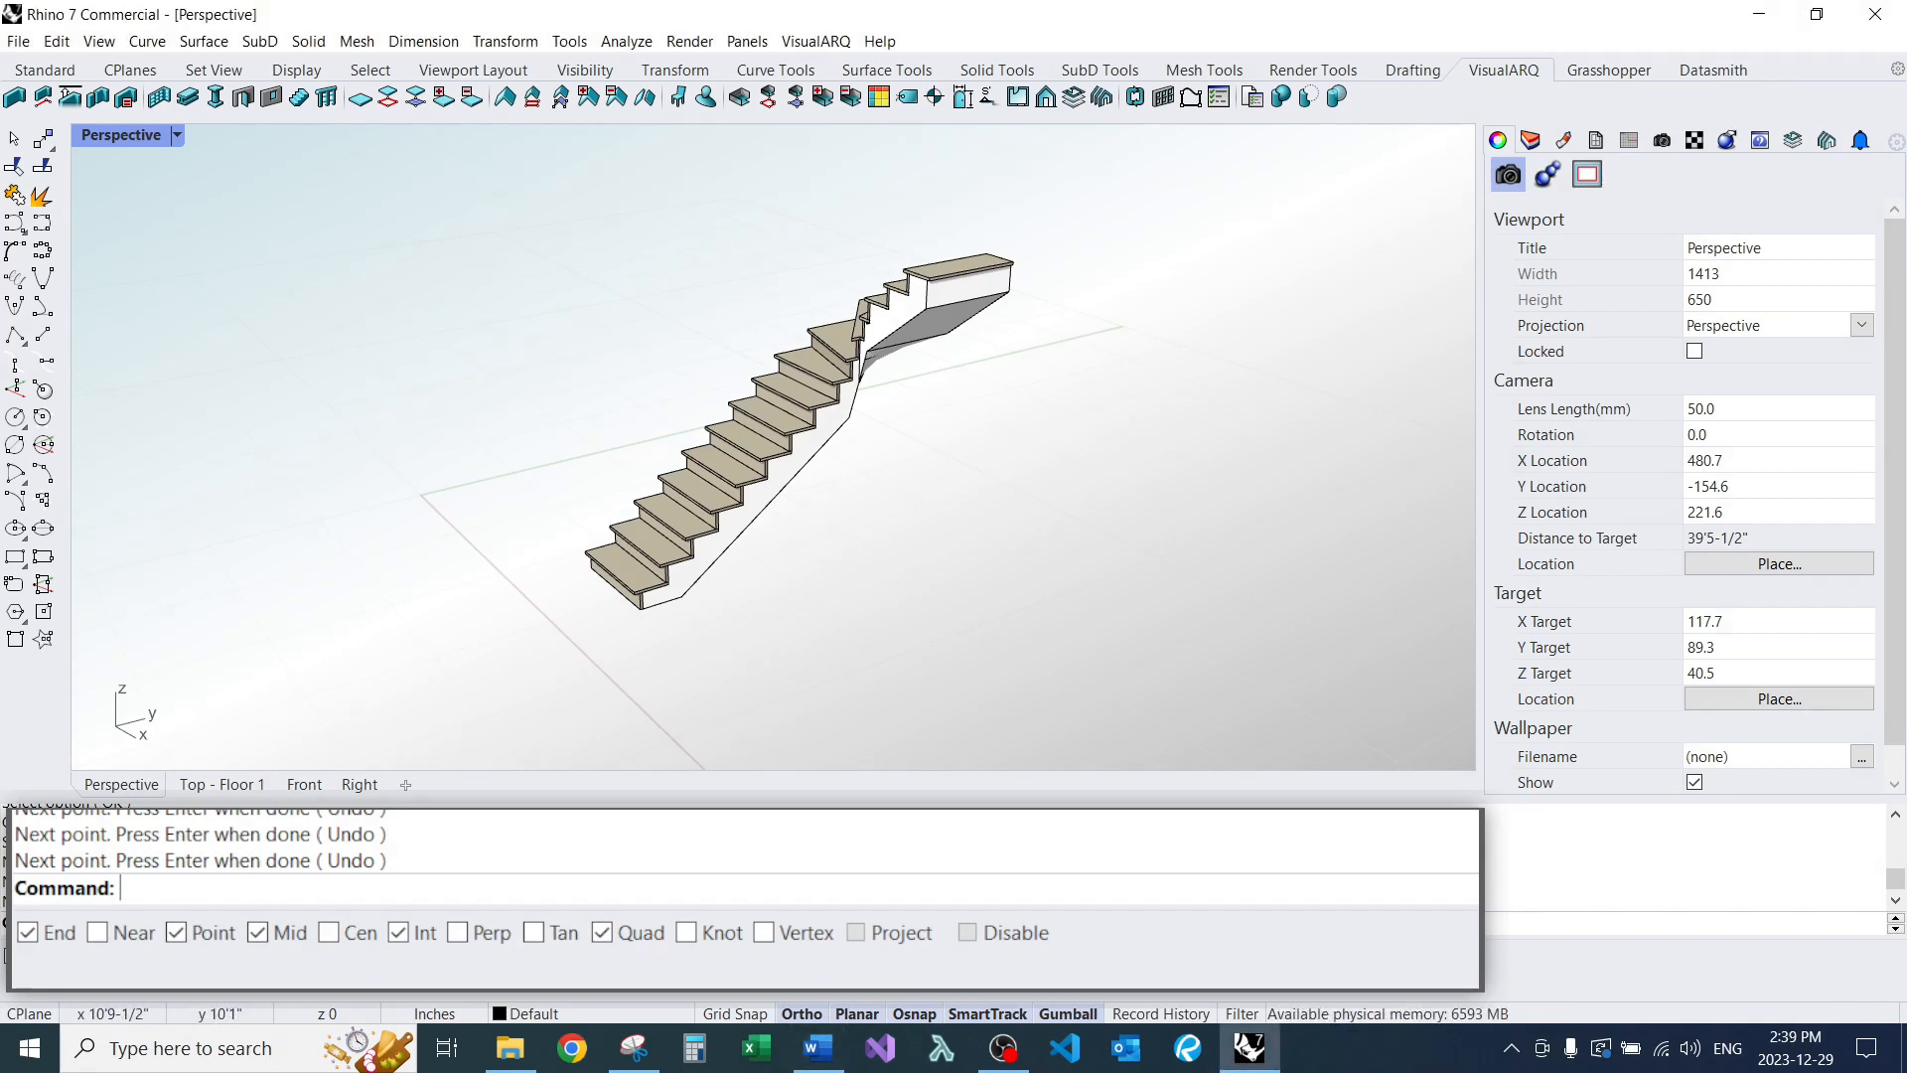
# Insert a straight VisualARQ stair with vaStair on the ground plane beside the existing L-shaped stair.
pyautogui.moveTo(863, 540); pyautogui.dragTo(760, 551, button='right')
pyautogui.moveTo(675, 507); pyautogui.dragTo(886, 526, button='right')
pyautogui.scroll(-4, 821, 533)
pyautogui.scroll(6, 946, 525)
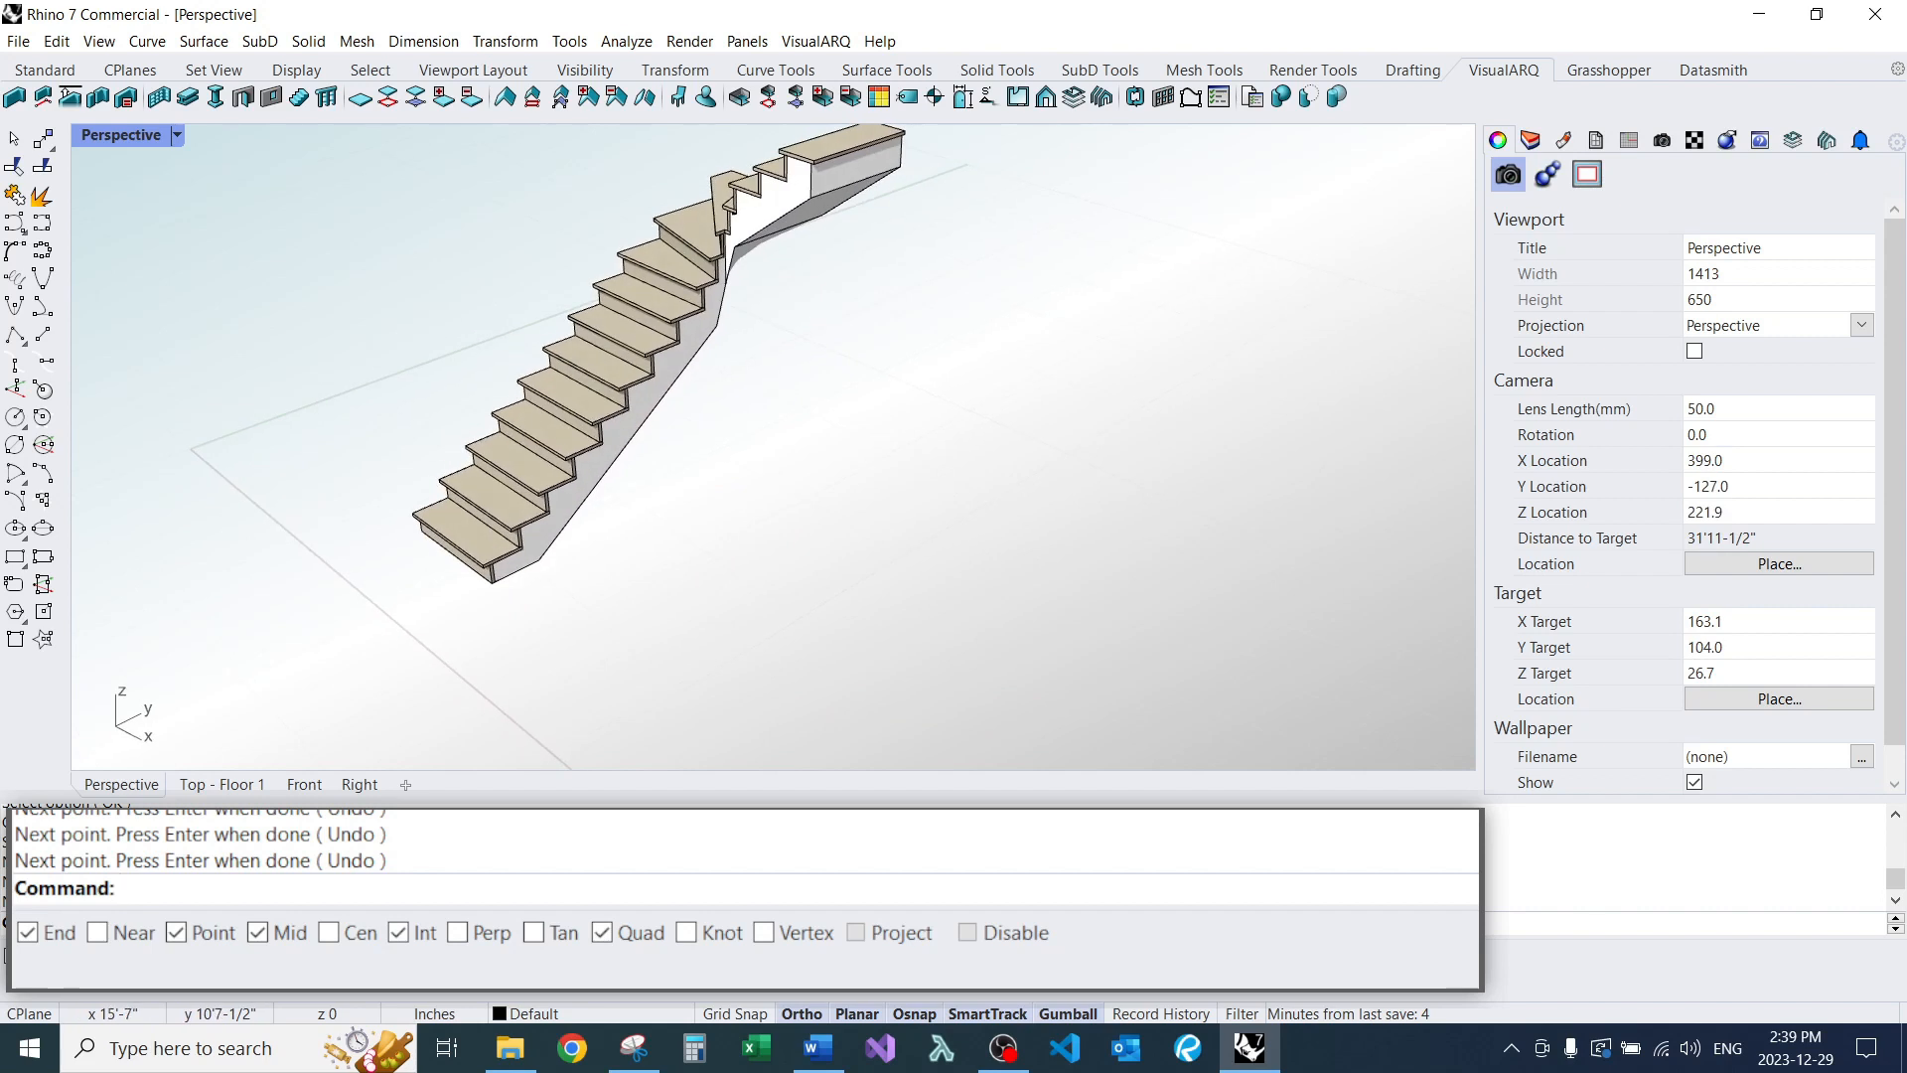
pyautogui.write('vaStair')
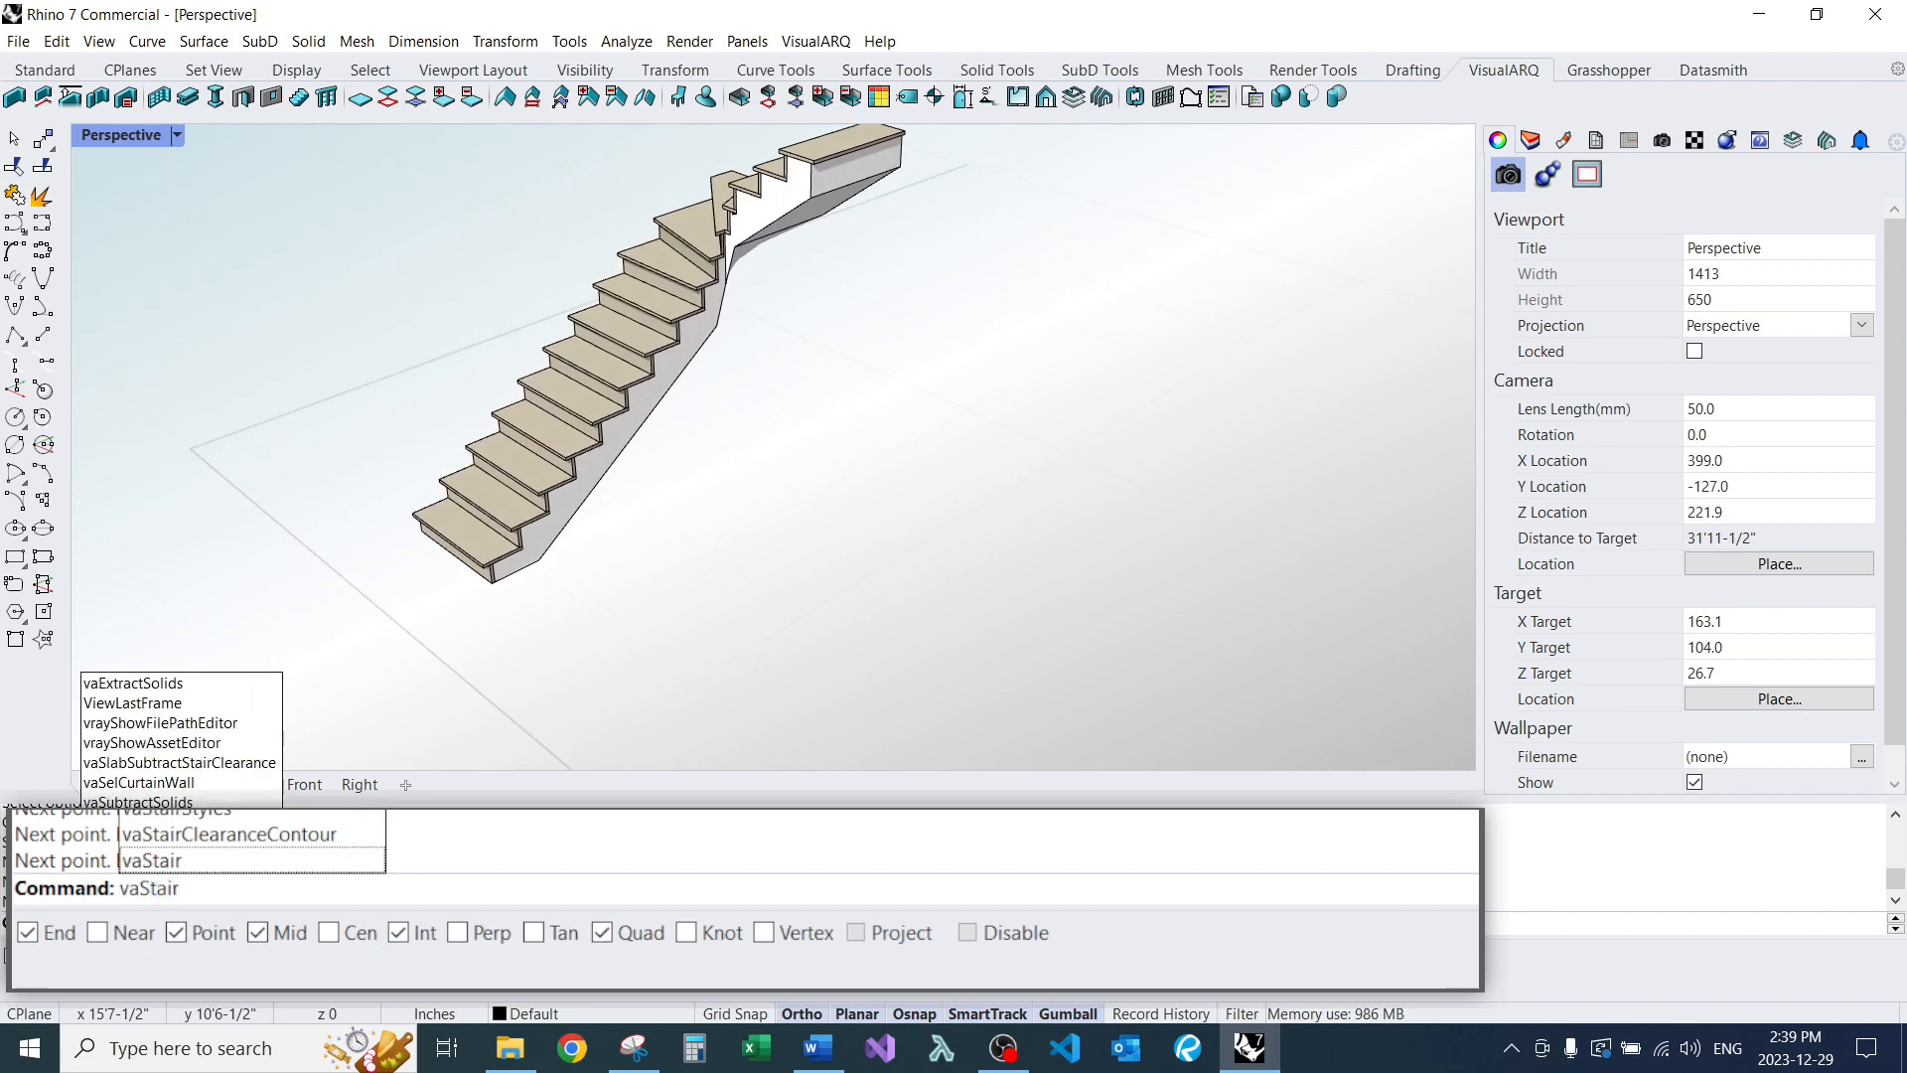
pyautogui.press('Return')
pyautogui.scroll(-3, 540, 437)
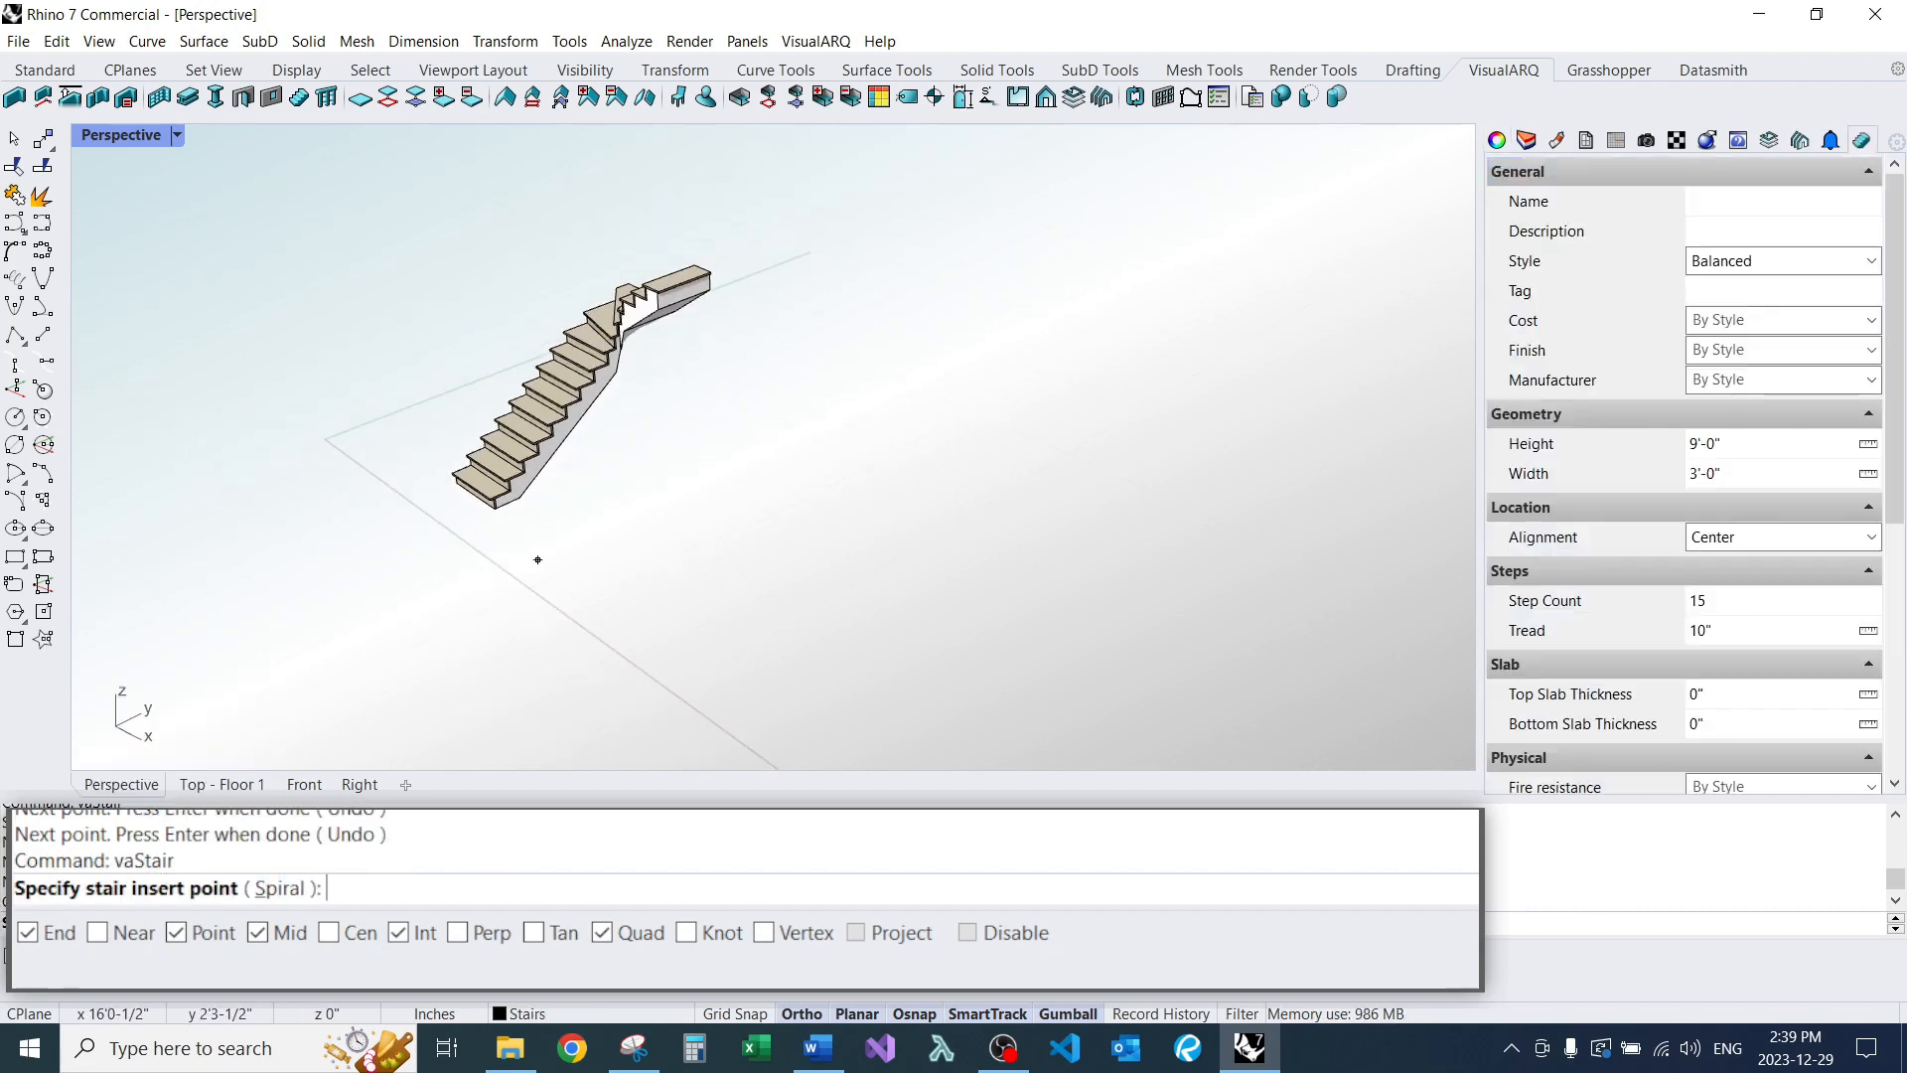
pyautogui.click(588, 558)
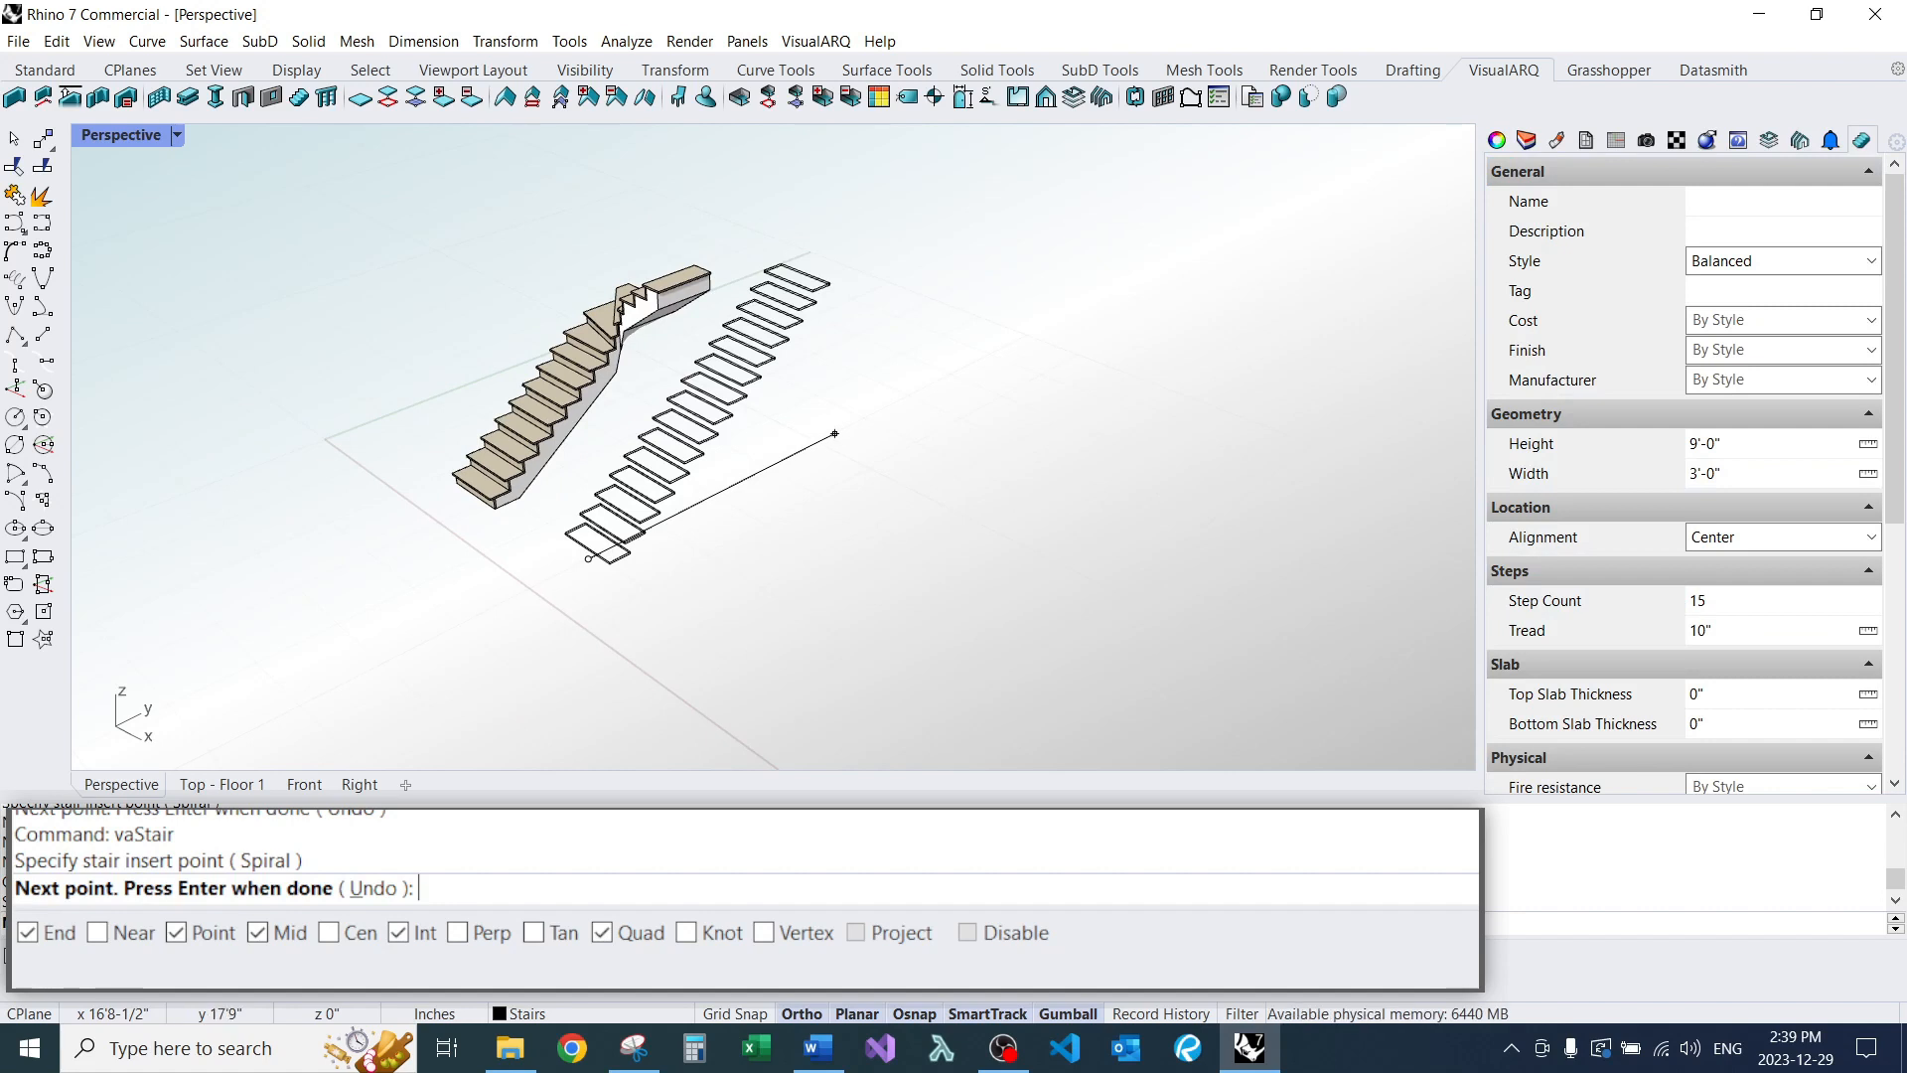
pyautogui.click(755, 475)
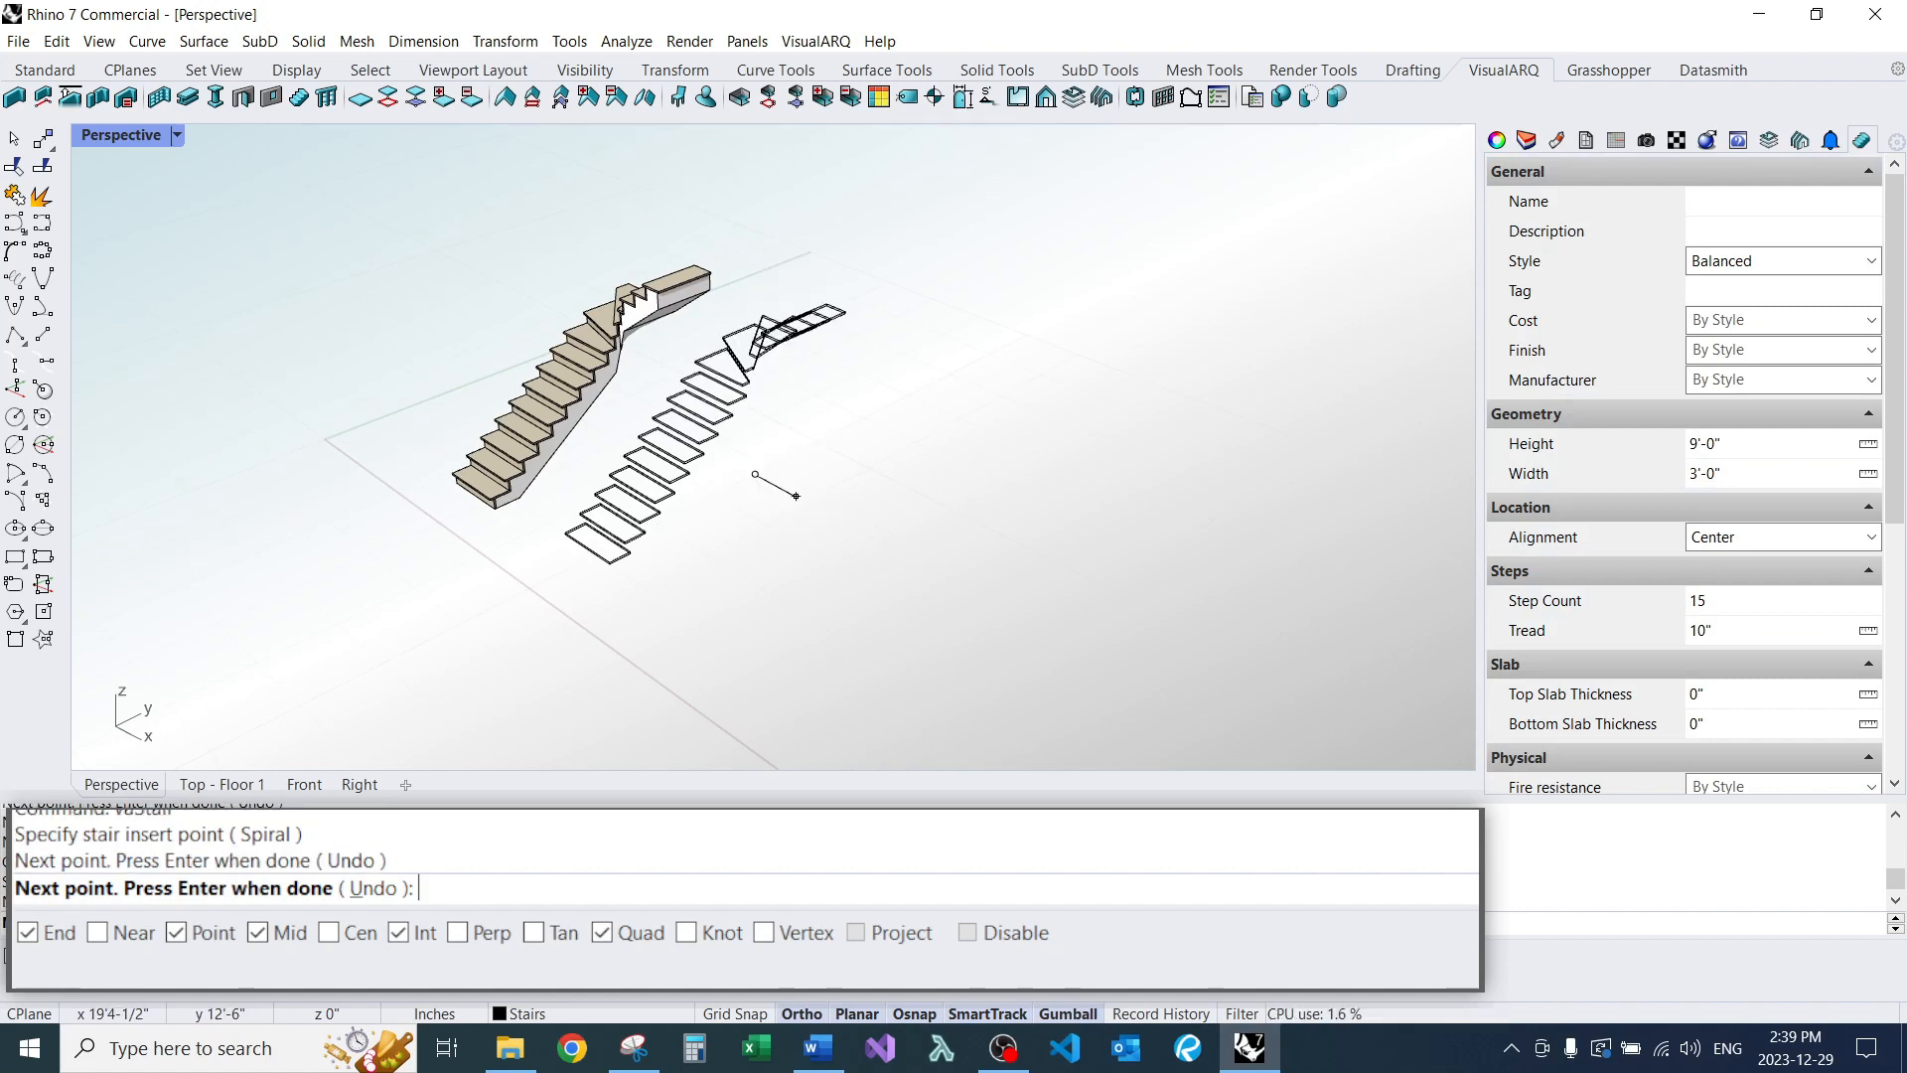
pyautogui.click(770, 479)
pyautogui.press('Return')
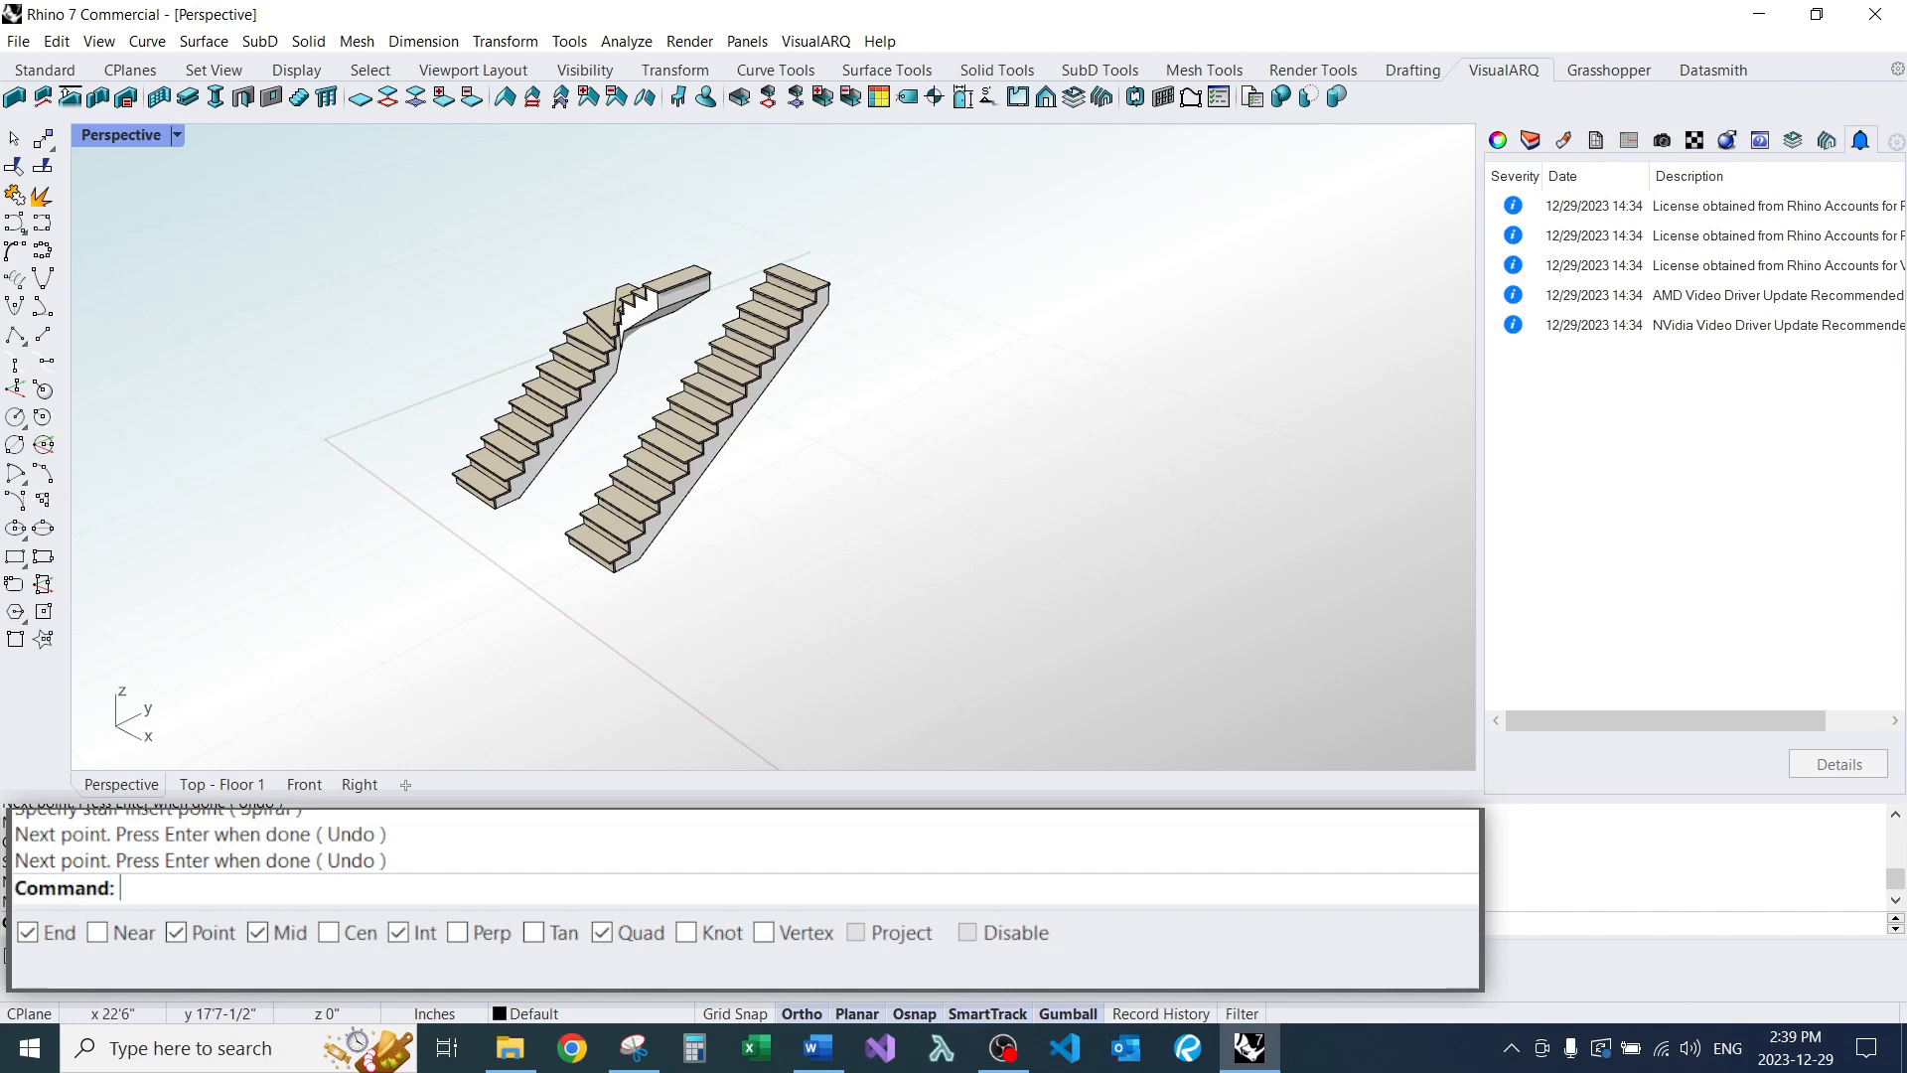
# Insert a third stair with a height of 15'-0" and a turn at its upper end beside the straight stair.
pyautogui.write('vaStair')
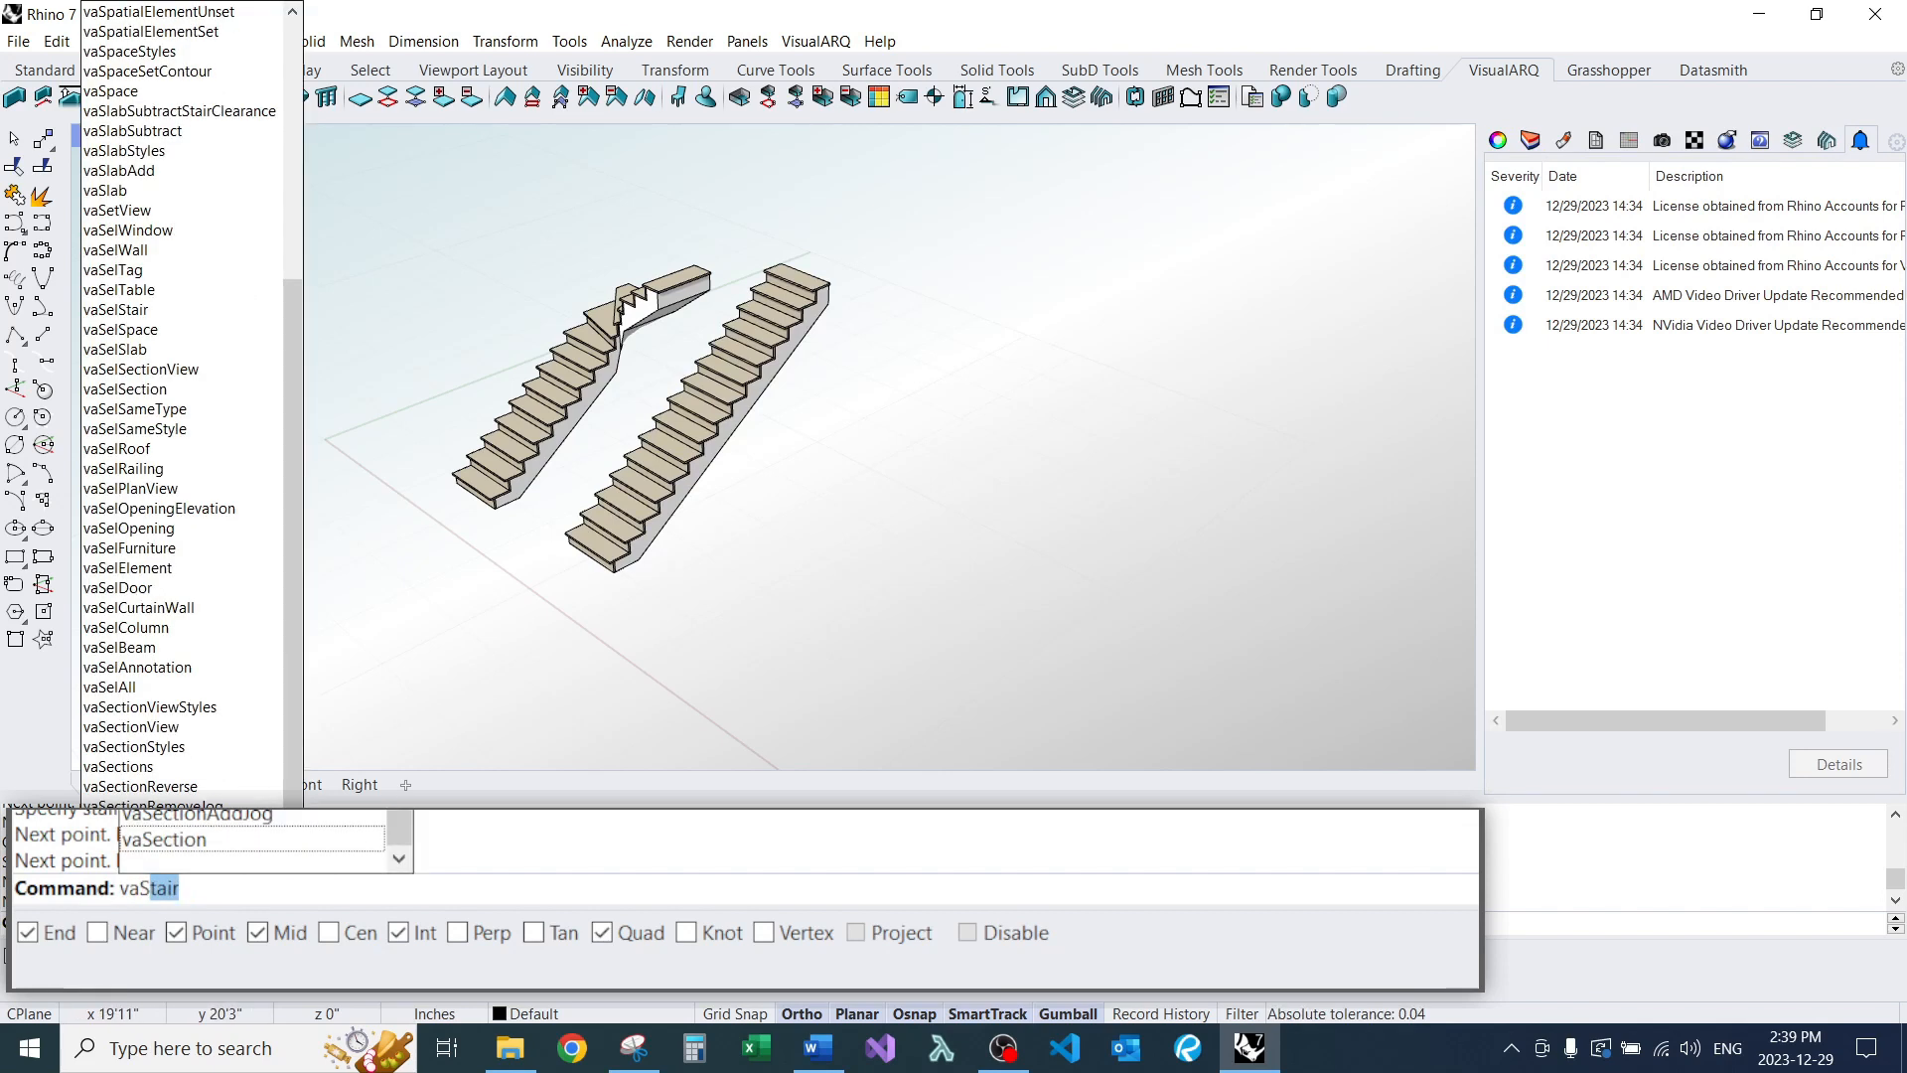
pyautogui.press('Return')
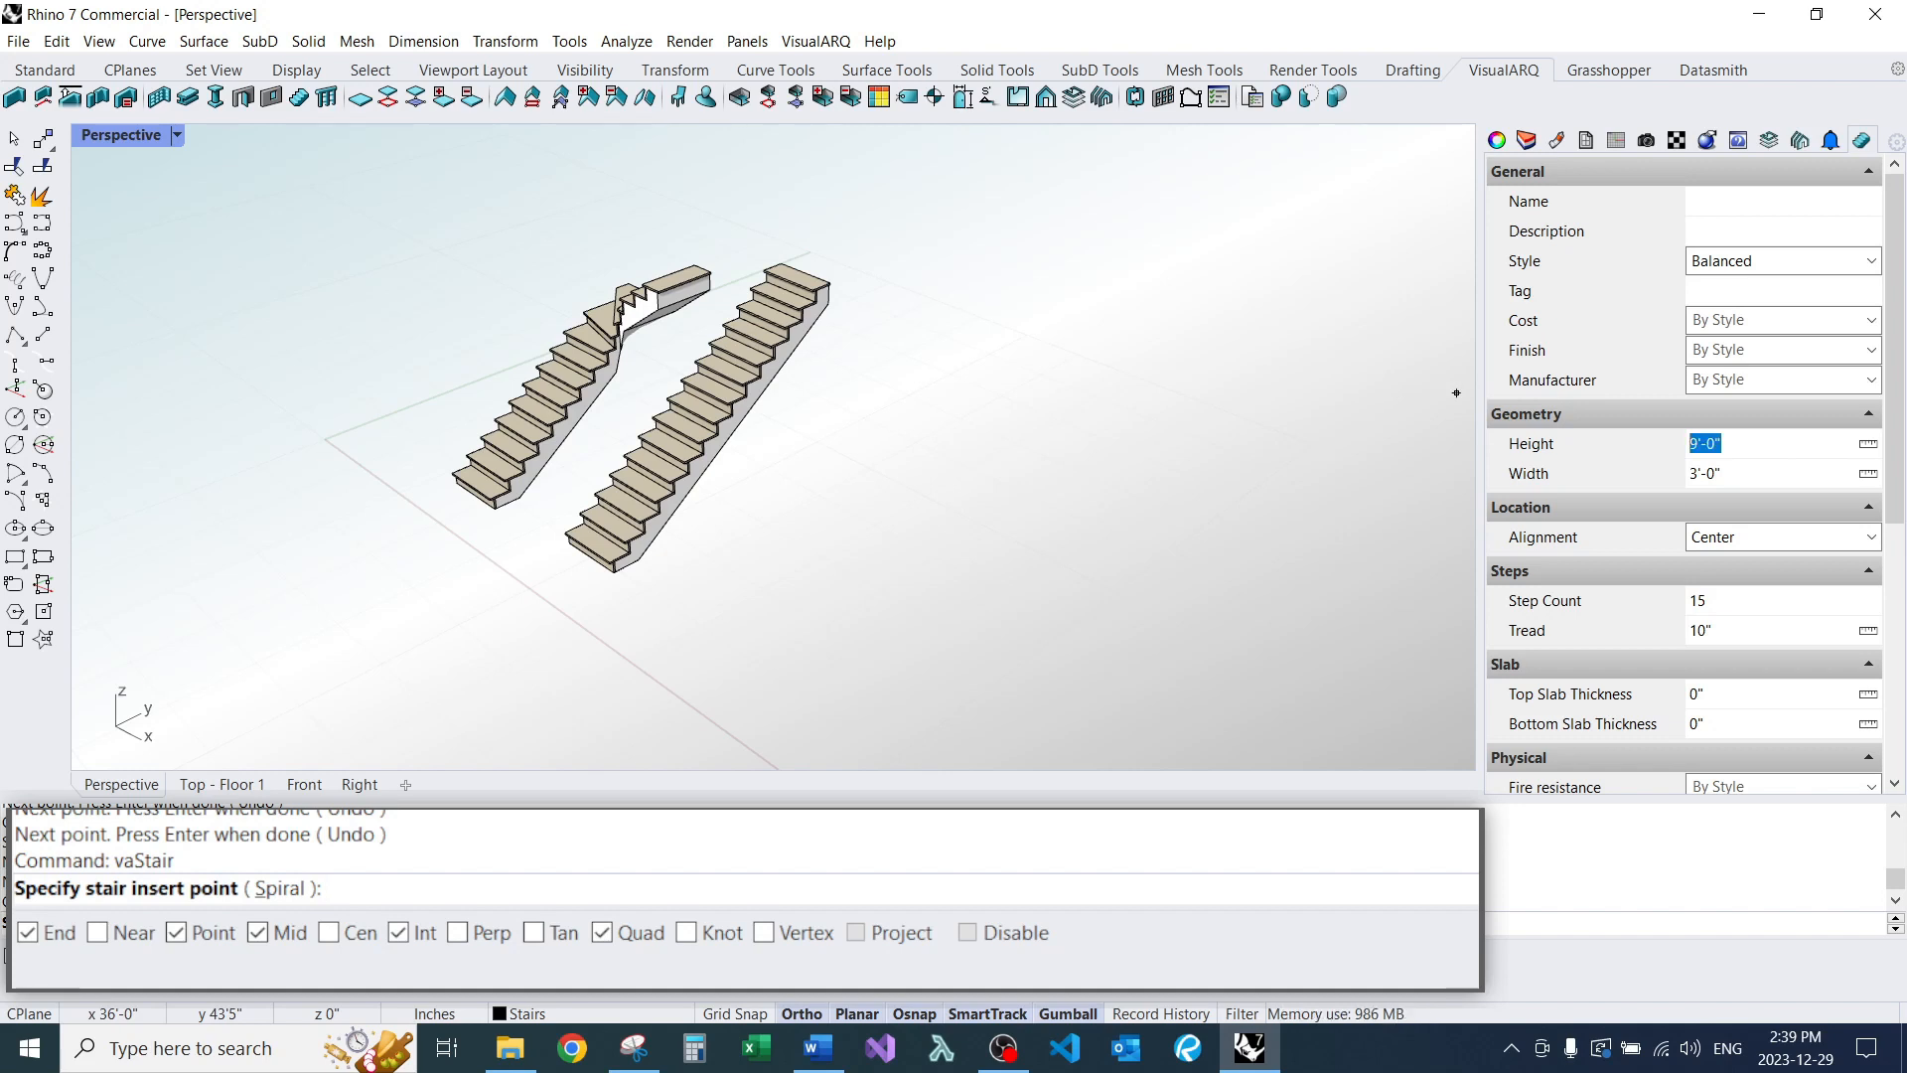
pyautogui.press('Return')
pyautogui.click(949, 489)
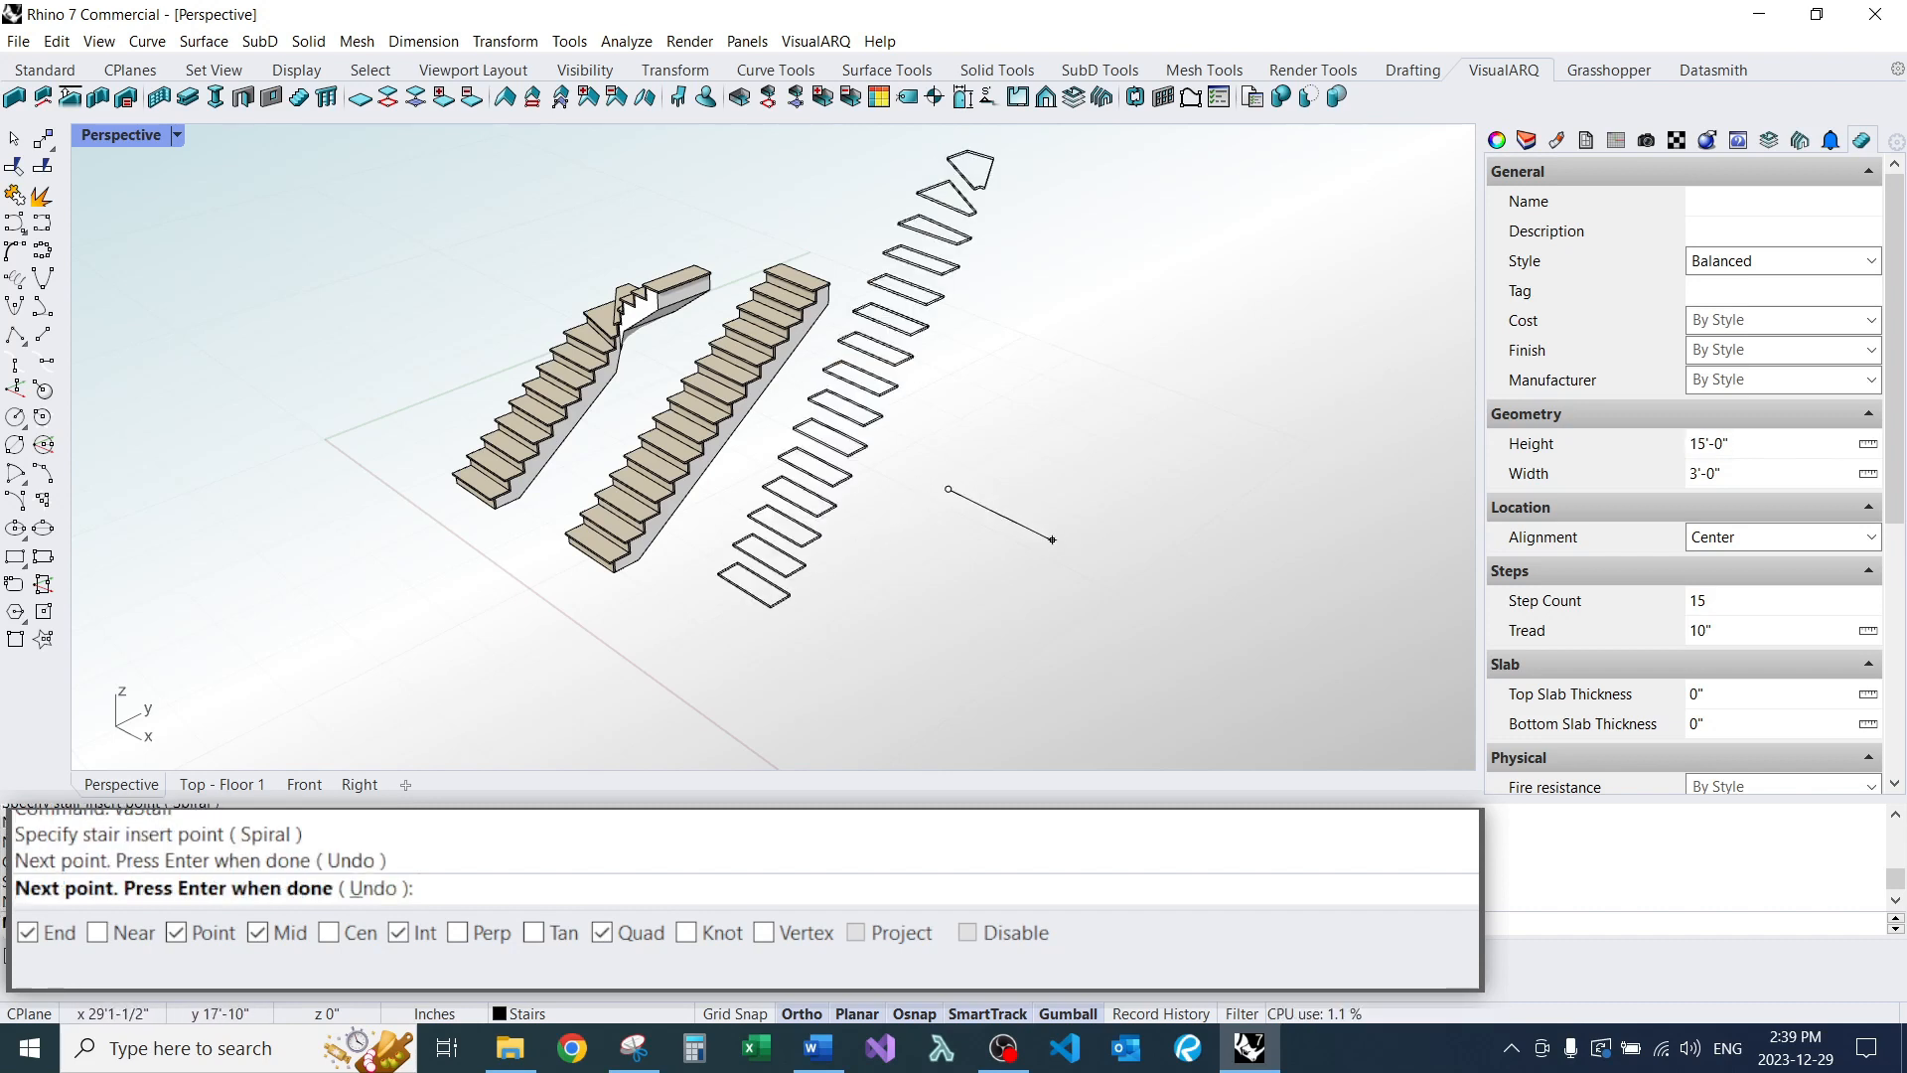
pyautogui.click(1020, 526)
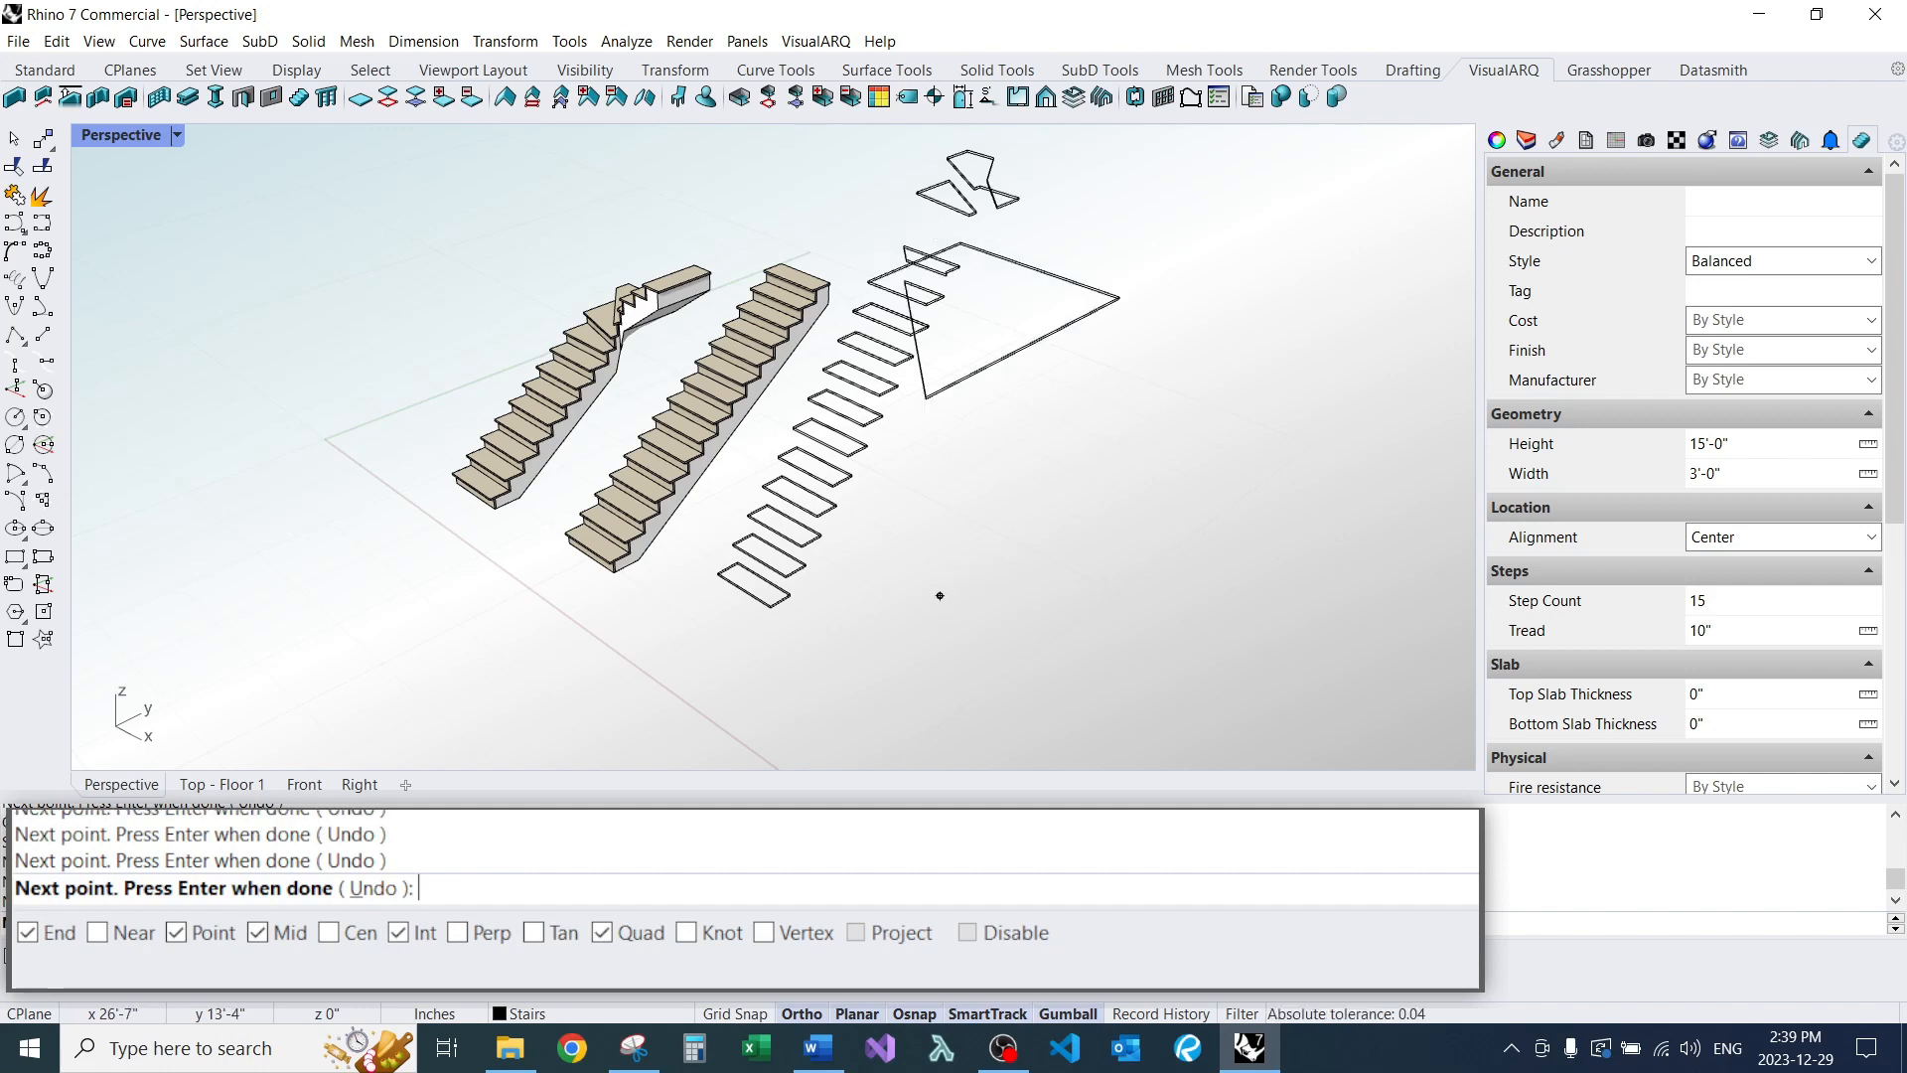
pyautogui.scroll(-5, 940, 596)
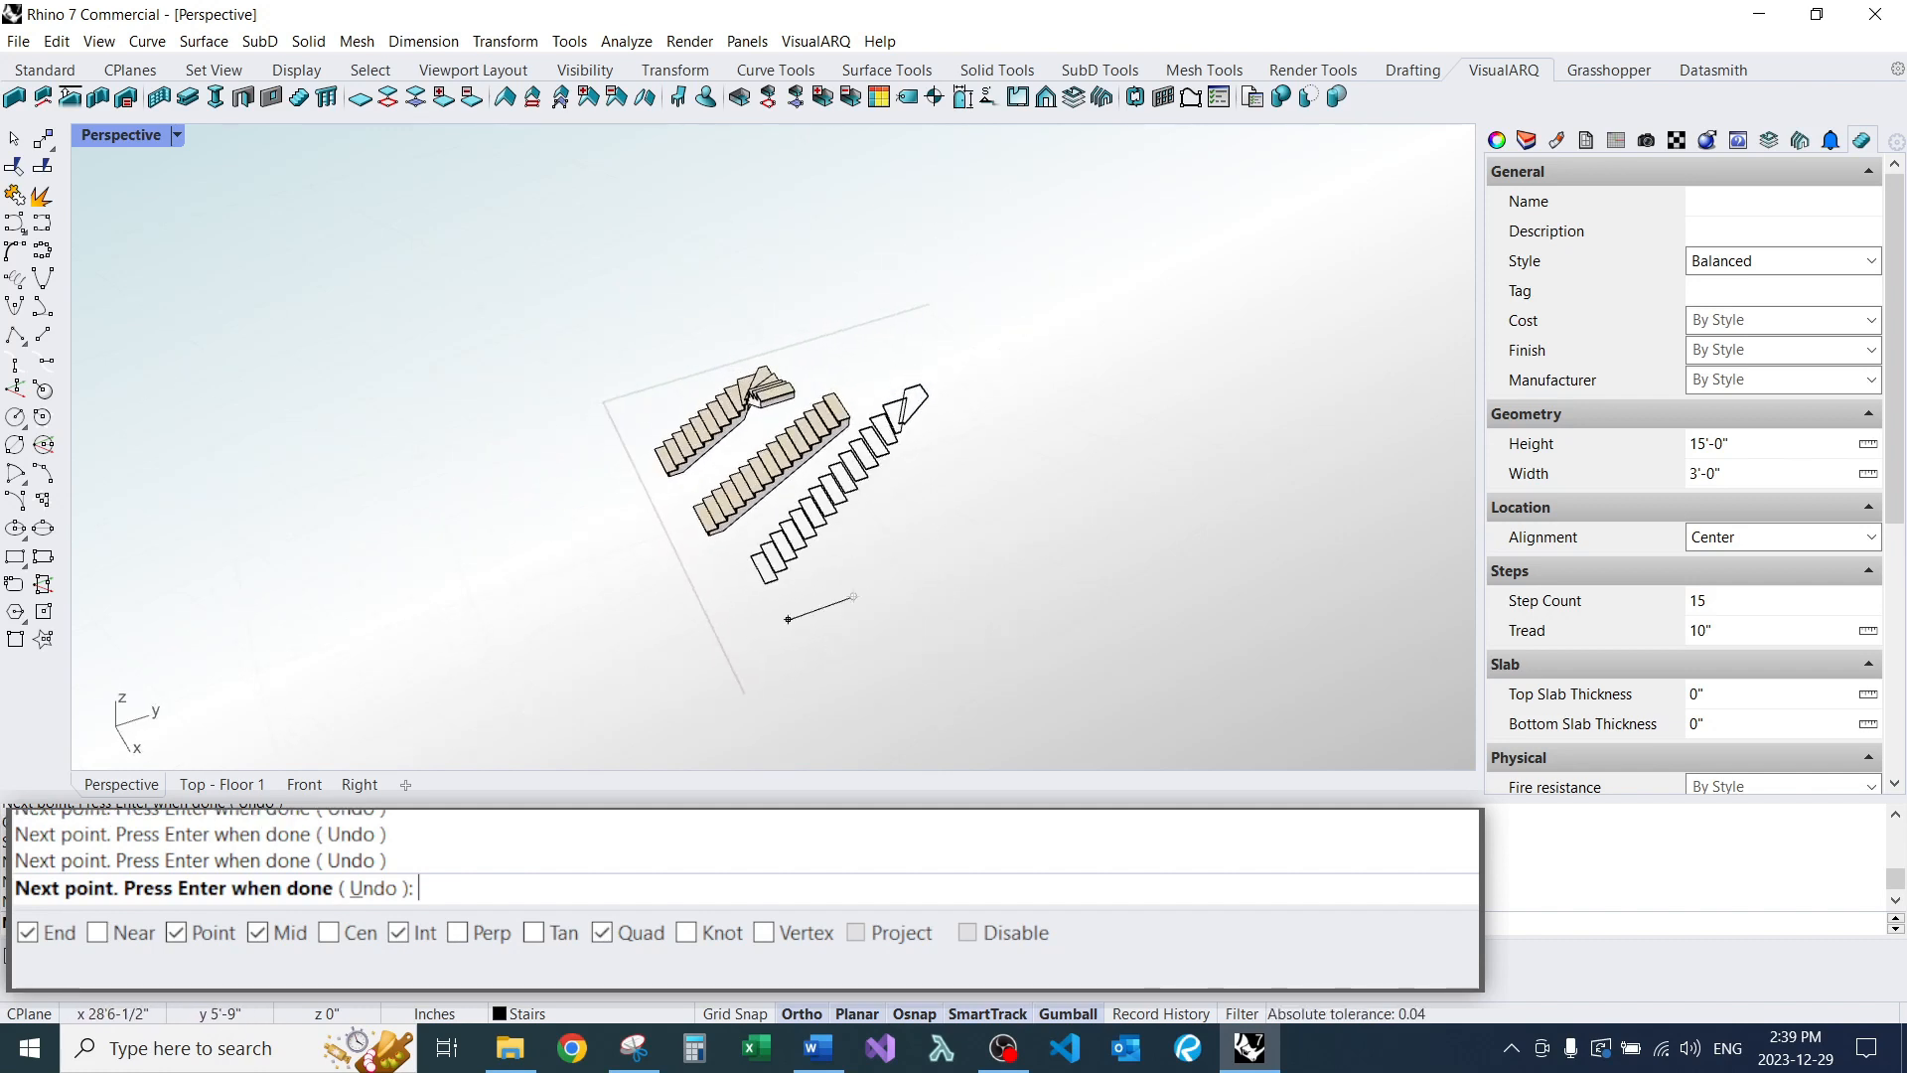
pyautogui.press('Return')
# Insert a fourth stair with several turns along its path in front of the 15'-0" stair.
pyautogui.scroll(4, 854, 597)
pyautogui.write('va')
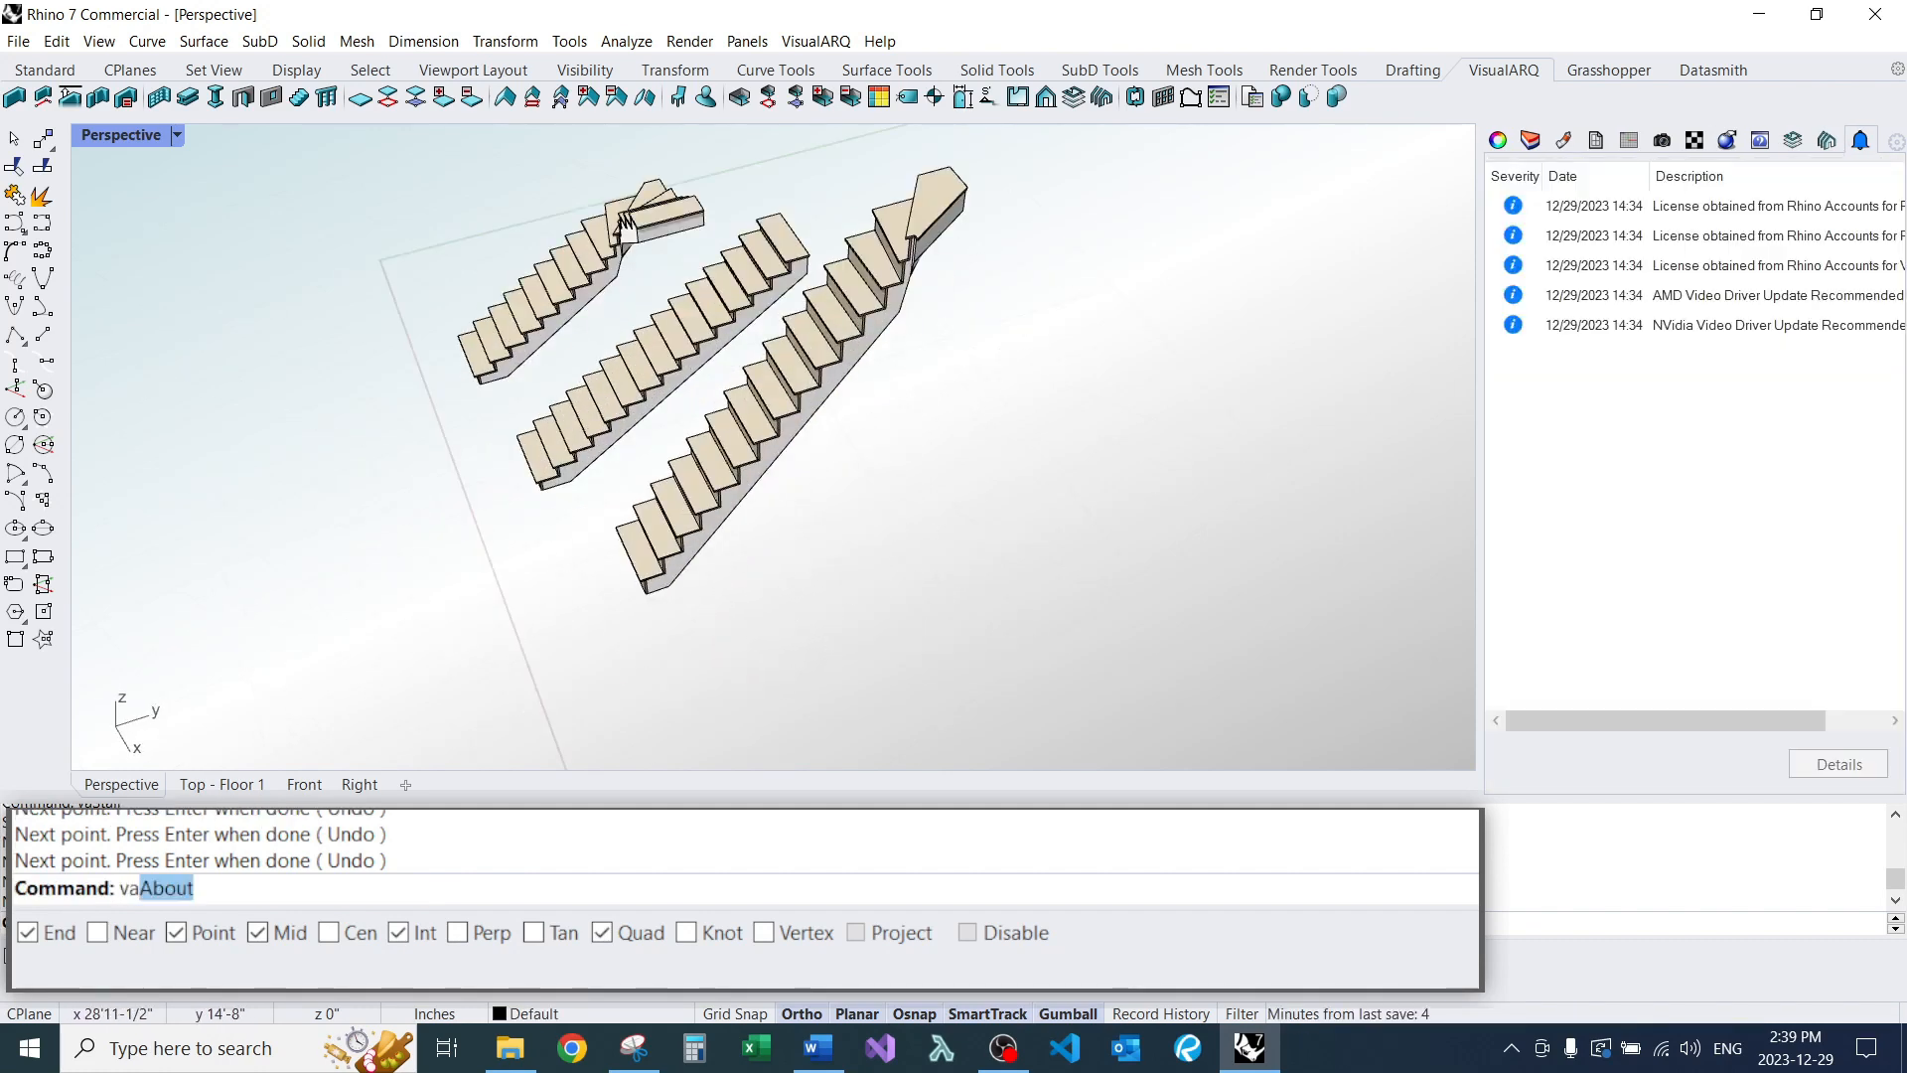
pyautogui.write('Stair')
pyautogui.press('Return')
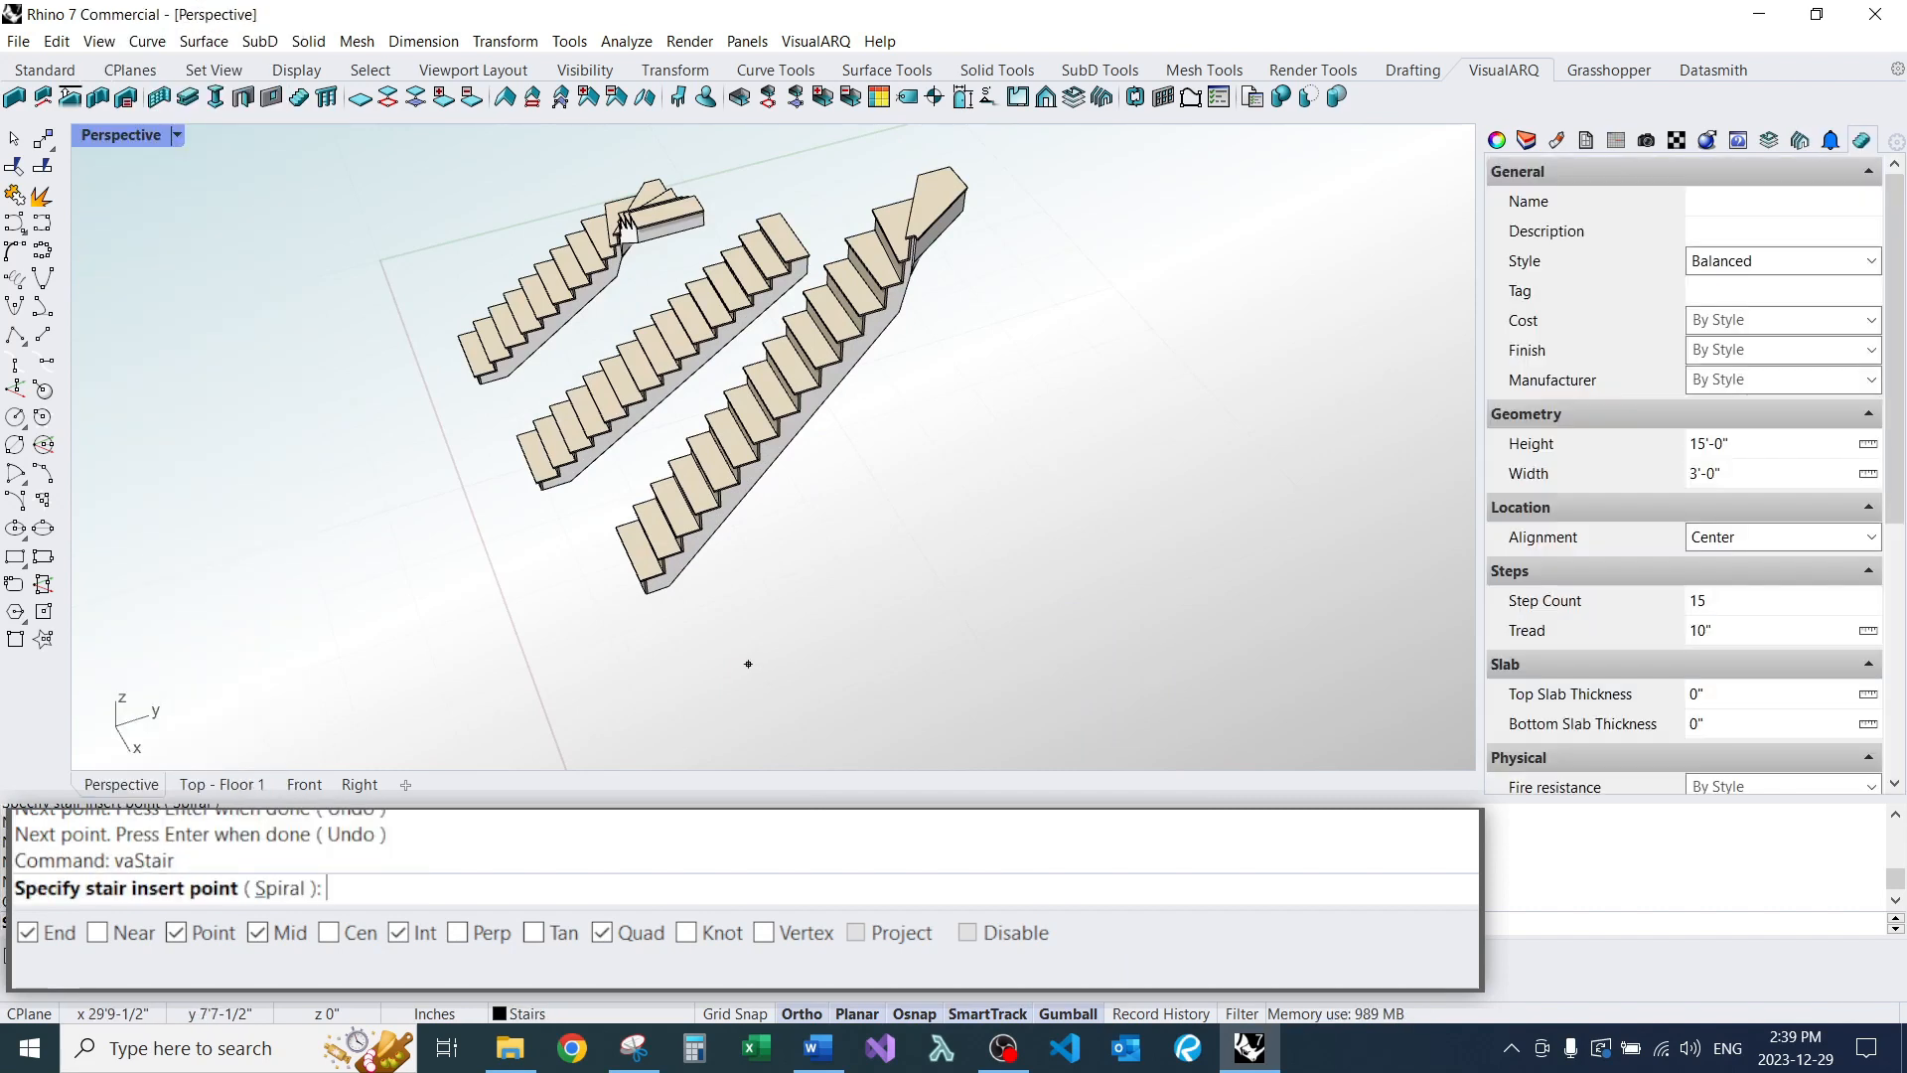
pyautogui.click(726, 659)
pyautogui.click(849, 616)
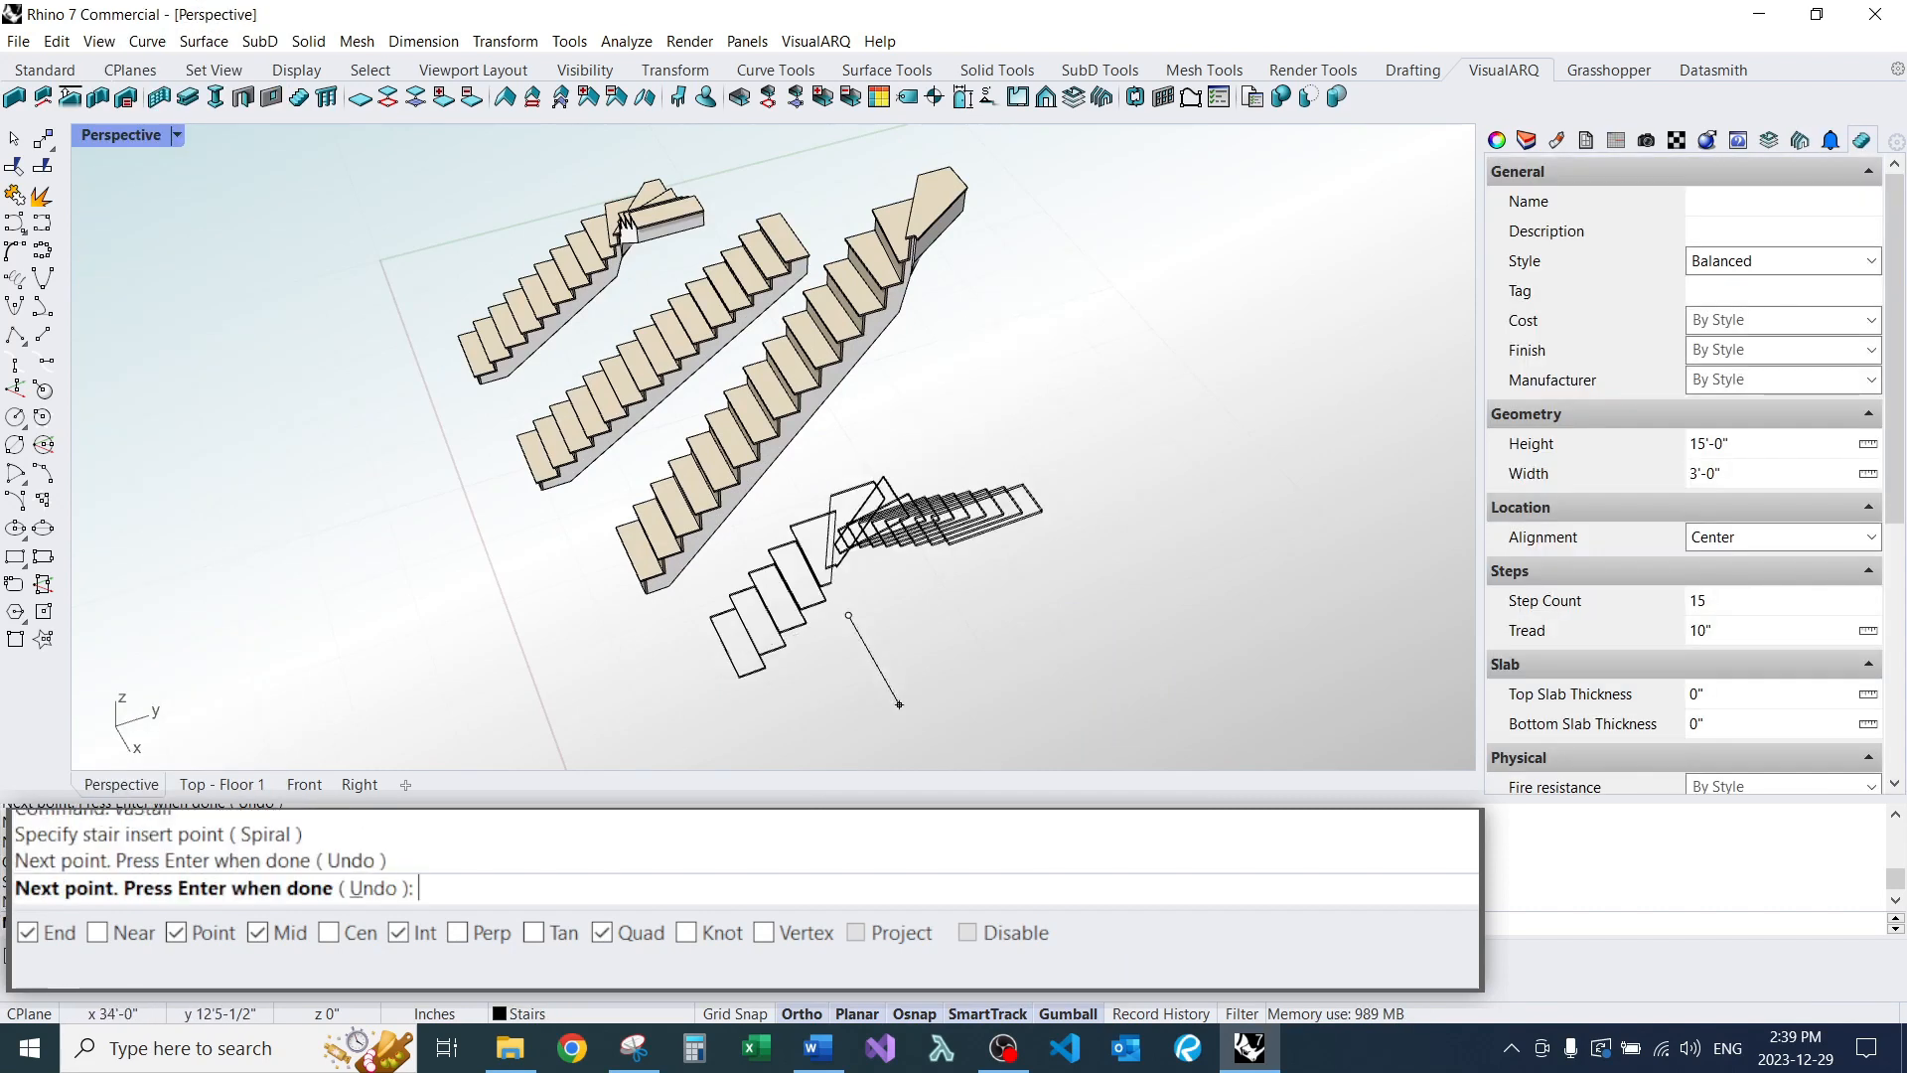
pyautogui.click(918, 737)
pyautogui.click(854, 764)
pyautogui.moveTo(851, 758); pyautogui.dragTo(506, 428, button='right')
pyautogui.click(465, 641)
pyautogui.press('Return')
# Examine the undersides and turns of the new stairs from behind and below.
pyautogui.scroll(-5, 551, 447)
pyautogui.scroll(6, 556, 328)
pyautogui.scroll(4, 418, 328)
pyautogui.moveTo(695, 338); pyautogui.dragTo(824, 388, button='right')
pyautogui.scroll(-5, 546, 367)
pyautogui.scroll(3, 596, 417)
pyautogui.scroll(-12, 839, 369)
pyautogui.scroll(4, 794, 387)
# Explode the tall stair with the turn at its top into separate objects and clear the selection.
pyautogui.click(755, 398)
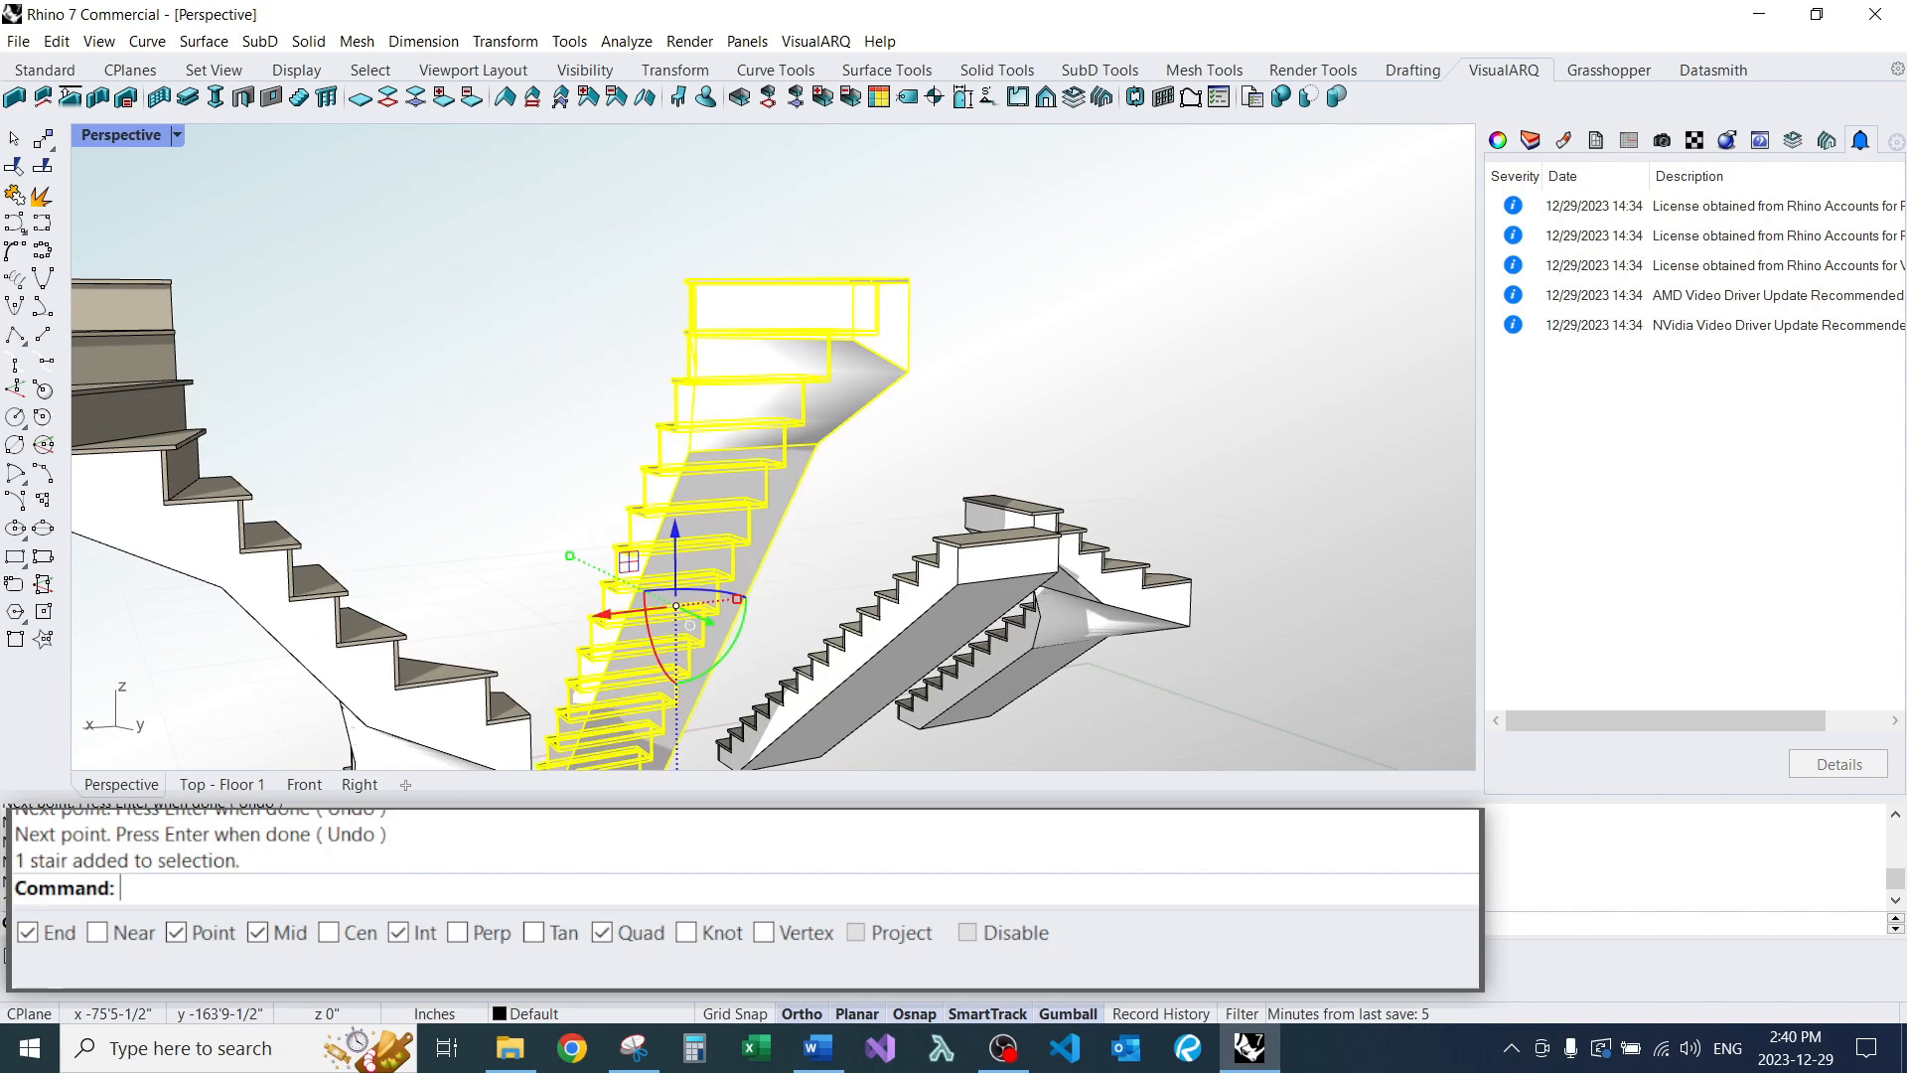
pyautogui.write('vaEx')
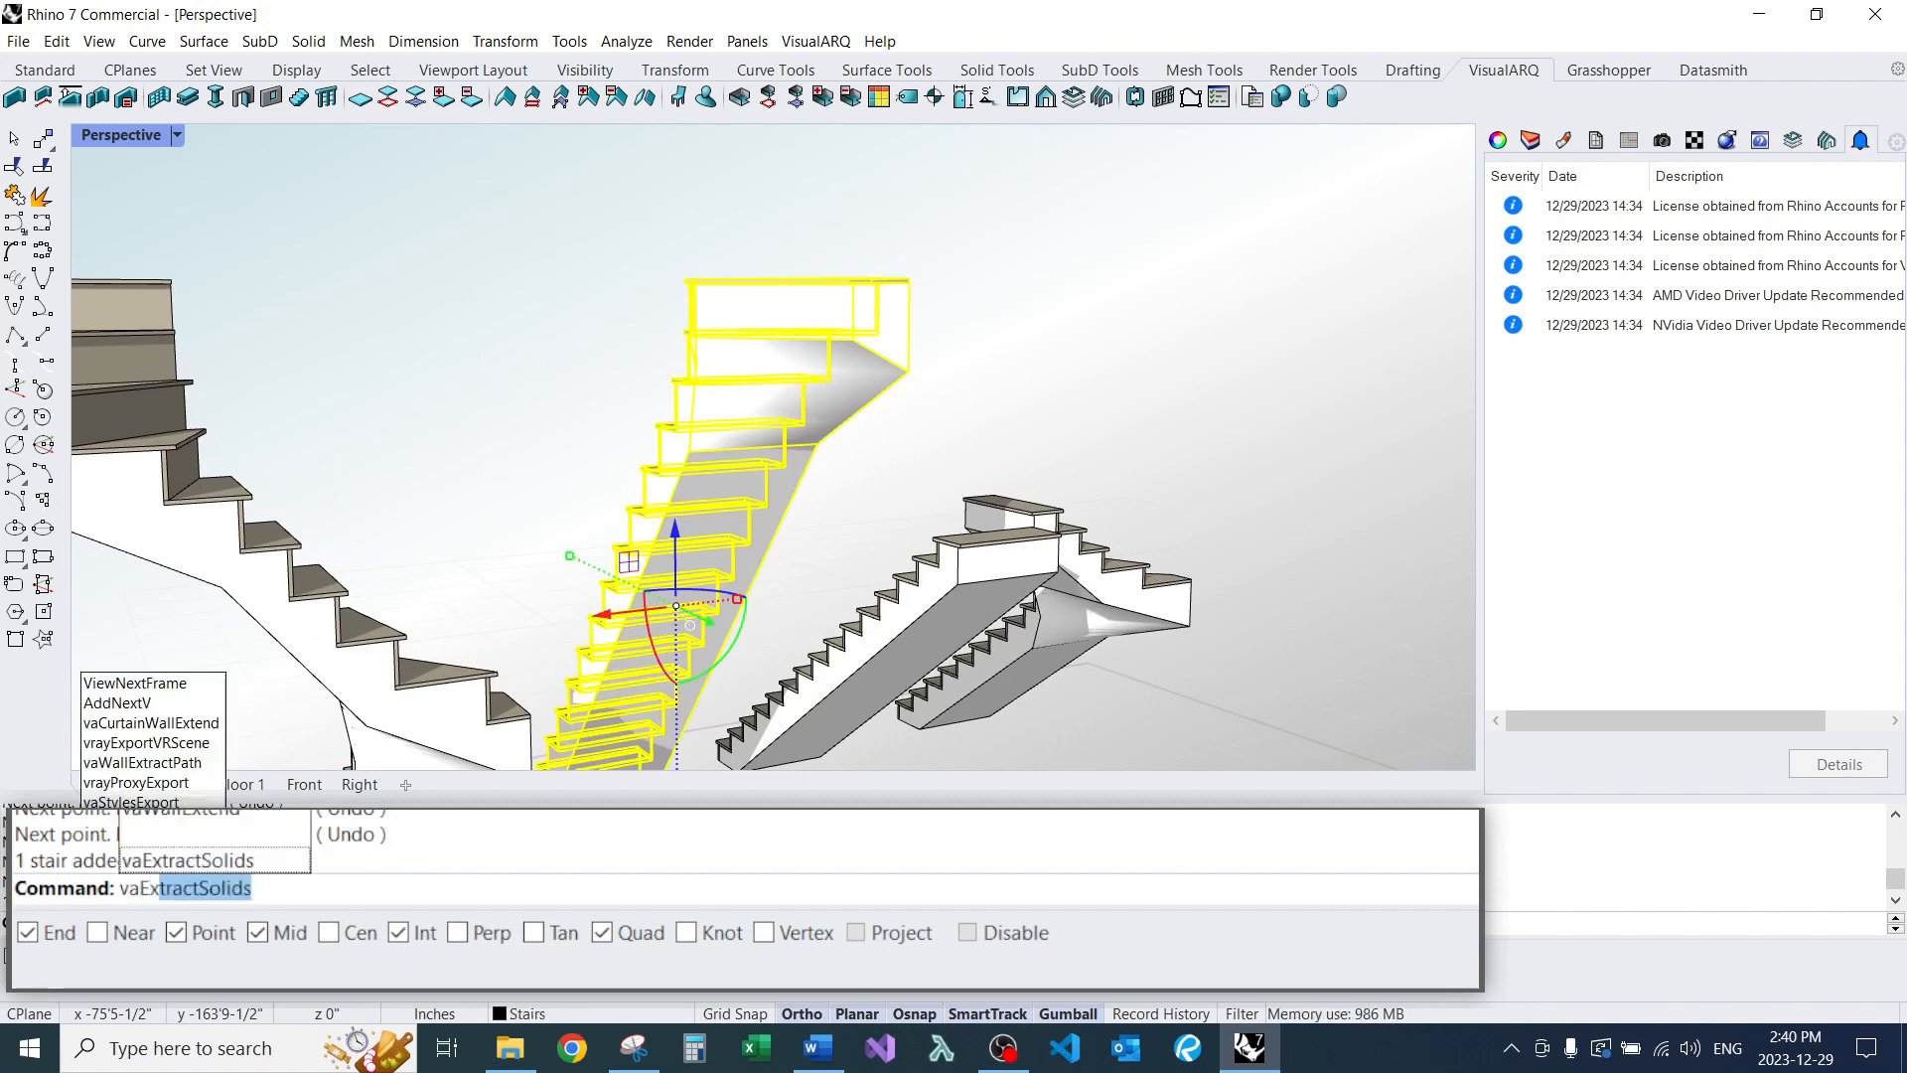
pyautogui.write('pl')
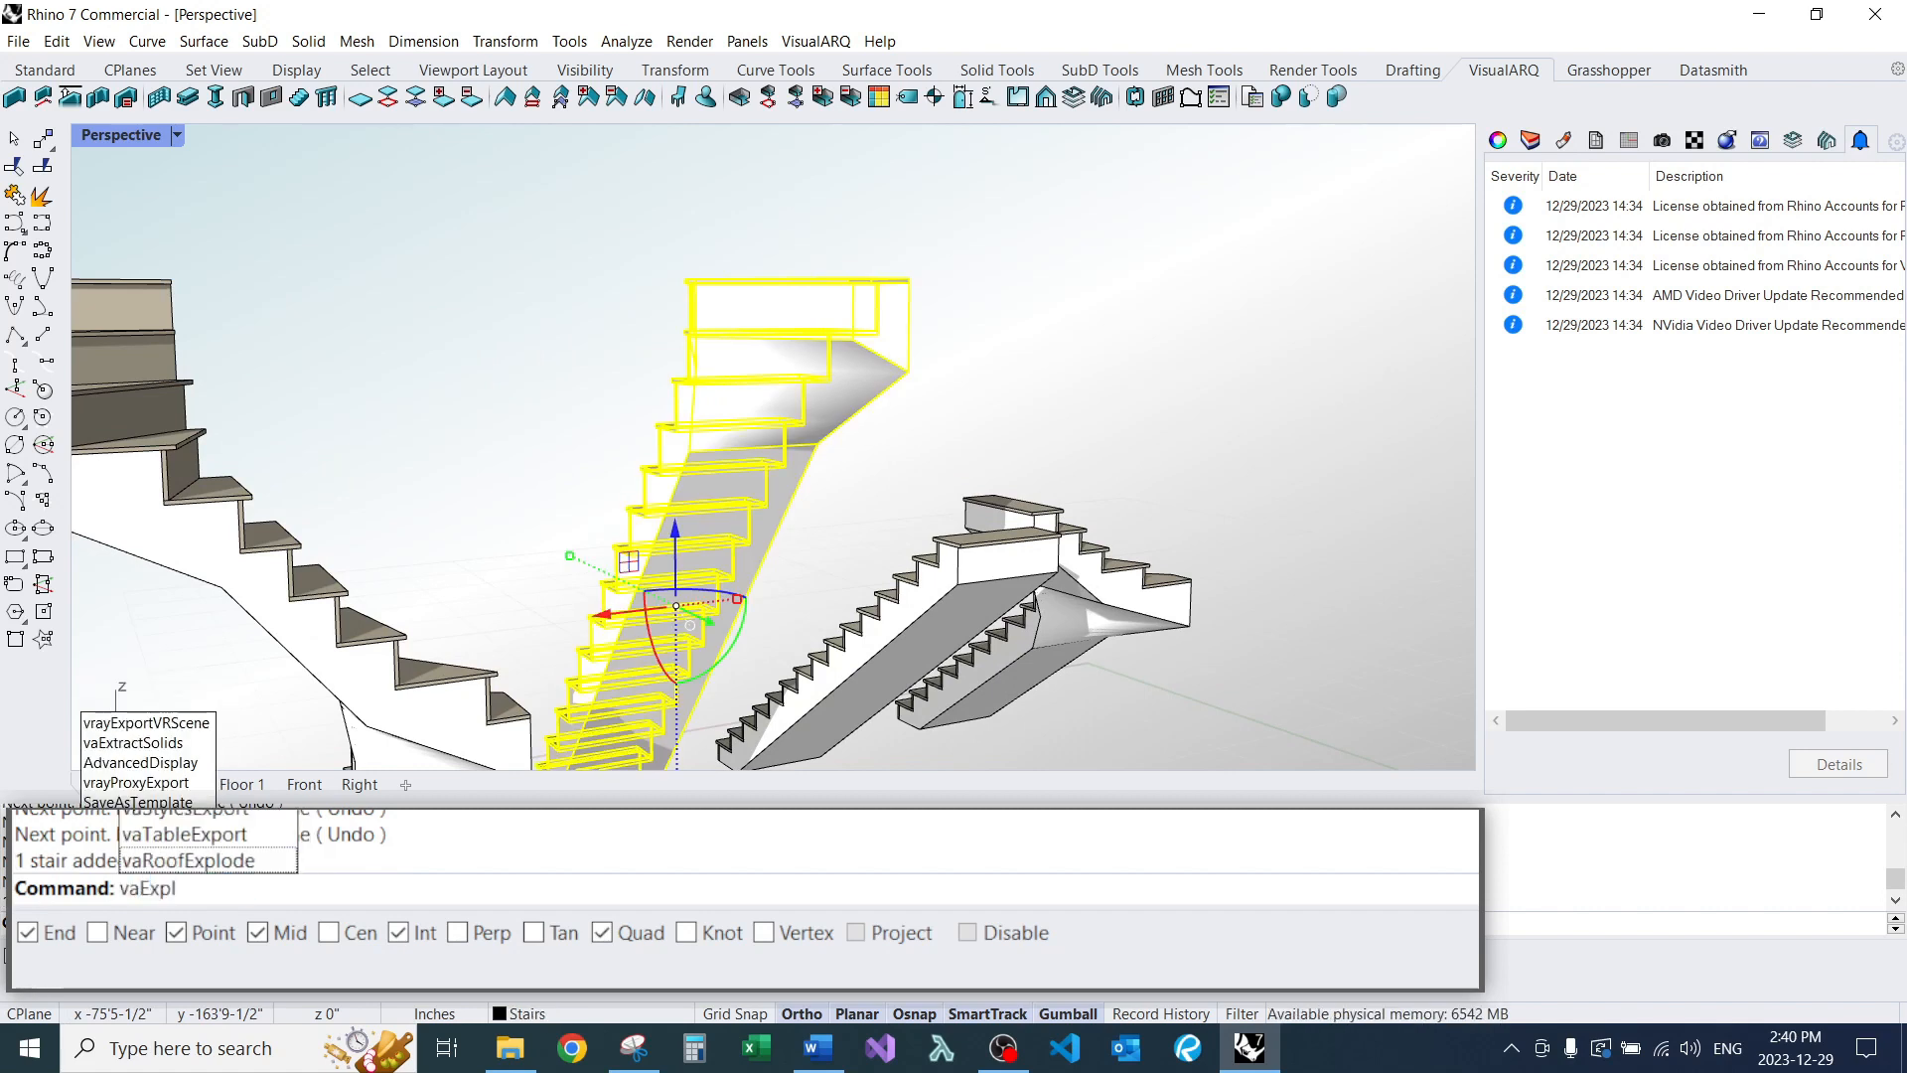
pyautogui.write('ode')
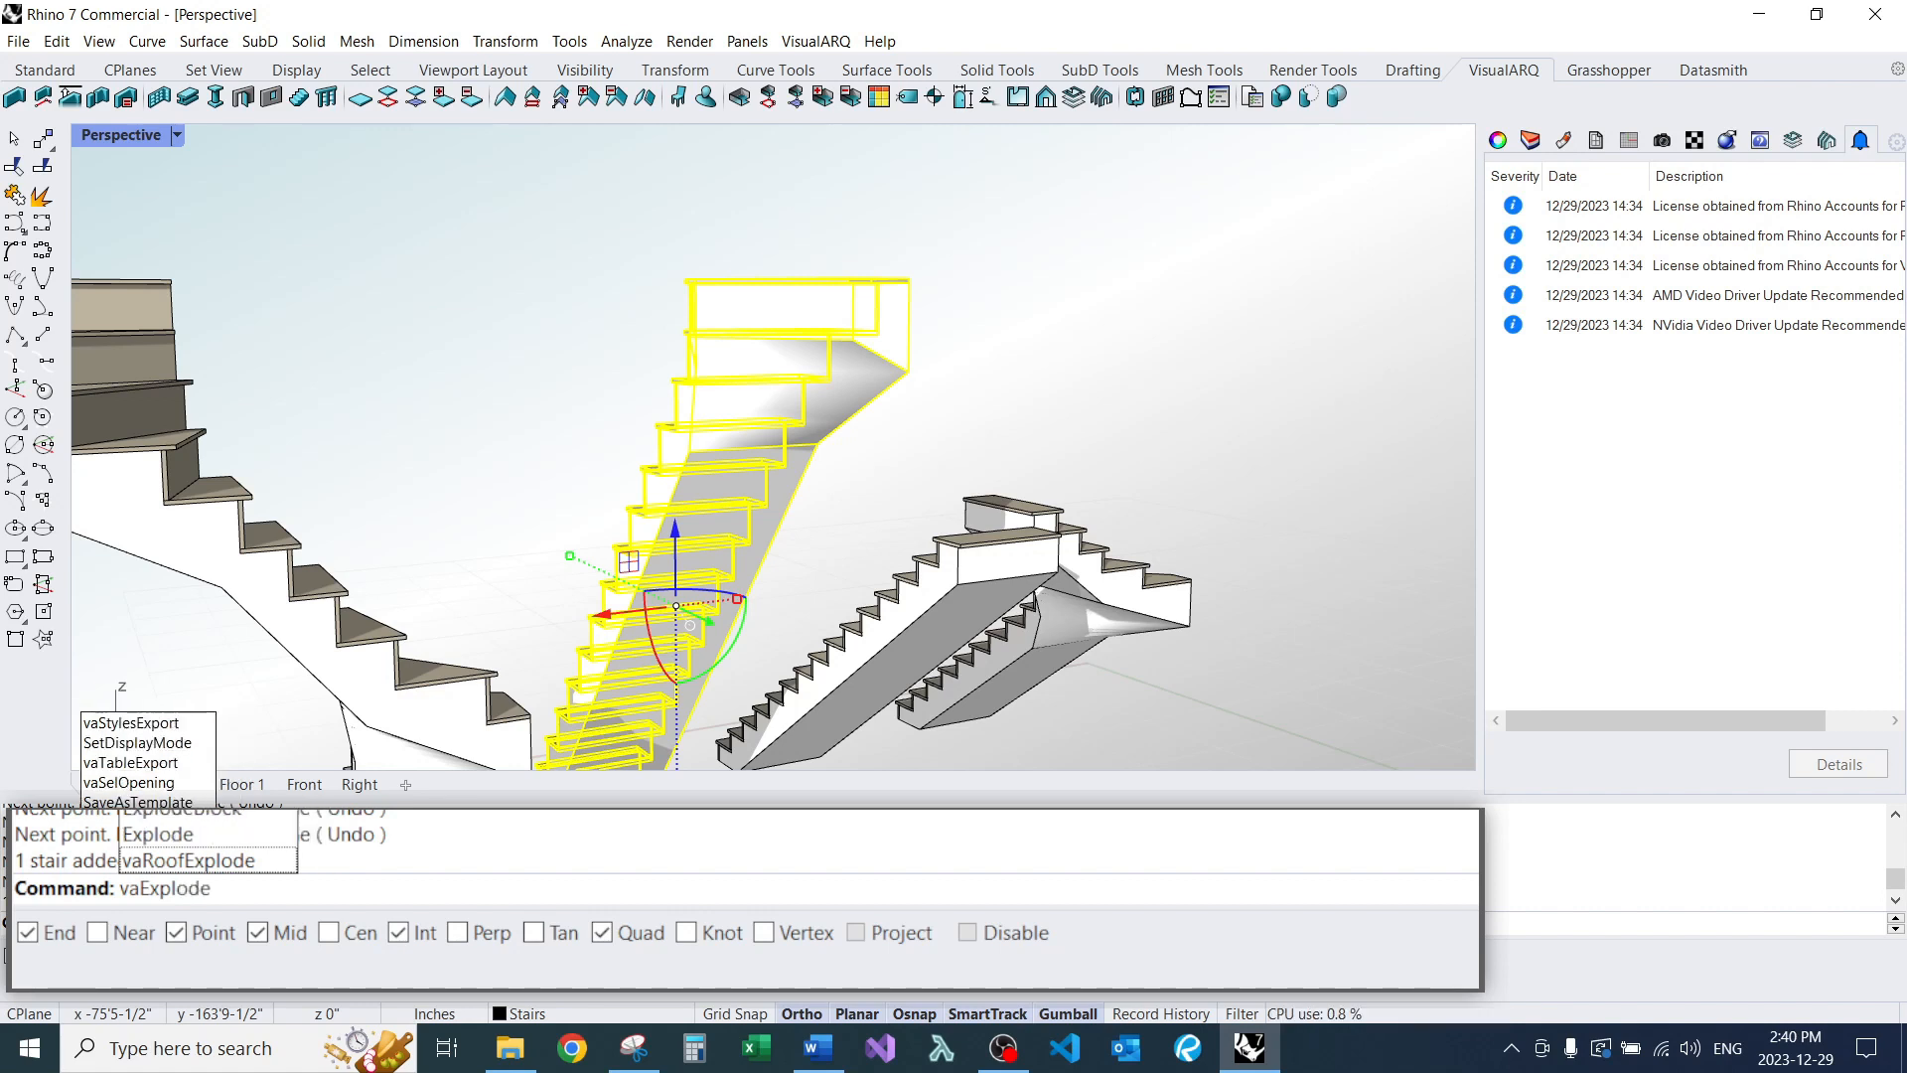
pyautogui.press('Return')
pyautogui.write('Ex')
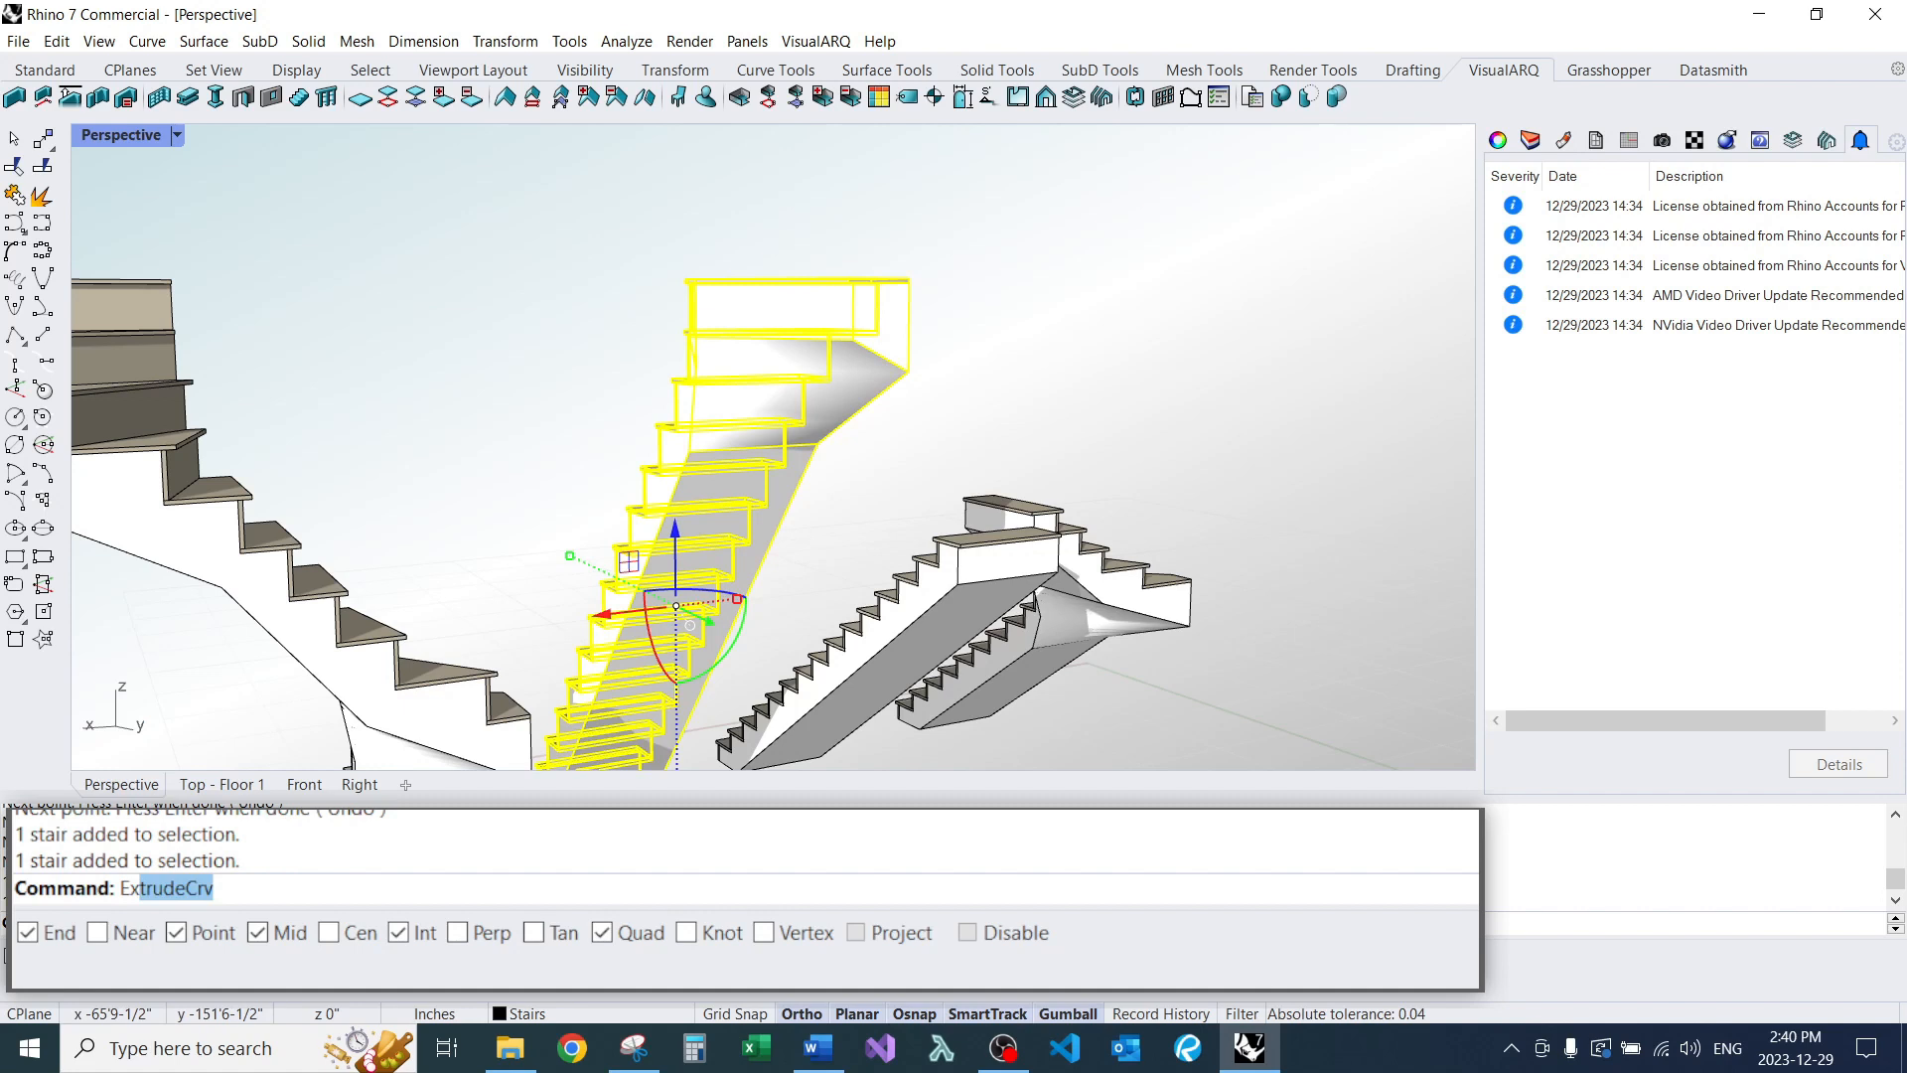
pyautogui.press('Escape')
pyautogui.write('X')
pyautogui.press('Return')
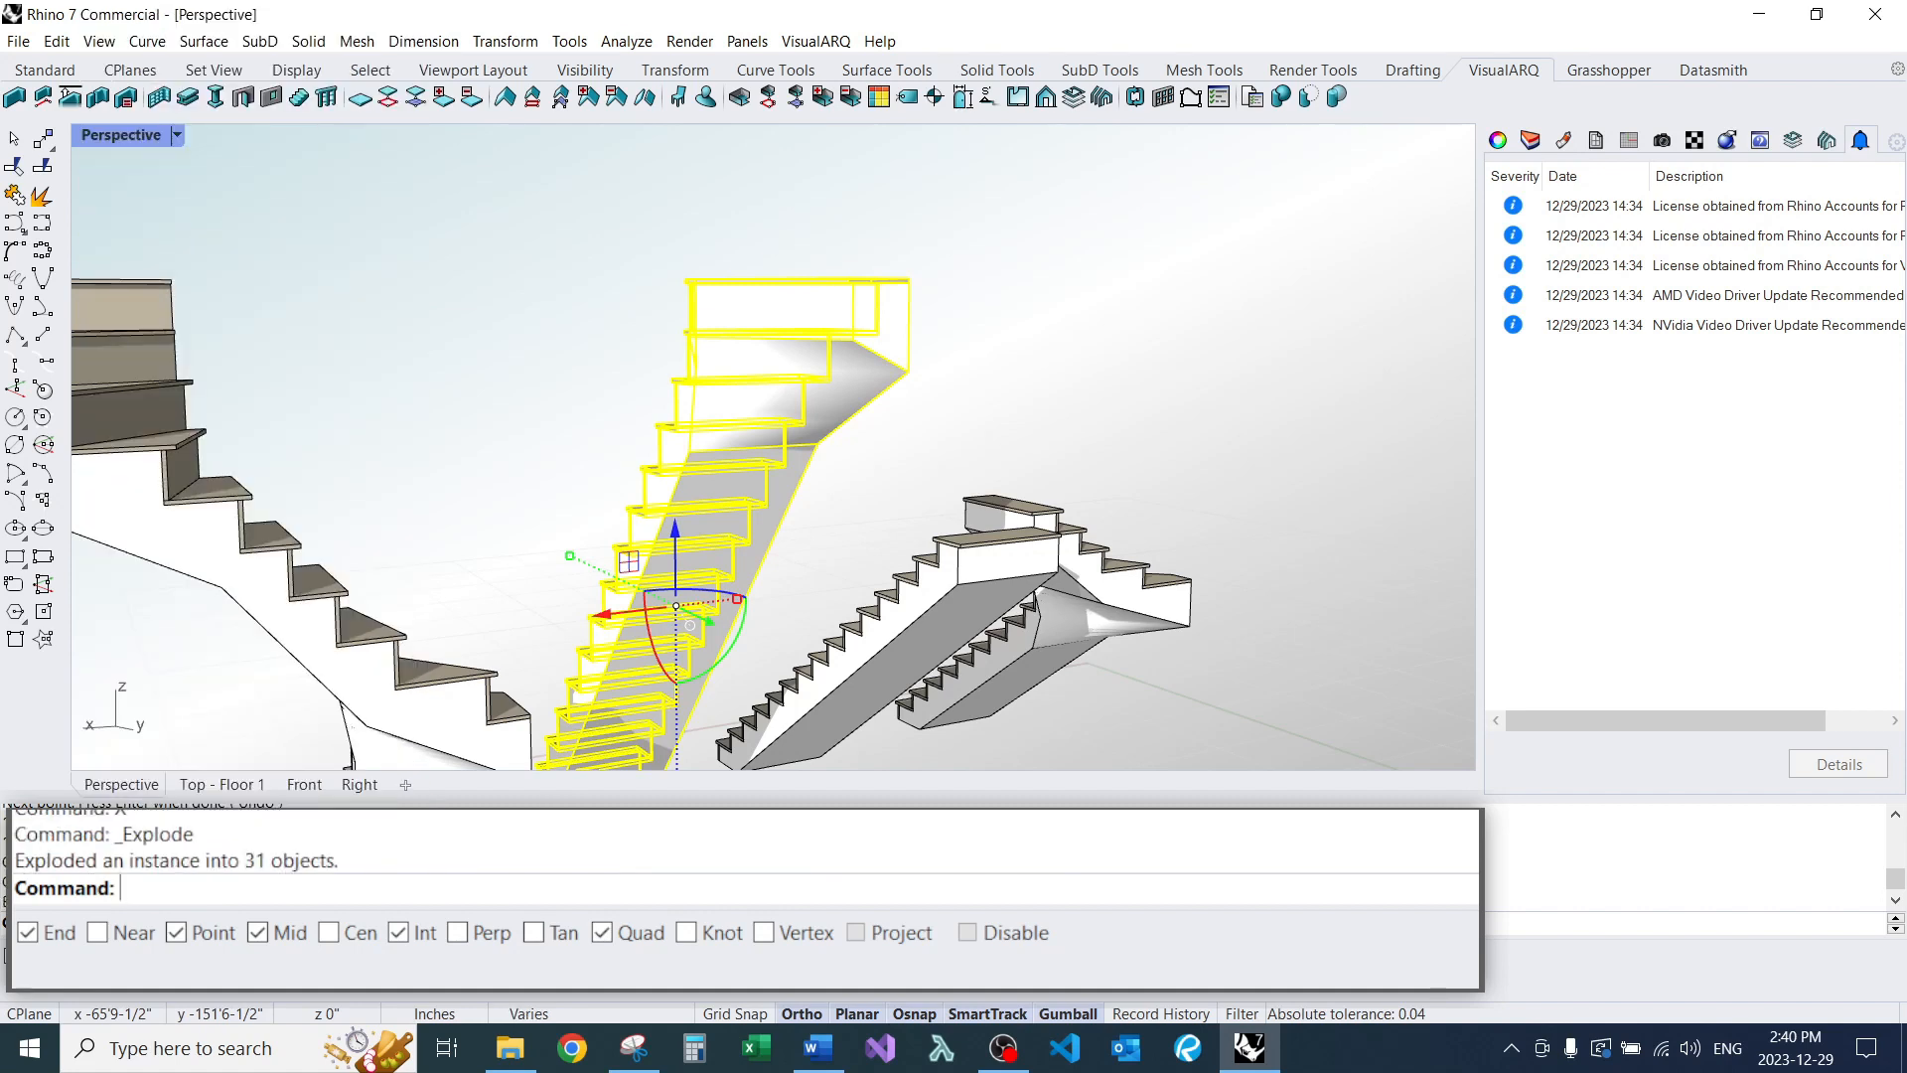
pyautogui.press('Escape')
# Delete the surface on the underside of the exploded stair near its turn.
pyautogui.click(799, 412)
pyautogui.write('E')
pyautogui.press('Return')
# Pull the polysurface vertex at the inner corner of the stair's turn downward to reshape the stair body.
pyautogui.moveTo(769, 367); pyautogui.dragTo(810, 333, button='right')
pyautogui.scroll(7, 810, 333)
pyautogui.moveTo(809, 397); pyautogui.dragTo(933, 418, button='right')
pyautogui.scroll(3, 775, 398)
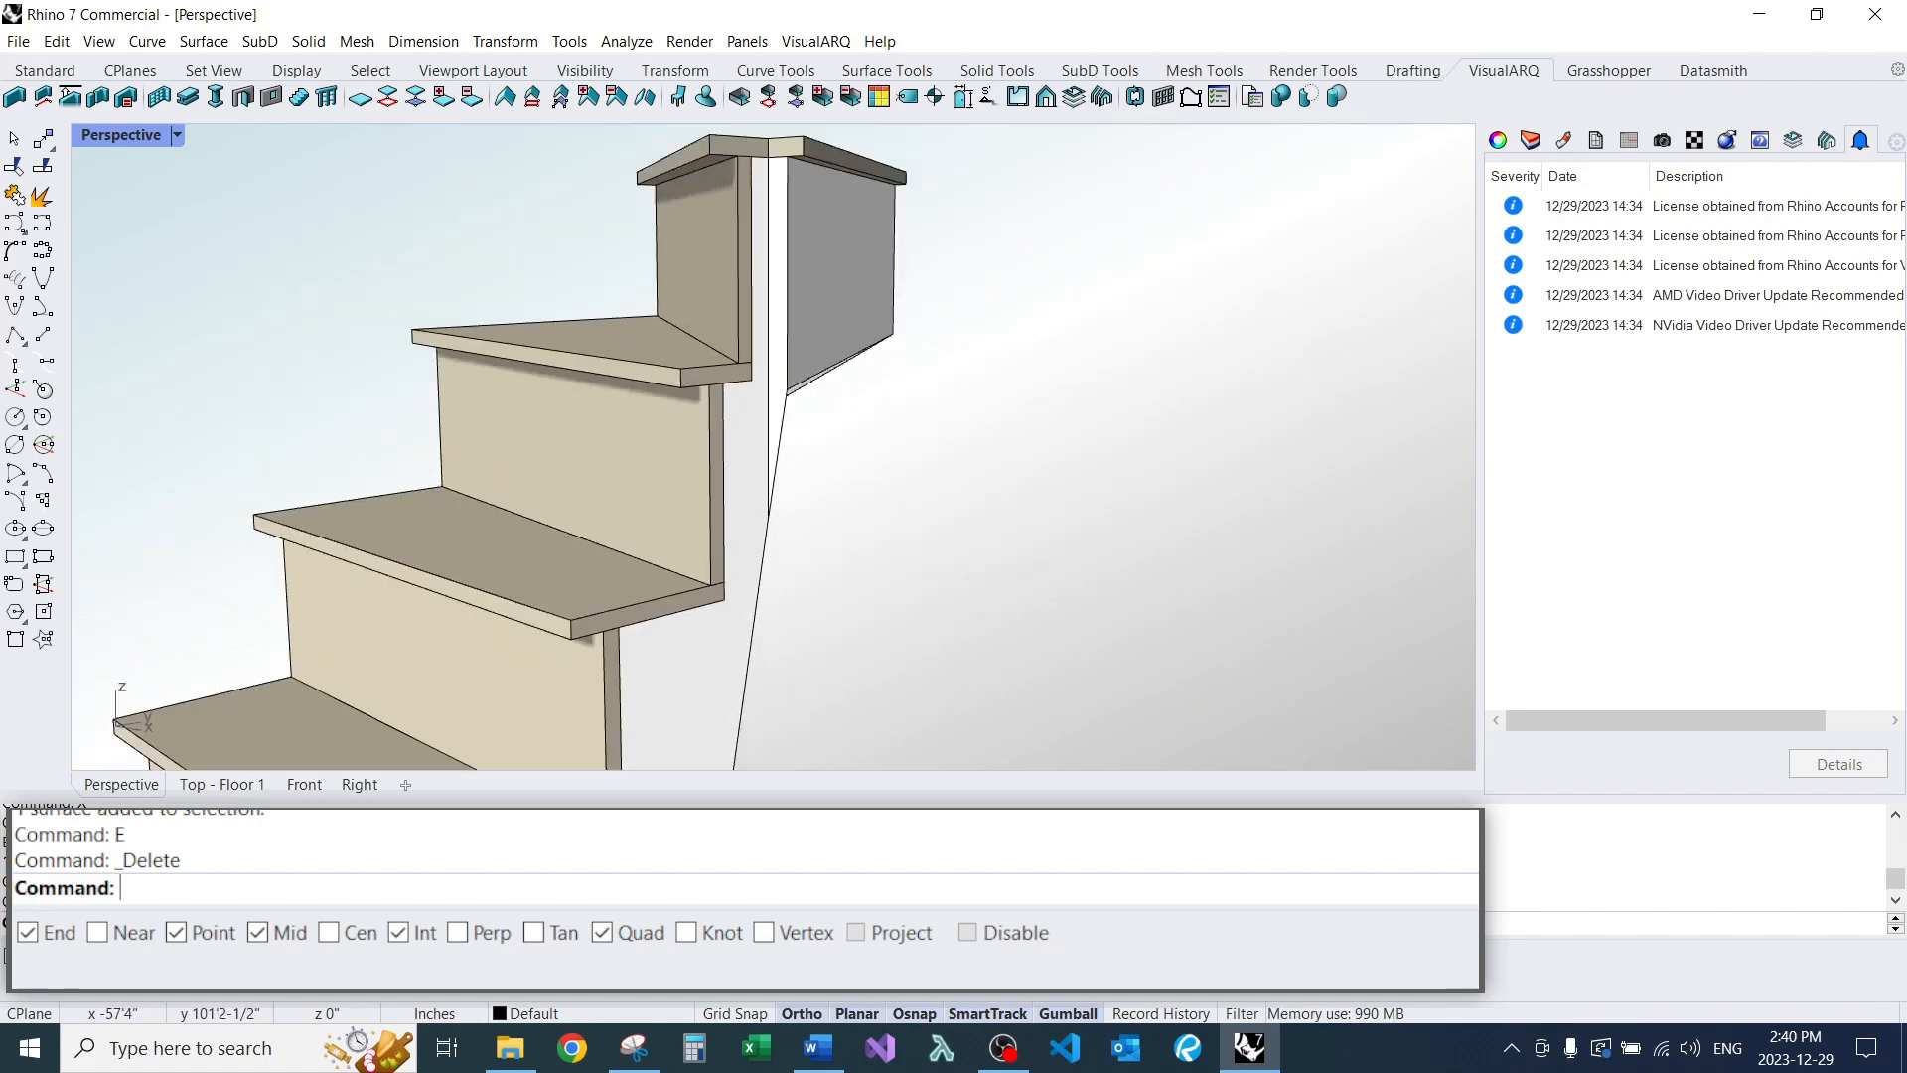
pyautogui.keyDown('ctrl'); pyautogui.keyDown('shift'); pyautogui.click(788, 395); pyautogui.keyUp('shift'); pyautogui.keyUp('ctrl')
pyautogui.press('Escape')
pyautogui.moveTo(785, 418); pyautogui.dragTo(914, 447, button='right')
pyautogui.scroll(6, 854, 447)
pyautogui.scroll(-2, 874, 447)
pyautogui.click(875, 447)
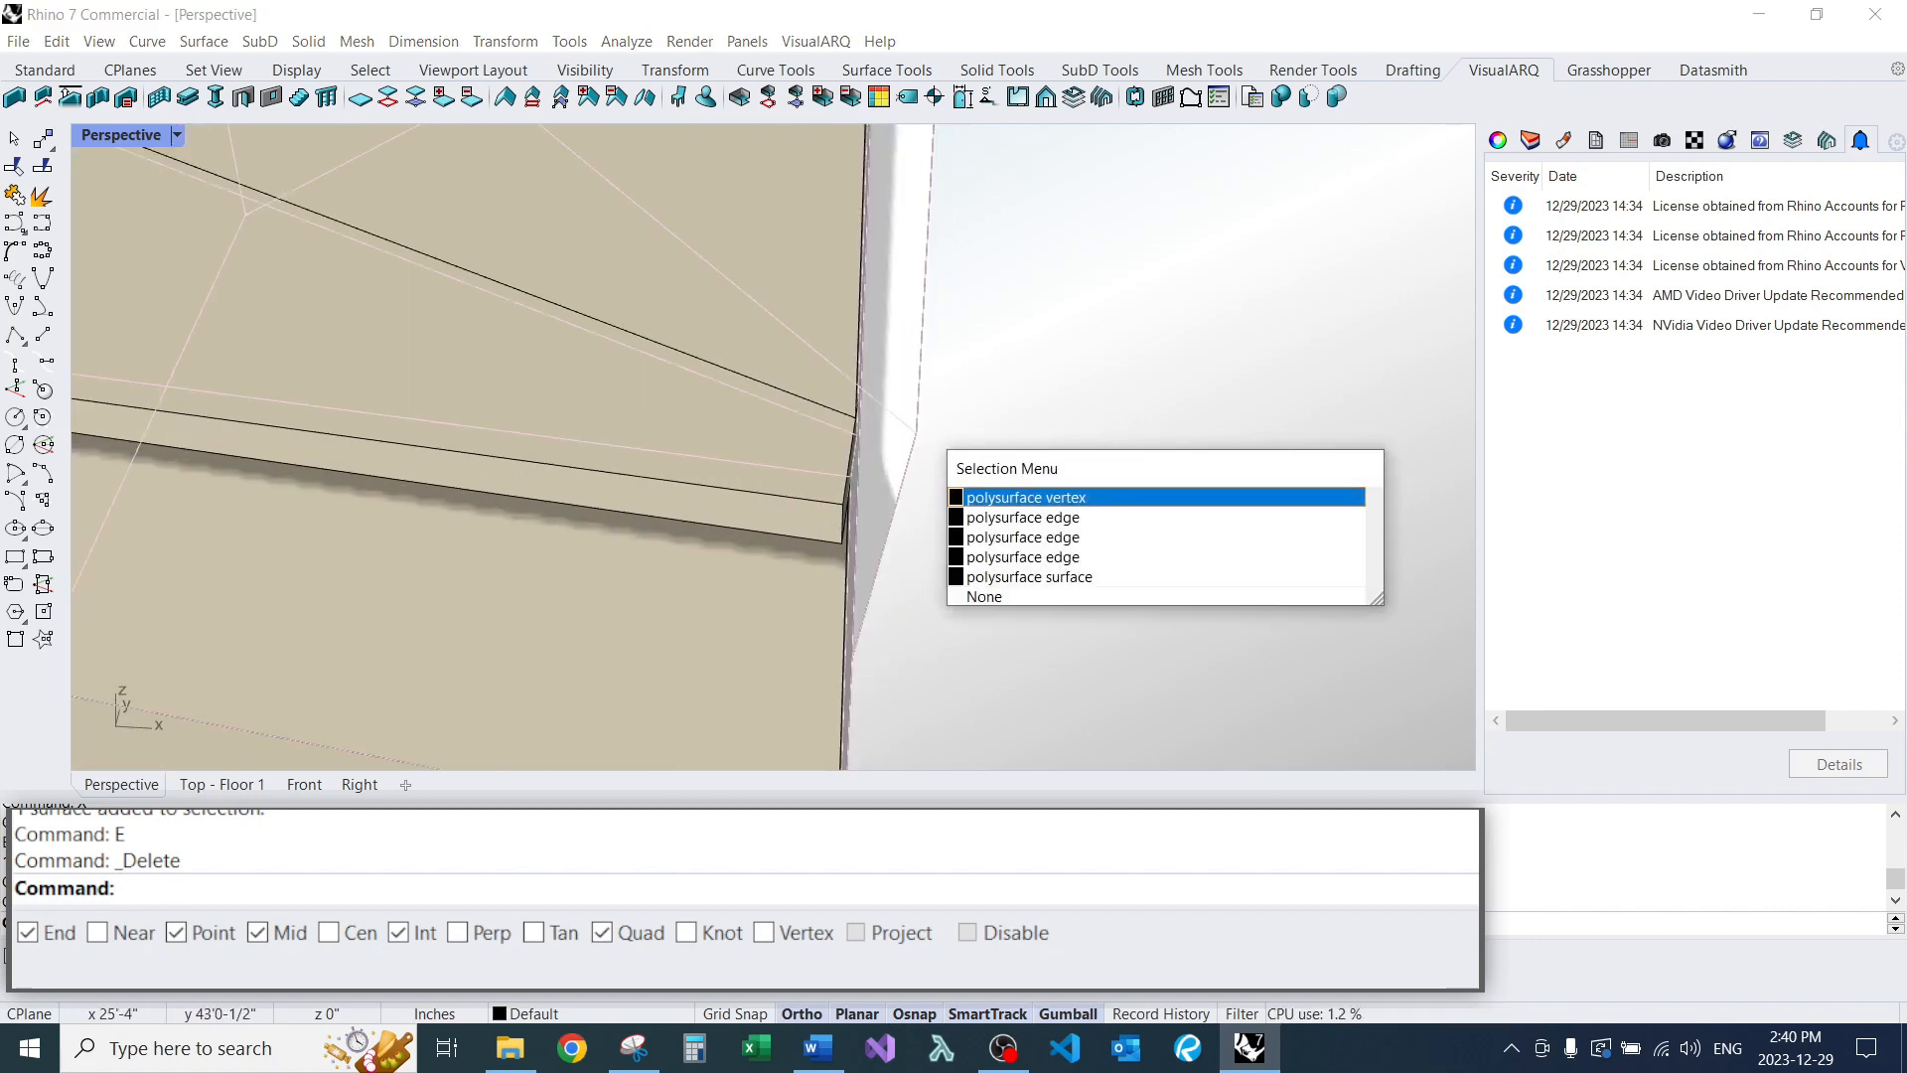
pyautogui.click(993, 494)
pyautogui.scroll(-3, 916, 433)
pyautogui.scroll(-2, 916, 433)
pyautogui.moveTo(916, 433); pyautogui.dragTo(907, 665)
pyautogui.scroll(-6, 898, 655)
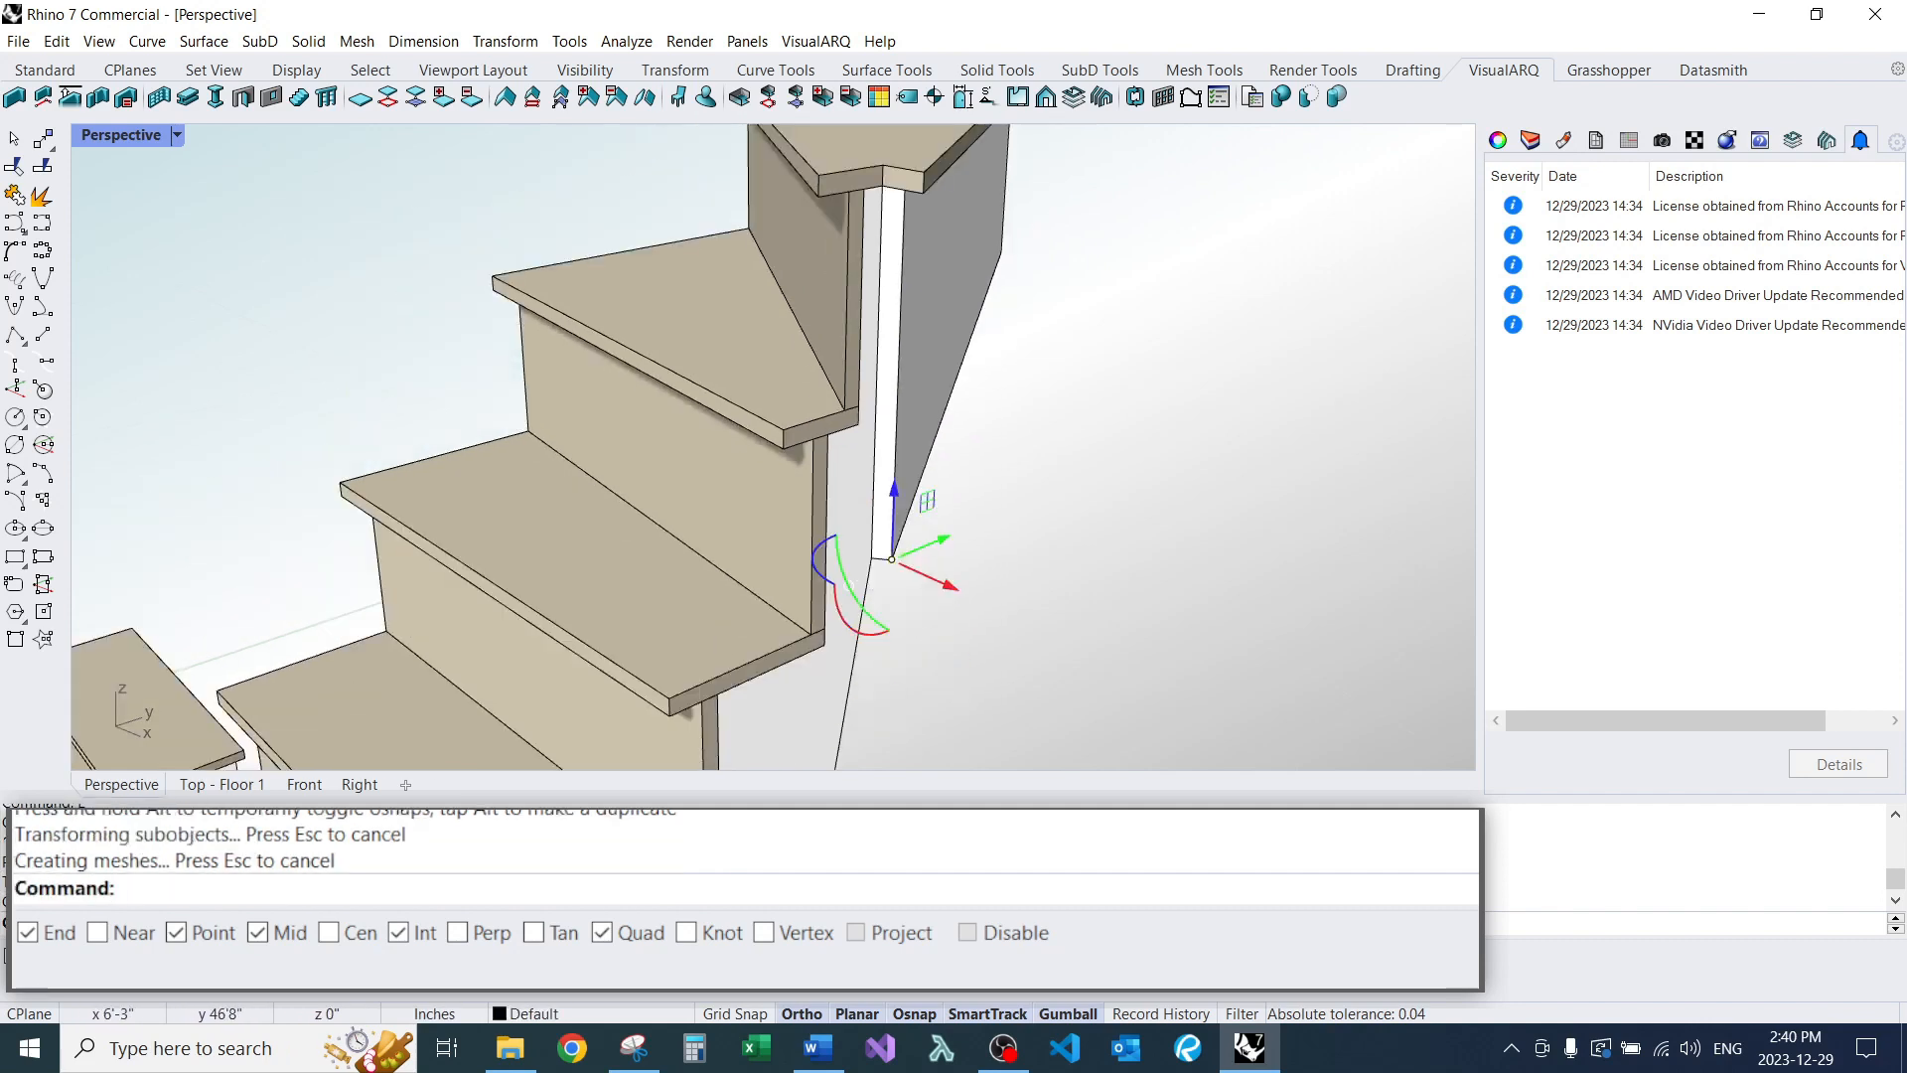
# Examine the shape of the stair bodies and soffits at the turns from behind, below and above.
pyautogui.scroll(-6, 802, 397)
pyautogui.moveTo(695, 477); pyautogui.dragTo(894, 467, button='right')
pyautogui.scroll(5, 775, 467)
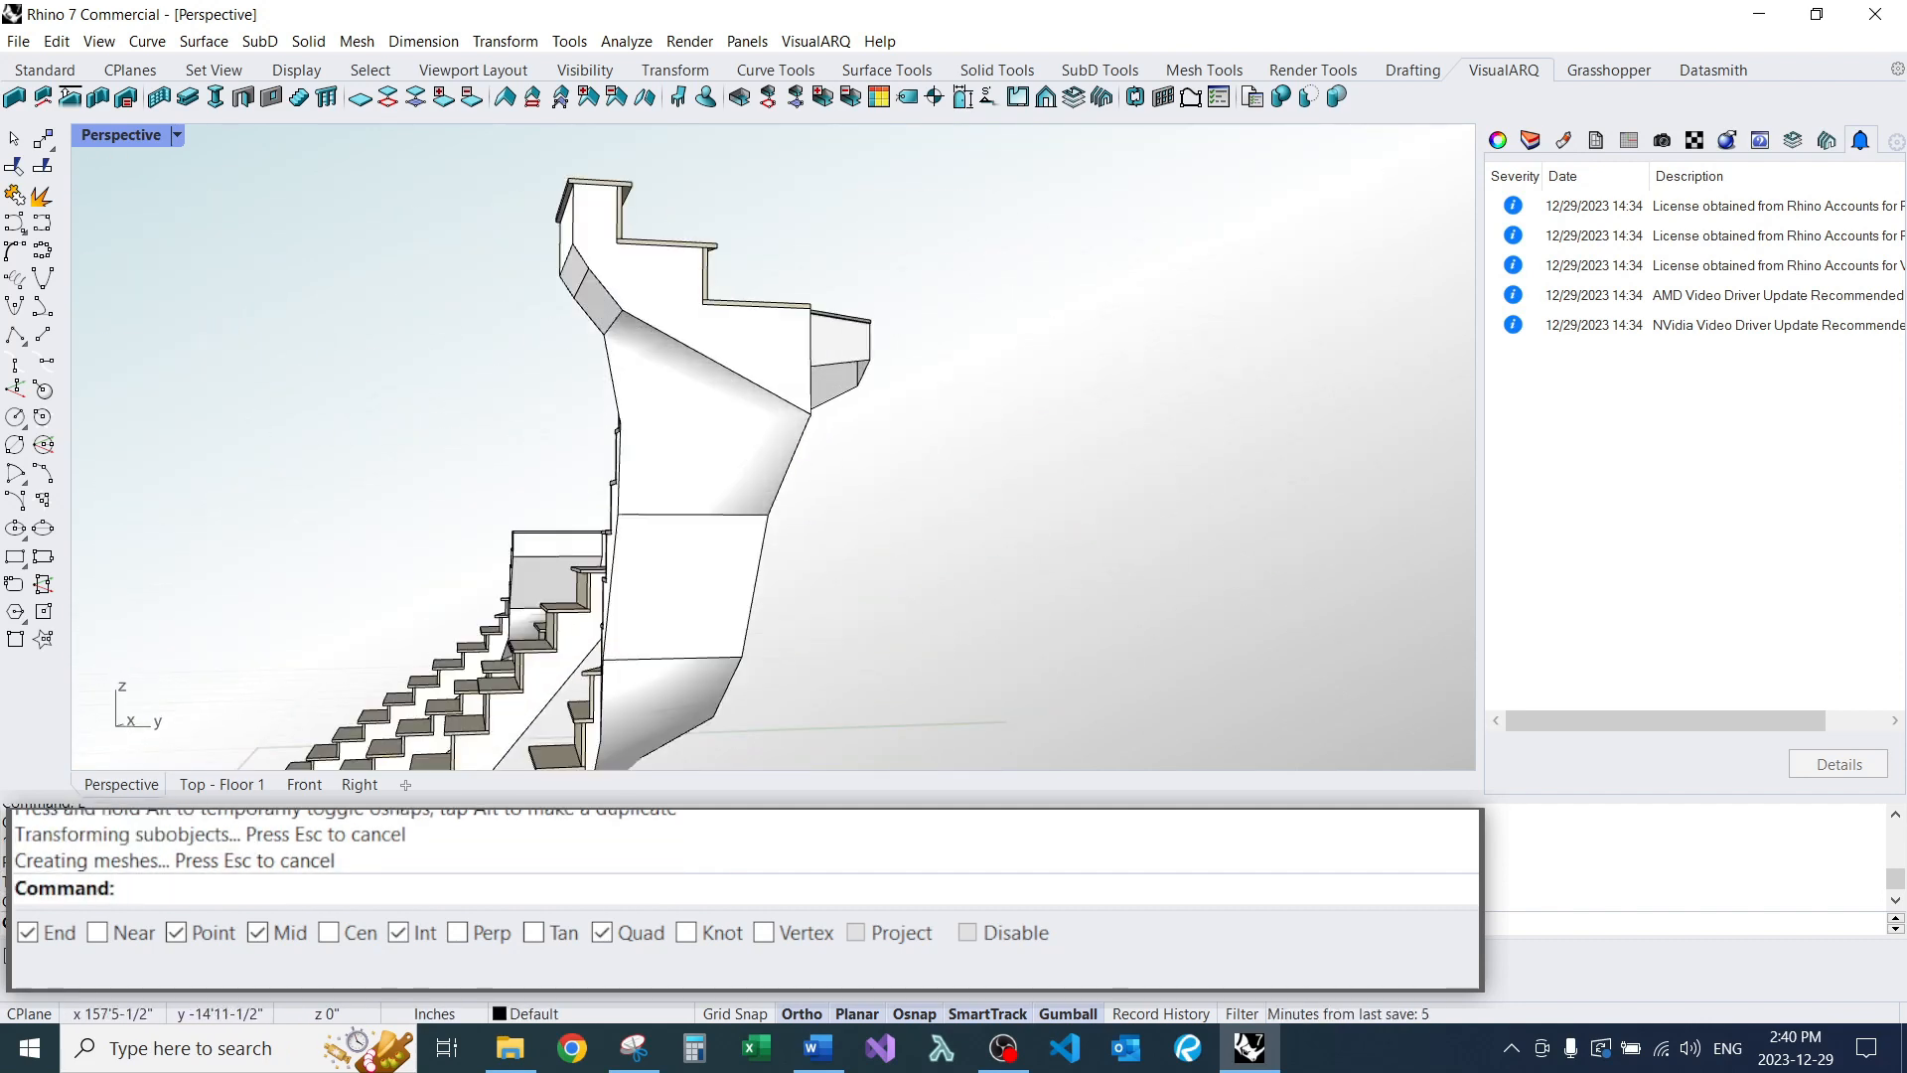
pyautogui.moveTo(775, 467); pyautogui.dragTo(854, 378, button='right')
pyautogui.moveTo(854, 447); pyautogui.dragTo(655, 477, button='right')
pyautogui.scroll(-5, 695, 477)
pyautogui.scroll(5, 477, 501)
pyautogui.scroll(-6, 795, 298)
pyautogui.moveTo(794, 298); pyautogui.dragTo(933, 506, button='right')
pyautogui.scroll(7, 884, 389)
pyautogui.moveTo(794, 447); pyautogui.dragTo(855, 437, button='right')
pyautogui.scroll(-7, 884, 390)
pyautogui.scroll(-3, 853, 427)
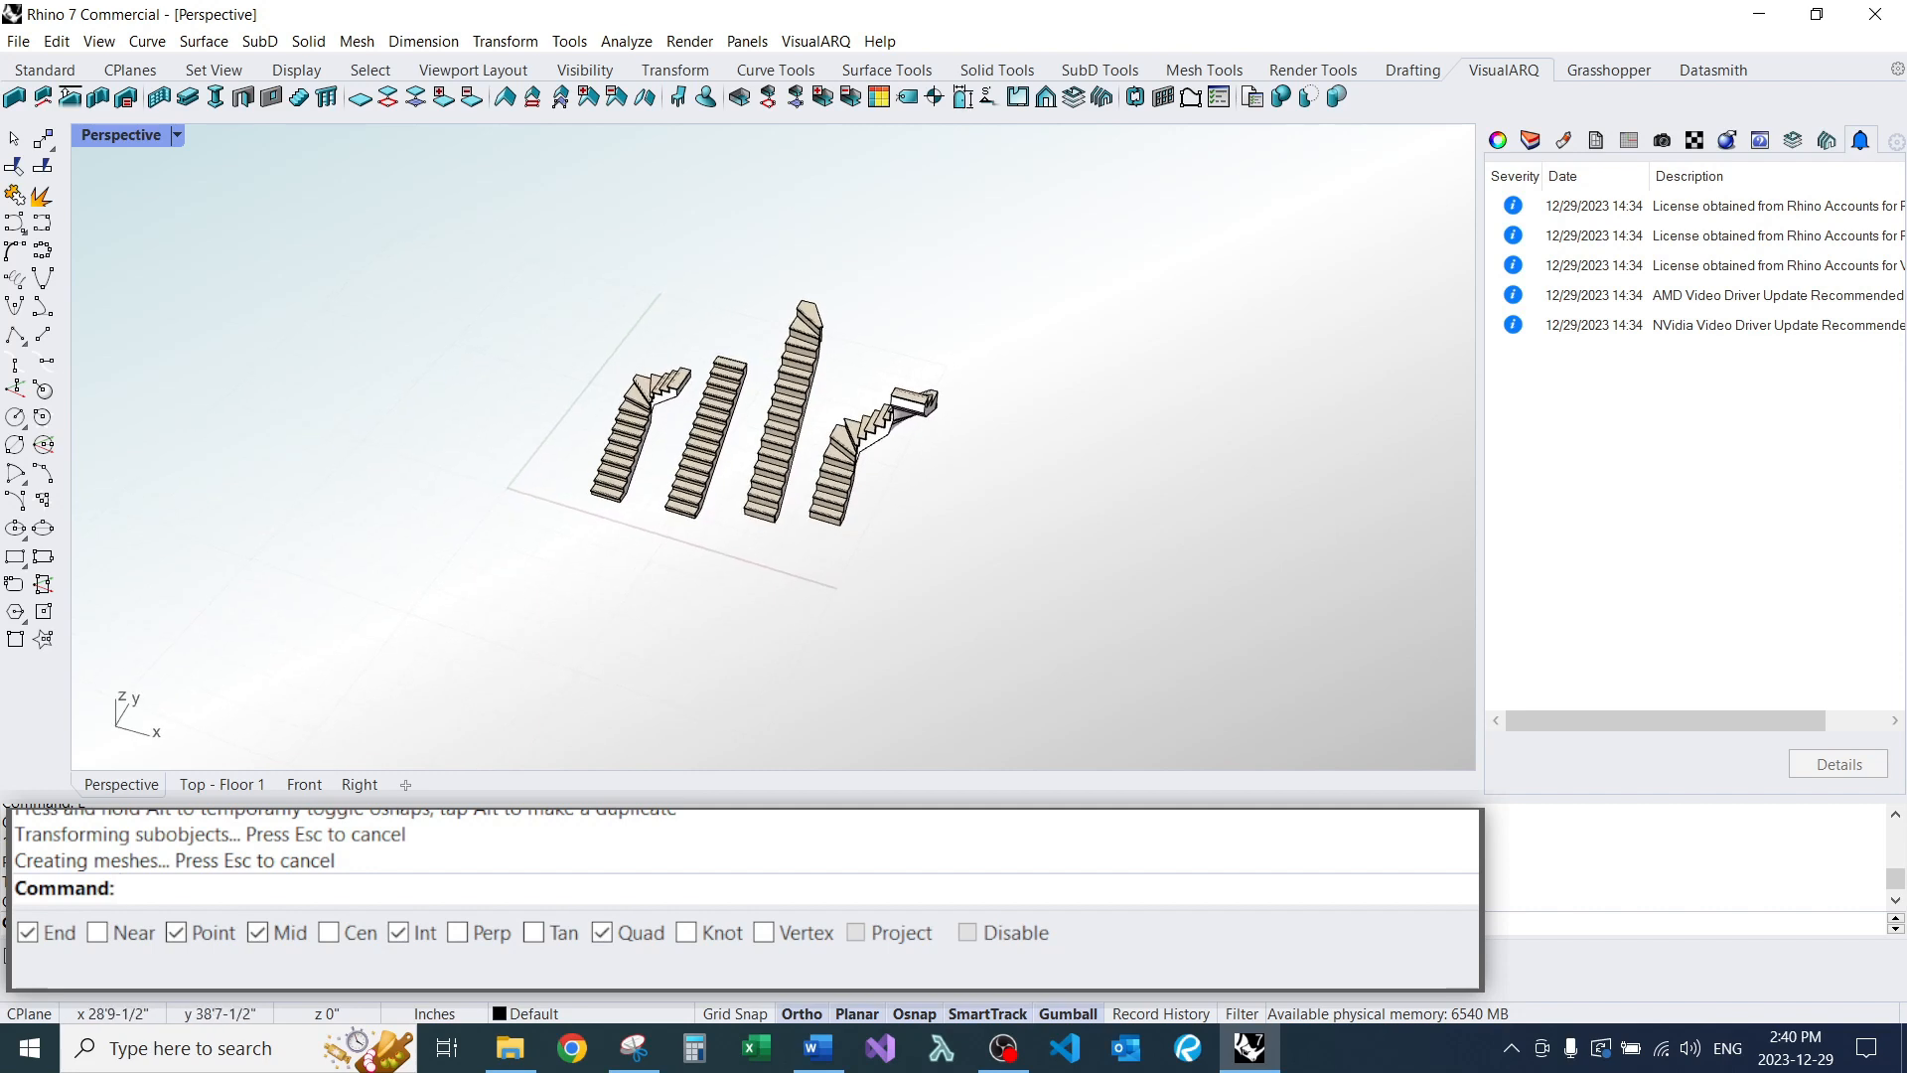
# Delete all four stairs, including the pieces of the exploded one, to leave the model empty.
pyautogui.moveTo(951, 311); pyautogui.dragTo(700, 437)
pyautogui.write('e')
pyautogui.press('space')
pyautogui.click(636, 429)
pyautogui.write('e')
pyautogui.press('space')
pyautogui.click(771, 465)
pyautogui.write('e')
pyautogui.press('space')
pyautogui.moveTo(715, 407); pyautogui.dragTo(839, 551)
pyautogui.write('e')
pyautogui.press('space')
# Place a point object on the ground plane near the origin and select it.
pyautogui.moveTo(795, 476); pyautogui.dragTo(616, 403, button='right')
pyautogui.scroll(5, 615, 403)
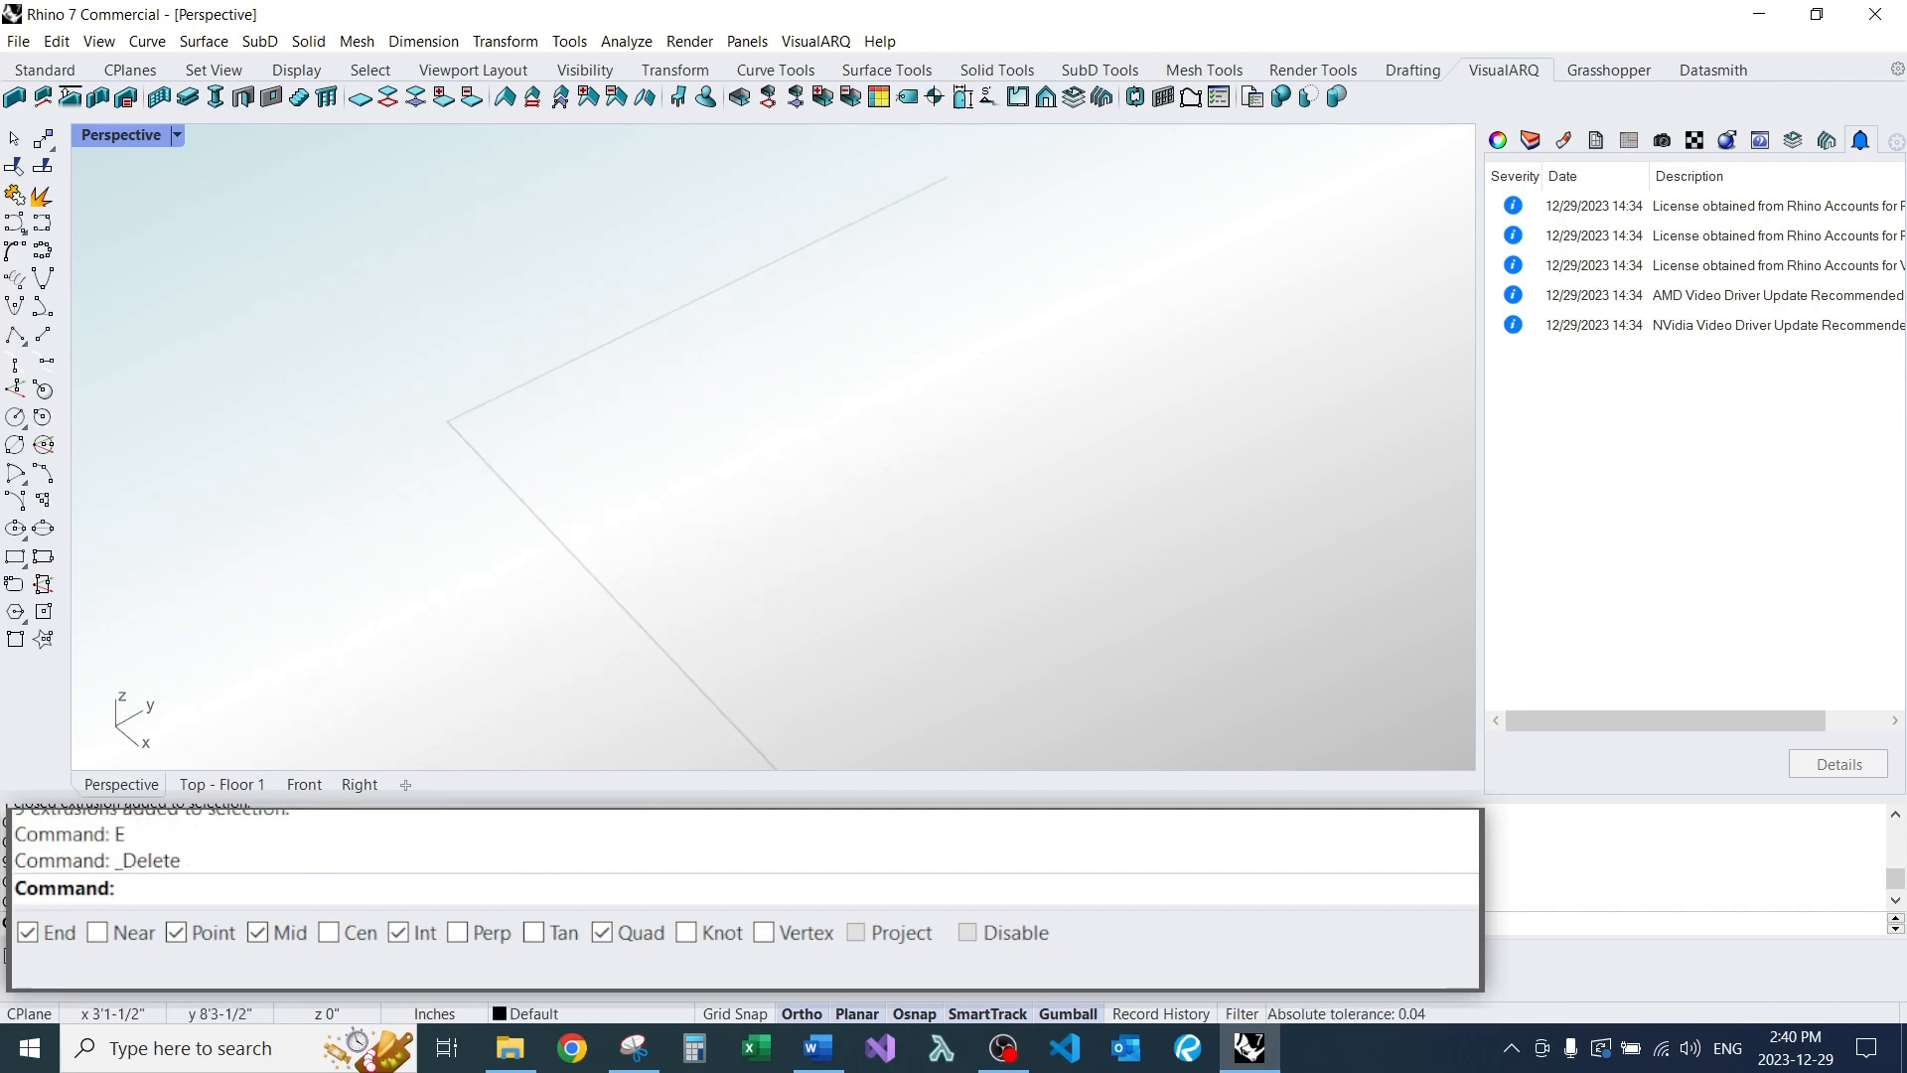
pyautogui.write('Point')
pyautogui.press('Return')
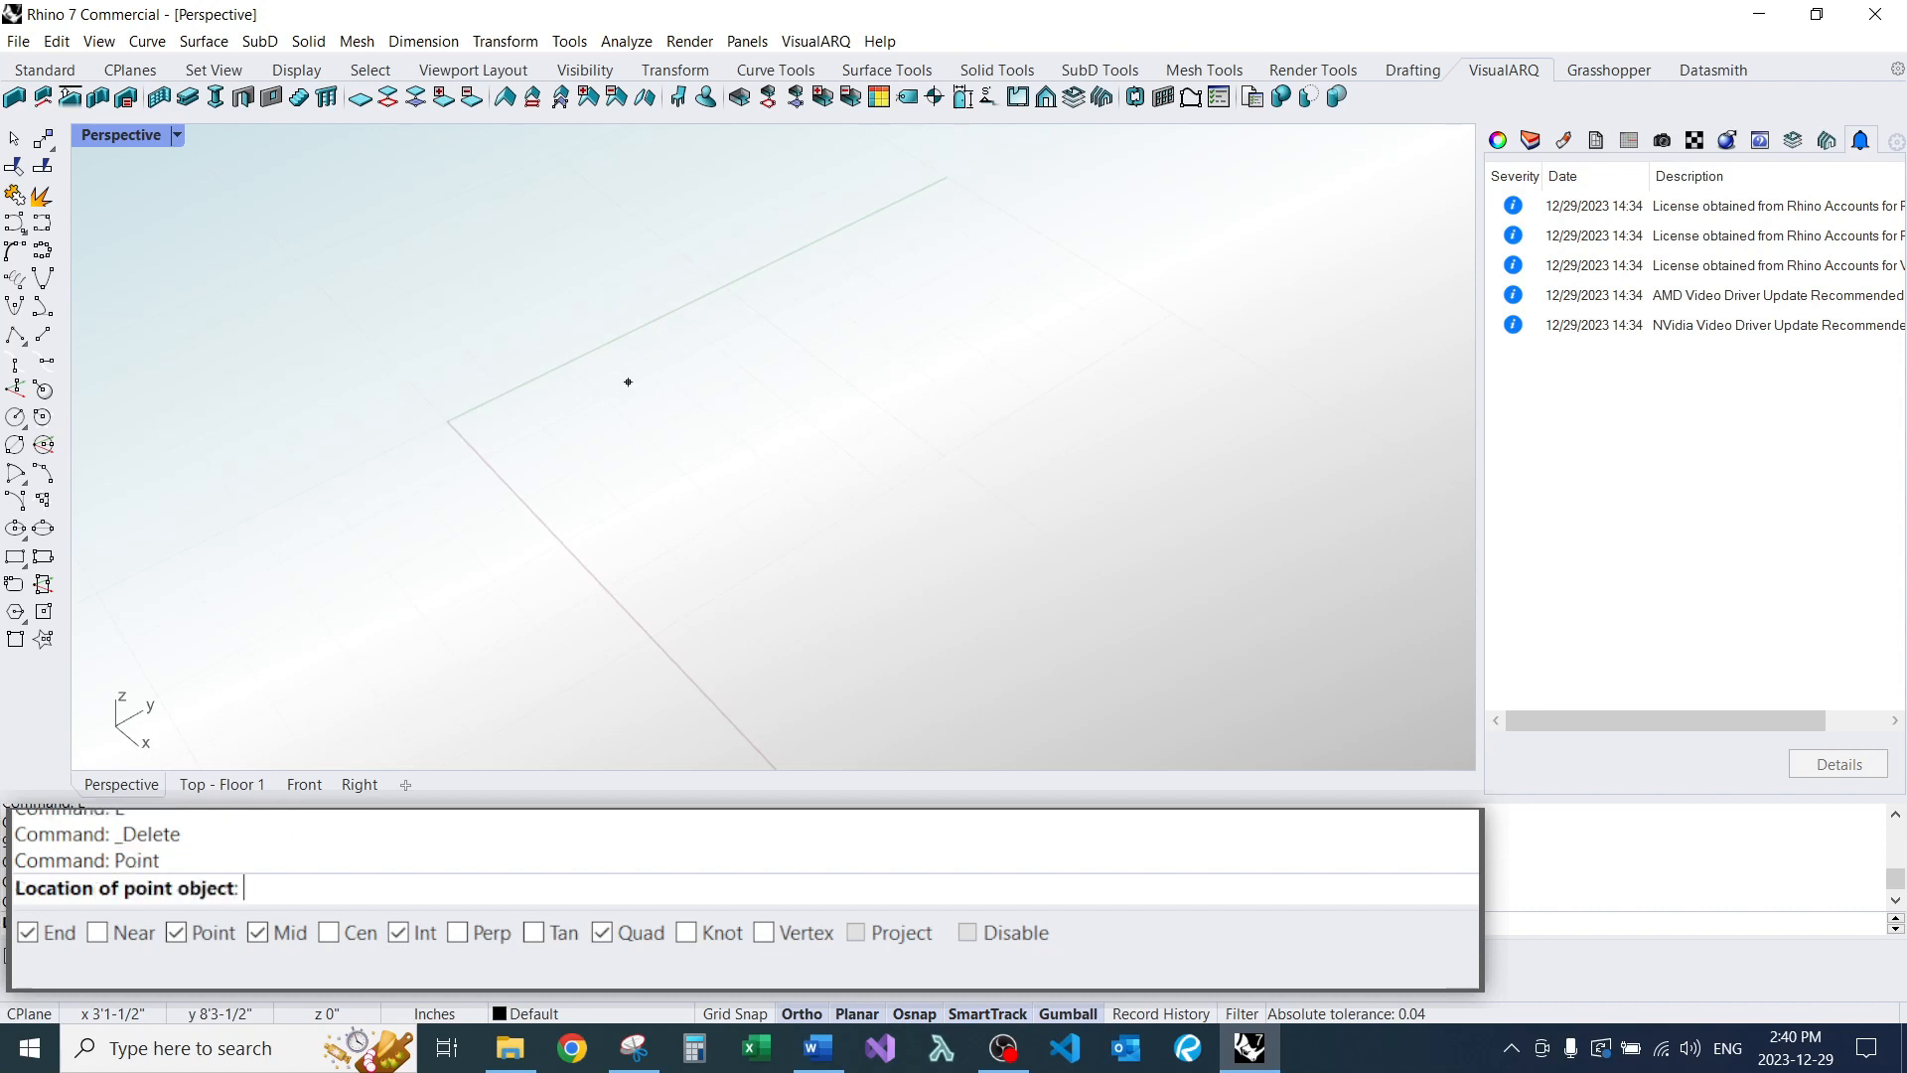
pyautogui.click(627, 467)
pyautogui.click(627, 467)
# Copy the point 10' straight up to mark the upper level, and clear the selection.
pyautogui.moveTo(695, 496); pyautogui.dragTo(745, 438, button='right')
pyautogui.click(622, 401)
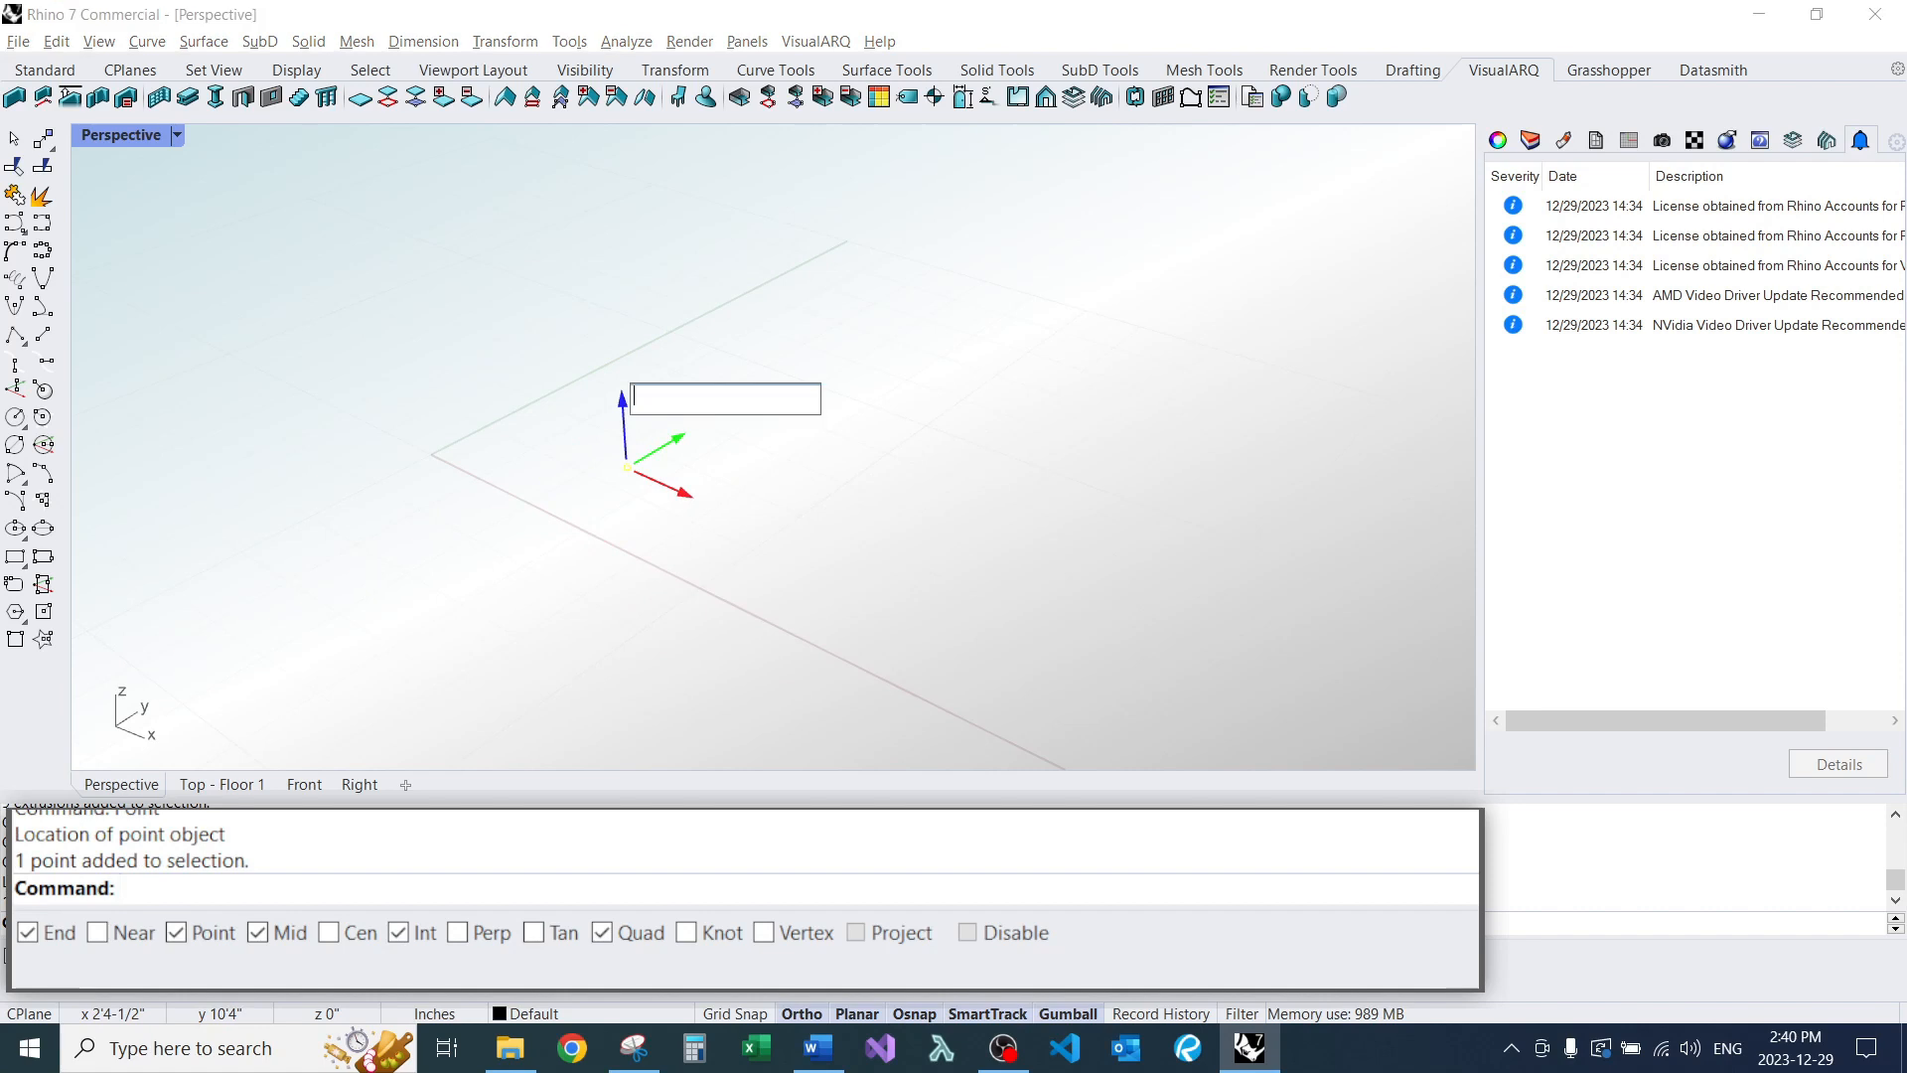
pyautogui.write("10'")
pyautogui.press('Return')
pyautogui.press('Escape')
pyautogui.moveTo(725, 427)
pyautogui.mouseDown(button='right')
pyautogui.moveTo(676, 427)
pyautogui.moveTo(730, 416)
pyautogui.mouseUp(button='right')
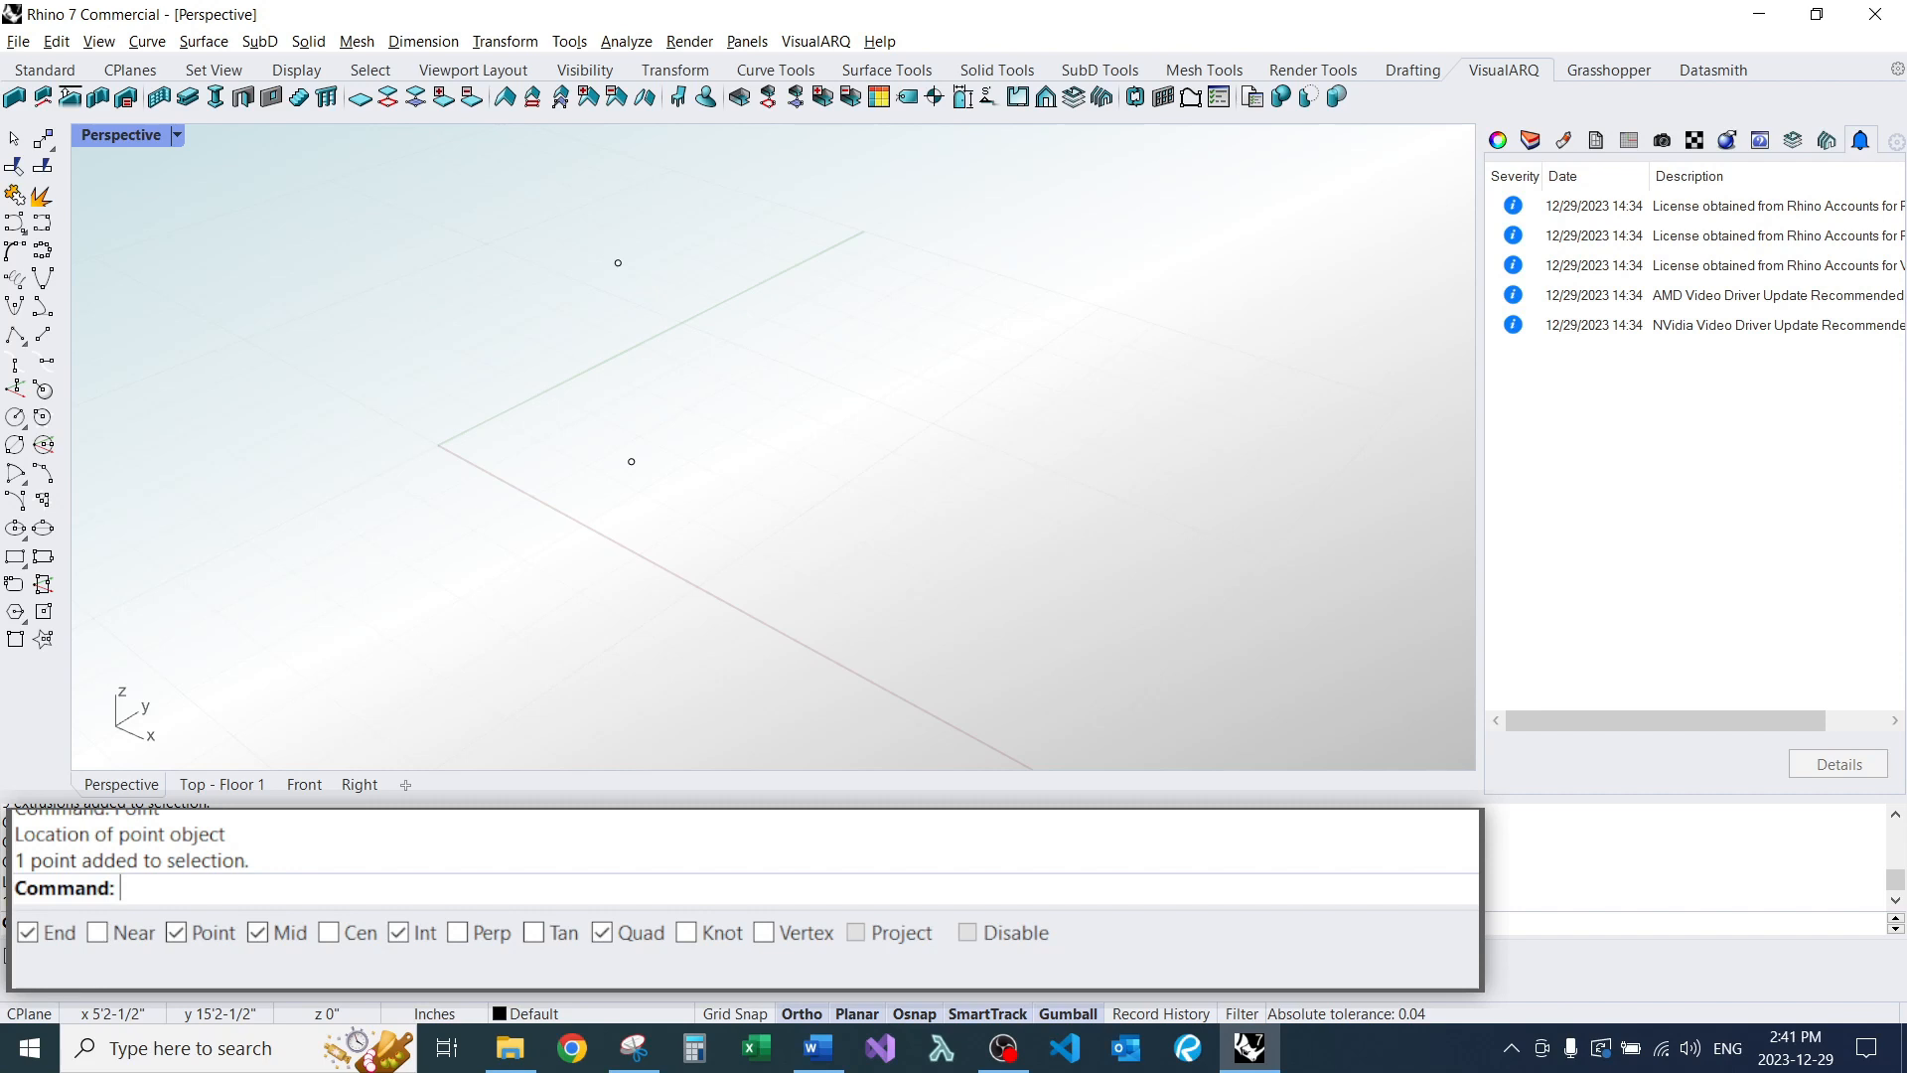
# Start Grasshopper, dismiss its getting-started window, and open the recent definition Sawn Lumber Stairs.
pyautogui.write('Grasshopper')
pyautogui.press('Return')
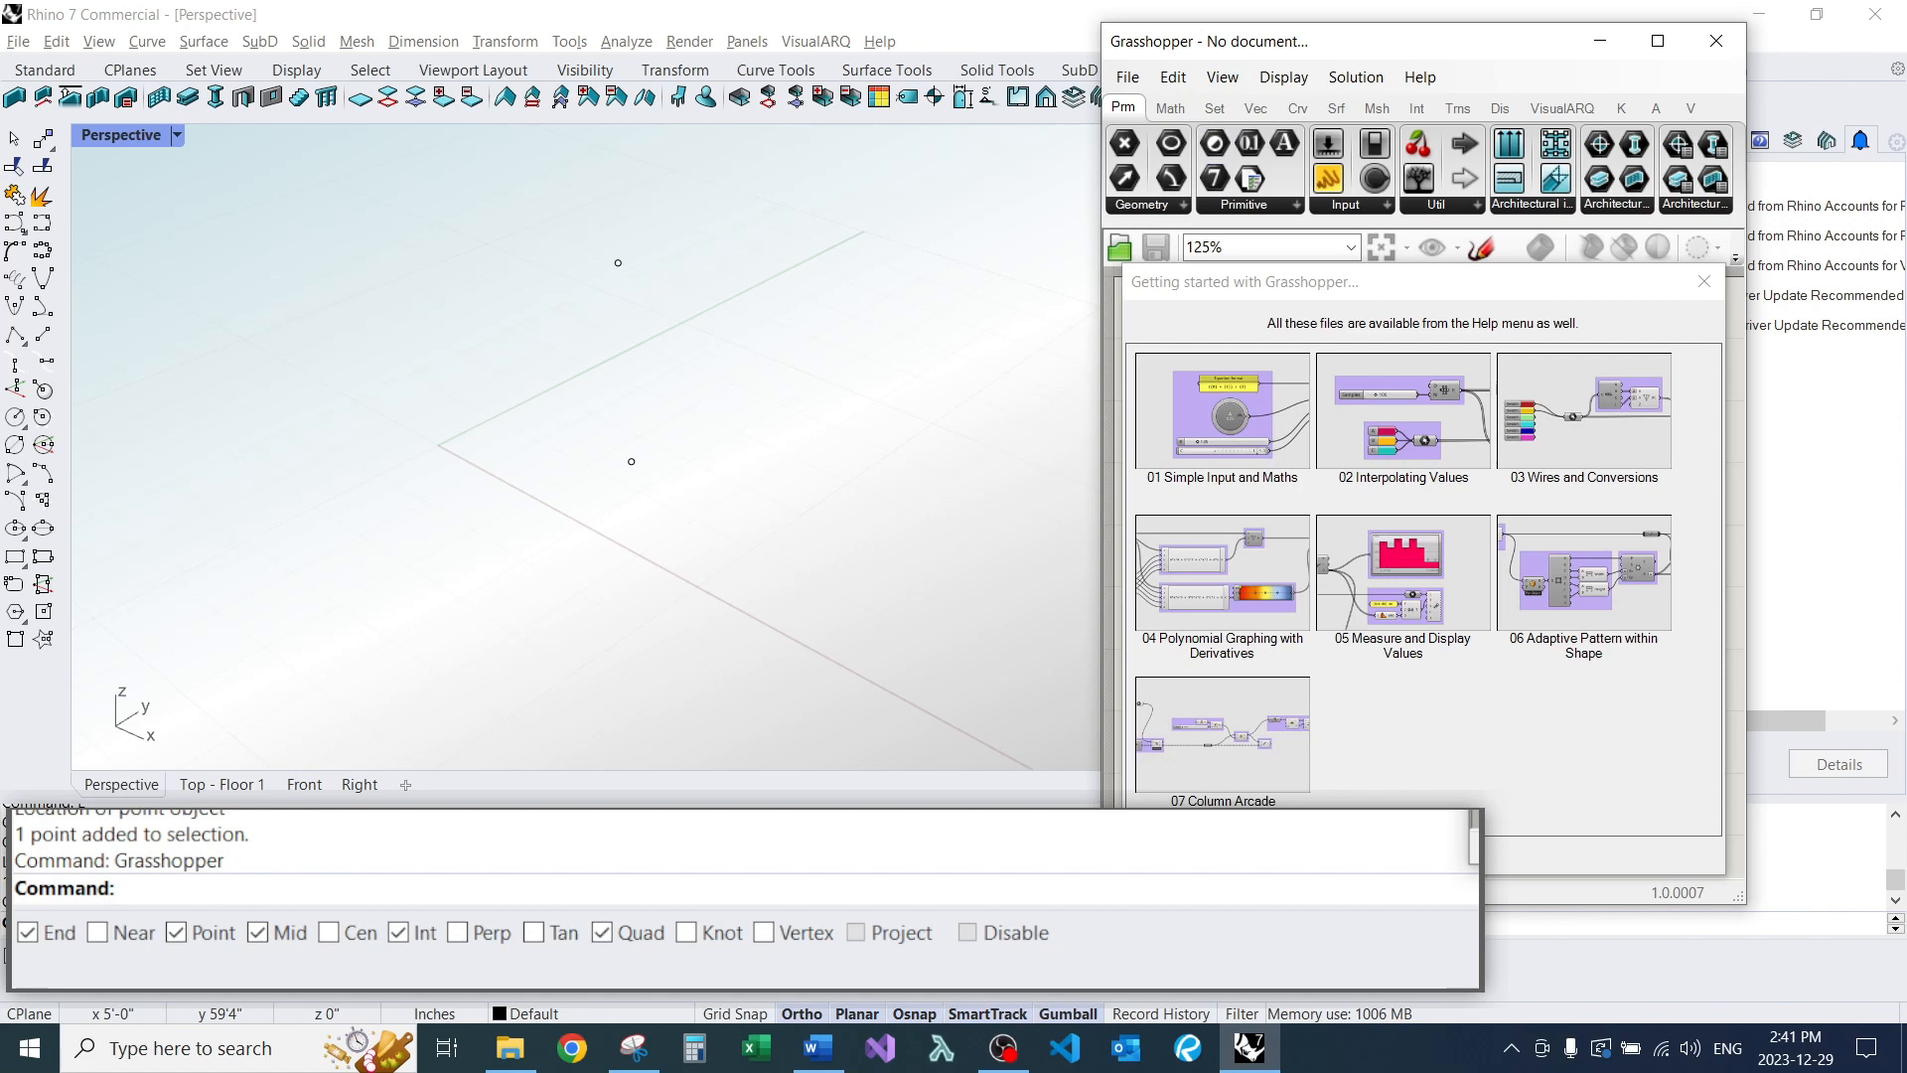
pyautogui.click(1703, 282)
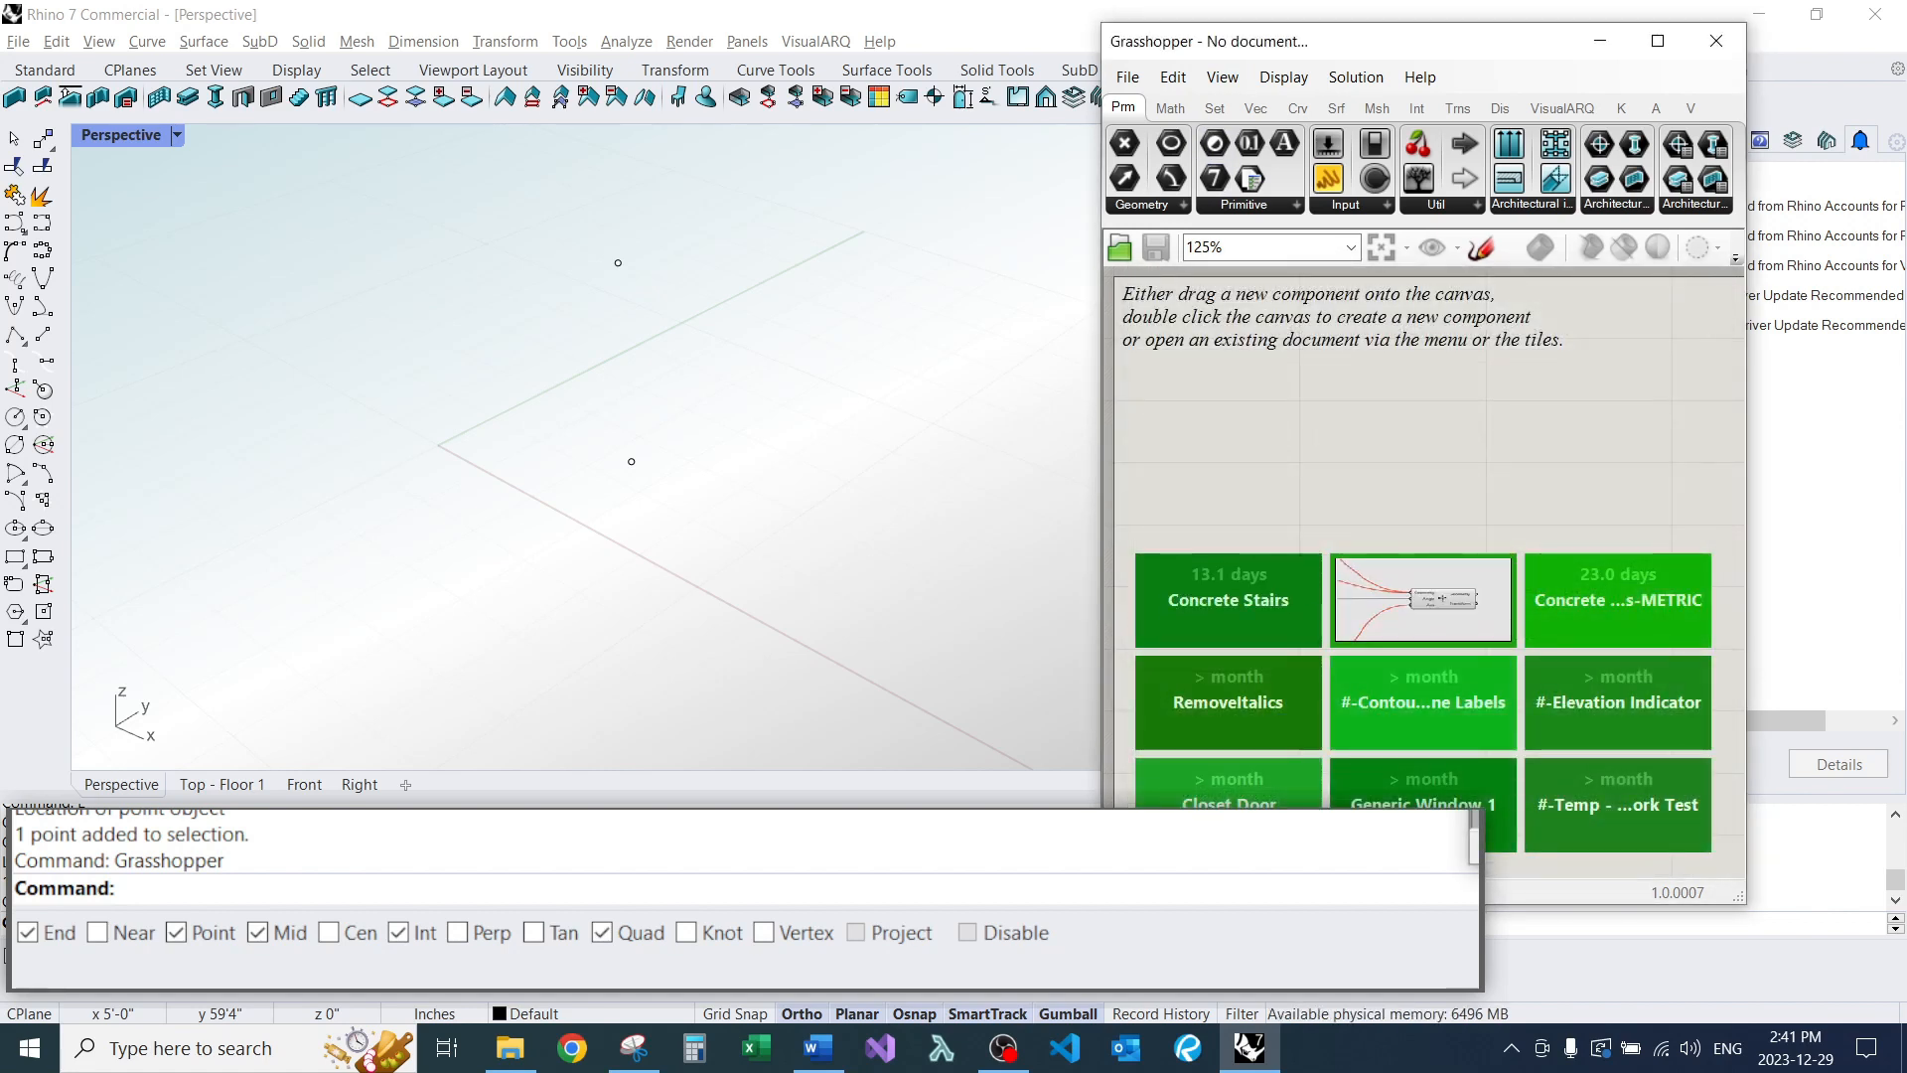
pyautogui.click(1424, 599)
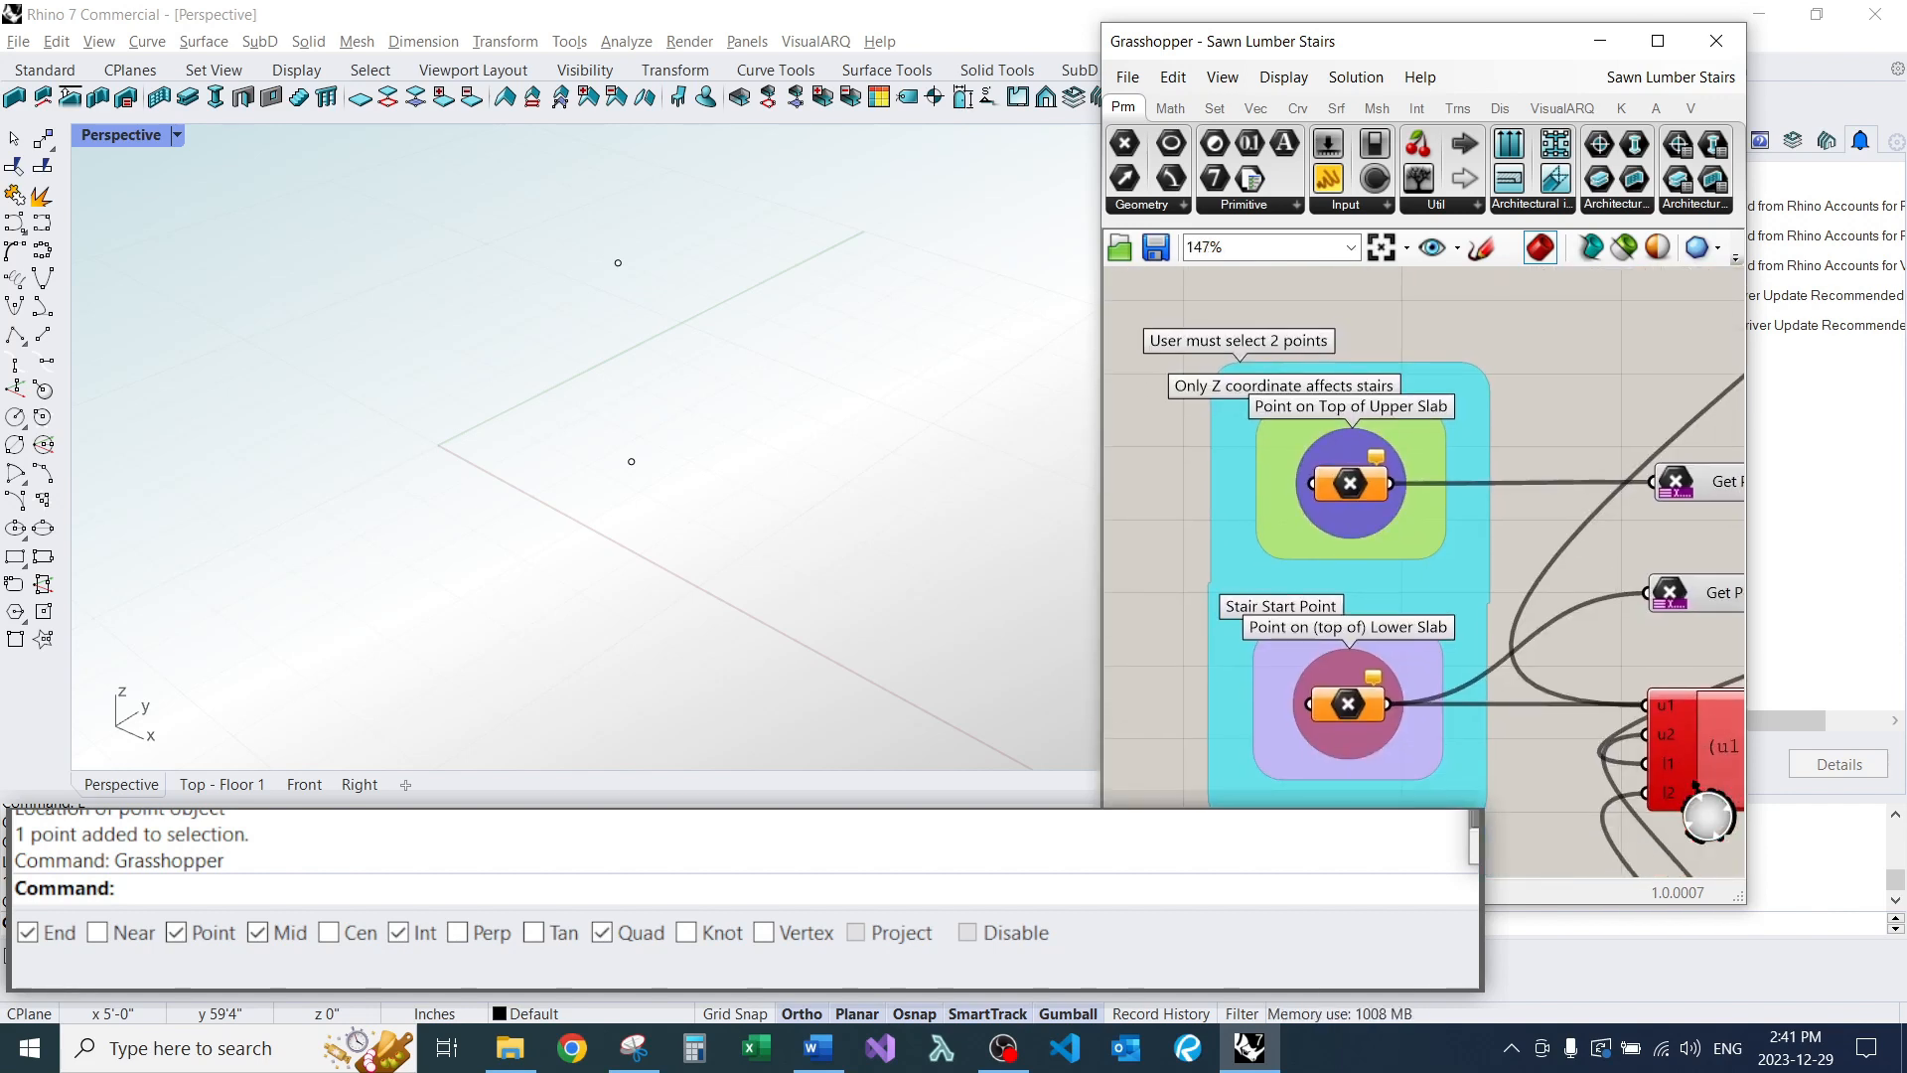
# Reference the lower Rhino point in the Stair Start Point parameter, Point on (top of) Lower Slab.
pyautogui.click(1348, 703)
pyautogui.rightClick(1348, 704)
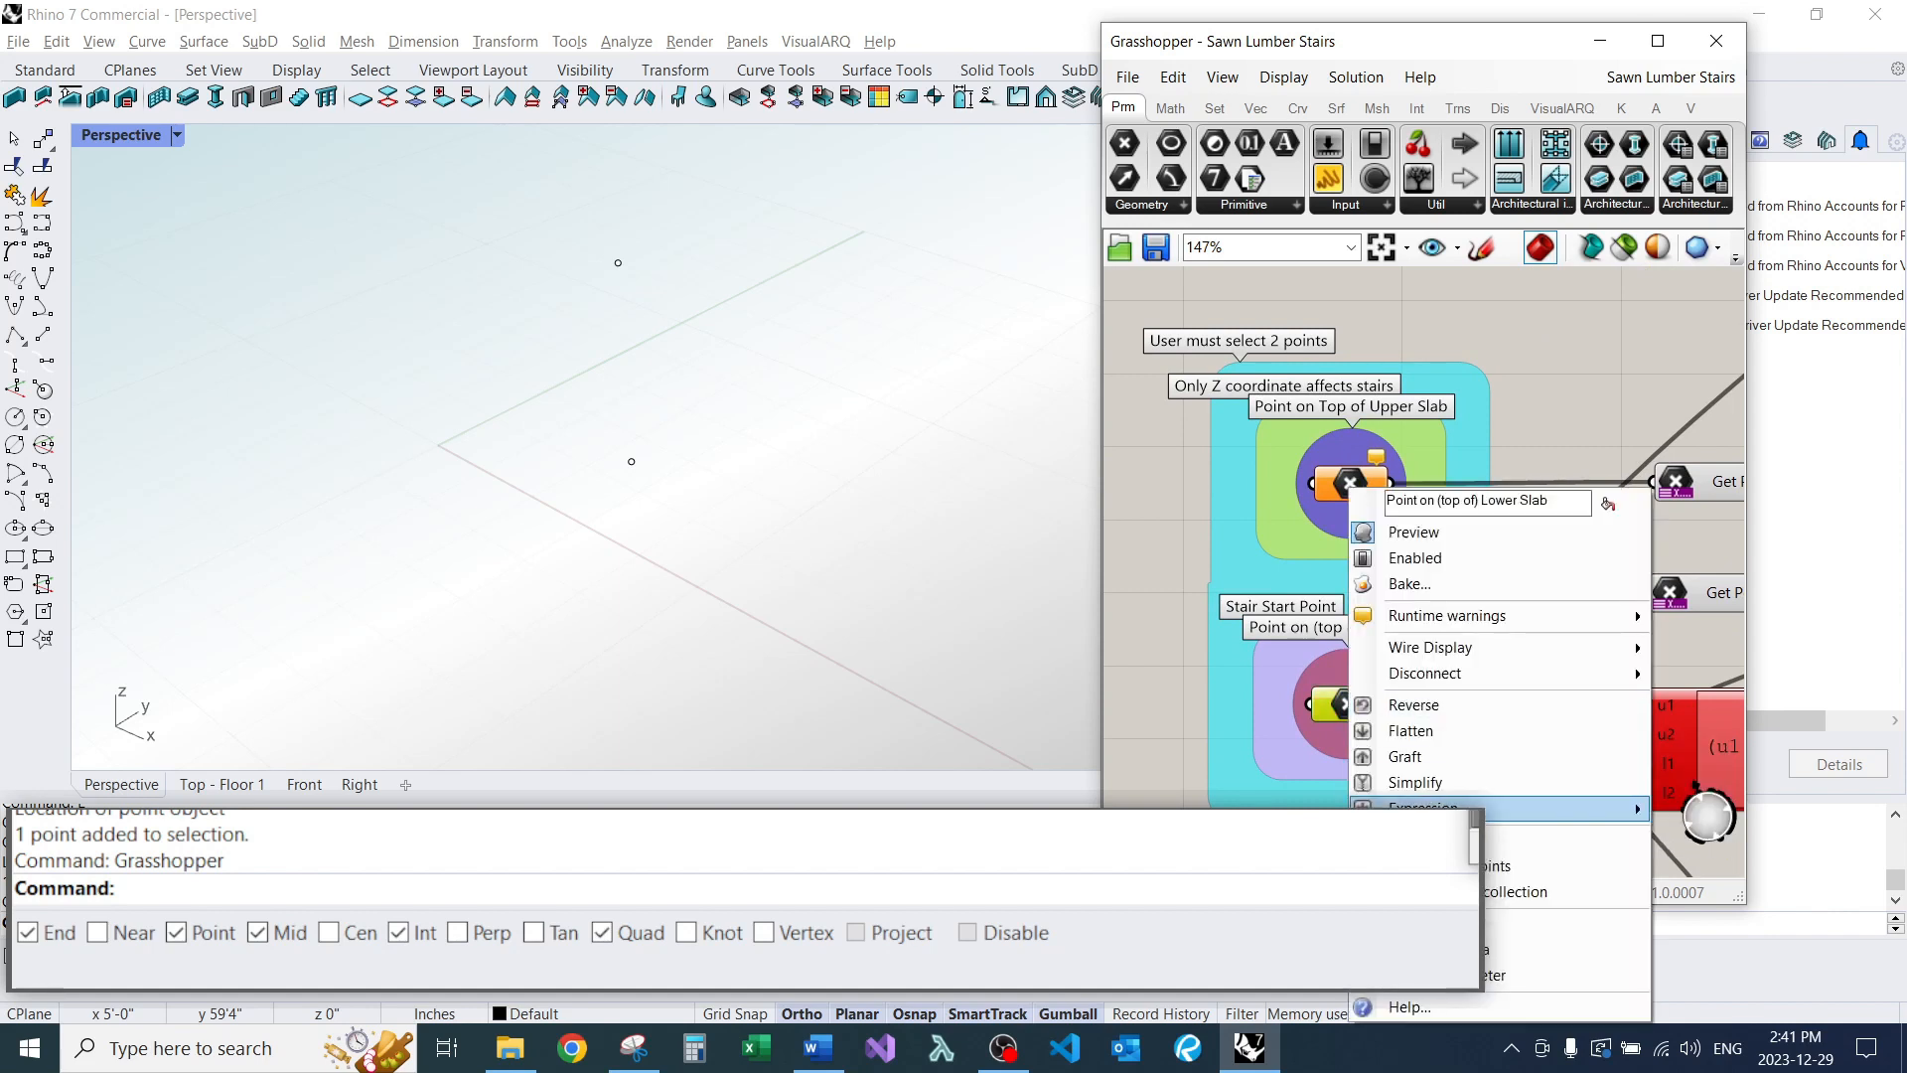
pyautogui.click(1530, 840)
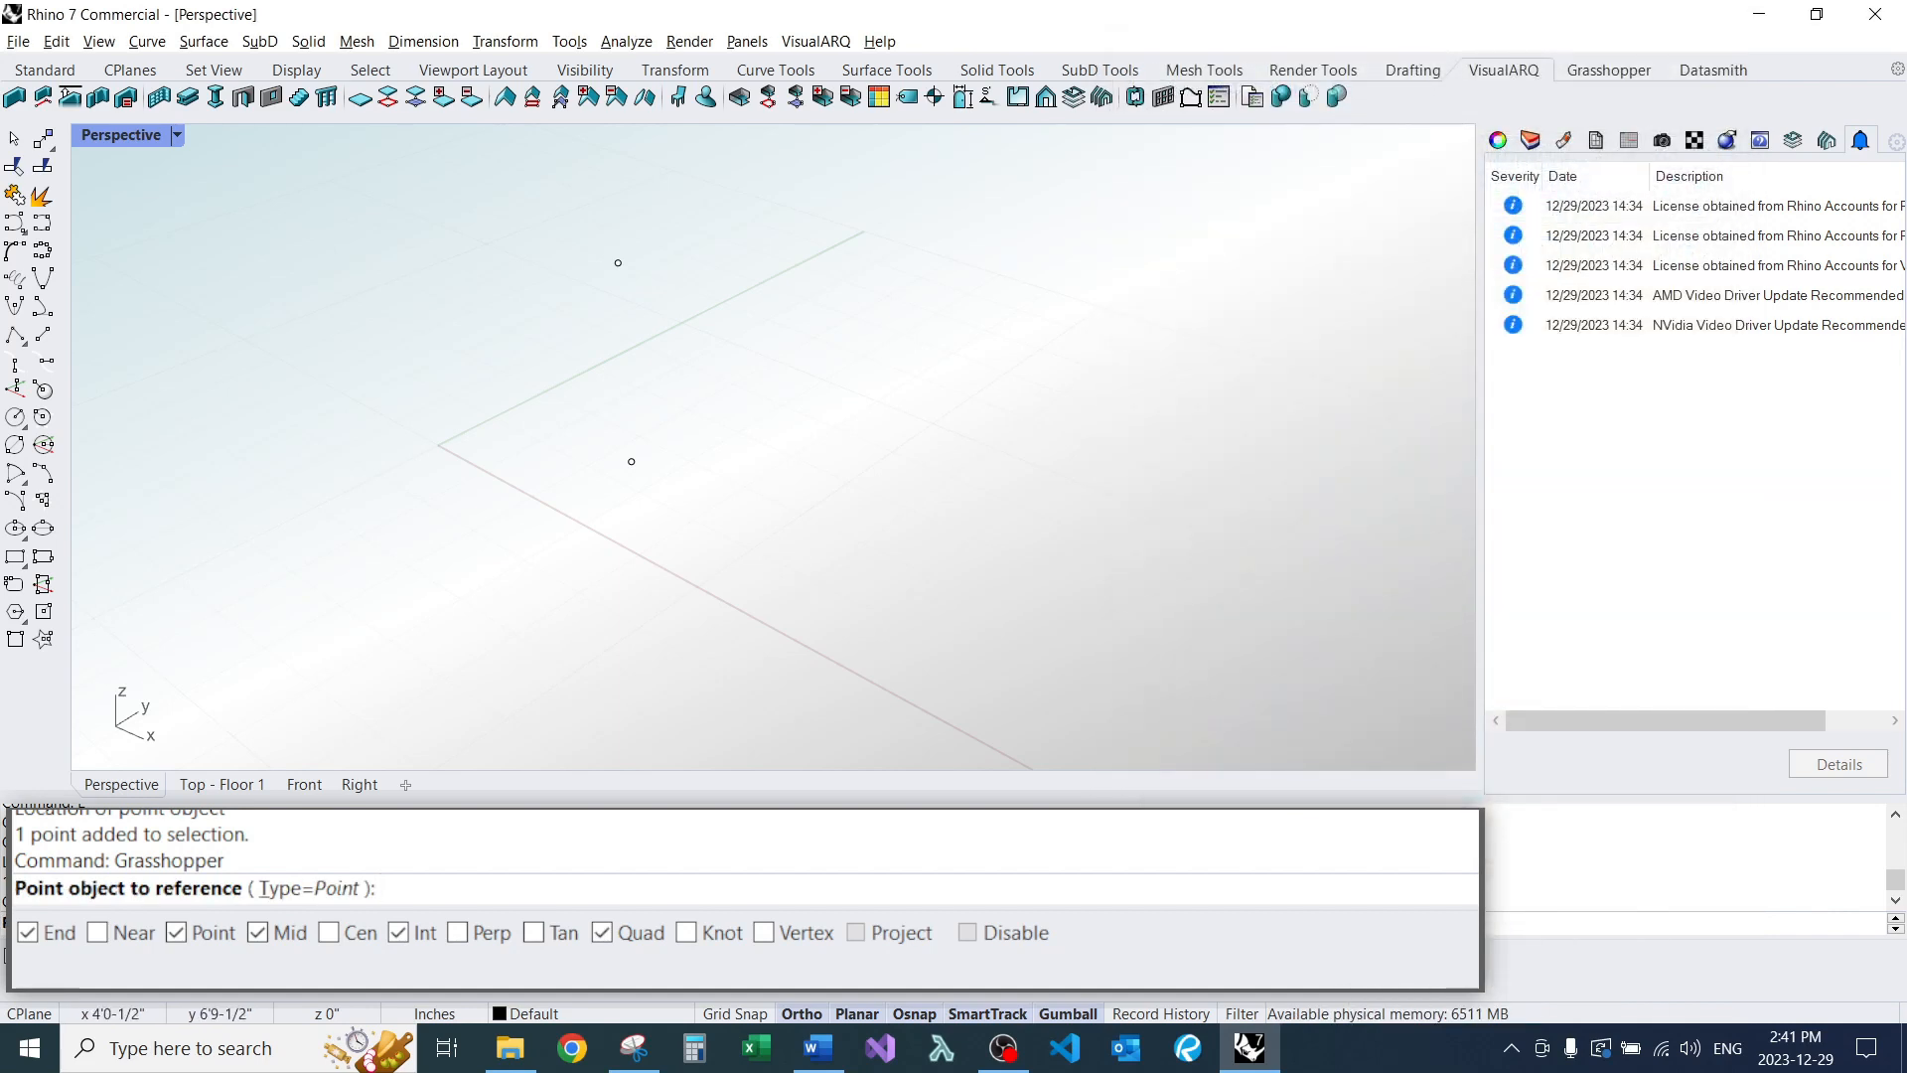
pyautogui.click(631, 461)
# Reference the upper Rhino point in the Point on Top of Upper Slab parameter and view the generated stair preview.
pyautogui.click(1350, 482)
pyautogui.rightClick(1357, 485)
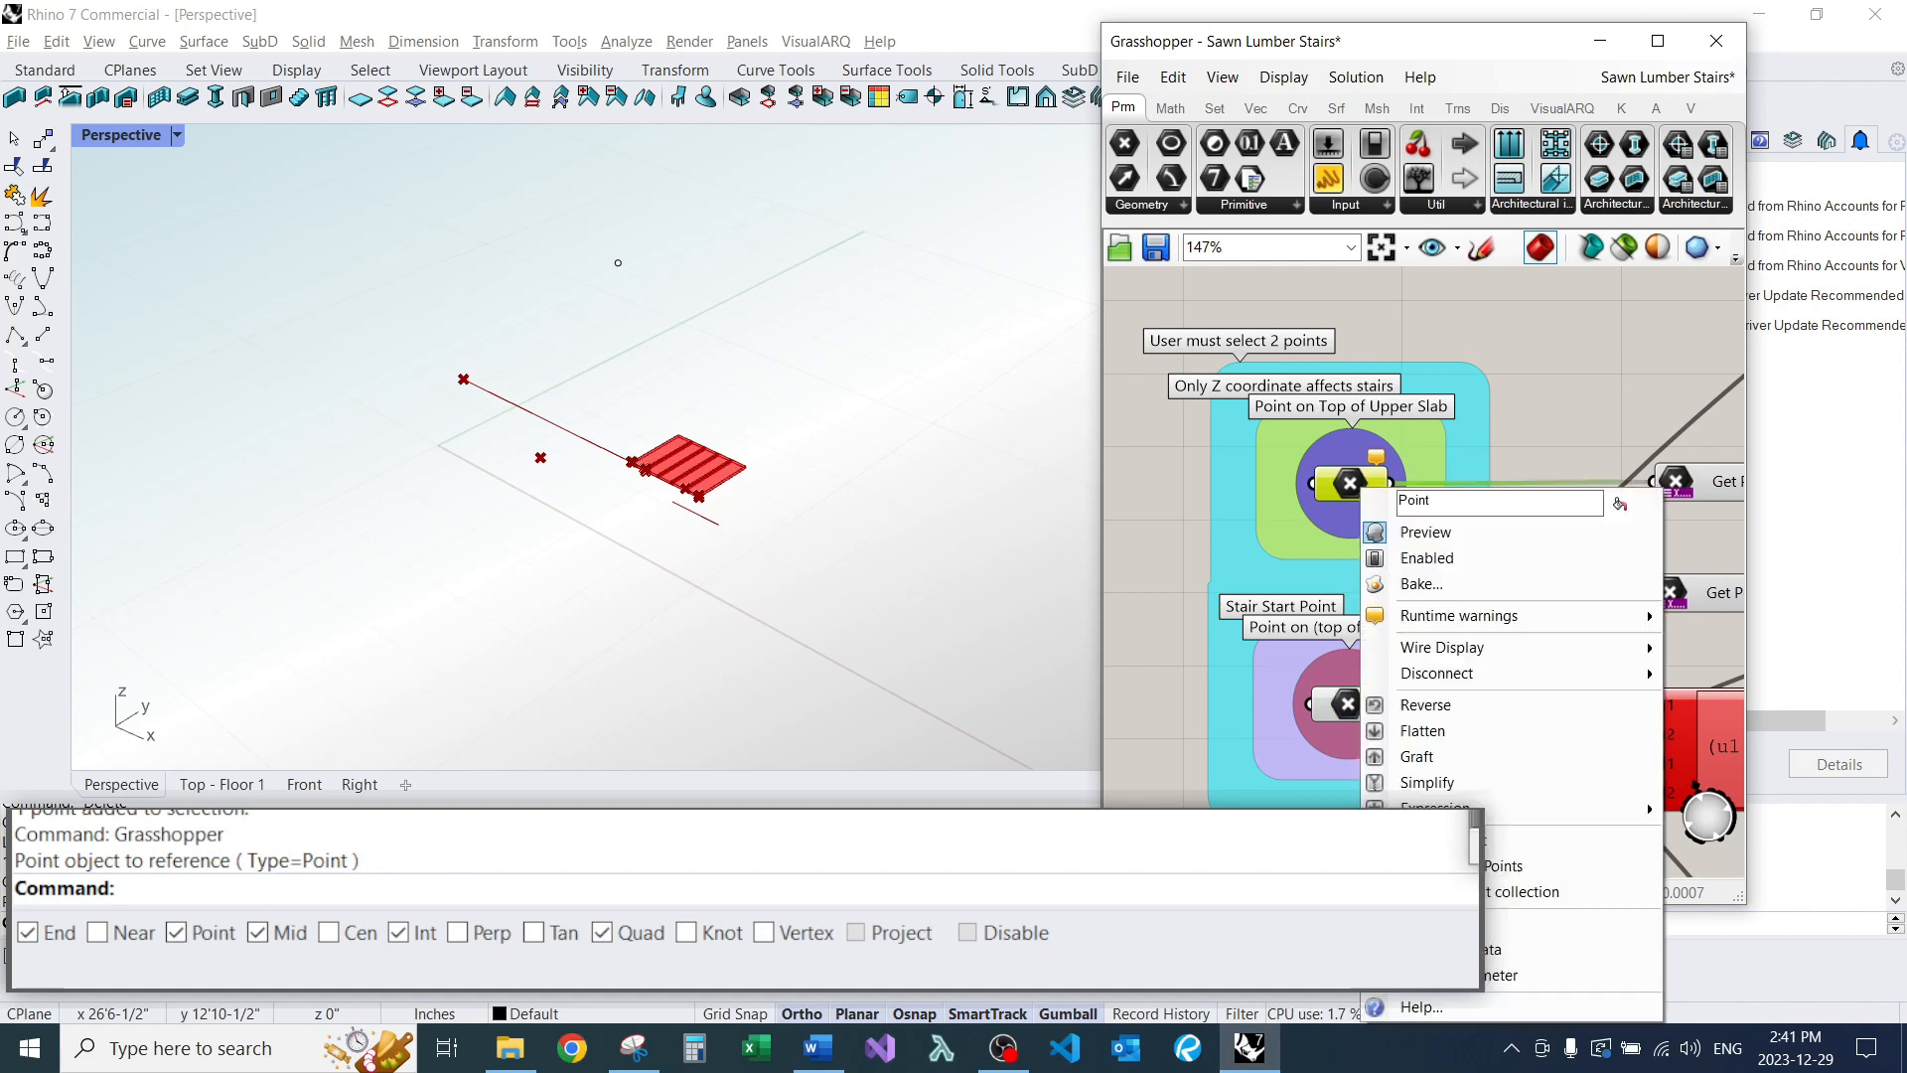
pyautogui.click(1569, 840)
pyautogui.moveTo(576, 206); pyautogui.dragTo(736, 402)
pyautogui.moveTo(596, 447); pyautogui.dragTo(695, 547, button='right')
pyautogui.scroll(6, 735, 566)
pyautogui.scroll(-7, 536, 626)
pyautogui.scroll(5, 657, 548)
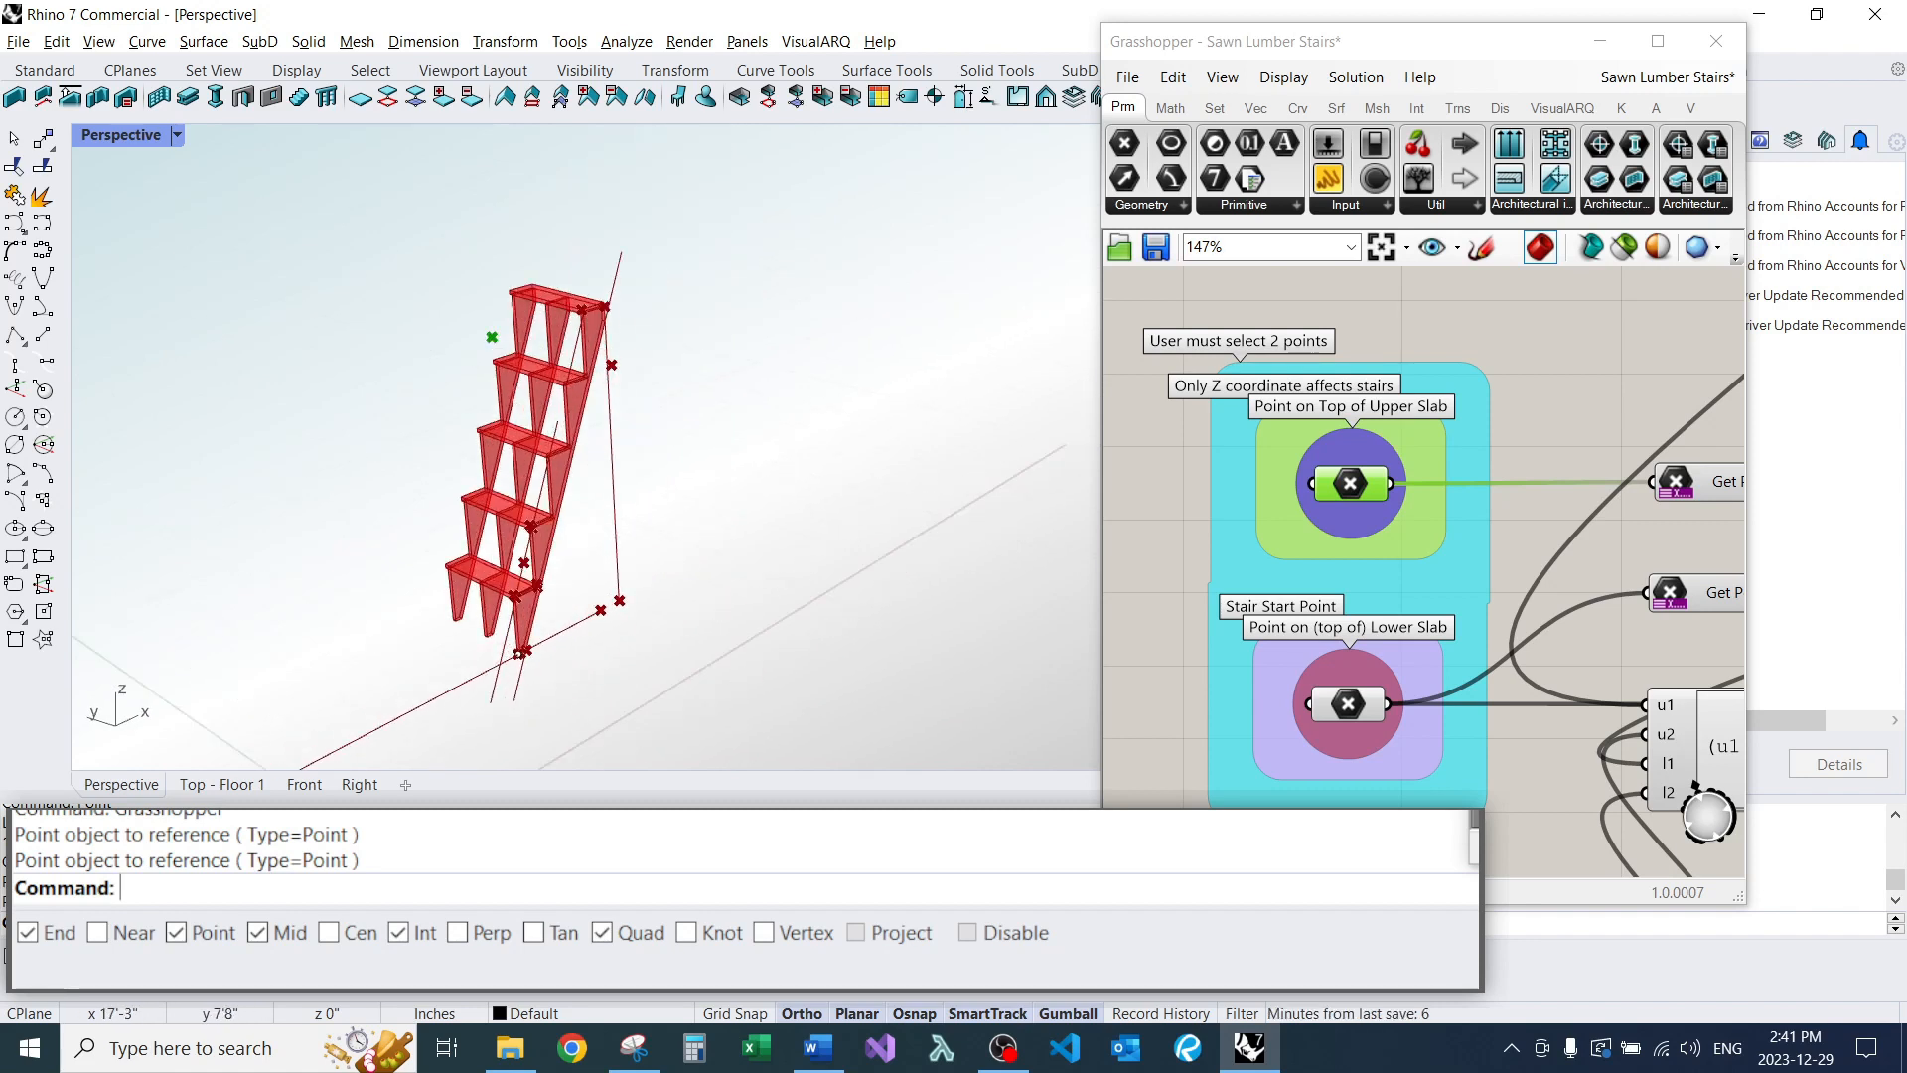
# Raise the No. of Runs input of the stair definition to 16.
pyautogui.scroll(-6, 1246, 457)
pyautogui.moveTo(1421, 676); pyautogui.dragTo(1396, 547, button='right')
pyautogui.scroll(4, 1396, 546)
pyautogui.scroll(3, 1530, 525)
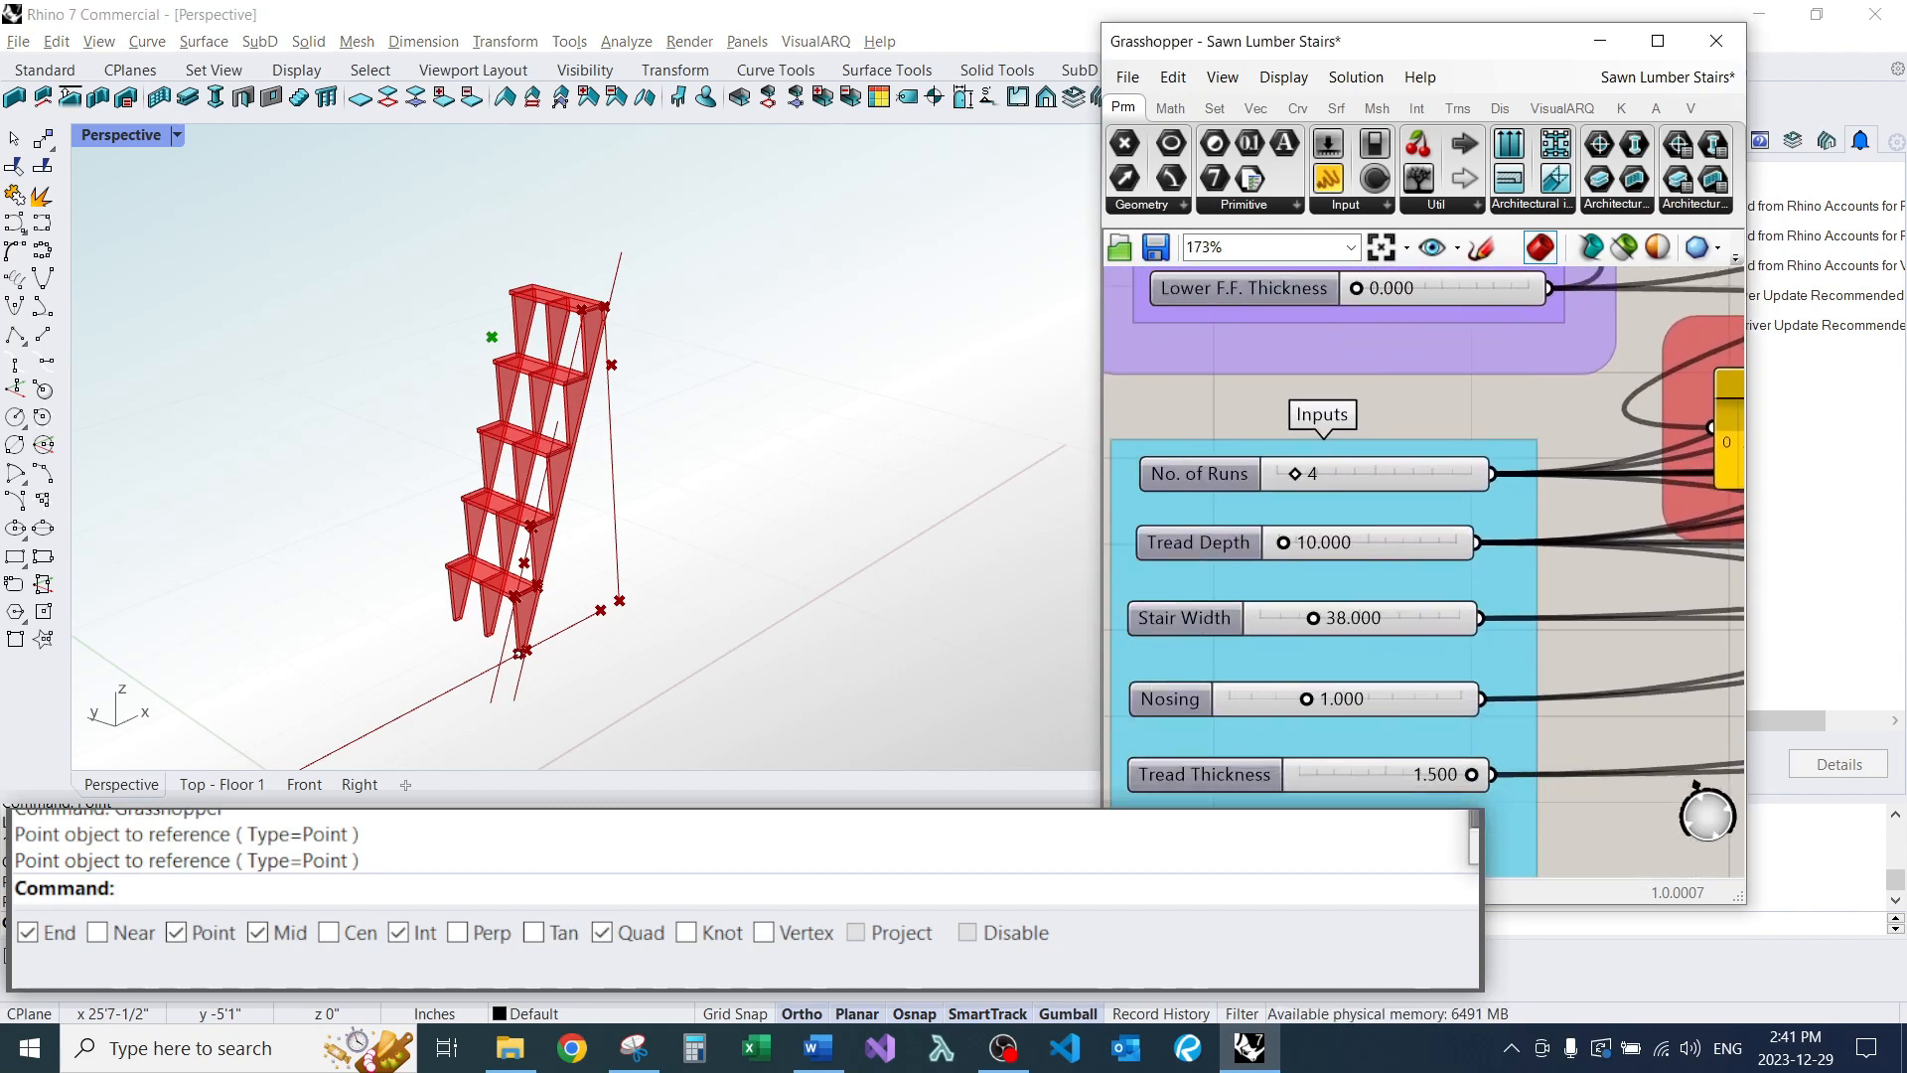
pyautogui.scroll(-3, 1260, 372)
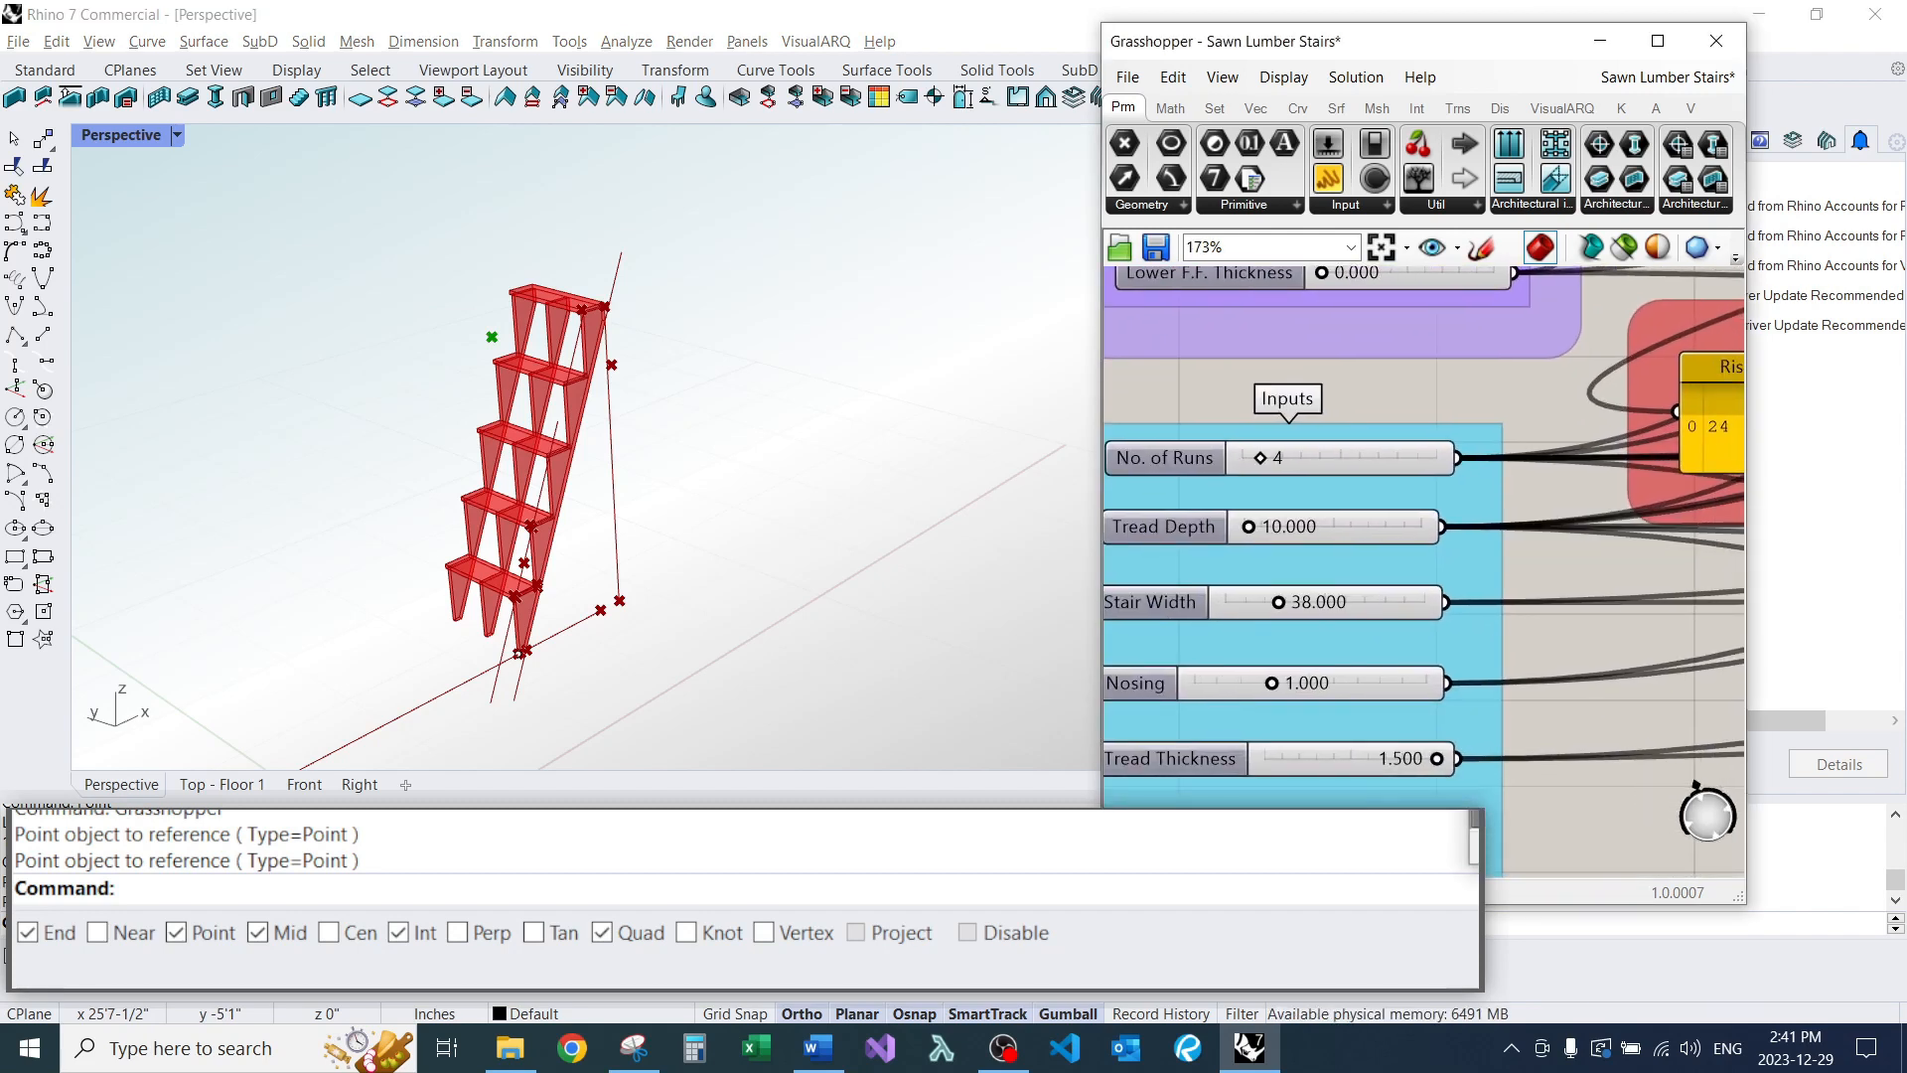
pyautogui.scroll(2, 1344, 416)
pyautogui.moveTo(1257, 441); pyautogui.dragTo(1333, 441)
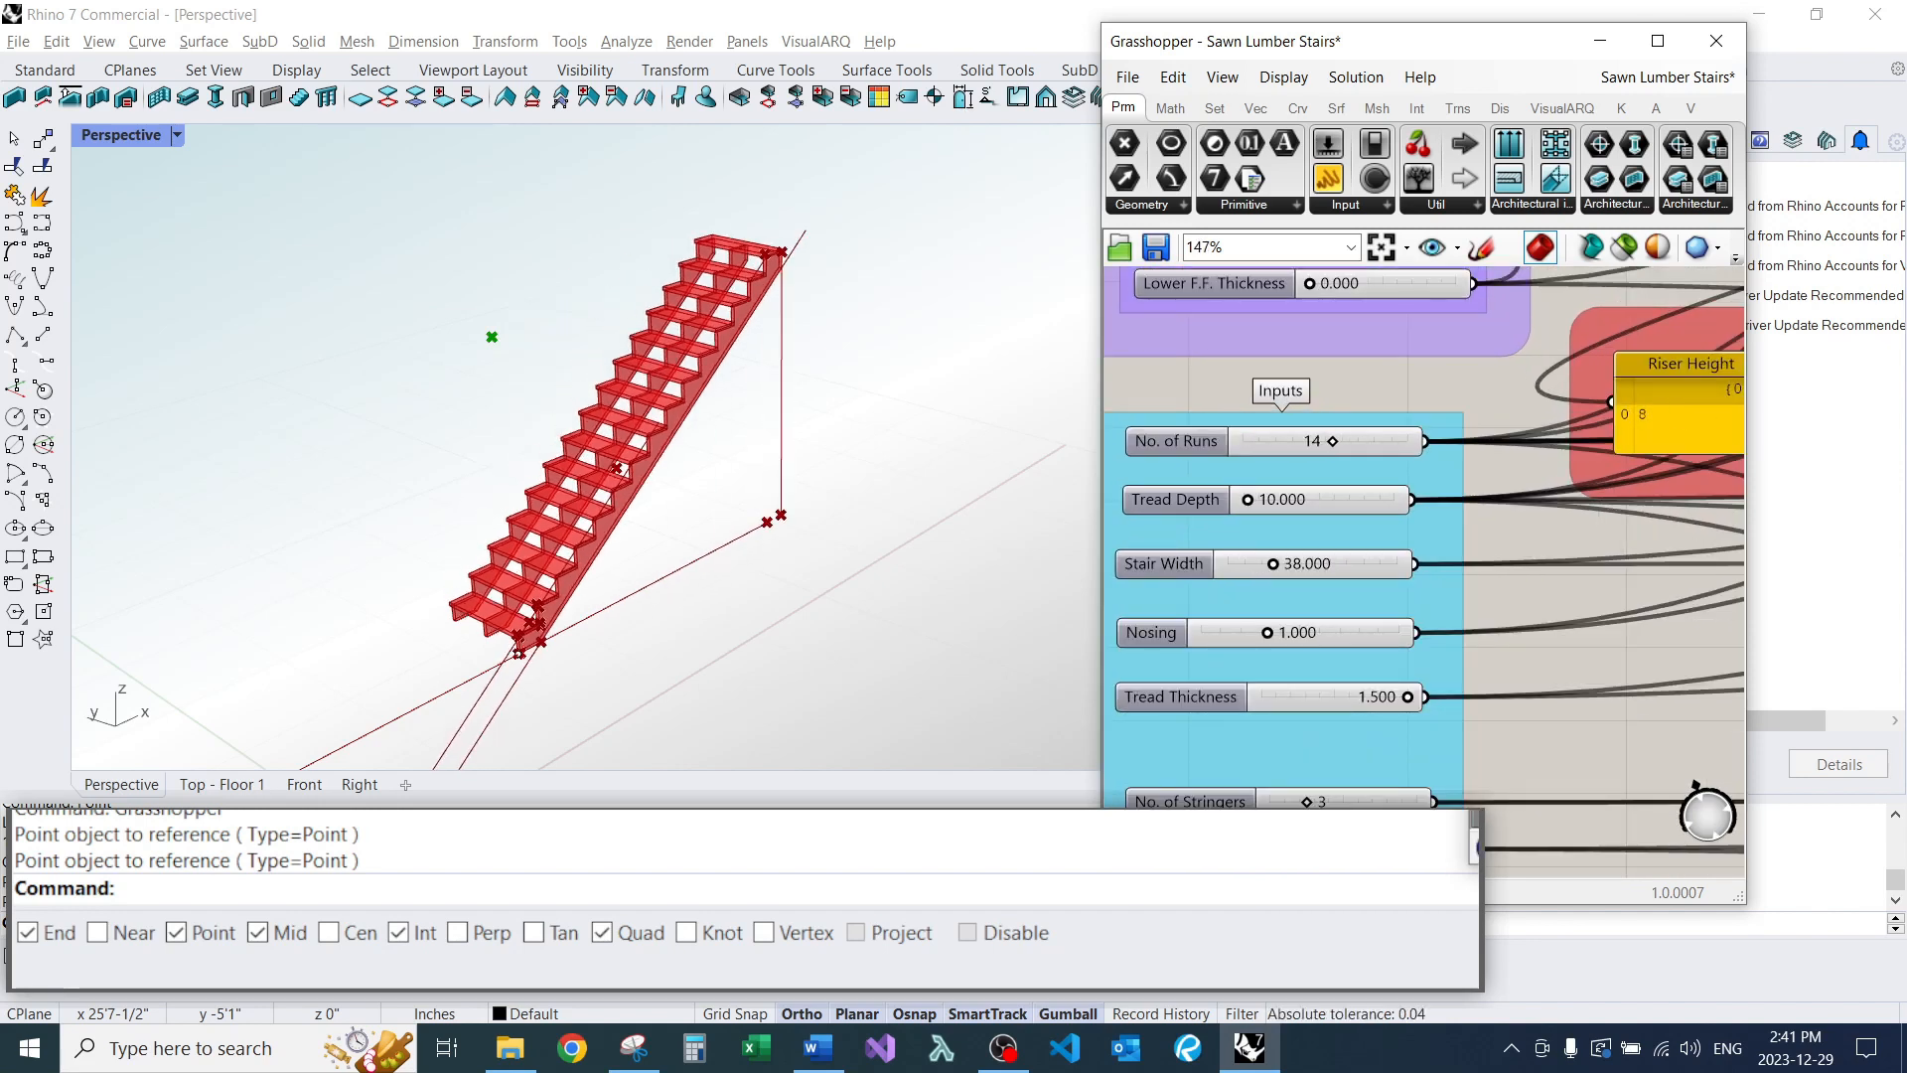
pyautogui.moveTo(1515, 596); pyautogui.dragTo(1447, 606, button='right')
pyautogui.moveTo(1264, 452); pyautogui.dragTo(1280, 452)
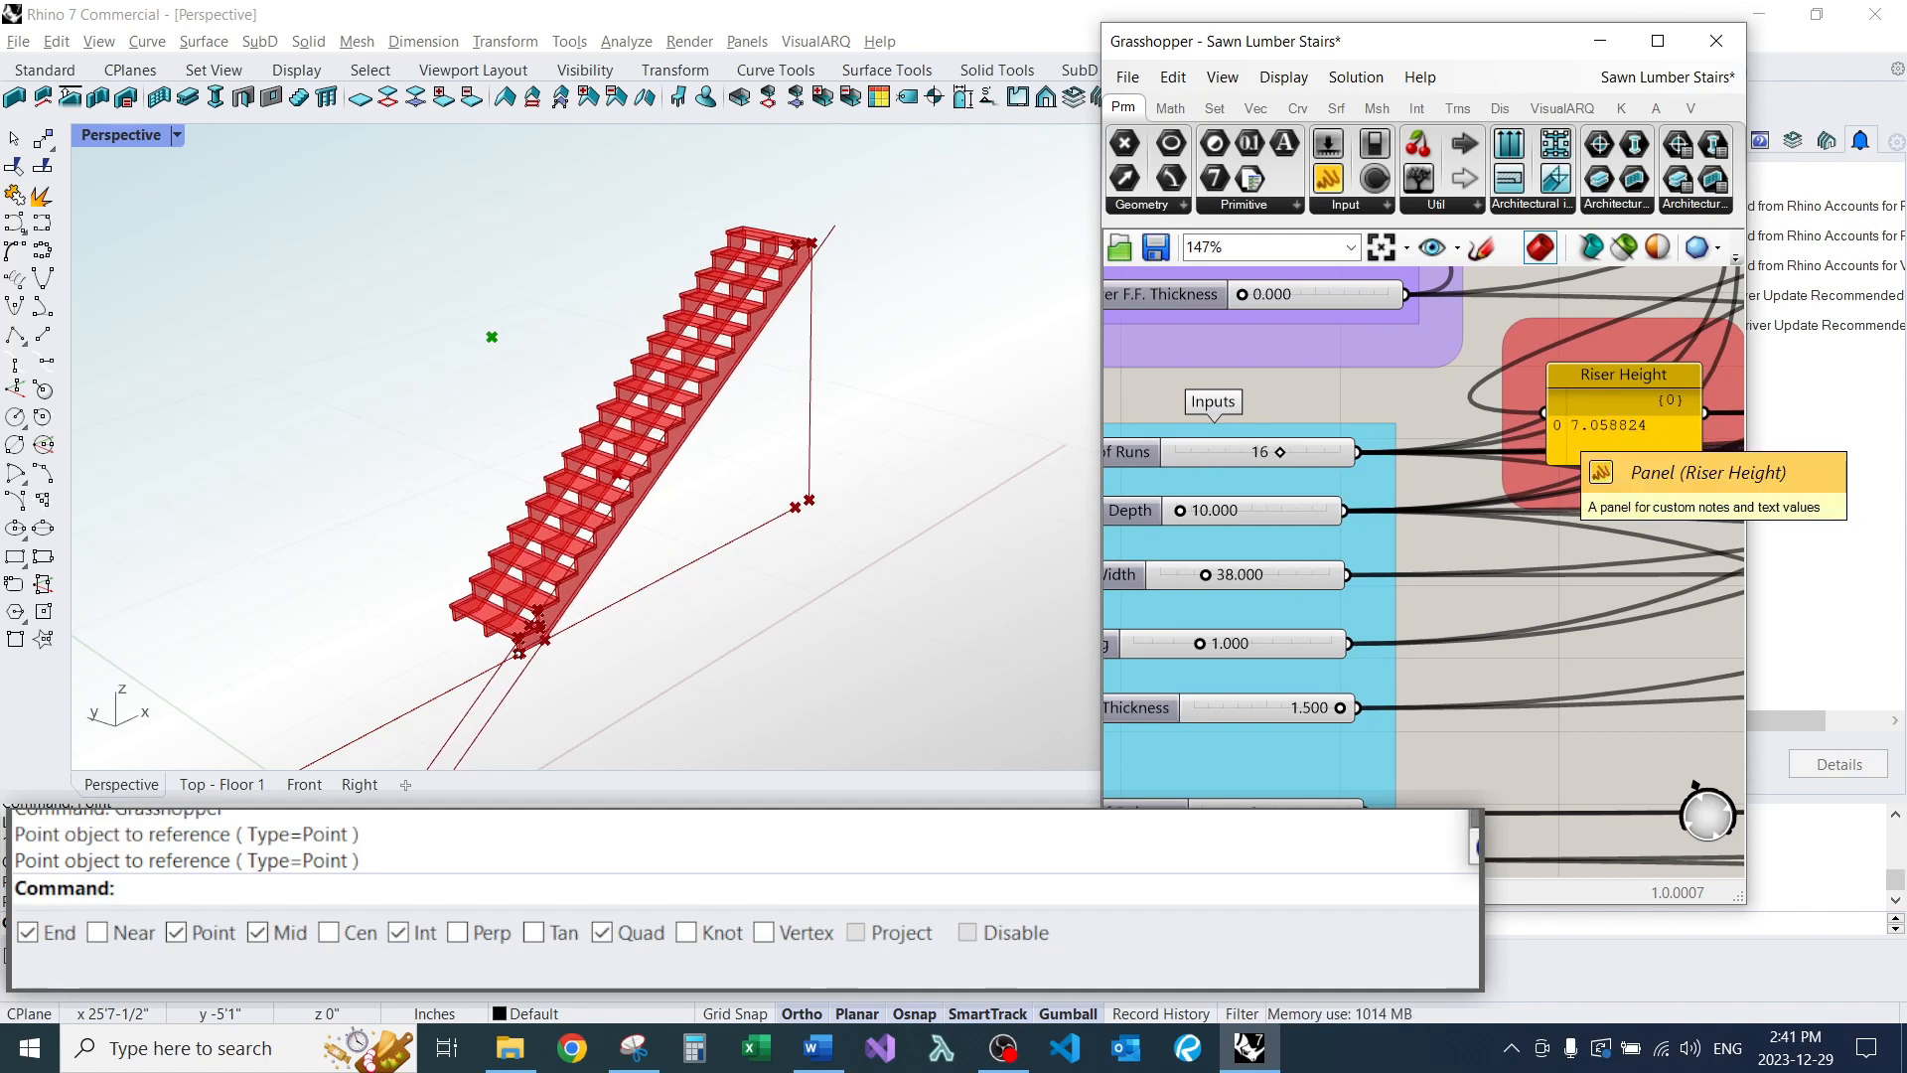
# Examine the riser height, the remaining tread and stringer inputs, and the Finished Floor Elevations sliders.
pyautogui.scroll(-1, 1453, 532)
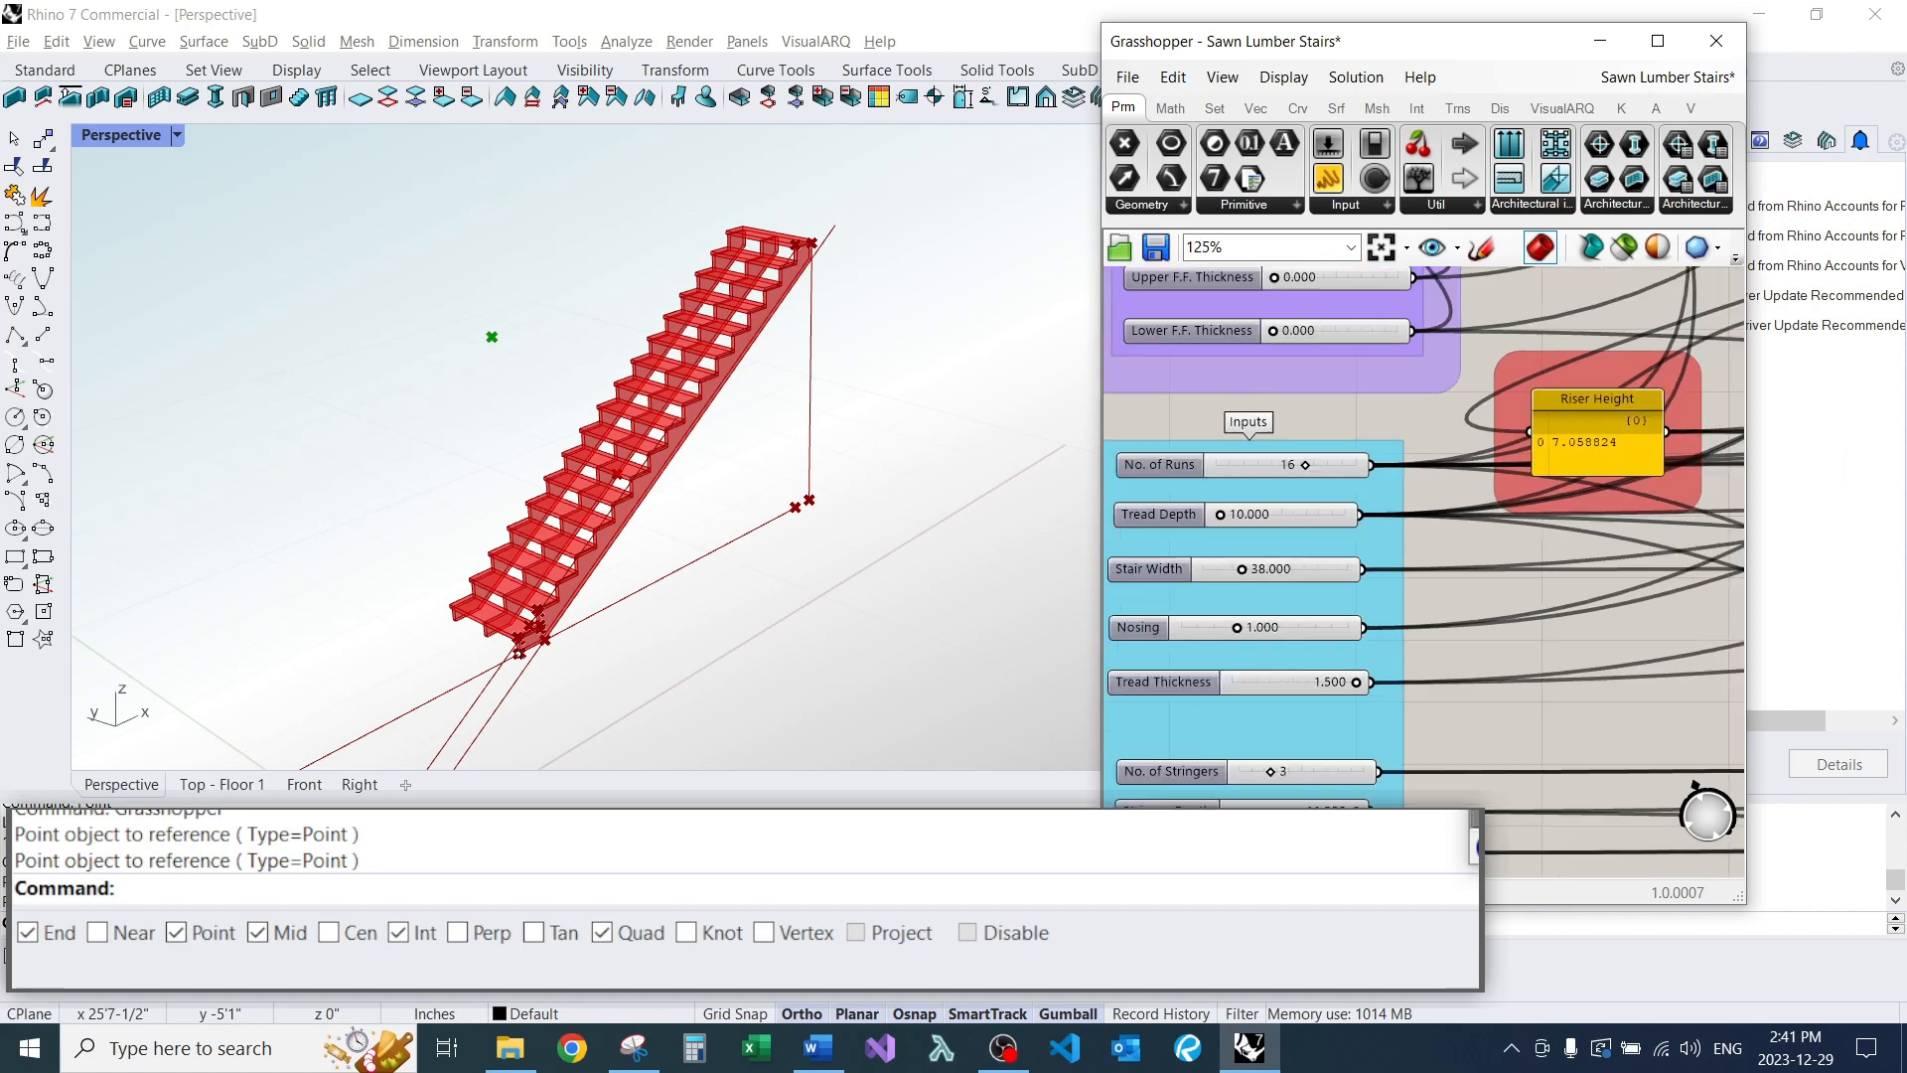
pyautogui.moveTo(1454, 532); pyautogui.dragTo(1532, 253, button='right')
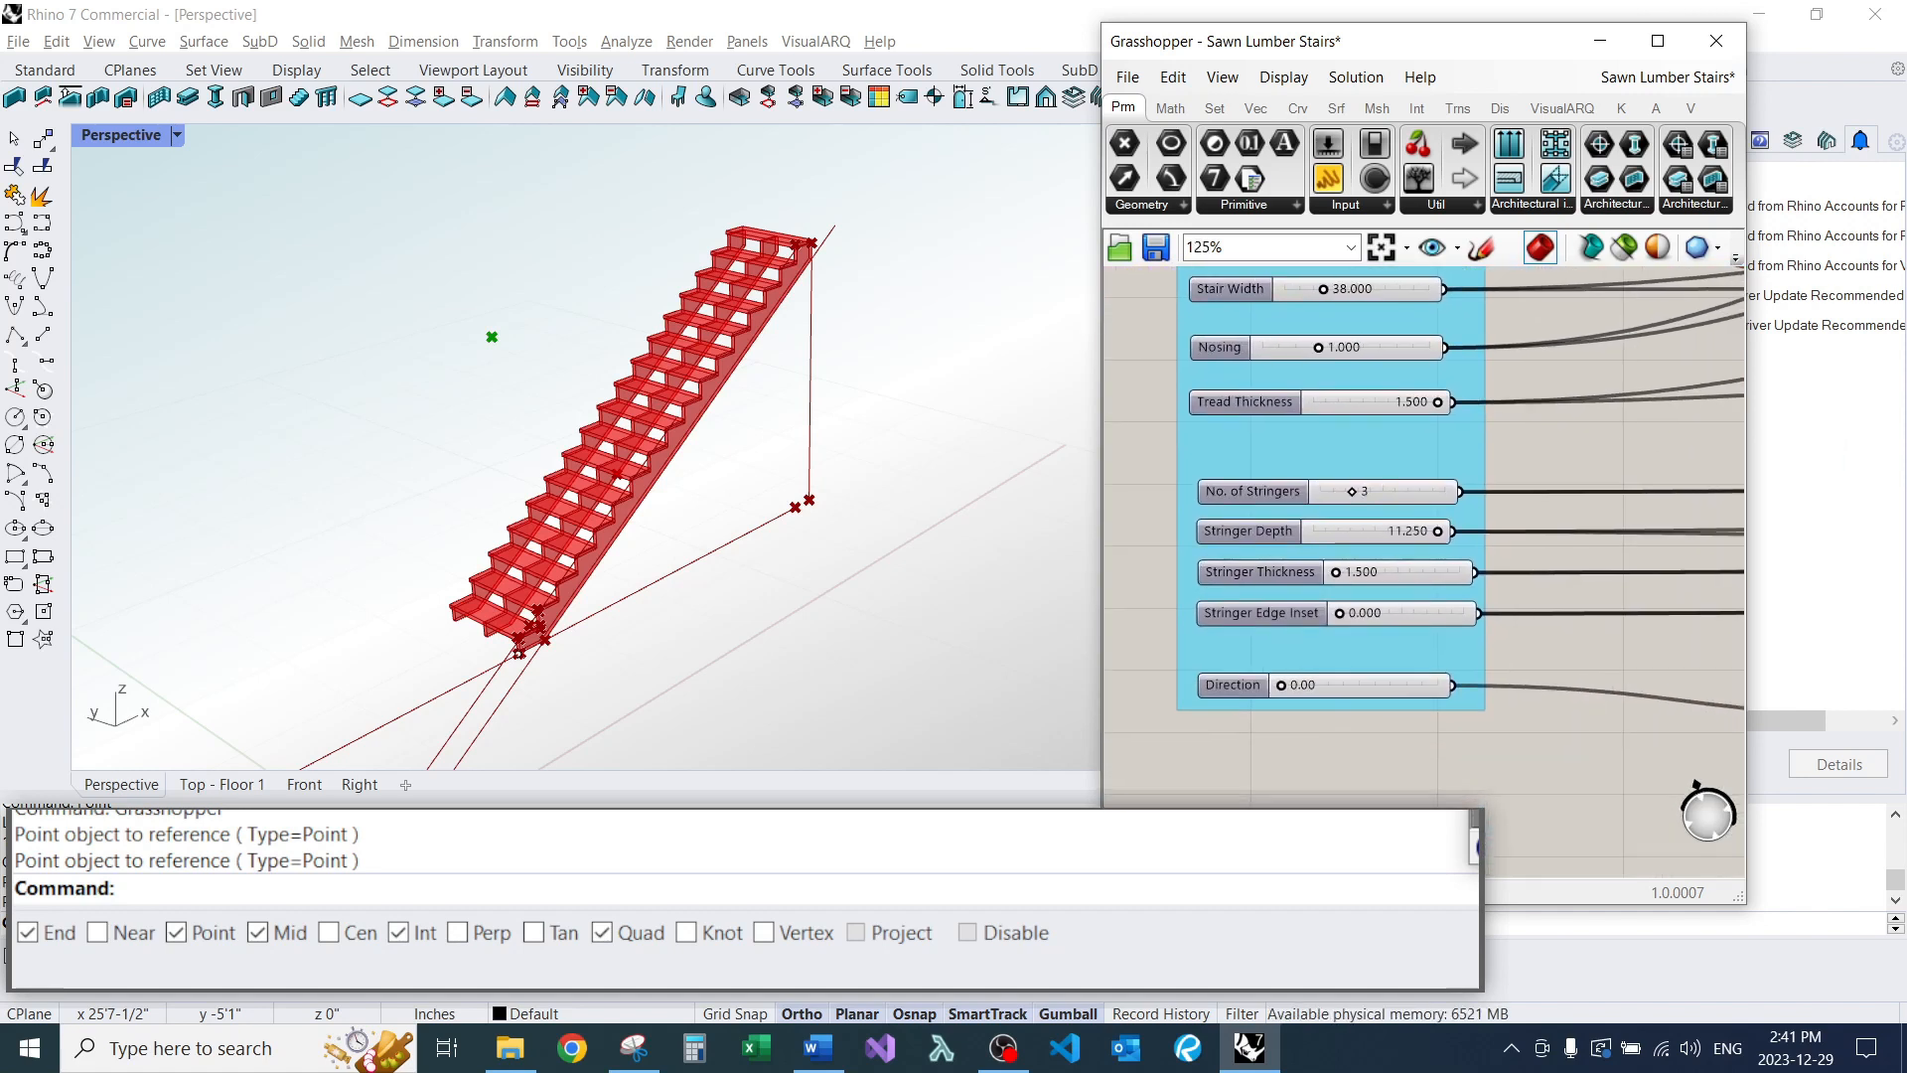
pyautogui.scroll(2, 1349, 561)
pyautogui.moveTo(1274, 371); pyautogui.dragTo(1340, 815, button='right')
pyautogui.scroll(-2, 1378, 564)
pyautogui.scroll(5, 1359, 378)
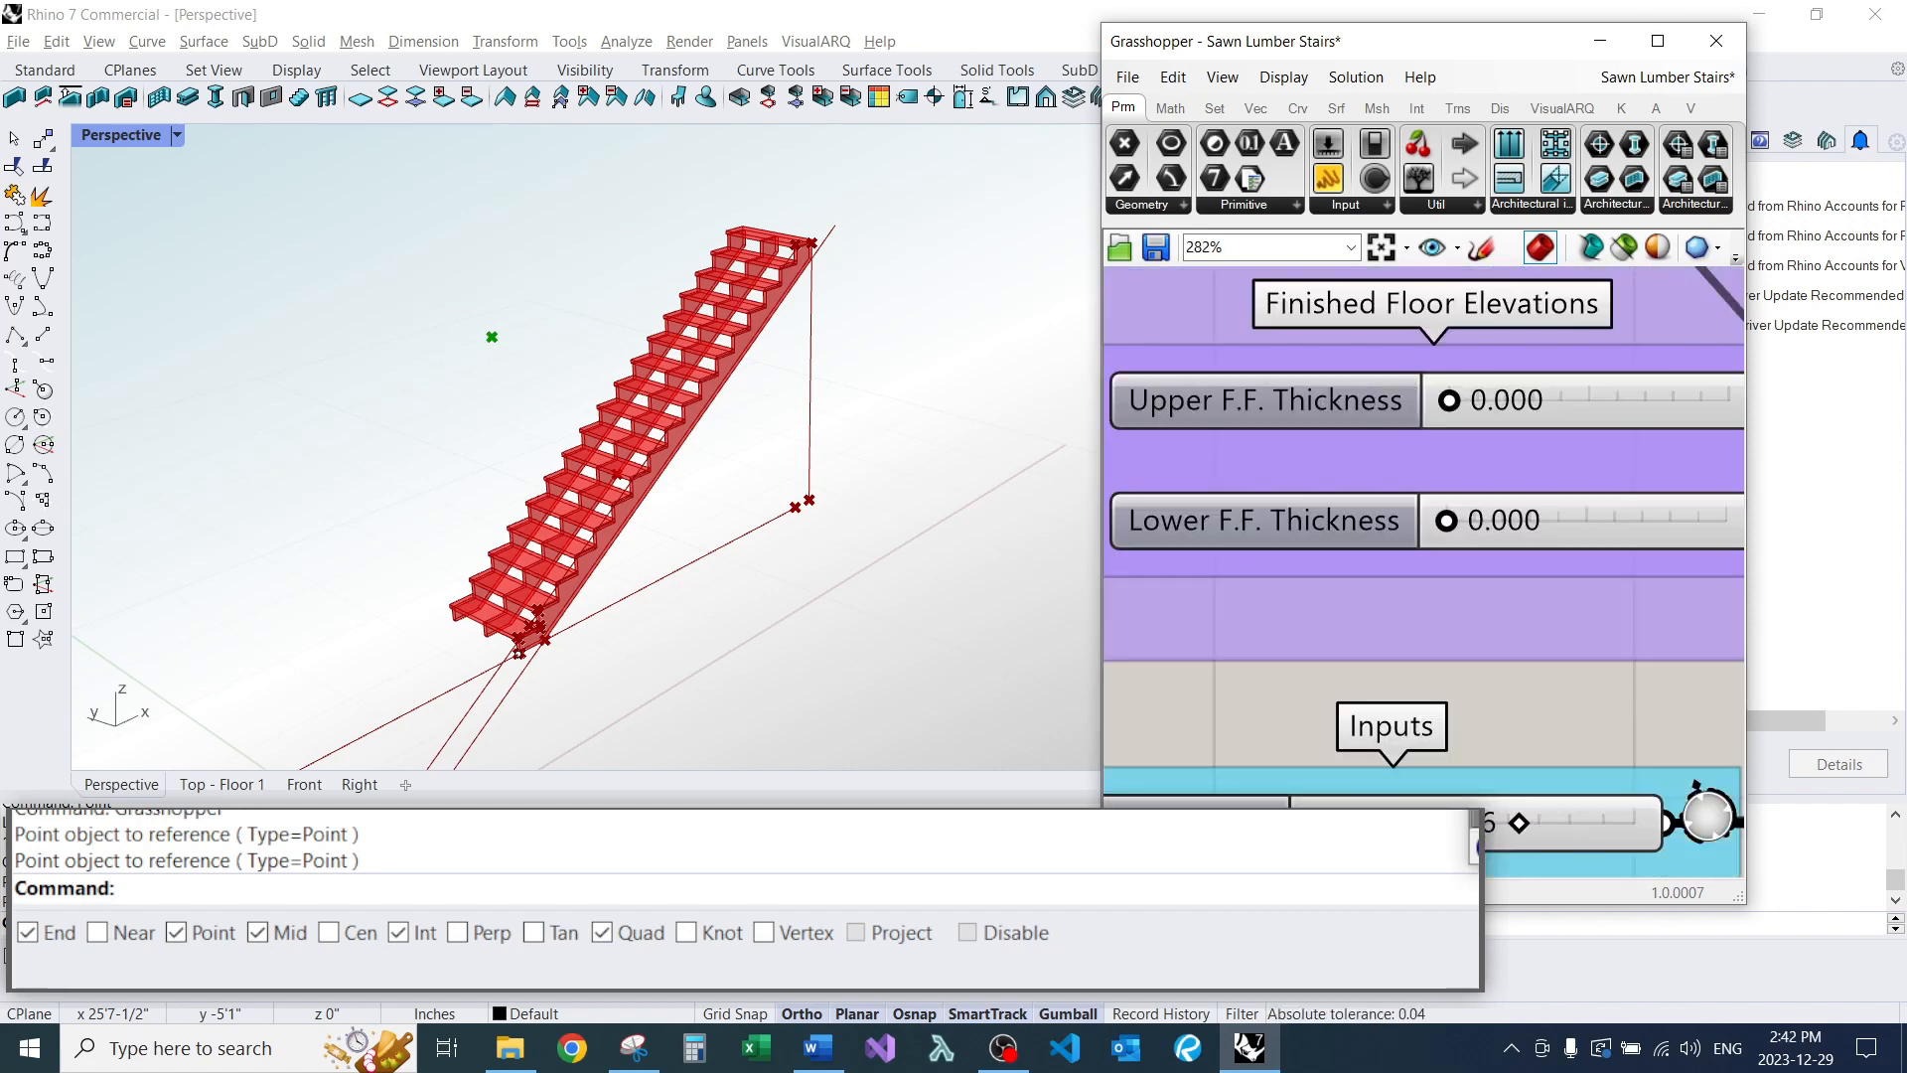
pyautogui.scroll(-5, 1400, 486)
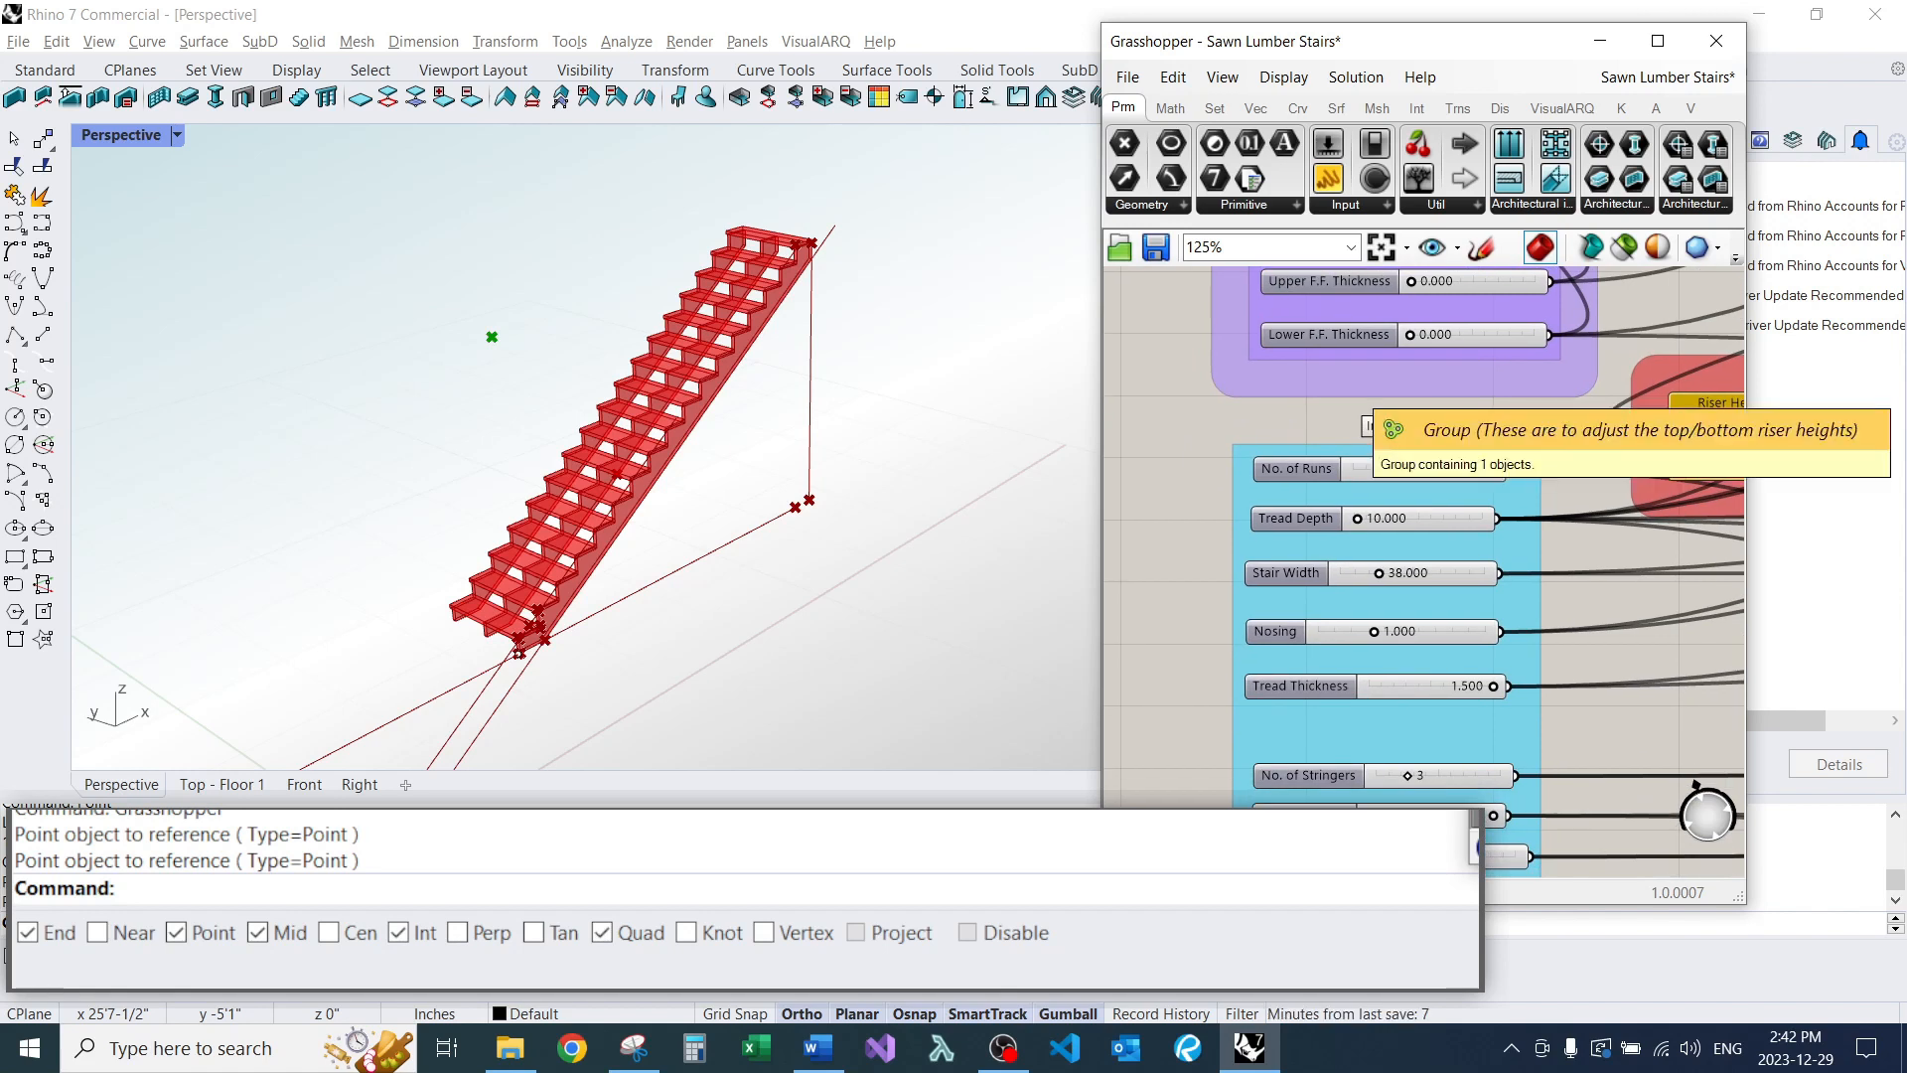
pyautogui.scroll(5, 1279, 419)
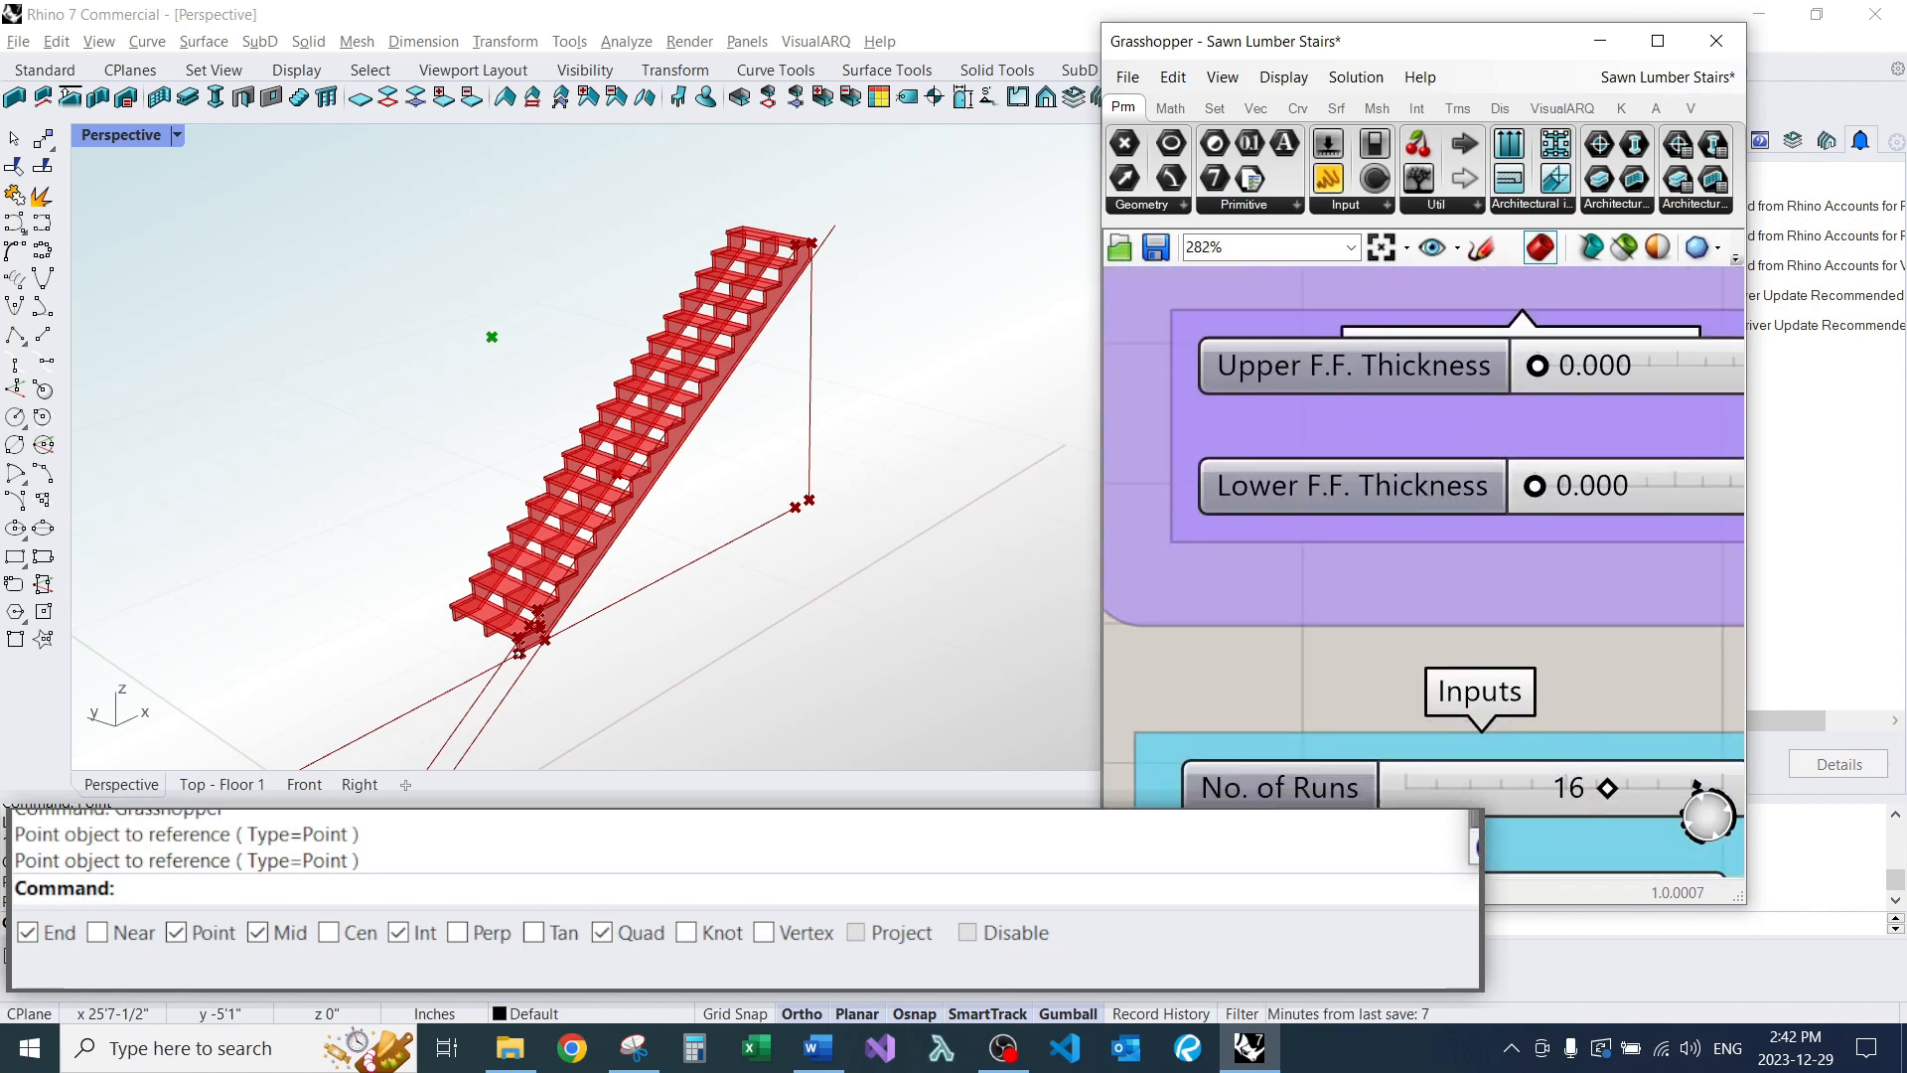
pyautogui.moveTo(1470, 508); pyautogui.dragTo(1339, 486, button='right')
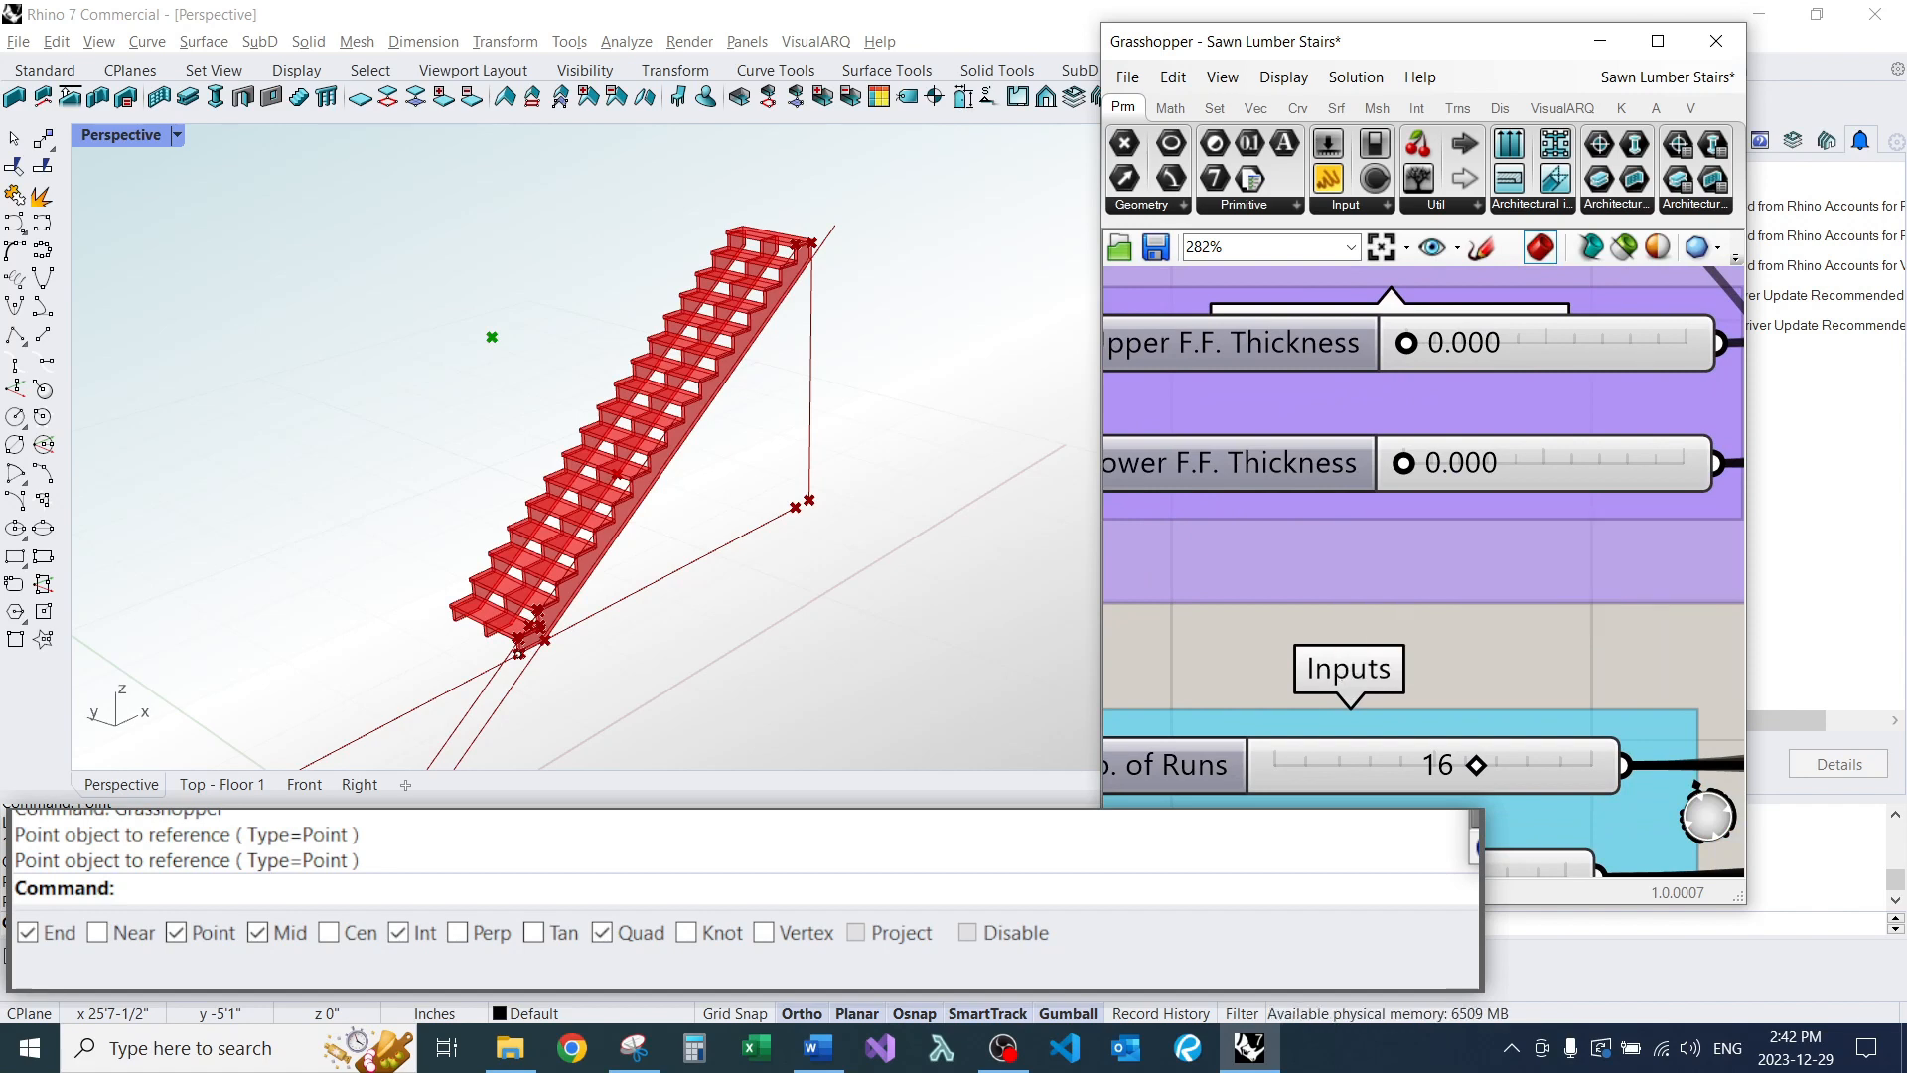
pyautogui.scroll(-4, 1179, 484)
pyautogui.click(833, 449)
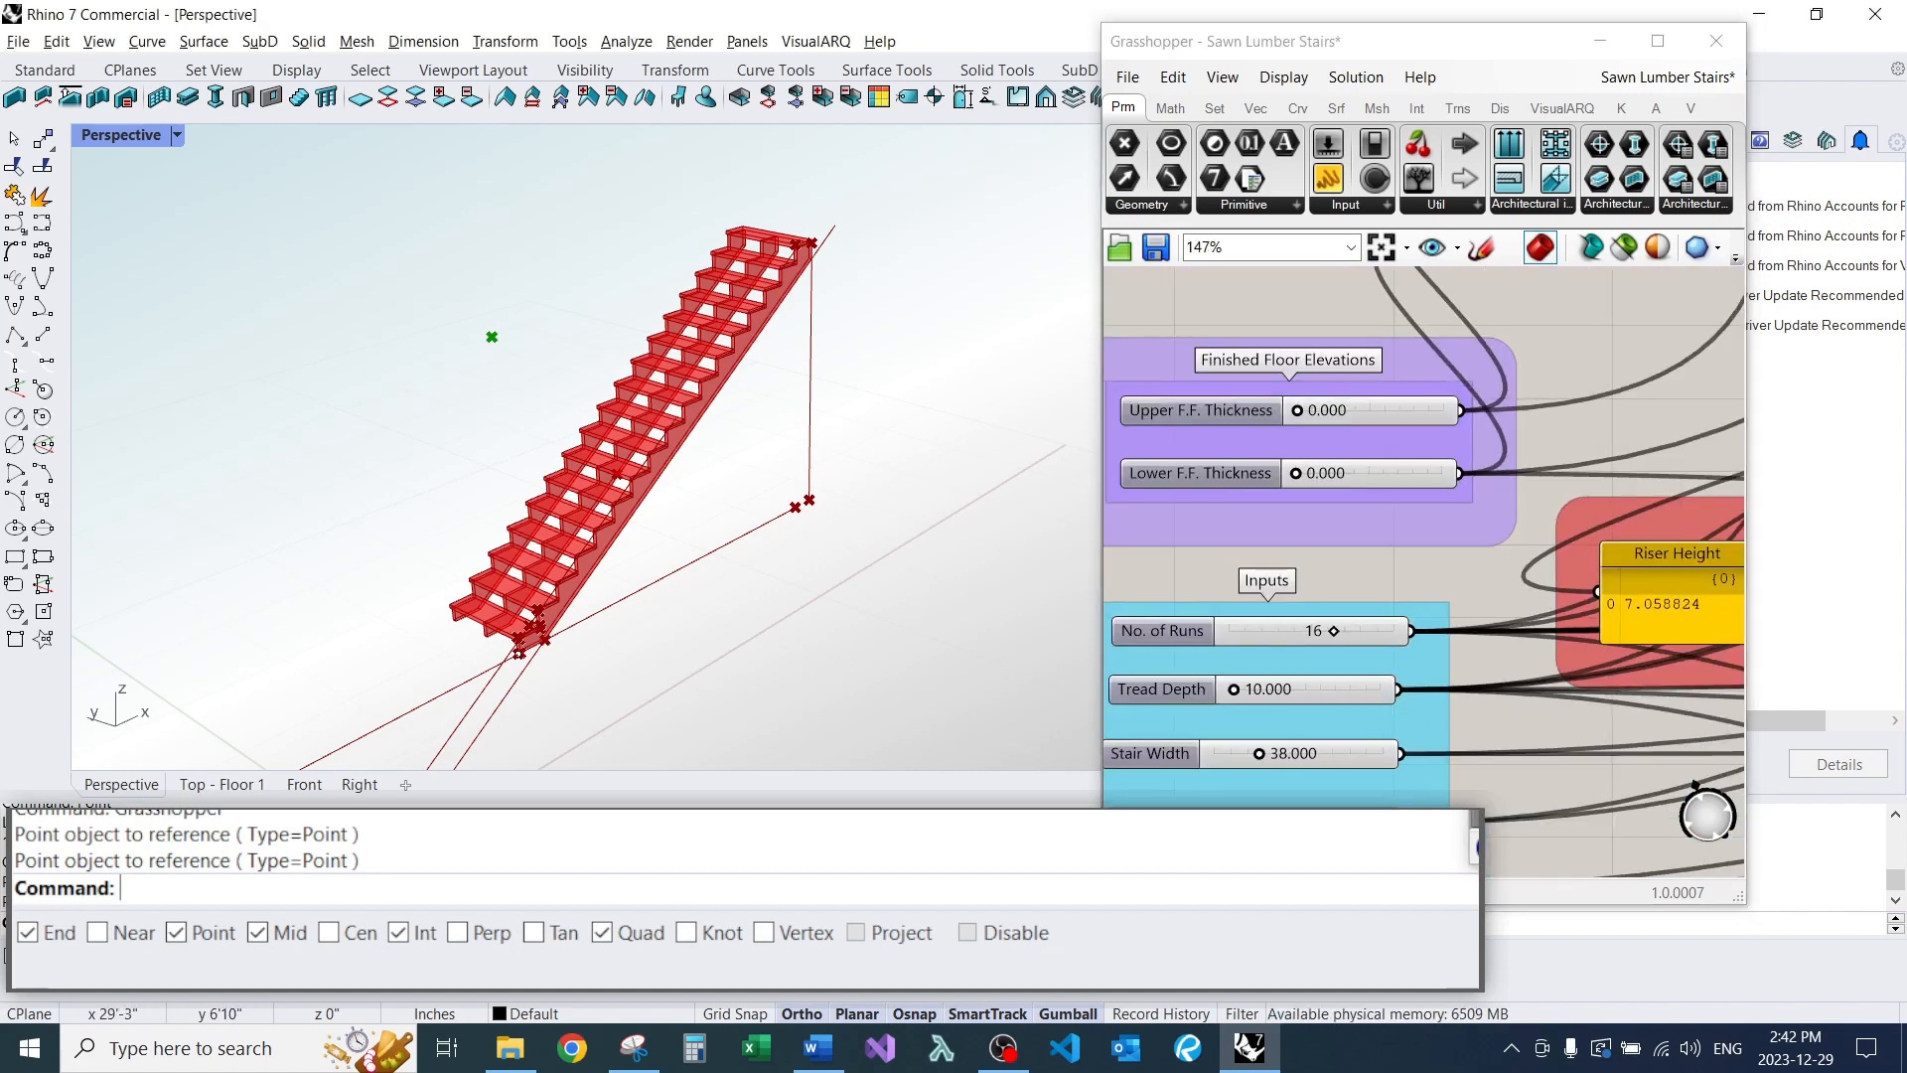
# Bake the final Rotate Axis component's stair geometry with the default attributes, and close the Grasshopper window.
pyautogui.scroll(-8, 1183, 462)
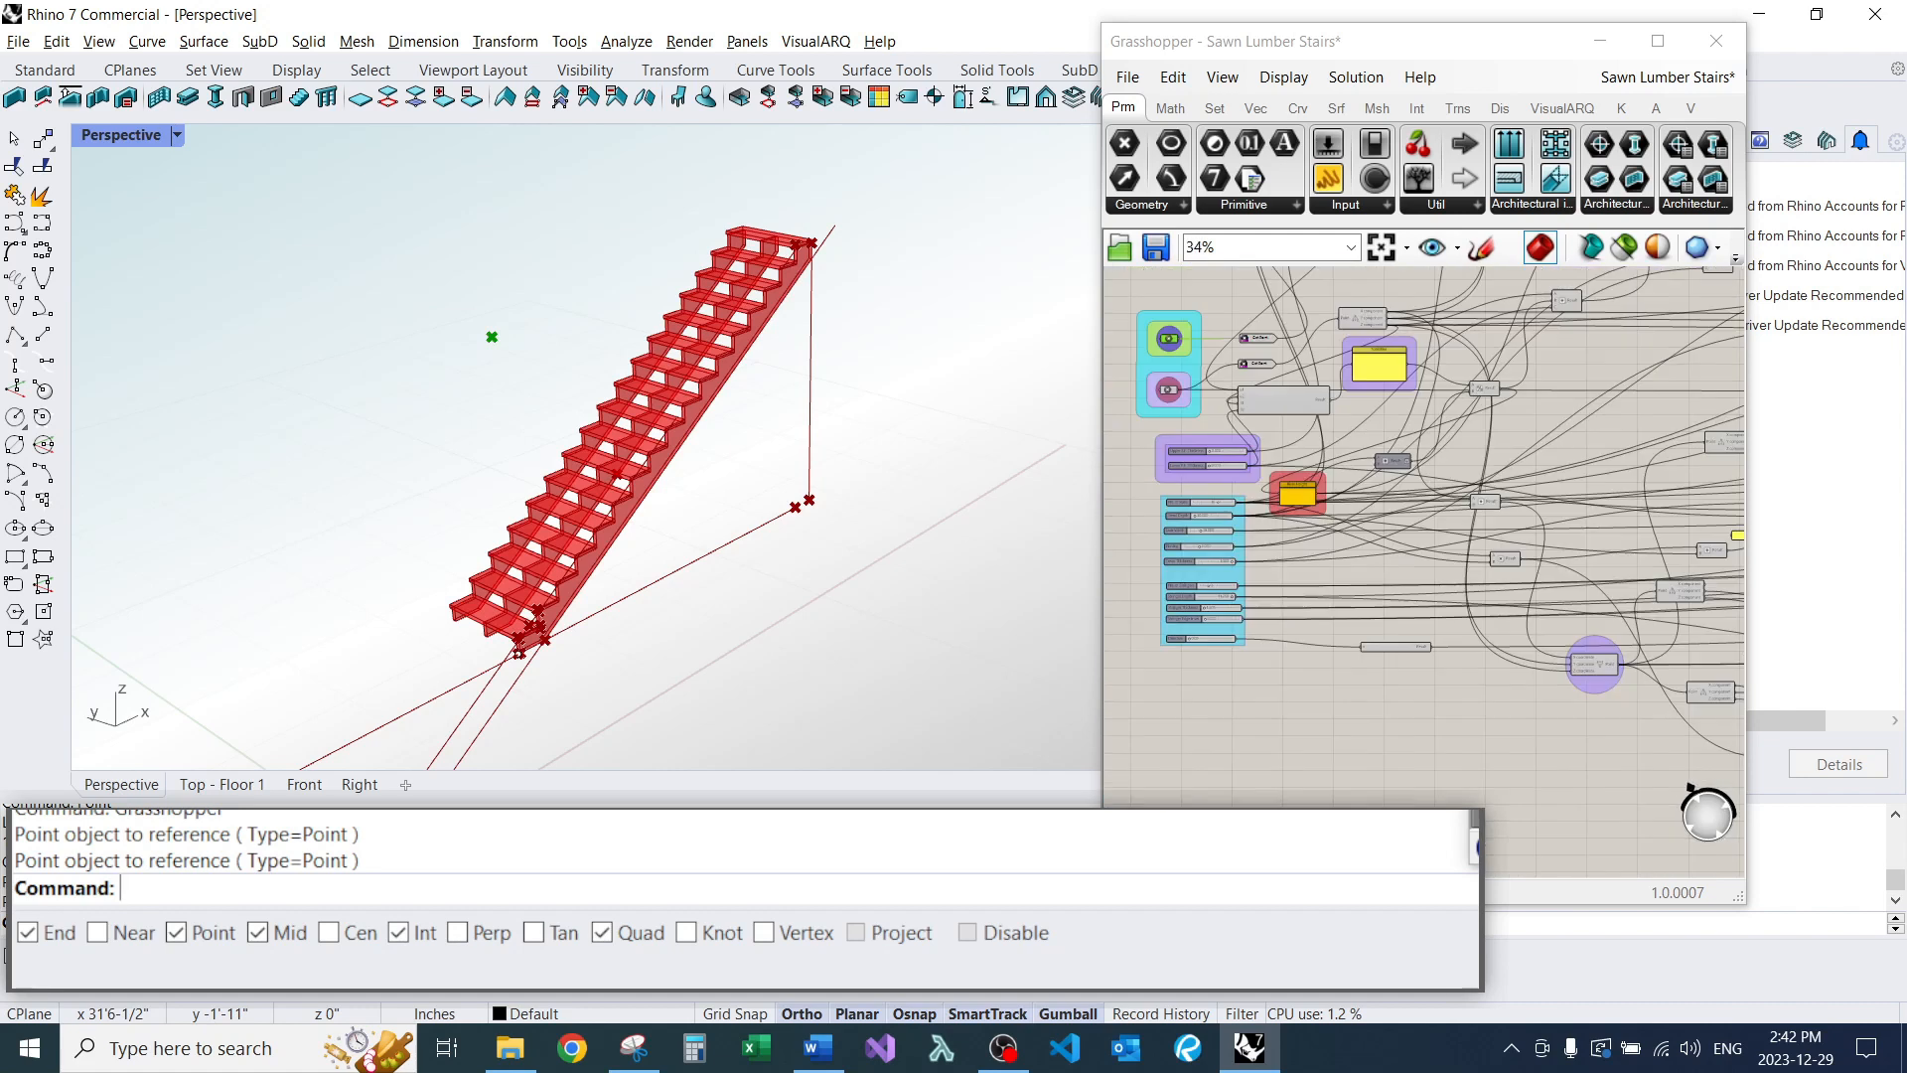
pyautogui.moveTo(1549, 557); pyautogui.dragTo(1188, 586, button='right')
pyautogui.moveTo(1490, 596); pyautogui.dragTo(1291, 447, button='right')
pyautogui.moveTo(1629, 557); pyautogui.dragTo(1172, 526, button='right')
pyautogui.scroll(-4, 1172, 527)
pyautogui.moveTo(1589, 516); pyautogui.dragTo(1261, 574, button='right')
pyautogui.scroll(1, 1261, 574)
pyautogui.scroll(1, 1490, 517)
pyautogui.moveTo(1668, 526); pyautogui.dragTo(1127, 518, button='right')
pyautogui.scroll(11, 1519, 479)
pyautogui.click(1272, 444)
pyautogui.rightClick(1288, 431)
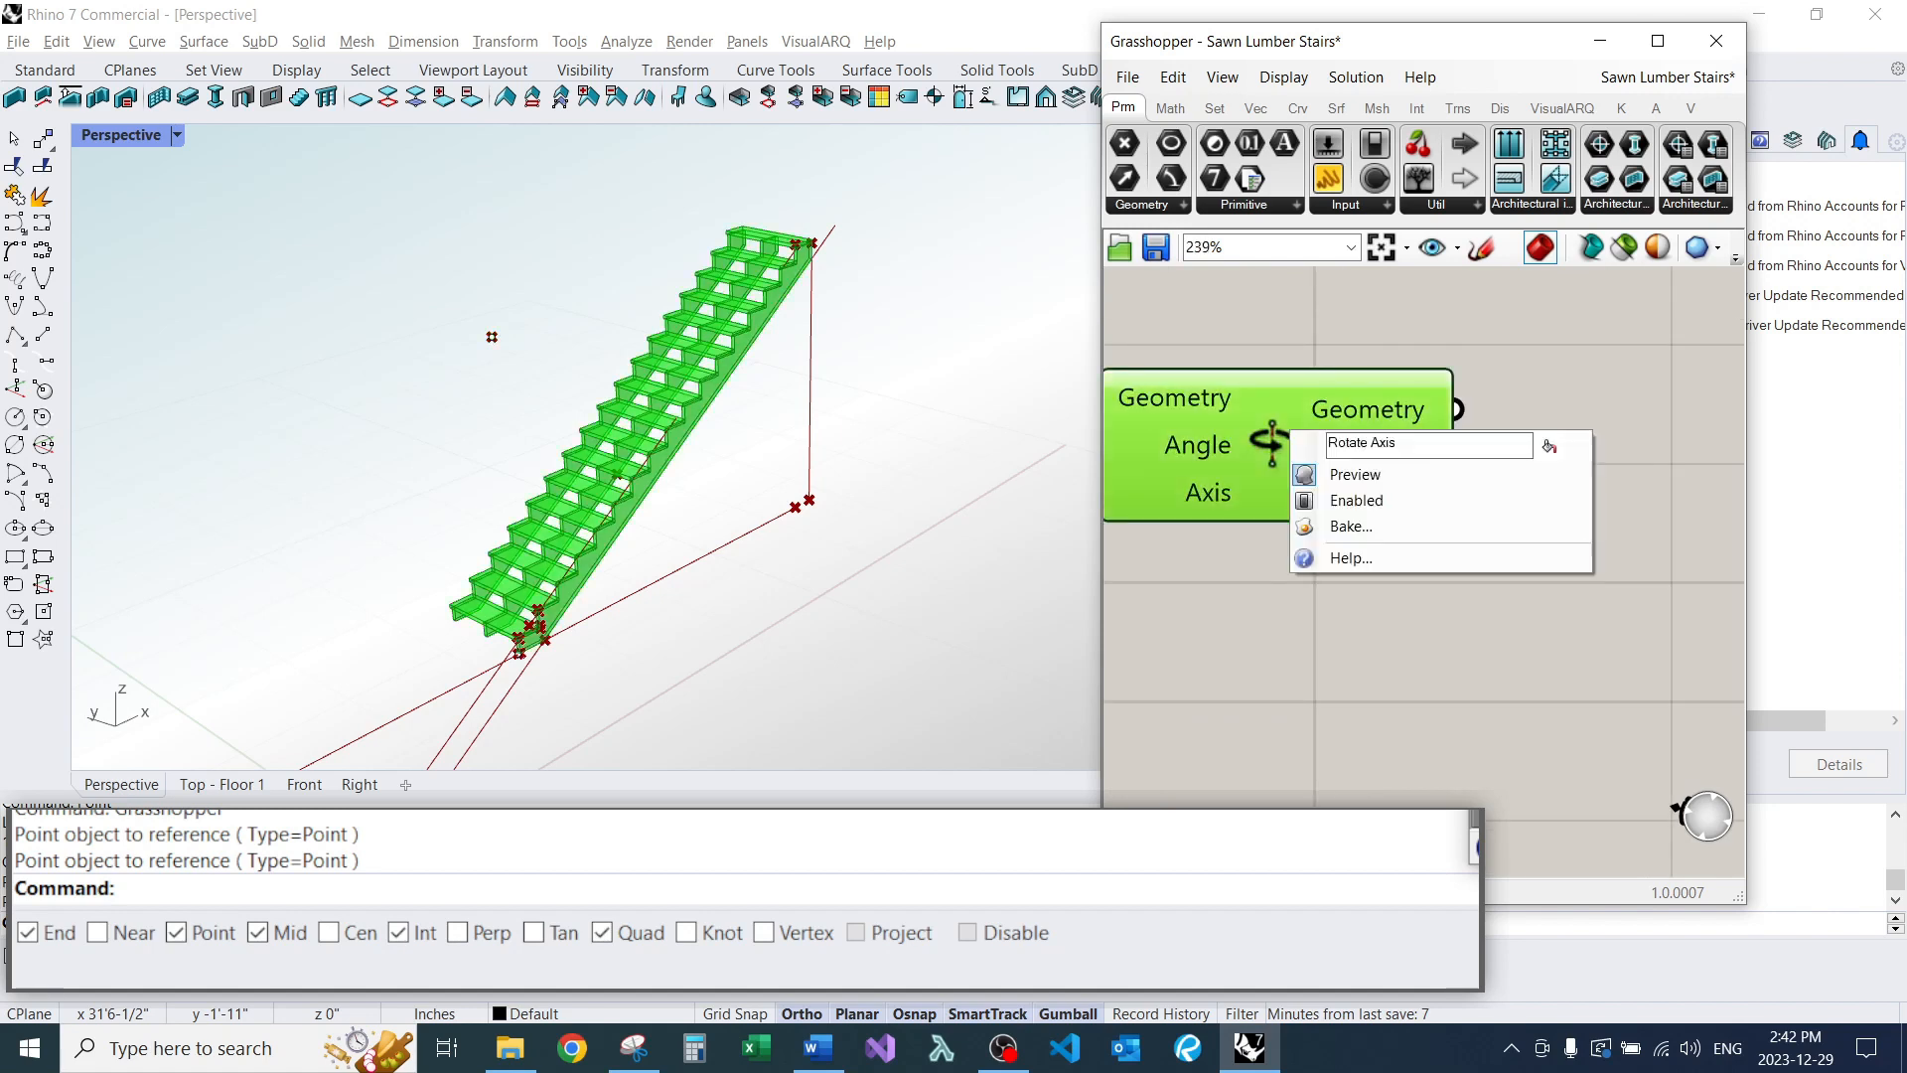
pyautogui.click(1326, 526)
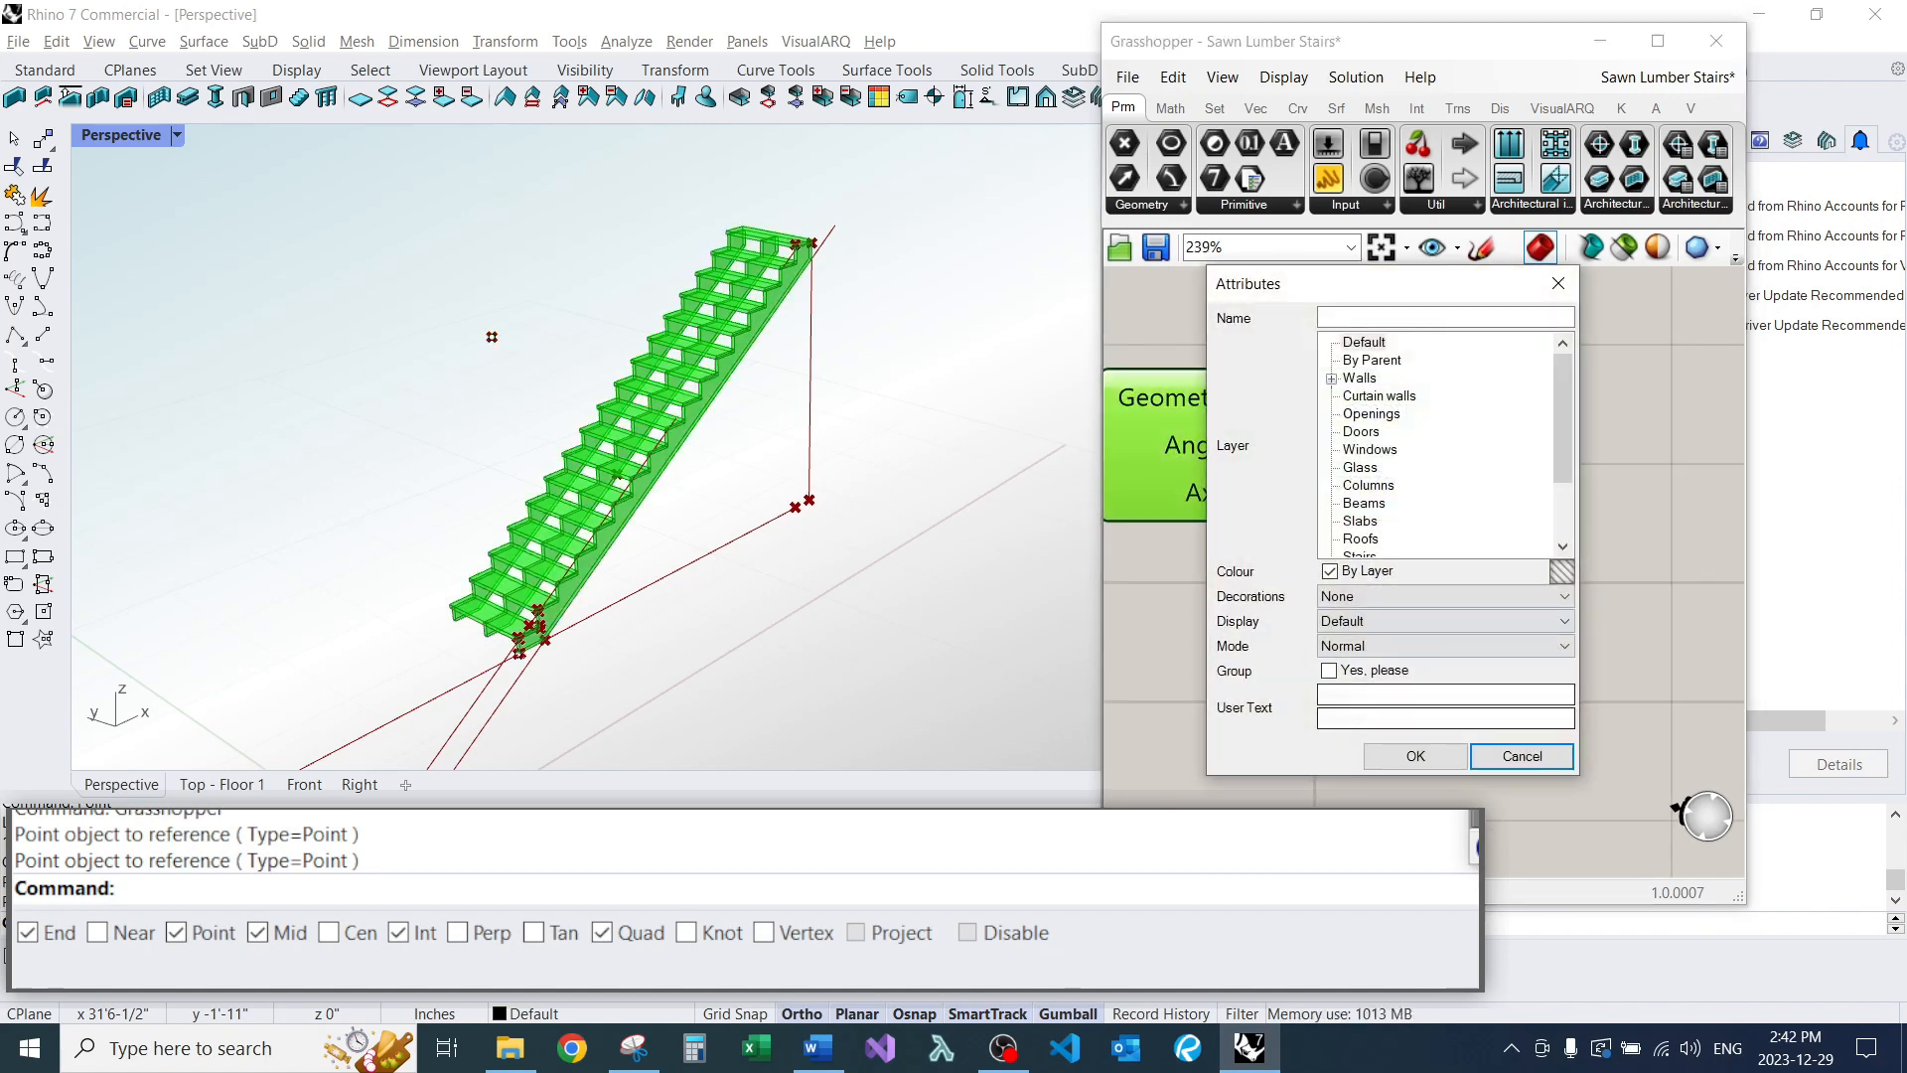
pyautogui.click(1415, 756)
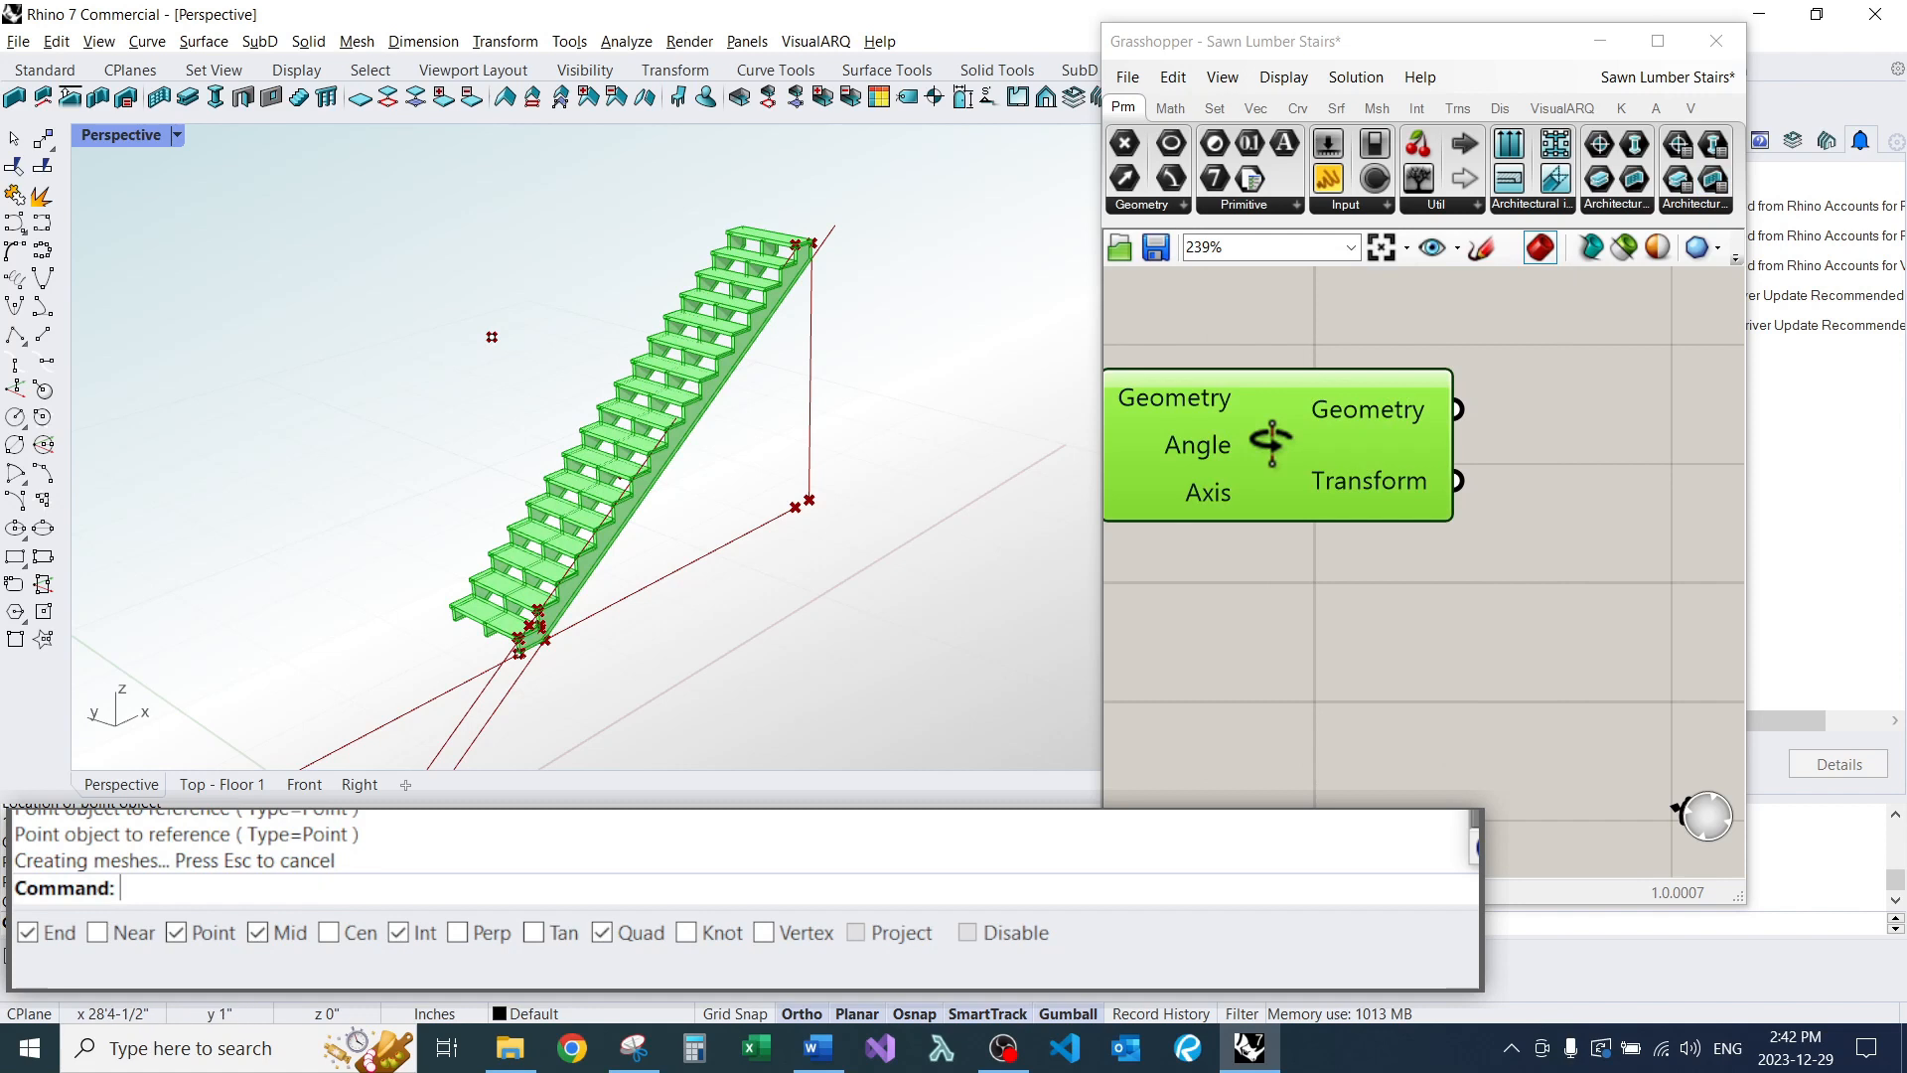
pyautogui.click(1716, 41)
# Draw a horizontal rectangular plane that cuts through the baked stair at about mid-flight and extends out past its side.
pyautogui.scroll(-5, 695, 427)
pyautogui.moveTo(596, 428); pyautogui.dragTo(567, 466, button='right')
pyautogui.scroll(8, 775, 397)
pyautogui.scroll(-8, 636, 407)
pyautogui.scroll(4, 596, 427)
pyautogui.scroll(-5, 596, 427)
pyautogui.moveTo(275, 245); pyautogui.dragTo(249, 320, button='right')
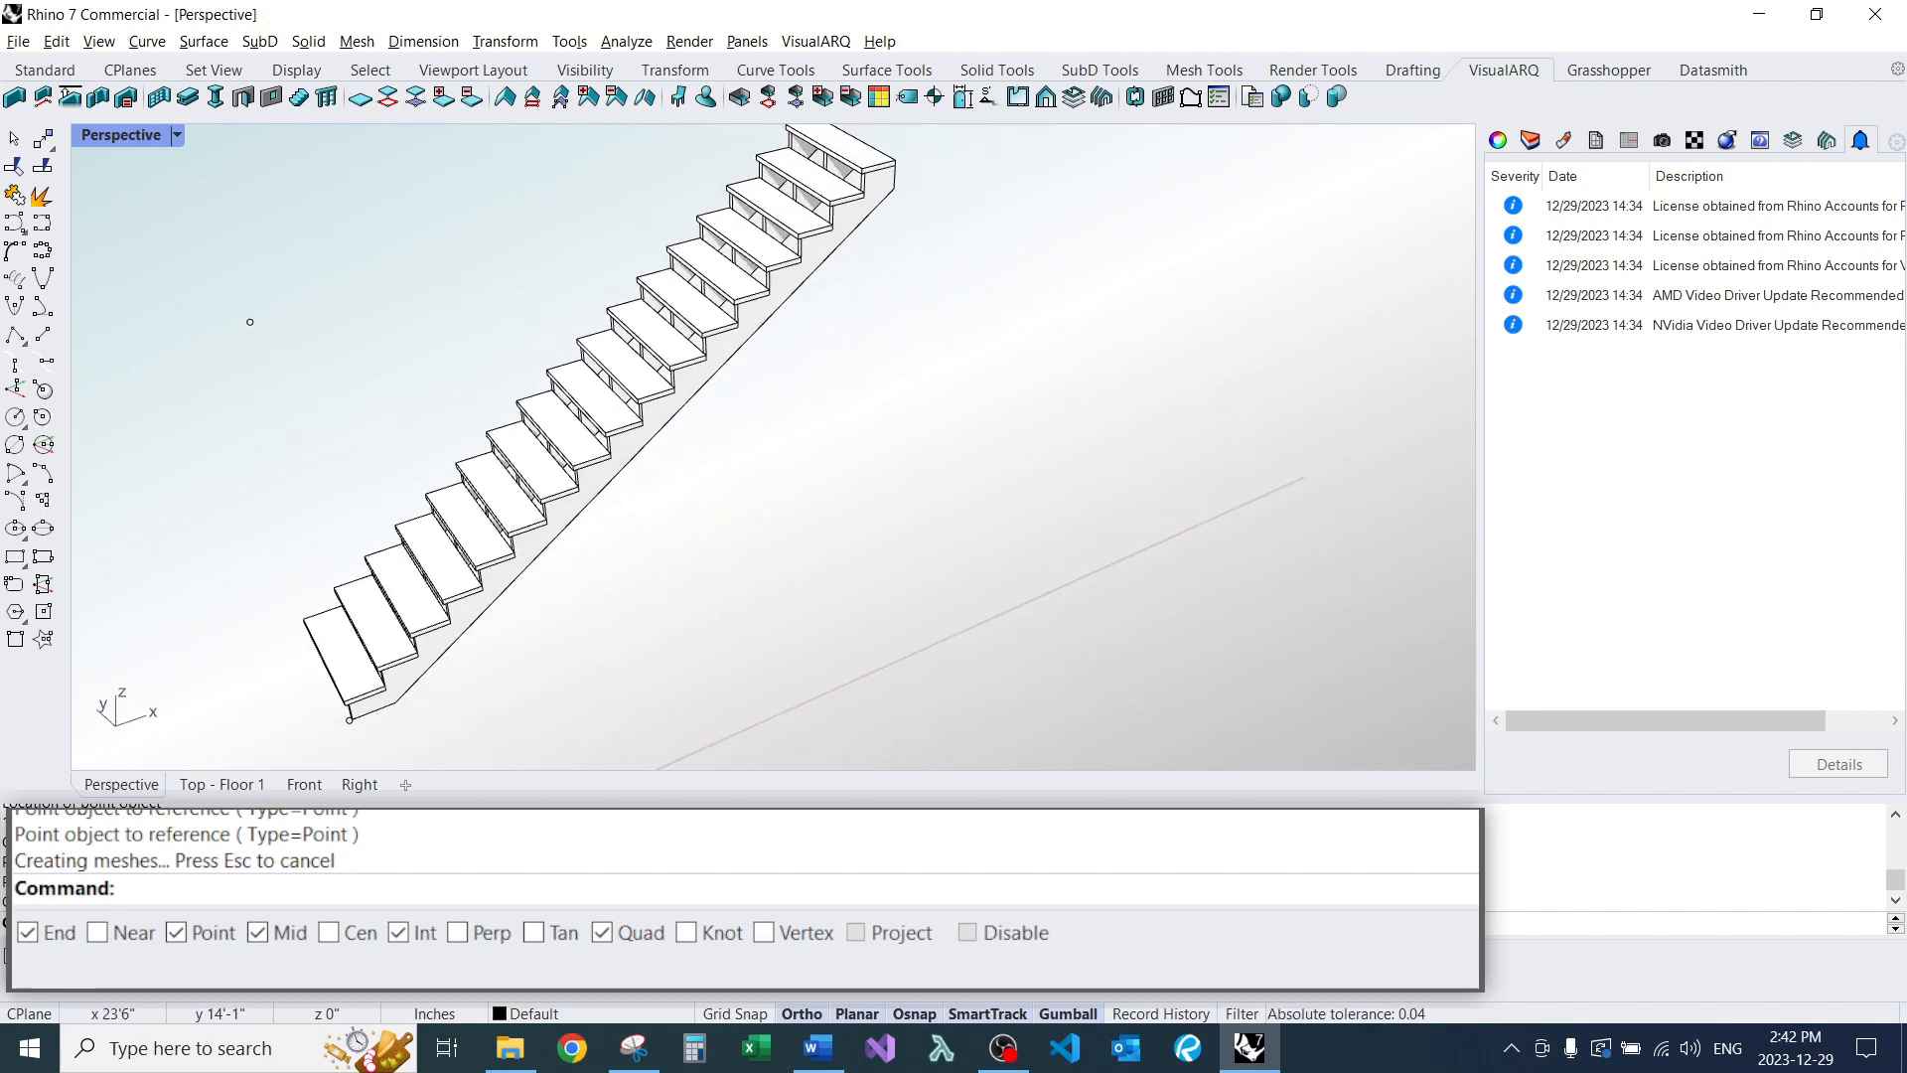
pyautogui.write('ne')
pyautogui.press('Return')
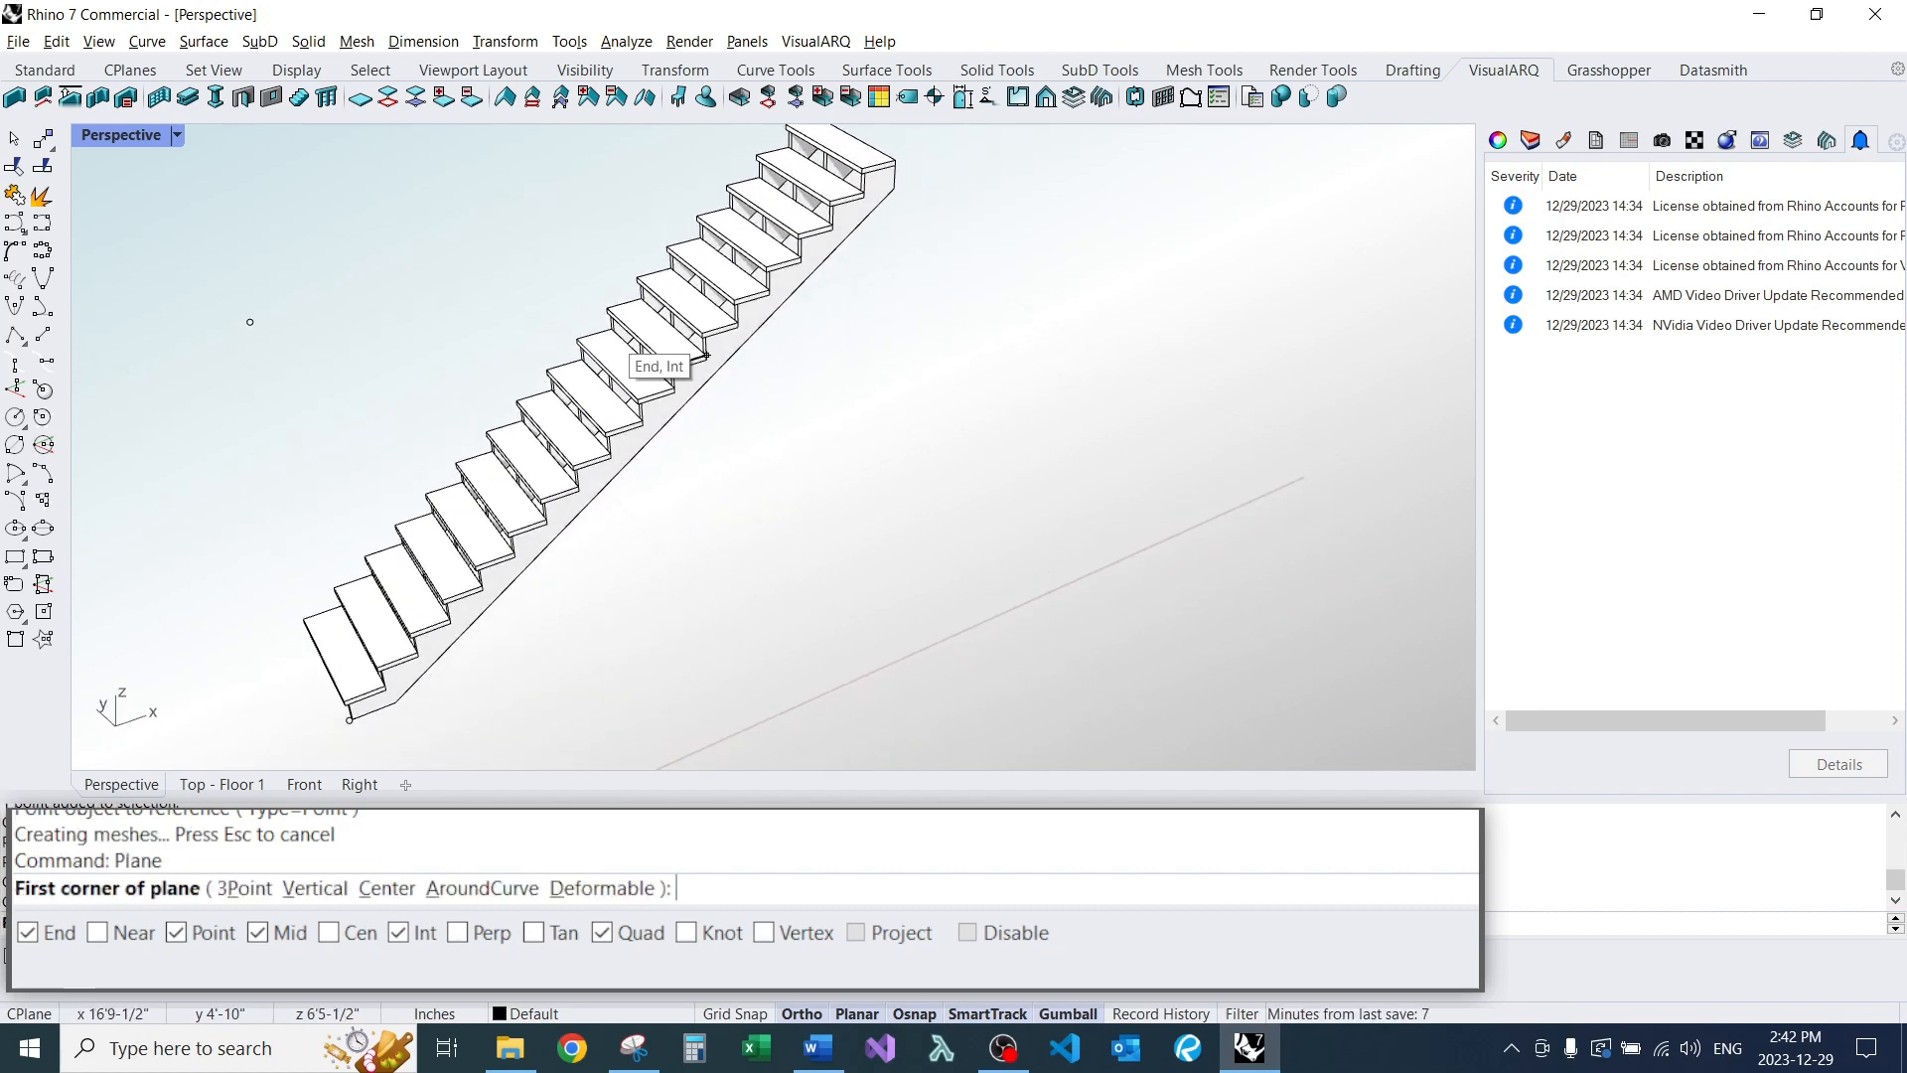
pyautogui.scroll(5, 482, 413)
pyautogui.click(600, 522)
pyautogui.scroll(-5, 635, 511)
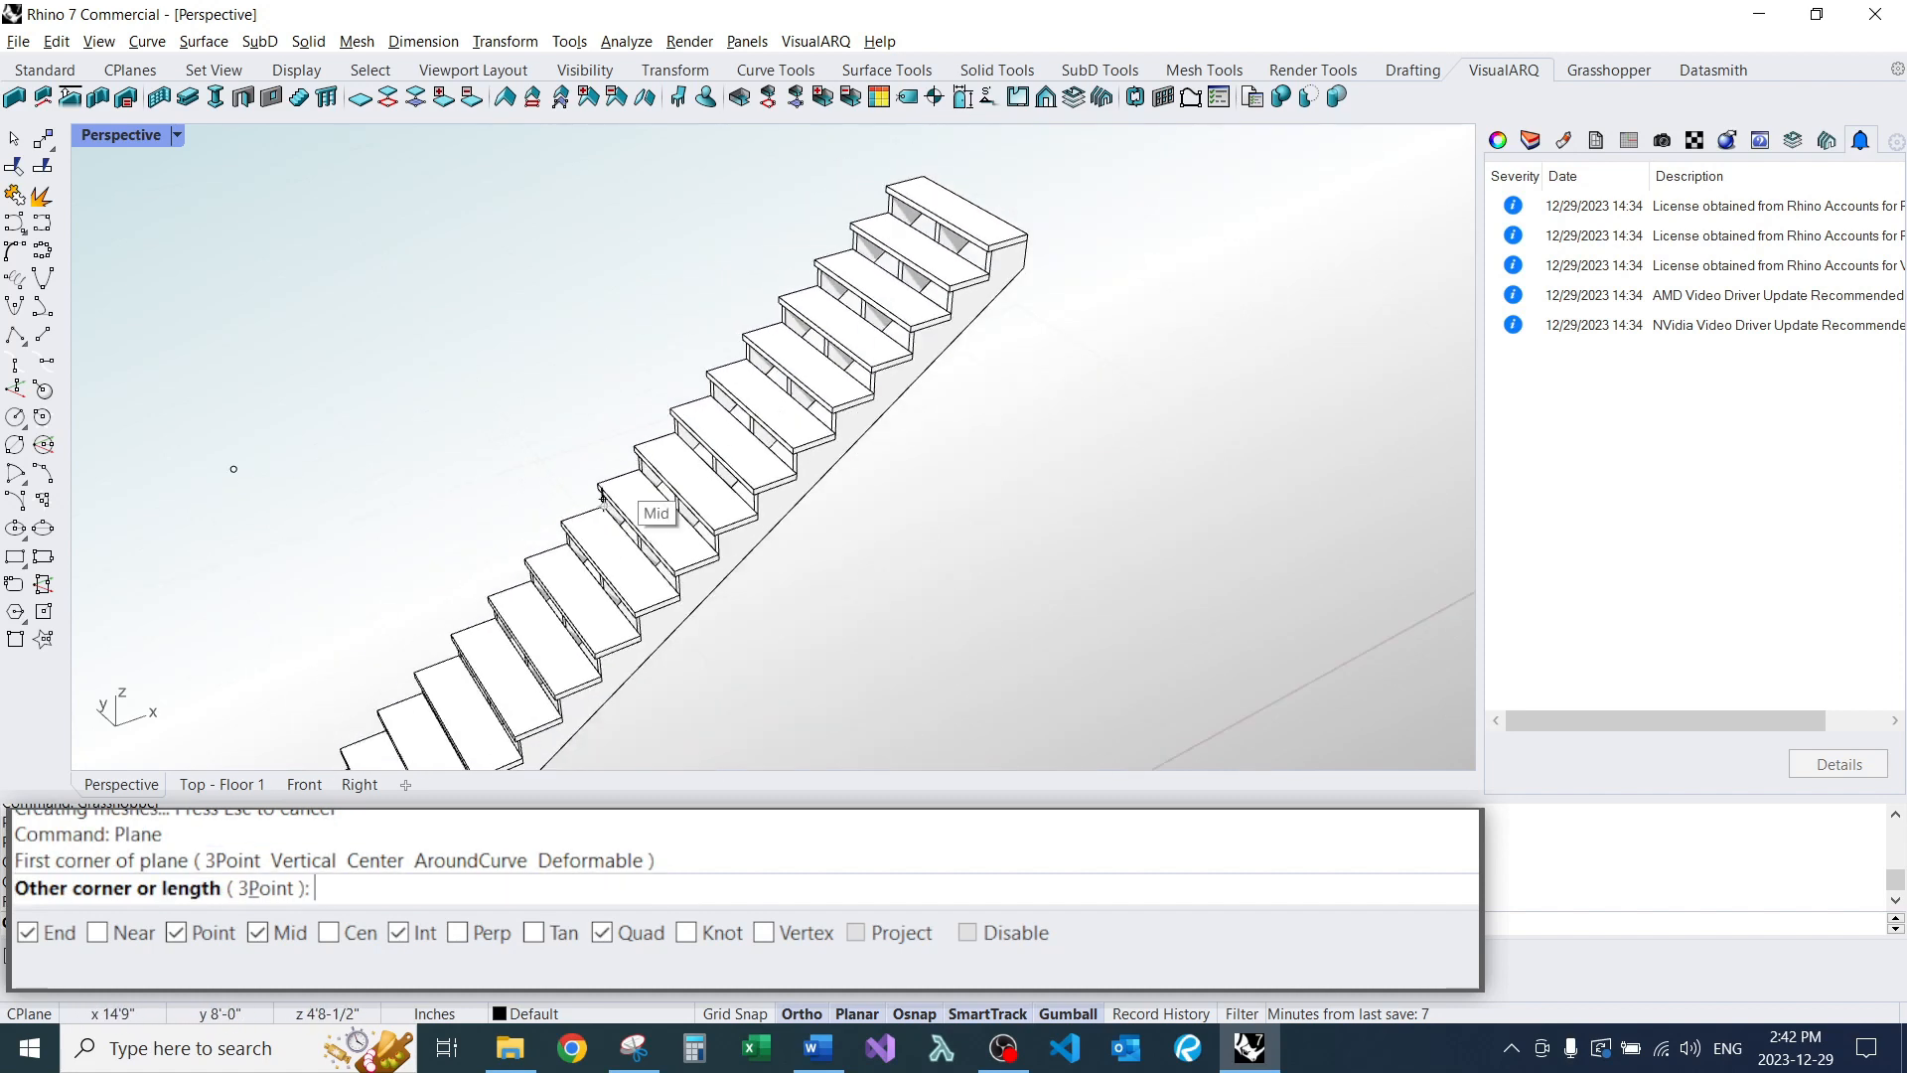
pyautogui.click(1030, 528)
pyautogui.moveTo(1030, 529); pyautogui.dragTo(1083, 447, button='right')
pyautogui.scroll(5, 940, 516)
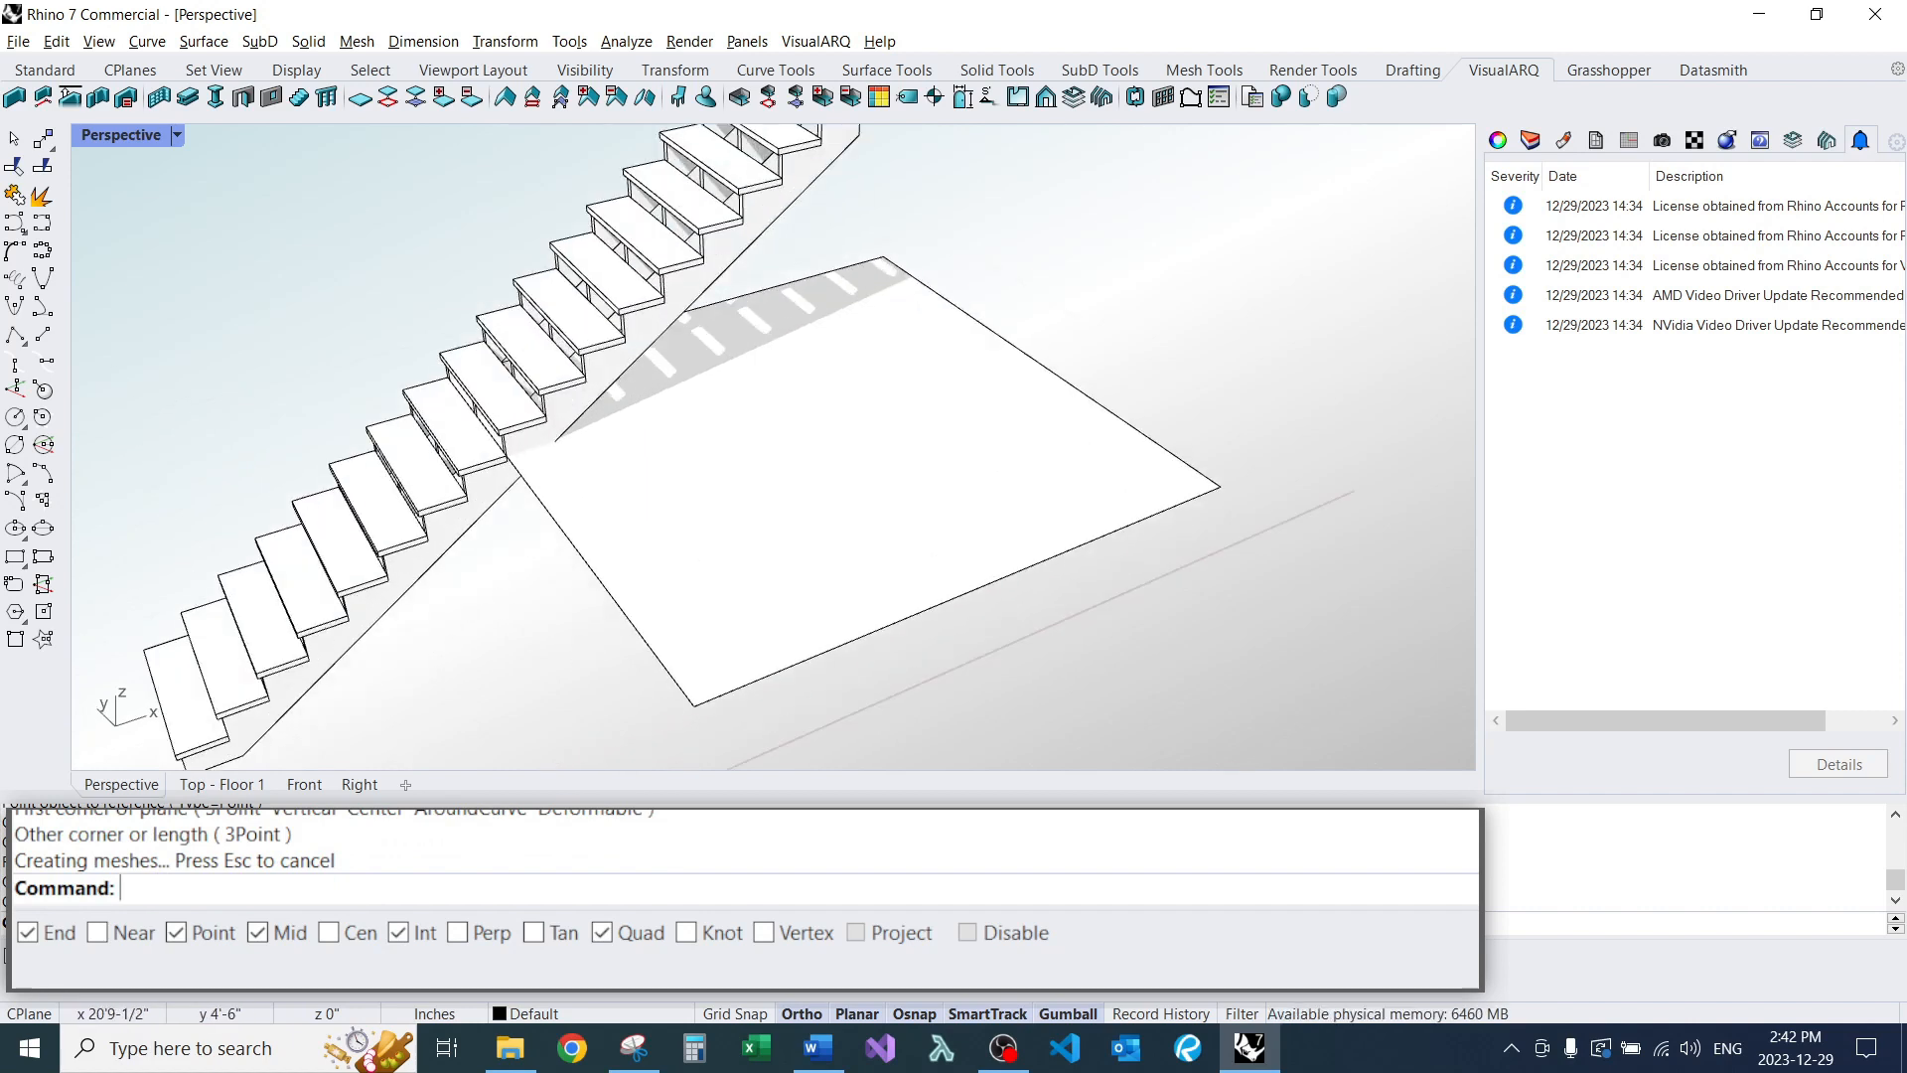
# Split all three stringers with BooleanSplit, using the horizontal plane as the cutting surface.
pyautogui.write('BooleanDifference')
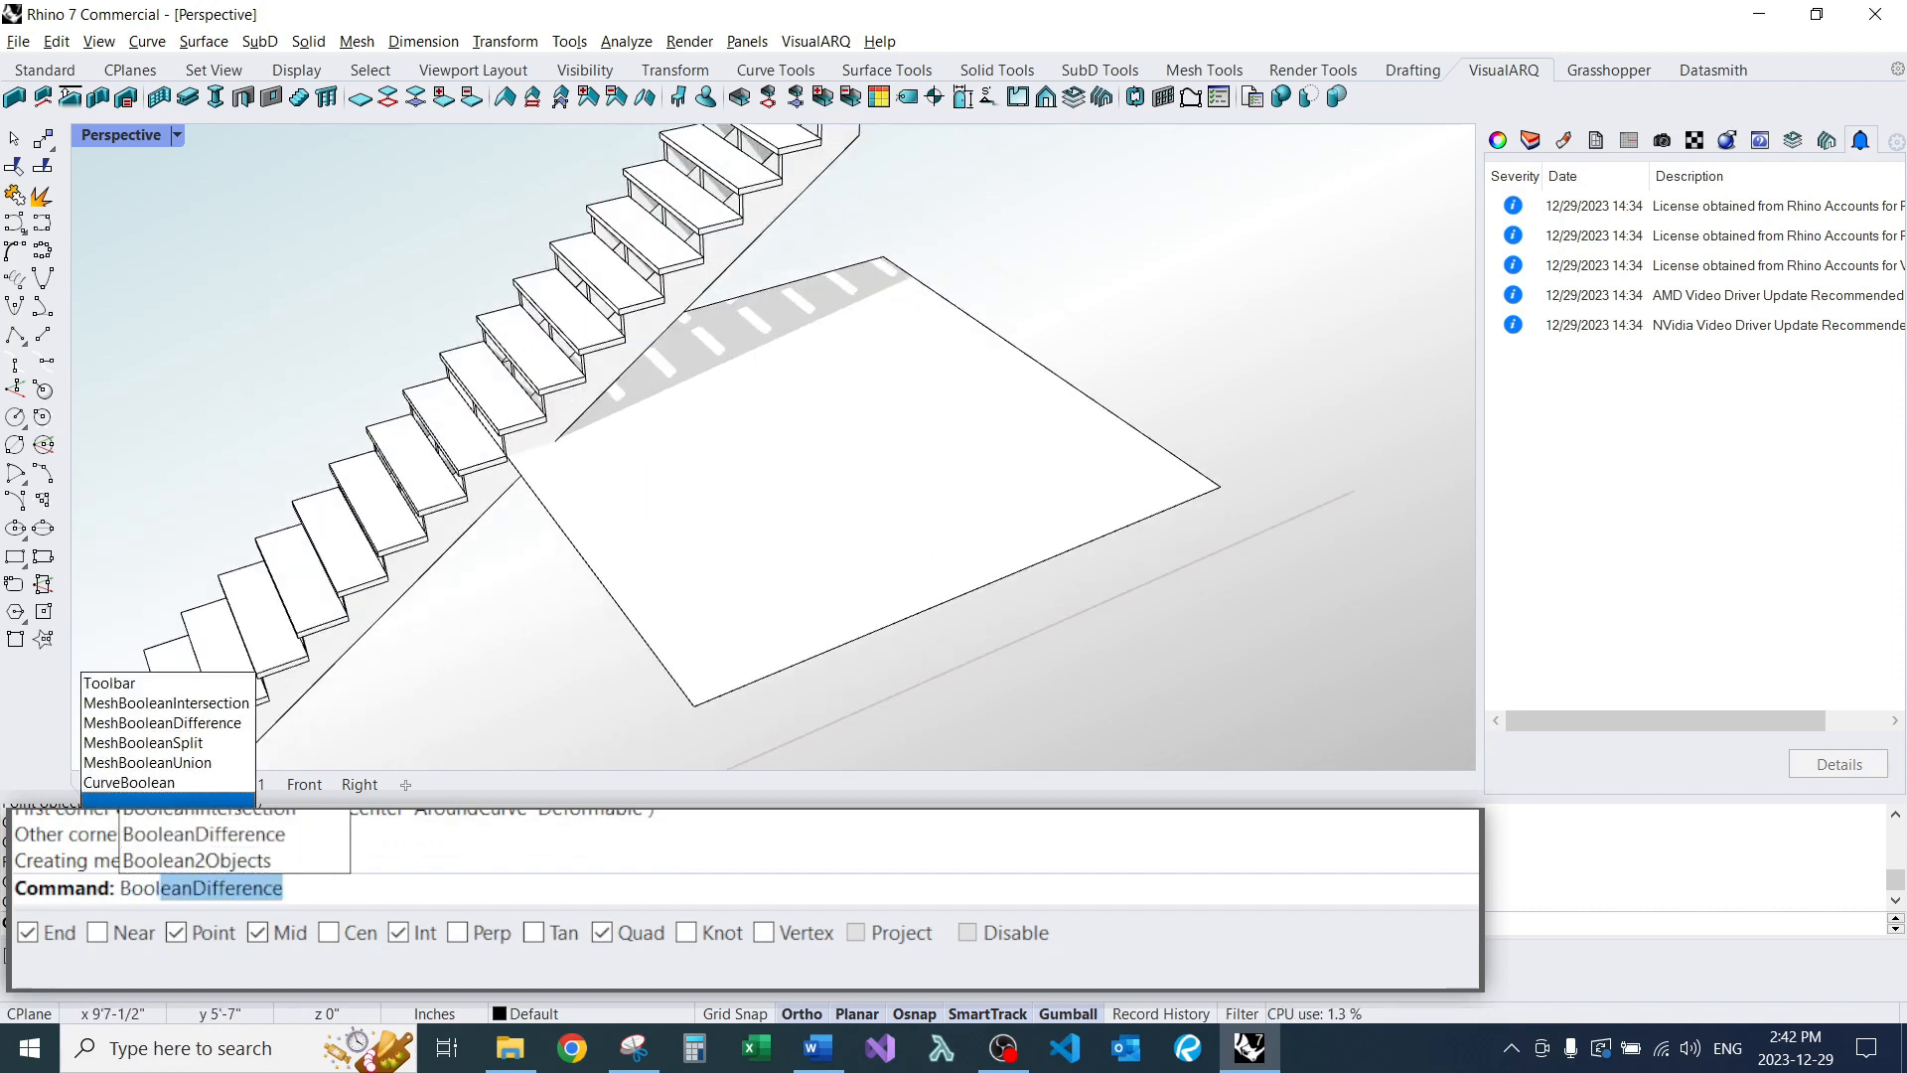
pyautogui.click(166, 823)
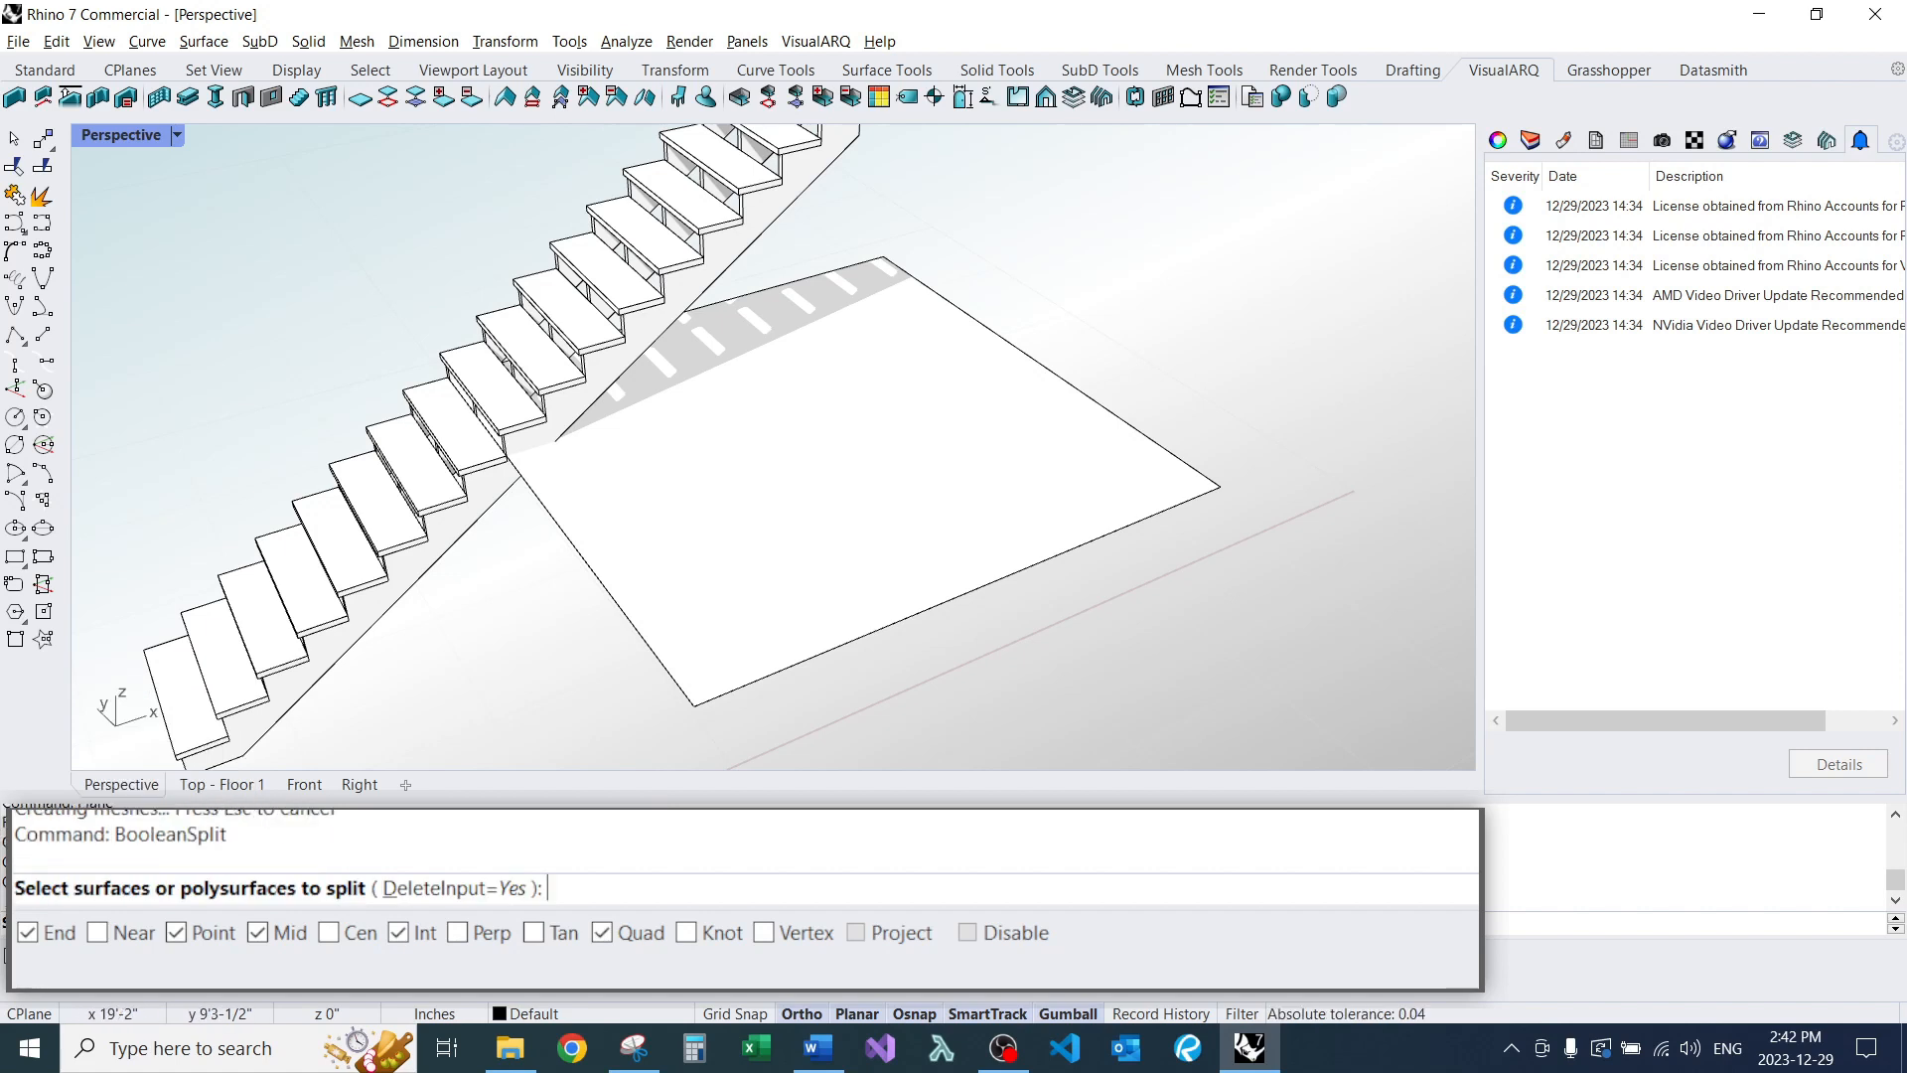
pyautogui.scroll(-7, 510, 674)
pyautogui.moveTo(864, 636); pyautogui.dragTo(684, 459, button='right')
pyautogui.scroll(9, 683, 459)
pyautogui.click(808, 494)
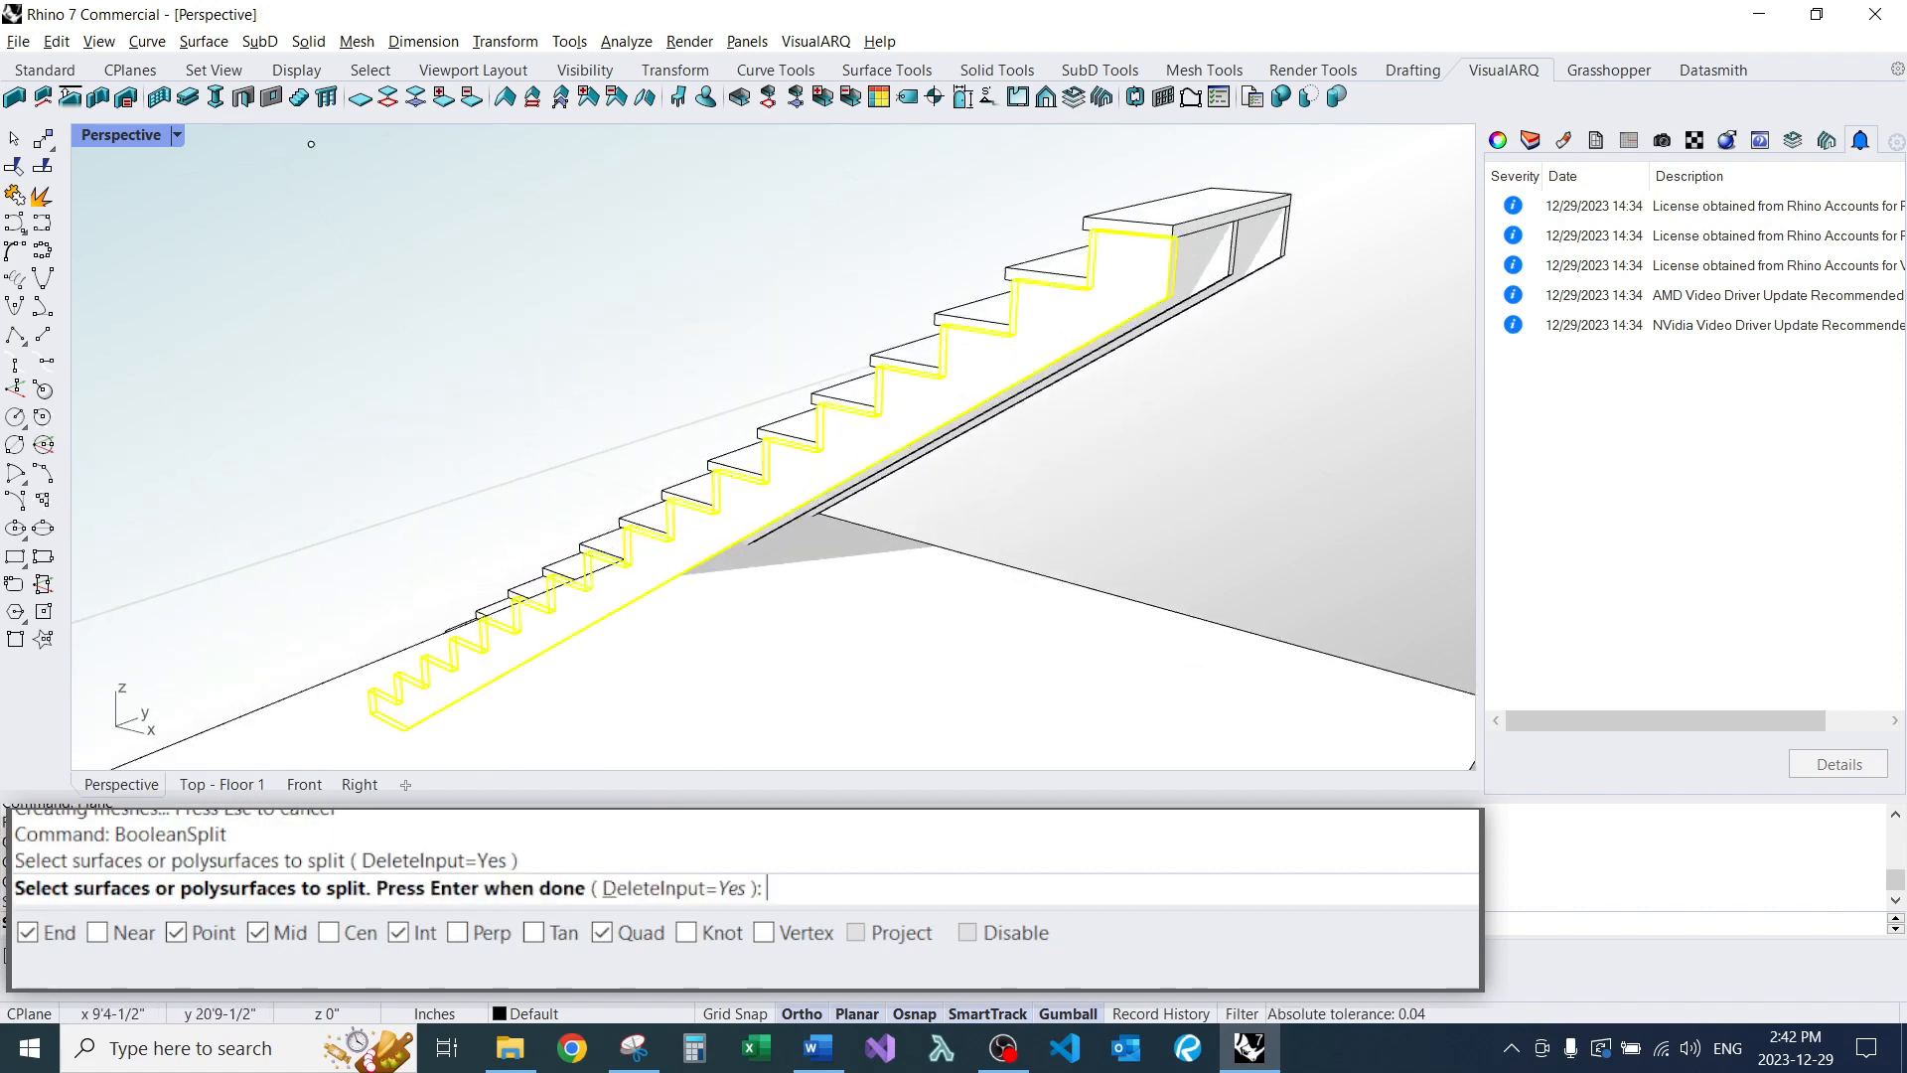
pyautogui.moveTo(807, 493); pyautogui.dragTo(557, 477, button='right')
pyautogui.keyDown('shift'); pyautogui.moveTo(1311, 676); pyautogui.dragTo(1013, 546, button='right'); pyautogui.keyUp('shift')
pyautogui.scroll(2, 1113, 556)
pyautogui.click(1128, 482)
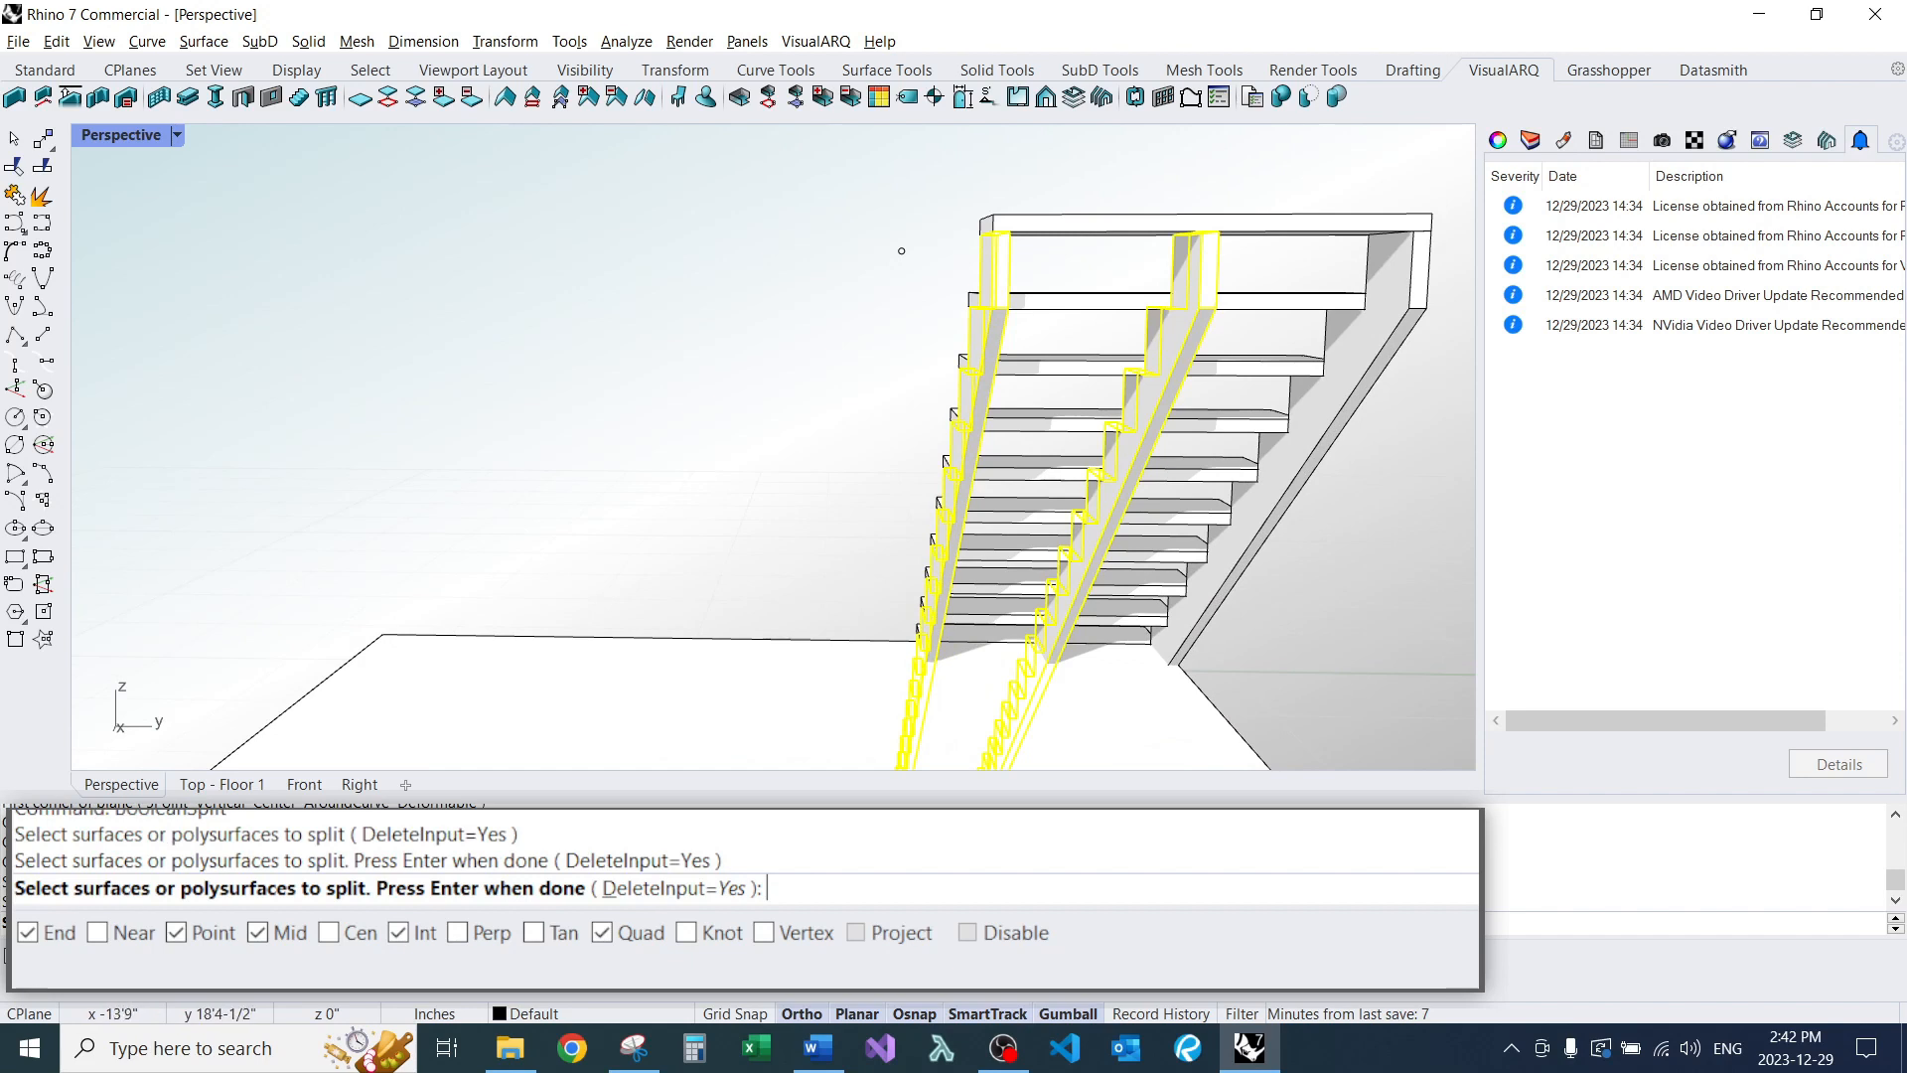
pyautogui.click(1321, 417)
pyautogui.scroll(-10, 902, 250)
pyautogui.moveTo(902, 251); pyautogui.dragTo(434, 251, button='right')
pyautogui.scroll(6, 740, 499)
pyautogui.press('Return')
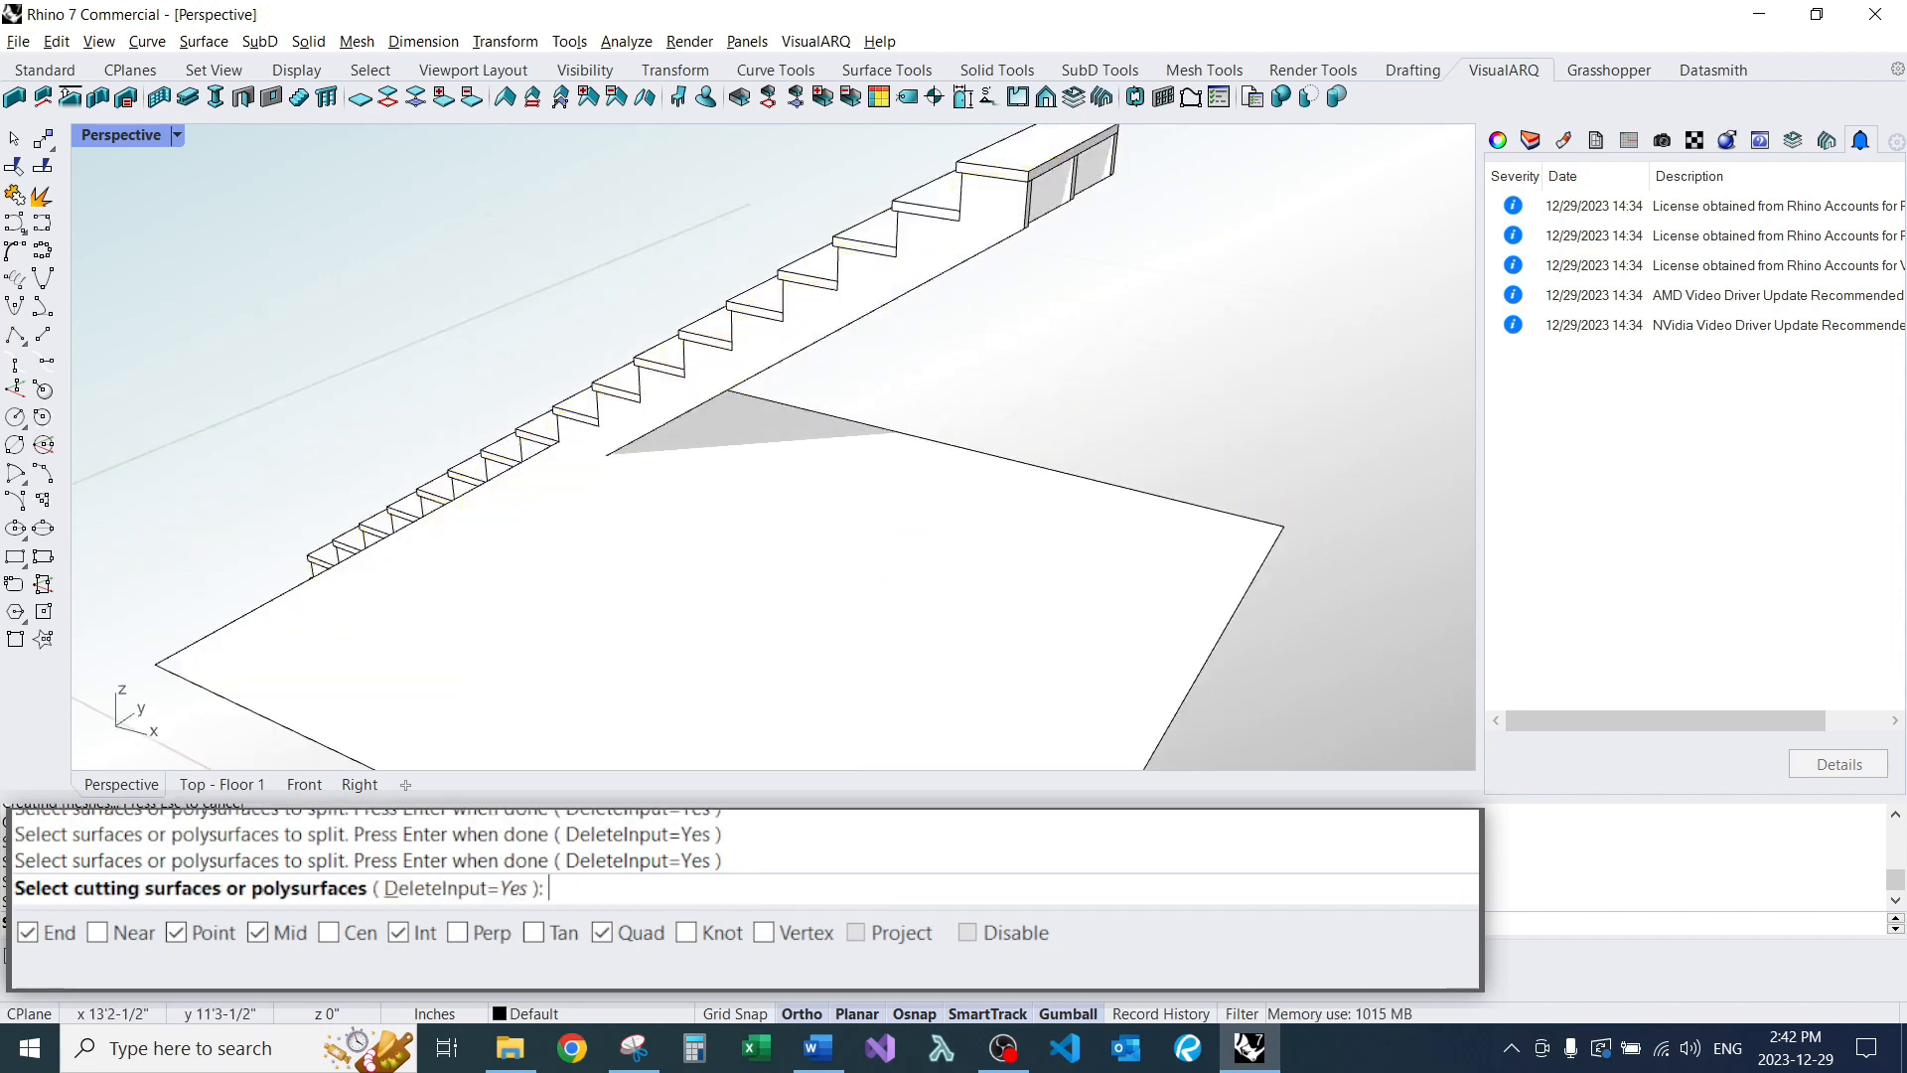
pyautogui.click(894, 596)
pyautogui.press('Return')
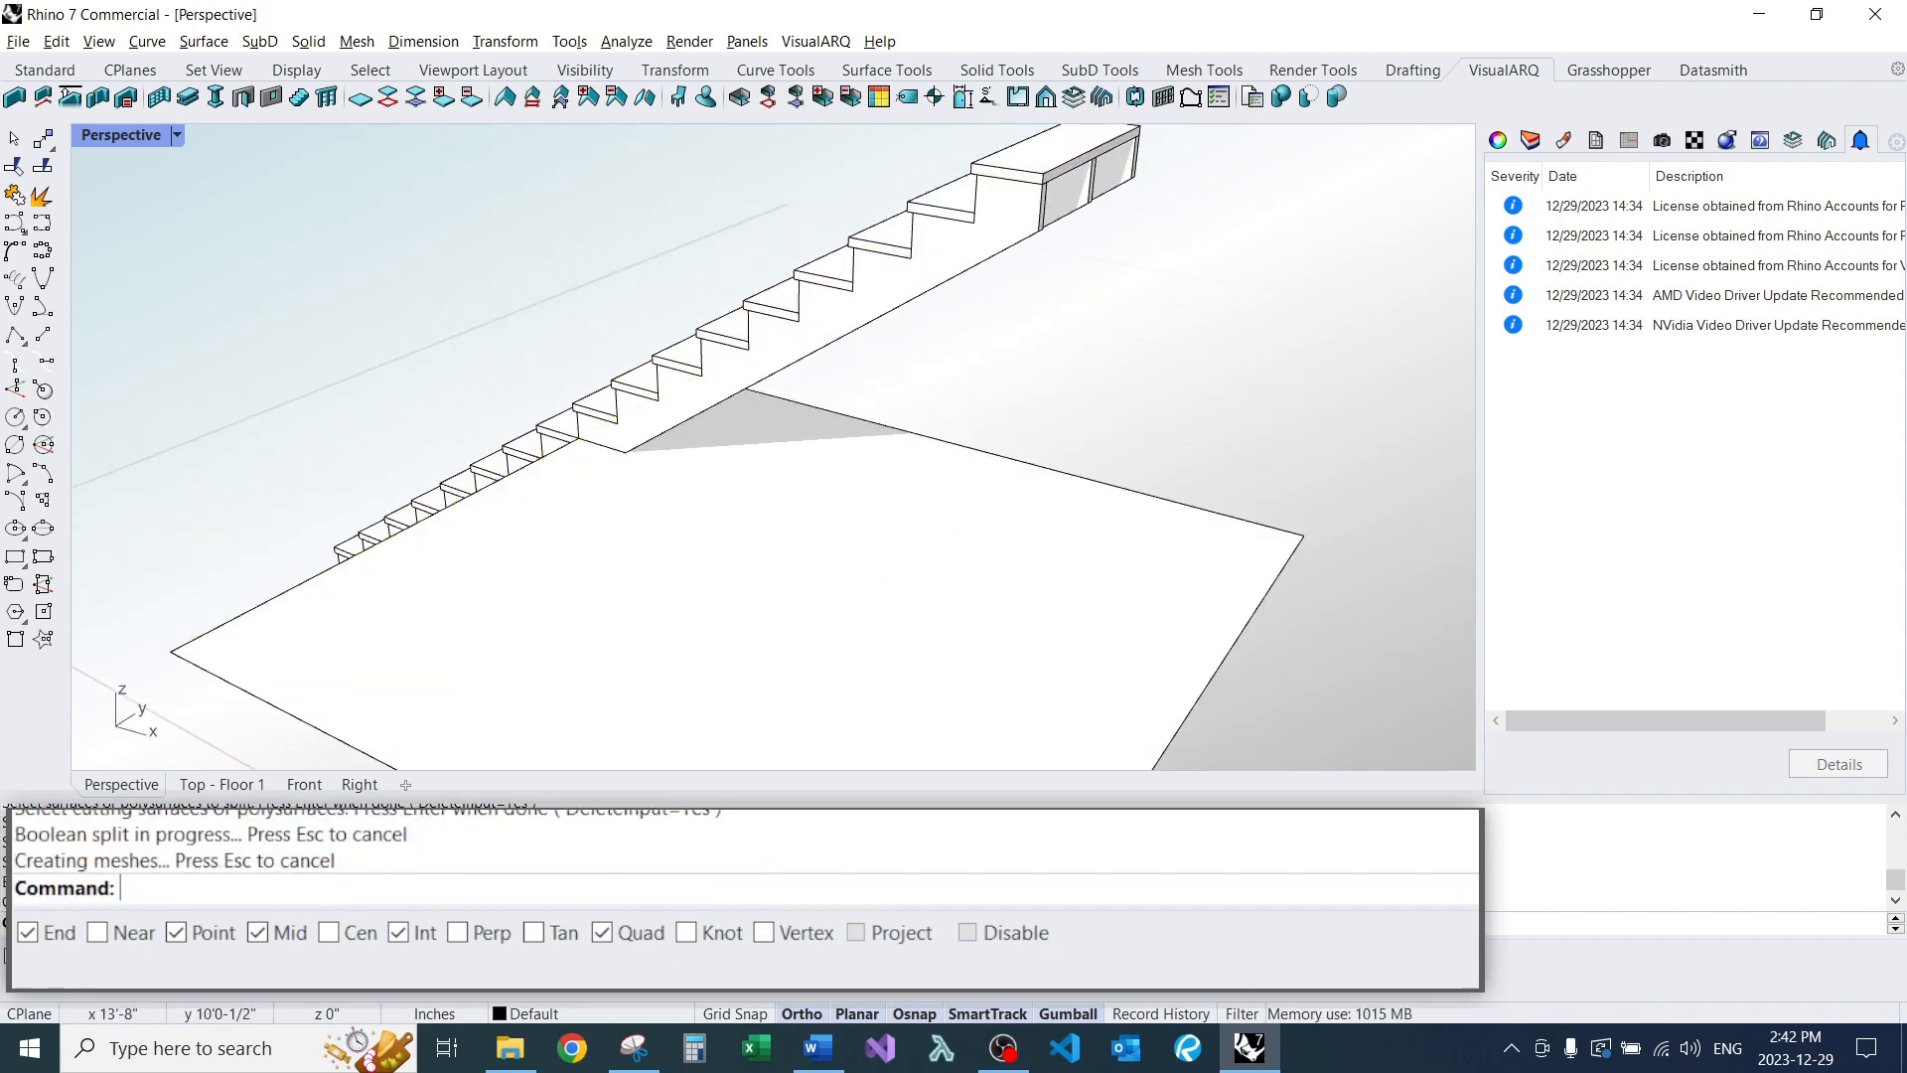
# Delete the cutting plane, check the split by selecting one upper stringer piece, and clear the selection.
pyautogui.write('E')
pyautogui.press('Return')
pyautogui.click(811, 285)
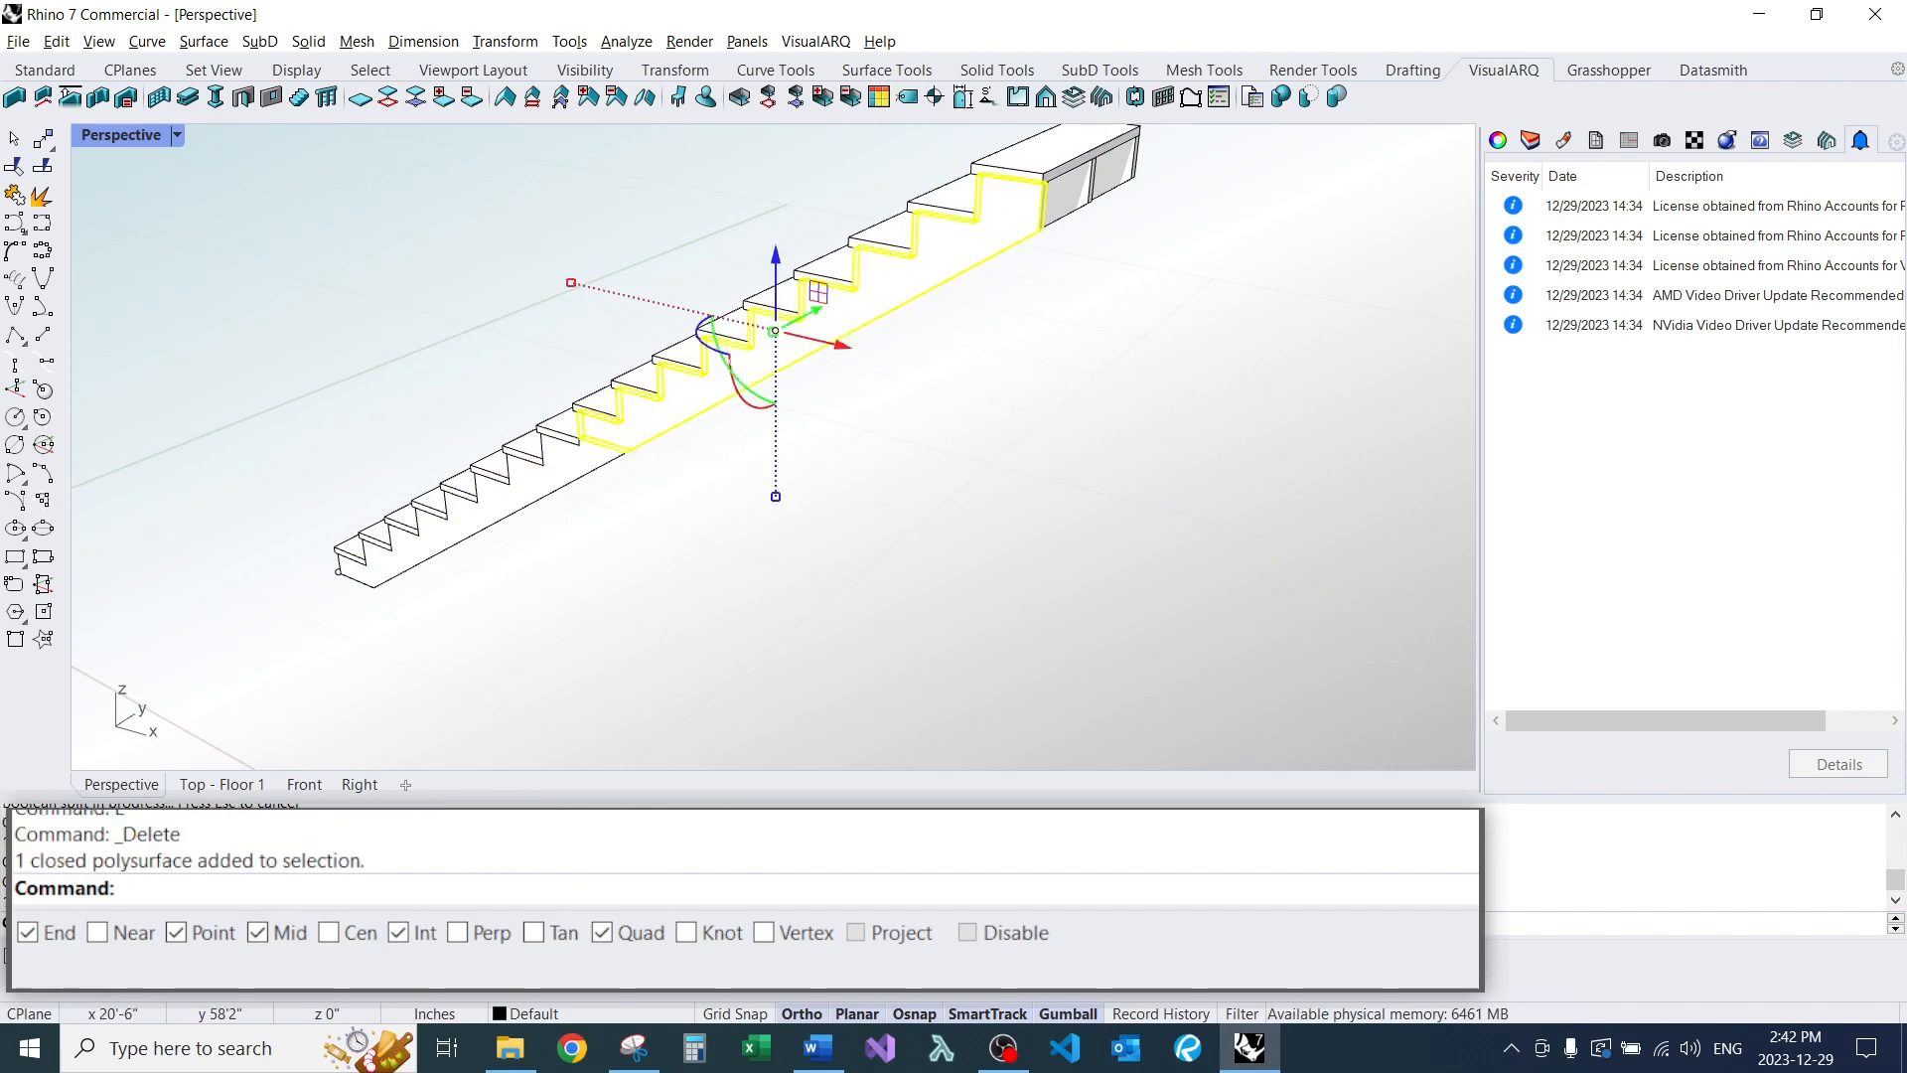
pyautogui.press('Escape')
# Select the treads and stringer pieces above the cut, and remove one extra polysurface from the selection.
pyautogui.moveTo(844, 516); pyautogui.dragTo(1023, 536, button='right')
pyautogui.scroll(-7, 1023, 536)
pyautogui.scroll(10, 720, 596)
pyautogui.scroll(-5, 773, 447)
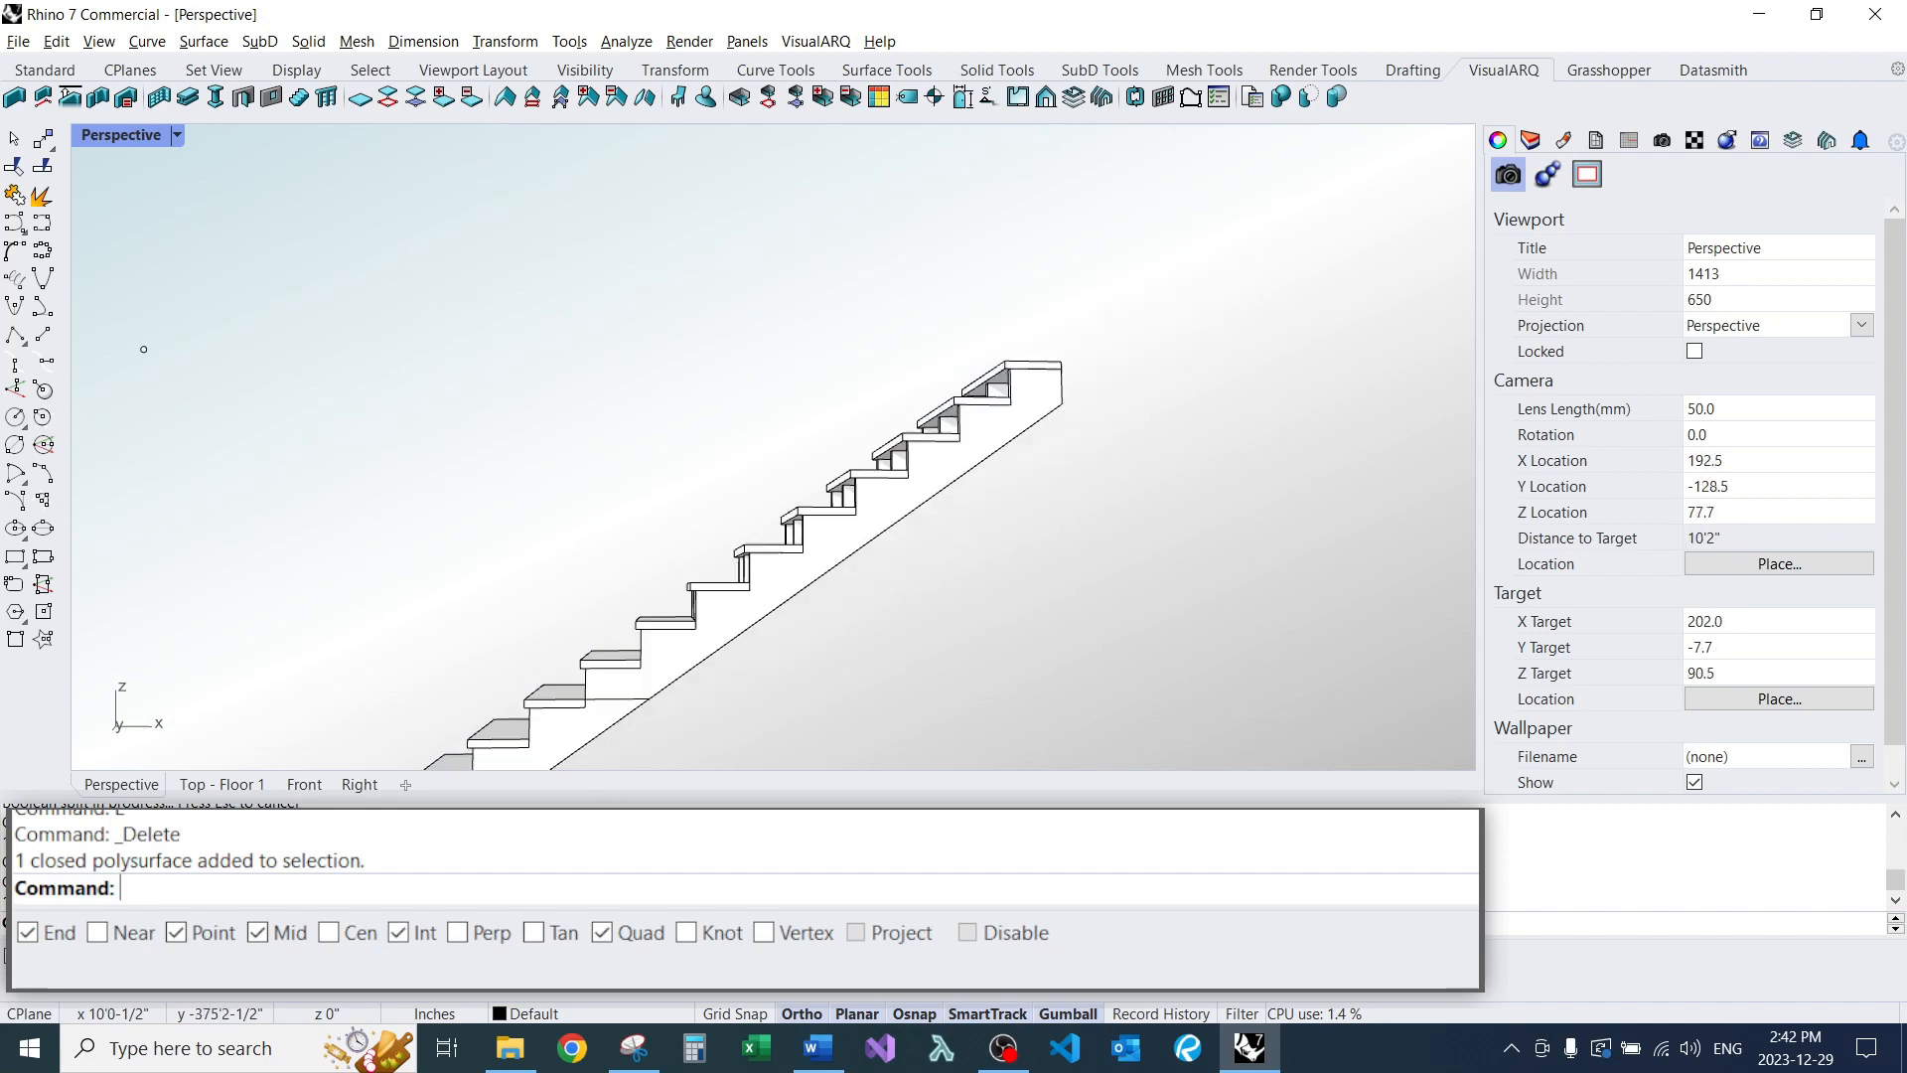
pyautogui.moveTo(501, 170); pyautogui.dragTo(1117, 685)
pyautogui.keyDown('ctrl'); pyautogui.click(826, 487); pyautogui.keyUp('ctrl')
pyautogui.moveTo(825, 488); pyautogui.dragTo(566, 424, button='right')
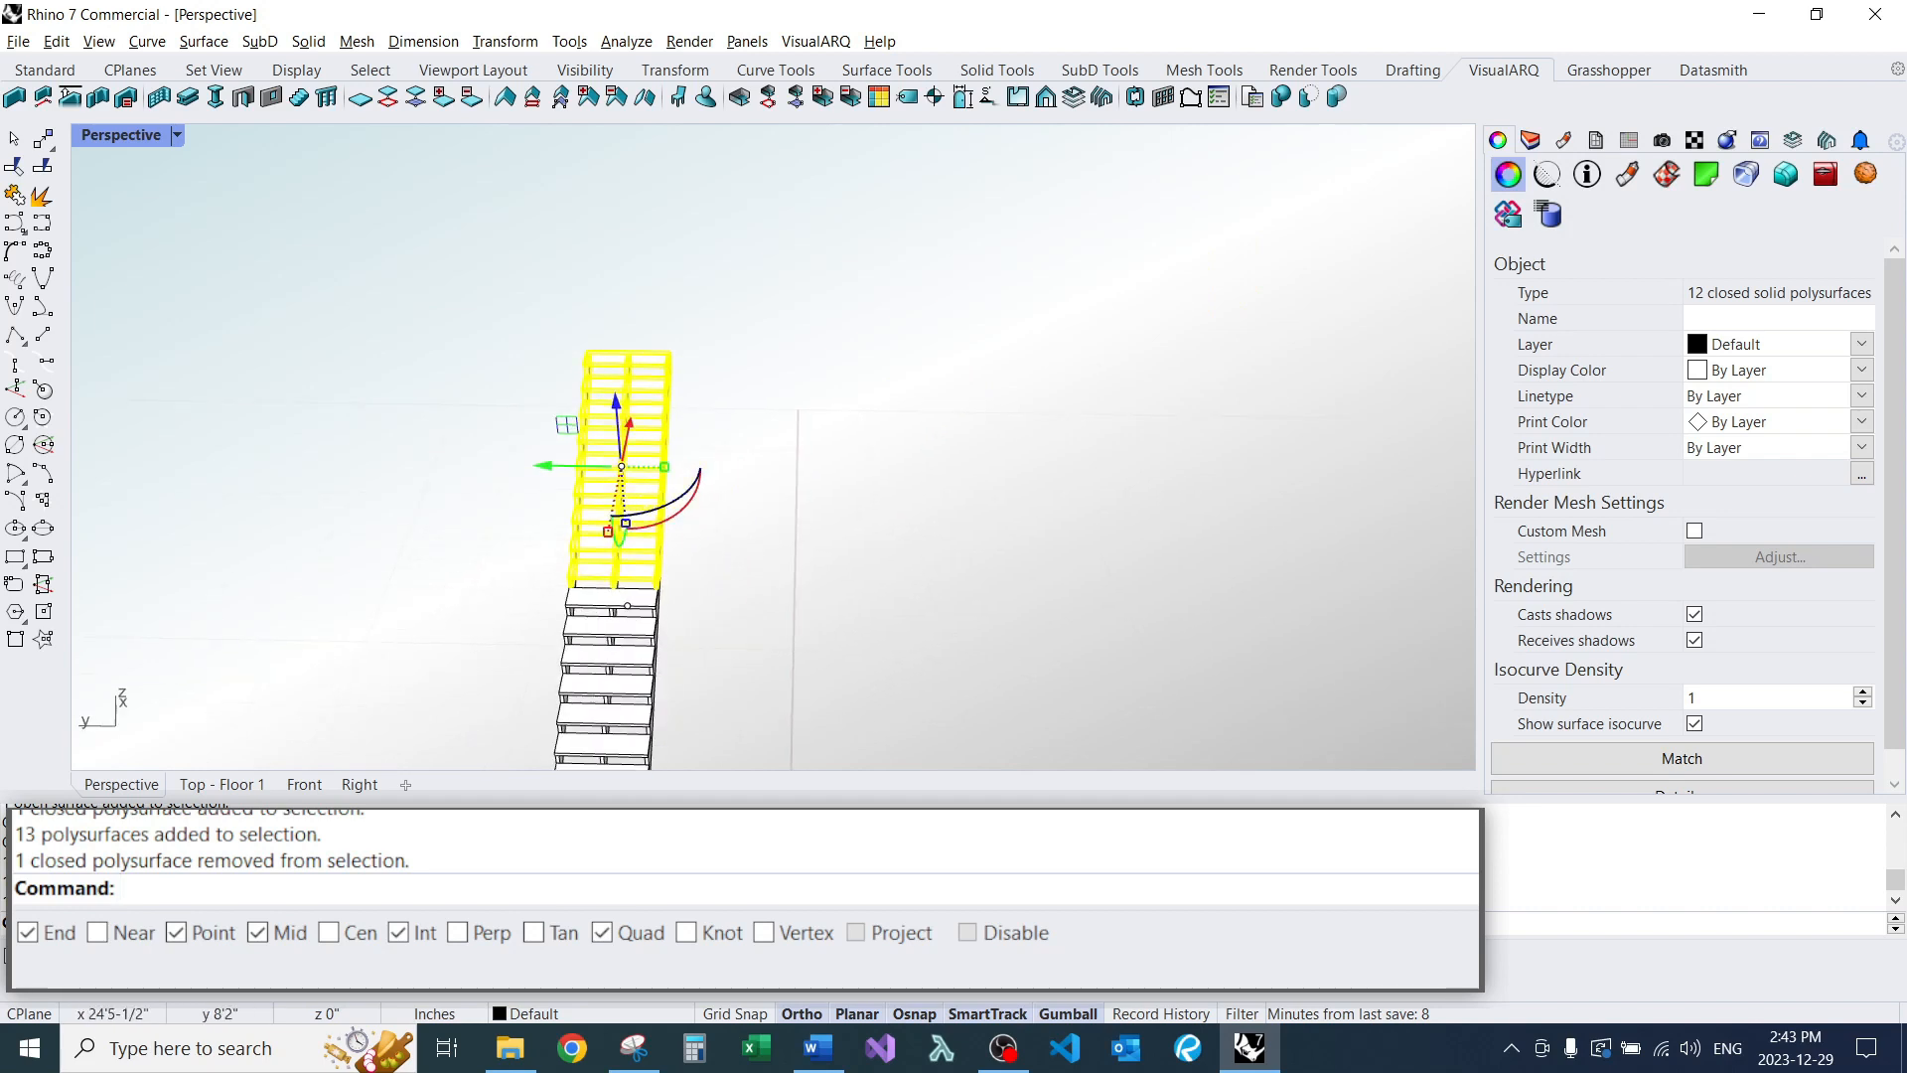
# Try moving the selected upper flight 12 inches sideways along the Y axis, and undo the move.
pyautogui.click(553, 464)
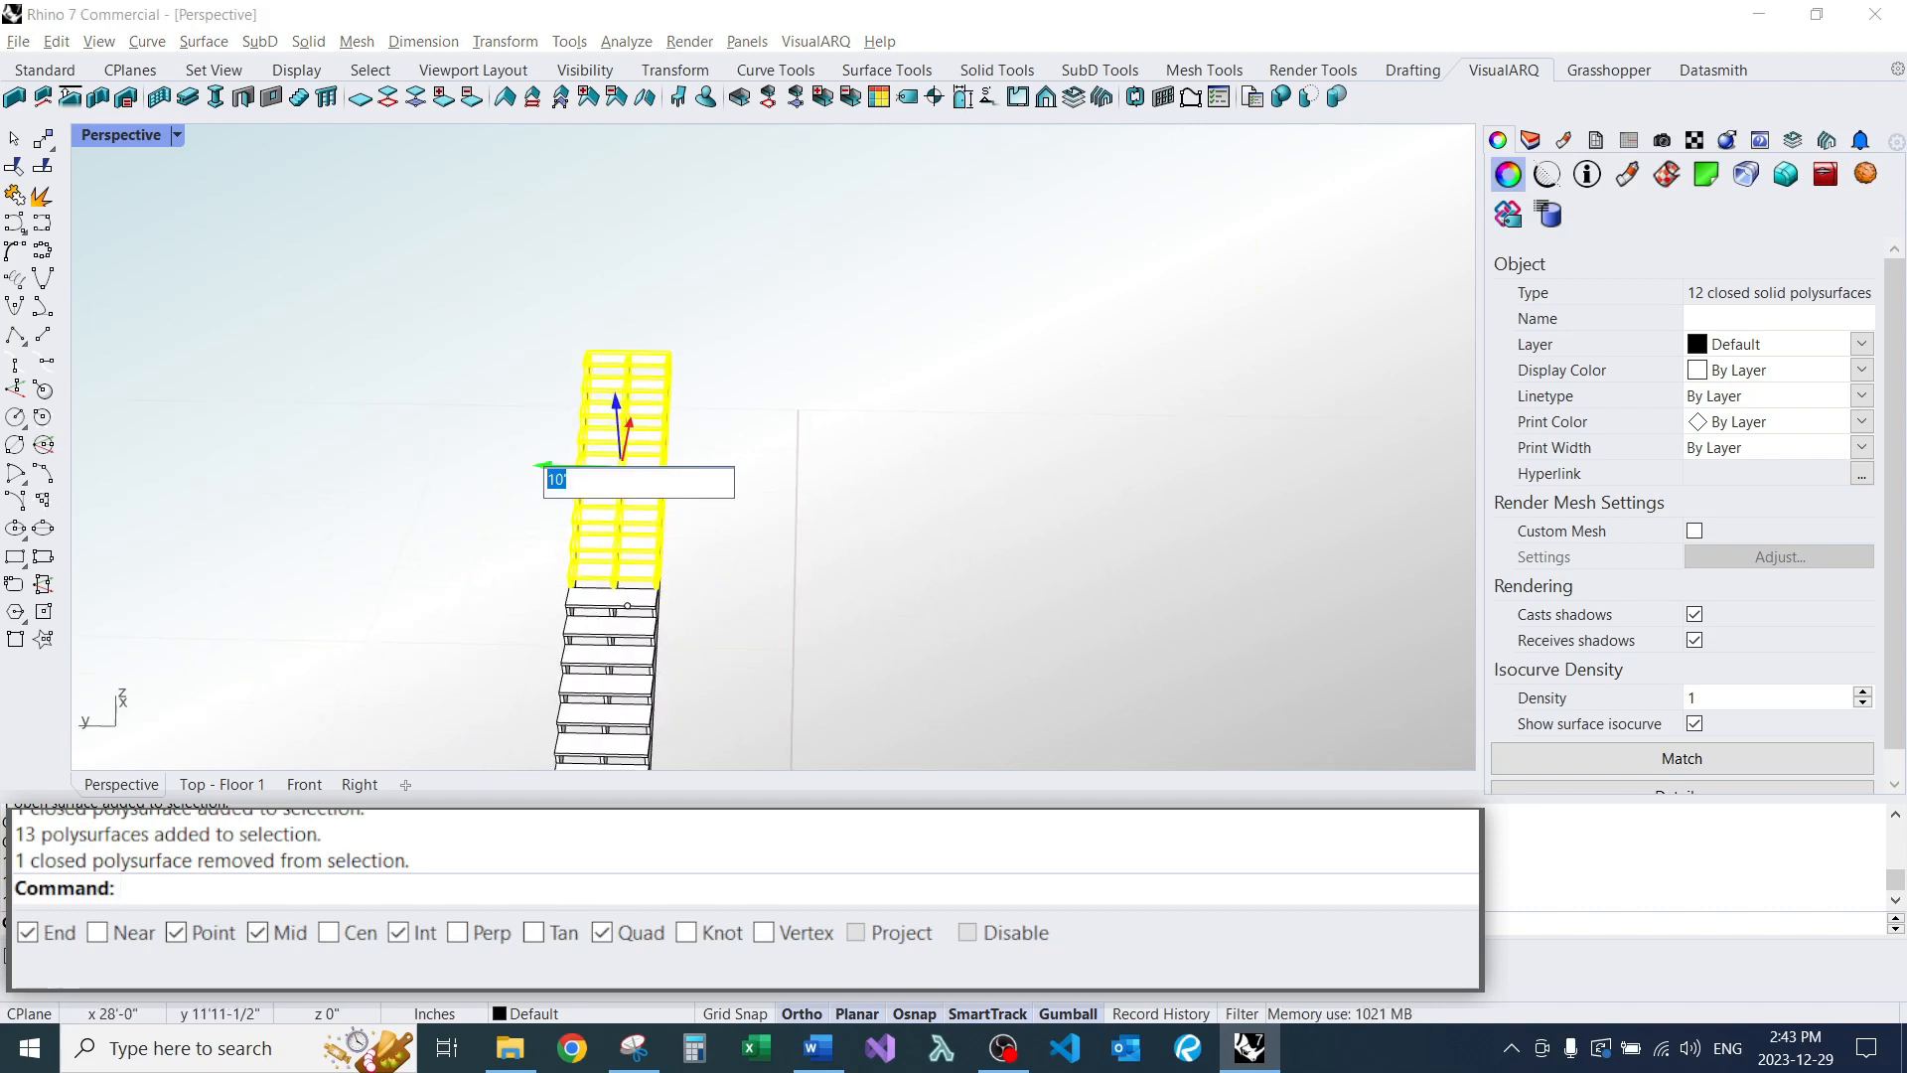
pyautogui.write('12')
pyautogui.press('Return')
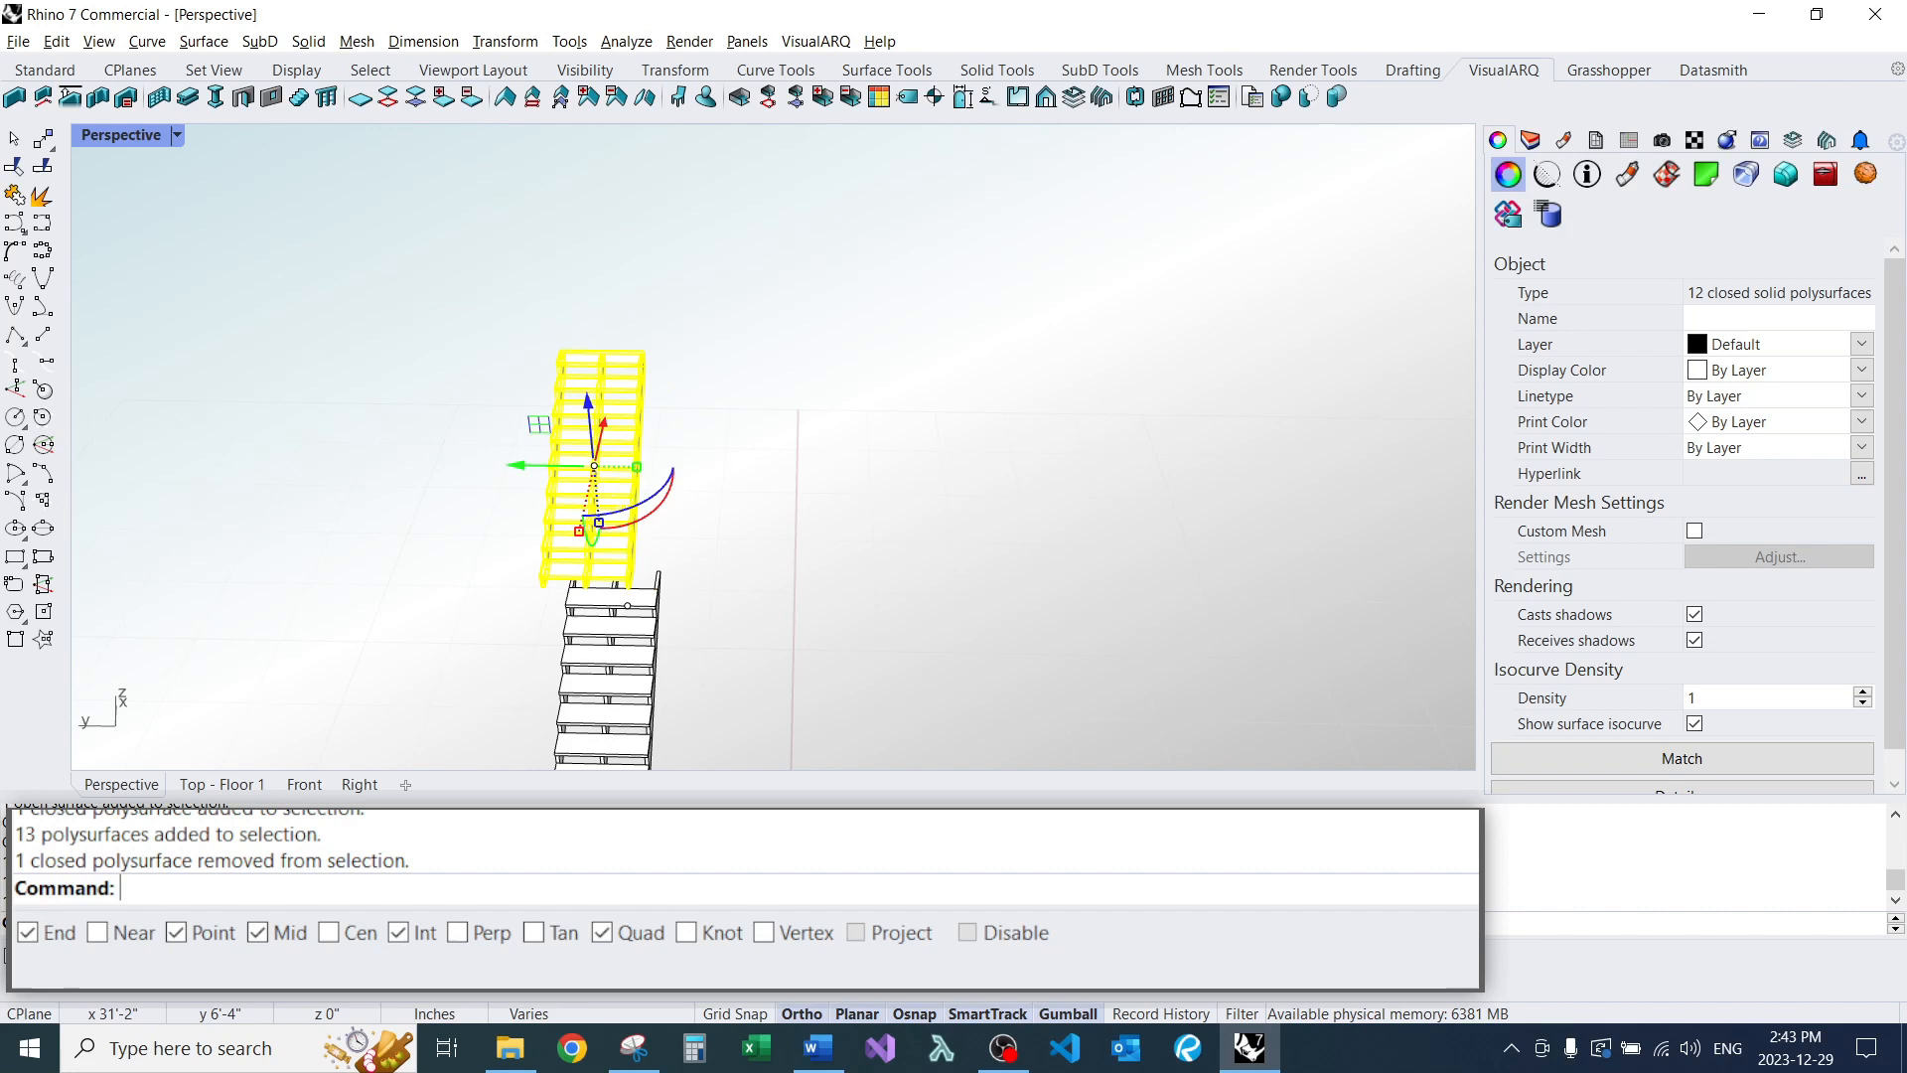
pyautogui.hotkey('ctrl', 'z')
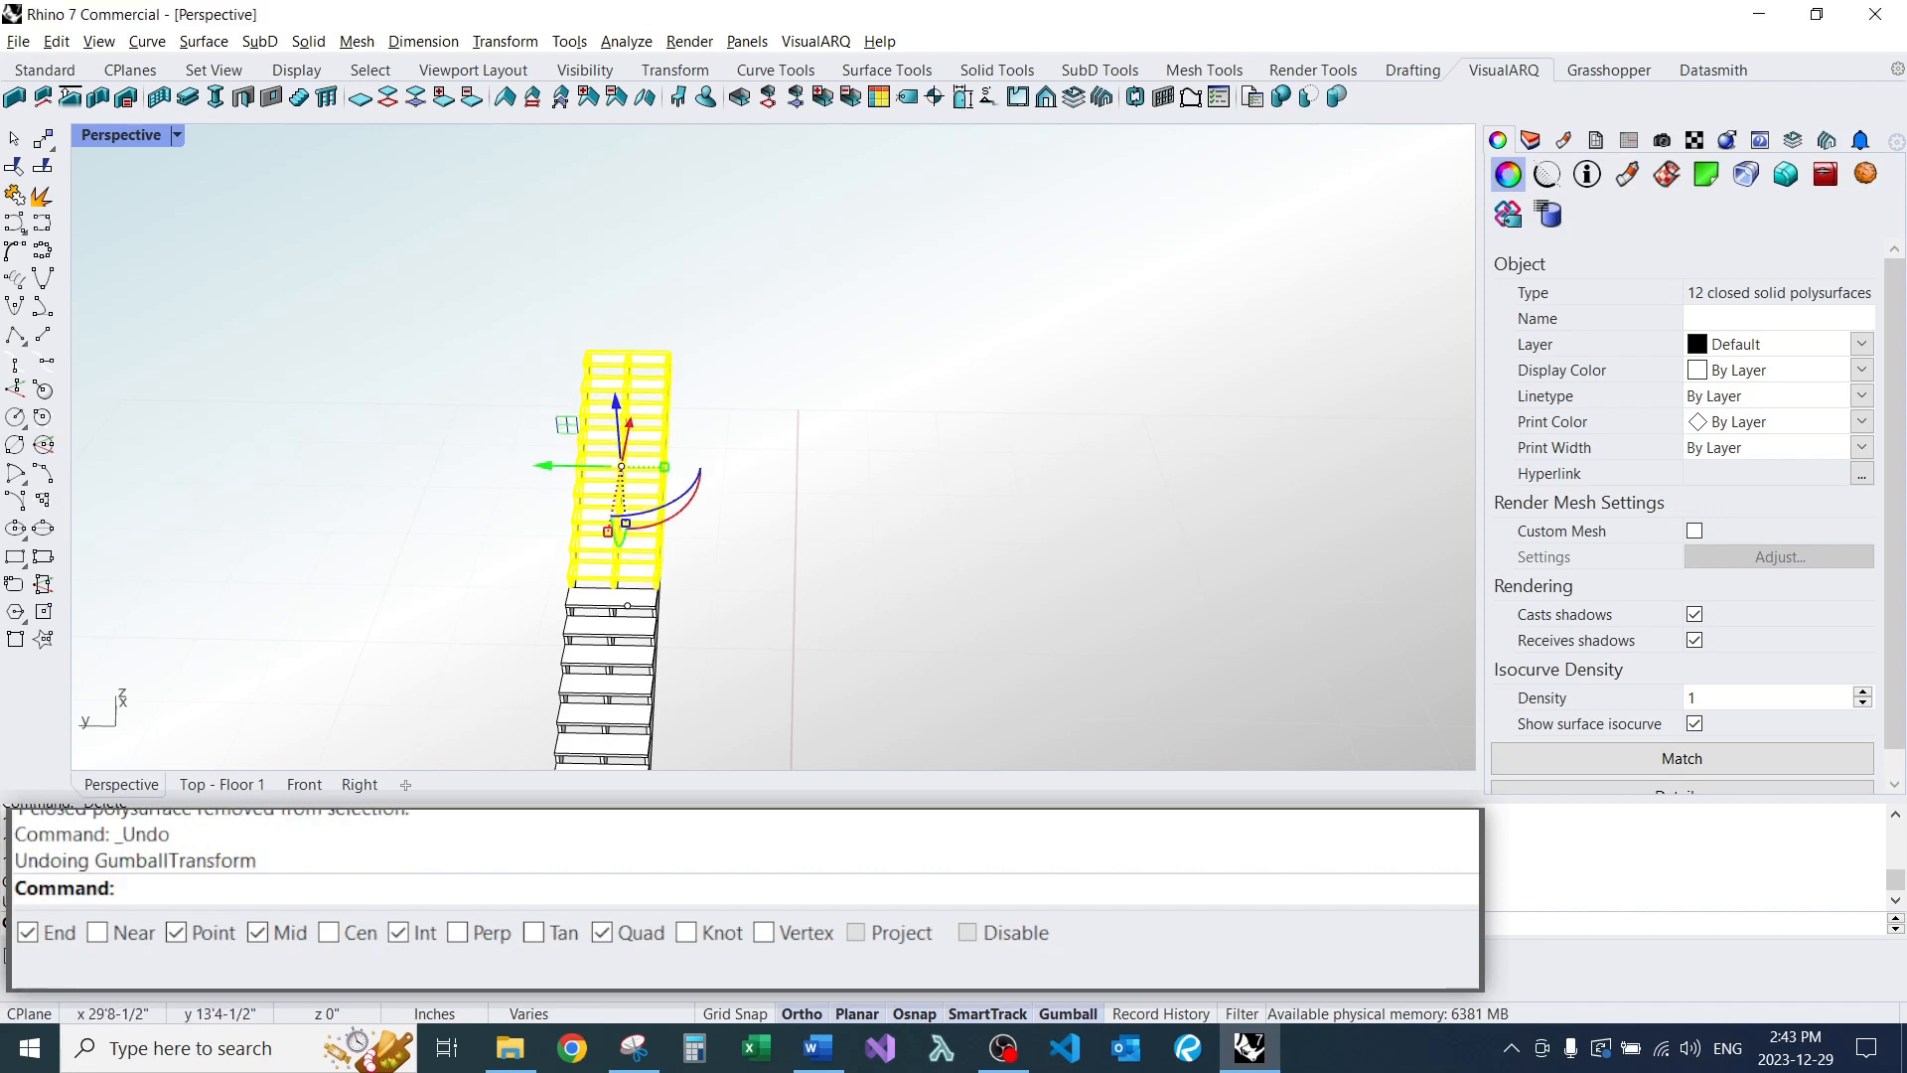
# Move the selected upper flight freely sideways so it stands clear of the lower flight.
pyautogui.moveTo(617, 413); pyautogui.dragTo(747, 416)
pyautogui.moveTo(628, 605); pyautogui.dragTo(776, 716, button='right')
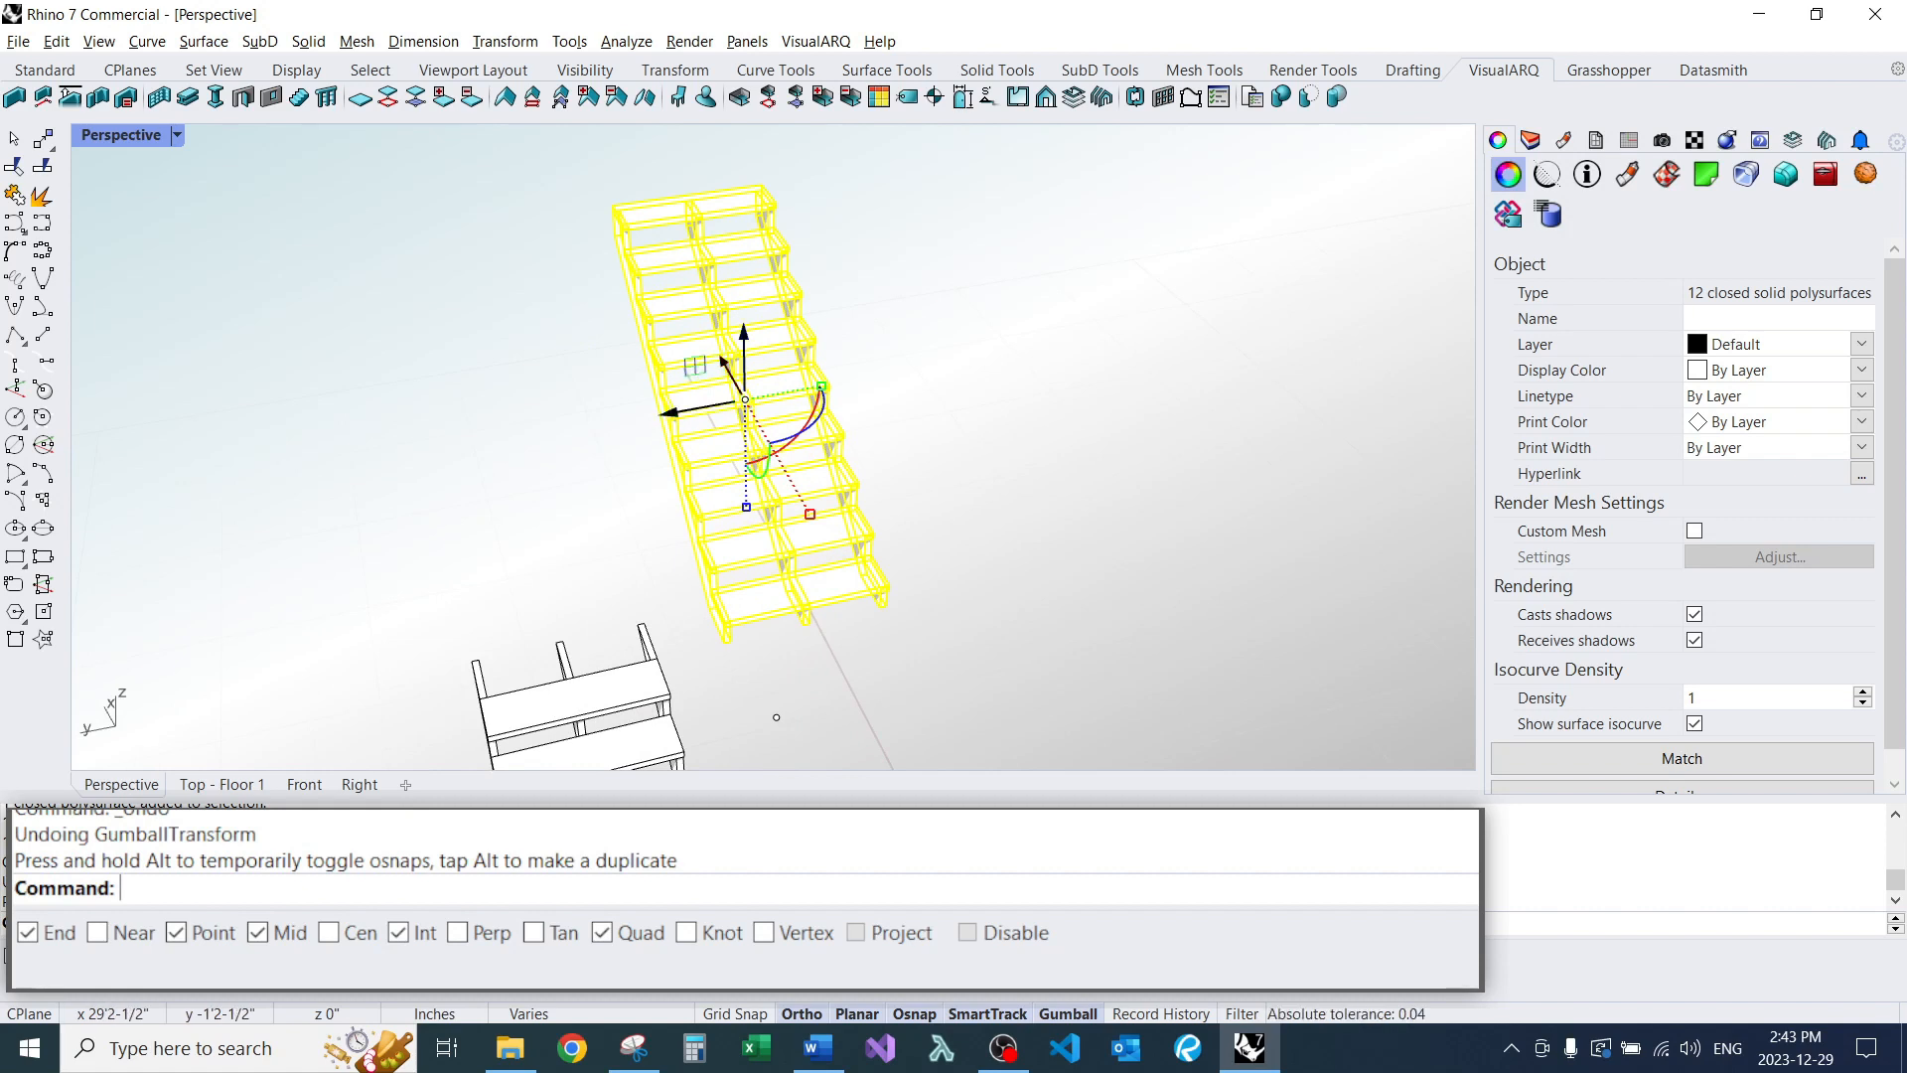
pyautogui.scroll(3, 777, 717)
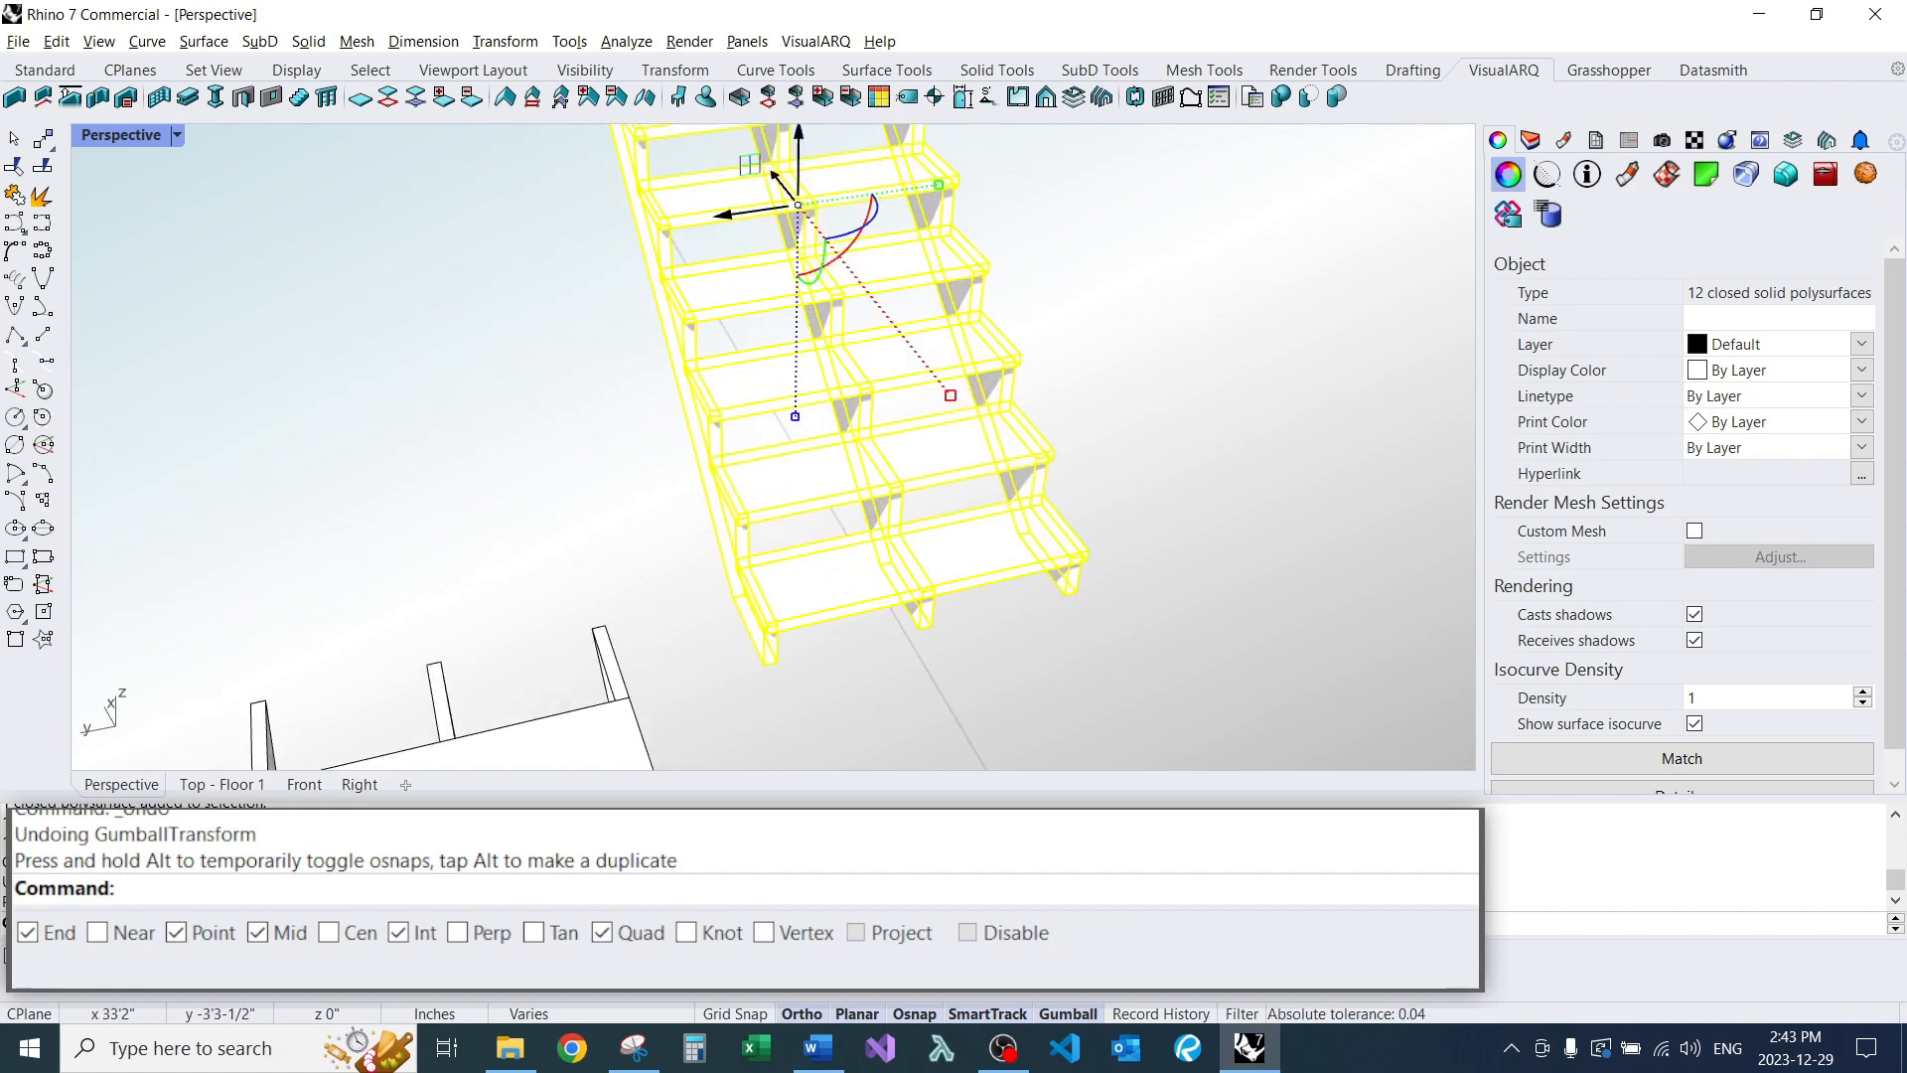
pyautogui.keyDown('ctrl'); pyautogui.moveTo(798, 206); pyautogui.dragTo(764, 663); pyautogui.keyUp('ctrl')
pyautogui.press('Escape')
pyautogui.scroll(-6, 765, 663)
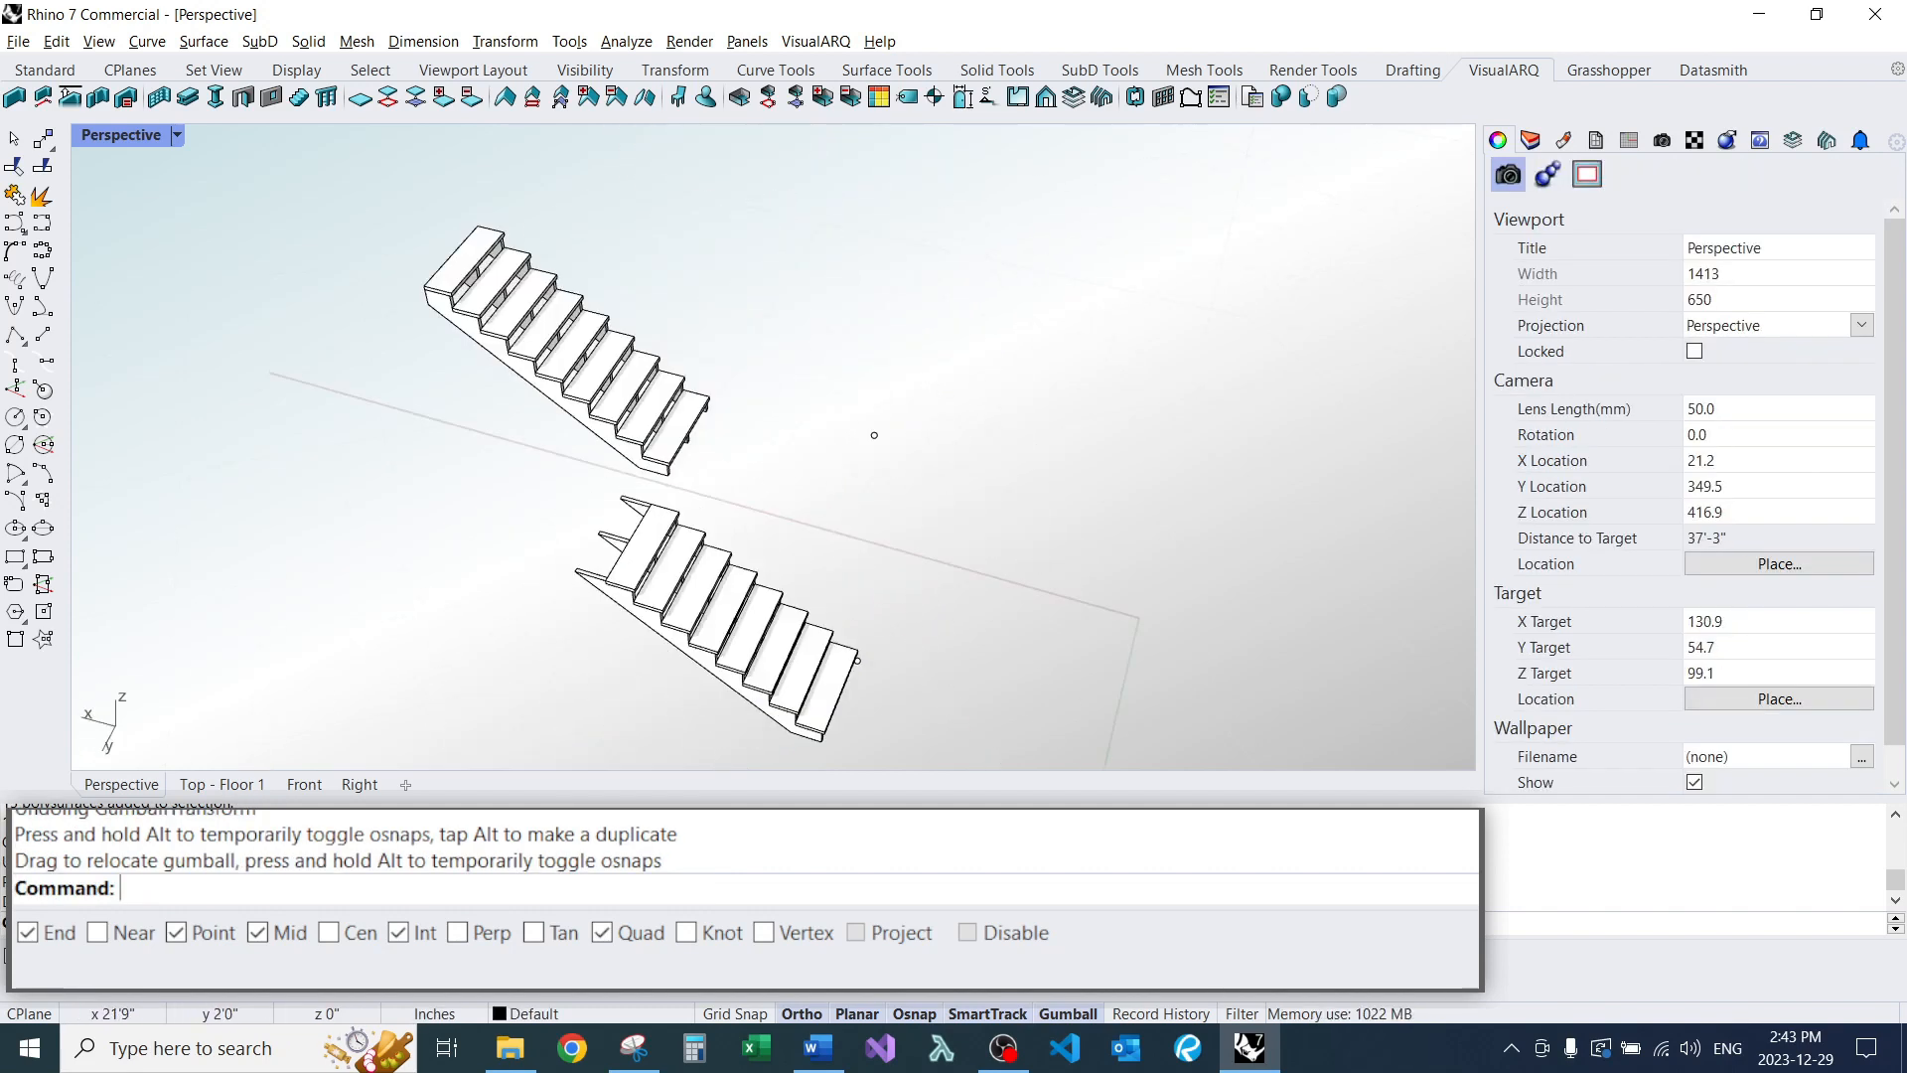
# Select the upper flight, relocate the gumball to its lowest corner, and rotate the flight -180 degrees about the vertical axis.
pyautogui.moveTo(726, 449); pyautogui.dragTo(397, 164)
pyautogui.scroll(3, 1059, 398)
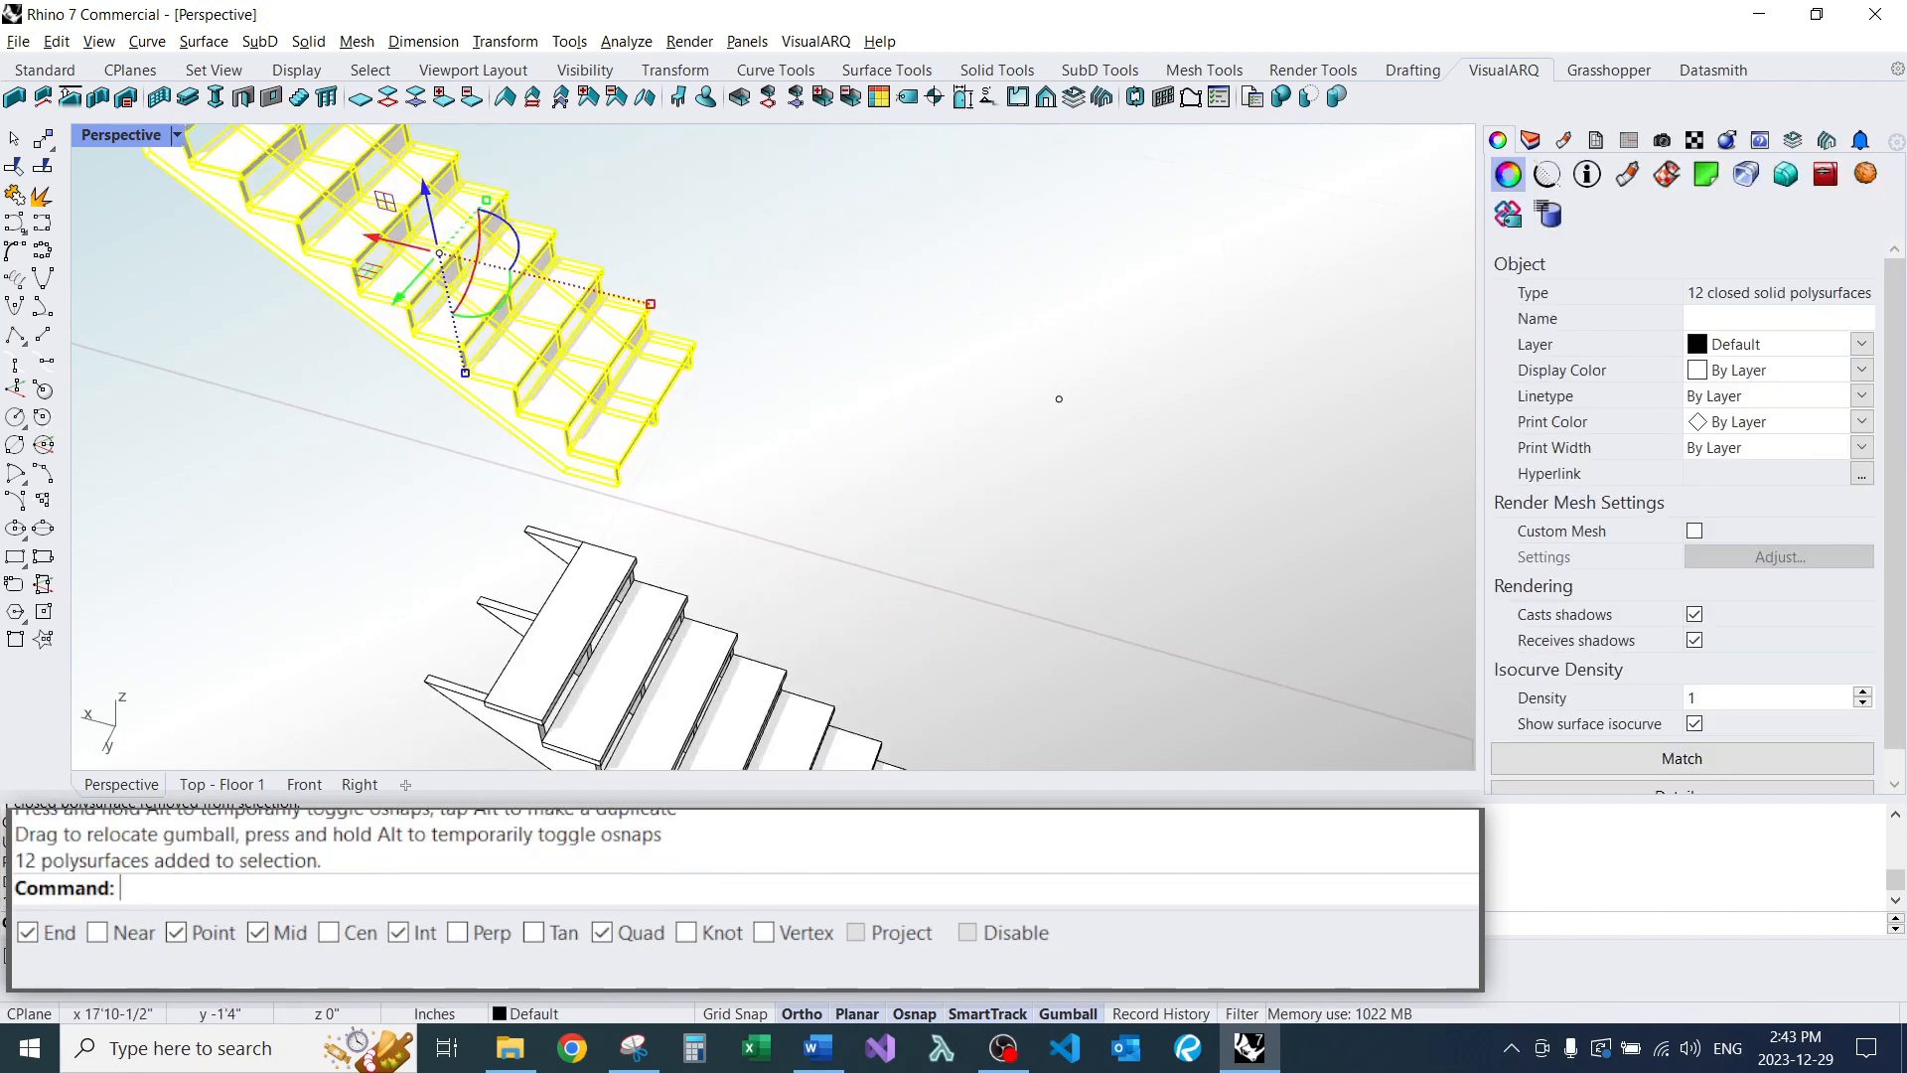
pyautogui.keyDown('ctrl'); pyautogui.moveTo(439, 254); pyautogui.dragTo(617, 487); pyautogui.keyUp('ctrl')
pyautogui.moveTo(855, 517); pyautogui.dragTo(715, 512, button='right')
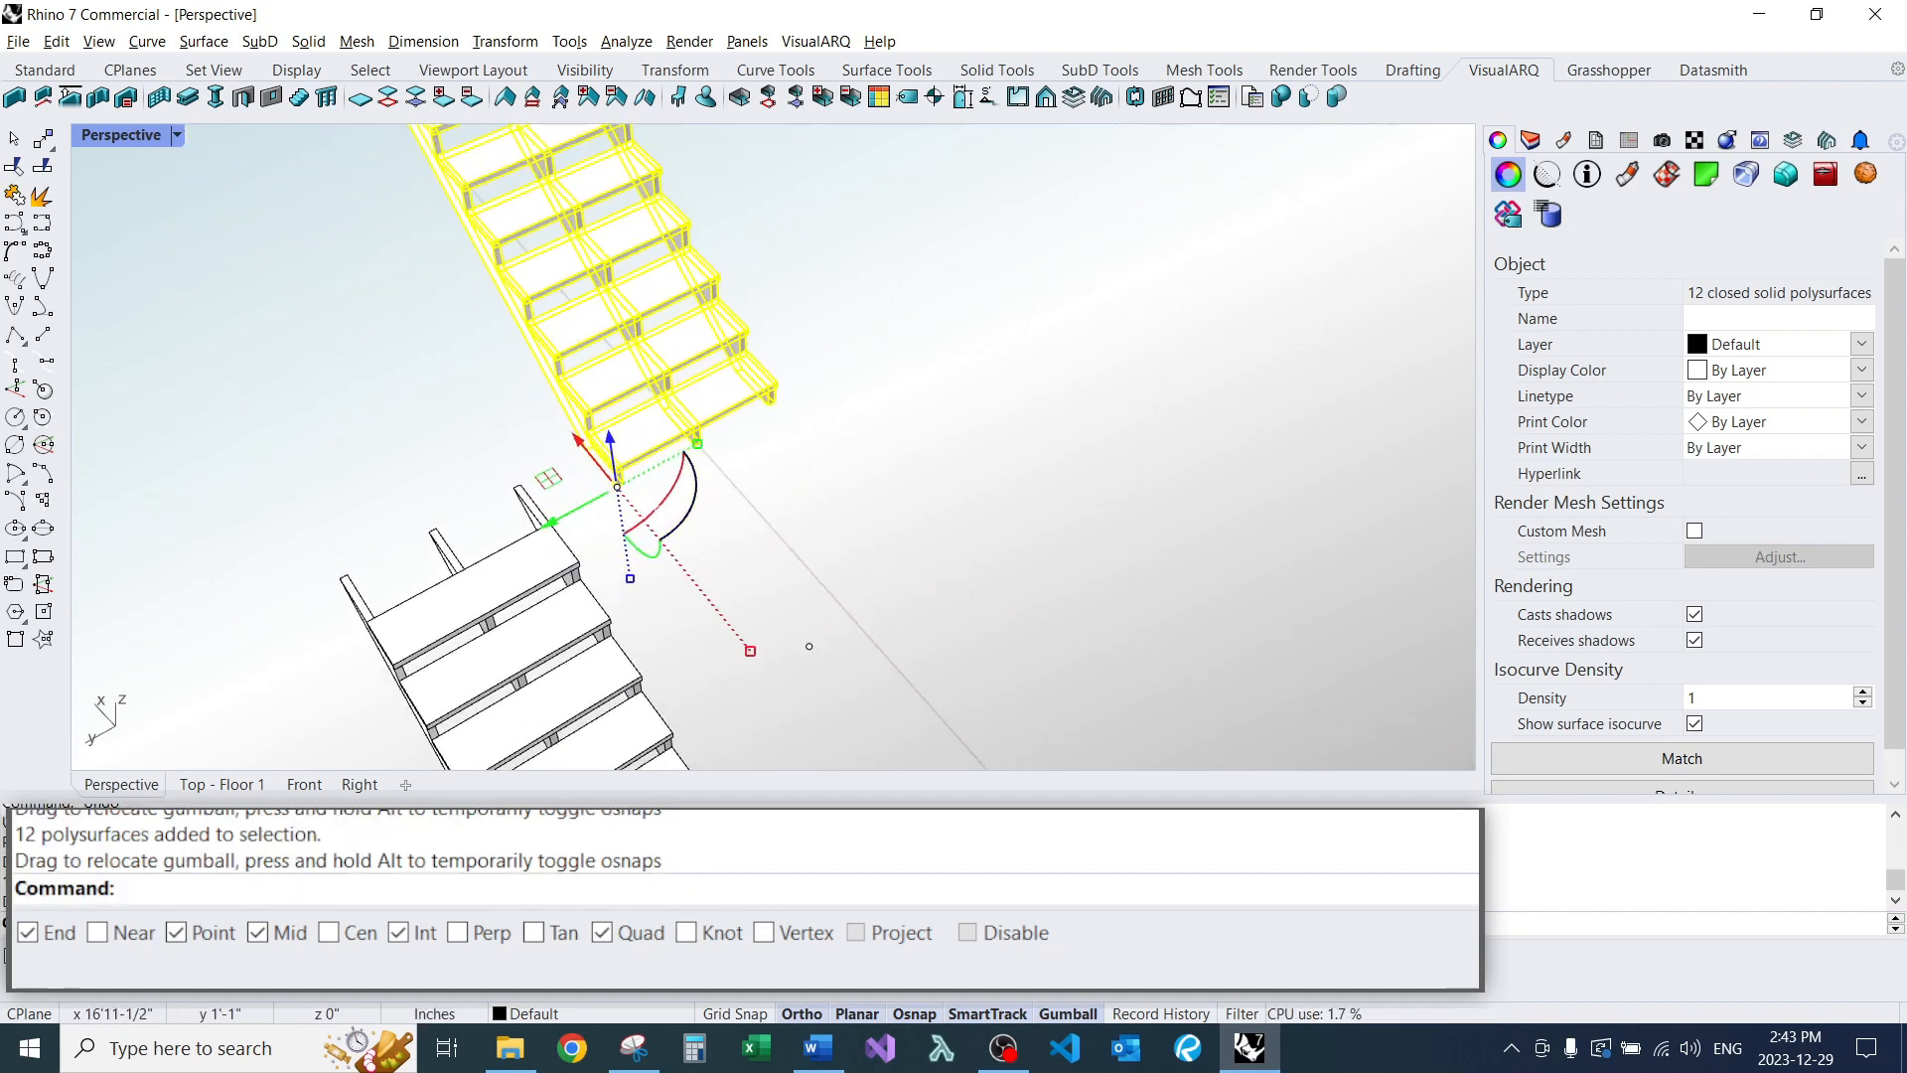
pyautogui.click(692, 501)
pyautogui.write('-180')
pyautogui.press('Return')
# Move the rotated upper flight freely sideways, clear the selection, and check its position beside the lower flight.
pyautogui.moveTo(678, 457); pyautogui.dragTo(817, 378)
pyautogui.press('Escape')
pyautogui.moveTo(775, 516); pyautogui.dragTo(924, 512, button='right')
pyautogui.scroll(-3, 775, 447)
pyautogui.scroll(6, 557, 477)
pyautogui.moveTo(636, 517); pyautogui.dragTo(765, 482, button='right')
pyautogui.scroll(-7, 740, 477)
# Draw a rectangular horizontal plane as a landing, starting at the outer corner of the lower flight's top tread.
pyautogui.write('Plane')
pyautogui.press('Return')
pyautogui.scroll(5, 686, 715)
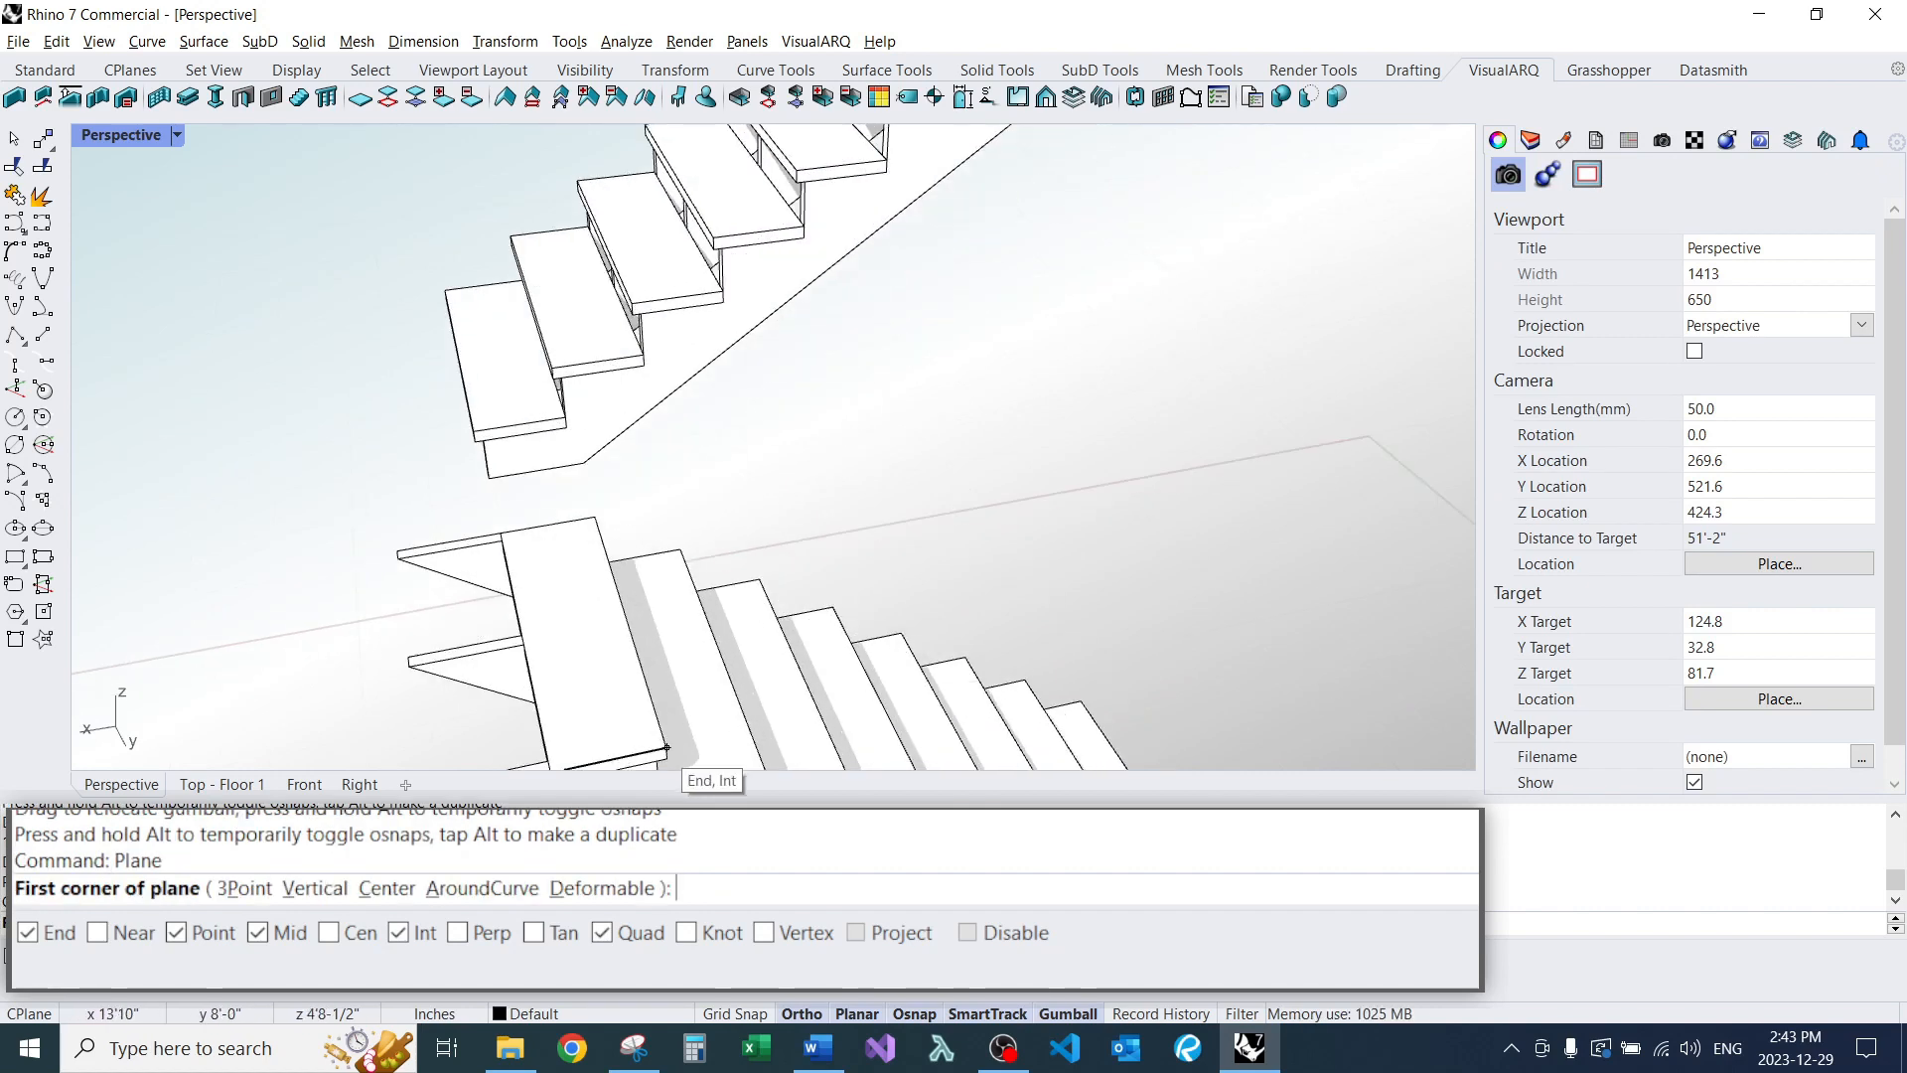
pyautogui.click(670, 750)
pyautogui.scroll(-4, 667, 747)
pyautogui.scroll(-6, 490, 482)
pyautogui.moveTo(490, 482); pyautogui.dragTo(1032, 592, button='right')
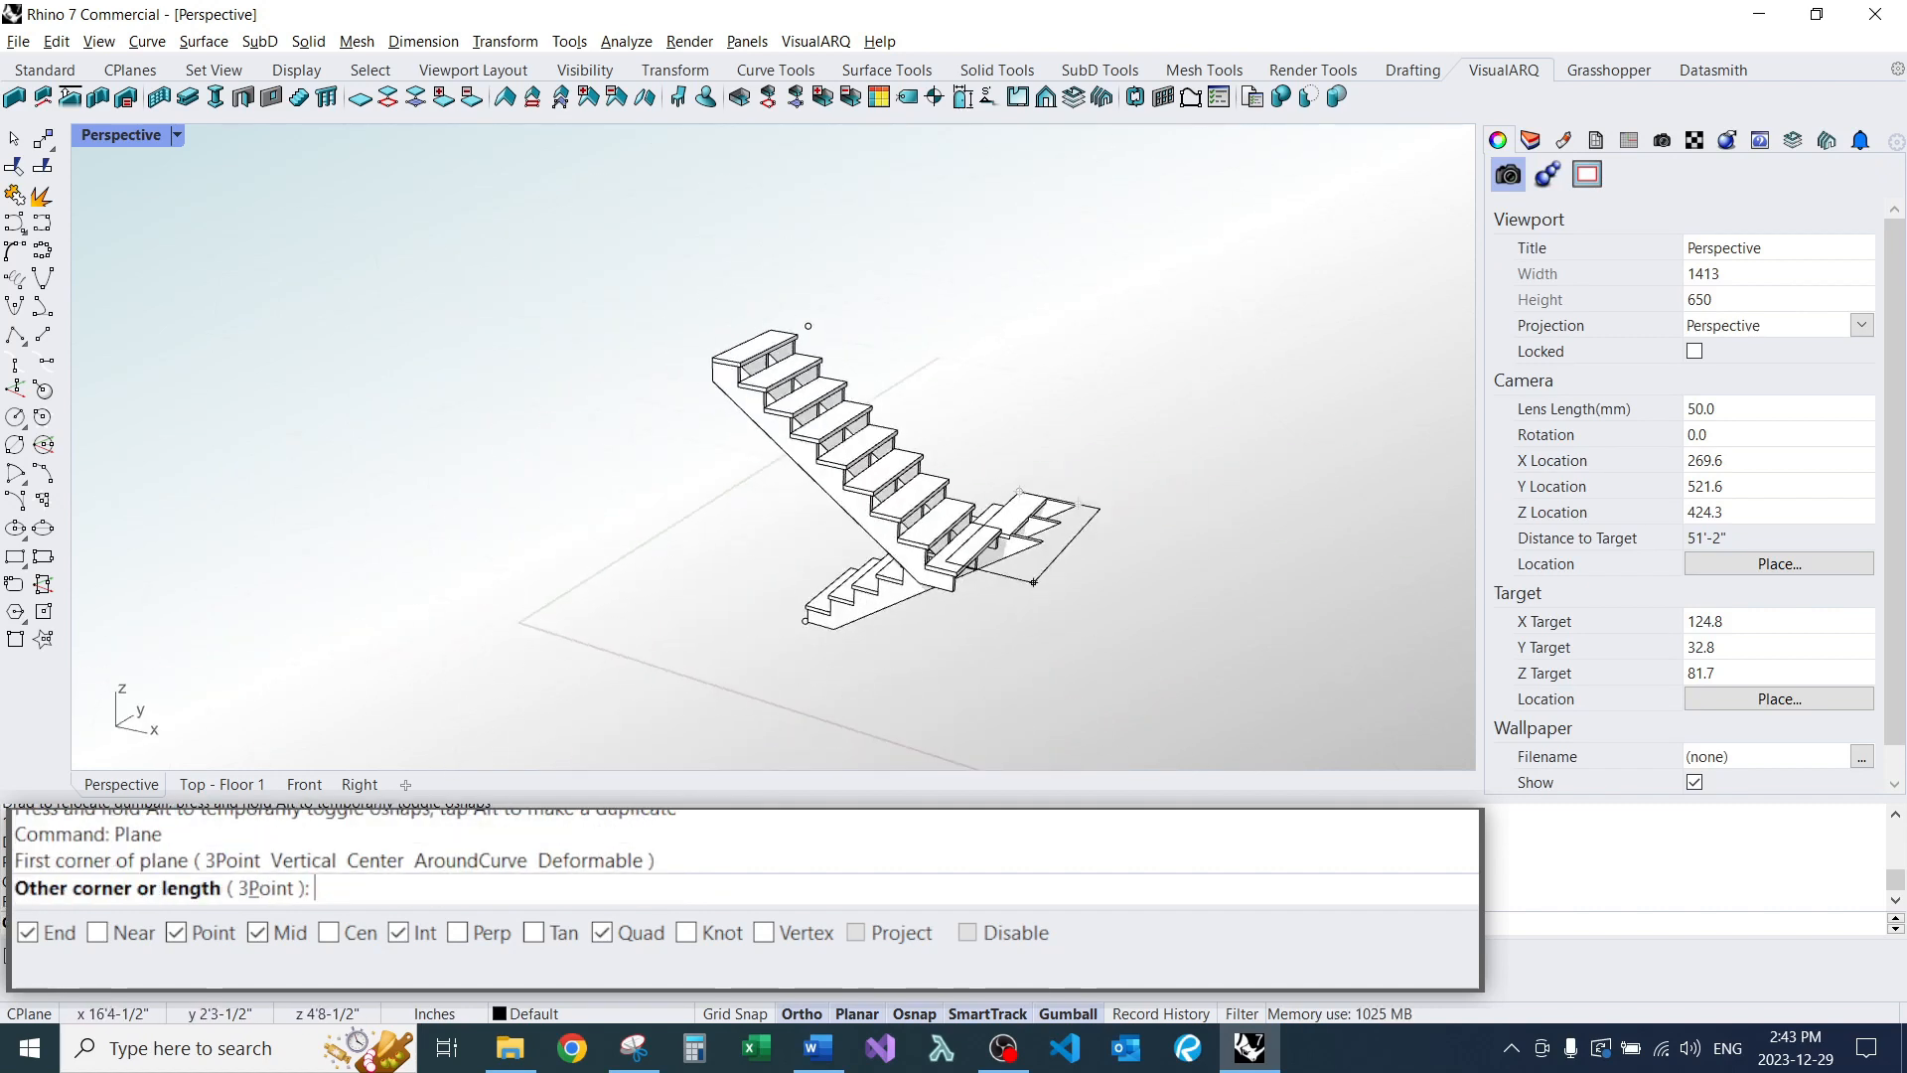
pyautogui.scroll(5, 1032, 592)
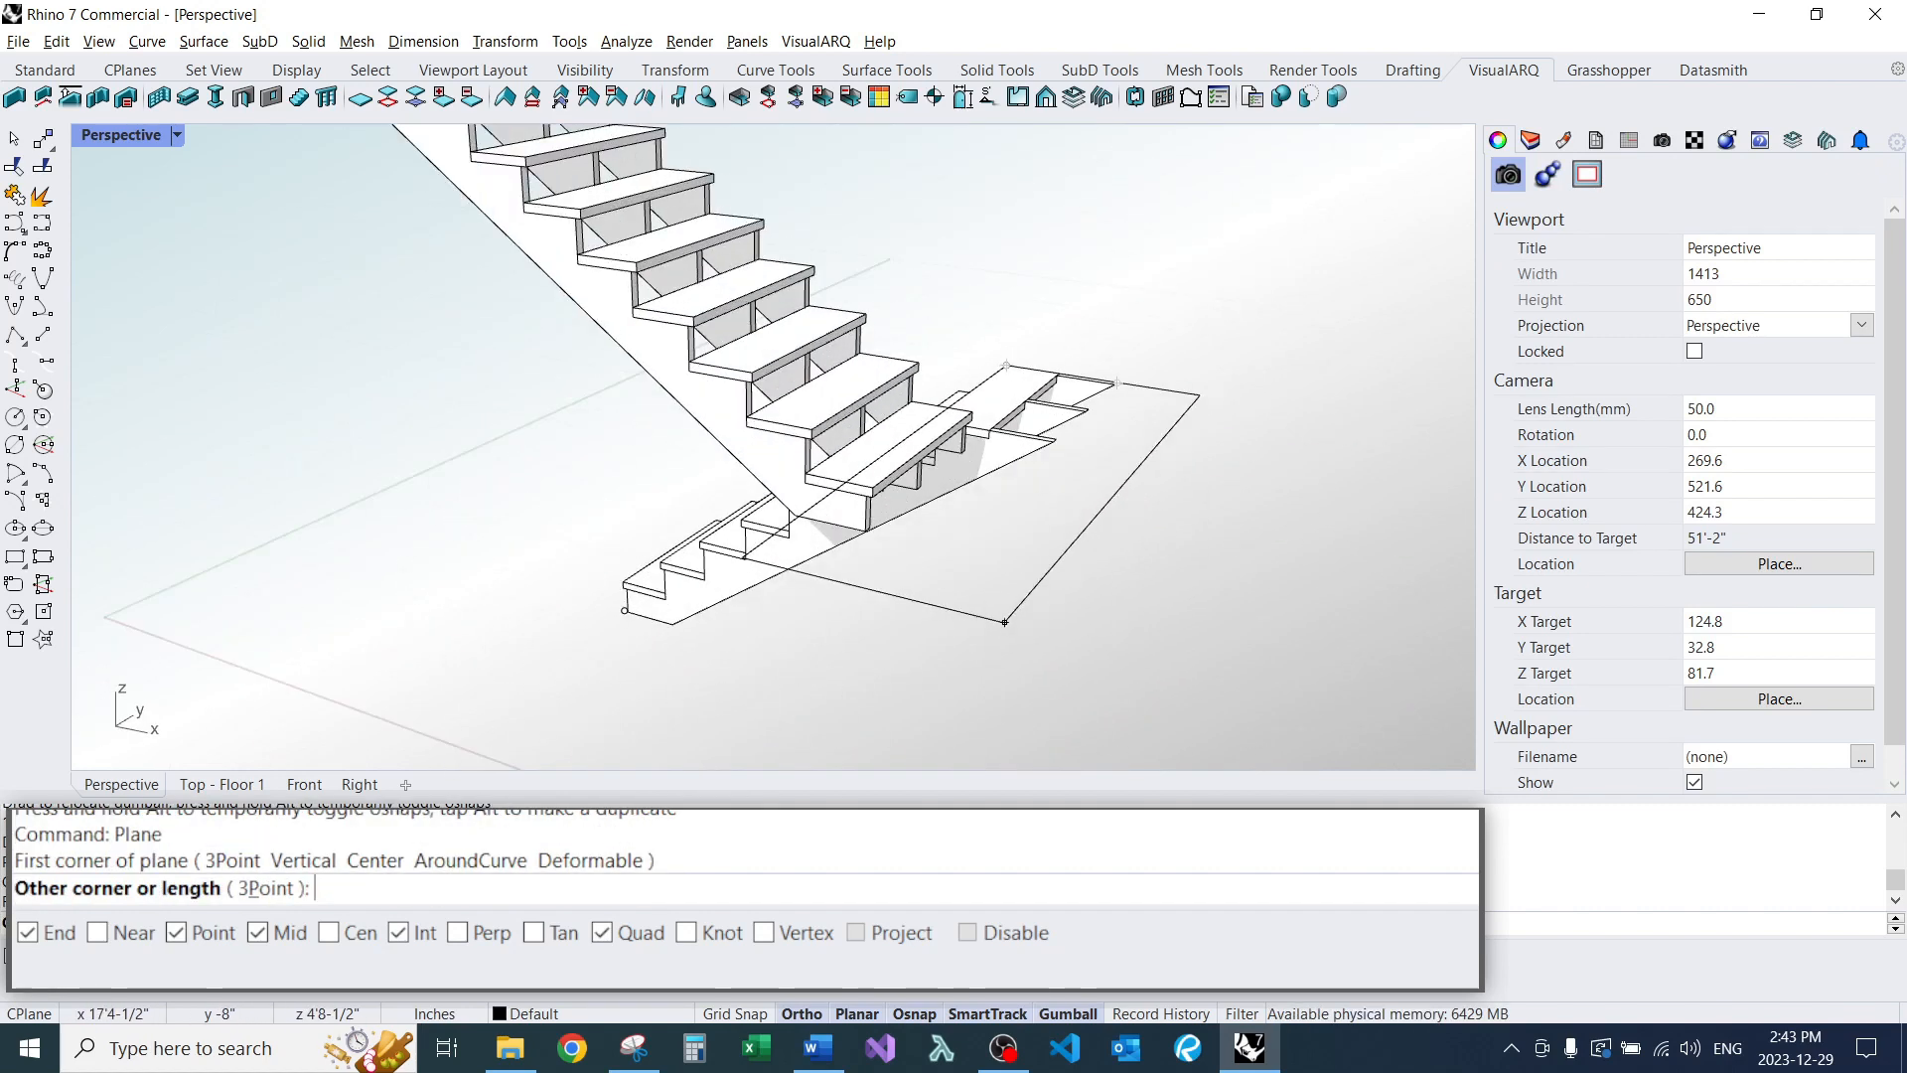
pyautogui.click(1079, 579)
pyautogui.scroll(-6, 1079, 566)
pyautogui.moveTo(1091, 581); pyautogui.dragTo(1098, 537, button='right')
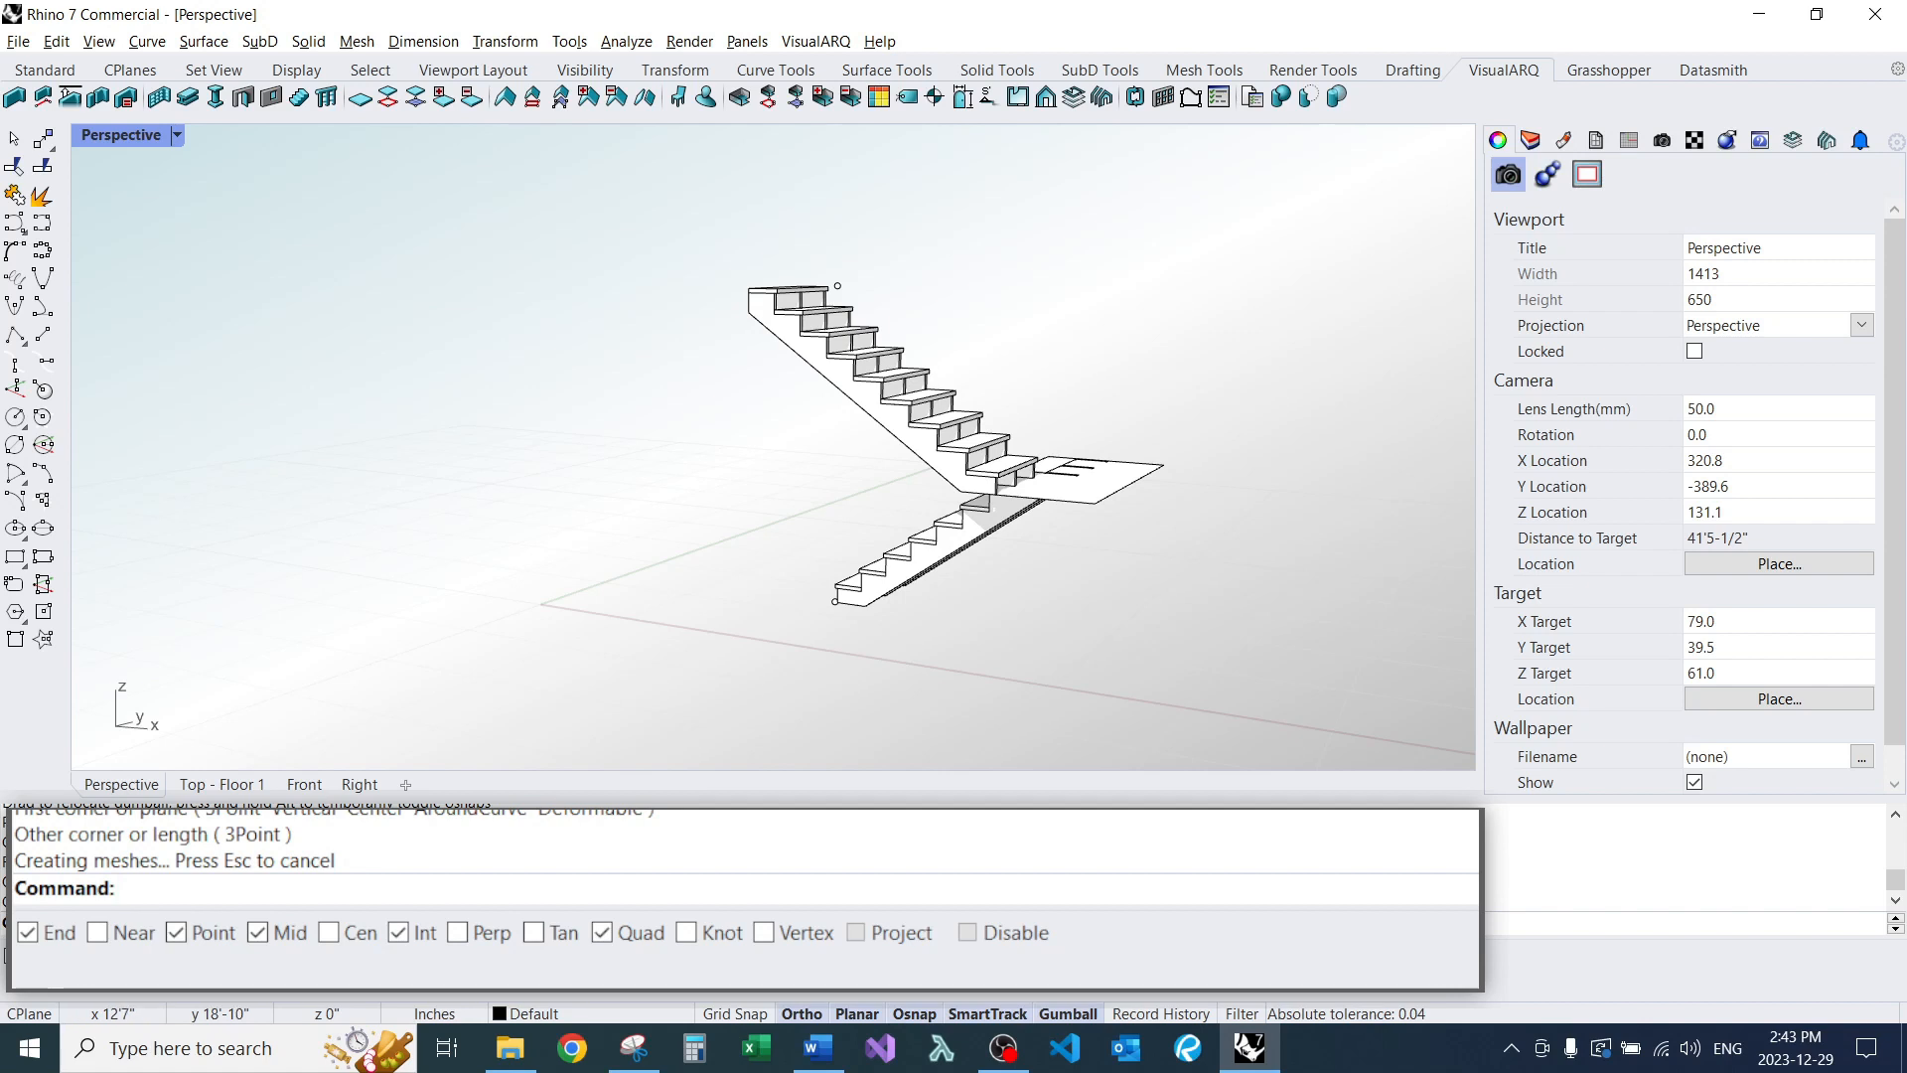
# Examine how the landing plane meets both flights from several sides, briefly selecting the plane and clearing the selection.
pyautogui.scroll(5, 994, 516)
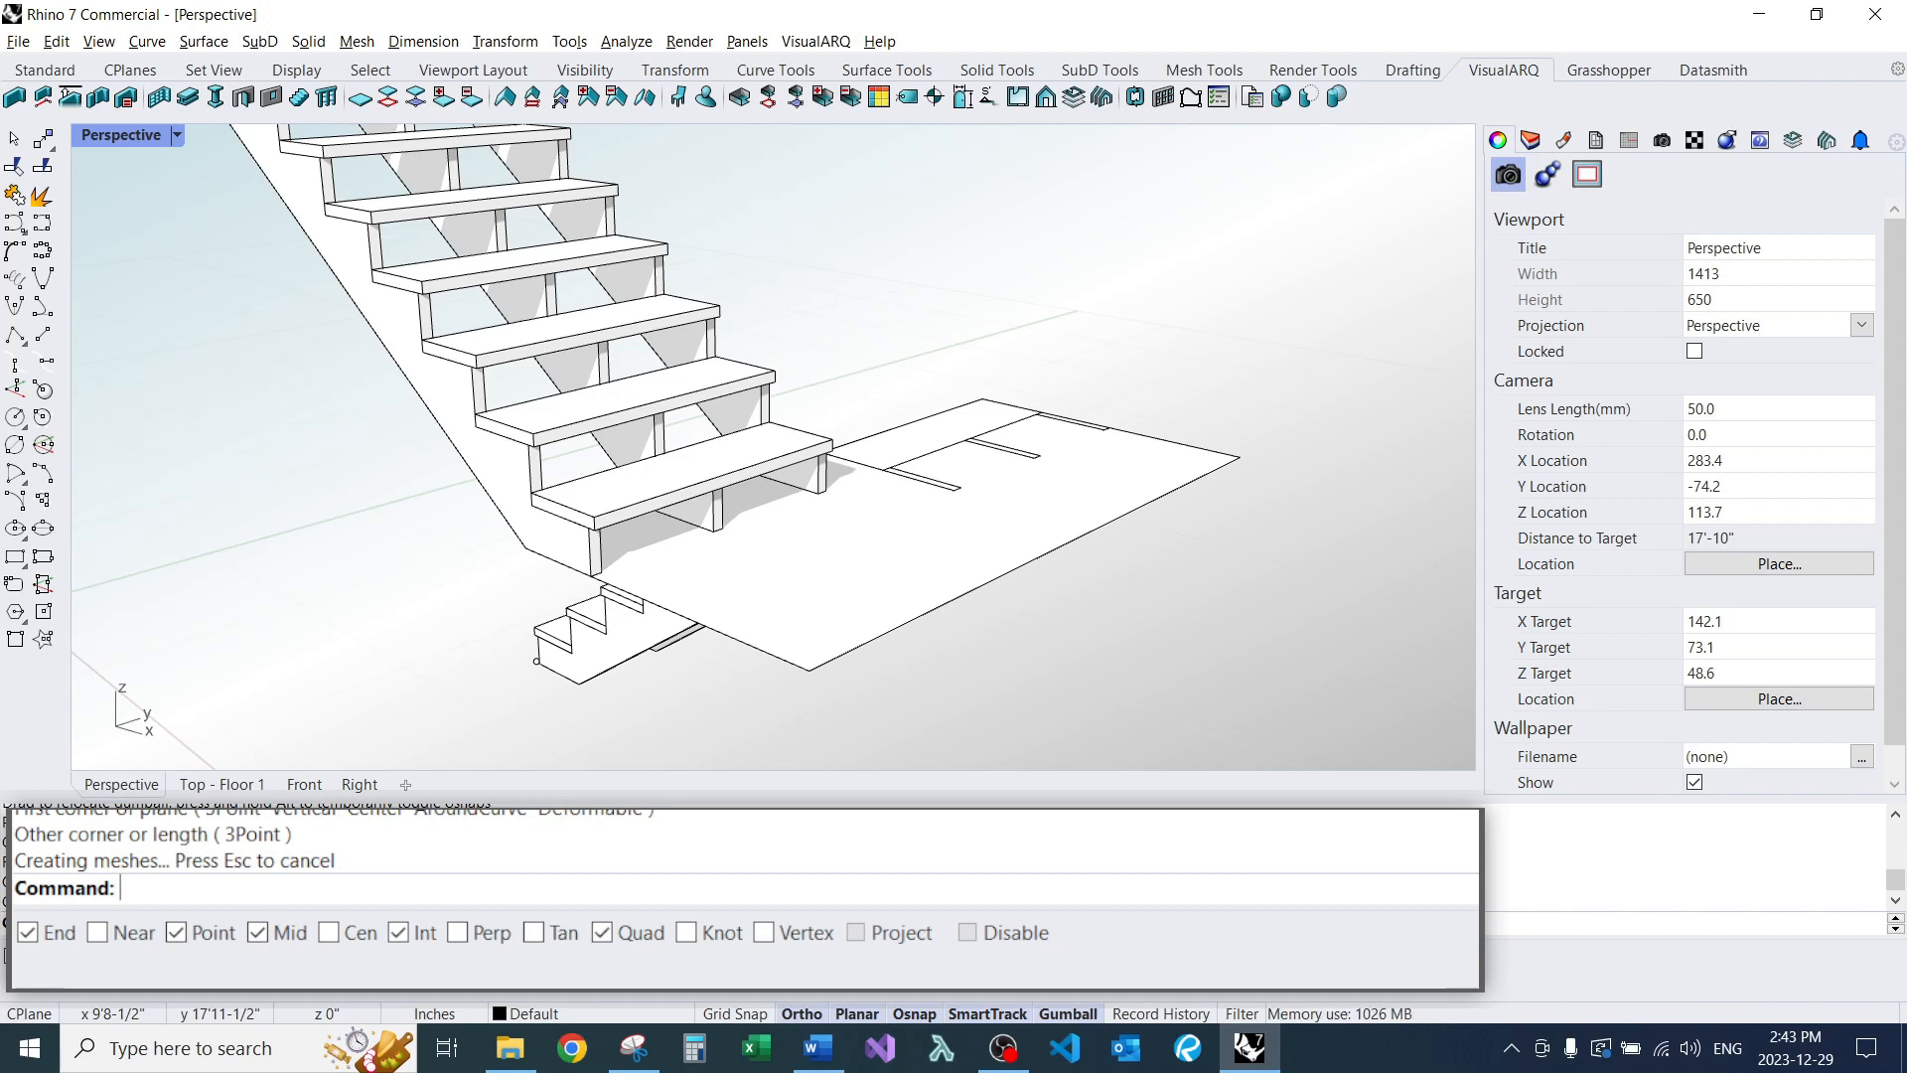
pyautogui.scroll(-7, 838, 645)
pyautogui.moveTo(838, 644); pyautogui.dragTo(1092, 755, button='right')
pyautogui.scroll(3, 919, 611)
pyautogui.click(1004, 586)
pyautogui.moveTo(1004, 586); pyautogui.dragTo(693, 590, button='right')
pyautogui.press('Escape')
pyautogui.scroll(6, 869, 569)
pyautogui.scroll(-6, 783, 566)
pyautogui.scroll(6, 711, 519)
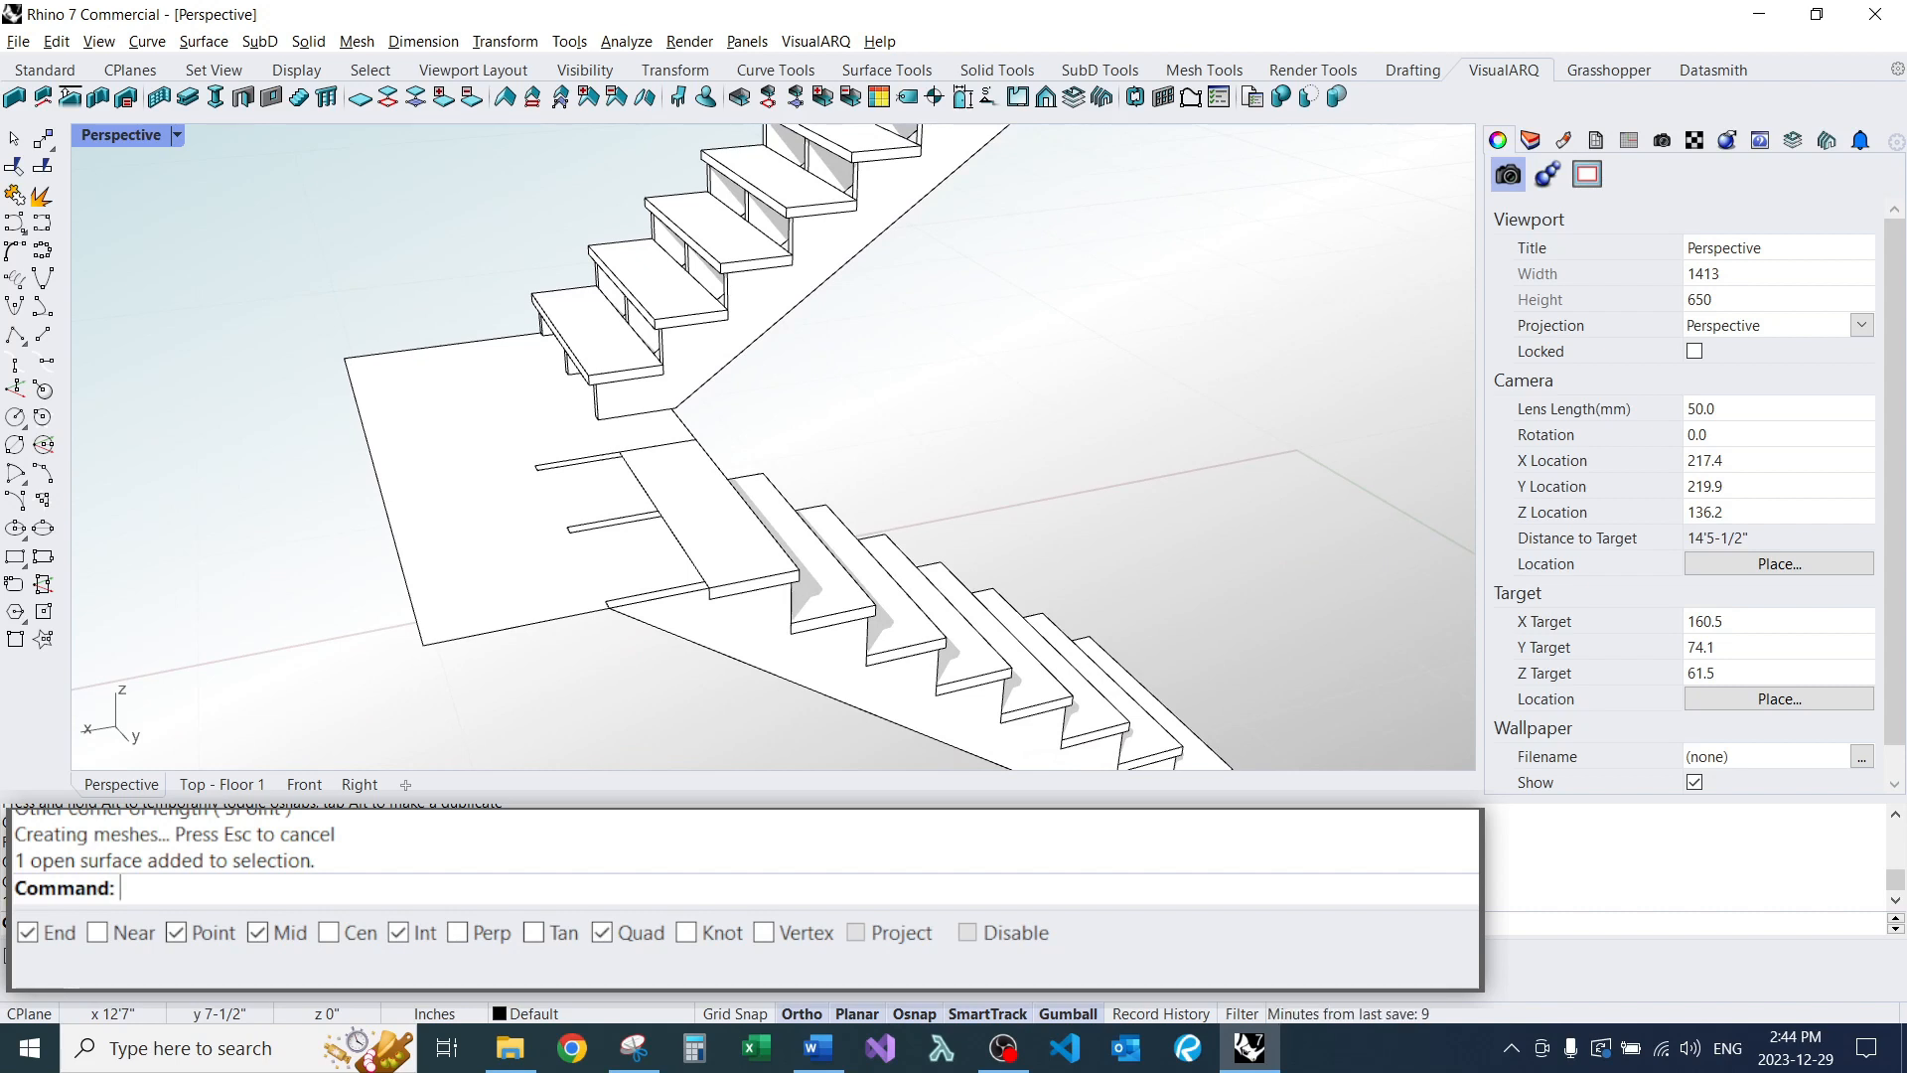
pyautogui.scroll(-7, 645, 564)
pyautogui.moveTo(646, 564); pyautogui.dragTo(980, 607, button='right')
pyautogui.scroll(6, 748, 576)
pyautogui.scroll(-6, 873, 590)
pyautogui.scroll(4, 981, 607)
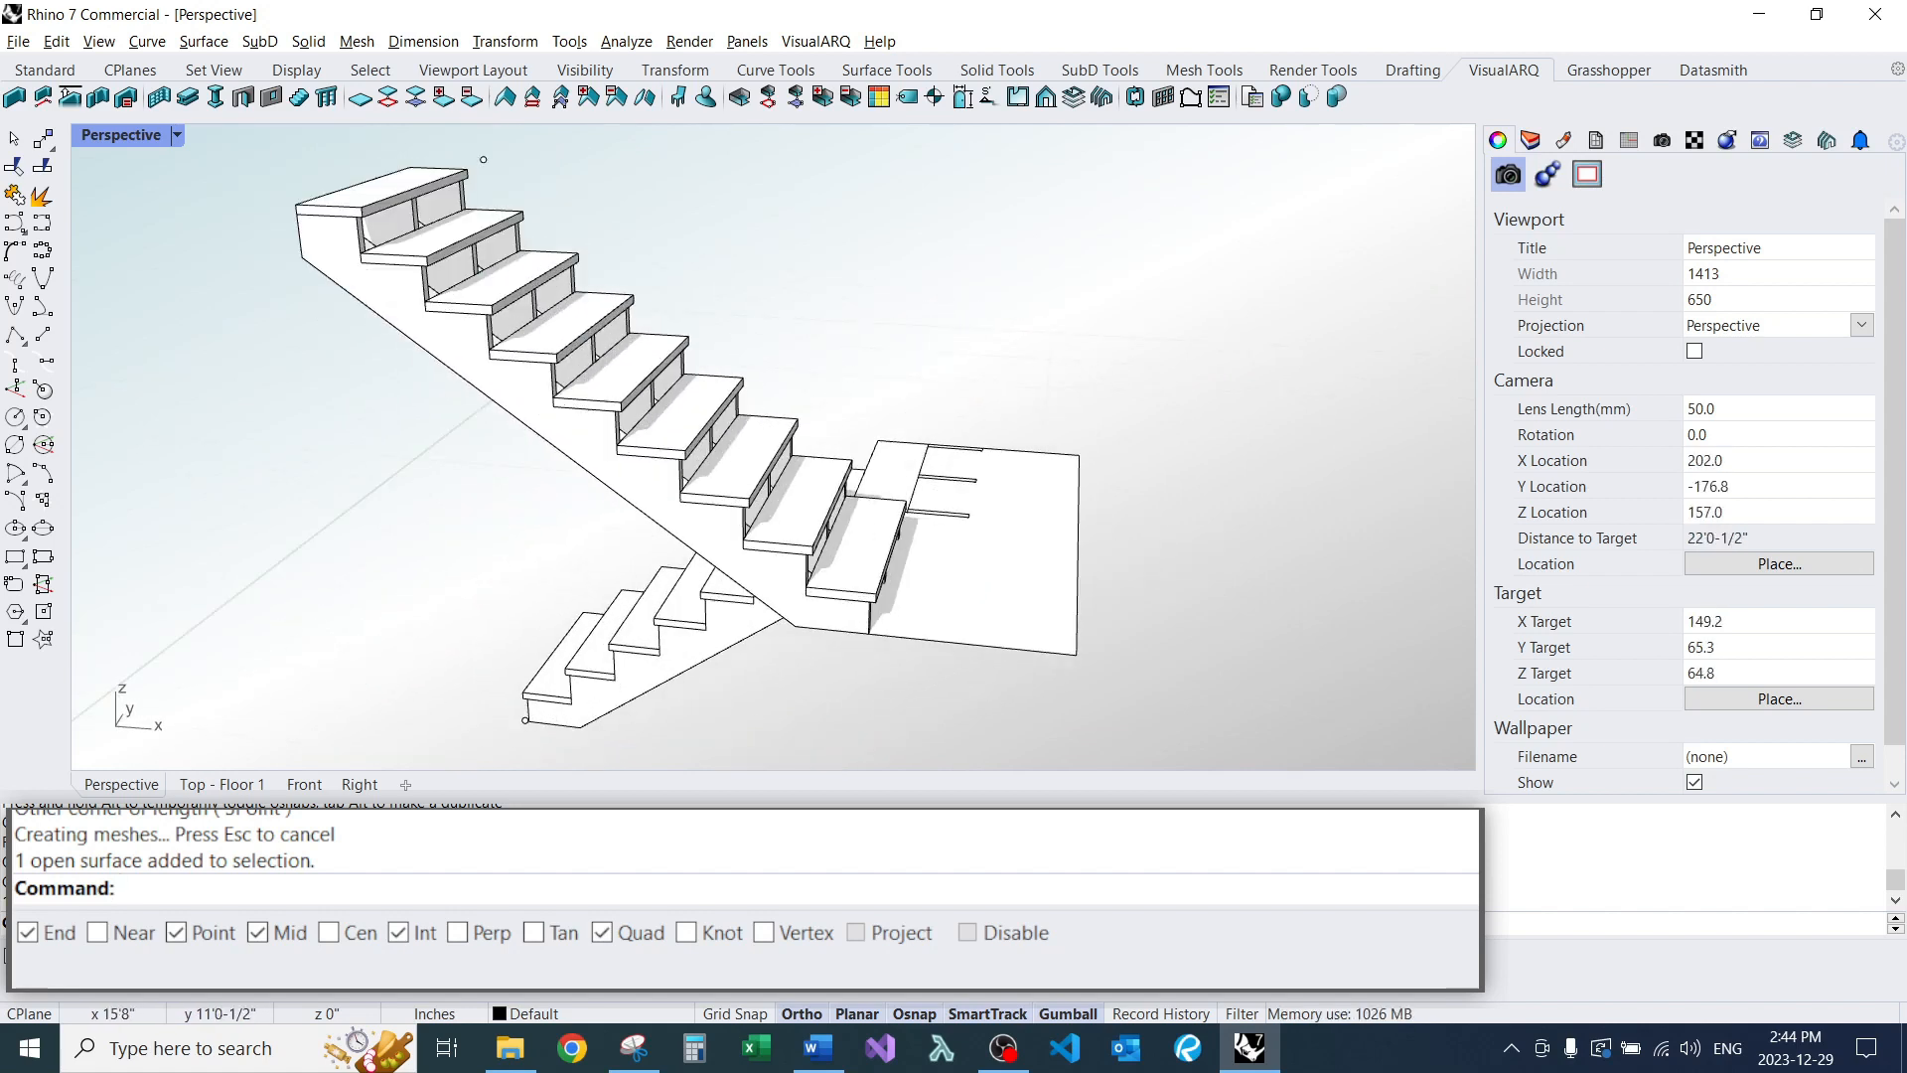
pyautogui.scroll(-8, 802, 421)
pyautogui.moveTo(801, 421); pyautogui.dragTo(919, 434, button='right')
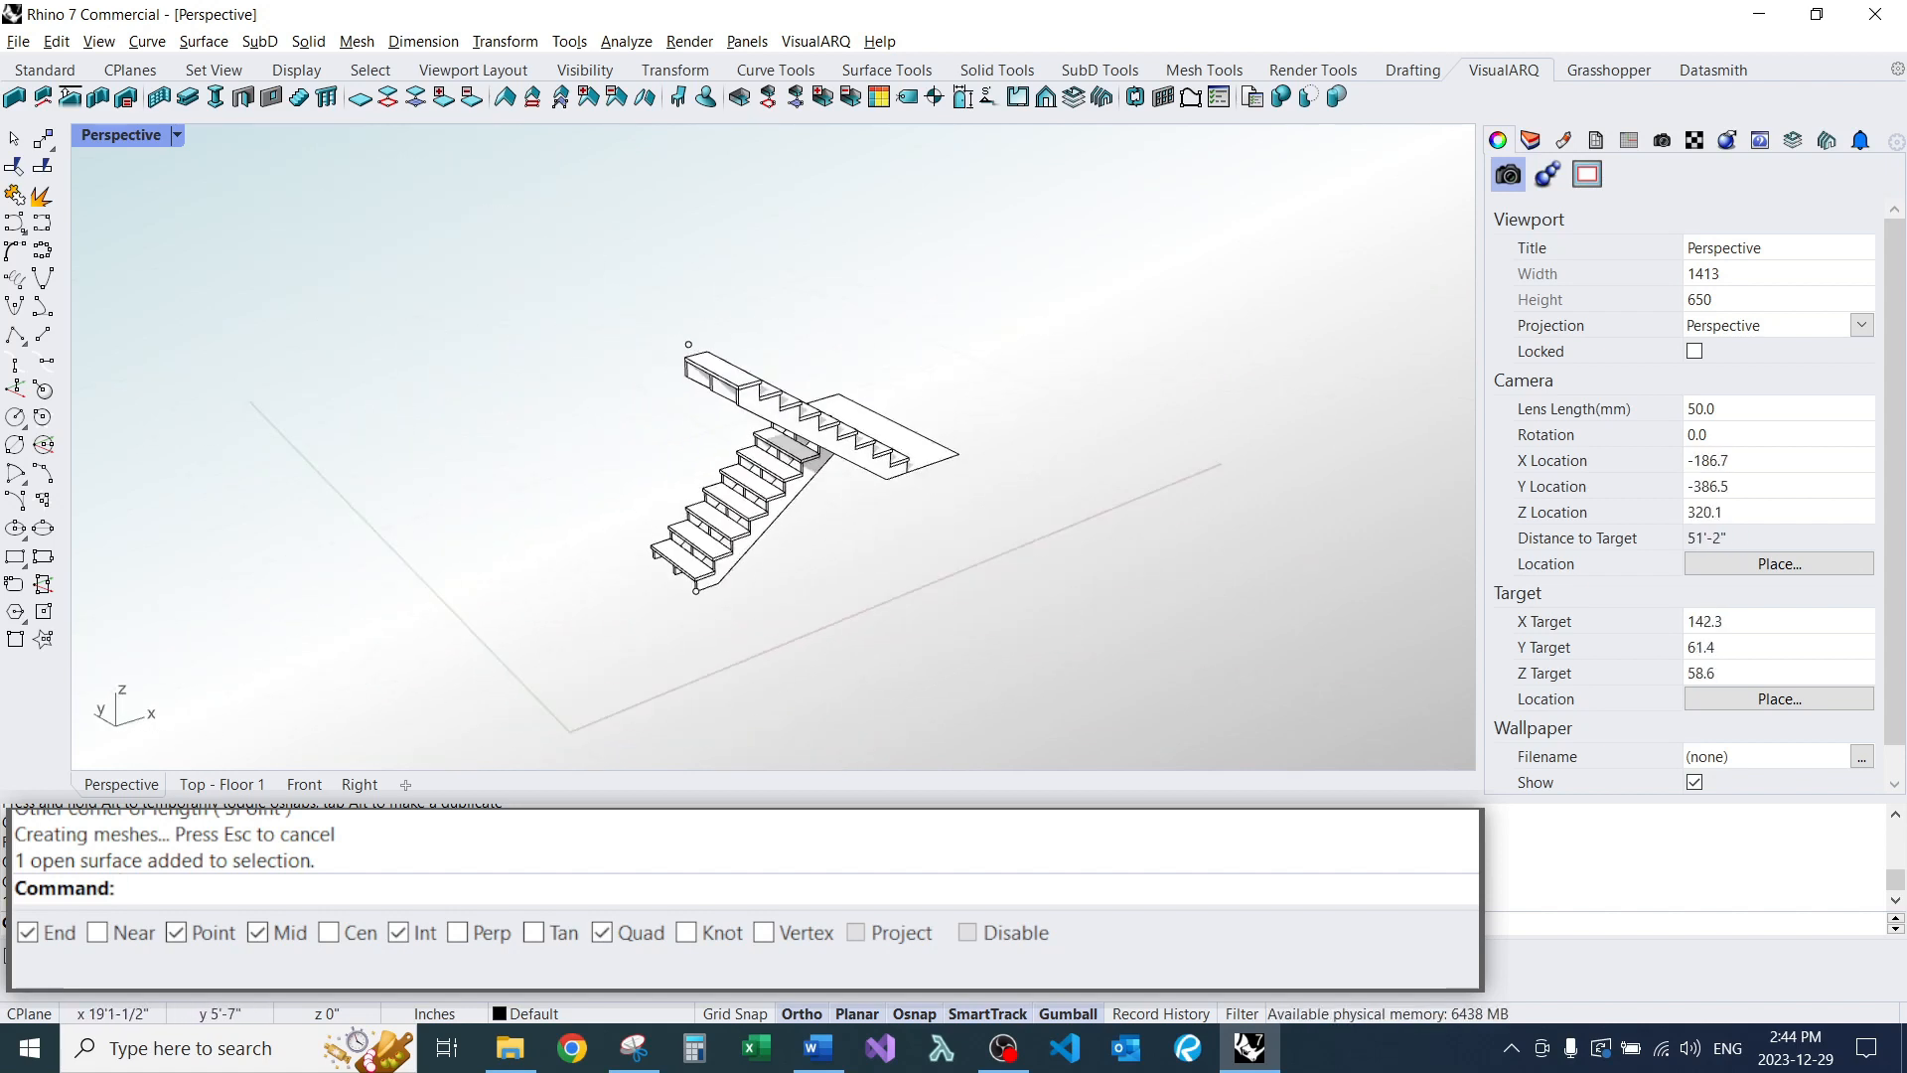
# Open Grasshopper, look over the Sawn Lumber Stairs definition and its stair preview, and dismiss the window.
pyautogui.write('Grasshopper')
pyautogui.press('Return')
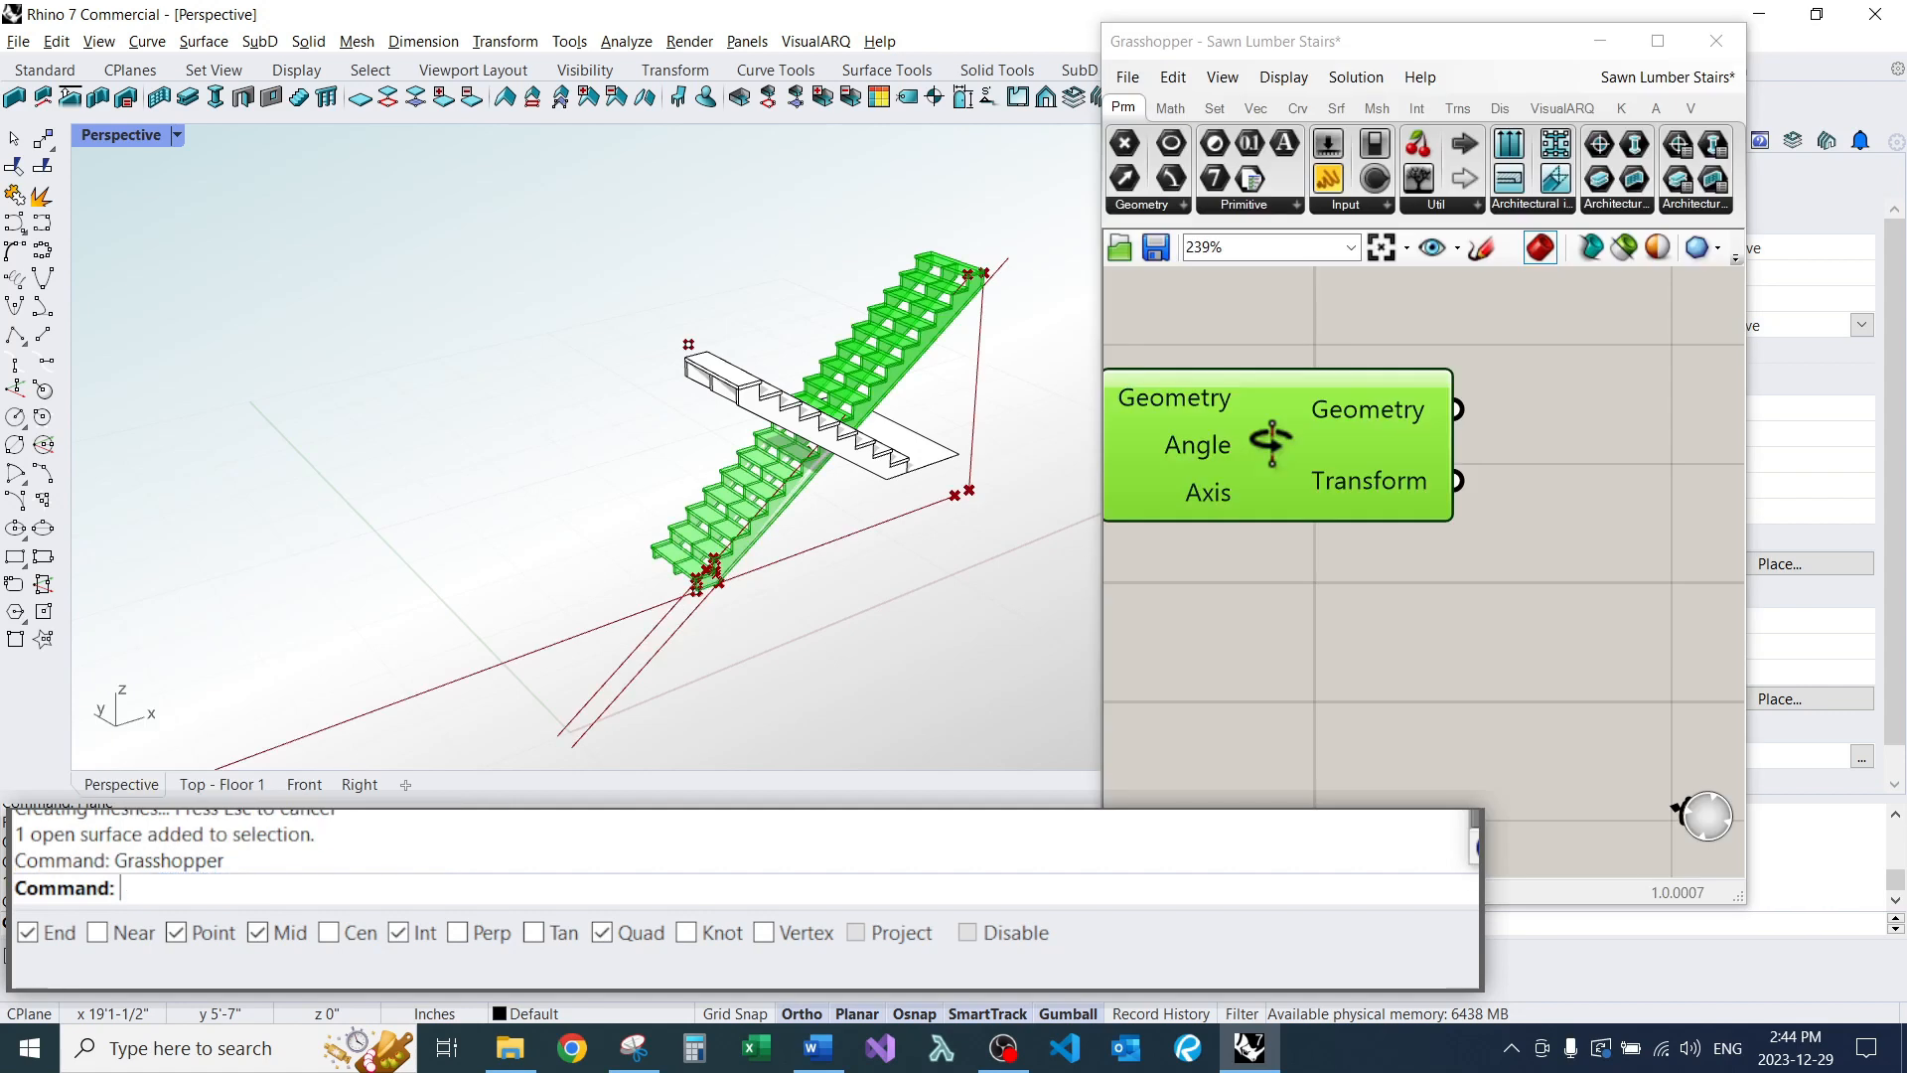
pyautogui.scroll(-6, 1440, 530)
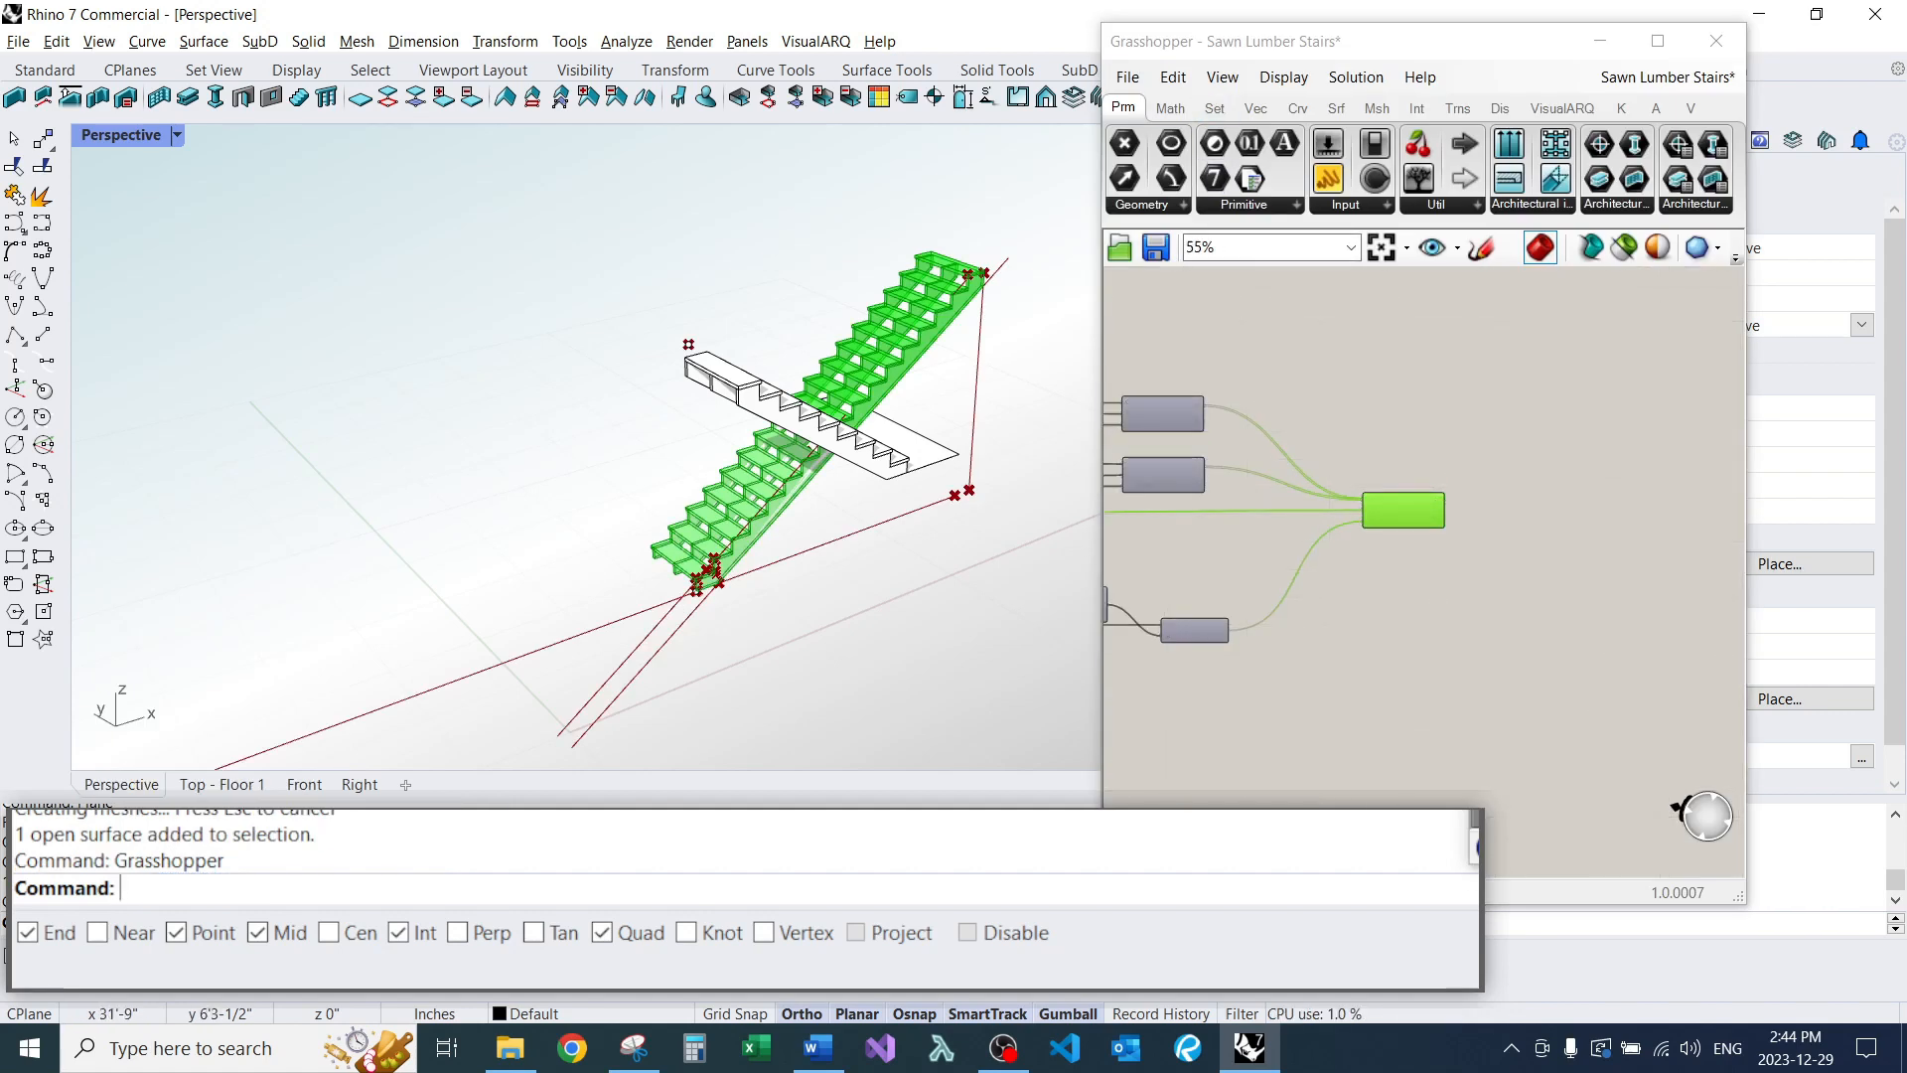
pyautogui.moveTo(1421, 41); pyautogui.dragTo(1451, 96)
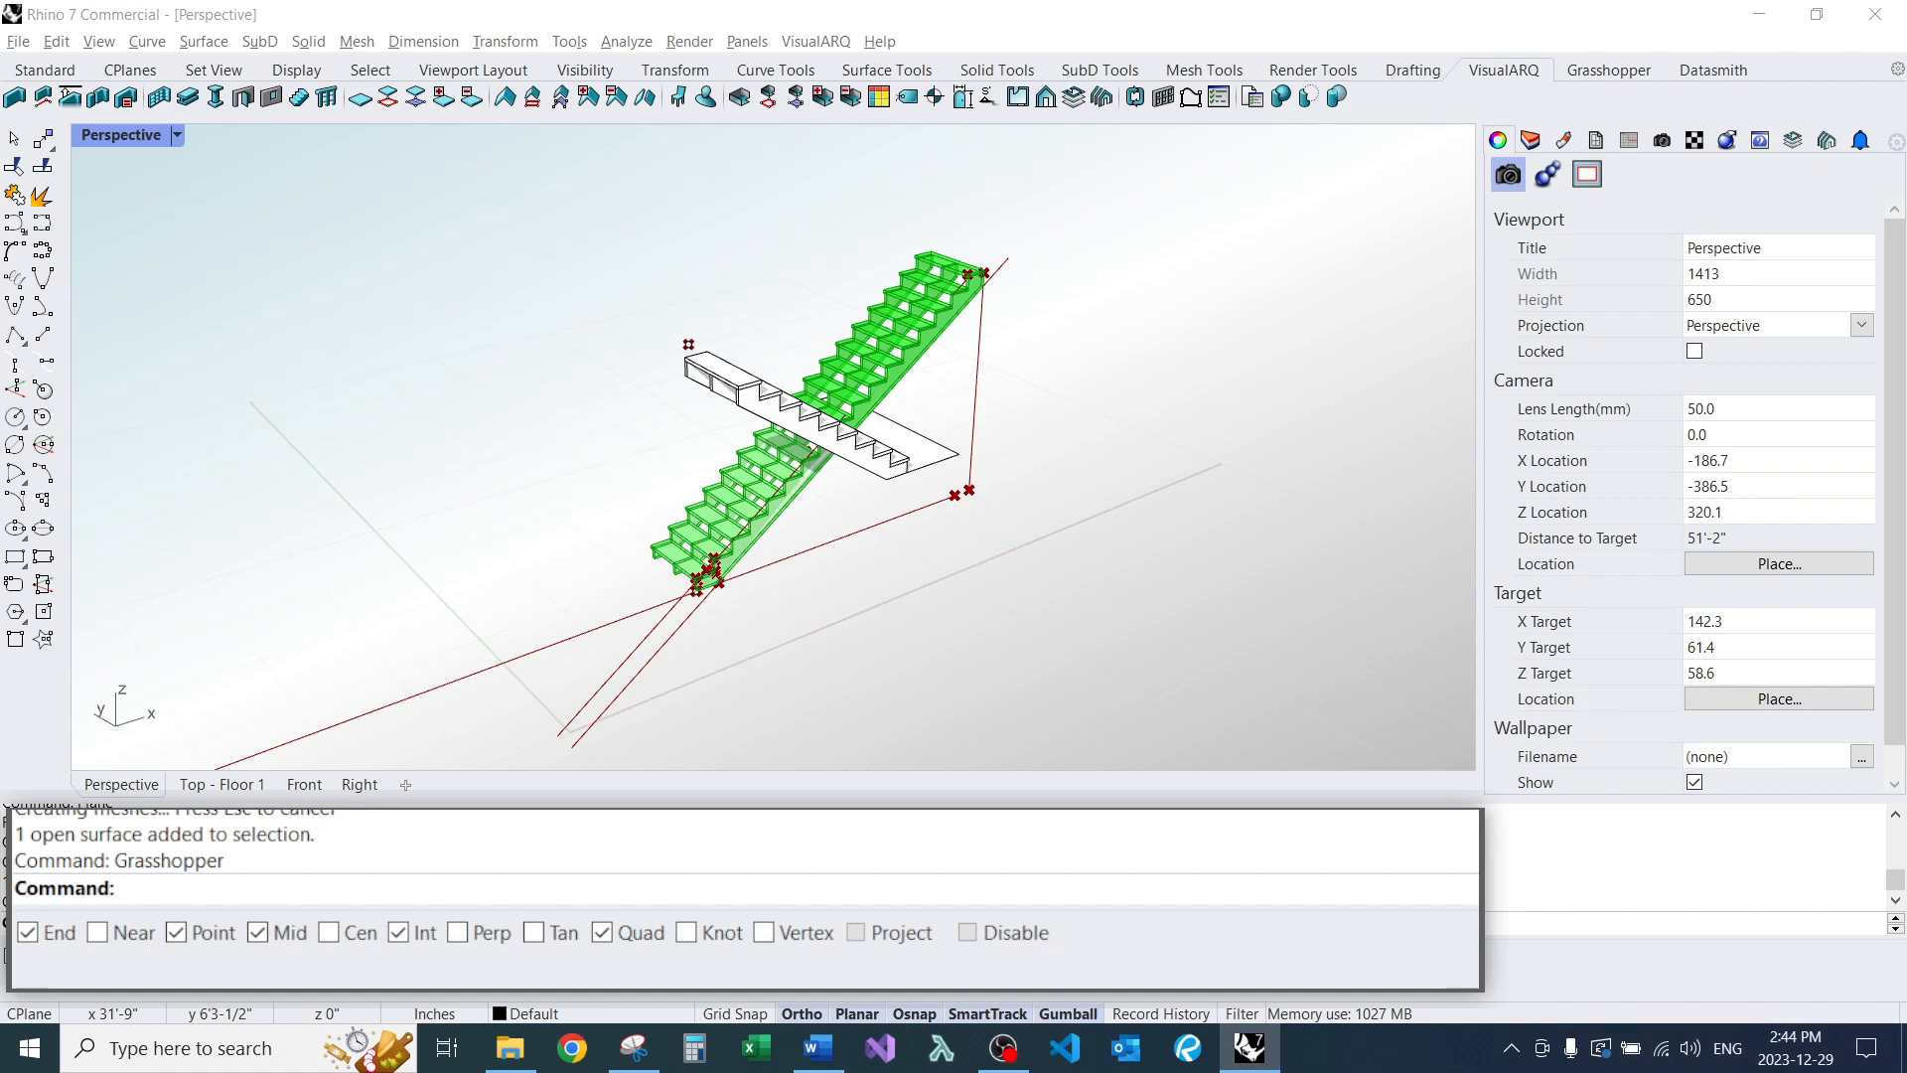
pyautogui.moveTo(1906, 253); pyautogui.dragTo(993, 151)
pyautogui.click(1159, 151)
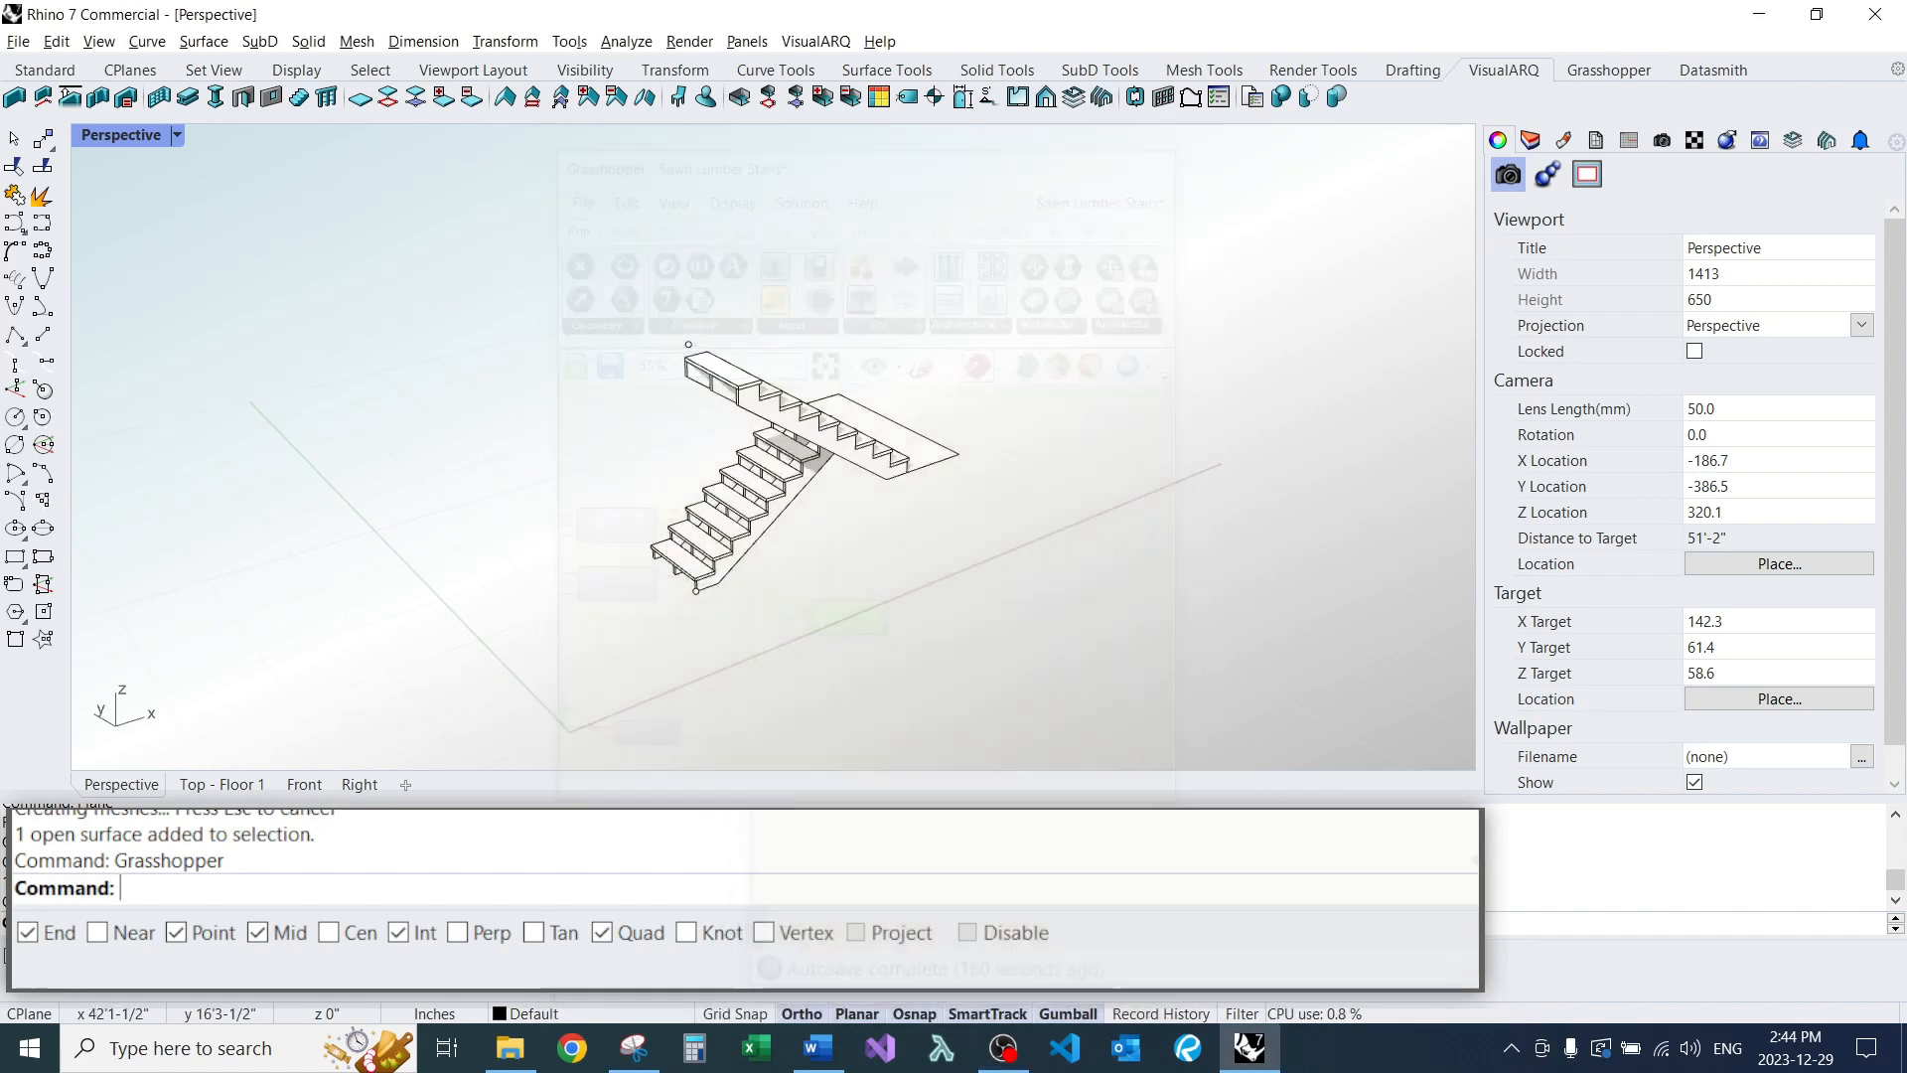
# Inspect the rearranged switchback stair from above, from the front, and from the landing side.
pyautogui.moveTo(1143, 387); pyautogui.dragTo(922, 481, button='right')
pyautogui.scroll(8, 922, 481)
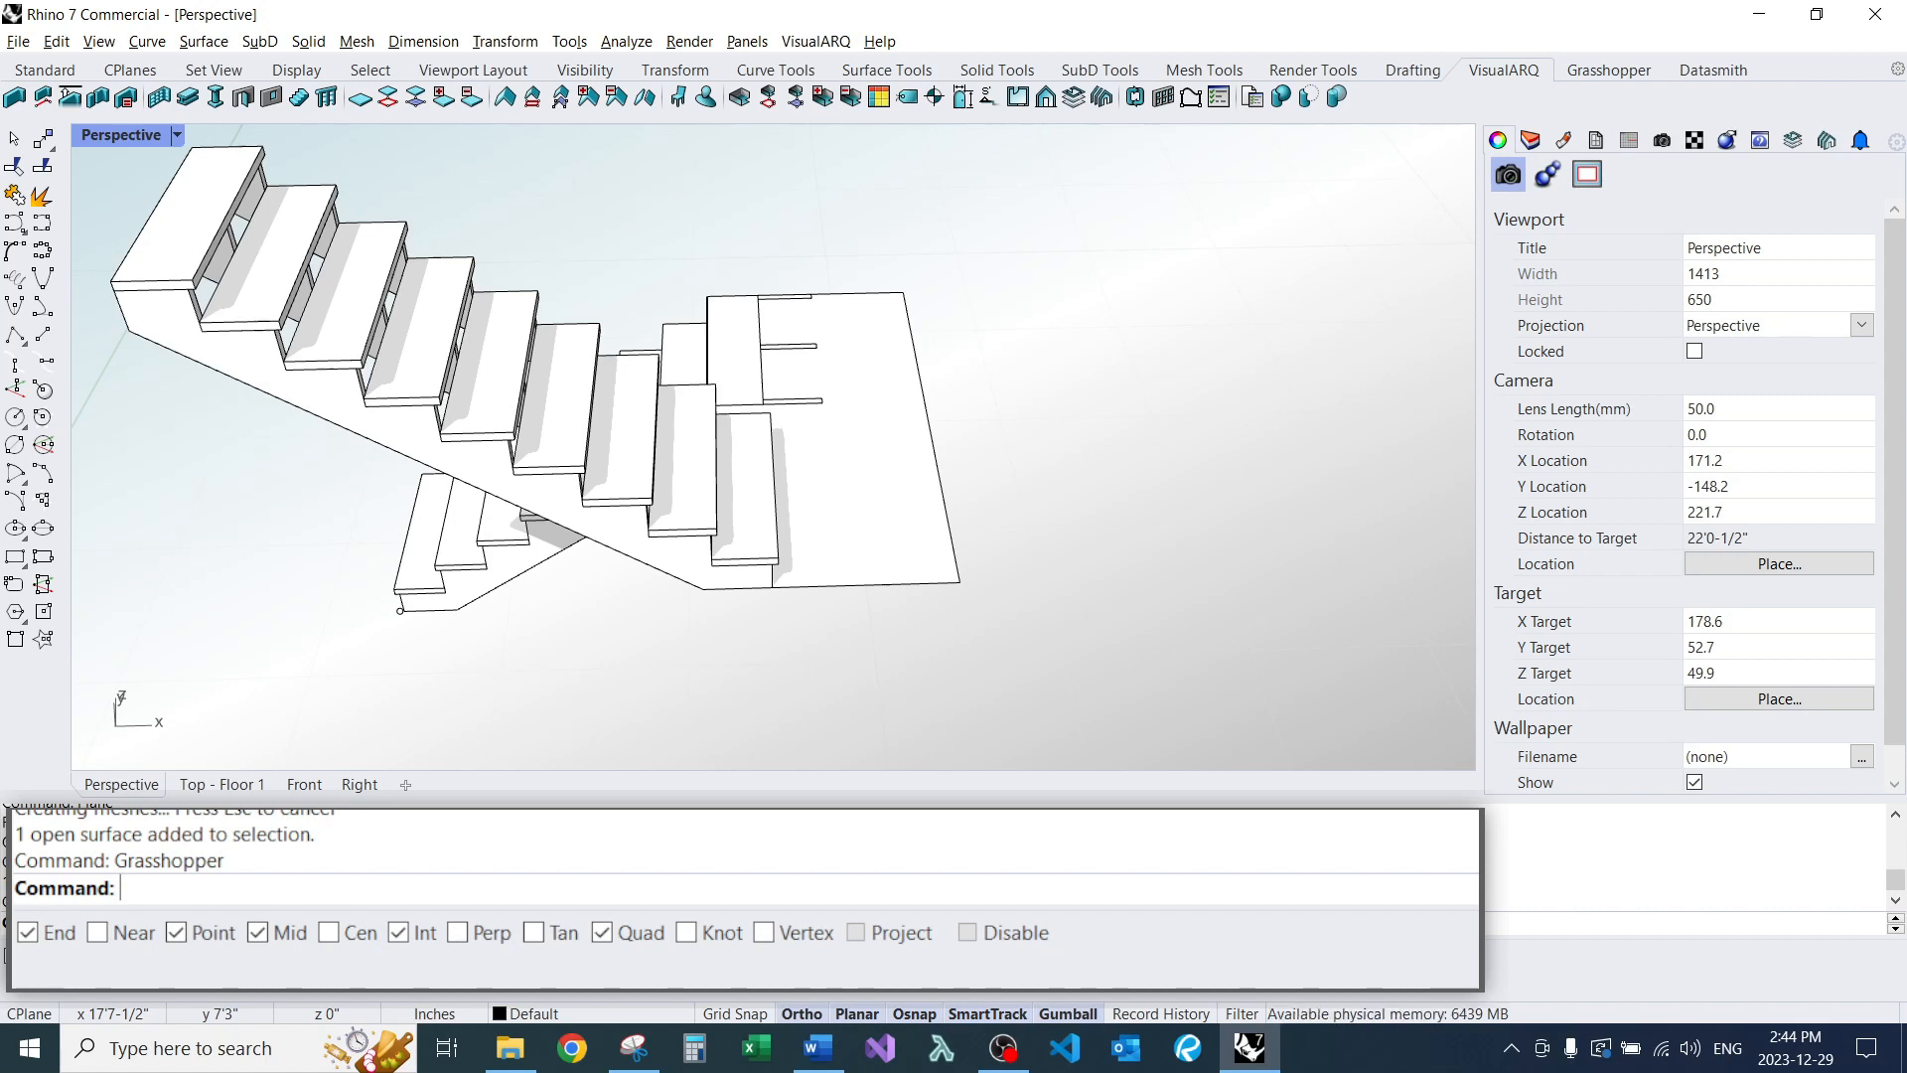
pyautogui.scroll(-6, 773, 447)
pyautogui.moveTo(772, 447); pyautogui.dragTo(1142, 477, button='right')
pyautogui.scroll(6, 795, 497)
pyautogui.moveTo(795, 497); pyautogui.dragTo(914, 566, button='right')
pyautogui.scroll(-6, 913, 566)
pyautogui.moveTo(645, 530); pyautogui.dragTo(868, 493, button='right')
pyautogui.scroll(8, 868, 492)
pyautogui.scroll(-8, 867, 492)
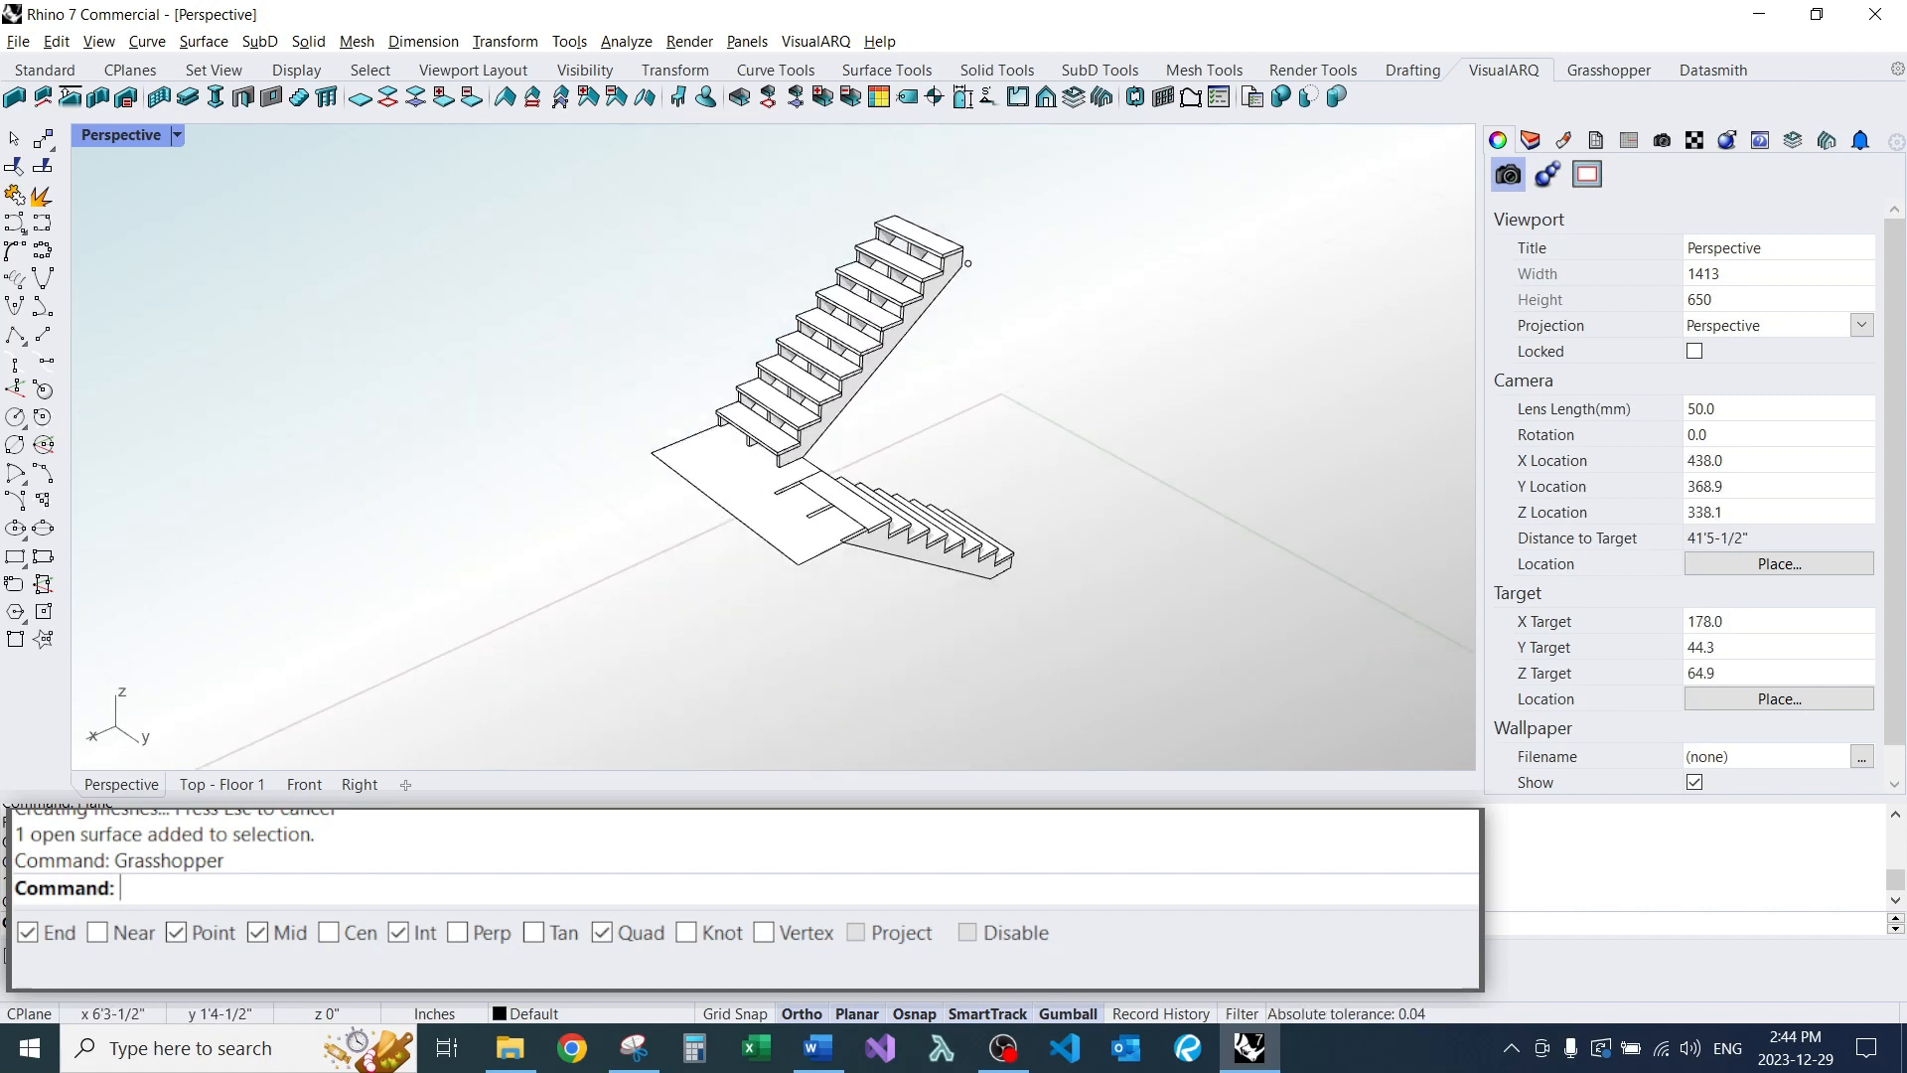
pyautogui.moveTo(774, 571); pyautogui.dragTo(645, 646, button='right')
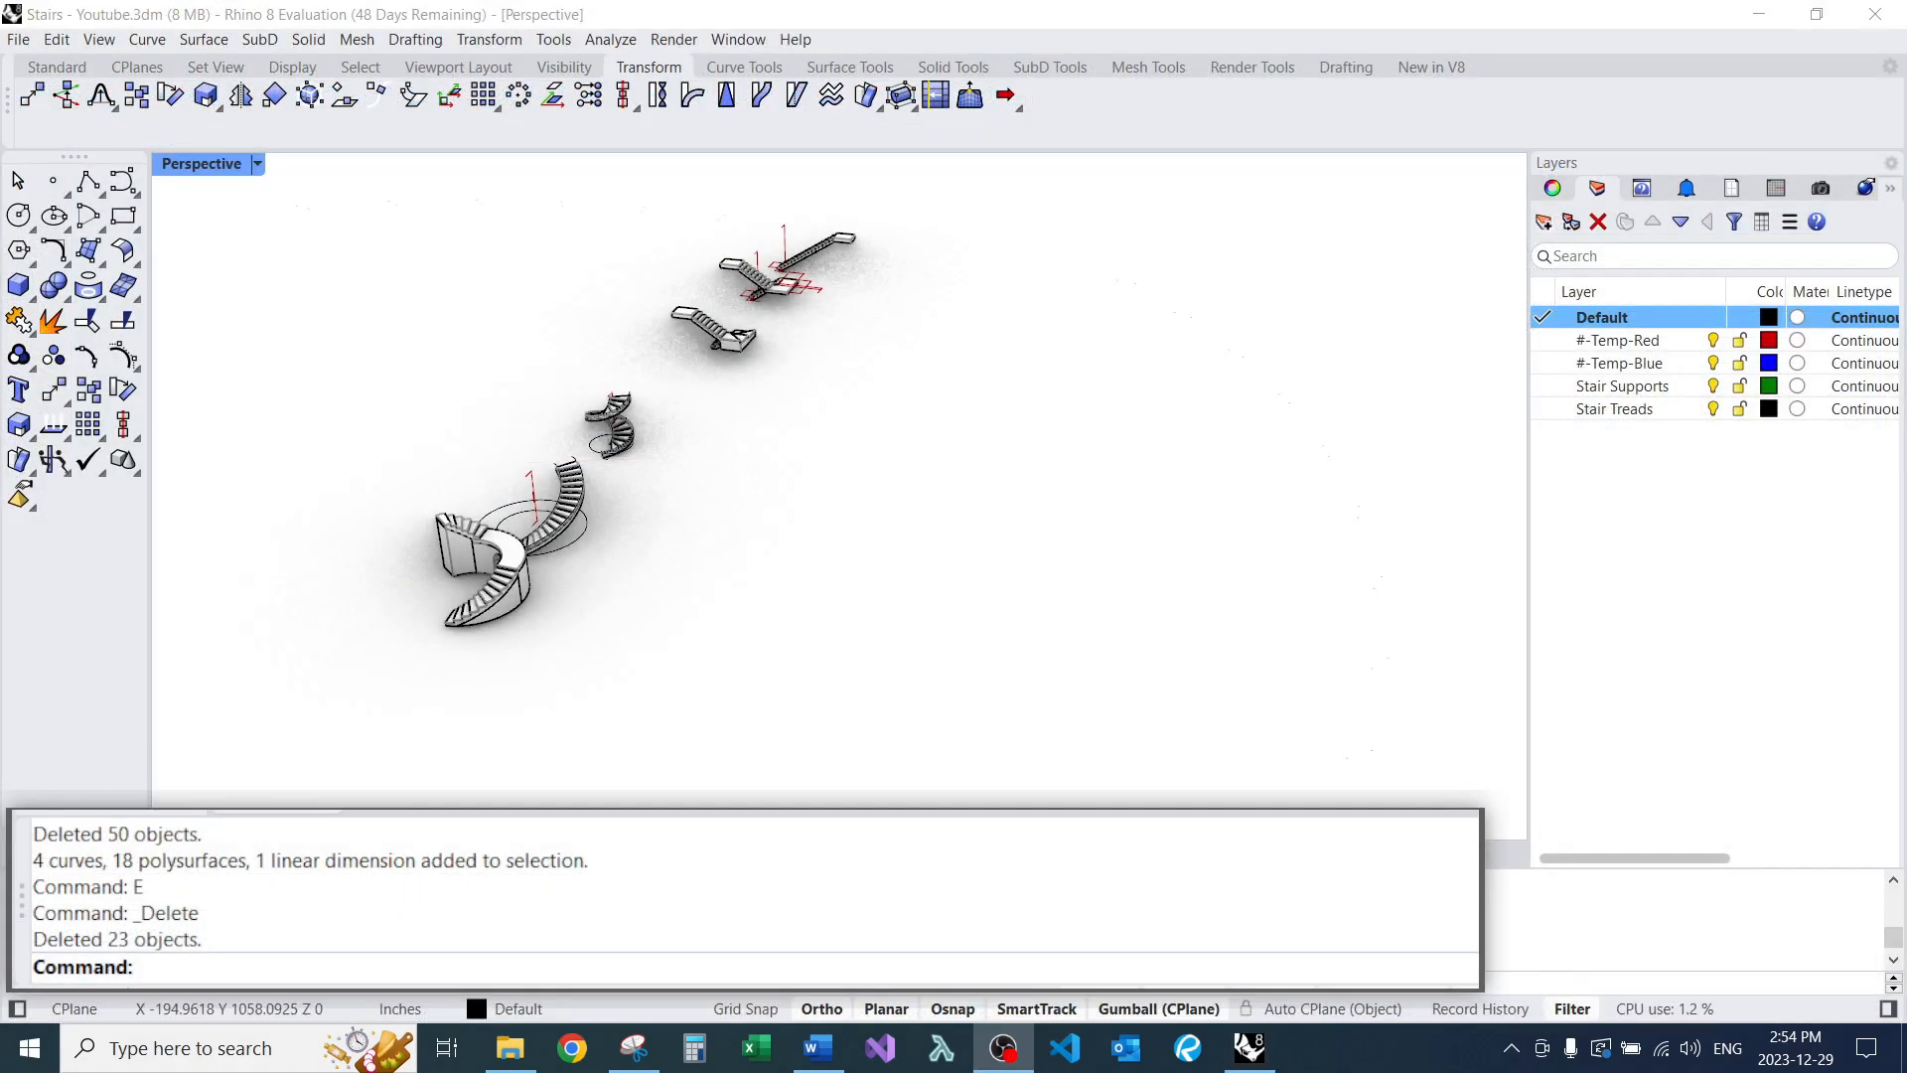
# Survey the curved and spiral stairs in the Rhino 8 stair collection model.
pyautogui.keyDown('shift'); pyautogui.moveTo(557, 517); pyautogui.dragTo(755, 417, button='right'); pyautogui.keyUp('shift')
pyautogui.scroll(7, 755, 427)
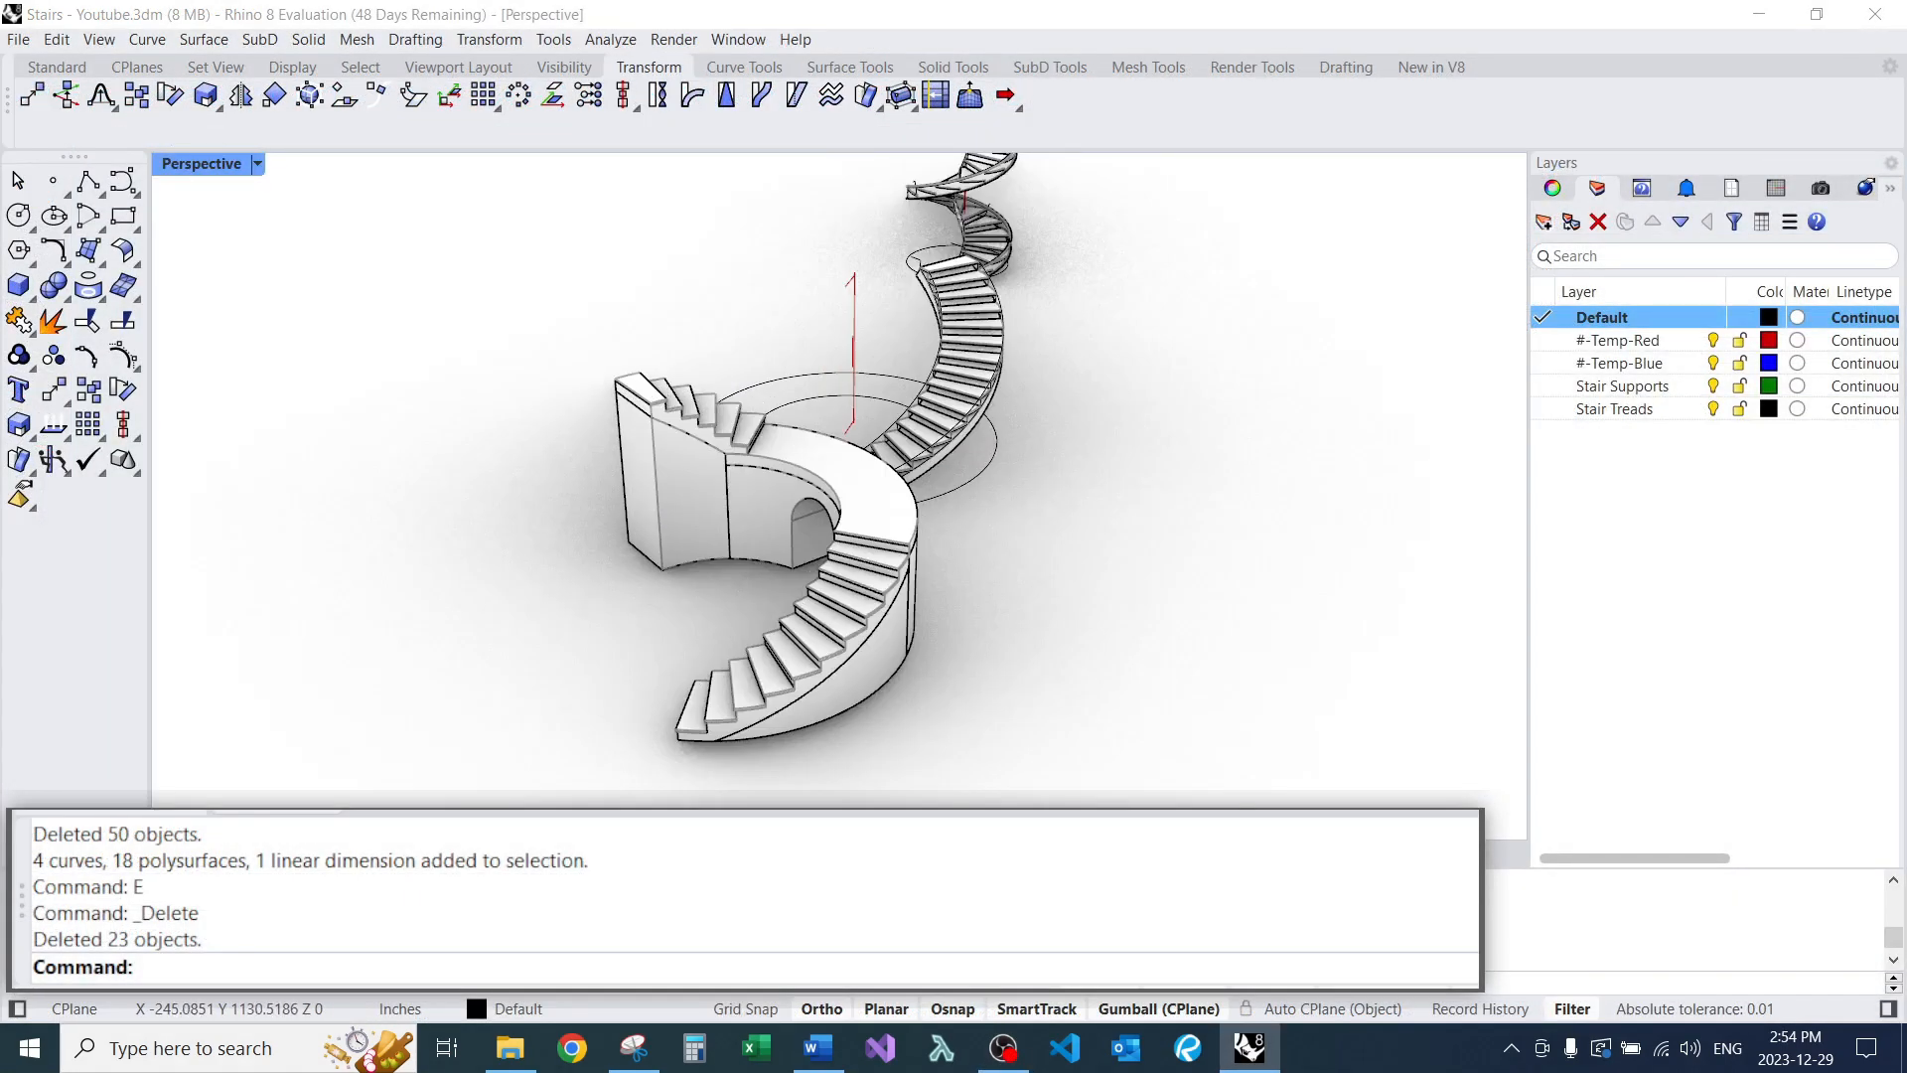
pyautogui.scroll(-4, 665, 467)
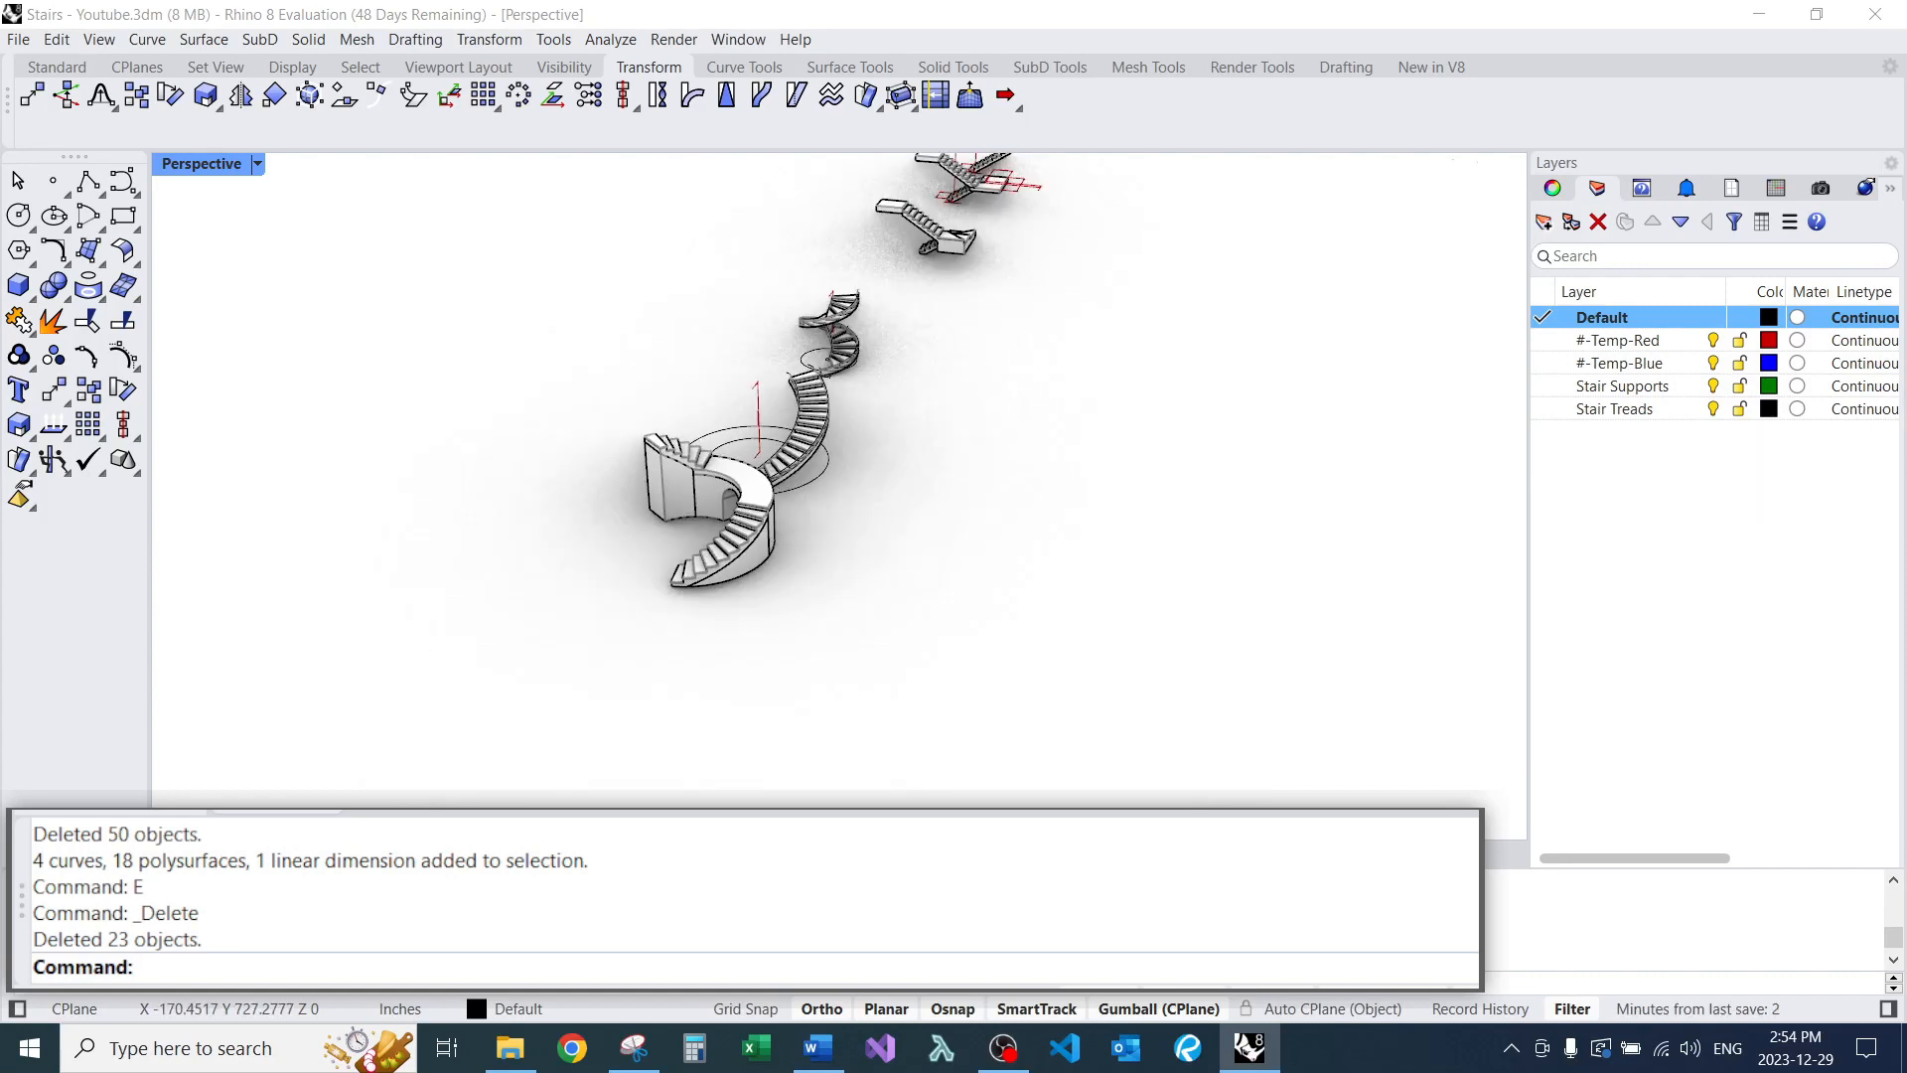
pyautogui.scroll(4, 785, 437)
# Examine the winder stair with its triangular turning treads and upper floor slab from several sides.
pyautogui.keyDown('shift'); pyautogui.moveTo(864, 248); pyautogui.dragTo(725, 507, button='right'); pyautogui.keyUp('shift')
pyautogui.scroll(-3, 814, 437)
pyautogui.moveTo(794, 447); pyautogui.dragTo(1003, 447, button='right')
pyautogui.scroll(8, 978, 298)
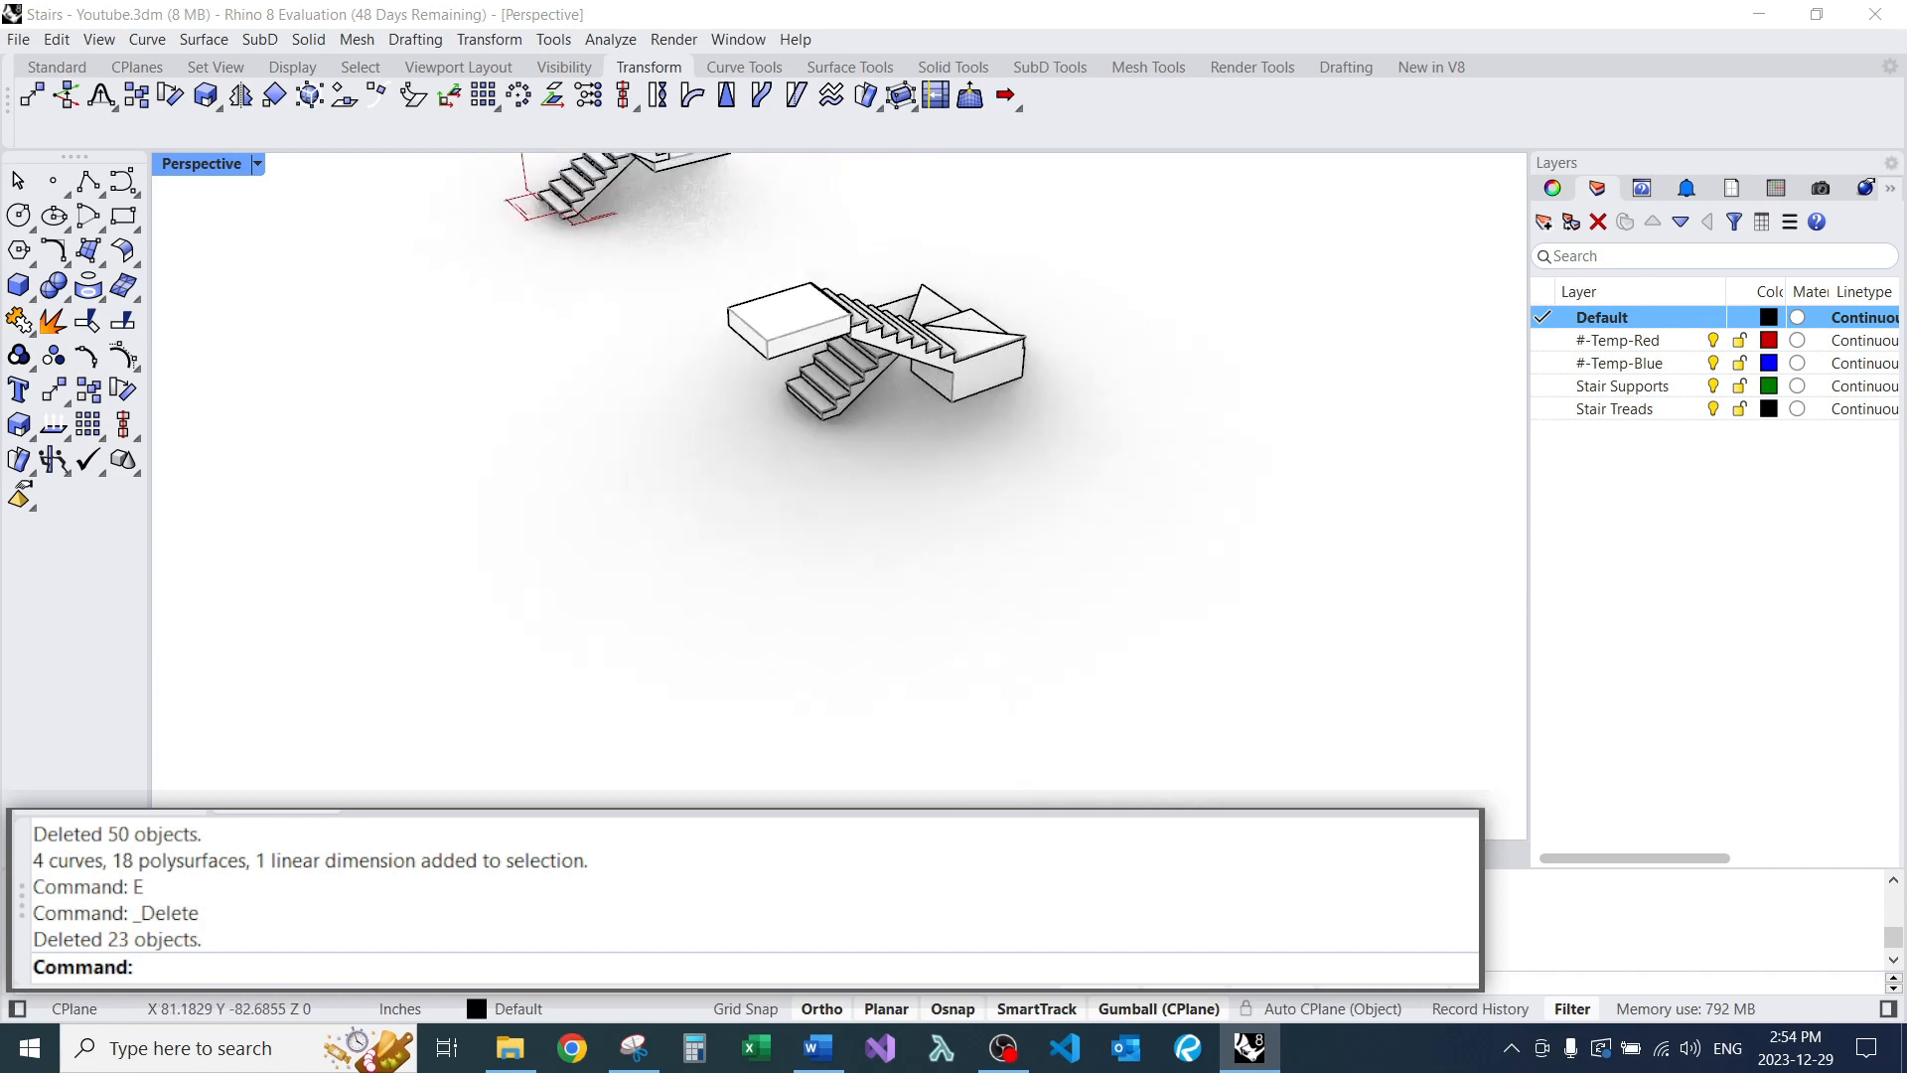
pyautogui.moveTo(978, 298); pyautogui.dragTo(794, 367, button='right')
pyautogui.scroll(-3, 793, 367)
pyautogui.scroll(2, 636, 368)
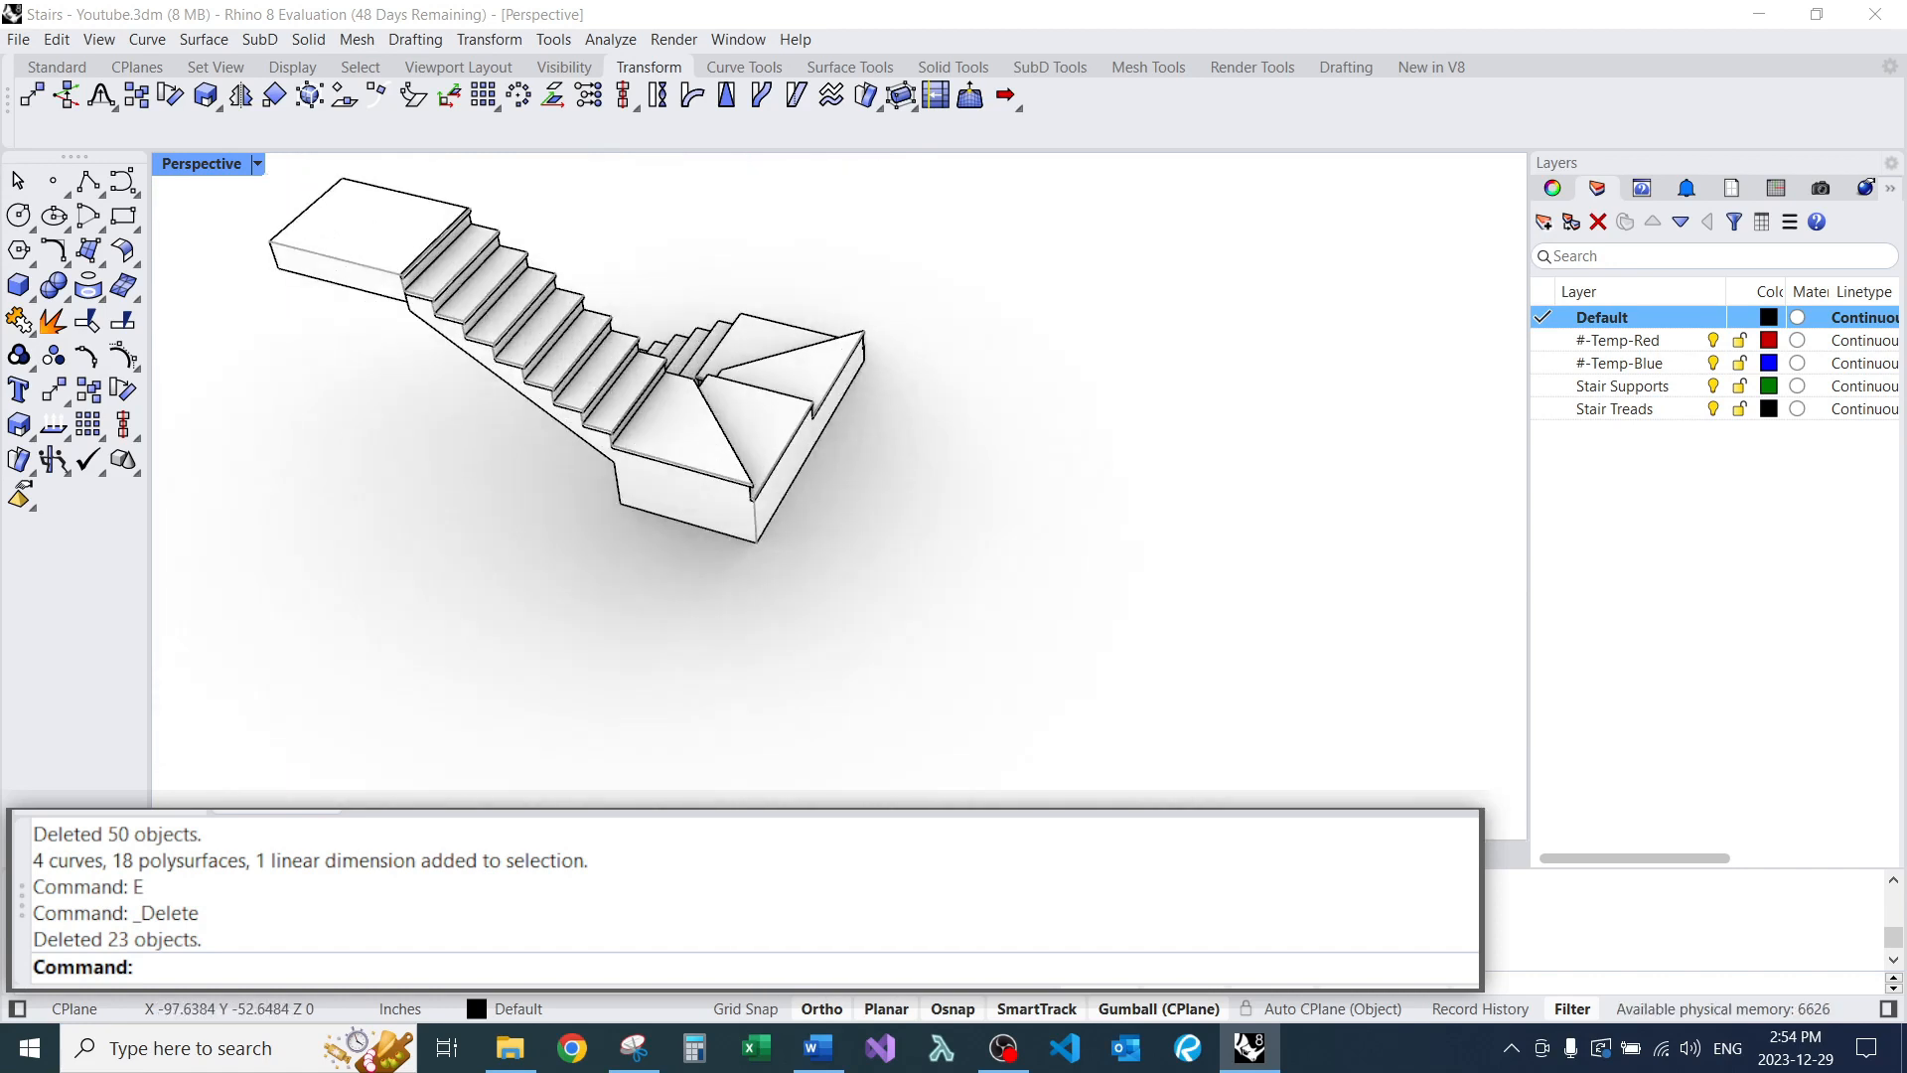
pyautogui.scroll(-2, 646, 446)
pyautogui.moveTo(646, 447); pyautogui.dragTo(556, 427, button='right')
pyautogui.scroll(-6, 696, 372)
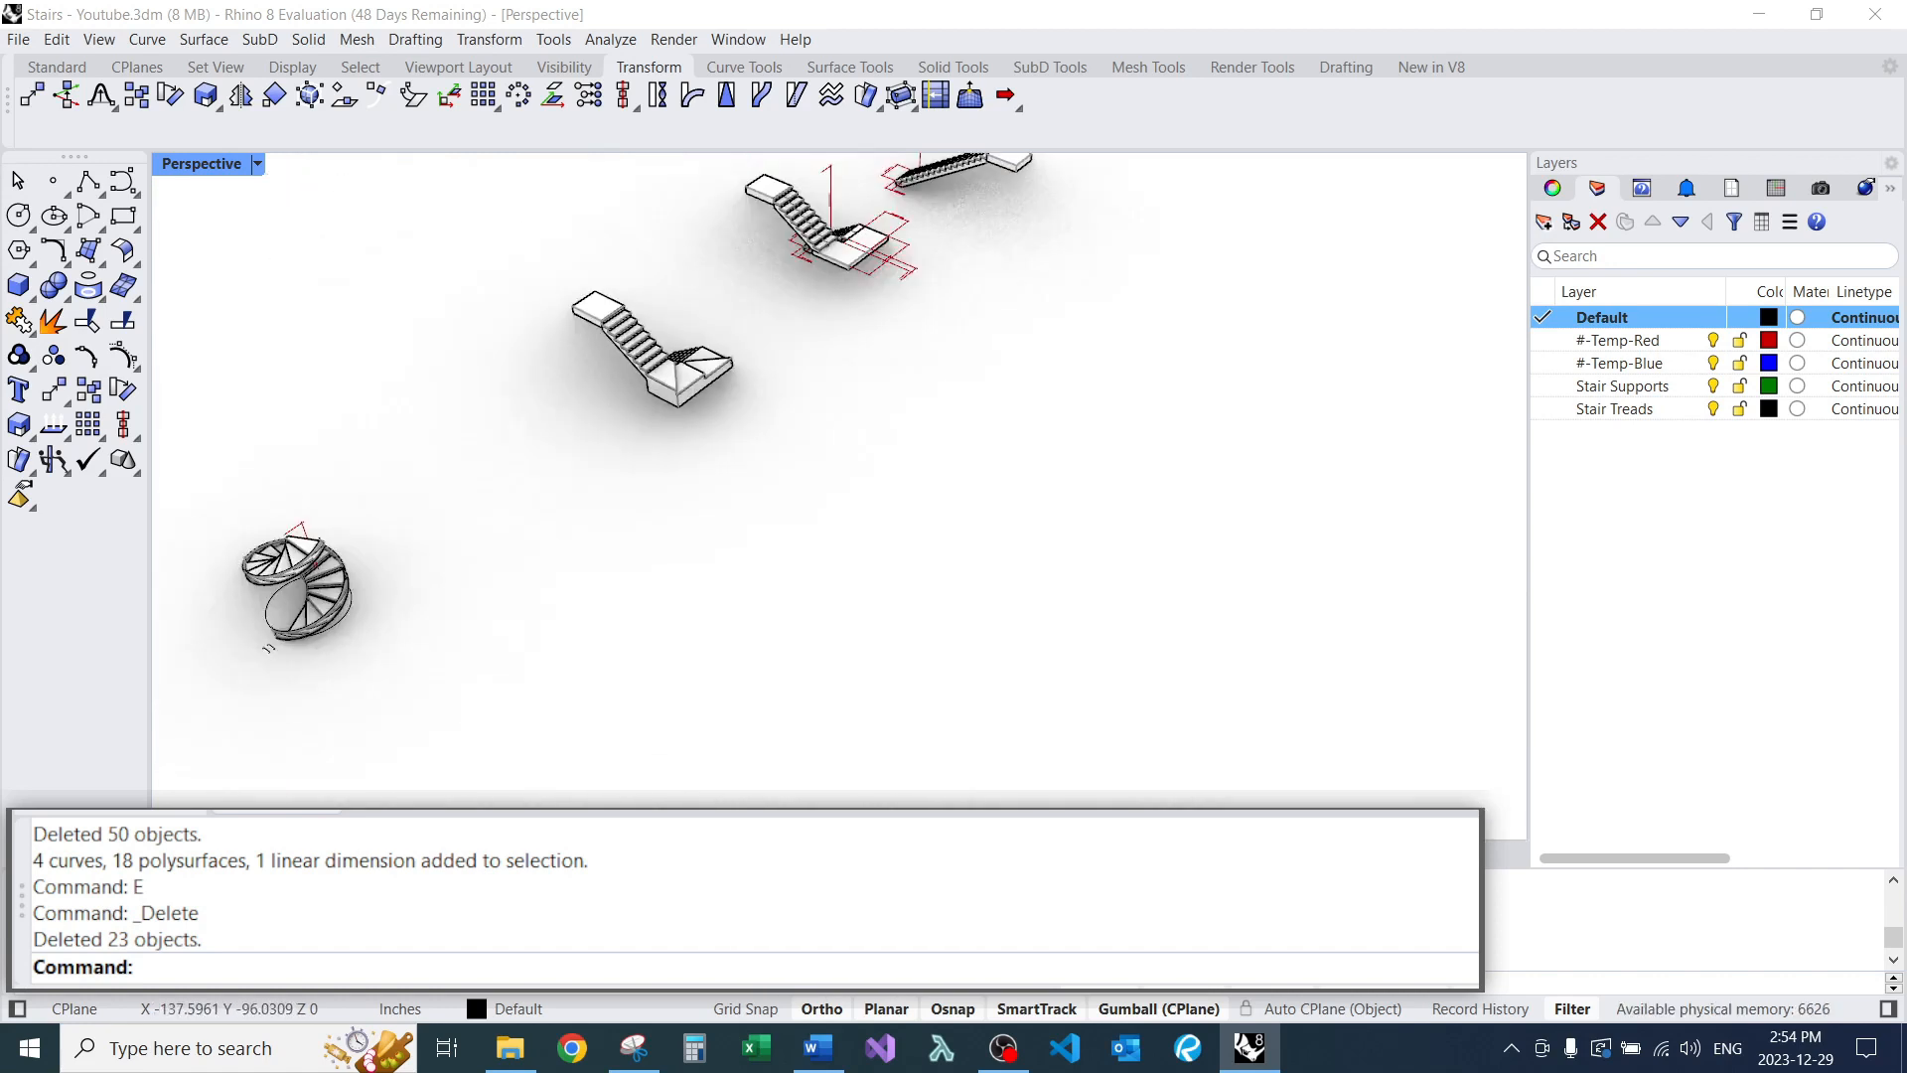
pyautogui.scroll(8, 646, 293)
pyautogui.scroll(-3, 678, 327)
# Examine the dimensioned stair with the half-turn landing and survey the whole row of stair examples.
pyautogui.moveTo(679, 327); pyautogui.dragTo(1122, 369, button='right')
pyautogui.scroll(-2, 929, 363)
pyautogui.keyDown('shift'); pyautogui.moveTo(656, 323); pyautogui.dragTo(924, 328, button='right'); pyautogui.keyUp('shift')
pyautogui.scroll(8, 924, 326)
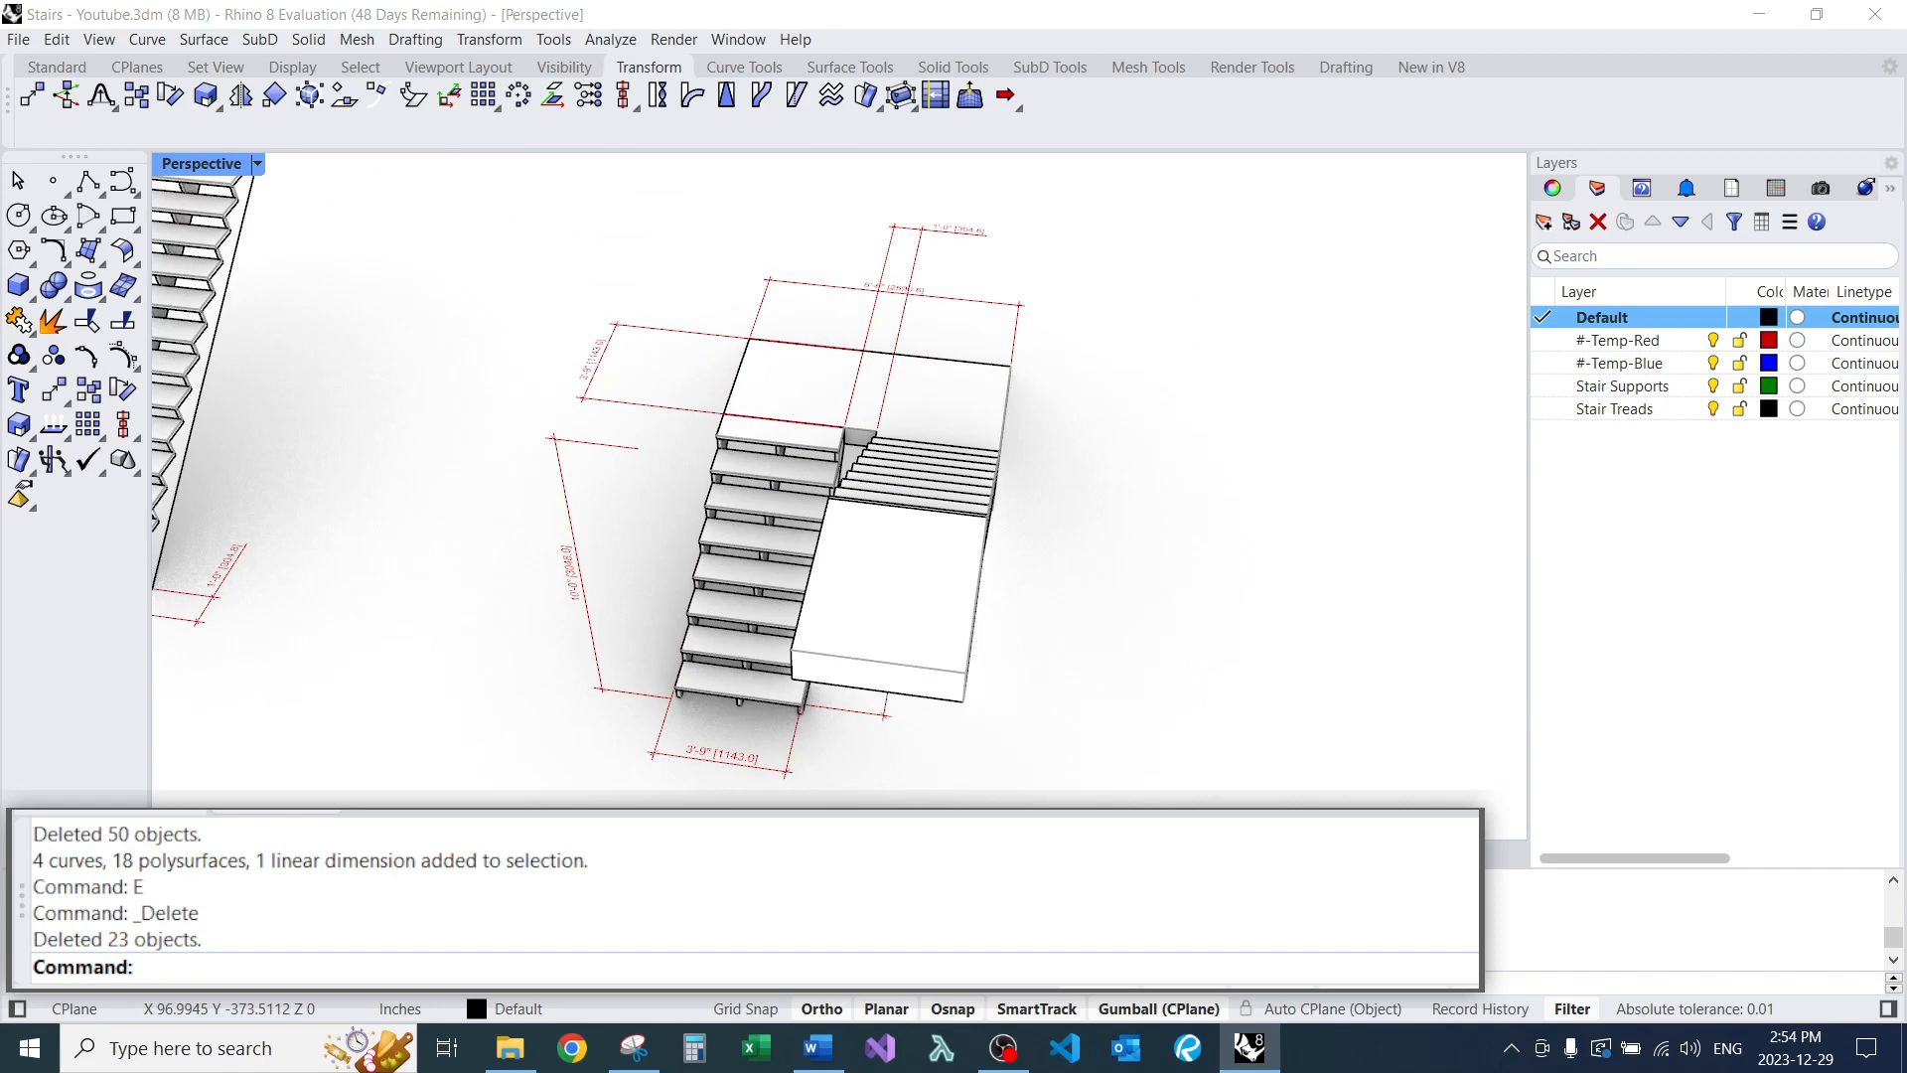
pyautogui.scroll(-4, 727, 377)
pyautogui.scroll(-3, 657, 367)
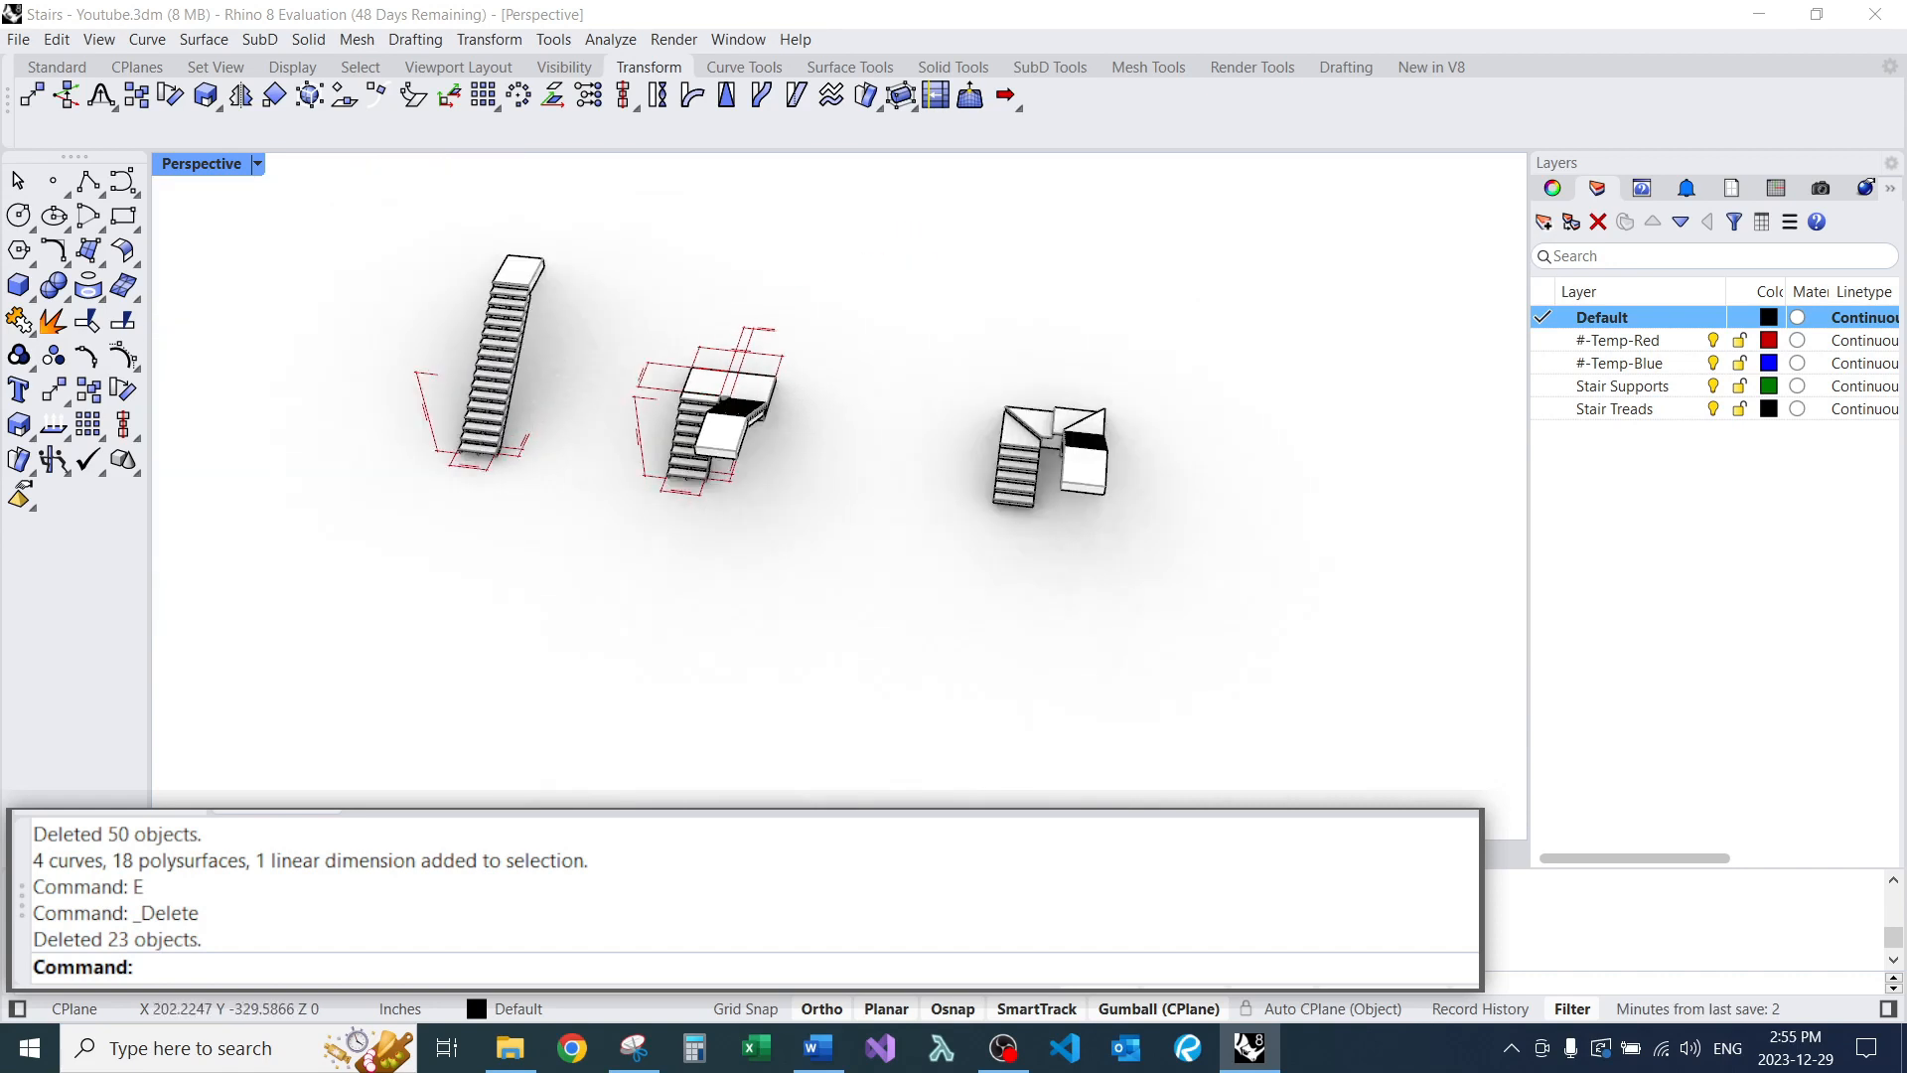
pyautogui.scroll(-4, 711, 343)
pyautogui.keyDown('shift'); pyautogui.moveTo(710, 343); pyautogui.dragTo(246, 287, button='right'); pyautogui.keyUp('shift')
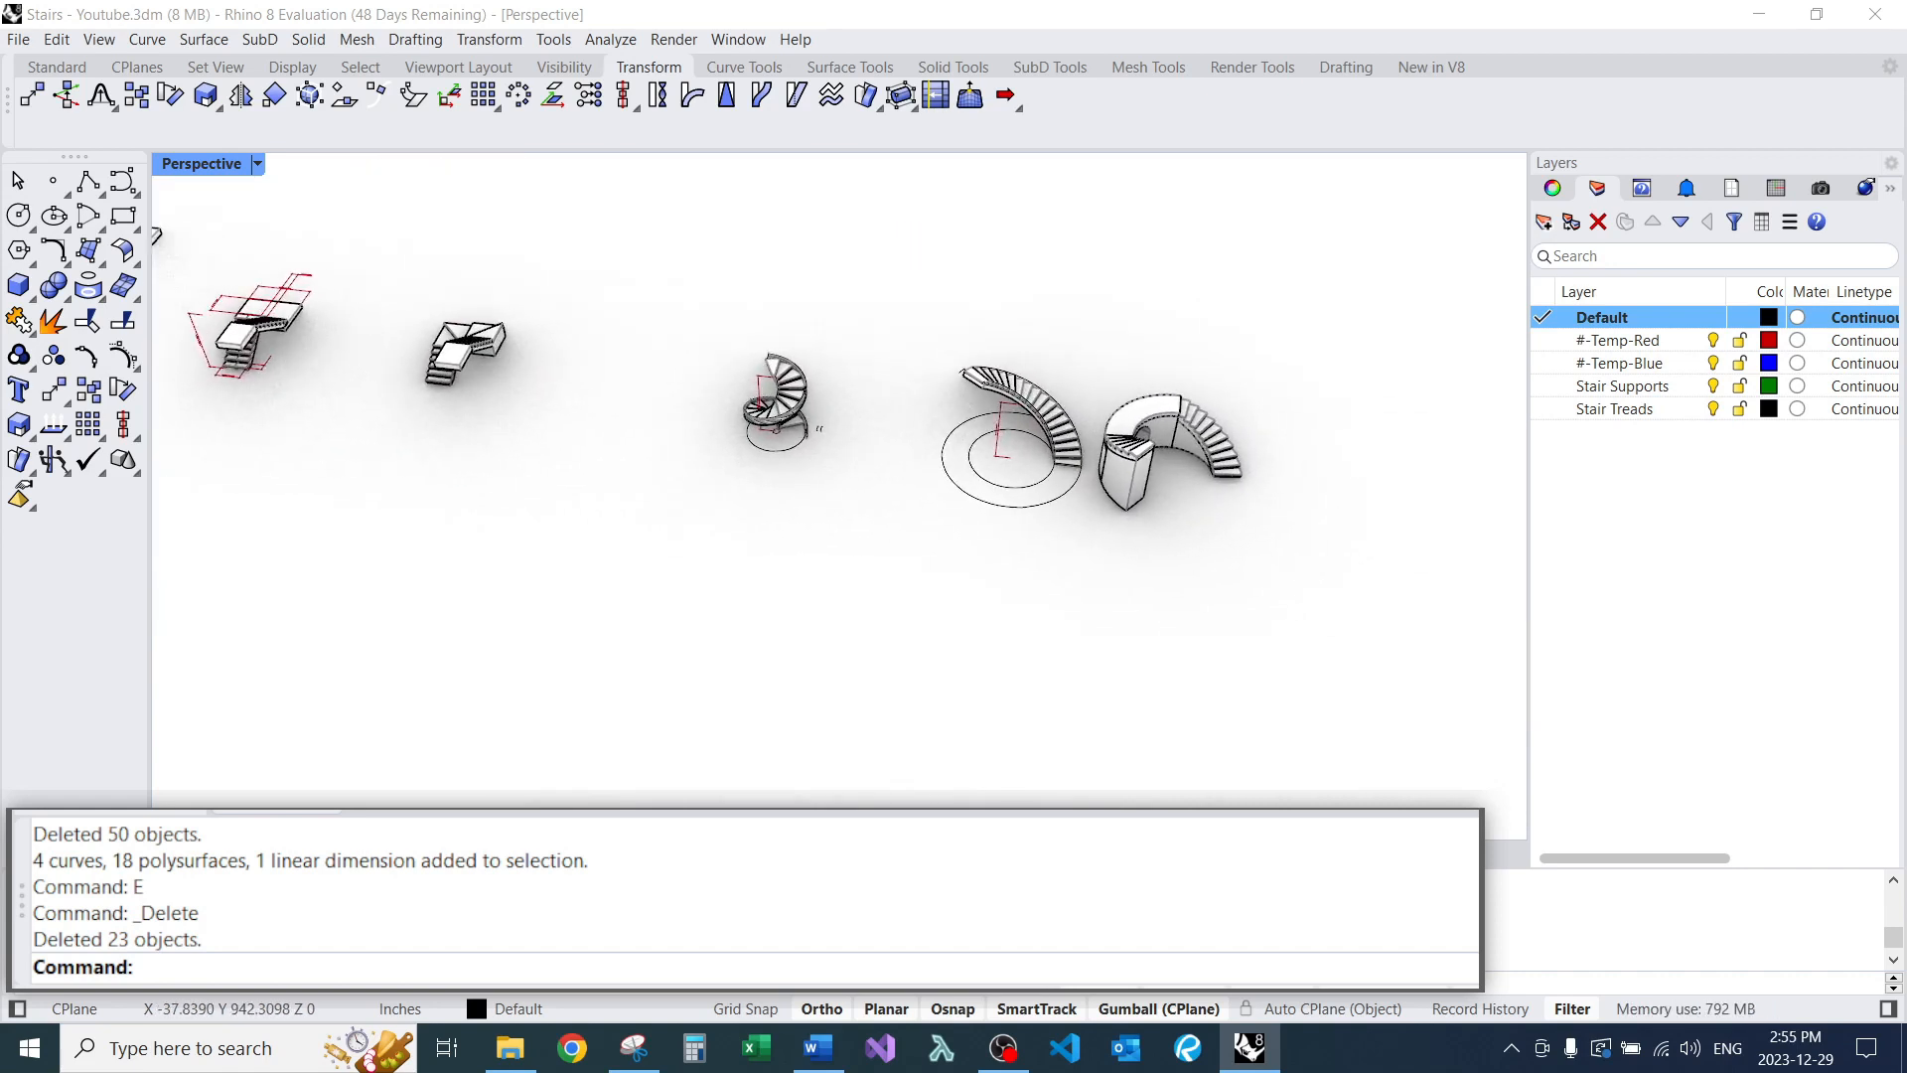
# Delete the solid curved stair with its middle landing and the neighbouring curved stair with its guide circles.
pyautogui.scroll(3, 1103, 398)
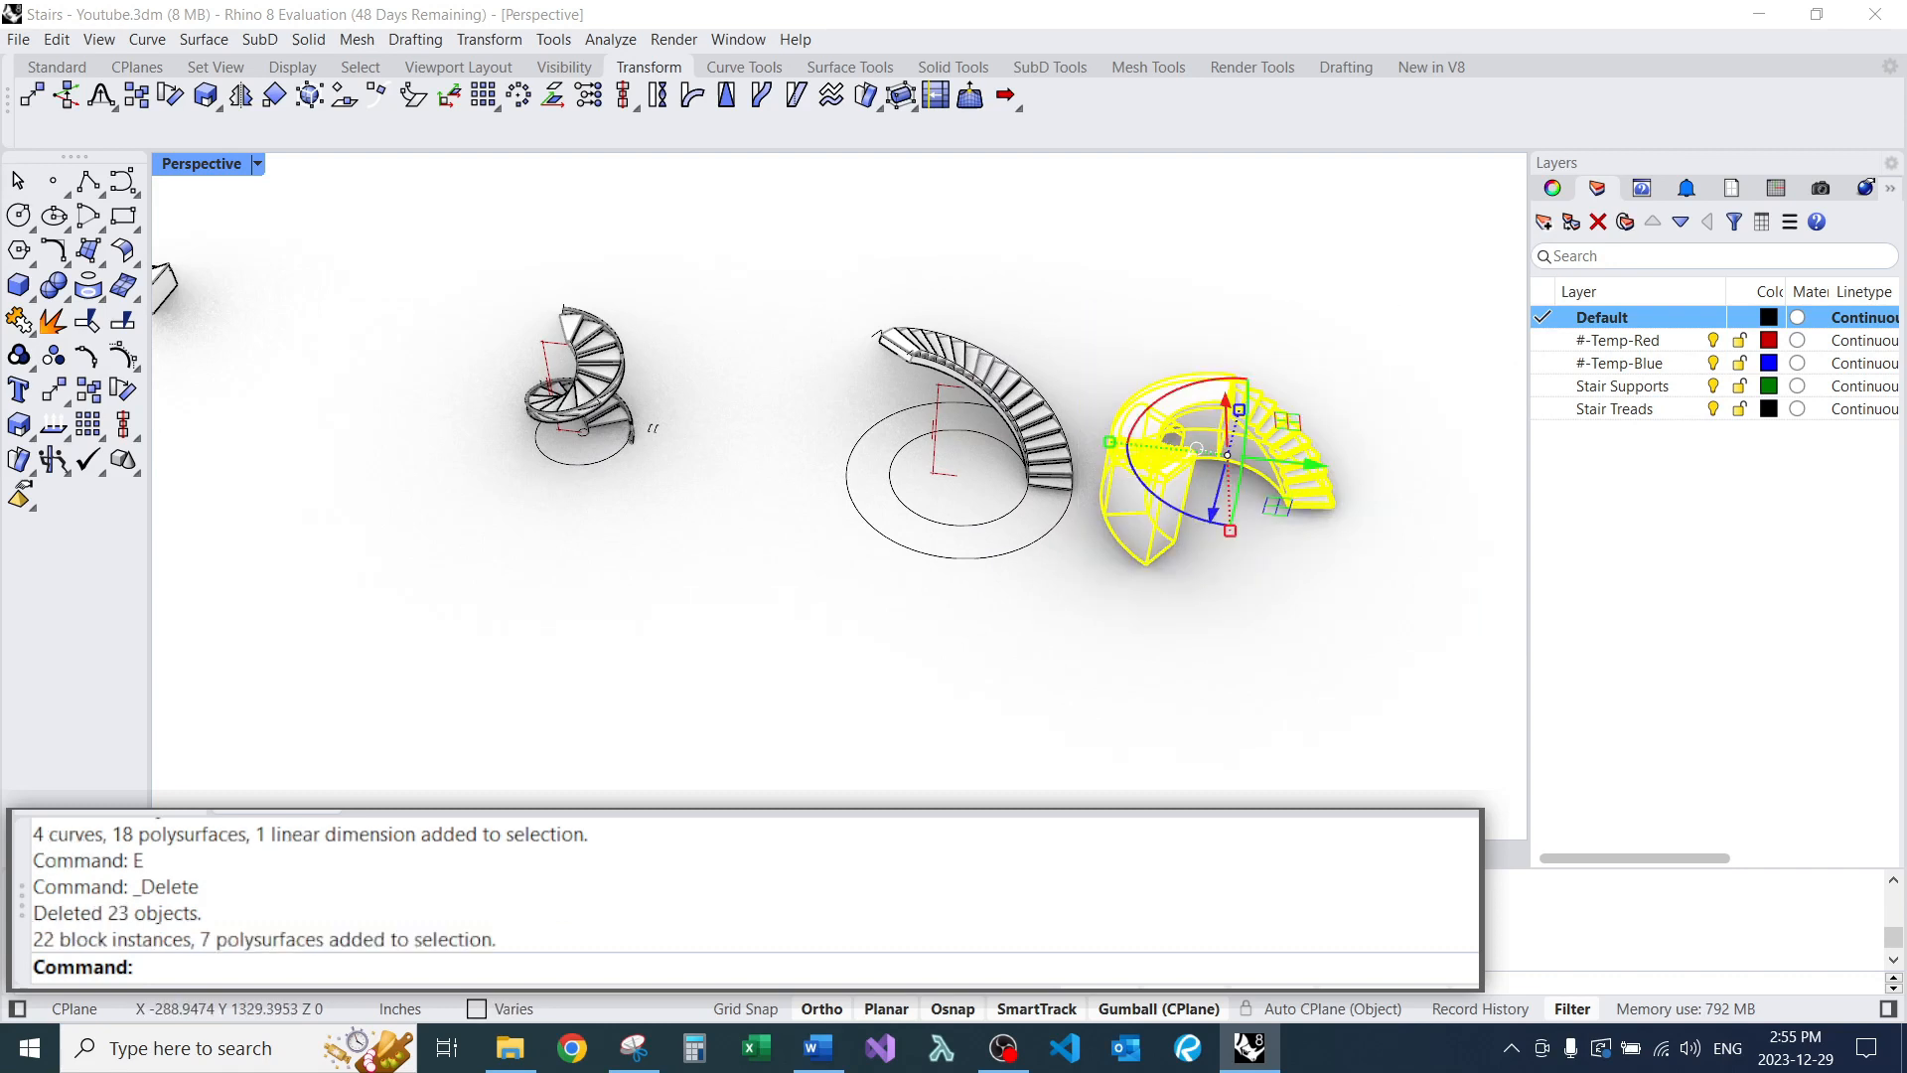
pyautogui.write('E')
pyautogui.press('Return')
pyautogui.moveTo(760, 268); pyautogui.dragTo(1127, 605)
pyautogui.write('E')
pyautogui.press('Return')
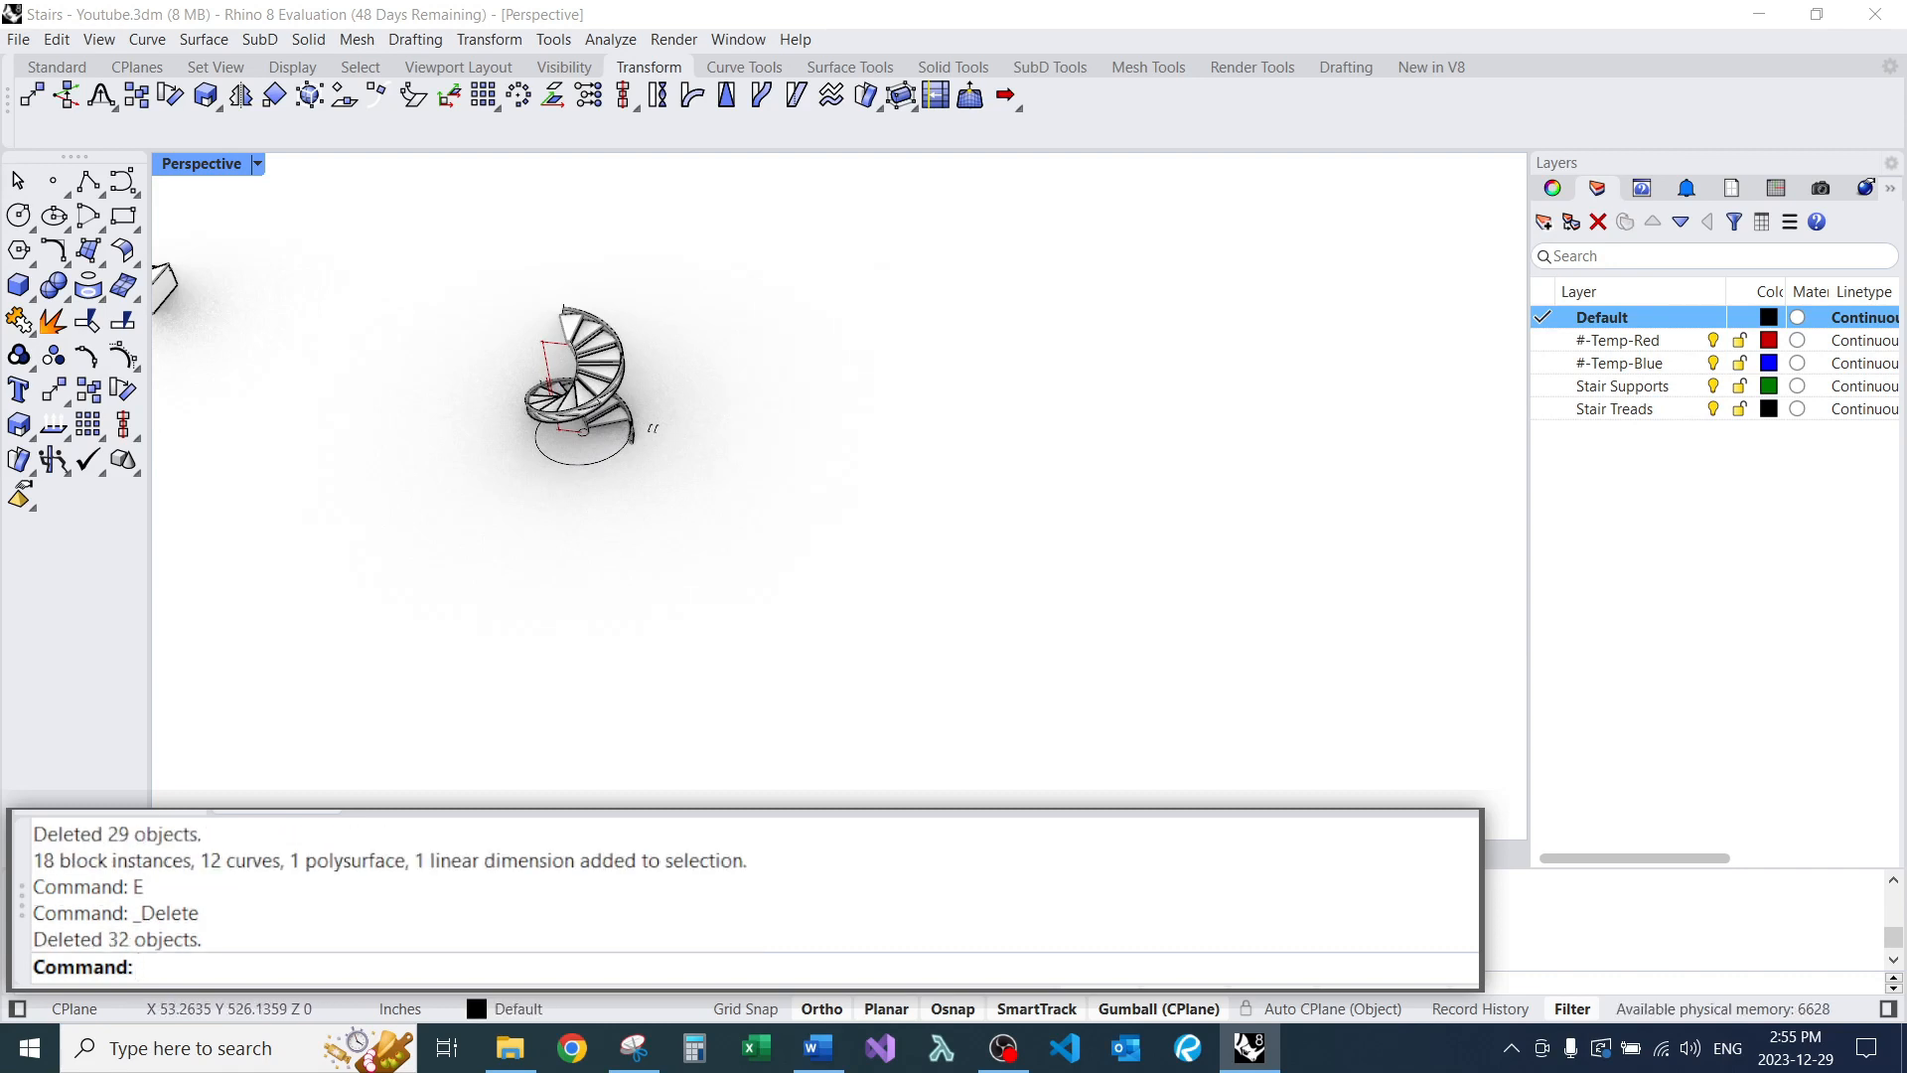
# Look closely at the spiral stair and delete it together with its curves and dimension.
pyautogui.scroll(10, 571, 362)
pyautogui.moveTo(570, 361); pyautogui.dragTo(770, 537, button='right')
pyautogui.scroll(-5, 1057, 495)
pyautogui.moveTo(656, 304); pyautogui.dragTo(1081, 694)
pyautogui.write('E')
pyautogui.press('Return')
# Inspect the winder stair's turning treads, lower flight, and upper flight up close from different angles.
pyautogui.scroll(-4, 1080, 693)
pyautogui.moveTo(755, 447); pyautogui.dragTo(894, 288, button='right')
pyautogui.scroll(10, 665, 437)
pyautogui.scroll(-5, 695, 443)
pyautogui.scroll(10, 499, 244)
pyautogui.scroll(-4, 506, 288)
pyautogui.scroll(-7, 814, 328)
pyautogui.scroll(8, 716, 467)
pyautogui.scroll(3, 775, 526)
pyautogui.scroll(-8, 775, 526)
pyautogui.moveTo(774, 526); pyautogui.dragTo(477, 487, button='right')
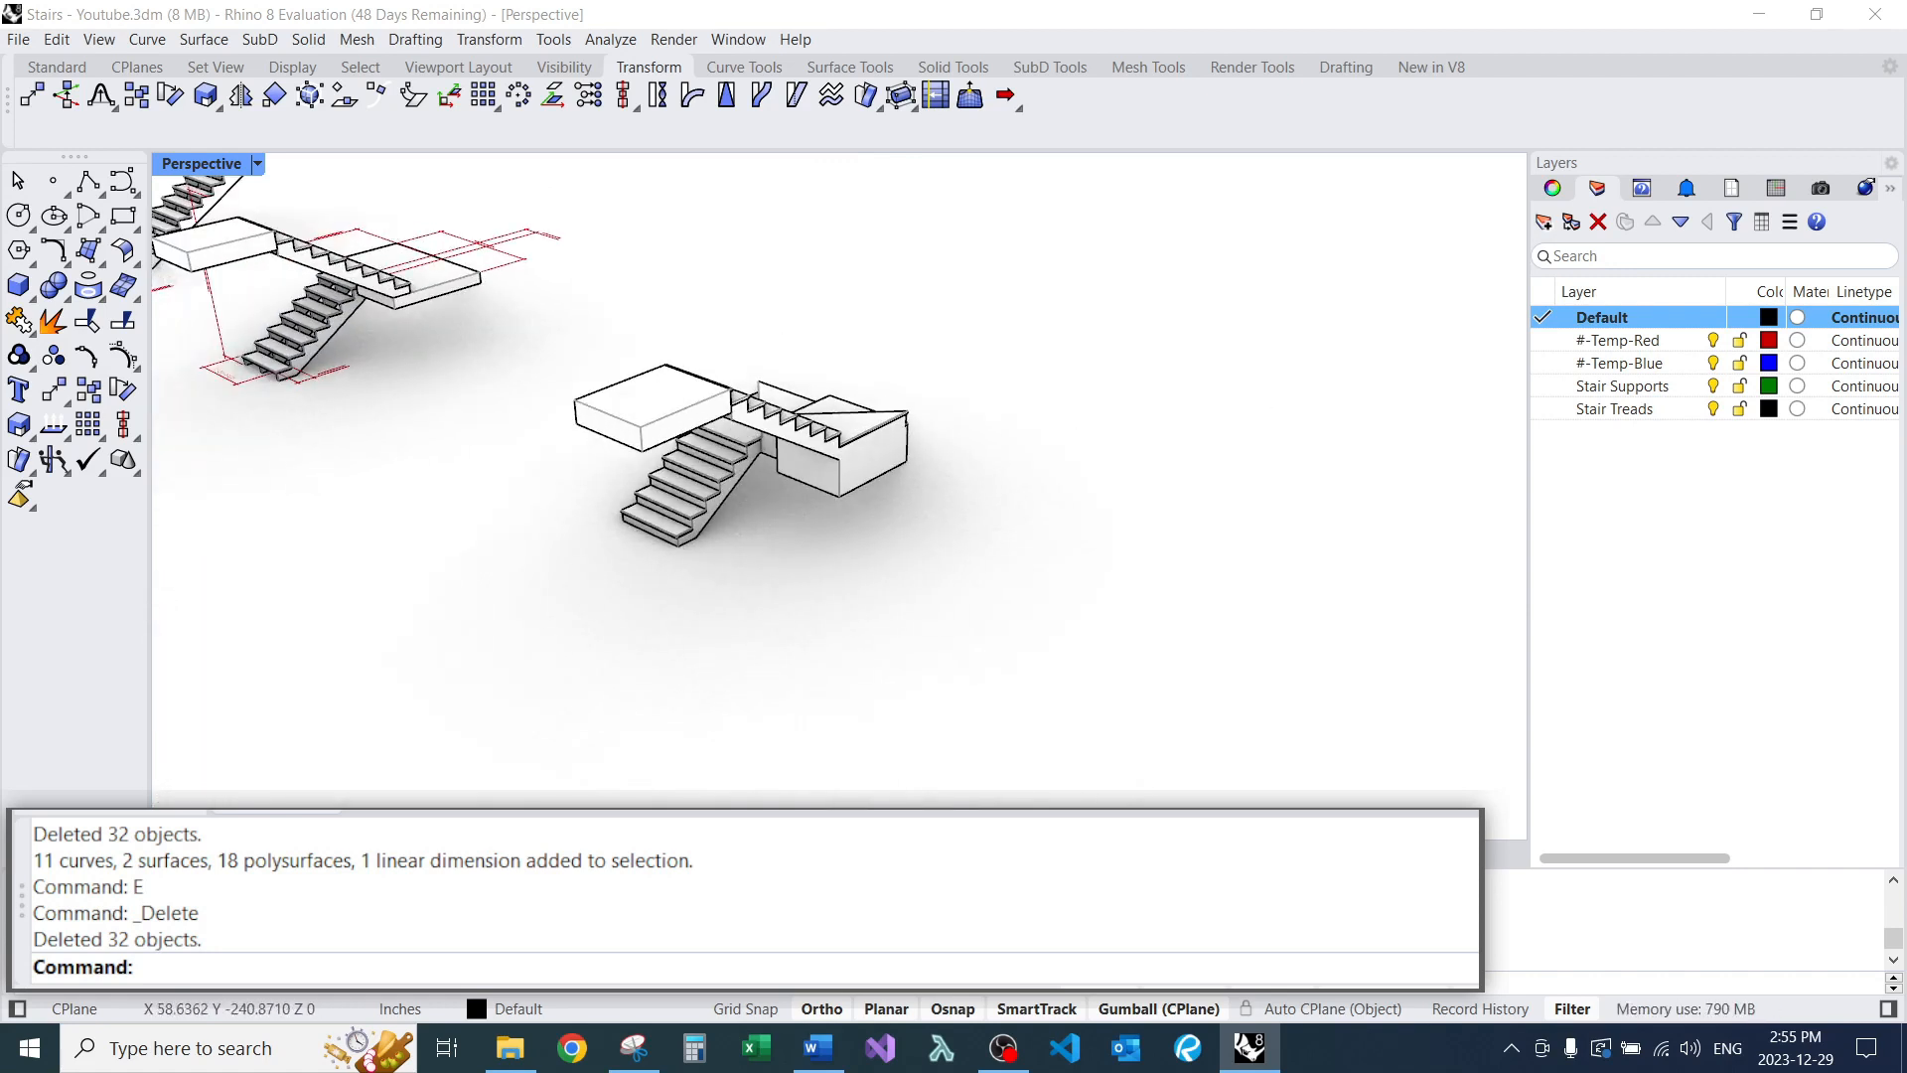
# Delete the complete winder stair, including its flights, turning treads, and floor slab.
pyautogui.moveTo(596, 446); pyautogui.dragTo(556, 258, button='right')
pyautogui.moveTo(554, 255); pyautogui.dragTo(918, 621)
pyautogui.write('e')
pyautogui.press('Return')
# Inspect the dimensioned half-turn landing stair from above and below, including its stringers, landing, and floor slab.
pyautogui.keyDown('shift'); pyautogui.moveTo(556, 258); pyautogui.dragTo(894, 457, button='right'); pyautogui.keyUp('shift')
pyautogui.scroll(7, 328, 417)
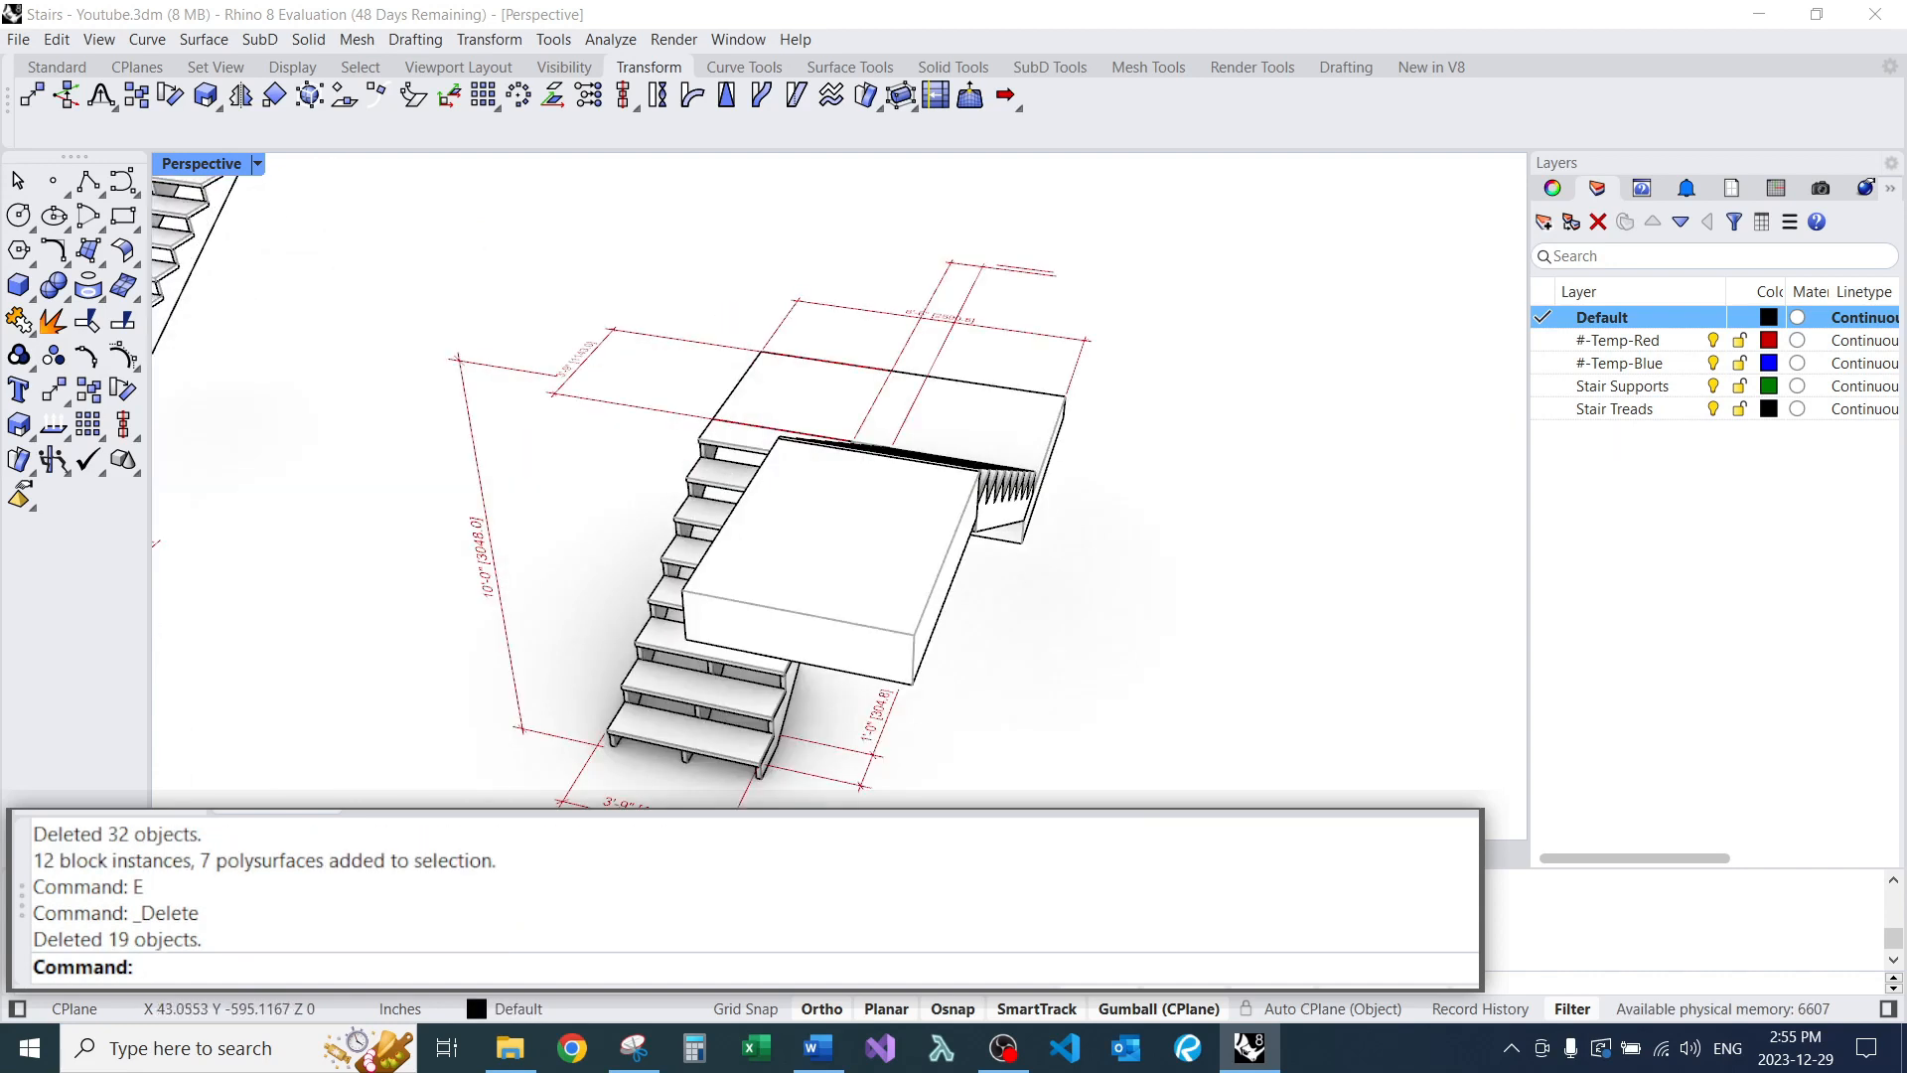
pyautogui.scroll(-3, 685, 372)
pyautogui.moveTo(686, 372); pyautogui.dragTo(835, 377, button='right')
pyautogui.moveTo(695, 517); pyautogui.dragTo(759, 405, button='right')
pyautogui.scroll(7, 759, 405)
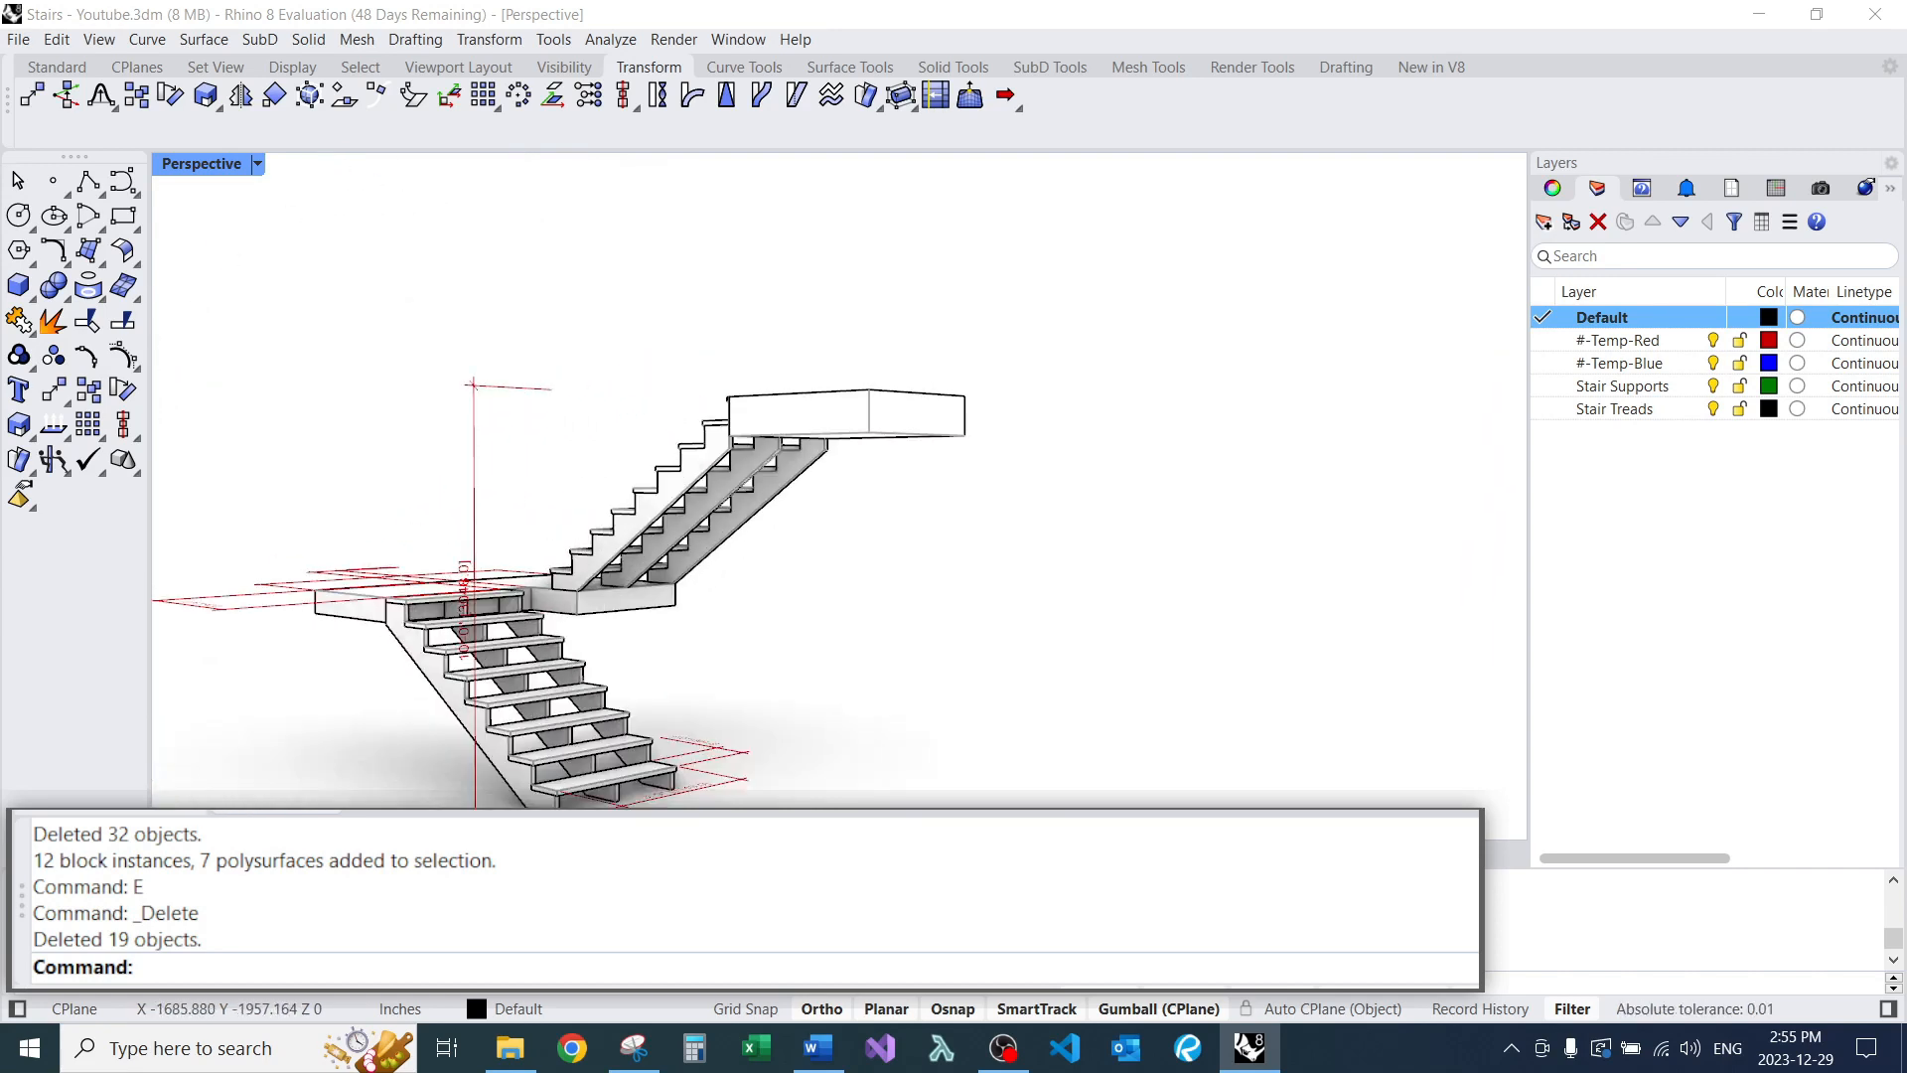
pyautogui.scroll(-7, 645, 546)
pyautogui.moveTo(646, 517); pyautogui.dragTo(506, 596, button='right')
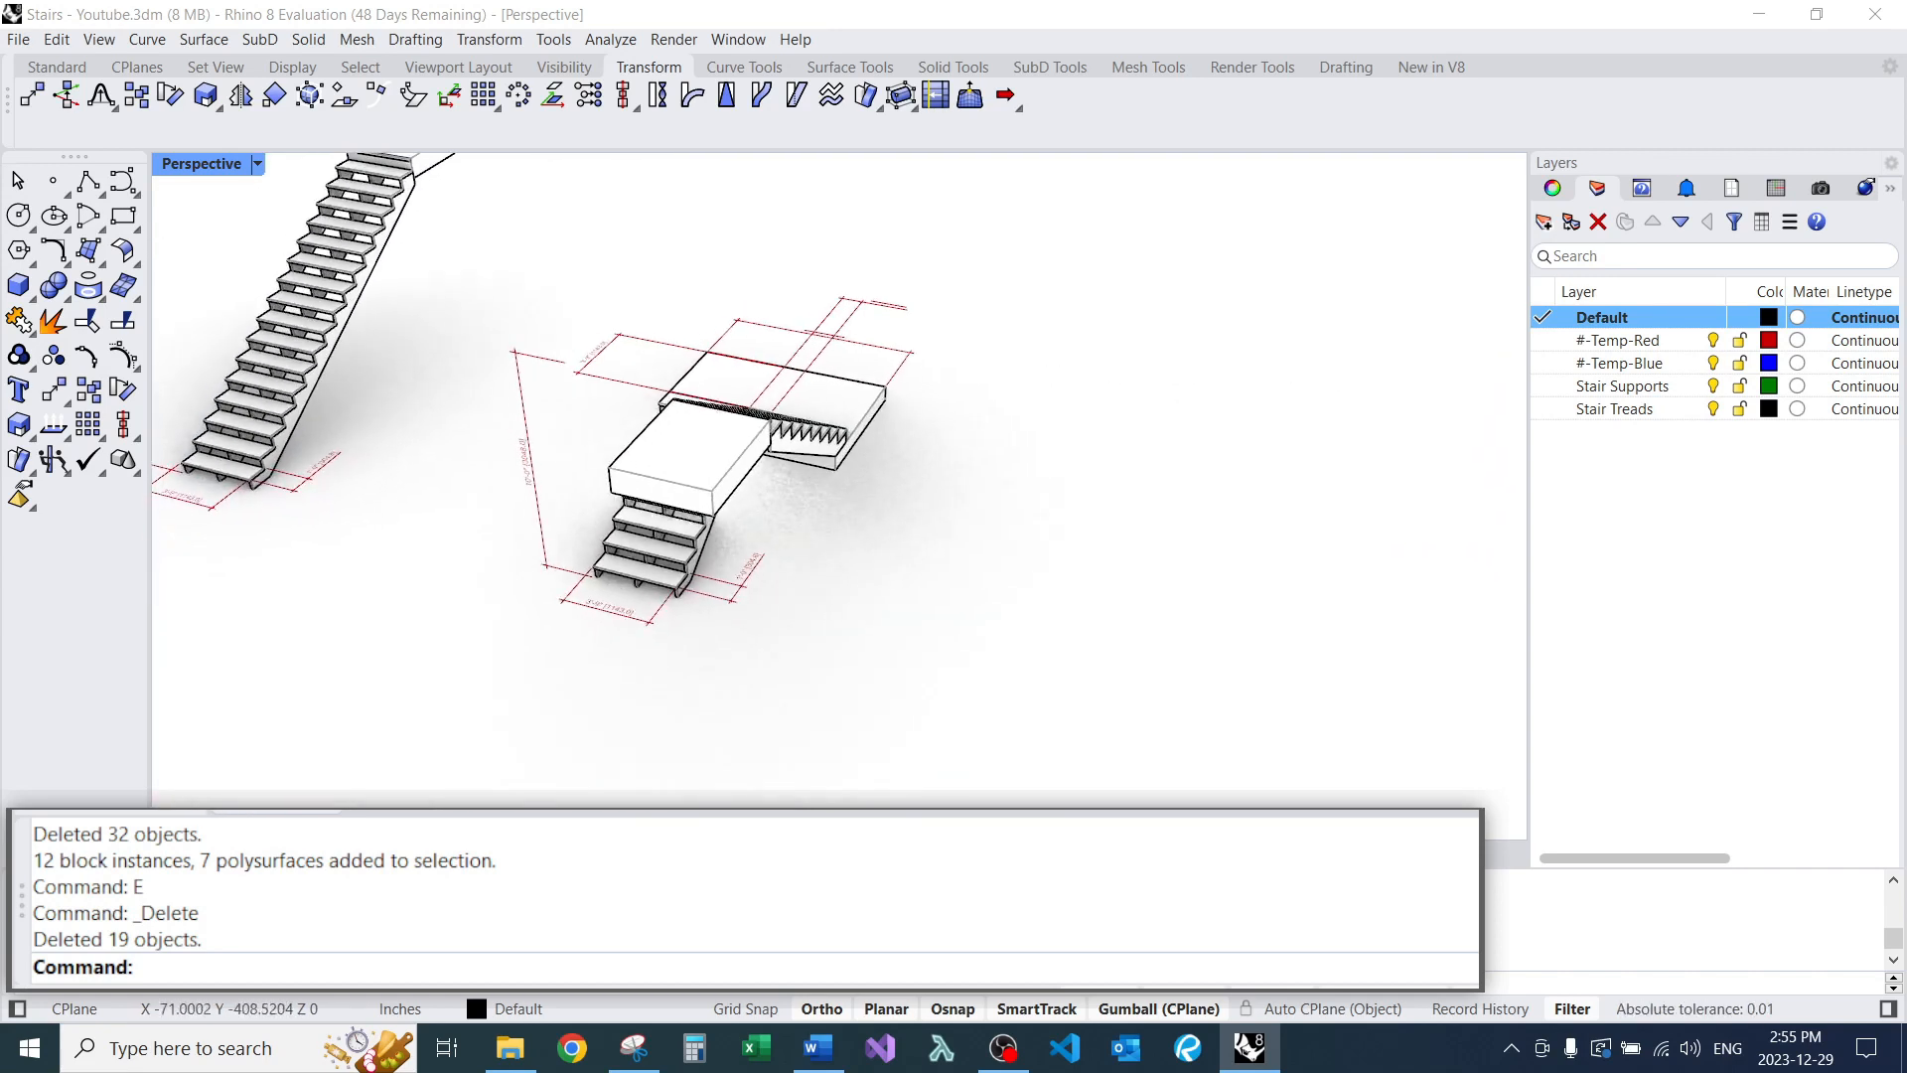
pyautogui.scroll(-3, 626, 527)
# Delete the half-turn landing stair together with its landing, floor slab, and linear dimensions.
pyautogui.moveTo(625, 526); pyautogui.dragTo(775, 514, button='right')
pyautogui.moveTo(430, 336); pyautogui.dragTo(852, 680)
pyautogui.moveTo(984, 397); pyautogui.dragTo(787, 422, button='right')
pyautogui.scroll(3, 909, 427)
pyautogui.scroll(5, 787, 422)
pyautogui.write('e')
pyautogui.press('Return')
pyautogui.scroll(-10, 787, 422)
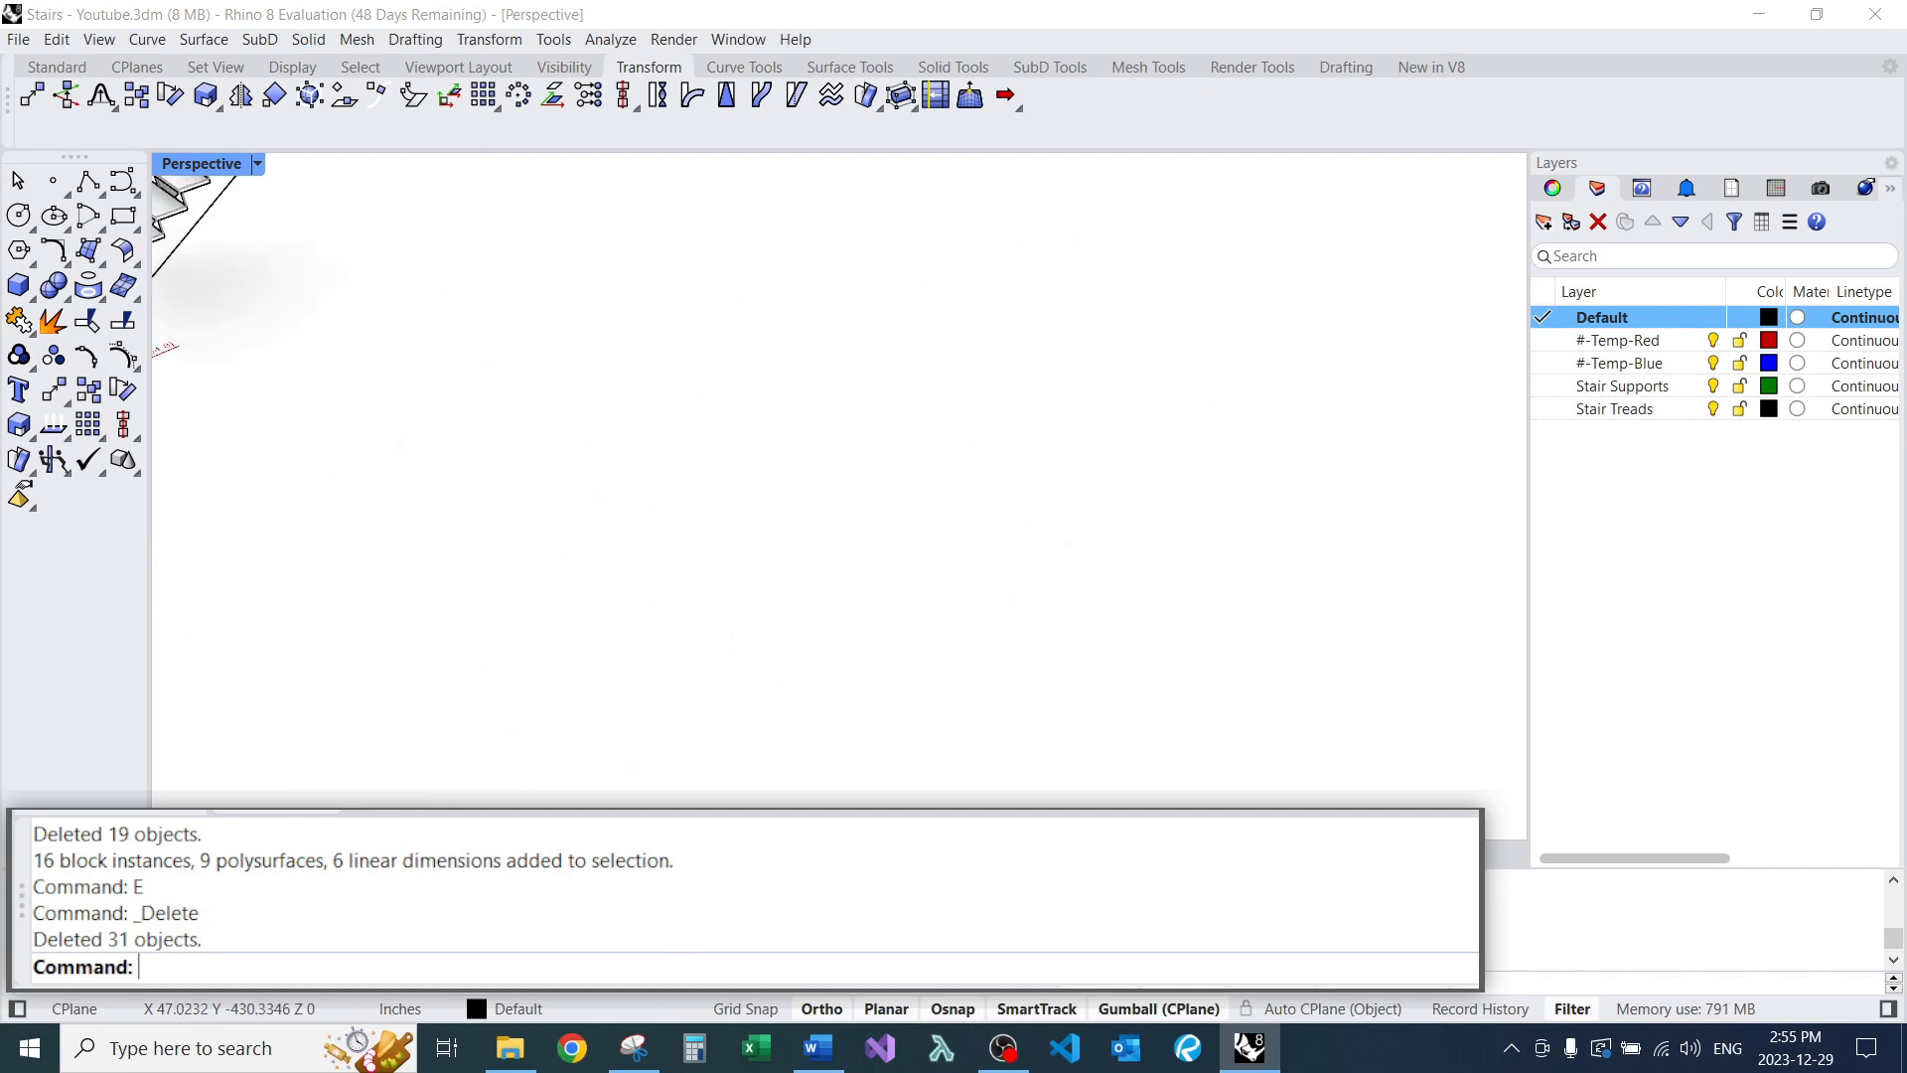
# Examine the remaining straight stair's treads, stringers, and overall run up to the floor slab.
pyautogui.scroll(8, 636, 223)
pyautogui.moveTo(825, 298); pyautogui.dragTo(745, 304, button='right')
pyautogui.scroll(-8, 745, 304)
pyautogui.moveTo(557, 417); pyautogui.dragTo(605, 408, button='right')
pyautogui.scroll(8, 606, 408)
pyautogui.scroll(2, 735, 327)
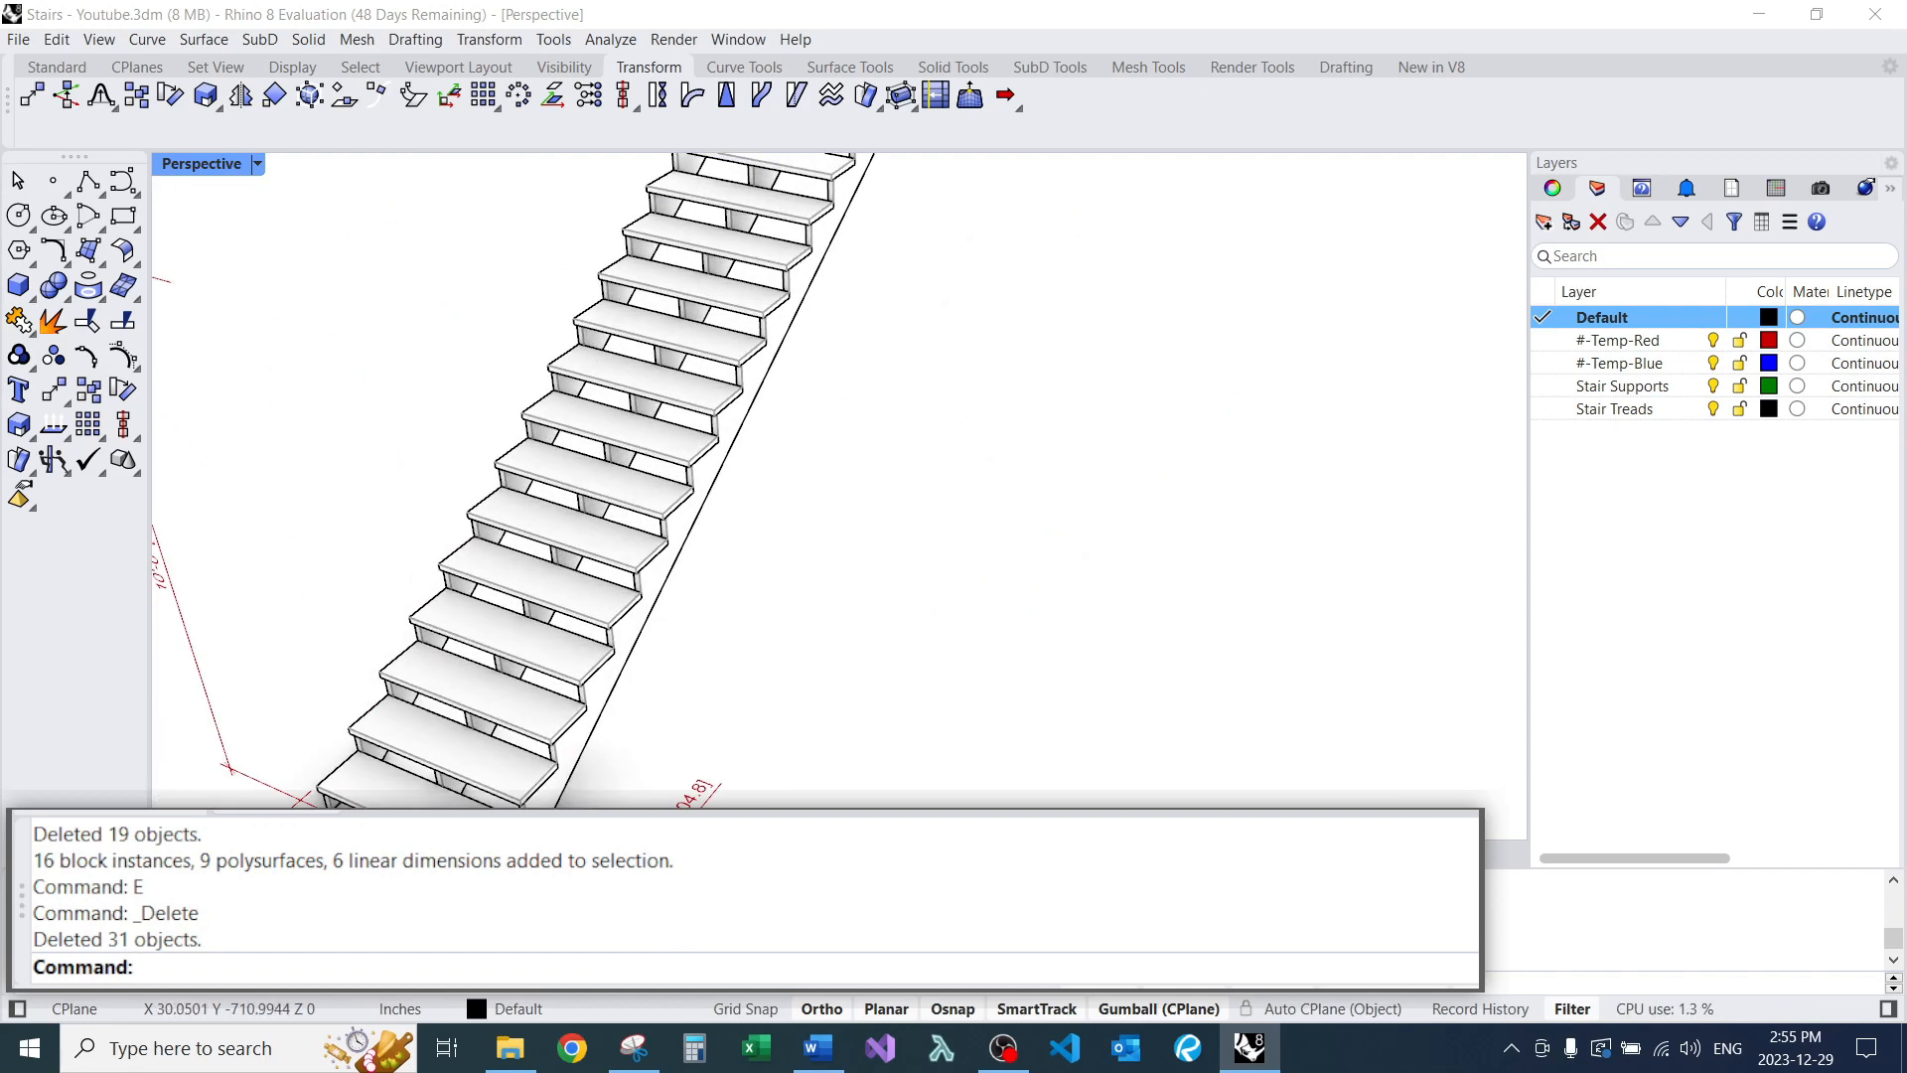
pyautogui.scroll(-6, 735, 417)
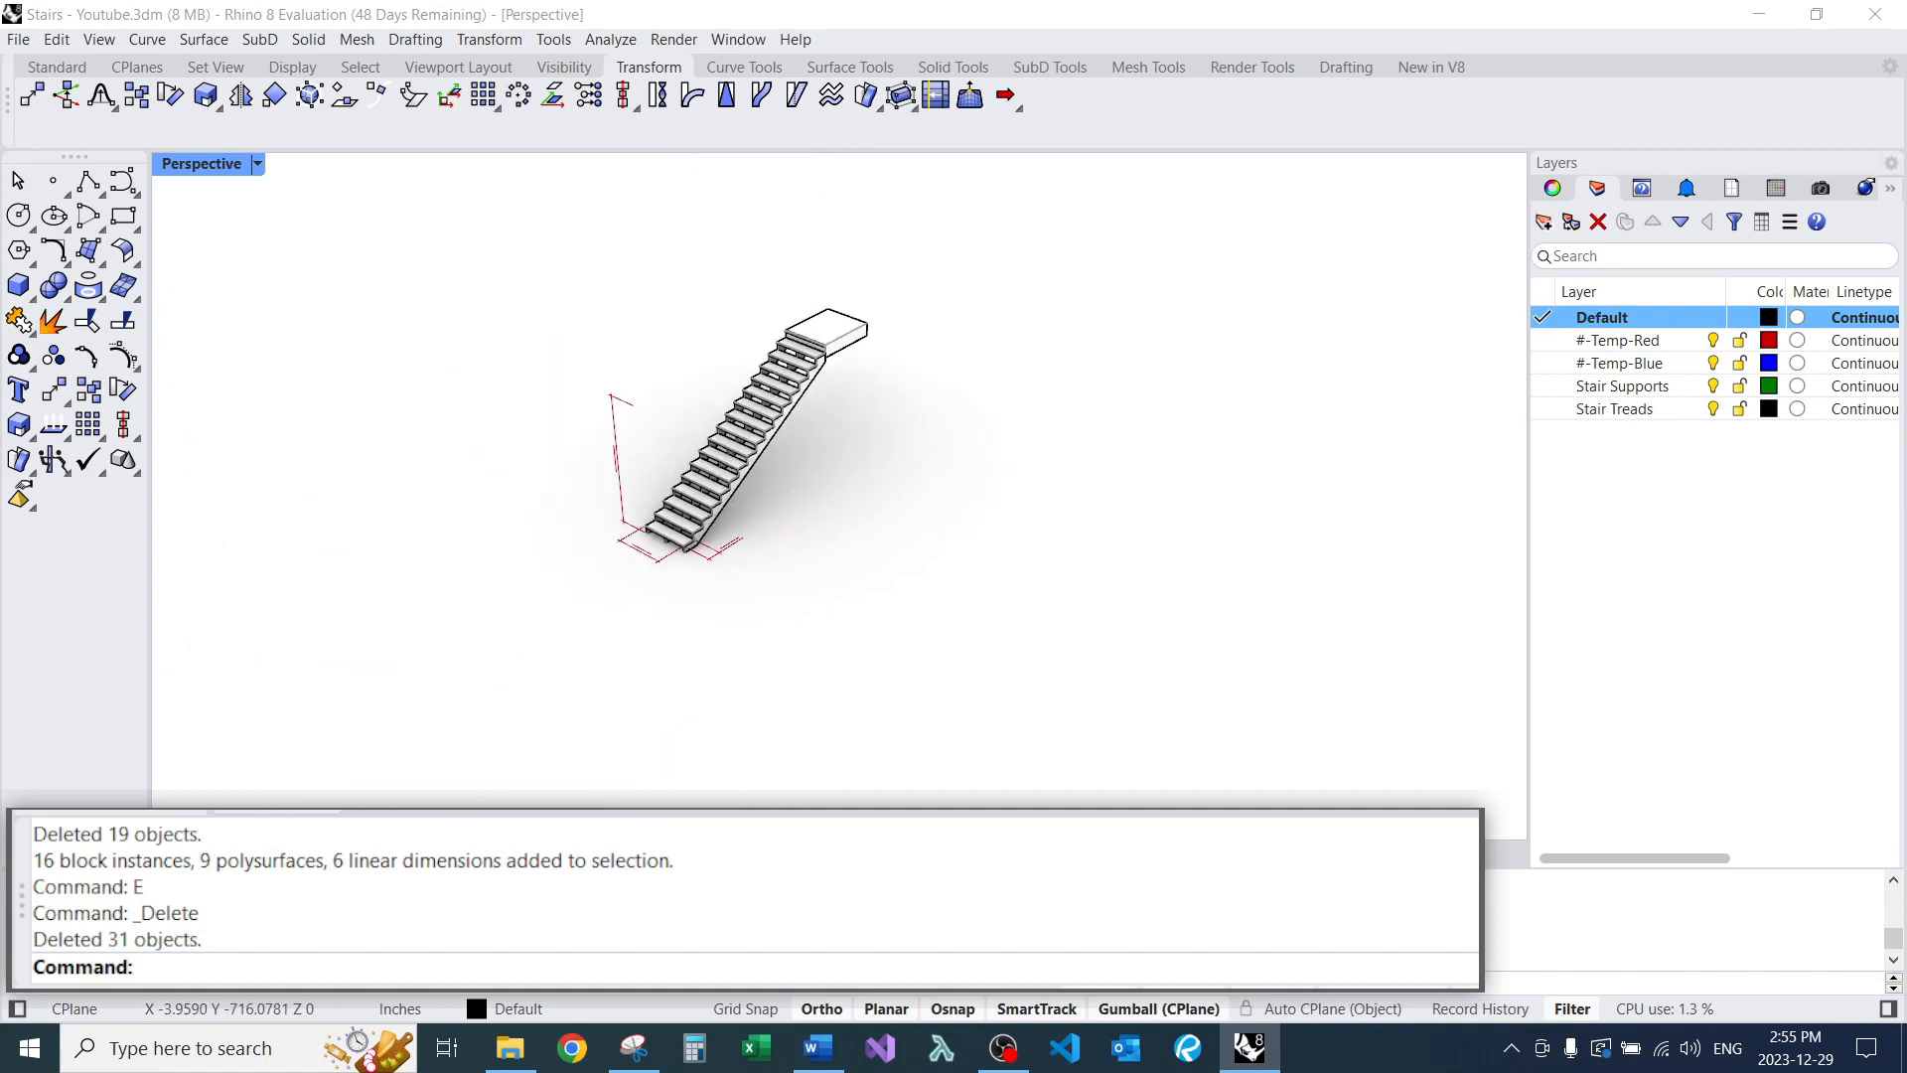
# Set the perspective viewport's display mode to Shaded.
pyautogui.scroll(4, 879, 236)
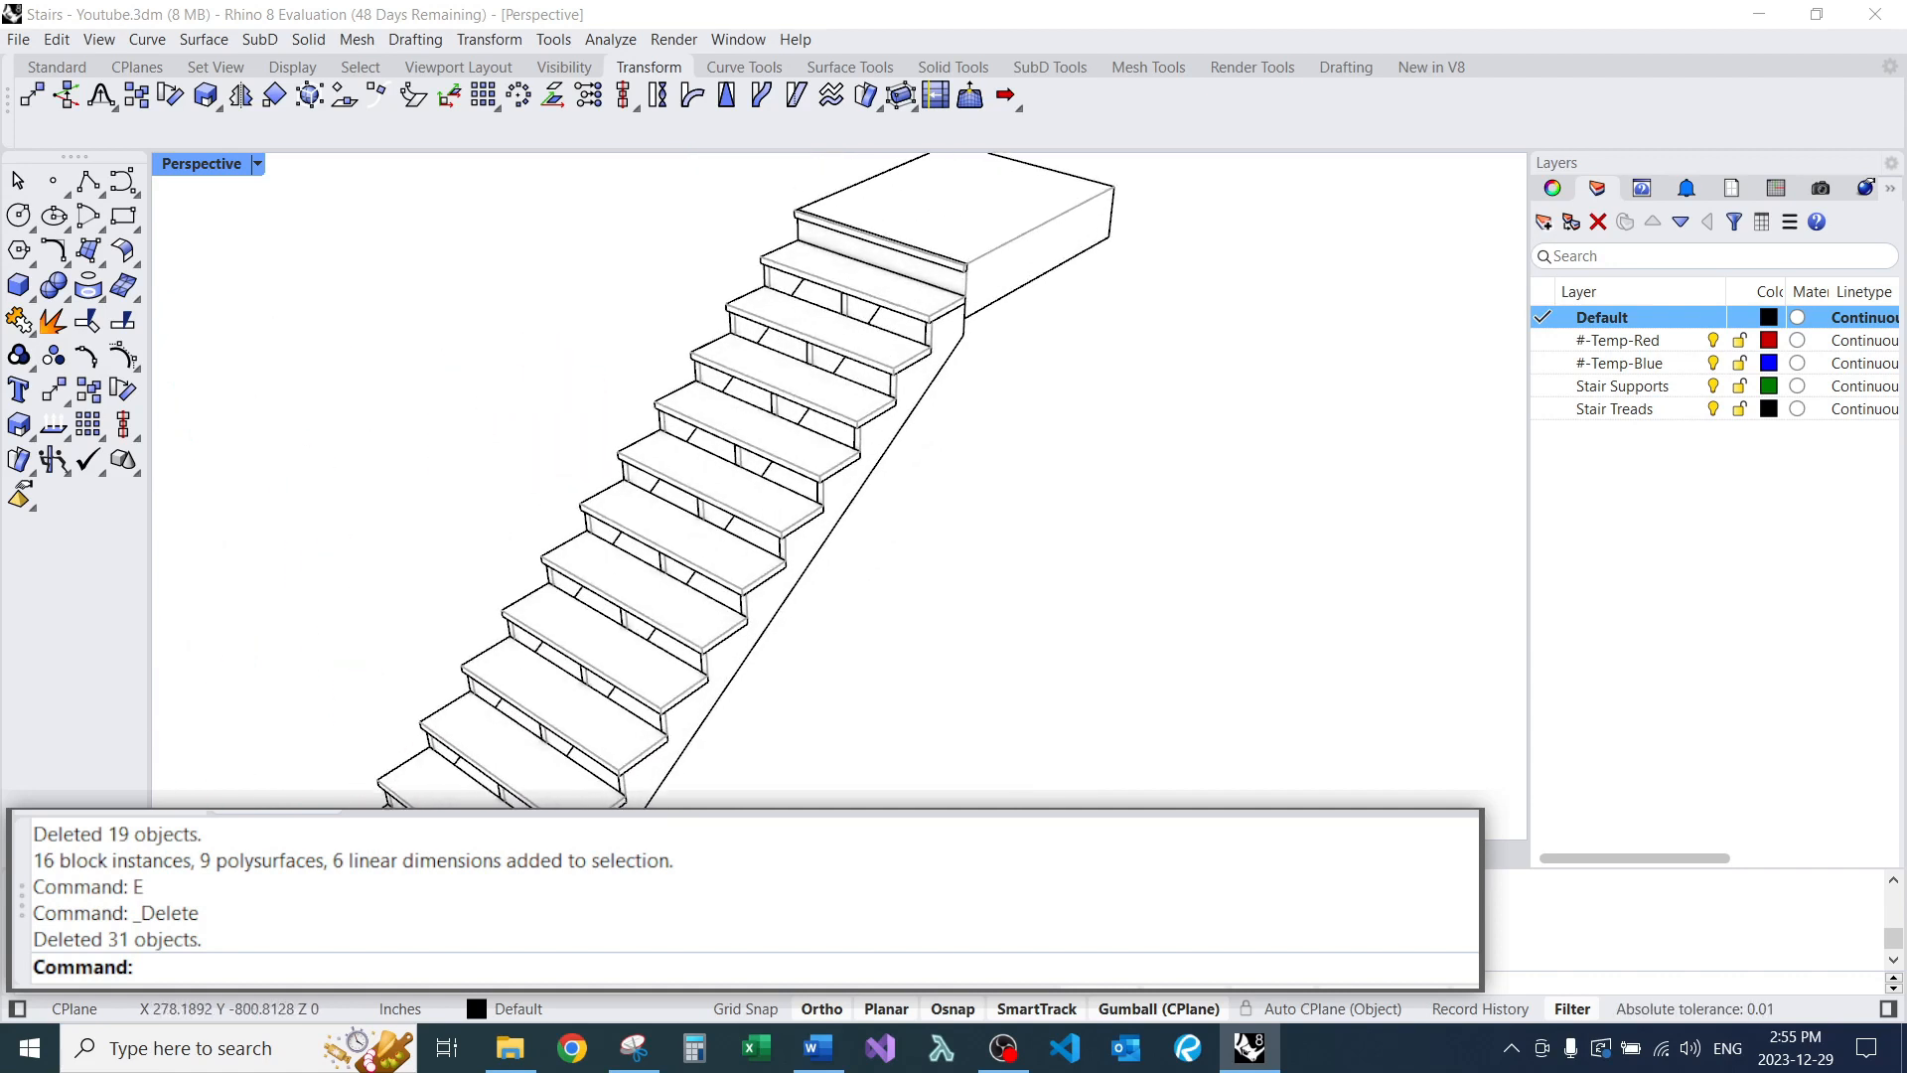
pyautogui.scroll(-3, 839, 397)
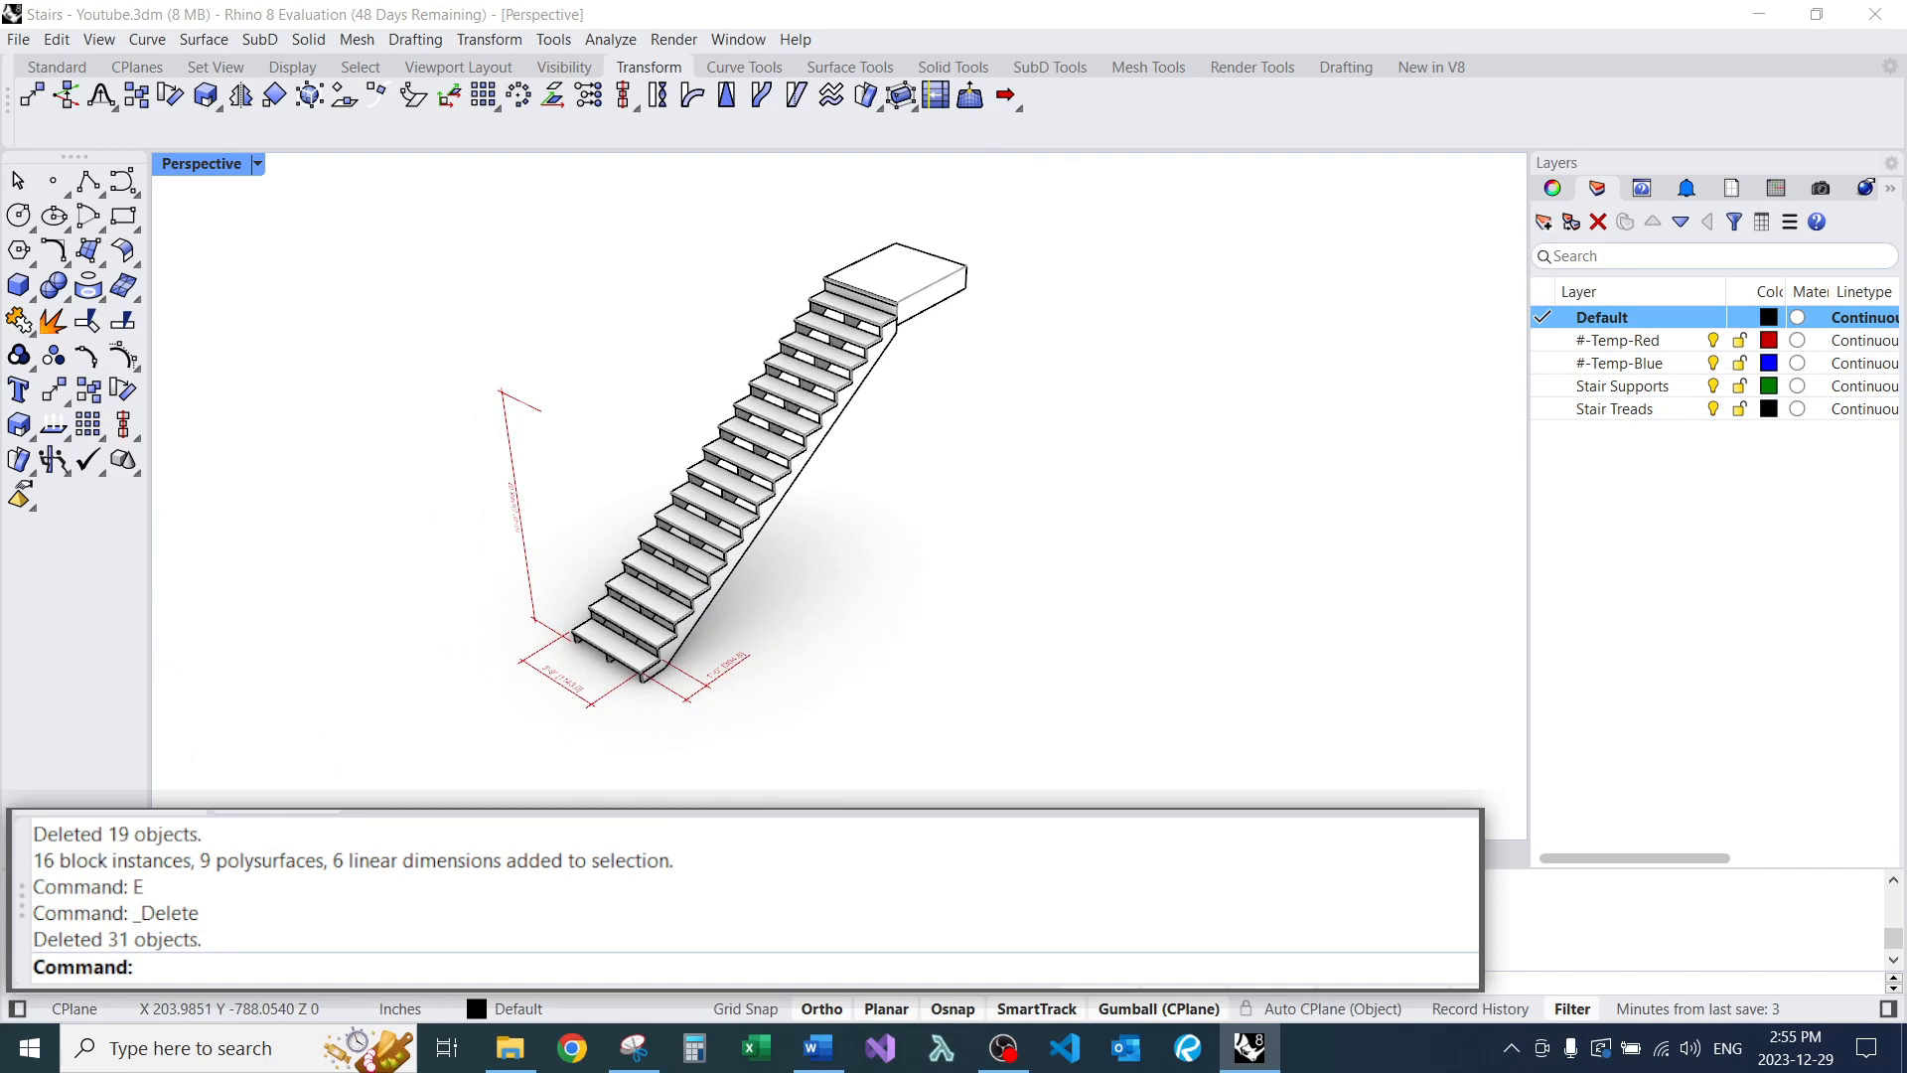
pyautogui.write('SetDisplayMode')
pyautogui.press('Return')
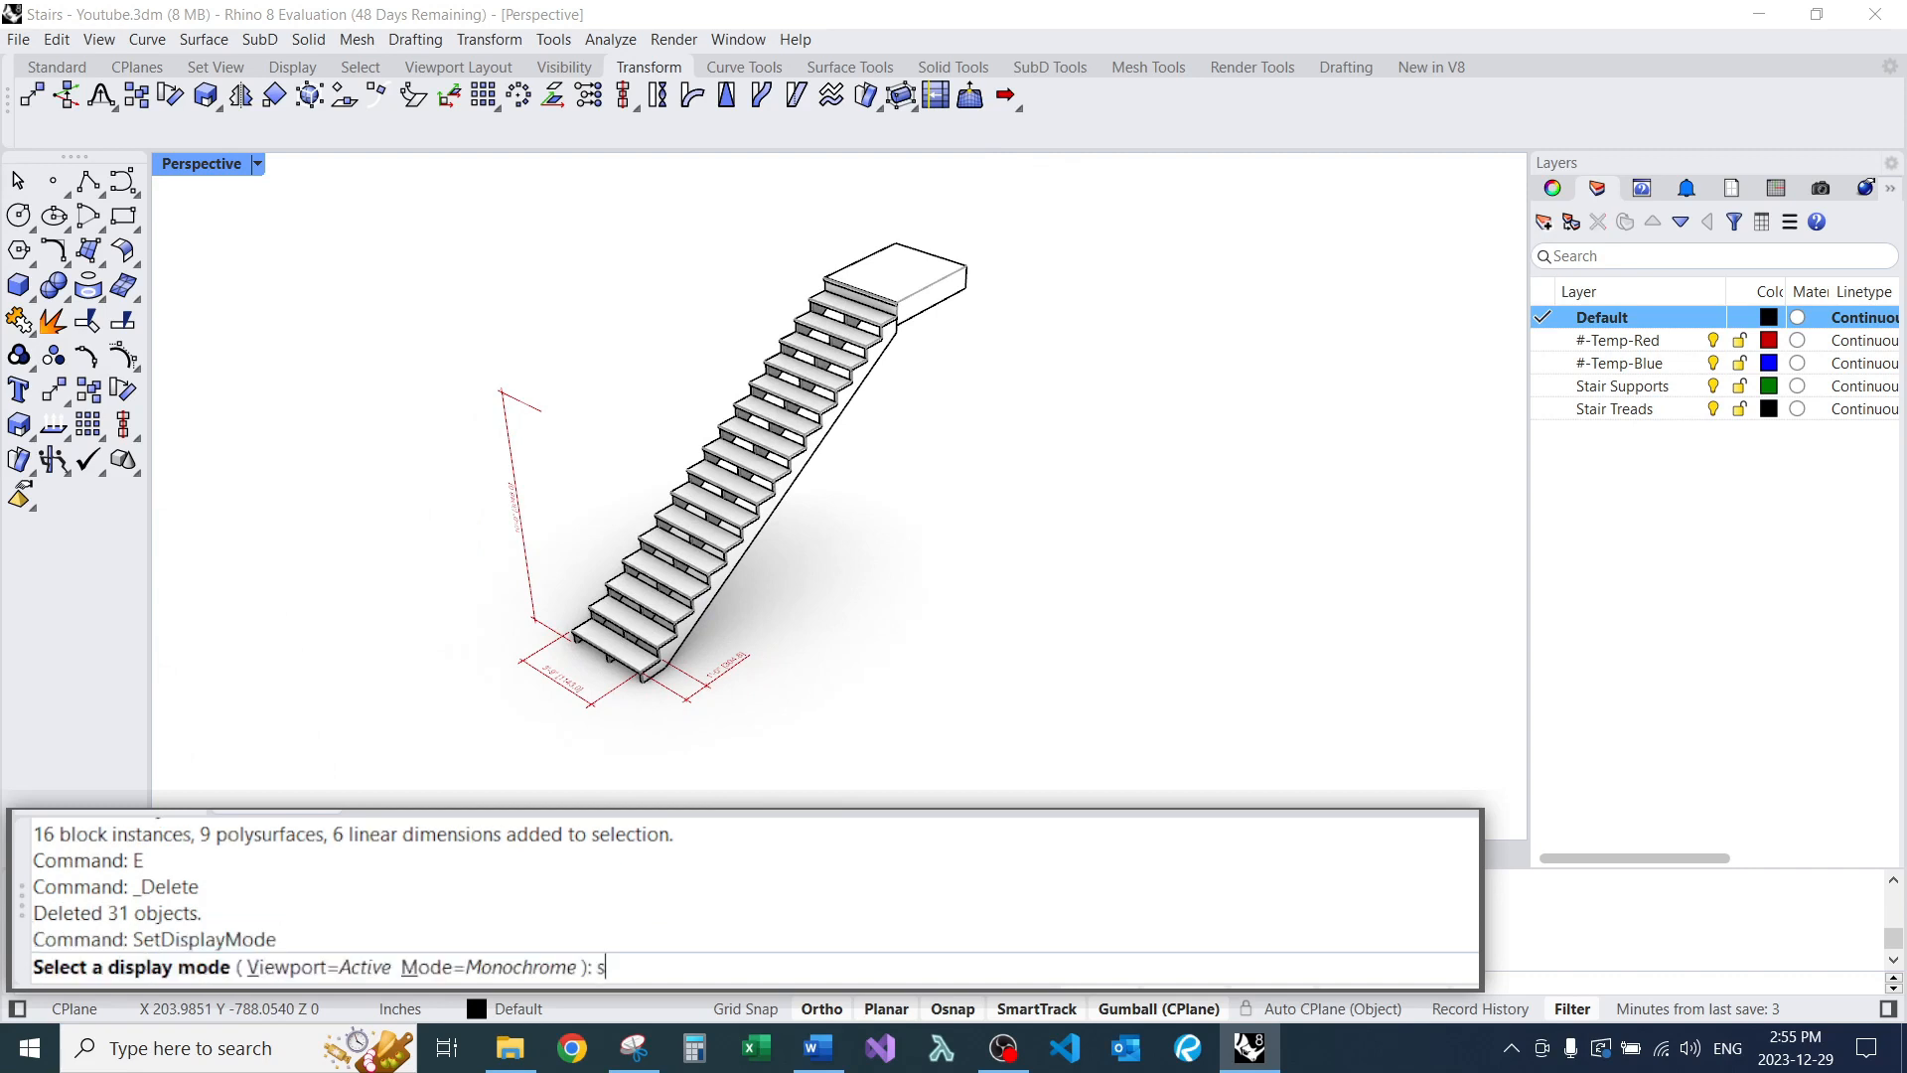
pyautogui.write('shaded')
pyautogui.press('Return')
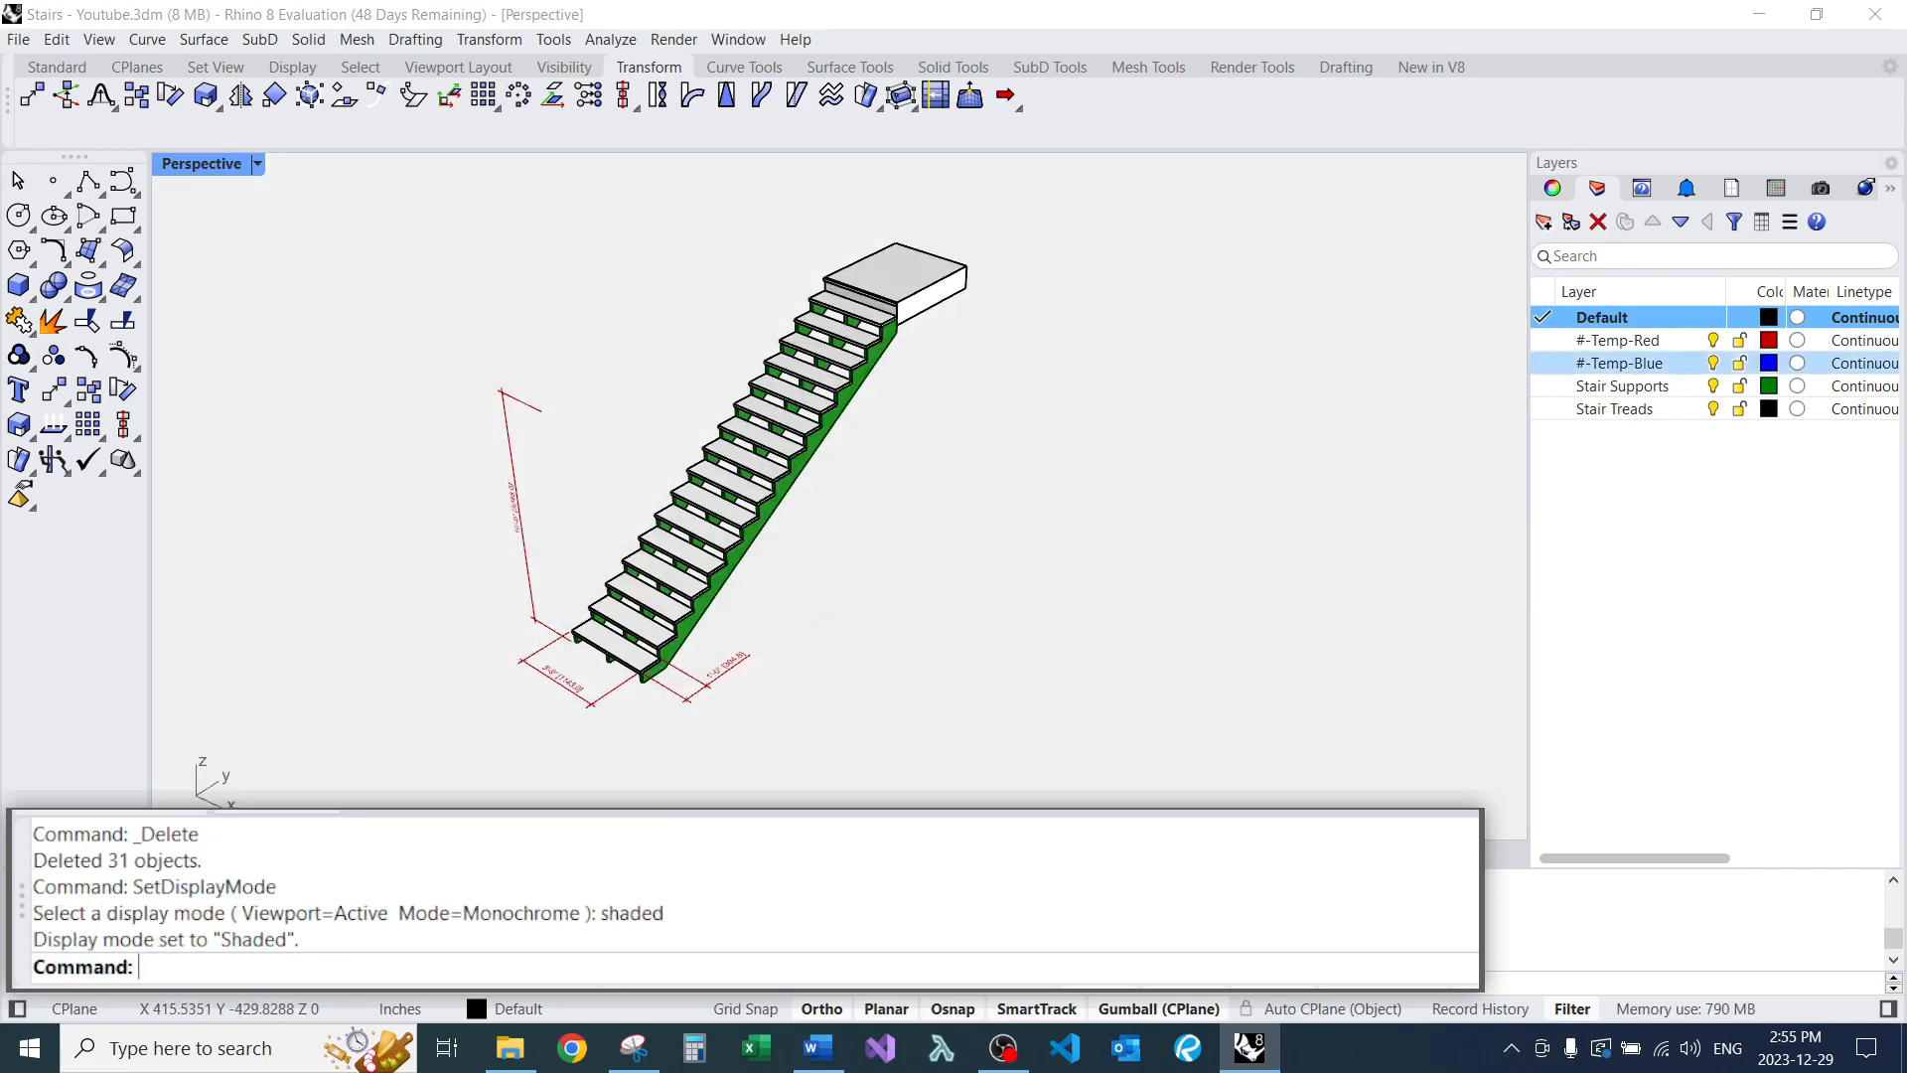
# Delete the straight stair's floor slab, stringers, and upper treads.
pyautogui.scroll(2, 891, 270)
pyautogui.scroll(-4, 891, 270)
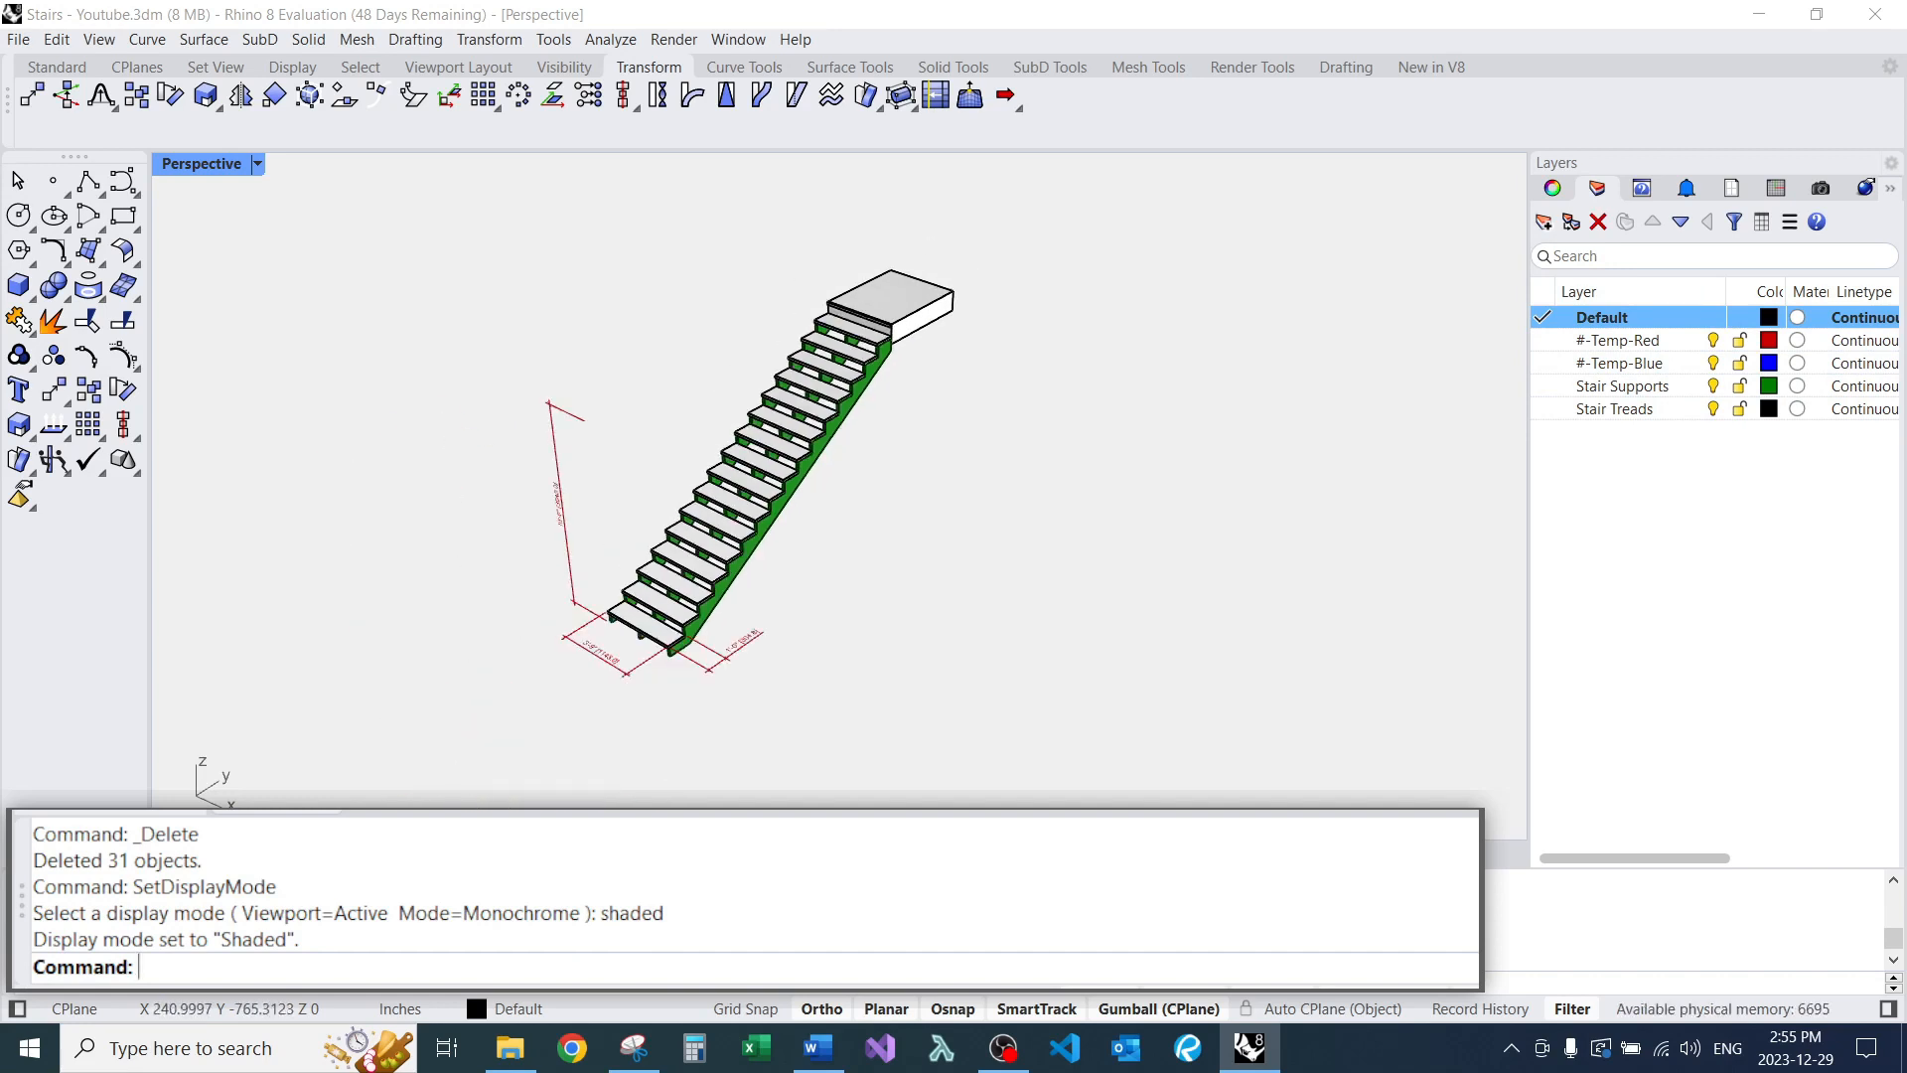
pyautogui.moveTo(1017, 228); pyautogui.dragTo(757, 558)
pyautogui.write('E')
pyautogui.press('Return')
# Delete the straight stair's remaining lower treads, leaving only the linear dimensions.
pyautogui.scroll(5, 699, 564)
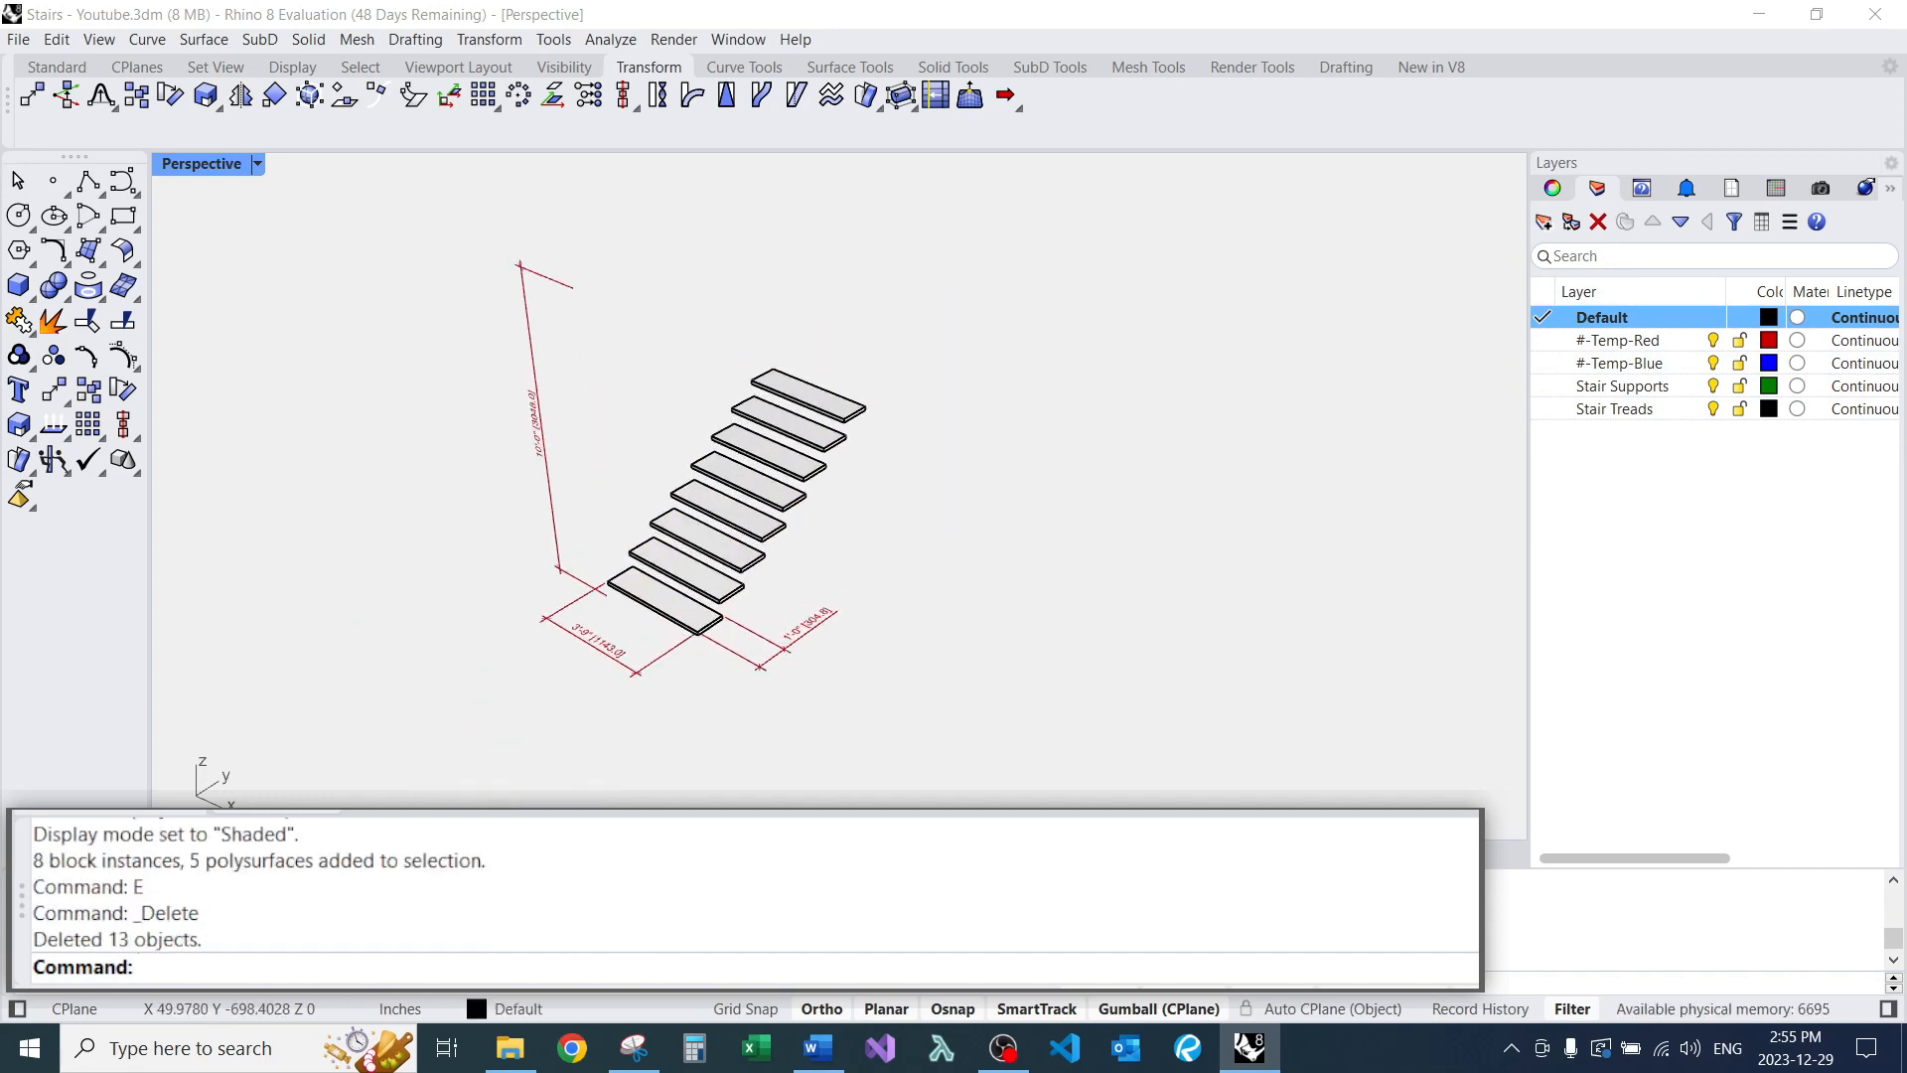
pyautogui.moveTo(885, 349); pyautogui.dragTo(765, 512)
pyautogui.write('E')
pyautogui.press('Return')
pyautogui.click(709, 538)
pyautogui.write('E')
pyautogui.press('Return')
pyautogui.click(695, 574)
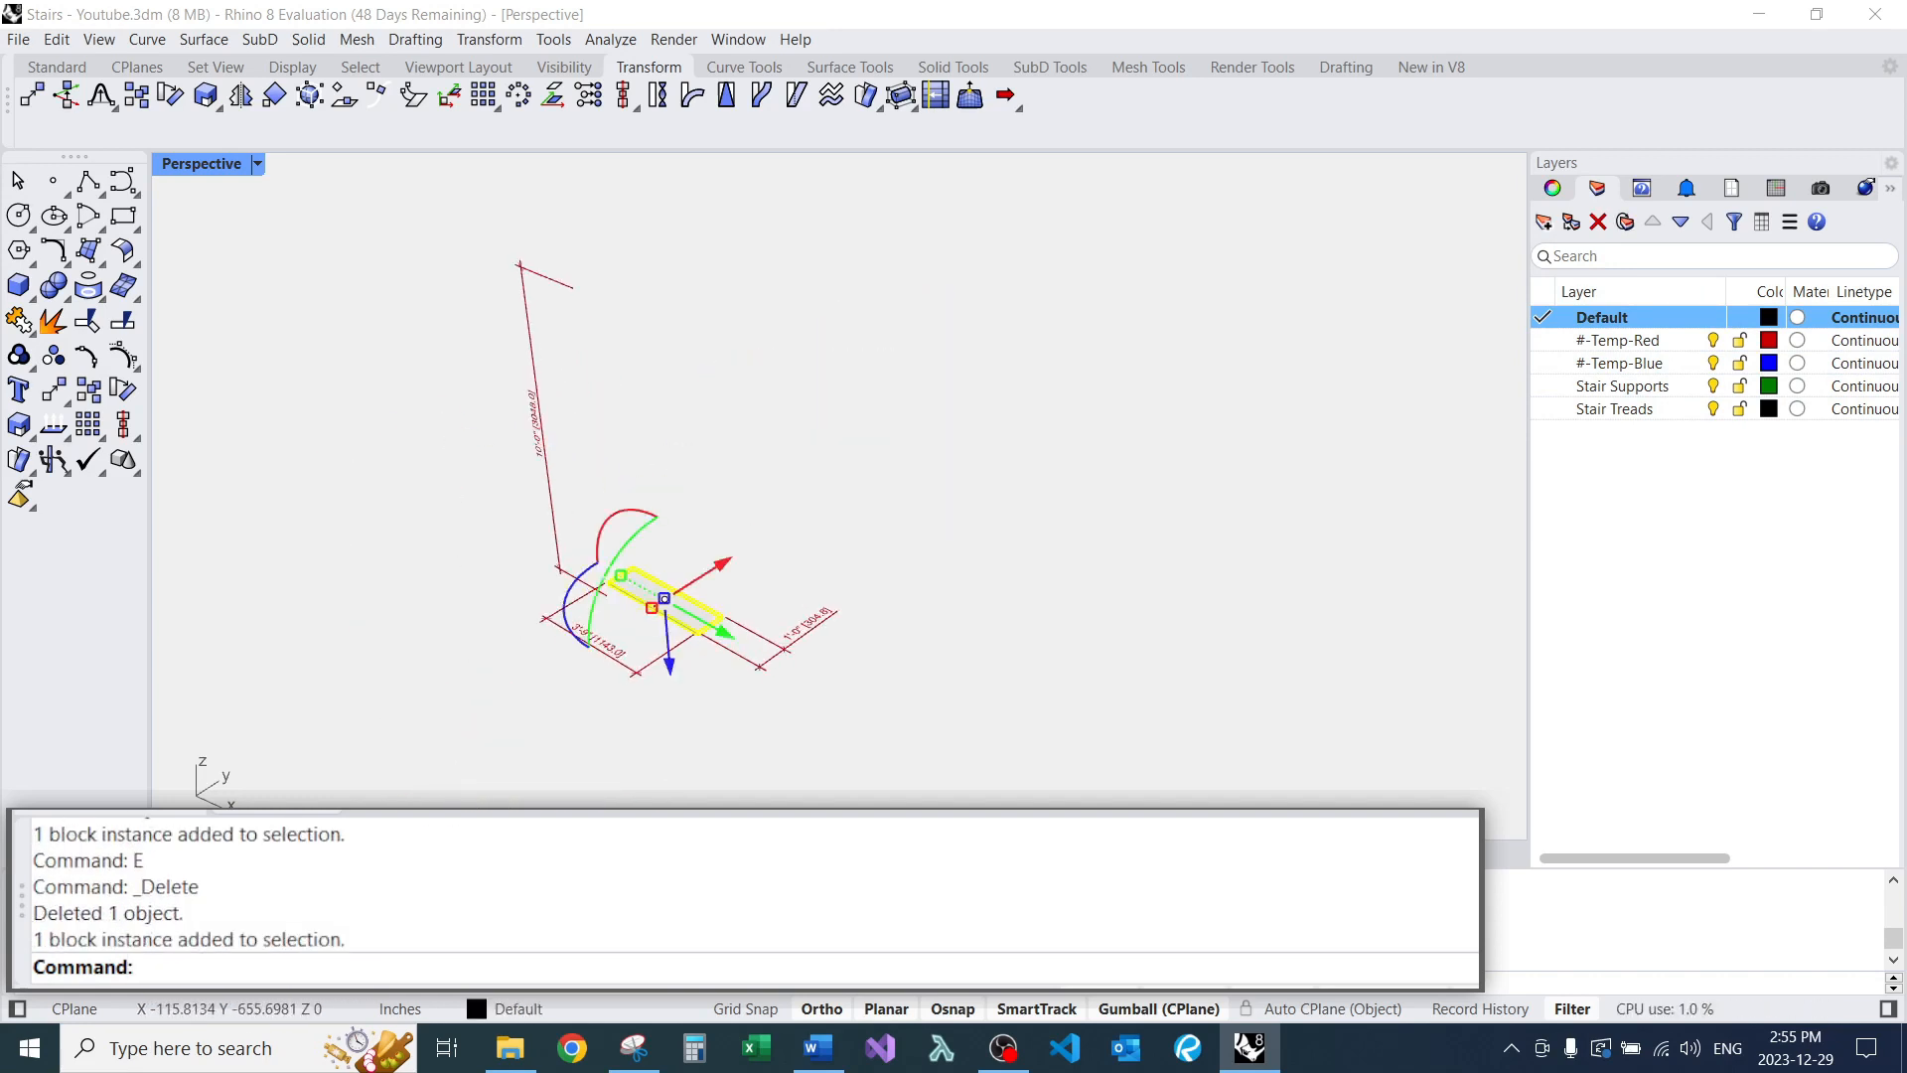
pyautogui.write('E')
pyautogui.press('Return')
# Examine the three leftover linear dimensions for the stair's total height, width, and tread depth.
pyautogui.scroll(3, 467, 522)
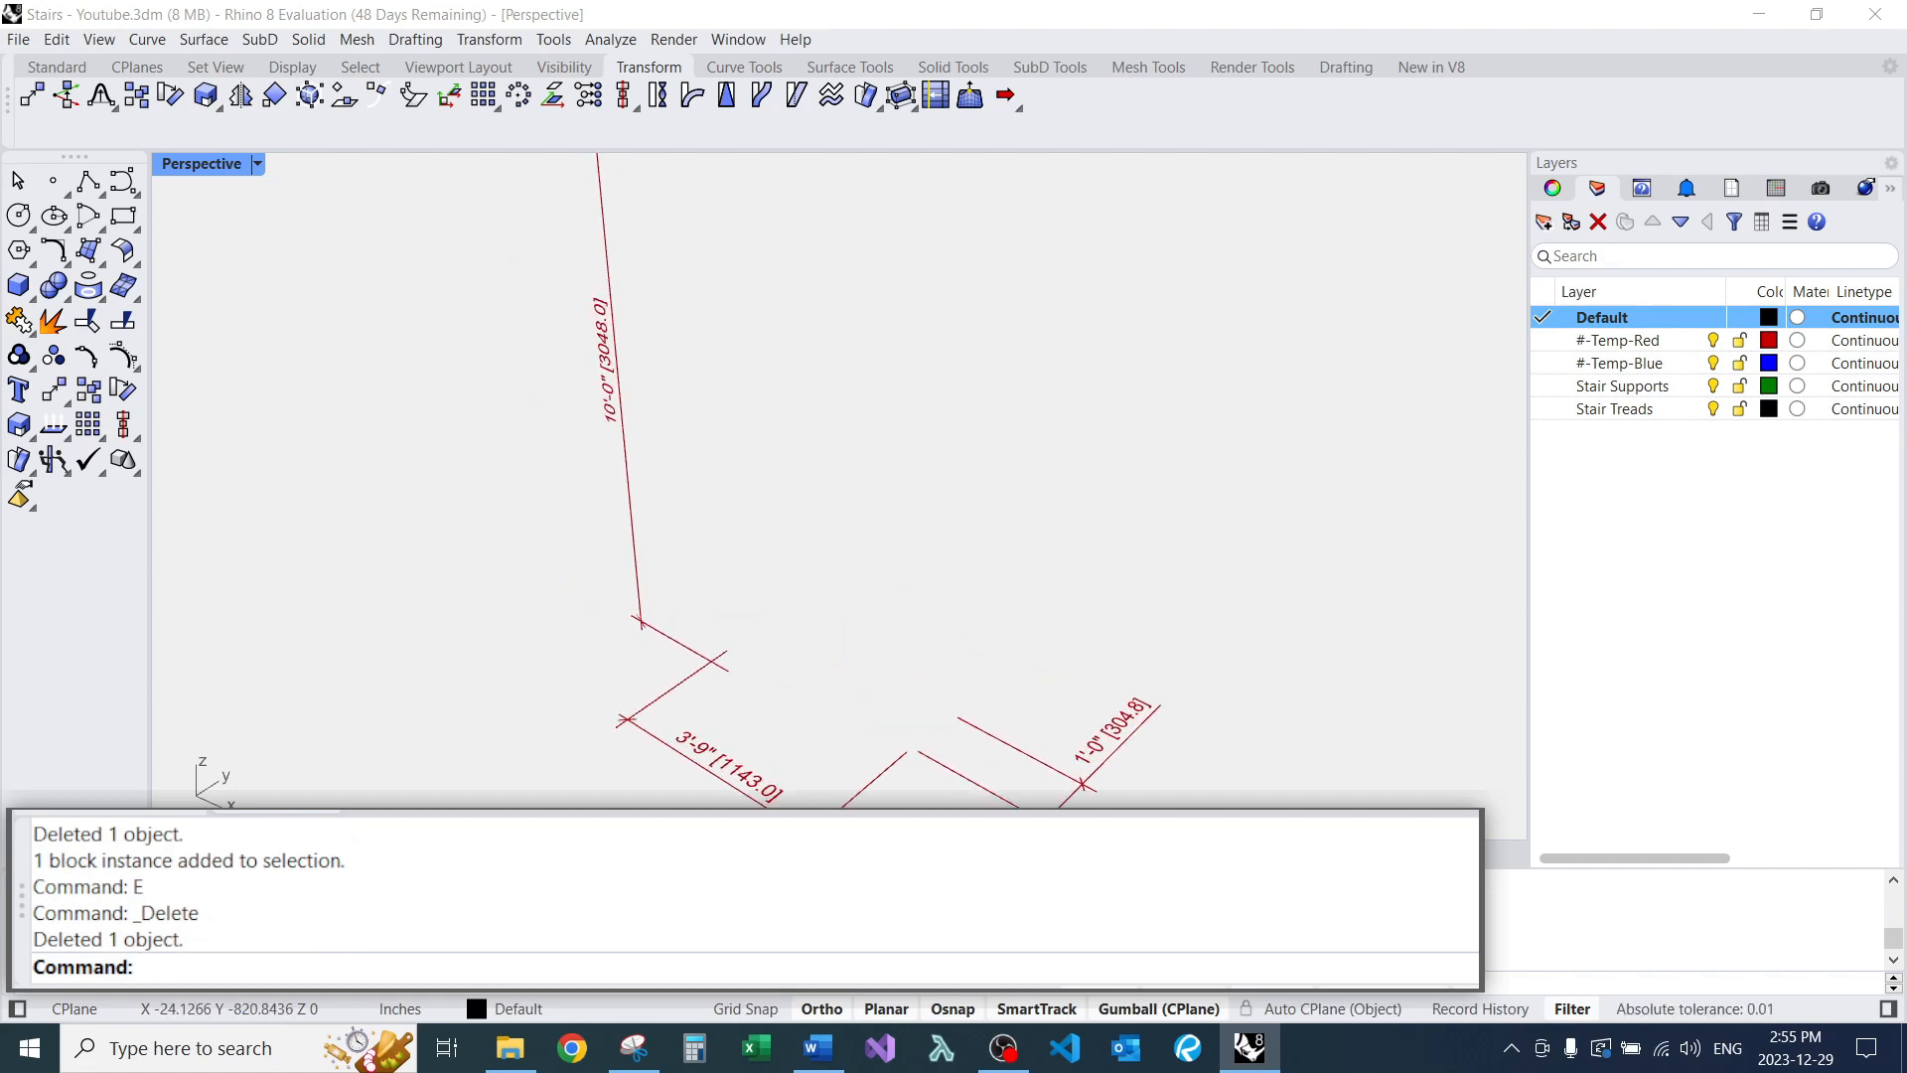
pyautogui.click(614, 347)
pyautogui.press('Escape')
pyautogui.moveTo(696, 417); pyautogui.dragTo(795, 362, button='right')
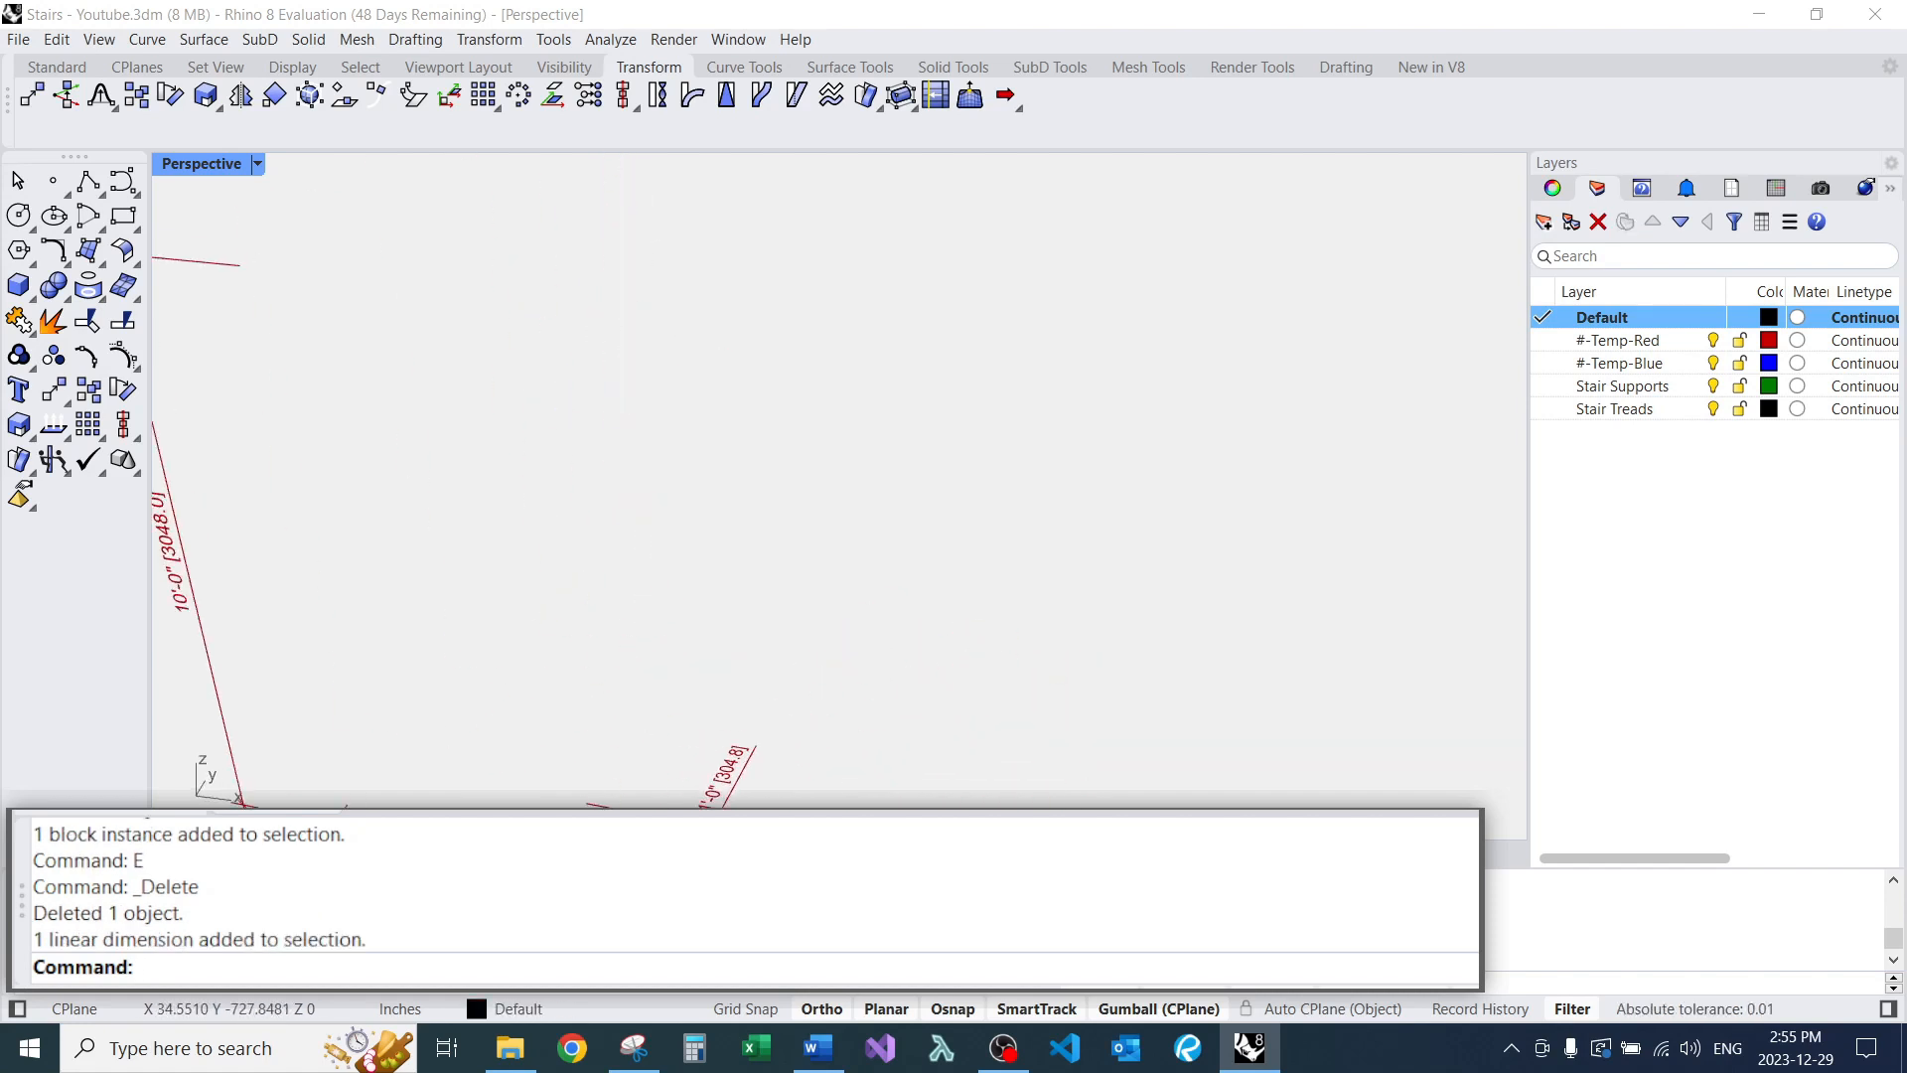
pyautogui.keyDown('shift'); pyautogui.moveTo(598, 503); pyautogui.dragTo(733, 448, button='right'); pyautogui.keyUp('shift')
pyautogui.scroll(-8, 733, 447)
pyautogui.moveTo(474, 250); pyautogui.dragTo(870, 656)
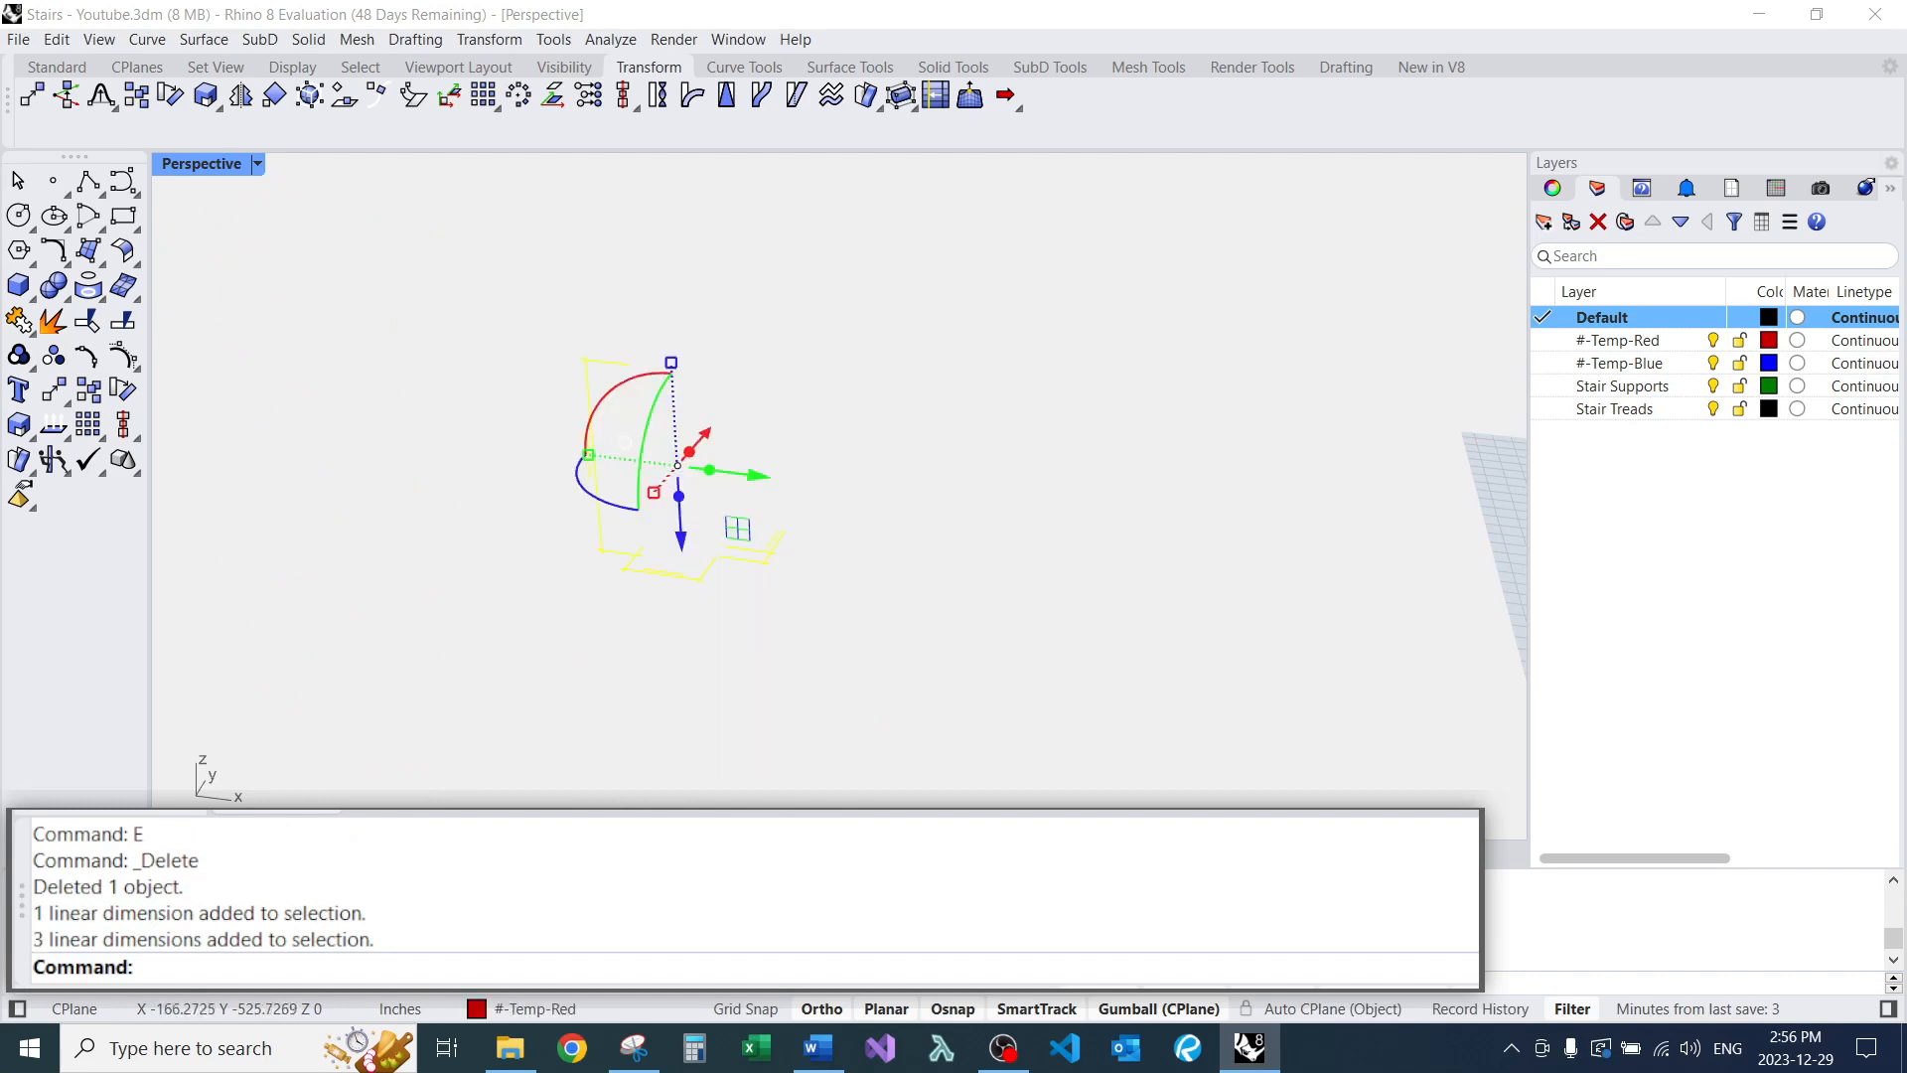
pyautogui.write('zs')
pyautogui.press('Return')
pyautogui.press('Escape')
pyautogui.moveTo(755, 467); pyautogui.dragTo(745, 427, button='right')
pyautogui.scroll(8, 611, 400)
pyautogui.scroll(-3, 864, 328)
pyautogui.moveTo(824, 328); pyautogui.dragTo(867, 328, button='right')
pyautogui.scroll(-7, 867, 326)
pyautogui.scroll(4, 837, 348)
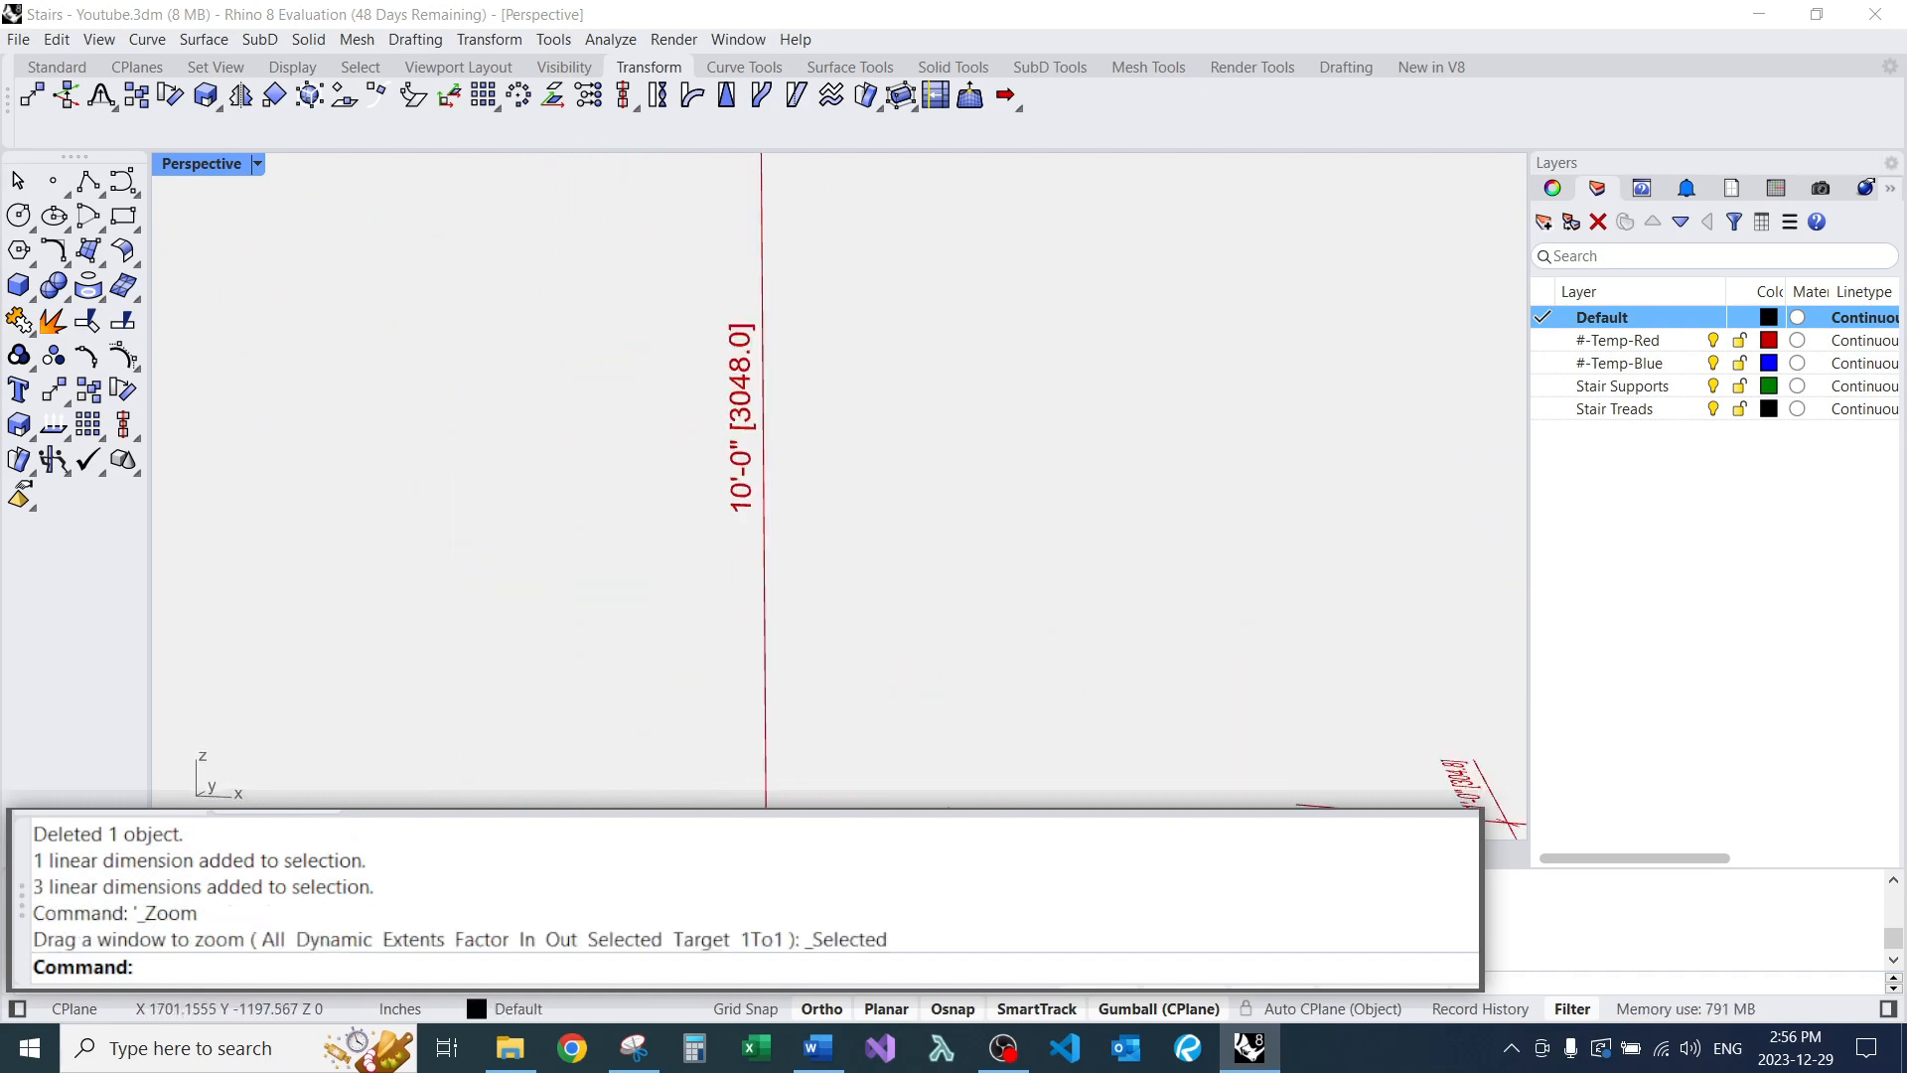
pyautogui.scroll(-8, 746, 387)
pyautogui.moveTo(864, 417); pyautogui.dragTo(790, 482, button='right')
pyautogui.scroll(5, 809, 472)
pyautogui.scroll(-5, 919, 571)
pyautogui.moveTo(919, 571)
pyautogui.mouseDown(button='right')
pyautogui.moveTo(923, 551)
pyautogui.moveTo(899, 545)
pyautogui.mouseUp(button='right')
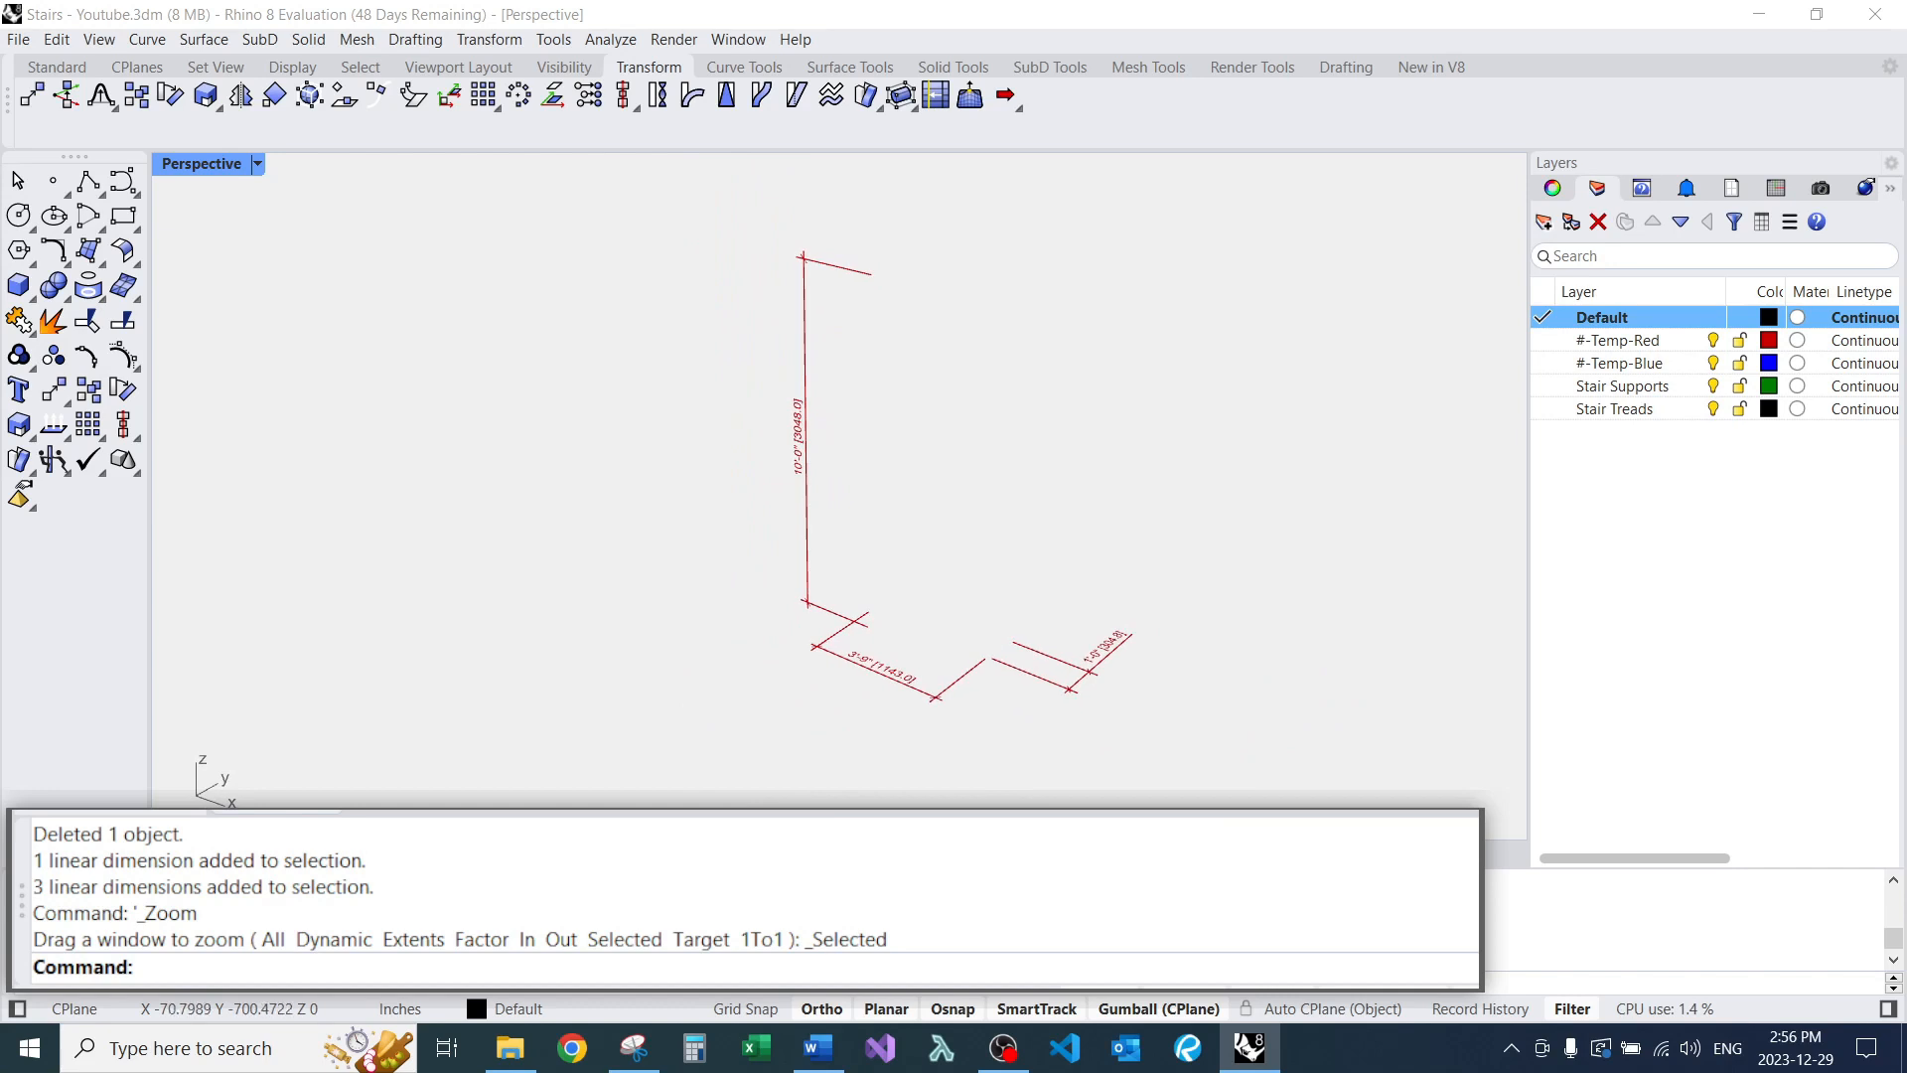
# Draw a vertical line spanning the total height, between the lower and upper ends of the 10'-0" dimension's extension lines.
pyautogui.scroll(3, 924, 551)
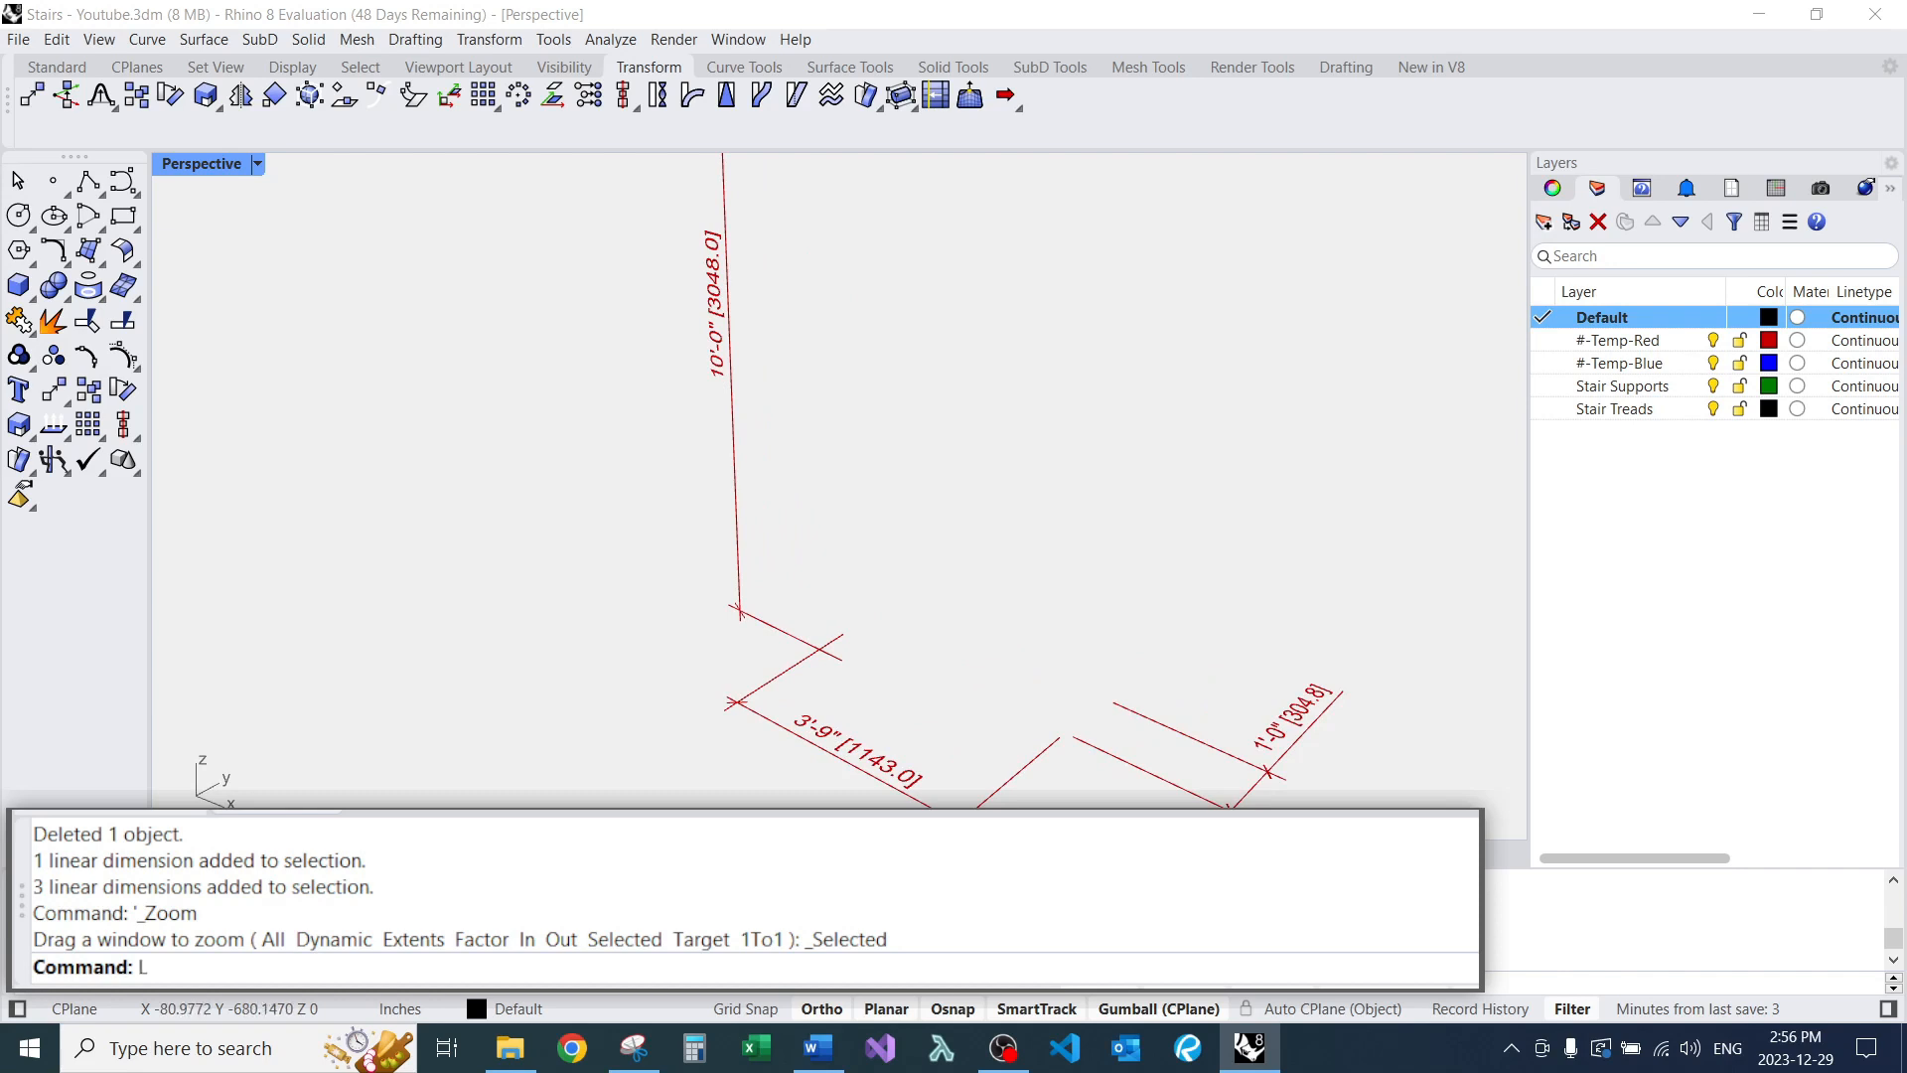
pyautogui.press('Return')
pyautogui.write('v')
pyautogui.press('Return')
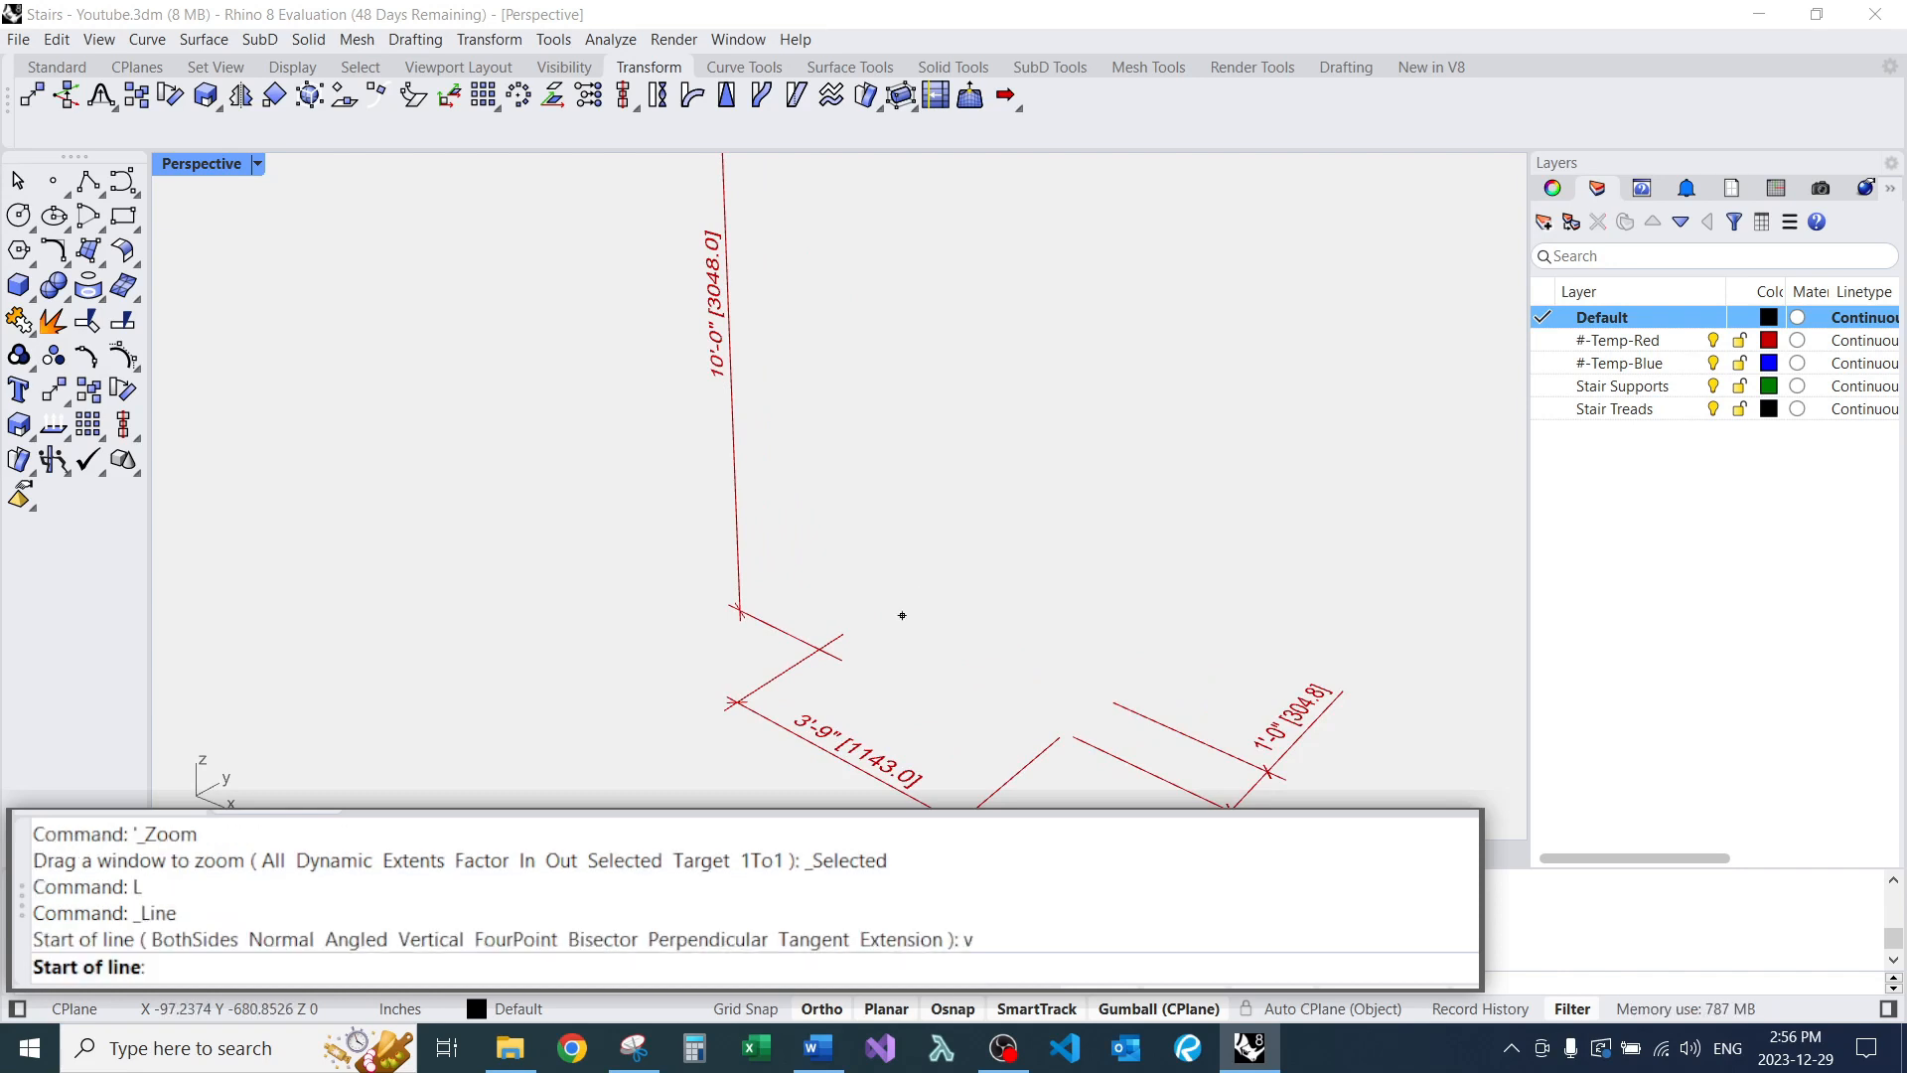
pyautogui.click(848, 663)
pyautogui.scroll(-5, 854, 521)
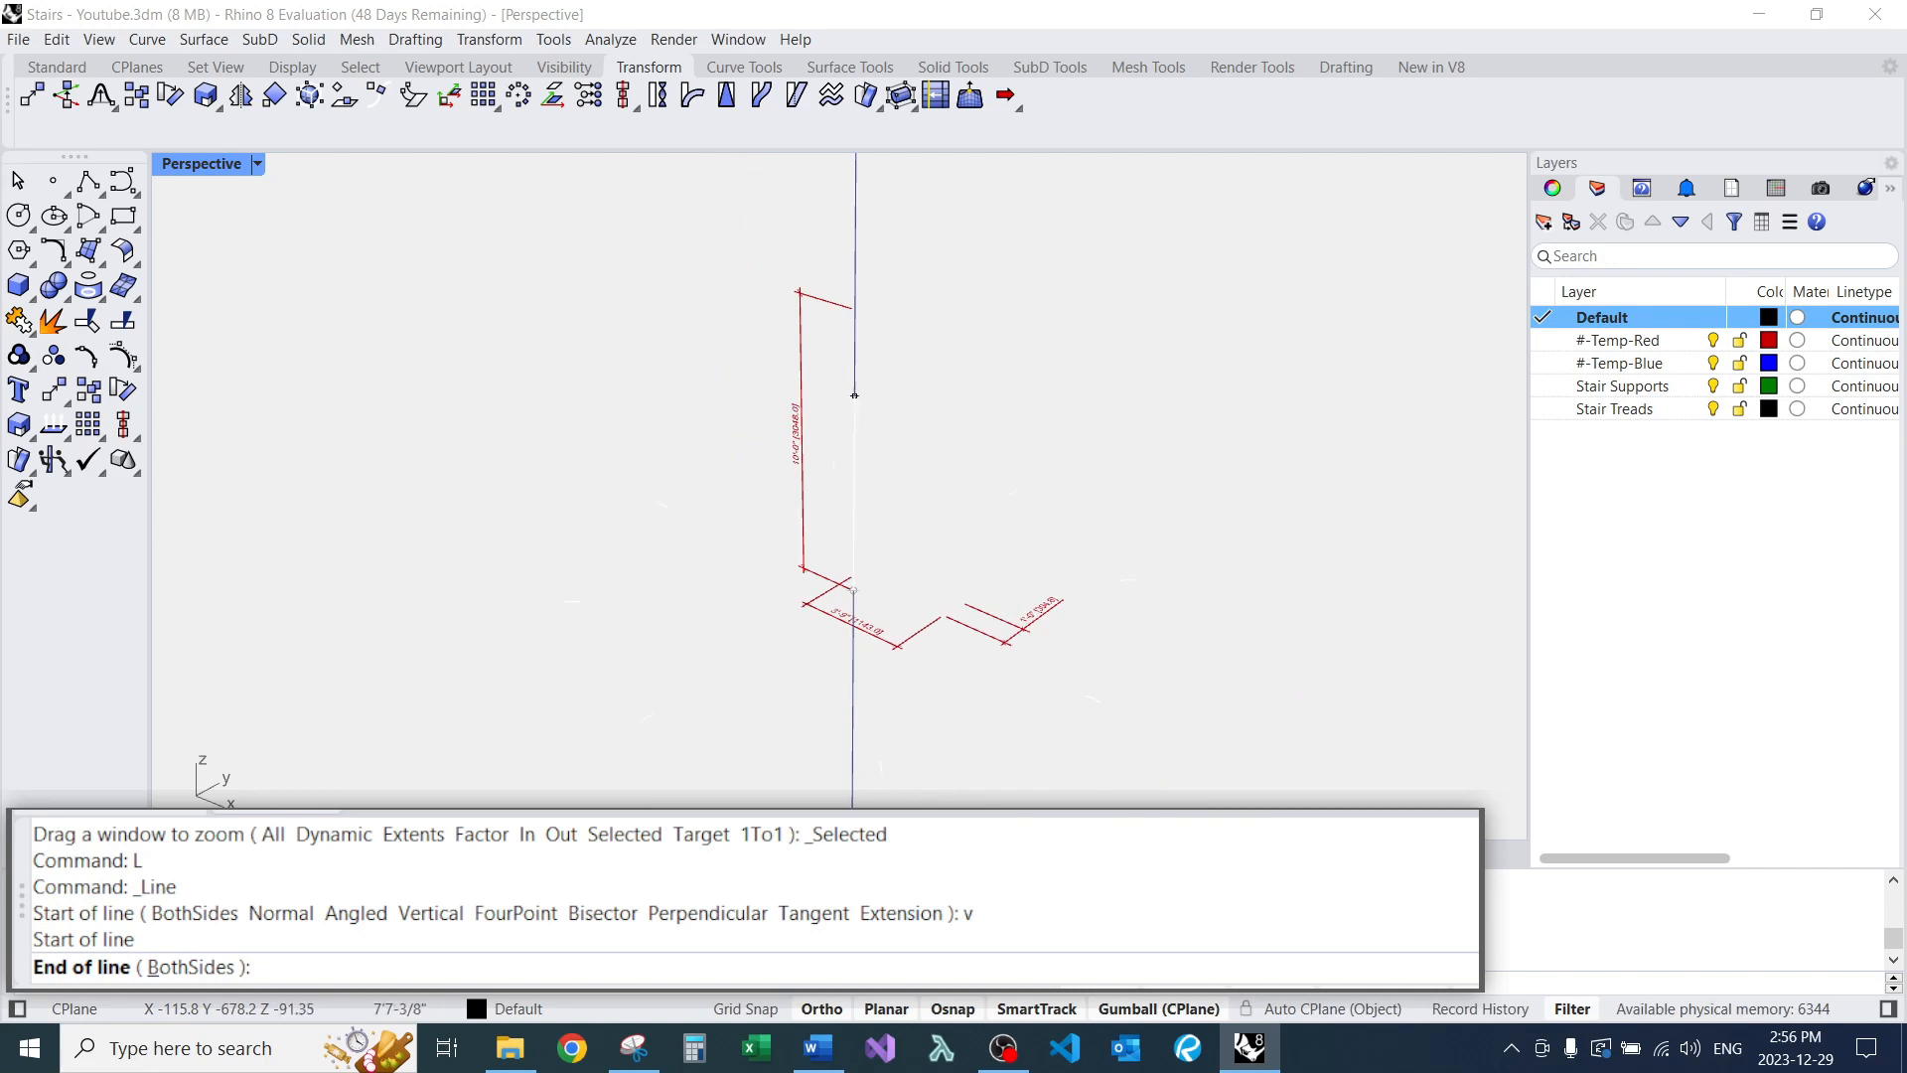
pyautogui.click(855, 309)
# Measure the distance between the vertical line's bottom and top endpoints.
pyautogui.scroll(3, 904, 444)
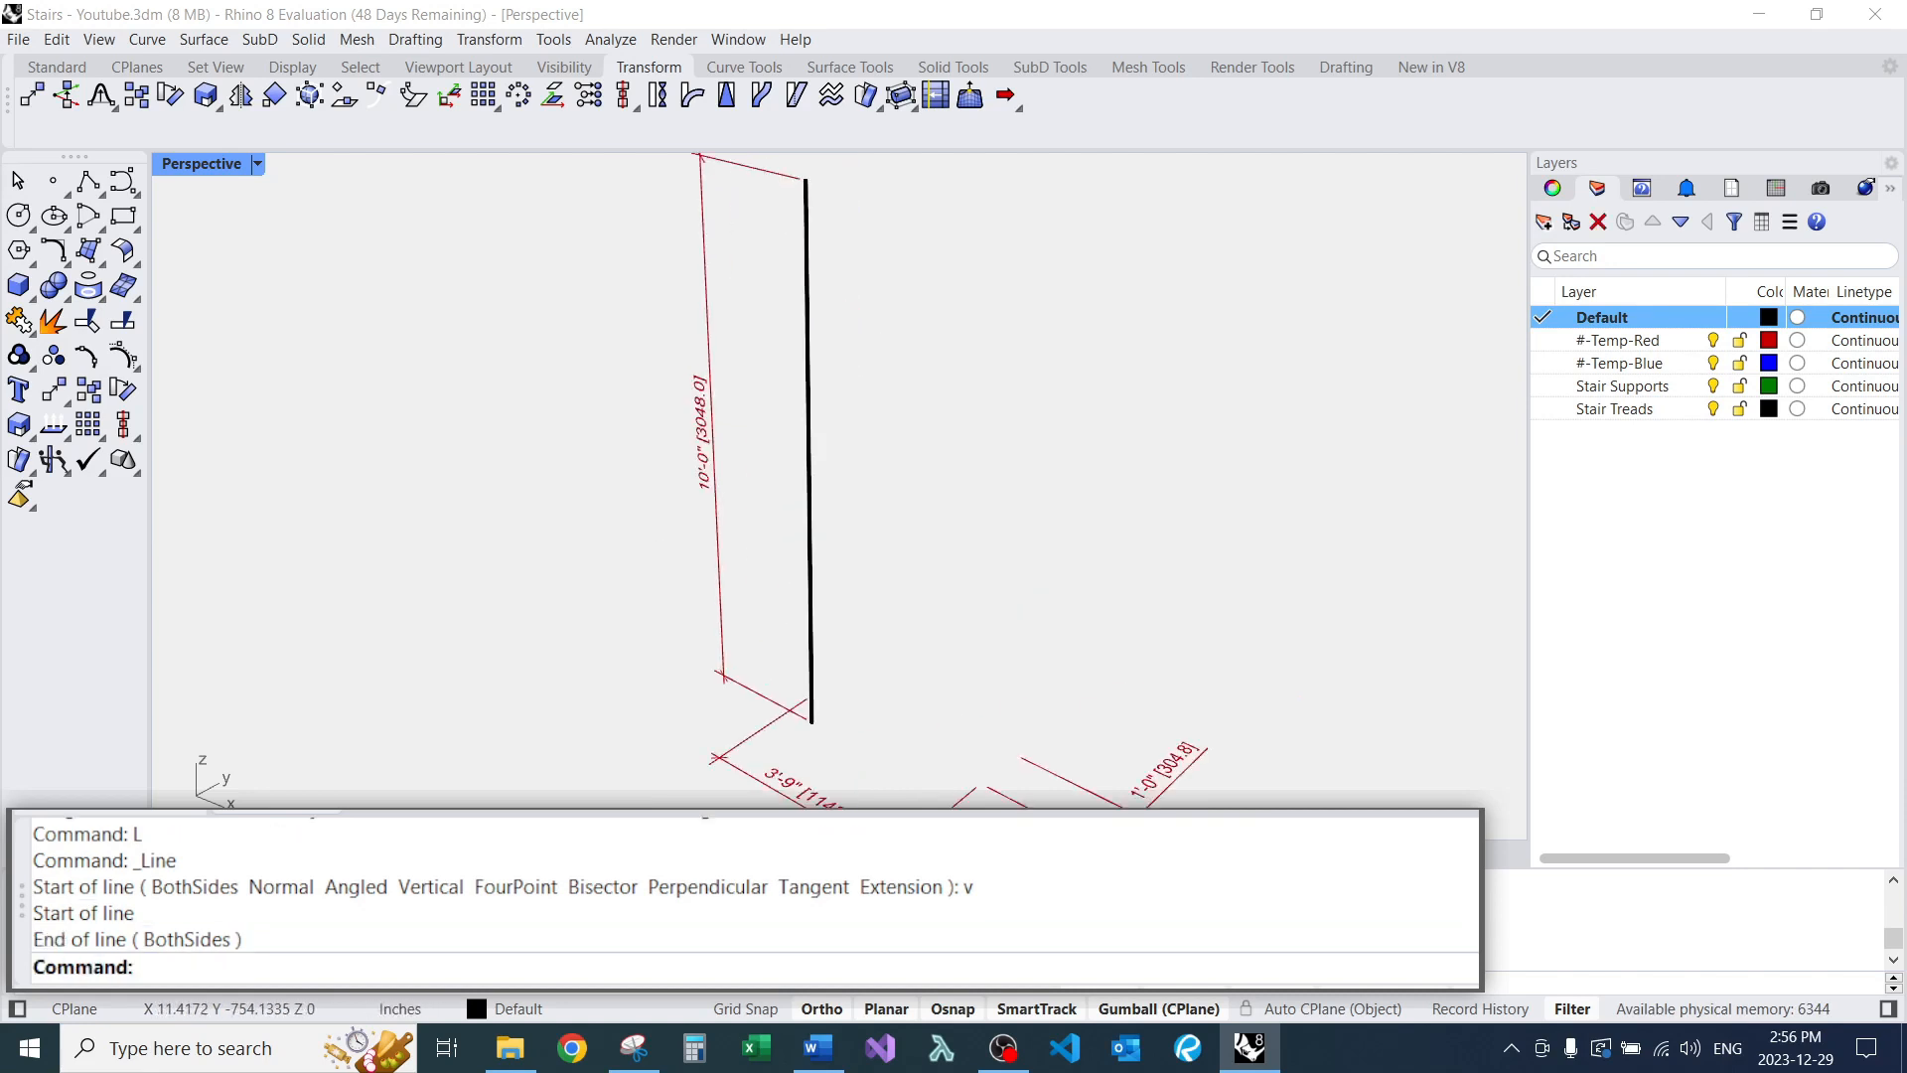
pyautogui.scroll(-3, 921, 442)
pyautogui.scroll(3, 874, 576)
pyautogui.write('D')
pyautogui.press('Return')
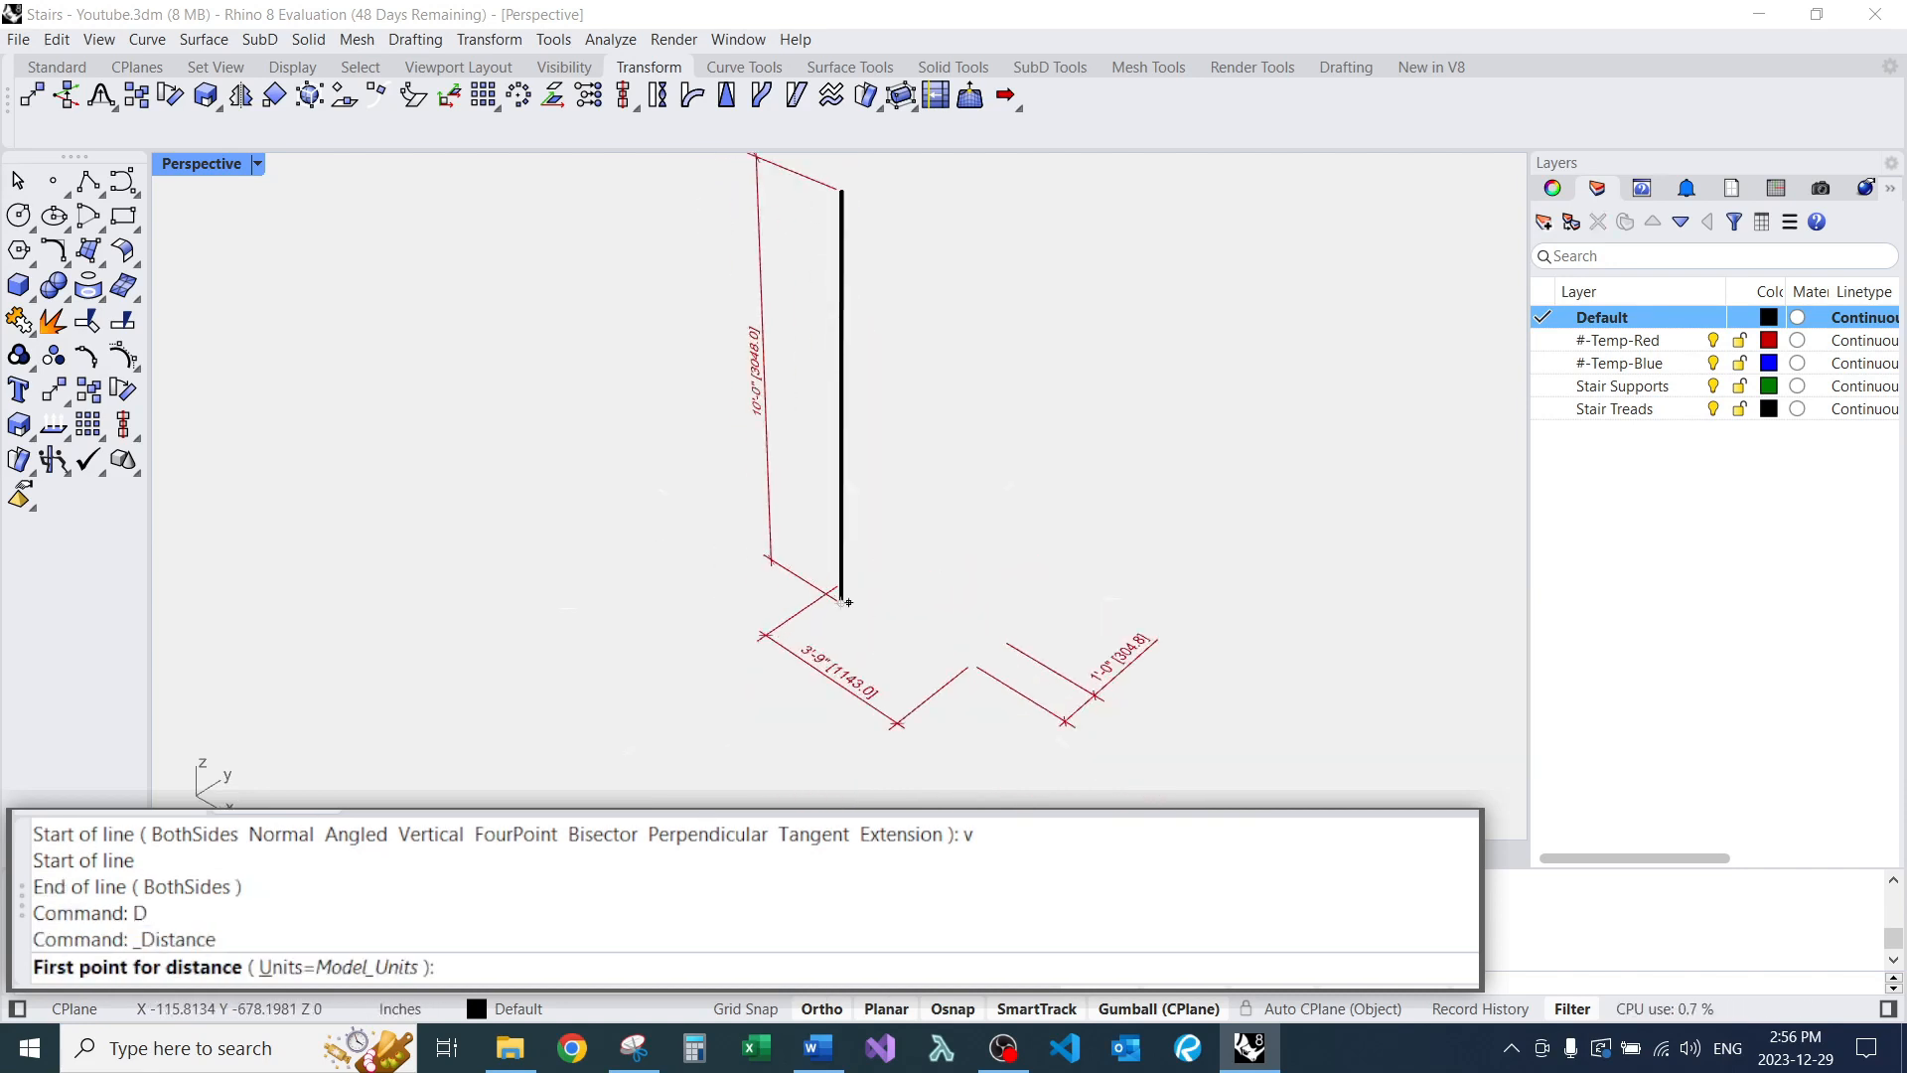
pyautogui.click(845, 601)
pyautogui.click(843, 191)
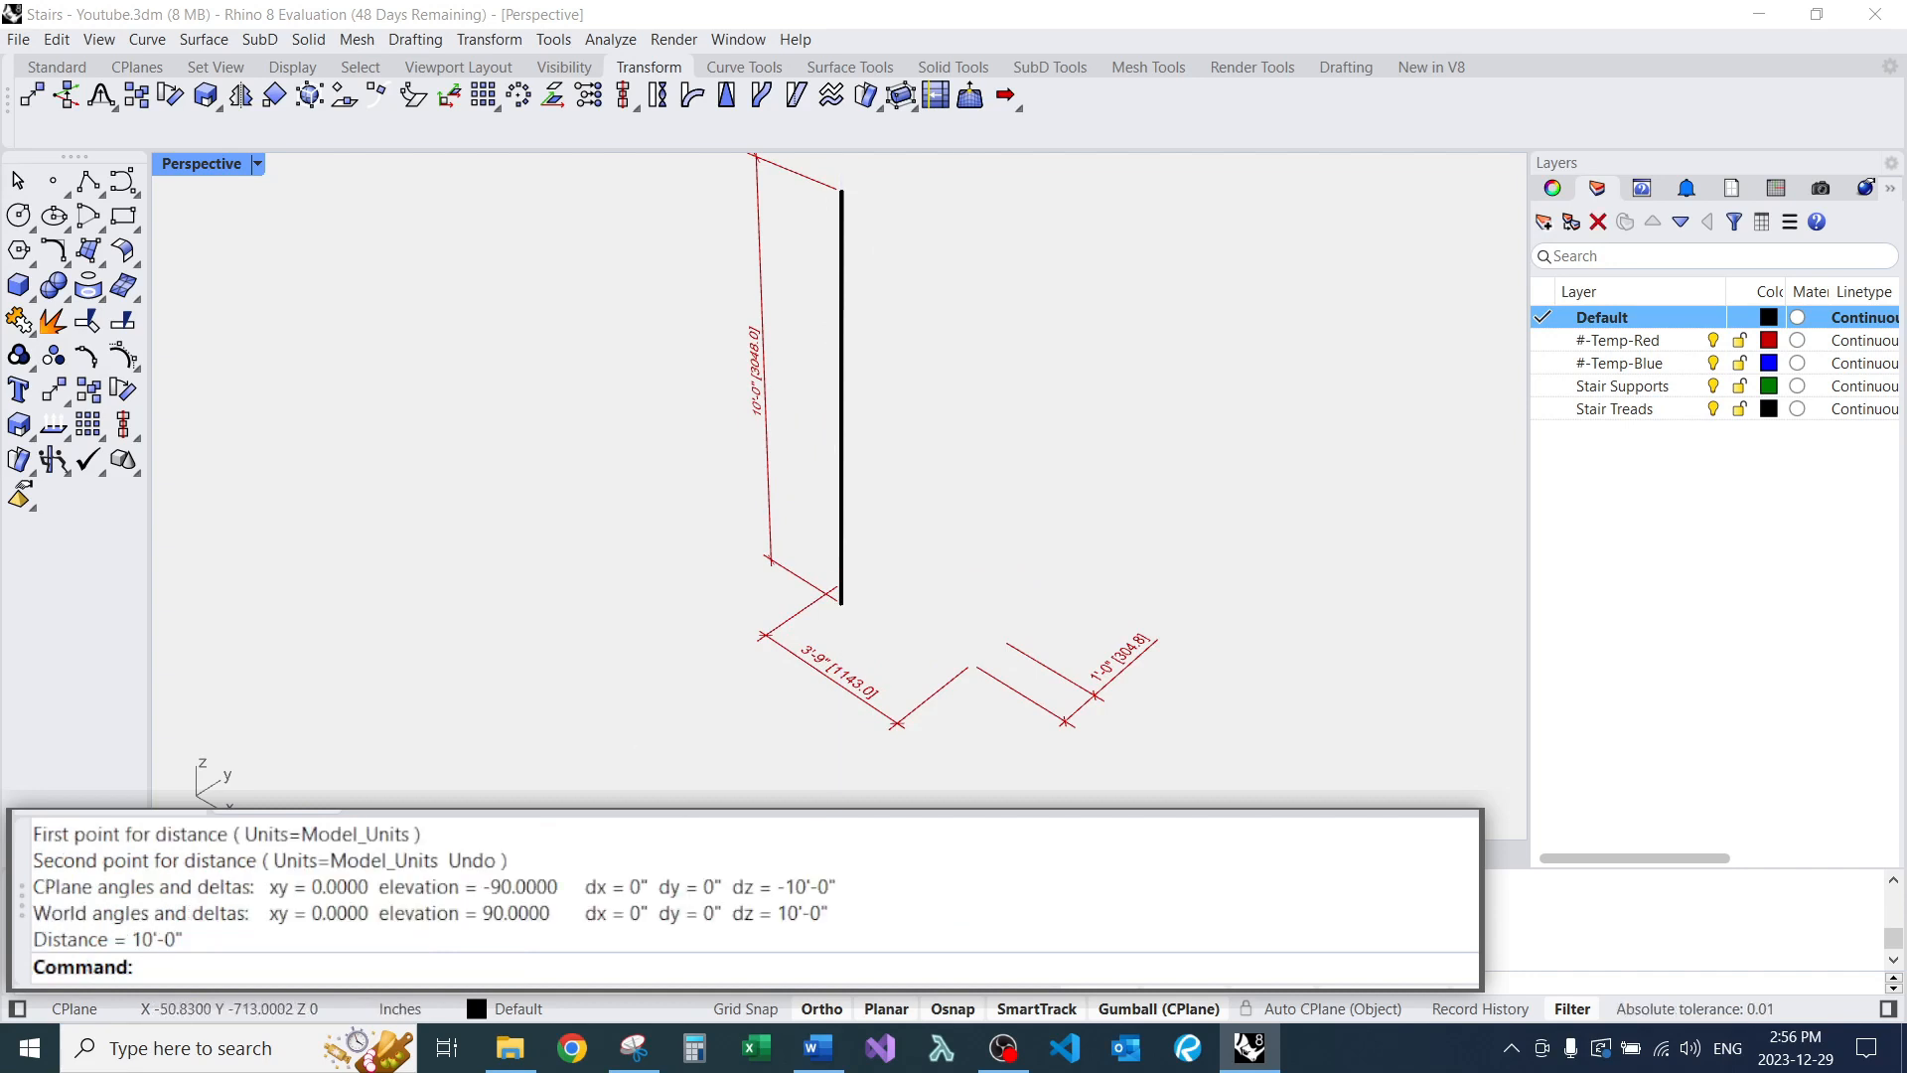
# Switch to Calculator, compute 120 ÷ 7 and 120 ÷ 17 for the riser count and height, and close it.
pyautogui.click(693, 1048)
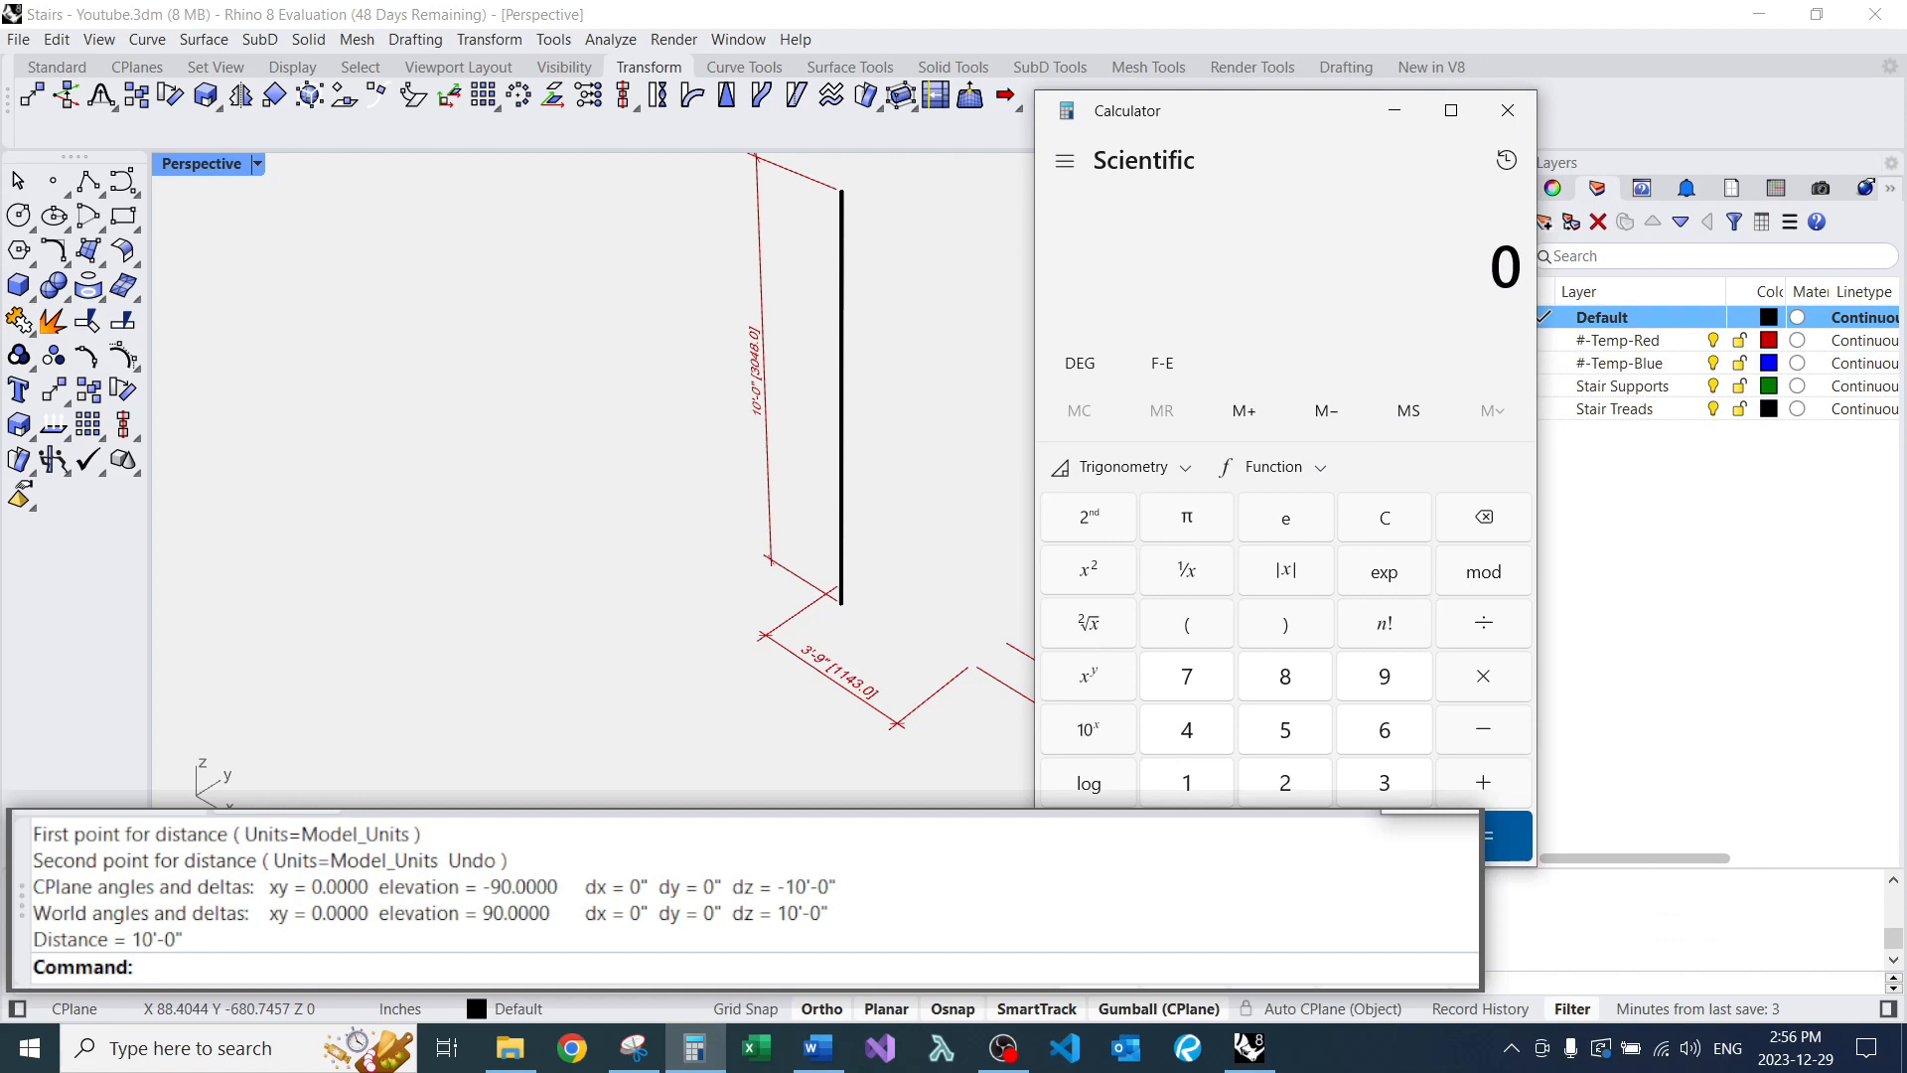
pyautogui.write('120 ÷')
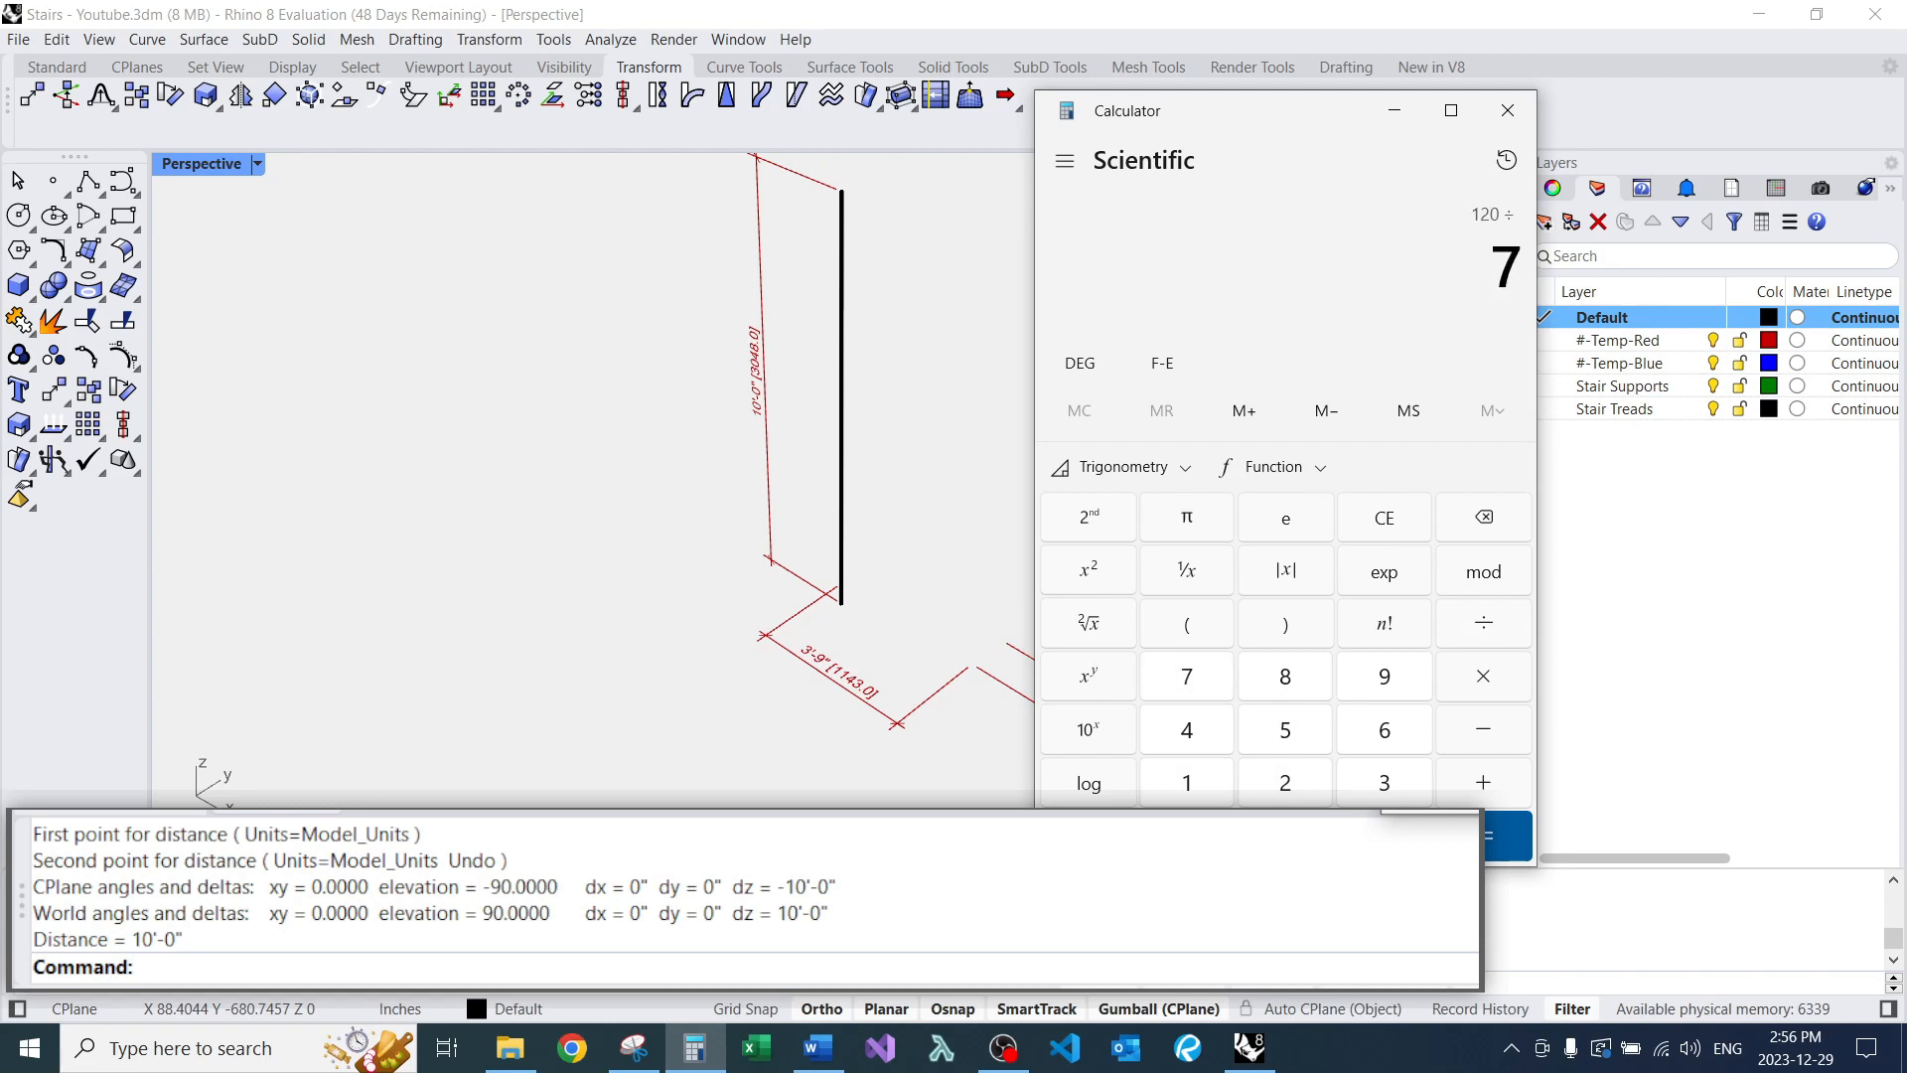
pyautogui.press('Return')
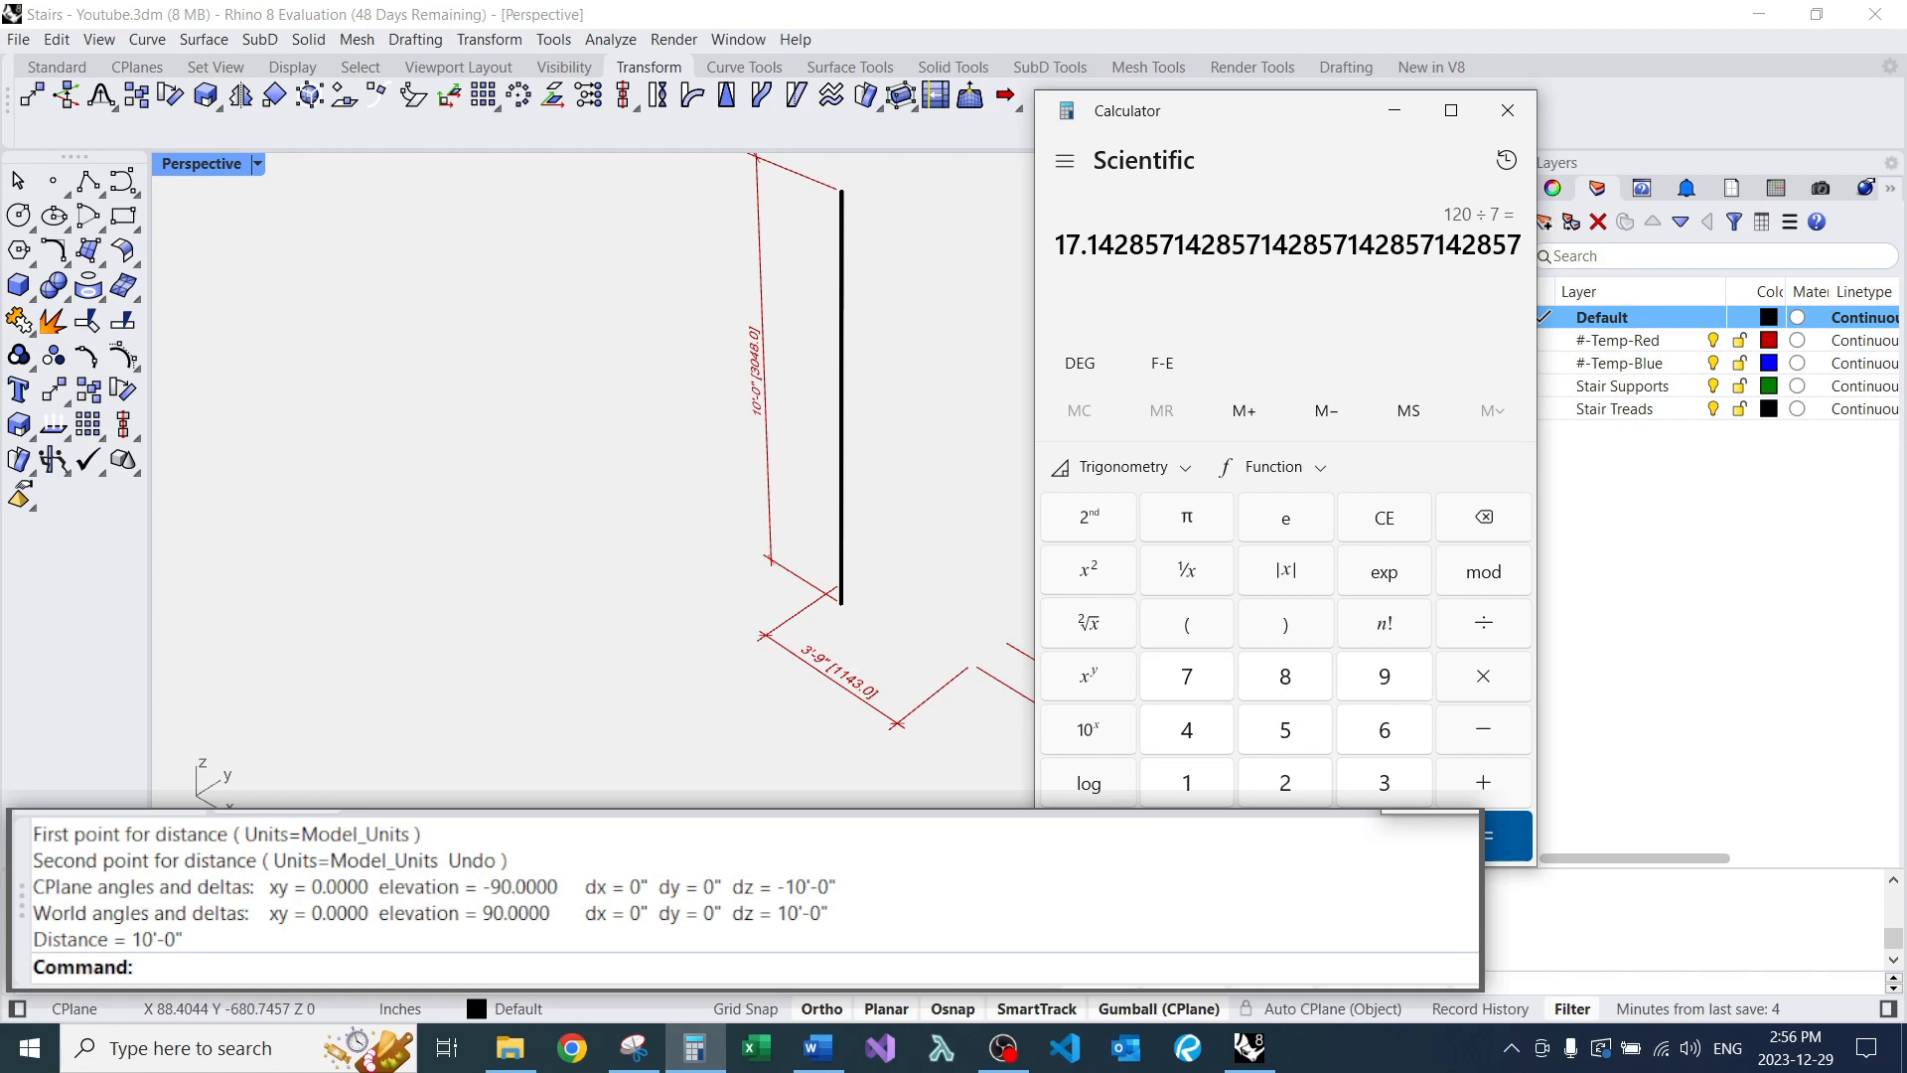
pyautogui.press('Escape')
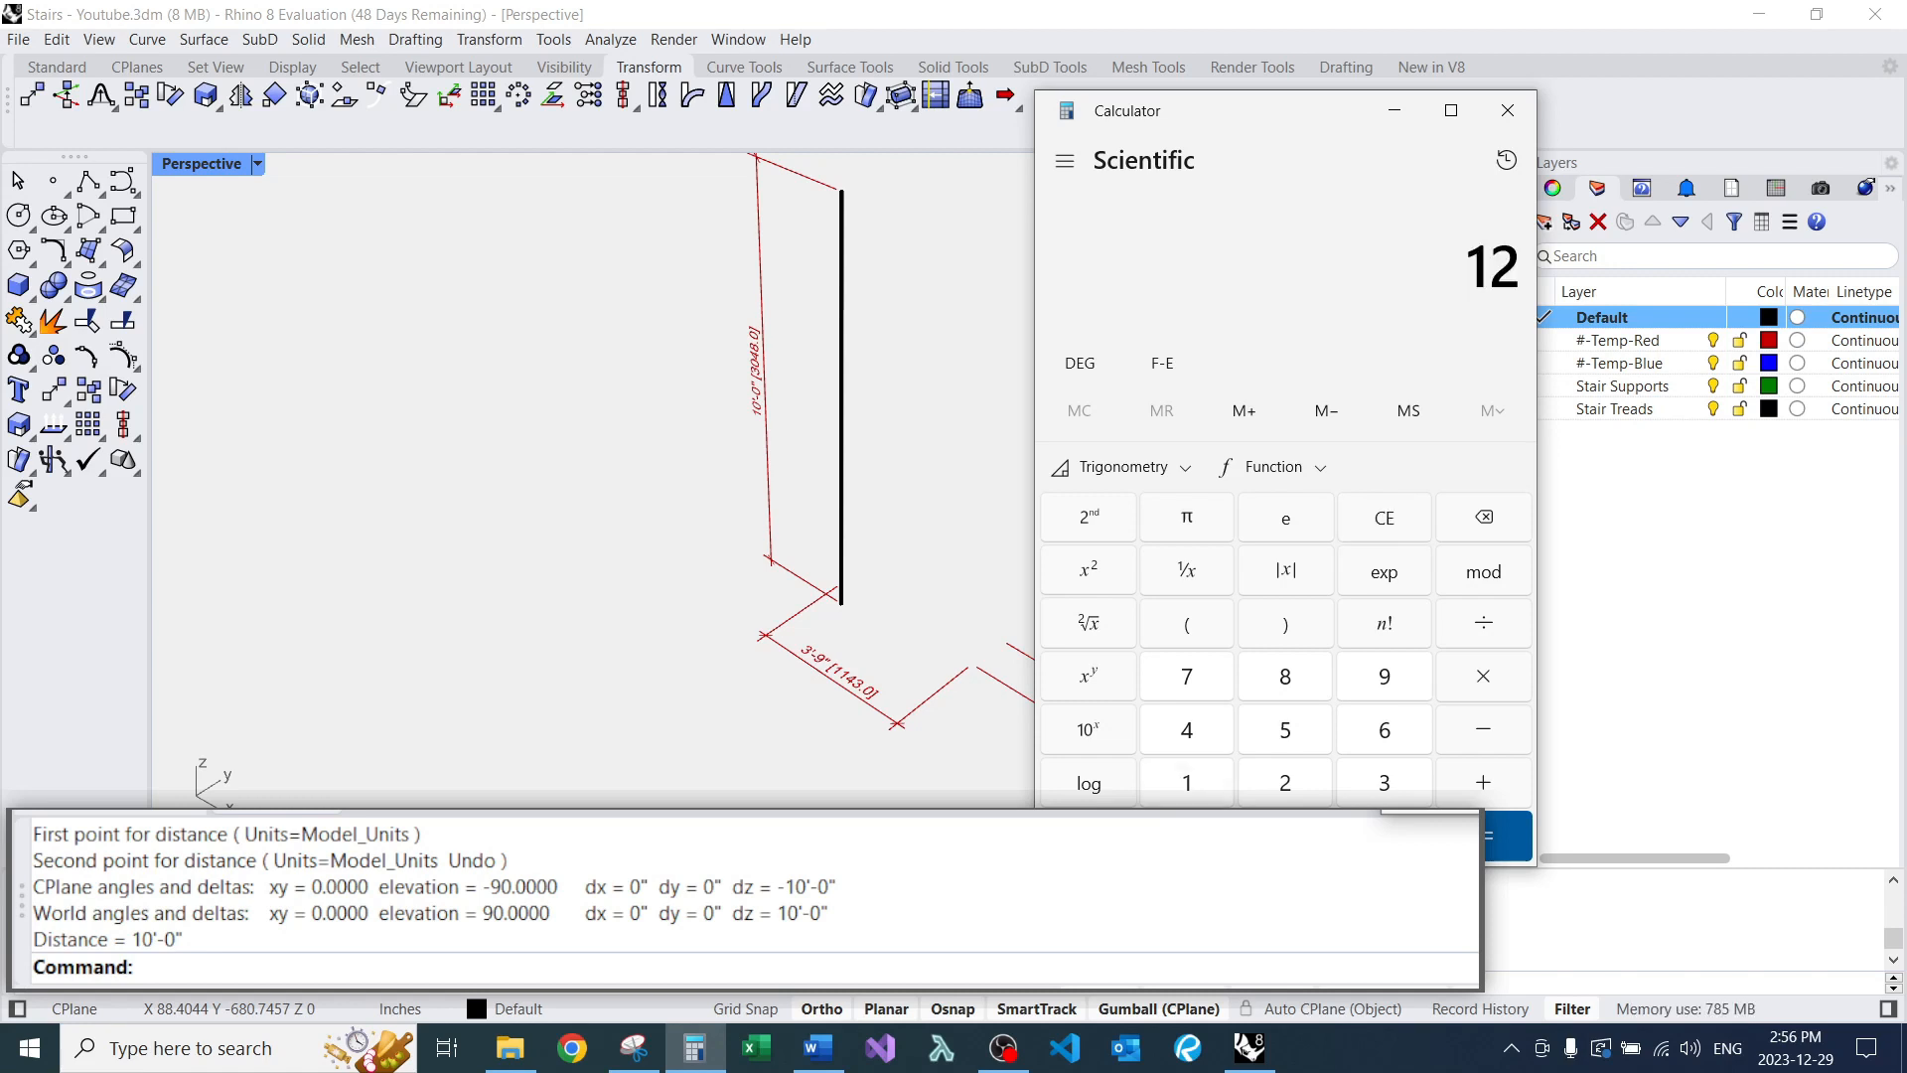
pyautogui.write('120/17')
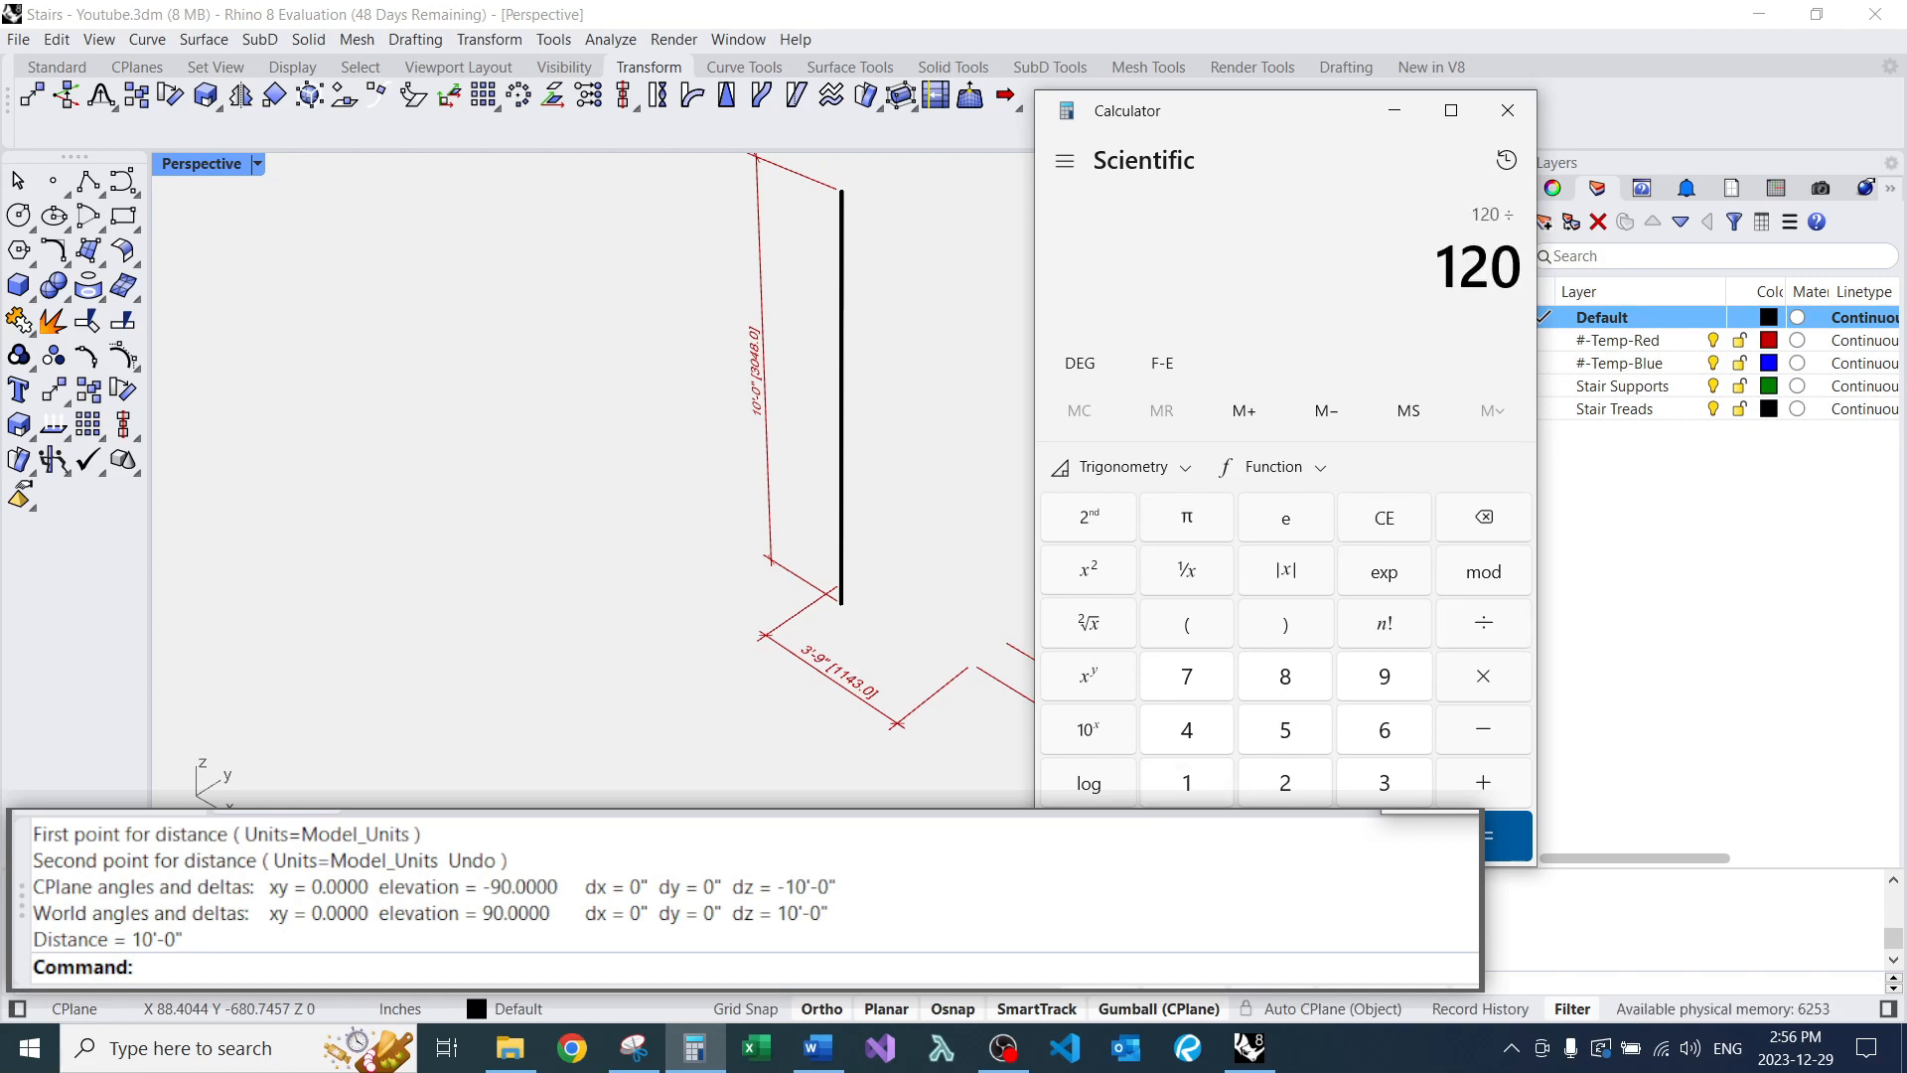
pyautogui.press('Return')
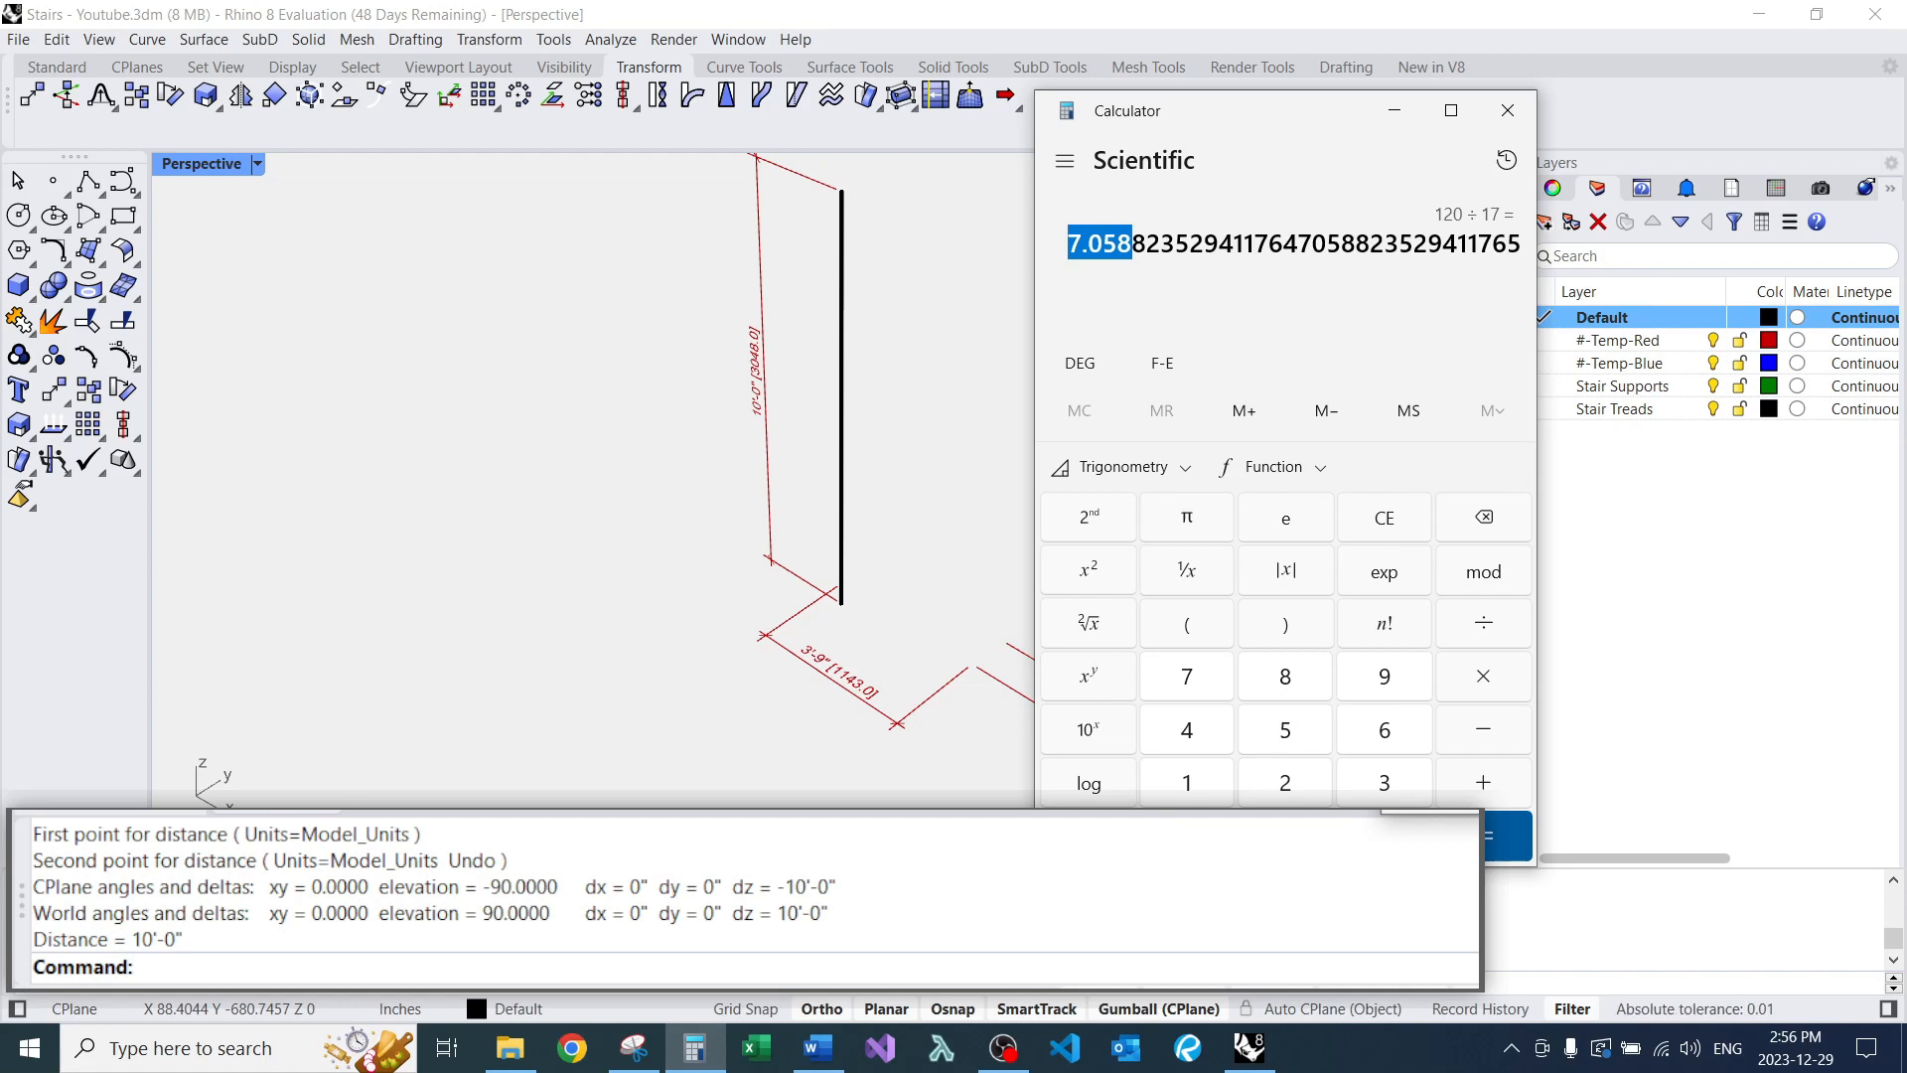
pyautogui.click(1507, 110)
# Divide the vertical height line into 17 equal segments with marked points.
pyautogui.scroll(-6, 1052, 388)
pyautogui.moveTo(1083, 397); pyautogui.dragTo(1020, 413, button='right')
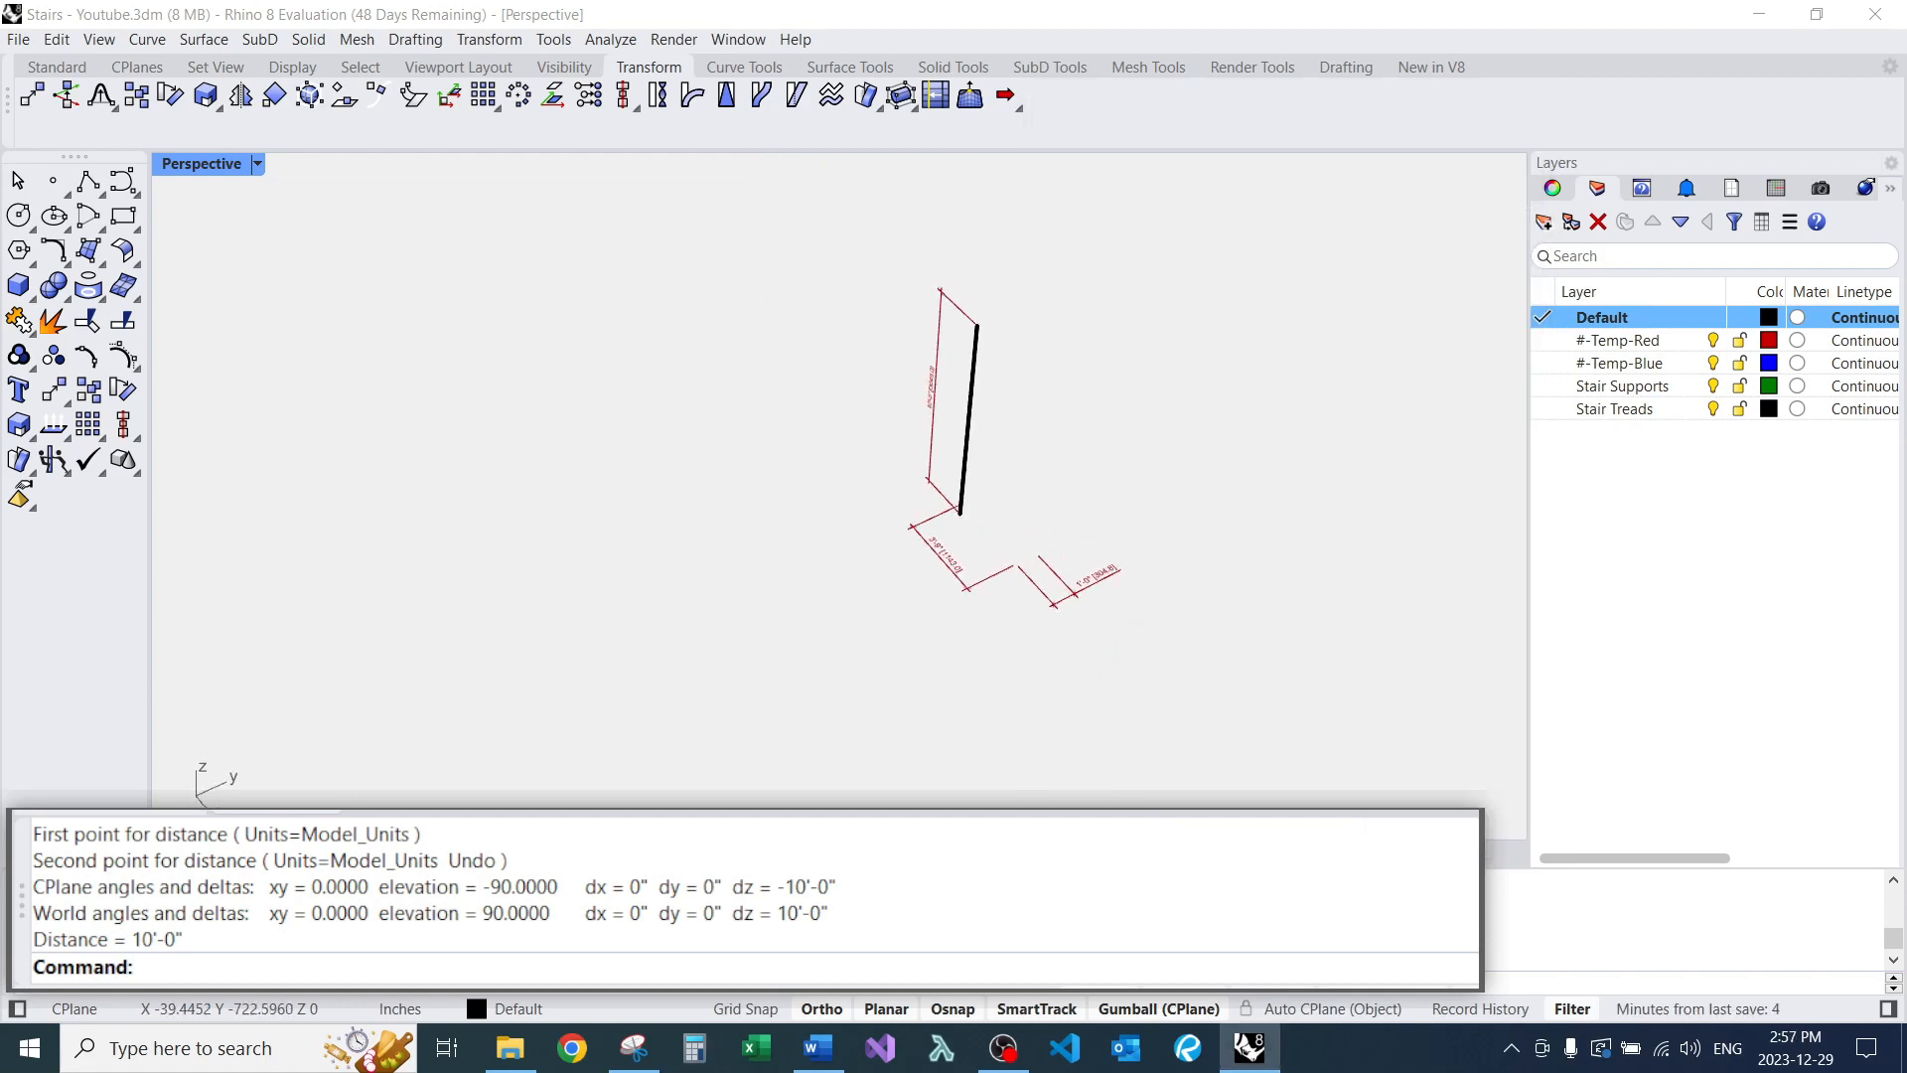
pyautogui.scroll(6, 1020, 413)
pyautogui.write('Divide')
pyautogui.press('Return')
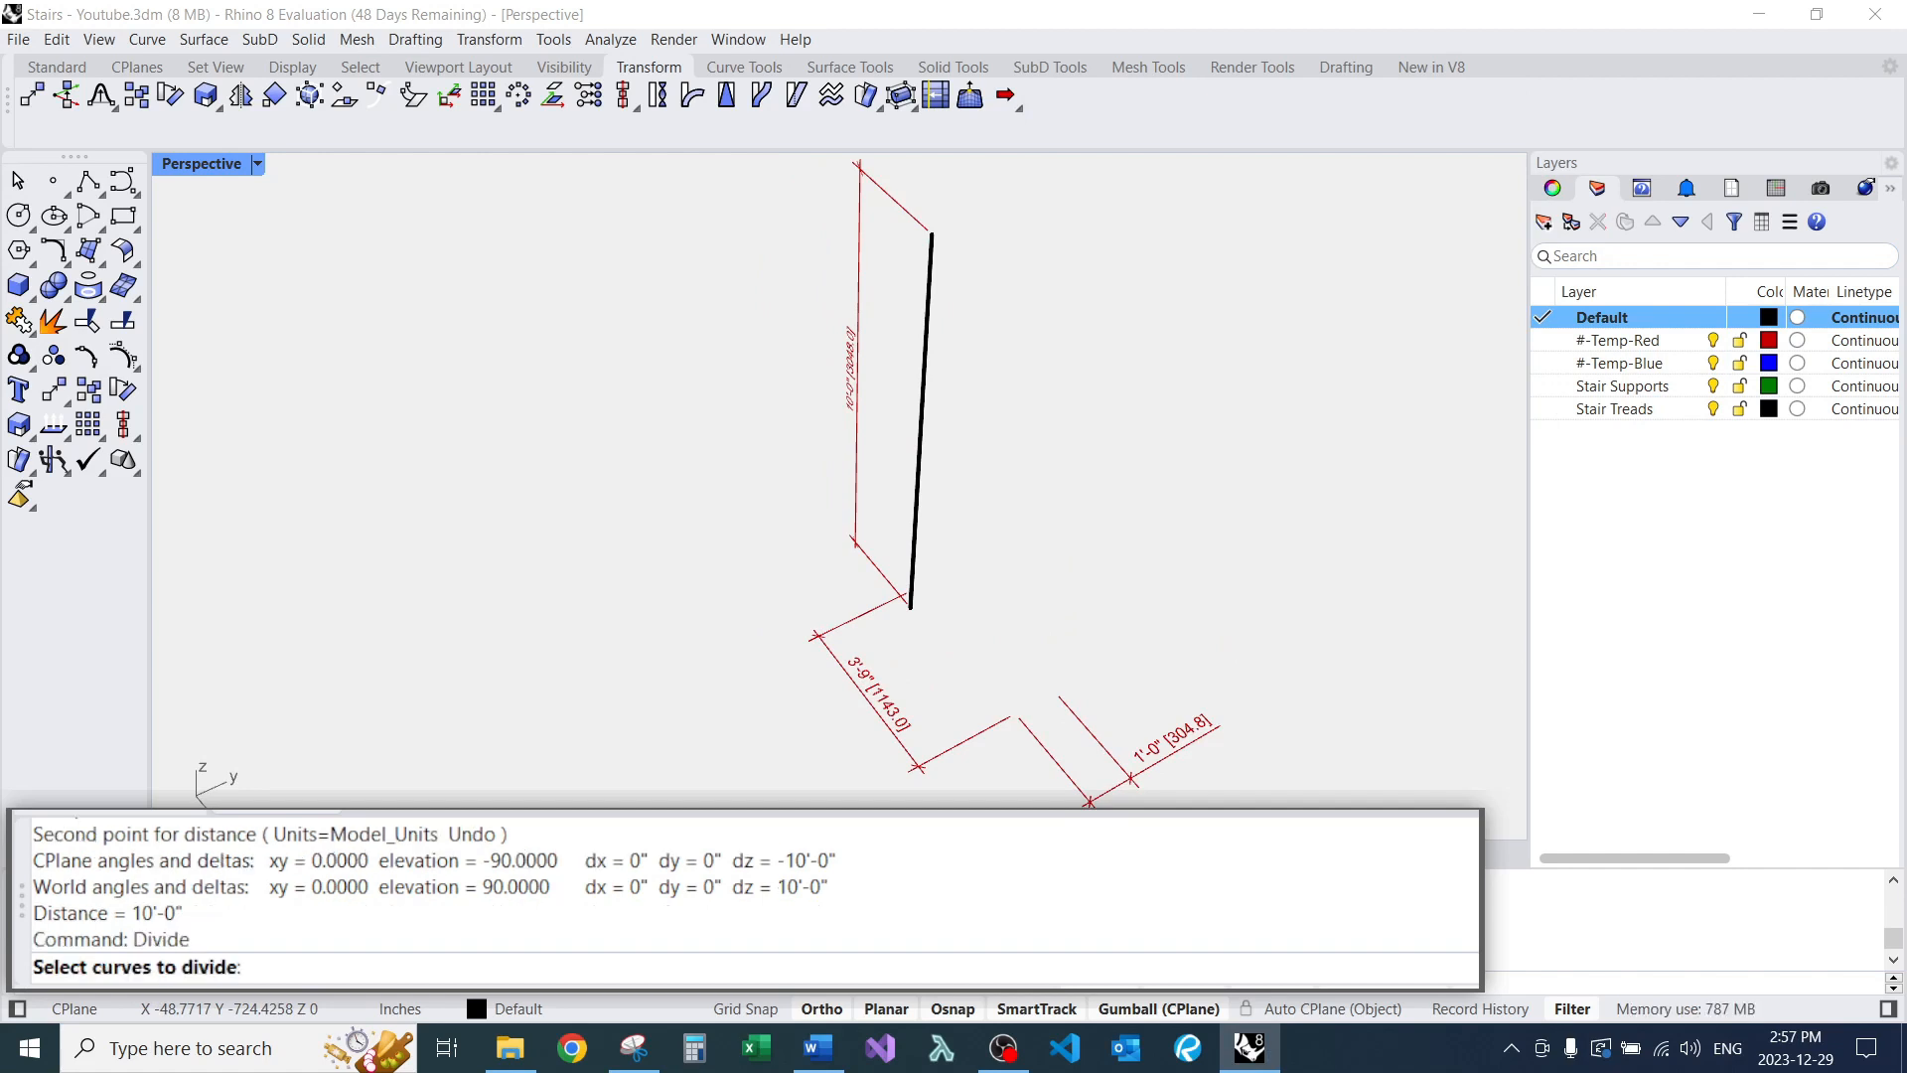
pyautogui.moveTo(986, 359); pyautogui.dragTo(906, 395)
pyautogui.press('Return')
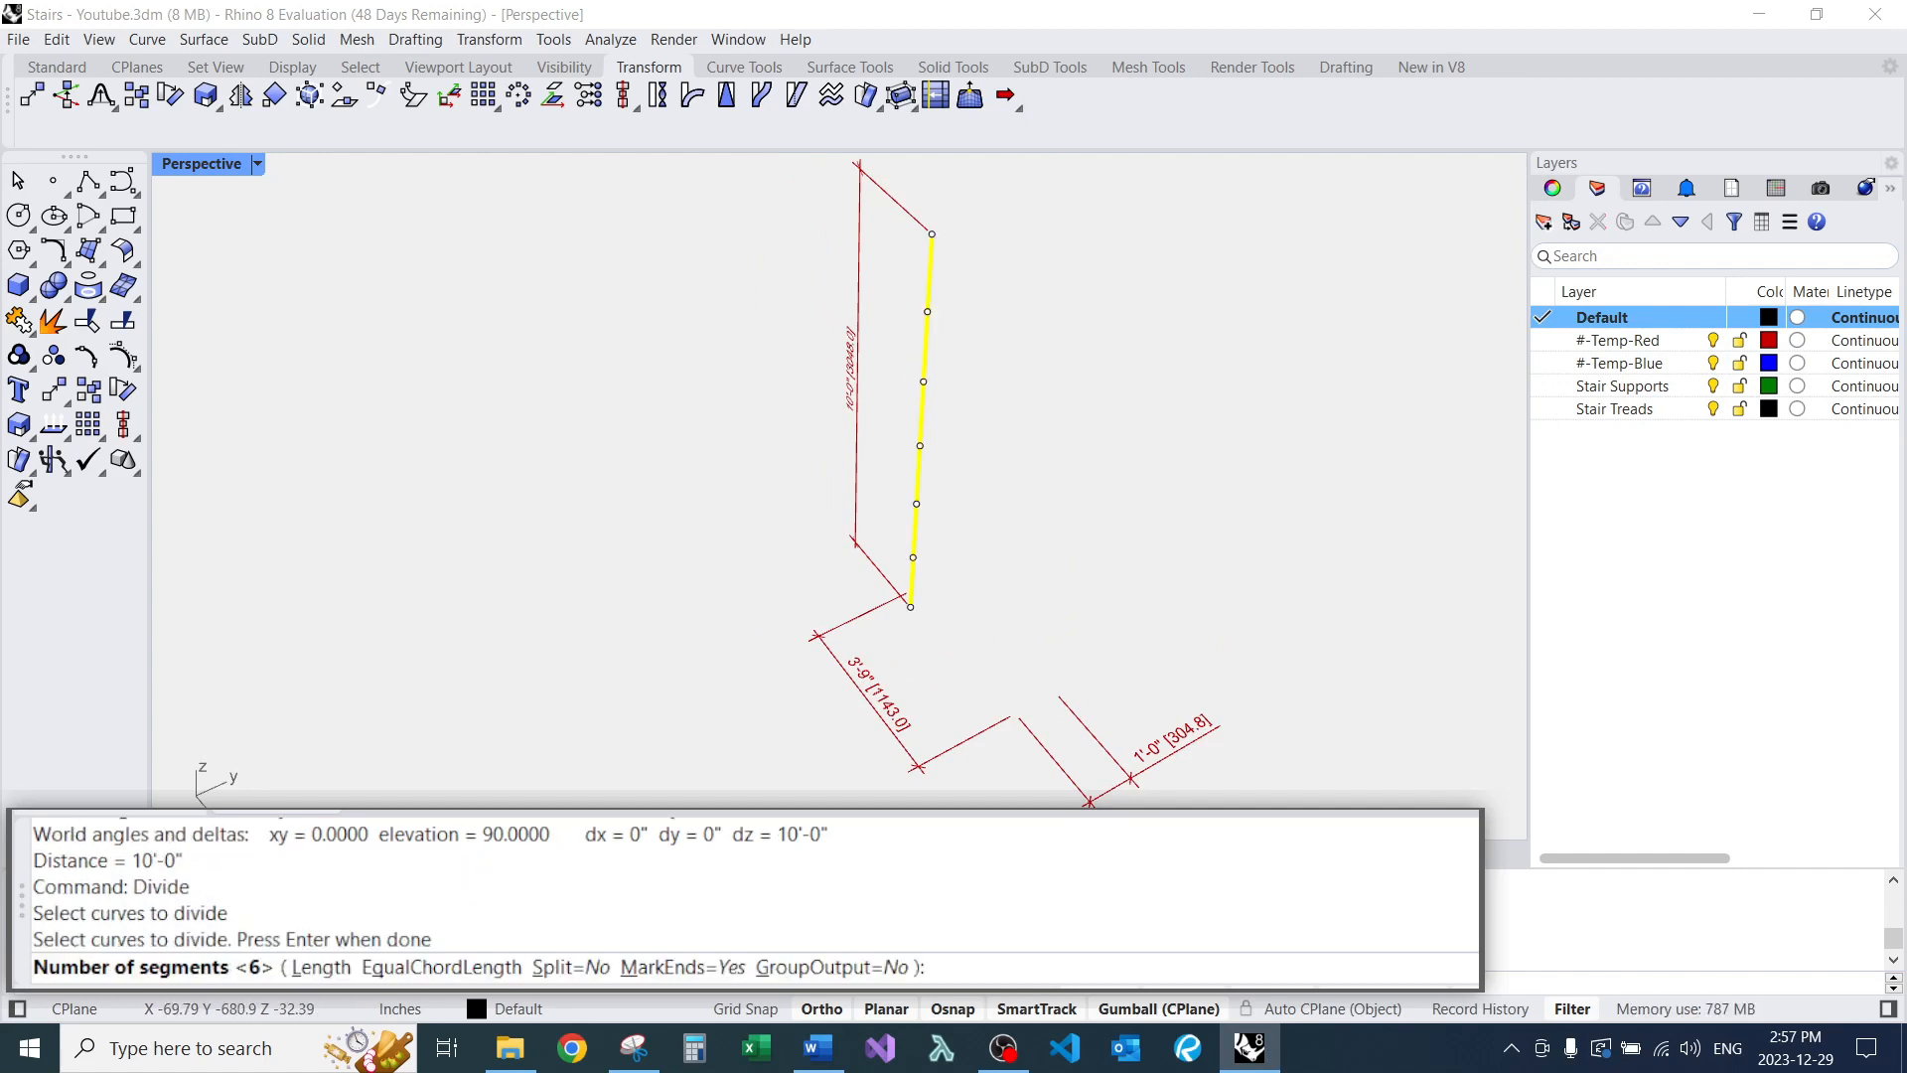
pyautogui.press('Return')
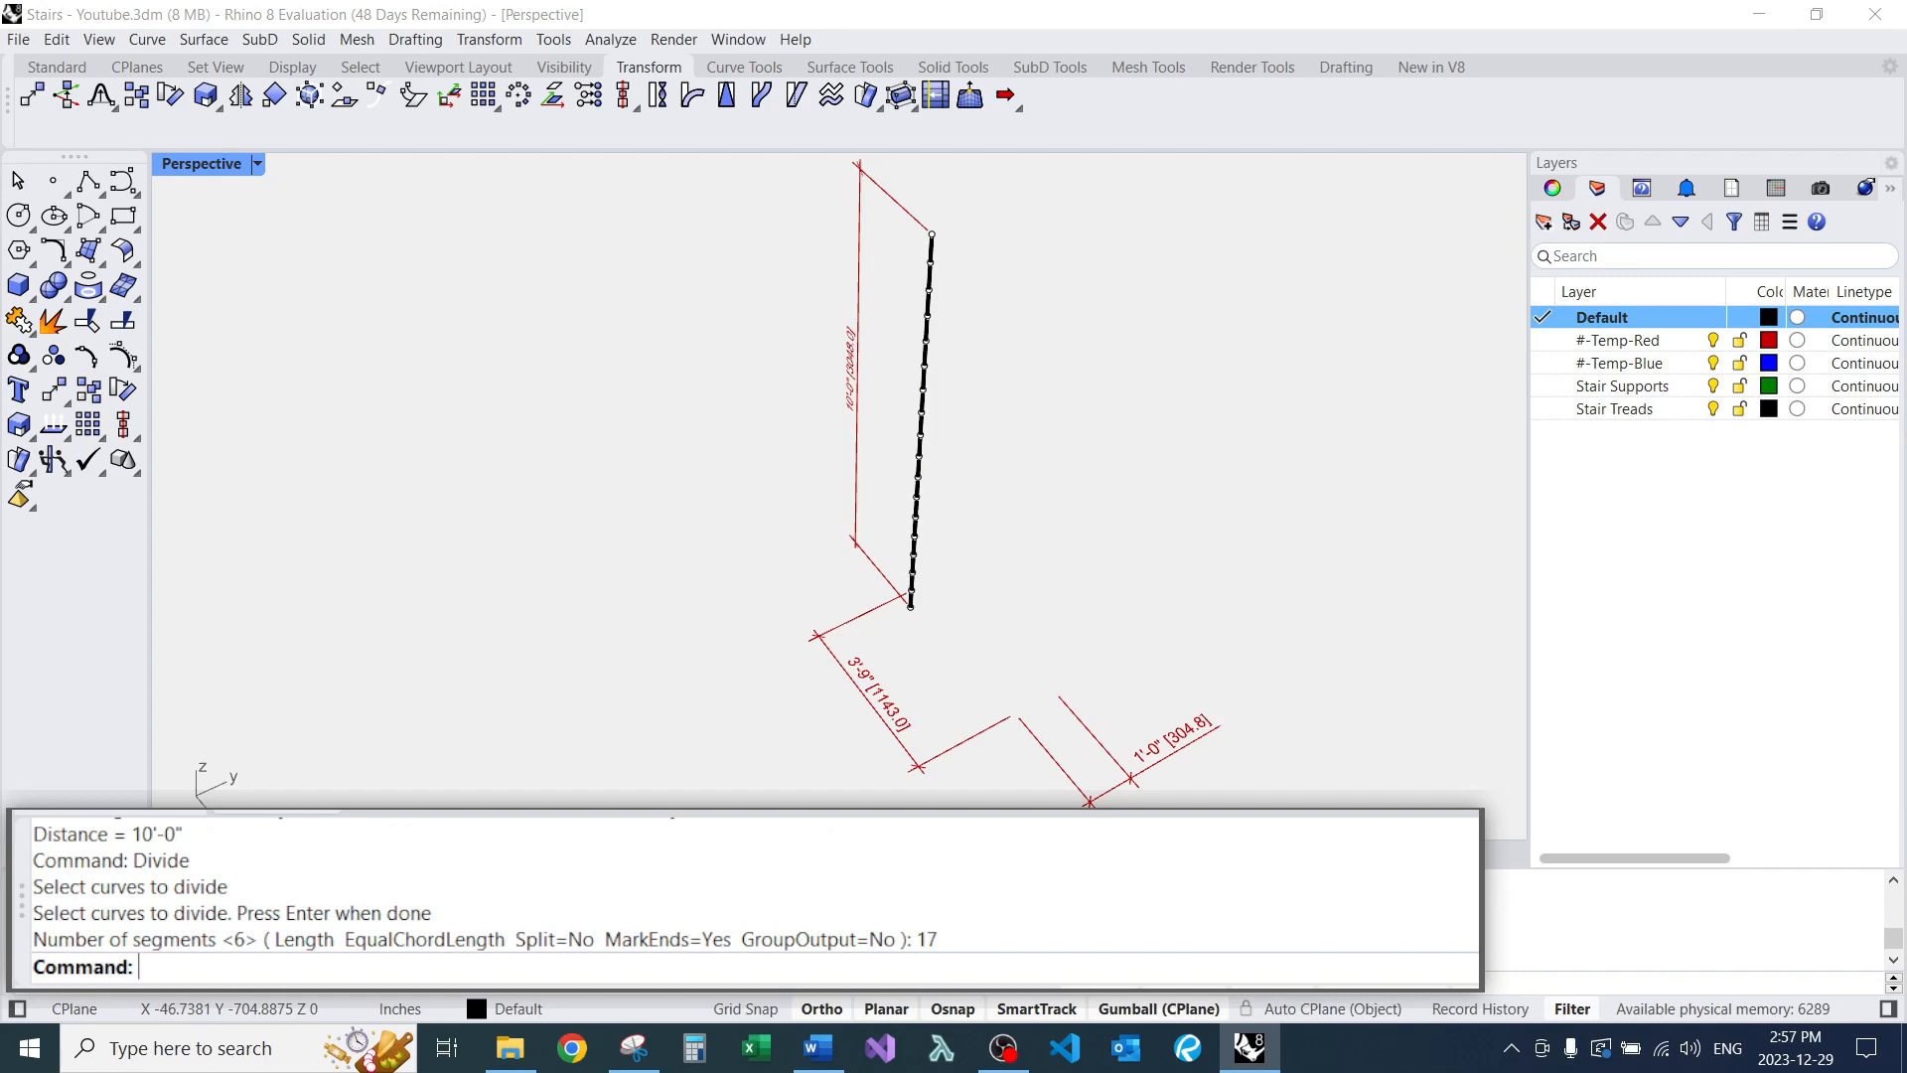
# Measure the riser height between the two lowest division points on the vertical line.
pyautogui.scroll(5, 921, 604)
pyautogui.write('D')
pyautogui.press('Return')
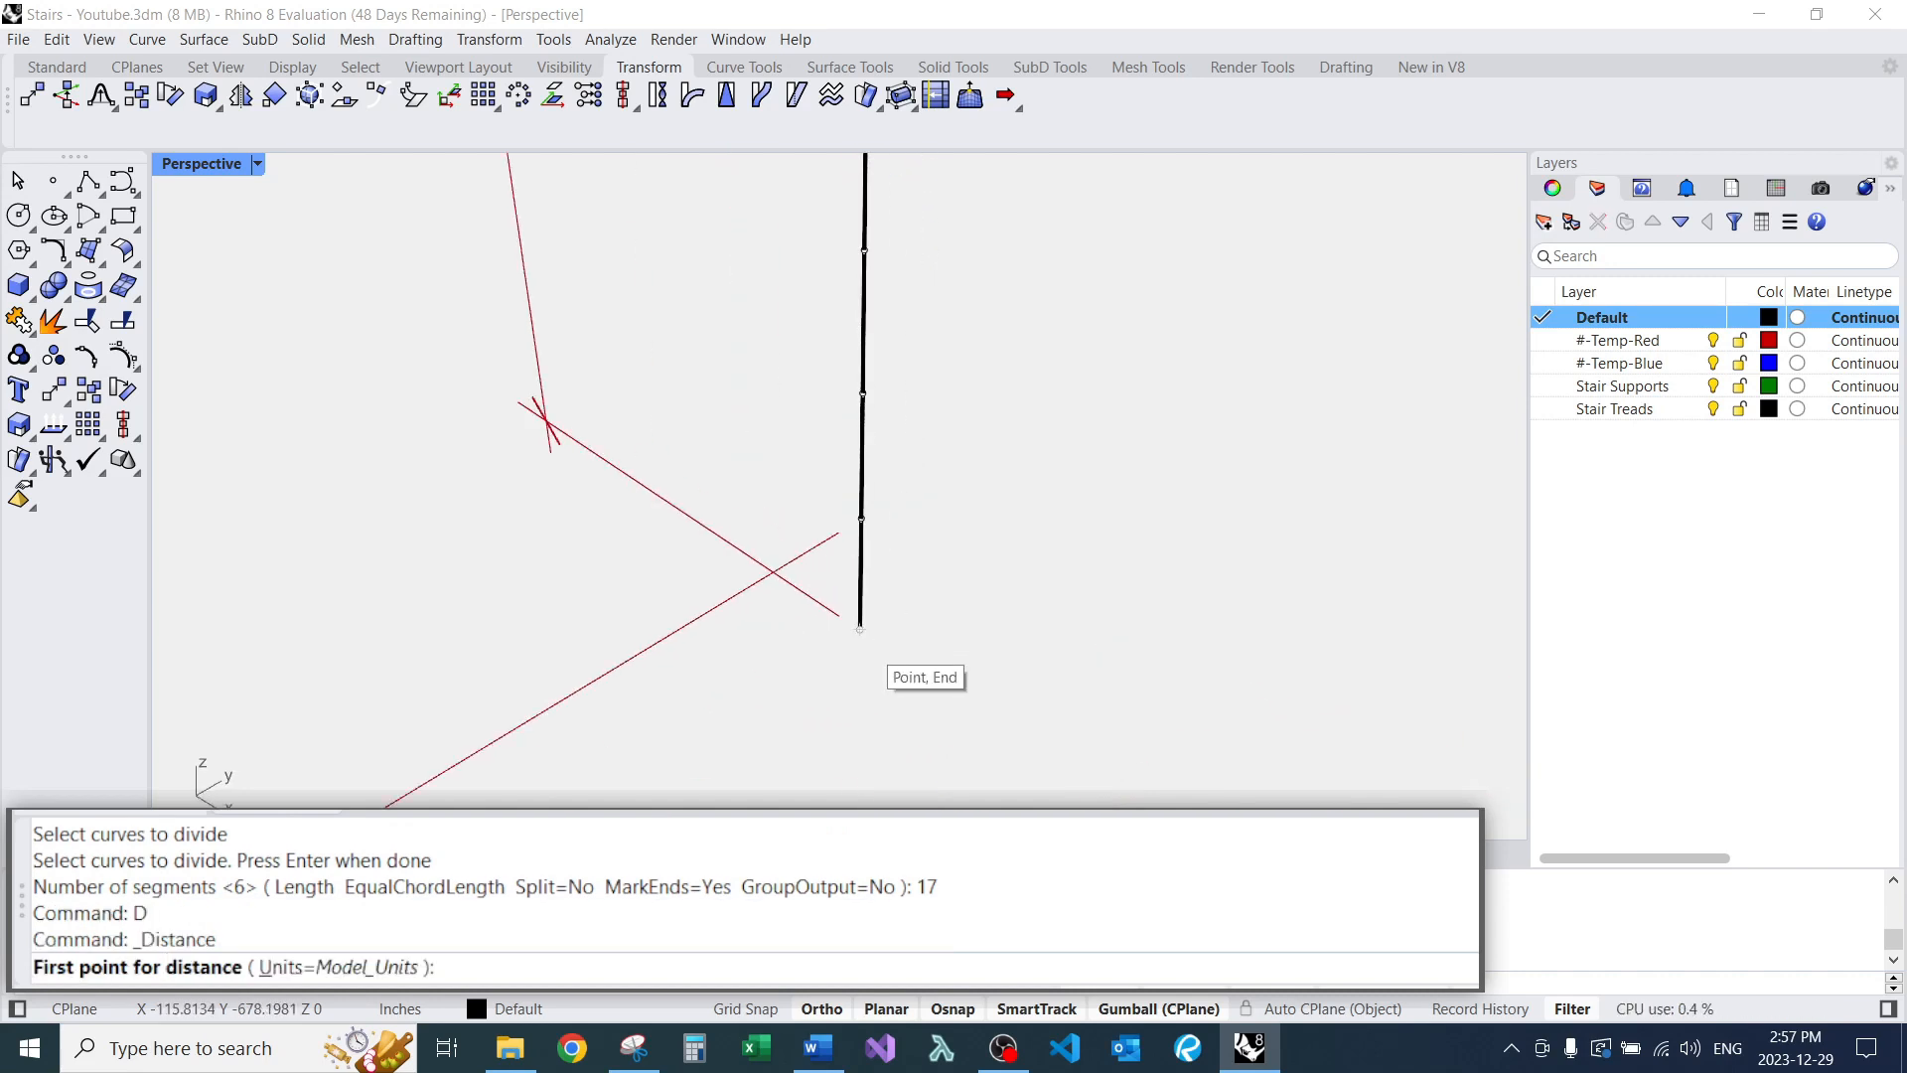
pyautogui.click(860, 628)
pyautogui.click(861, 518)
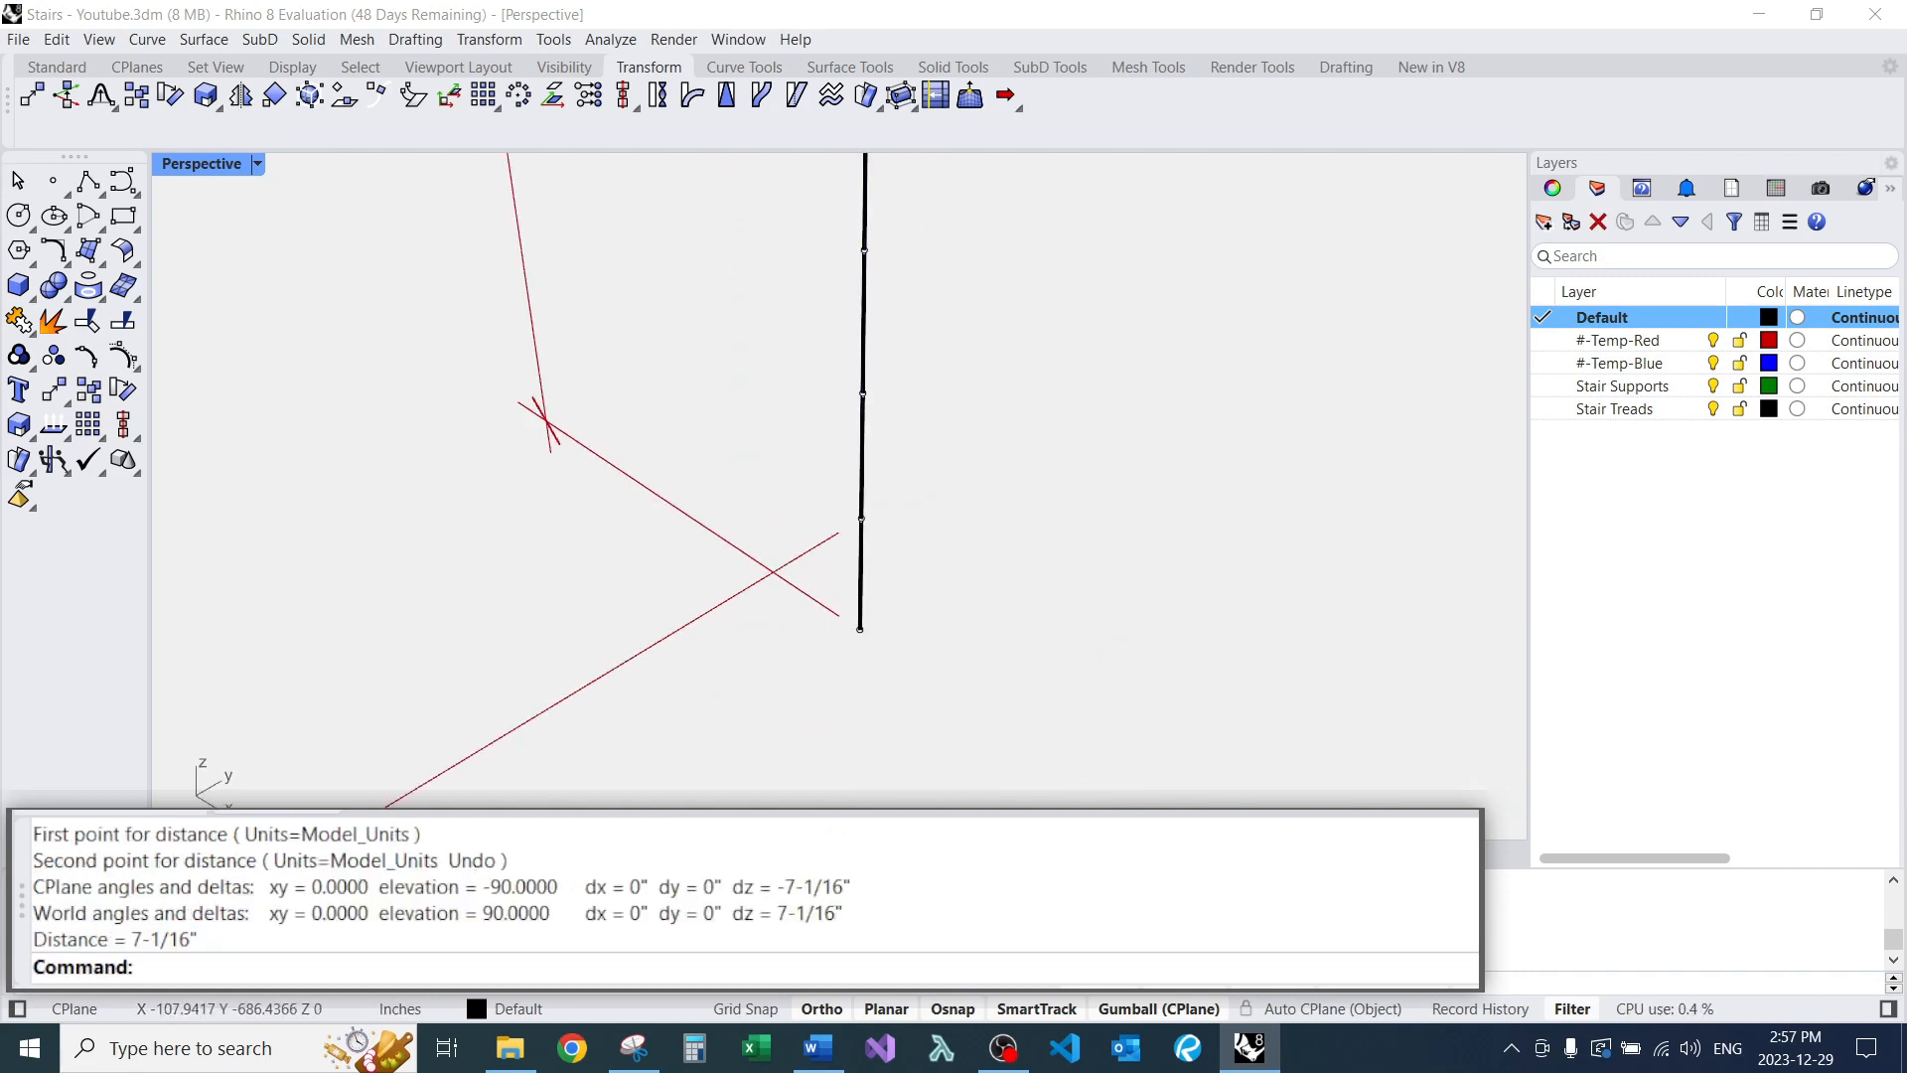
# Examine the divided height line alongside the stair width and tread depth dimensions.
pyautogui.scroll(-8, 837, 492)
pyautogui.moveTo(838, 491)
pyautogui.mouseDown(button='right')
pyautogui.moveTo(937, 482)
pyautogui.moveTo(889, 507)
pyautogui.moveTo(810, 502)
pyautogui.moveTo(842, 496)
pyautogui.moveTo(852, 571)
pyautogui.moveTo(837, 484)
pyautogui.mouseUp(button='right')
pyautogui.scroll(4, 839, 532)
pyautogui.scroll(4, 865, 526)
pyautogui.scroll(-9, 846, 556)
pyautogui.scroll(10, 852, 539)
pyautogui.scroll(-8, 840, 512)
pyautogui.scroll(-4, 827, 591)
pyautogui.moveTo(827, 591); pyautogui.dragTo(903, 574, button='right')
pyautogui.scroll(6, 826, 584)
pyautogui.scroll(-8, 826, 571)
pyautogui.scroll(9, 1170, 555)
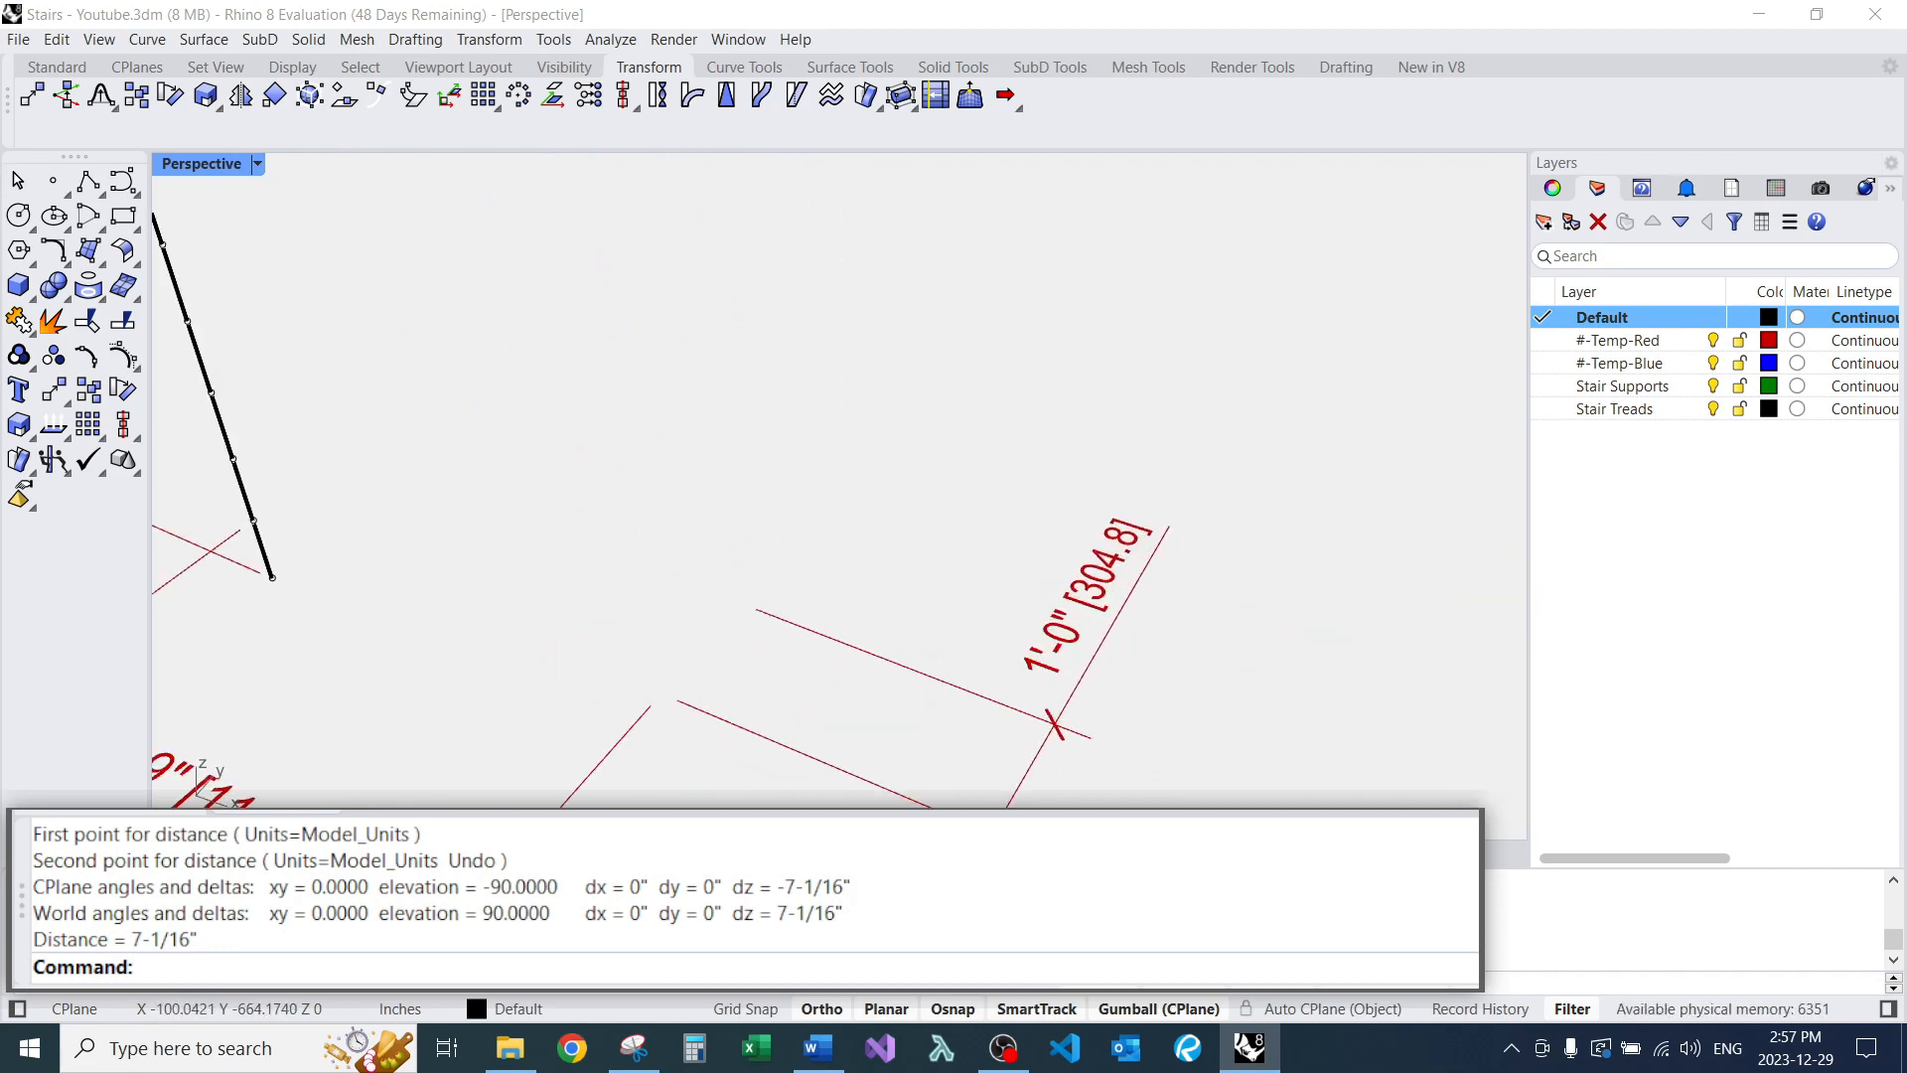
pyautogui.scroll(-4, 536, 402)
pyautogui.moveTo(536, 402); pyautogui.dragTo(472, 404, button='right')
pyautogui.scroll(6, 472, 404)
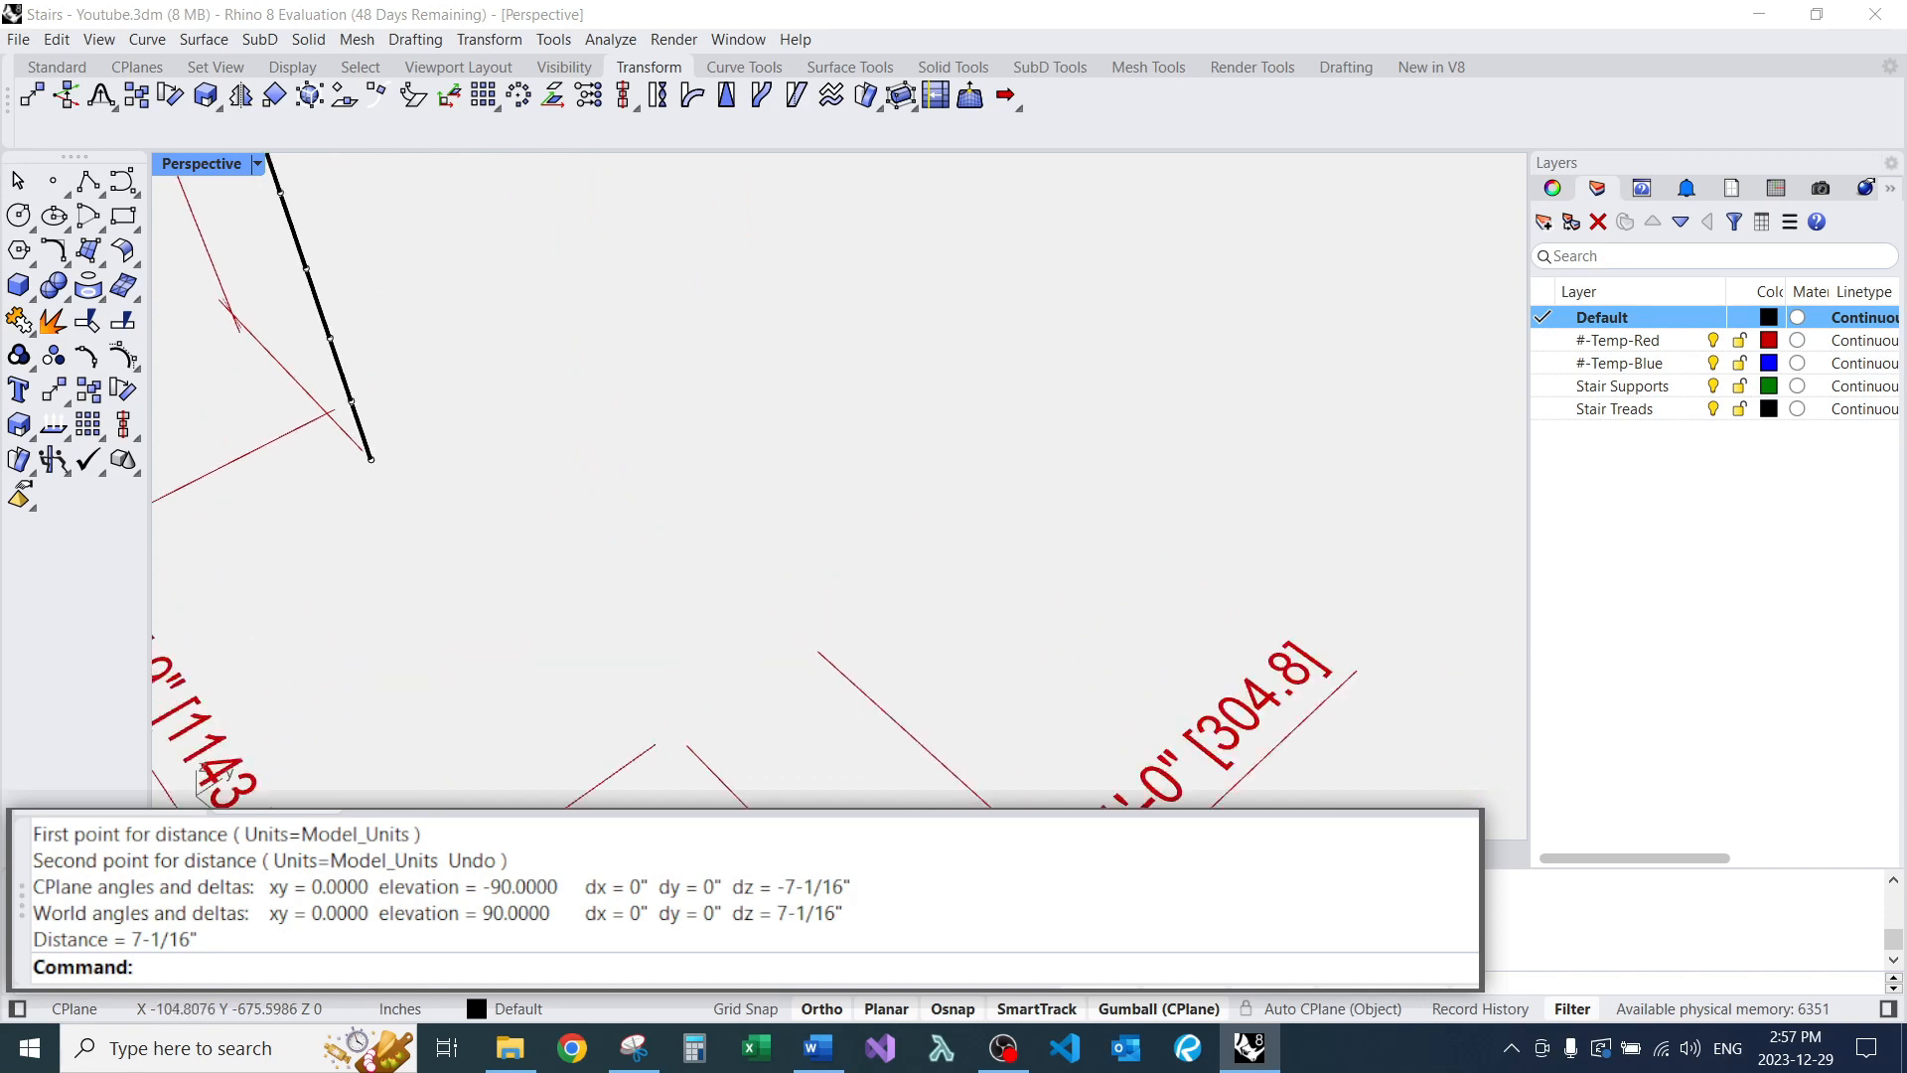
pyautogui.scroll(-9, 618, 405)
pyautogui.moveTo(617, 405); pyautogui.dragTo(676, 556, button='right')
pyautogui.scroll(7, 753, 561)
pyautogui.scroll(-5, 814, 567)
pyautogui.scroll(7, 432, 417)
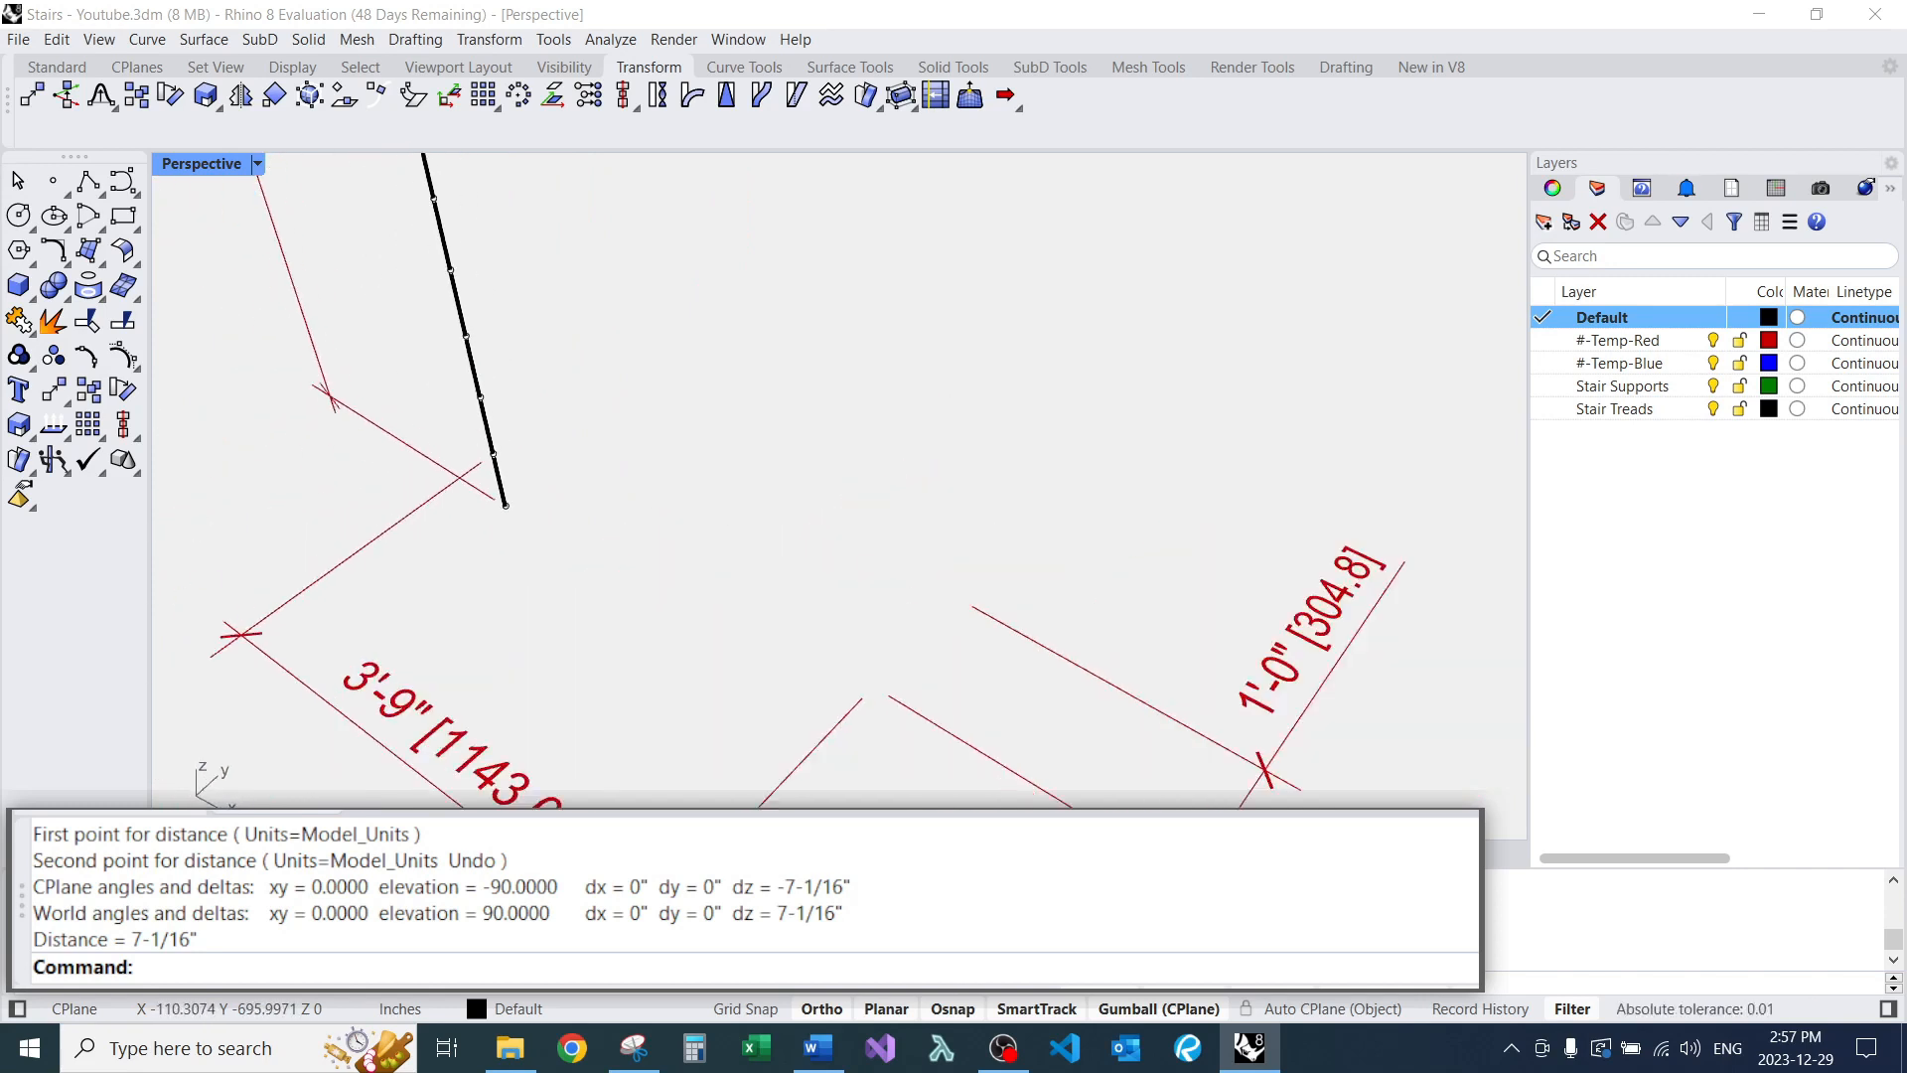
pyautogui.scroll(-5, 733, 417)
pyautogui.moveTo(733, 417); pyautogui.dragTo(693, 416, button='right')
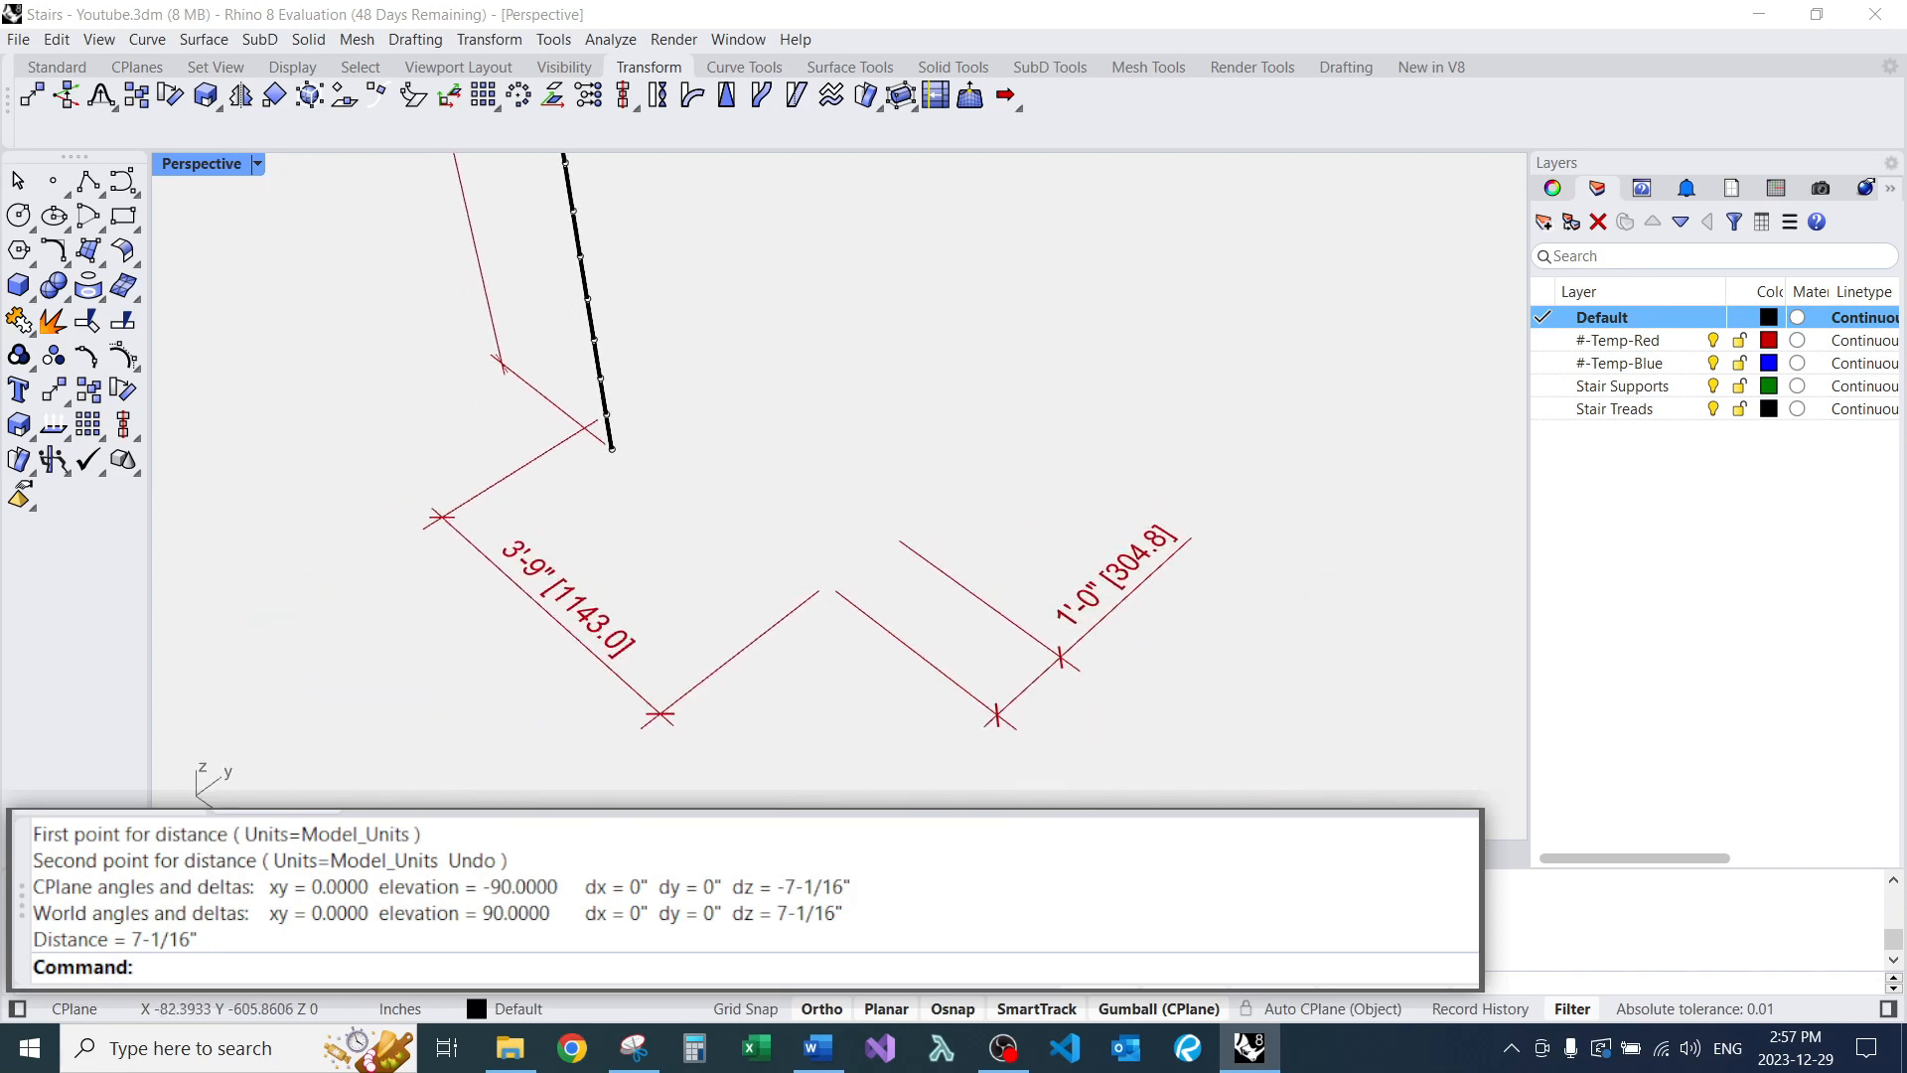
# Select the 1'-0" tread depth and 3'-9" stair width dimensions in turn to review them.
pyautogui.click(1115, 576)
pyautogui.click(569, 598)
pyautogui.click(1114, 576)
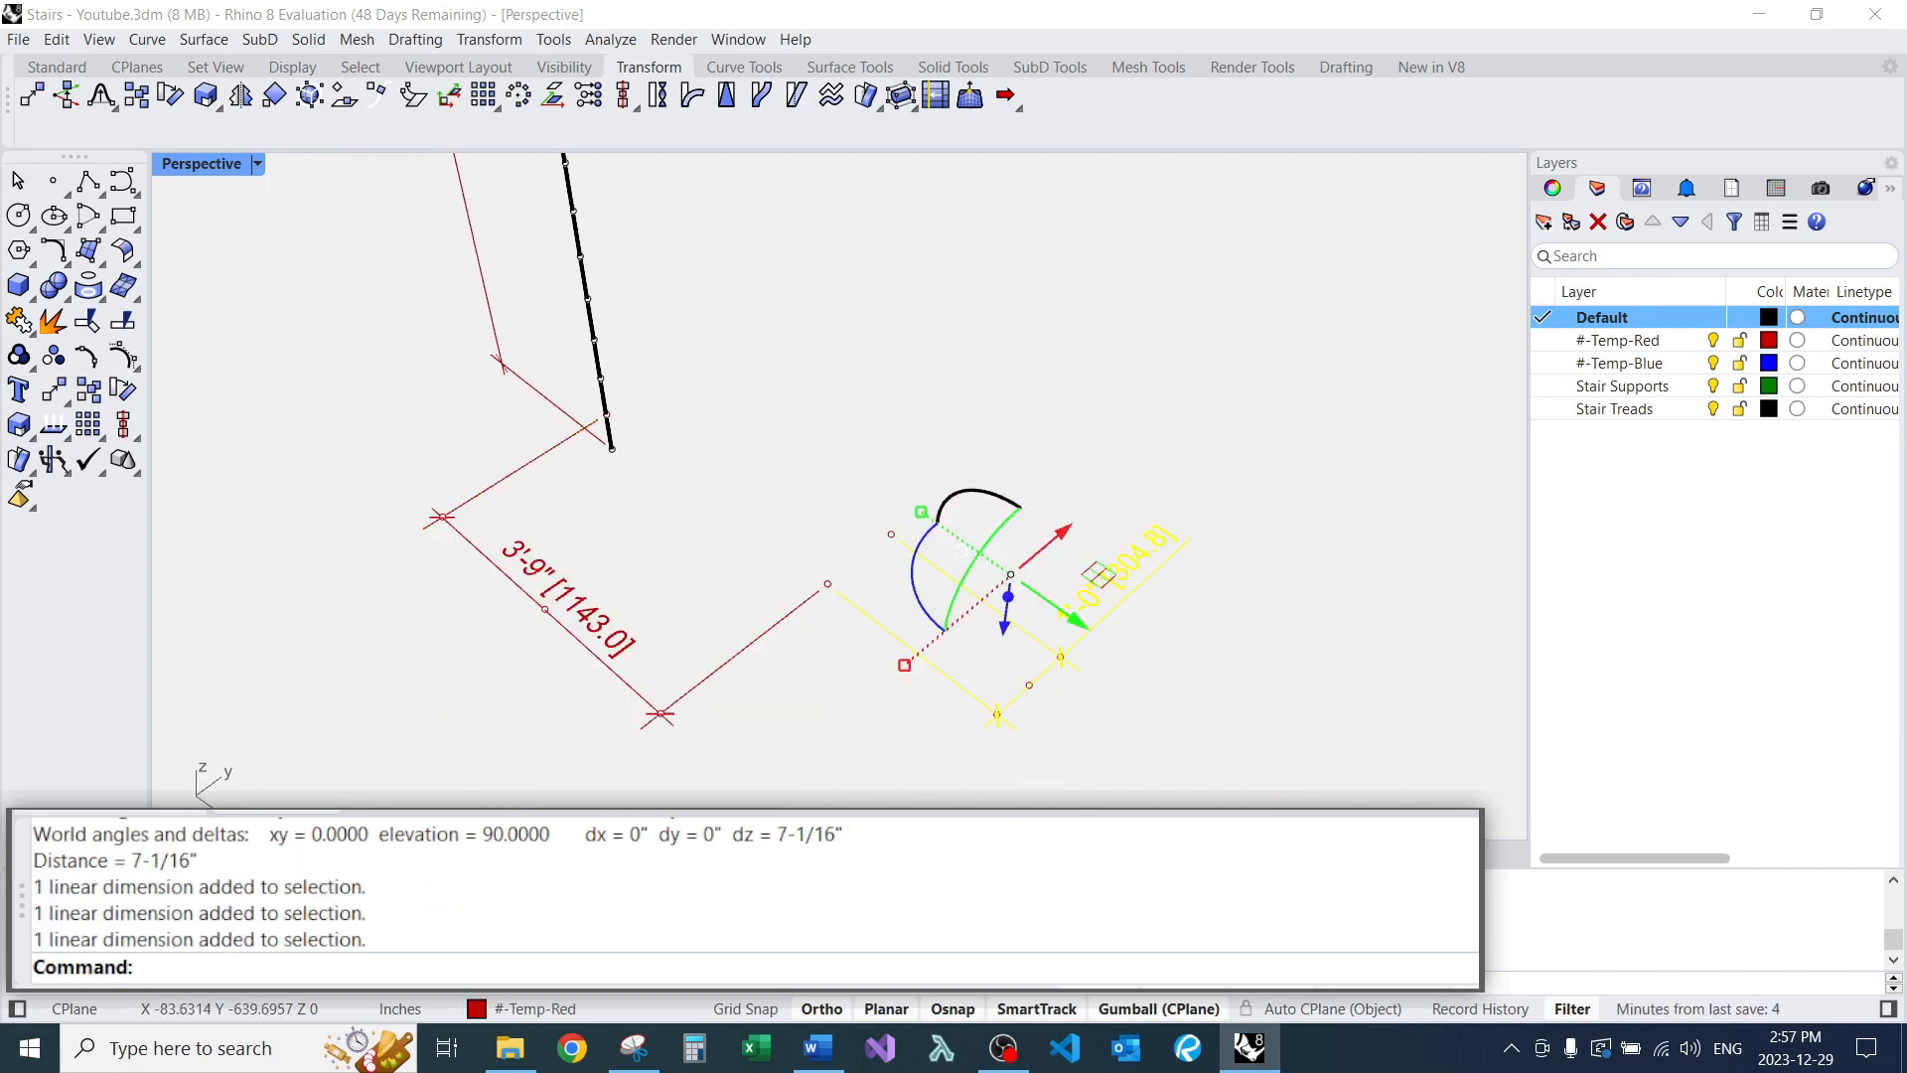
# Model the first tread as a box from the tread depth dimension's corner to the first riser division point, with height -.75.
pyautogui.scroll(7, 822, 421)
pyautogui.press('Escape')
pyautogui.scroll(-7, 846, 426)
pyautogui.moveTo(846, 426)
pyautogui.mouseDown(button='right')
pyautogui.moveTo(807, 426)
pyautogui.moveTo(827, 426)
pyautogui.mouseUp(button='right')
pyautogui.write('box')
pyautogui.press('Return')
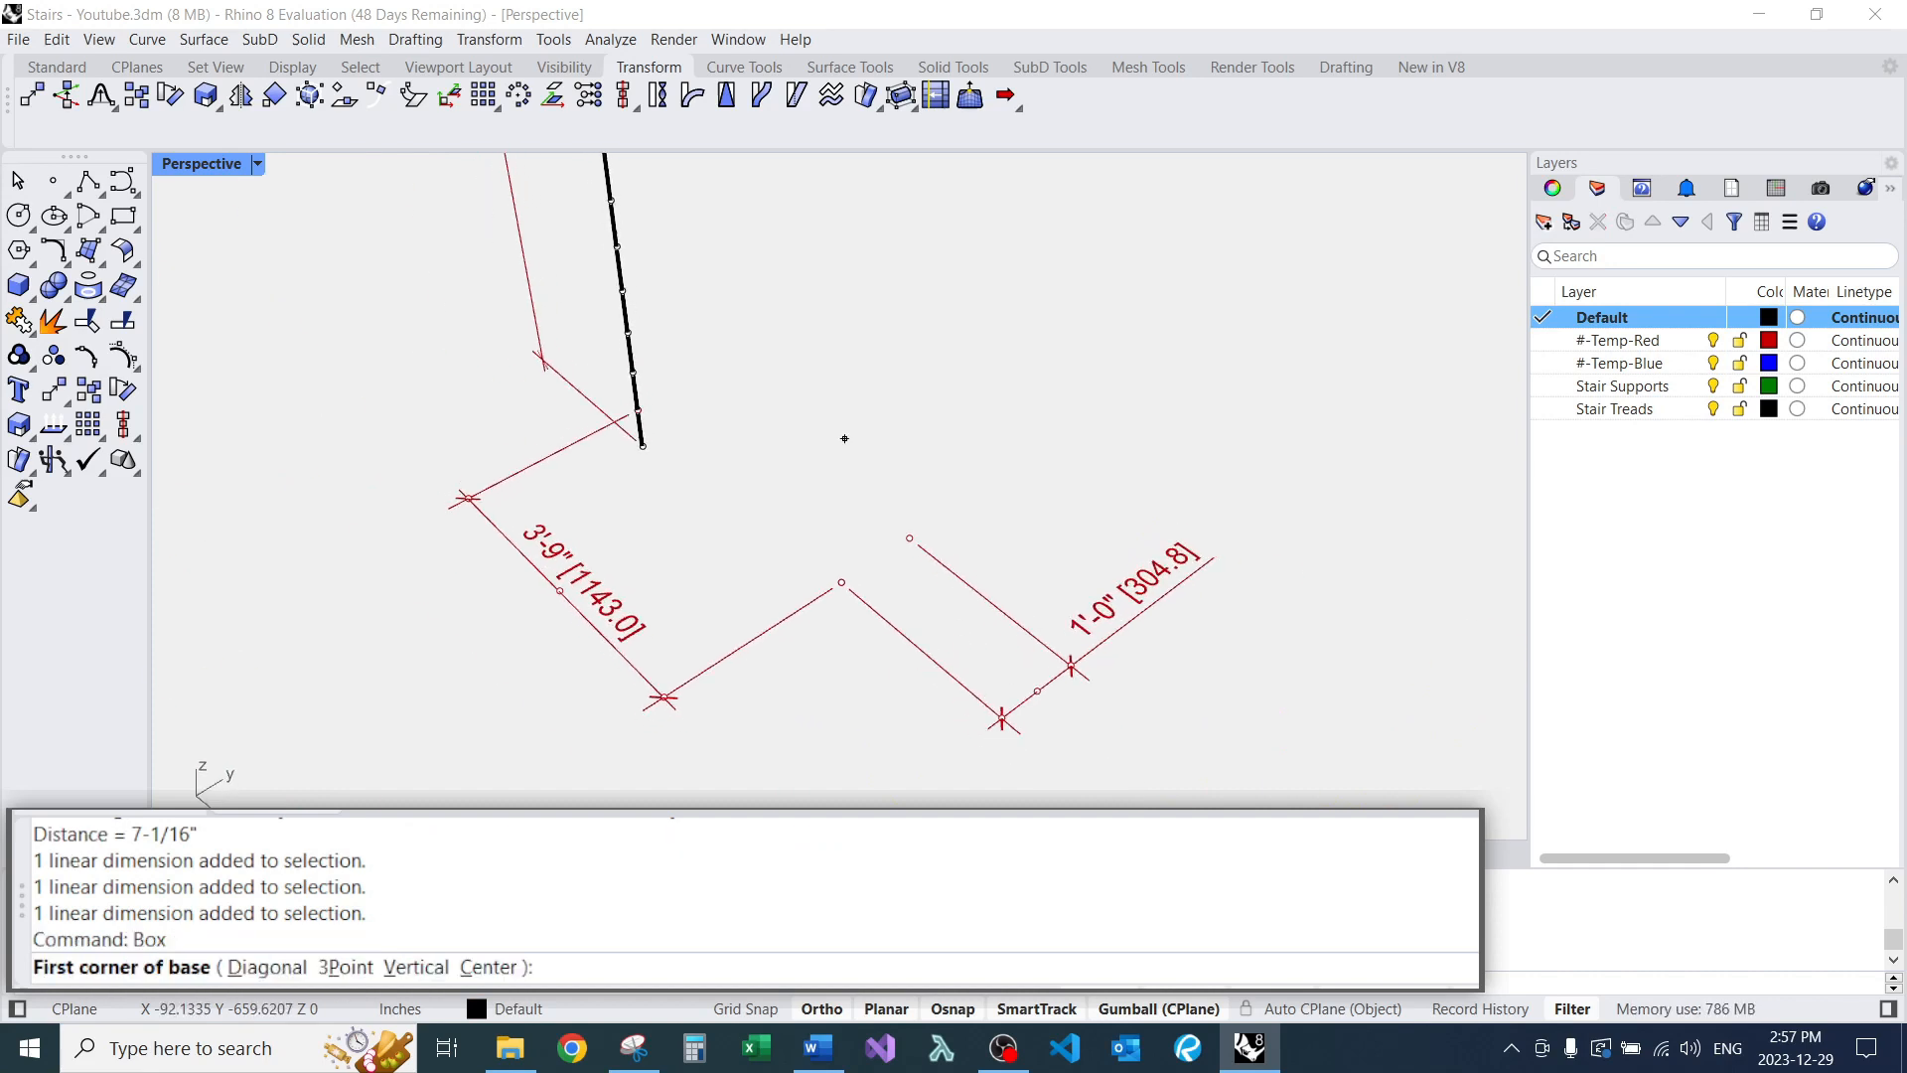
pyautogui.click(909, 538)
pyautogui.scroll(6, 670, 424)
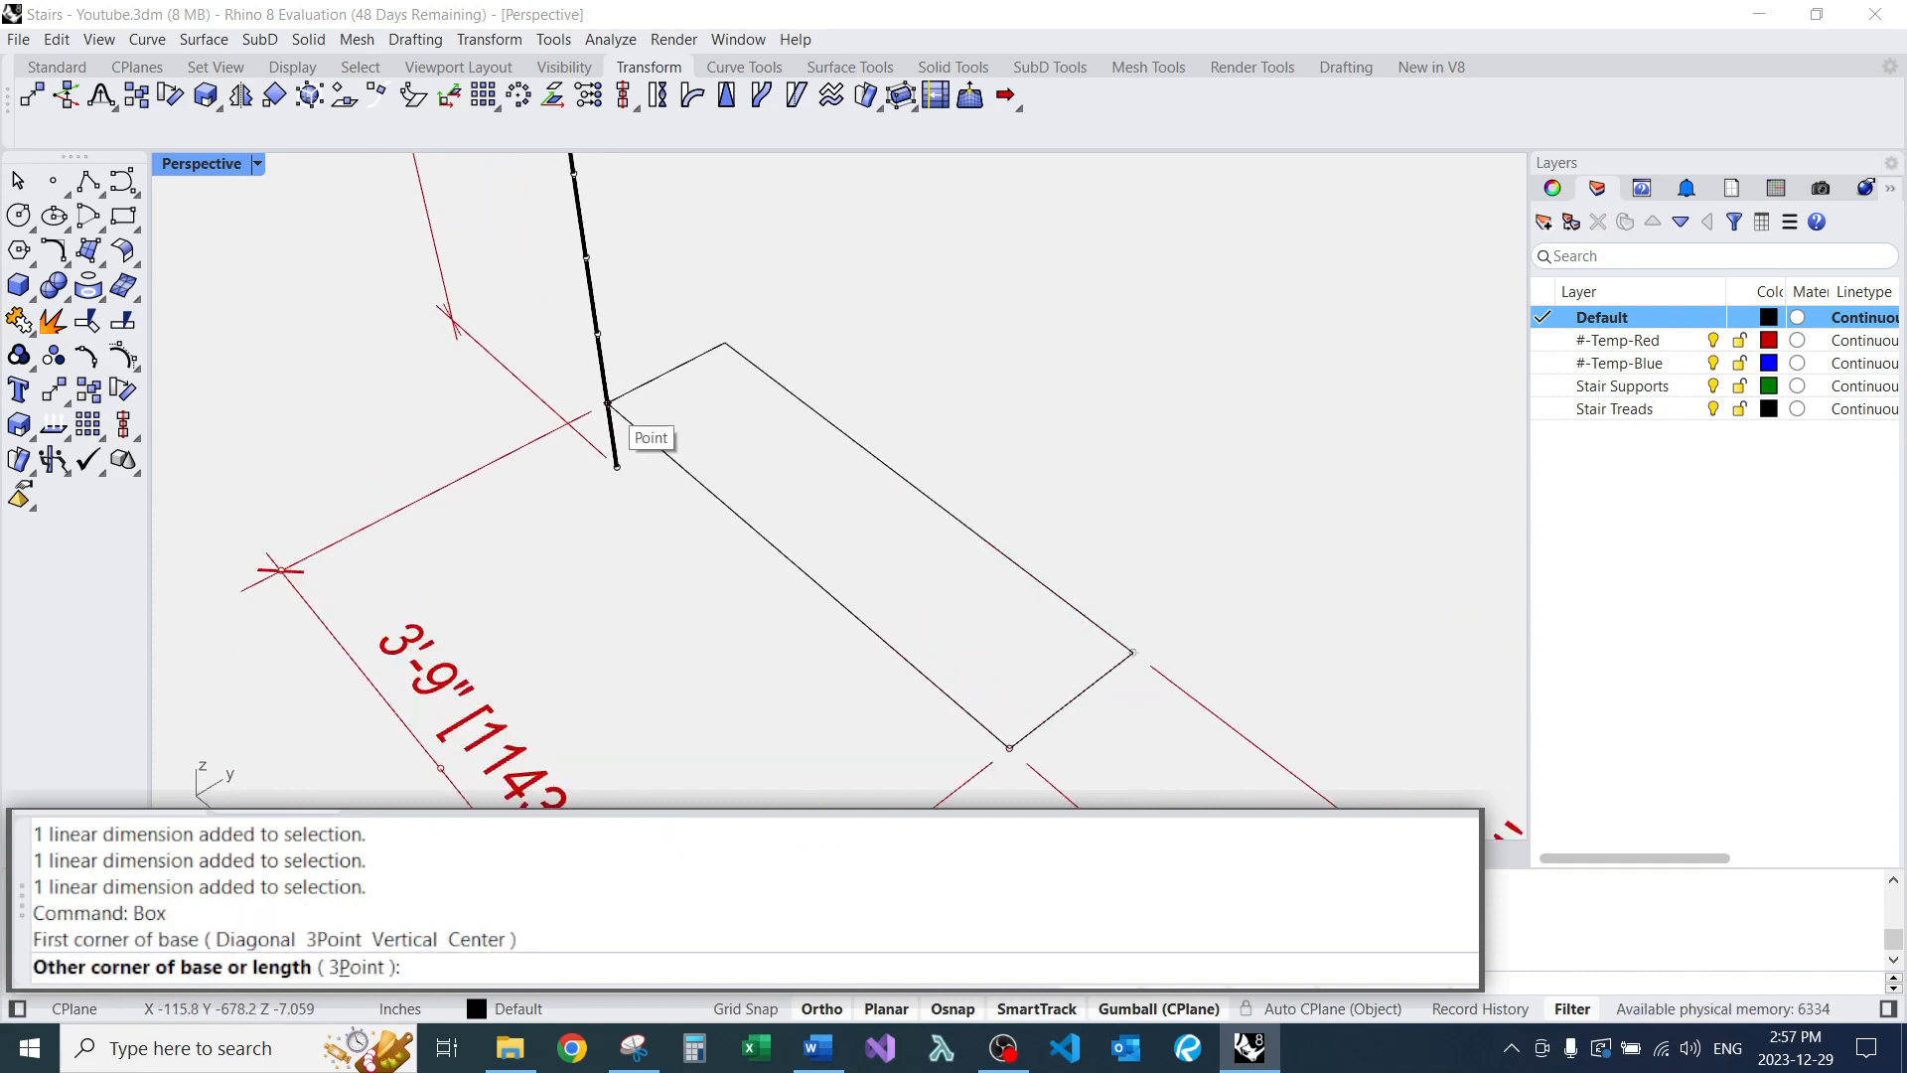
pyautogui.click(608, 402)
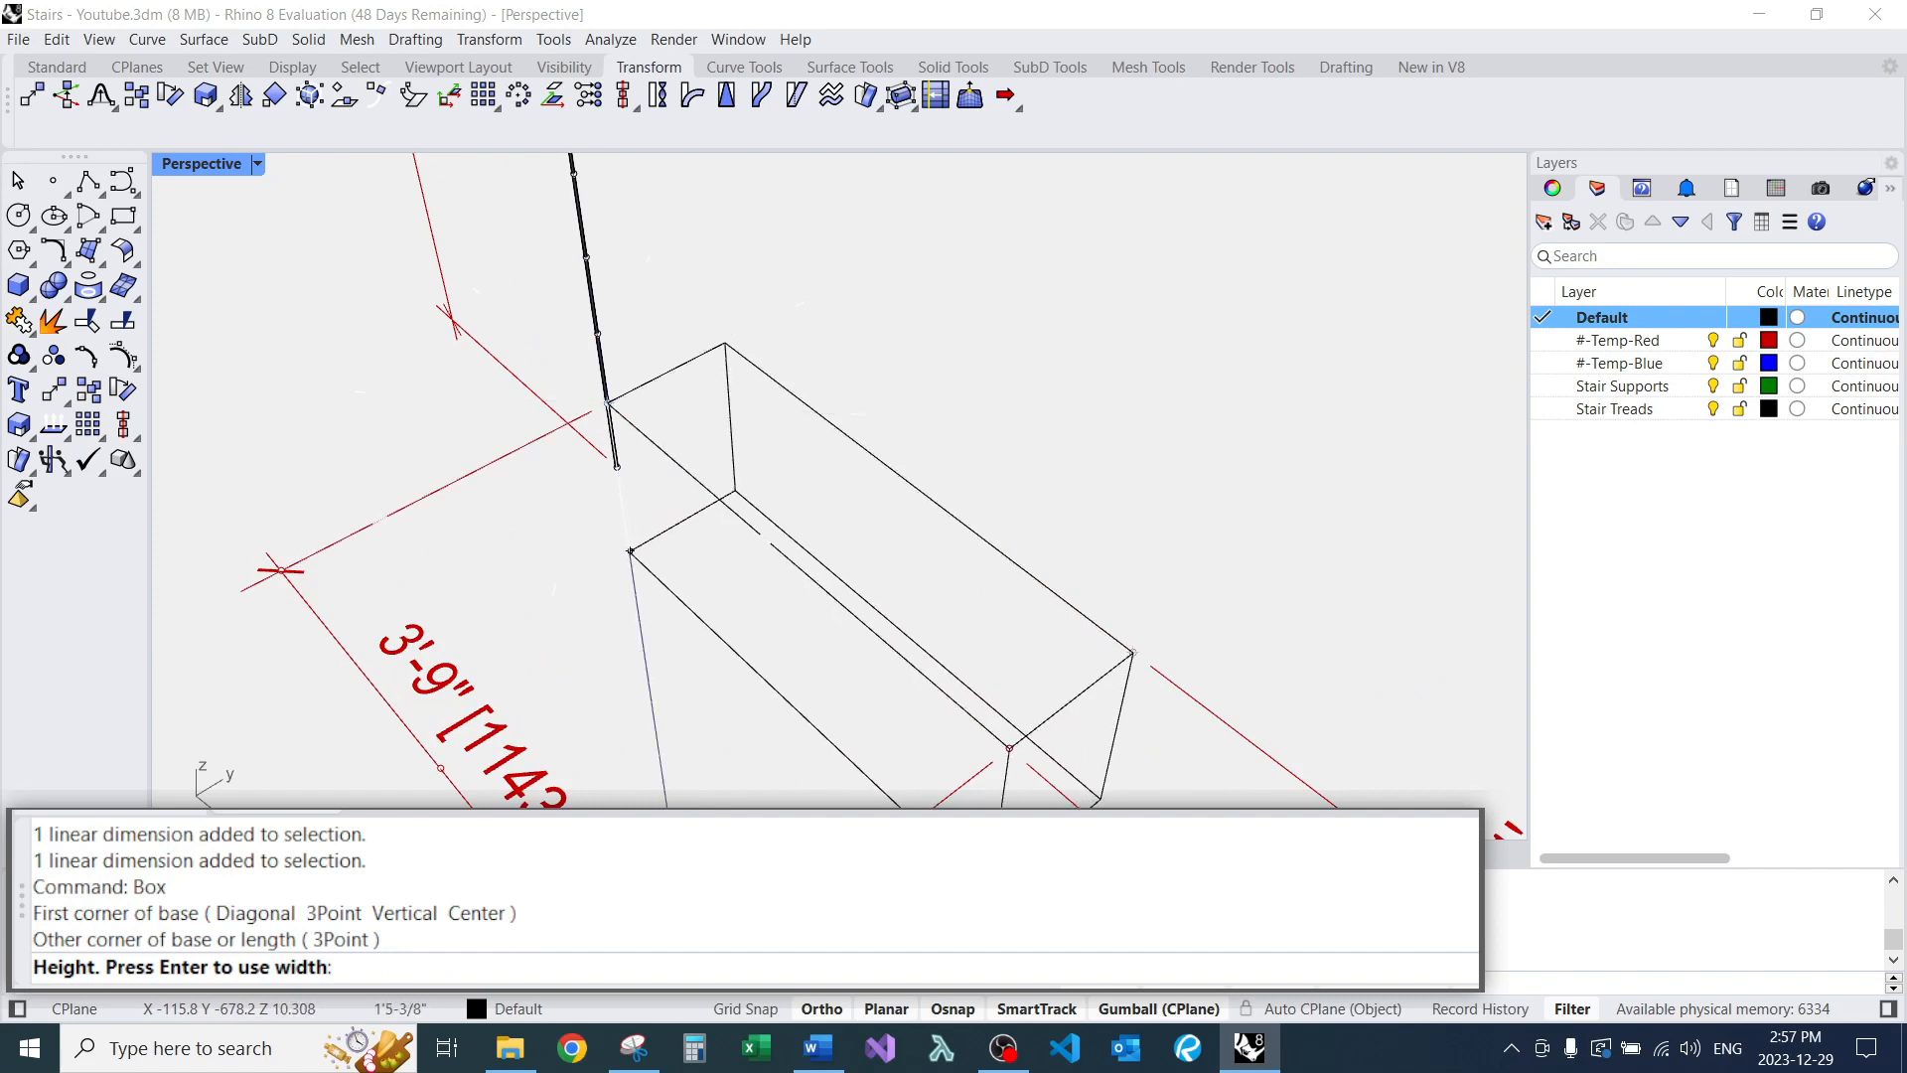
pyautogui.write('-.75')
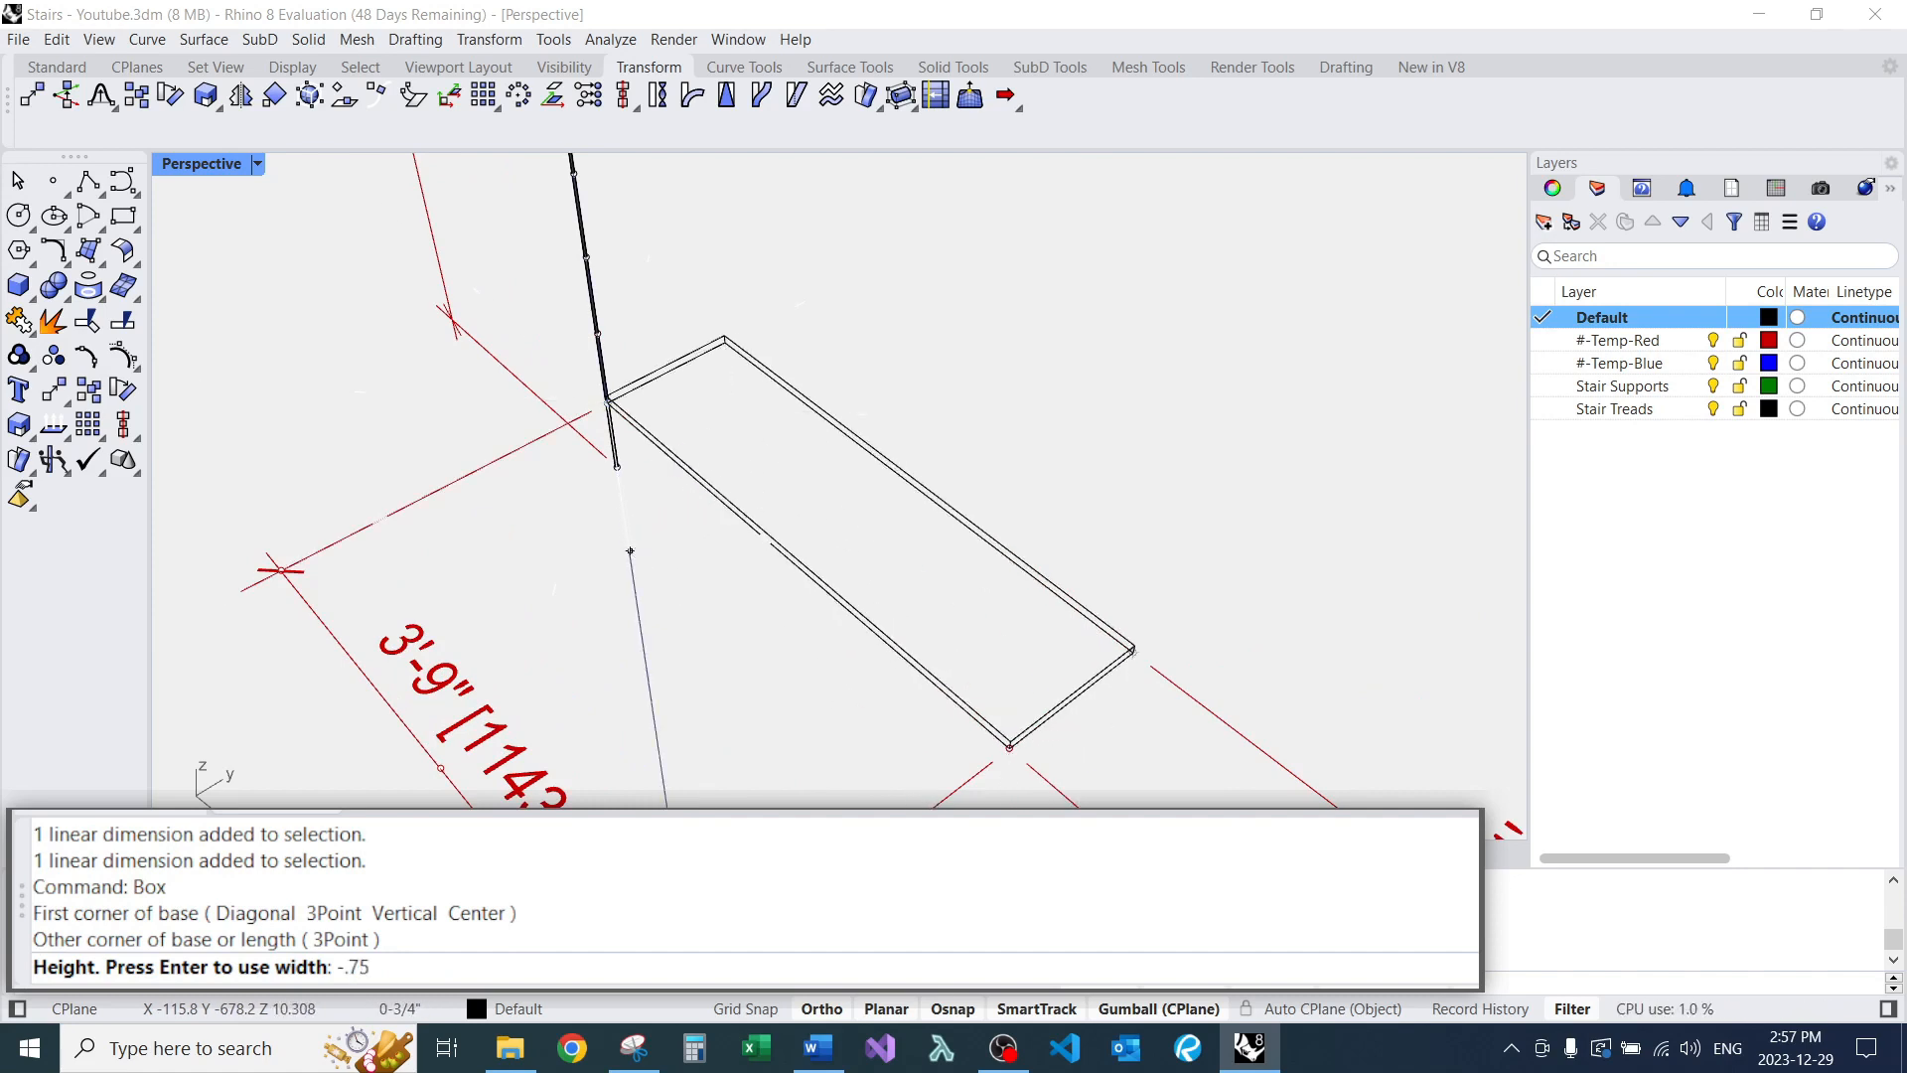
pyautogui.press('Return')
pyautogui.scroll(-2, 651, 549)
pyautogui.moveTo(651, 549); pyautogui.dragTo(815, 496, button='right')
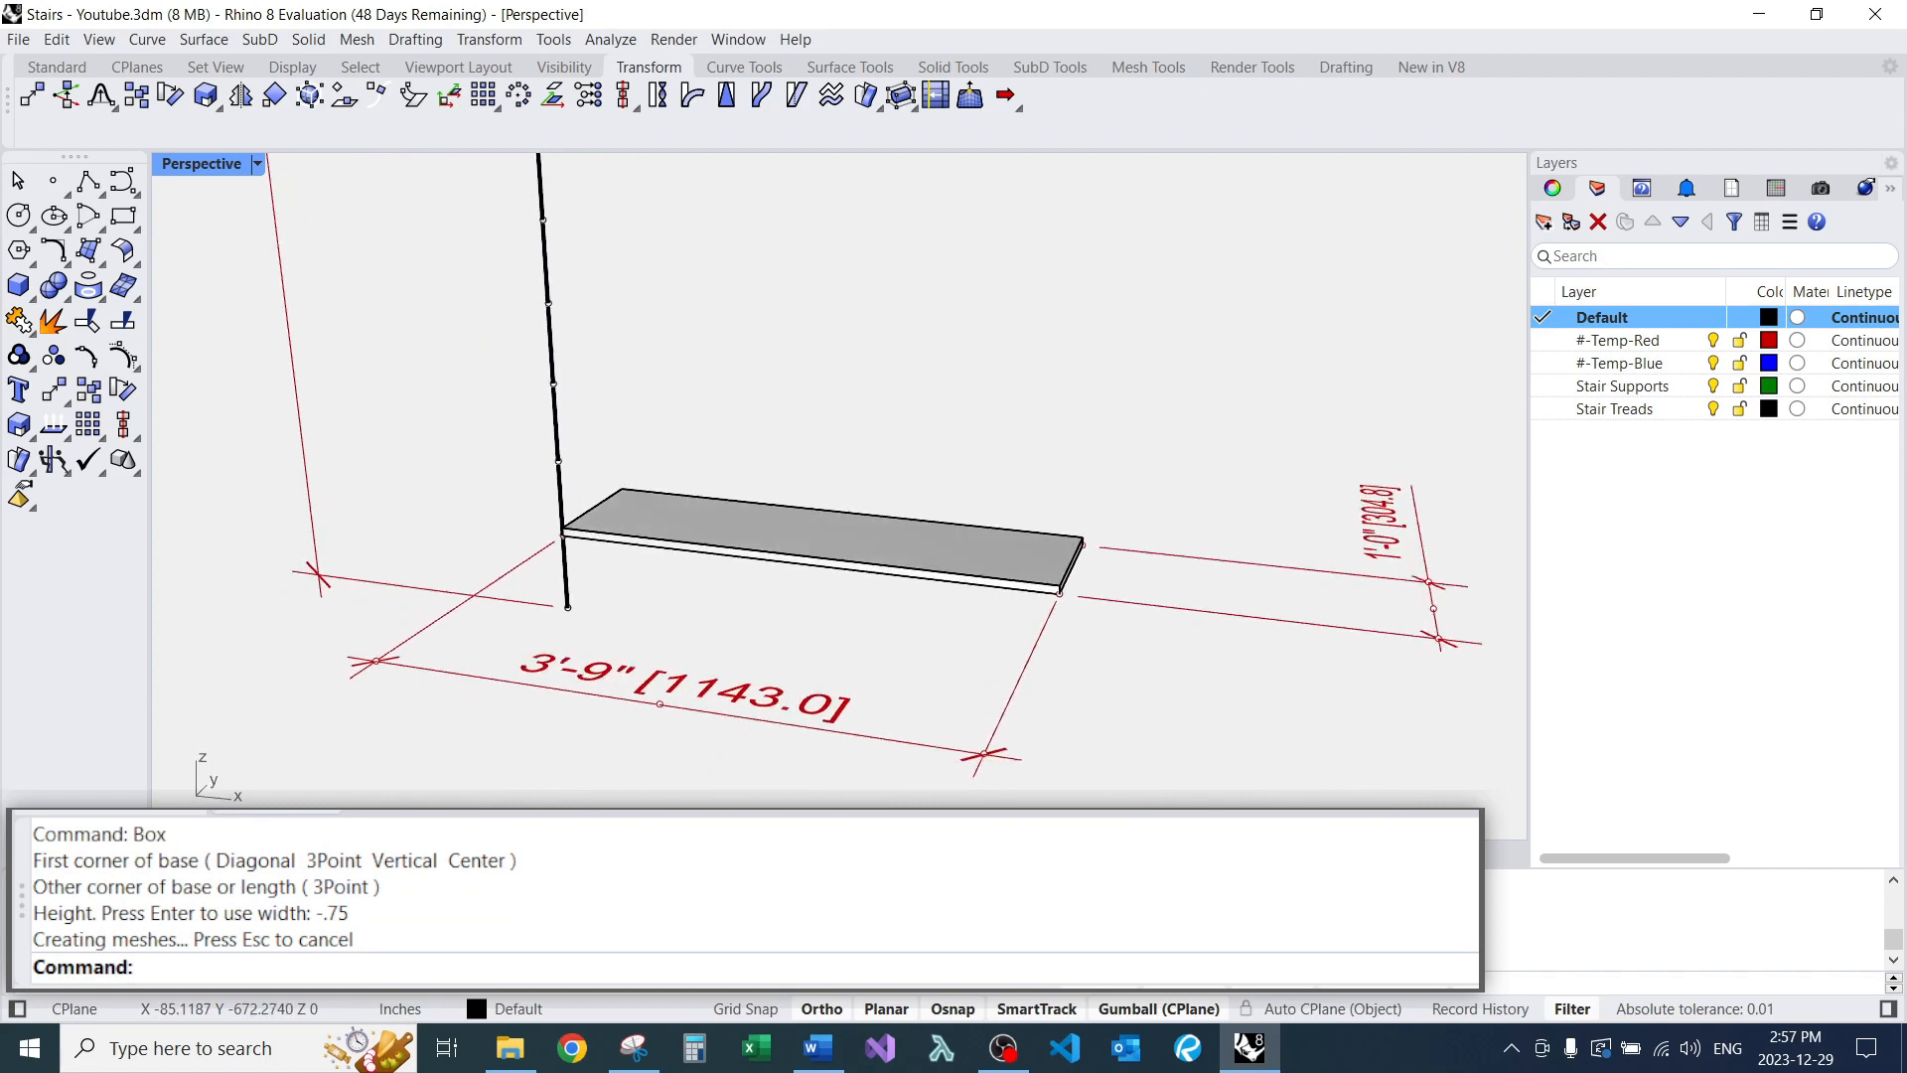
pyautogui.click(845, 557)
pyautogui.moveTo(1192, 576); pyautogui.dragTo(1053, 547, button='right')
pyautogui.scroll(4, 1053, 546)
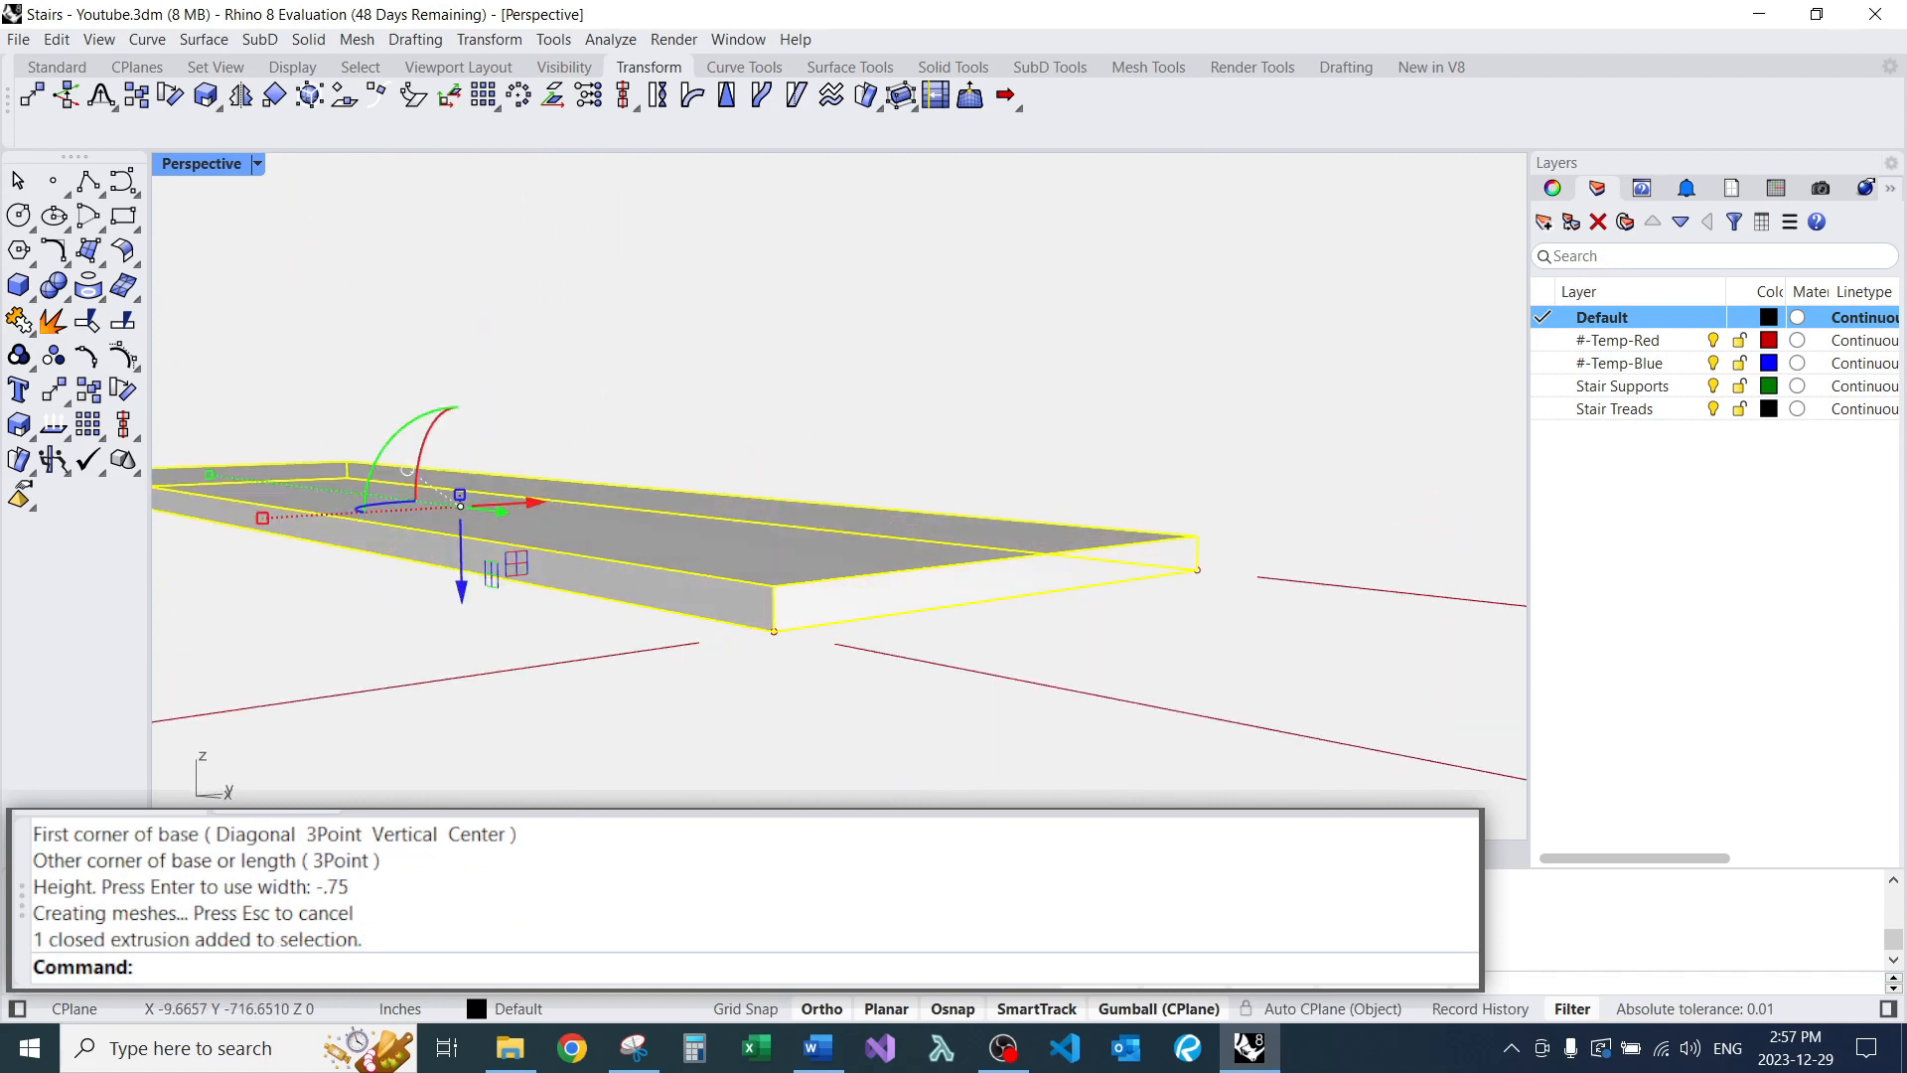
pyautogui.scroll(-2, 1381, 492)
pyautogui.click(663, 584)
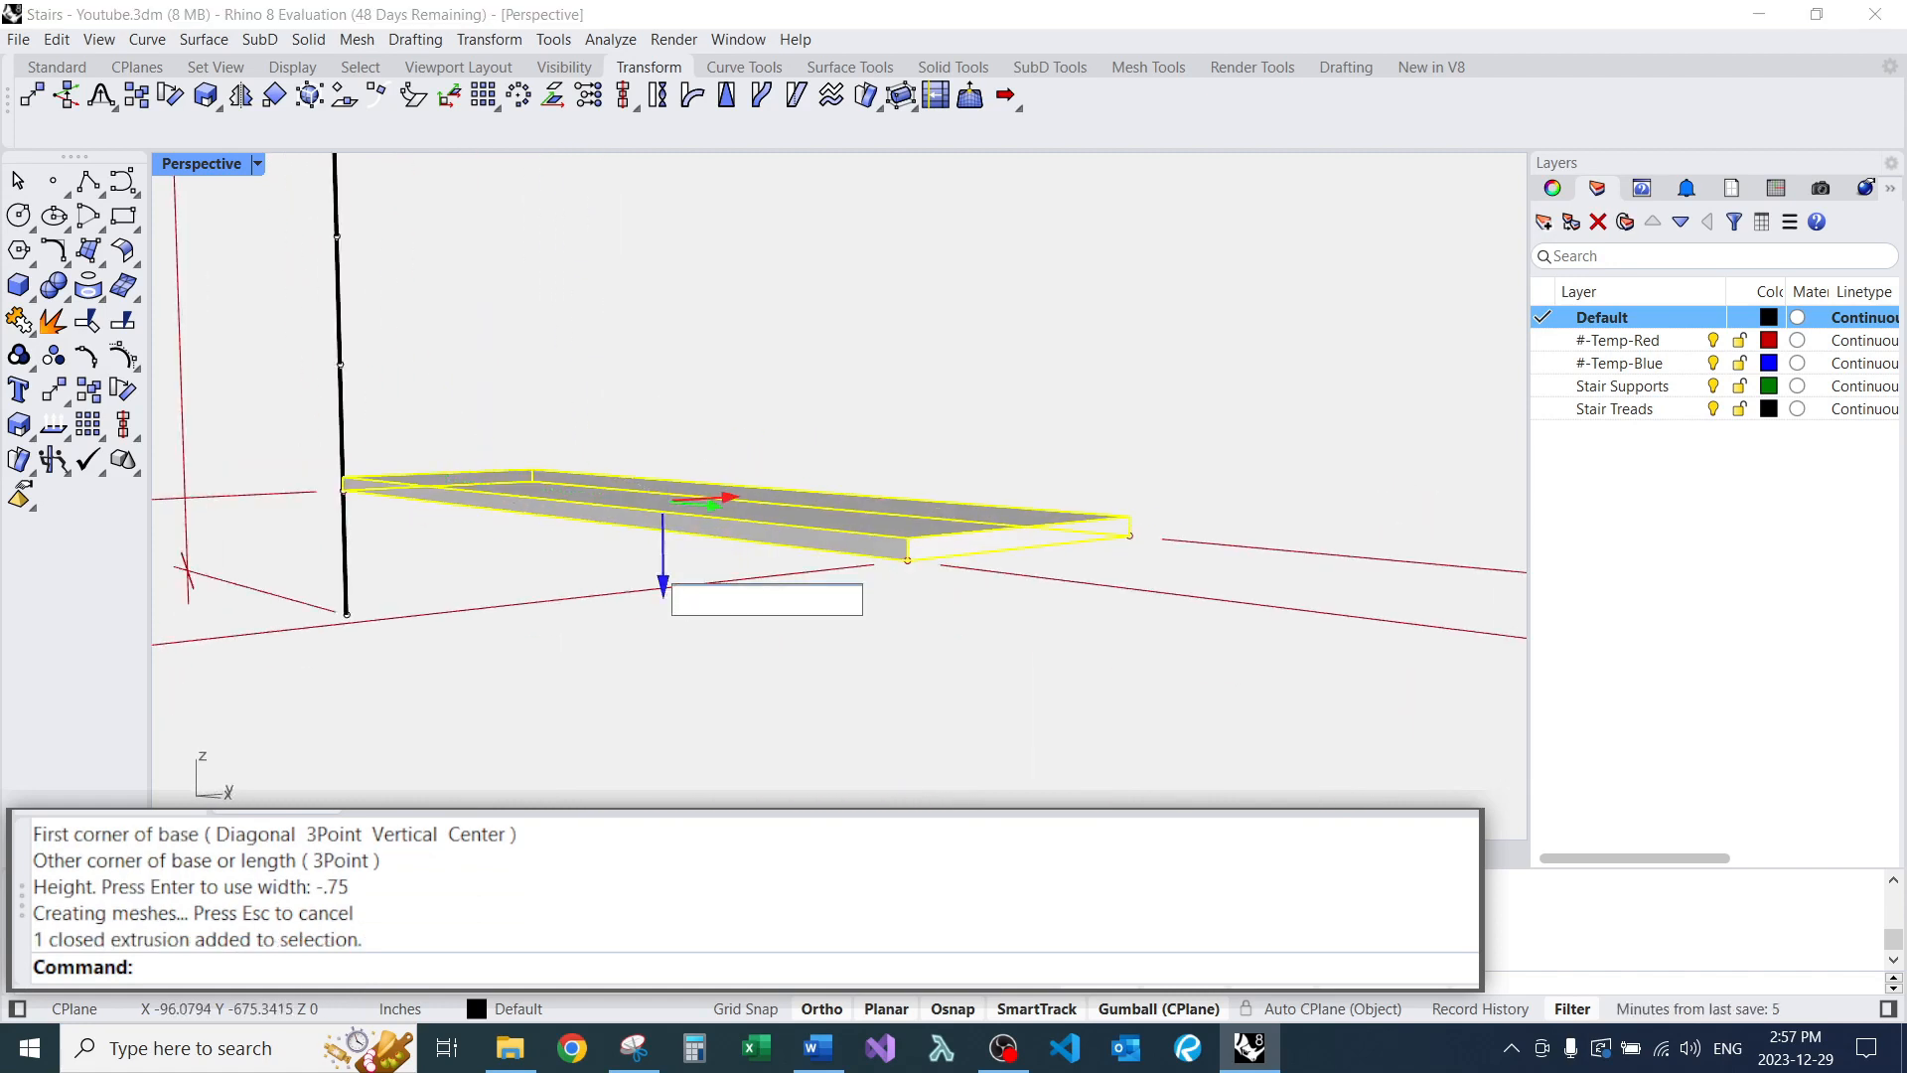
pyautogui.press('Return')
pyautogui.press('Escape')
# Move the tread box to the Stair Treads layer.
pyautogui.scroll(-6, 646, 586)
pyautogui.moveTo(655, 586); pyautogui.dragTo(655, 655, button='right')
pyautogui.scroll(4, 656, 596)
pyautogui.click(624, 541)
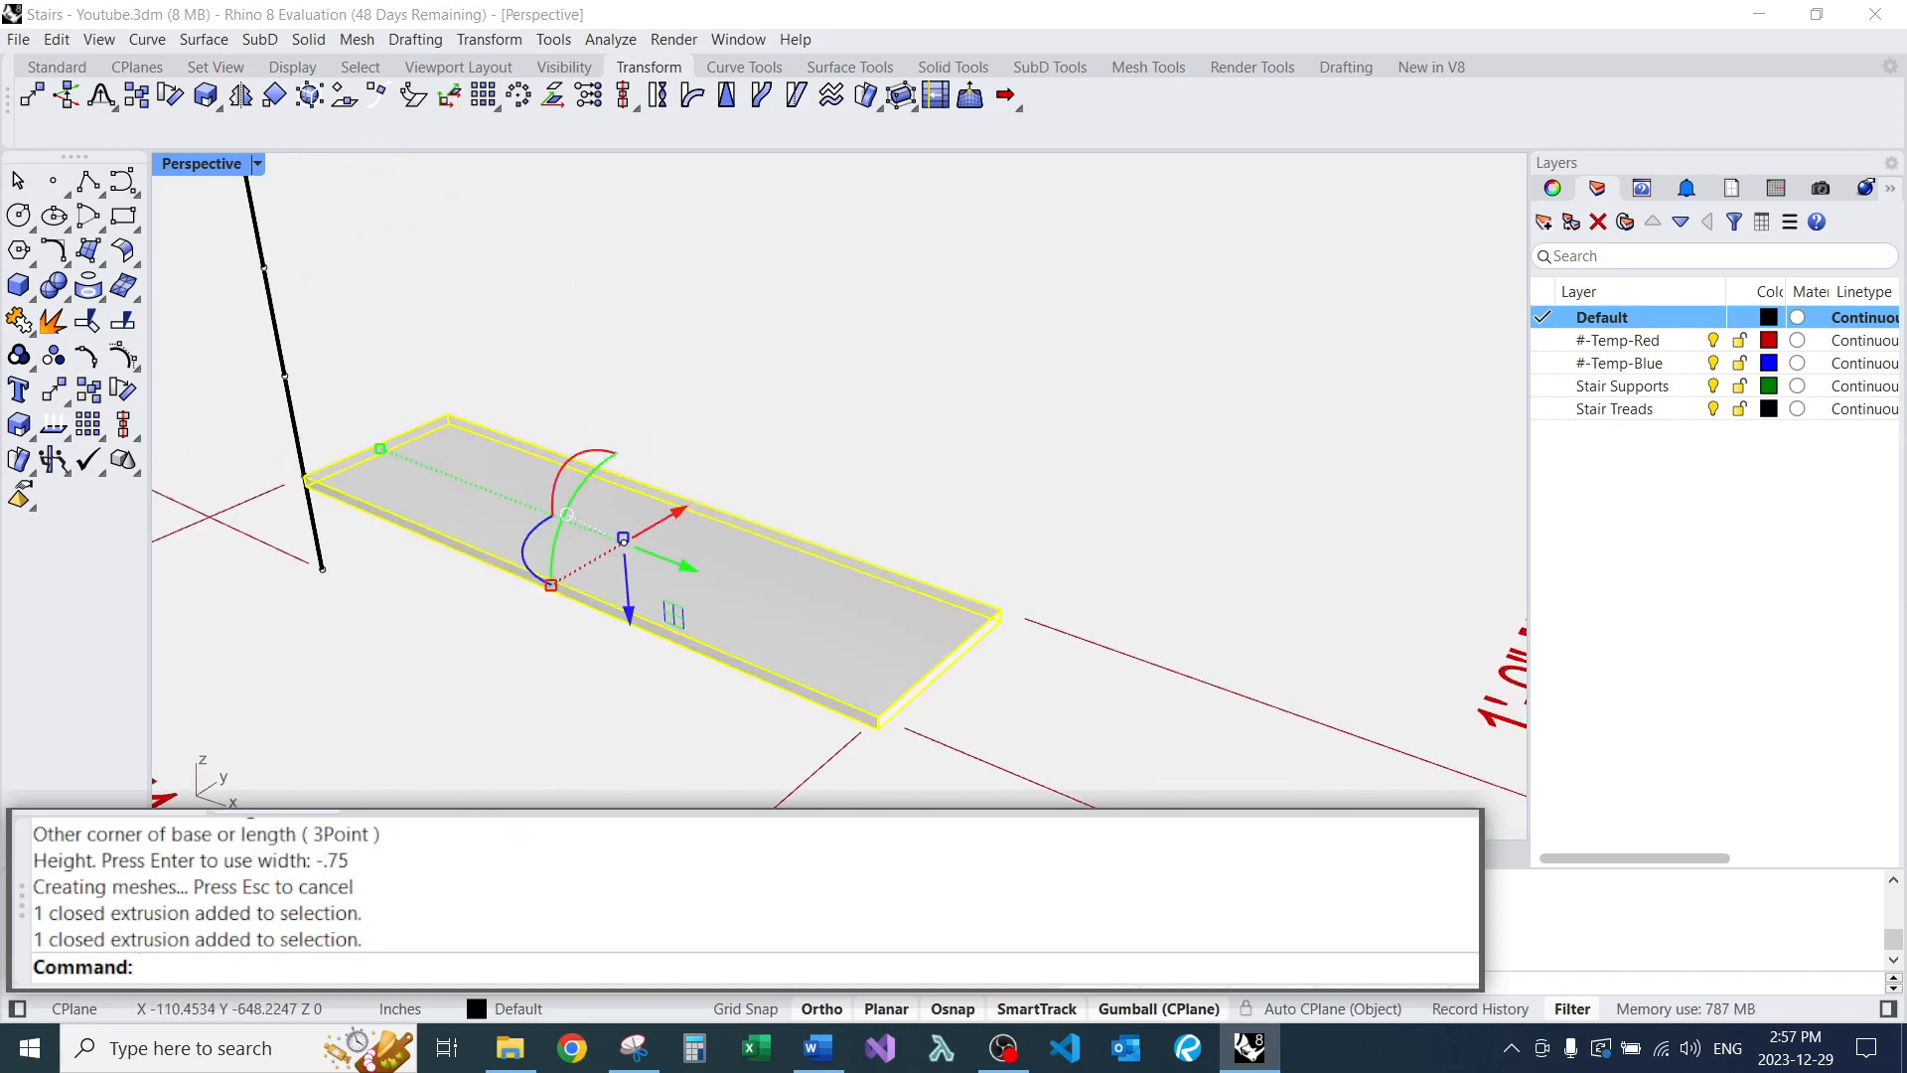
pyautogui.press('Return')
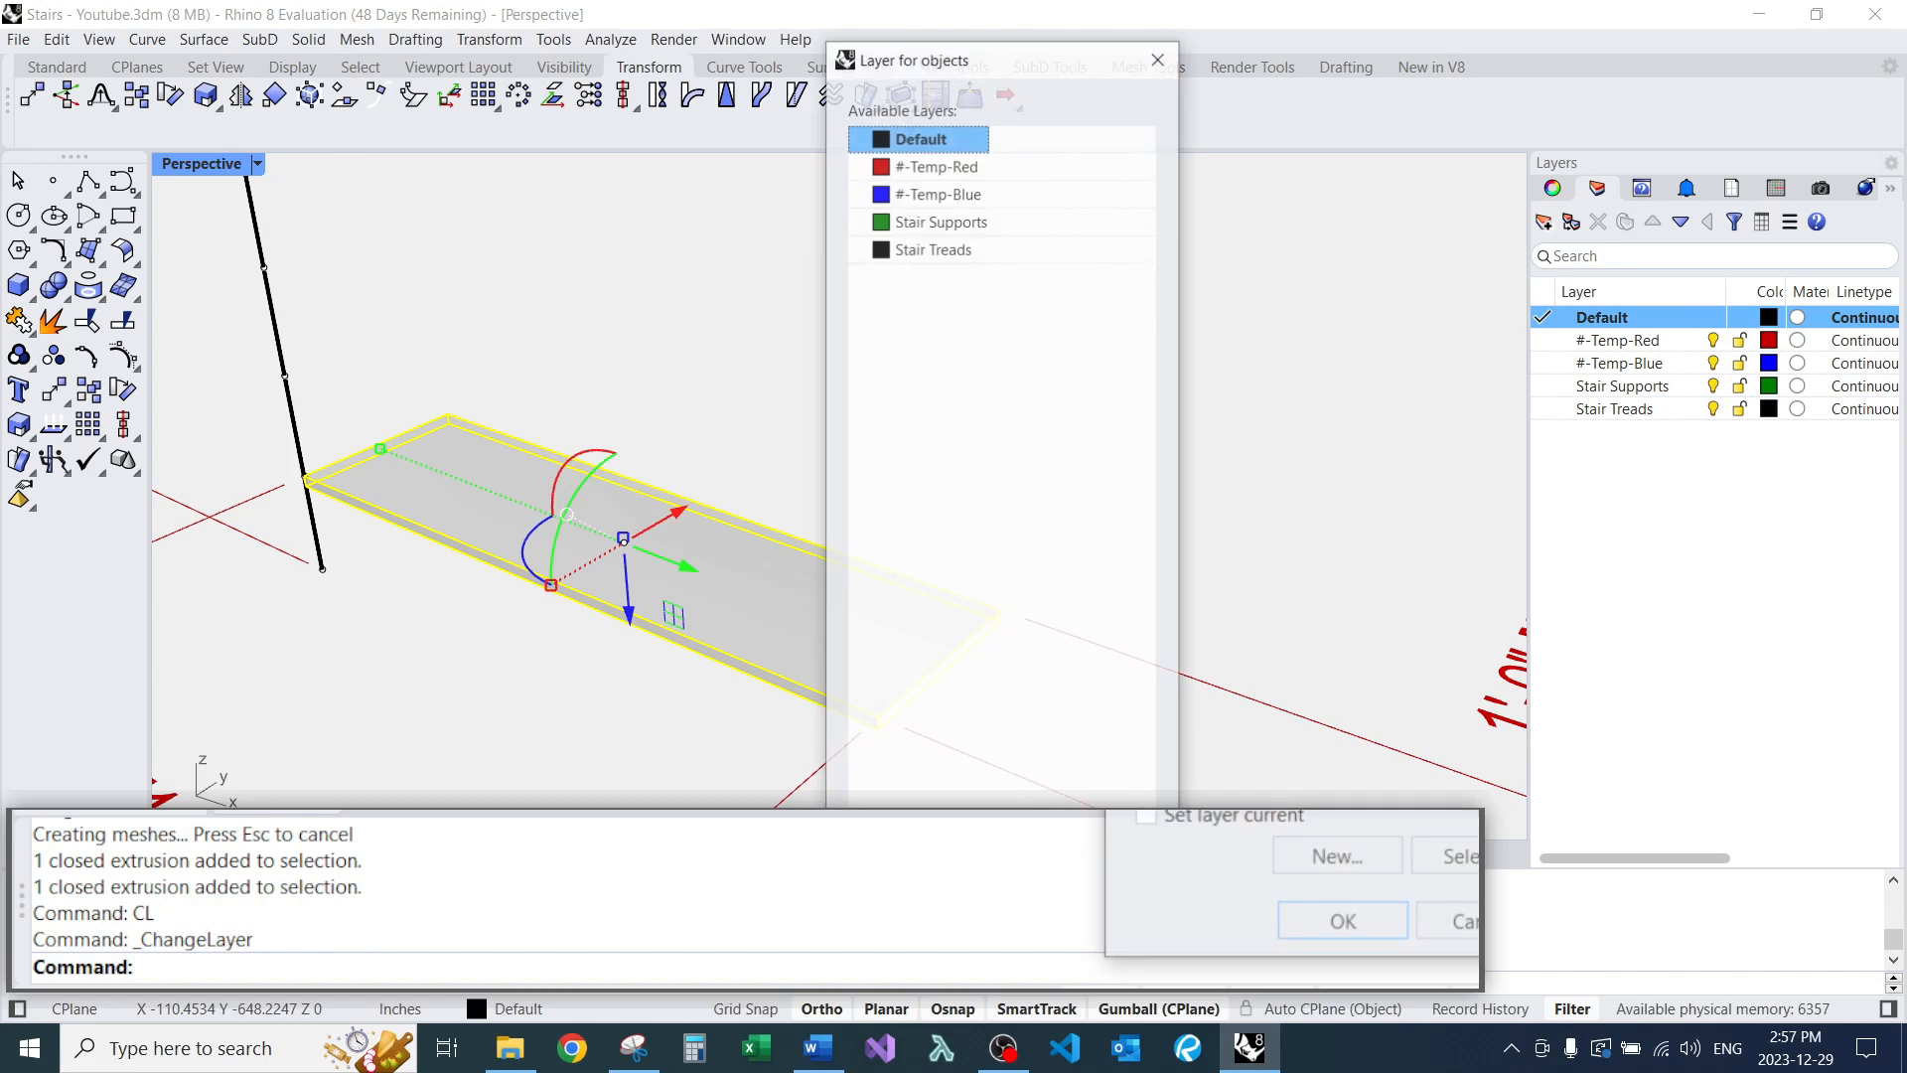
pyautogui.doubleClick(934, 258)
pyautogui.press('Escape')
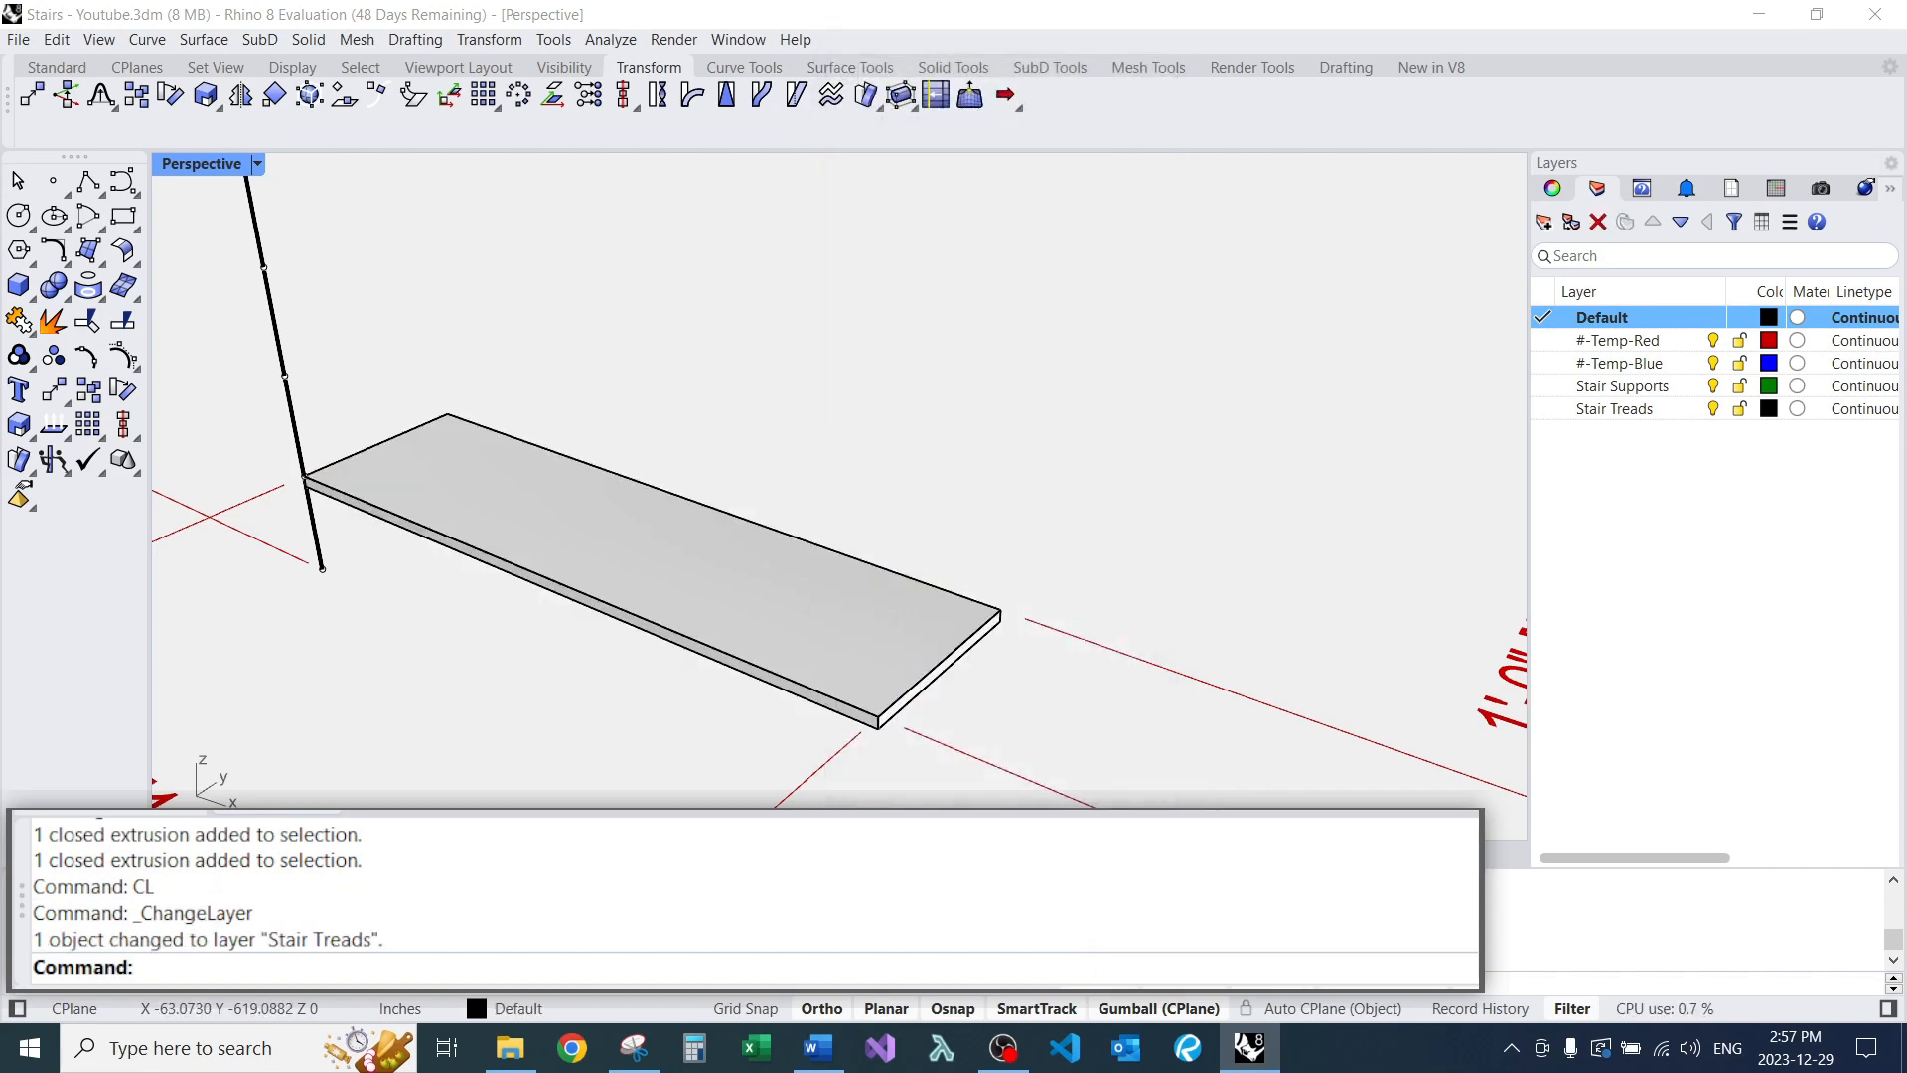
# Set the Stair Treads layer colour to Gold.
pyautogui.click(1768, 408)
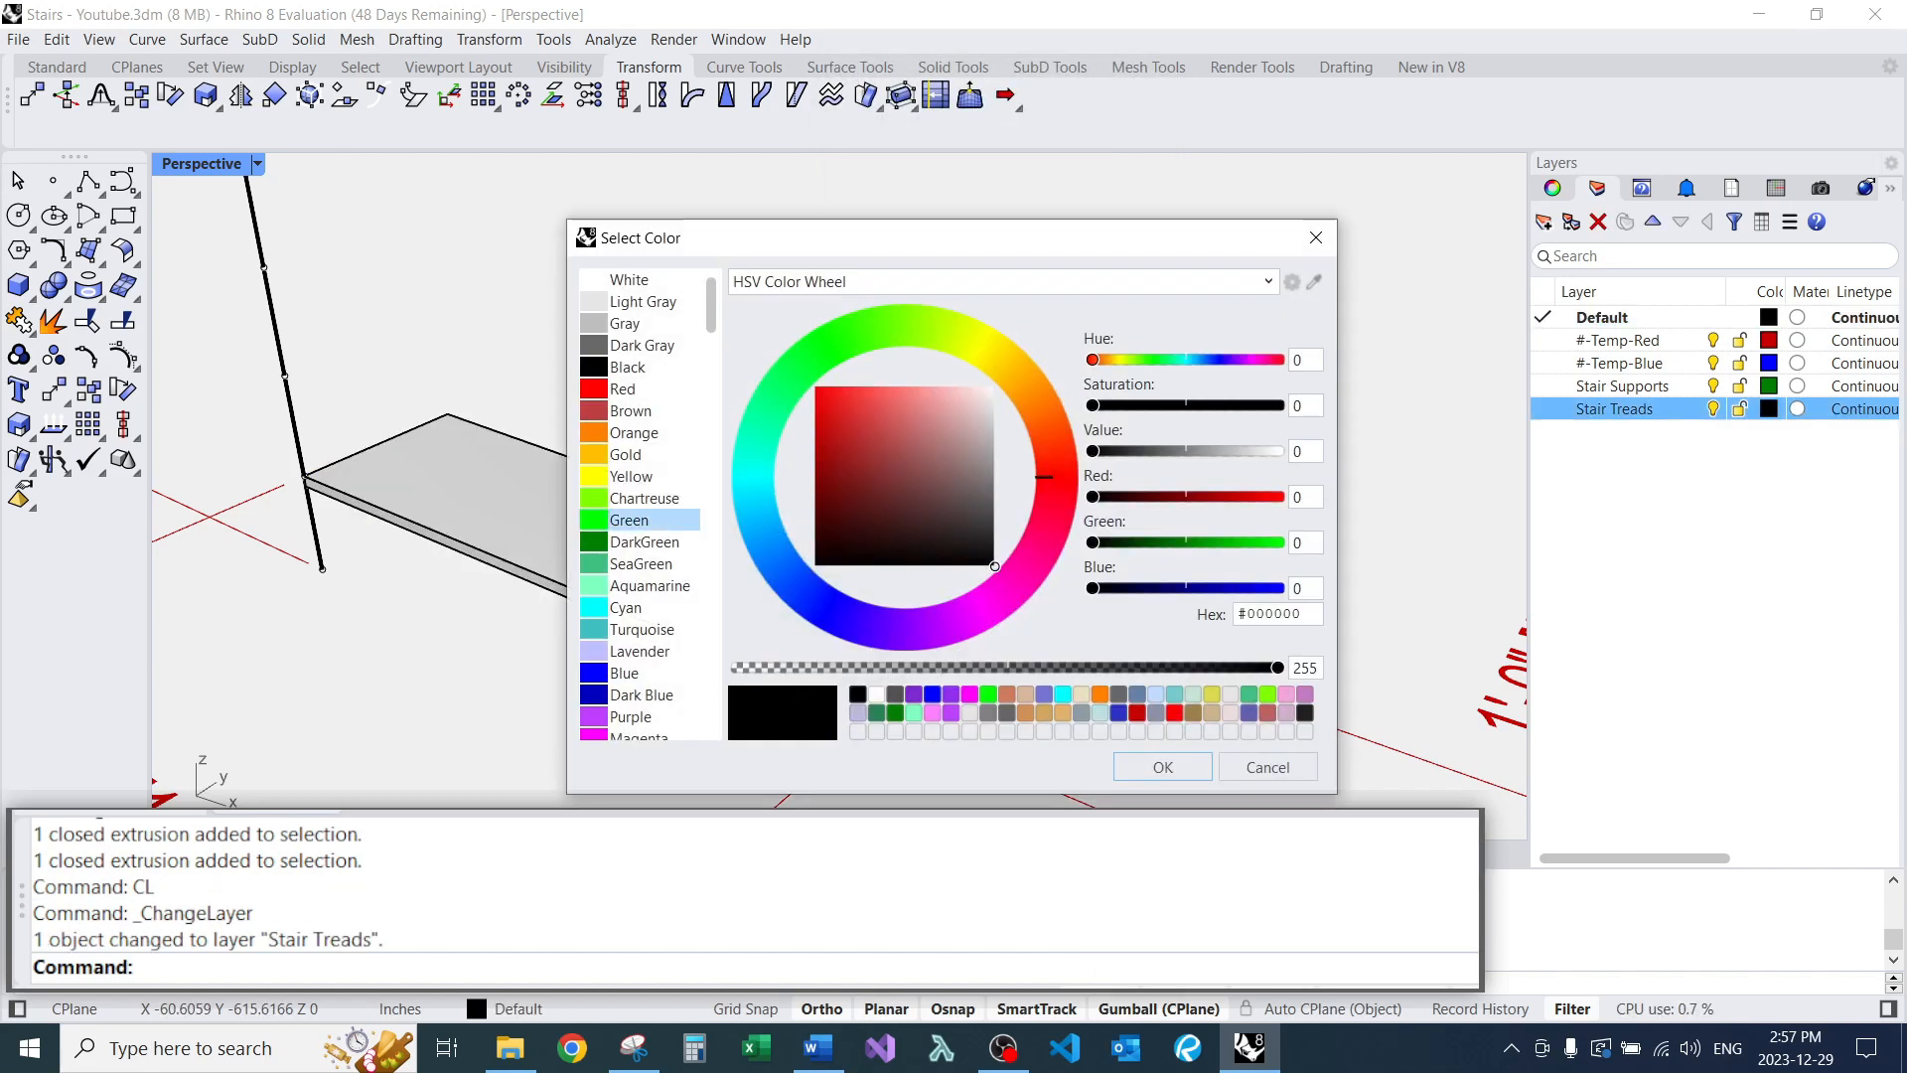
pyautogui.click(634, 432)
pyautogui.click(626, 454)
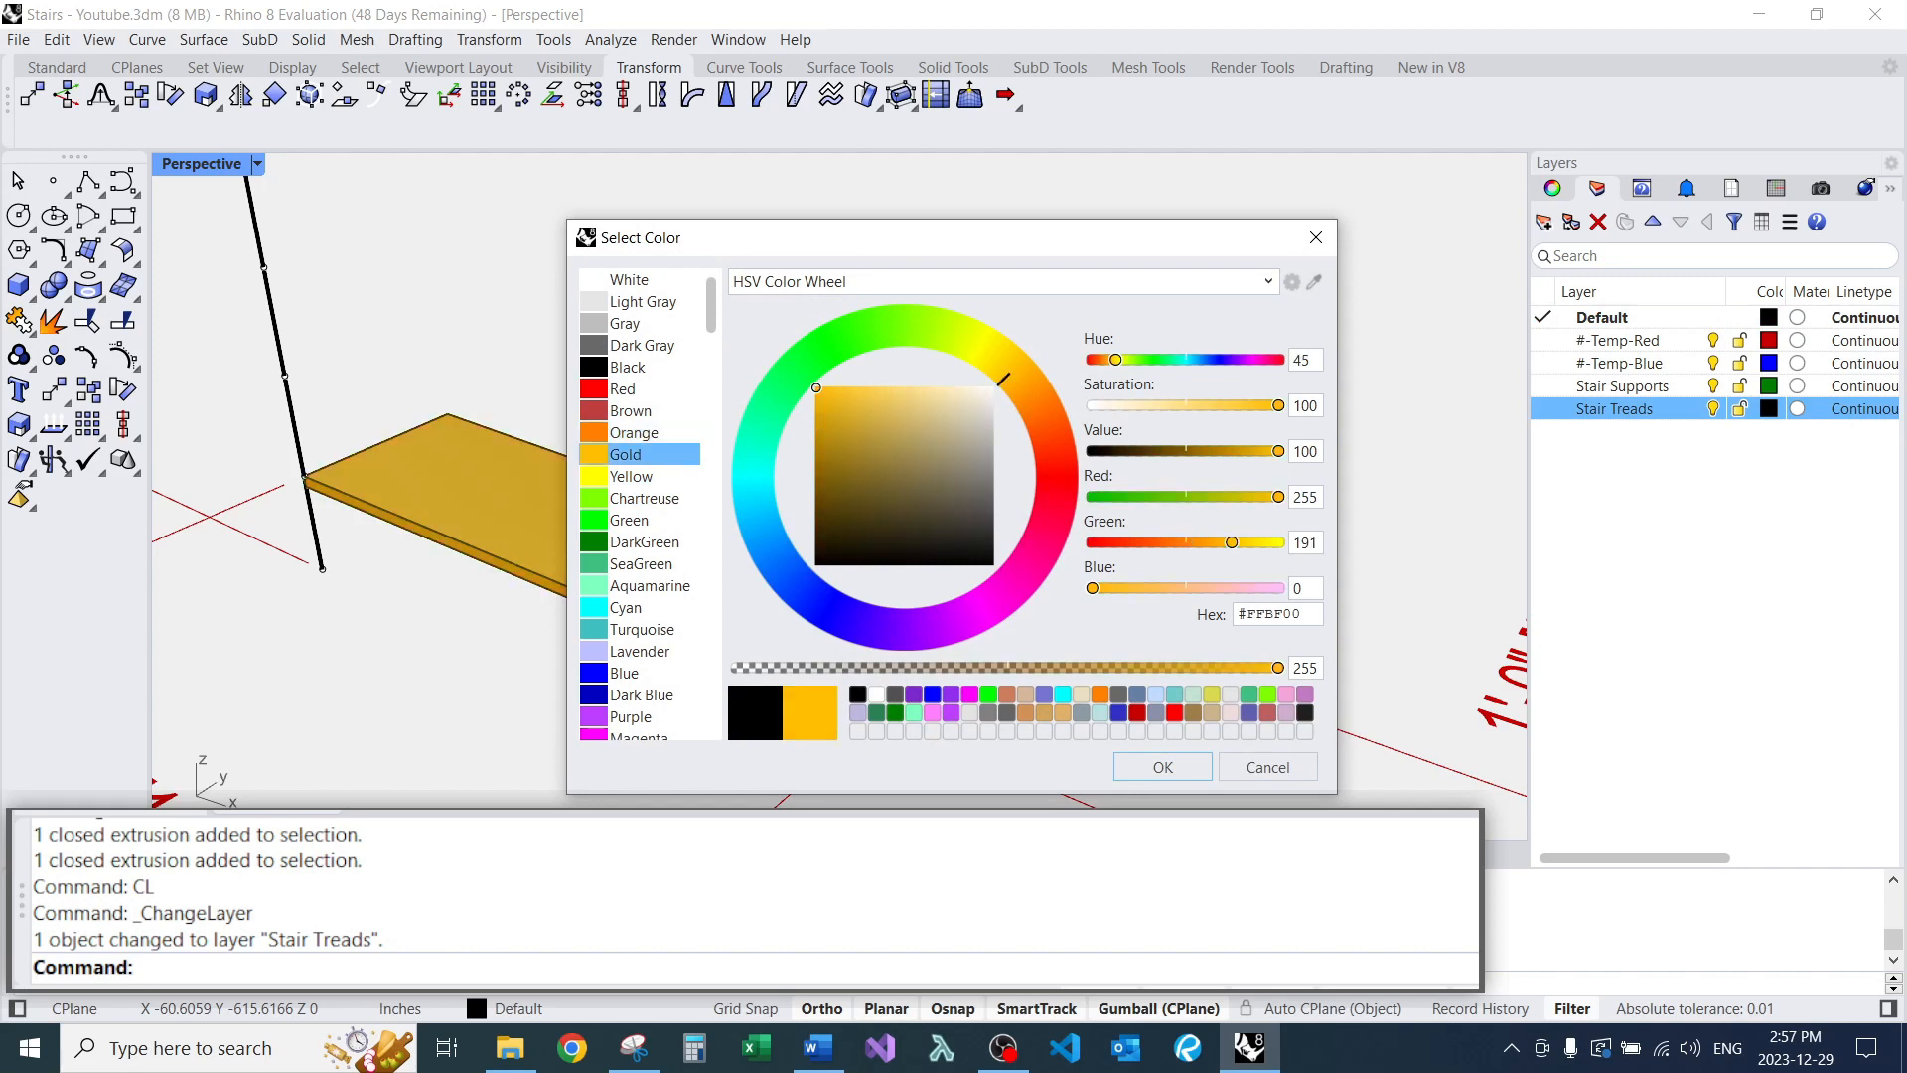
pyautogui.click(1161, 766)
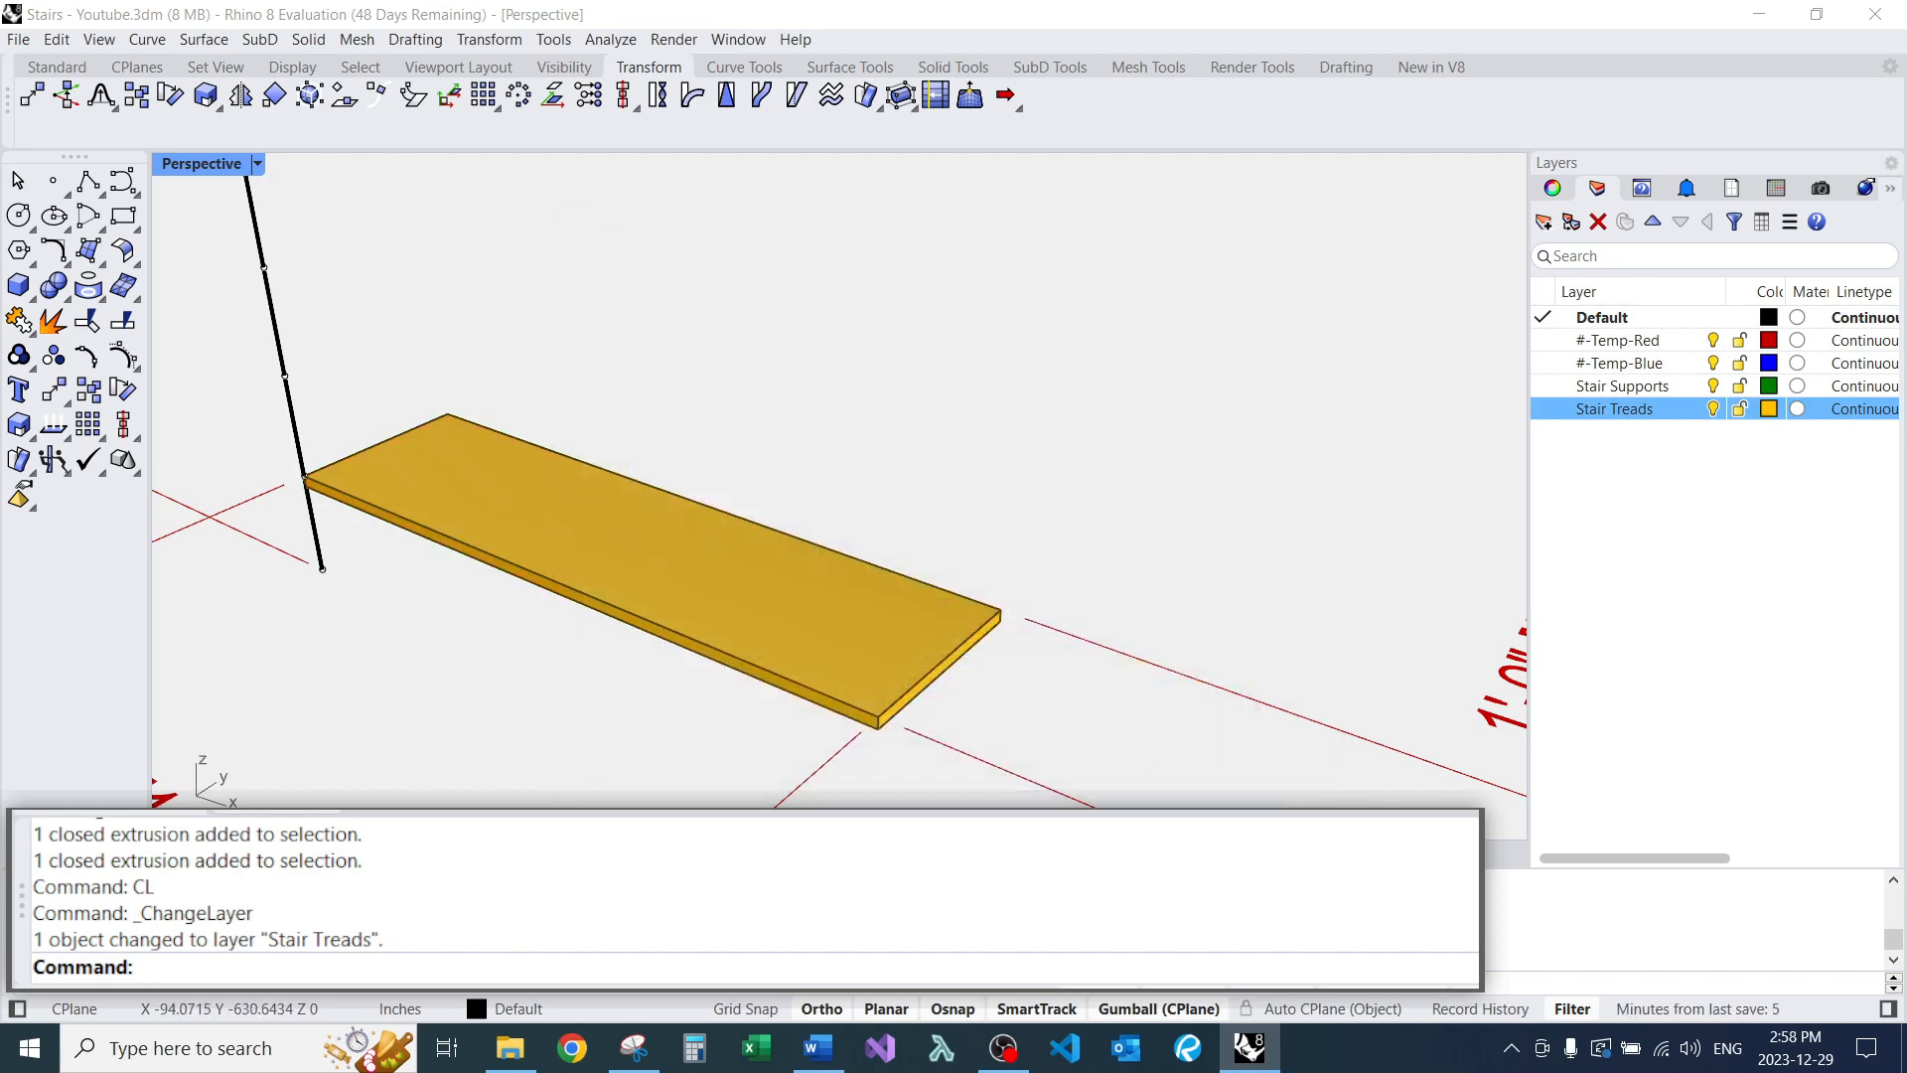
# Copy the tread up one riser, from the first to the second division point on the height line.
pyautogui.scroll(-7, 977, 476)
pyautogui.moveTo(977, 476); pyautogui.dragTo(829, 507, button='right')
pyautogui.scroll(4, 849, 505)
pyautogui.moveTo(571, 418); pyautogui.dragTo(685, 407, button='right')
pyautogui.scroll(6, 686, 407)
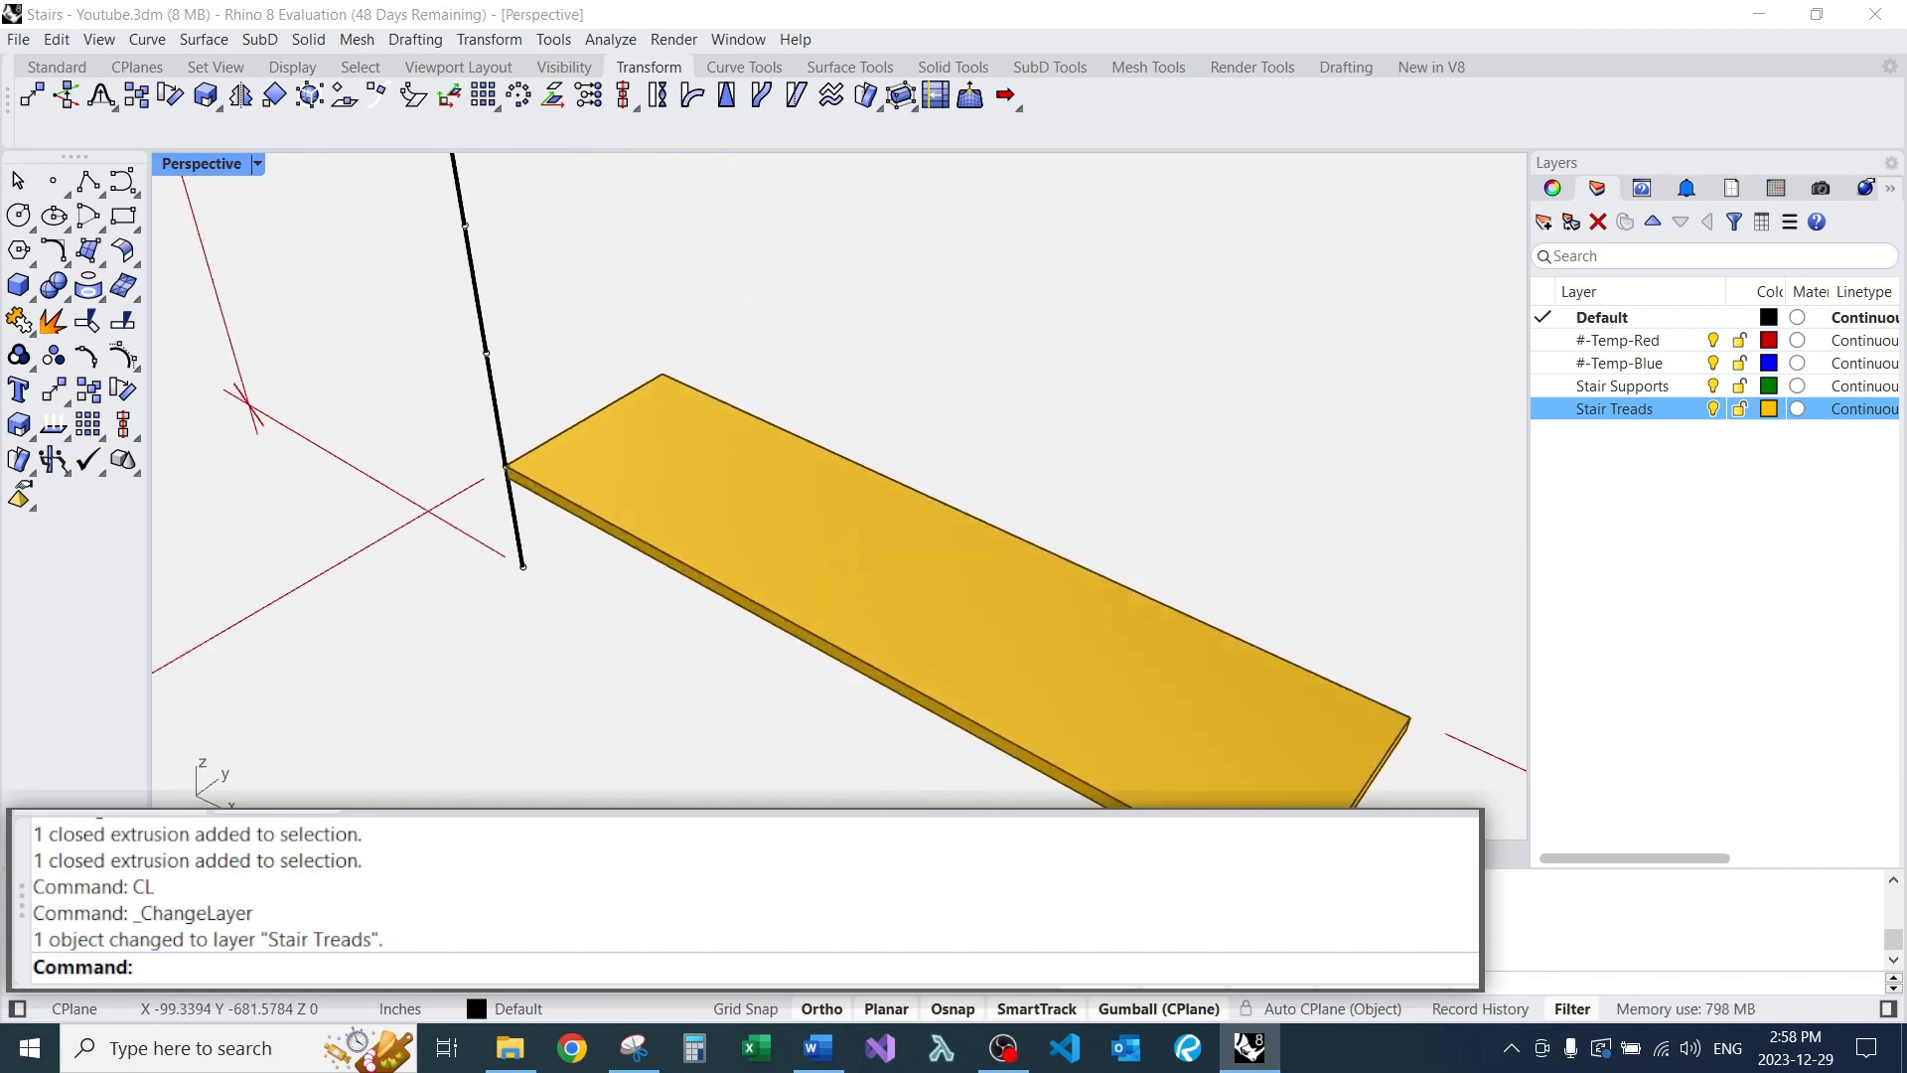
pyautogui.scroll(-4, 694, 443)
pyautogui.click(694, 443)
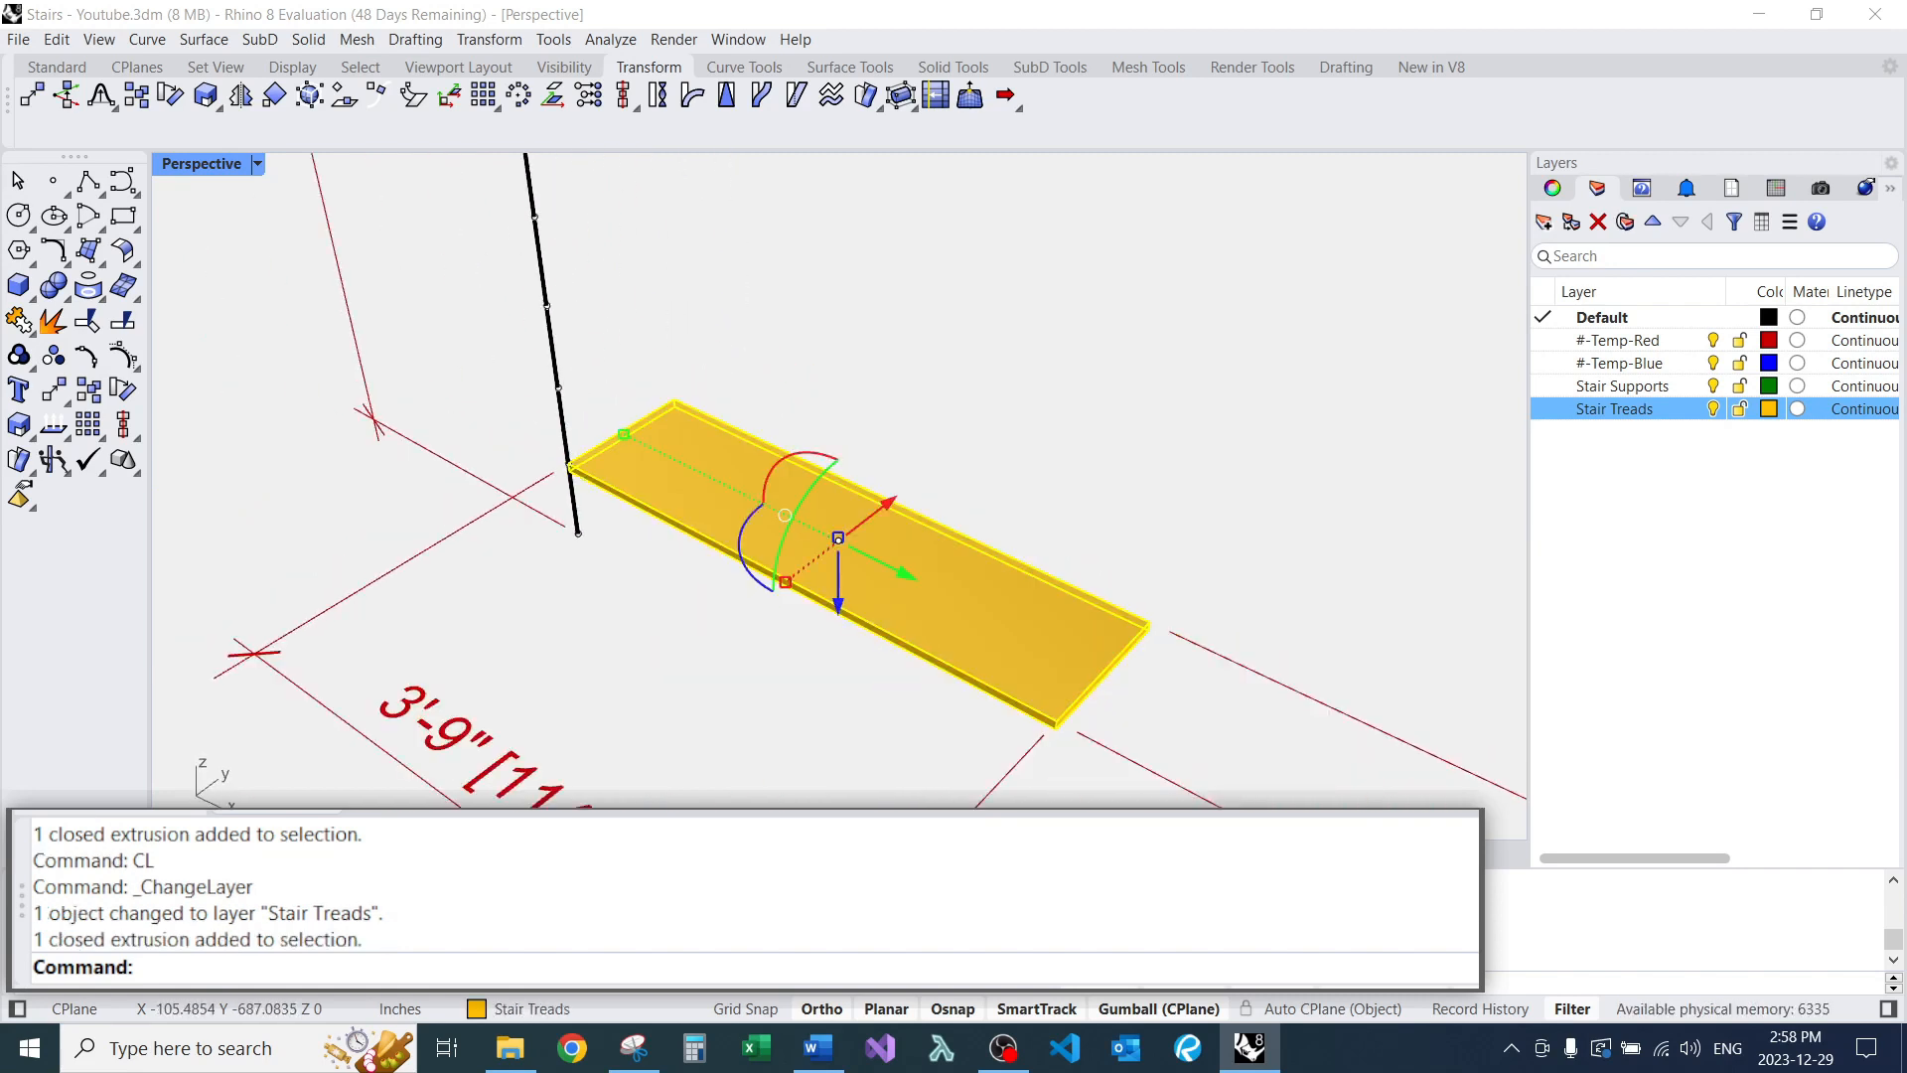
pyautogui.write('c')
pyautogui.press('Return')
pyautogui.click(571, 467)
pyautogui.click(559, 388)
pyautogui.press('Return')
pyautogui.scroll(-3, 559, 388)
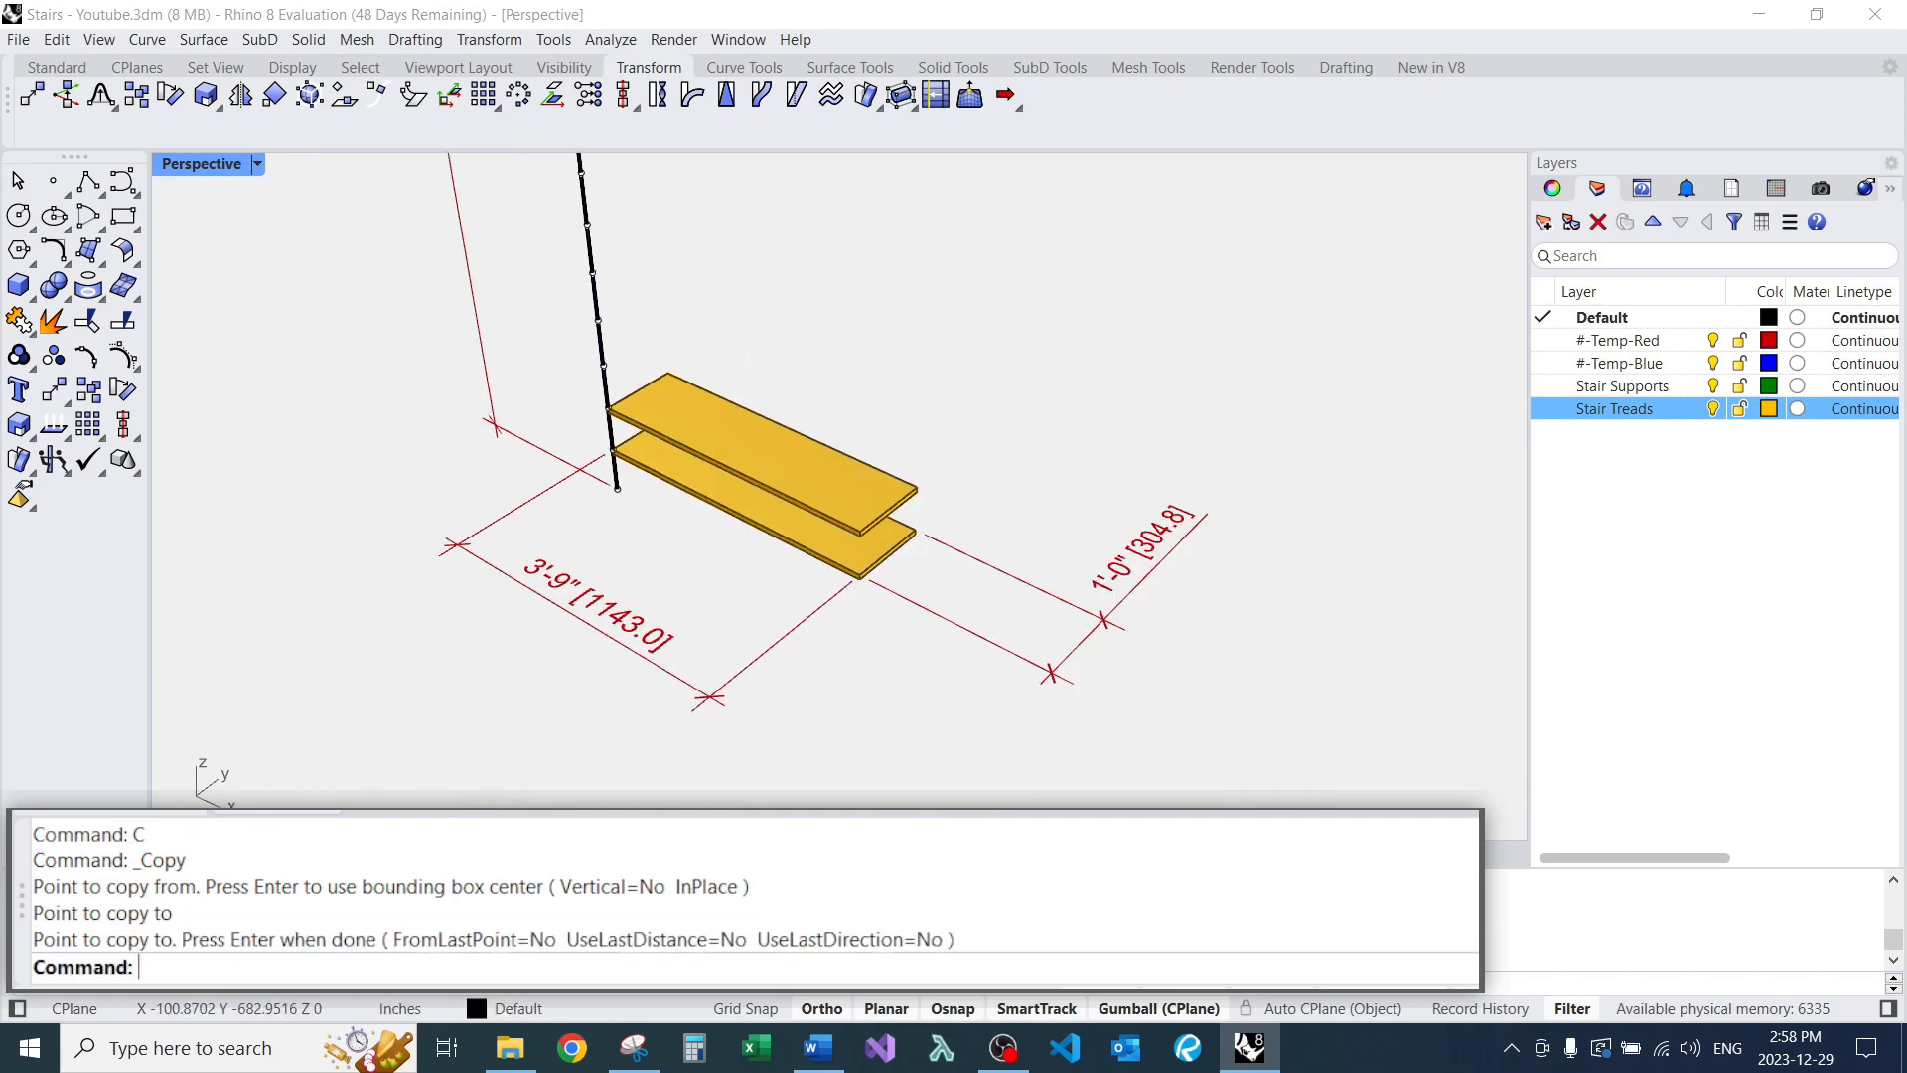
# Move the upper tread 11 inches back along the tread depth direction, away from the height line.
pyautogui.scroll(3, 783, 467)
pyautogui.click(783, 467)
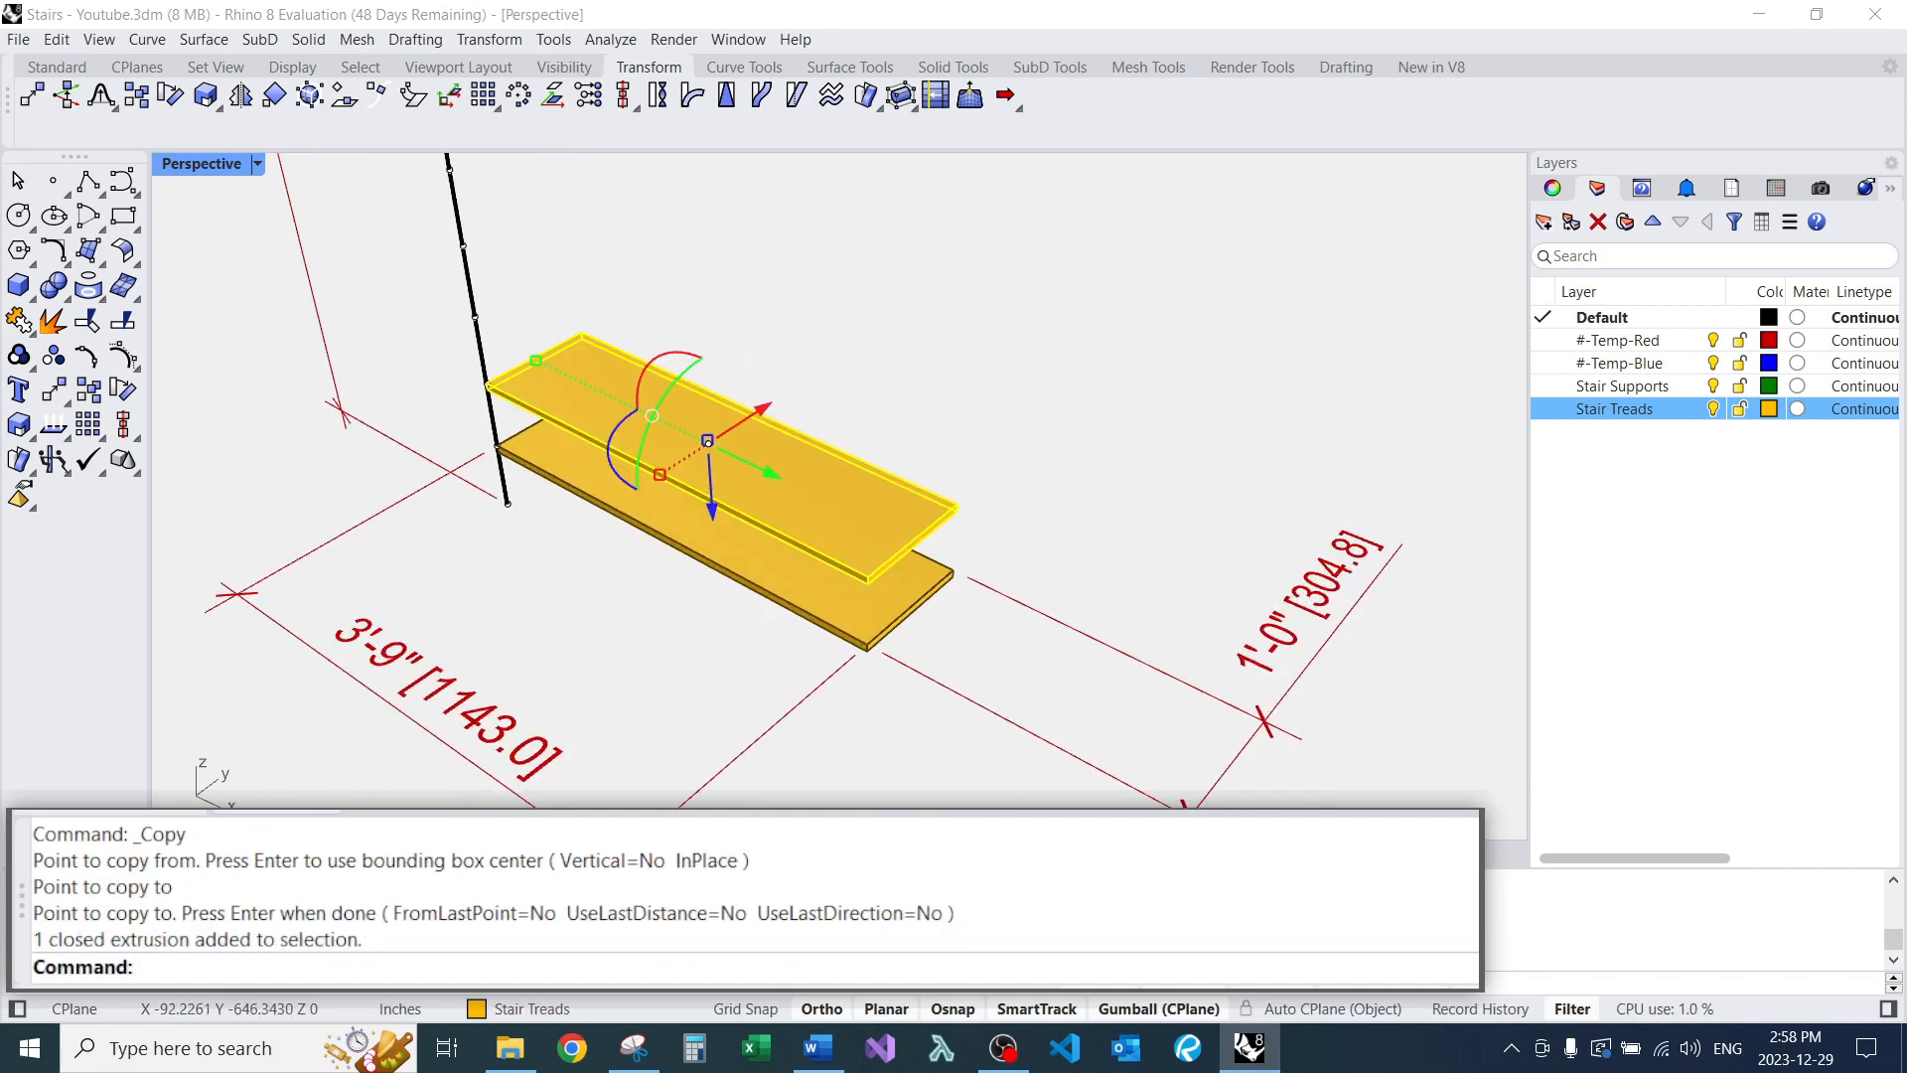
pyautogui.click(762, 408)
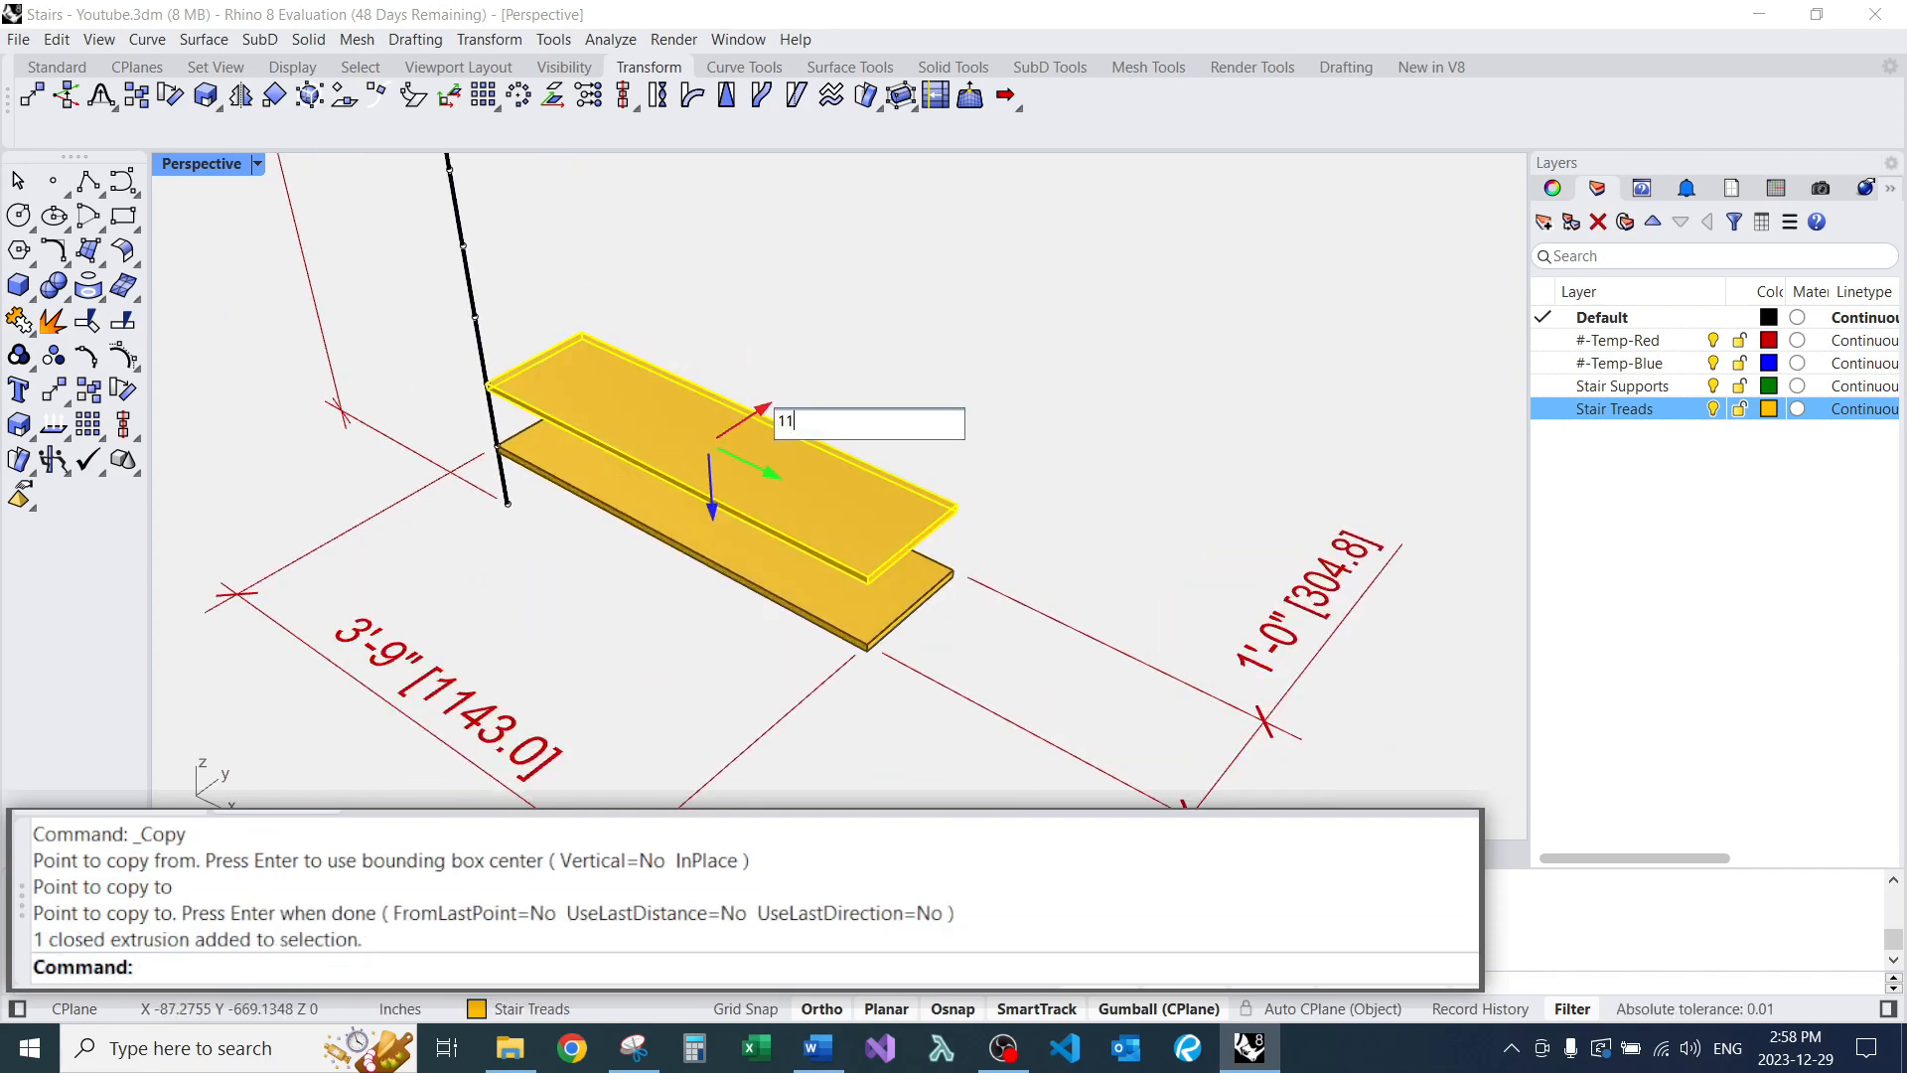
pyautogui.write('11')
pyautogui.press('Return')
pyautogui.press('Escape')
# Measure the offset between the upper tread's front corner and the lower tread's back corner.
pyautogui.moveTo(894, 447); pyautogui.dragTo(646, 423, button='right')
pyautogui.scroll(8, 872, 471)
pyautogui.moveTo(872, 471); pyautogui.dragTo(934, 492, button='right')
pyautogui.scroll(-5, 835, 526)
pyautogui.scroll(3, 854, 522)
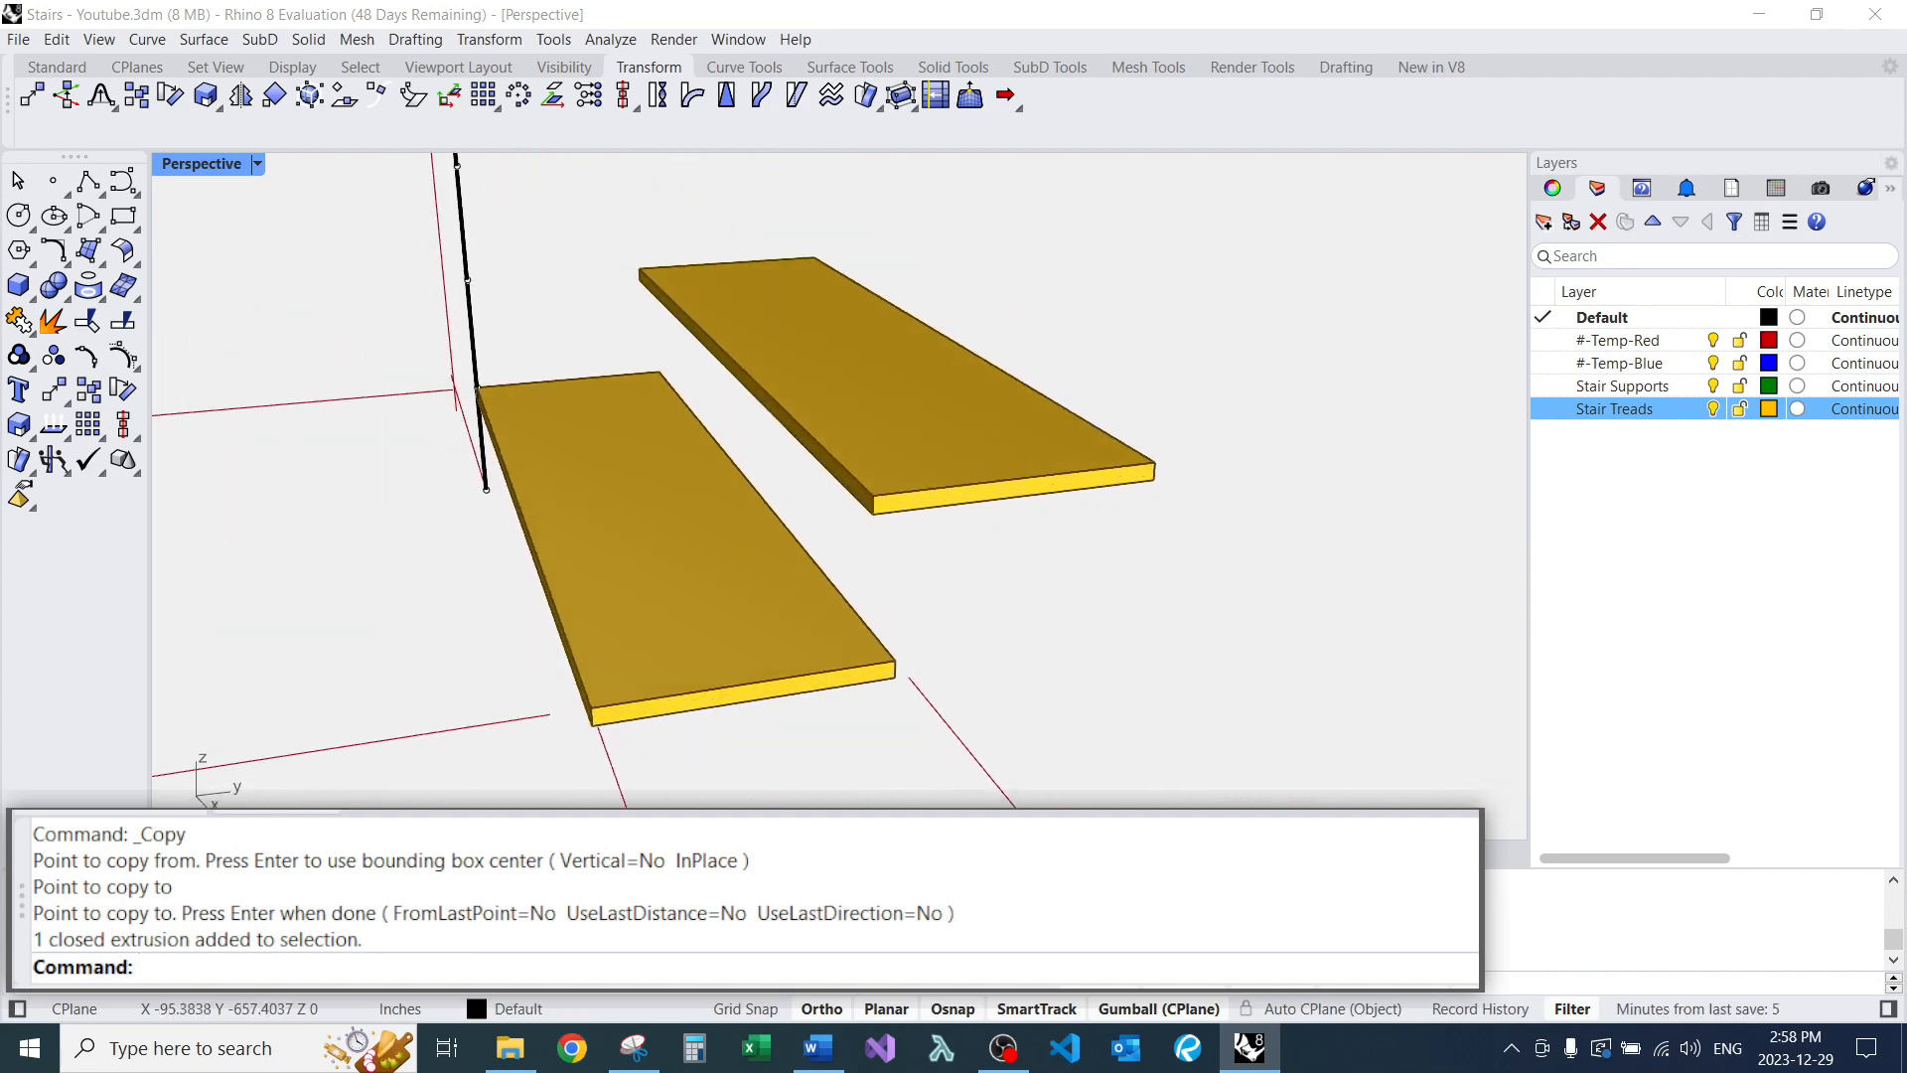
pyautogui.write('D')
pyautogui.press('Return')
pyautogui.click(873, 493)
pyautogui.click(894, 680)
pyautogui.moveTo(894, 616); pyautogui.dragTo(837, 706, button='right')
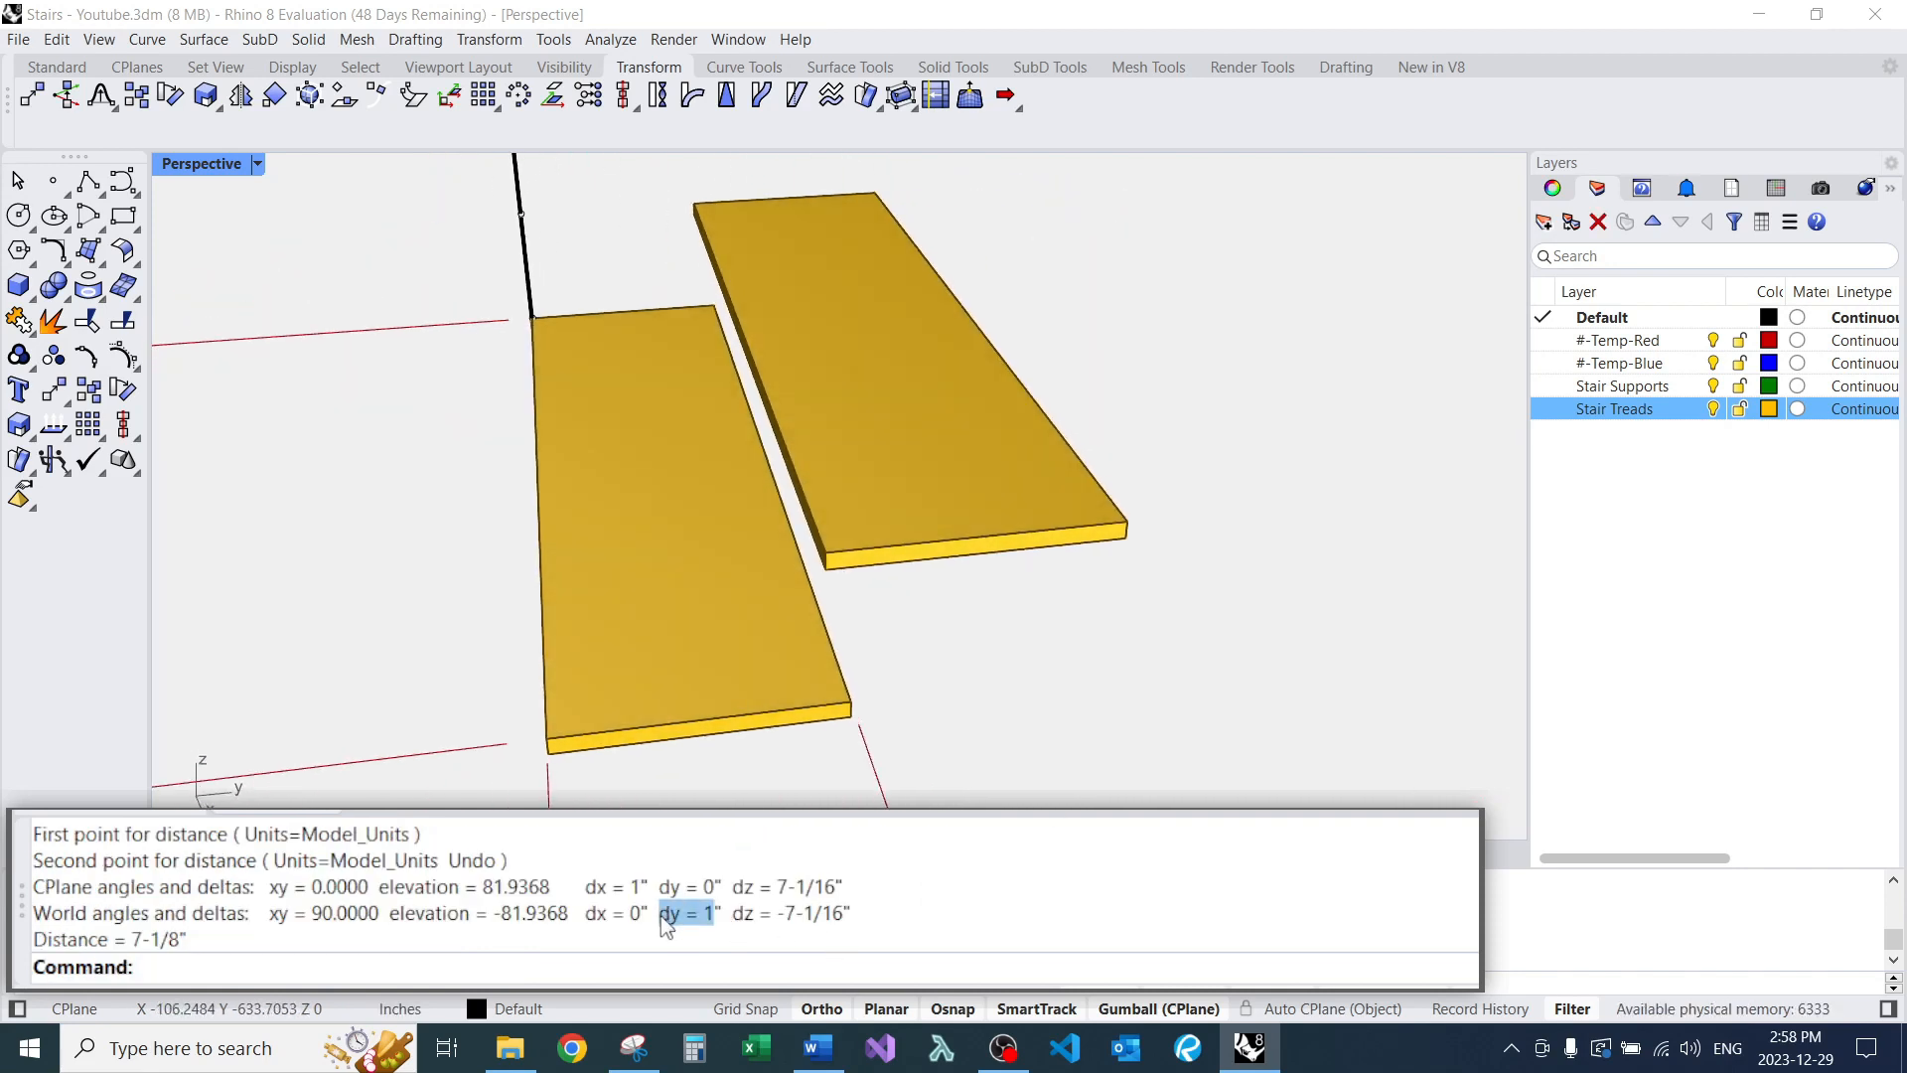
# Orient the construction plane to the end face of the lower tread with the CPlane Object option.
pyautogui.scroll(-5, 748, 403)
pyautogui.scroll(-5, 828, 544)
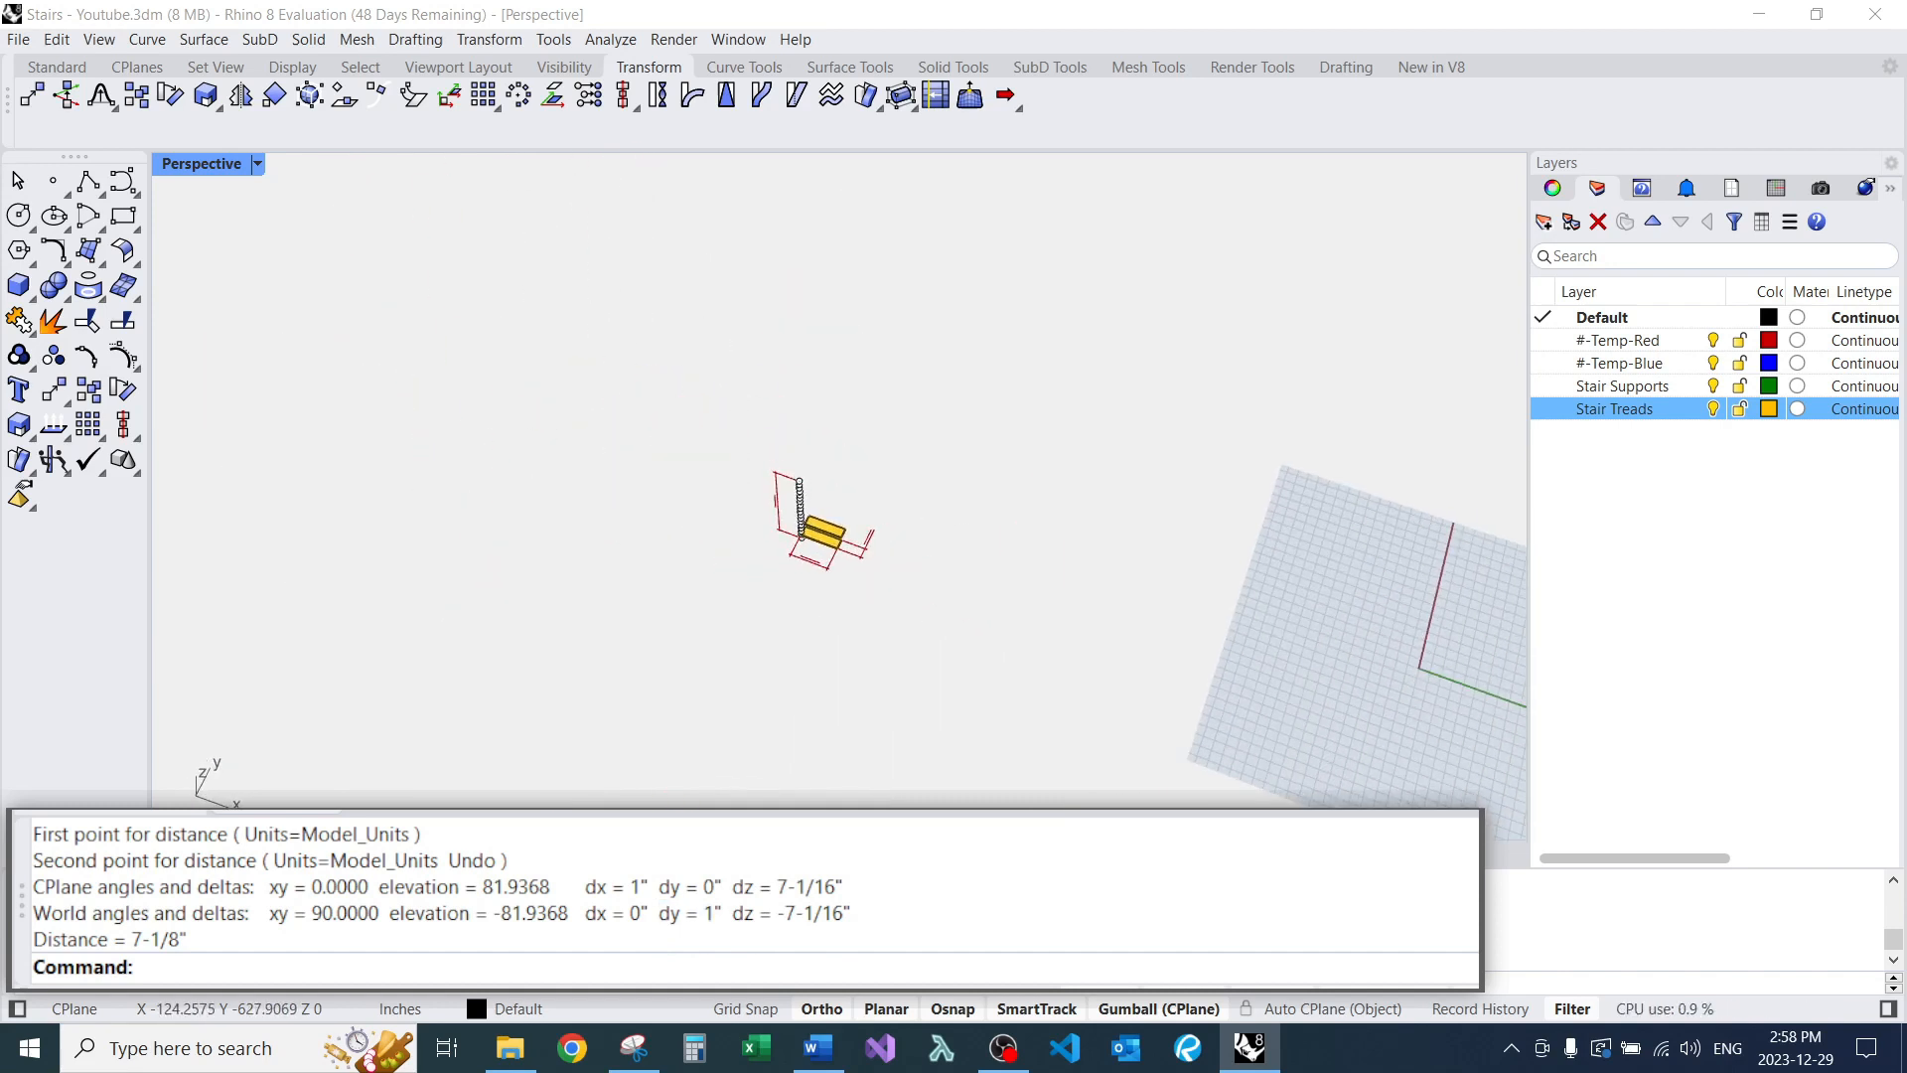
pyautogui.moveTo(828, 544)
pyautogui.mouseDown(button='right')
pyautogui.moveTo(933, 502)
pyautogui.moveTo(978, 507)
pyautogui.moveTo(814, 521)
pyautogui.mouseUp(button='right')
pyautogui.scroll(15, 834, 526)
pyautogui.scroll(-5, 814, 526)
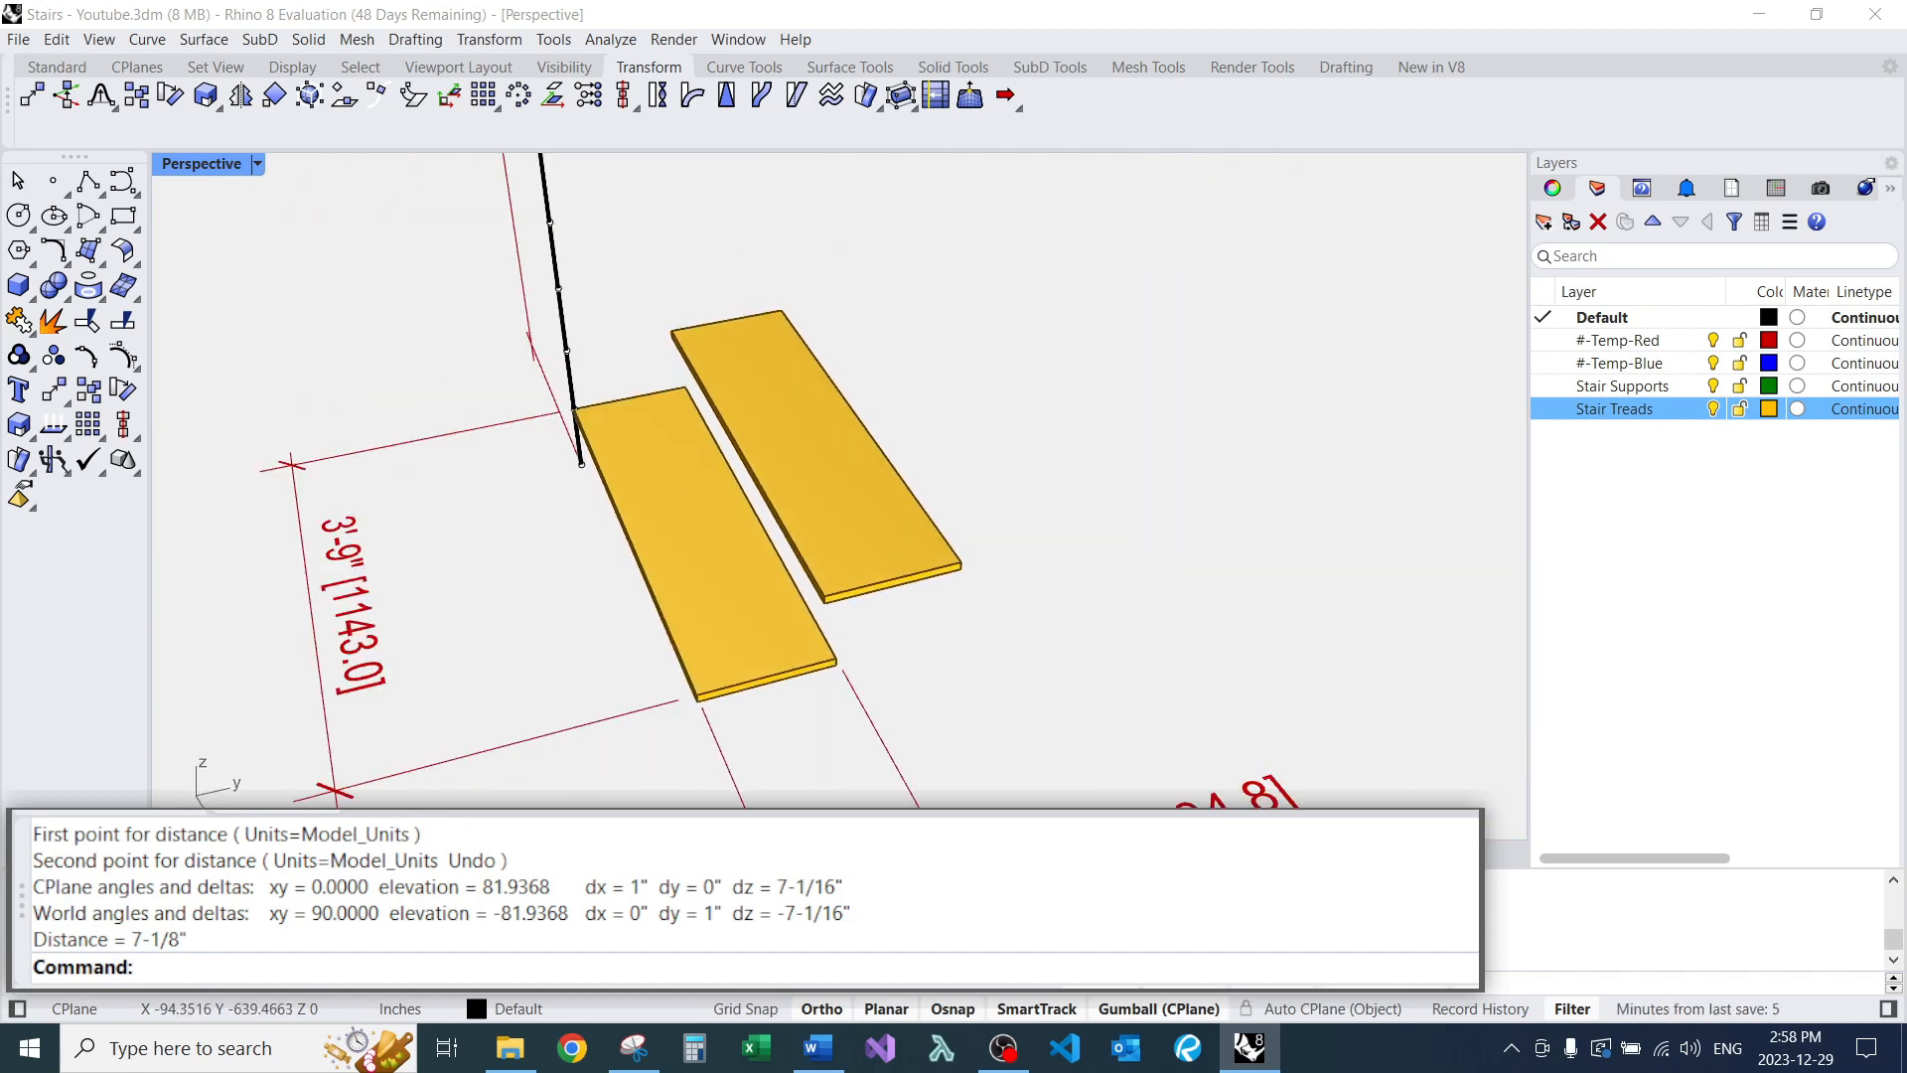
pyautogui.middleClick(827, 564)
pyautogui.click(947, 662)
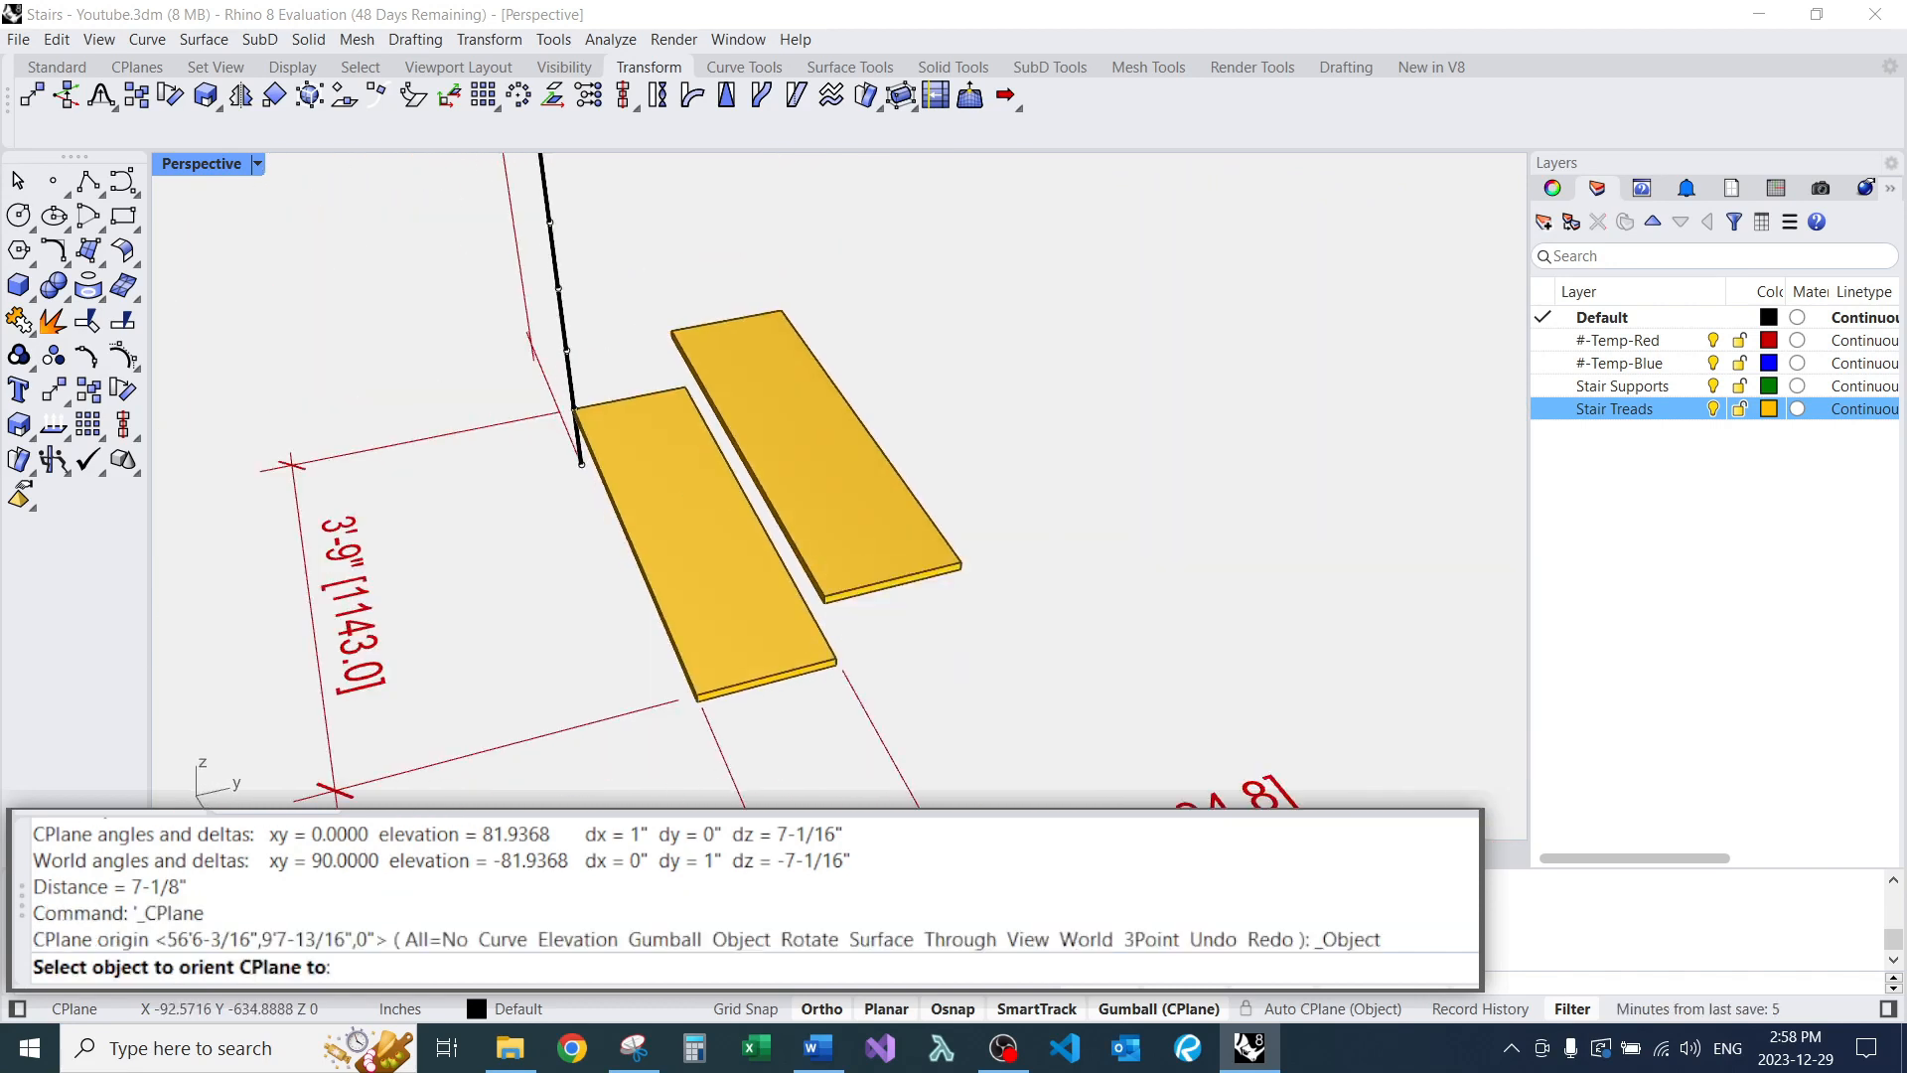
pyautogui.scroll(8, 947, 661)
pyautogui.scroll(-5, 843, 528)
pyautogui.moveTo(844, 529)
pyautogui.mouseDown(button='right')
pyautogui.moveTo(802, 493)
pyautogui.moveTo(800, 542)
pyautogui.moveTo(812, 525)
pyautogui.mouseUp(button='right')
pyautogui.scroll(5, 800, 541)
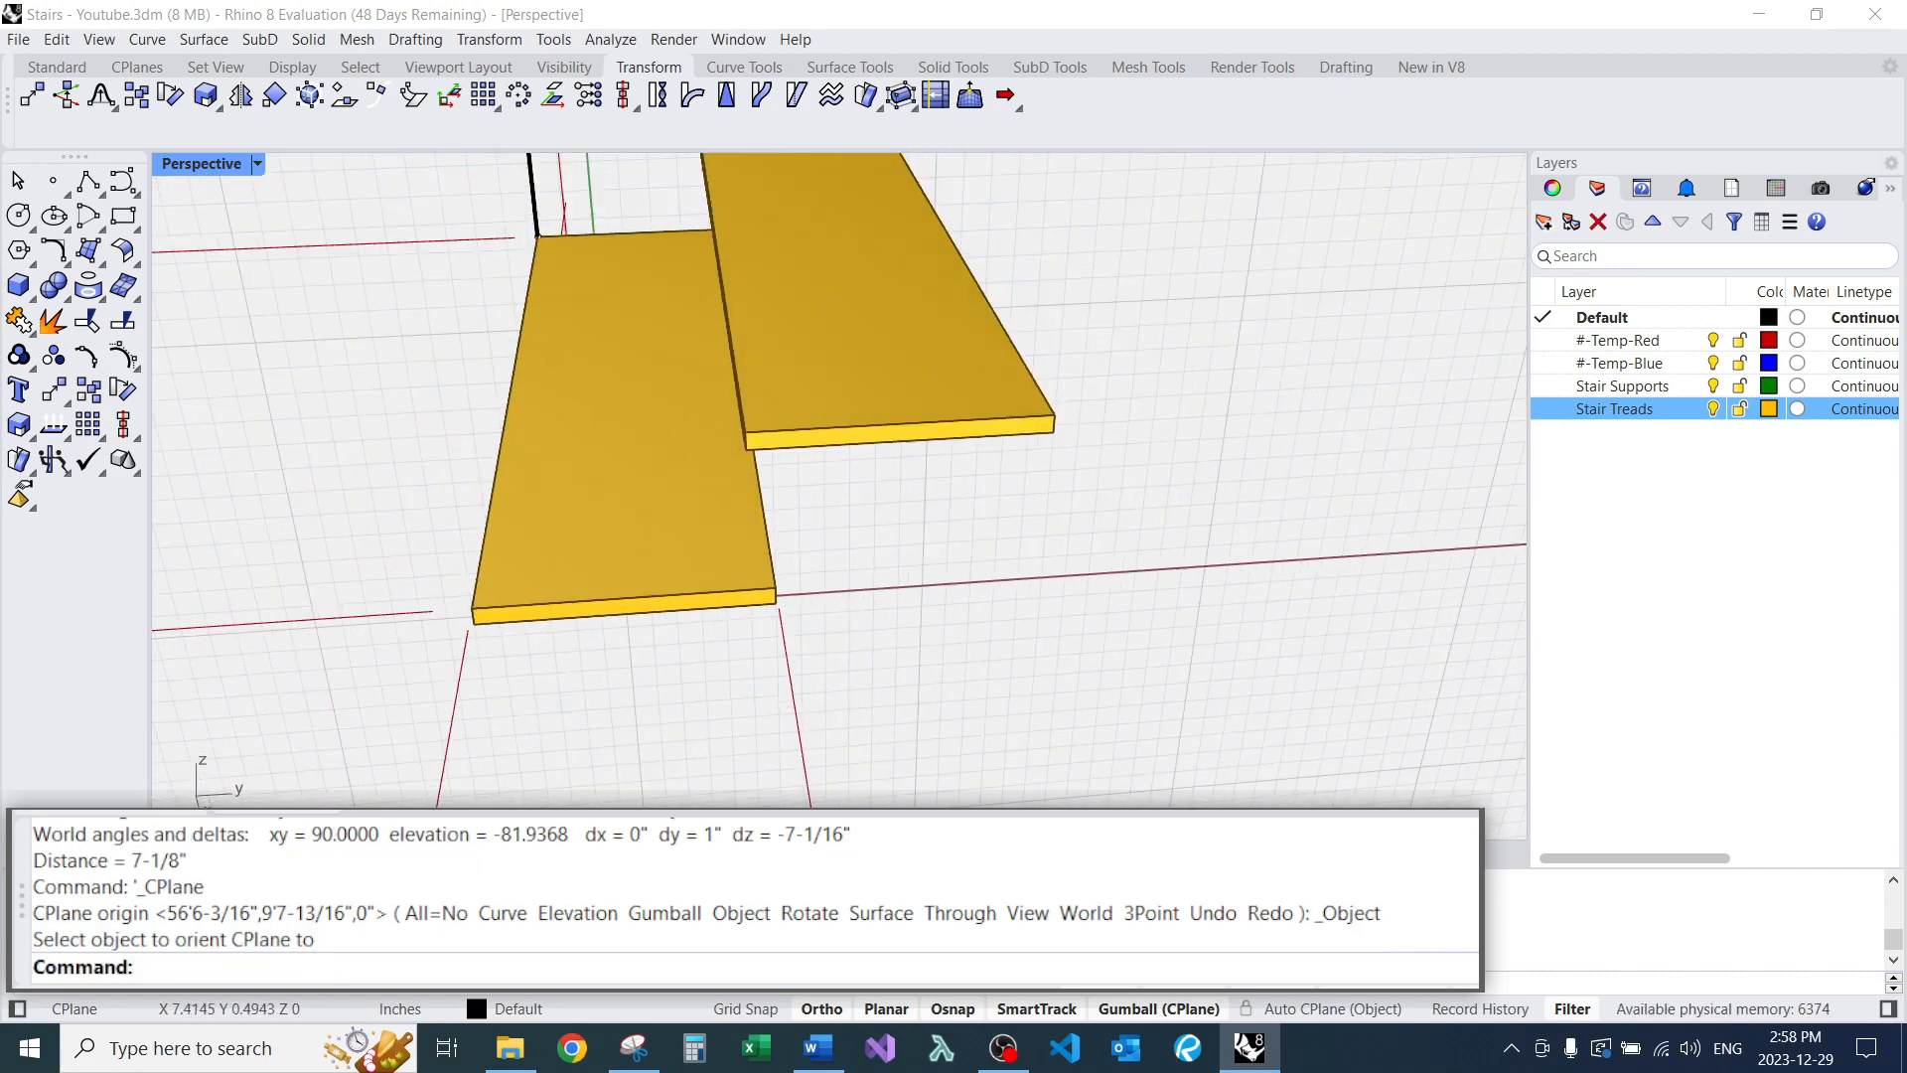
# Measure from the upper tread's front corner to the lower tread's back corner relative to the vertical construction plane.
pyautogui.press('Return')
pyautogui.click(776, 588)
pyautogui.click(746, 434)
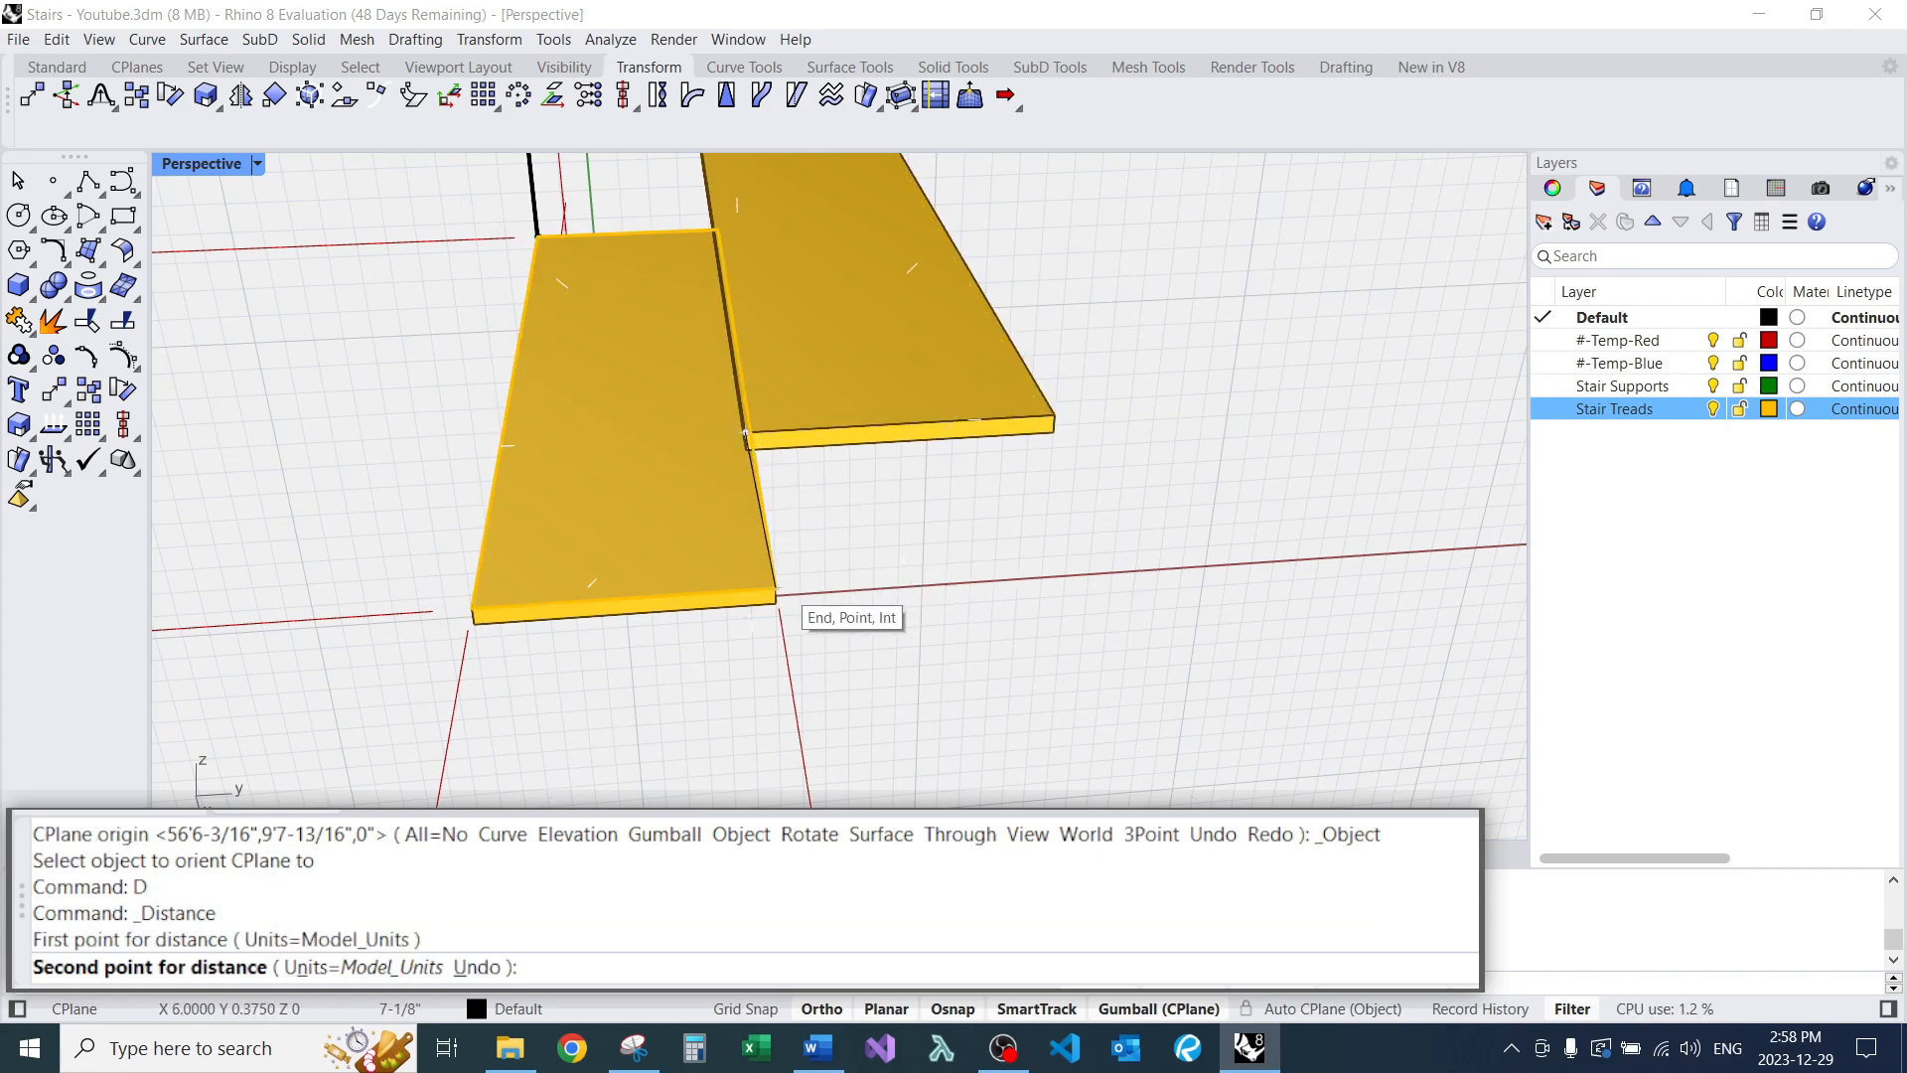
pyautogui.click(775, 588)
# Dimension the horizontal overlap of the two treads with a rotated dimension at angle 0, placed above the upper tread.
pyautogui.scroll(-4, 771, 466)
pyautogui.moveTo(771, 466); pyautogui.dragTo(807, 419, button='right')
pyautogui.scroll(3, 806, 419)
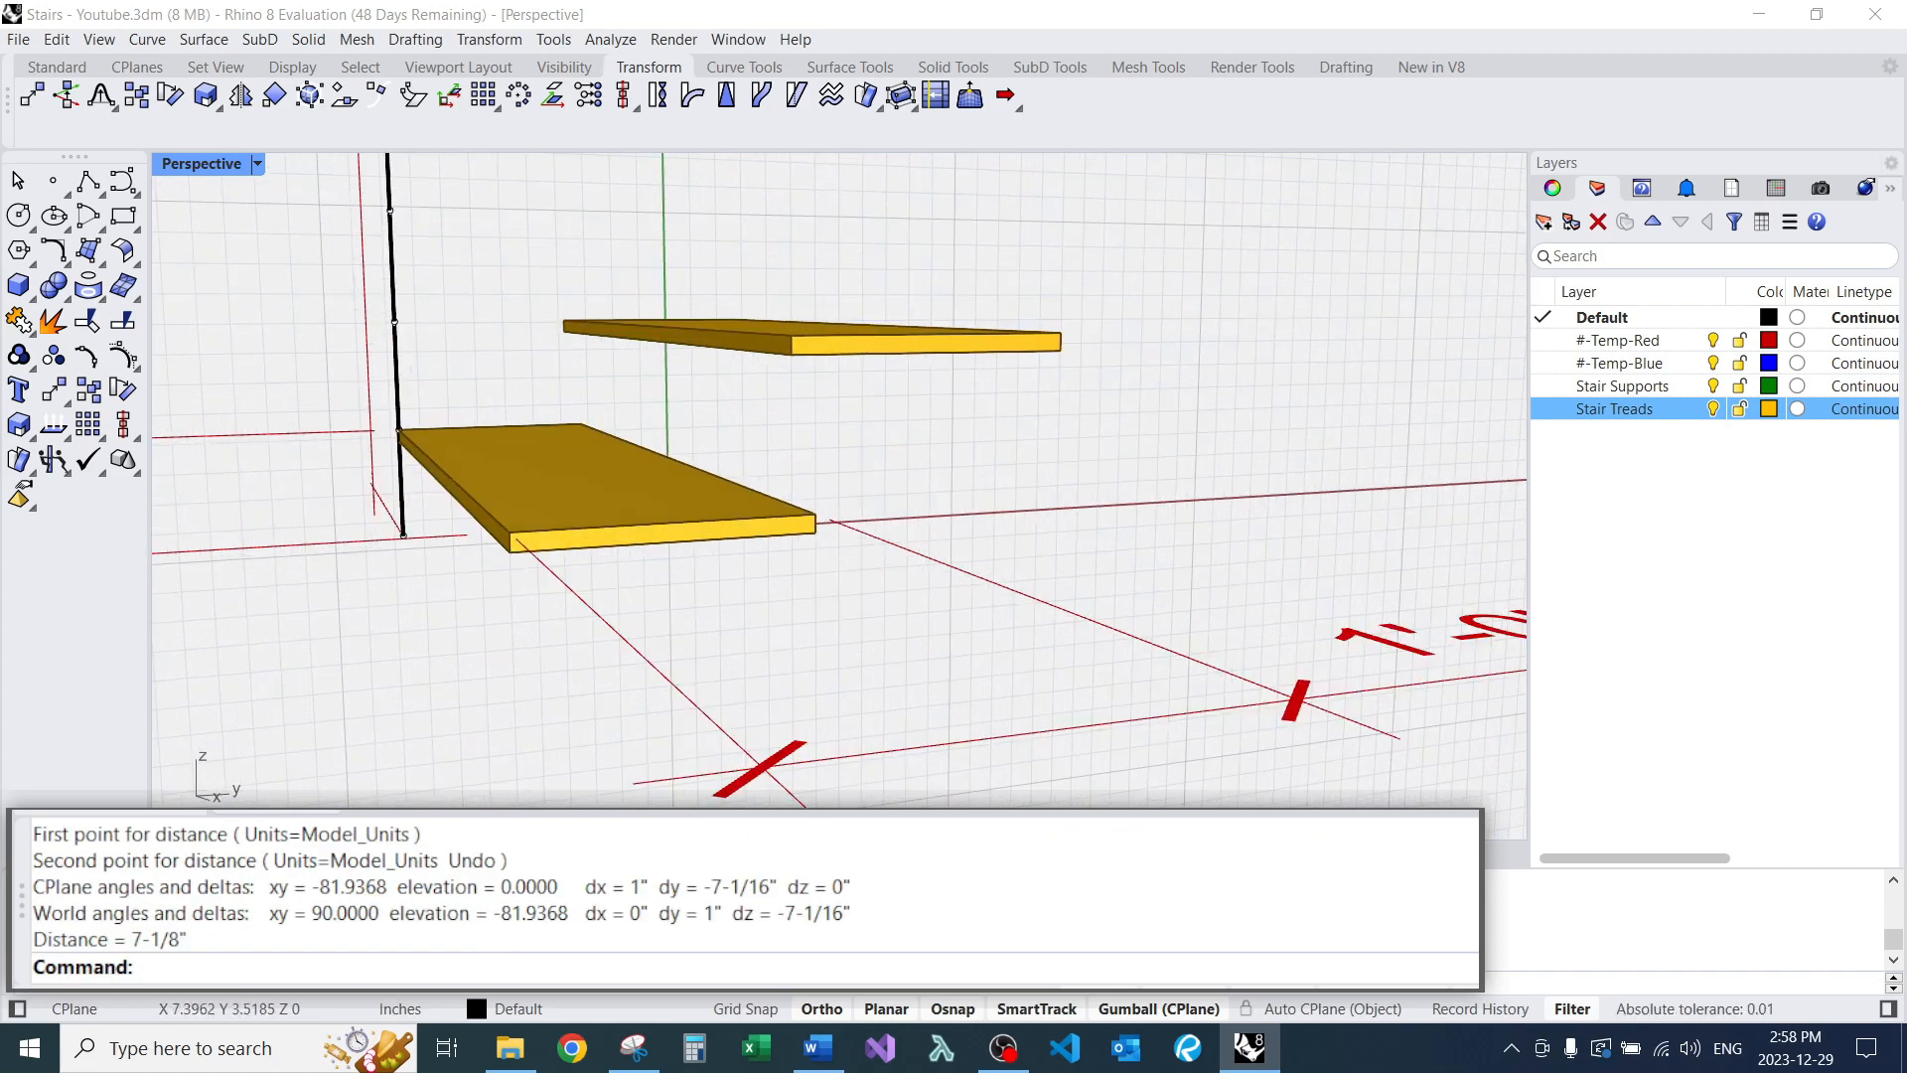
pyautogui.write('DX')
pyautogui.press('Return')
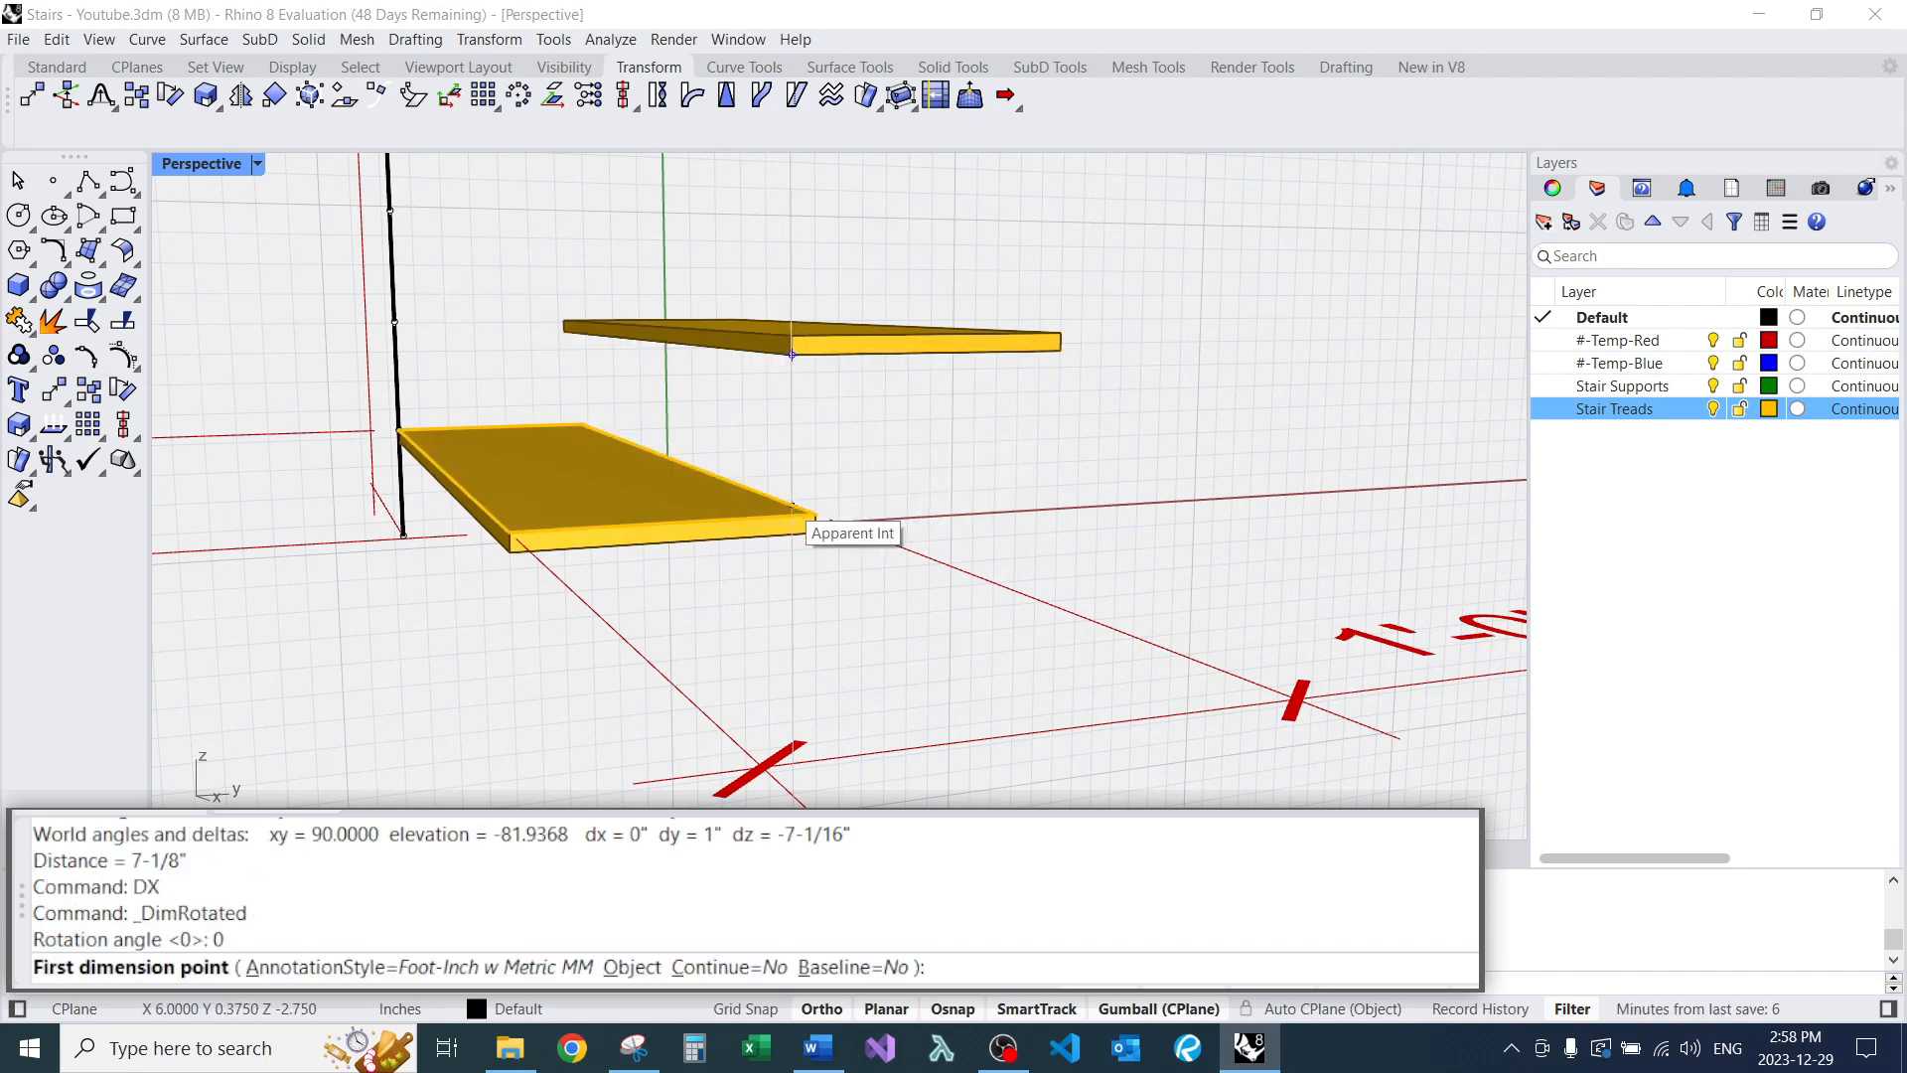
pyautogui.click(792, 514)
pyautogui.click(815, 514)
pyautogui.scroll(-3, 844, 397)
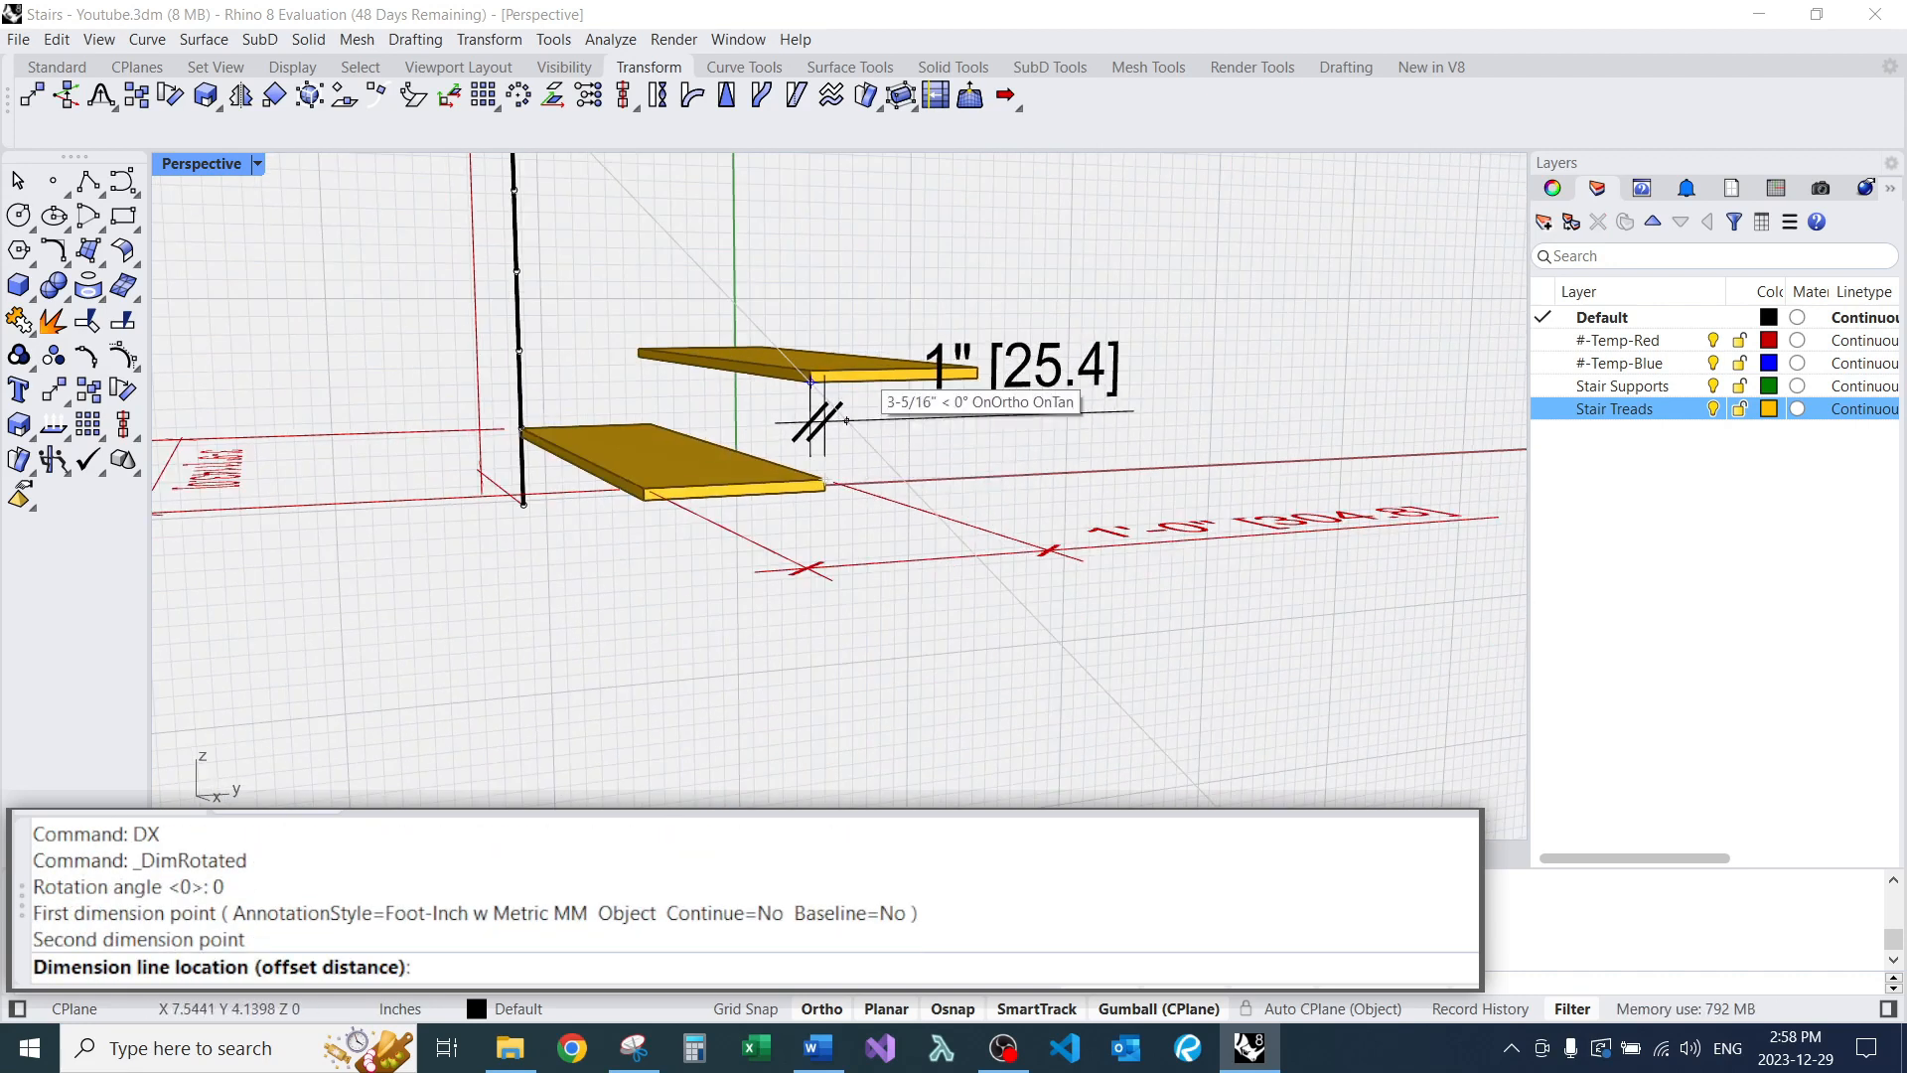
pyautogui.click(885, 191)
# Examine the overlap dimension and both treads in relation to the full height line.
pyautogui.moveTo(885, 190); pyautogui.dragTo(879, 398, button='right')
pyautogui.scroll(-7, 971, 317)
pyautogui.scroll(7, 970, 318)
pyautogui.scroll(-4, 843, 358)
pyautogui.scroll(-5, 874, 422)
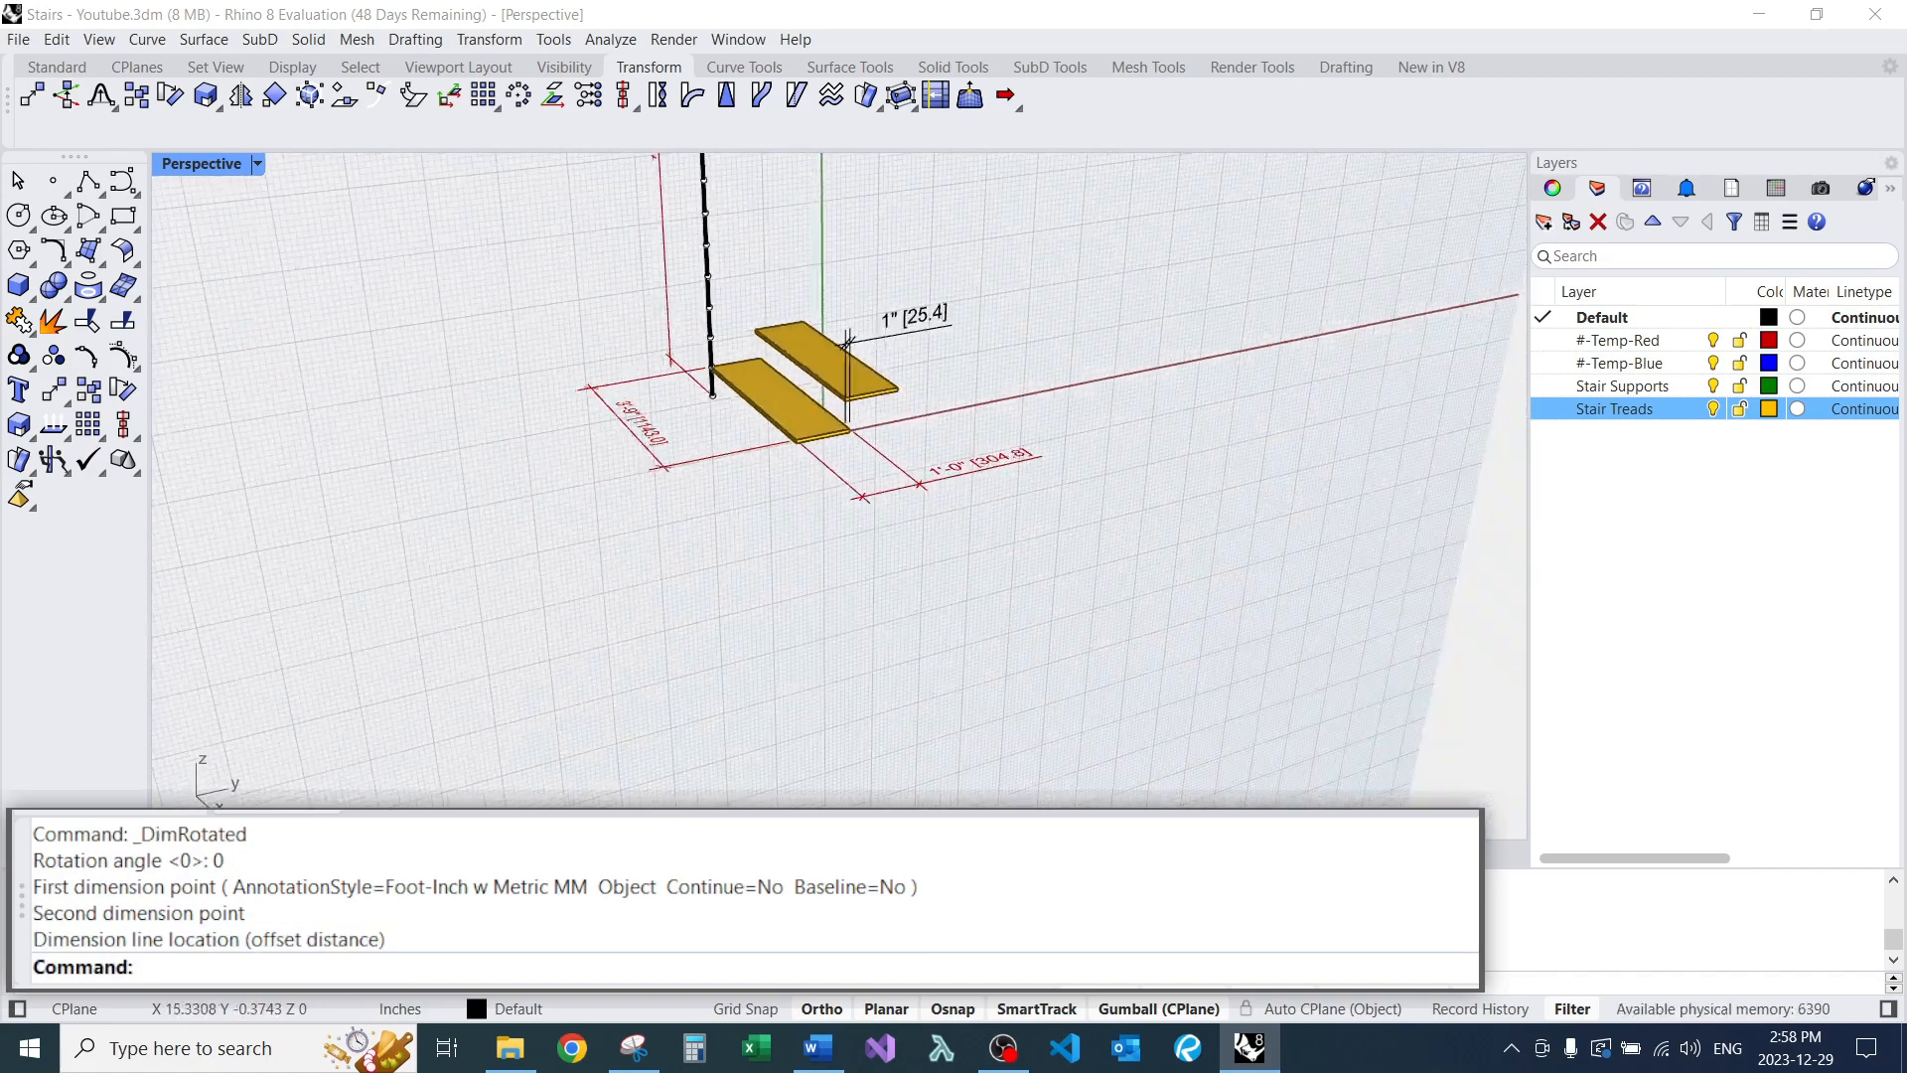
pyautogui.scroll(7, 833, 328)
pyautogui.scroll(-12, 862, 616)
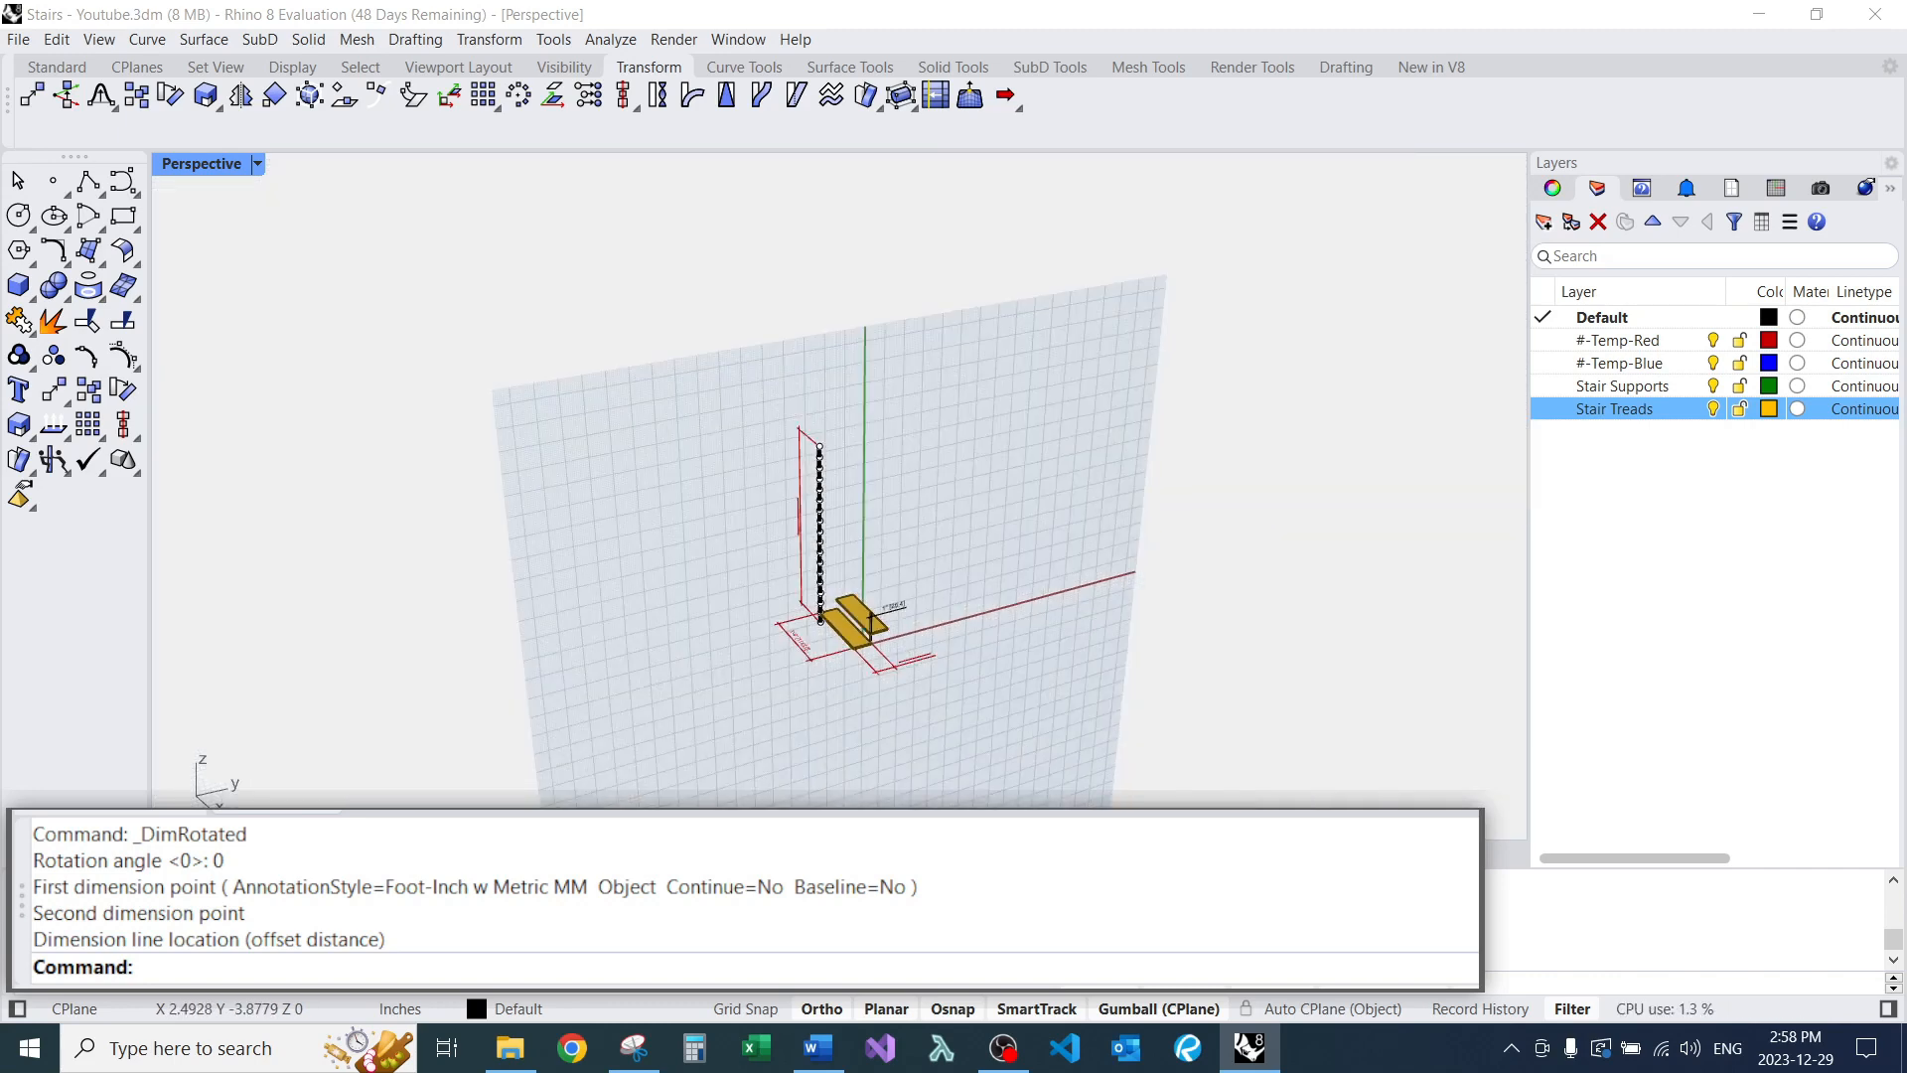
pyautogui.scroll(6, 862, 559)
pyautogui.scroll(5, 861, 552)
pyautogui.scroll(-4, 860, 553)
pyautogui.moveTo(861, 552); pyautogui.dragTo(885, 462, button='right')
pyautogui.scroll(4, 869, 672)
pyautogui.scroll(-6, 809, 447)
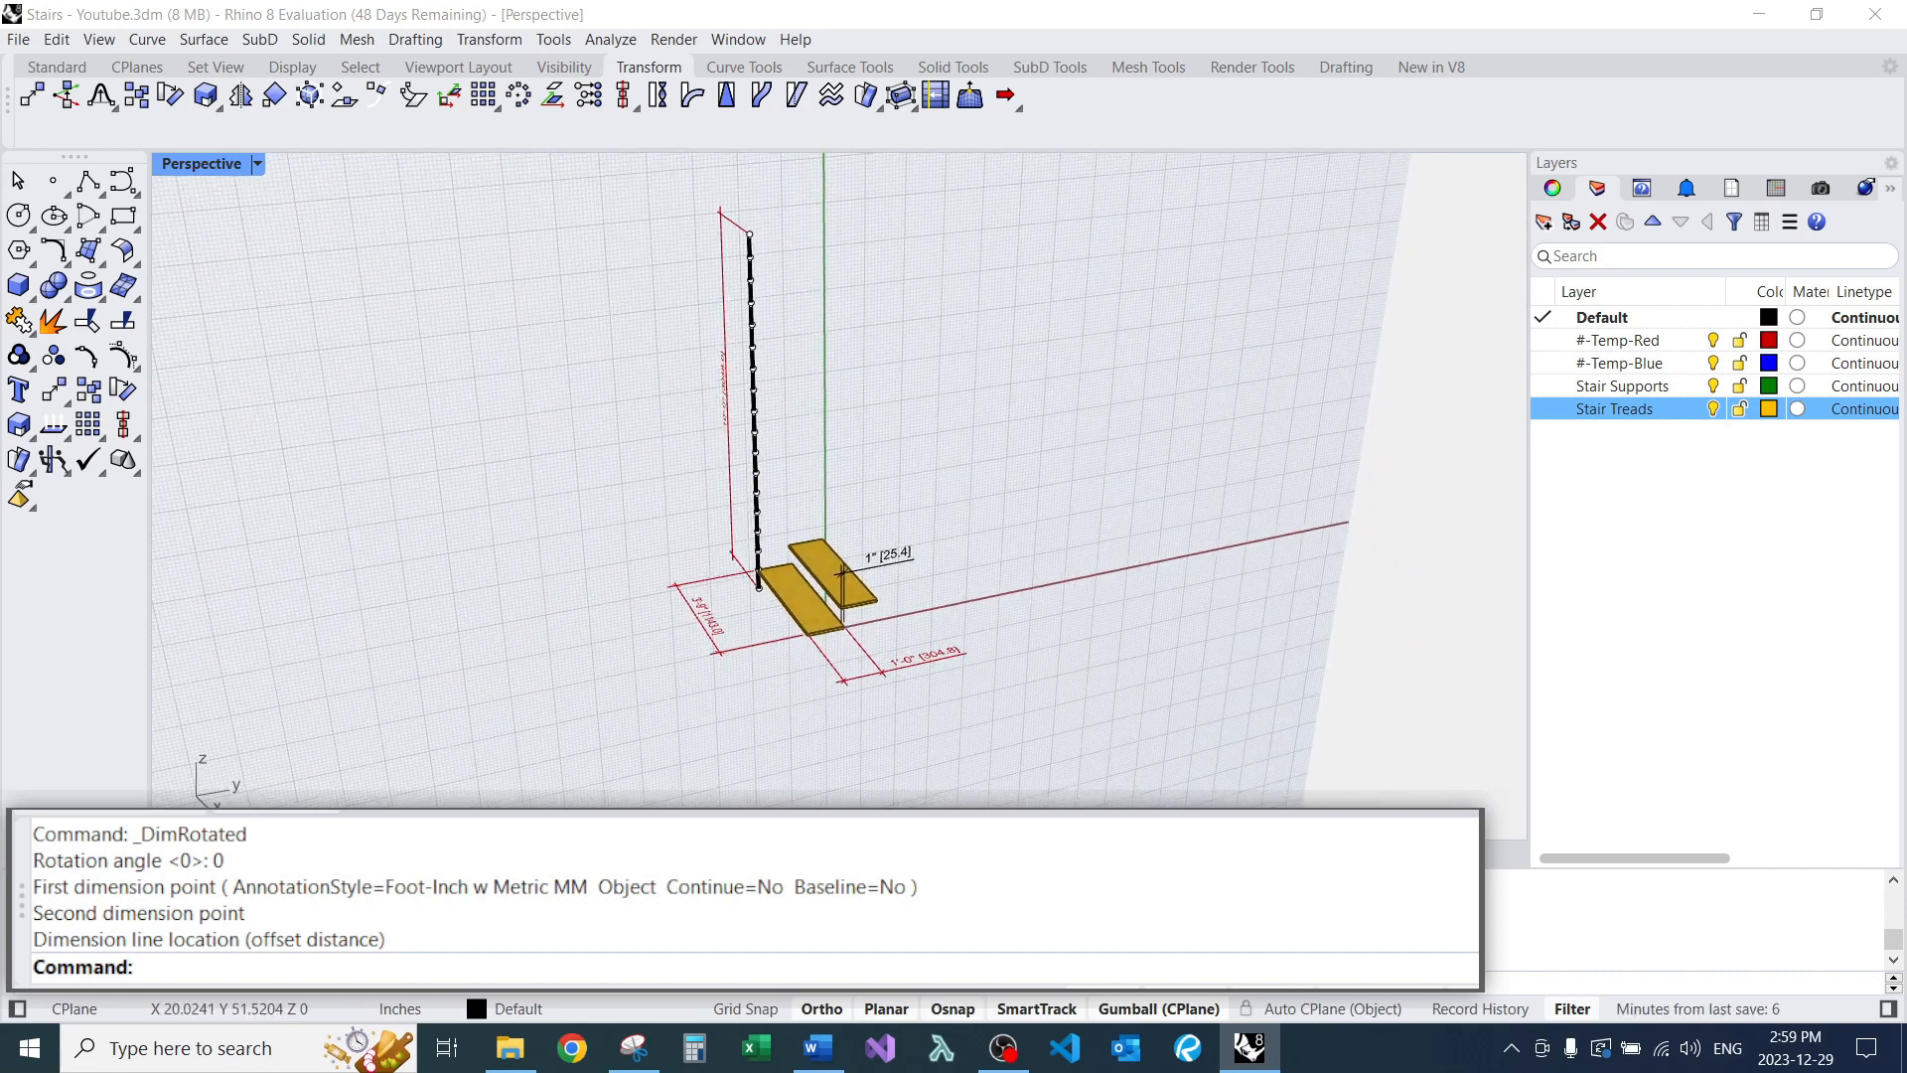
# Reset the construction plane to World Top.
pyautogui.middleClick(843, 573)
pyautogui.click(815, 506)
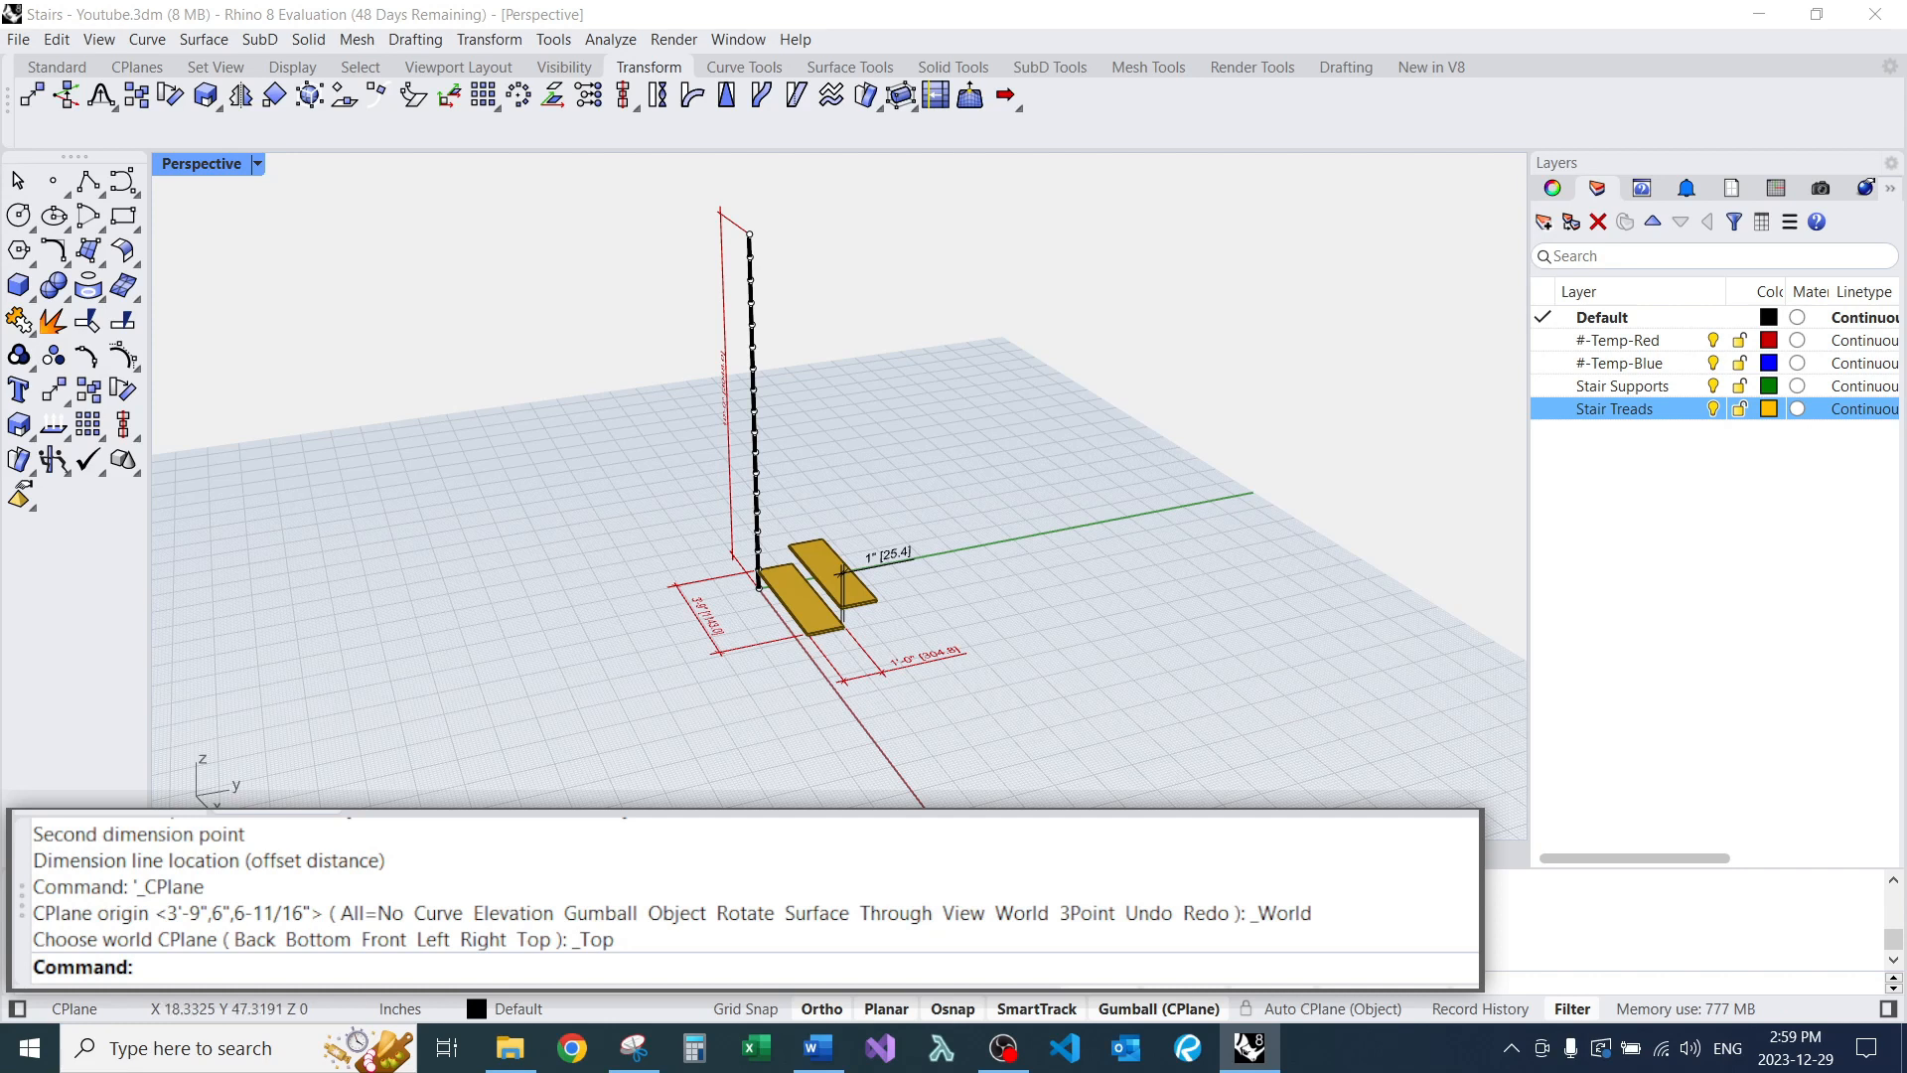
pyautogui.scroll(5, 843, 573)
pyautogui.scroll(-5, 806, 656)
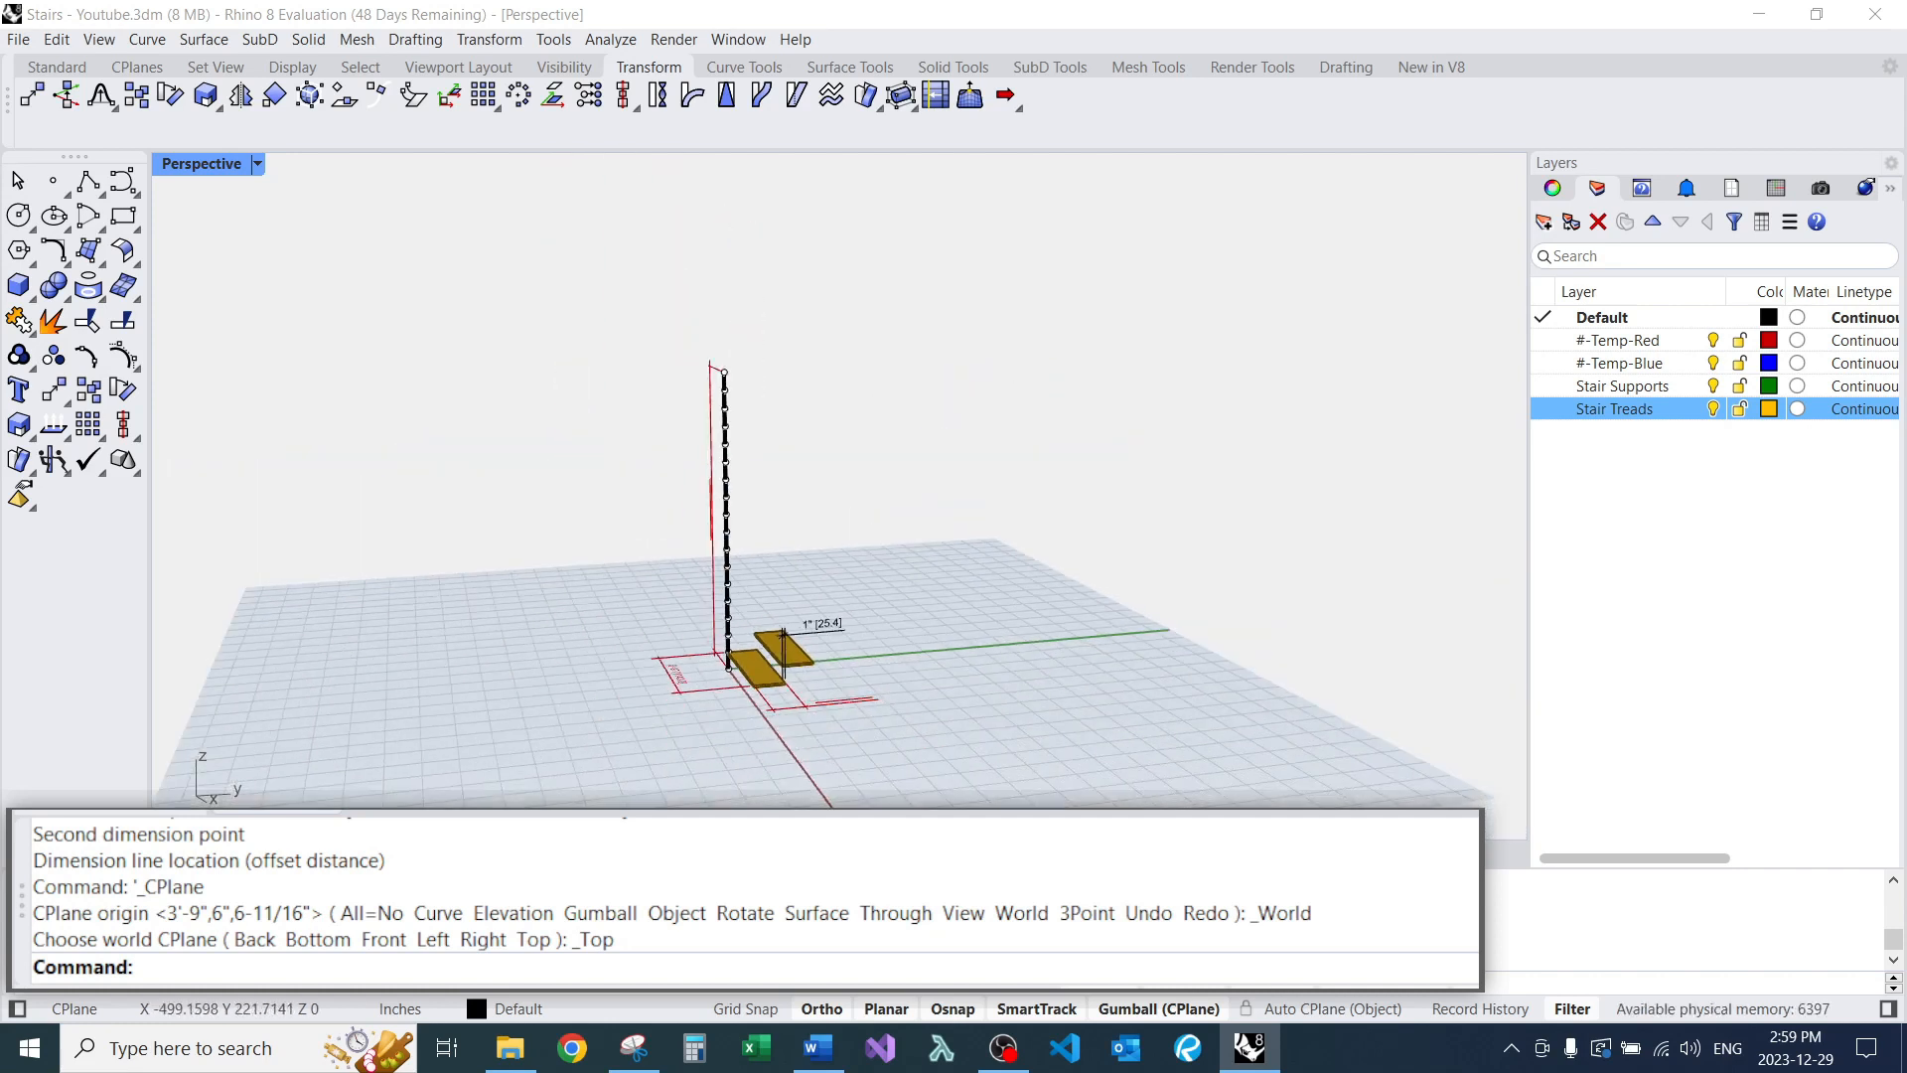
pyautogui.moveTo(733, 486); pyautogui.dragTo(821, 540, button='right')
pyautogui.scroll(7, 816, 539)
pyautogui.scroll(-7, 821, 512)
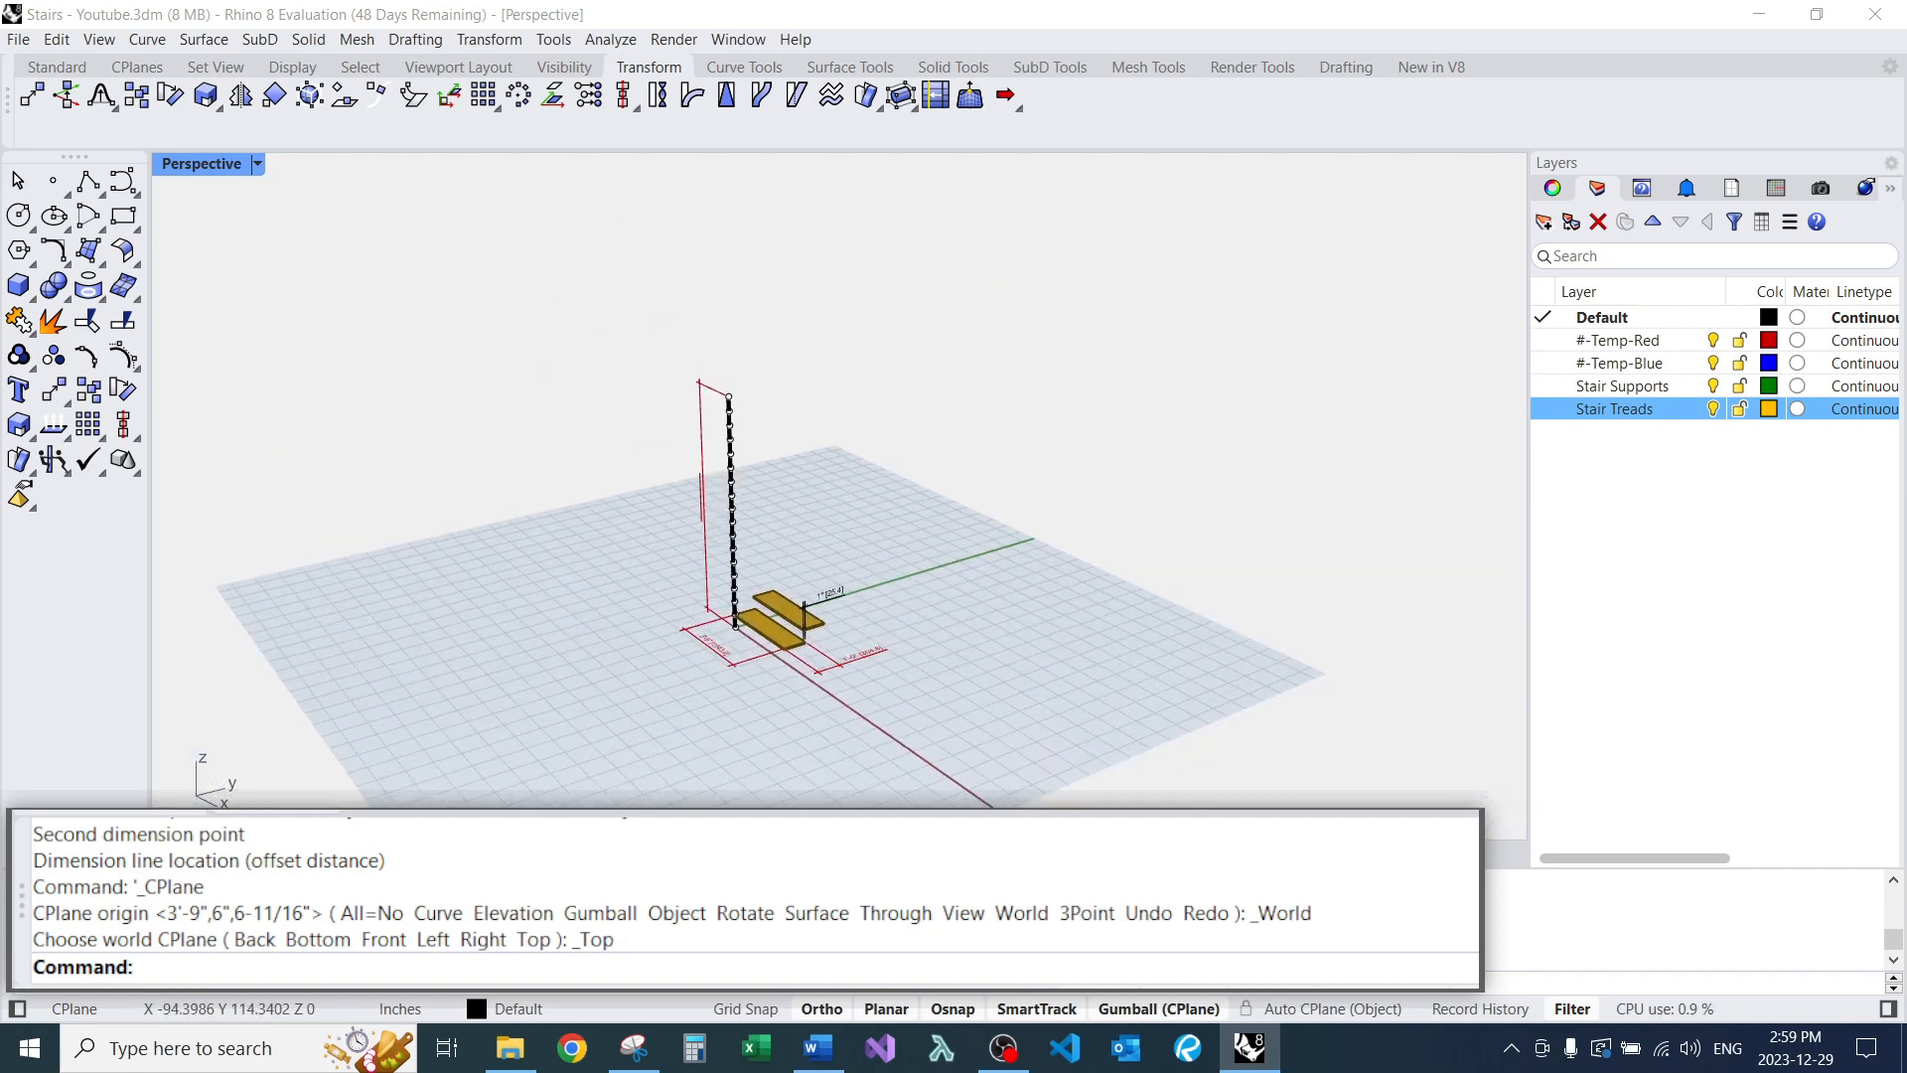
pyautogui.scroll(5, 804, 608)
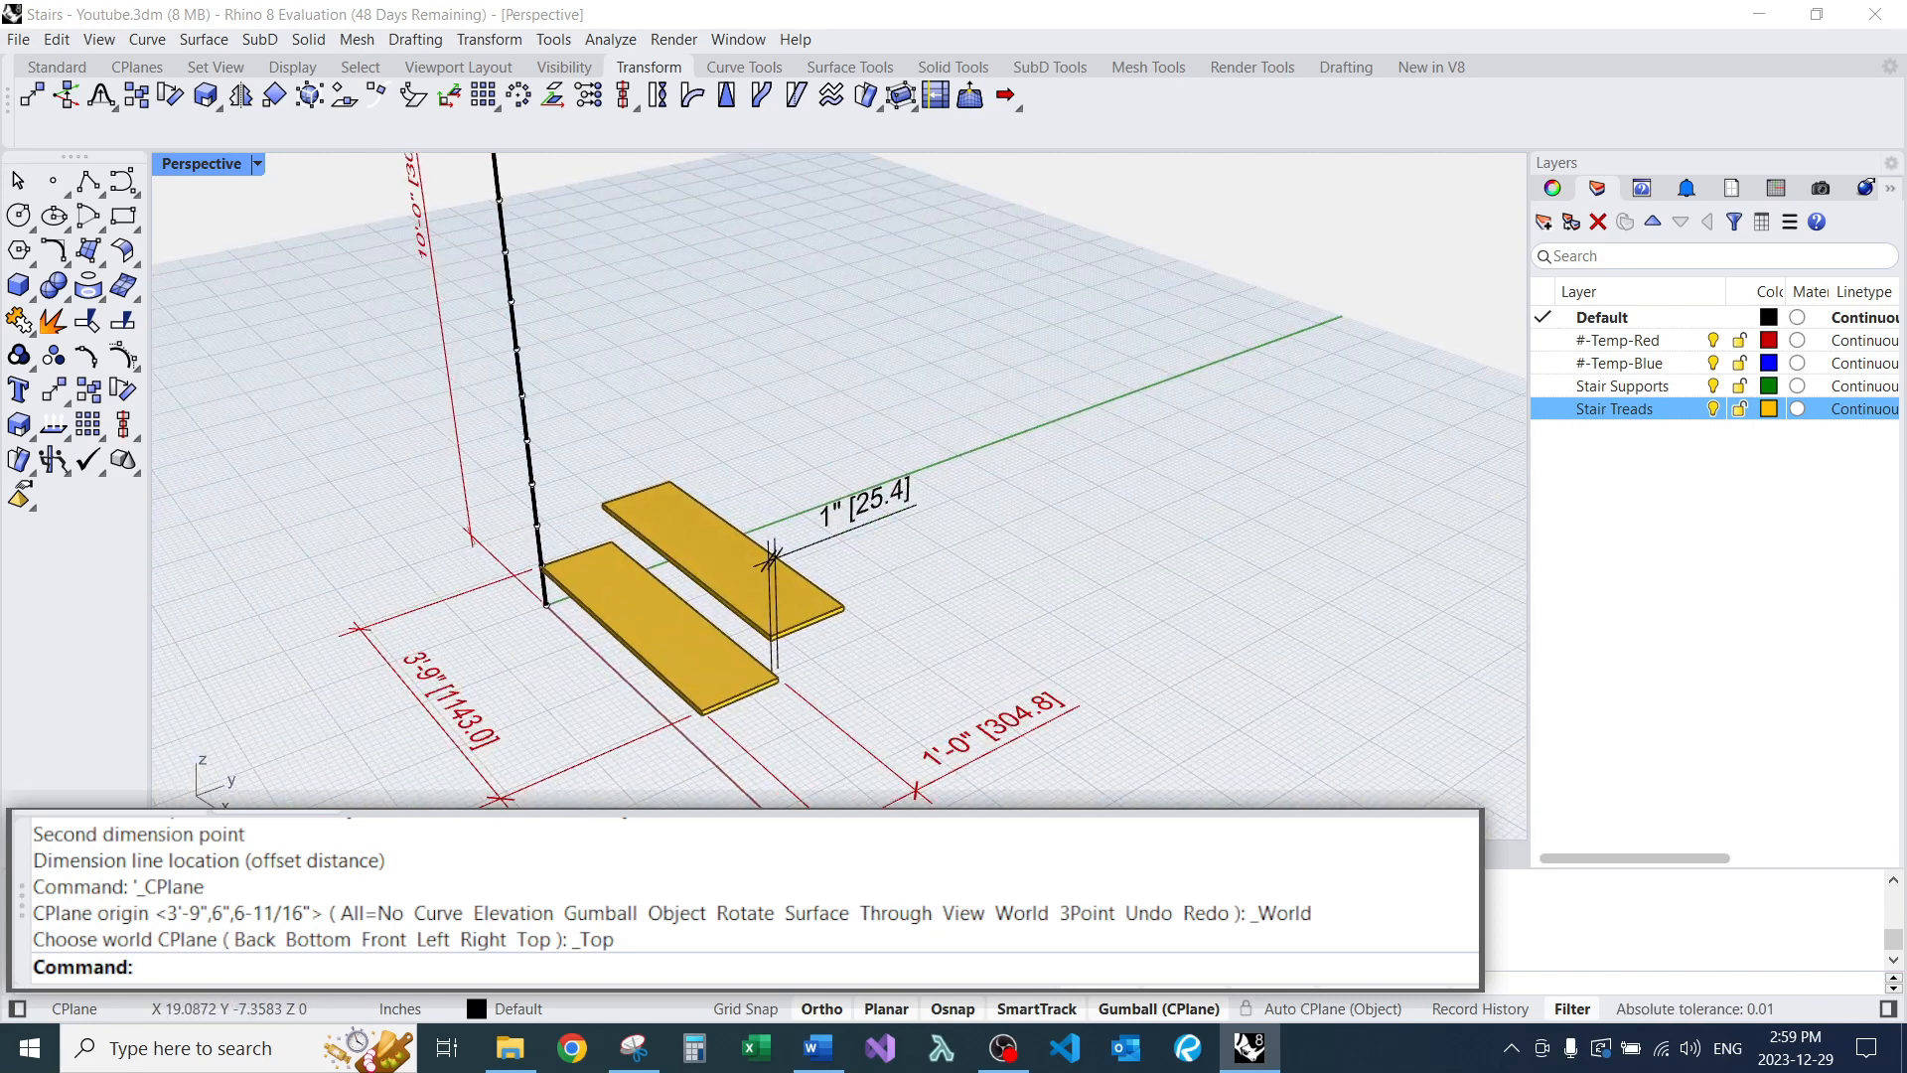
# Try to create dimension styles by running kCs_CreateDimensionStylesCommand.
pyautogui.write('kCs_CreateDimensionStylesCommand')
pyautogui.press('Return')
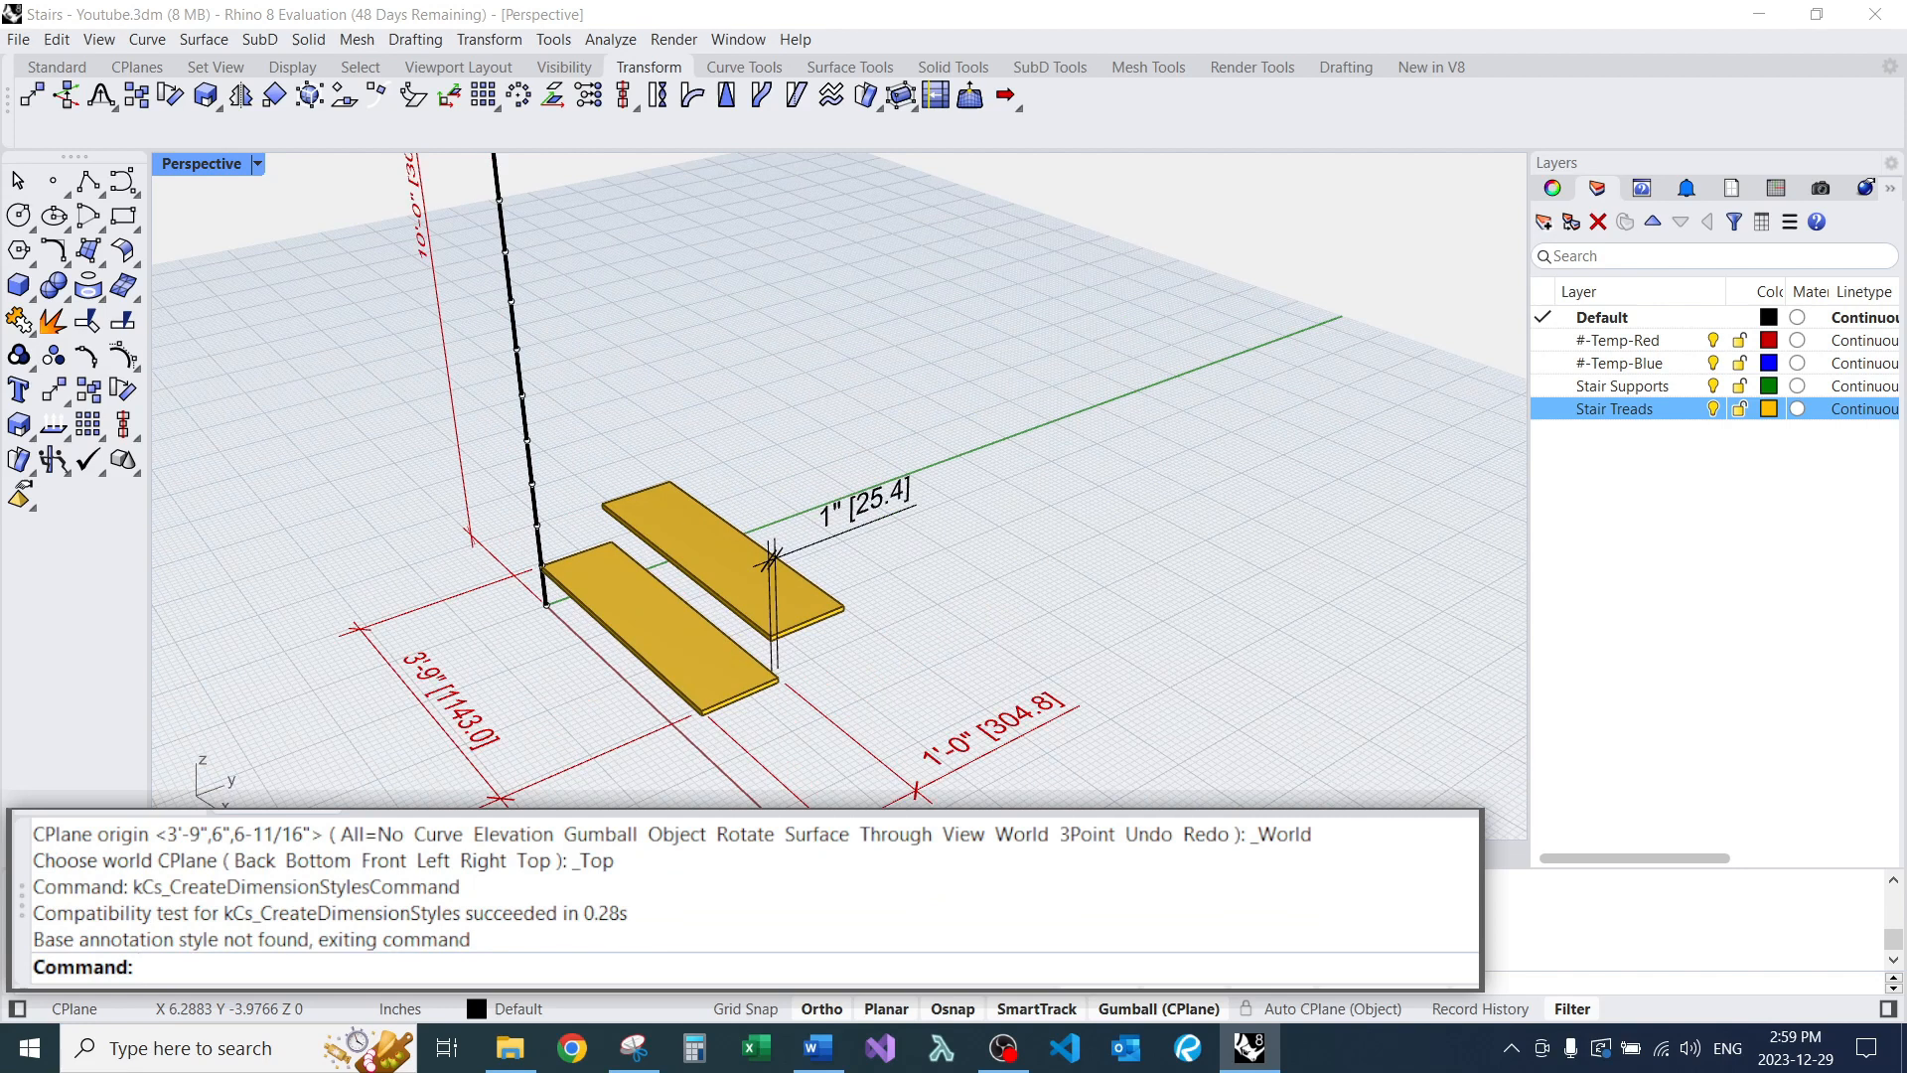
pyautogui.scroll(-5, 532, 675)
pyautogui.scroll(4, 516, 335)
pyautogui.scroll(-5, 576, 346)
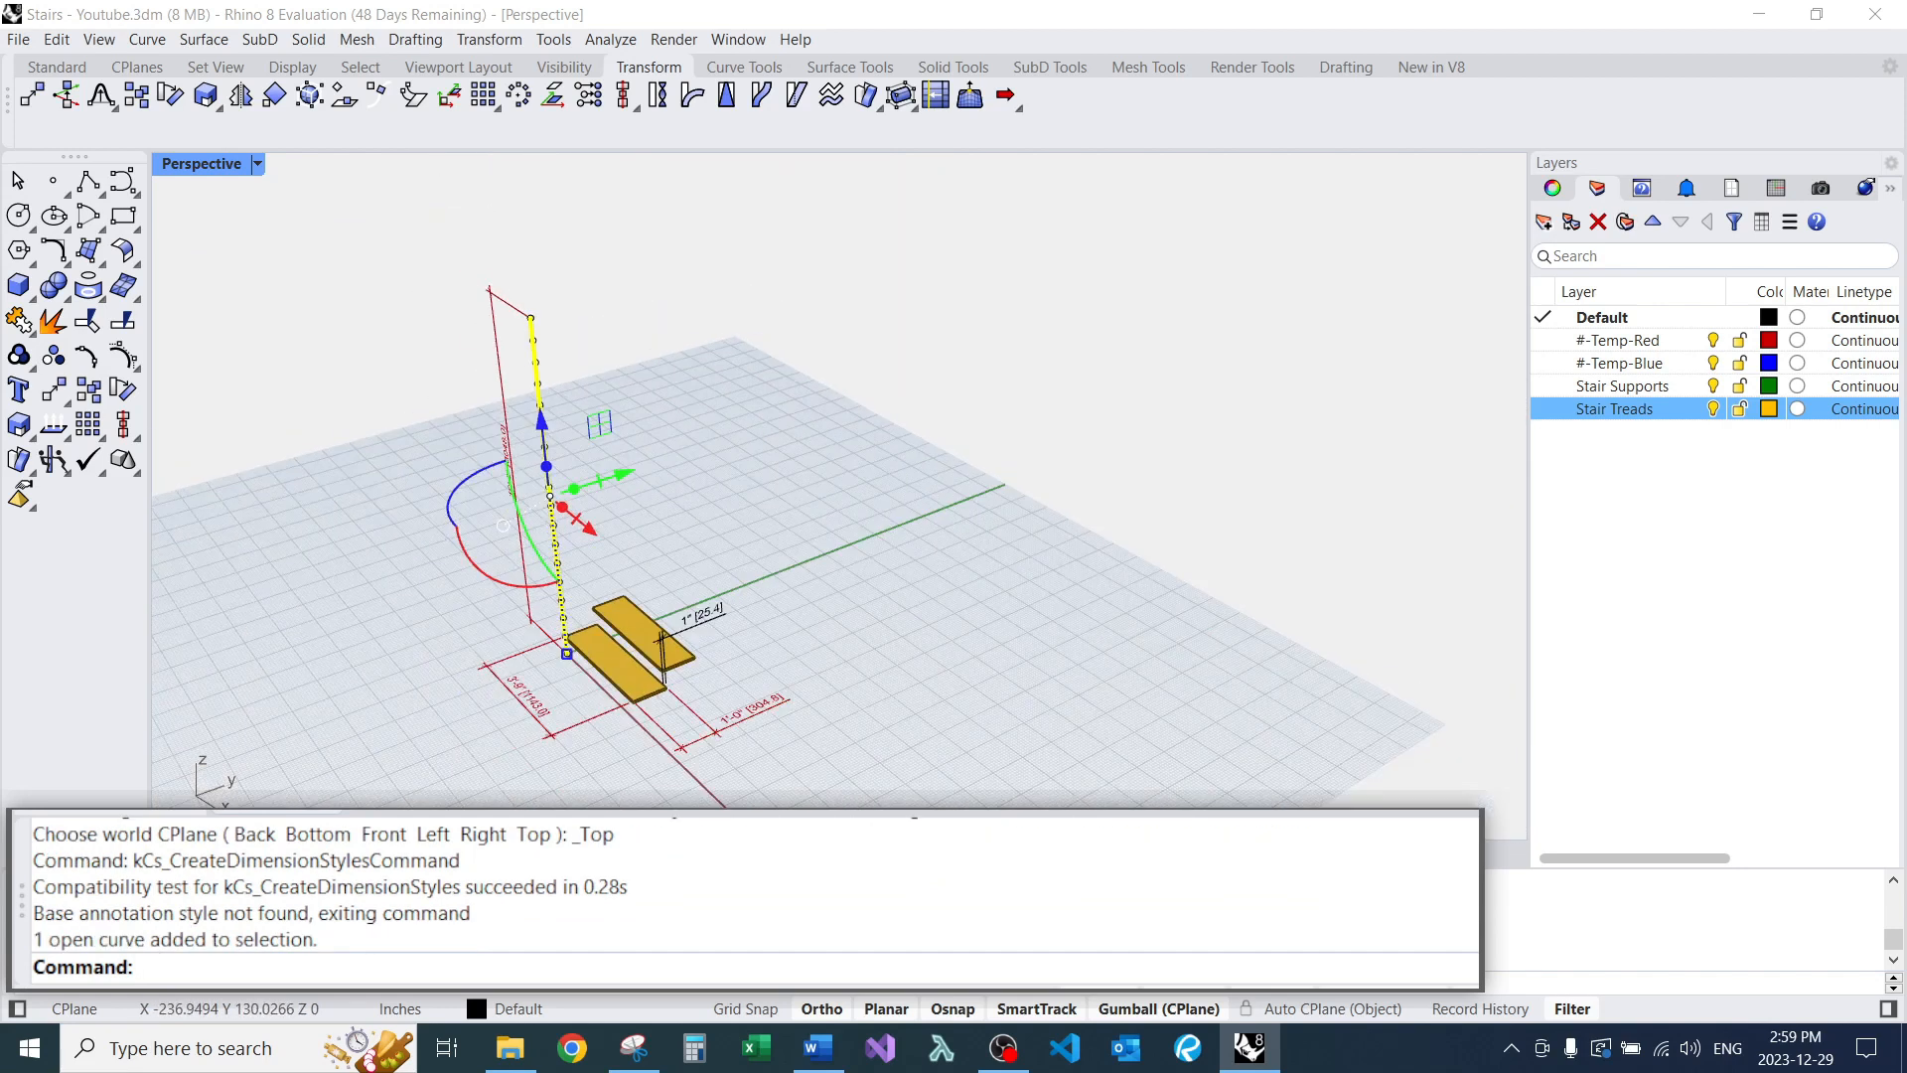
# Try moving the 10'-0" height dimension and the height line's upper end, undoing each move.
pyautogui.scroll(5, 520, 312)
pyautogui.moveTo(507, 298); pyautogui.dragTo(579, 346)
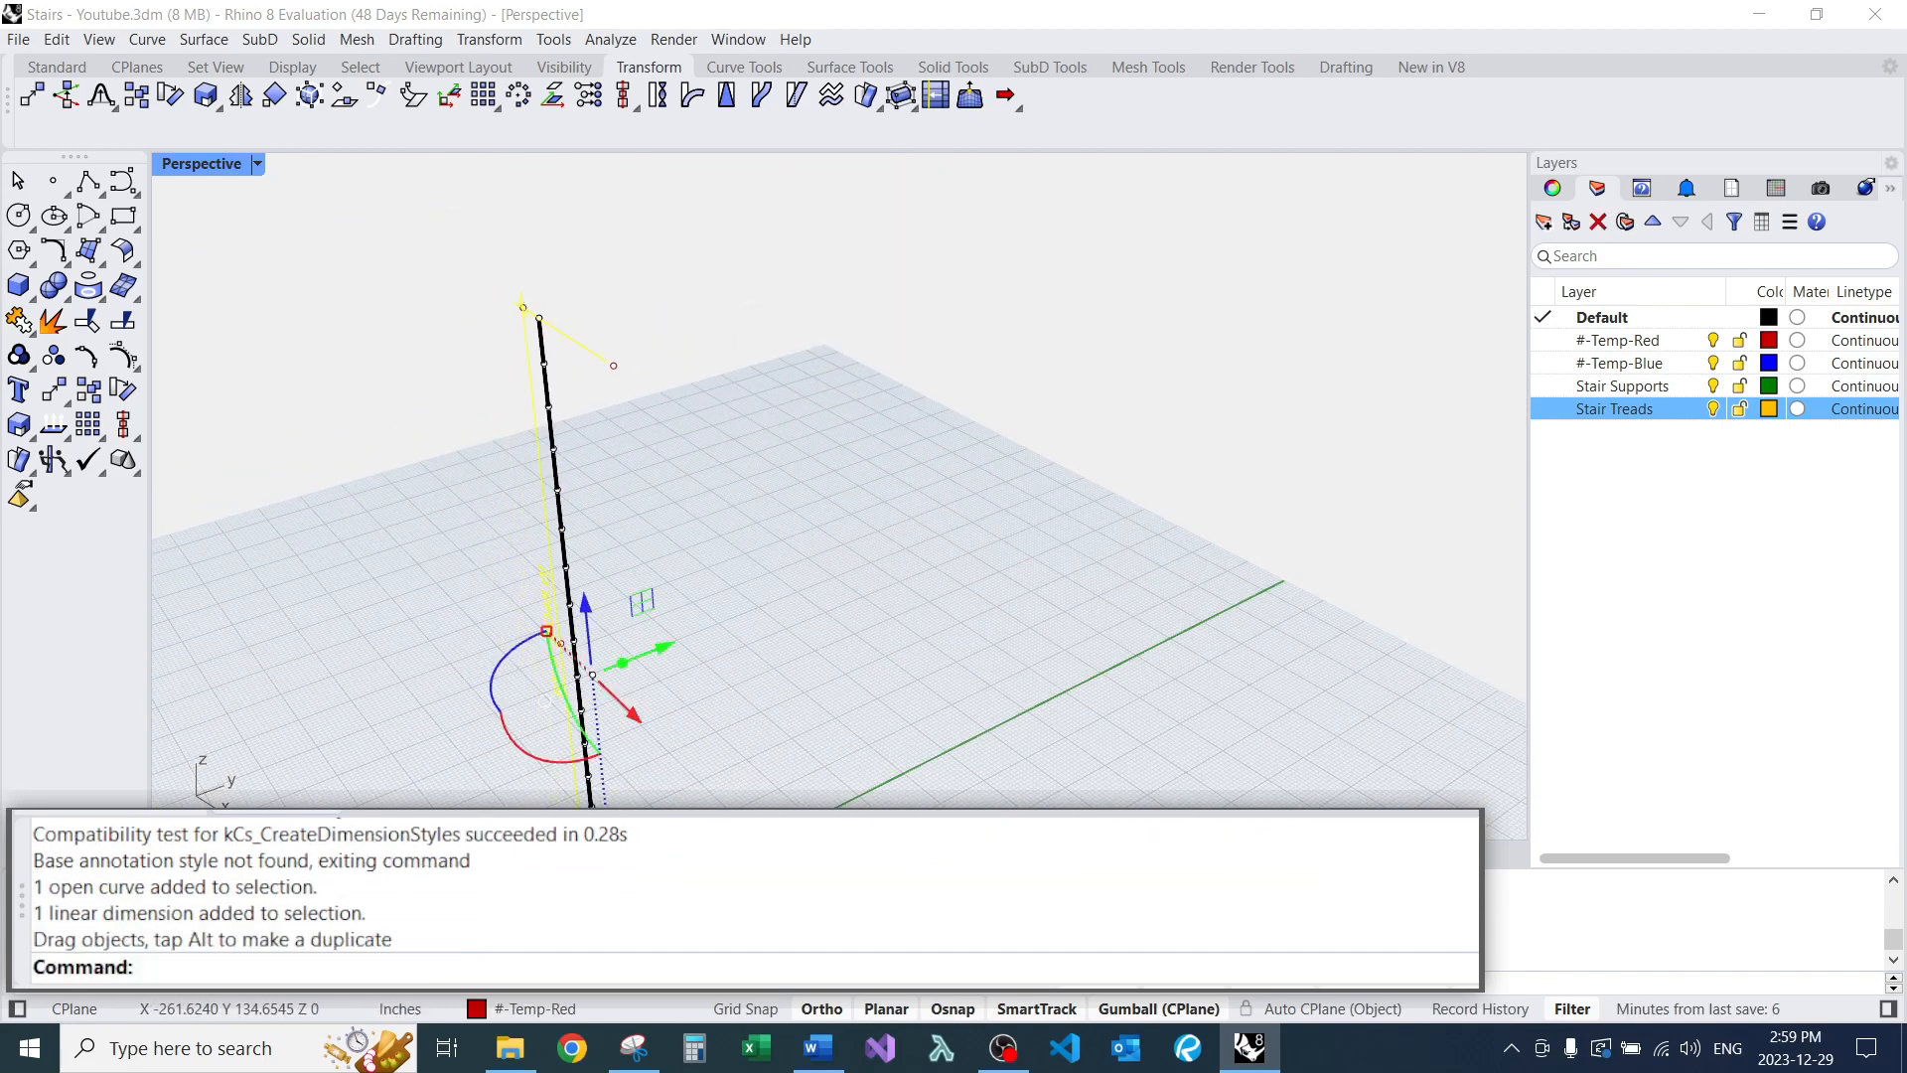
pyautogui.hotkey('ctrl', 'z')
pyautogui.click(549, 398)
pyautogui.moveTo(522, 256); pyautogui.dragTo(979, 255)
pyautogui.scroll(-5, 628, 399)
pyautogui.press('Escape')
pyautogui.moveTo(976, 457); pyautogui.dragTo(1018, 412, button='right')
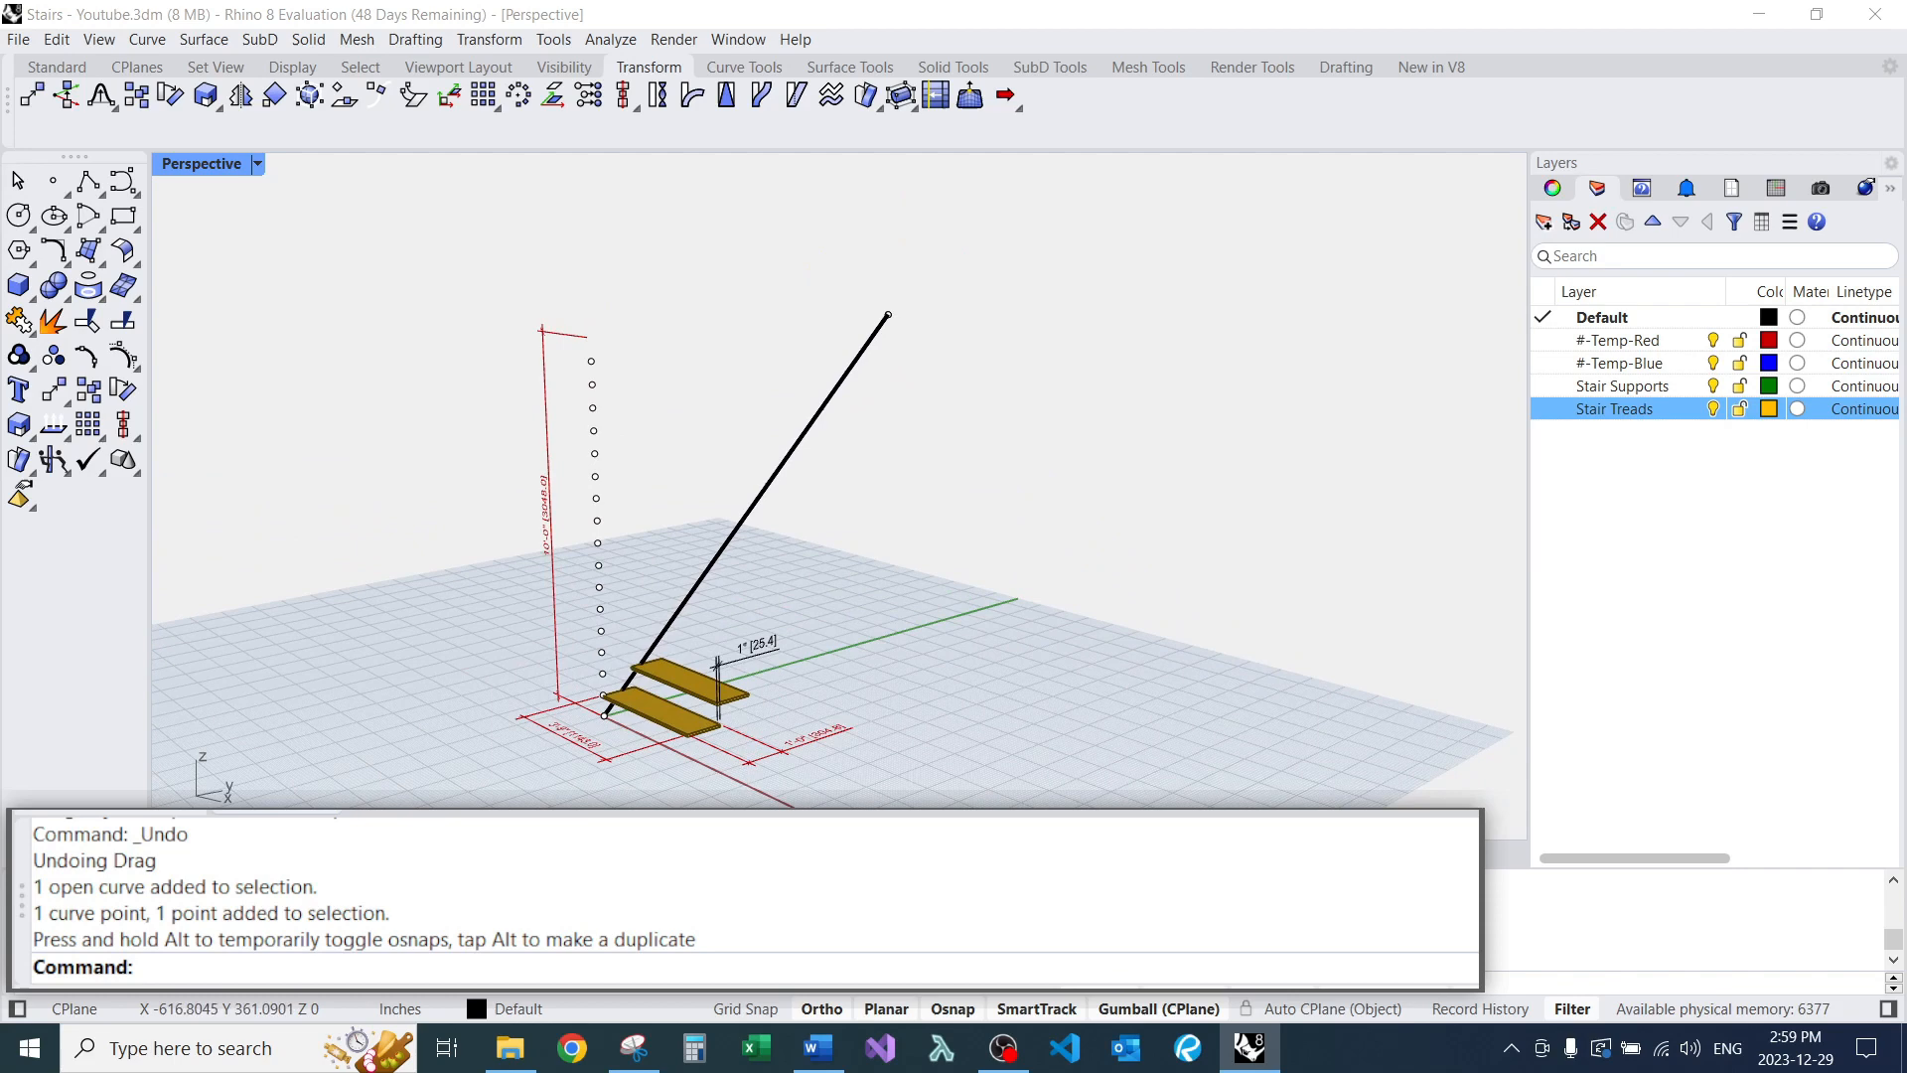
pyautogui.hotkey('ctrl', 'z')
# Copy the second tread one step higher, from the lowest tread's front corner to the second tread's matching corner.
pyautogui.moveTo(636, 303)
pyautogui.mouseDown(button='right')
pyautogui.moveTo(640, 379)
pyautogui.moveTo(625, 303)
pyautogui.mouseUp(button='right')
pyautogui.scroll(7, 640, 379)
pyautogui.scroll(-9, 621, 417)
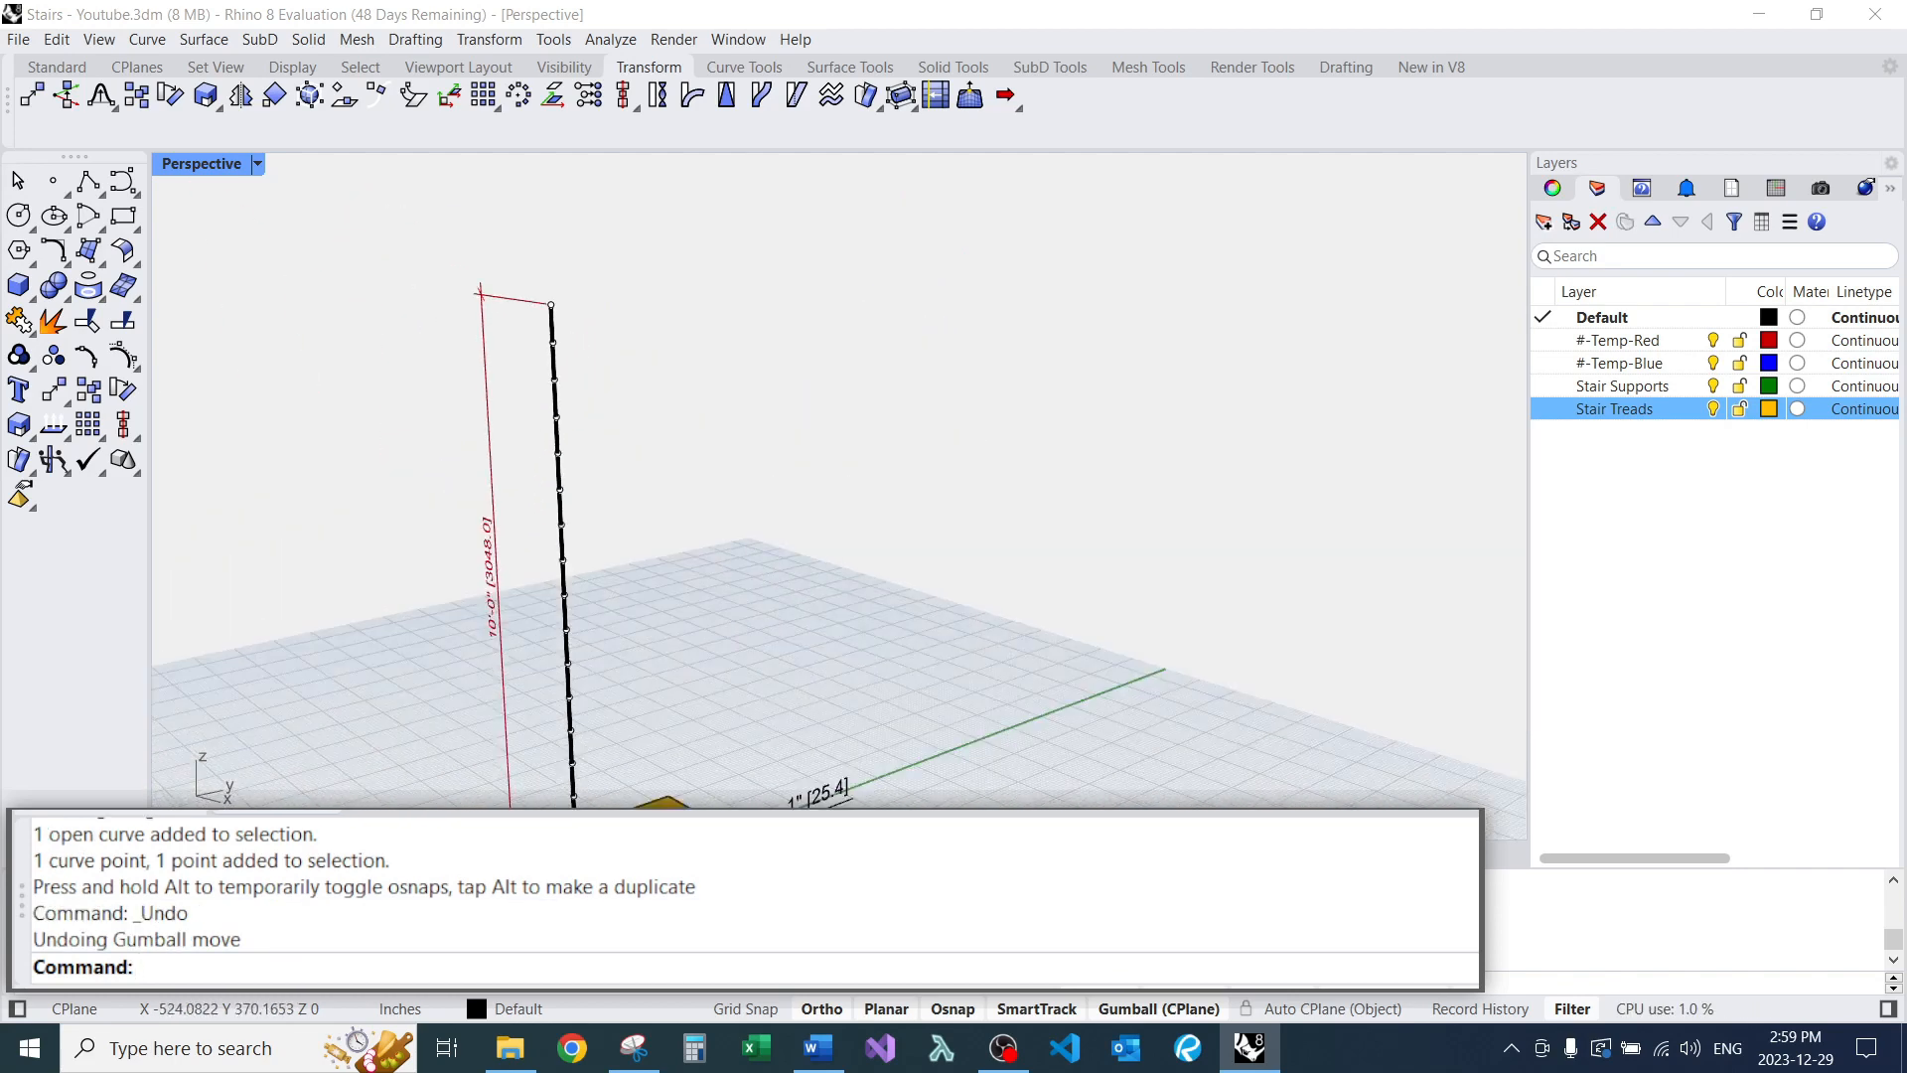
pyautogui.moveTo(626, 427); pyautogui.dragTo(656, 675, button='right')
pyautogui.scroll(10, 658, 682)
pyautogui.click(799, 533)
pyautogui.scroll(5, 631, 530)
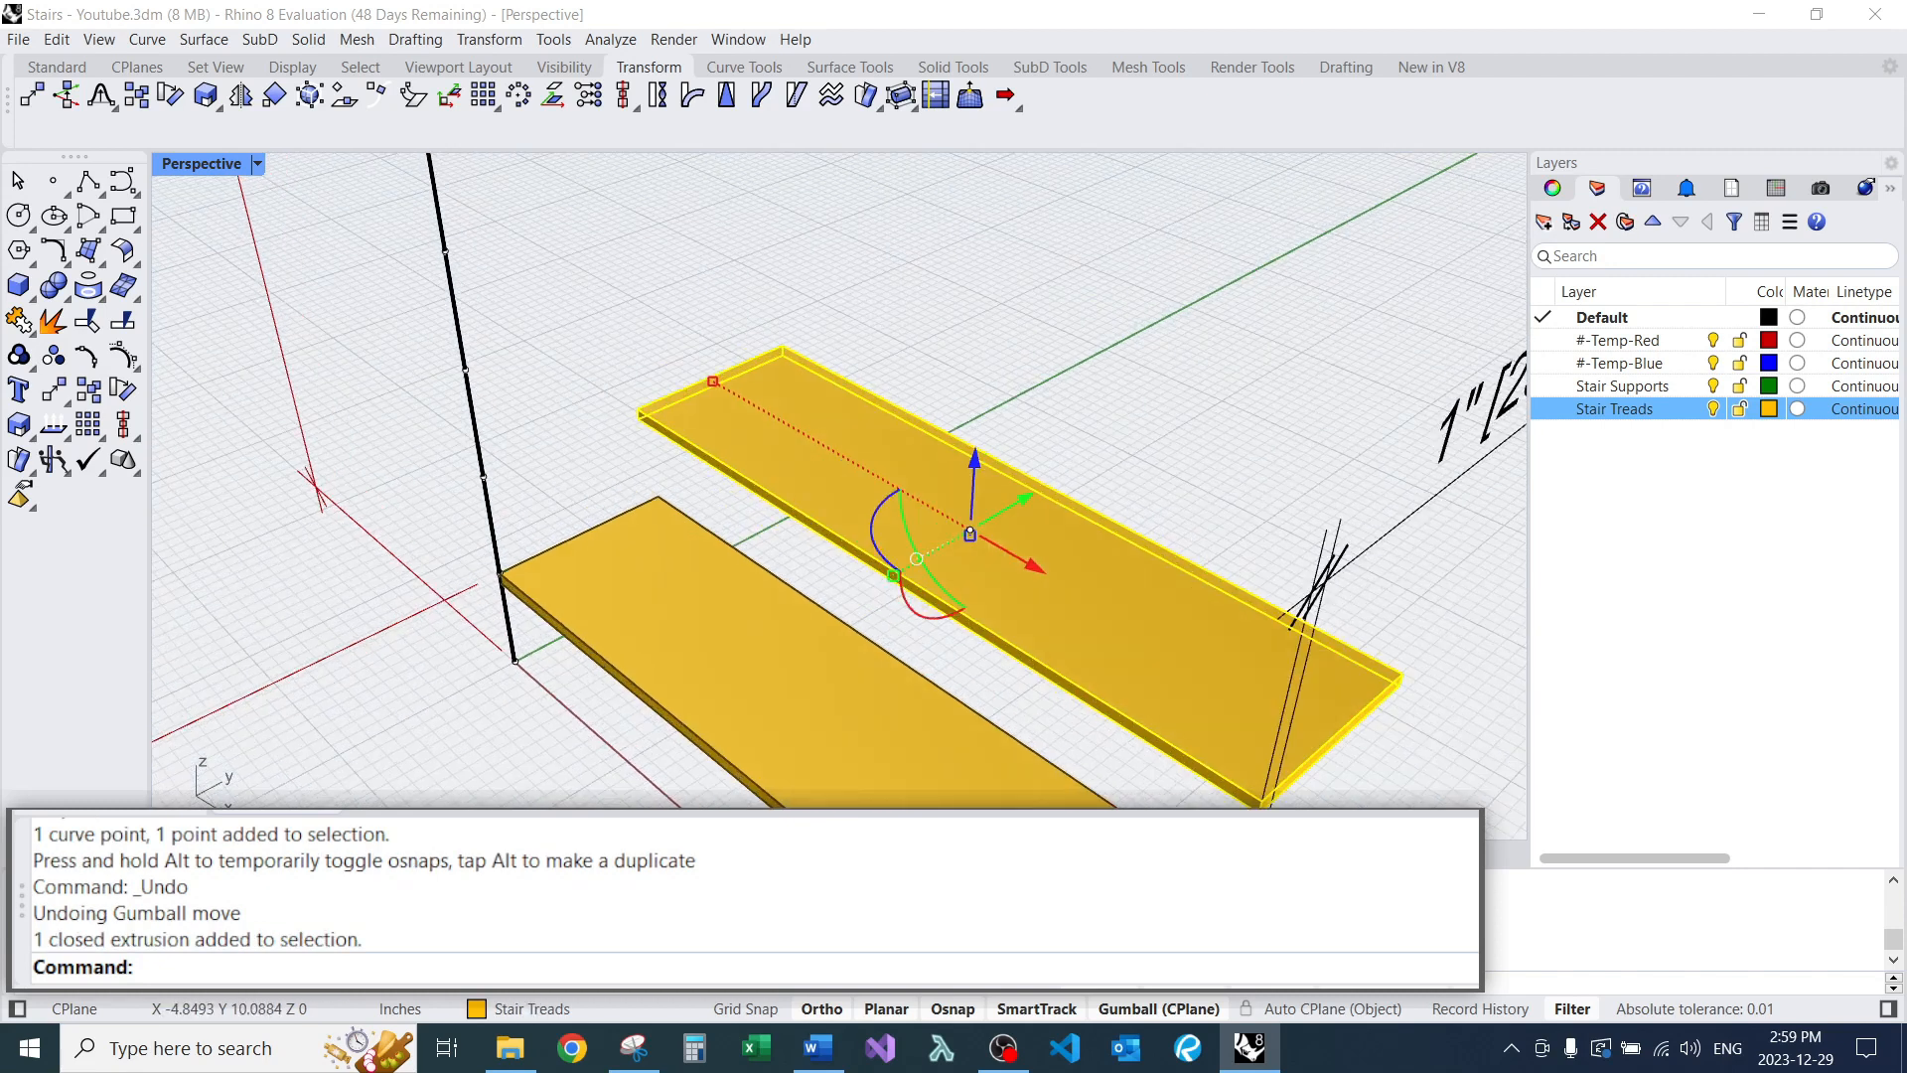
pyautogui.write('C')
pyautogui.press('Return')
pyautogui.click(498, 576)
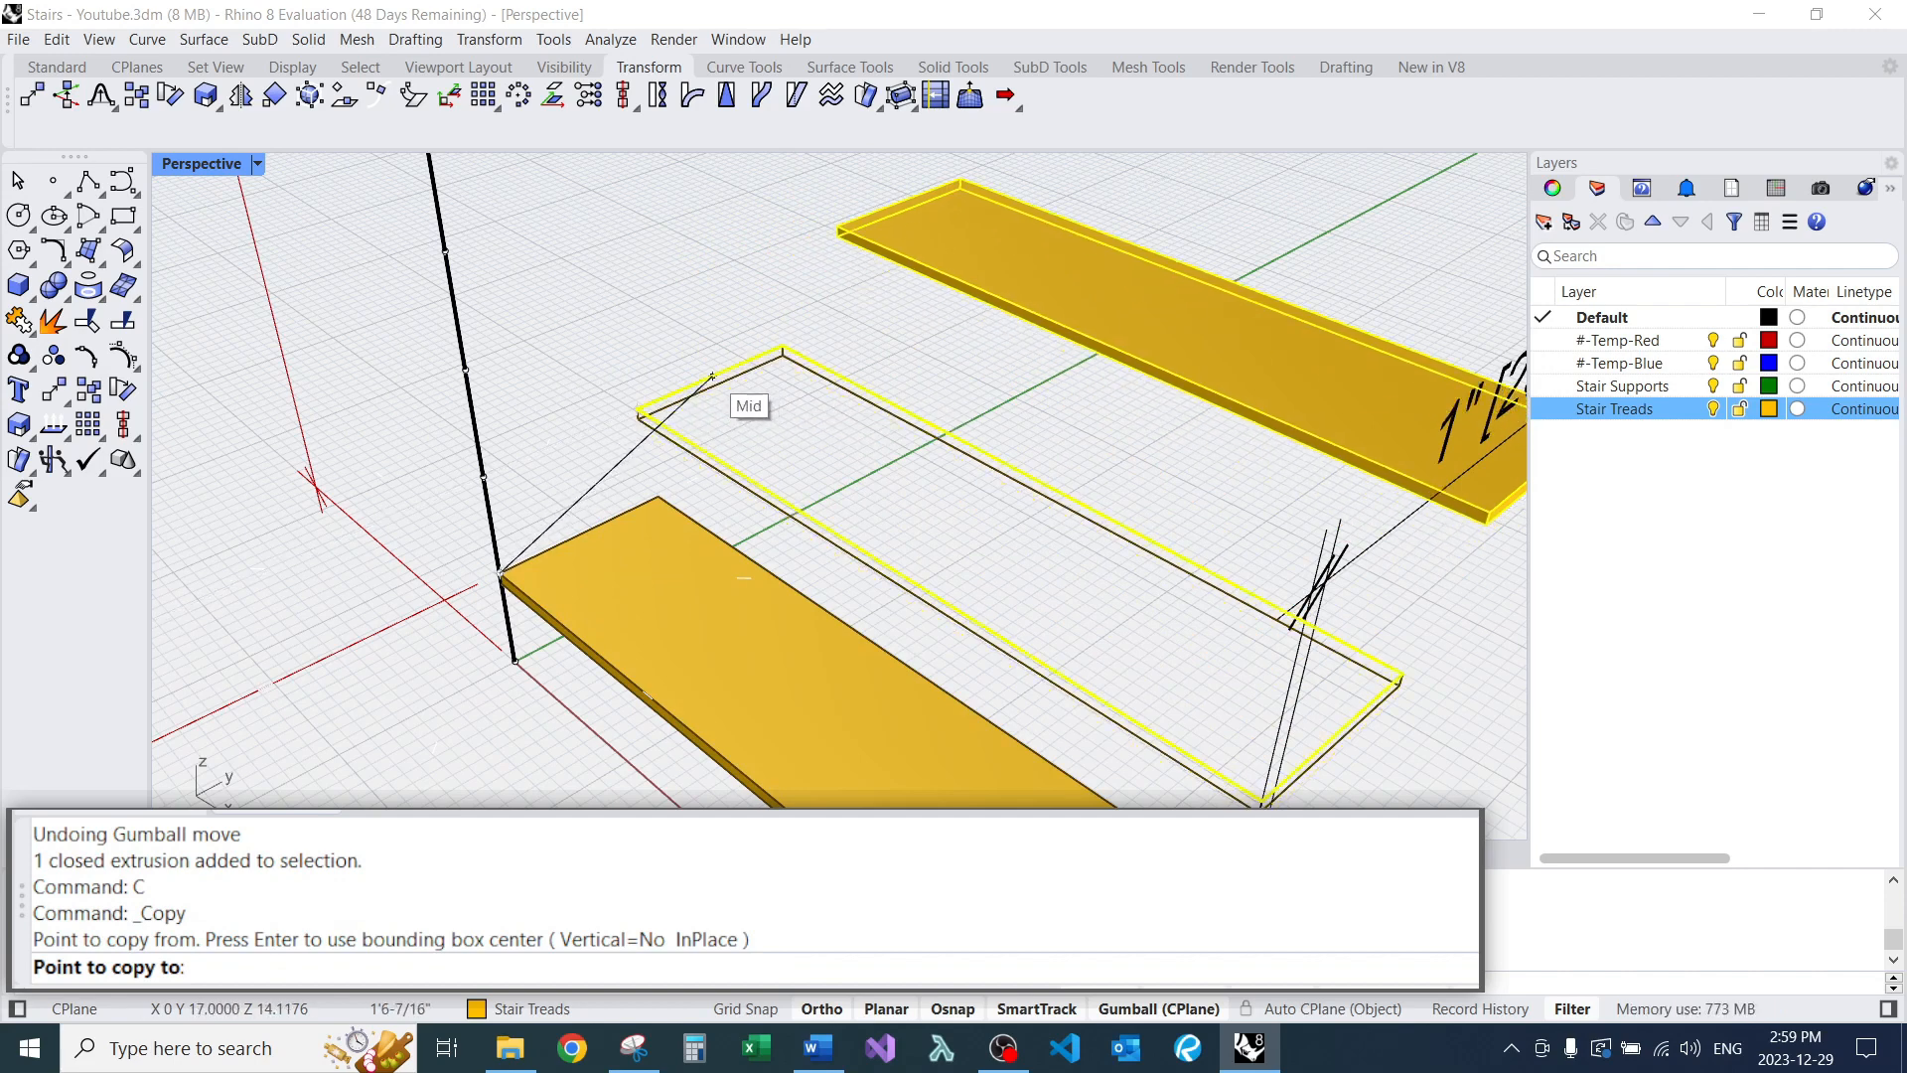
pyautogui.click(645, 405)
pyautogui.press('Return')
pyautogui.scroll(-2, 645, 405)
pyautogui.scroll(-6, 635, 347)
pyautogui.moveTo(636, 348); pyautogui.dragTo(849, 323, button='right')
pyautogui.scroll(6, 850, 323)
pyautogui.click(636, 328)
pyautogui.keyDown('shift'); pyautogui.click(600, 450); pyautogui.keyUp('shift')
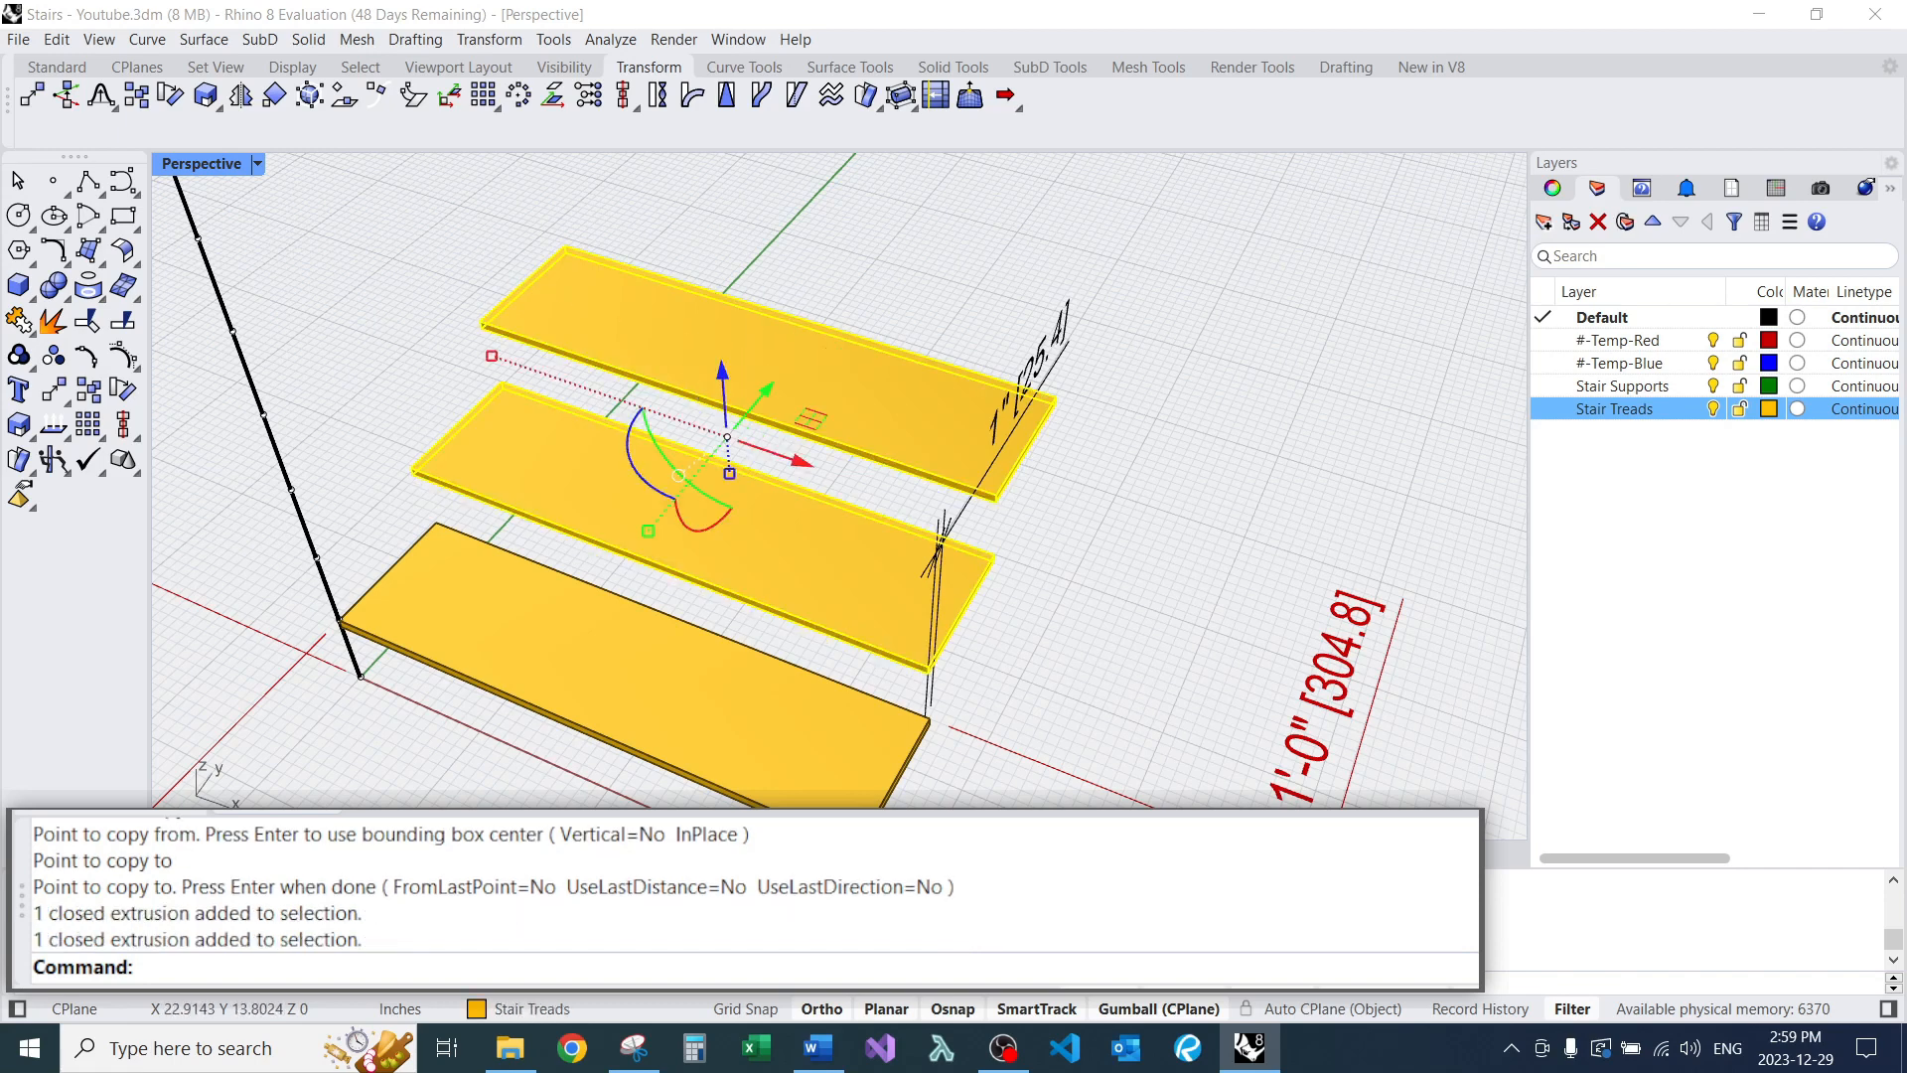
pyautogui.scroll(-7, 600, 451)
pyautogui.scroll(7, 526, 445)
pyautogui.write('c')
pyautogui.press('Return')
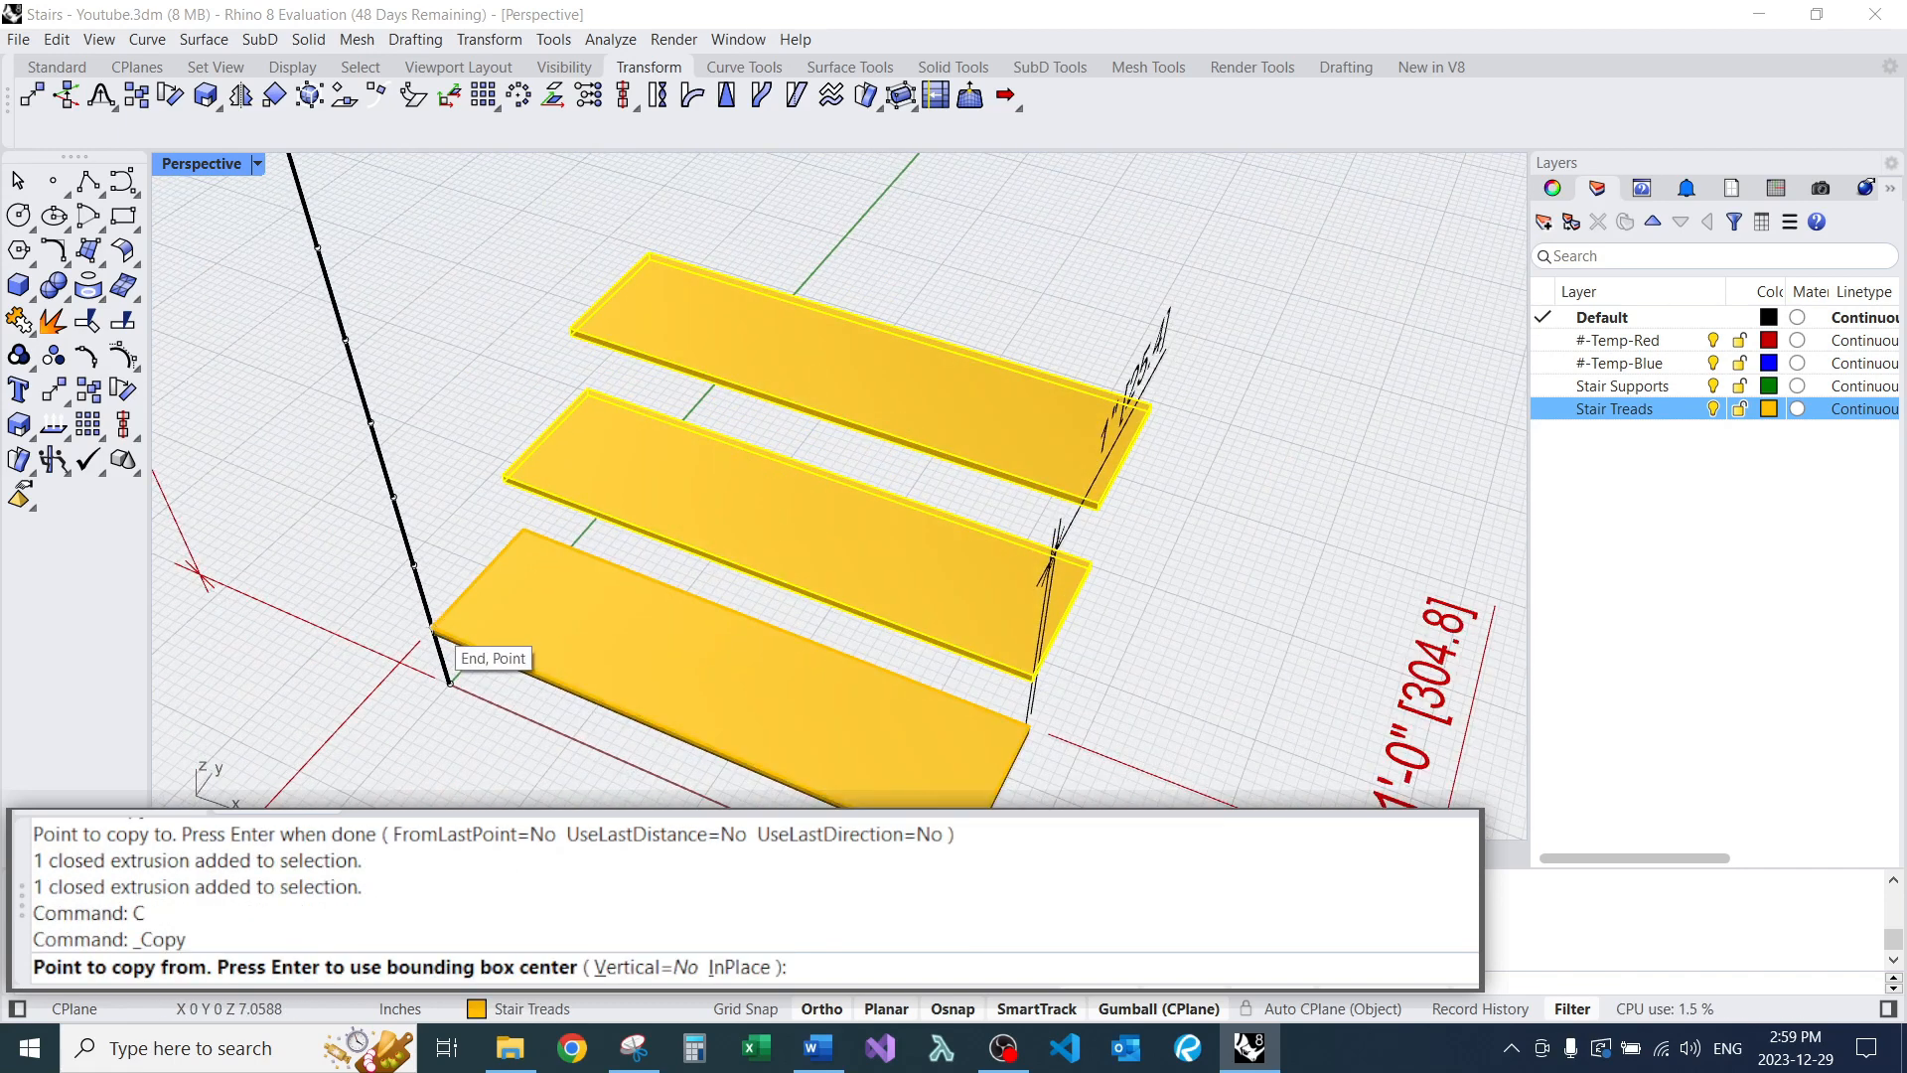
pyautogui.click(434, 627)
pyautogui.press('Escape')
# Copy the third tread one step higher, using the second tread's front corner as the base point.
pyautogui.scroll(-6, 527, 448)
pyautogui.click(573, 391)
pyautogui.scroll(6, 573, 390)
pyautogui.write('c')
pyautogui.press('Return')
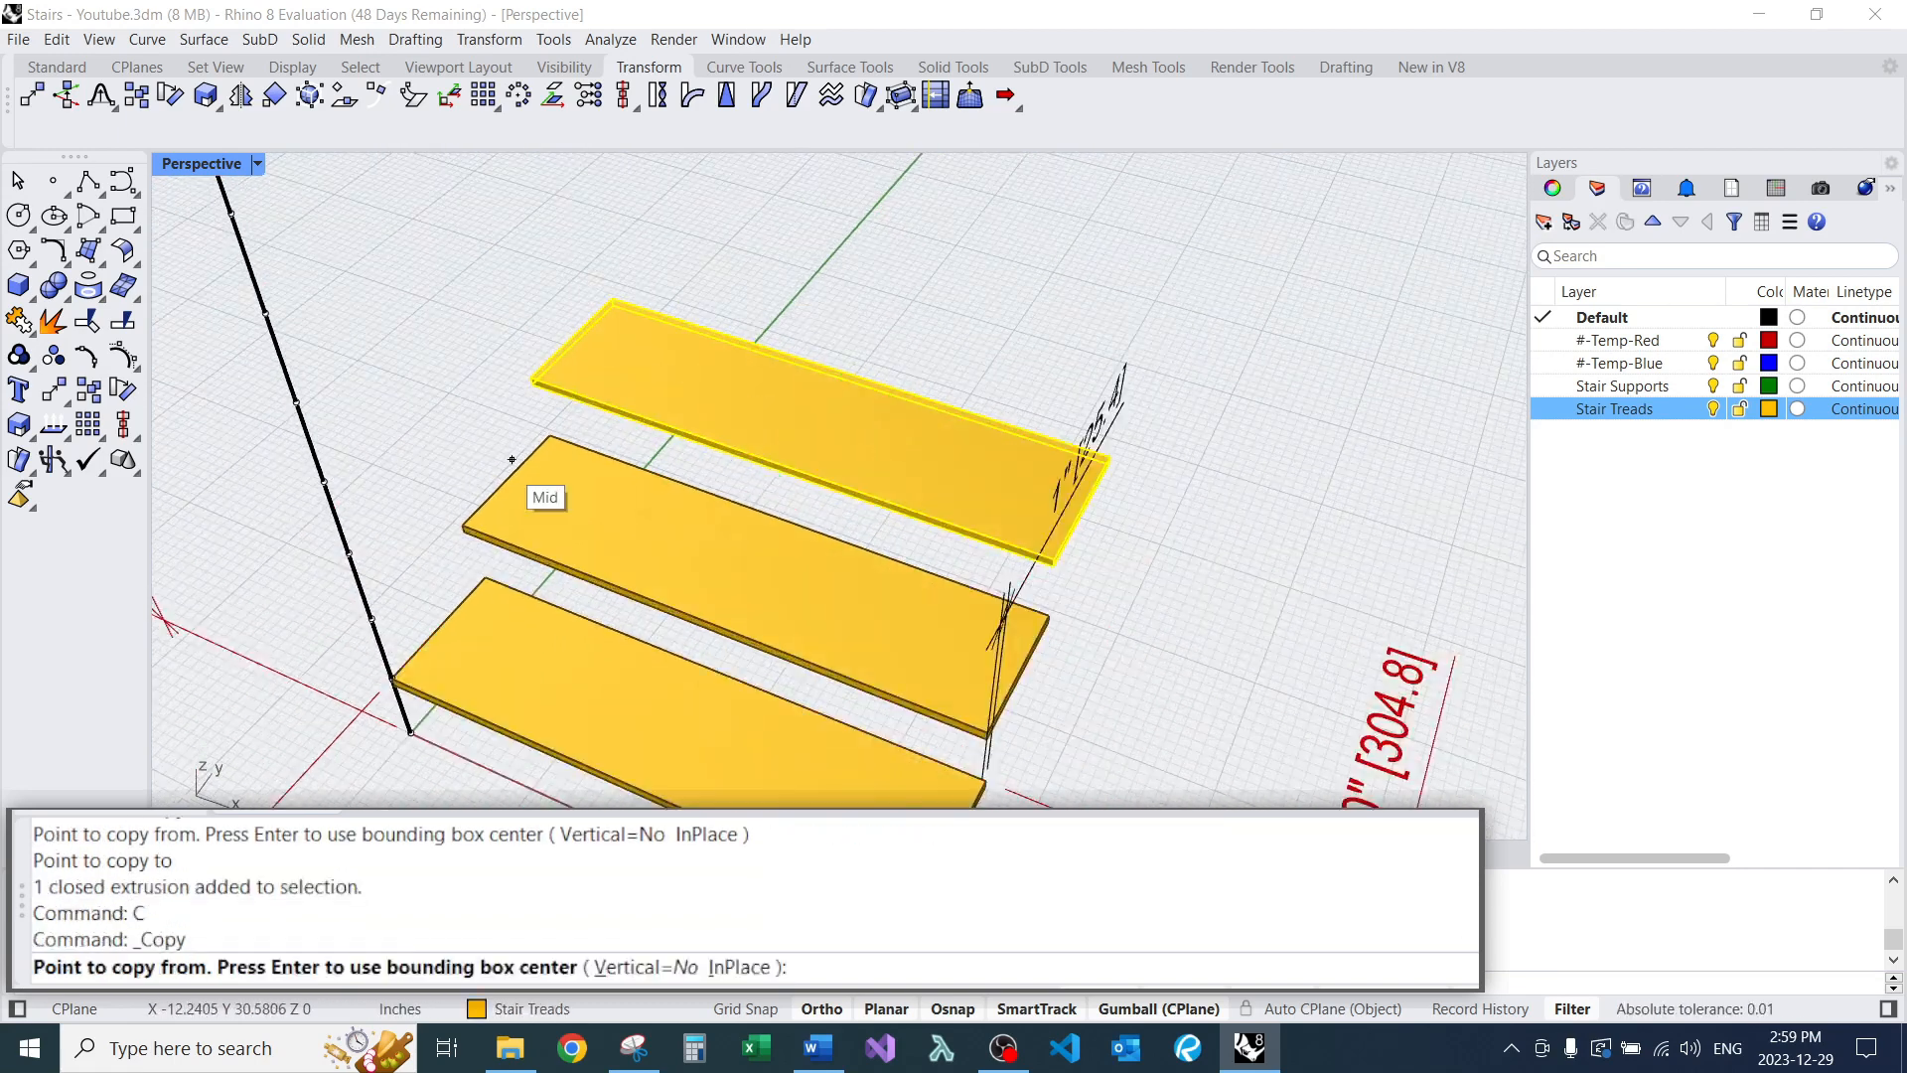
pyautogui.click(463, 524)
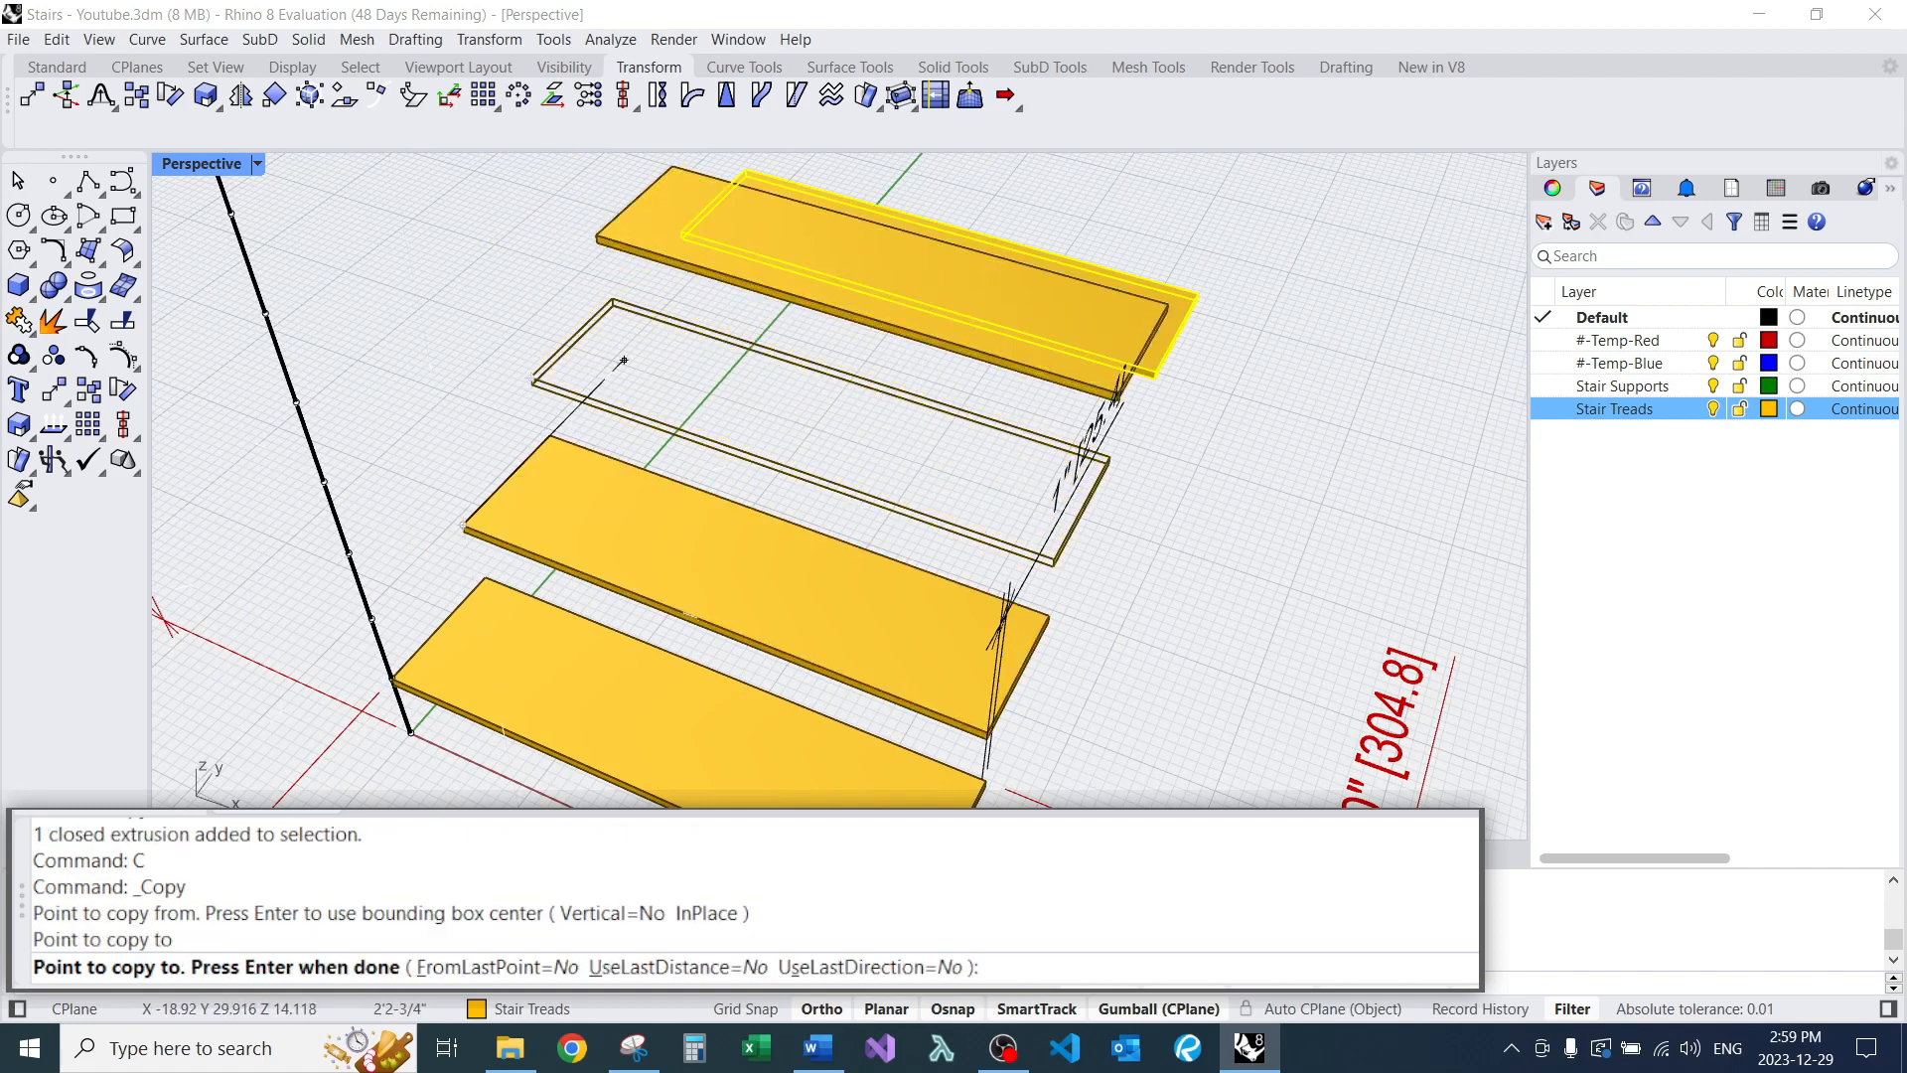
pyautogui.click(613, 299)
pyautogui.press('Return')
# Delete the misplaced extra tread overlapping the fourth tread.
pyautogui.click(845, 194)
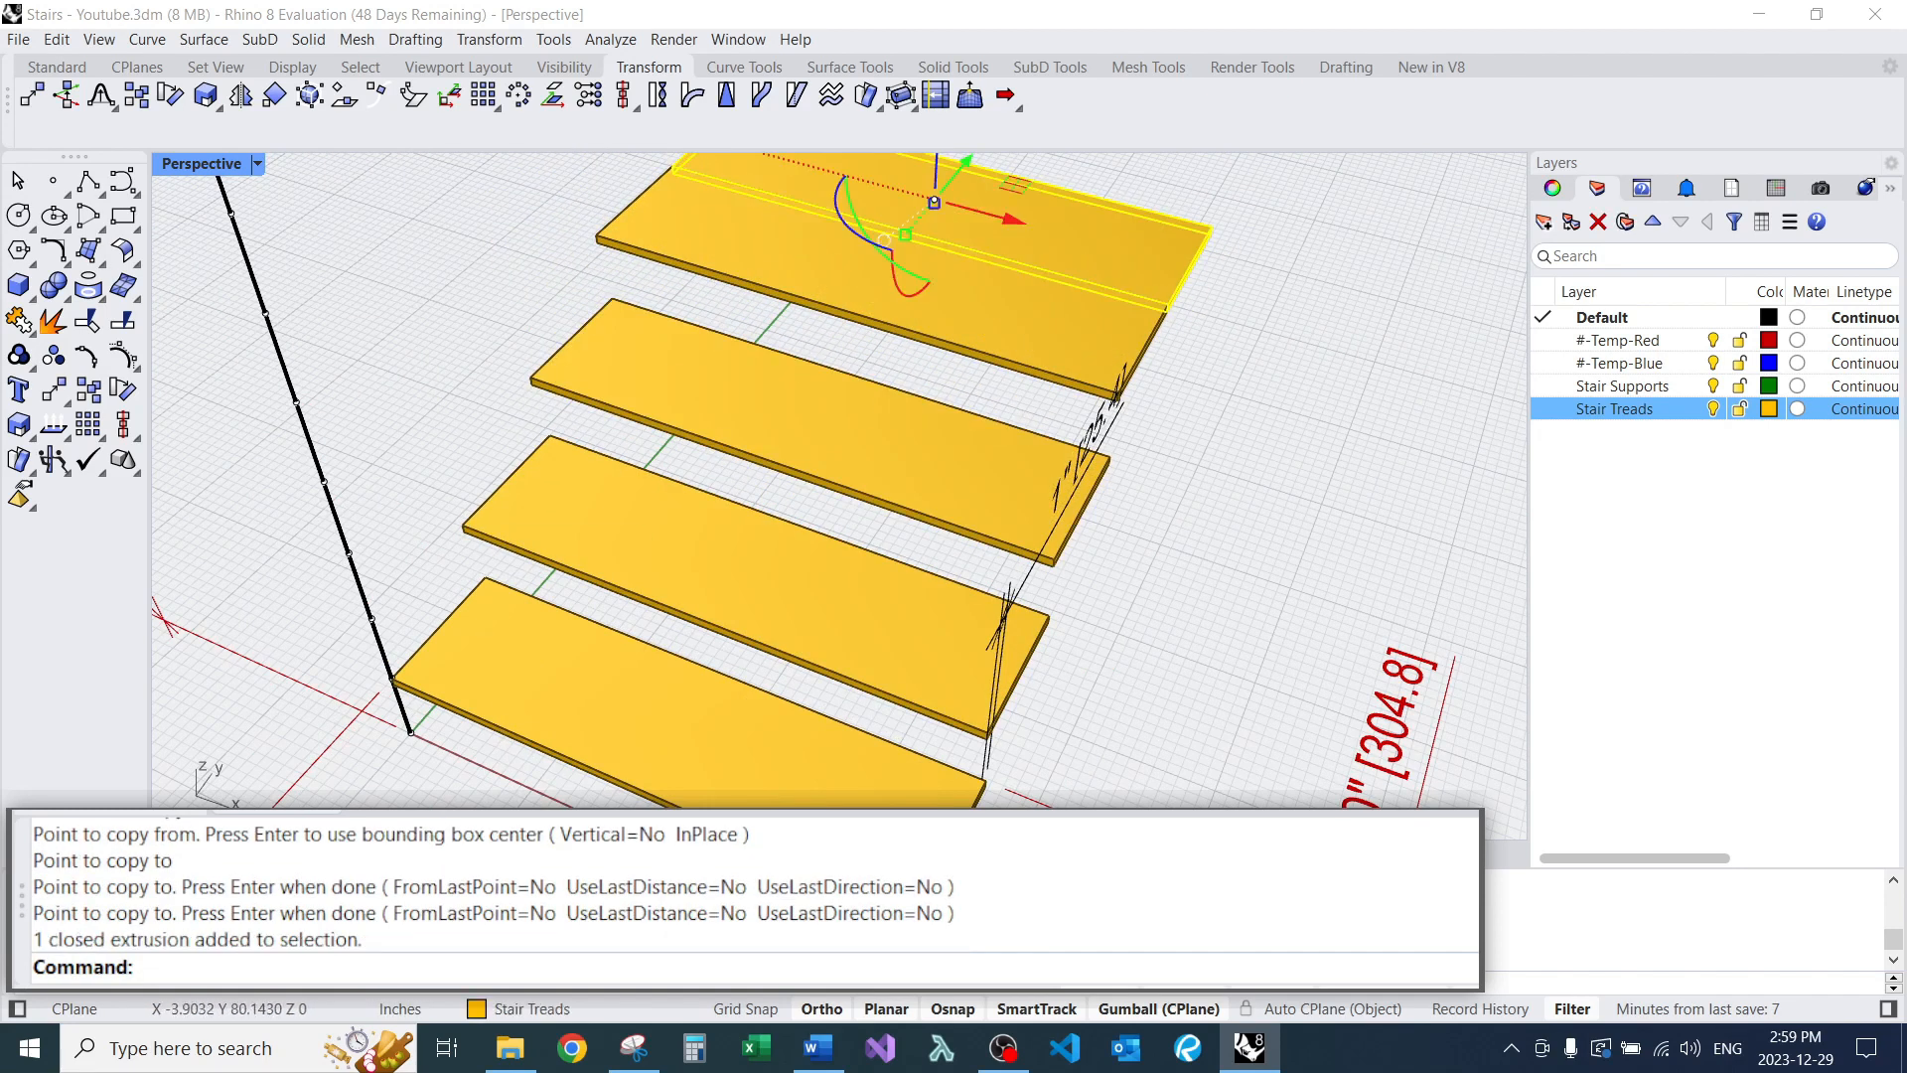
pyautogui.write('e')
pyautogui.press('Return')
# Copy the second, third and fourth treads together, from the lowest tread's back corner to the fourth tread's back corner.
pyautogui.scroll(-4, 727, 387)
pyautogui.moveTo(690, 201); pyautogui.dragTo(688, 203)
pyautogui.scroll(2, 707, 475)
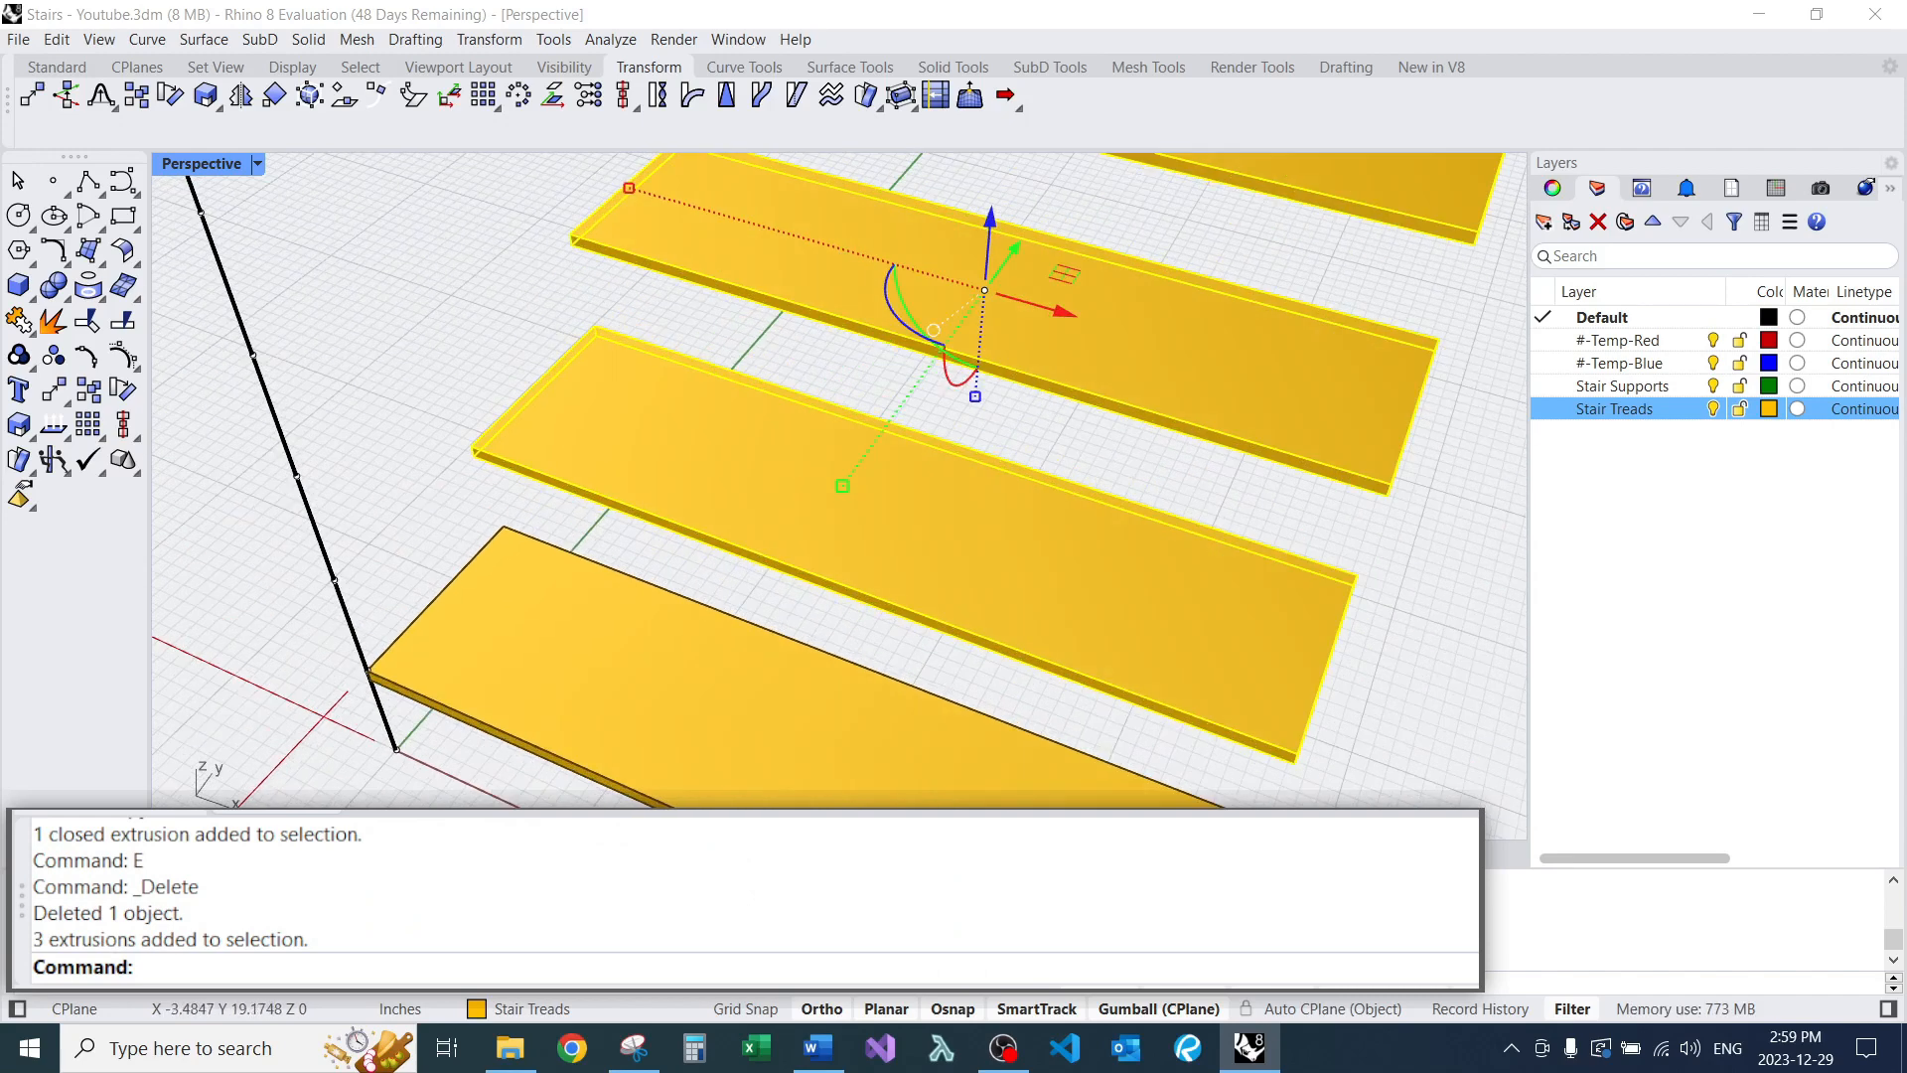
pyautogui.write('C')
pyautogui.press('Return')
pyautogui.click(485, 546)
pyautogui.scroll(-2, 484, 546)
pyautogui.scroll(4, 636, 322)
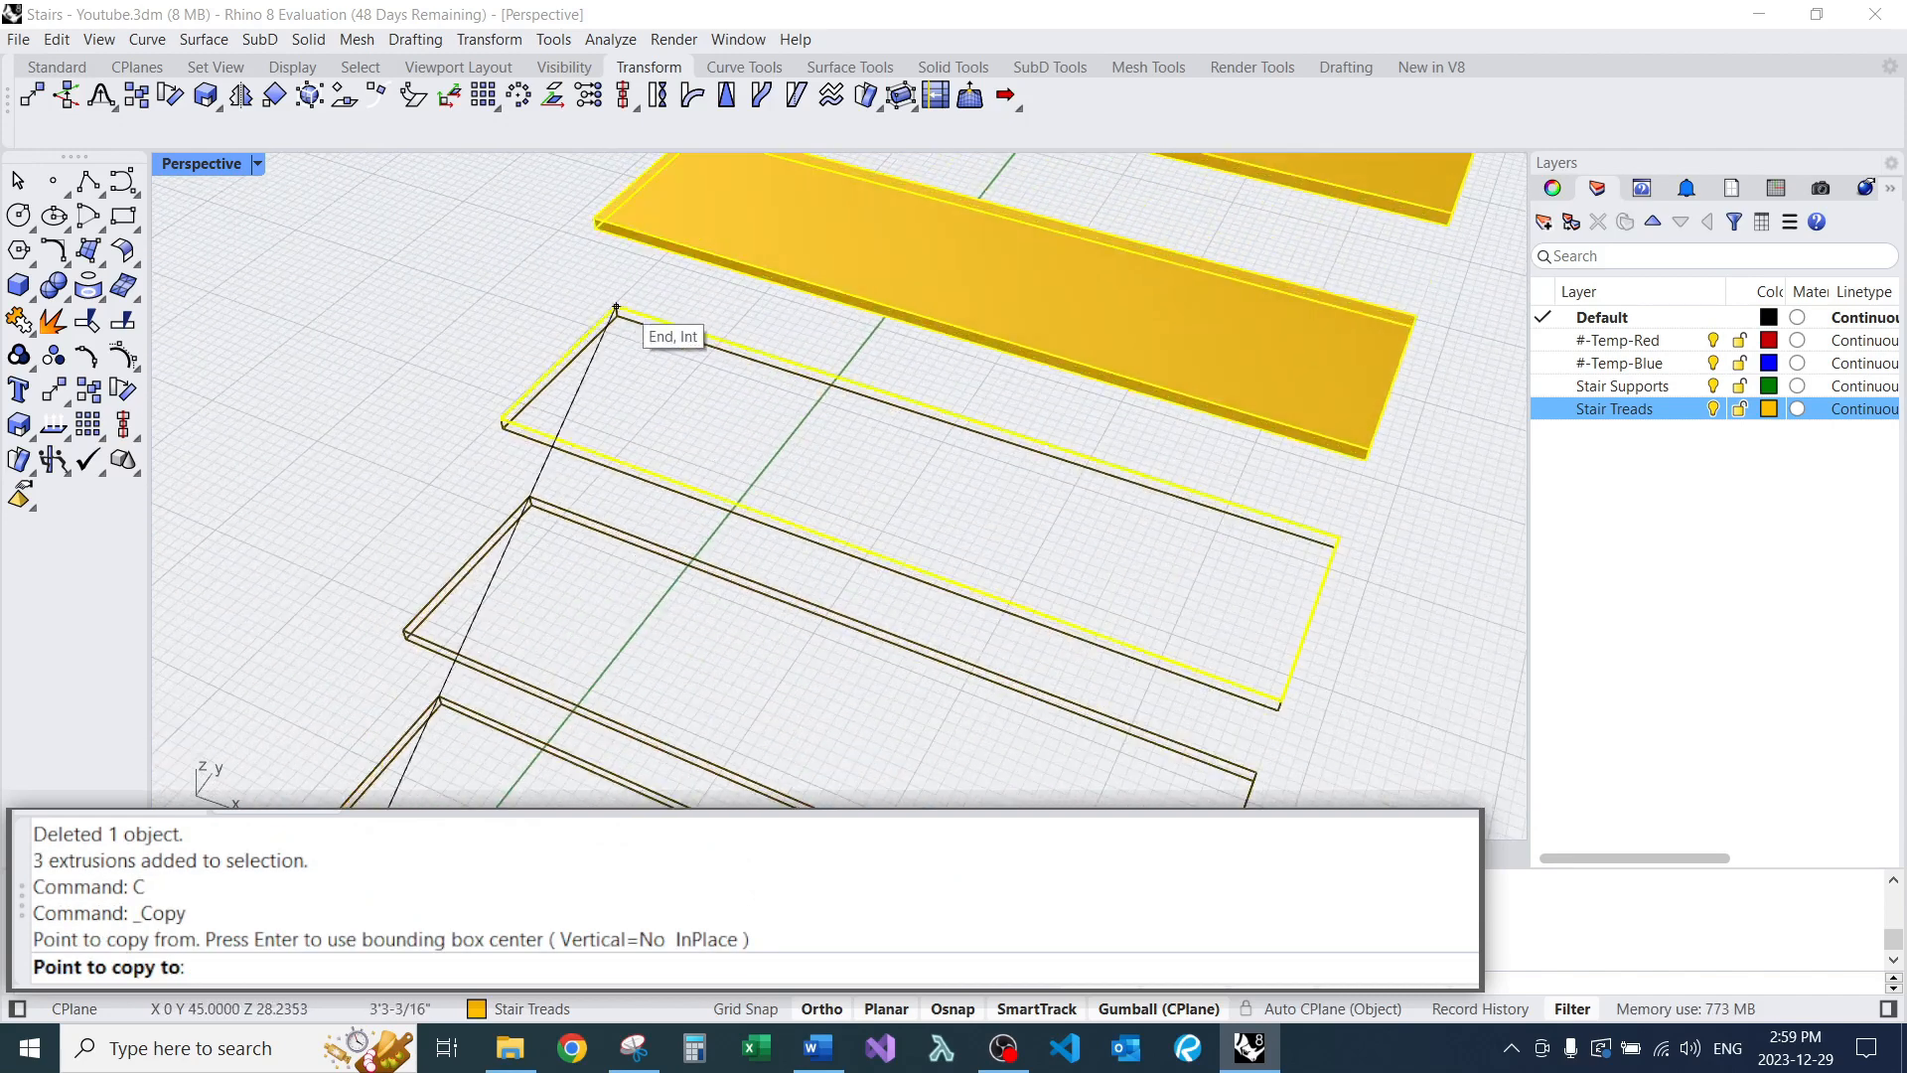
pyautogui.click(616, 314)
# Place three more copies of the three-tread group, snapping each to the back corner of the current highest tread.
pyautogui.scroll(-7, 580, 502)
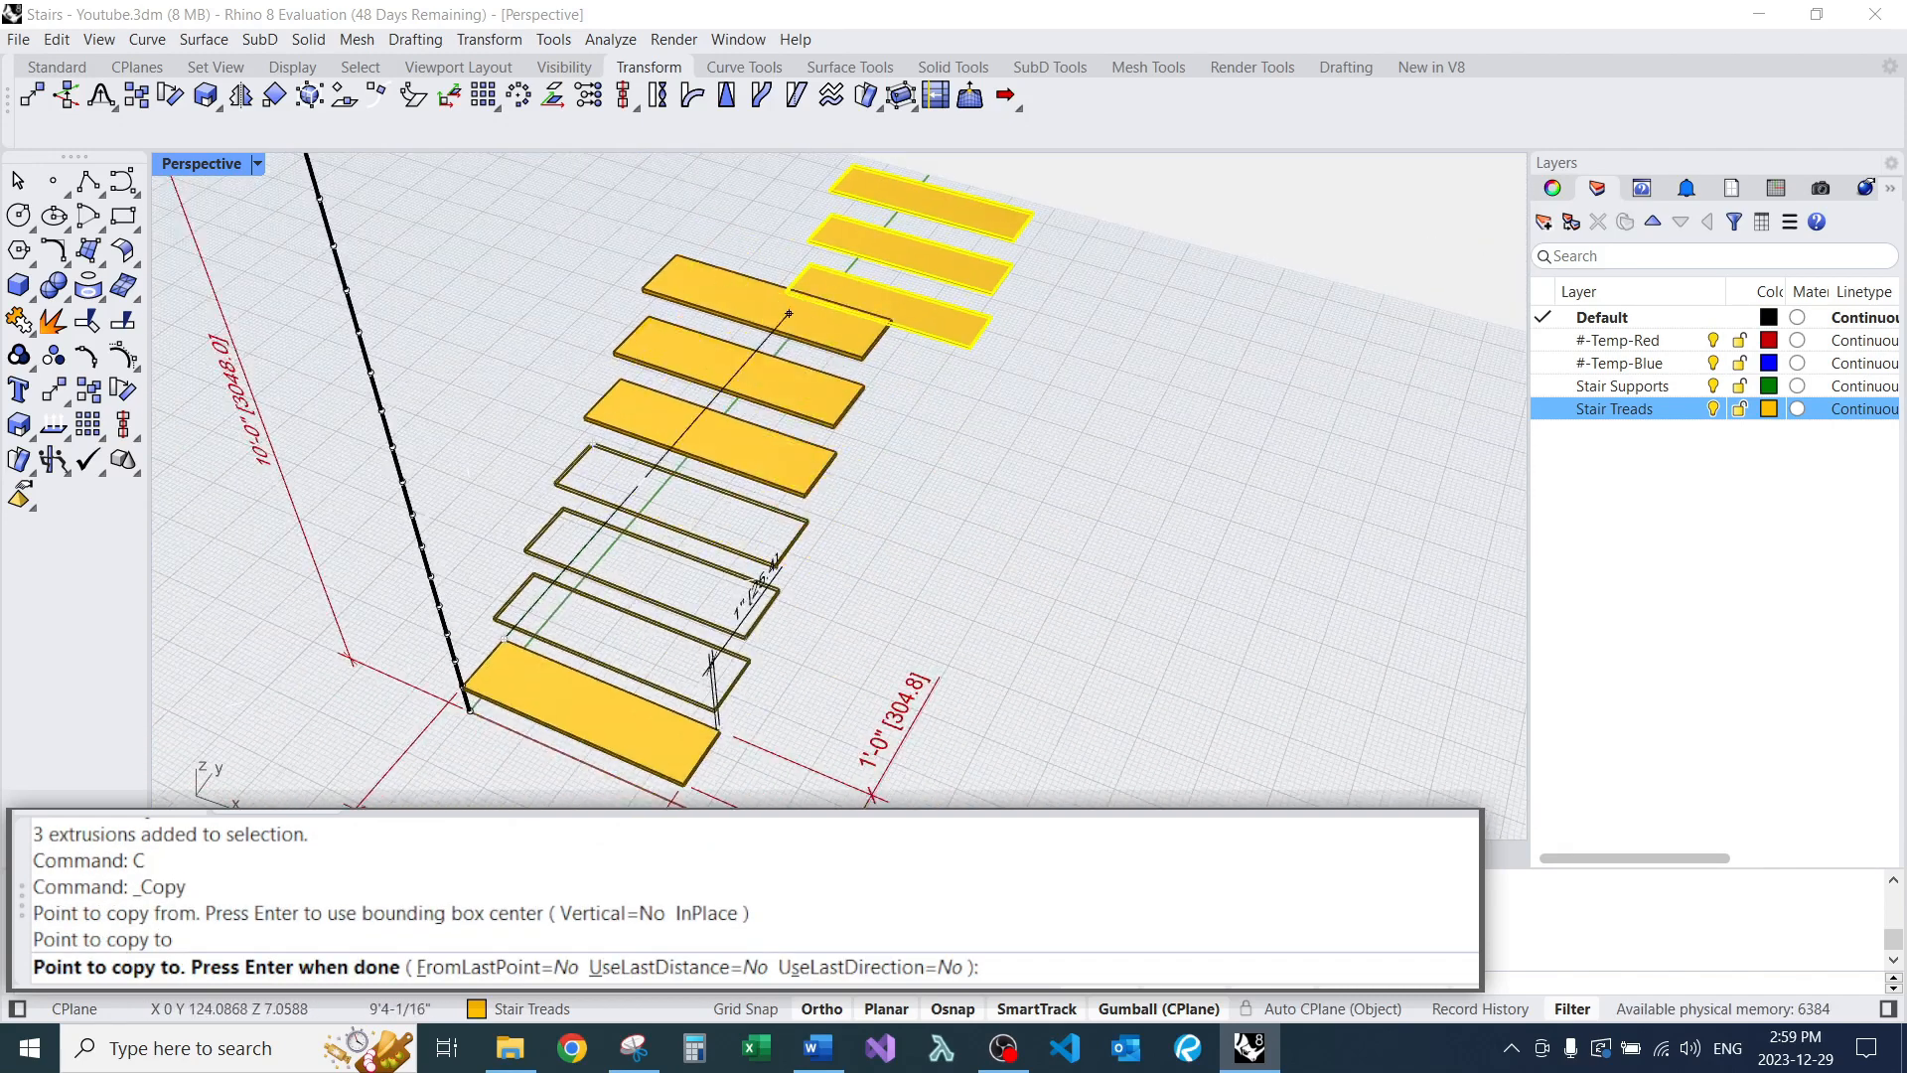
pyautogui.scroll(5, 685, 226)
pyautogui.click(657, 302)
pyautogui.scroll(-3, 658, 304)
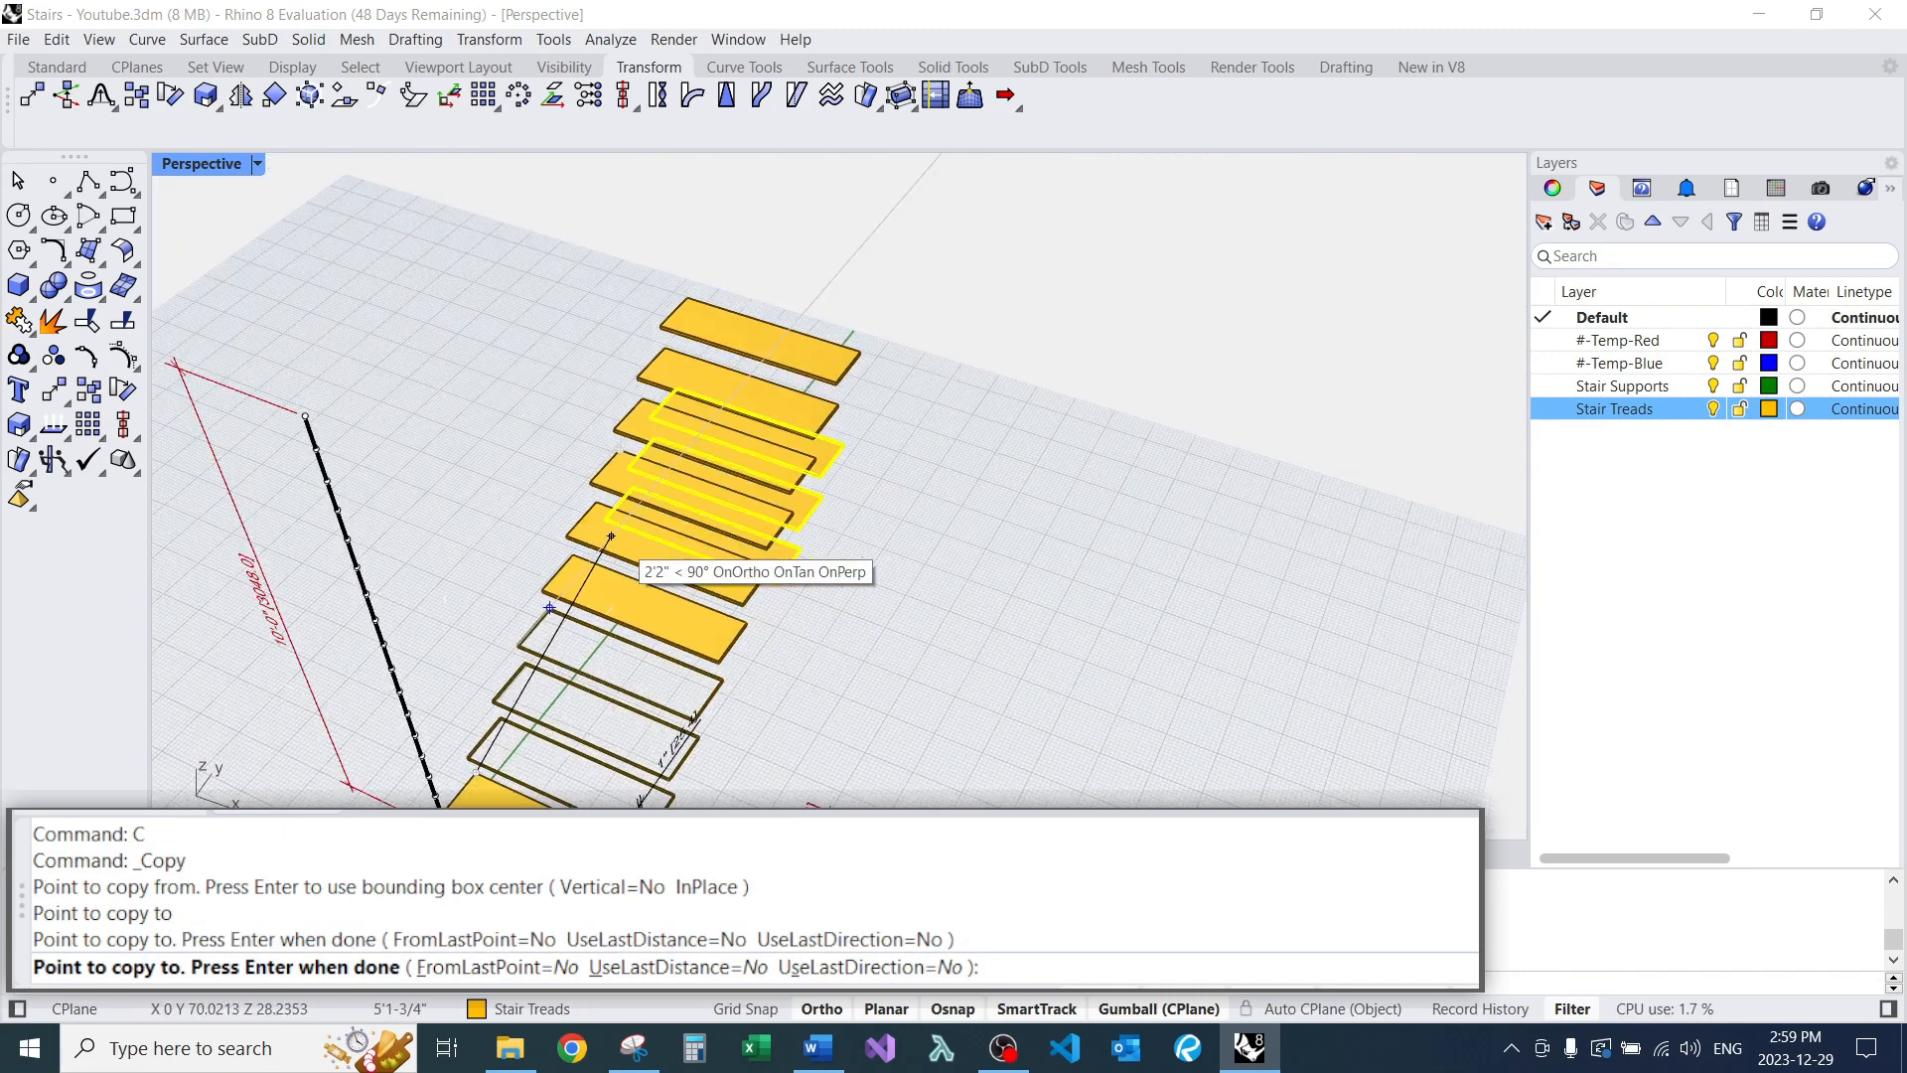
pyautogui.scroll(3, 687, 298)
pyautogui.click(686, 298)
pyautogui.scroll(-3, 705, 357)
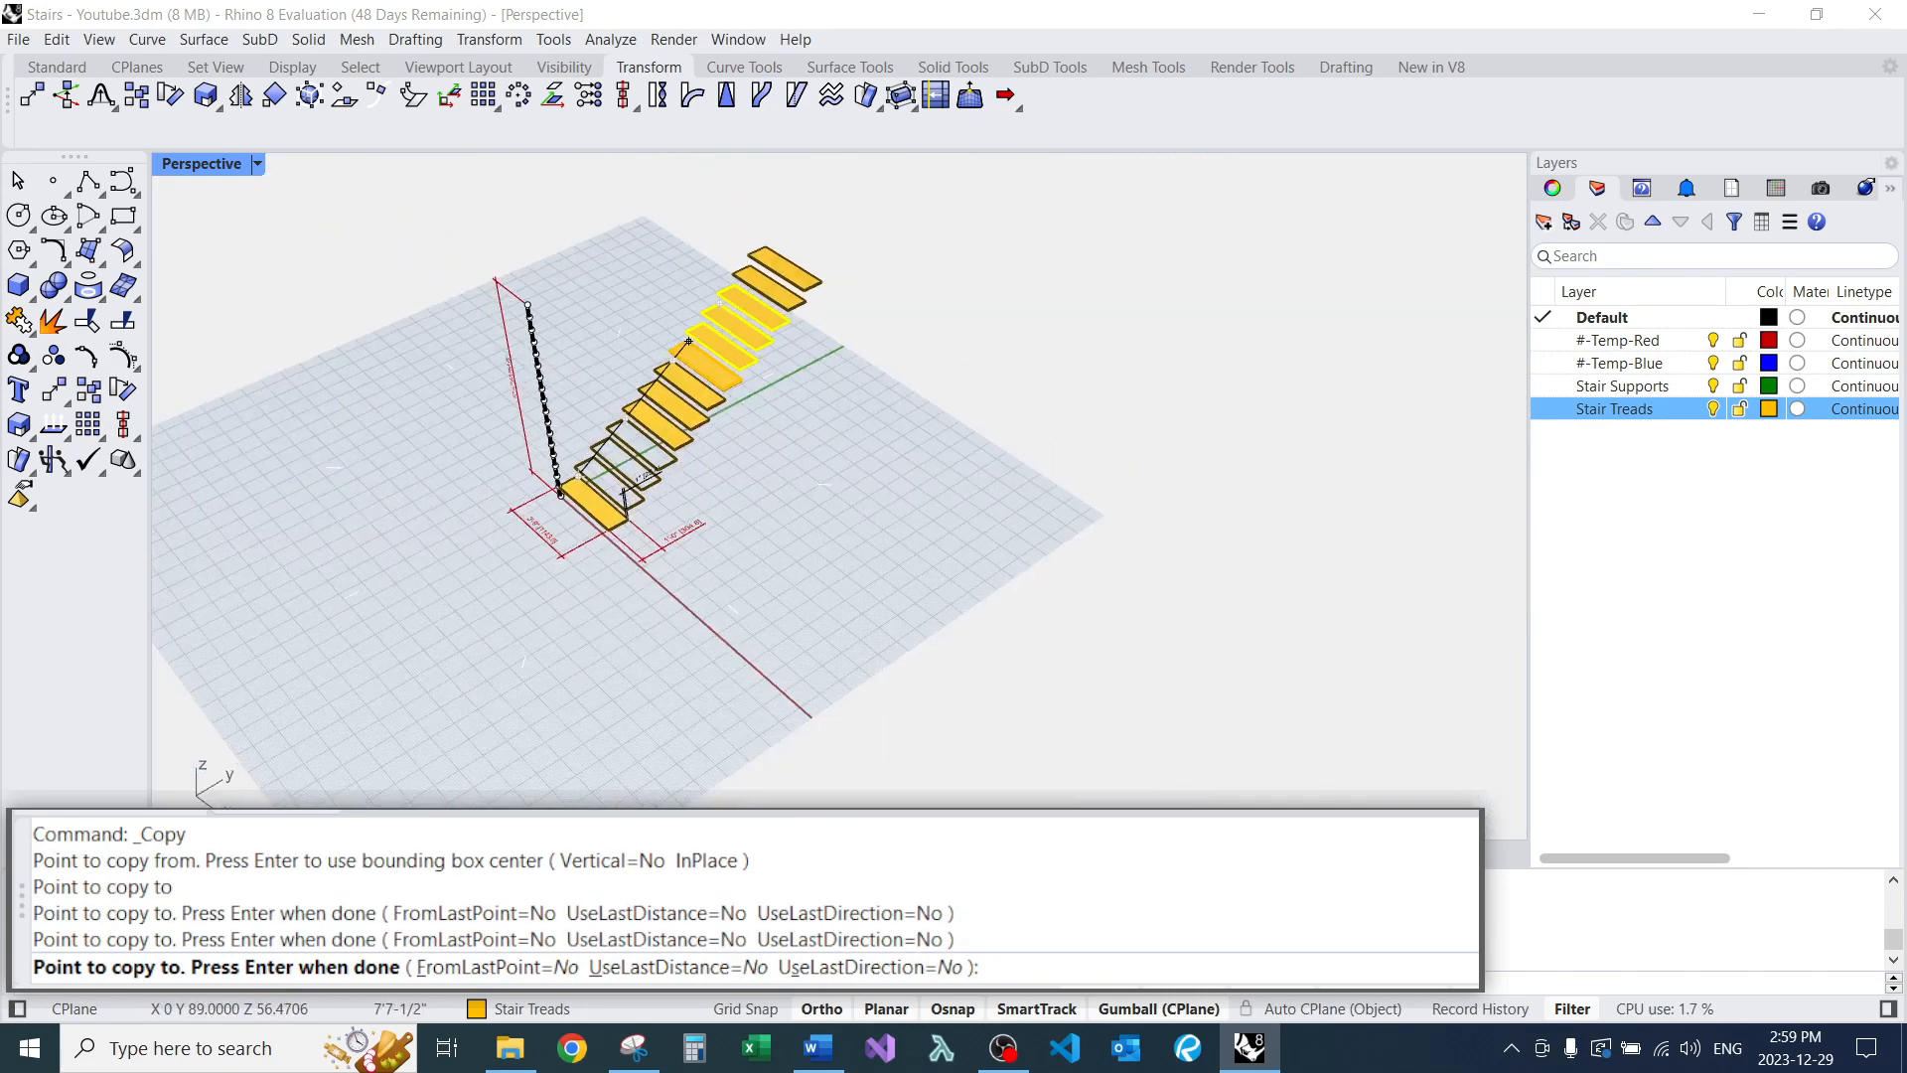
pyautogui.scroll(2, 745, 397)
pyautogui.moveTo(965, 503); pyautogui.dragTo(1004, 636, button='right')
pyautogui.scroll(4, 839, 198)
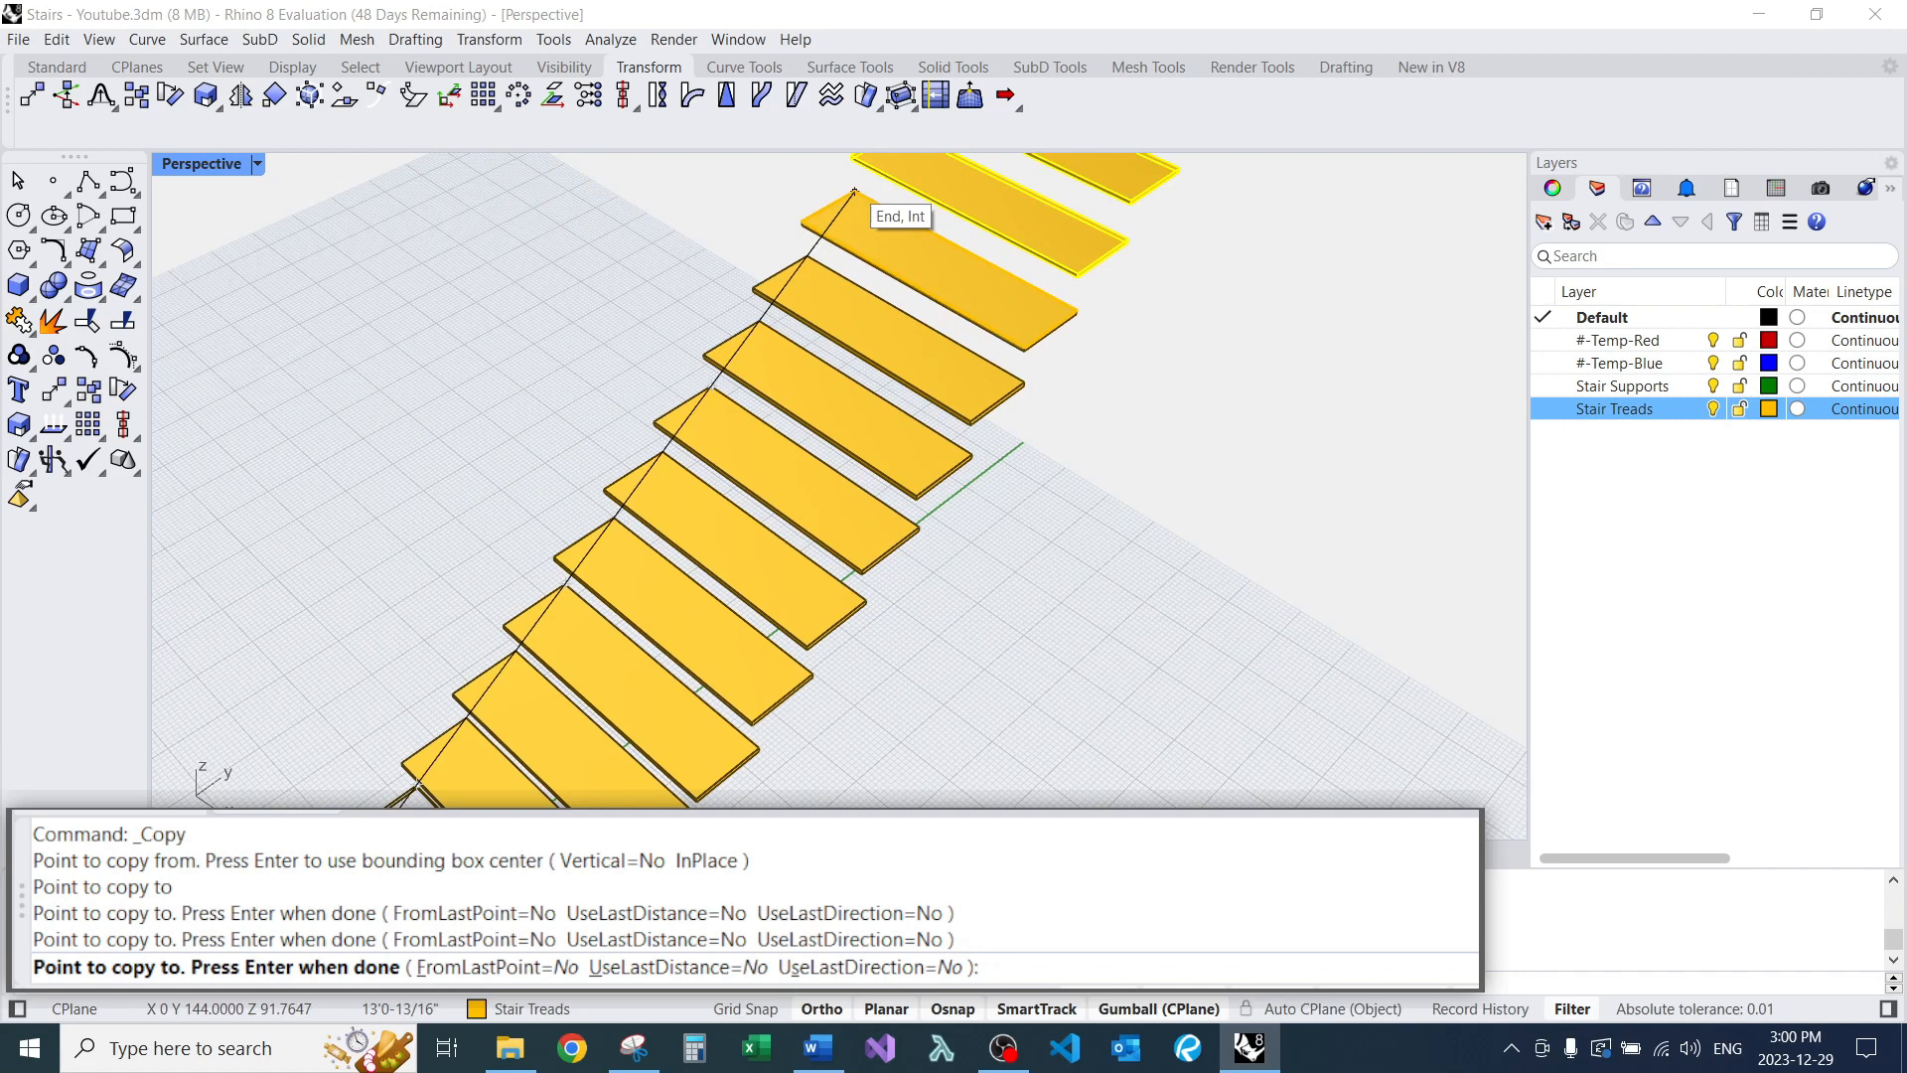
pyautogui.click(856, 193)
pyautogui.press('Escape')
# Measure the distance from the top of the height line to the outer corner of the highest tread.
pyautogui.scroll(-8, 696, 338)
pyautogui.scroll(-4, 755, 378)
pyautogui.moveTo(795, 417); pyautogui.dragTo(693, 338, button='right')
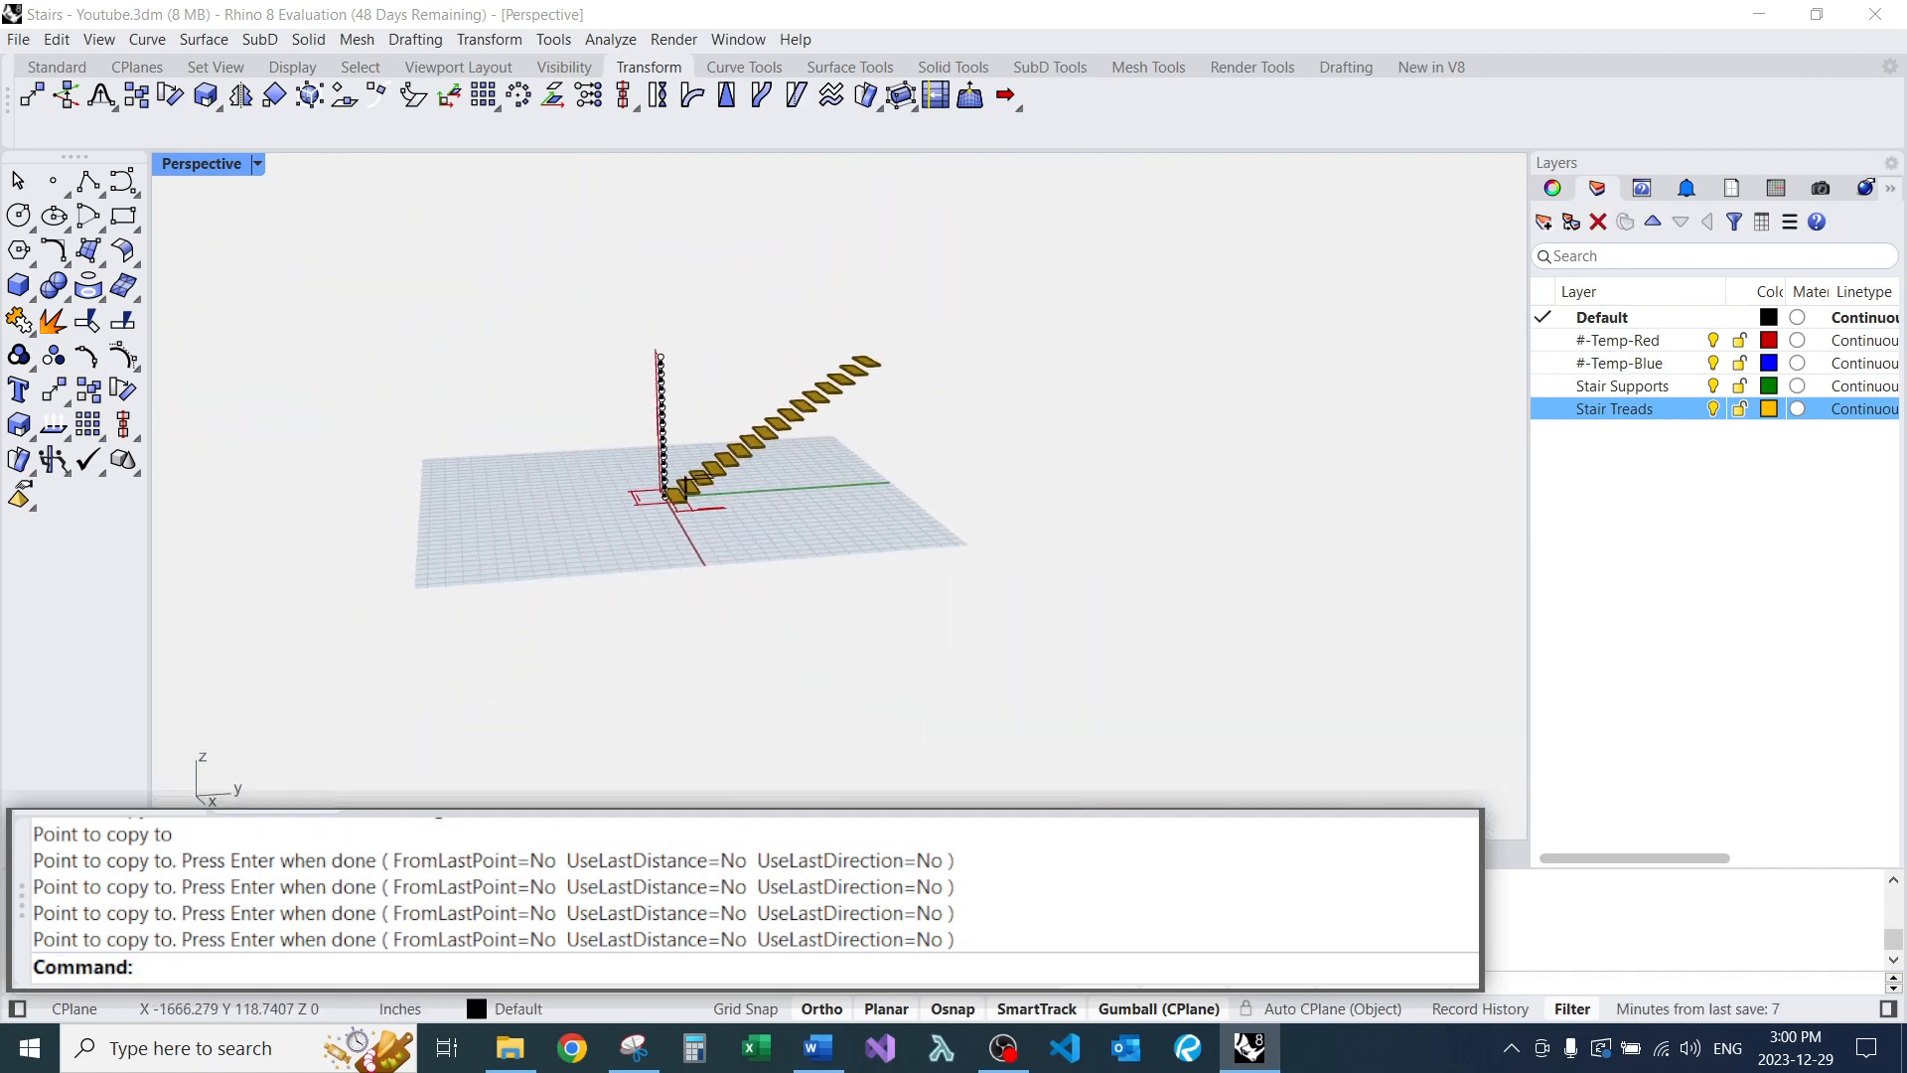
pyautogui.scroll(8, 694, 337)
pyautogui.write('D')
pyautogui.press('Return')
pyautogui.click(600, 406)
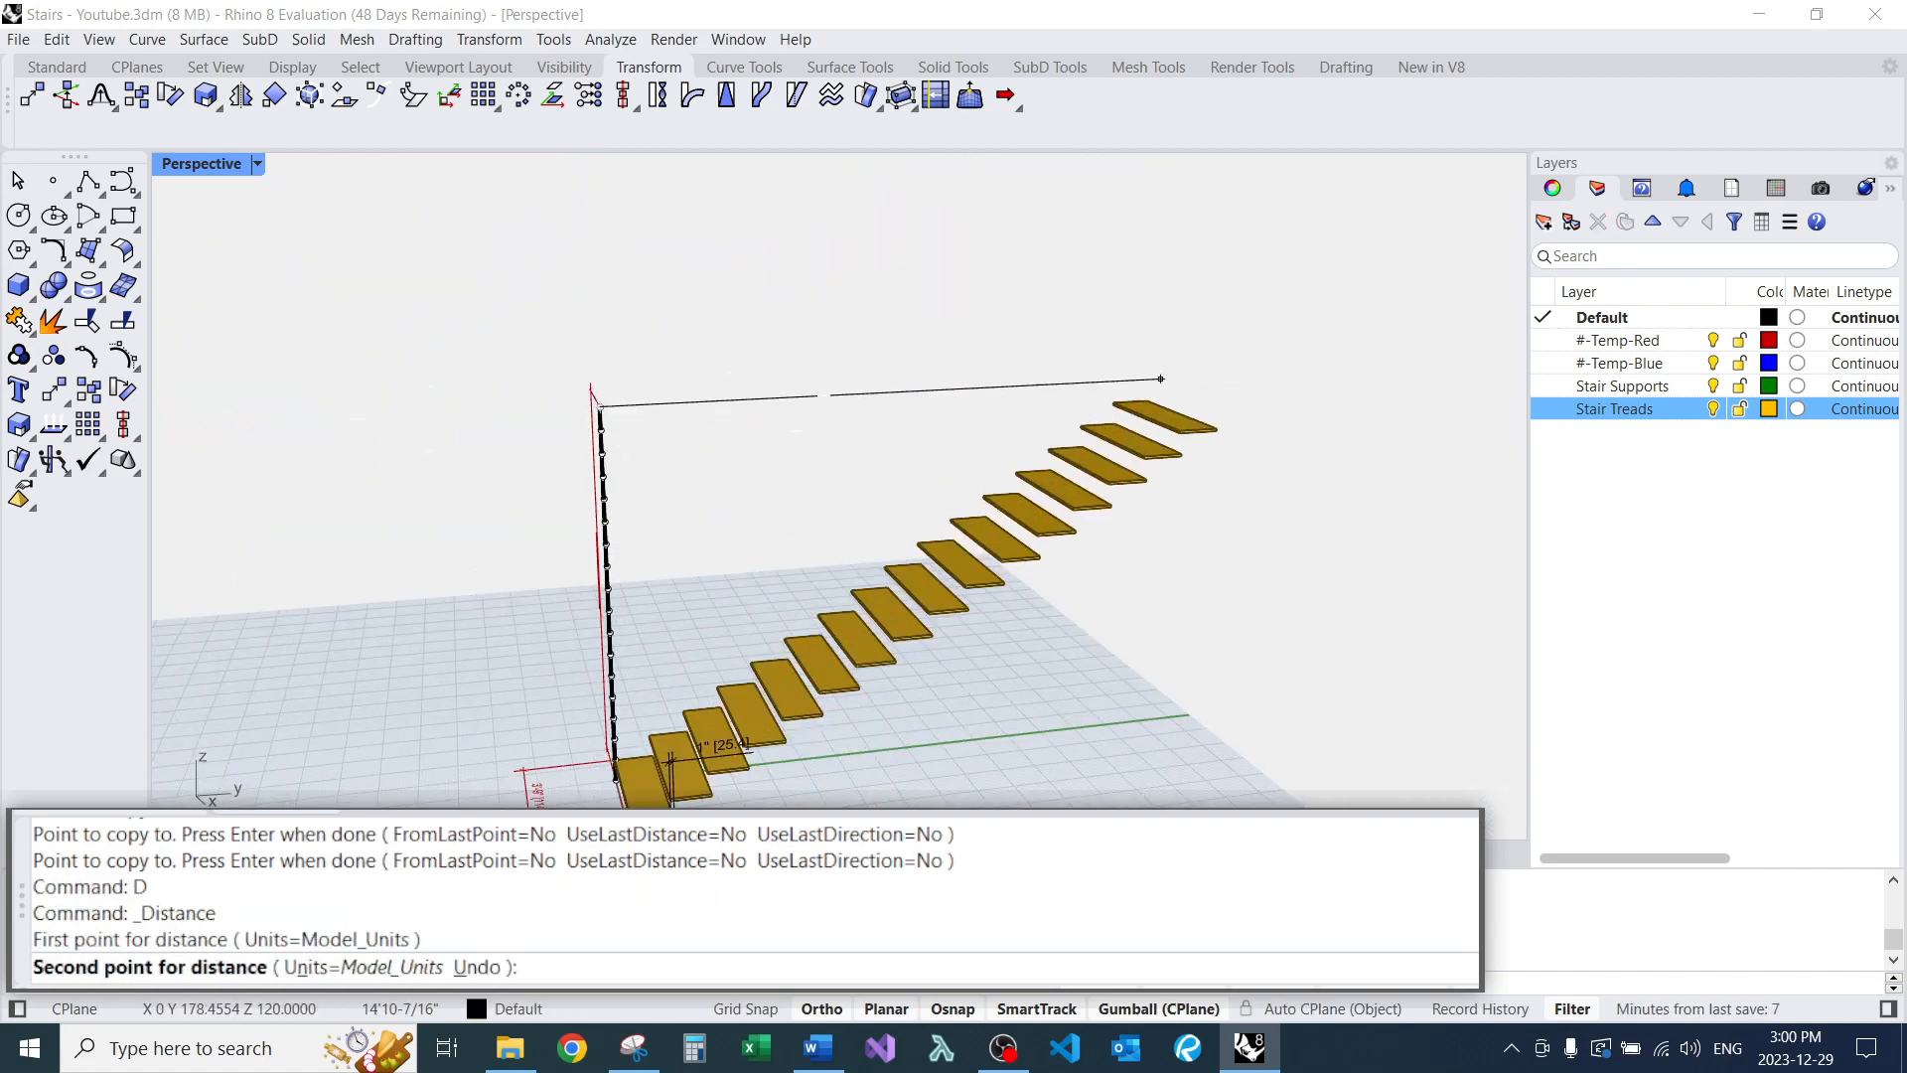
pyautogui.click(1214, 427)
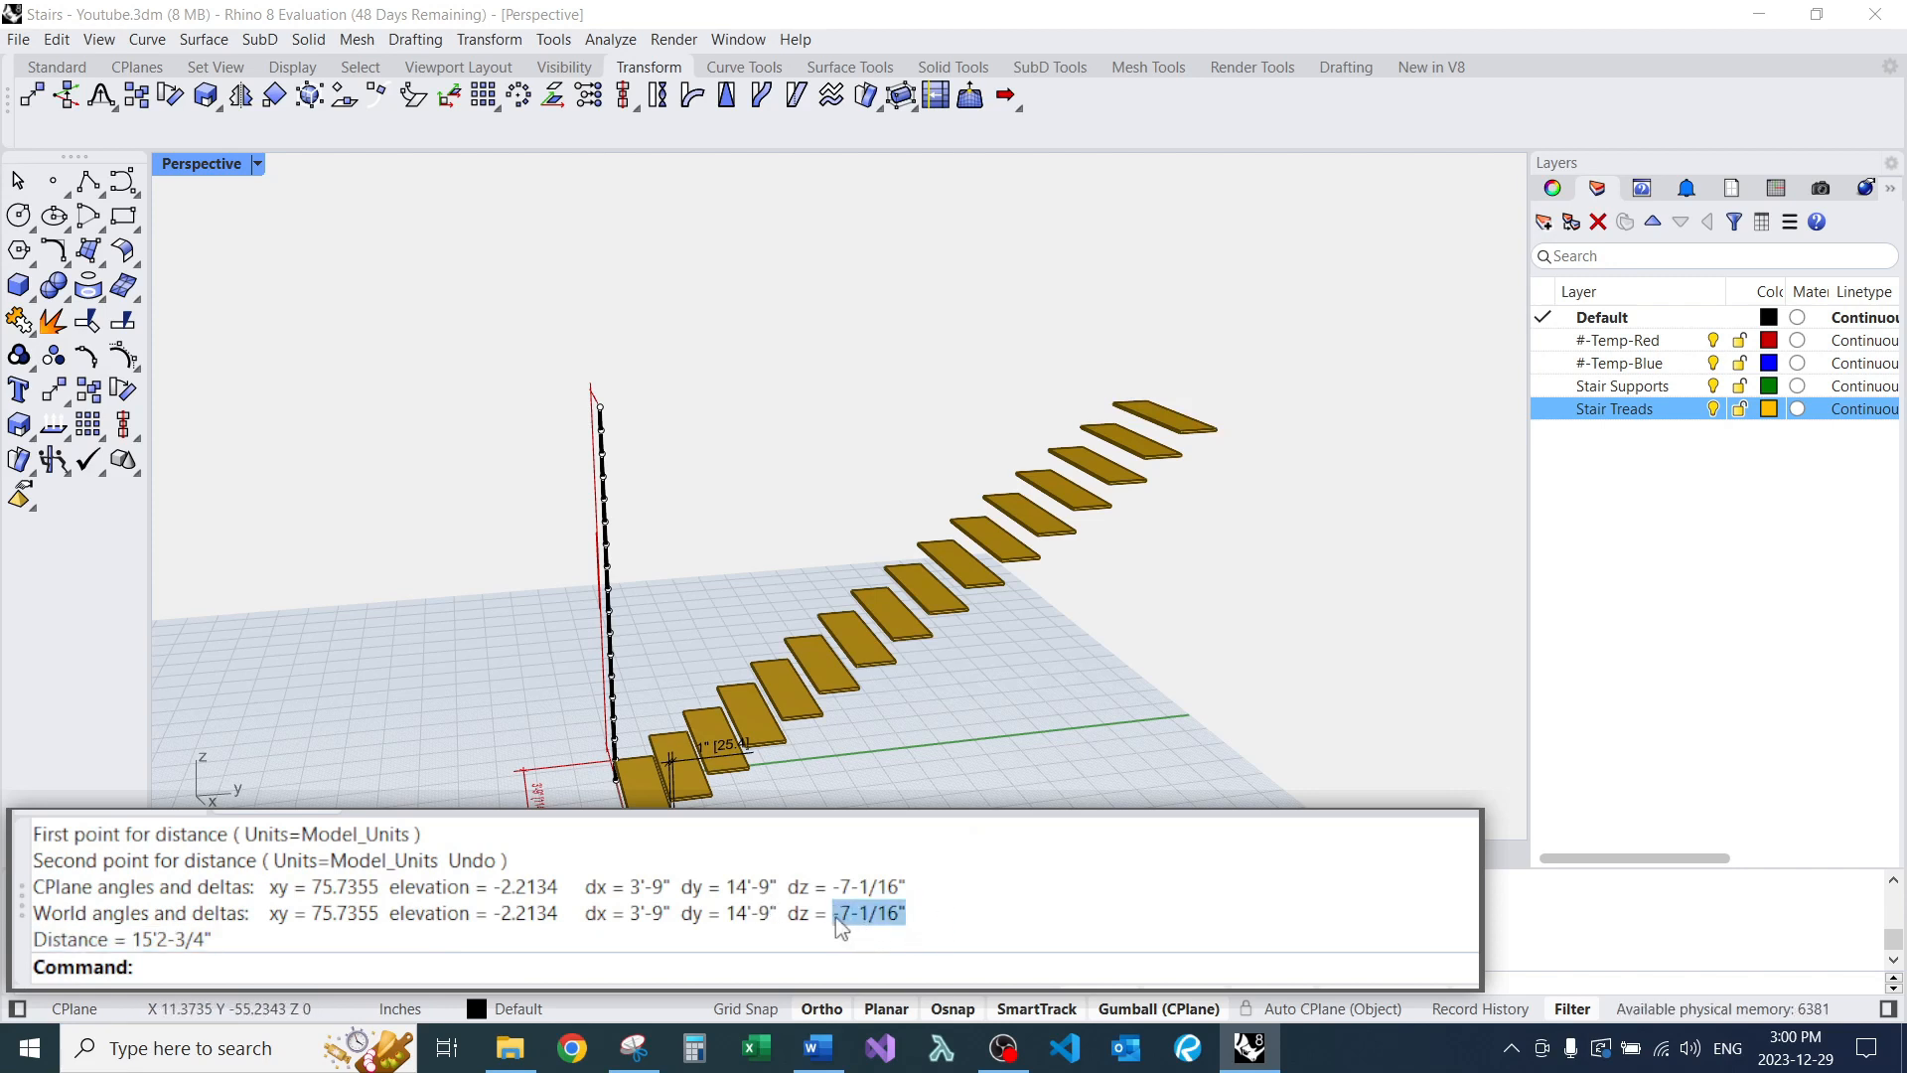
# Copy the highest tread up one more step, using the front corner of the tread below as the base point.
pyautogui.moveTo(792, 487); pyautogui.dragTo(938, 536, button='right')
pyautogui.scroll(6, 894, 417)
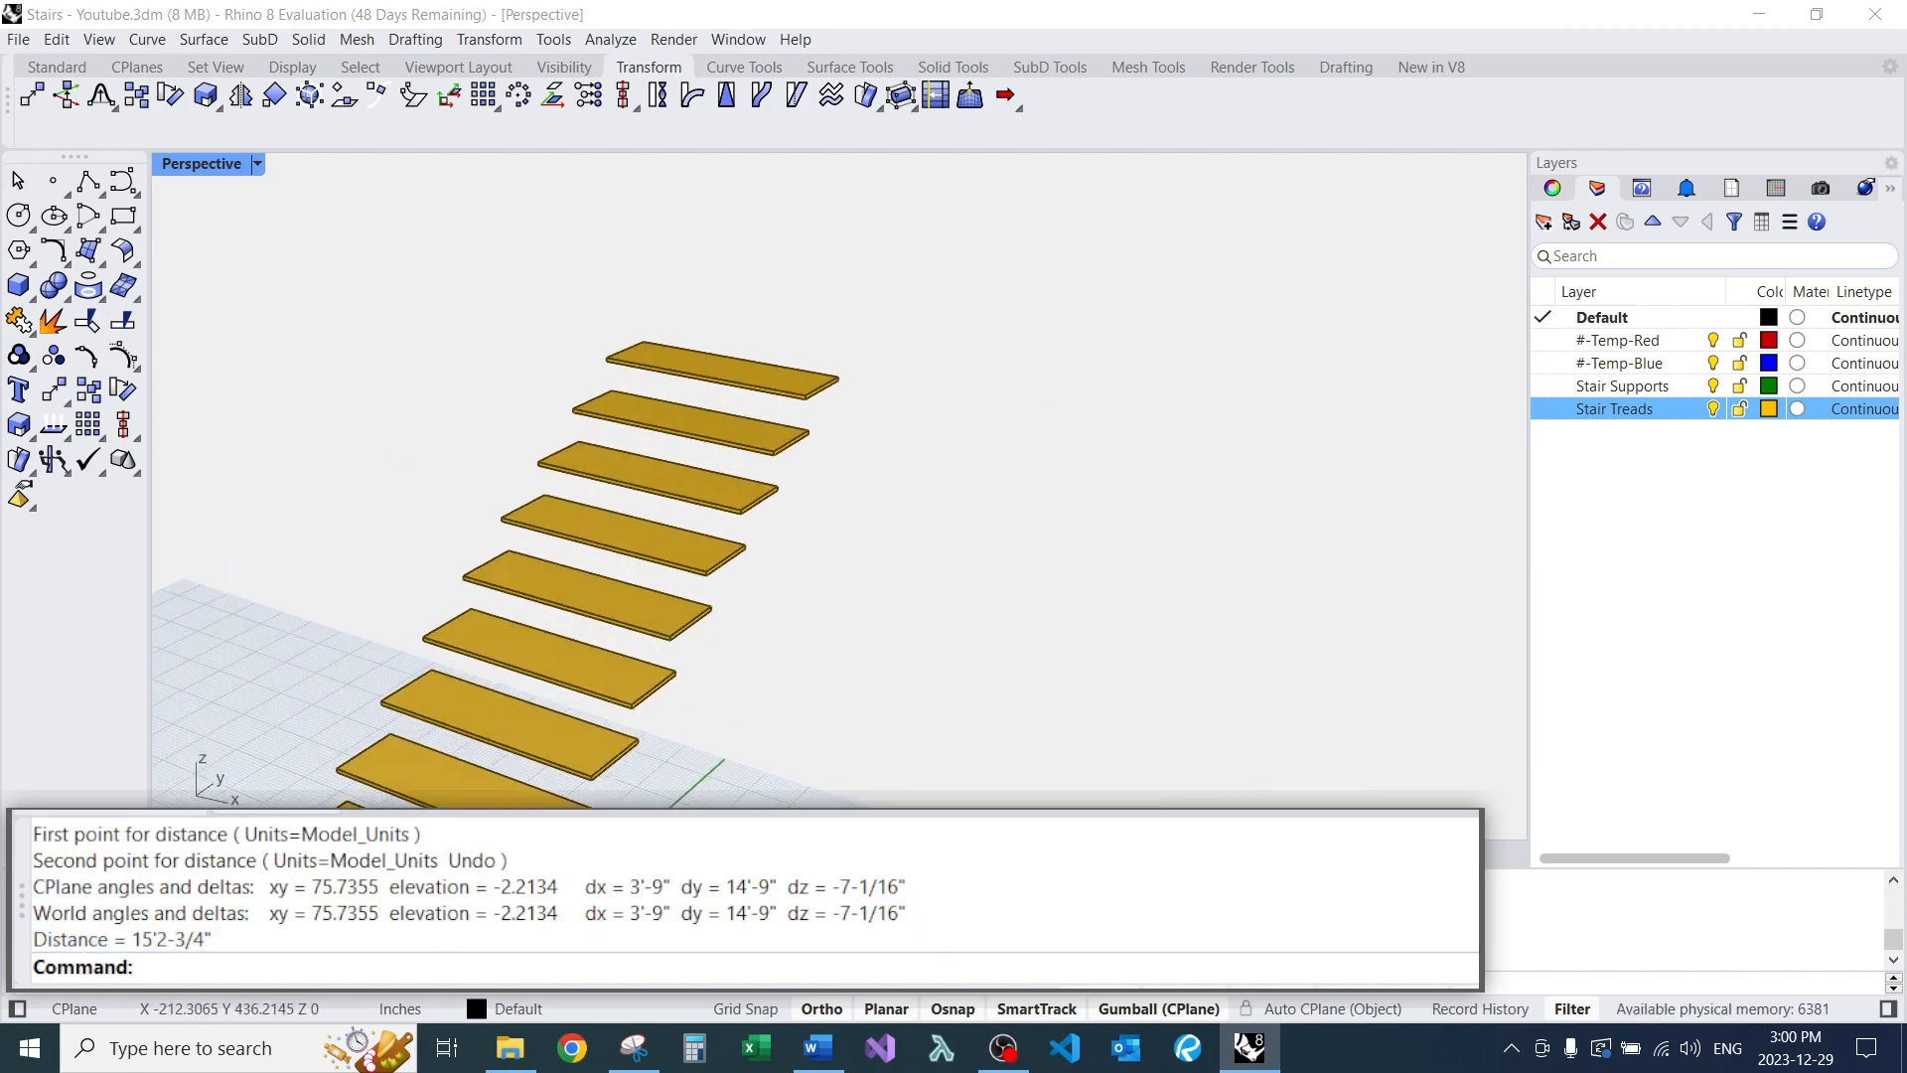
pyautogui.click(755, 374)
pyautogui.write('c')
pyautogui.press('Return')
pyautogui.scroll(2, 598, 389)
pyautogui.click(566, 416)
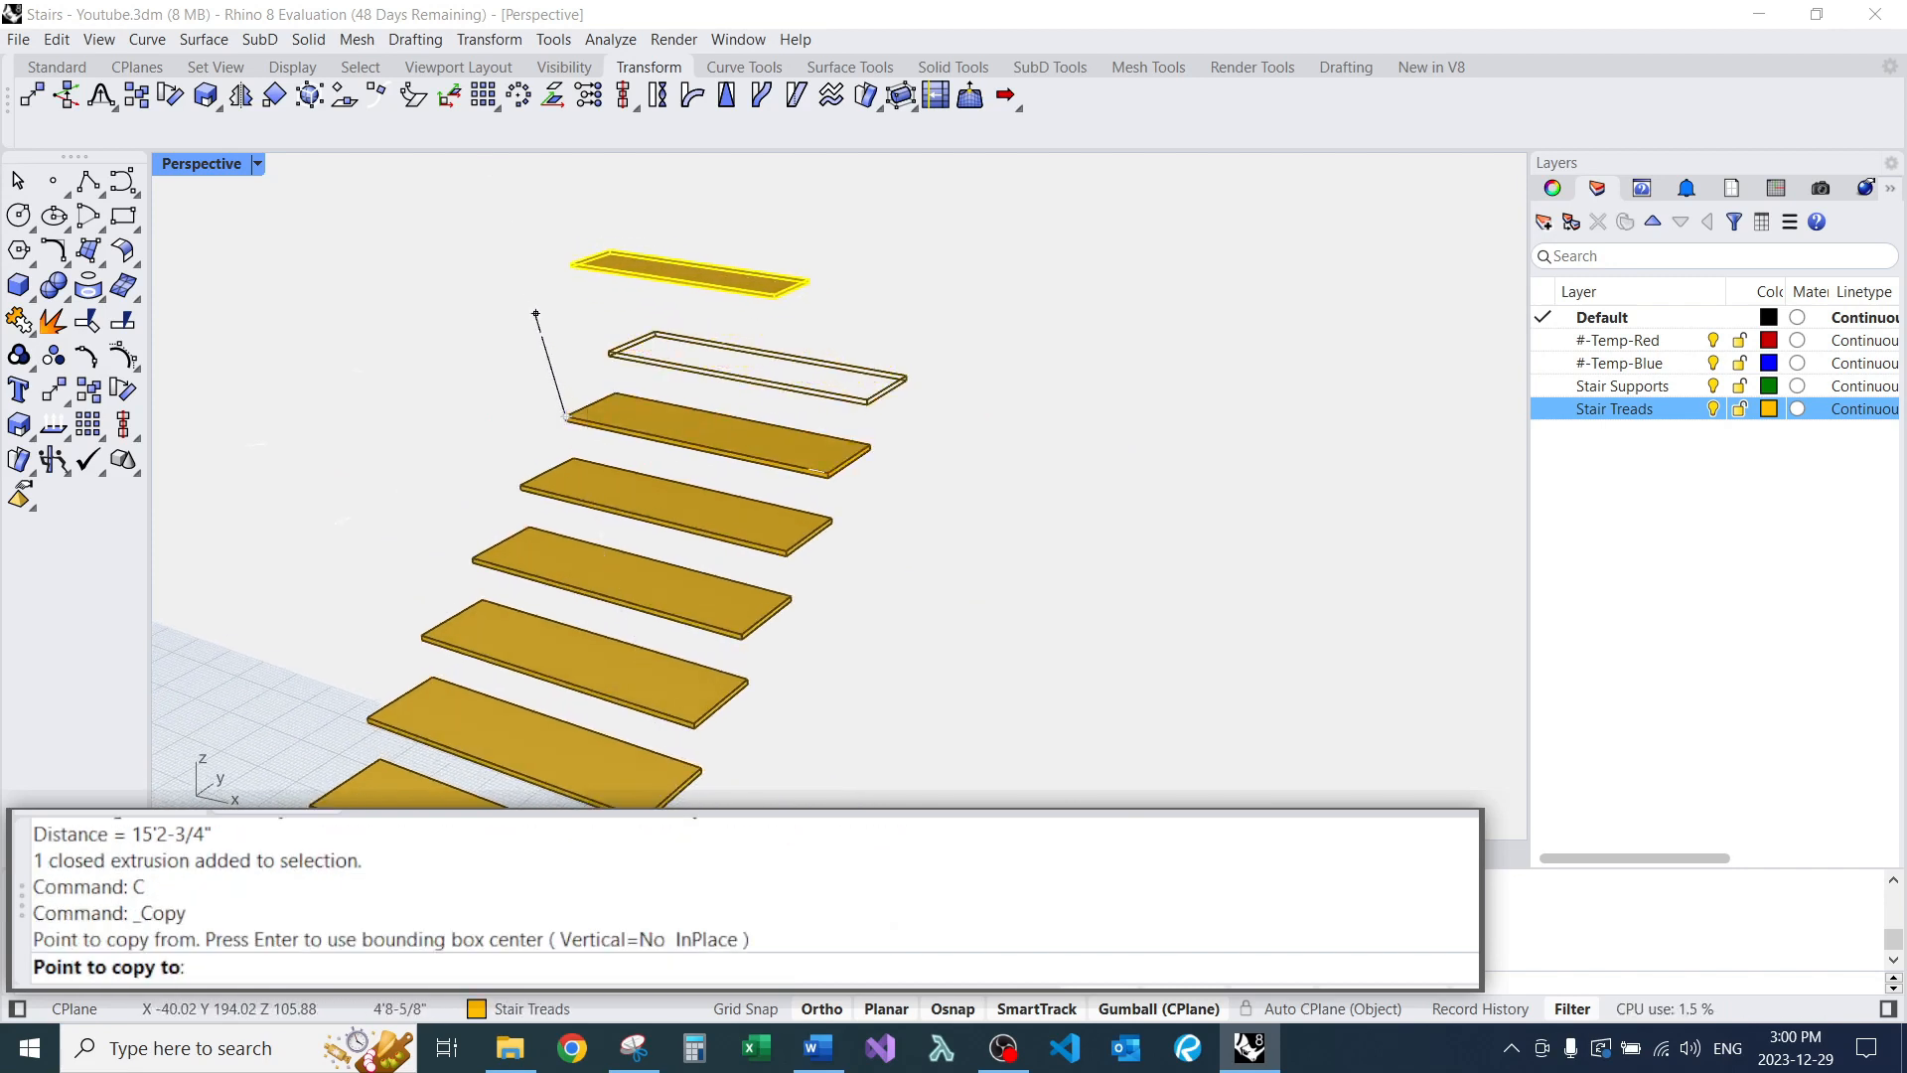
pyautogui.click(610, 351)
pyautogui.press('Return')
# Delete the 1" overlap dimension between the lower treads.
pyautogui.scroll(-10, 645, 417)
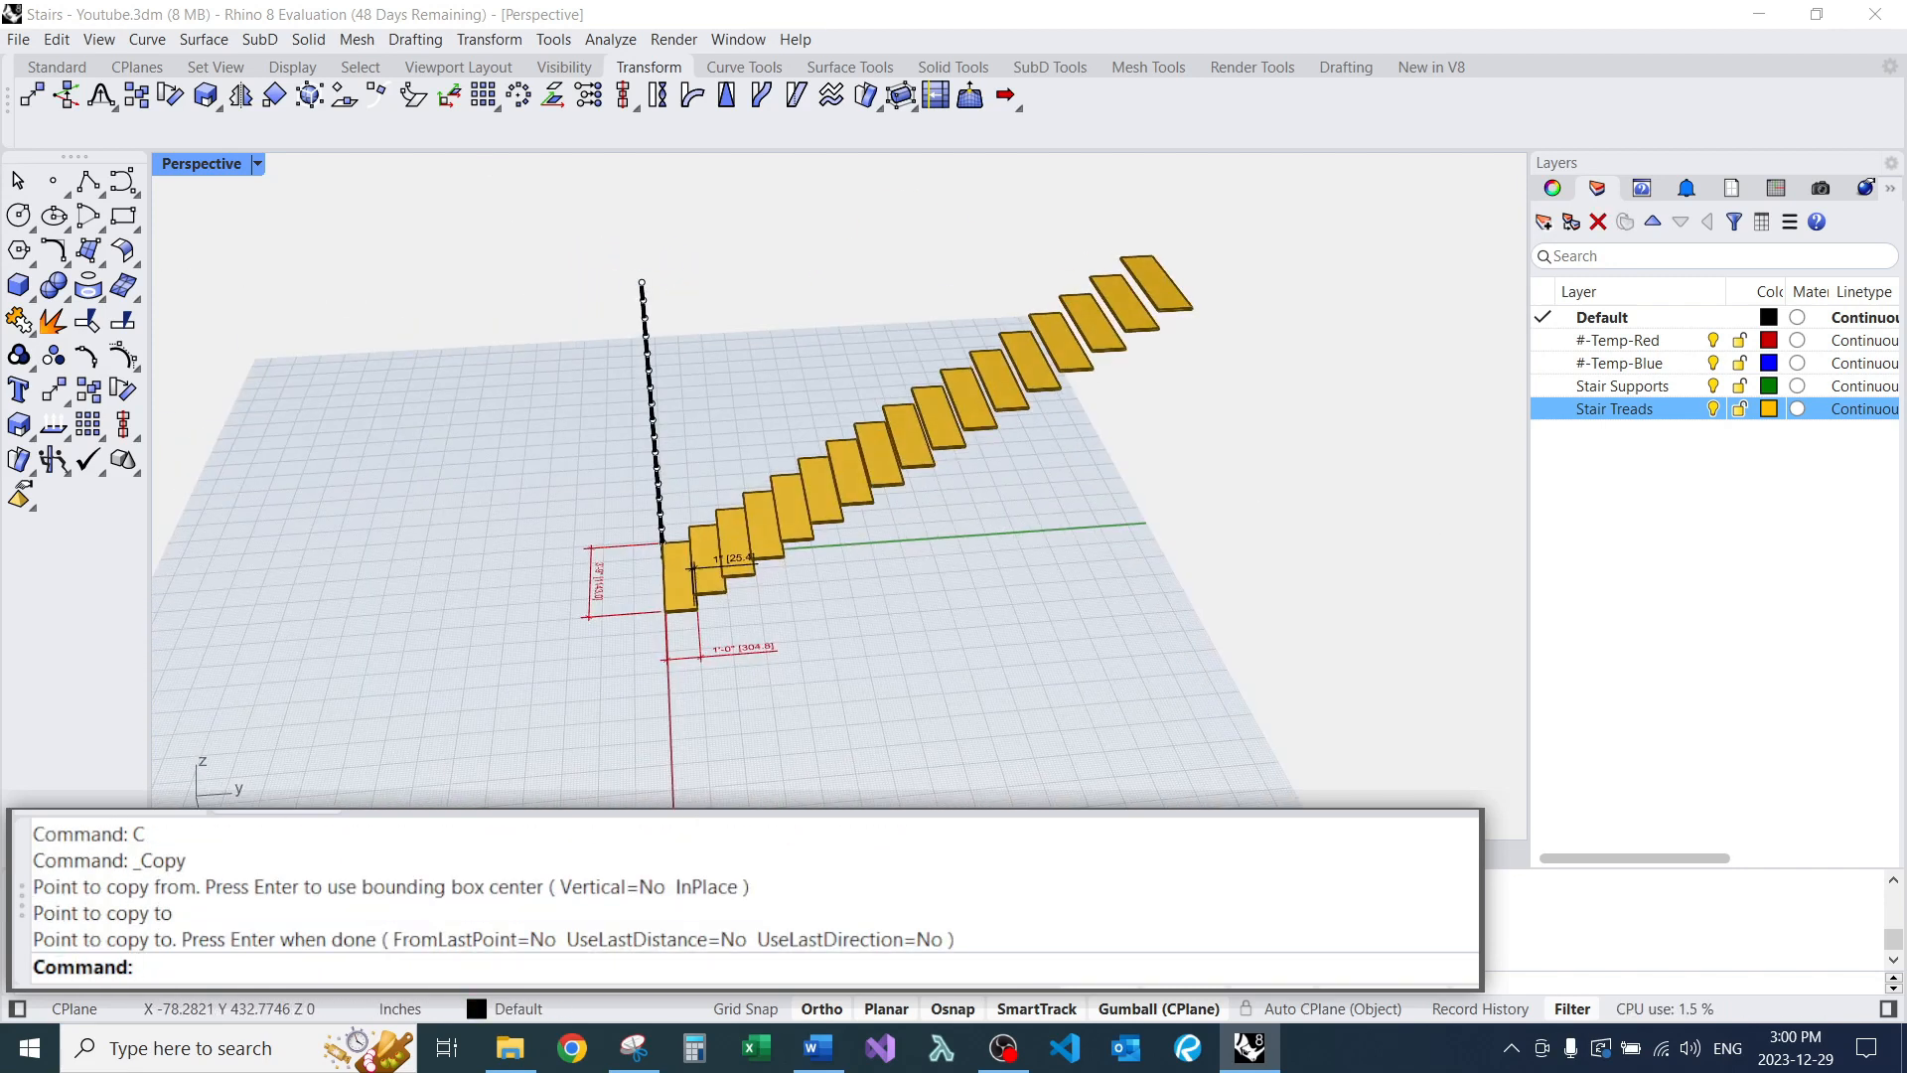
pyautogui.scroll(5, 765, 343)
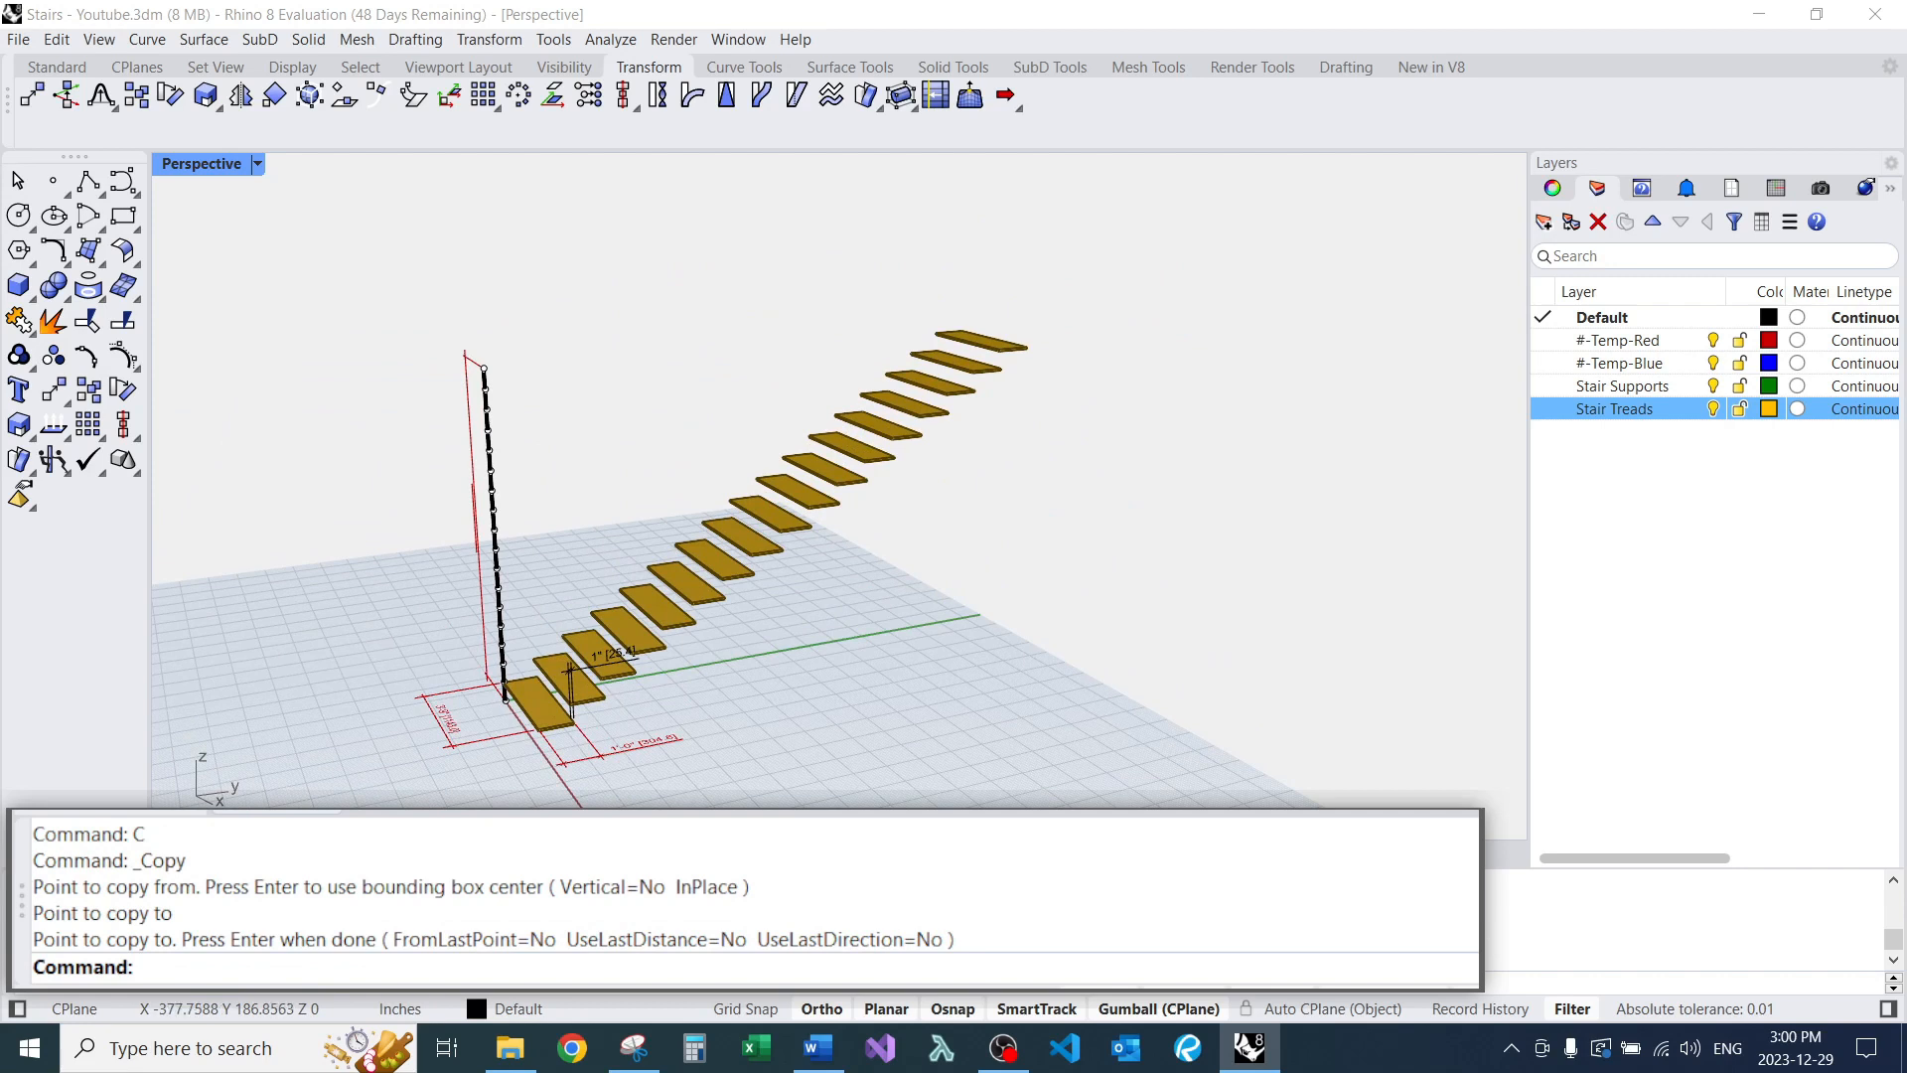
pyautogui.moveTo(586, 474); pyautogui.dragTo(646, 541, button='right')
pyautogui.scroll(5, 755, 516)
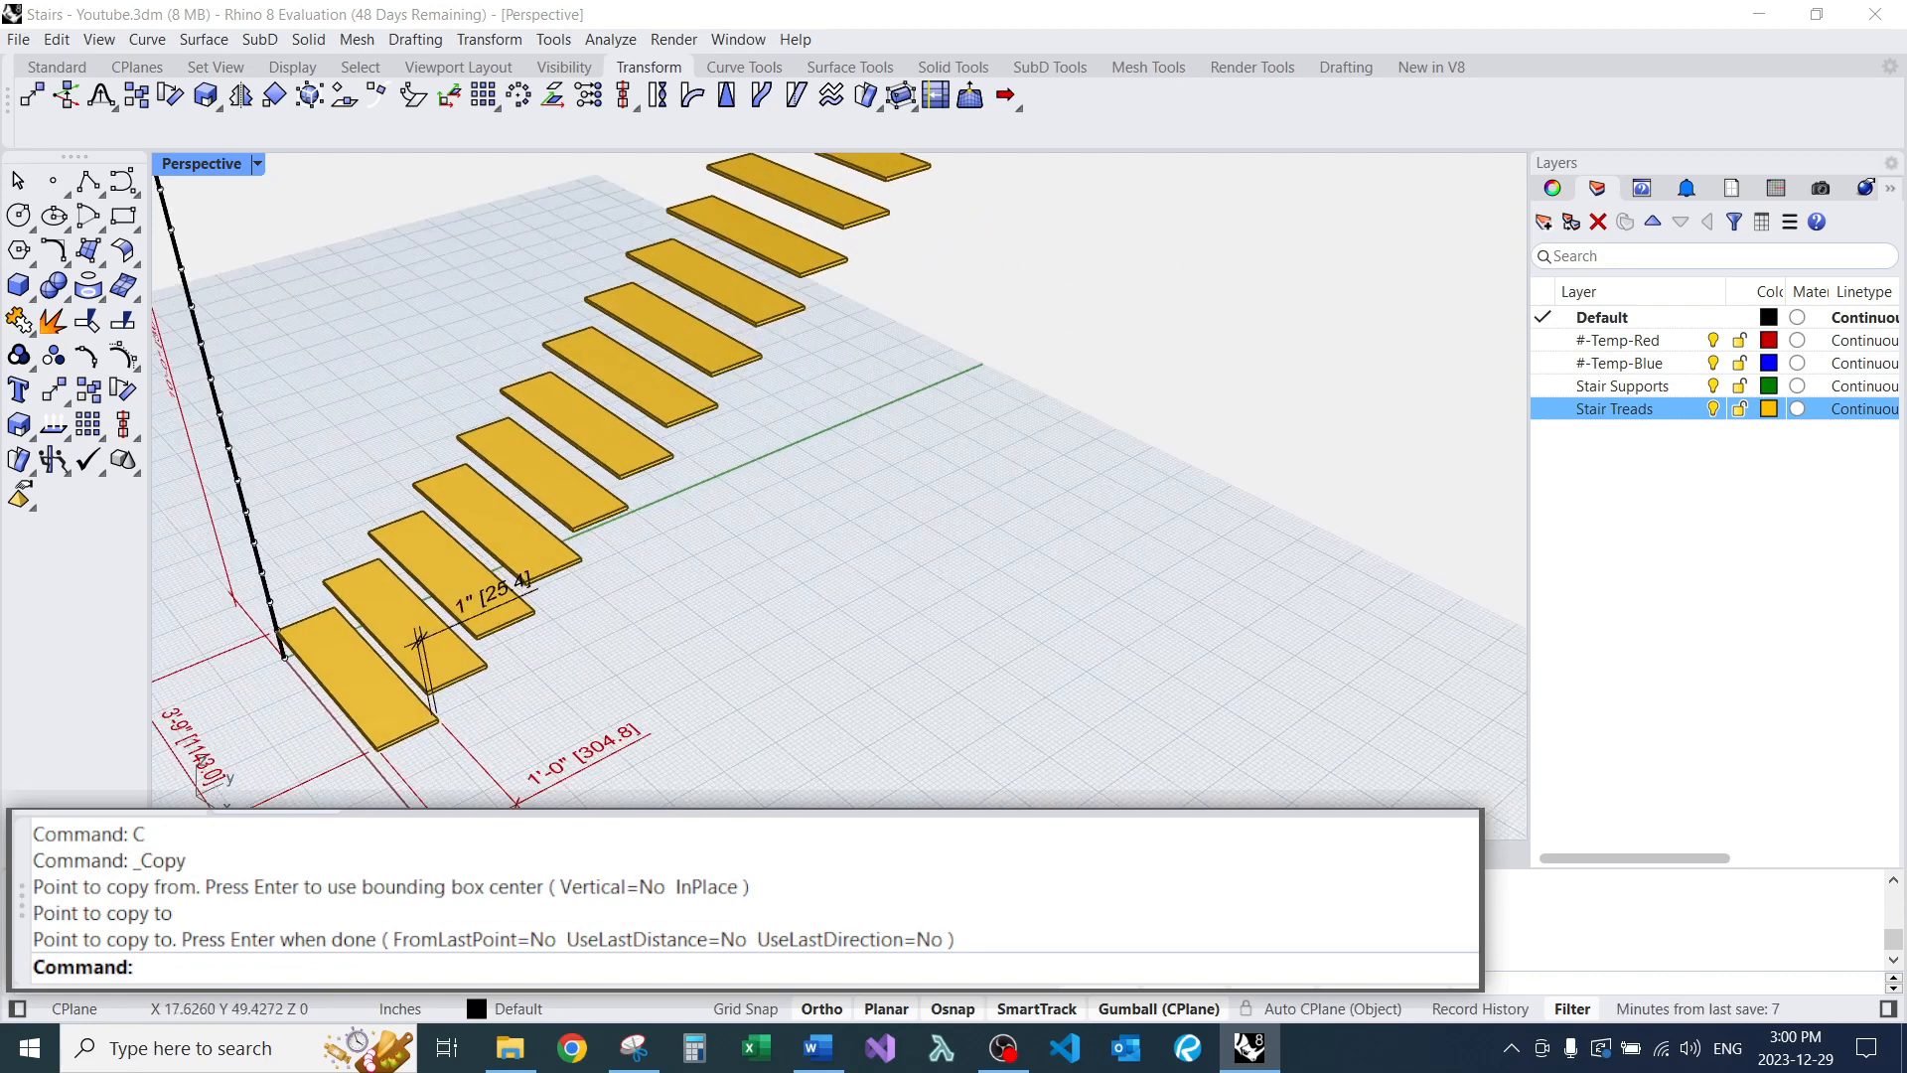
pyautogui.click(487, 601)
pyautogui.write('e')
pyautogui.press('Return')
pyautogui.scroll(-10, 493, 614)
# Orient the construction plane to the end face of the lowest tread with the CPlane Object option.
pyautogui.moveTo(493, 614); pyautogui.dragTo(537, 671, button='right')
pyautogui.scroll(9, 522, 676)
pyautogui.click(501, 680)
pyautogui.scroll(-6, 517, 645)
pyautogui.scroll(8, 497, 656)
pyautogui.scroll(8, 502, 682)
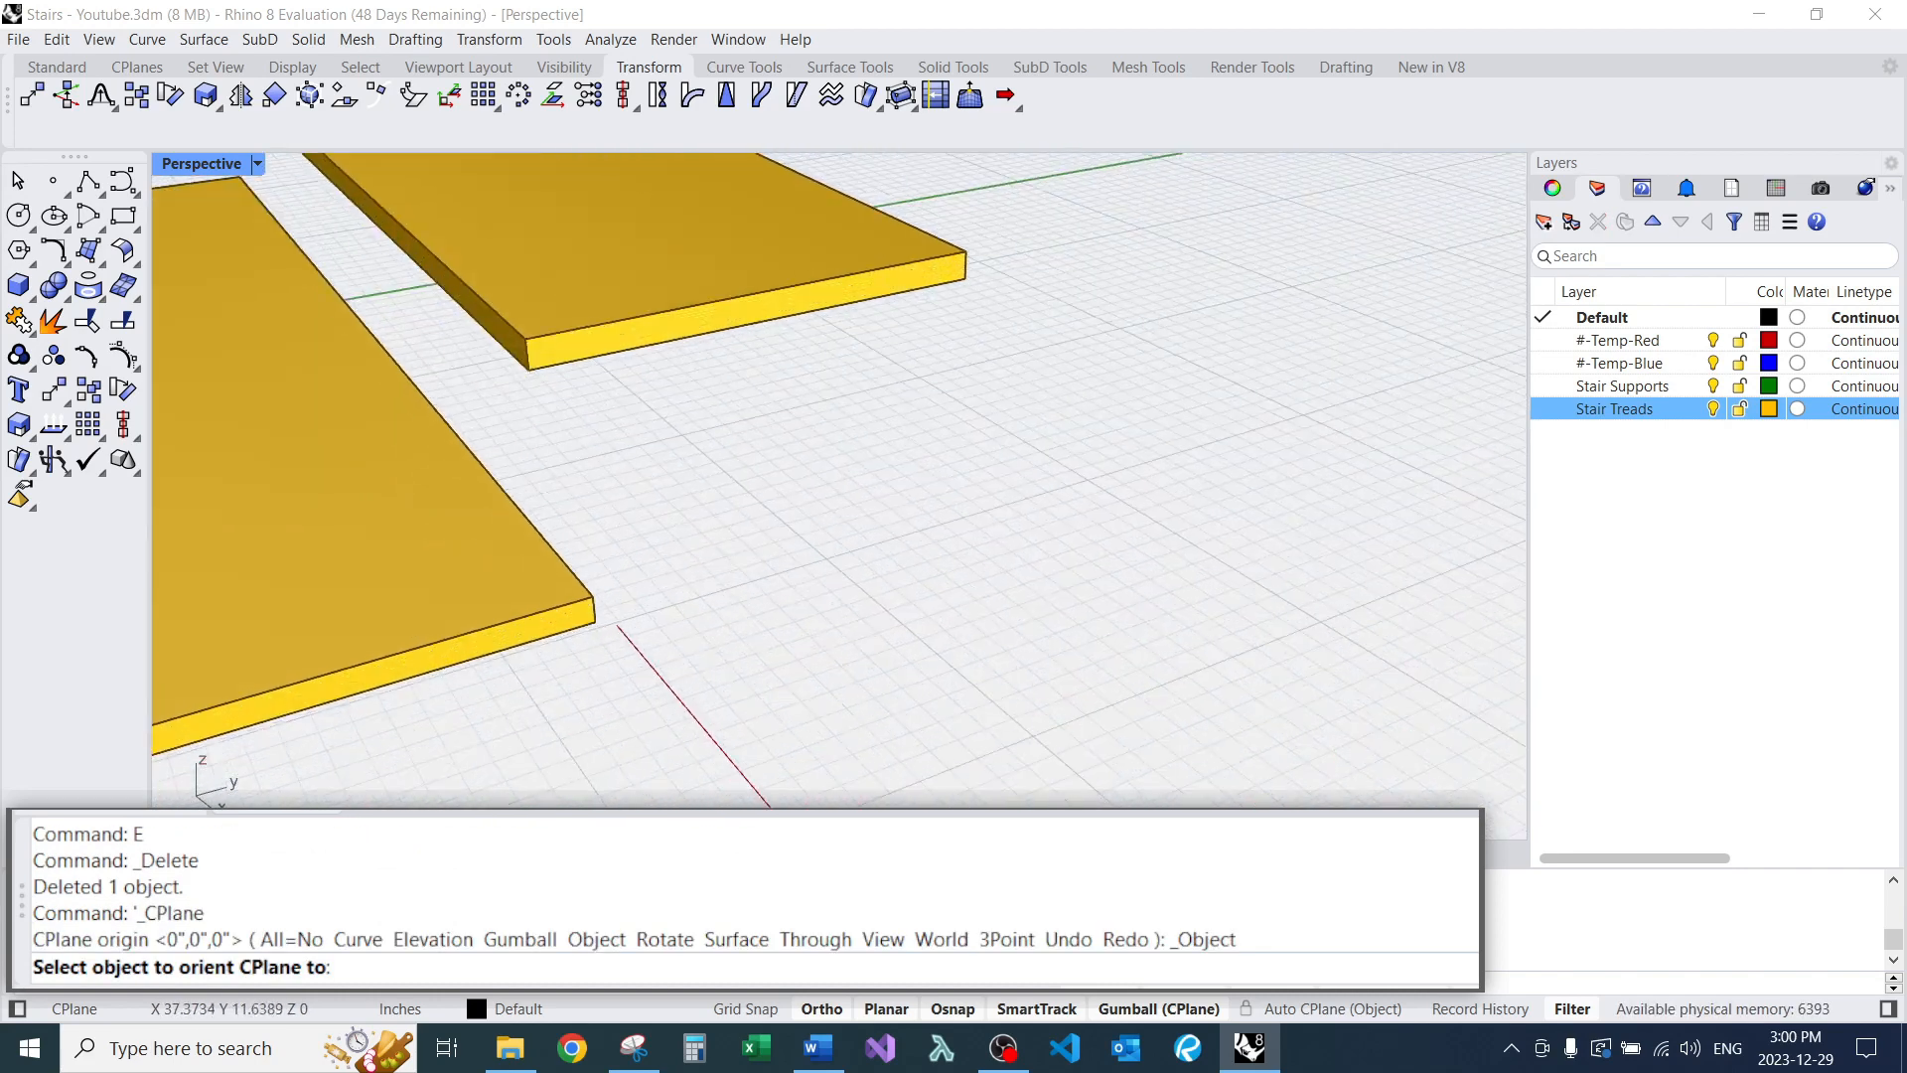
pyautogui.click(535, 619)
pyautogui.scroll(-12, 536, 620)
pyautogui.scroll(-5, 536, 620)
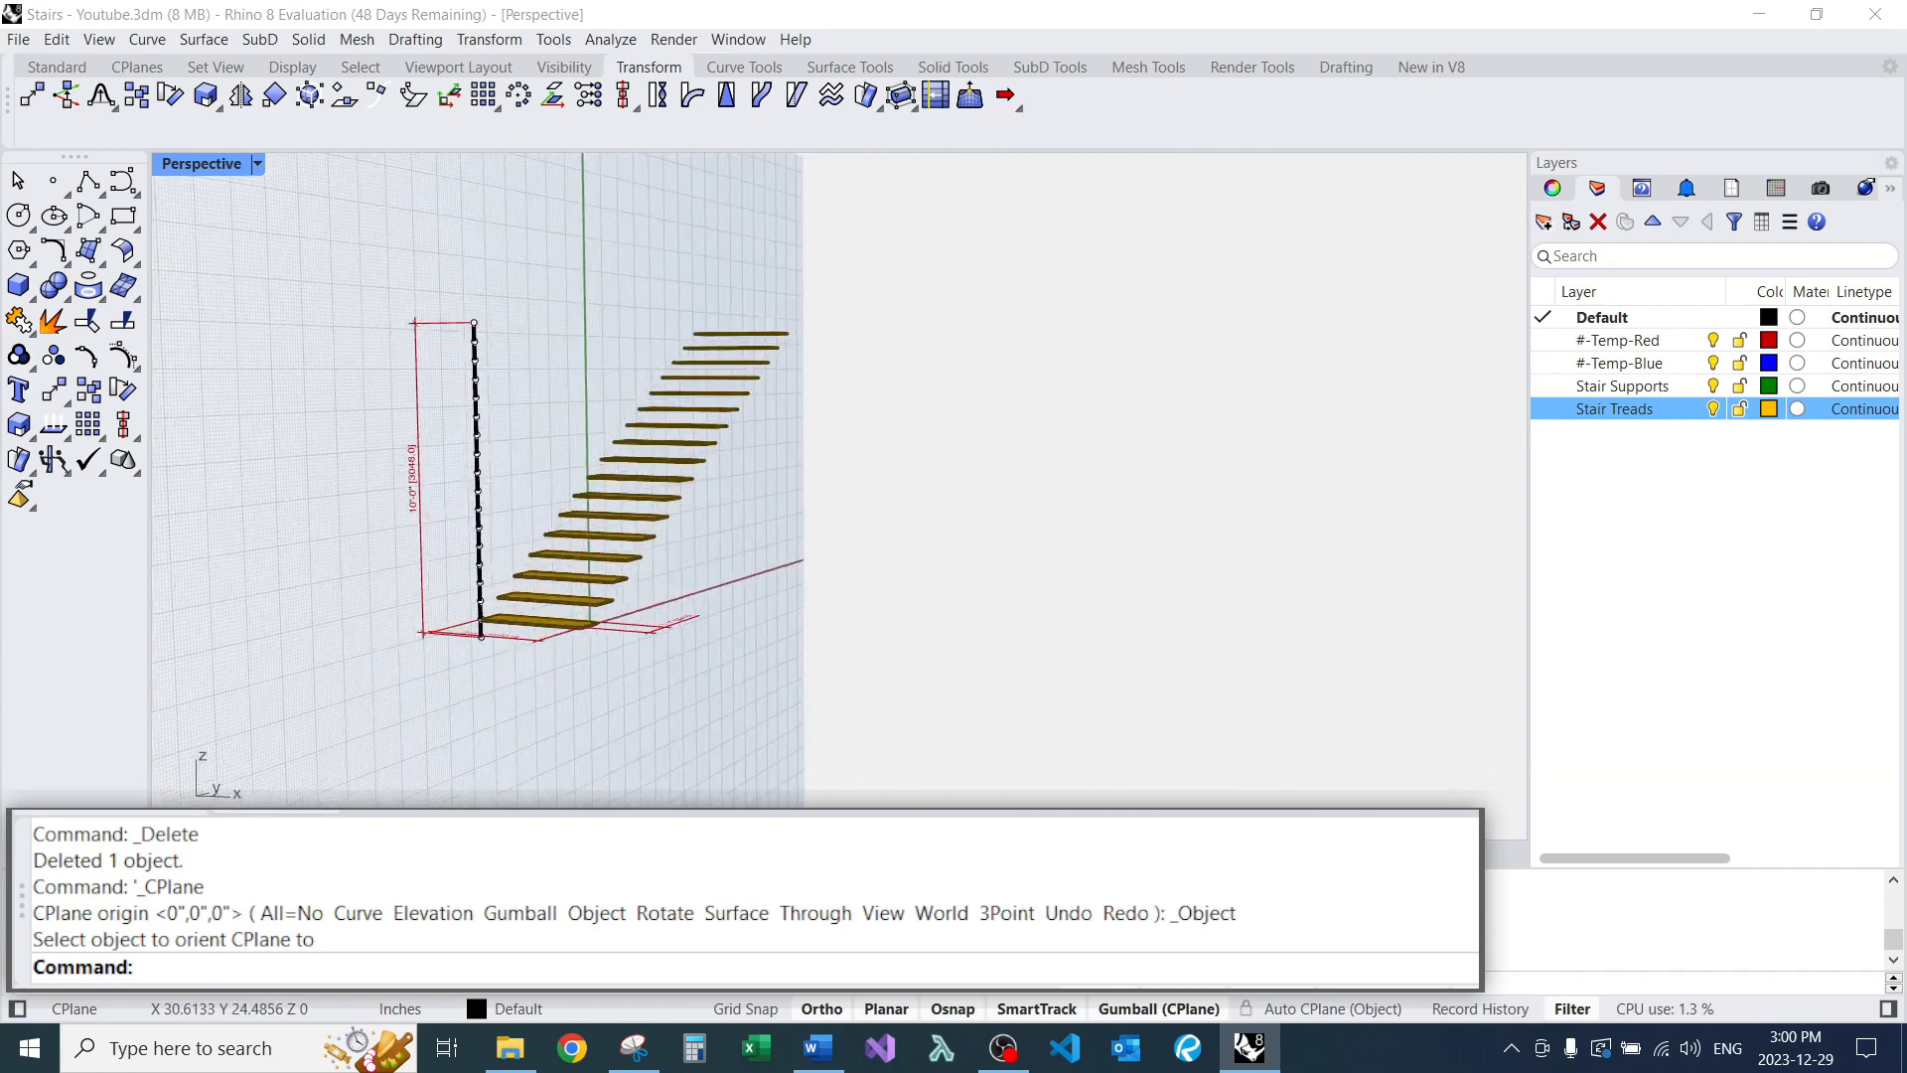
pyautogui.scroll(8, 545, 586)
pyautogui.scroll(-3, 546, 586)
pyautogui.scroll(1, 545, 586)
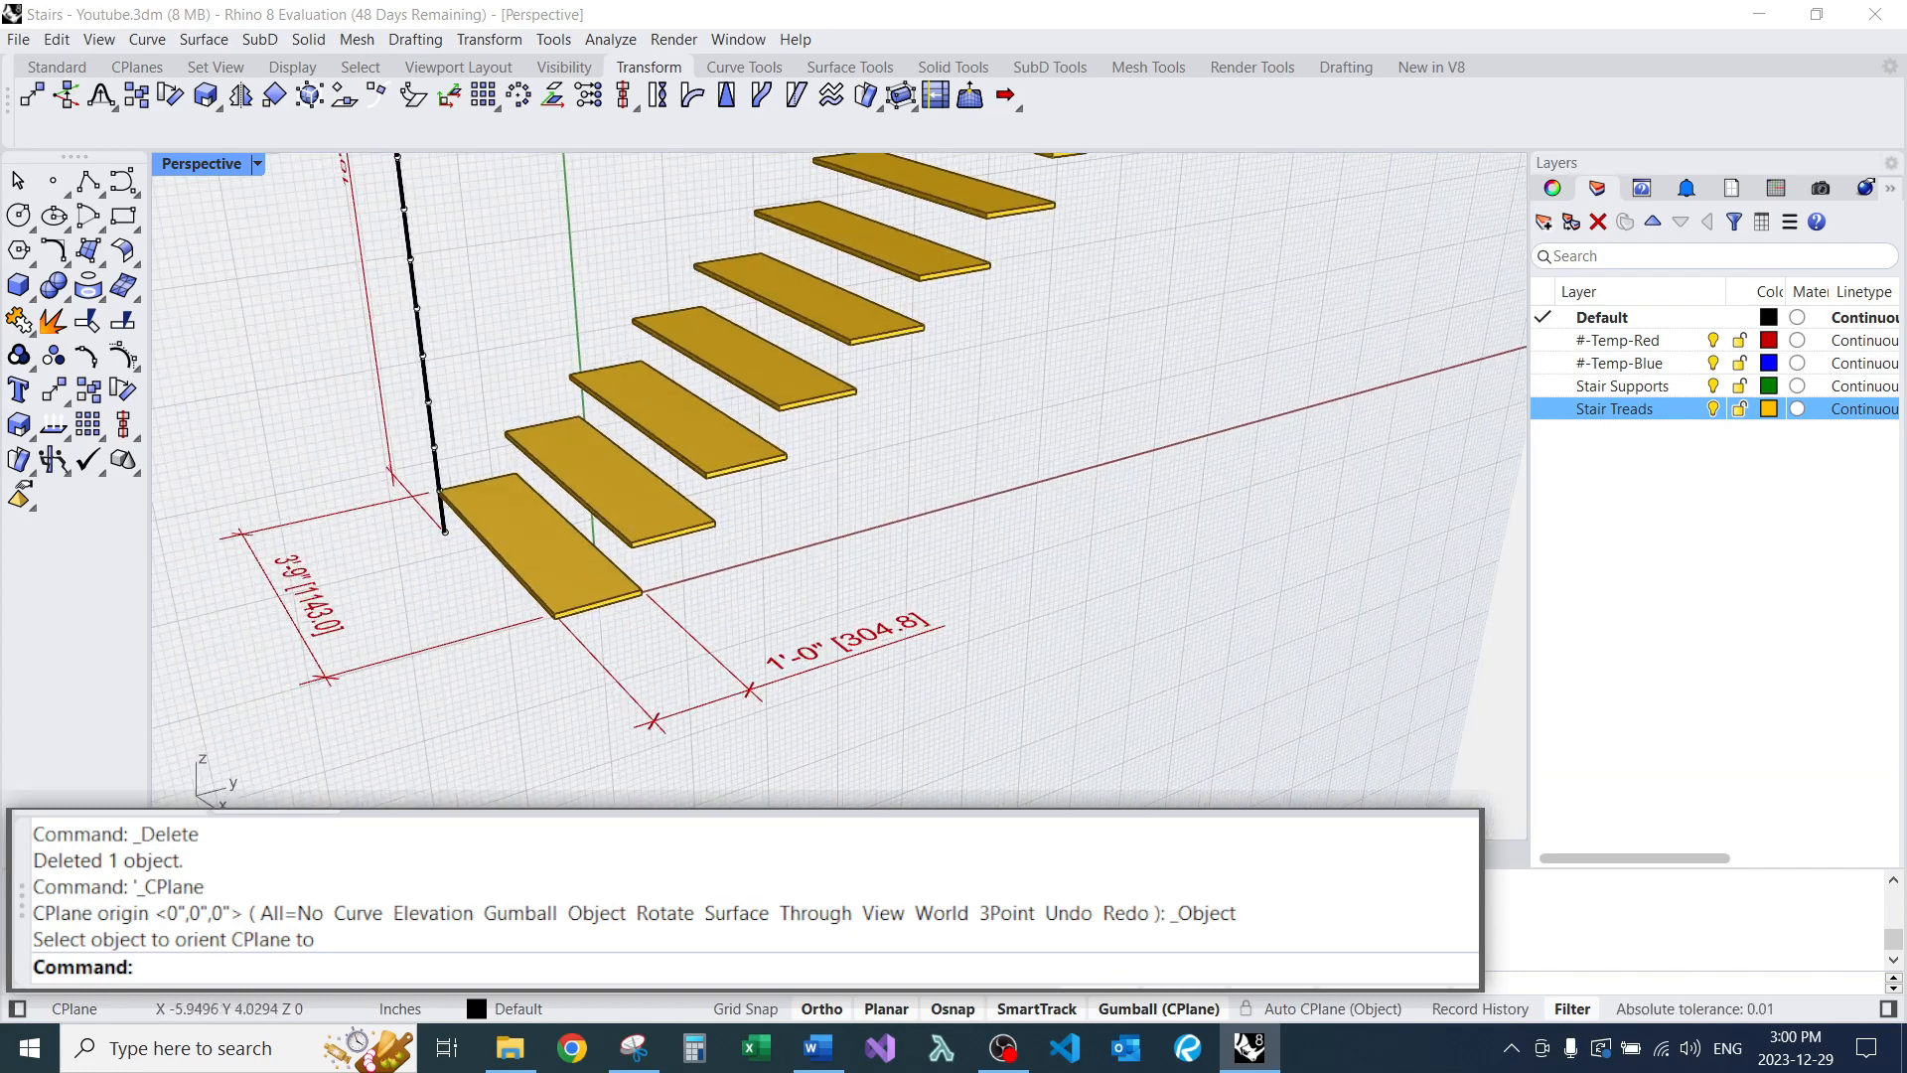
pyautogui.click(545, 586)
pyautogui.scroll(-3, 683, 596)
pyautogui.keyDown('shift'); pyautogui.click(623, 552); pyautogui.keyUp('shift')
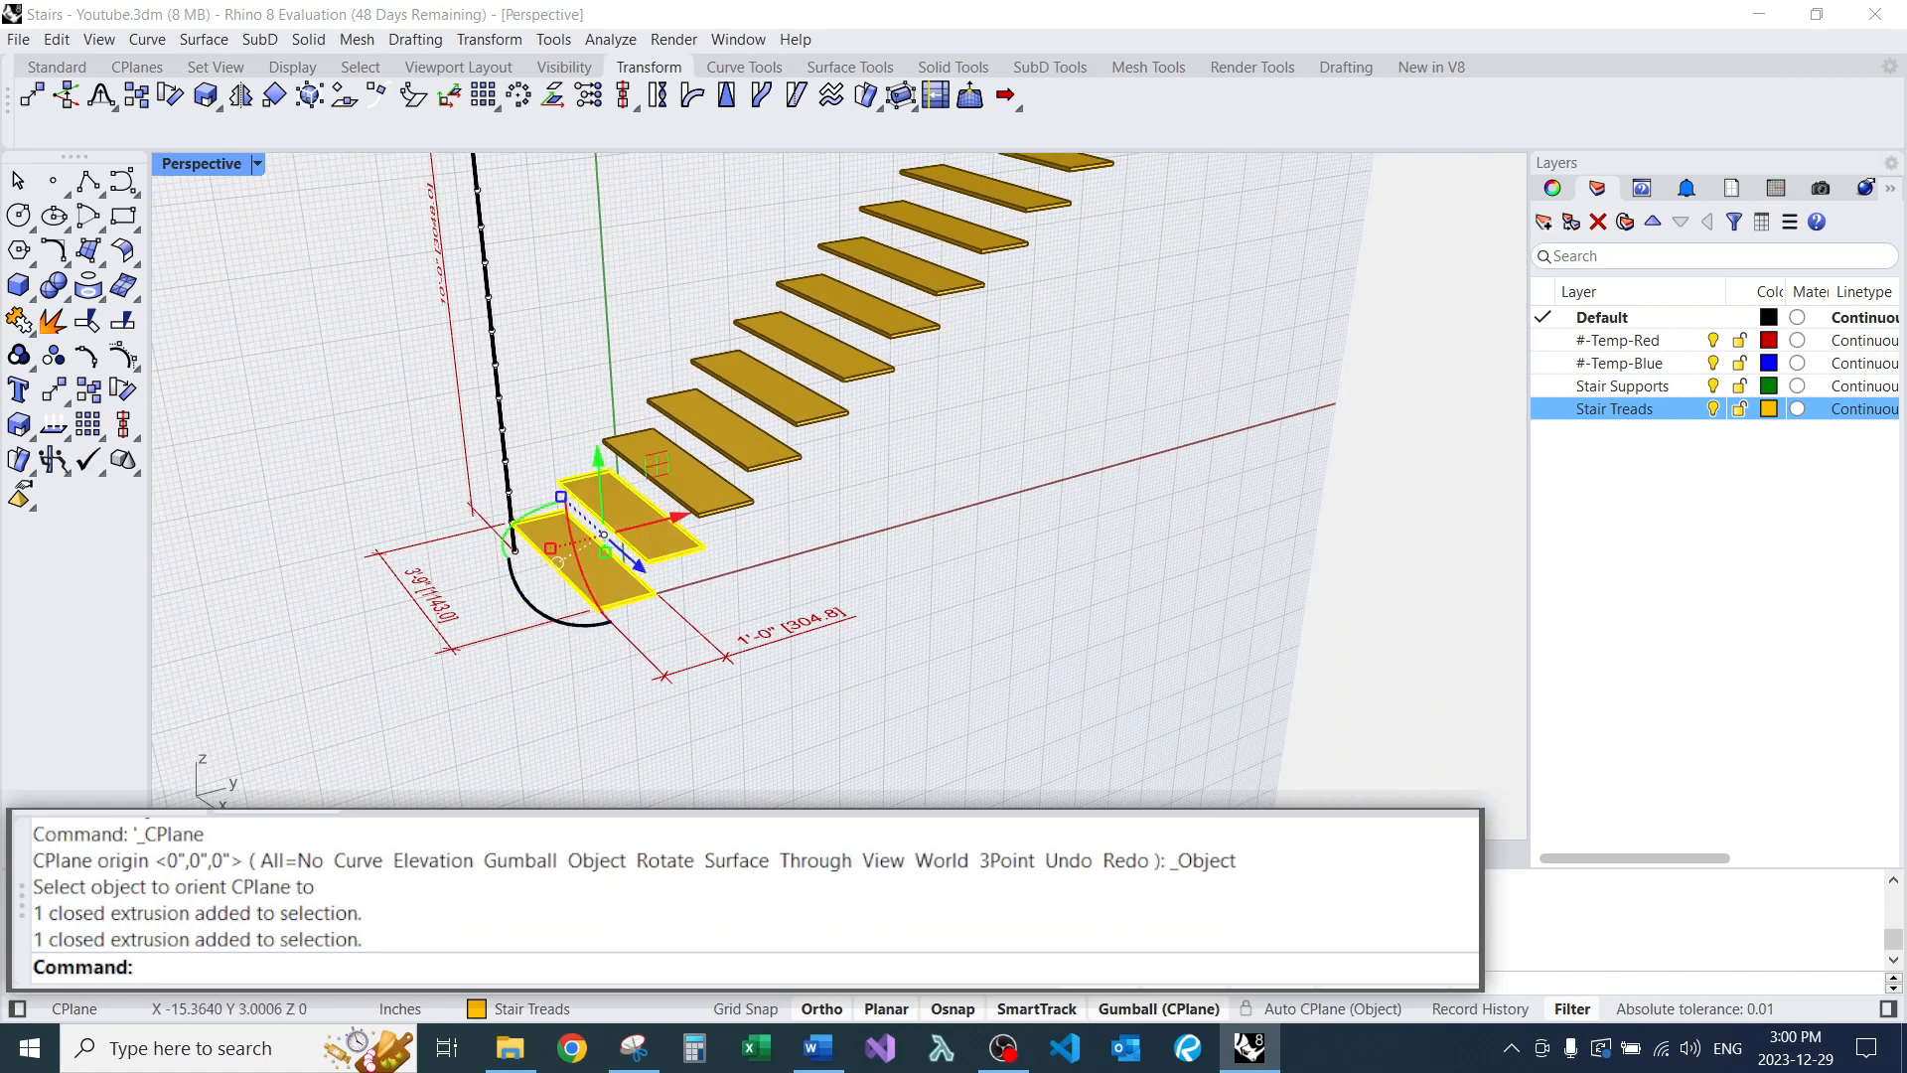
pyautogui.scroll(4, 531, 583)
pyautogui.moveTo(562, 599); pyautogui.dragTo(567, 512, button='right')
pyautogui.click(596, 621)
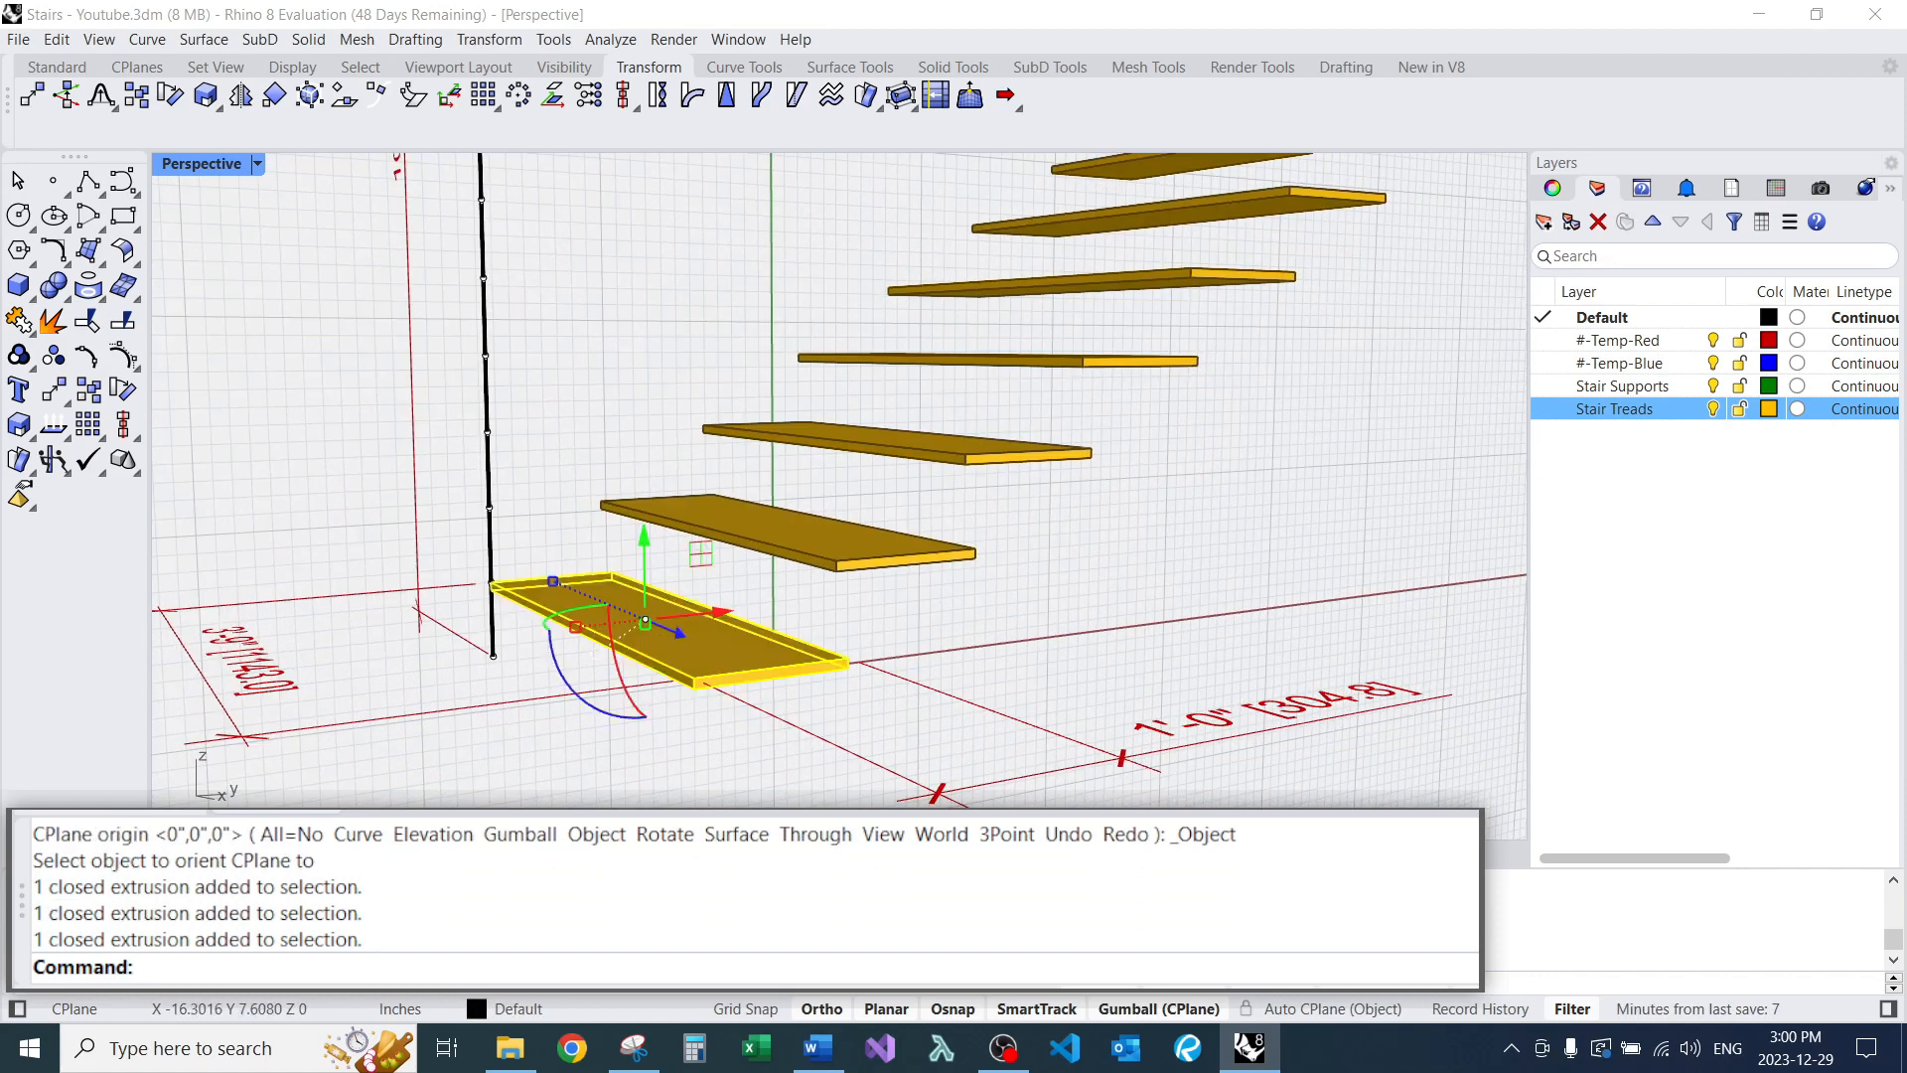
pyautogui.write('c')
pyautogui.press('Return')
pyautogui.click(493, 583)
pyautogui.click(494, 655)
pyautogui.press('Return')
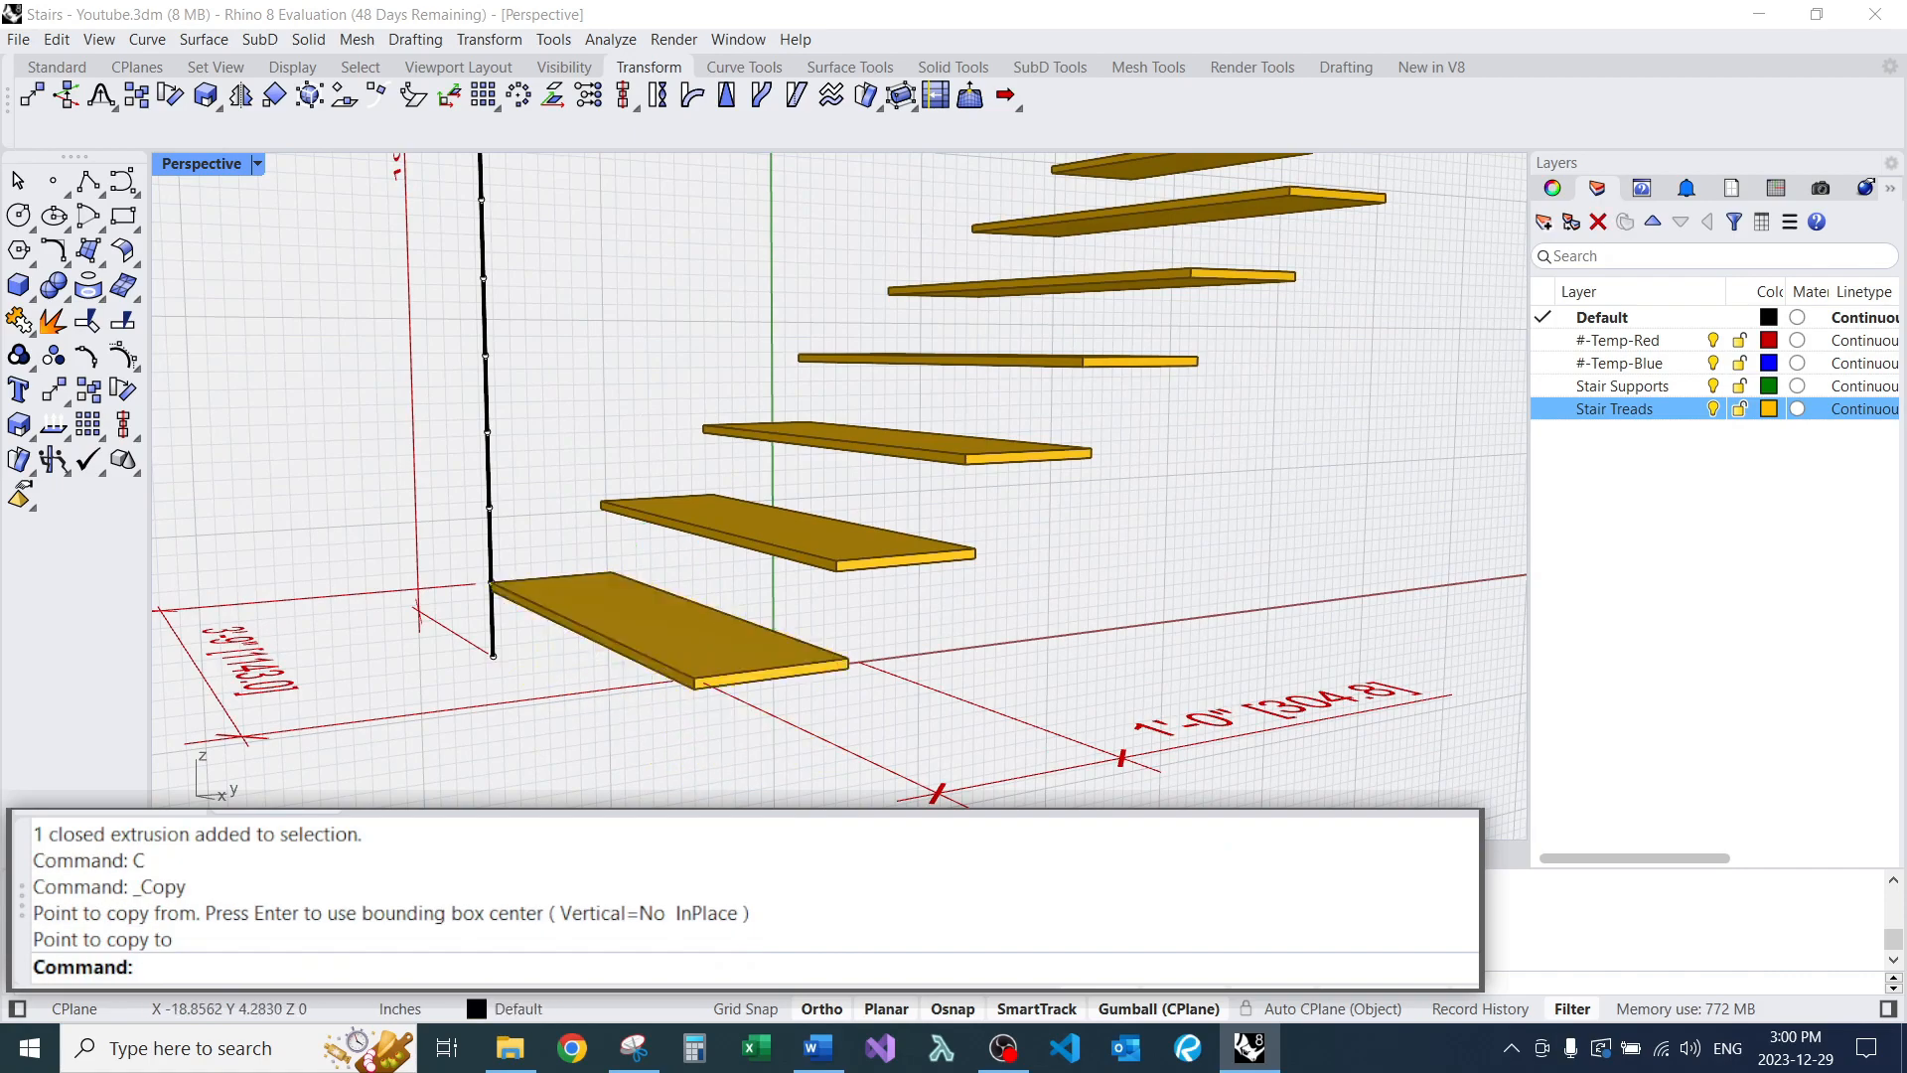
# Make Stair Supports the current layer.
pyautogui.scroll(-5, 596, 596)
pyautogui.scroll(4, 588, 648)
pyautogui.moveTo(588, 647); pyautogui.dragTo(636, 601, button='right')
pyautogui.scroll(-5, 566, 641)
pyautogui.scroll(8, 541, 685)
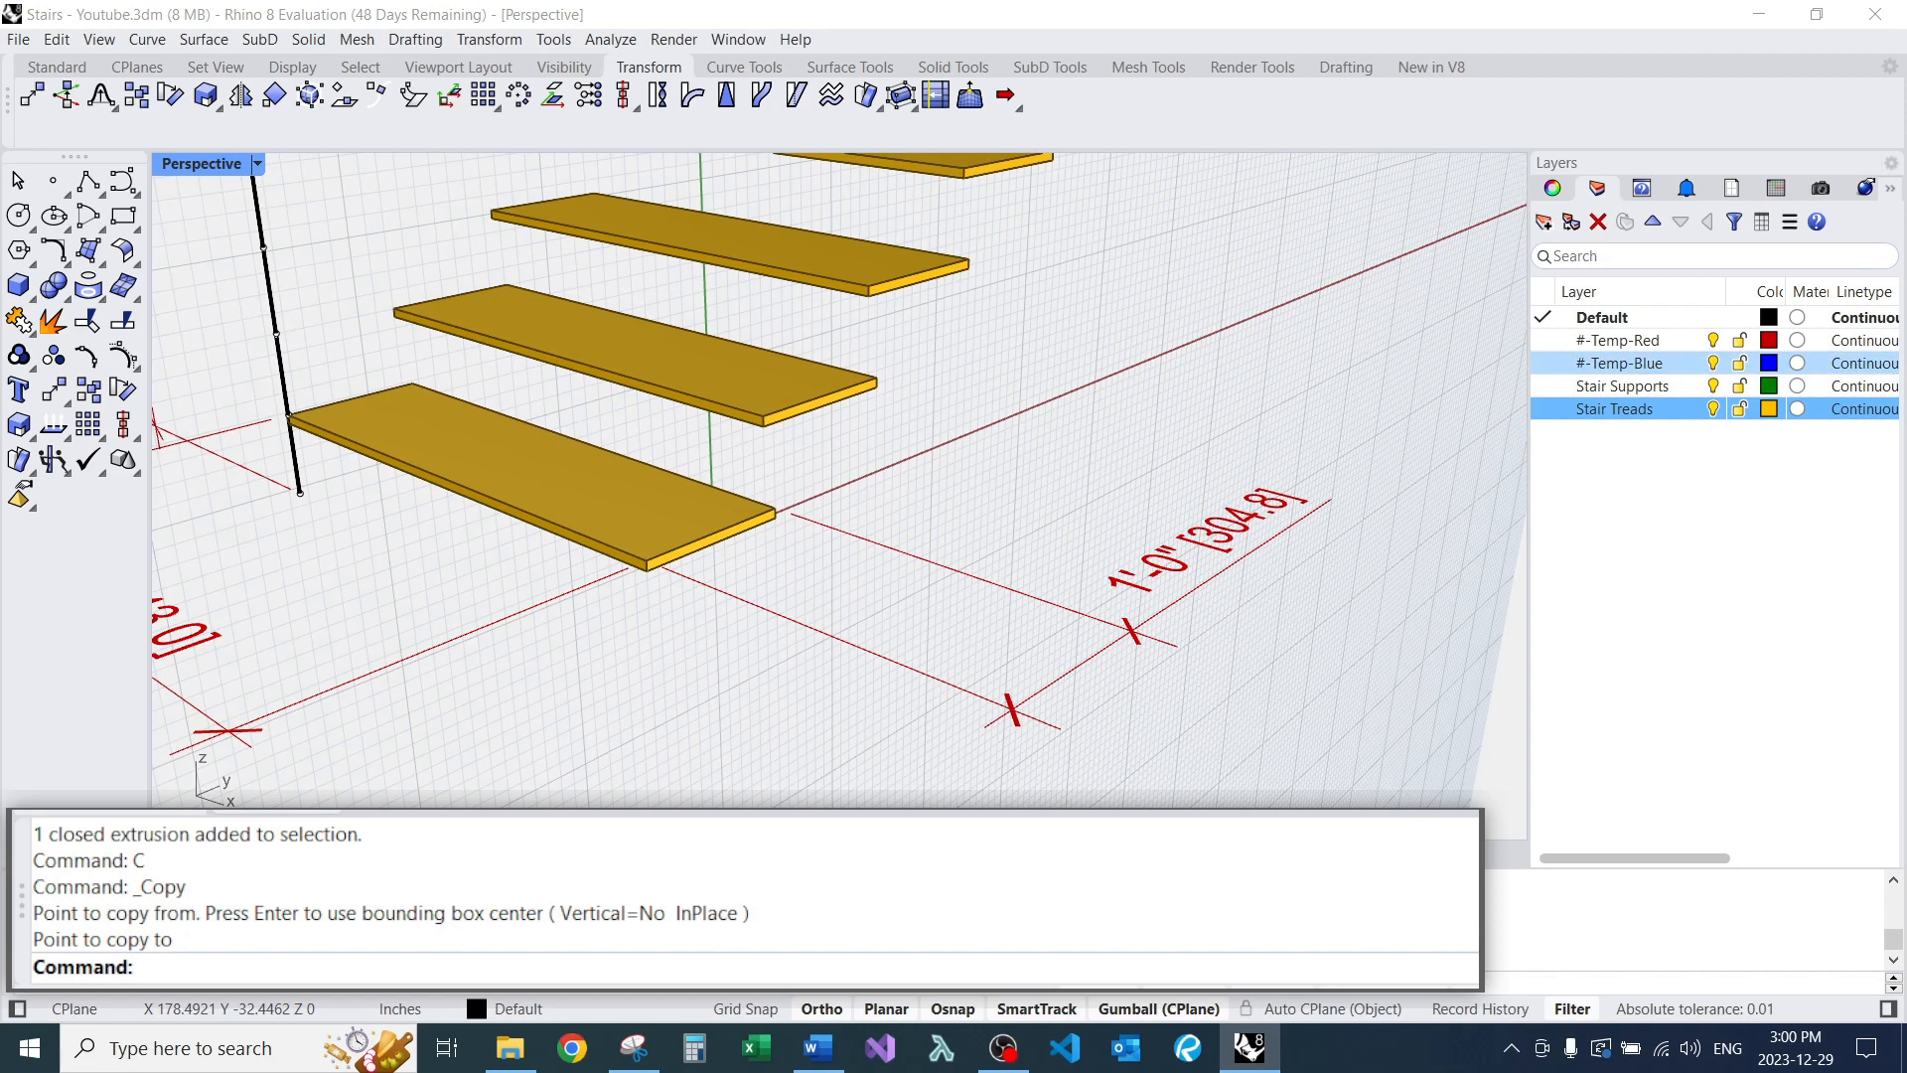
pyautogui.doubleClick(1625, 386)
pyautogui.scroll(-3, 695, 432)
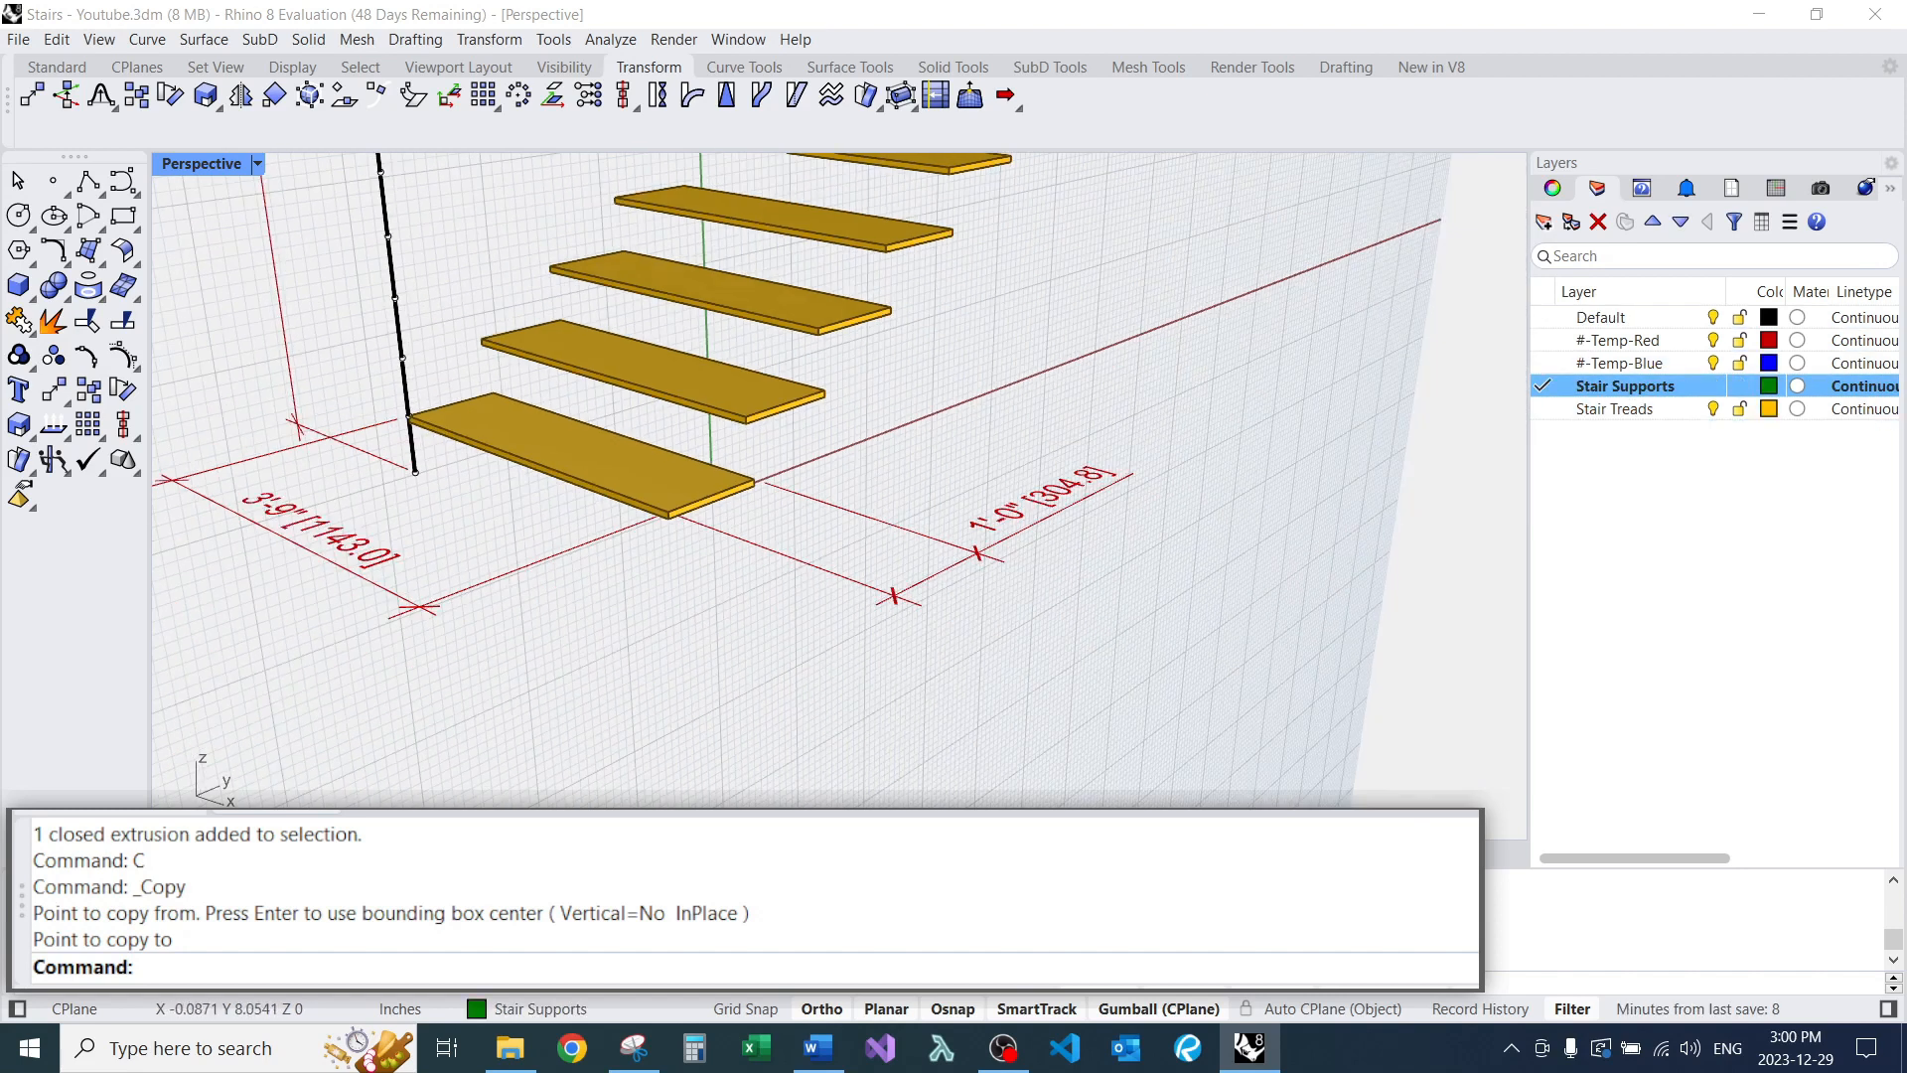
pyautogui.scroll(3, 685, 626)
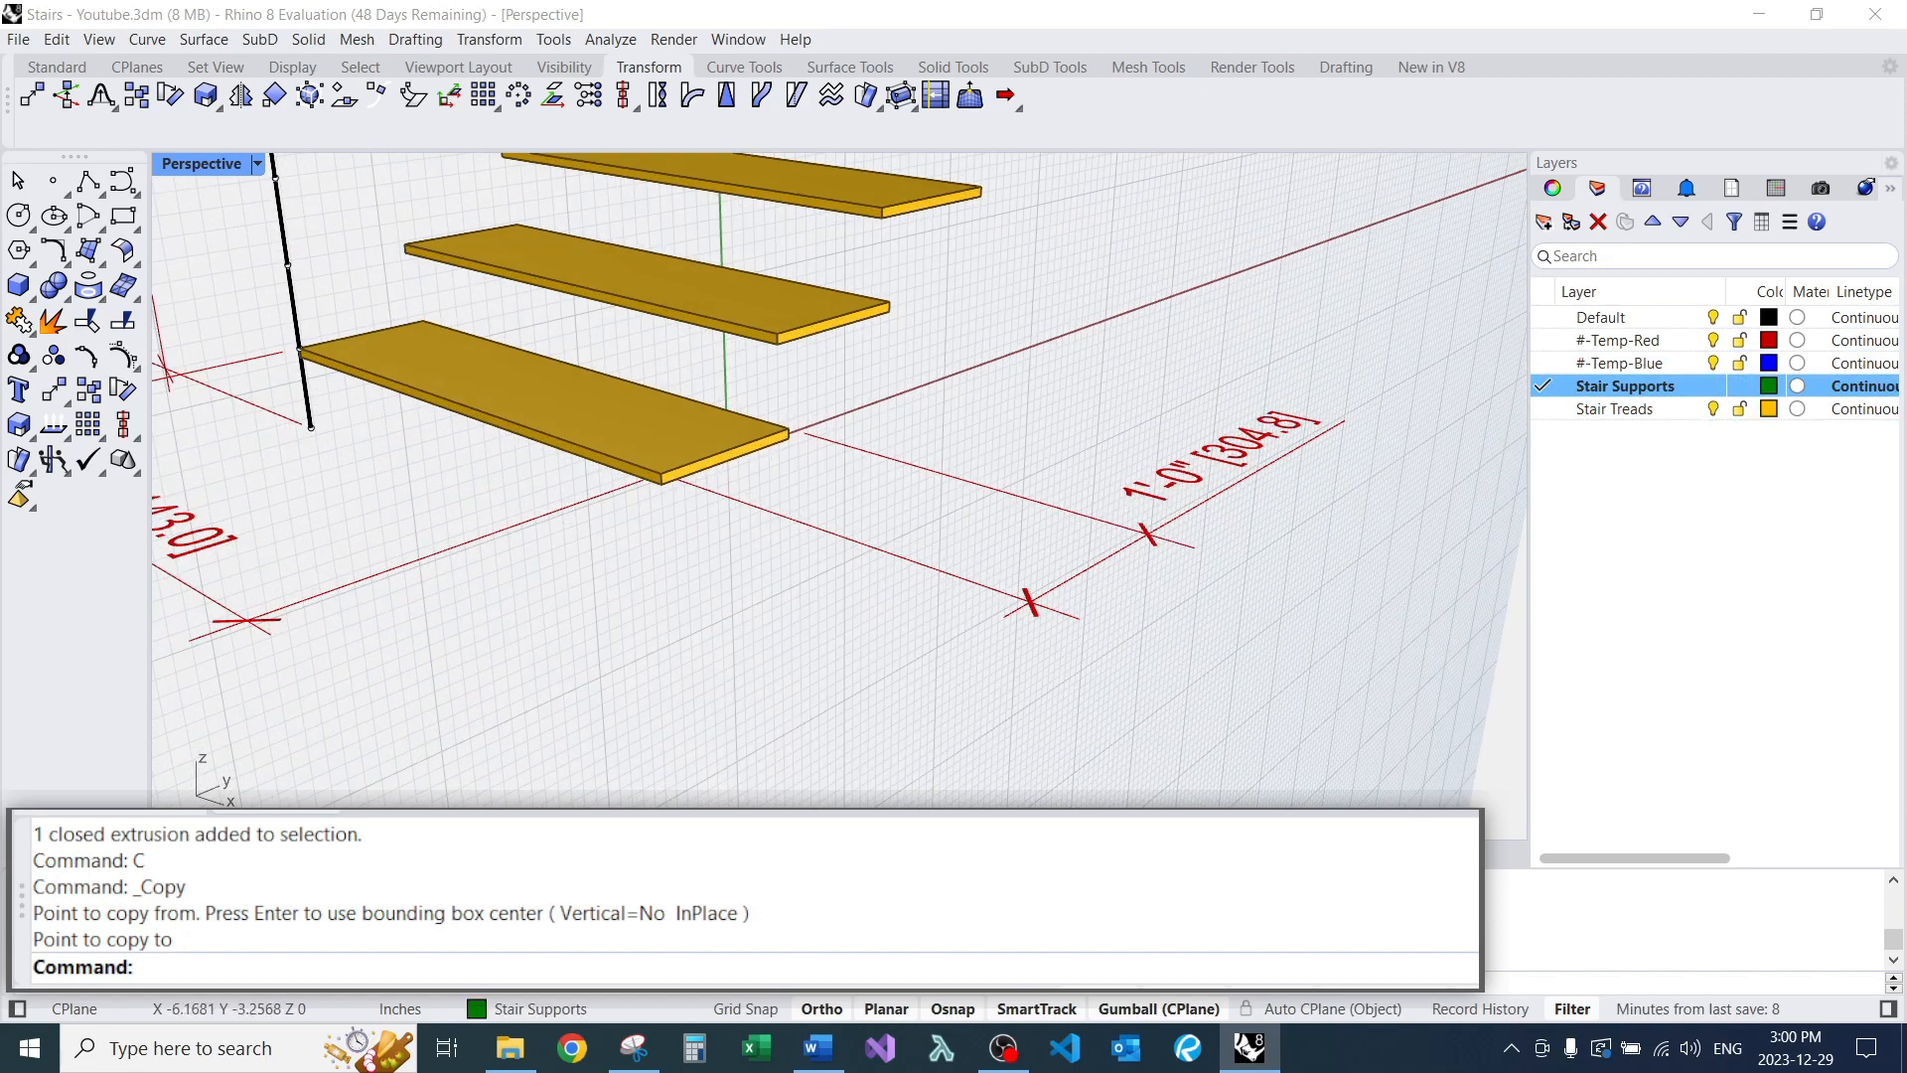
# Draw a vertical line from the lowest tread's front bottom corner down to the height reference's base and shift it 1" inward from the nosing.
pyautogui.write('L')
pyautogui.press('Return')
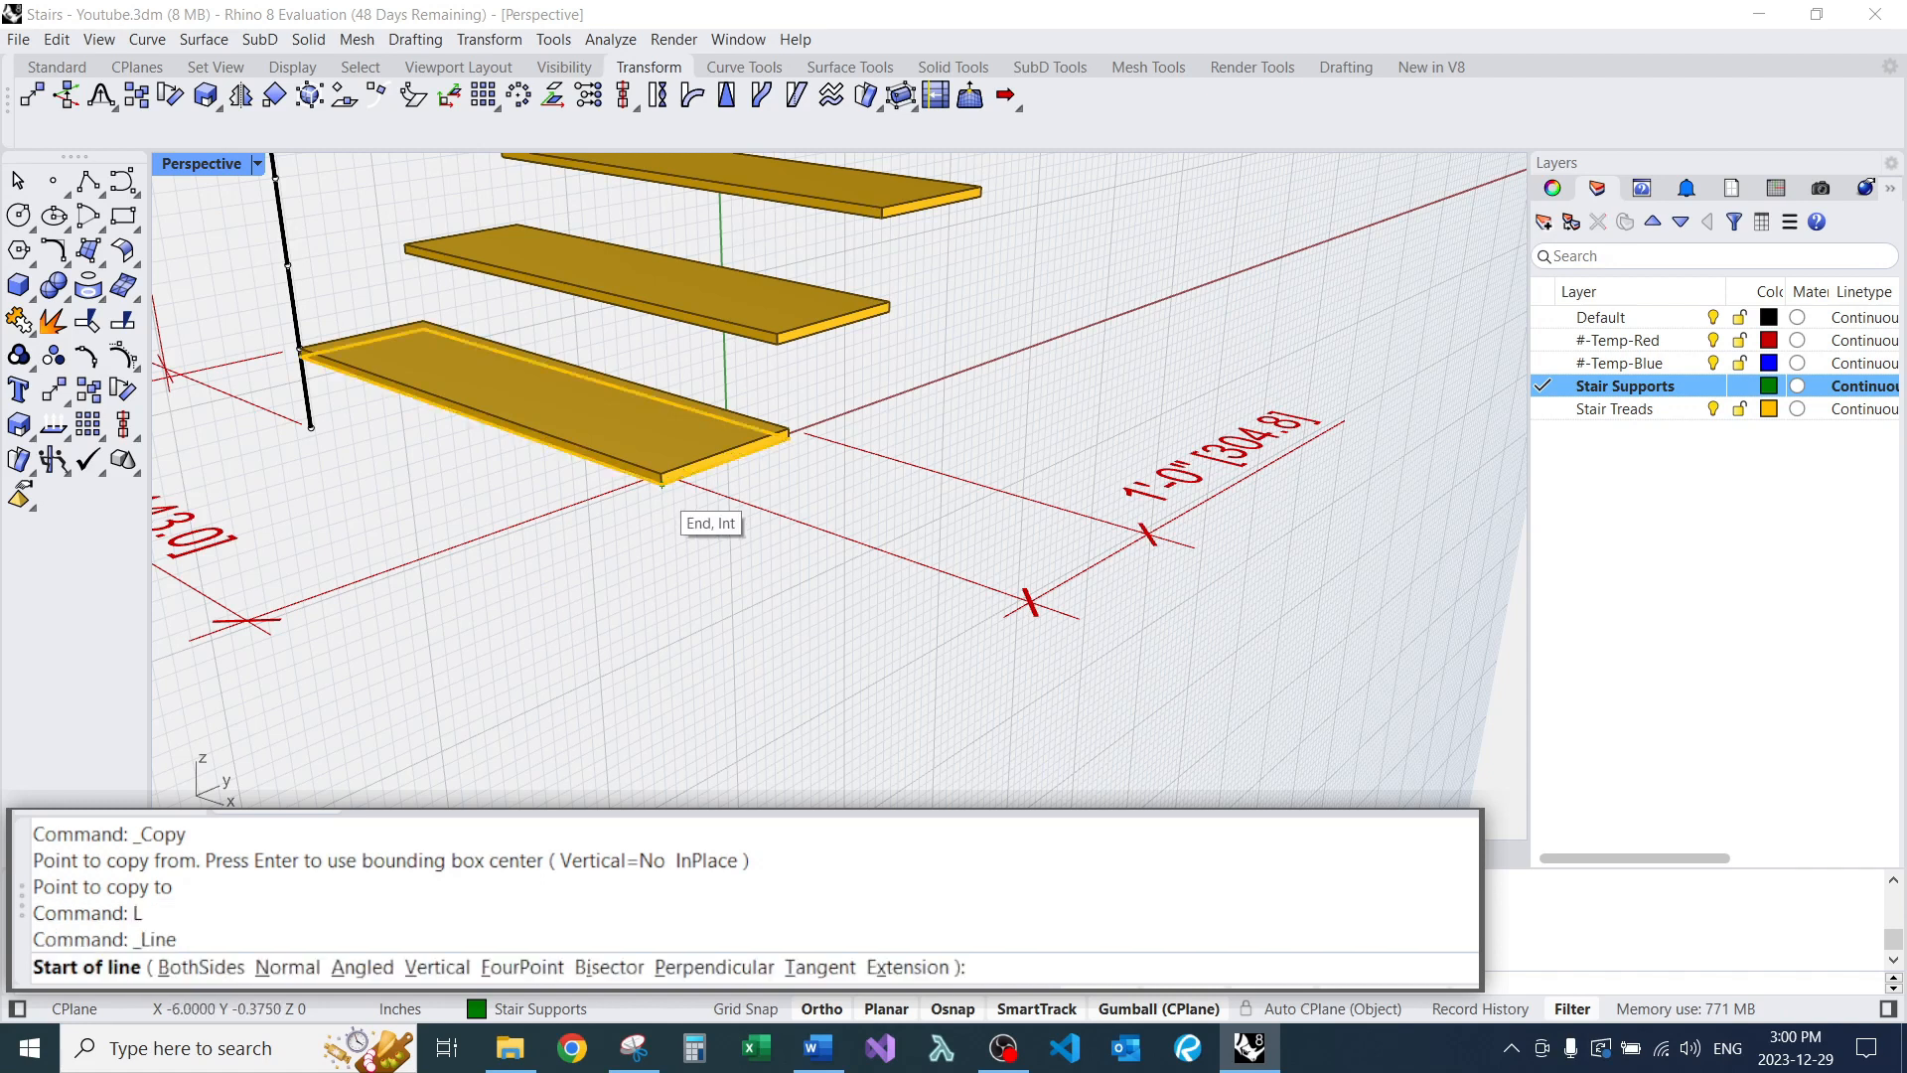
pyautogui.click(661, 480)
pyautogui.click(663, 532)
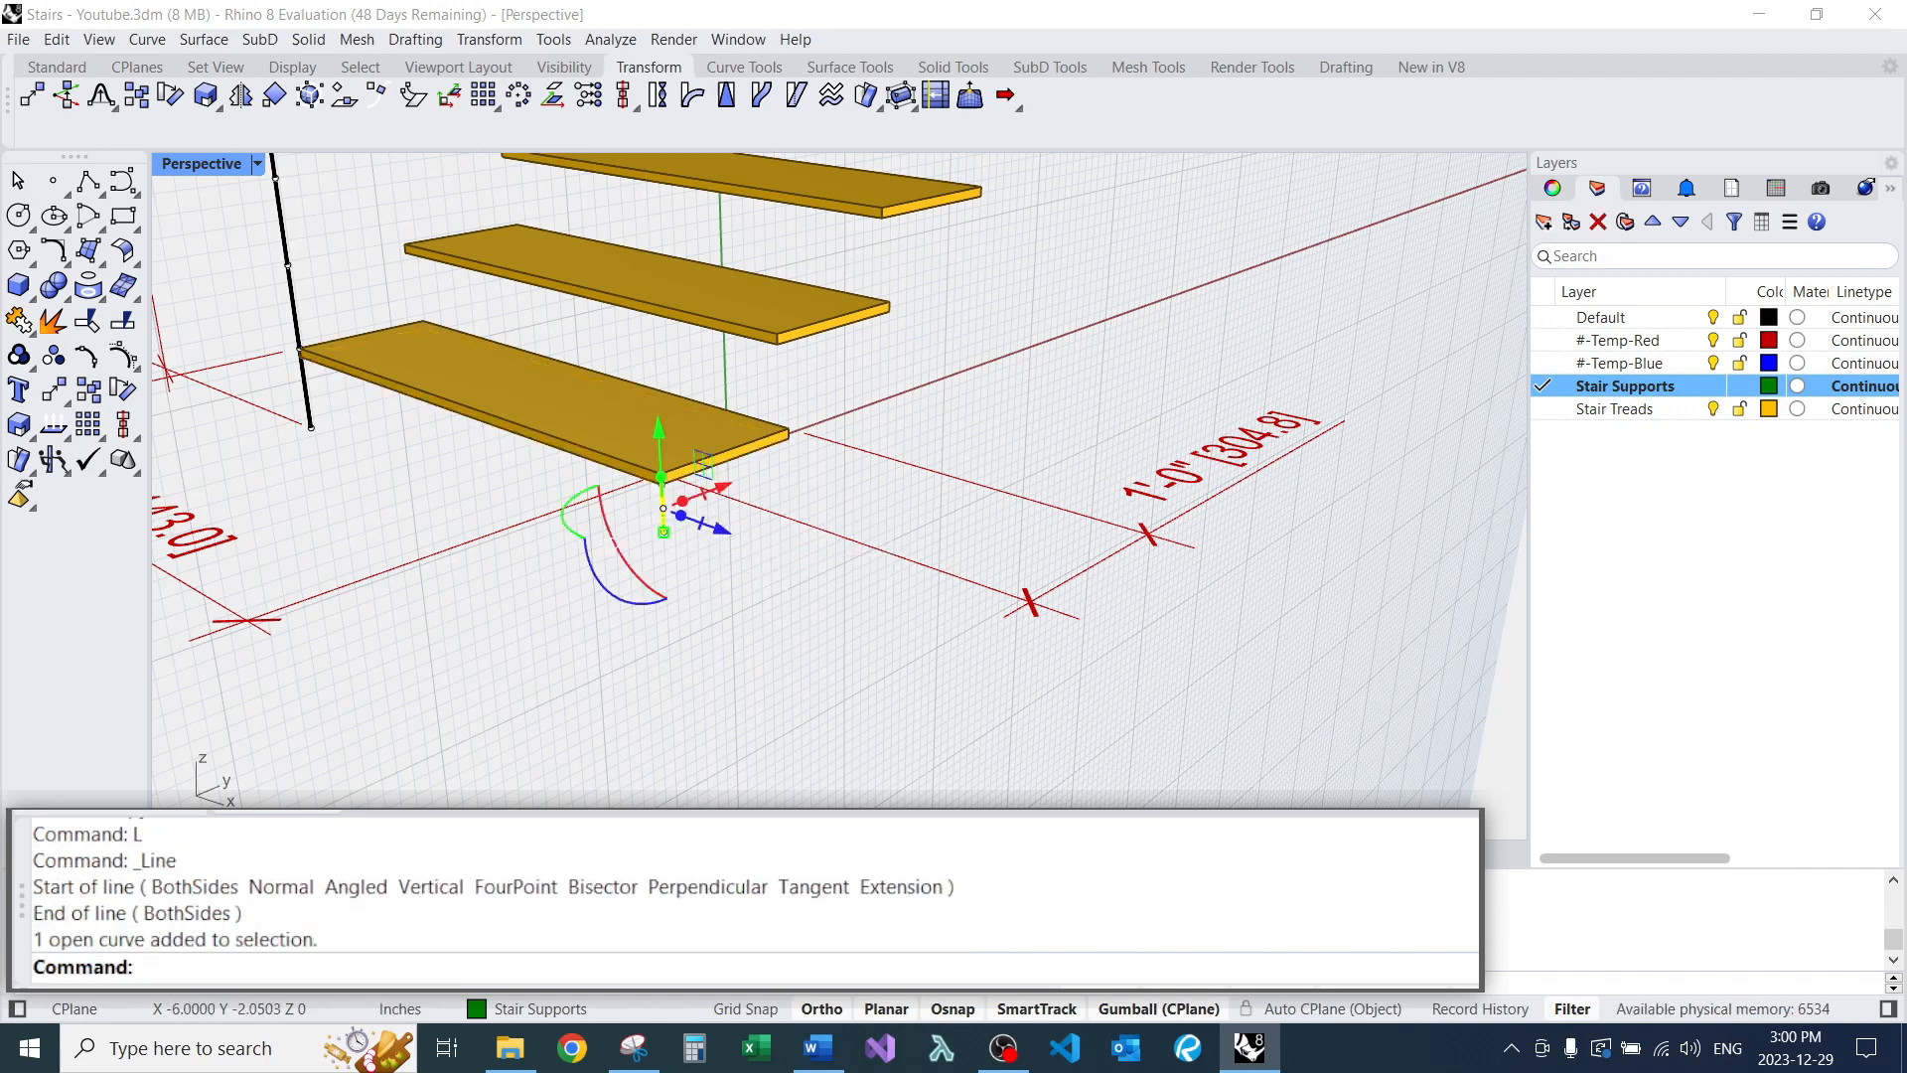
pyautogui.moveTo(702, 541); pyautogui.dragTo(661, 457)
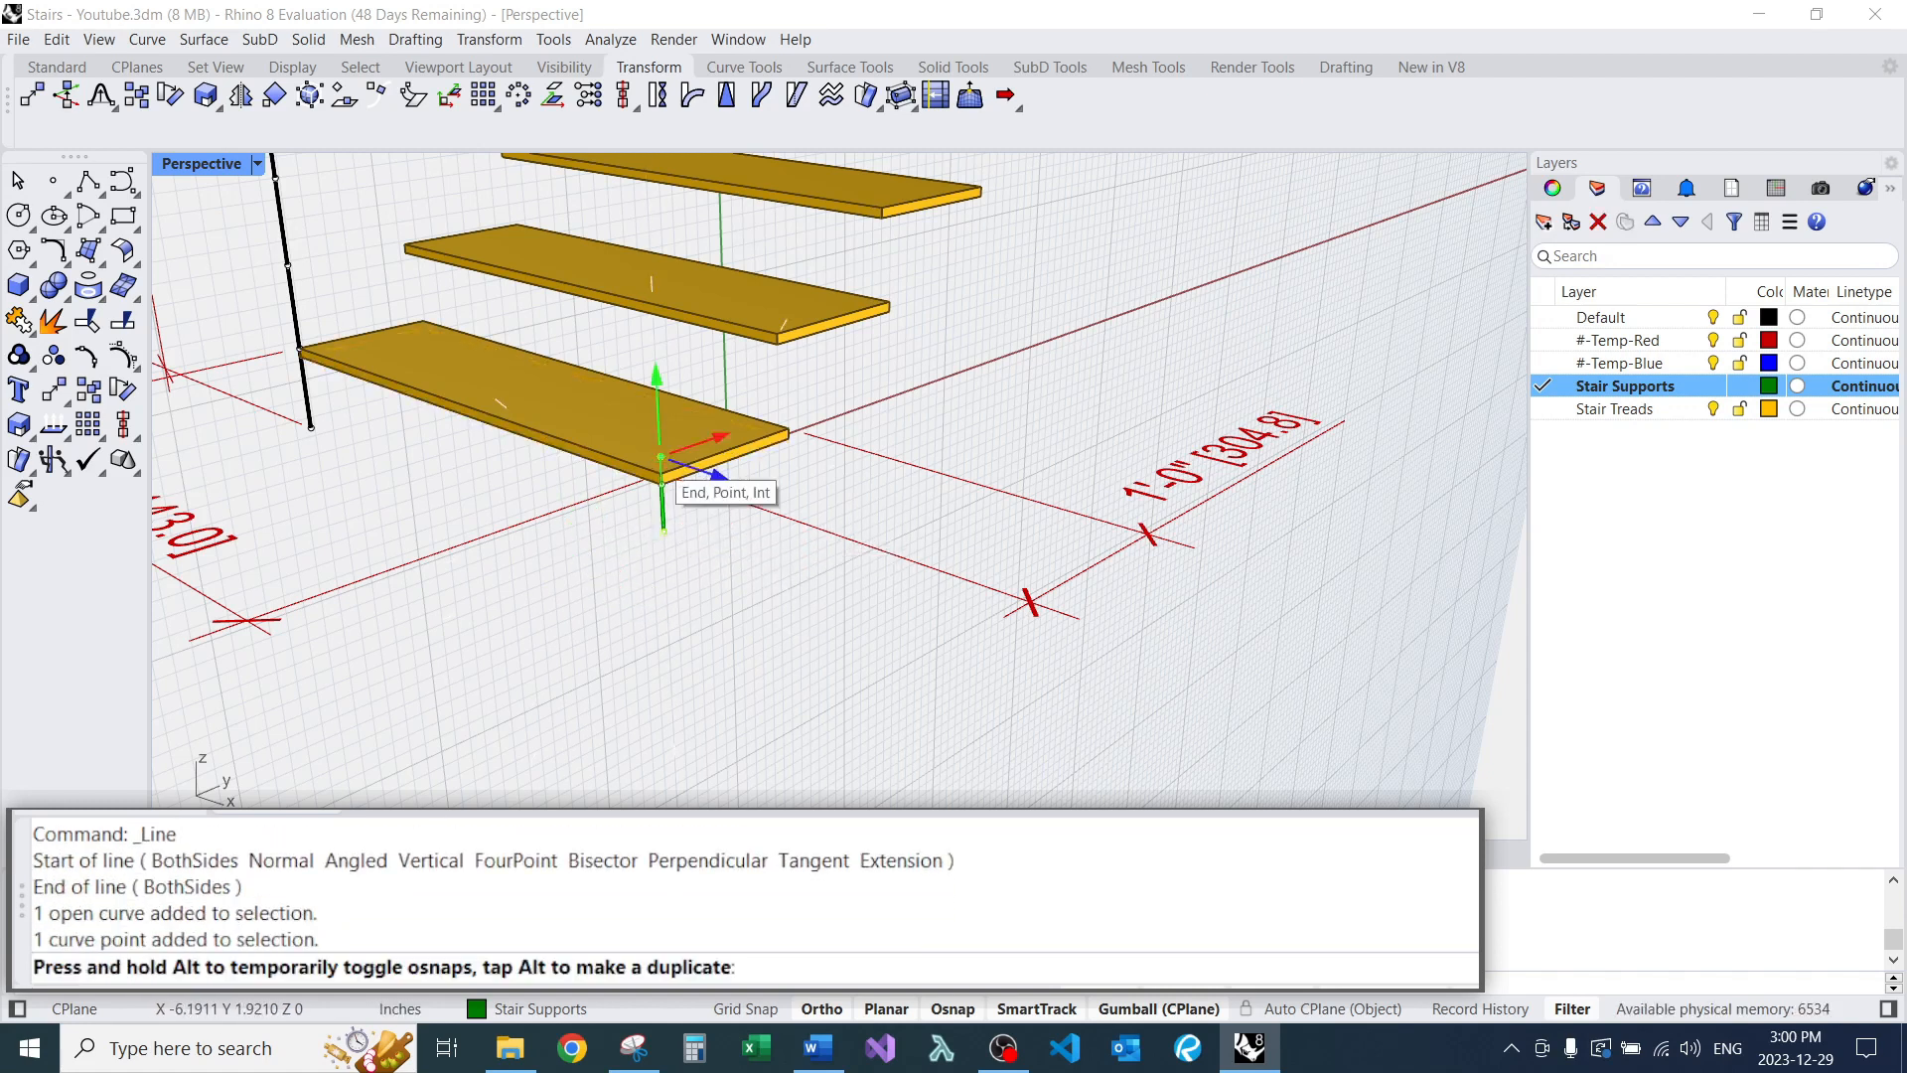
pyautogui.moveTo(311, 427); pyautogui.dragTo(311, 427)
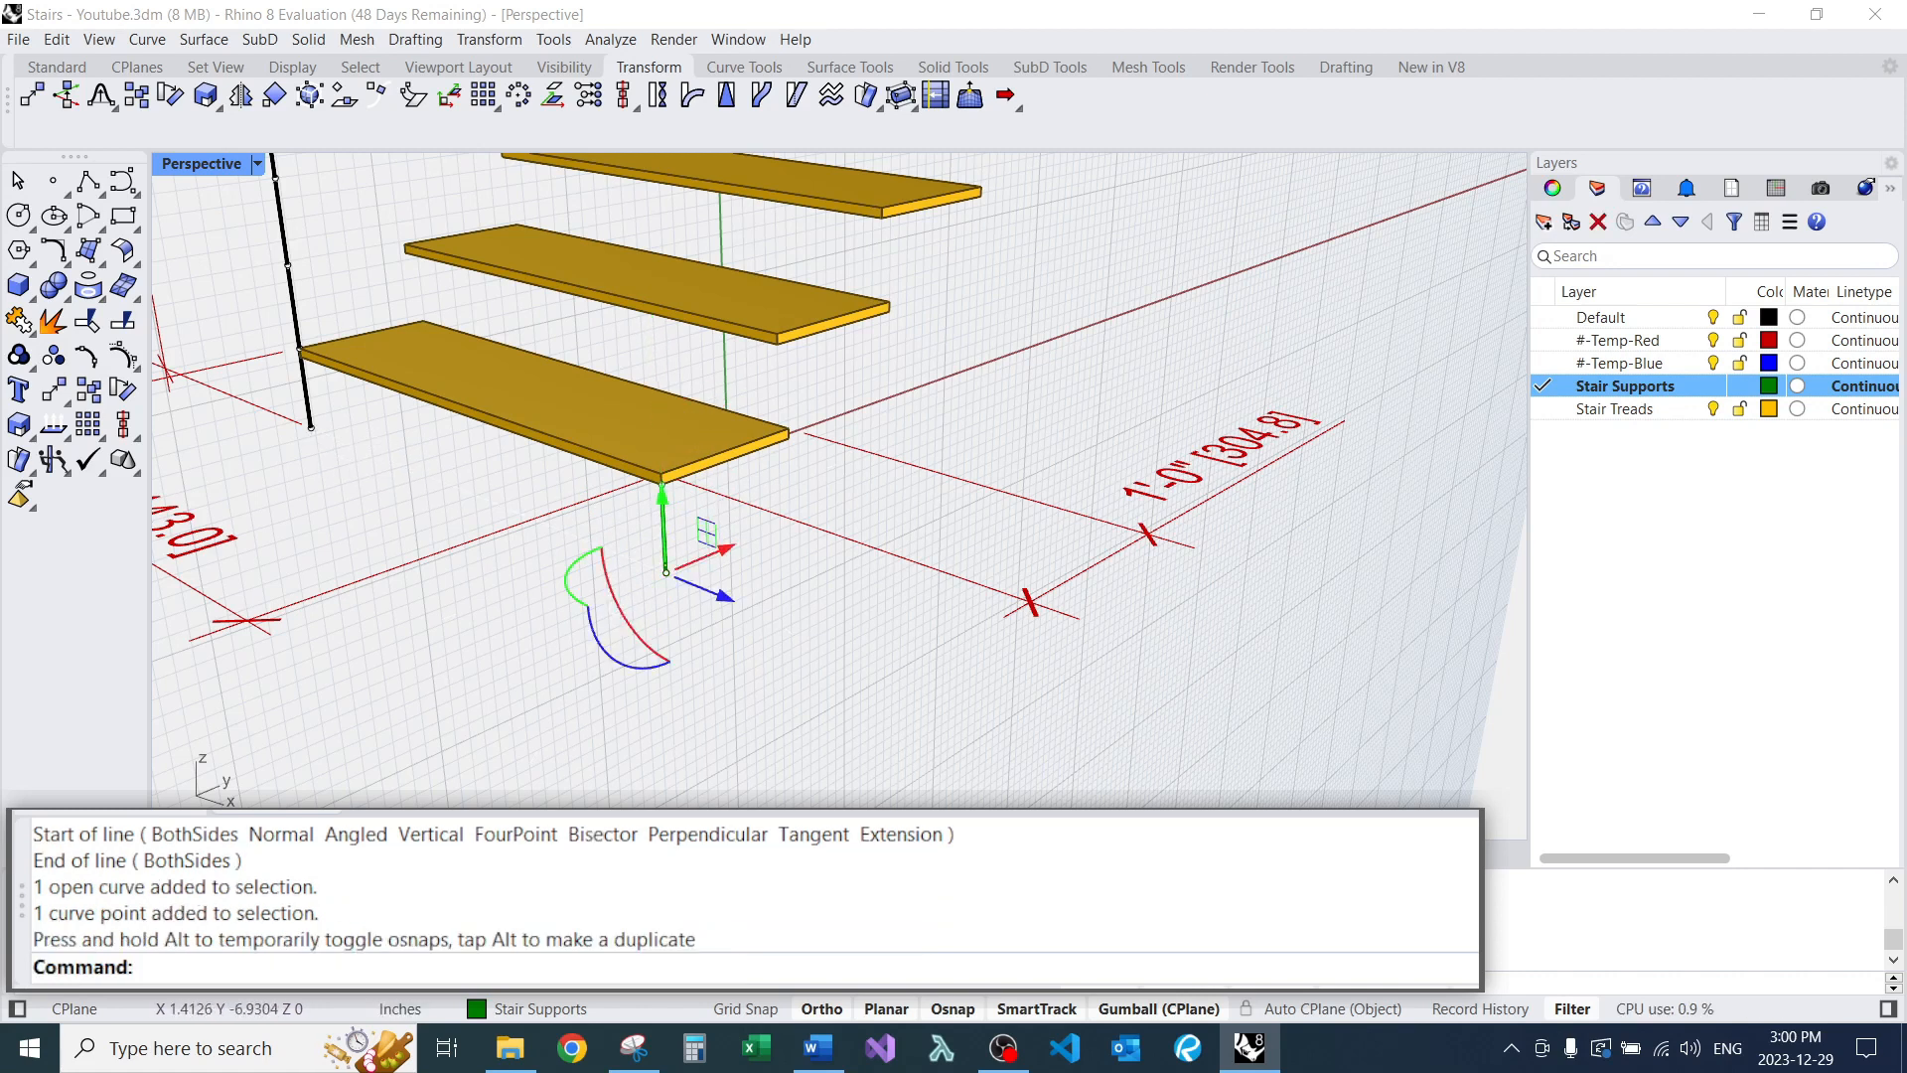
pyautogui.click(664, 542)
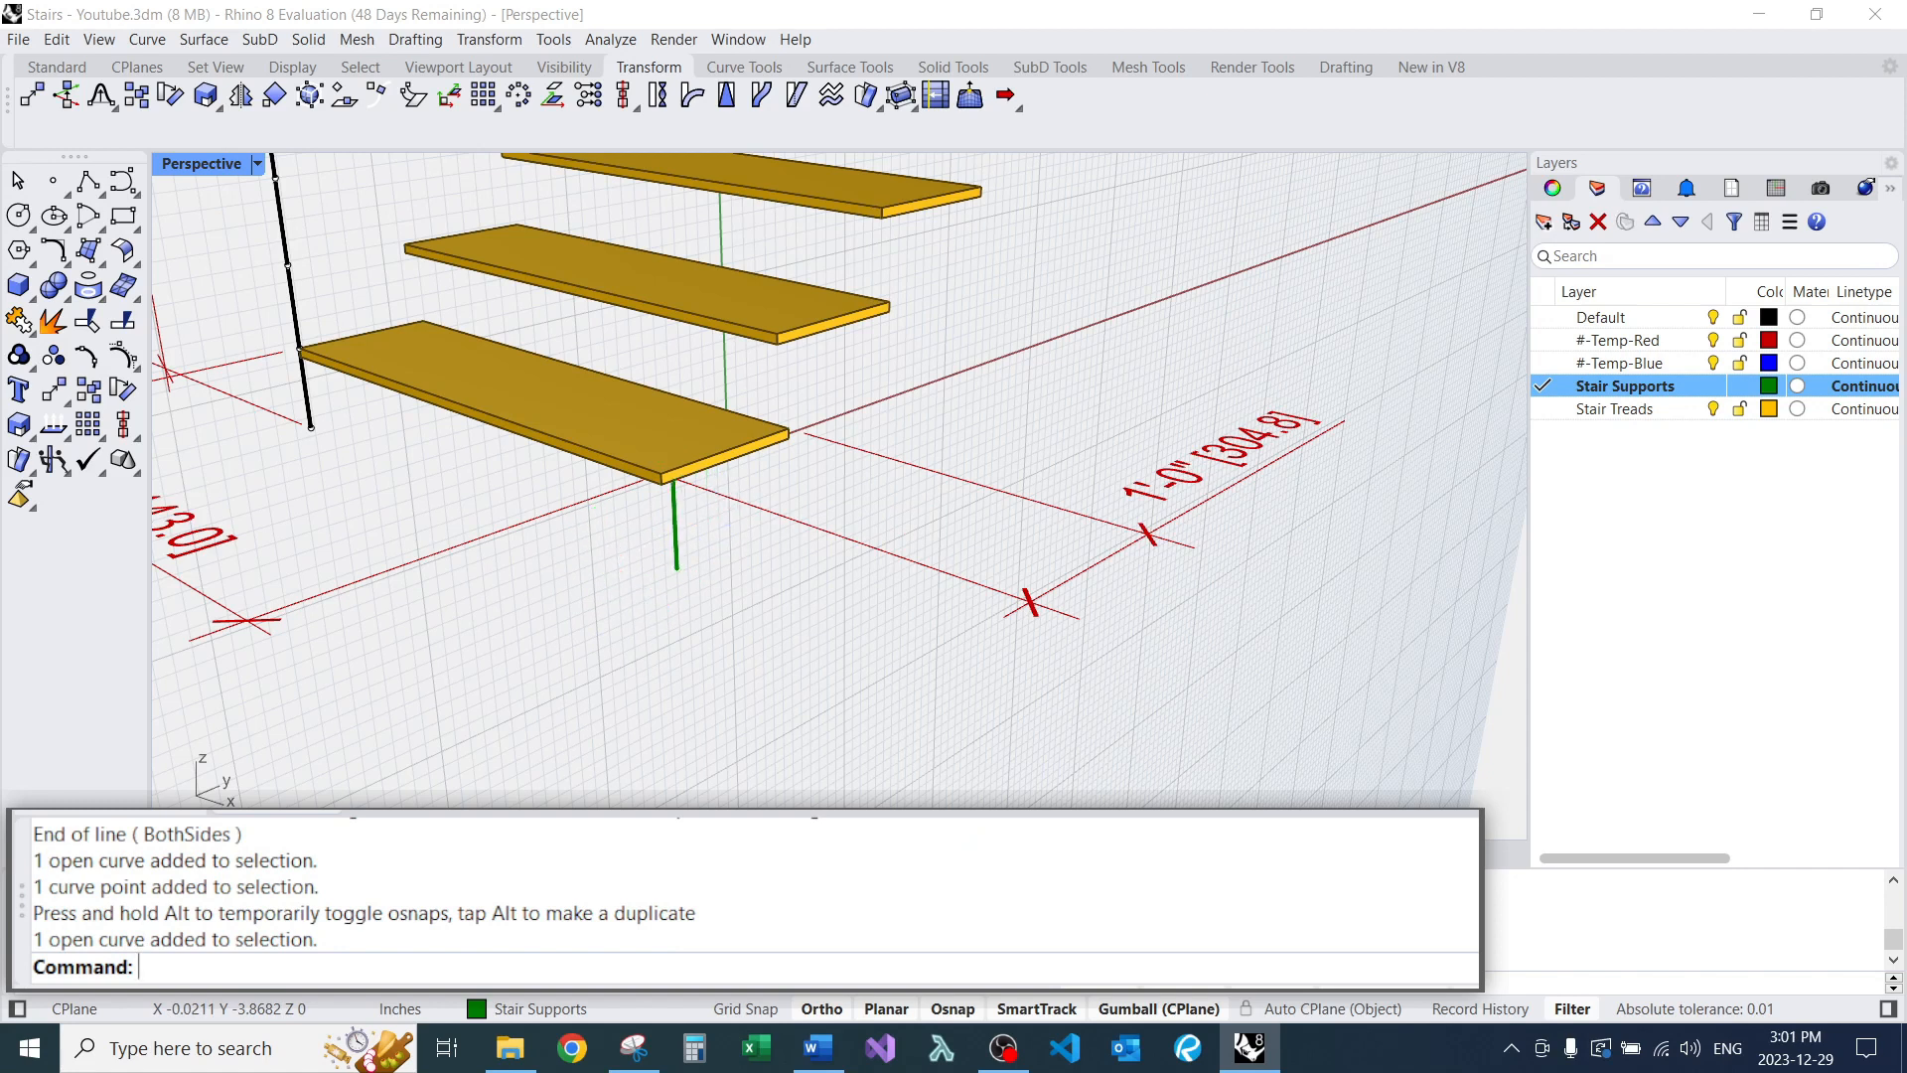
# Draw a stepped polyline from the vertical line's top, following the undersides of the two lowest treads and the risers up to the third tread.
pyautogui.write('PL')
pyautogui.press('Return')
pyautogui.scroll(3, 681, 487)
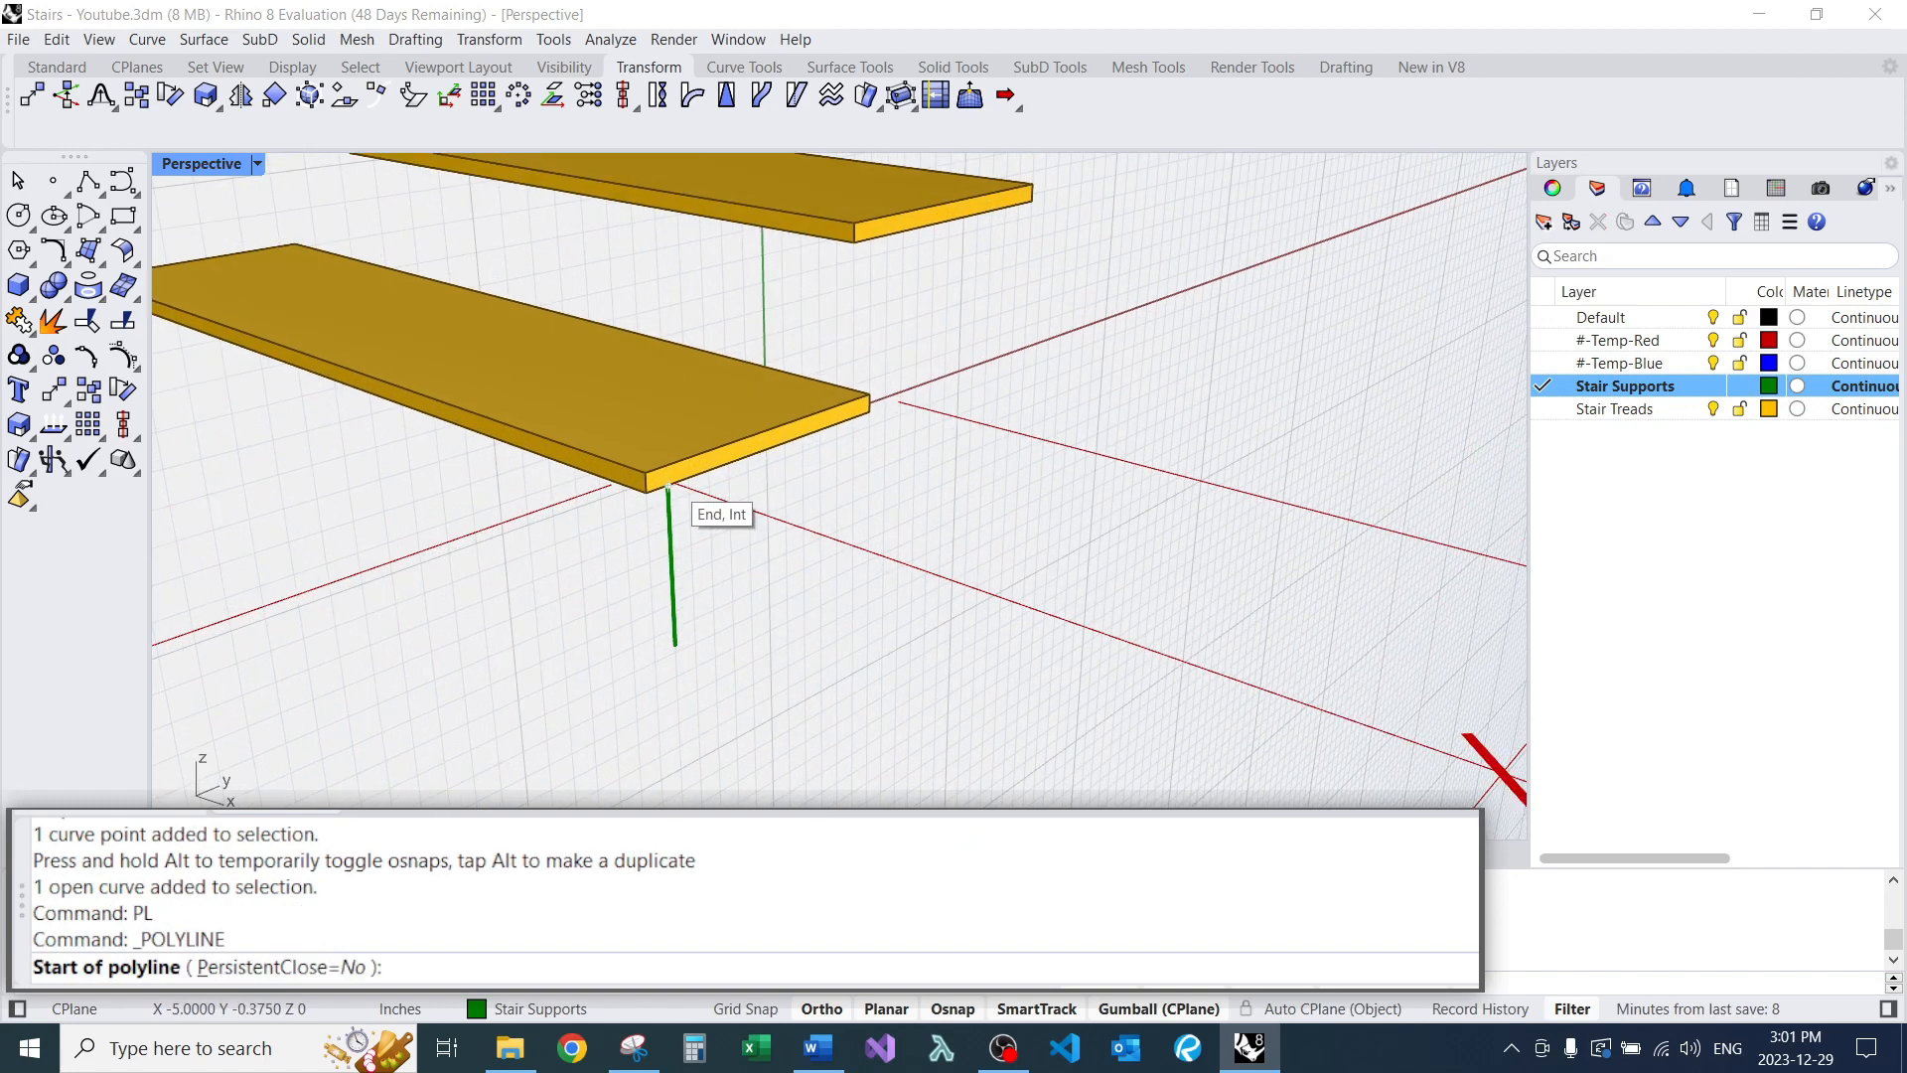
pyautogui.click(670, 484)
pyautogui.click(870, 399)
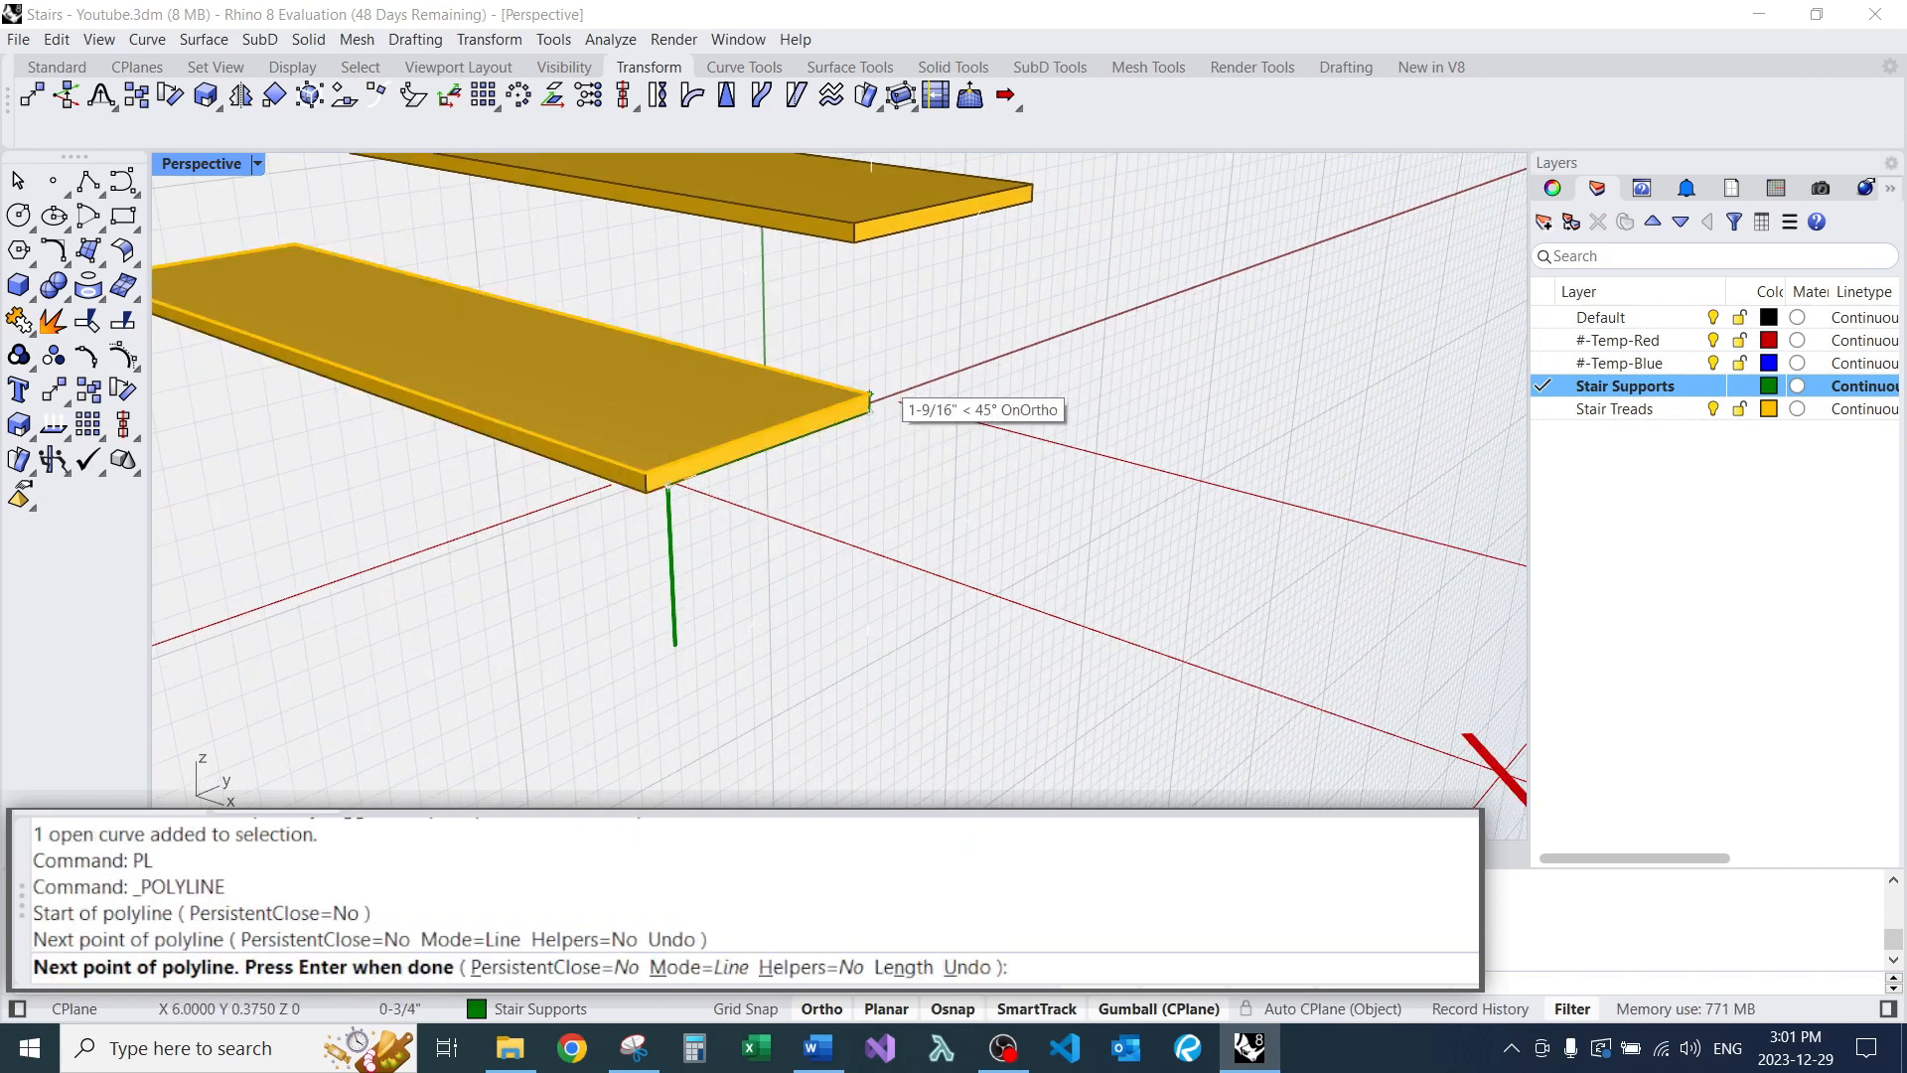
pyautogui.click(870, 238)
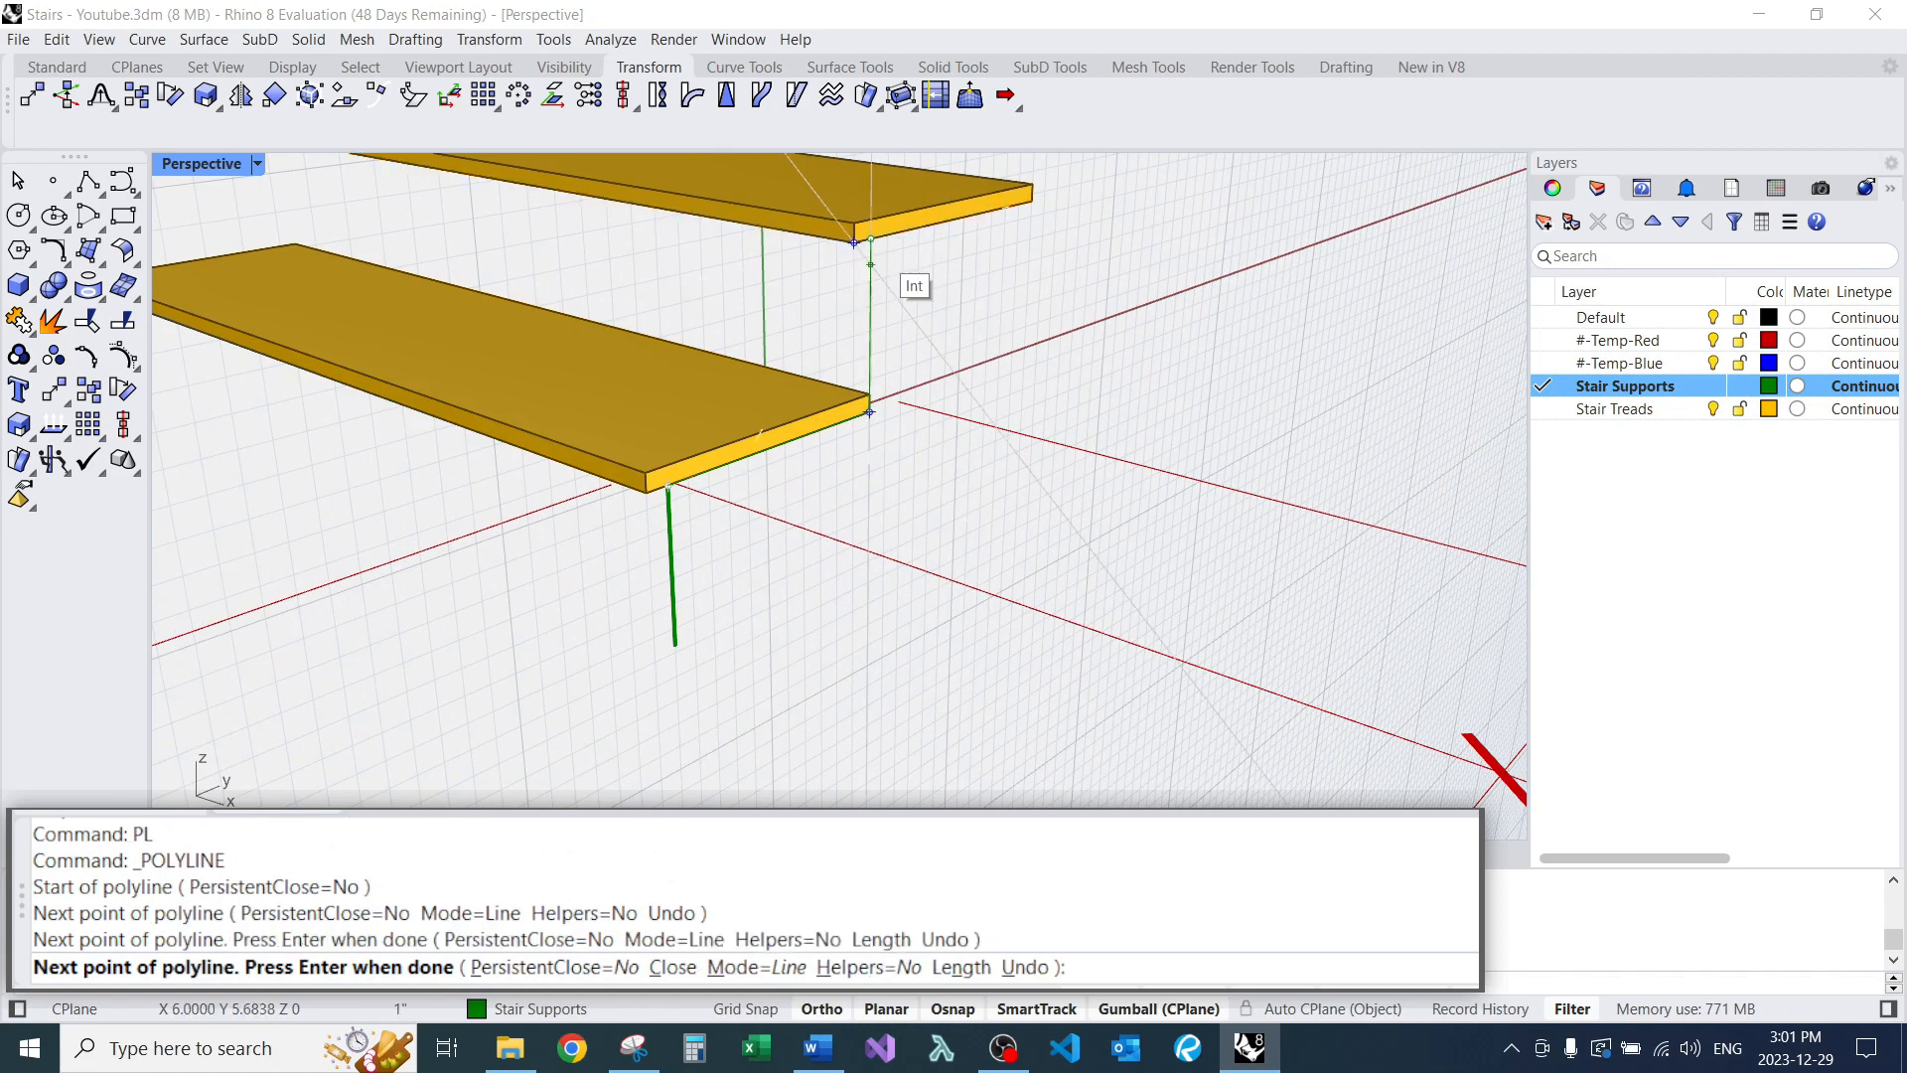
pyautogui.scroll(-3, 872, 264)
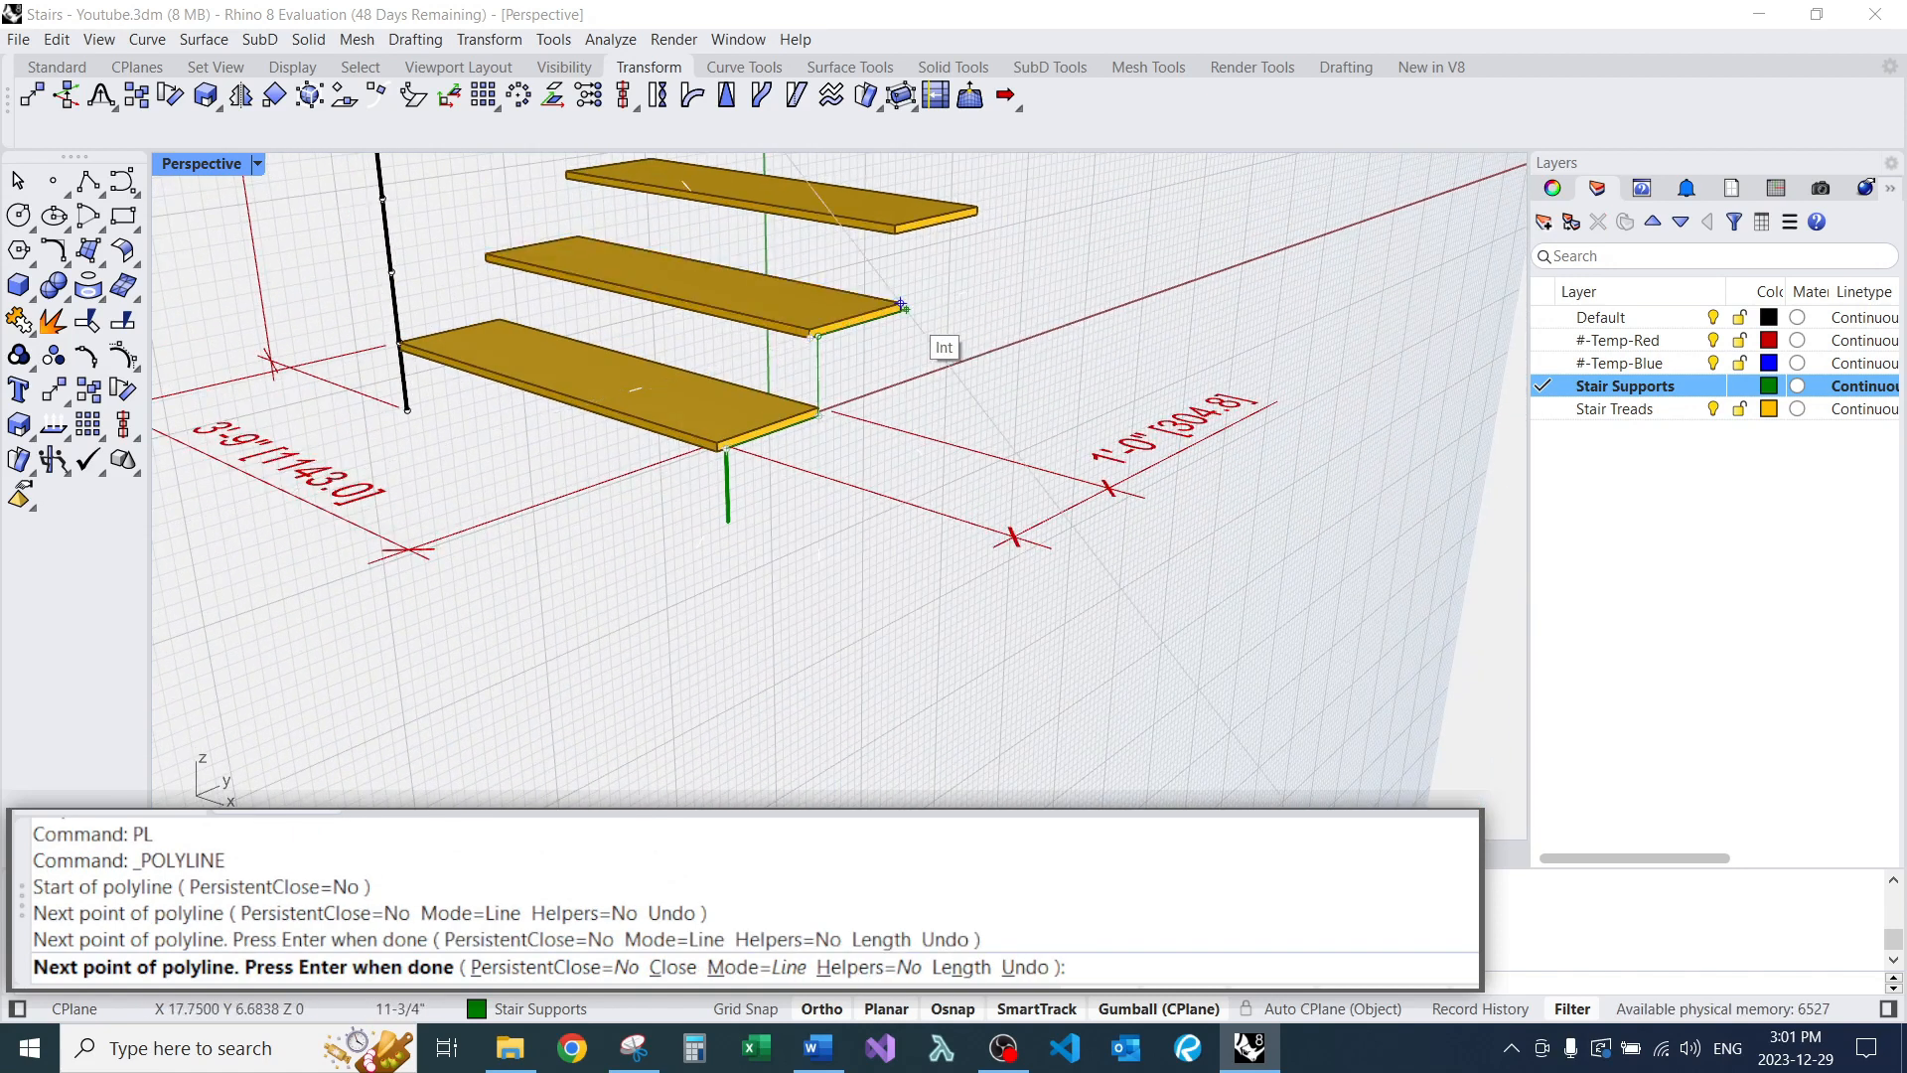
pyautogui.scroll(4, 899, 313)
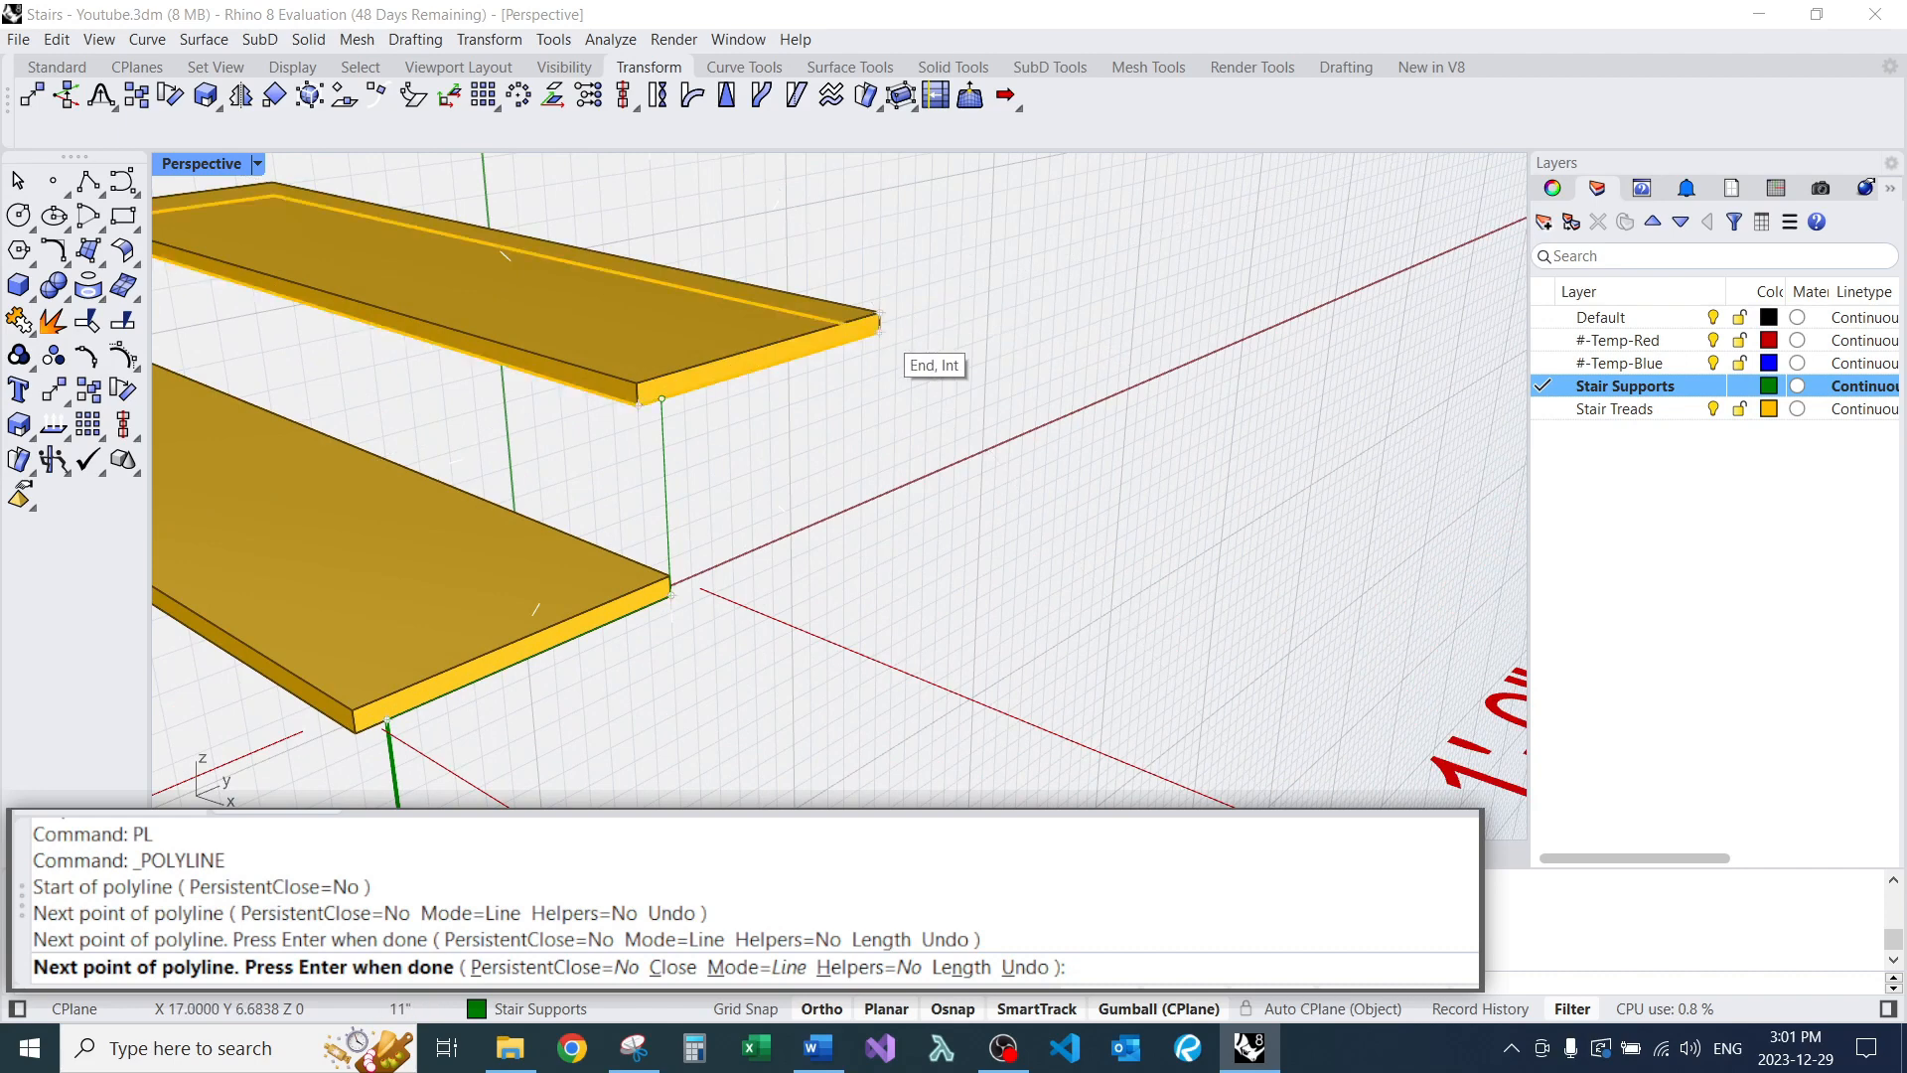
pyautogui.click(883, 331)
pyautogui.scroll(-1, 883, 331)
pyautogui.click(881, 222)
pyautogui.press('Return')
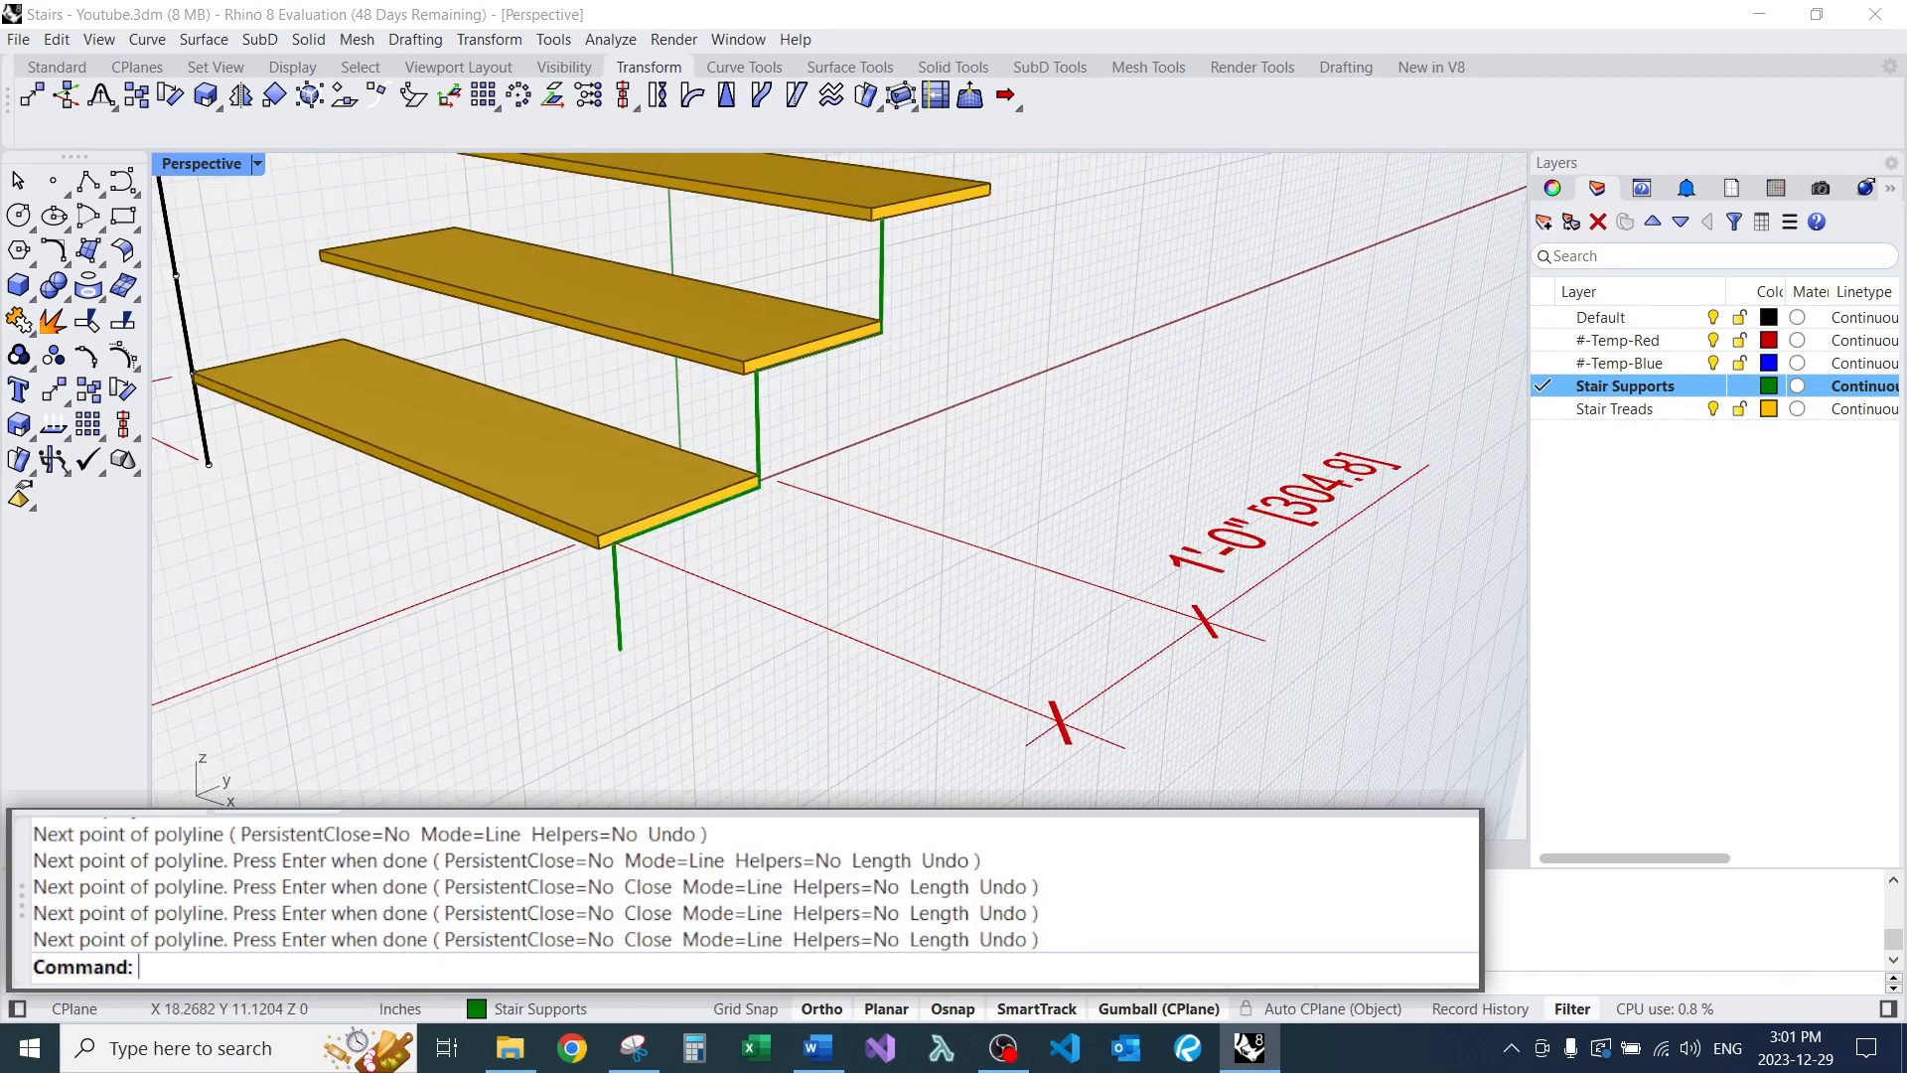
# Copy the stepped polyline two treads higher, using its lower start point as the base and its upper end as the target.
pyautogui.scroll(-5, 834, 392)
pyautogui.scroll(5, 794, 427)
pyautogui.moveTo(860, 405); pyautogui.dragTo(818, 396, button='right')
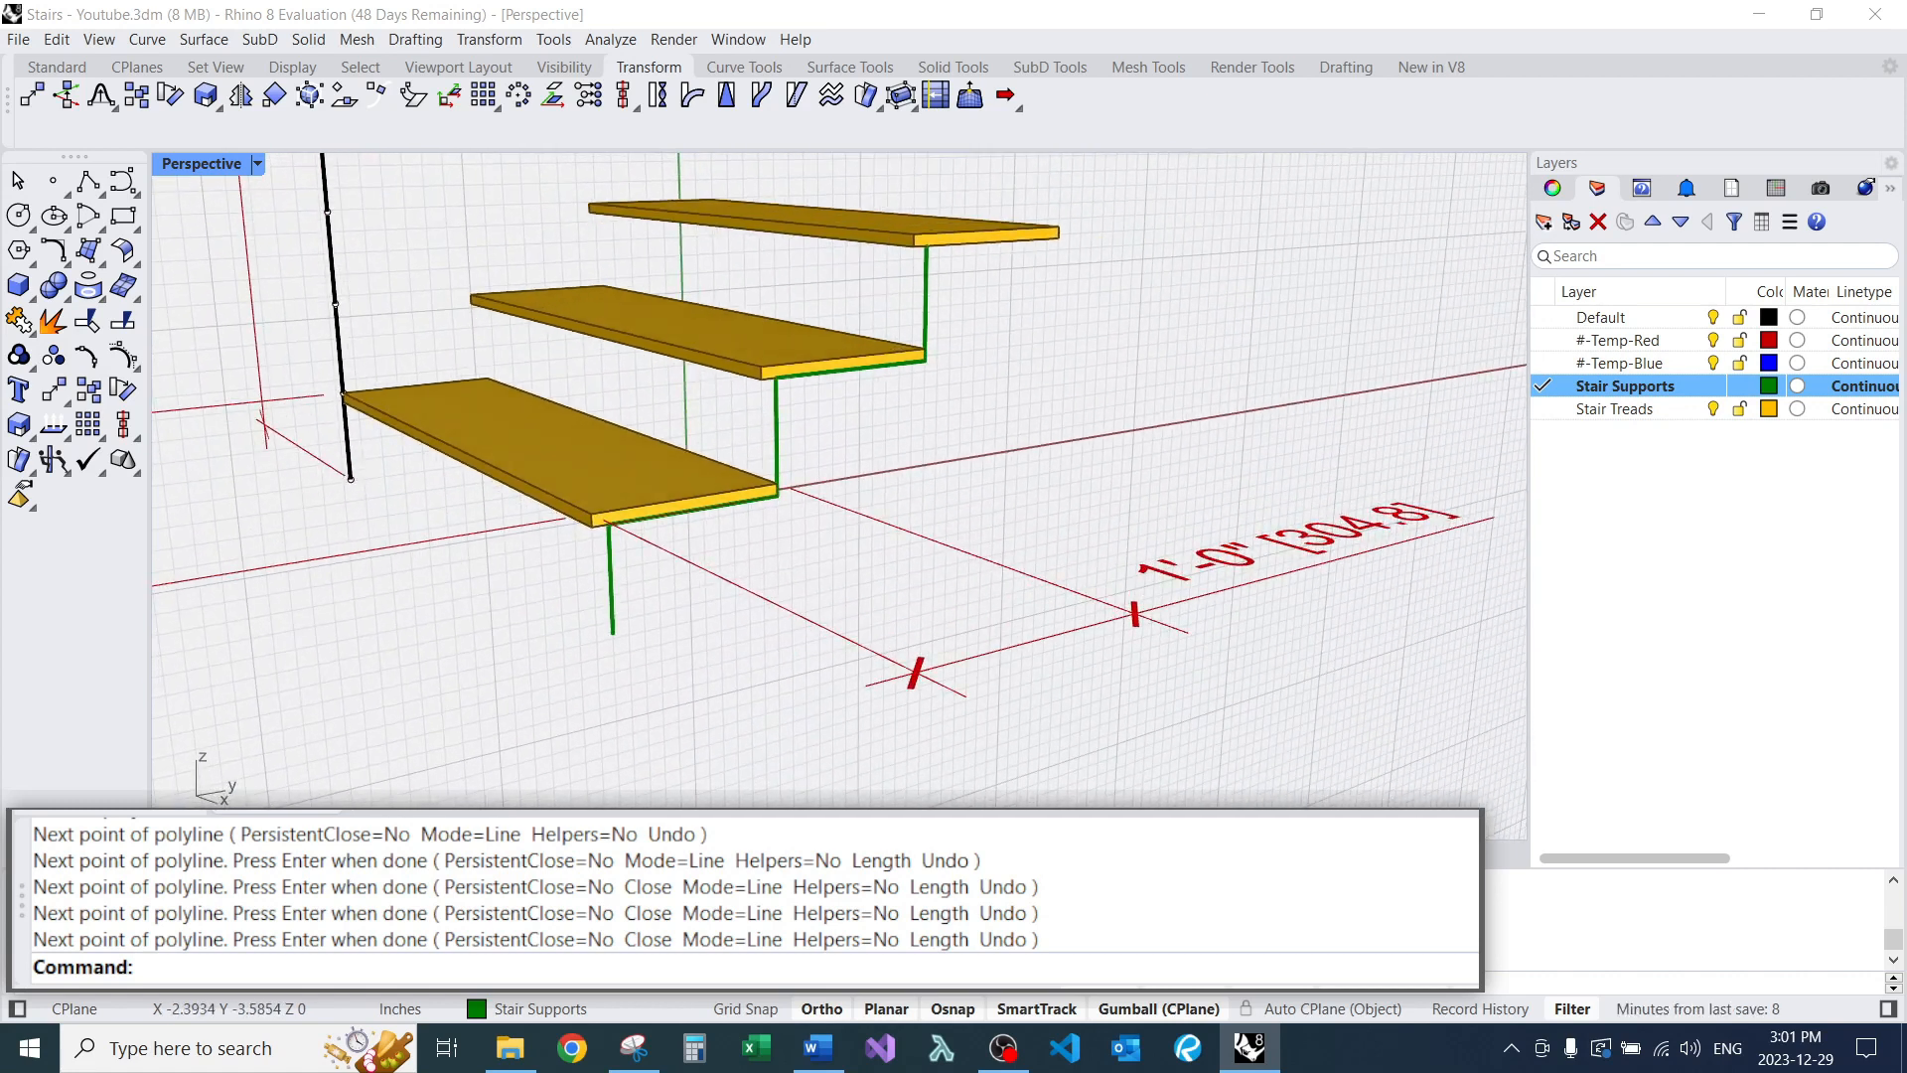
pyautogui.click(663, 509)
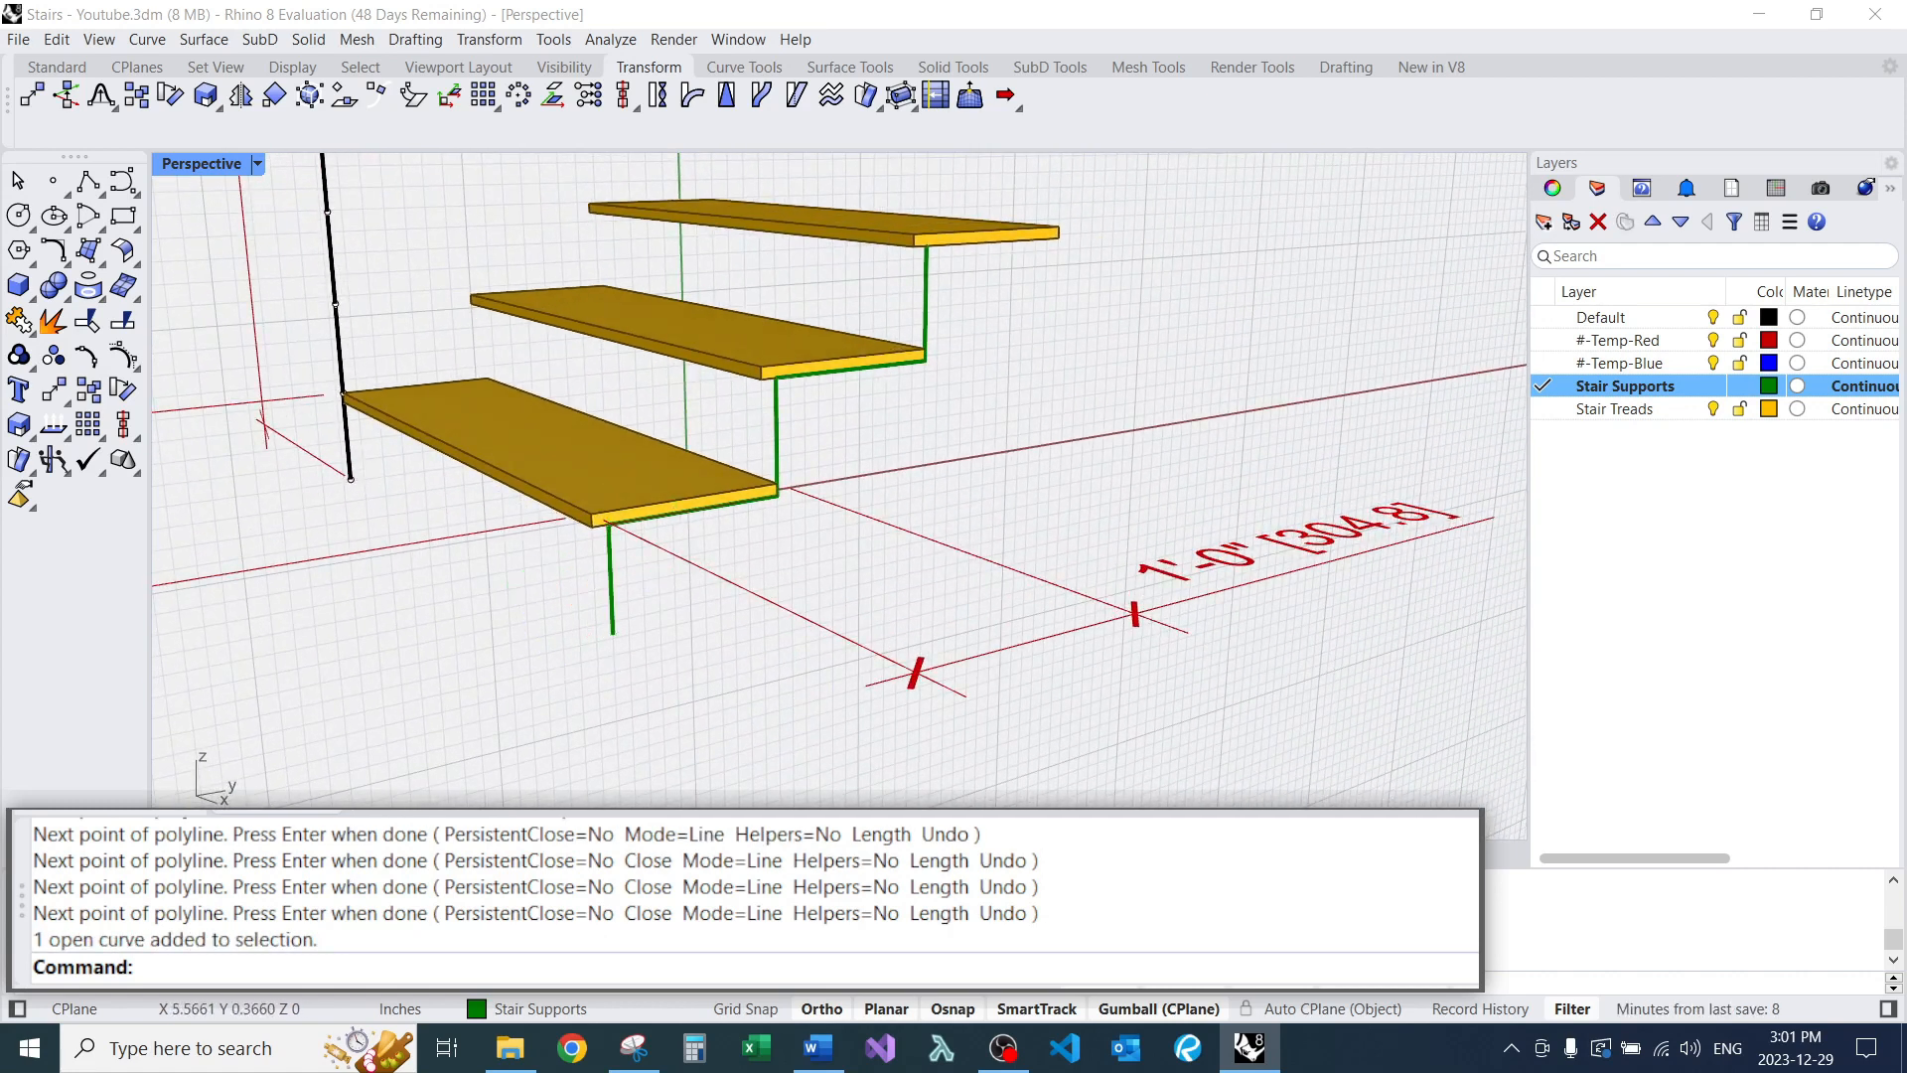
pyautogui.click(776, 444)
pyautogui.scroll(-2, 735, 516)
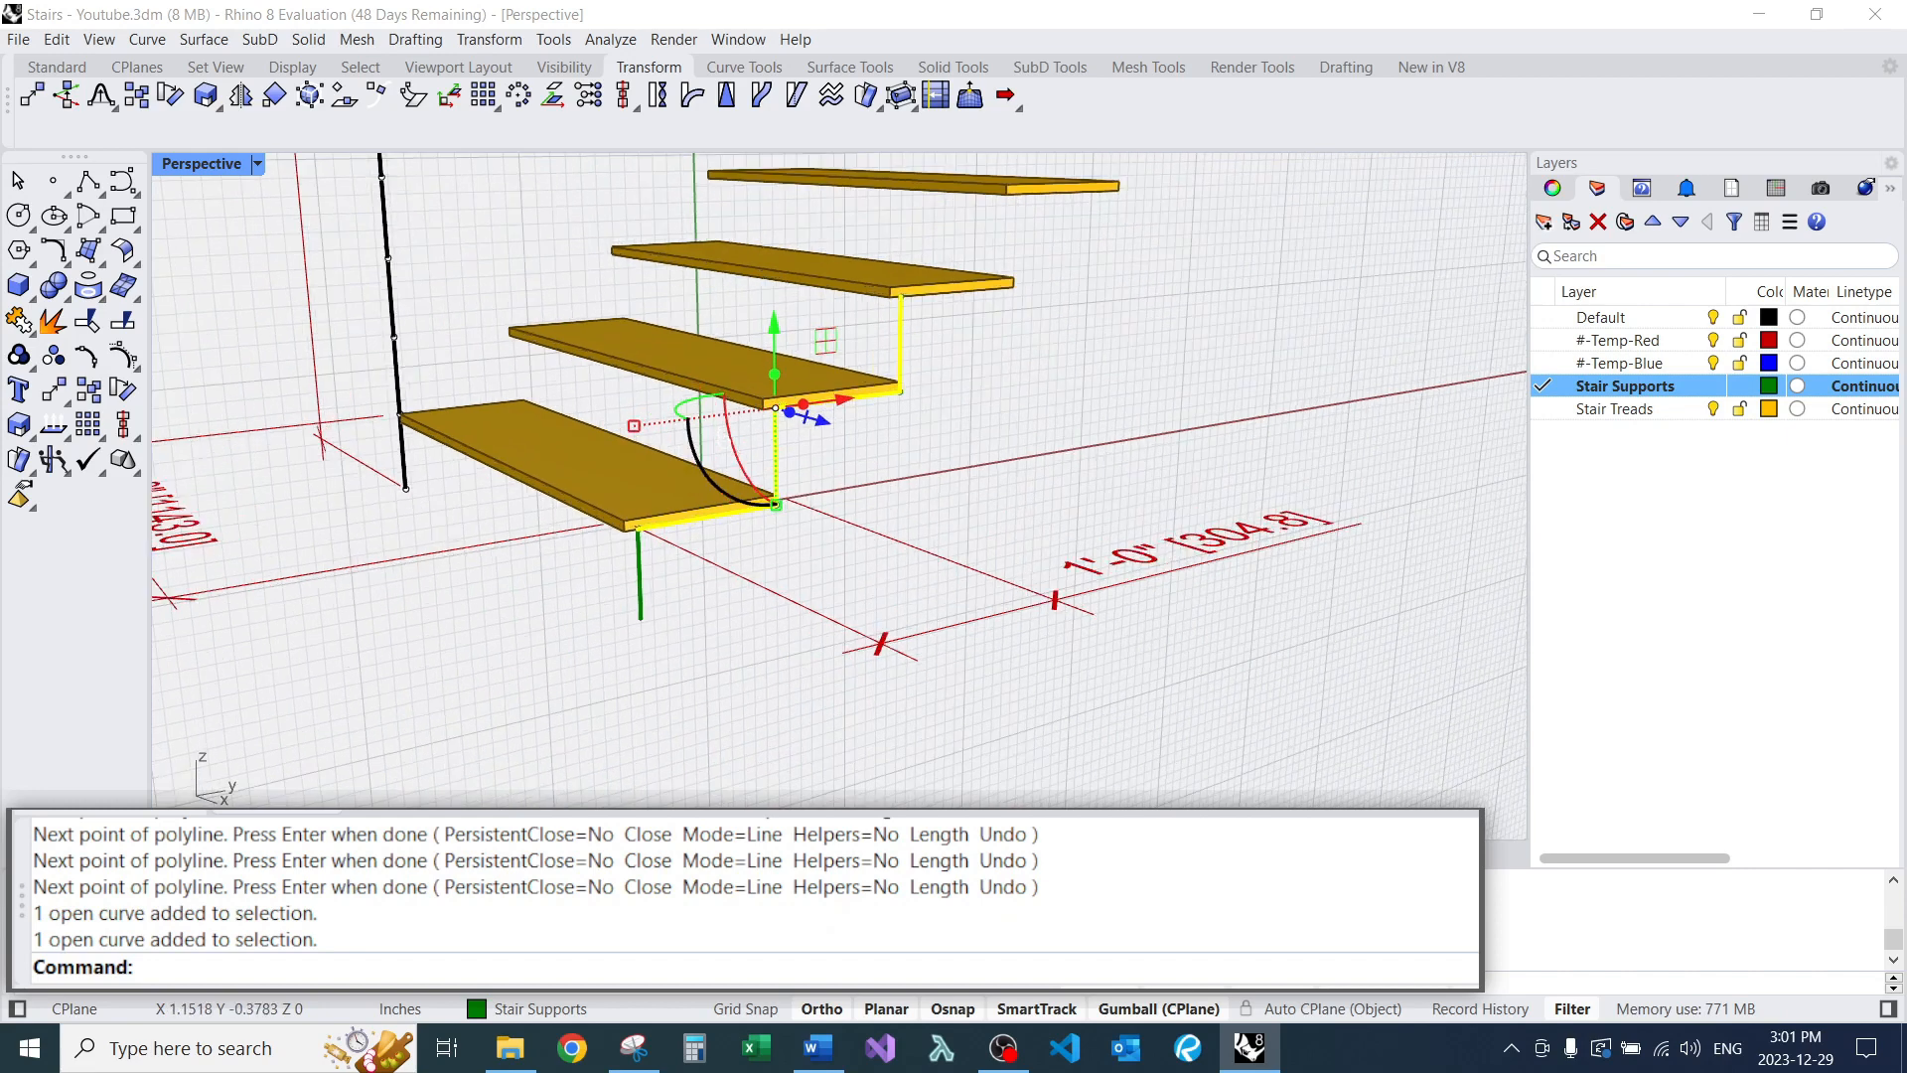
pyautogui.scroll(2, 685, 494)
pyautogui.write('c')
pyautogui.press('Return')
pyautogui.click(620, 529)
pyautogui.scroll(-2, 745, 541)
pyautogui.scroll(4, 807, 376)
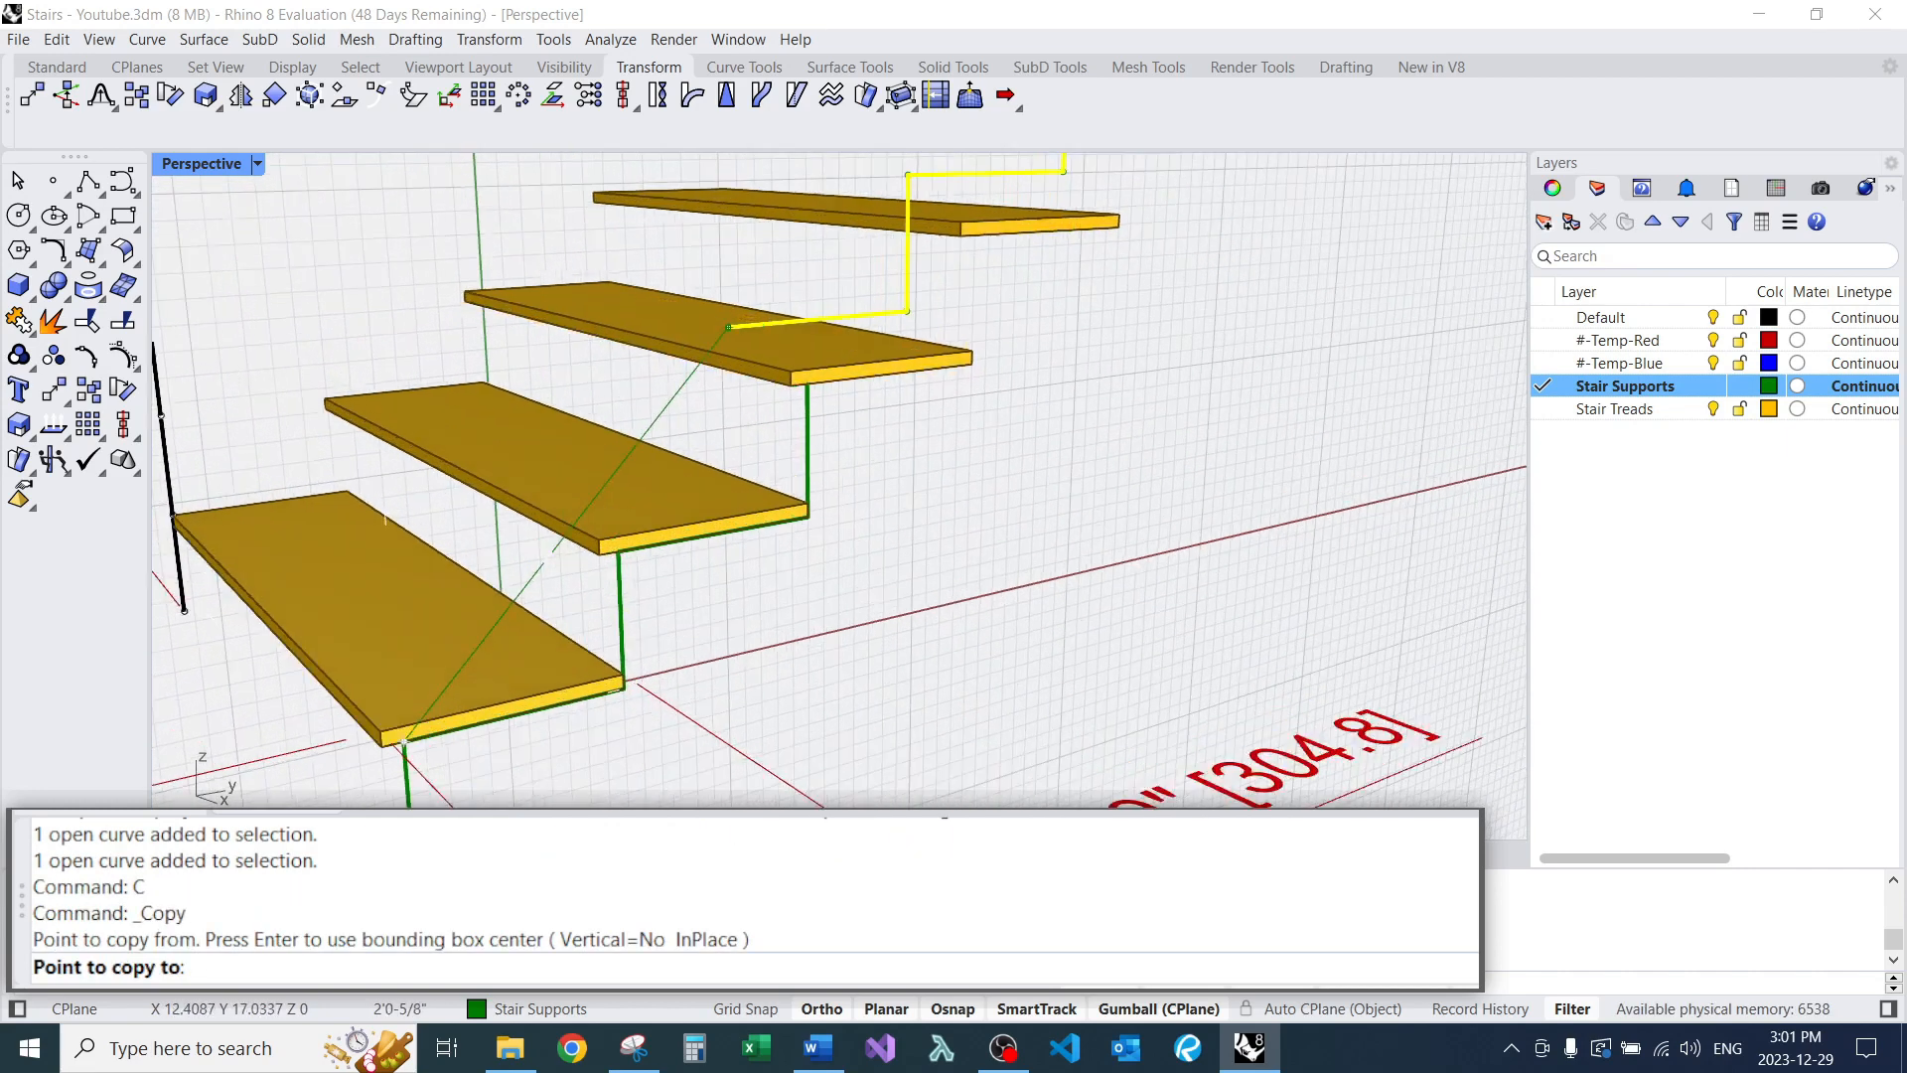
pyautogui.scroll(-2, 806, 376)
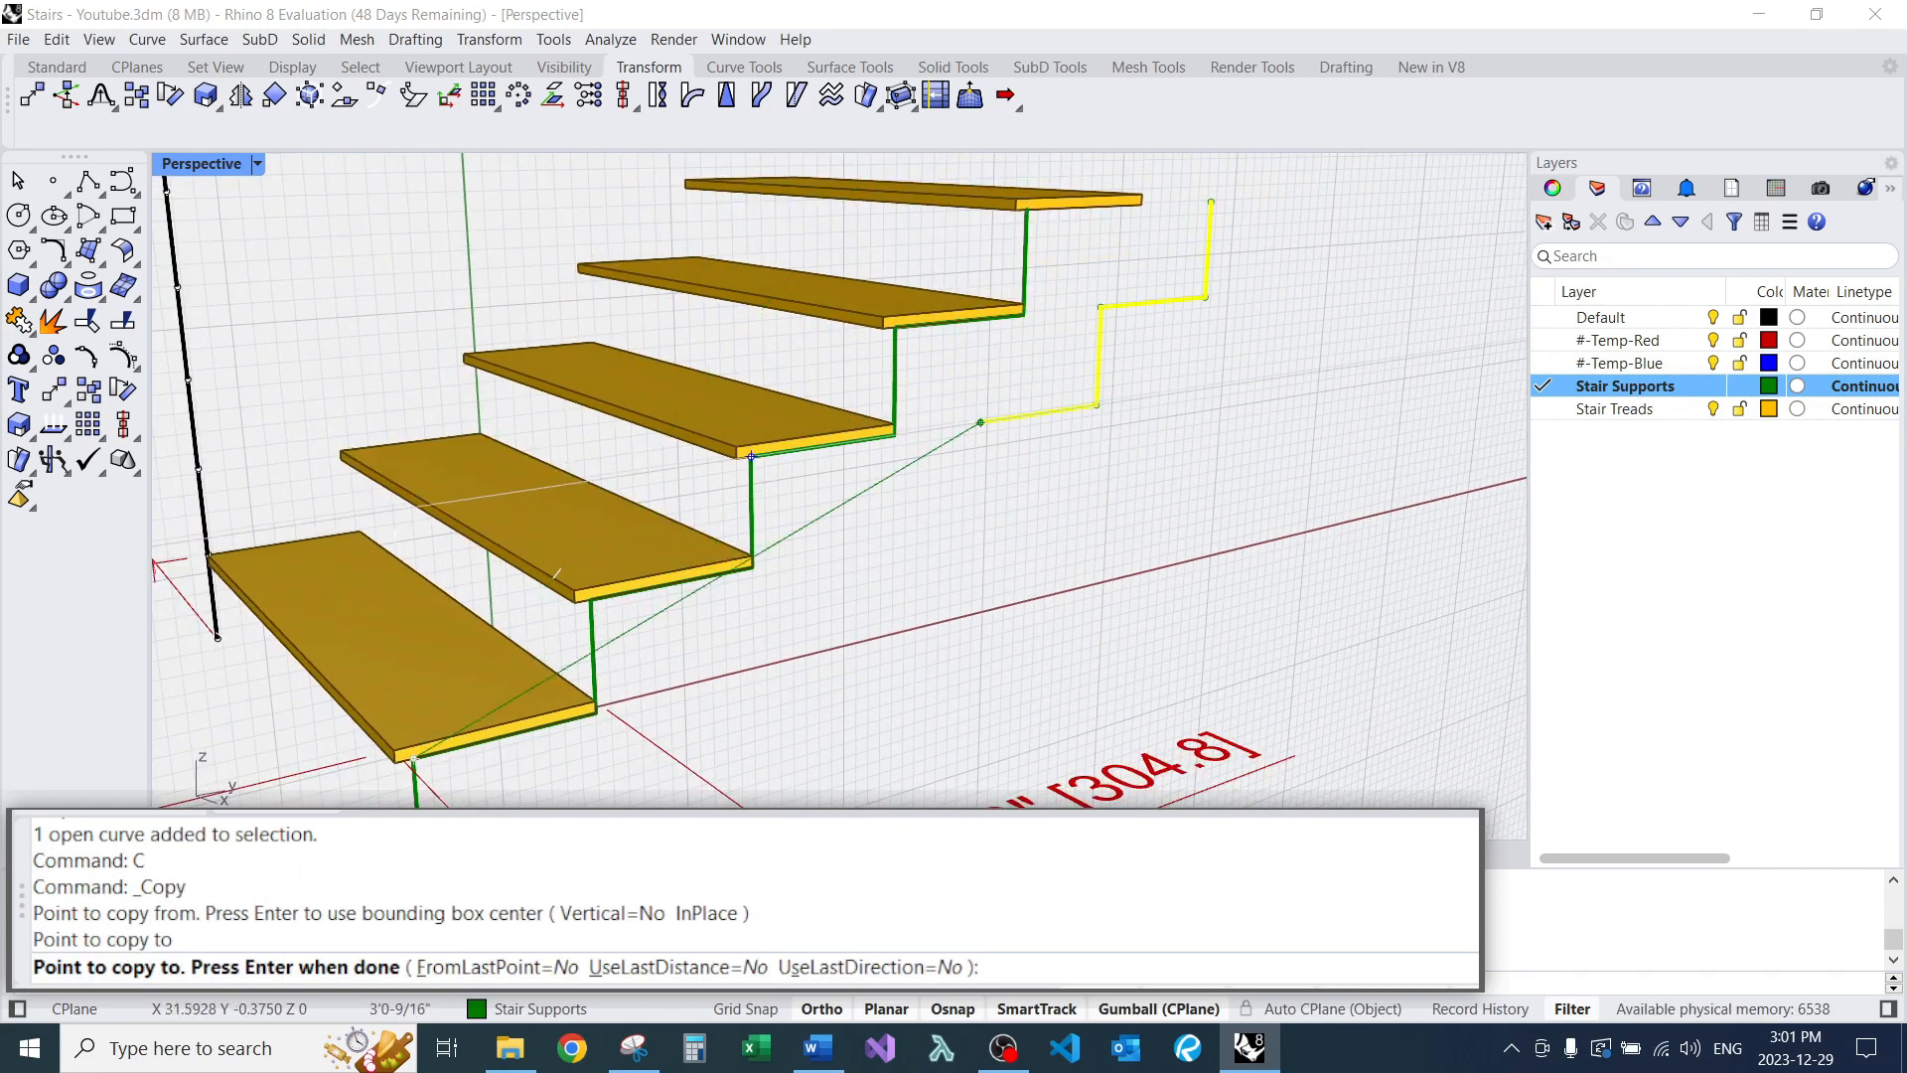
# Place two more copies of the stepped polyline end to end, continuing up the stair.
pyautogui.scroll(-2, 752, 456)
pyautogui.scroll(3, 854, 457)
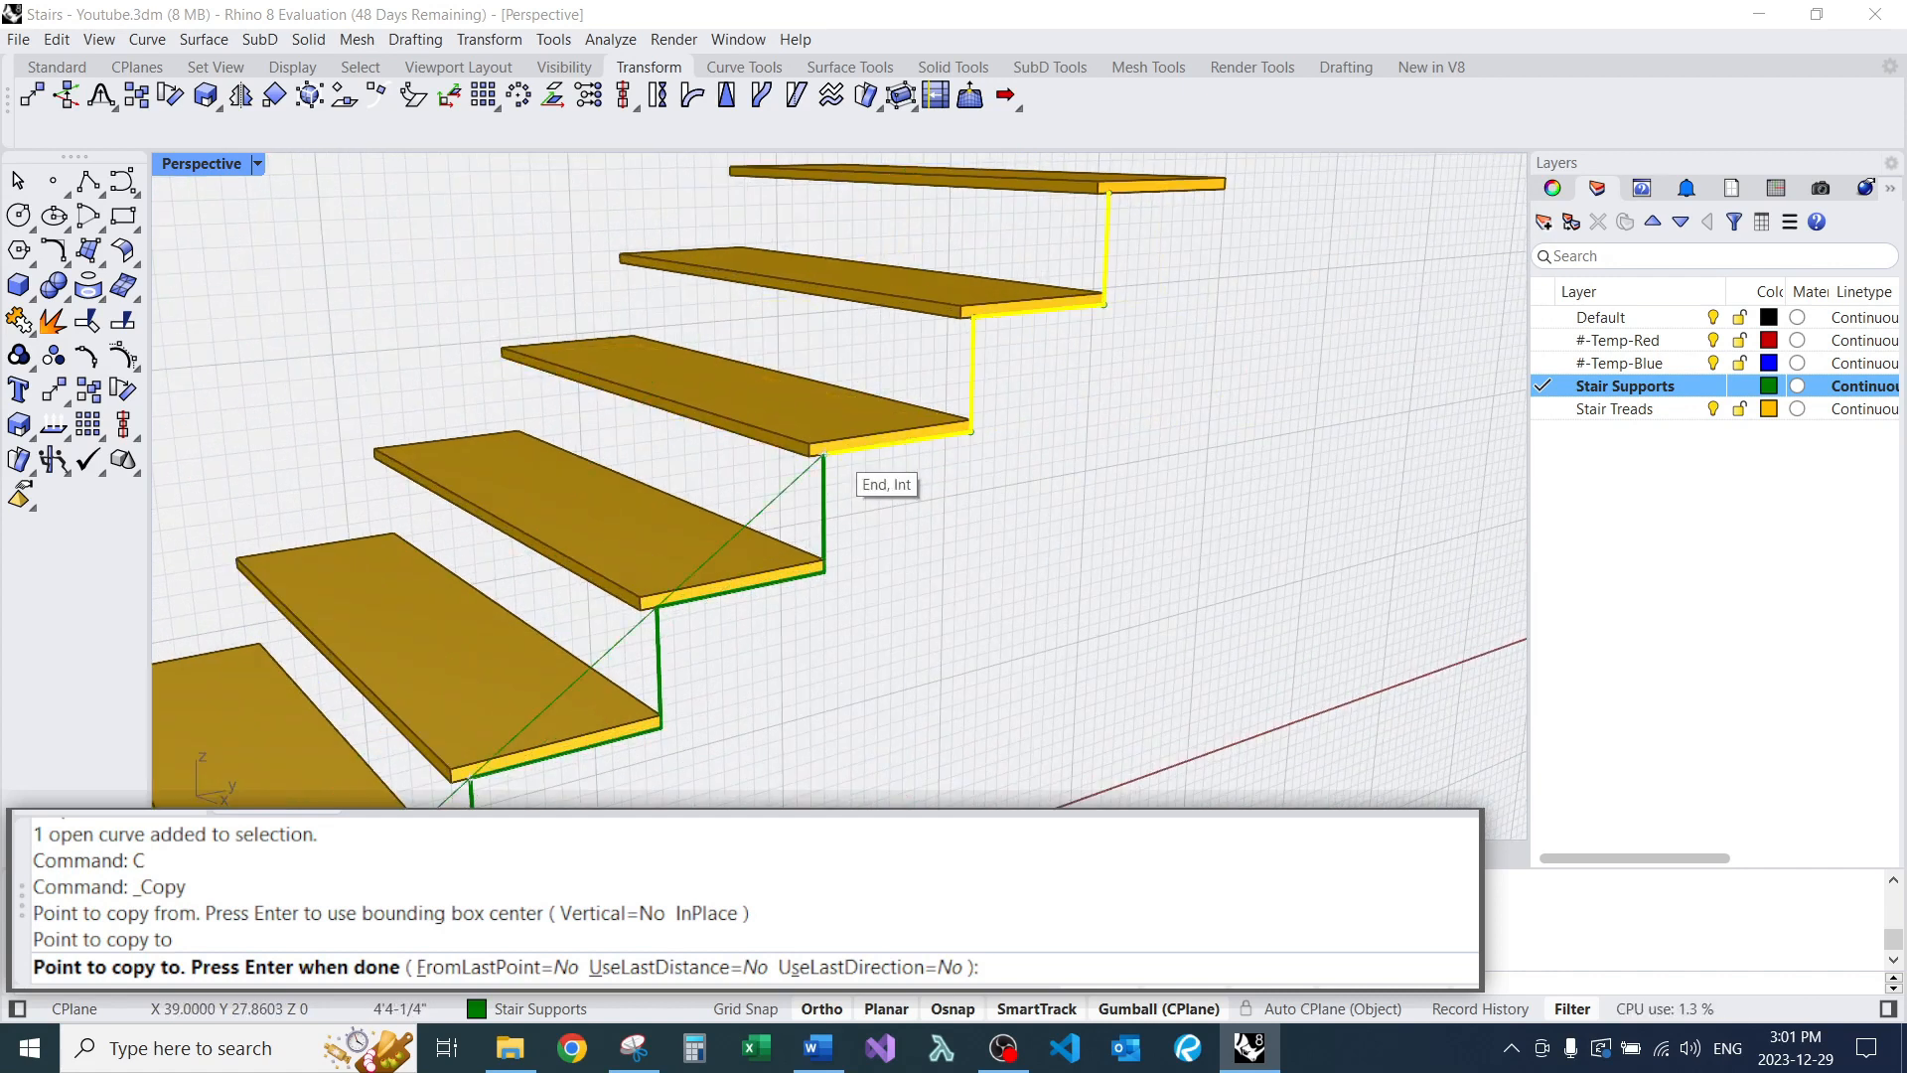
pyautogui.click(824, 455)
pyautogui.scroll(-2, 686, 606)
pyautogui.scroll(3, 792, 434)
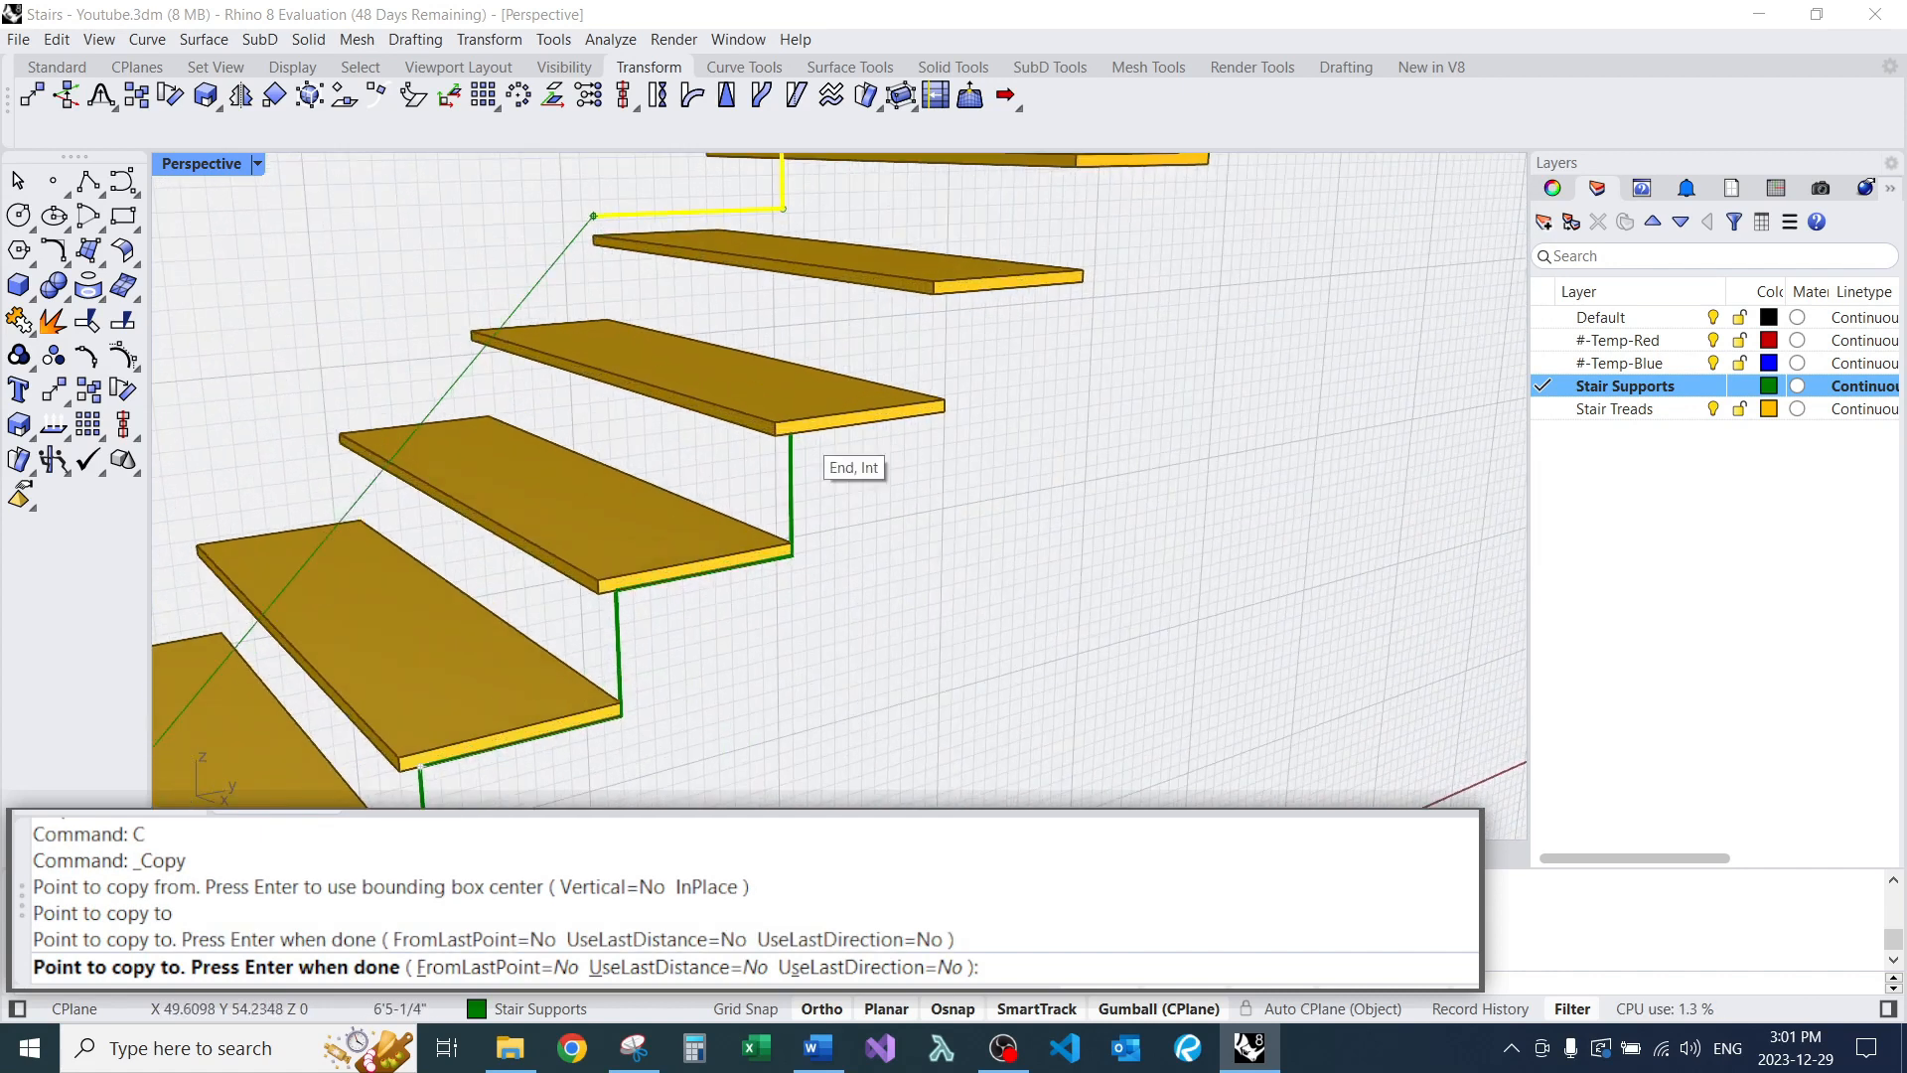
pyautogui.click(815, 449)
pyautogui.press('Return')
# Join the three copied stepped polylines into one curve.
pyautogui.hotkey('ctrl', 'j')
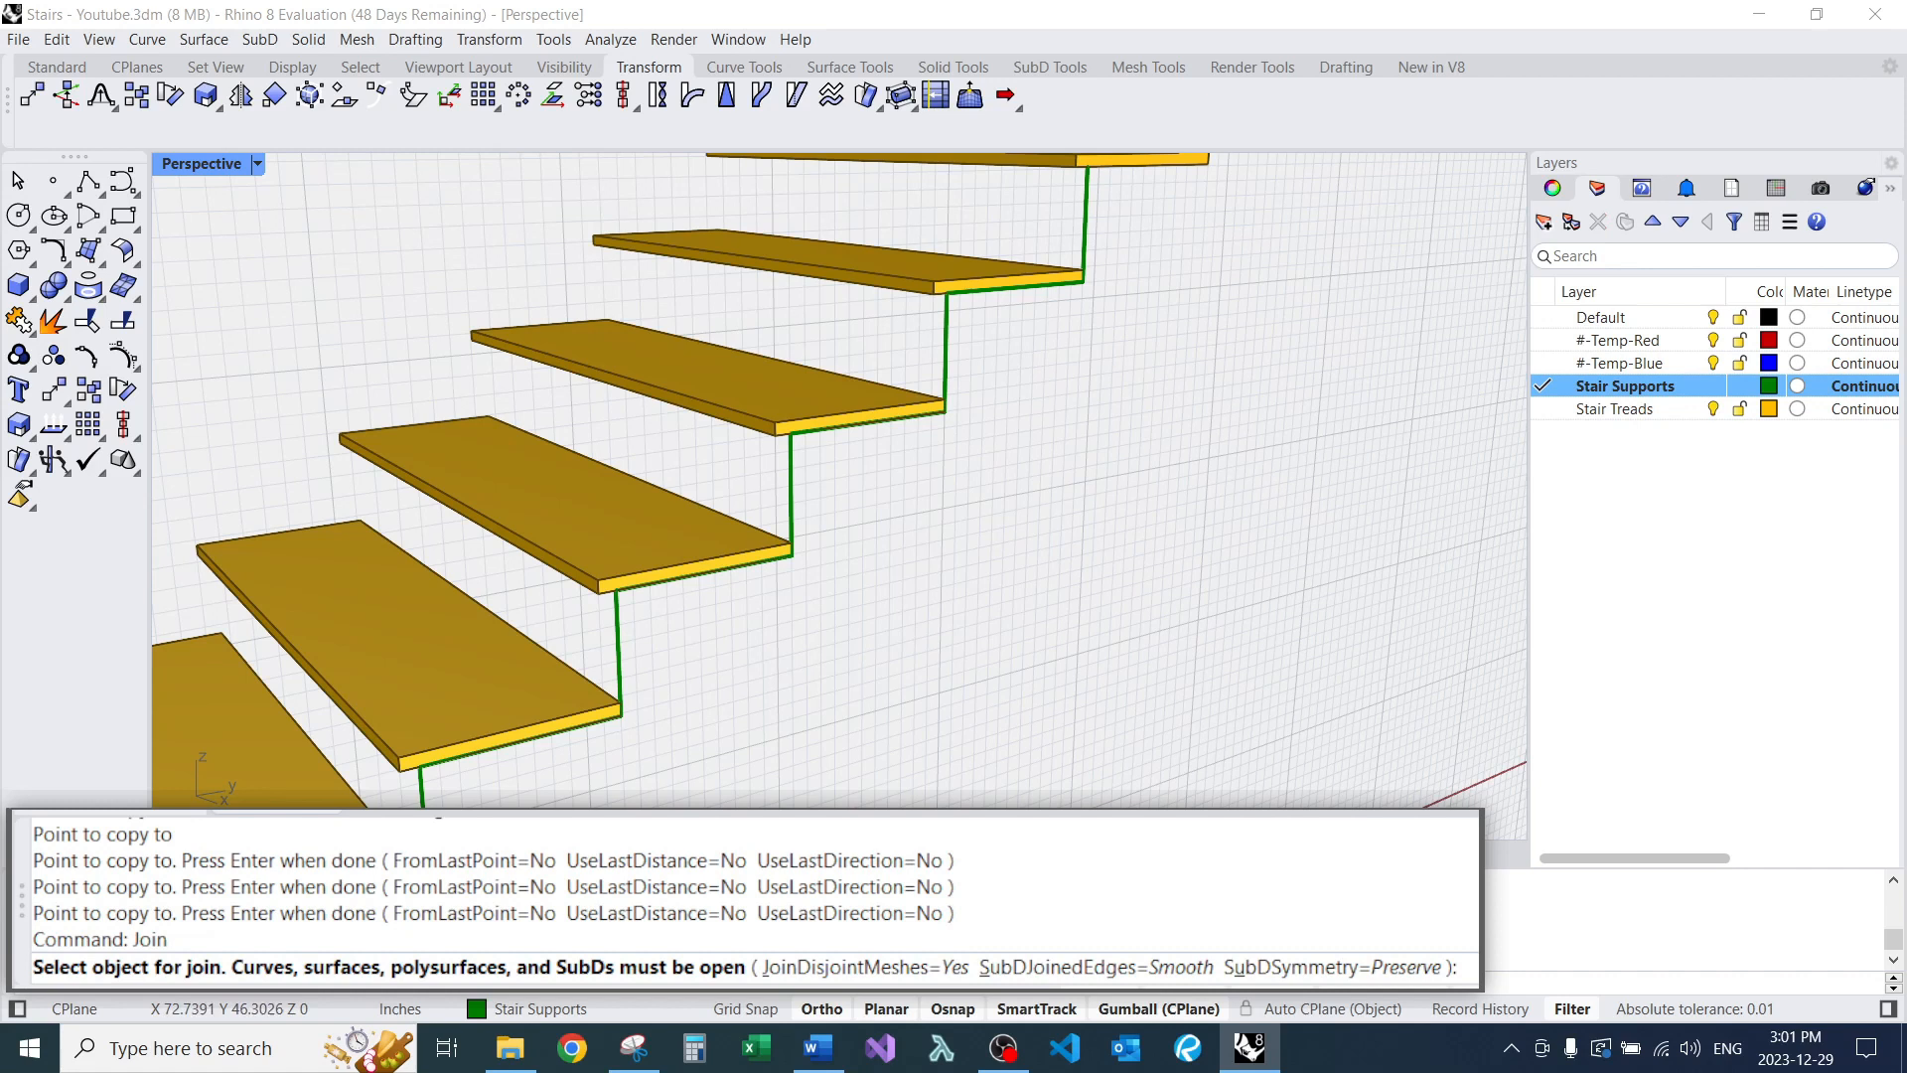
pyautogui.click(945, 353)
pyautogui.click(791, 493)
pyautogui.scroll(-5, 865, 406)
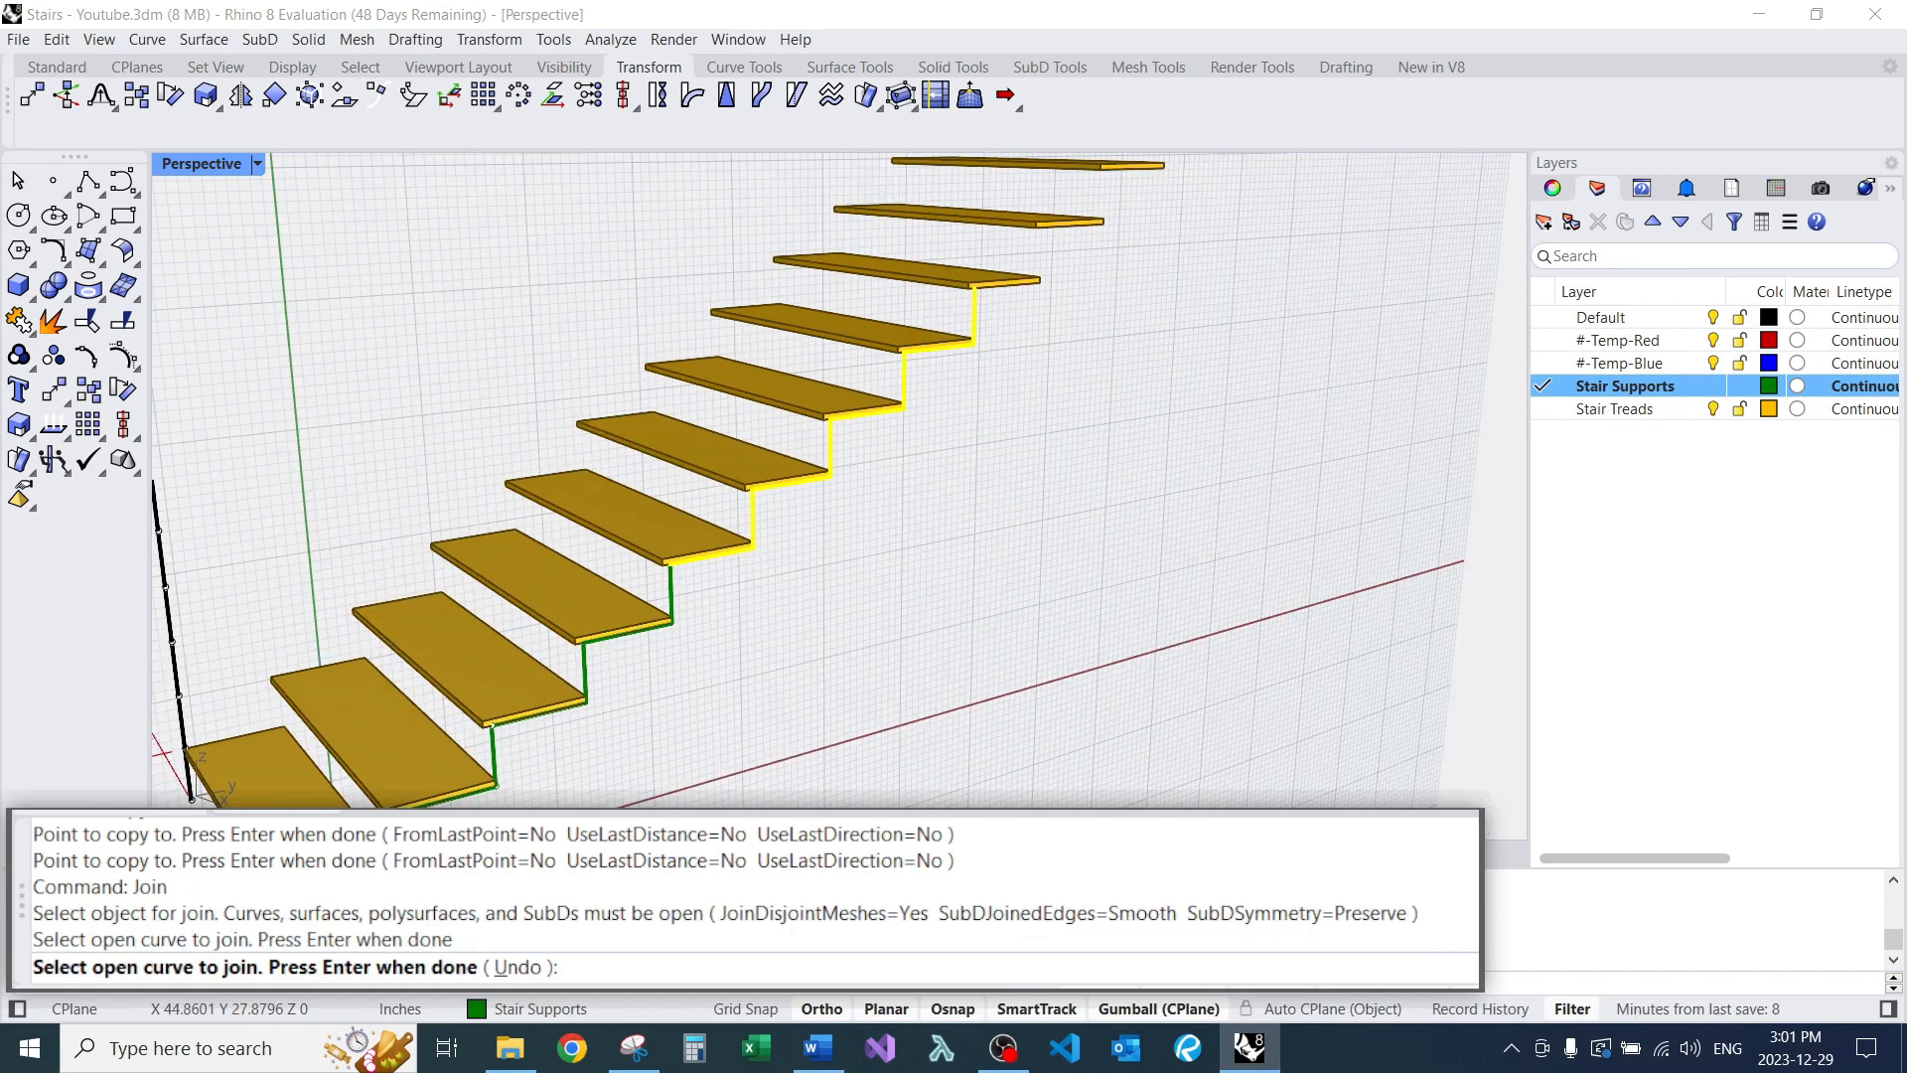
pyautogui.scroll(3, 636, 632)
pyautogui.click(636, 630)
pyautogui.press('Return')
pyautogui.scroll(-3, 1018, 306)
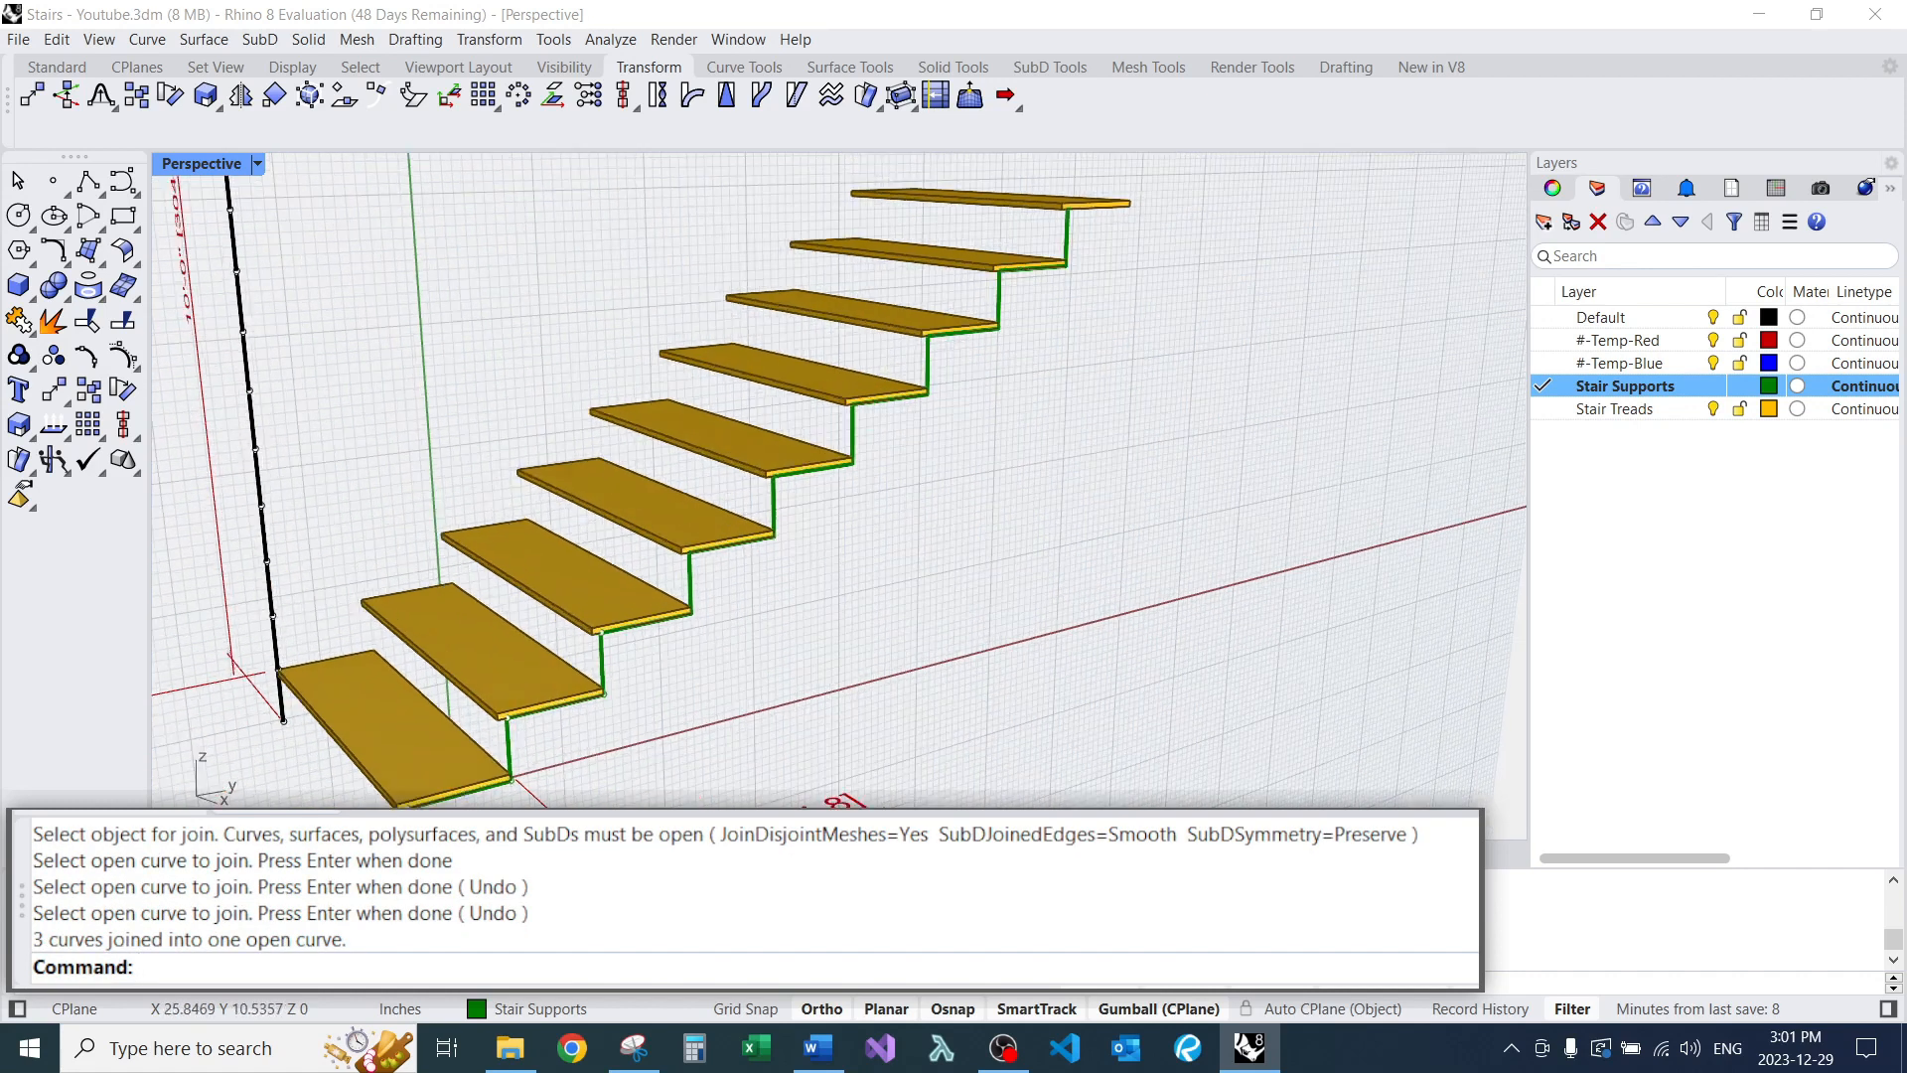
# Copy the joined stepped curve twice up the run from its lower end, placing each copy end to end past the top tread.
pyautogui.scroll(2, 601, 633)
pyautogui.click(596, 621)
pyautogui.write('C')
pyautogui.press('Return')
pyautogui.click(570, 627)
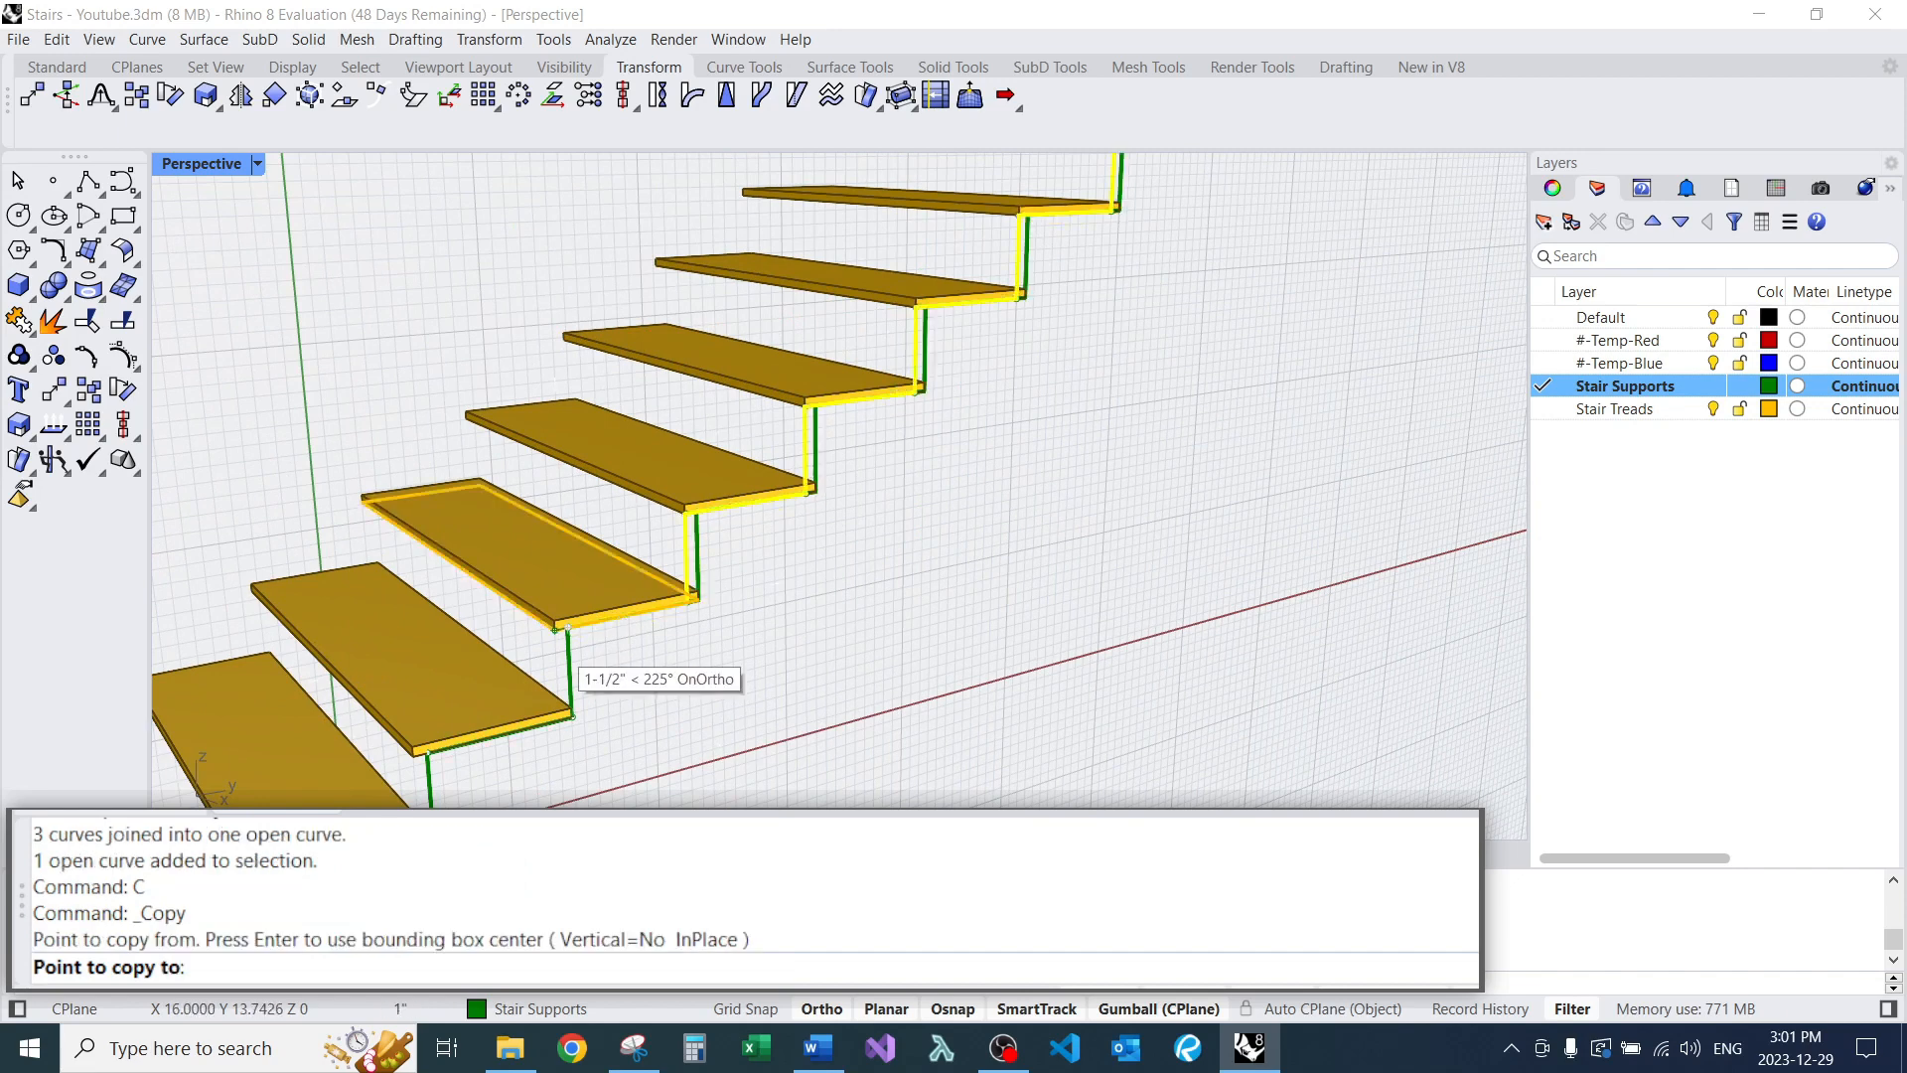
pyautogui.scroll(-3, 556, 695)
pyautogui.scroll(3, 616, 556)
pyautogui.click(663, 484)
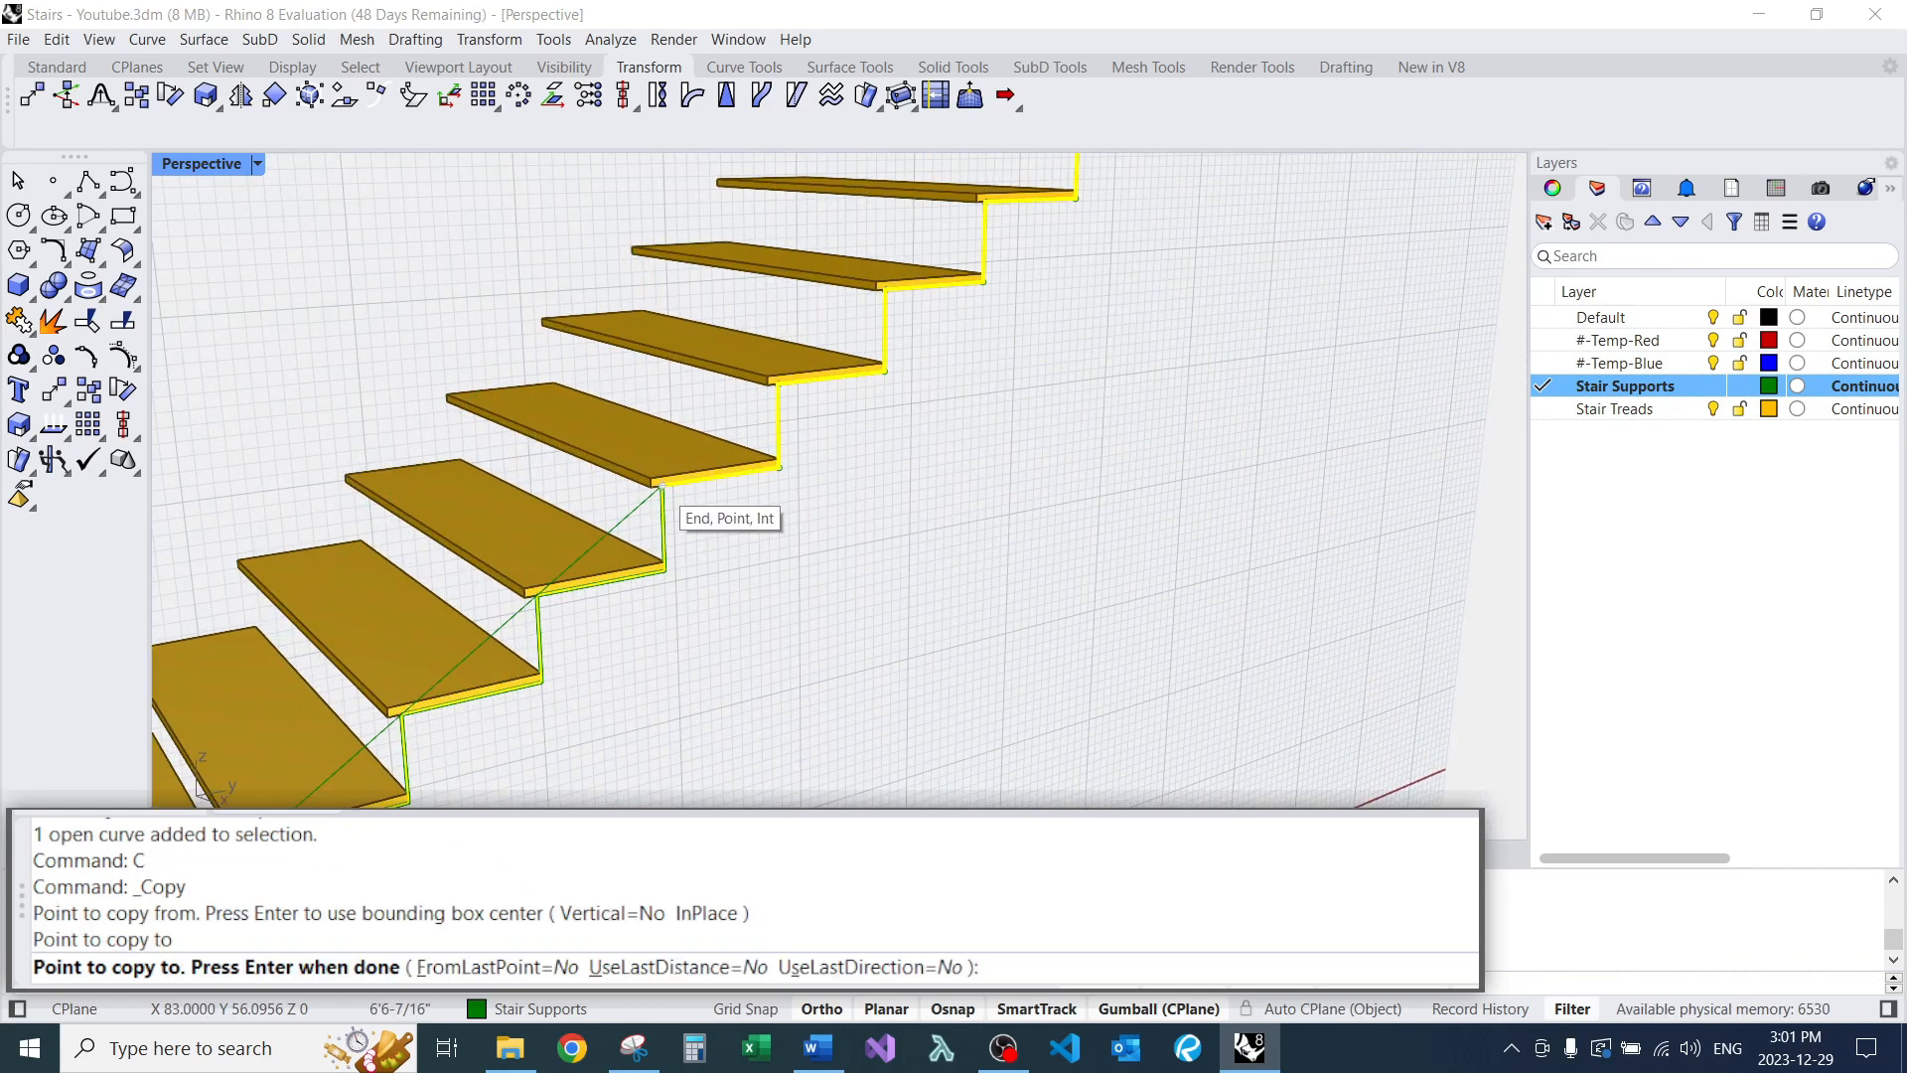
pyautogui.scroll(-3, 541, 645)
pyautogui.scroll(3, 886, 293)
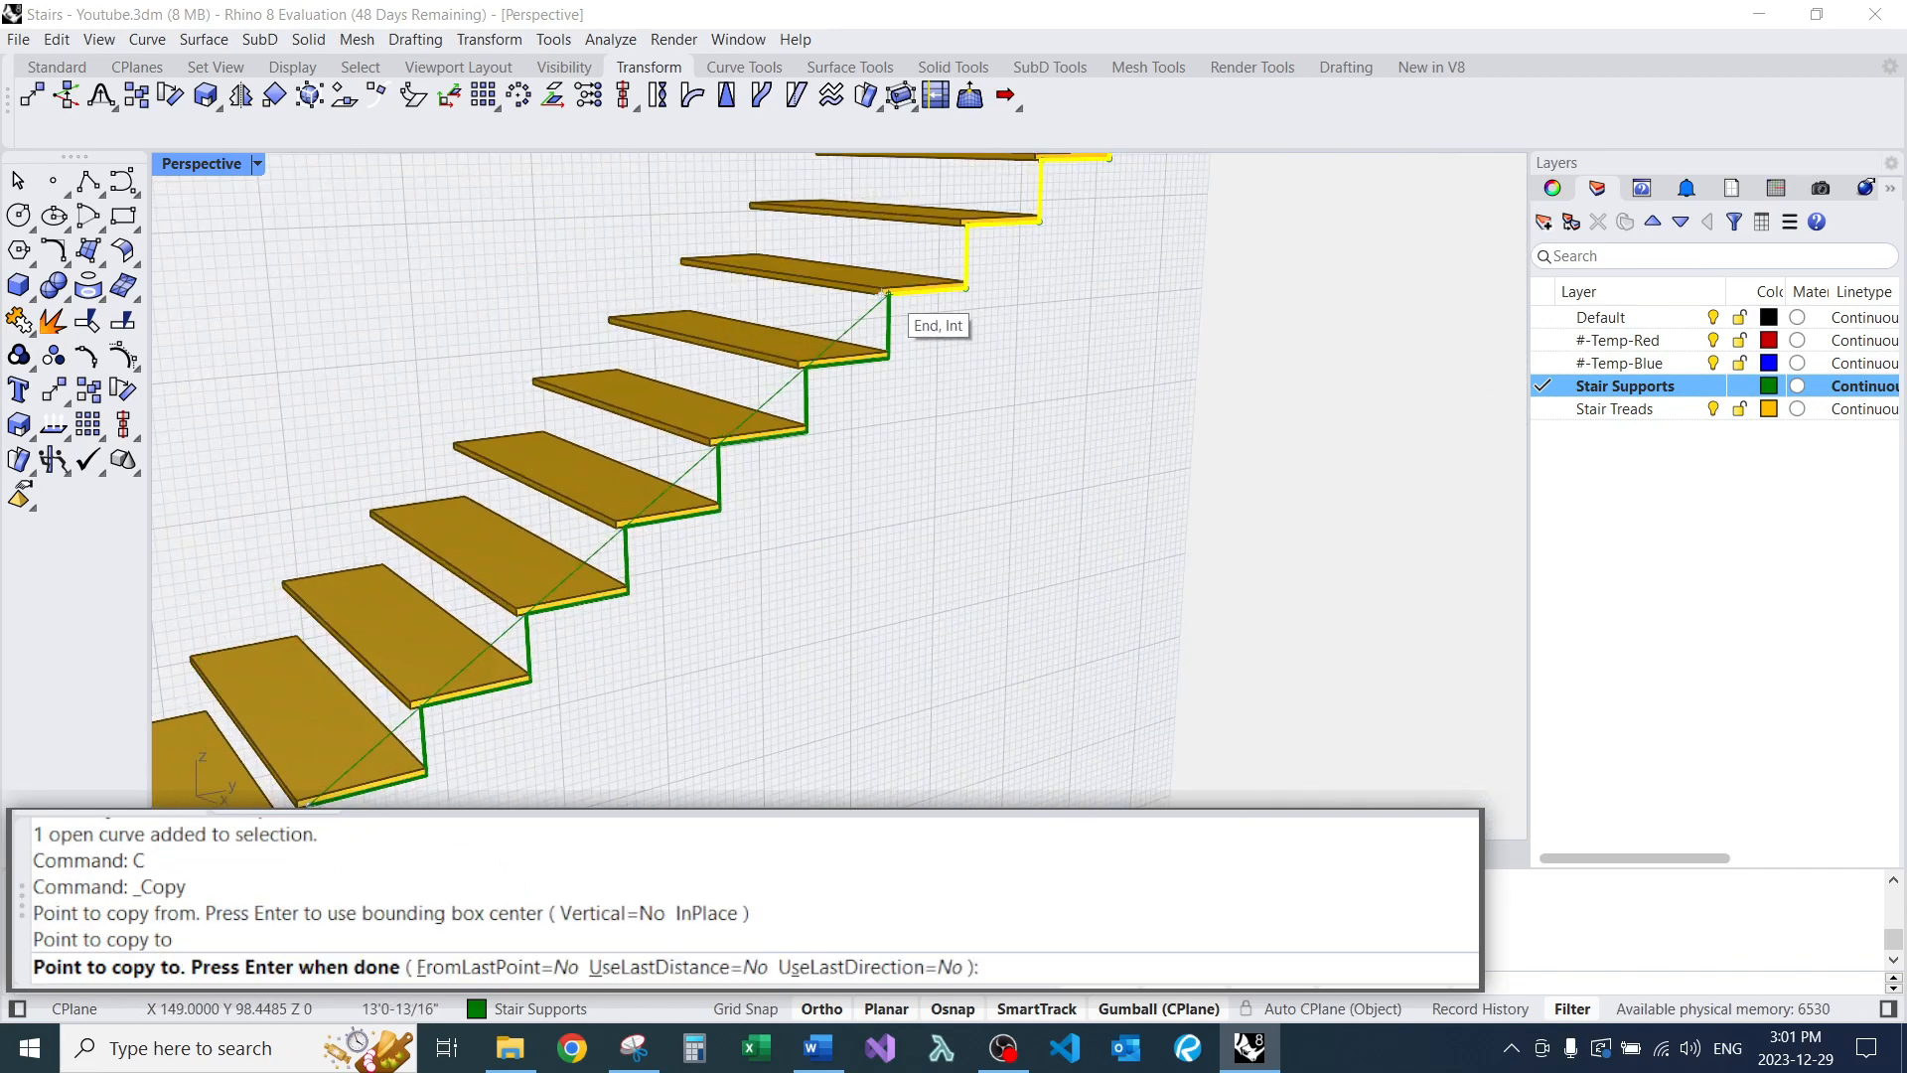
pyautogui.click(886, 293)
pyautogui.scroll(-1, 864, 318)
pyautogui.press('Return')
# Trim the stepped curve's vertical segment above the highest tread, using that tread as the cutting object.
pyautogui.scroll(6, 918, 372)
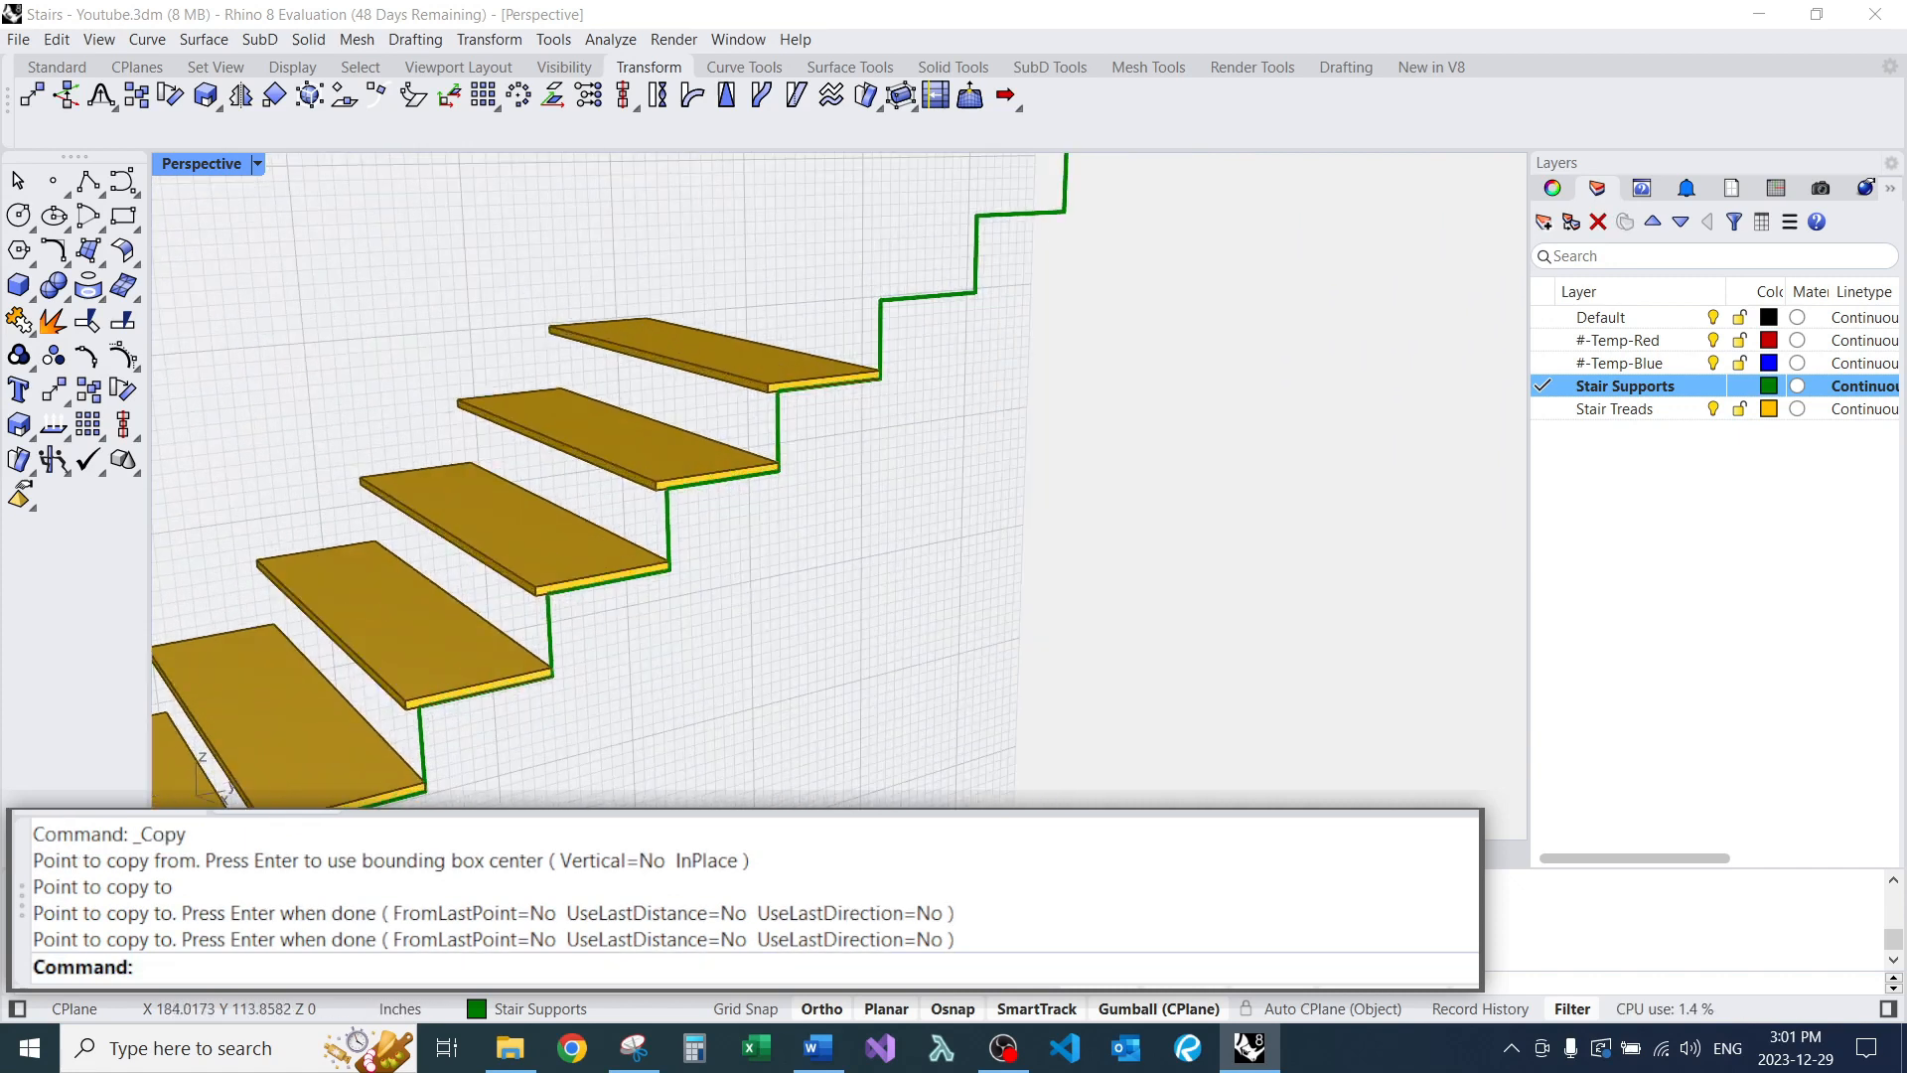
pyautogui.write('TR')
pyautogui.press('Return')
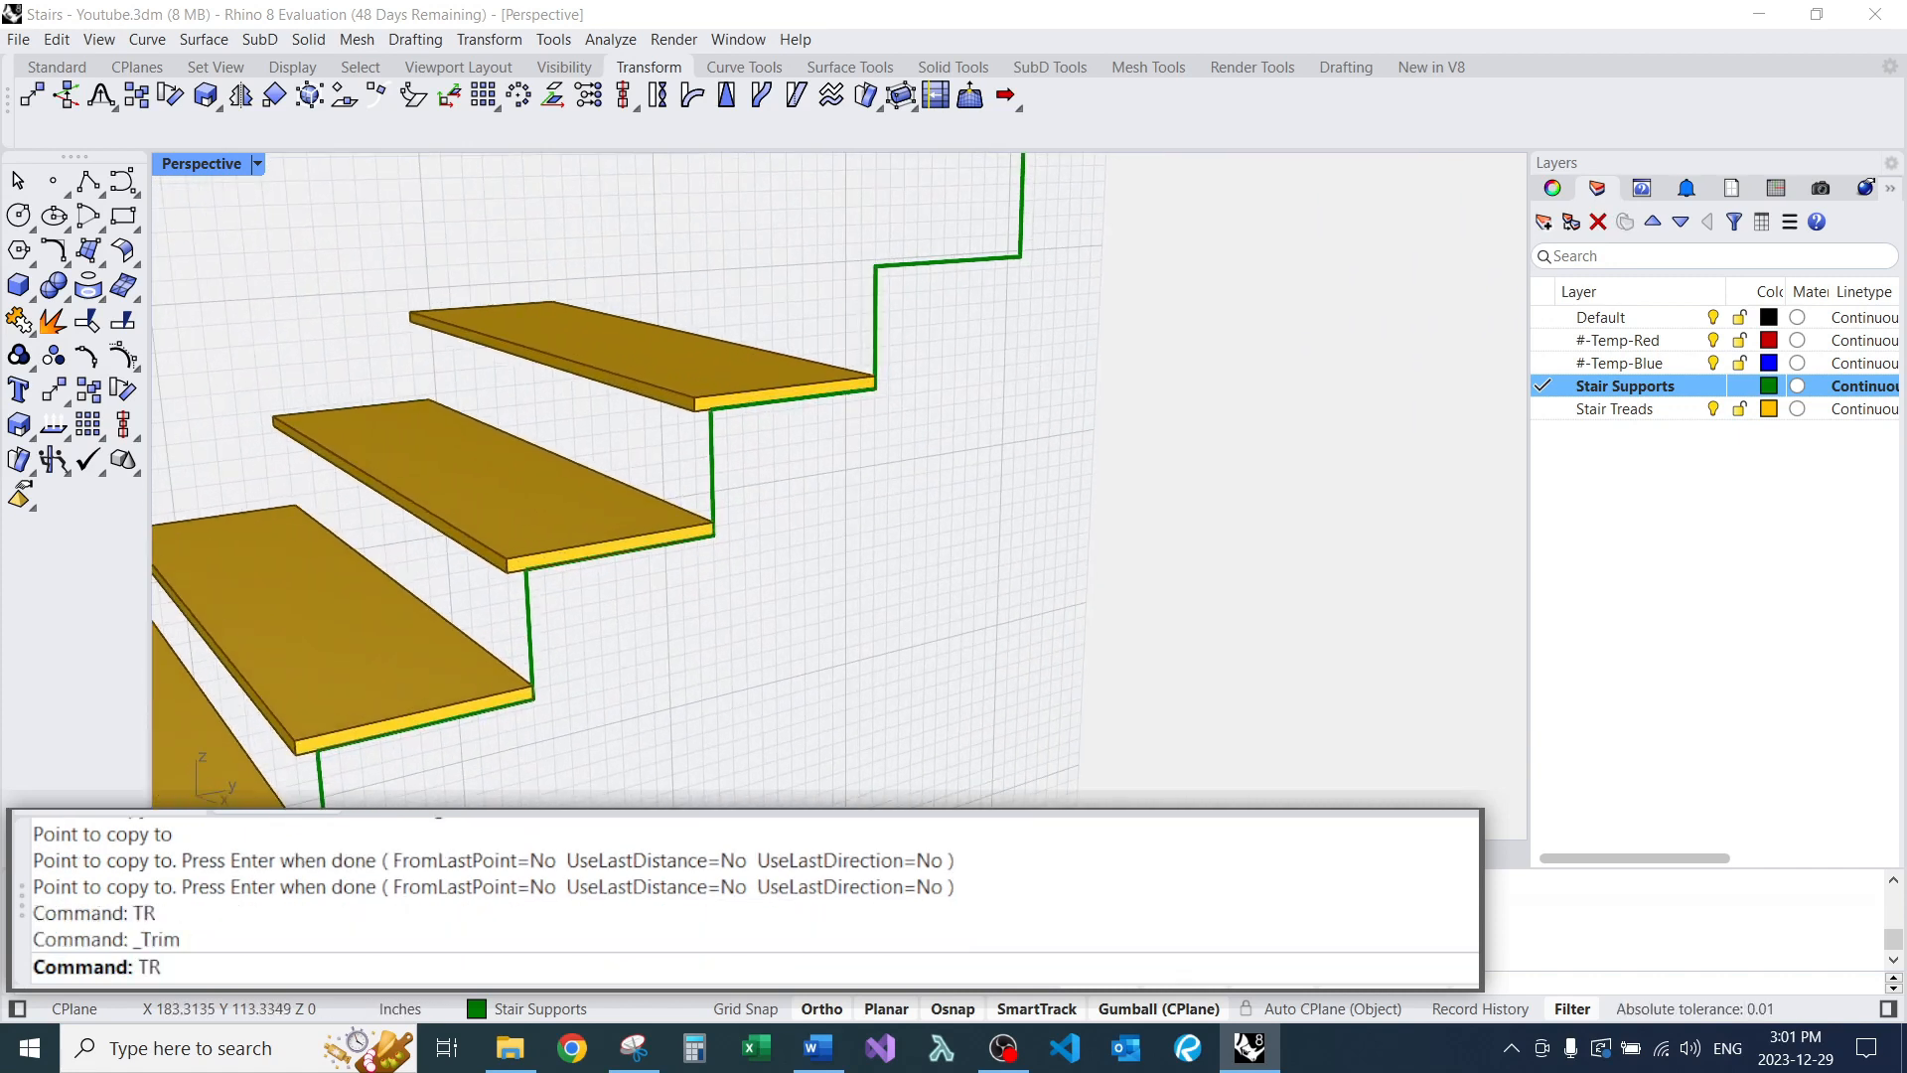
pyautogui.scroll(2, 919, 373)
pyautogui.scroll(6, 871, 384)
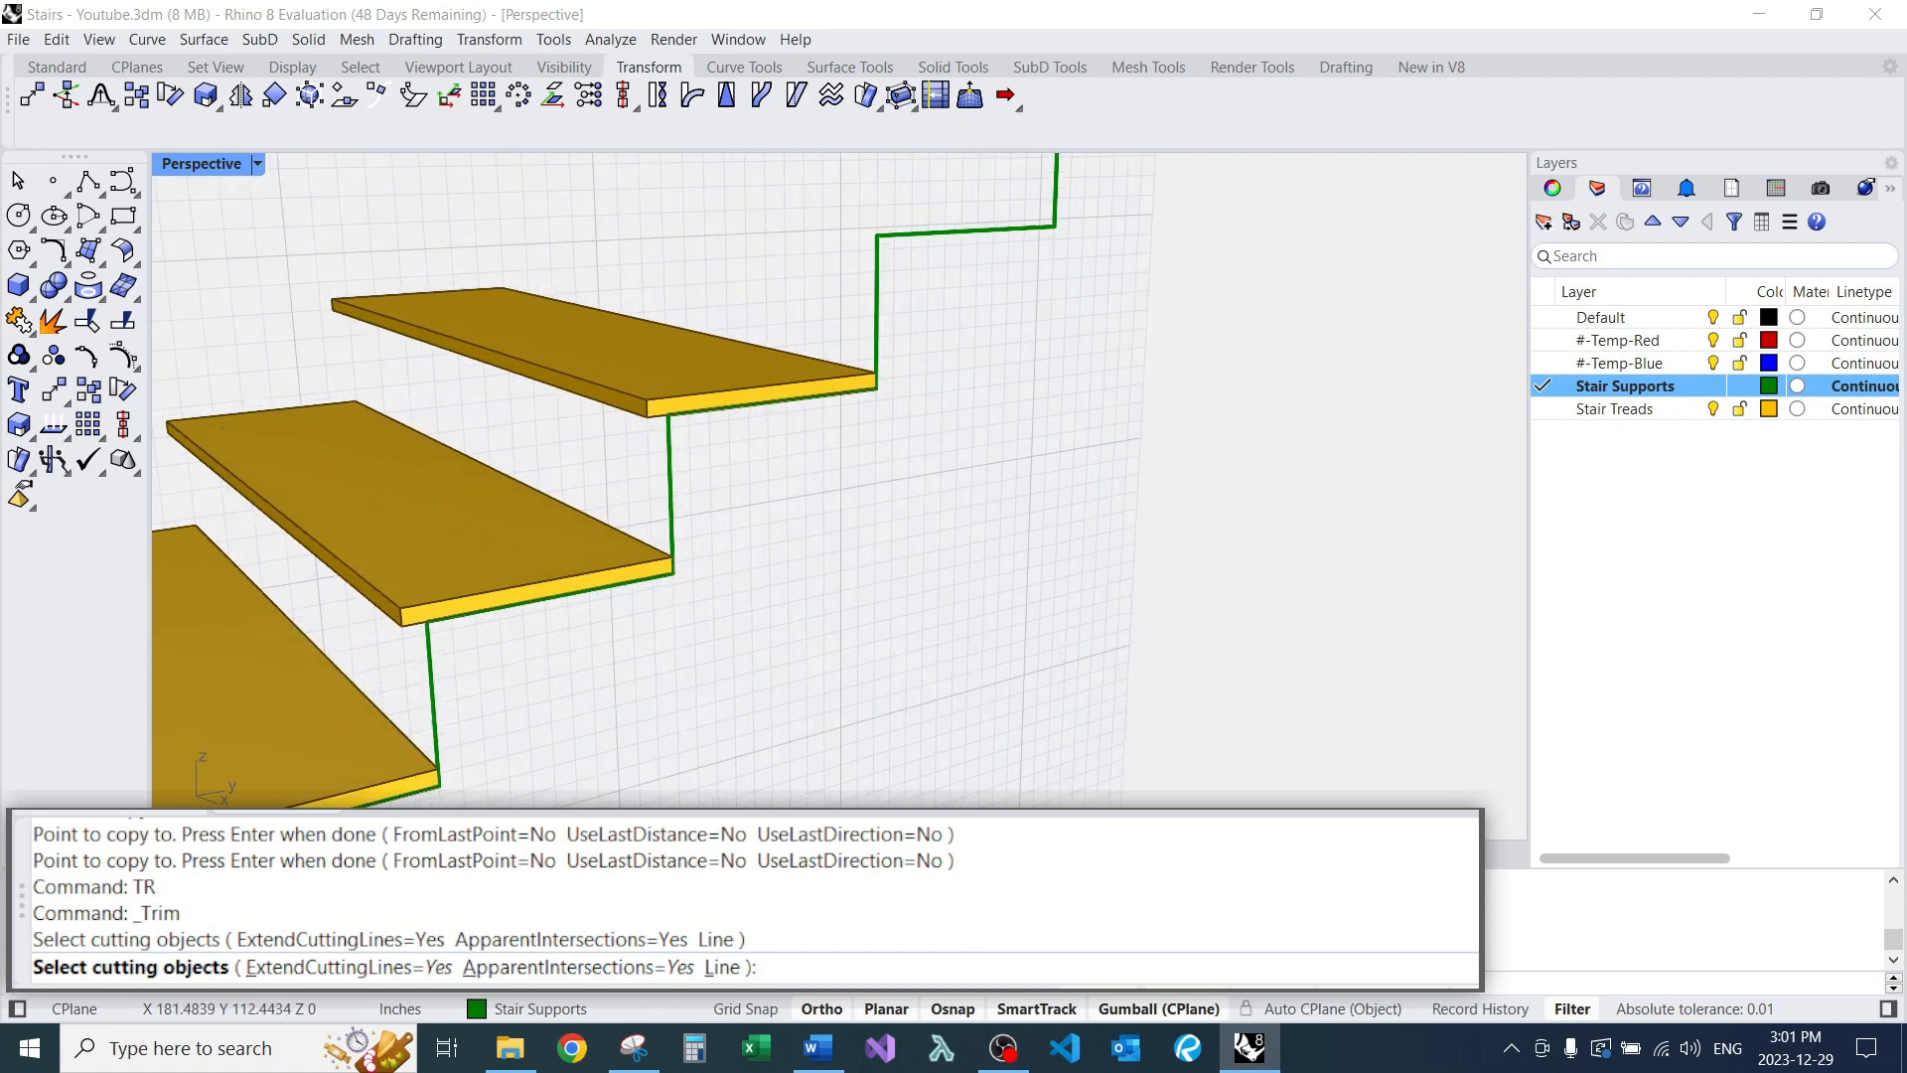
pyautogui.click(885, 364)
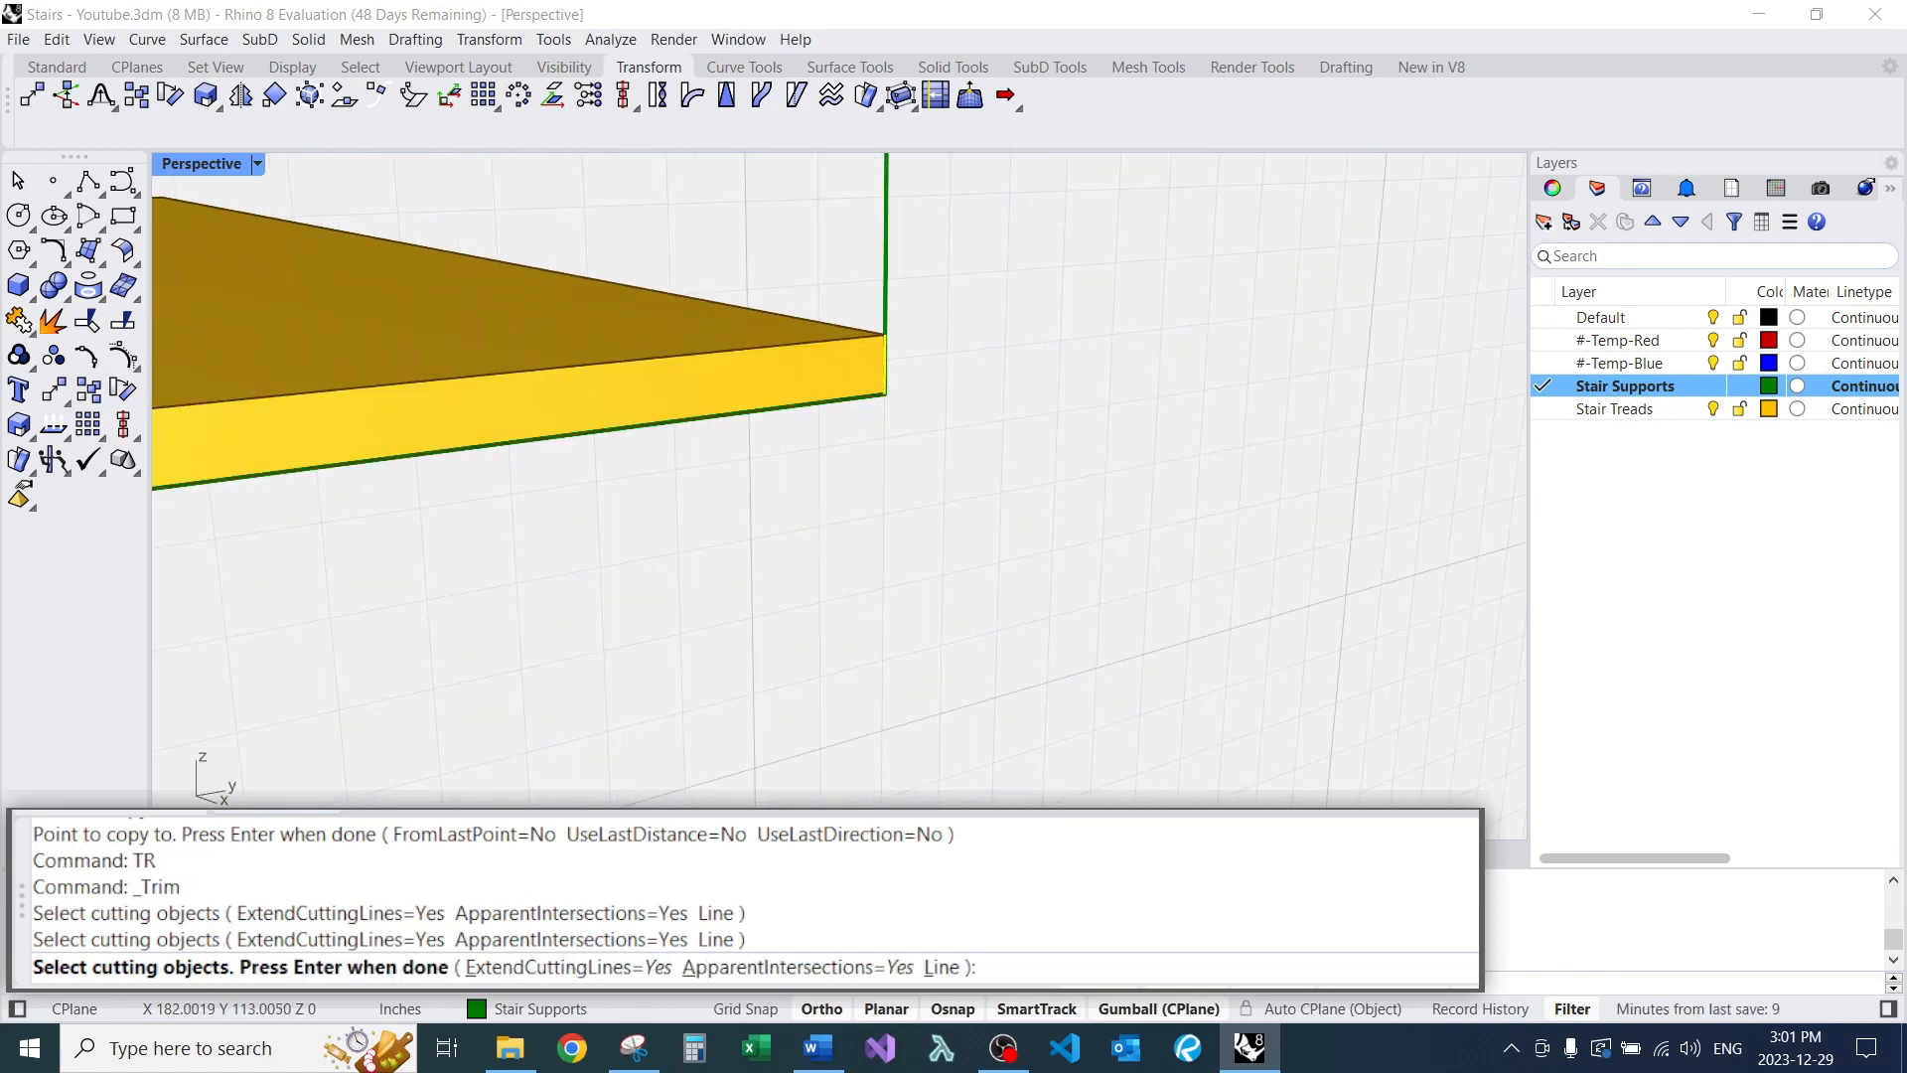
pyautogui.press('Return')
pyautogui.click(885, 248)
pyautogui.press('Return')
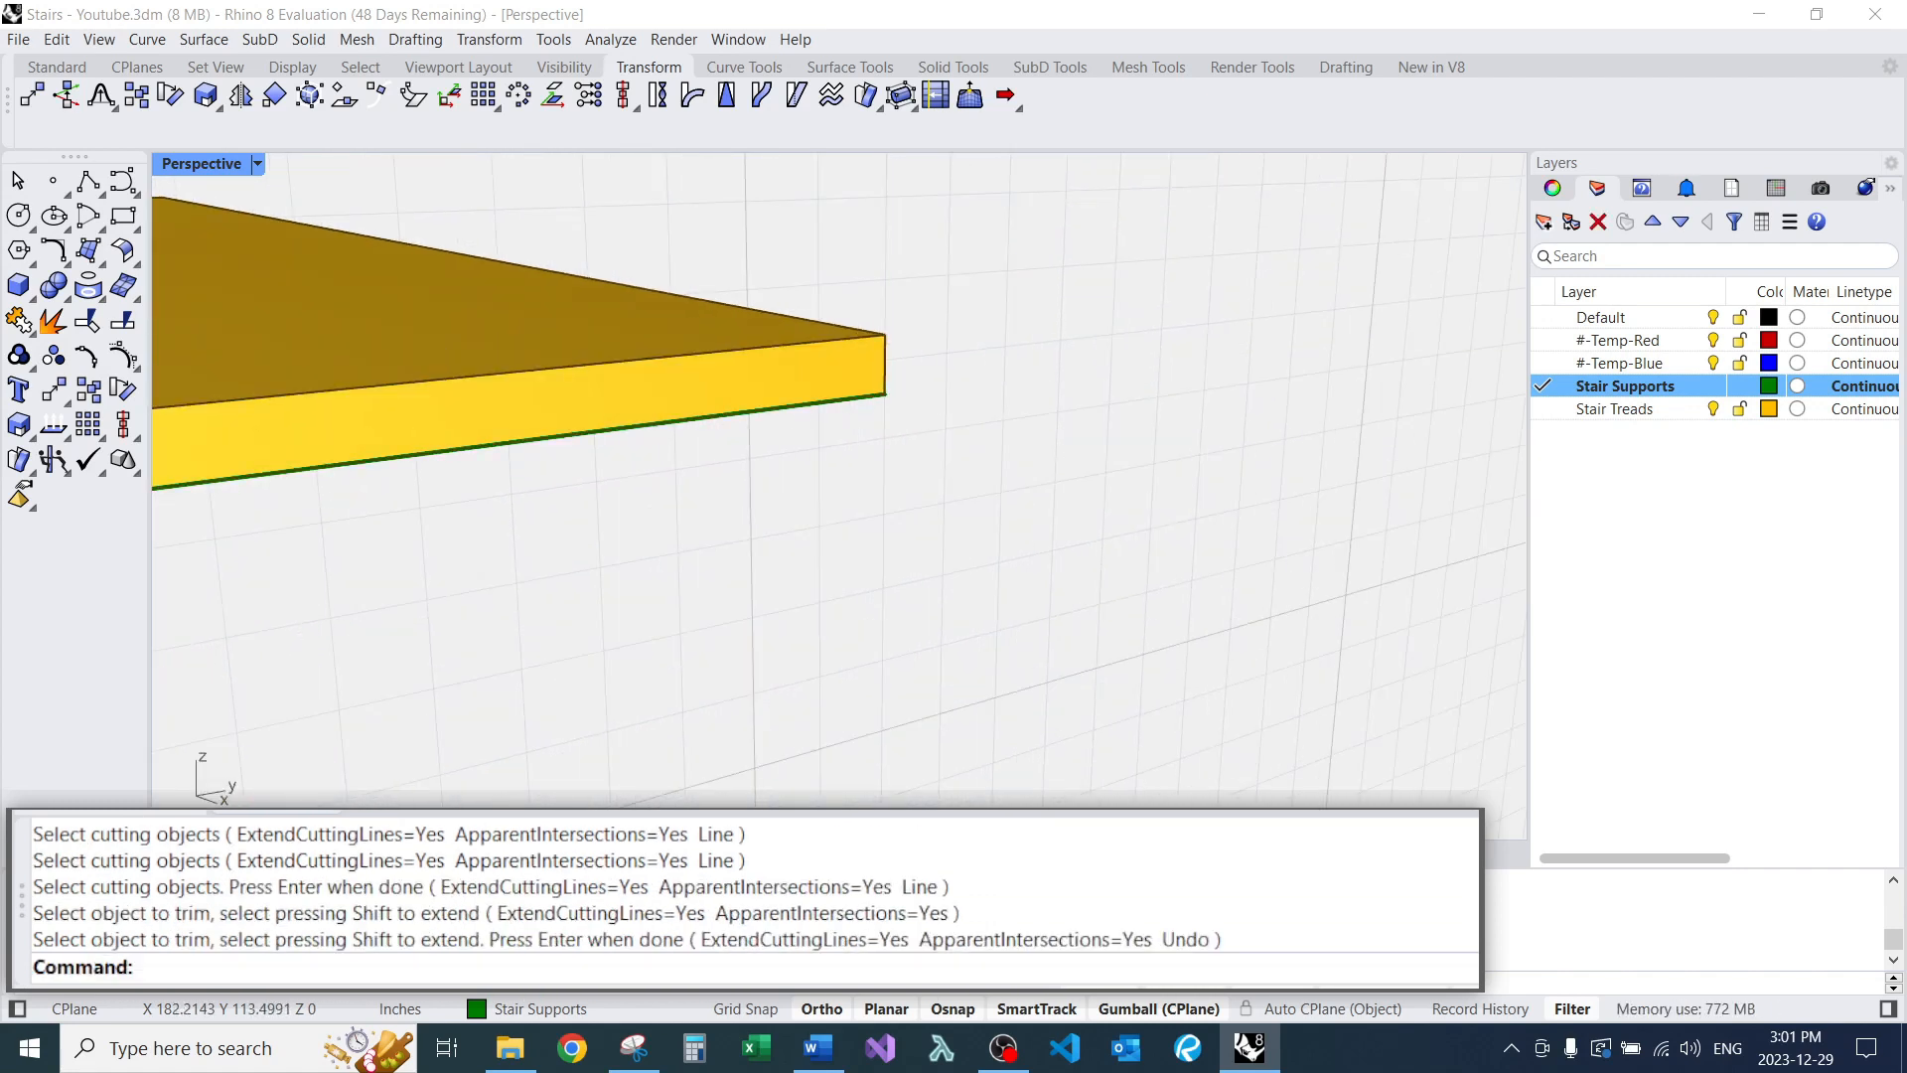
pyautogui.click(838, 400)
pyautogui.click(931, 467)
pyautogui.press('Escape')
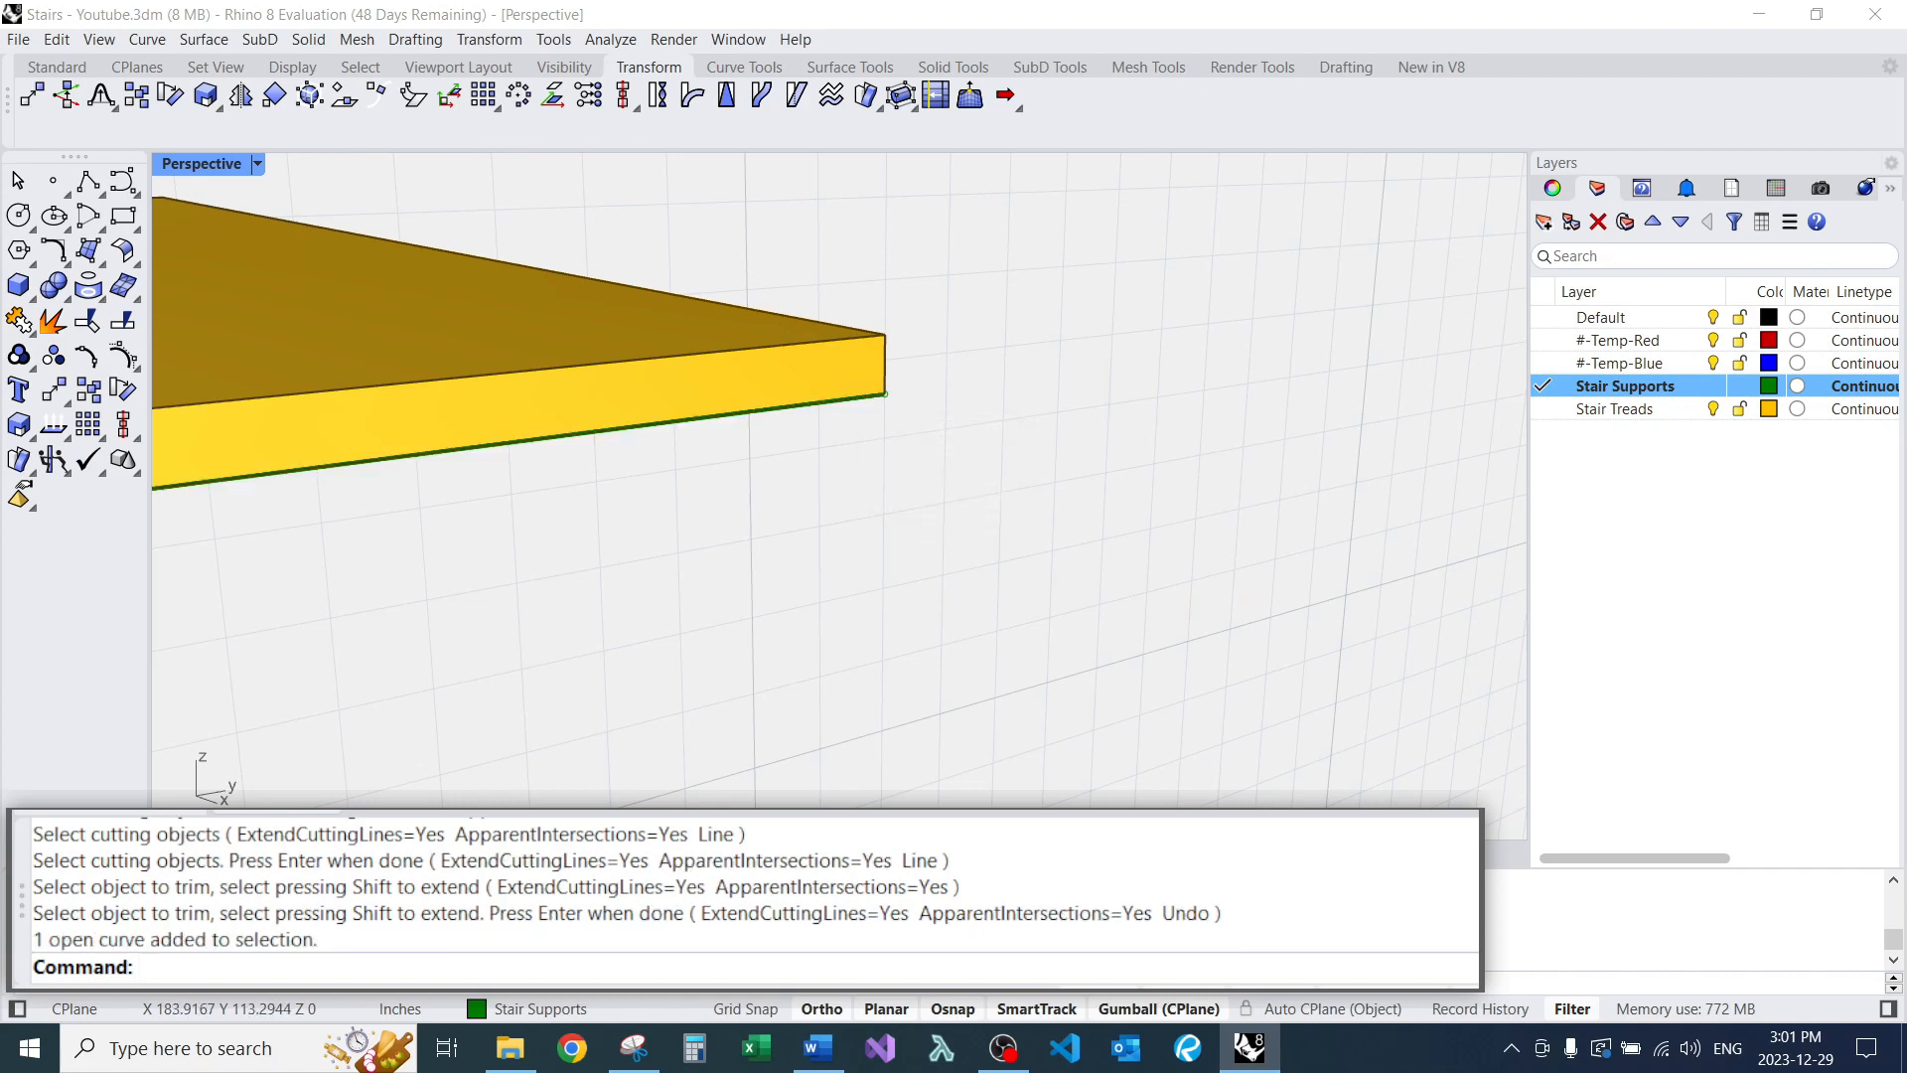
pyautogui.scroll(-10, 997, 279)
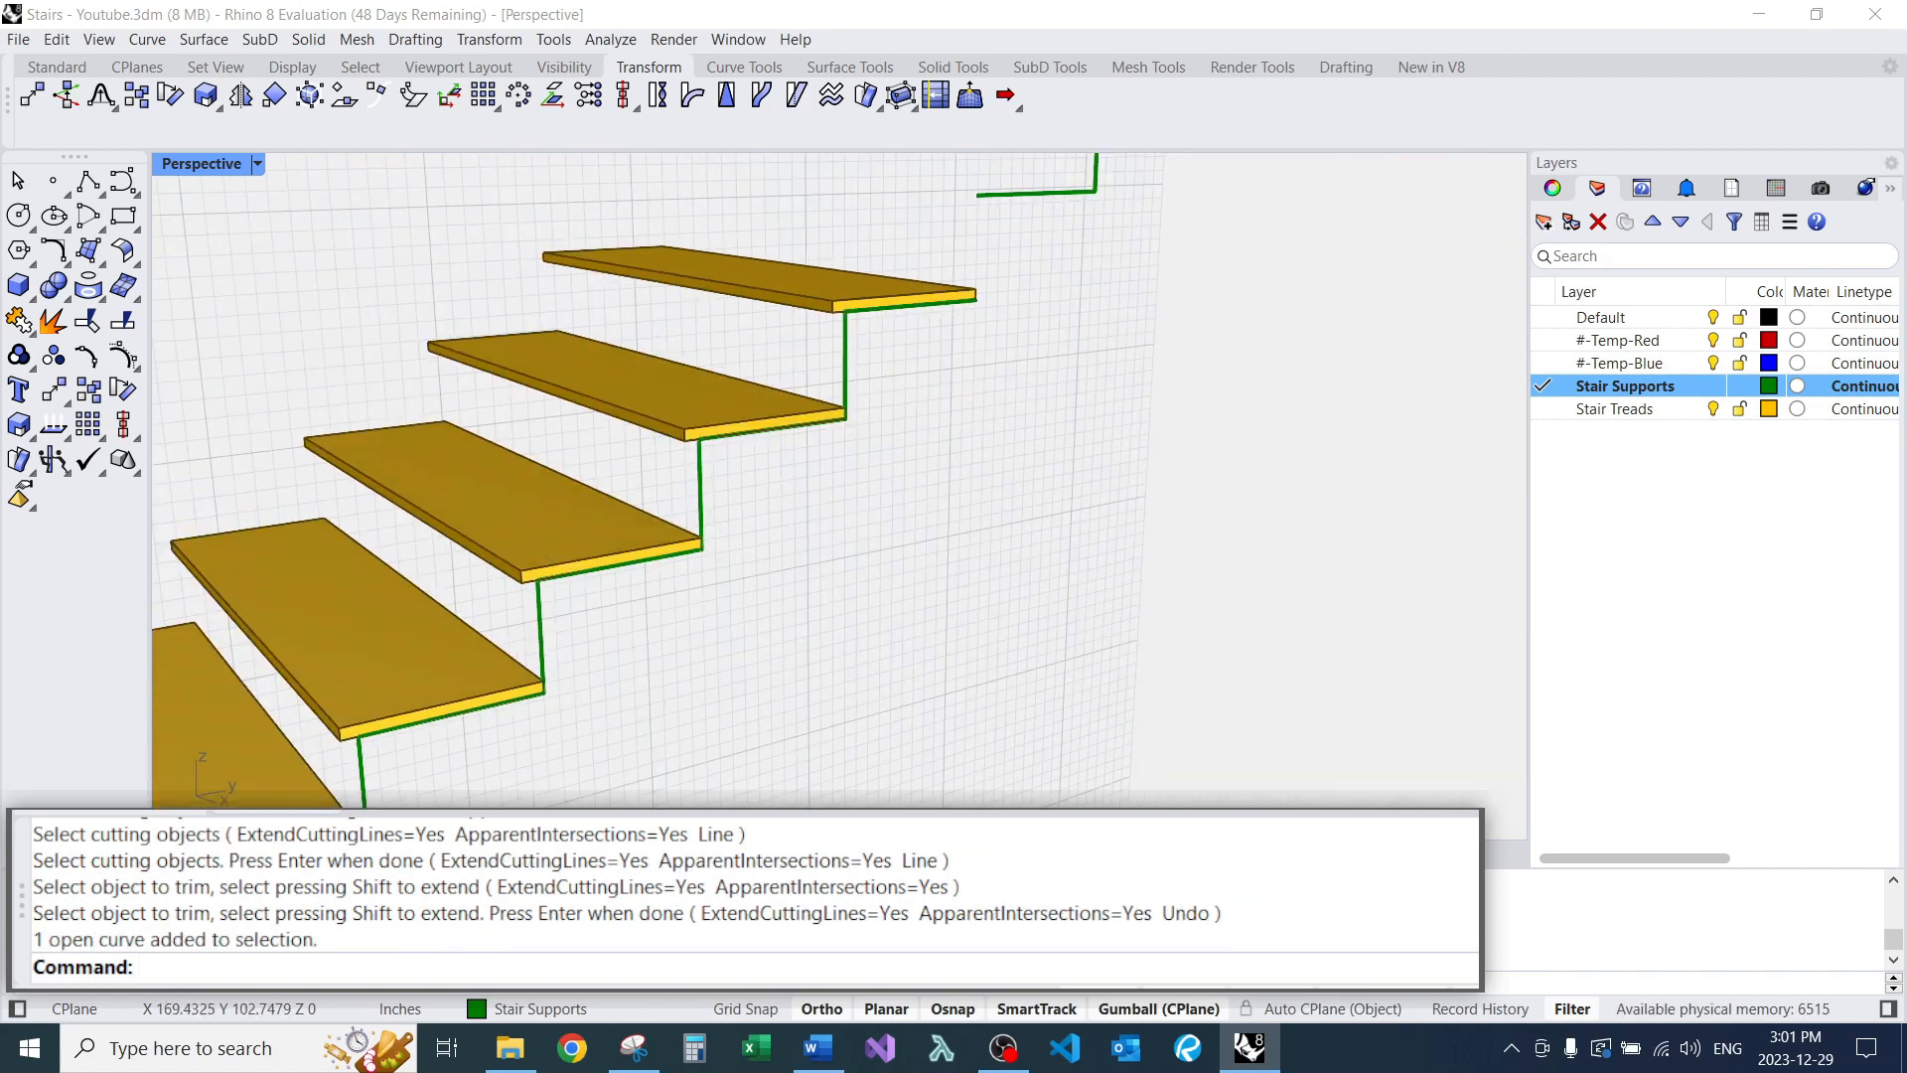
pyautogui.write('l')
pyautogui.press('Return')
pyautogui.click(844, 418)
pyautogui.scroll(-8, 866, 298)
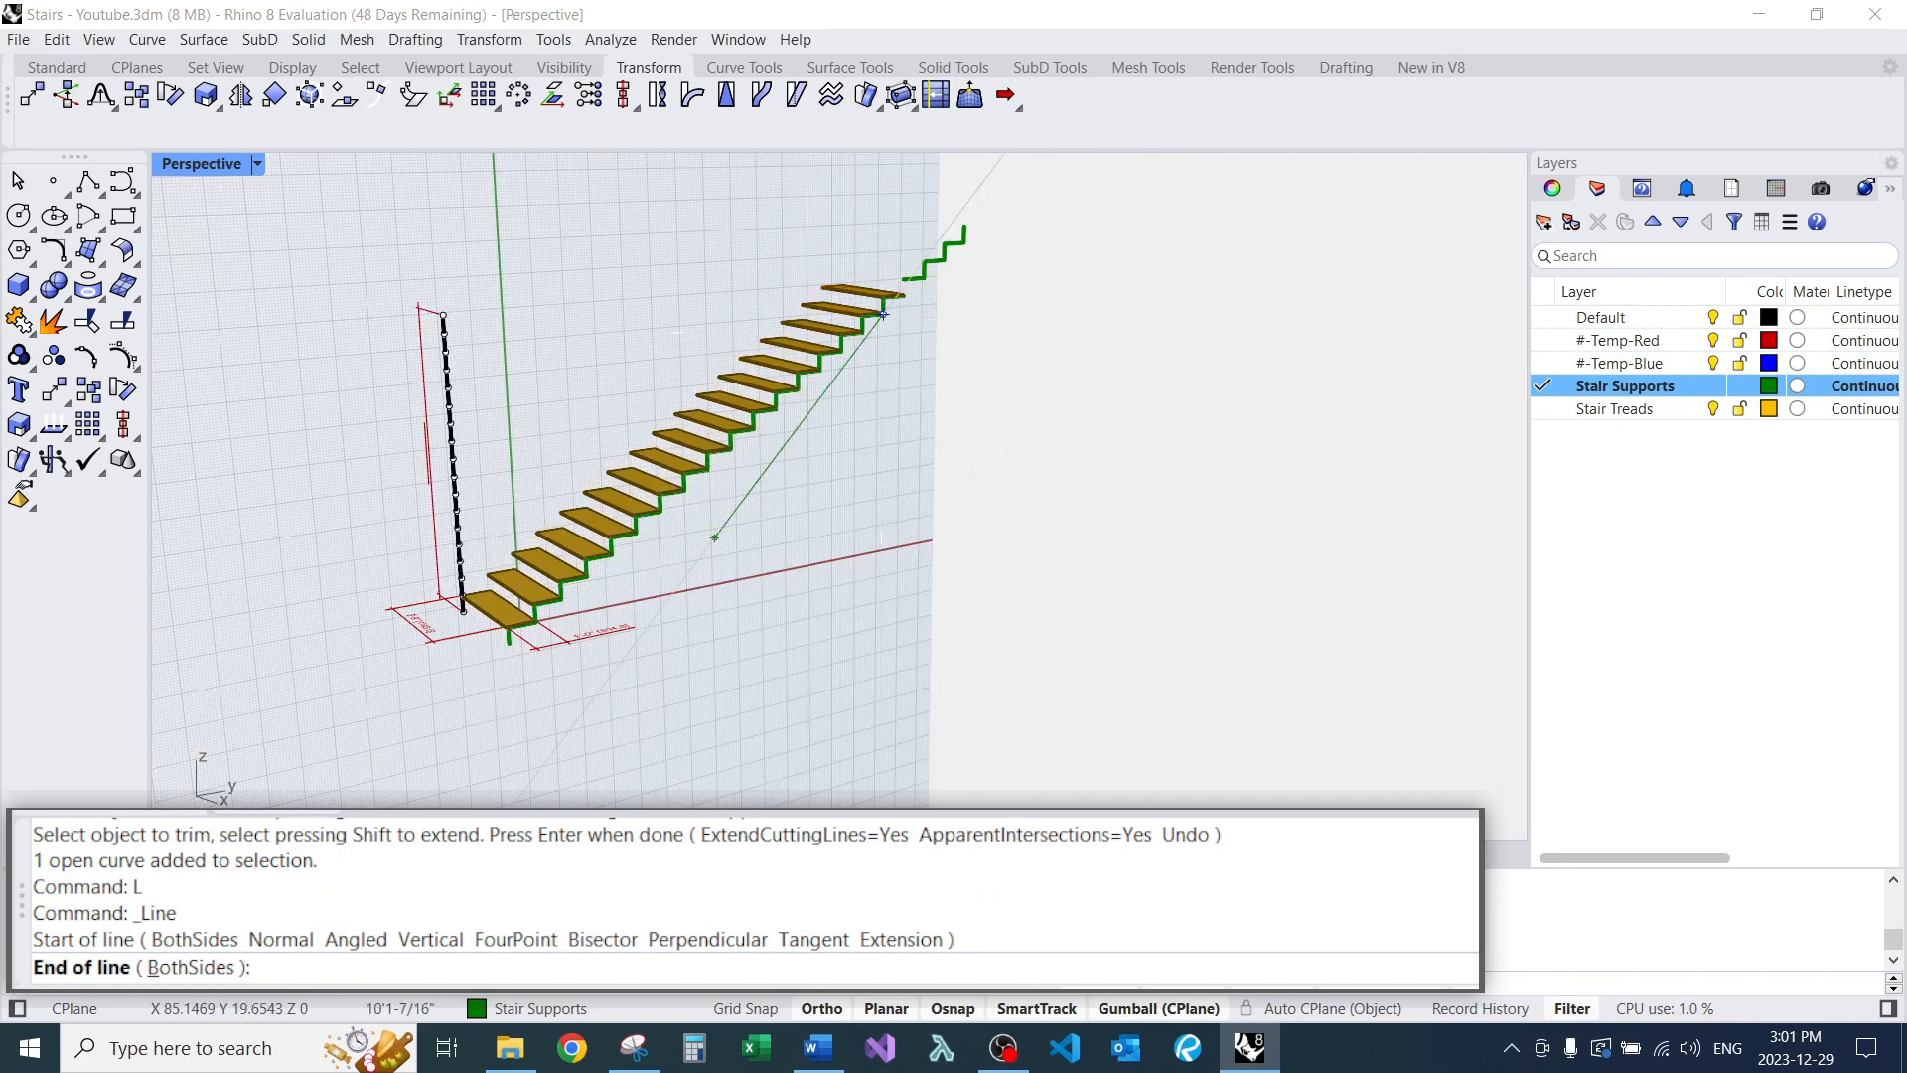
pyautogui.scroll(8, 542, 626)
pyautogui.scroll(10, 485, 605)
pyautogui.scroll(-14, 417, 579)
pyautogui.press('Escape')
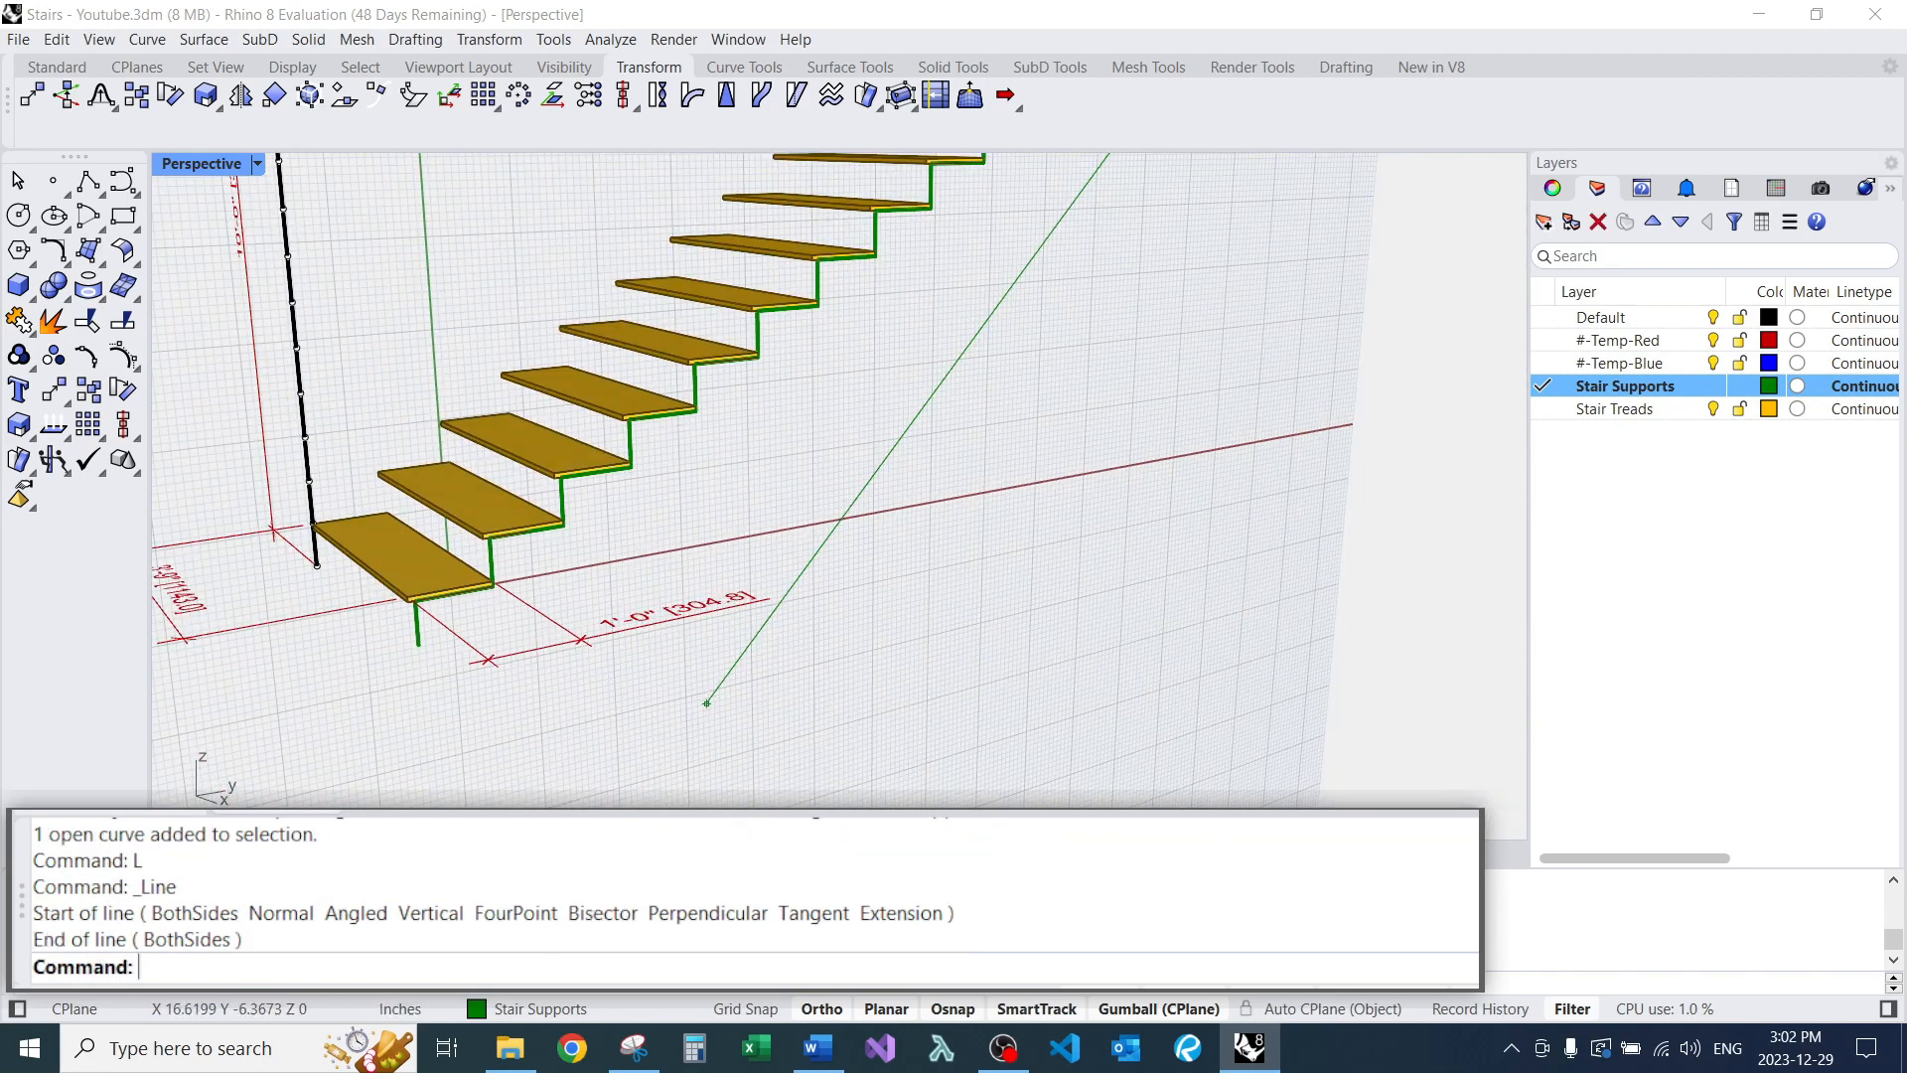
# Draw a diagonal line from the top of the lowest vertical line to the profile corner beneath the front of the highest tread.
pyautogui.write('l')
pyautogui.press('Return')
pyautogui.scroll(7, 407, 600)
pyautogui.click(404, 581)
pyautogui.scroll(-5, 405, 581)
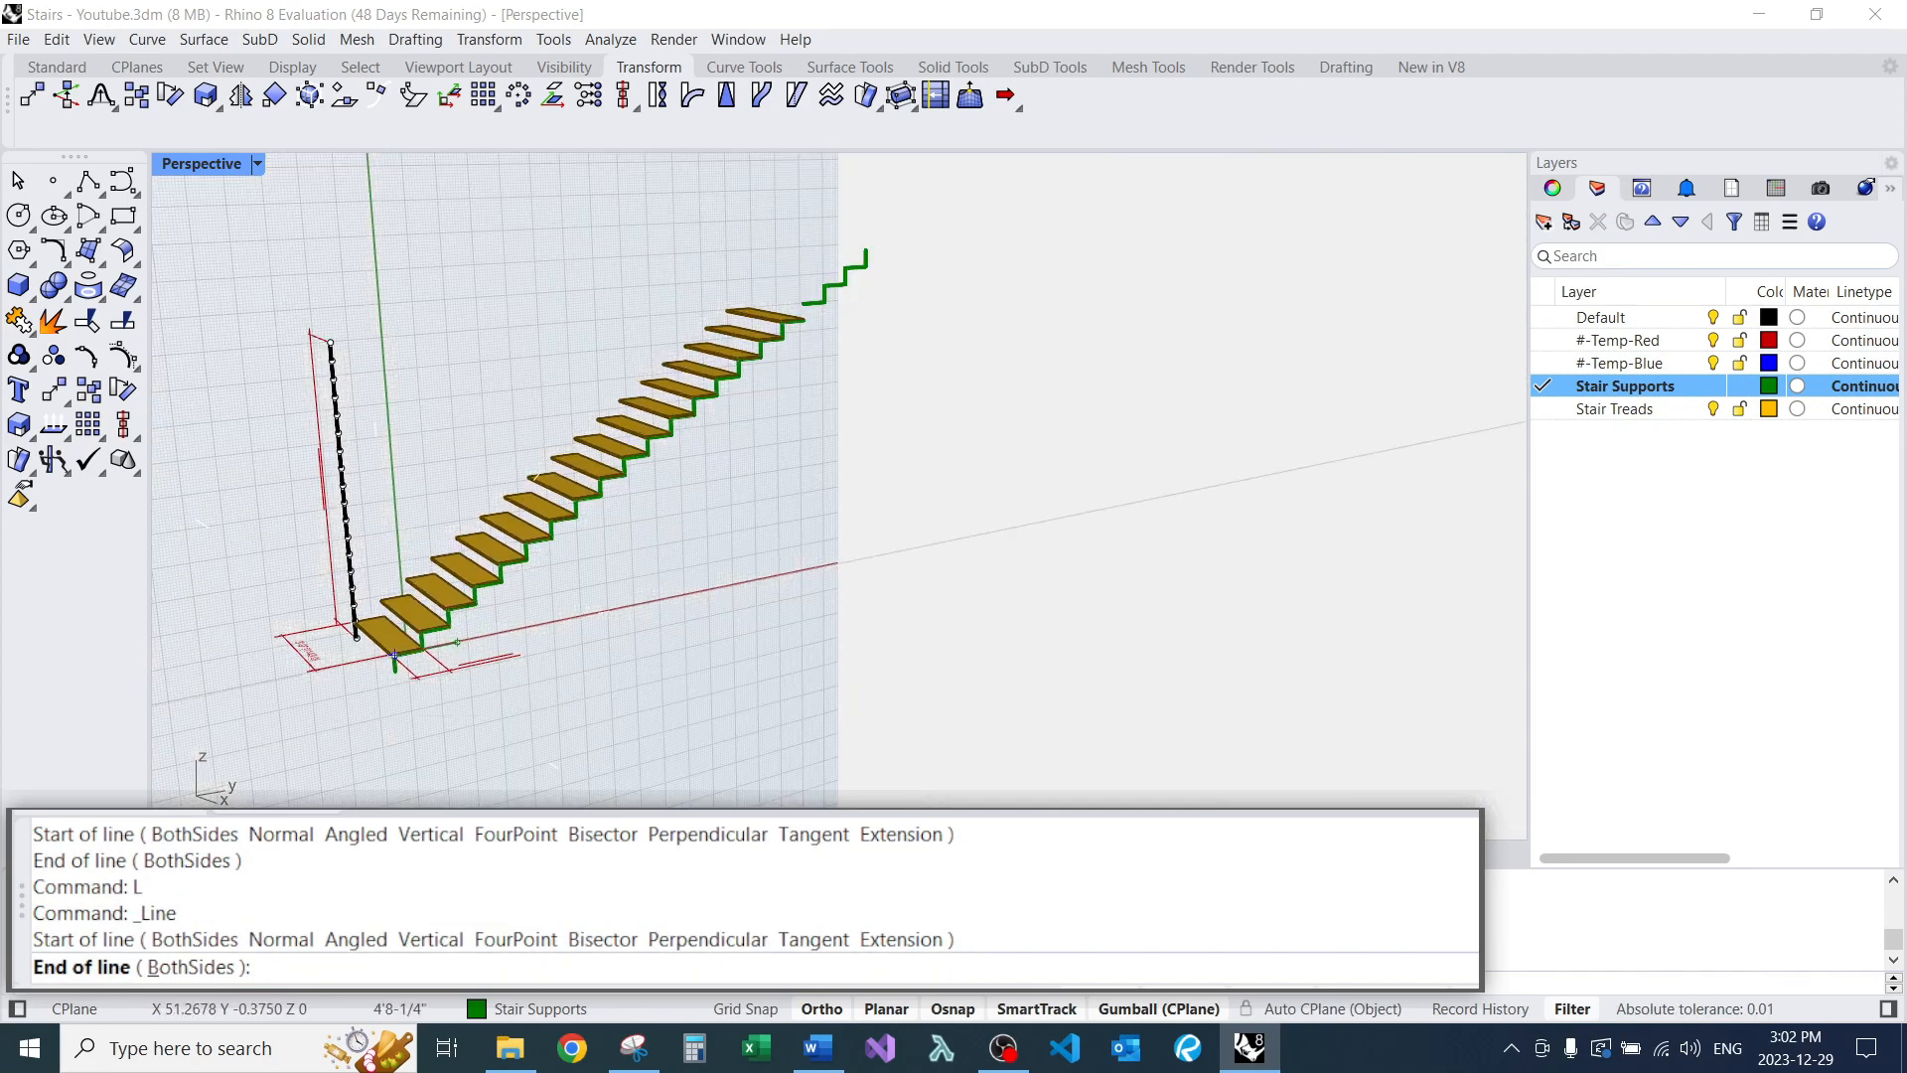
pyautogui.scroll(5, 647, 280)
pyautogui.click(651, 279)
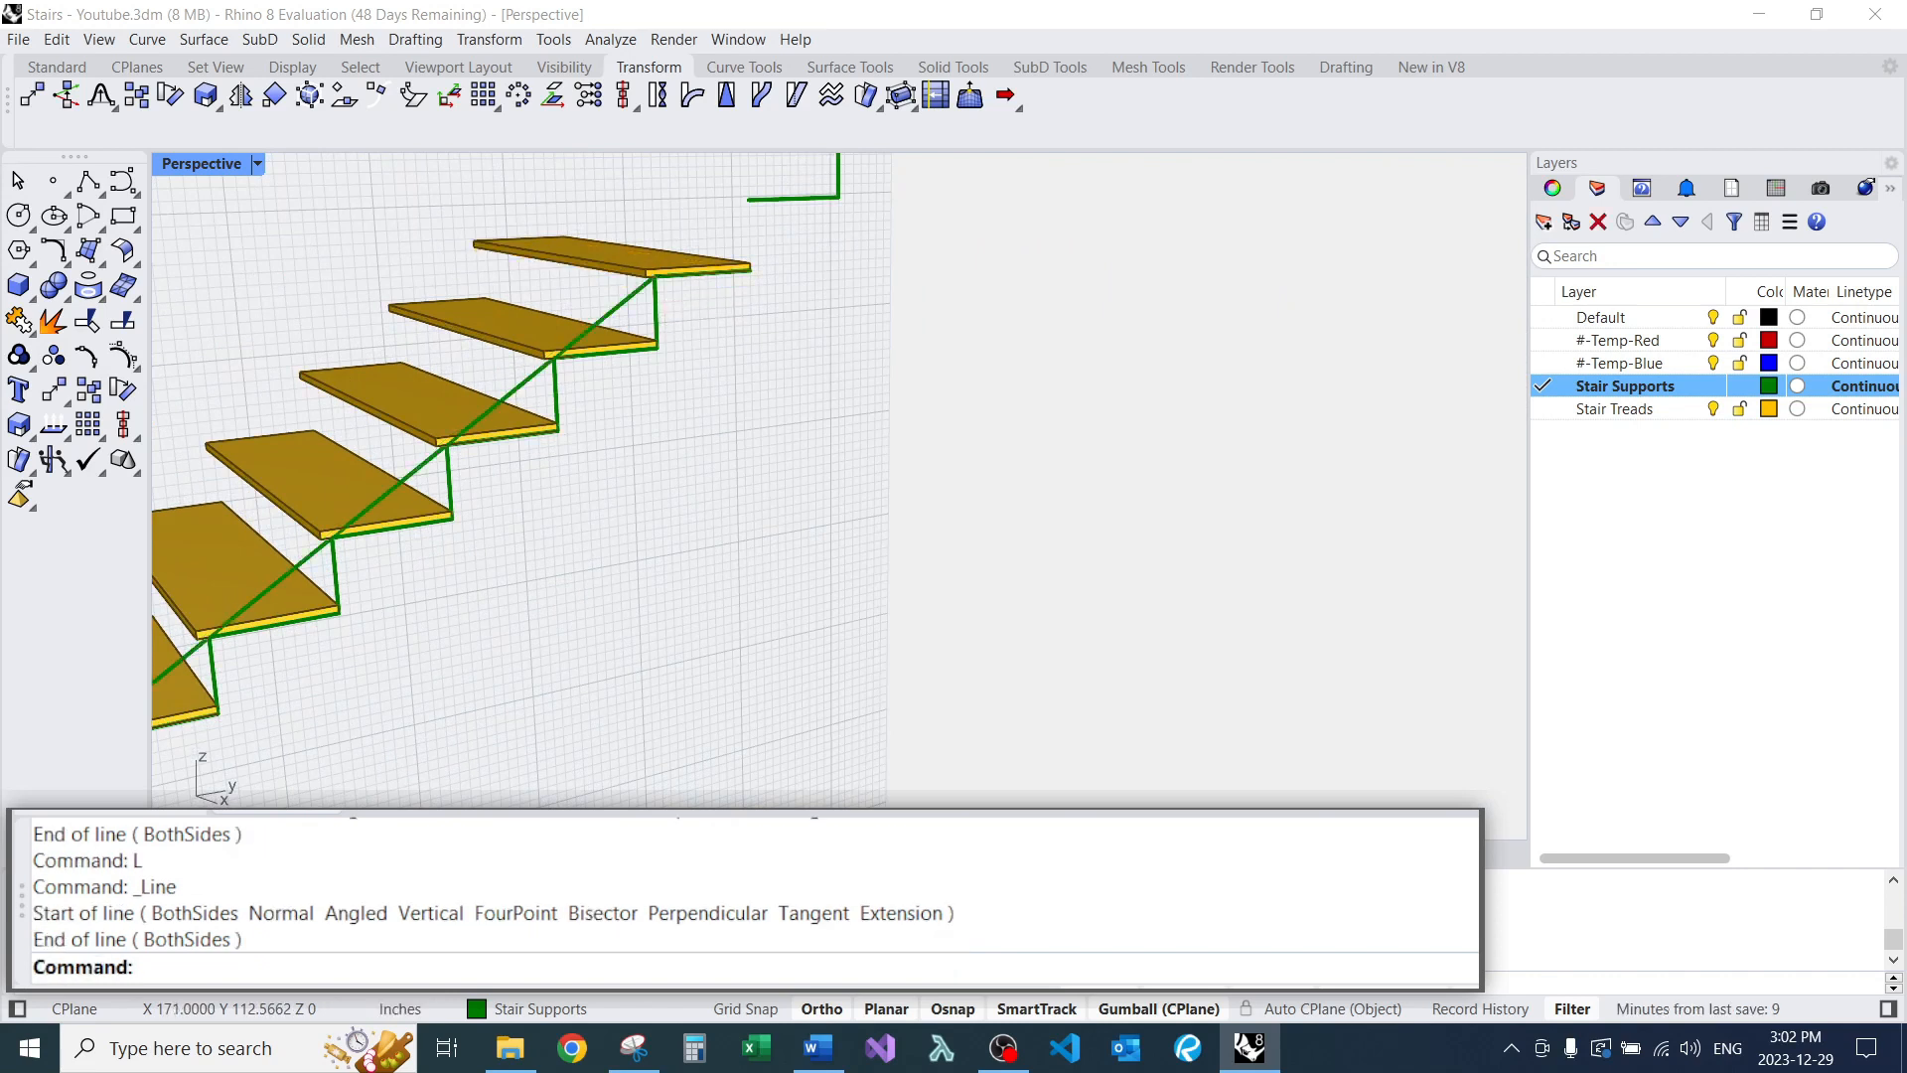
# Offset the diagonal line 11.25 inches to the underside of the stair.
pyautogui.press('Return')
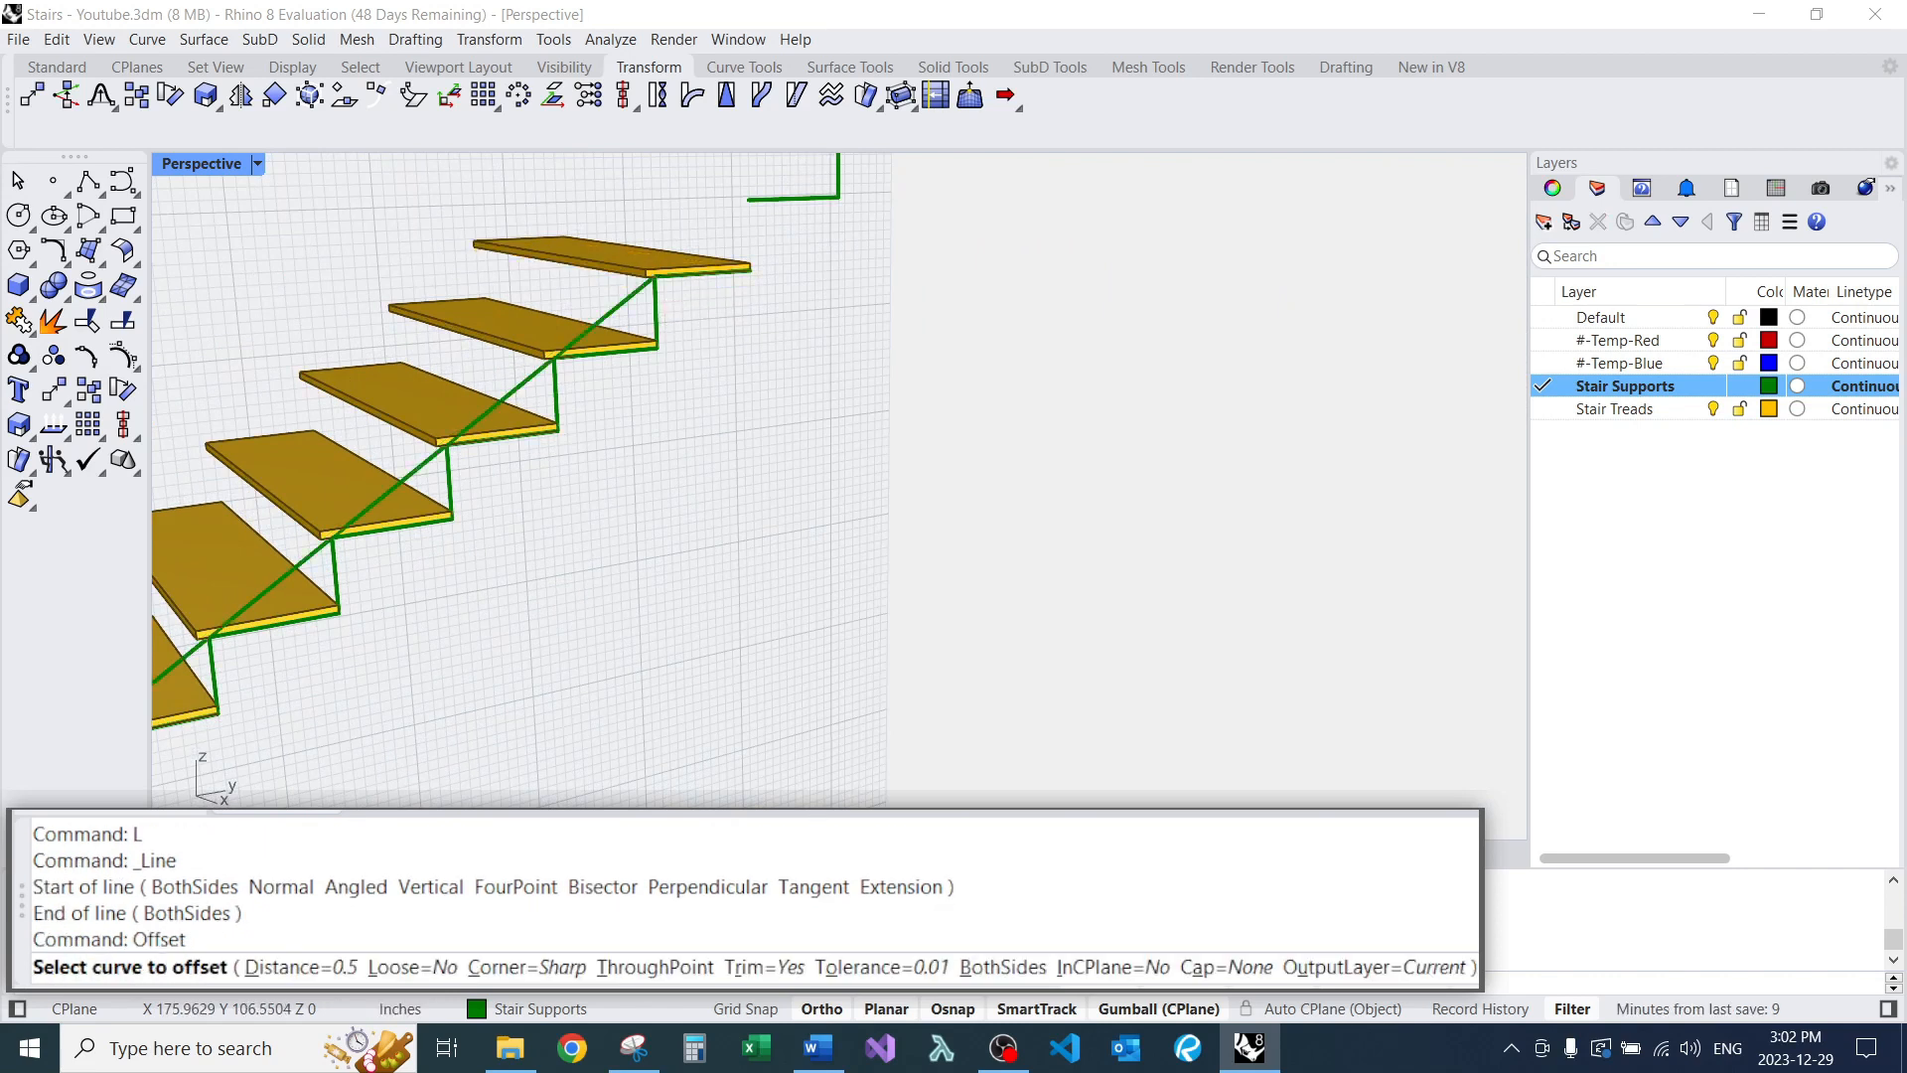
pyautogui.write('d')
pyautogui.press('Return')
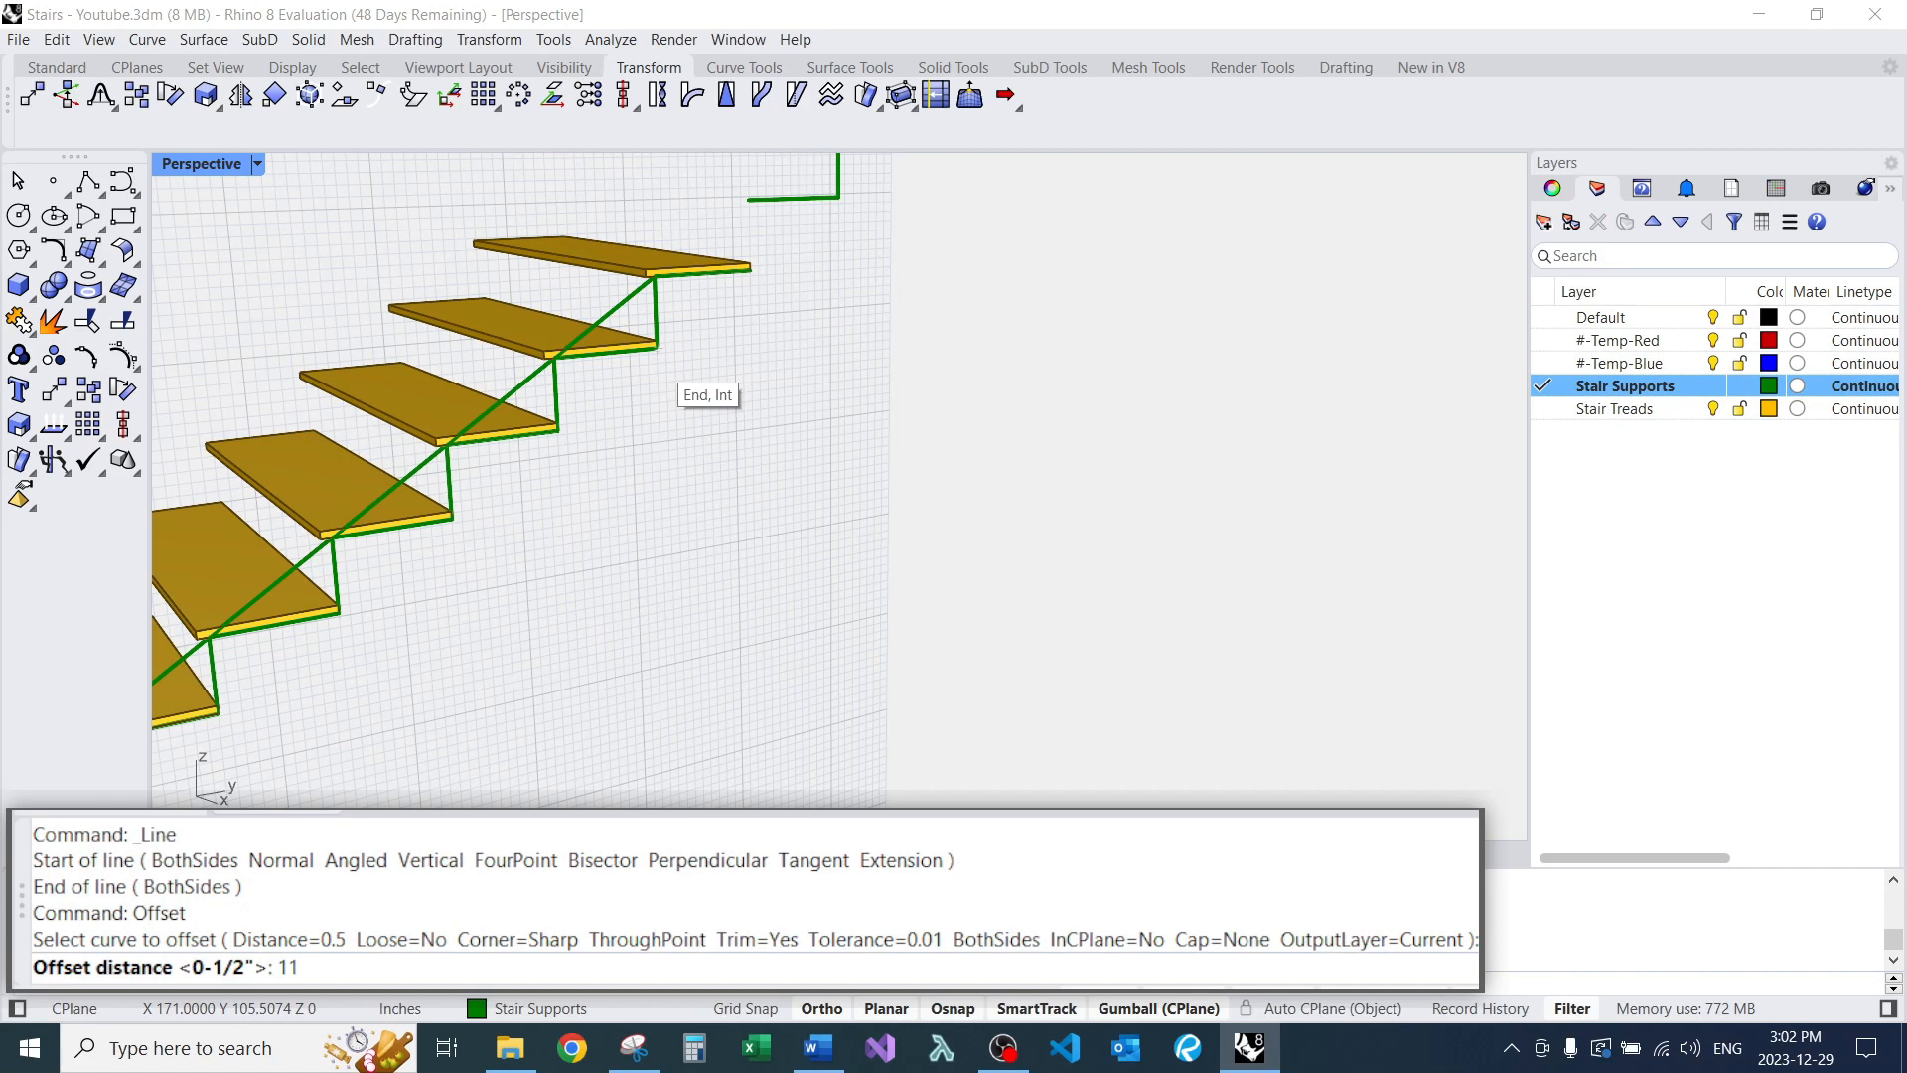
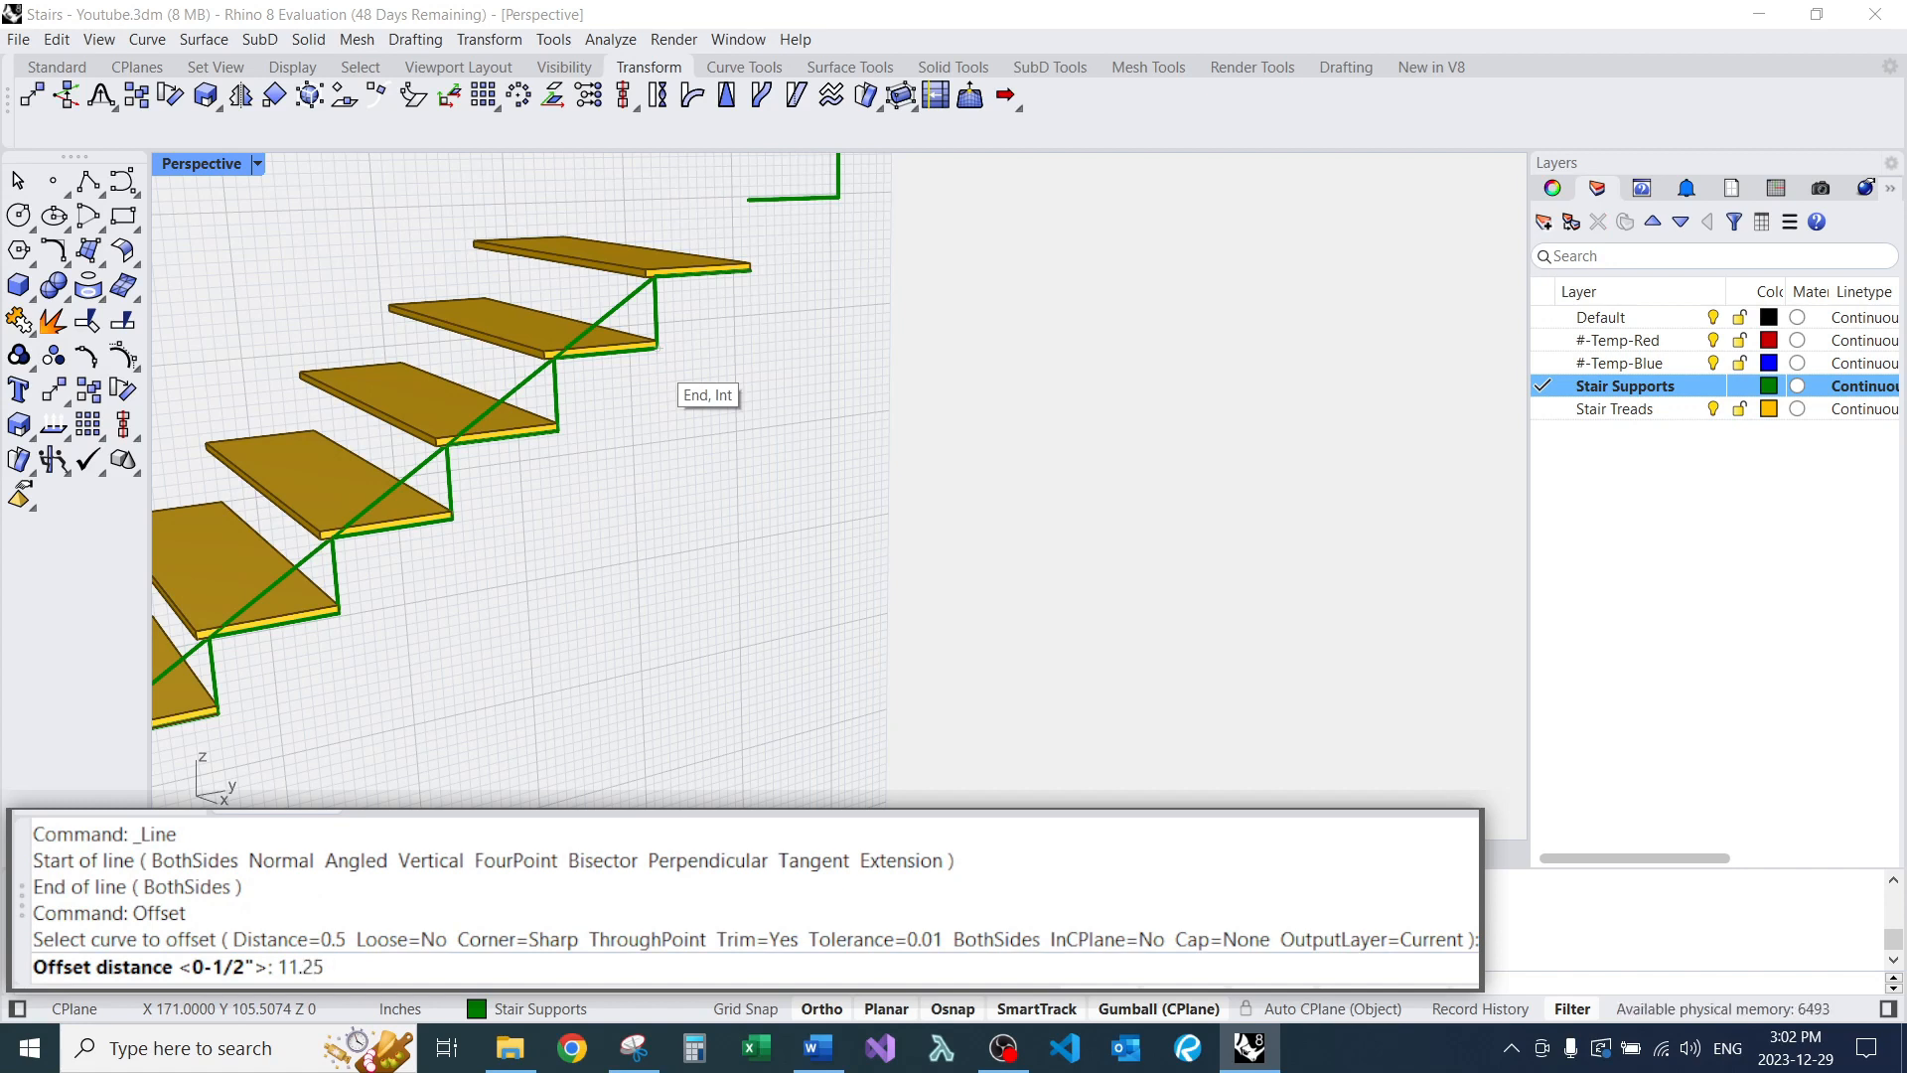
pyautogui.press('Return')
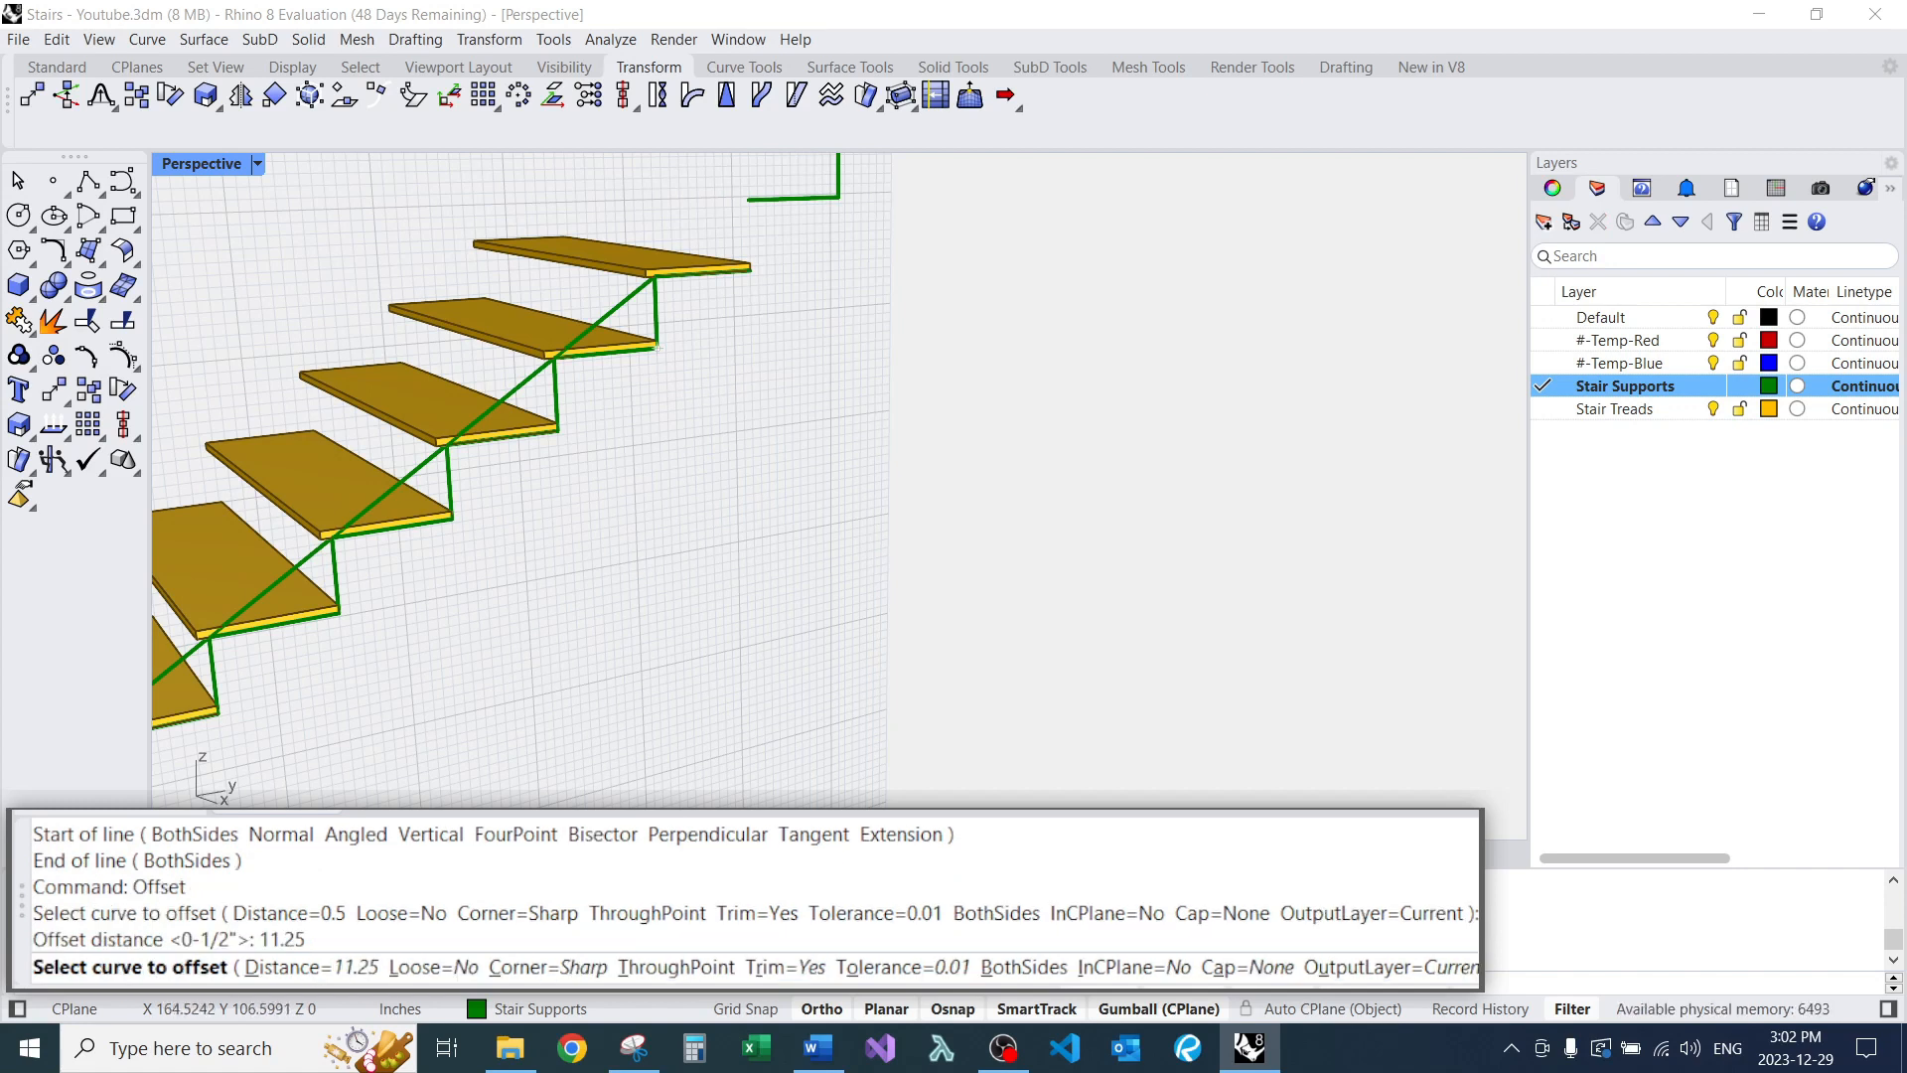
pyautogui.click(655, 345)
pyautogui.click(685, 409)
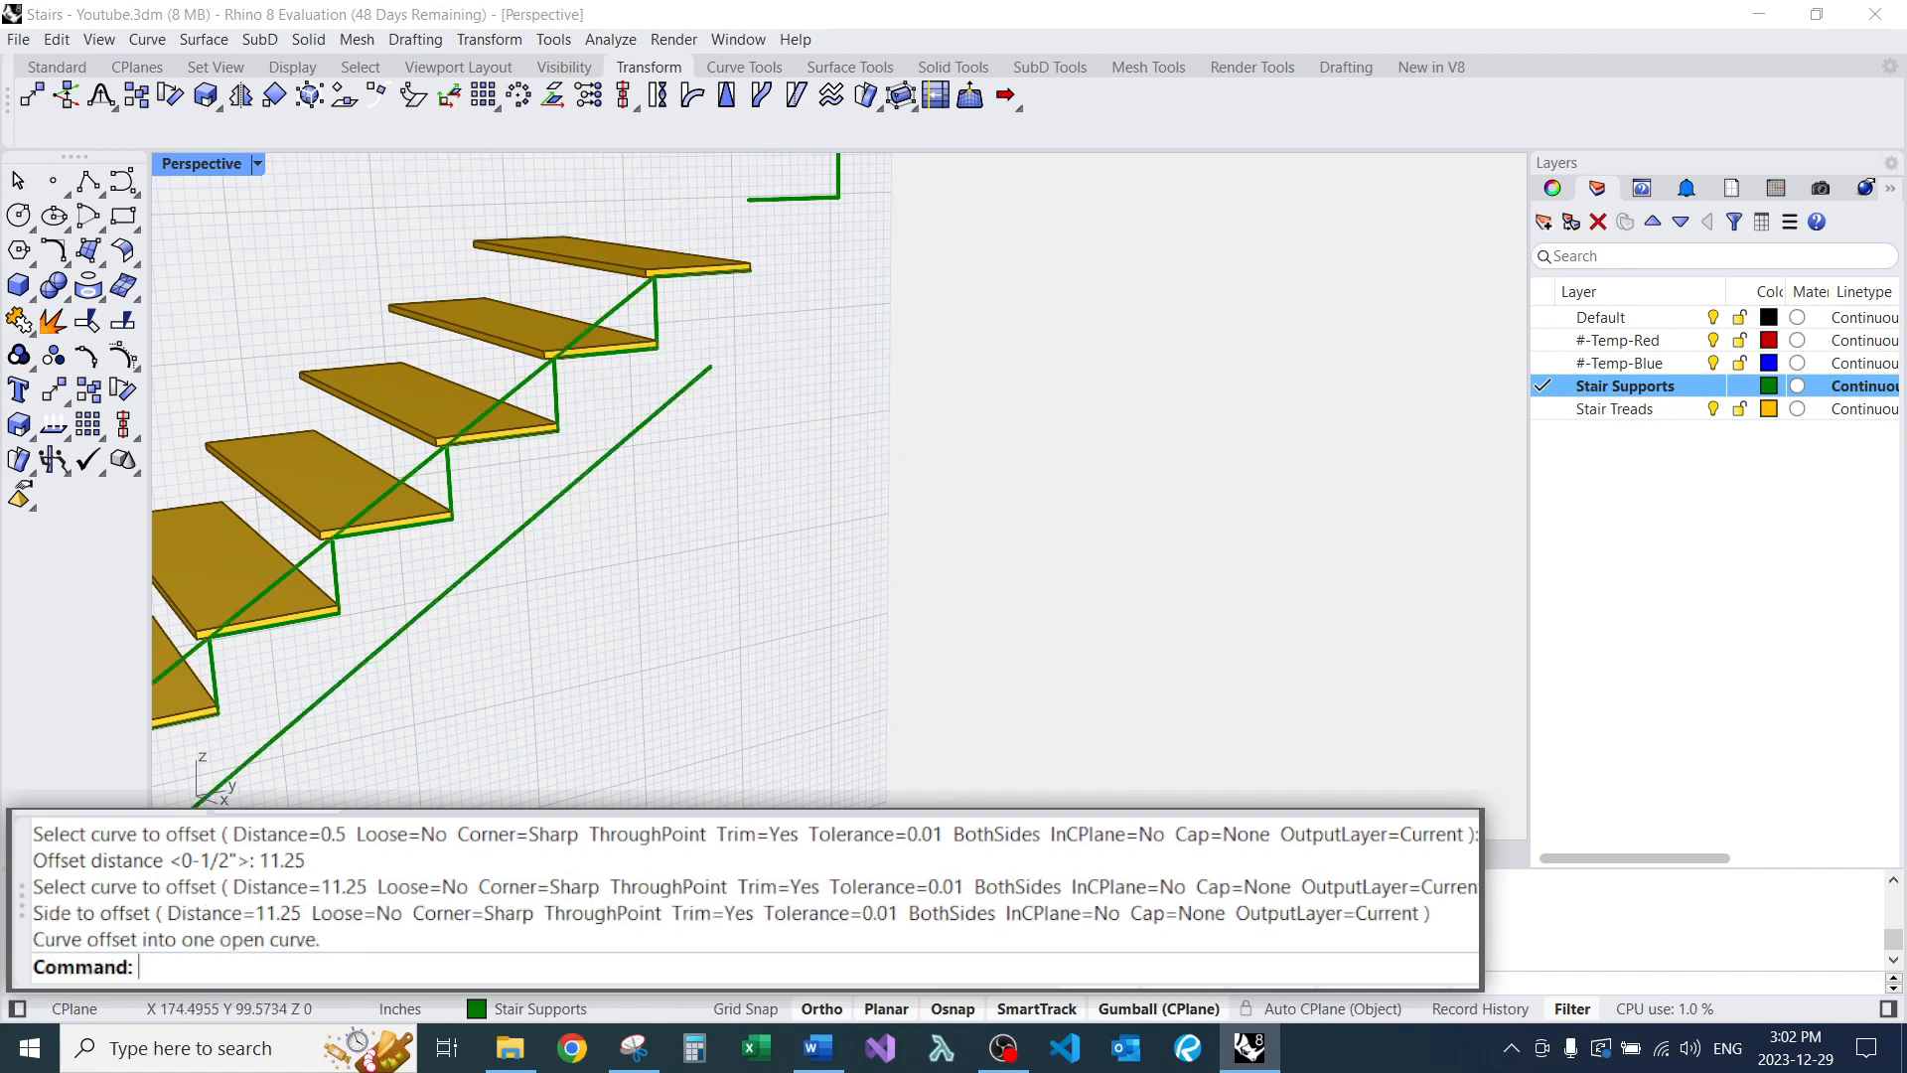
# Delete the original diagonal line running through the stepped profile's corners.
pyautogui.scroll(7, 634, 311)
pyautogui.click(598, 304)
pyautogui.write('e')
pyautogui.press('Return')
pyautogui.scroll(-5, 602, 311)
pyautogui.scroll(5, 770, 319)
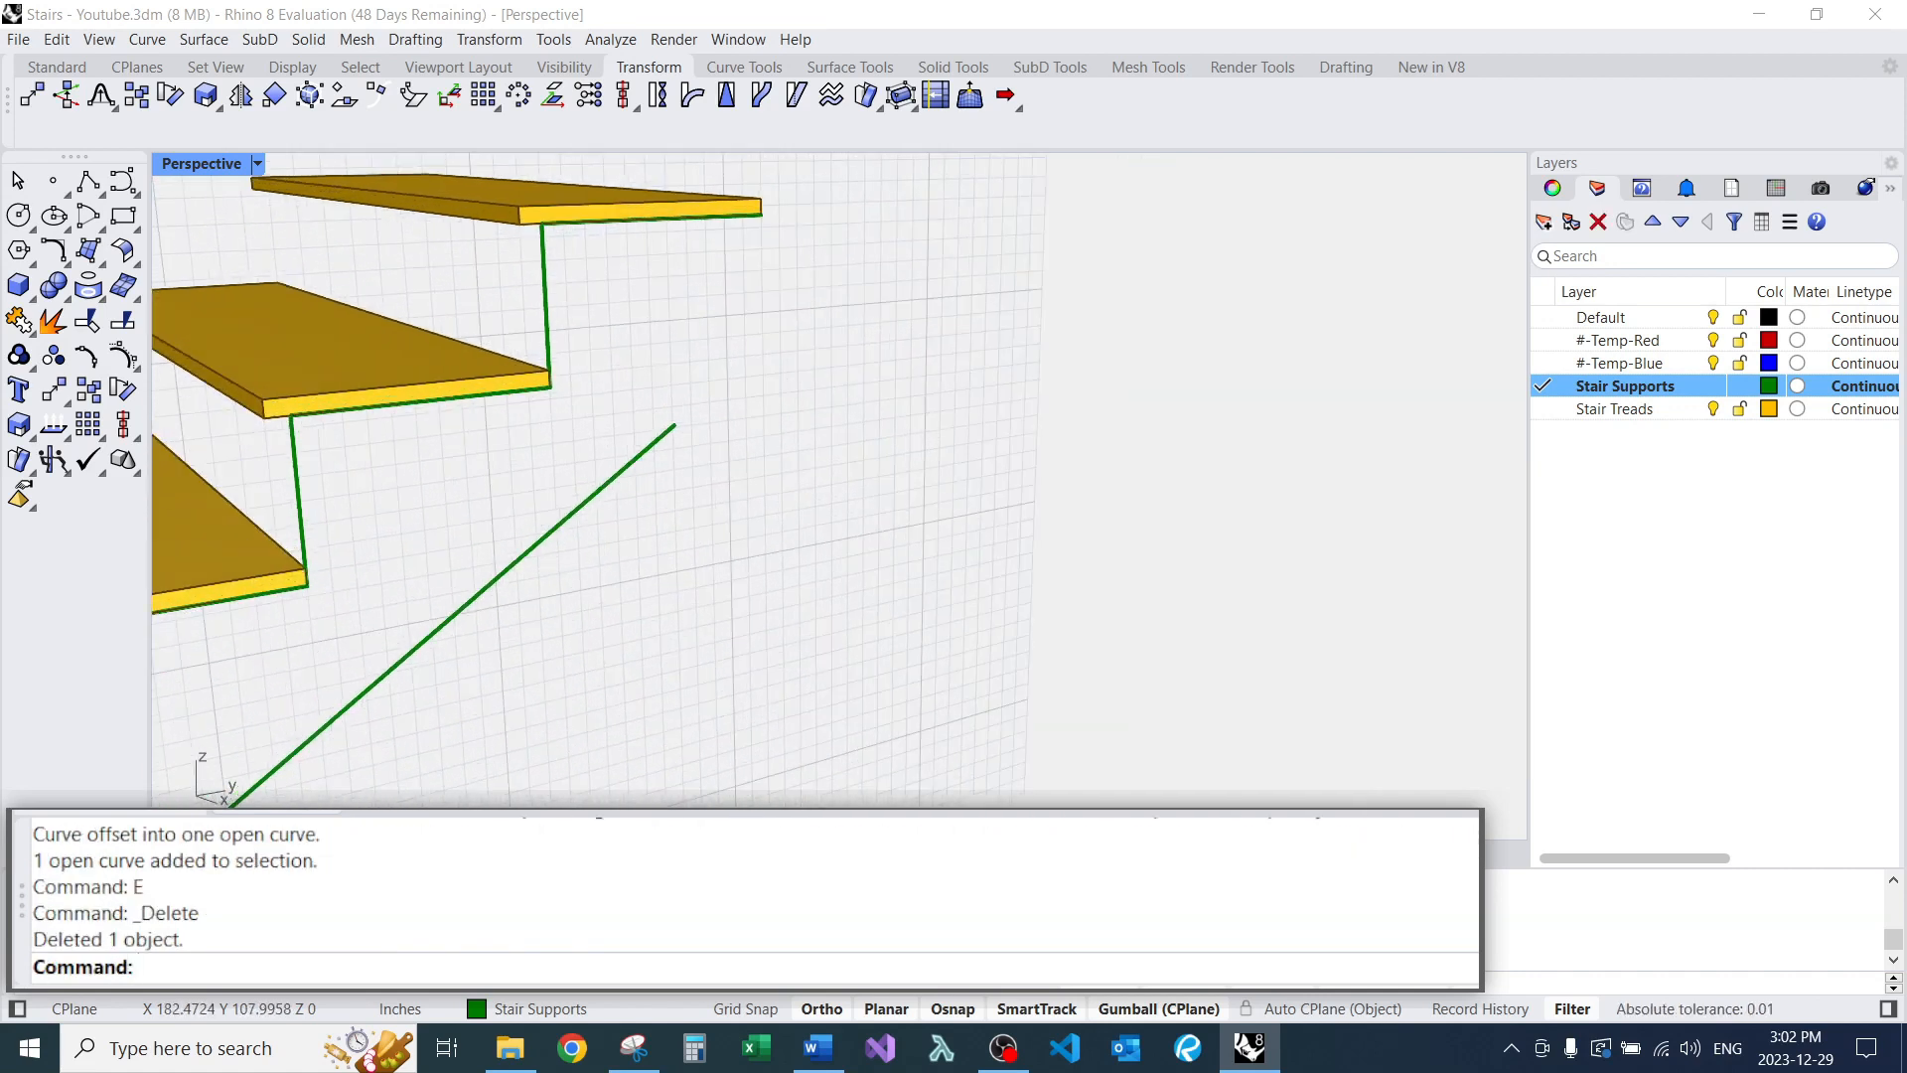
# Draw a short vertical line down from the highest tread's rear lower corner and connect it to the offset diagonal with a zero-radius fillet.
pyautogui.write('l')
pyautogui.press('Return')
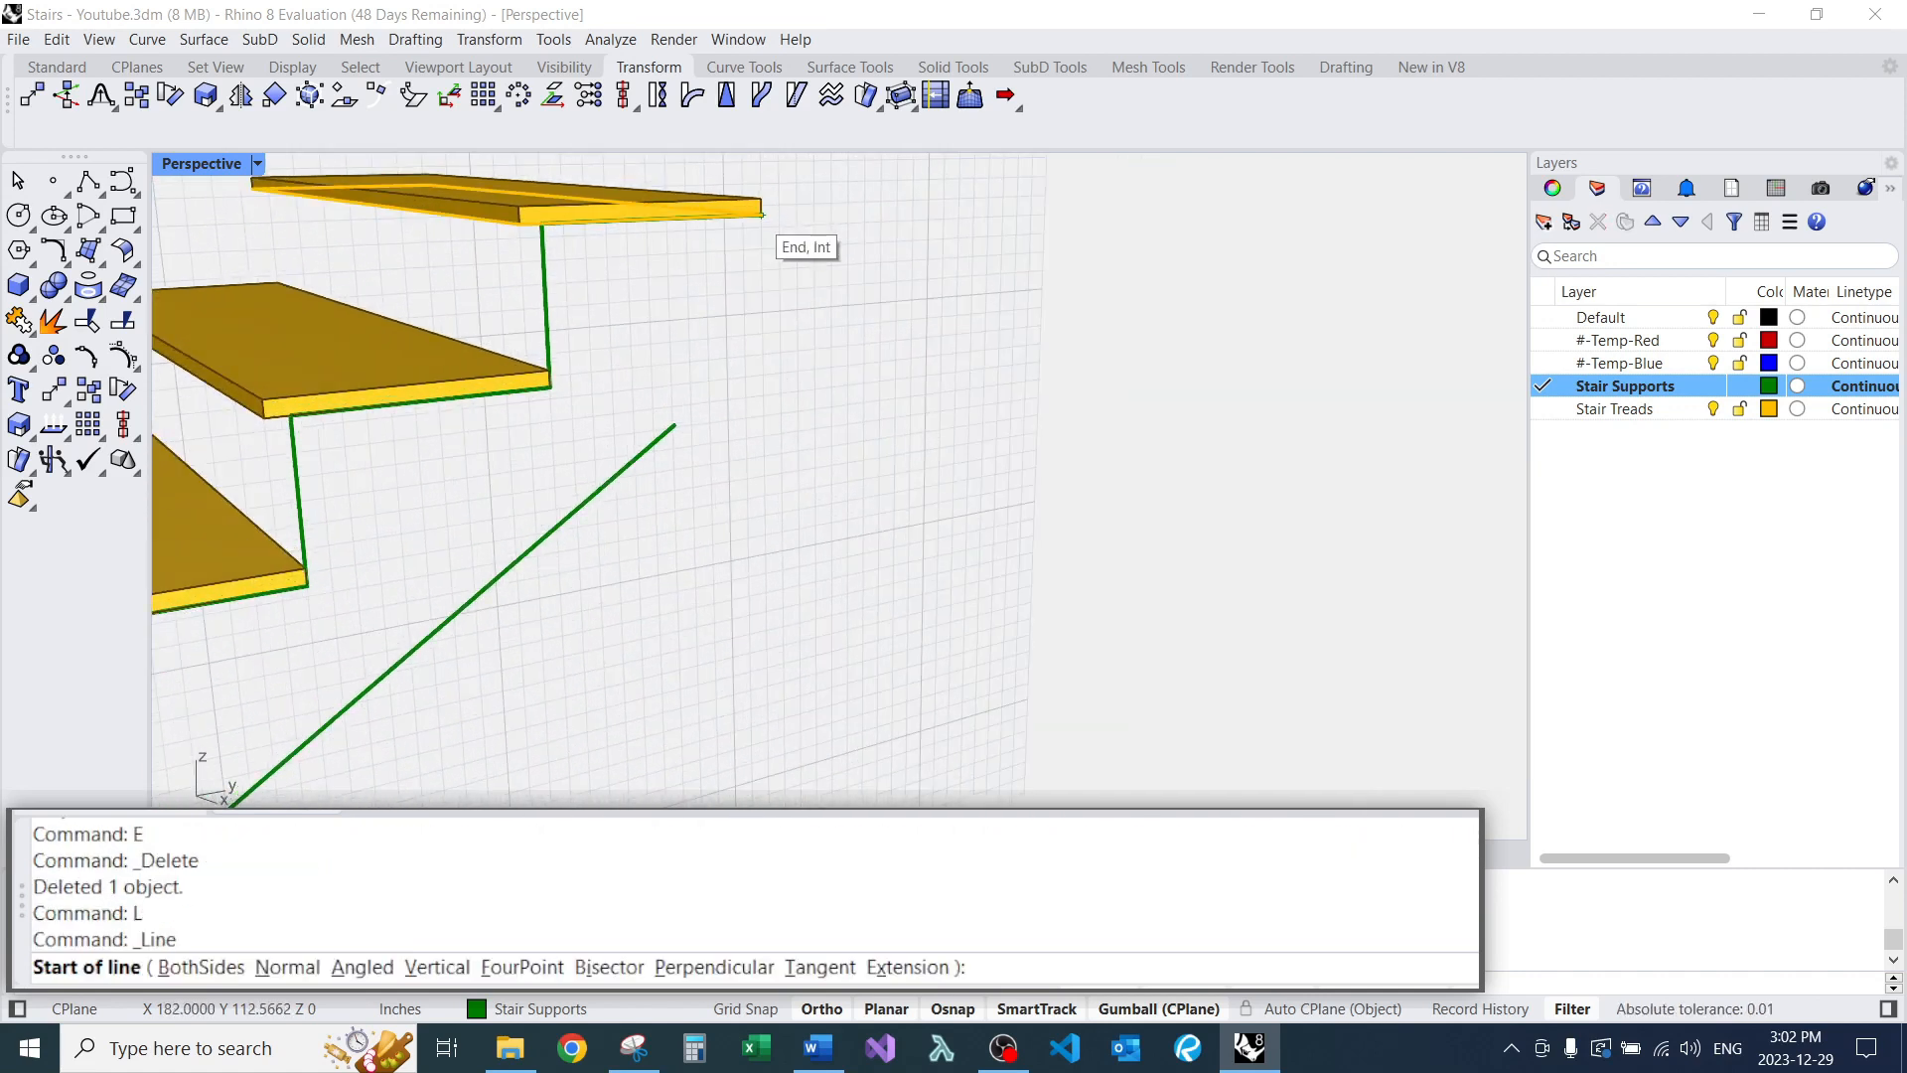
pyautogui.click(762, 213)
pyautogui.click(762, 288)
pyautogui.write('f')
pyautogui.press('Return')
pyautogui.click(762, 268)
pyautogui.click(658, 440)
# Draw a horizontal line from the bottom of the lowest vertical and connect it to the offset diagonal with a zero-radius fillet.
pyautogui.scroll(-12, 920, 236)
pyautogui.scroll(5, 440, 688)
pyautogui.scroll(8, 383, 700)
pyautogui.scroll(-8, 455, 602)
pyautogui.moveTo(455, 602); pyautogui.dragTo(502, 571, button='right')
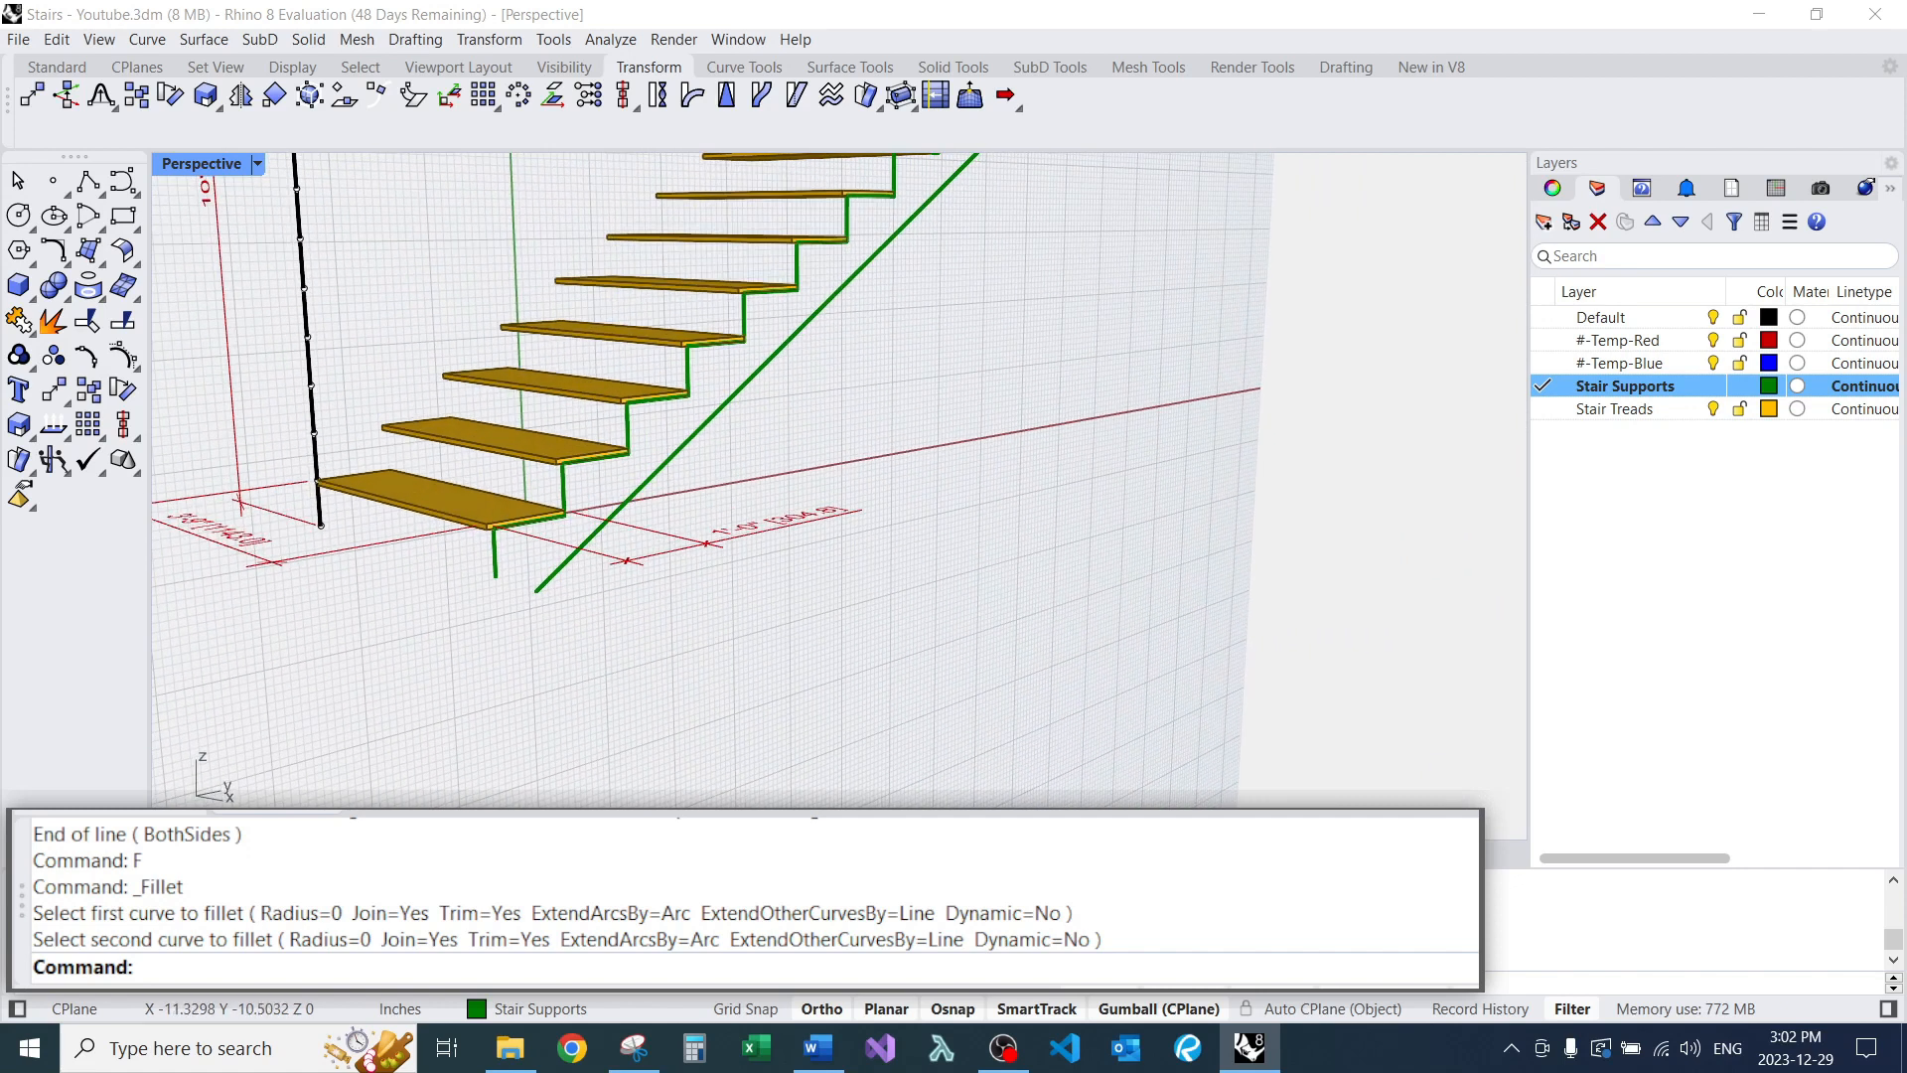
pyautogui.write('l')
pyautogui.press('Return')
pyautogui.click(496, 577)
pyautogui.scroll(5, 515, 571)
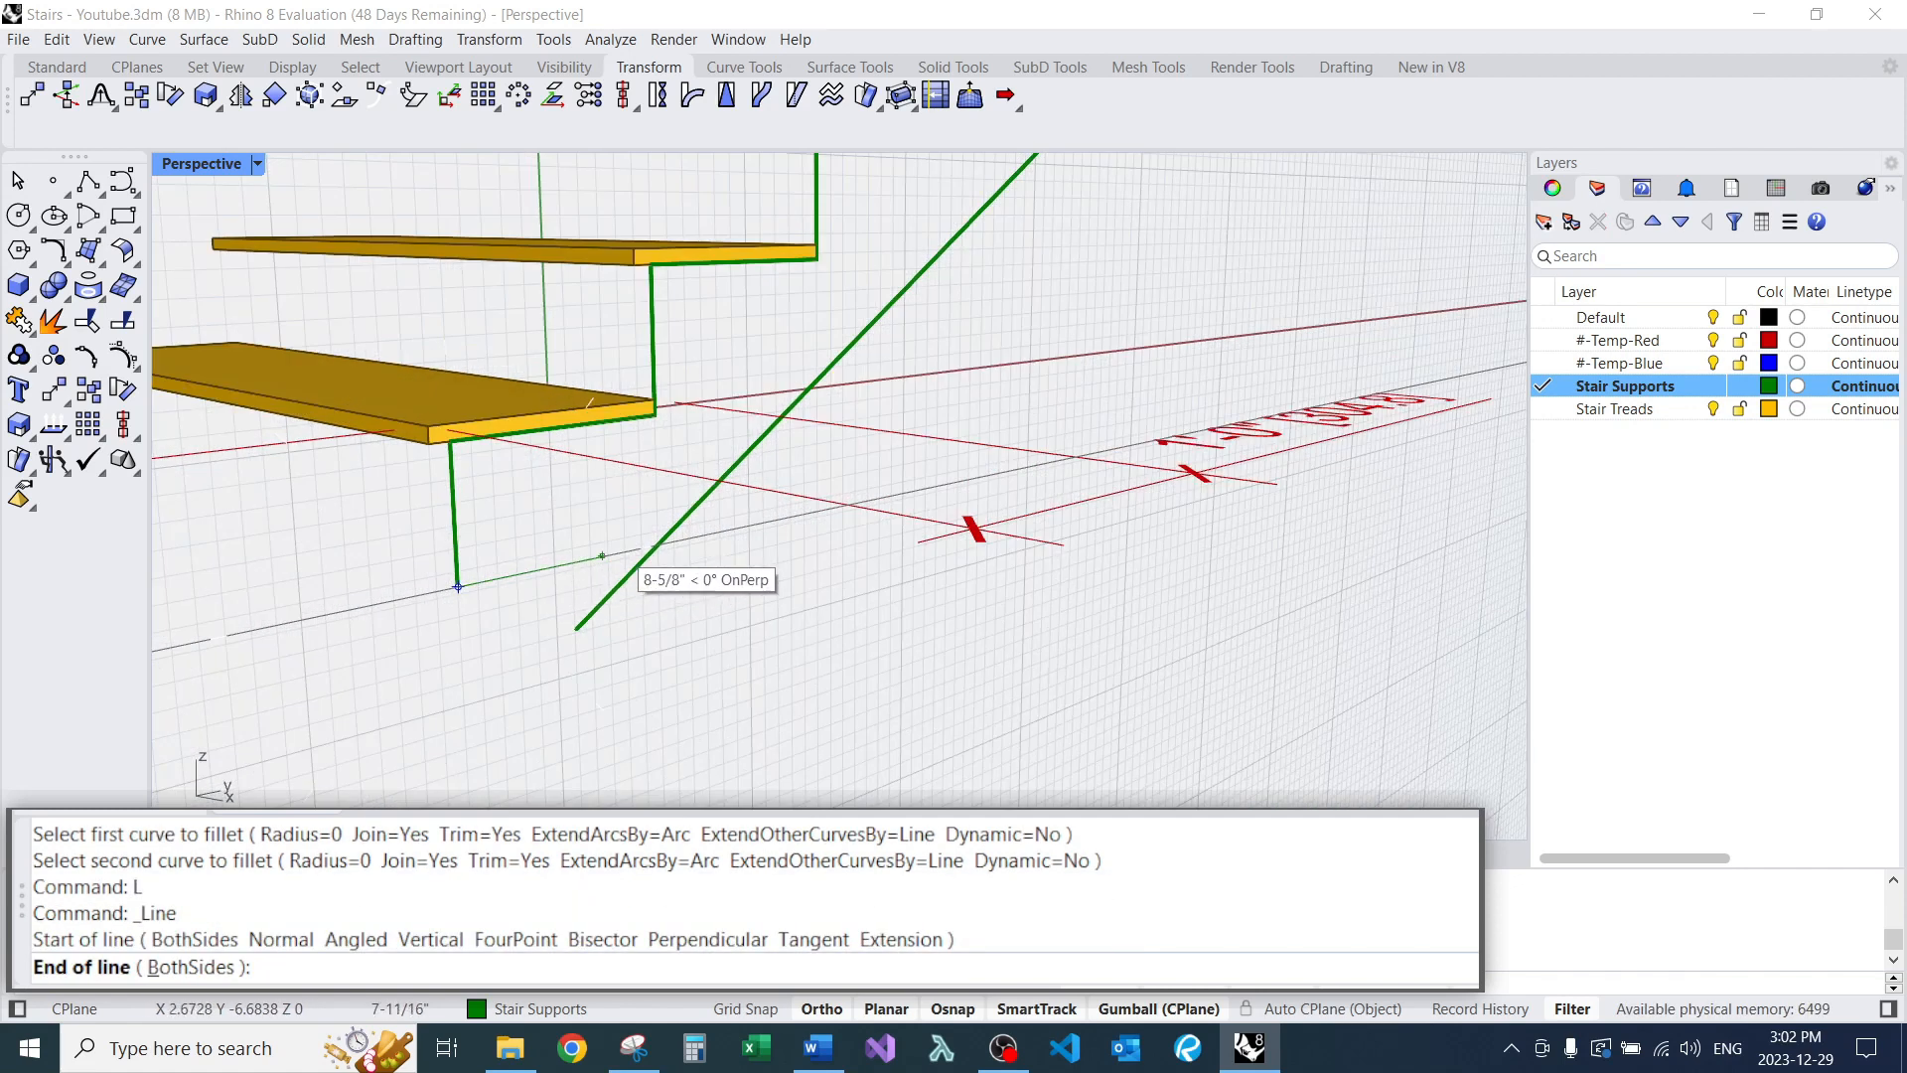
pyautogui.click(657, 545)
pyautogui.scroll(-5, 668, 564)
pyautogui.write('f')
pyautogui.press('Return')
pyautogui.click(695, 526)
pyautogui.click(628, 562)
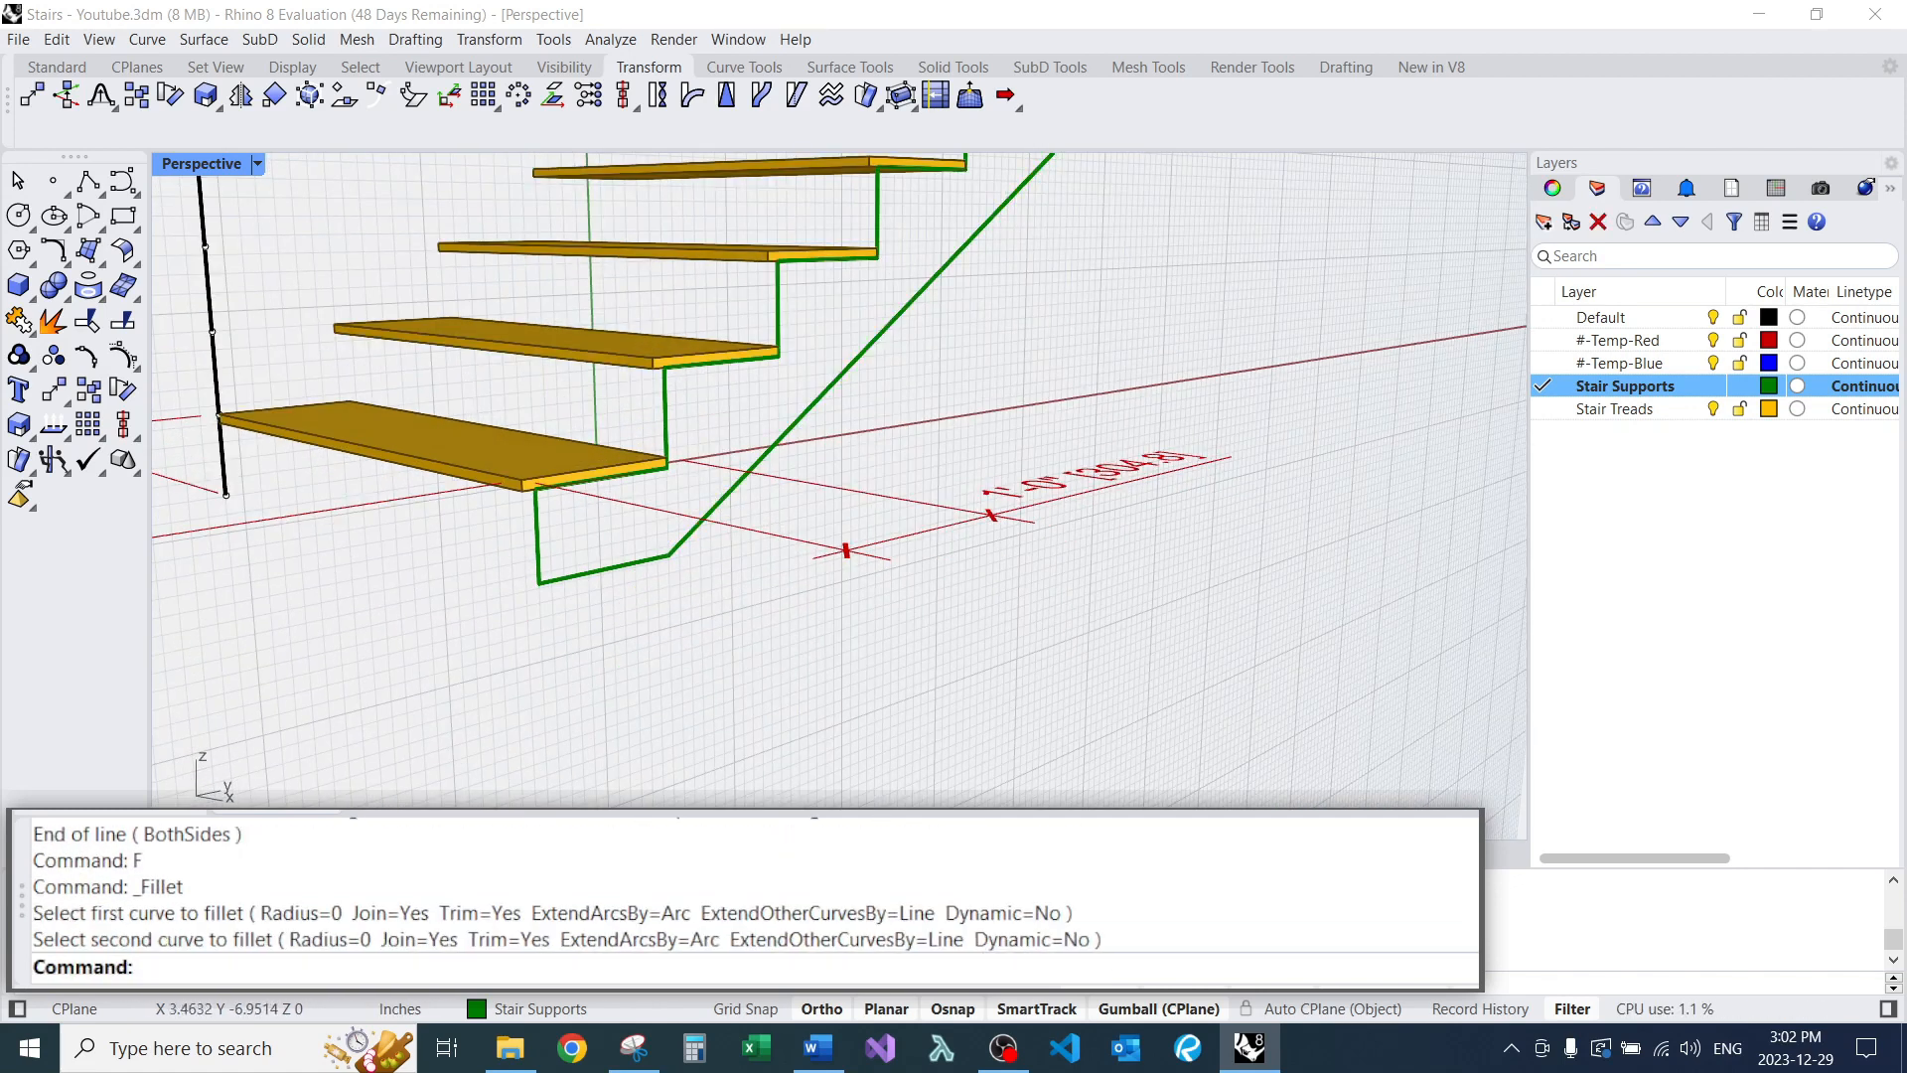
# Join the underside outline with the lowest vertical line into one curve.
pyautogui.scroll(-11, 633, 600)
pyautogui.scroll(15, 641, 586)
pyautogui.moveTo(690, 561); pyautogui.dragTo(646, 594)
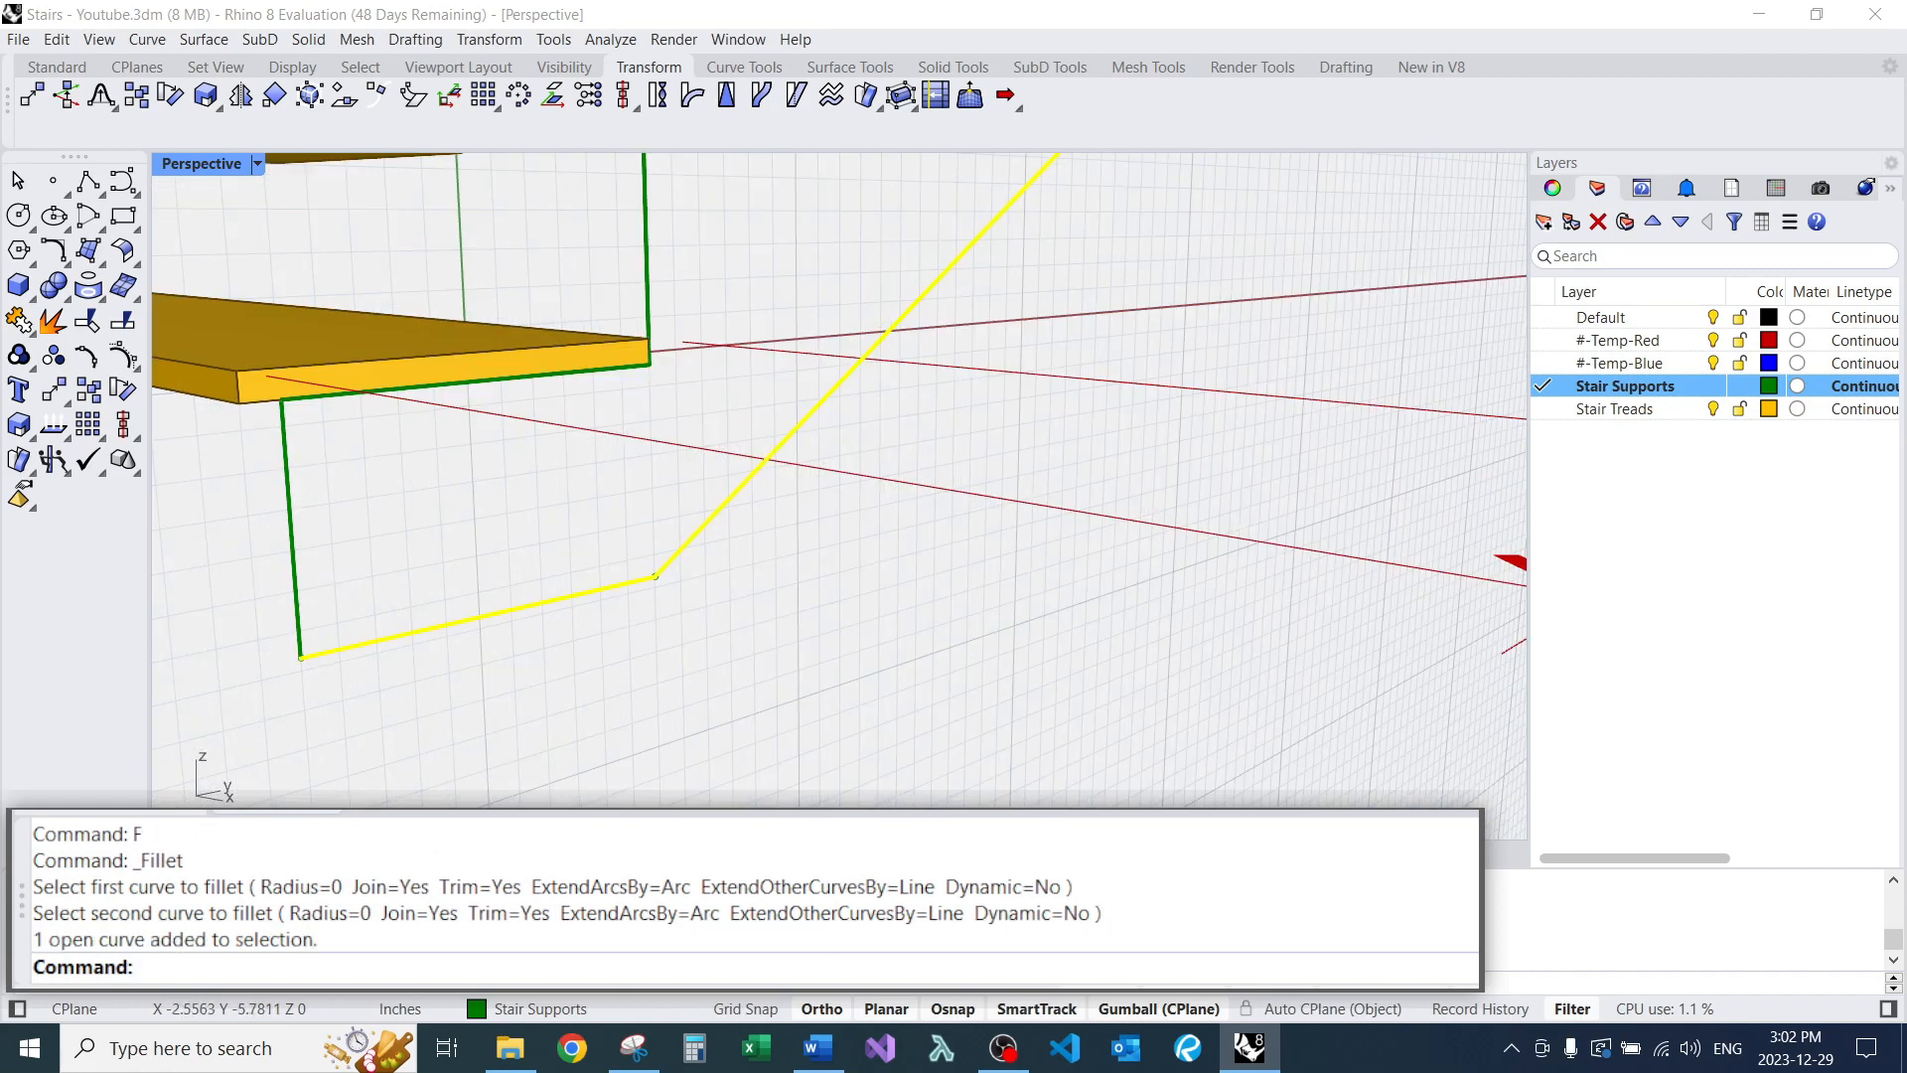
pyautogui.keyDown('ctrl'); pyautogui.keyDown('shift'); pyautogui.moveTo(386, 606); pyautogui.dragTo(261, 682); pyautogui.keyUp('shift'); pyautogui.keyUp('ctrl')
pyautogui.scroll(-5, 376, 580)
pyautogui.scroll(5, 457, 496)
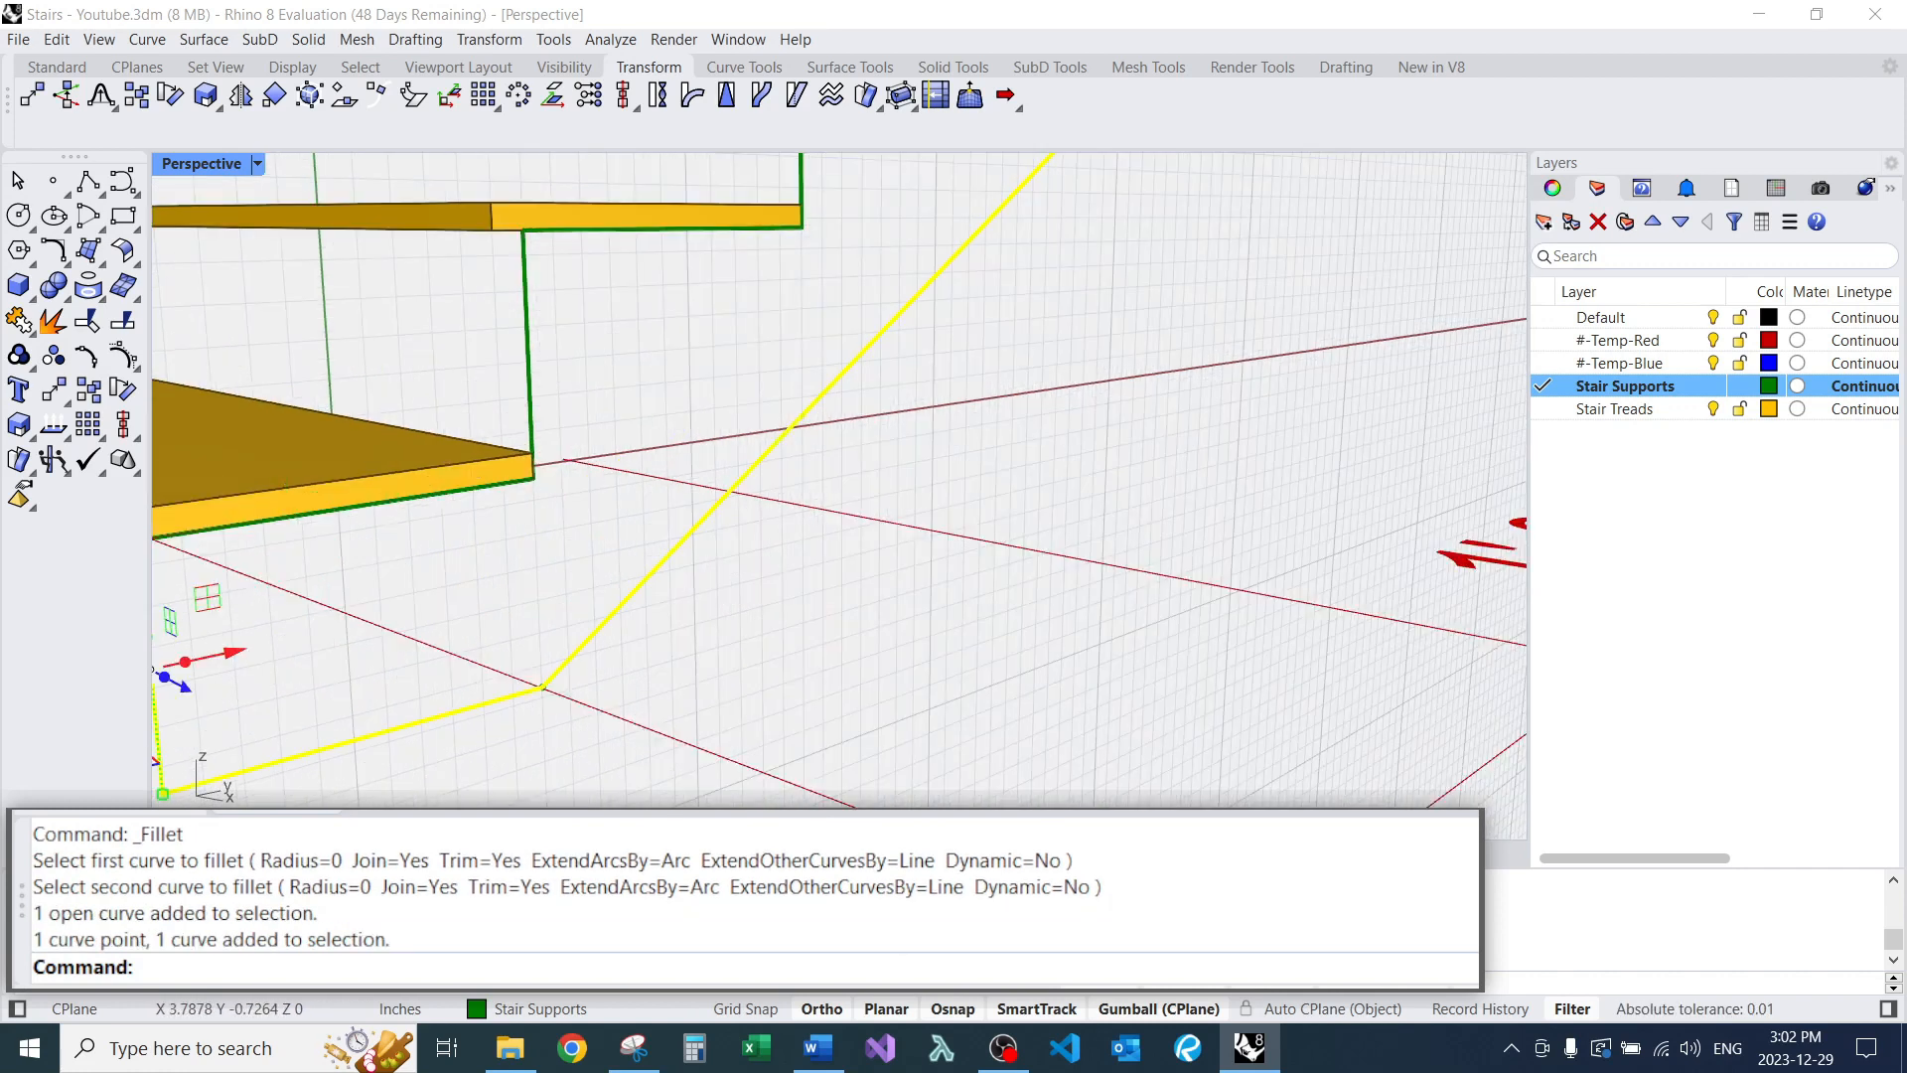
pyautogui.write('Join')
pyautogui.press('Return')
pyautogui.scroll(-5, 531, 485)
pyautogui.press('Escape')
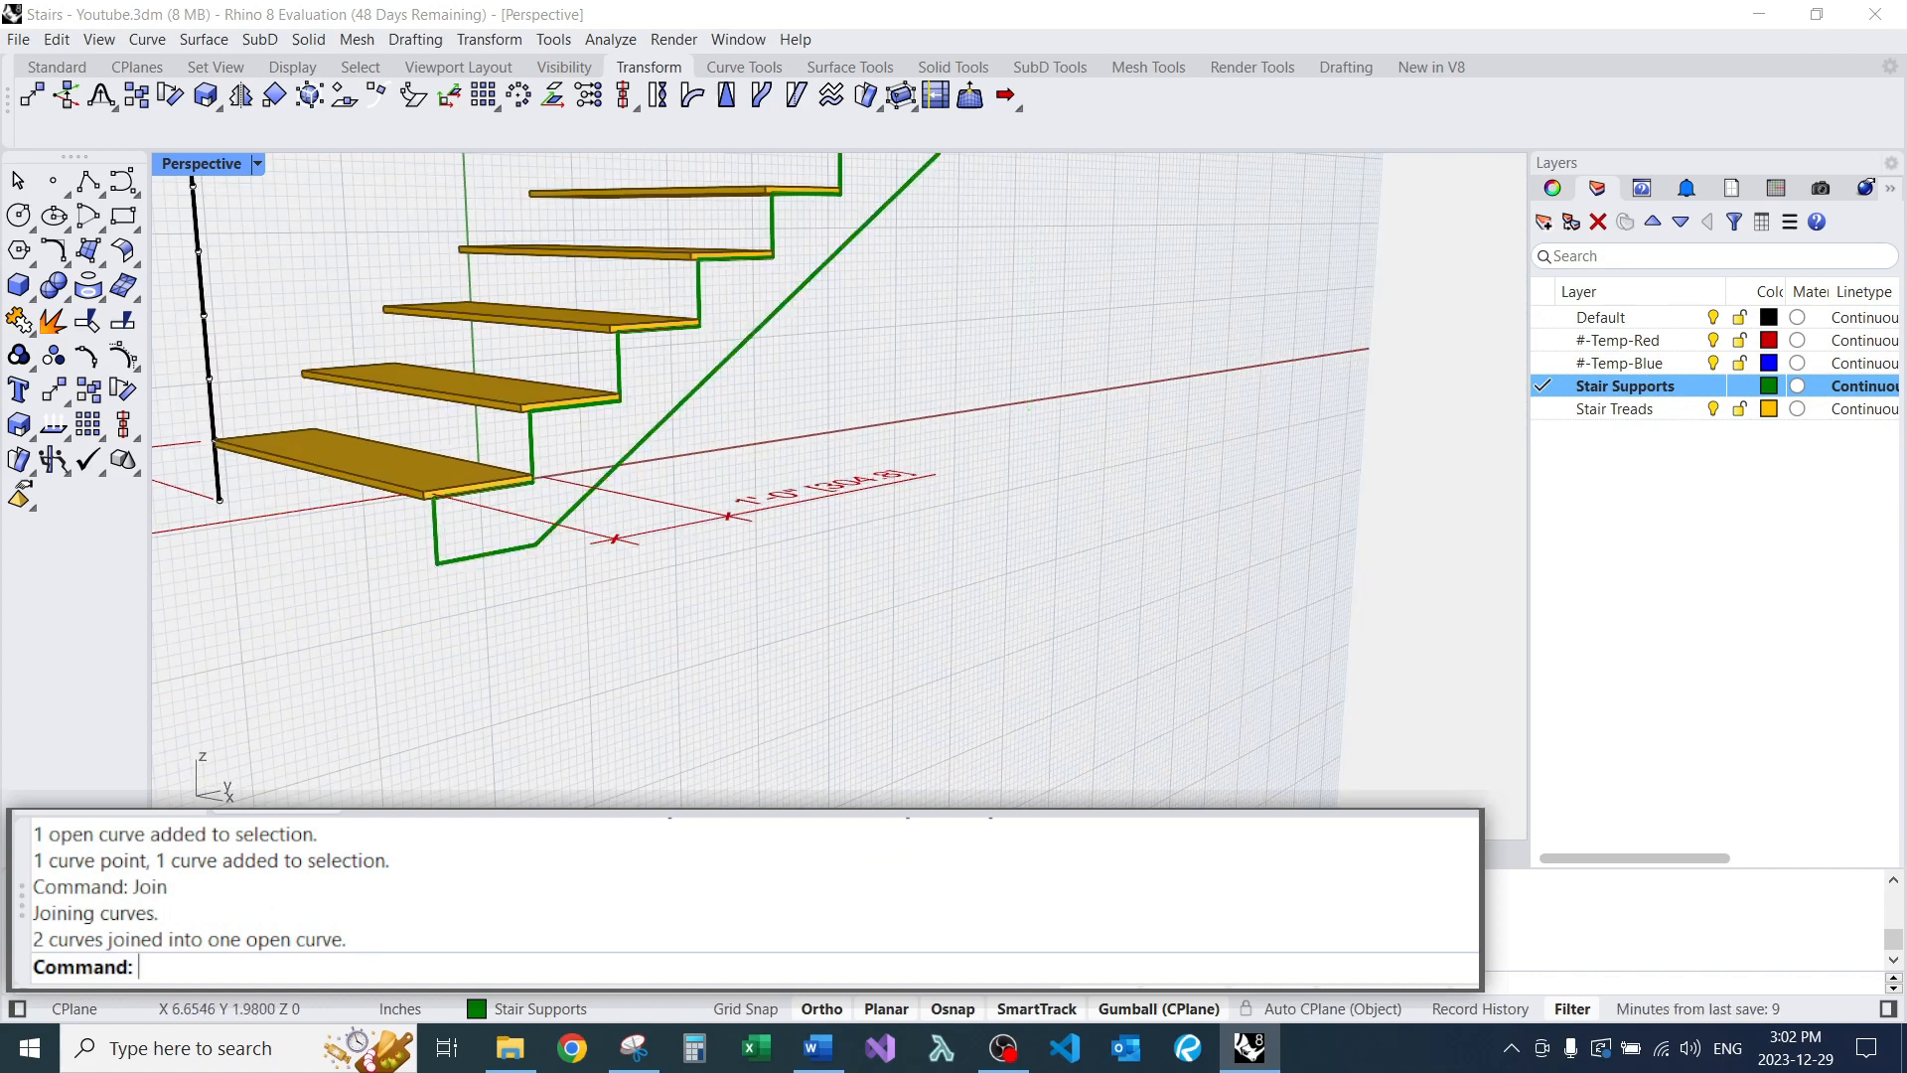
# Join all the stepped curve segments up the run with the underside outline into one closed support profile.
pyautogui.click(618, 363)
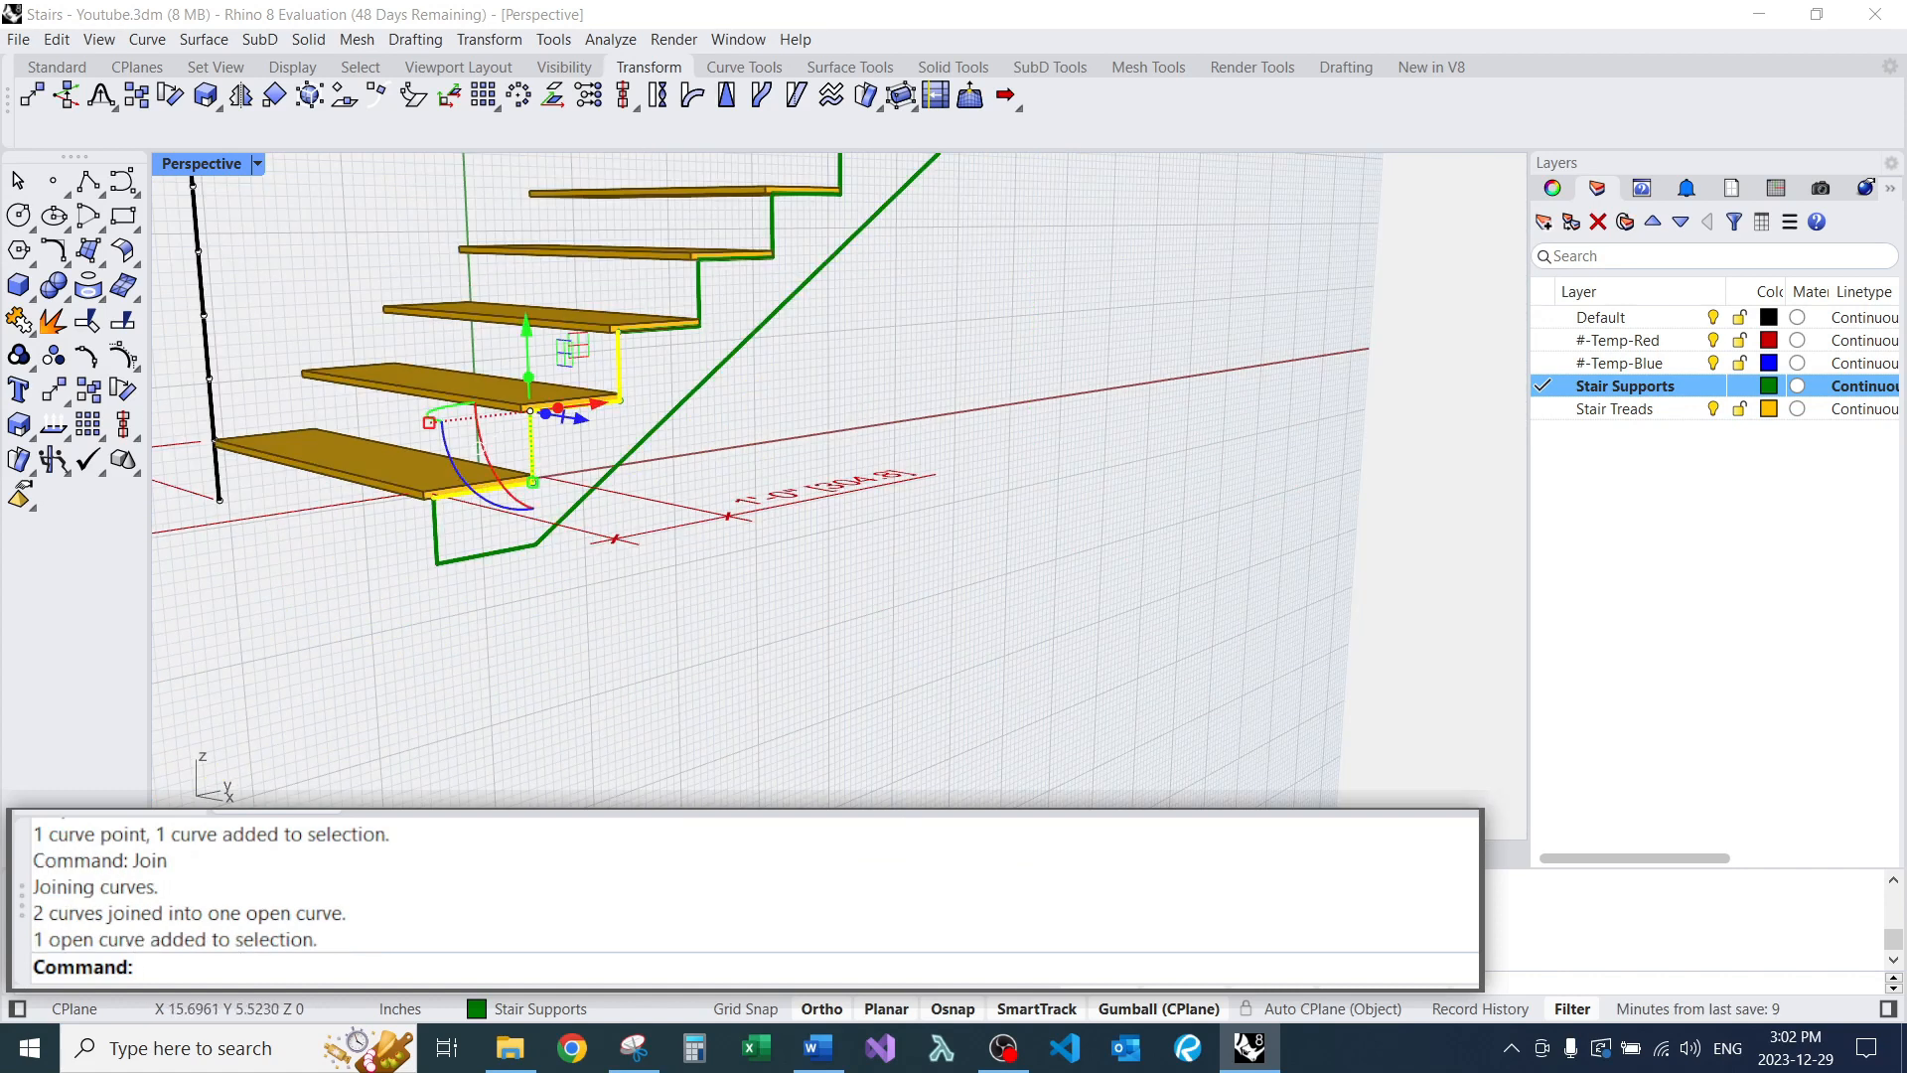
pyautogui.keyDown('shift'); pyautogui.click(699, 293); pyautogui.keyUp('shift')
pyautogui.keyDown('shift'); pyautogui.moveTo(771, 228); pyautogui.dragTo(503, 499, button='right'); pyautogui.keyUp('shift')
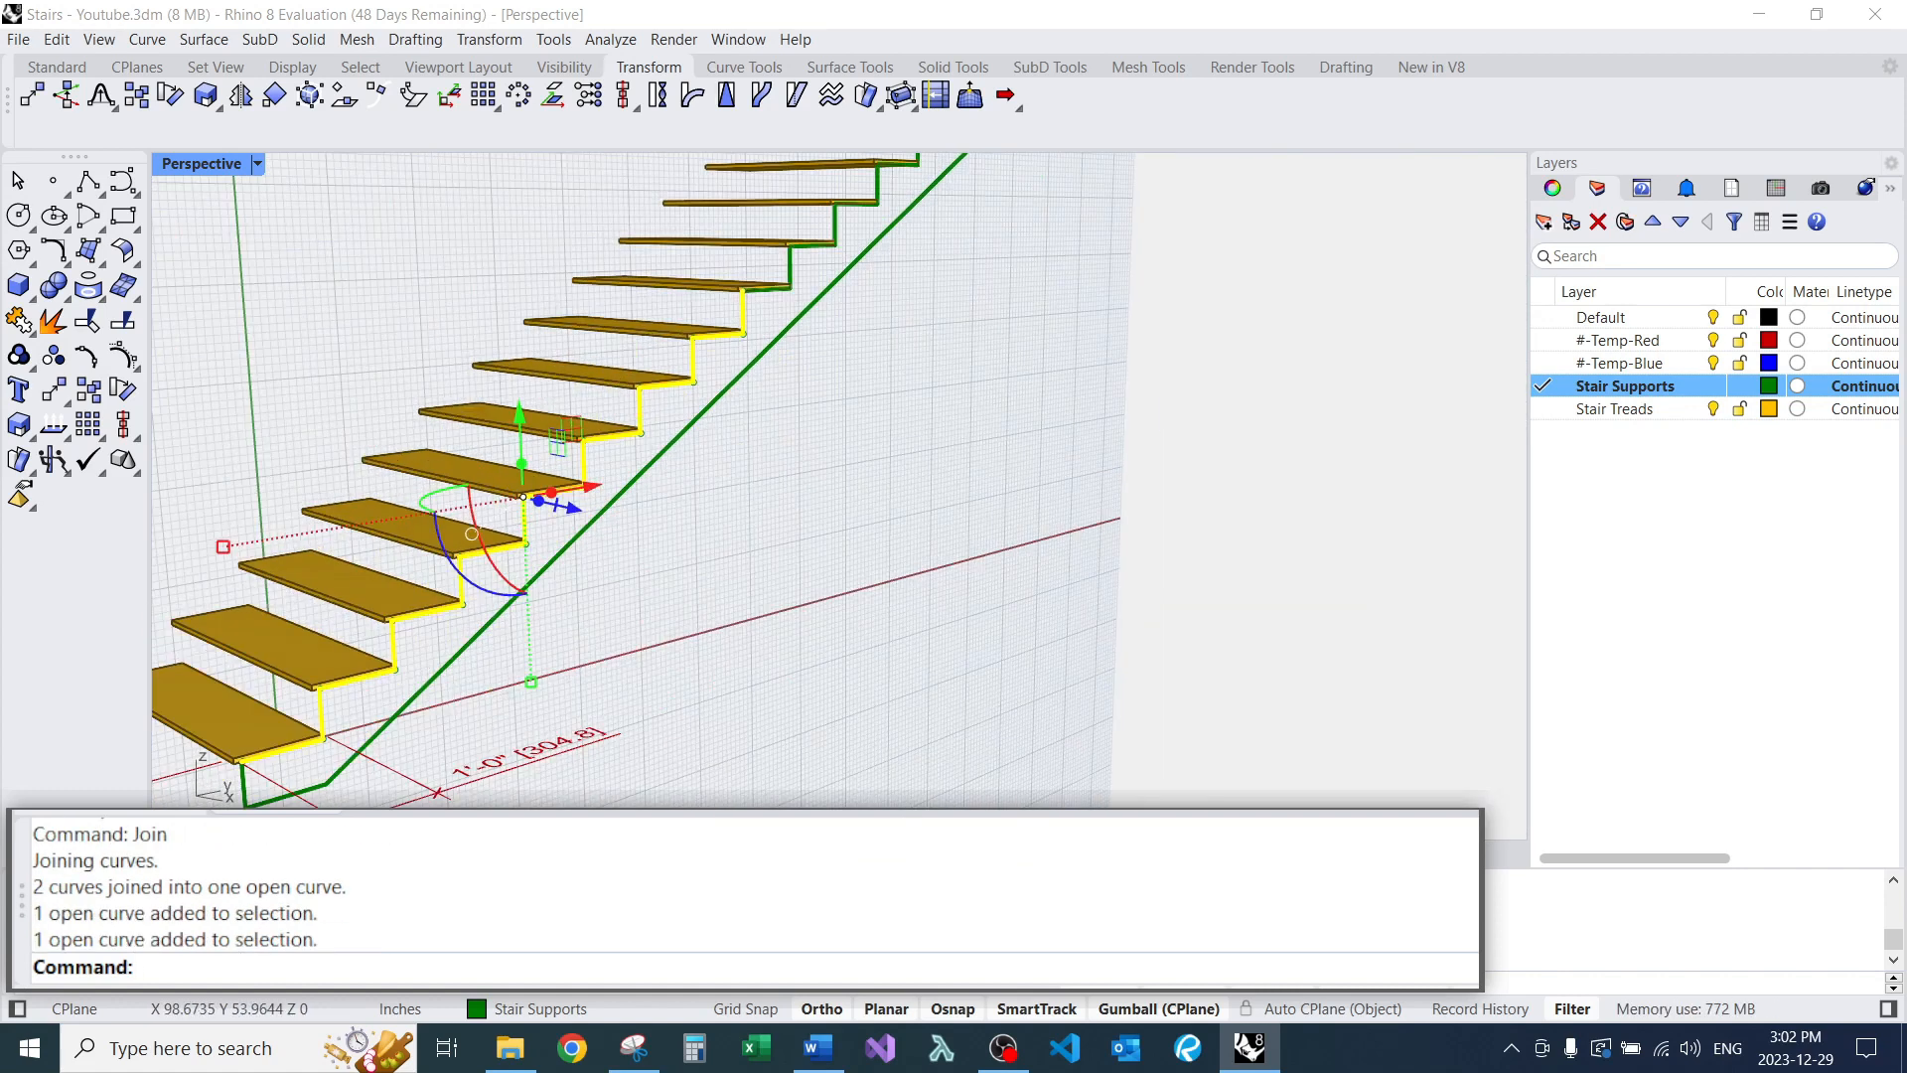
pyautogui.scroll(6, 854, 258)
pyautogui.keyDown('shift'); pyautogui.click(777, 249); pyautogui.keyUp('shift')
pyautogui.scroll(-7, 755, 541)
pyautogui.scroll(8, 843, 340)
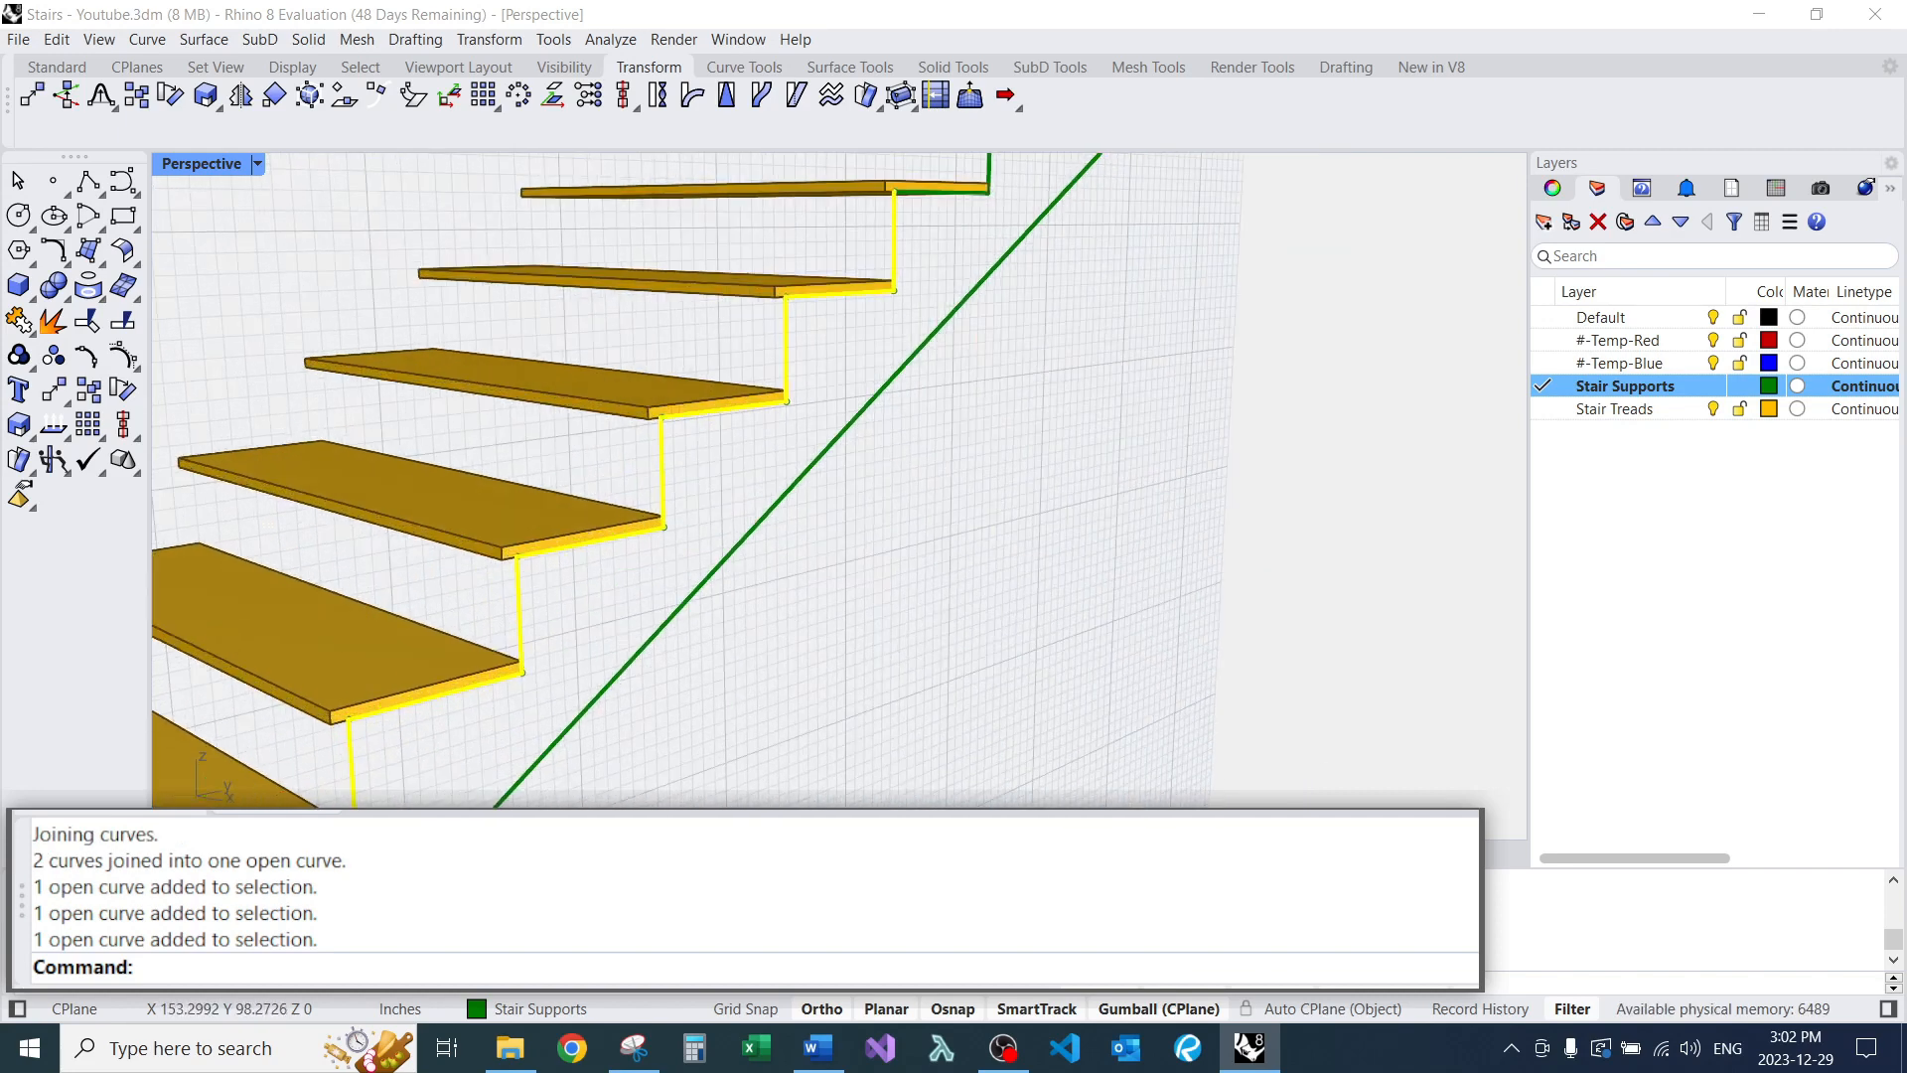
pyautogui.scroll(-5, 779, 532)
pyautogui.scroll(3, 924, 328)
pyautogui.keyDown('shift'); pyautogui.click(887, 318); pyautogui.keyUp('shift')
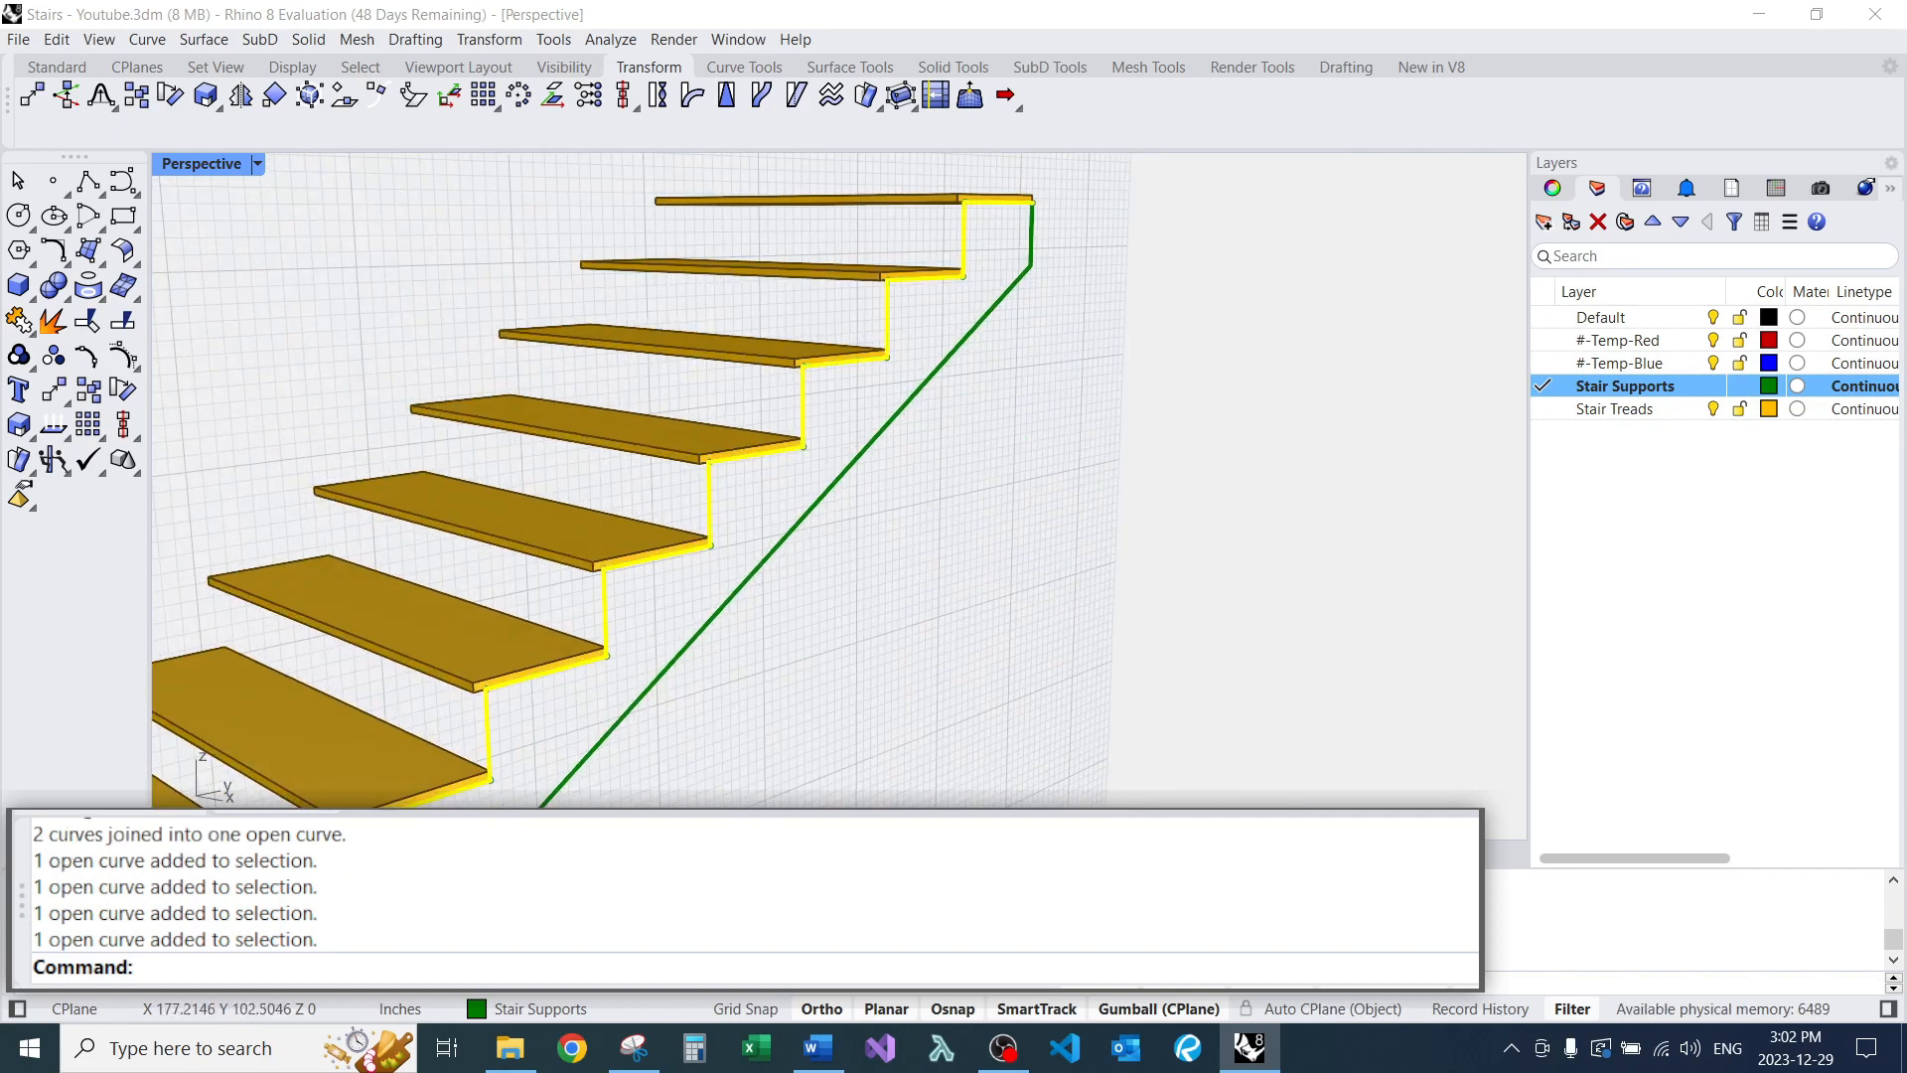
pyautogui.keyDown('shift'); pyautogui.click(983, 319); pyautogui.keyUp('shift')
pyautogui.scroll(-9, 995, 223)
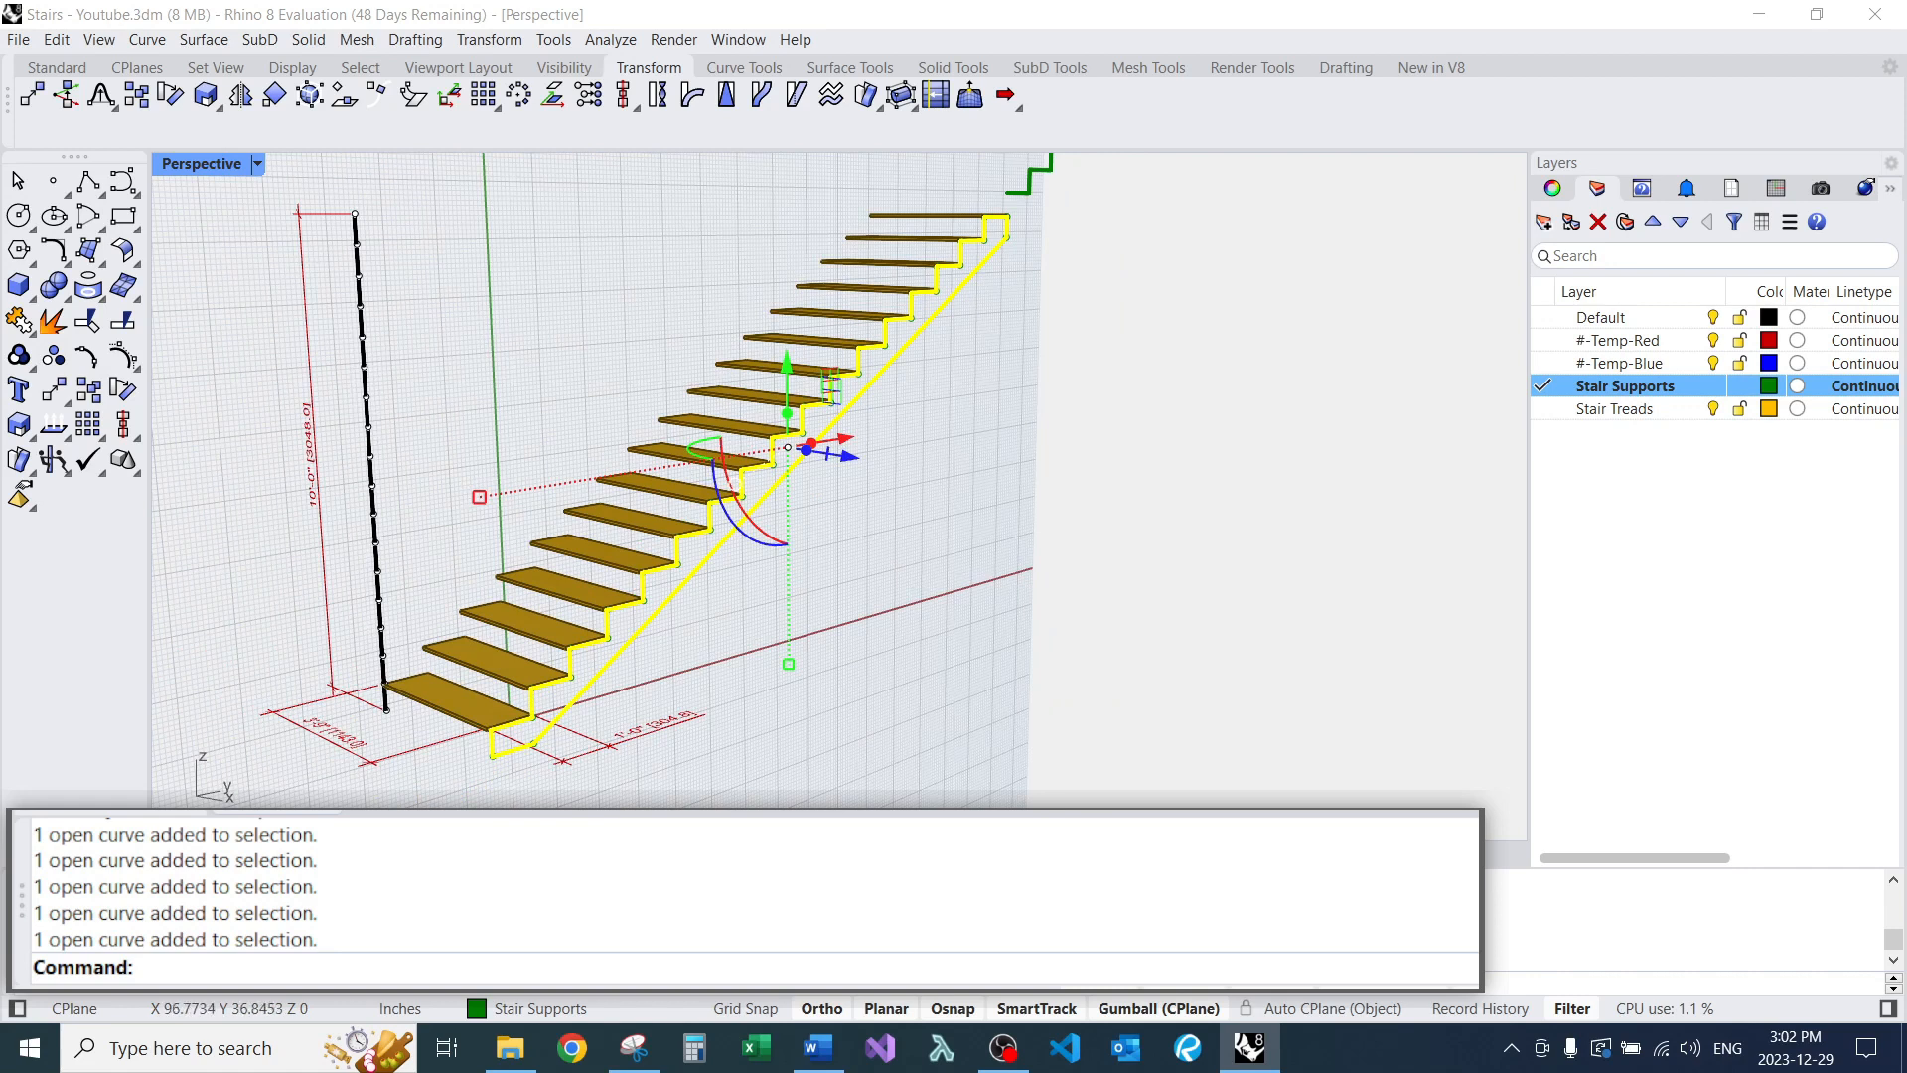
pyautogui.hotkey('ctrl', 'j')
# Extrude the closed support profile 1.5 inches as a solid, and delete the profile curve.
pyautogui.write('EC')
pyautogui.press('Return')
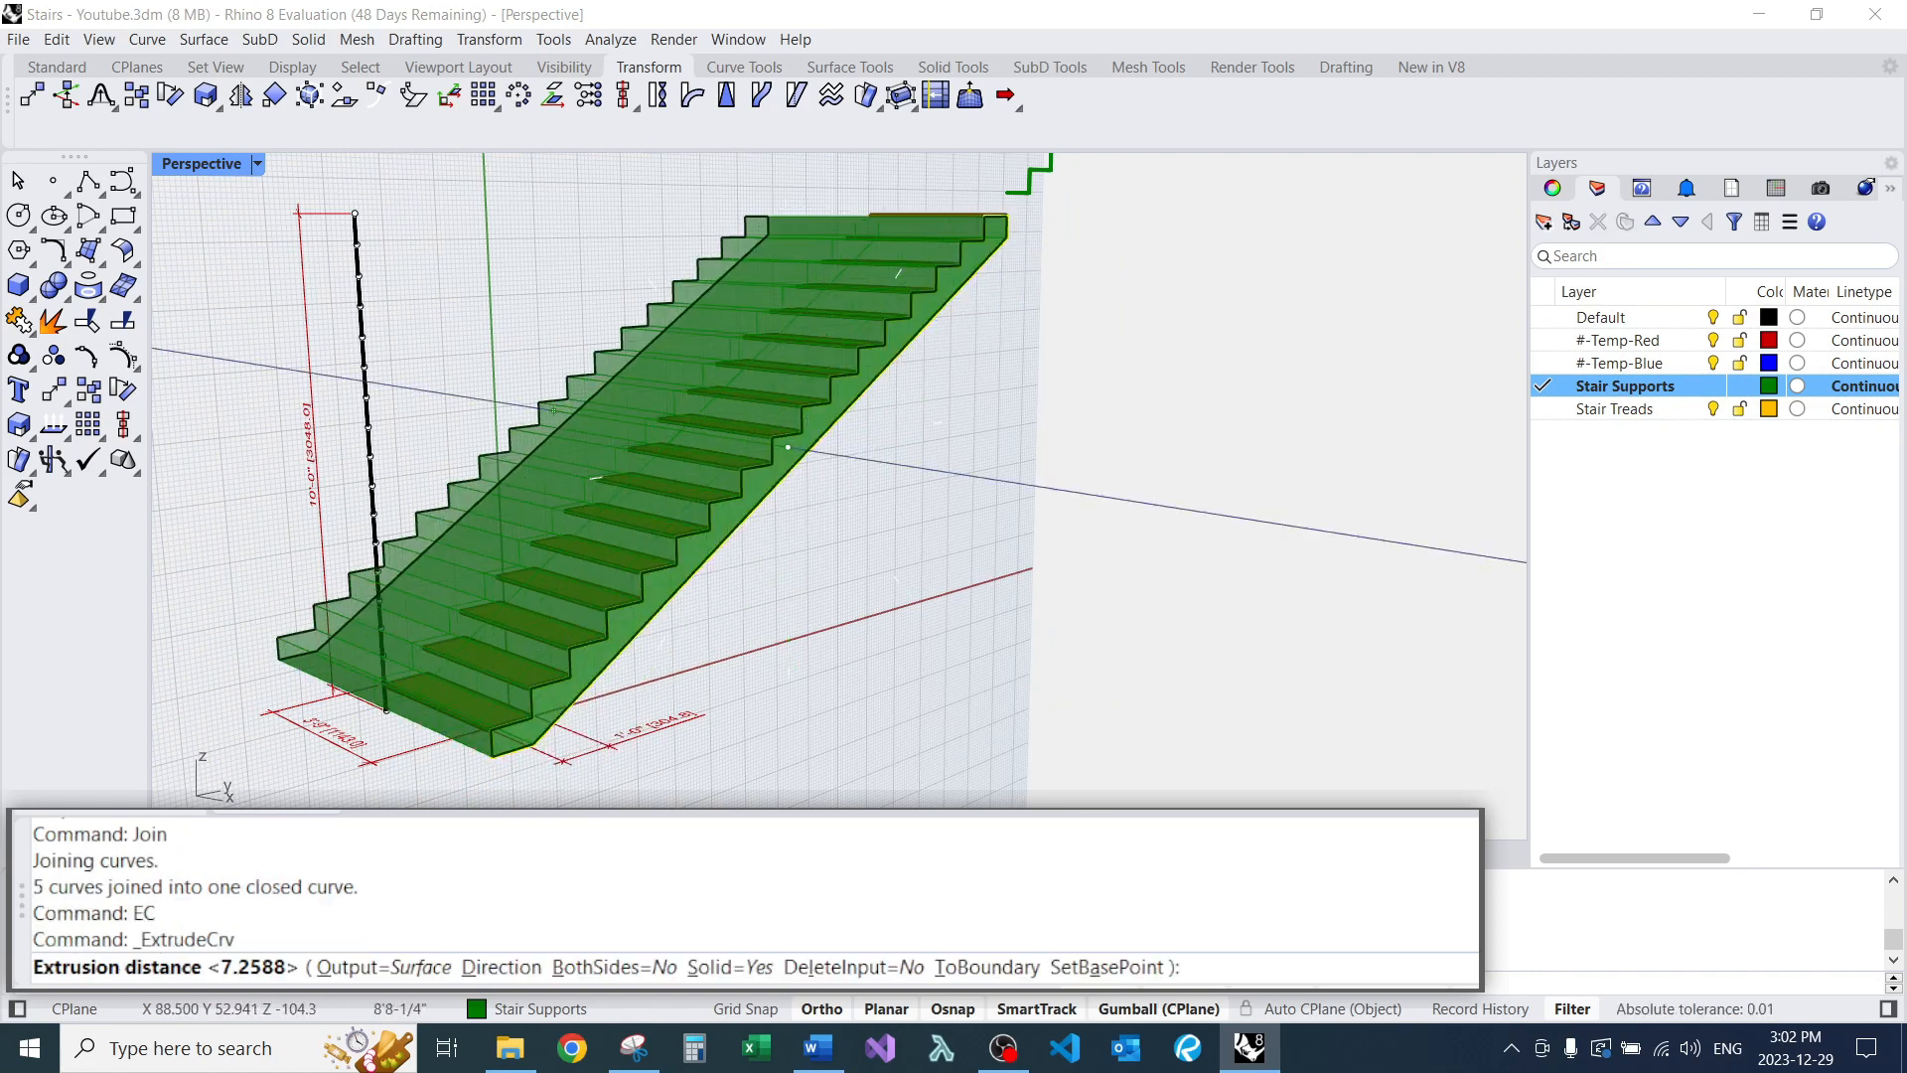
pyautogui.write('15')
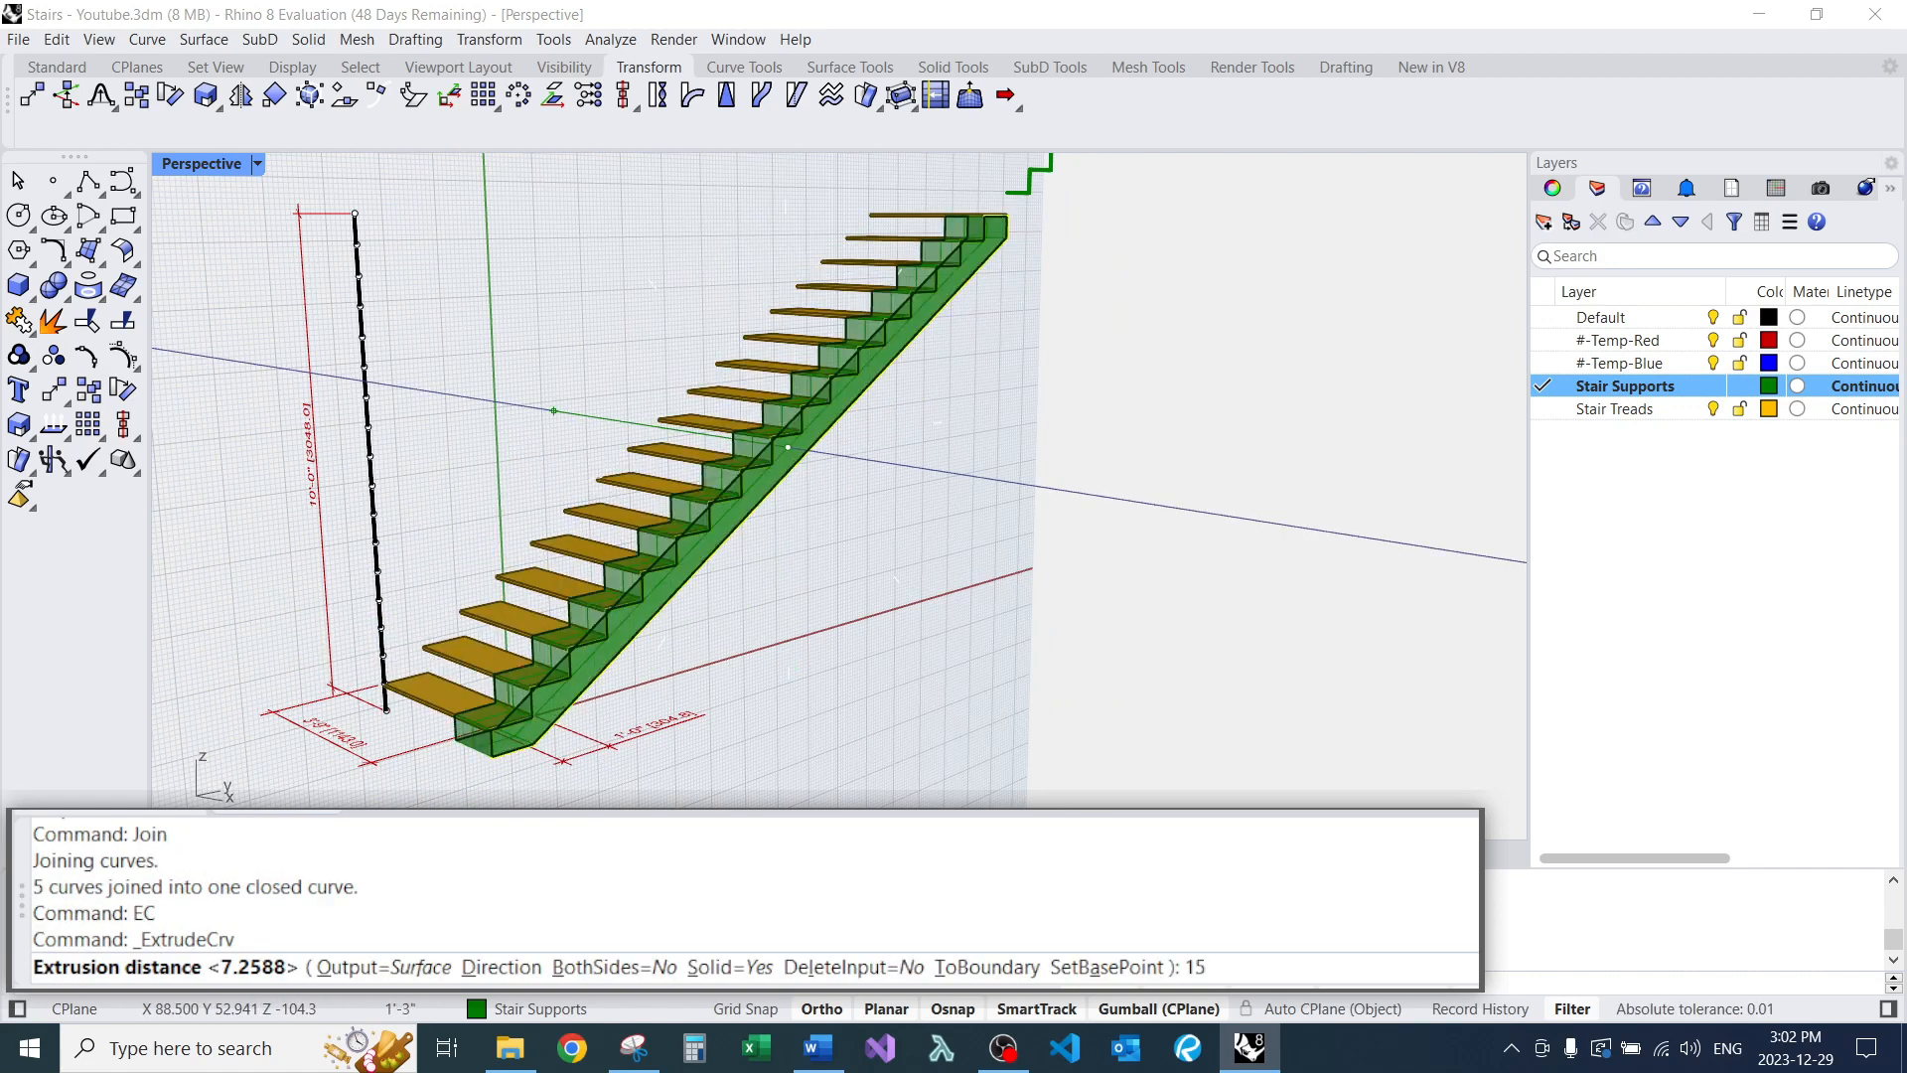
pyautogui.press('BackSpace')
pyautogui.write('.5')
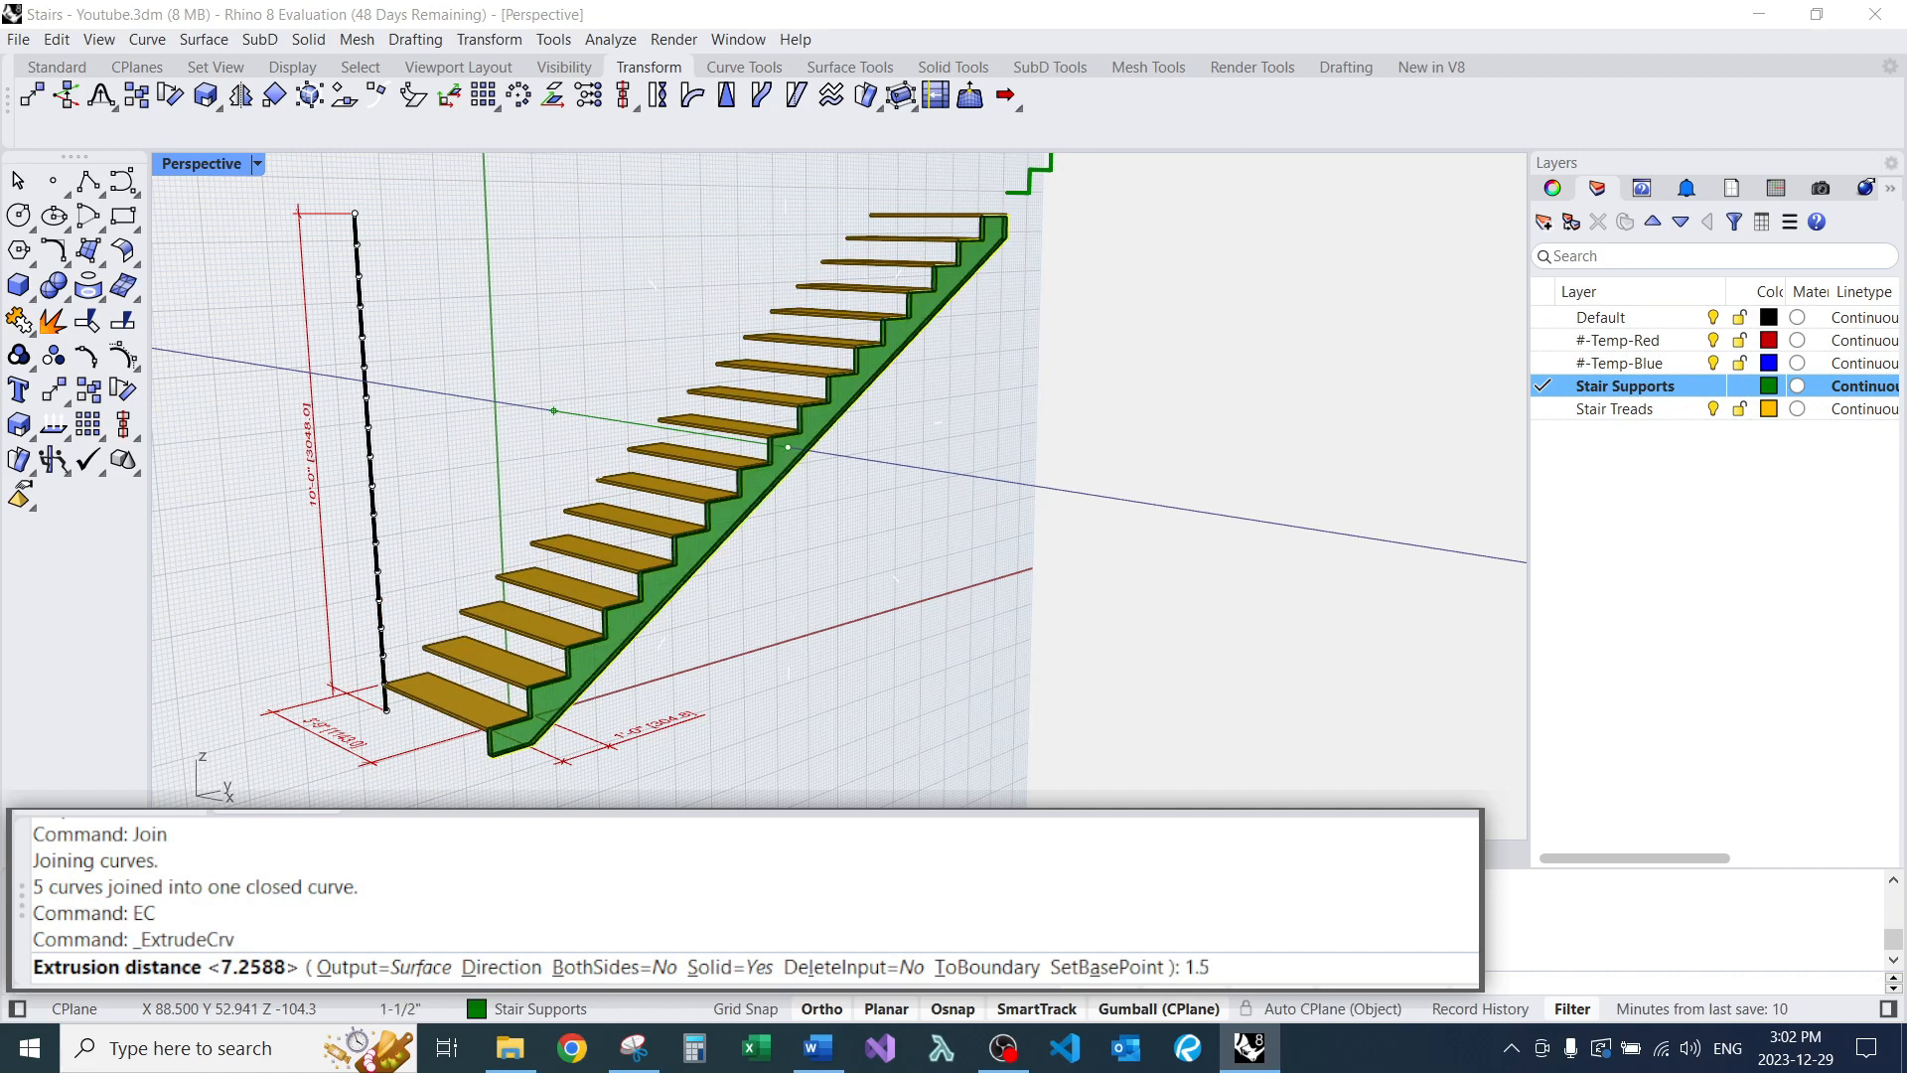
pyautogui.press('Return')
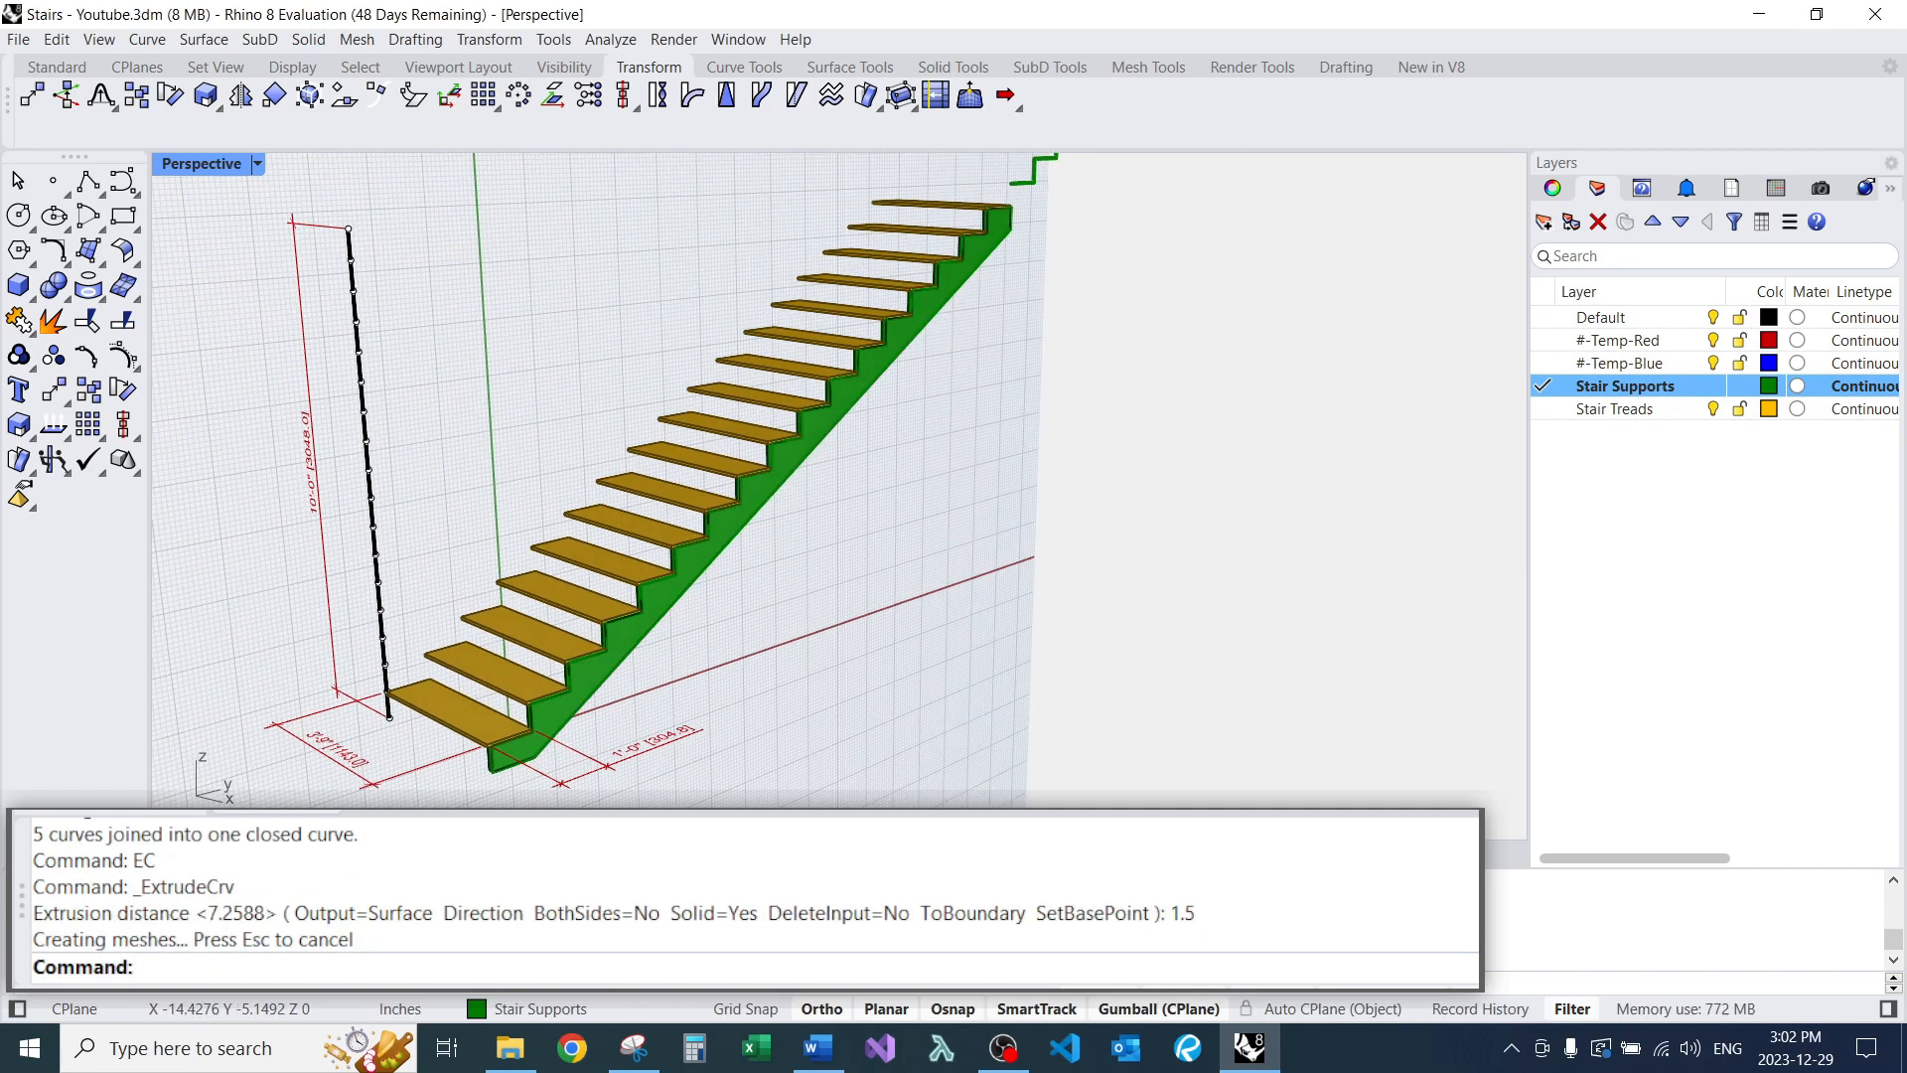
pyautogui.scroll(5, 626, 760)
pyautogui.click(626, 760)
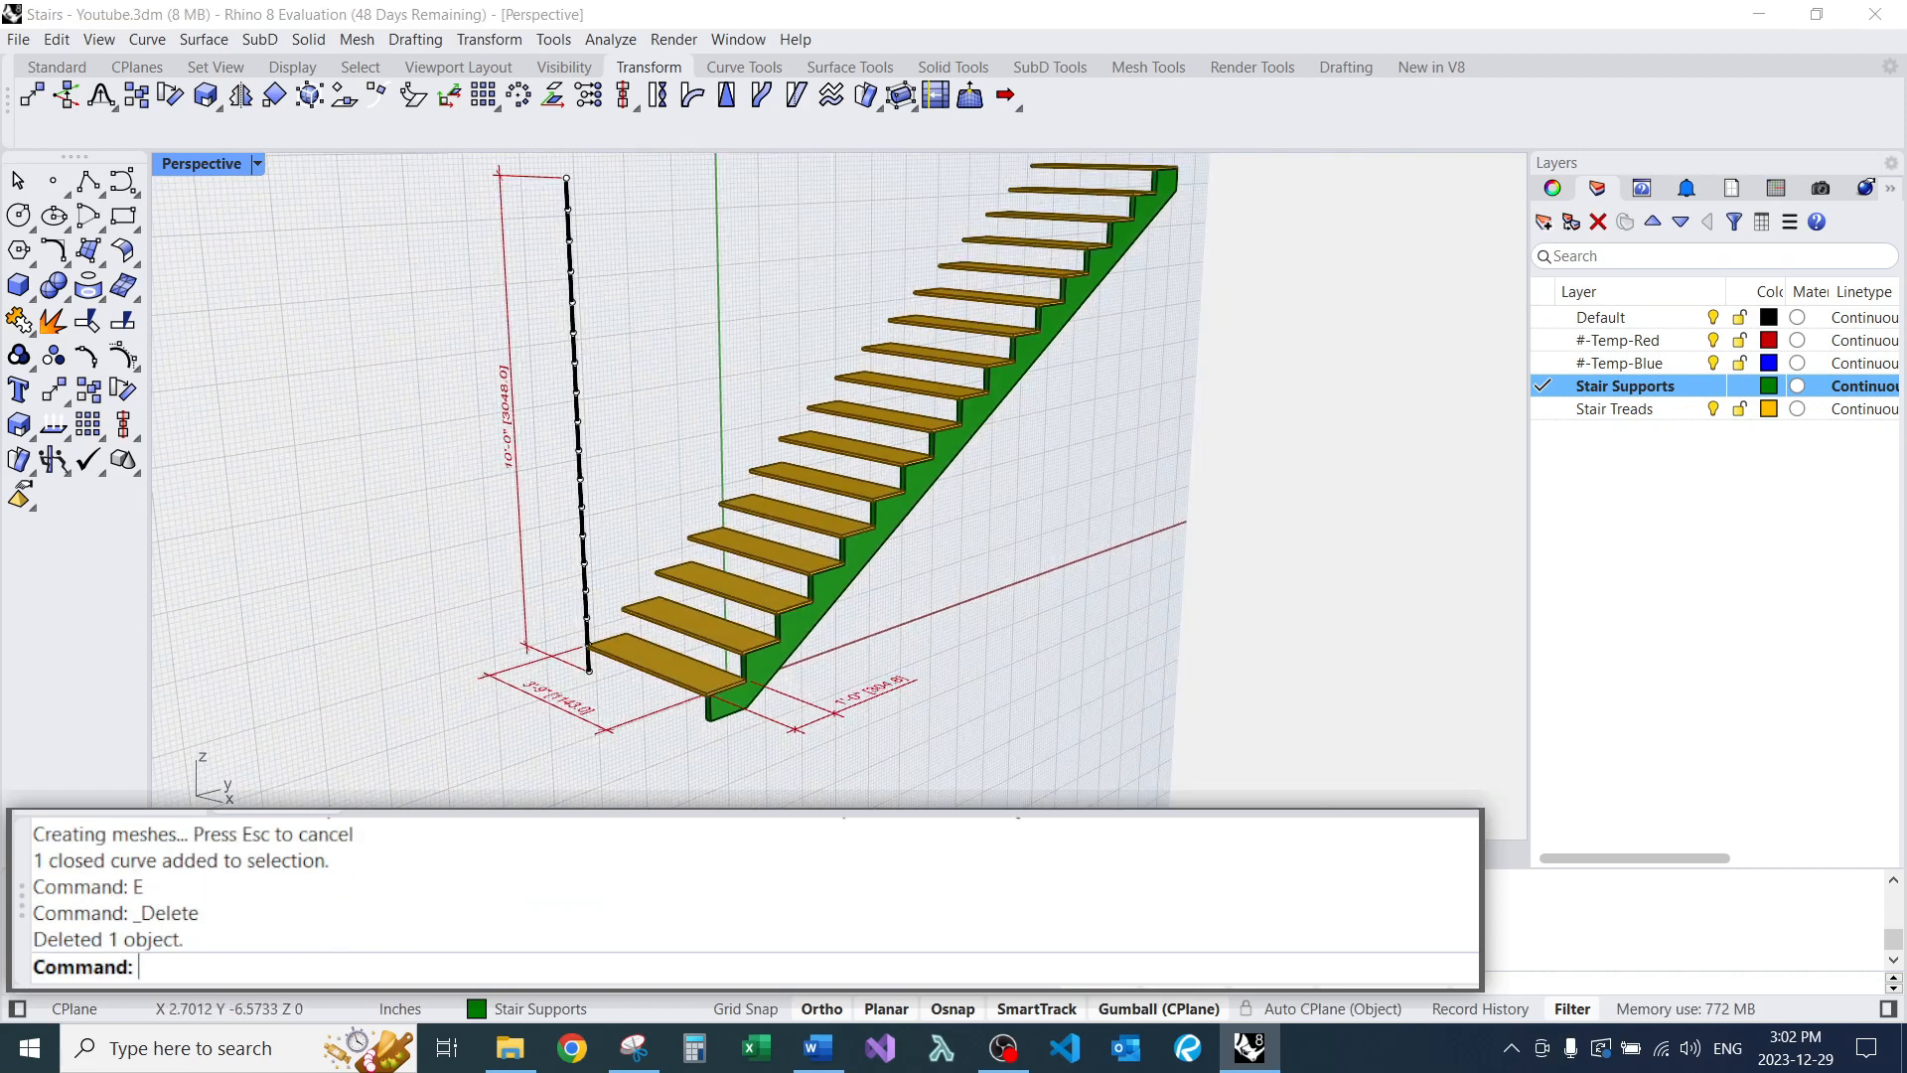
# Relocate the extruded support's gumball to the inner edge of its step at a tread's rear corner.
pyautogui.scroll(8, 859, 725)
pyautogui.moveTo(725, 635); pyautogui.dragTo(874, 720, button='right')
pyautogui.click(875, 717)
pyautogui.scroll(-3, 859, 725)
pyautogui.scroll(-5, 894, 489)
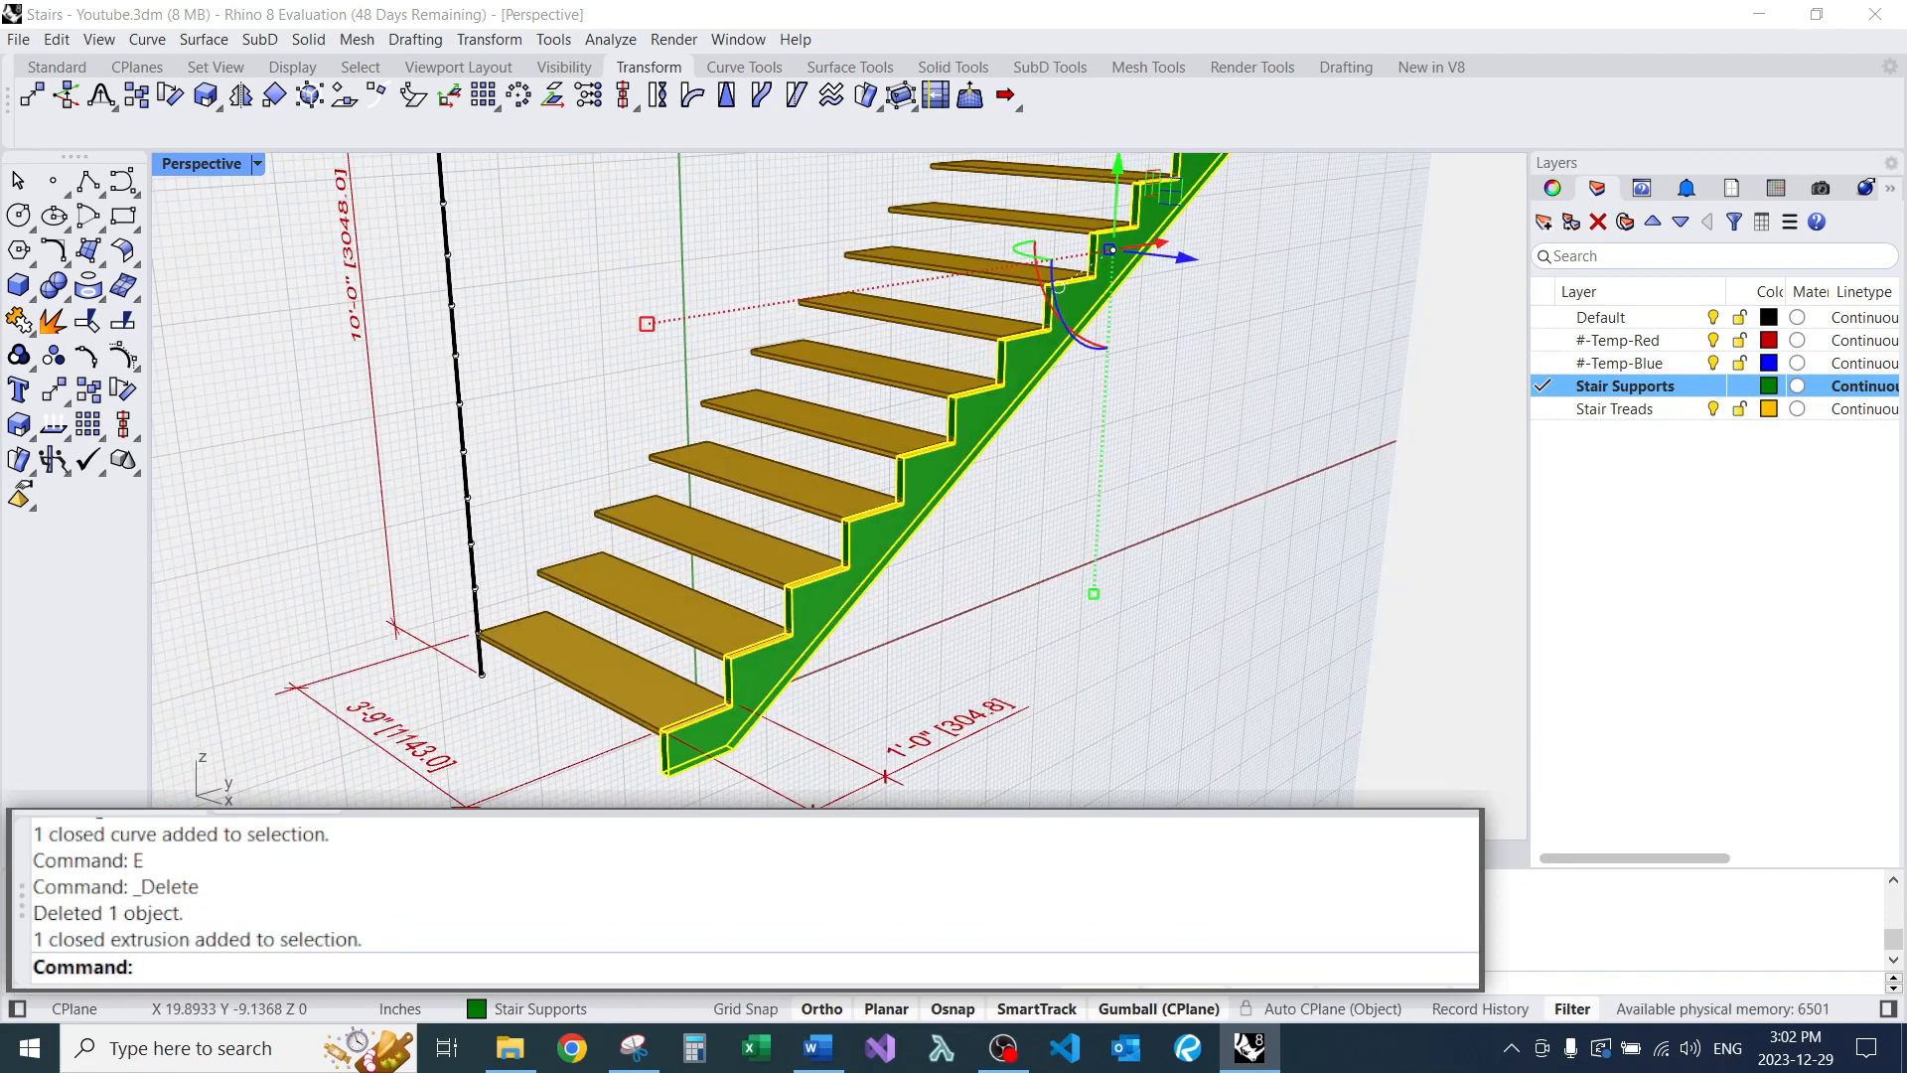
pyautogui.scroll(8, 894, 490)
pyautogui.scroll(3, 894, 490)
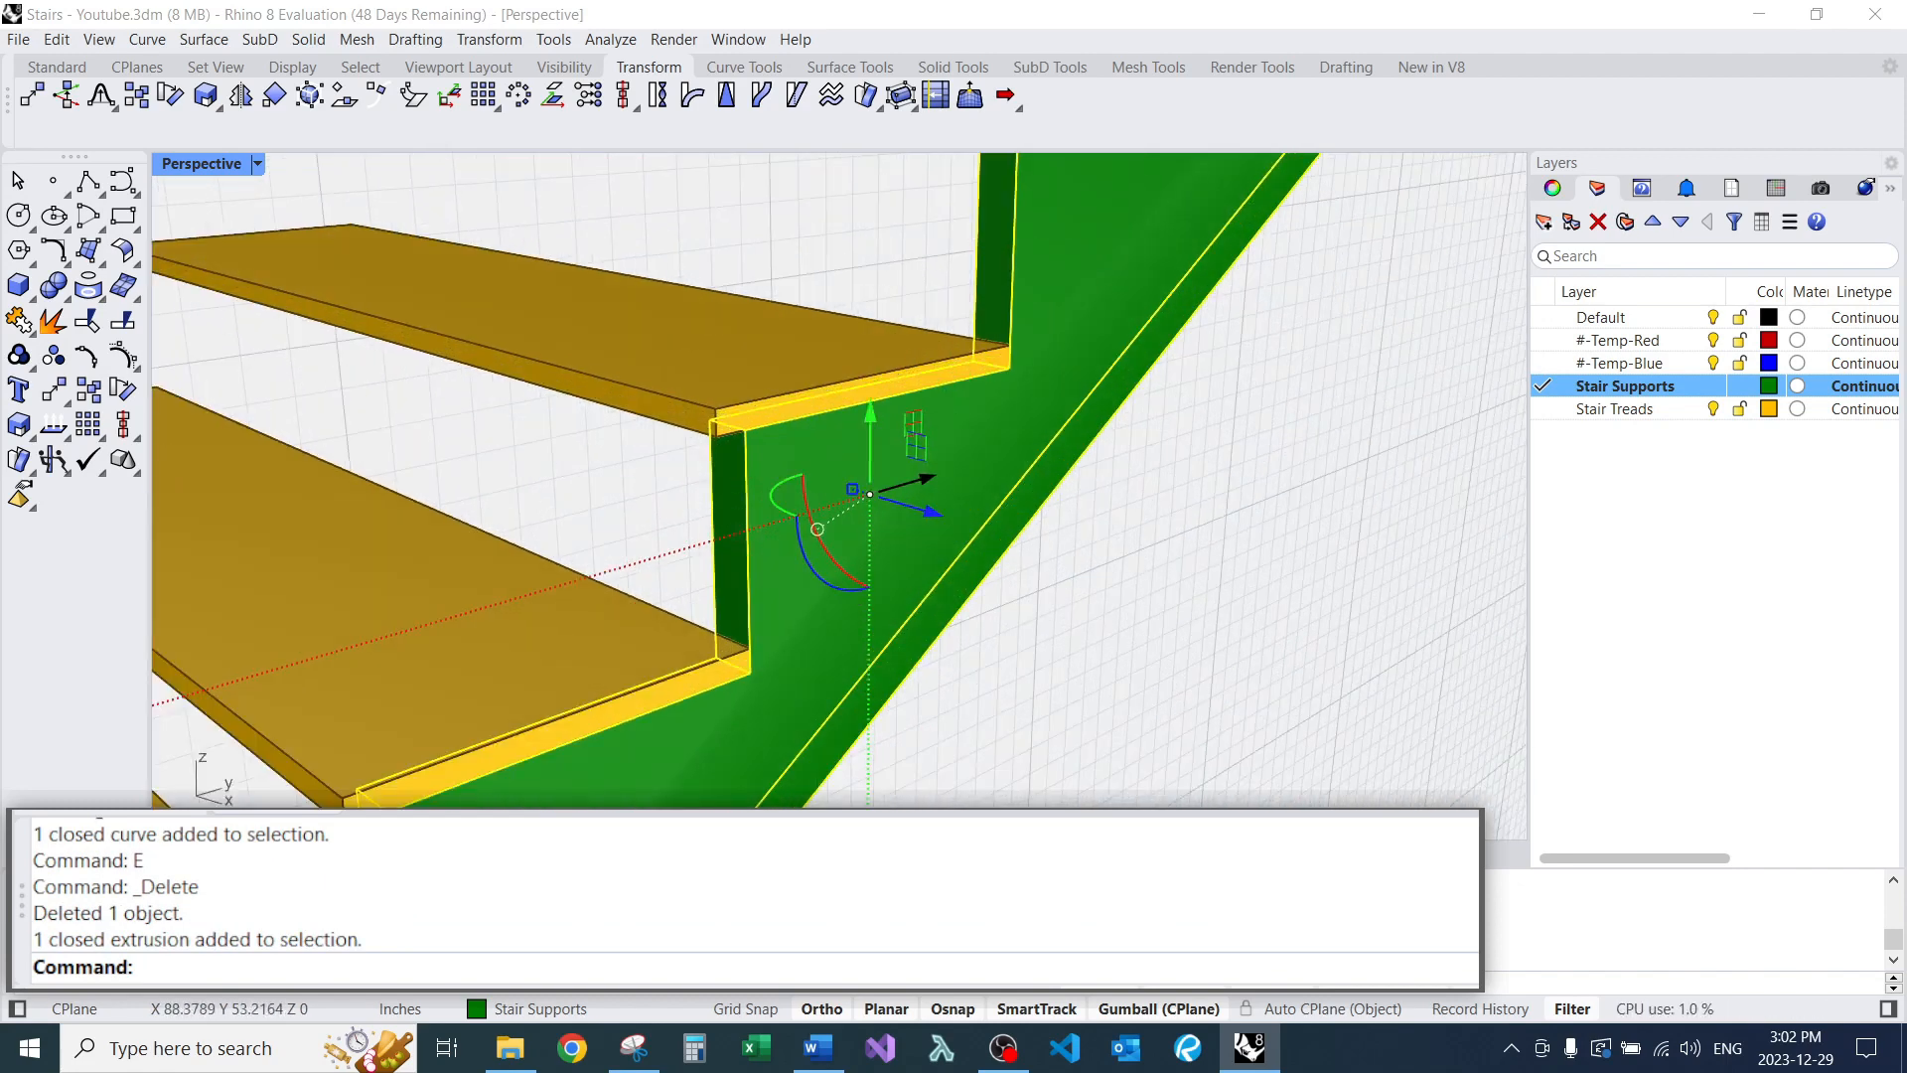
pyautogui.keyDown('ctrl'); pyautogui.click(870, 493); pyautogui.keyUp('ctrl')
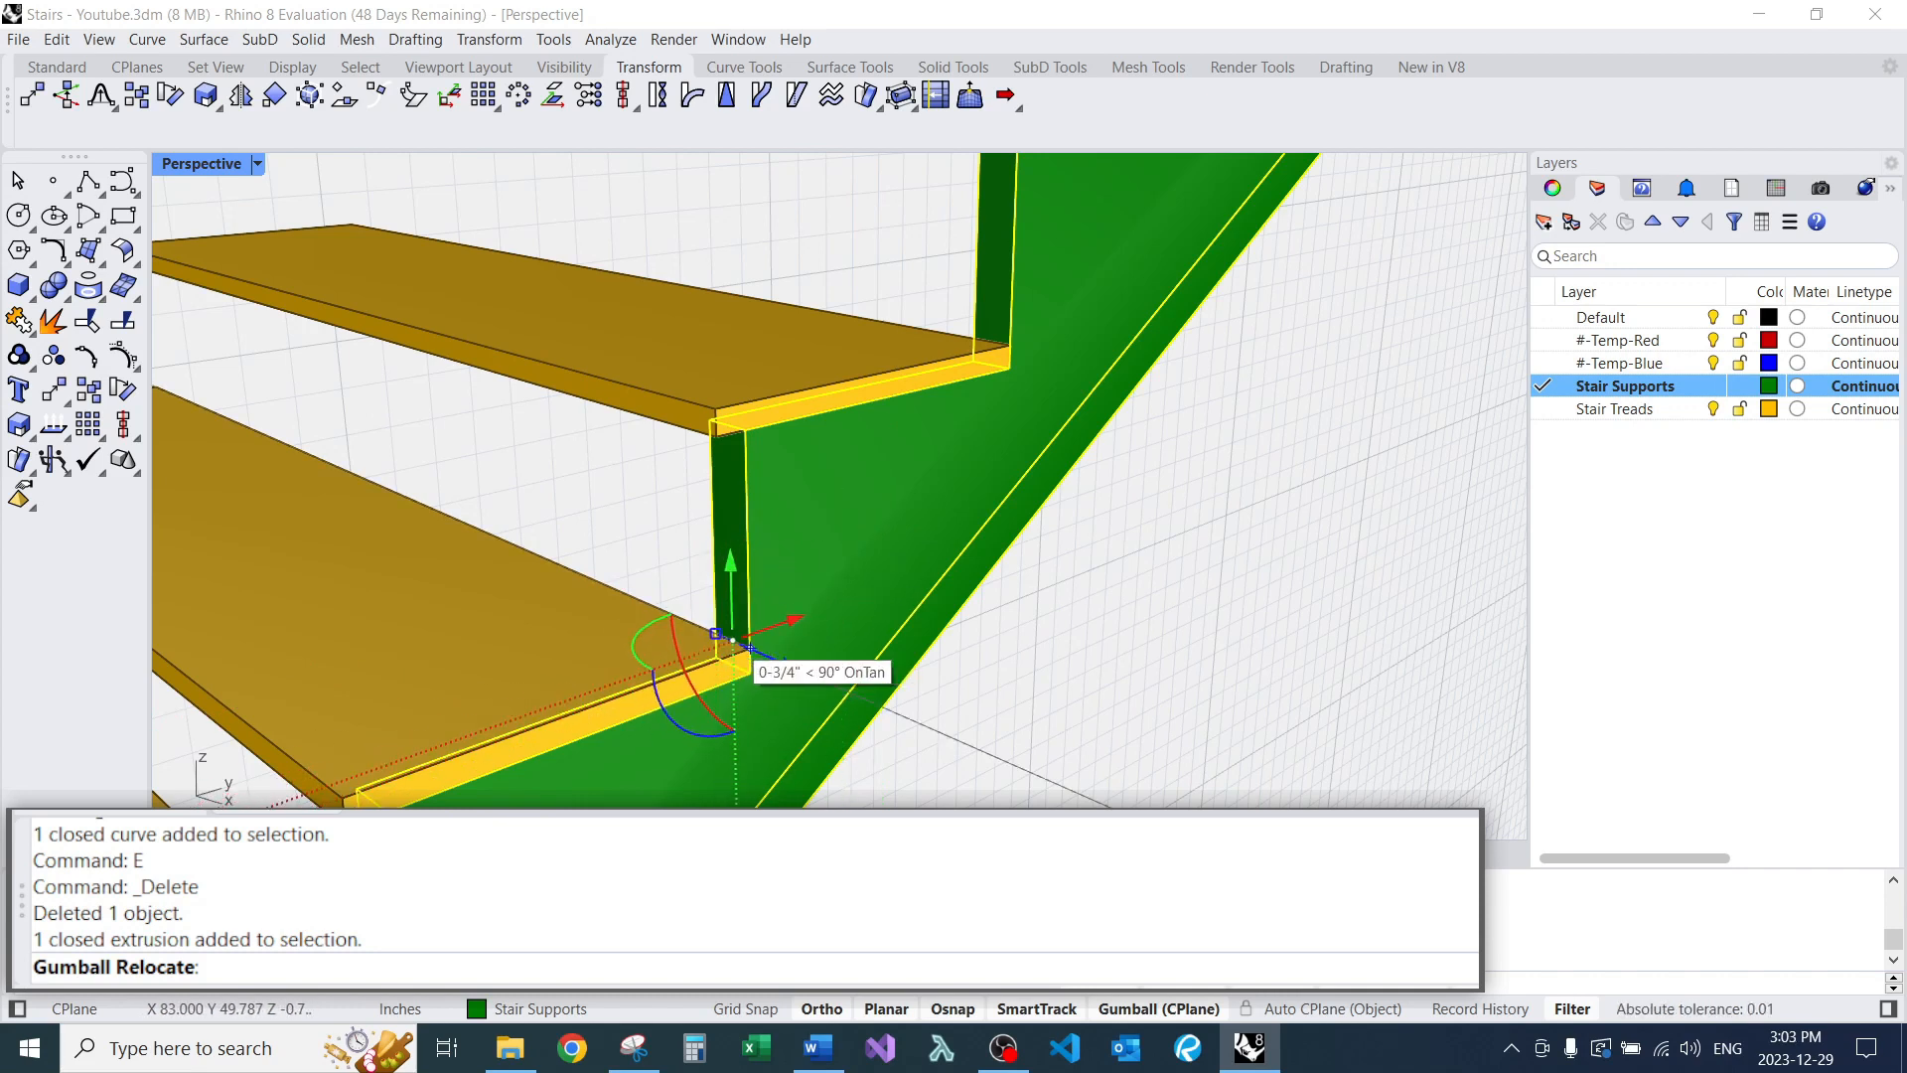
pyautogui.scroll(-5, 794, 575)
pyautogui.scroll(6, 970, 460)
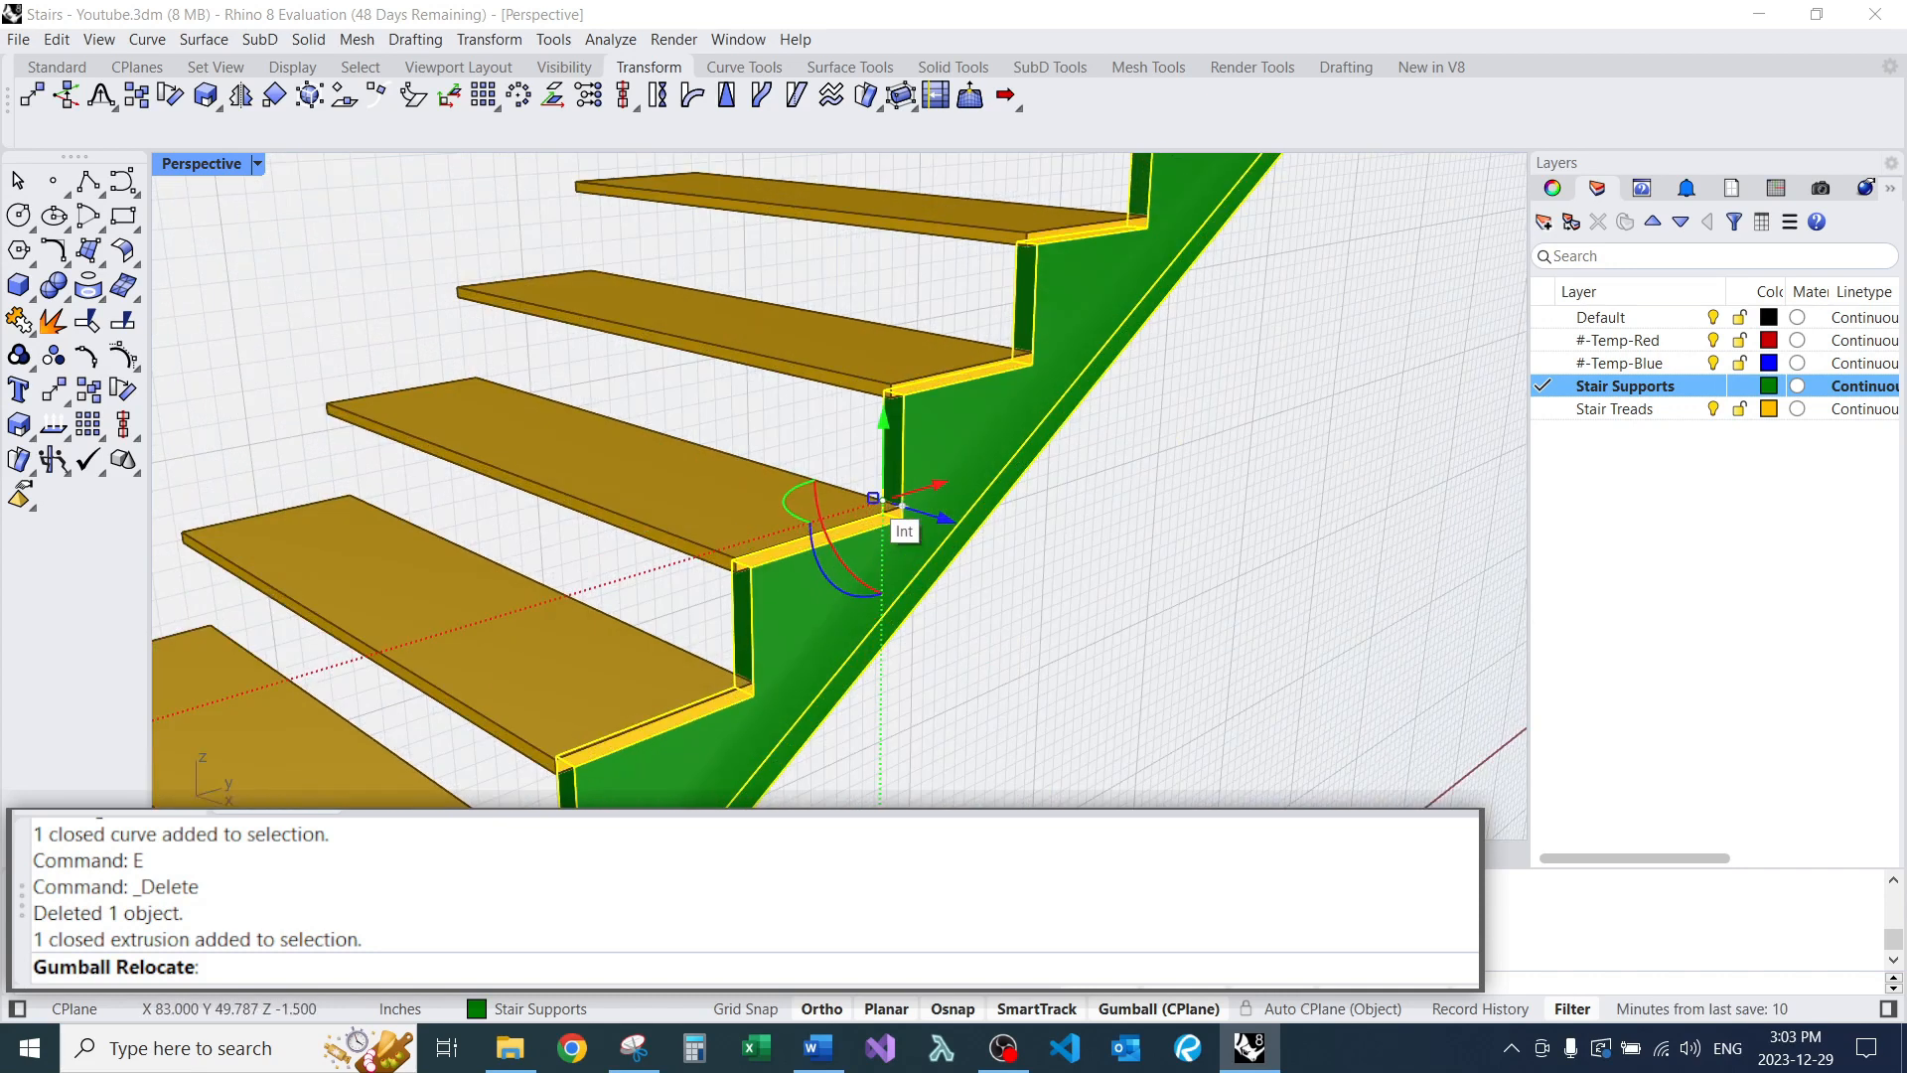
pyautogui.click(907, 503)
pyautogui.scroll(-3, 938, 512)
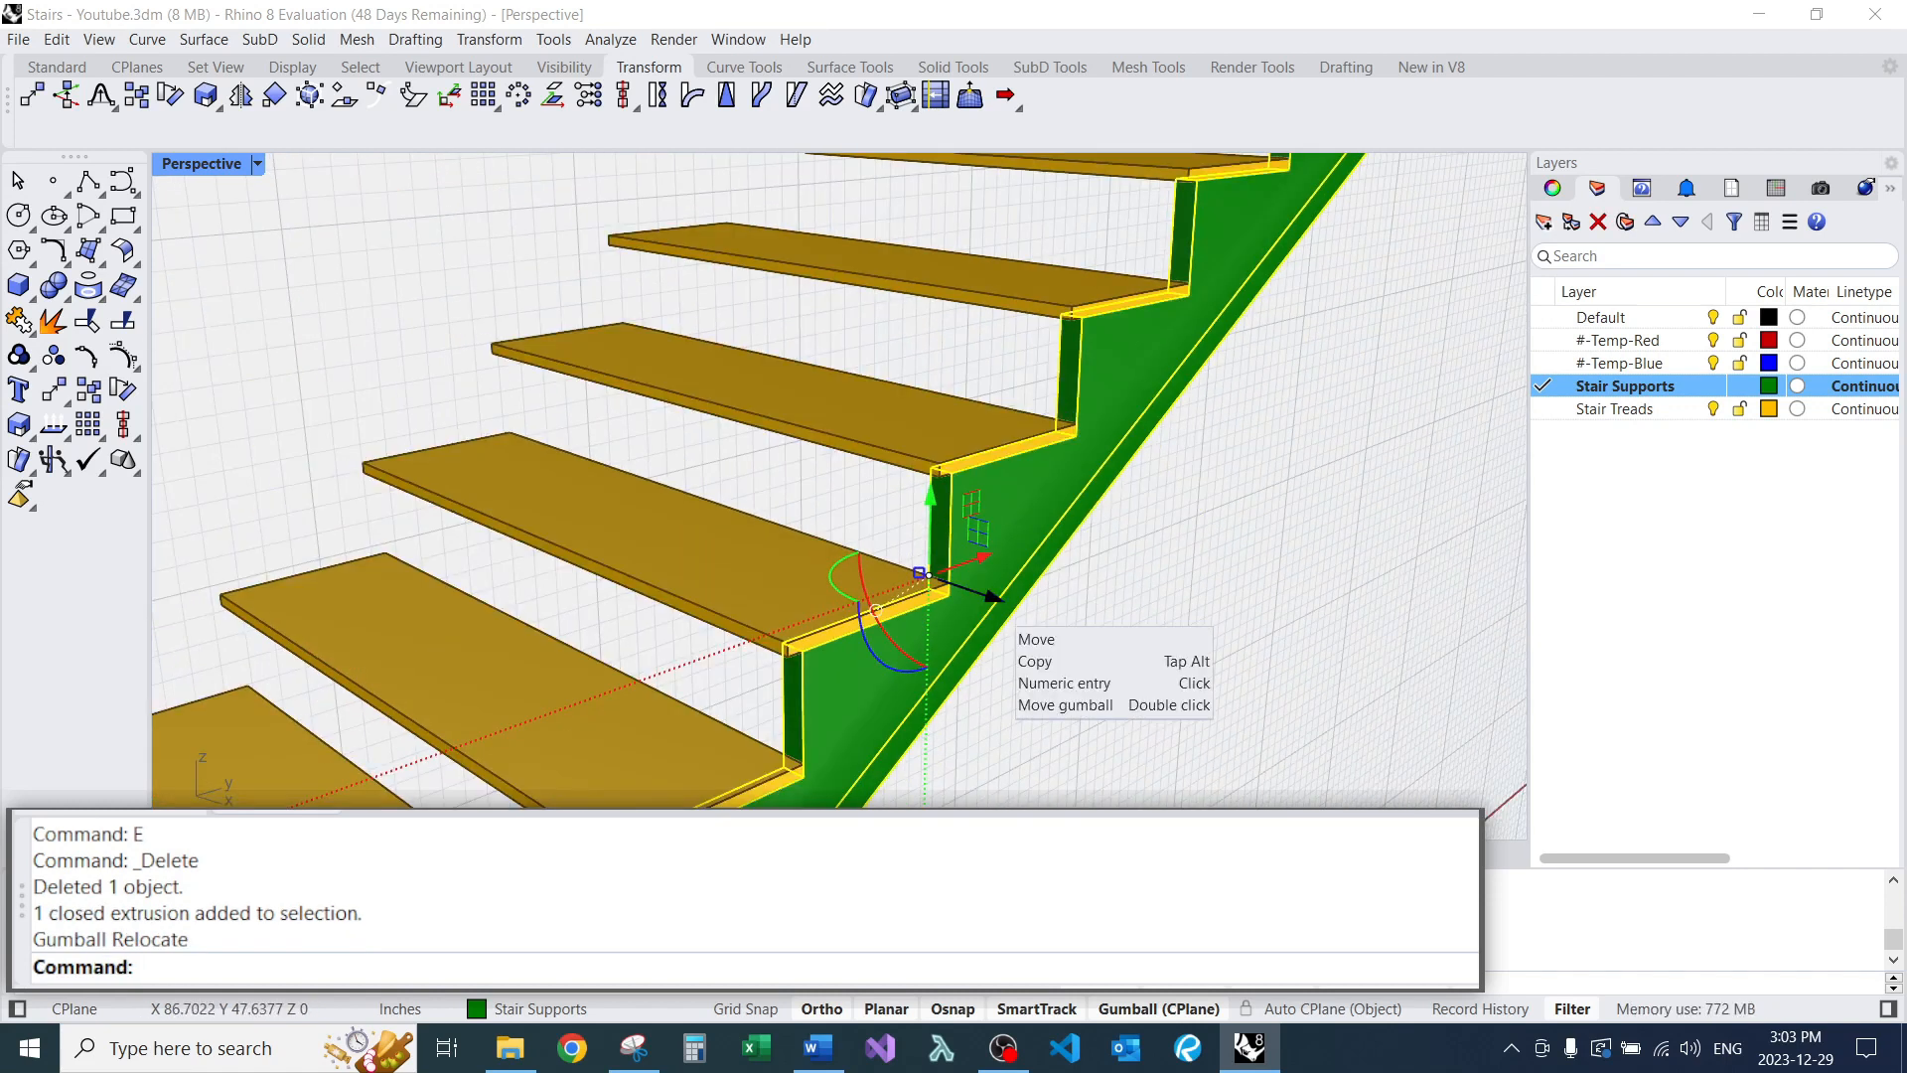
# Copy the support across the stair width so it sits flush with the opposite ends of the treads.
pyautogui.moveTo(997, 598); pyautogui.dragTo(511, 433)
pyautogui.press('alt')
pyautogui.press('Escape')
pyautogui.scroll(-4, 839, 480)
pyautogui.moveTo(839, 480); pyautogui.dragTo(953, 480, button='right')
pyautogui.scroll(-4, 839, 480)
pyautogui.moveTo(636, 615); pyautogui.dragTo(621, 676, button='right')
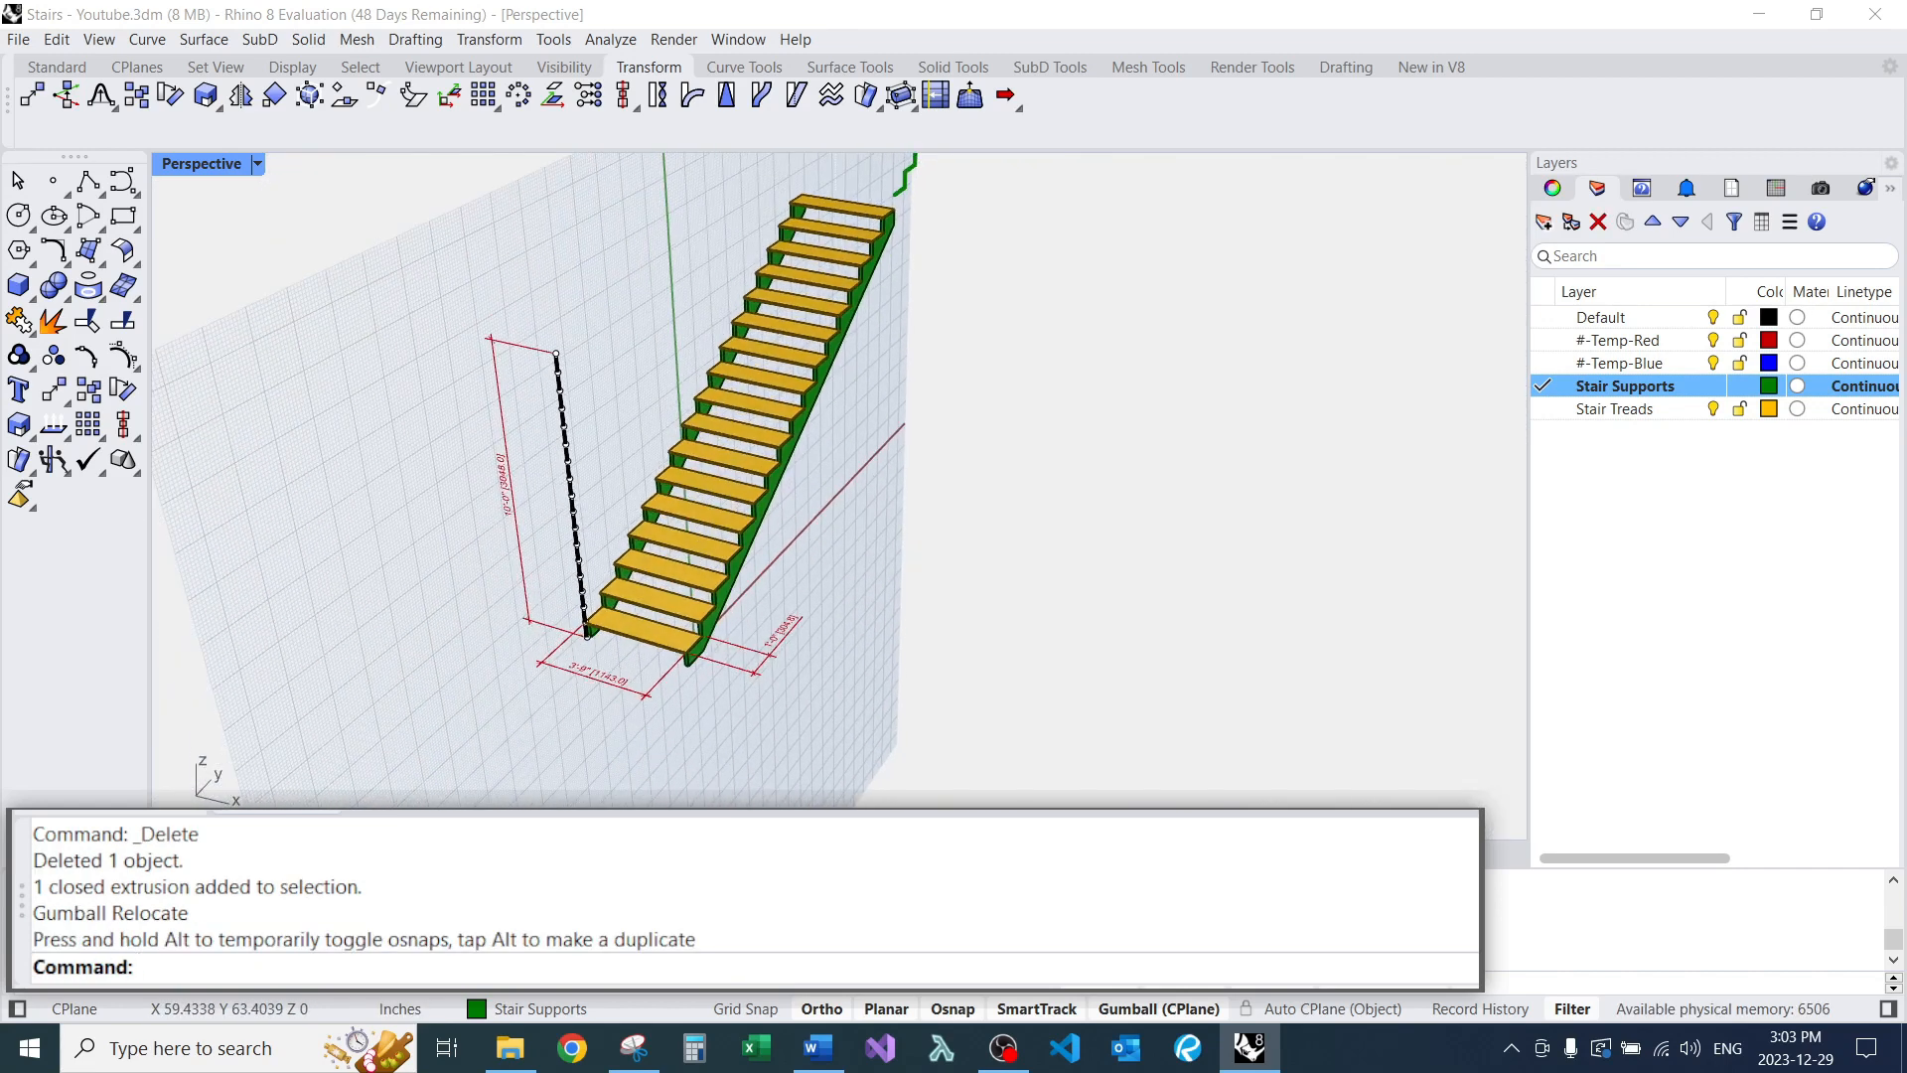
# Copy the new outer support from its lower inner corner to the midpoint of the stair width.
pyautogui.scroll(8, 606, 675)
pyautogui.click(557, 280)
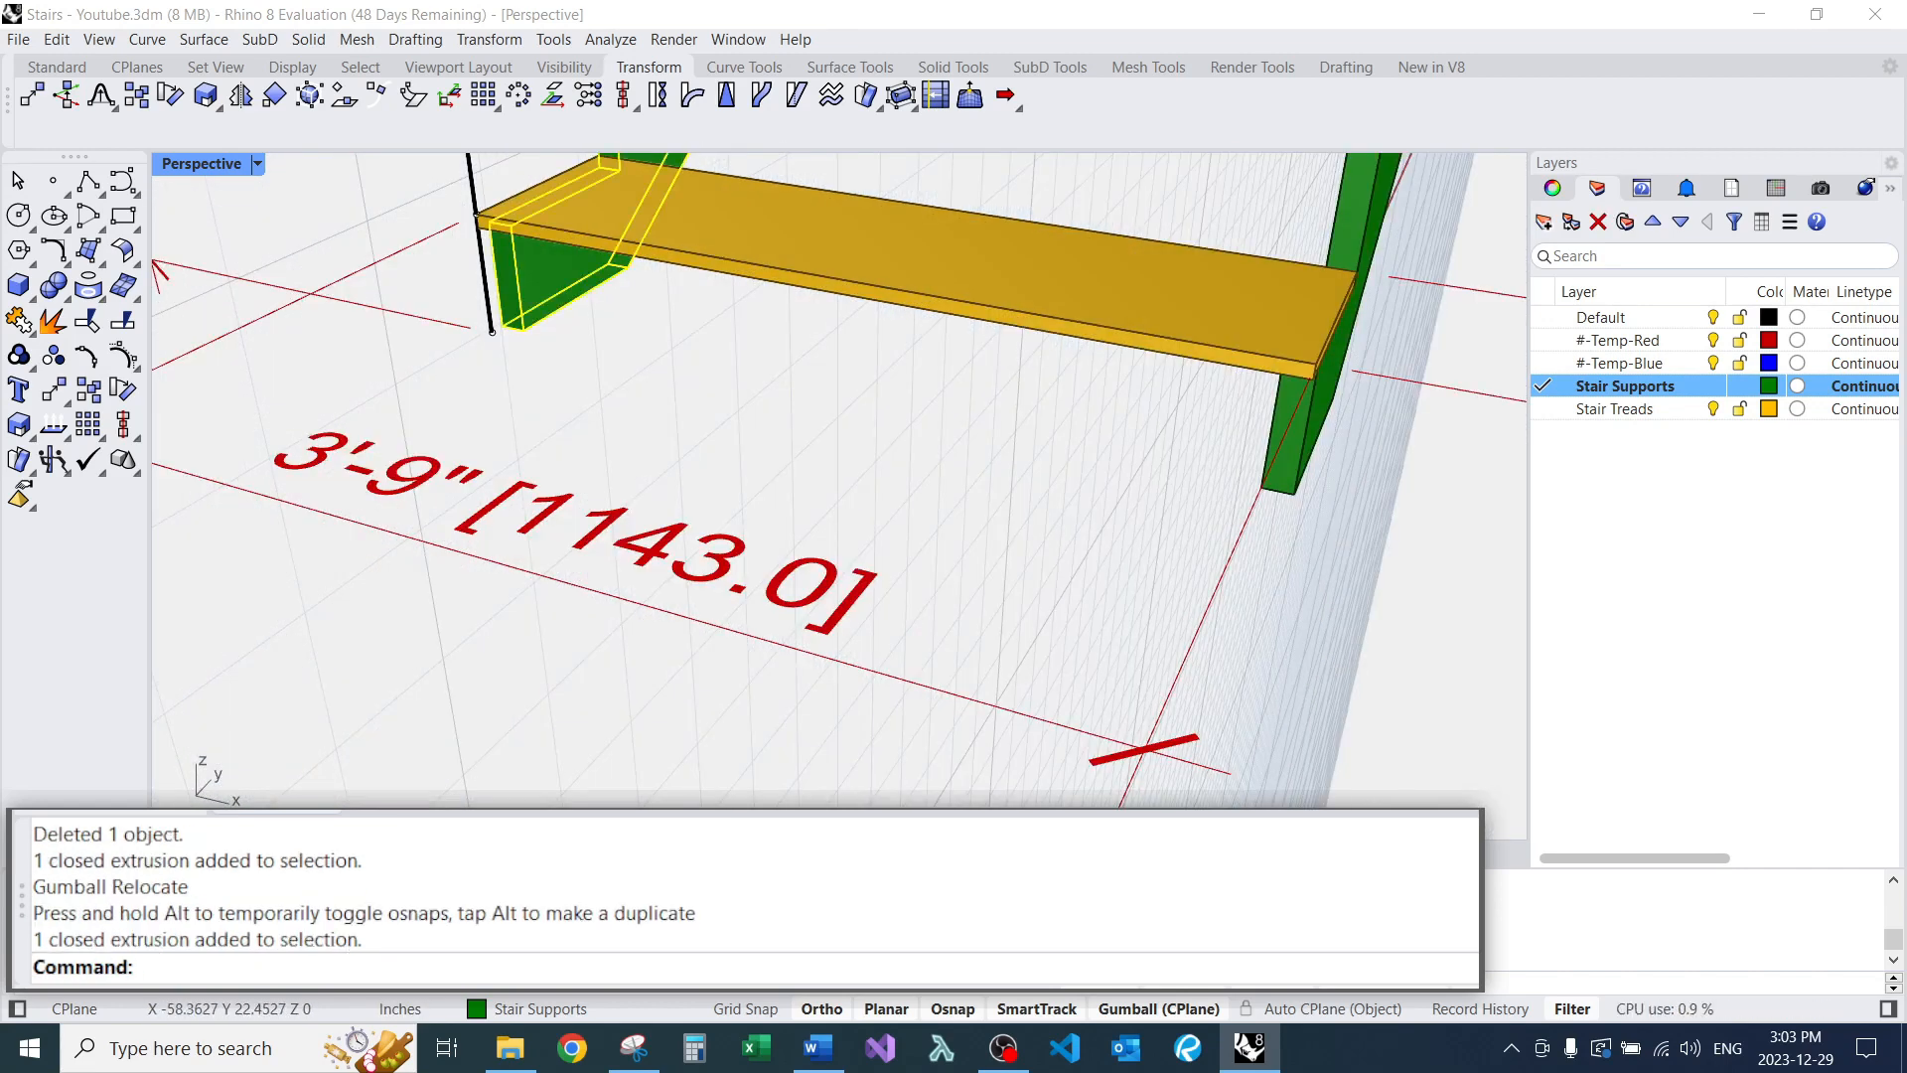
pyautogui.write('c')
pyautogui.press('Return')
pyautogui.click(524, 328)
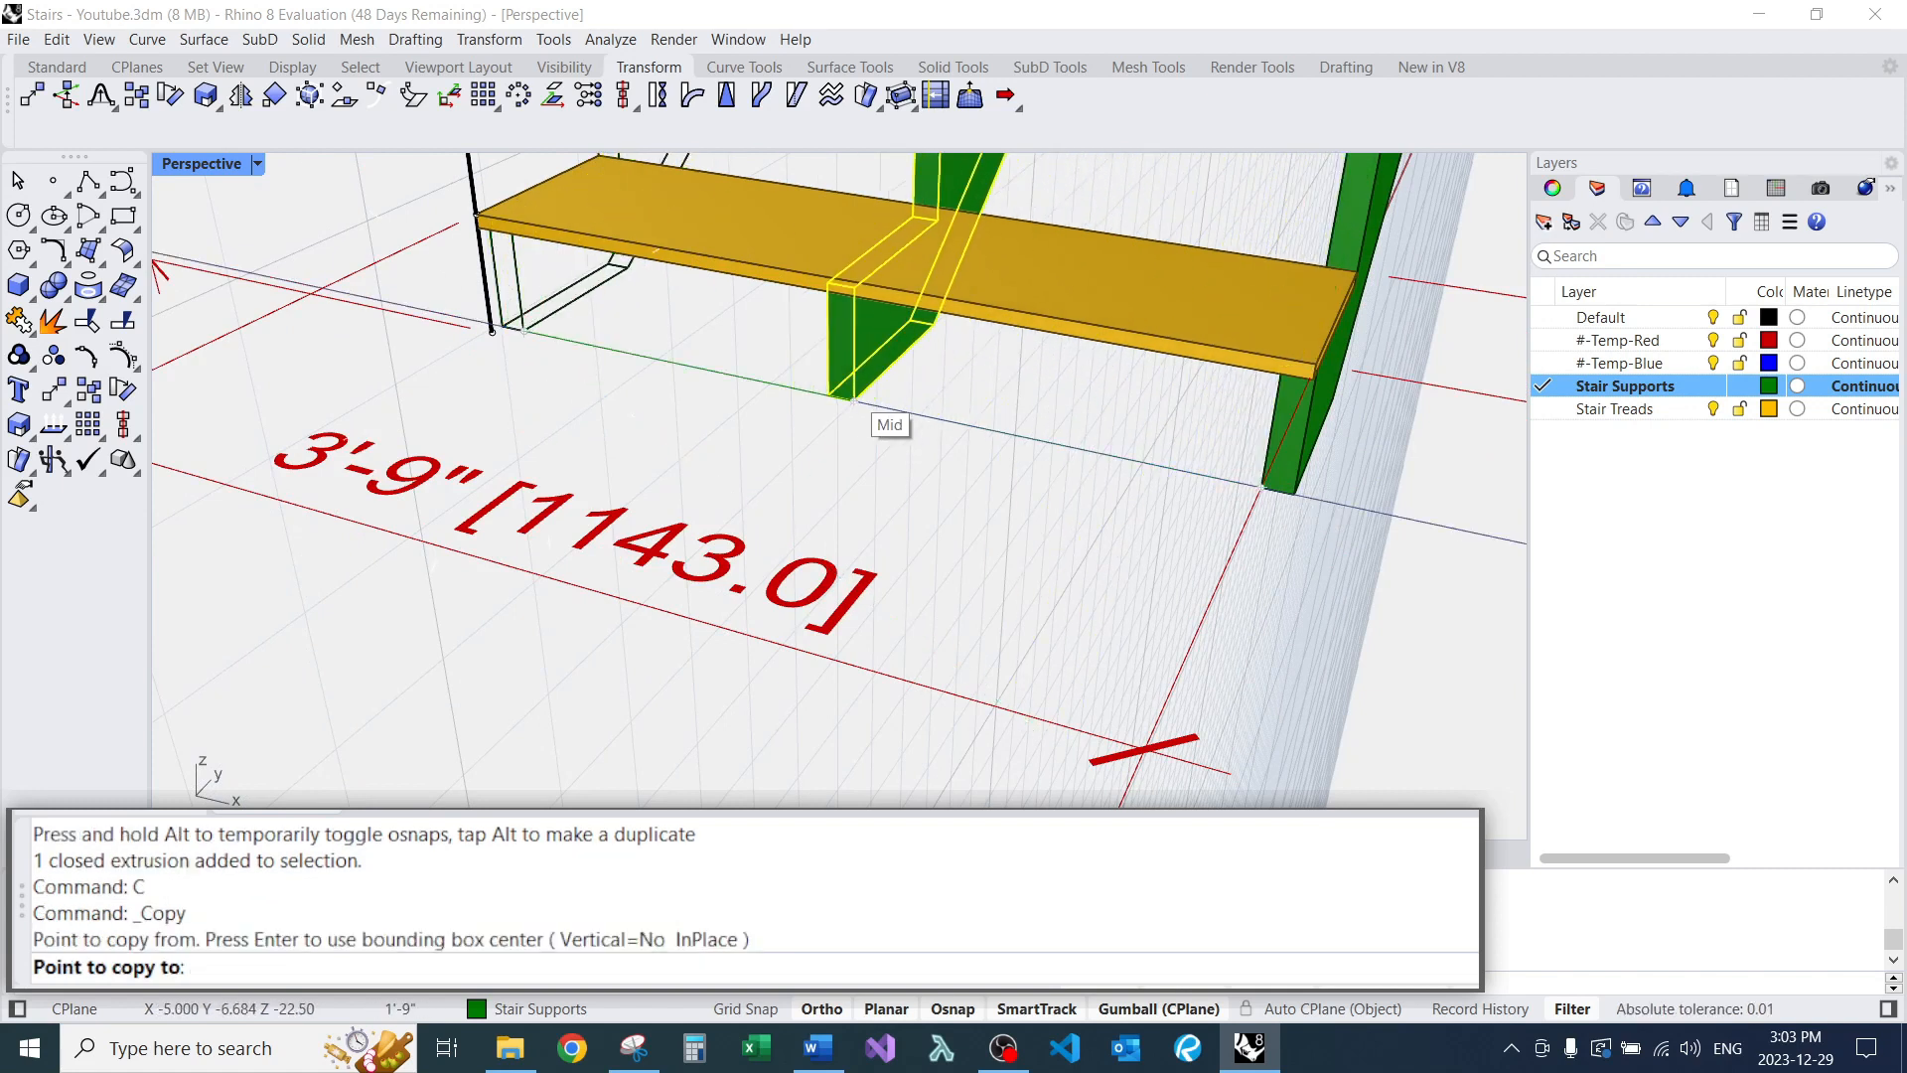
pyautogui.click(856, 400)
pyautogui.press('Return')
pyautogui.press('Escape')
pyautogui.click(864, 367)
pyautogui.moveTo(864, 368); pyautogui.dragTo(686, 397, button='right')
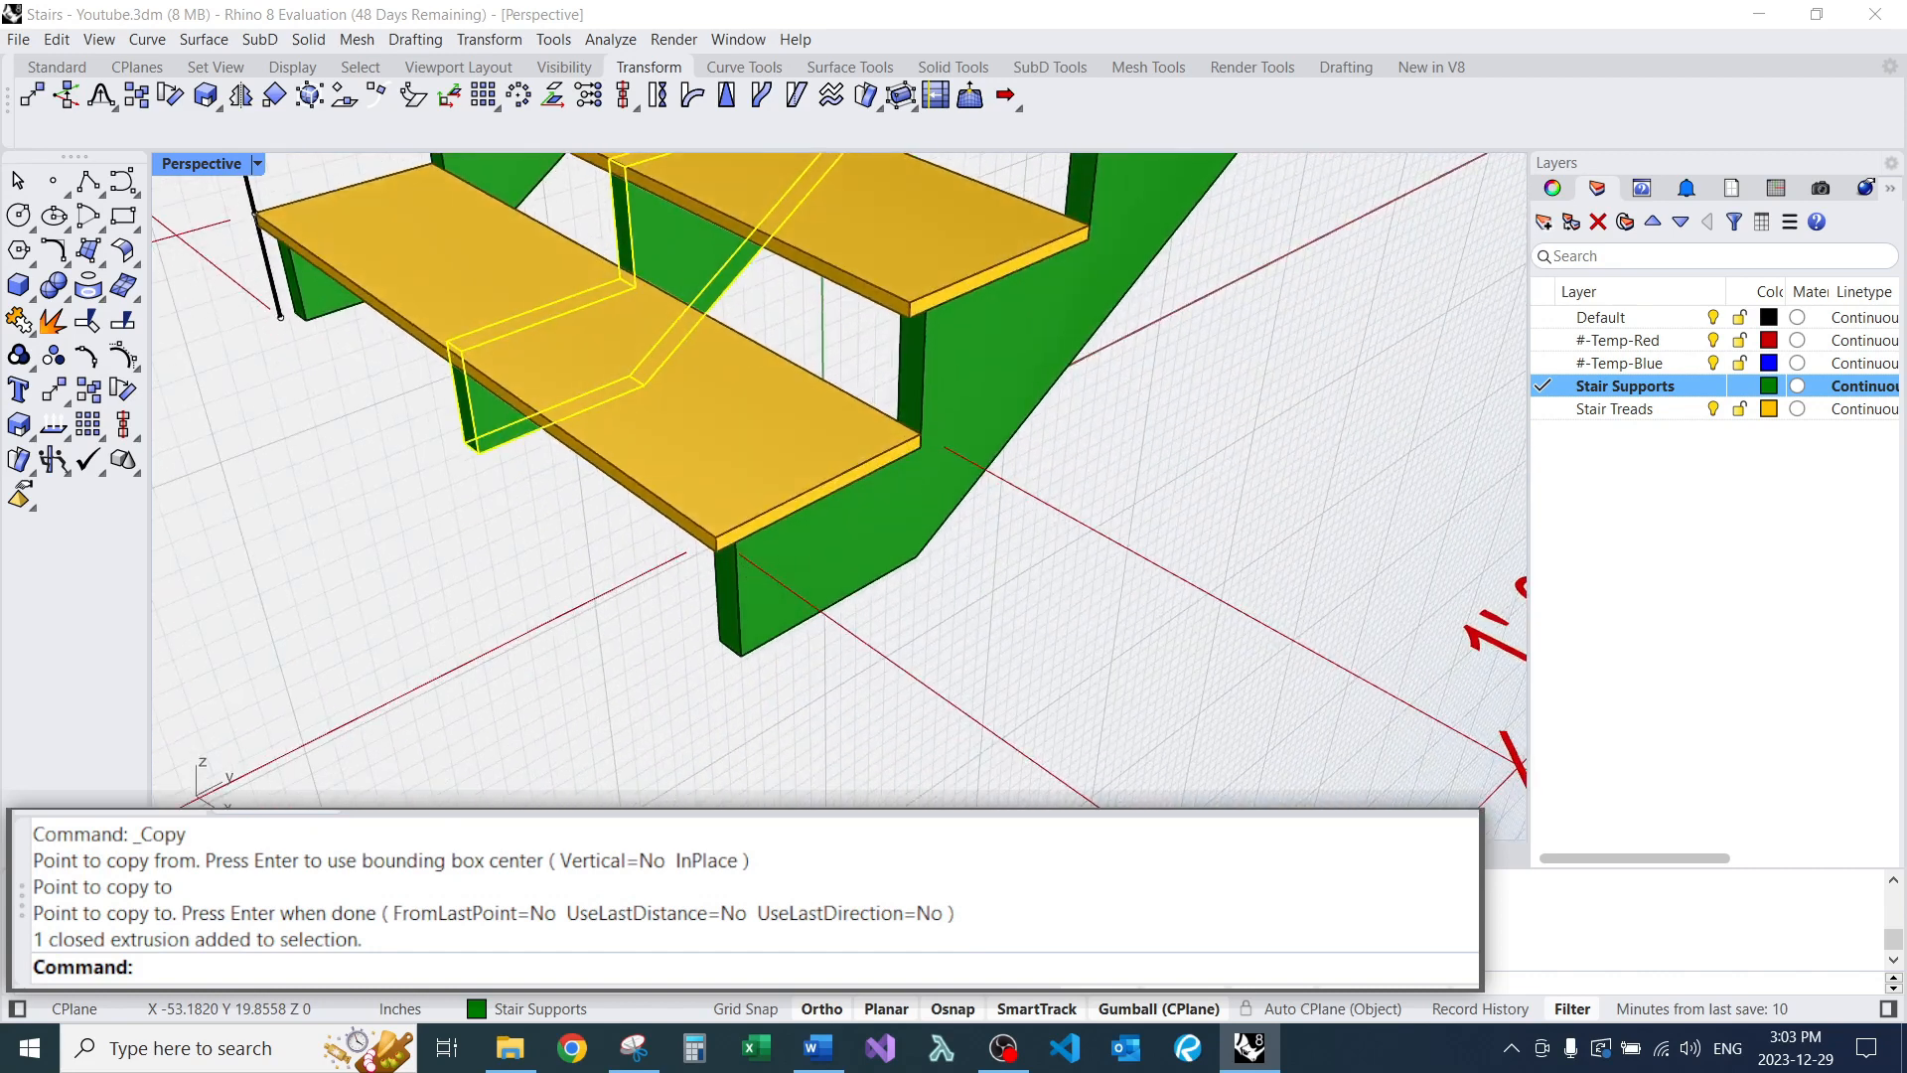
pyautogui.press('Escape')
# Set the construction plane to World Top.
pyautogui.scroll(-5, 824, 313)
pyautogui.moveTo(805, 399); pyautogui.dragTo(884, 432, button='right')
pyautogui.middleClick(667, 517)
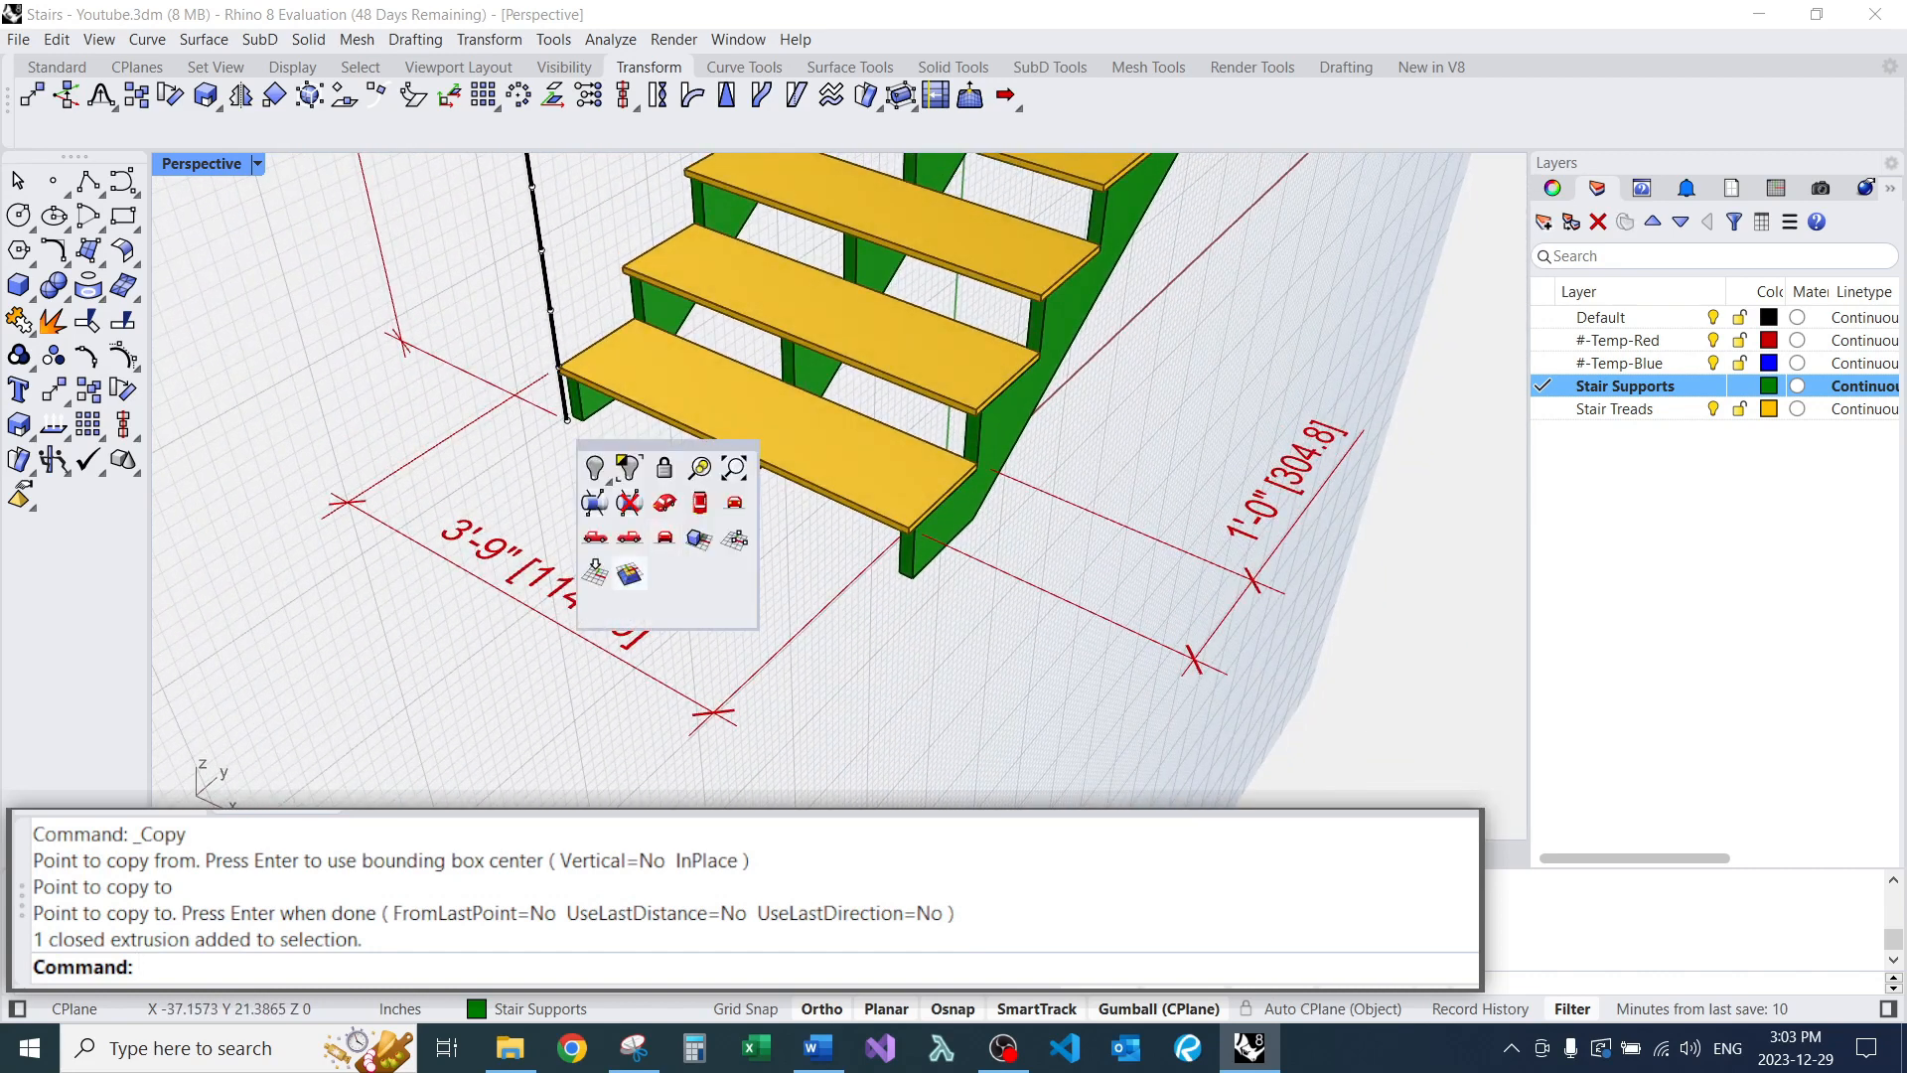
pyautogui.click(596, 572)
# Draw a line across the stair width between the inner lower front corners of the two outer supports.
pyautogui.write('L')
pyautogui.press('Return')
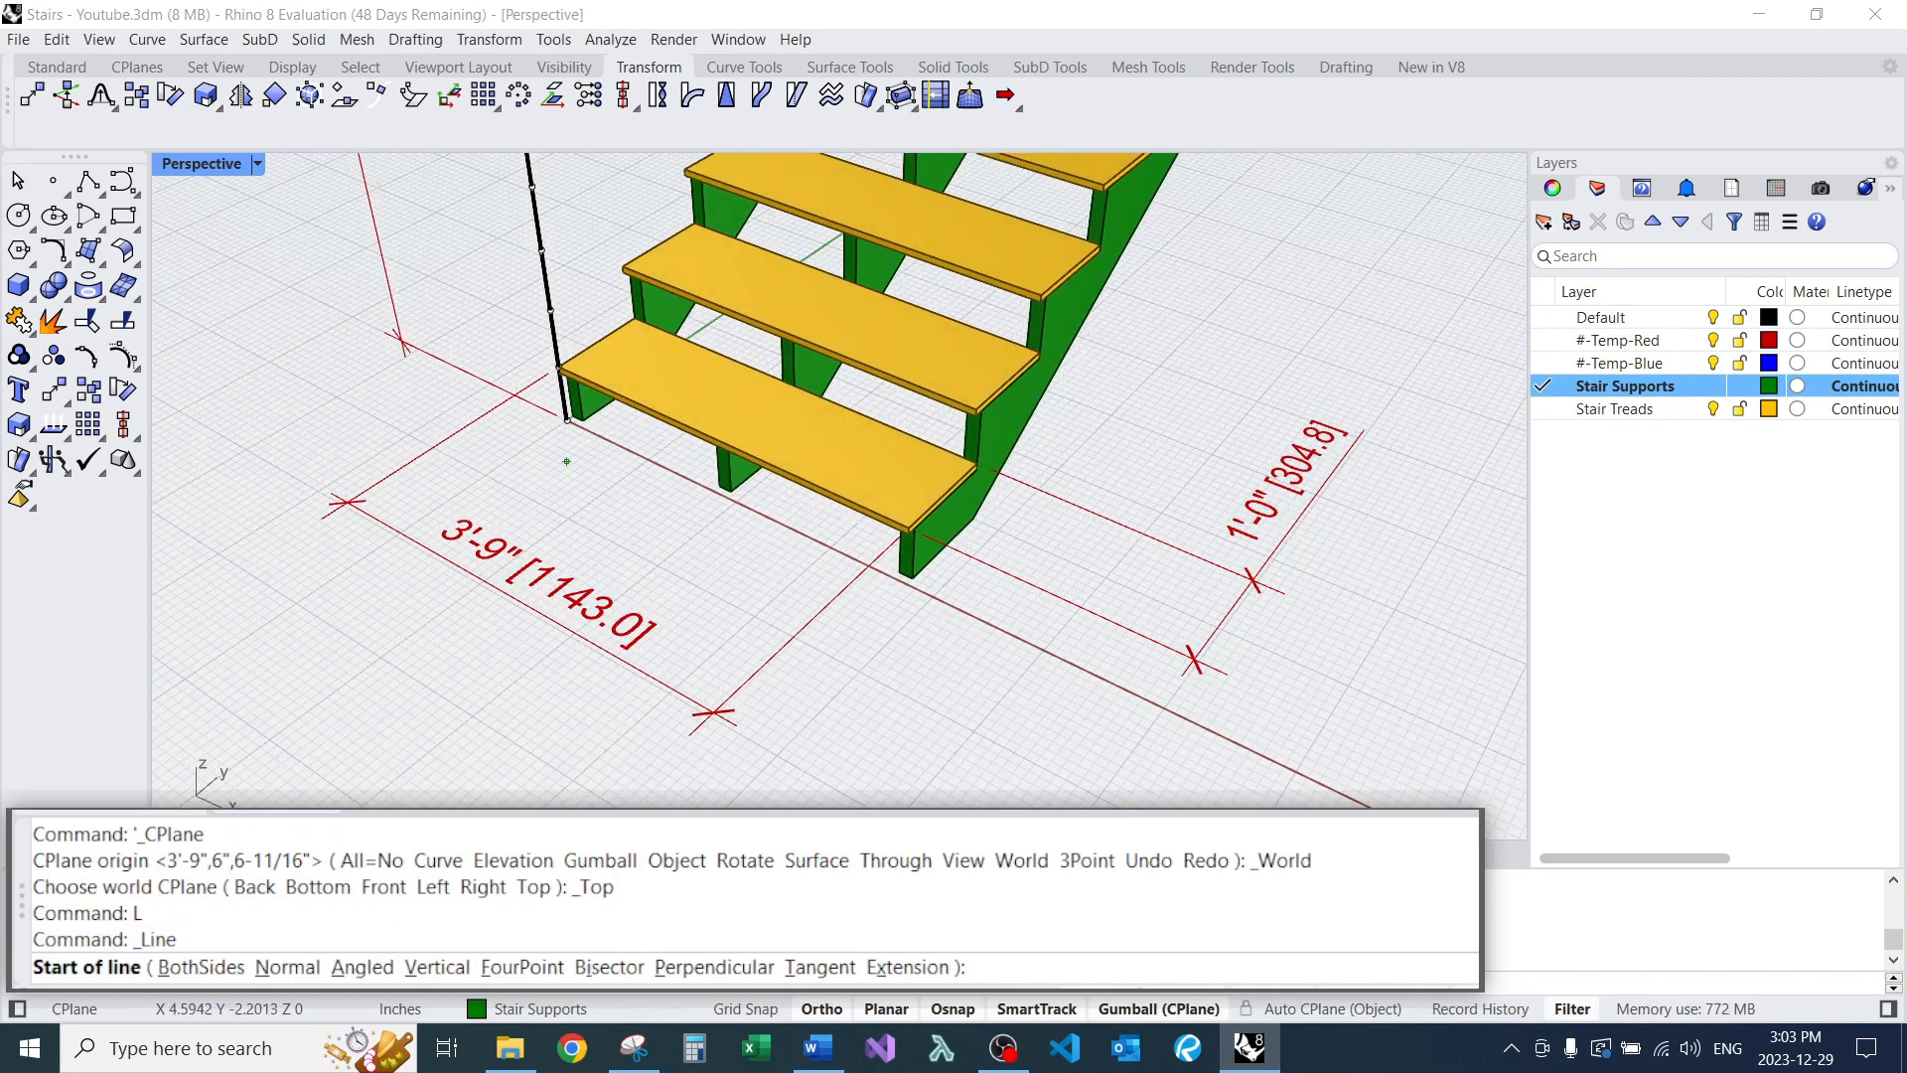
pyautogui.scroll(3, 566, 417)
pyautogui.scroll(-3, 566, 417)
pyautogui.click(584, 425)
pyautogui.scroll(1, 596, 427)
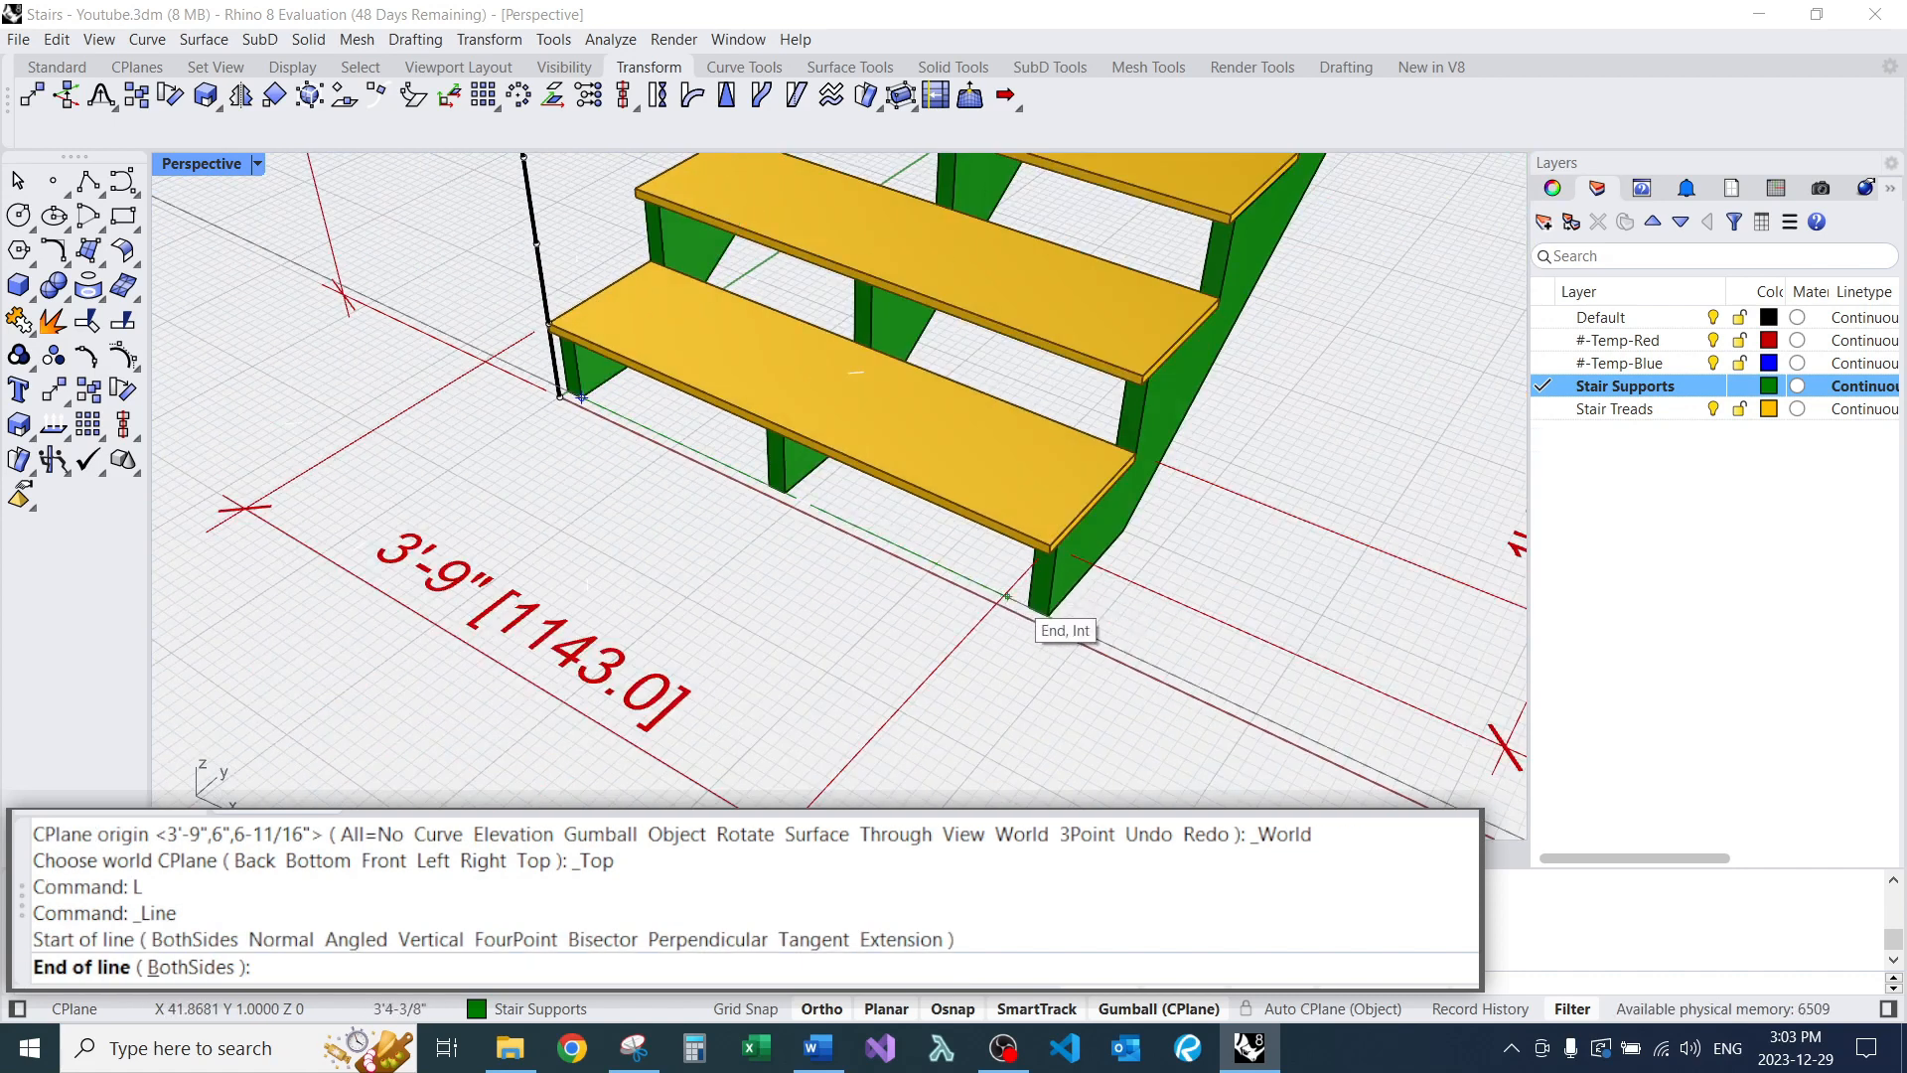
pyautogui.click(1024, 606)
# Move the middle support from the midpoint of its lower front edge to the midpoint of the line between the outer supports.
pyautogui.scroll(5, 1023, 606)
pyautogui.click(755, 367)
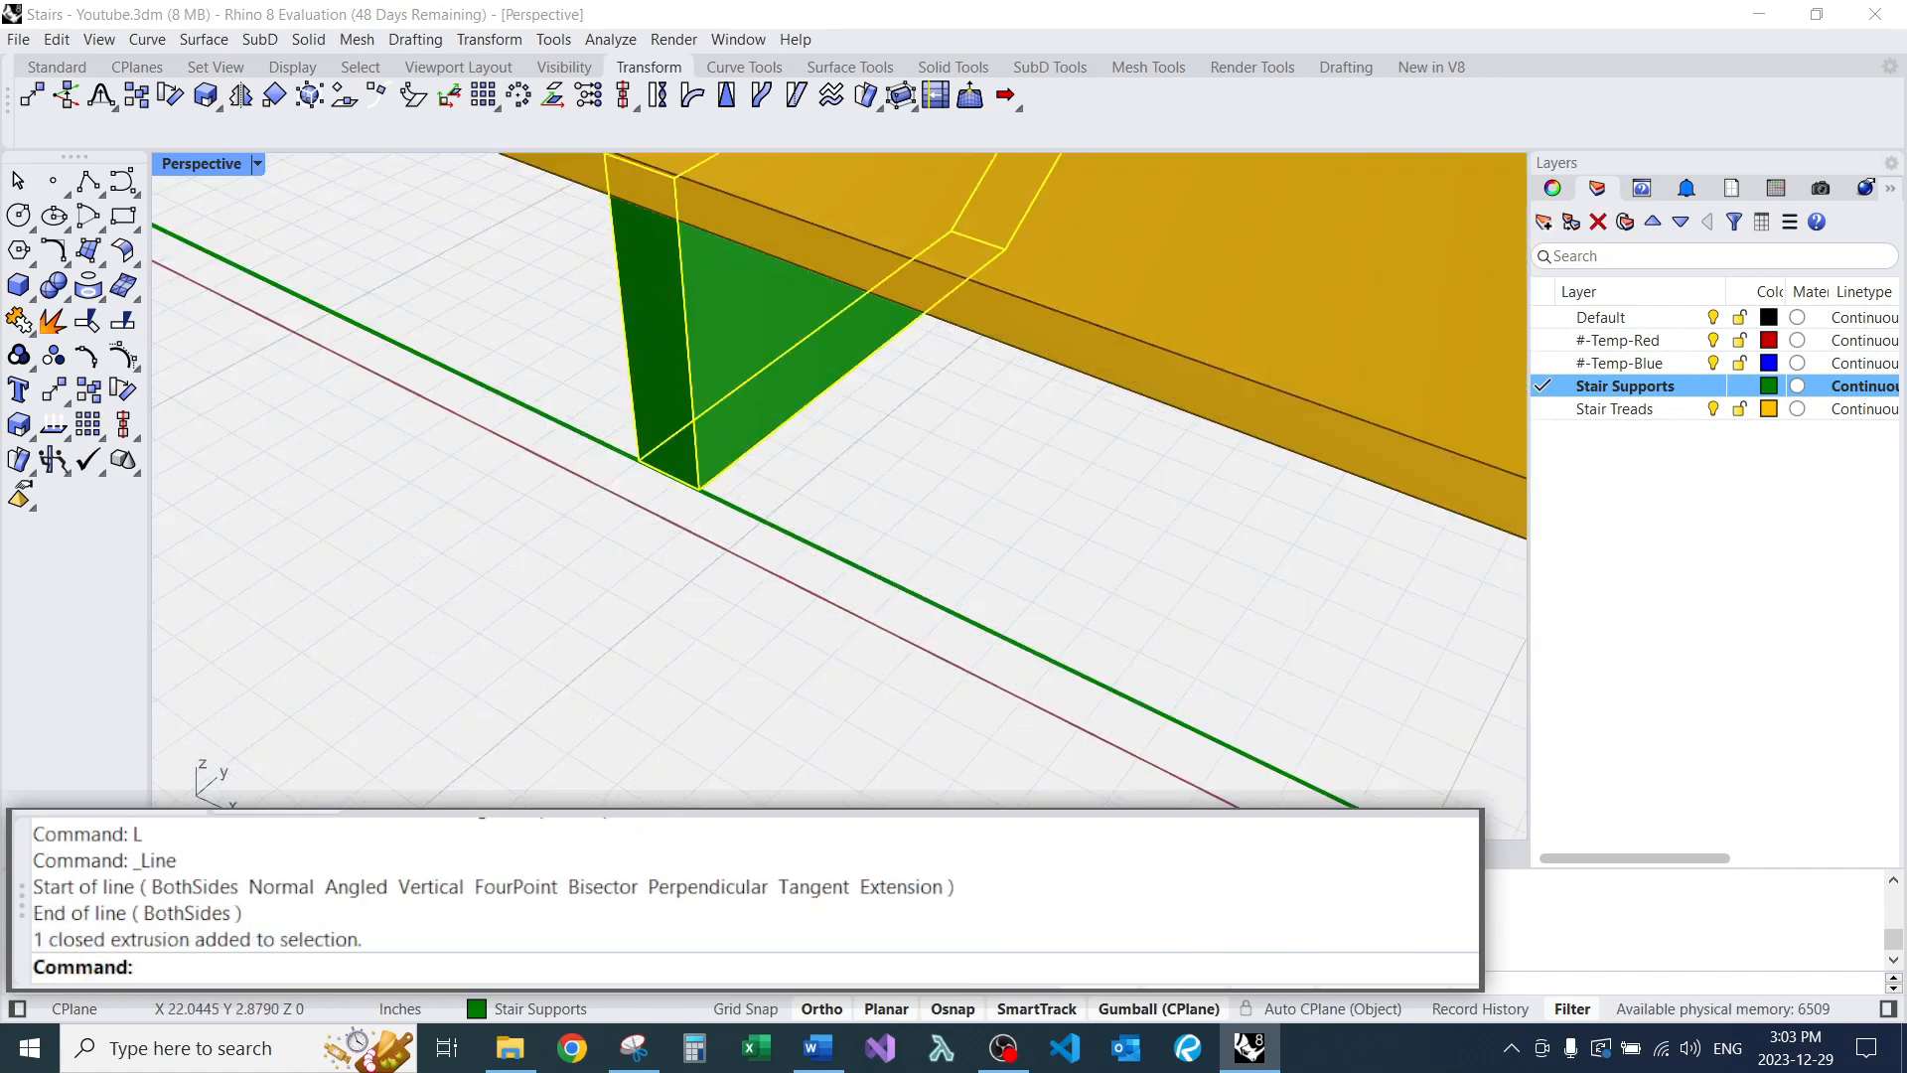
pyautogui.write('m')
pyautogui.press('Return')
pyautogui.click(669, 476)
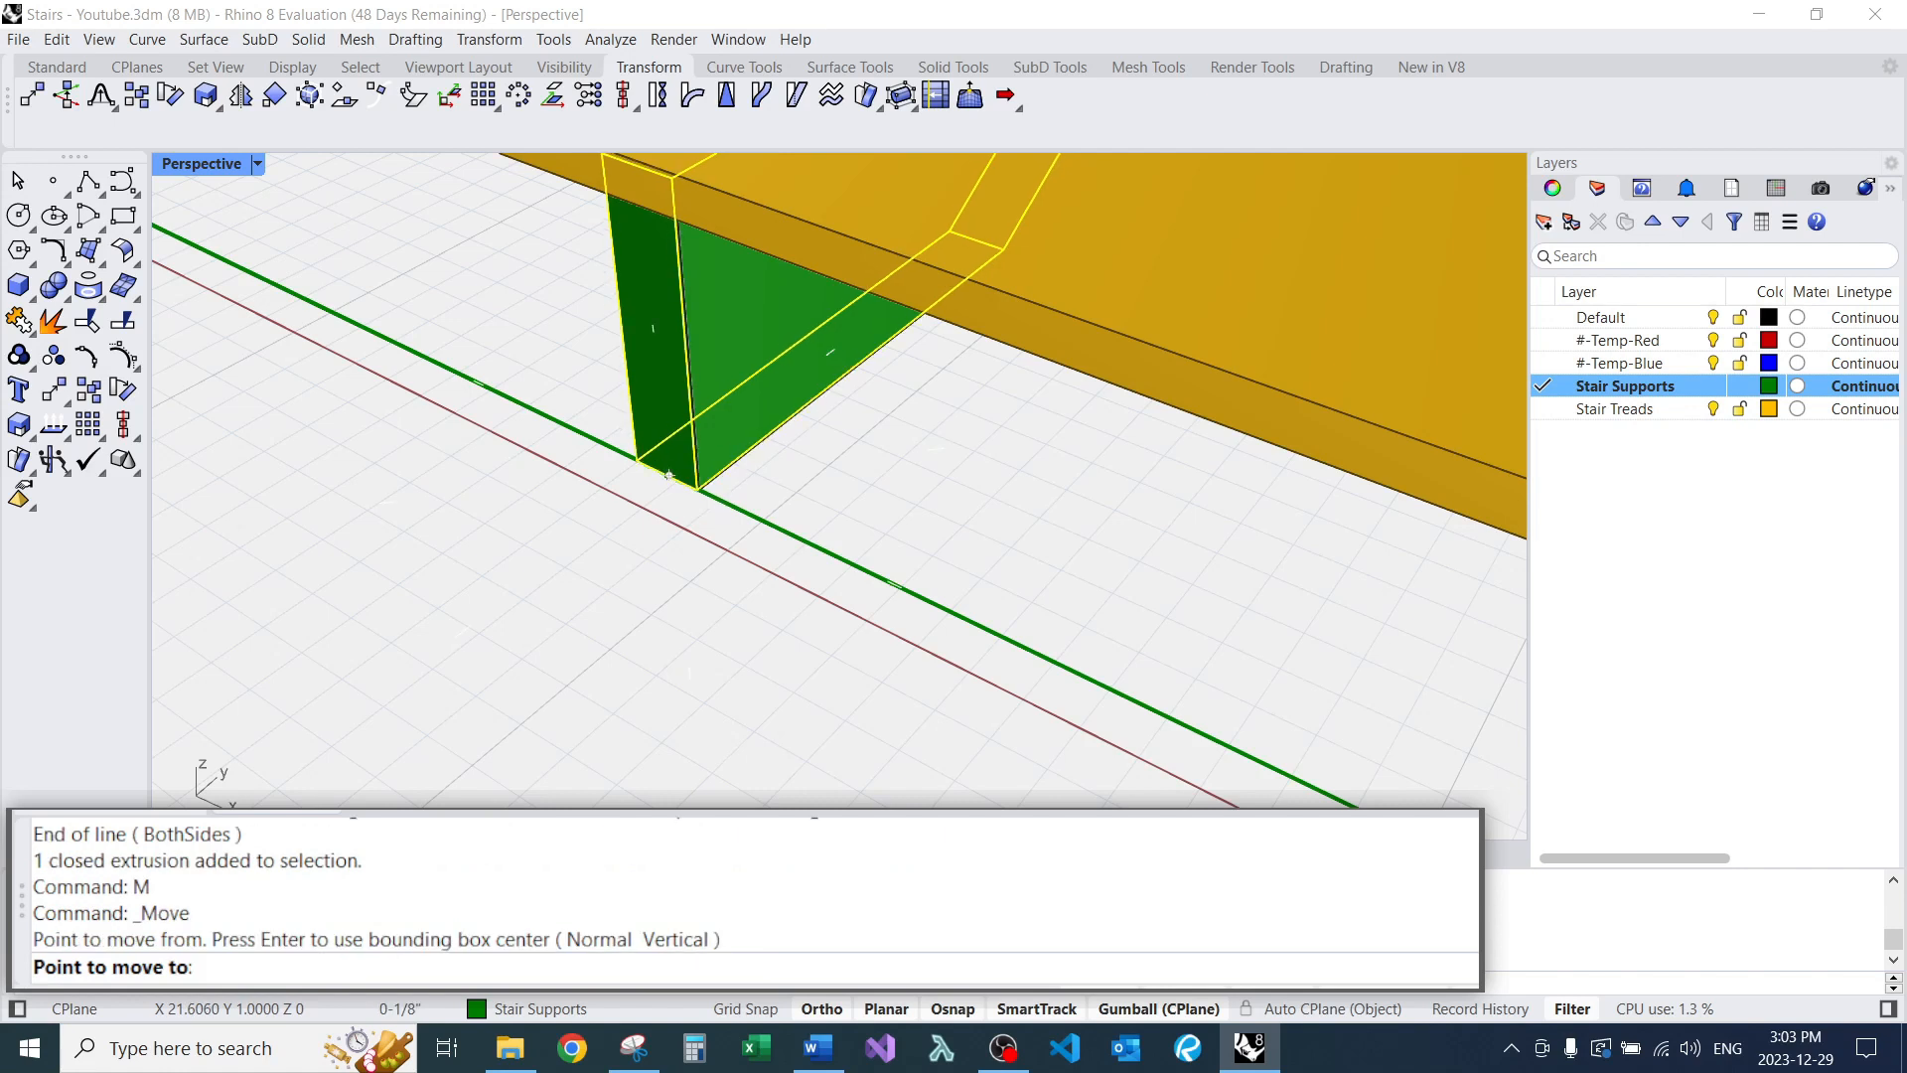
pyautogui.click(782, 529)
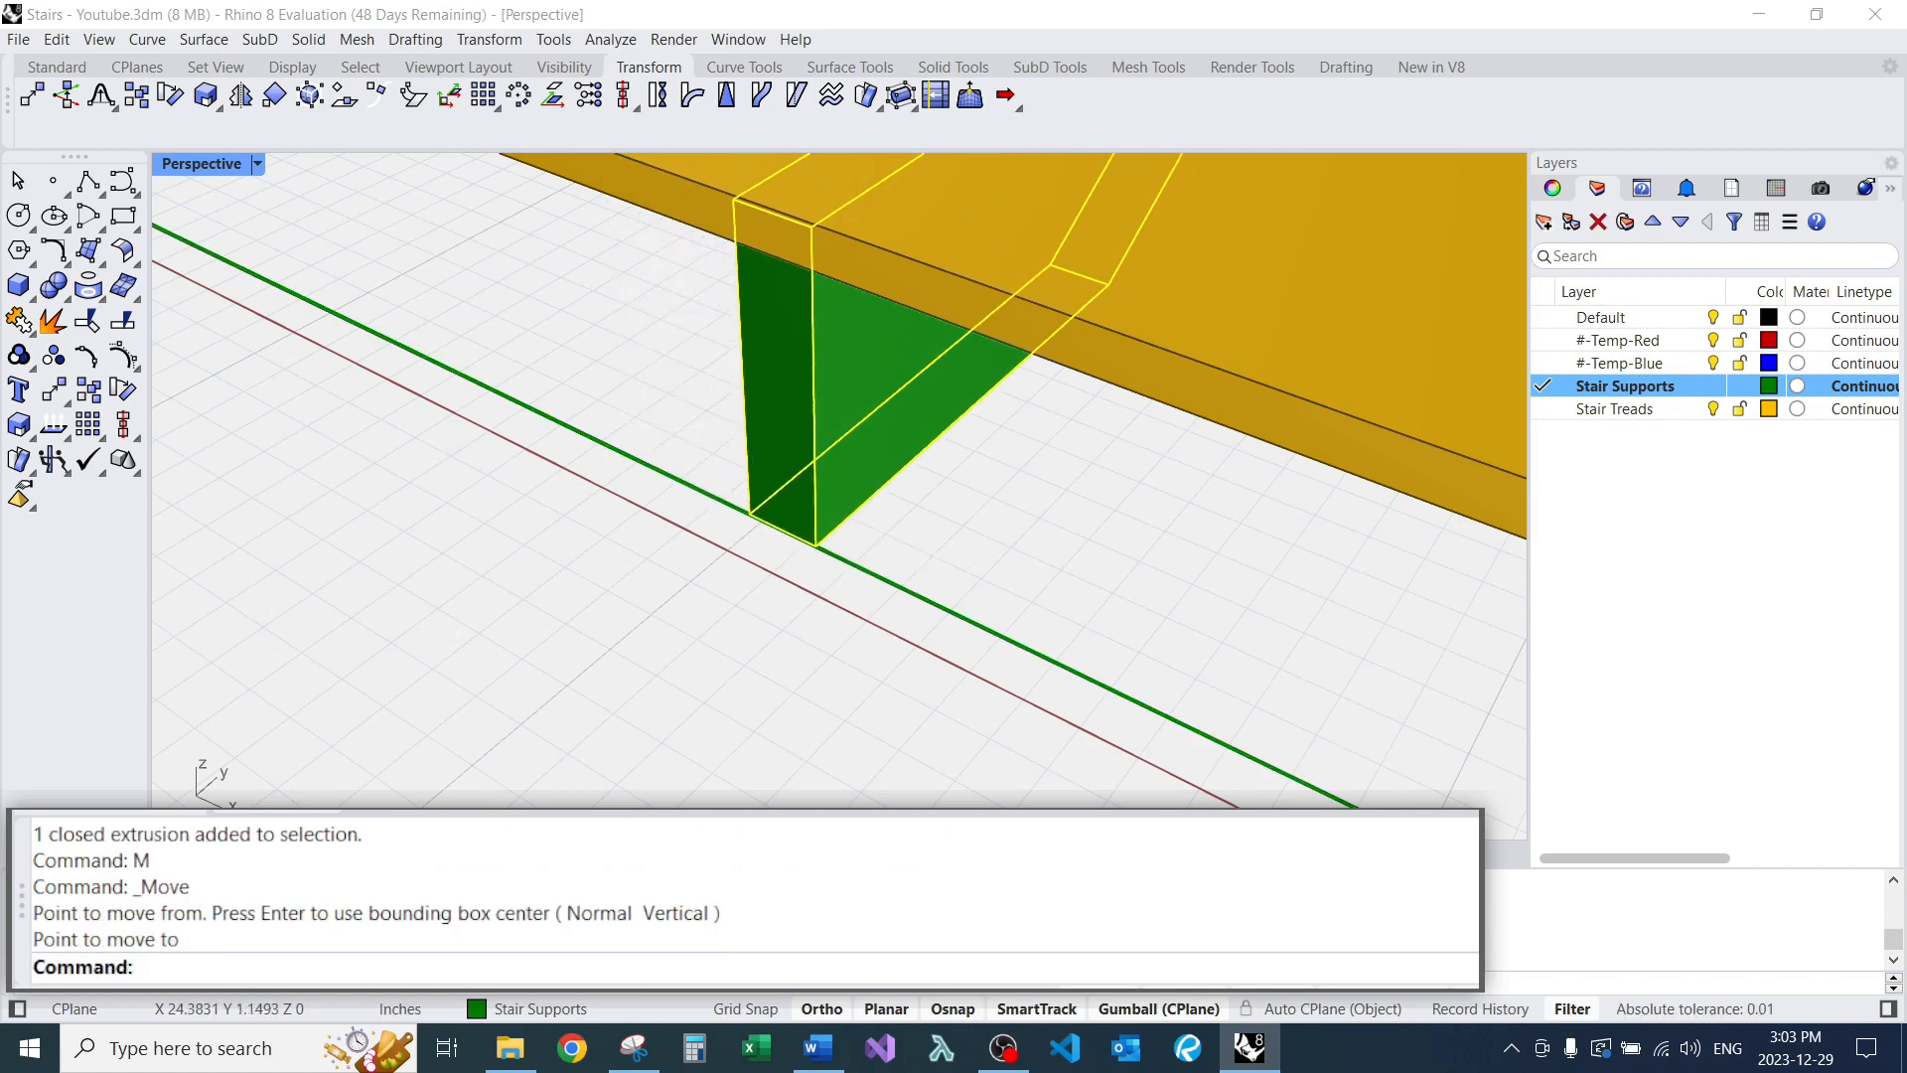
pyautogui.write('m')
pyautogui.press('Return')
pyautogui.click(812, 543)
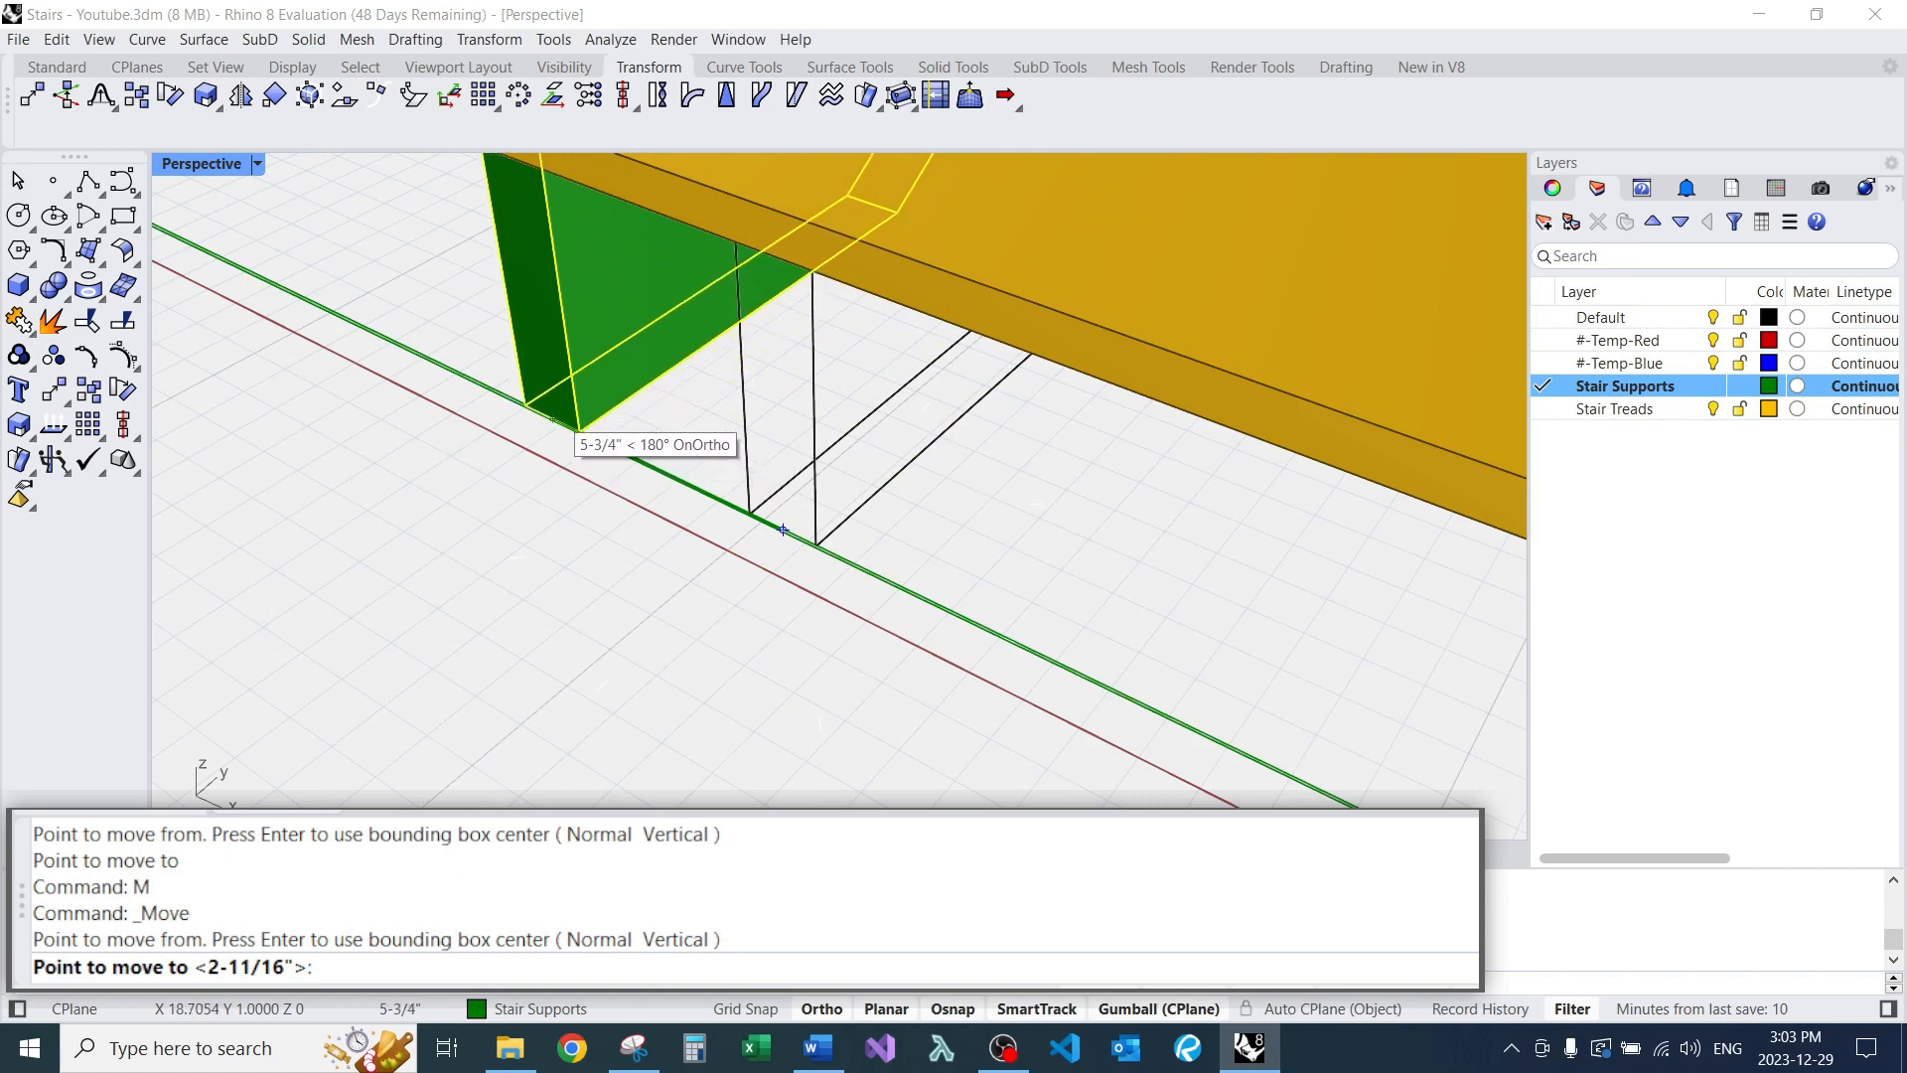
pyautogui.write('mid')
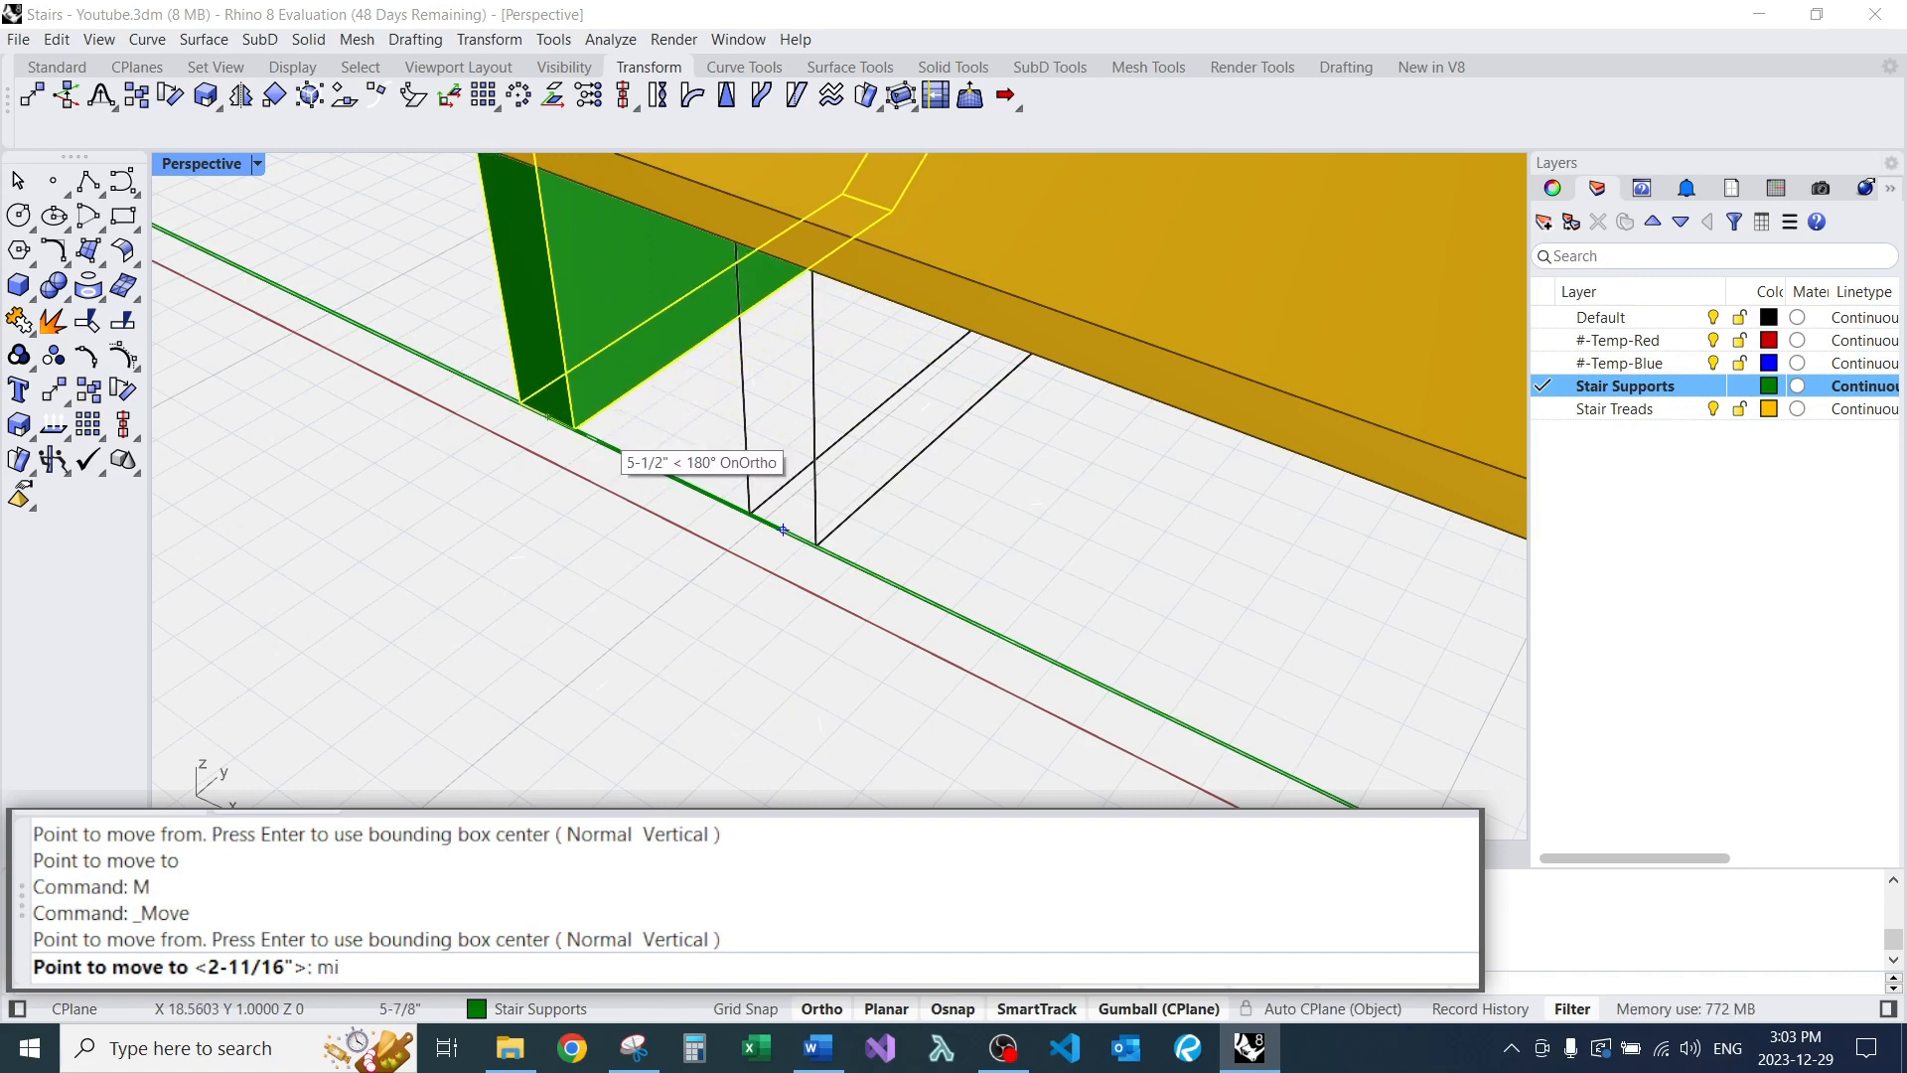
pyautogui.press('Return')
pyautogui.click(700, 488)
pyautogui.scroll(-14, 700, 489)
pyautogui.press('Escape')
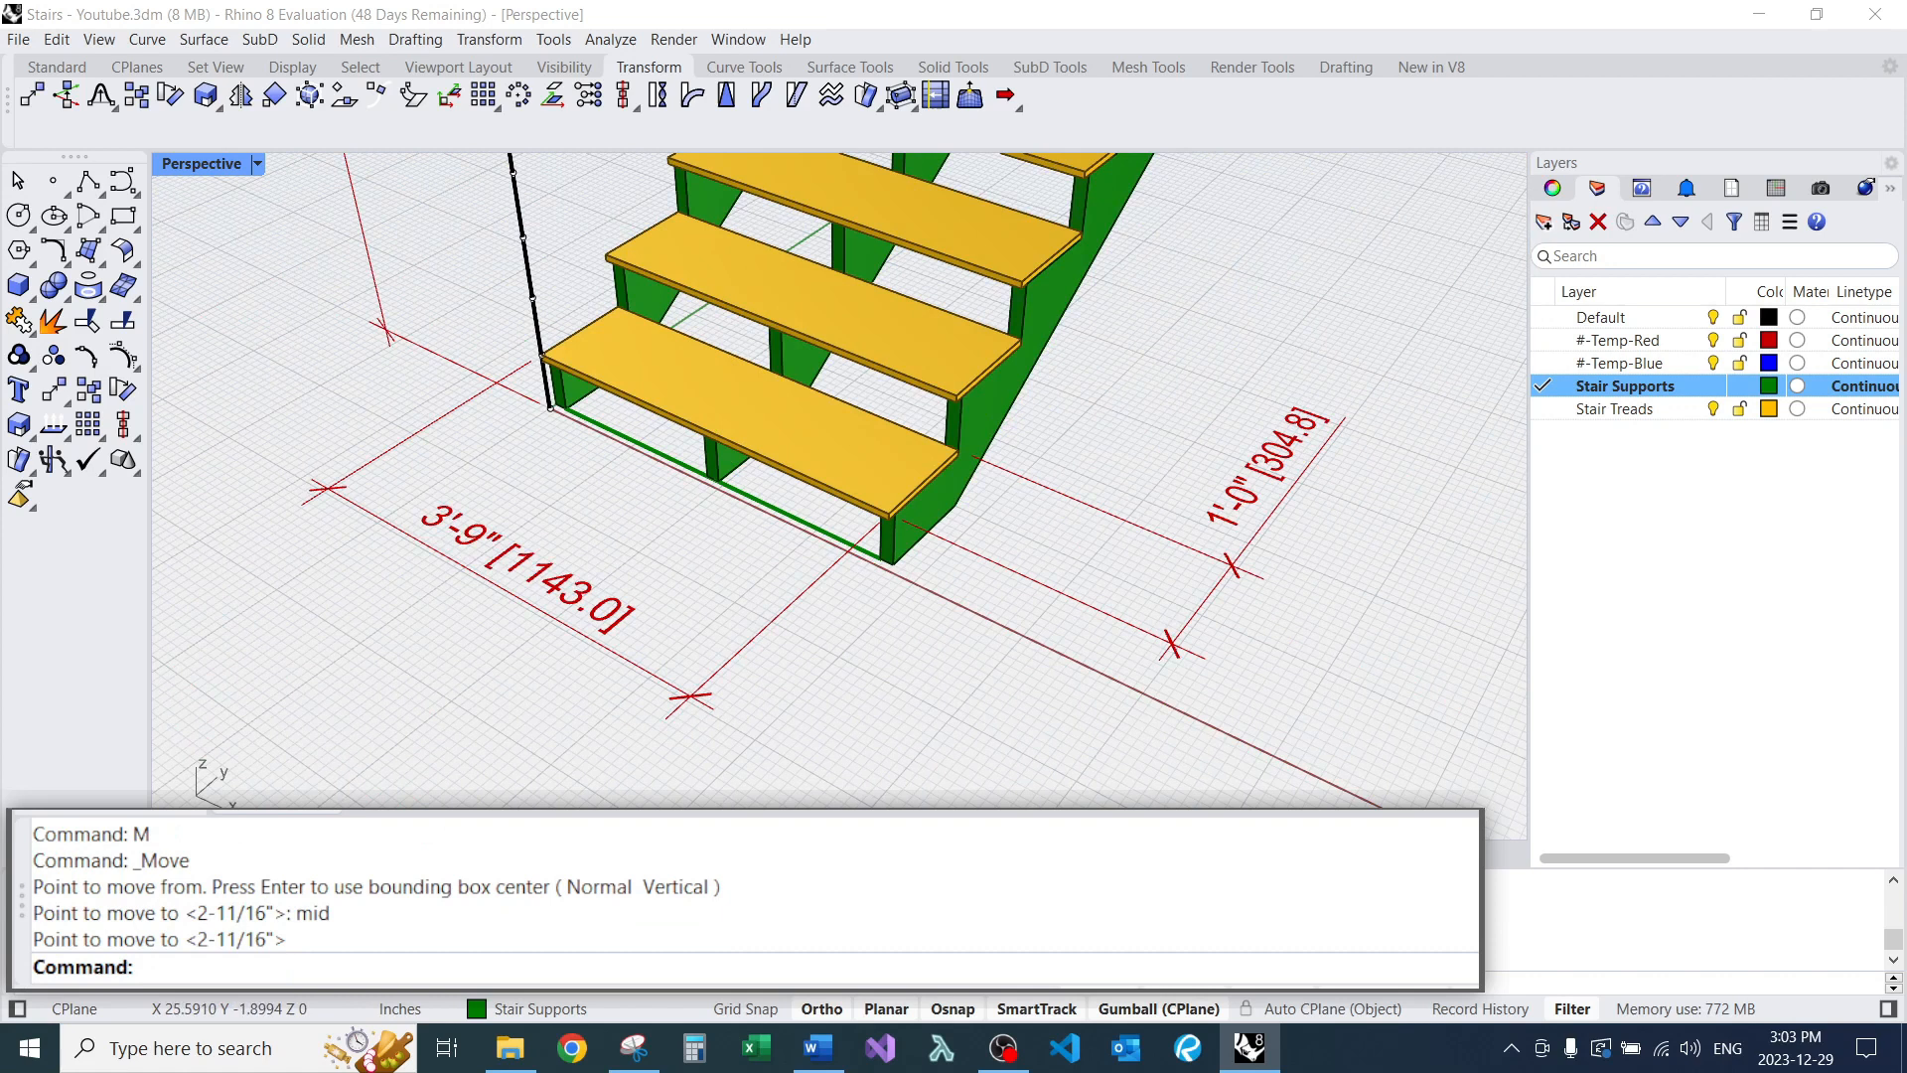
# Measure the distances from the centre of the middle support's lower front edge to the centres of both outer supports.
pyautogui.scroll(10, 700, 441)
pyautogui.write('d')
pyautogui.press('Return')
pyautogui.click(703, 441)
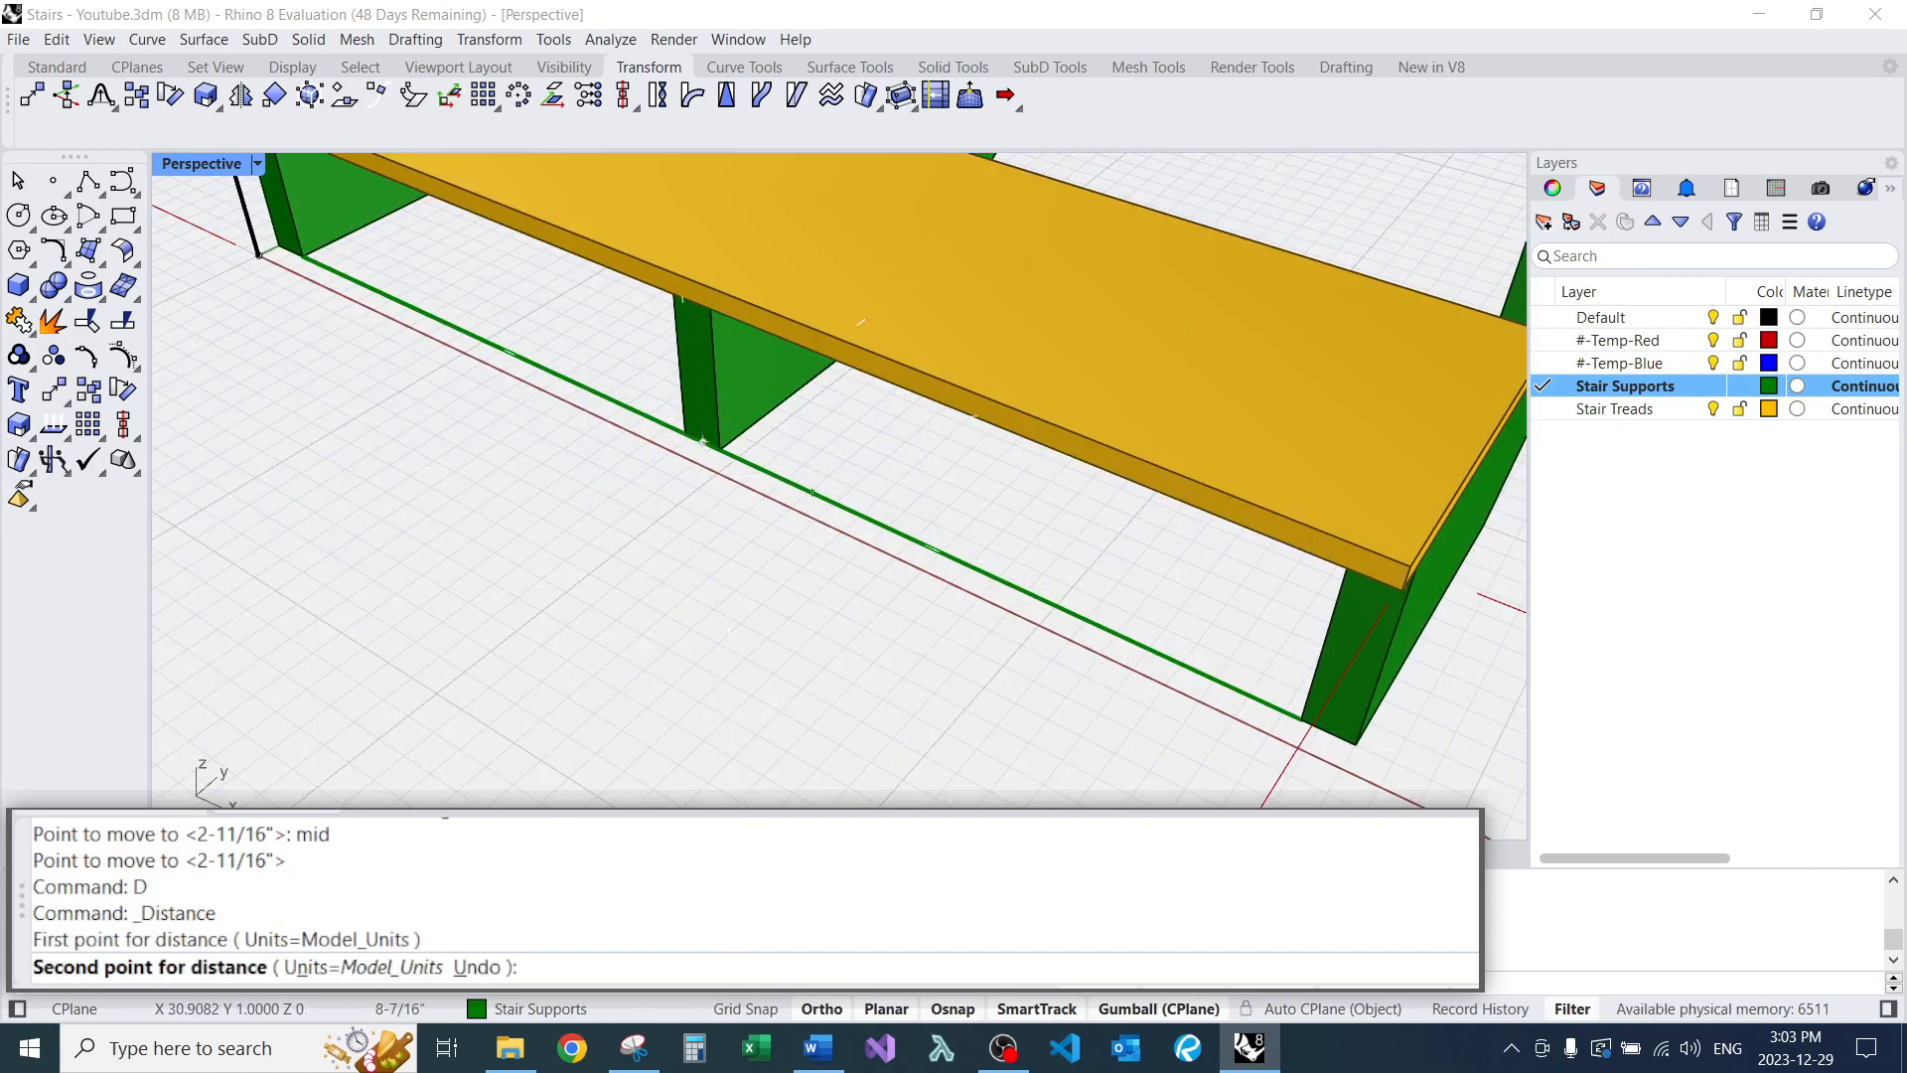
pyautogui.click(1328, 730)
pyautogui.write('D')
pyautogui.press('Return')
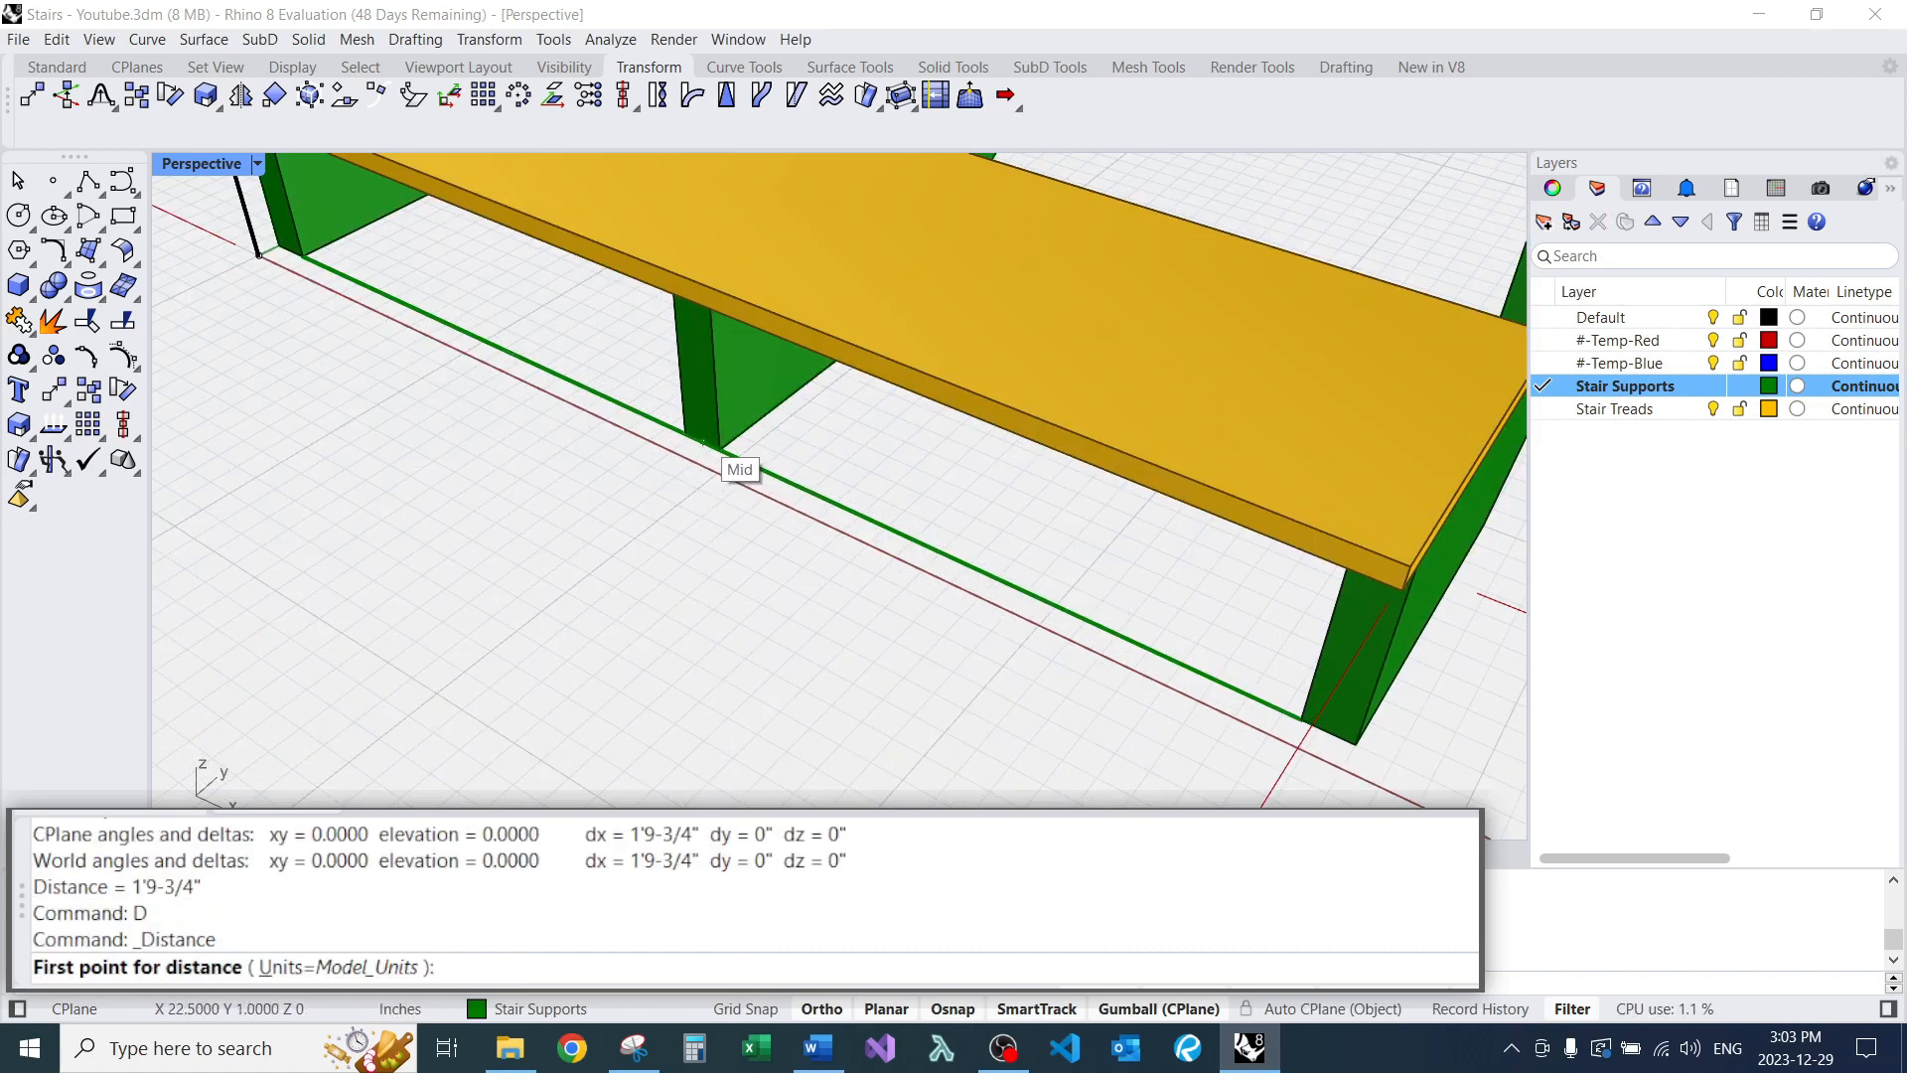
pyautogui.click(735, 462)
pyautogui.scroll(5, 302, 256)
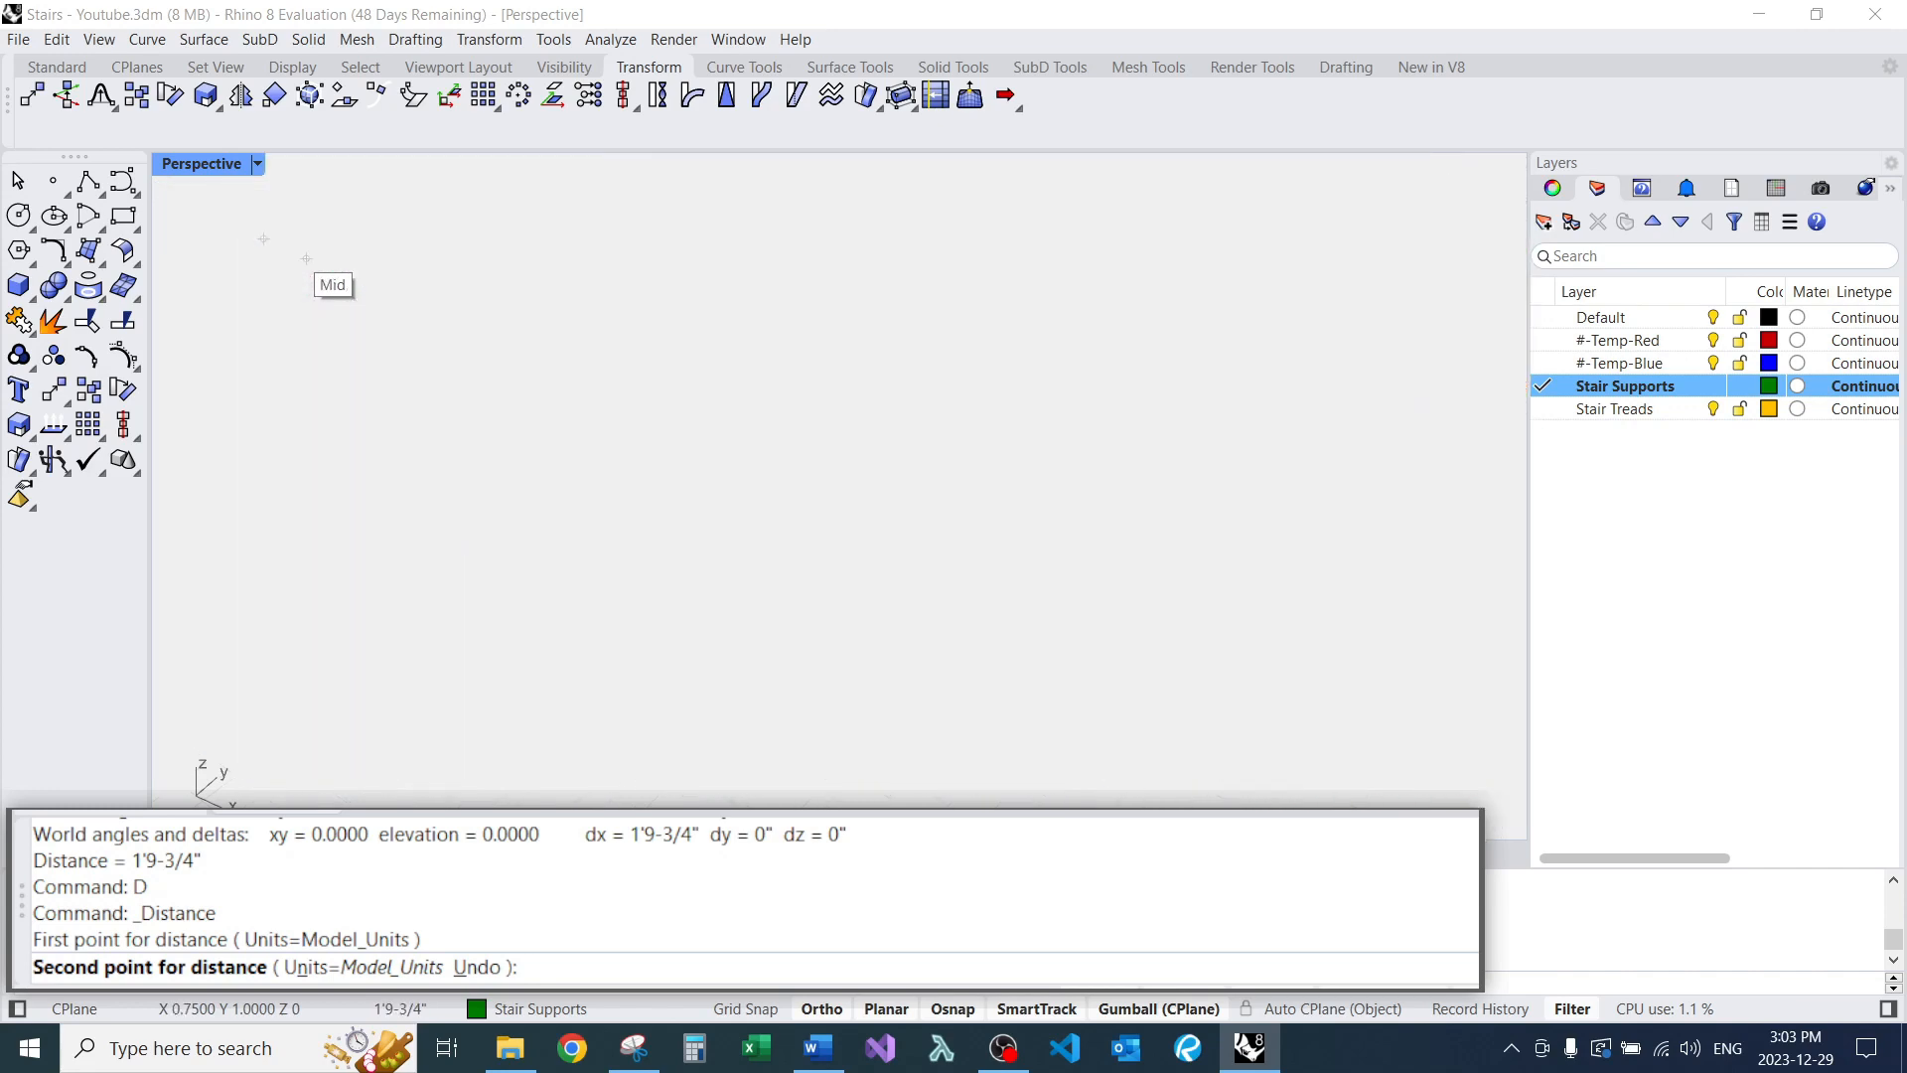
pyautogui.click(303, 270)
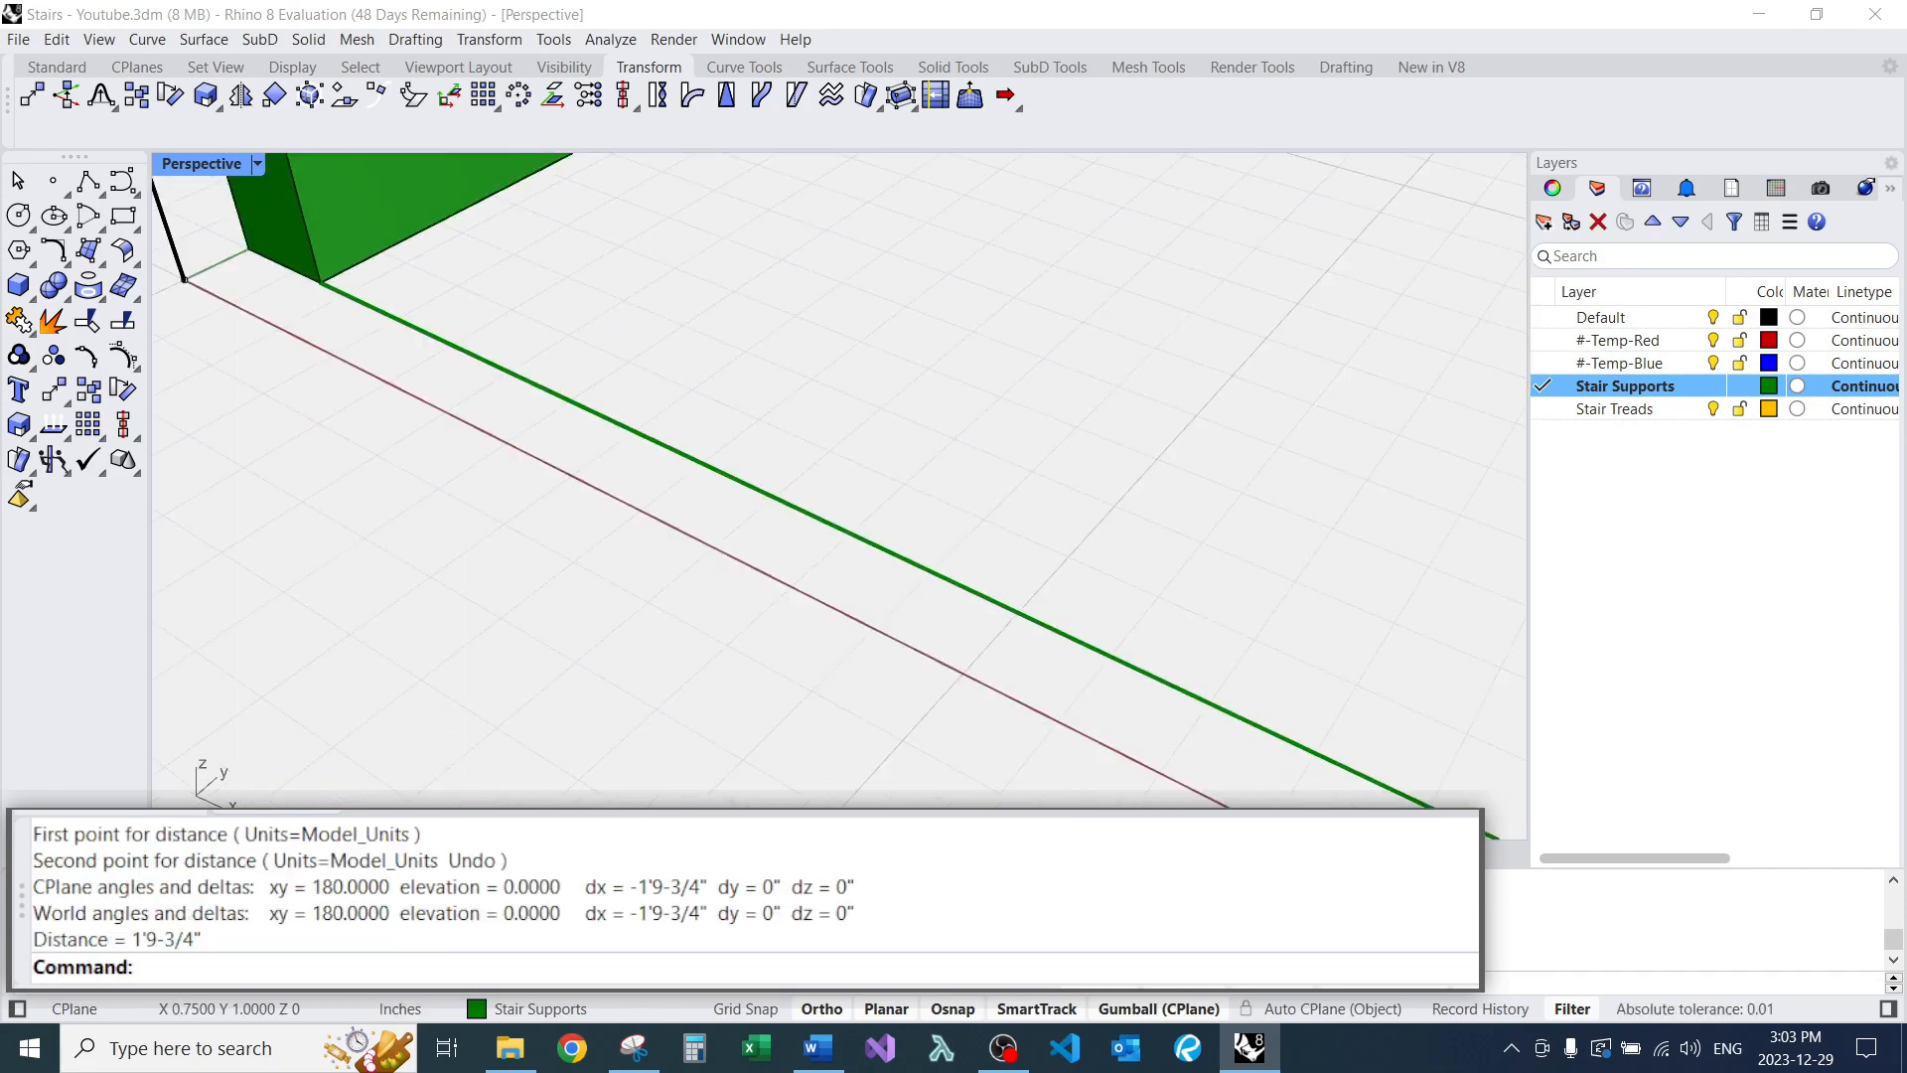
# Delete the leftover open curve above the top end of the stair.
pyautogui.scroll(-8, 303, 270)
pyautogui.moveTo(470, 472); pyautogui.dragTo(606, 467, button='right')
pyautogui.scroll(-7, 543, 417)
pyautogui.scroll(9, 596, 375)
pyautogui.moveTo(593, 171); pyautogui.dragTo(533, 253)
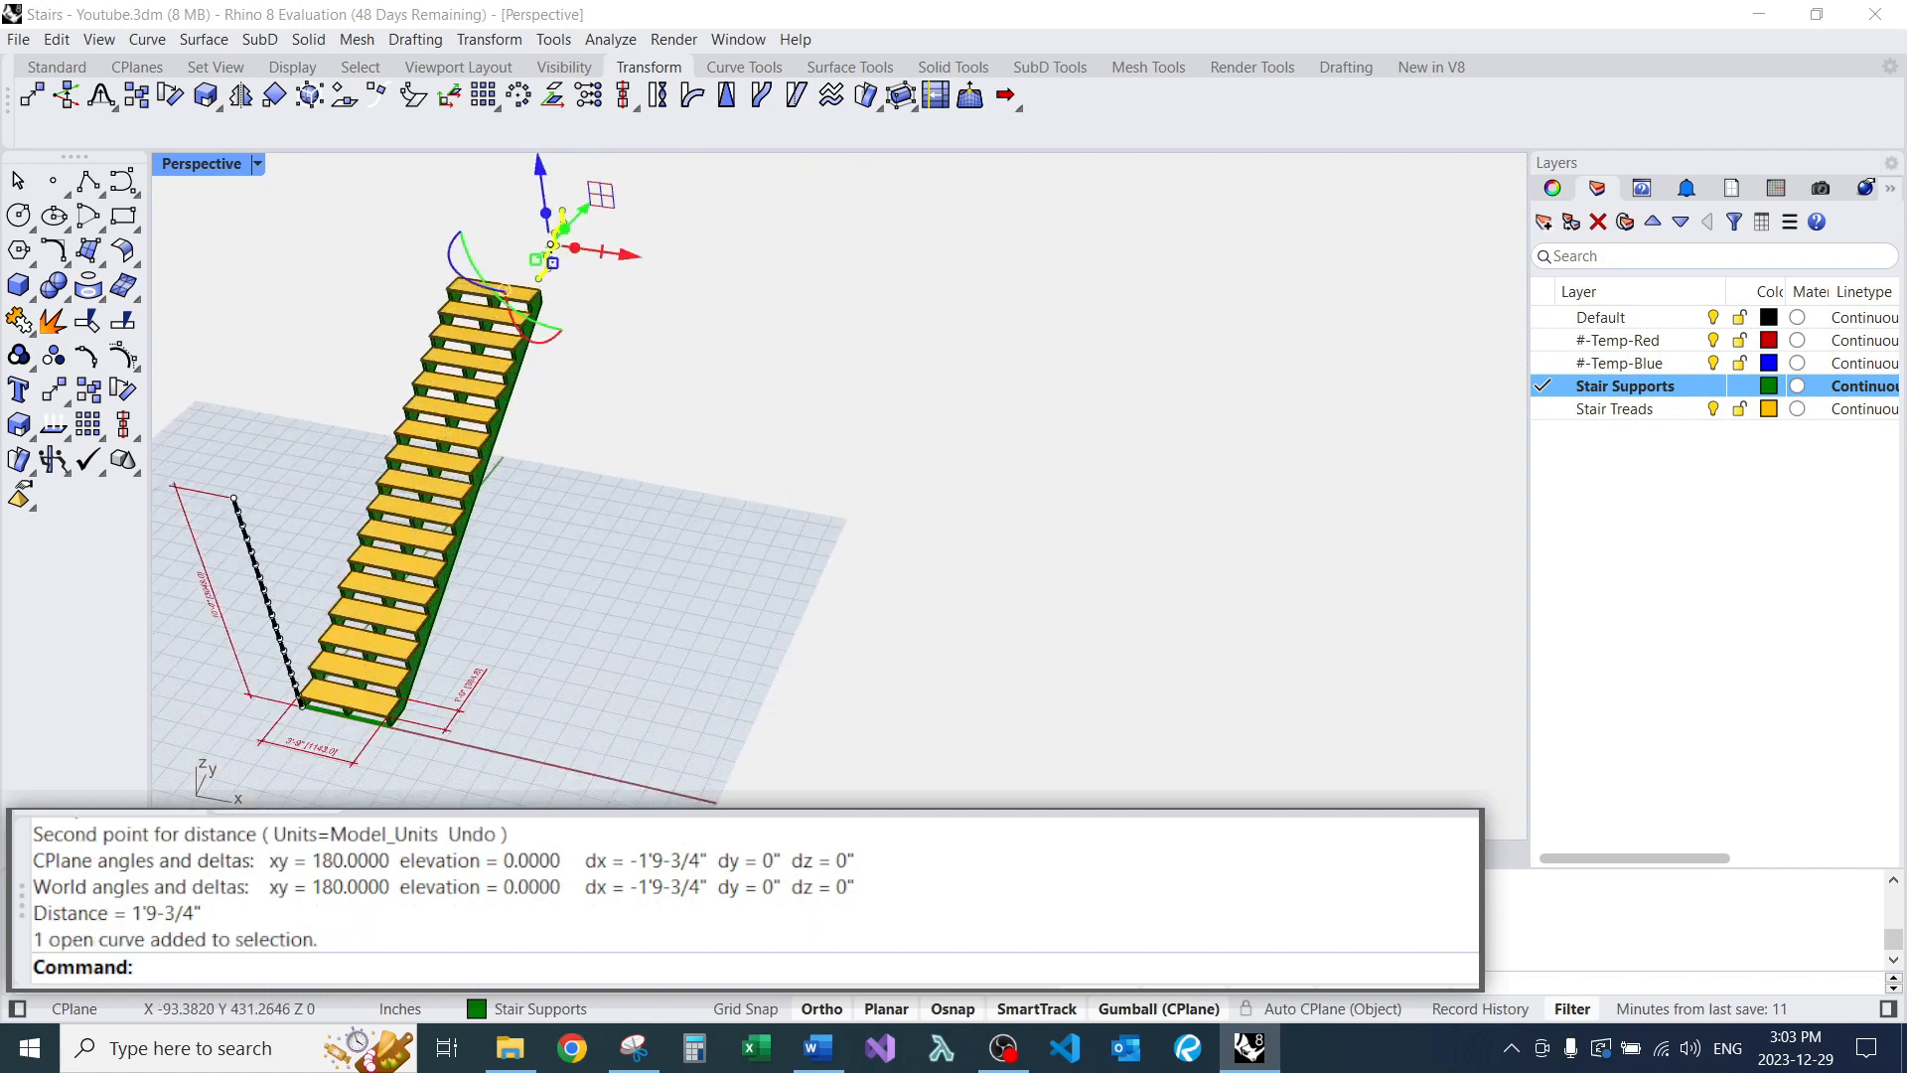
pyautogui.write('e')
pyautogui.press('Return')
# Move all the treads and supports together along the X axis, clear of the riser line and dimensions.
pyautogui.scroll(-8, 637, 252)
pyautogui.moveTo(636, 252); pyautogui.dragTo(598, 208, button='right')
pyautogui.scroll(8, 598, 208)
pyautogui.moveTo(678, 188); pyautogui.dragTo(567, 328)
pyautogui.moveTo(673, 189); pyautogui.dragTo(387, 536)
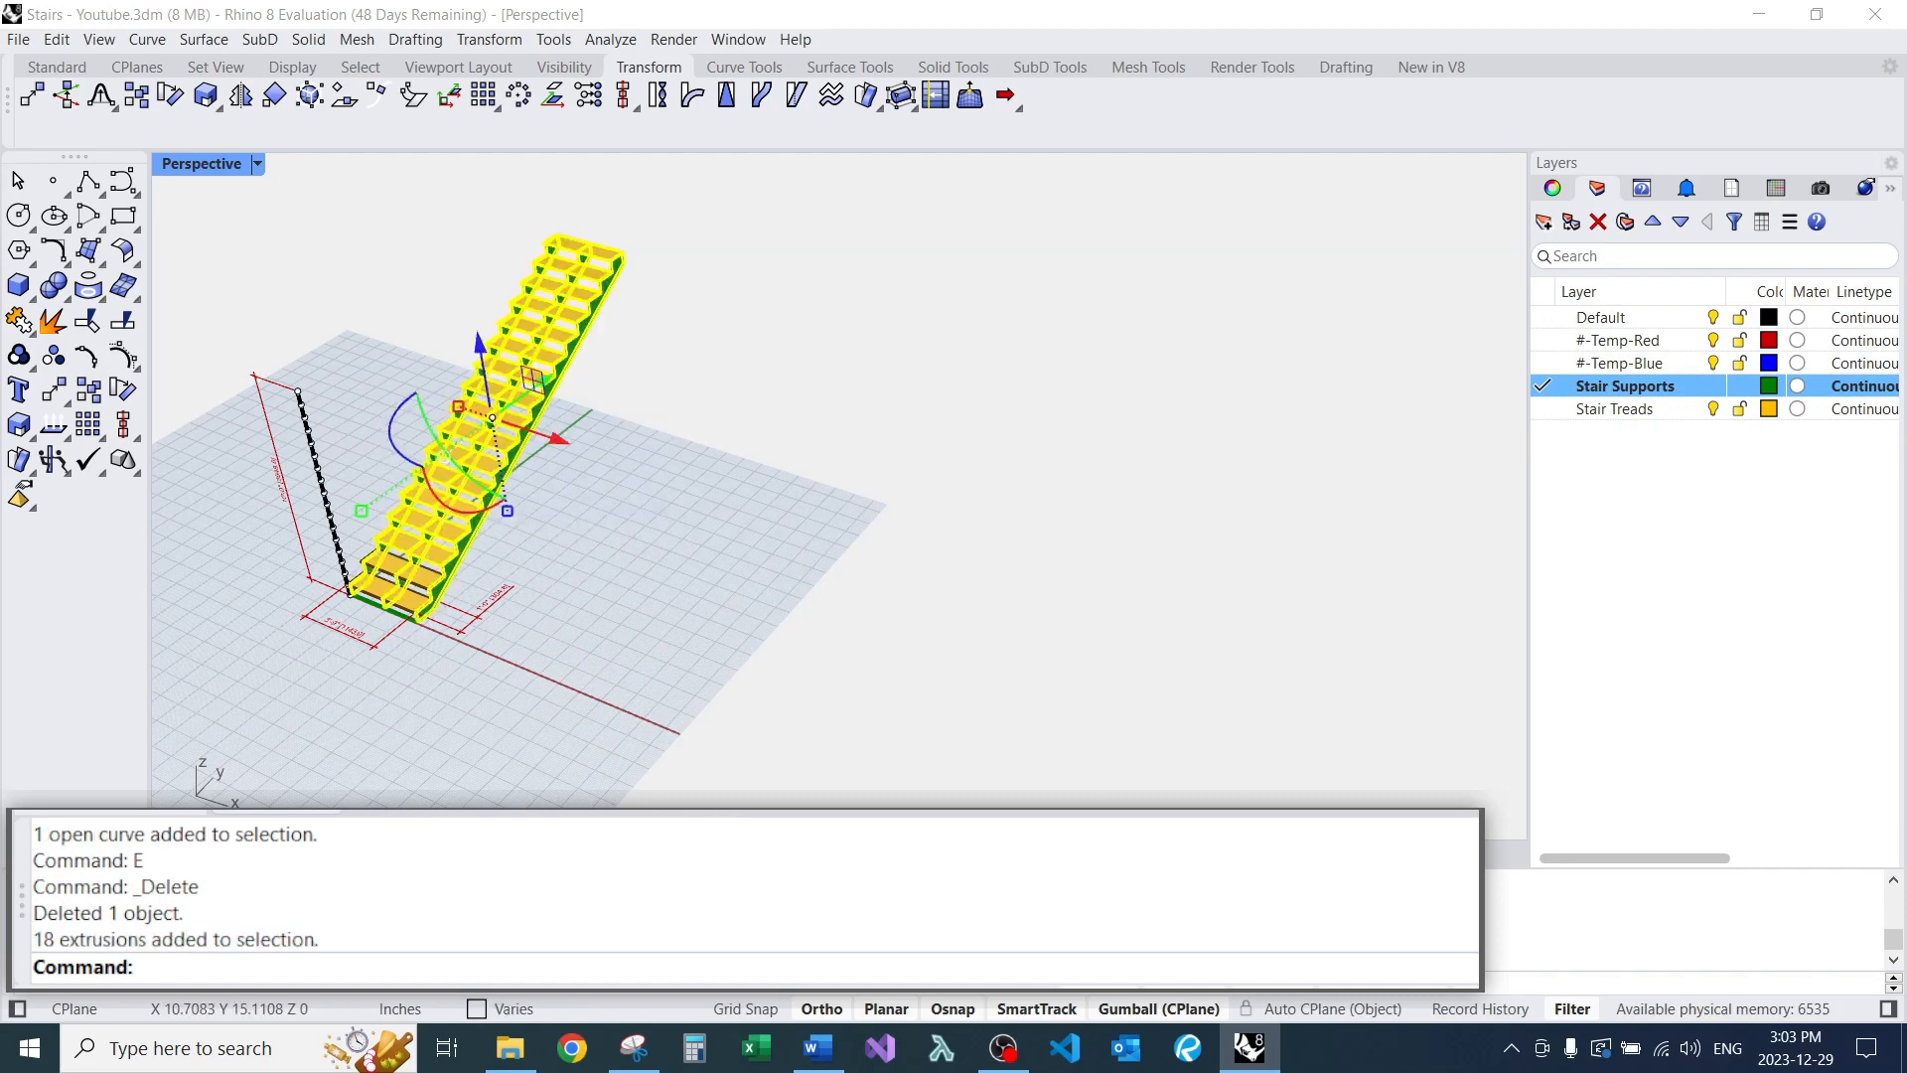
pyautogui.scroll(15, 359, 603)
pyautogui.keyDown('shift'); pyautogui.click(458, 487); pyautogui.keyUp('shift')
pyautogui.keyDown('shift'); pyautogui.click(520, 383); pyautogui.keyUp('shift')
pyautogui.scroll(-8, 509, 447)
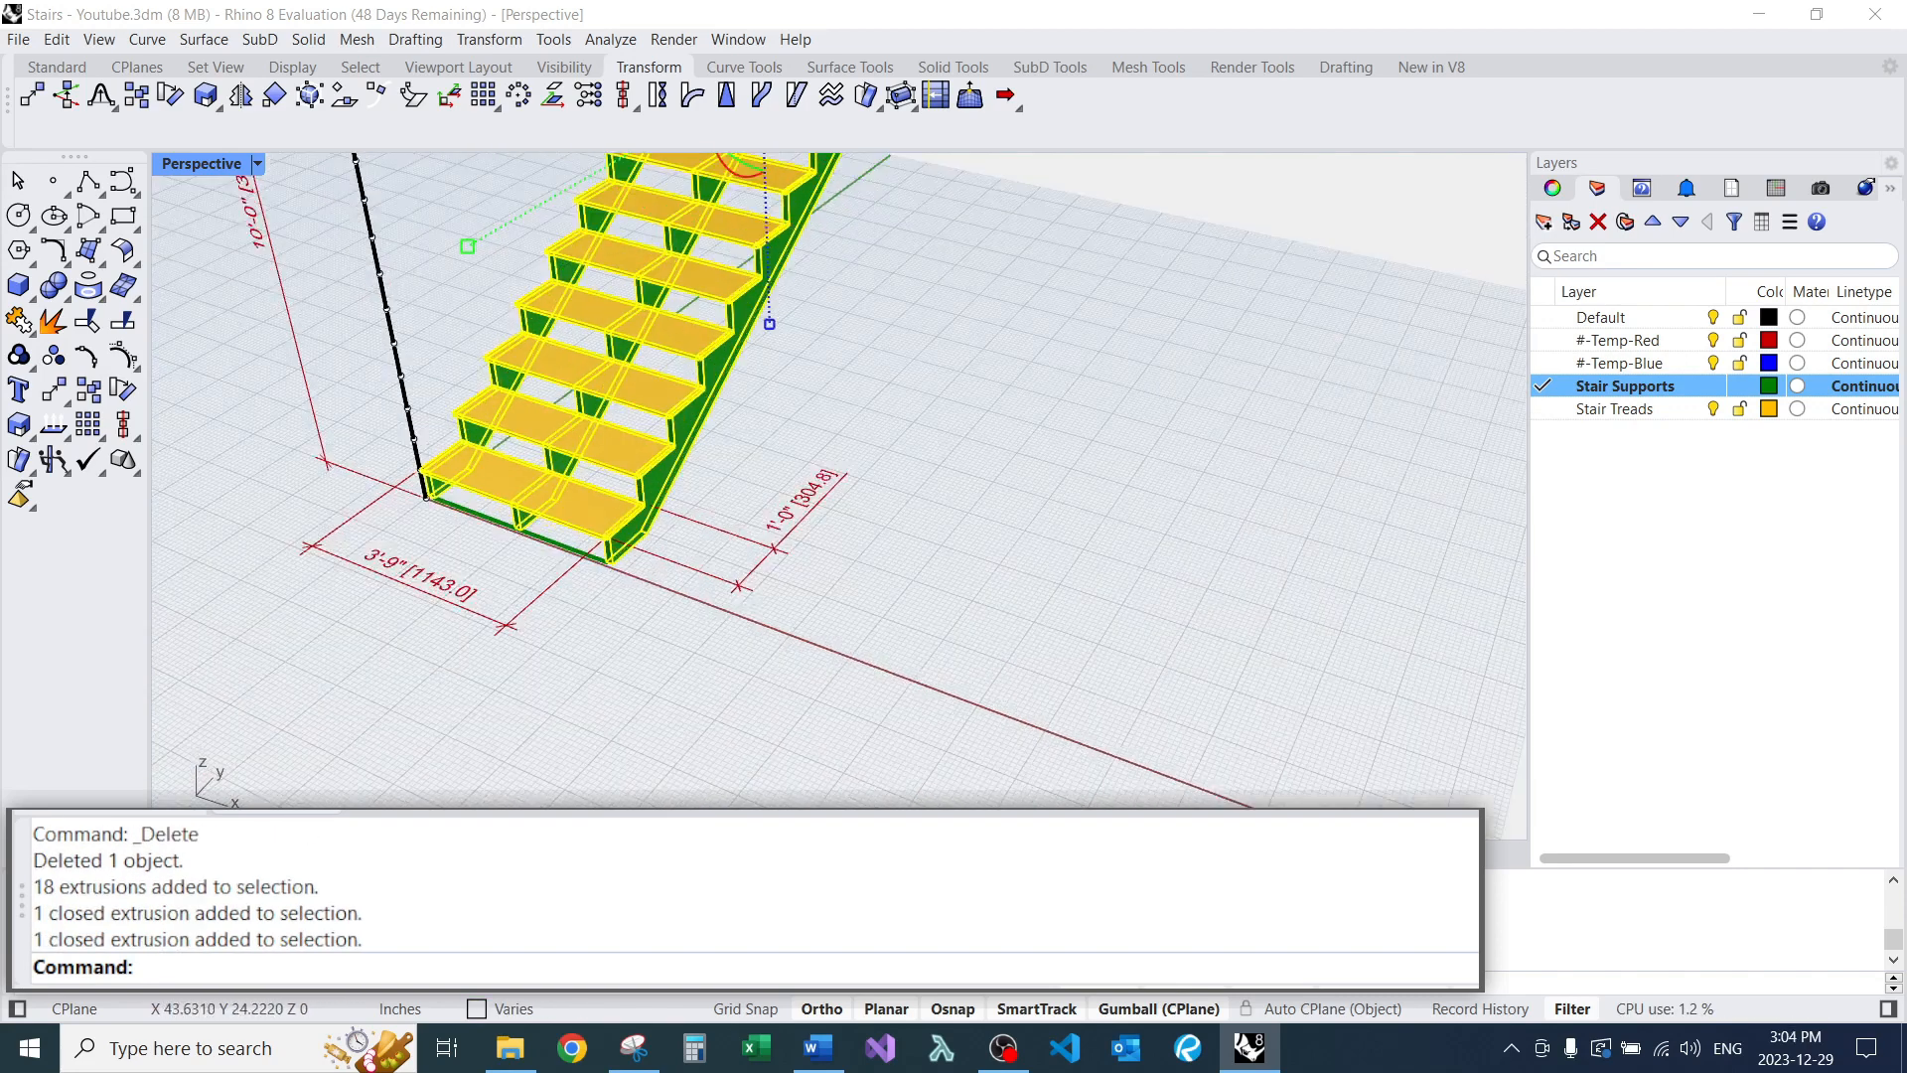
pyautogui.scroll(8, 681, 502)
pyautogui.scroll(-5, 731, 479)
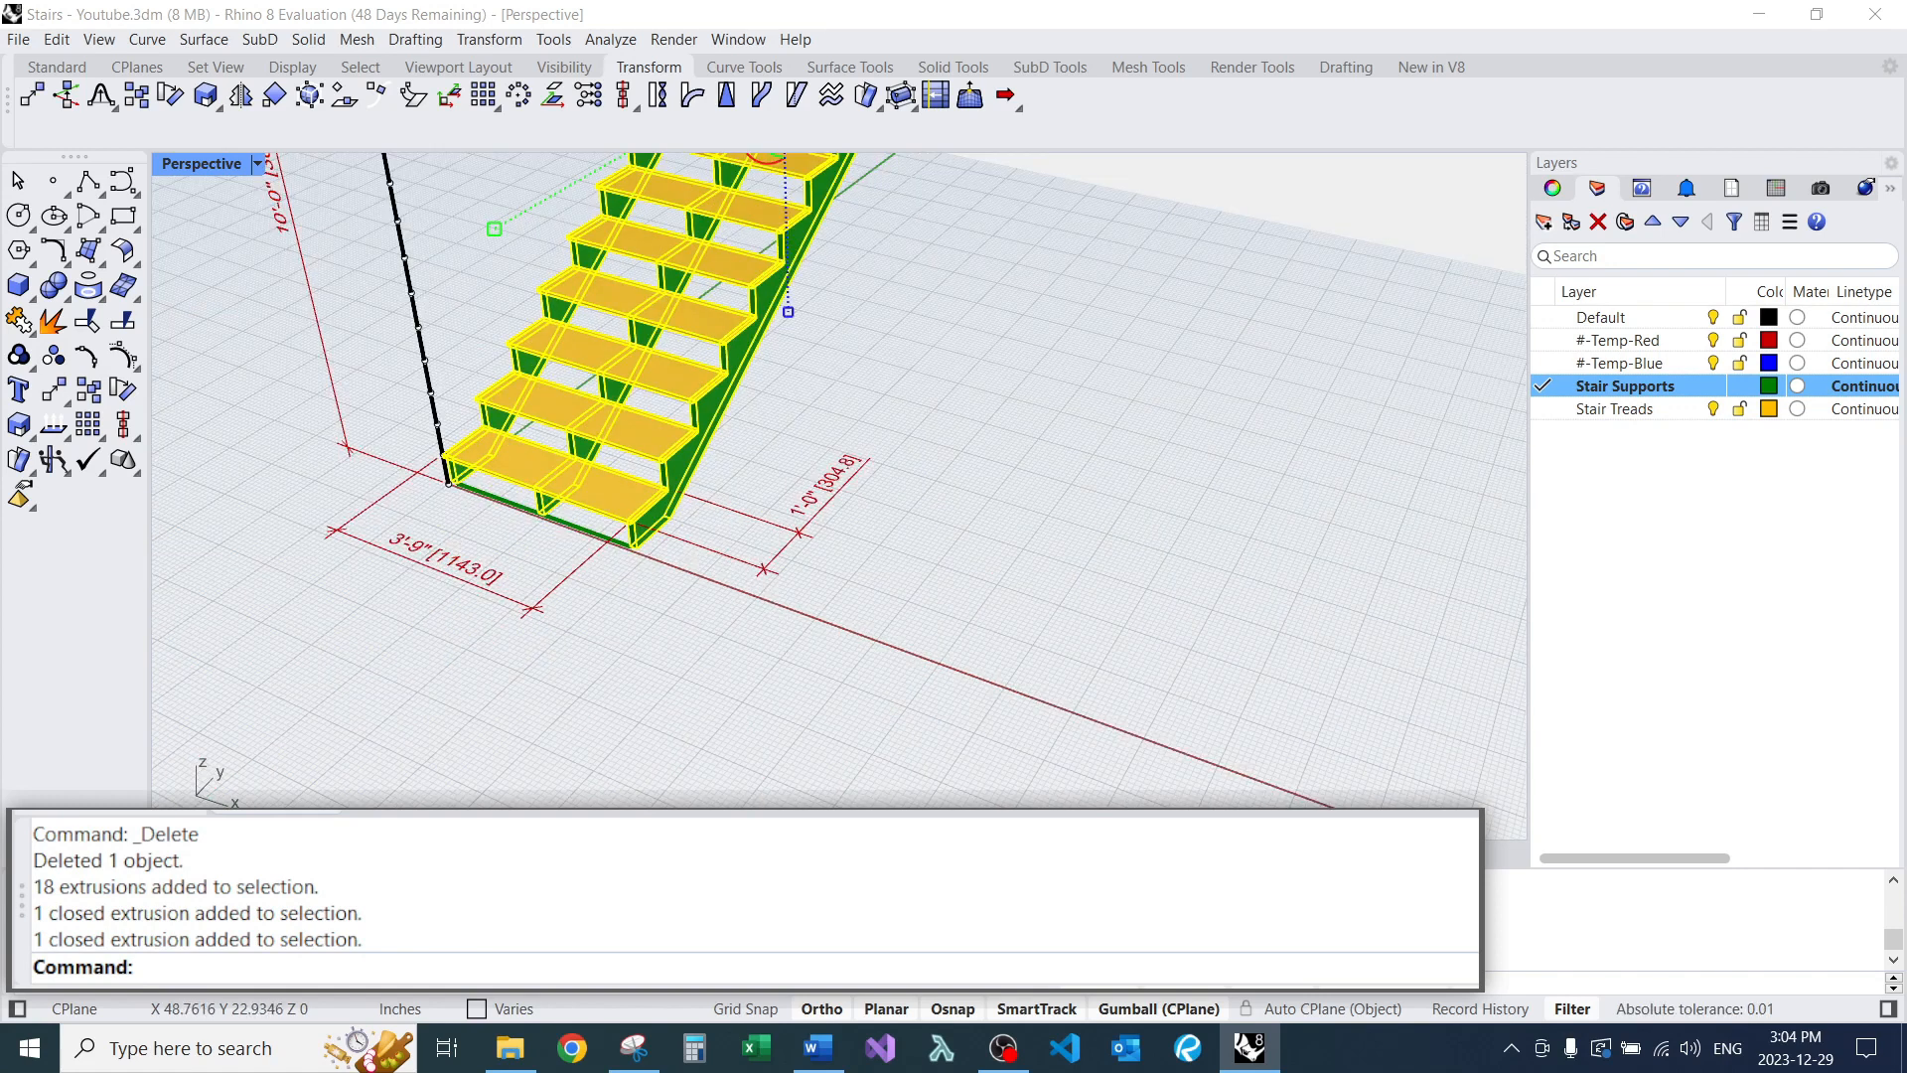
pyautogui.scroll(-6, 720, 489)
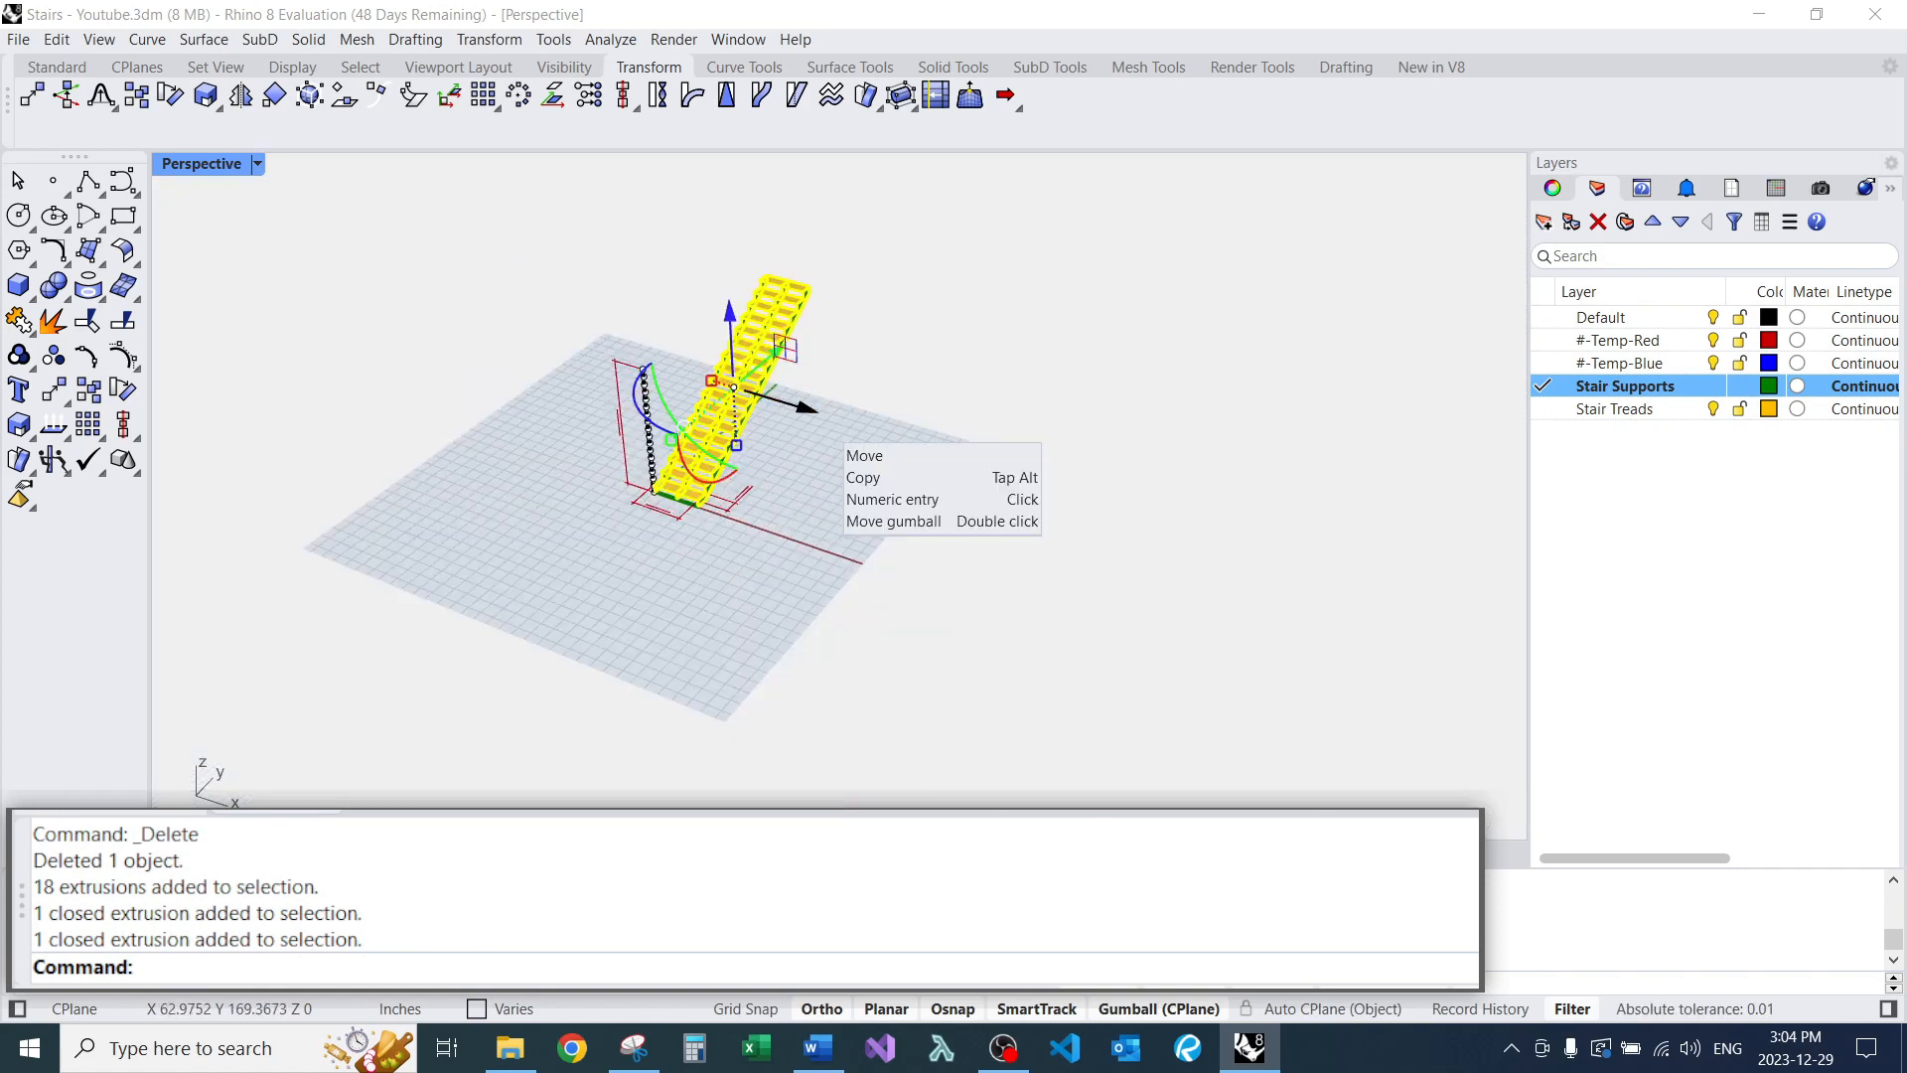
pyautogui.moveTo(807, 408); pyautogui.dragTo(1104, 491)
pyautogui.press('Escape')
pyautogui.moveTo(696, 496); pyautogui.dragTo(696, 542, button='right')
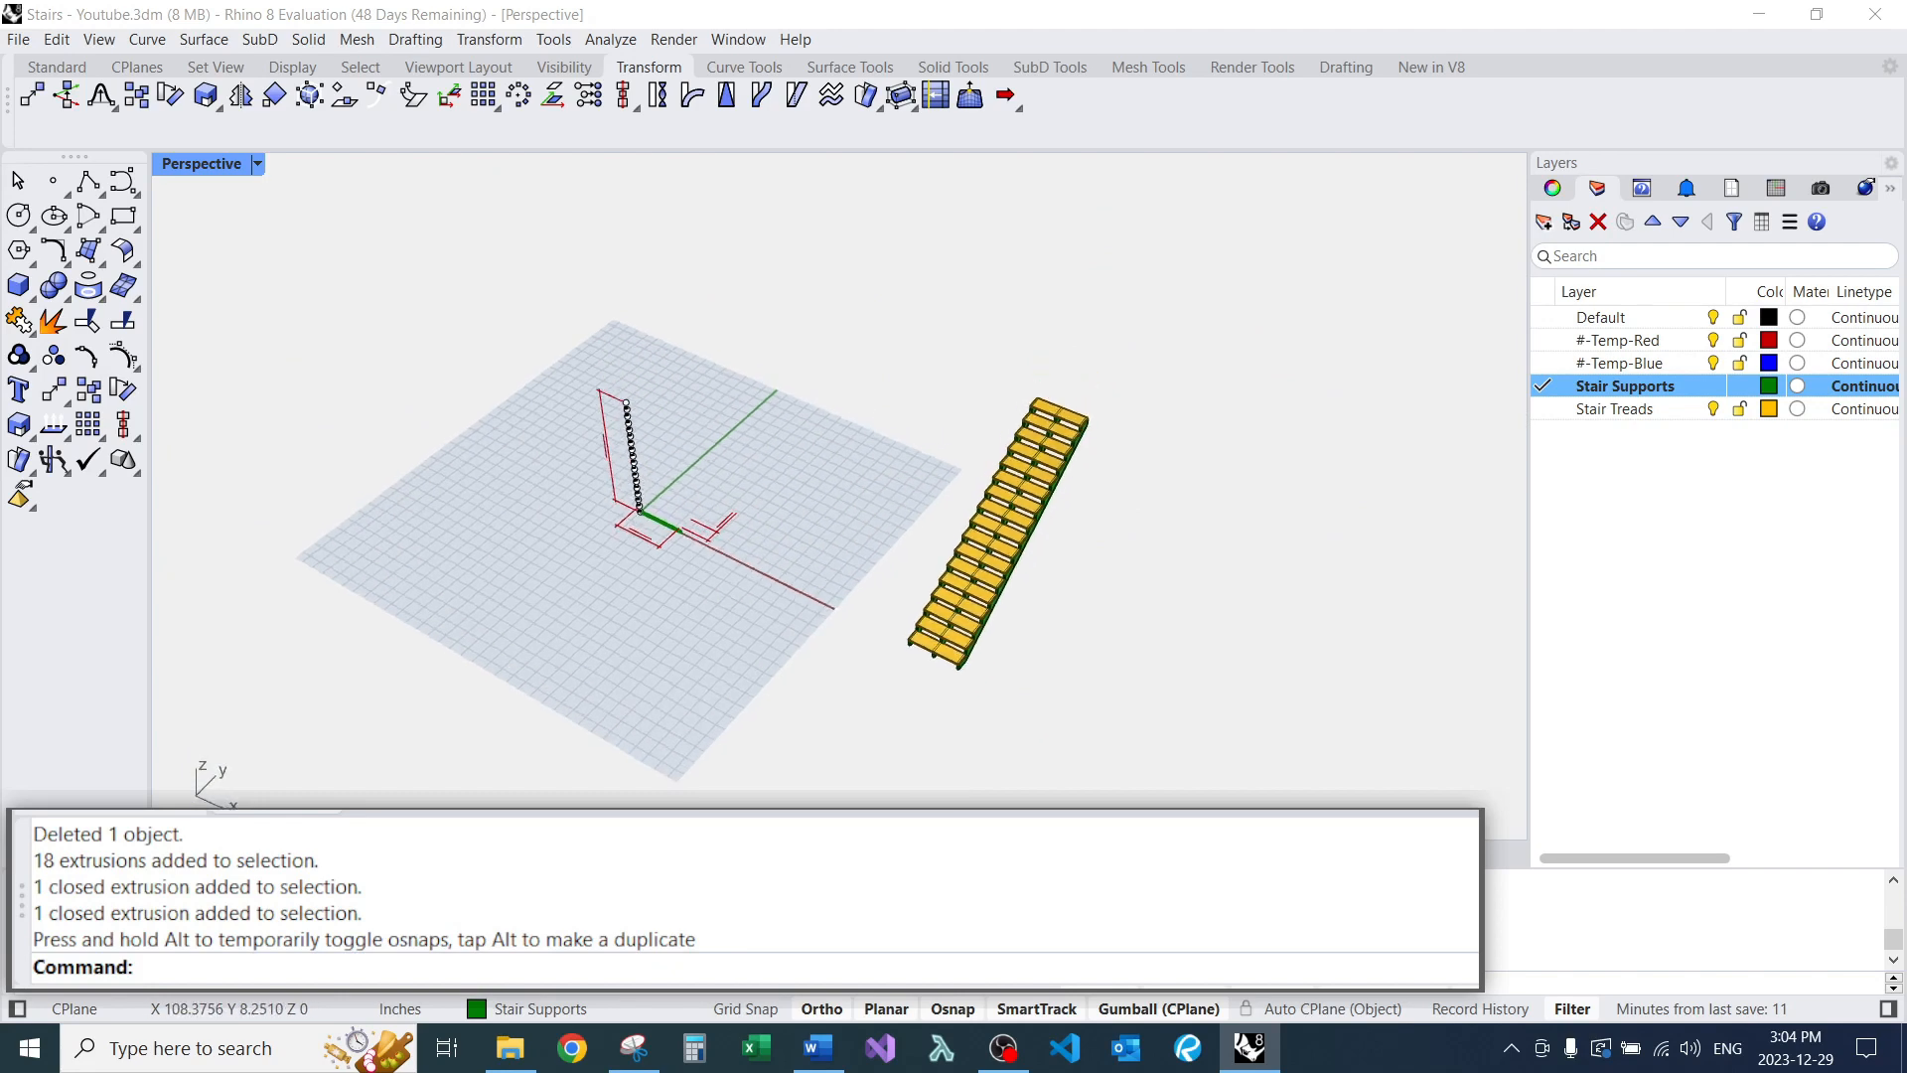
# Delete the green guide line left at the stair's original base.
pyautogui.scroll(8, 615, 512)
pyautogui.click(839, 529)
pyautogui.write('e')
pyautogui.press('Return')
pyautogui.scroll(-10, 894, 423)
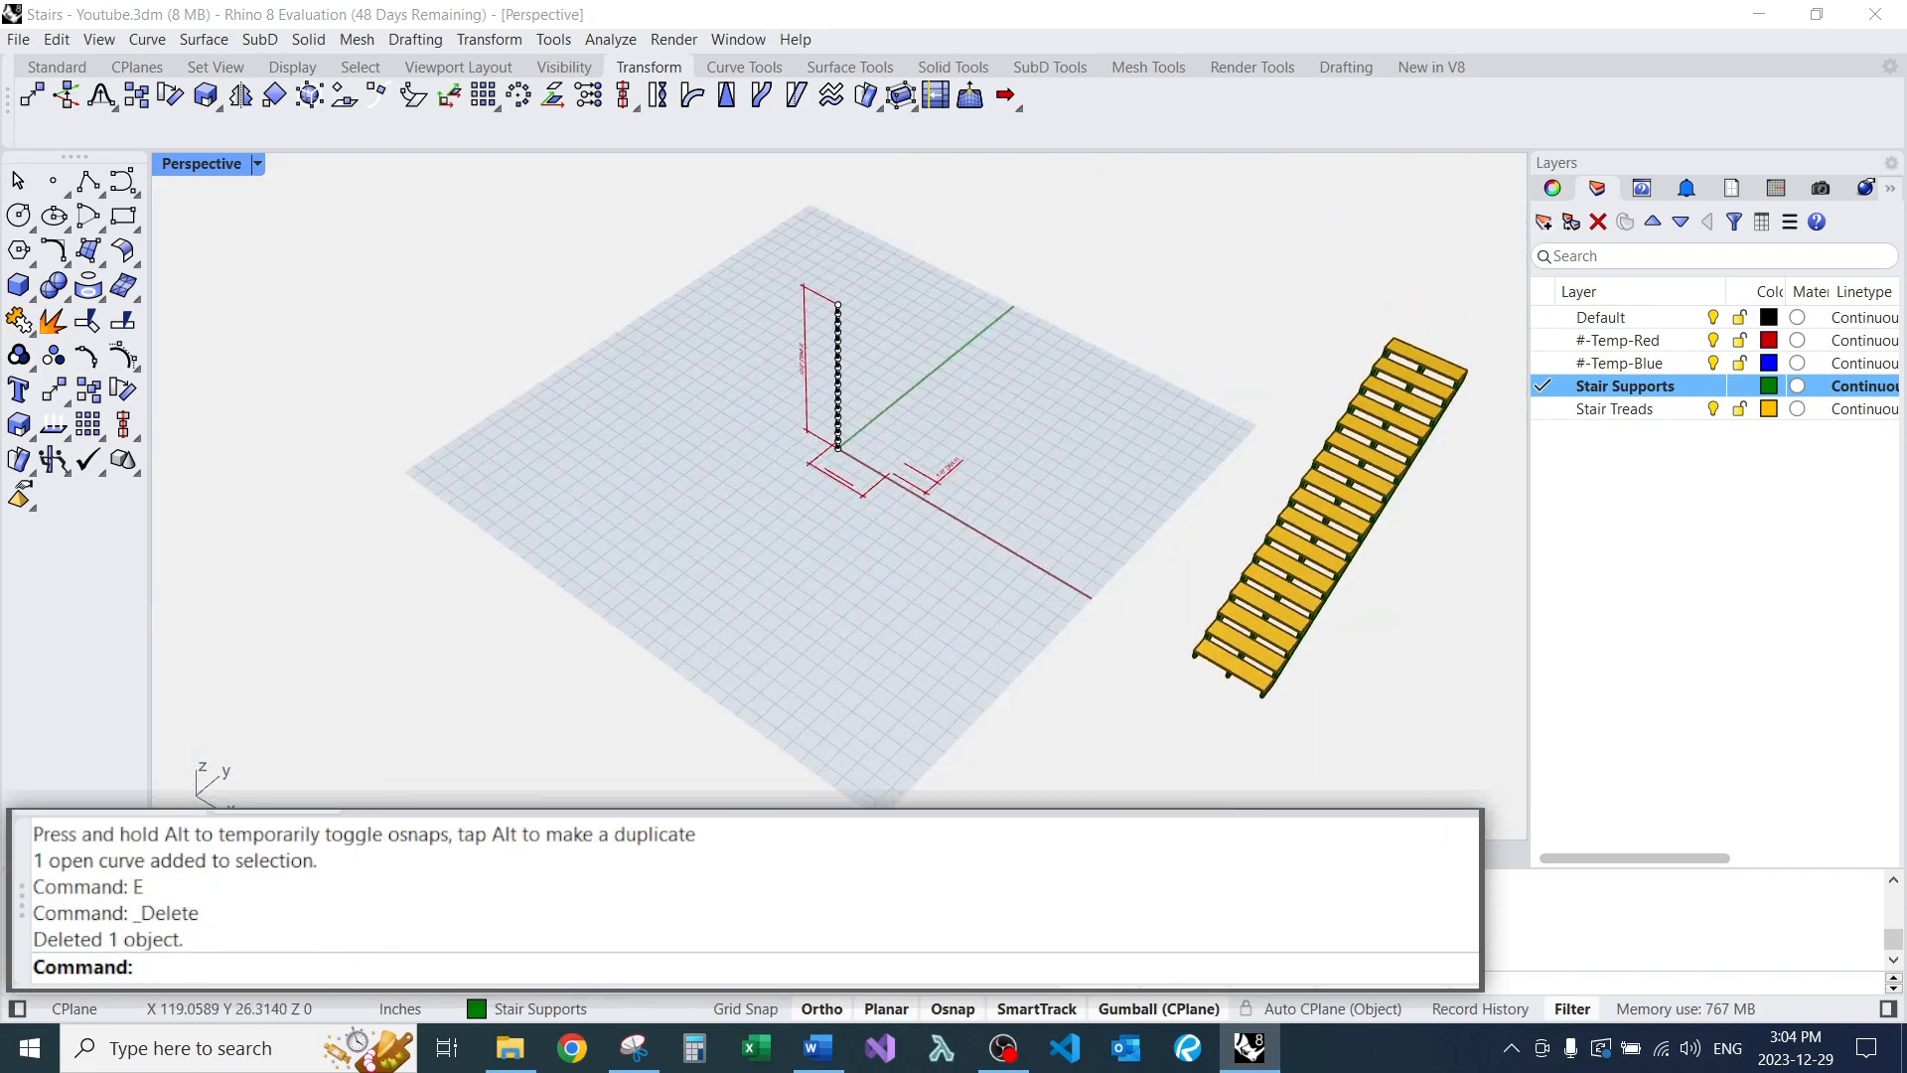
# Extrude the vertical 10'-0" riser line into a long vertical surface along the Y axis.
pyautogui.scroll(12, 909, 428)
pyautogui.moveTo(904, 427); pyautogui.dragTo(838, 282, button='right')
pyautogui.scroll(-10, 943, 516)
pyautogui.scroll(2, 840, 504)
pyautogui.scroll(-6, 795, 496)
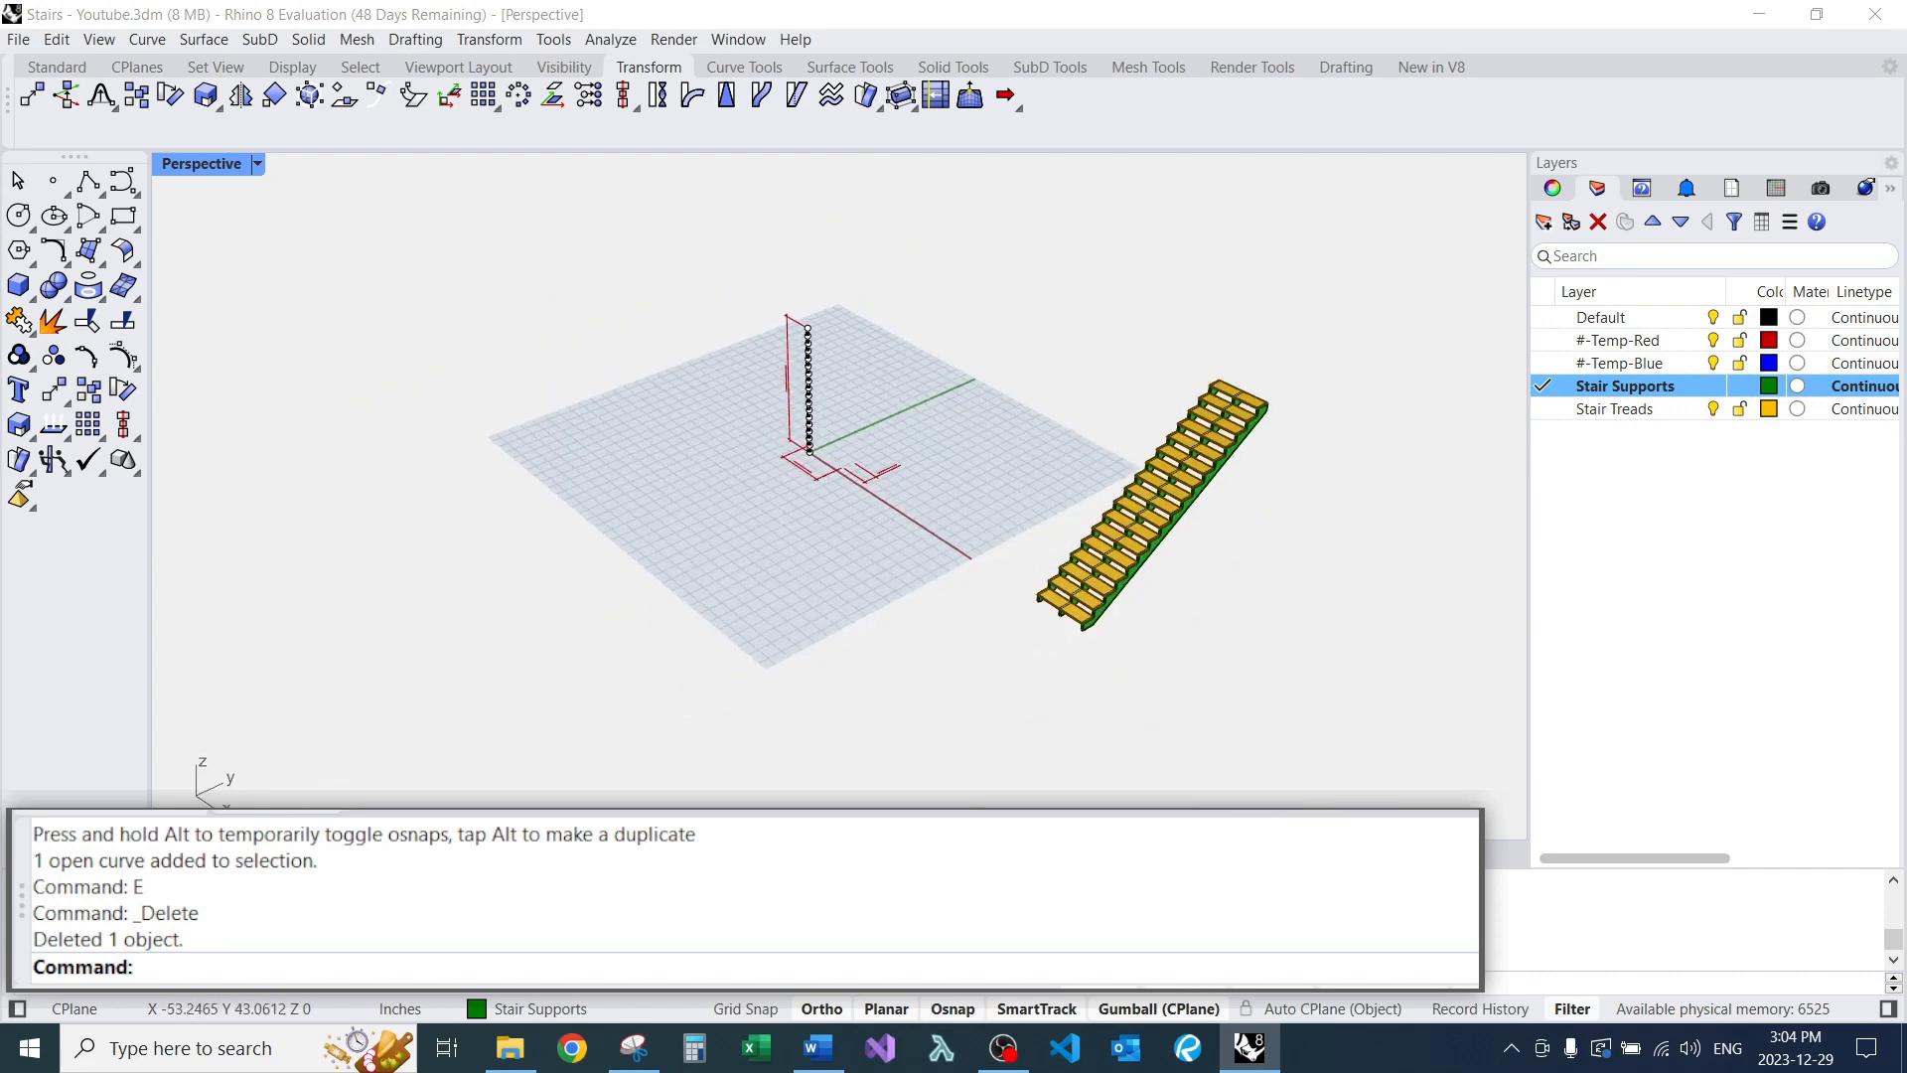
pyautogui.scroll(8, 795, 497)
pyautogui.write('EC')
pyautogui.press('Return')
pyautogui.click(772, 467)
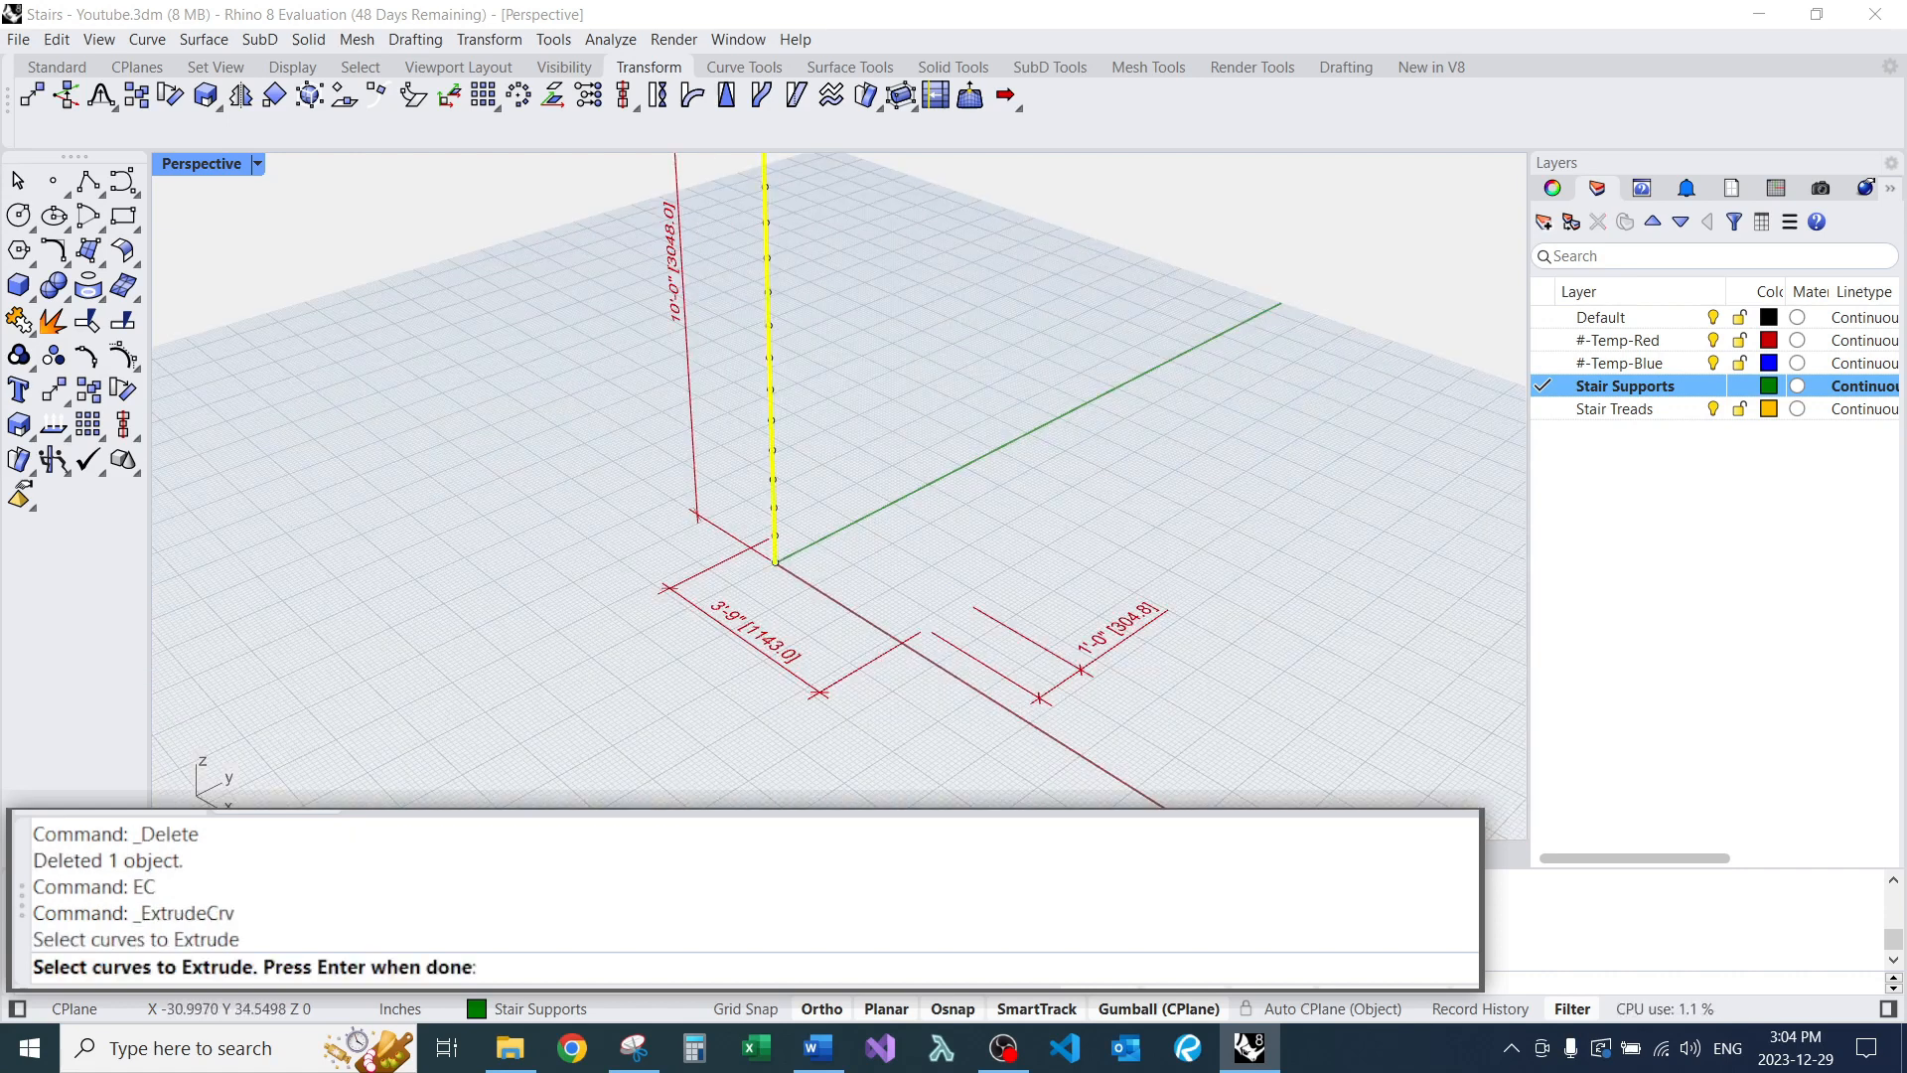
pyautogui.press('Return')
pyautogui.scroll(-8, 797, 463)
pyautogui.click(1152, 327)
# Change the extruded vertical surface to the Default layer.
pyautogui.click(976, 411)
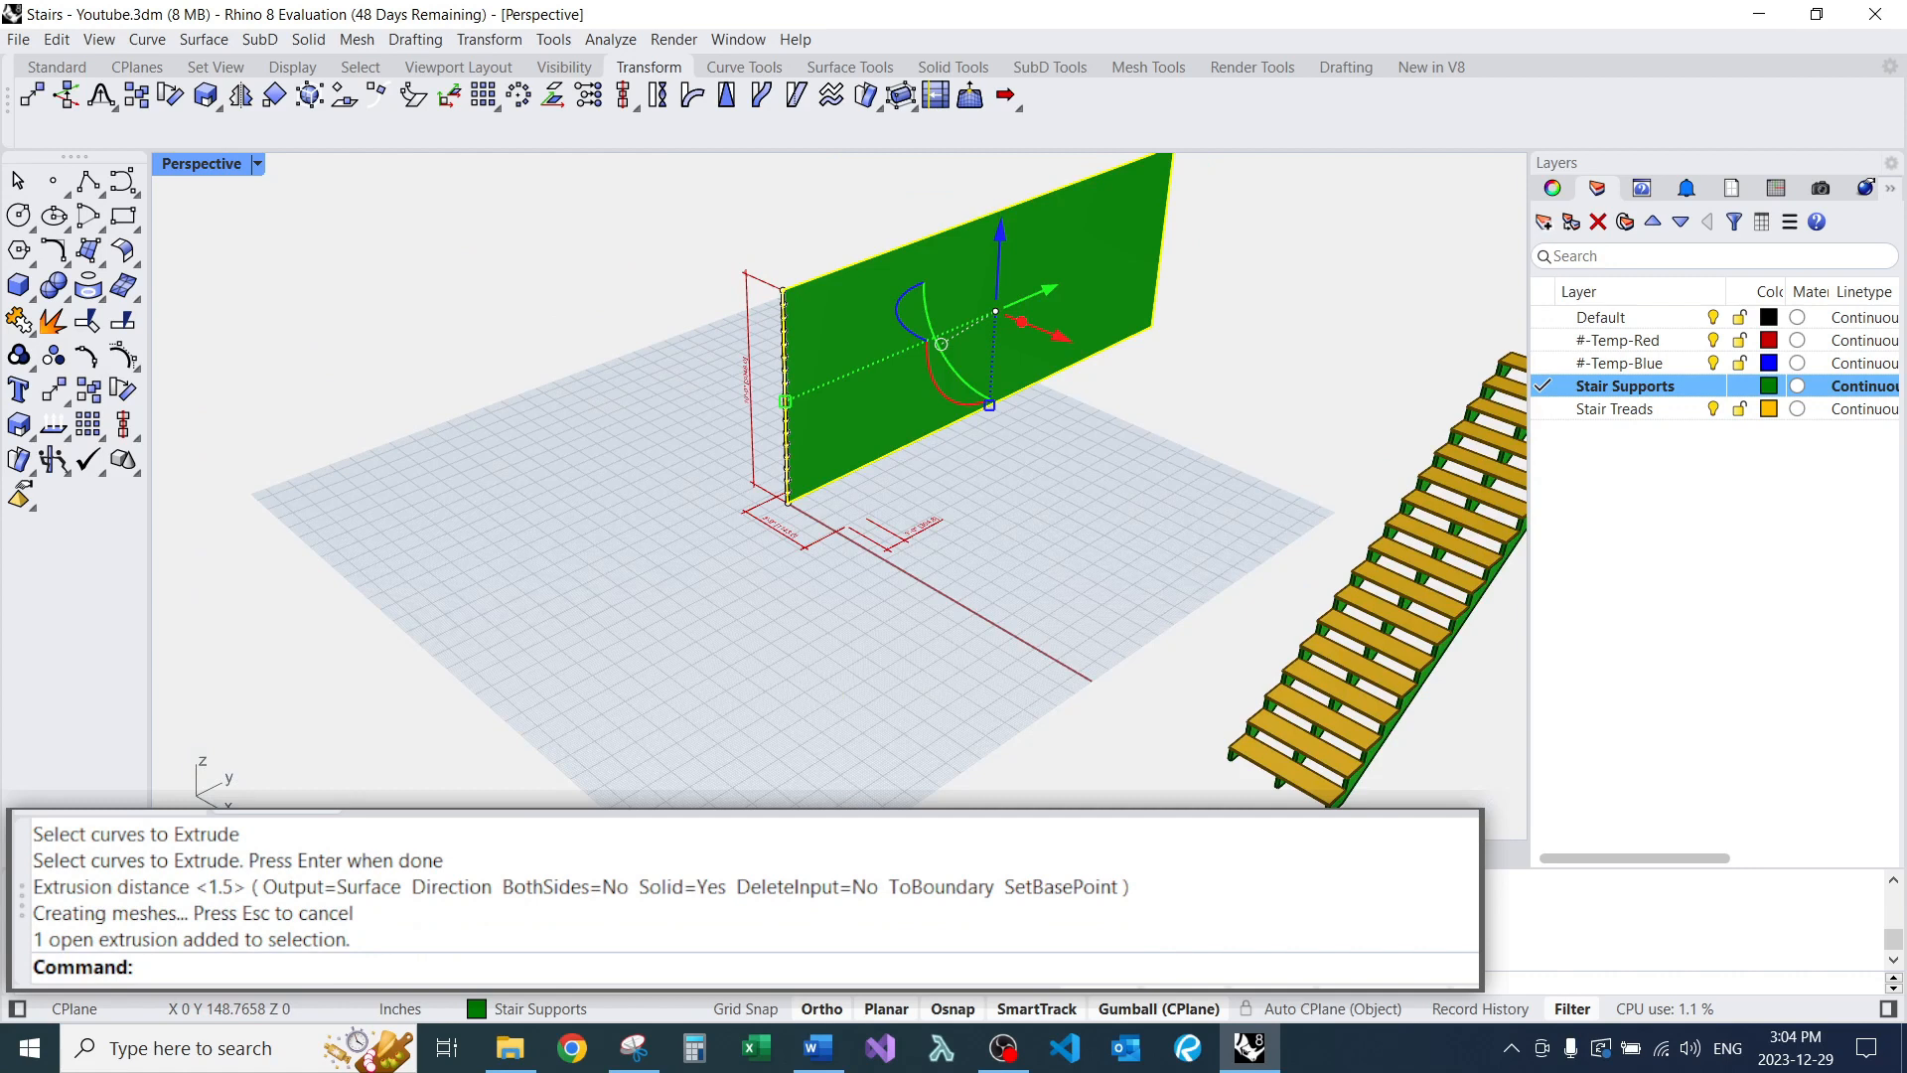
pyautogui.write('CL')
pyautogui.press('Return')
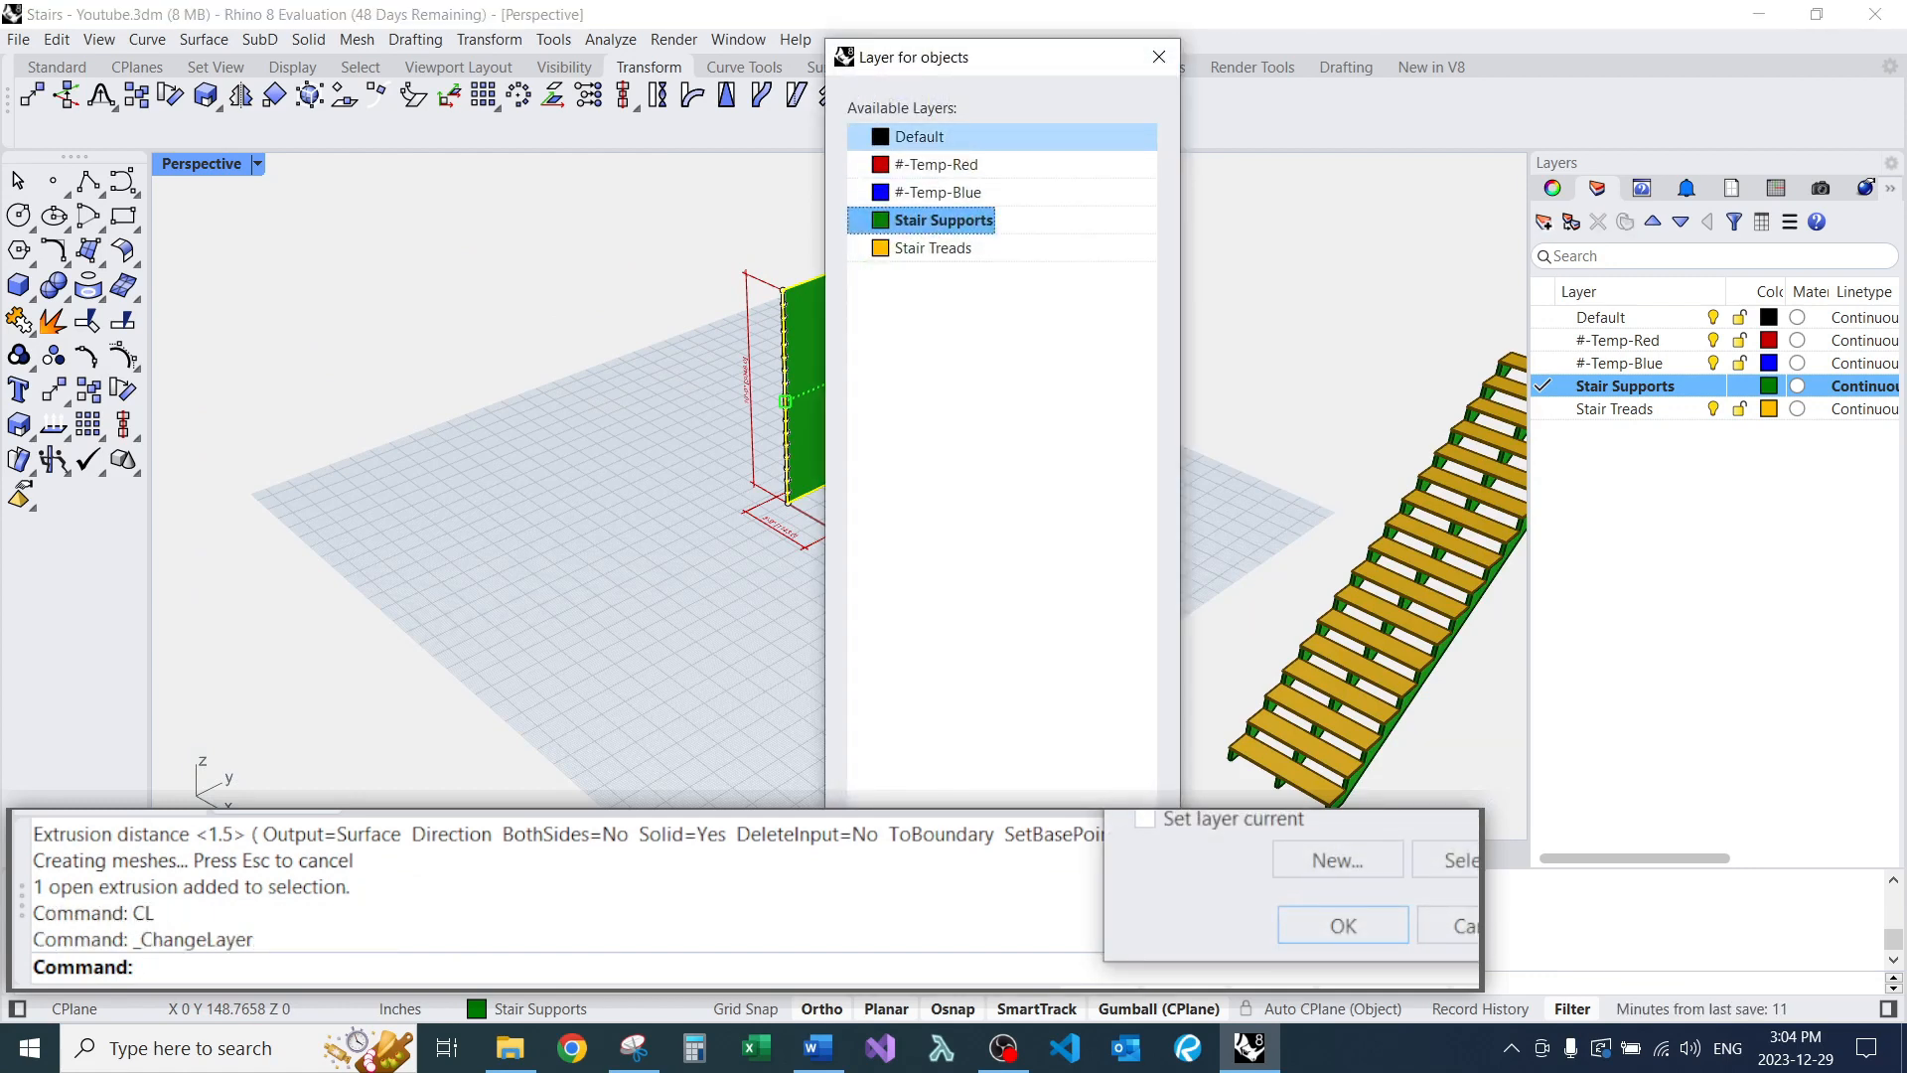
pyautogui.doubleClick(919, 136)
pyautogui.press('Escape')
# Make #-Temp-Blue the current layer.
pyautogui.moveTo(1033, 397); pyautogui.dragTo(933, 447, button='right')
pyautogui.scroll(9, 730, 547)
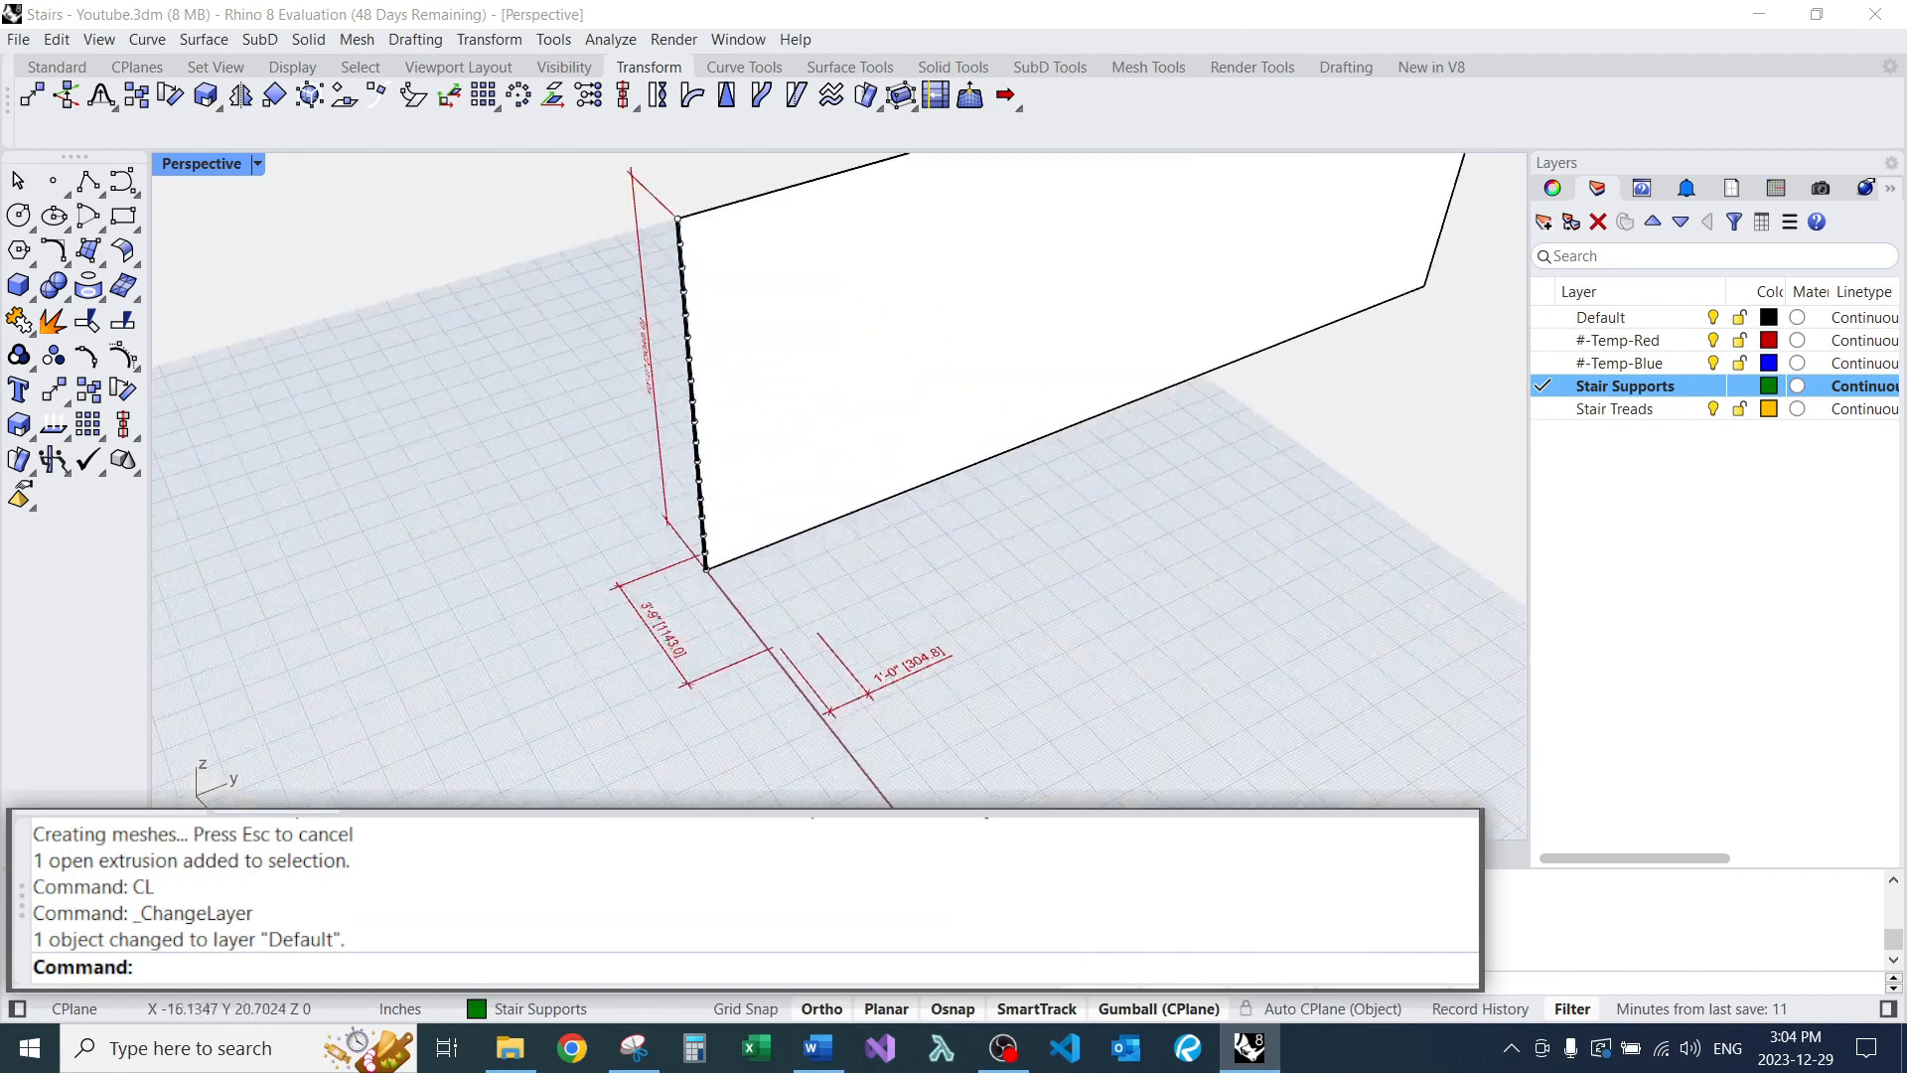
pyautogui.moveTo(700, 546); pyautogui.dragTo(770, 497, button='right')
pyautogui.scroll(-8, 770, 497)
pyautogui.scroll(8, 770, 494)
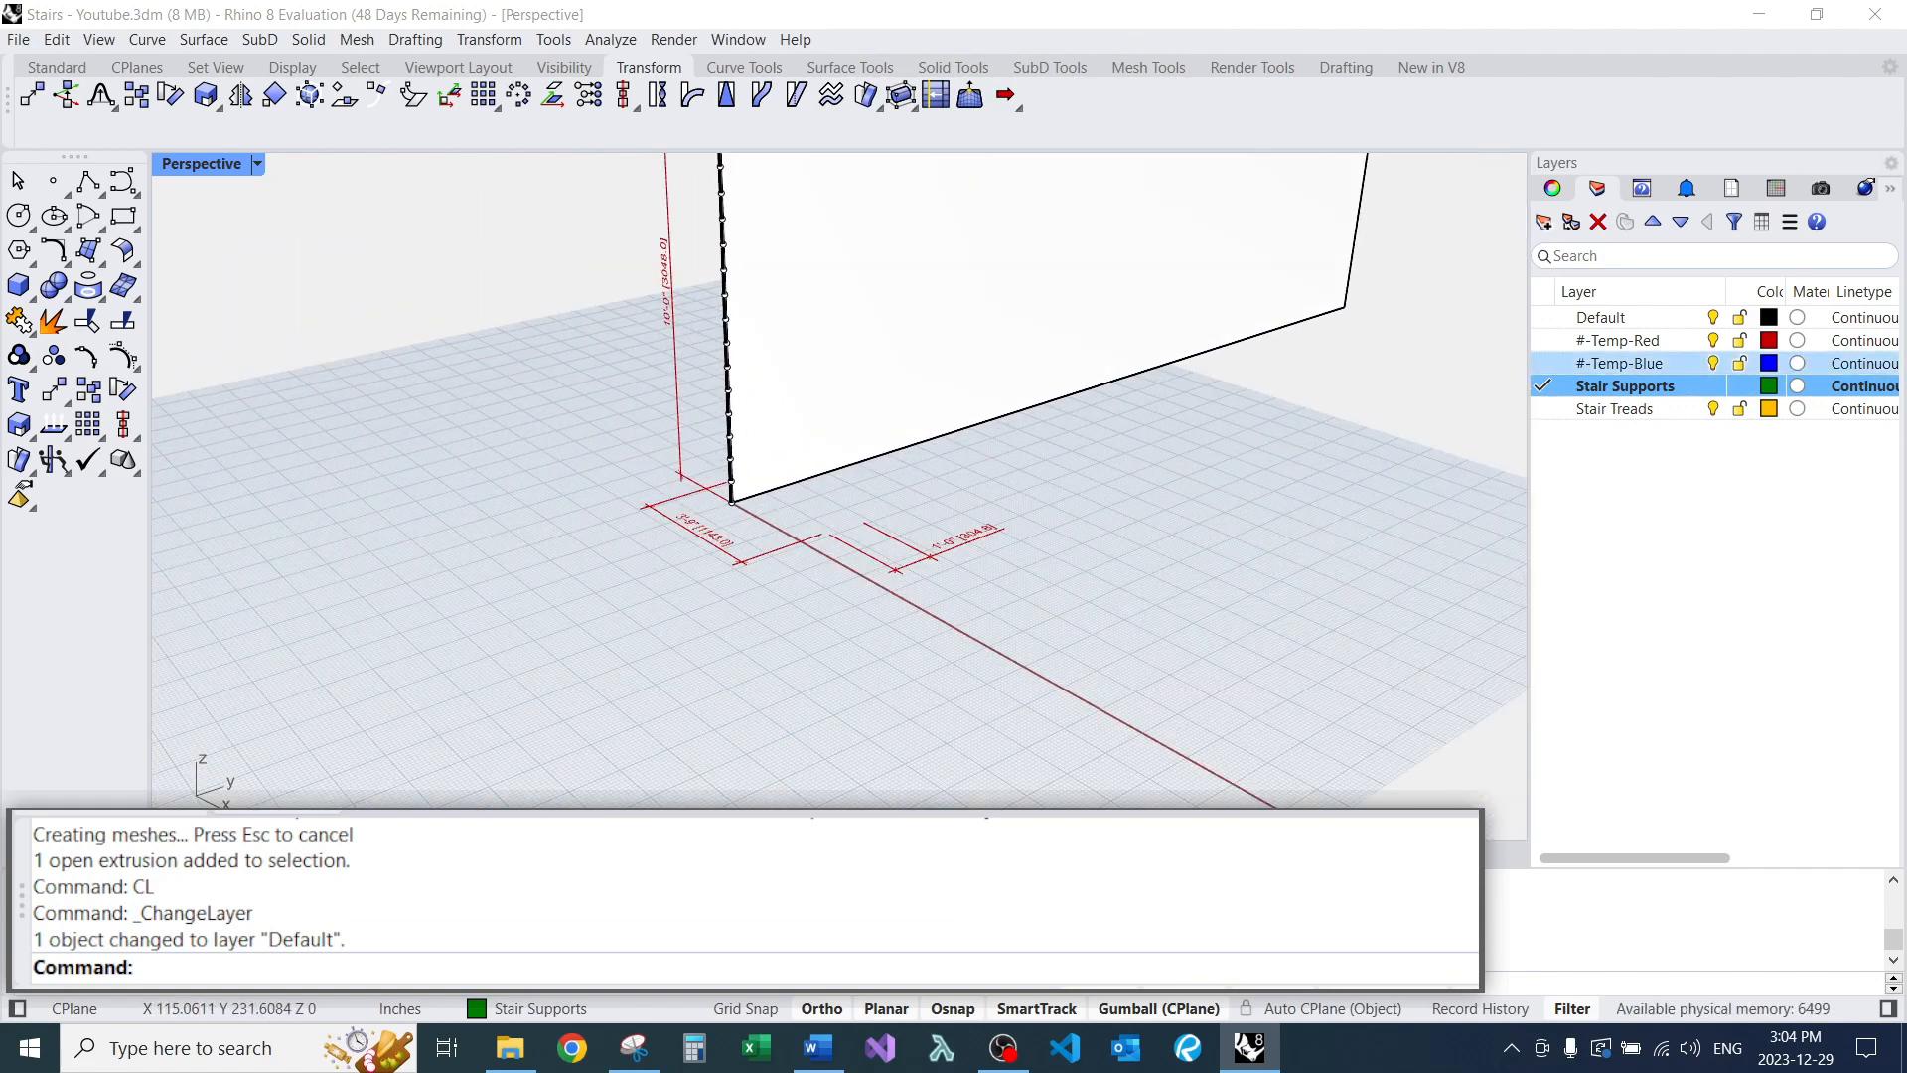
pyautogui.click(1543, 363)
pyautogui.scroll(8, 825, 459)
pyautogui.scroll(-8, 645, 485)
pyautogui.moveTo(646, 485)
pyautogui.mouseDown(button='right')
pyautogui.moveTo(720, 425)
pyautogui.moveTo(651, 462)
pyautogui.mouseUp(button='right')
pyautogui.scroll(6, 651, 462)
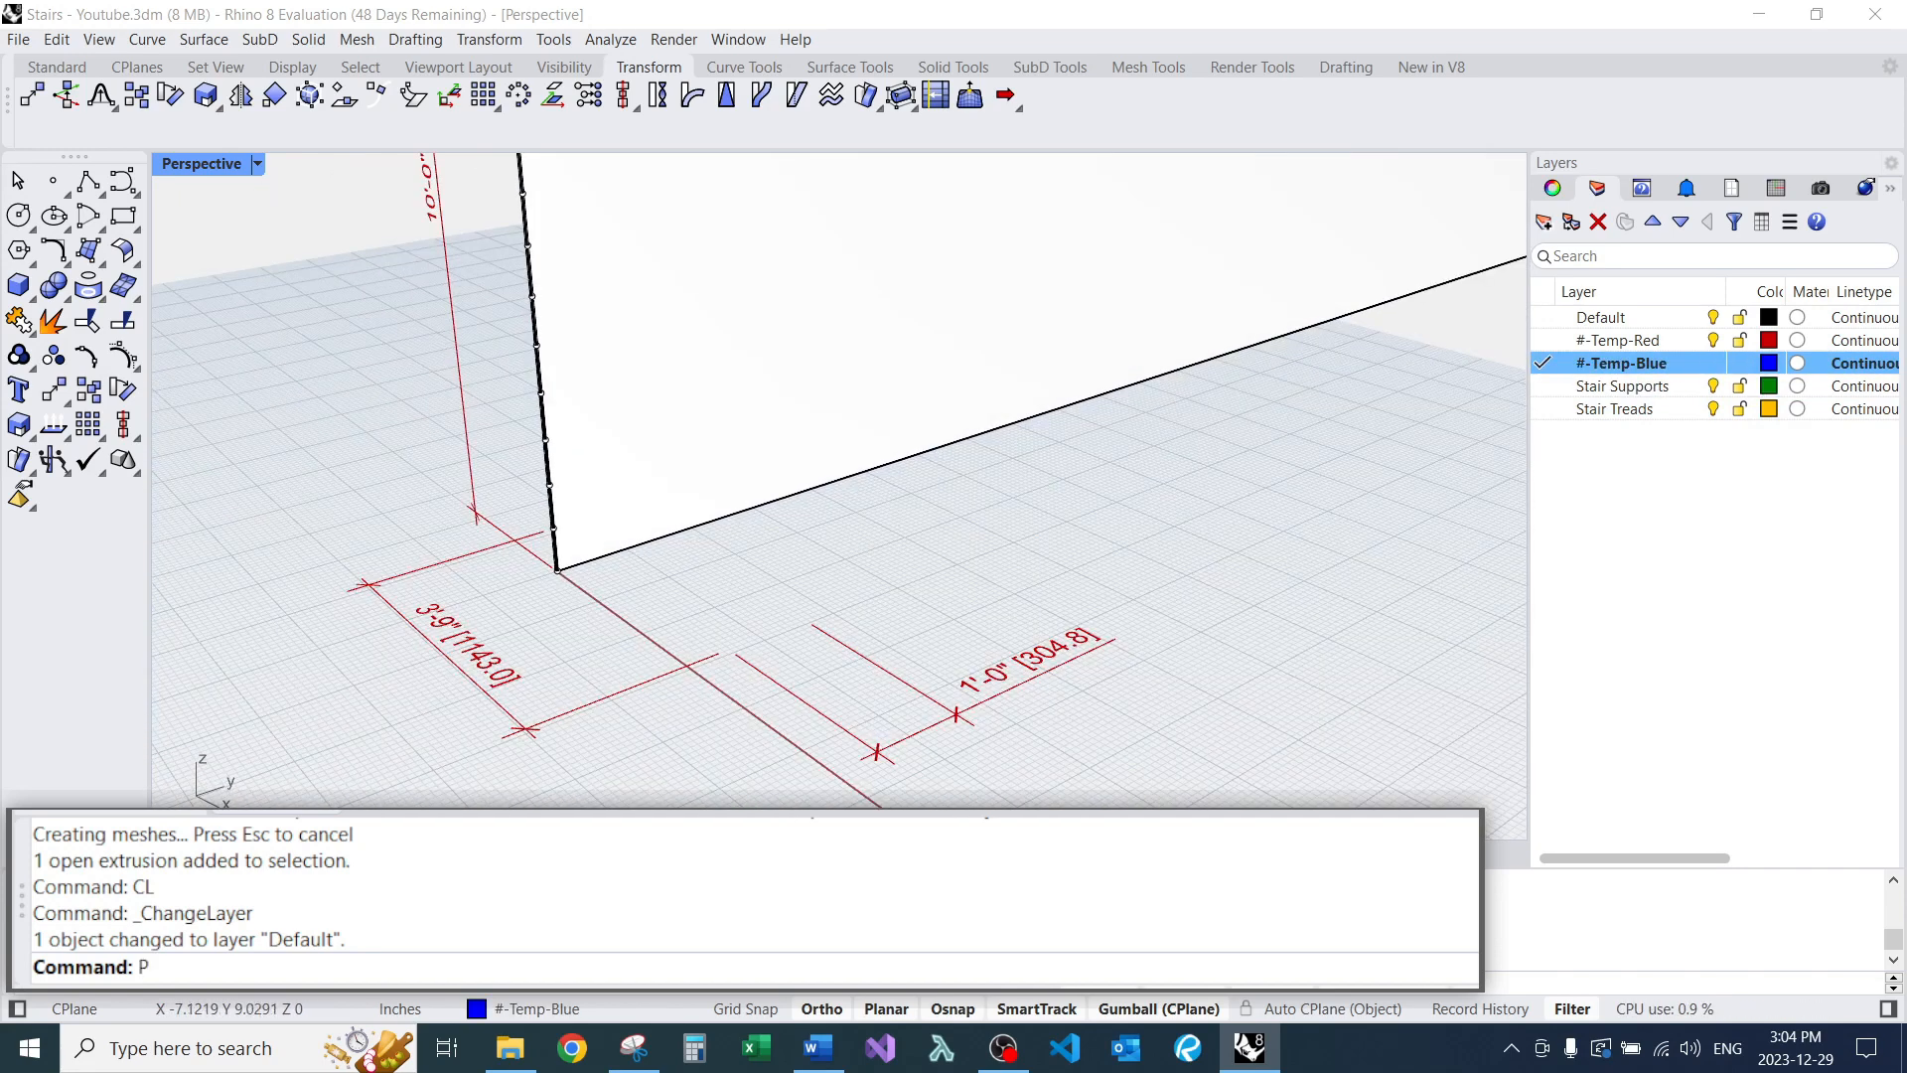
pyautogui.write('L')
pyautogui.press('Return')
pyautogui.scroll(4, 584, 546)
pyautogui.scroll(-2, 490, 641)
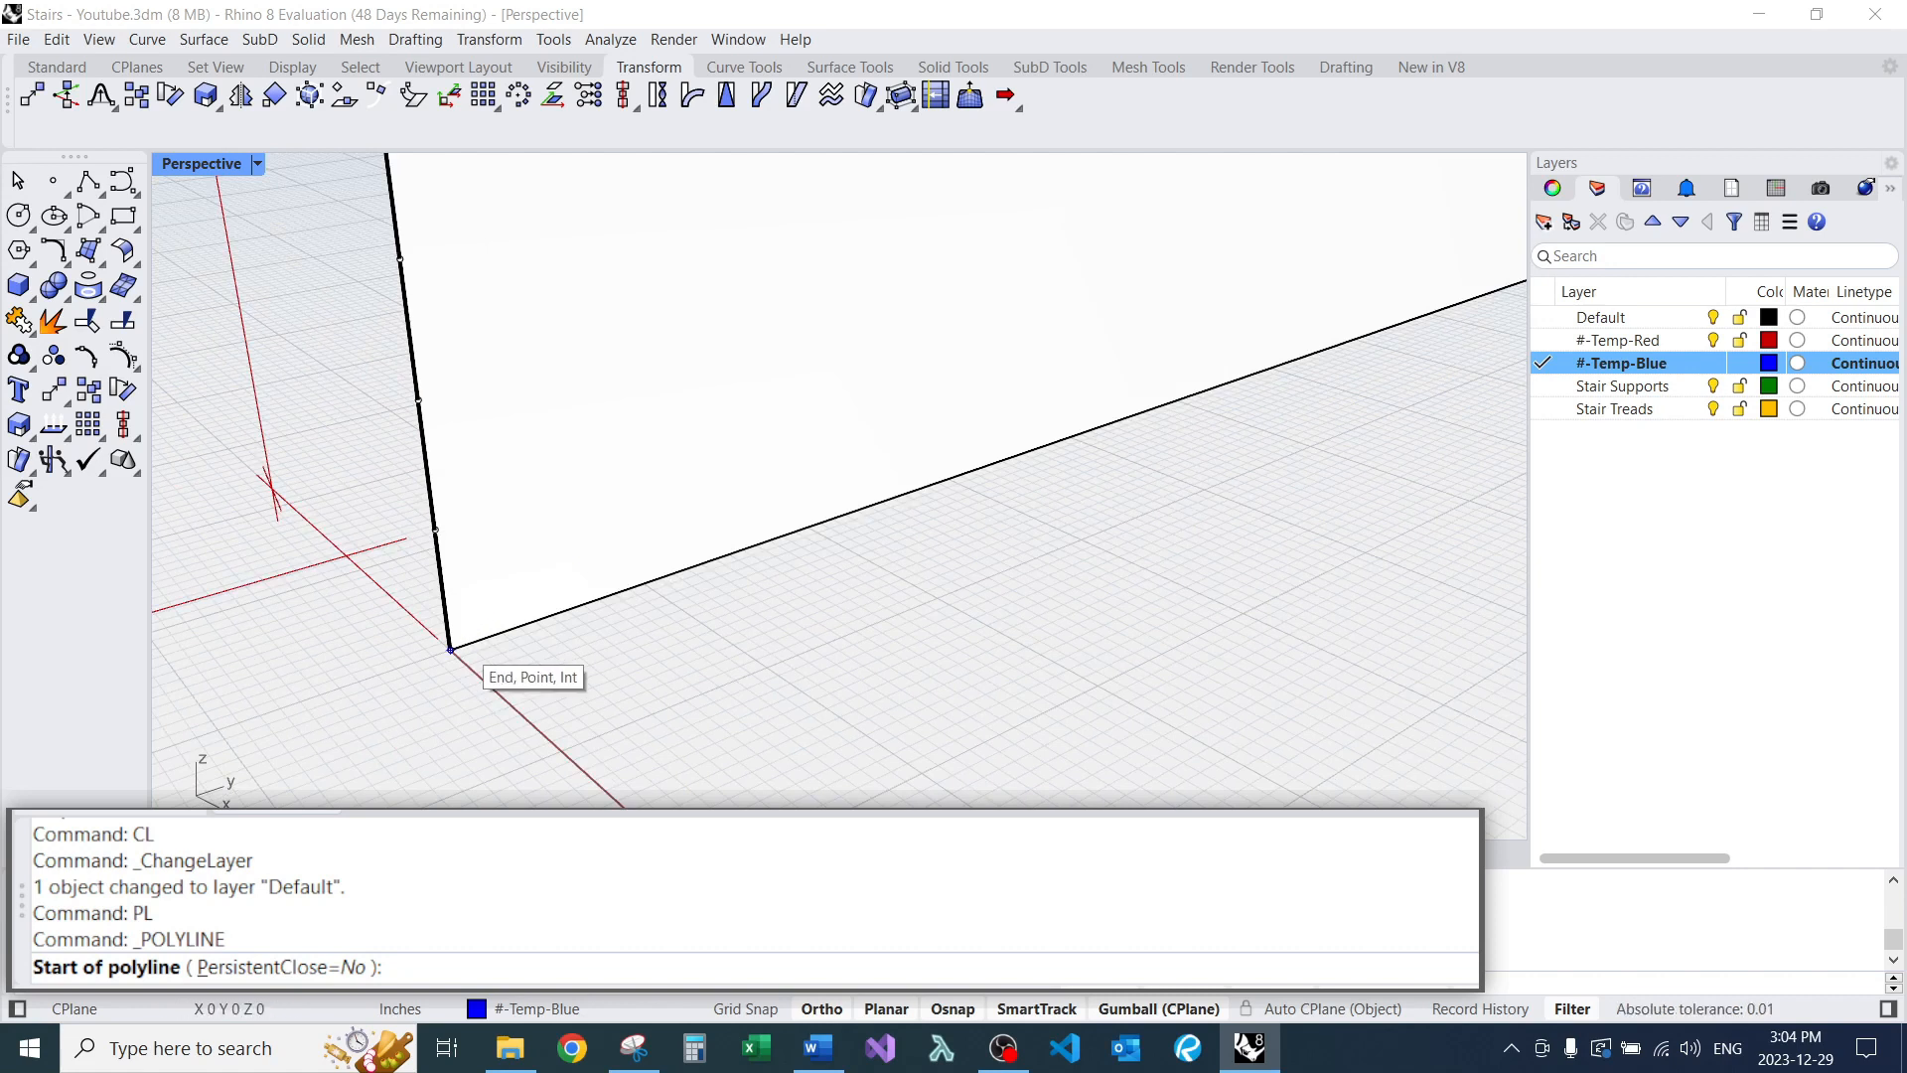
pyautogui.scroll(-5, 450, 649)
pyautogui.press('Escape')
pyautogui.scroll(-4, 460, 647)
pyautogui.moveTo(460, 647); pyautogui.dragTo(566, 644, button='right')
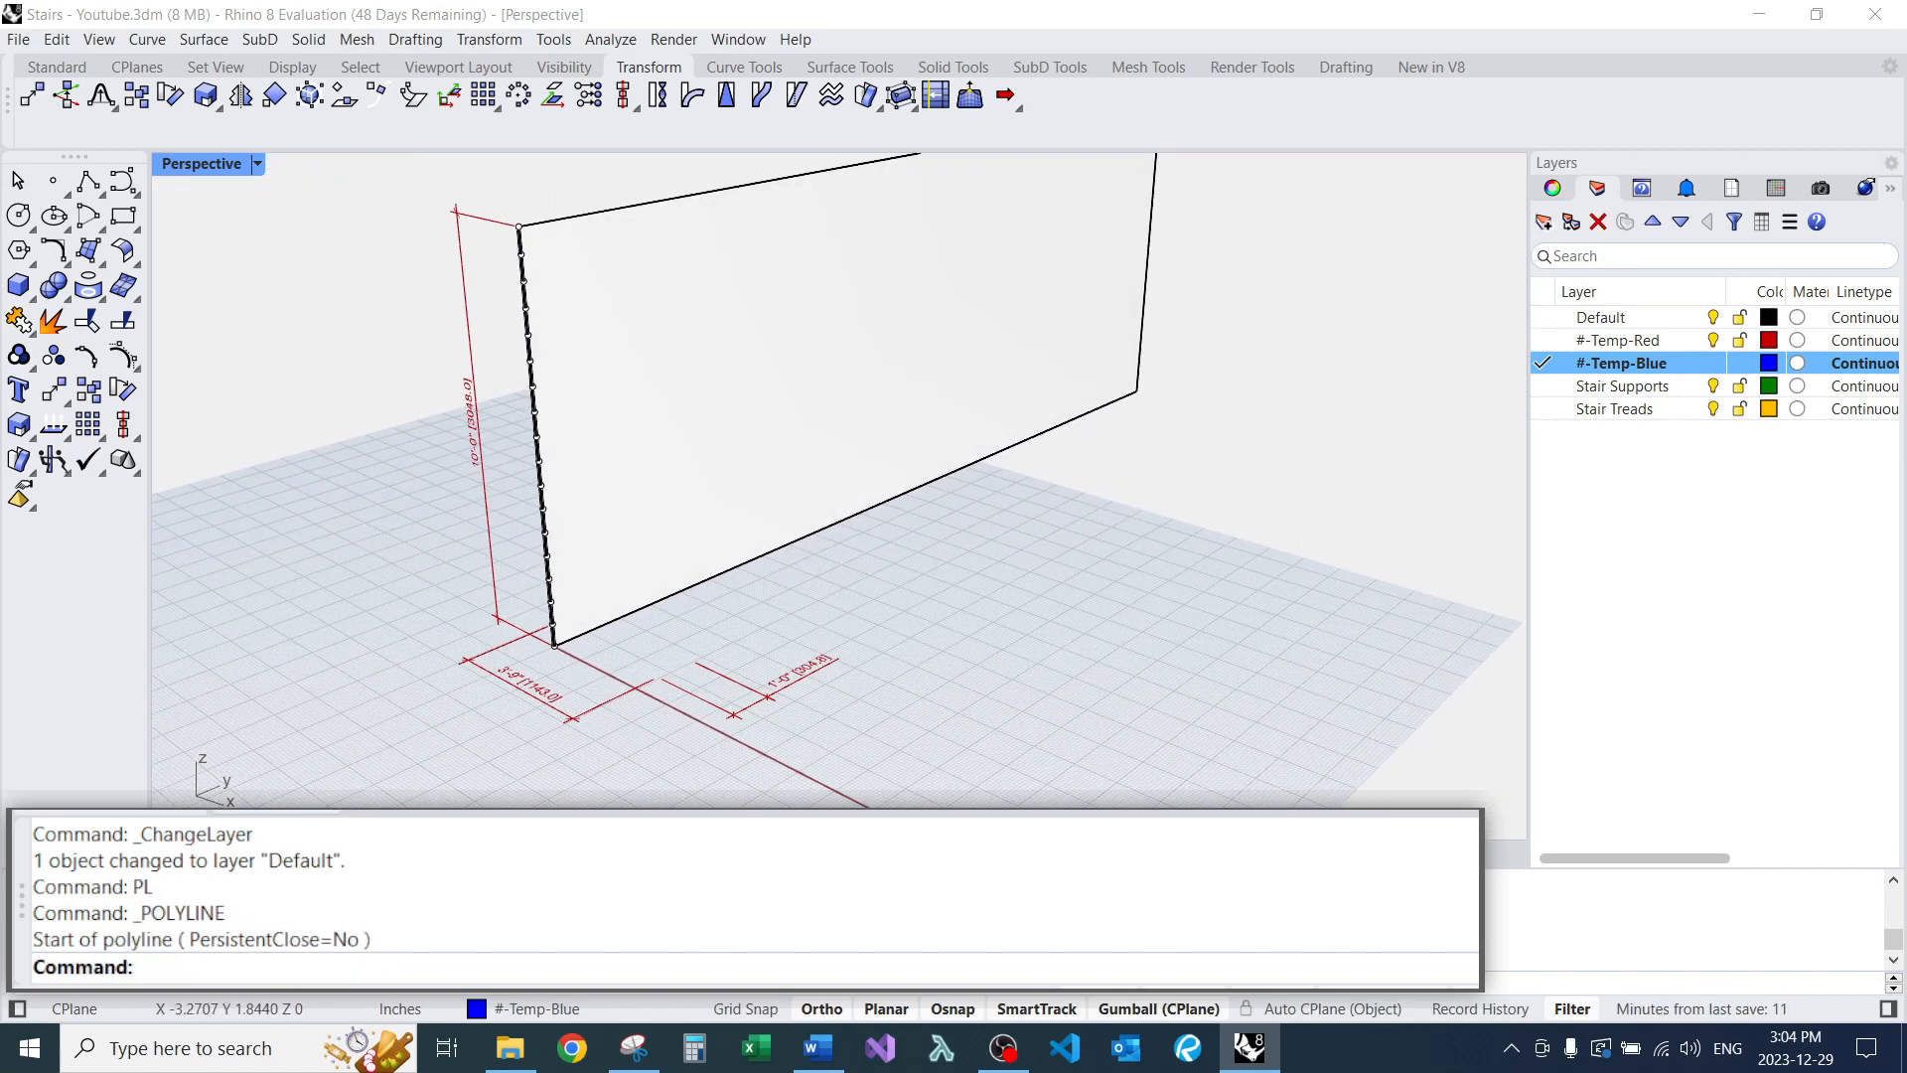
# Orient the construction plane to the vertical surface as an object.
pyautogui.middleClick(704, 503)
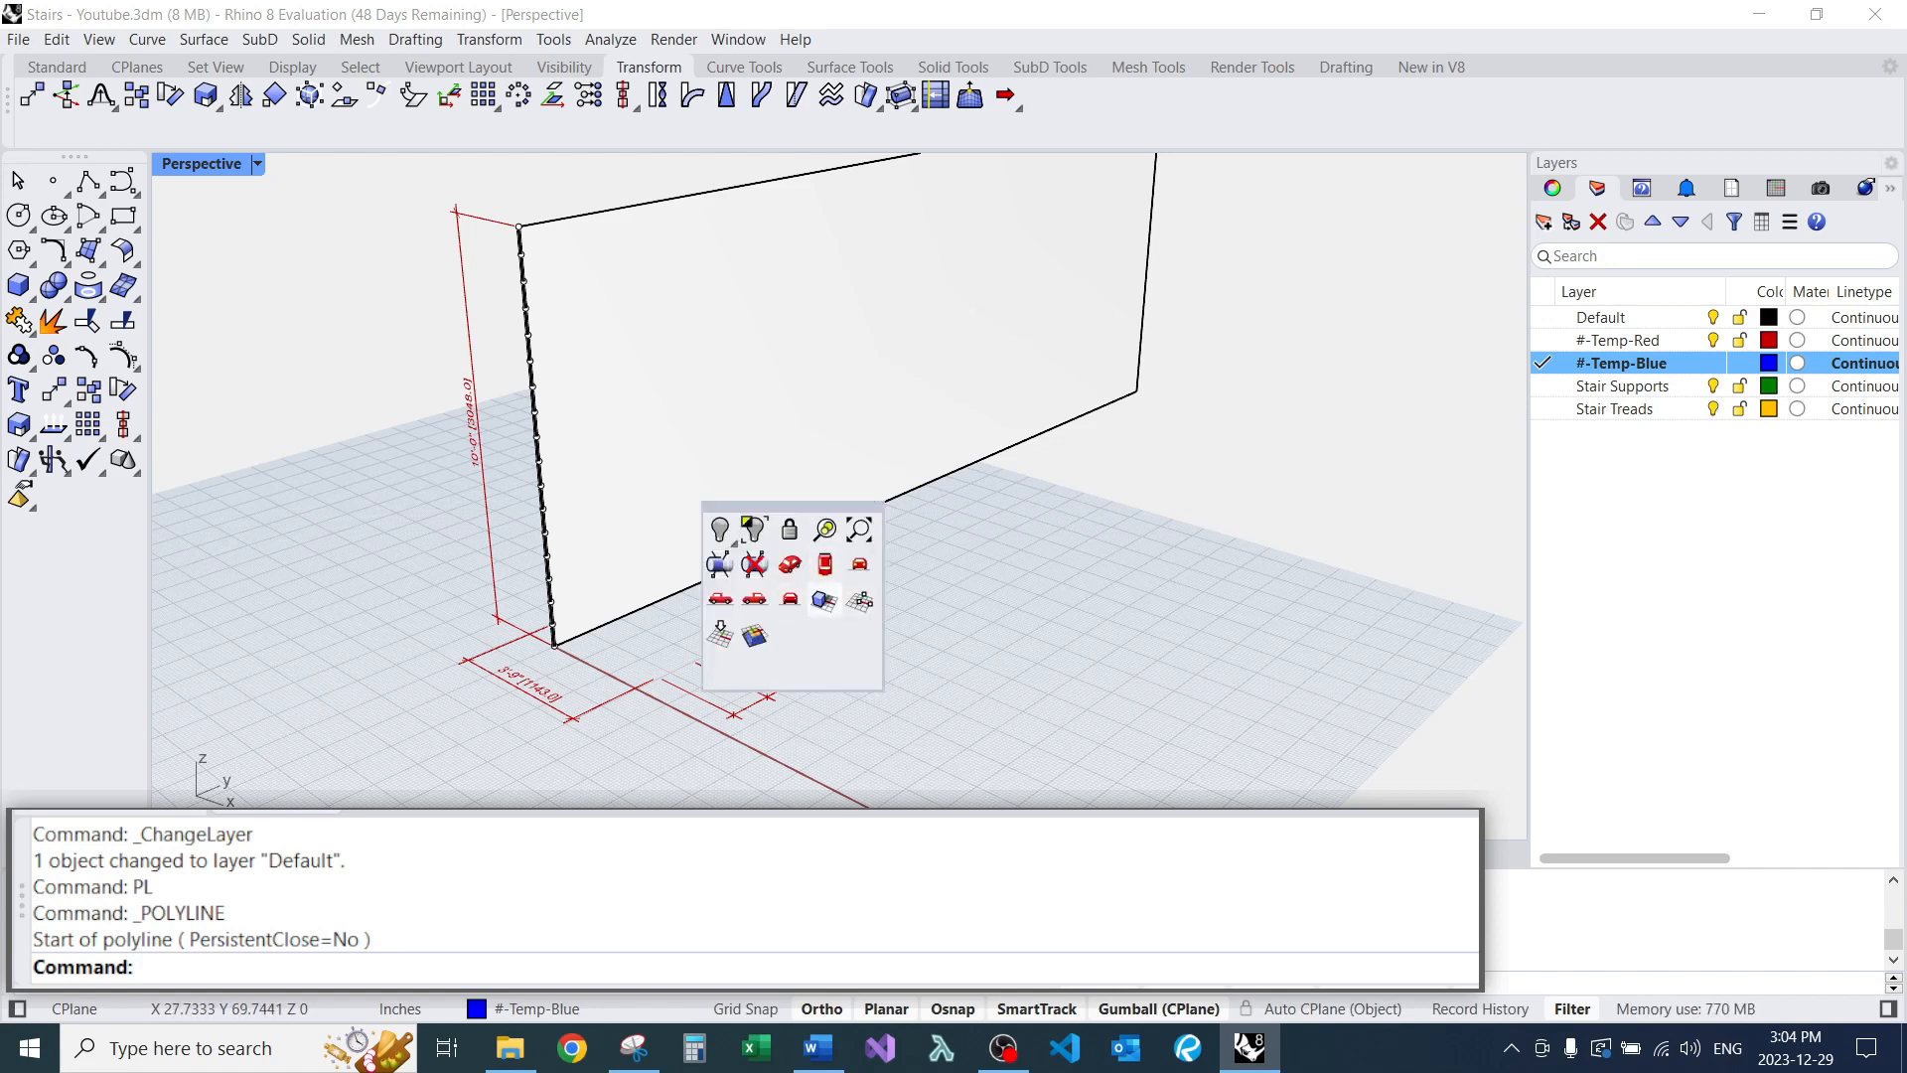
pyautogui.click(824, 600)
pyautogui.click(775, 477)
pyautogui.moveTo(775, 477); pyautogui.dragTo(670, 452, button='right')
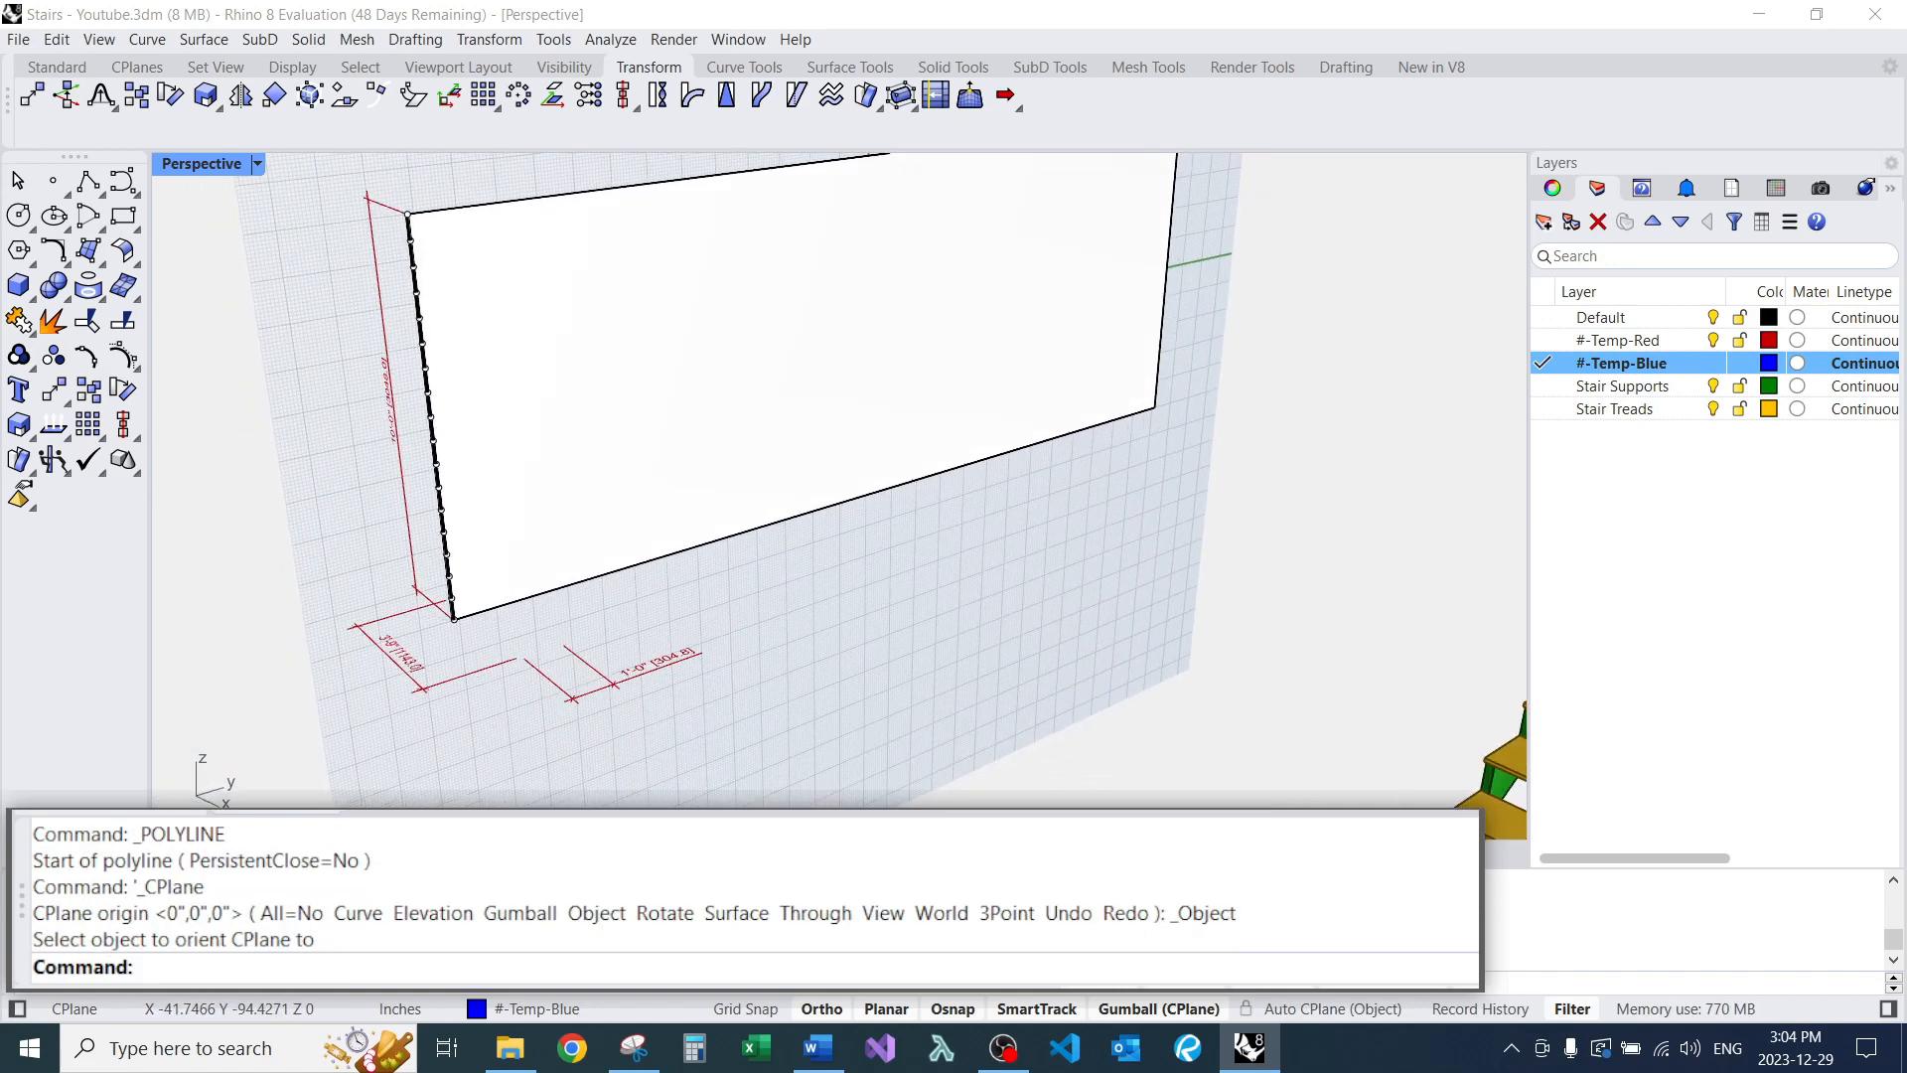
# Set a three-point construction plane with its origin at the riser line's base, X along the surface's lower edge and Y up the riser line.
pyautogui.middleClick(593, 430)
pyautogui.click(749, 527)
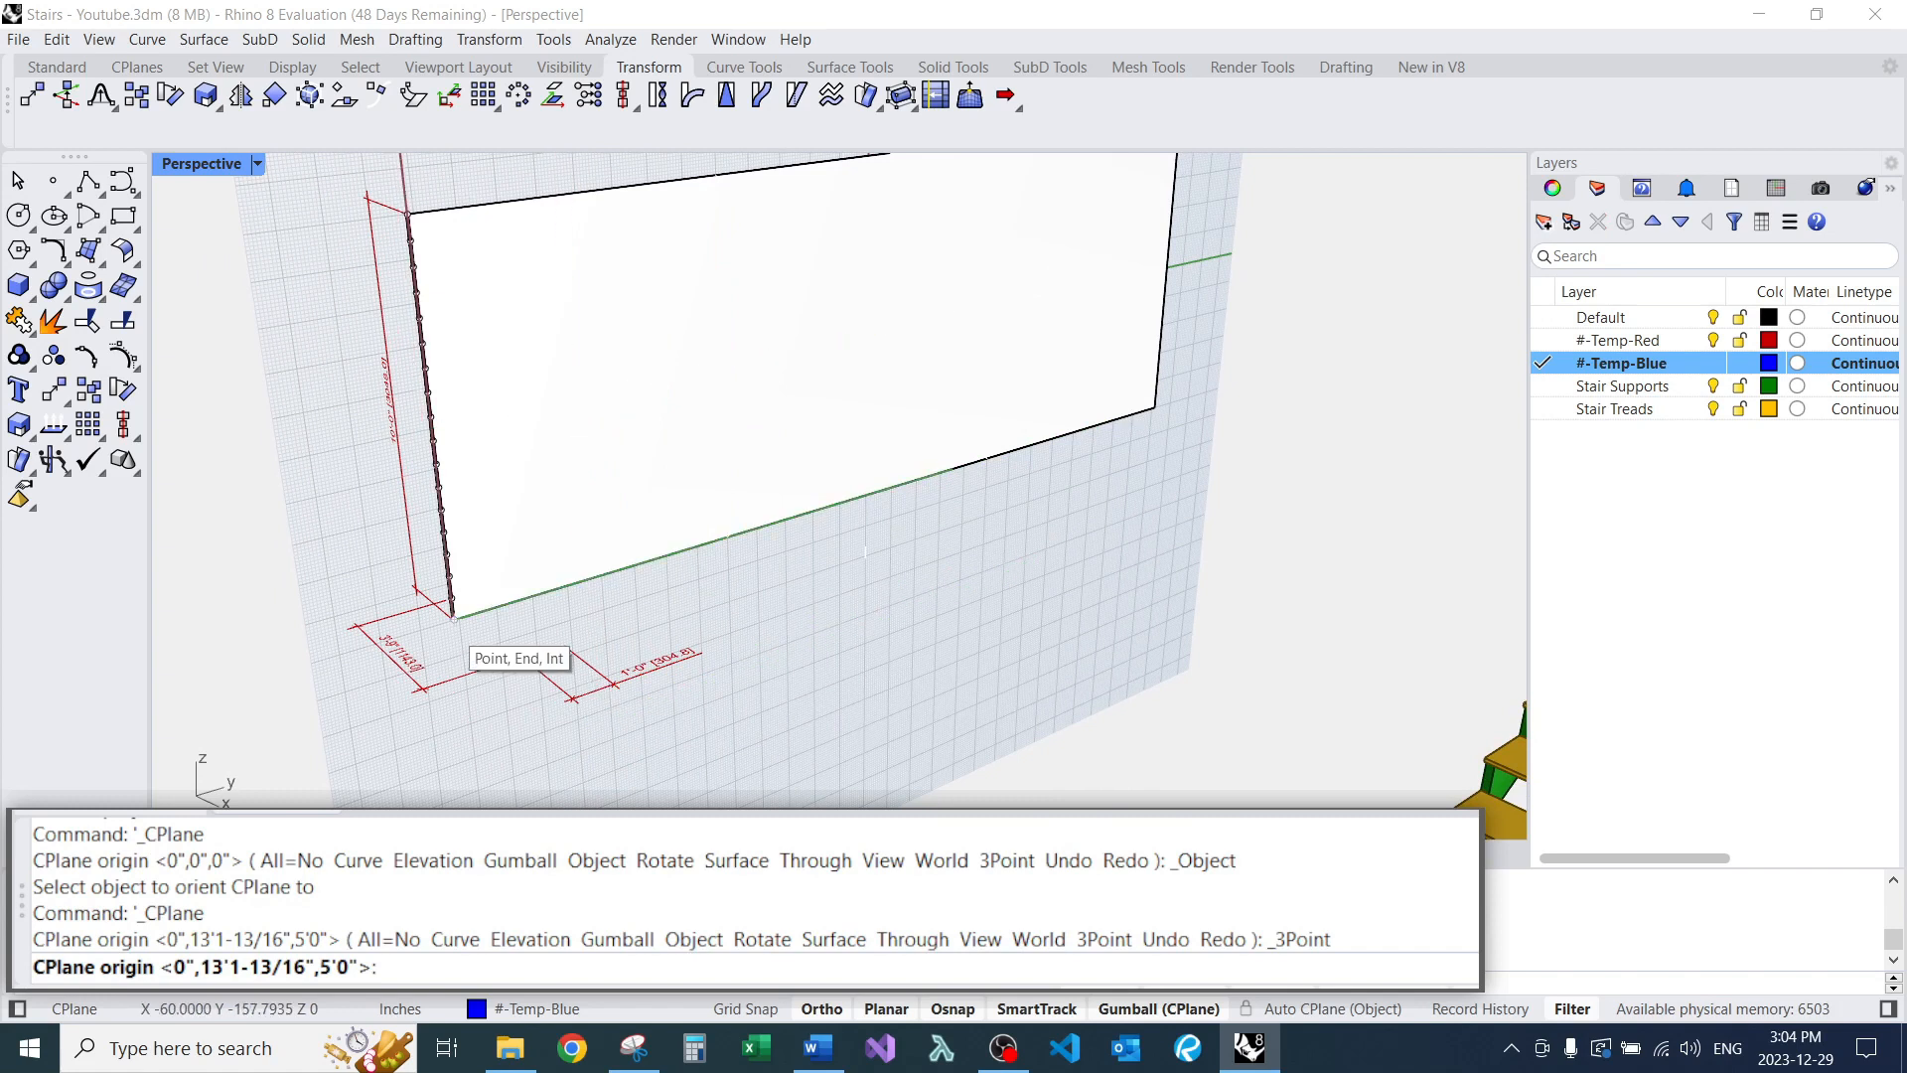
pyautogui.click(454, 618)
pyautogui.click(1149, 410)
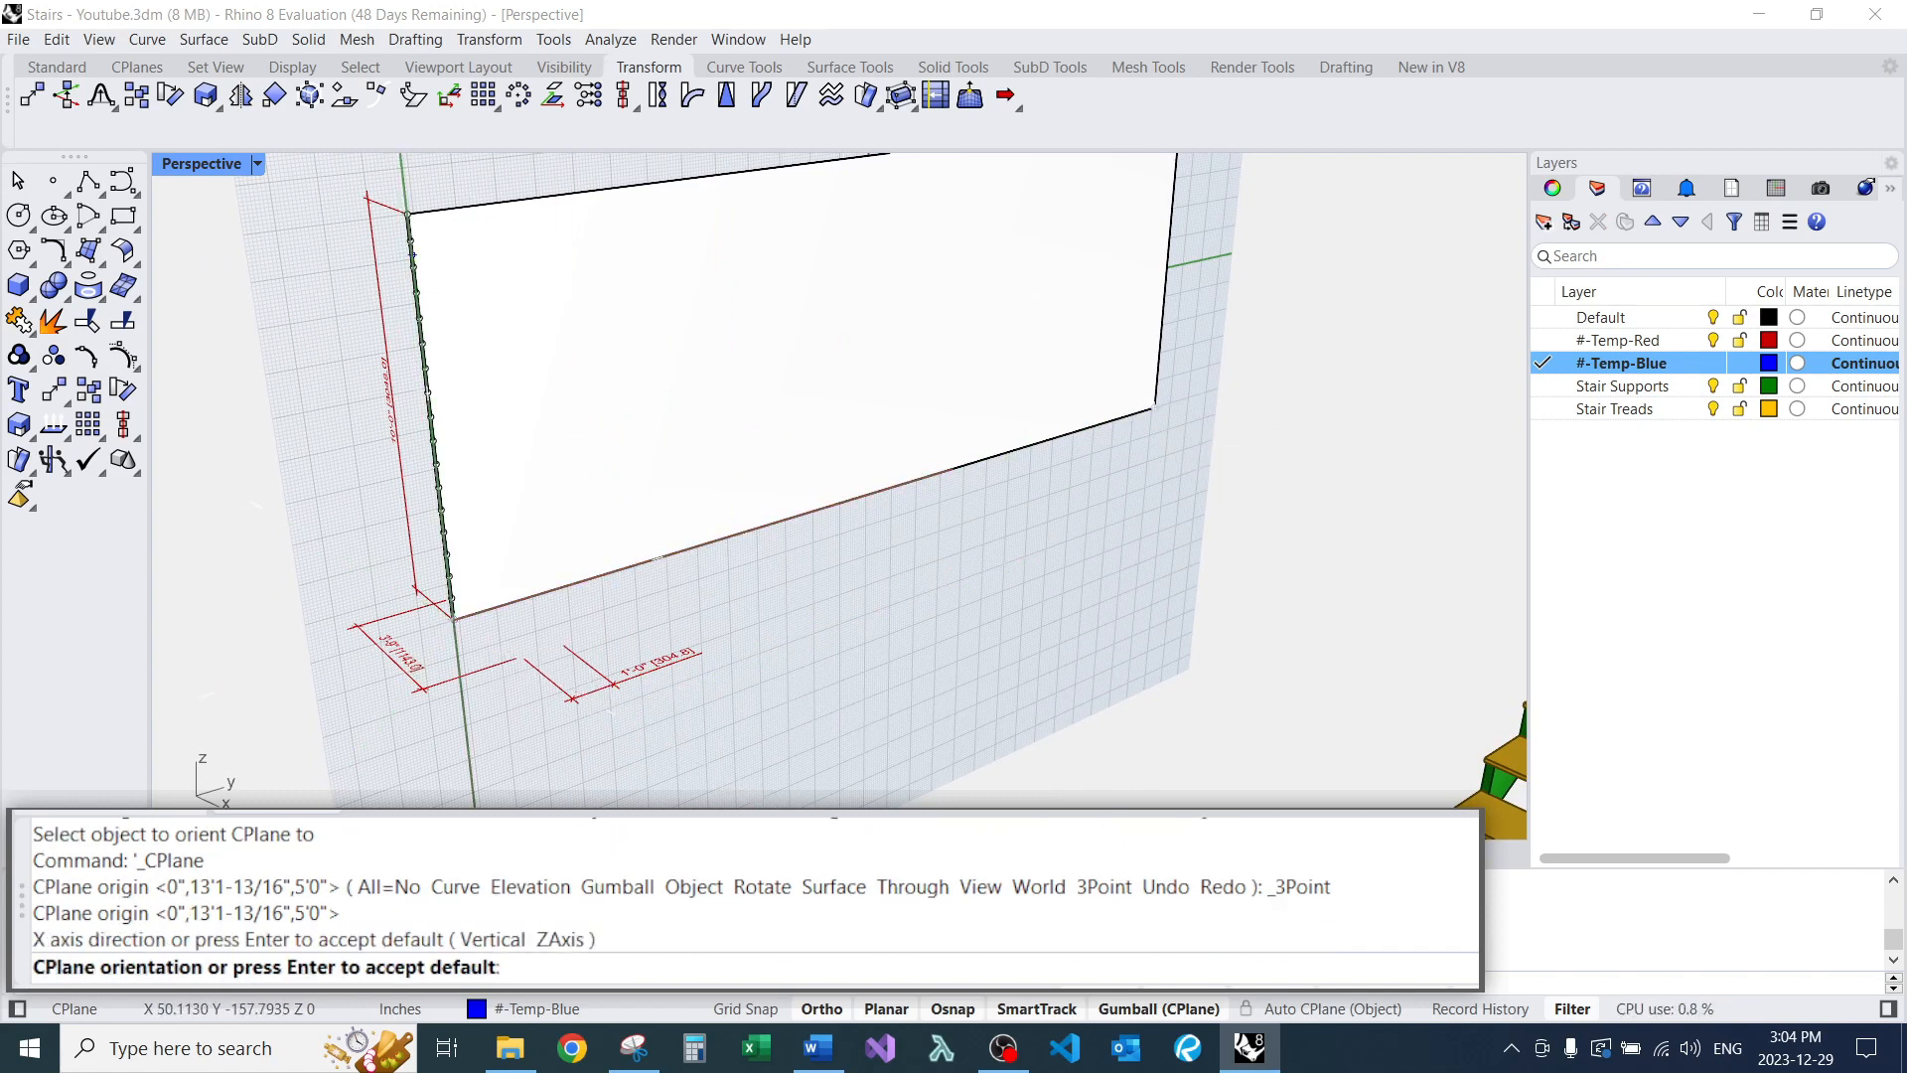
pyautogui.click(407, 213)
pyautogui.scroll(-7, 512, 437)
pyautogui.moveTo(511, 437); pyautogui.dragTo(542, 397, button='right')
pyautogui.middleClick(539, 391)
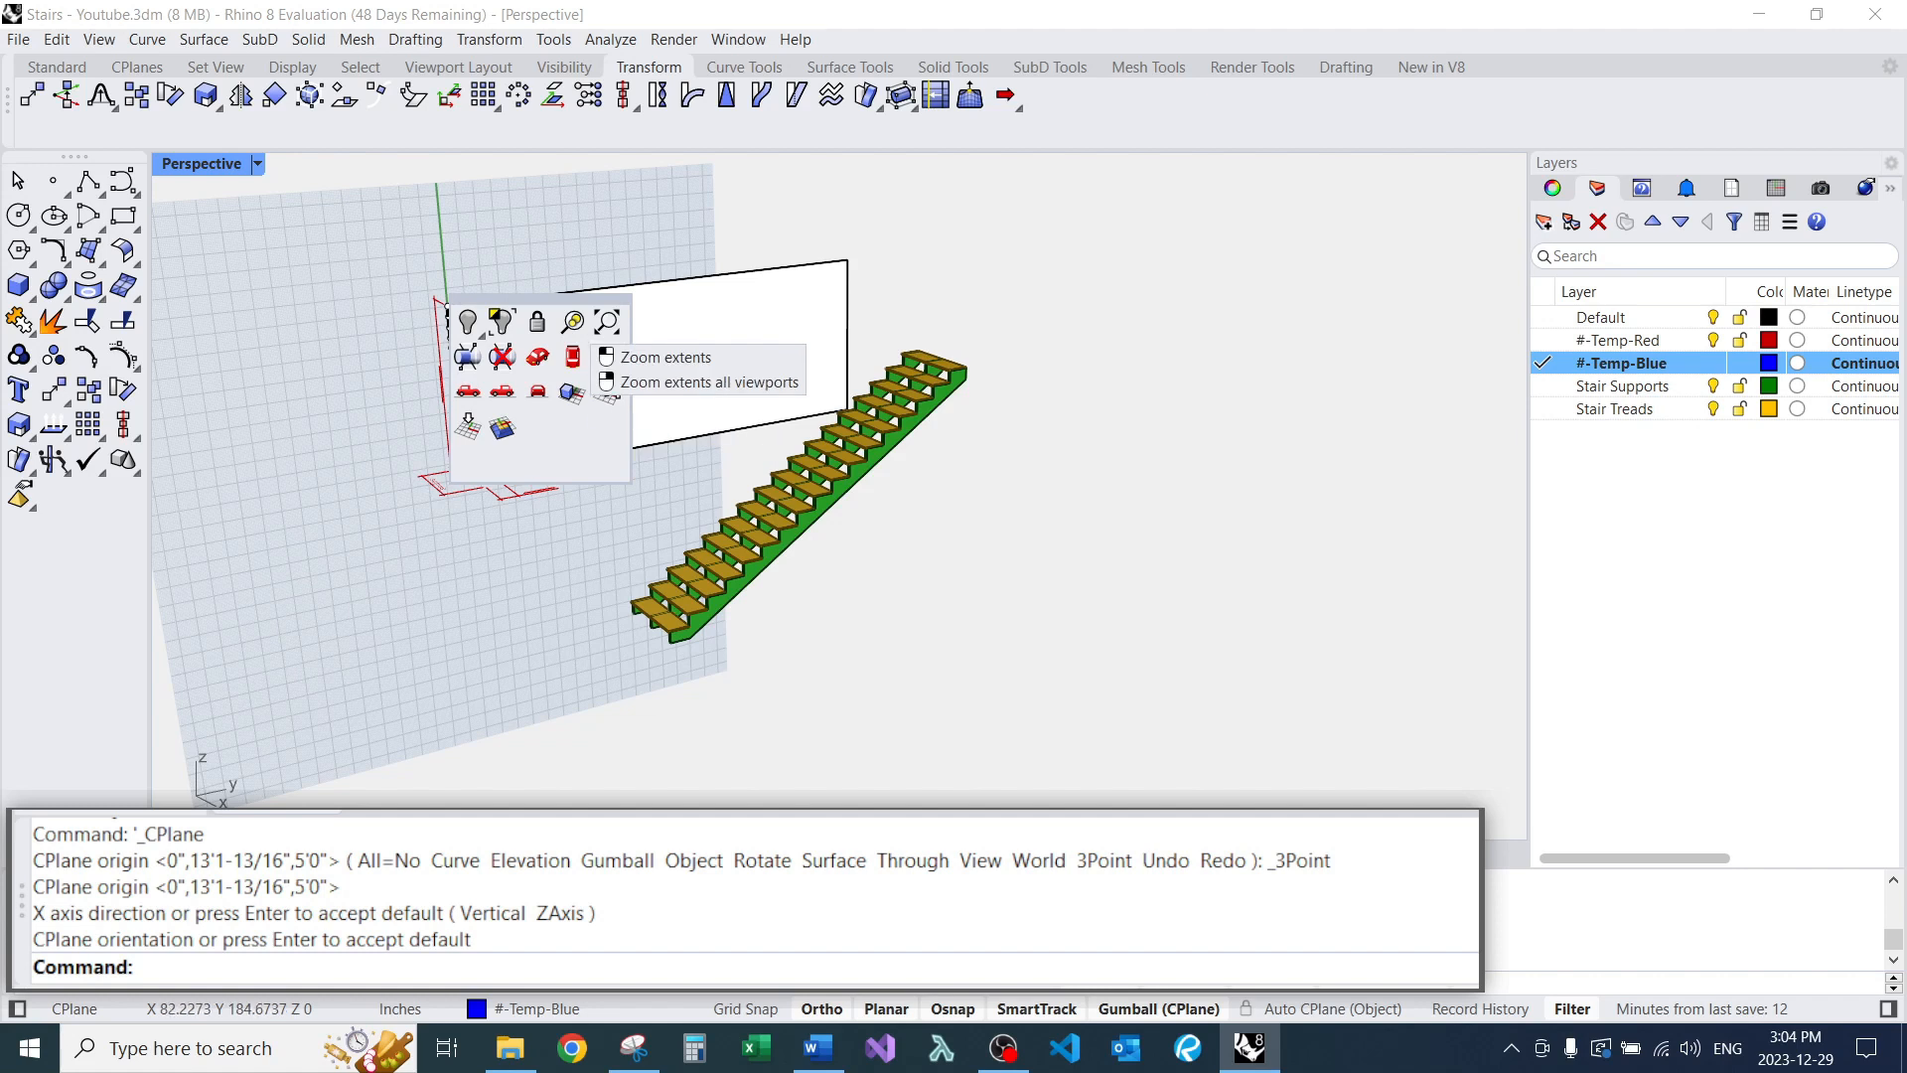
pyautogui.scroll(4, 515, 328)
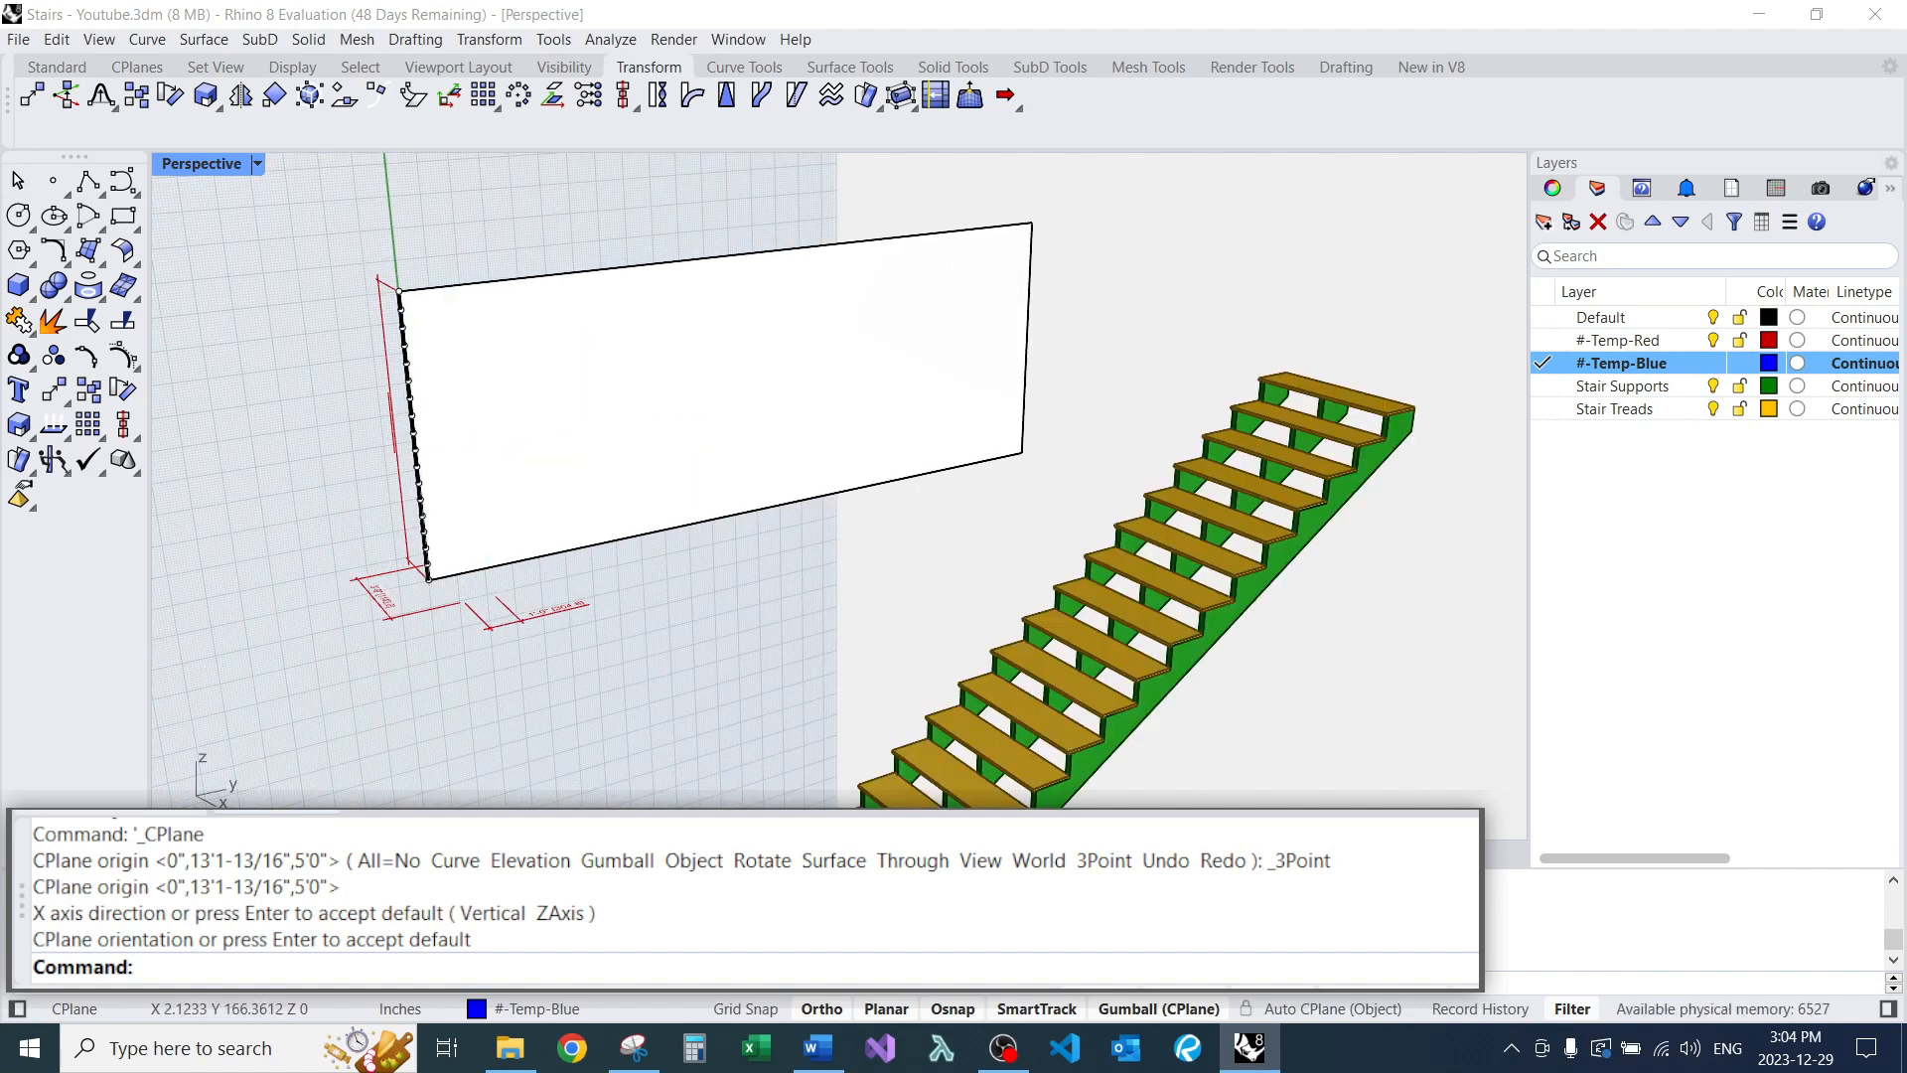
pyautogui.scroll(-2, 417, 636)
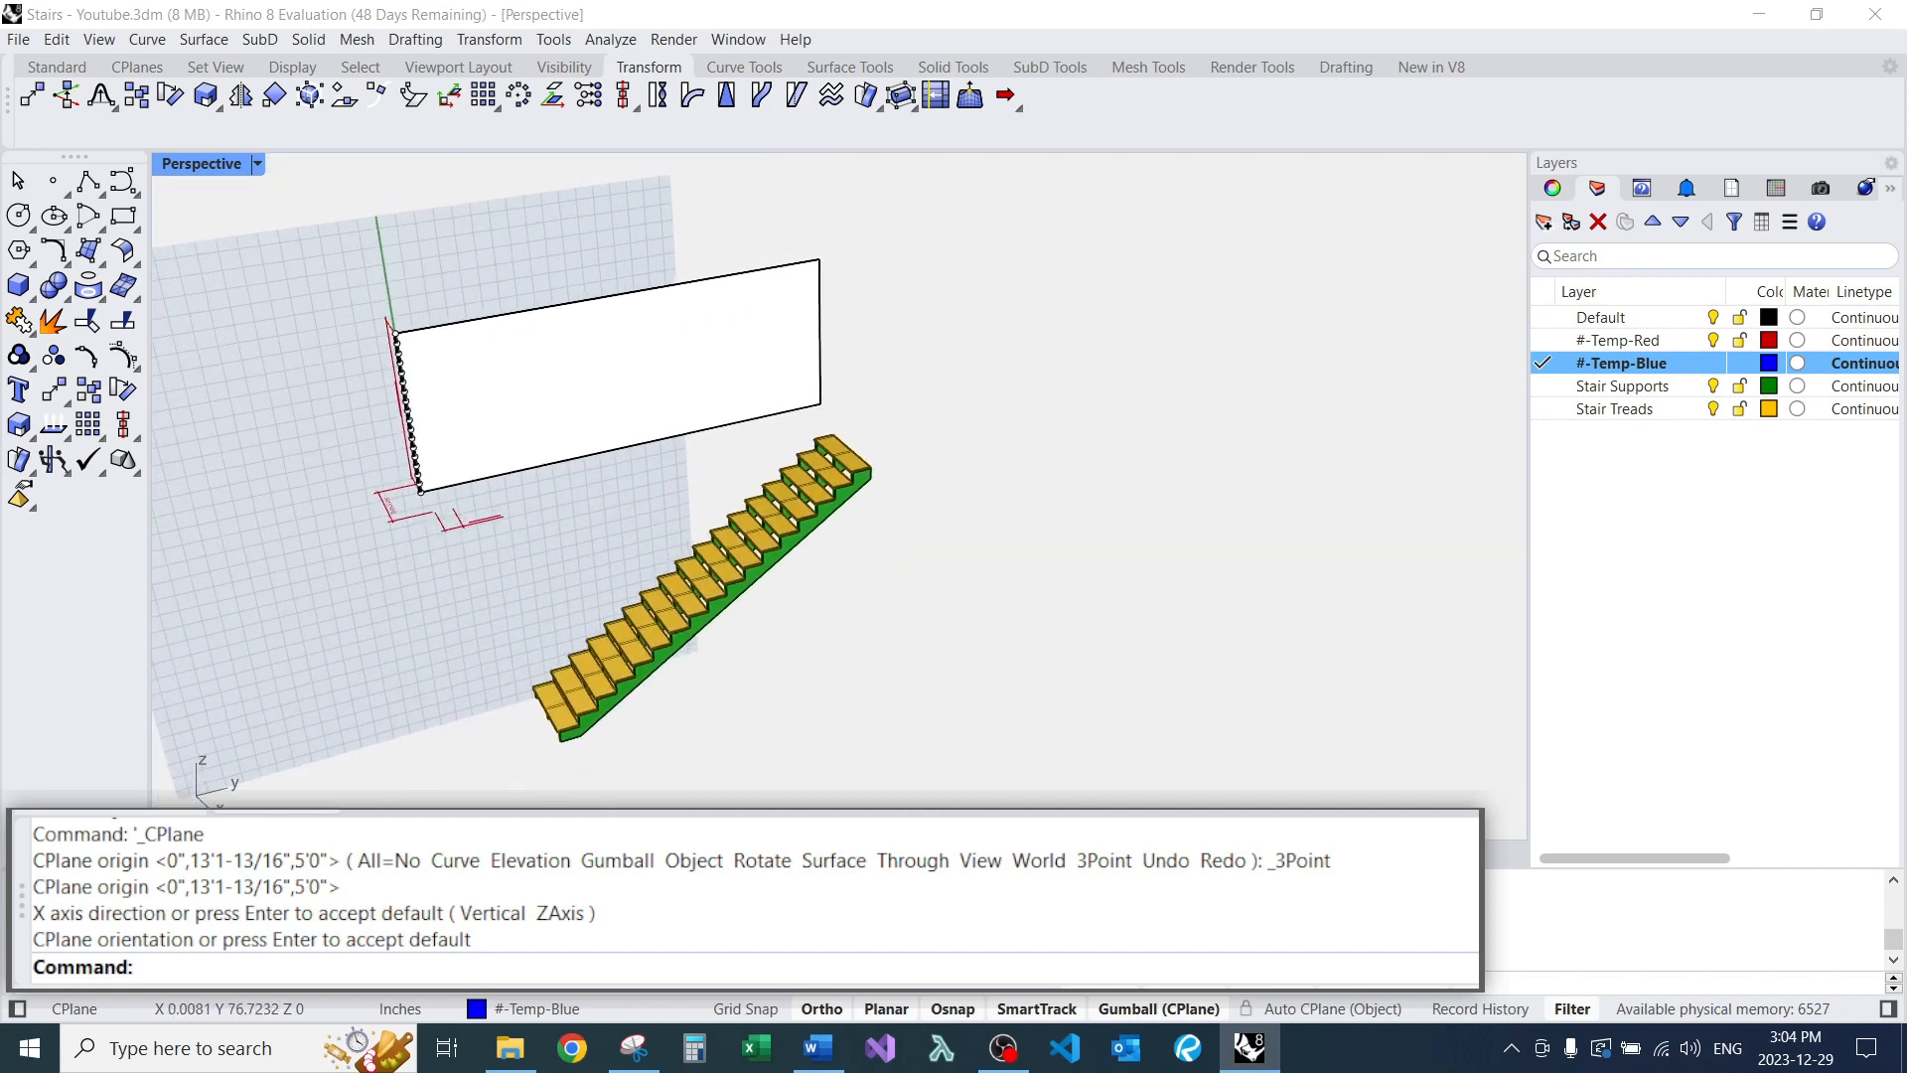
# Draw a line from the lowest division point on the riser line down to its base.
pyautogui.scroll(6, 417, 636)
pyautogui.scroll(3, 437, 437)
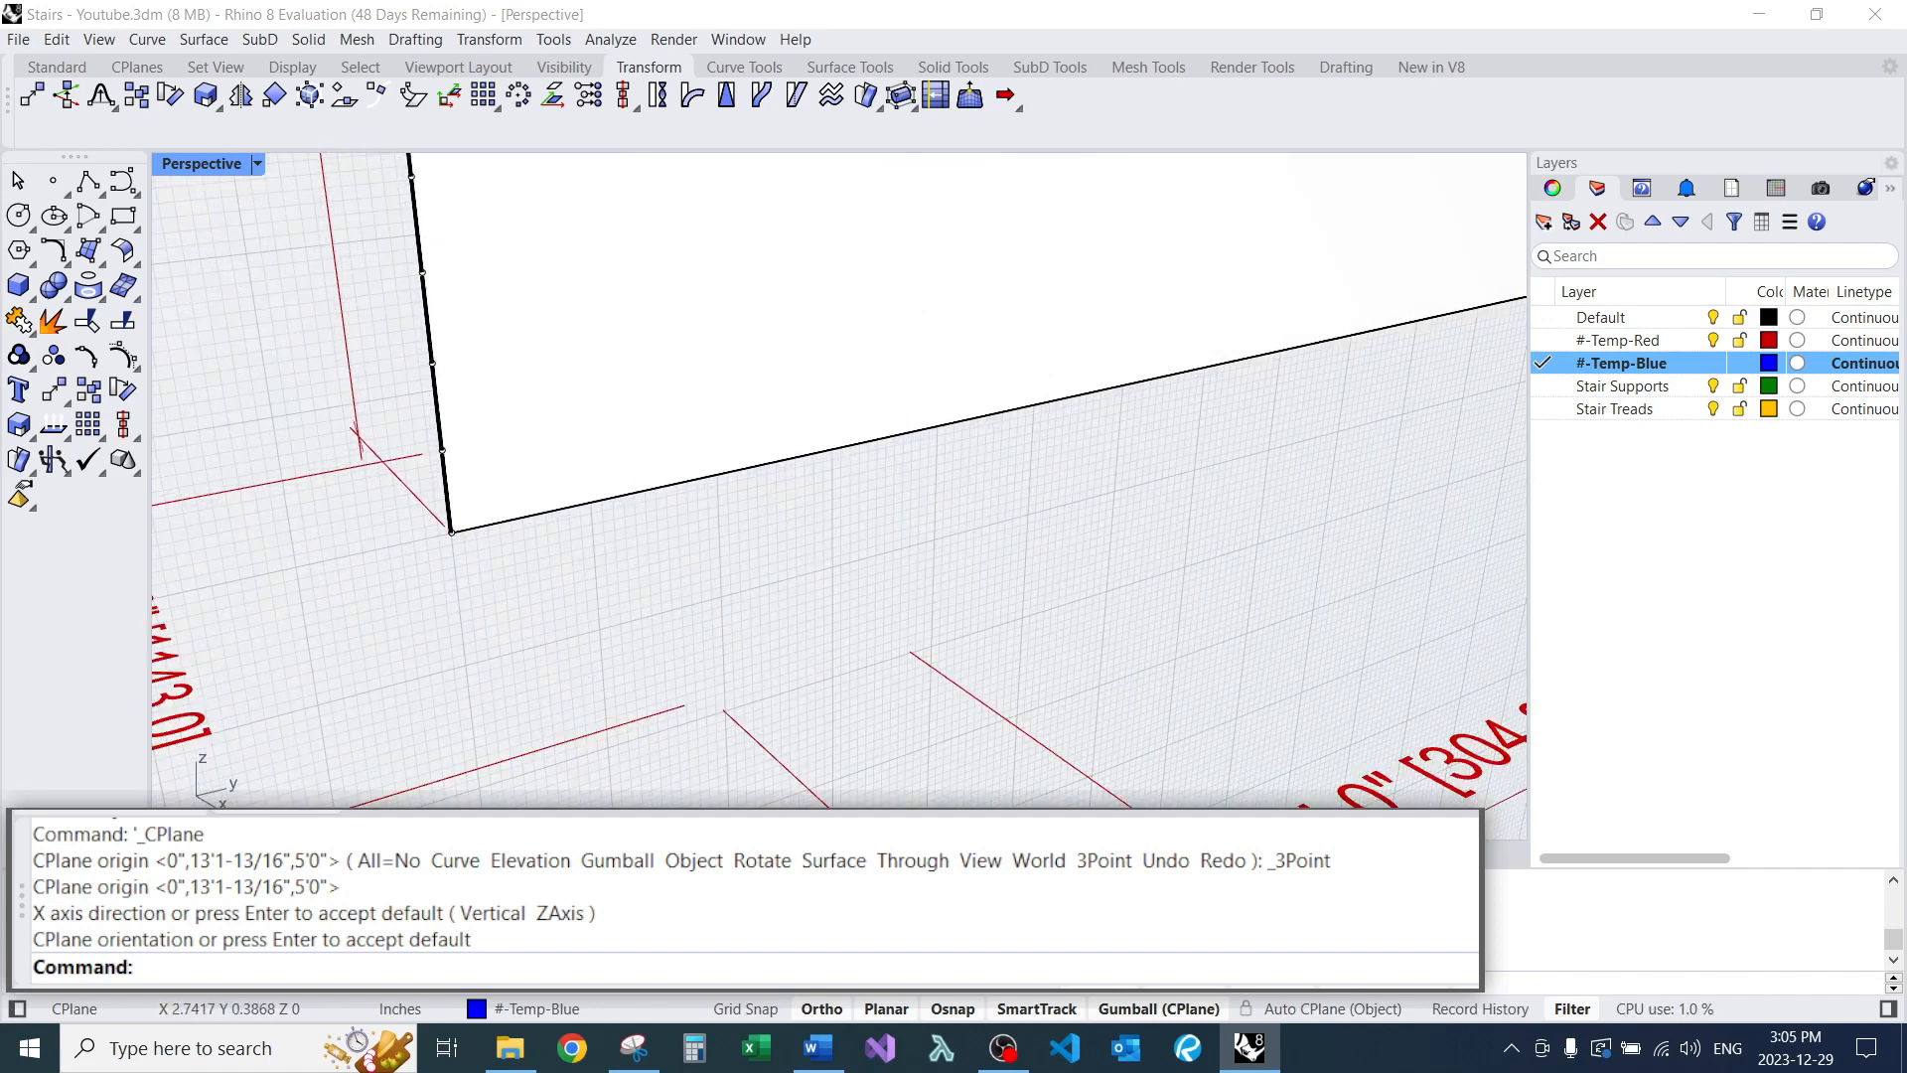
pyautogui.write('L')
pyautogui.press('Return')
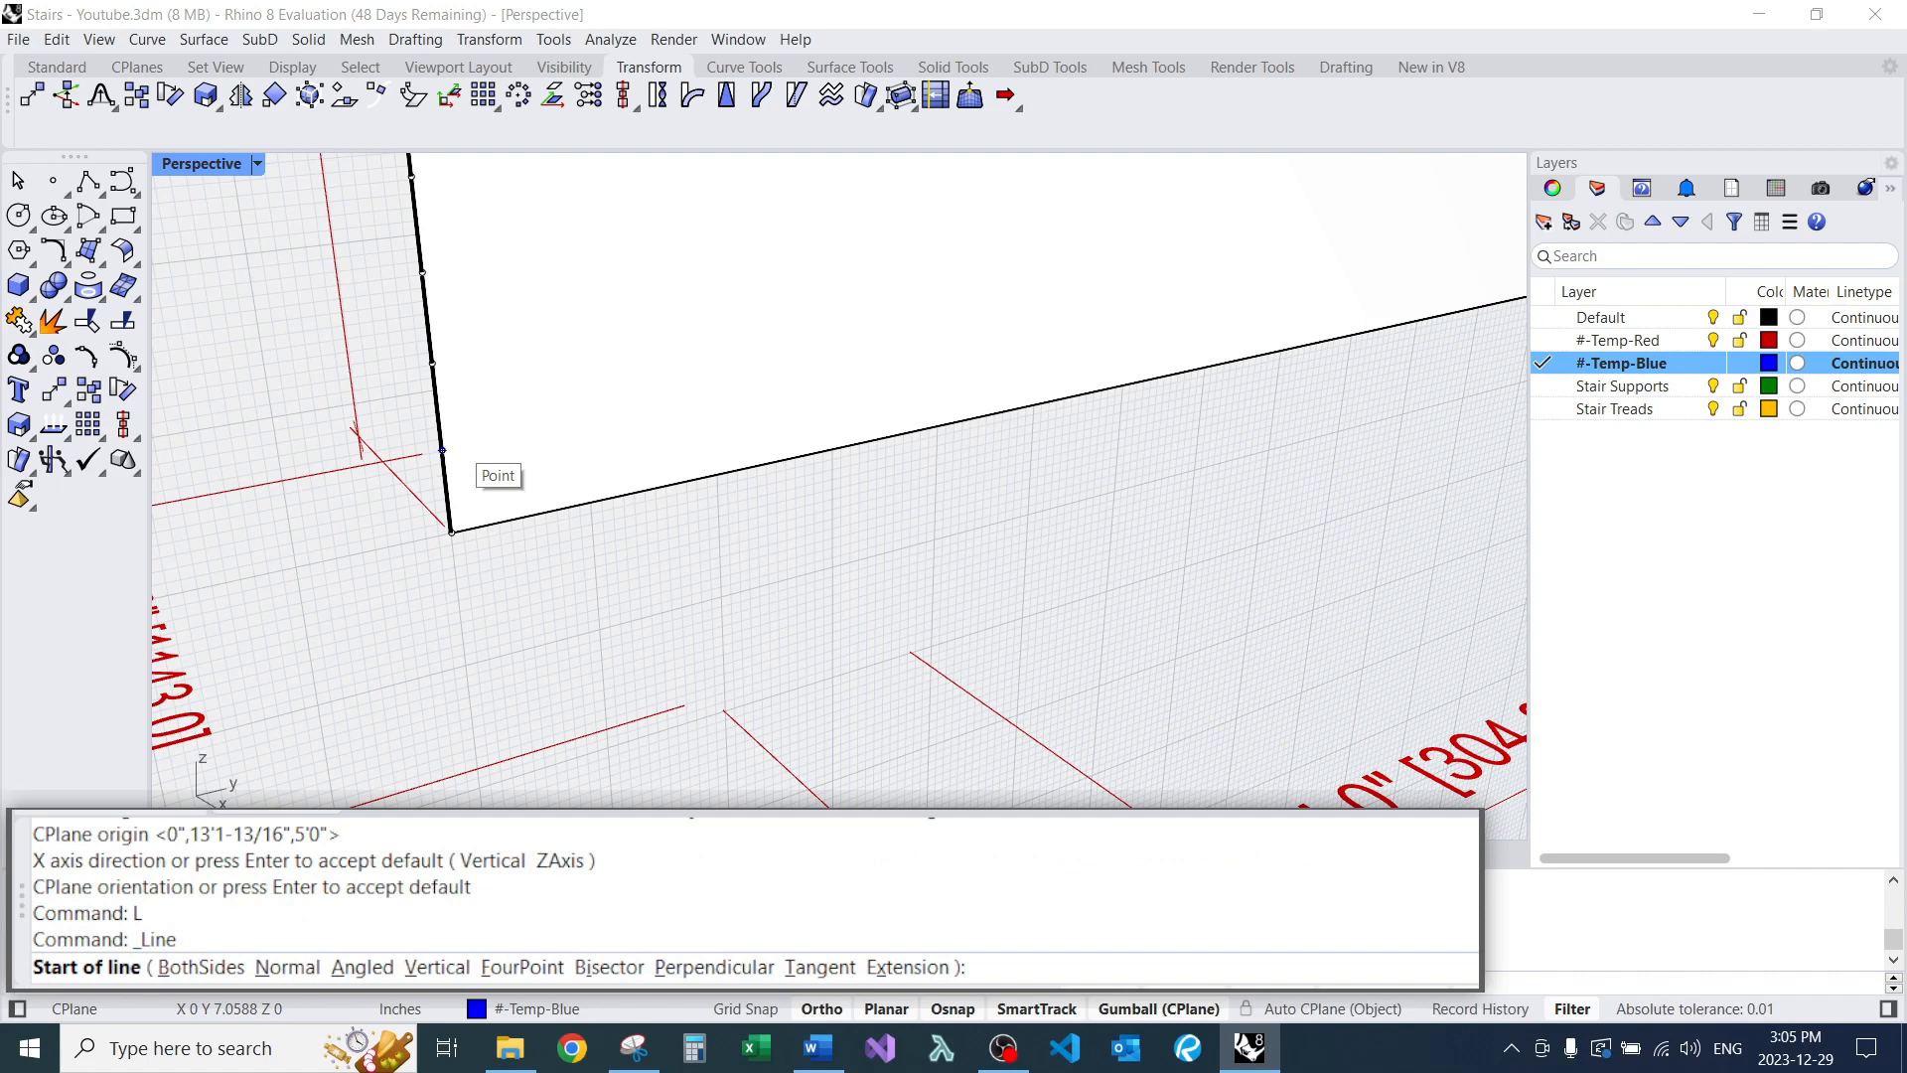
pyautogui.click(442, 450)
pyautogui.click(447, 496)
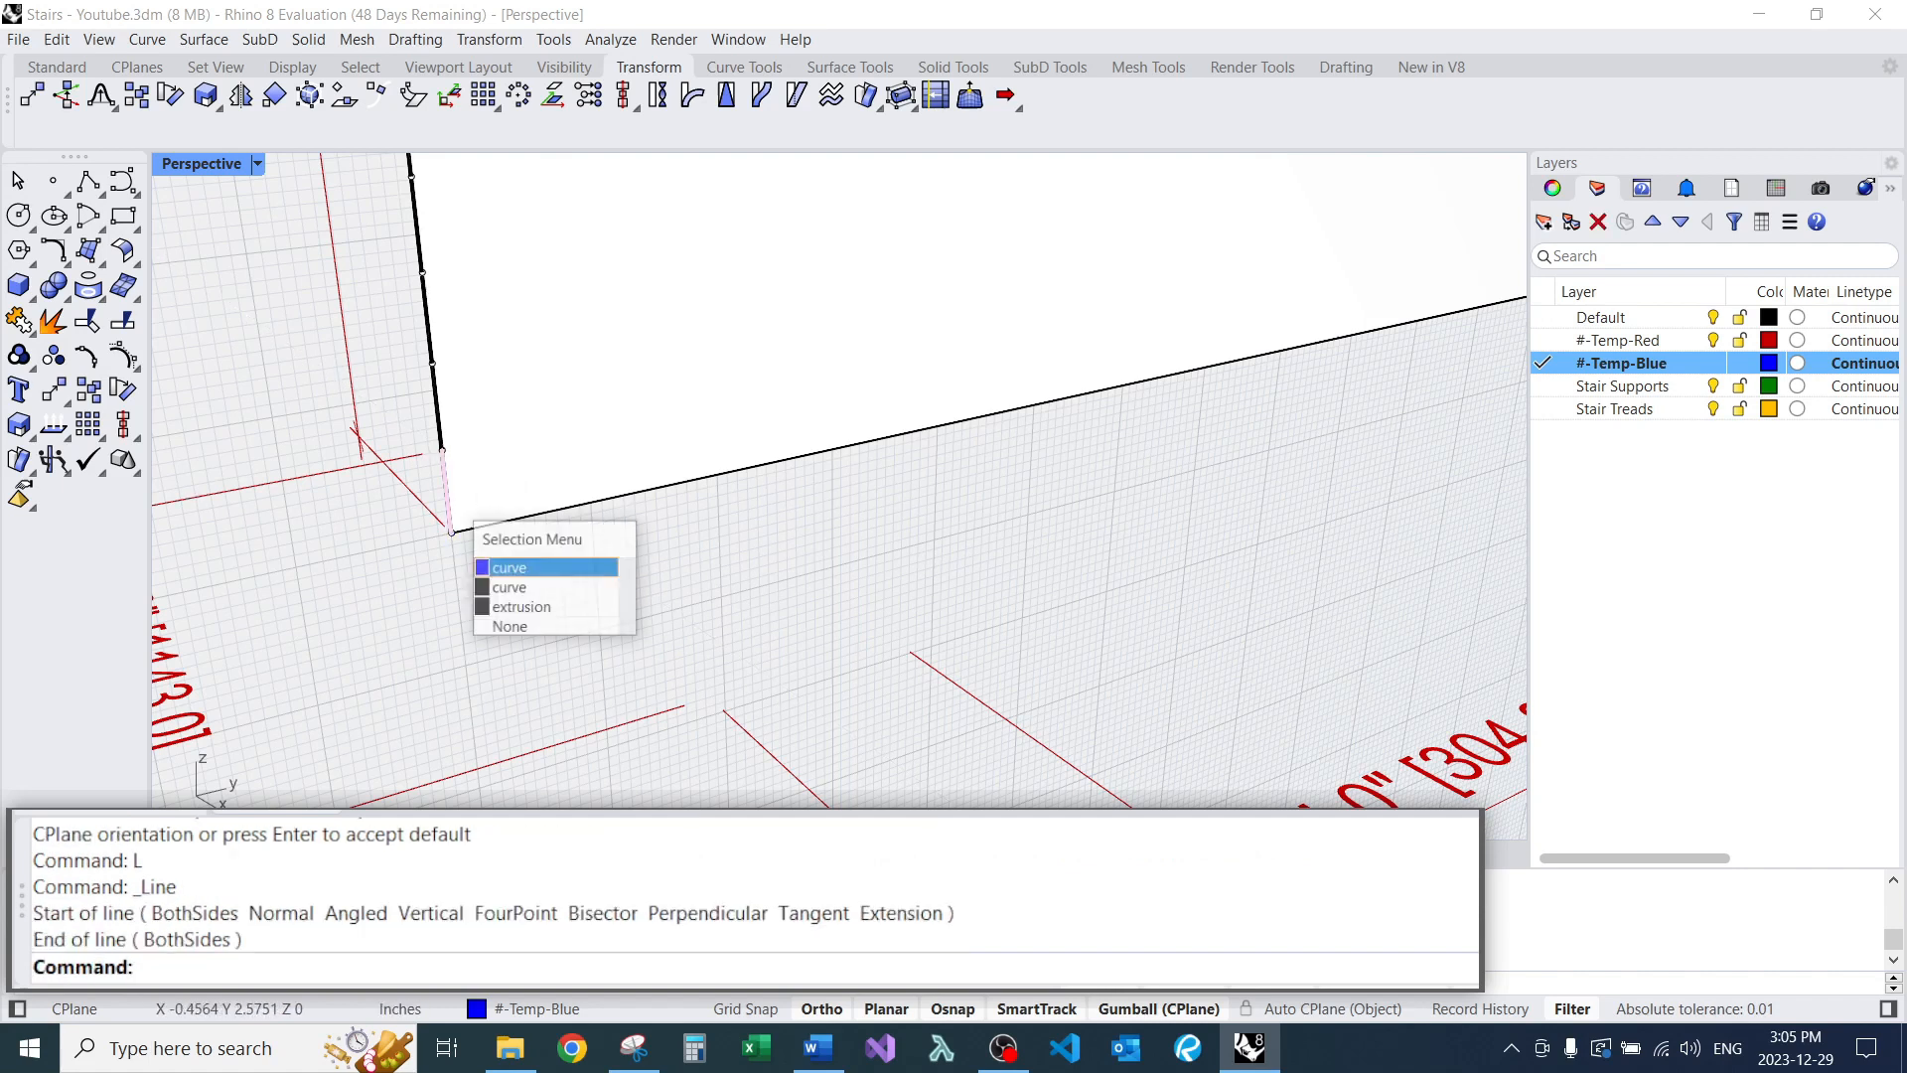
# Slant the new riser line by moving its lower endpoint 1 inch along the X axis.
pyautogui.click(498, 566)
pyautogui.moveTo(433, 544); pyautogui.dragTo(672, 393)
pyautogui.hotkey('ctrl', 'z')
pyautogui.scroll(8, 414, 562)
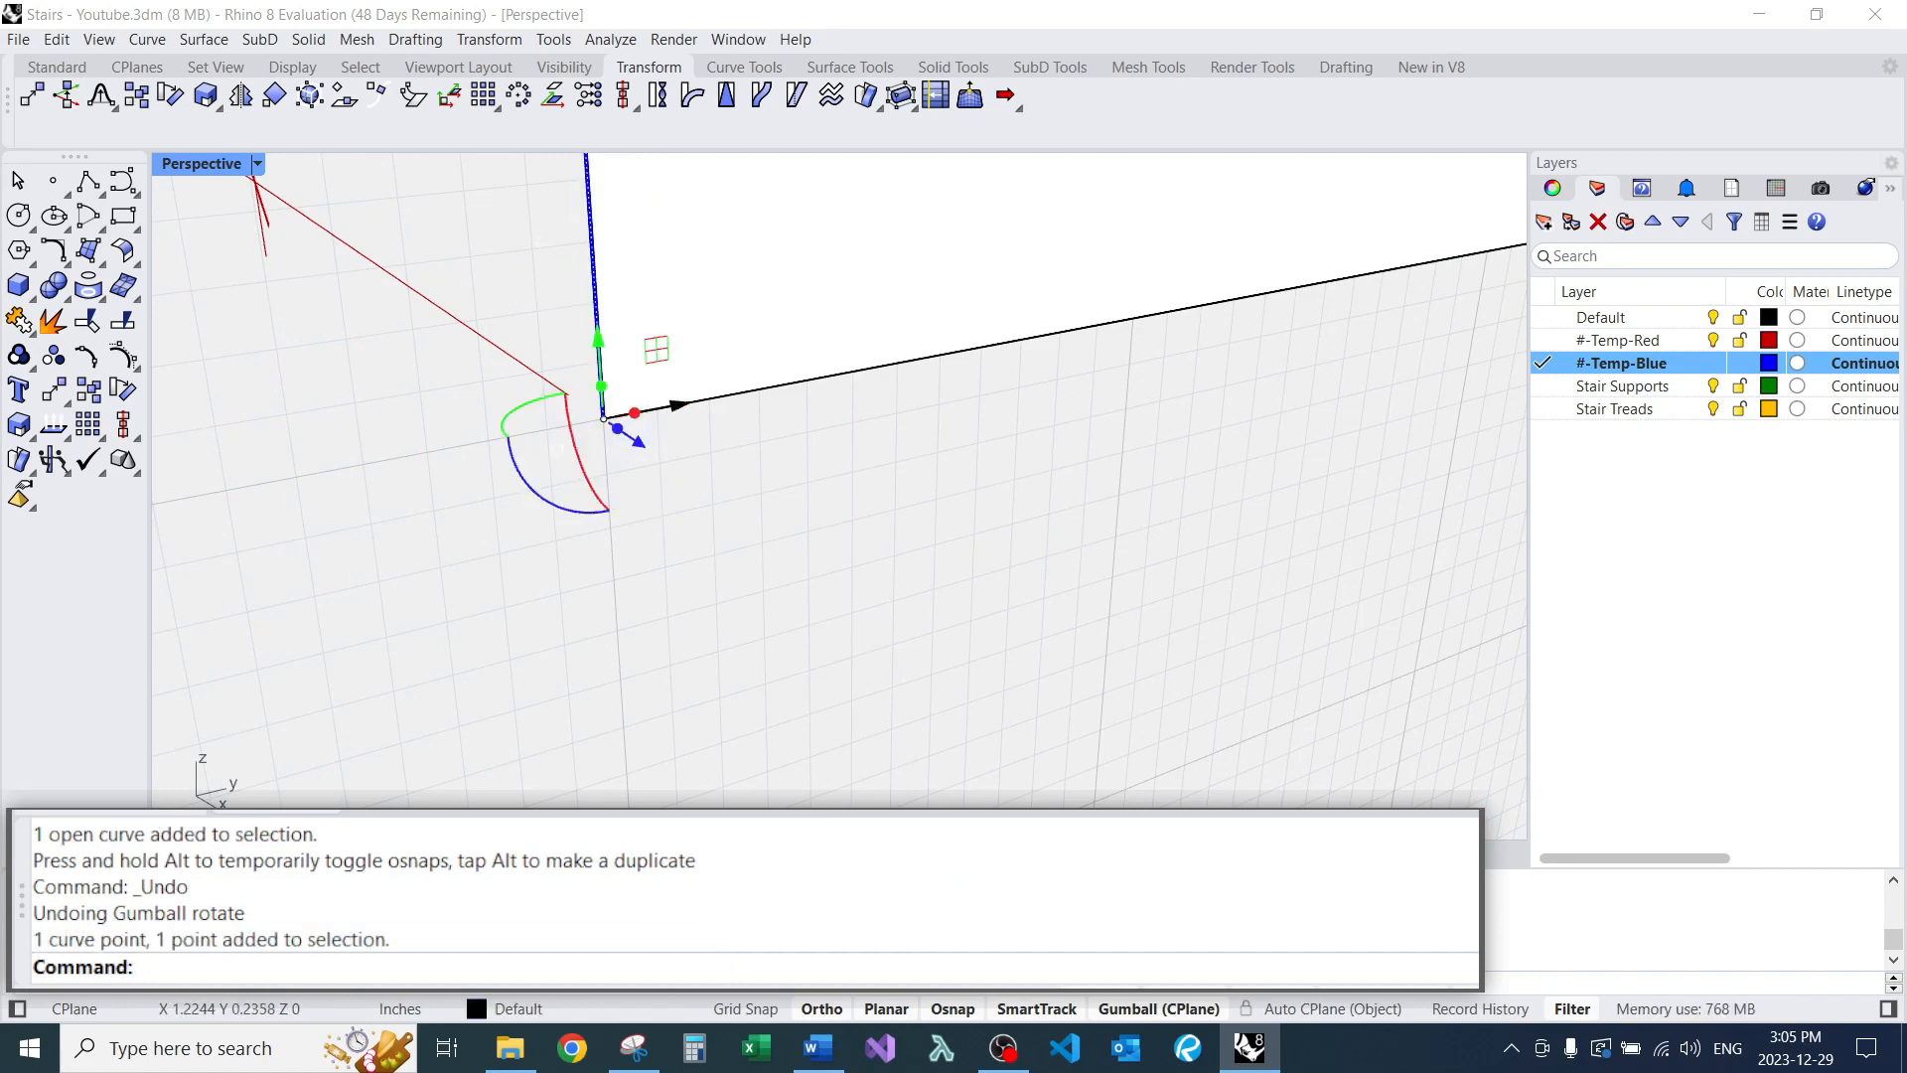
pyautogui.scroll(-10, 627, 597)
pyautogui.click(697, 562)
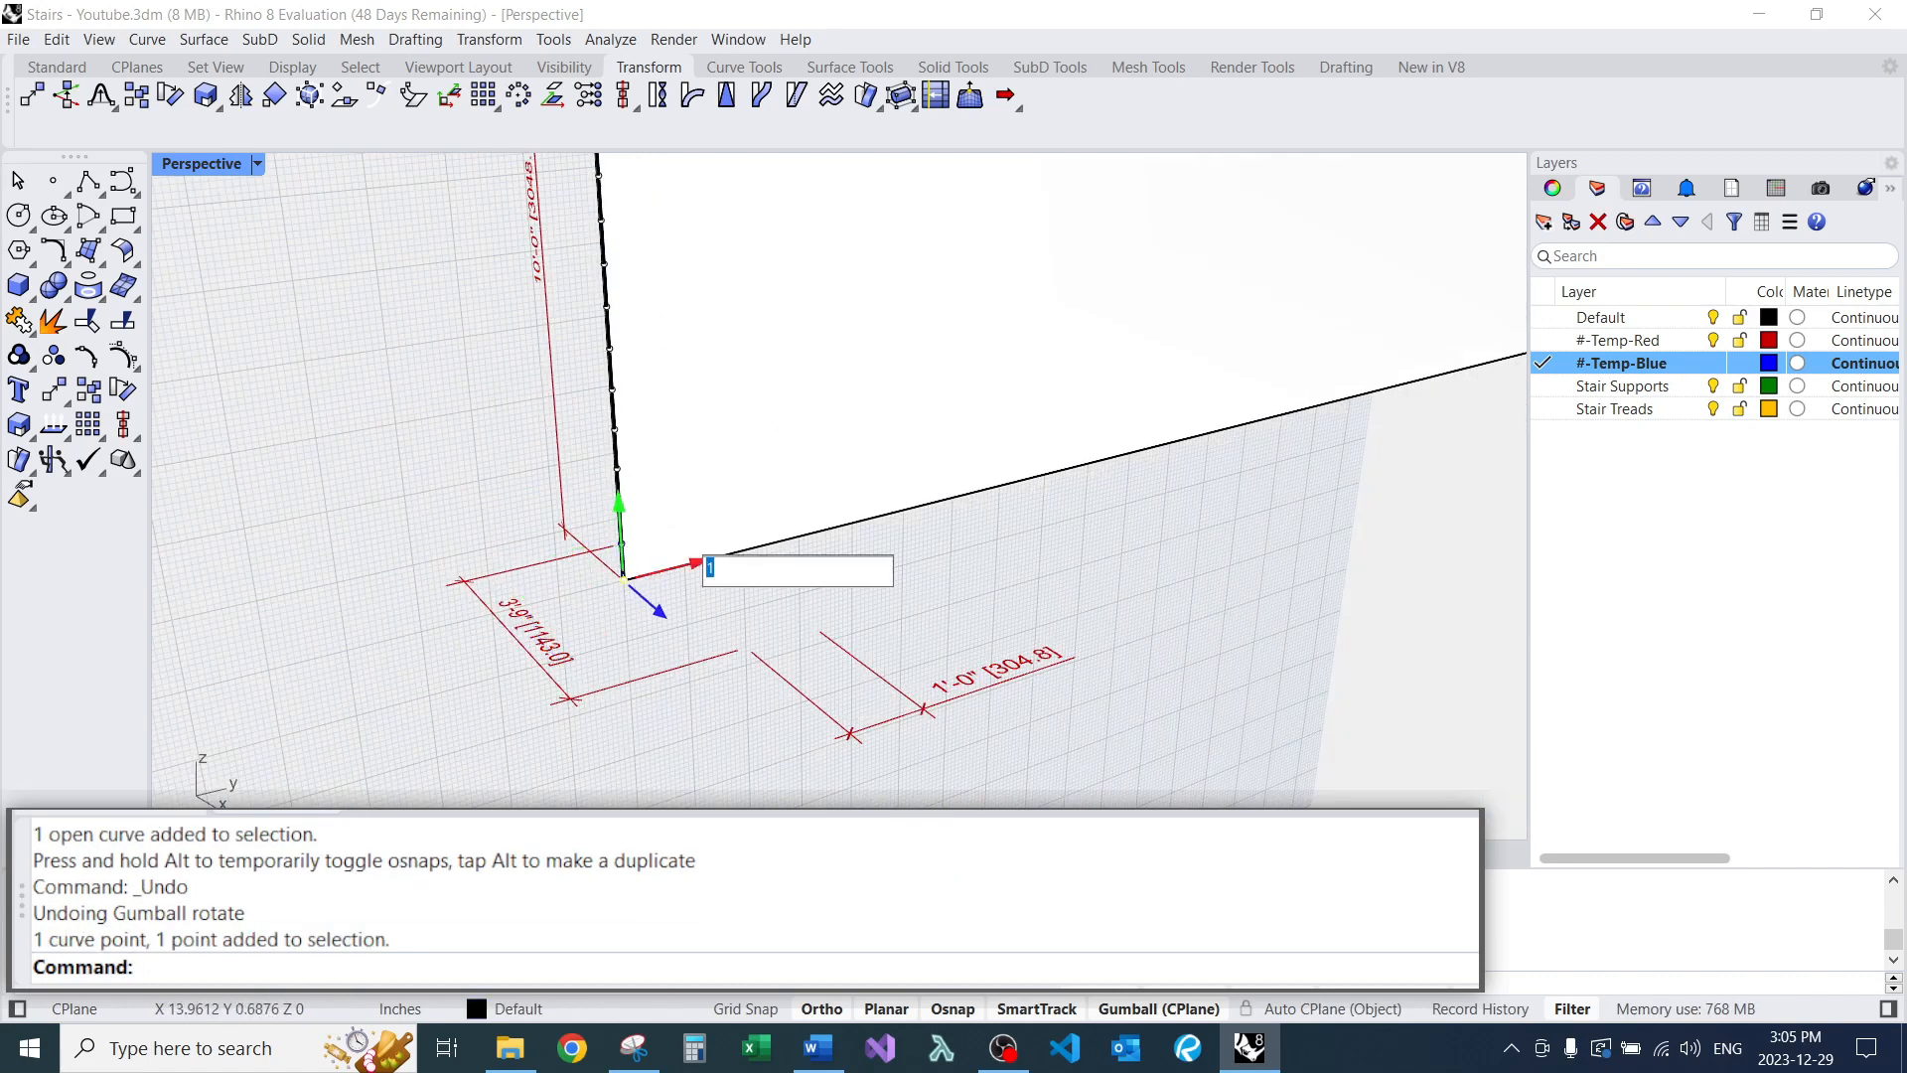
pyautogui.press('Return')
pyautogui.scroll(12, 606, 597)
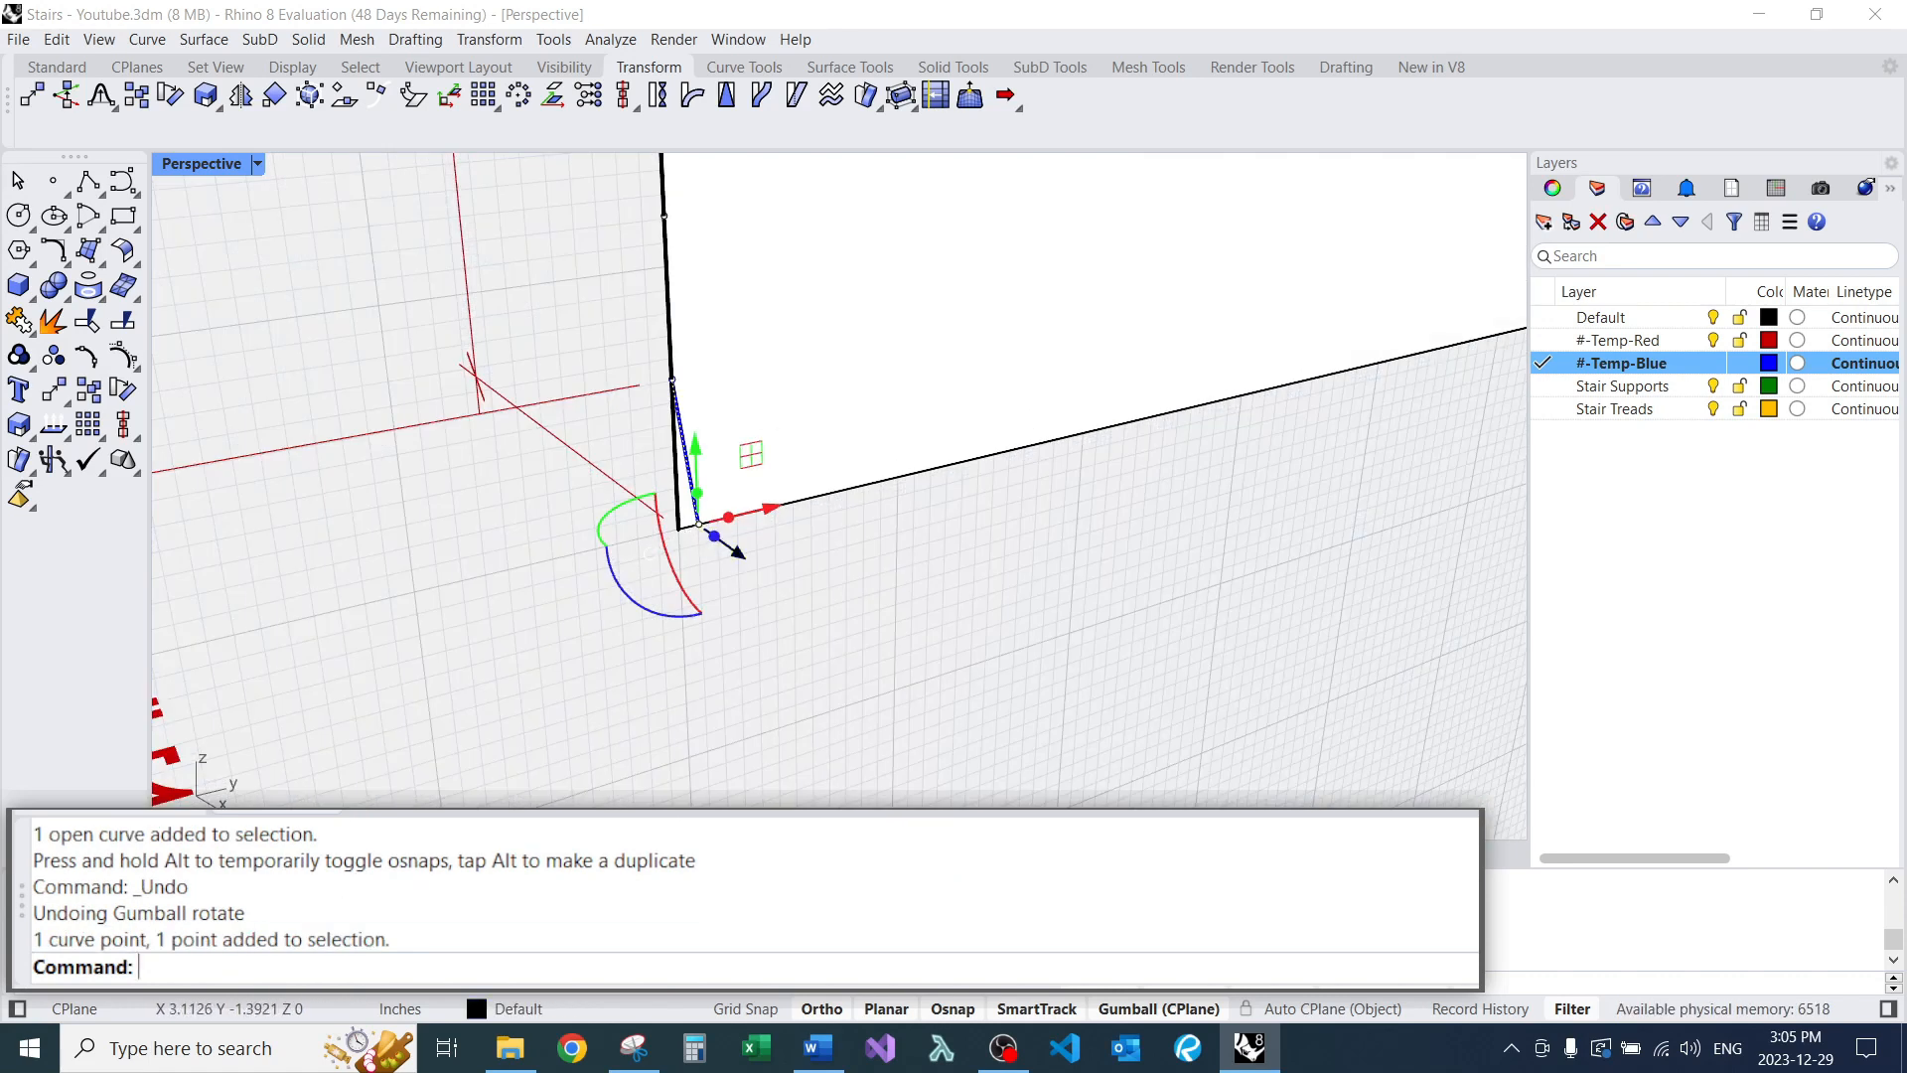
pyautogui.press('Escape')
# Draw a 12-inch horizontal tread line along X from the upper end of the slanted riser.
pyautogui.write('L')
pyautogui.press('Return')
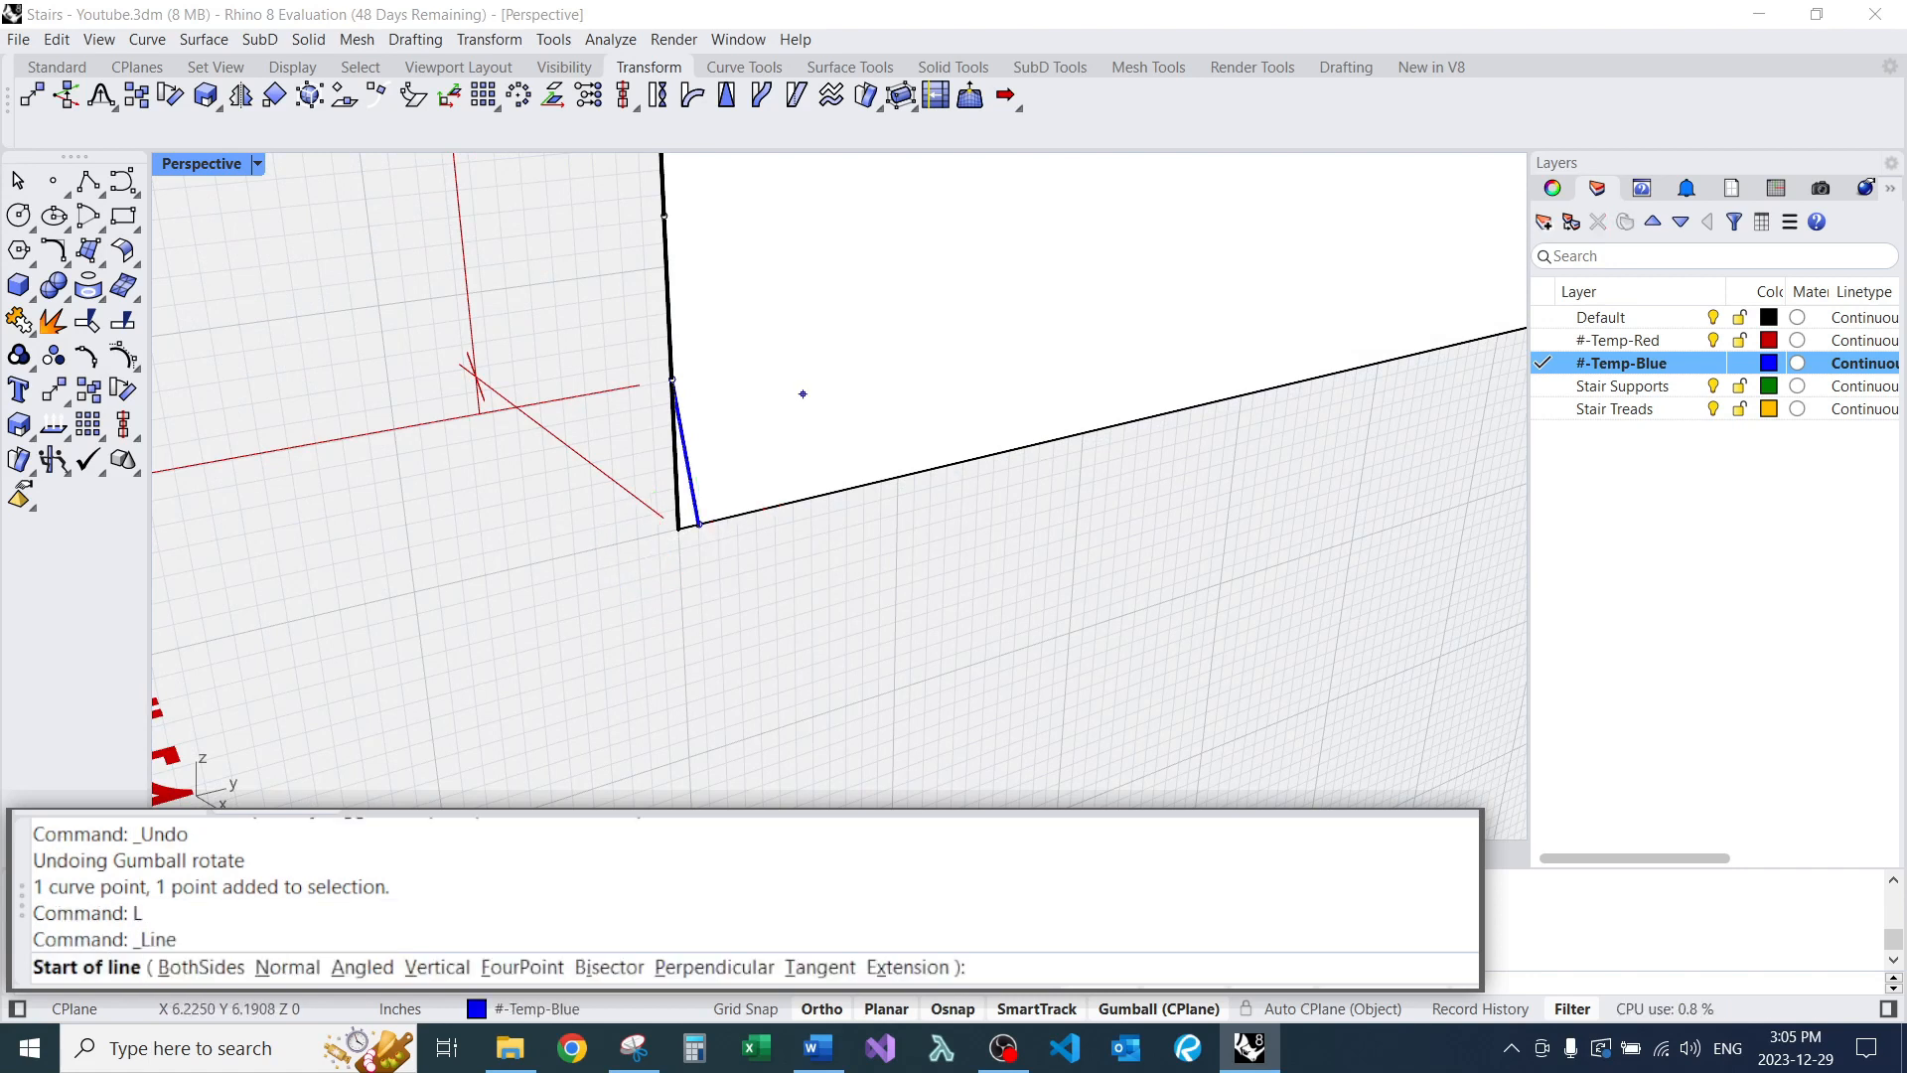
pyautogui.click(673, 379)
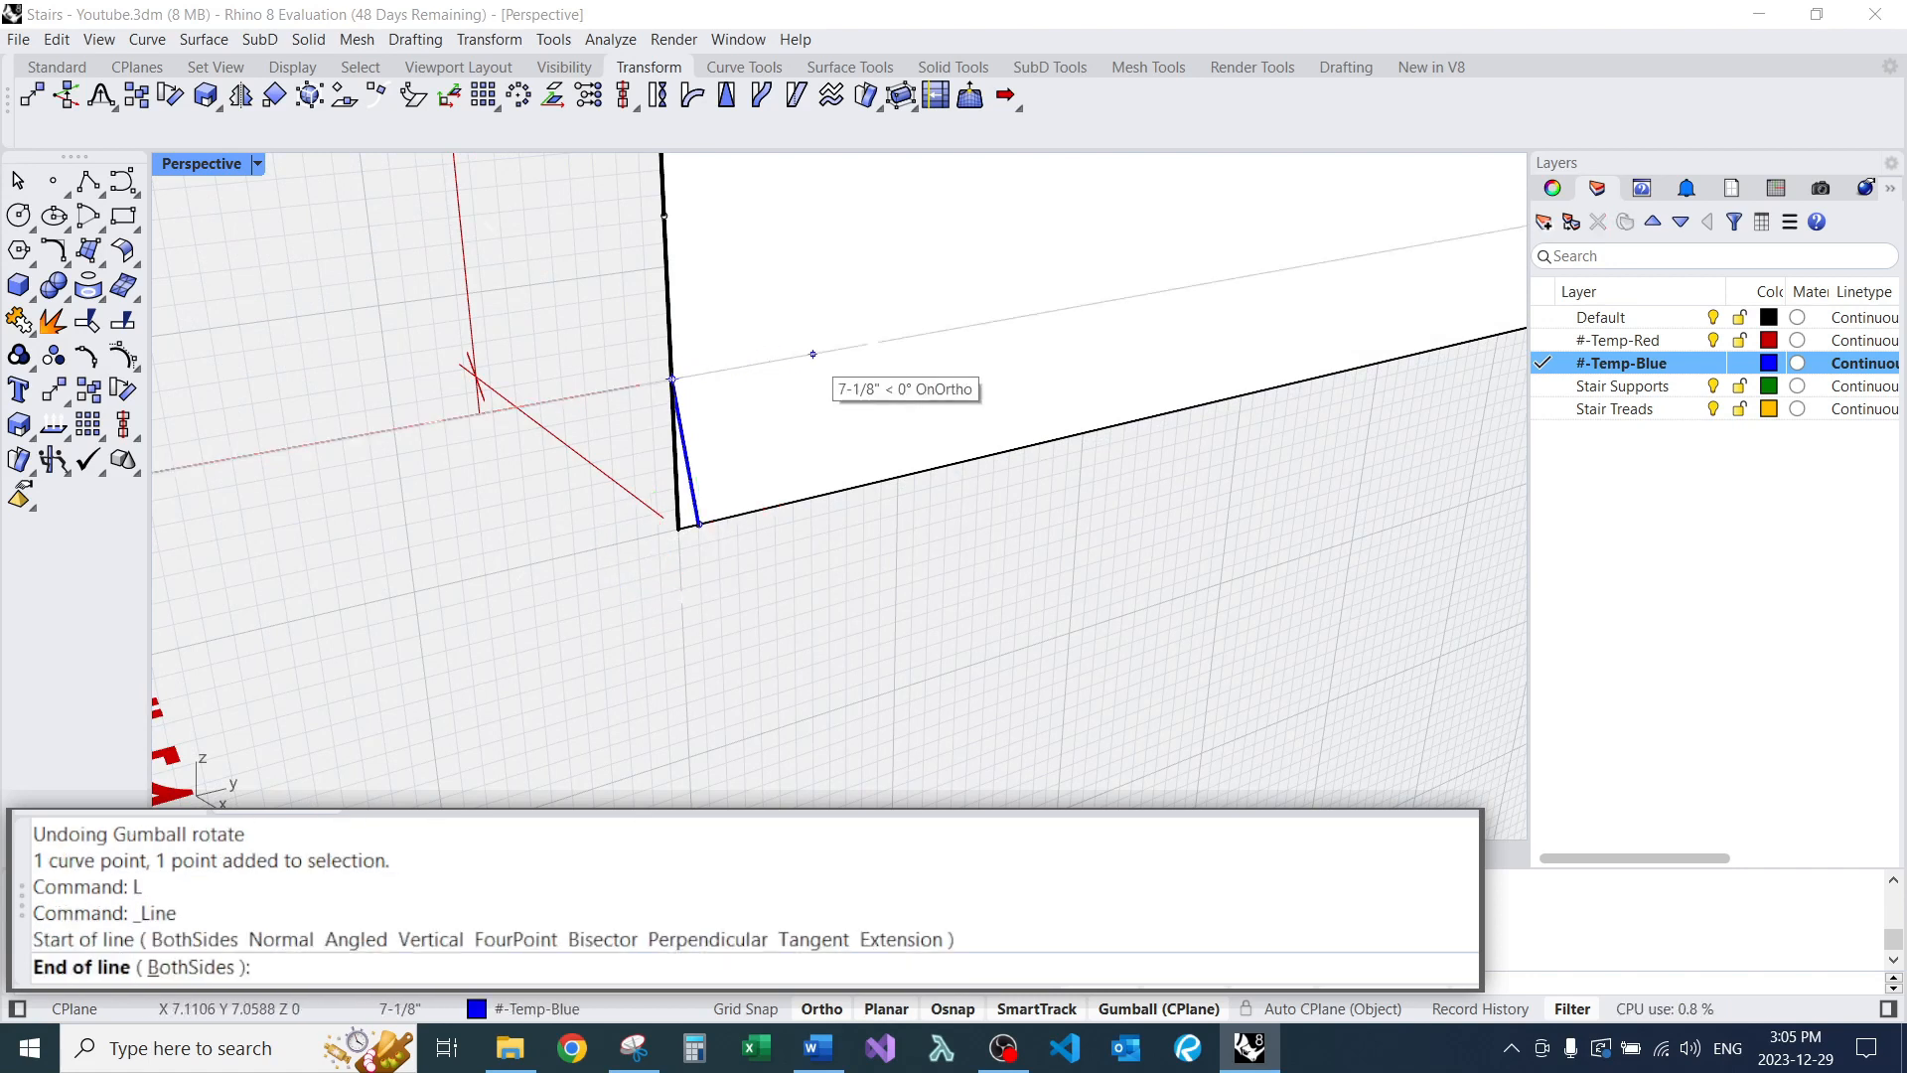
pyautogui.write('11')
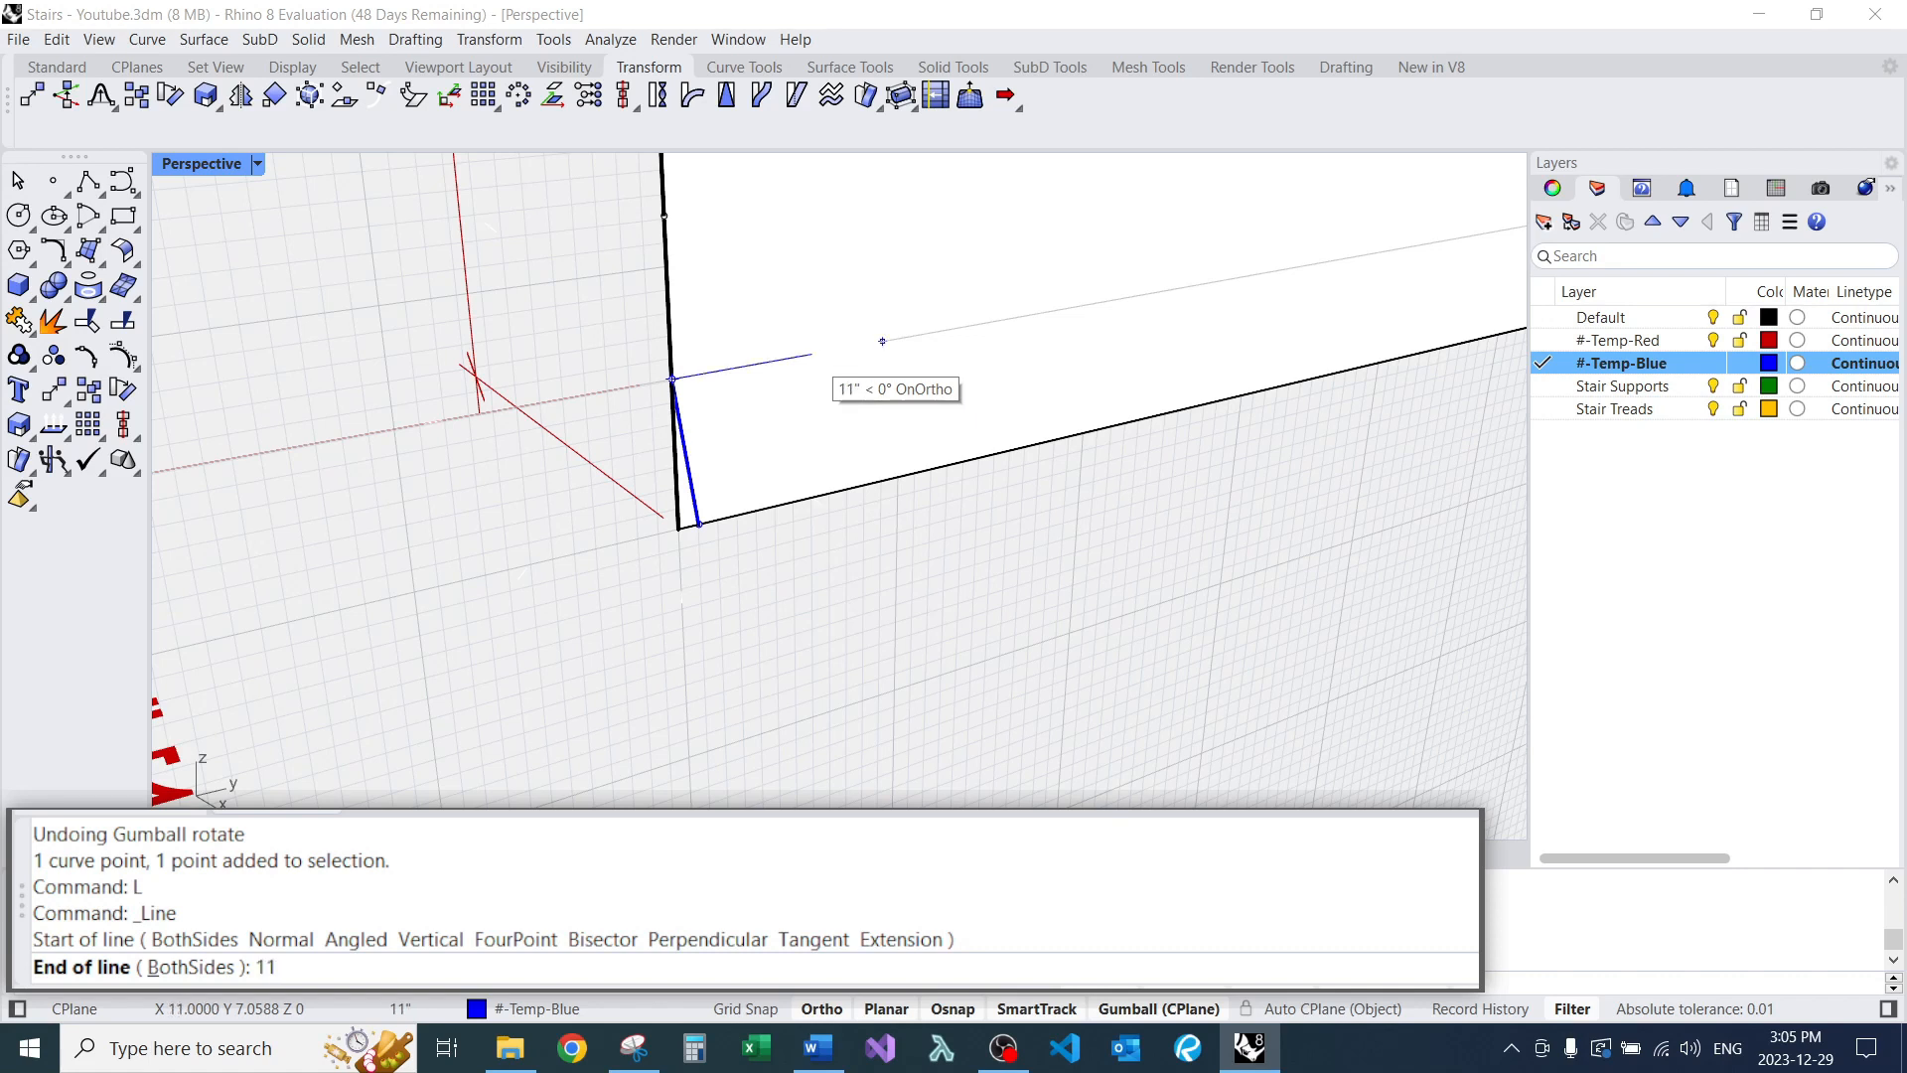
pyautogui.press('BackSpace')
pyautogui.press('BackSpace')
pyautogui.write('12')
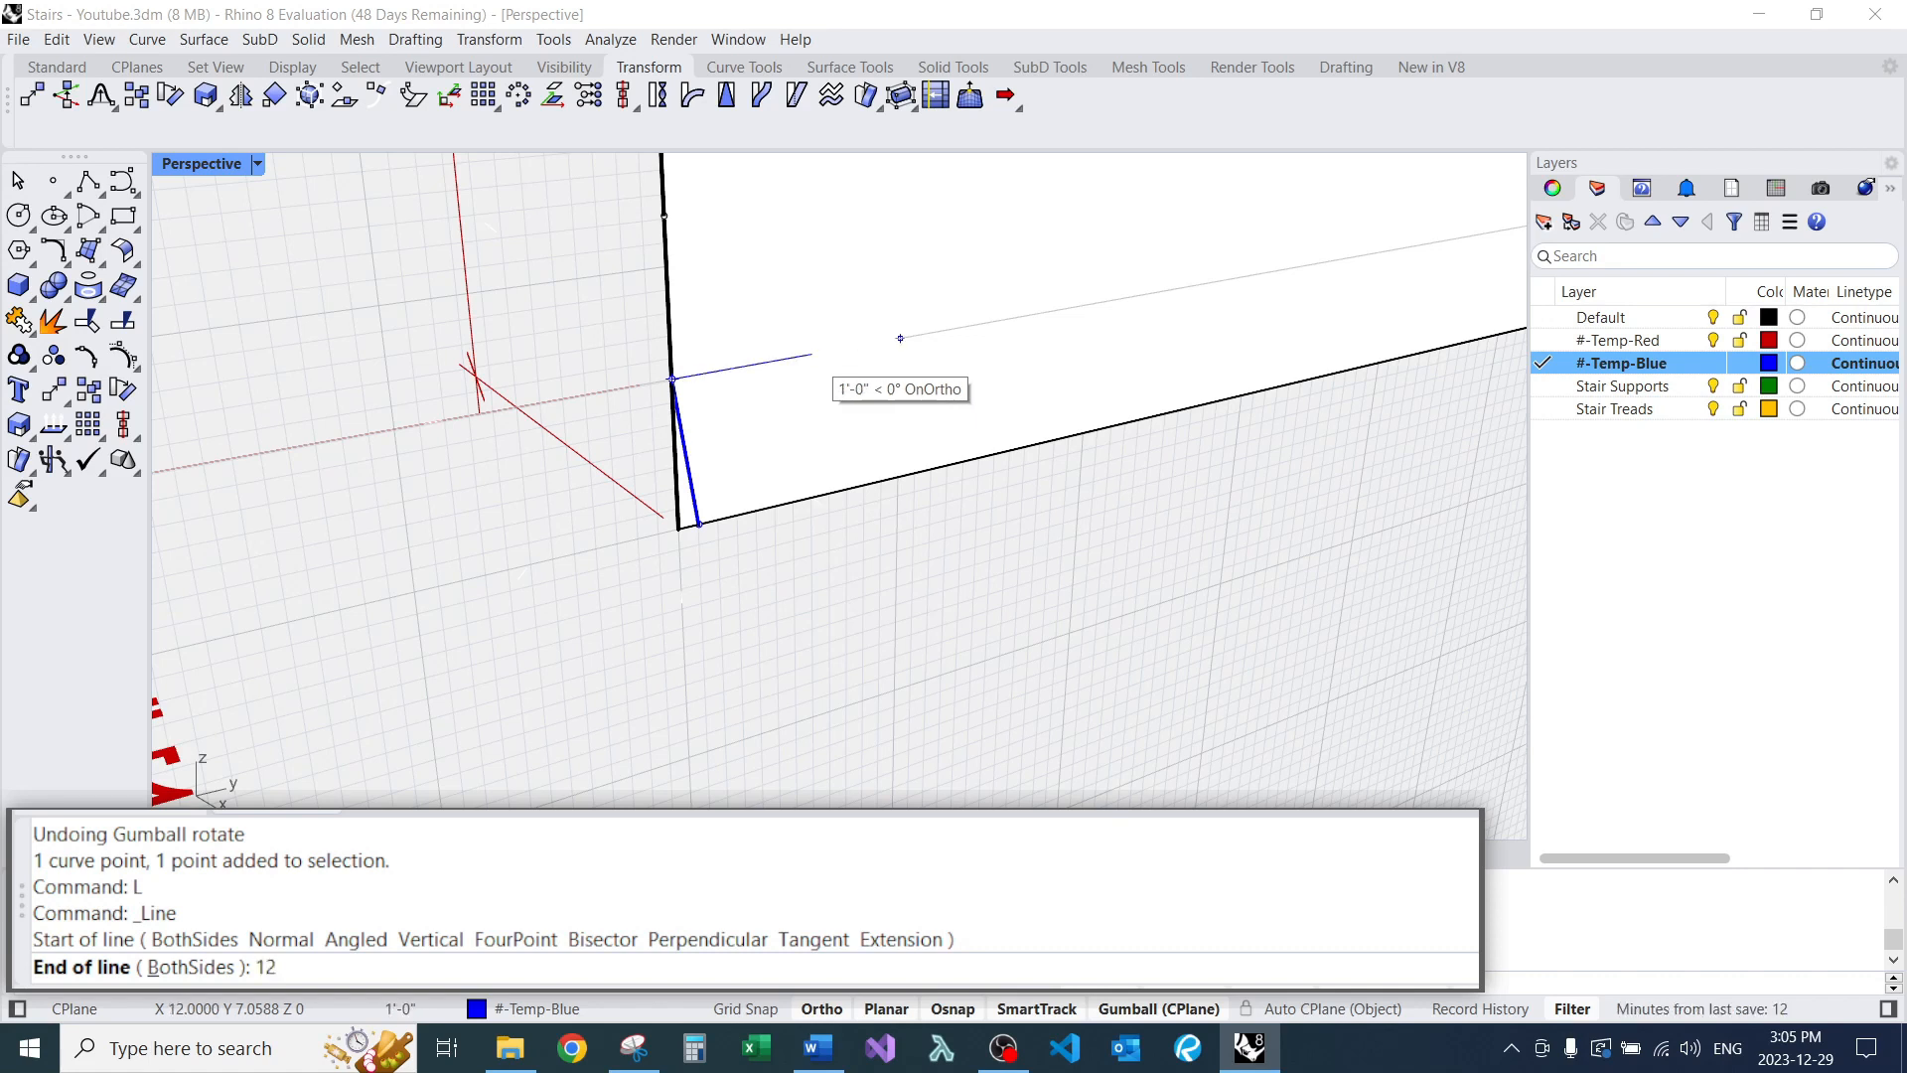
pyautogui.press('Return')
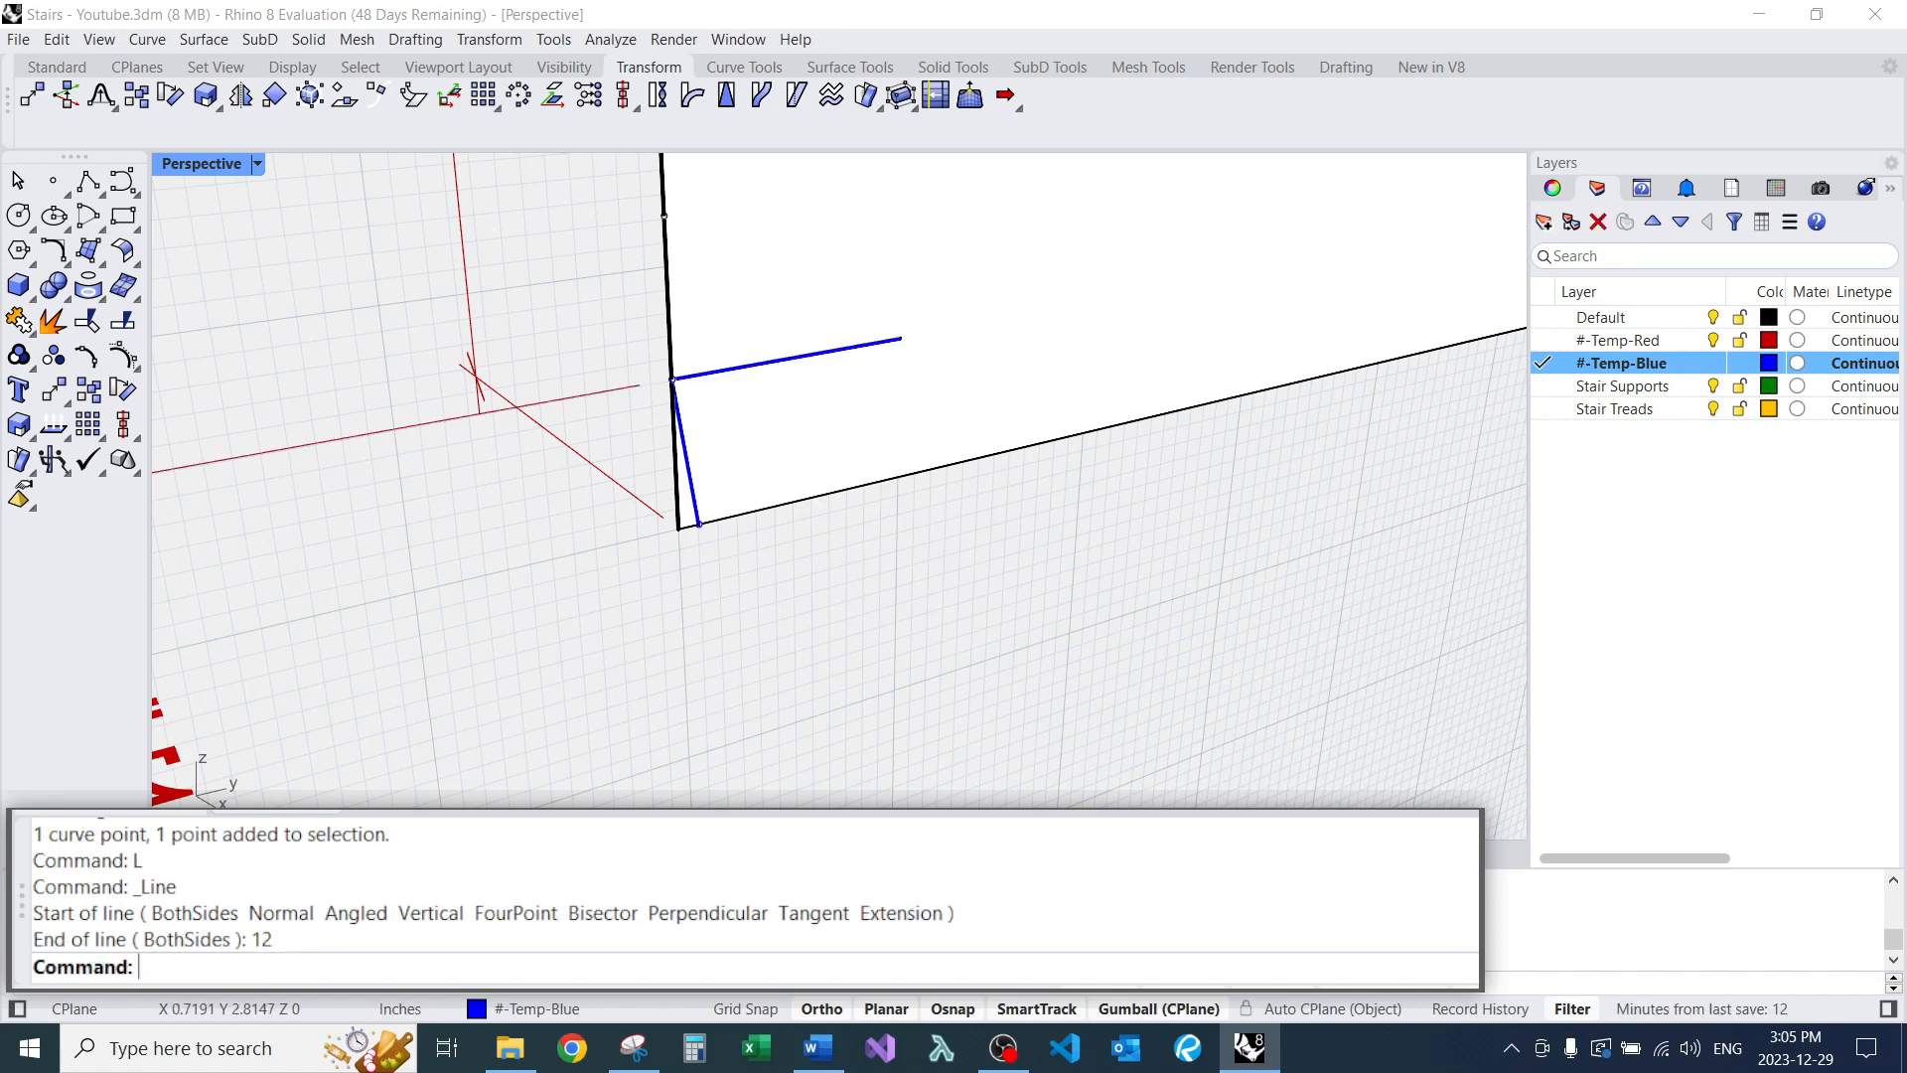
# Copy the slanted riser from its lower endpoint to the far end of the tread line.
pyautogui.click(692, 485)
pyautogui.click(754, 530)
pyautogui.write('c')
pyautogui.press('Return')
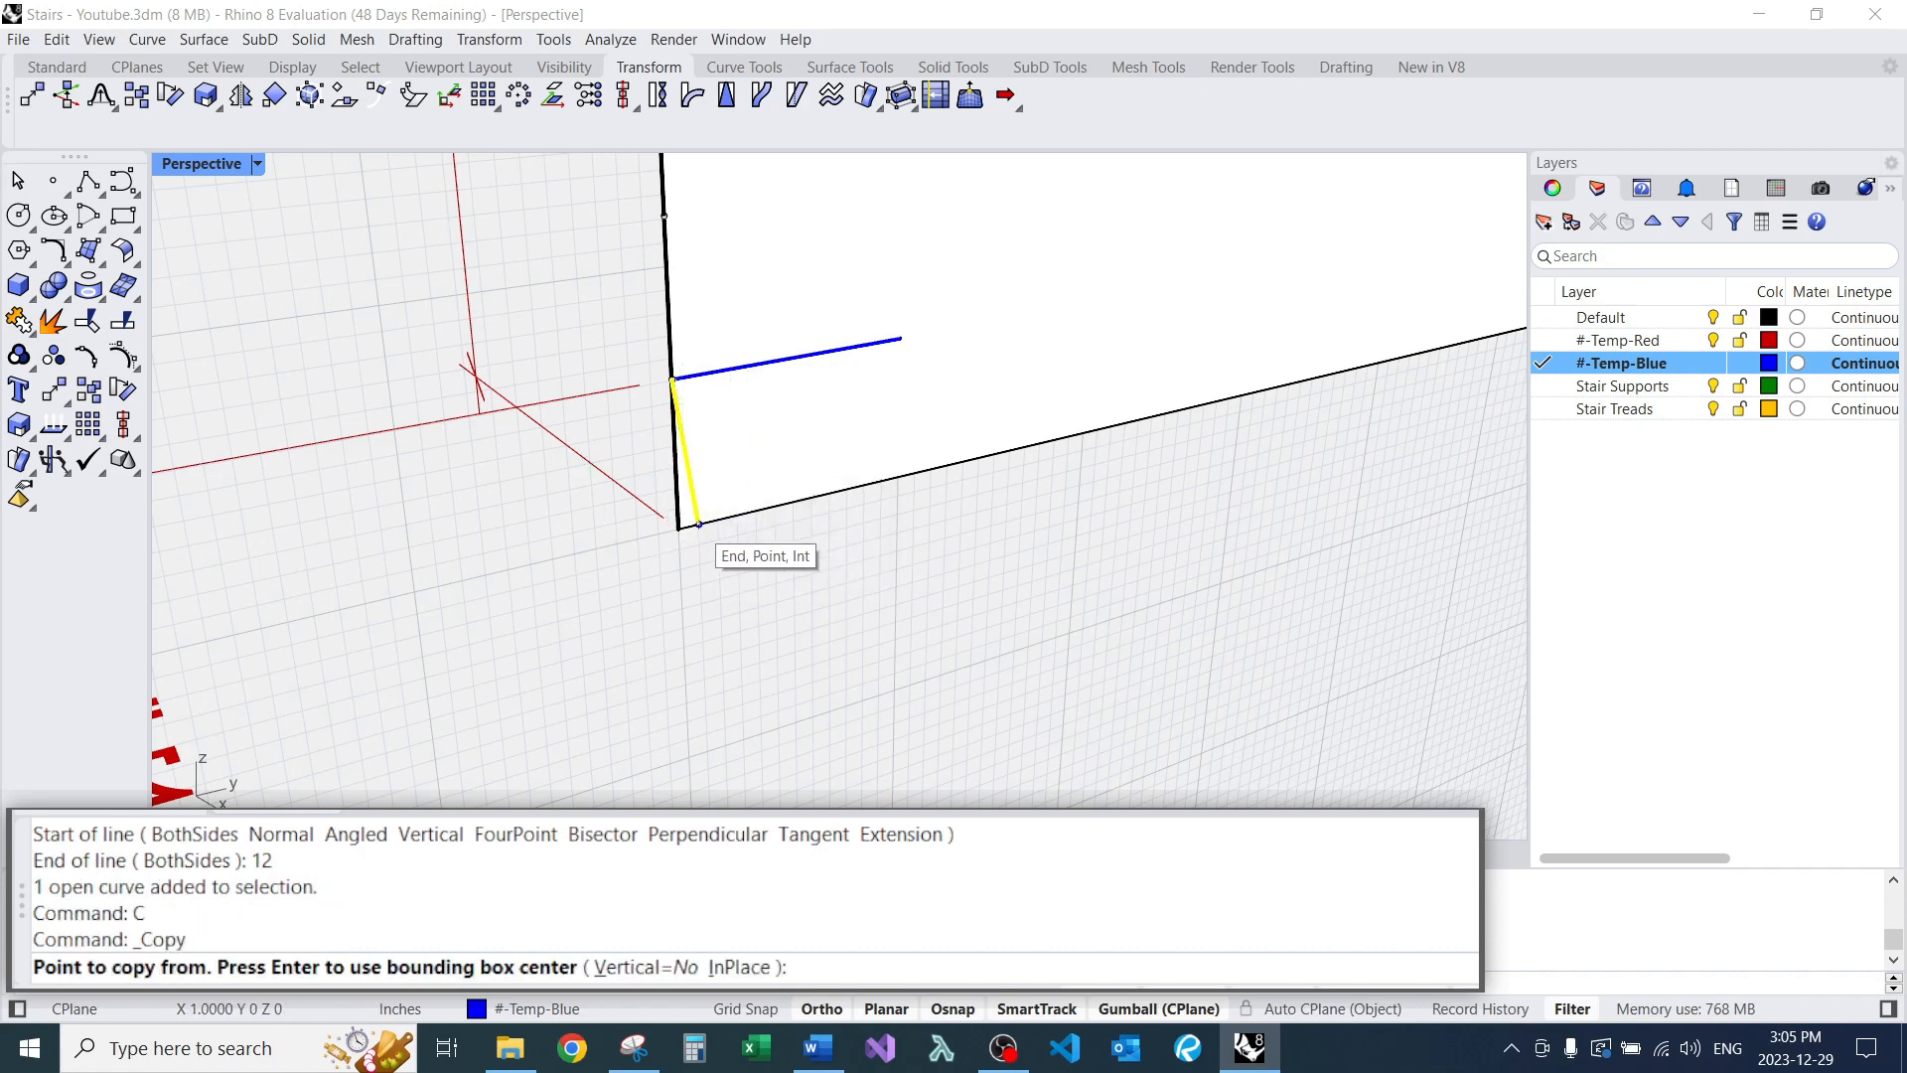
pyautogui.click(699, 523)
pyautogui.click(900, 338)
pyautogui.press('Return')
pyautogui.scroll(-5, 900, 411)
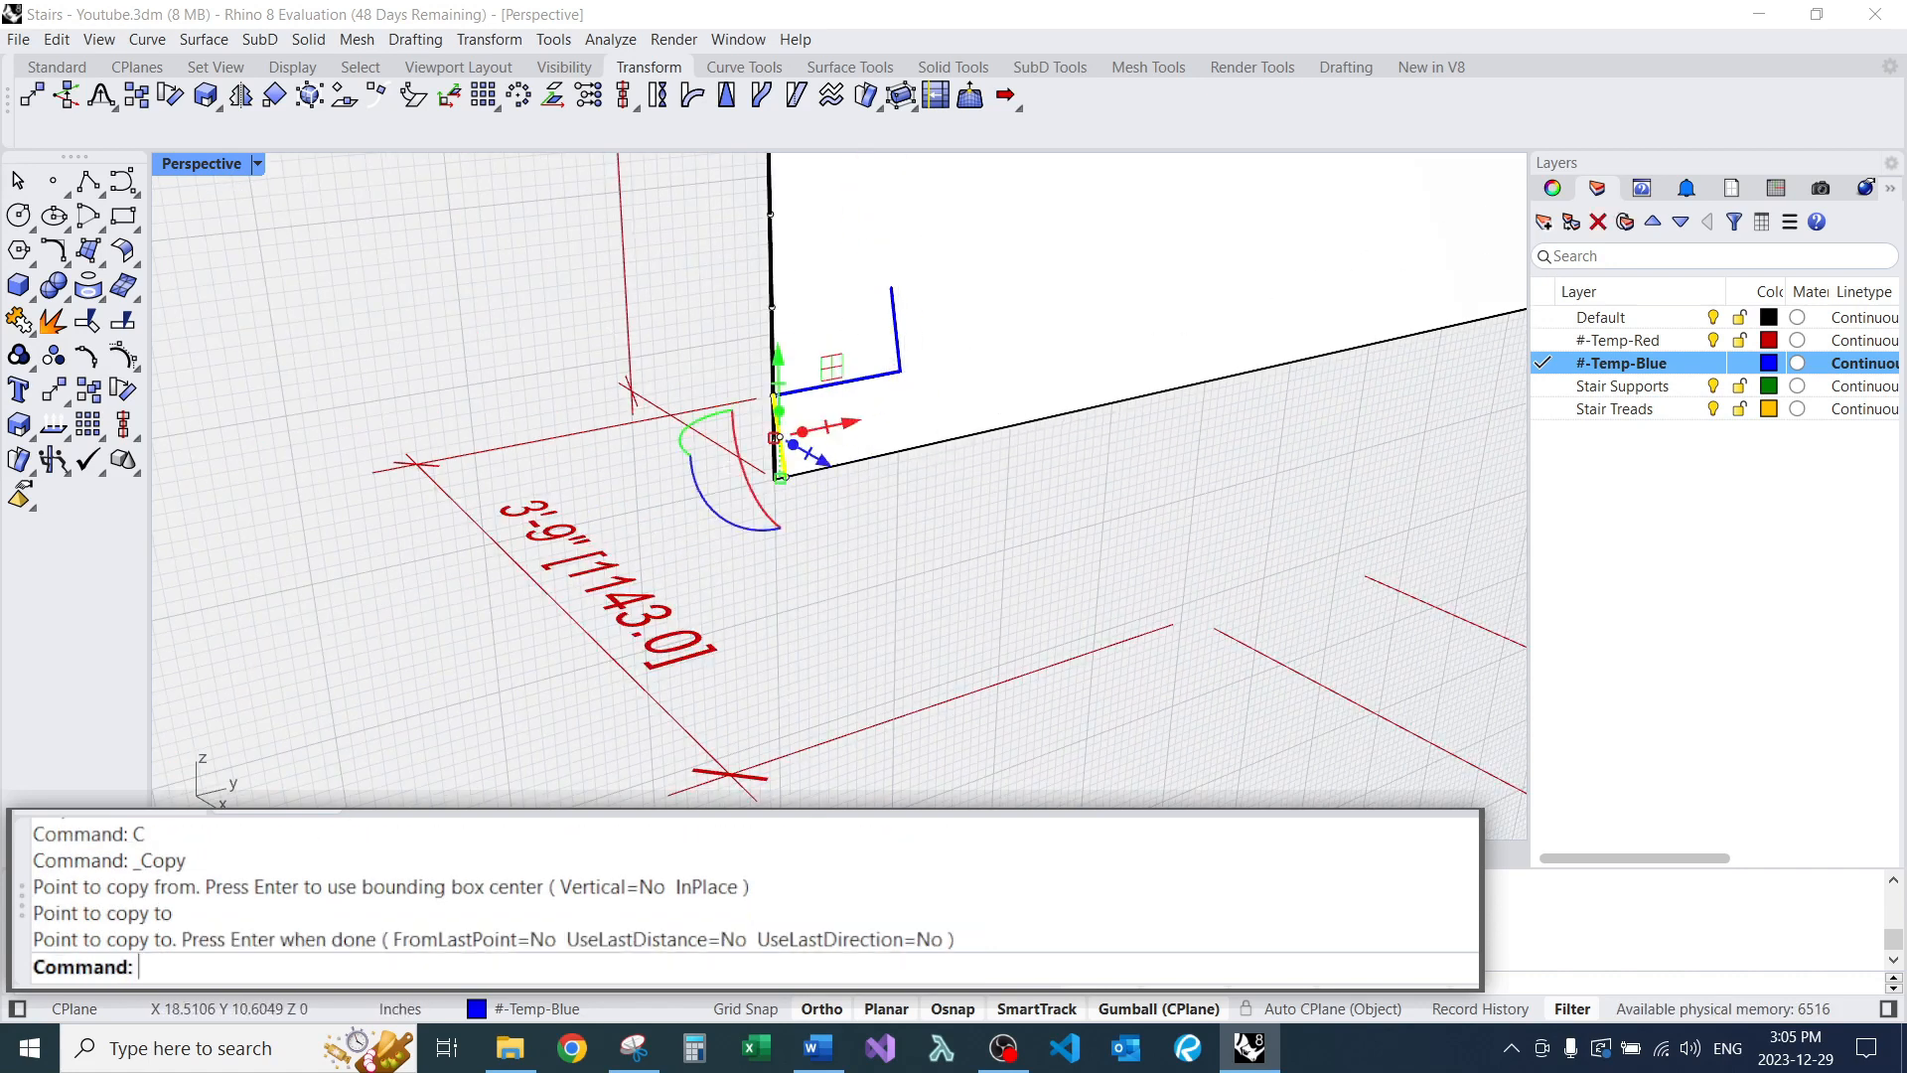
pyautogui.press('Escape')
# Copy the tread line from its starting endpoint to the top of the second slanted riser.
pyautogui.click(875, 379)
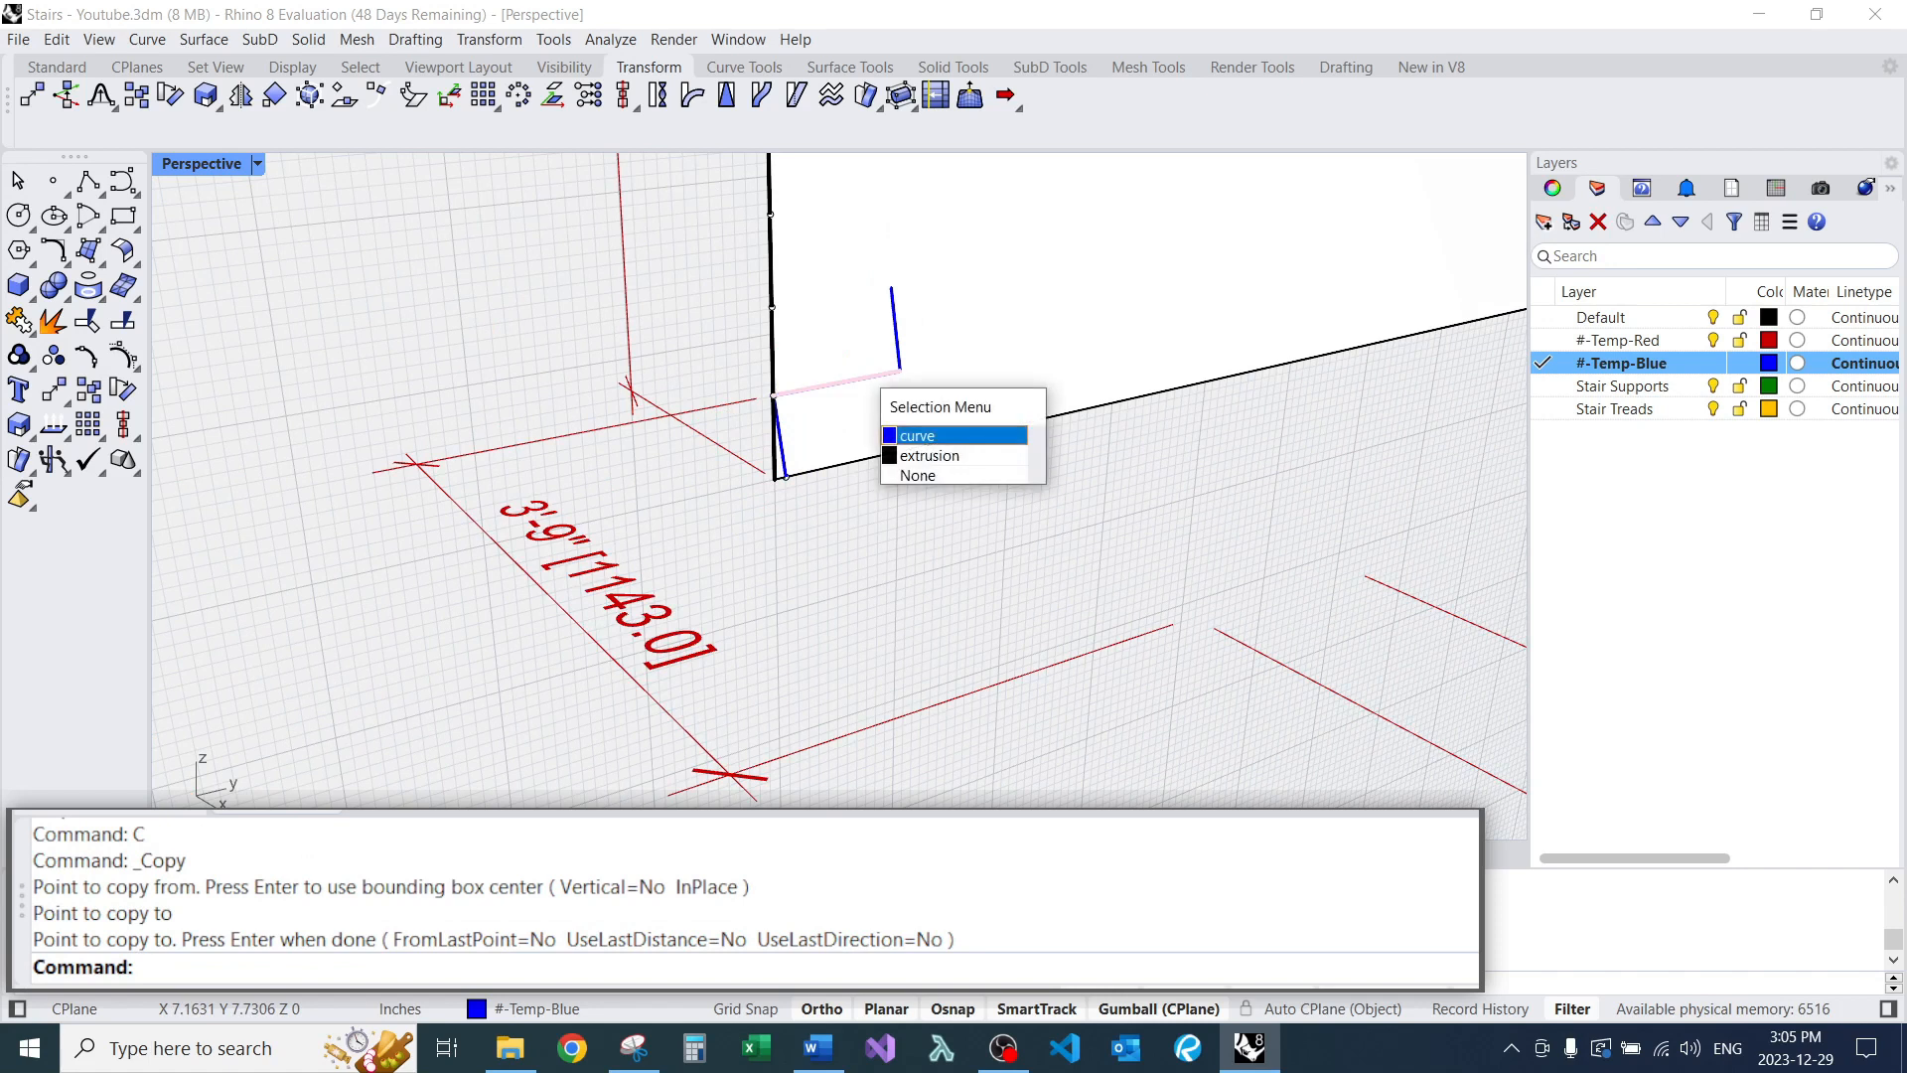
pyautogui.click(919, 427)
pyautogui.write('c')
pyautogui.press('Return')
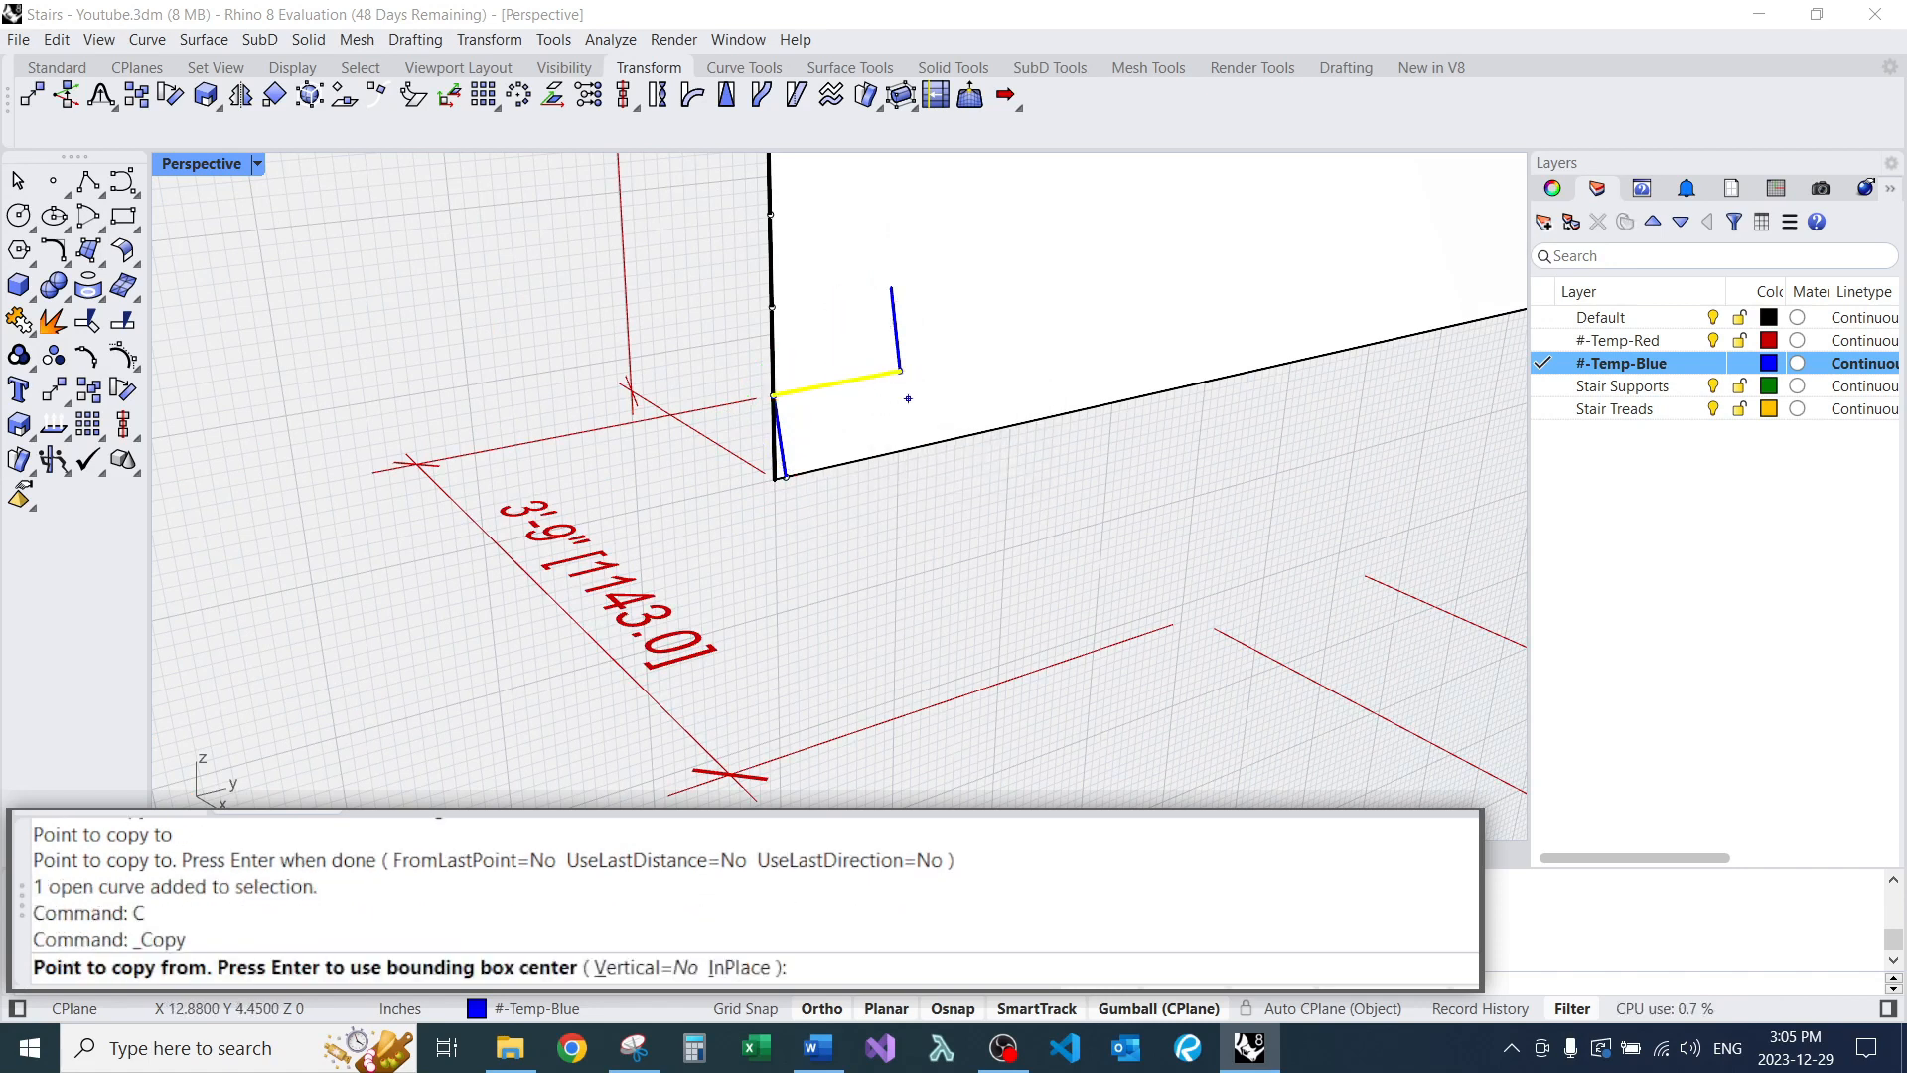
pyautogui.click(775, 395)
pyautogui.click(891, 288)
pyautogui.press('Return')
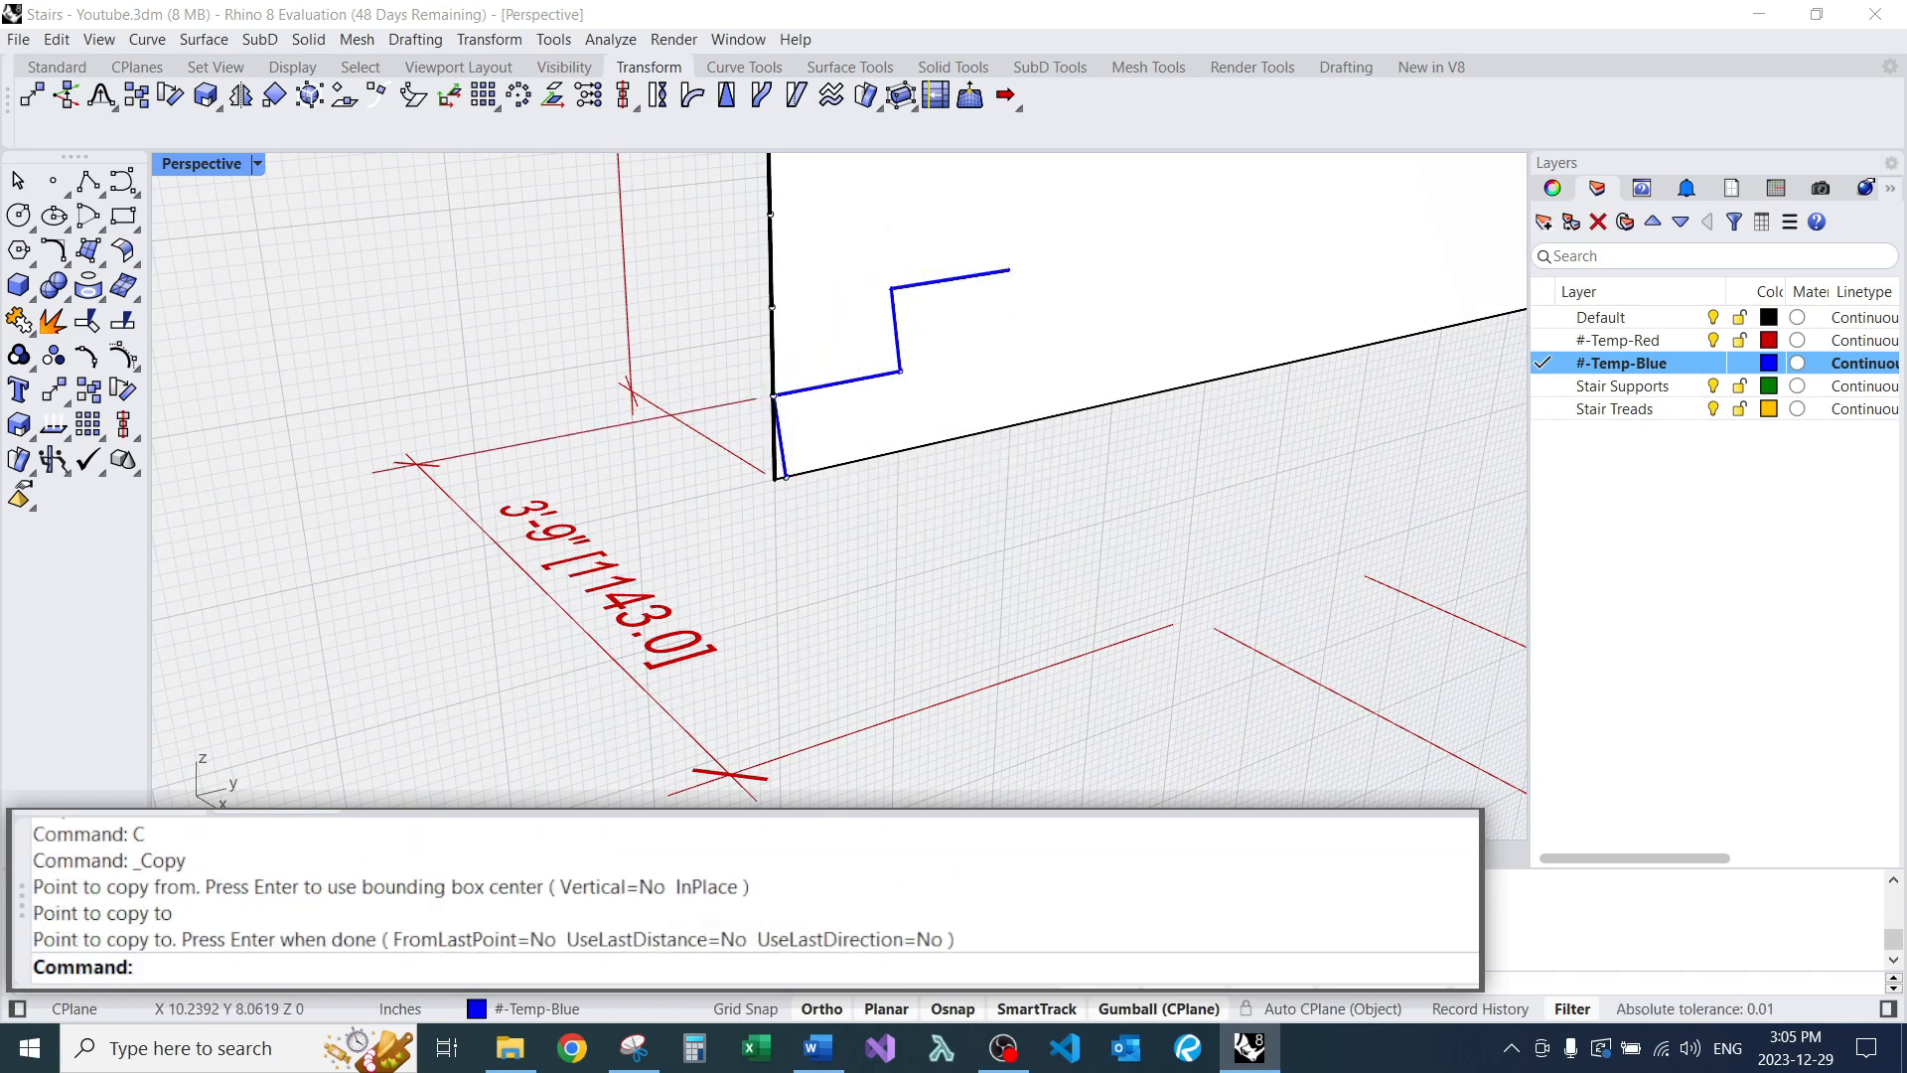
pyautogui.scroll(3, 800, 450)
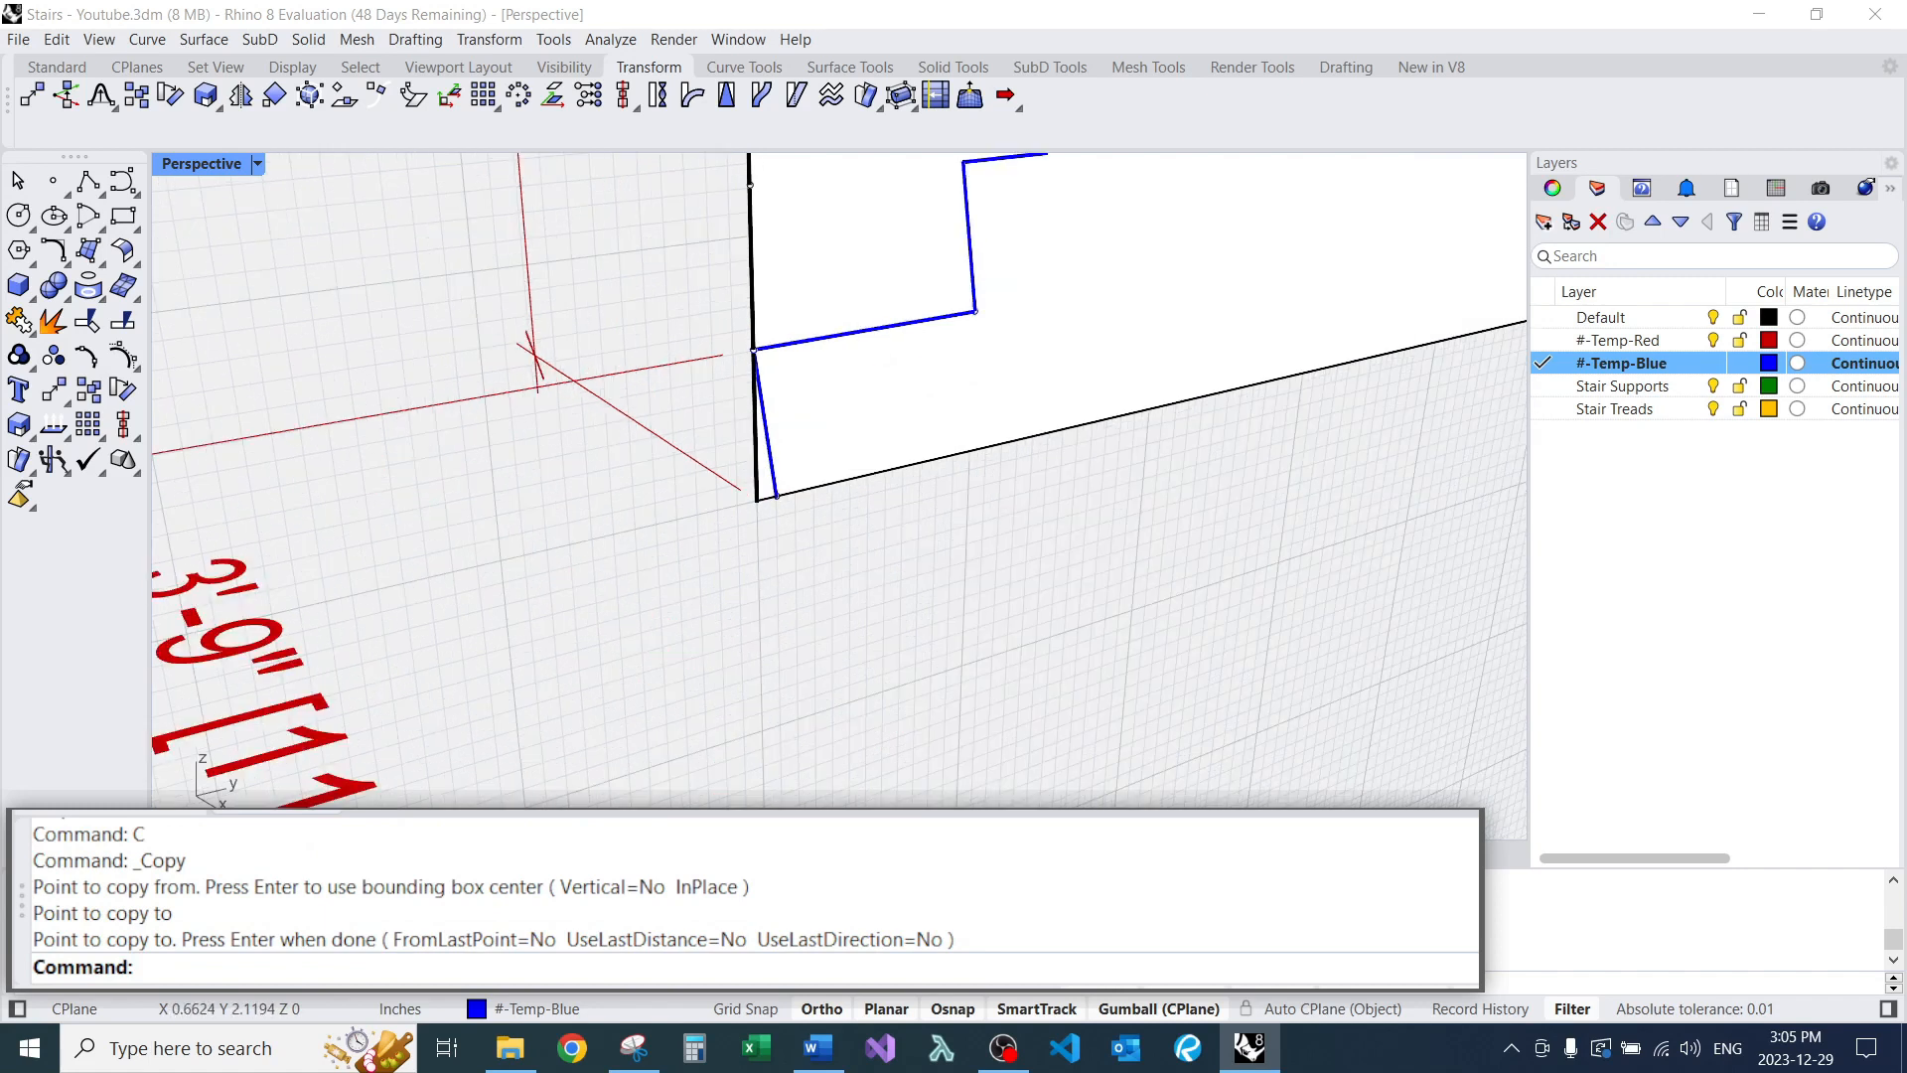
# Dimension the horizontal distance between the first and second step nosings of the blue stair profile.
pyautogui.click(769, 440)
pyautogui.click(835, 517)
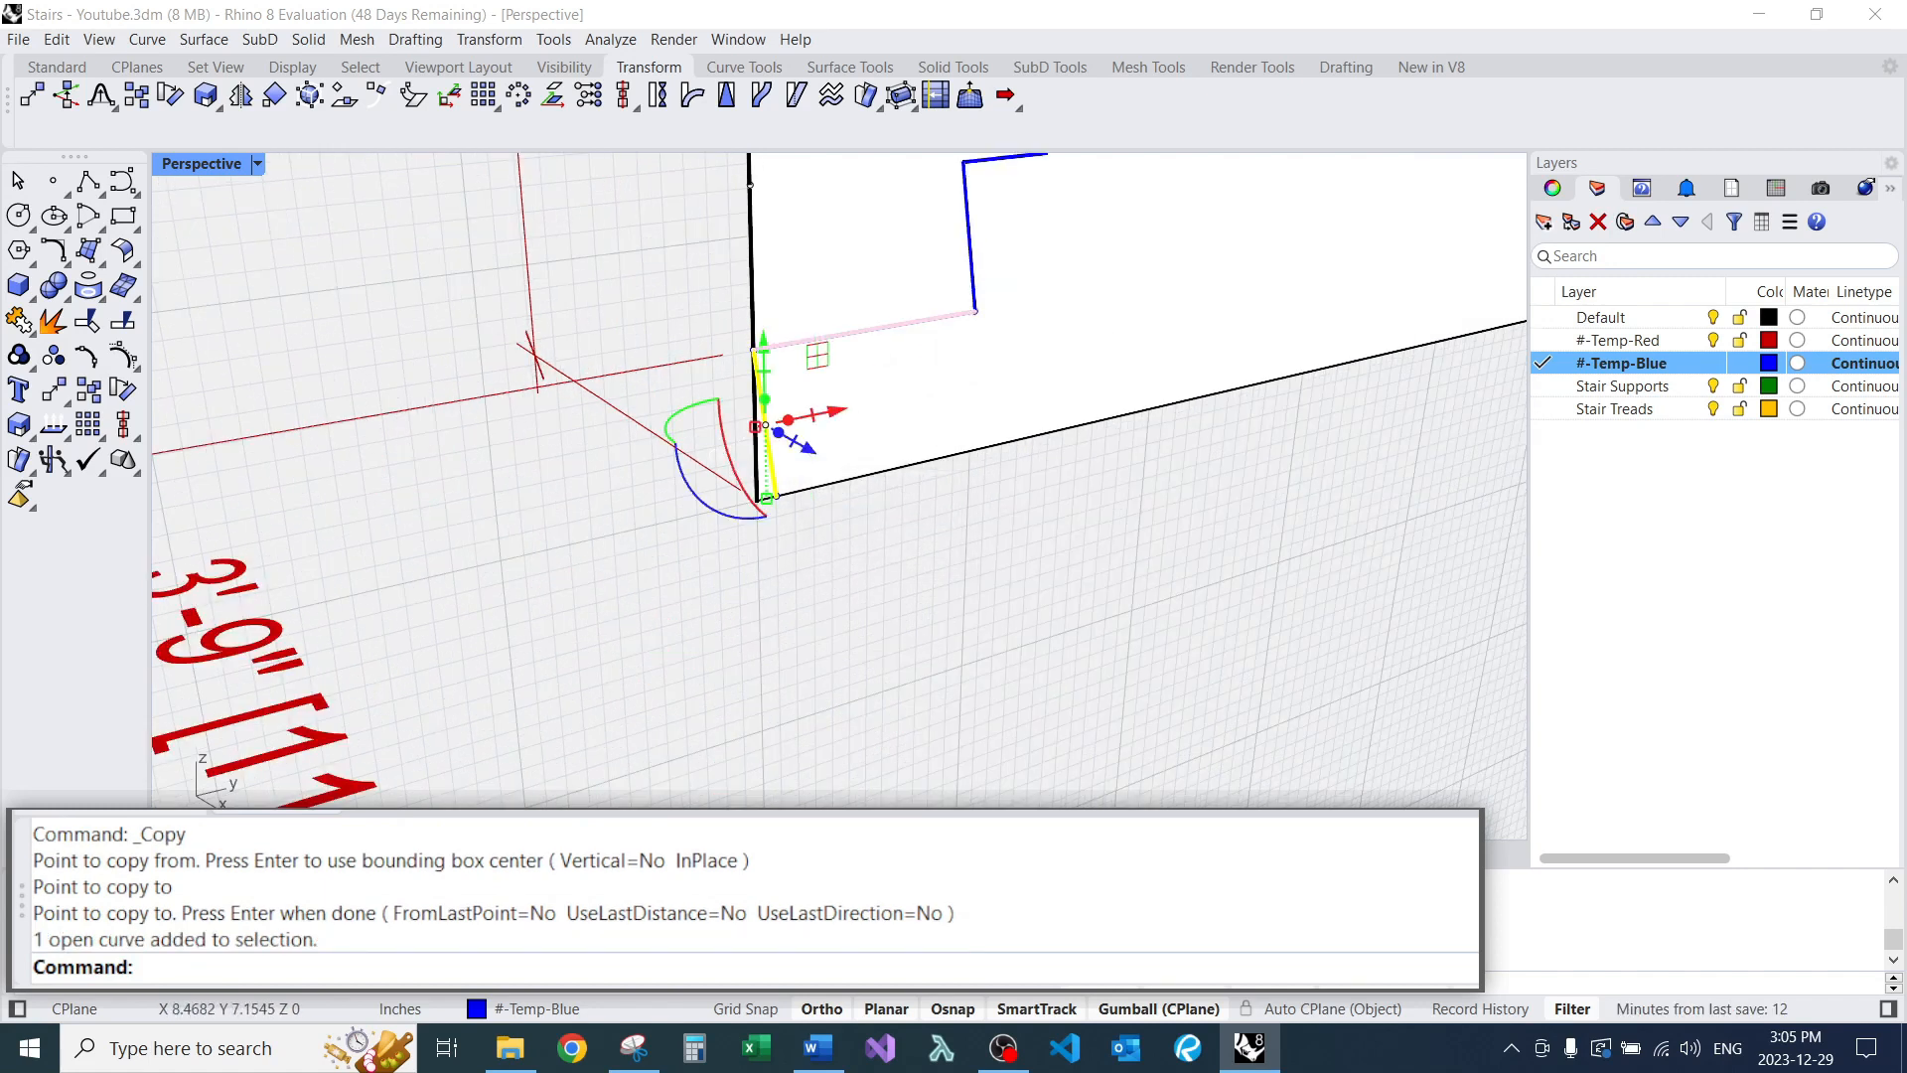
pyautogui.click(984, 443)
pyautogui.scroll(-6, 979, 437)
pyautogui.moveTo(978, 437); pyautogui.dragTo(879, 497, button='right')
pyautogui.keyDown('shift'); pyautogui.moveTo(607, 480); pyautogui.dragTo(660, 393, button='right'); pyautogui.keyUp('shift')
pyautogui.scroll(4, 659, 393)
pyautogui.write('X')
pyautogui.press('Return')
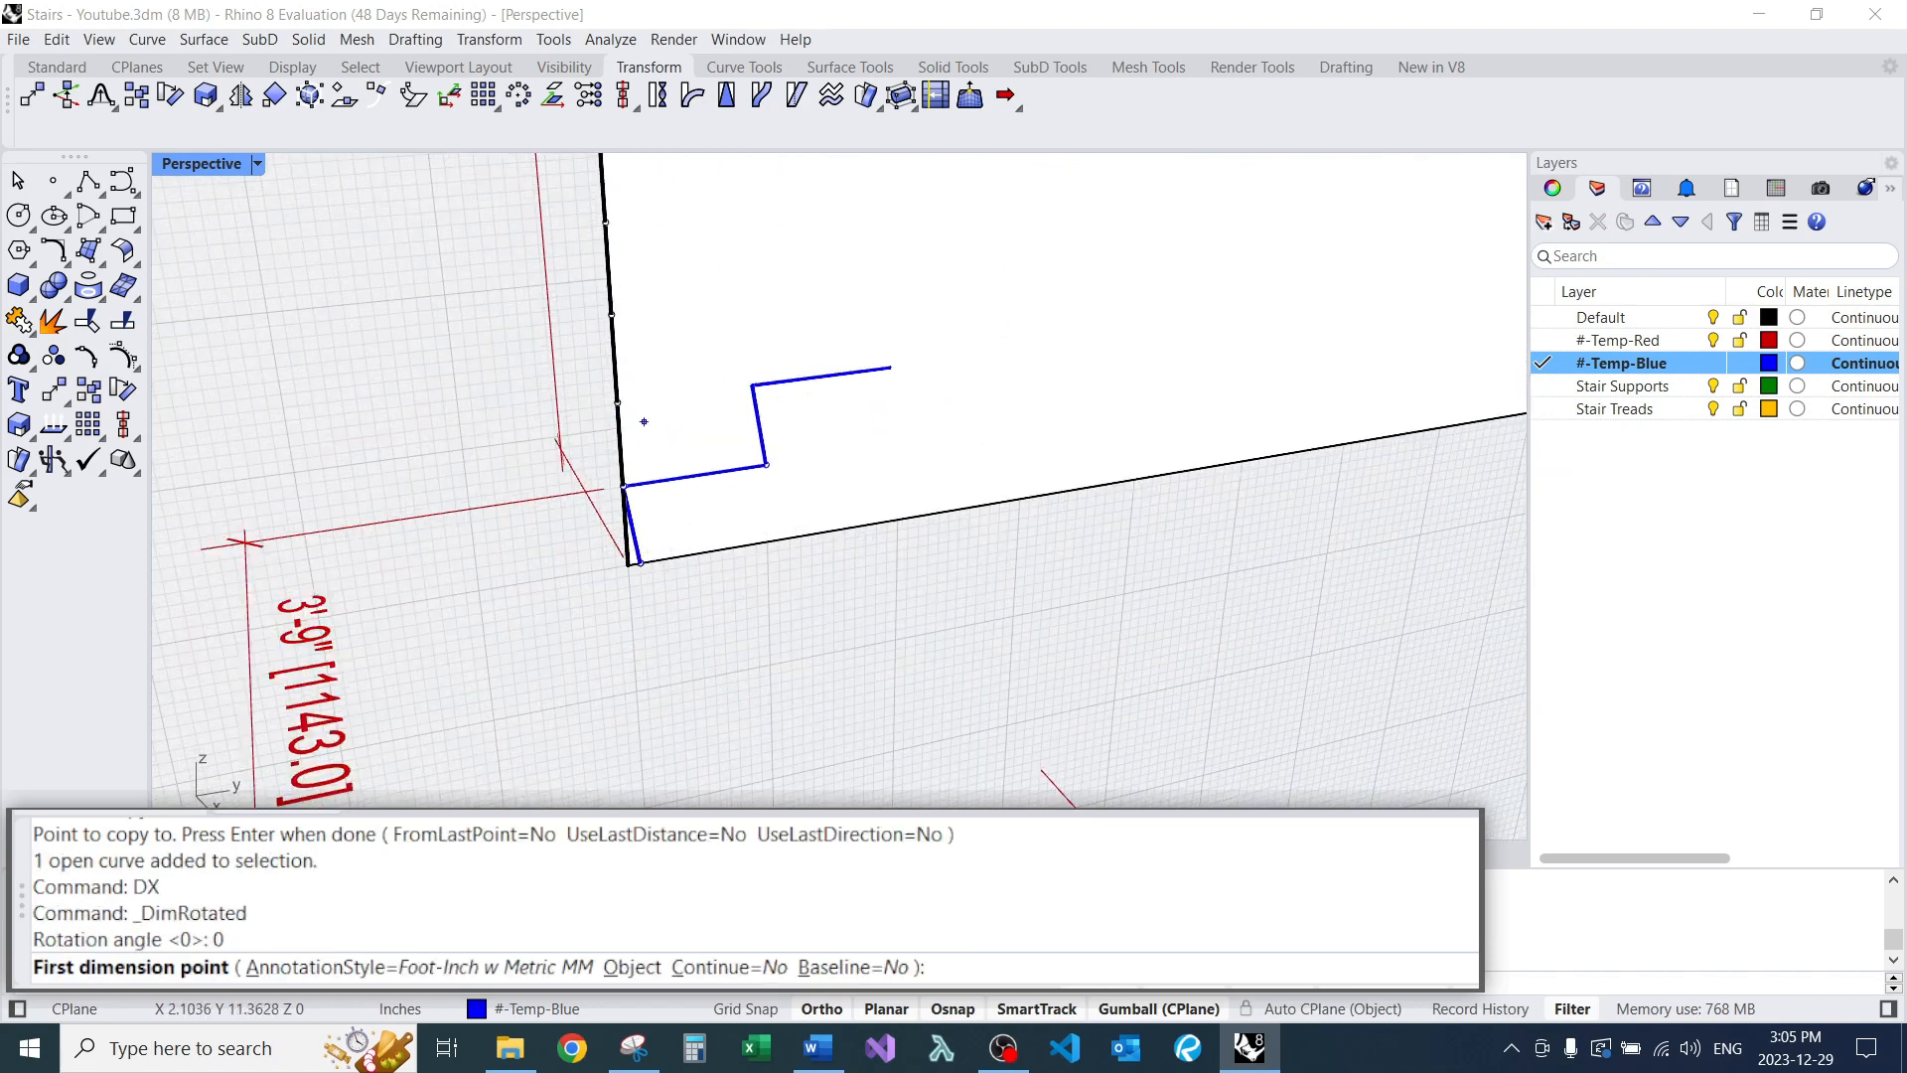
pyautogui.click(624, 485)
pyautogui.click(751, 384)
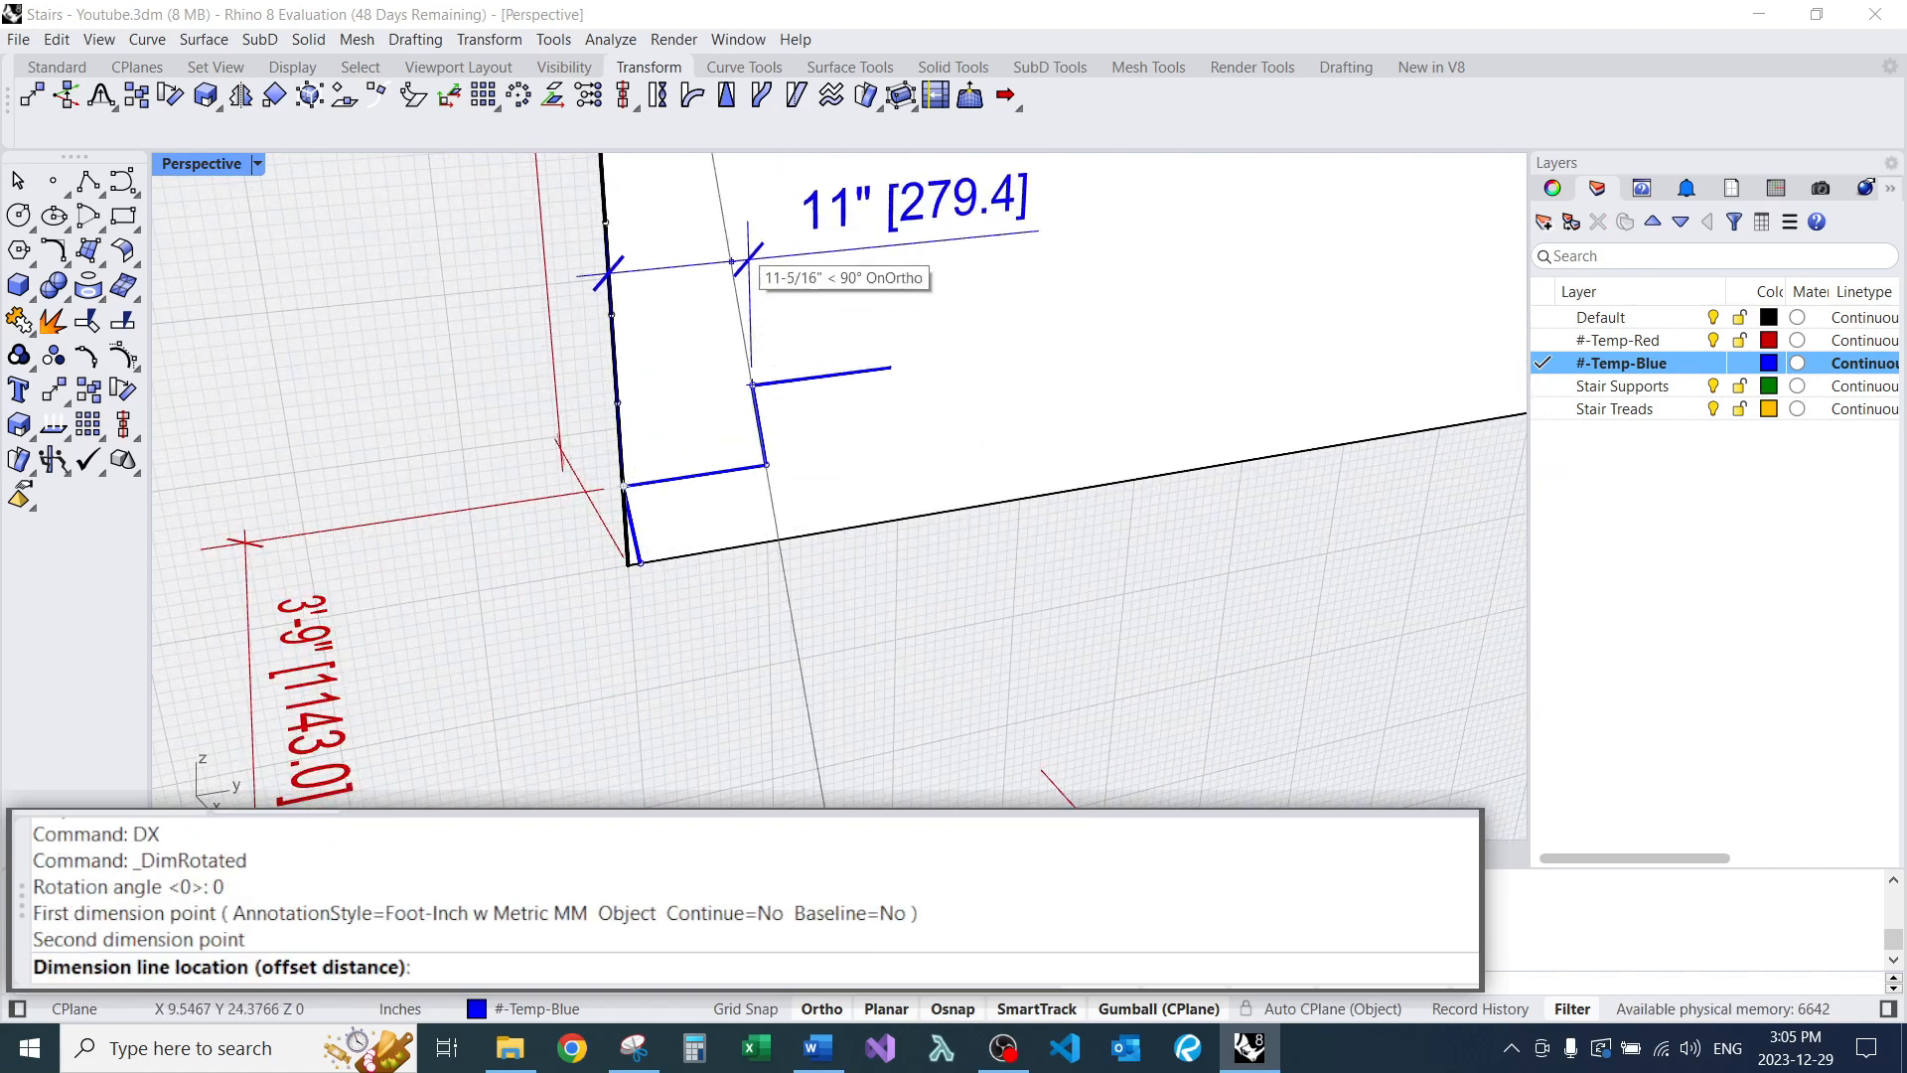
pyautogui.click(750, 228)
# Dimension the horizontal offset between the second step's nosing and the lower end of its sloped riser.
pyautogui.press('Return')
pyautogui.click(751, 385)
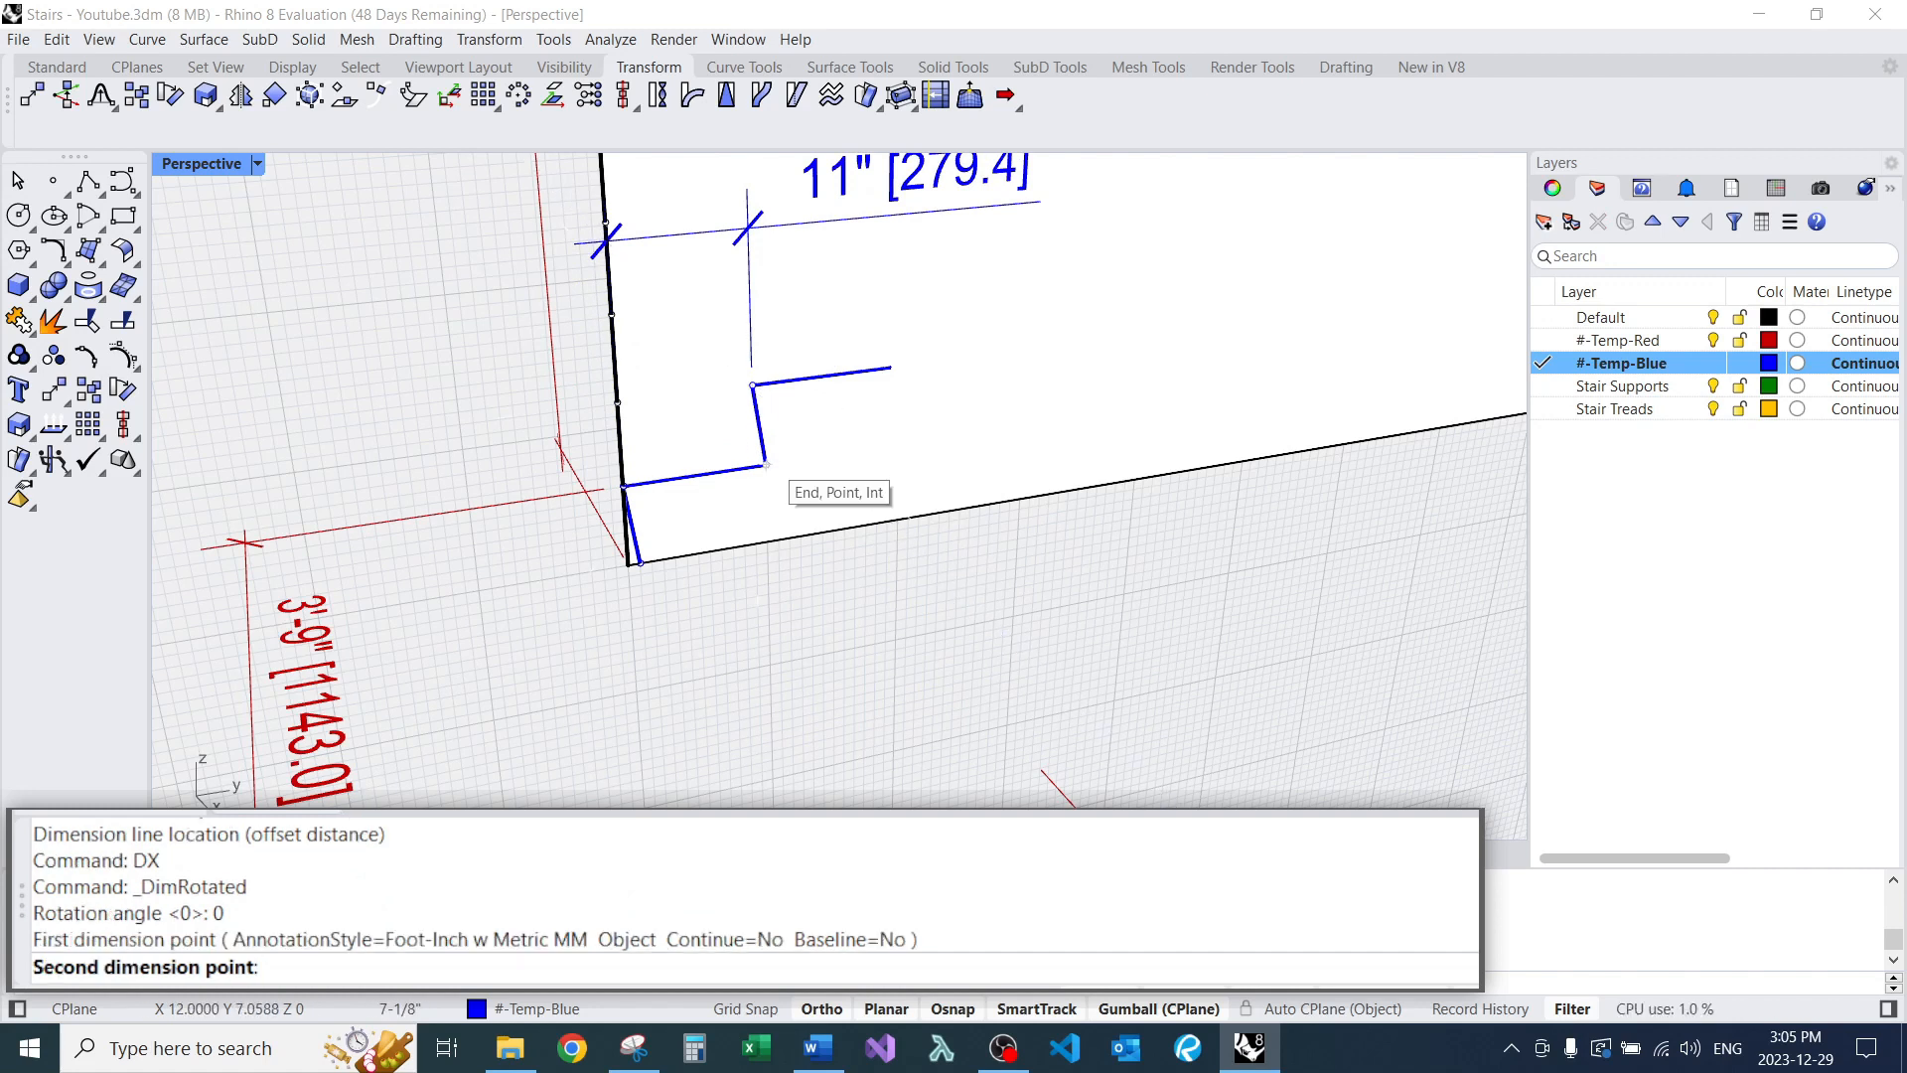
pyautogui.click(766, 464)
pyautogui.scroll(-3, 766, 328)
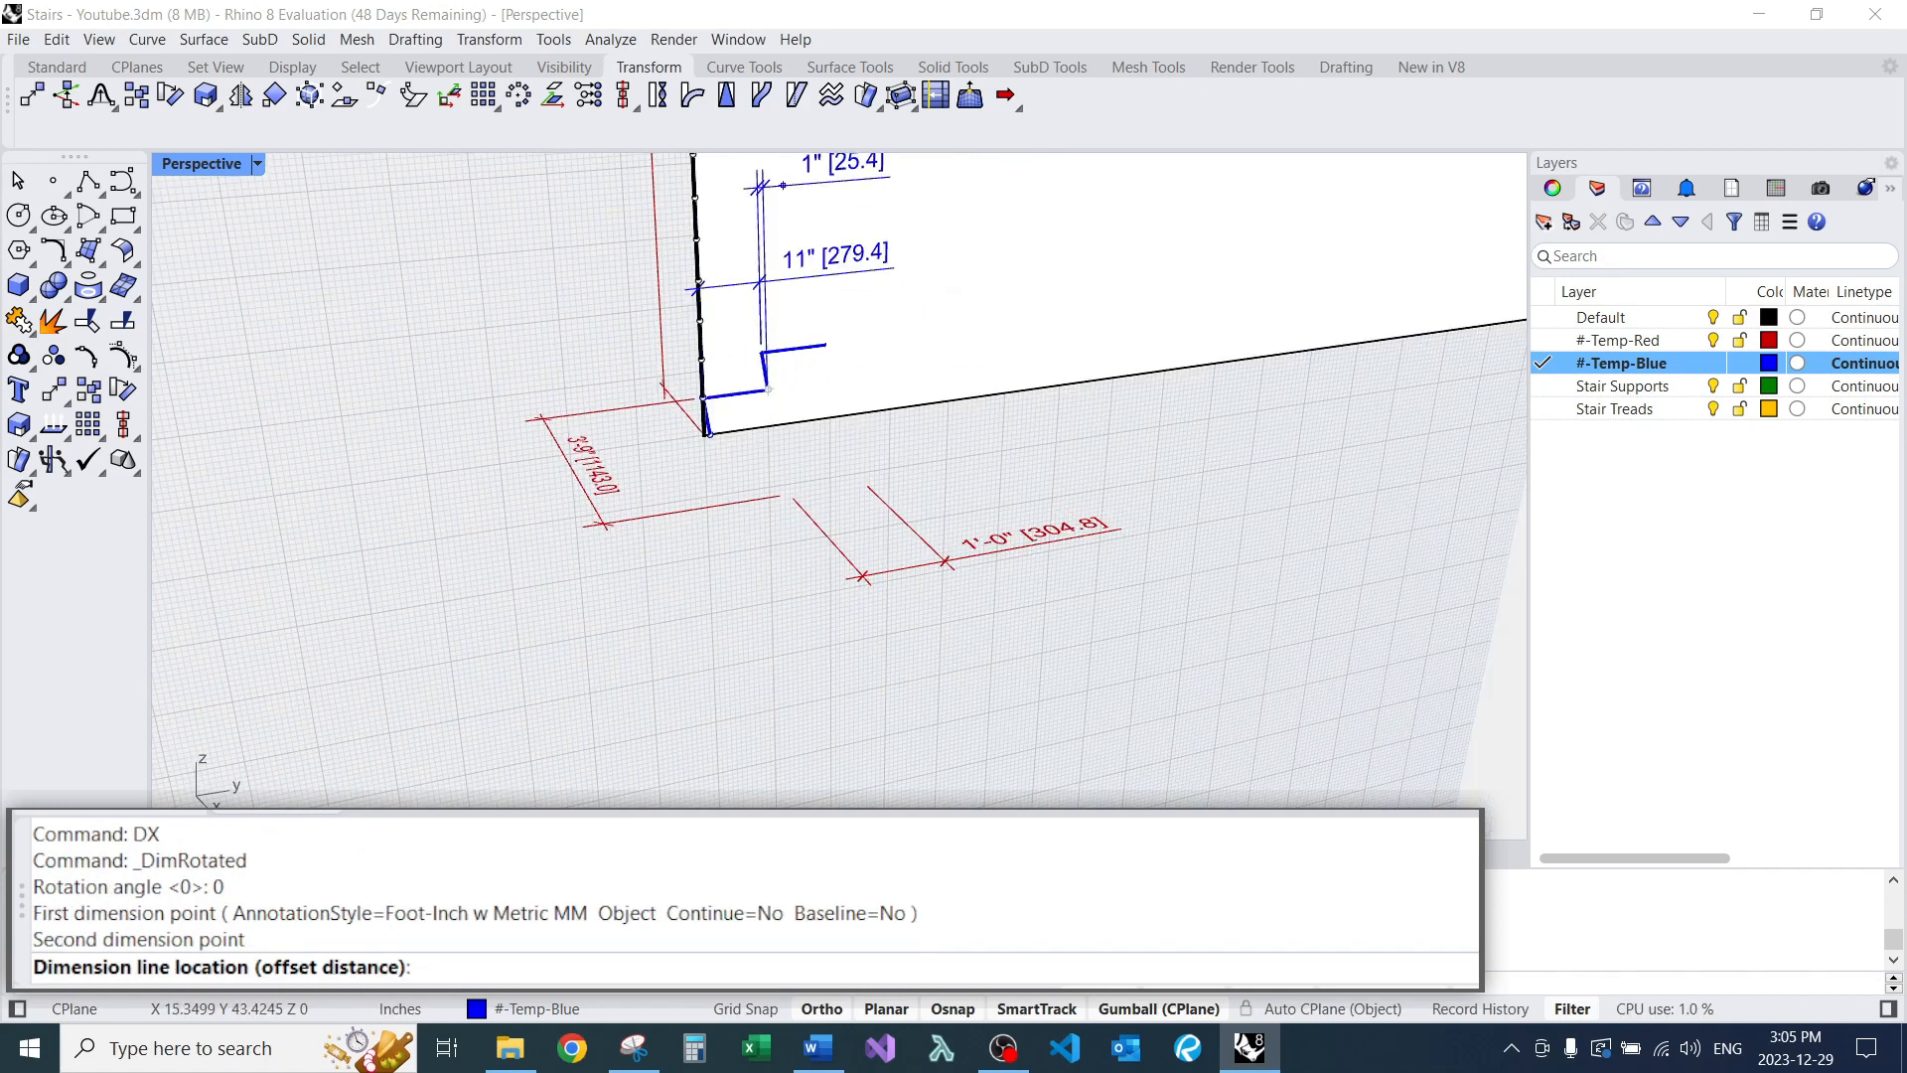
pyautogui.click(830, 185)
pyautogui.scroll(3, 829, 169)
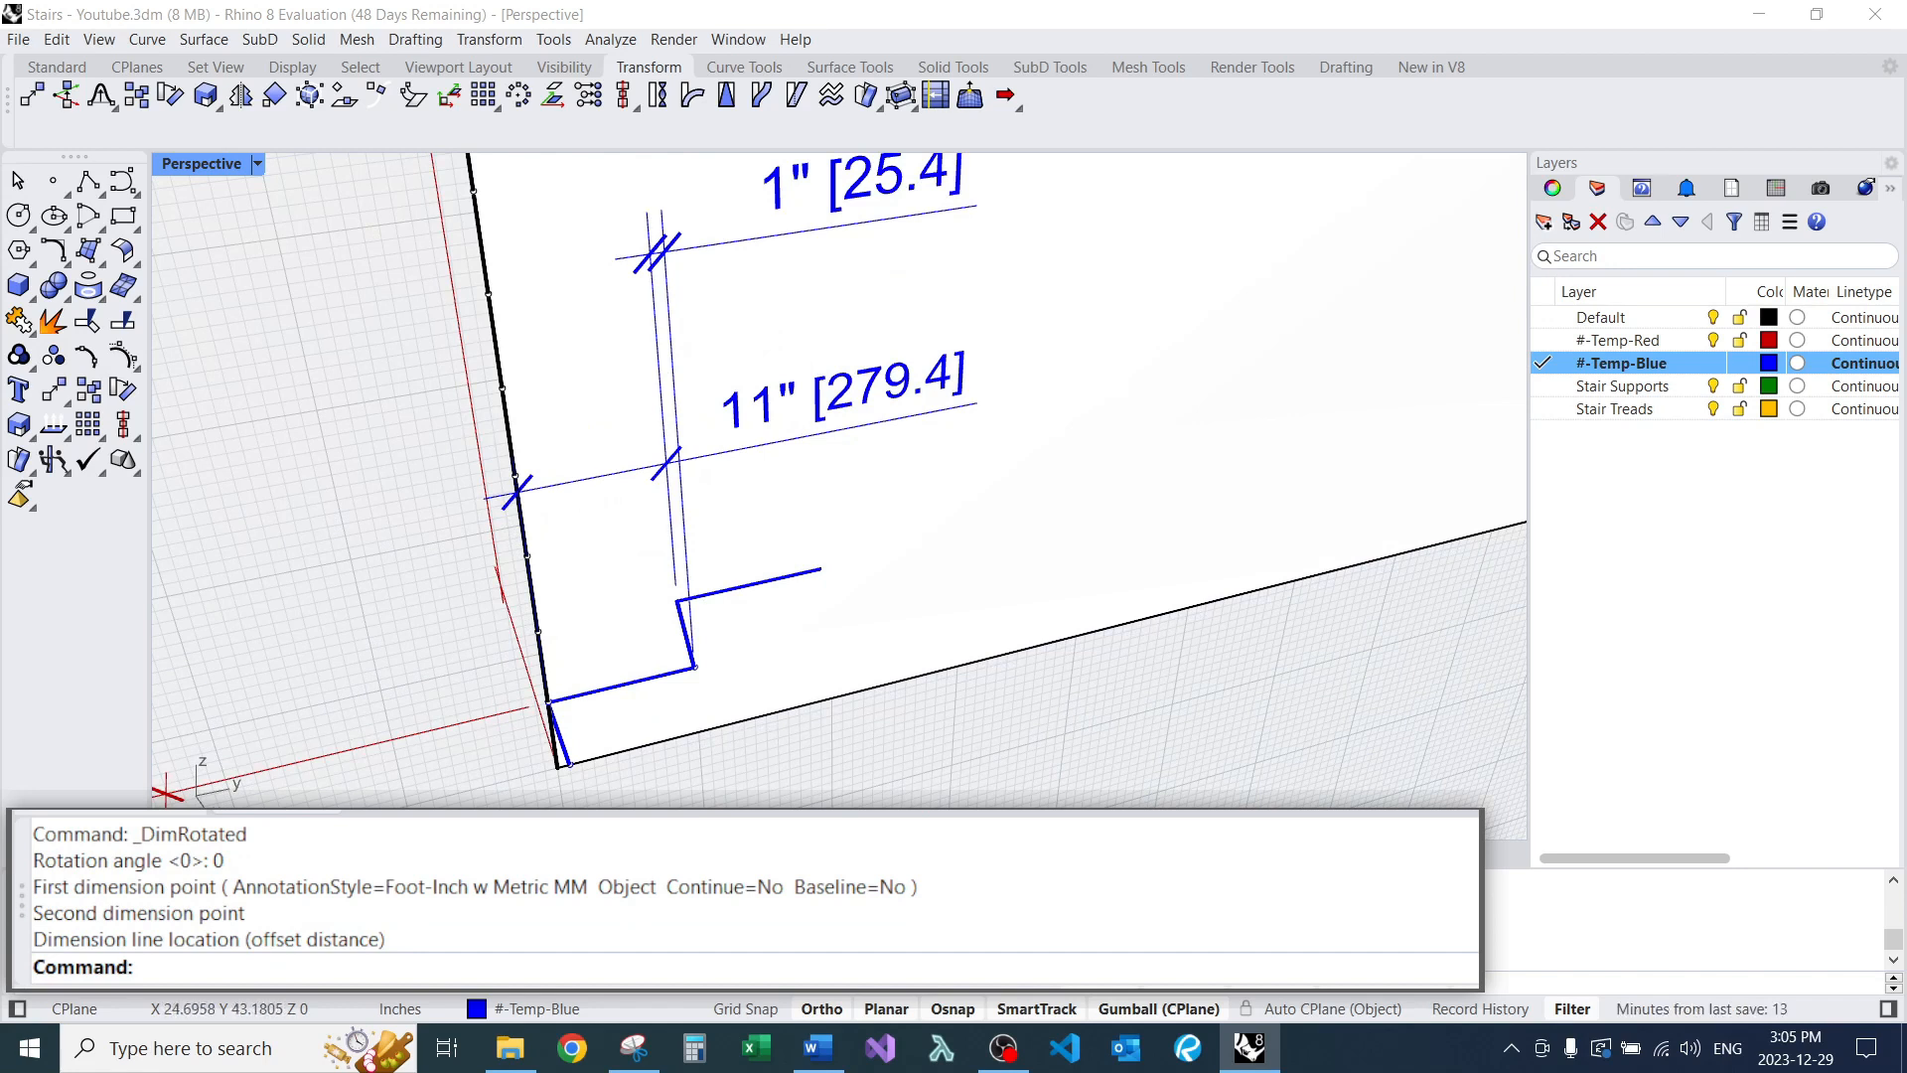
# Delete both blue check dimensions above the first steps.
pyautogui.click(873, 192)
pyautogui.click(914, 235)
pyautogui.write('e')
pyautogui.press('Return')
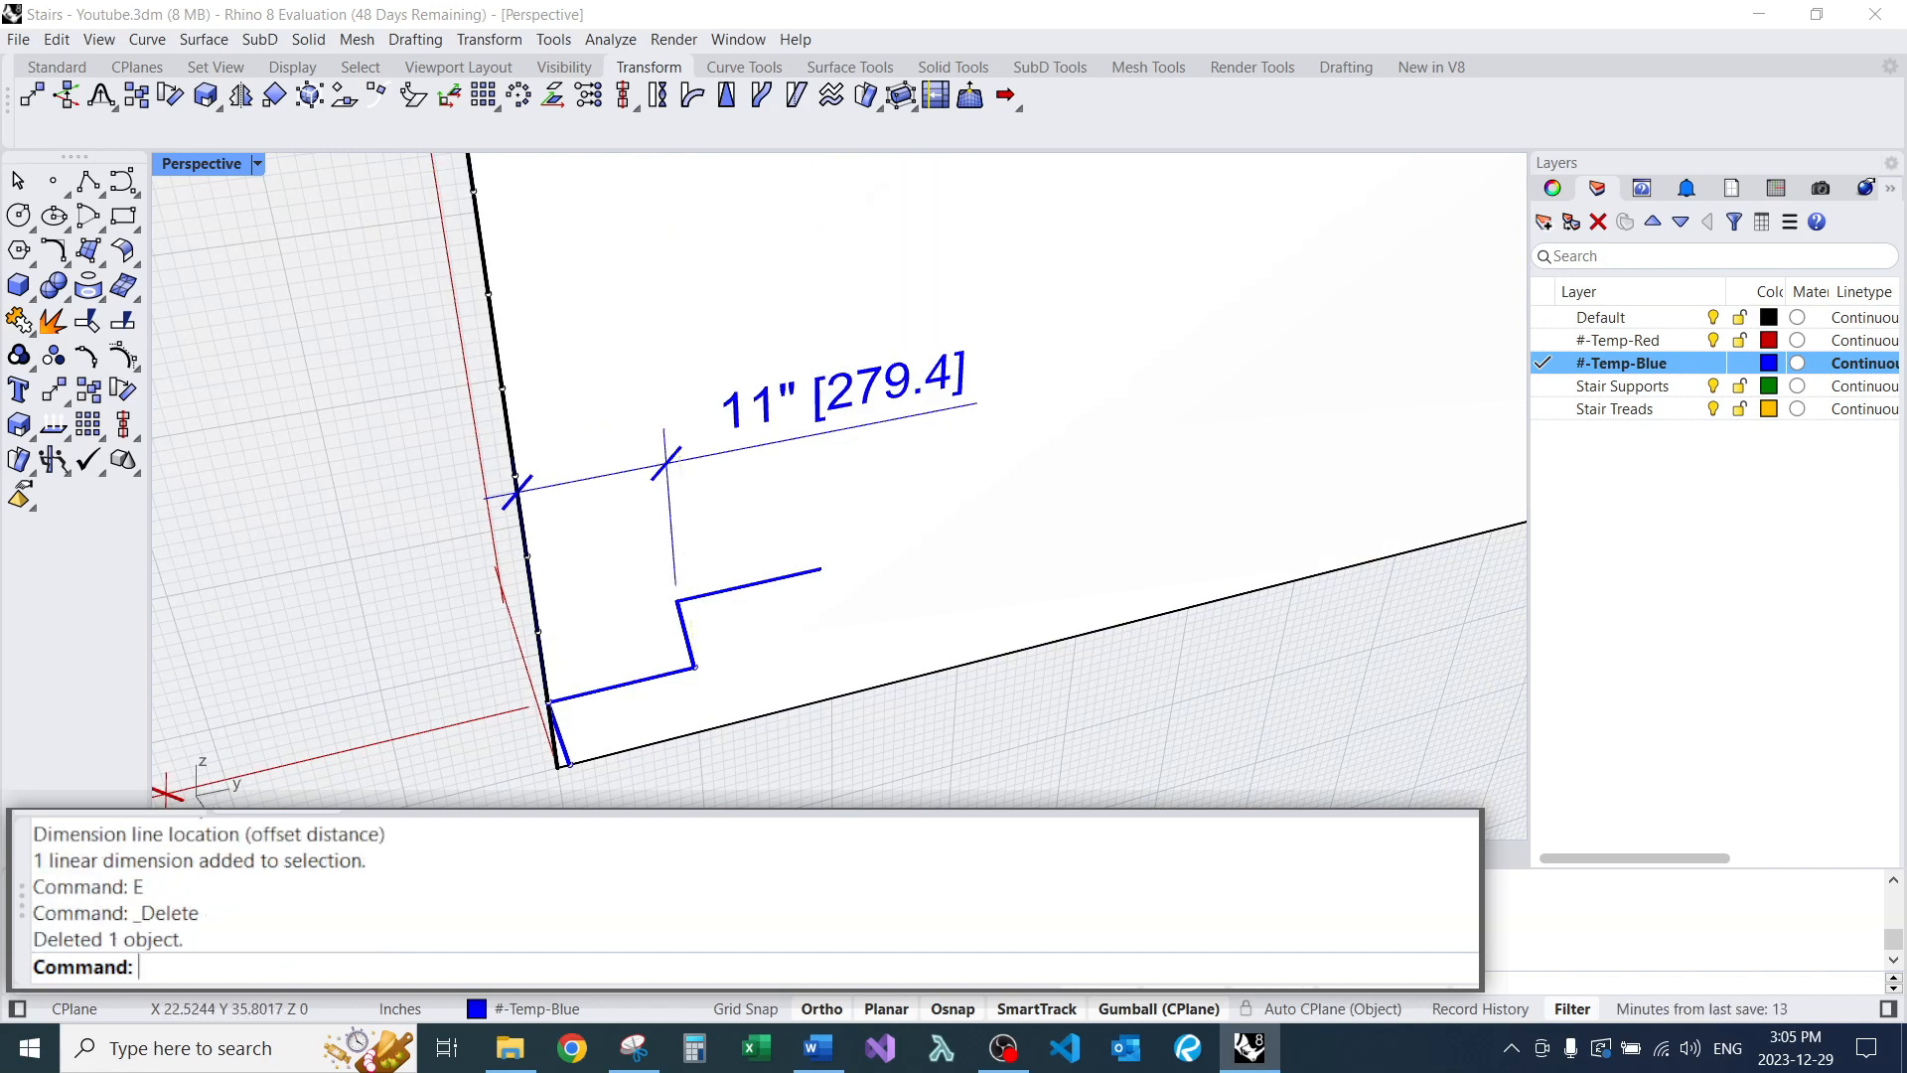
pyautogui.click(800, 433)
pyautogui.click(875, 469)
pyautogui.write('e')
pyautogui.press('Return')
# Join the two sloped risers and two treads into one open curve.
pyautogui.scroll(-6, 846, 422)
pyautogui.moveTo(847, 421)
pyautogui.mouseDown(button='right')
pyautogui.moveTo(884, 425)
pyautogui.moveTo(854, 427)
pyautogui.mouseUp(button='right')
pyautogui.scroll(4, 894, 437)
pyautogui.scroll(2, 770, 528)
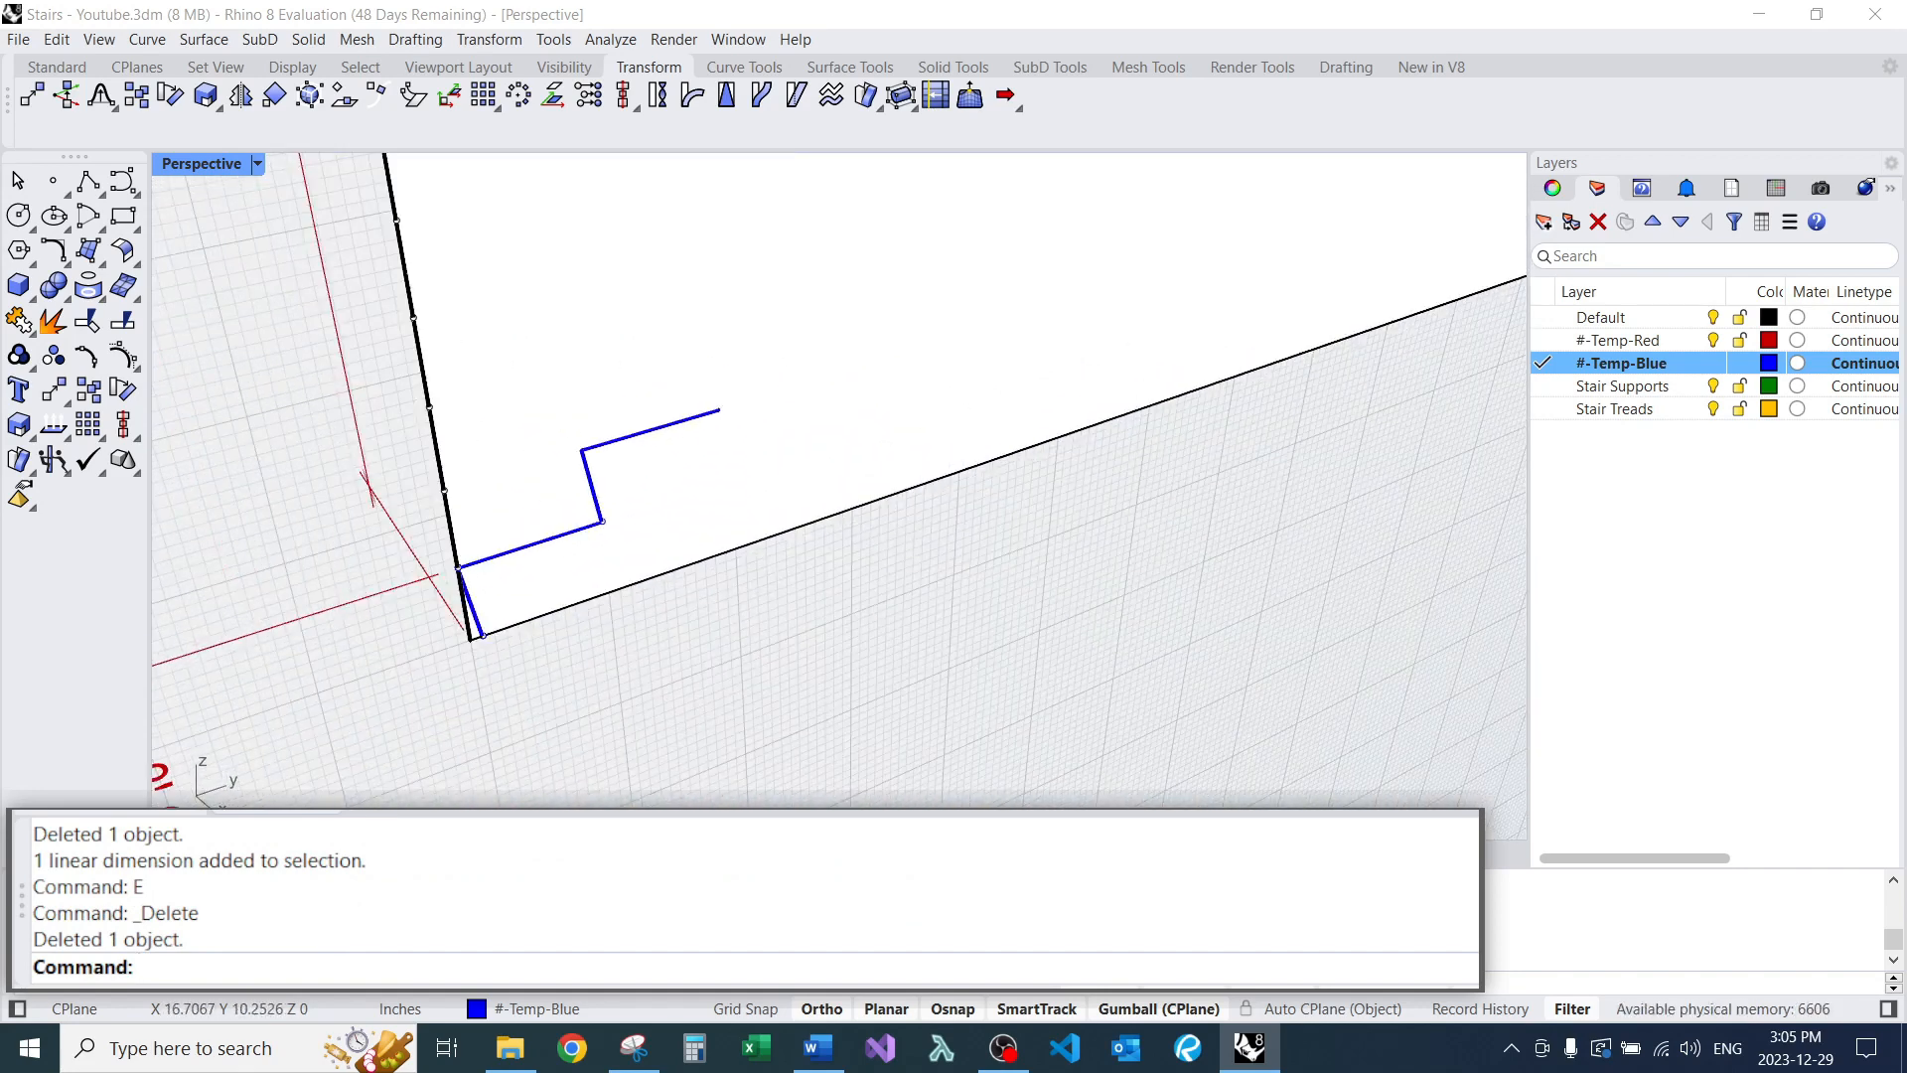
pyautogui.press('Return')
pyautogui.click(471, 602)
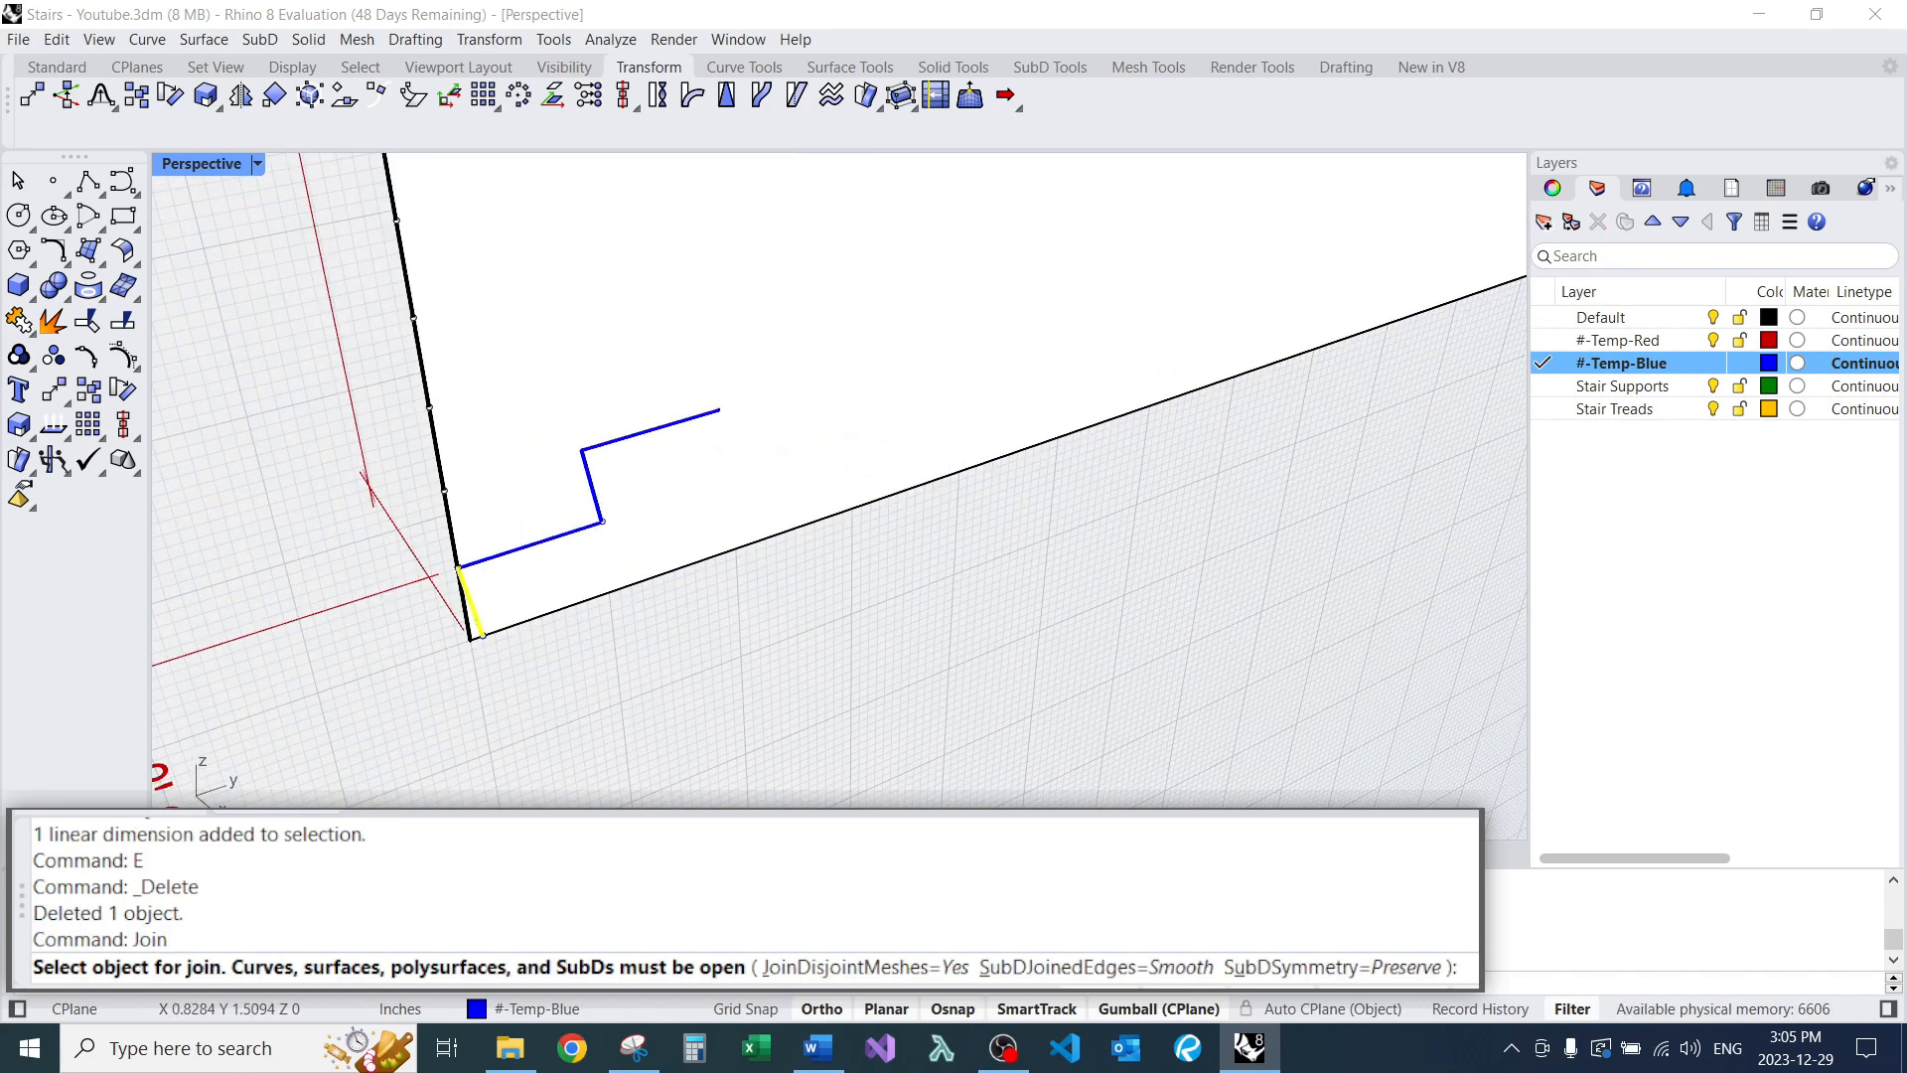
pyautogui.click(529, 544)
pyautogui.click(592, 486)
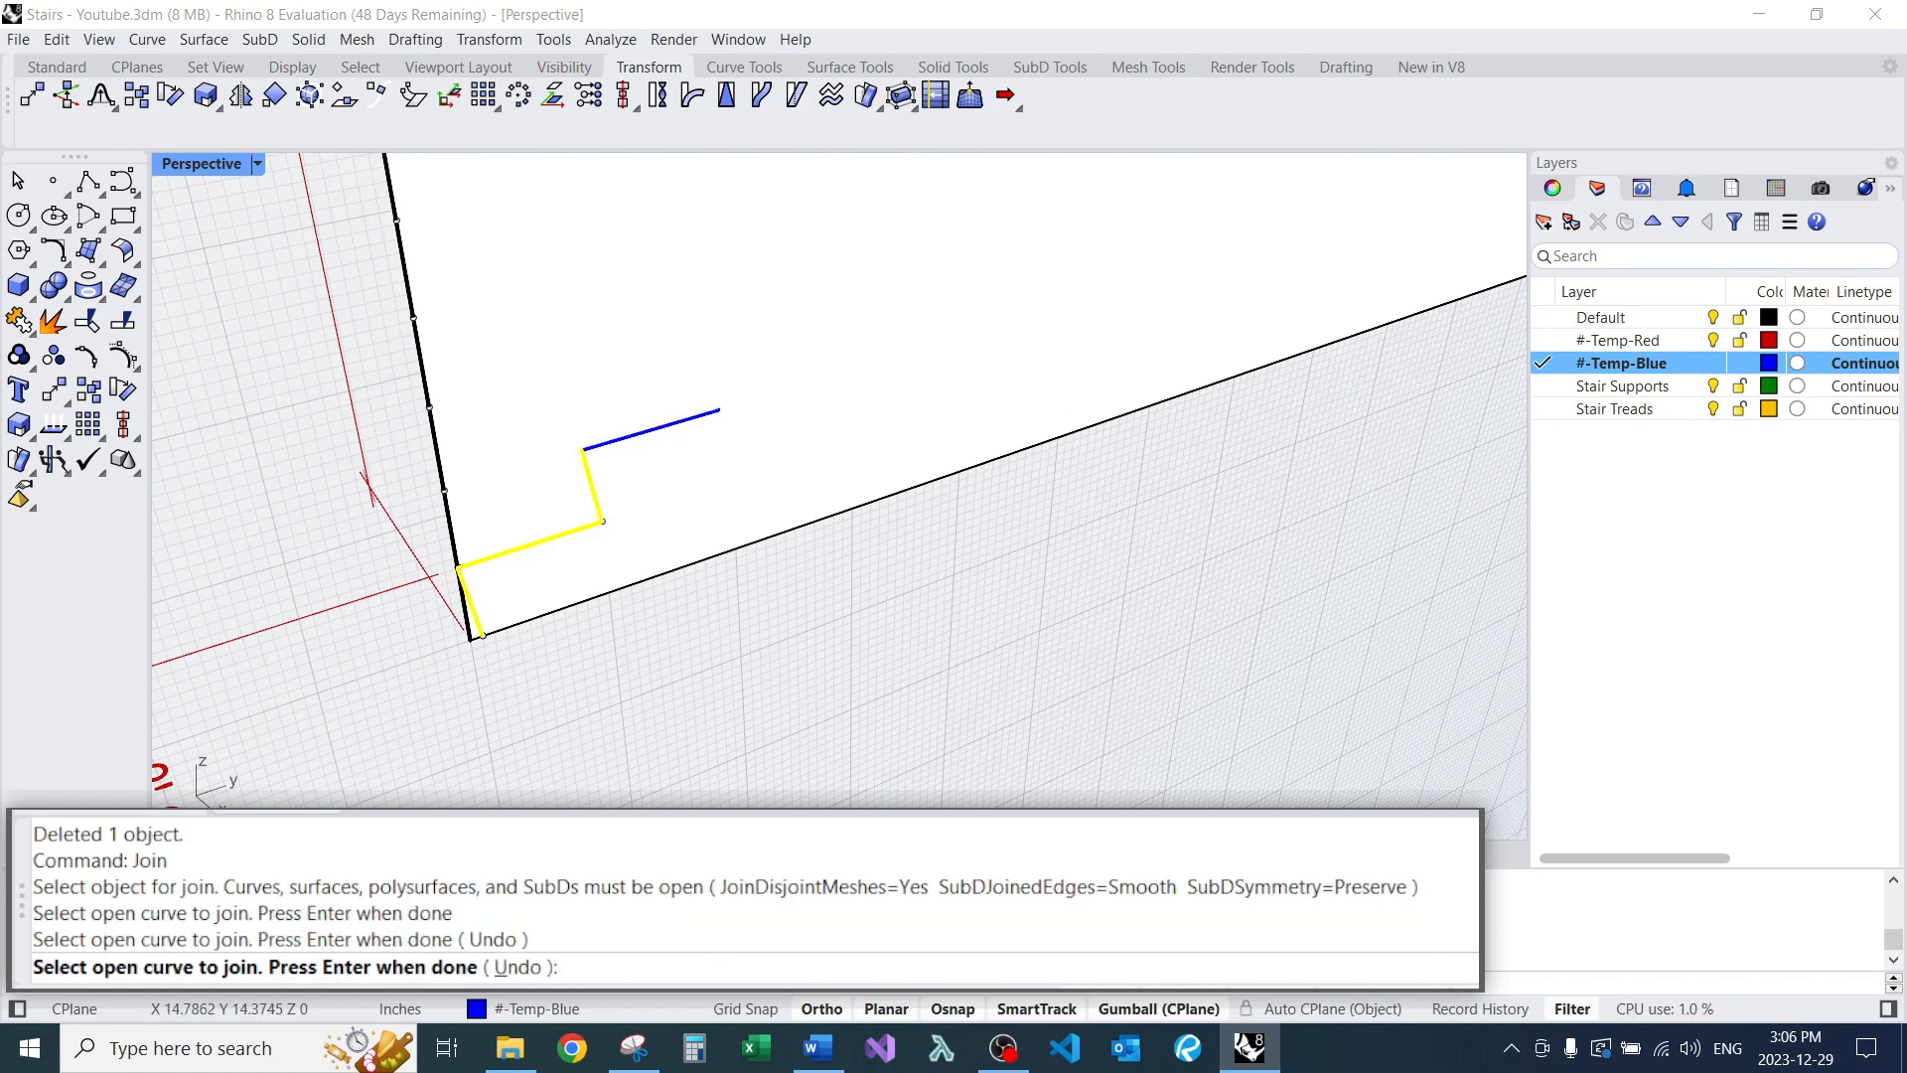
pyautogui.click(650, 429)
pyautogui.press('Return')
# Select the joined two-step curve rather than the surface extrusion behind it.
pyautogui.click(614, 471)
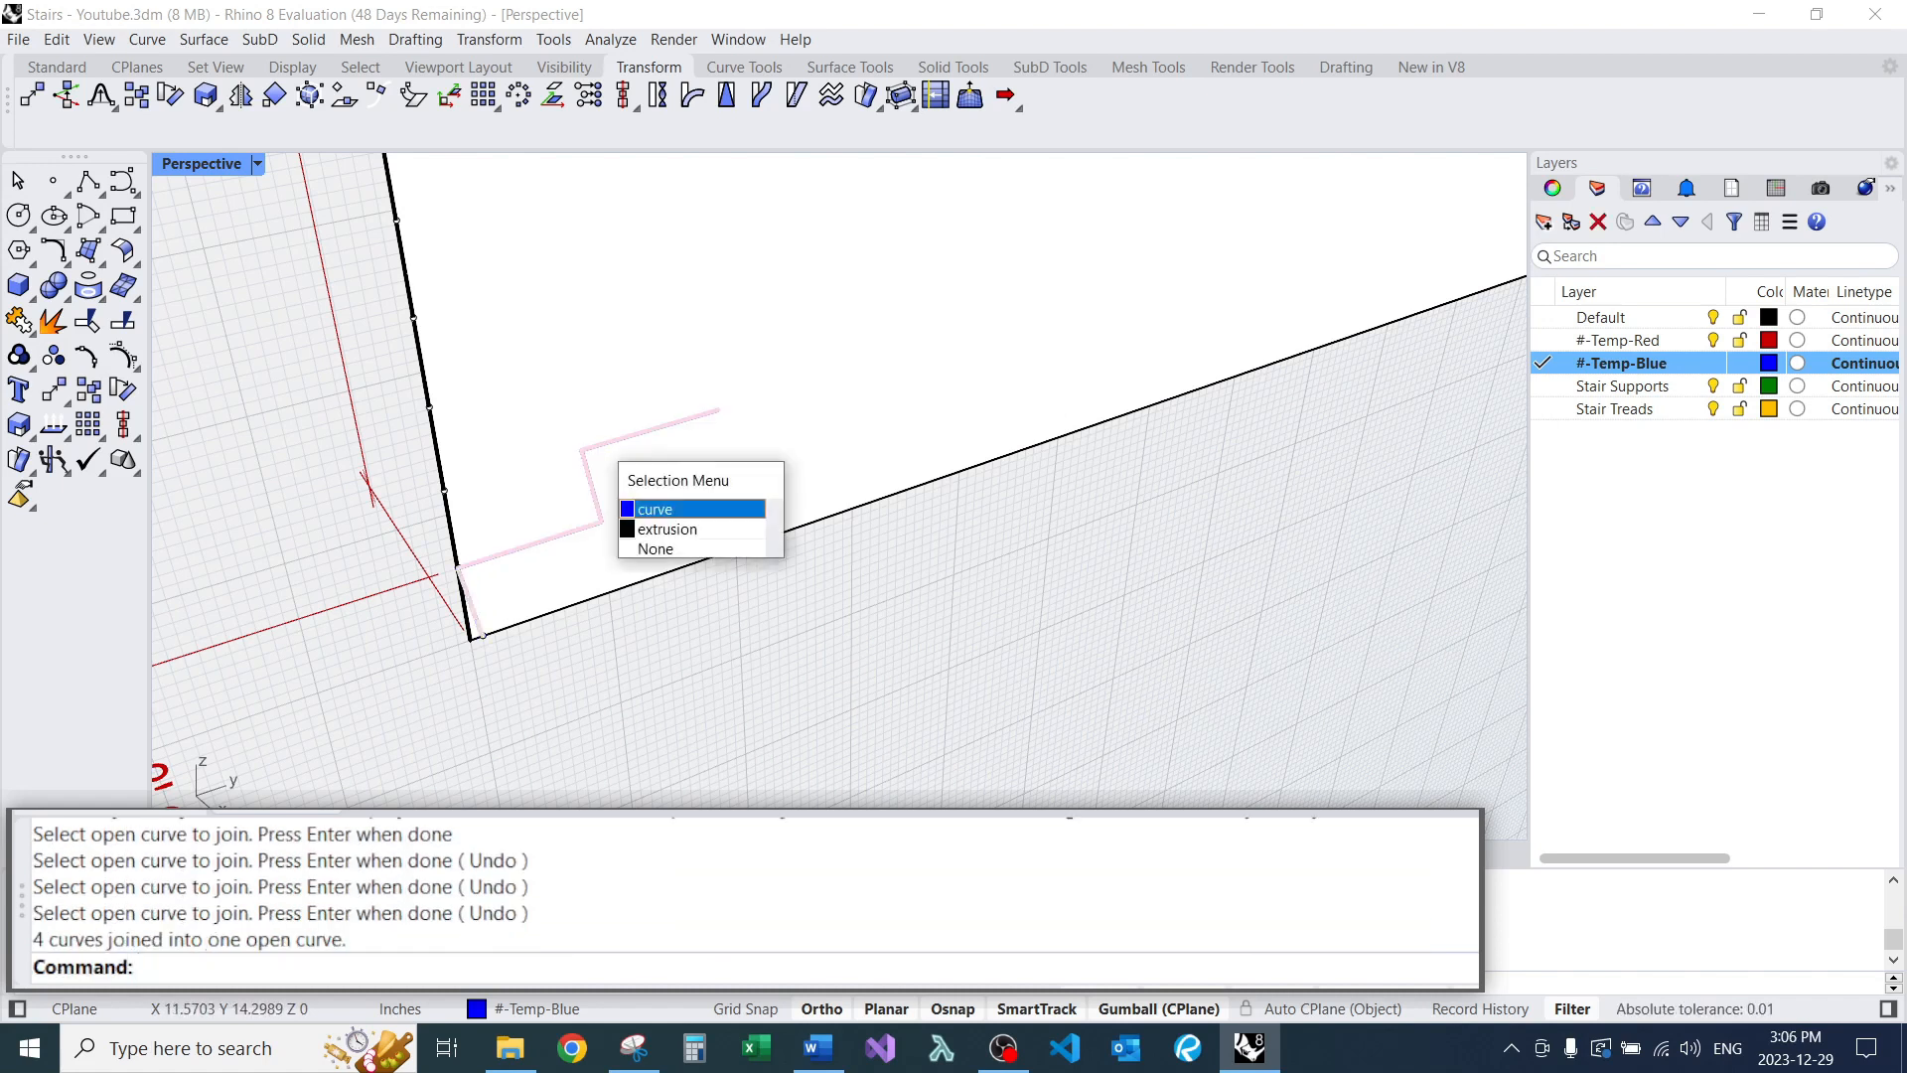
pyautogui.click(695, 528)
pyautogui.press('Escape')
pyautogui.click(693, 419)
pyautogui.click(725, 479)
pyautogui.write('C')
pyautogui.press('Return')
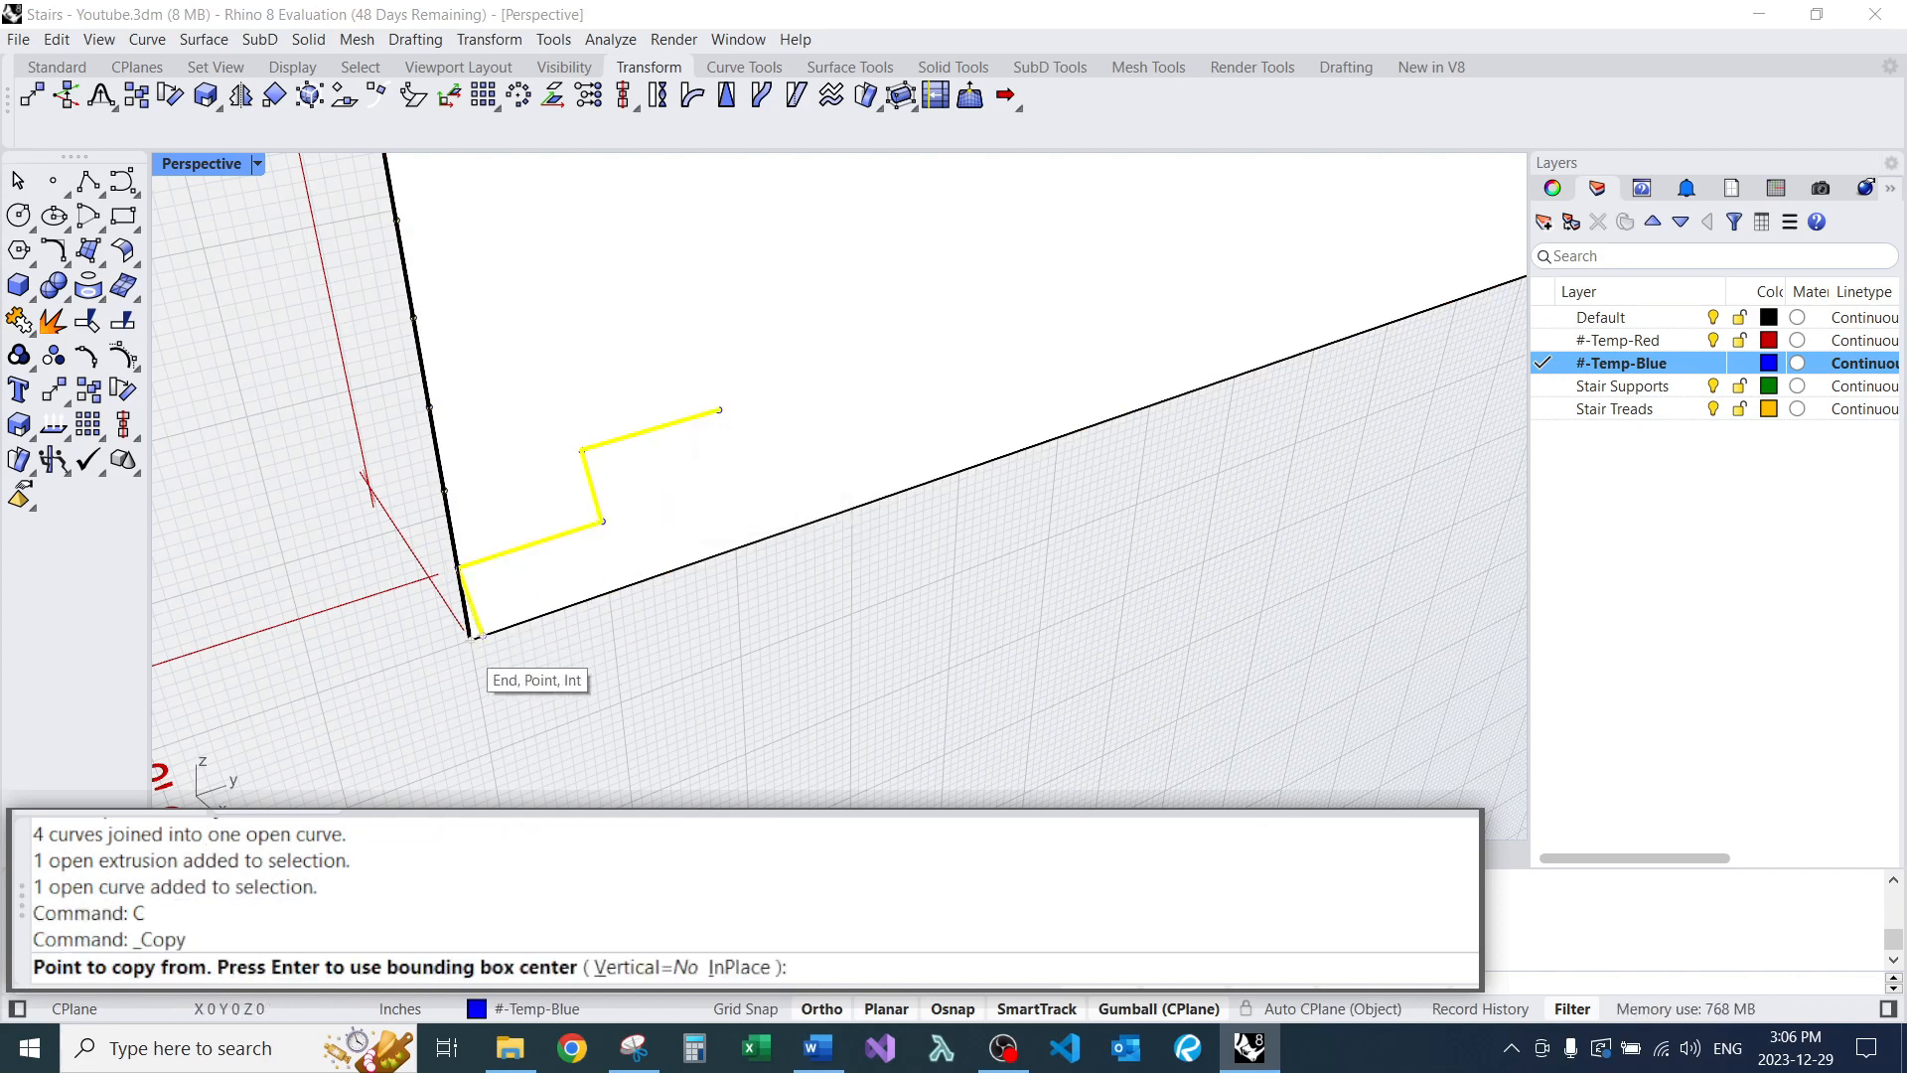
pyautogui.click(473, 638)
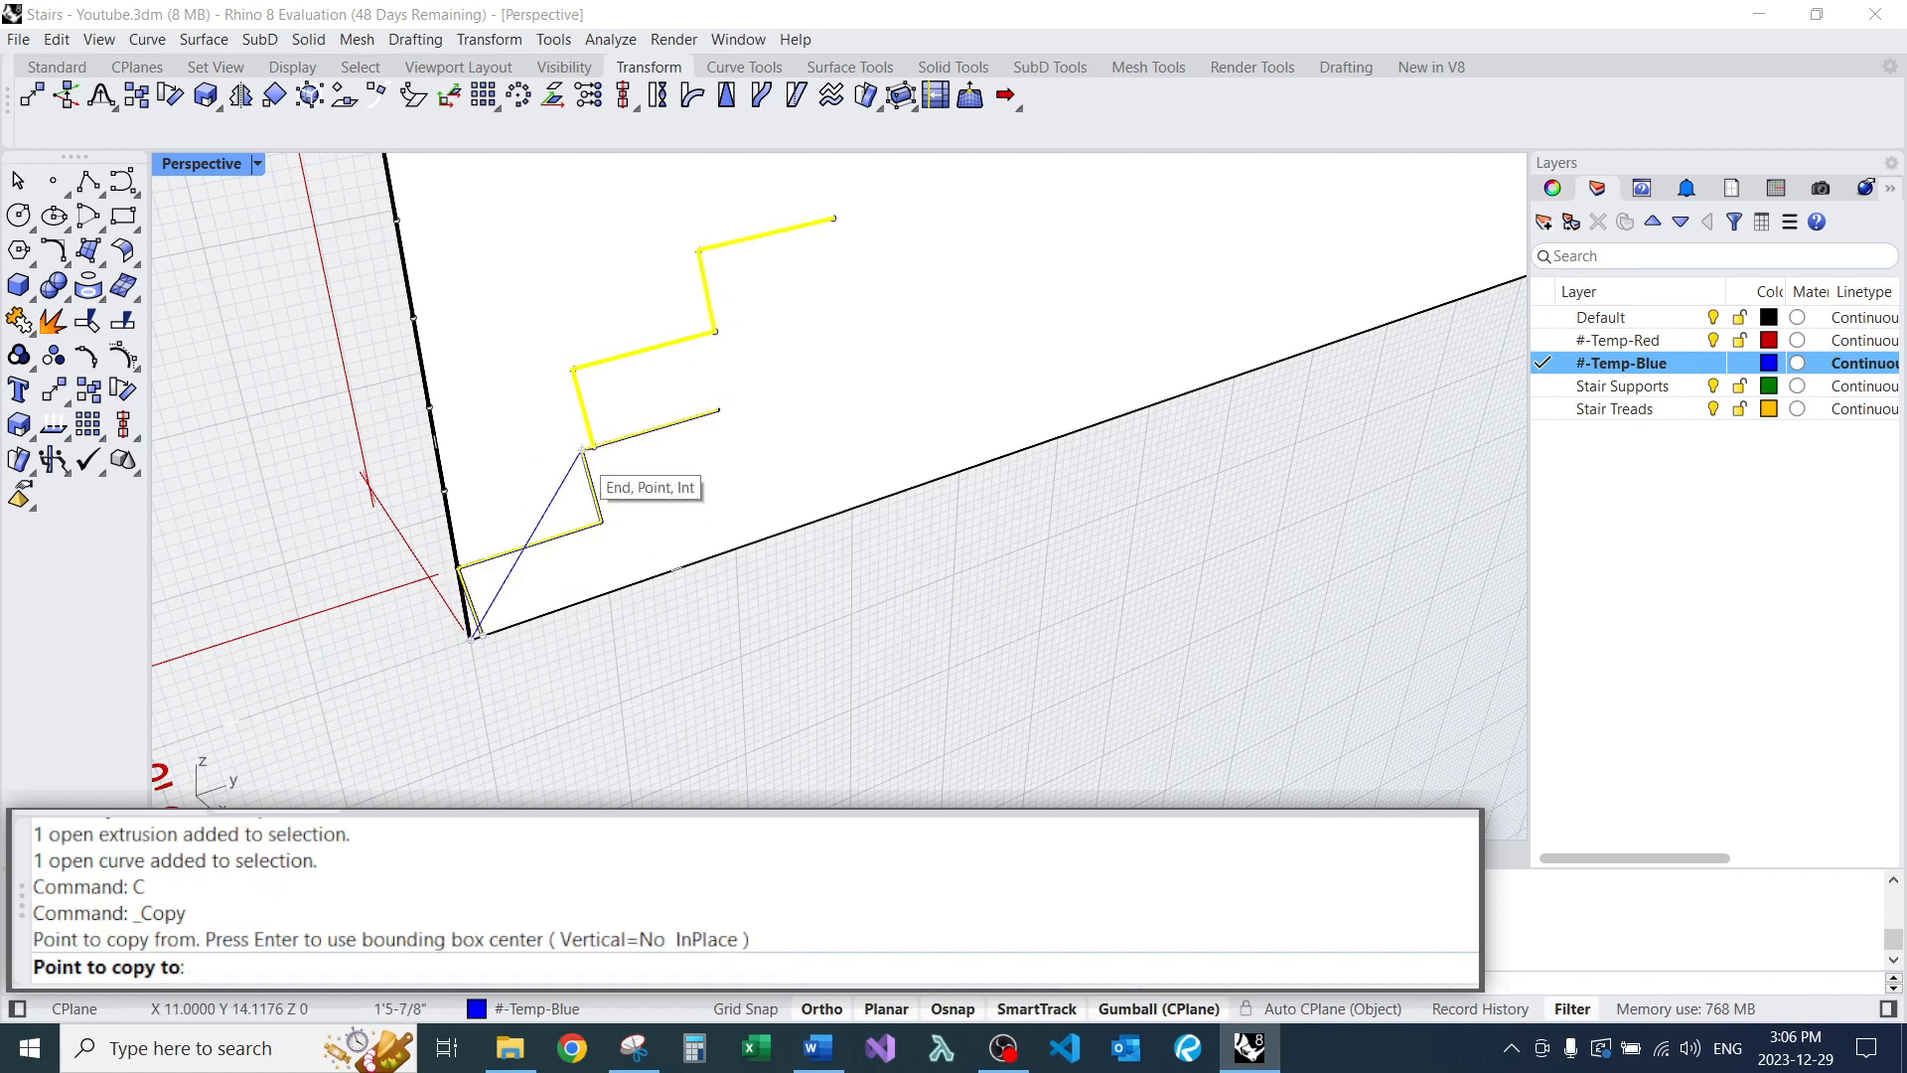
pyautogui.press('Escape')
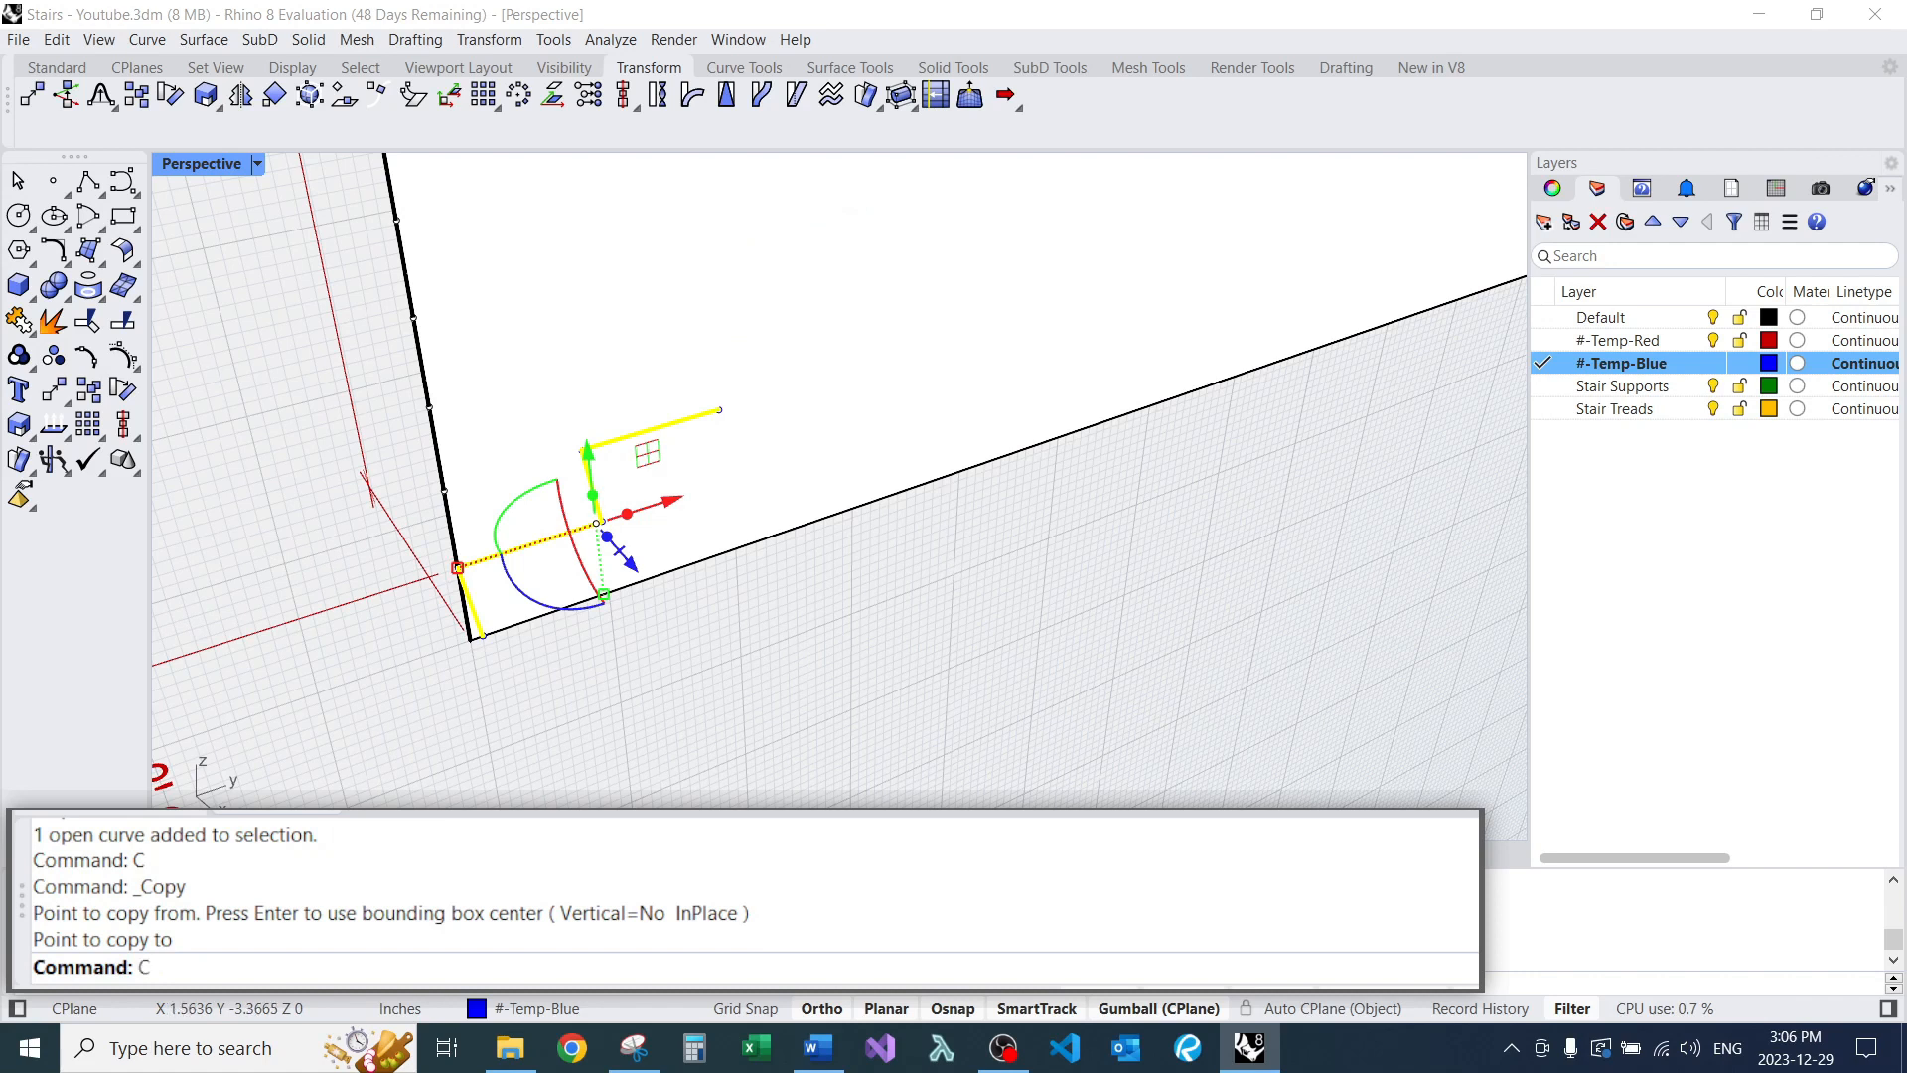
# Copy the selected two-step curve twice from its lower riser endpoint, placing each copy at the previous profile's upper endpoint.
pyautogui.press('Return')
pyautogui.click(480, 634)
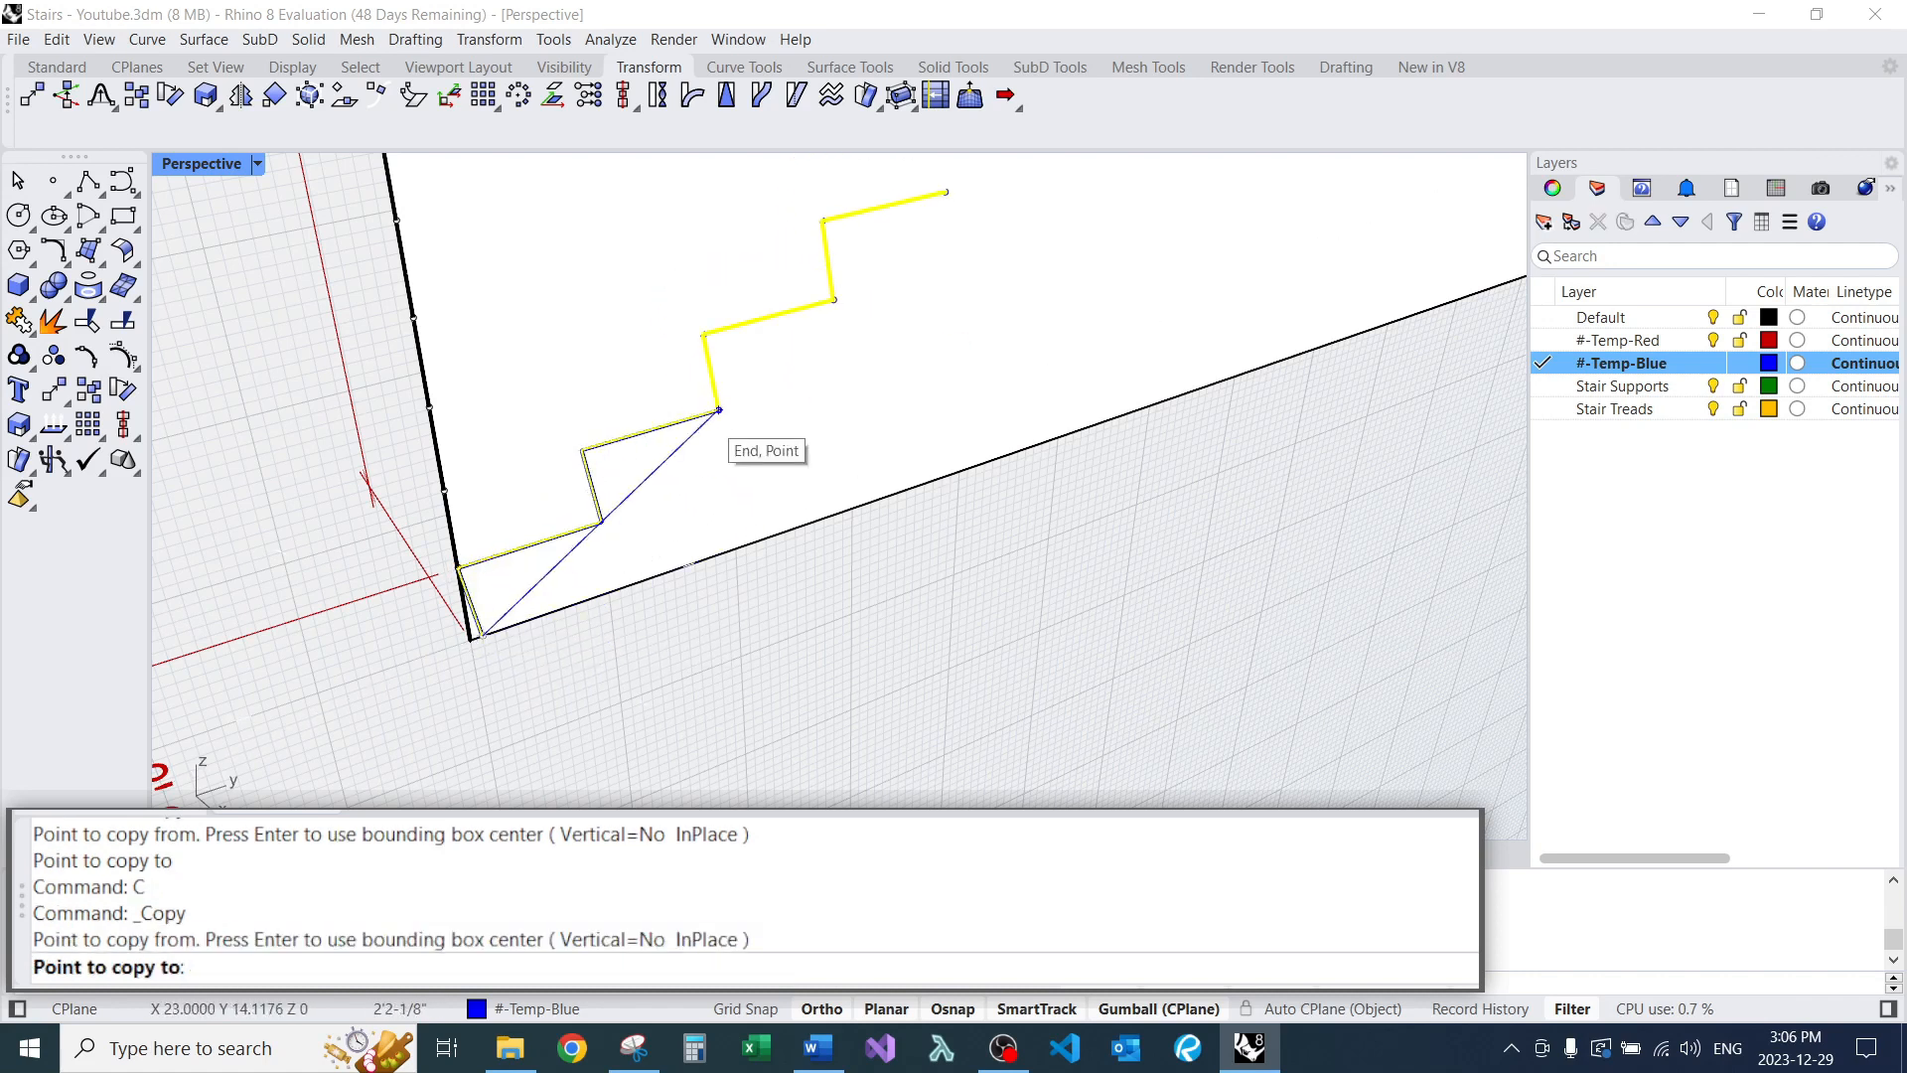
pyautogui.click(720, 410)
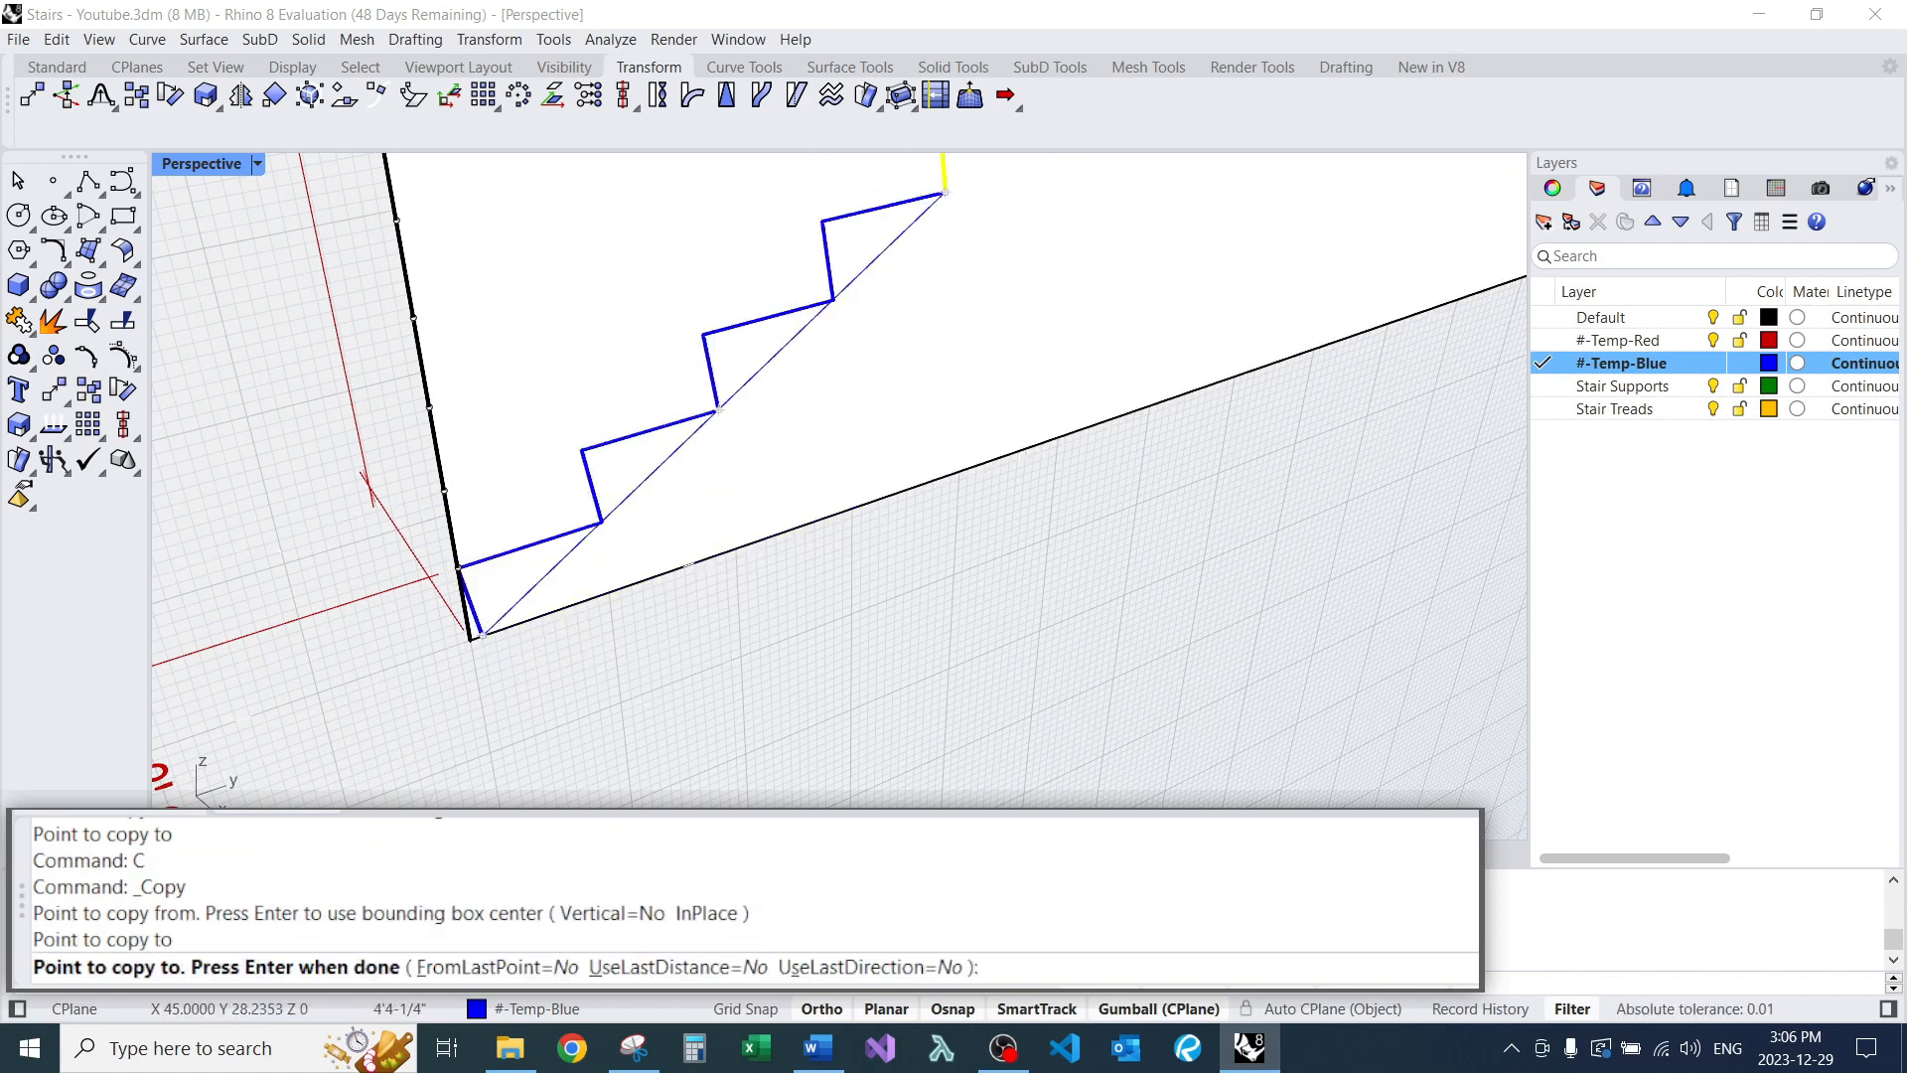
pyautogui.click(944, 193)
pyautogui.press('Return')
# Dimension the horizontal distance between the second and third step nosings.
pyautogui.scroll(-4, 899, 666)
pyautogui.moveTo(899, 665)
pyautogui.mouseDown(button='right')
pyautogui.moveTo(939, 517)
pyautogui.moveTo(899, 646)
pyautogui.mouseUp(button='right')
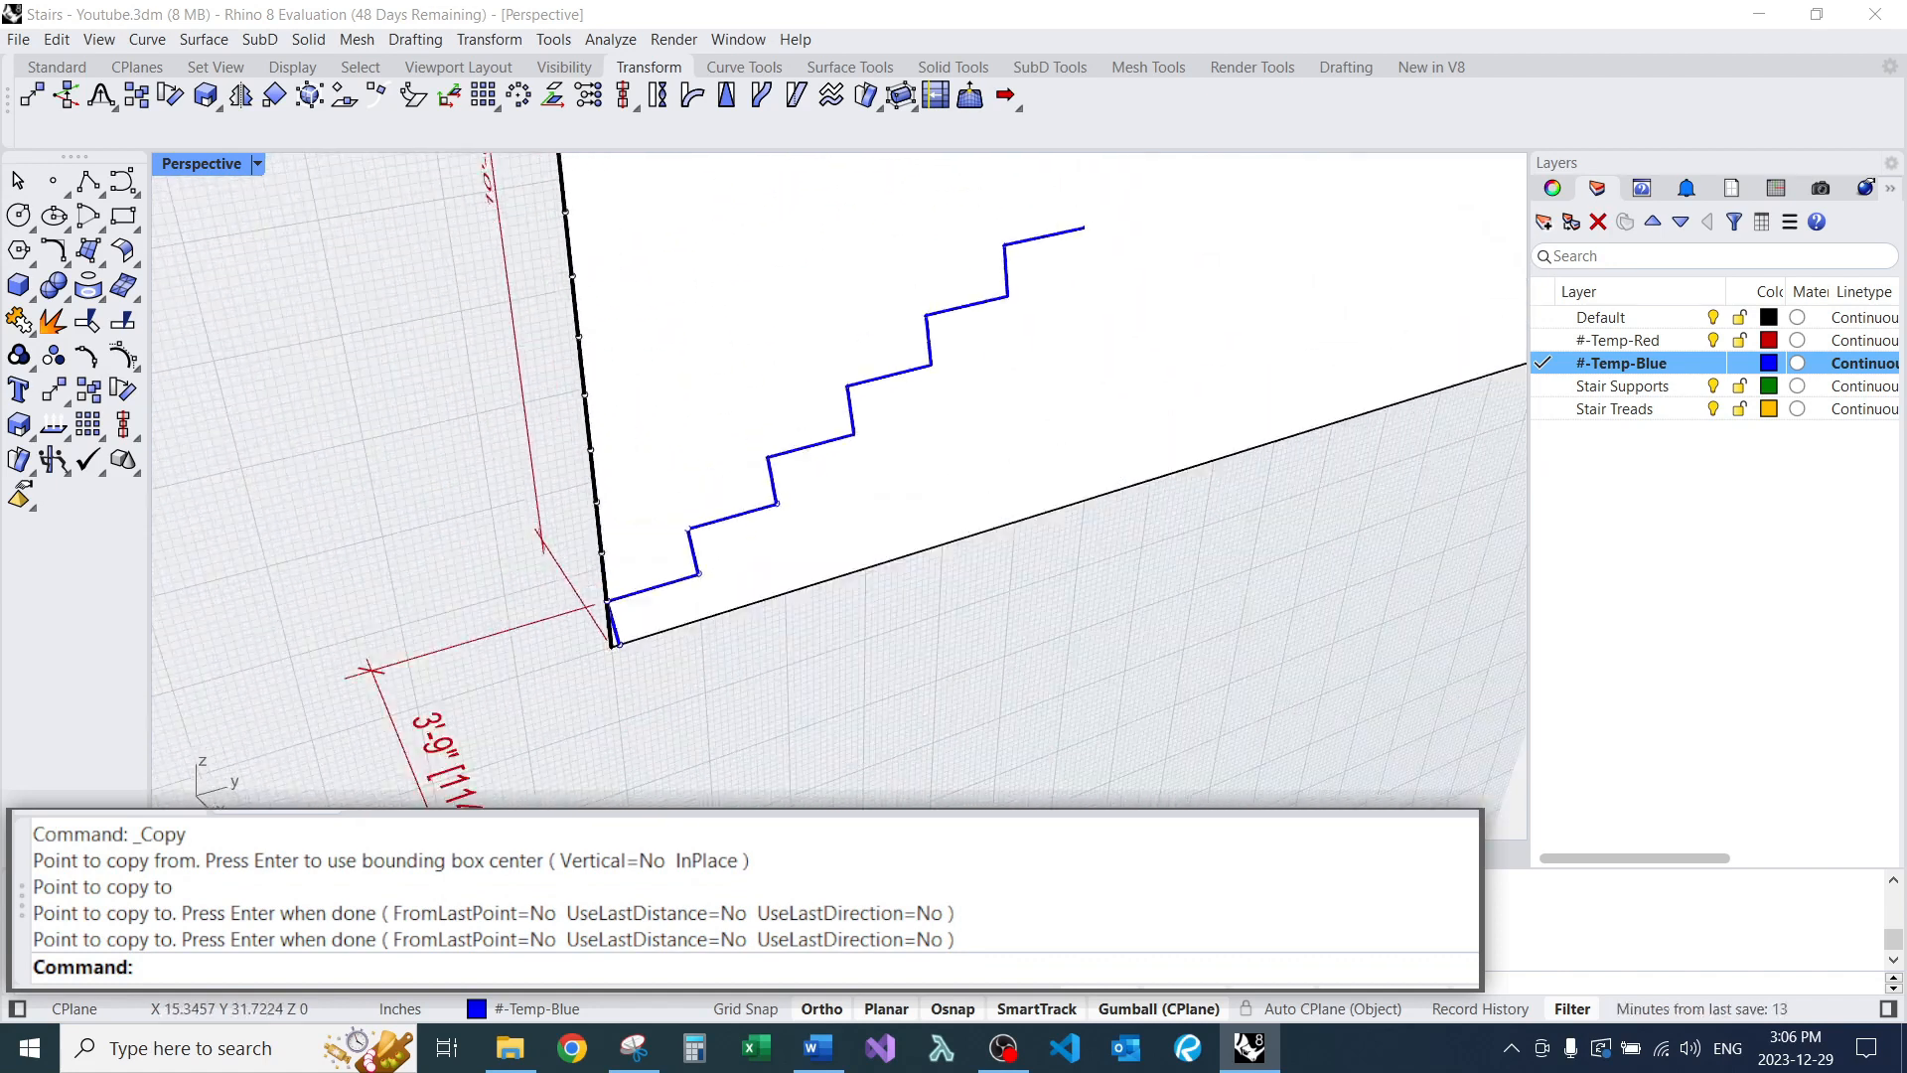
pyautogui.scroll(2, 694, 451)
pyautogui.write('DX')
pyautogui.press('Return')
pyautogui.click(678, 590)
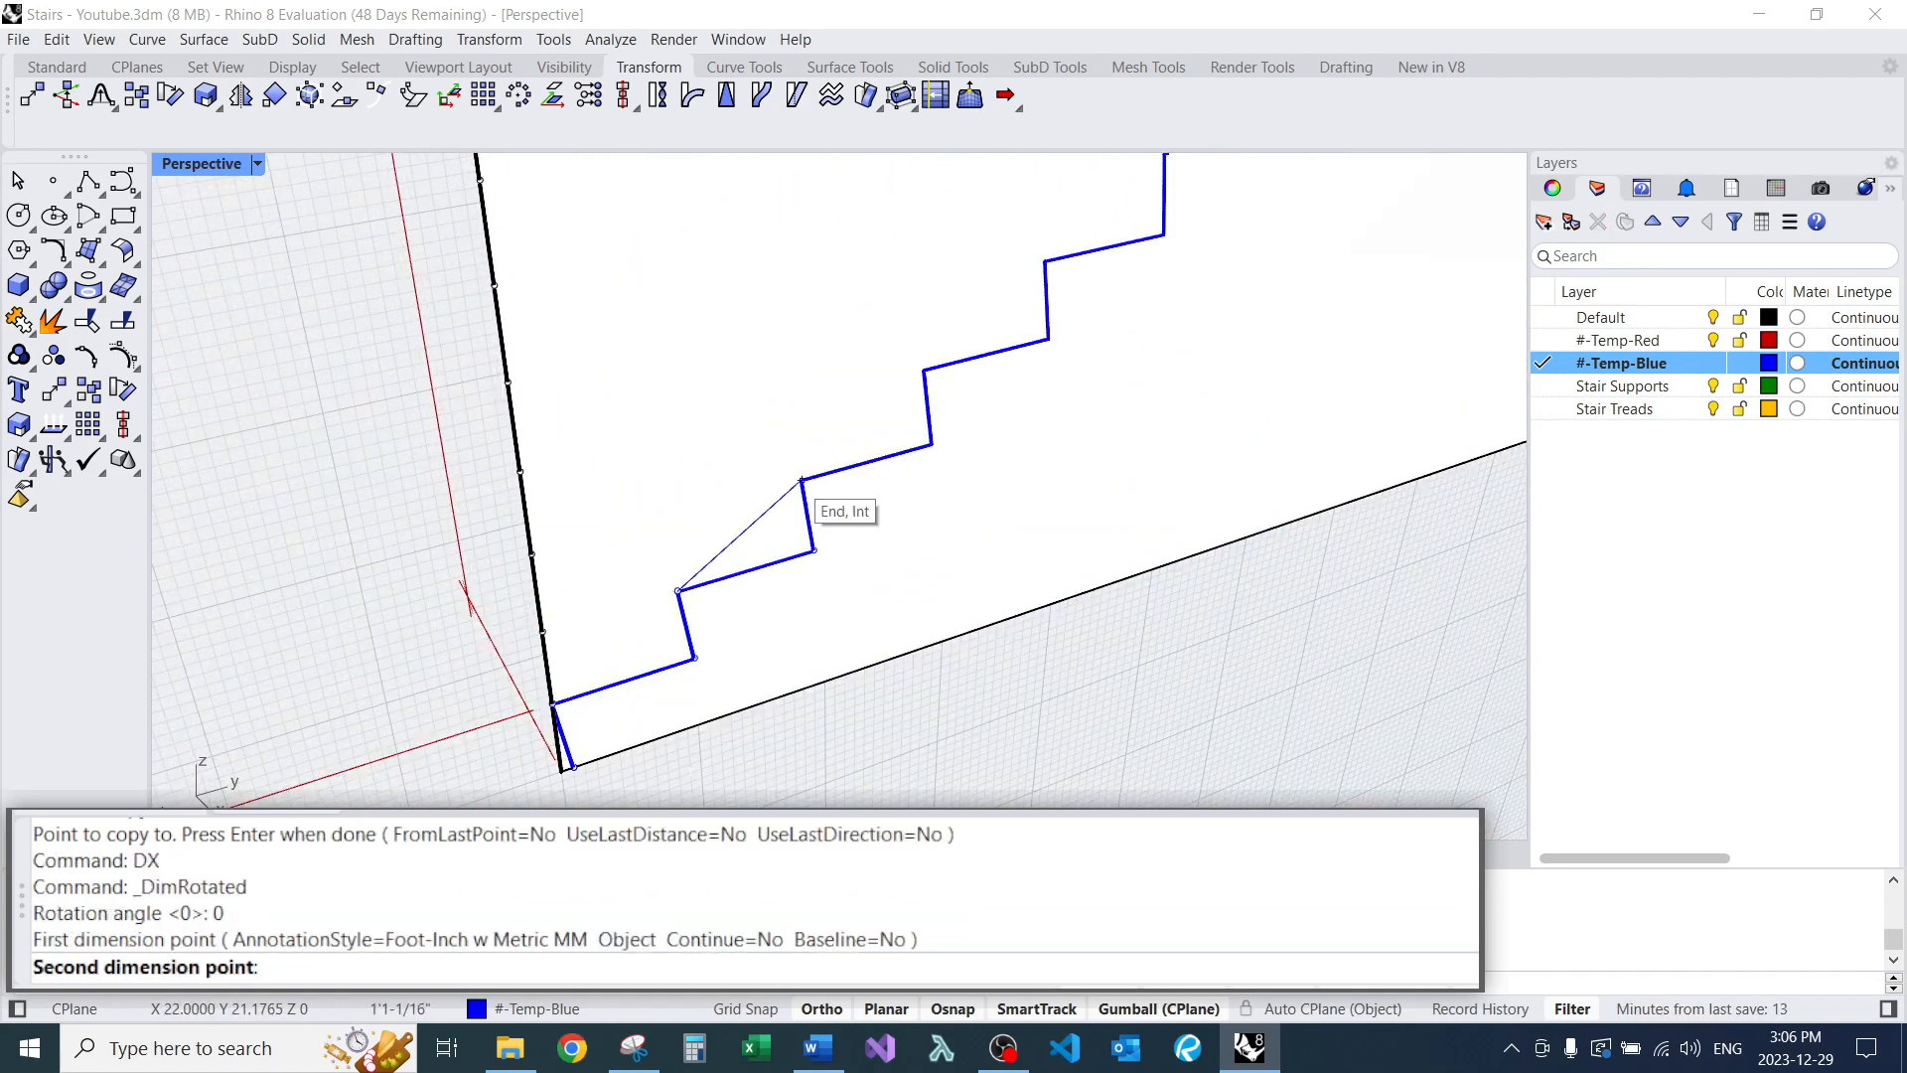
pyautogui.click(813, 550)
pyautogui.click(755, 298)
pyautogui.scroll(-3, 704, 445)
pyautogui.scroll(4, 834, 328)
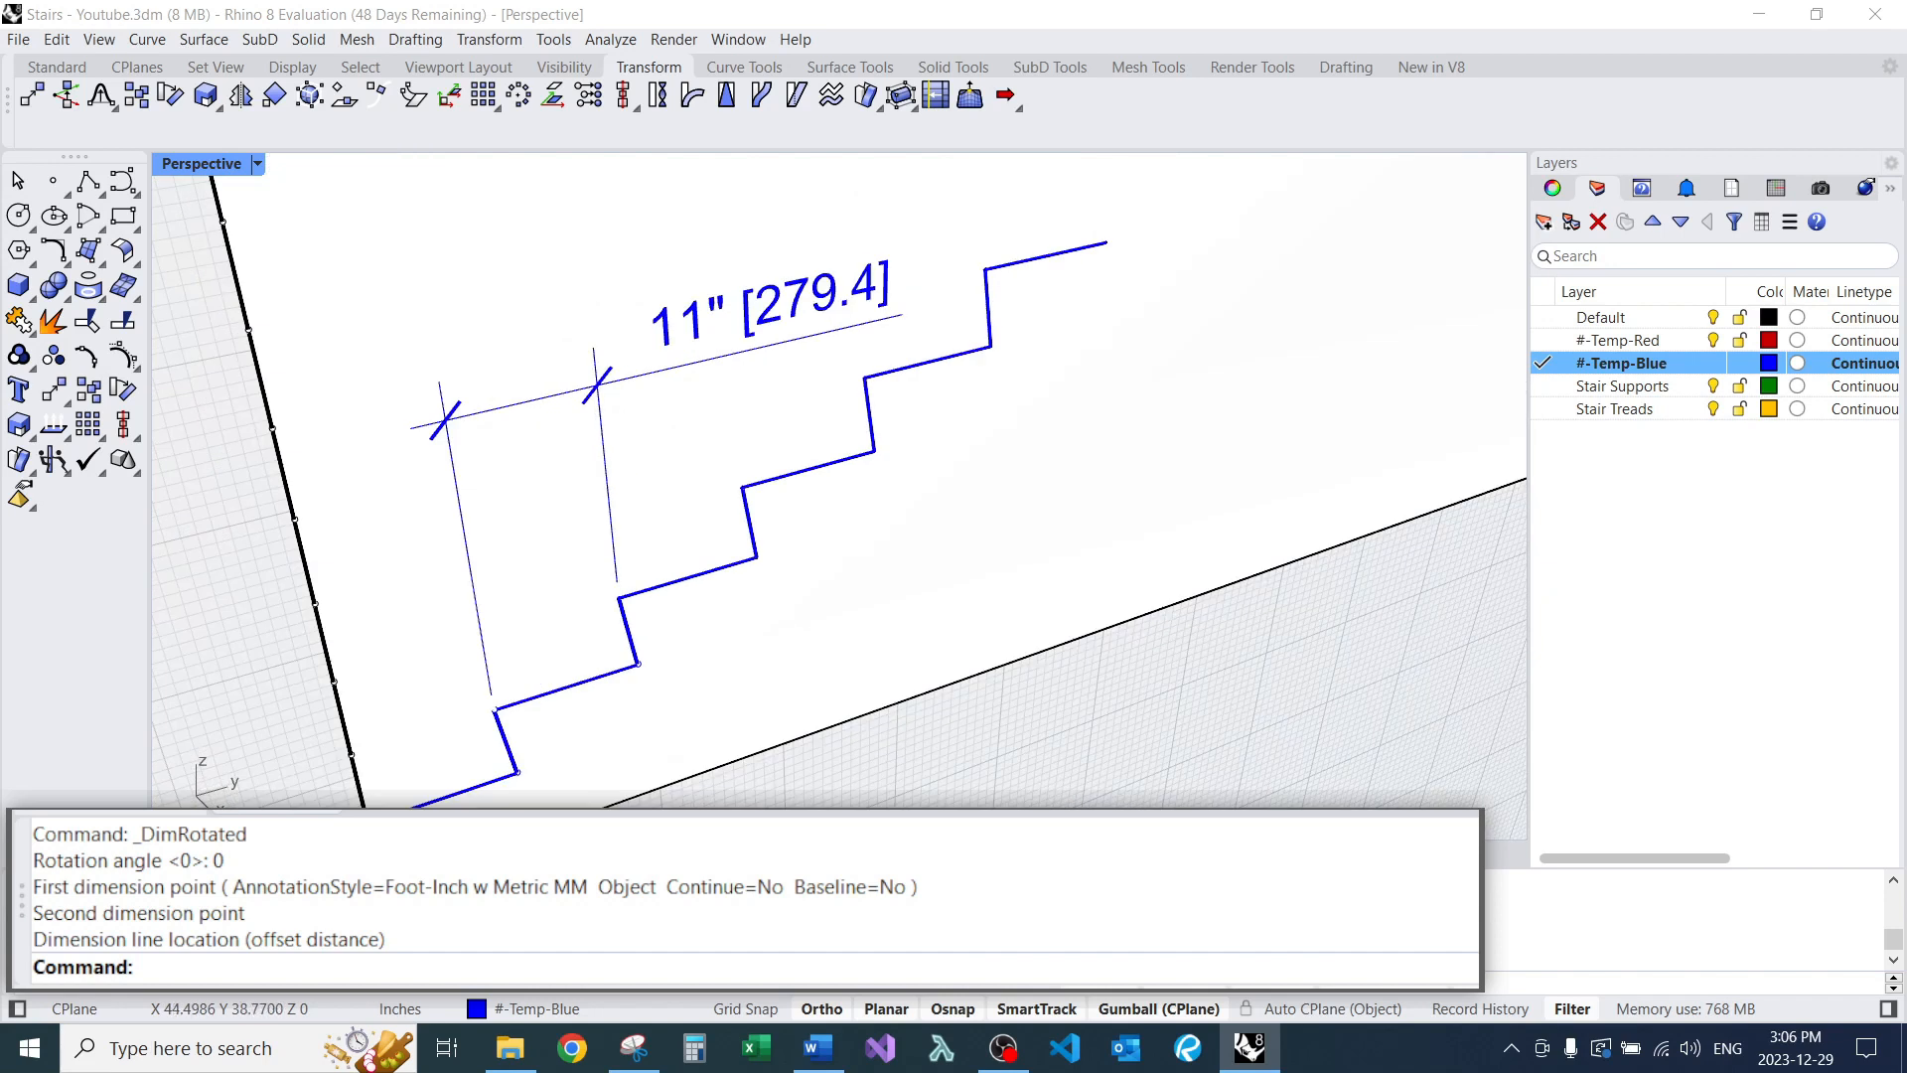
# Dimension the horizontal distance between the fourth and fifth step nosings.
pyautogui.write('DX')
pyautogui.press('Return')
pyautogui.click(743, 487)
pyautogui.click(864, 377)
pyautogui.scroll(-4, 807, 344)
pyautogui.click(801, 196)
pyautogui.scroll(4, 830, 359)
# Dimension the horizontal offset between the fifth step's nosing and the lower end of its riser.
pyautogui.write('DX')
pyautogui.press('Return')
pyautogui.click(834, 357)
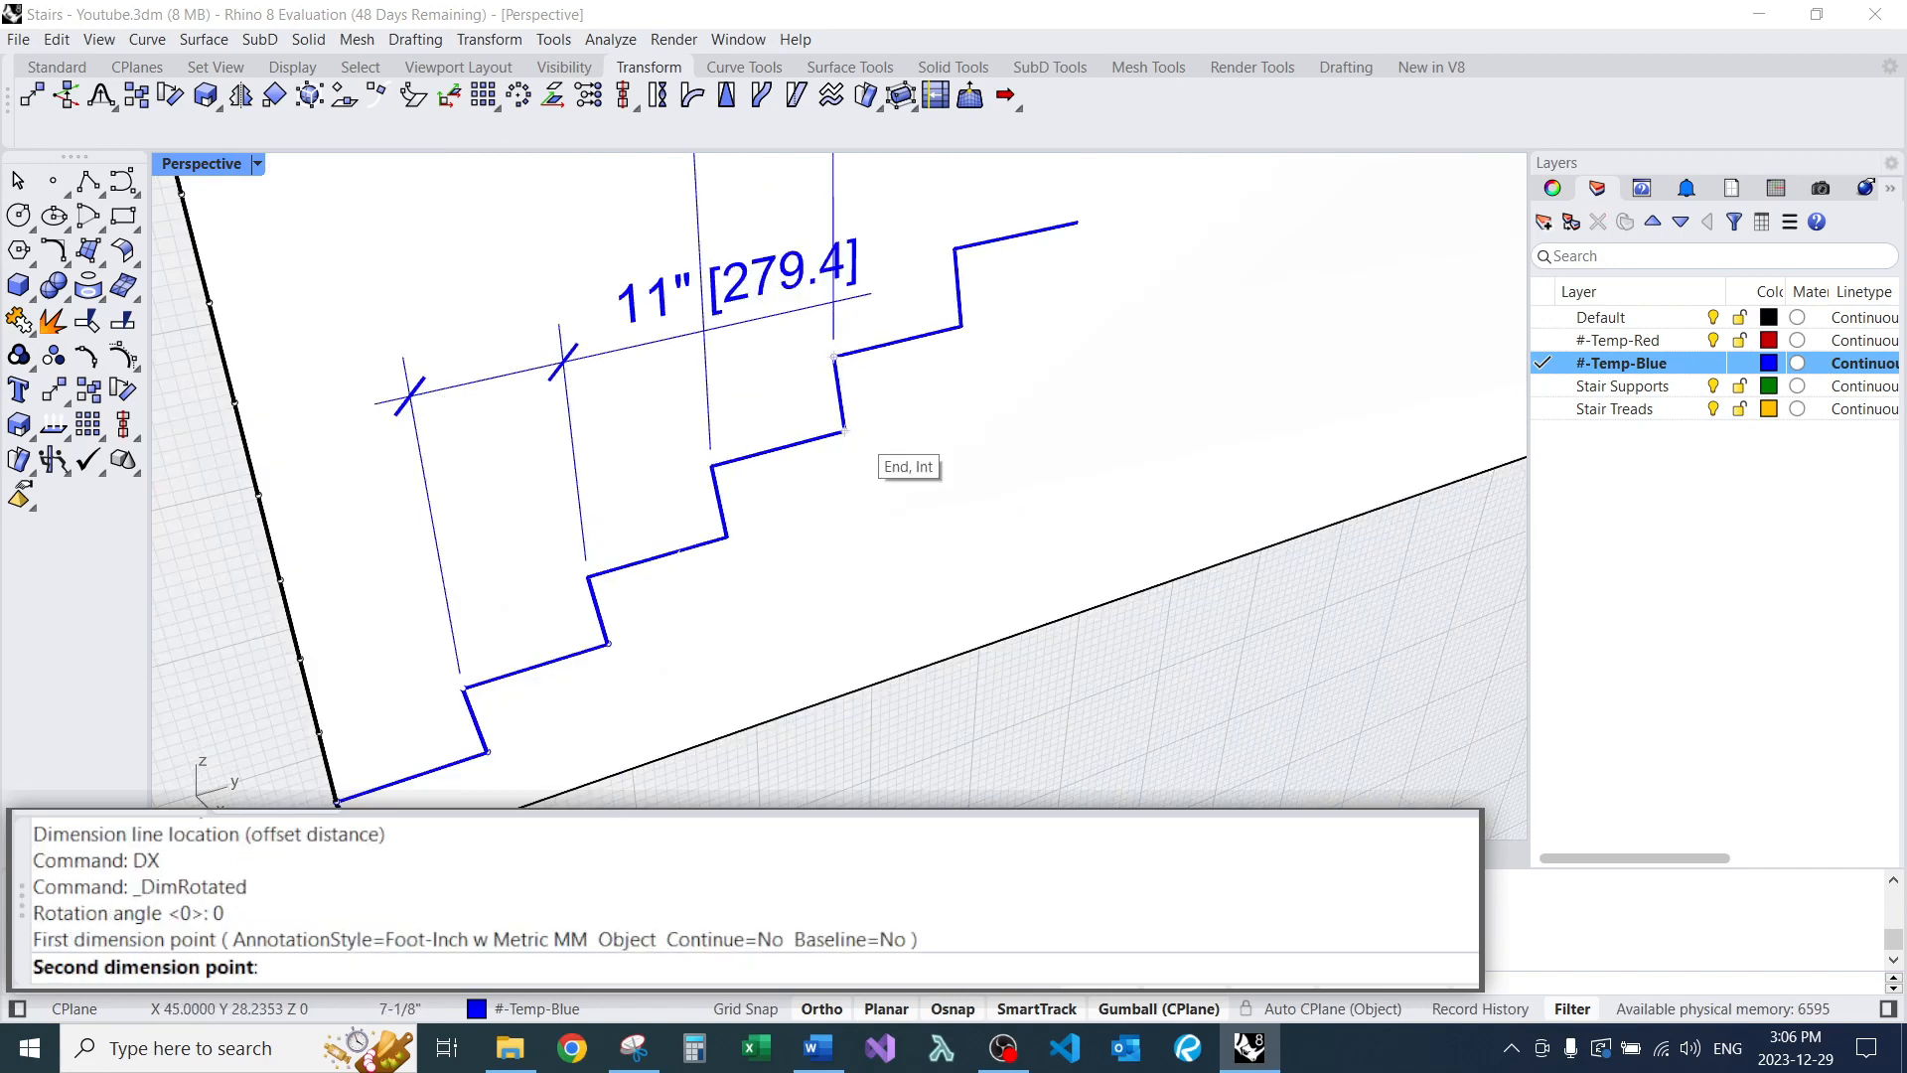
pyautogui.click(871, 453)
pyautogui.scroll(-4, 873, 467)
pyautogui.click(874, 209)
# Delete the three blue check dimensions from the stair profile.
pyautogui.click(898, 309)
pyautogui.write('E')
pyautogui.press('Return')
pyautogui.click(880, 199)
pyautogui.write('E')
pyautogui.press('Return')
pyautogui.click(817, 396)
pyautogui.write('E')
pyautogui.press('Return')
# Join the three two-step curves into one open six-step profile.
pyautogui.write('Join')
pyautogui.press('Return')
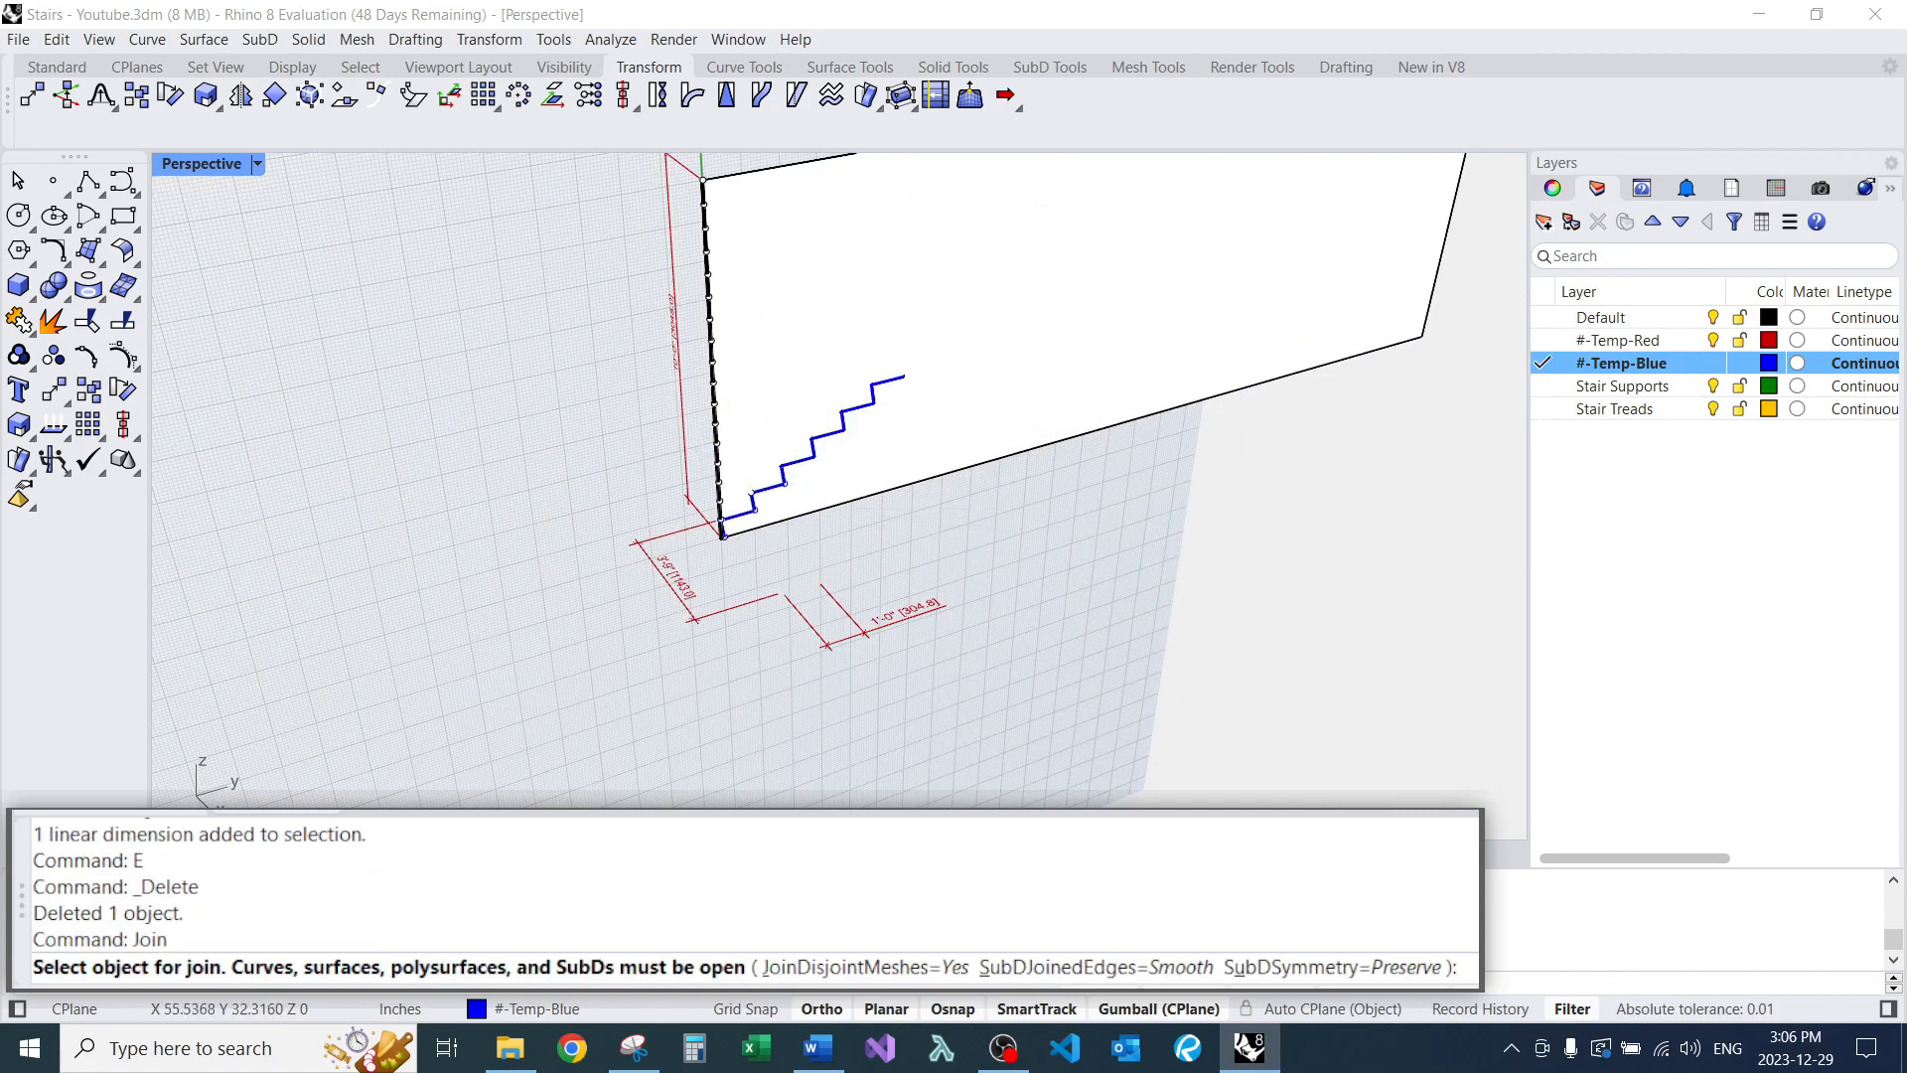
pyautogui.click(894, 457)
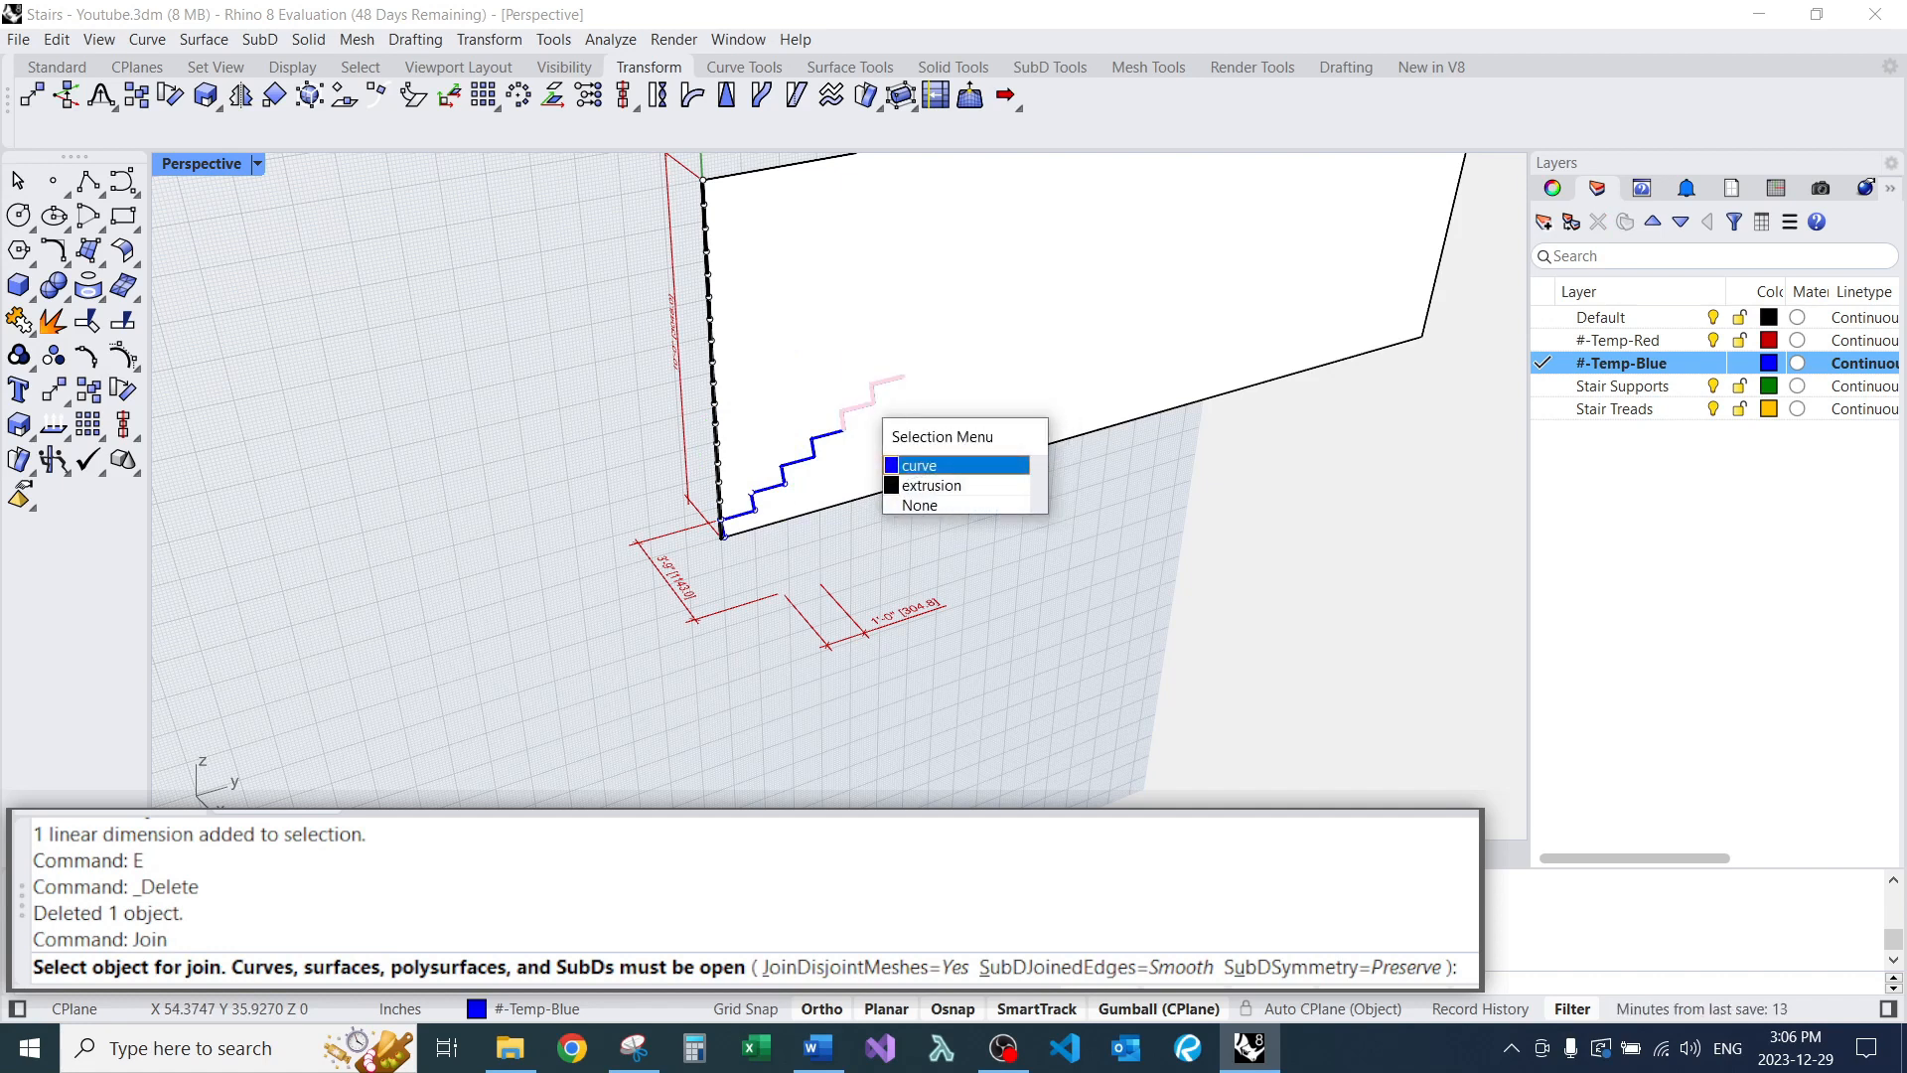
pyautogui.click(918, 465)
pyautogui.click(813, 447)
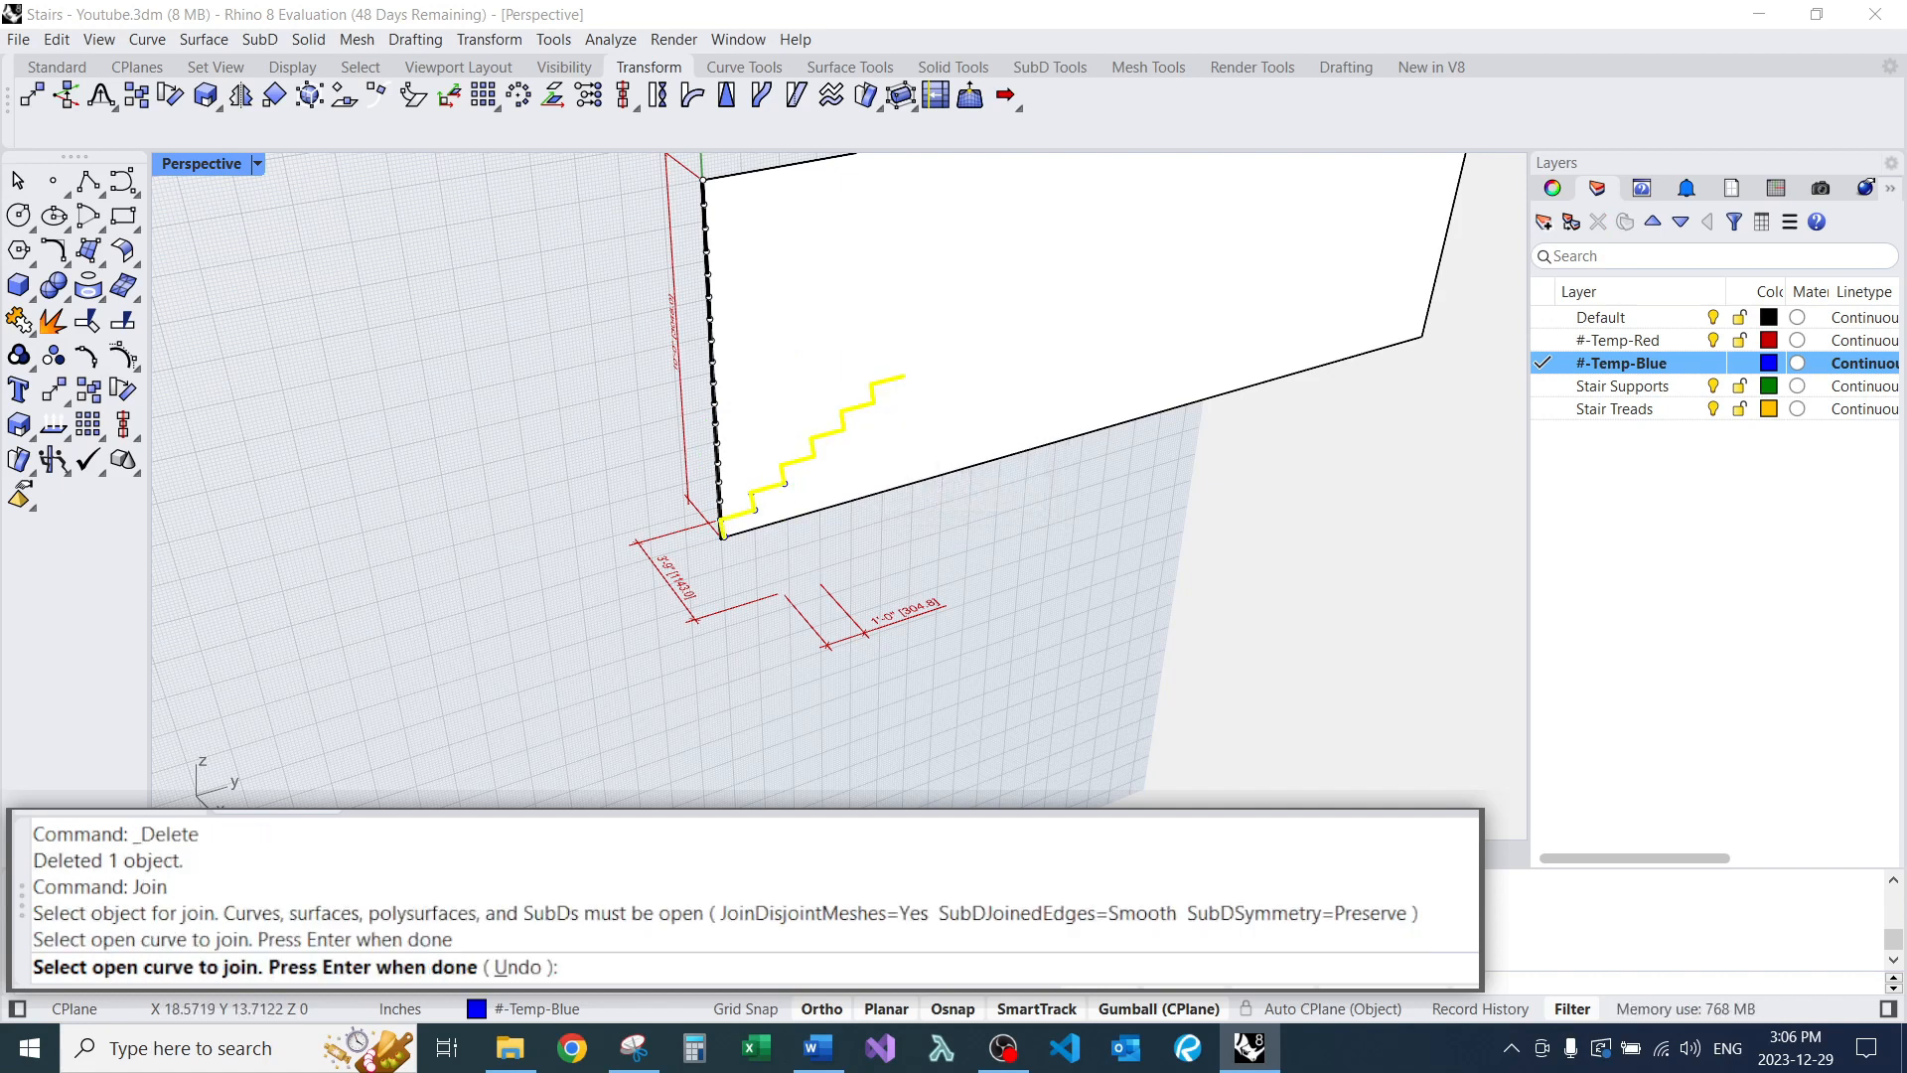
pyautogui.click(767, 487)
pyautogui.press('Return')
# Copy the six-step curve twice from its lower riser endpoint, continuing the profile end to end past the surface's upper edge.
pyautogui.click(757, 474)
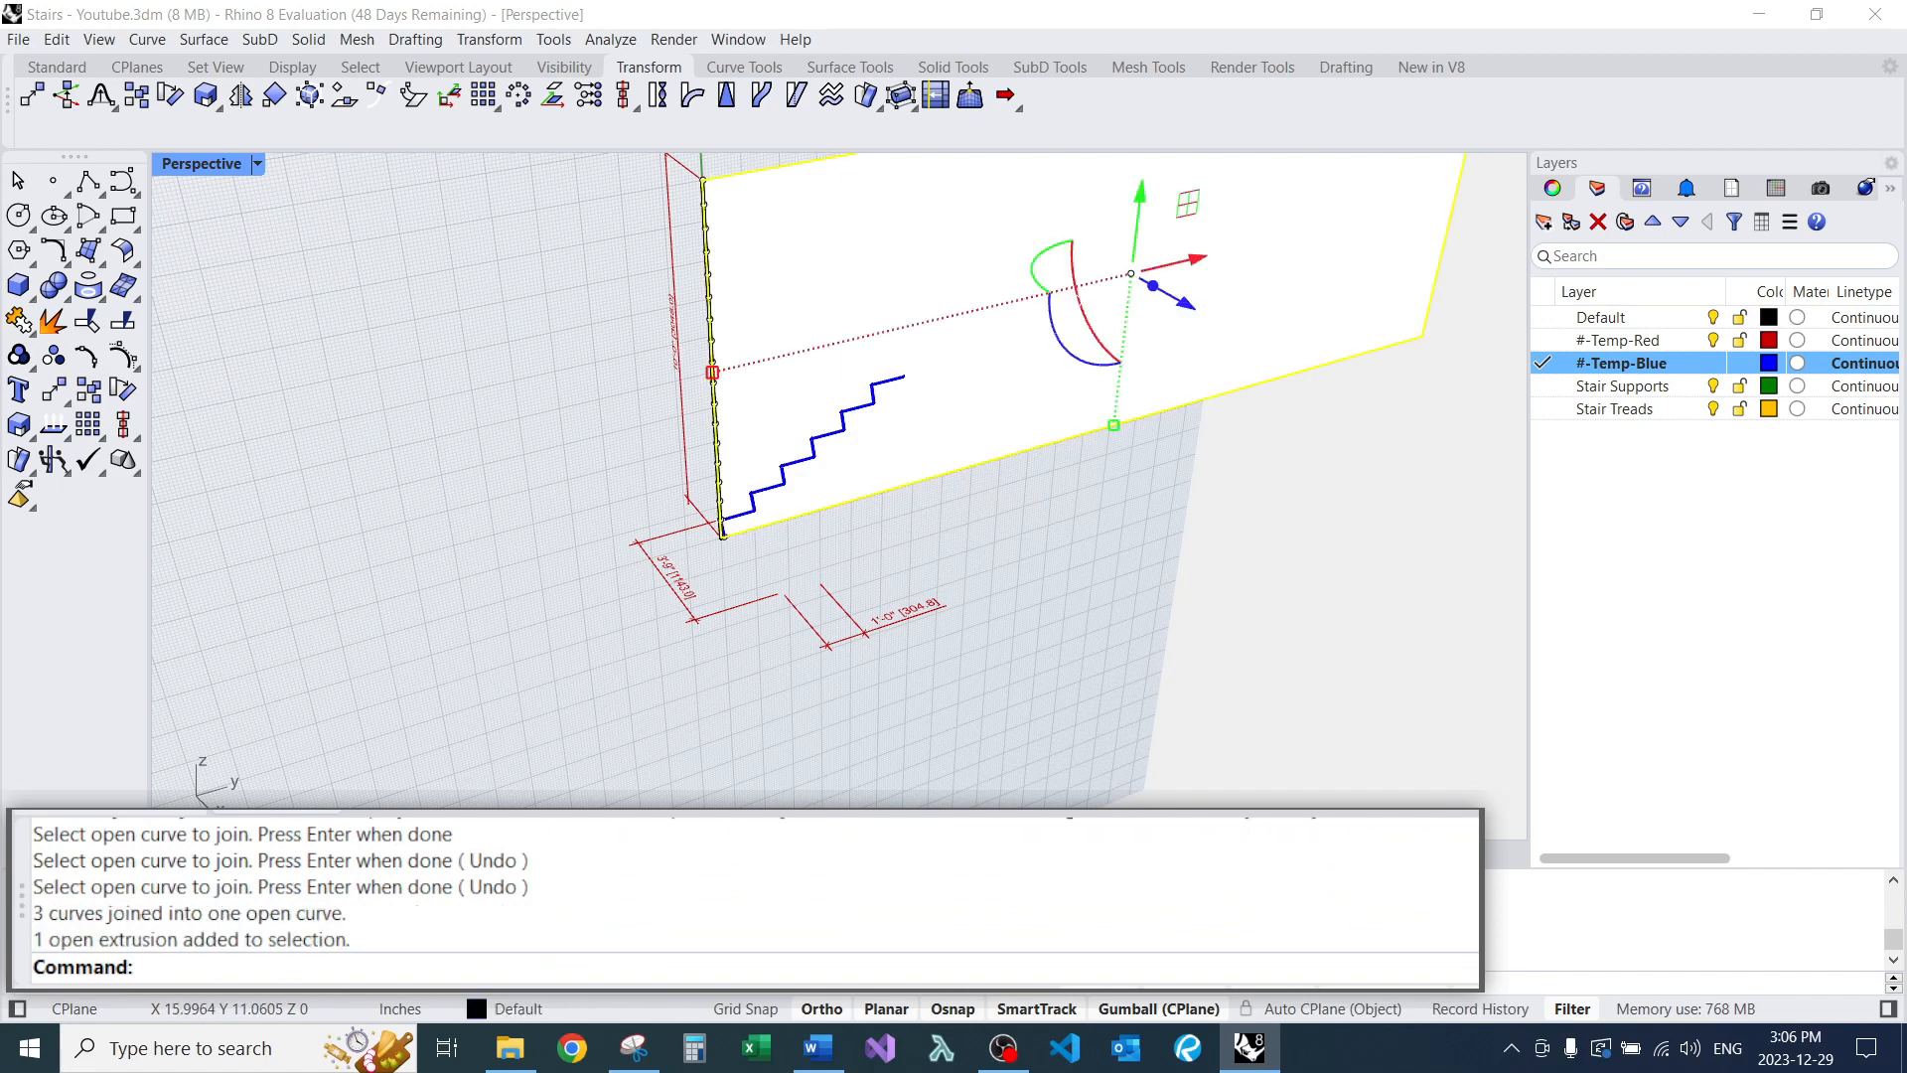
pyautogui.click(766, 486)
pyautogui.write('c')
pyautogui.press('Return')
pyautogui.scroll(3, 724, 544)
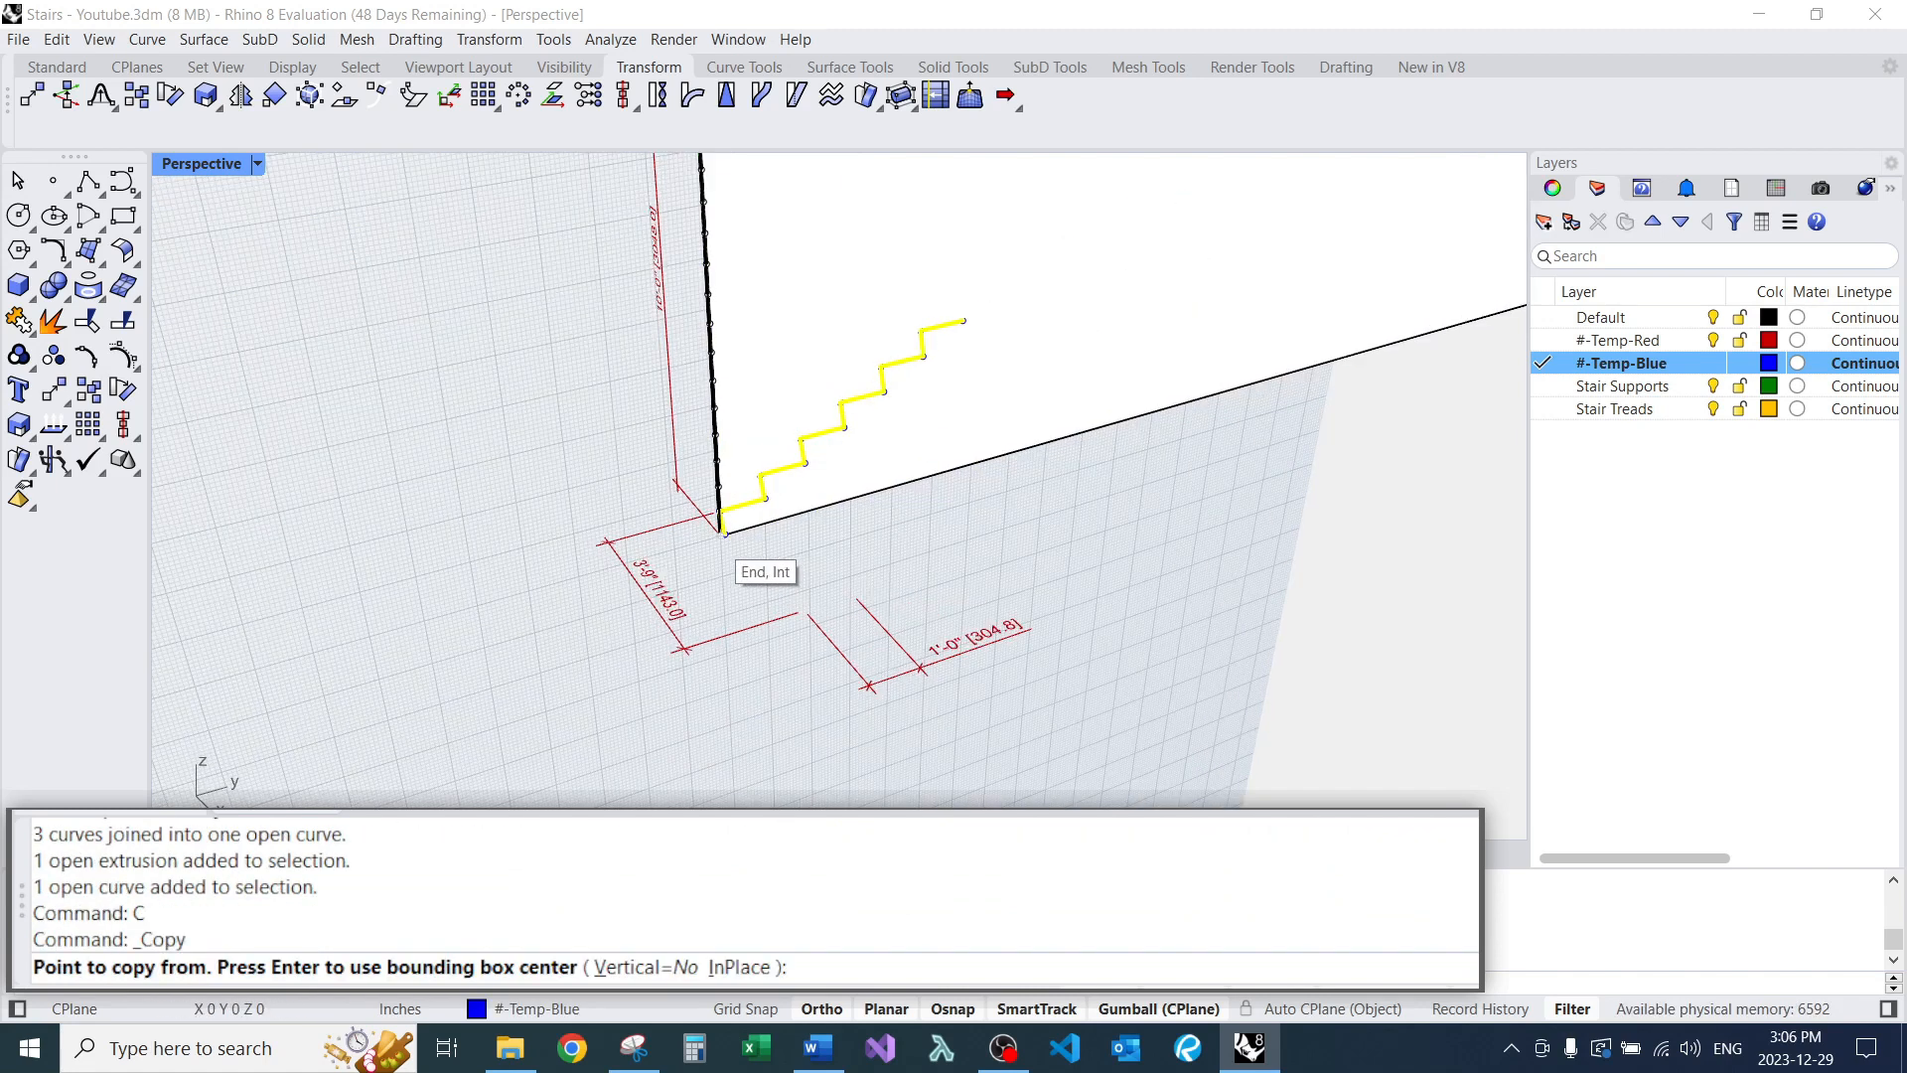
pyautogui.scroll(3, 724, 534)
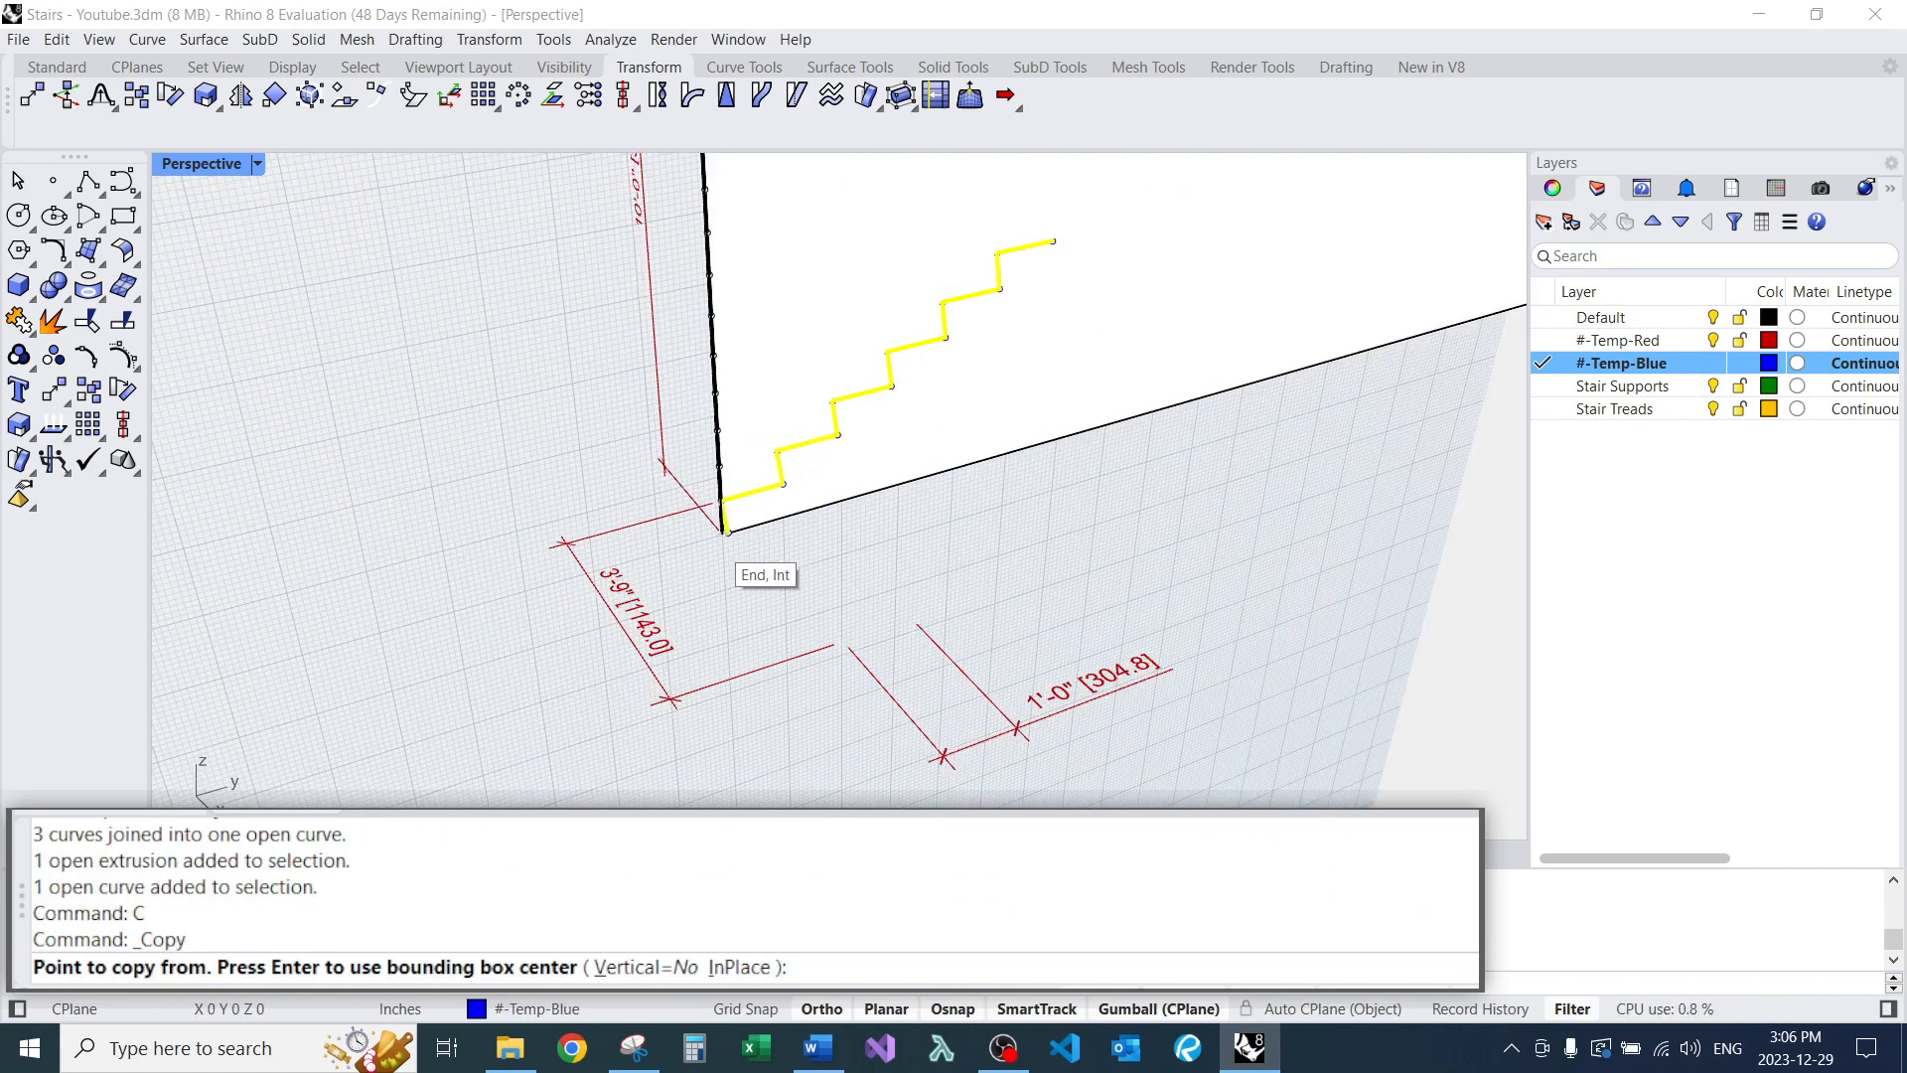
pyautogui.click(723, 532)
pyautogui.scroll(-3, 755, 398)
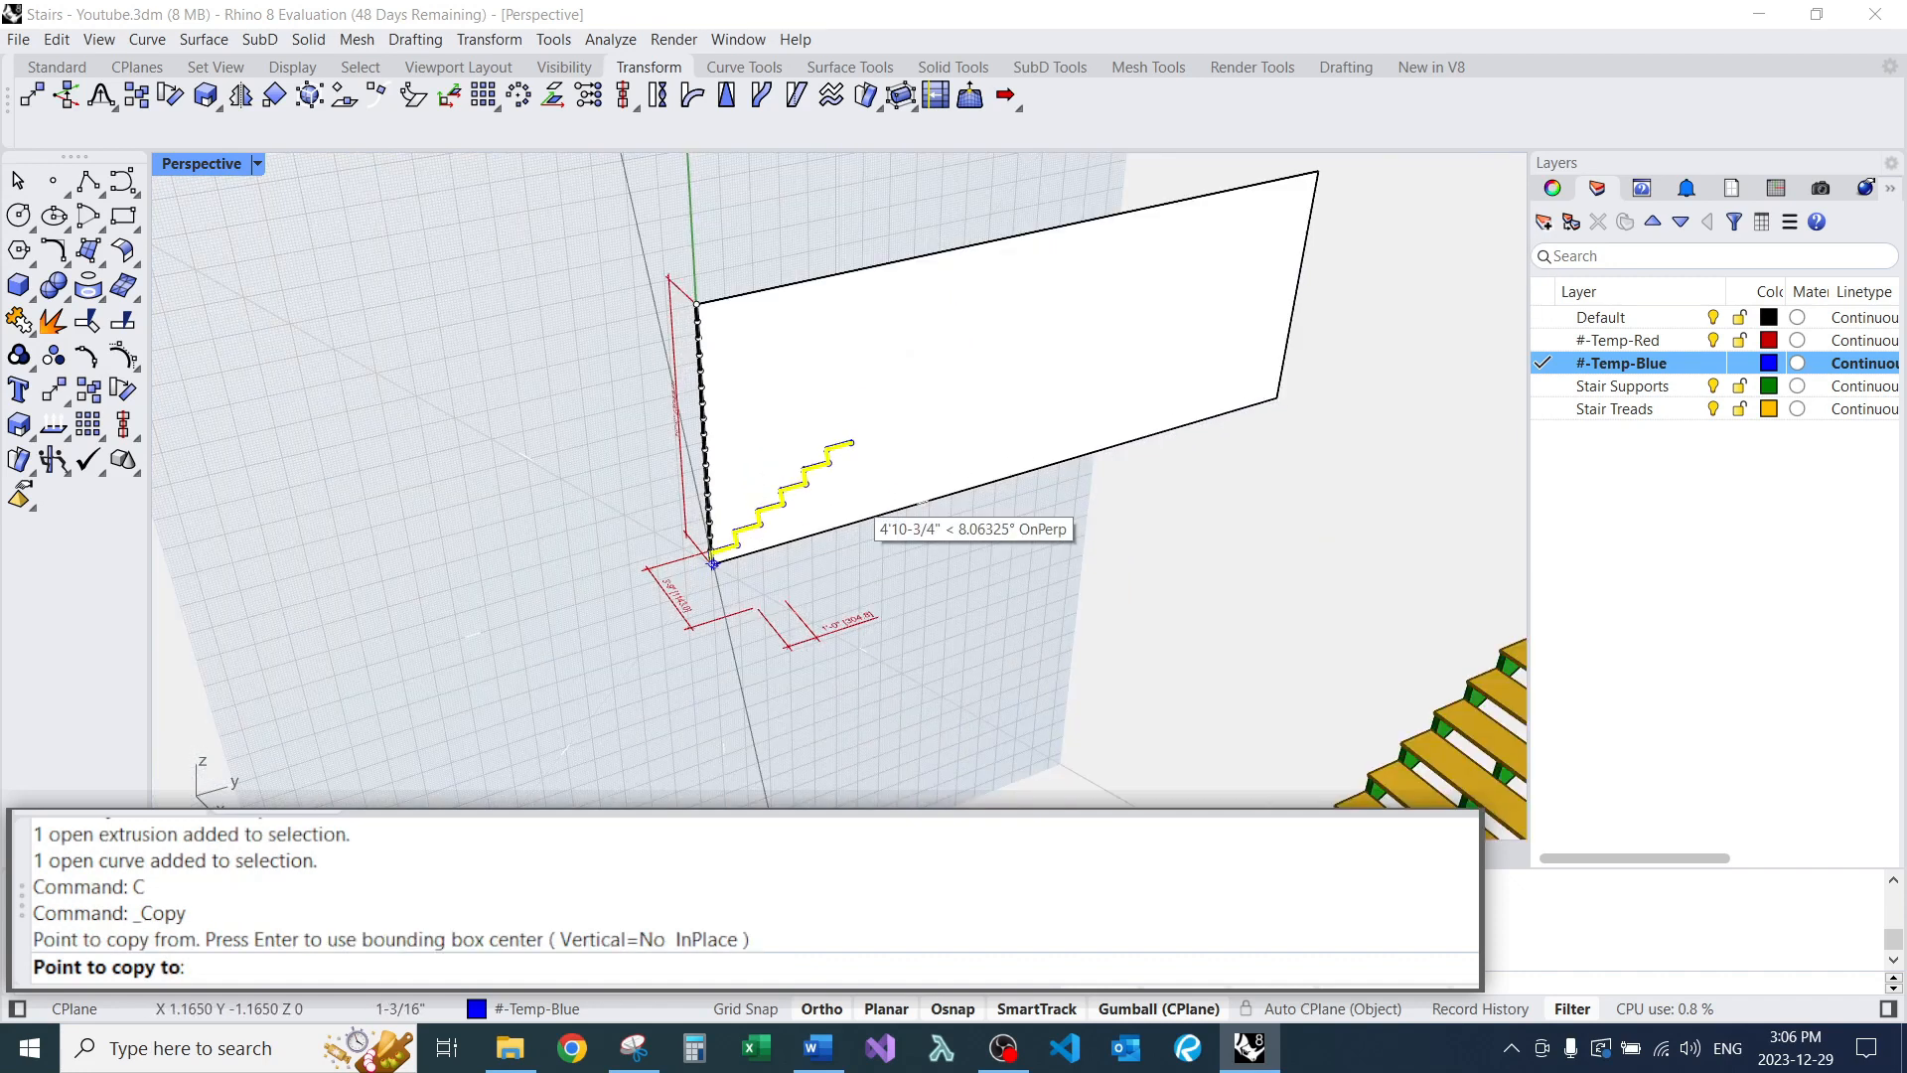
pyautogui.scroll(5, 779, 348)
pyautogui.click(688, 590)
pyautogui.scroll(-5, 688, 590)
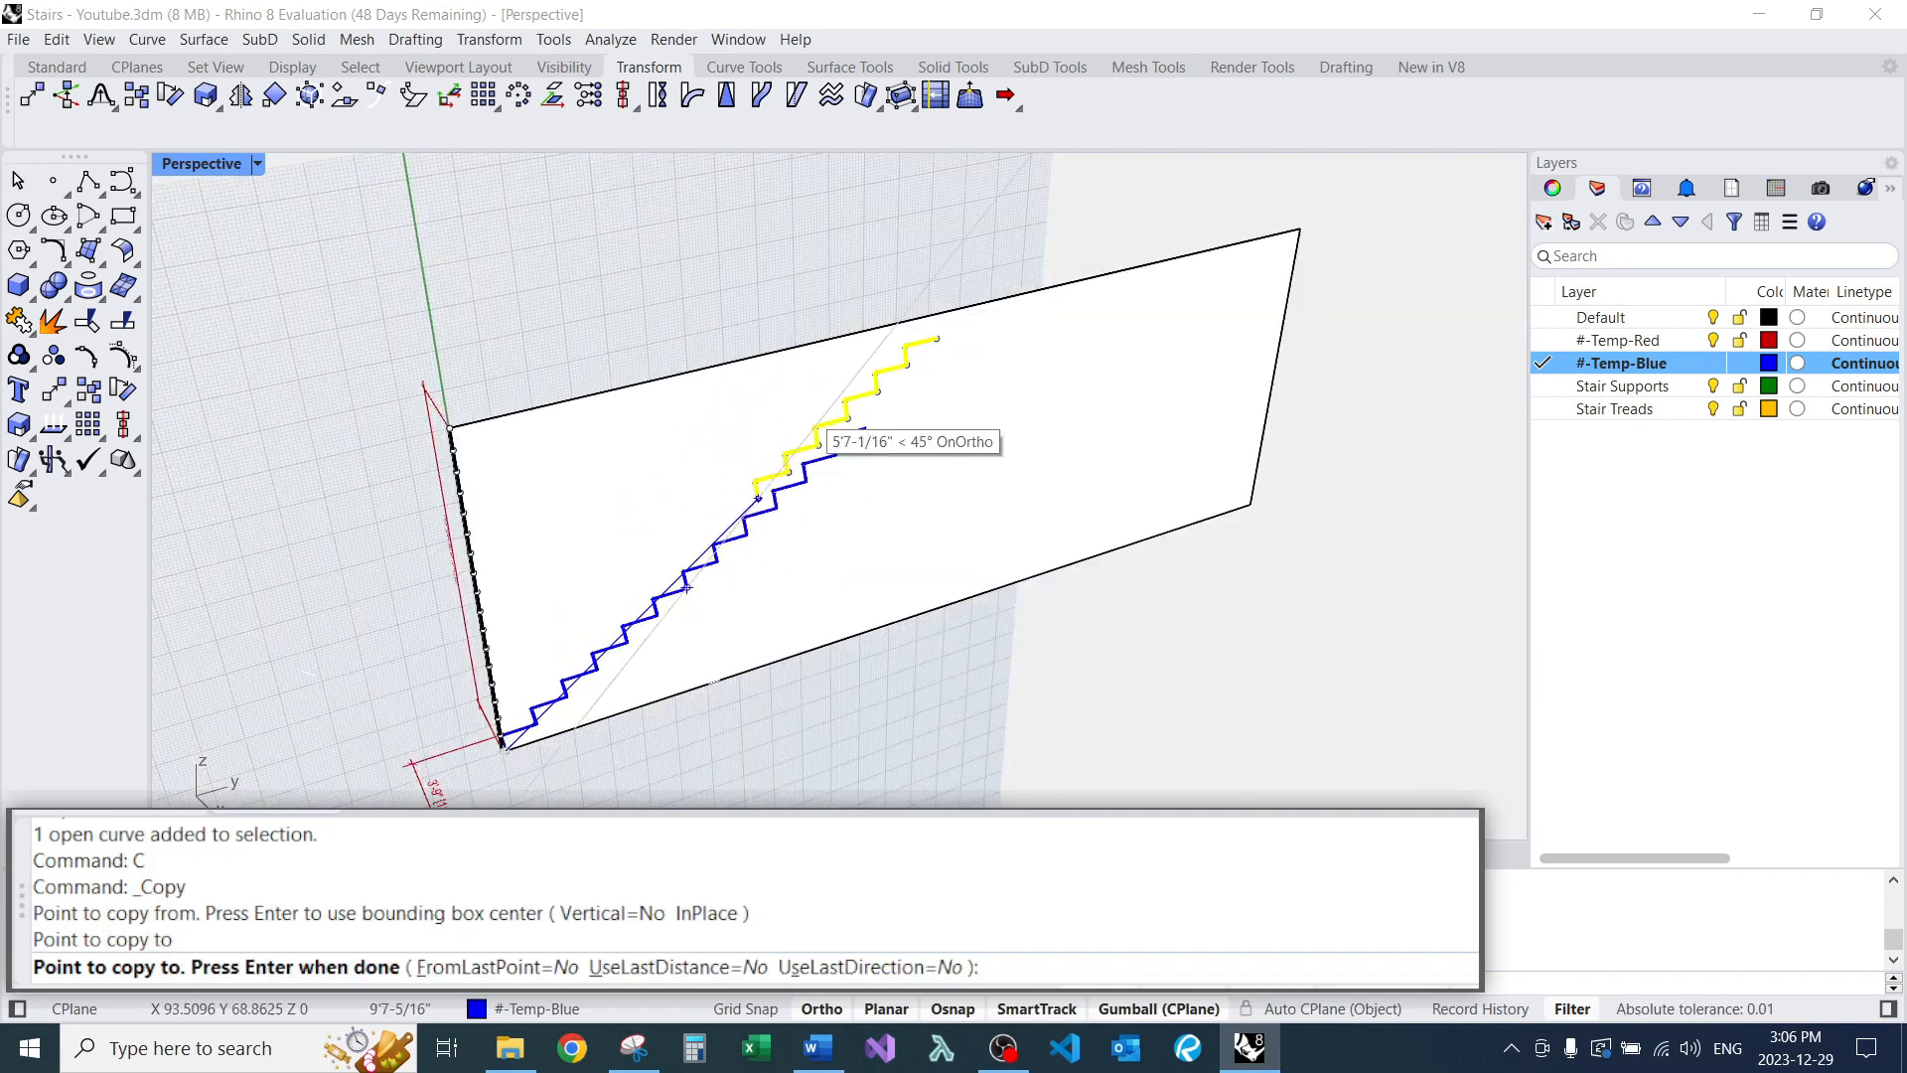
pyautogui.click(864, 428)
pyautogui.press('Return')
pyautogui.moveTo(872, 333); pyautogui.dragTo(824, 383, button='right')
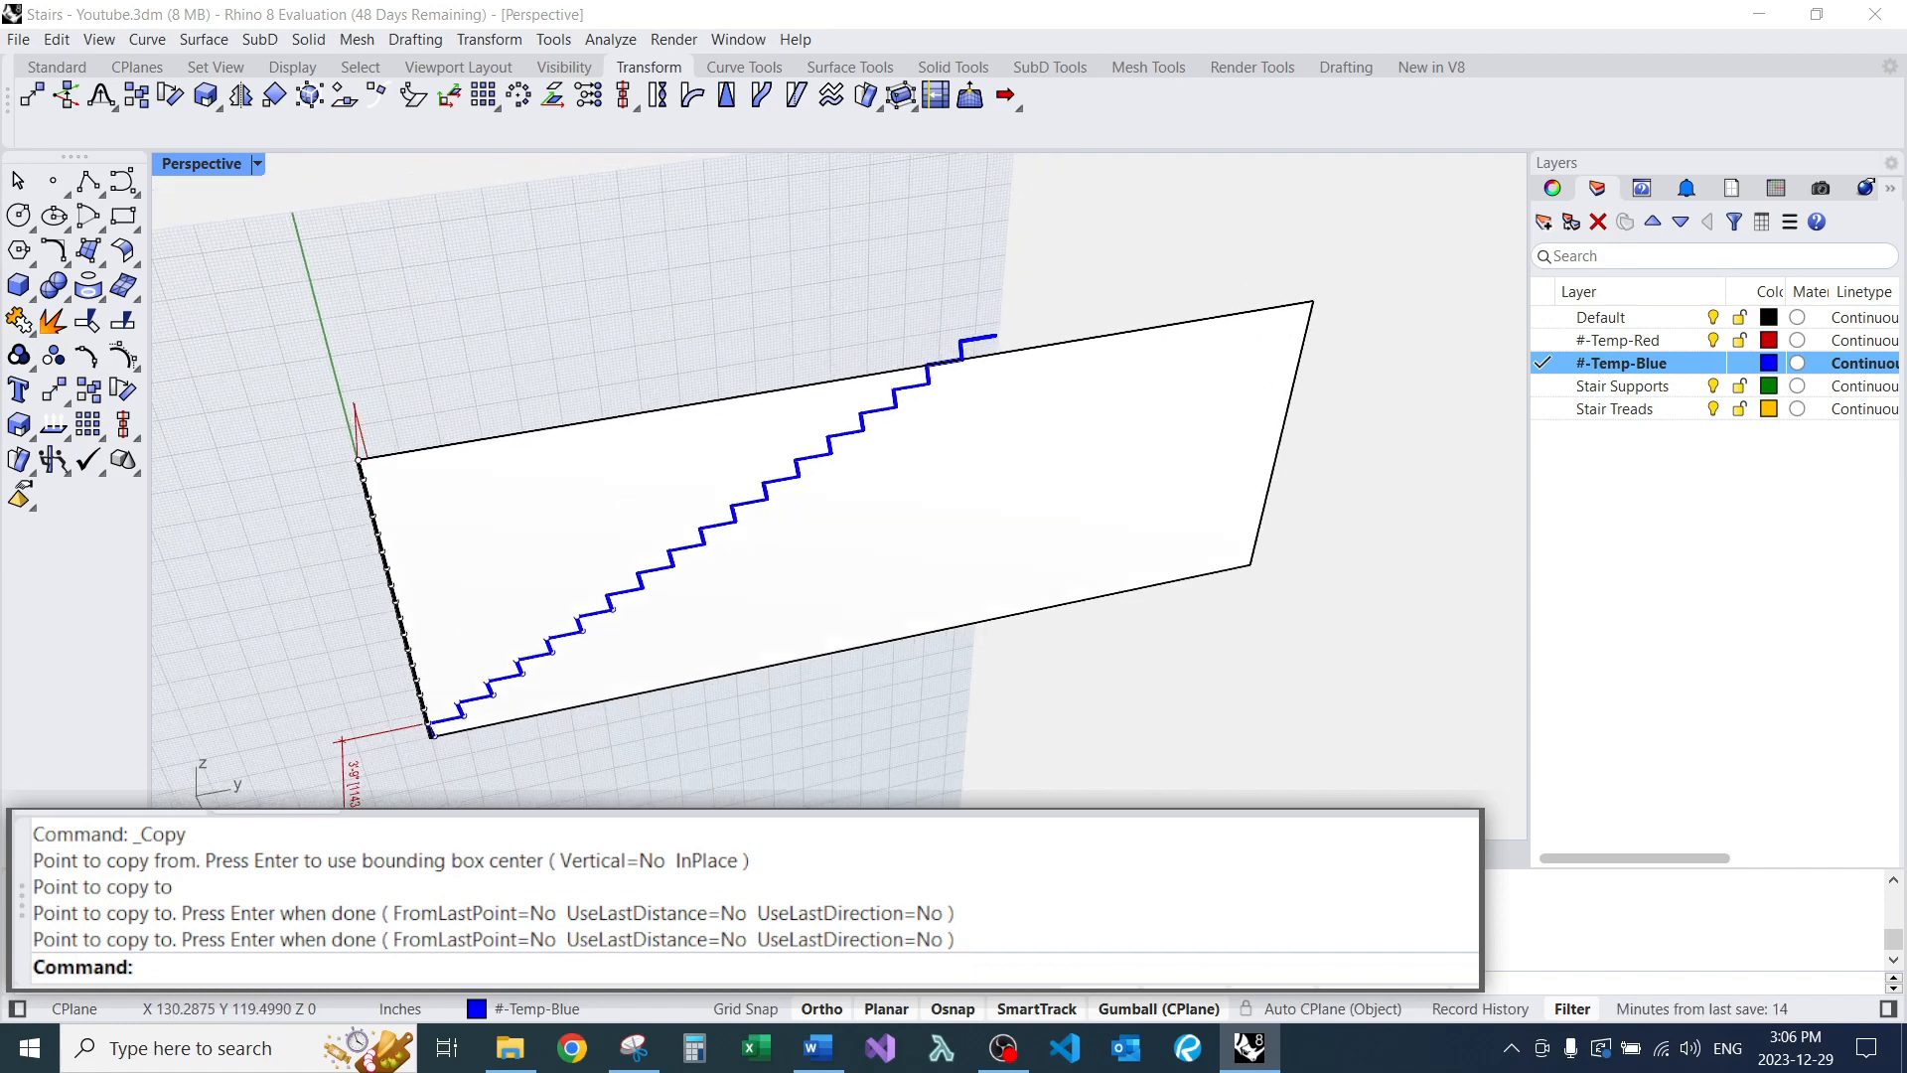
pyautogui.press('Return')
pyautogui.click(867, 378)
pyautogui.press('Escape')
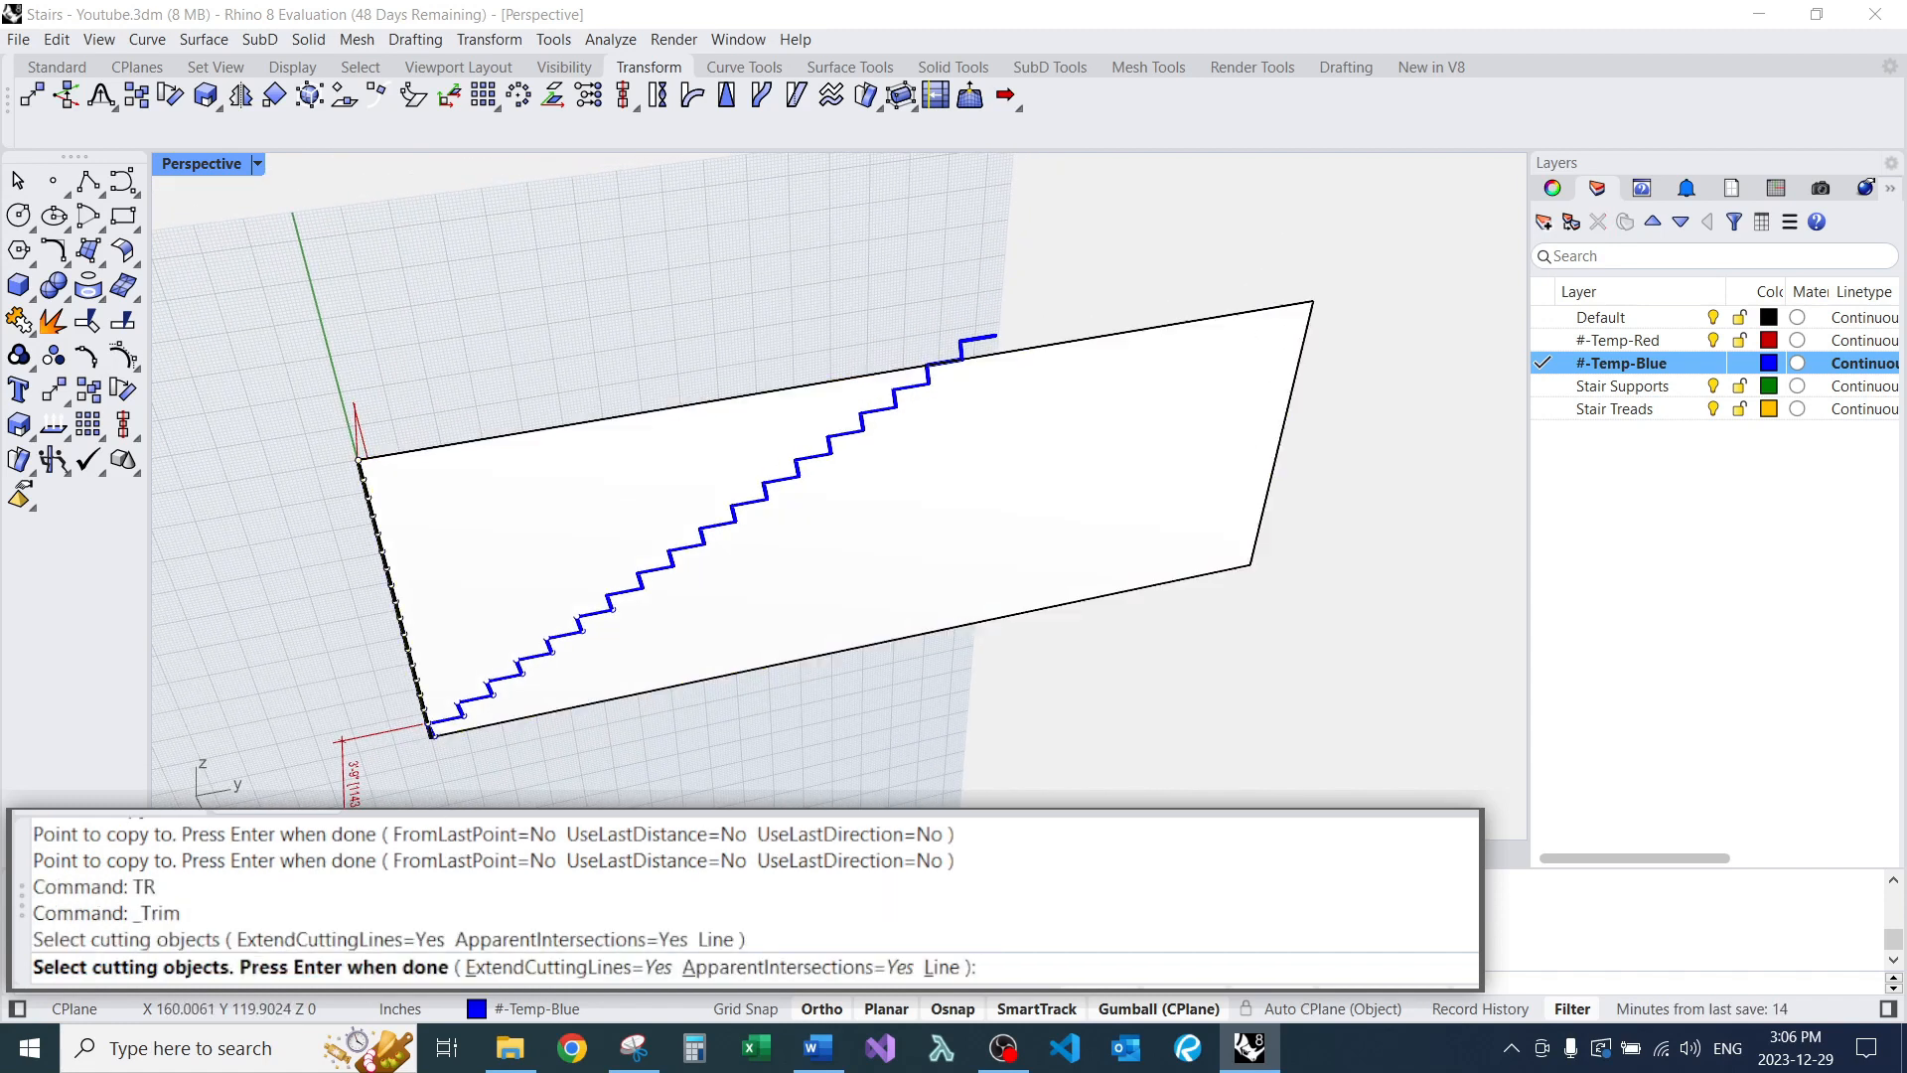
# Trim the part of the stair profile above the surface, using the surface's upper edge as the cutting object.
pyautogui.keyDown('ctrl'); pyautogui.keyDown('shift'); pyautogui.click(866, 375); pyautogui.keyUp('shift'); pyautogui.keyUp('ctrl')
pyautogui.press('Return')
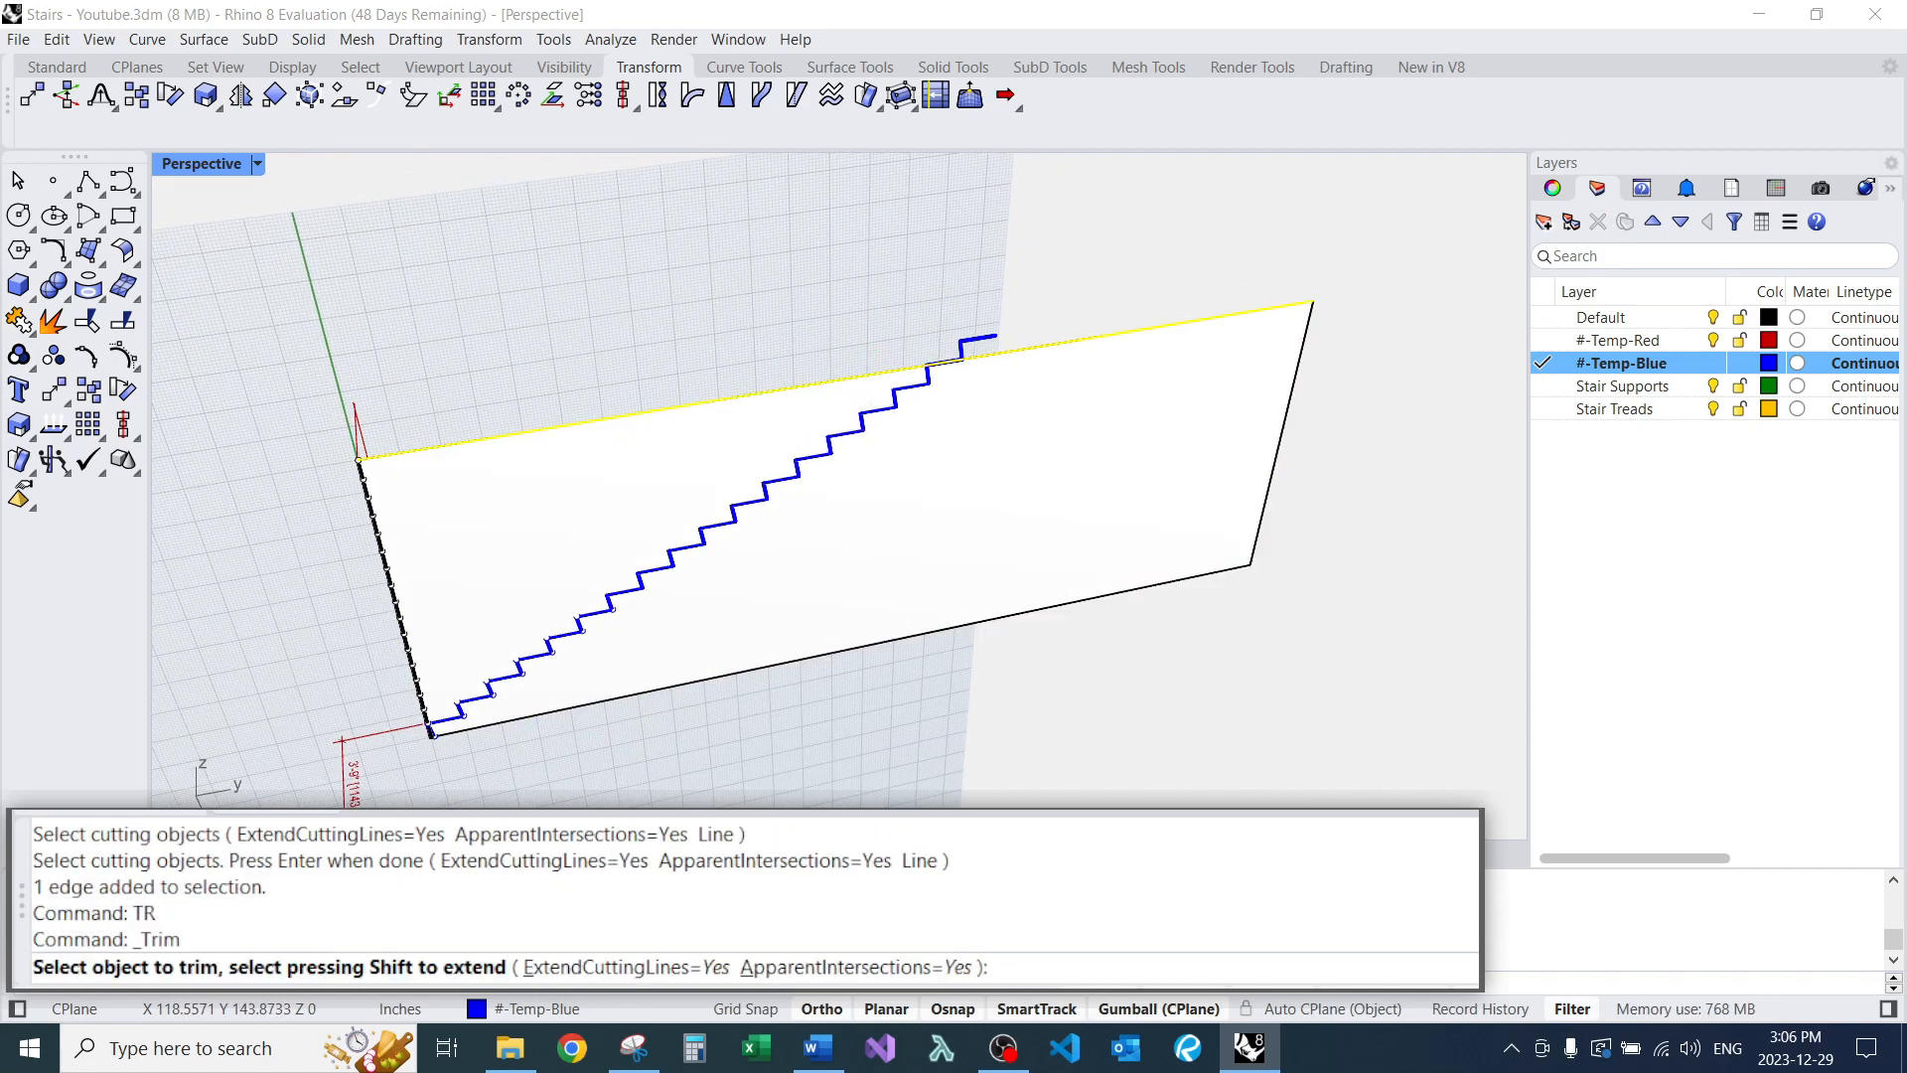
pyautogui.click(980, 338)
pyautogui.press('Return')
# Draw a diagonal line from the lower end of the second riser to the lower end of the last riser.
pyautogui.scroll(-6, 993, 362)
pyautogui.moveTo(993, 363)
pyautogui.mouseDown(button='right')
pyautogui.moveTo(1033, 397)
pyautogui.moveTo(984, 373)
pyautogui.mouseUp(button='right')
pyautogui.write('L')
pyautogui.press('Return')
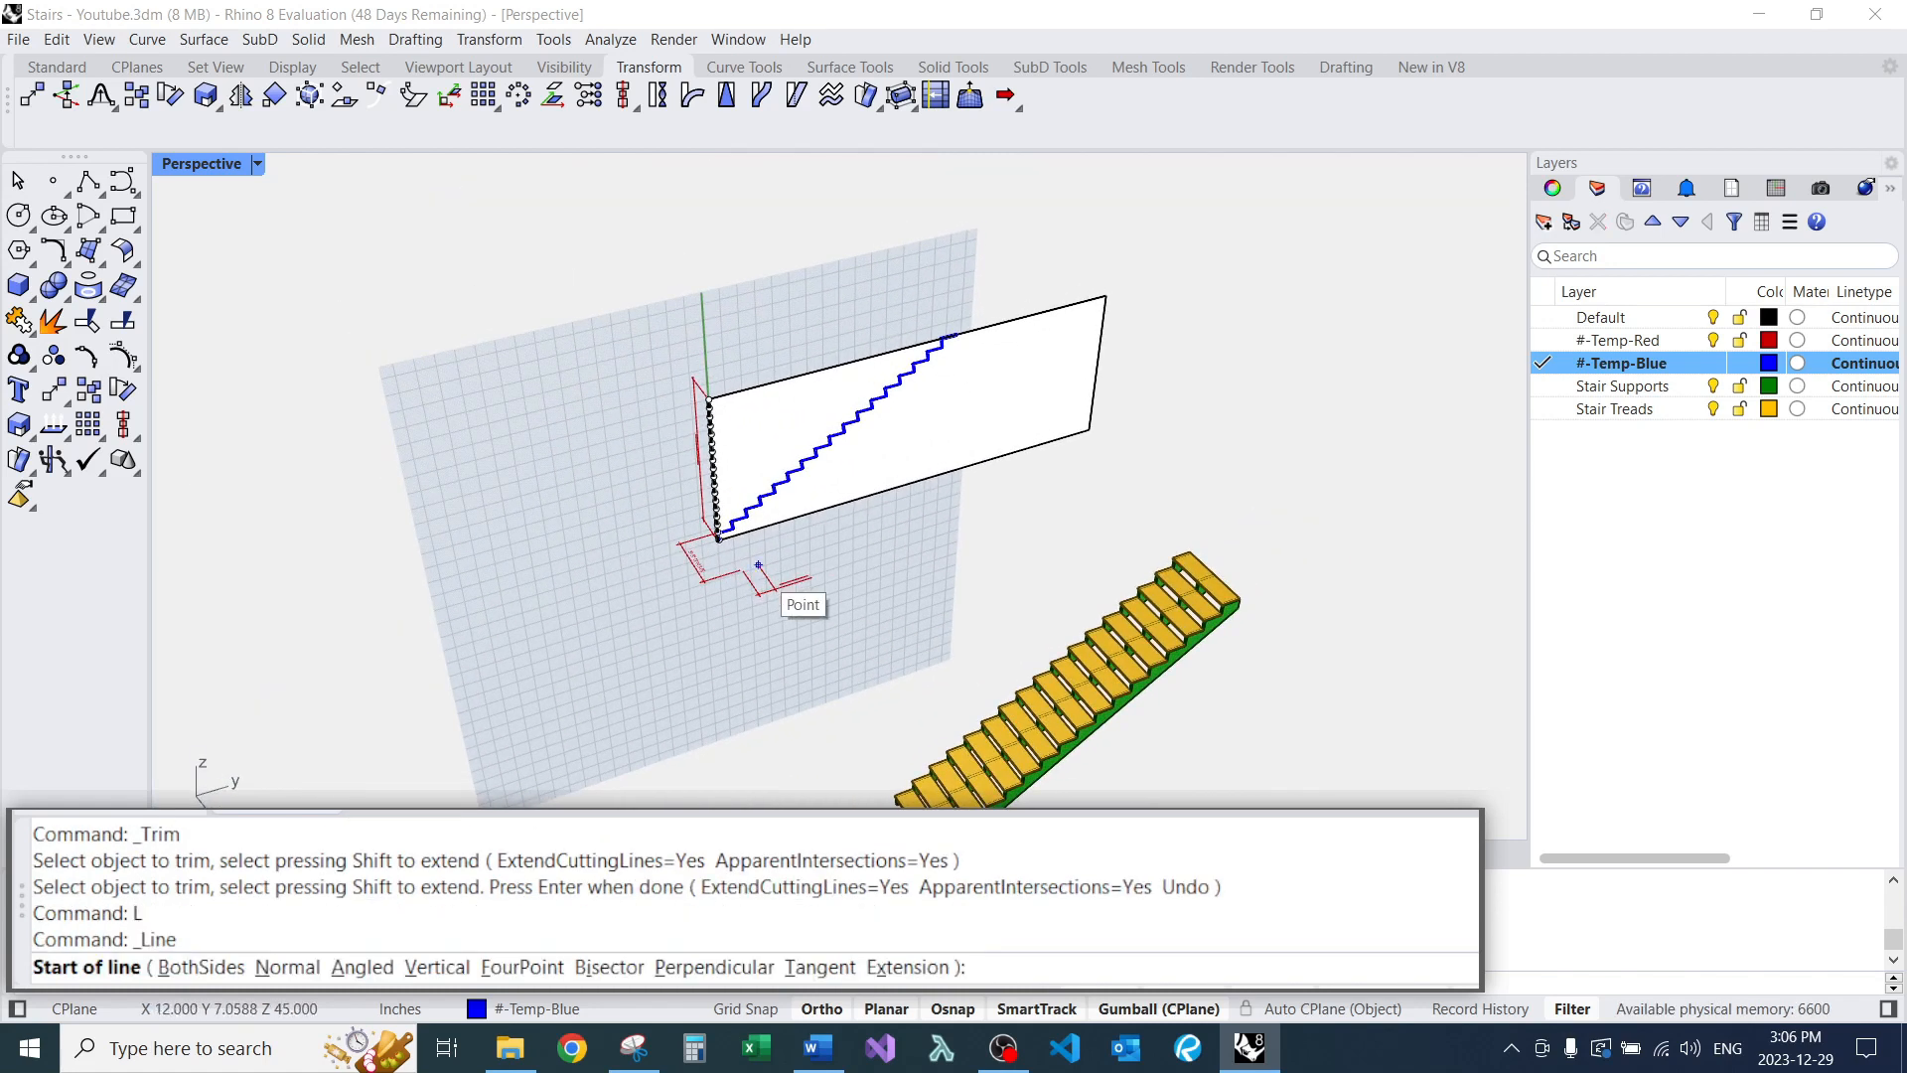
pyautogui.scroll(8, 760, 563)
pyautogui.click(704, 531)
pyautogui.scroll(-5, 683, 536)
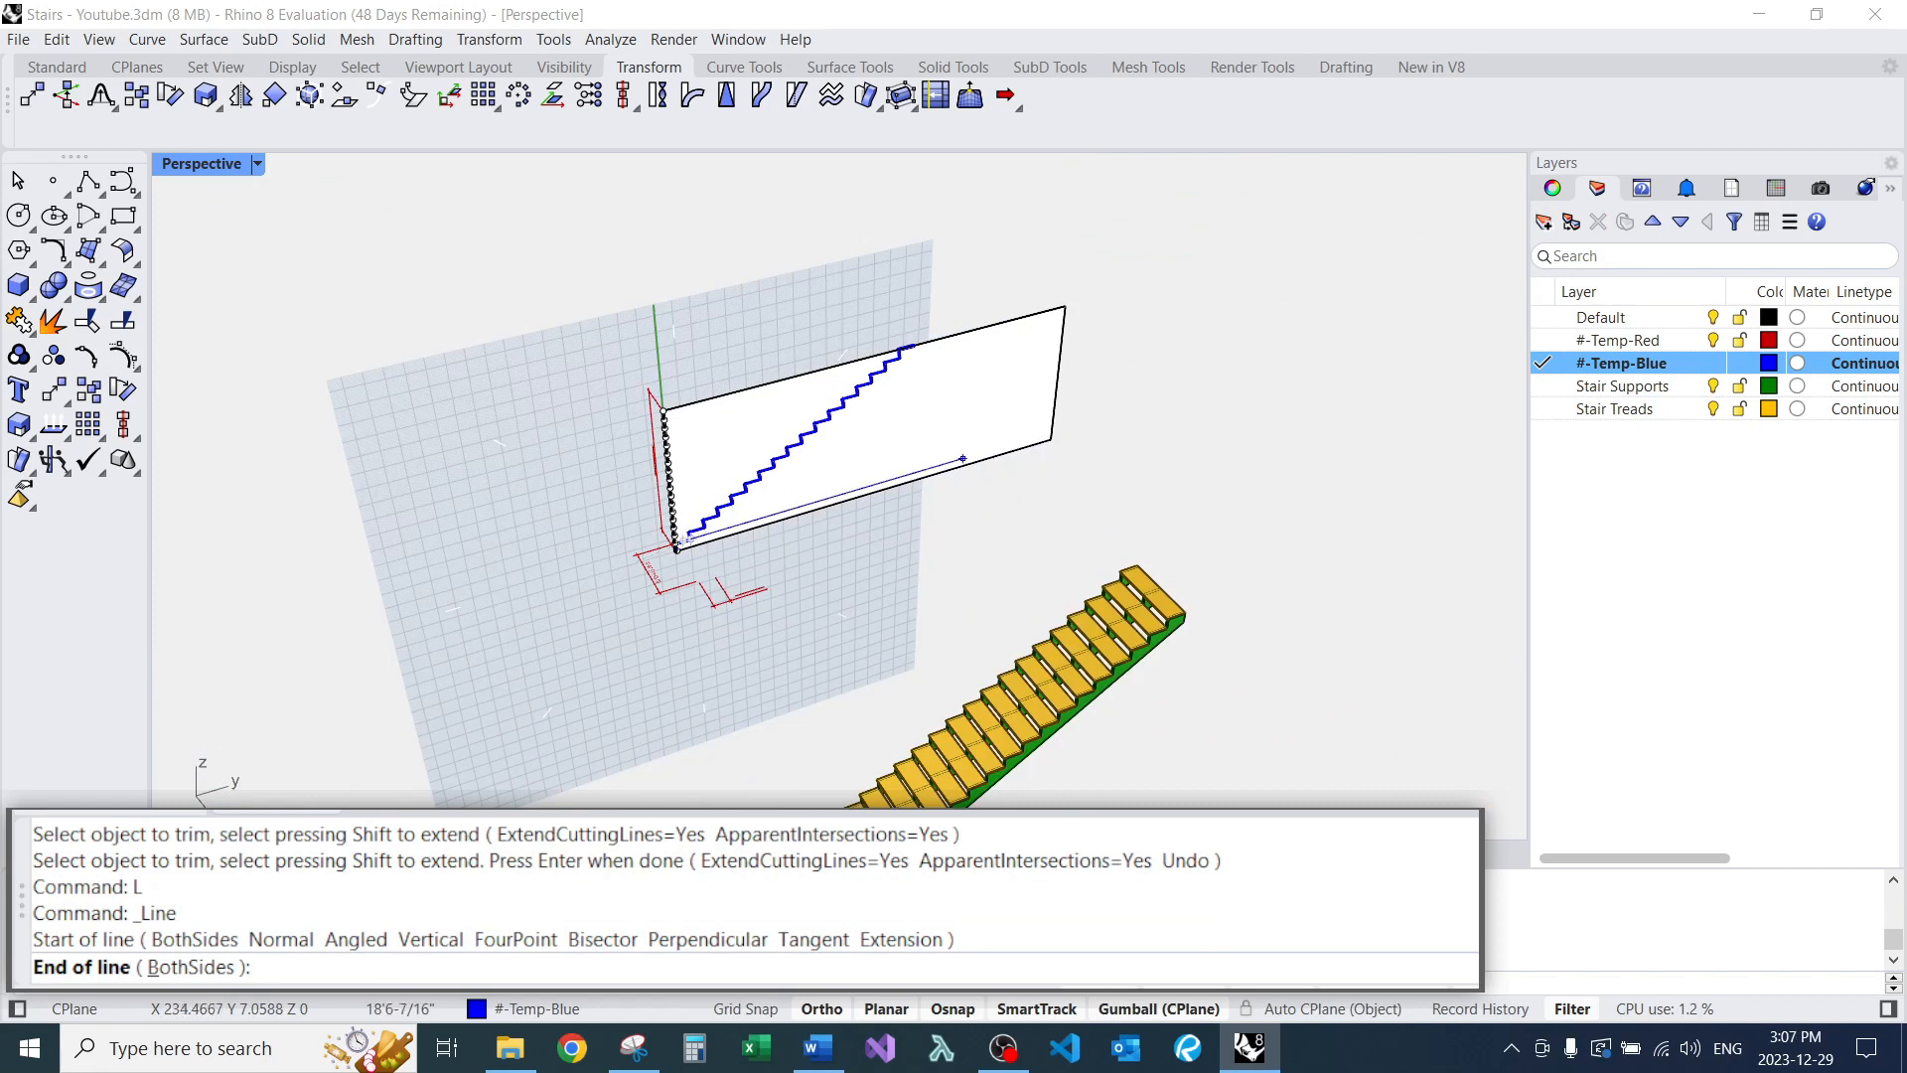
pyautogui.scroll(5, 757, 255)
pyautogui.click(828, 389)
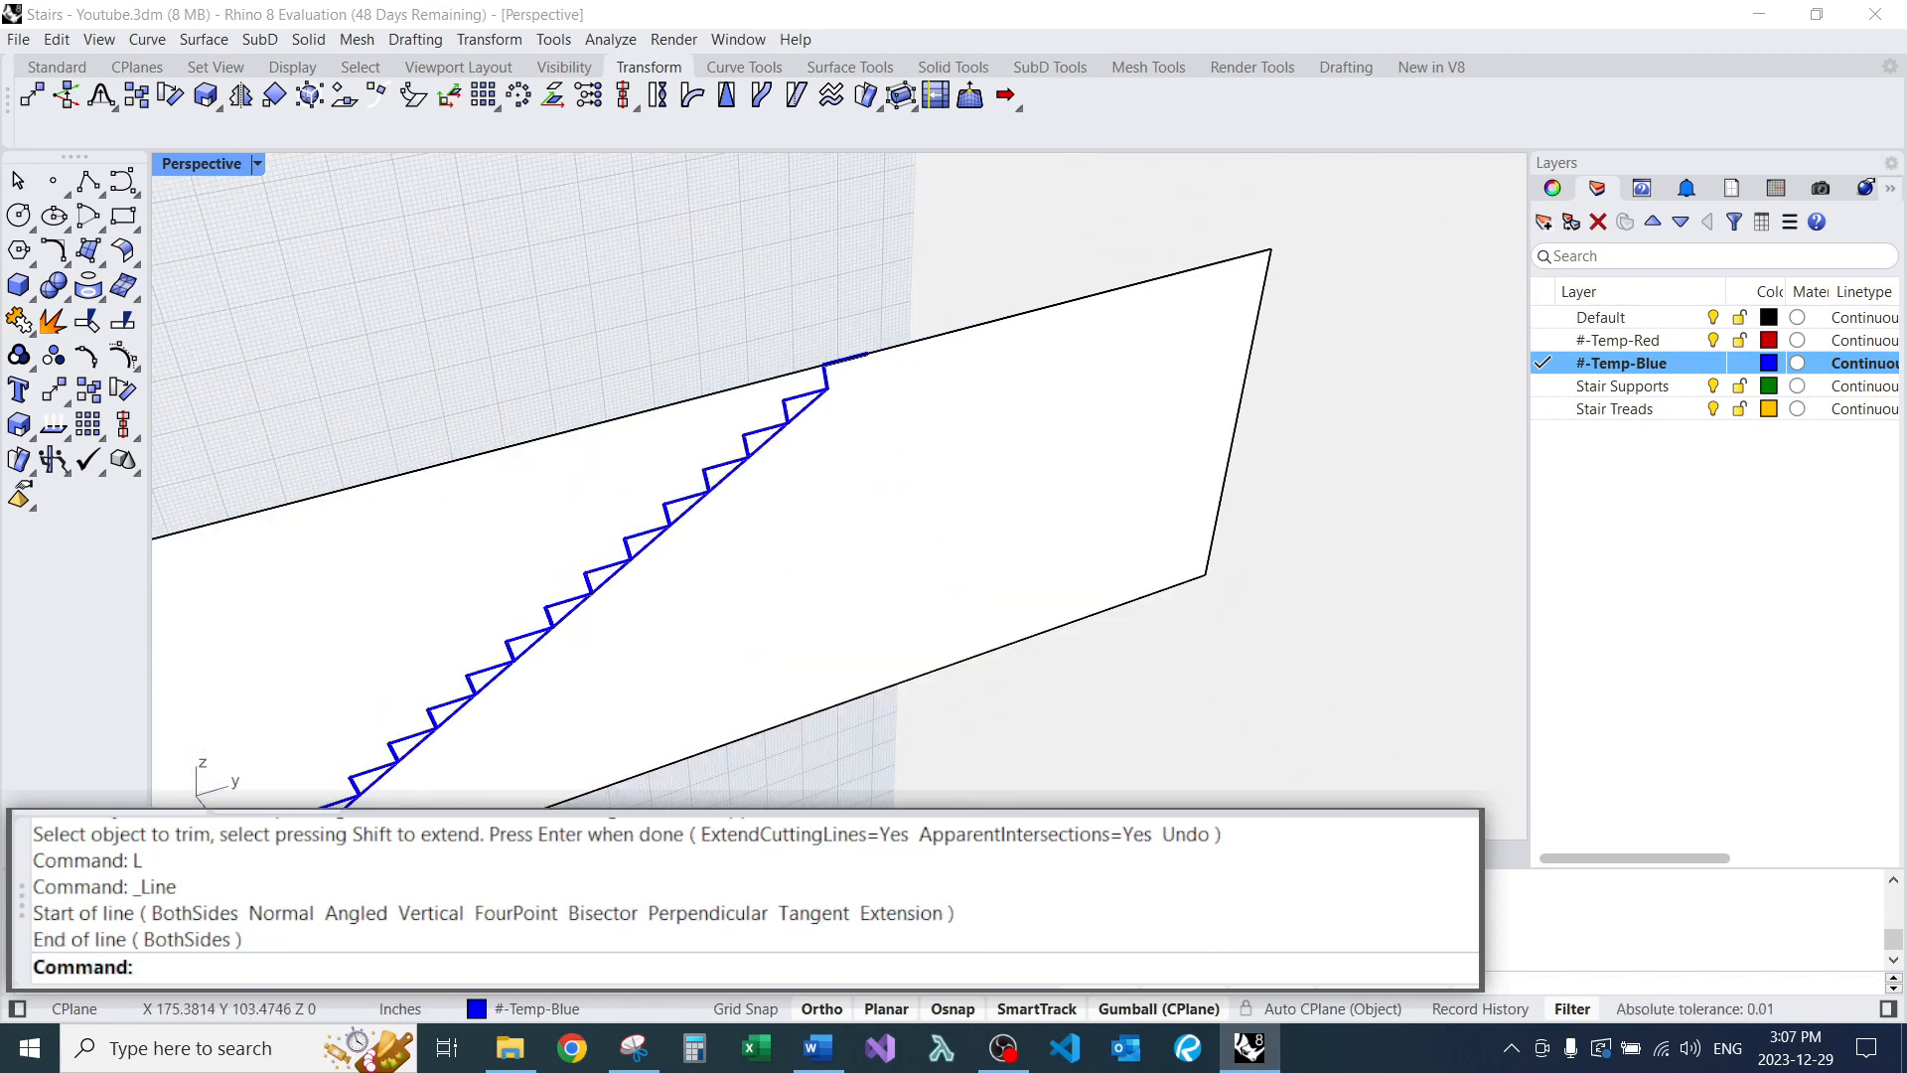
# Offset the diagonal line 7 inches to its lower side, away from the steps.
pyautogui.write('o')
pyautogui.press('Return')
pyautogui.write('7')
pyautogui.press('Return')
pyautogui.click(787, 422)
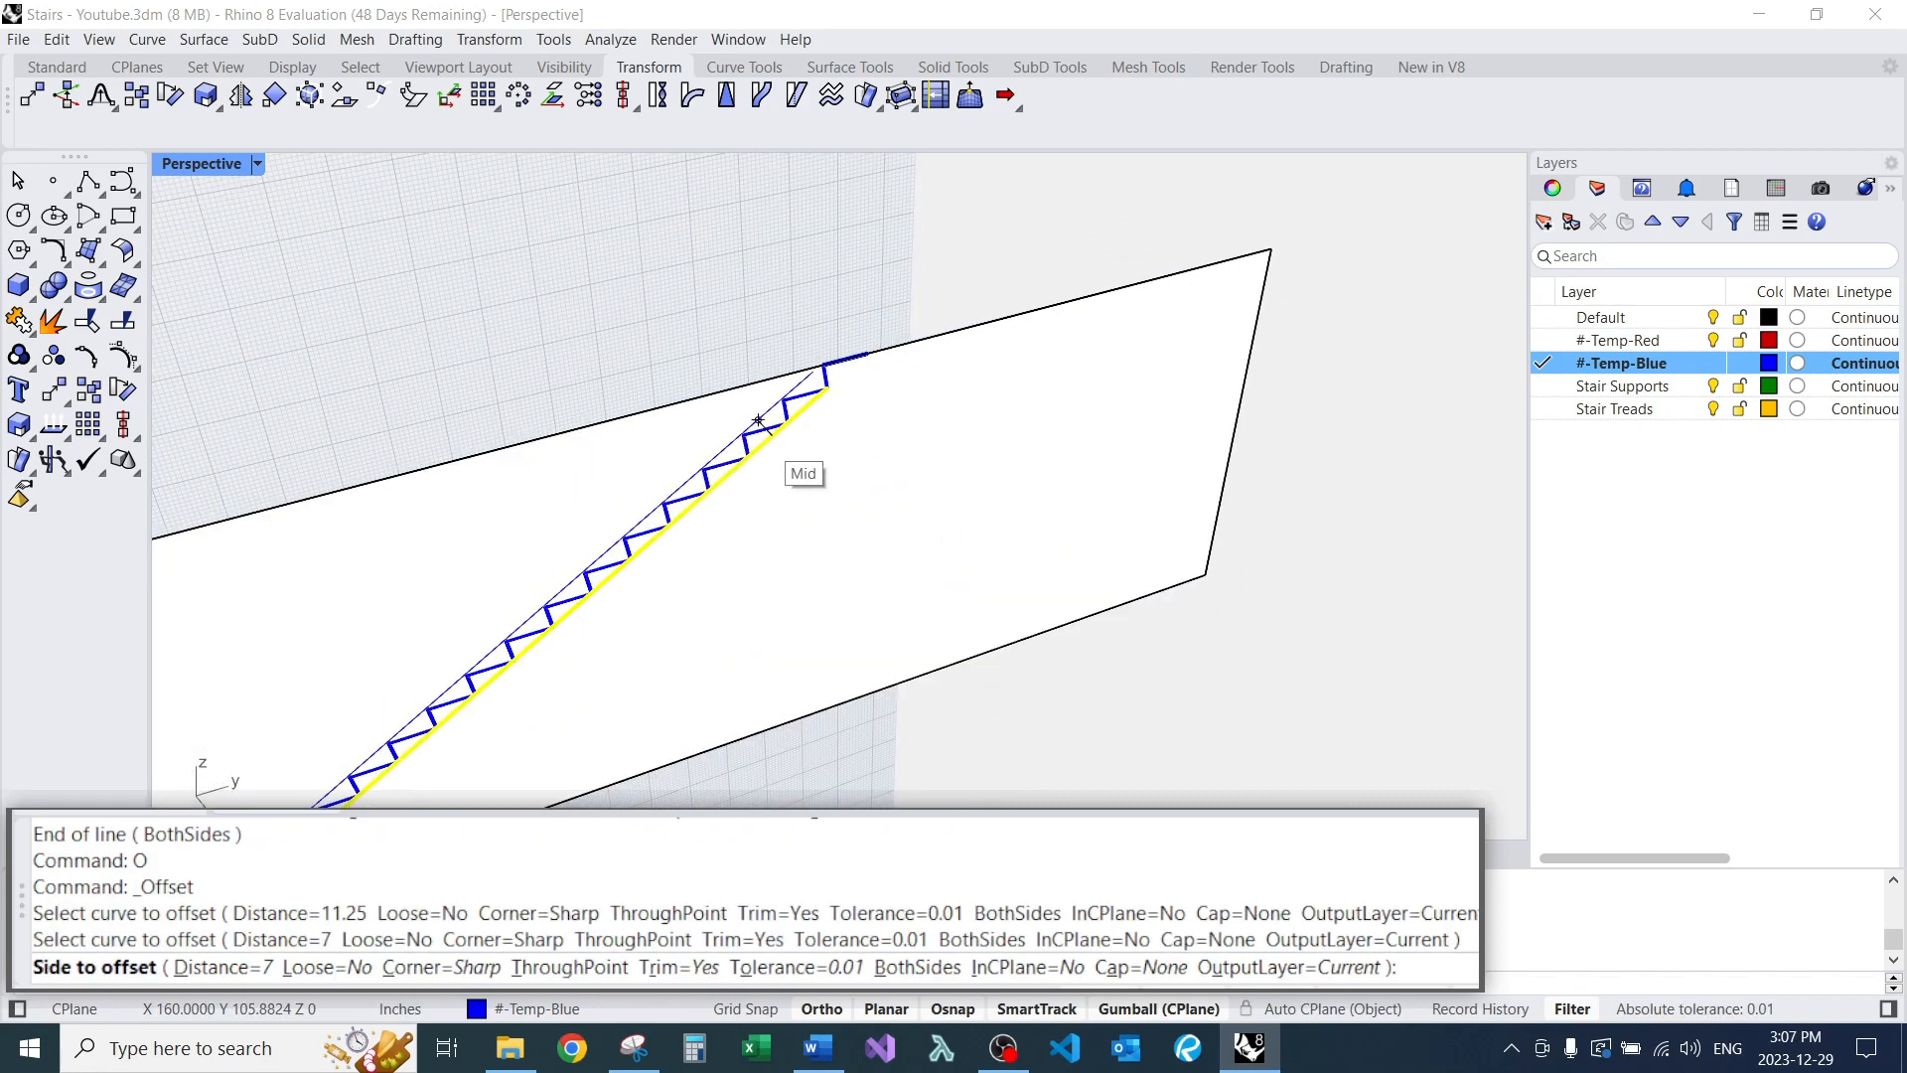
pyautogui.click(793, 444)
# Draw a short vertical line downward from the outer end of the topmost tread.
pyautogui.scroll(4, 807, 502)
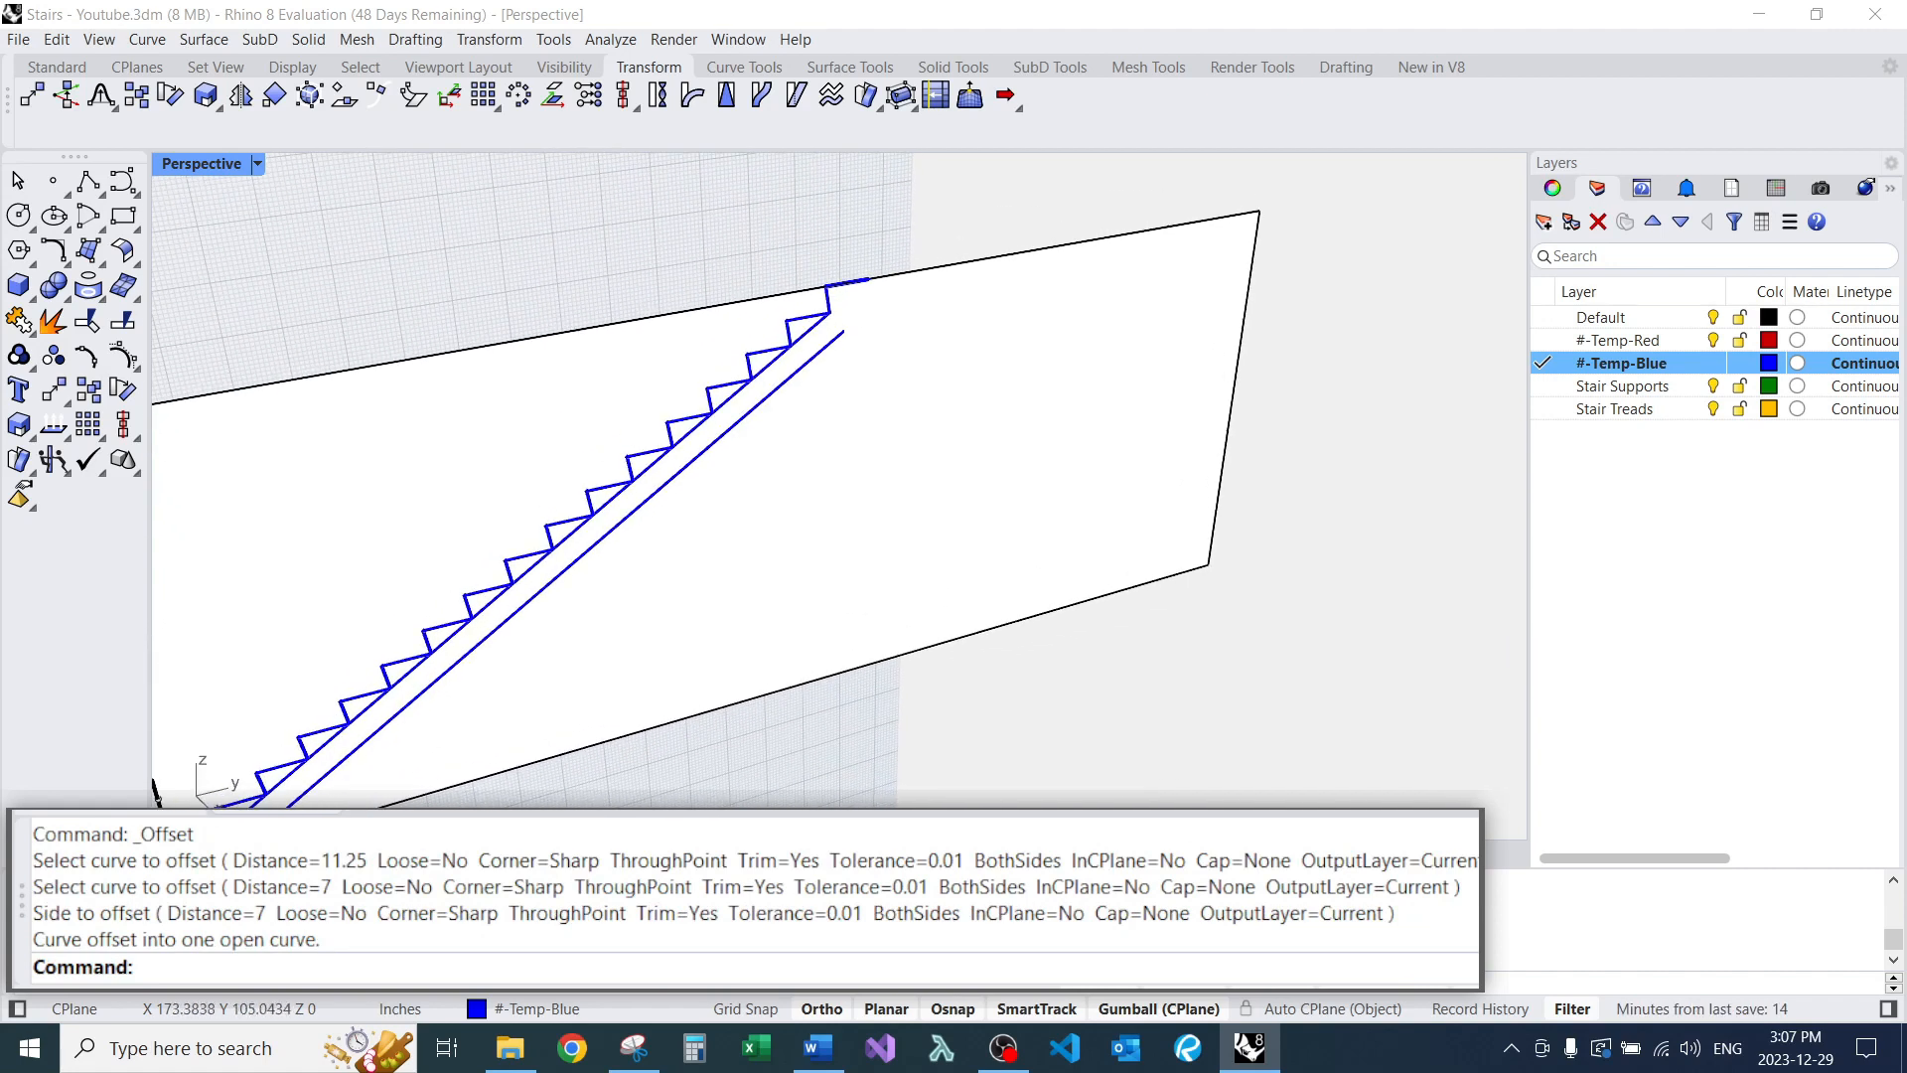
pyautogui.write('l')
pyautogui.press('Return')
pyautogui.click(912, 224)
pyautogui.click(912, 260)
pyautogui.write('l')
pyautogui.press('Return')
pyautogui.press('Escape')
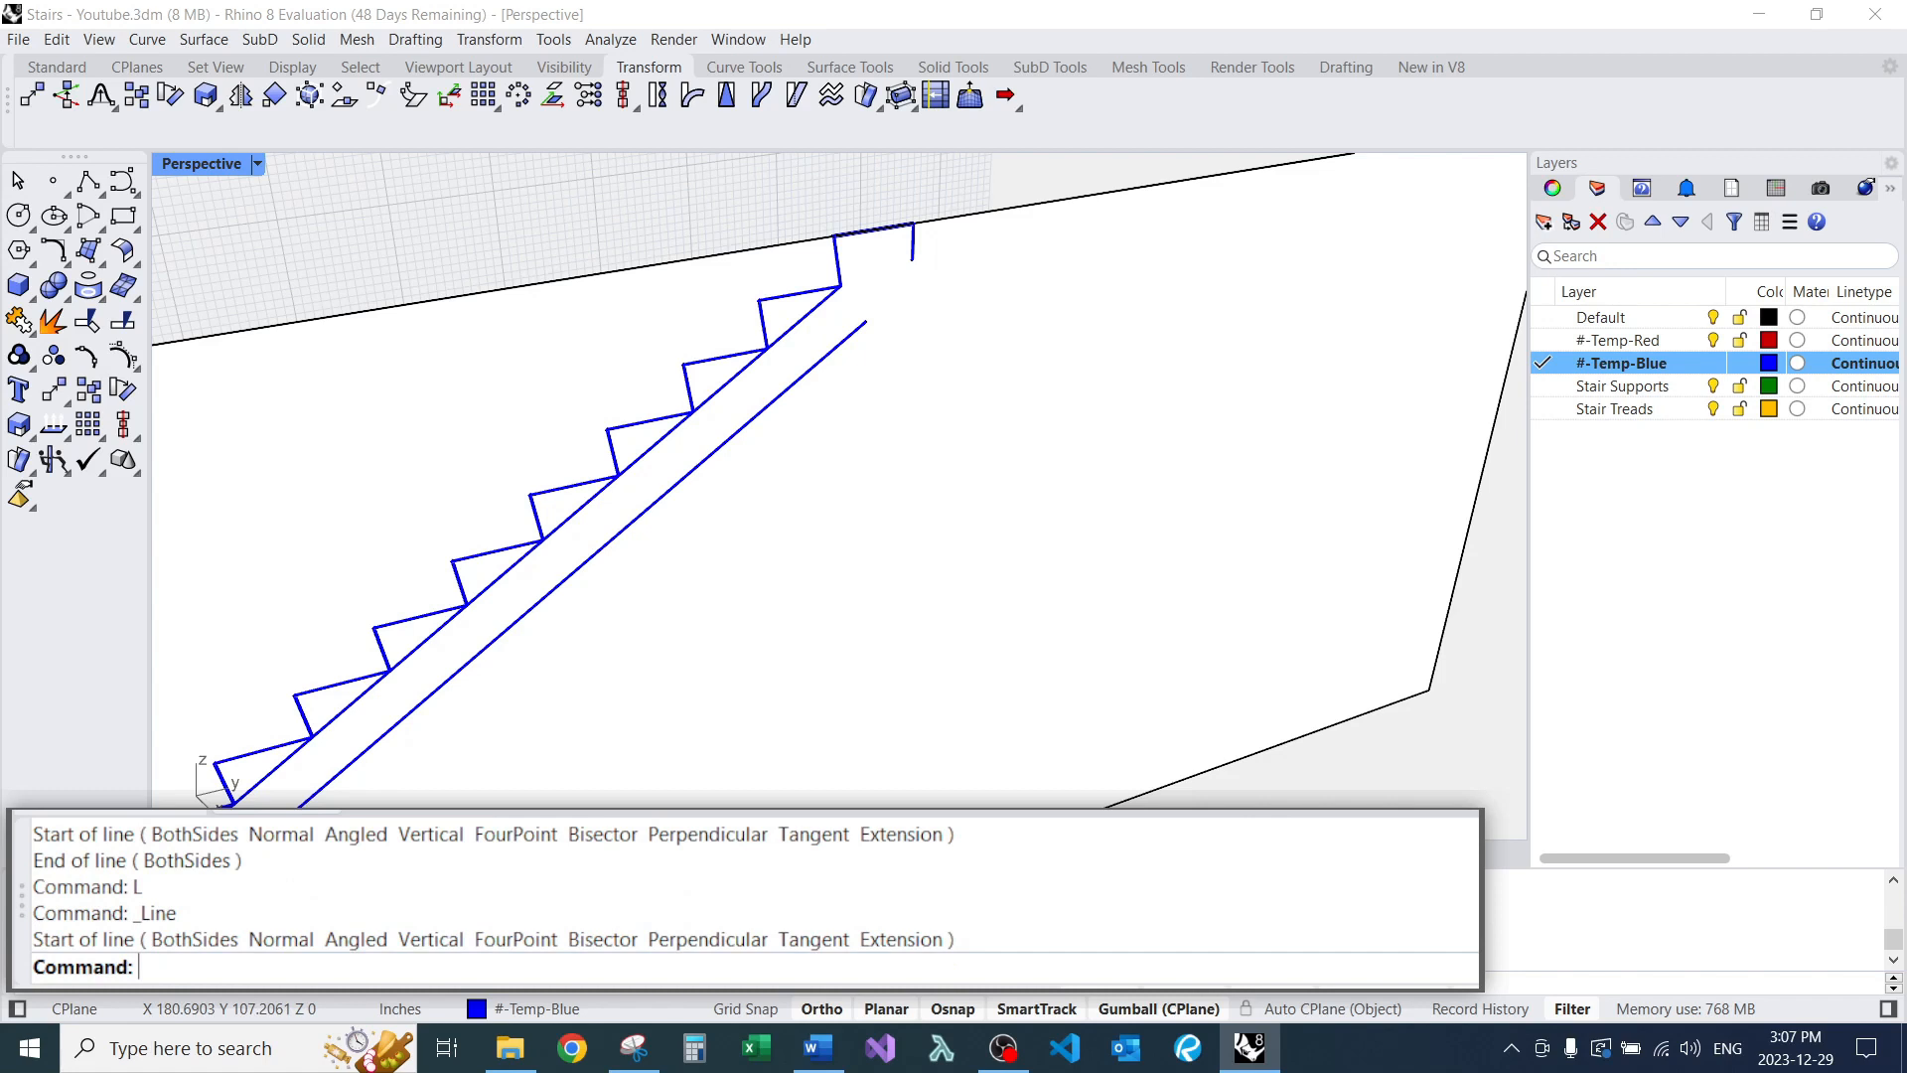
# Fillet the short vertical line and the offset diagonal with radius 0 so they meet in a joined sharp corner.
pyautogui.write('f')
pyautogui.press('Return')
pyautogui.click(912, 250)
pyautogui.click(852, 332)
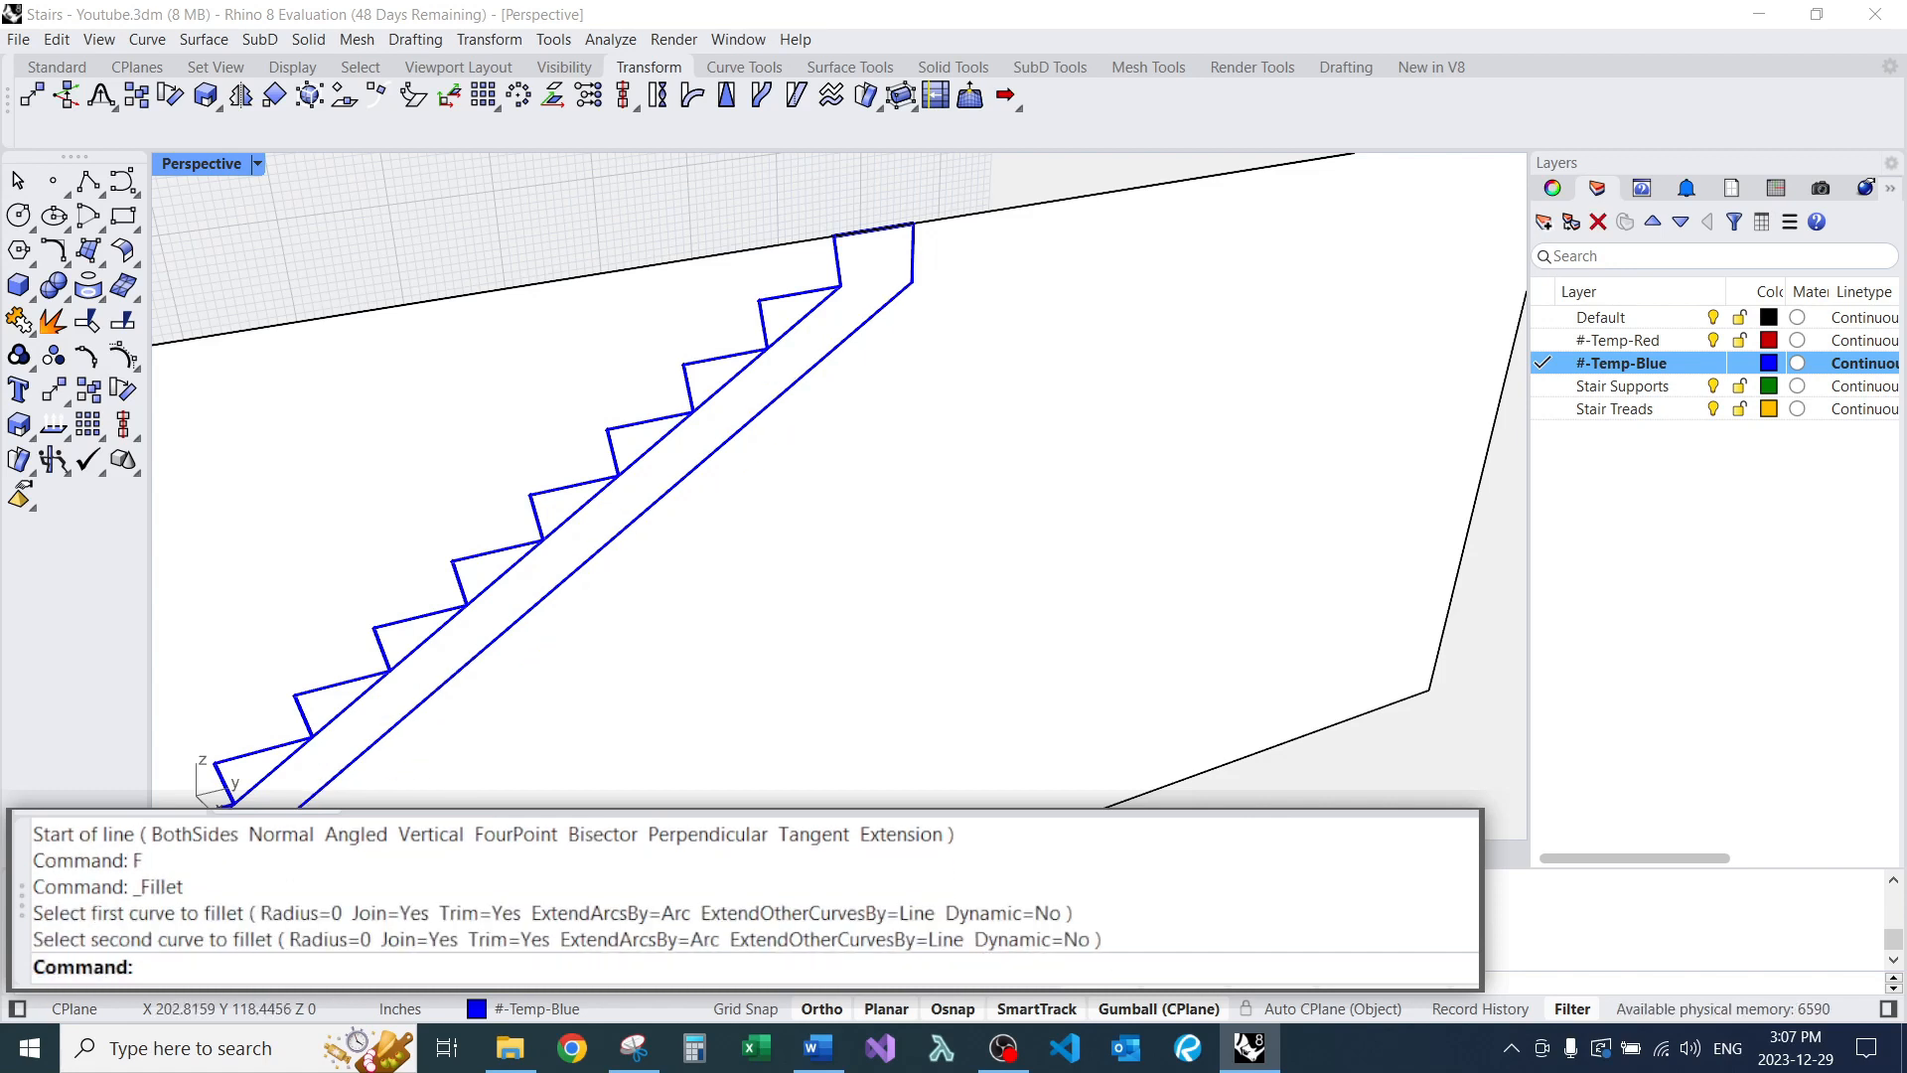
# Draw a short line along the surface's lower edge, starting from the lower end of the first riser.
pyautogui.scroll(-6, 1004, 211)
pyautogui.scroll(8, 603, 549)
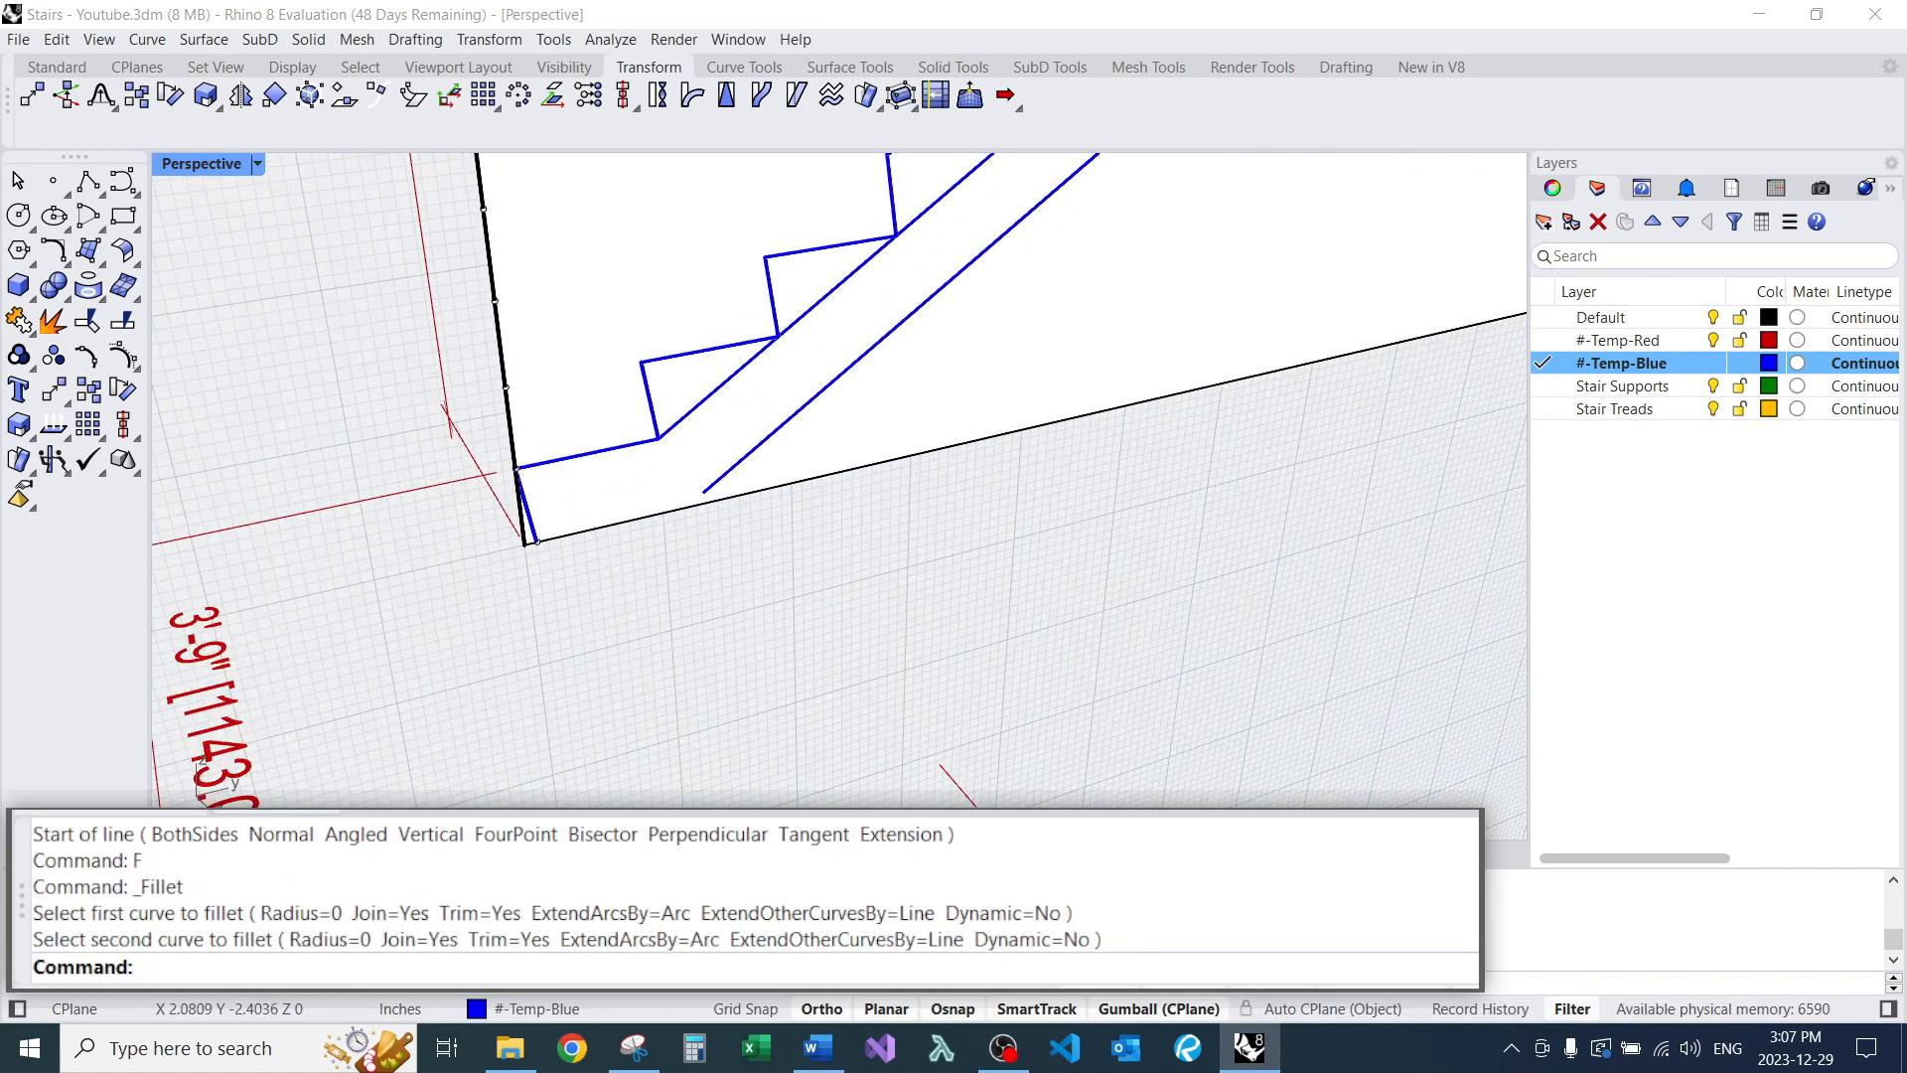
pyautogui.write('l')
pyautogui.press('Return')
pyautogui.click(537, 542)
pyautogui.click(618, 524)
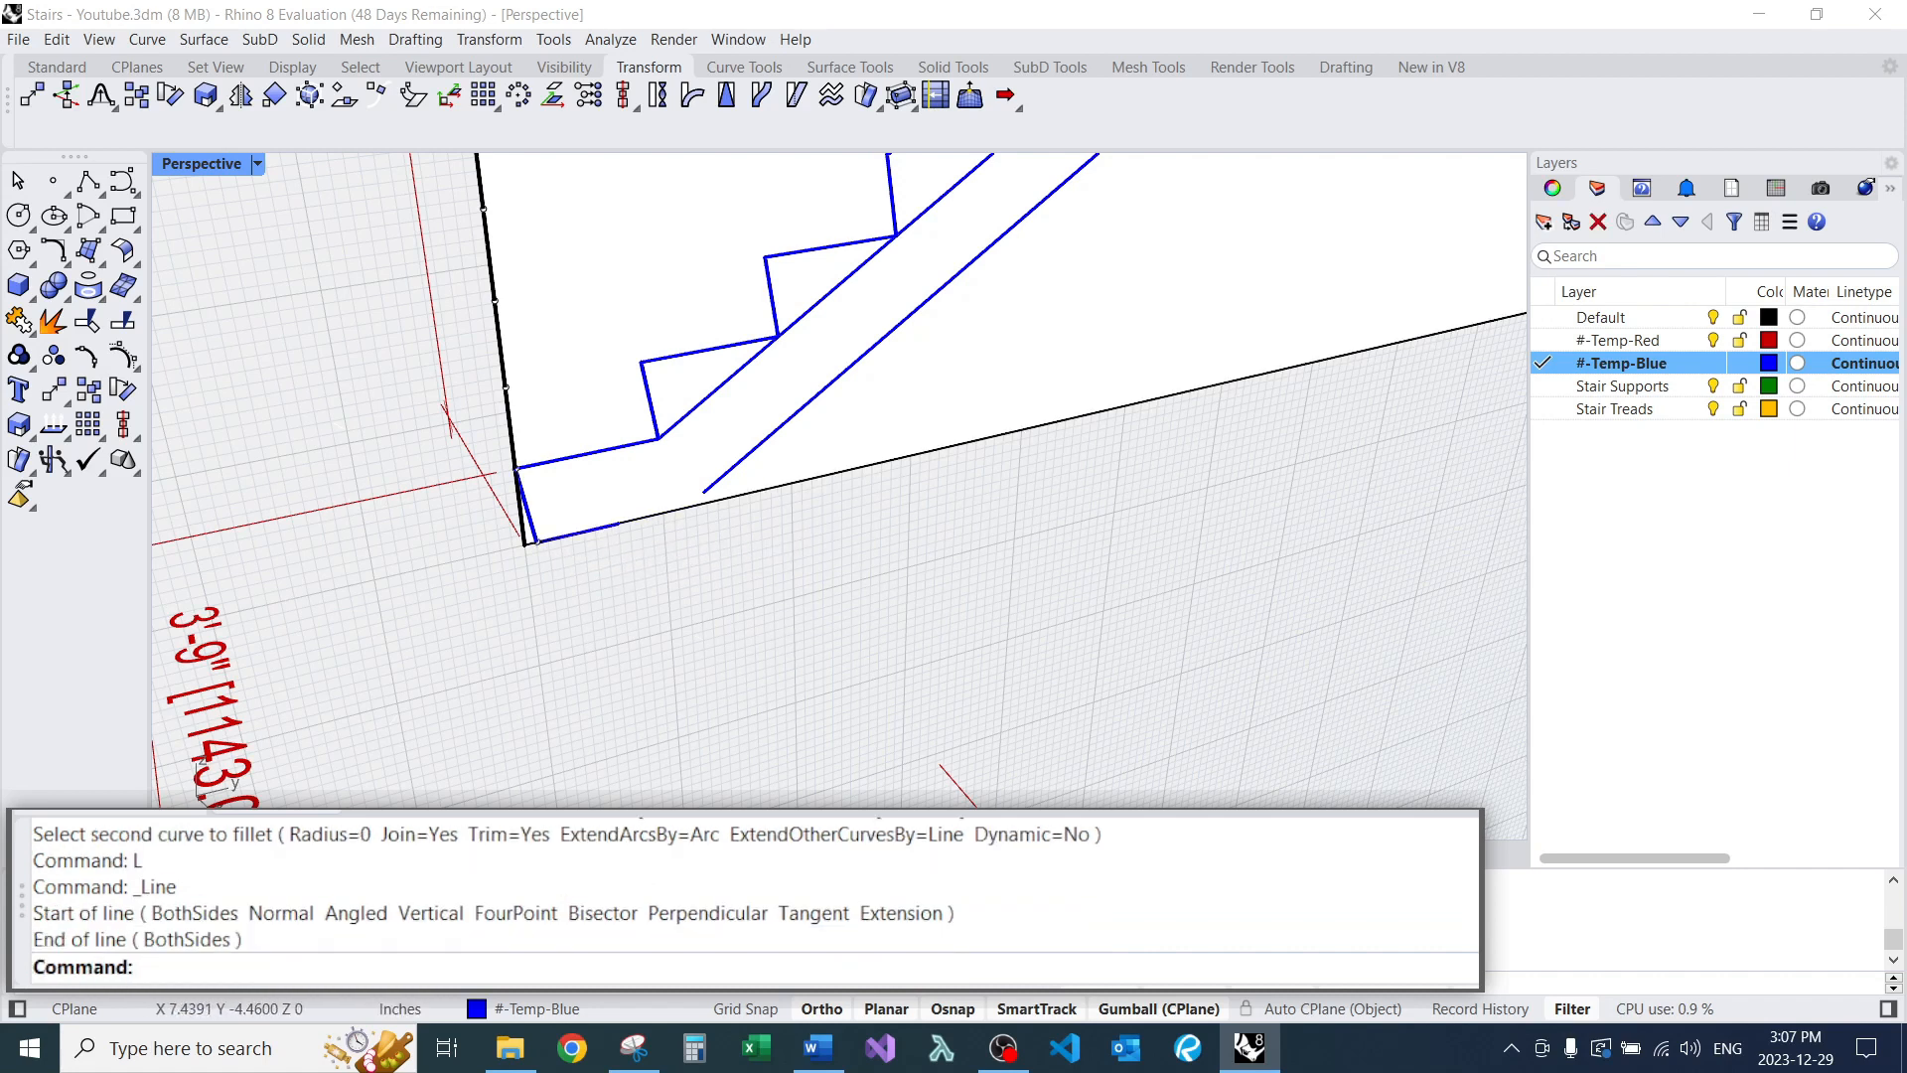
pyautogui.press('Return')
pyautogui.click(608, 529)
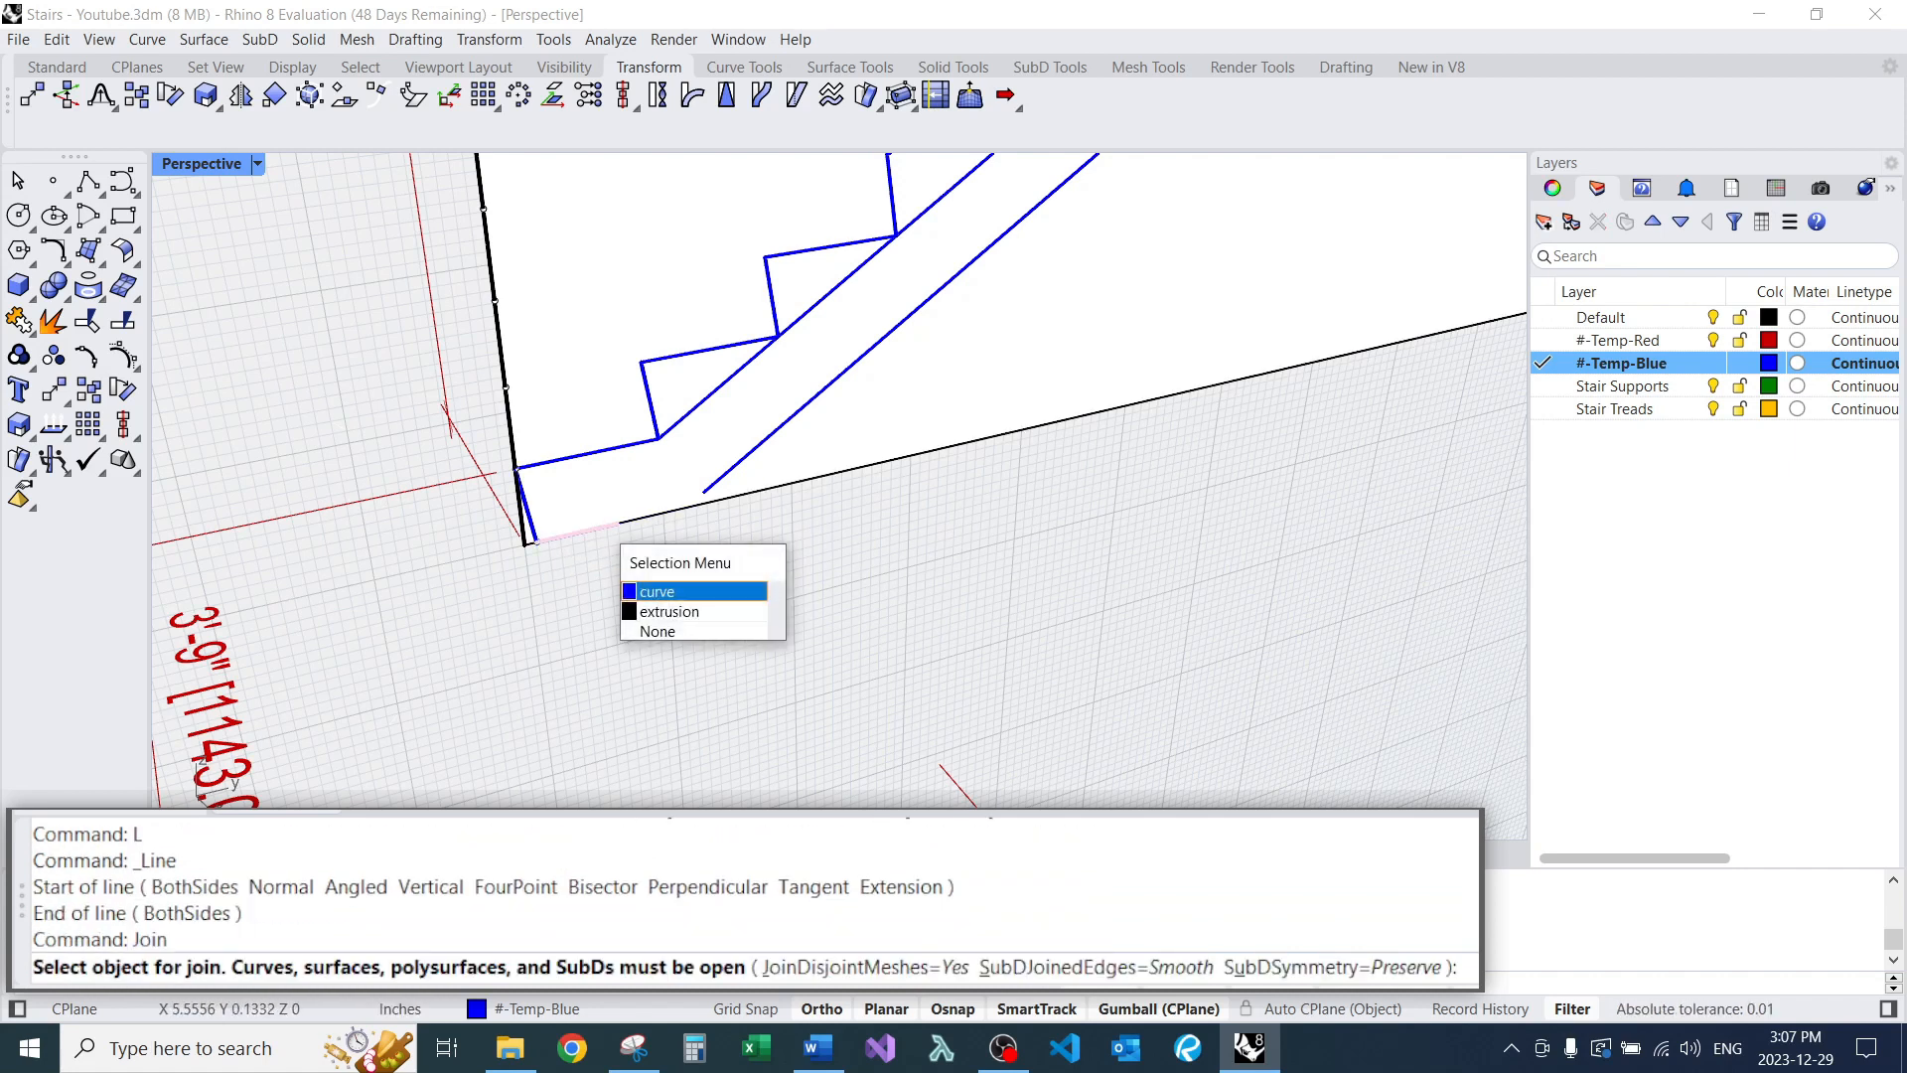
pyautogui.click(695, 591)
pyautogui.click(771, 434)
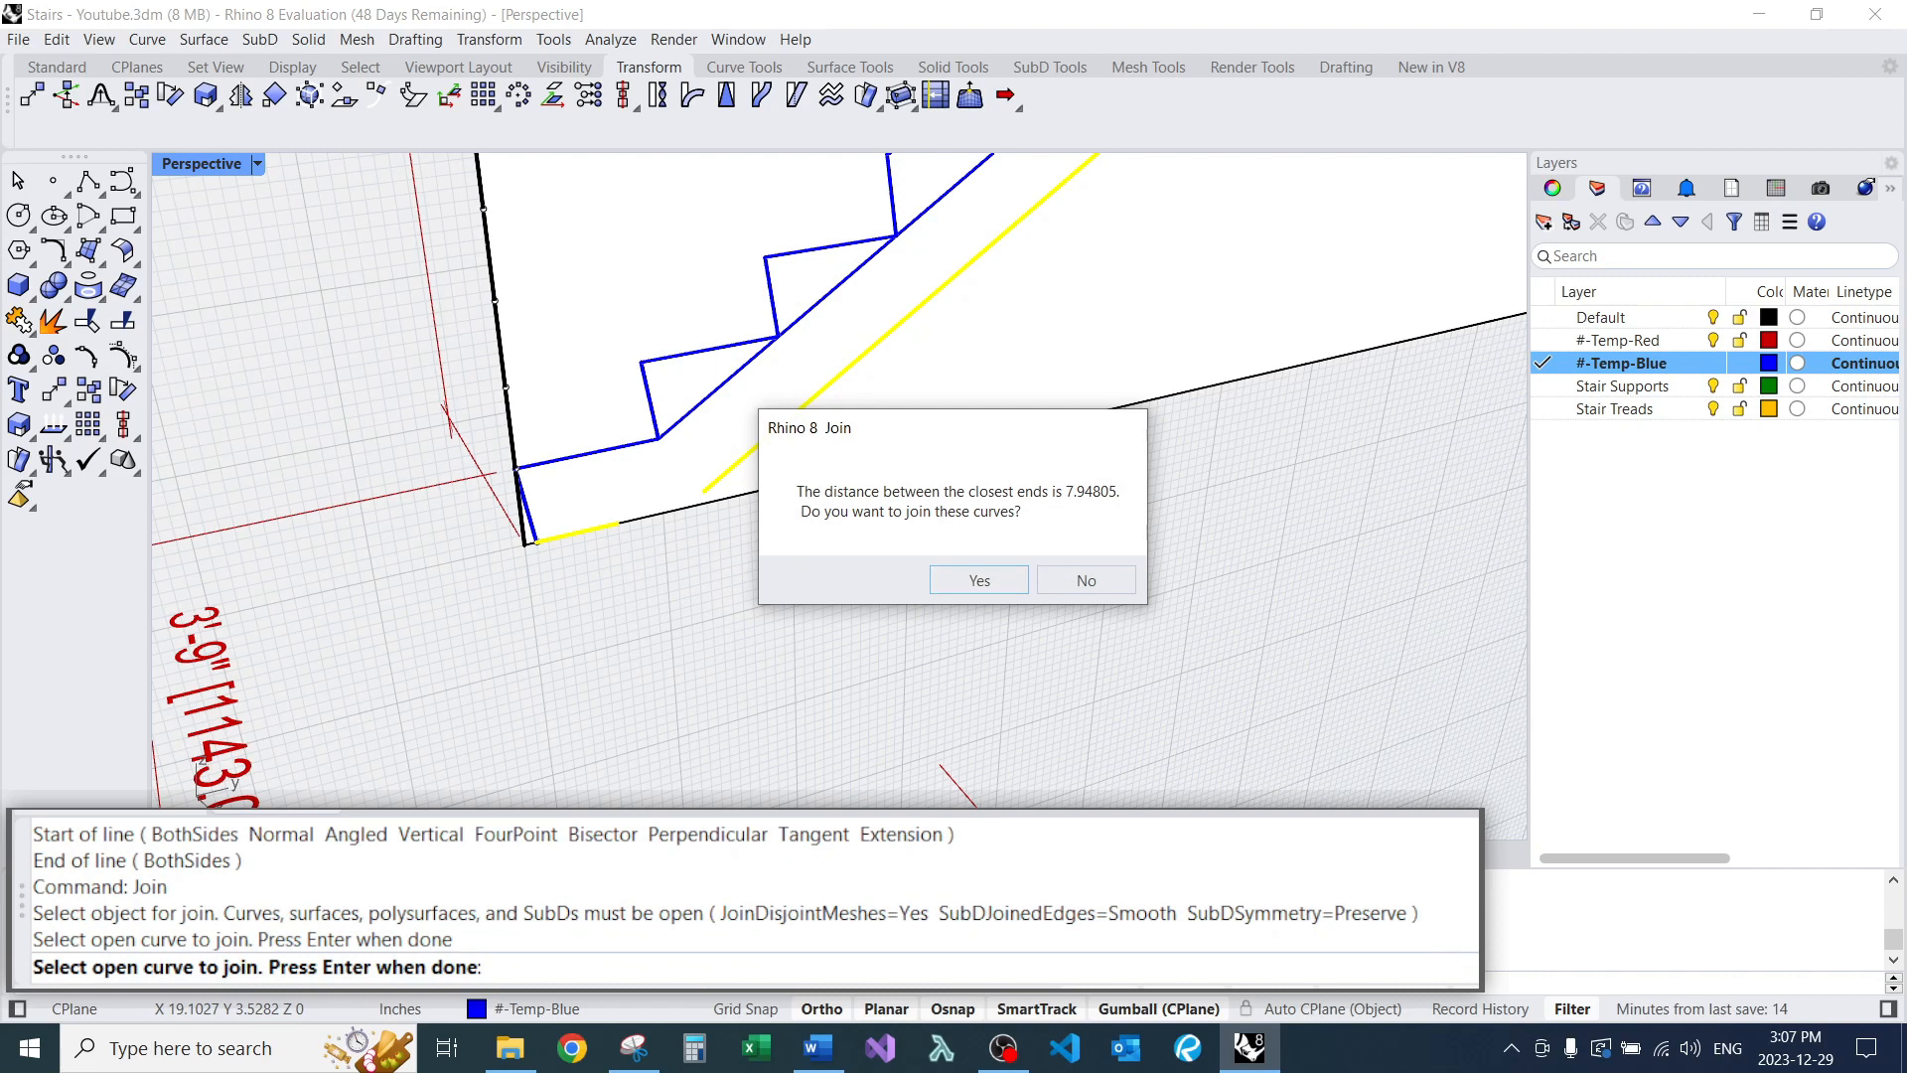
pyautogui.click(1085, 580)
# Fillet the short bottom line and the offset diagonal with radius 0 to close the lower corner of the support.
pyautogui.write('f')
pyautogui.press('Return')
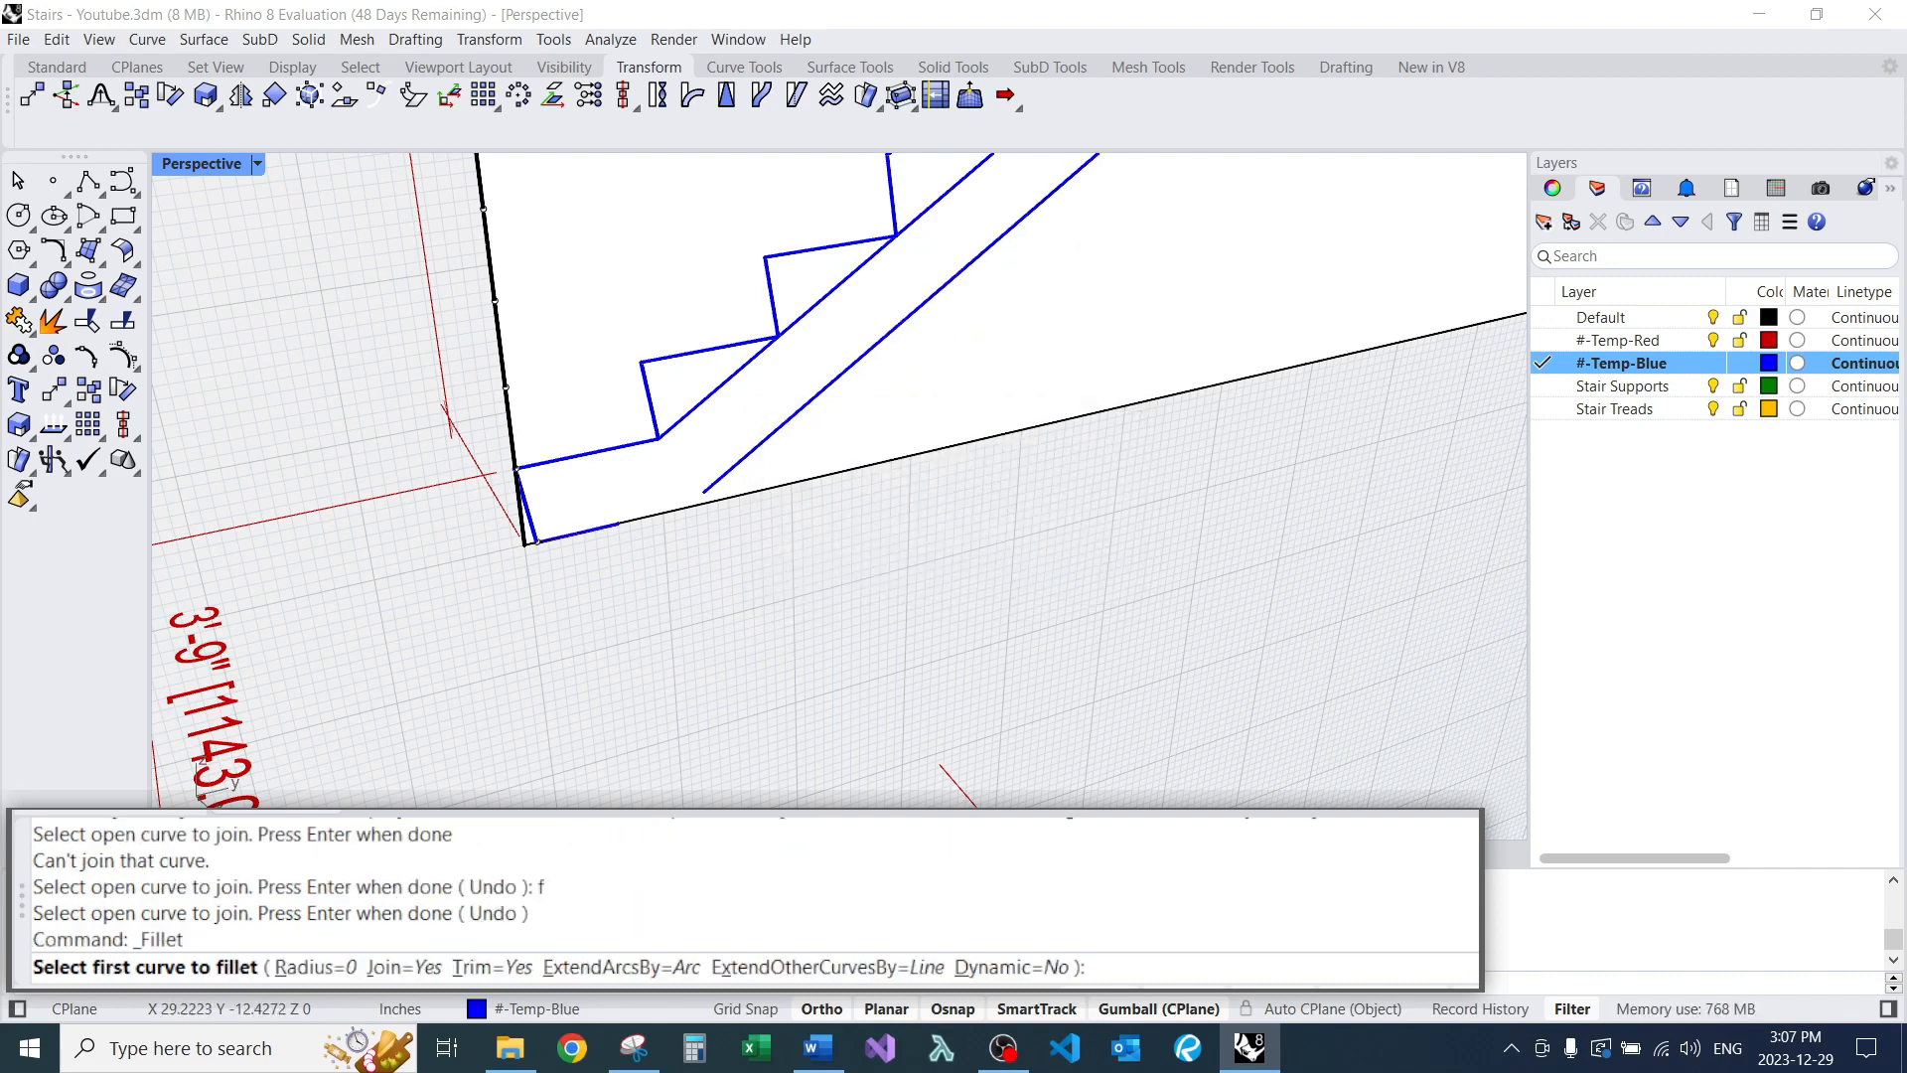
pyautogui.click(611, 526)
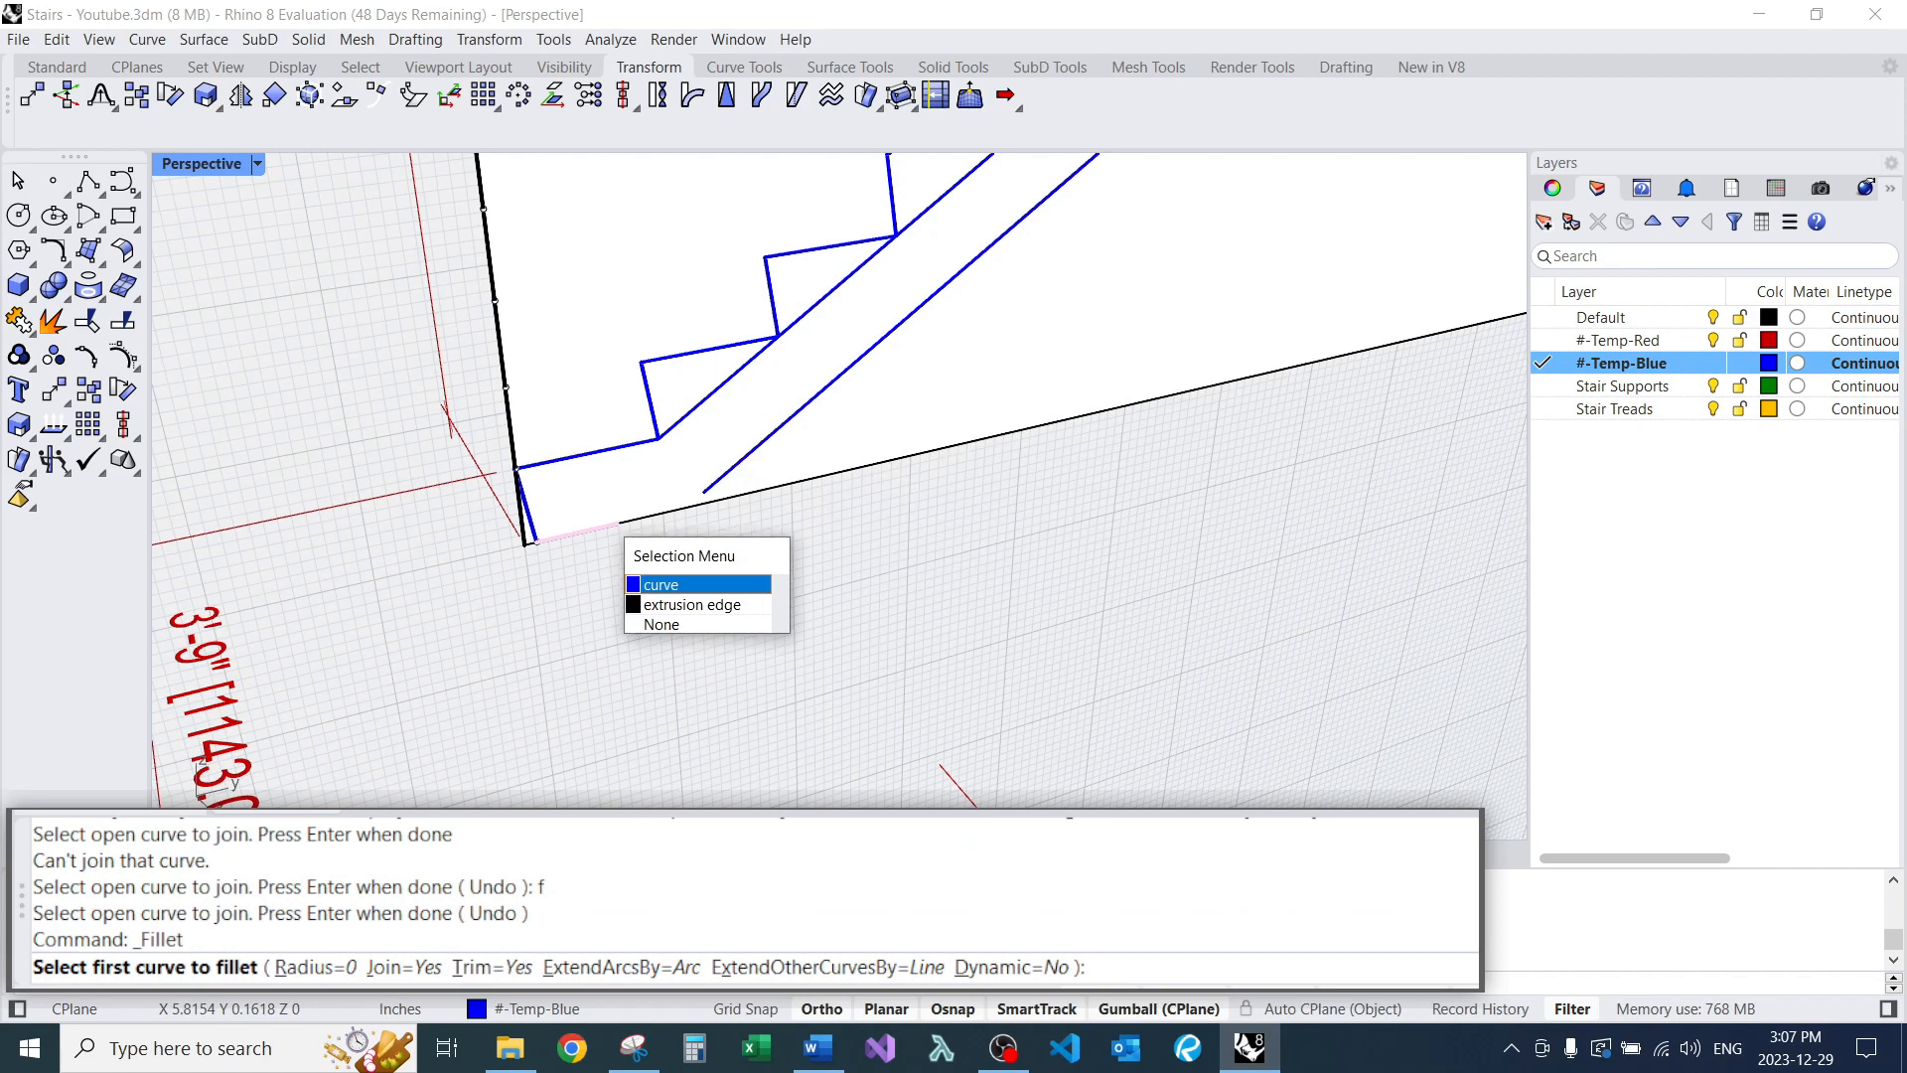
pyautogui.click(661, 585)
pyautogui.click(730, 468)
# Delete the original diagonal line running through the lower ends of the risers.
pyautogui.click(711, 396)
pyautogui.click(761, 469)
pyautogui.write('e')
pyautogui.press('Return')
# Join the support edge and the three stepped curves into one closed stair outline.
pyautogui.scroll(-15, 564, 543)
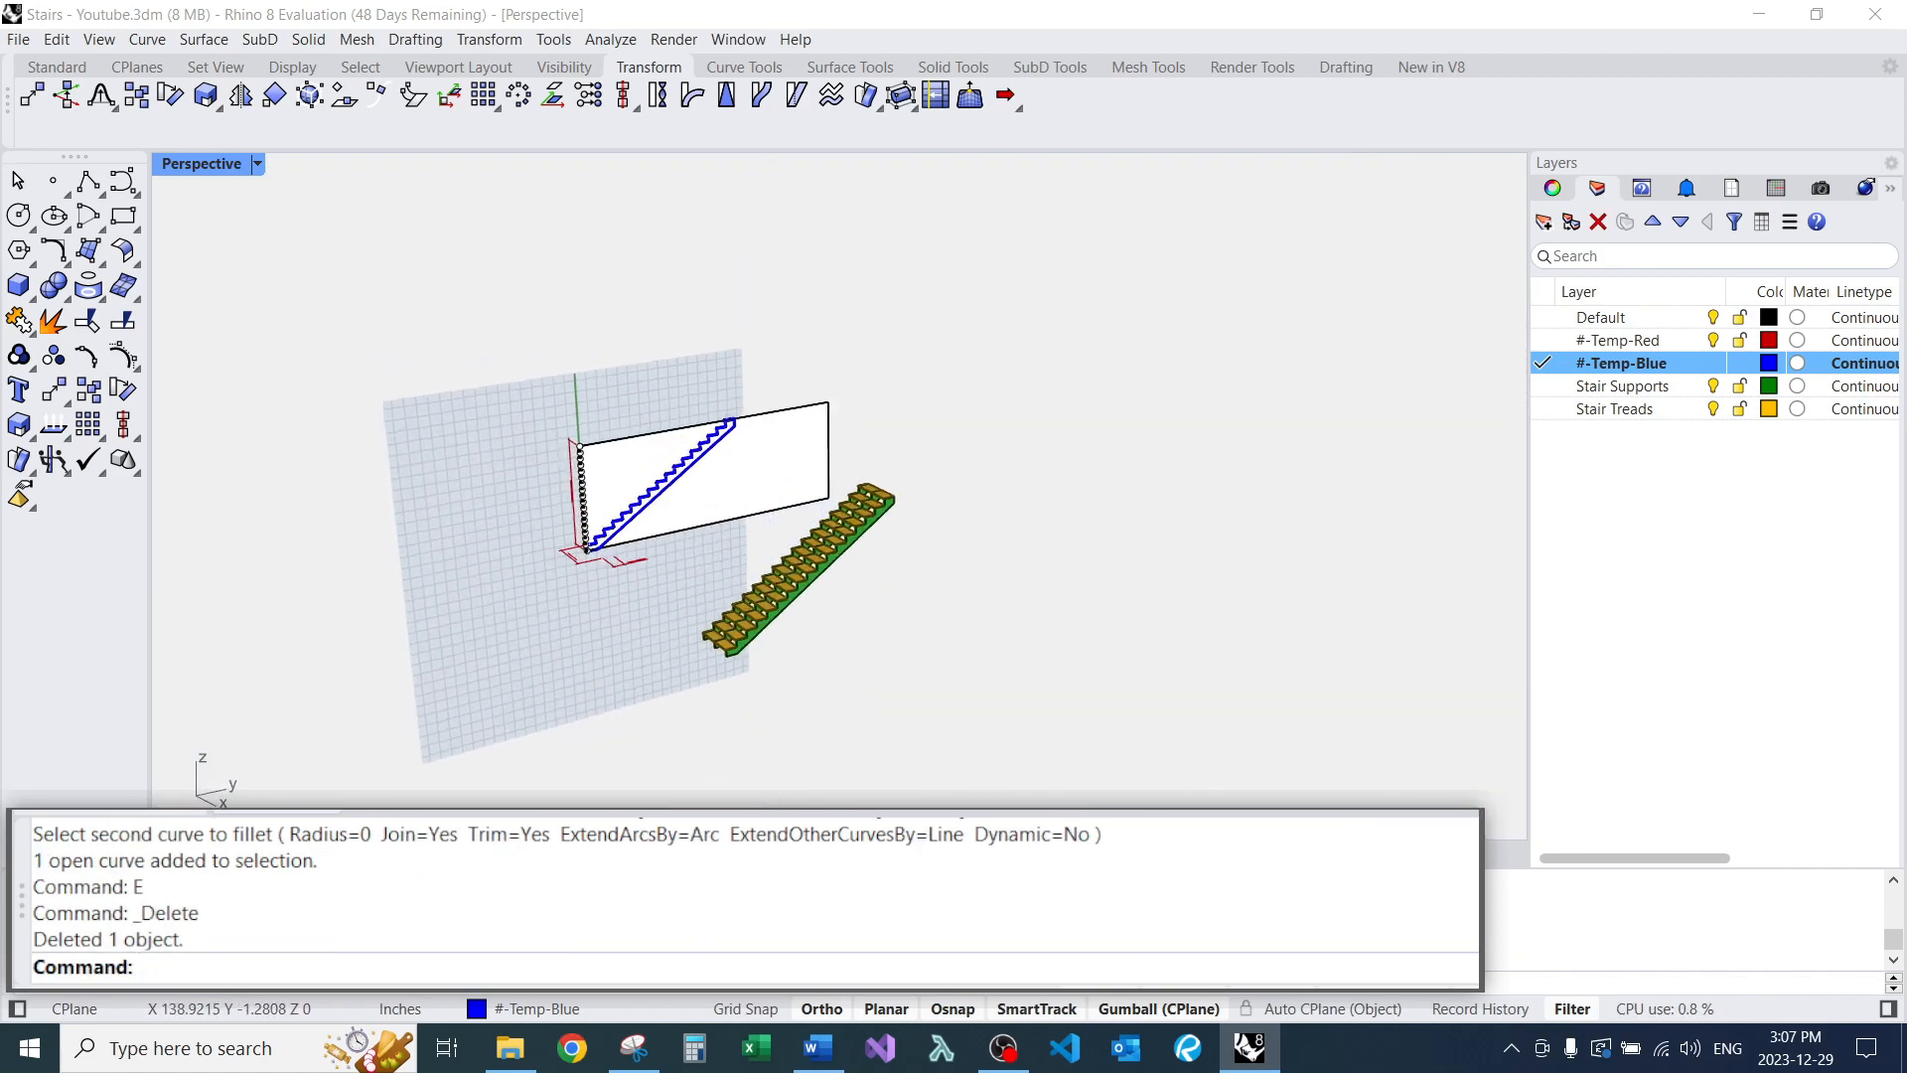
pyautogui.scroll(8, 589, 543)
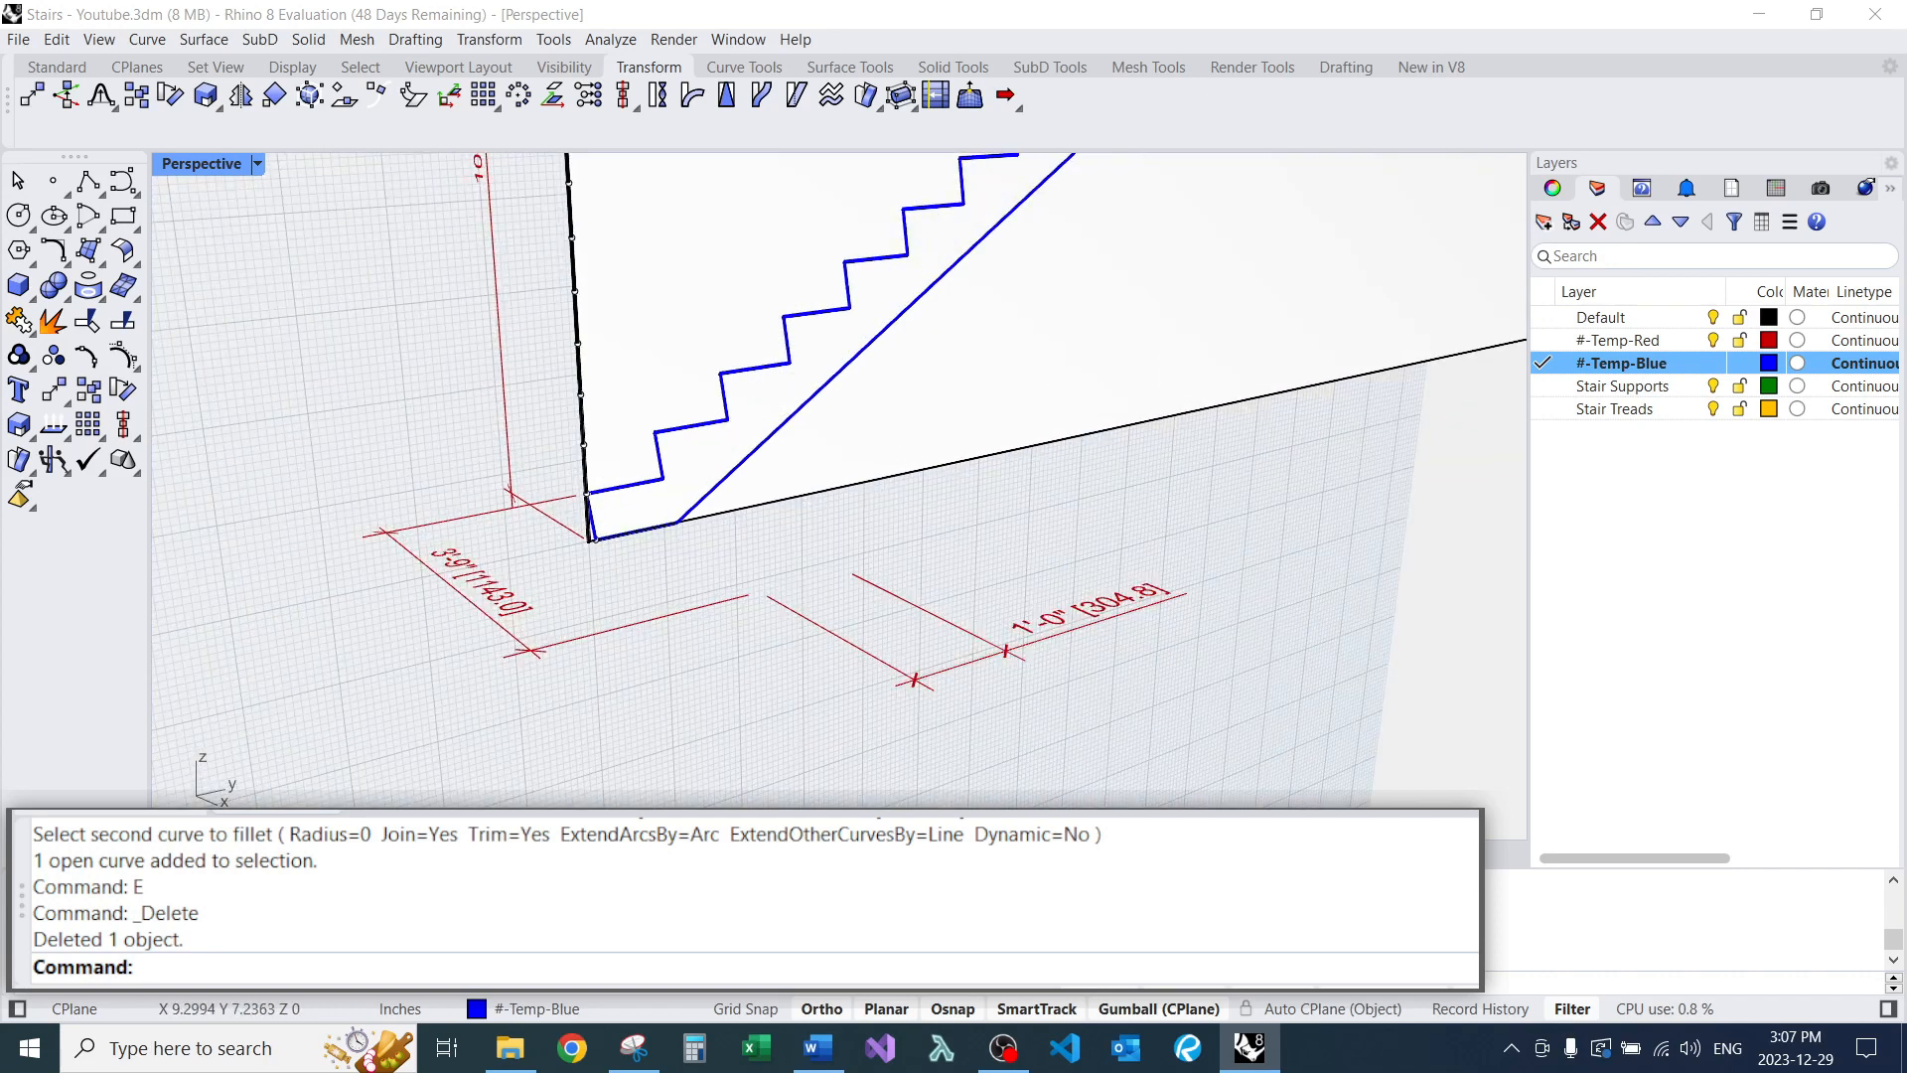
pyautogui.write('Join')
pyautogui.press('Return')
pyautogui.click(678, 524)
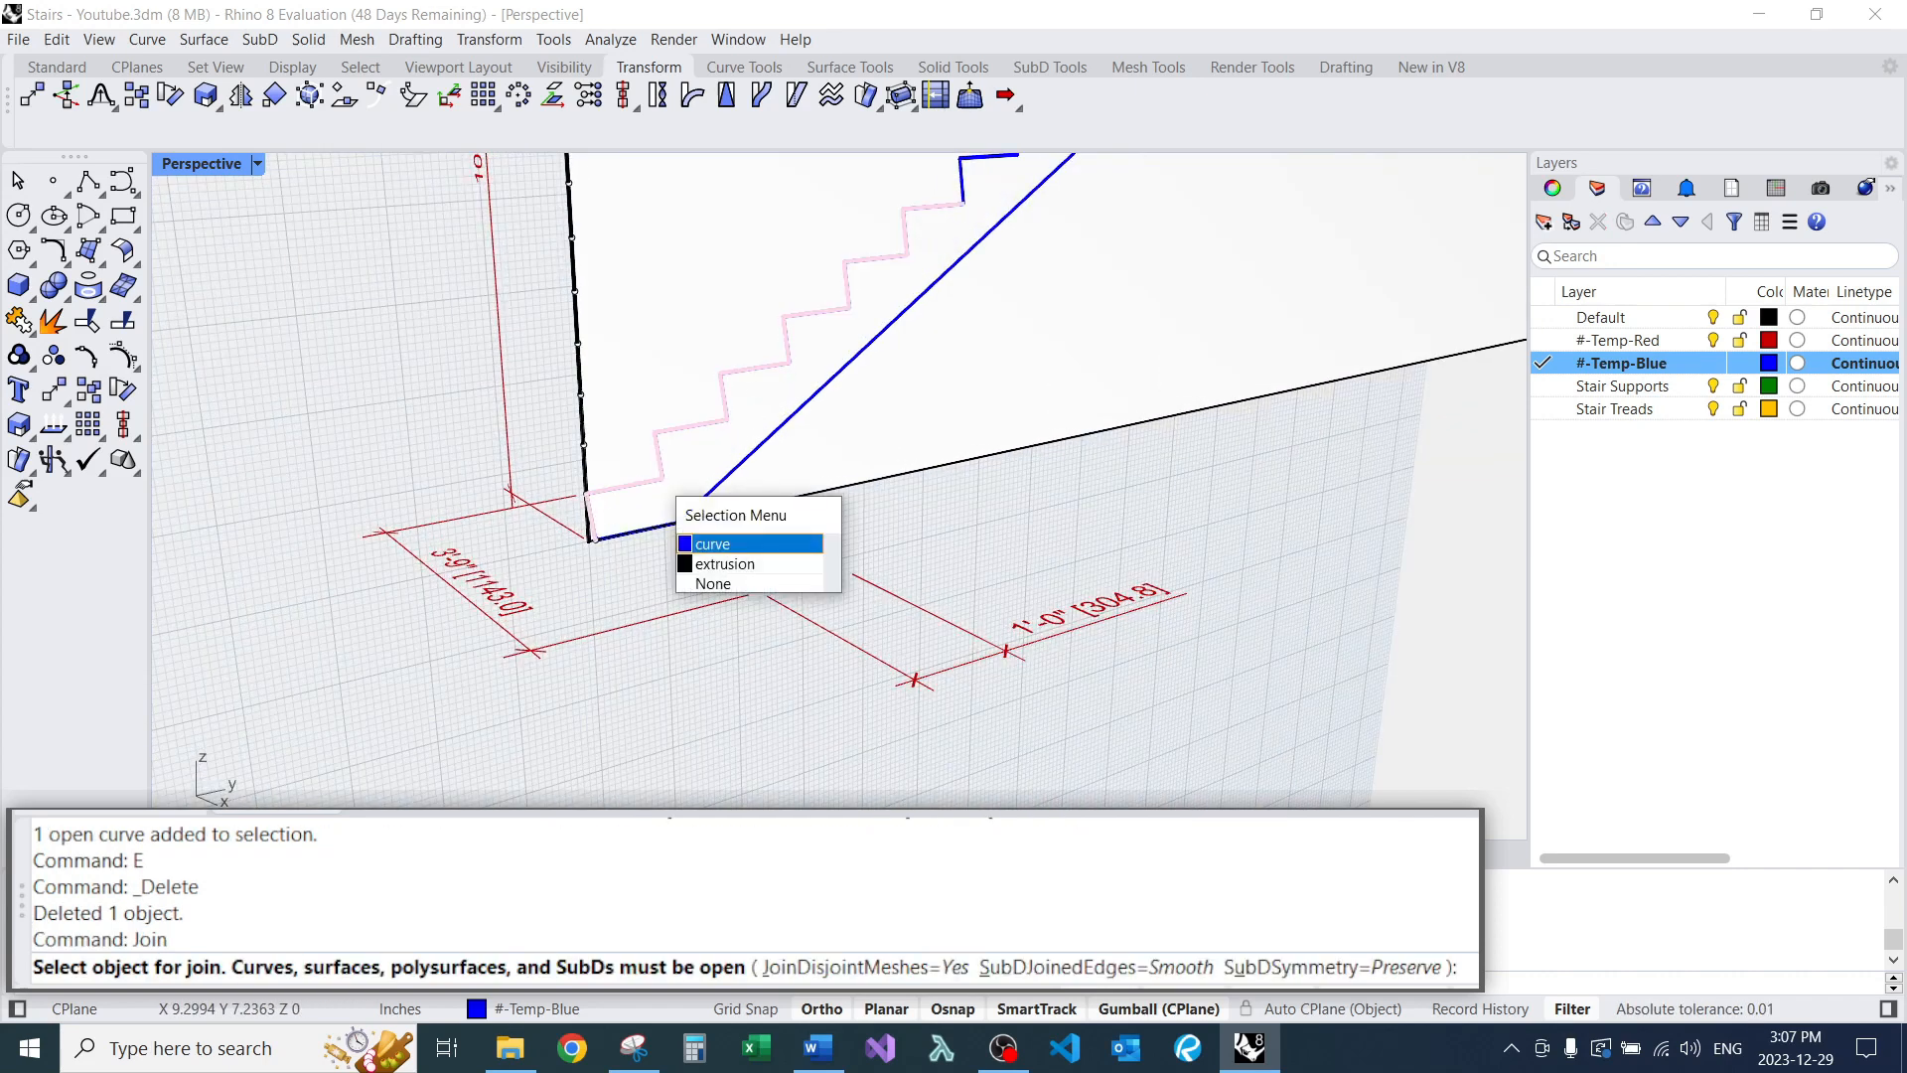
pyautogui.click(712, 544)
pyautogui.click(735, 466)
pyautogui.scroll(-8, 624, 591)
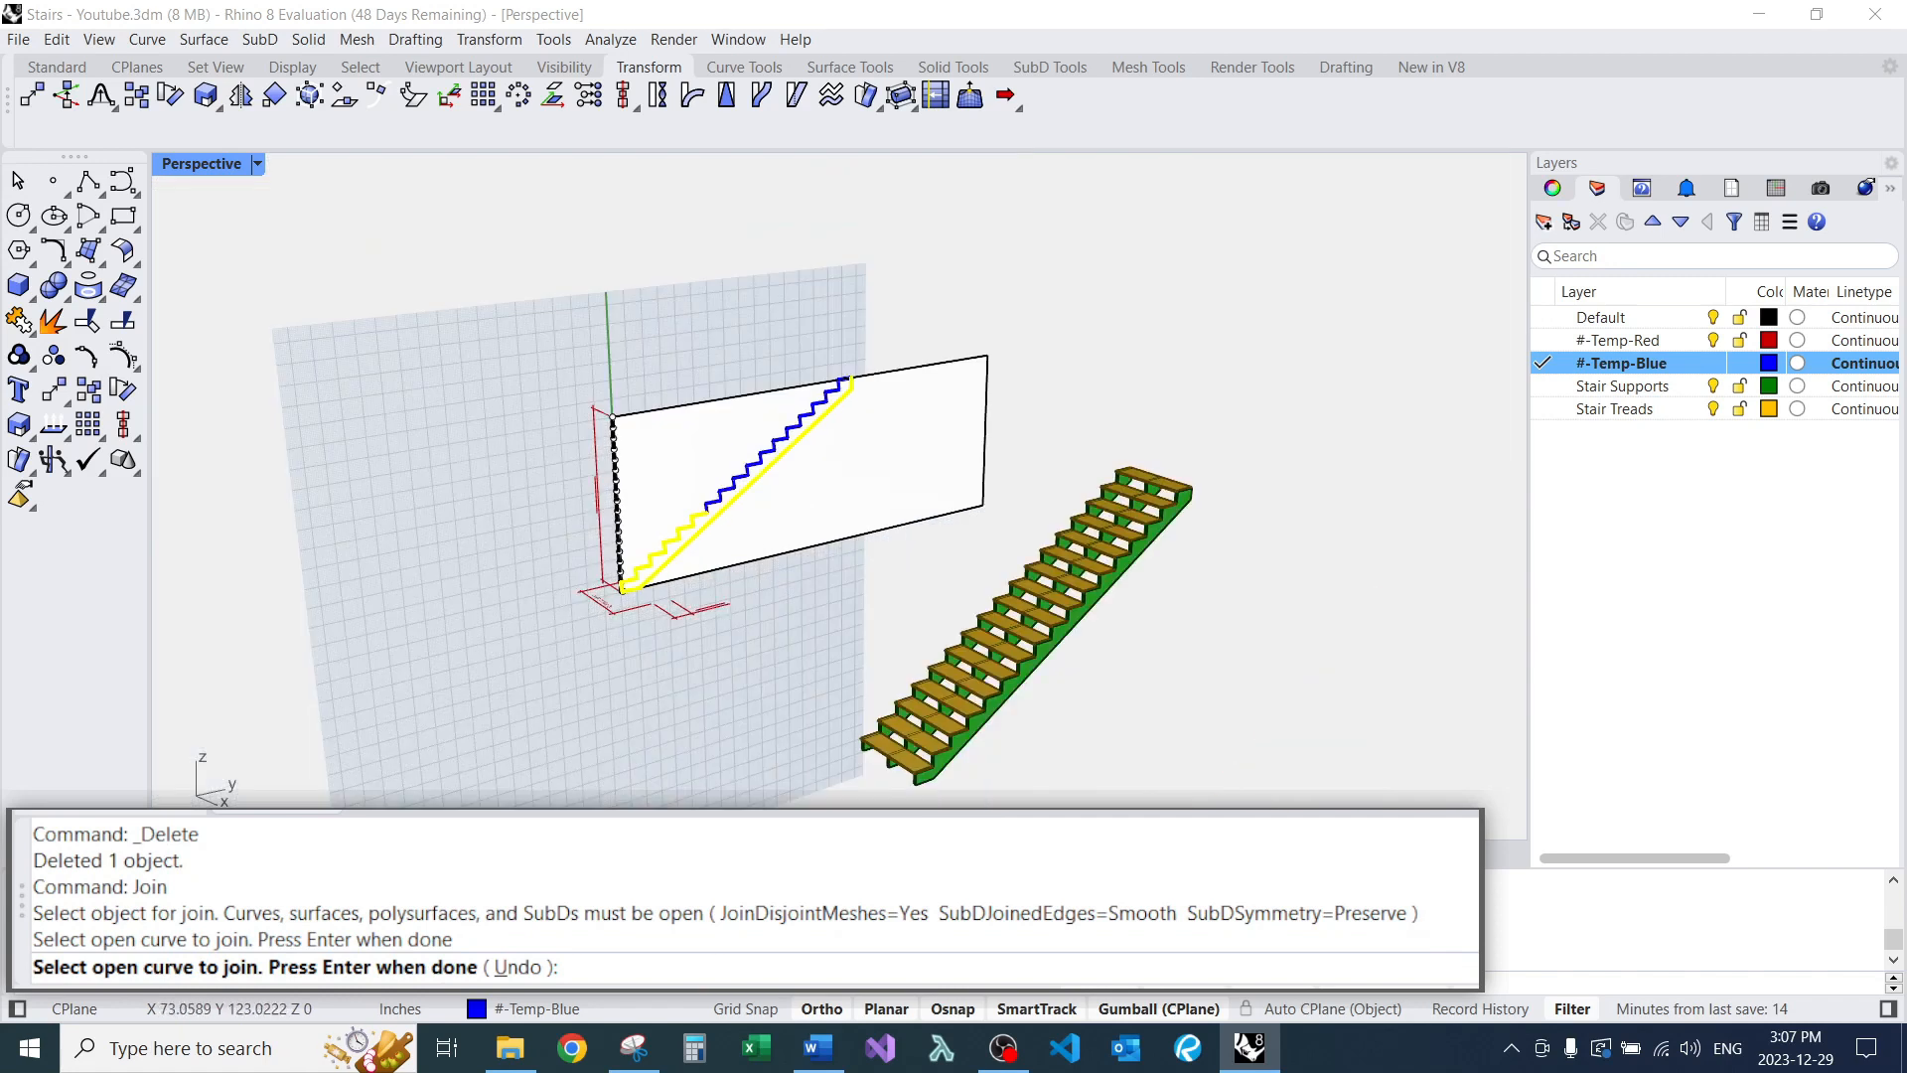
pyautogui.click(747, 468)
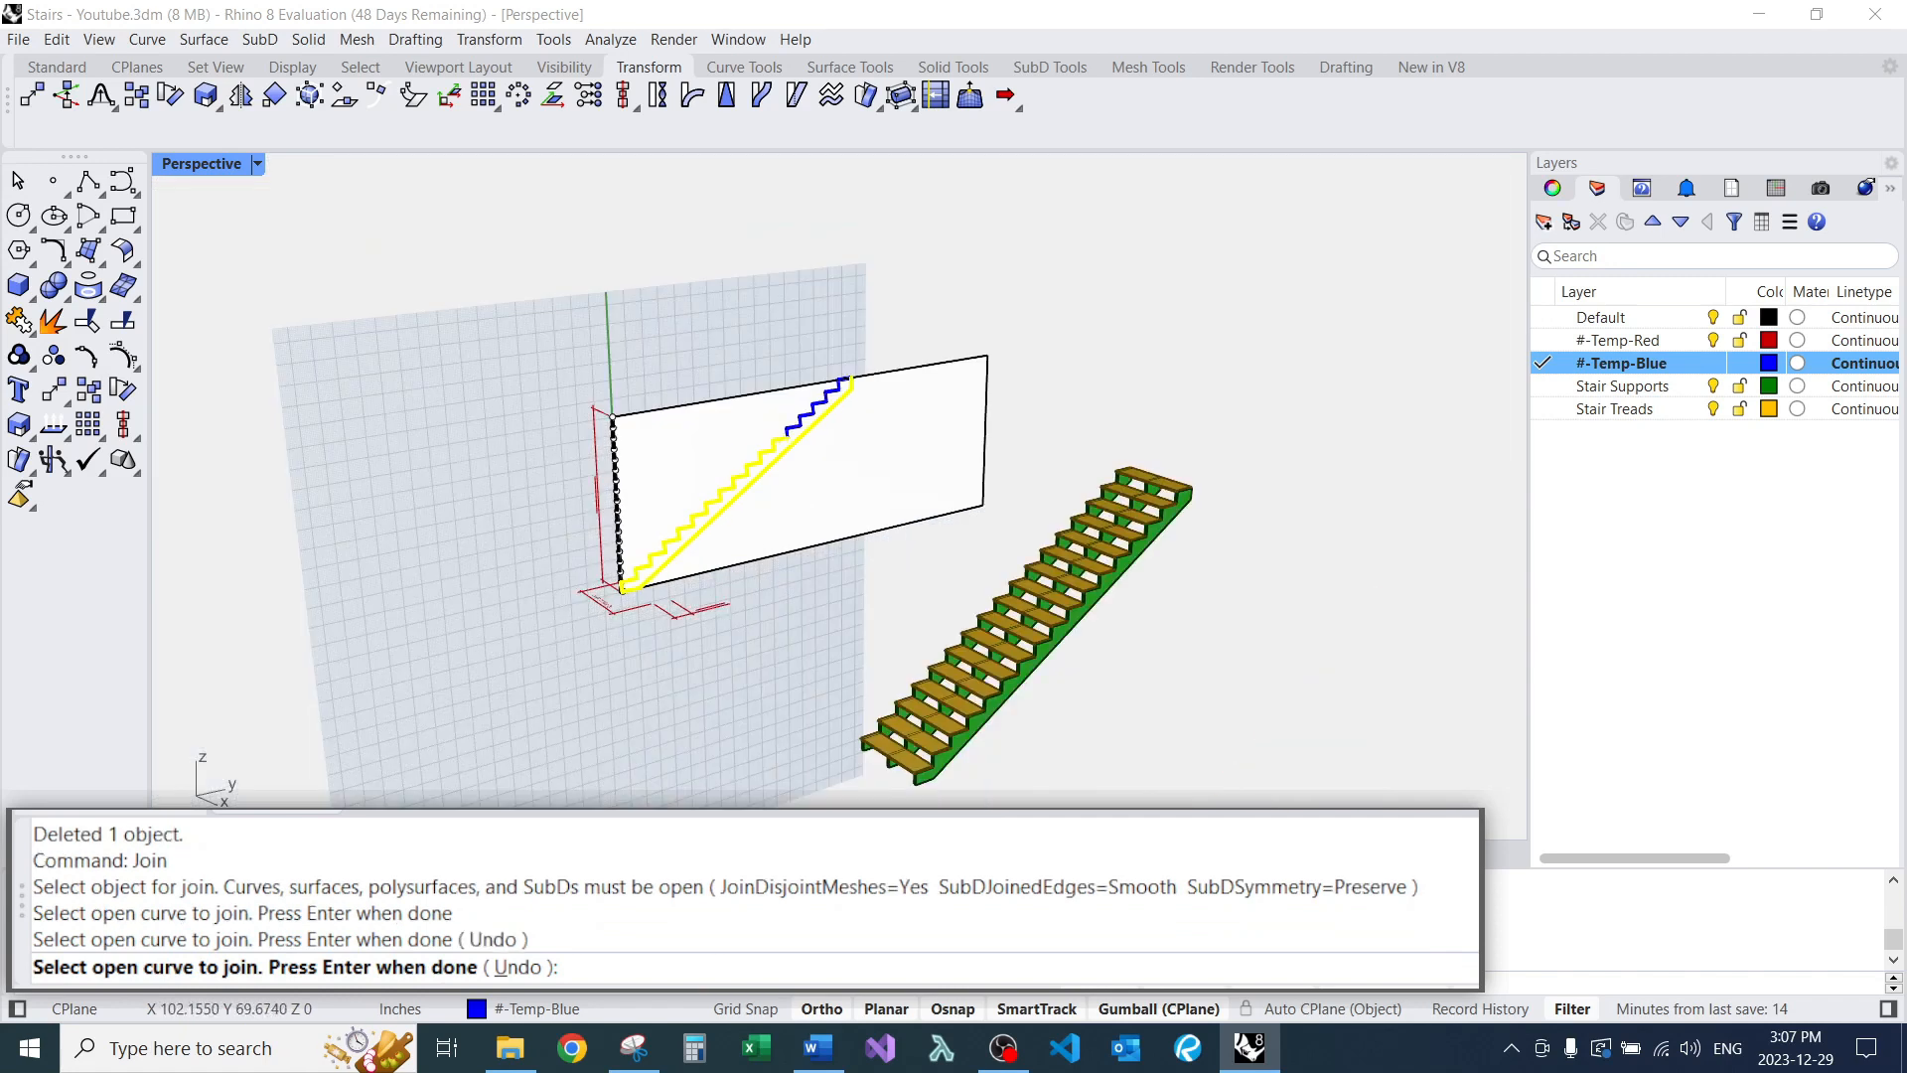
pyautogui.scroll(7, 820, 361)
pyautogui.click(786, 476)
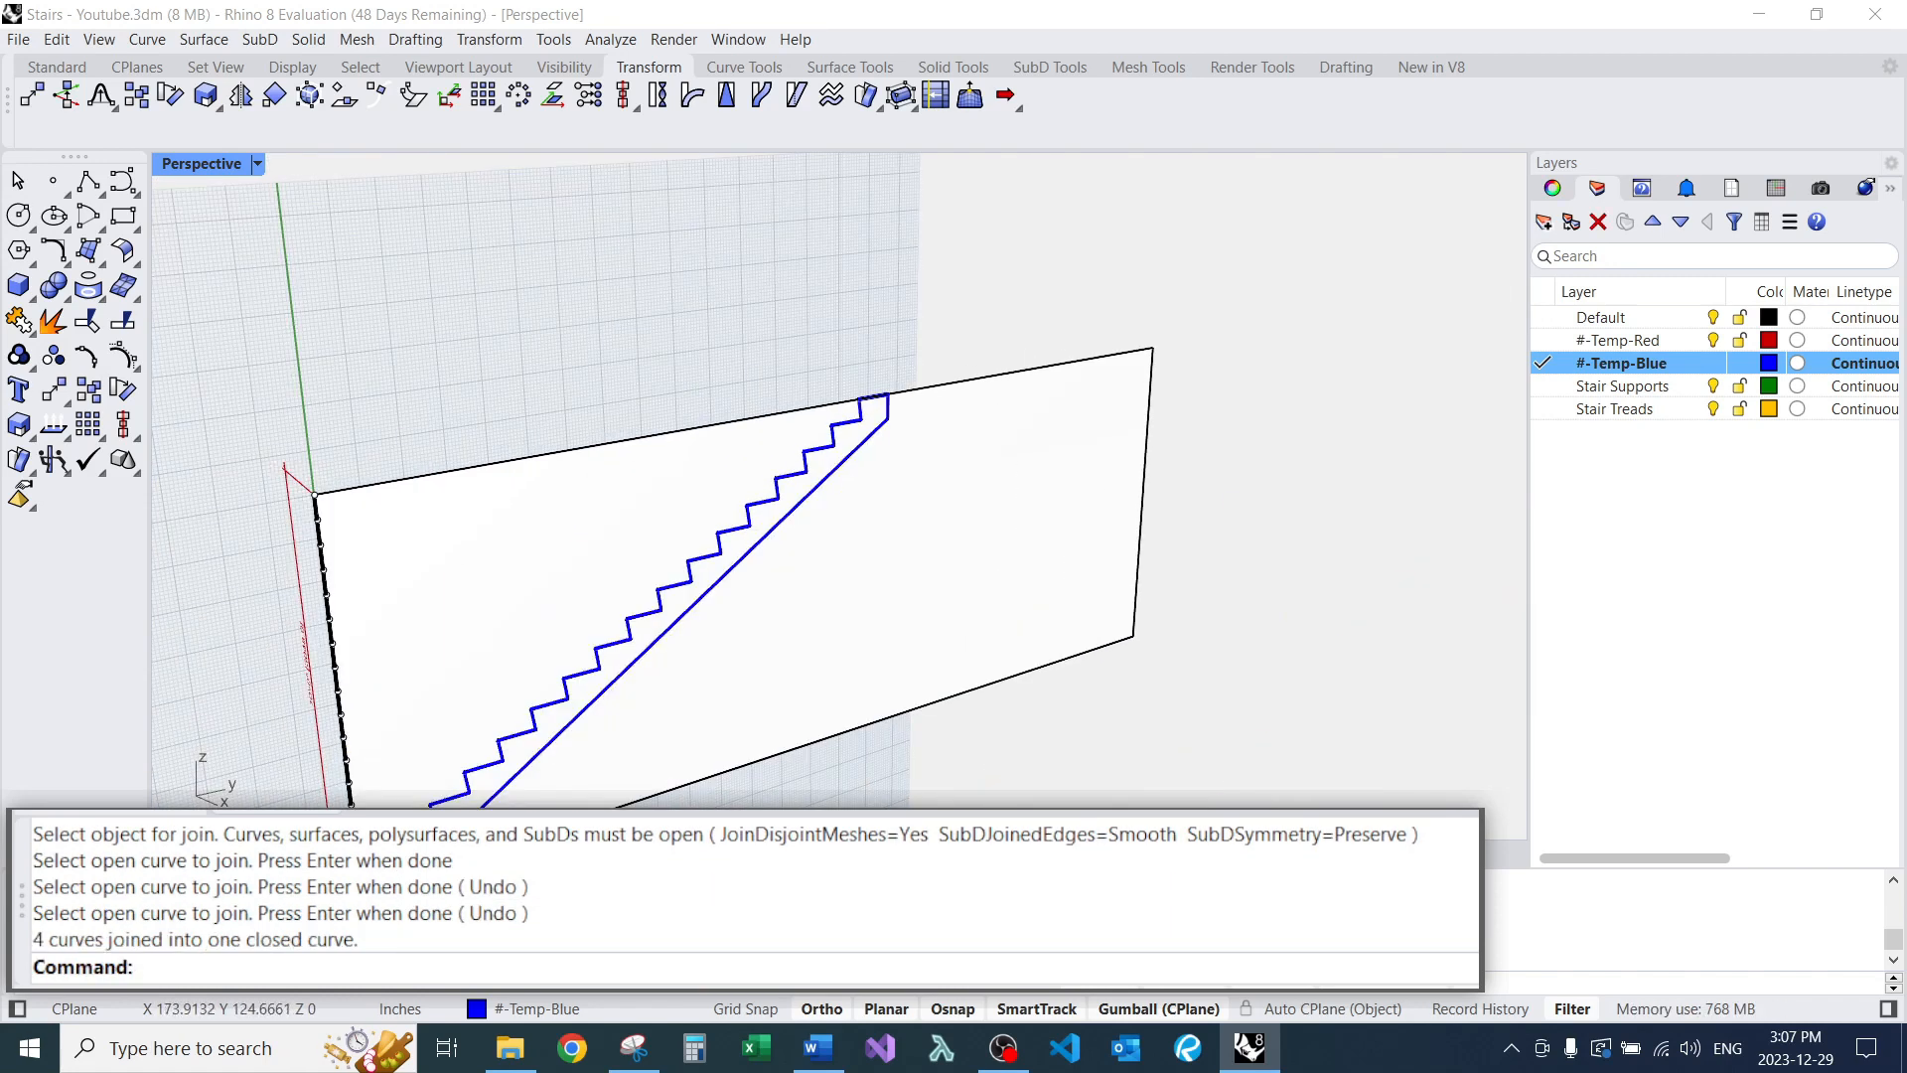
# Extrude the closed stair outline 3'9" into a solid.
pyautogui.scroll(-5, 822, 333)
pyautogui.press('Return')
pyautogui.click(775, 464)
pyautogui.press('Return')
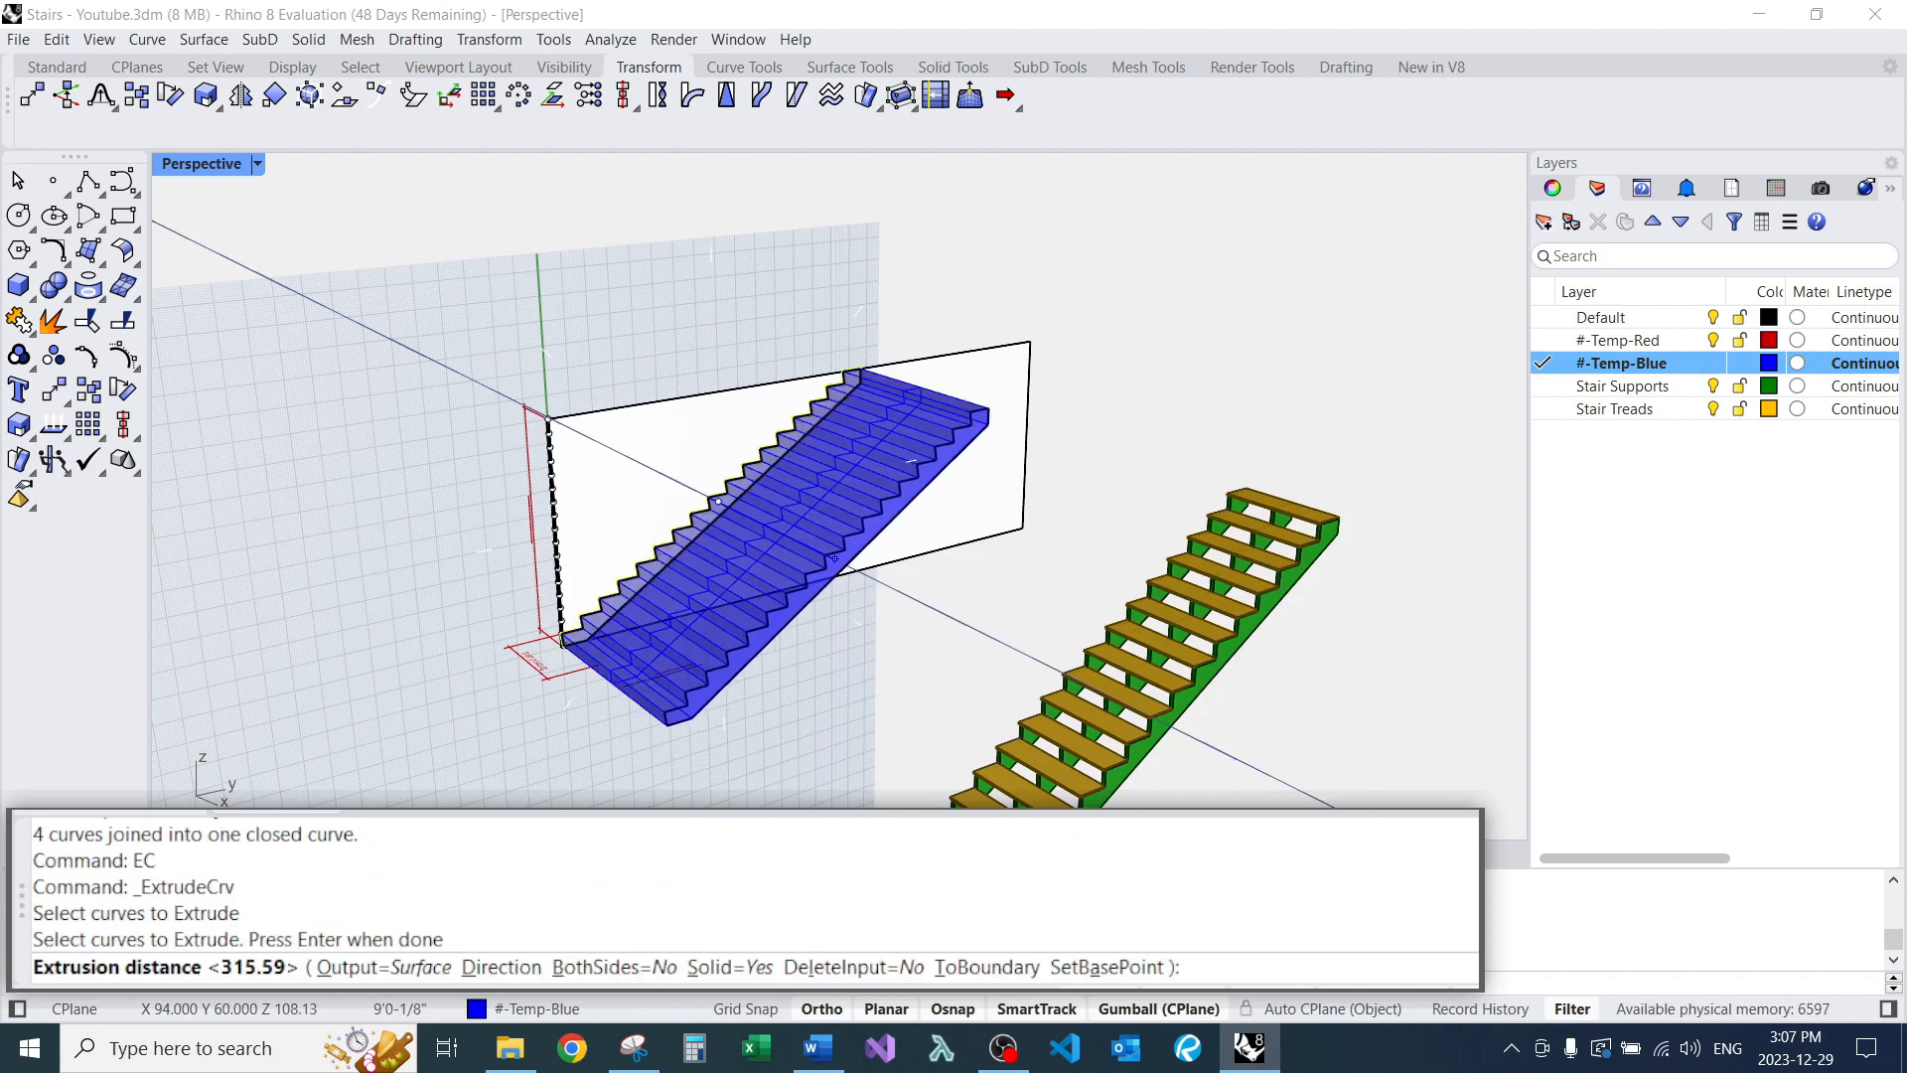
pyautogui.write('315.5')
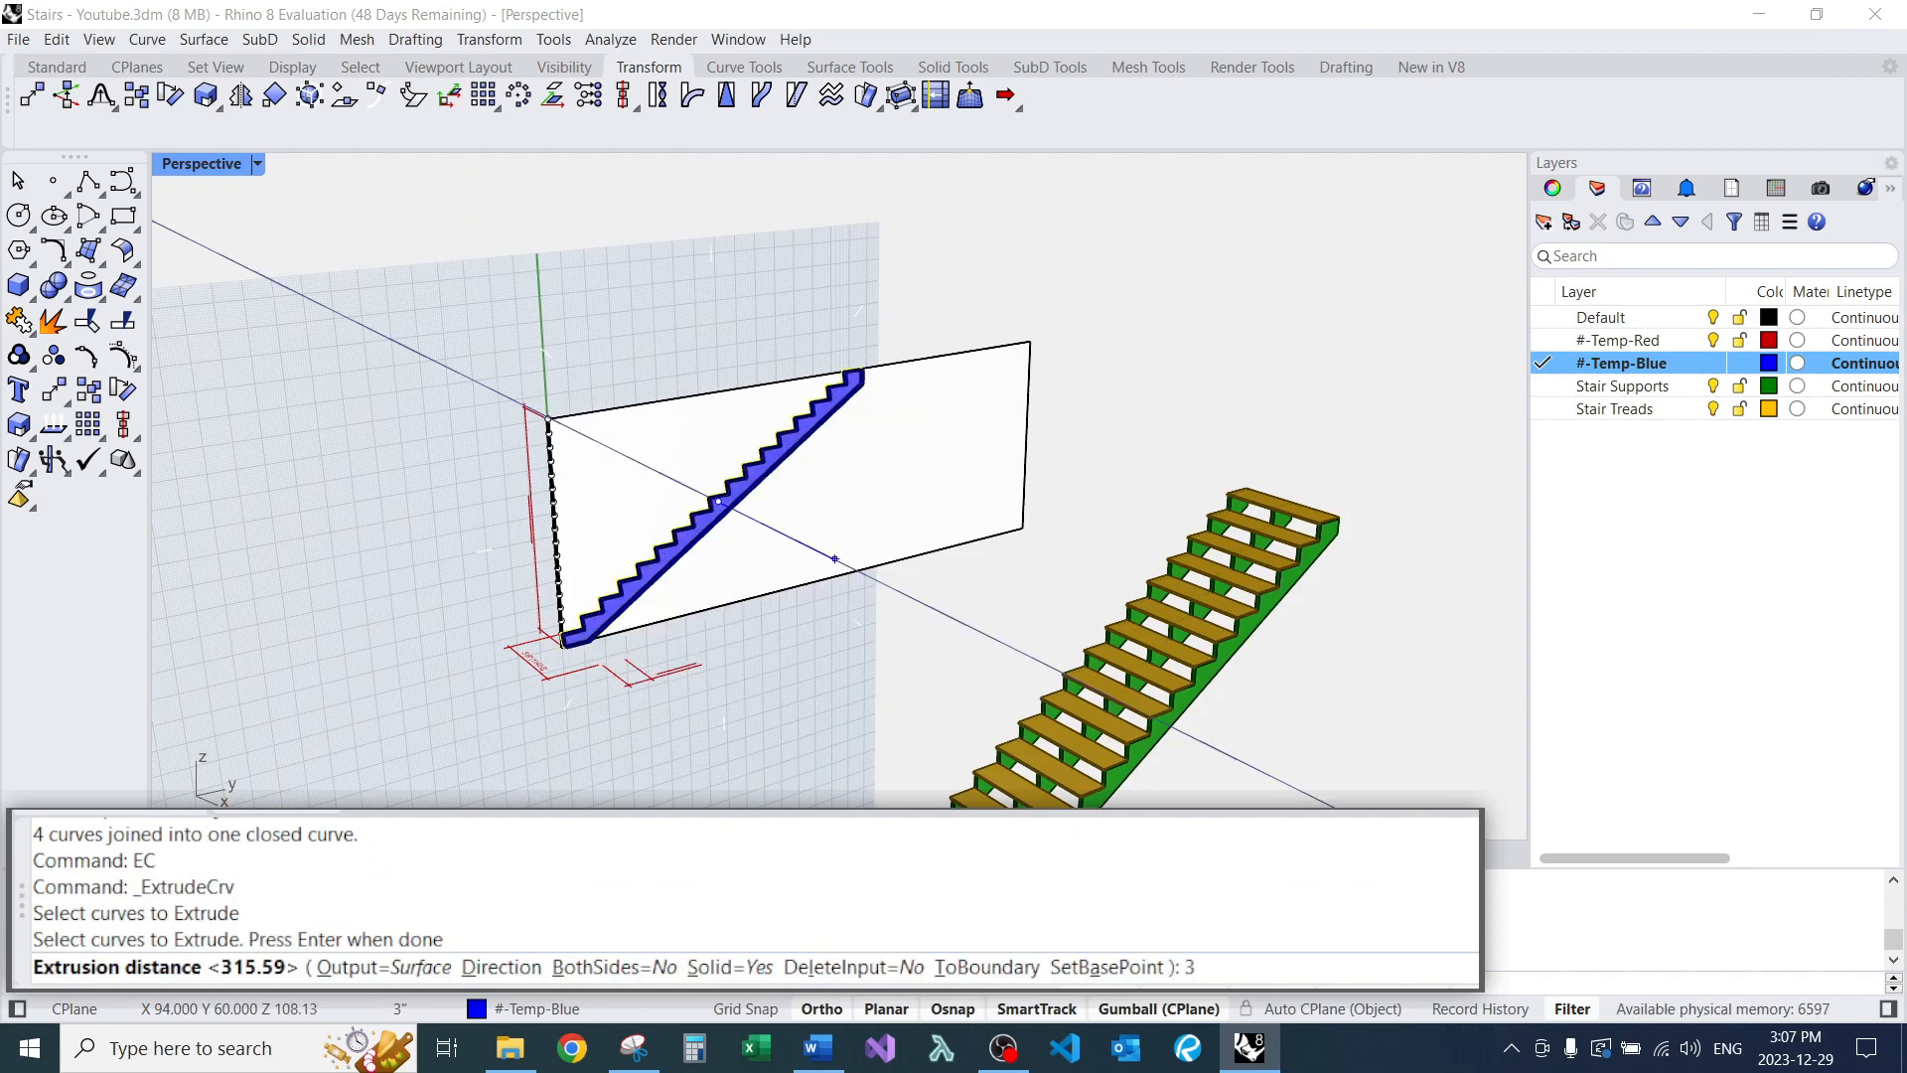
pyautogui.write('9')
pyautogui.press('Return')
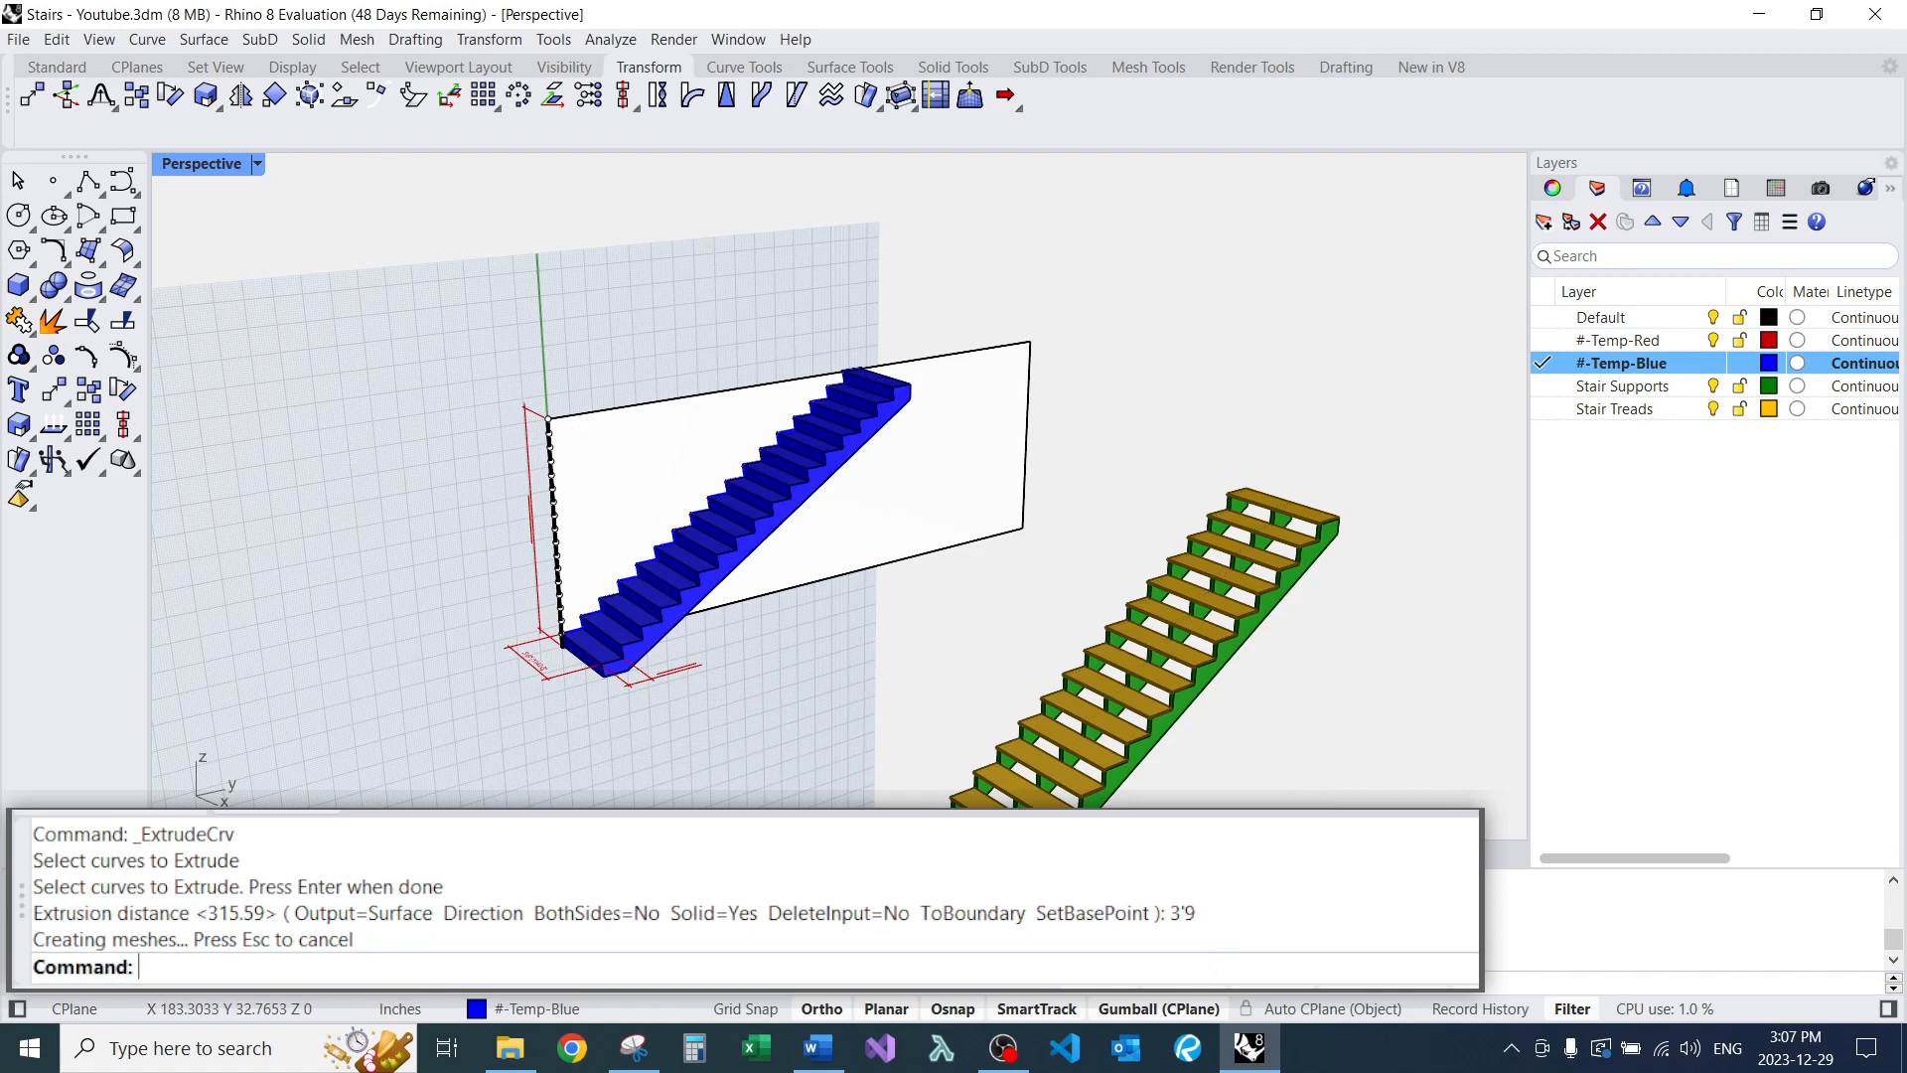
# Match the extruded stair's layer to that of the reference surface.
pyautogui.click(735, 511)
pyautogui.write('MAL')
pyautogui.press('Return')
pyautogui.click(791, 443)
pyautogui.press('Escape')
# Move the extruded stair solid aside, clear of the profile outline on the reference surface.
pyautogui.moveTo(791, 443); pyautogui.dragTo(695, 458, button='right')
pyautogui.scroll(3, 695, 461)
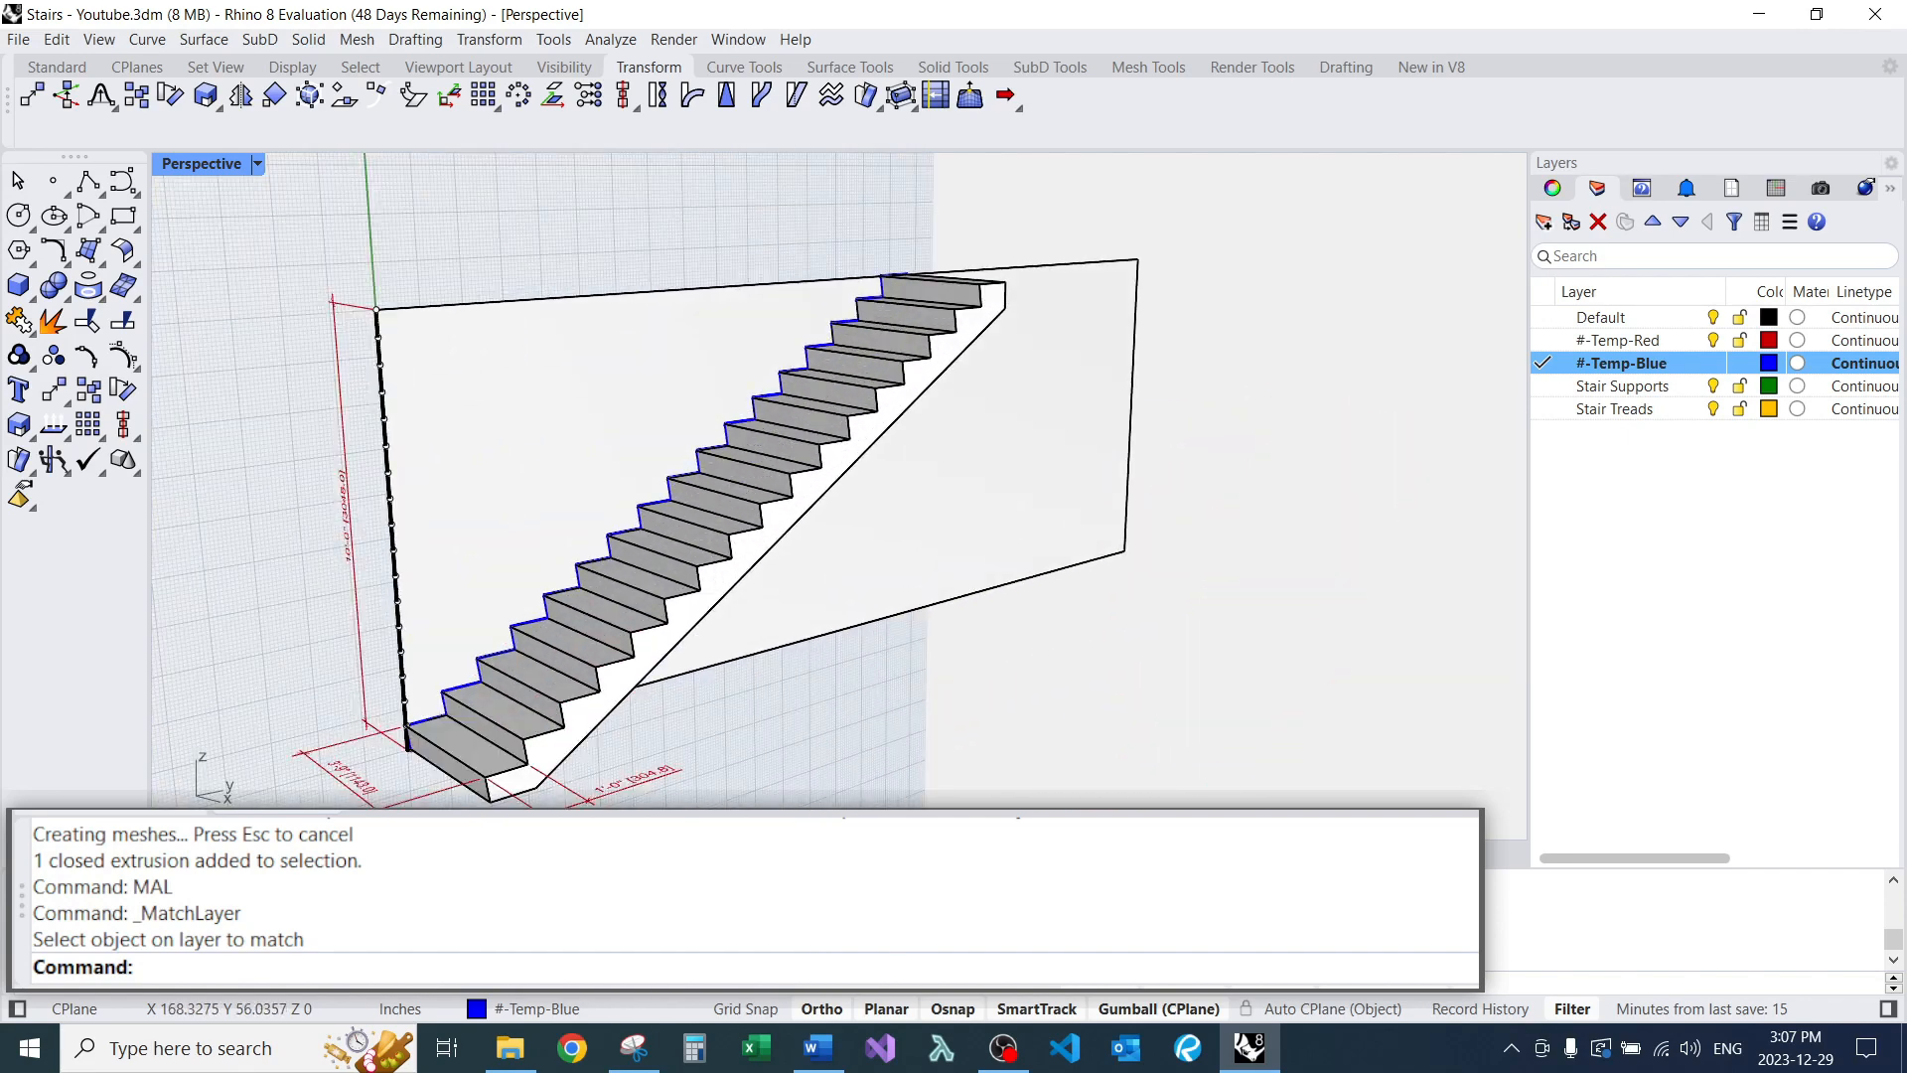
pyautogui.scroll(-7, 894, 467)
pyautogui.moveTo(894, 467); pyautogui.dragTo(957, 482, button='right')
pyautogui.scroll(7, 957, 482)
pyautogui.click(909, 288)
pyautogui.scroll(-4, 909, 288)
pyautogui.moveTo(909, 288); pyautogui.dragTo(948, 327, button='right')
pyautogui.moveTo(874, 377); pyautogui.dragTo(1123, 437)
pyautogui.press('Escape')
# Draw a tread rectangle about 12 by 1.7 inches beneath the first tread line, from its inner corner to the surface's vertical edge.
pyautogui.moveTo(775, 397); pyautogui.dragTo(725, 338, button='right')
pyautogui.scroll(5, 640, 373)
pyautogui.scroll(-2, 641, 373)
pyautogui.scroll(4, 697, 526)
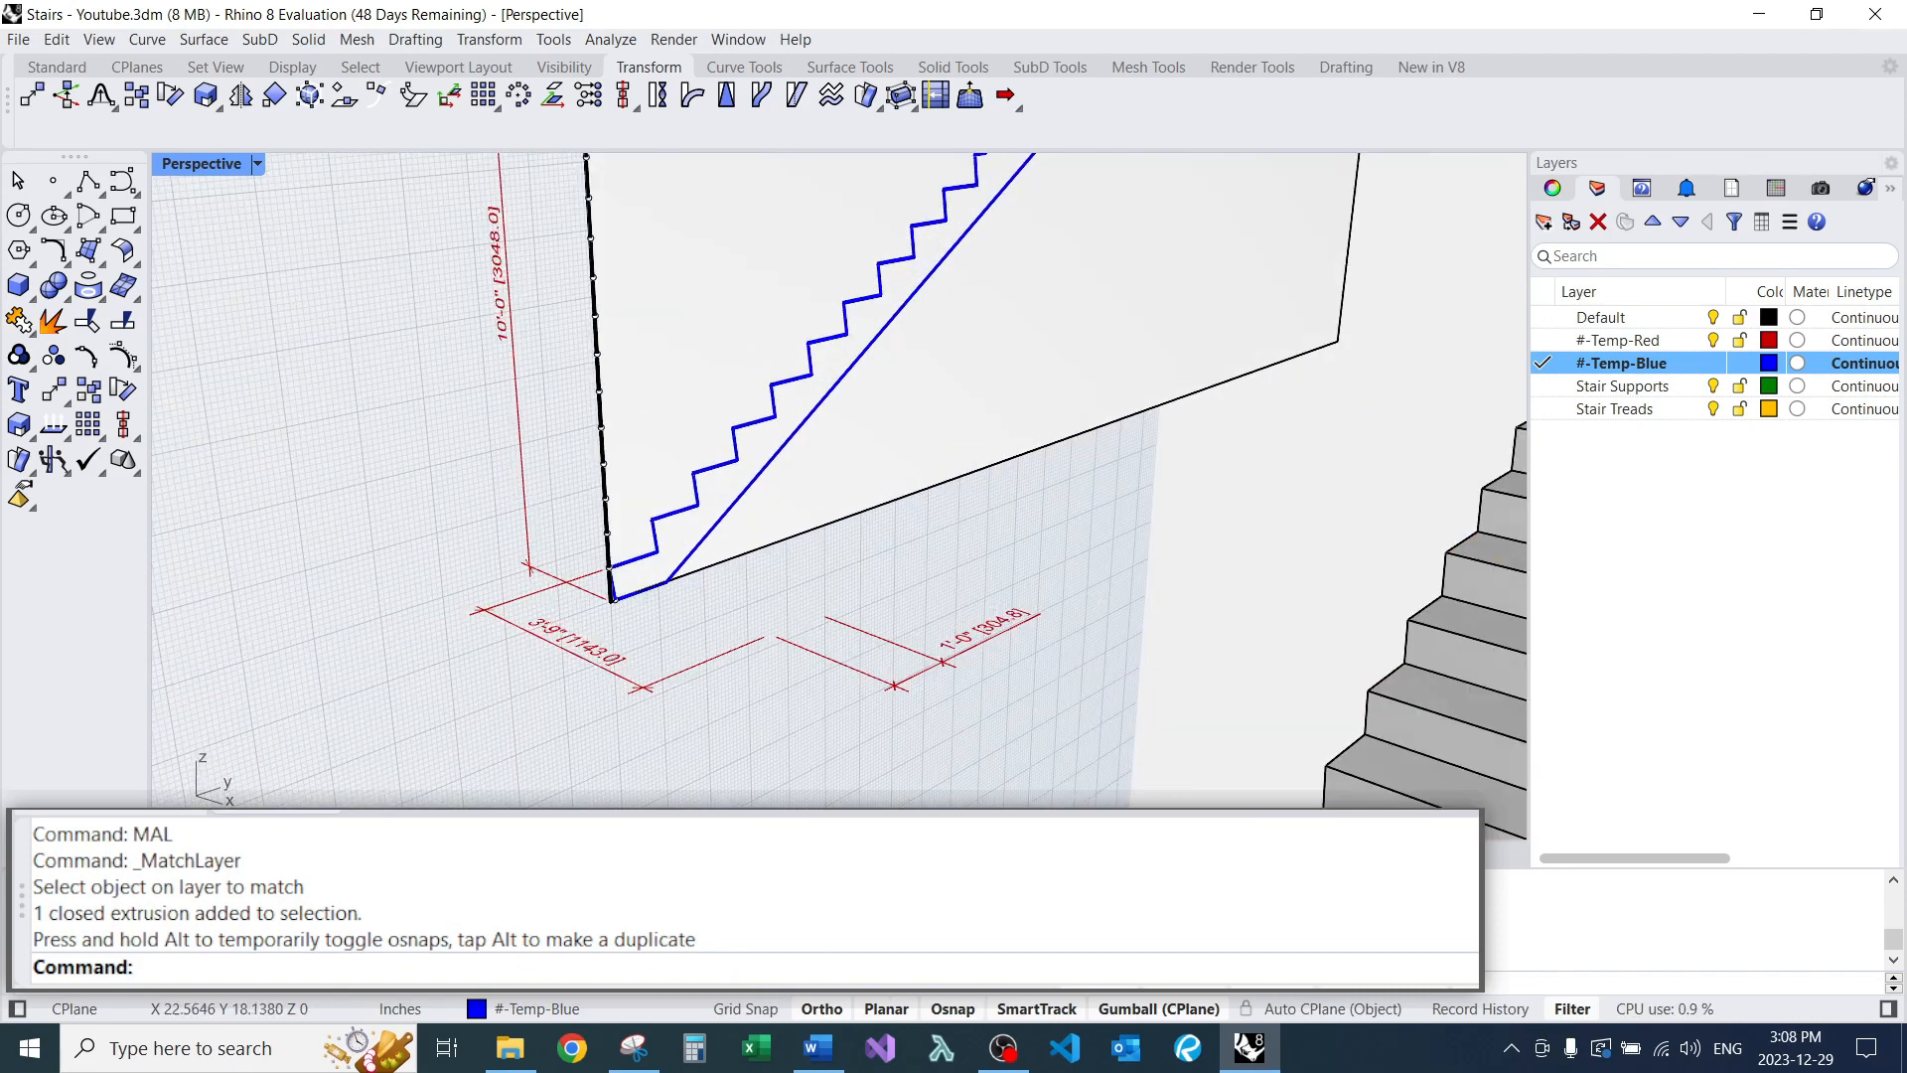
pyautogui.scroll(2, 606, 596)
pyautogui.write('C')
pyautogui.press('Return')
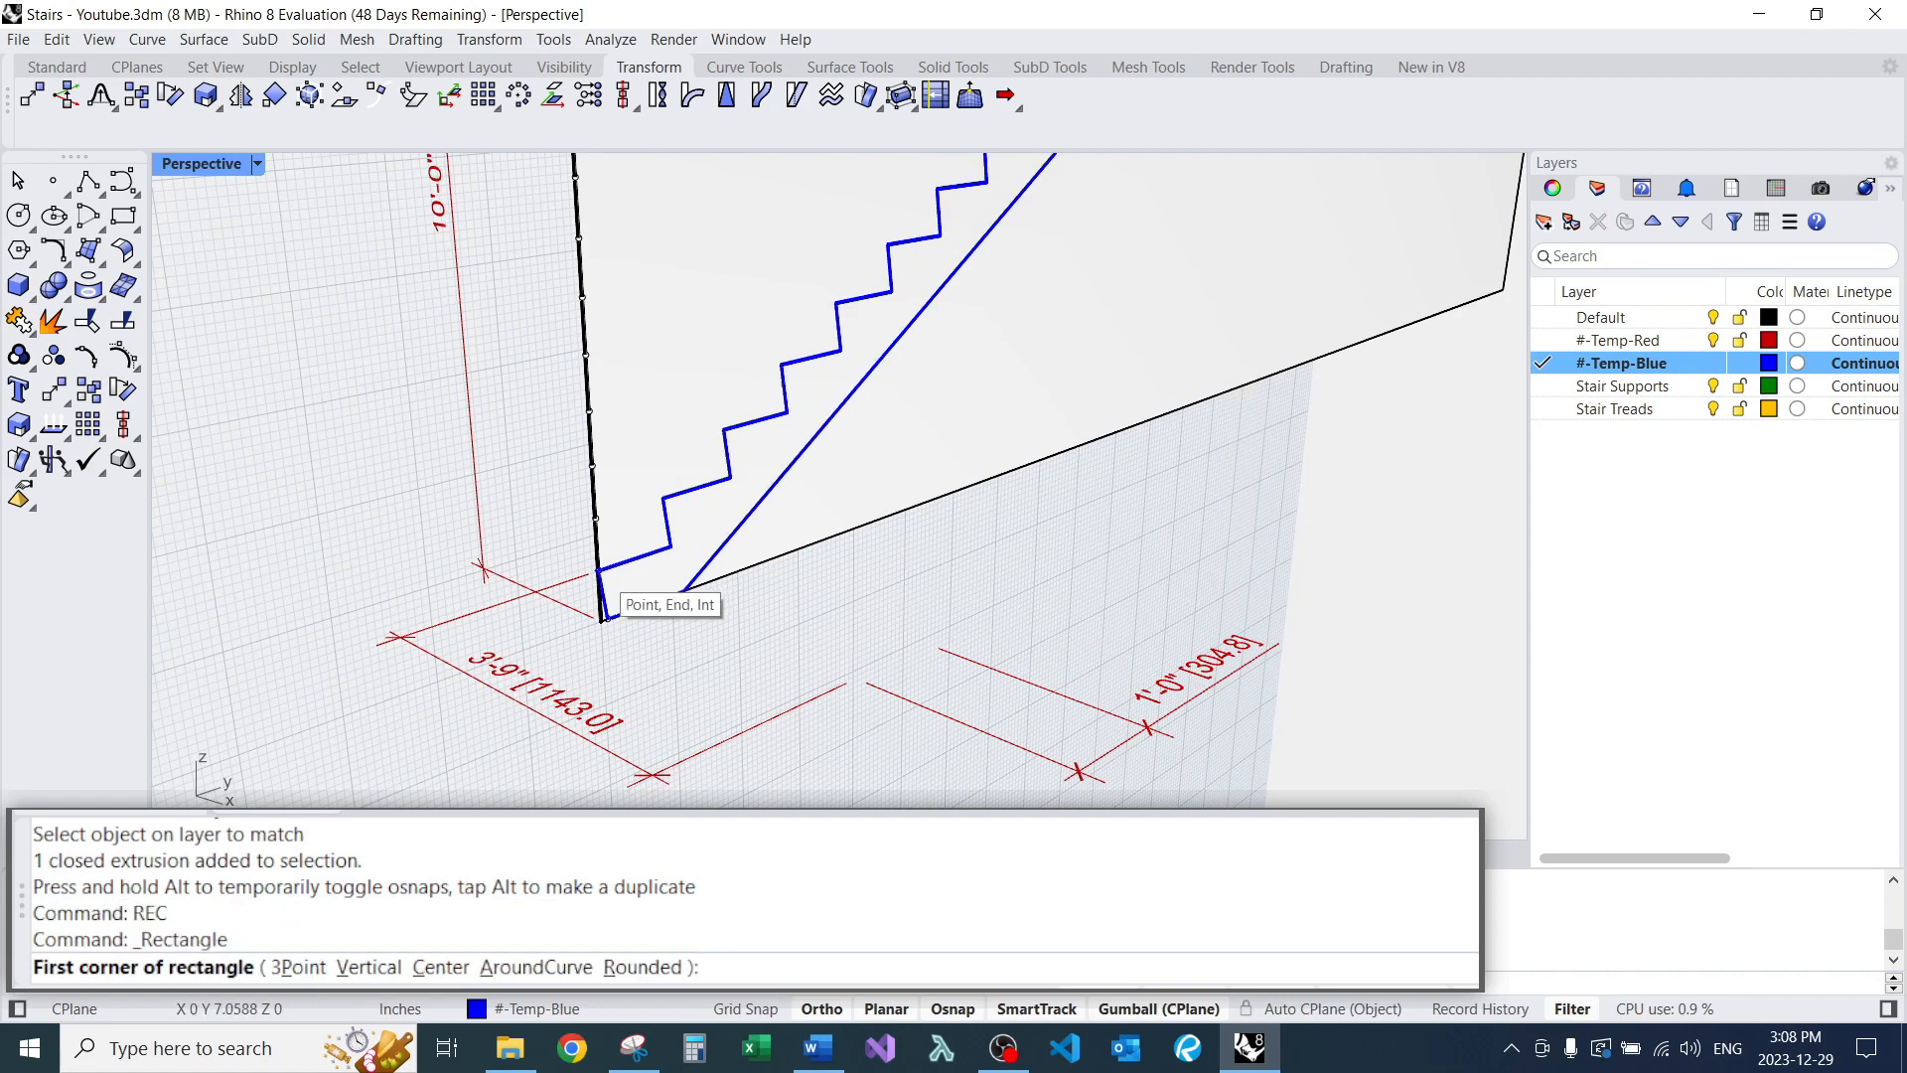
pyautogui.scroll(3, 609, 596)
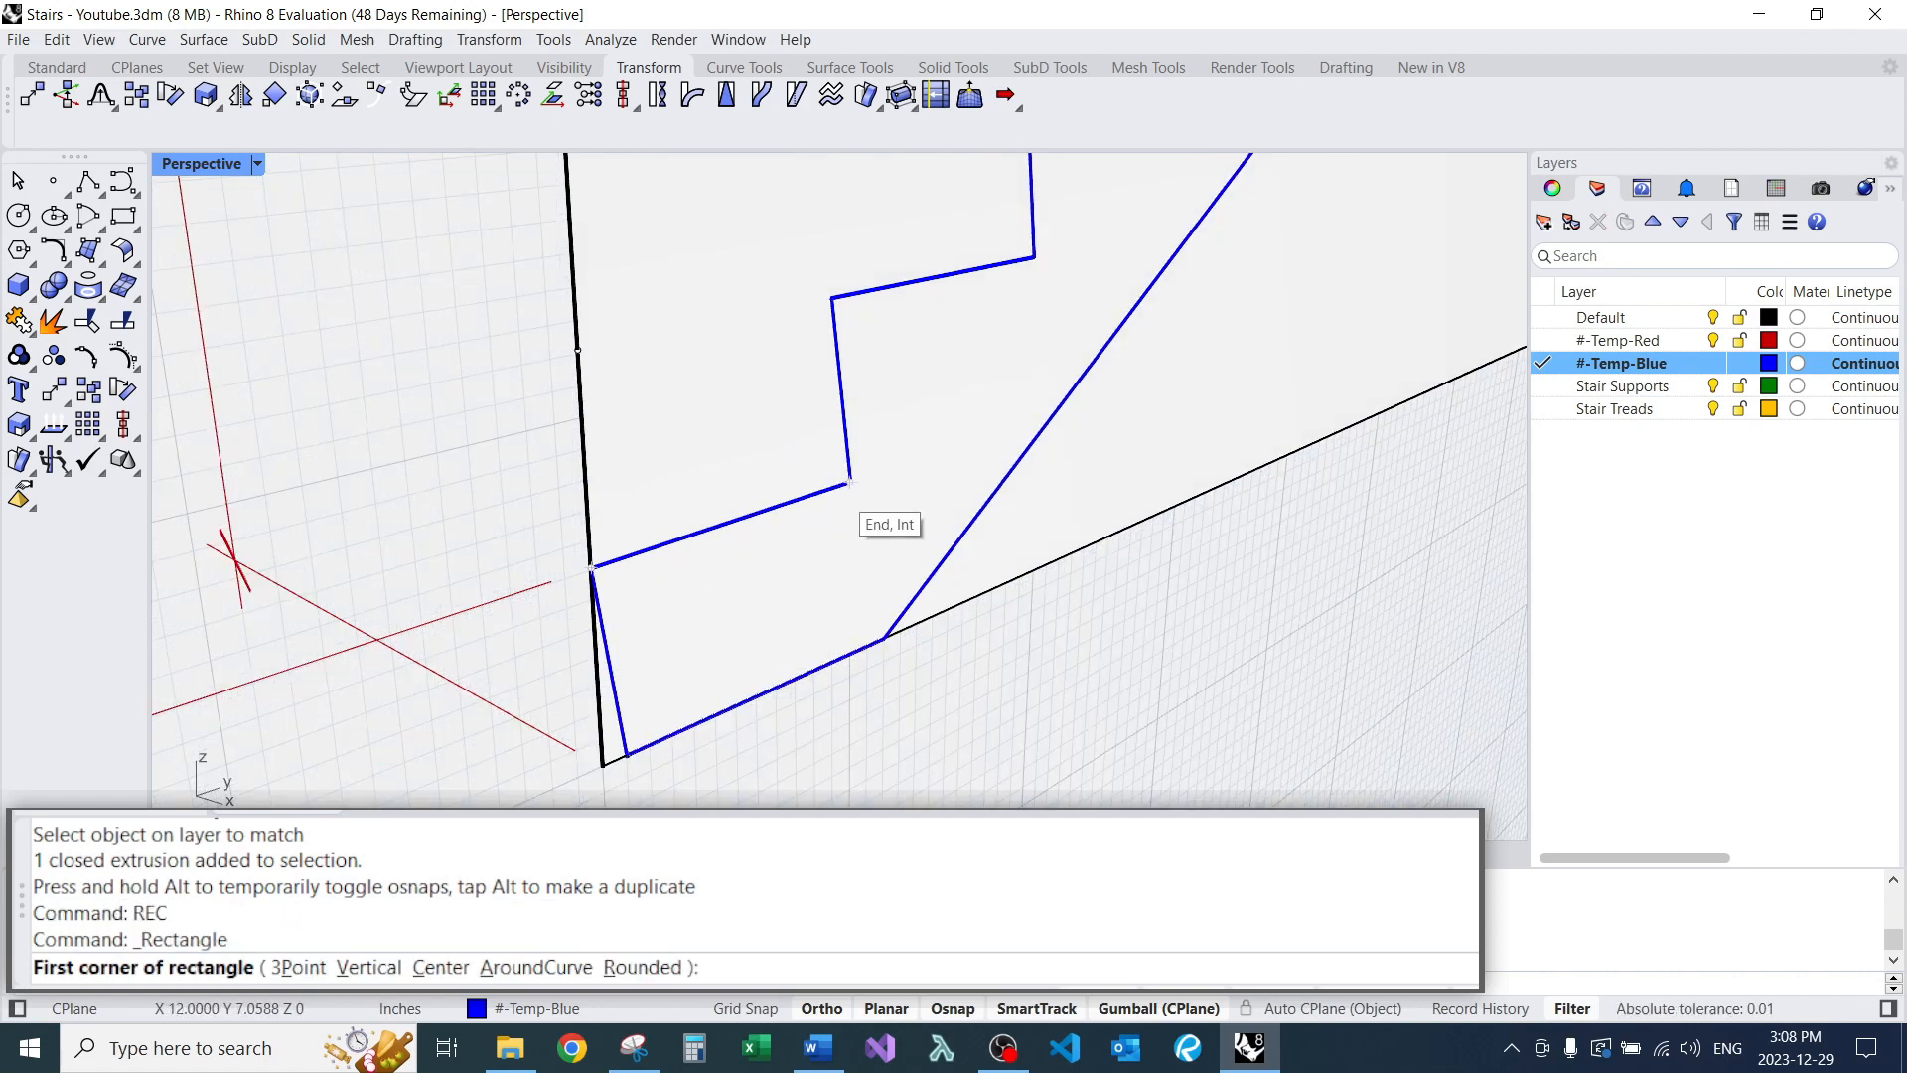
pyautogui.click(849, 483)
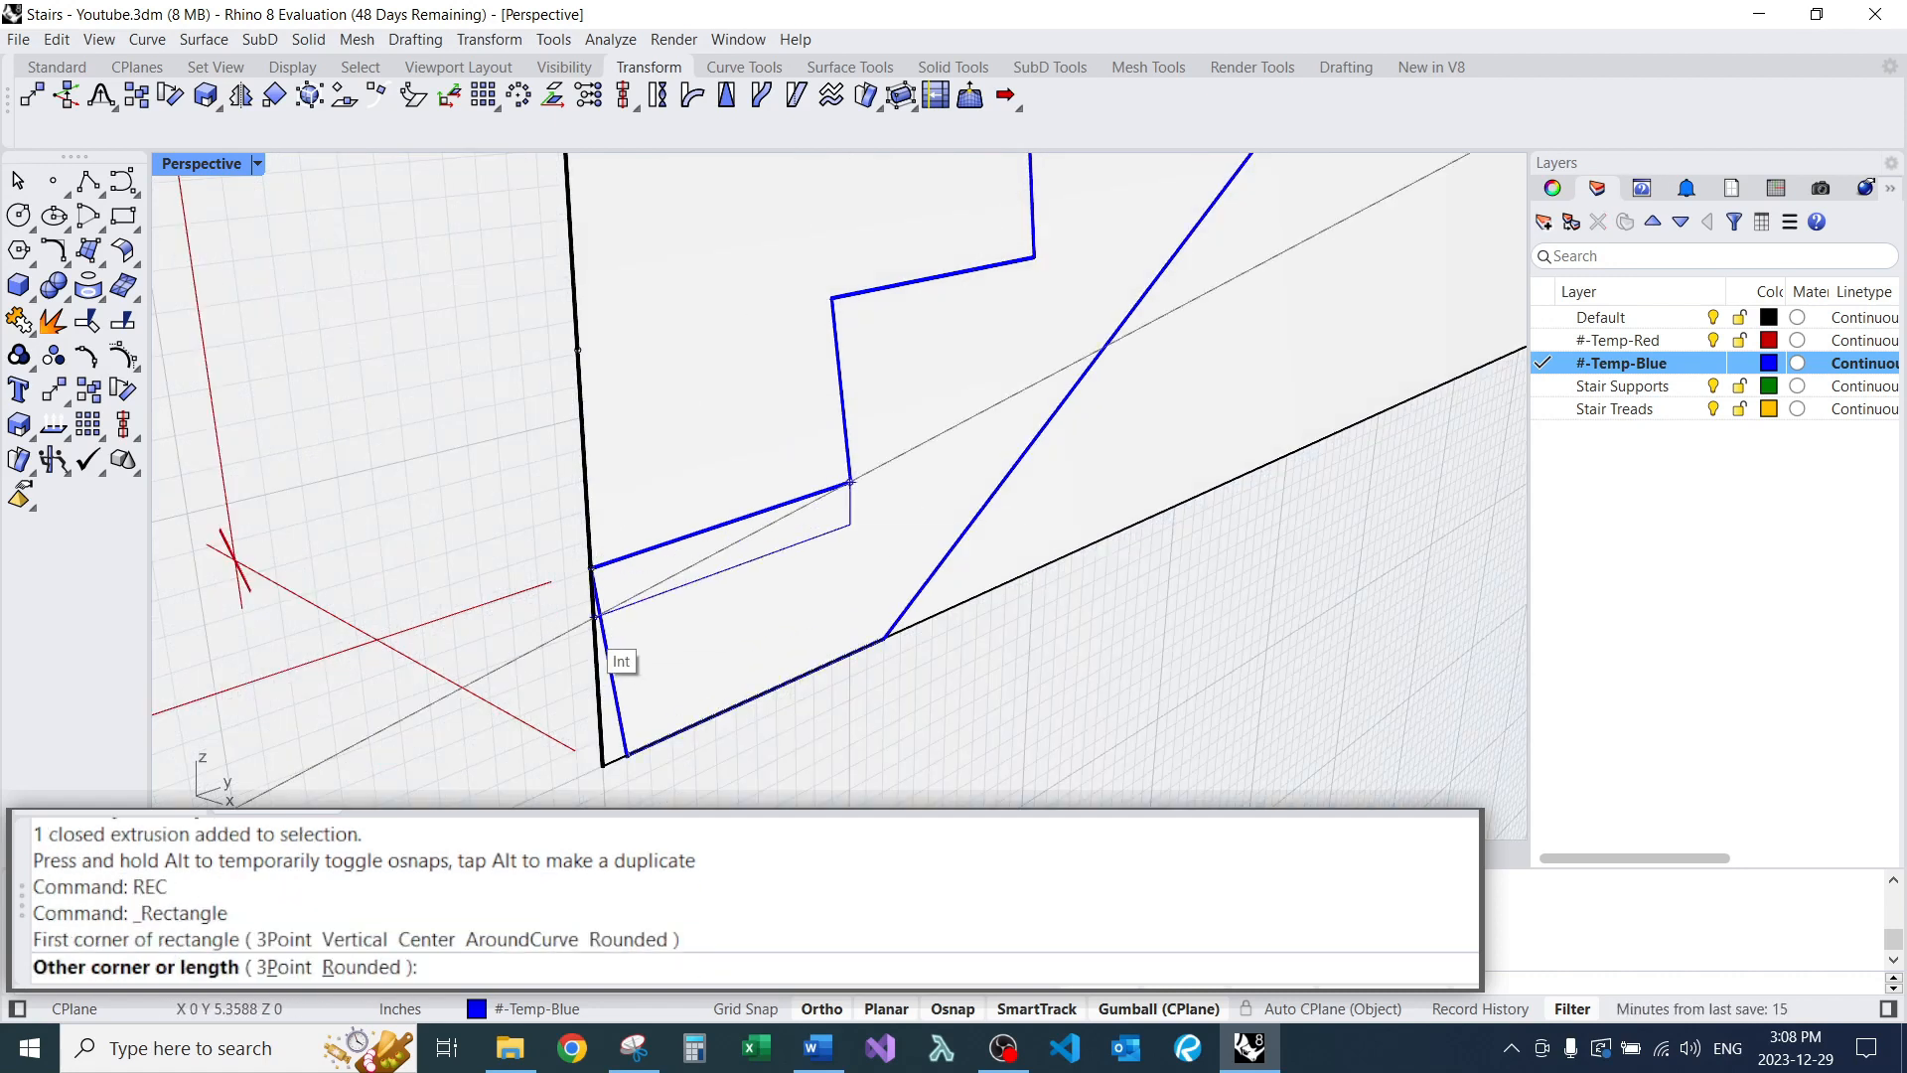
pyautogui.click(596, 617)
# Copy the tread rectangle from its upper outer corner to the matching corners of the second and third steps.
pyautogui.scroll(-3, 596, 618)
pyautogui.scroll(3, 497, 616)
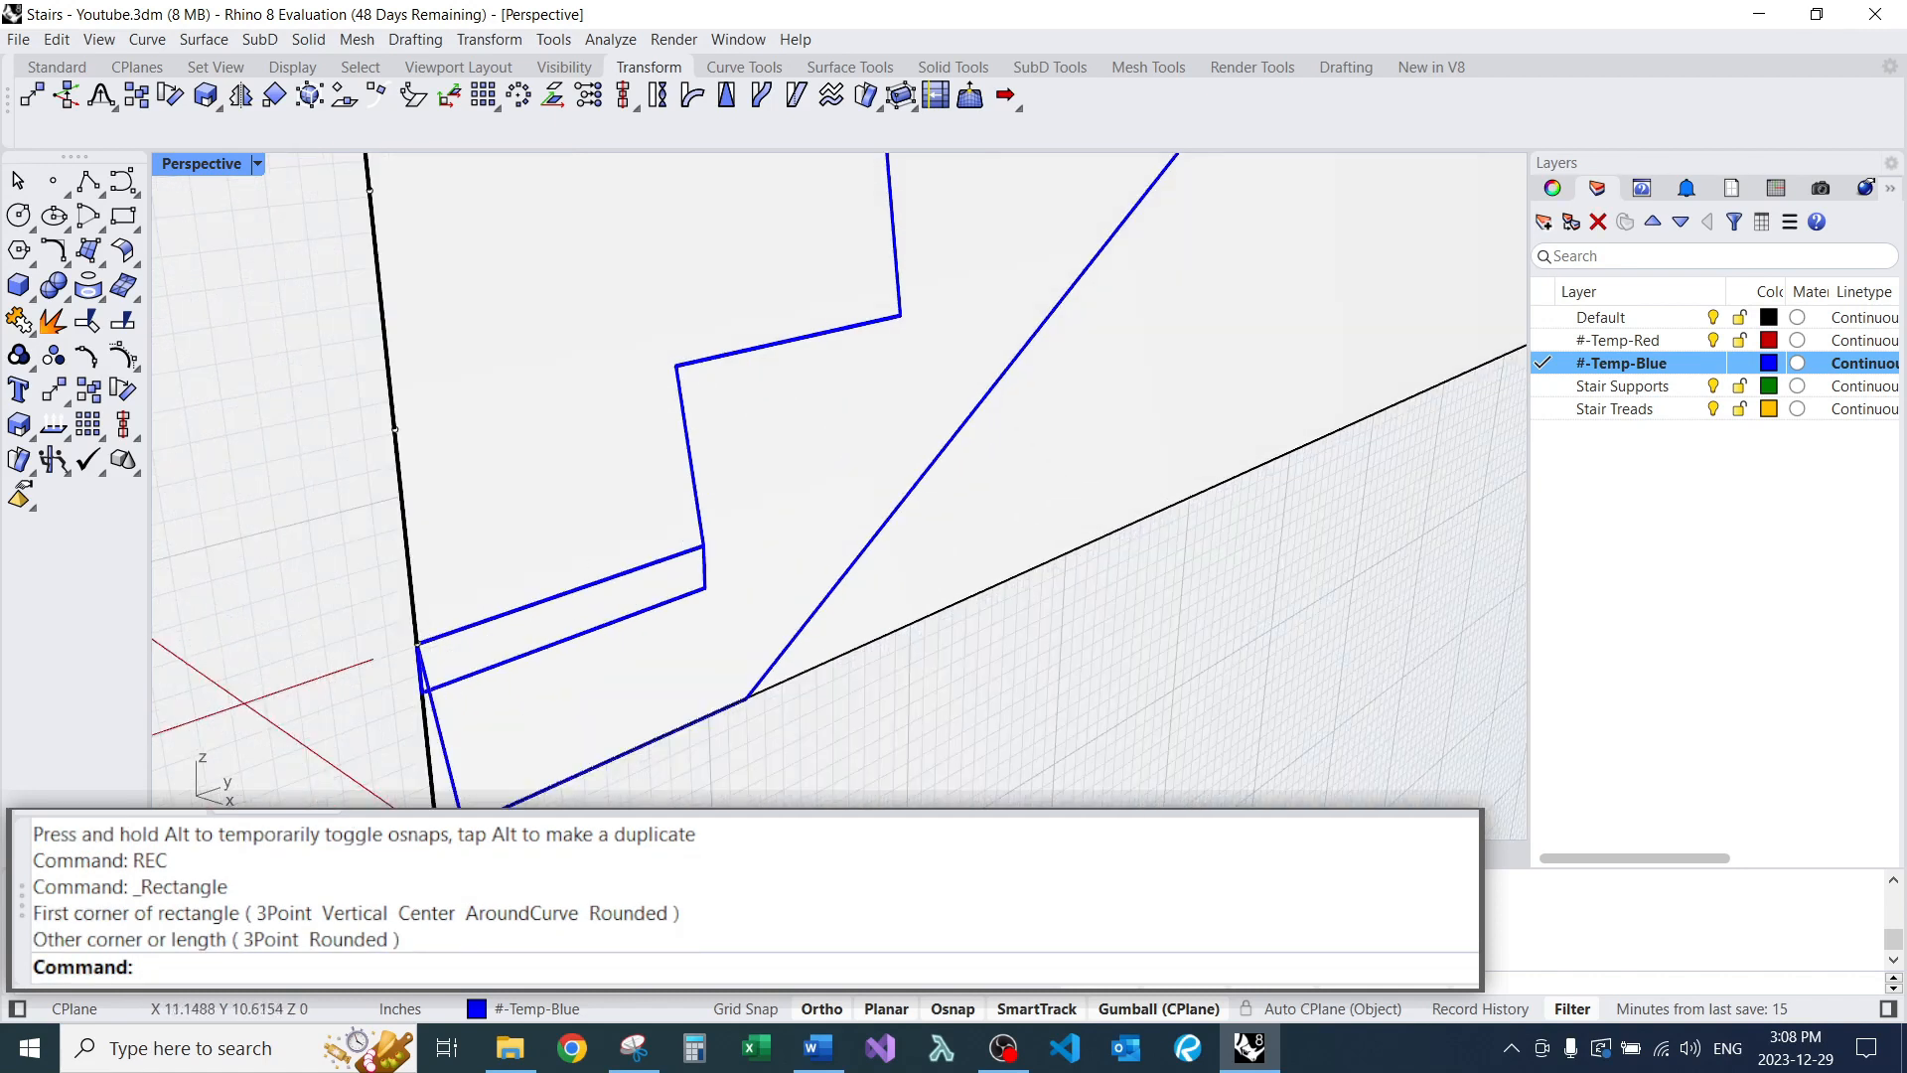
pyautogui.click(568, 636)
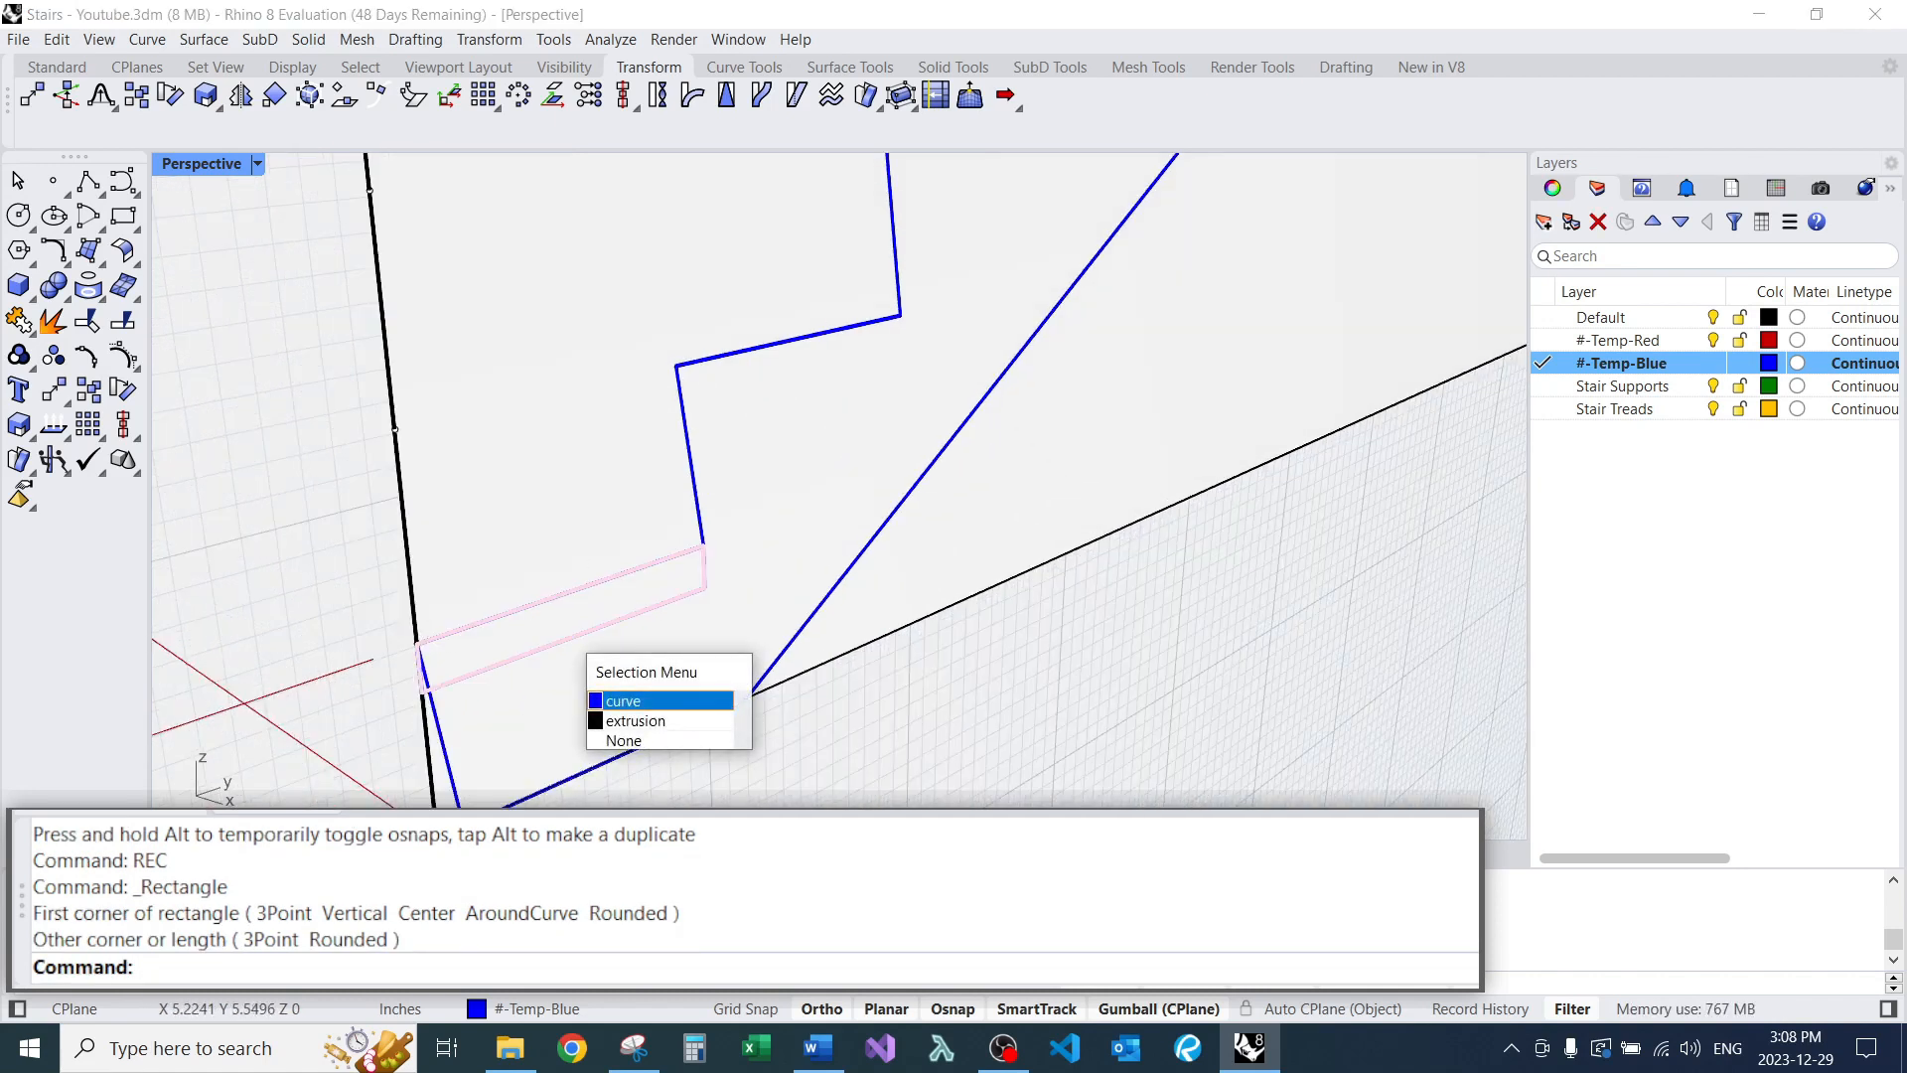
pyautogui.click(645, 700)
pyautogui.write('c')
pyautogui.press('Return')
pyautogui.click(421, 641)
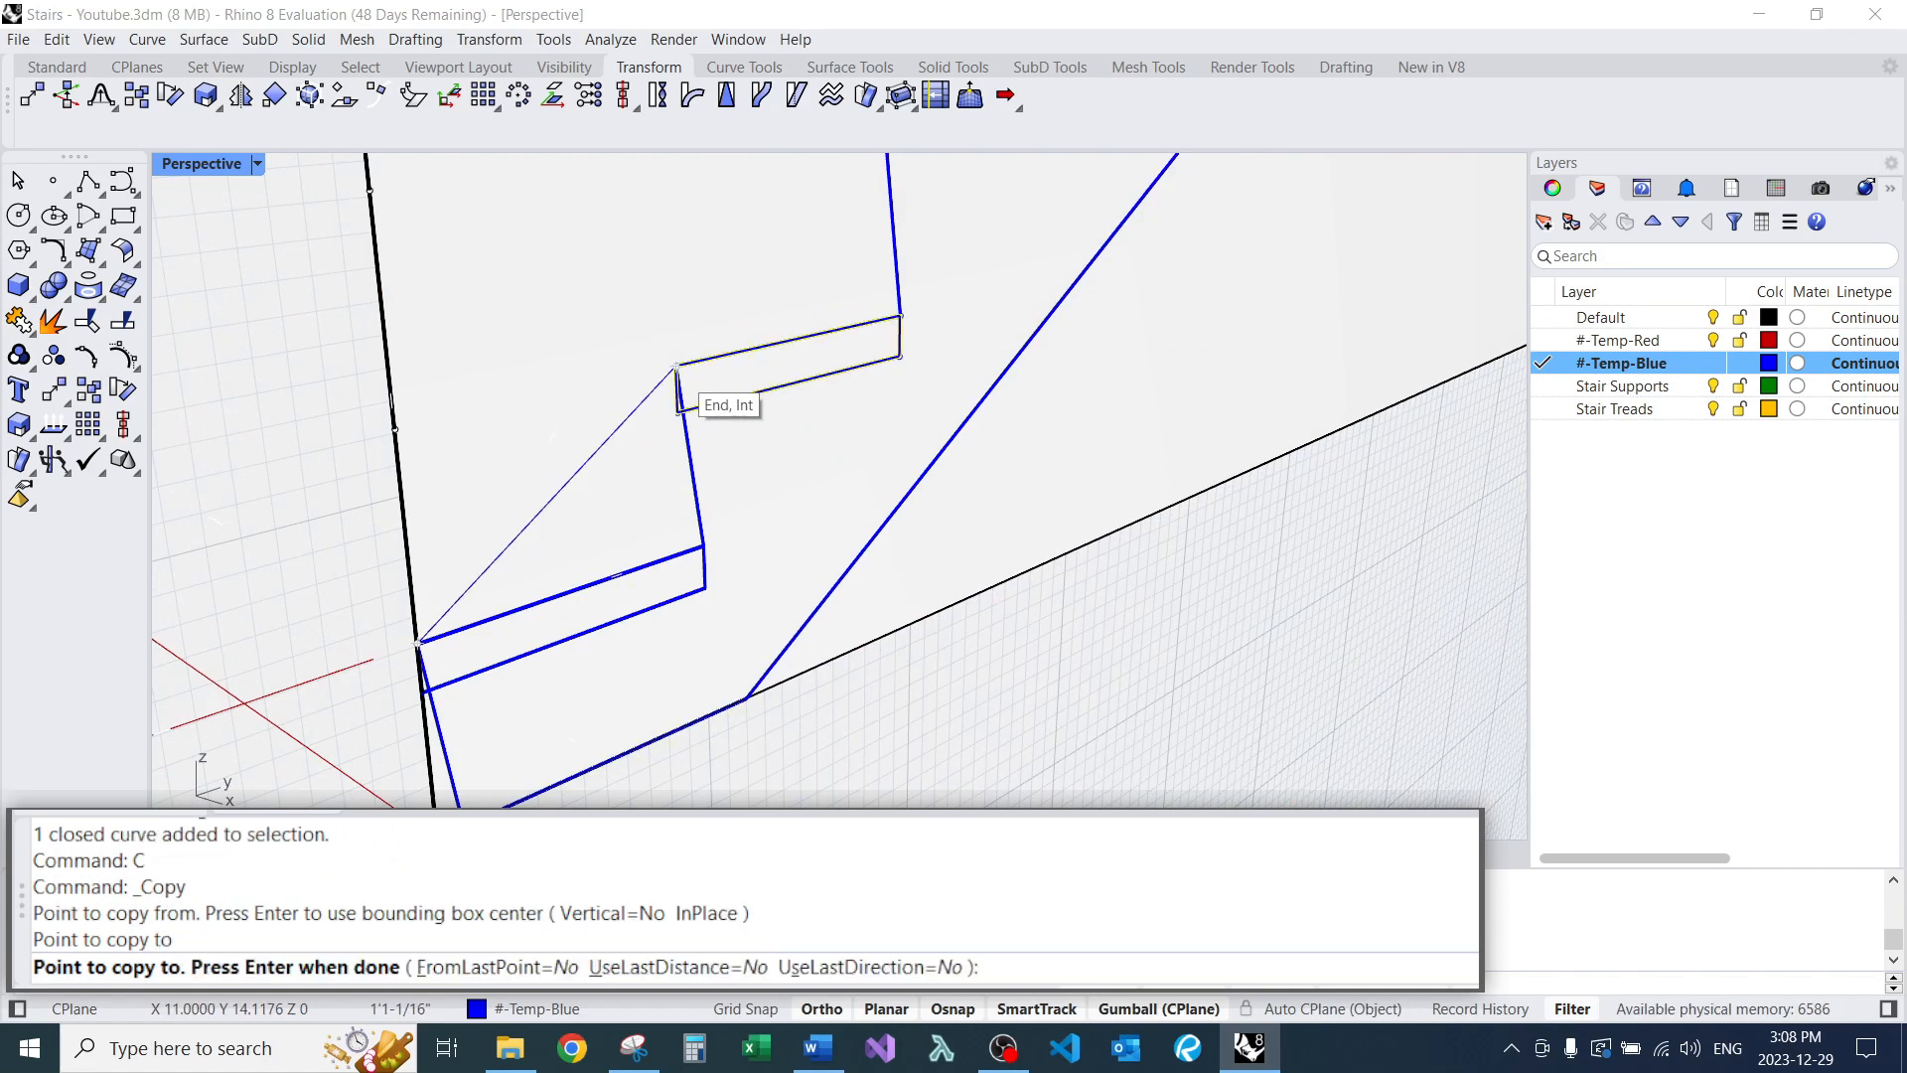
pyautogui.scroll(-7, 564, 521)
pyautogui.click(716, 347)
pyautogui.press('Return')
# Delete the closed stair outline, keeping the three tread rectangles.
pyautogui.scroll(-5, 684, 444)
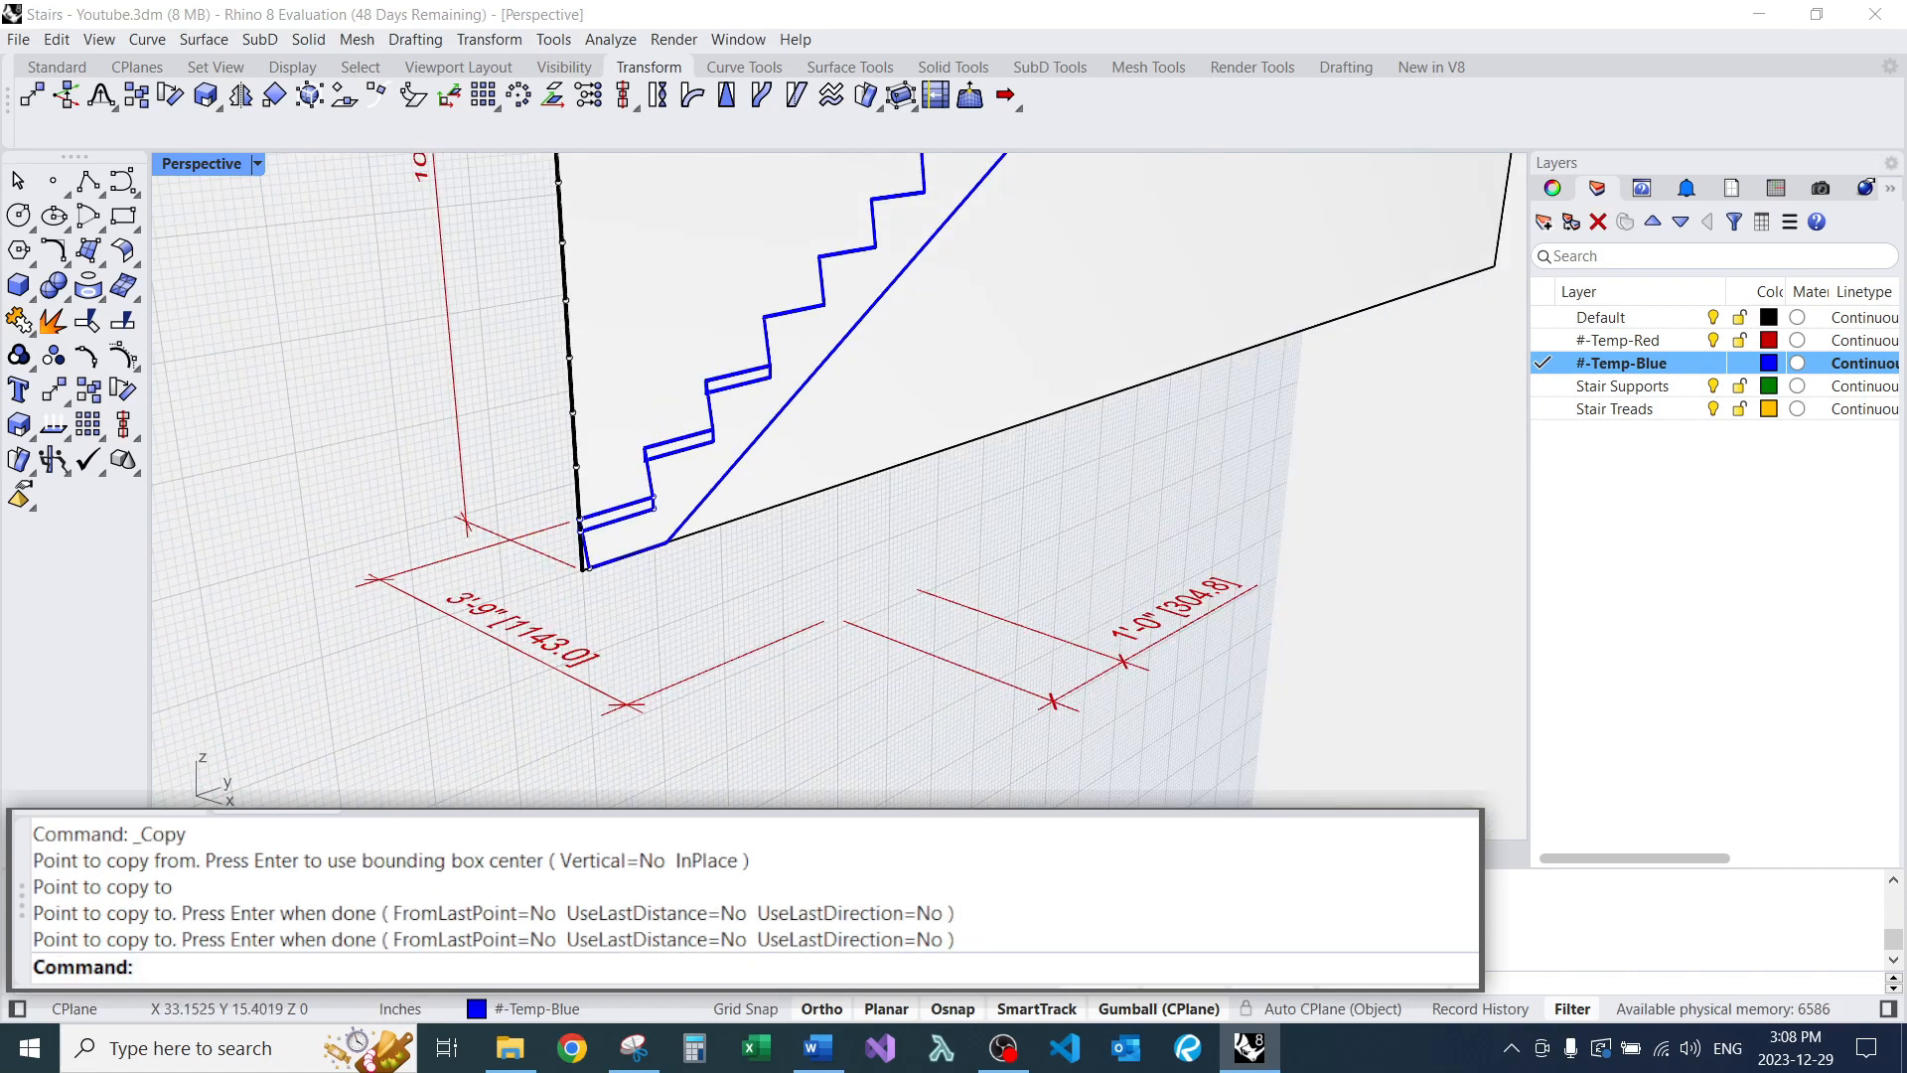
pyautogui.moveTo(685, 444); pyautogui.dragTo(656, 472, button='right')
pyautogui.click(682, 473)
pyautogui.write('e')
pyautogui.press('Return')
# Trace a polyline from the first riser's base point up under the first two treads with vertical risers, up to the third tread's underside.
pyautogui.scroll(-6, 651, 417)
pyautogui.scroll(5, 606, 459)
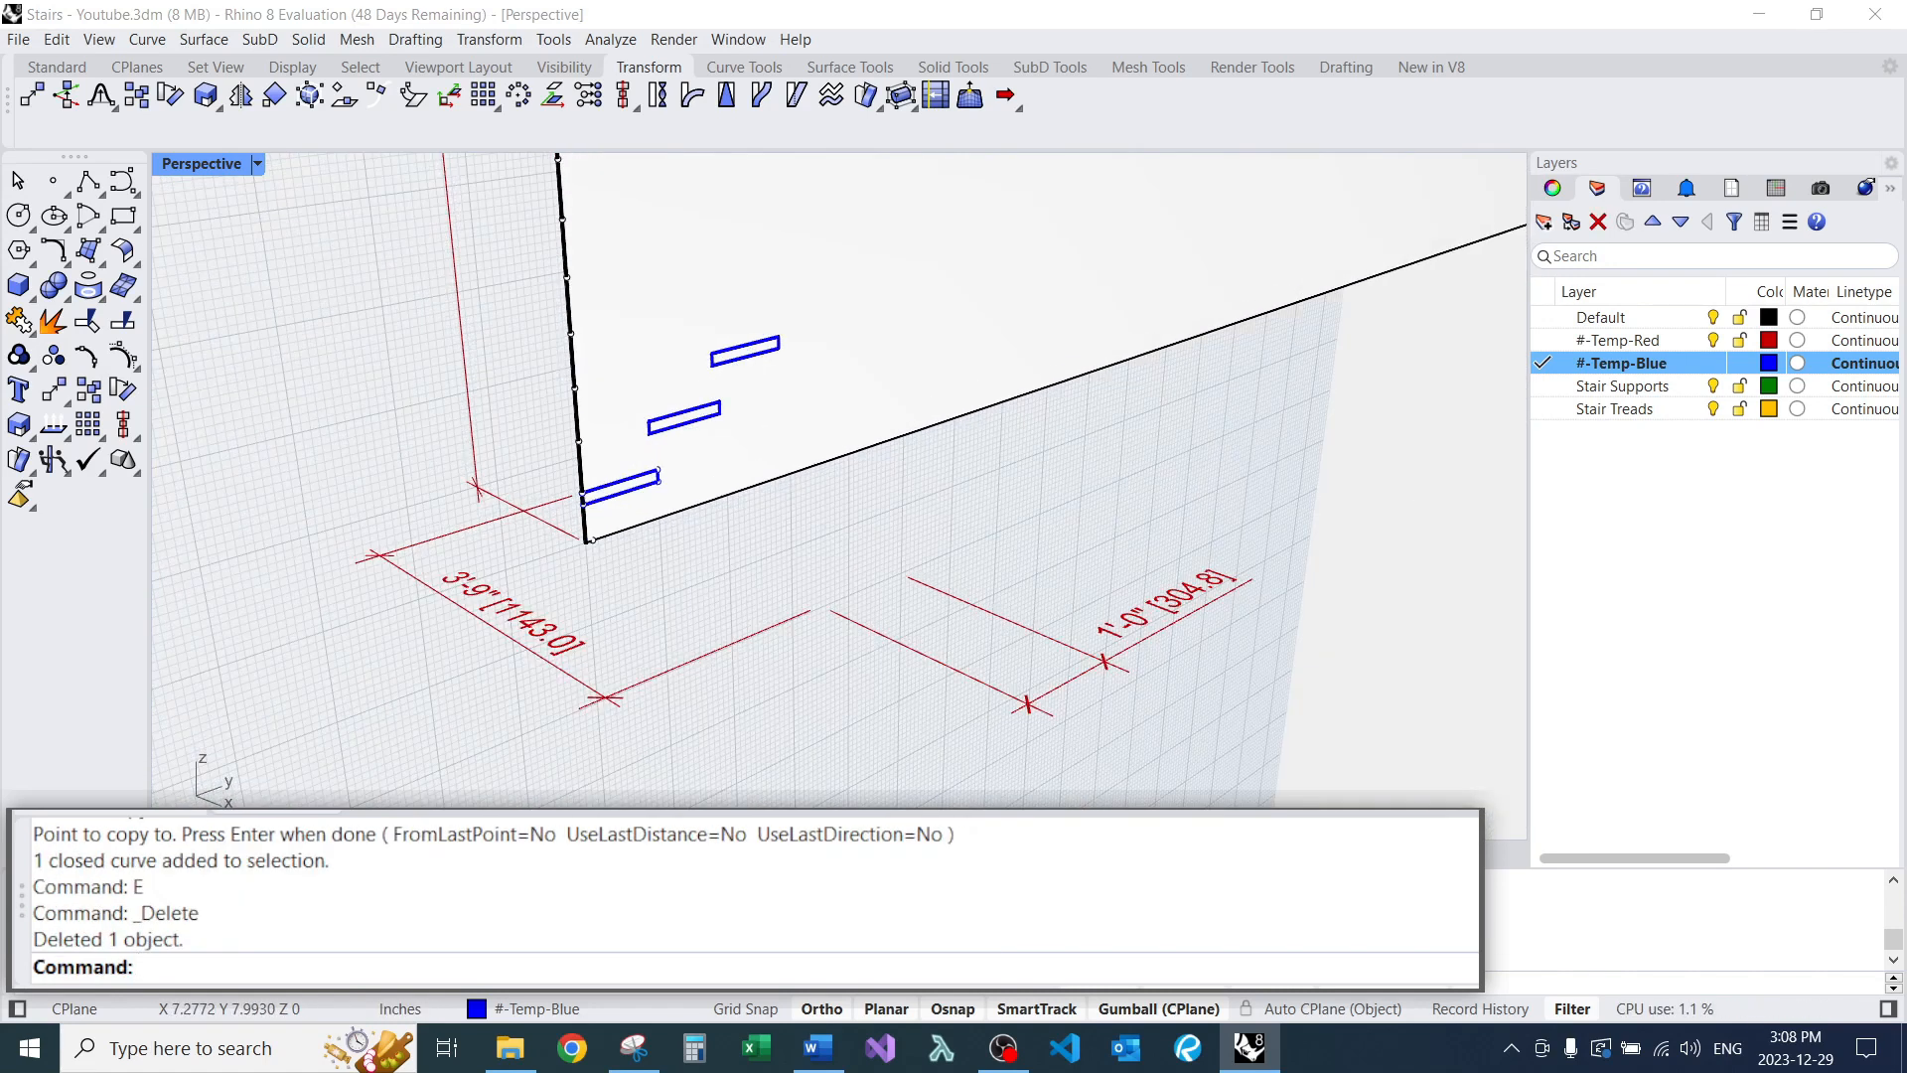
pyautogui.write('pl')
pyautogui.press('Return')
pyautogui.scroll(5, 591, 512)
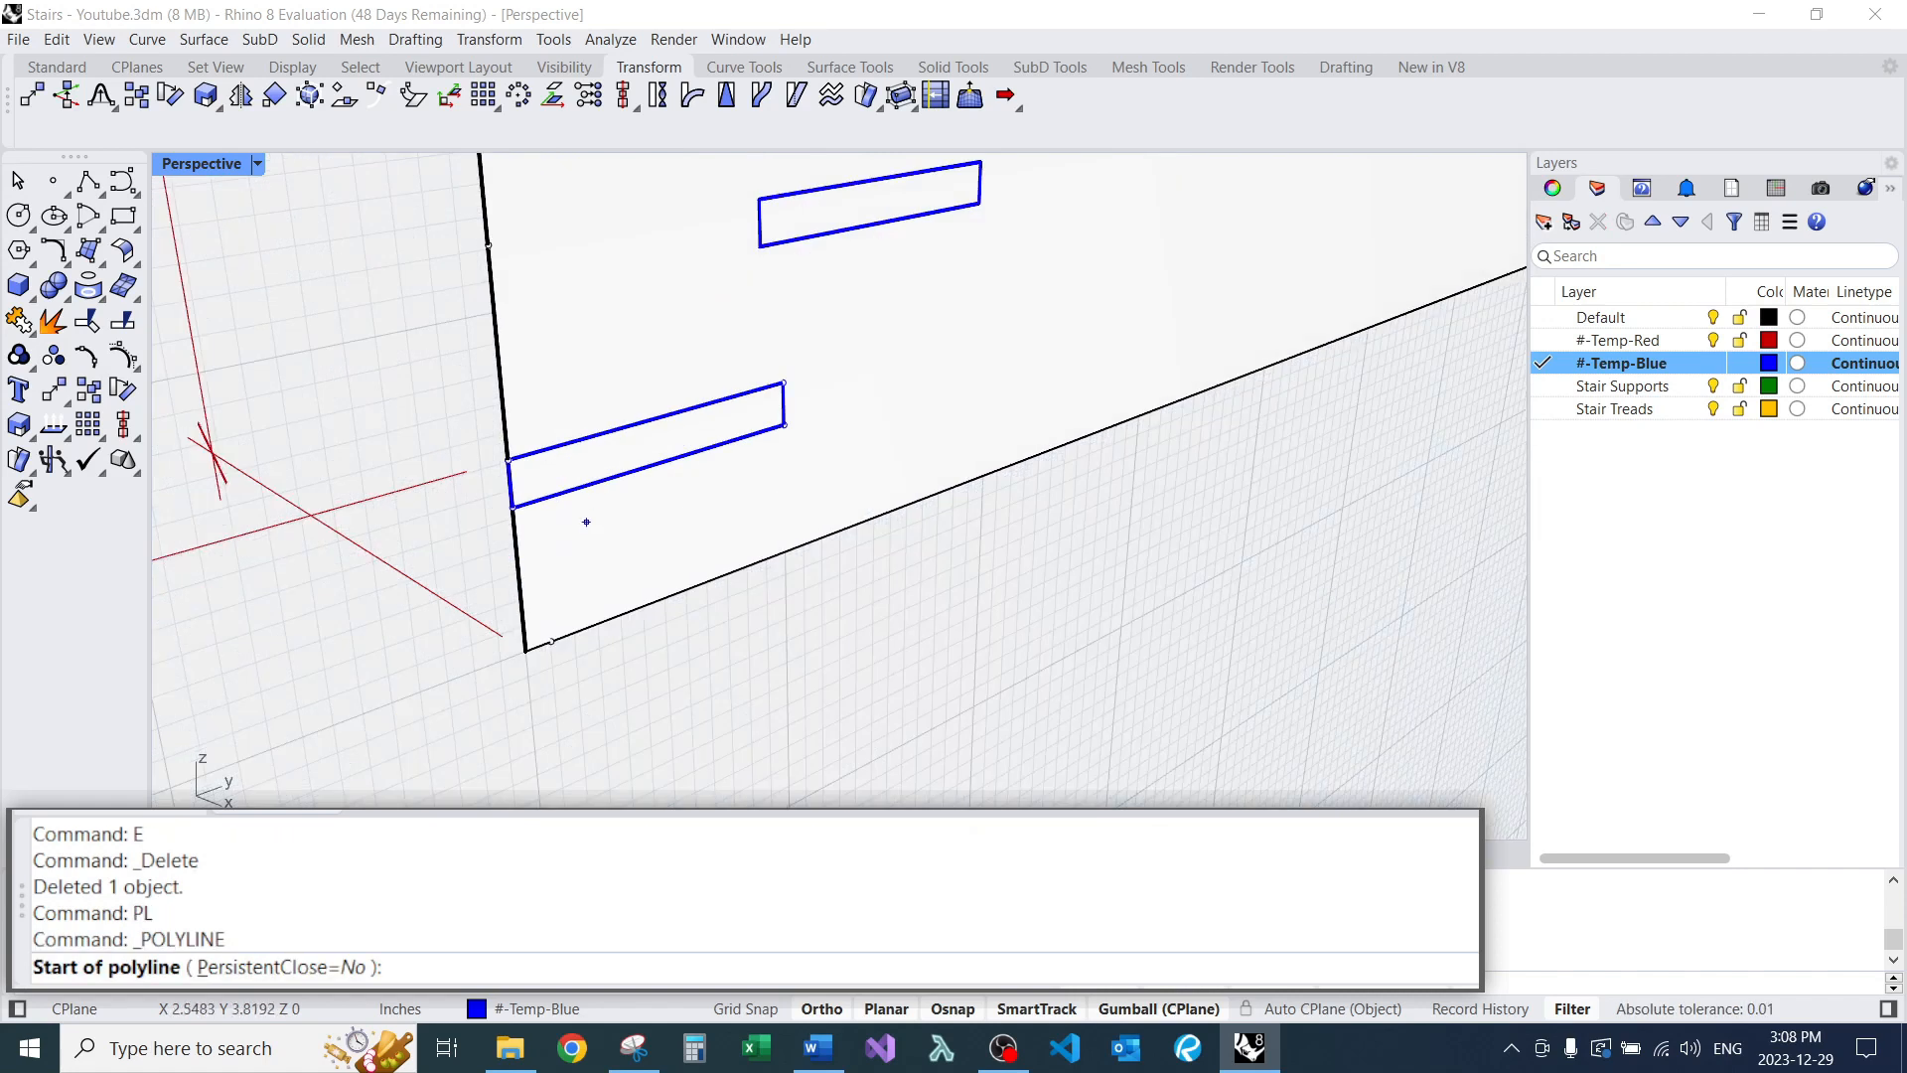
pyautogui.click(551, 641)
pyautogui.click(537, 500)
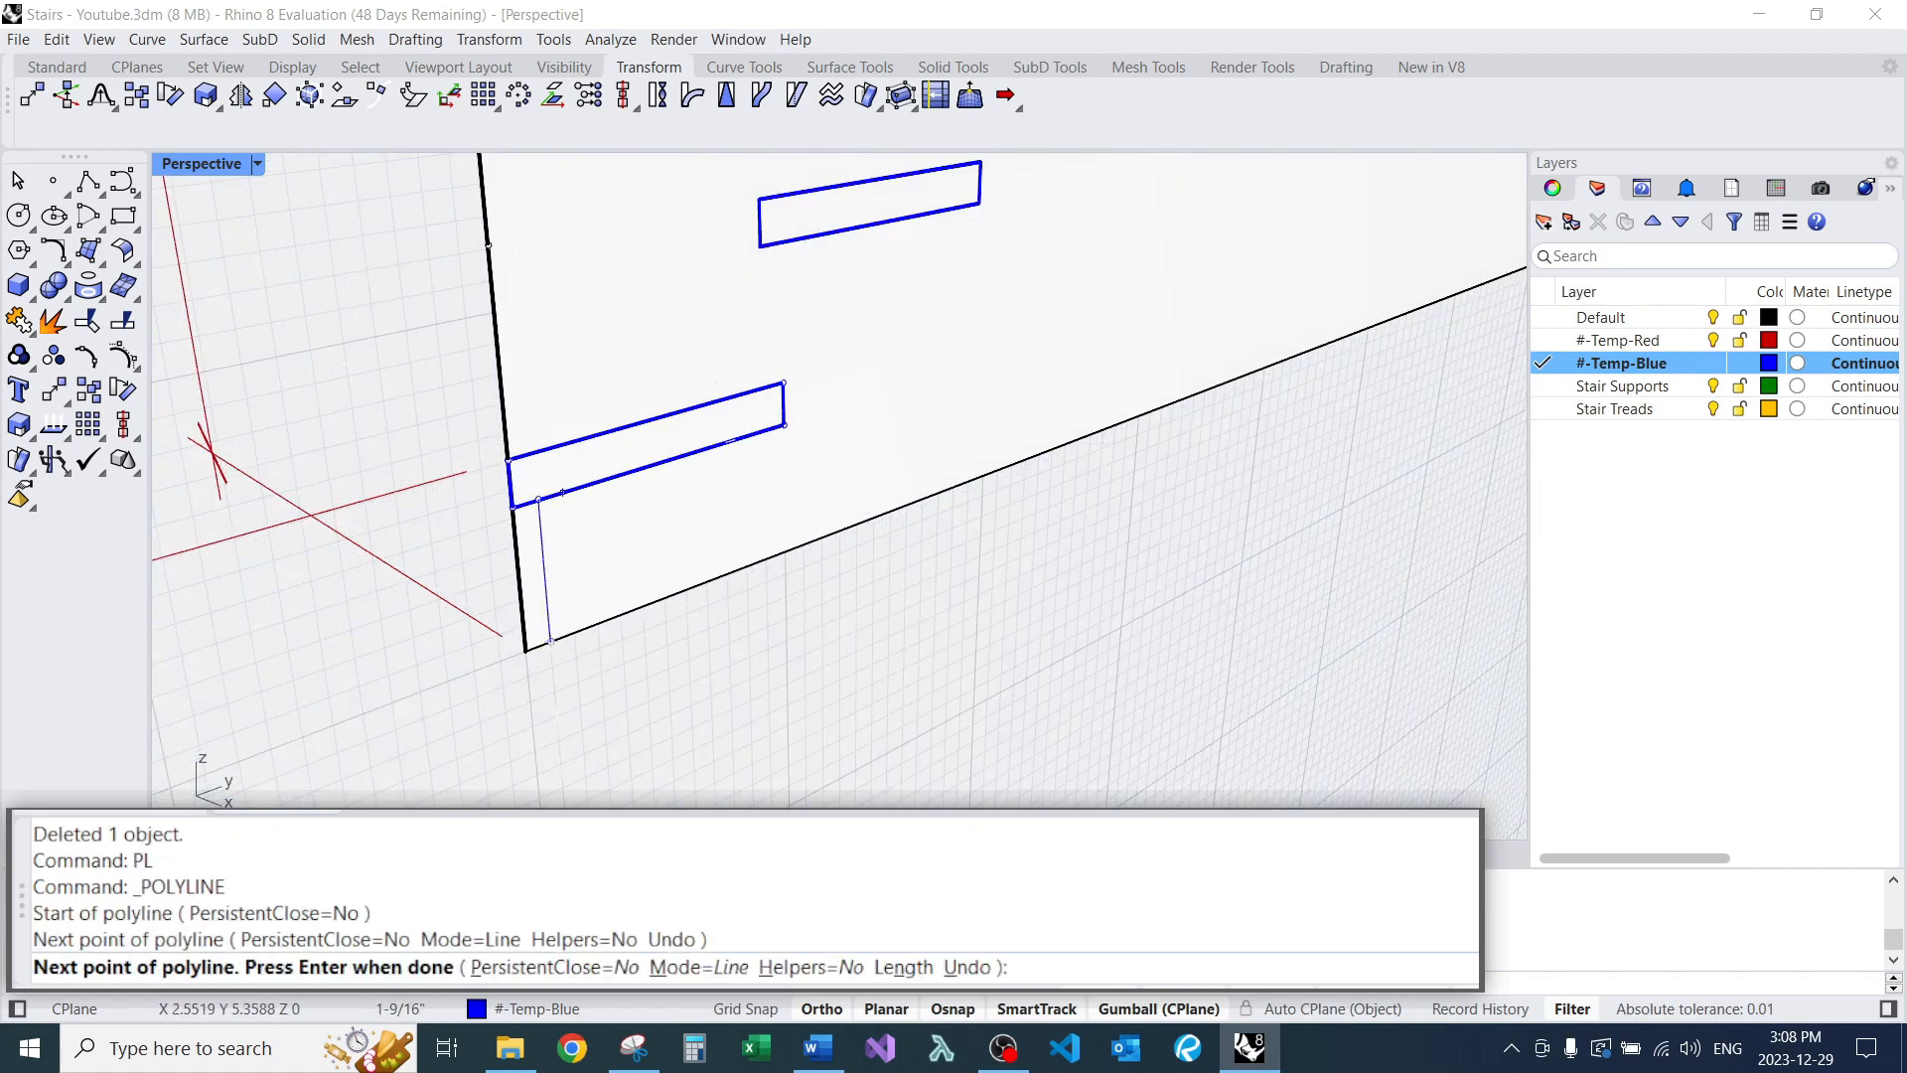
pyautogui.click(784, 425)
pyautogui.click(781, 242)
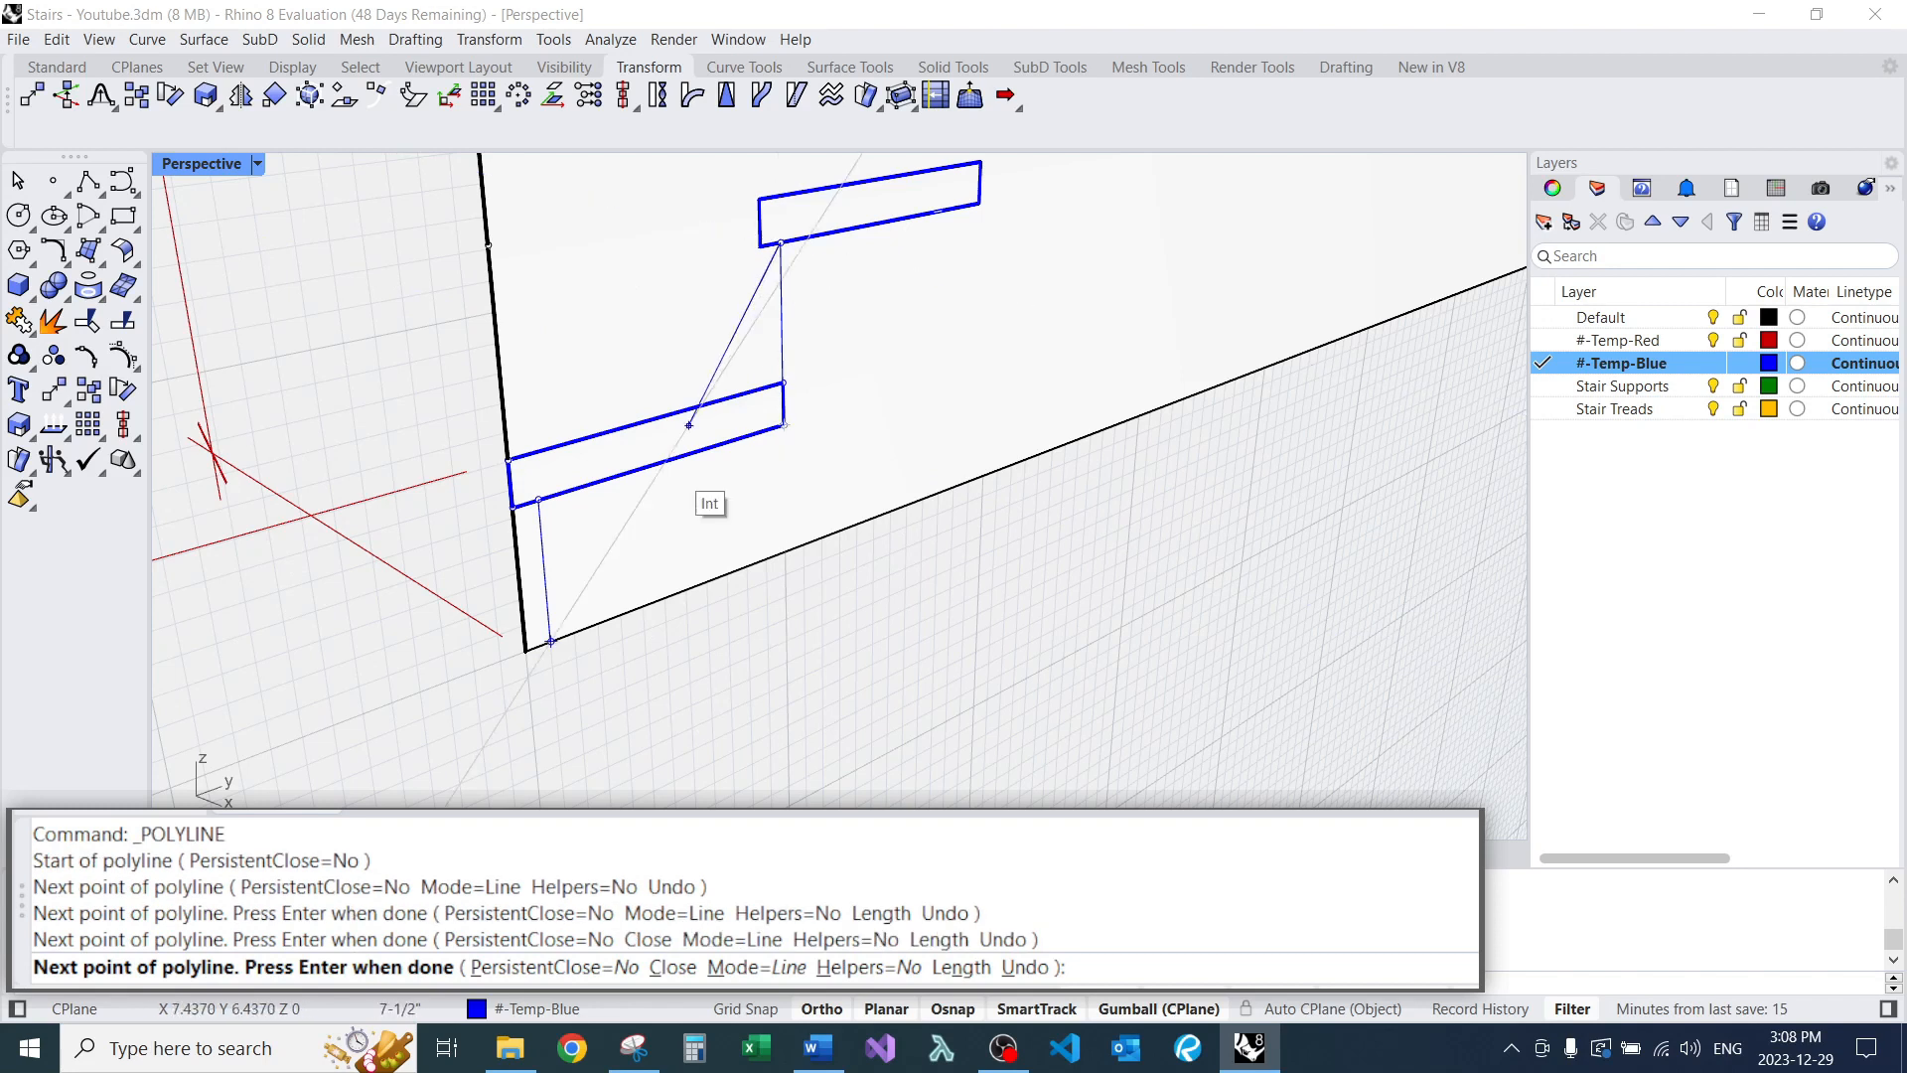
pyautogui.scroll(-5, 679, 471)
pyautogui.click(825, 340)
pyautogui.click(823, 257)
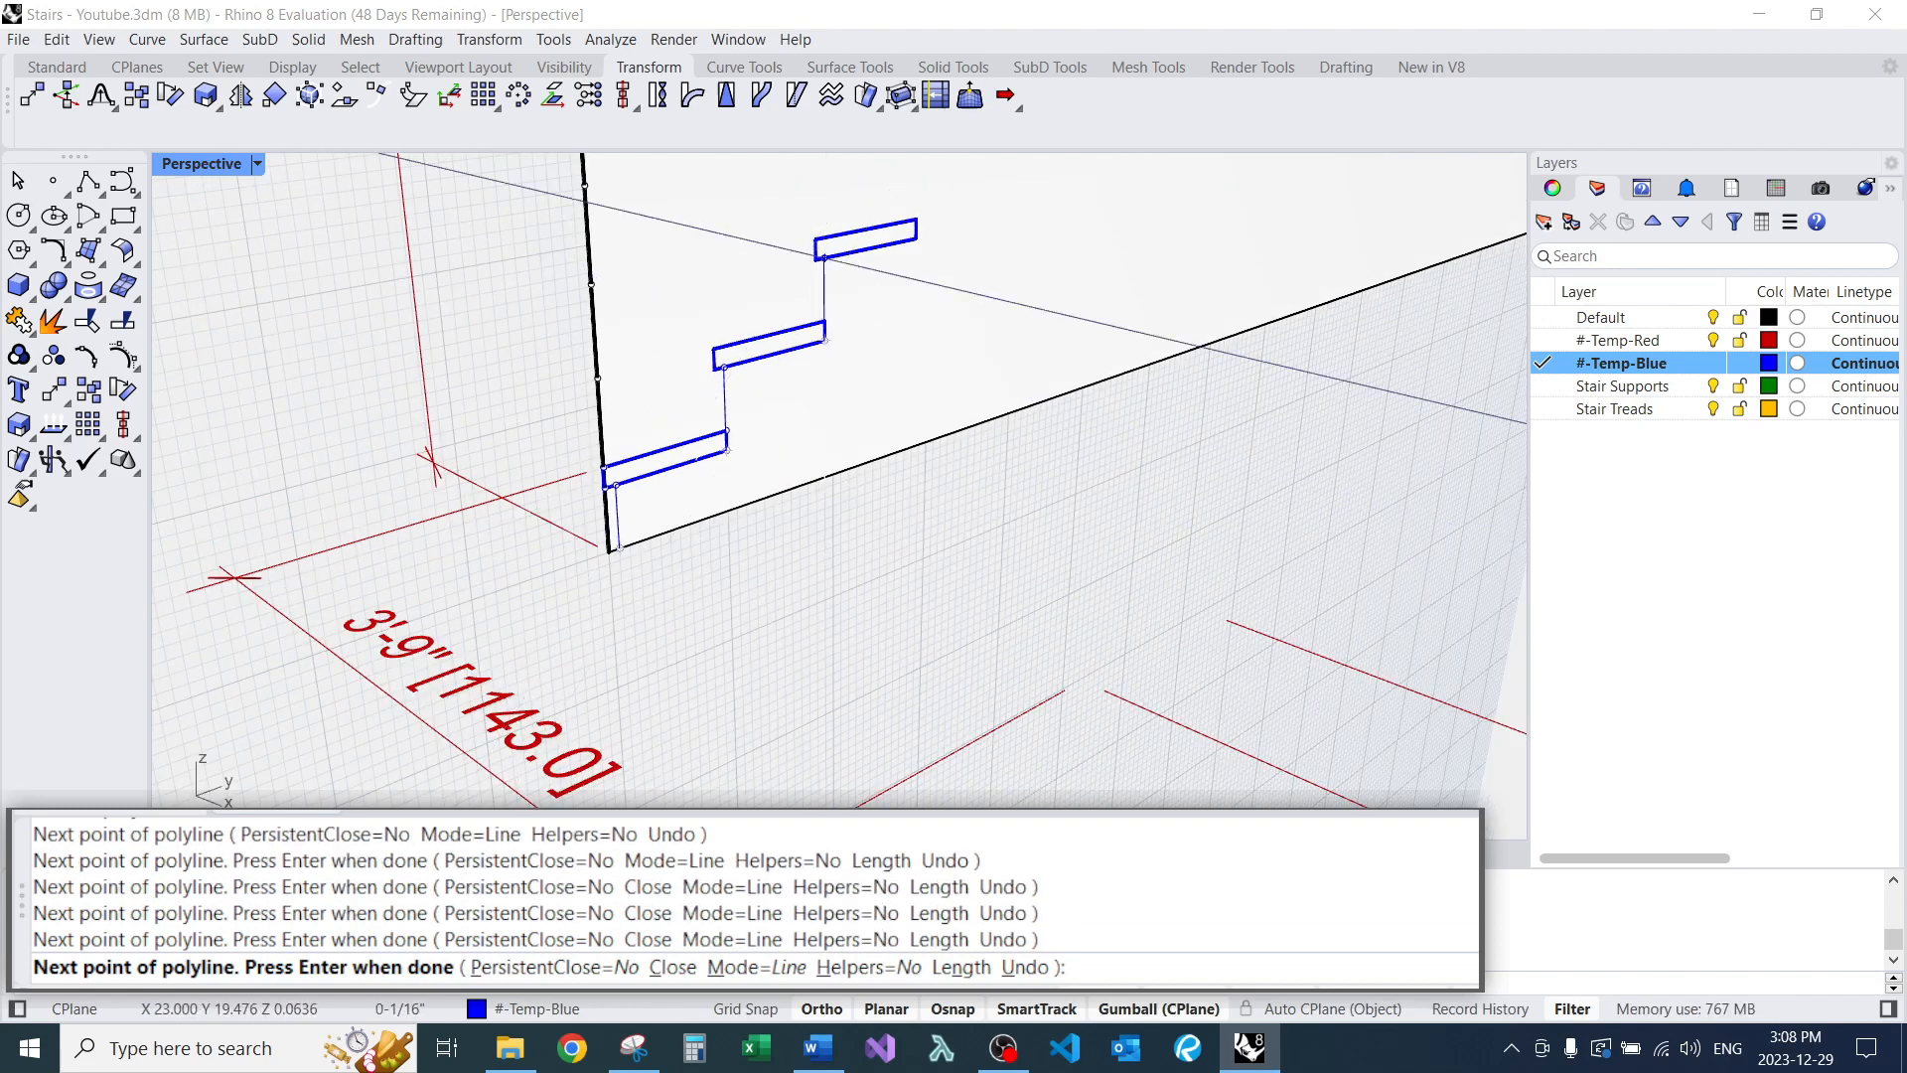
# Finish the polyline along the third tread's underside, down vertically to the surface's lower edge, and back to its start point.
pyautogui.click(915, 238)
pyautogui.click(911, 447)
pyautogui.click(620, 548)
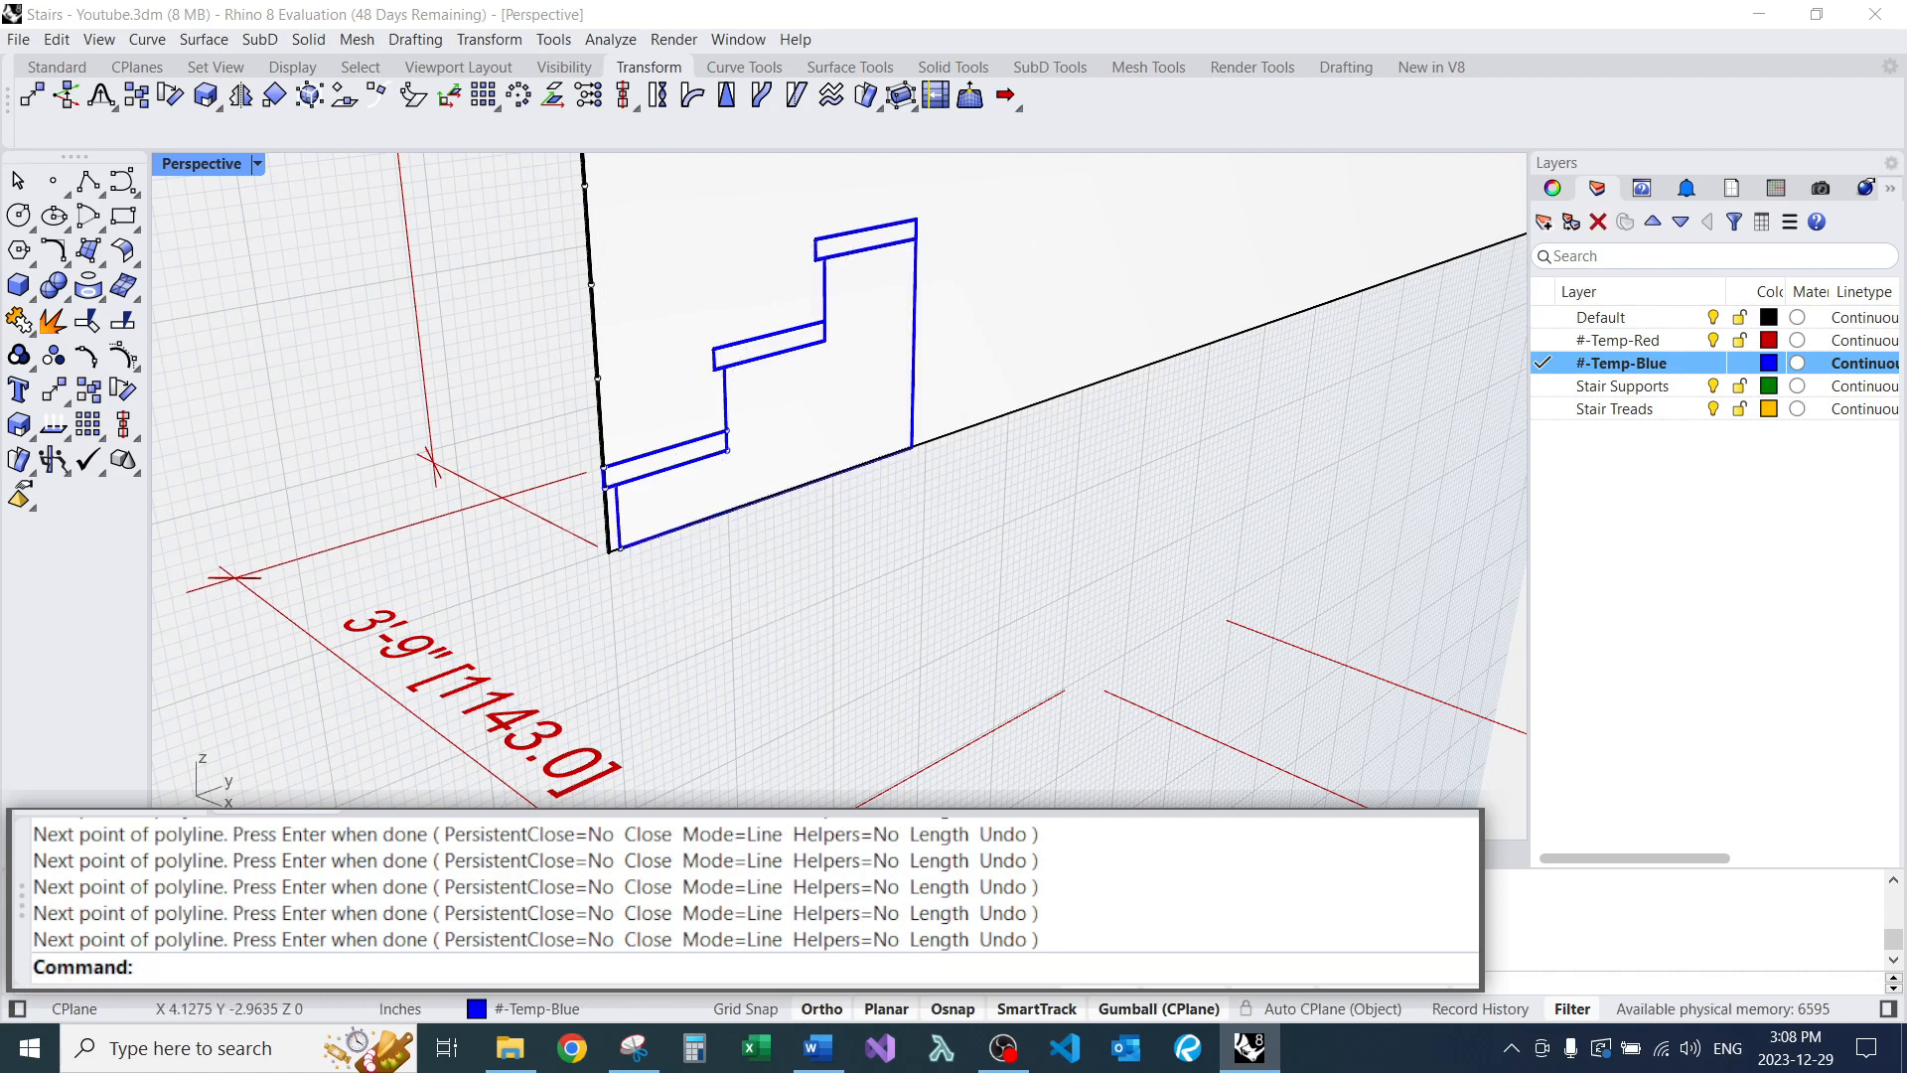
pyautogui.scroll(-5, 611, 551)
pyautogui.scroll(2, 686, 512)
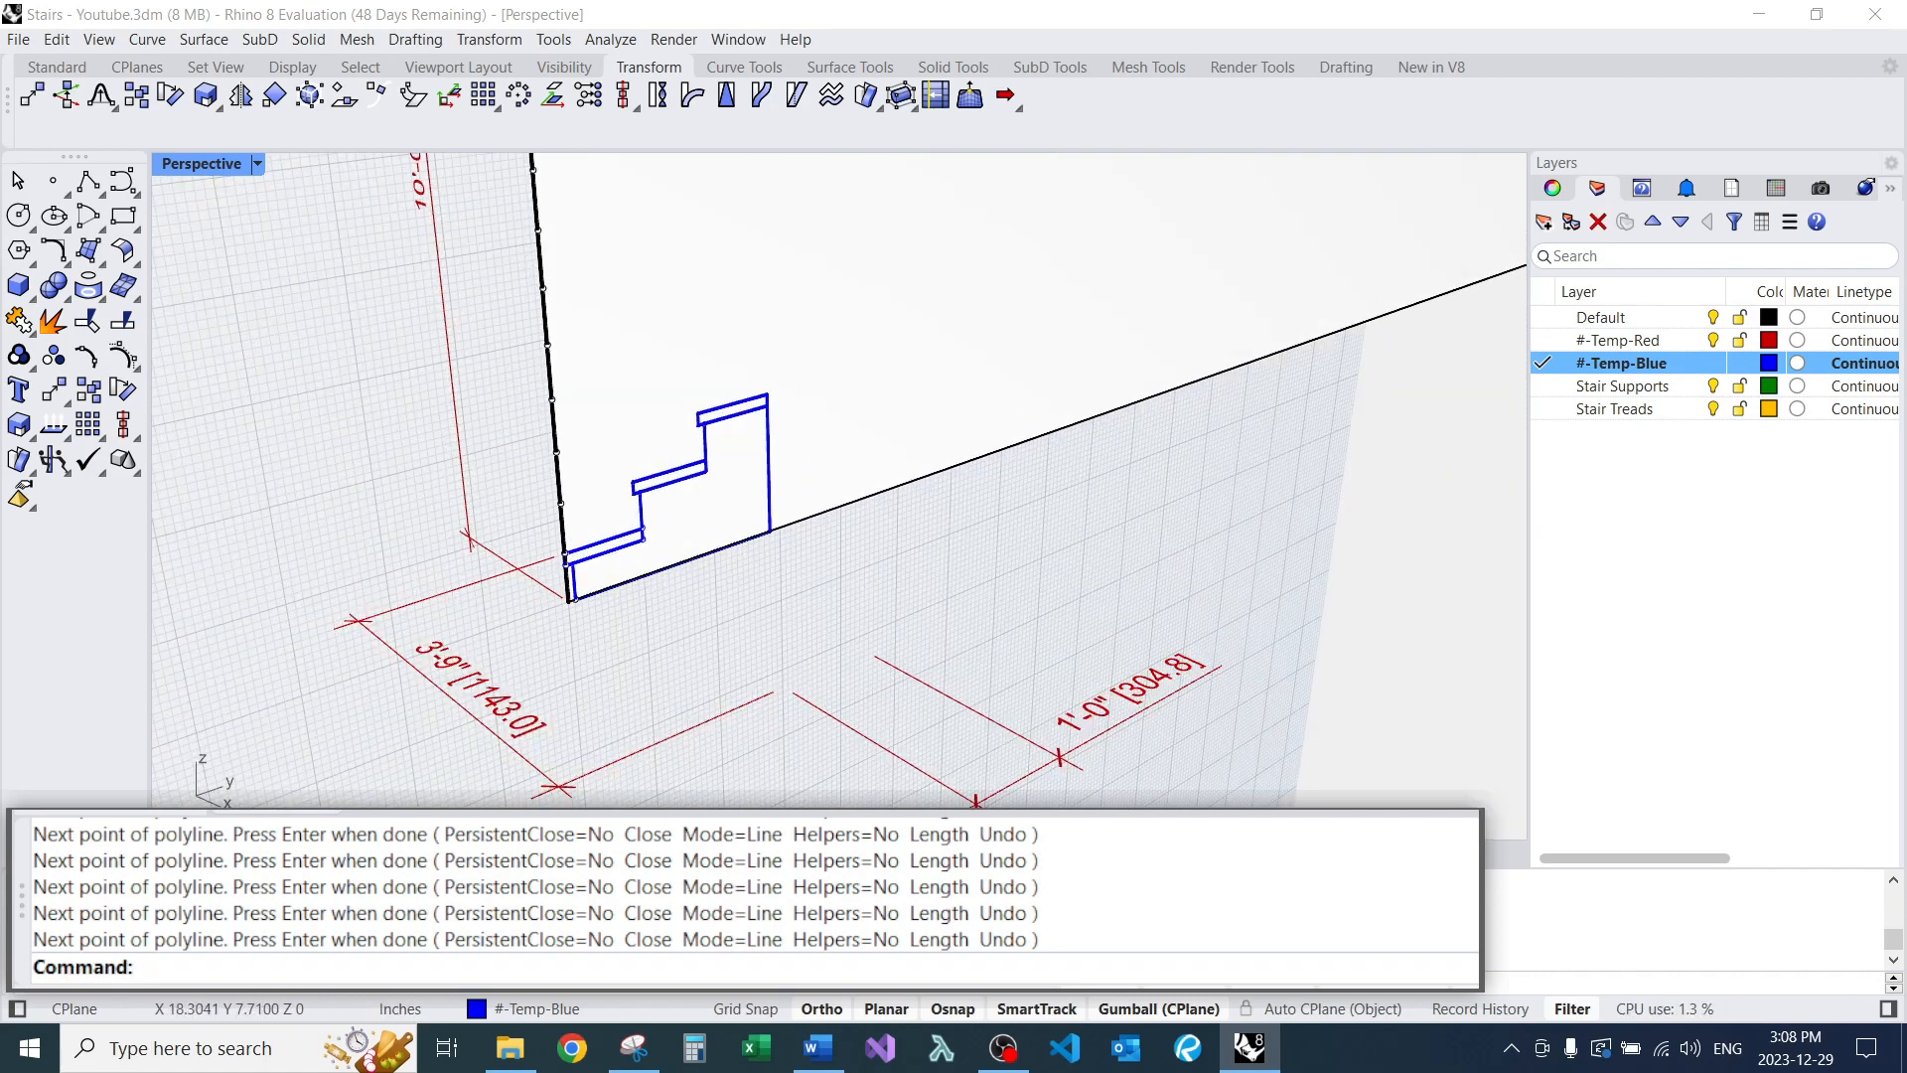
# Extrude the three tread rectangles and the stepped support outline together as solids 45 inches deep.
pyautogui.moveTo(541, 626); pyautogui.dragTo(808, 391)
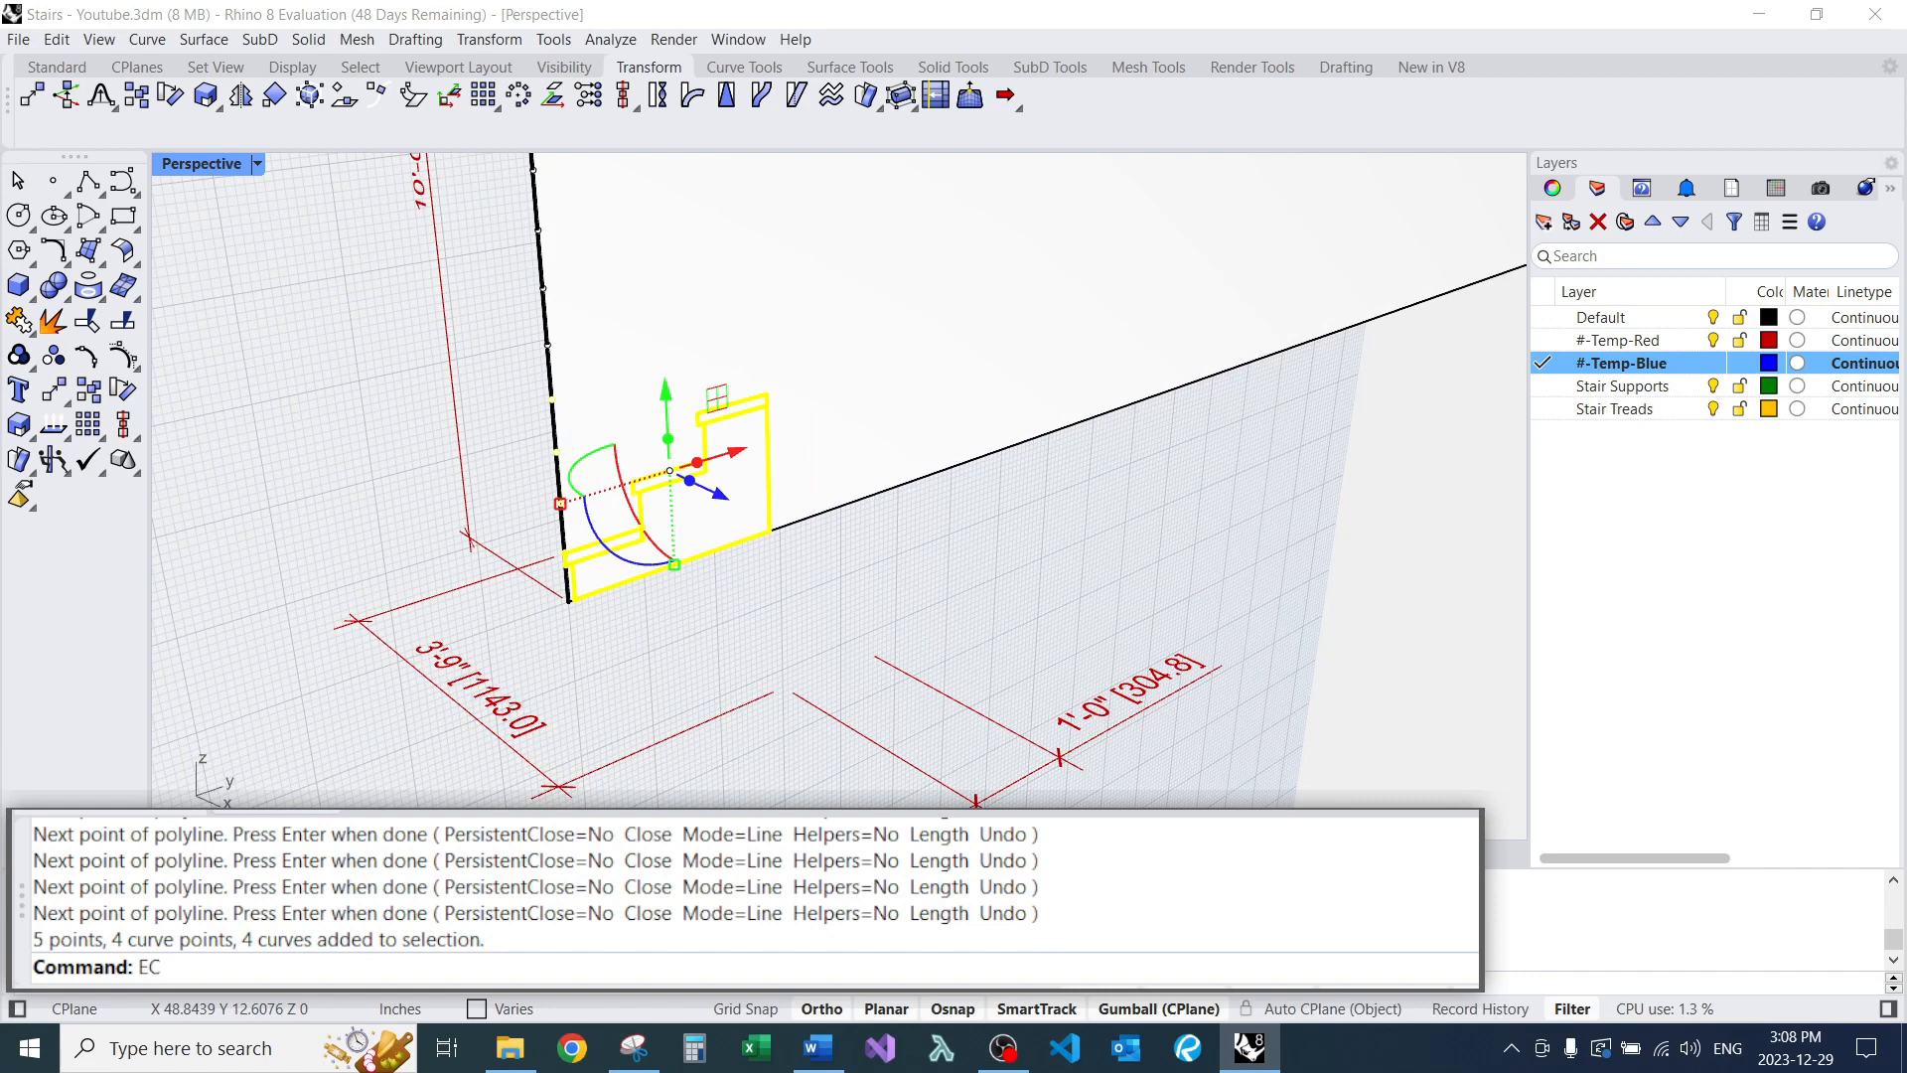
pyautogui.press('Return')
pyautogui.press('Return')
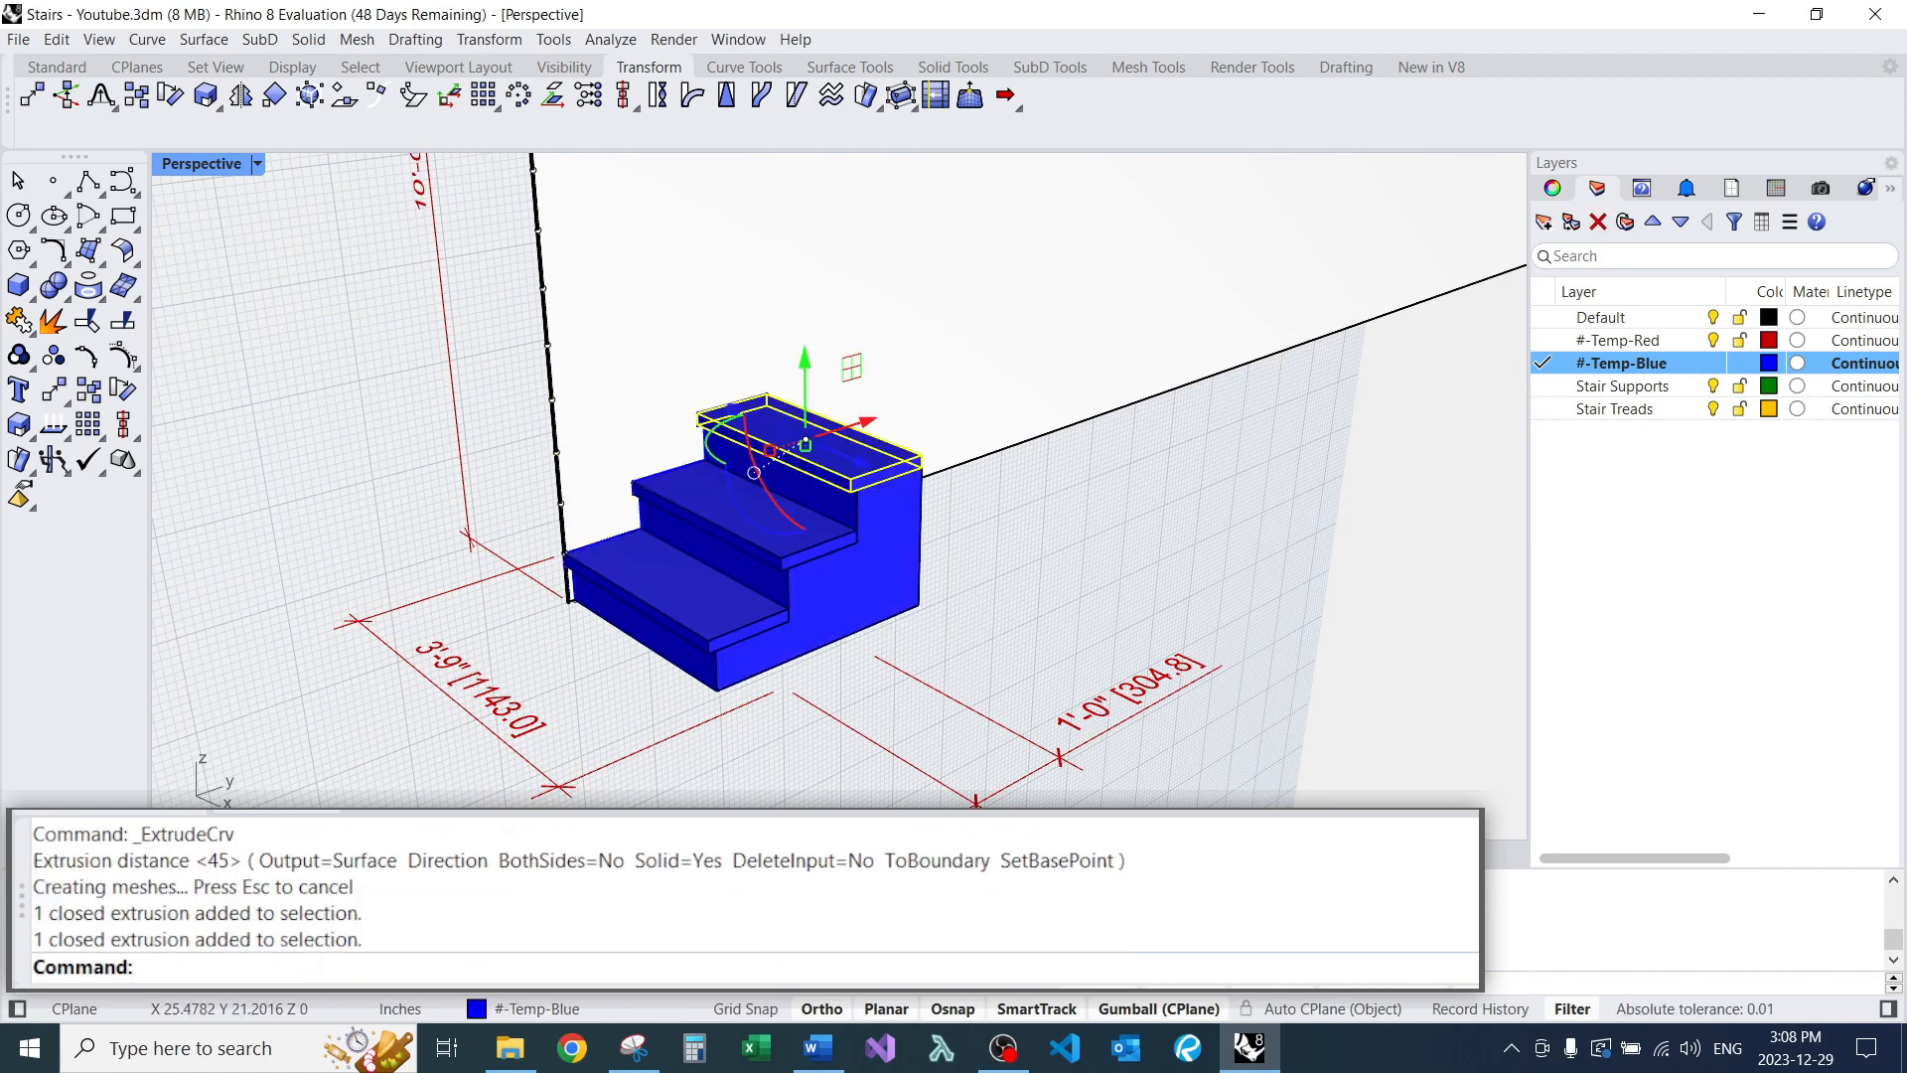
pyautogui.scroll(6, 827, 501)
pyautogui.scroll(-6, 860, 411)
# Move the three extruded treads of the short stair to the Stair Treads layer.
pyautogui.click(820, 467)
pyautogui.click(767, 546)
pyautogui.click(672, 422)
pyautogui.click(736, 351)
pyautogui.keyDown('shift'); pyautogui.click(735, 456); pyautogui.keyUp('shift')
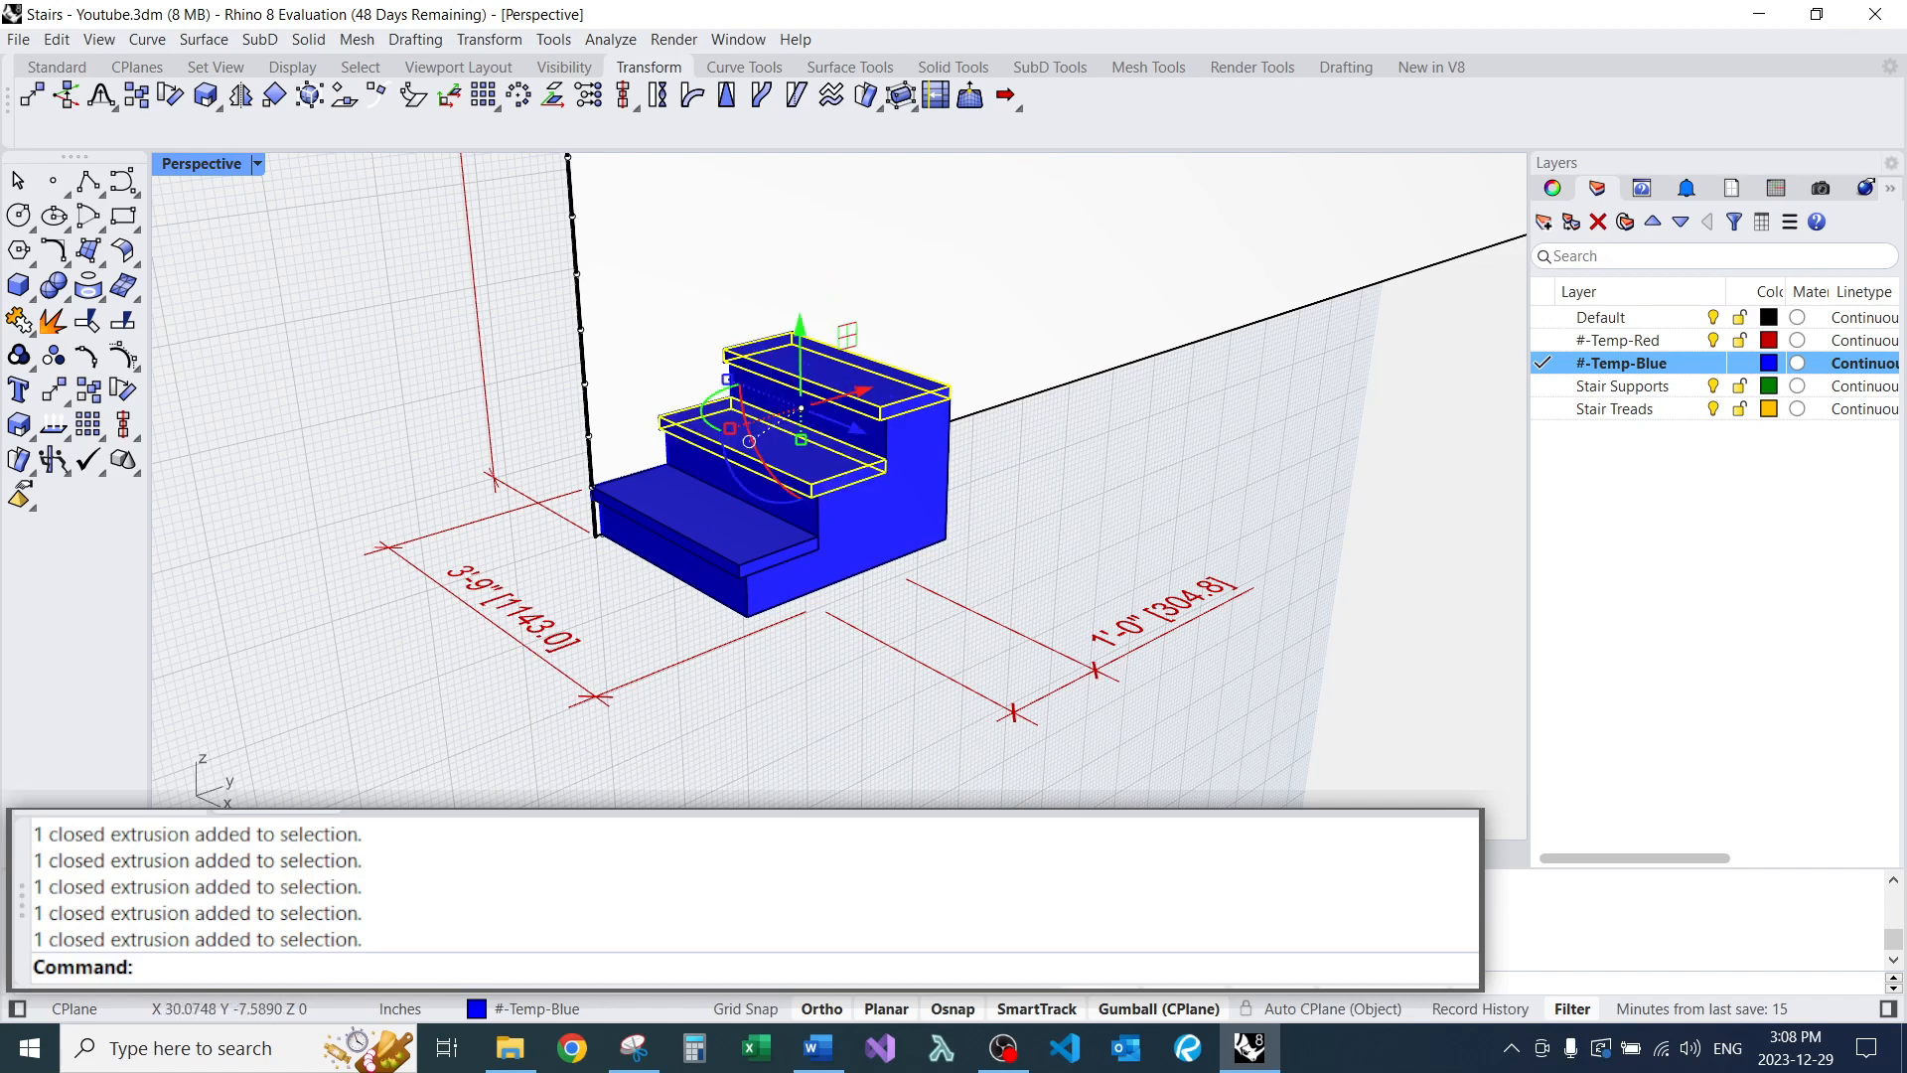
pyautogui.keyDown('shift'); pyautogui.click(671, 529); pyautogui.keyUp('shift')
pyautogui.press('Return')
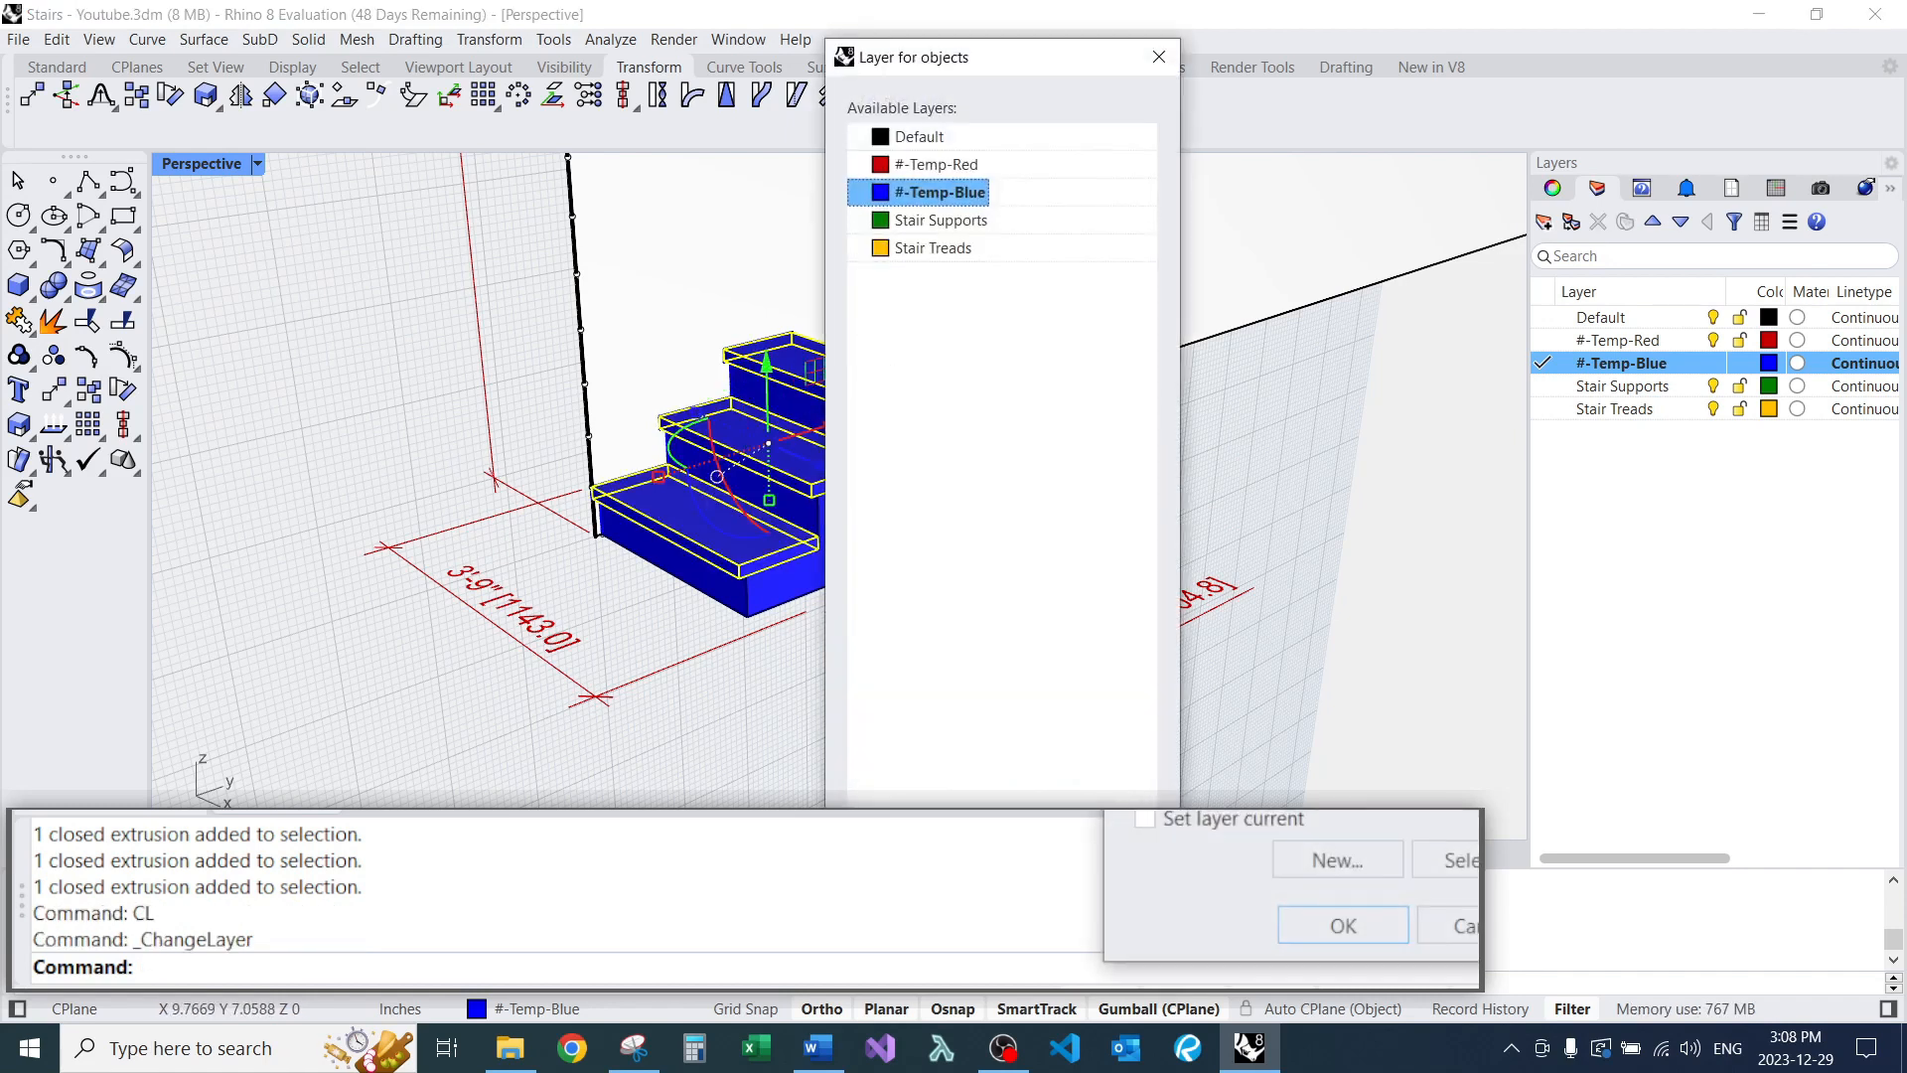
pyautogui.doubleClick(934, 251)
pyautogui.press('Escape')
# Examine the finished tread-and-support stair by selecting its pieces, and compare it with the middle tread of the three-step stair.
pyautogui.scroll(-10, 717, 299)
pyautogui.moveTo(840, 447)
pyautogui.mouseDown(button='right')
pyautogui.moveTo(839, 556)
pyautogui.moveTo(840, 472)
pyautogui.moveTo(939, 432)
pyautogui.moveTo(894, 469)
pyautogui.moveTo(867, 422)
pyautogui.mouseUp(button='right')
pyautogui.scroll(-3, 862, 416)
pyautogui.scroll(3, 893, 468)
pyautogui.click(1199, 505)
pyautogui.press('Escape')
pyautogui.scroll(-5, 1285, 496)
pyautogui.moveTo(1135, 620); pyautogui.dragTo(1448, 325)
pyautogui.click(1142, 405)
pyautogui.scroll(6, 955, 422)
pyautogui.click(896, 407)
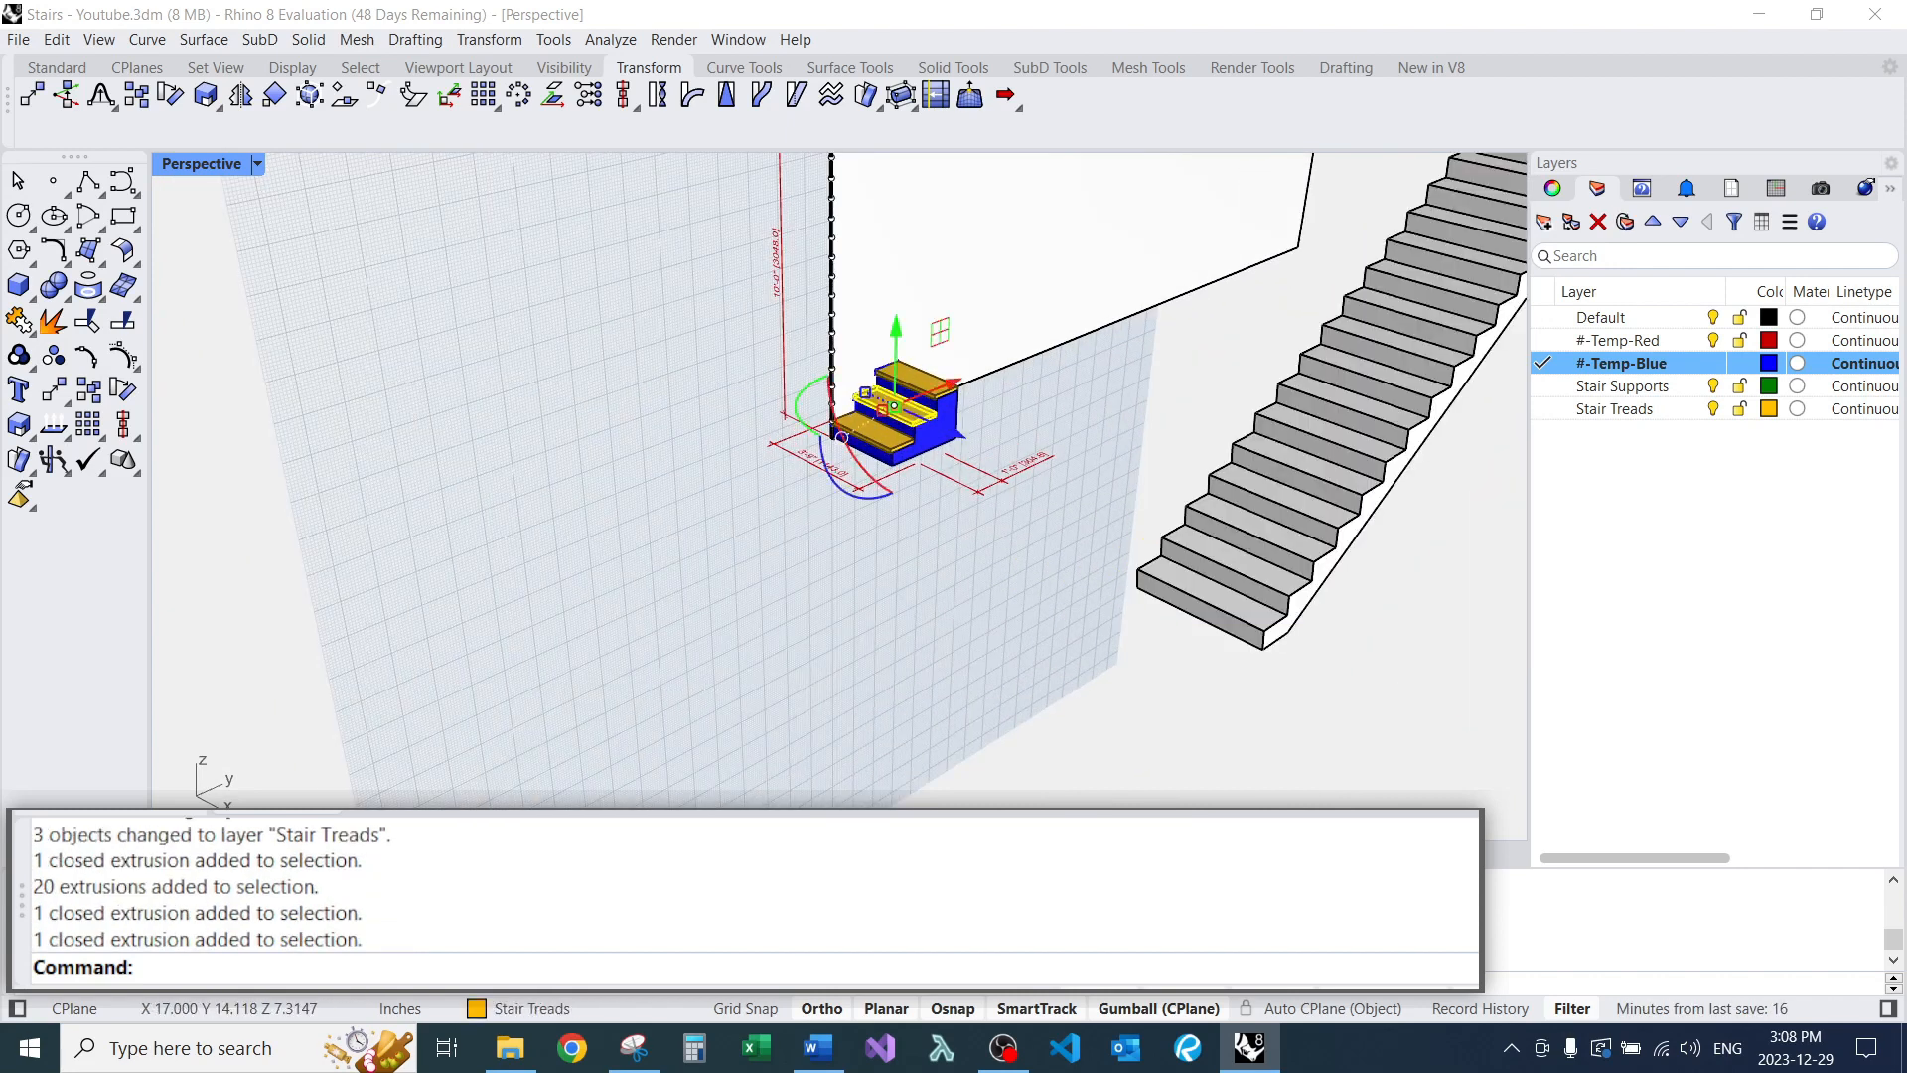
pyautogui.press('Escape')
# Inspect the bottom tread of the finished stair and how it sits on the green supports.
pyautogui.scroll(-6, 859, 392)
pyautogui.moveTo(854, 398); pyautogui.dragTo(825, 437, button='right')
pyautogui.scroll(8, 1114, 602)
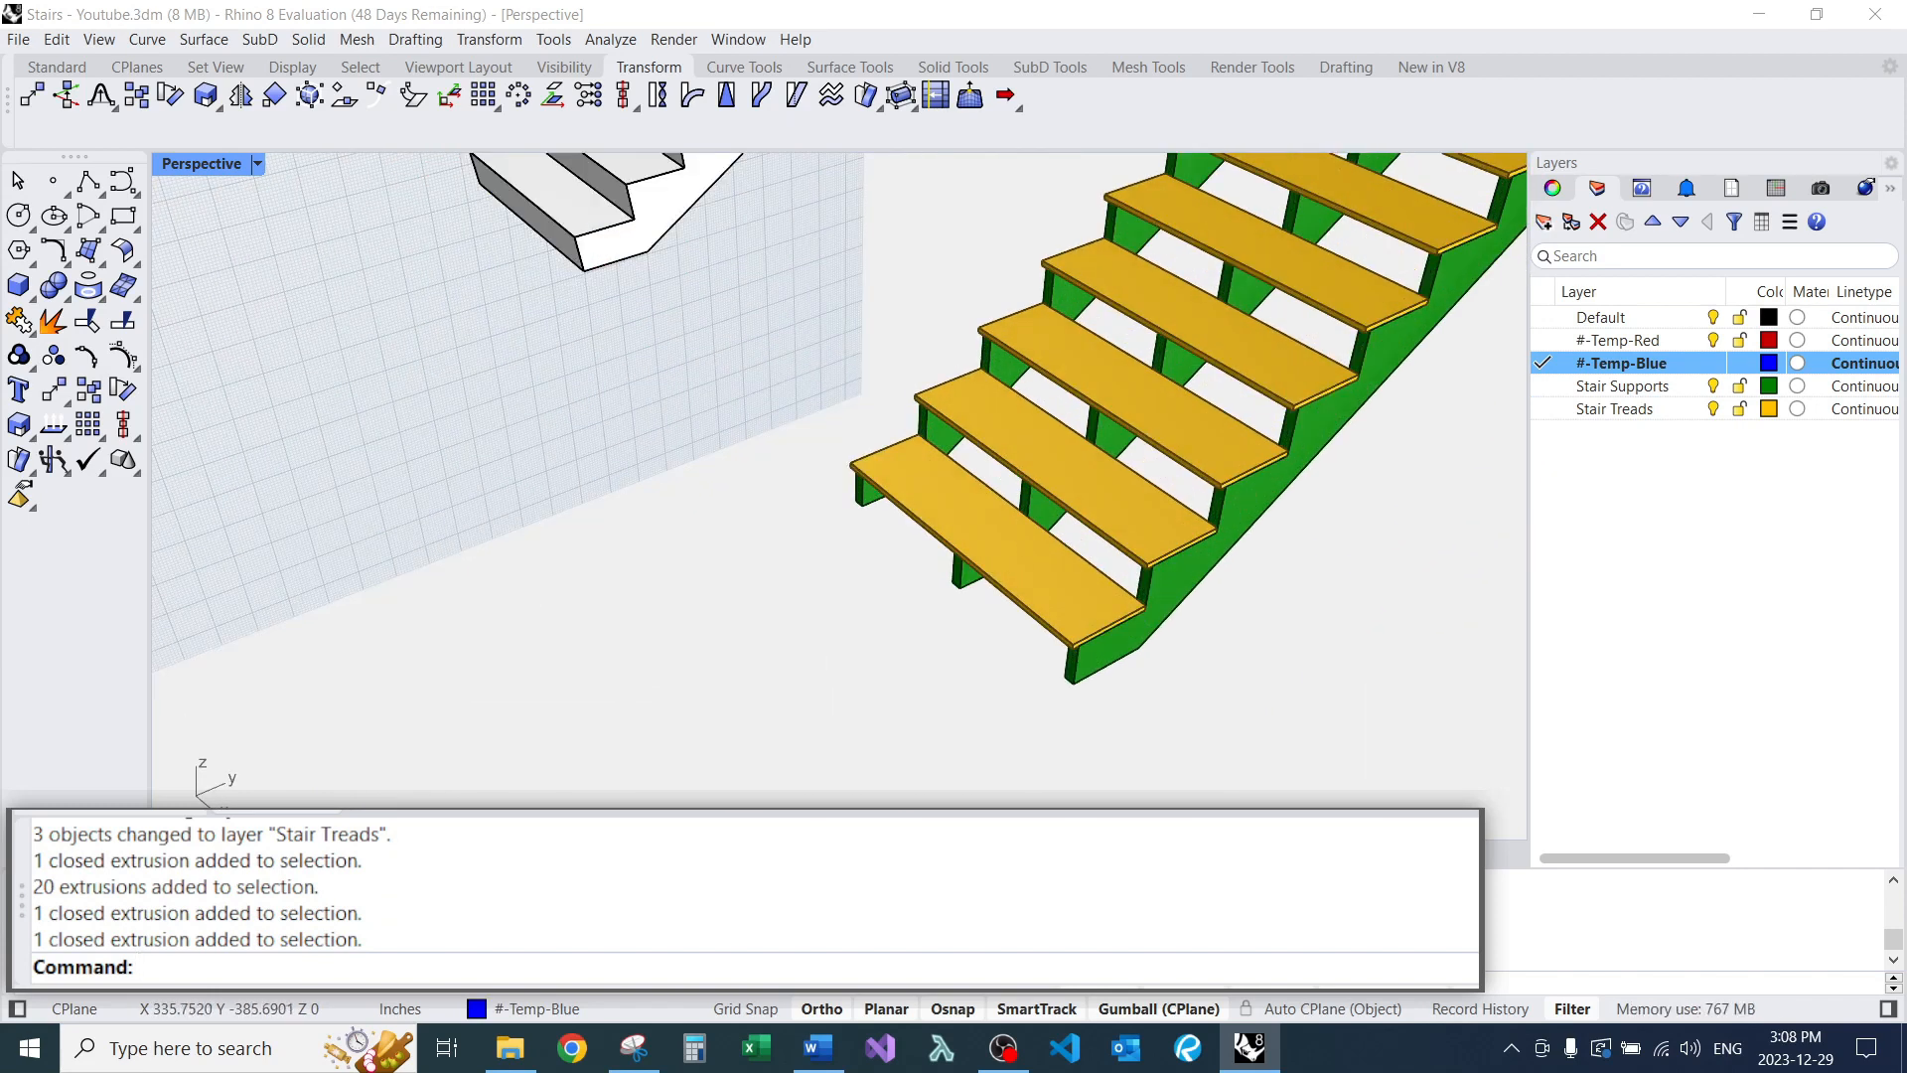
pyautogui.click(1102, 602)
pyautogui.moveTo(1103, 602); pyautogui.dragTo(1068, 571, button='right')
pyautogui.keyDown('shift'); pyautogui.moveTo(804, 383); pyautogui.dragTo(897, 647, button='right'); pyautogui.keyUp('shift')
pyautogui.scroll(-8, 968, 593)
pyautogui.scroll(8, 864, 675)
pyautogui.scroll(-8, 878, 581)
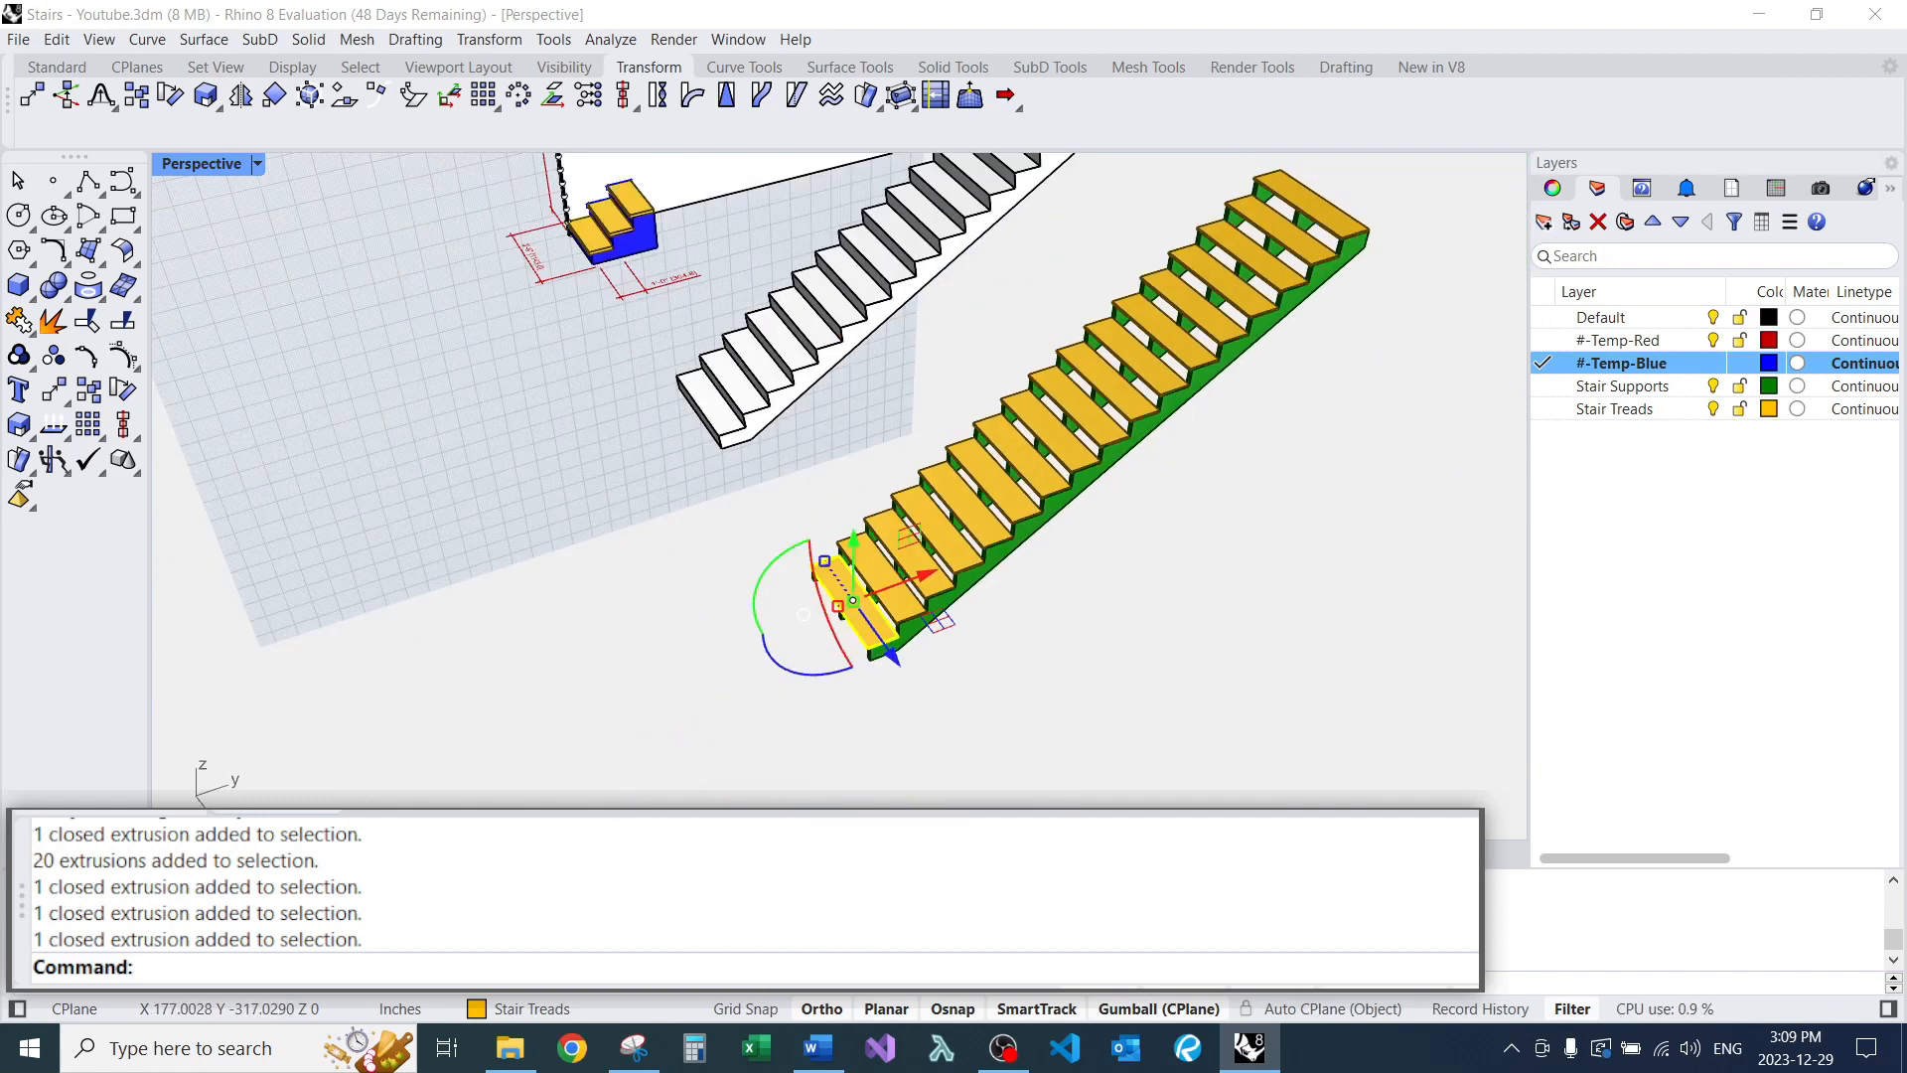
pyautogui.scroll(8, 926, 586)
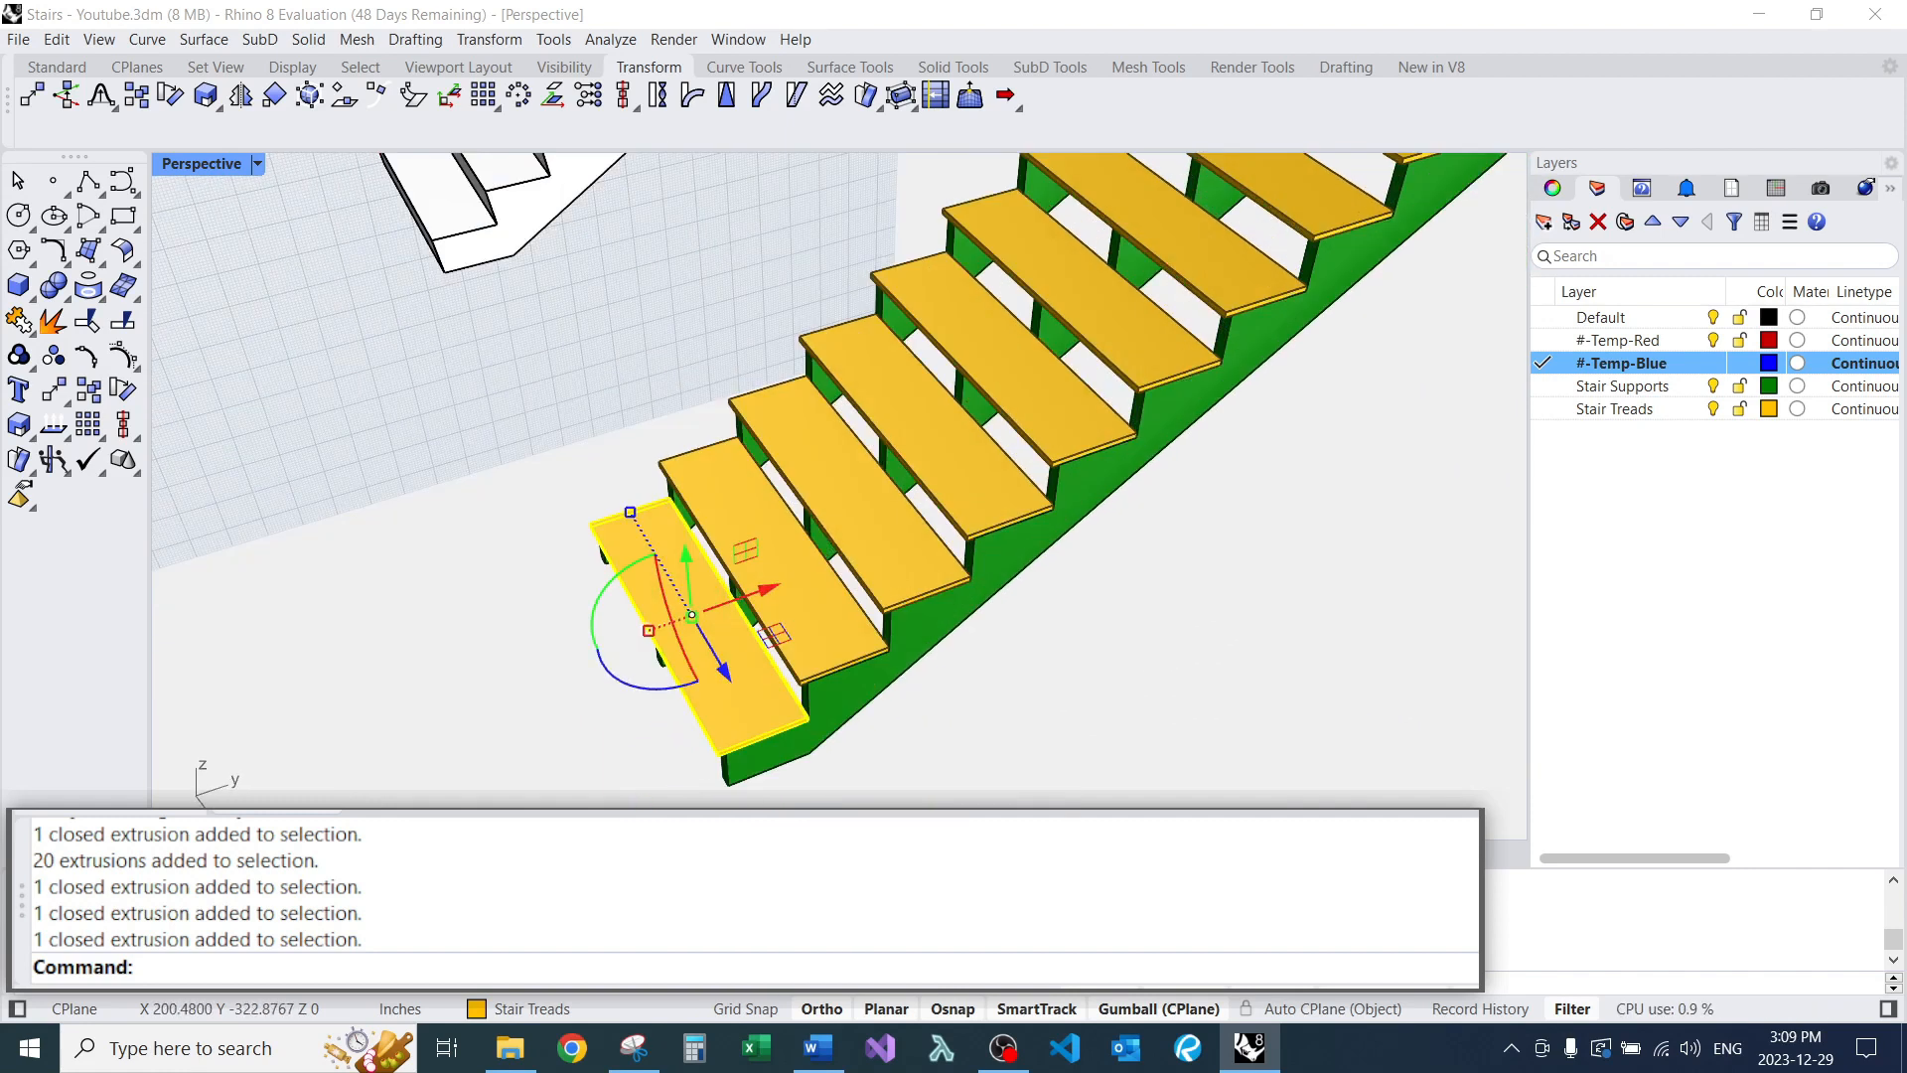
pyautogui.press('Escape')
pyautogui.scroll(-6, 878, 581)
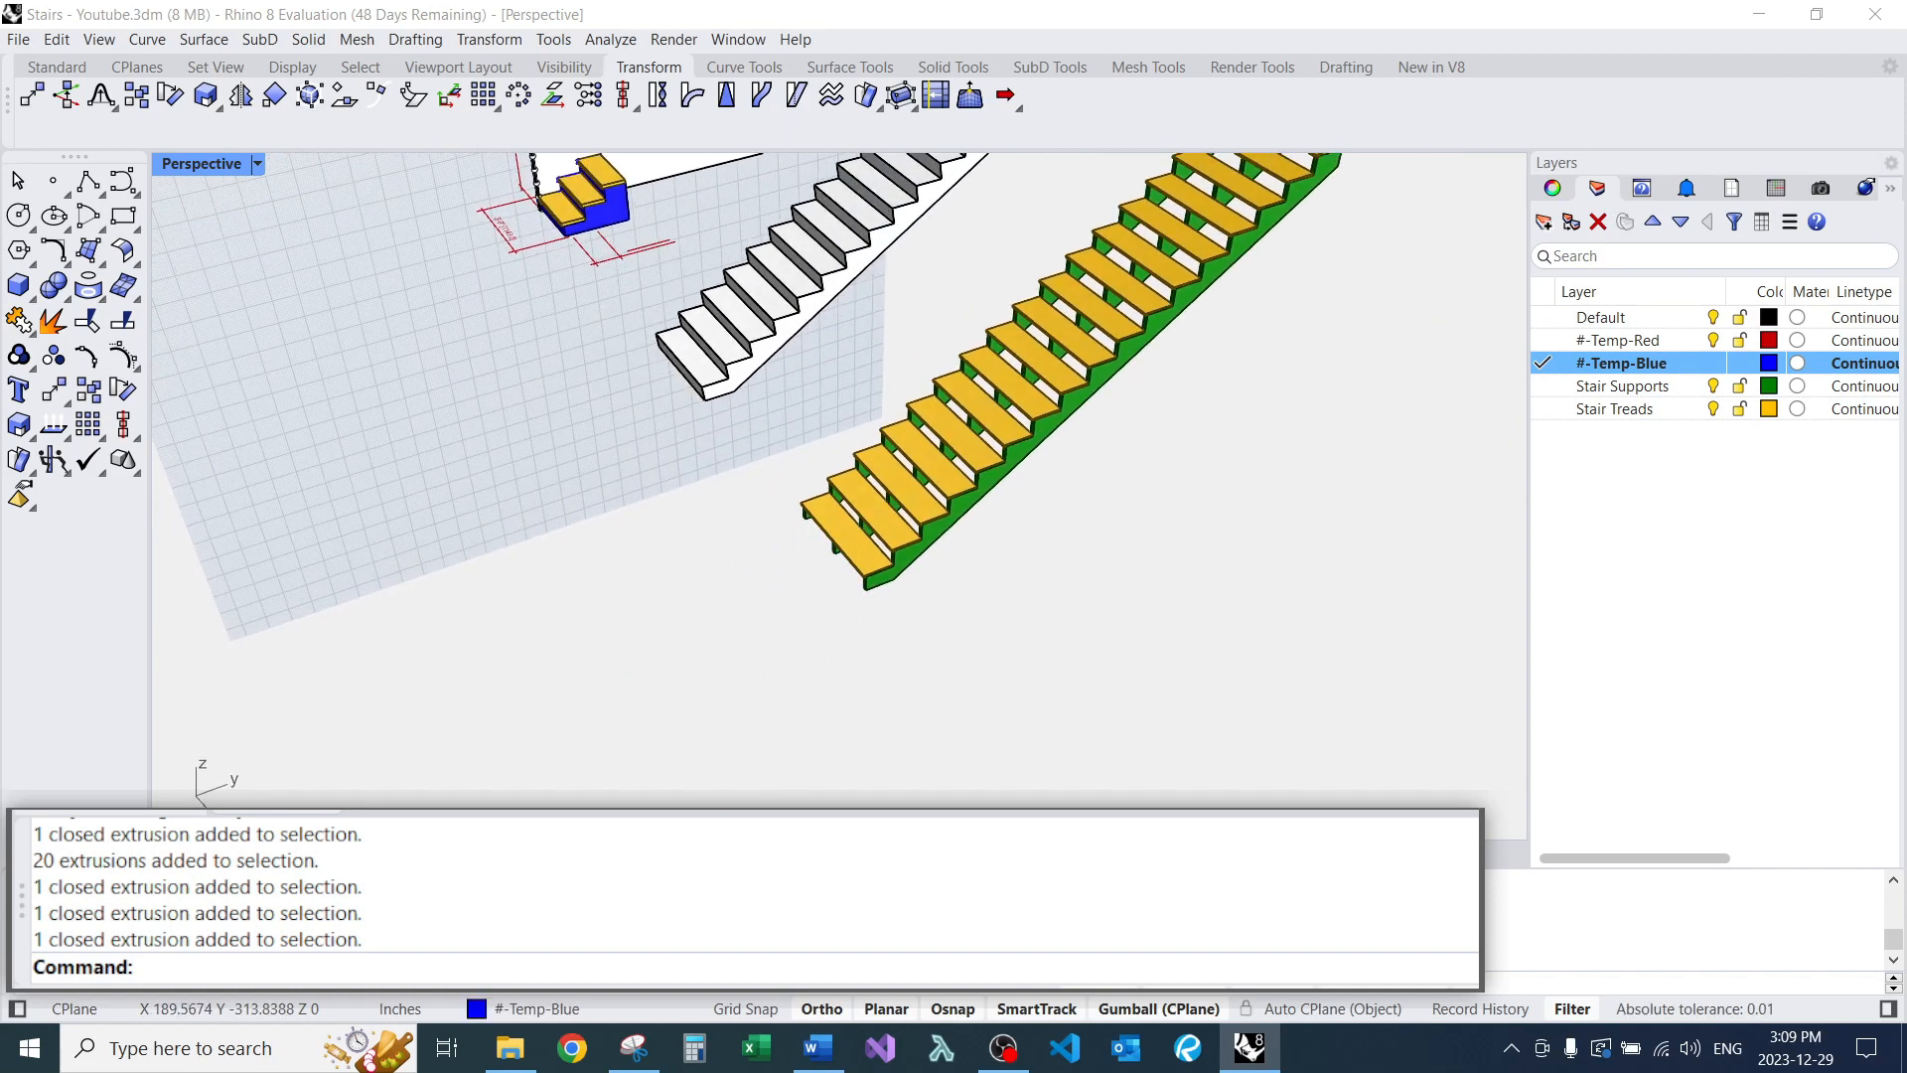
# Select the whole finished stair, and inspect its bottom tread on its own as a separate object.
pyautogui.scroll(-4, 856, 610)
pyautogui.moveTo(857, 610); pyautogui.dragTo(1210, 318)
pyautogui.scroll(8, 969, 534)
pyautogui.press('Escape')
pyautogui.click(759, 586)
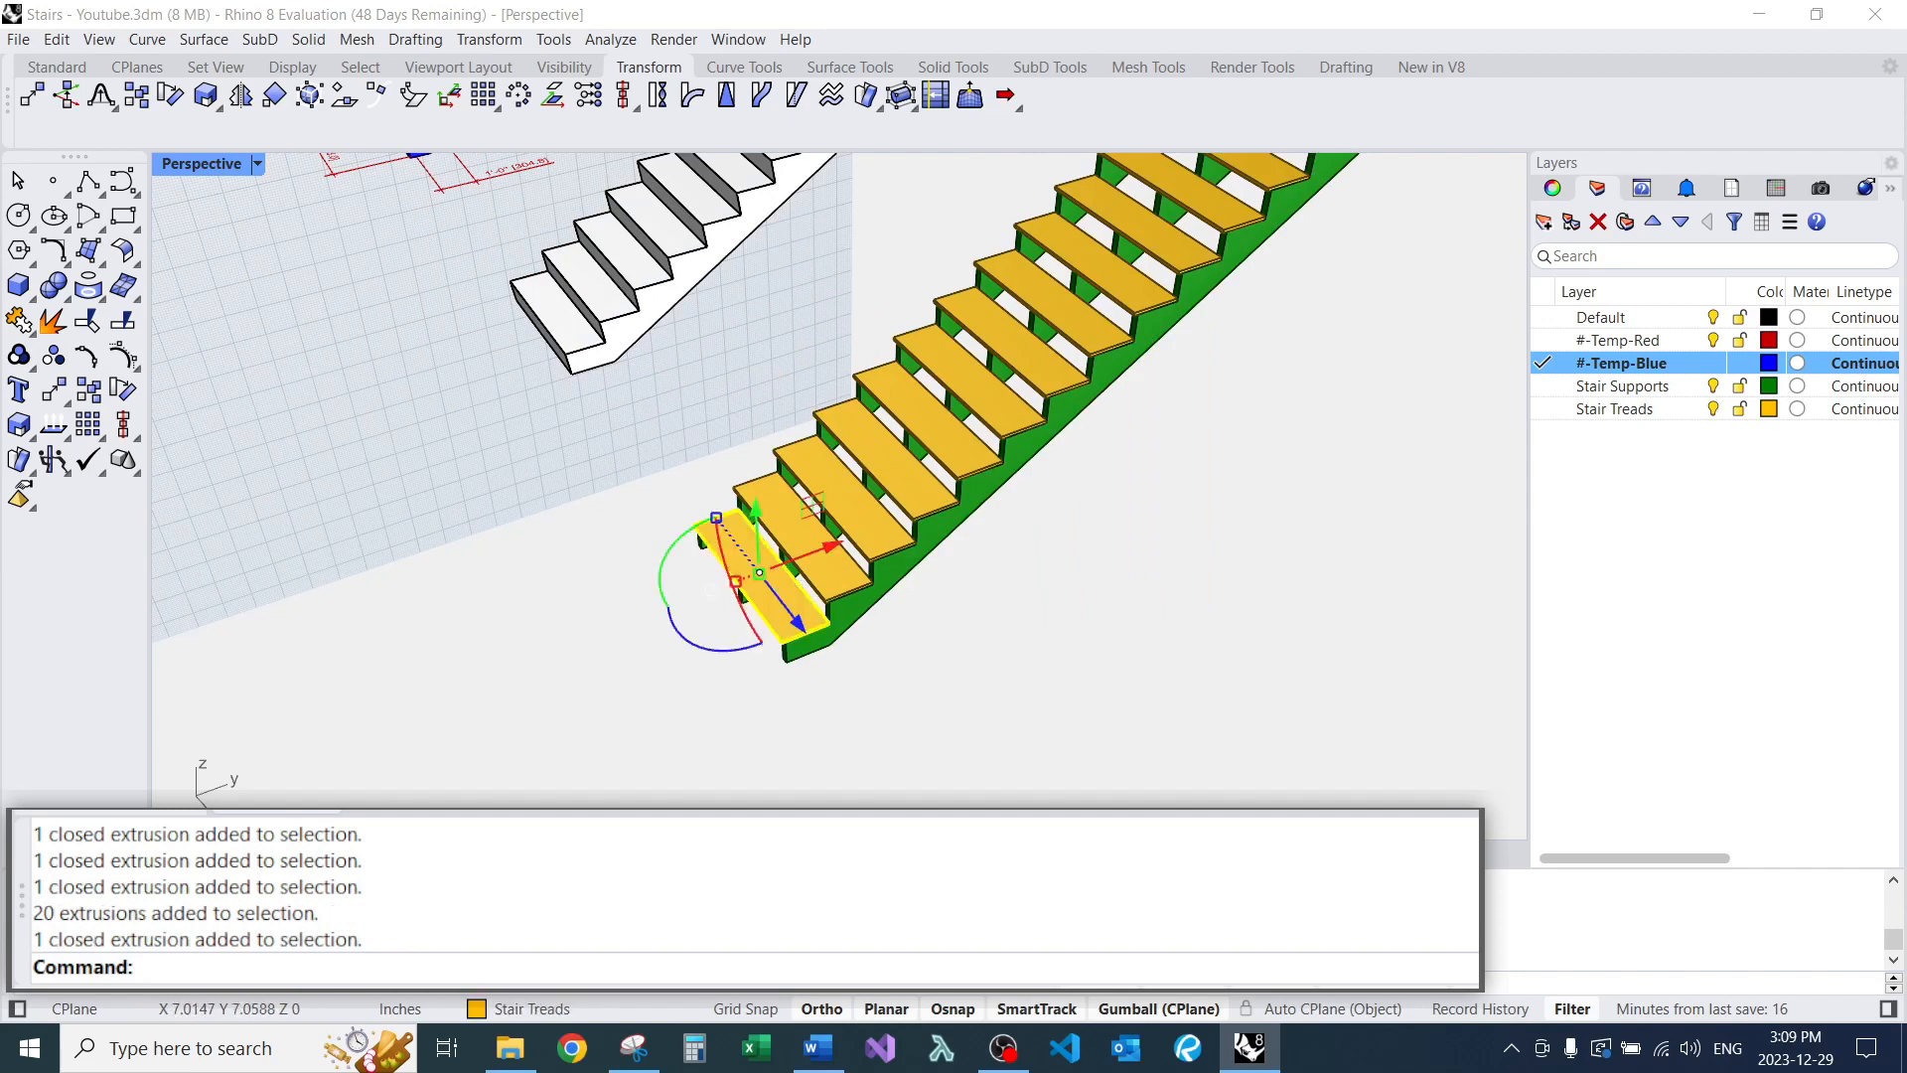
pyautogui.scroll(-5, 740, 581)
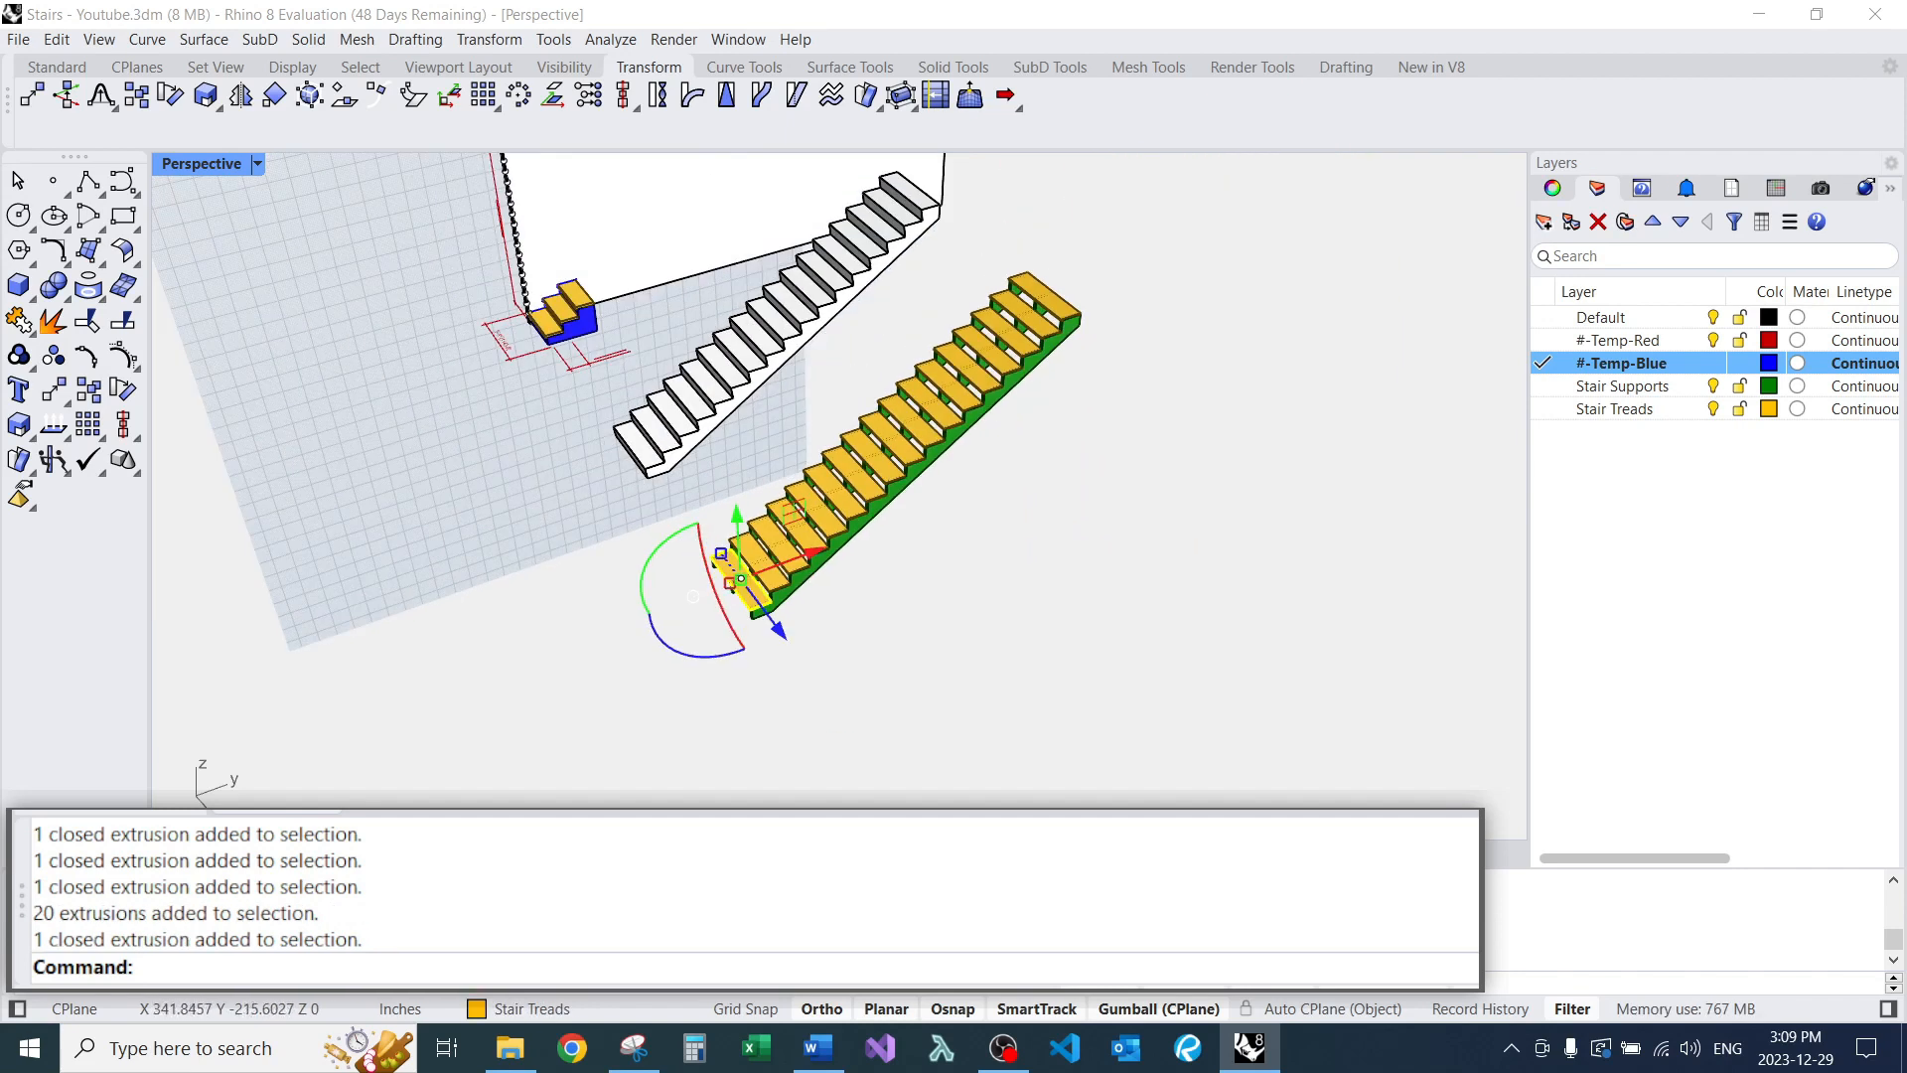
pyautogui.scroll(3, 740, 581)
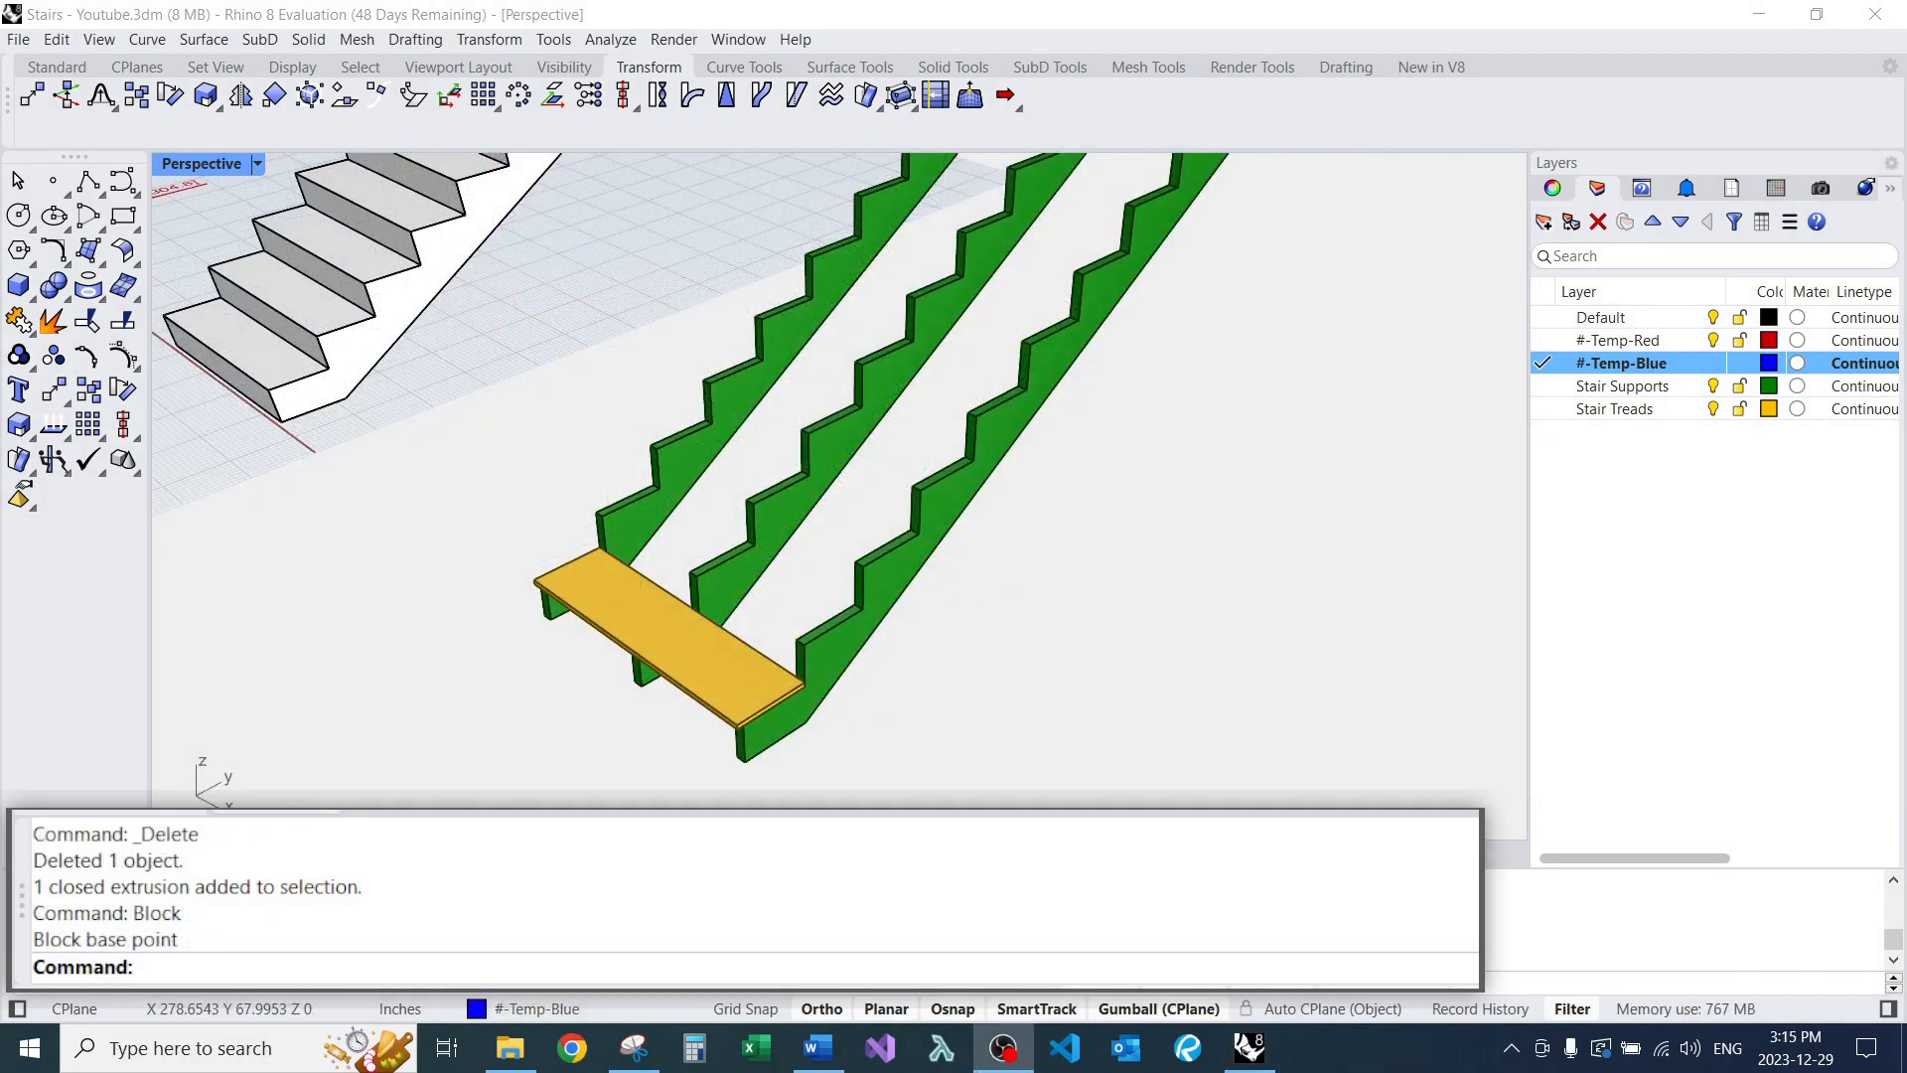
# Start a block definition from the remaining bottom tread, with the base point at its outer rear corner beside the support.
pyautogui.scroll(6, 839, 581)
pyautogui.scroll(-6, 840, 581)
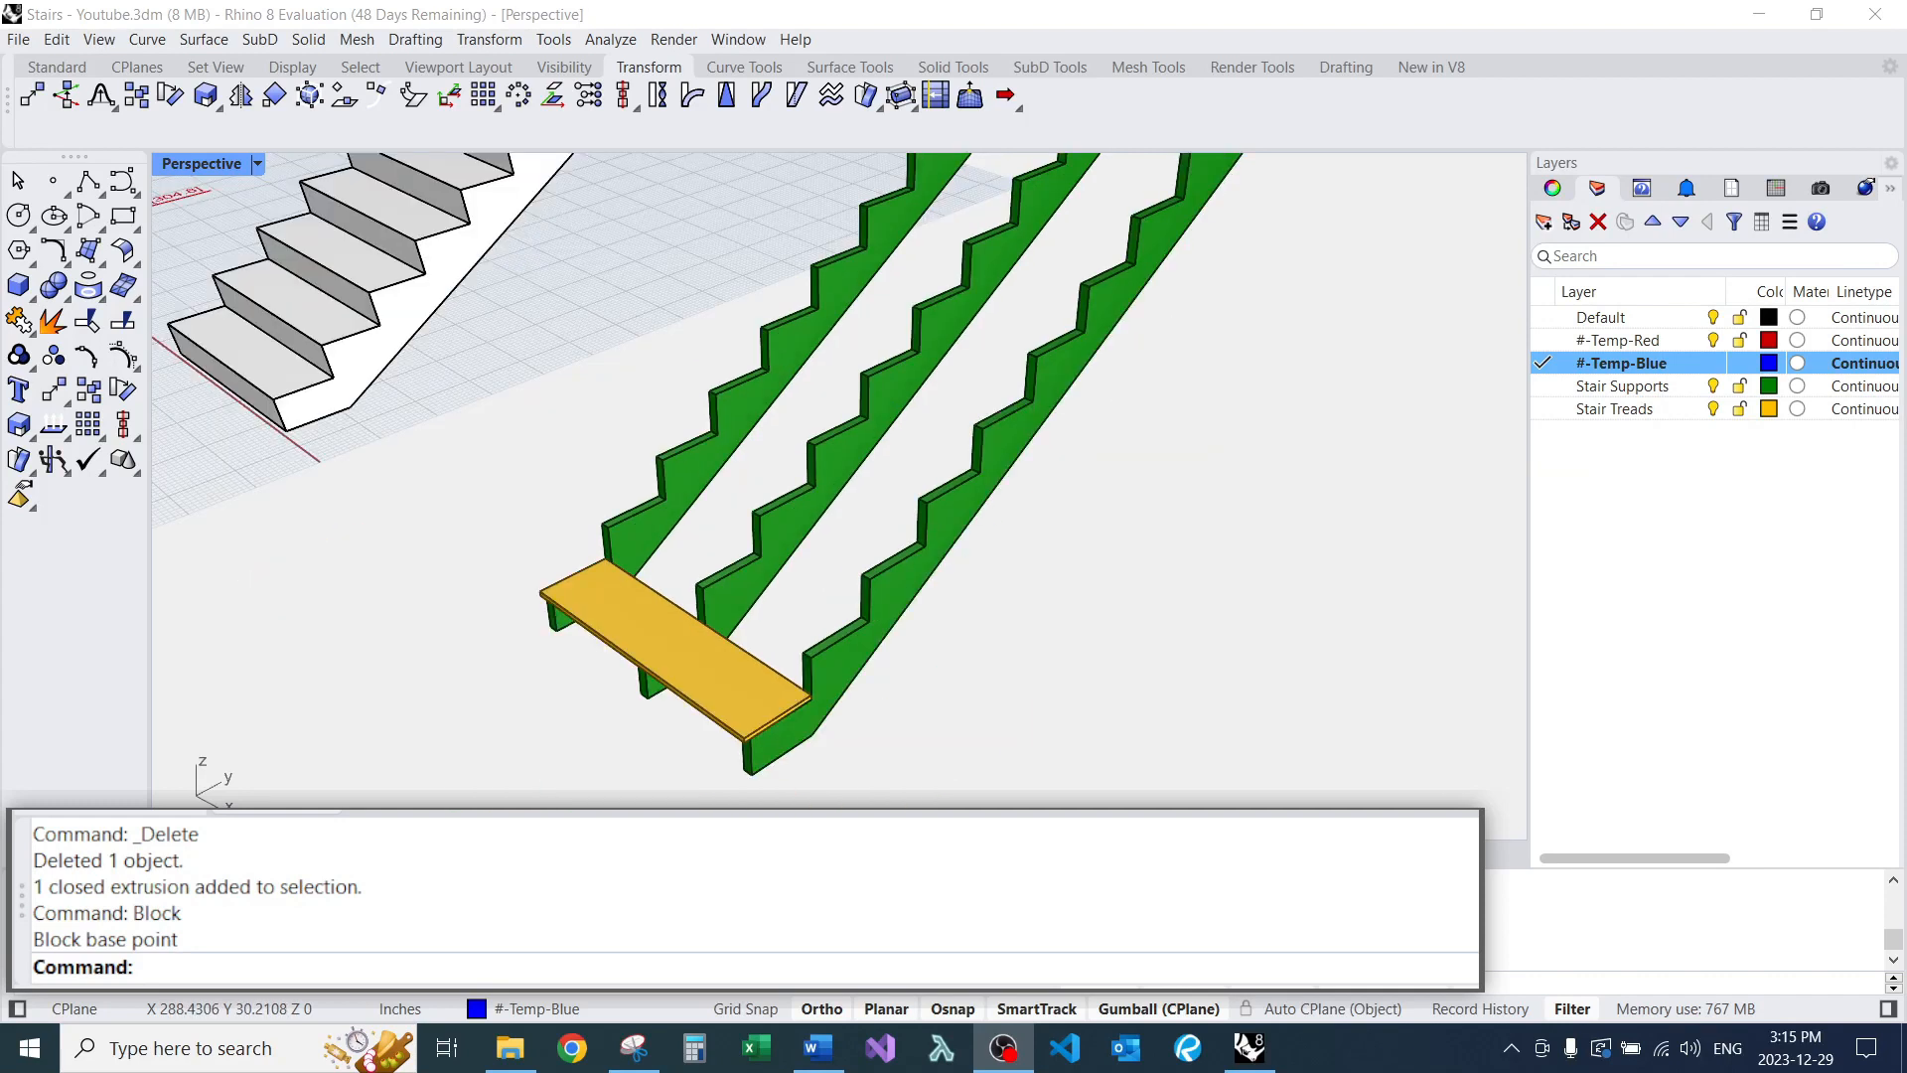
pyautogui.moveTo(839, 581); pyautogui.dragTo(834, 546, button='right')
pyautogui.click(676, 606)
pyautogui.scroll(8, 676, 605)
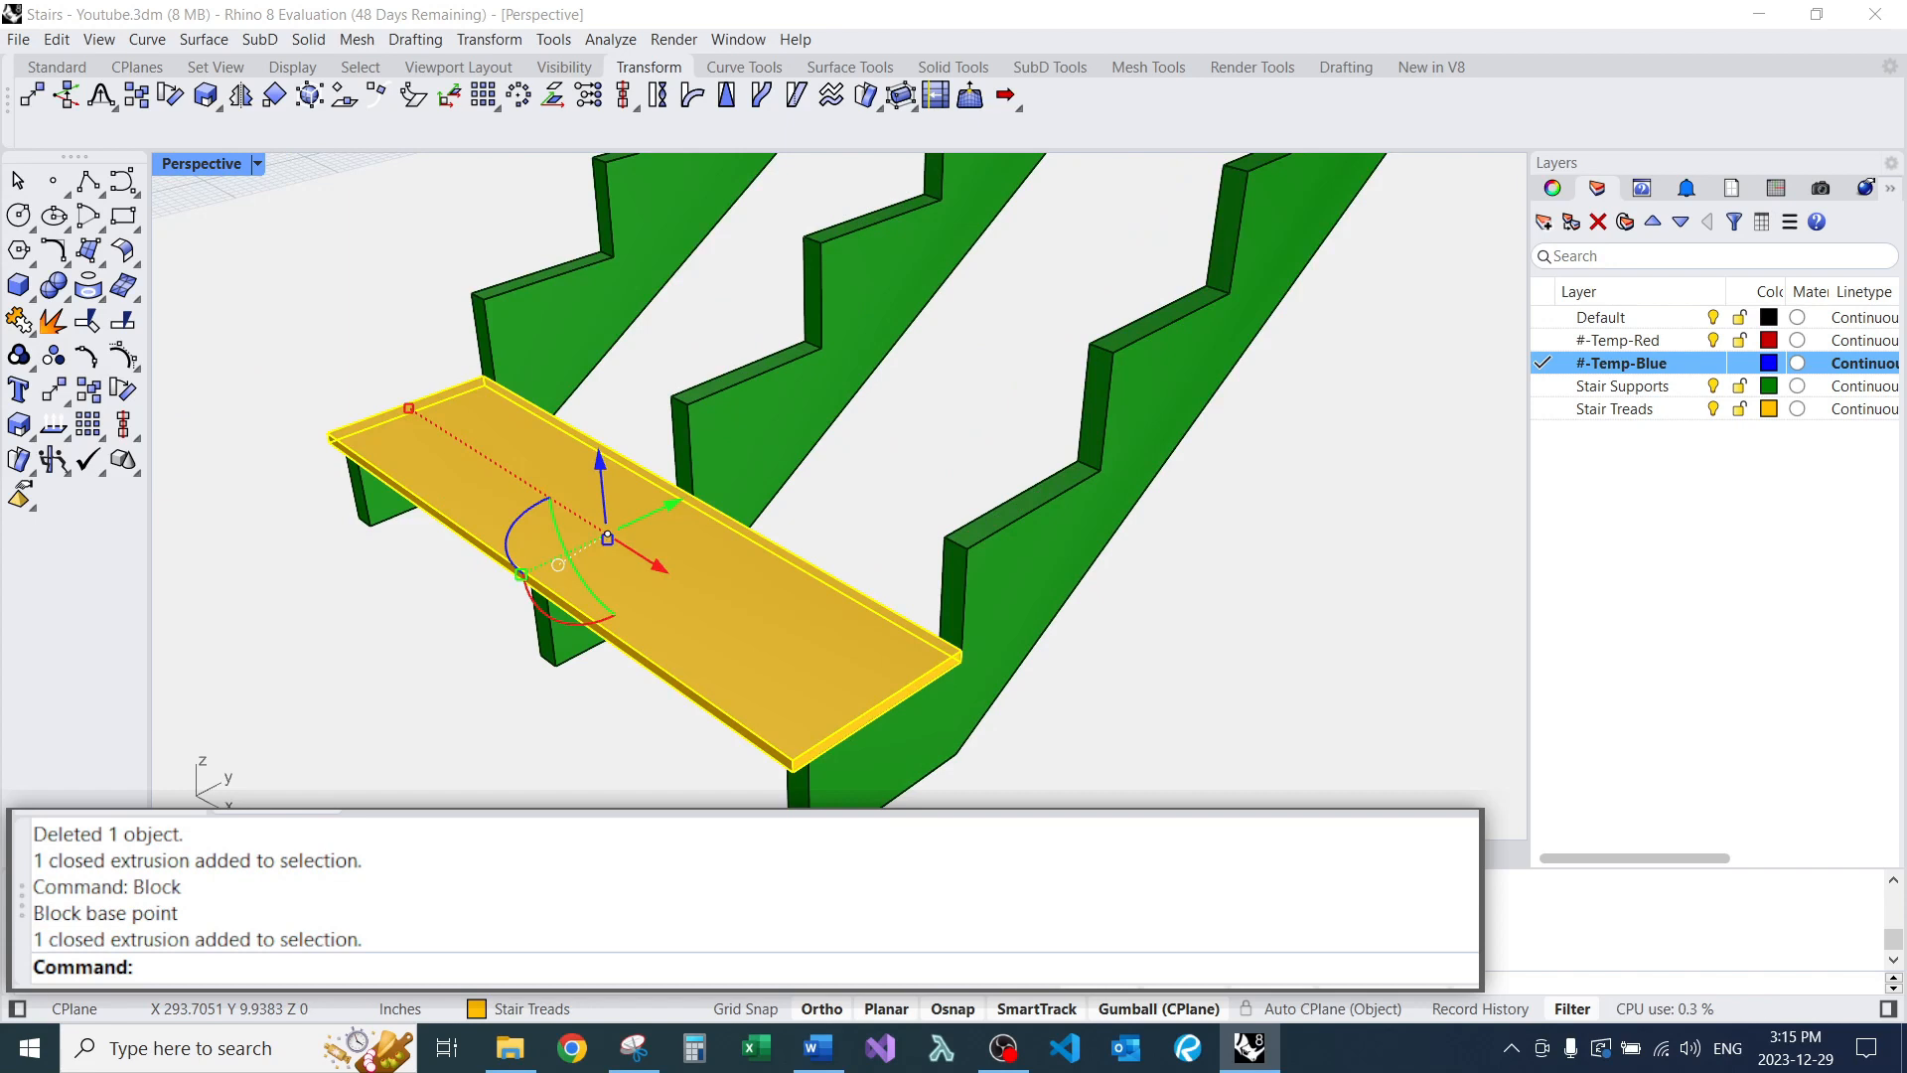
pyautogui.scroll(-8, 675, 606)
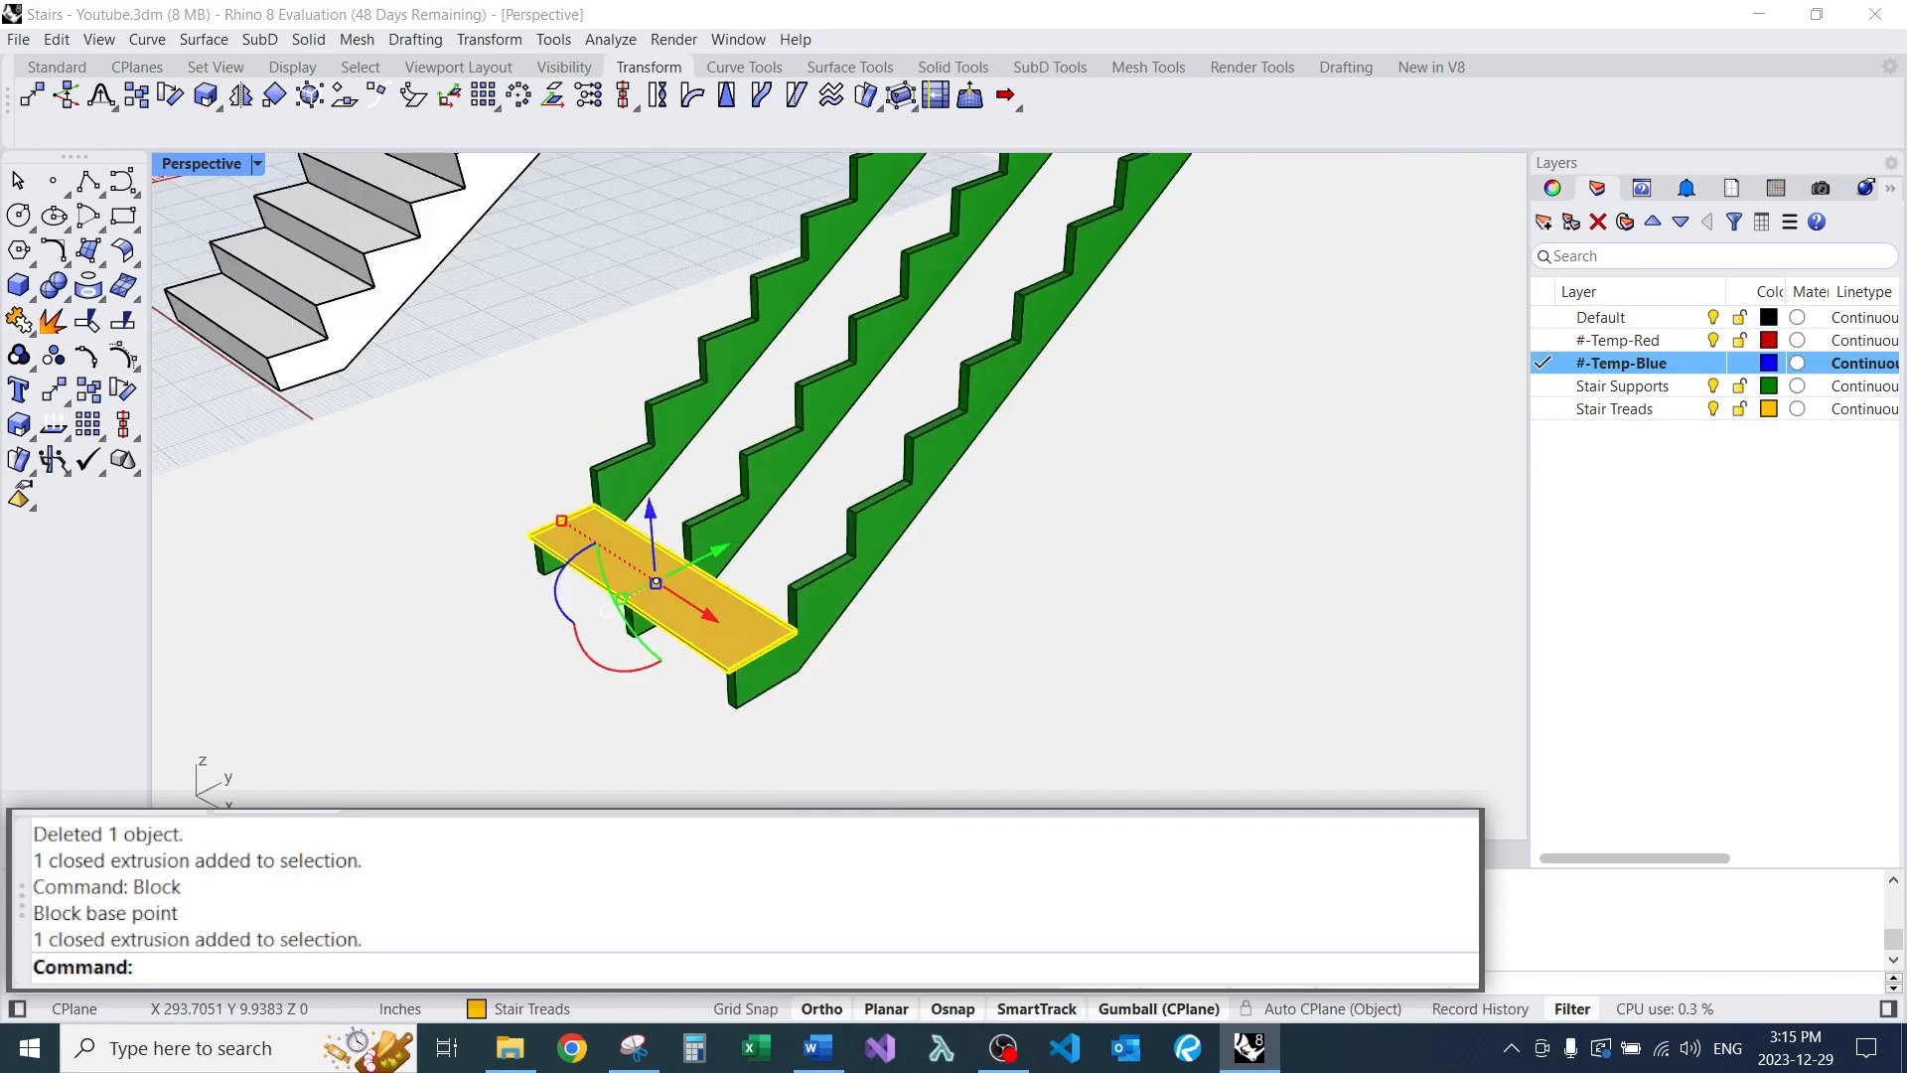
pyautogui.scroll(-8, 813, 530)
pyautogui.moveTo(813, 531); pyautogui.dragTo(929, 606, button='right')
pyautogui.scroll(14, 934, 608)
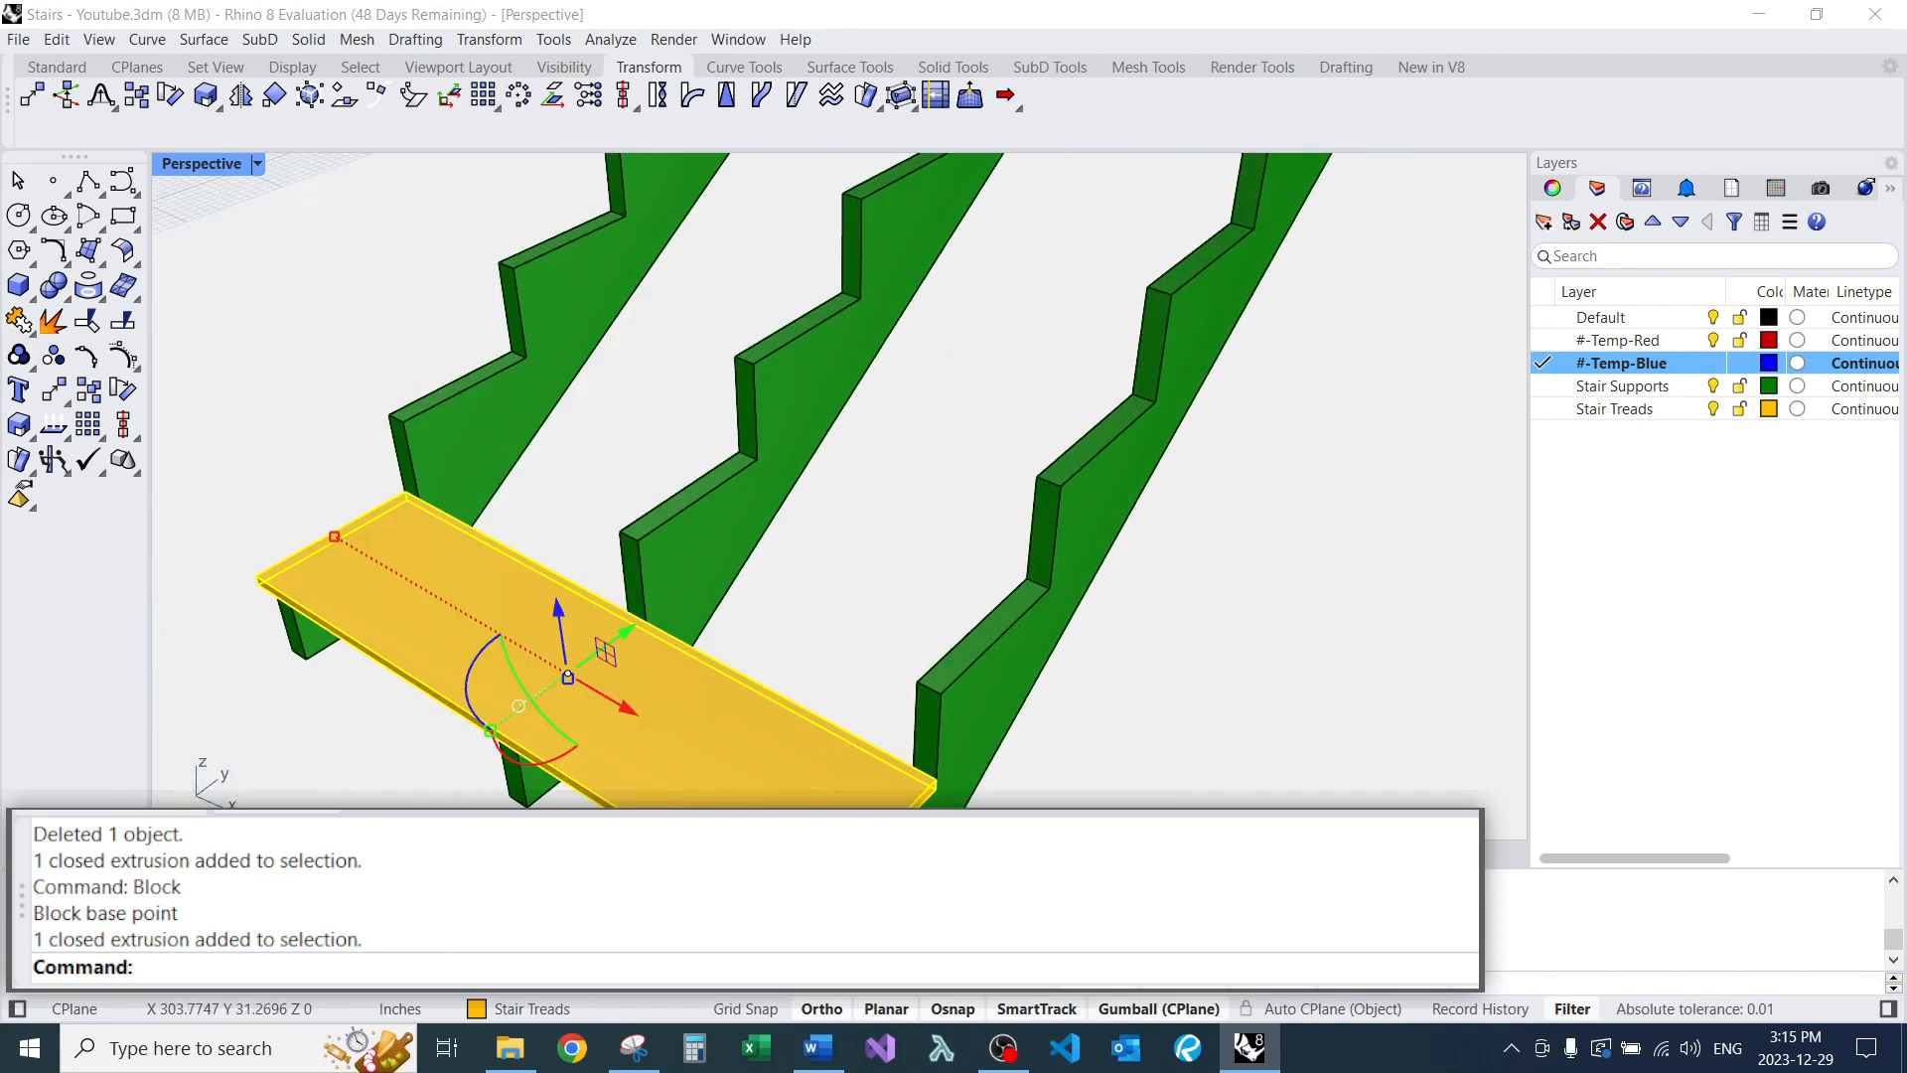
pyautogui.write('Block')
pyautogui.press('Return')
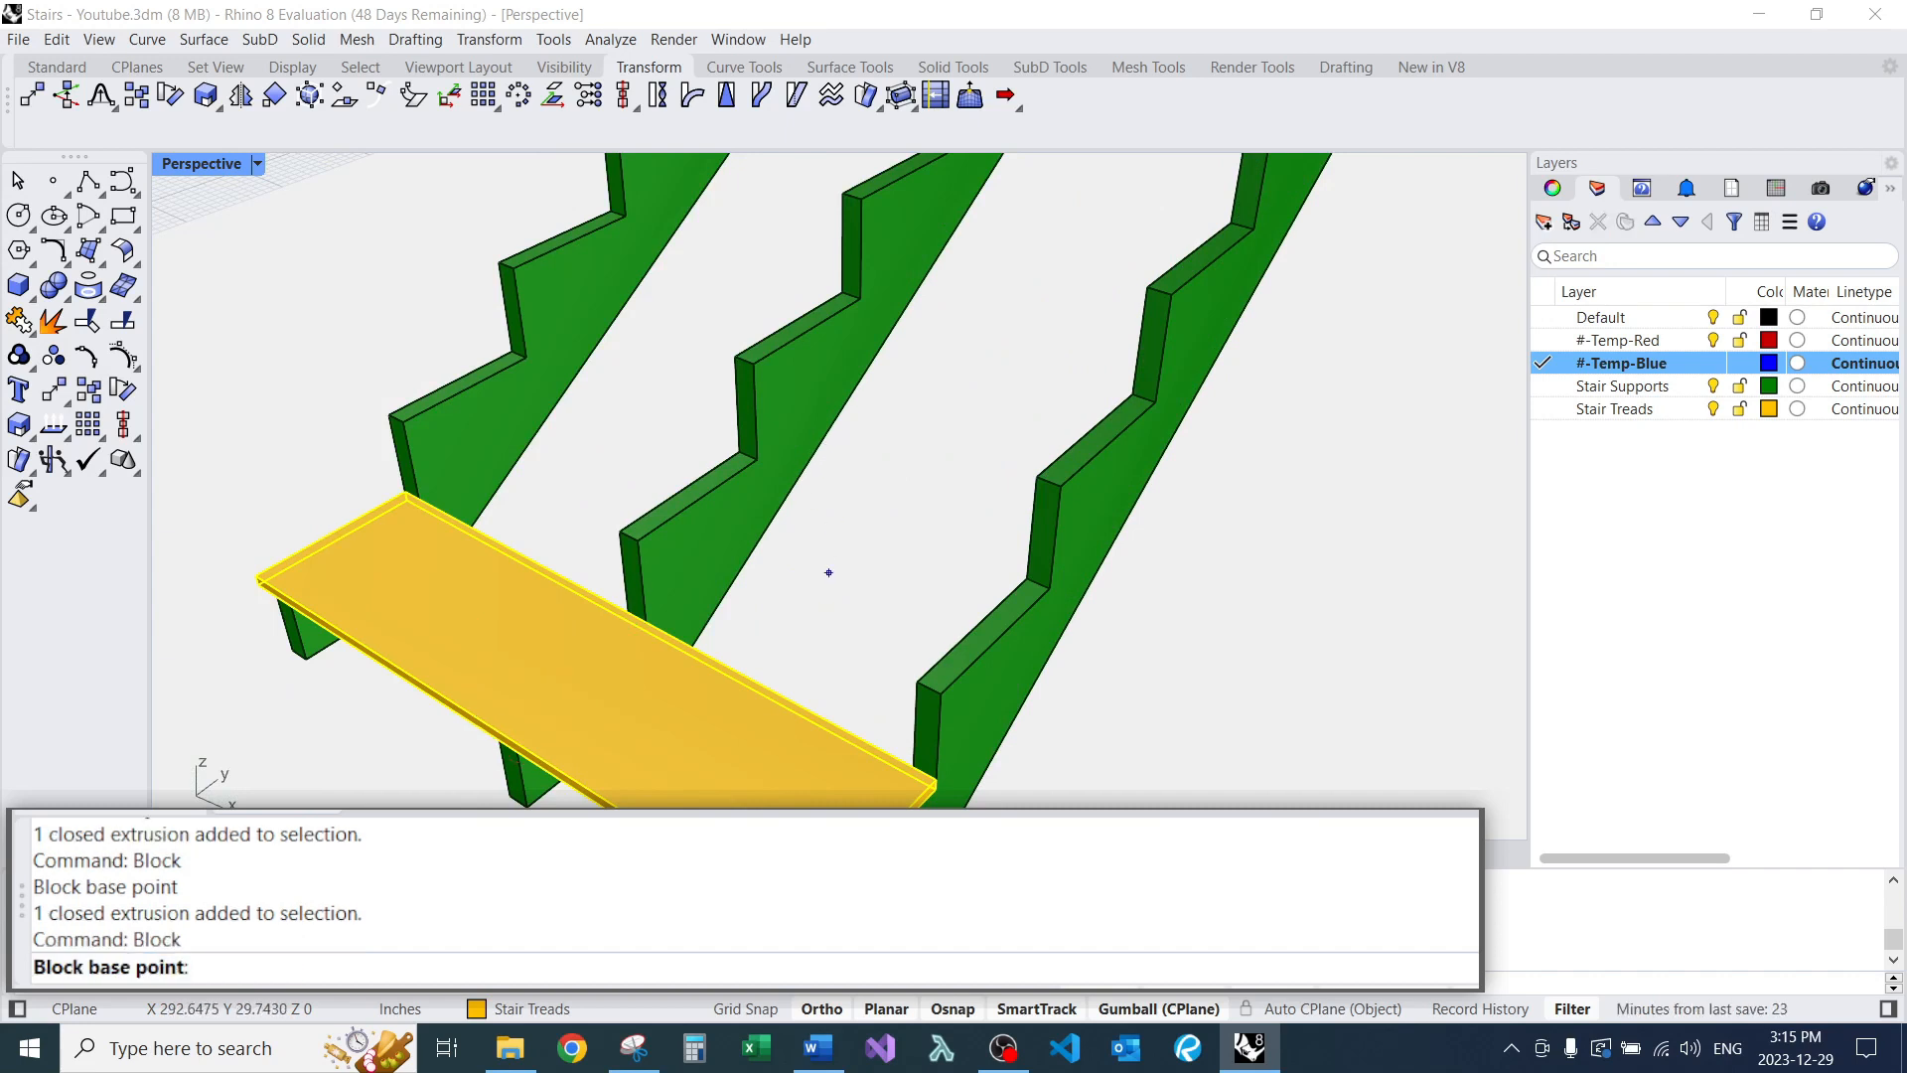
pyautogui.keyDown('shift'); pyautogui.moveTo(828, 572); pyautogui.dragTo(714, 334, button='right'); pyautogui.keyUp('shift')
pyautogui.click(791, 478)
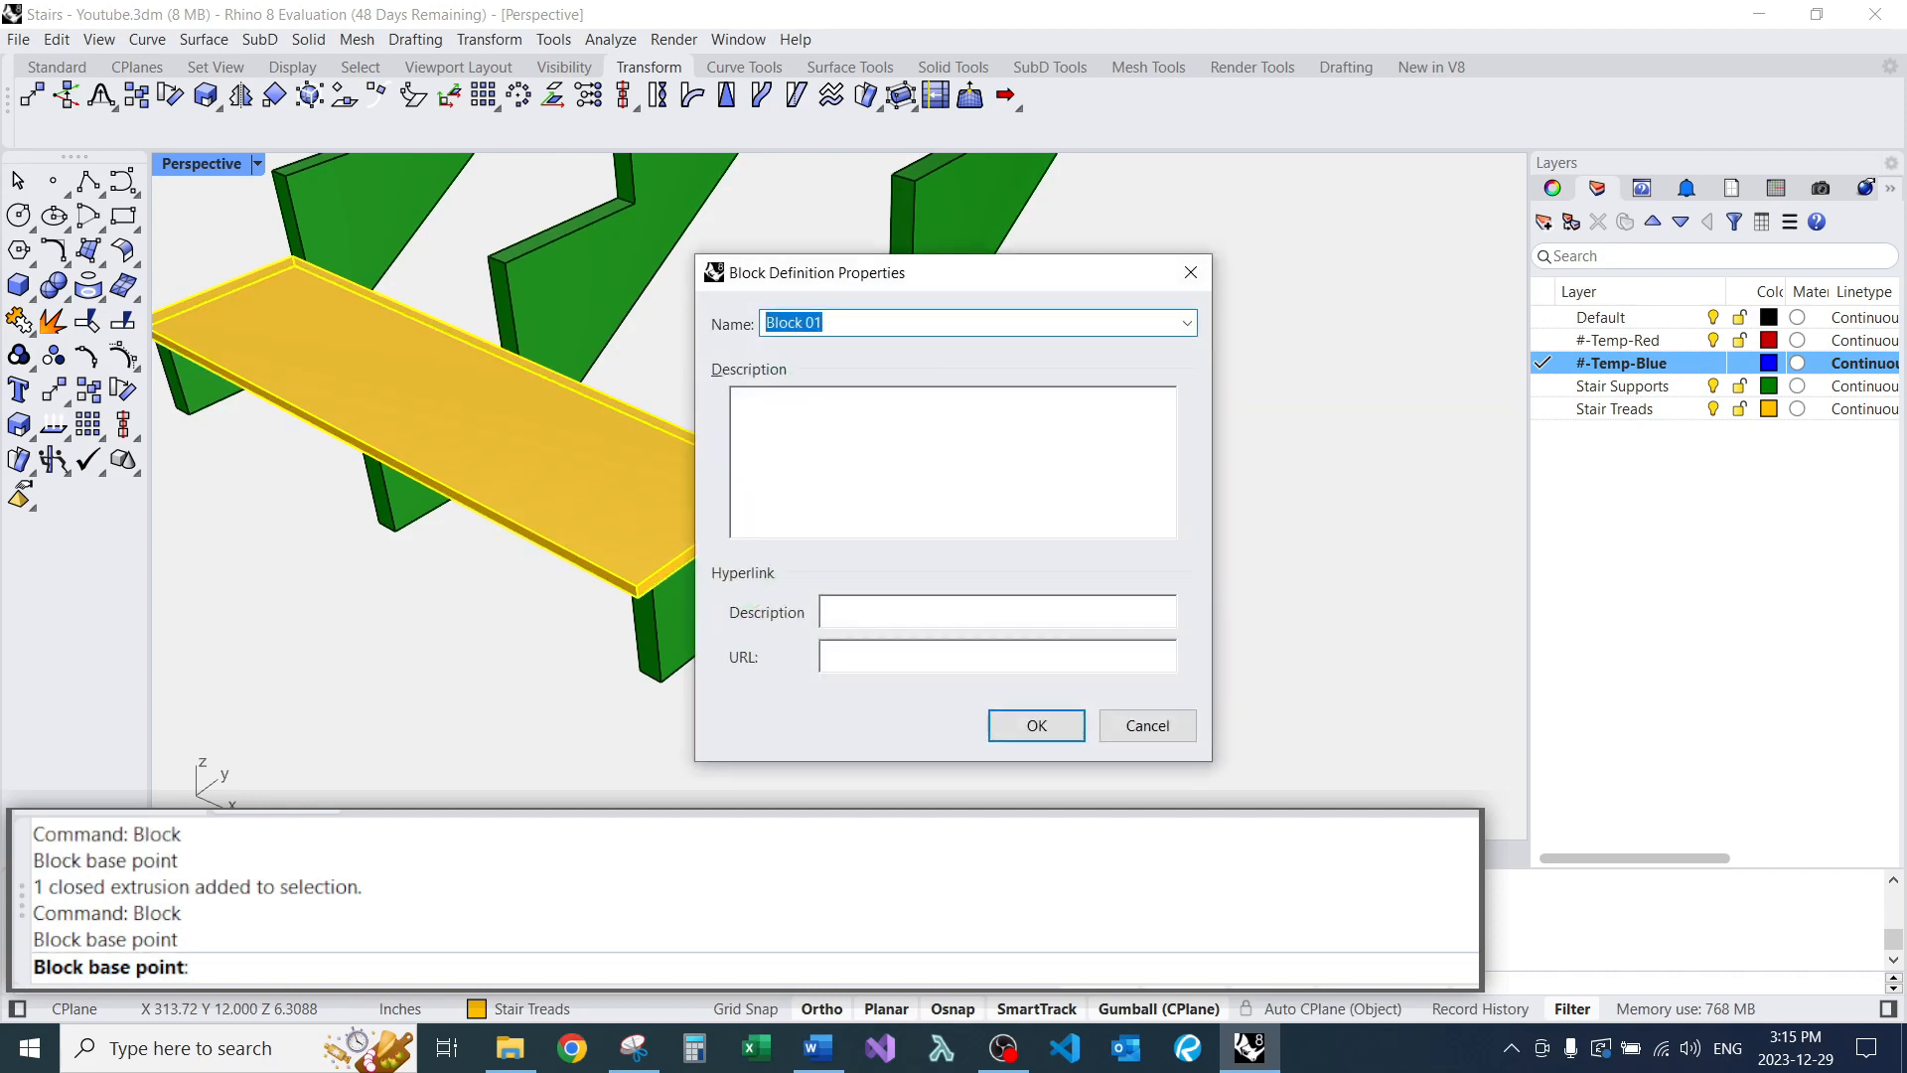
# Name the block definition "Stair Tread - YouTube" and create the block.
pyautogui.write('Stai')
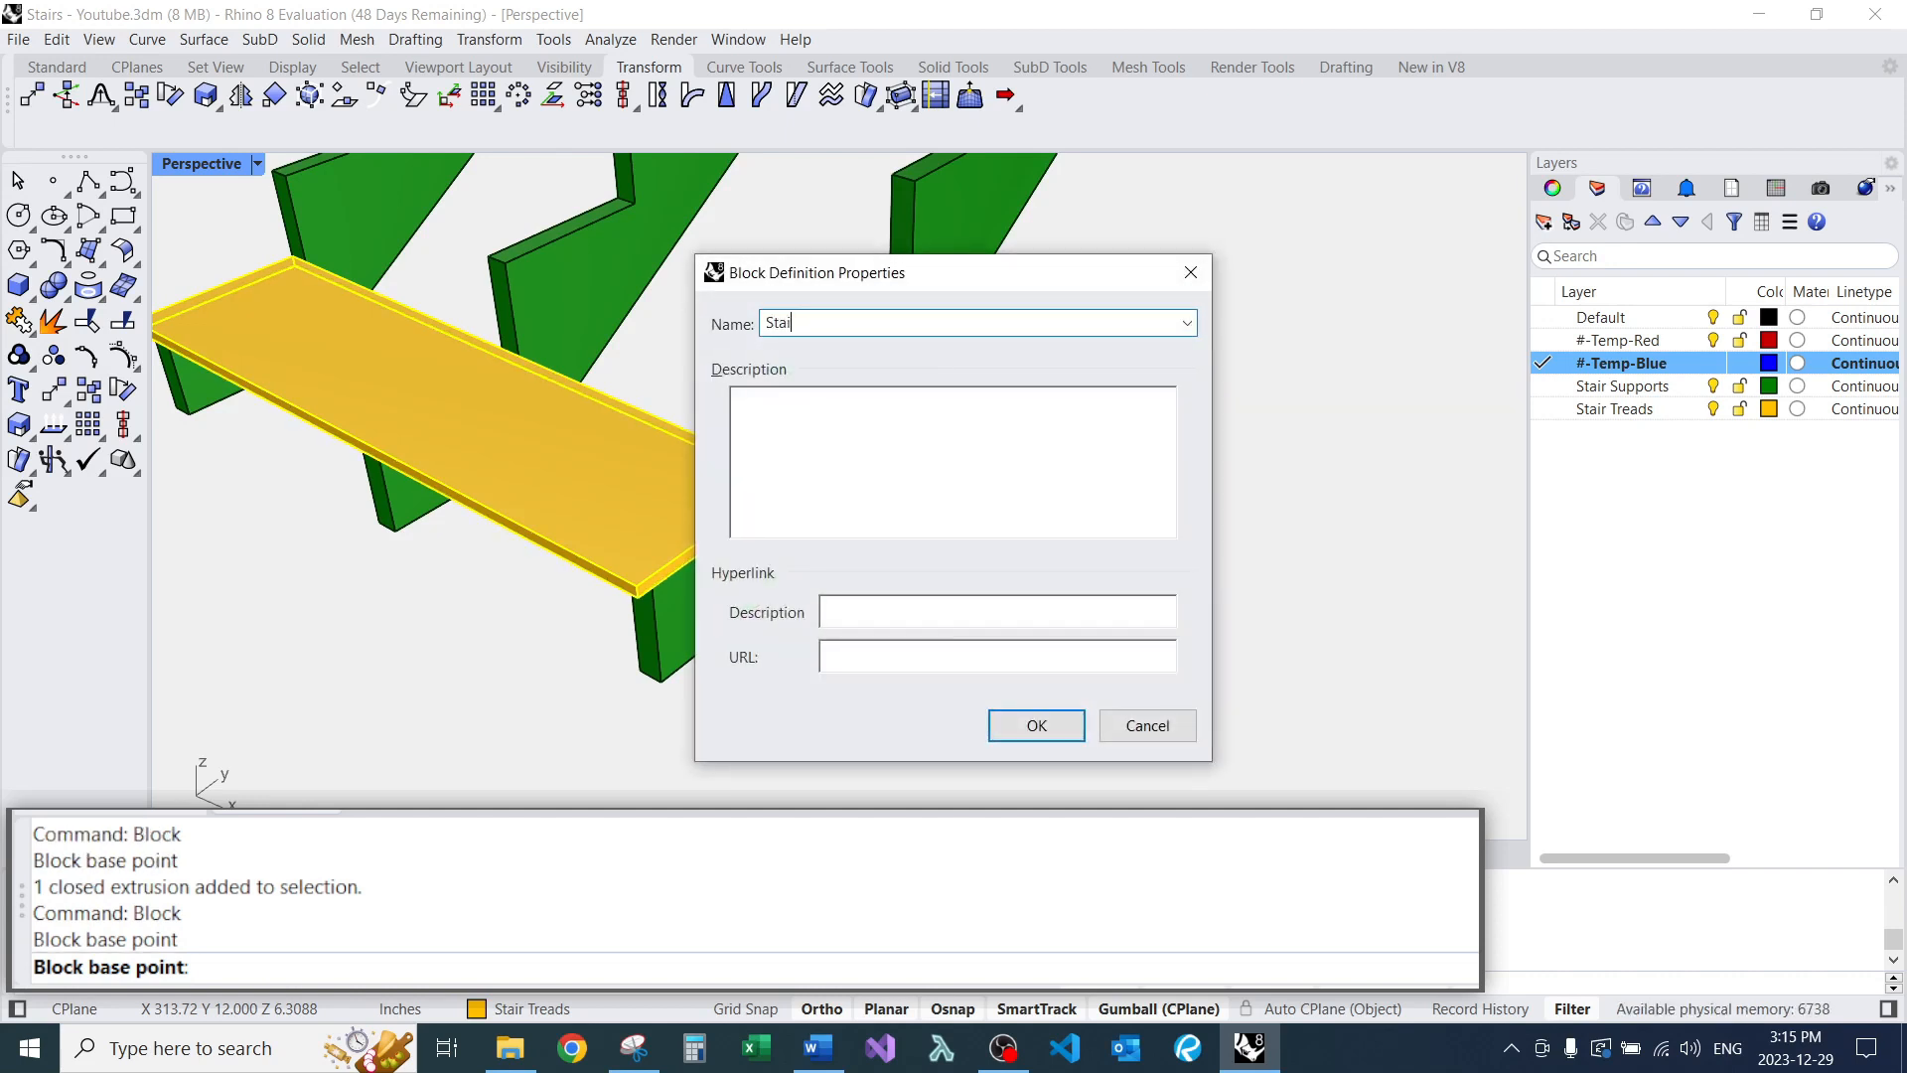
pyautogui.write('r ')
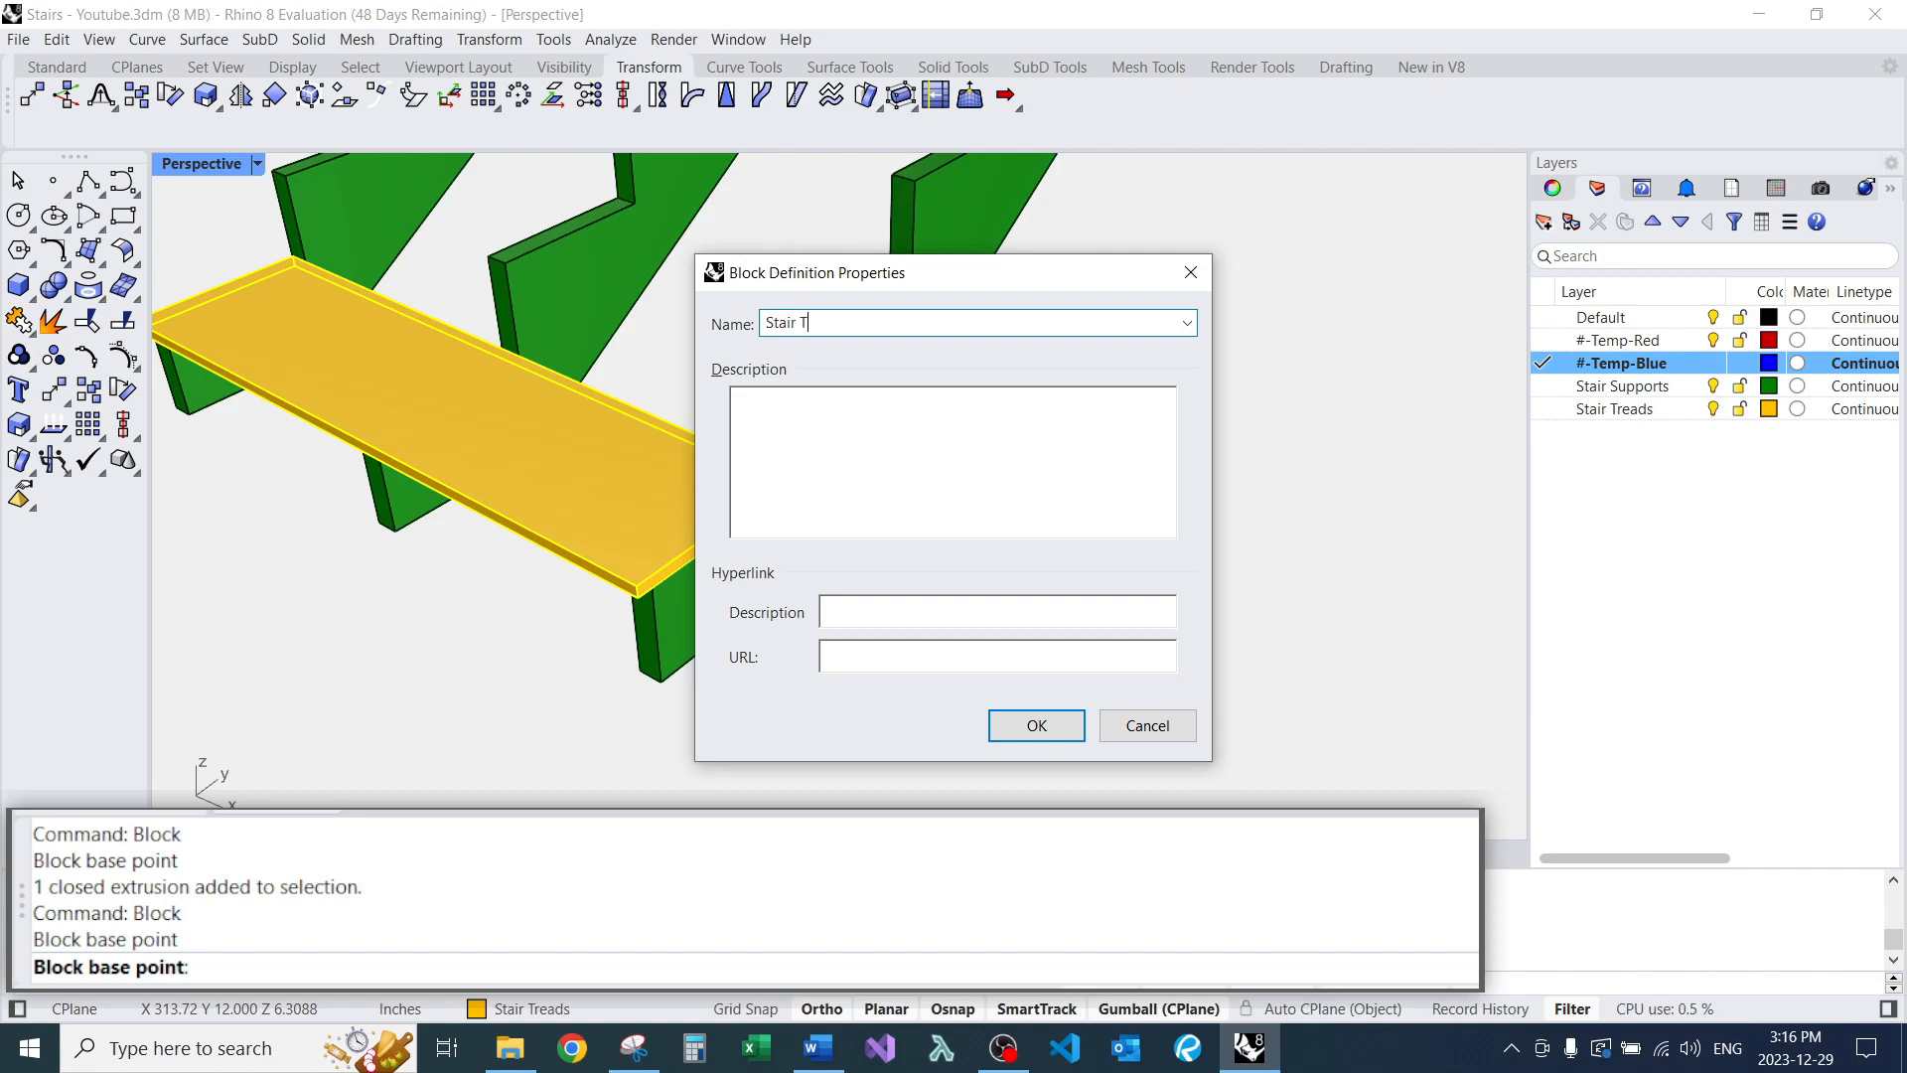
pyautogui.write('Tread - YouTube')
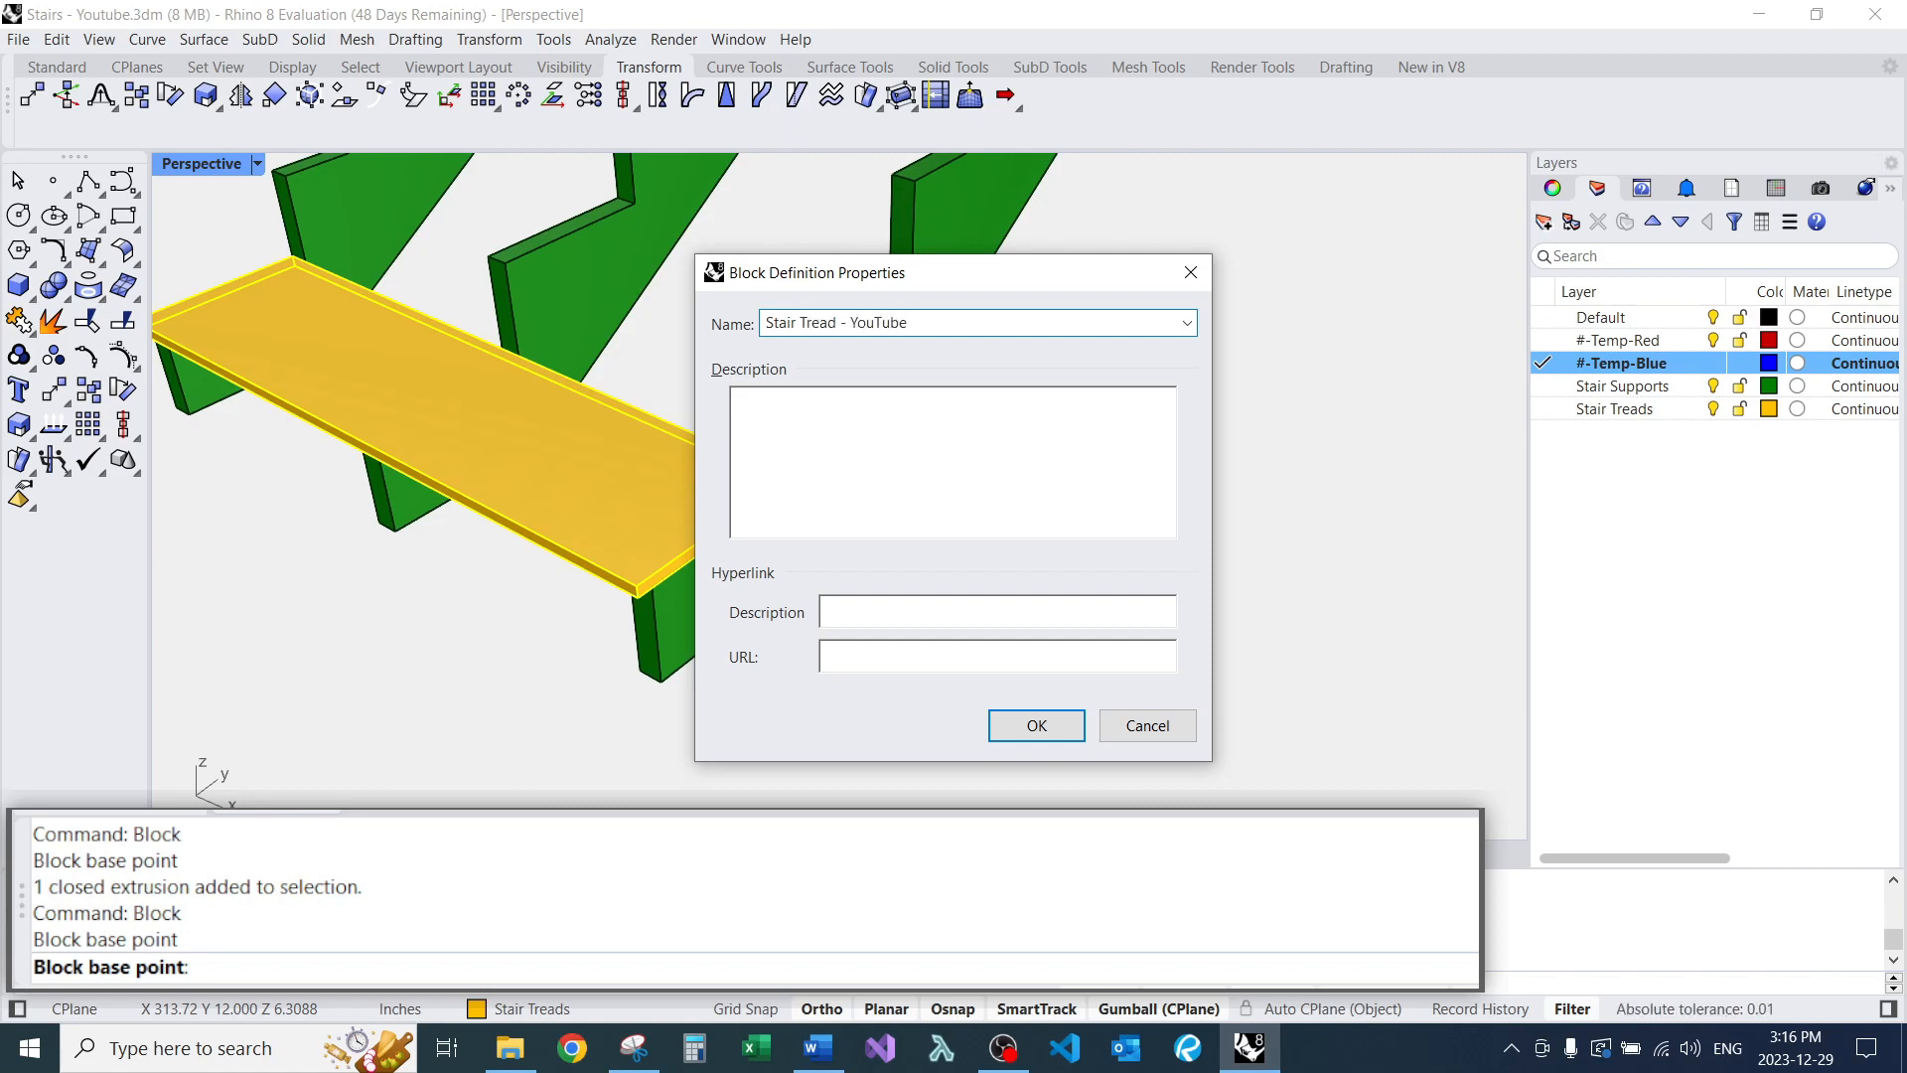
pyautogui.press('Return')
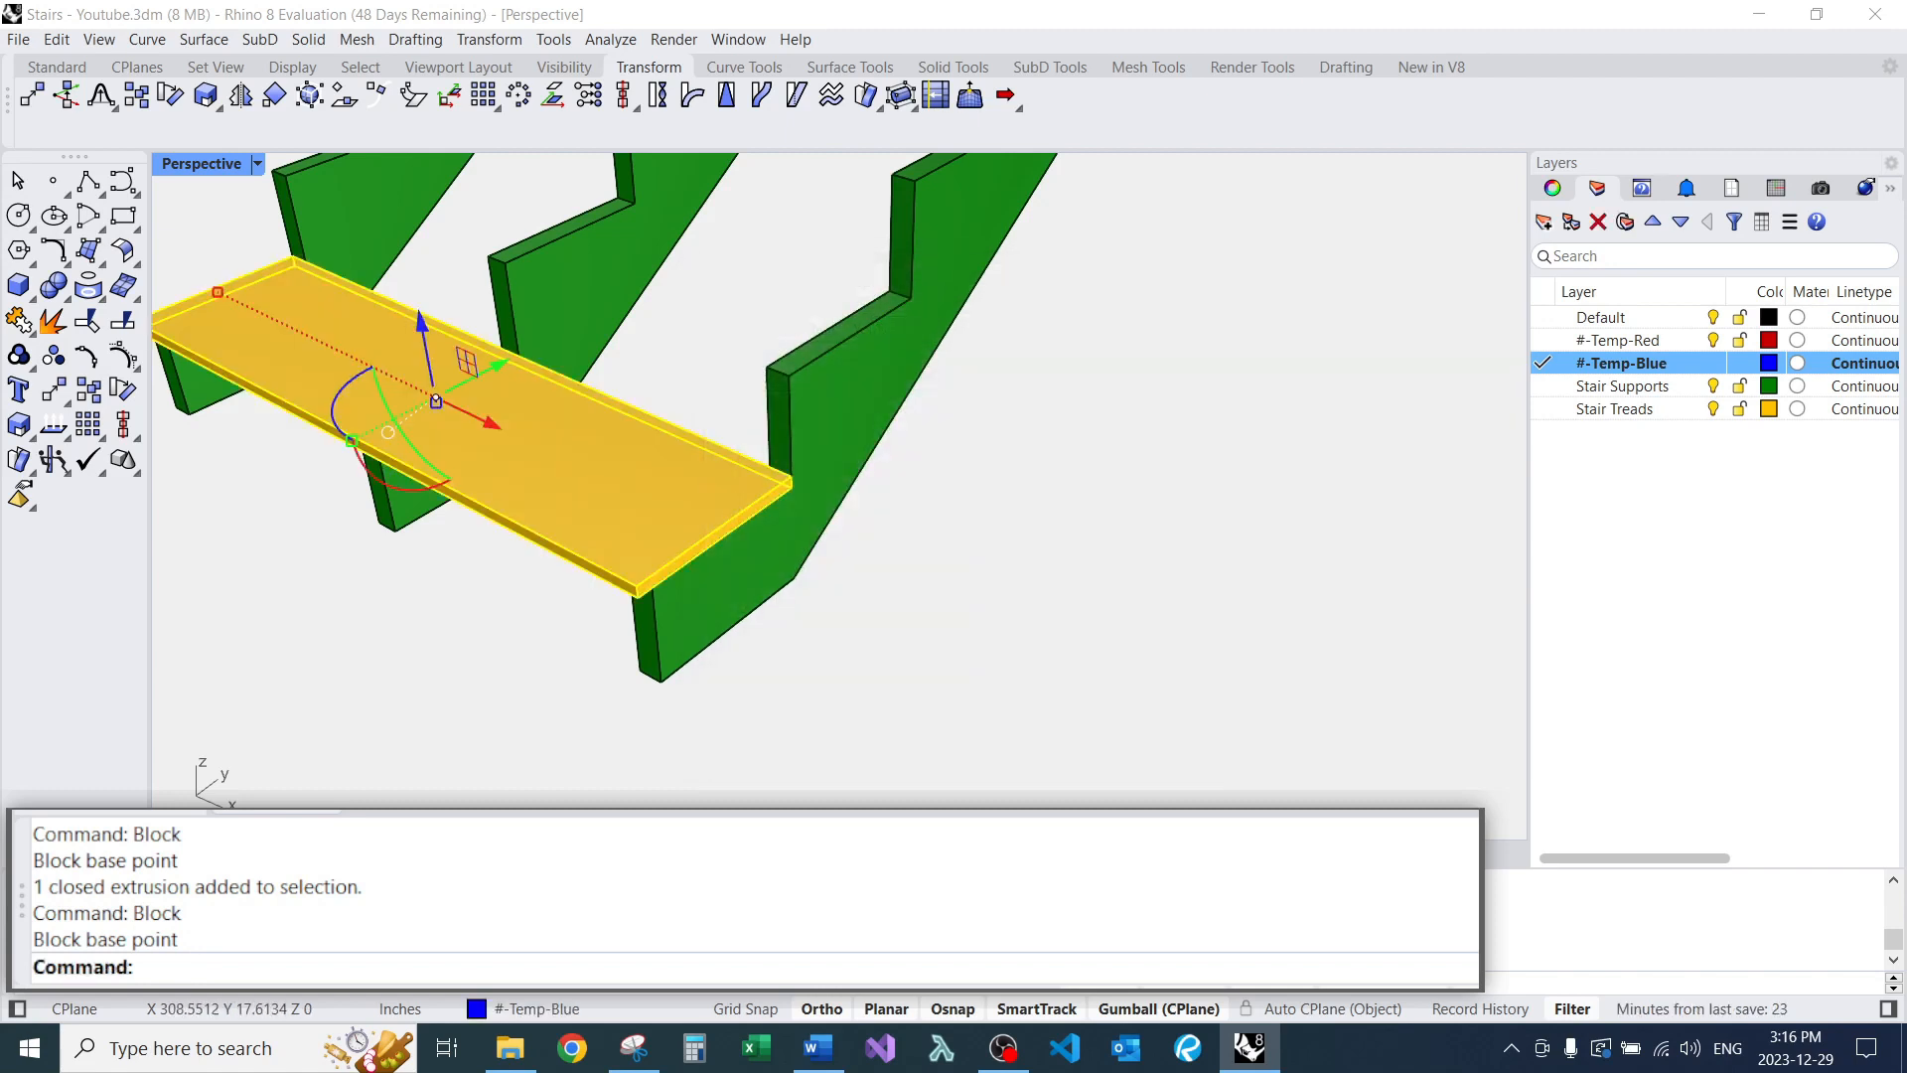
# Try to assign the tread block instance to the Stair Treads layer through its object properties.
pyautogui.scroll(-8, 733, 507)
pyautogui.moveTo(733, 506); pyautogui.dragTo(467, 452, button='right')
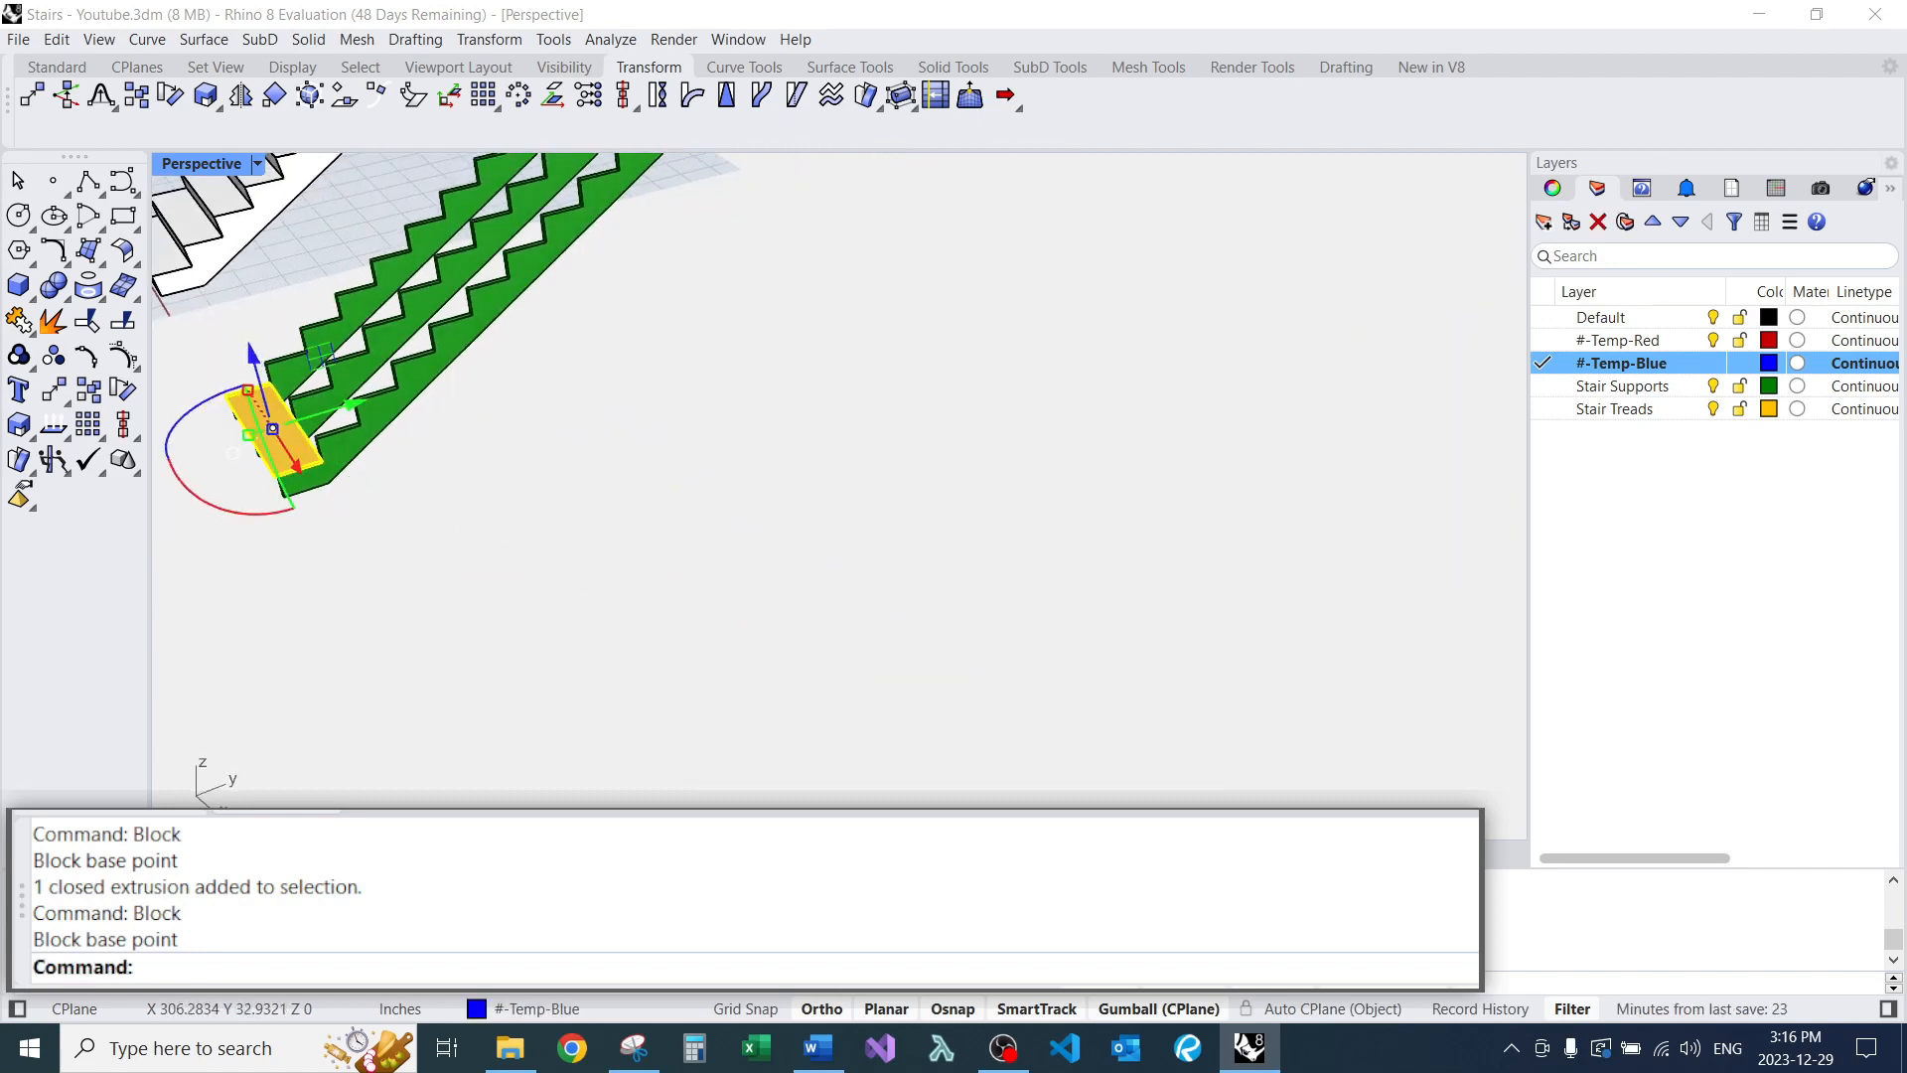
pyautogui.scroll(7, 296, 445)
pyautogui.press('Escape')
pyautogui.click(298, 447)
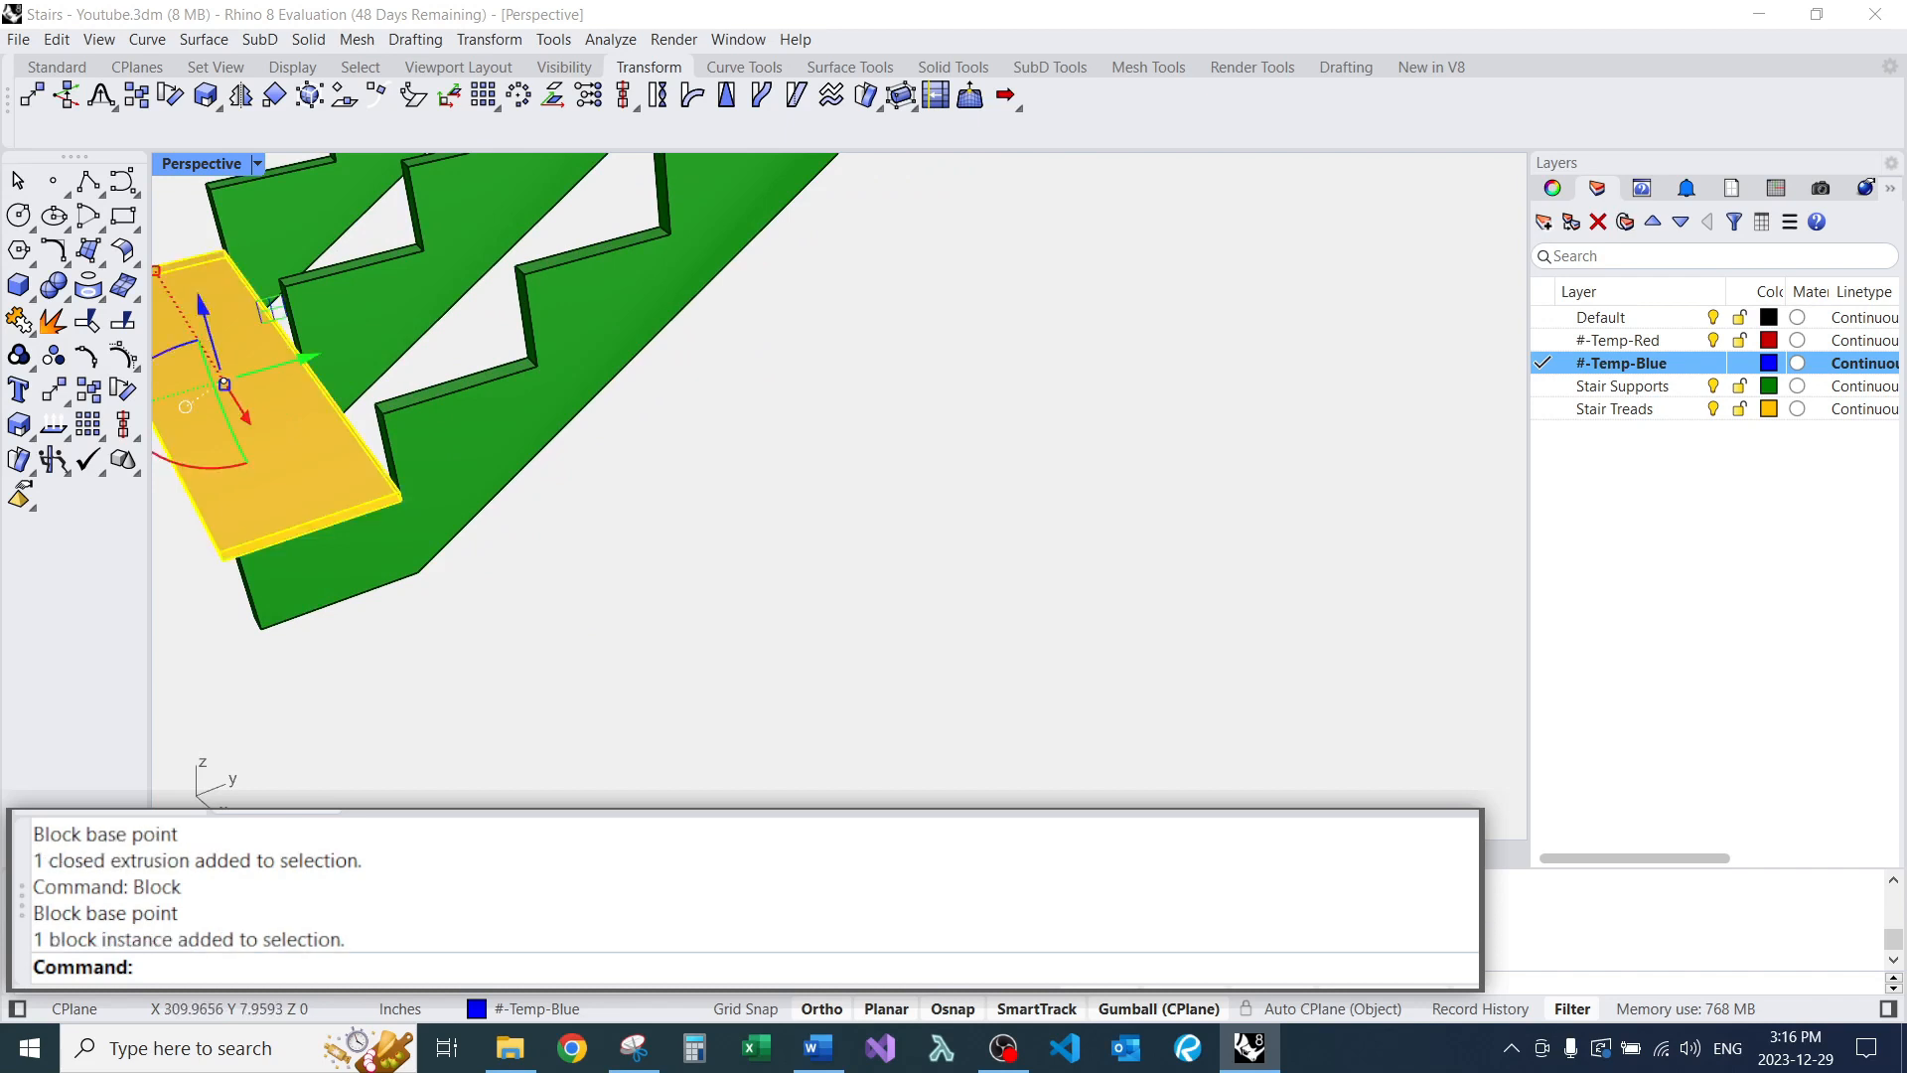
pyautogui.click(1553, 188)
pyautogui.press('Escape')
pyautogui.scroll(-4, 671, 497)
pyautogui.moveTo(671, 496); pyautogui.dragTo(715, 467, button='right')
pyautogui.scroll(6, 755, 457)
pyautogui.click(765, 417)
pyautogui.click(1792, 350)
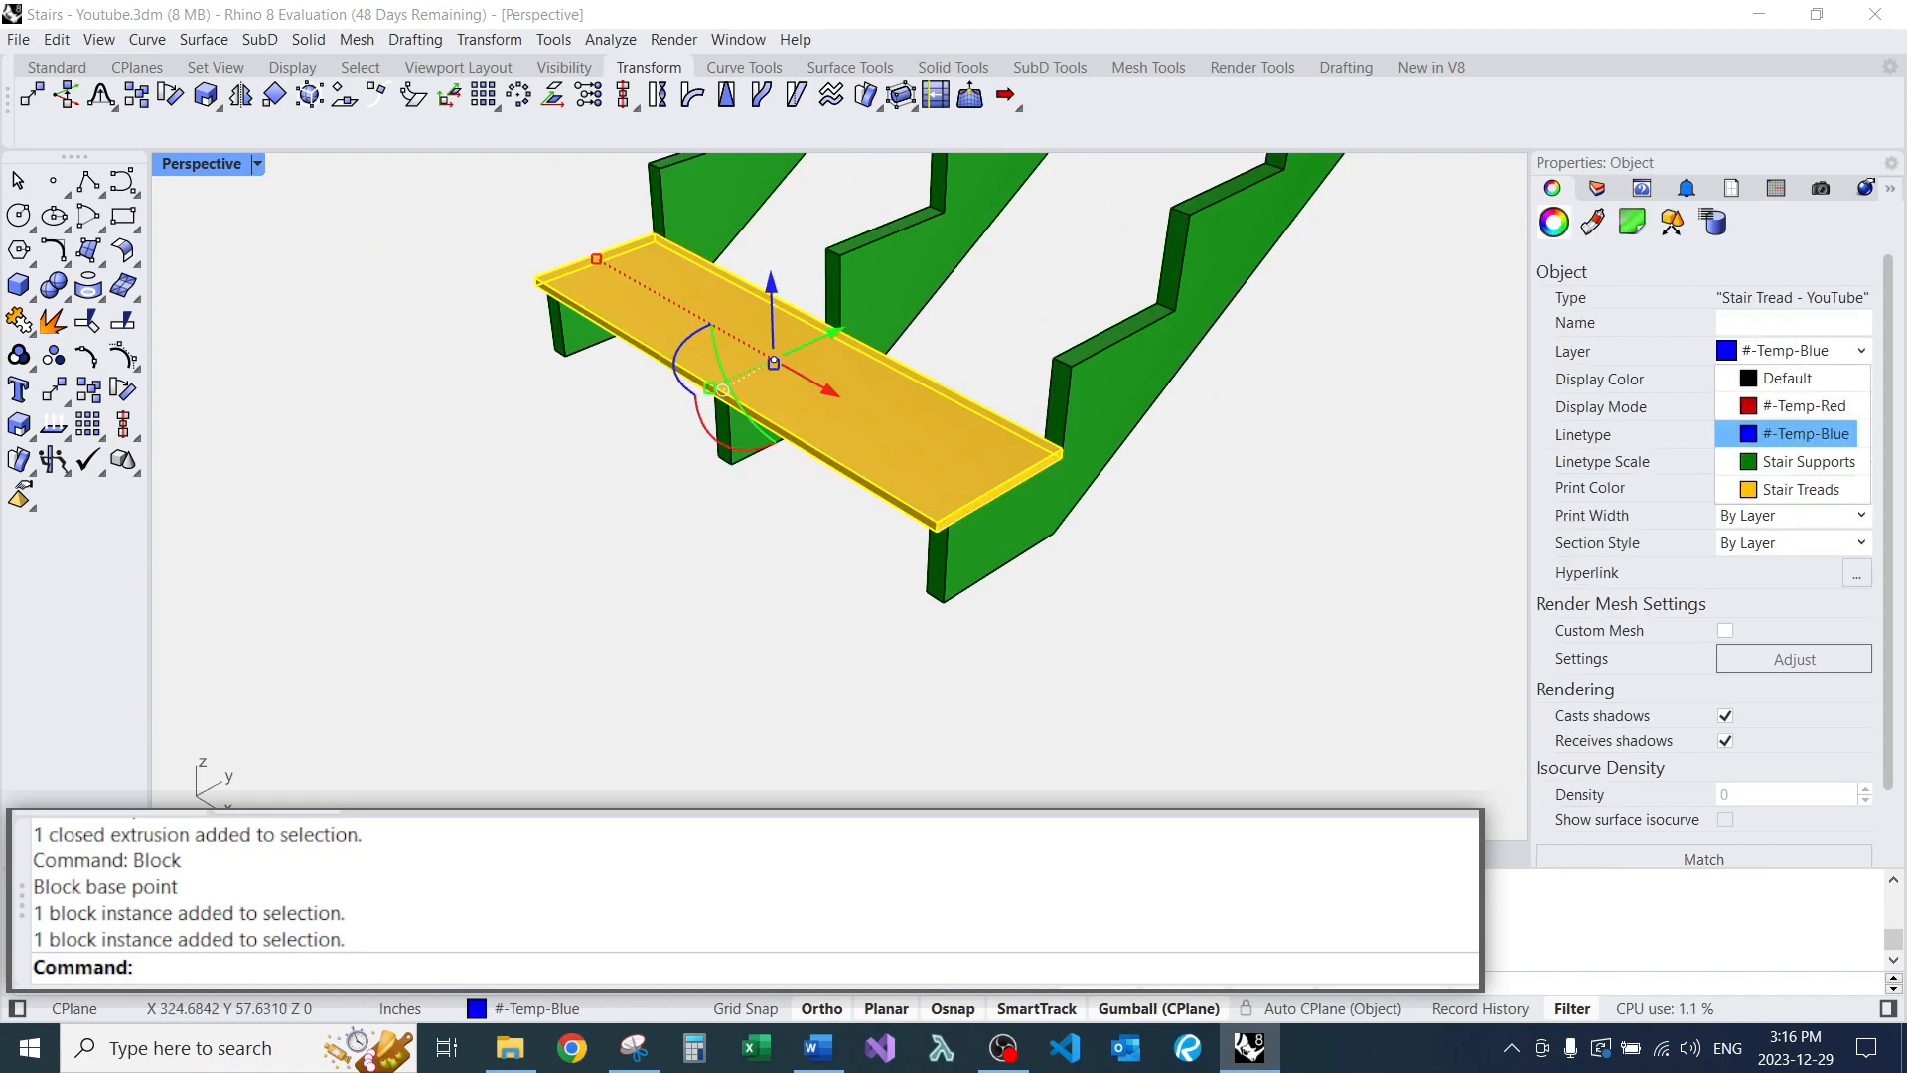
pyautogui.click(1783, 488)
pyautogui.press('Escape')
# Open the tread block for editing, check the layer of the extrusion inside it, and close the block editor.
pyautogui.doubleClick(894, 456)
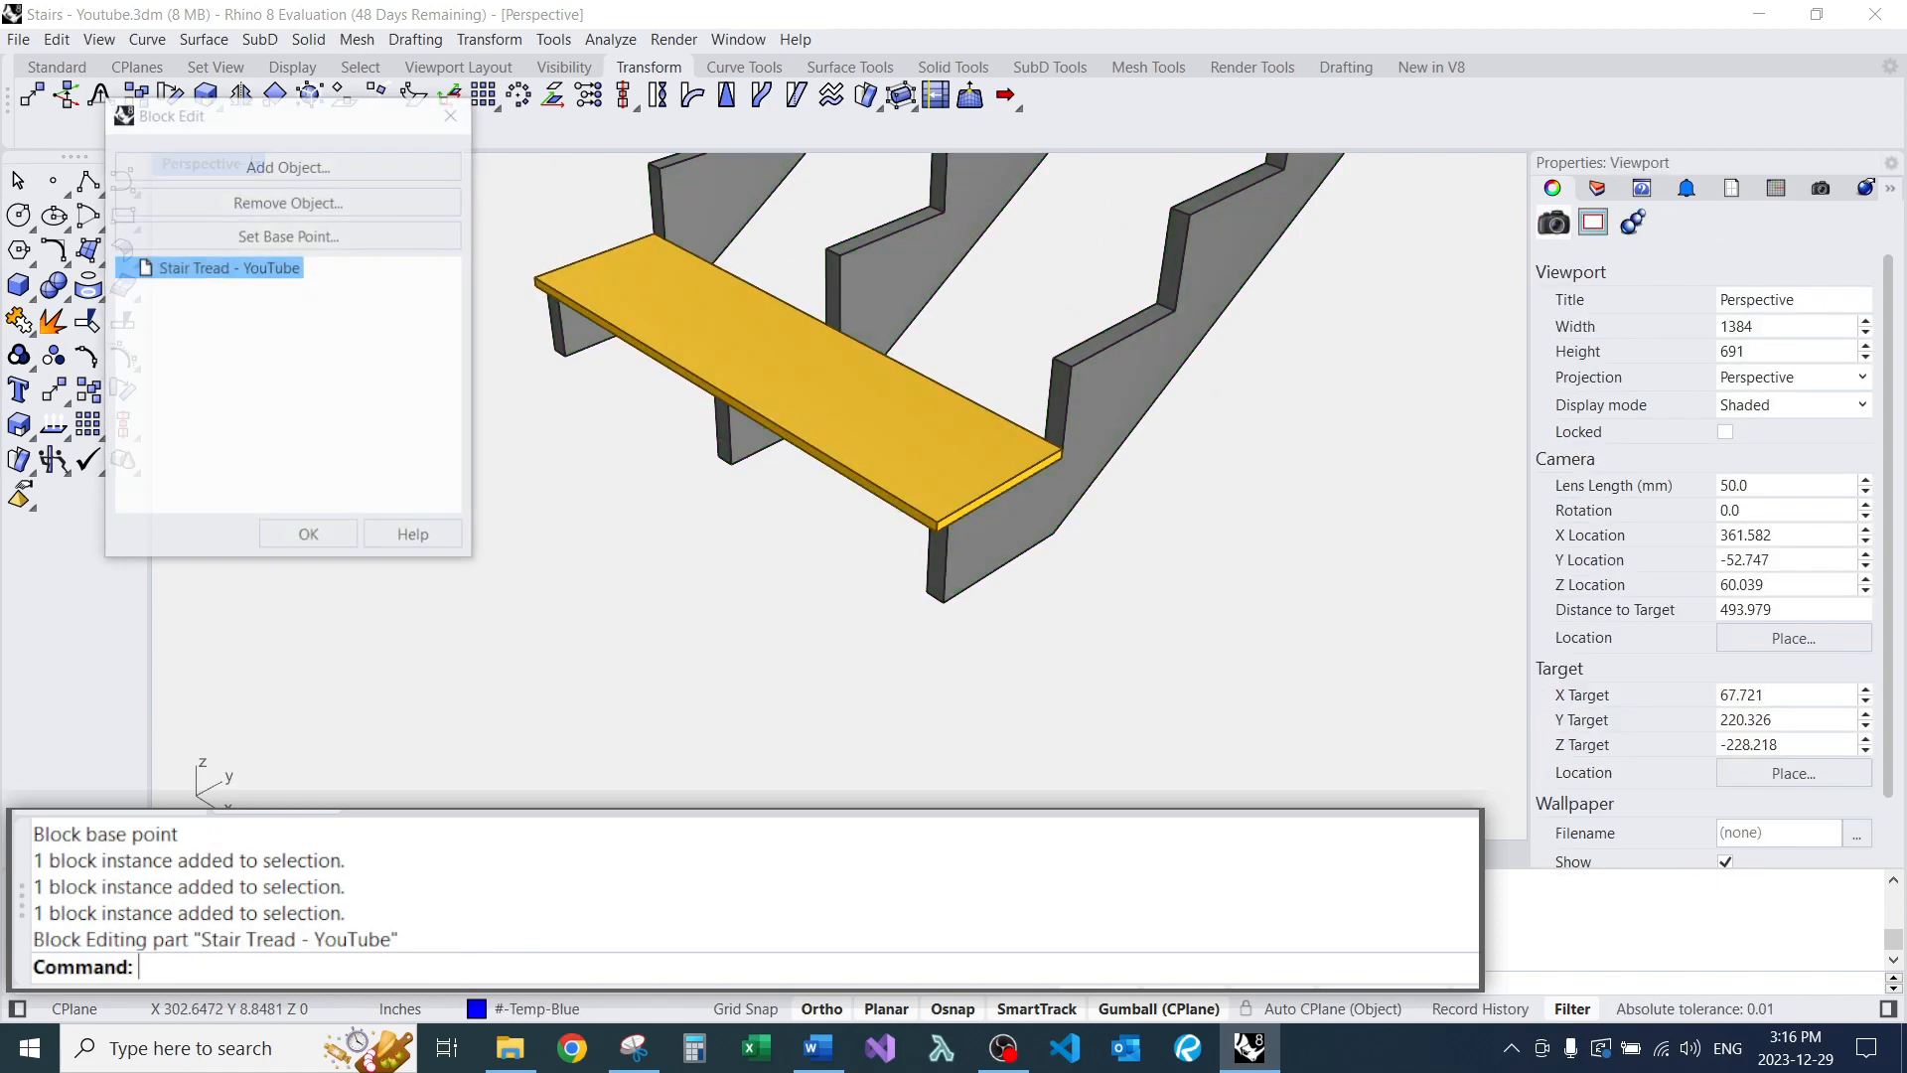
pyautogui.click(894, 457)
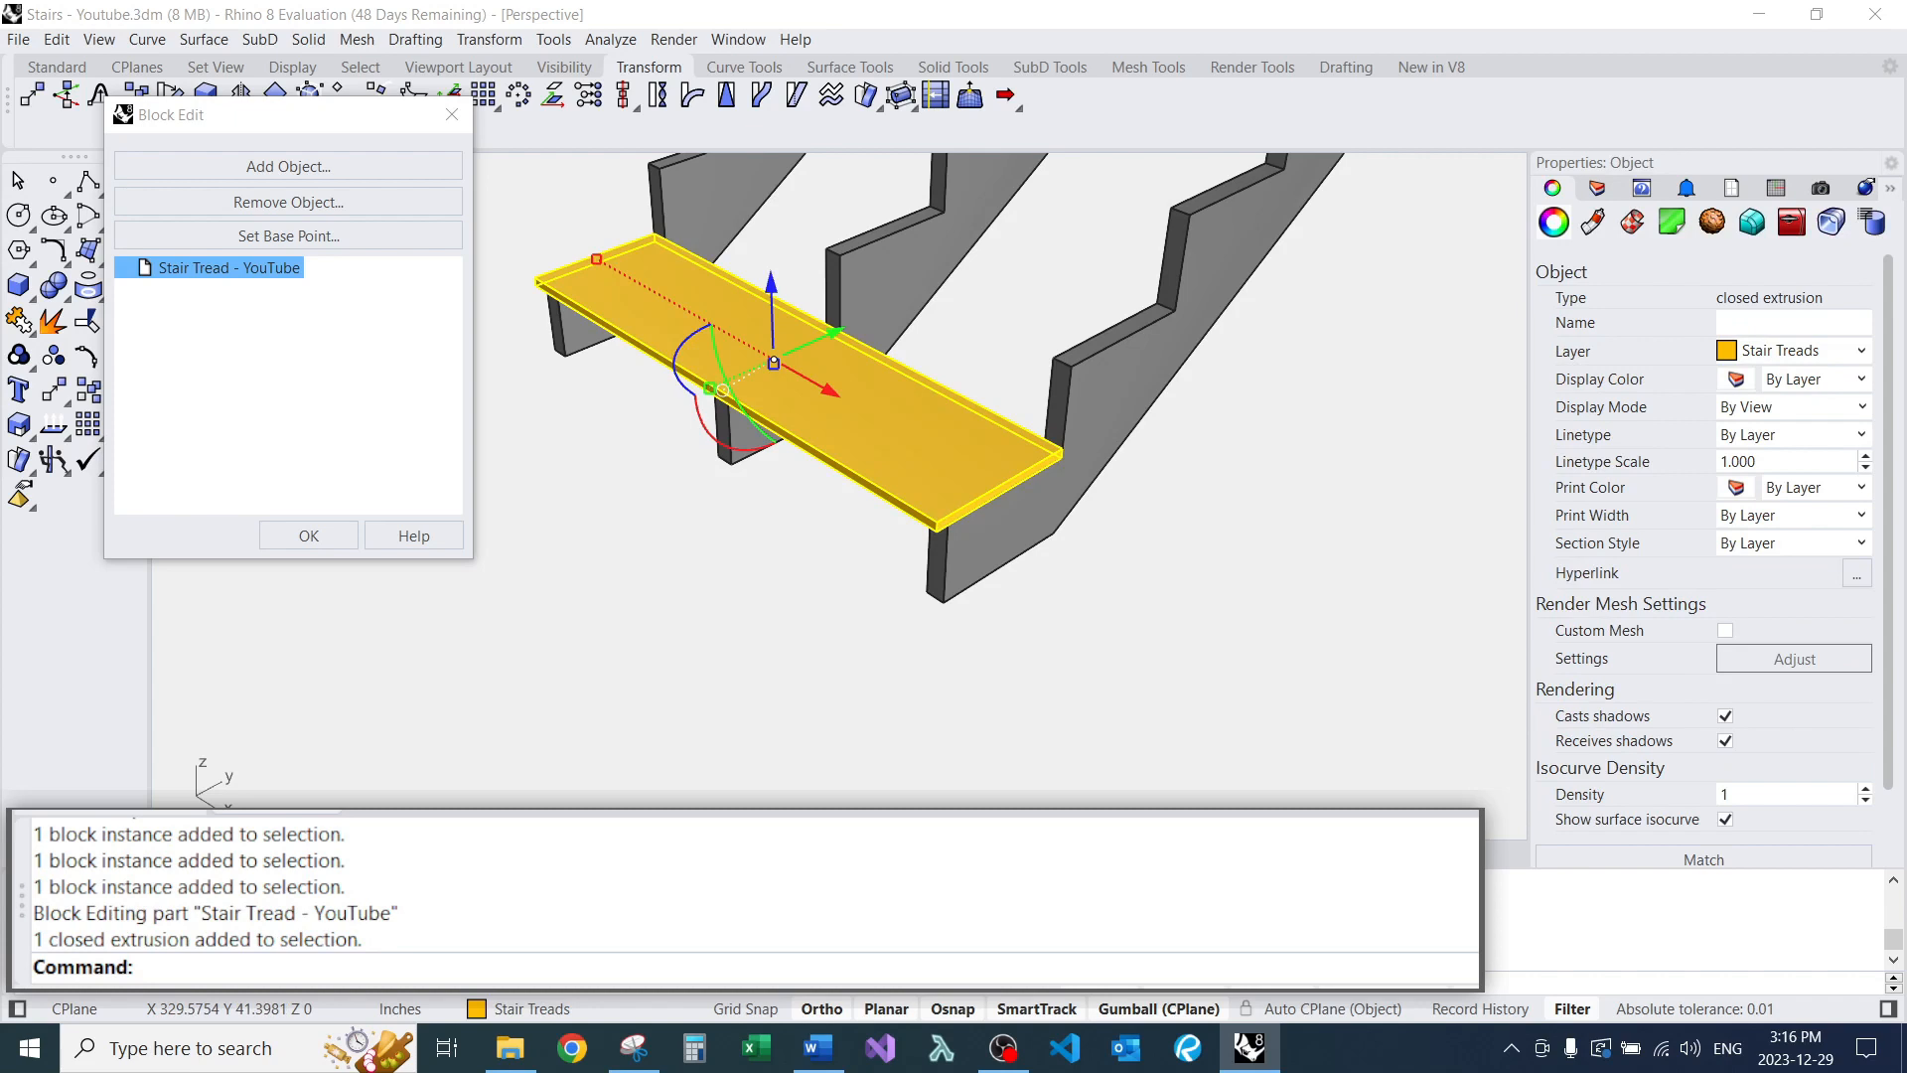
pyautogui.press('Escape')
pyautogui.click(308, 536)
# Set the layer of the tread block instance to Stair Treads.
pyautogui.click(875, 446)
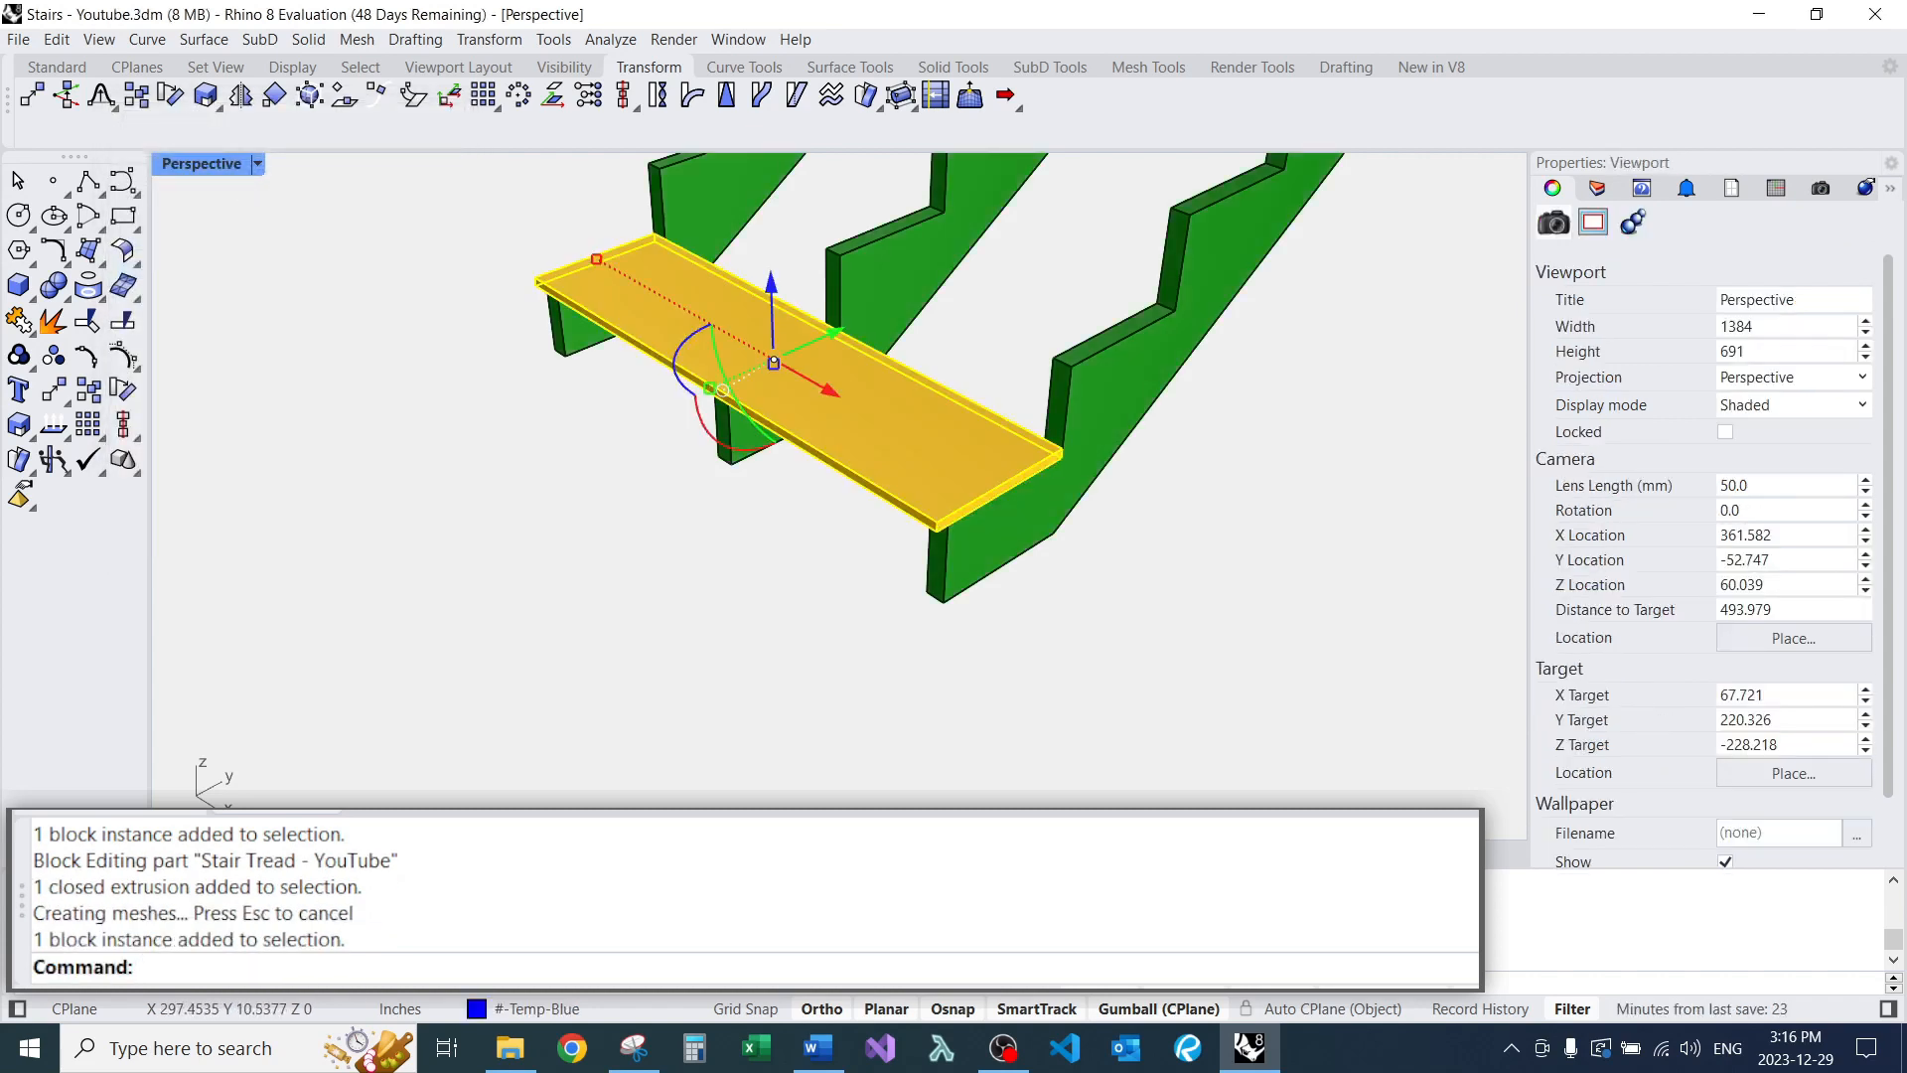
pyautogui.click(1793, 350)
pyautogui.click(1785, 490)
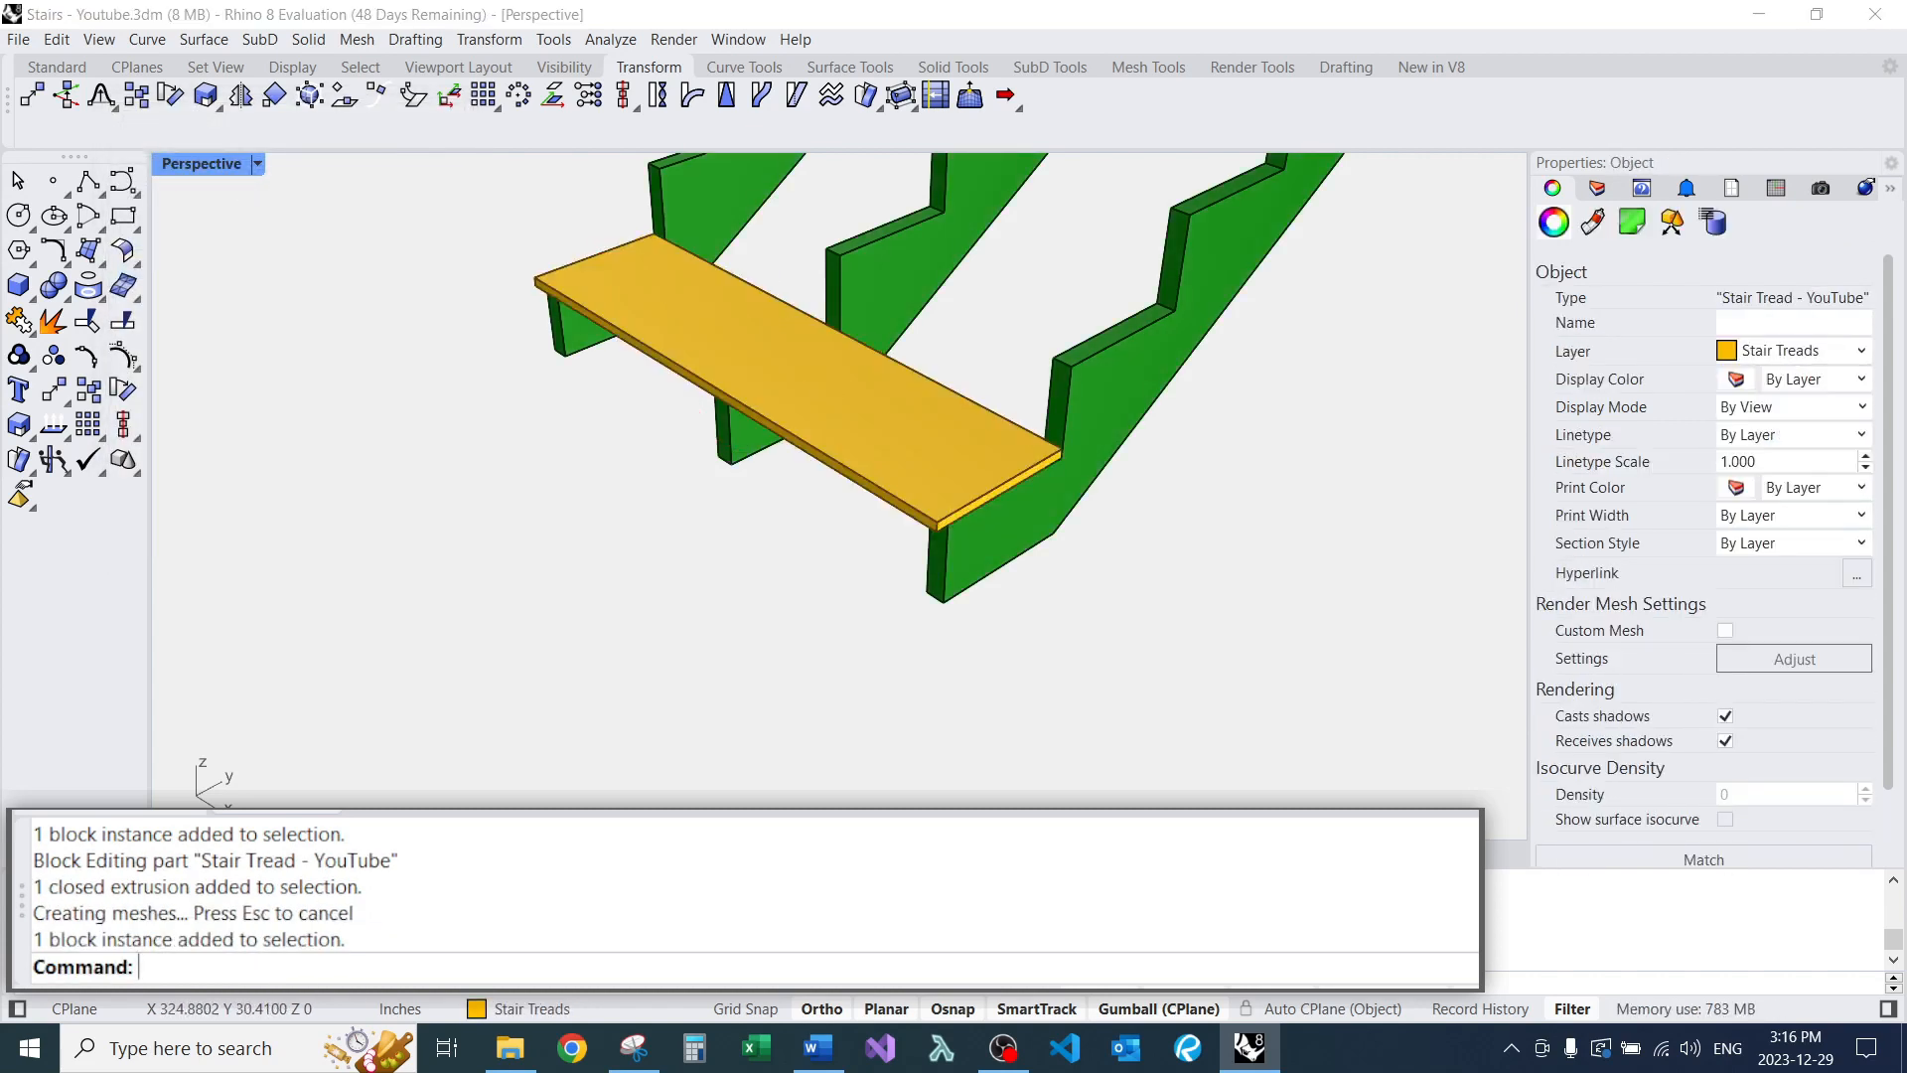
pyautogui.press('Escape')
# Make Default the current layer.
pyautogui.click(1597, 188)
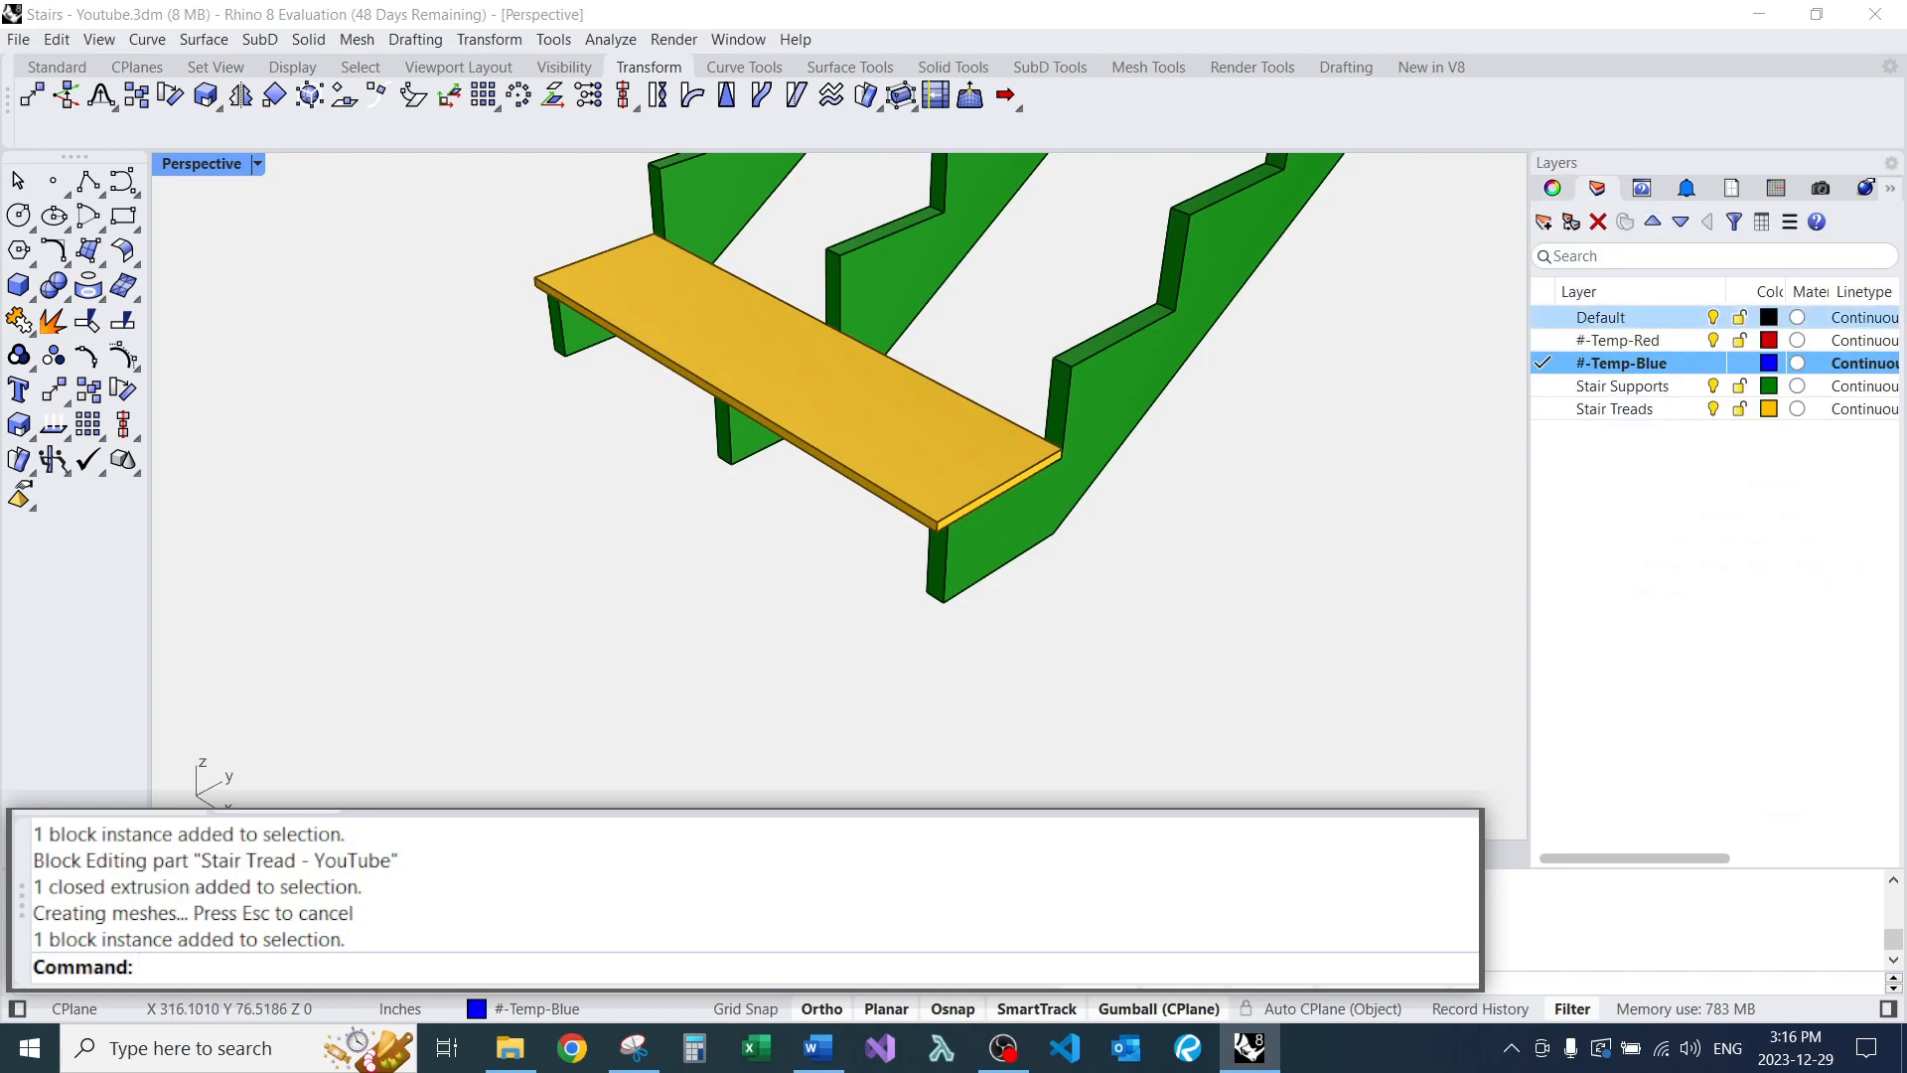
pyautogui.doubleClick(1600, 317)
pyautogui.scroll(-10, 1254, 507)
pyautogui.moveTo(1255, 506); pyautogui.dragTo(1212, 511, button='right')
pyautogui.scroll(5, 983, 526)
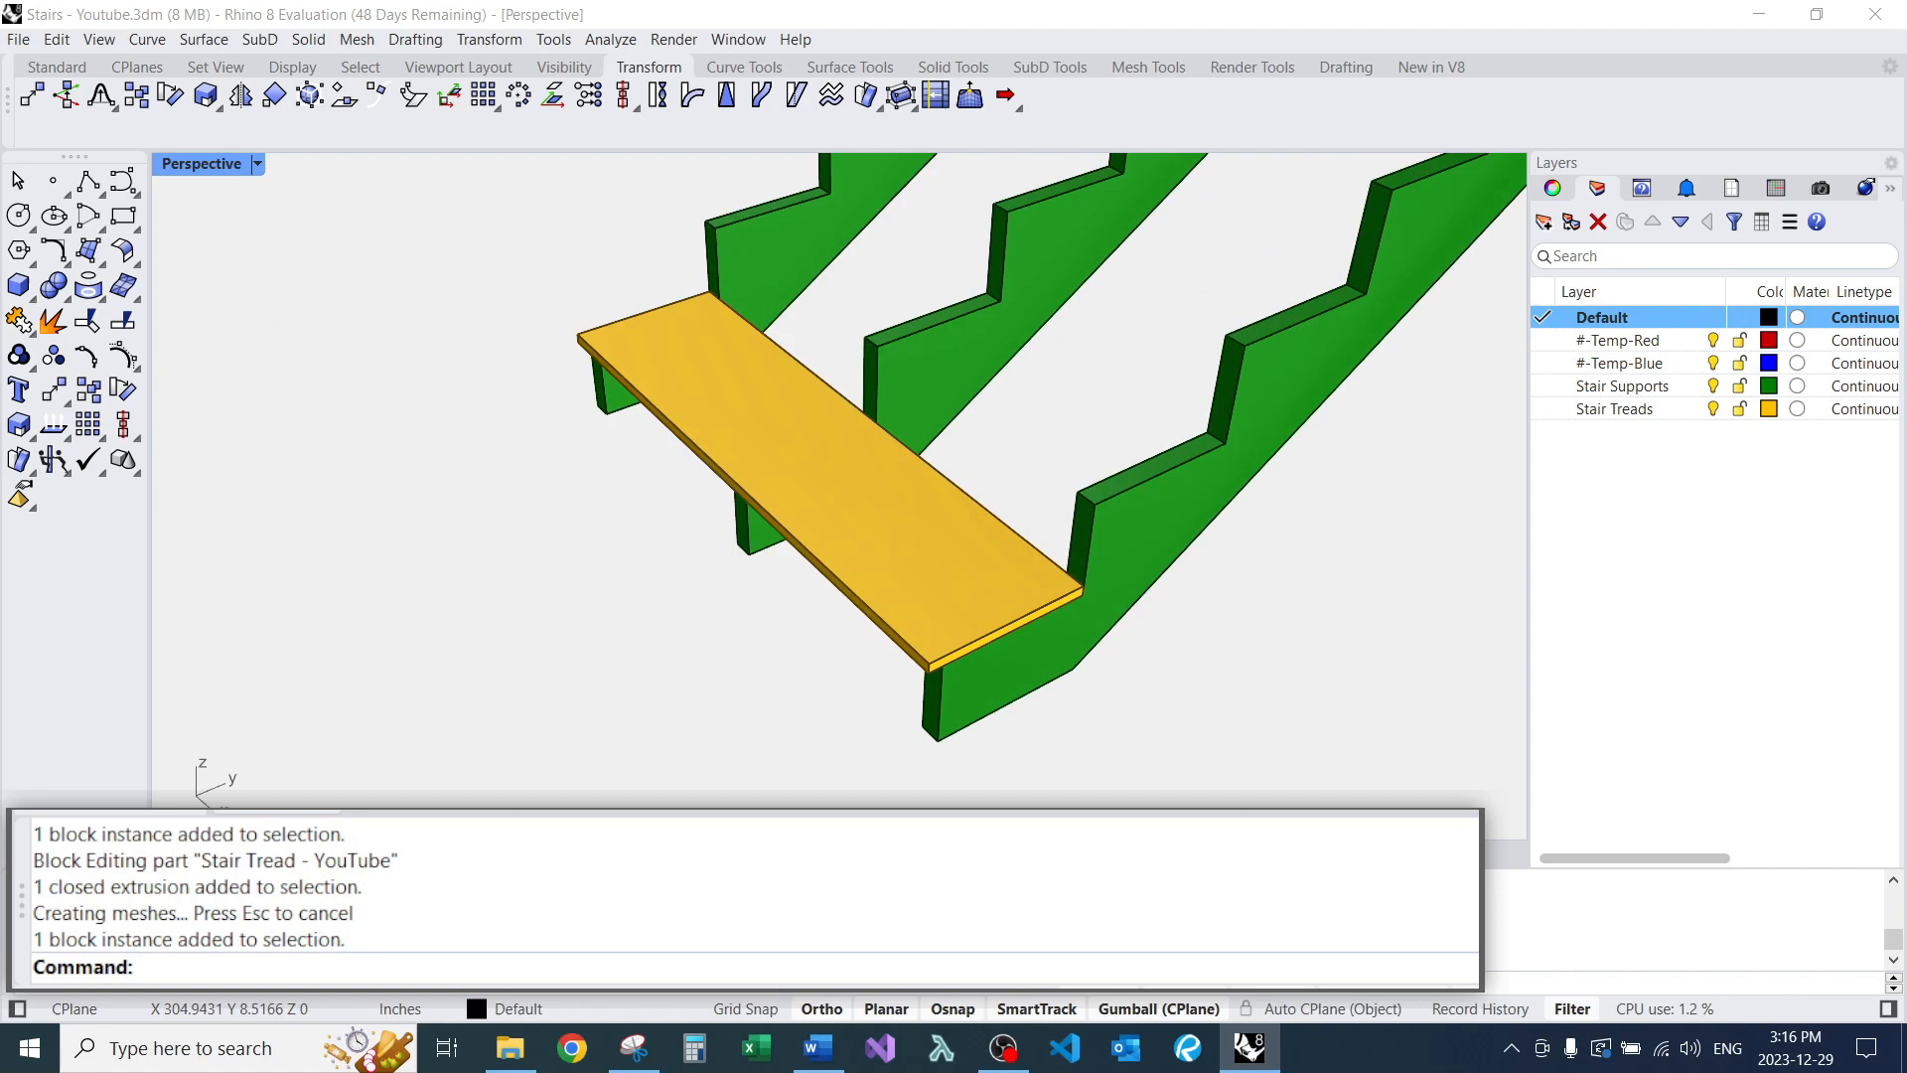
# Draw a line along the outer support from its front corner at the bottom tread to the front corner of its topmost step.
pyautogui.write('L')
pyautogui.press('Return')
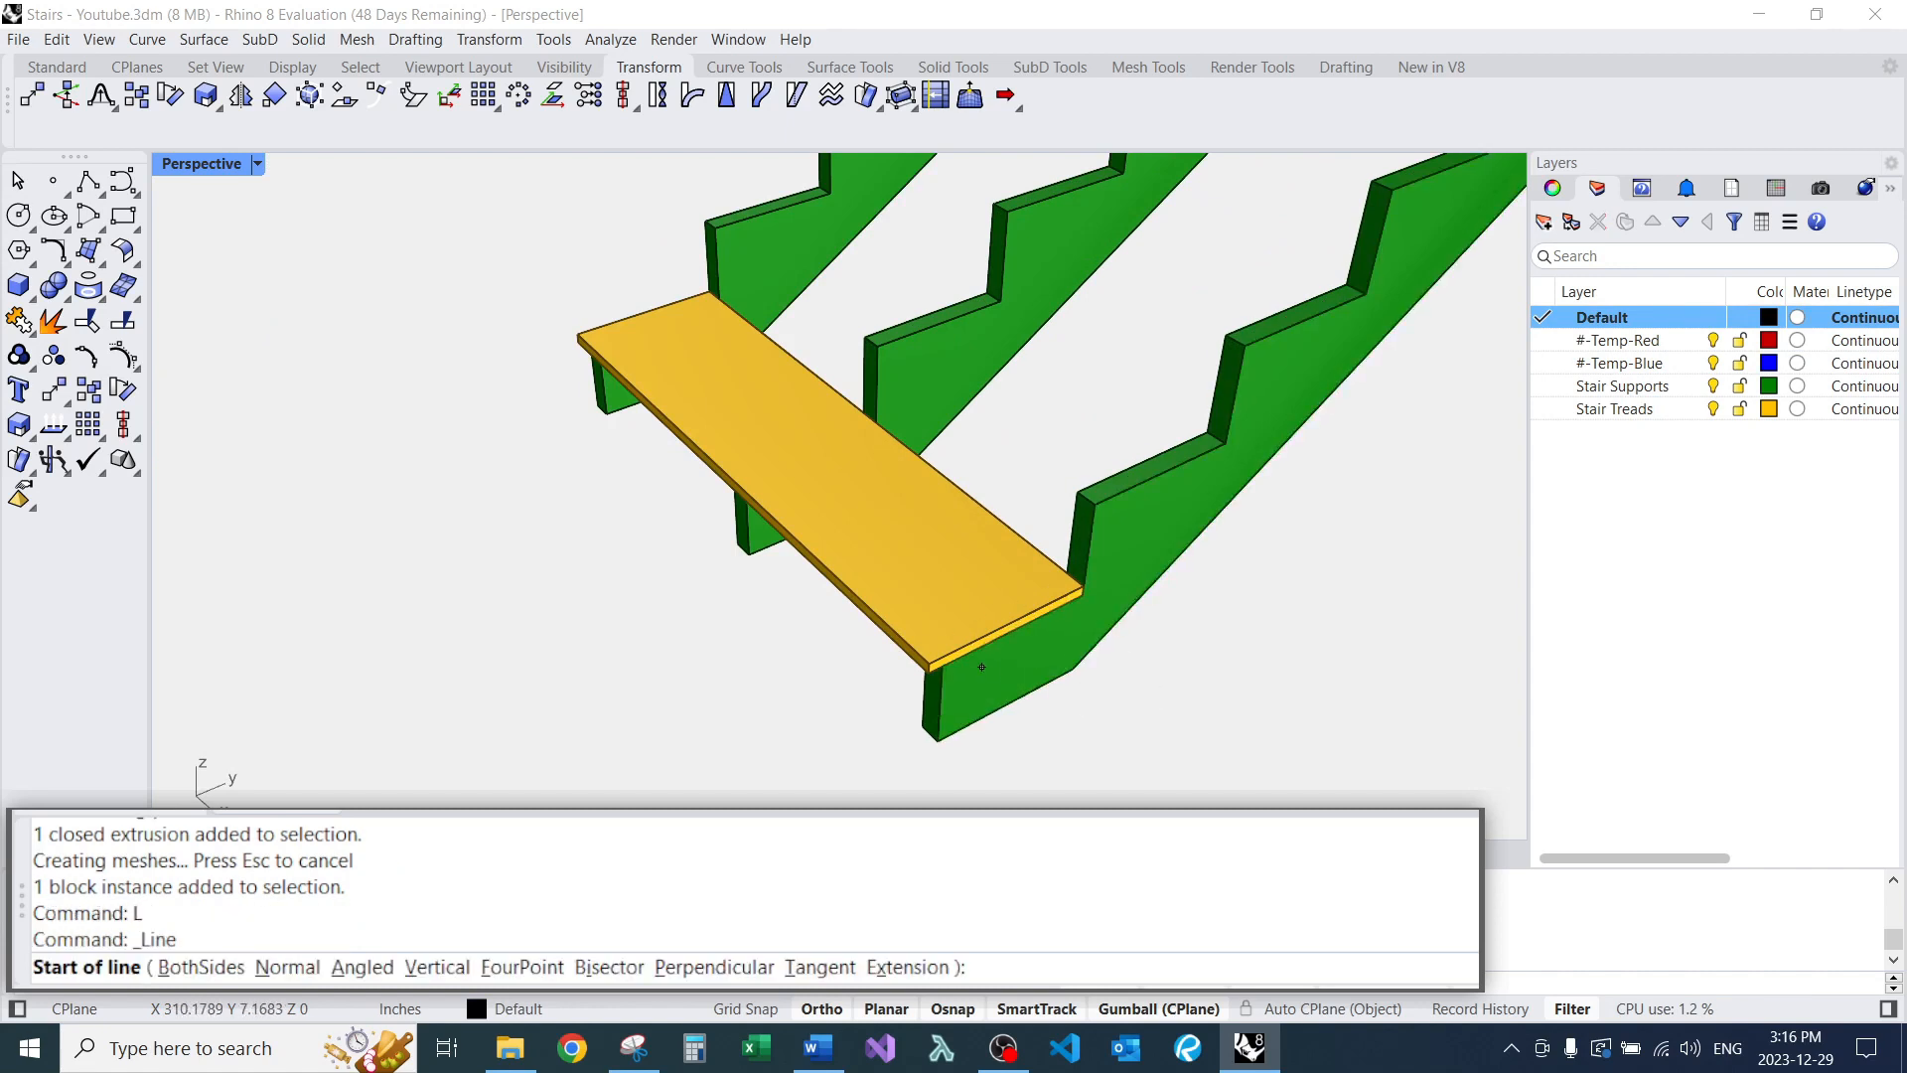
pyautogui.click(928, 668)
pyautogui.scroll(-5, 810, 701)
pyautogui.scroll(-8, 813, 706)
pyautogui.scroll(8, 1059, 462)
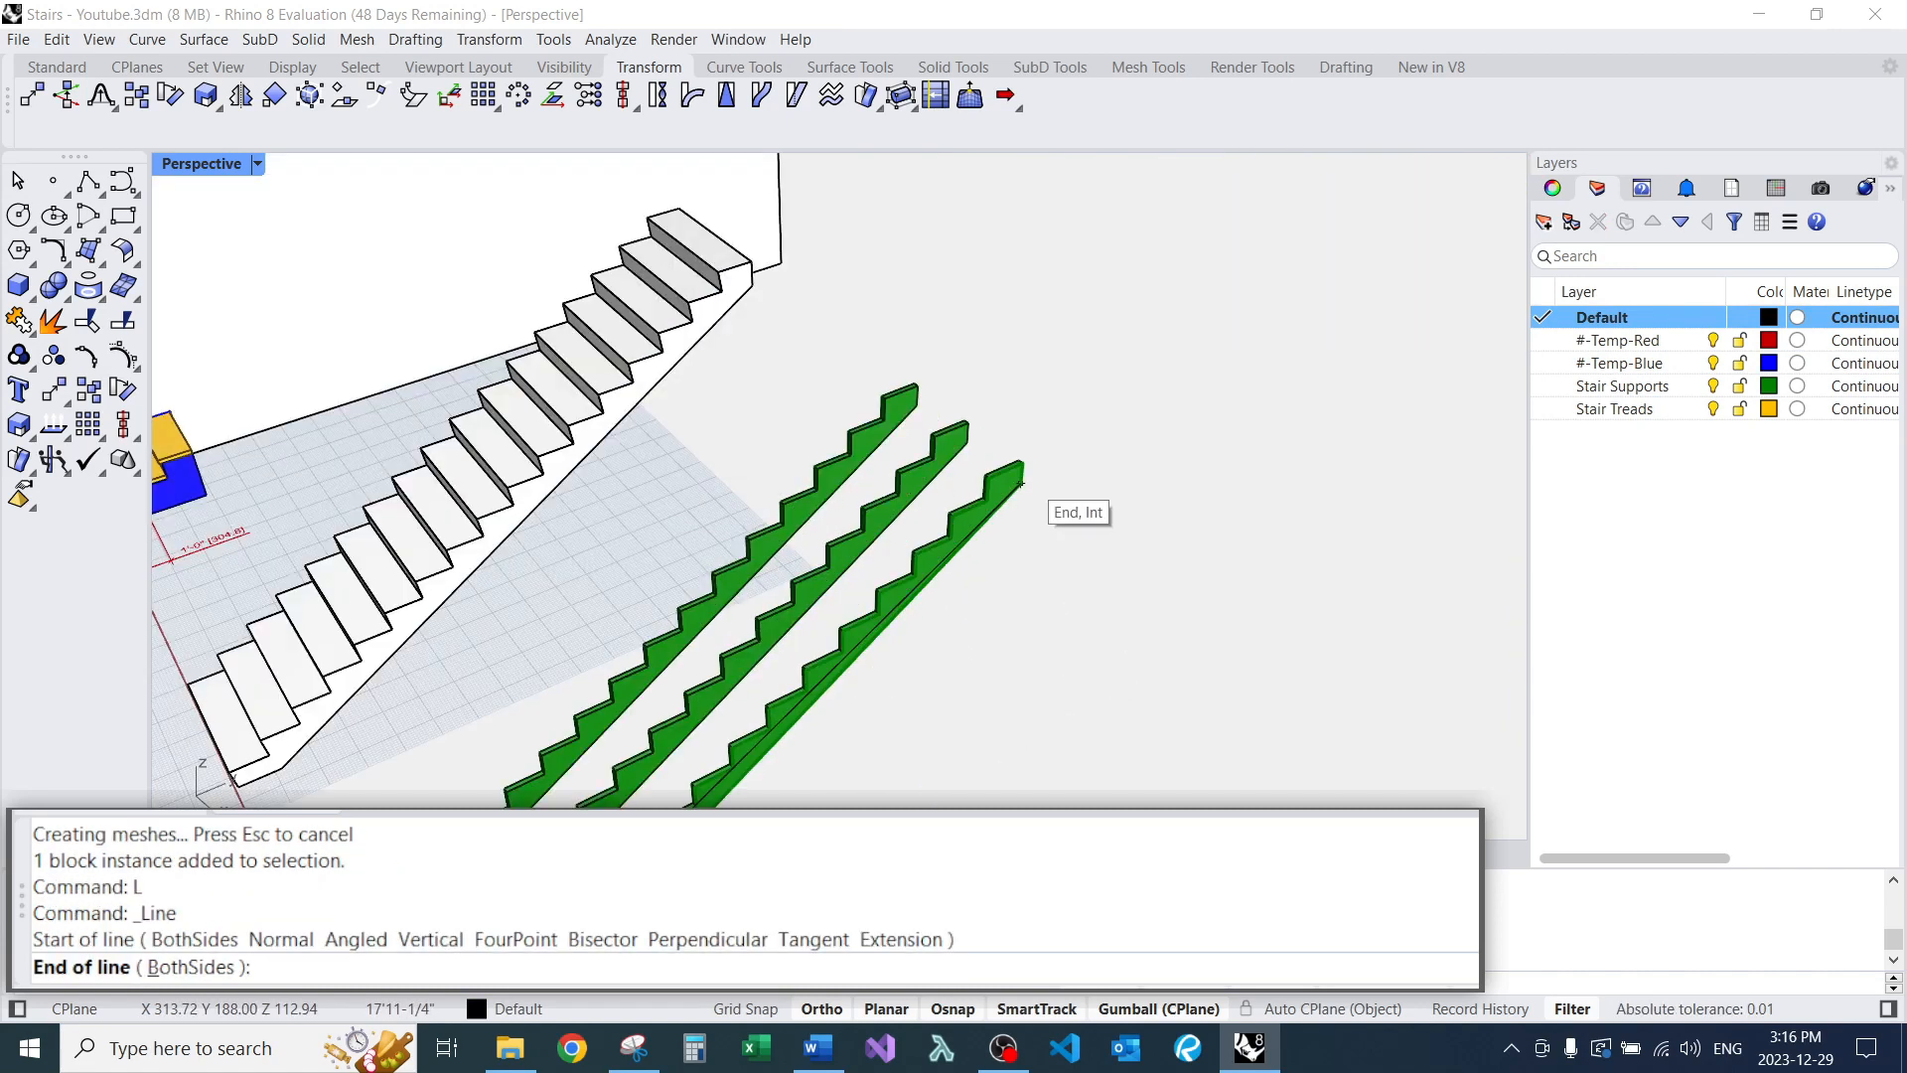
pyautogui.scroll(-6, 1021, 422)
pyautogui.scroll(3, 1057, 457)
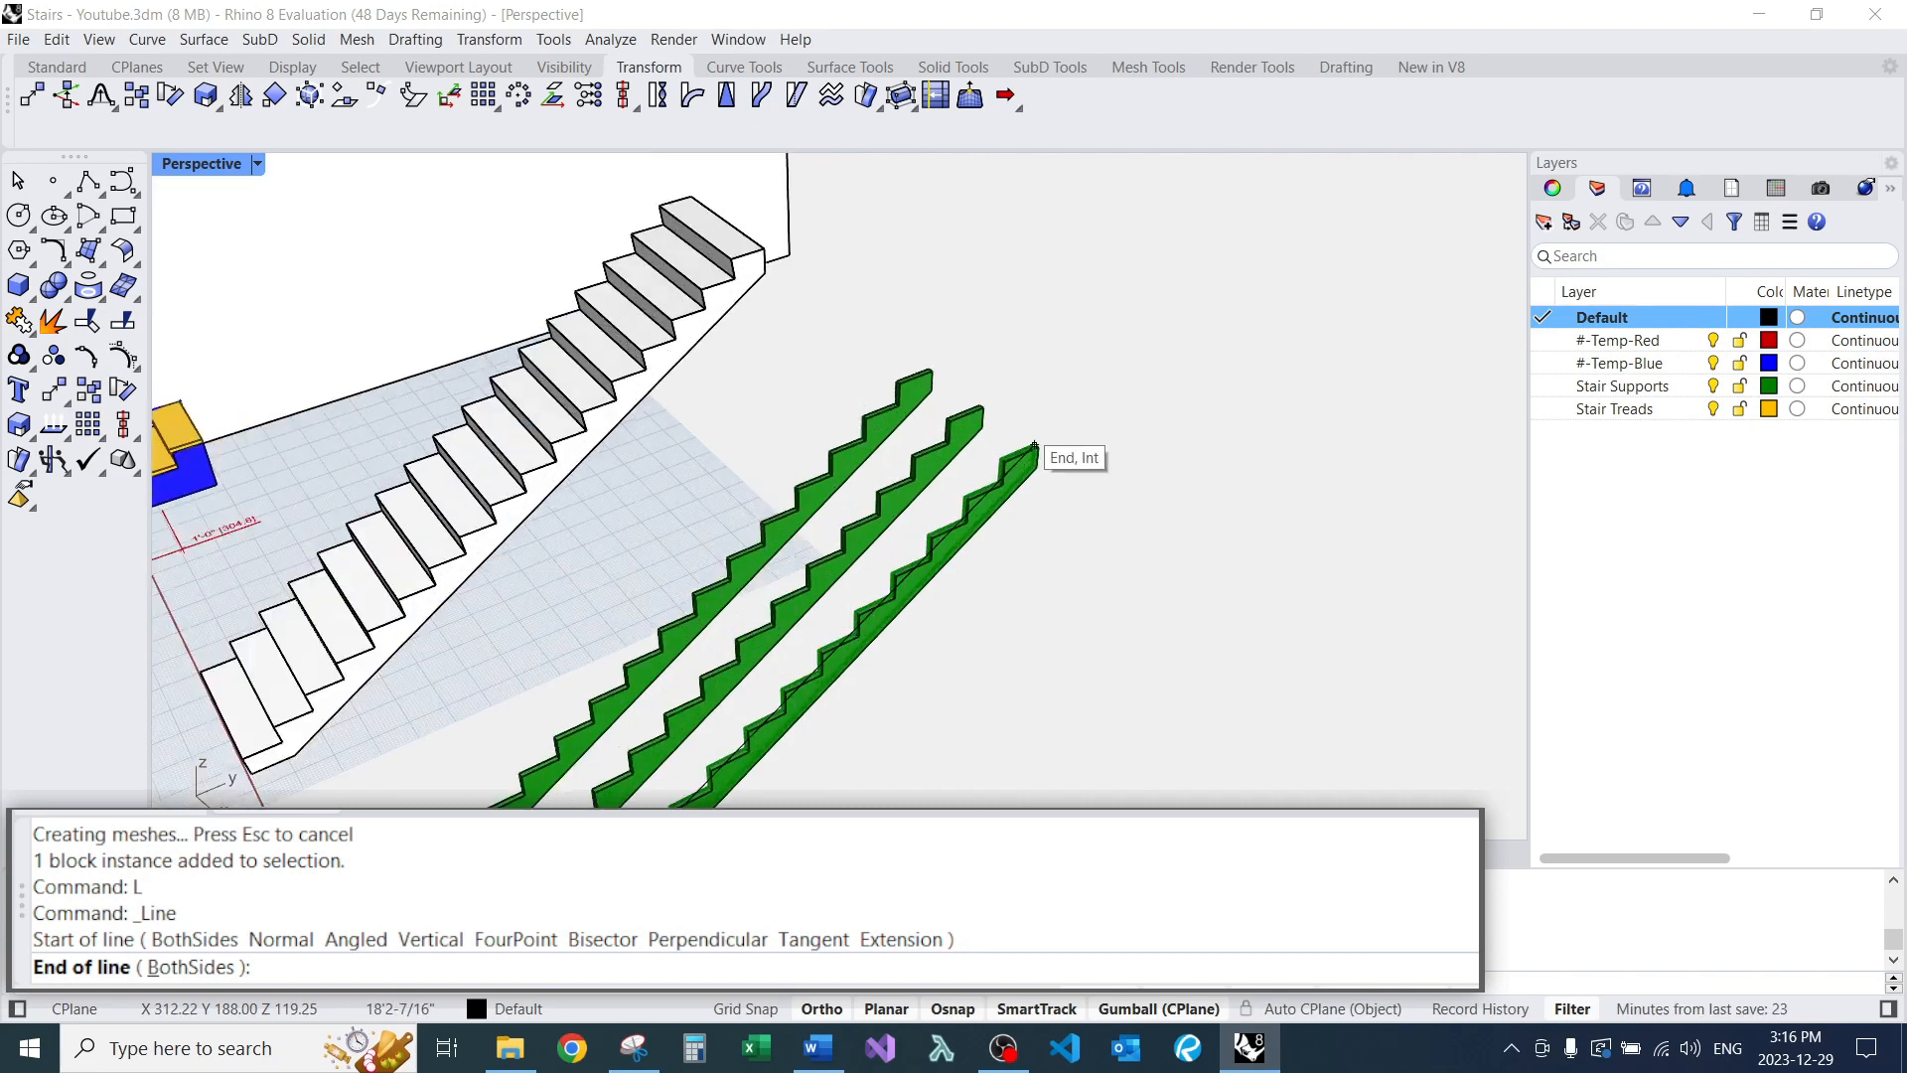
pyautogui.scroll(3, 1003, 481)
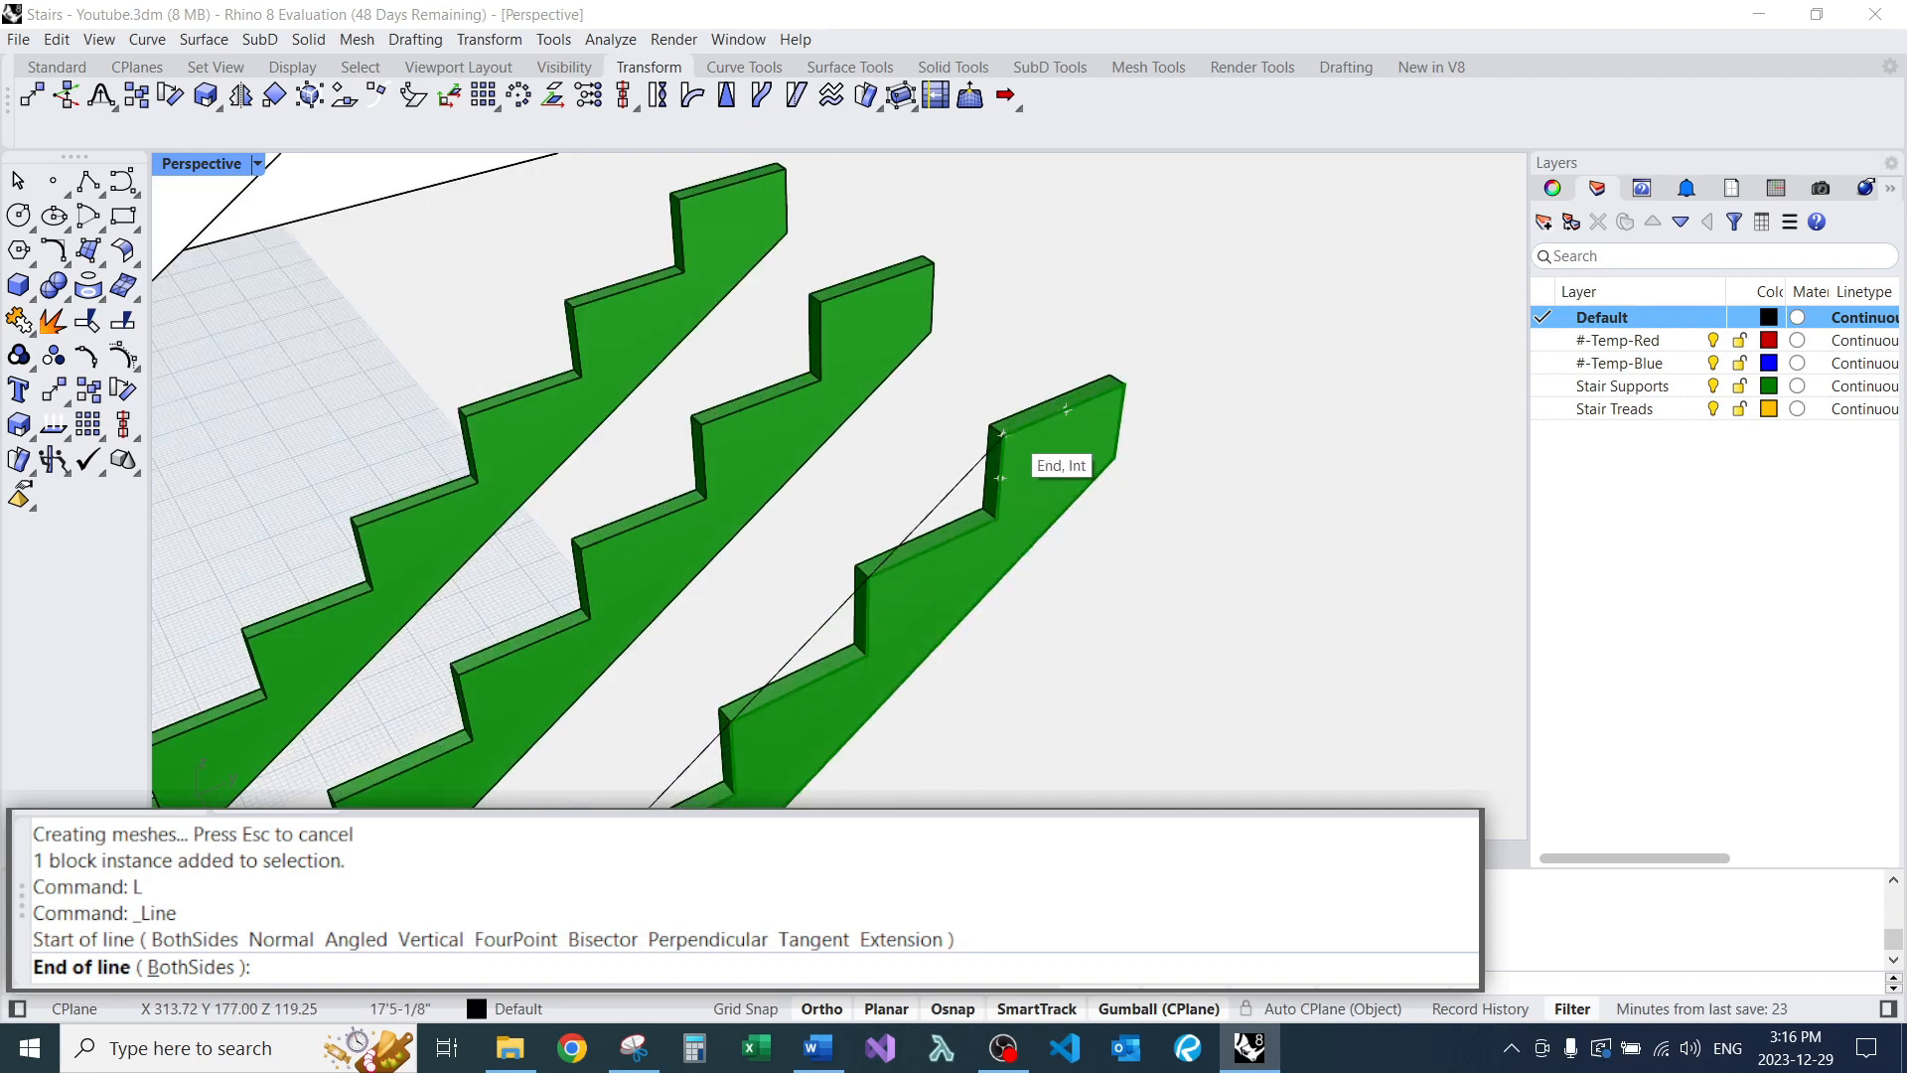
pyautogui.click(996, 442)
pyautogui.scroll(-5, 996, 442)
pyautogui.scroll(3, 840, 564)
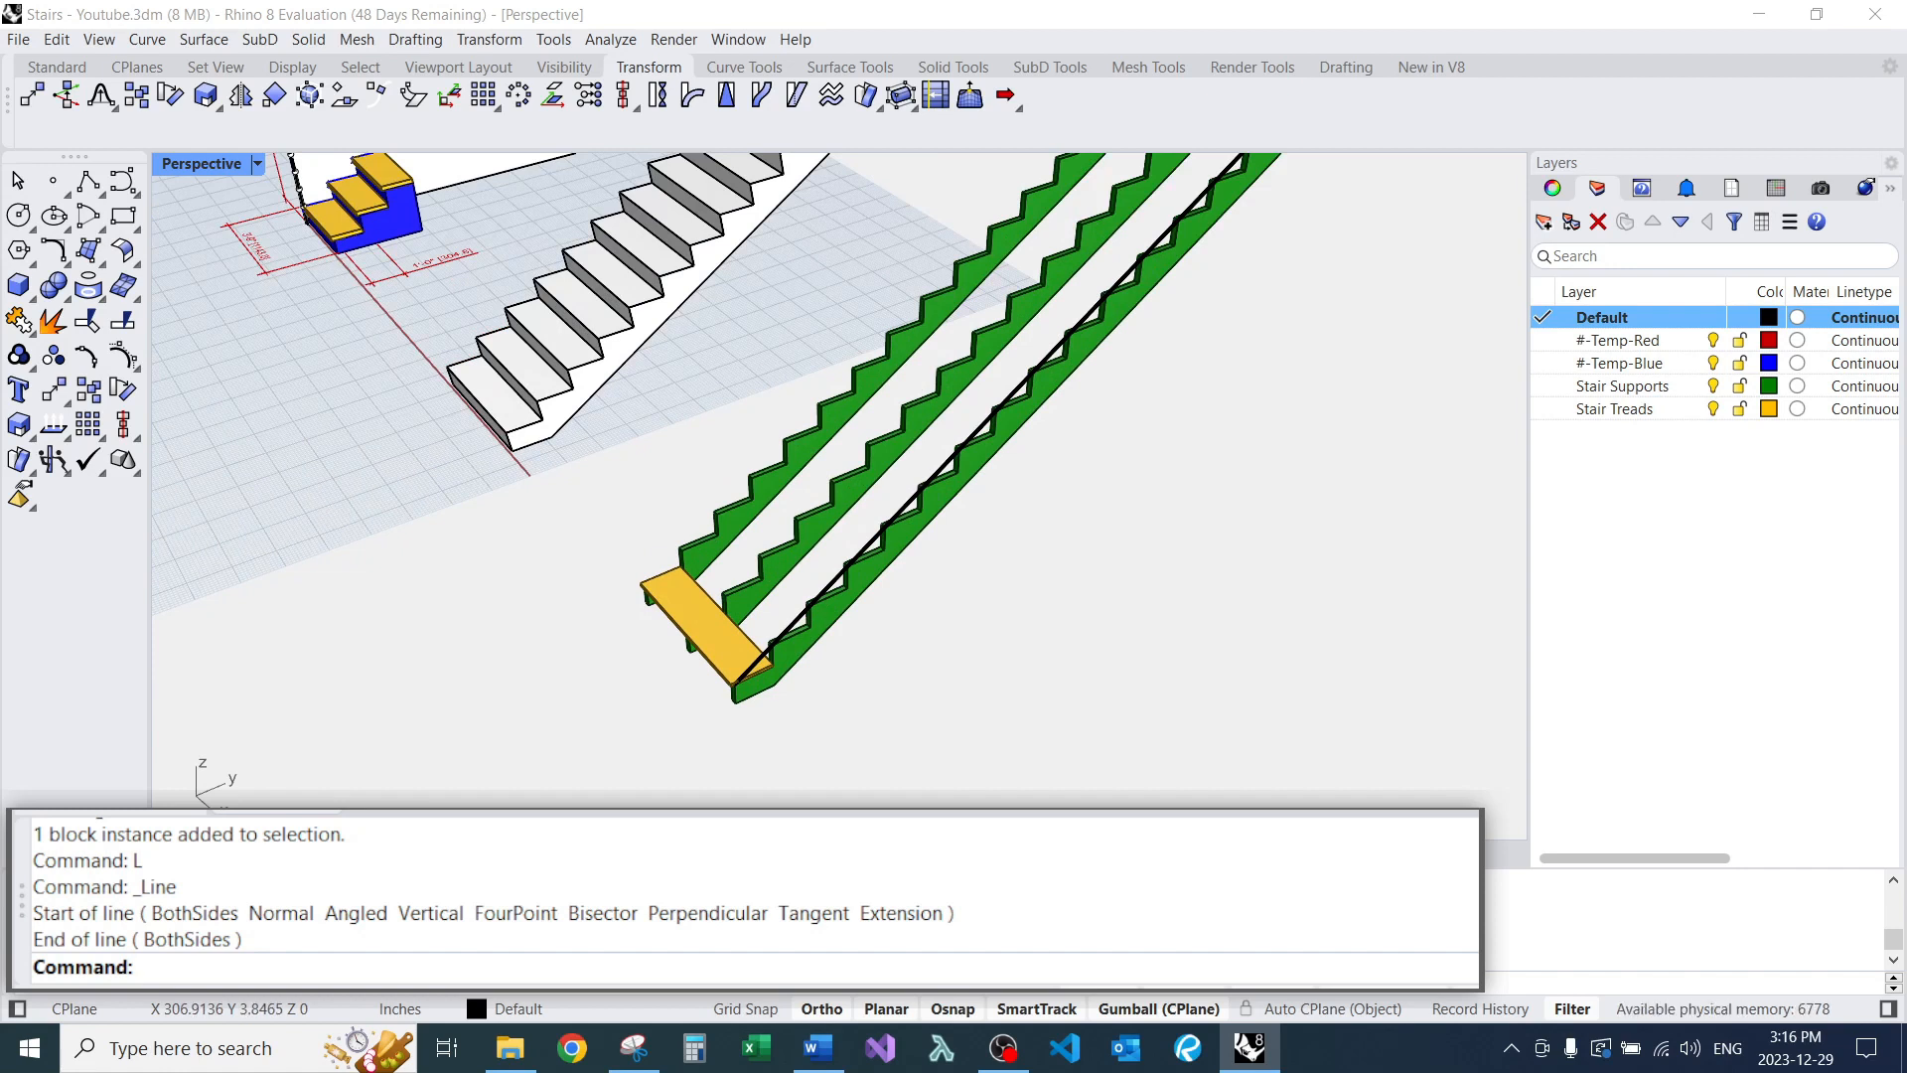
# Divide the diagonal line along the outer support into 16 segments with points.
pyautogui.write('Divide')
pyautogui.press('Return')
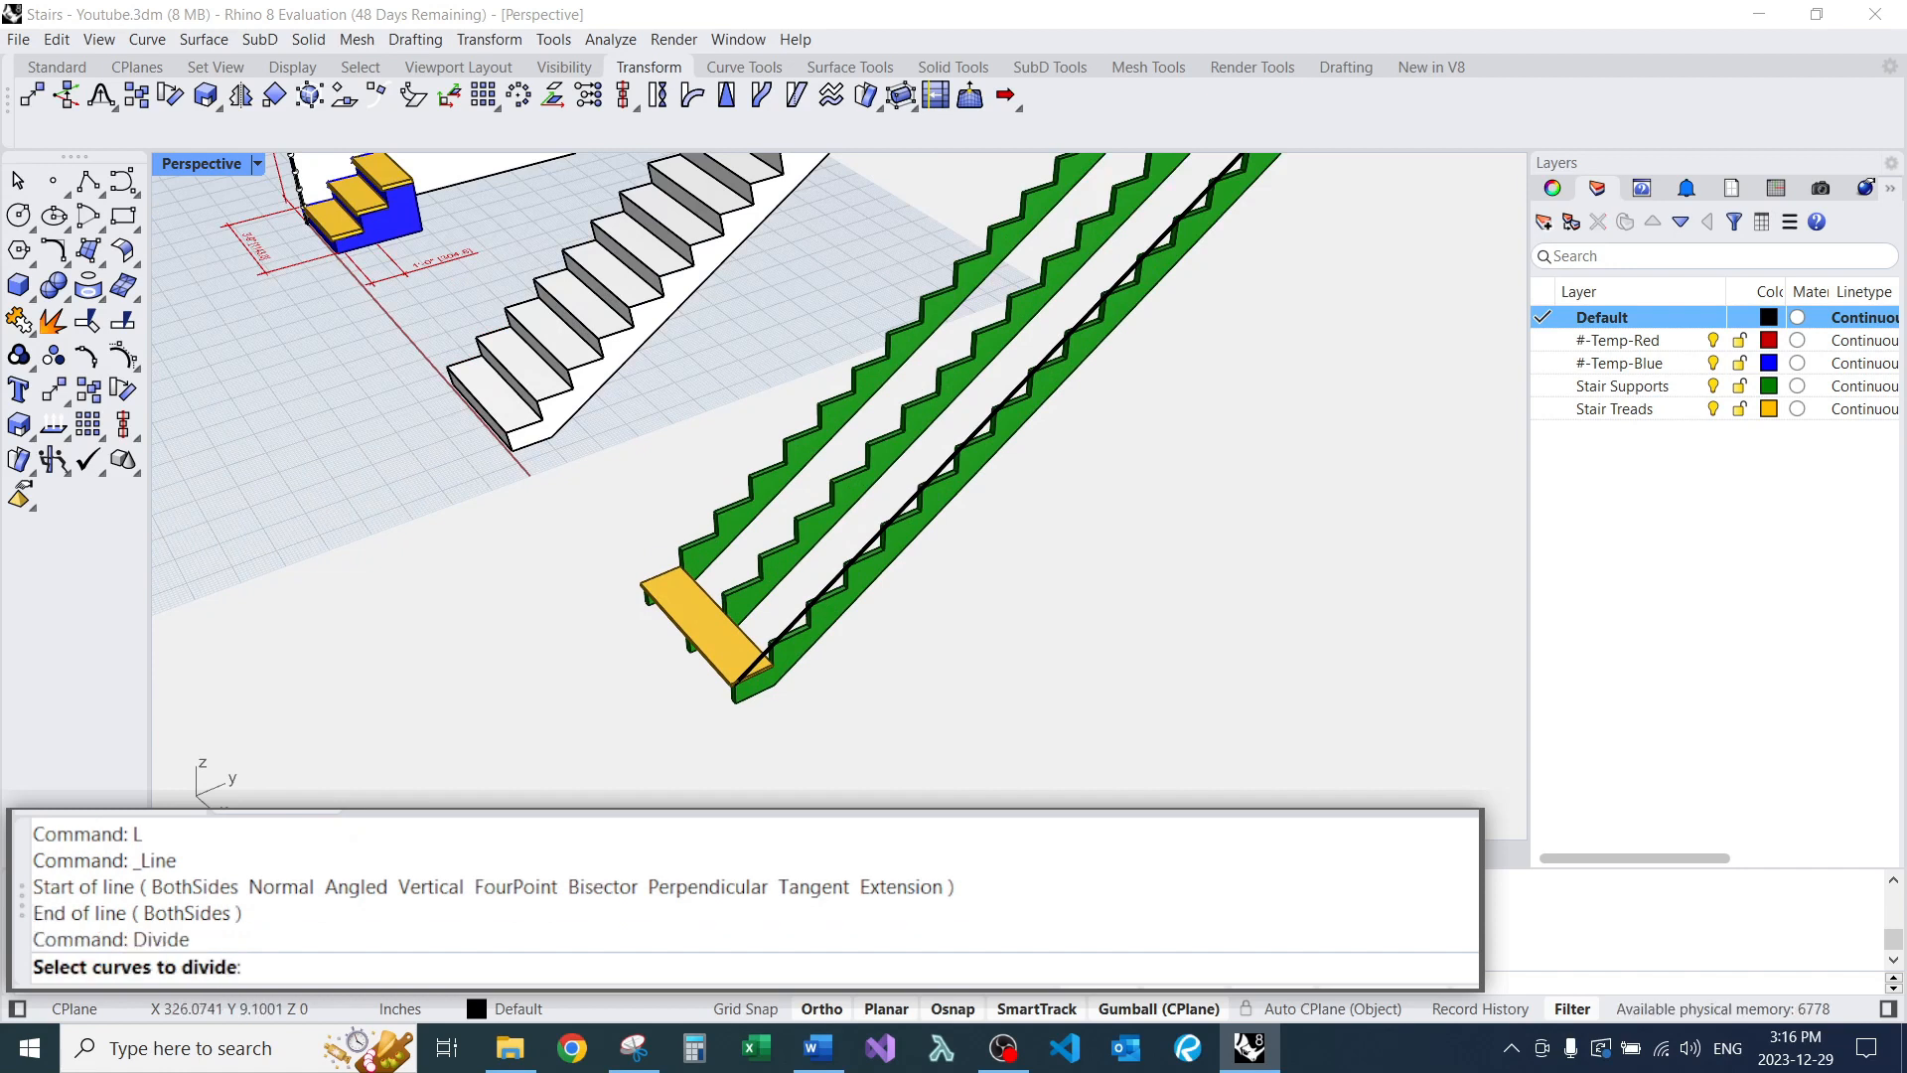
pyautogui.scroll(5, 800, 717)
pyautogui.click(770, 360)
pyautogui.press('Return')
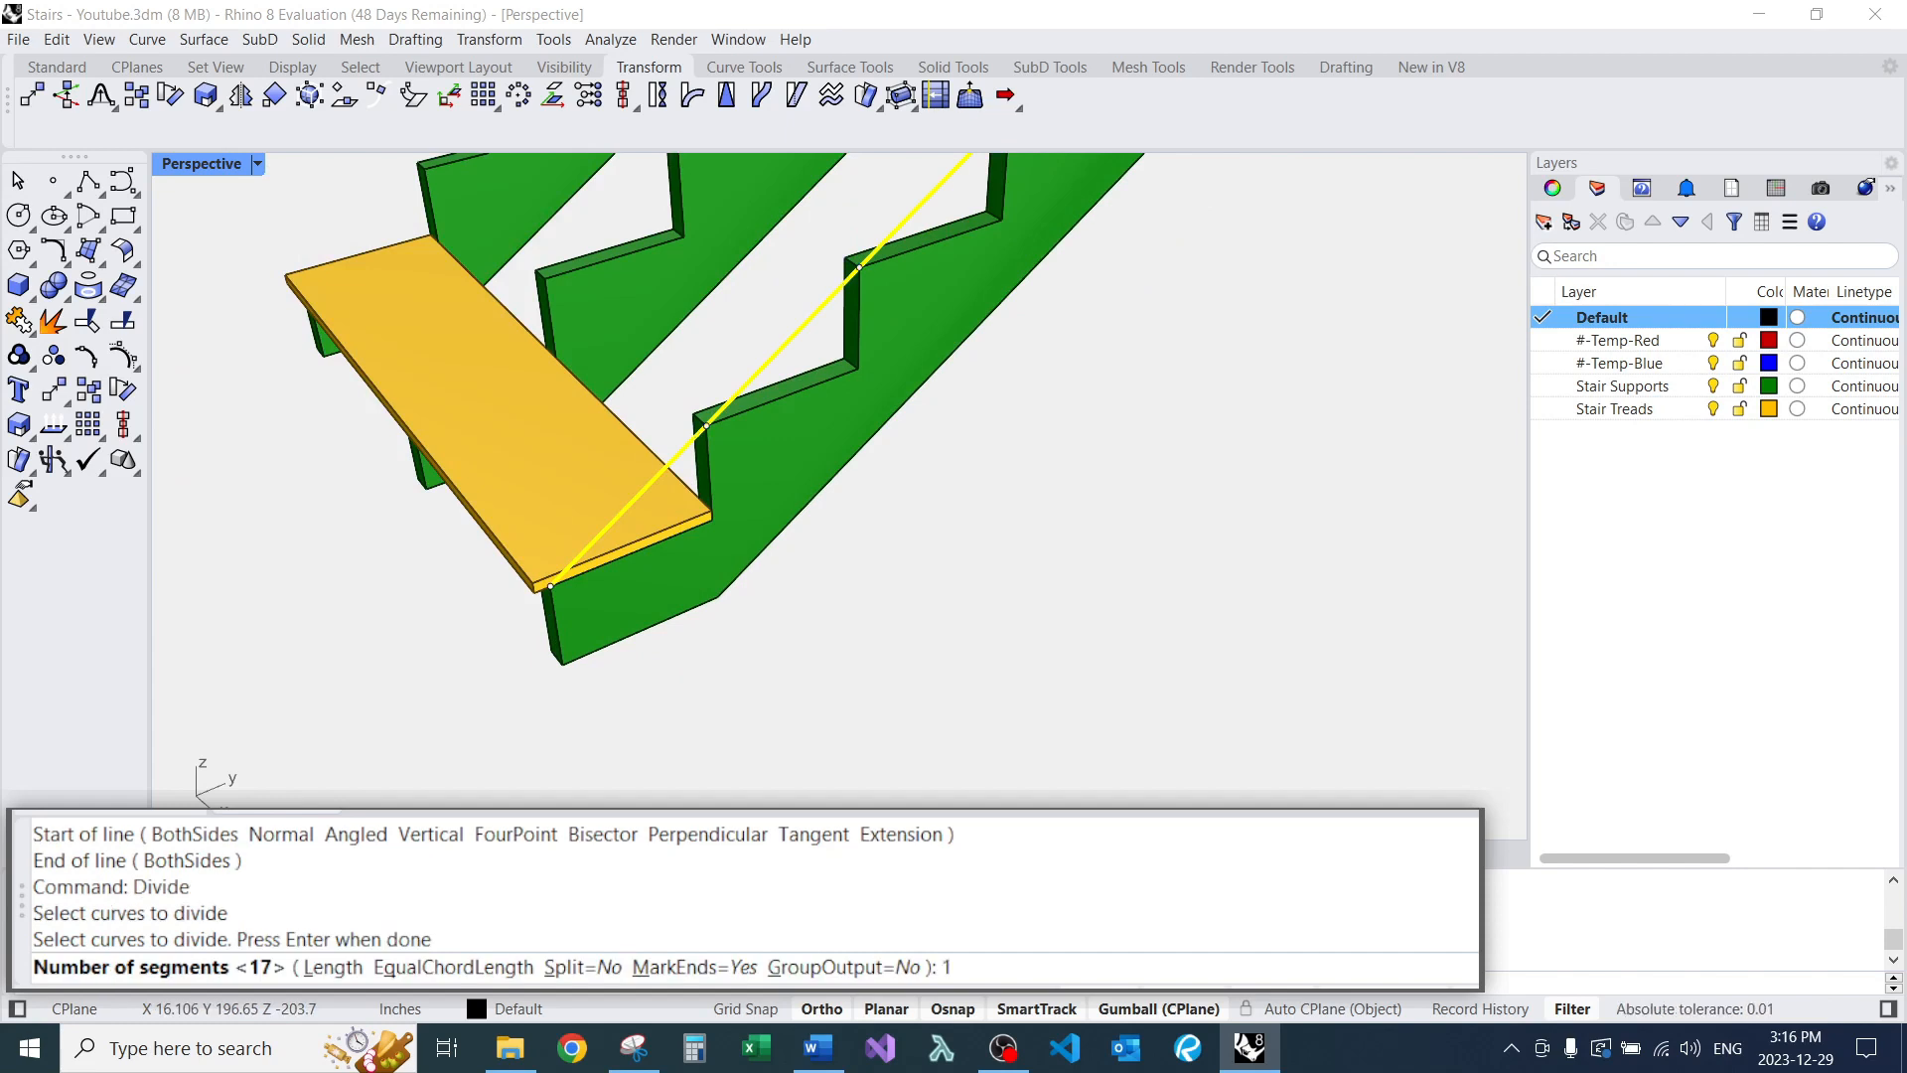
pyautogui.write('16')
pyautogui.press('Return')
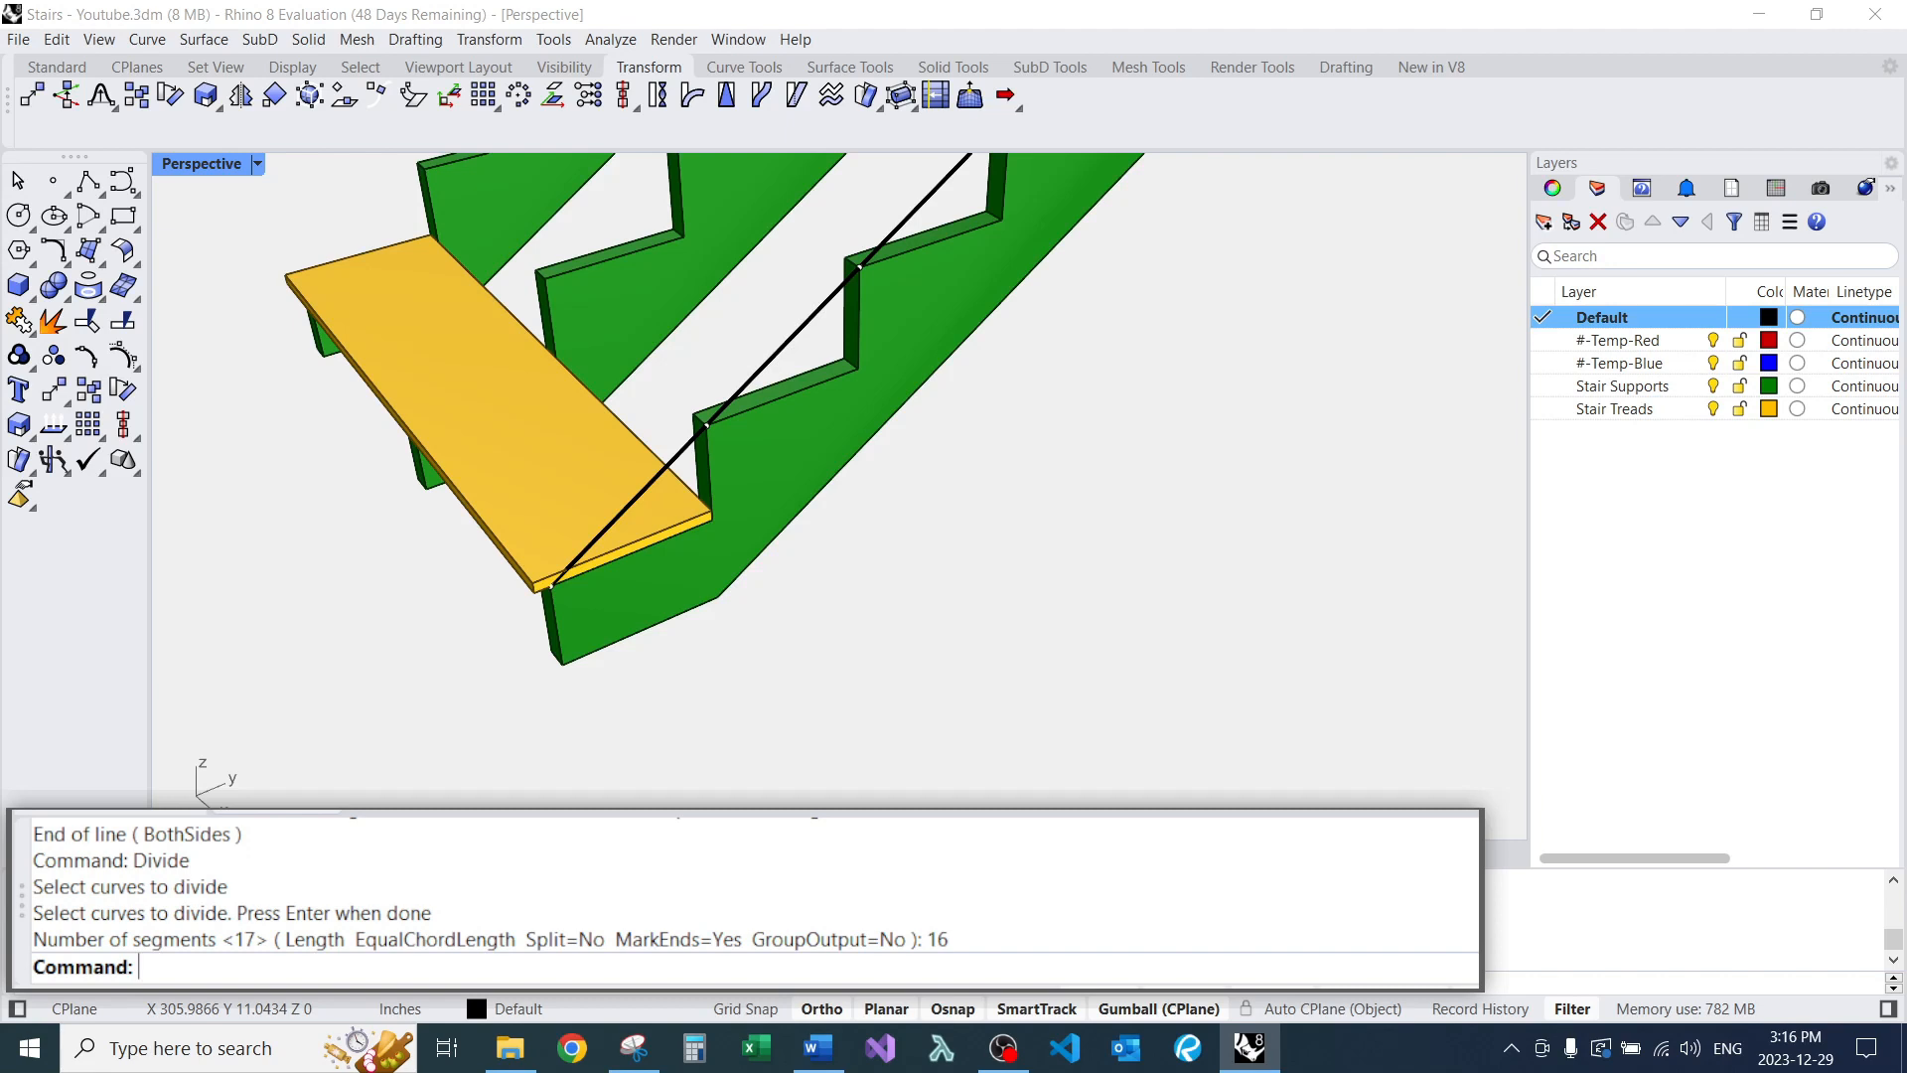
# Check the division points against the support's step corners and undo the division.
pyautogui.scroll(-15, 619, 569)
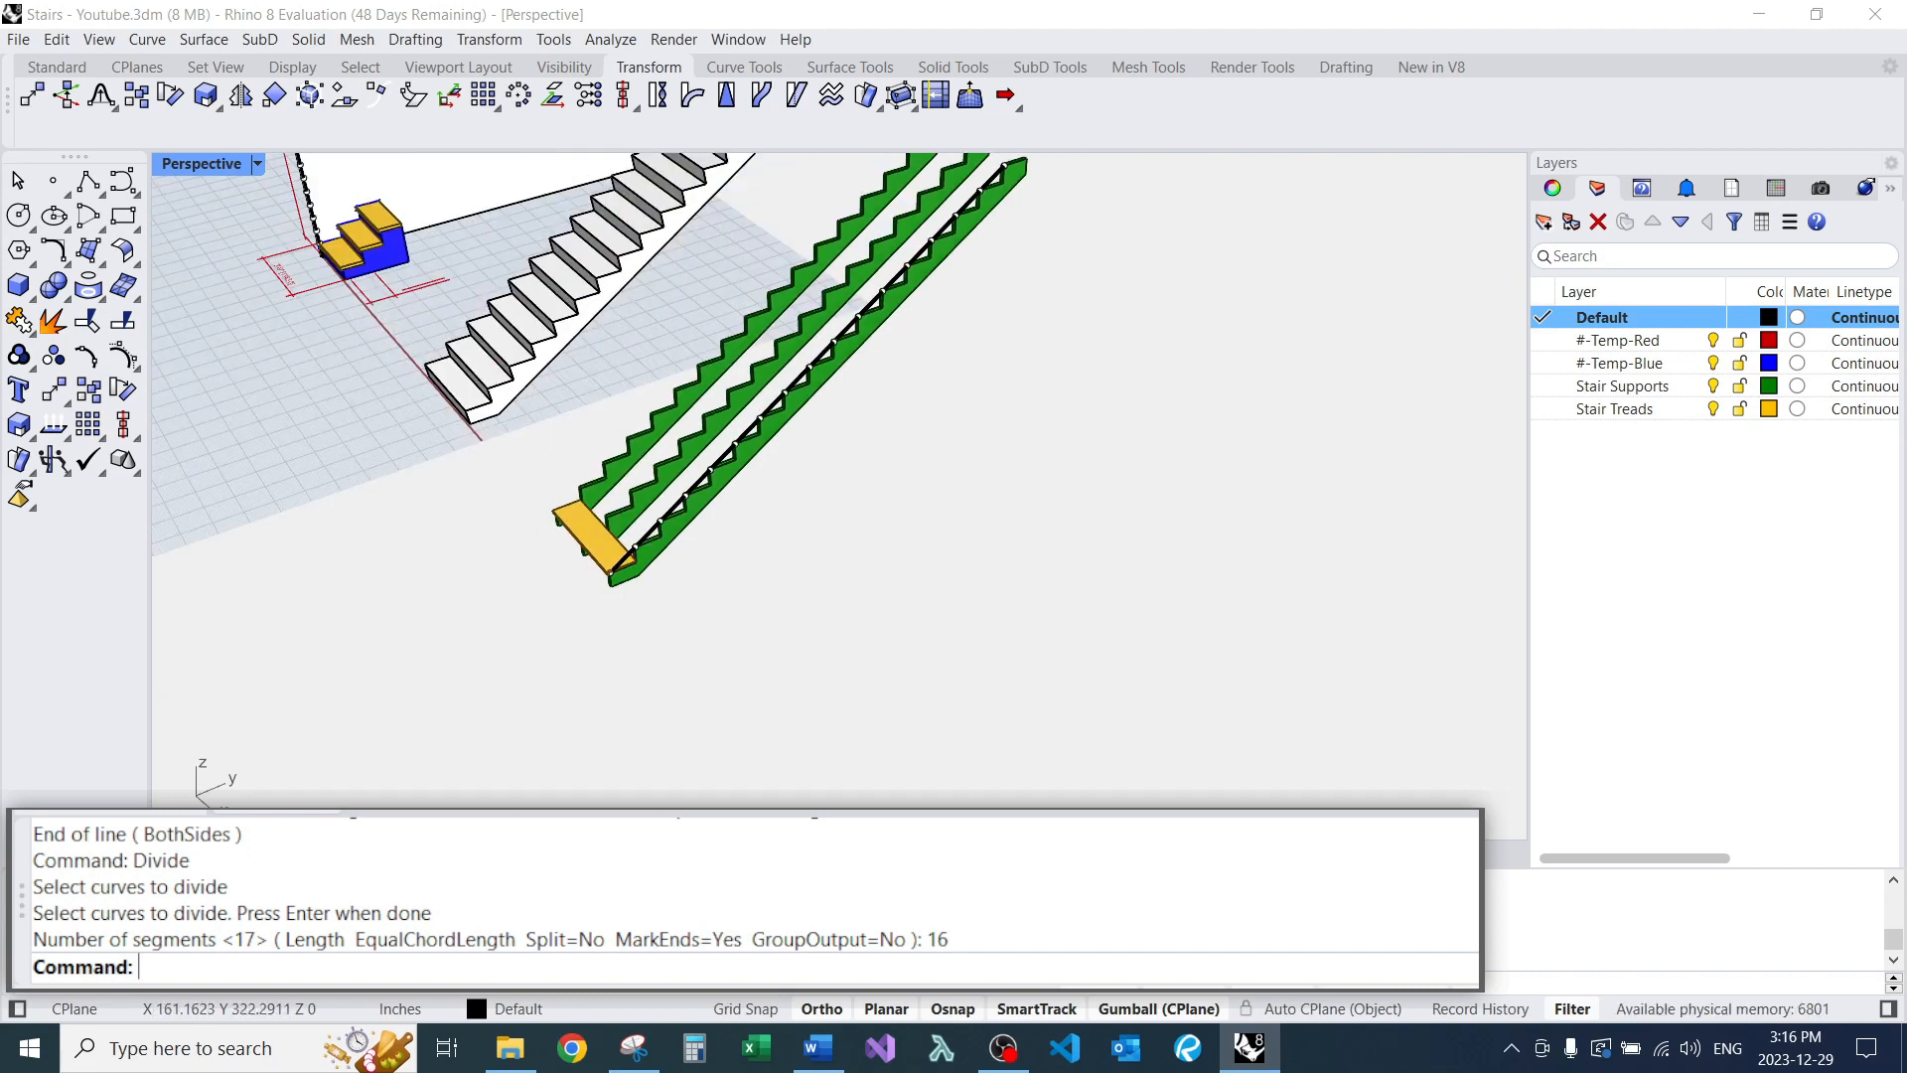
pyautogui.scroll(4, 1018, 171)
pyautogui.scroll(11, 840, 323)
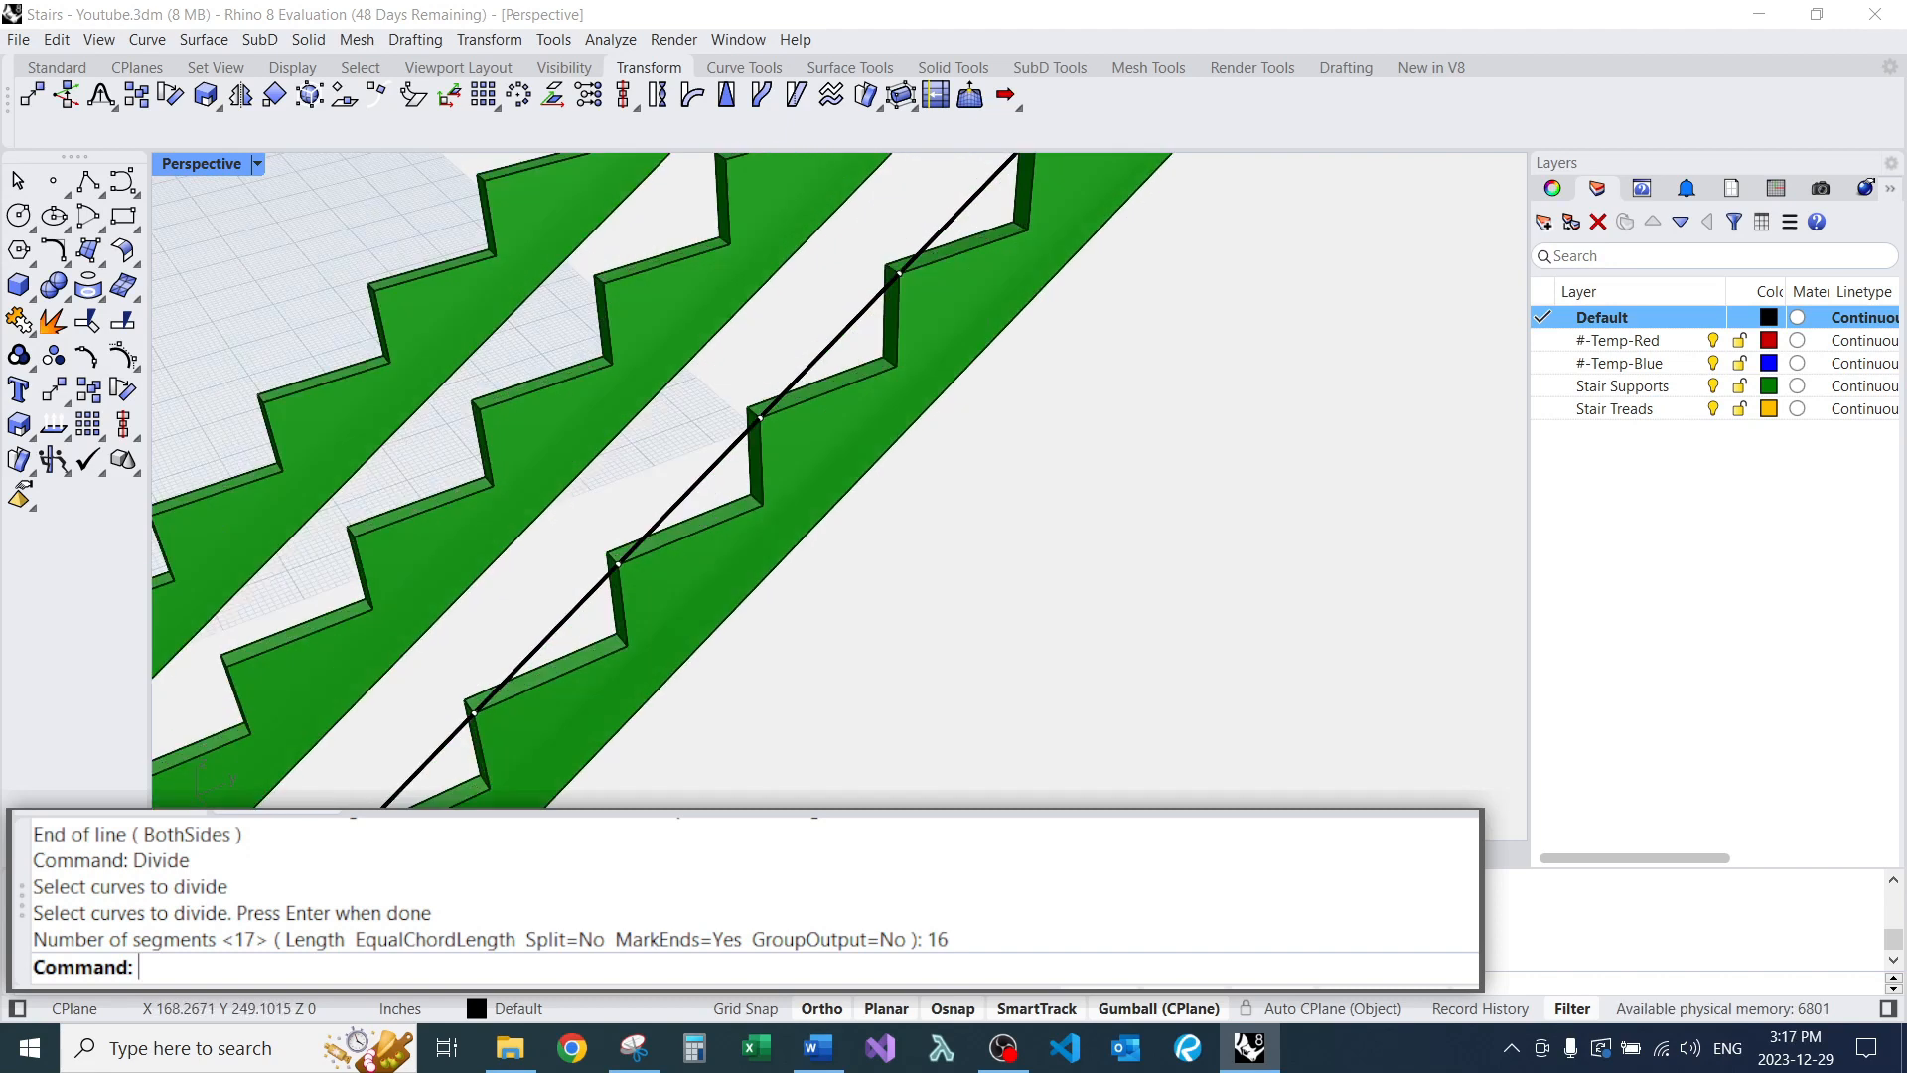
pyautogui.scroll(-15, 841, 328)
pyautogui.hotkey('ctrl', 'z')
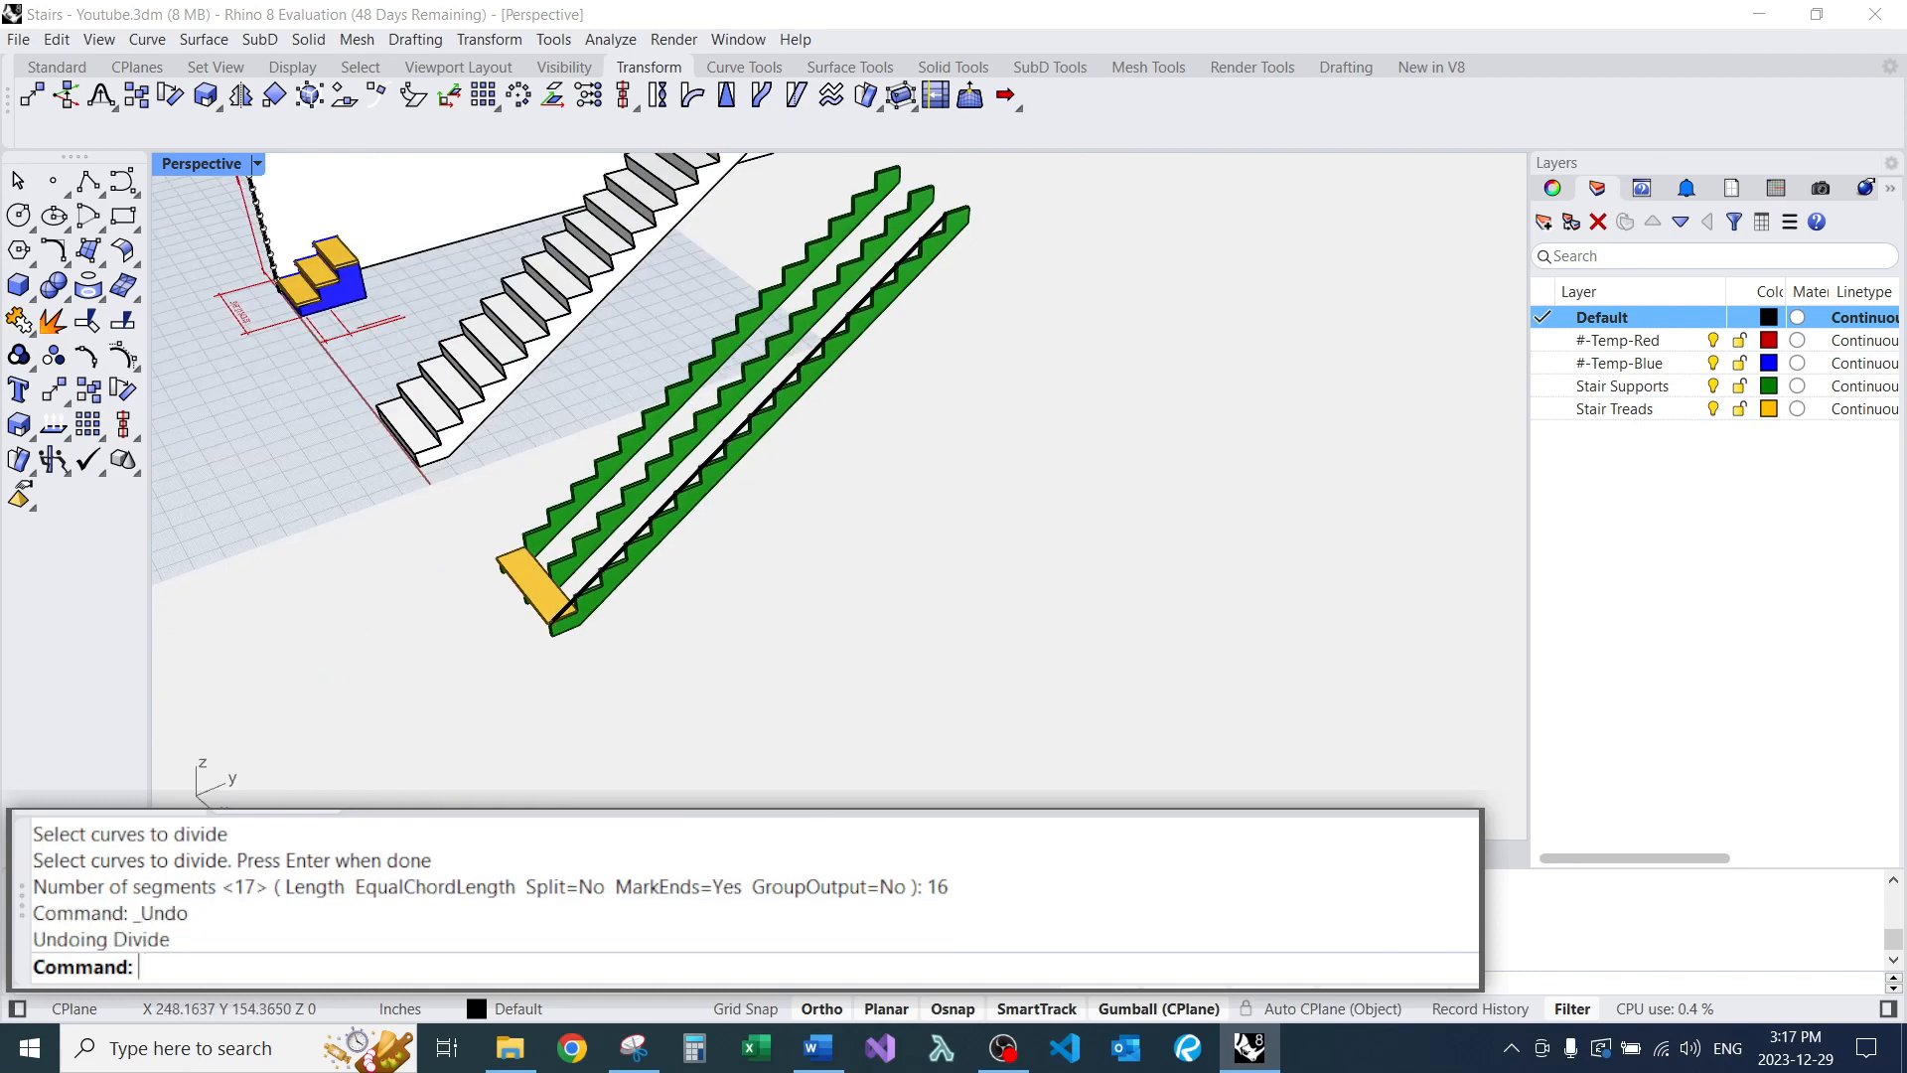
# Set up a curve array of the bottom tread block along the diagonal line with 16 items.
pyautogui.scroll(6, 526, 611)
pyautogui.scroll(4, 596, 596)
pyautogui.scroll(-5, 611, 467)
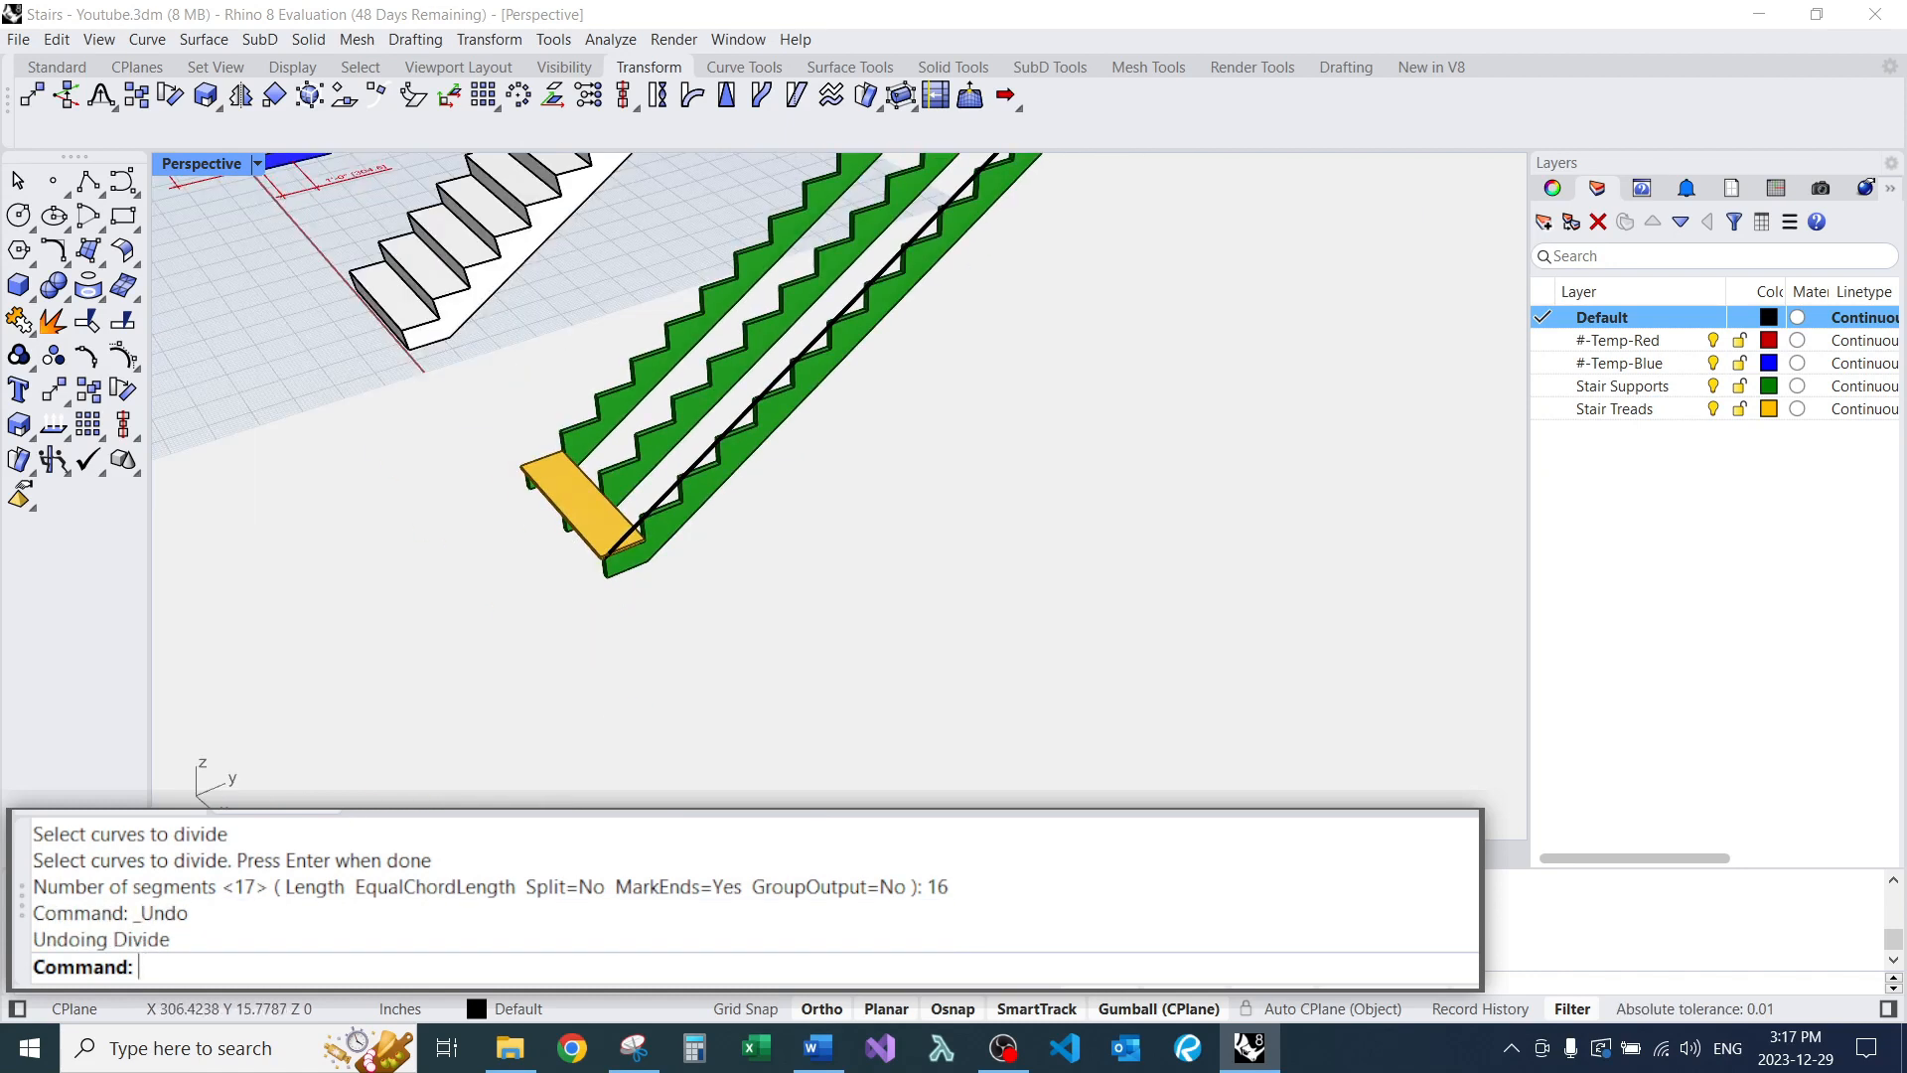
pyautogui.scroll(3, 646, 487)
pyautogui.click(685, 507)
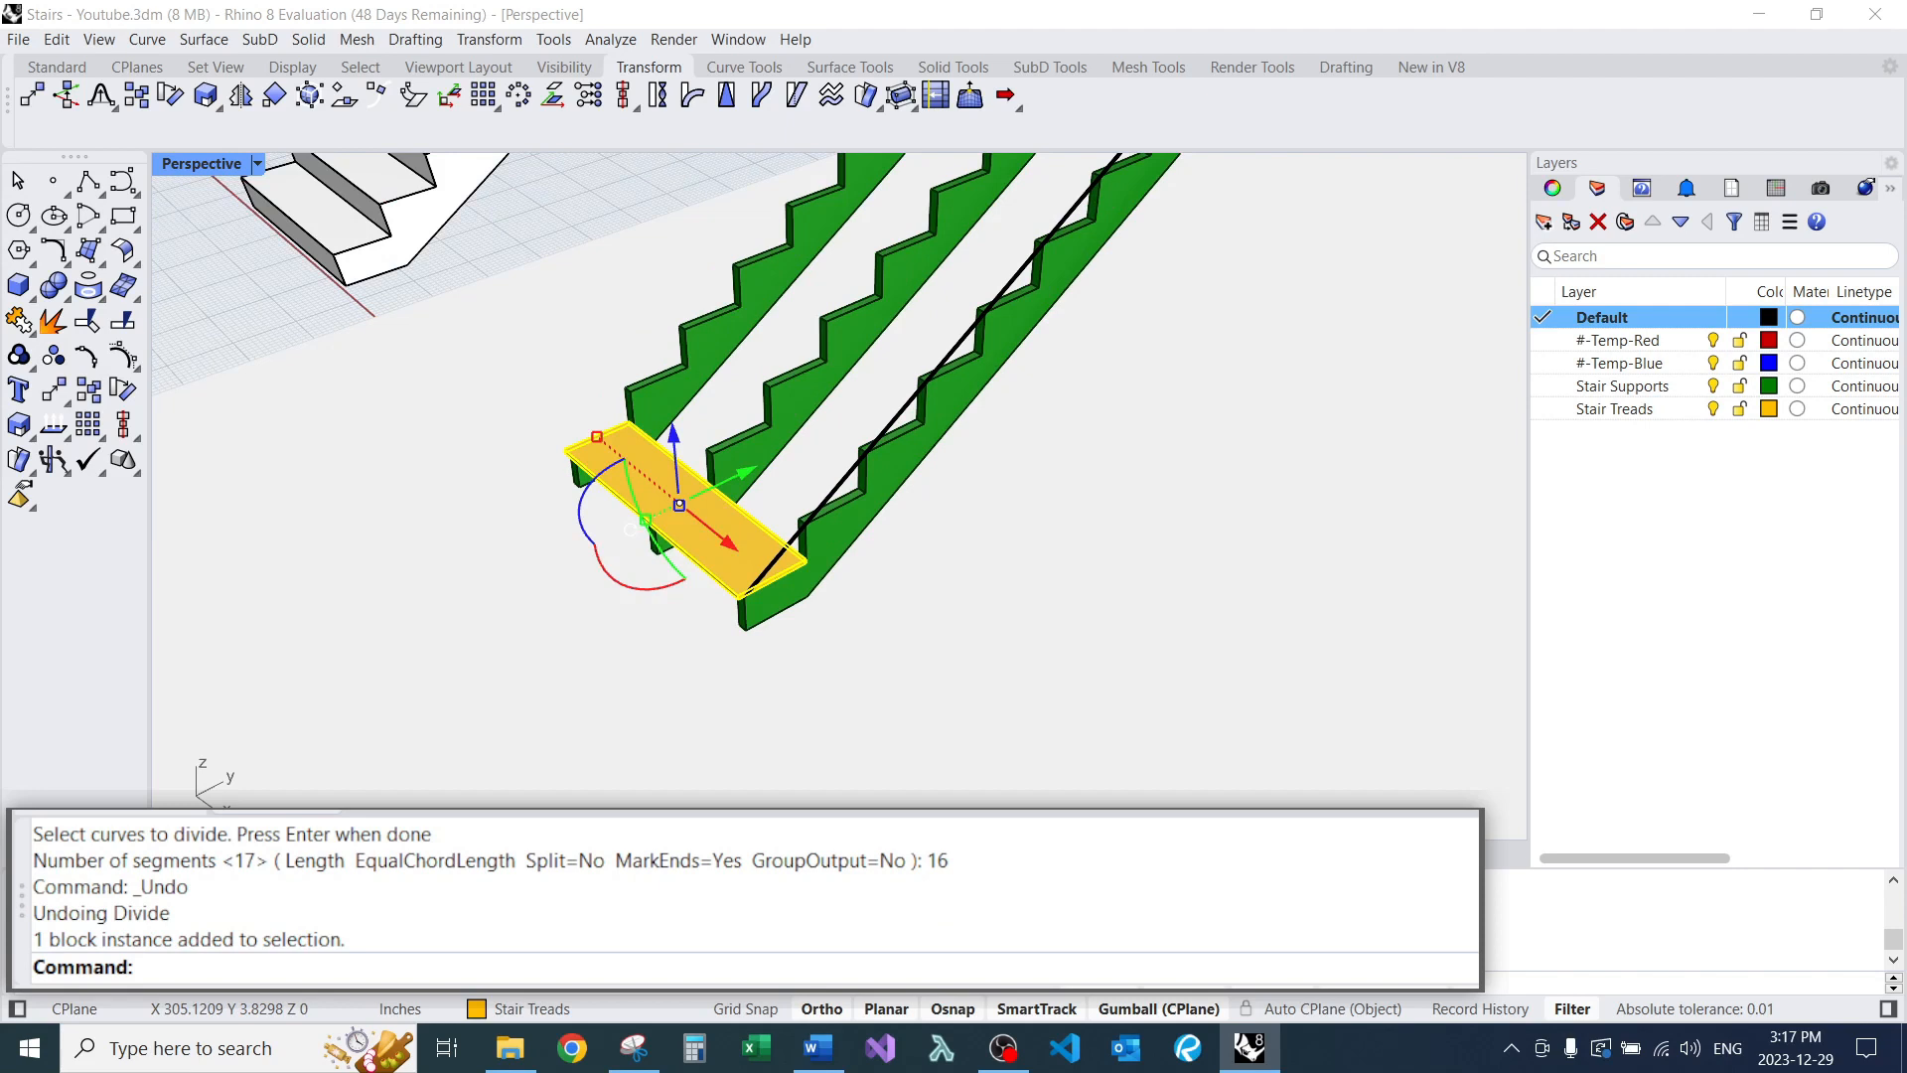
pyautogui.write('ArrayCrv')
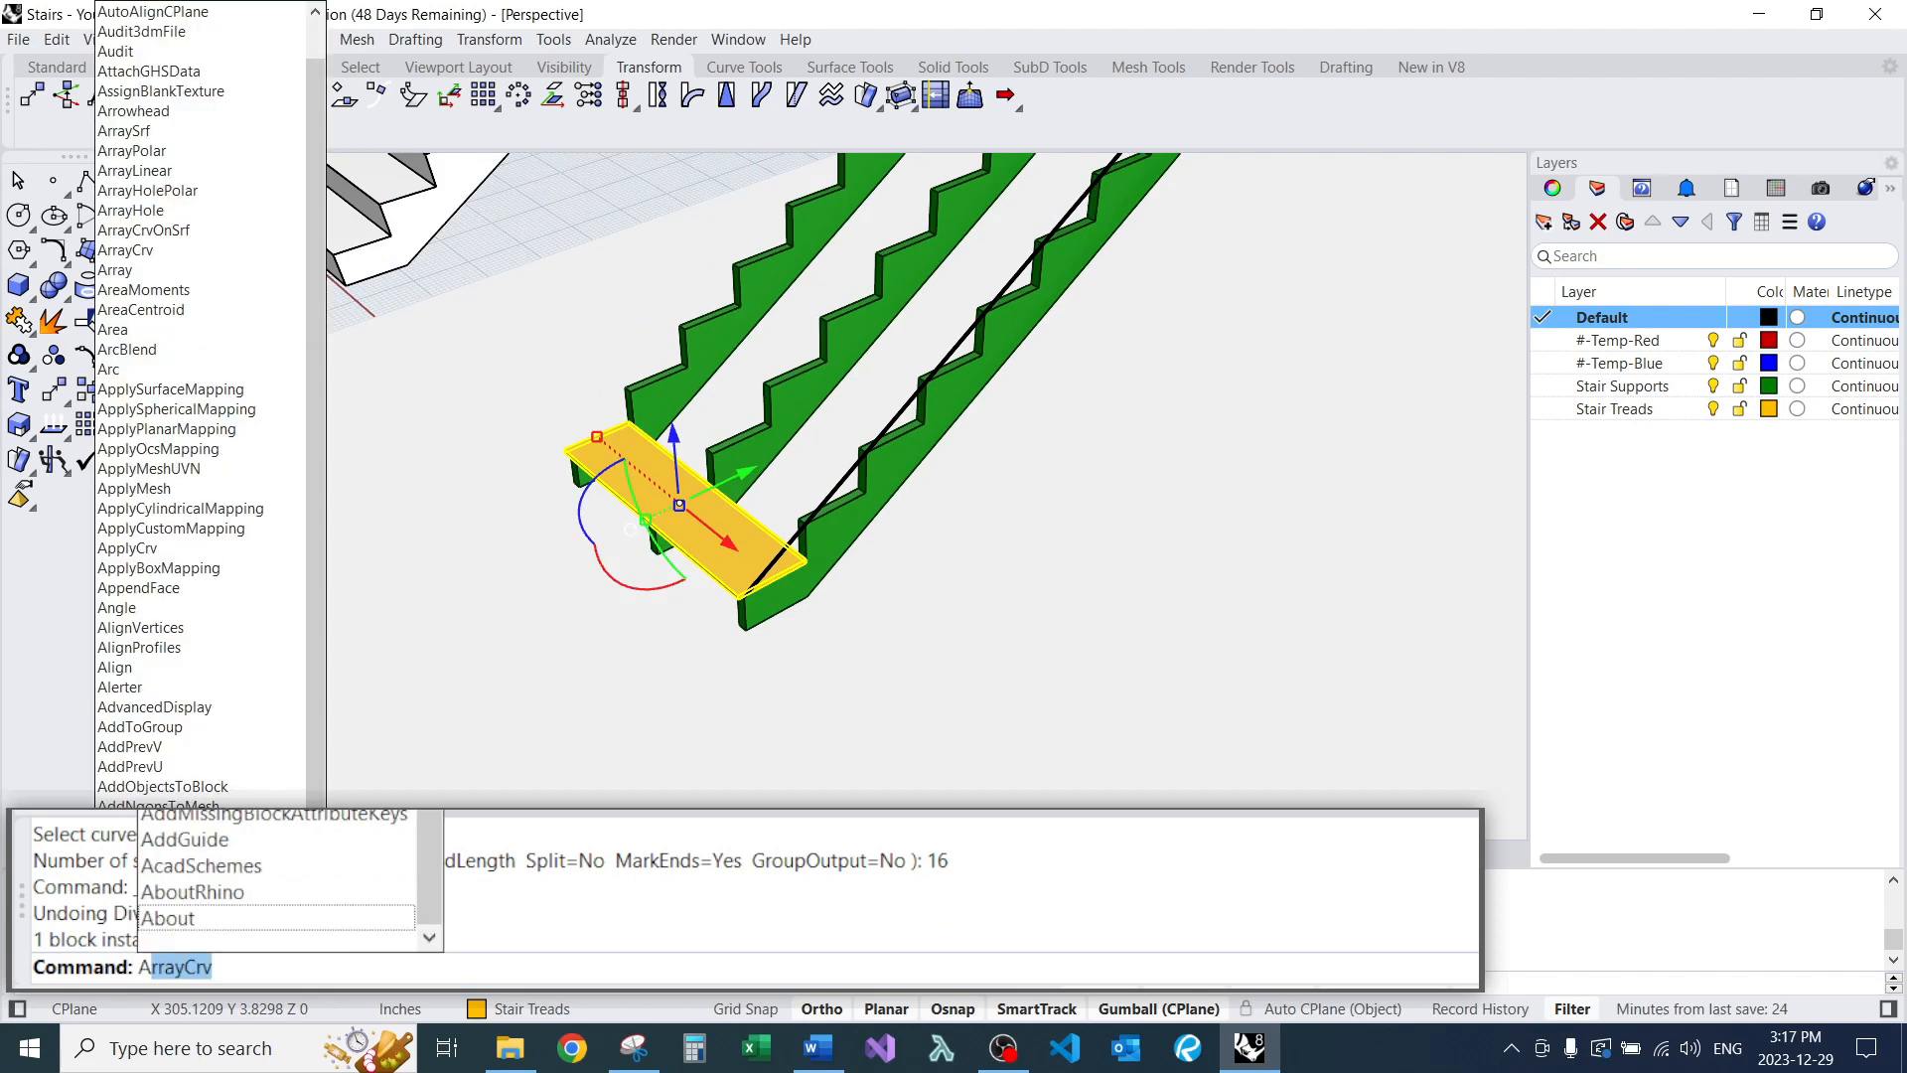
pyautogui.press('Return')
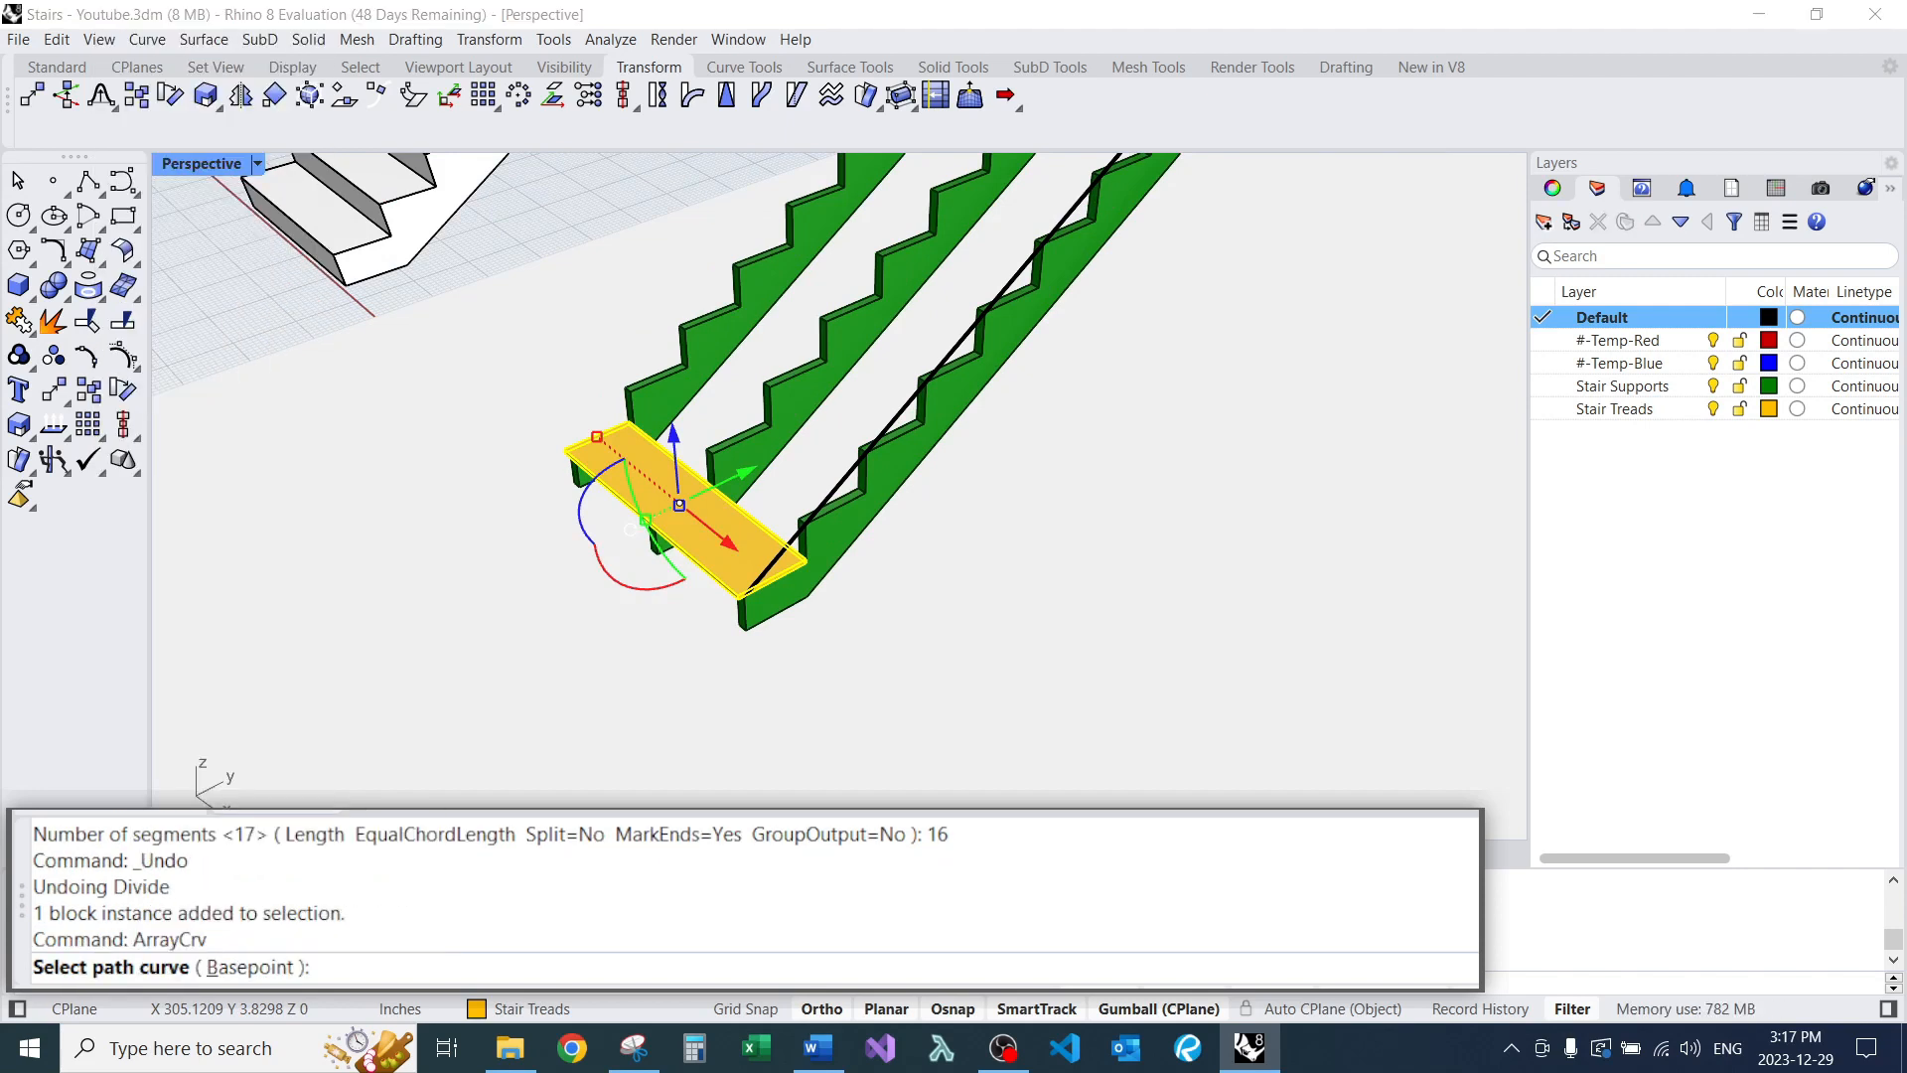
pyautogui.scroll(4, 801, 524)
pyautogui.click(801, 525)
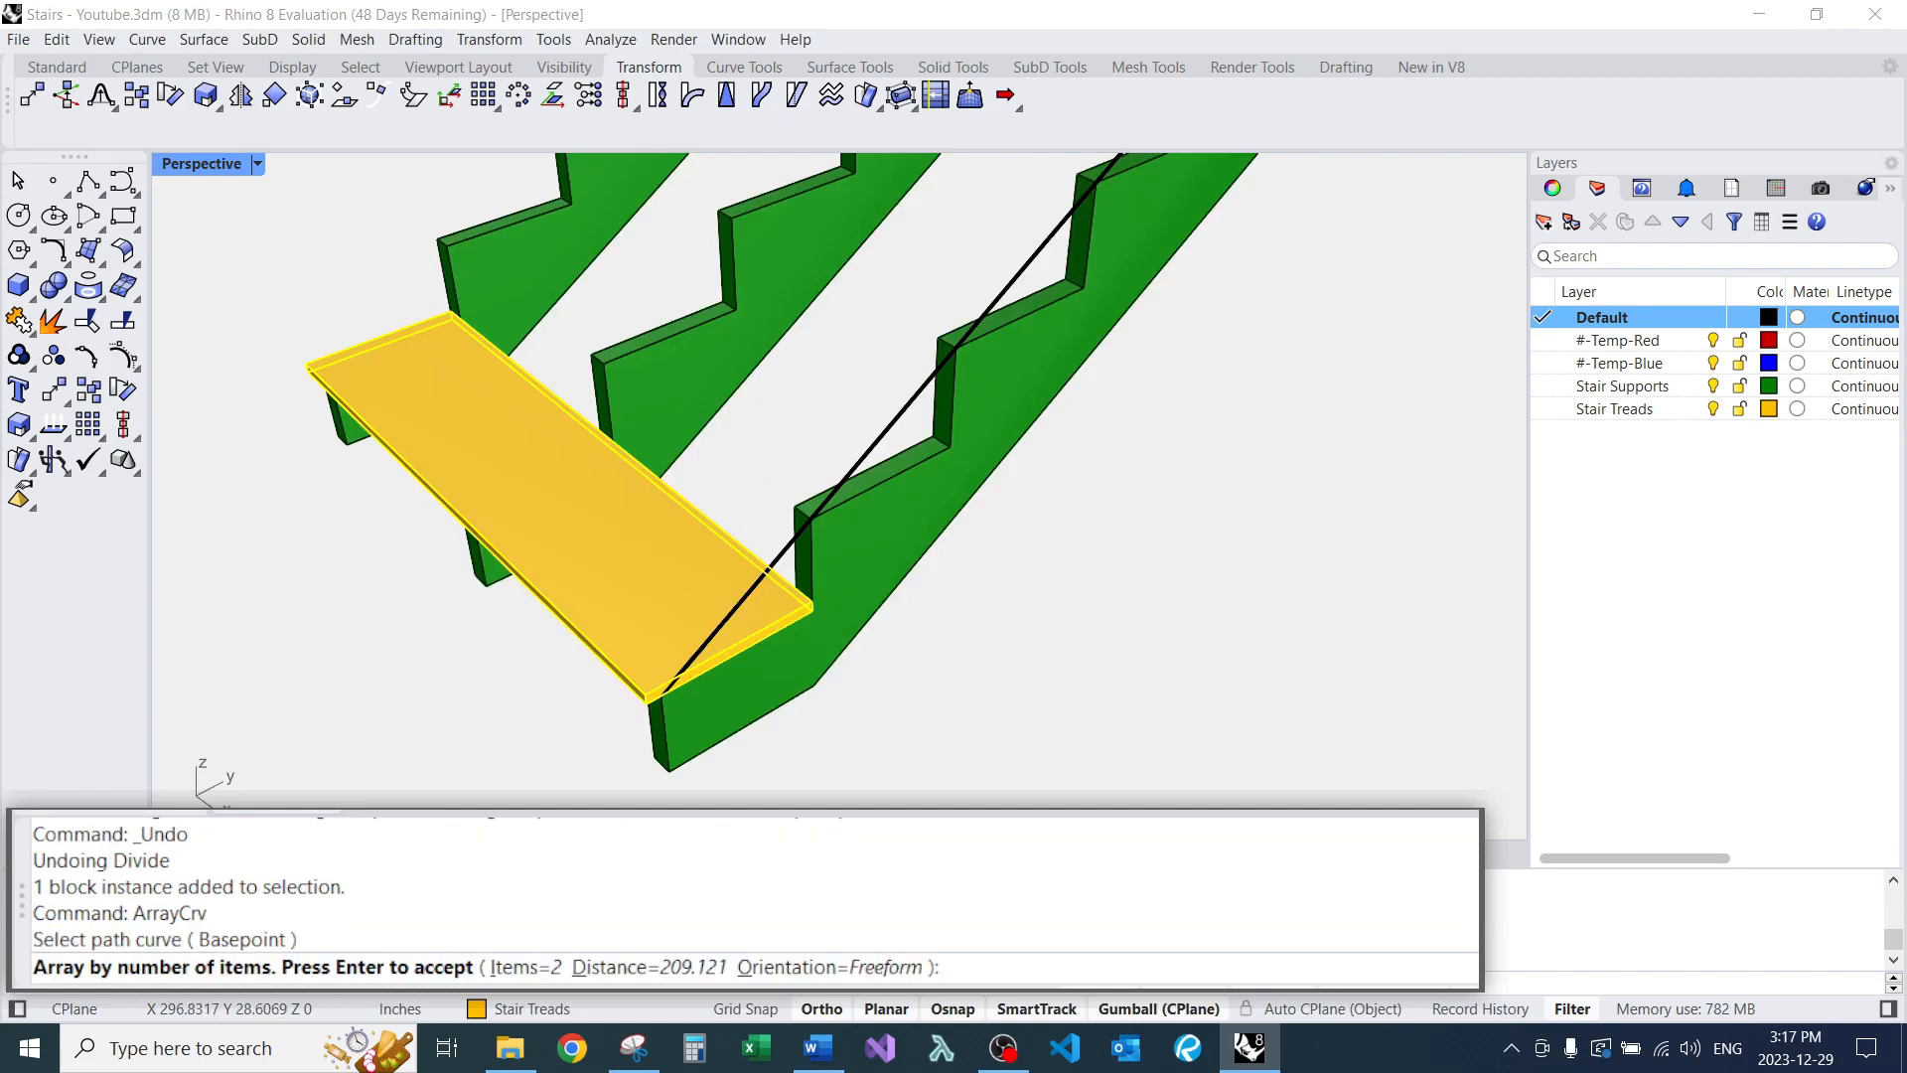
pyautogui.scroll(-4, 637, 573)
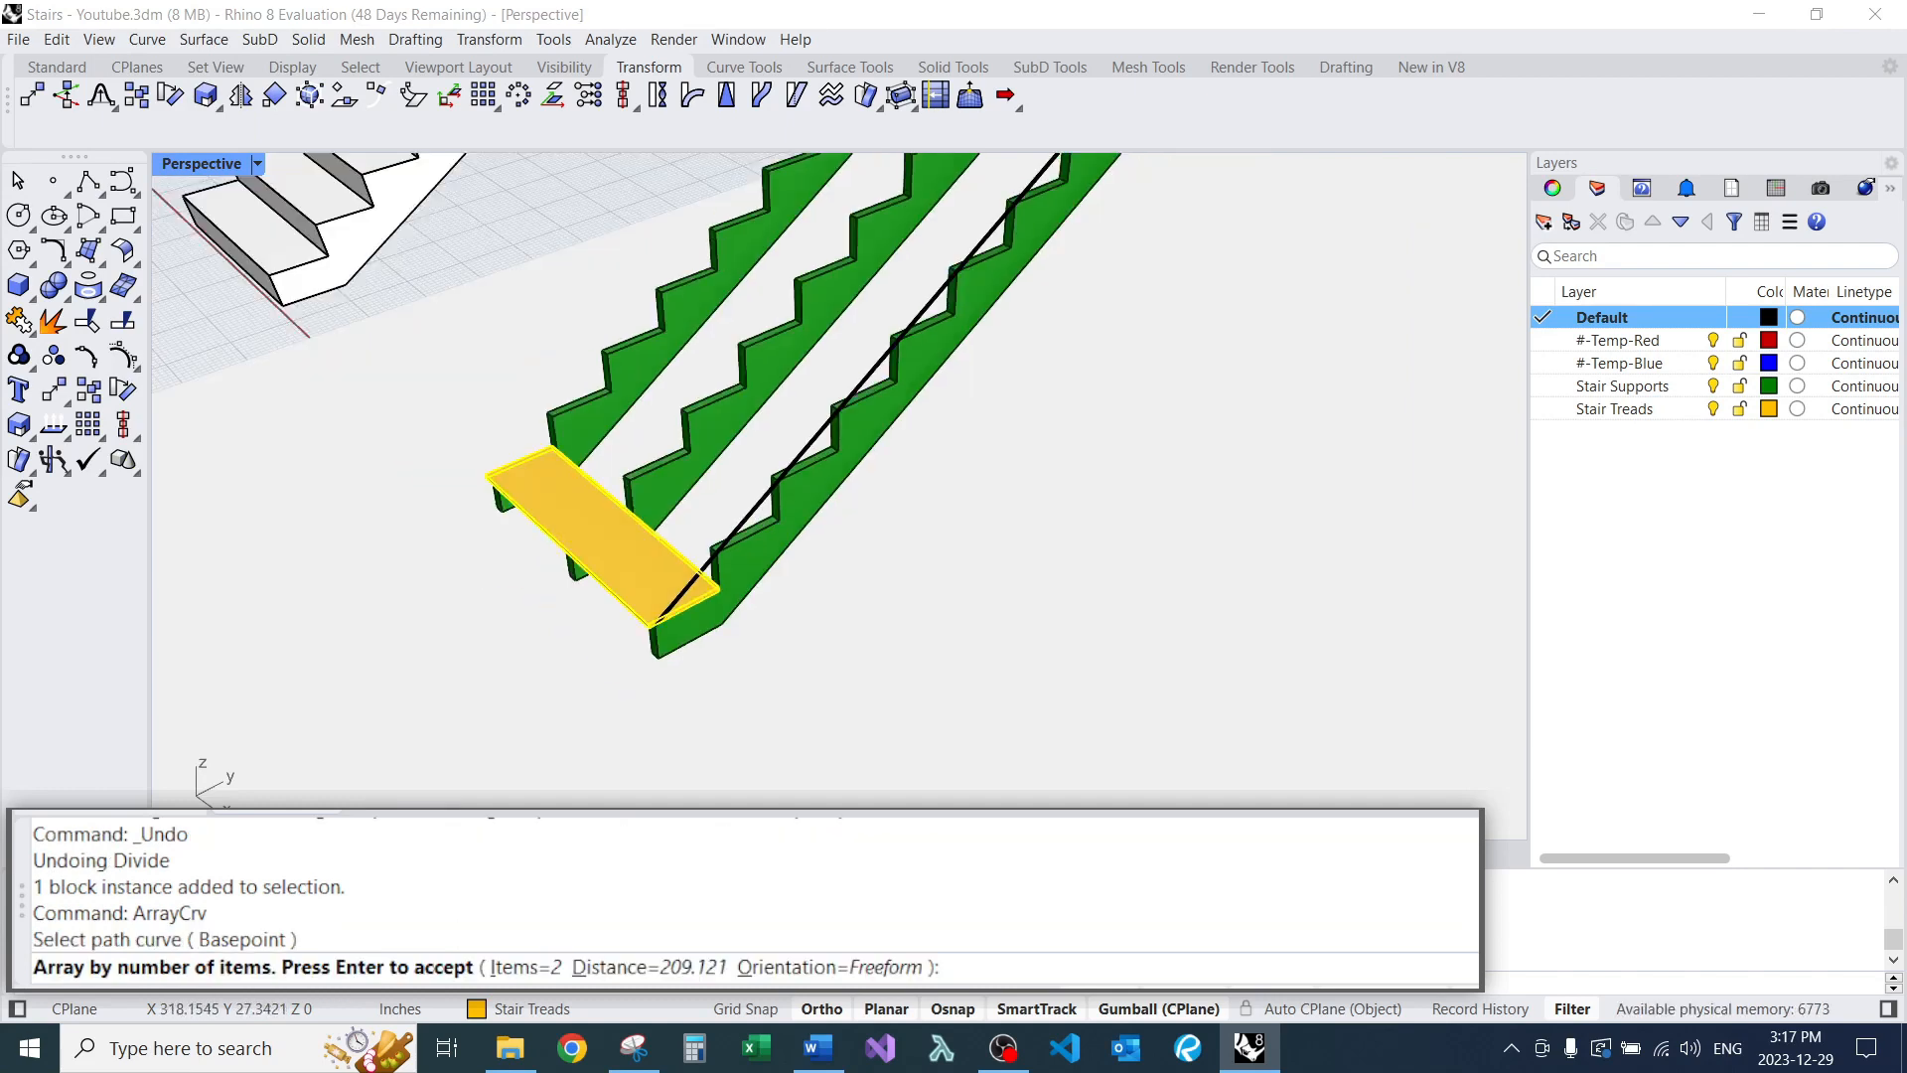
pyautogui.write('i')
pyautogui.press('Return')
pyautogui.write('16')
pyautogui.press('Return')
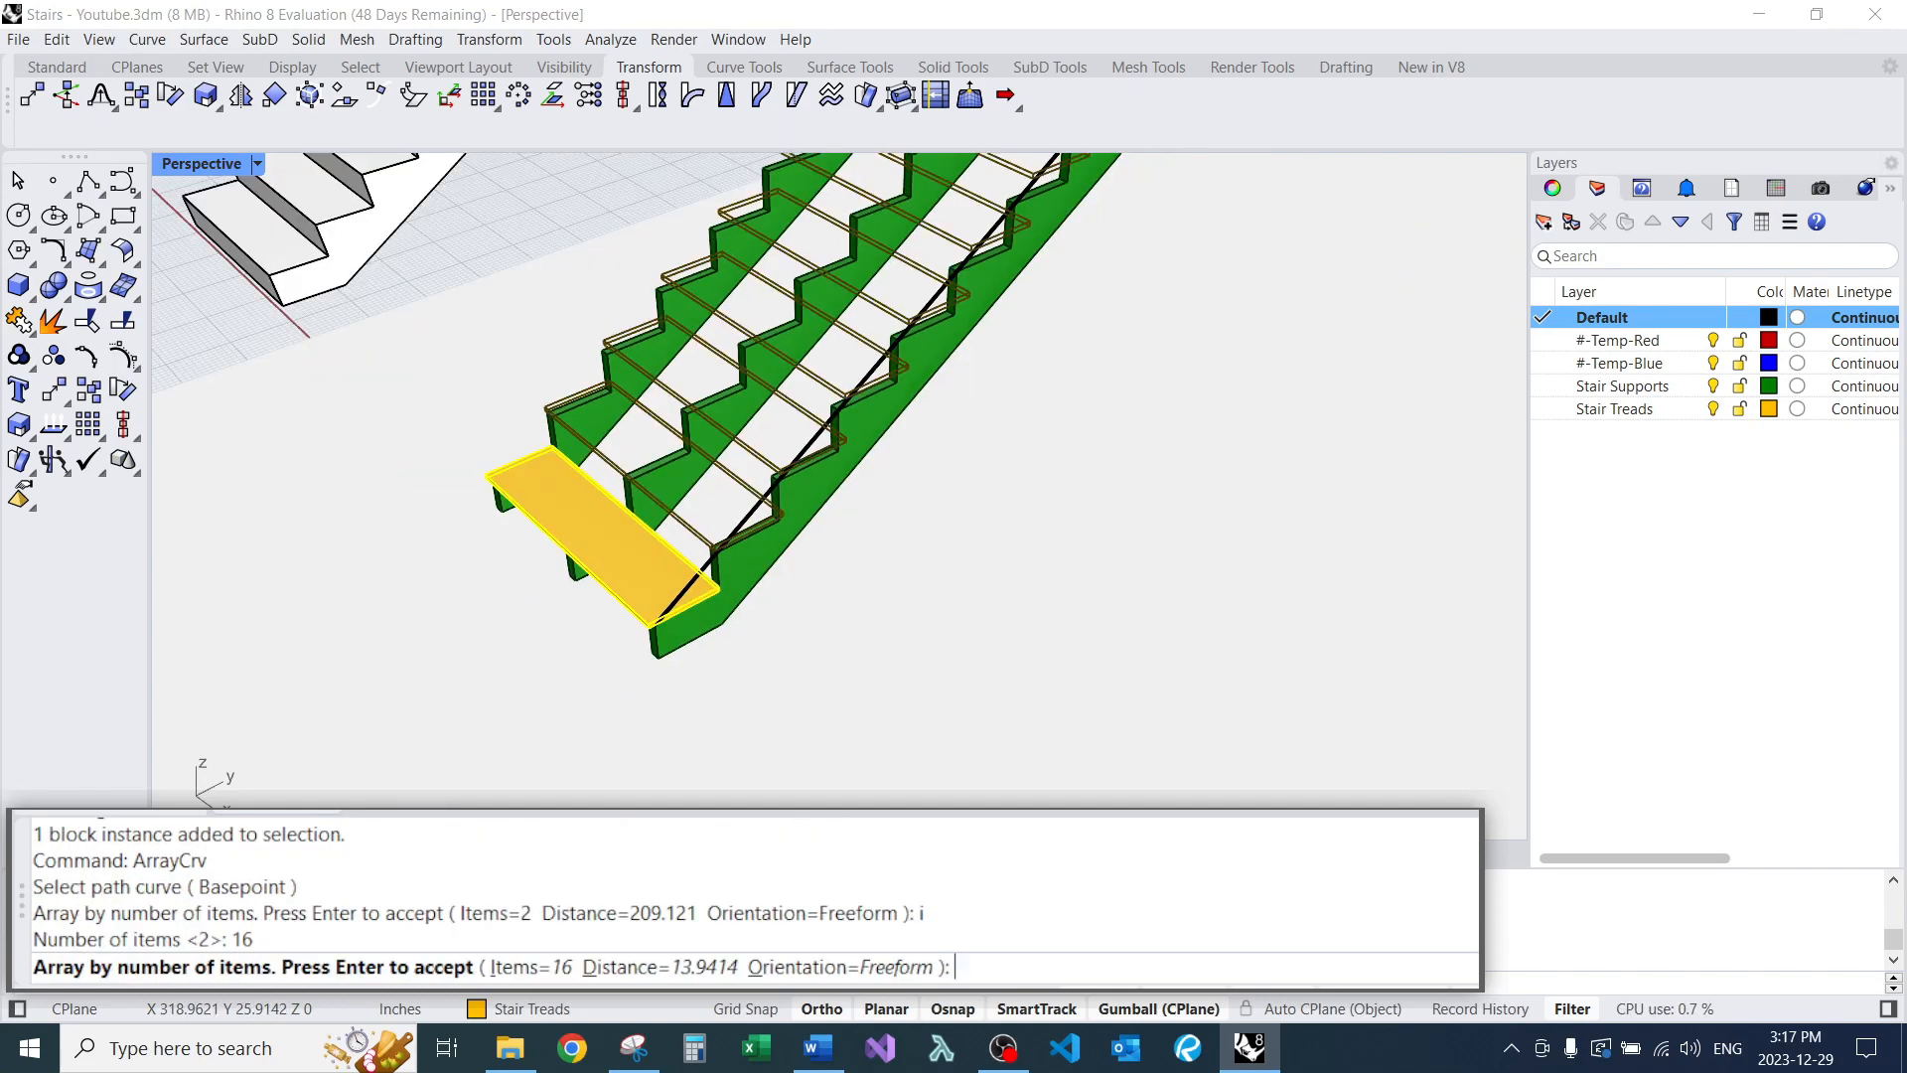
# Examine how the previewed treads sit on the support steps, from the bottom tread to the top and from the side.
pyautogui.scroll(4, 809, 462)
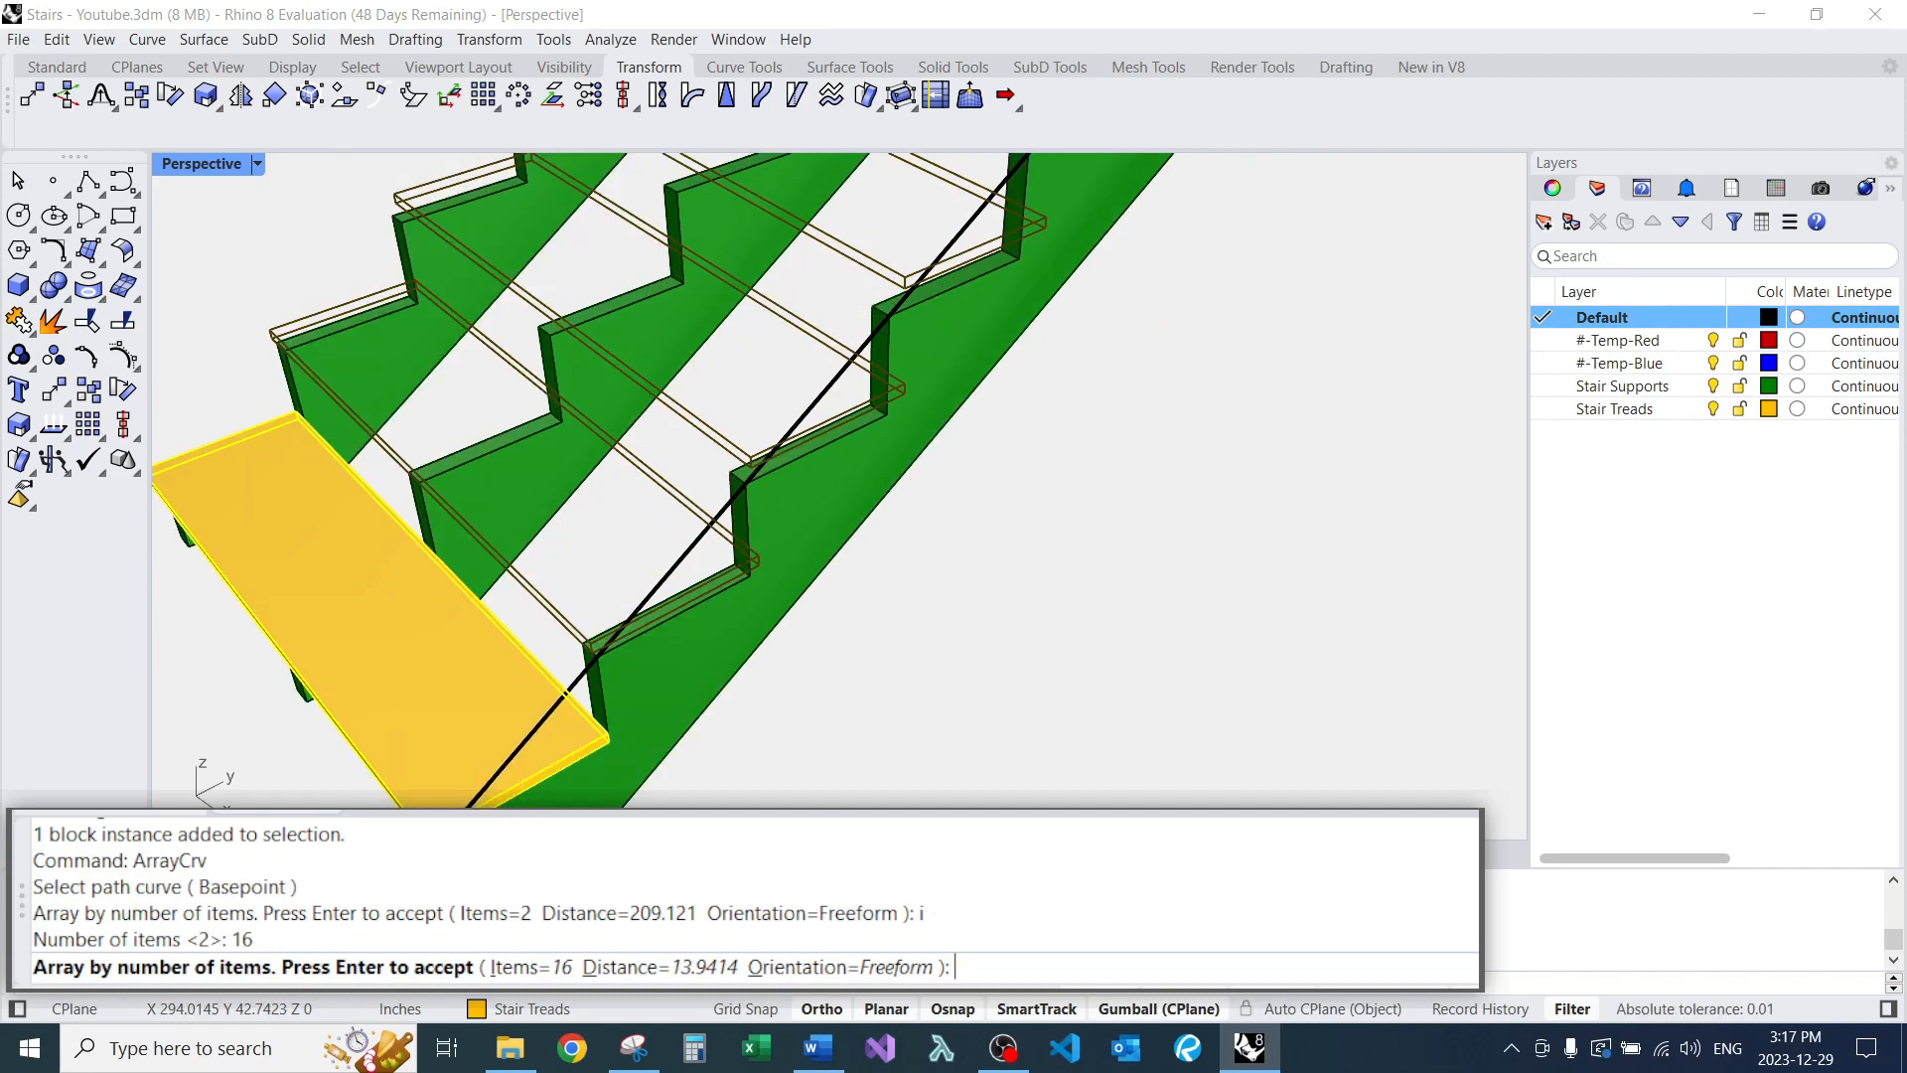
pyautogui.scroll(-8, 750, 419)
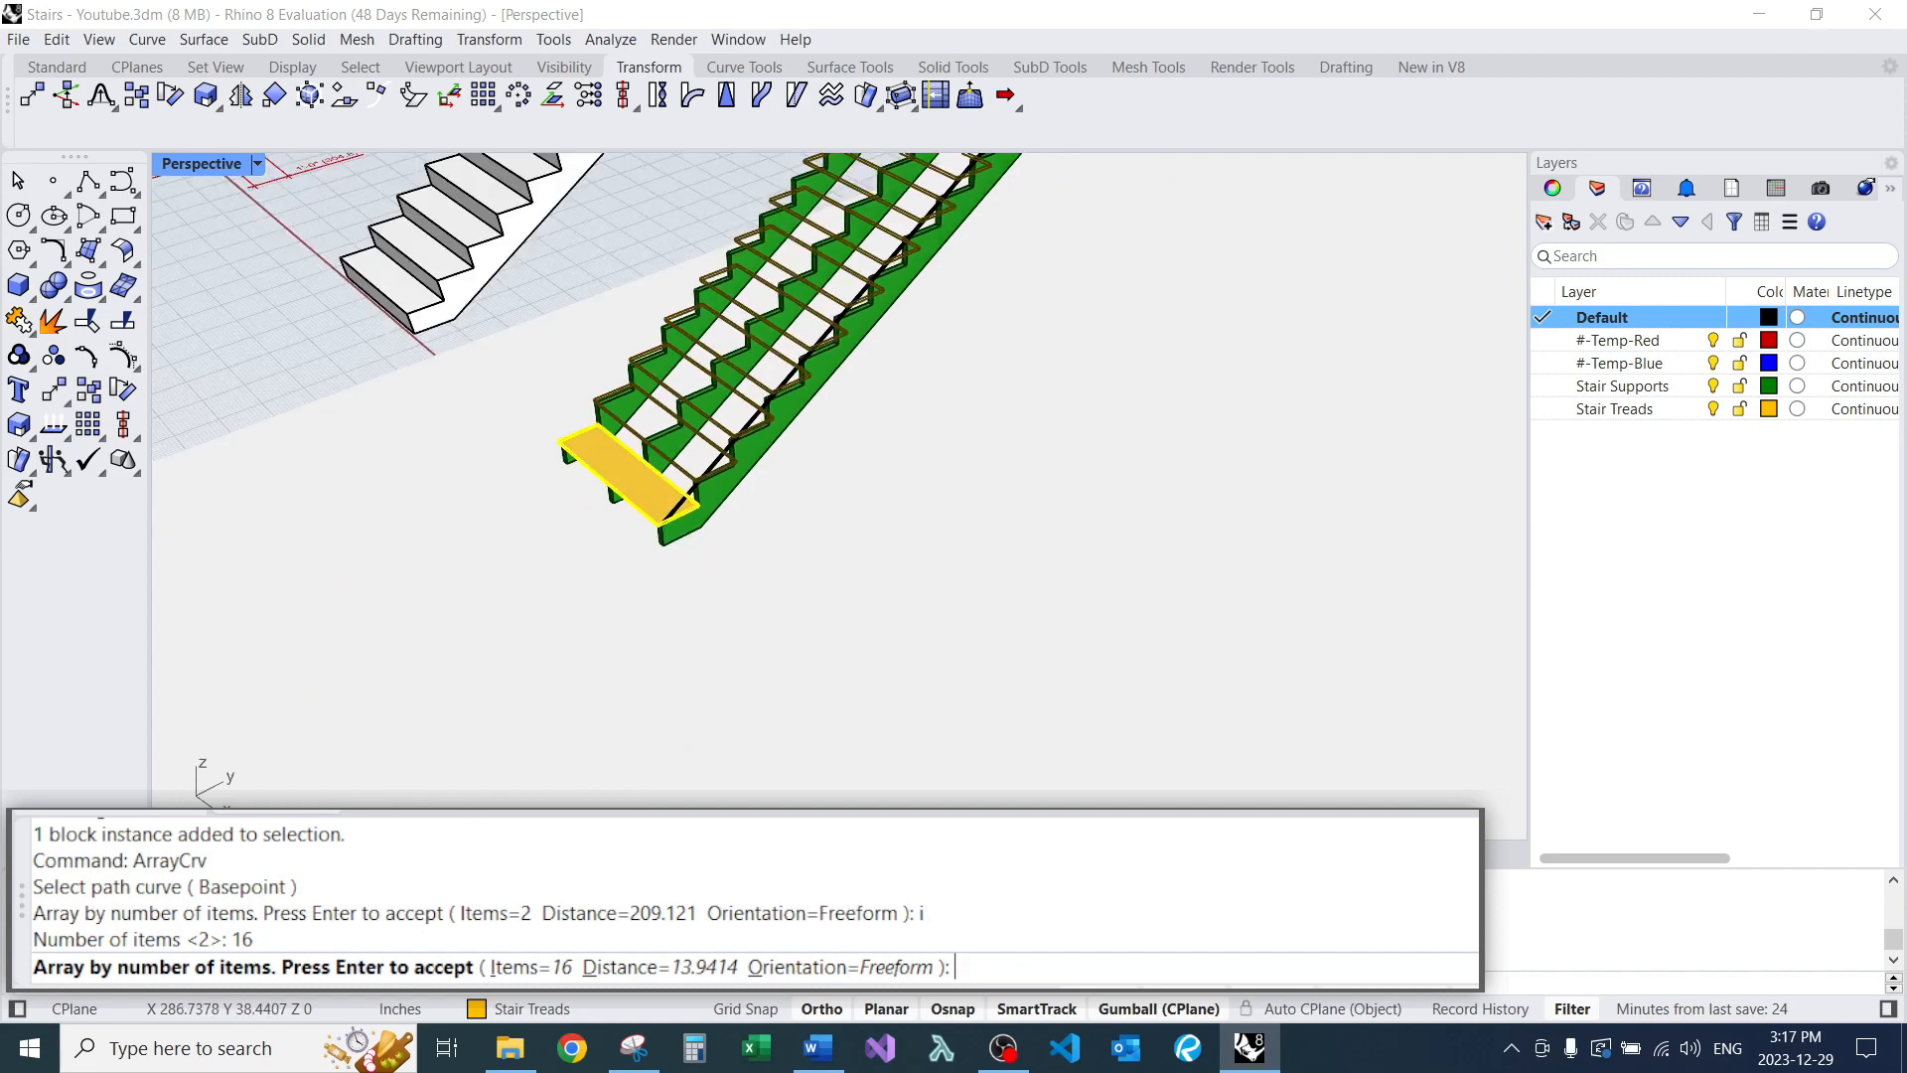
pyautogui.scroll(8, 963, 209)
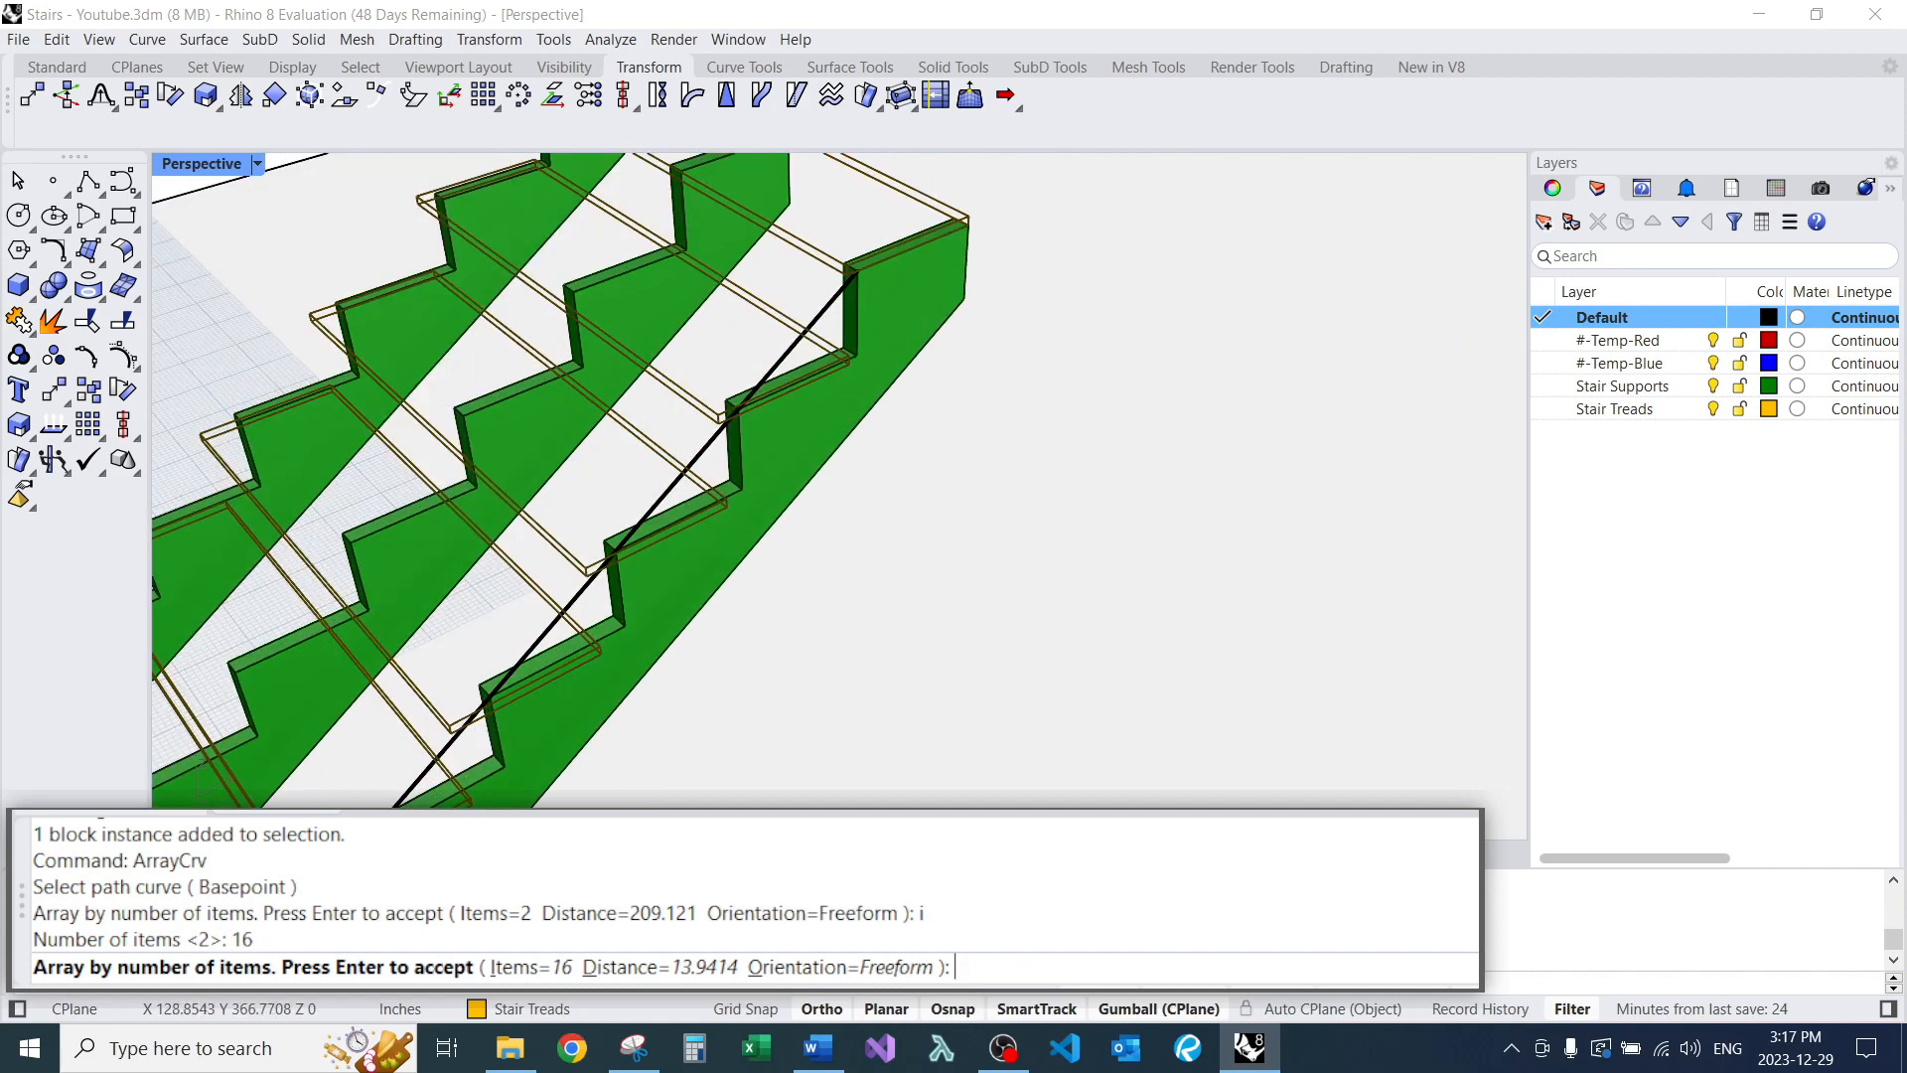
pyautogui.scroll(-8, 695, 214)
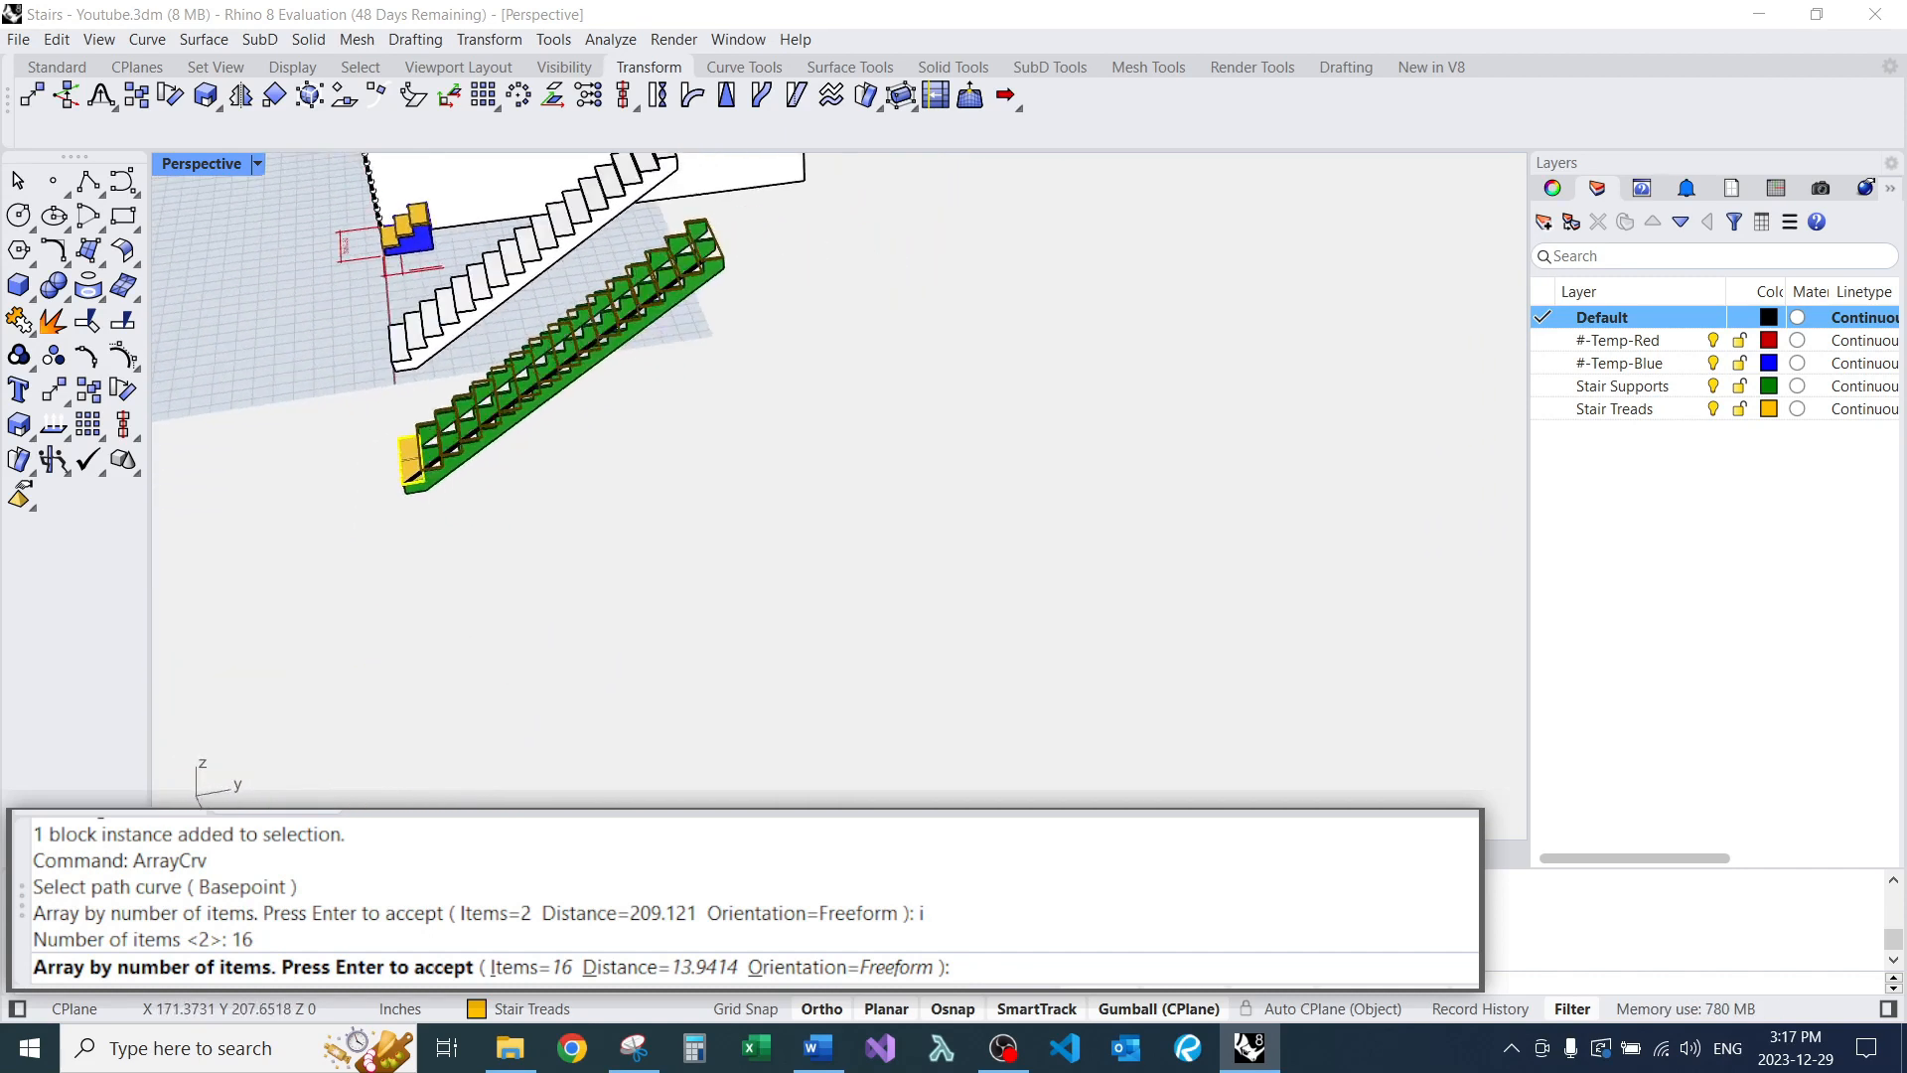
pyautogui.scroll(4, 477, 398)
pyautogui.scroll(-2, 477, 398)
pyautogui.scroll(-4, 437, 249)
pyautogui.scroll(5, 427, 258)
pyautogui.scroll(-5, 427, 253)
pyautogui.scroll(8, 408, 268)
pyautogui.scroll(-3, 417, 268)
pyautogui.scroll(5, 506, 258)
pyautogui.scroll(-1, 507, 258)
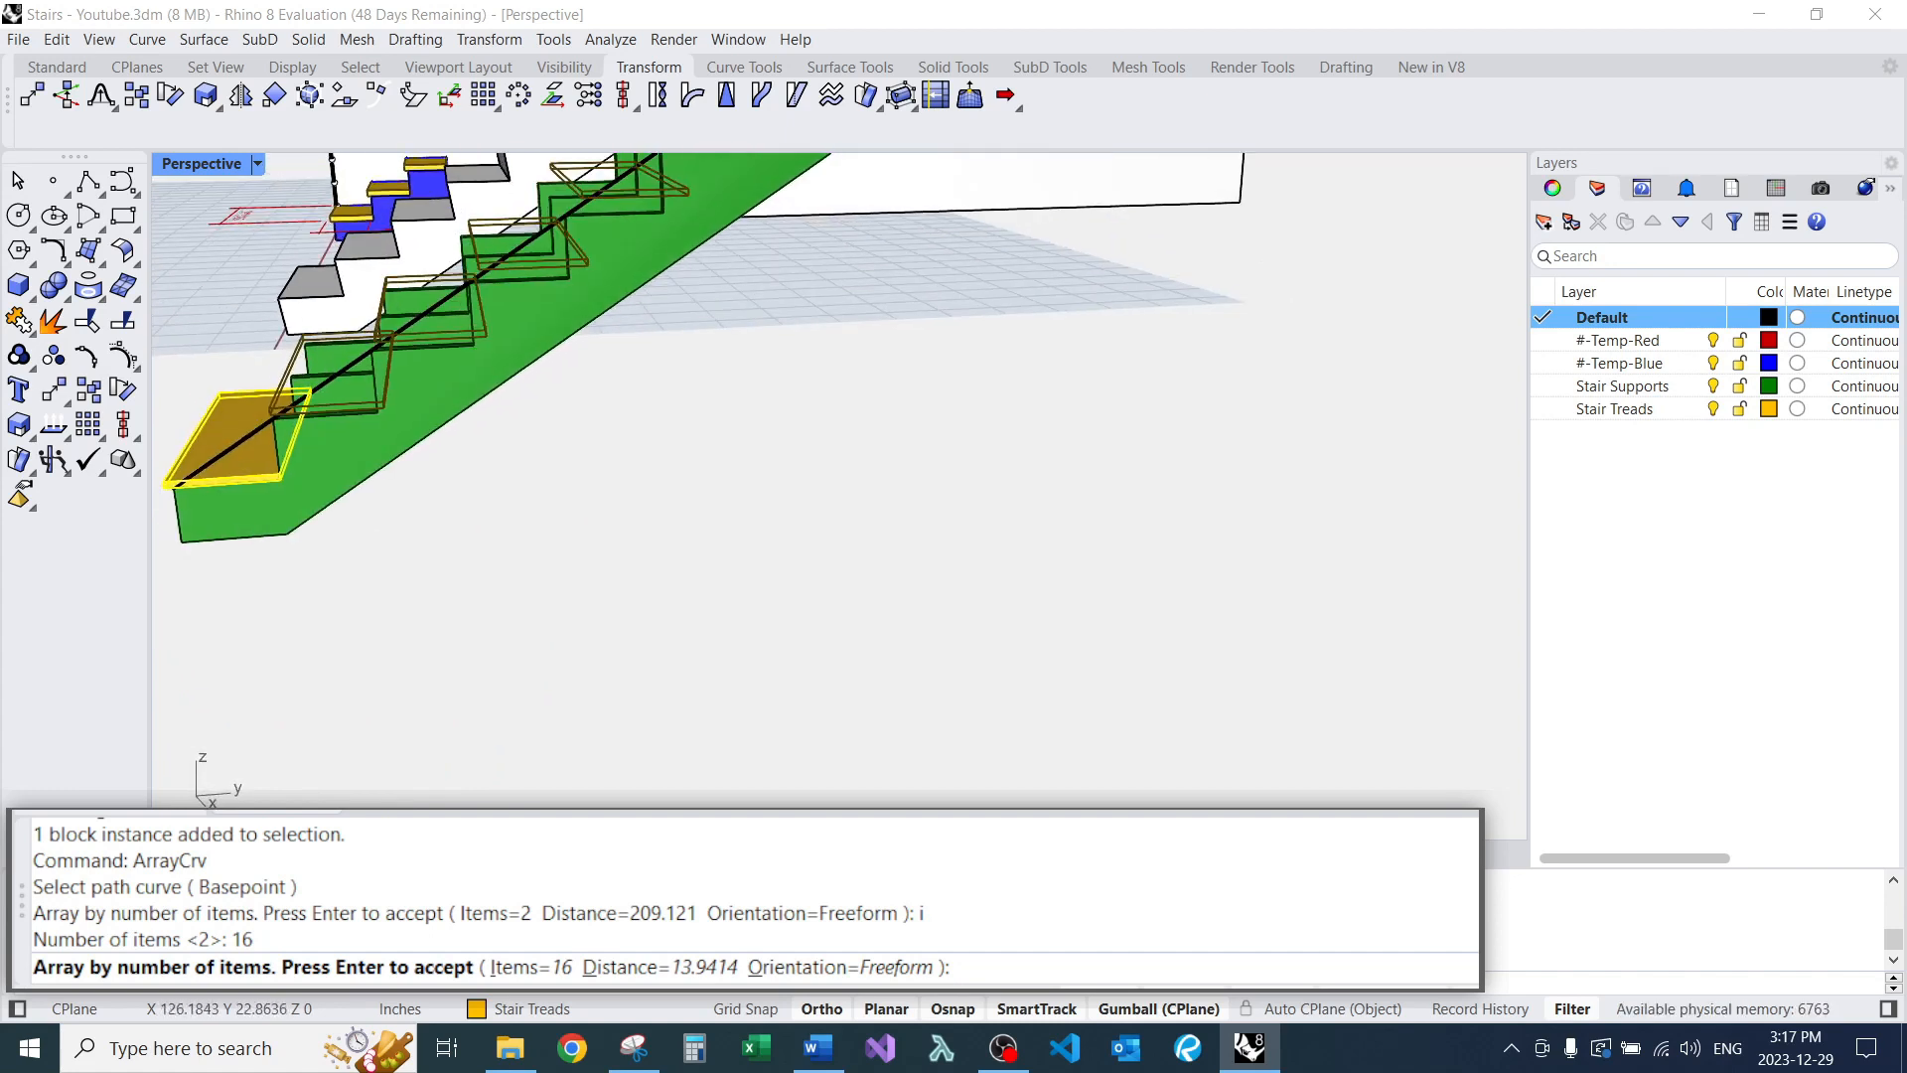
pyautogui.scroll(5, 517, 248)
pyautogui.scroll(-6, 398, 397)
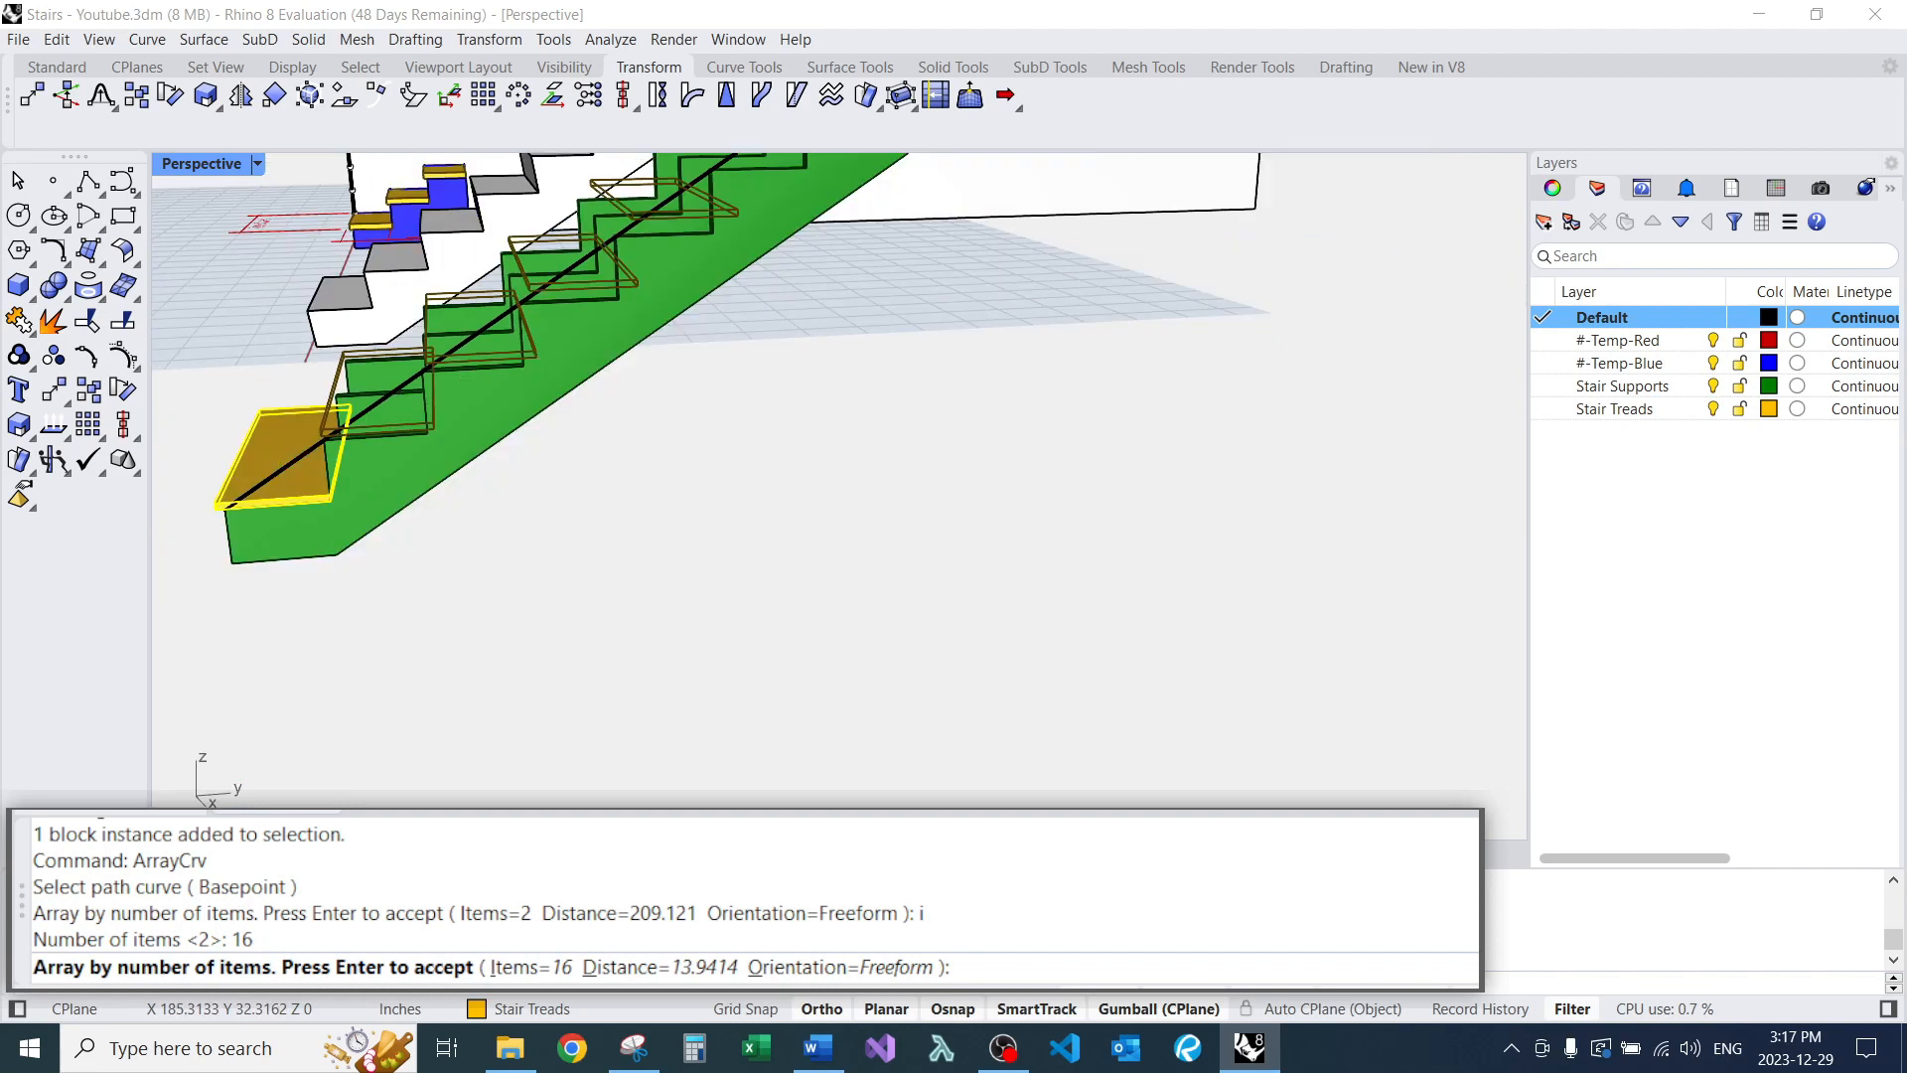
# Accept the 16-item tread array with Freeform orientation and clear the selection.
pyautogui.press('Return')
pyautogui.scroll(10, 562, 478)
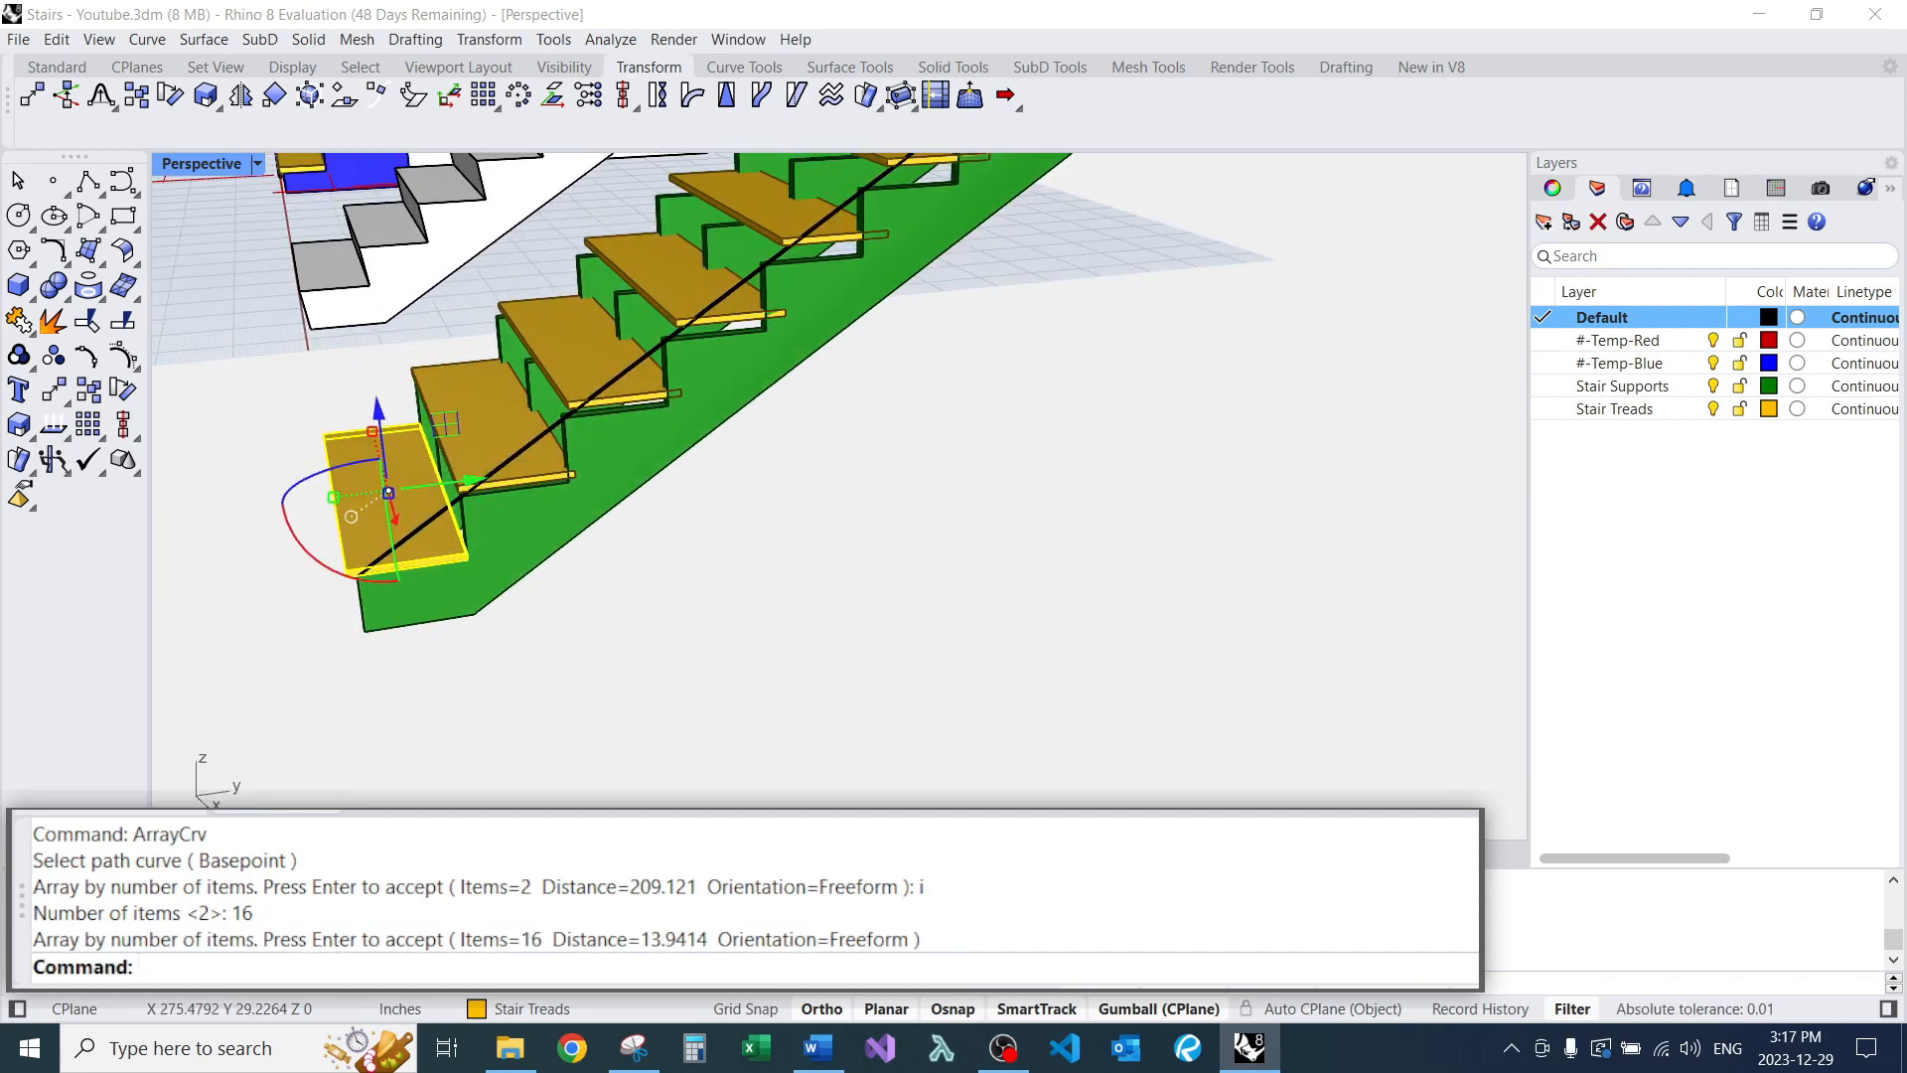
pyautogui.press('Escape')
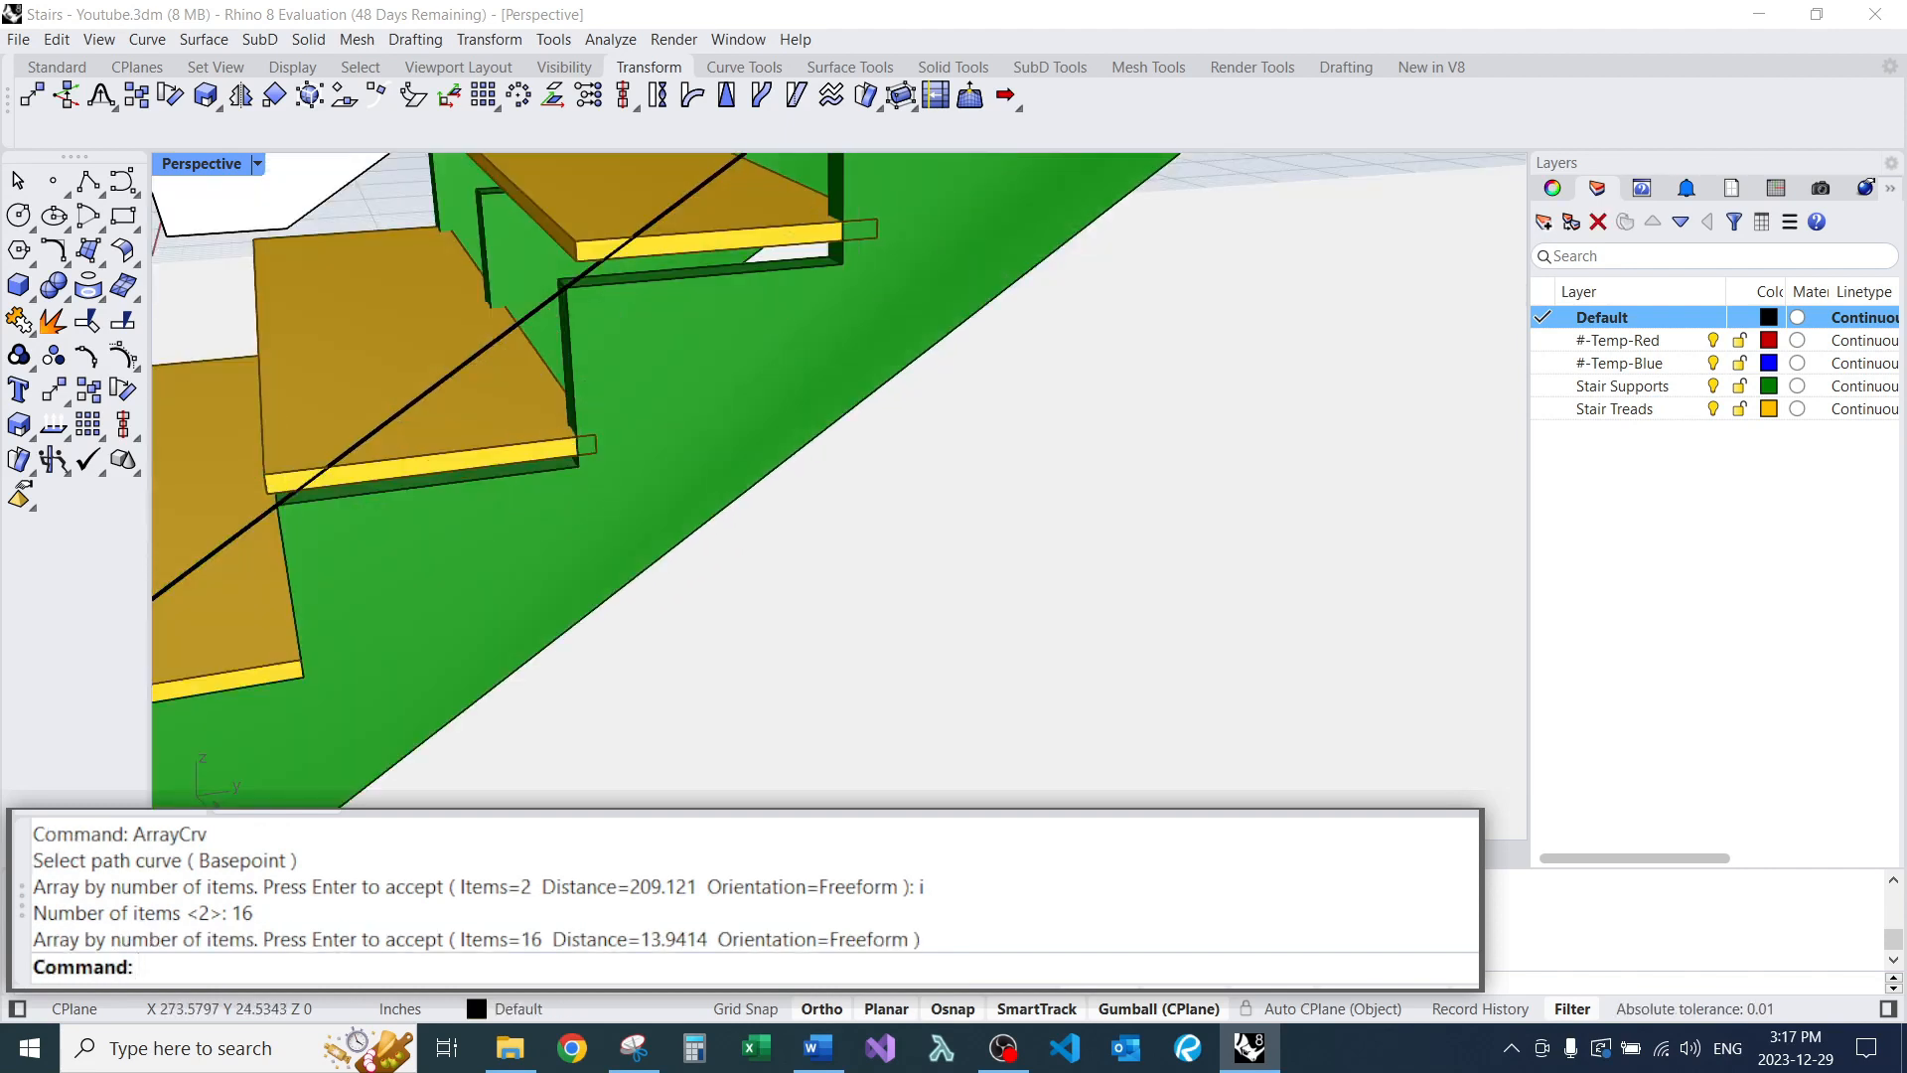
# Select all objects on the Stair Treads layer, excluding those of the small three-step reference stair.
pyautogui.rightClick(1605, 407)
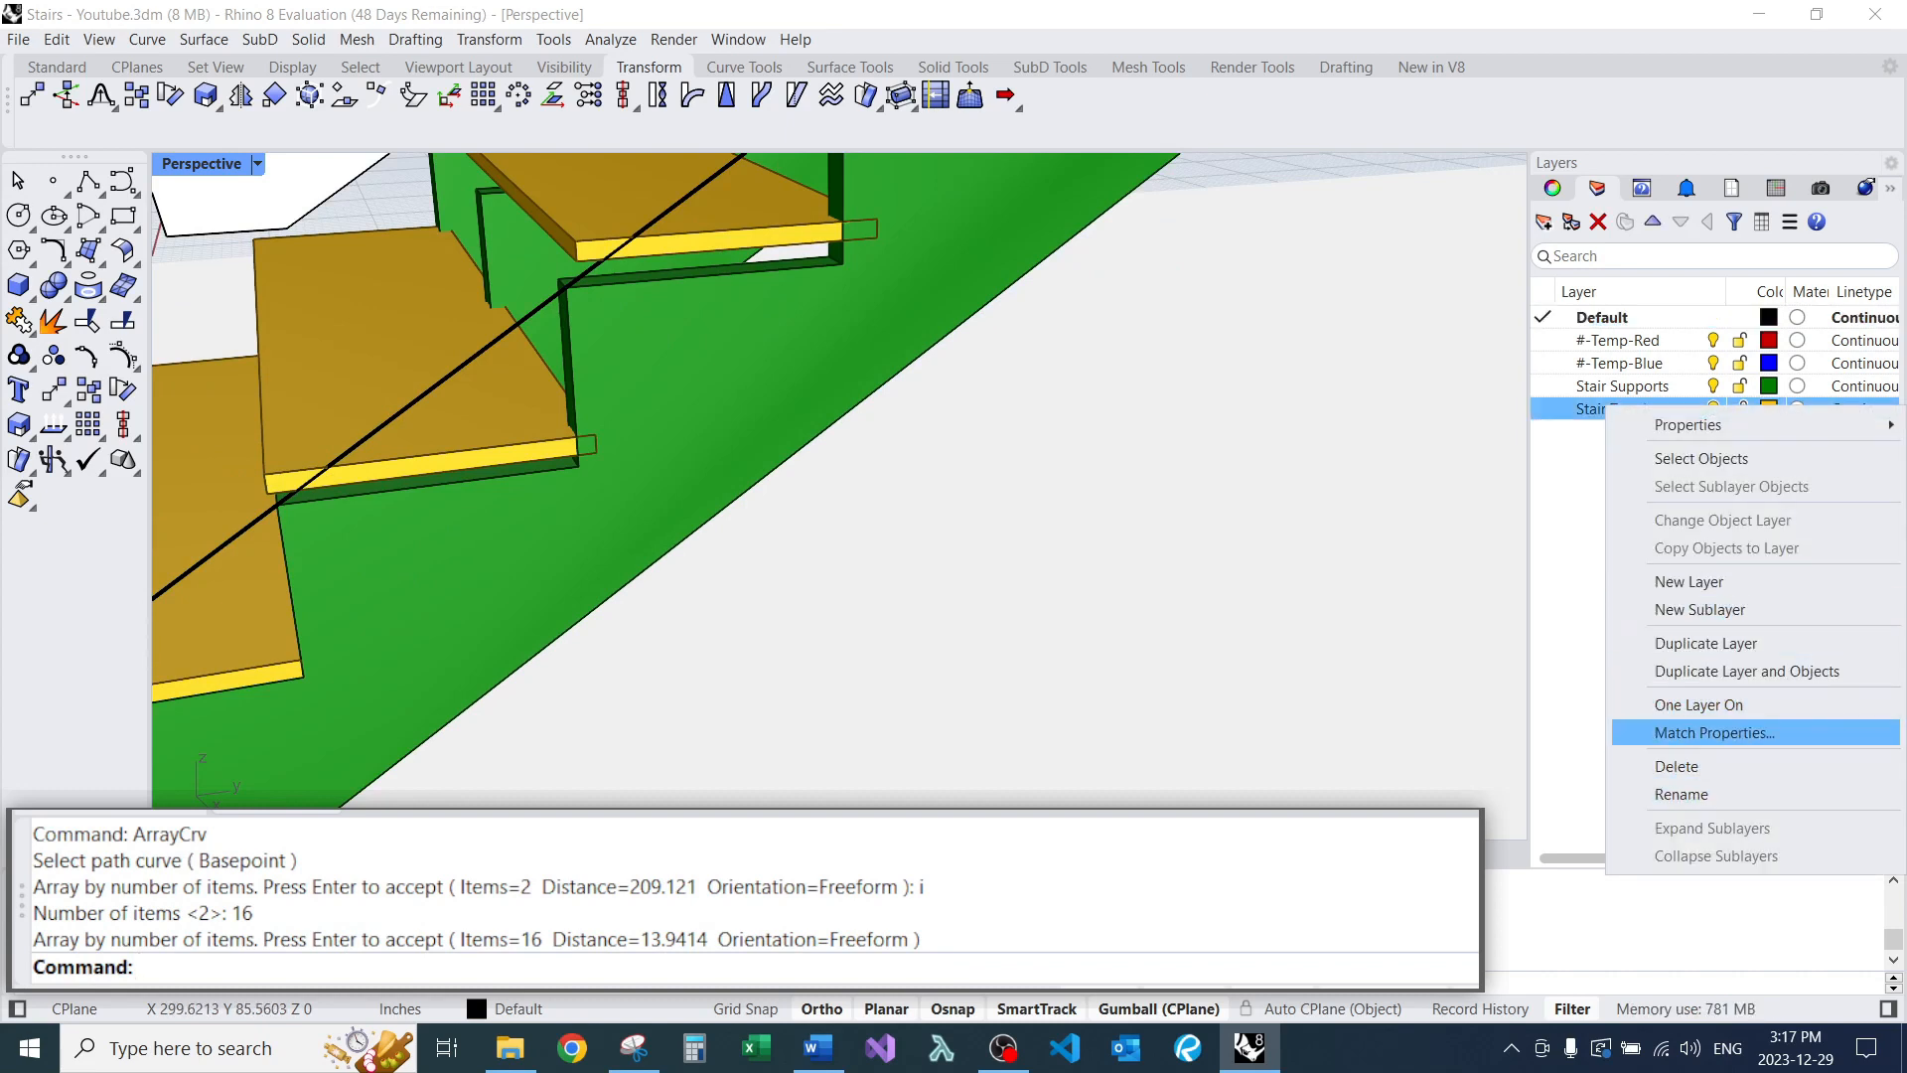
pyautogui.click(1701, 457)
pyautogui.scroll(-5, 839, 480)
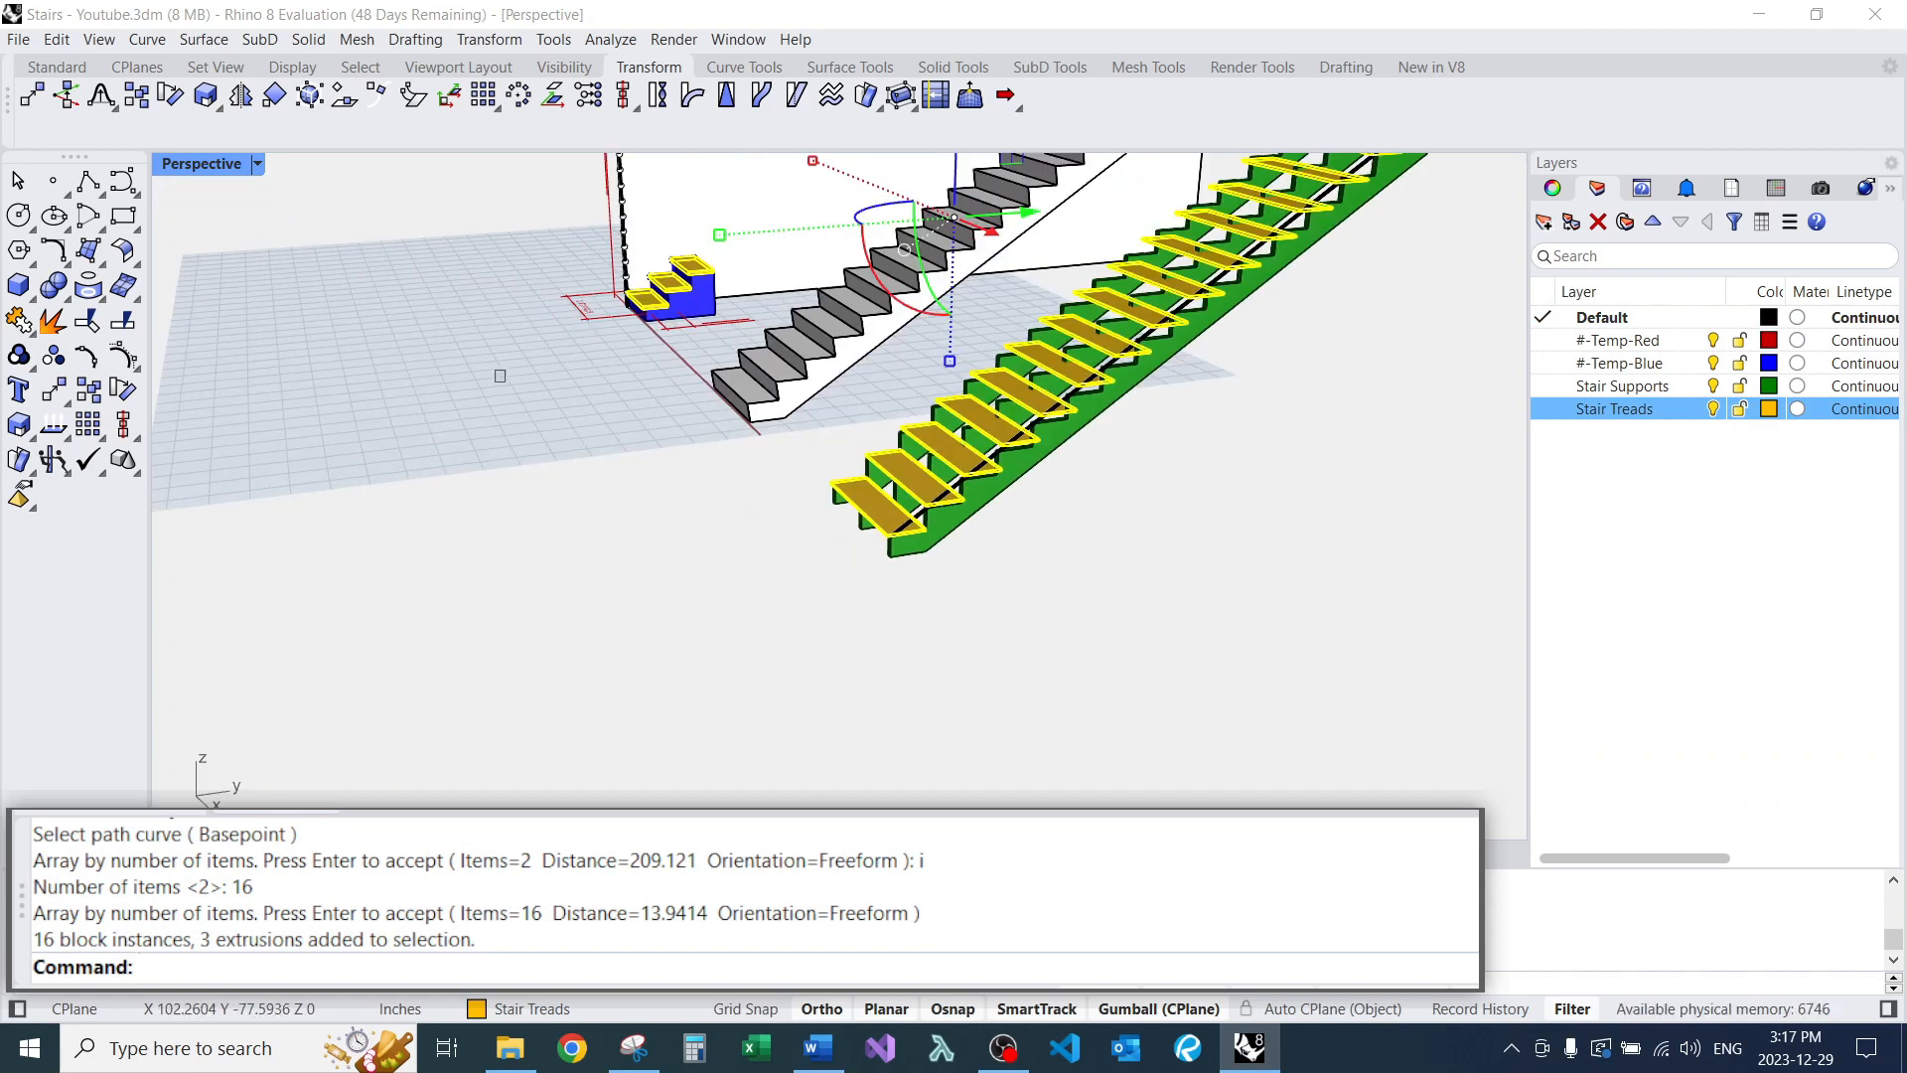
pyautogui.keyDown('shift'); pyautogui.moveTo(499, 375); pyautogui.dragTo(730, 225); pyautogui.keyUp('shift')
pyautogui.keyDown('ctrl'); pyautogui.moveTo(817, 396); pyautogui.dragTo(540, 205); pyautogui.keyUp('ctrl')
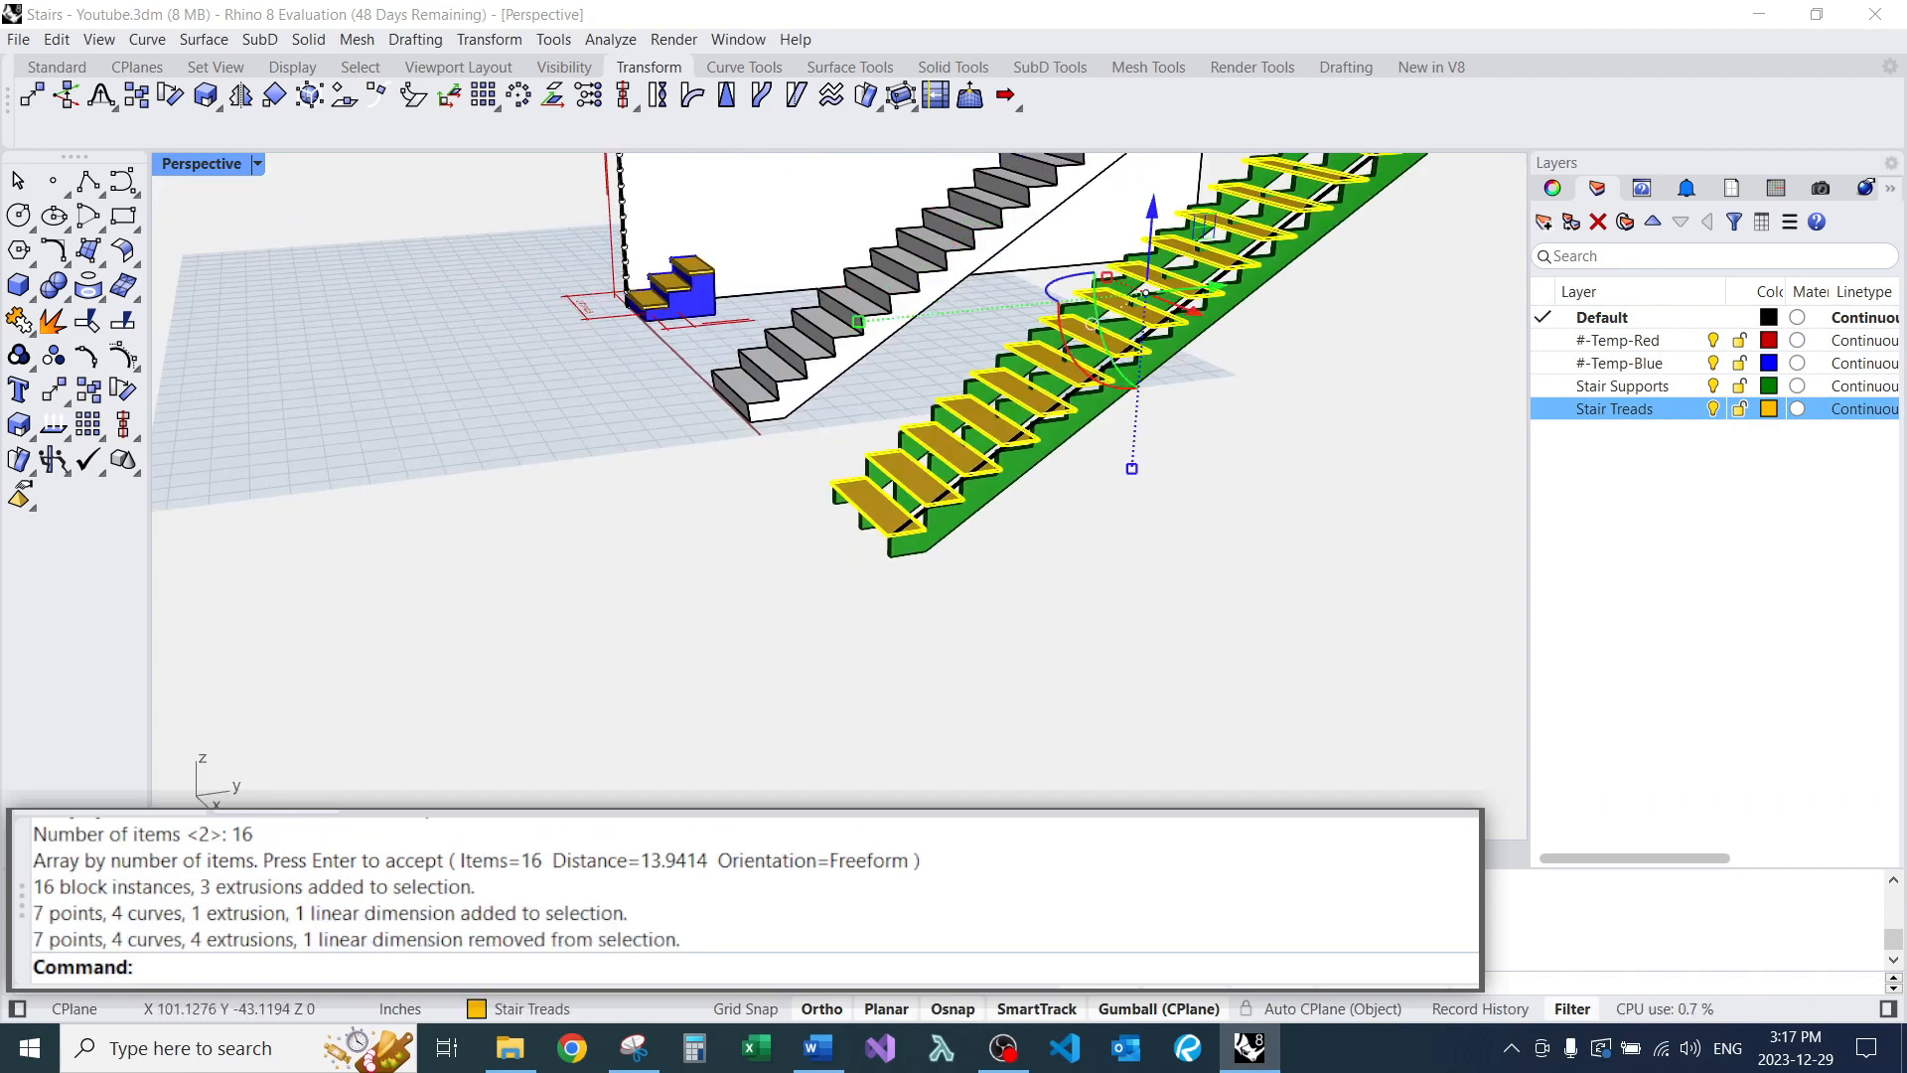
pyautogui.scroll(6, 1069, 435)
pyautogui.scroll(5, 938, 444)
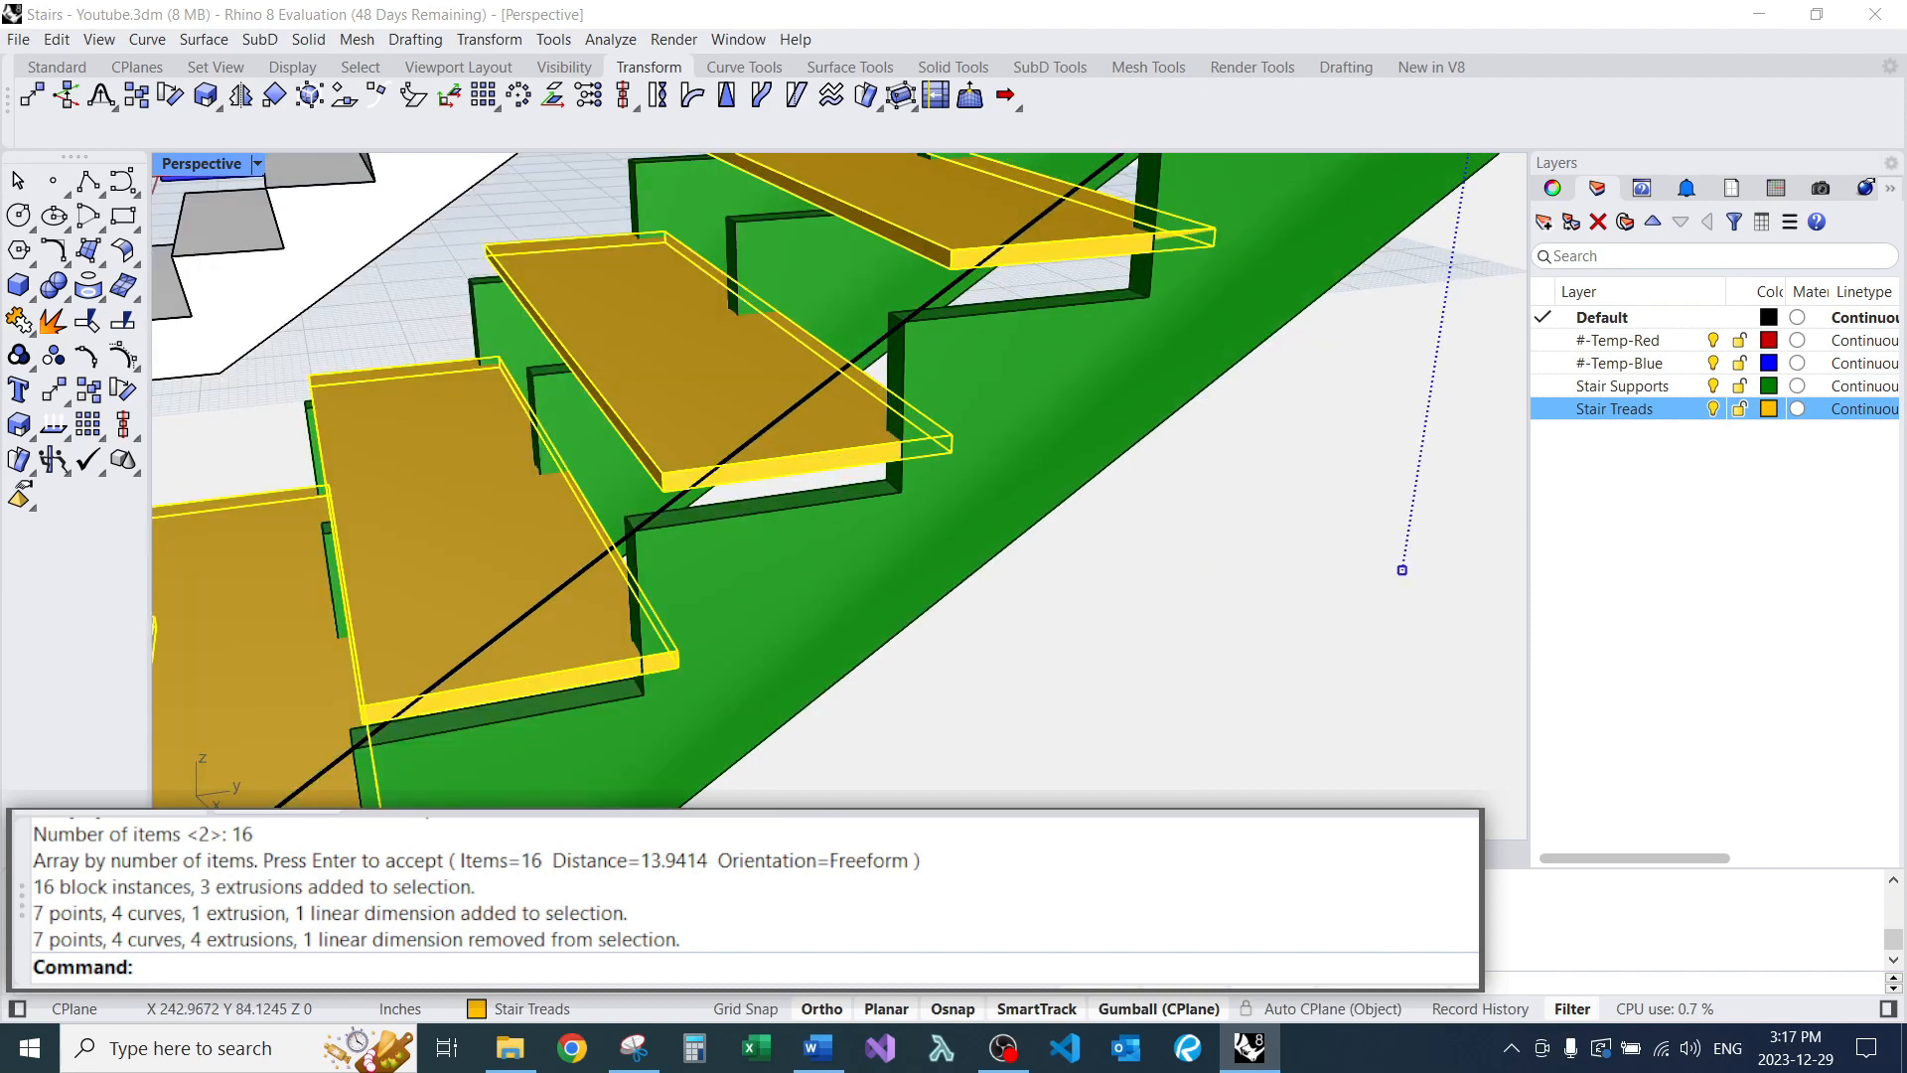
# Try to move the arrayed treads from a tread's lower rear corner to the inner corner of the matching support step.
pyautogui.write('M')
pyautogui.press('Return')
pyautogui.click(951, 452)
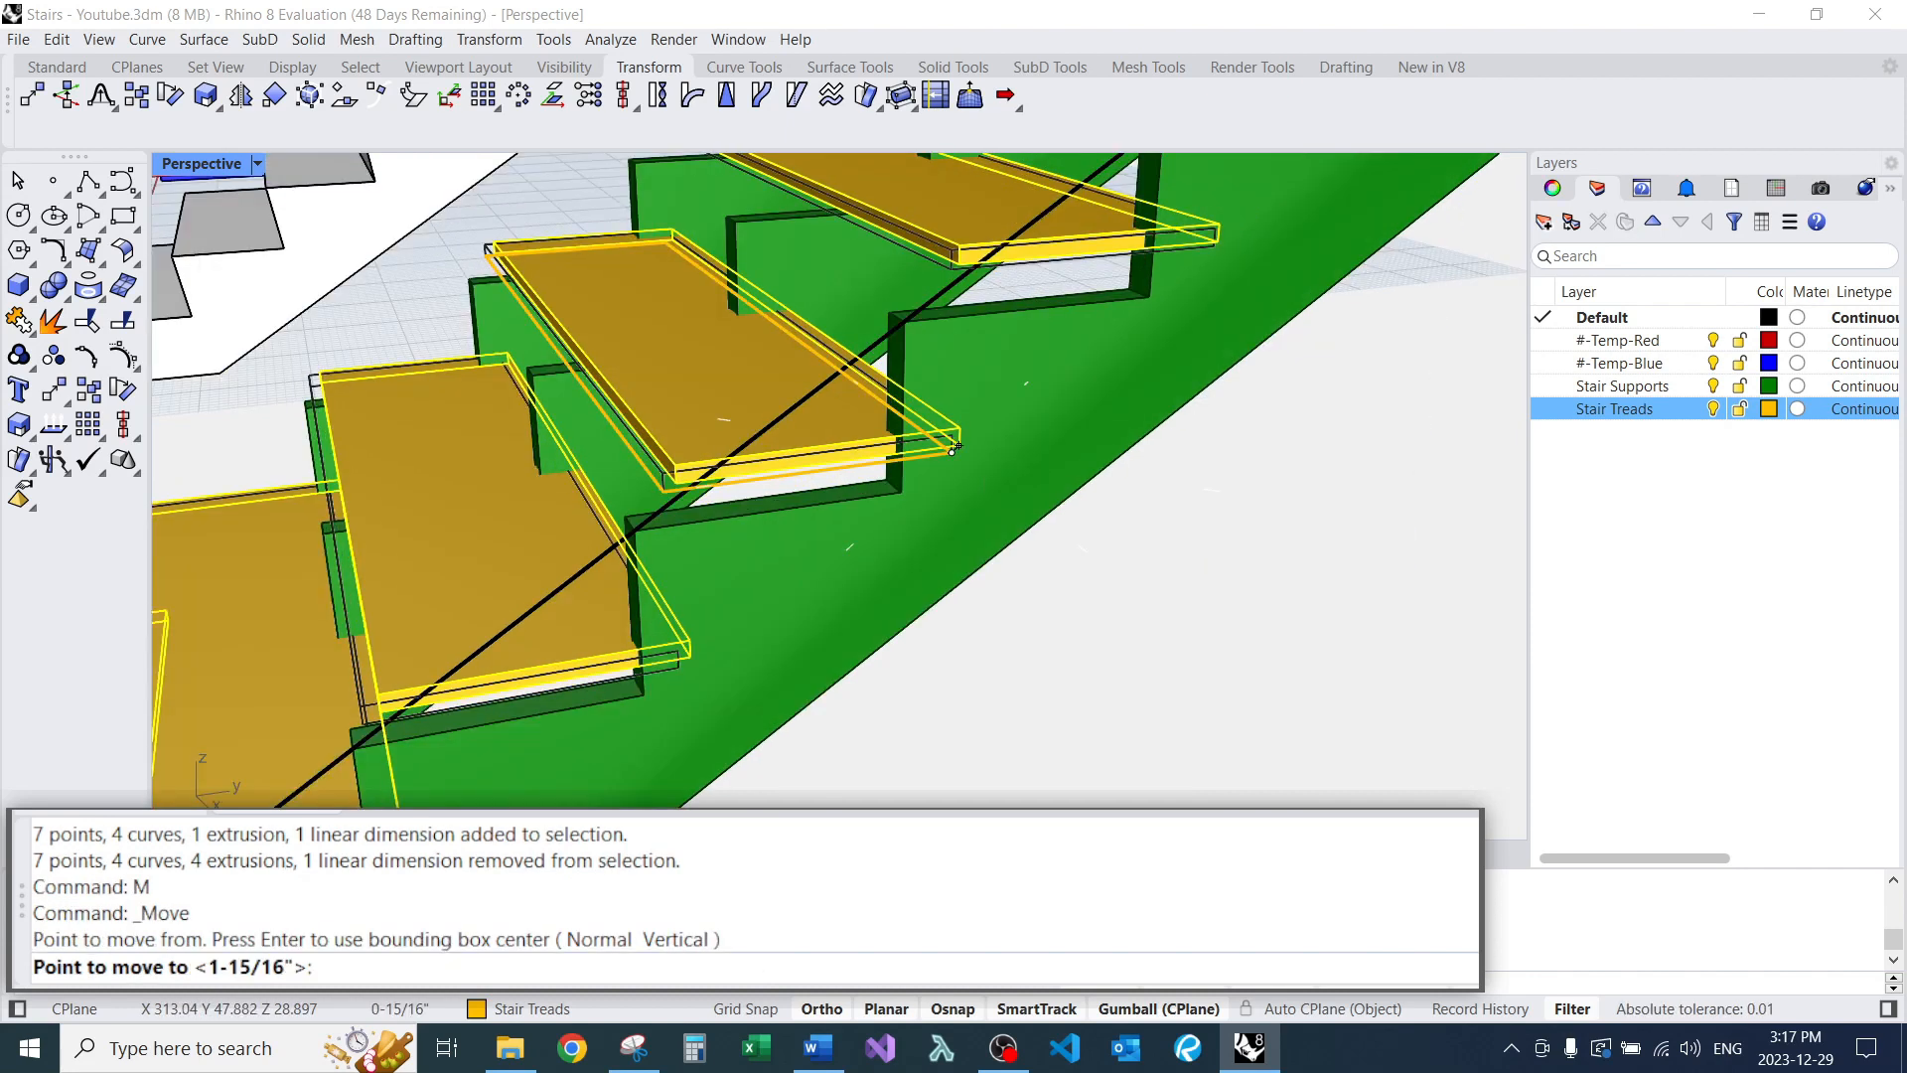
pyautogui.click(901, 491)
pyautogui.scroll(-8, 901, 490)
pyautogui.moveTo(825, 536); pyautogui.dragTo(710, 641, button='right')
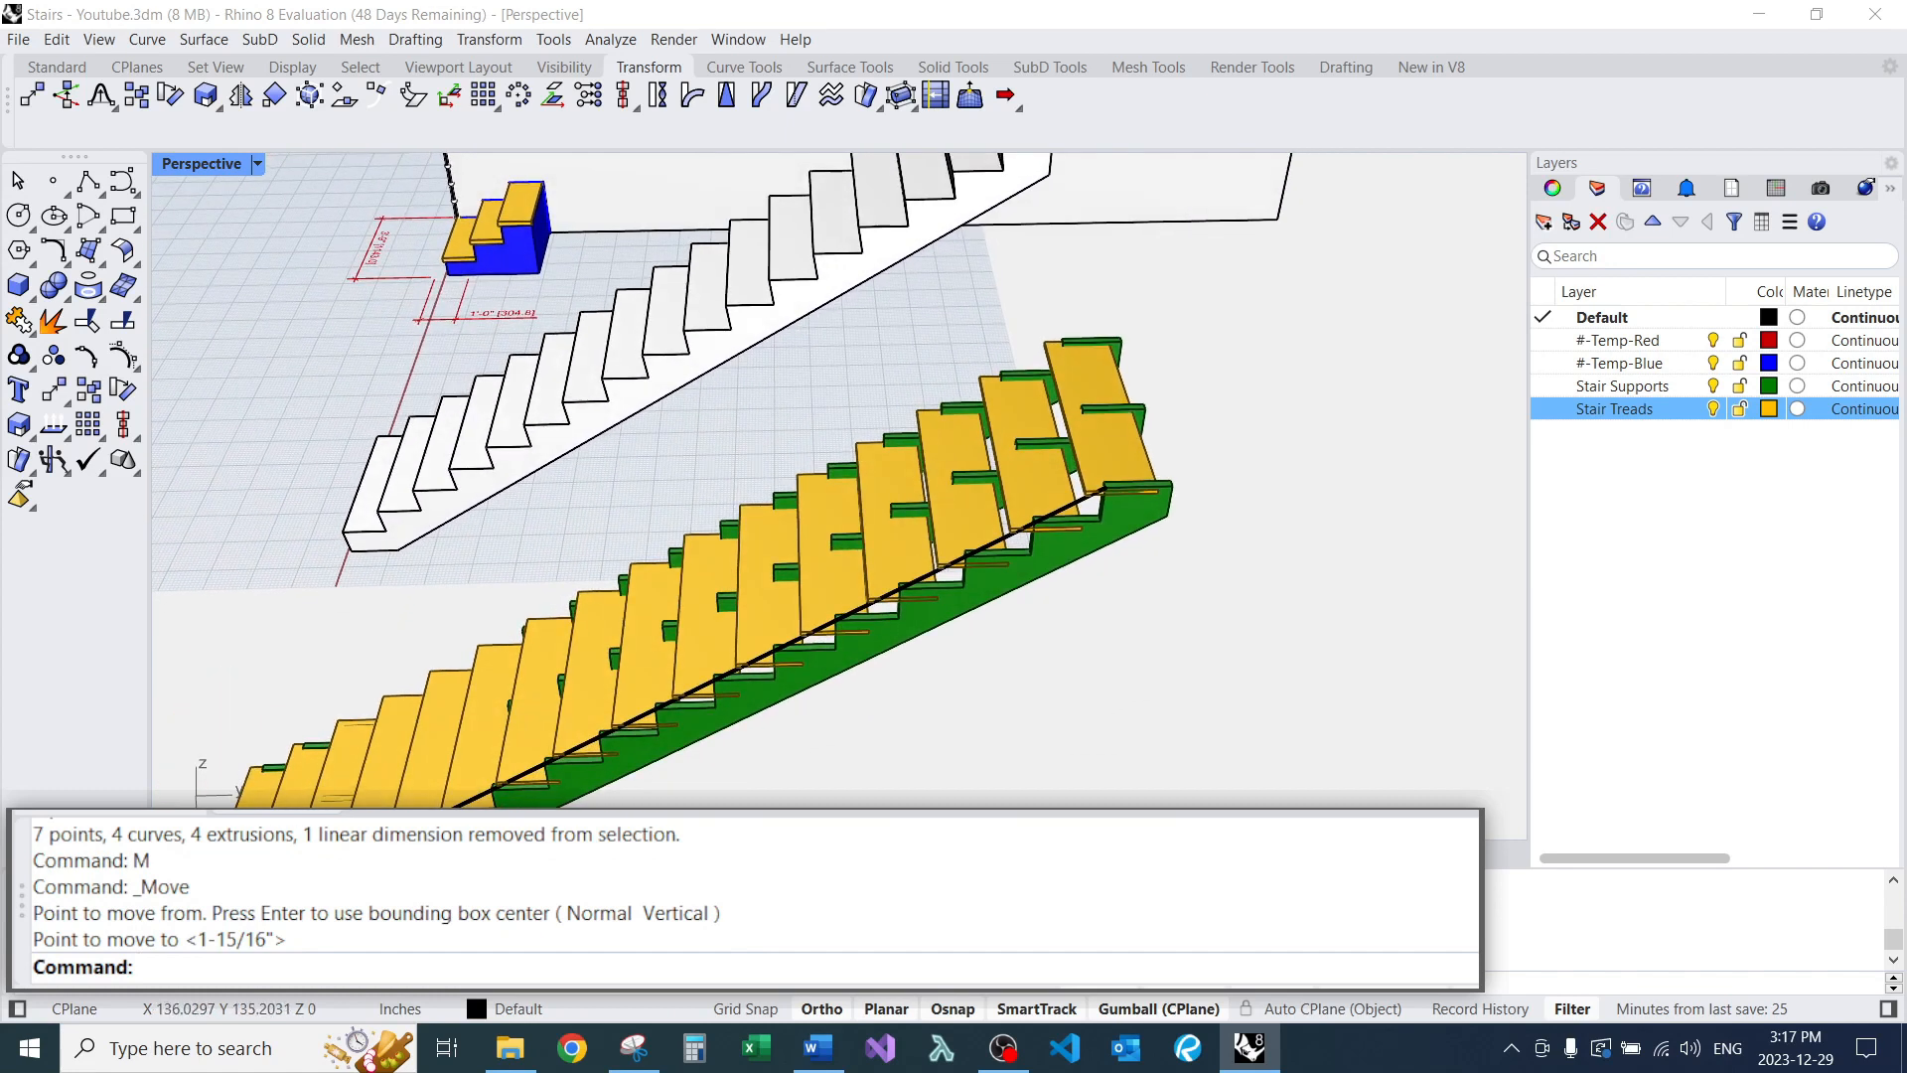
# Undo the move of the treads and the curve array, keeping the single bottom tread and the diagonal line.
pyautogui.scroll(-5, 983, 417)
pyautogui.hotkey('ctrl', 'z')
pyautogui.moveTo(994, 437); pyautogui.dragTo(1142, 467, button='right')
pyautogui.scroll(5, 1087, 497)
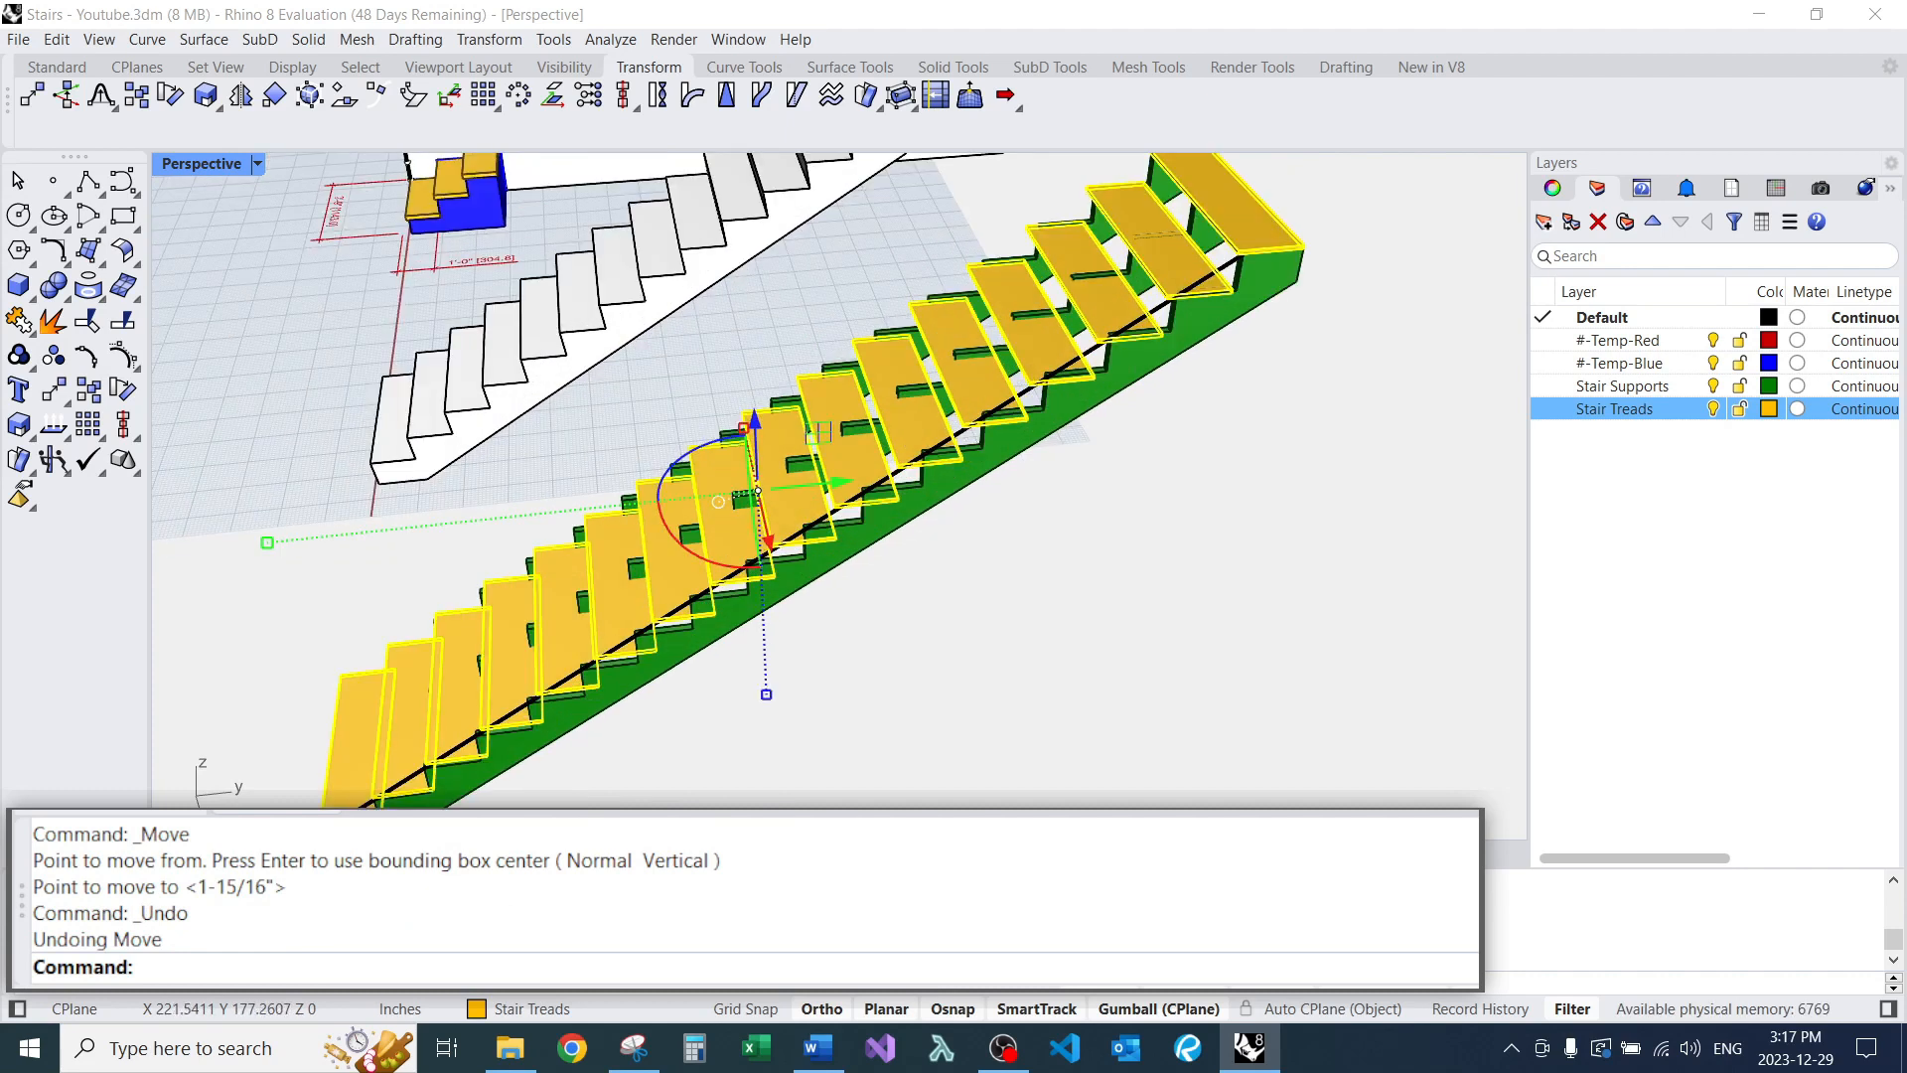
pyautogui.hotkey('ctrl', 'z')
pyautogui.scroll(-4, 839, 477)
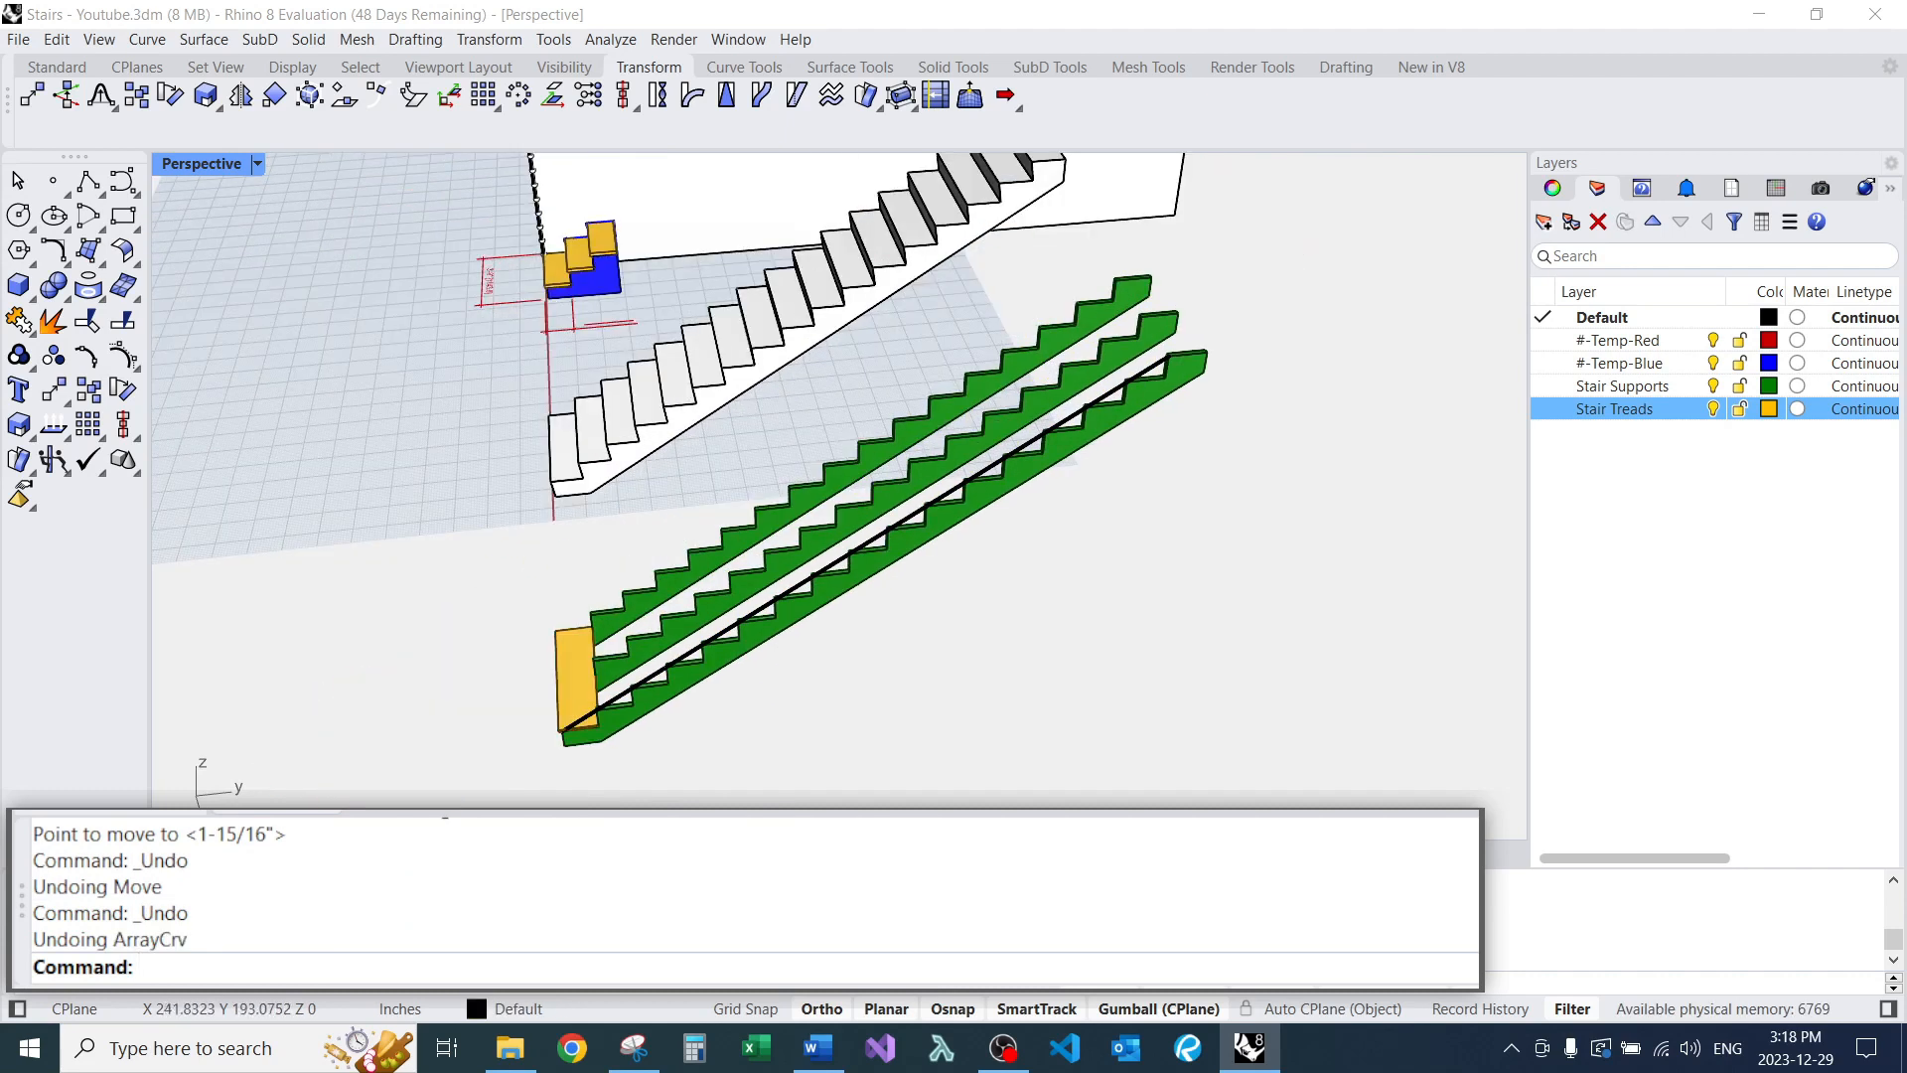
pyautogui.scroll(3, 839, 477)
pyautogui.scroll(3, 780, 680)
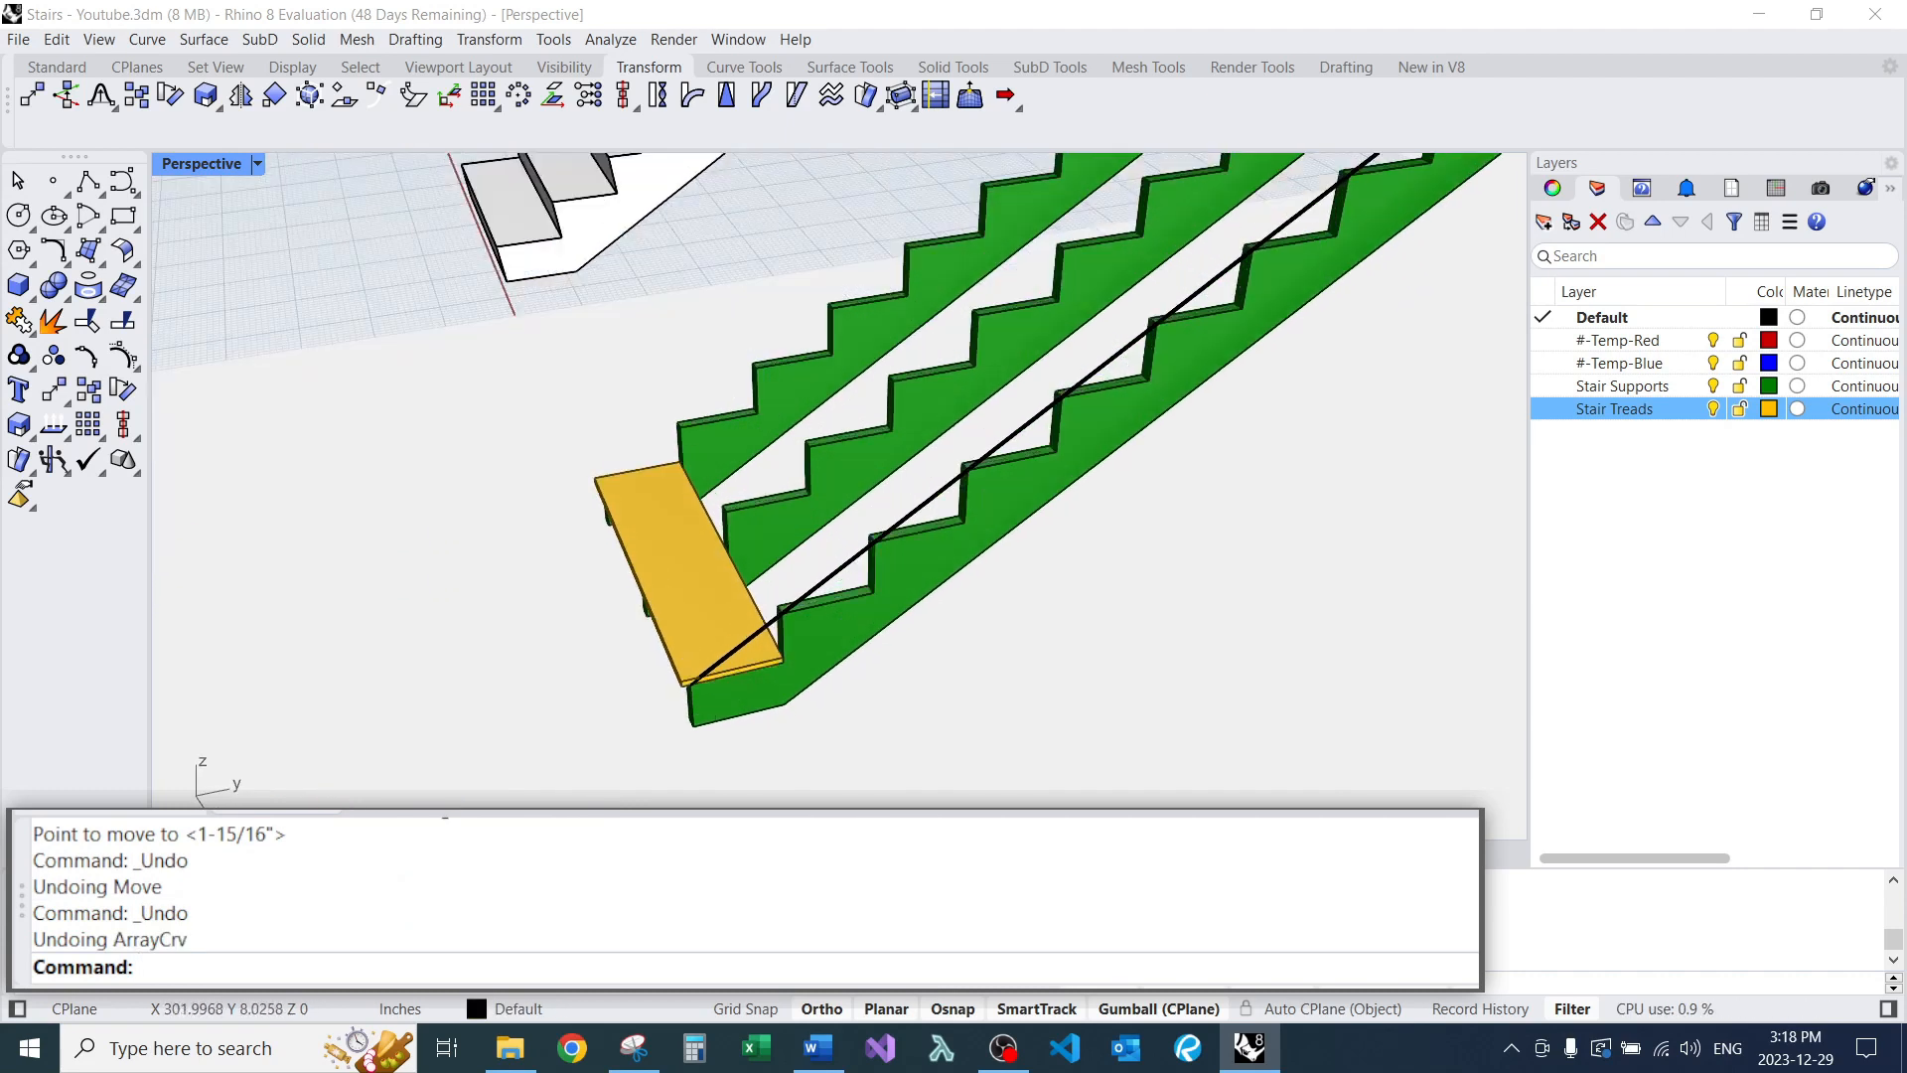
# Start a curve array of the bottom tread along the diagonal line, with its base point at the line's lower end.
pyautogui.write('ra')
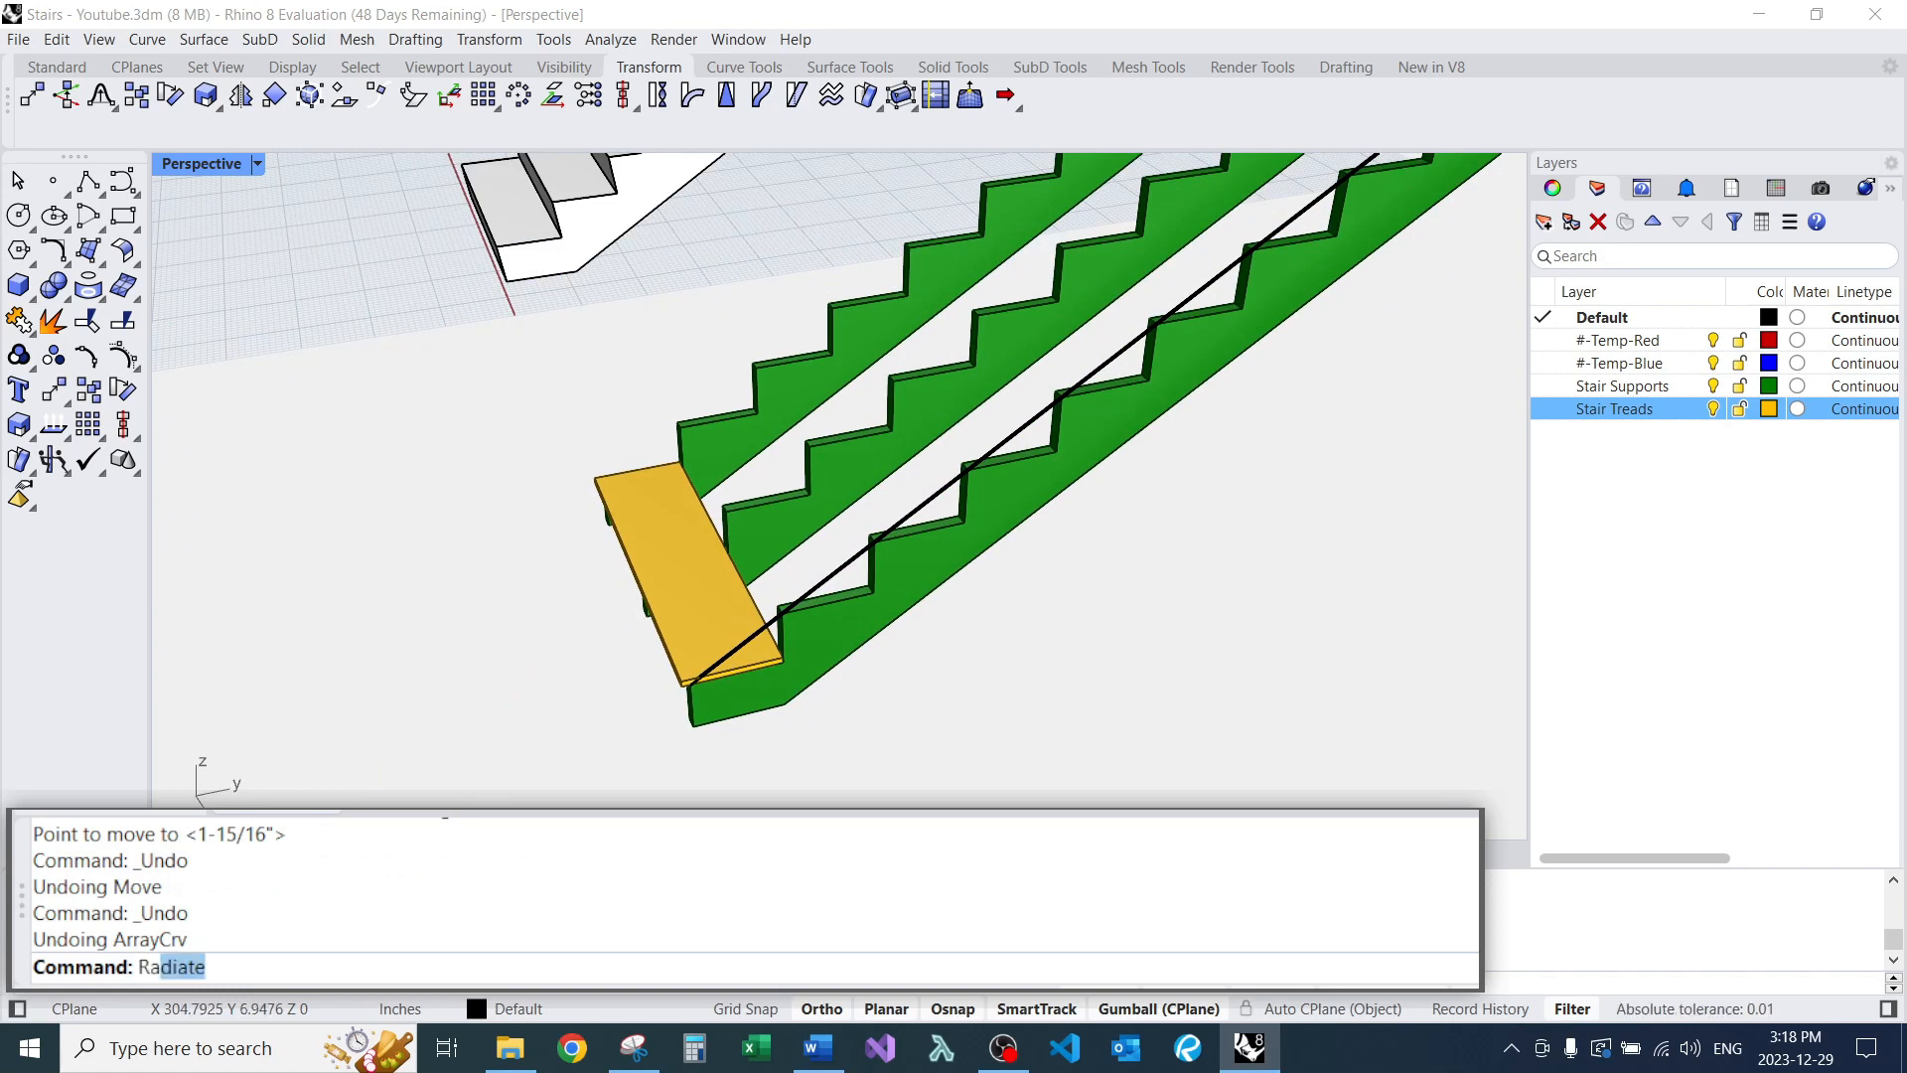
pyautogui.press('Escape')
pyautogui.write('arra')
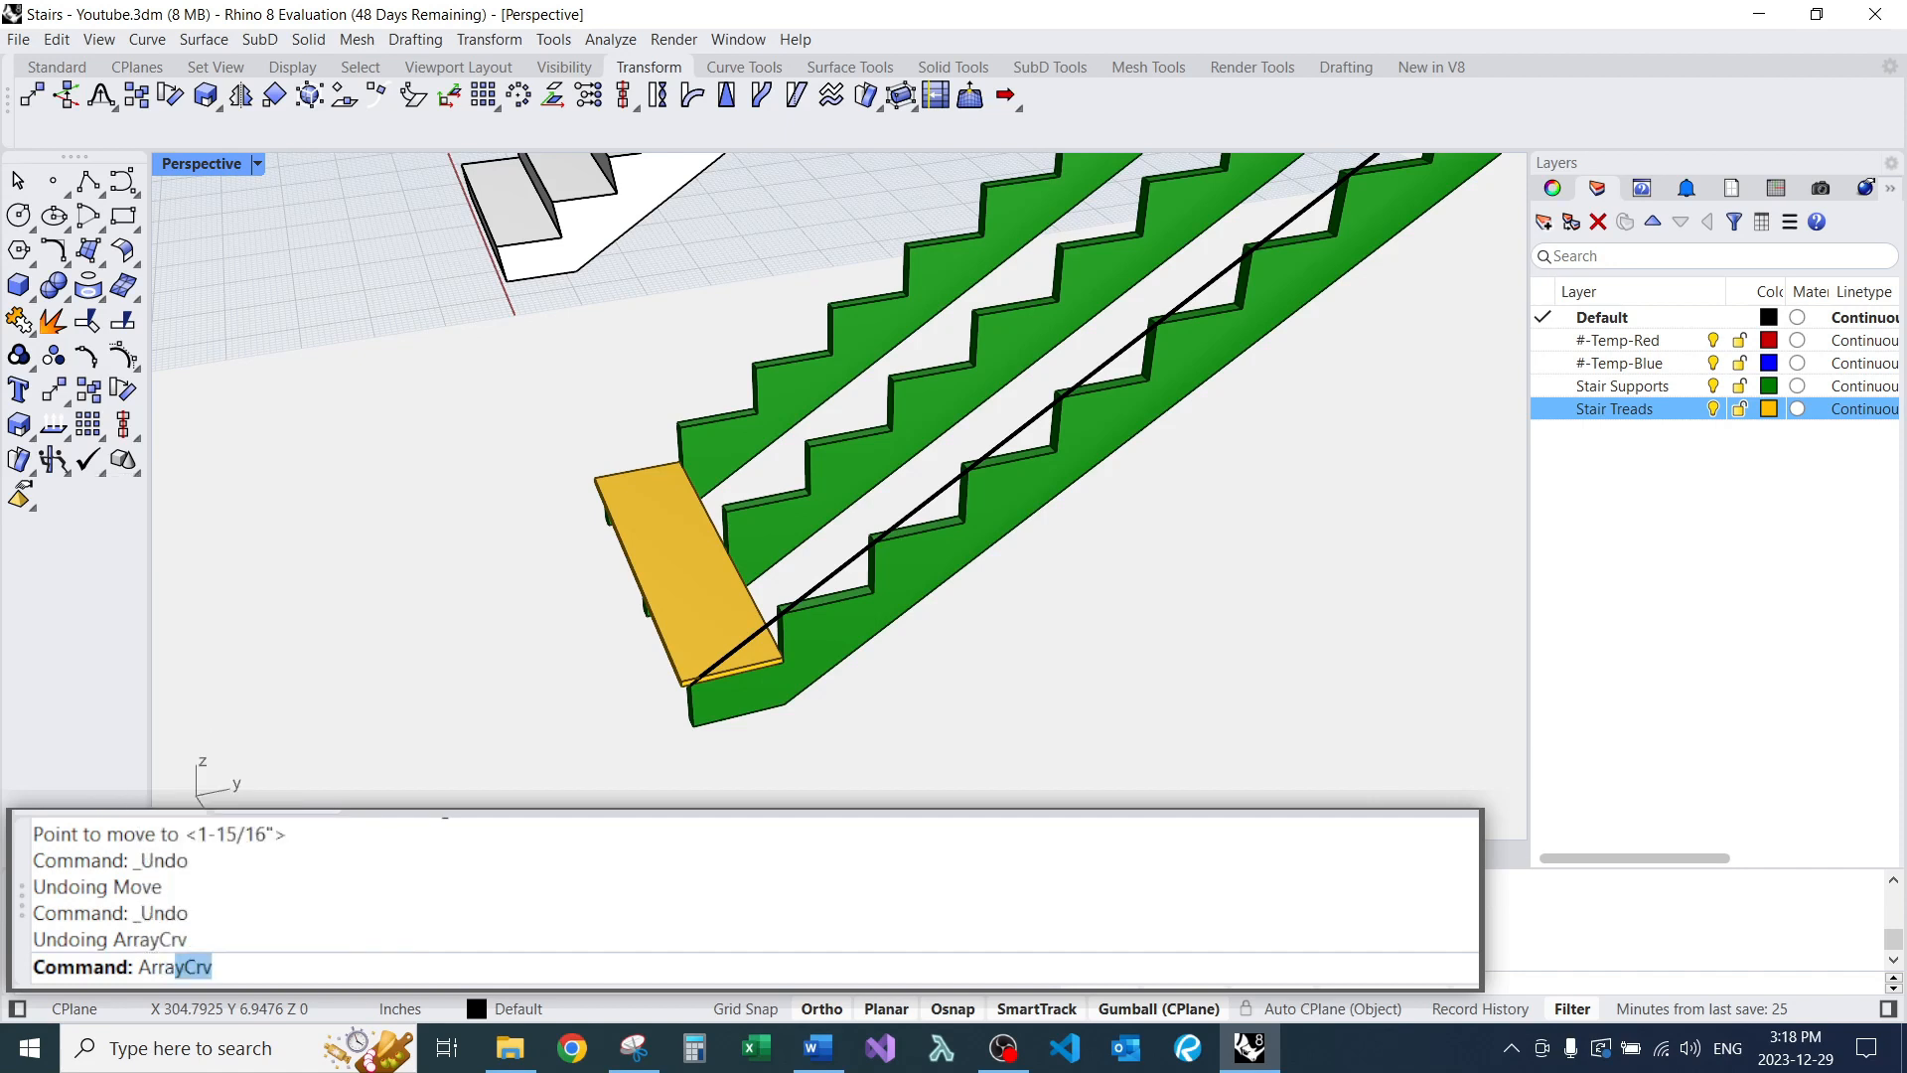
pyautogui.press('Return')
pyautogui.scroll(3, 735, 663)
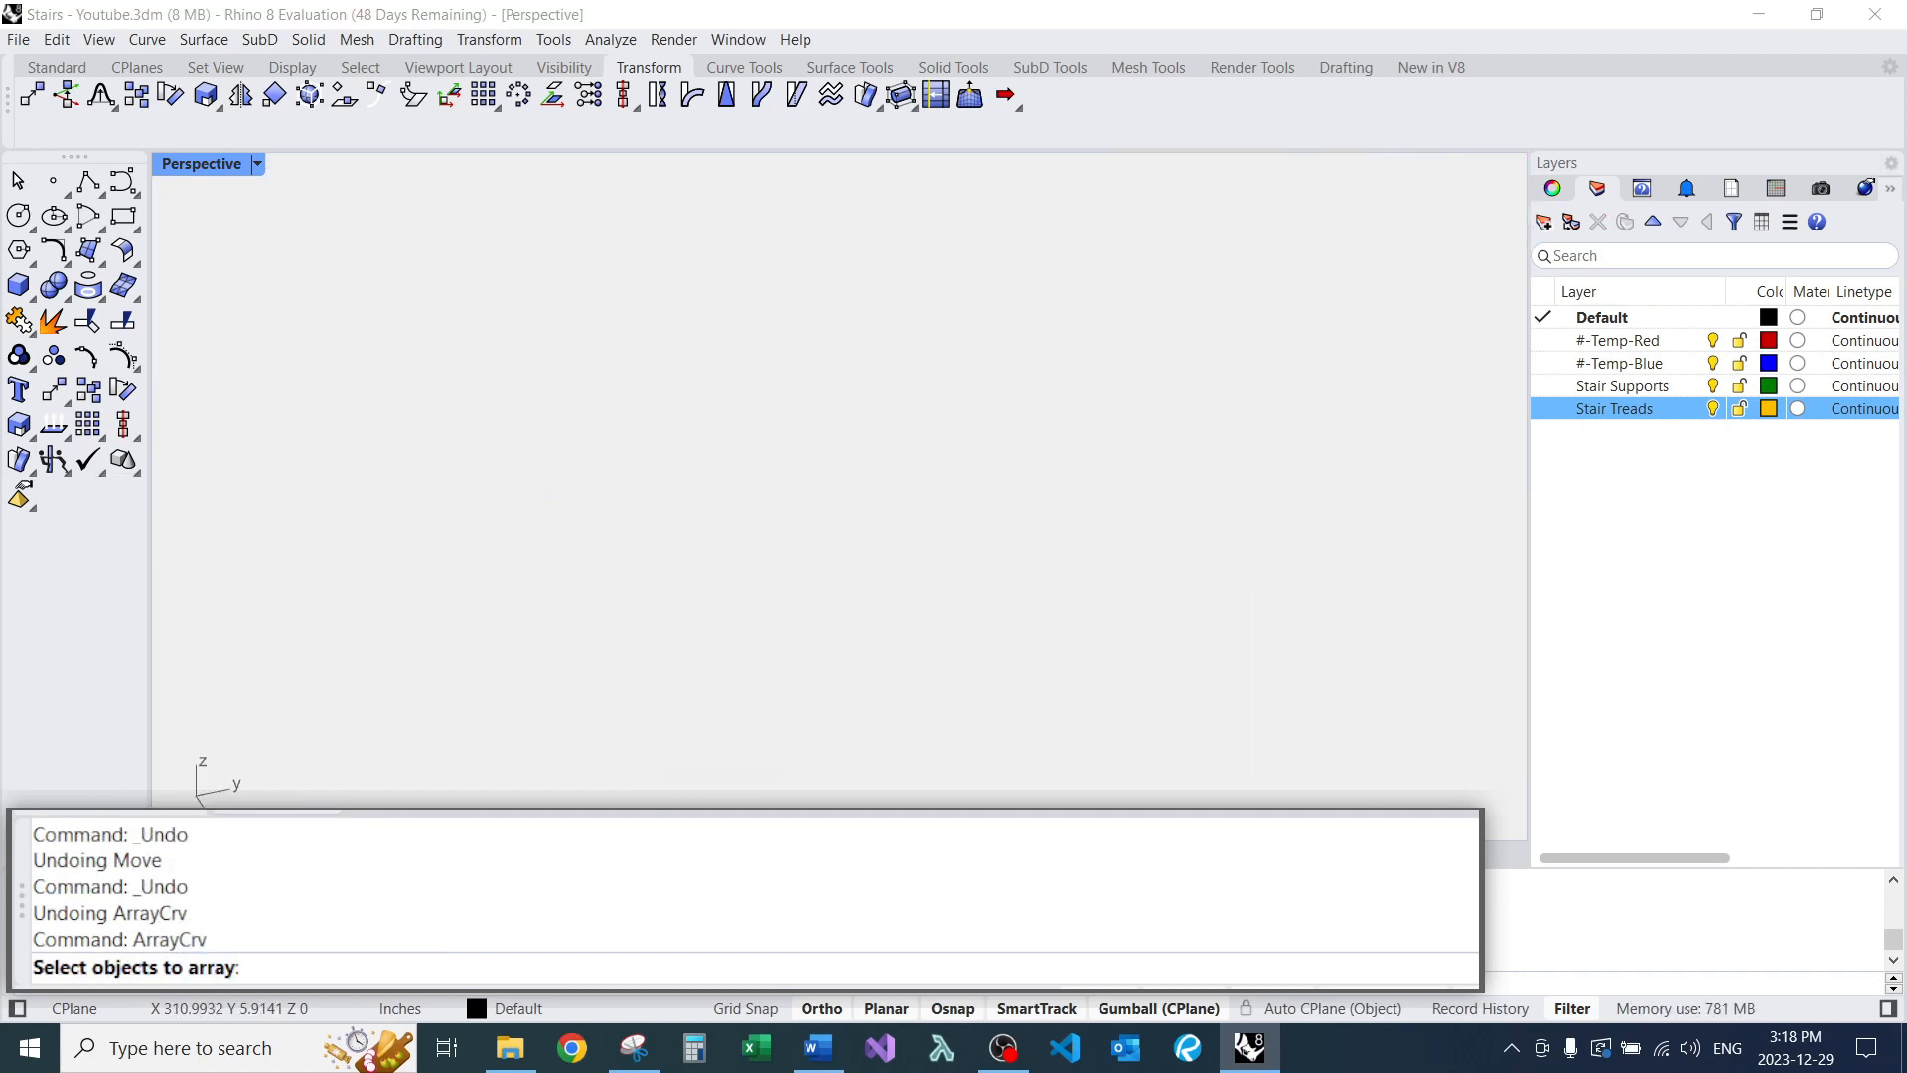
pyautogui.click(655, 347)
pyautogui.press('Return')
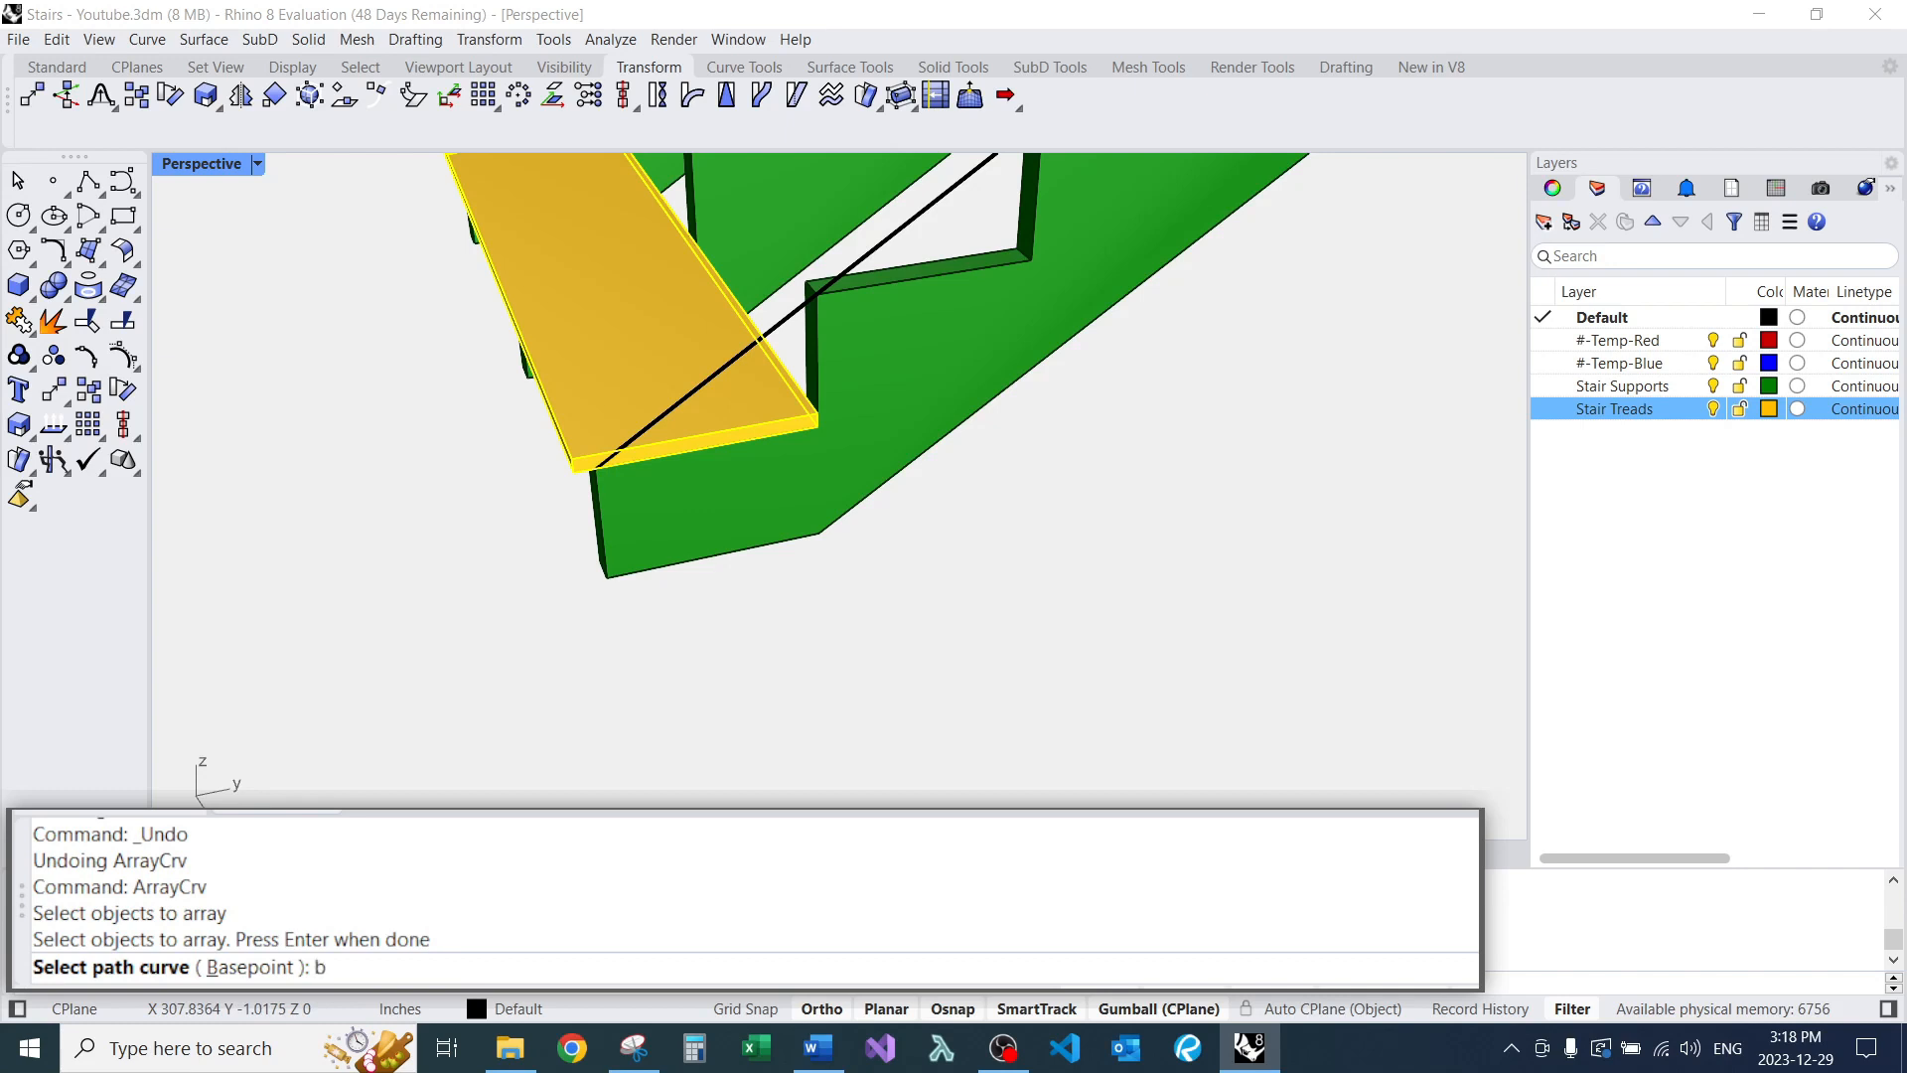
pyautogui.write('b')
pyautogui.press('Return')
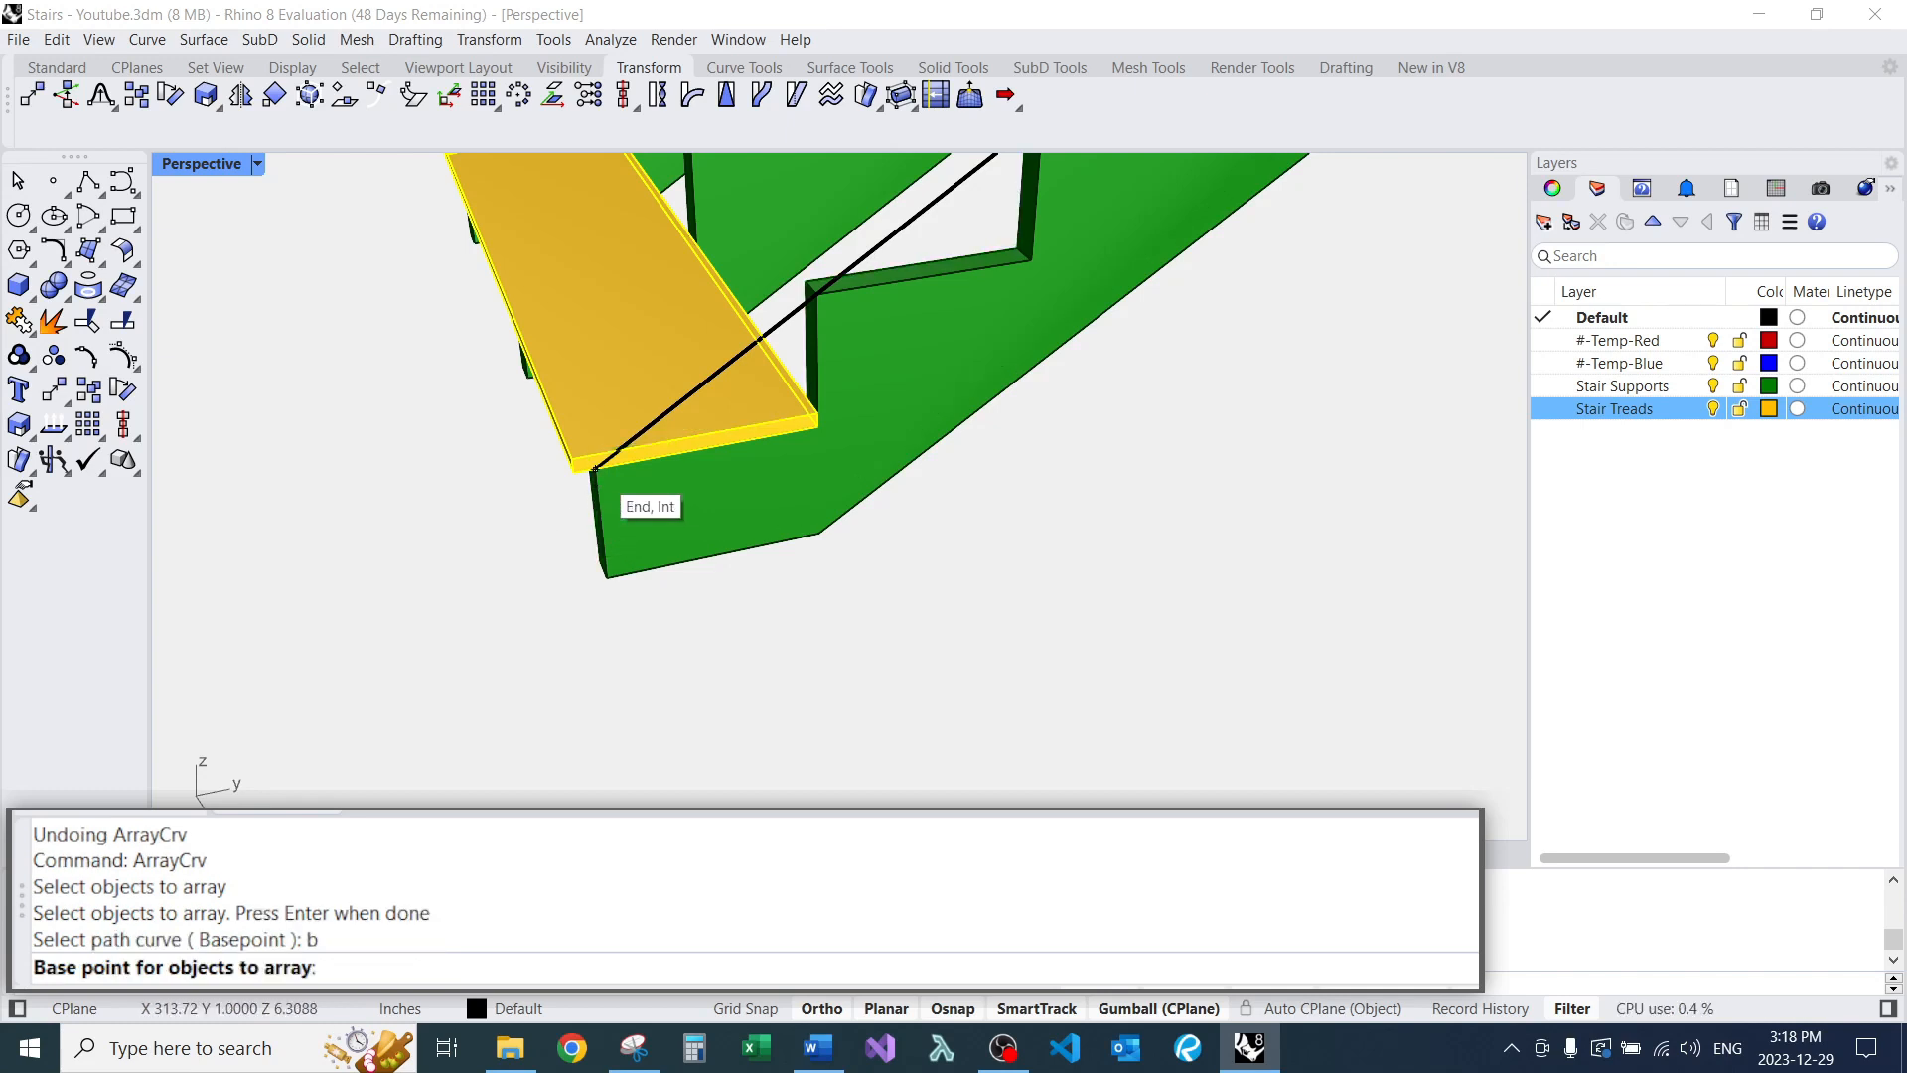
pyautogui.click(596, 466)
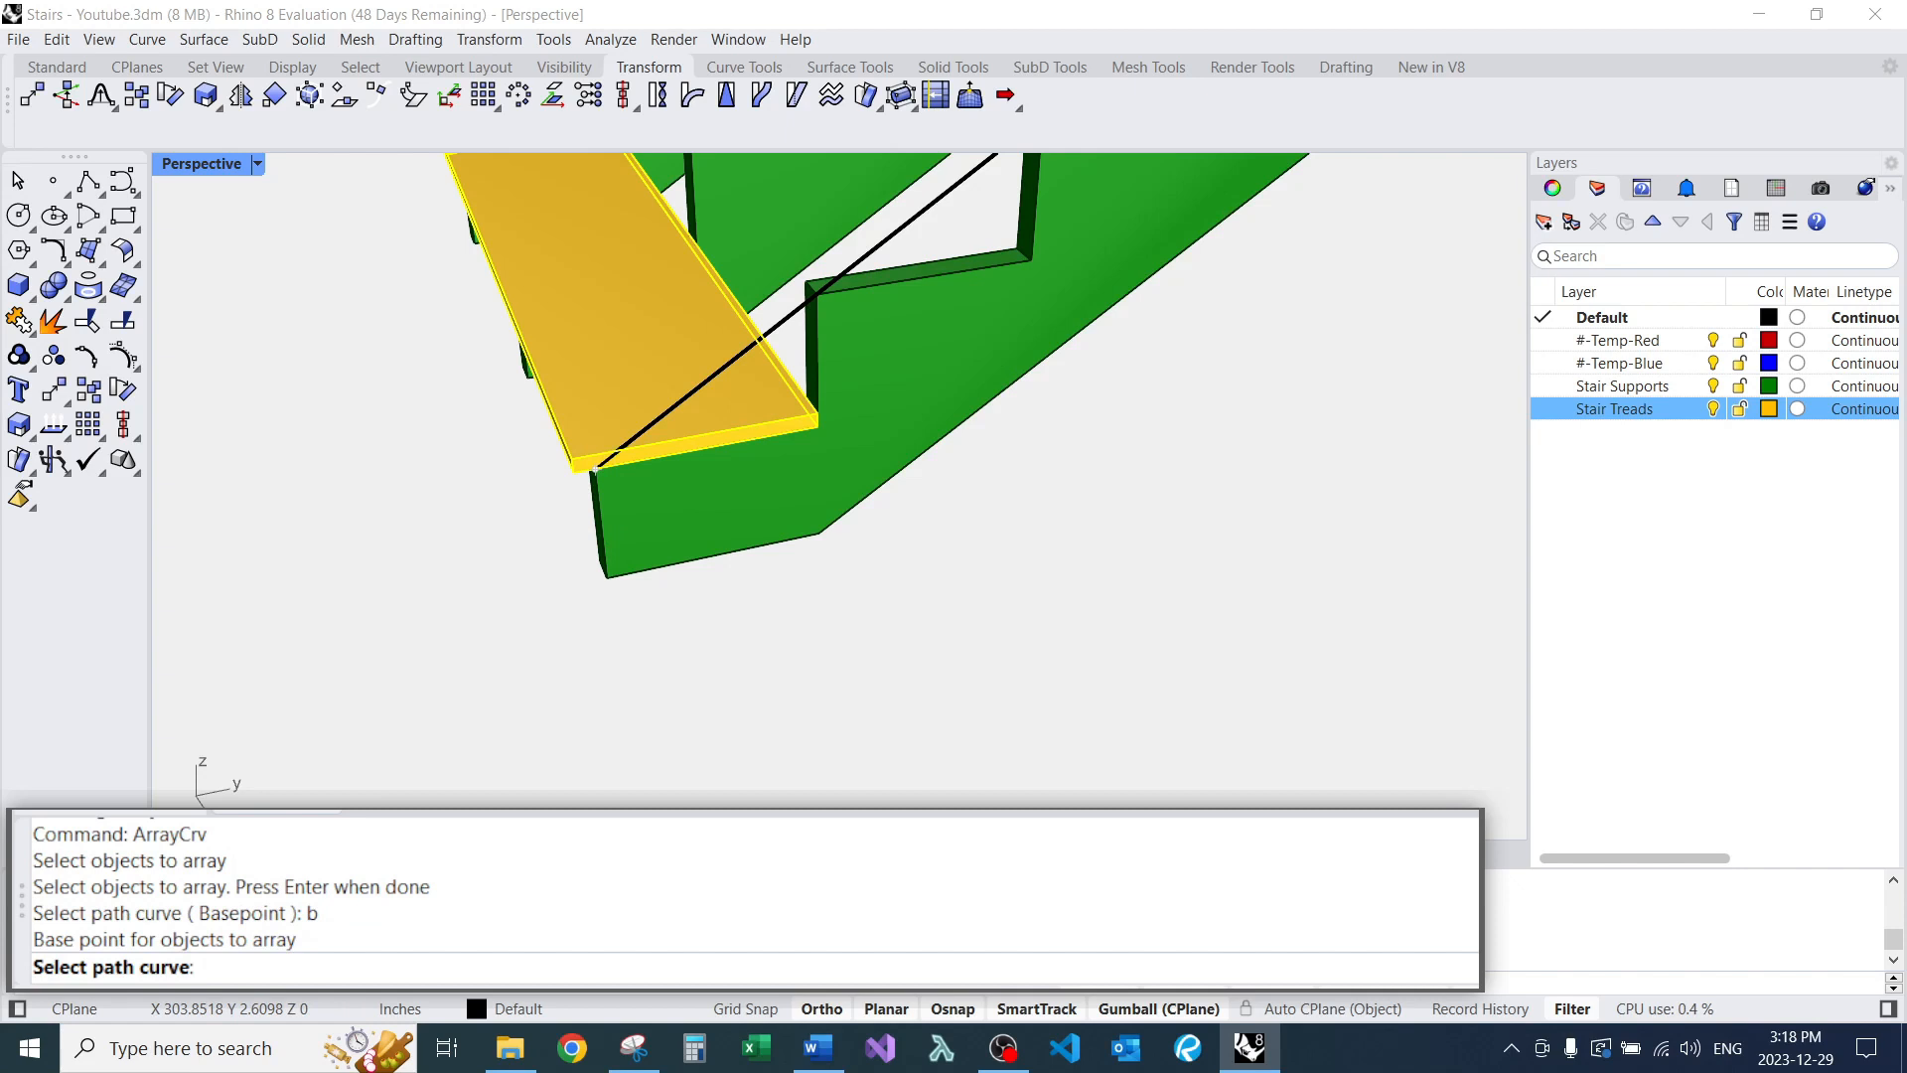
pyautogui.click(834, 282)
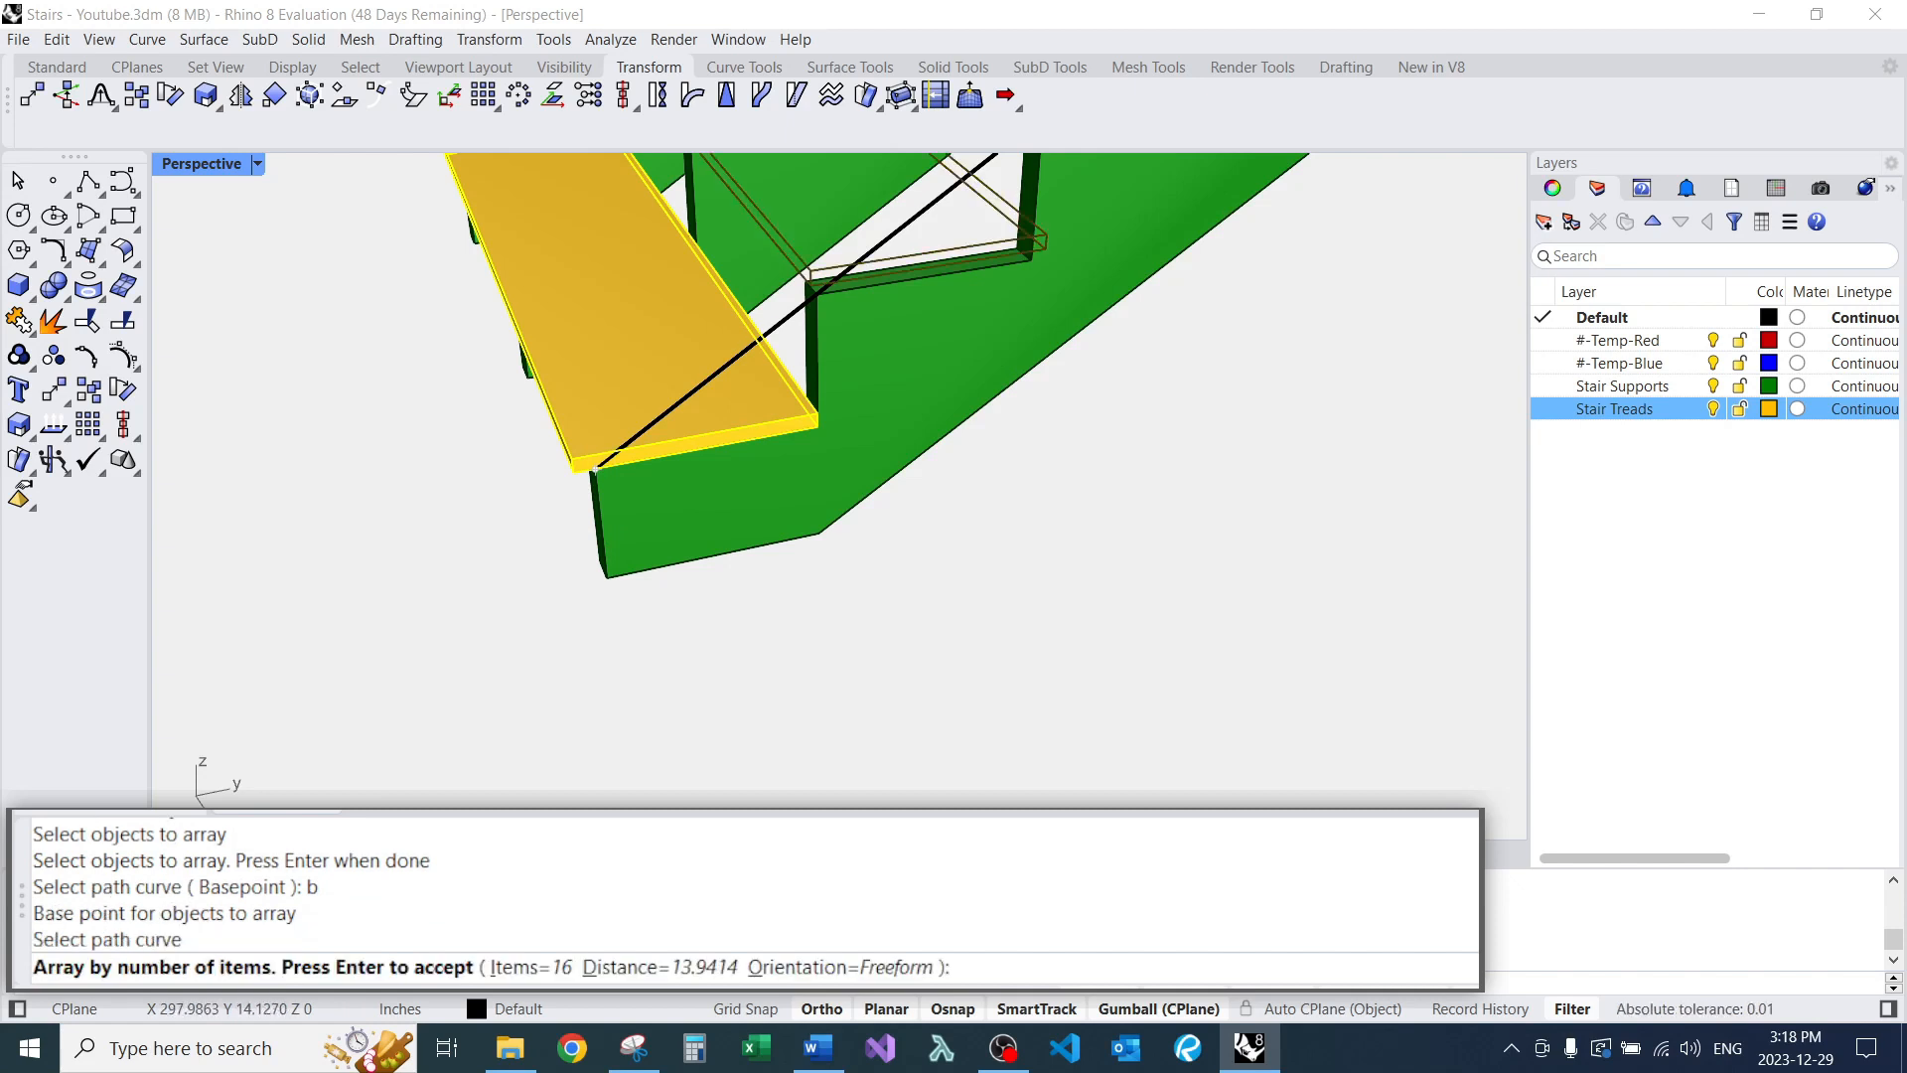
# Try 15 items for the tread array along the diagonal line.
pyautogui.scroll(-20, 662, 539)
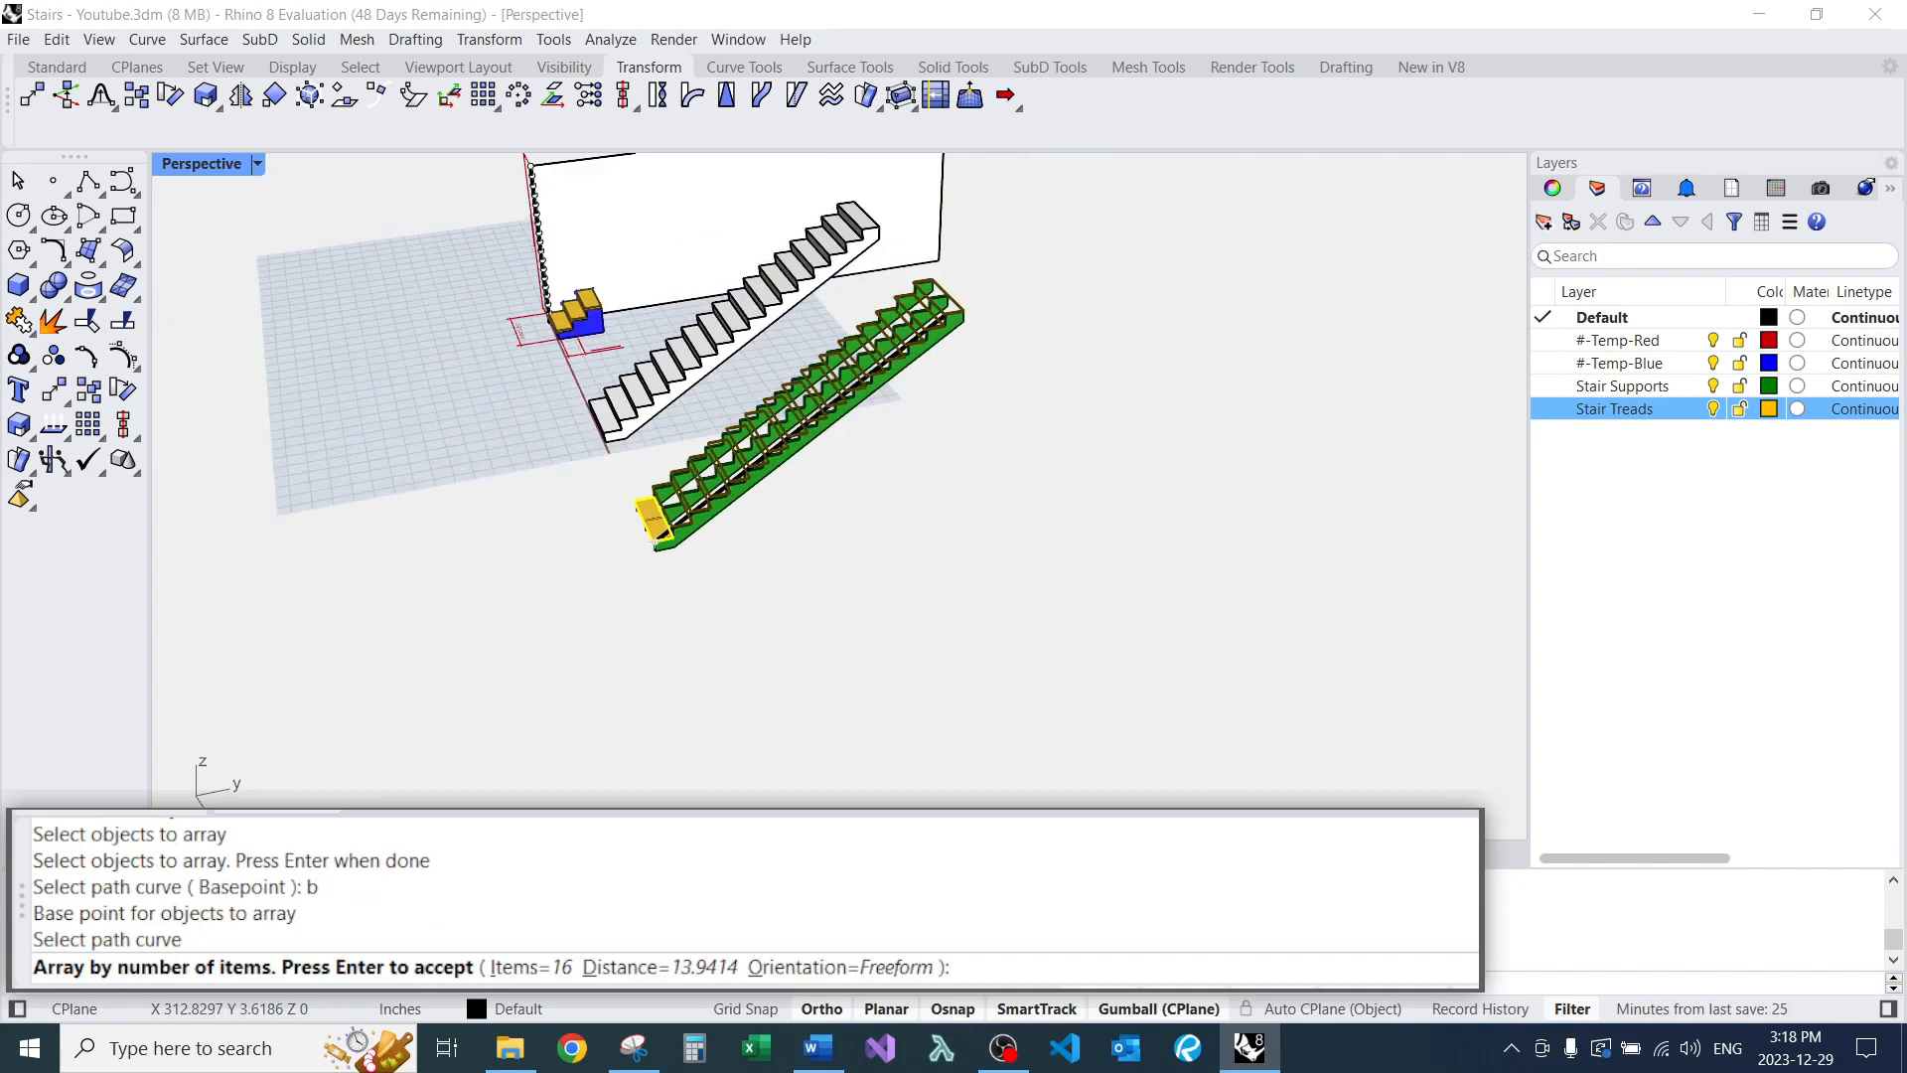
pyautogui.scroll(9, 946, 296)
pyautogui.scroll(3, 959, 300)
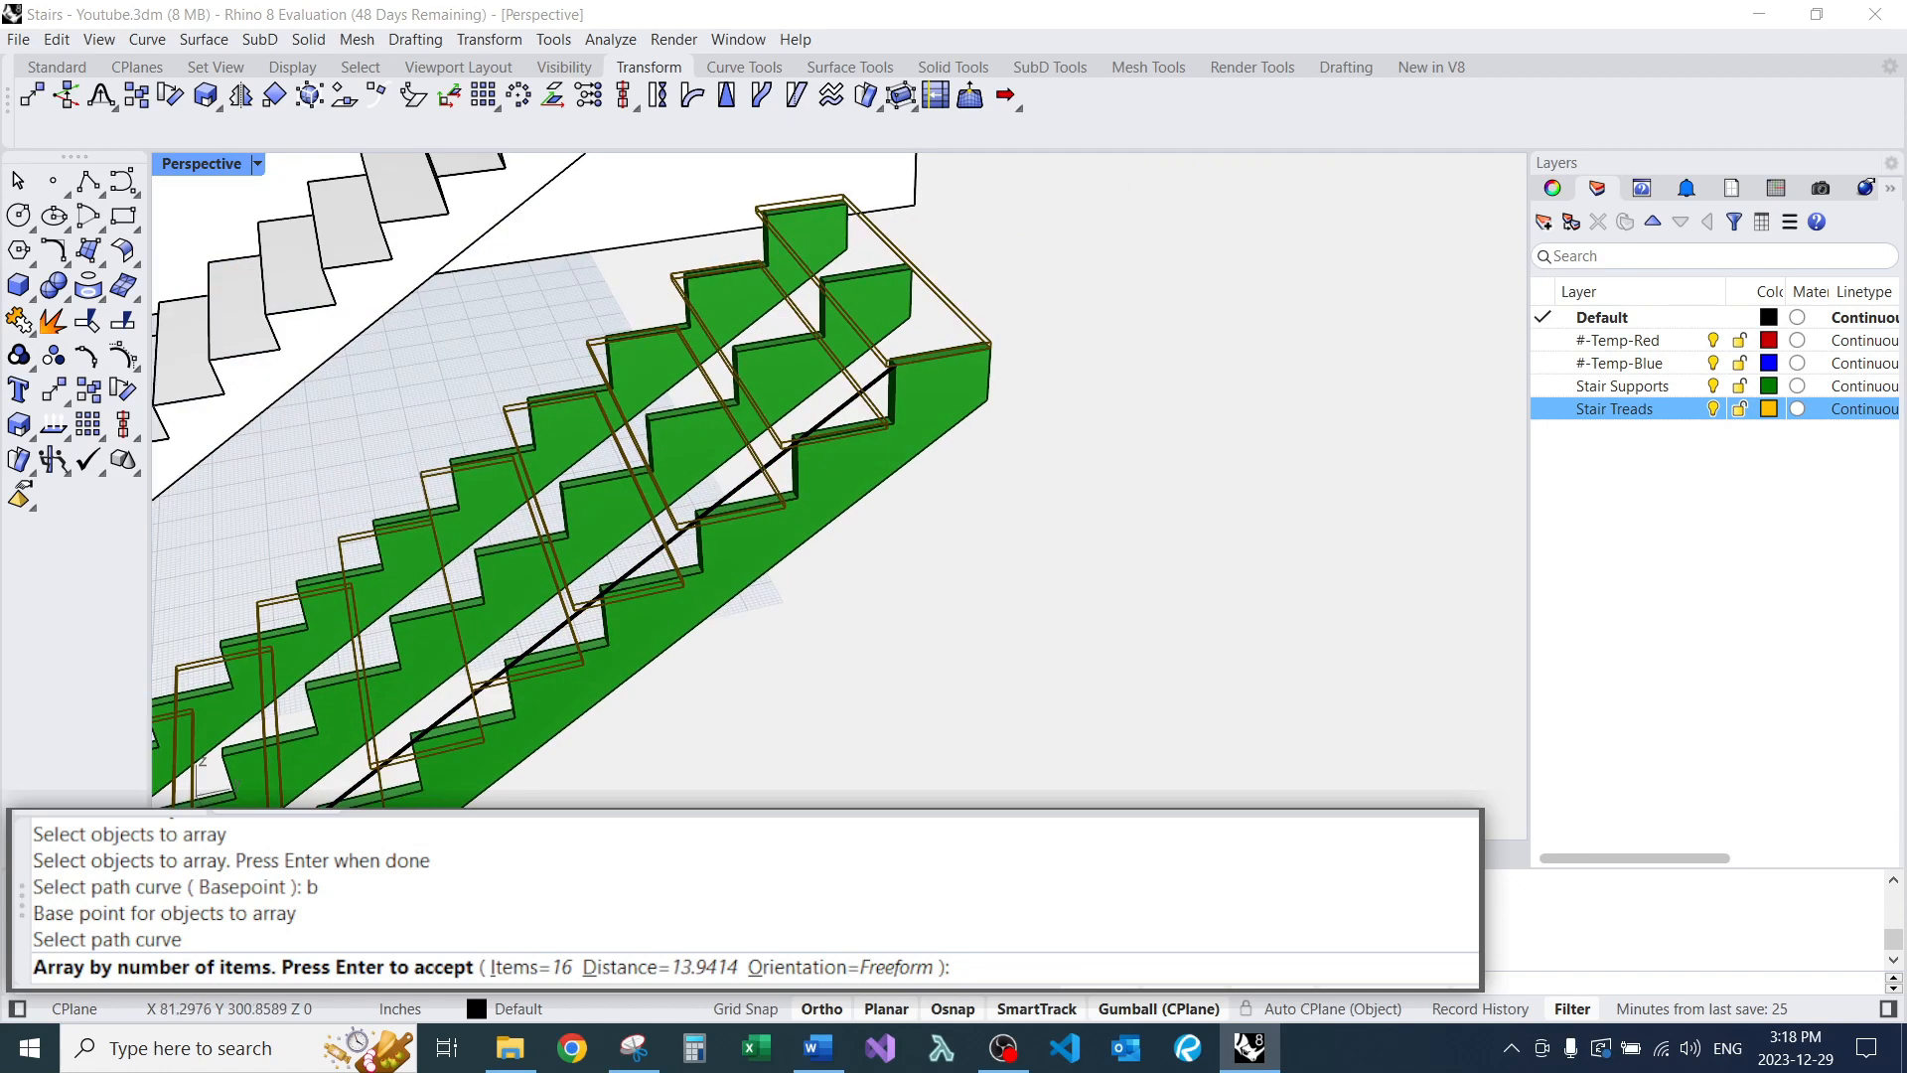
pyautogui.press('Return')
pyautogui.write('15')
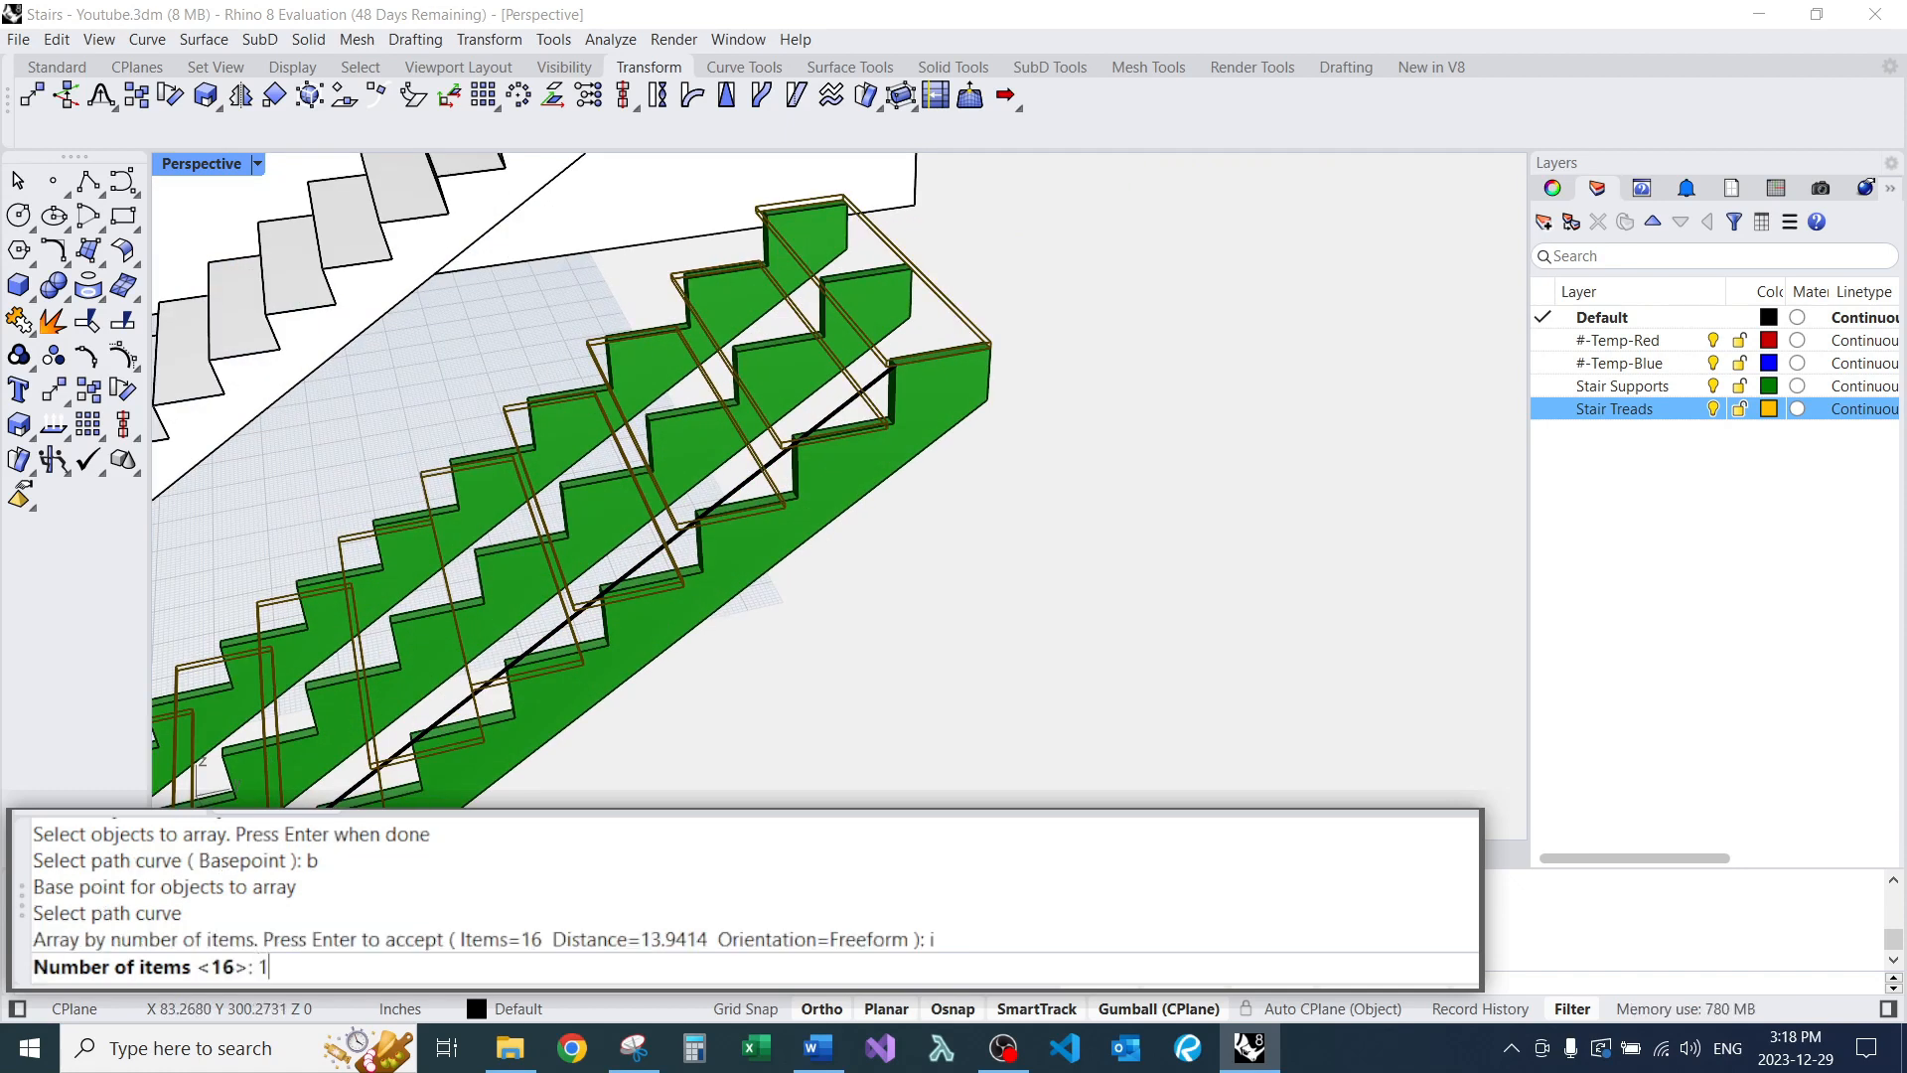
pyautogui.press('Return')
# Set the tread array to 17 items and accept it with Freeform orientation.
pyautogui.write('i')
pyautogui.press('Return')
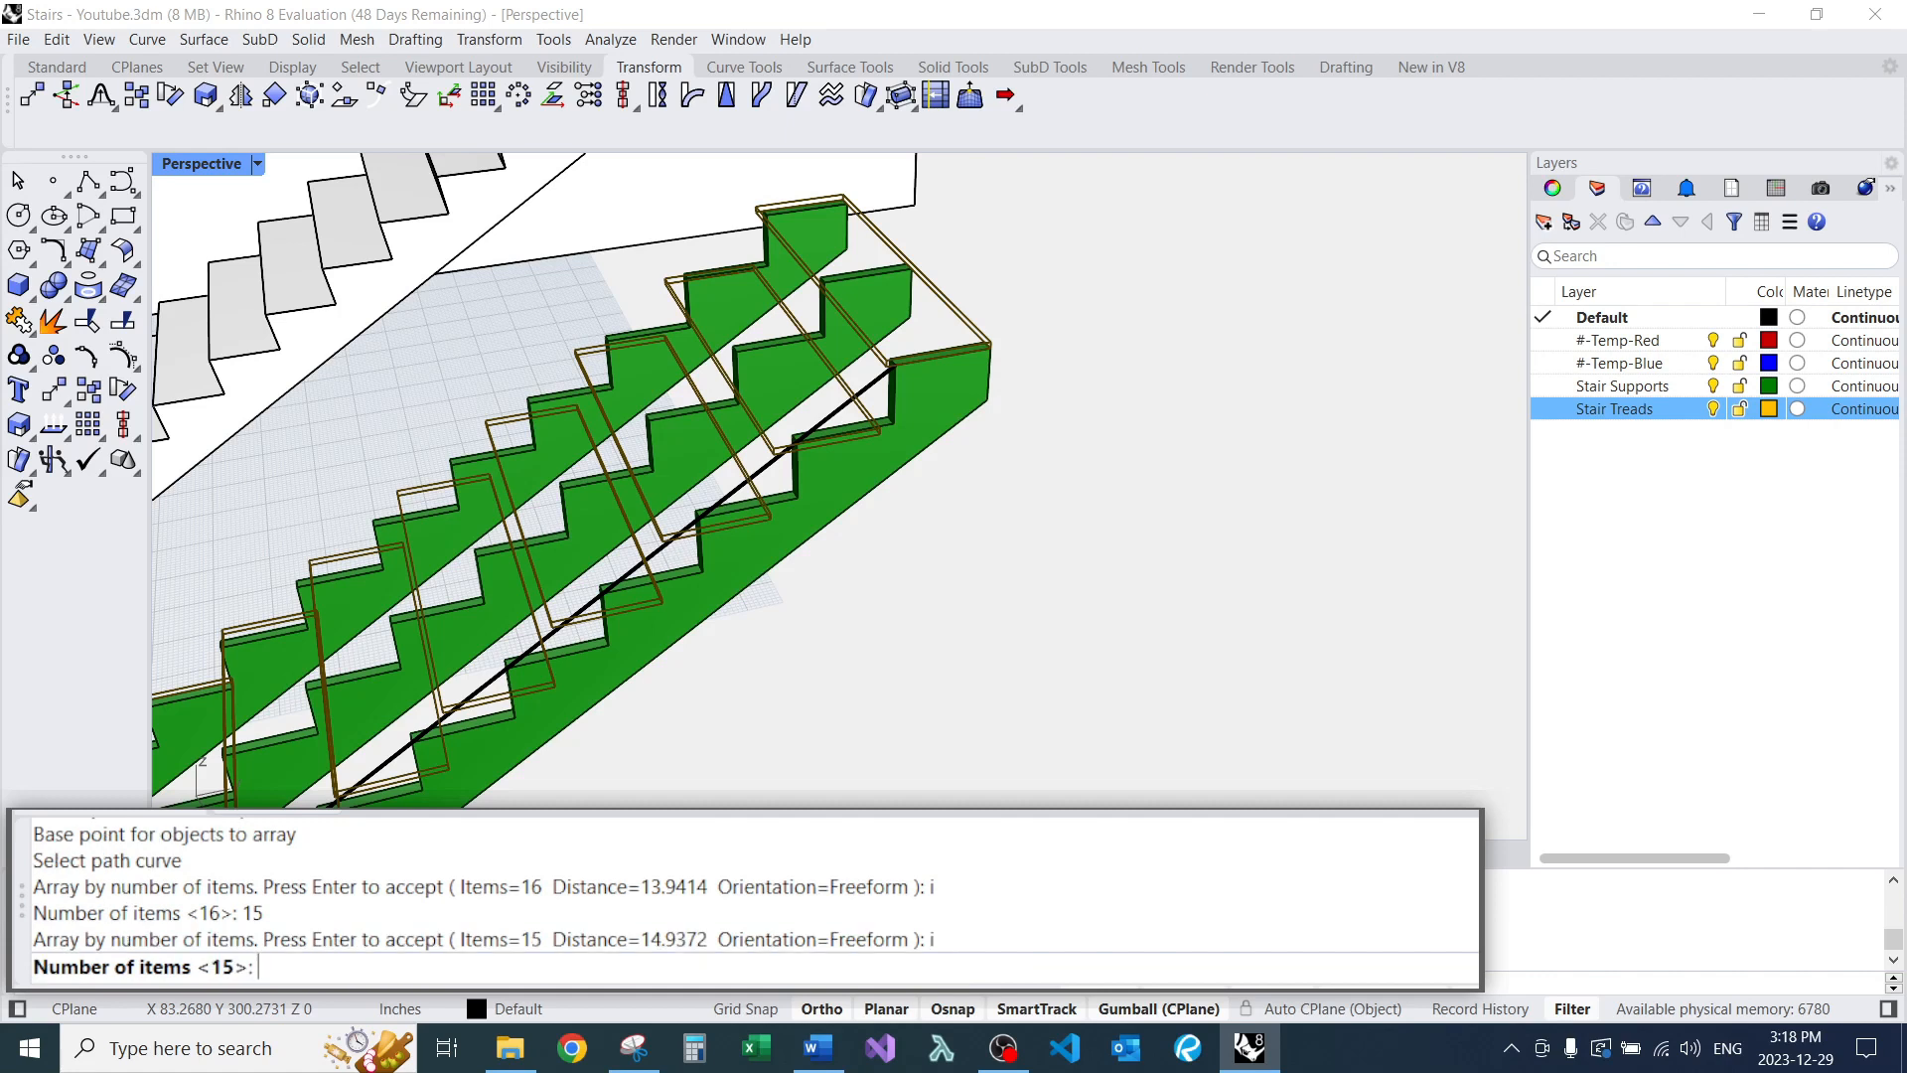
pyautogui.write('17')
pyautogui.press('Return')
pyautogui.scroll(-5, 840, 477)
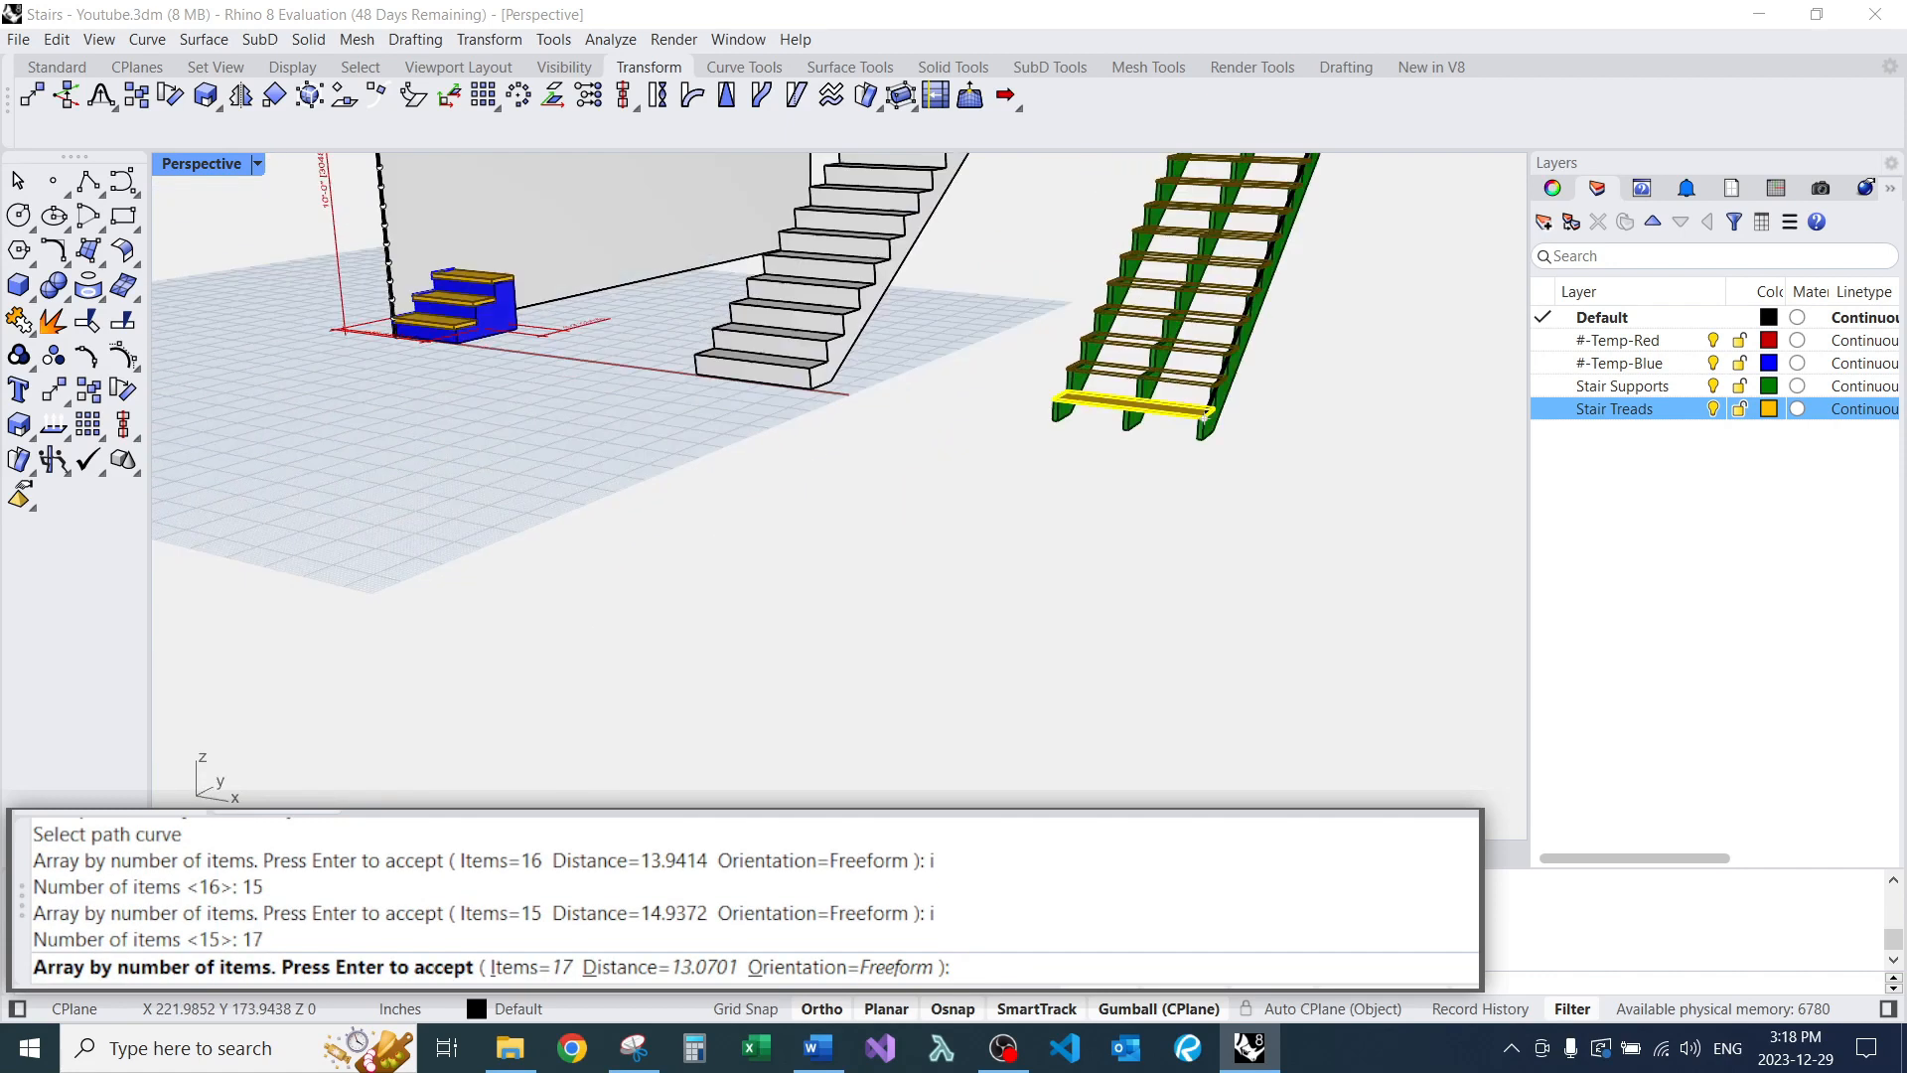
pyautogui.scroll(5, 1003, 422)
pyautogui.scroll(-6, 839, 477)
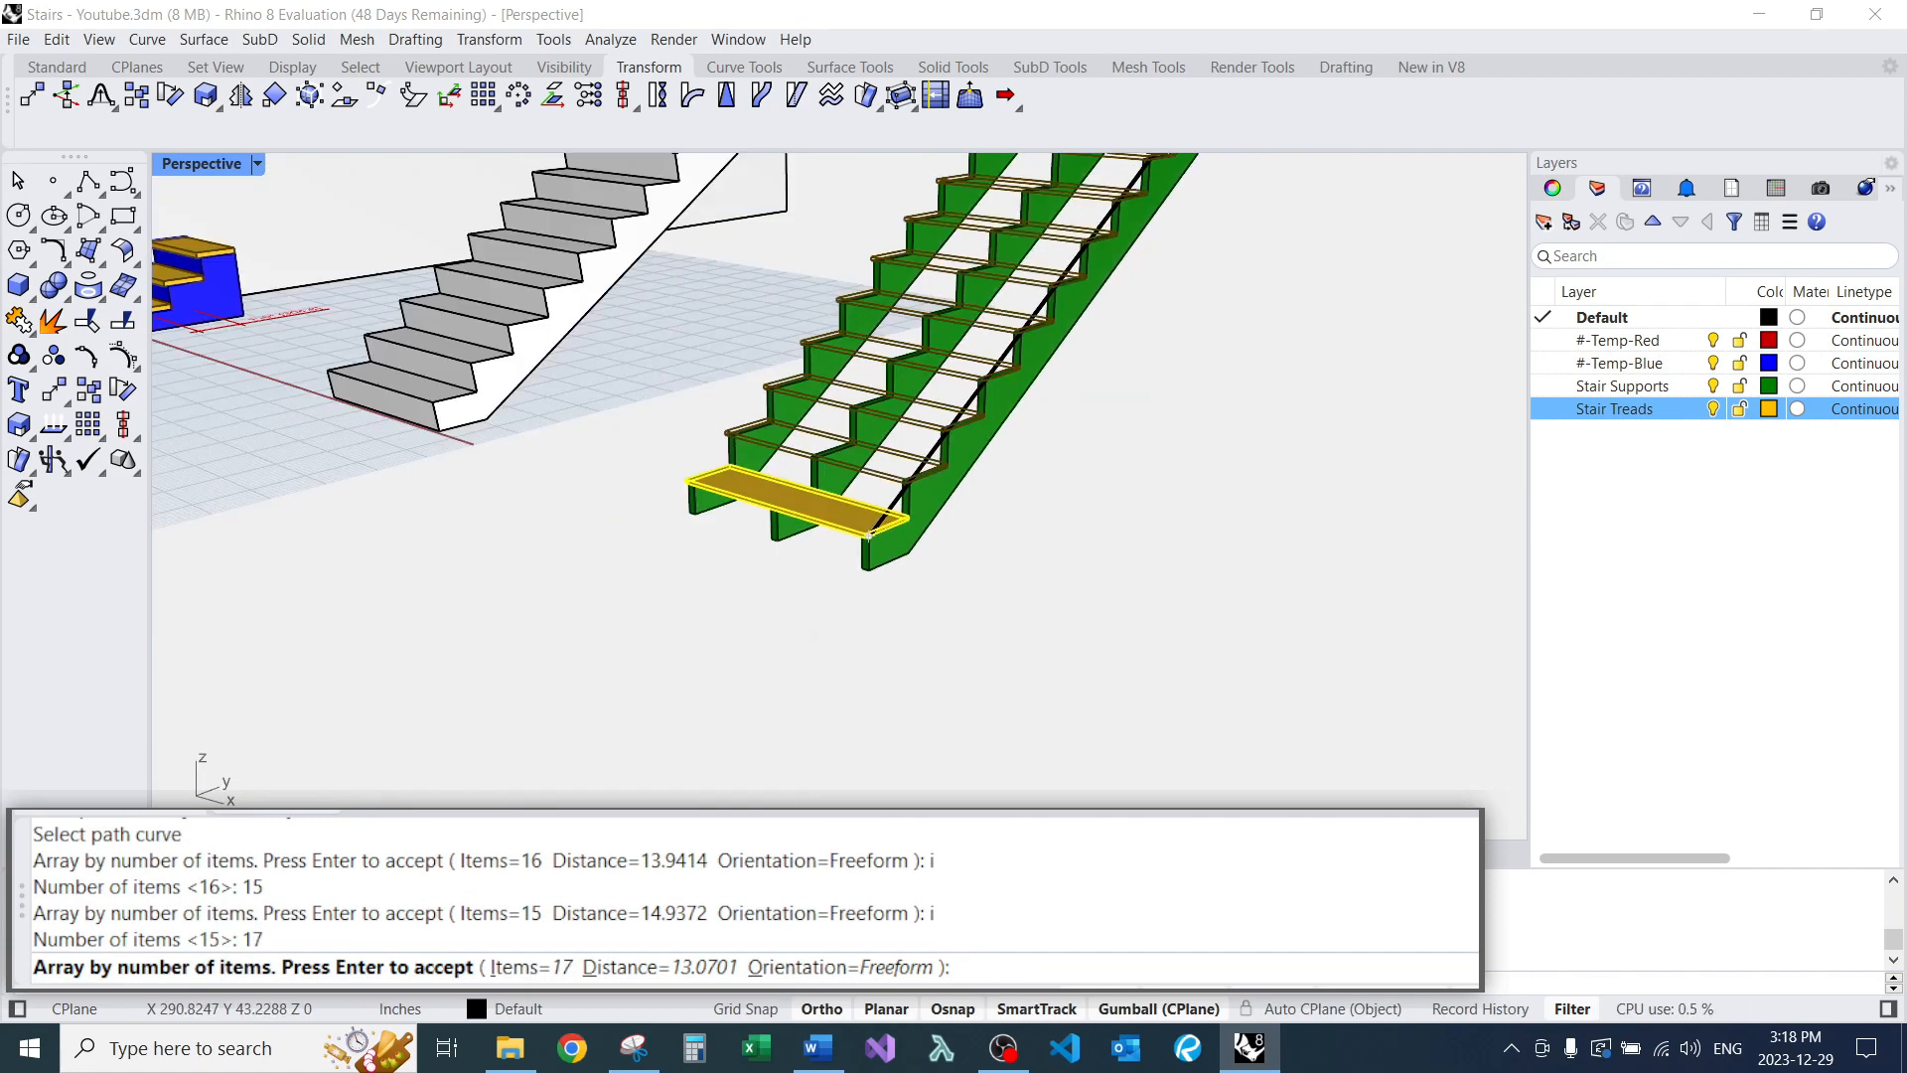
pyautogui.scroll(6, 839, 476)
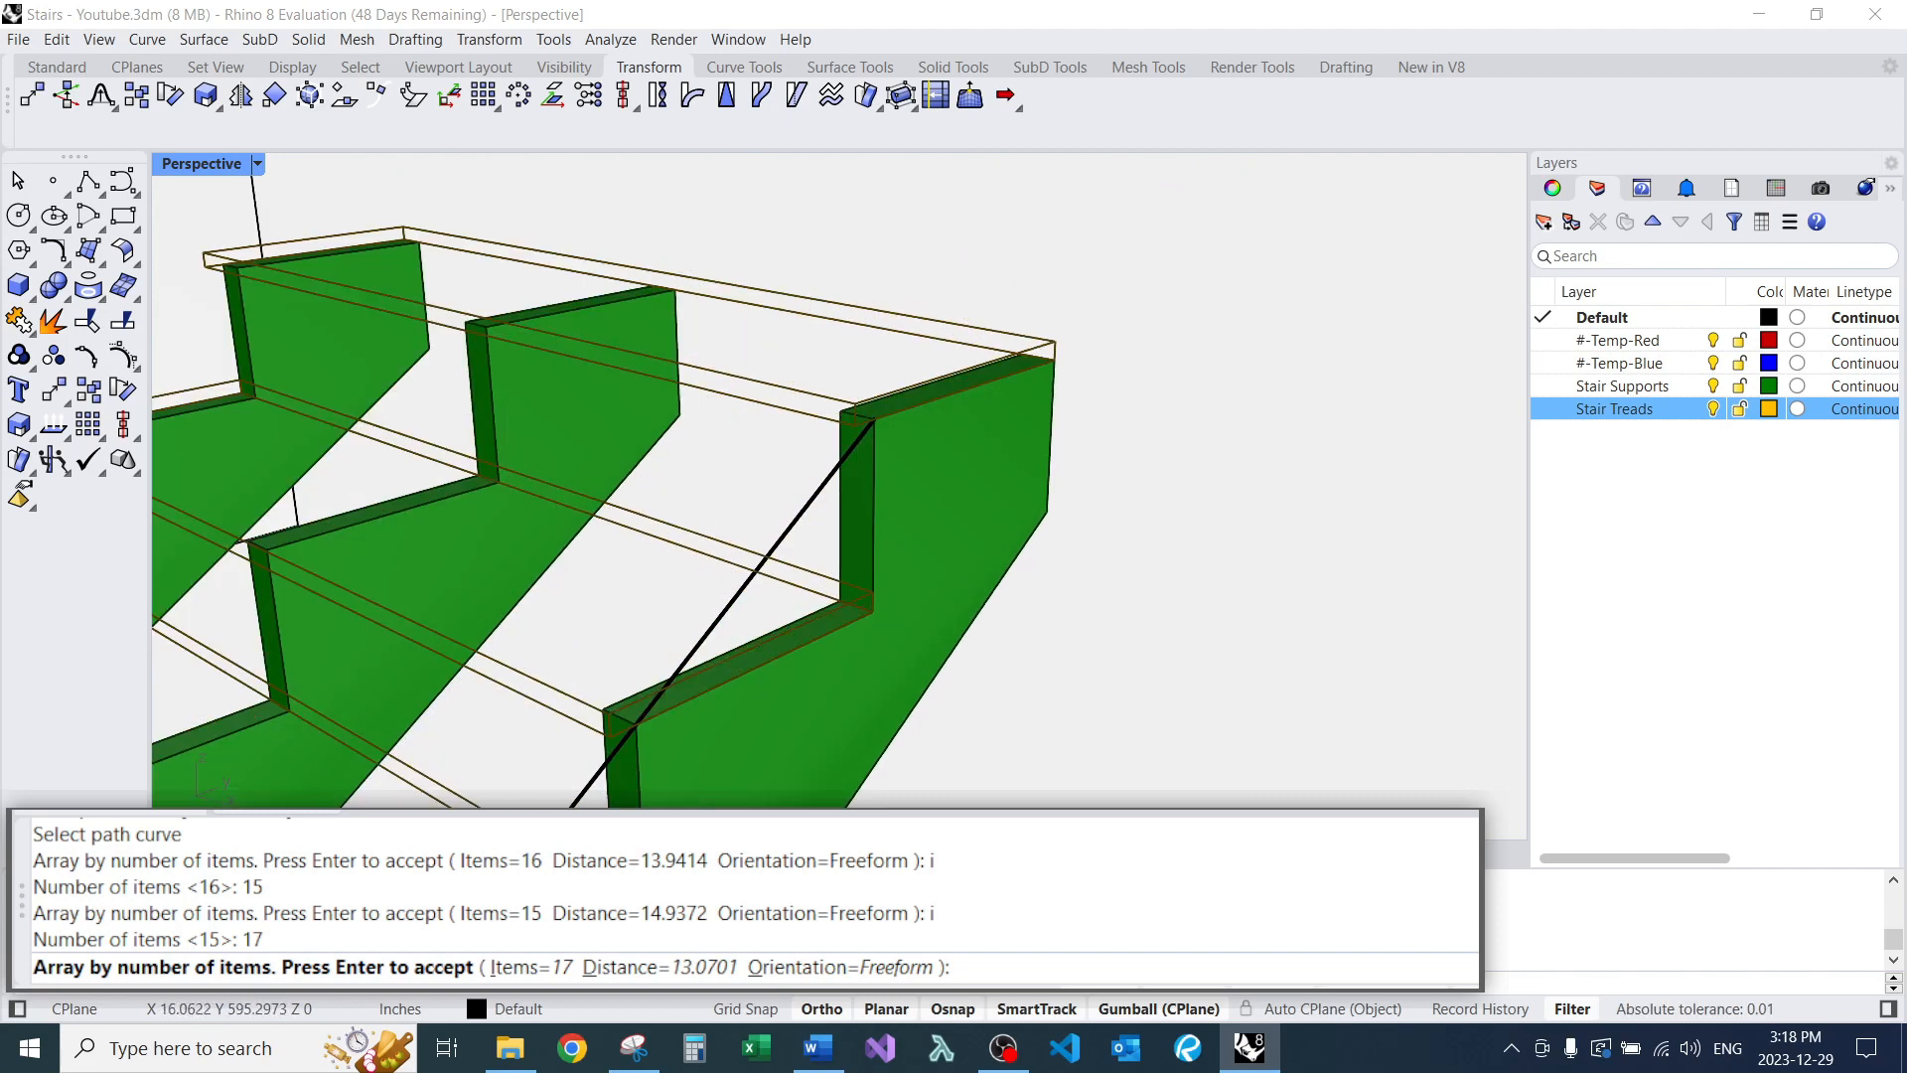
pyautogui.scroll(-8, 839, 476)
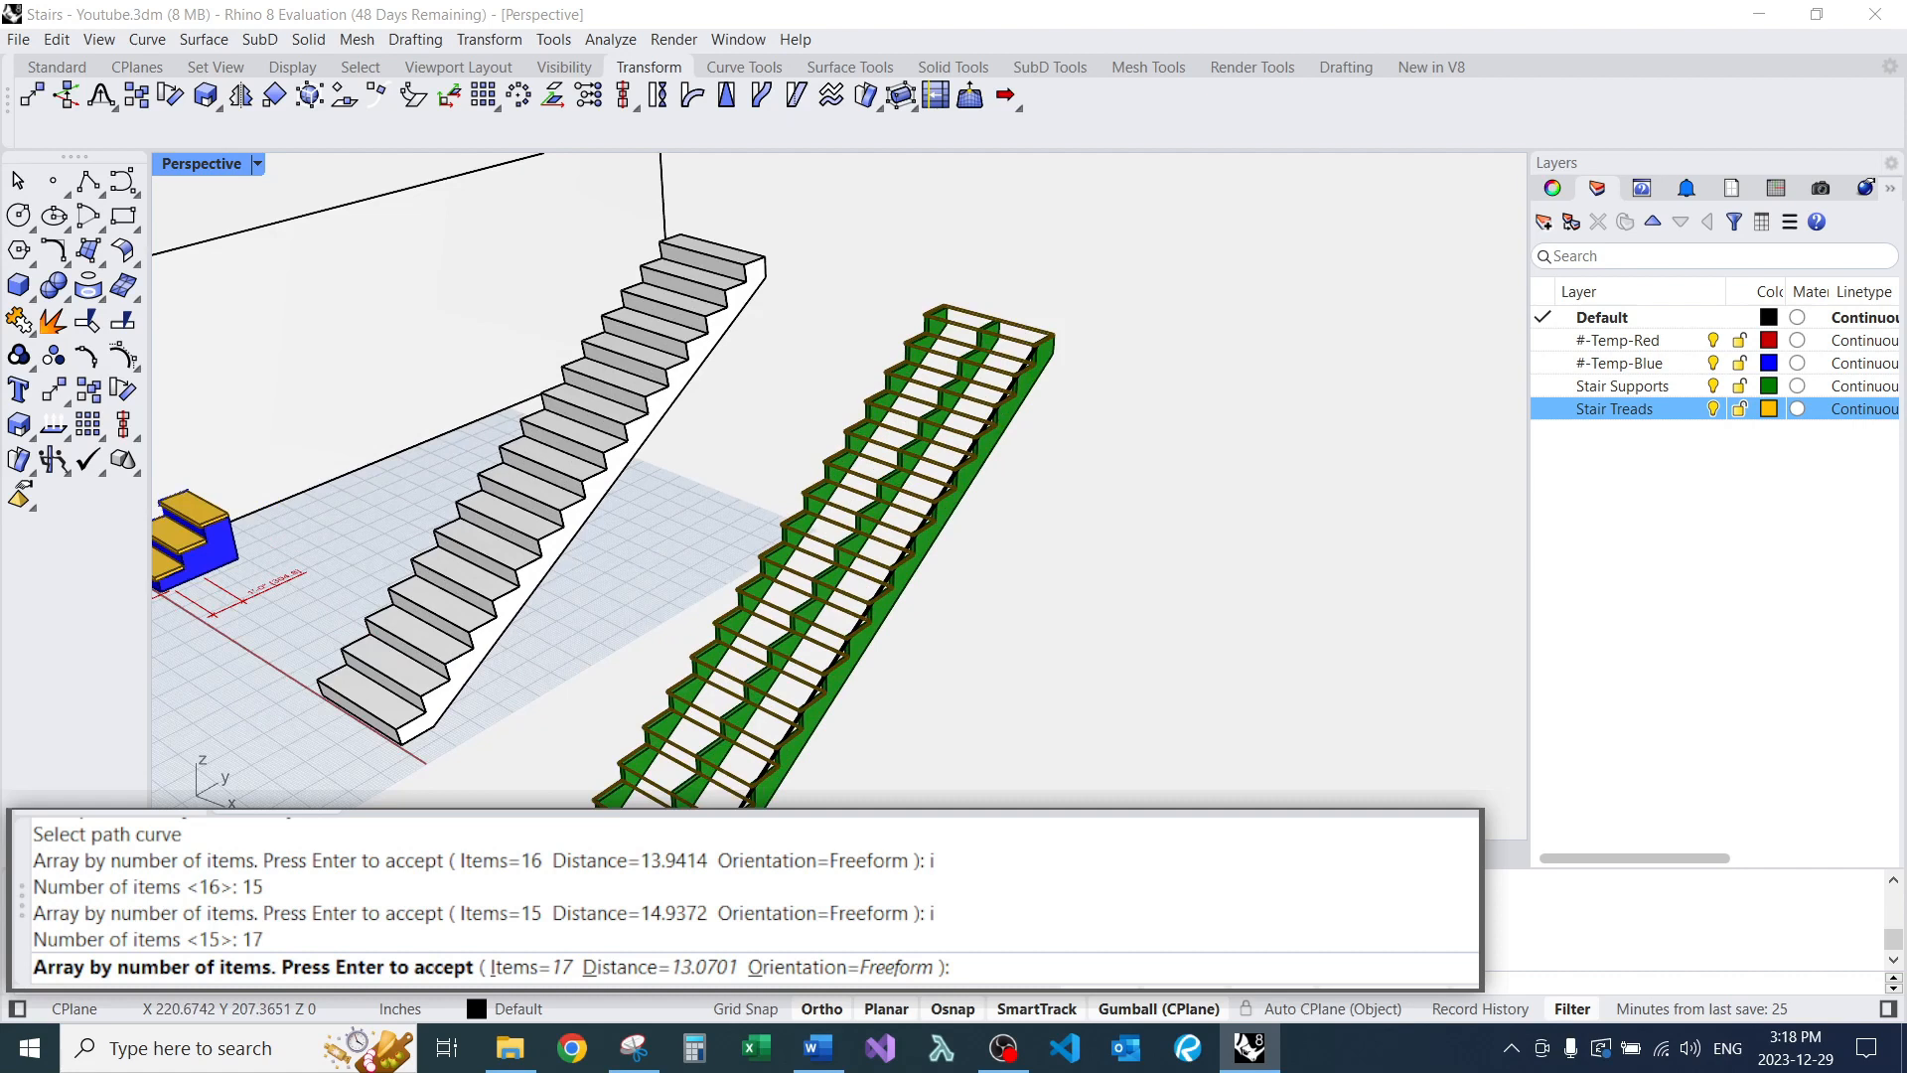
pyautogui.moveTo(854, 477); pyautogui.dragTo(849, 417, button='right')
pyautogui.scroll(4, 854, 418)
pyautogui.scroll(-4, 854, 417)
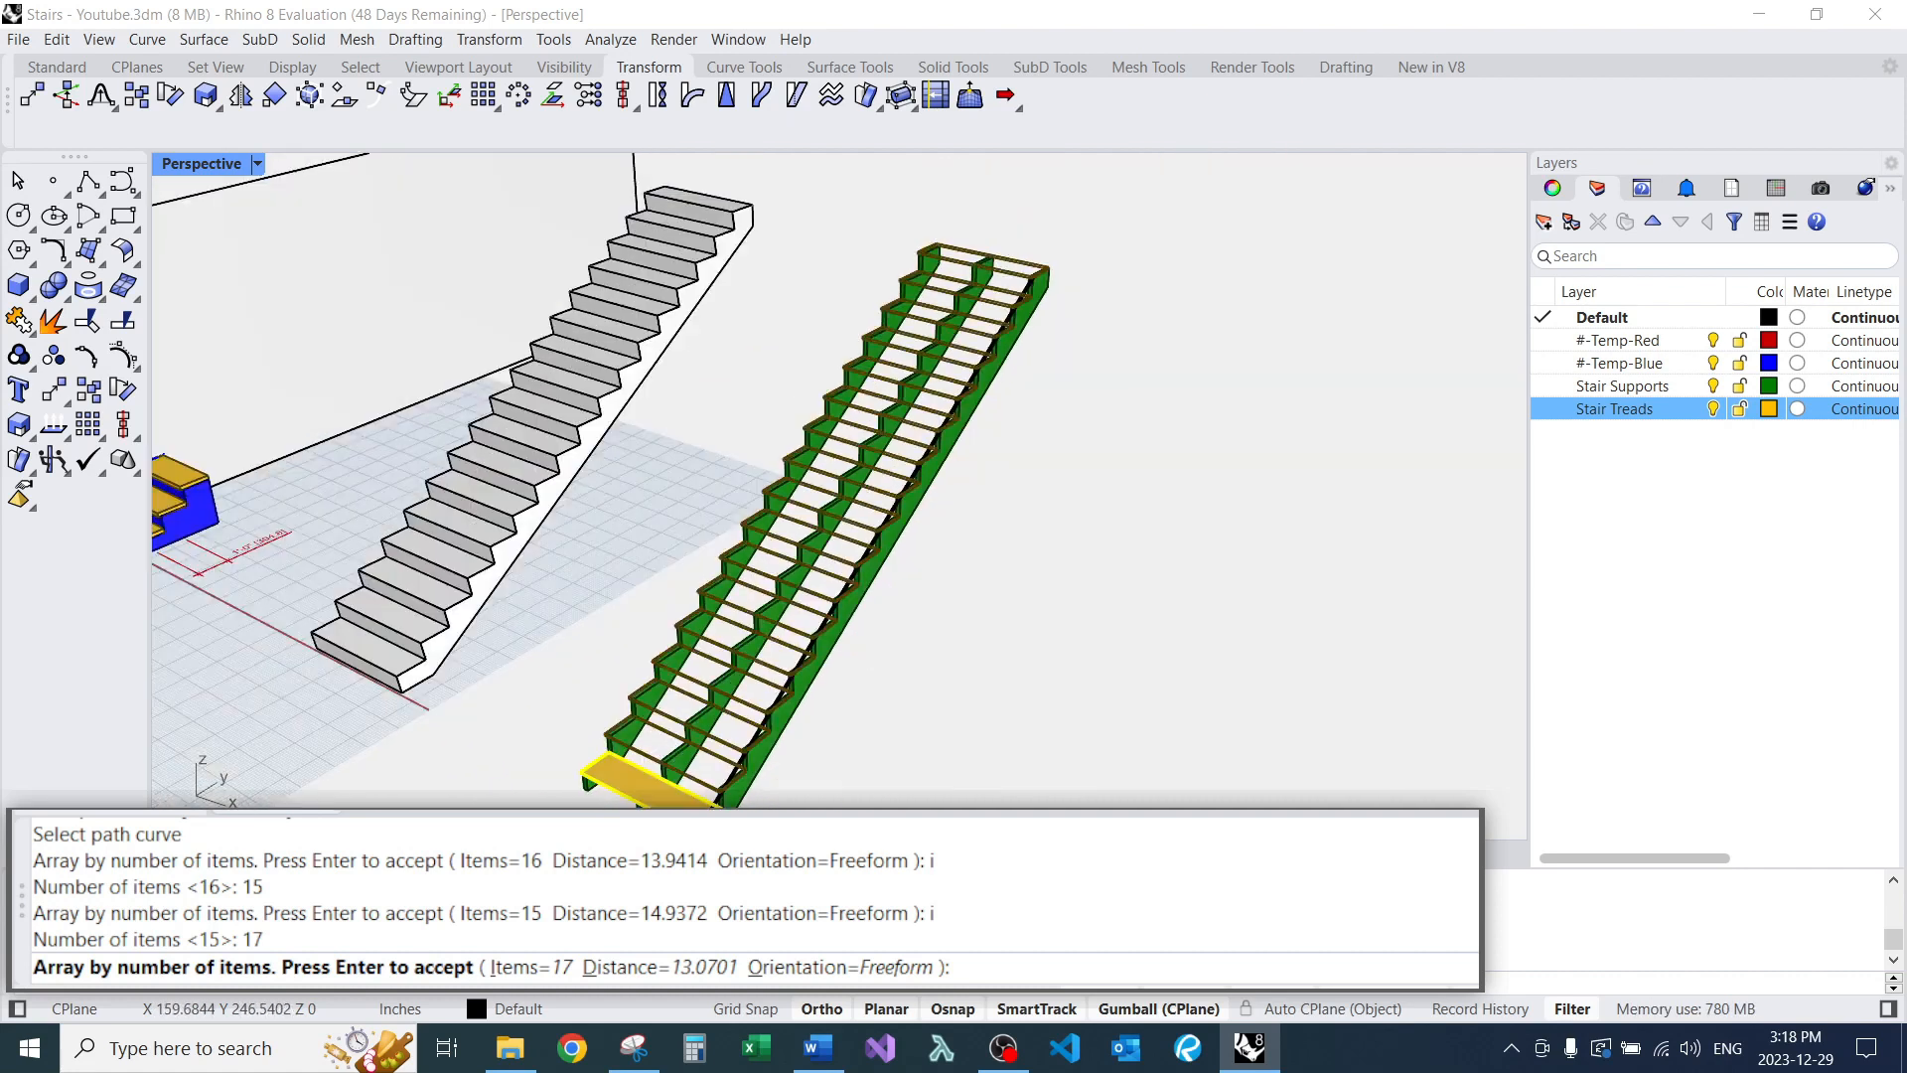
pyautogui.scroll(5, 840, 477)
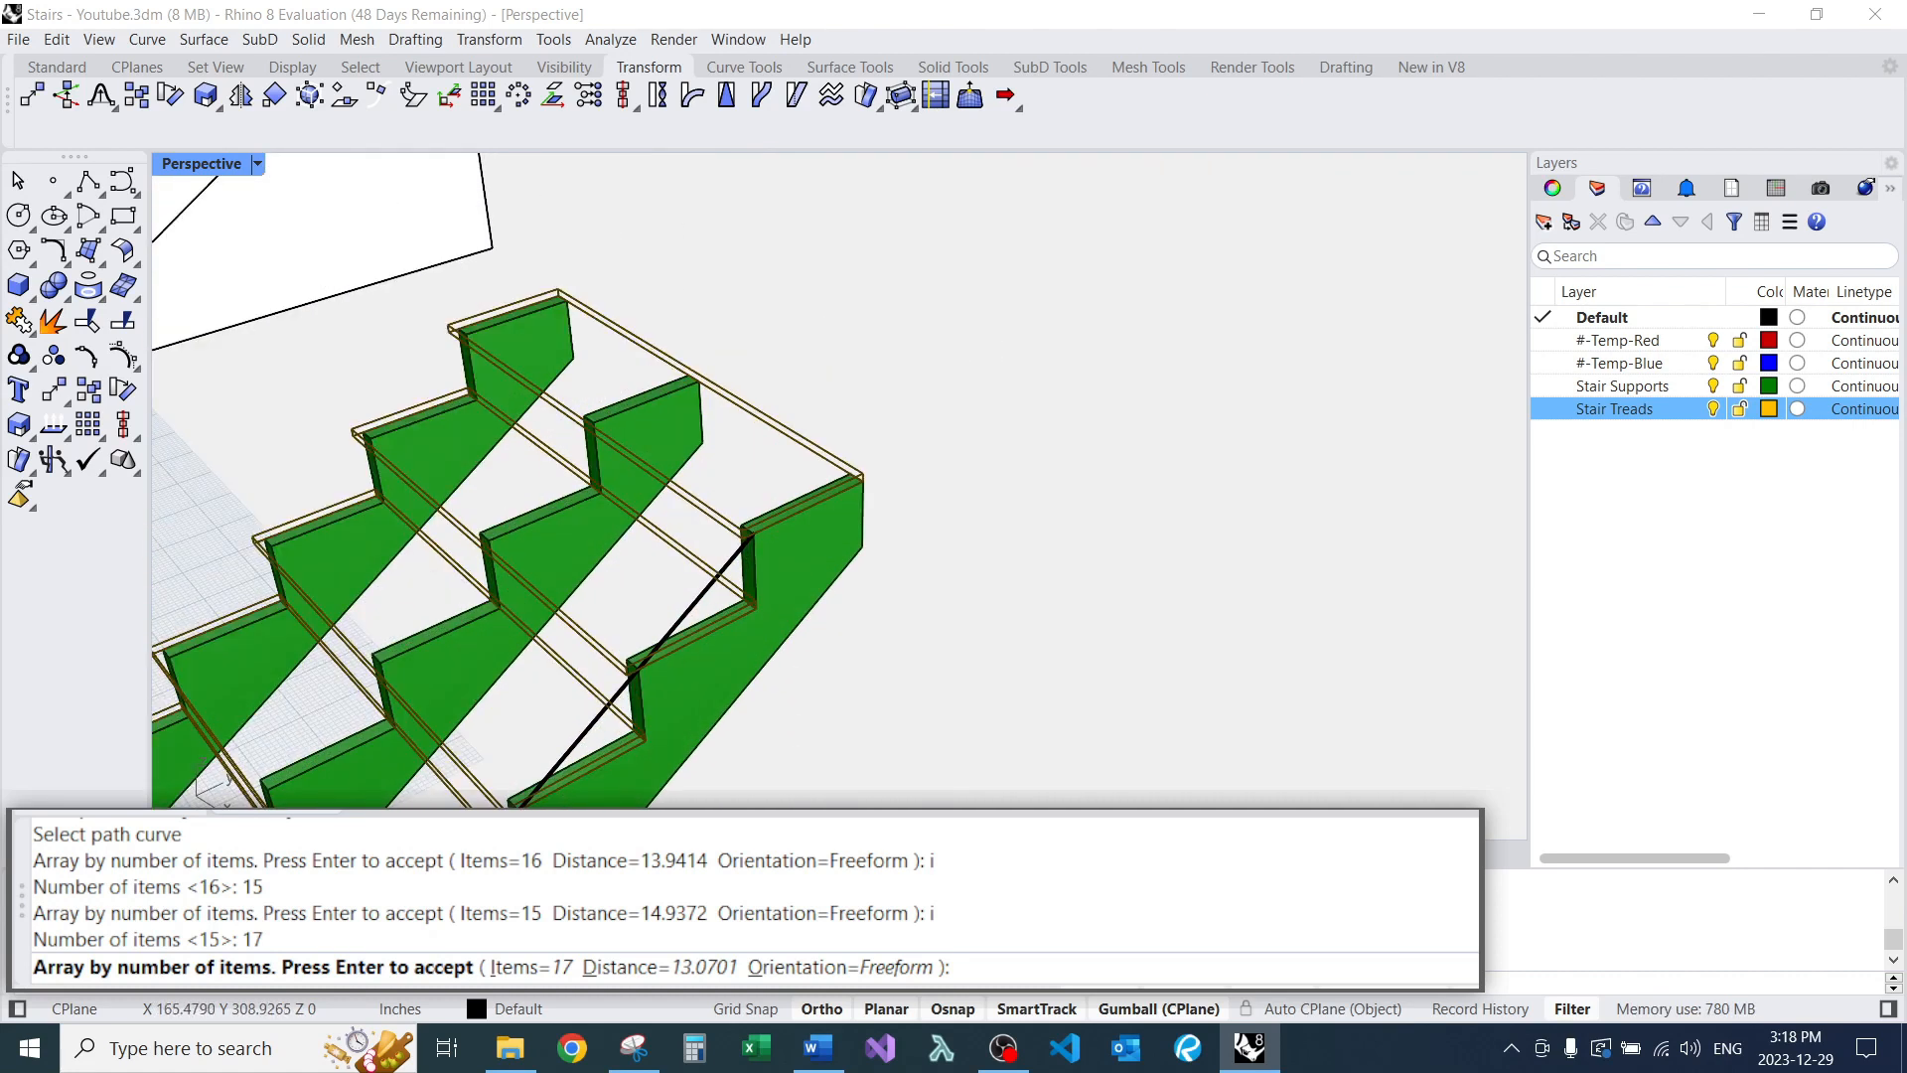
pyautogui.press('Return')
# Delete the diagonal path line from the stair.
pyautogui.scroll(6, 712, 636)
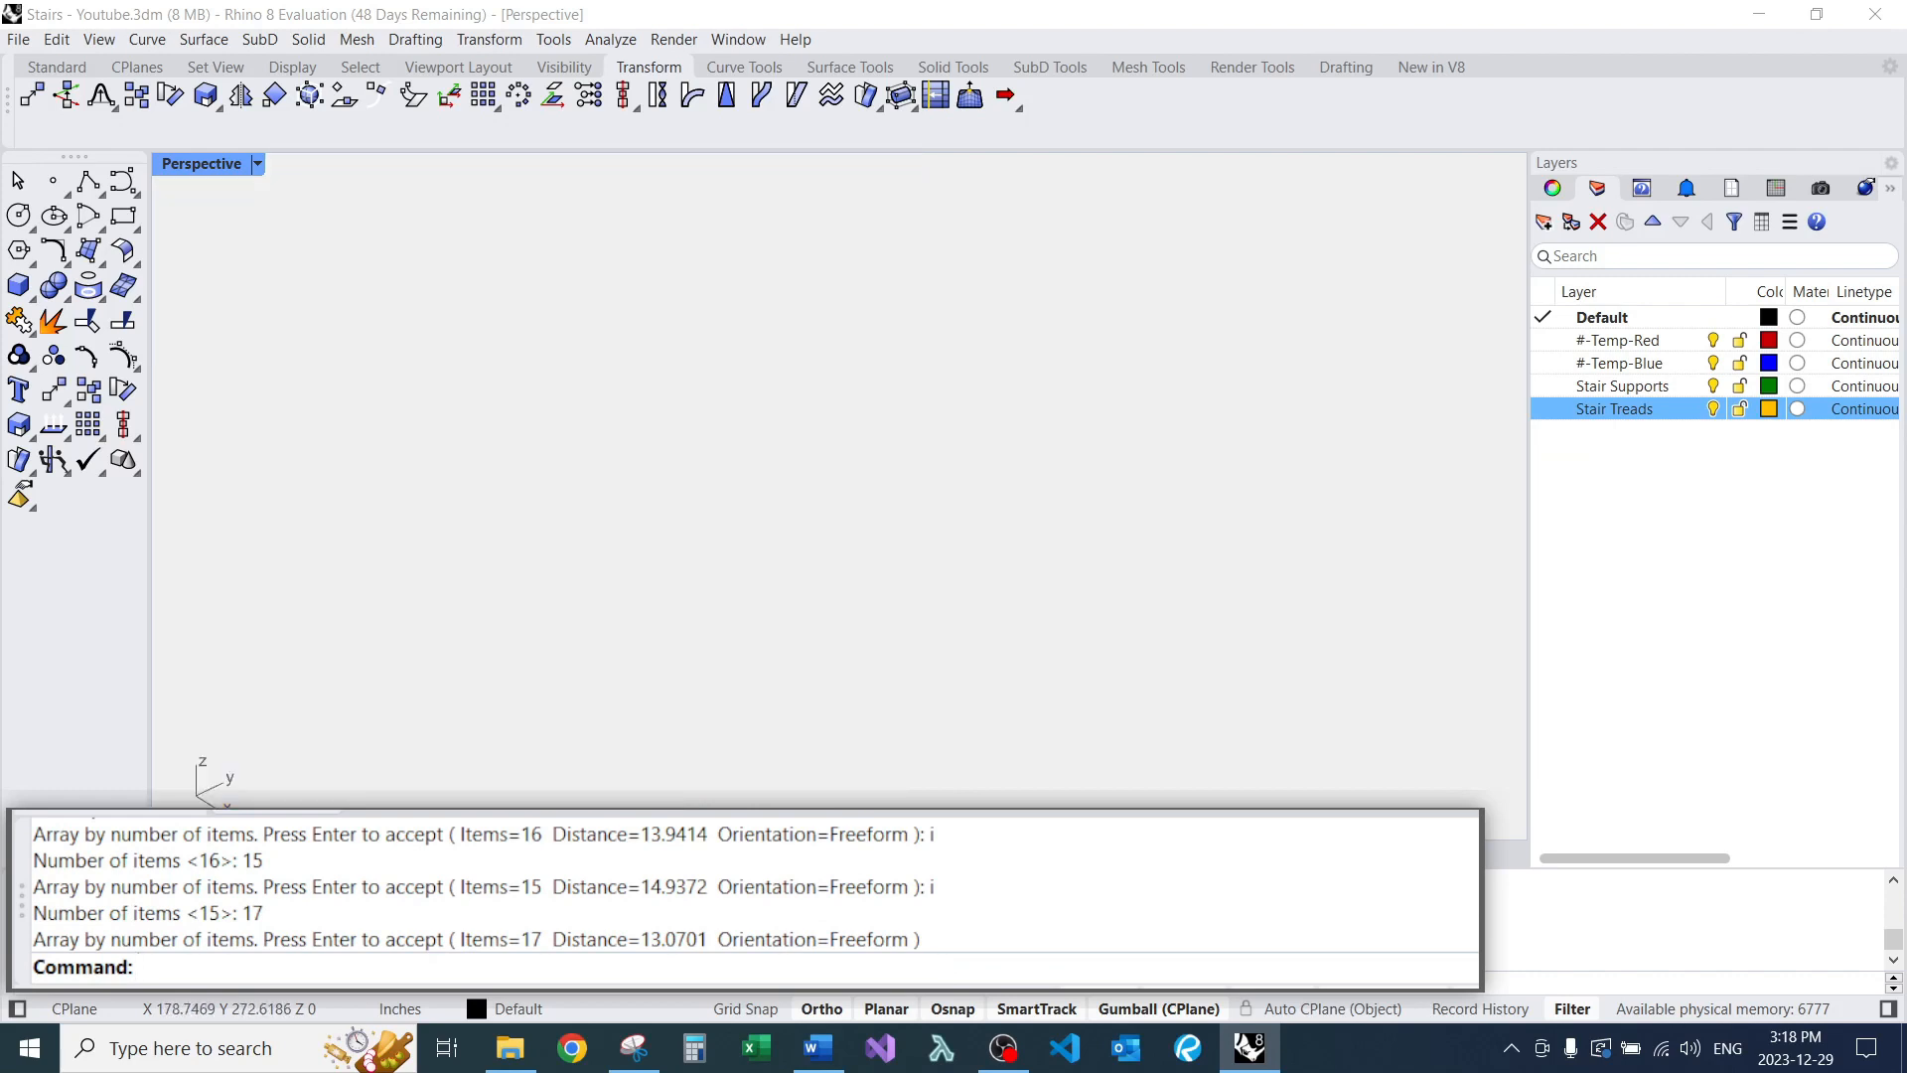
pyautogui.scroll(-3, 712, 636)
pyautogui.click(728, 468)
pyautogui.write('e')
pyautogui.press('Return')
# Examine how the arrayed treads sit on the stepped supports, from the whole flight to the bottom steps.
pyautogui.scroll(-8, 887, 334)
pyautogui.moveTo(887, 476); pyautogui.dragTo(887, 397, button='right')
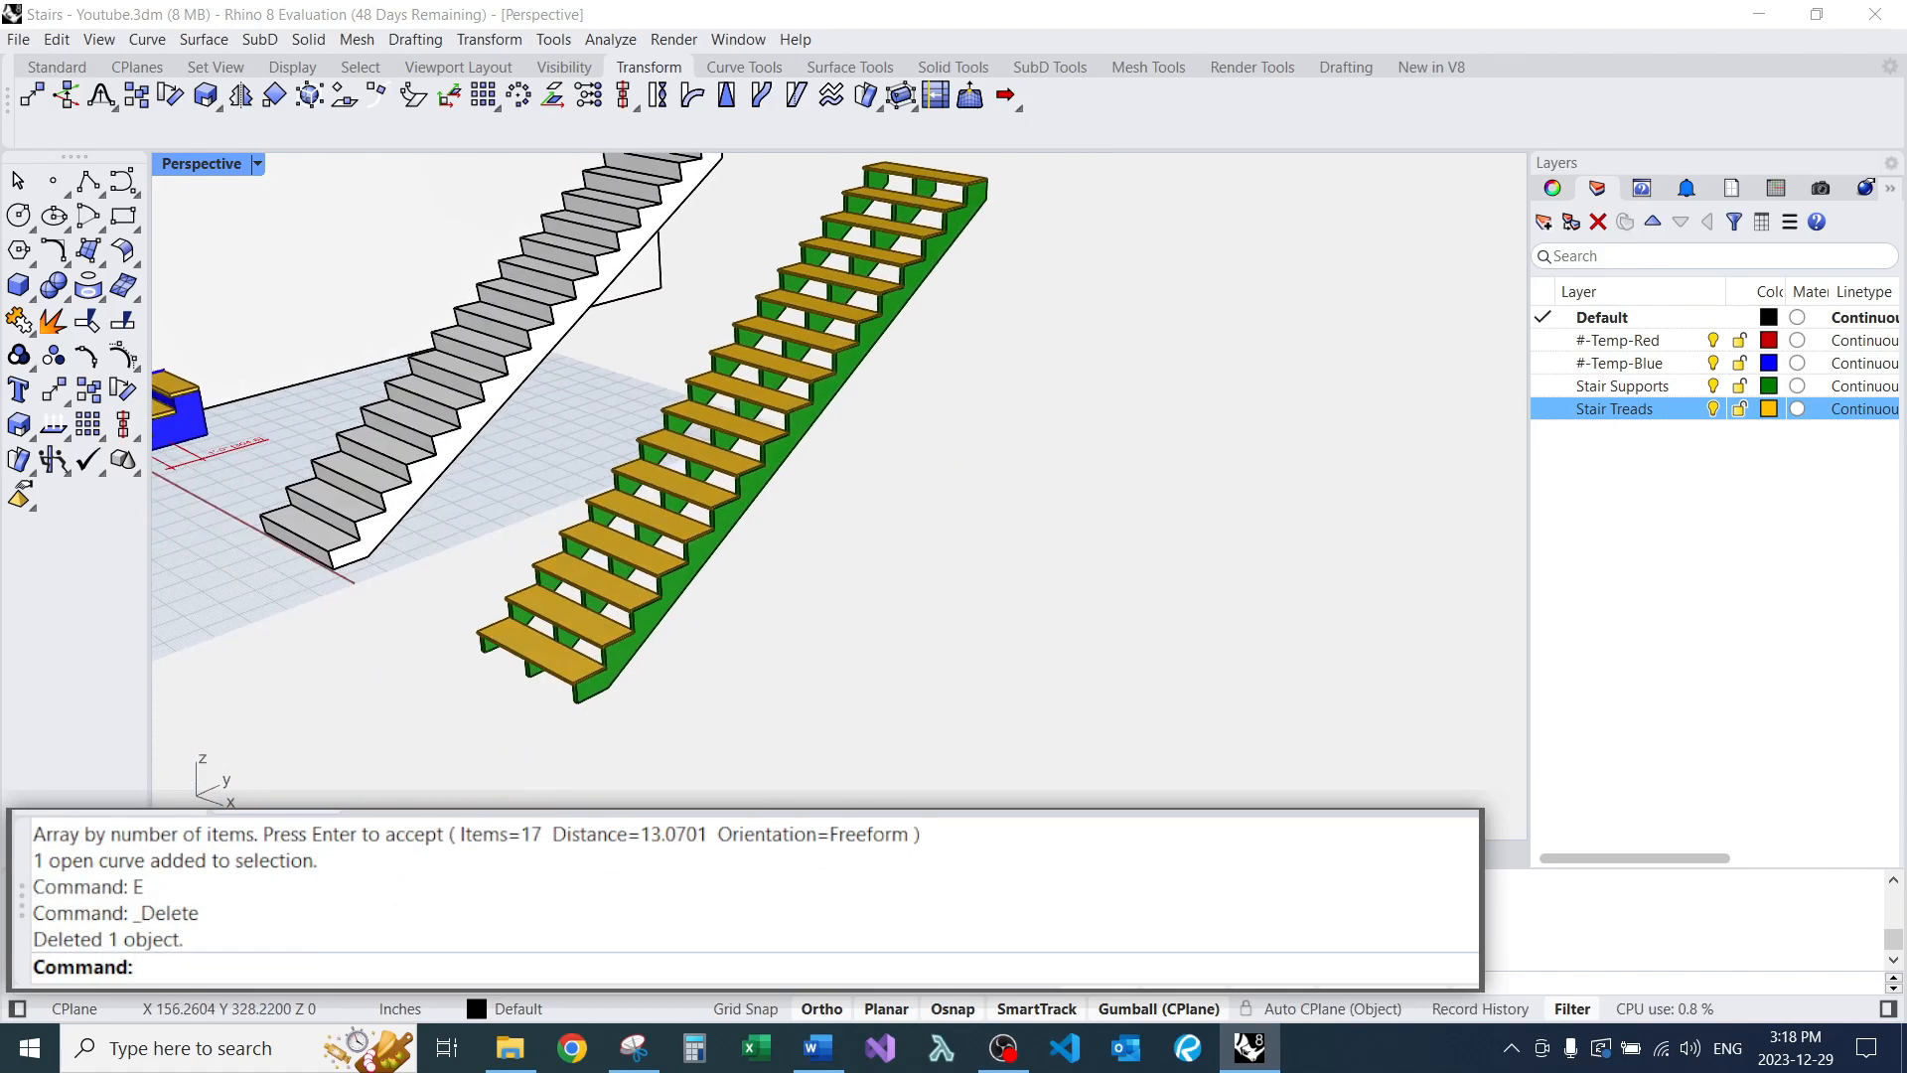
pyautogui.scroll(5, 551, 651)
pyautogui.scroll(-2, 552, 650)
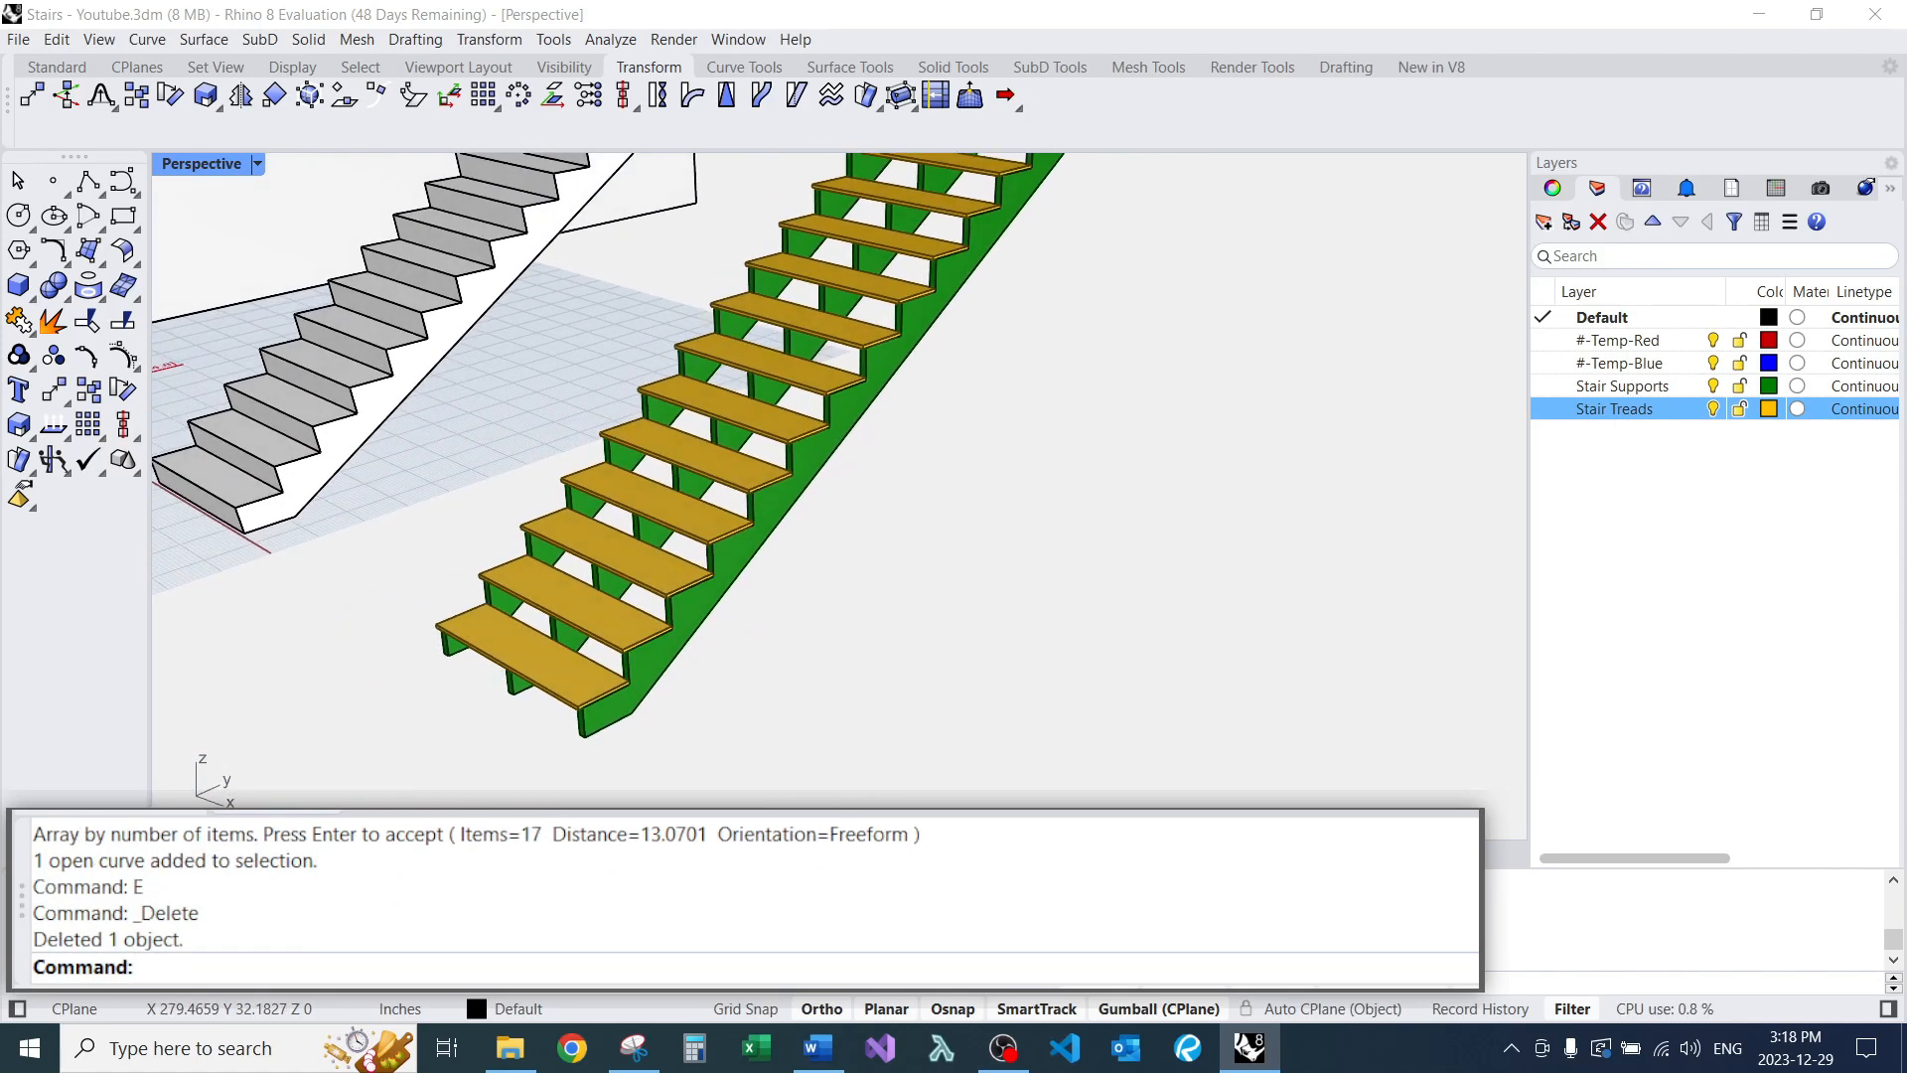
pyautogui.scroll(1, 552, 651)
pyautogui.moveTo(551, 651); pyautogui.dragTo(701, 641, button='right')
pyautogui.scroll(8, 849, 623)
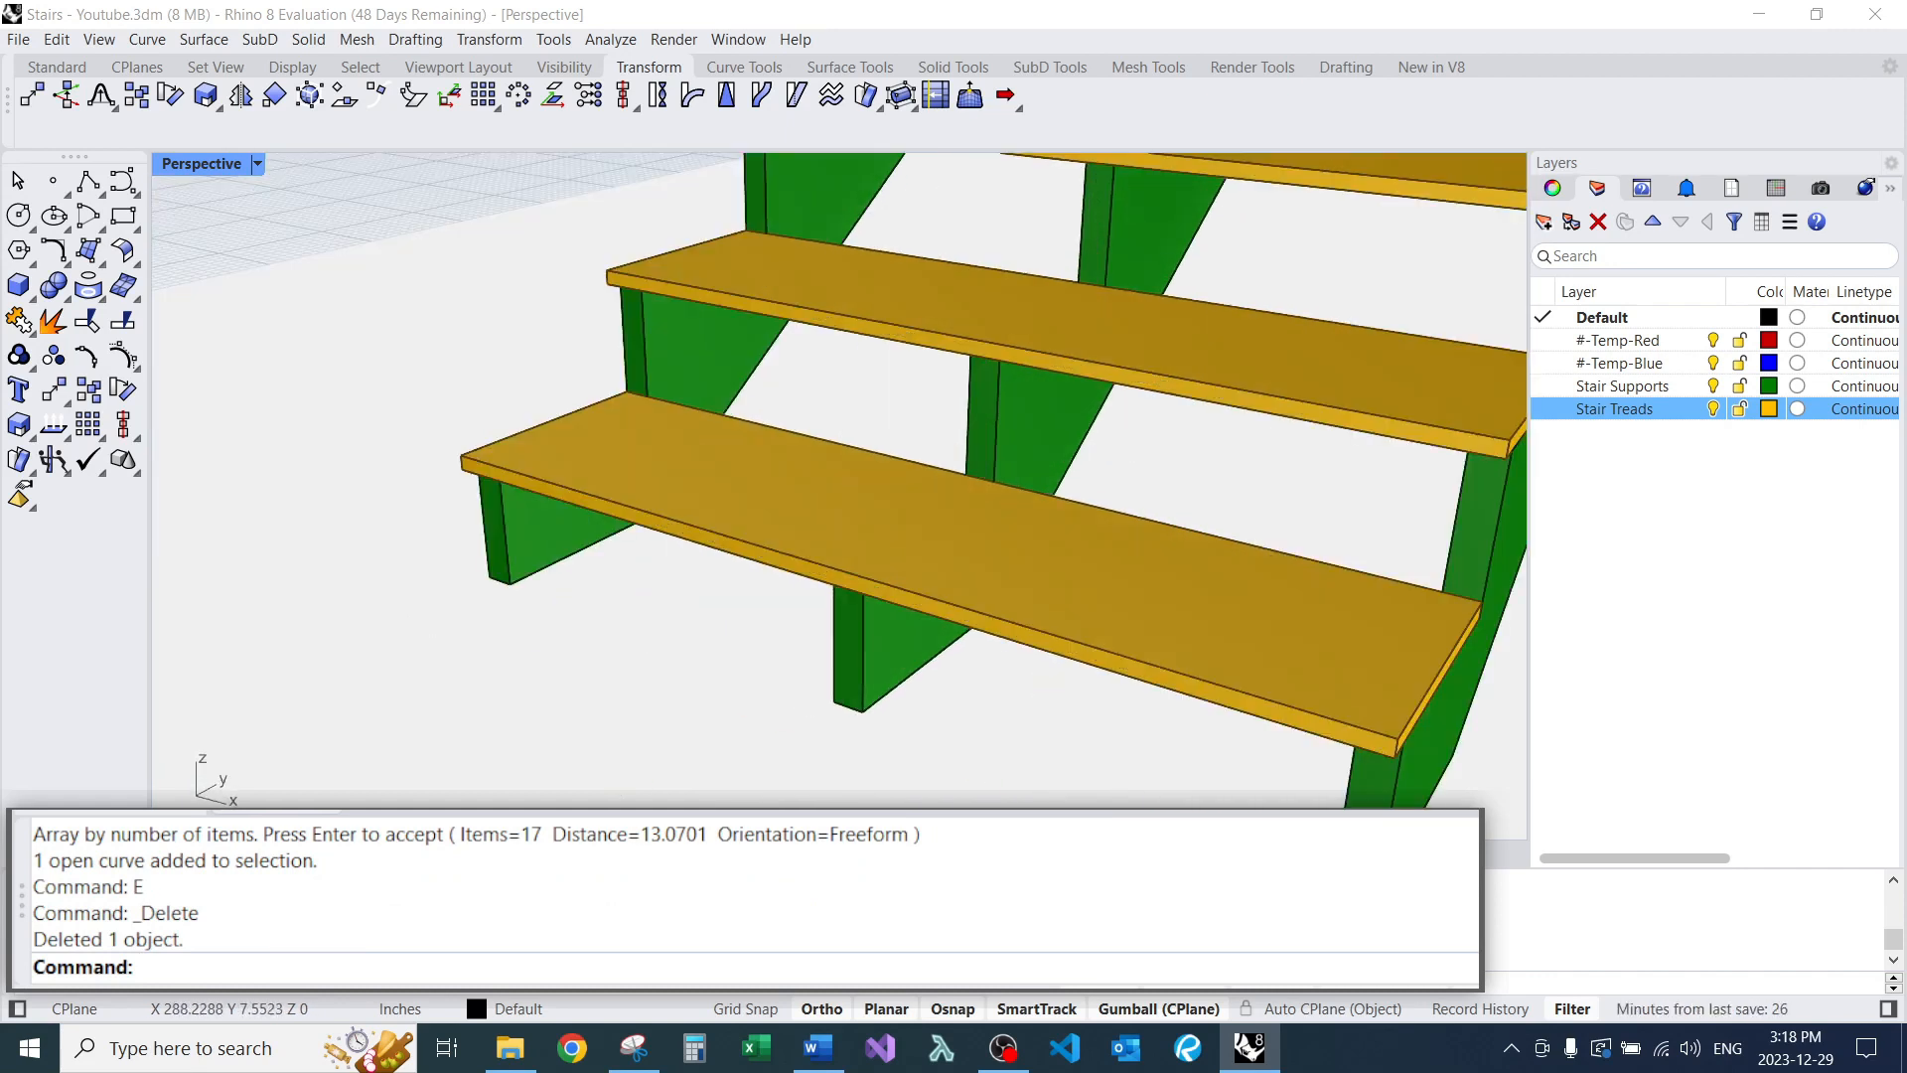
pyautogui.scroll(-15, 849, 623)
pyautogui.moveTo(849, 623); pyautogui.dragTo(775, 656, button='right')
pyautogui.scroll(2, 755, 650)
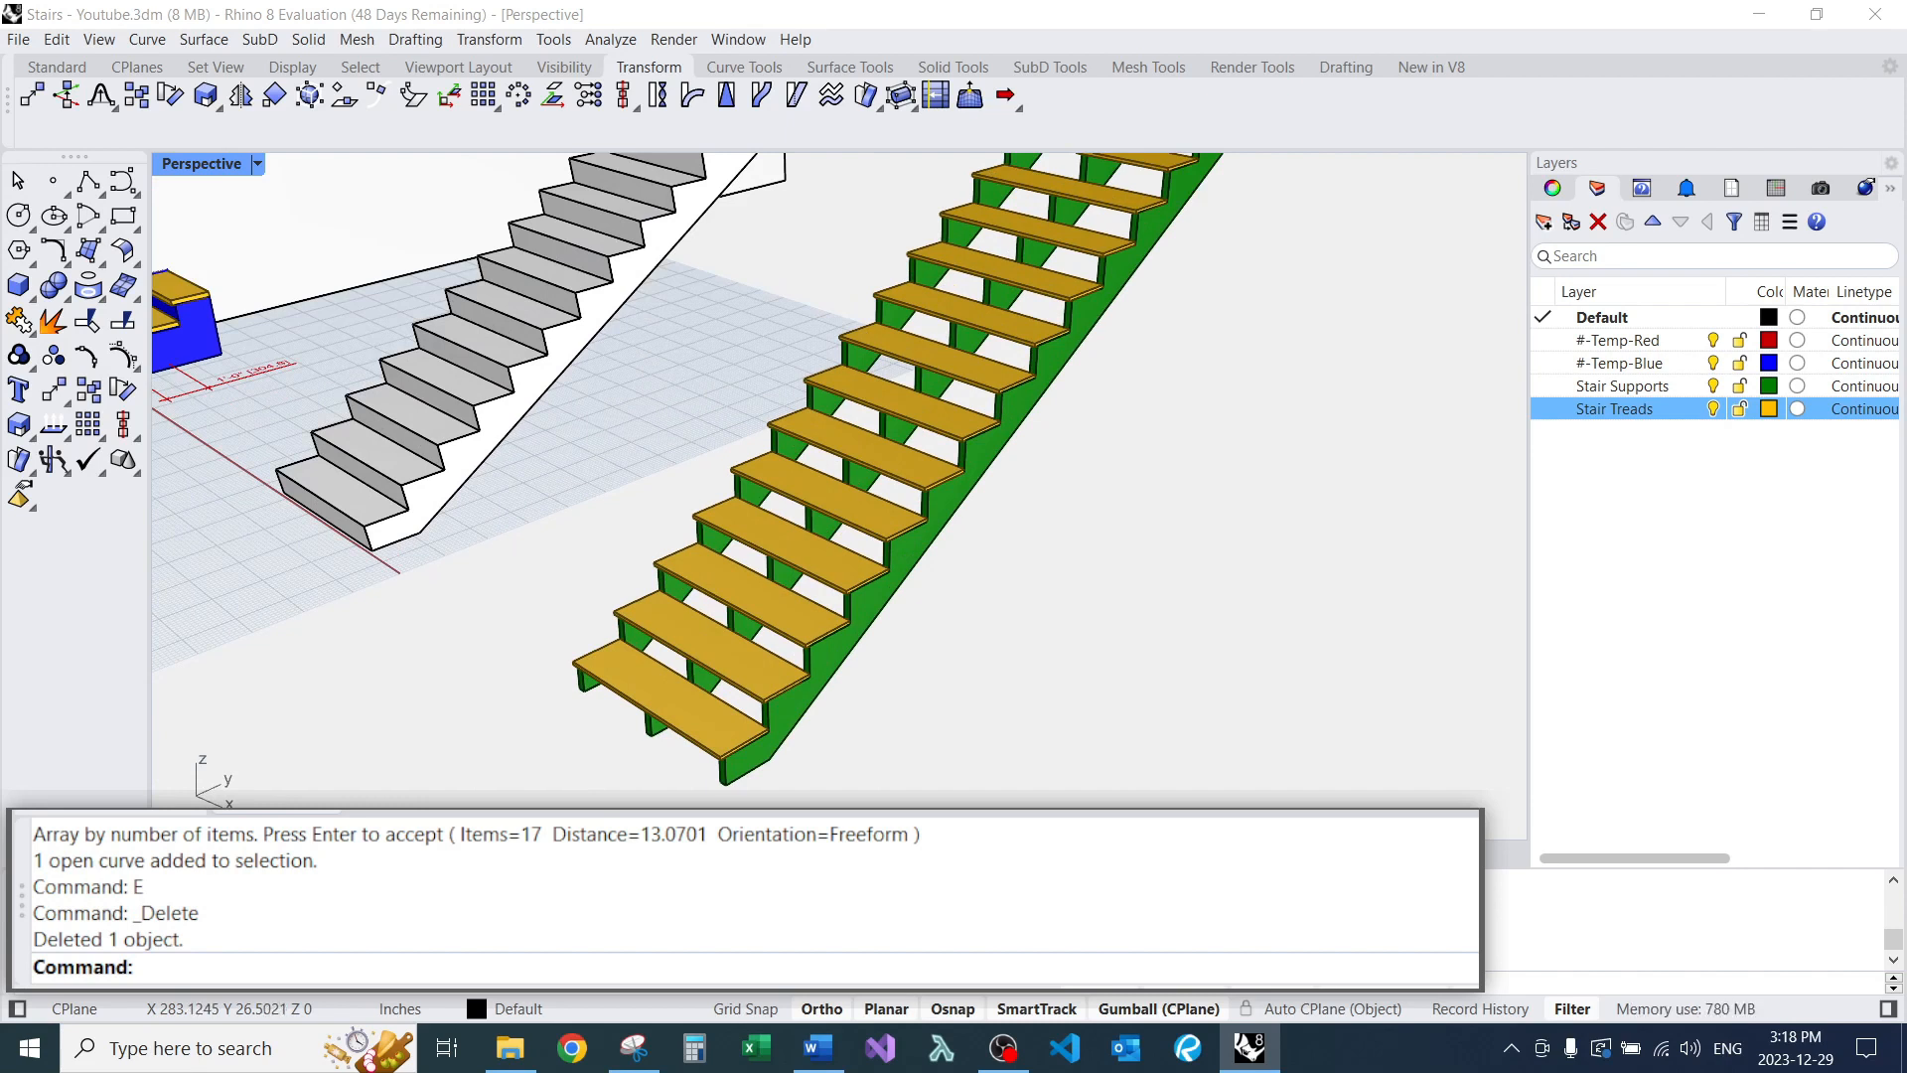
pyautogui.scroll(2, 731, 696)
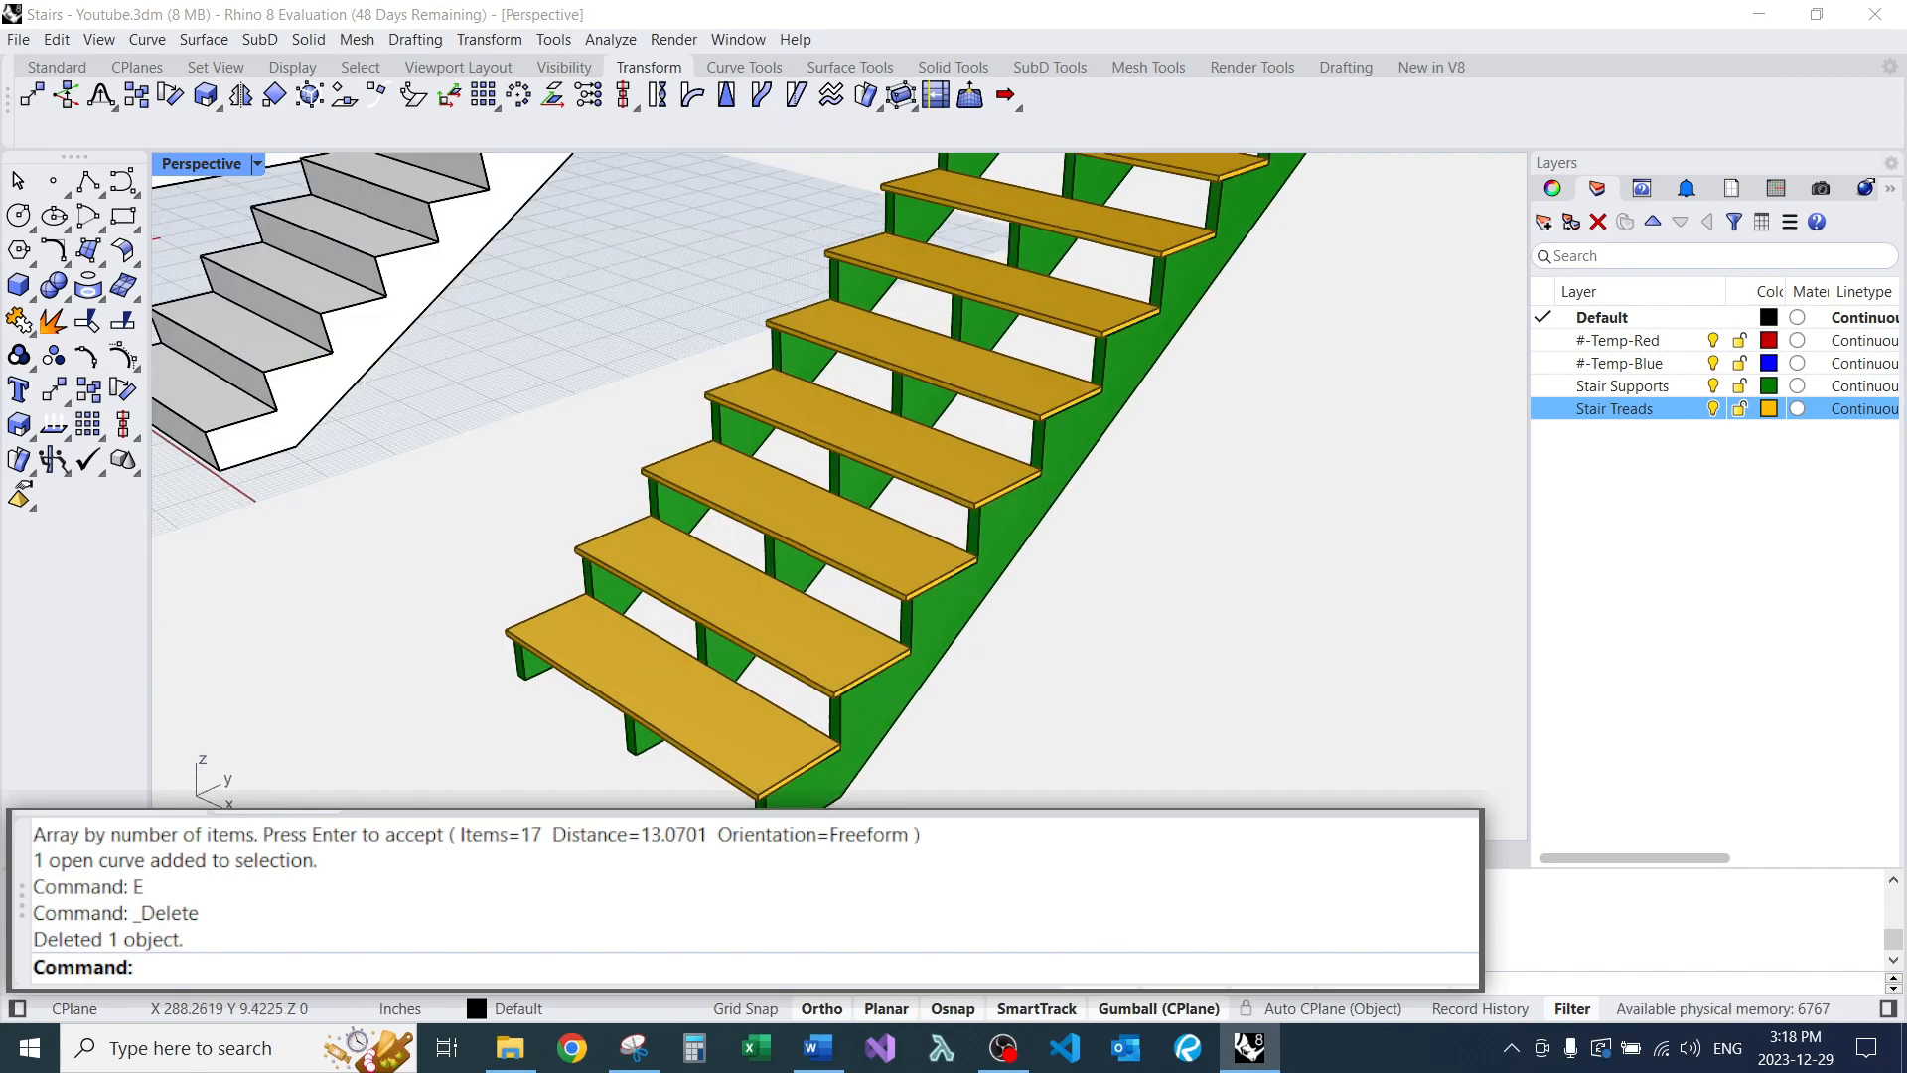
# Open the bottom tread's block "Stair Tread - YouTube" for editing.
pyautogui.keyDown('shift'); pyautogui.moveTo(794, 655); pyautogui.dragTo(765, 536, button='right'); pyautogui.keyUp('shift')
pyautogui.doubleClick(695, 591)
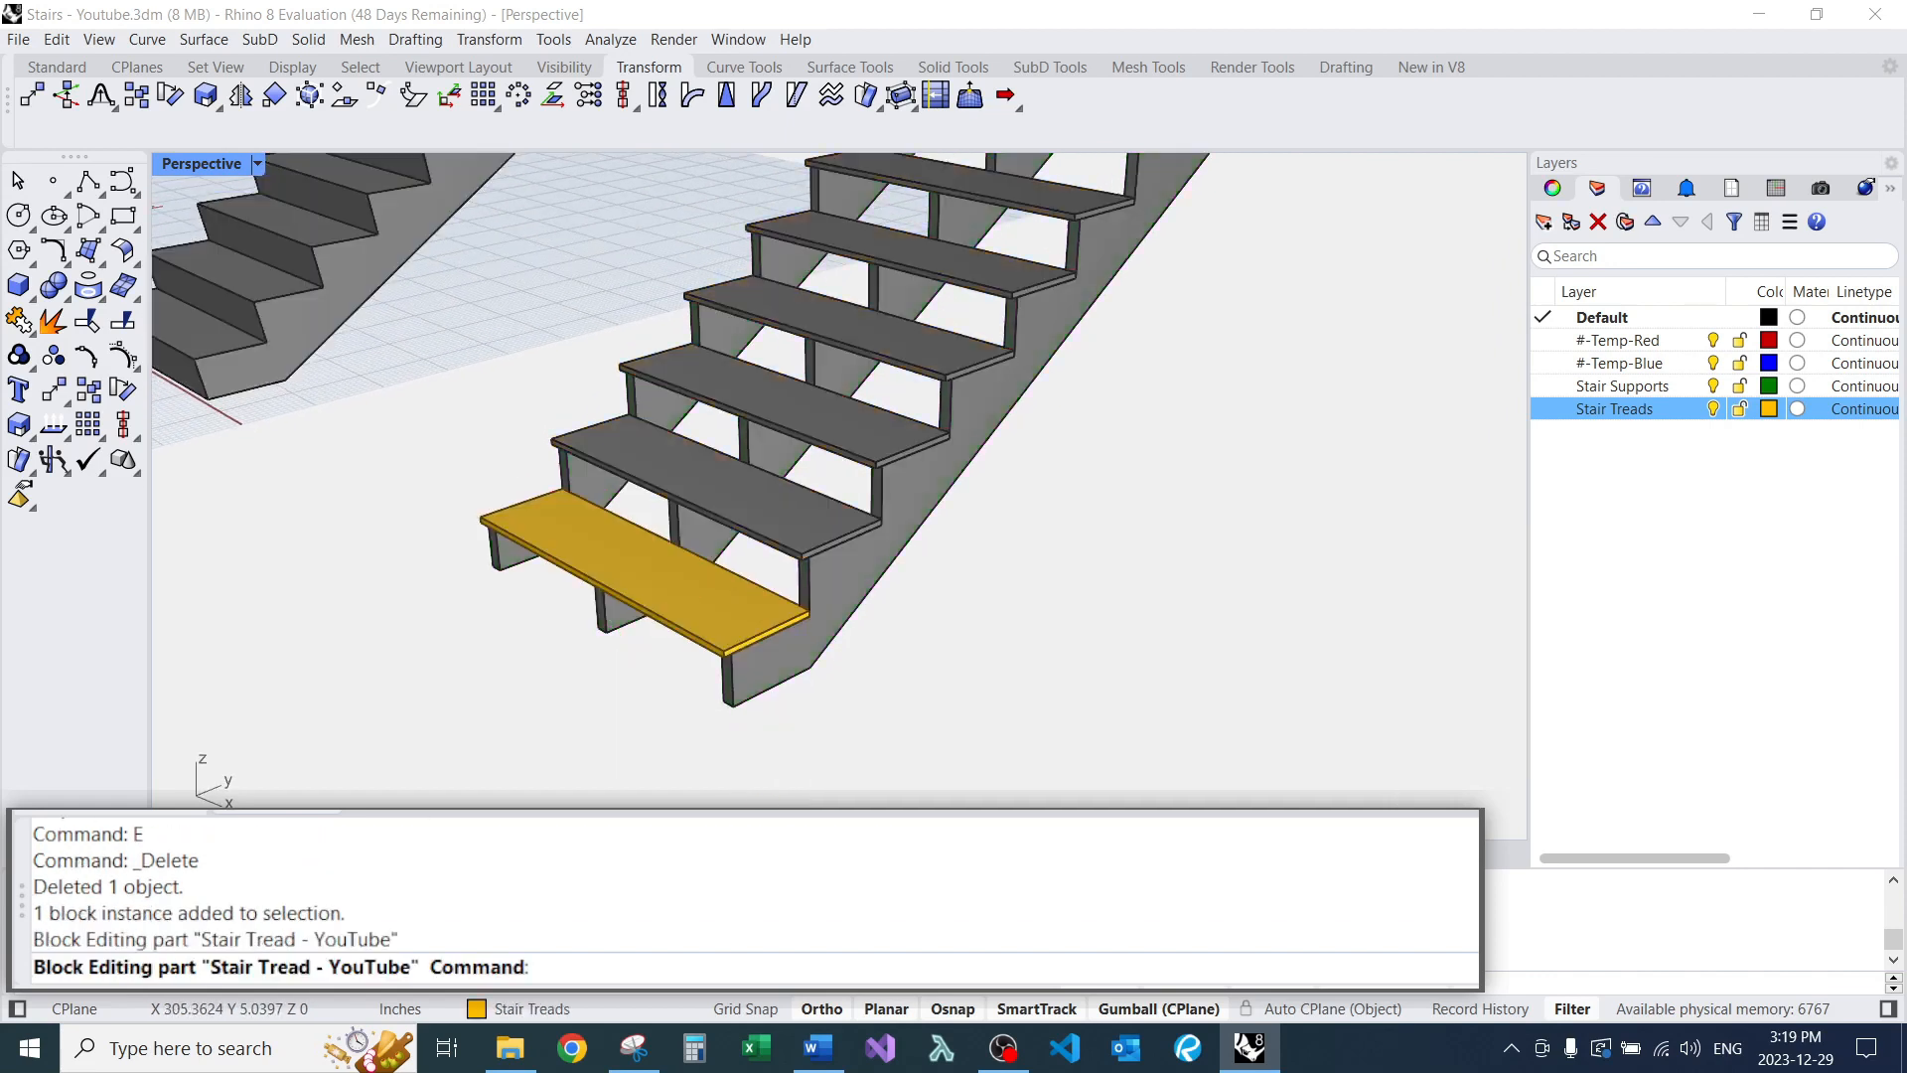
pyautogui.scroll(-5, 715, 641)
pyautogui.scroll(8, 715, 640)
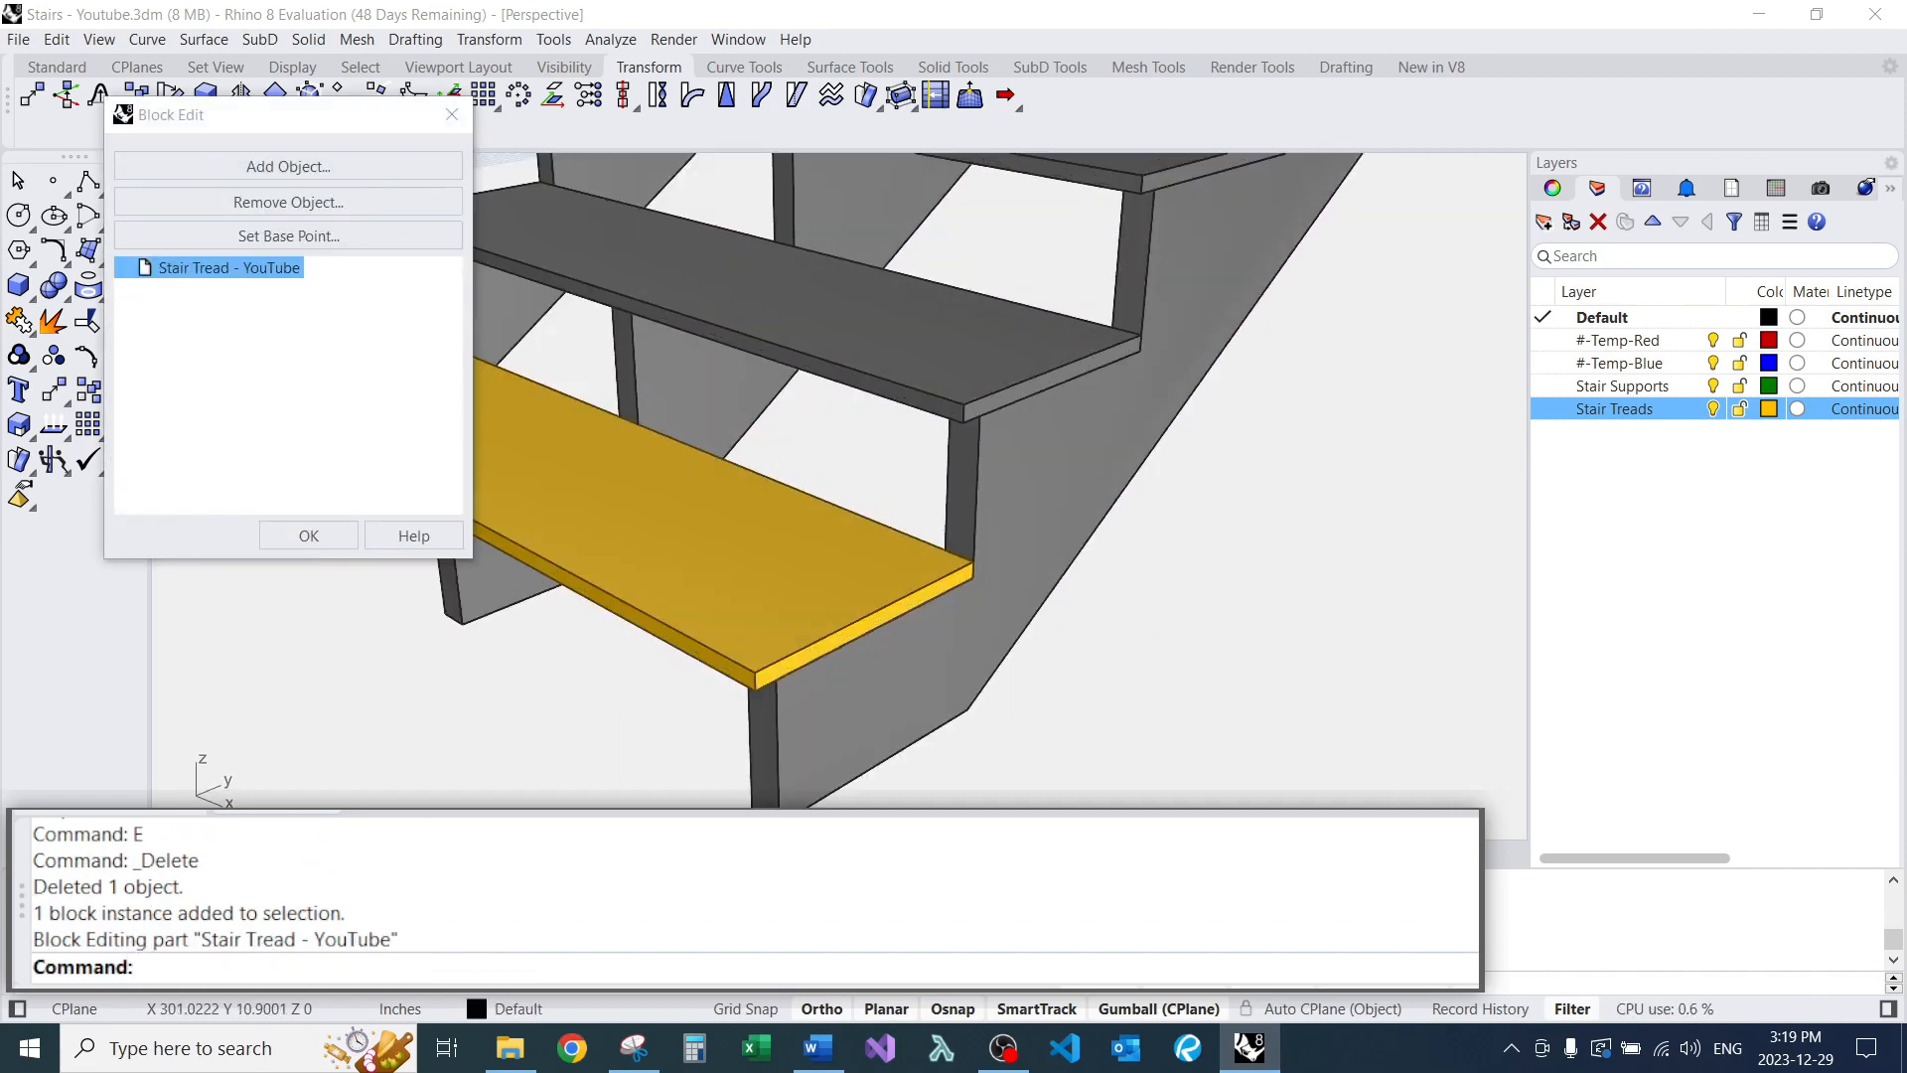
# Divide the upper short edge at the end of the tread into 3 segments.
pyautogui.write('Di')
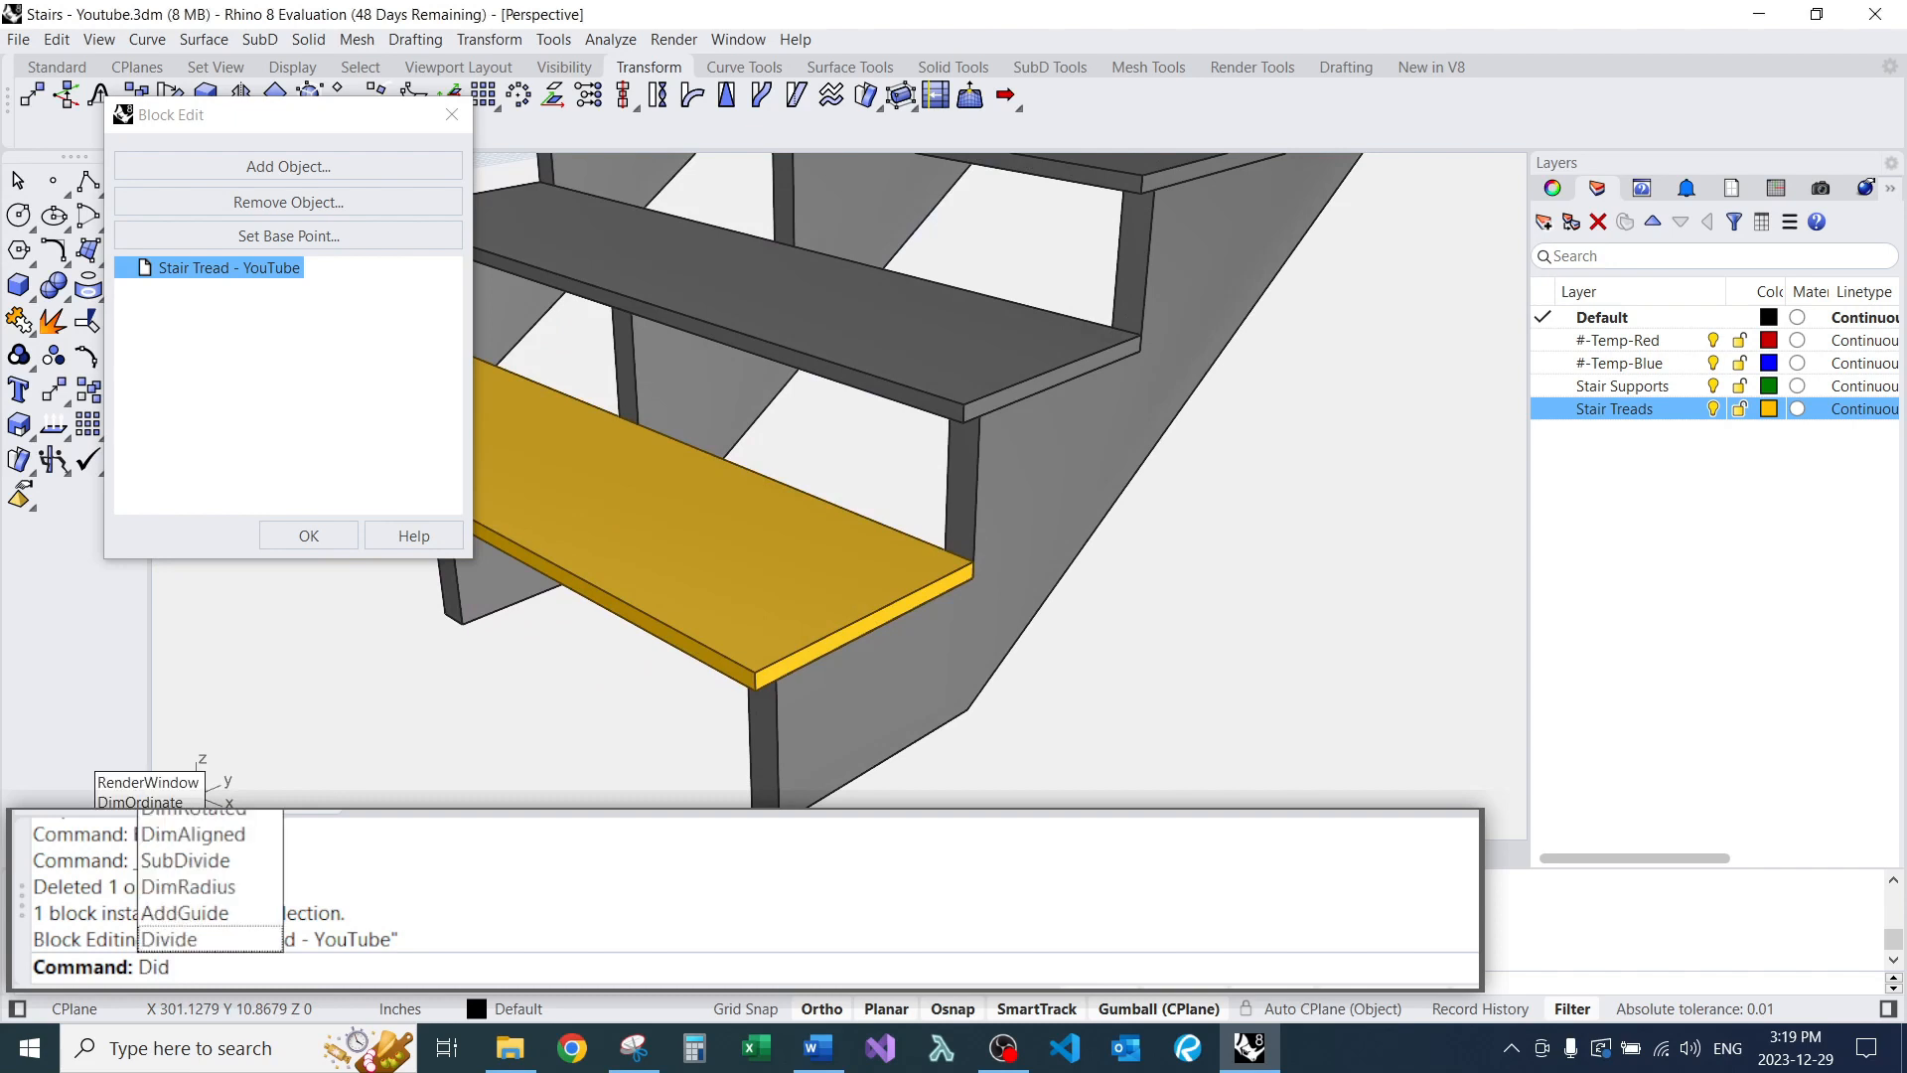
pyautogui.write('vide')
pyautogui.press('Return')
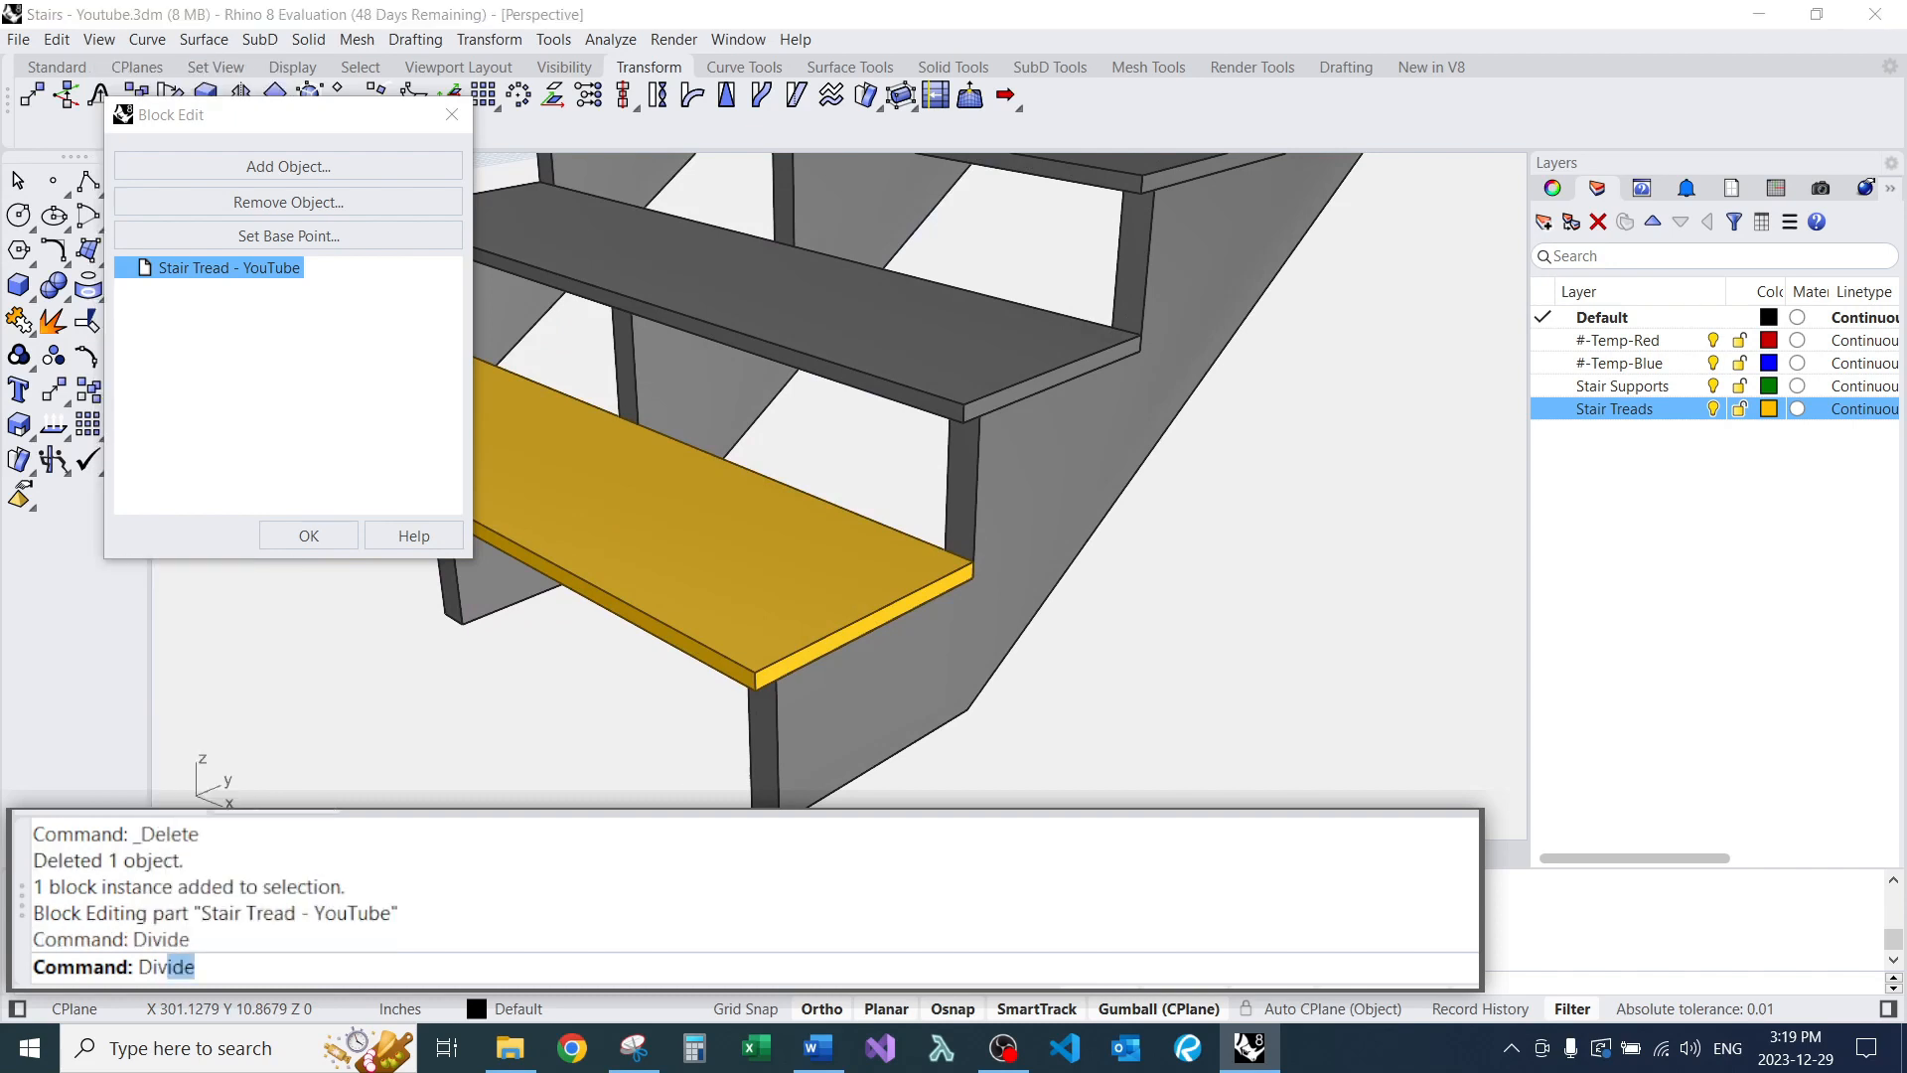
pyautogui.press('Return')
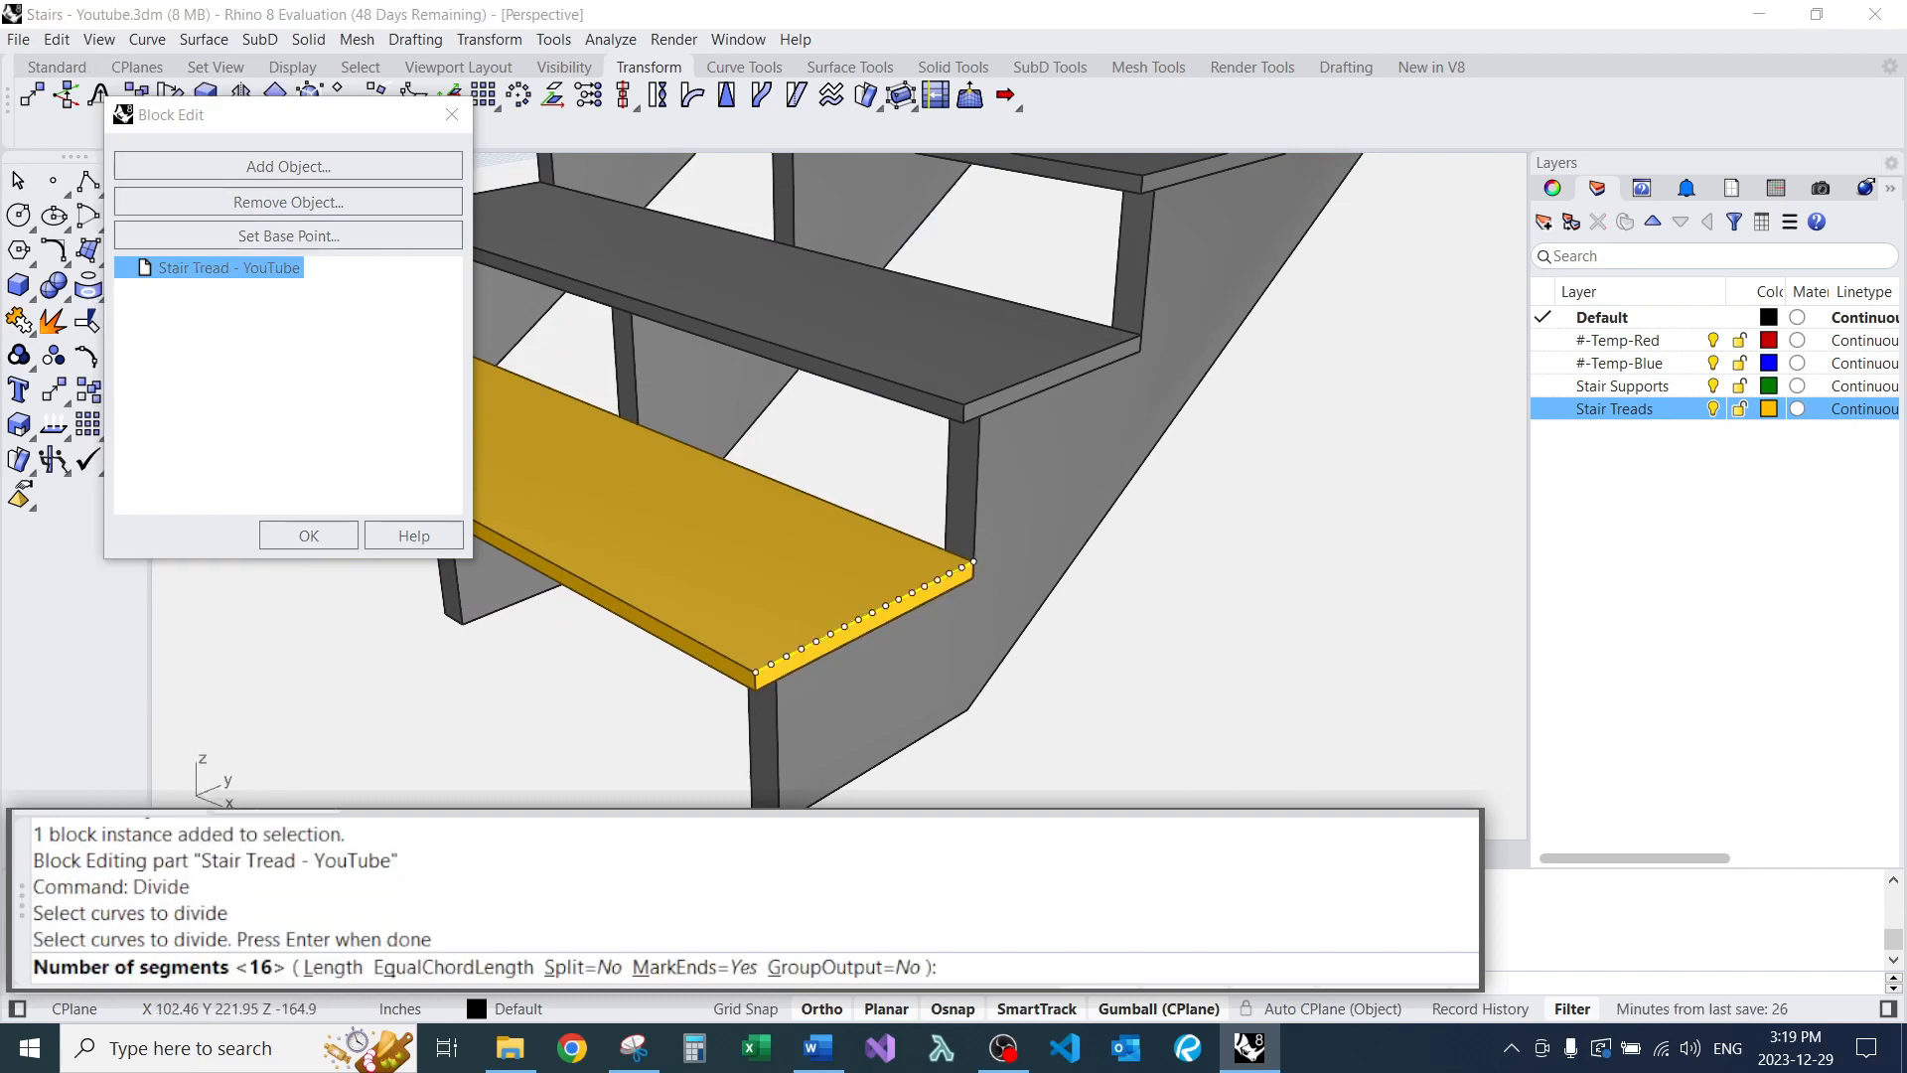
pyautogui.write('3')
pyautogui.press('Return')
pyautogui.press('Return')
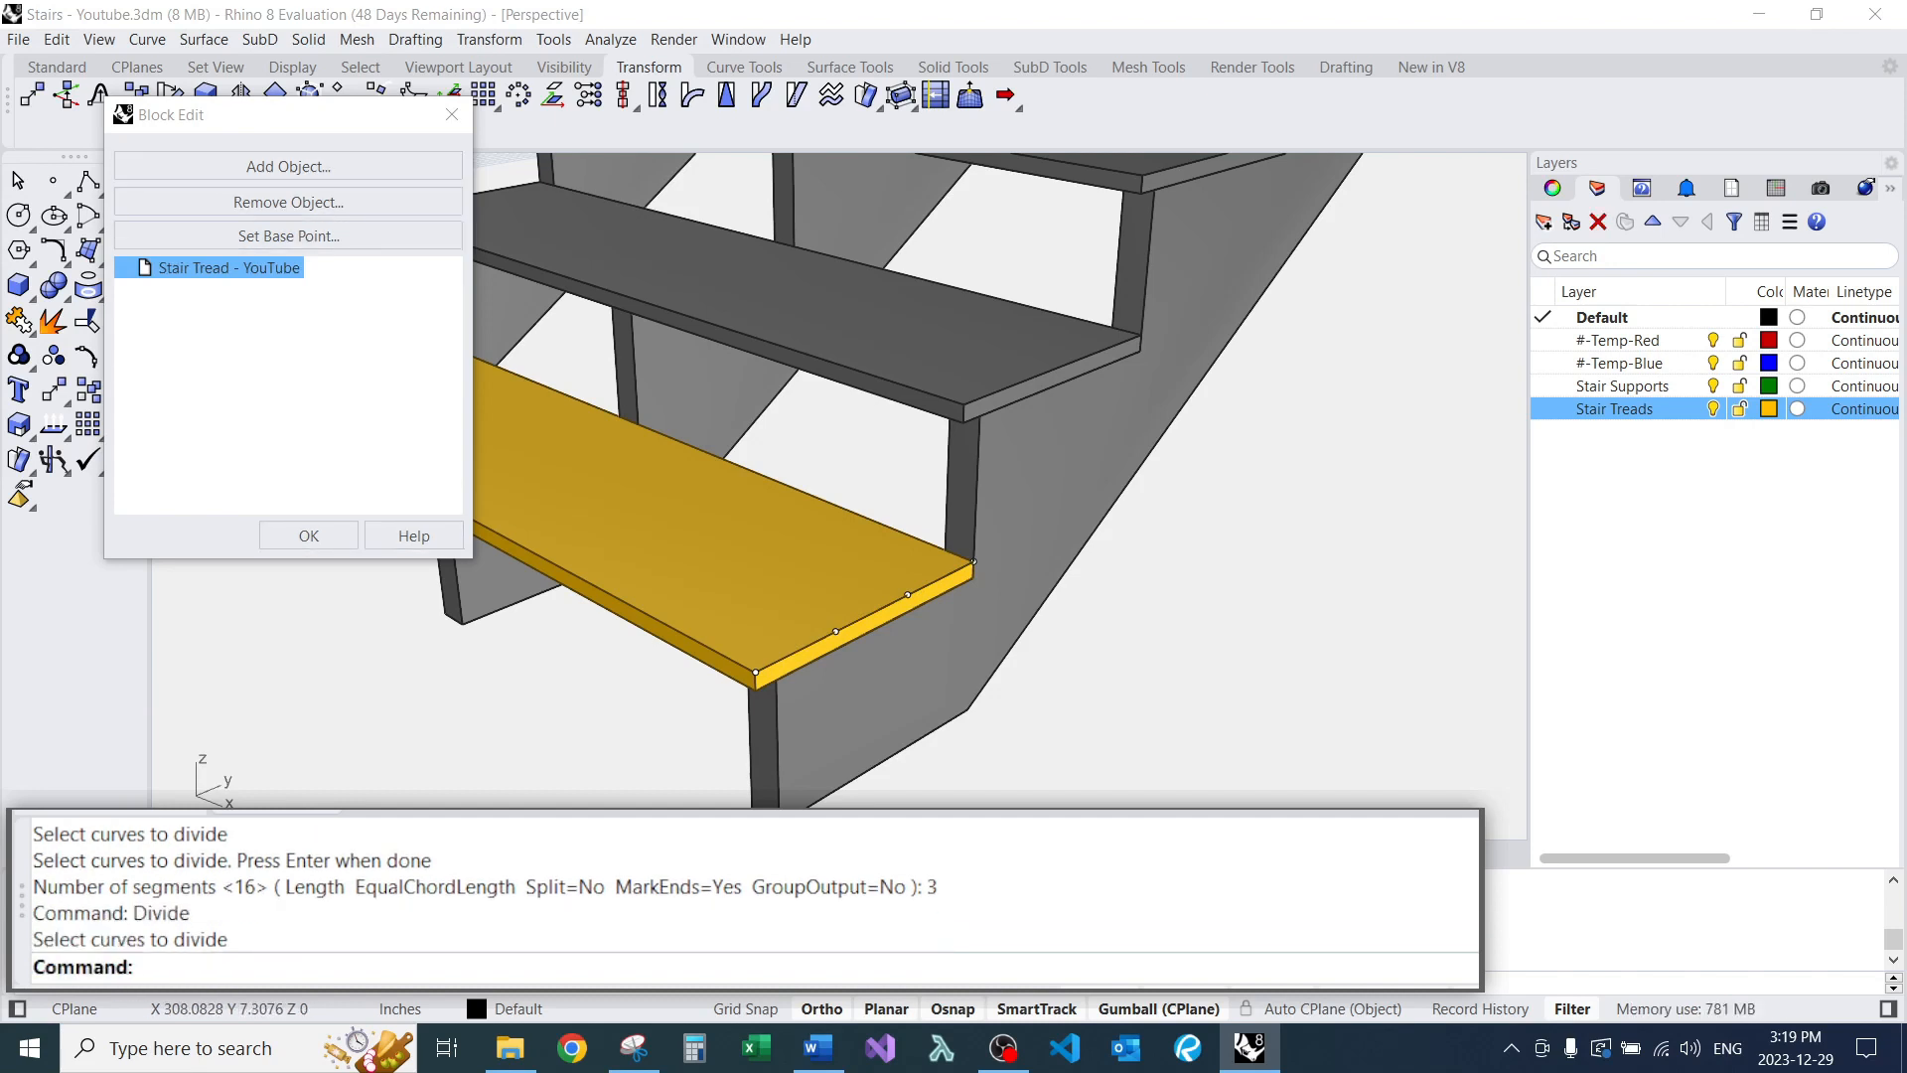
# Draw a vertical line across the tread's thickness, starting at the division point nearest the front edge.
pyautogui.write('L')
pyautogui.press('Return')
pyautogui.click(835, 631)
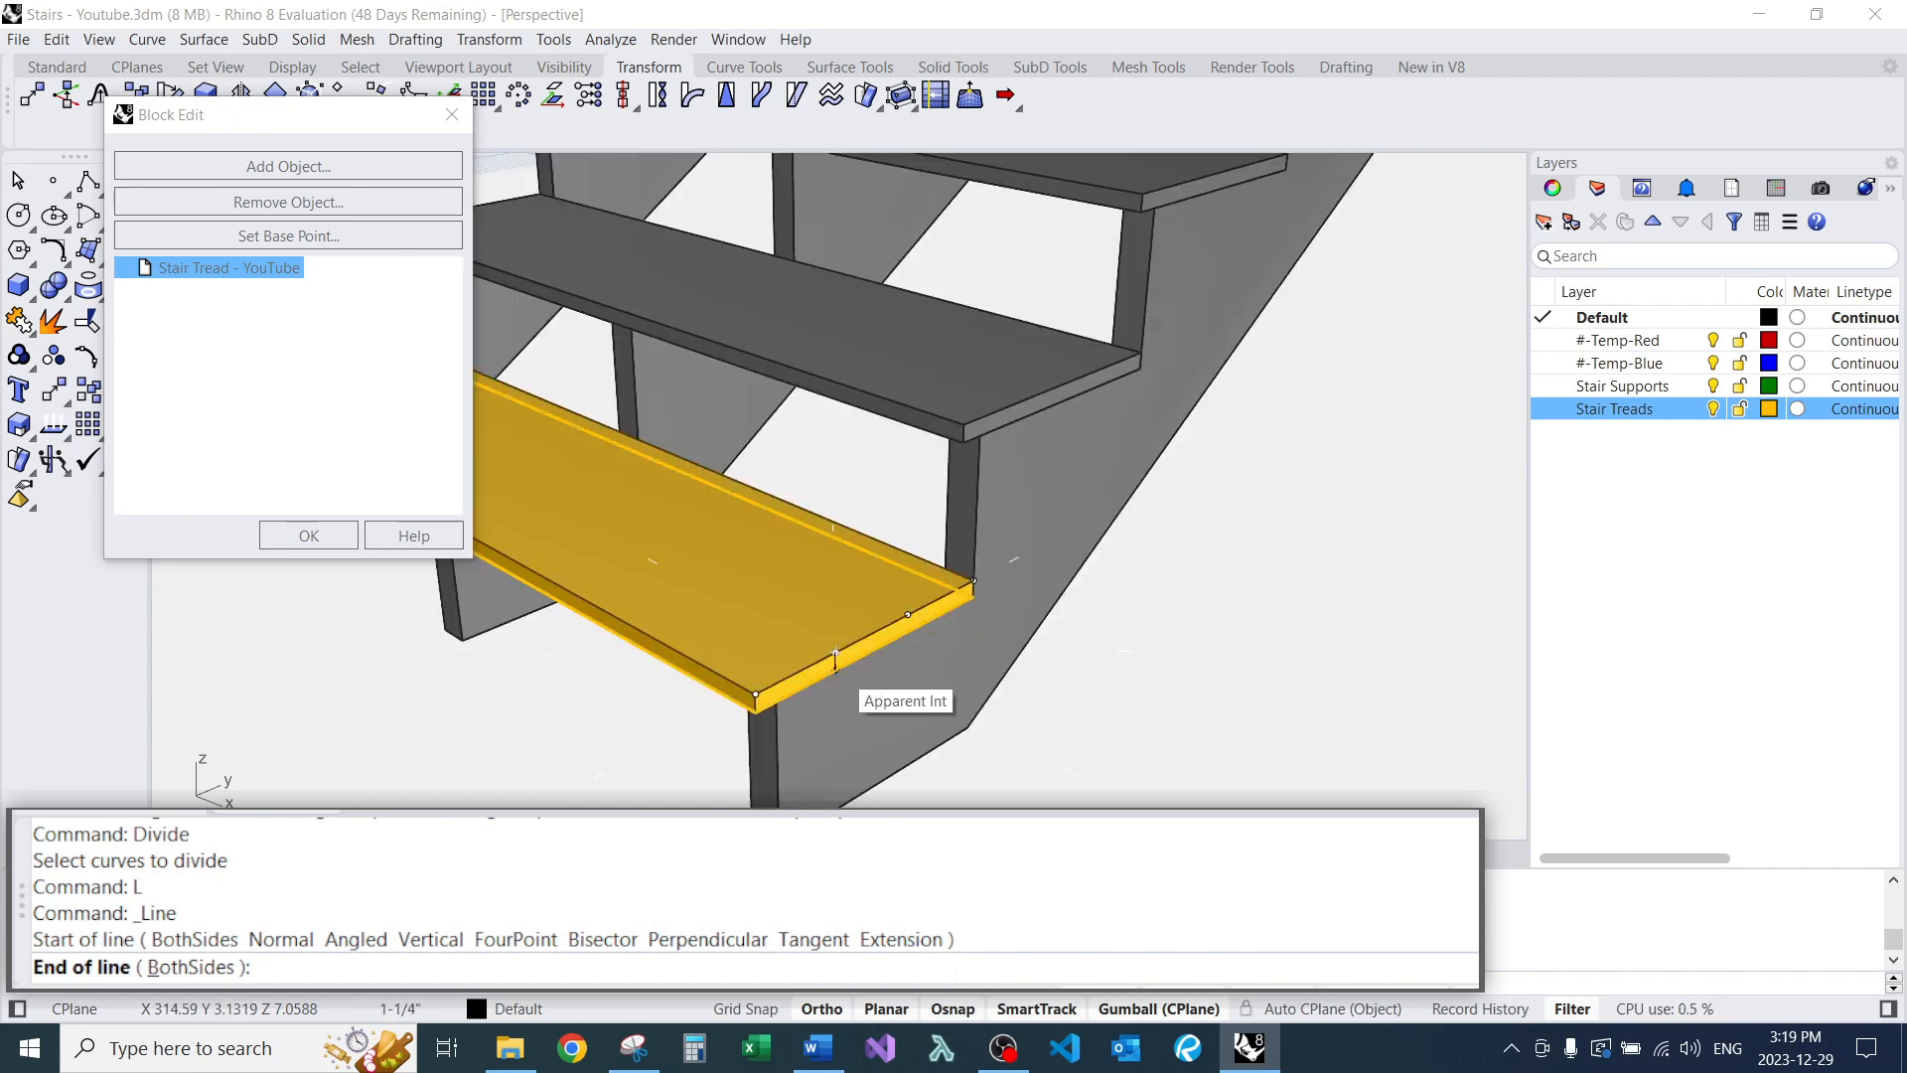
pyautogui.click(835, 657)
# Extrude the short vertical line along the tread's length into a surface that runs past the opposite end.
pyautogui.write('EC')
pyautogui.press('Return')
pyautogui.scroll(-10, 988, 651)
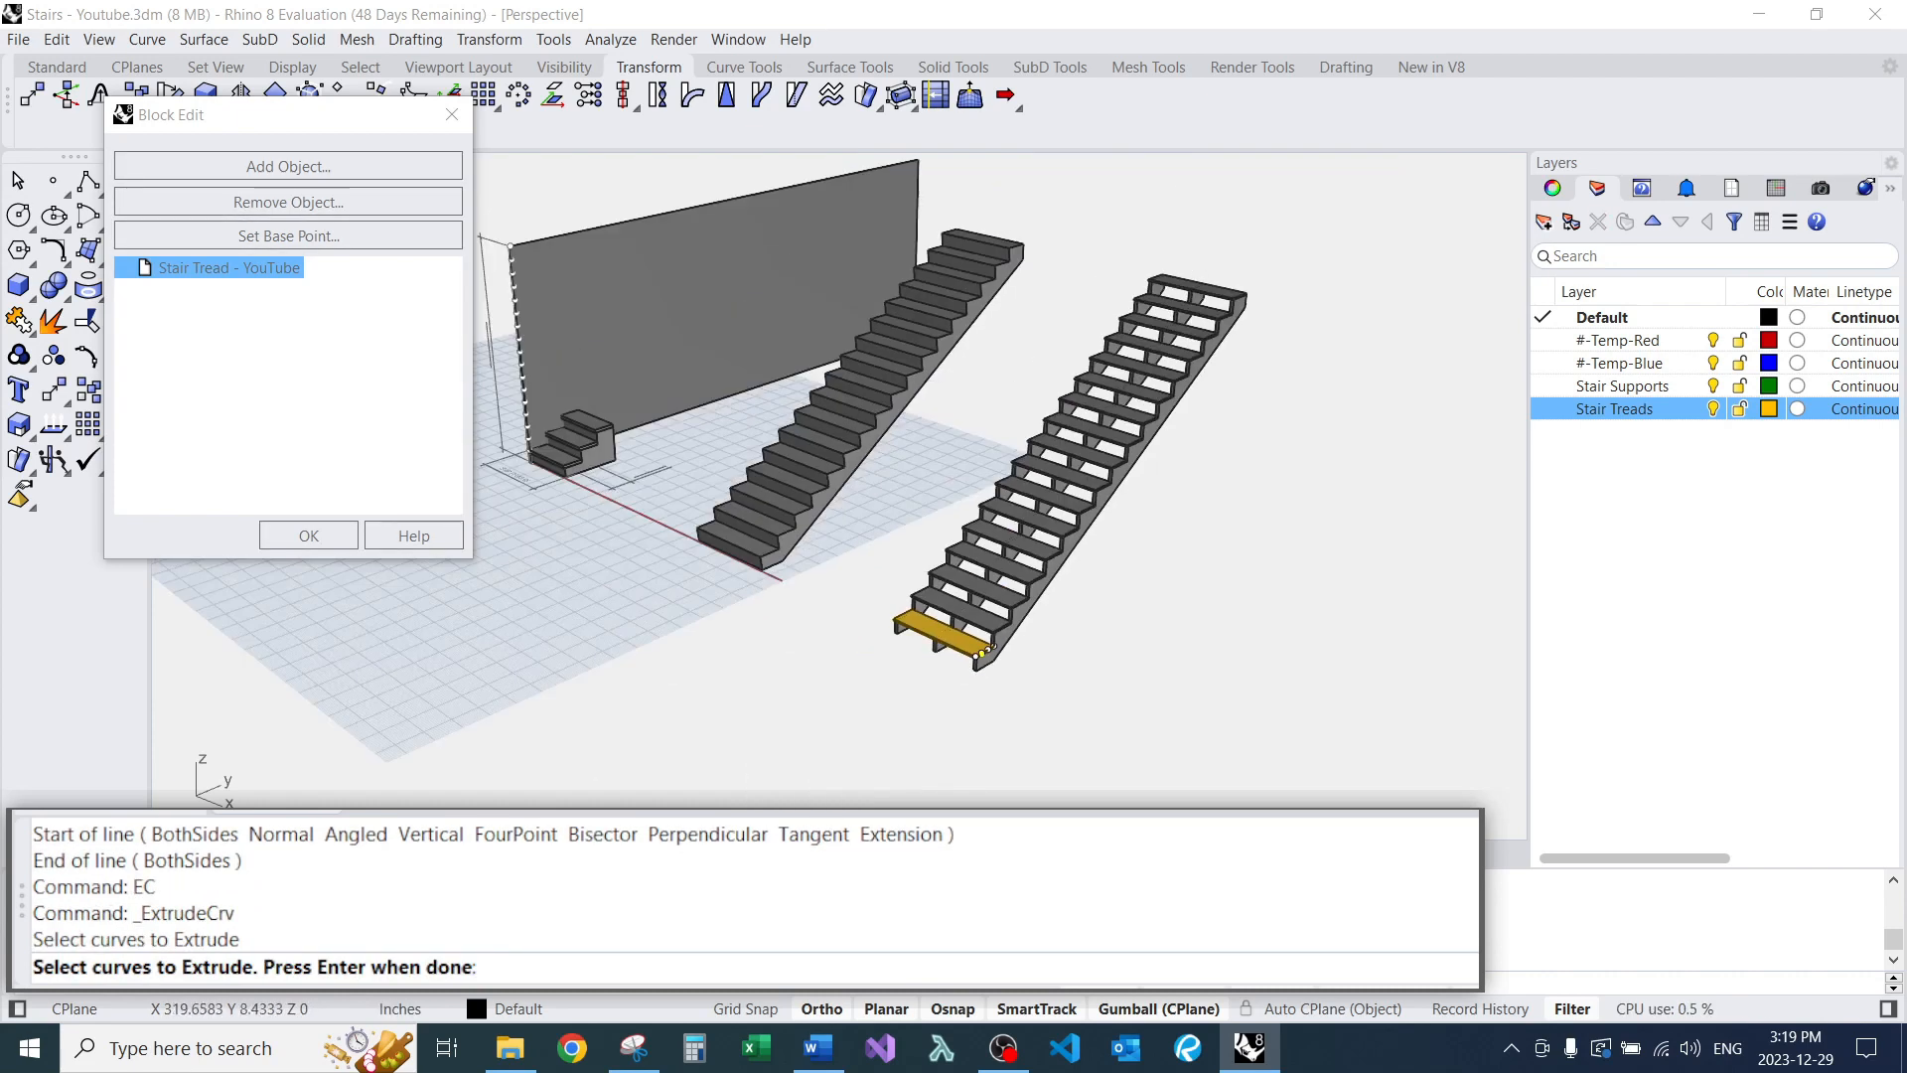
pyautogui.press('Return')
pyautogui.scroll(3, 894, 618)
pyautogui.write('d')
pyautogui.press('Return')
pyautogui.click(867, 707)
pyautogui.click(845, 696)
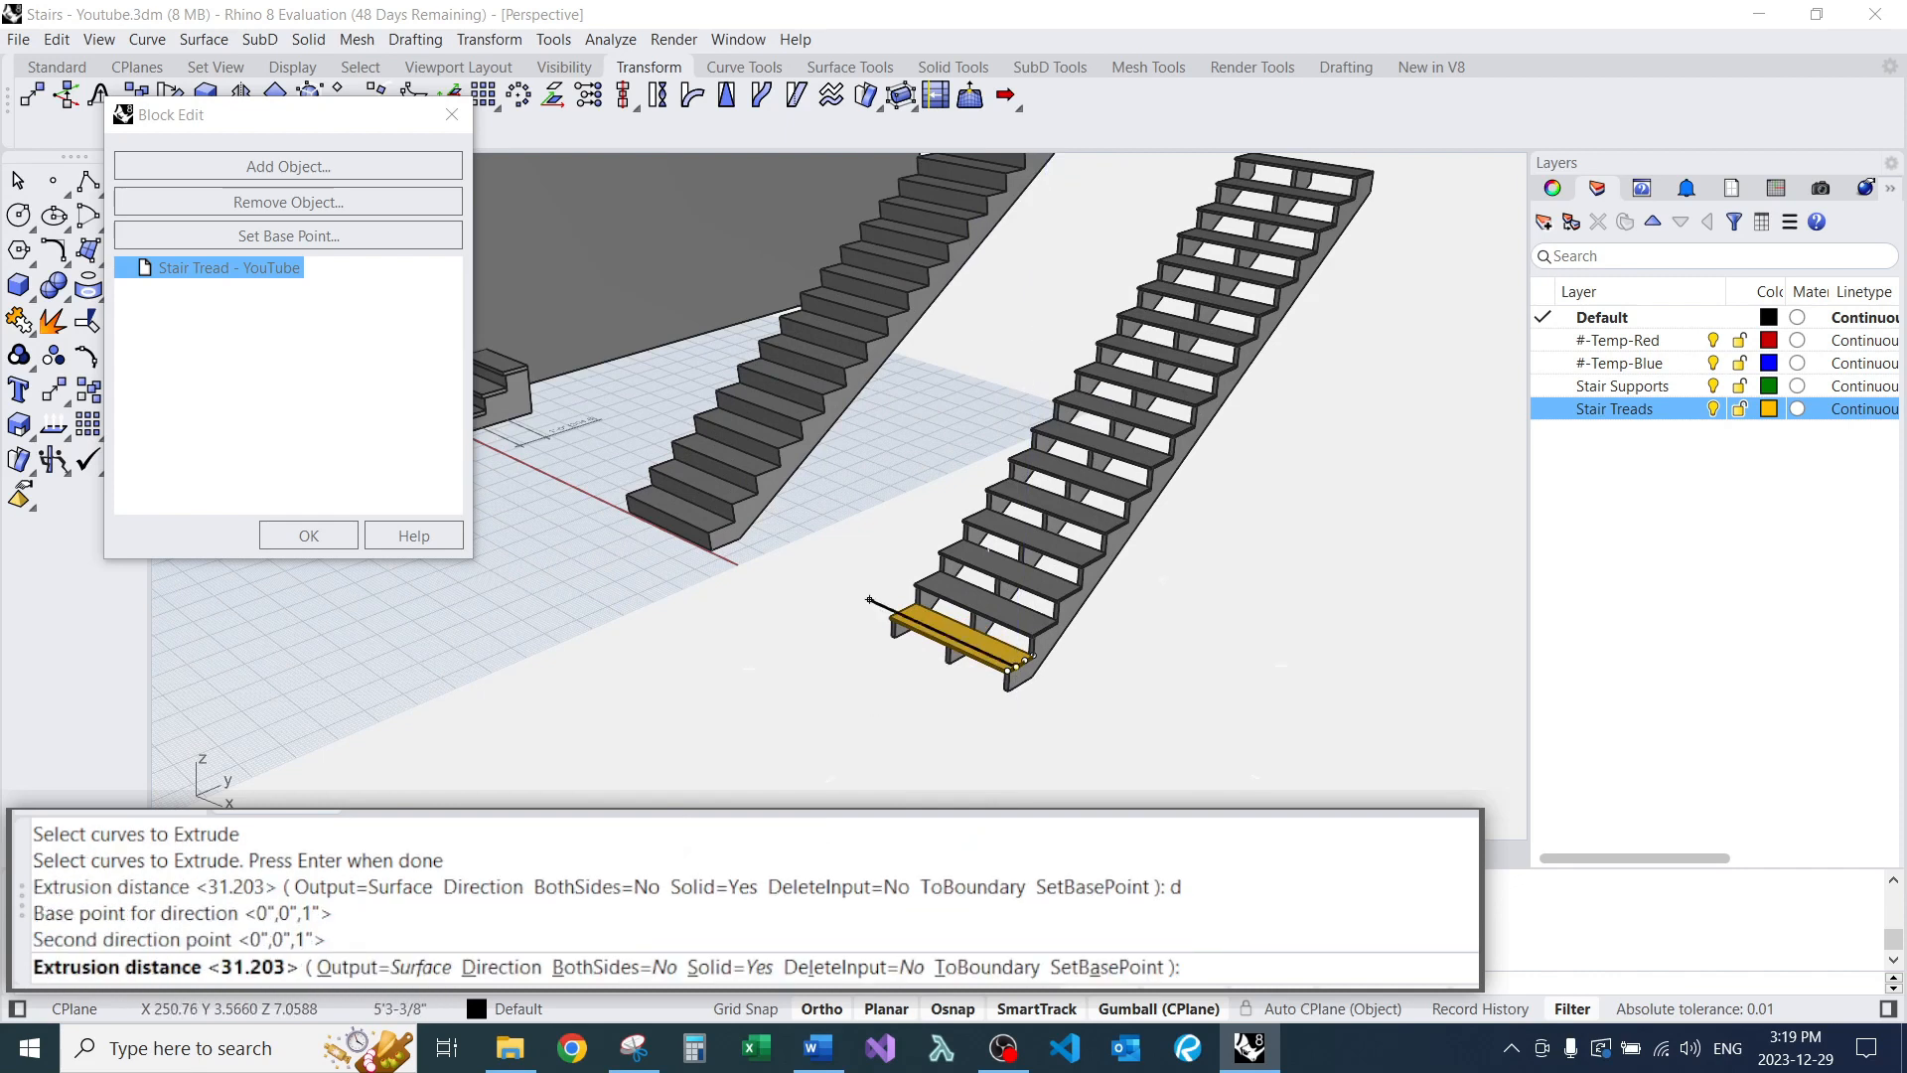
pyautogui.click(870, 600)
# Extrude the thin strip surface 0.125 to both sides as a solid.
pyautogui.scroll(3, 879, 608)
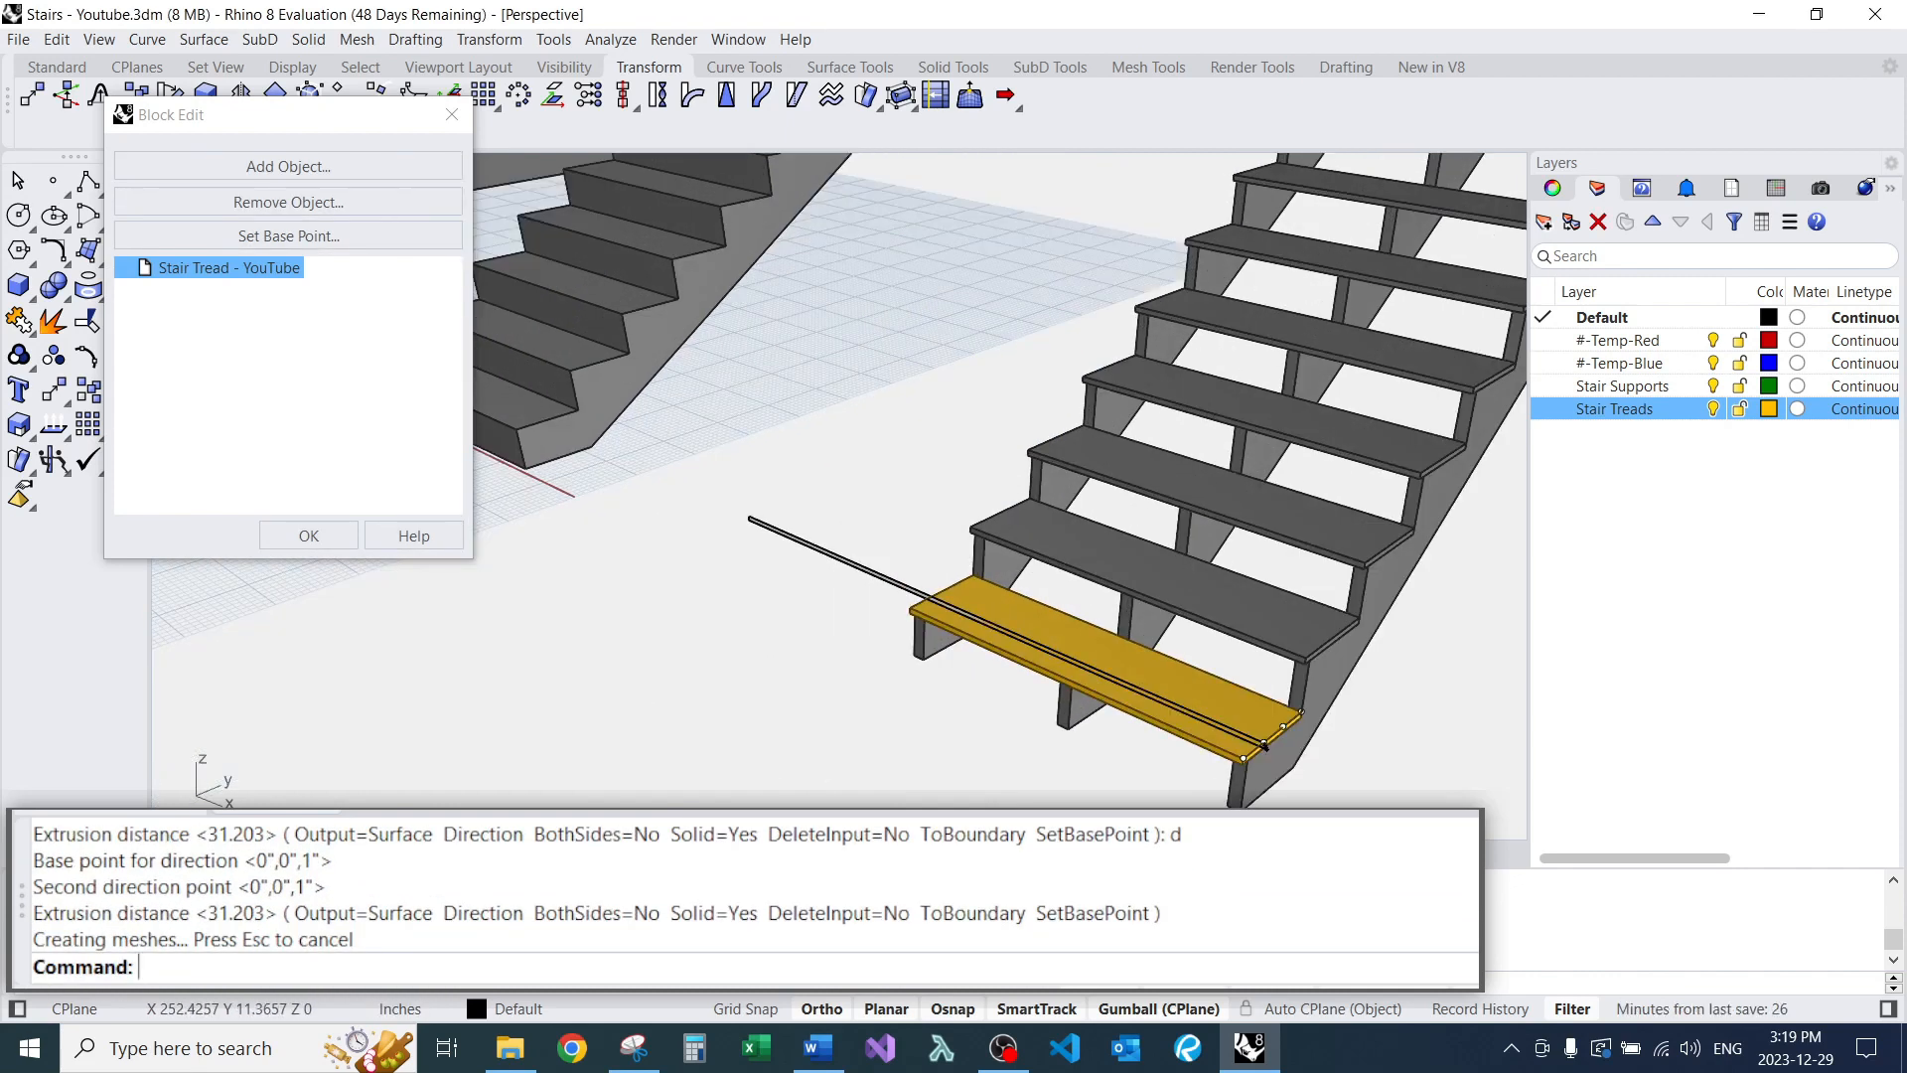
pyautogui.moveTo(1170, 712); pyautogui.dragTo(1122, 711, button='right')
pyautogui.write('ES')
pyautogui.press('Return')
pyautogui.click(1122, 714)
pyautogui.press('Return')
pyautogui.write('b')
pyautogui.press('Return')
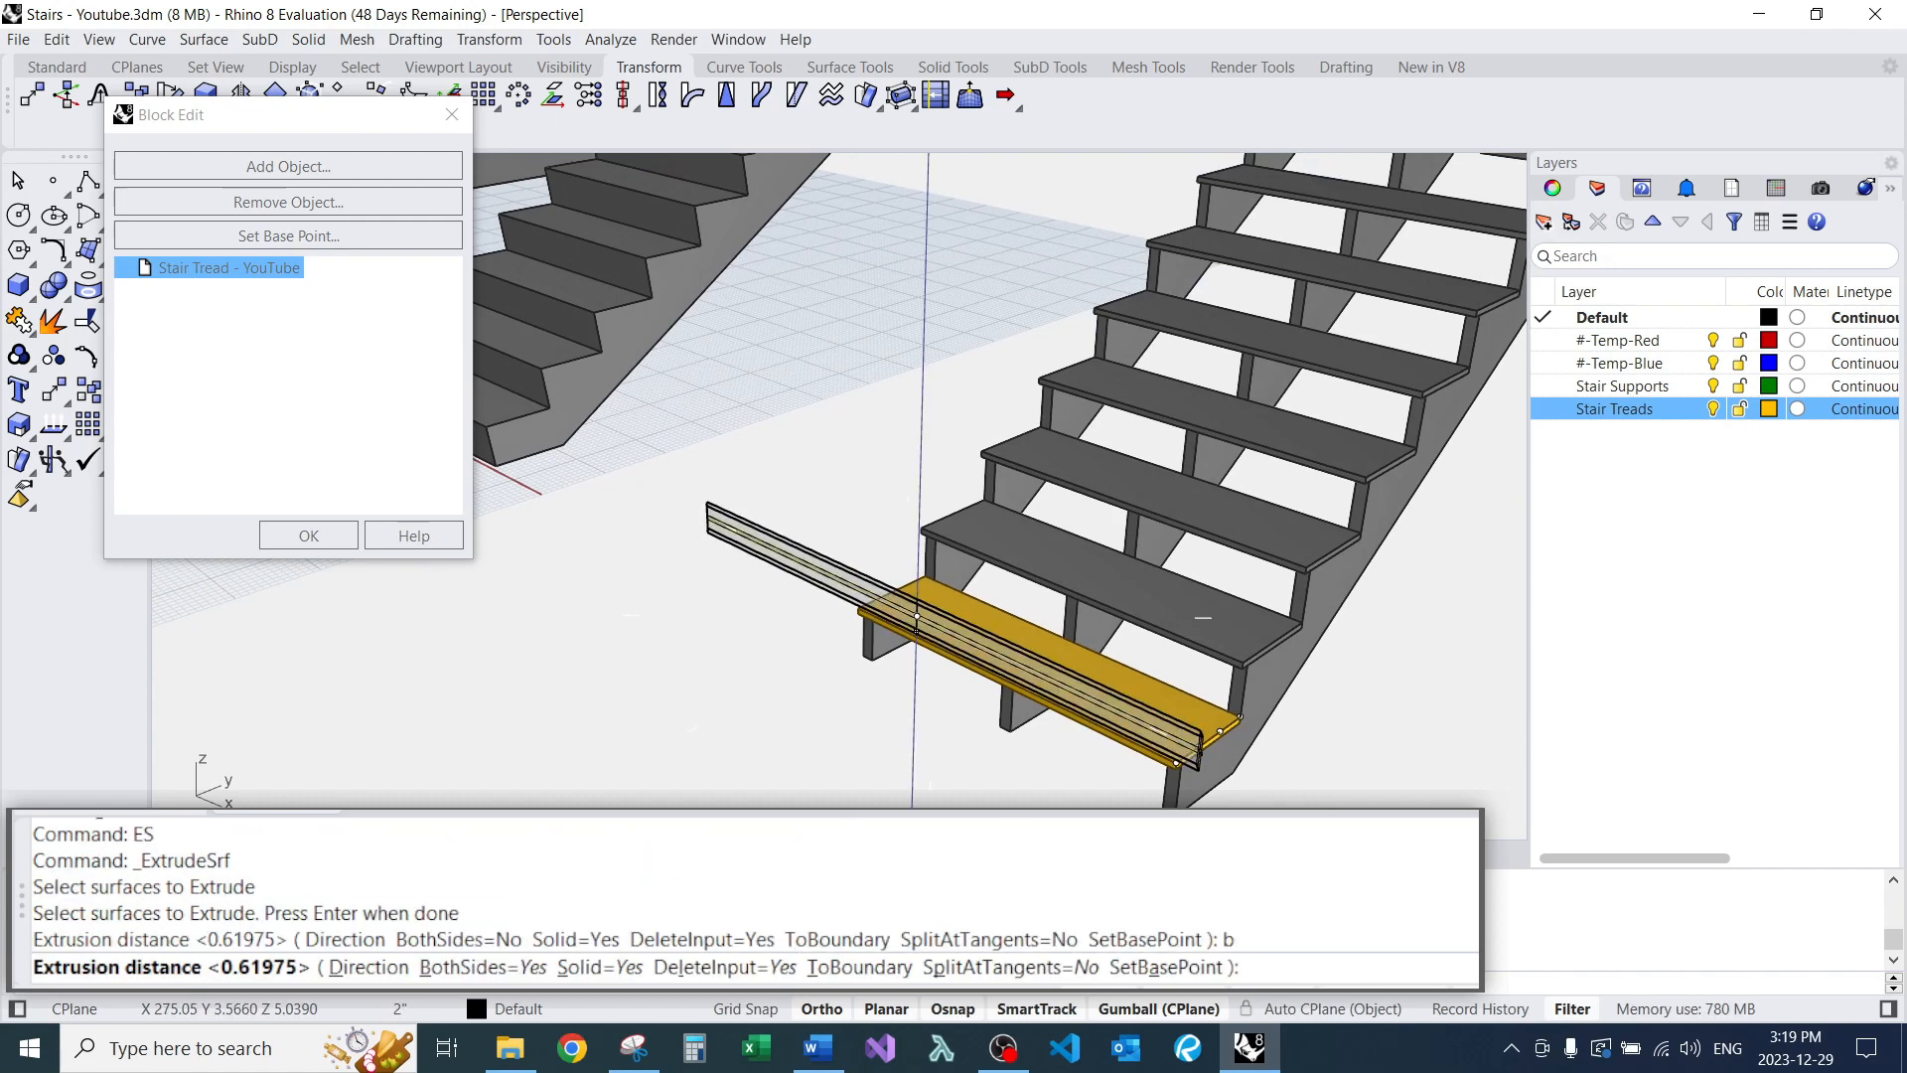
pyautogui.write('.125')
pyautogui.press('Return')
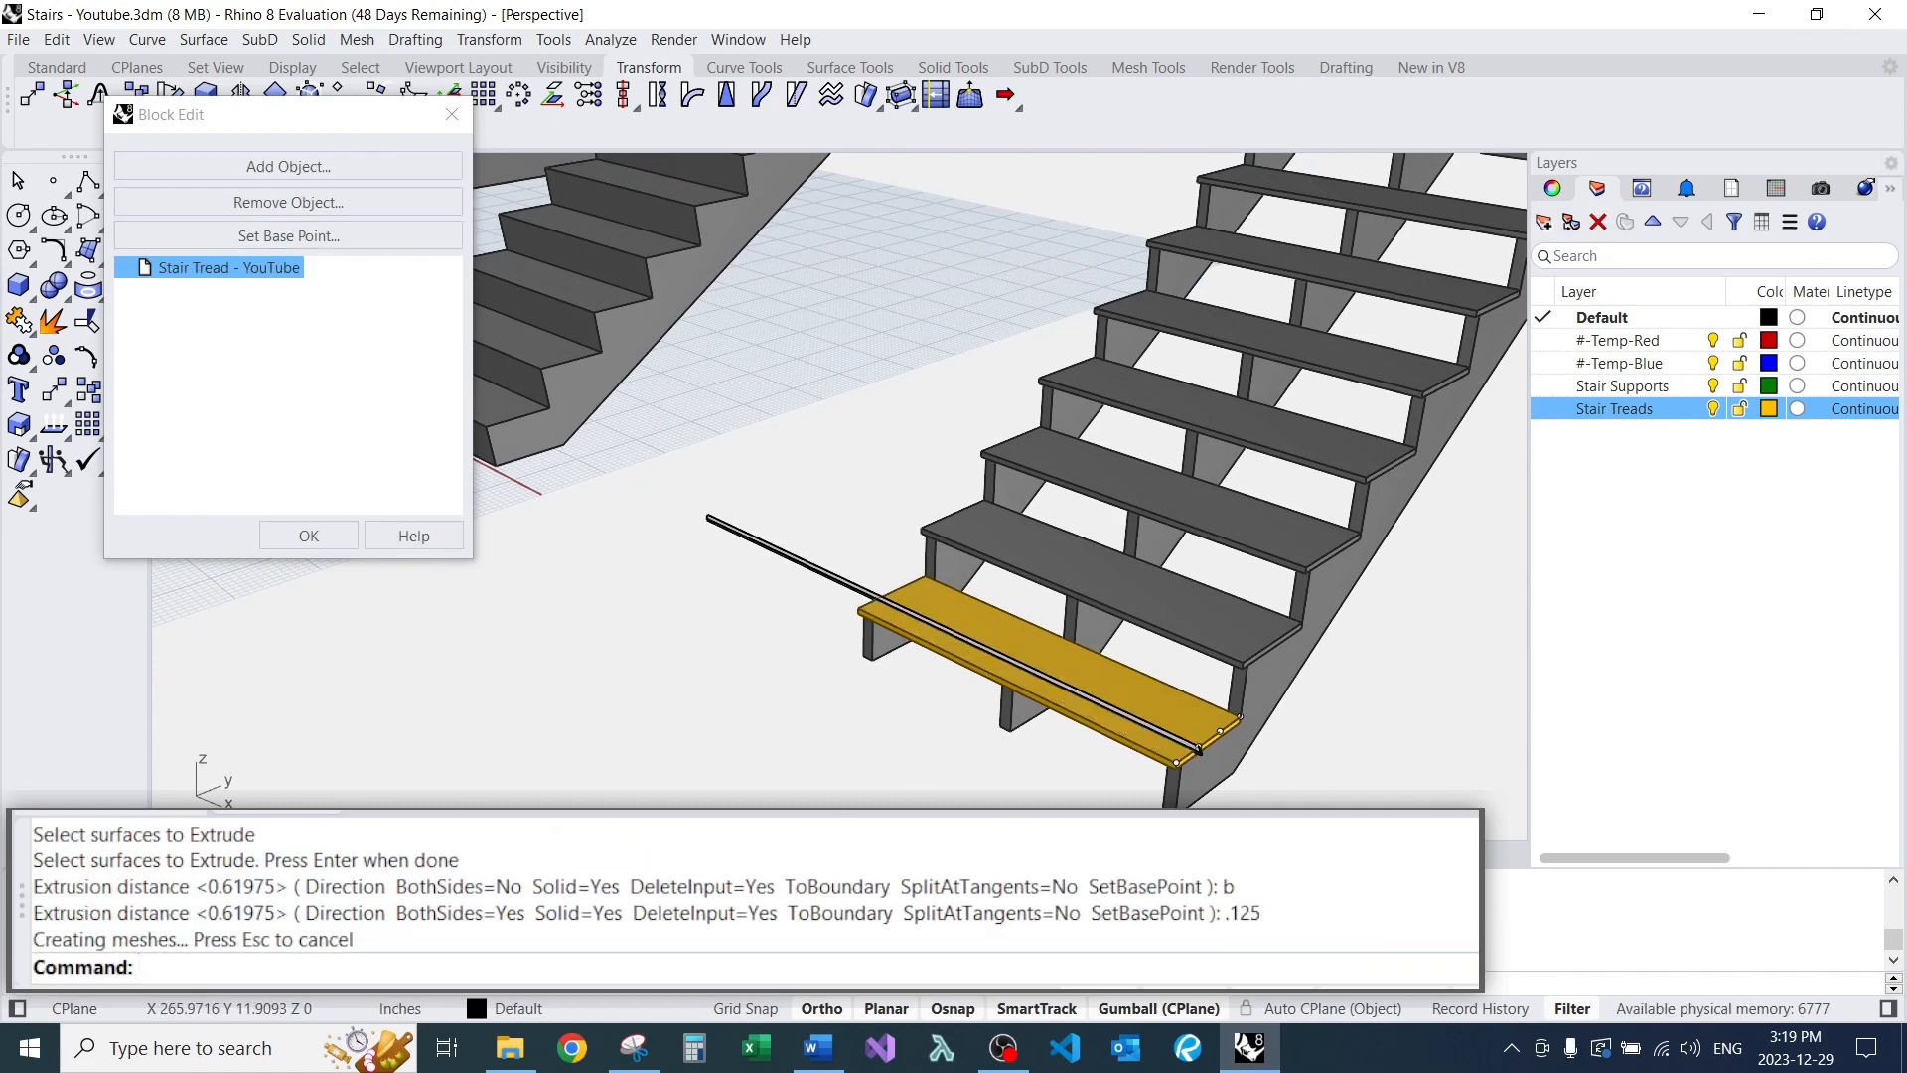
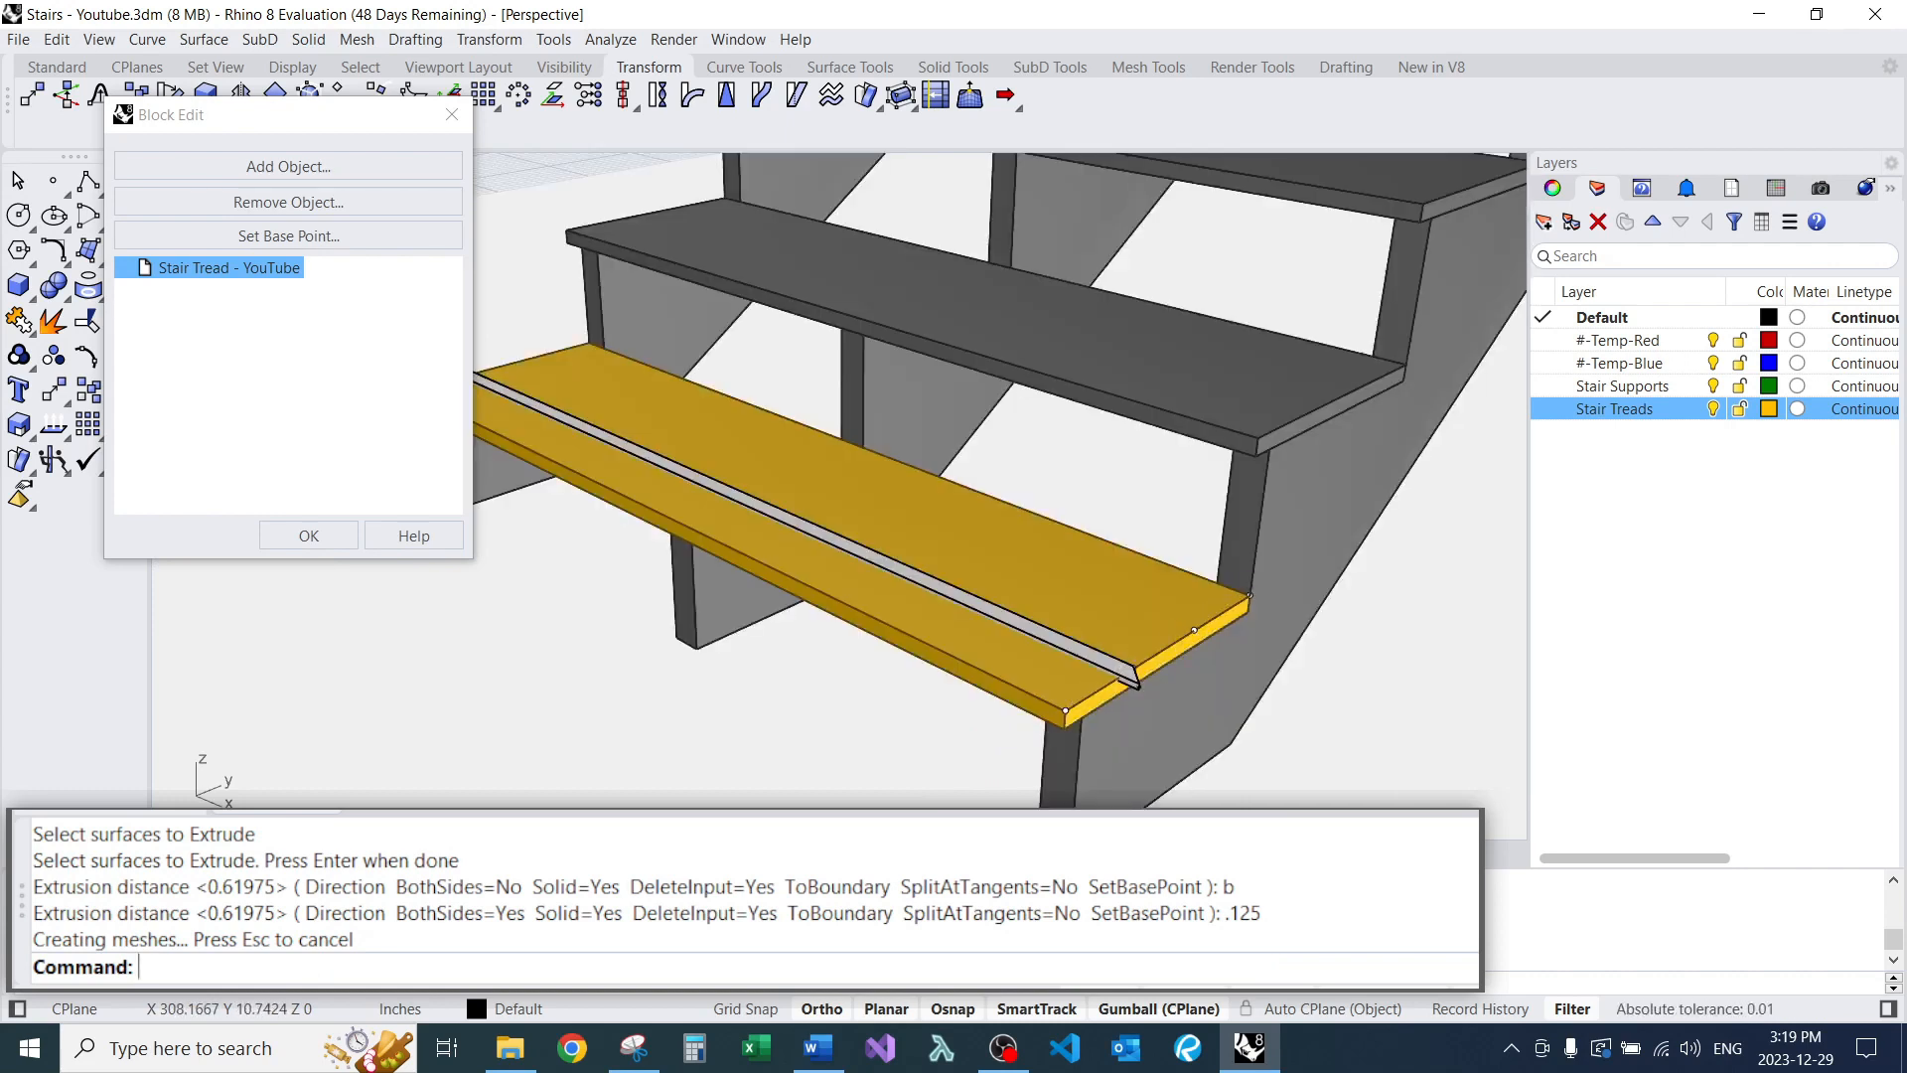
# Delete the slanted strip solid running along the tread and the short line at the tread's end.
pyautogui.moveTo(952, 784); pyautogui.dragTo(1377, 546)
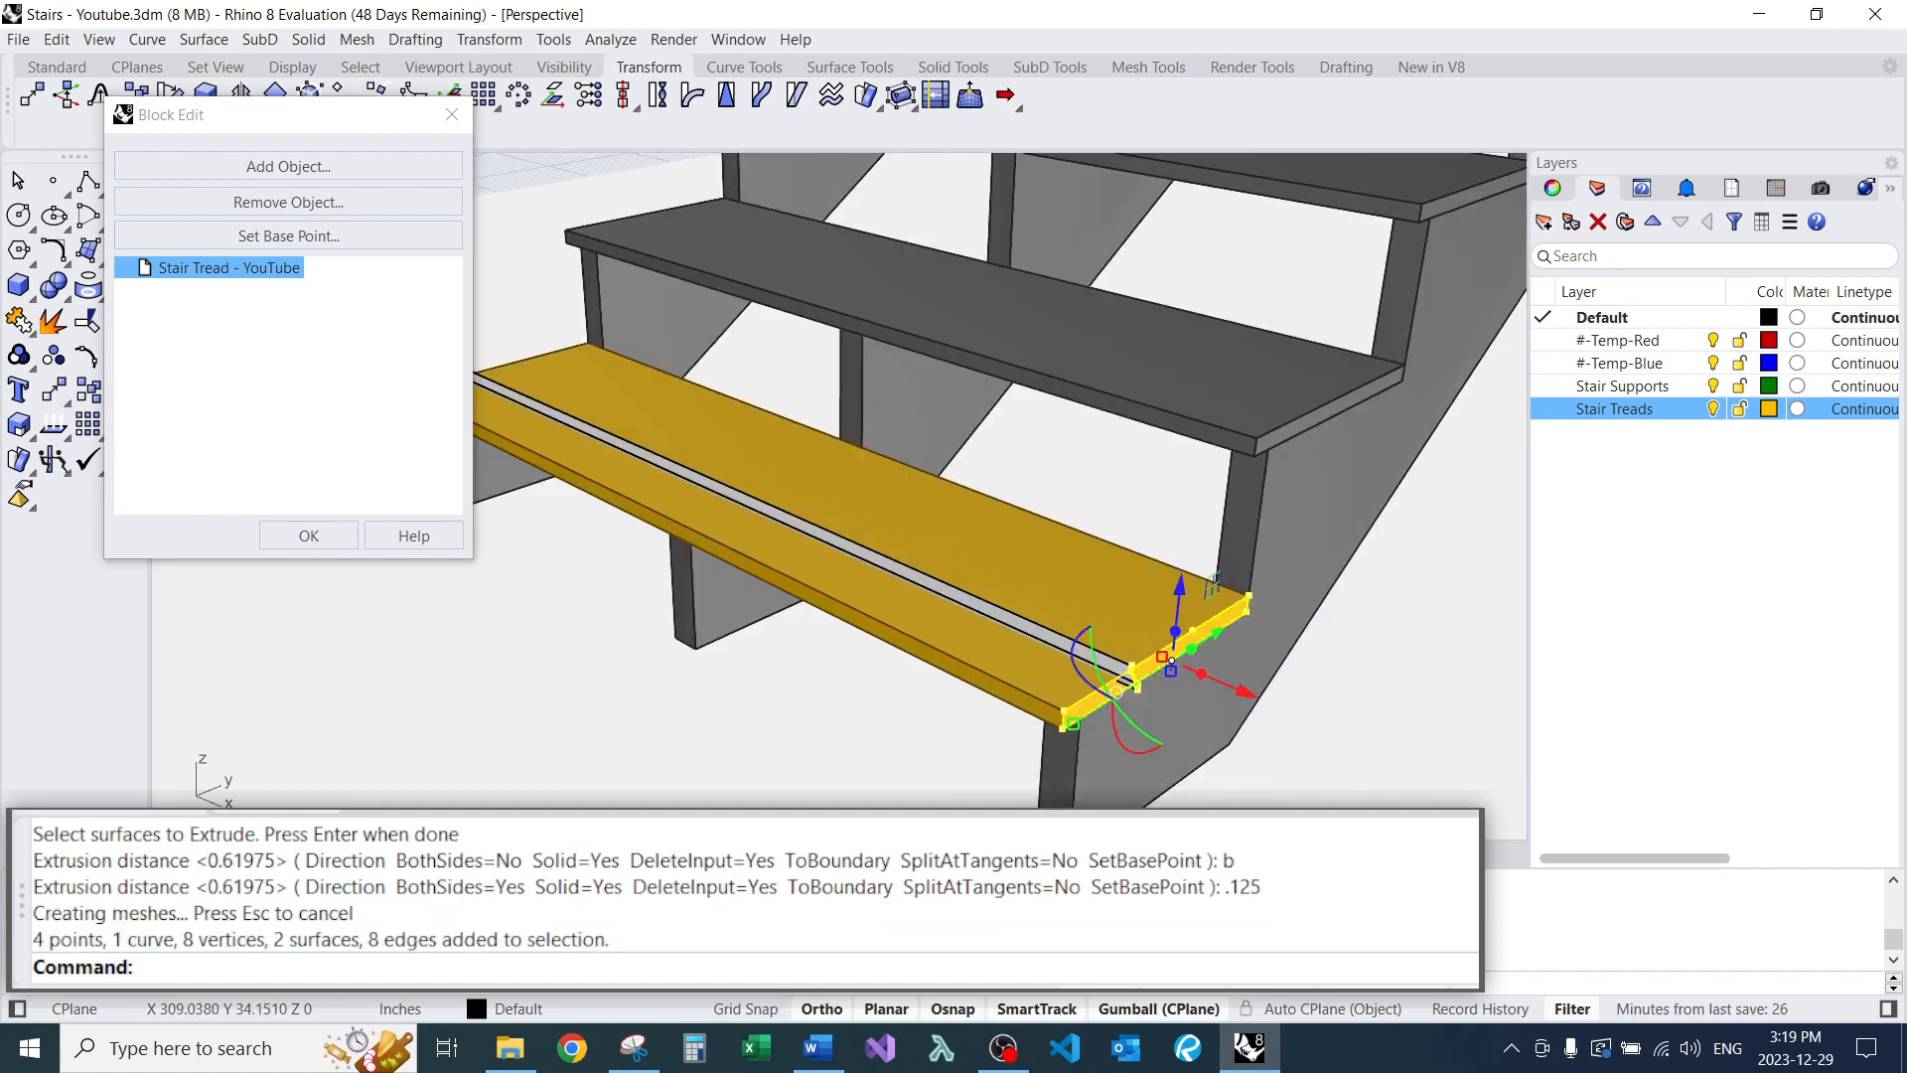
pyautogui.hotkey('ctrl', 'shift', 'e')
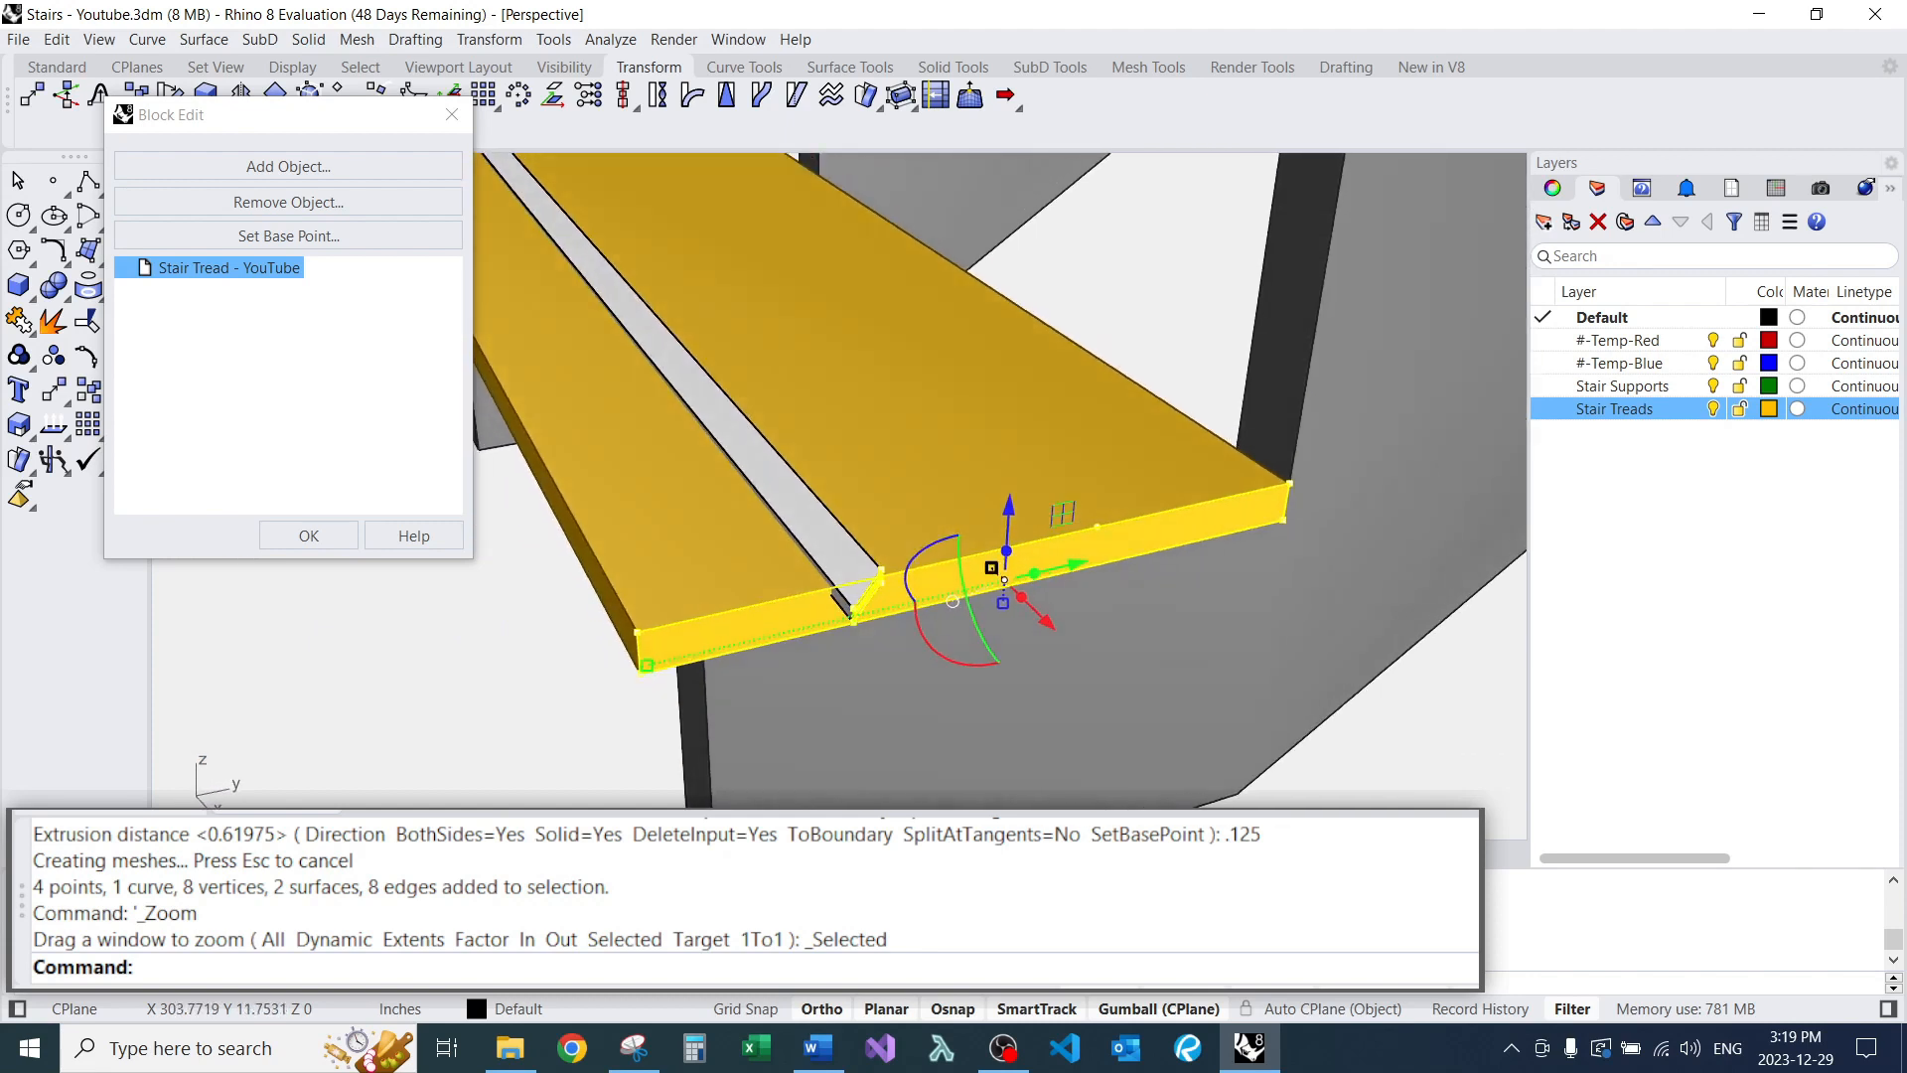
pyautogui.press('Escape')
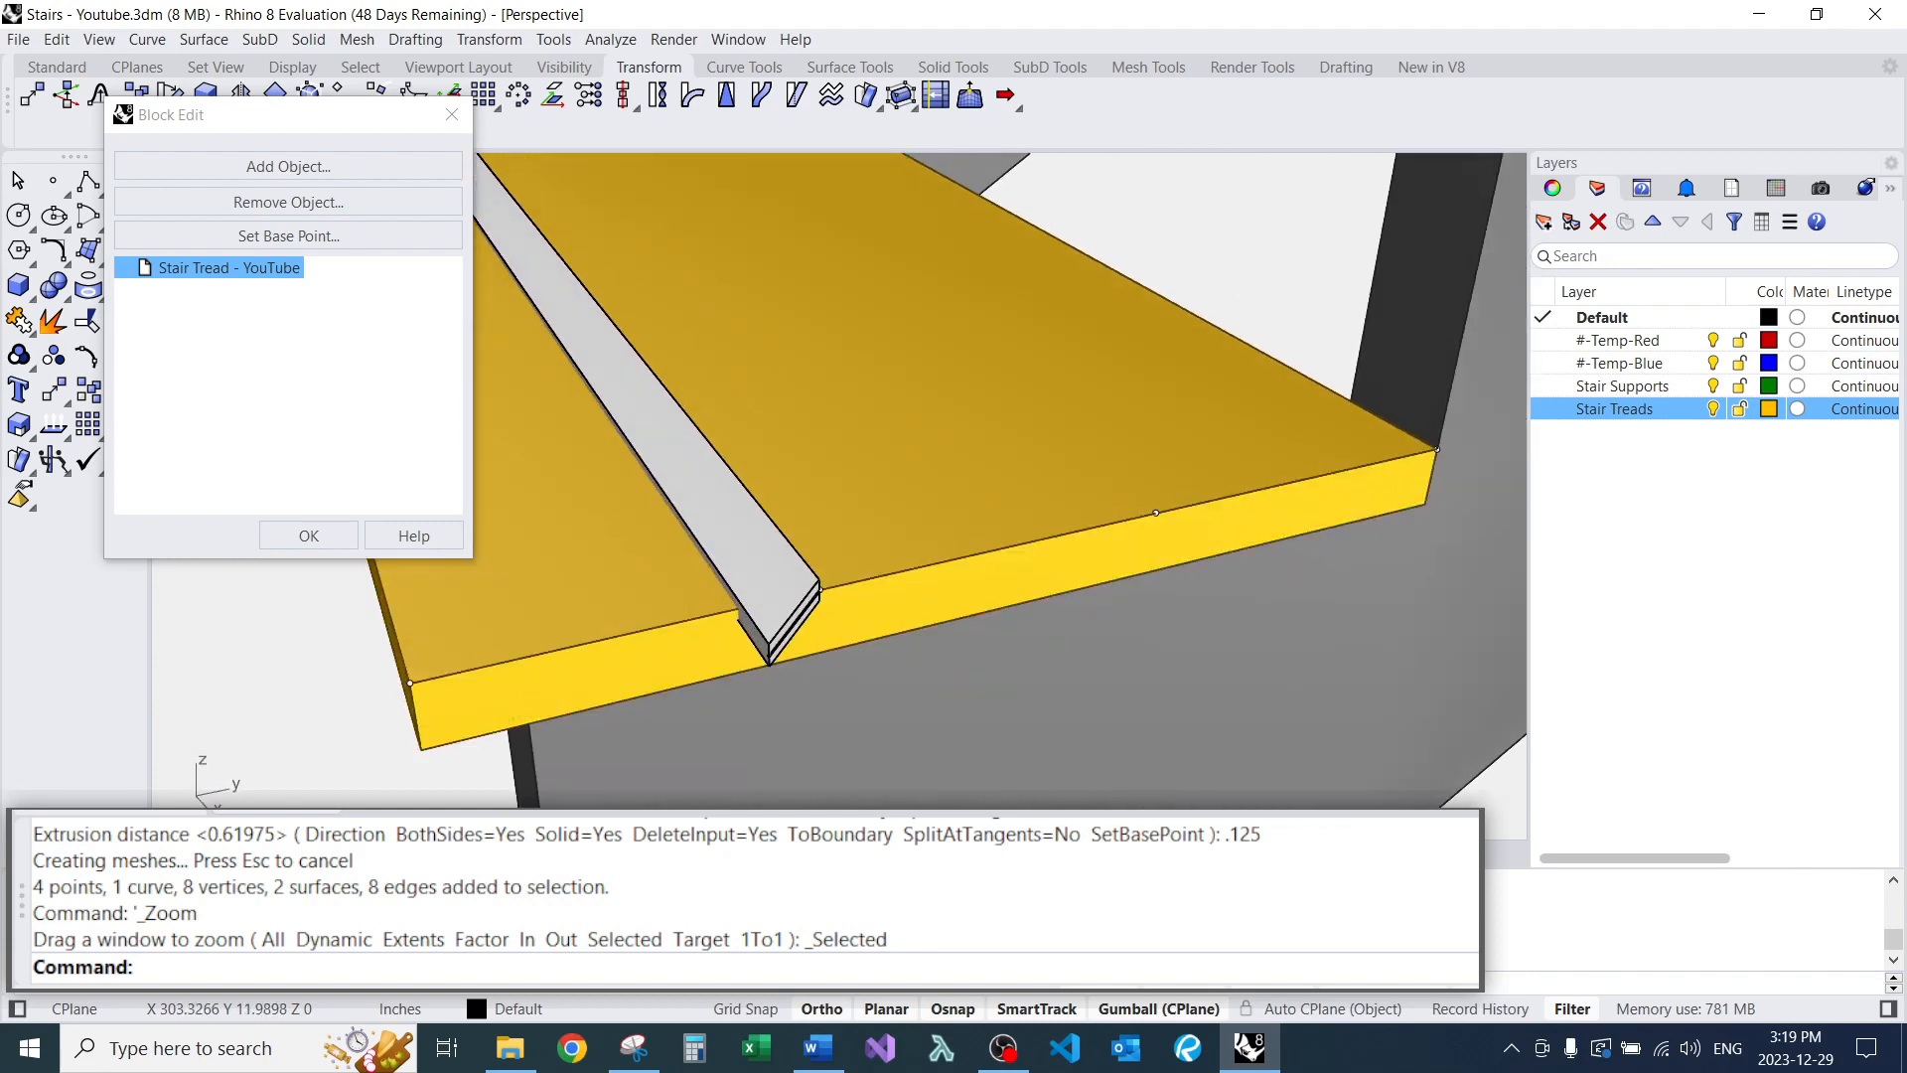
pyautogui.click(654, 443)
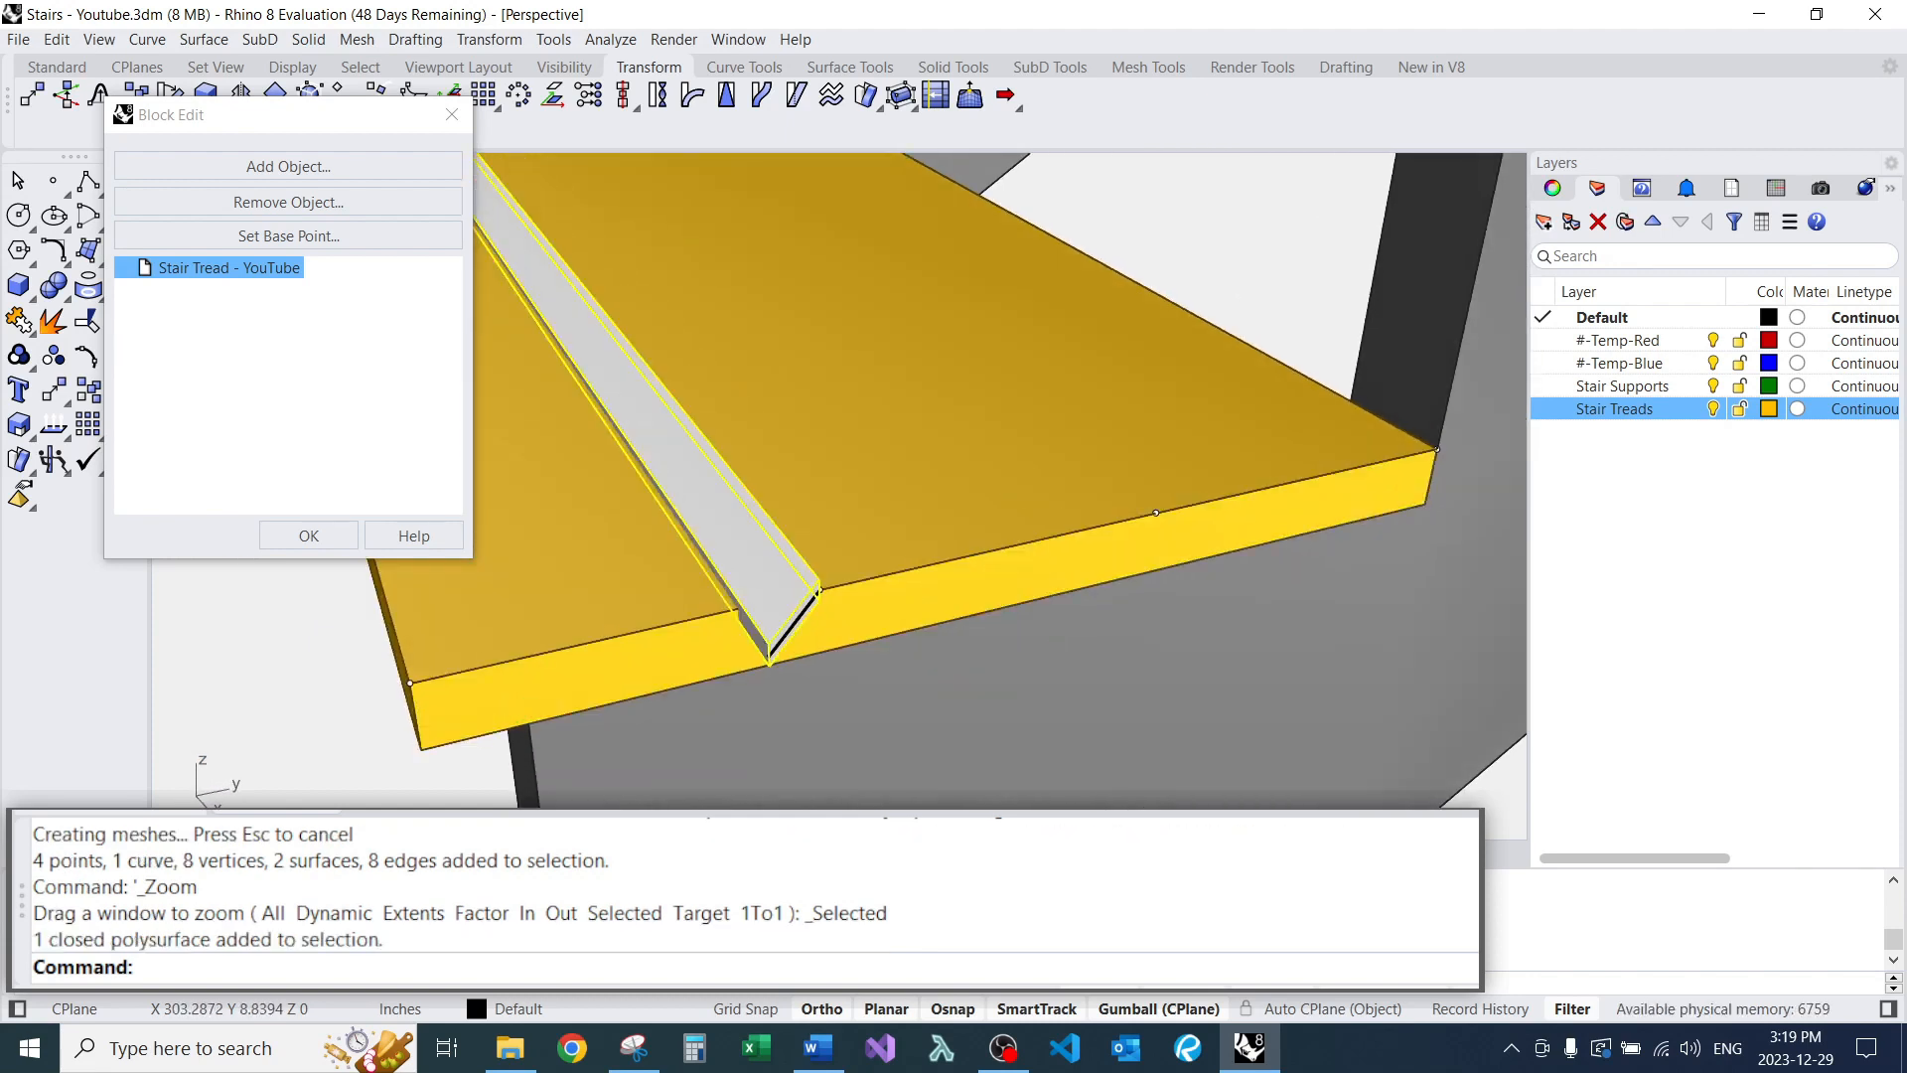
pyautogui.scroll(2, 850, 587)
pyautogui.write('e')
pyautogui.press('Return')
pyautogui.click(781, 635)
pyautogui.write('e')
pyautogui.press('Return')
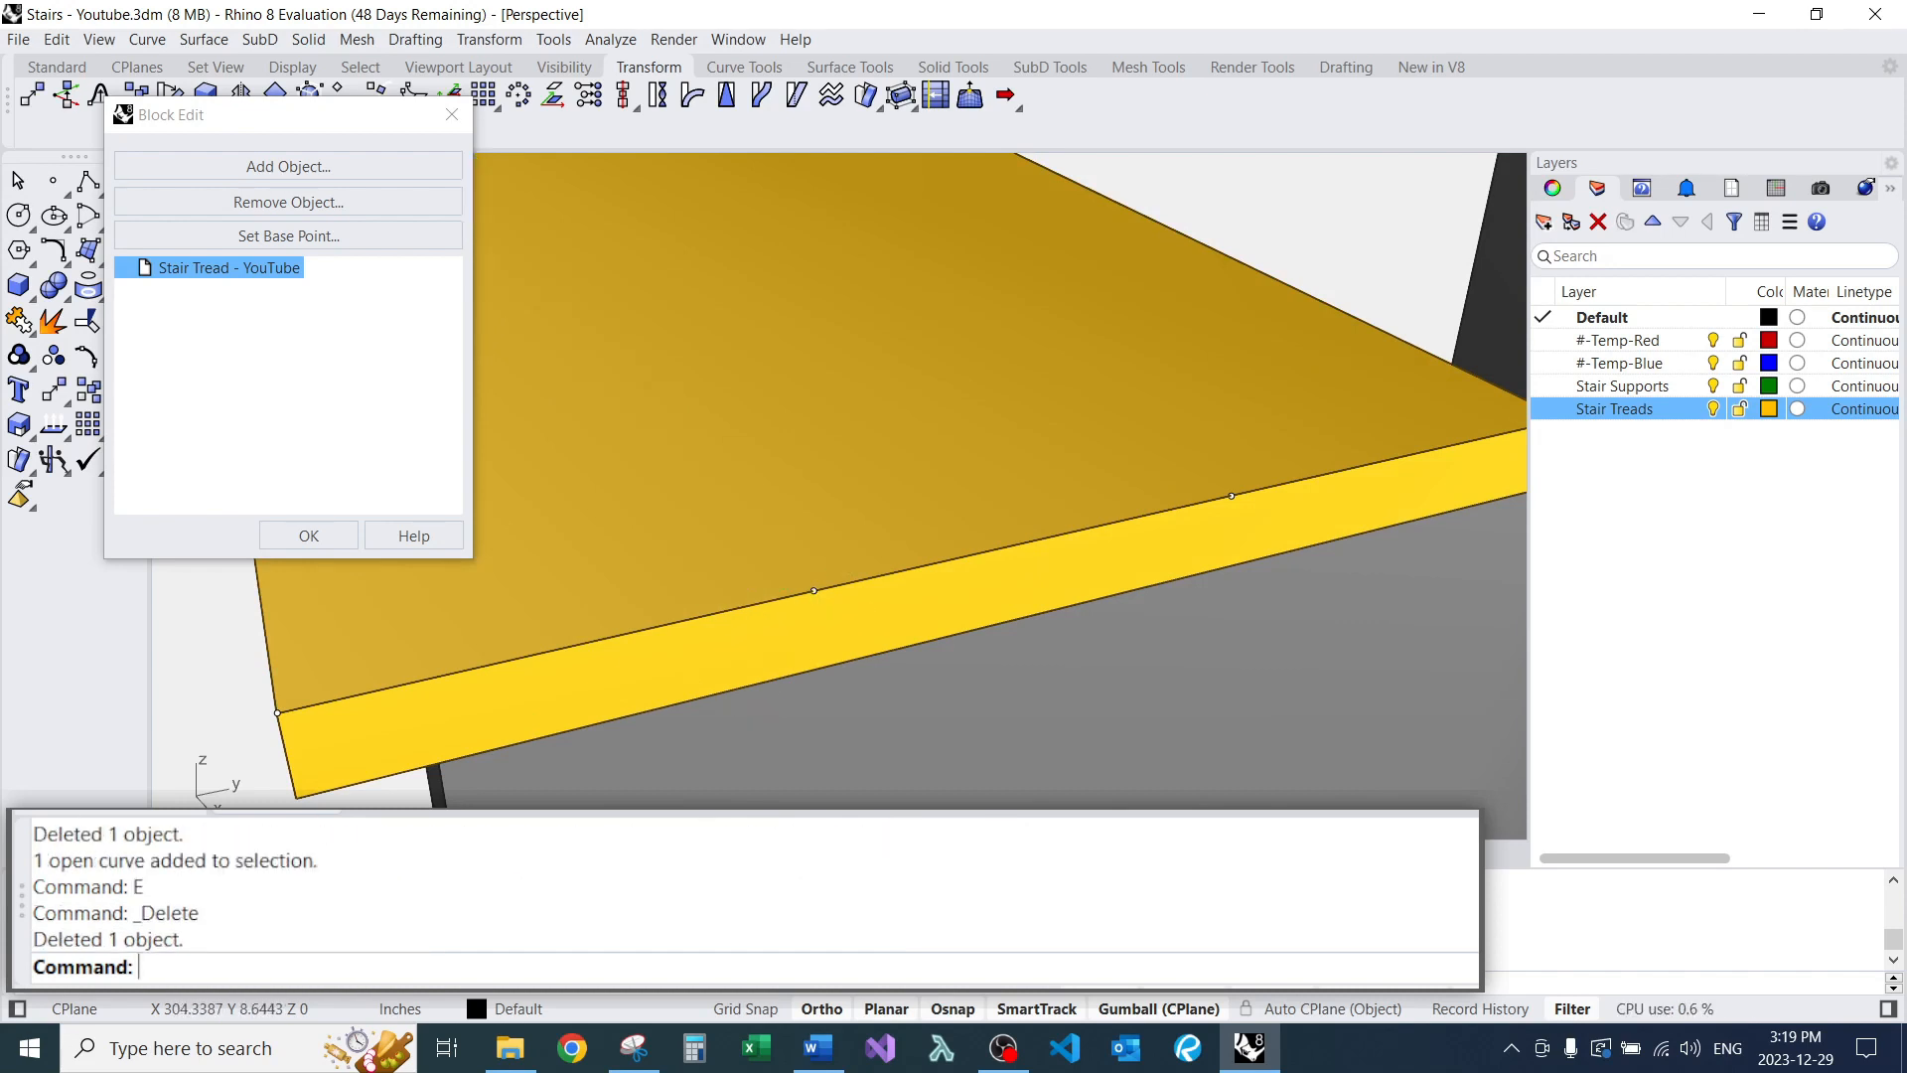
pyautogui.write('l')
pyautogui.press('Return')
pyautogui.click(814, 592)
pyautogui.press('Escape')
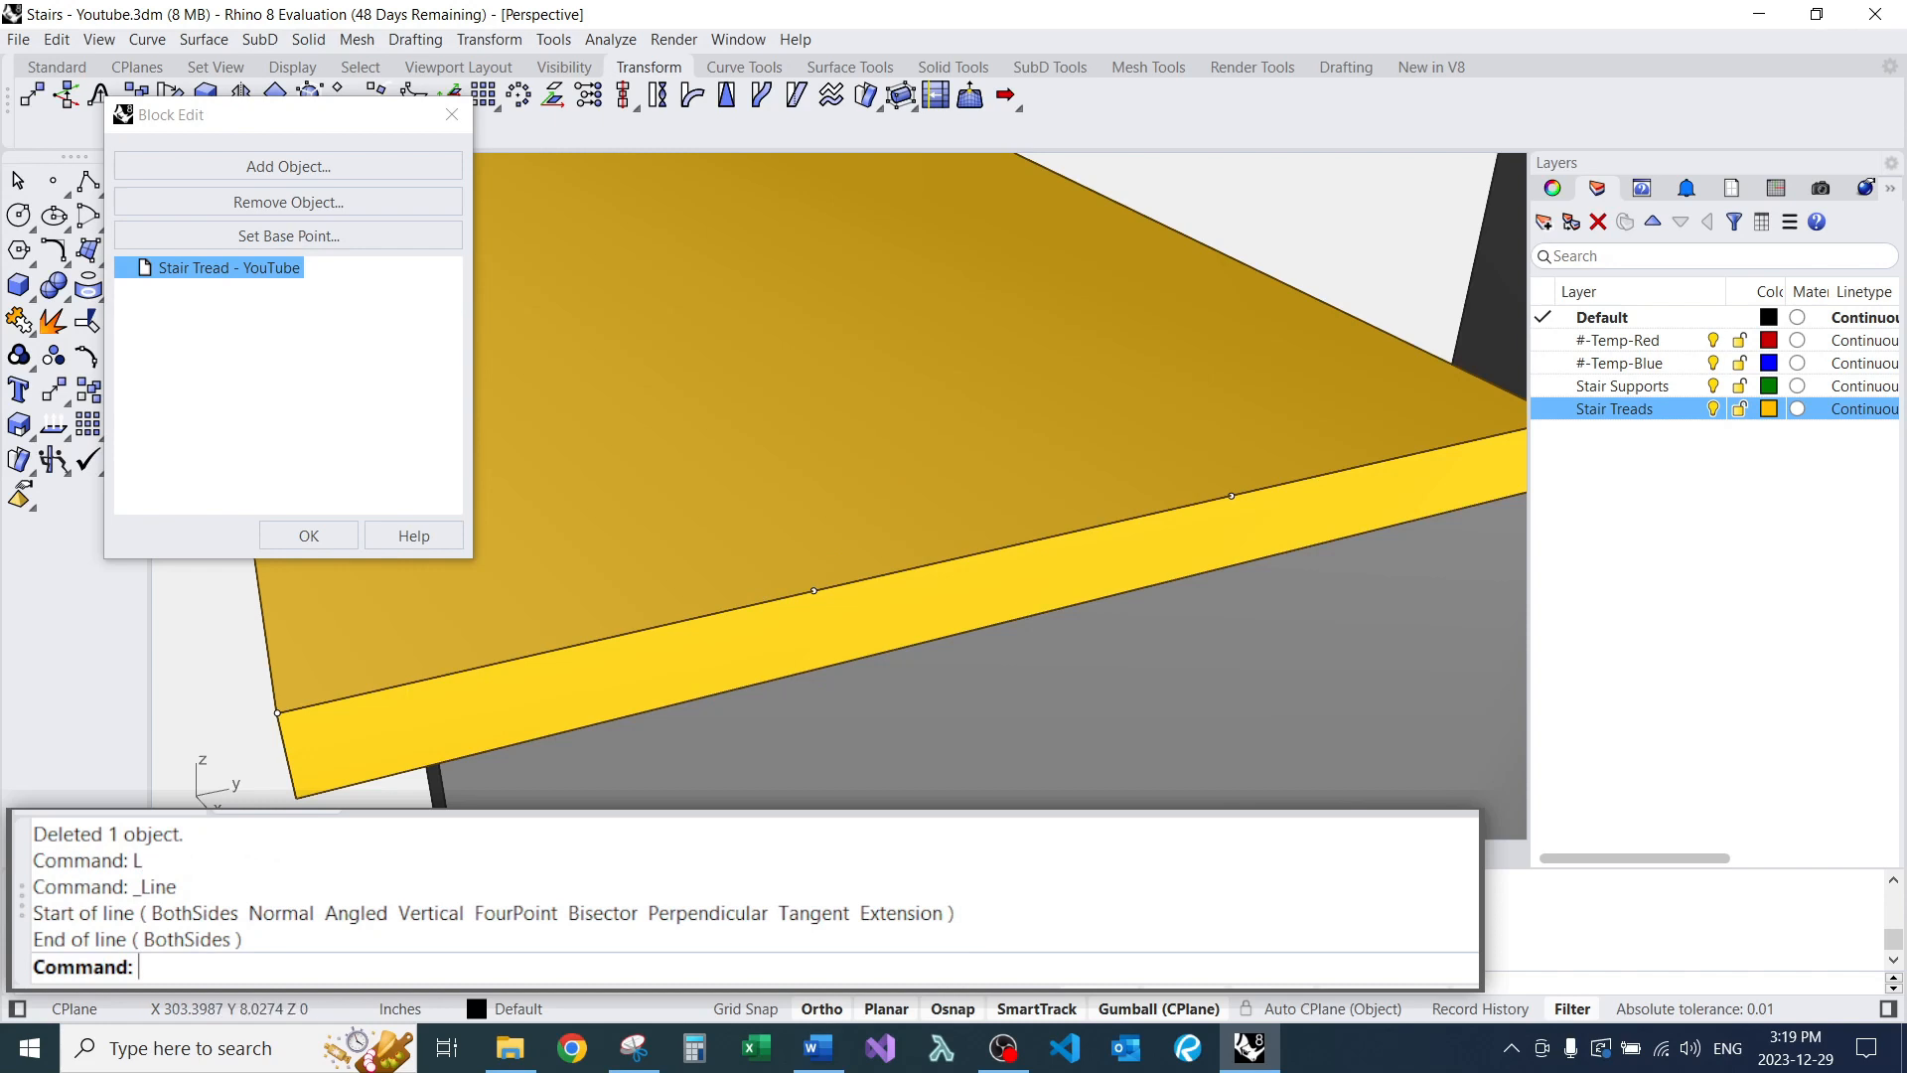
# Draw a vertical line through the tread's thickness from the division point nearest the front edge down to the lower edge.
pyautogui.write('LV')
pyautogui.press('Return')
pyautogui.click(814, 592)
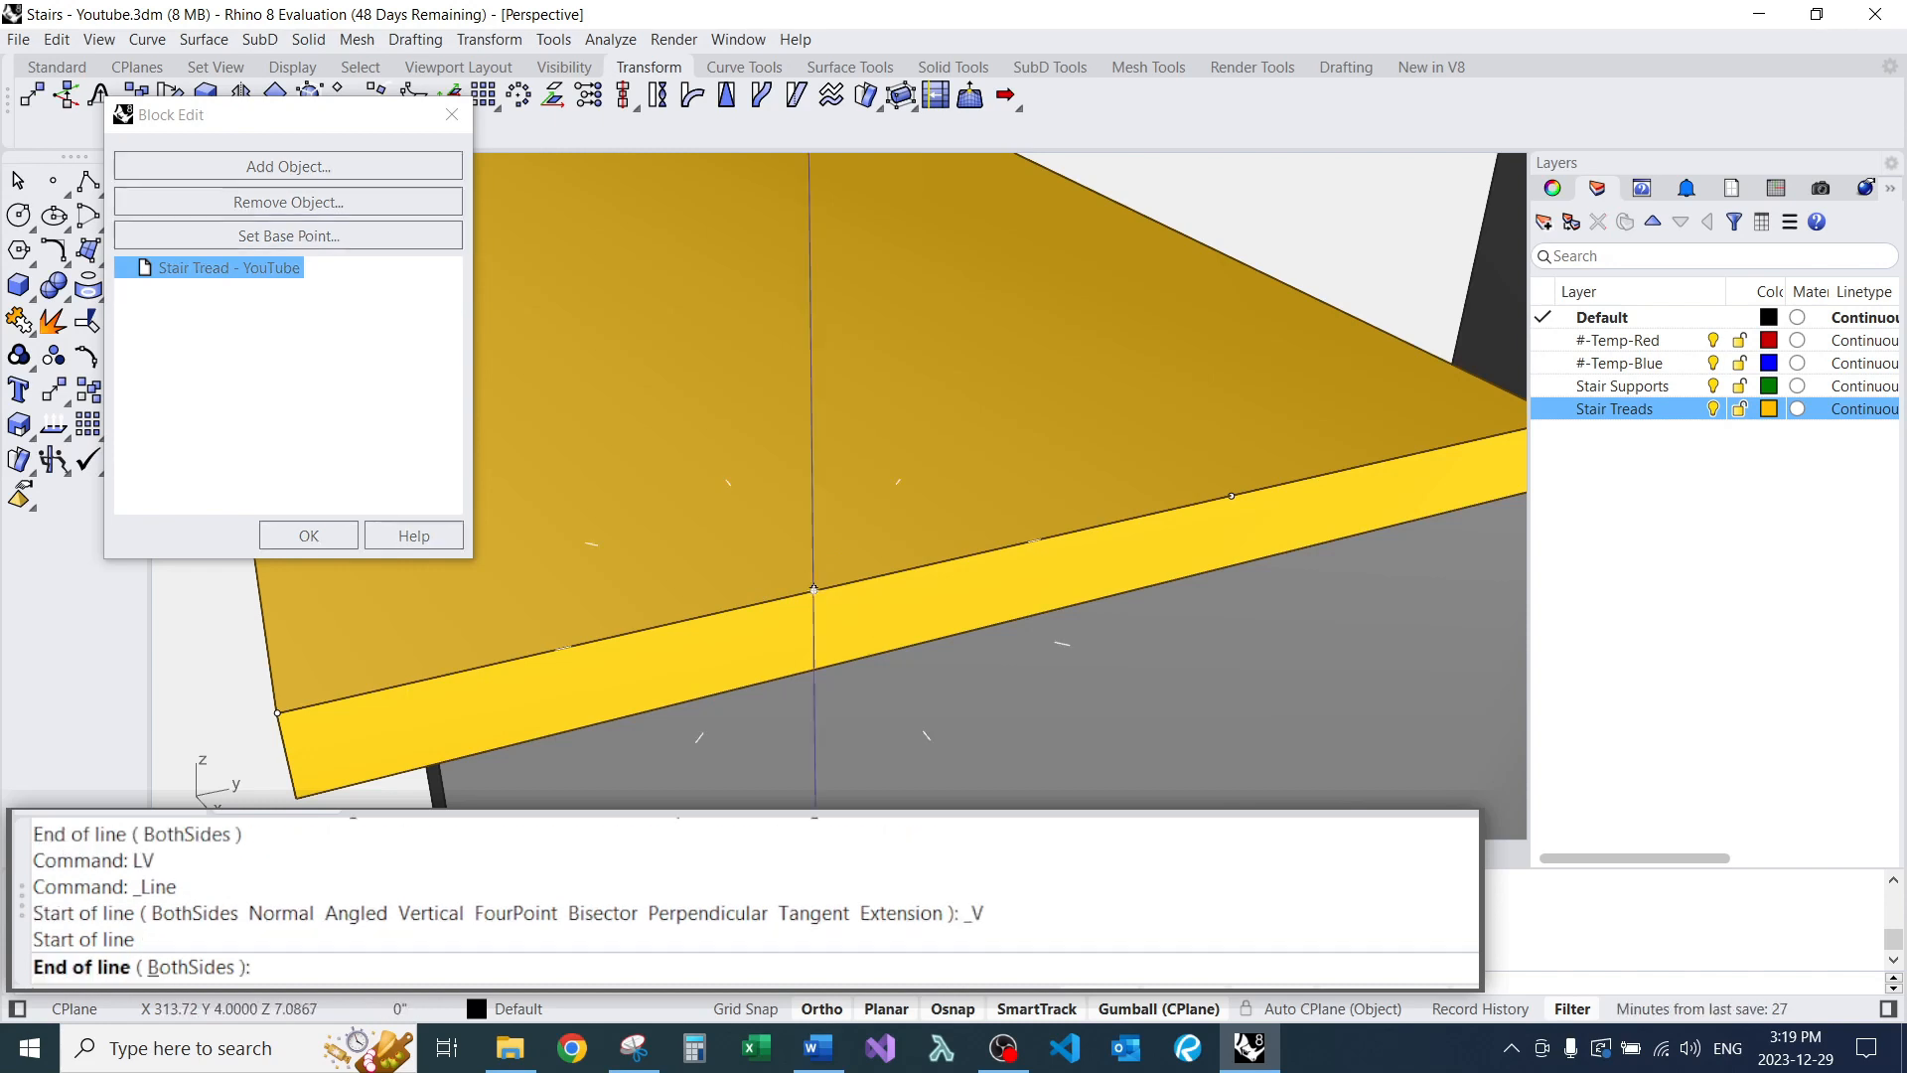
pyautogui.click(814, 670)
# Extrude the vertical line 78.207 in a direction along the tread's length, making a surface past the opposite end.
pyautogui.write('EC')
pyautogui.press('Return')
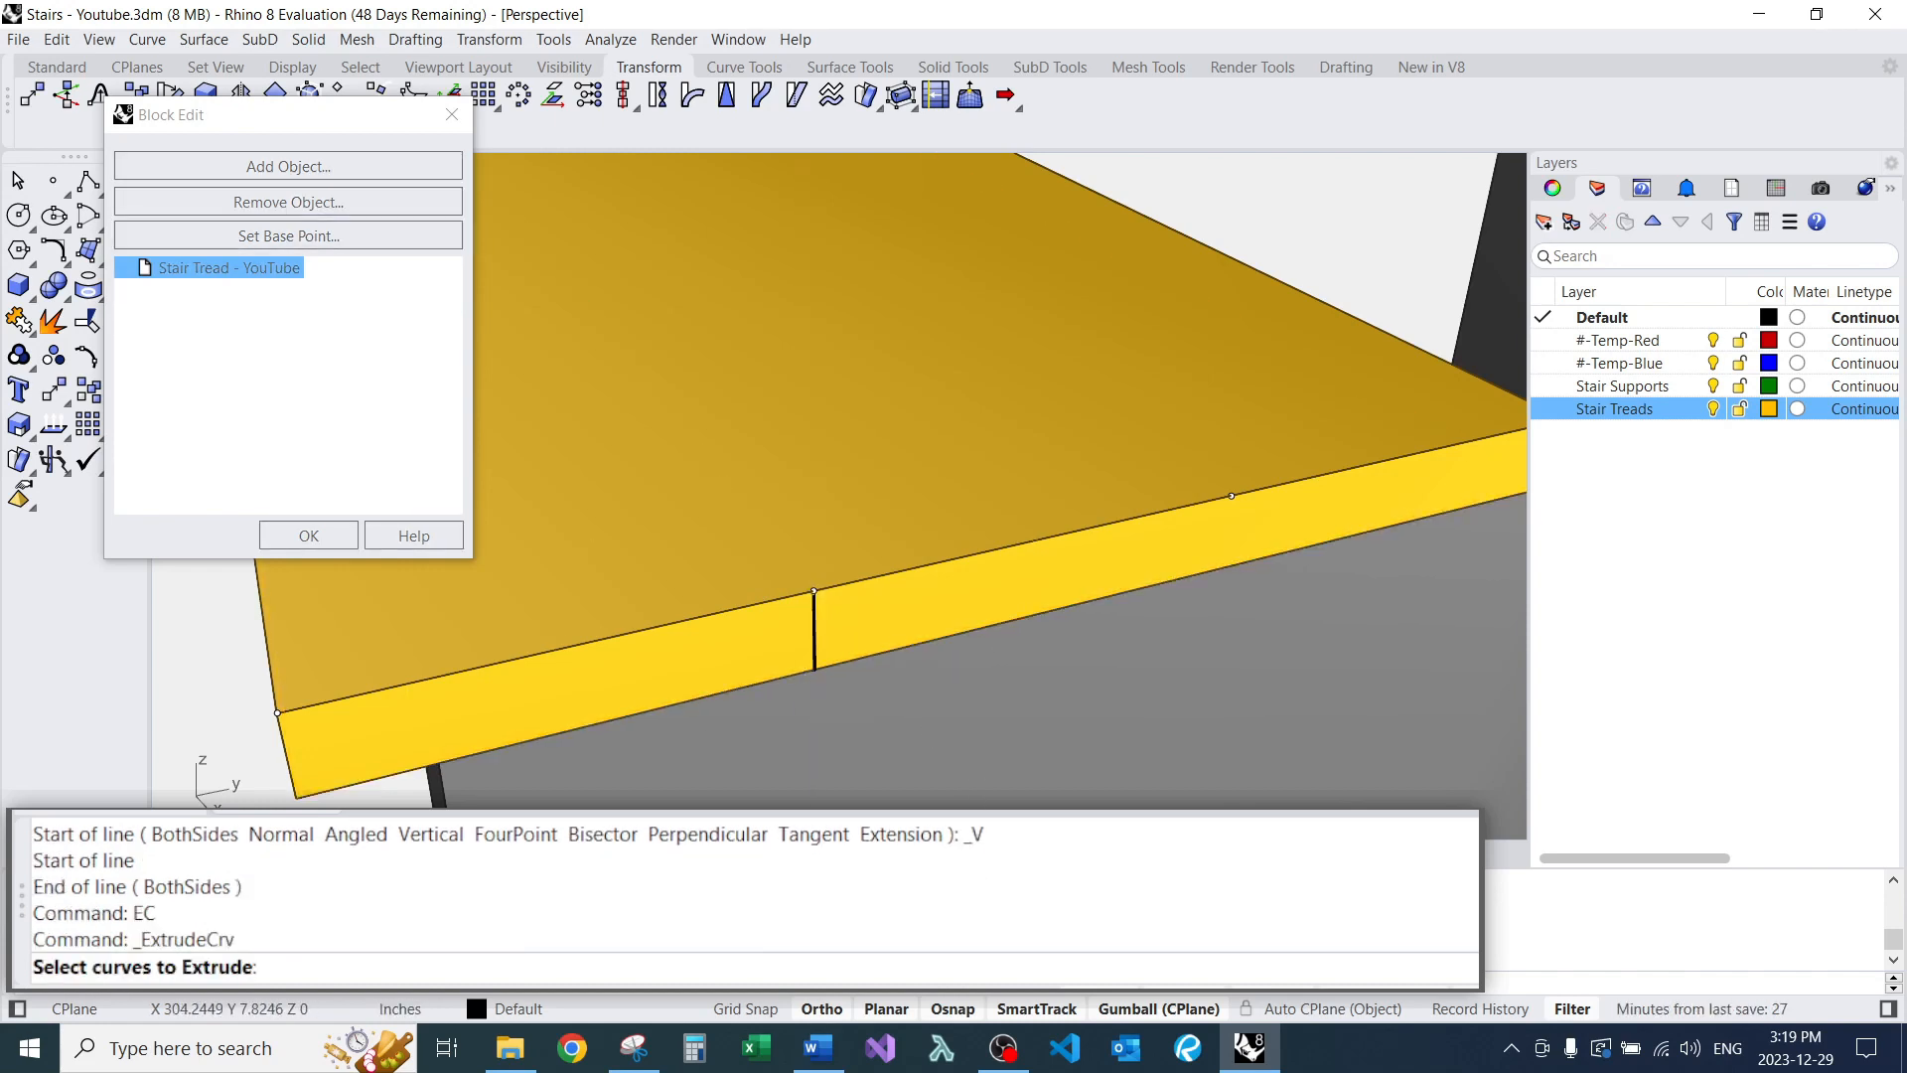
pyautogui.click(814, 630)
pyautogui.scroll(-5, 874, 685)
pyautogui.press('Return')
pyautogui.write('d')
pyautogui.press('Return')
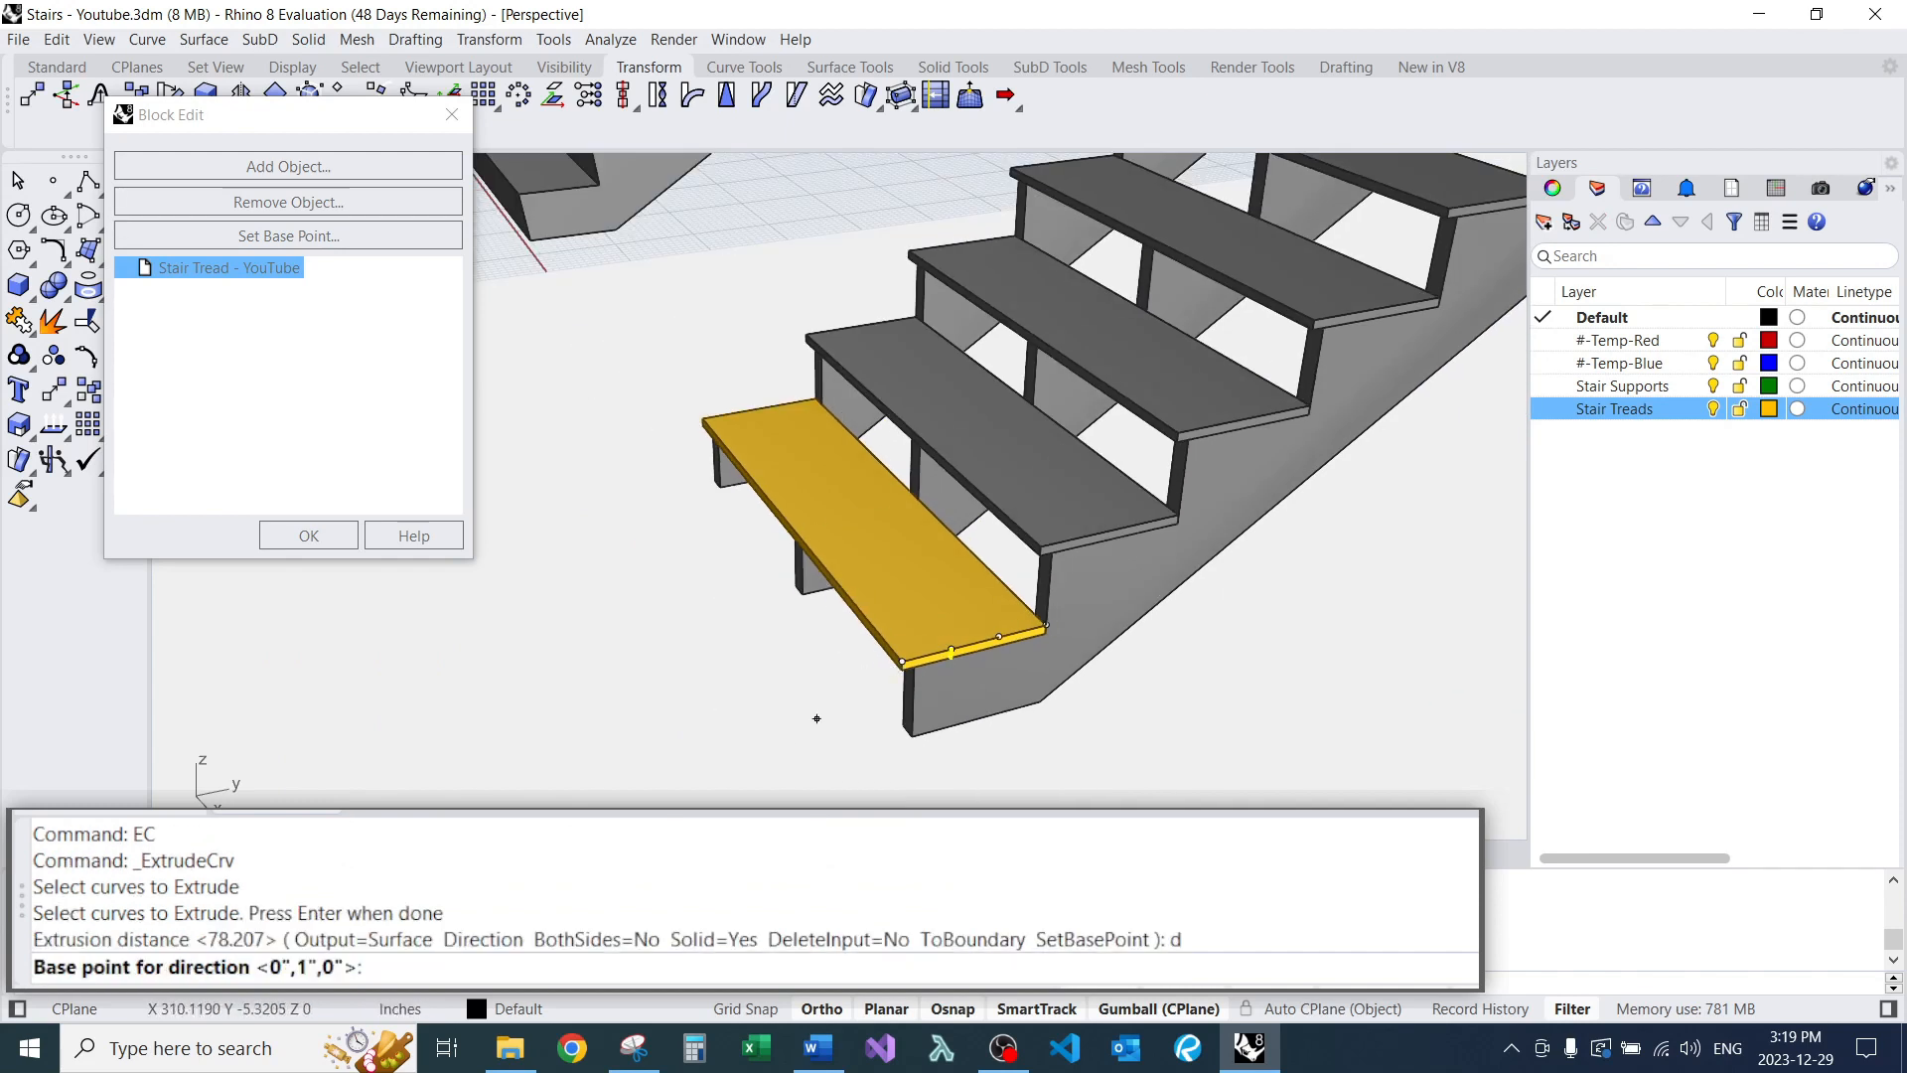
pyautogui.click(790, 741)
pyautogui.click(724, 641)
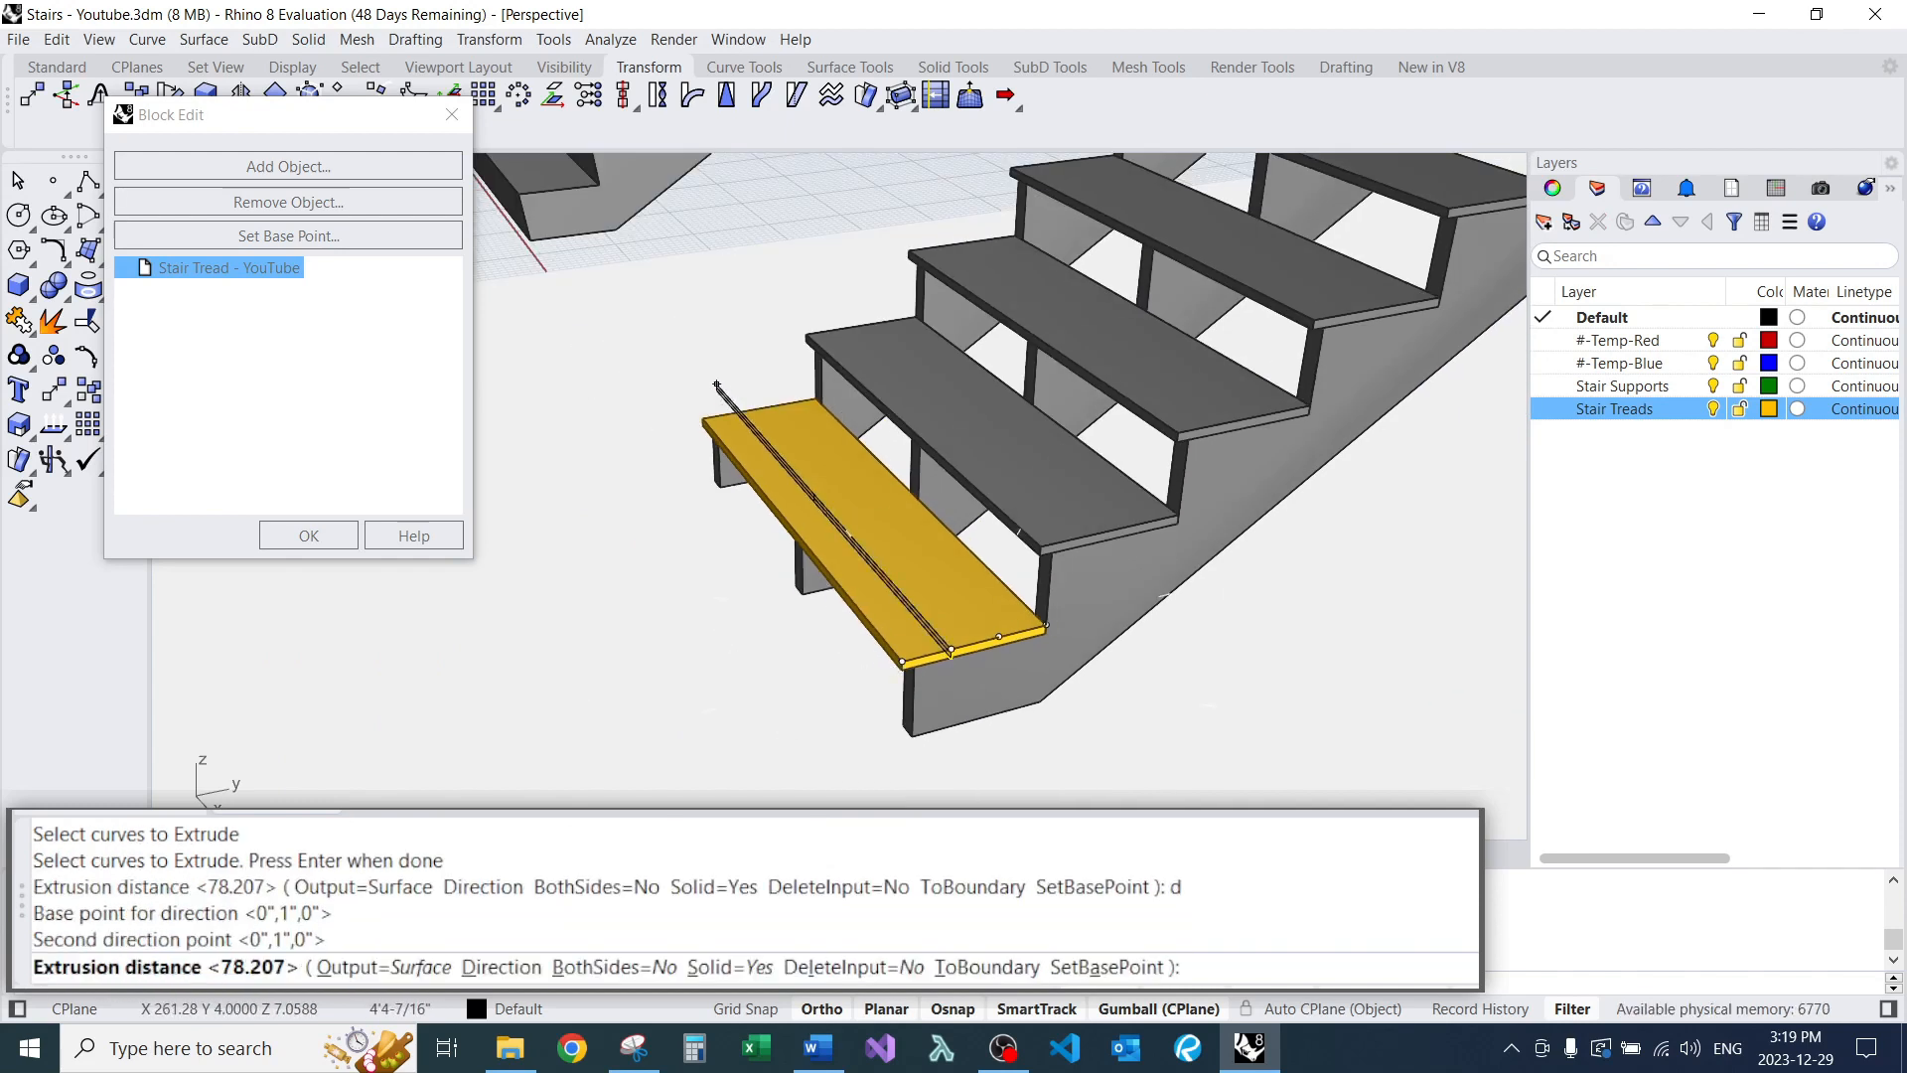
pyautogui.press('Return')
# Extrude the thin lengthwise surface 0.125 to both sides as a solid strip.
pyautogui.scroll(2, 707, 407)
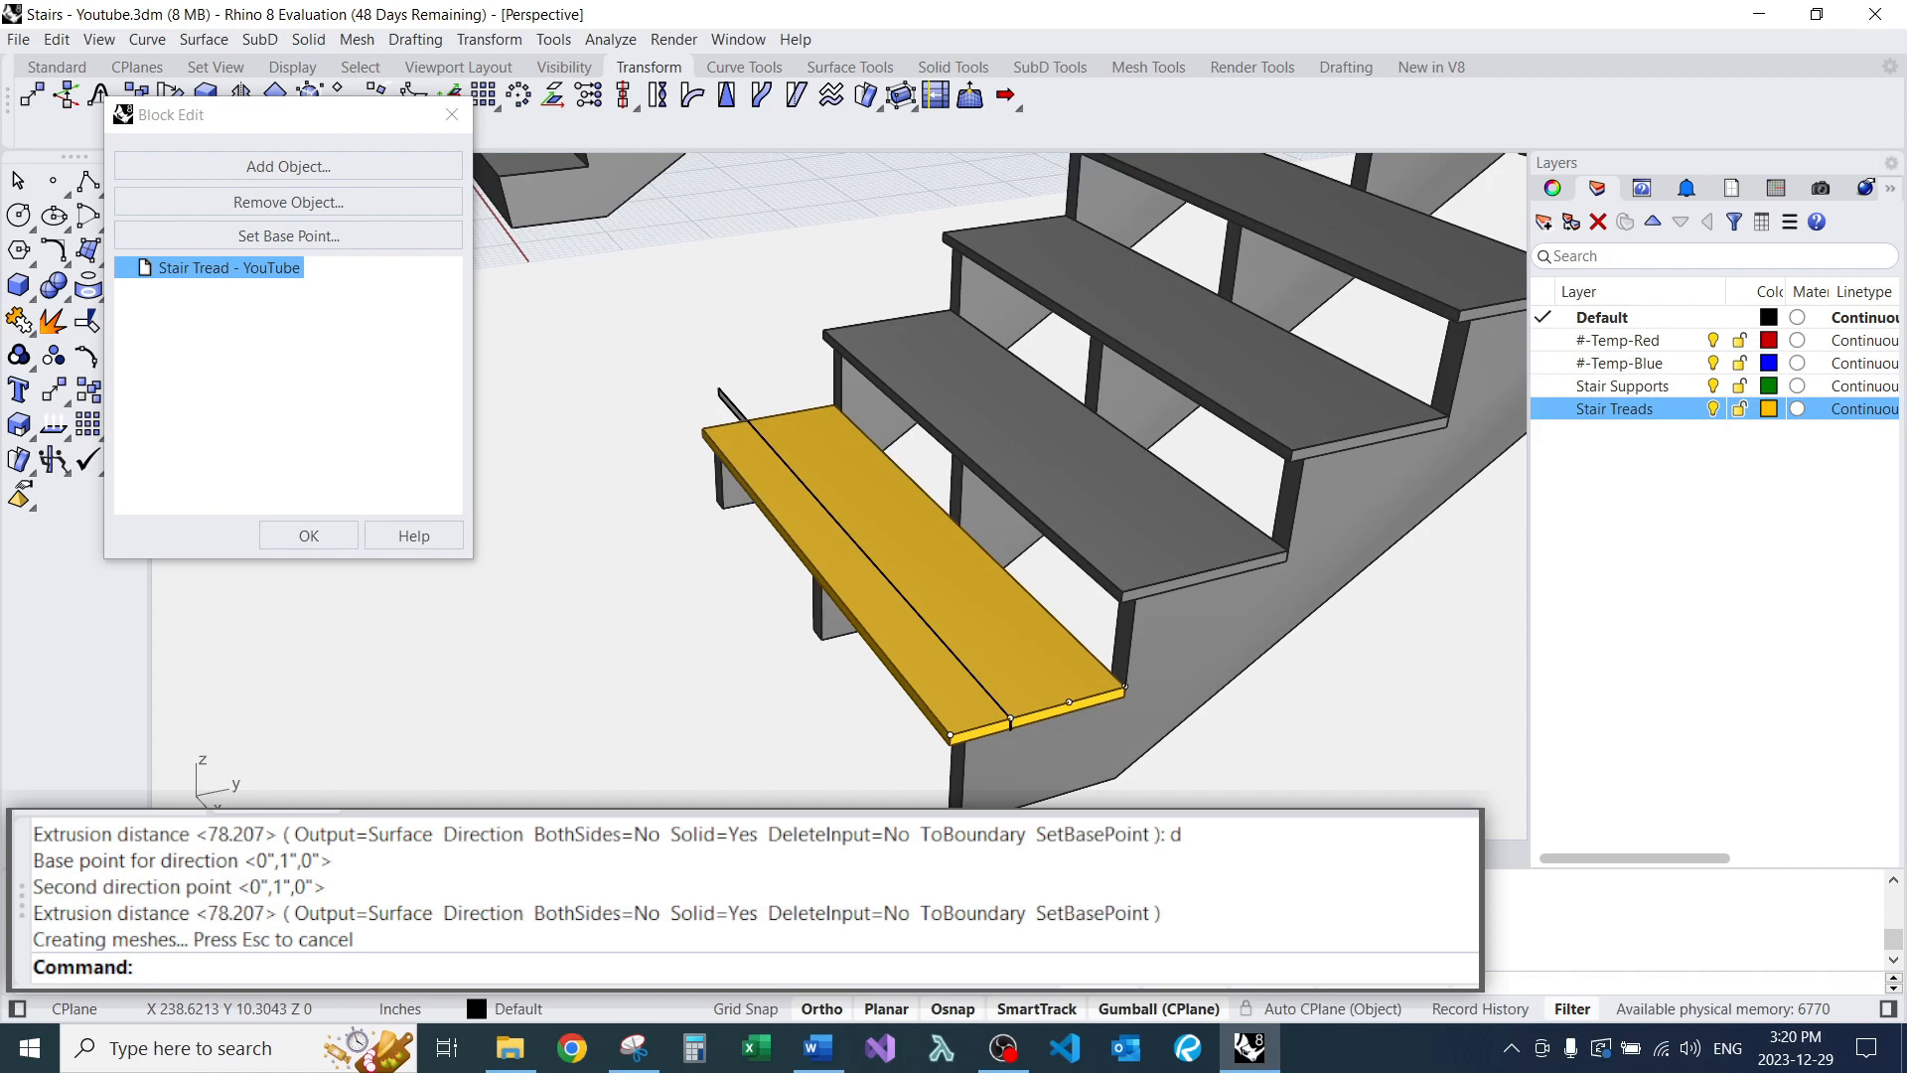
pyautogui.scroll(2, 740, 399)
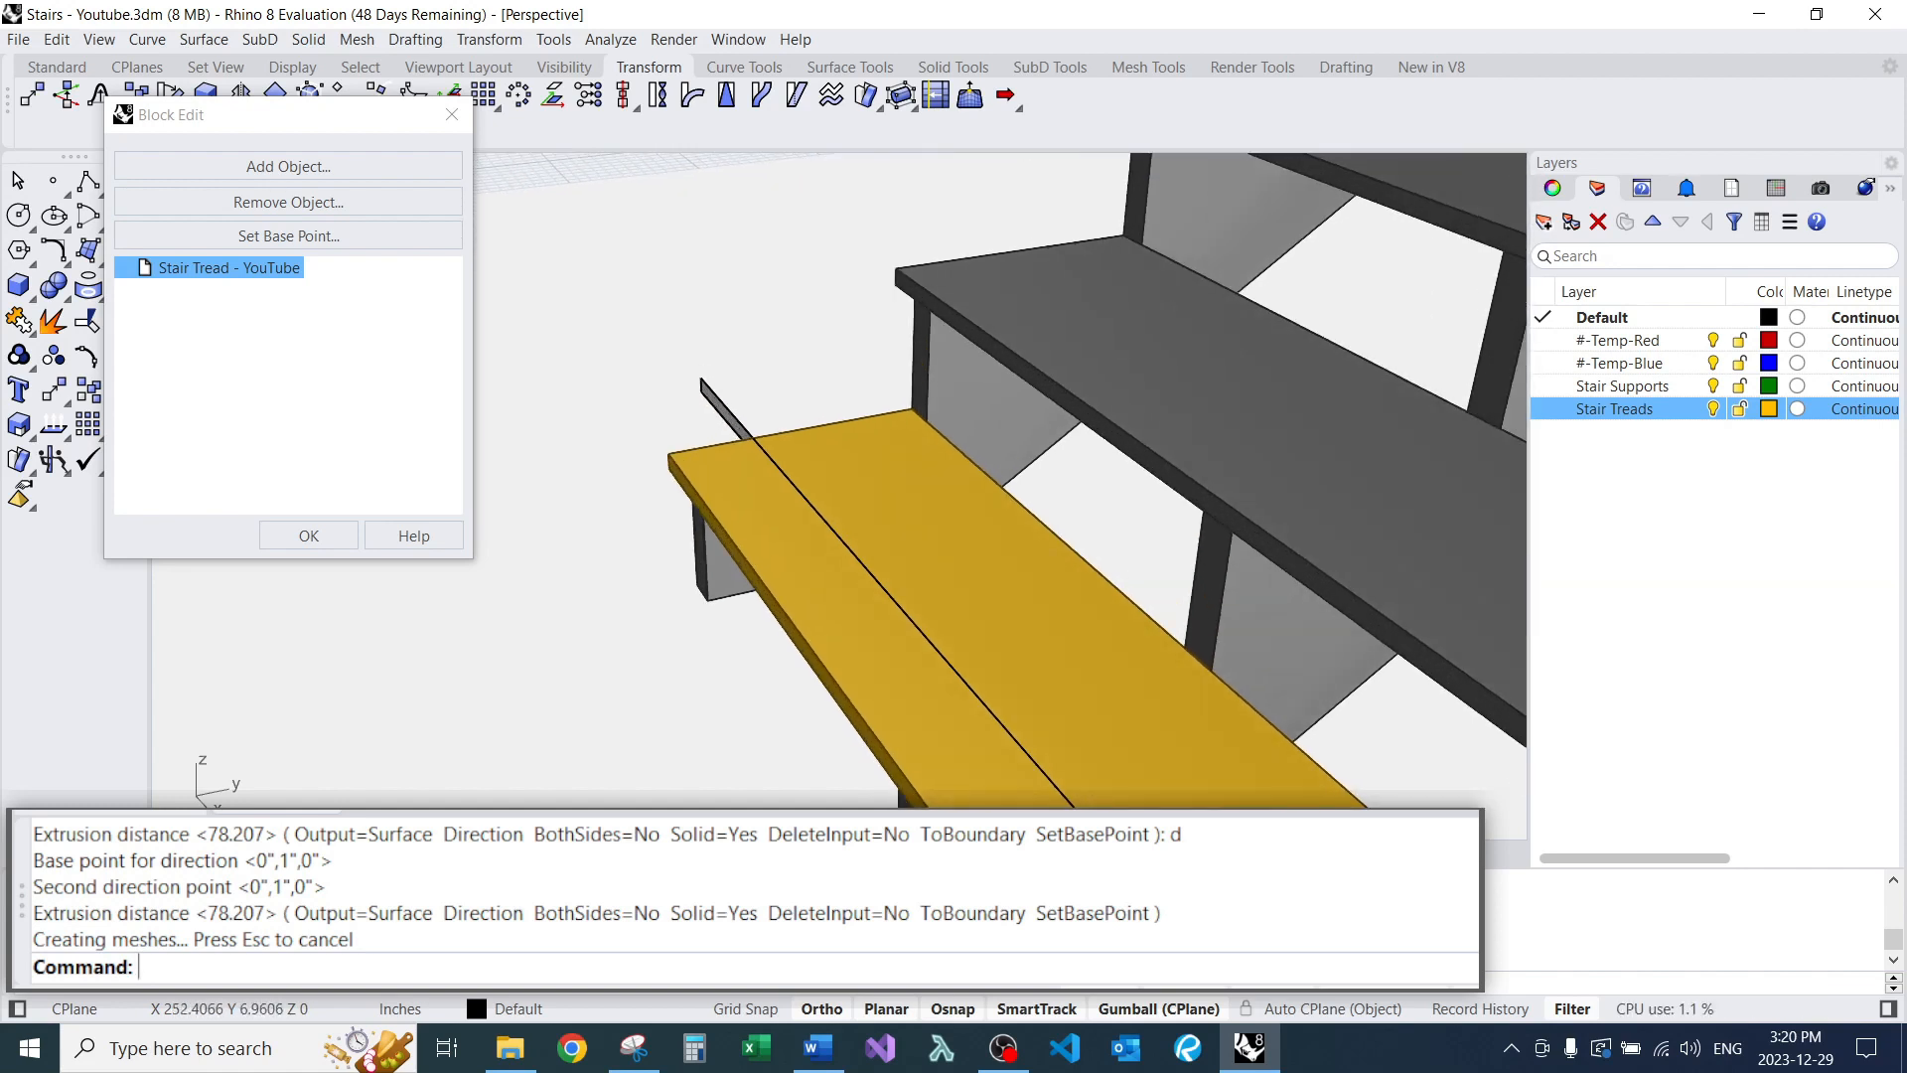
pyautogui.write('ES')
pyautogui.press('Return')
pyautogui.click(874, 576)
pyautogui.press('Return')
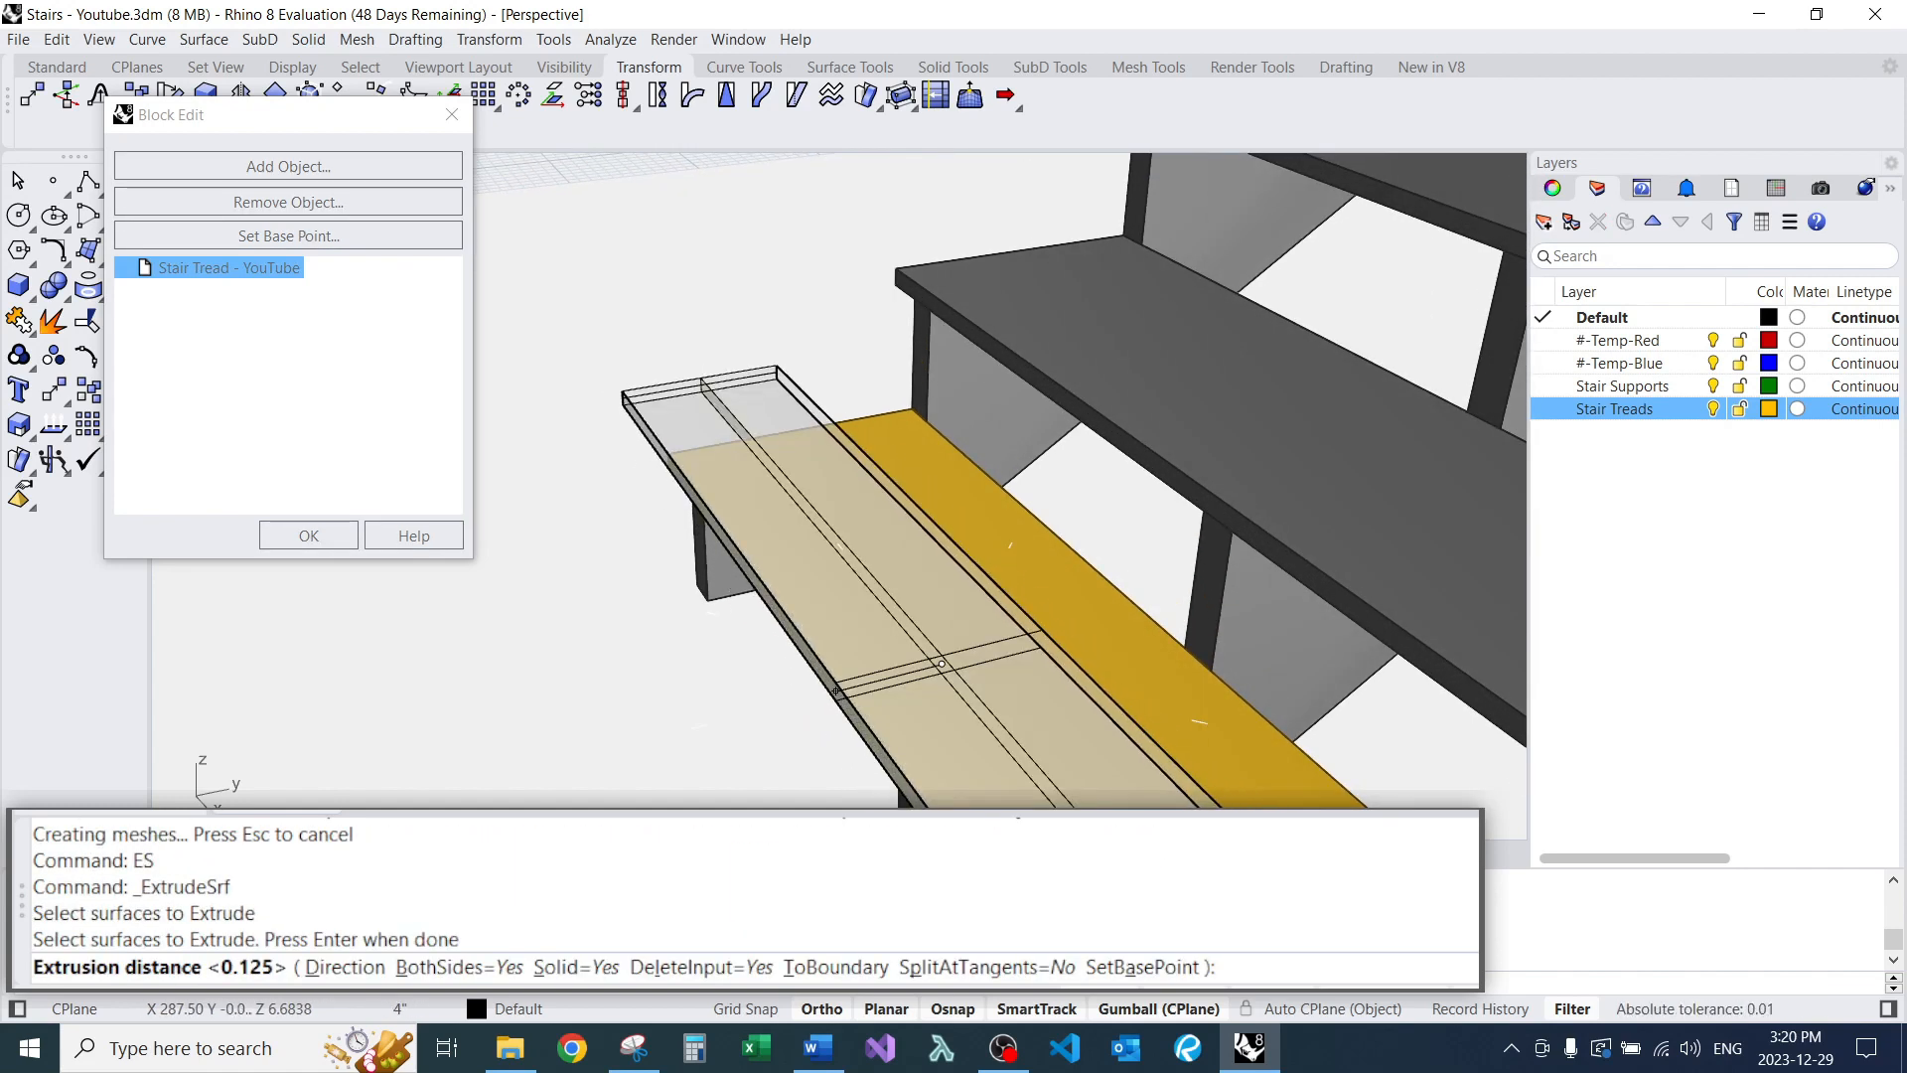
pyautogui.write('.125')
pyautogui.press('Return')
# Copy the solid strip from its division point on the tread's end edge to the next division point toward the back.
pyautogui.scroll(-2, 777, 345)
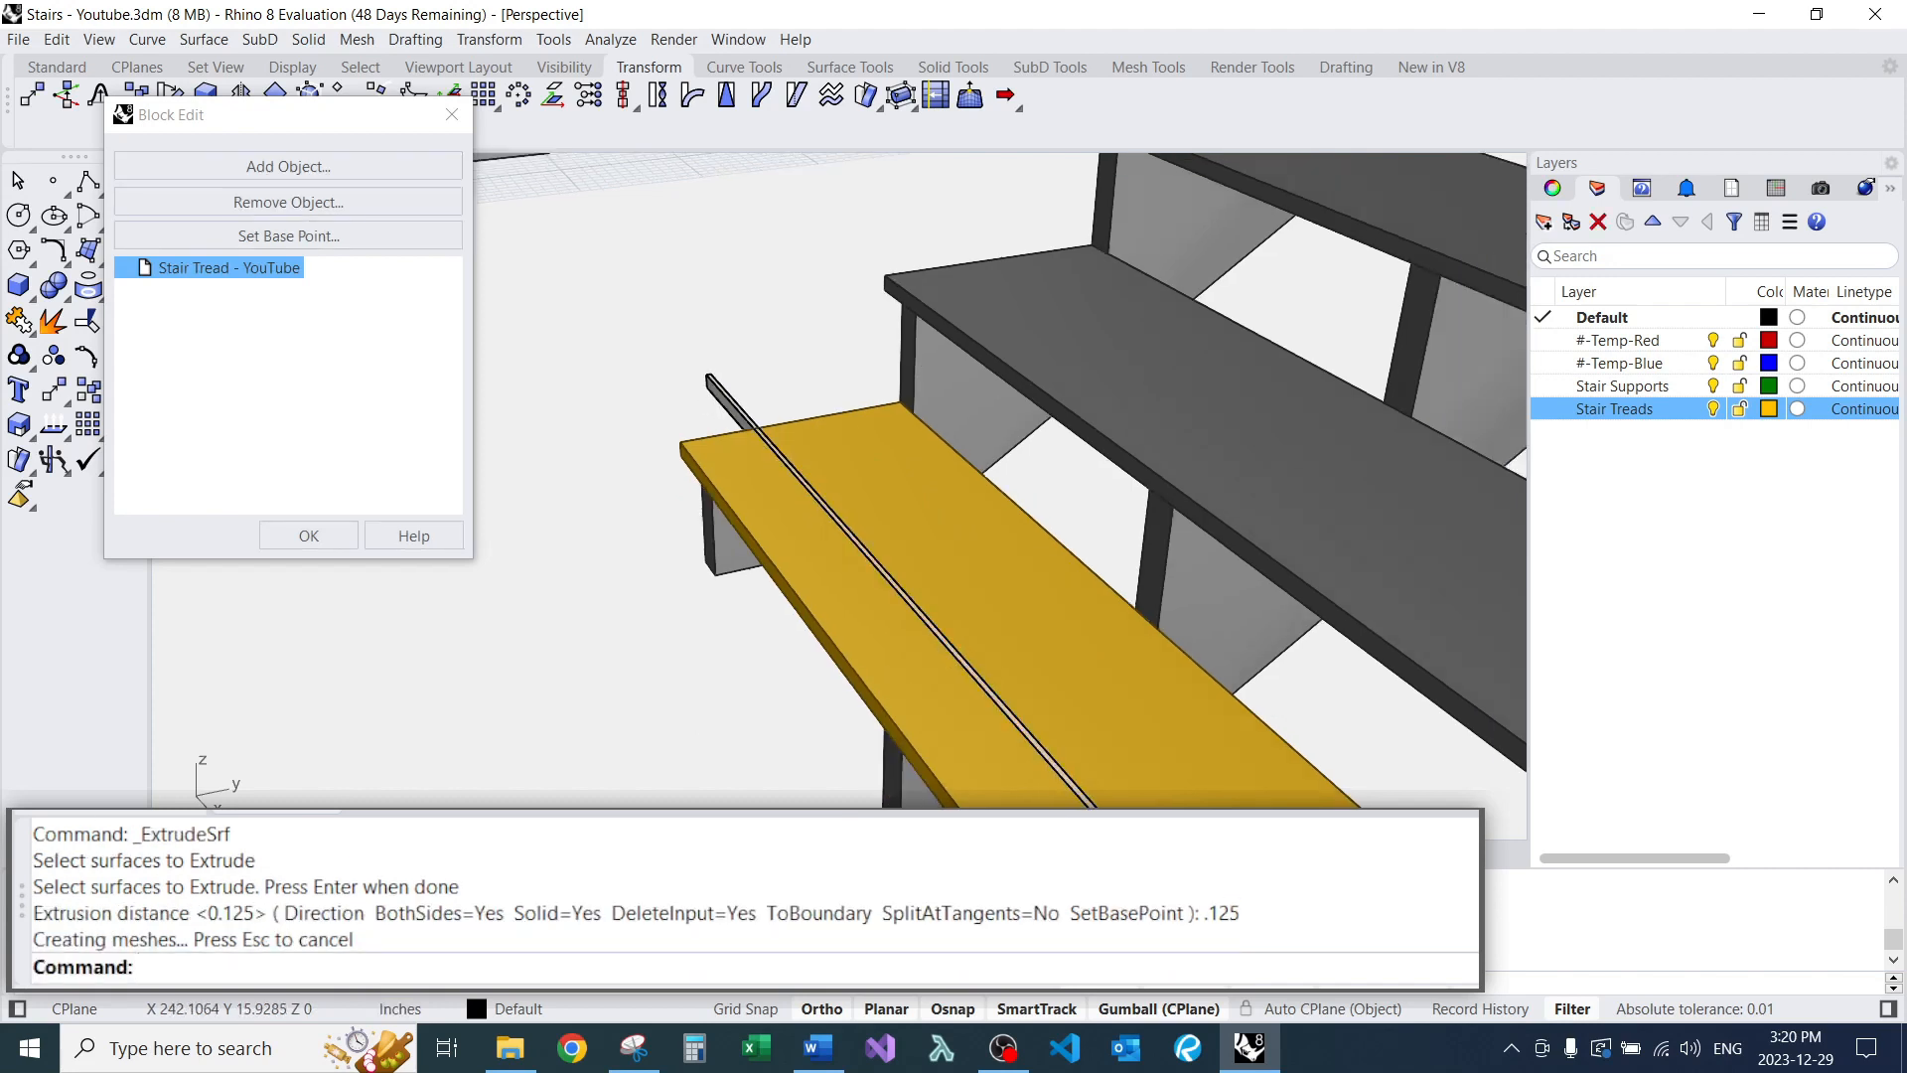
pyautogui.click(737, 396)
pyautogui.scroll(-2, 755, 347)
pyautogui.scroll(4, 979, 631)
pyautogui.write('C')
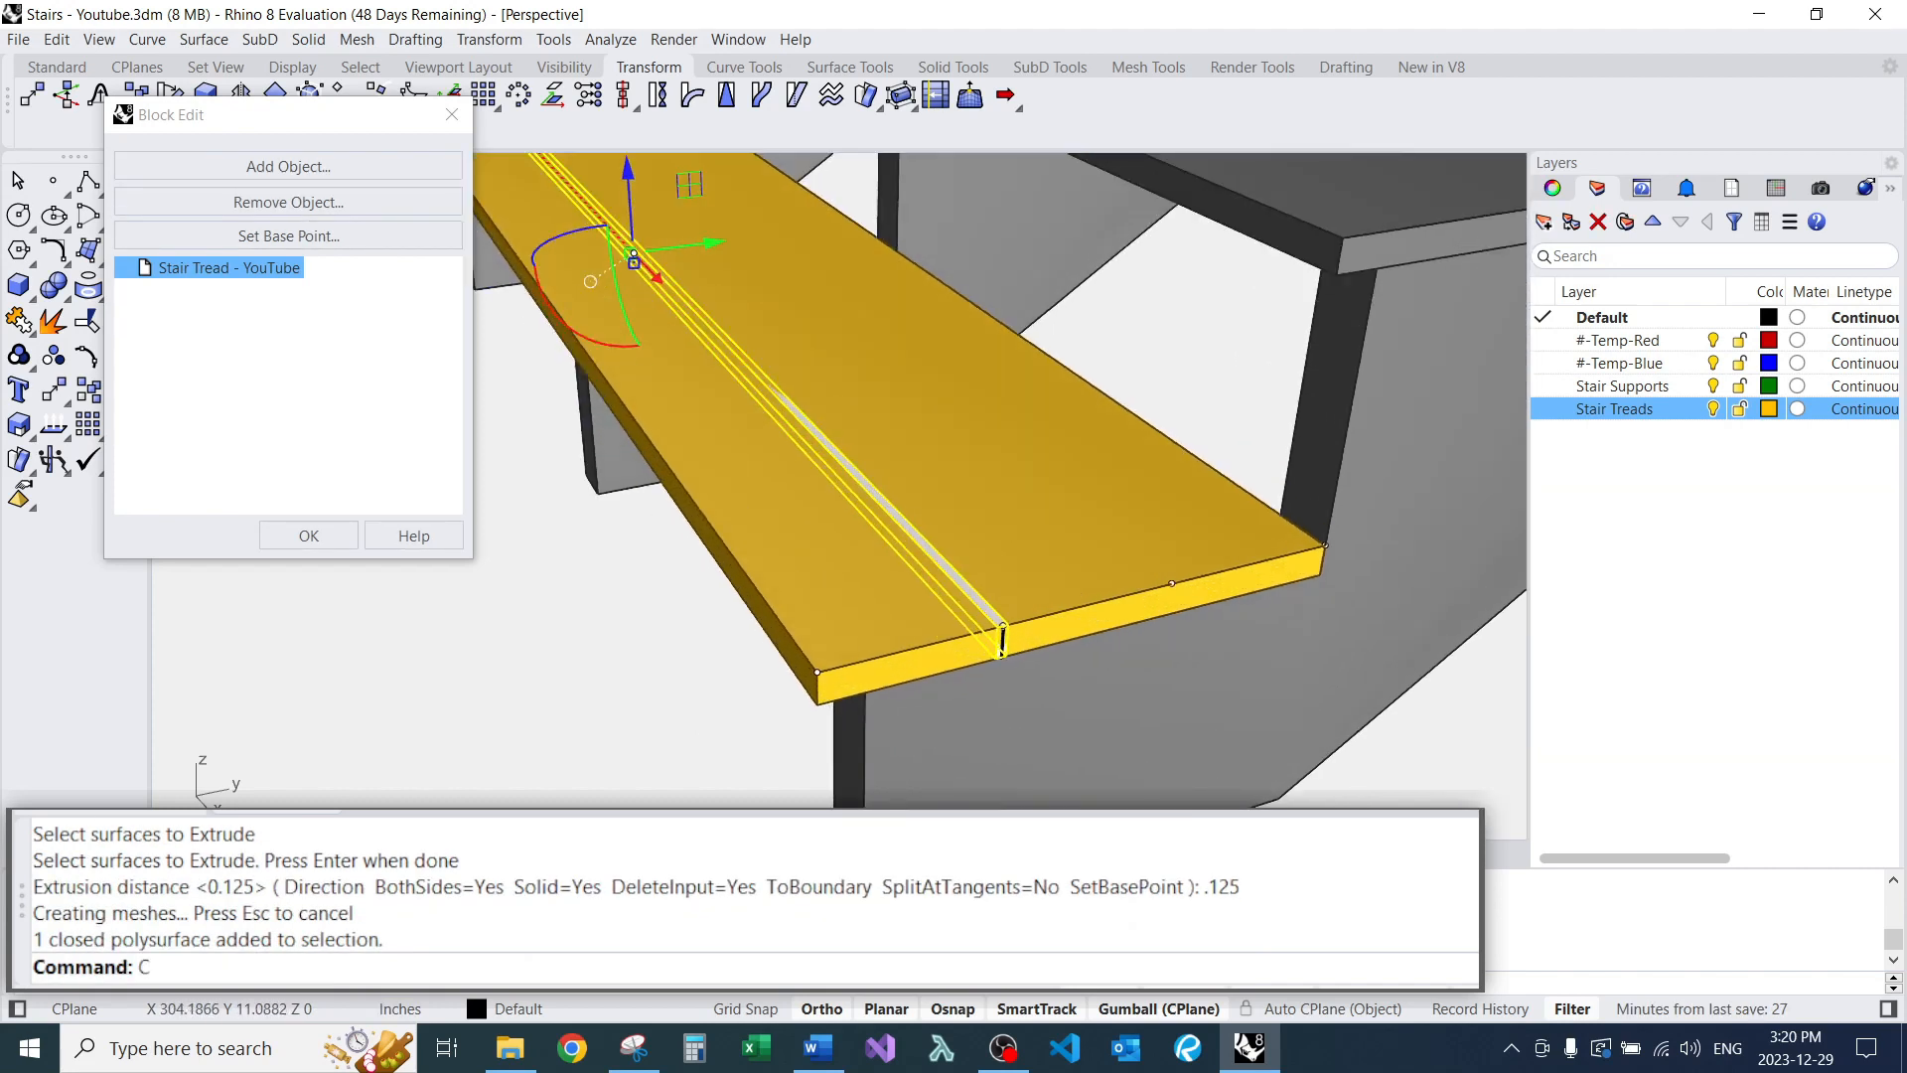
pyautogui.press('Return')
pyautogui.scroll(3, 994, 639)
pyautogui.click(993, 641)
pyautogui.scroll(-2, 993, 640)
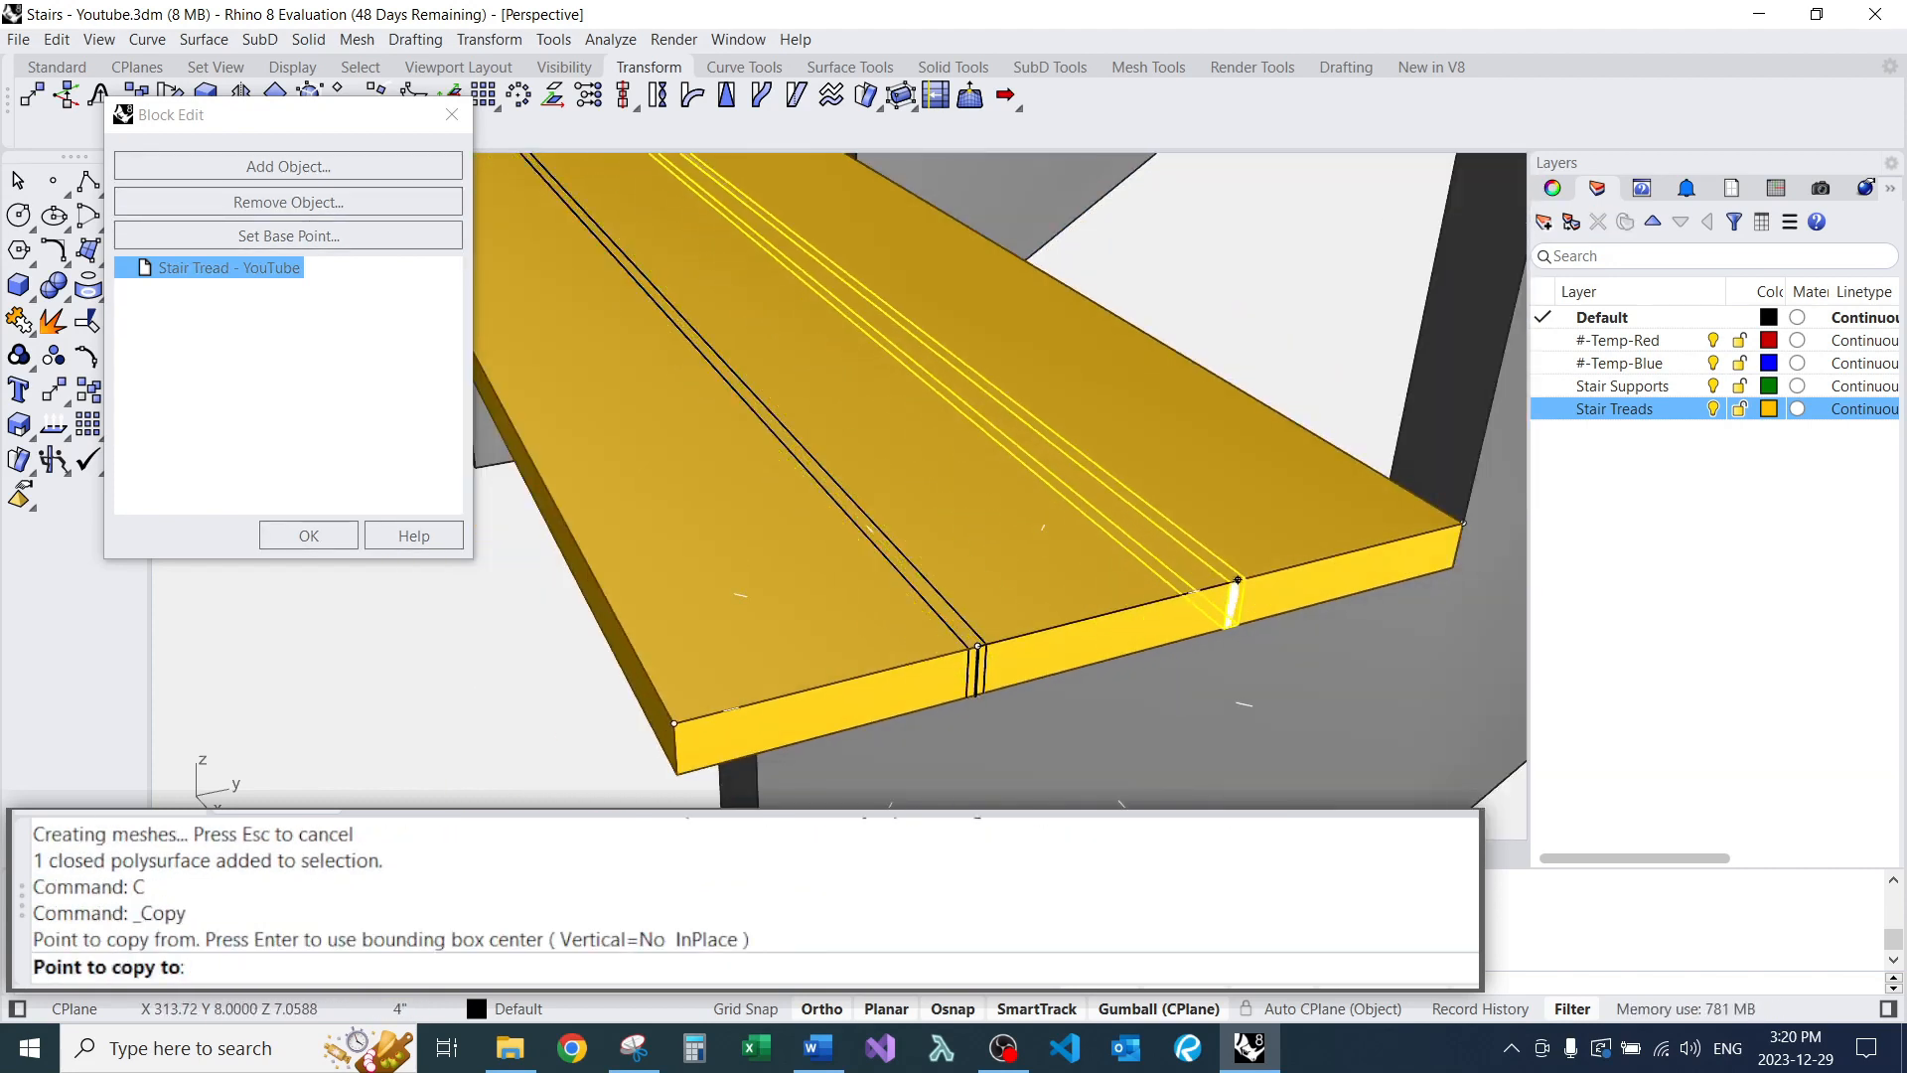
pyautogui.click(1238, 579)
pyautogui.press('Return')
# Subtract both lengthwise strips from the tread with a Boolean Difference, keeping the cutters.
pyautogui.write('BD')
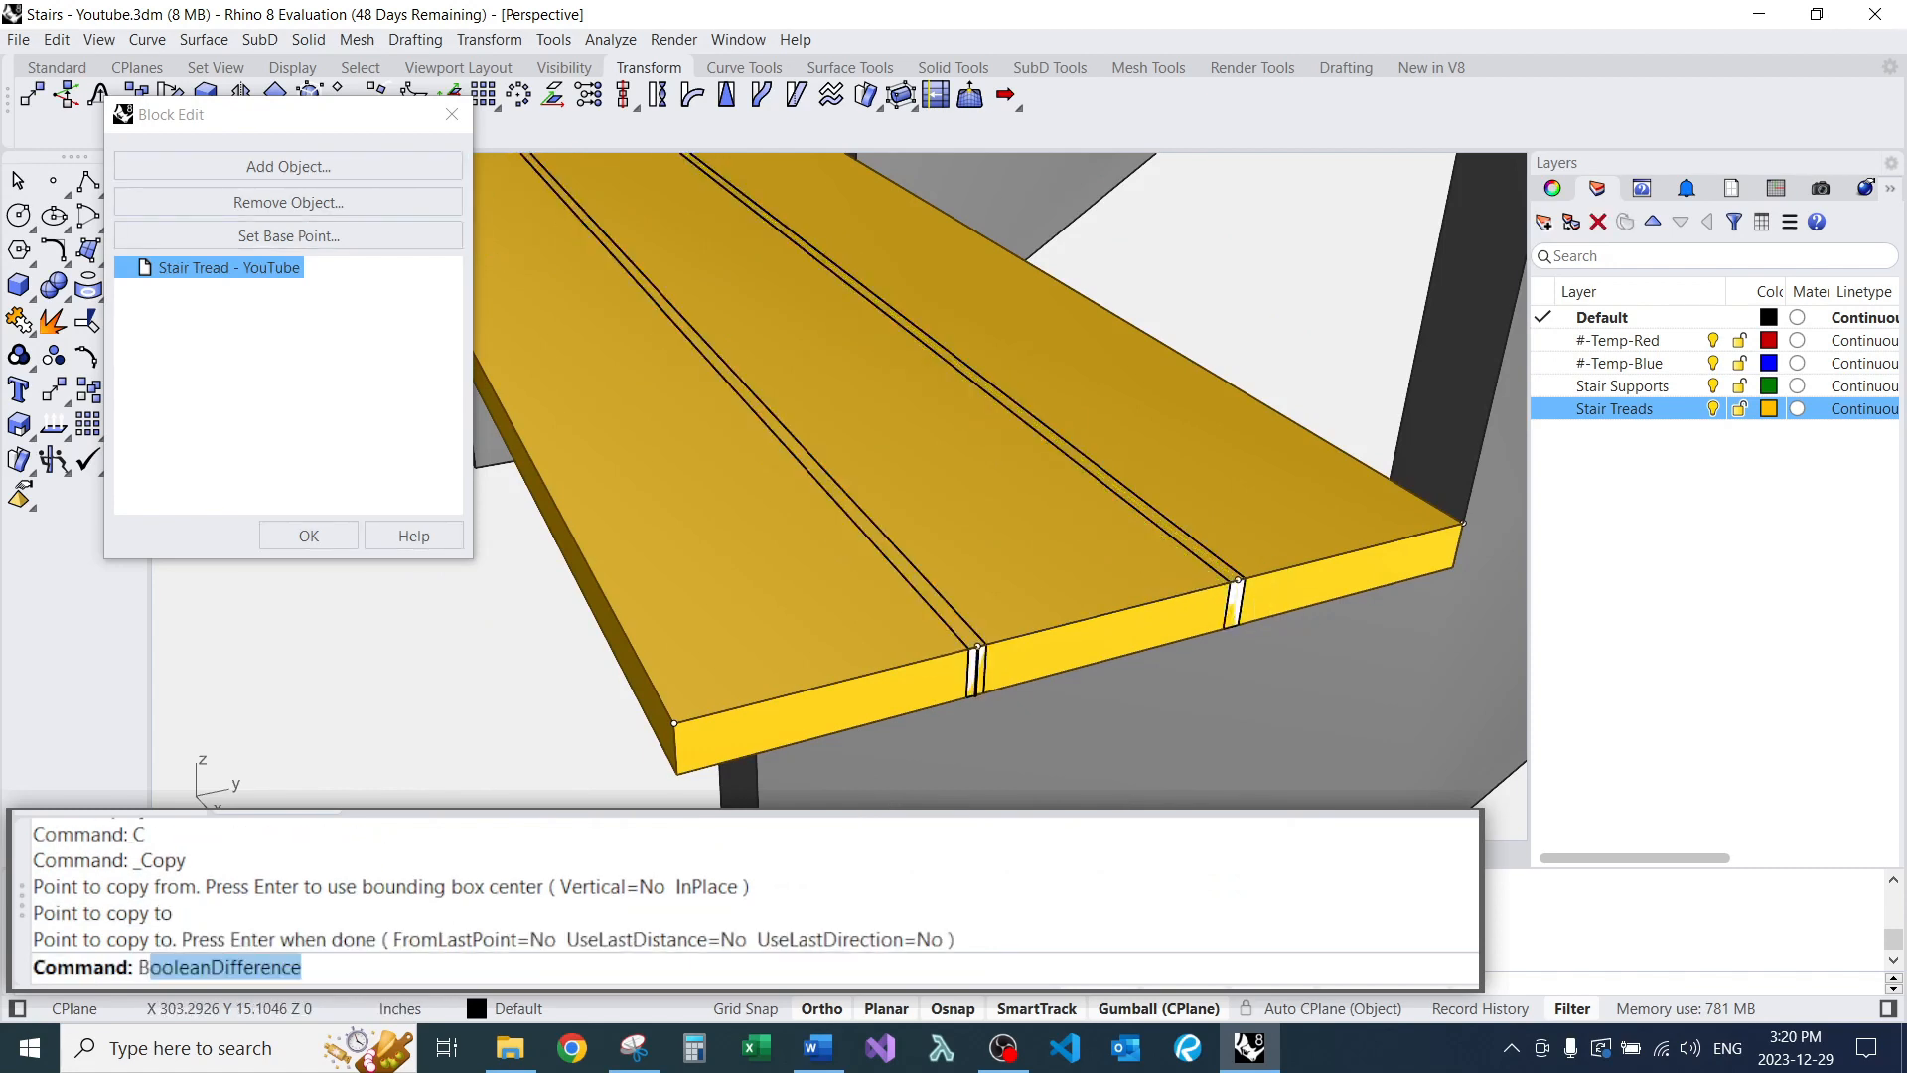
pyautogui.press('Return')
pyautogui.click(1301, 567)
pyautogui.scroll(-6, 1302, 567)
pyautogui.scroll(3, 696, 328)
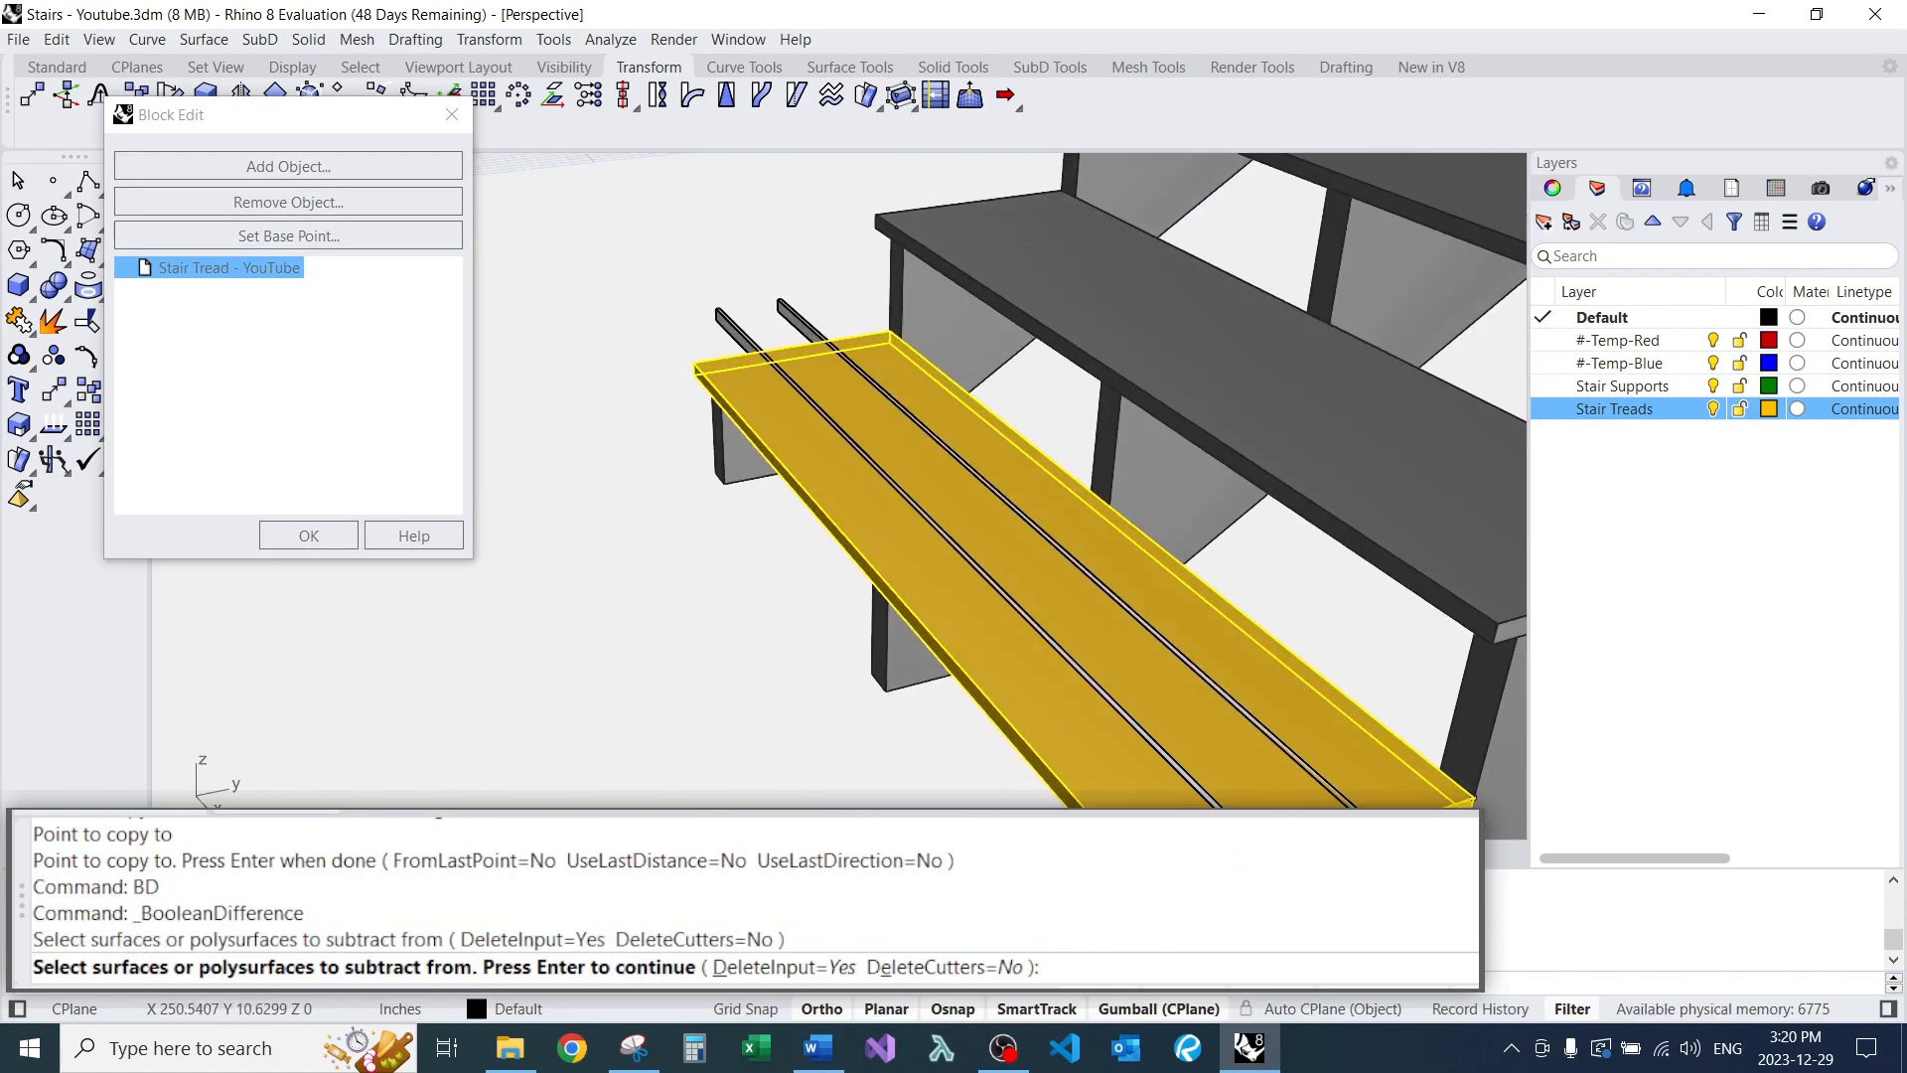
pyautogui.press('Return')
pyautogui.click(794, 312)
pyautogui.click(734, 326)
pyautogui.press('Return')
# Delete the two strip solids that cut the tread.
pyautogui.click(733, 326)
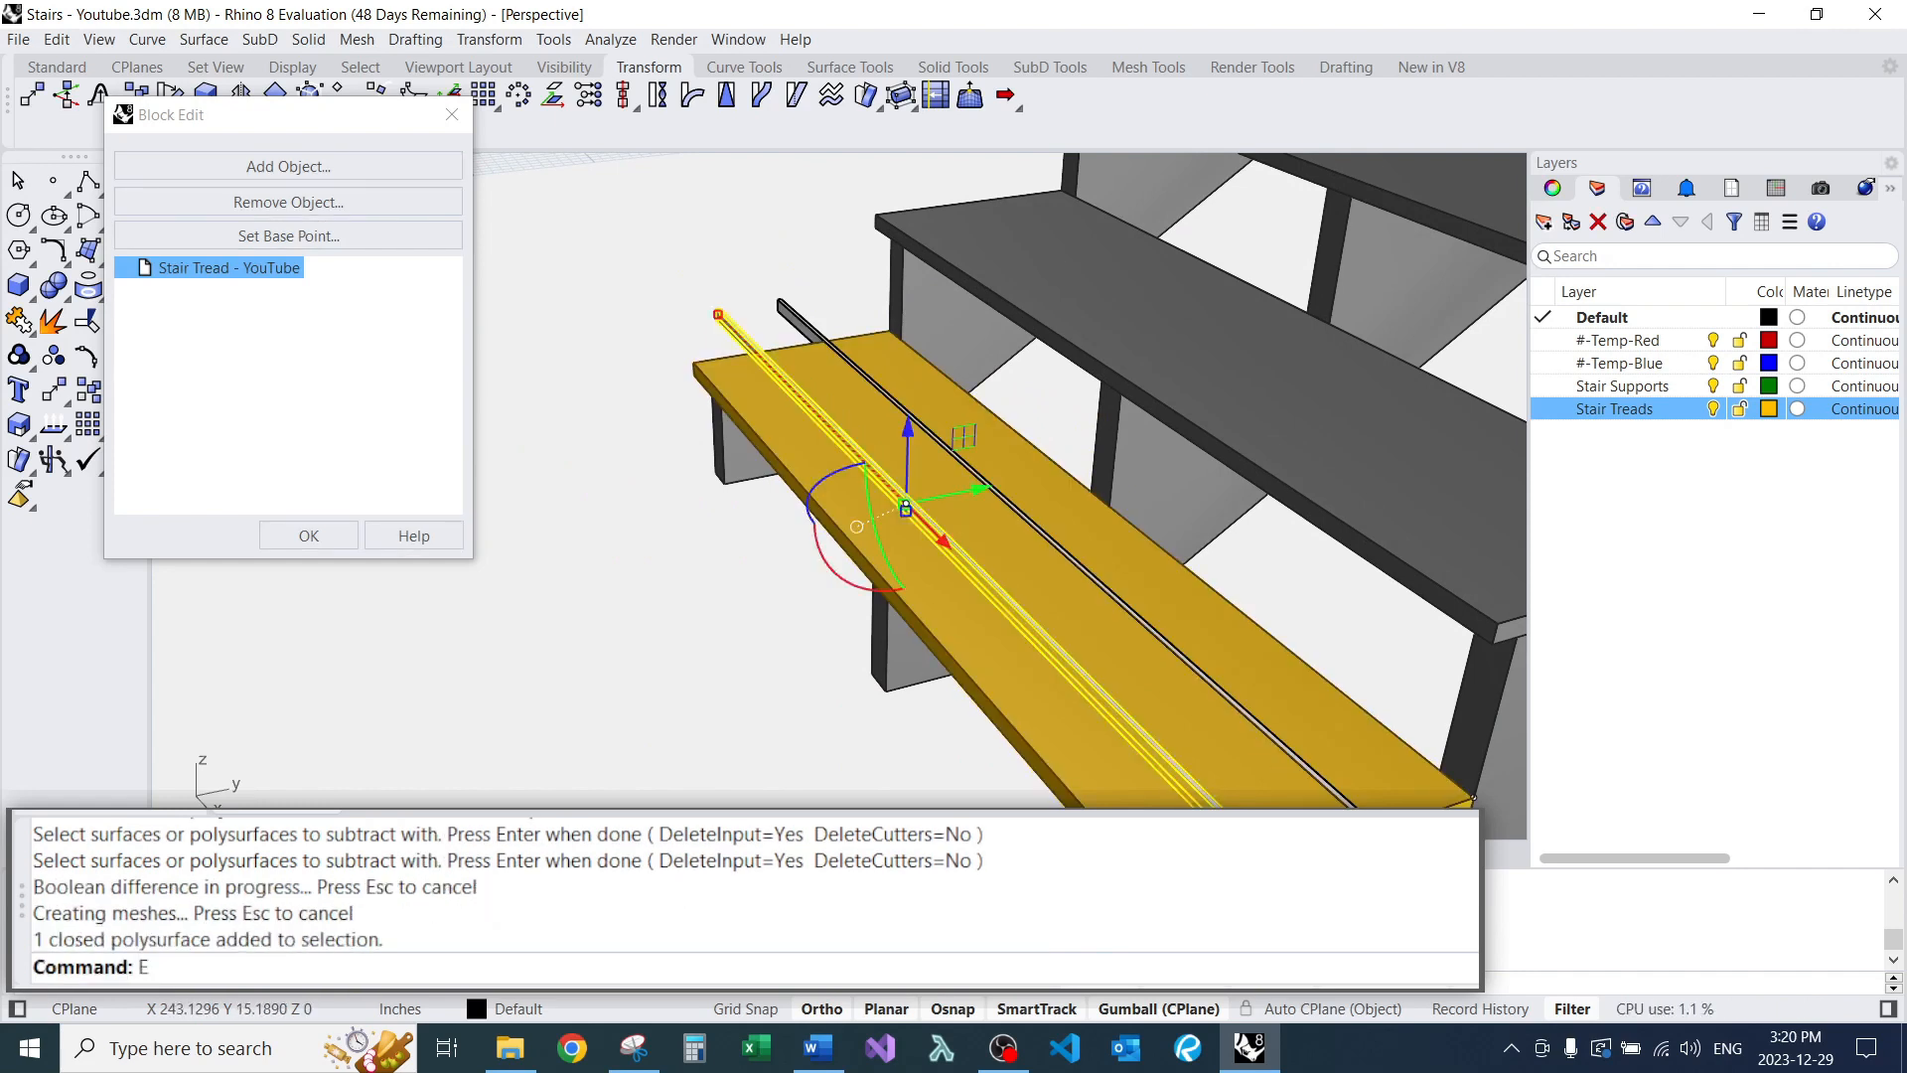
pyautogui.write('E')
pyautogui.click(795, 312)
pyautogui.write('E')
# Measure a short vertical distance at the front corner of the tread's end face.
pyautogui.moveTo(894, 467); pyautogui.dragTo(815, 452, button='right')
pyautogui.scroll(-7, 805, 437)
pyautogui.scroll(12, 870, 536)
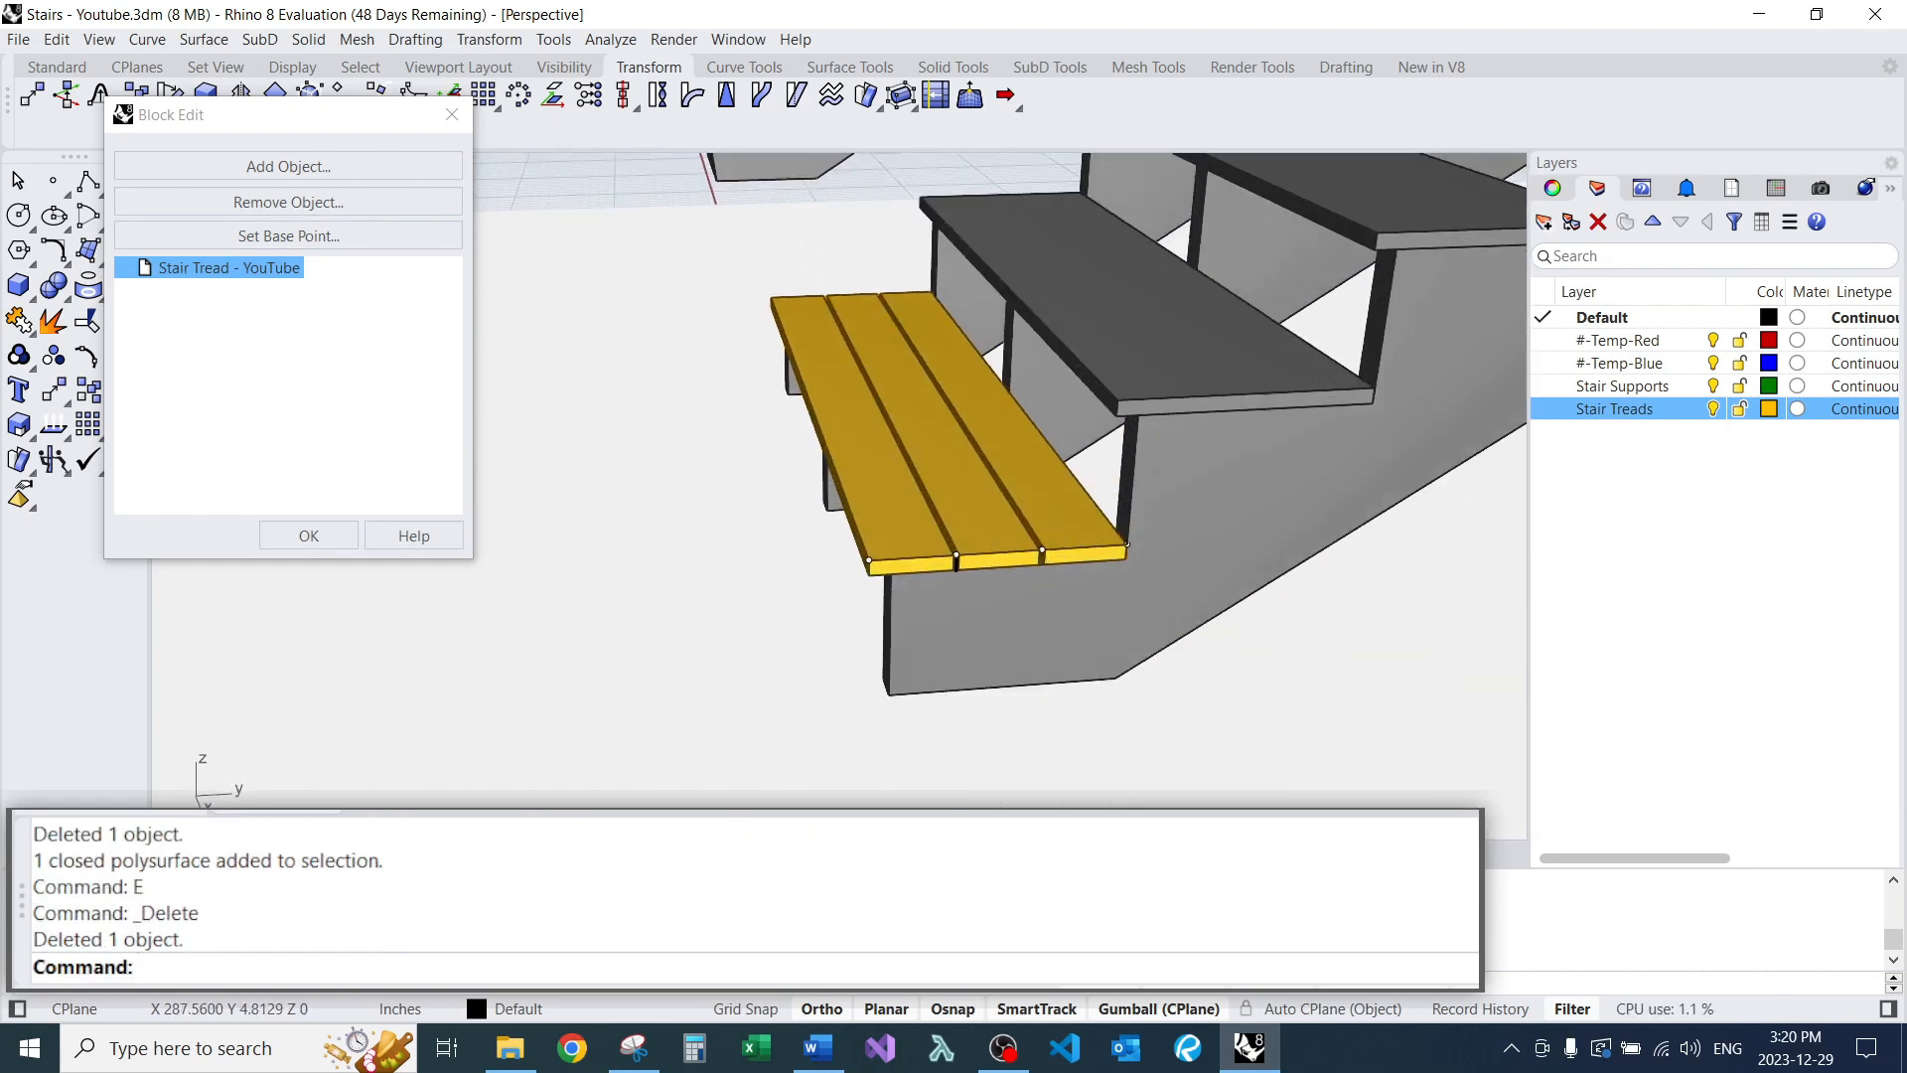
pyautogui.write('D')
pyautogui.click(870, 543)
pyautogui.click(866, 557)
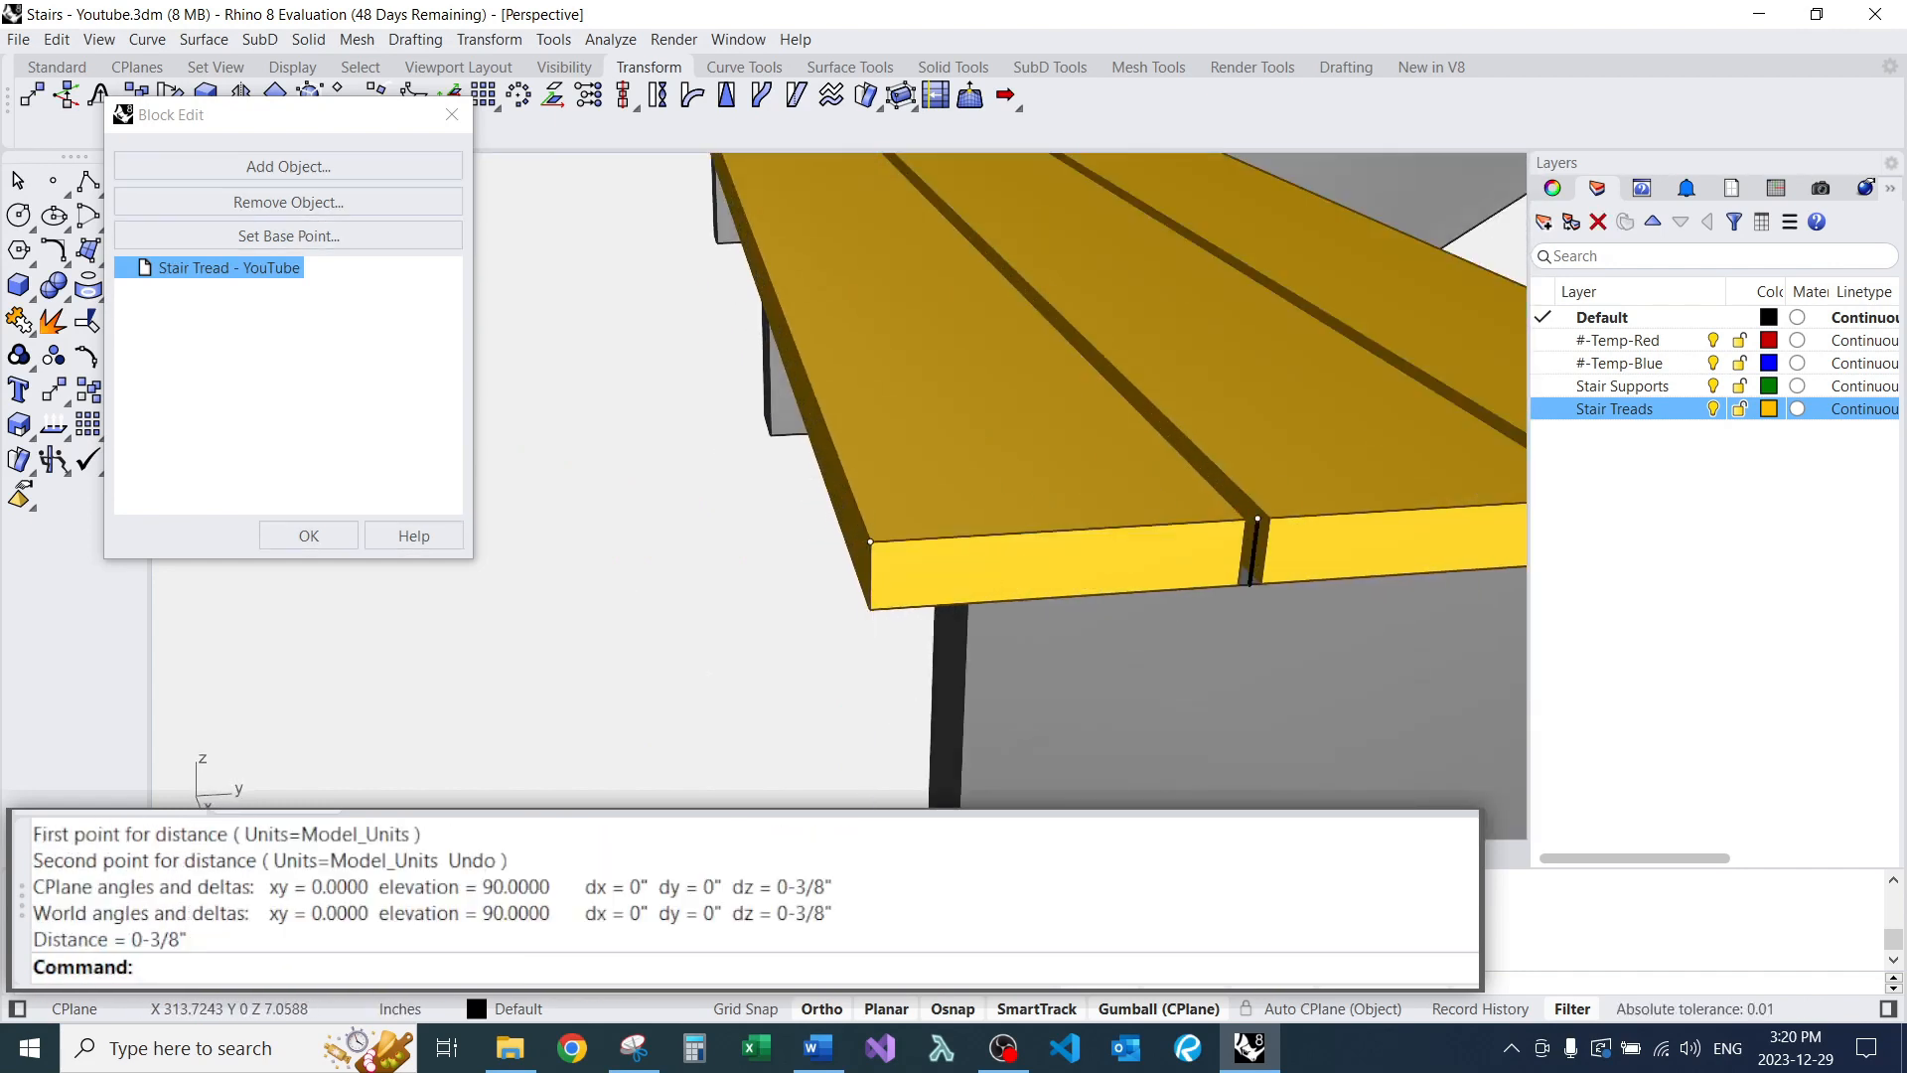
pyautogui.scroll(-5, 819, 616)
pyautogui.scroll(-3, 834, 596)
pyautogui.write('FilletEd')
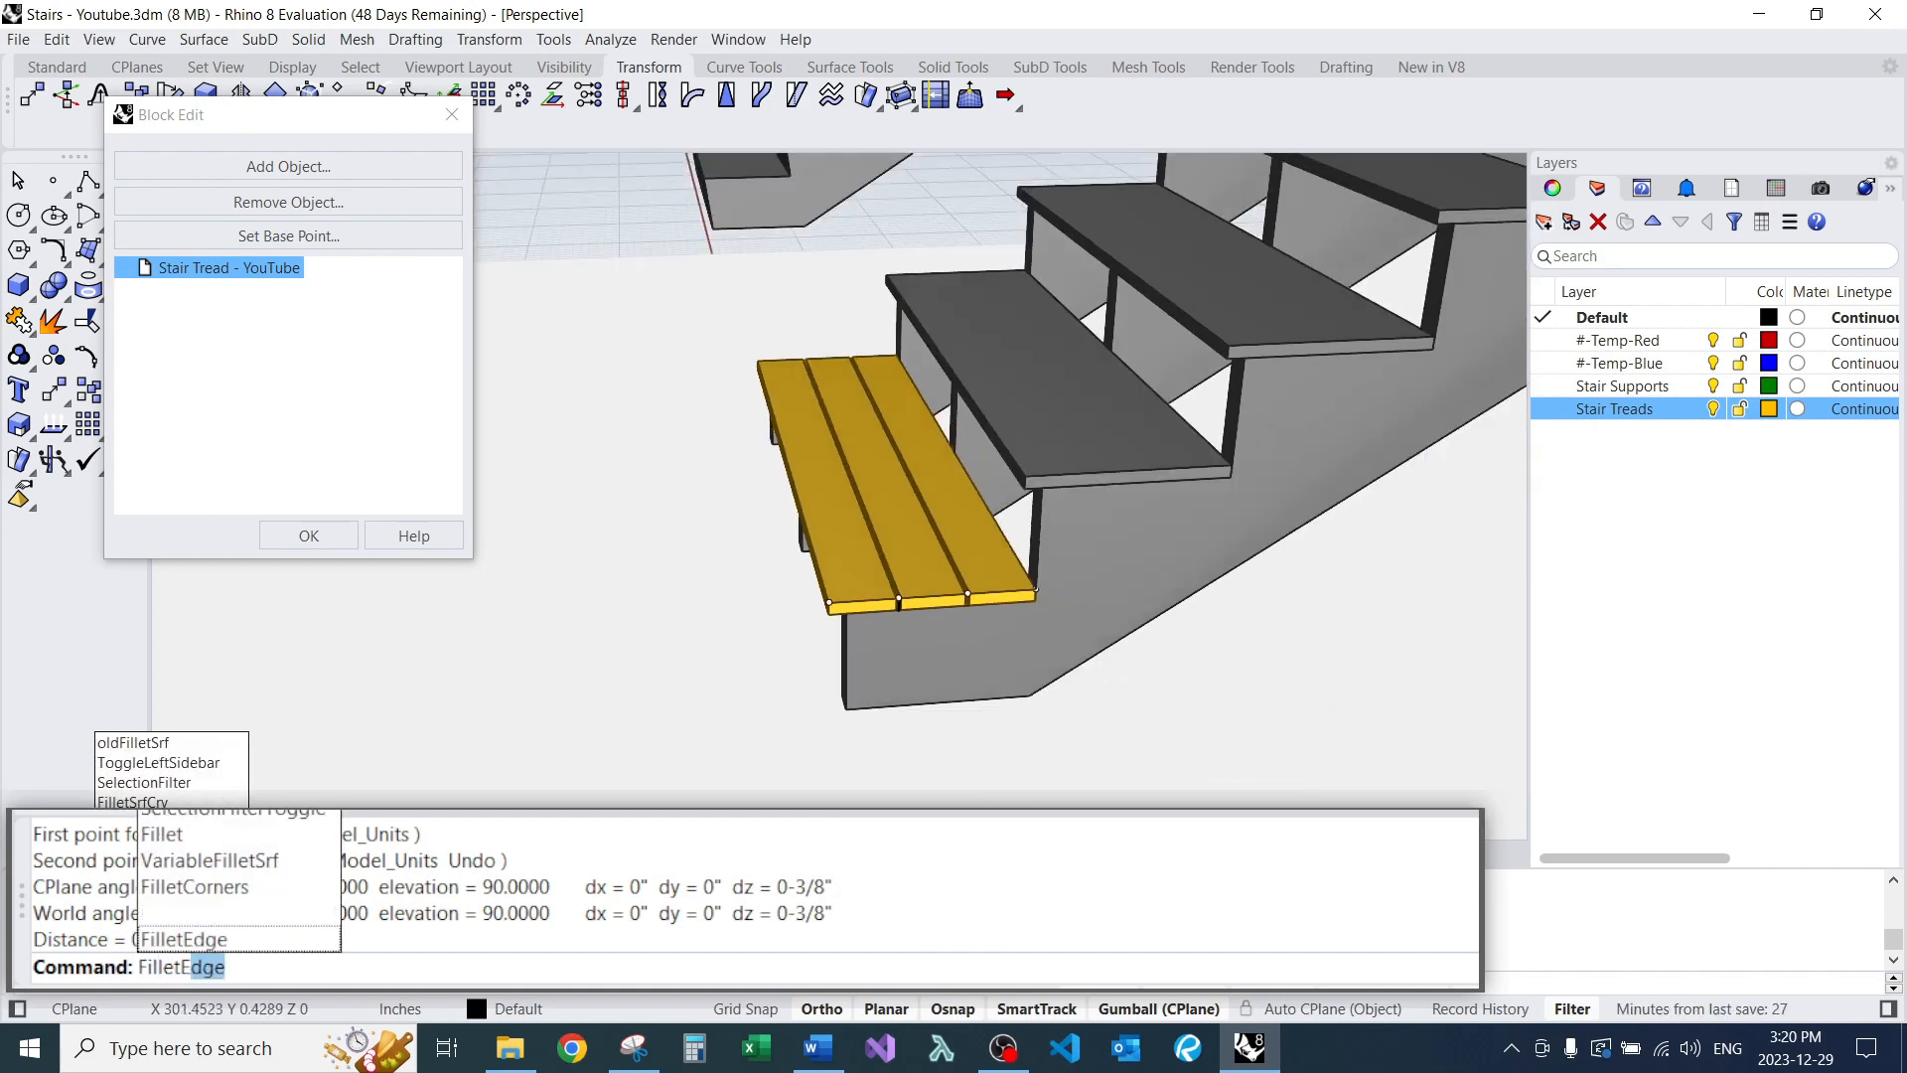
pyautogui.write('ges')
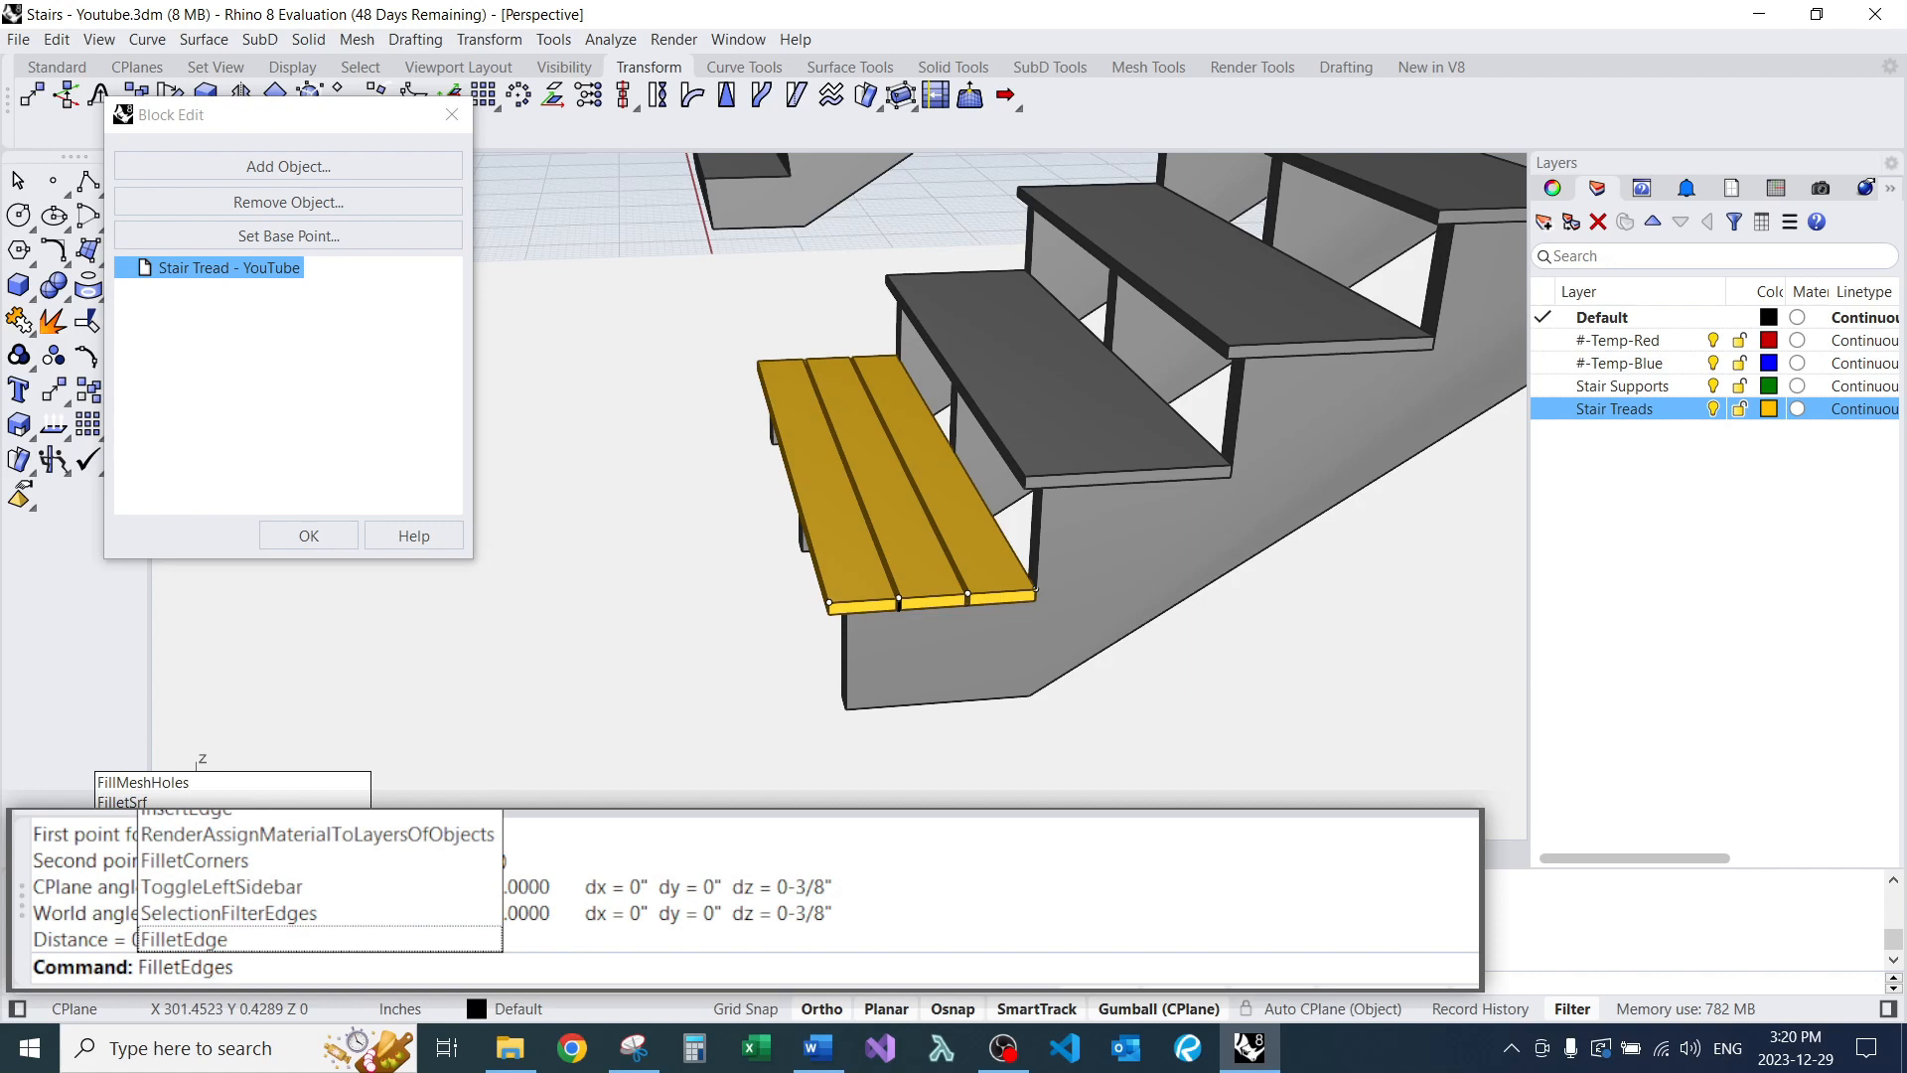
pyautogui.press('Return')
# Fillet all edges of the three tread boards with a radius of 0.125.
pyautogui.write('Fill')
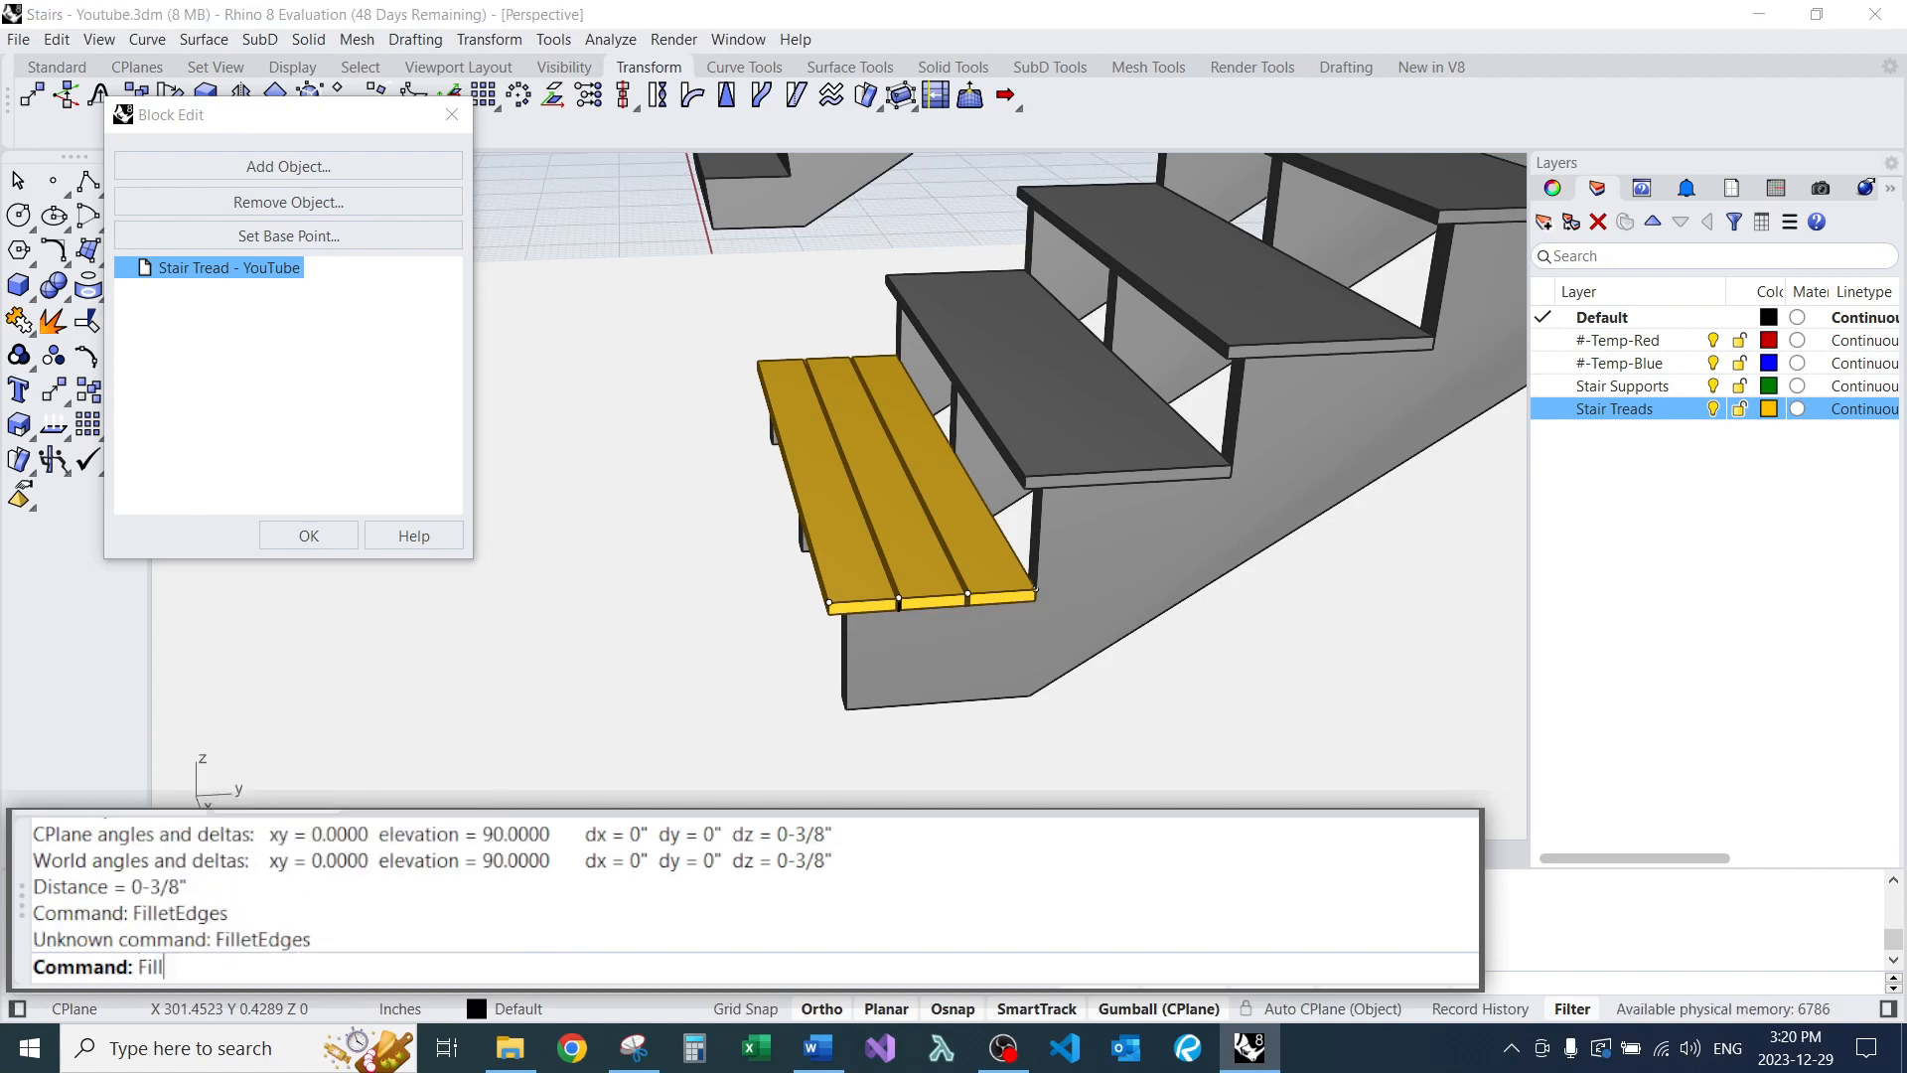
pyautogui.write('etEdge')
pyautogui.press('Return')
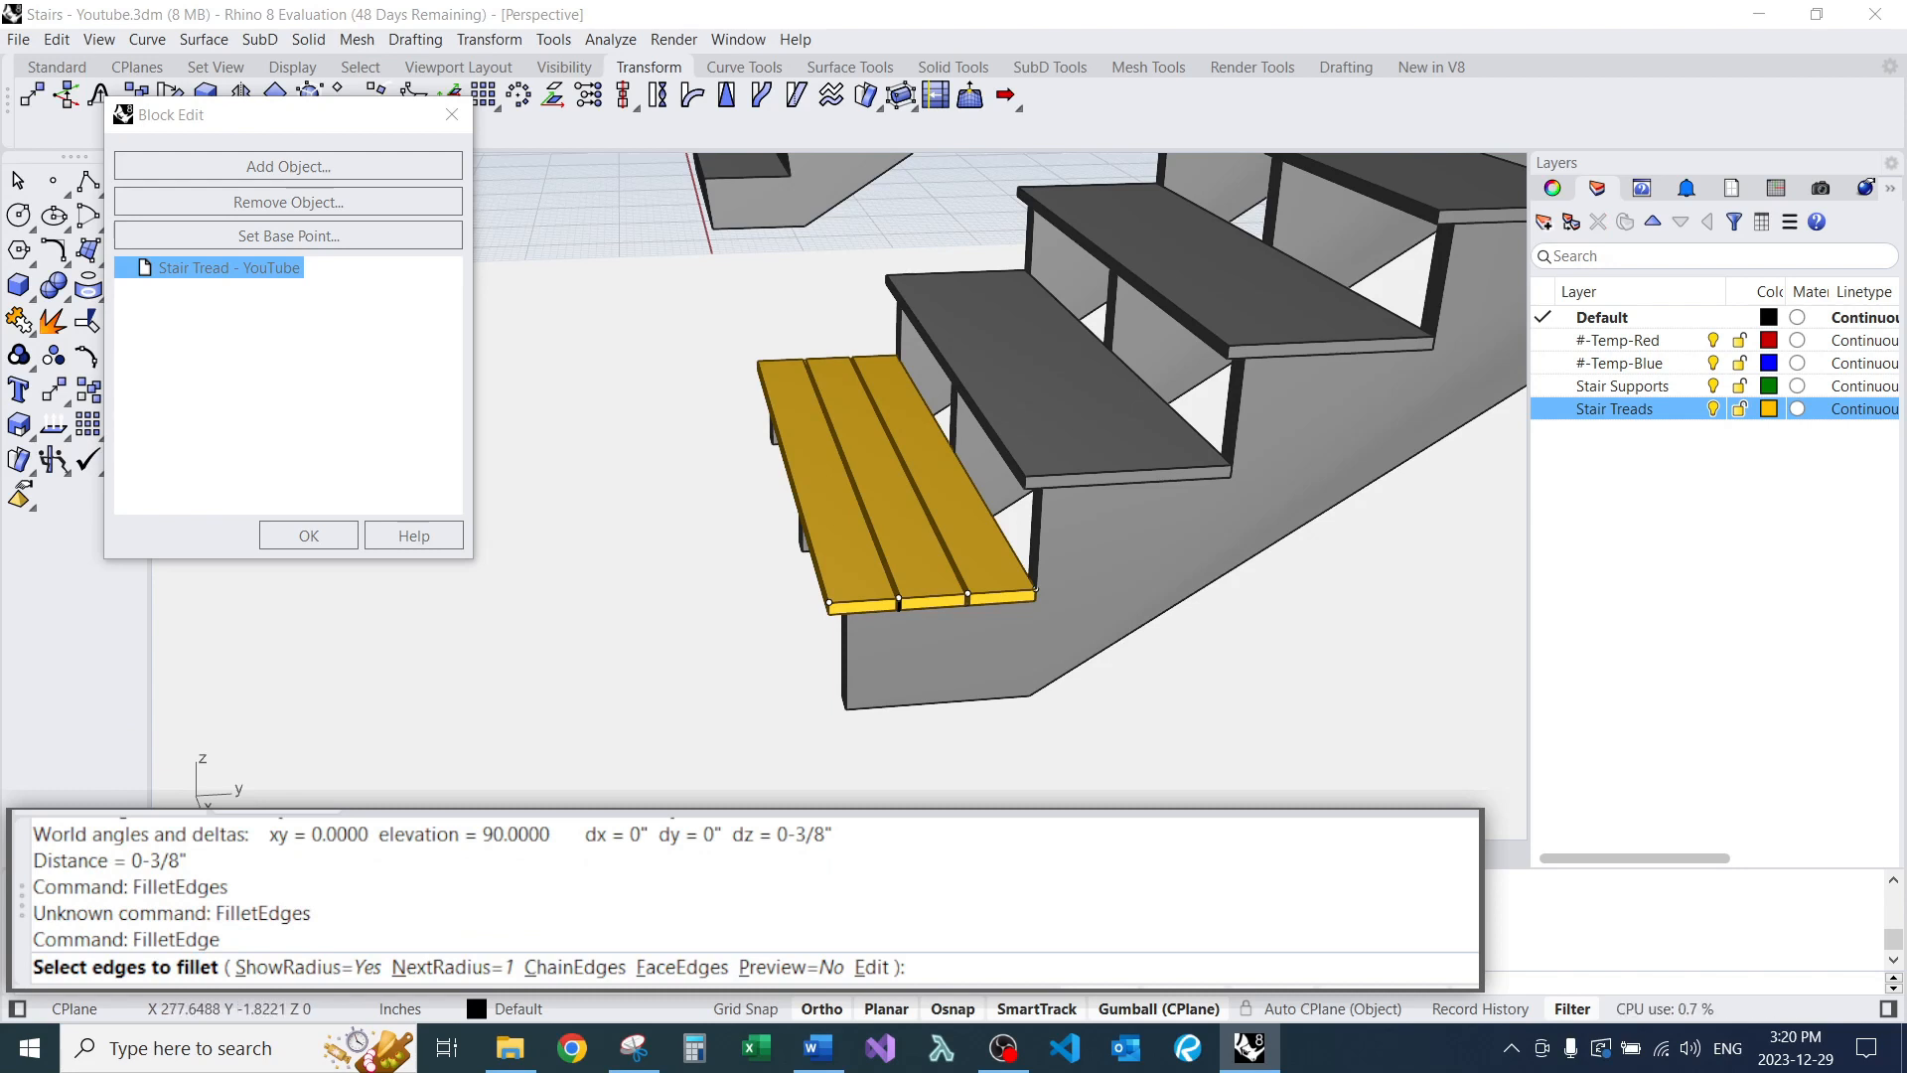
pyautogui.write('n')
pyautogui.press('Return')
pyautogui.write('.125')
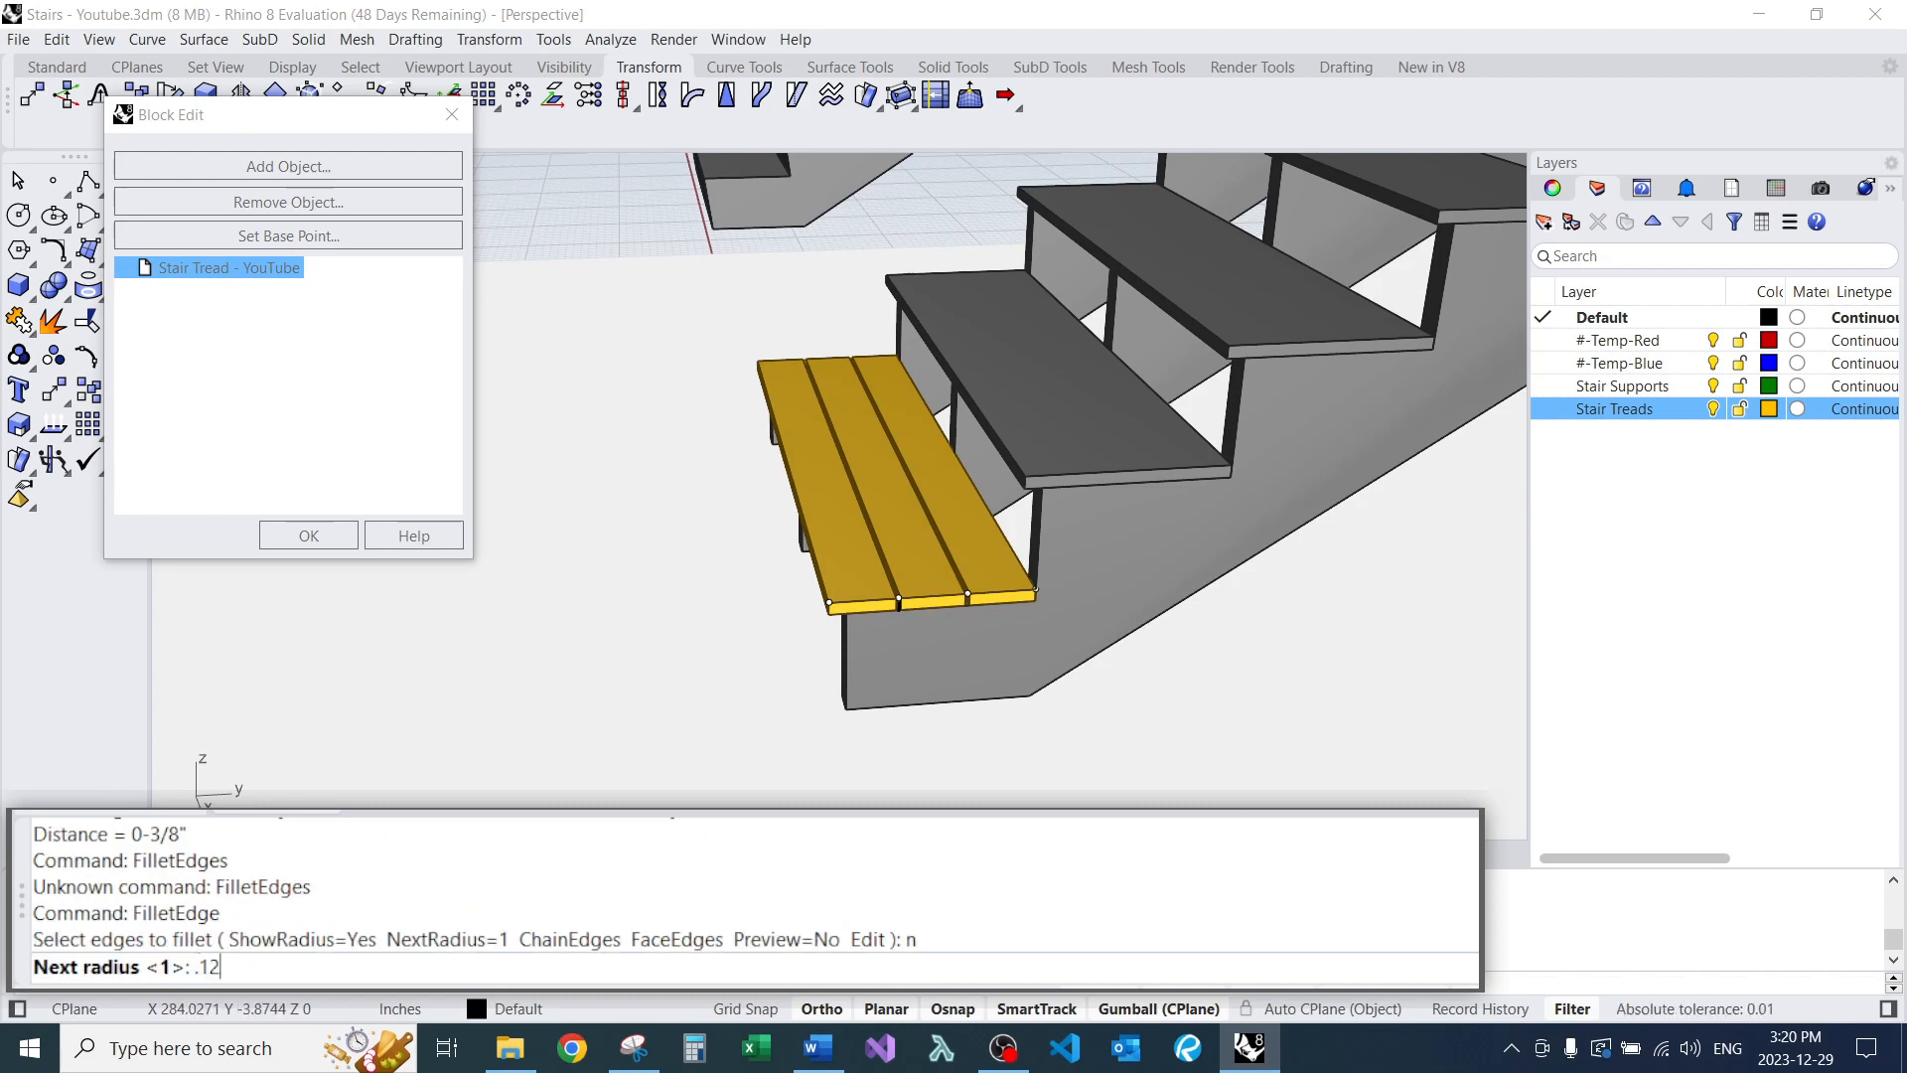
pyautogui.press('Return')
pyautogui.moveTo(701, 314); pyautogui.dragTo(1093, 644)
pyautogui.press('Return')
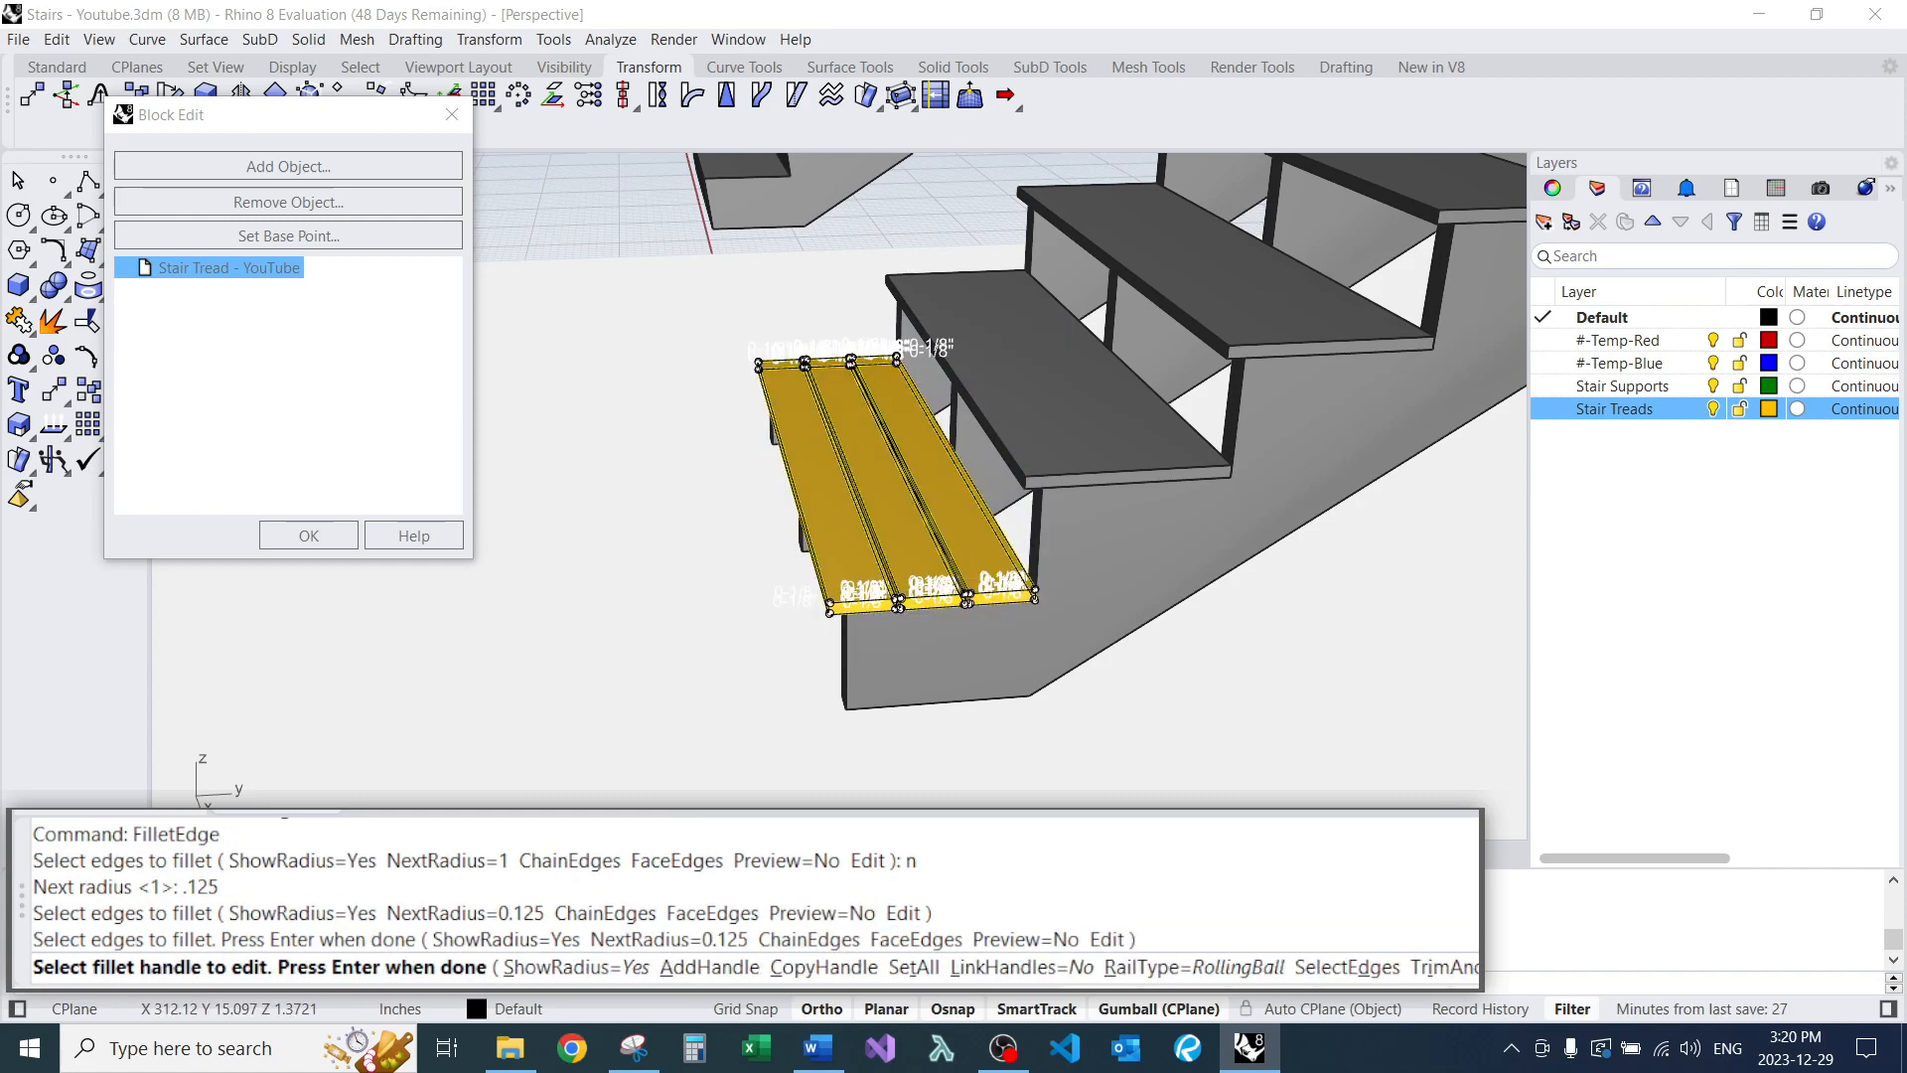
pyautogui.press('Return')
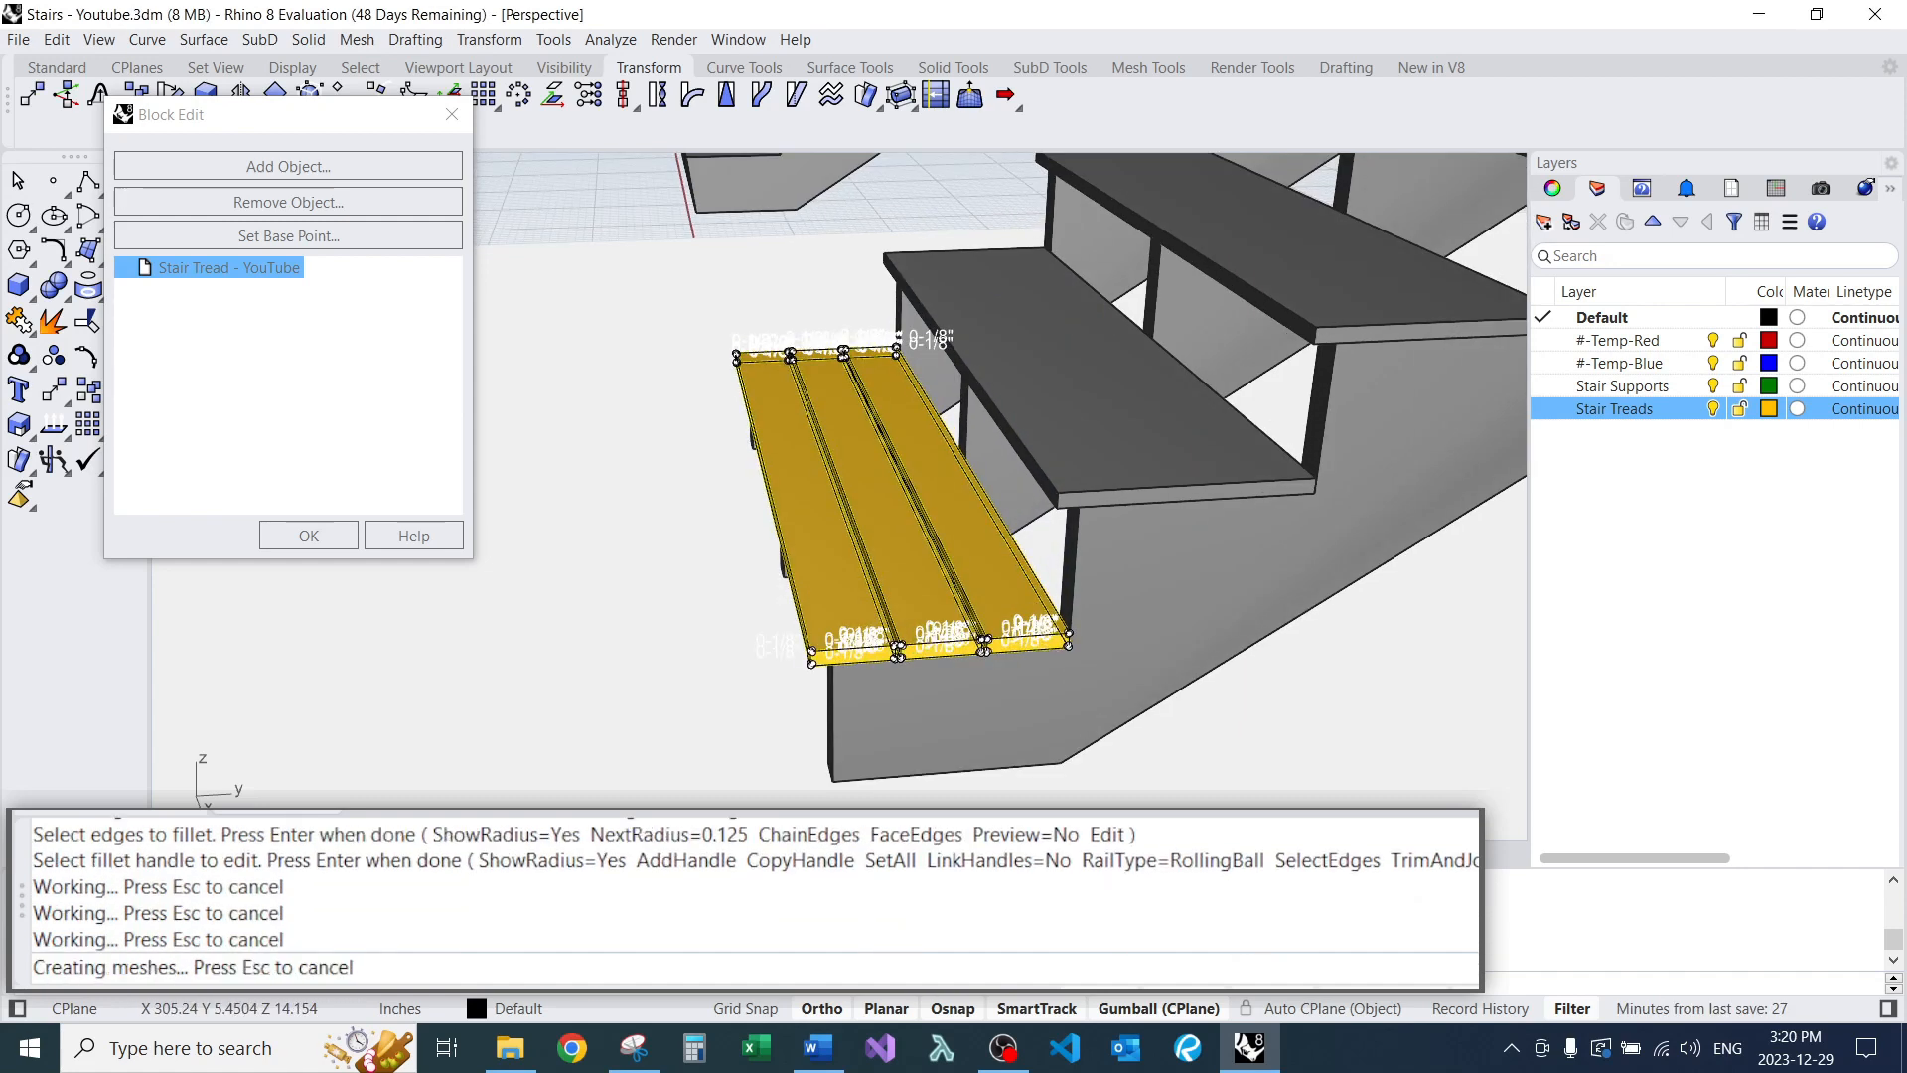
# Select the filleted tread boards one at a time and examine their object properties to check that they are closed solids.
pyautogui.scroll(5, 847, 496)
pyautogui.click(846, 497)
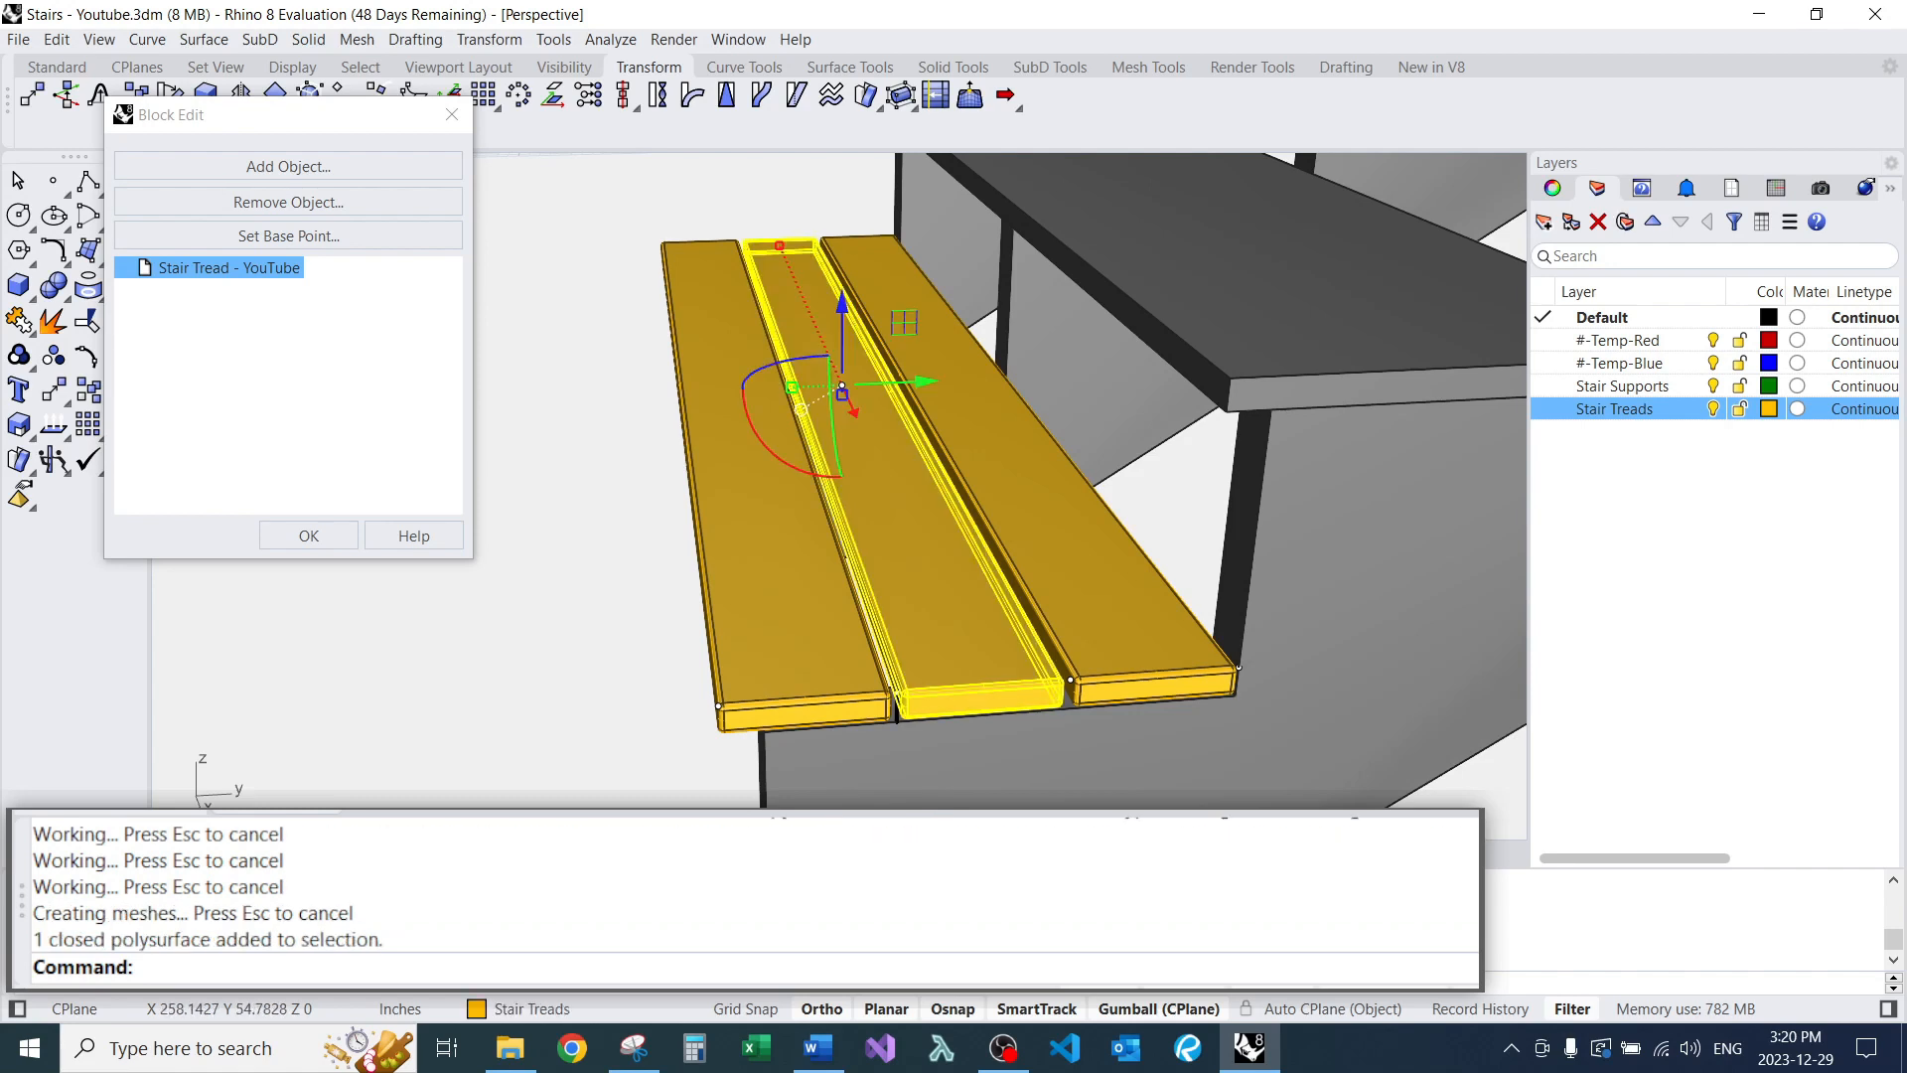
pyautogui.click(1552, 188)
pyautogui.press('Escape')
pyautogui.click(1112, 606)
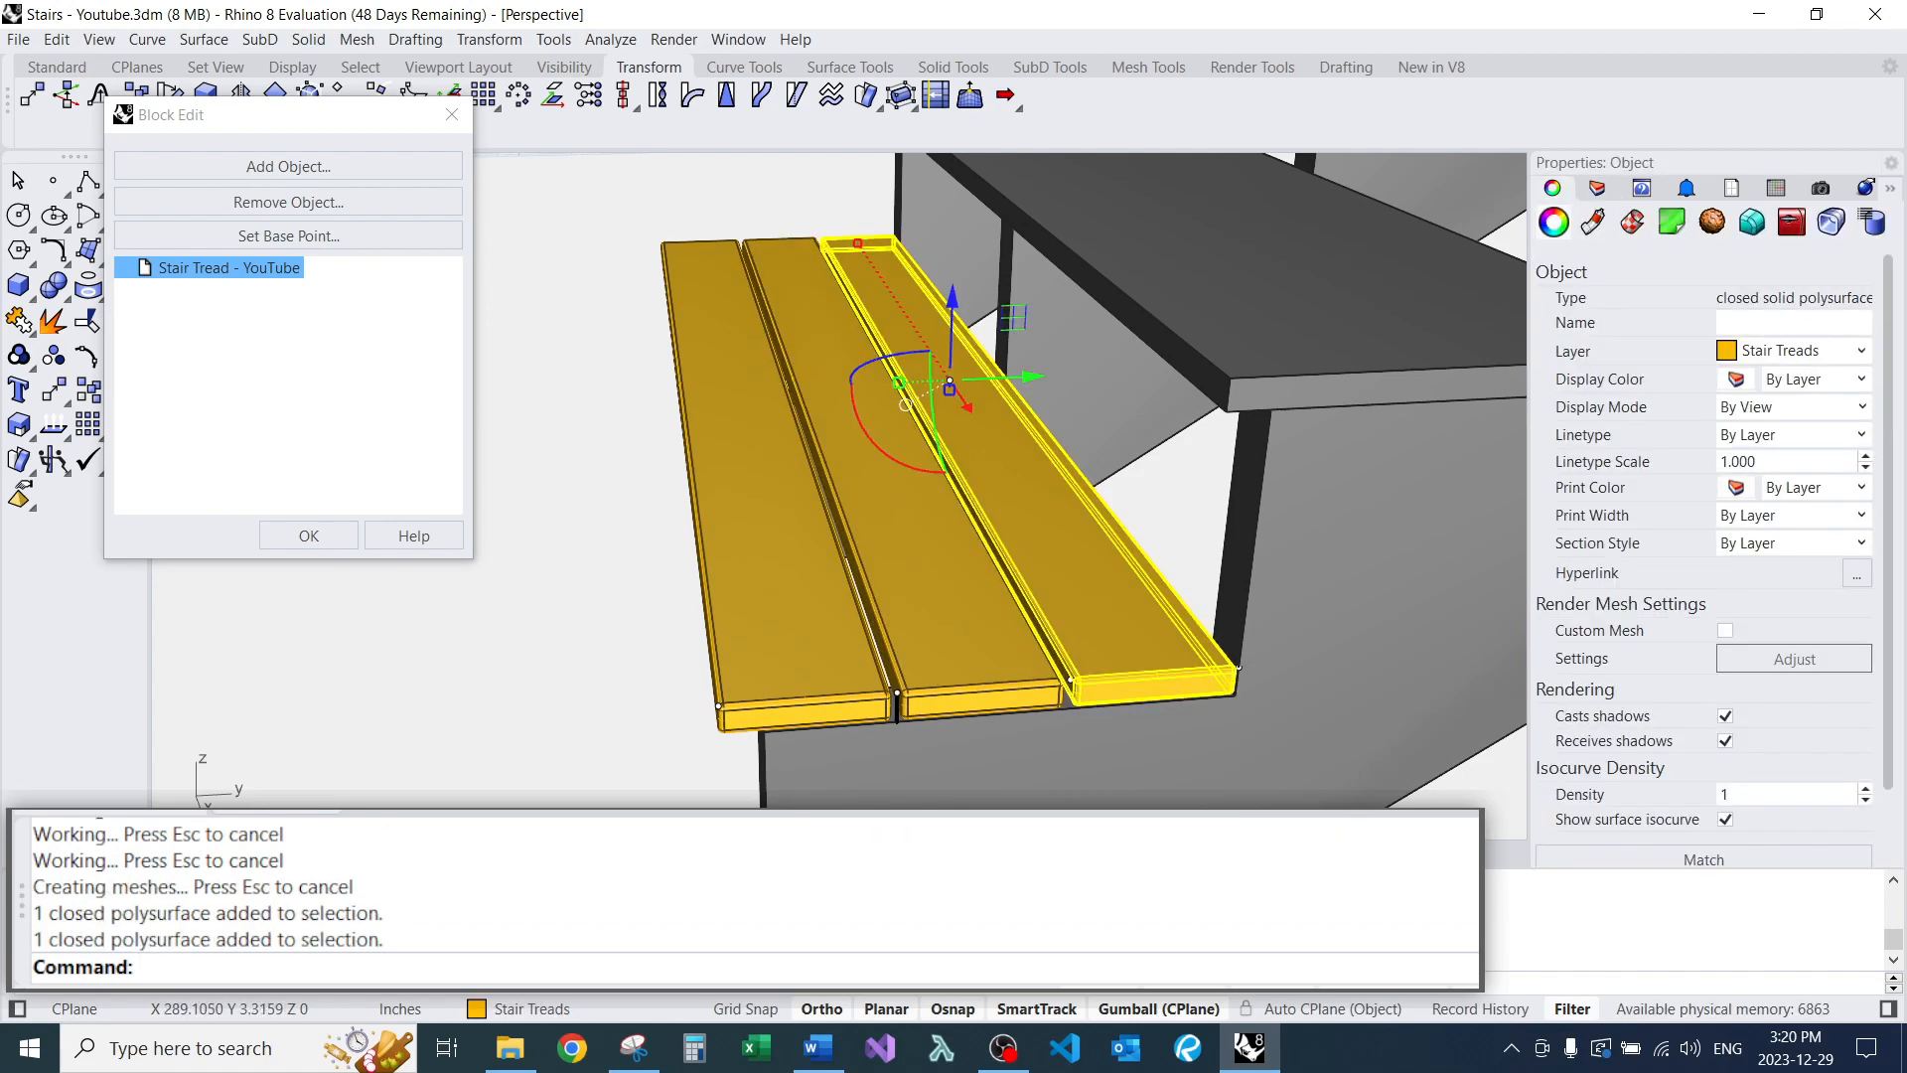
pyautogui.click(772, 657)
pyautogui.press('Escape')
# Delete the leftover division points and short construction line at the tread's end.
pyautogui.scroll(-5, 651, 586)
pyautogui.moveTo(557, 582); pyautogui.dragTo(976, 687)
pyautogui.write('e')
pyautogui.press('Return')
# Finish editing the Stair Tread - YouTube block and examine the updated treads along the whole staircase.
pyautogui.moveTo(977, 688); pyautogui.dragTo(968, 705, button='right')
pyautogui.moveTo(831, 655); pyautogui.dragTo(915, 668, button='right')
pyautogui.scroll(-6, 951, 595)
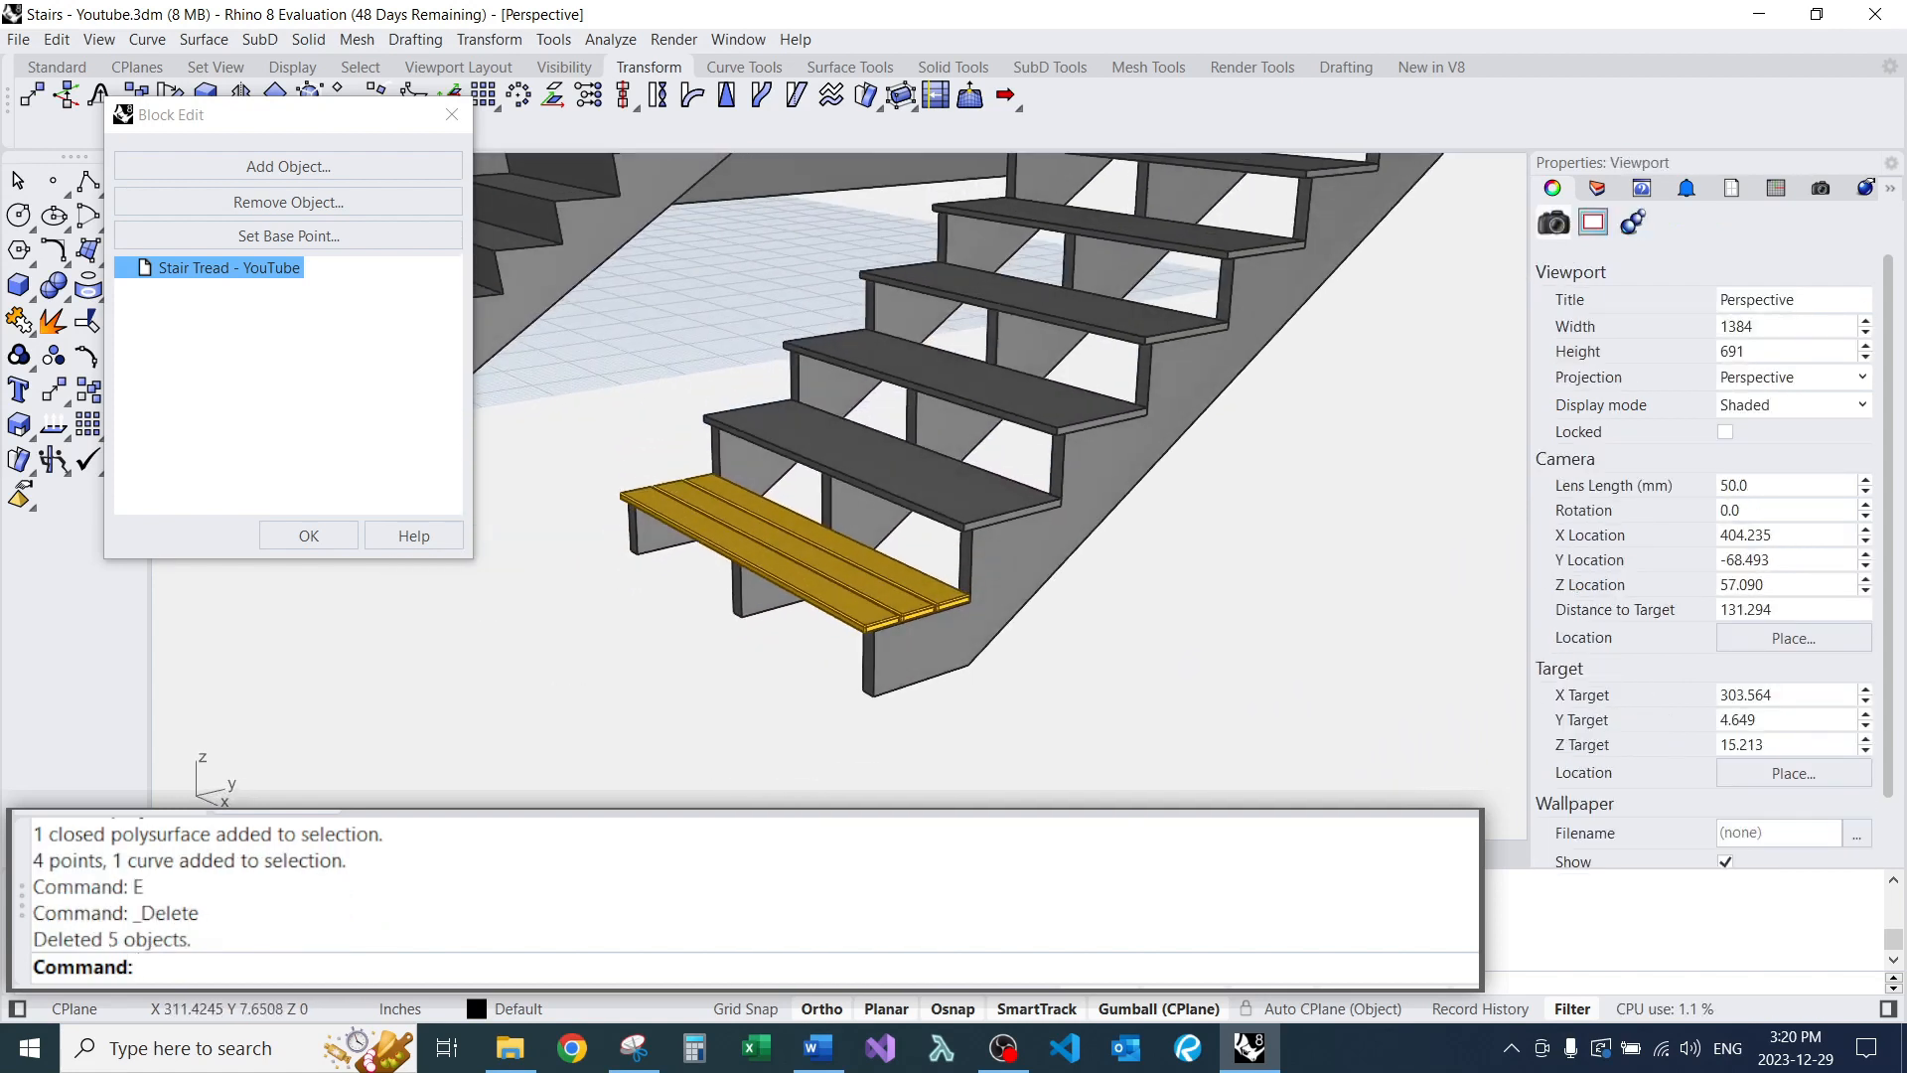
pyautogui.click(309, 535)
pyautogui.scroll(8, 894, 556)
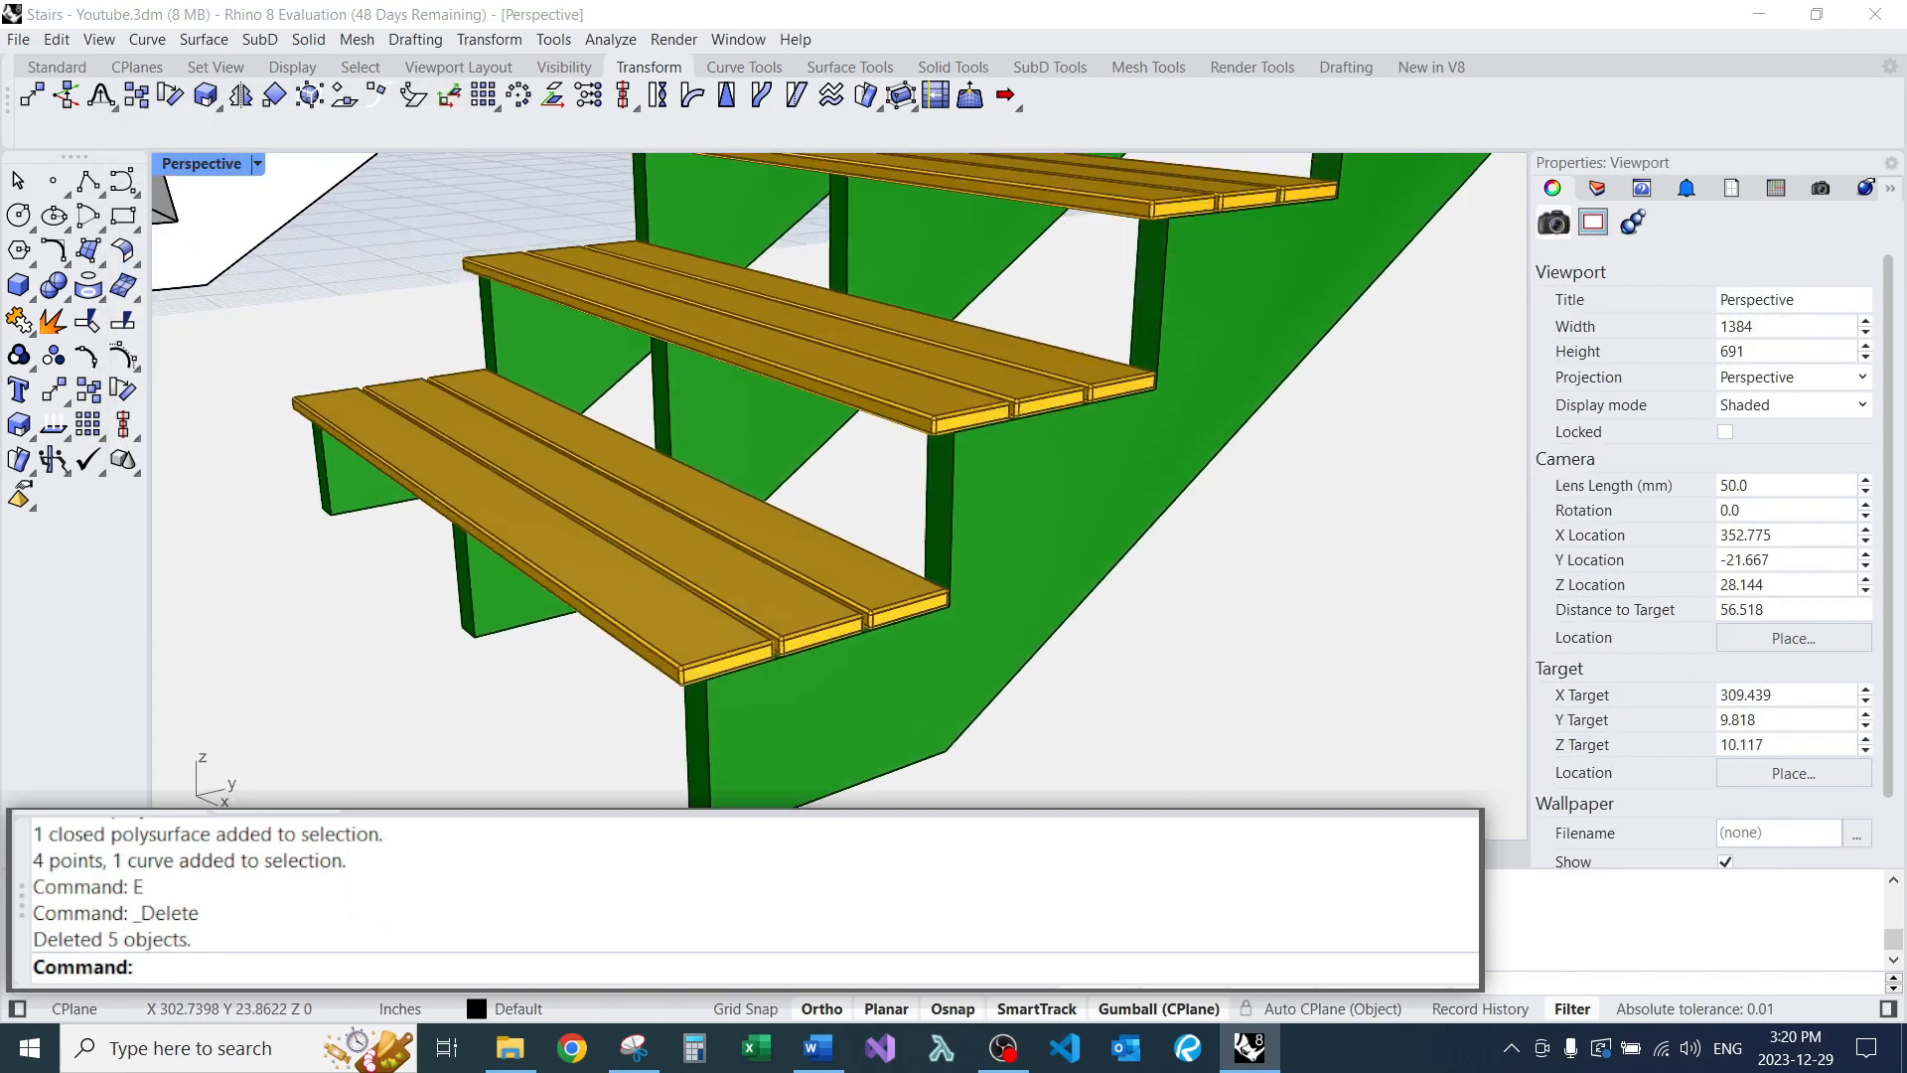
pyautogui.scroll(-12, 894, 557)
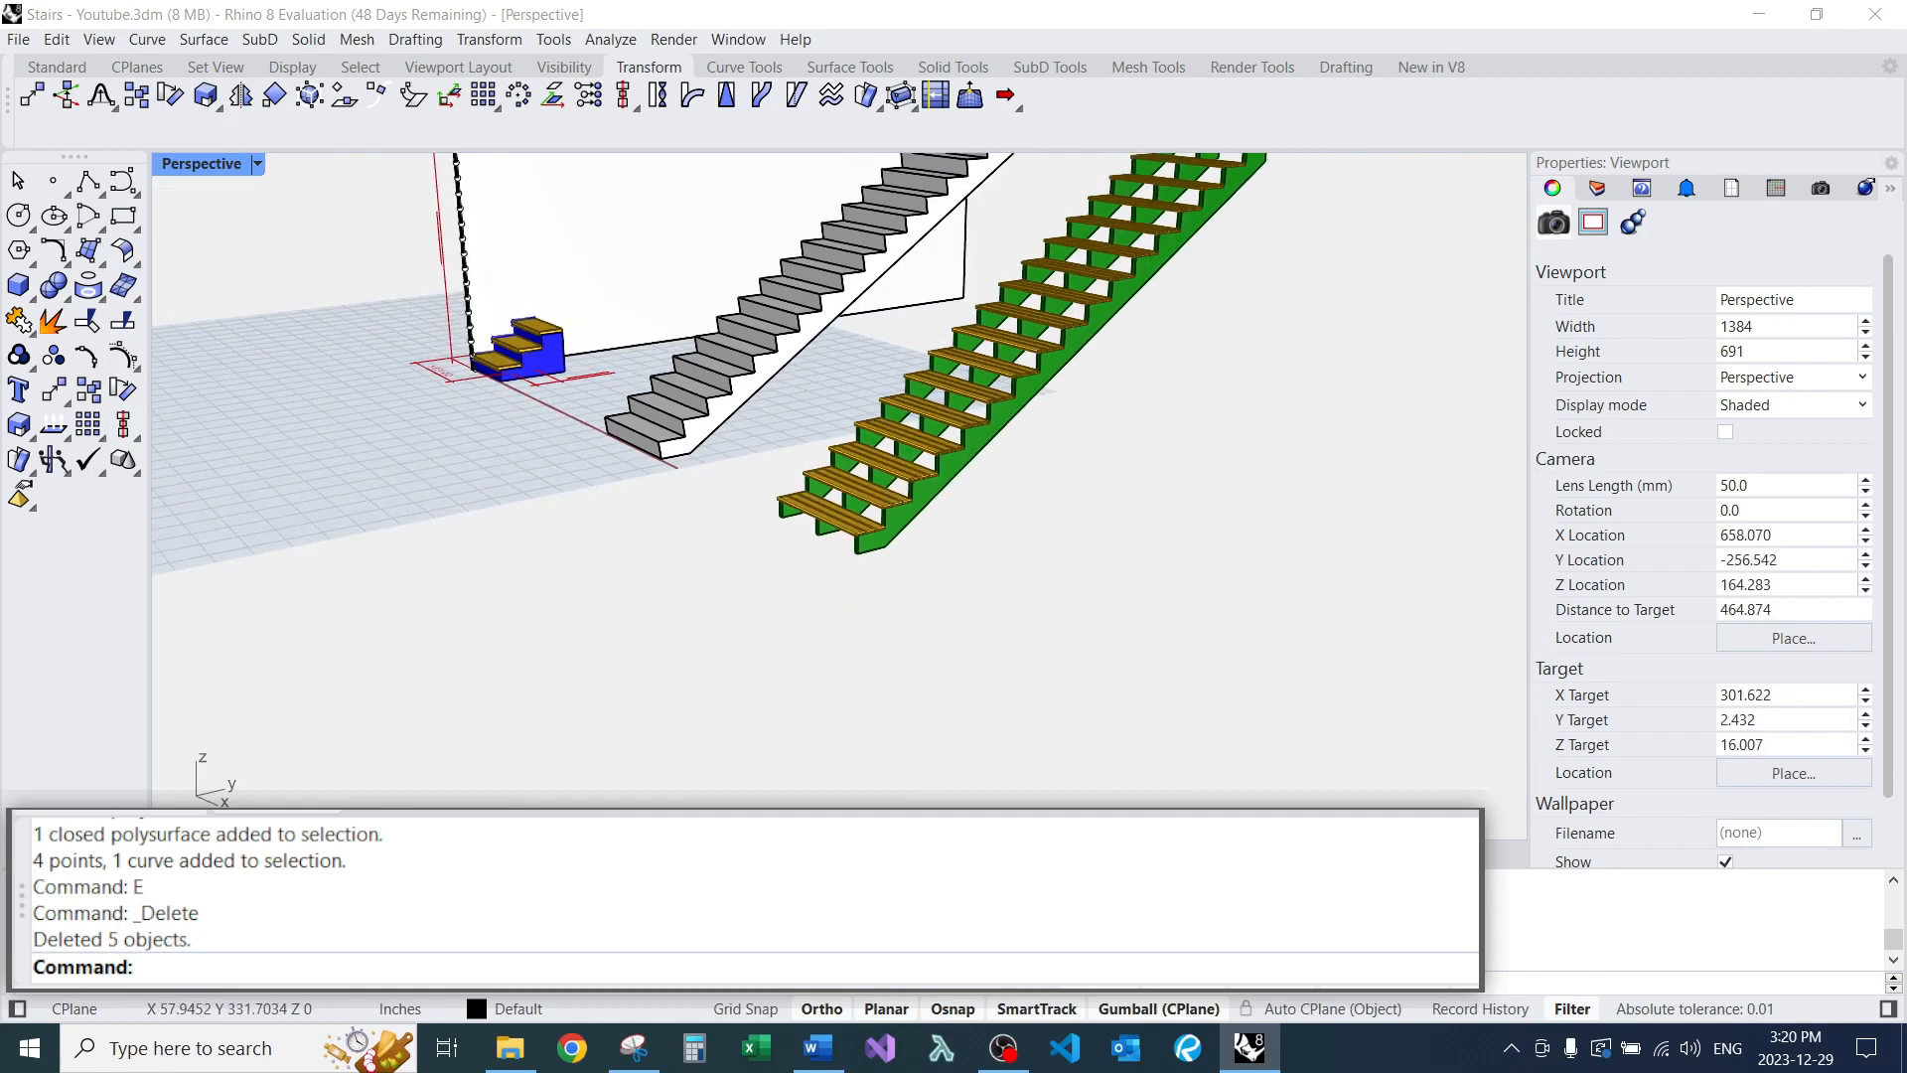
pyautogui.scroll(15, 839, 477)
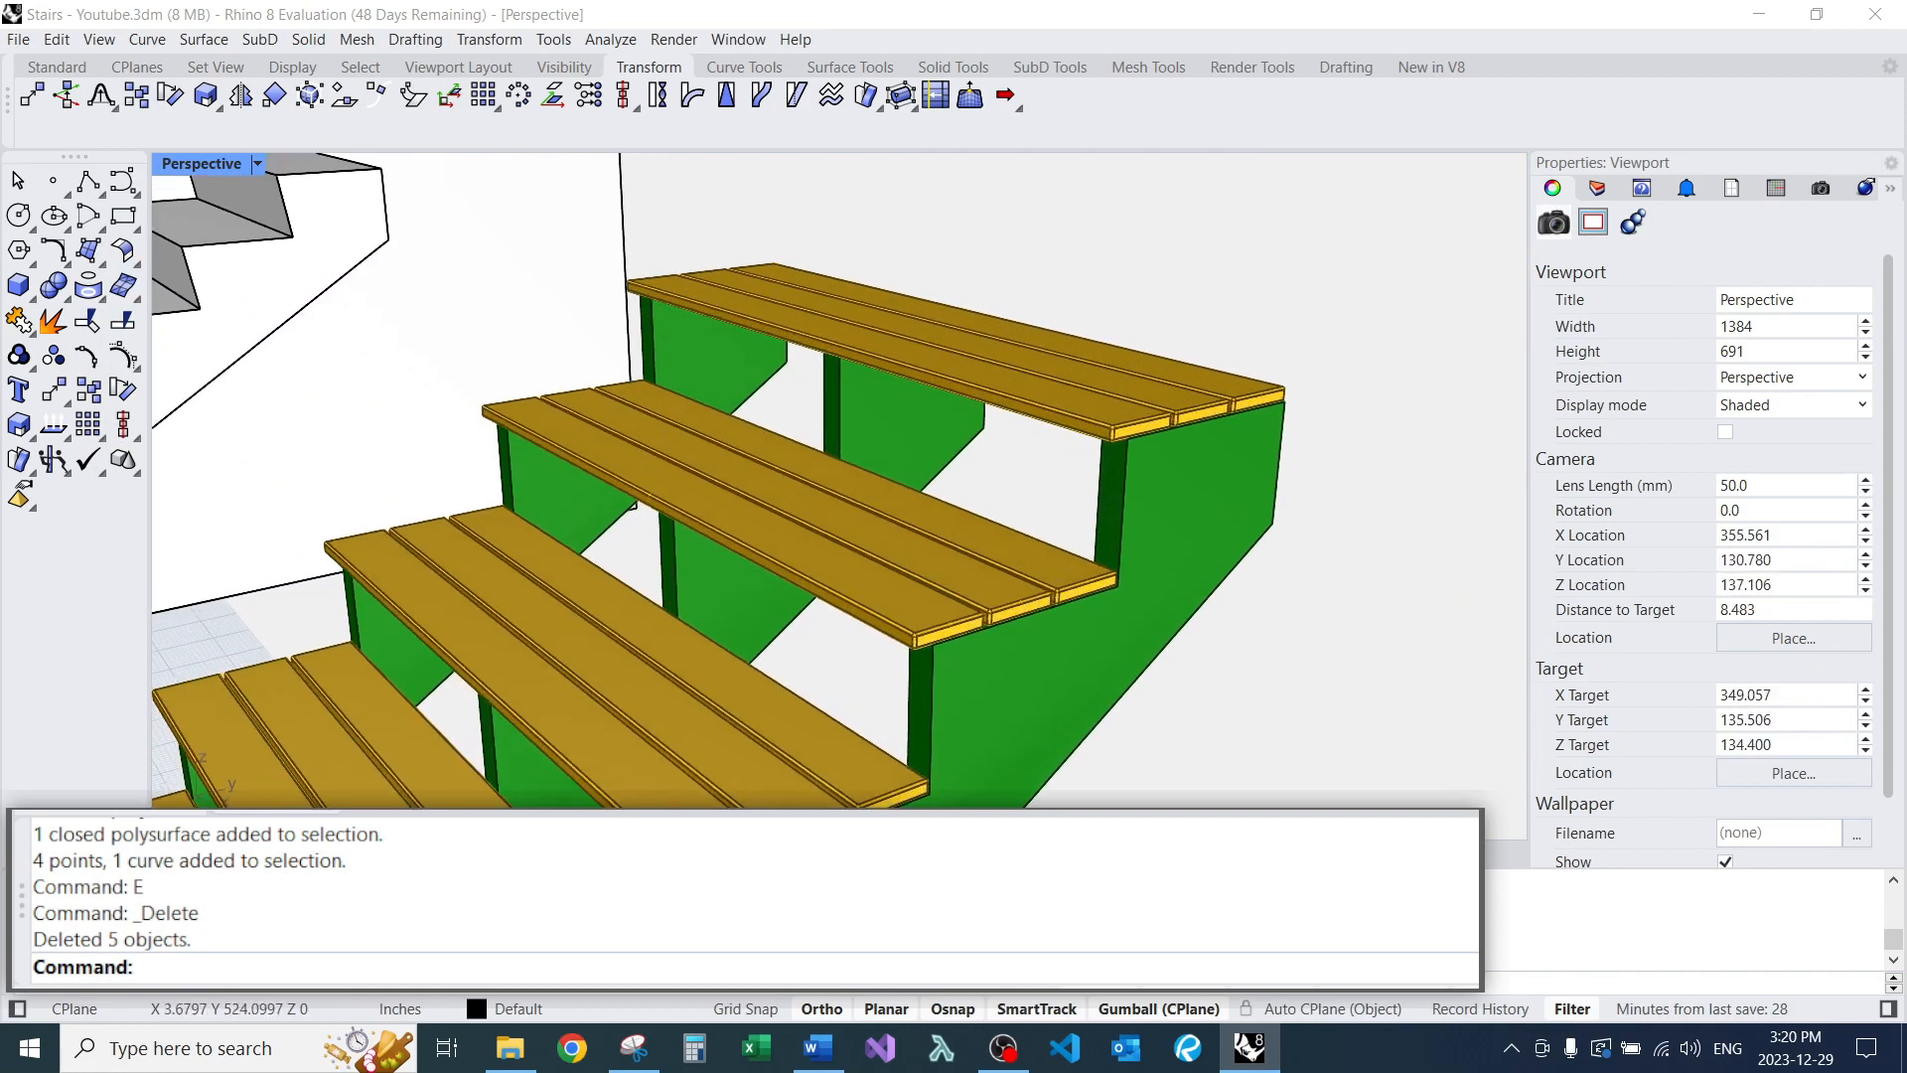
# Examine the slatted treads from several sides and compare the whole stair with the solid staircase.
pyautogui.scroll(-15, 1090, 407)
pyautogui.moveTo(1089, 408); pyautogui.dragTo(1090, 497, button='right')
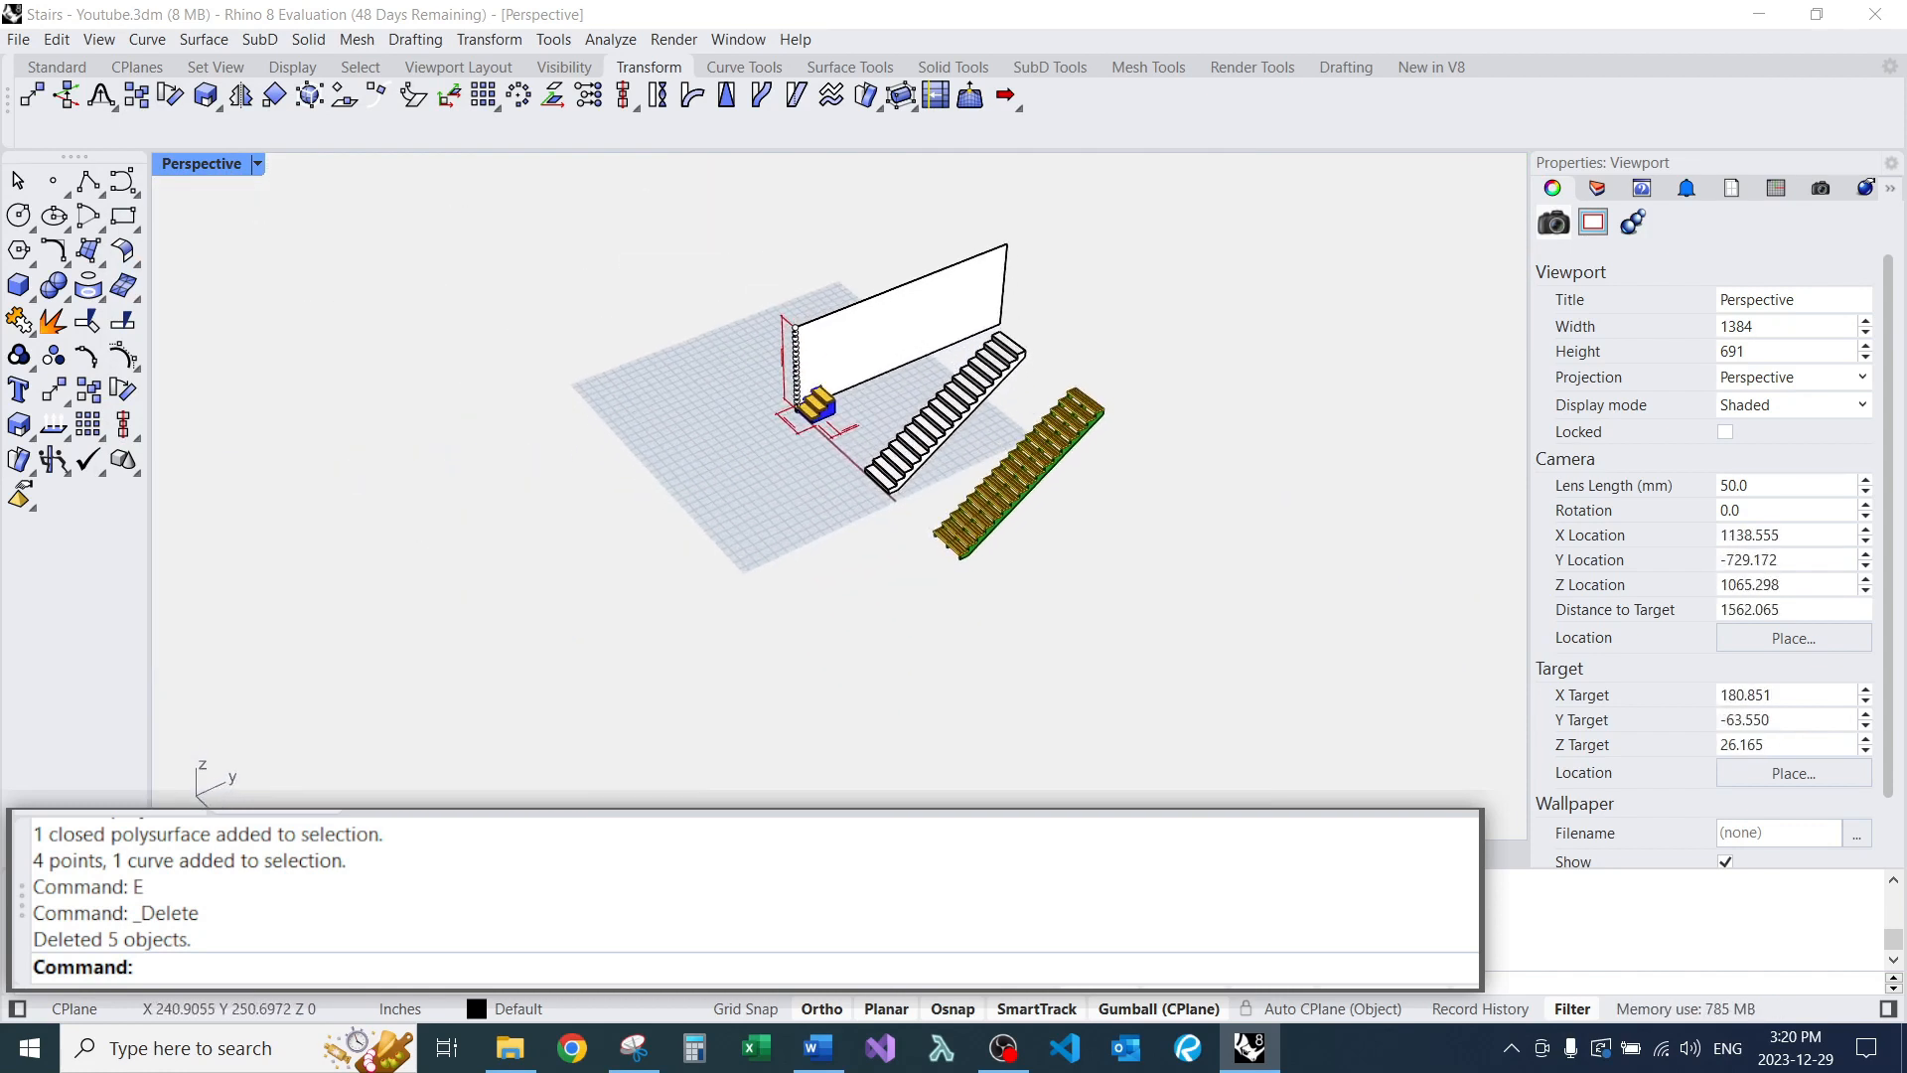
pyautogui.scroll(8, 1090, 422)
pyautogui.moveTo(1090, 423)
pyautogui.mouseDown(button='right')
pyautogui.moveTo(1151, 329)
pyautogui.moveTo(1099, 437)
pyautogui.moveTo(1057, 435)
pyautogui.mouseUp(button='right')
pyautogui.scroll(-6, 1043, 407)
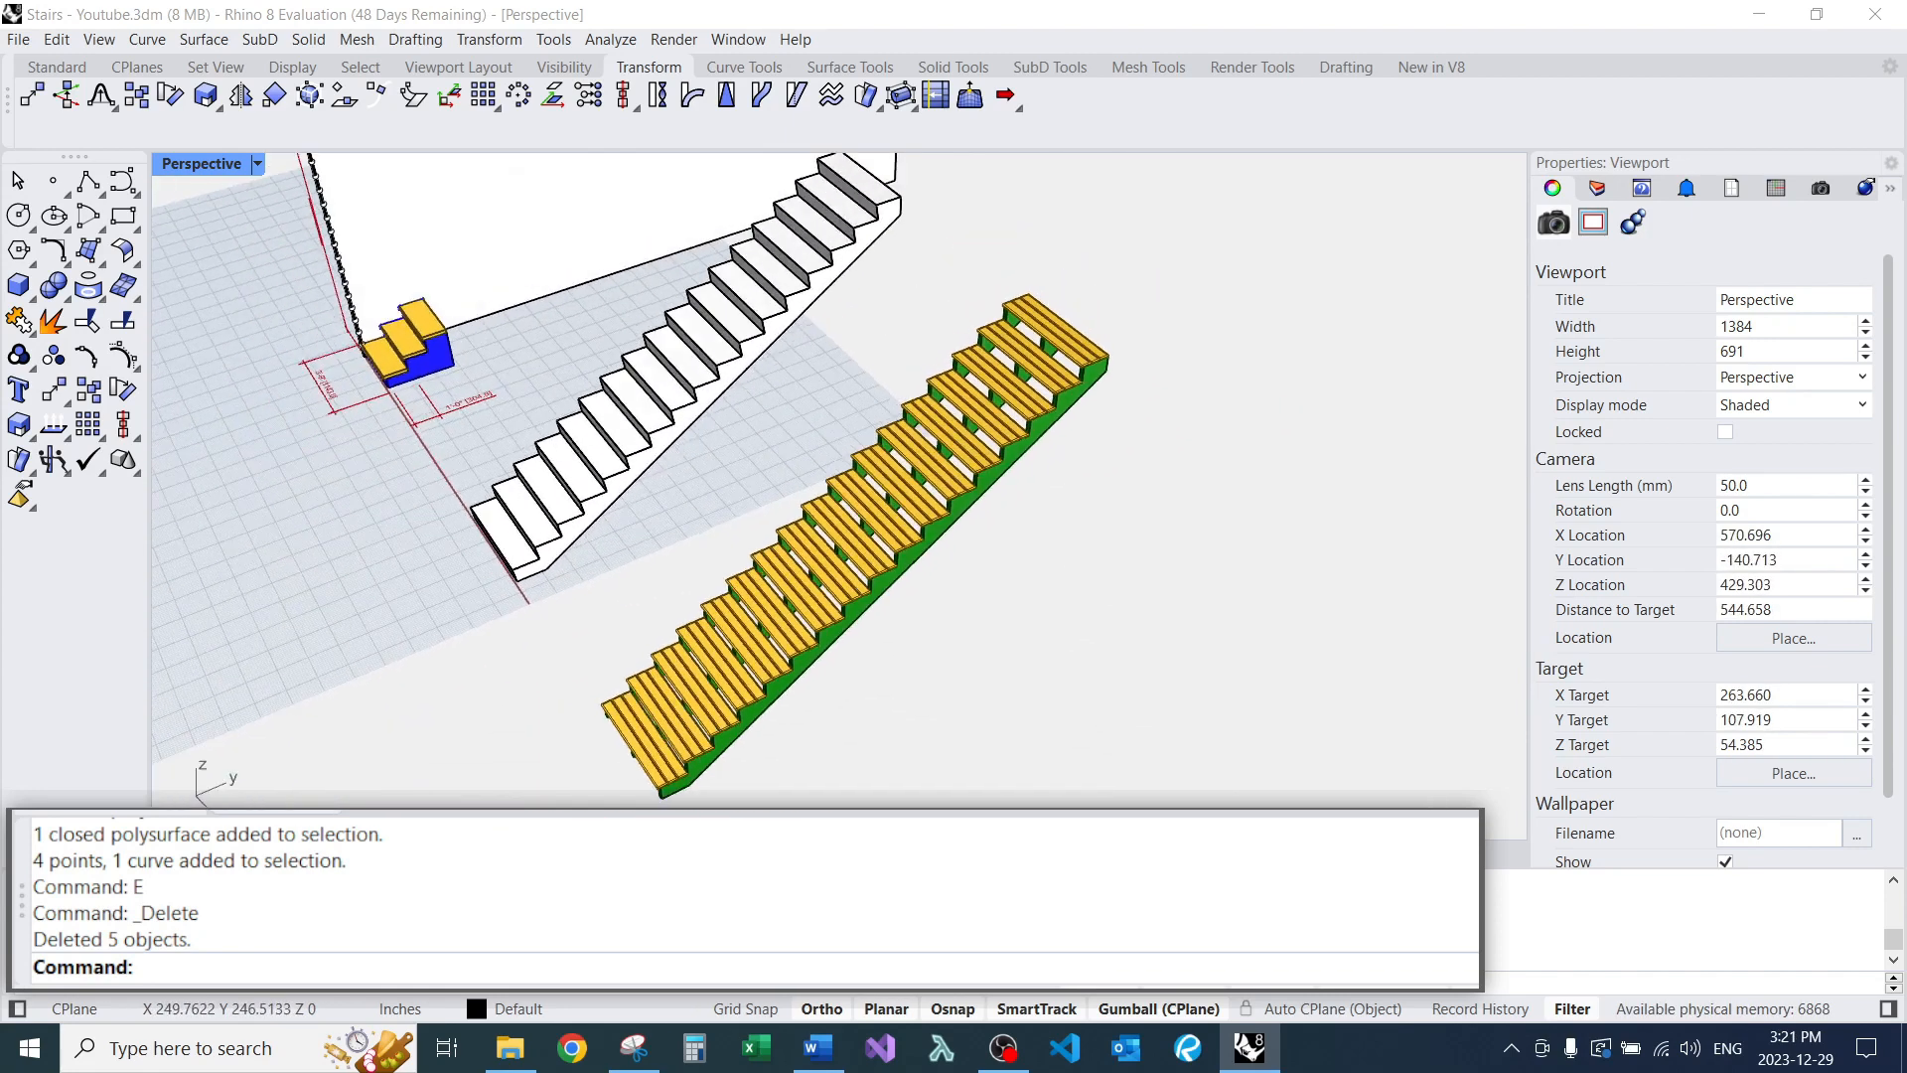
pyautogui.scroll(16, 994, 417)
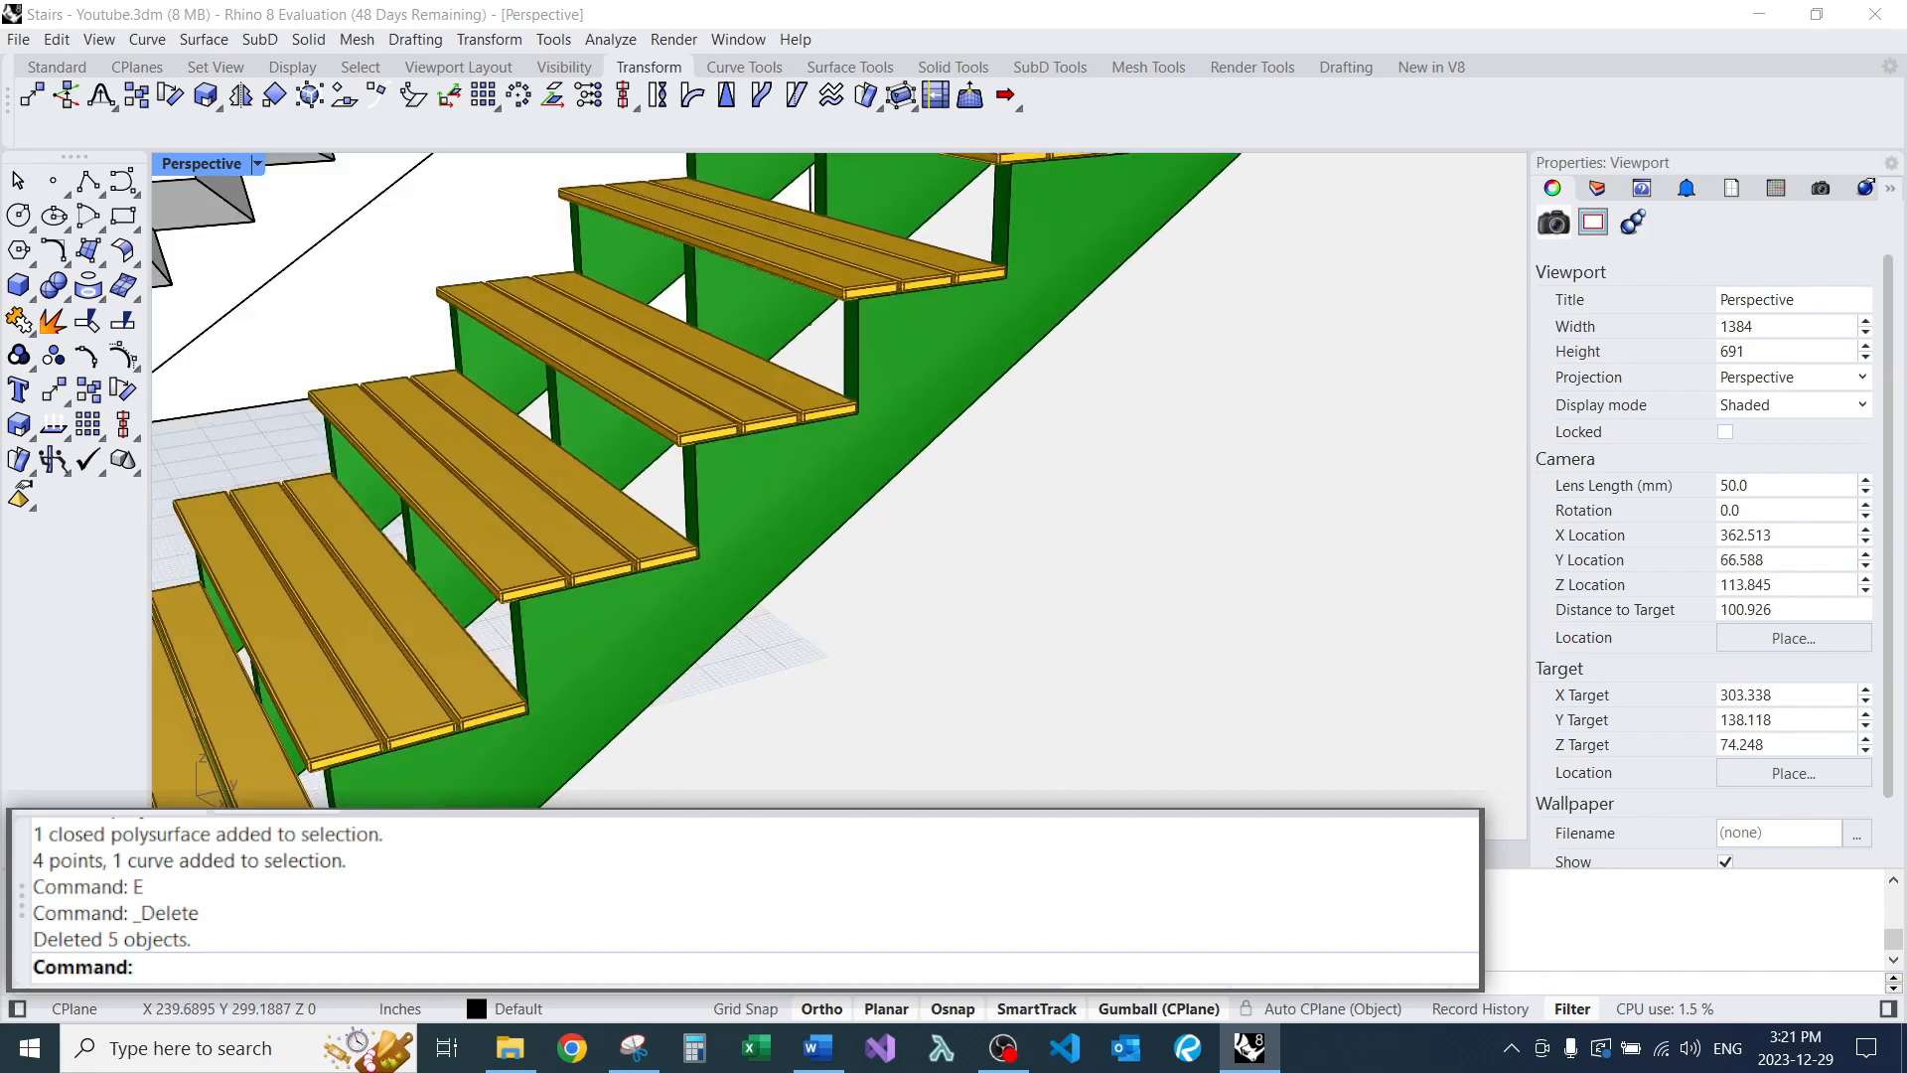
pyautogui.scroll(-16, 993, 417)
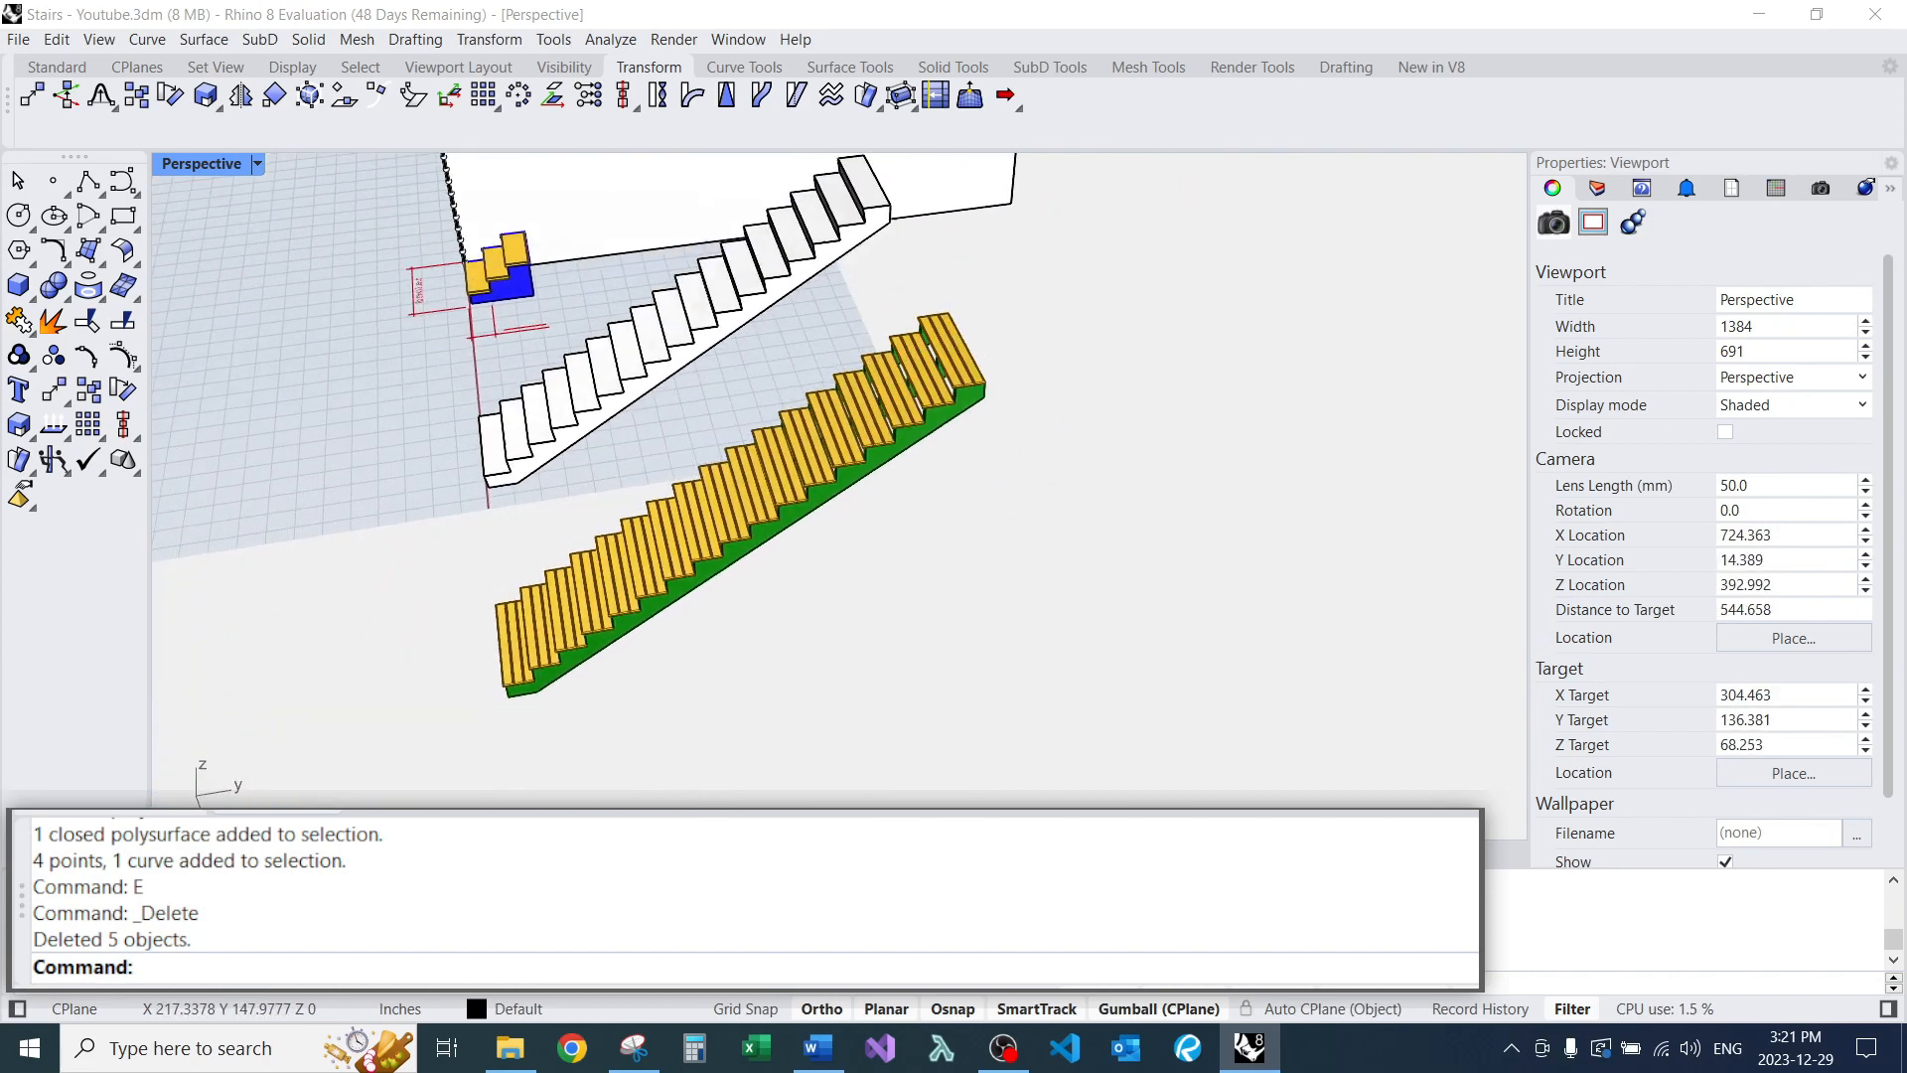
pyautogui.scroll(10, 647, 558)
pyautogui.moveTo(647, 557); pyautogui.dragTo(740, 522, button='right')
pyautogui.scroll(-10, 652, 525)
pyautogui.scroll(4, 658, 611)
pyautogui.scroll(8, 657, 611)
pyautogui.moveTo(658, 611); pyautogui.dragTo(845, 556, button='right')
pyautogui.scroll(-10, 775, 606)
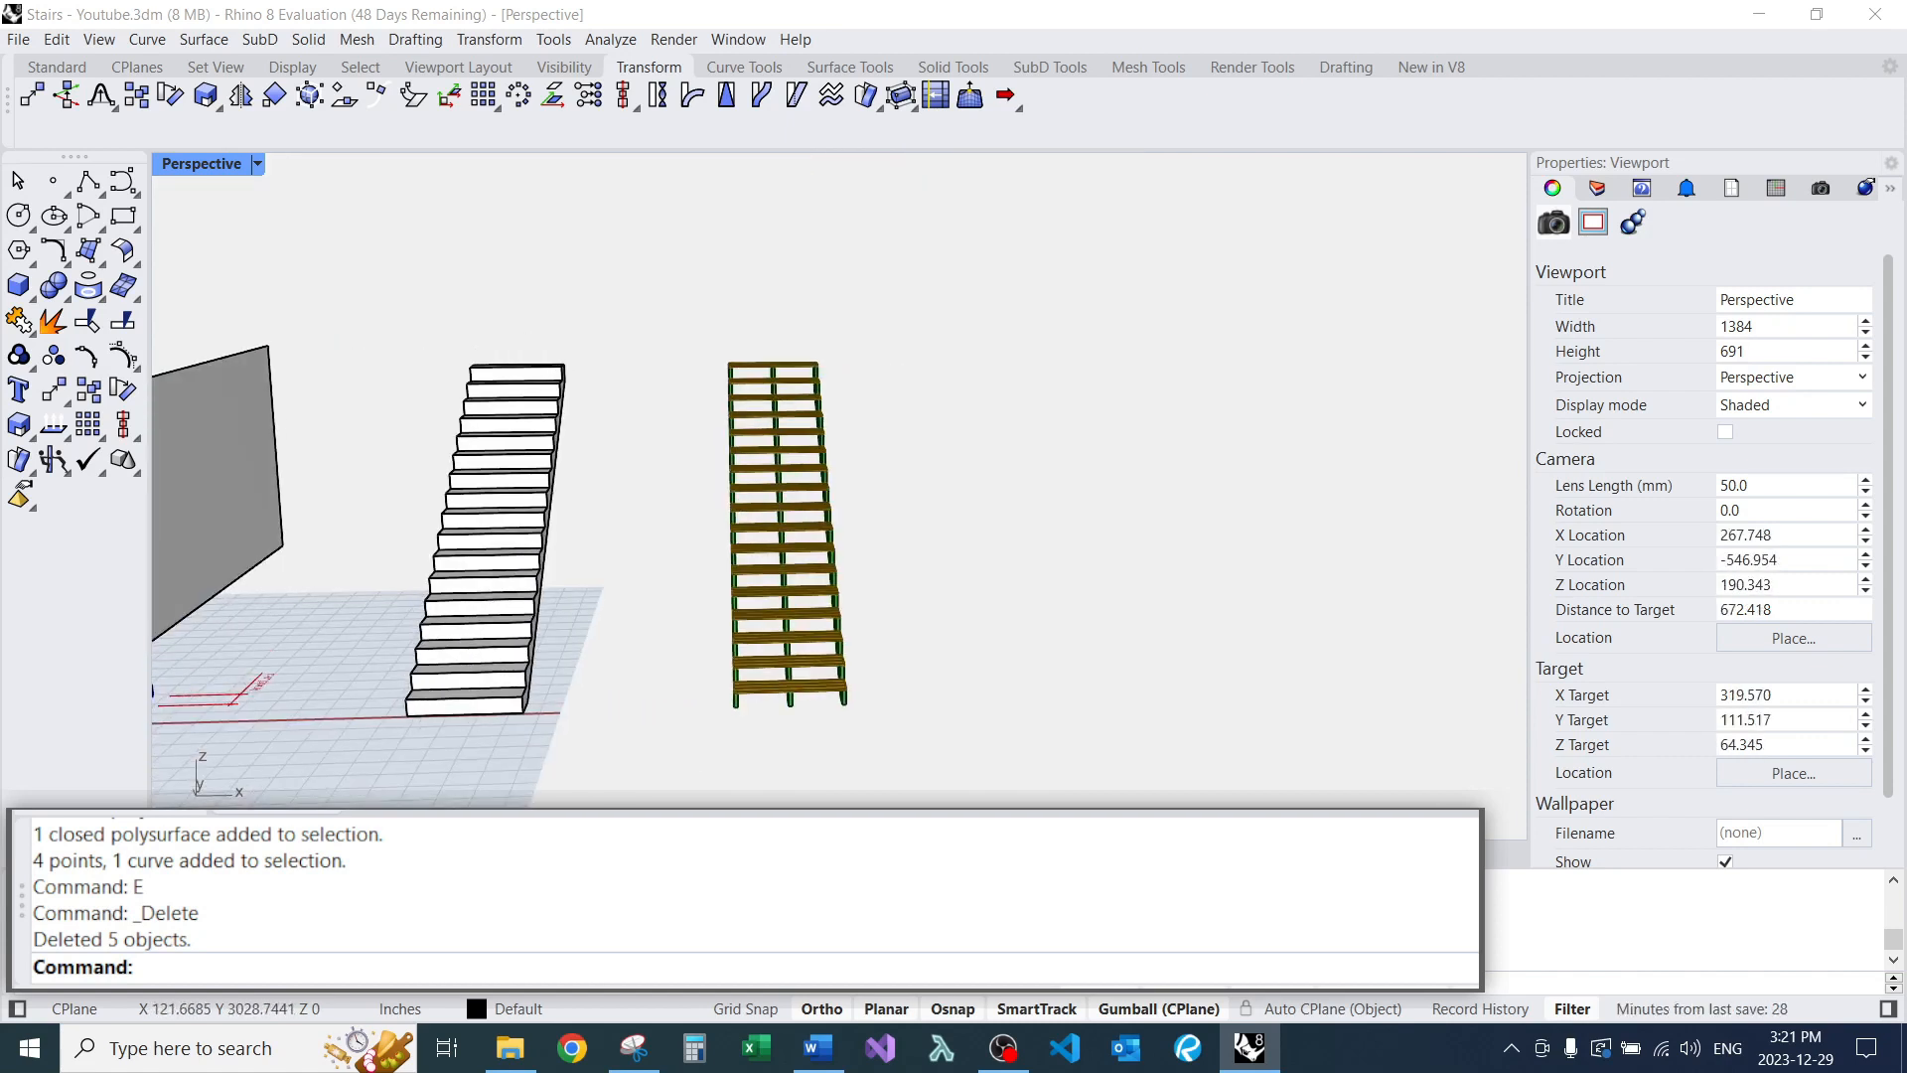
pyautogui.moveTo(725, 450); pyautogui.dragTo(702, 493)
pyautogui.moveTo(824, 635); pyautogui.dragTo(676, 672, button='right')
# Undo the tread block edit so every step has a plain single-board tread again.
pyautogui.hotkey('ctrl', 'z')
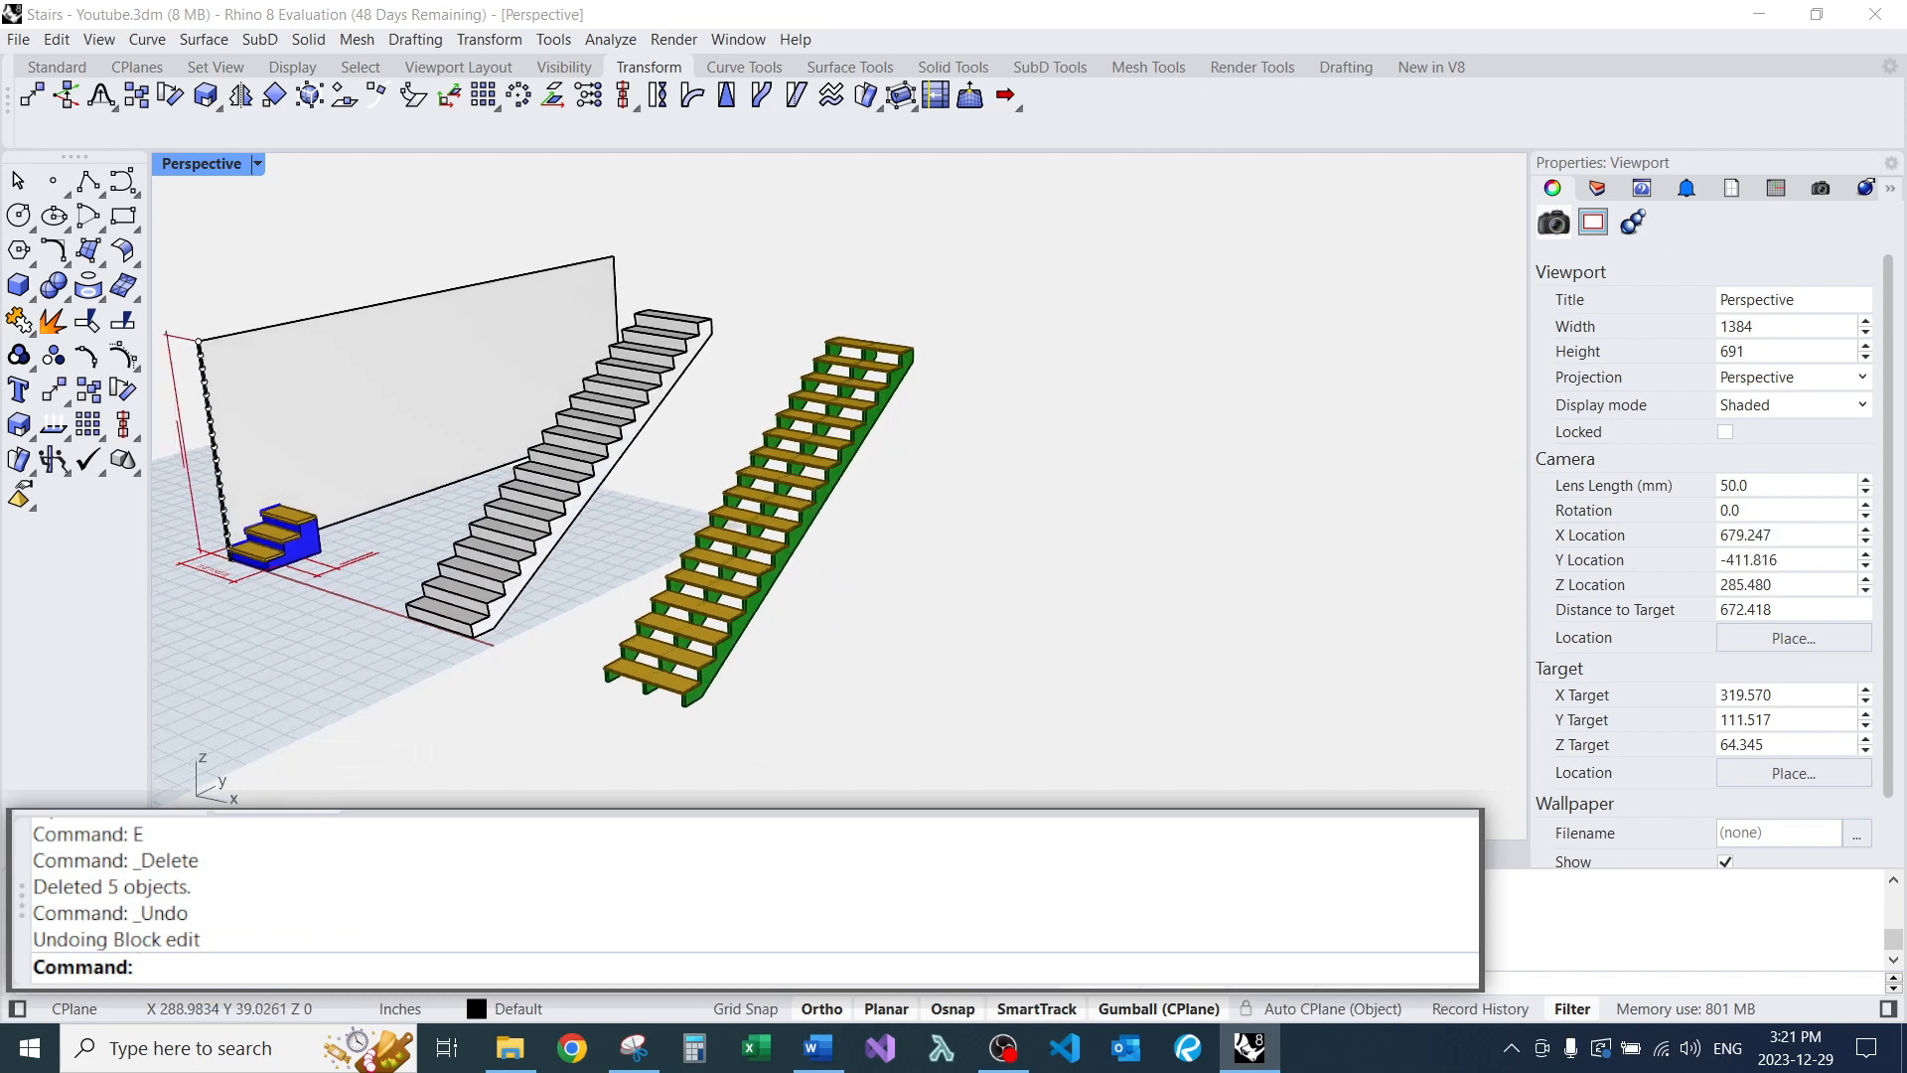
pyautogui.scroll(8, 717, 674)
pyautogui.scroll(-4, 745, 536)
pyautogui.moveTo(745, 537); pyautogui.dragTo(914, 472, button='right')
pyautogui.scroll(4, 783, 621)
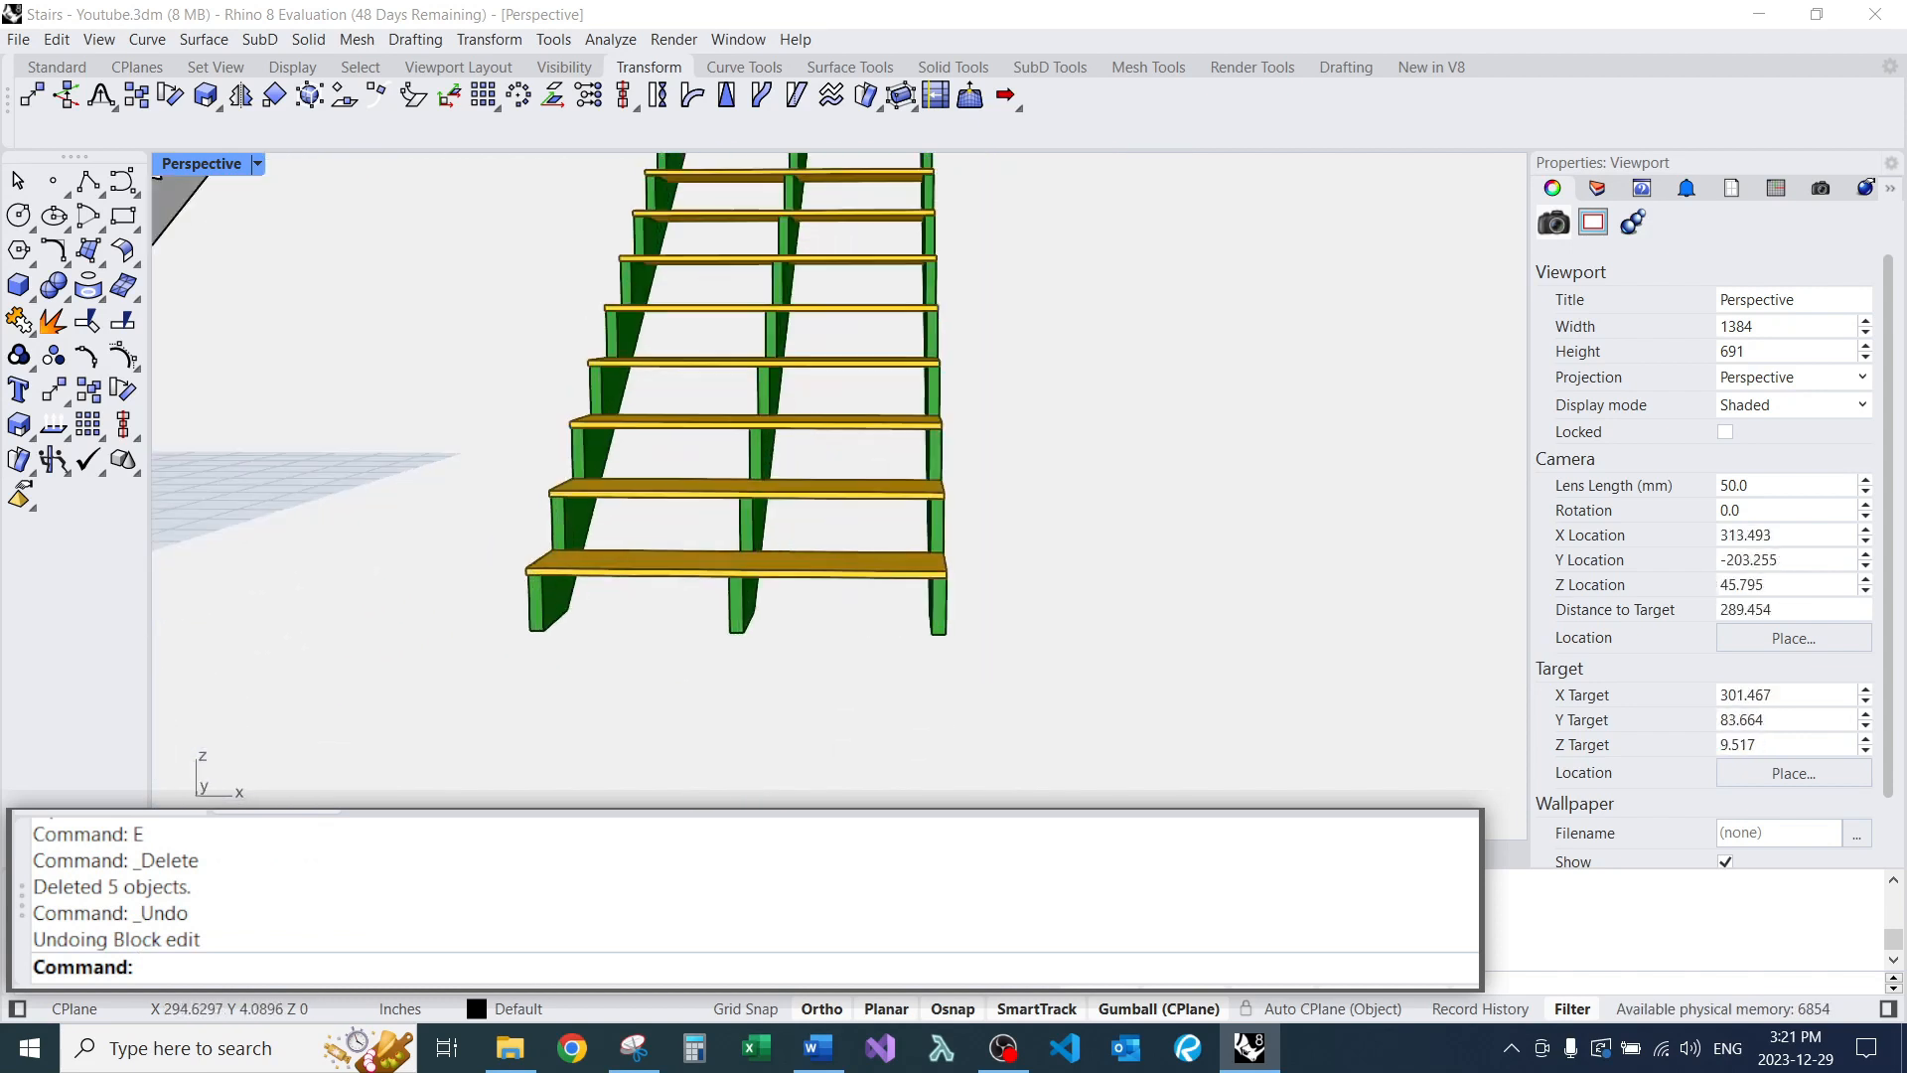
# Delete the middle stair support beneath the treads.
pyautogui.scroll(3, 743, 670)
pyautogui.click(737, 596)
pyautogui.write('e')
pyautogui.press('Return')
pyautogui.scroll(6, 1015, 608)
pyautogui.moveTo(1015, 608); pyautogui.dragTo(1133, 621, button='right')
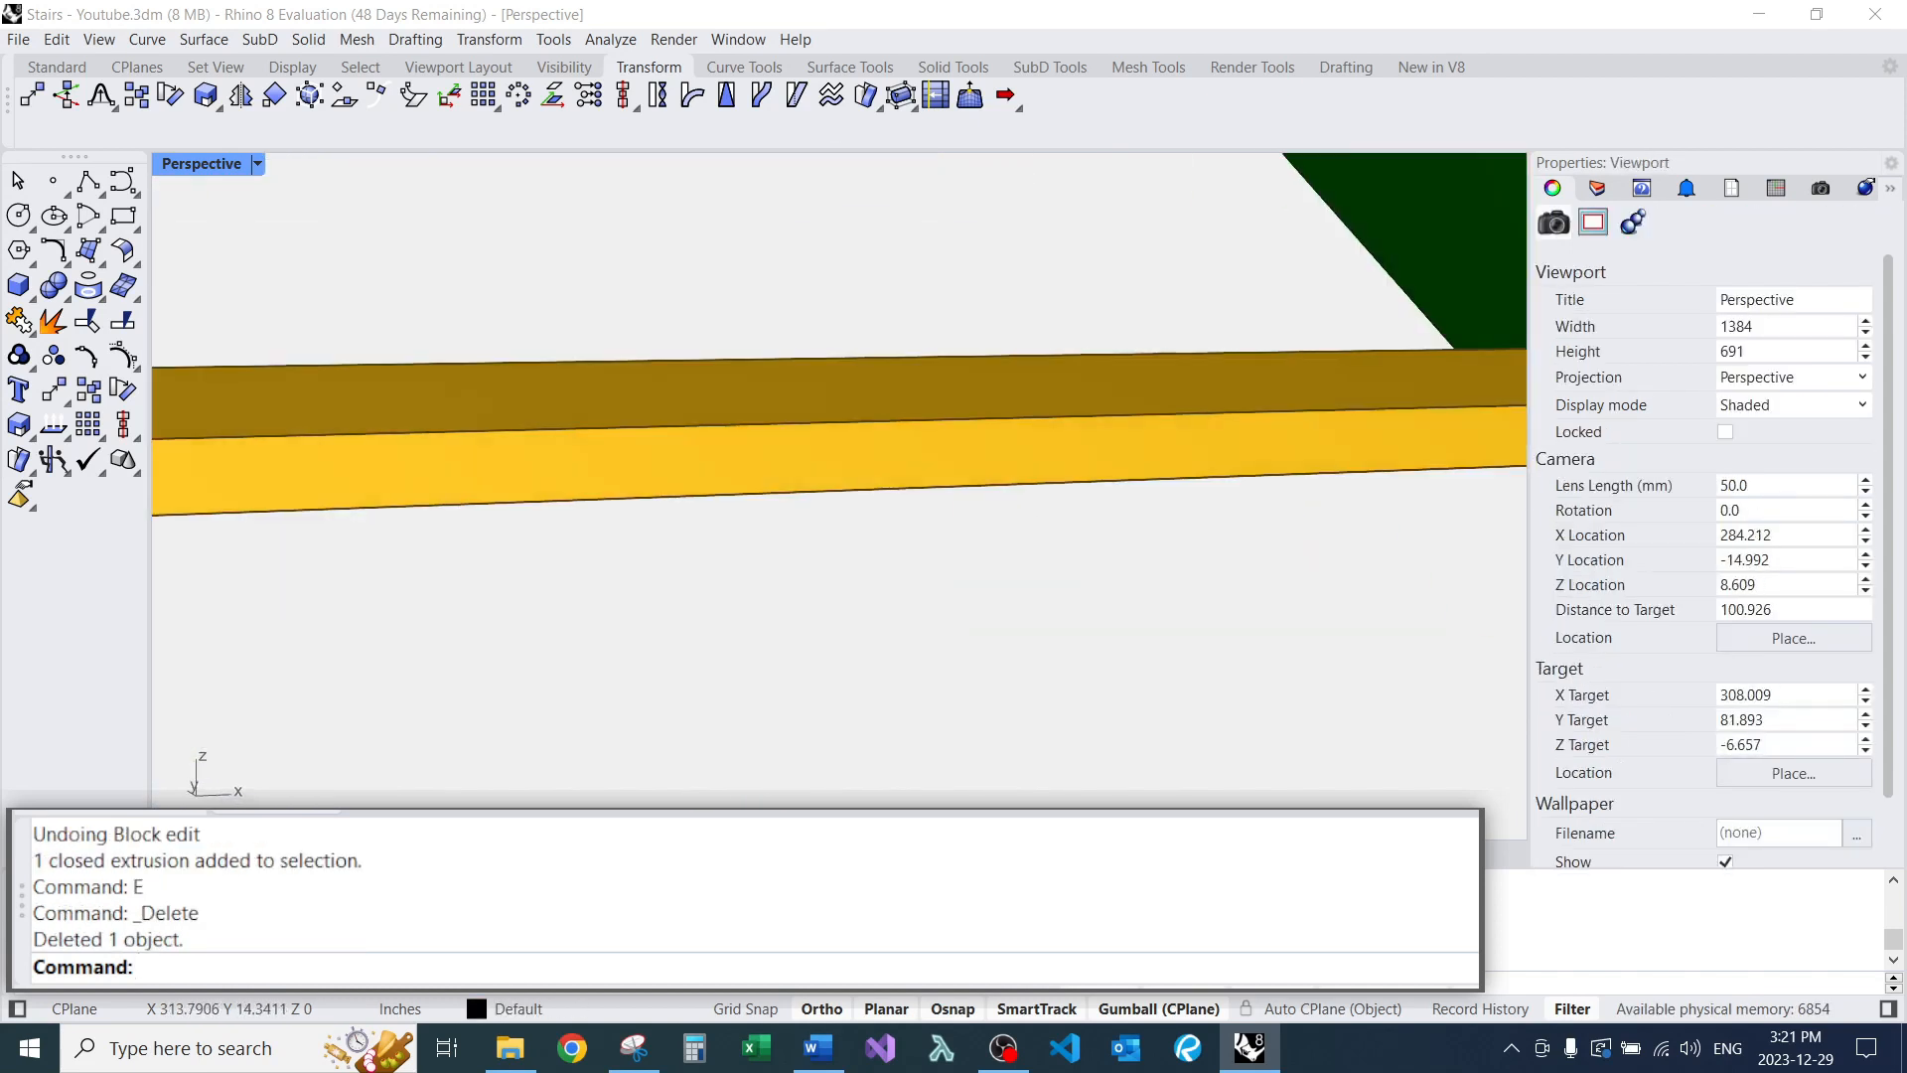
# Delete the outer stair support nearest the solid staircase, keeping only the support at the opposite end of the treads.
pyautogui.scroll(-4, 839, 472)
pyautogui.click(1273, 566)
pyautogui.scroll(-4, 1093, 537)
pyautogui.moveTo(1092, 537); pyautogui.dragTo(1013, 553, button='right')
pyautogui.scroll(-4, 1014, 553)
pyautogui.moveTo(1093, 466); pyautogui.dragTo(1018, 442, button='right')
pyautogui.press('Escape')
pyautogui.moveTo(958, 546); pyautogui.dragTo(1103, 556, button='right')
pyautogui.scroll(8, 1041, 660)
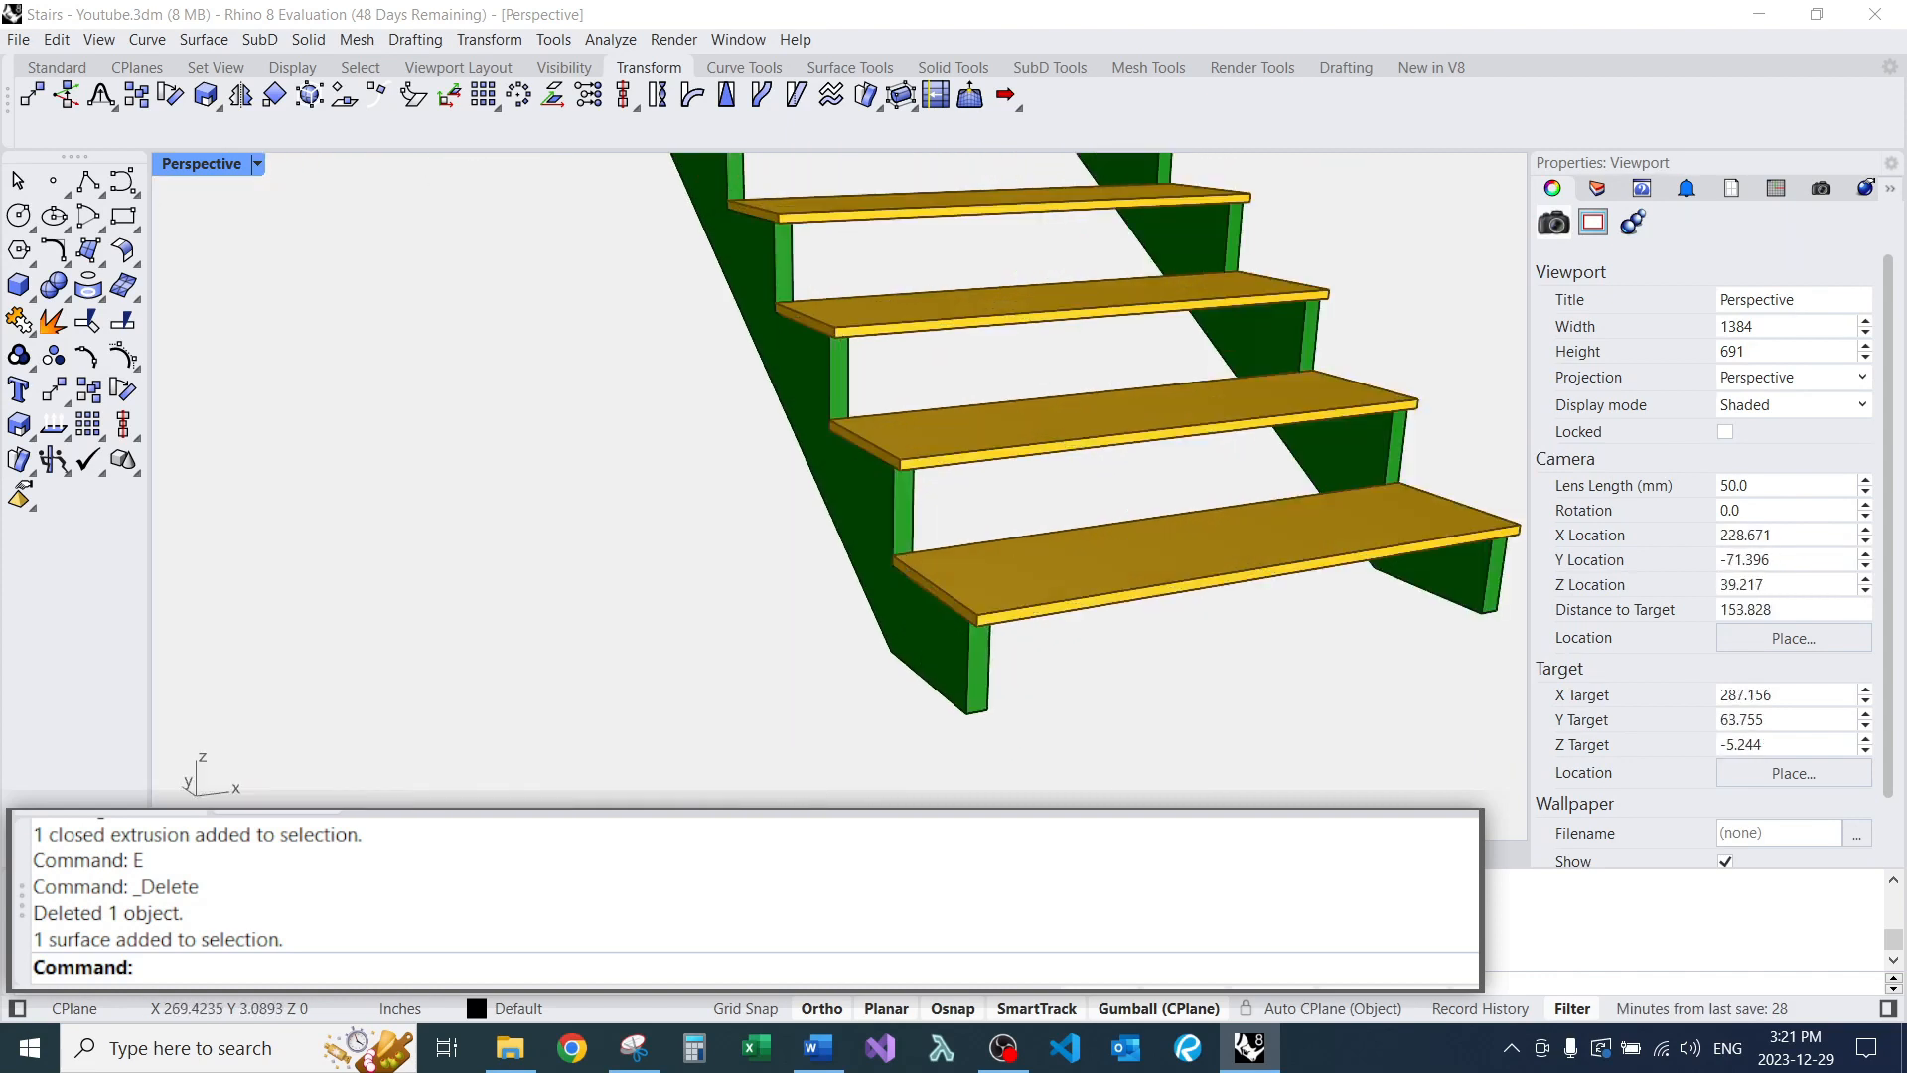
pyautogui.click(933, 635)
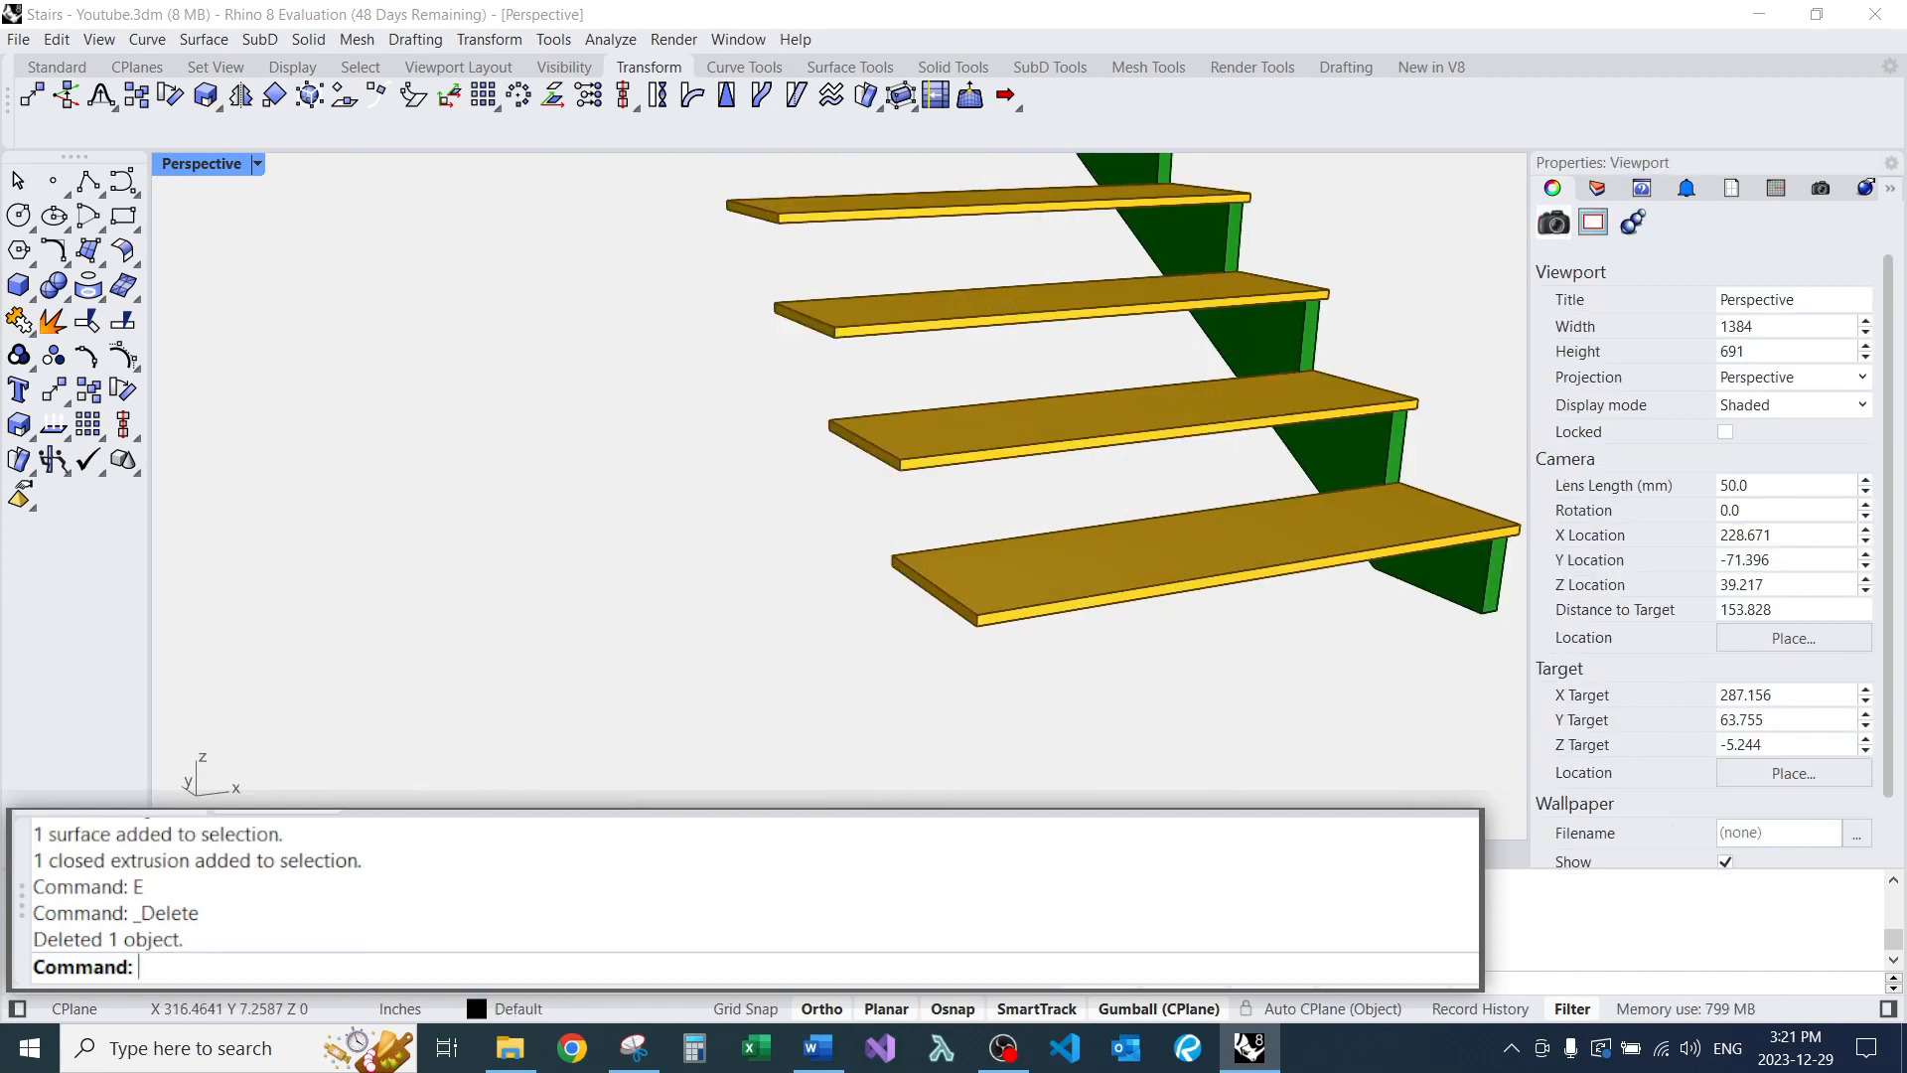
# Stretch the inner side face of the remaining support across to the other end of the treads, forming one full-width solid support.
pyautogui.click(1371, 447)
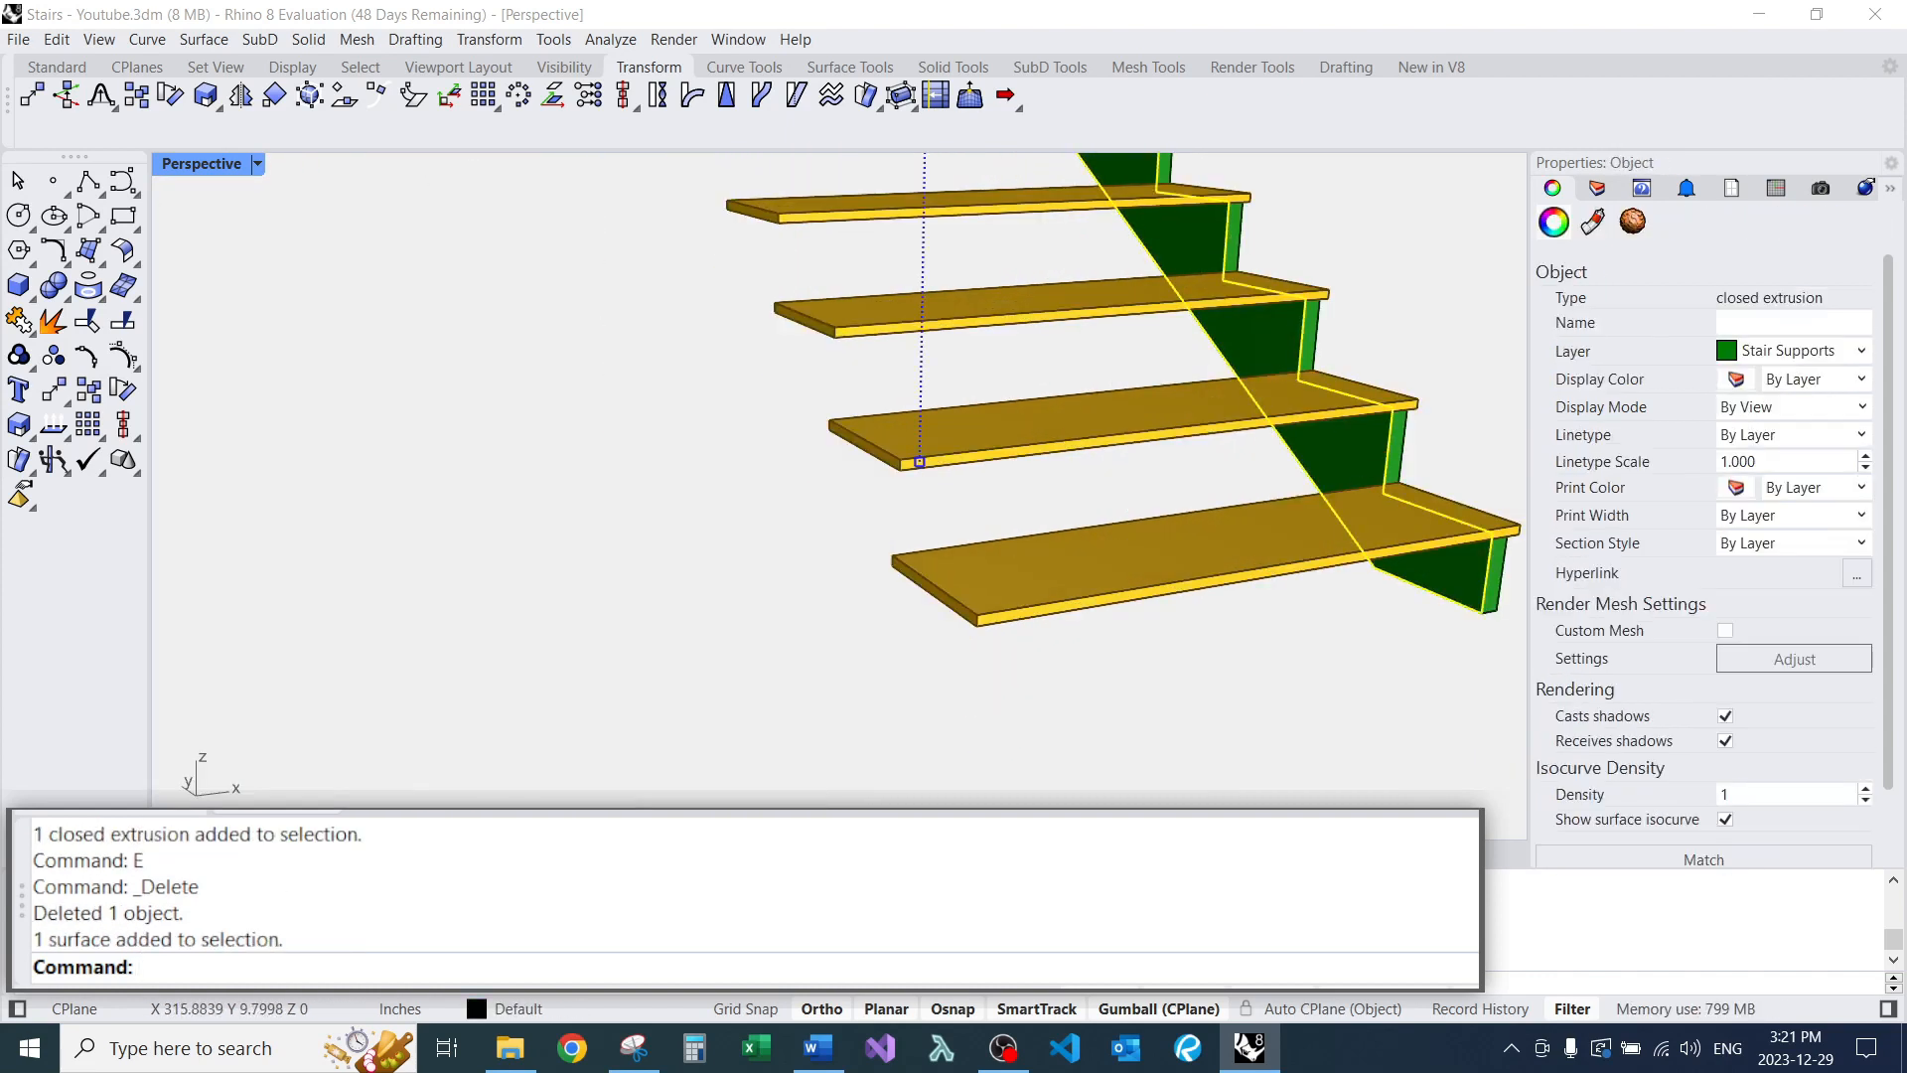
pyautogui.scroll(-10, 839, 477)
pyautogui.moveTo(1197, 286); pyautogui.dragTo(929, 362)
pyautogui.scroll(6, 1127, 288)
pyautogui.press('Escape')
pyautogui.scroll(-15, 839, 496)
pyautogui.moveTo(840, 496); pyautogui.dragTo(715, 511, button='right')
pyautogui.scroll(8, 839, 496)
pyautogui.scroll(-8, 839, 496)
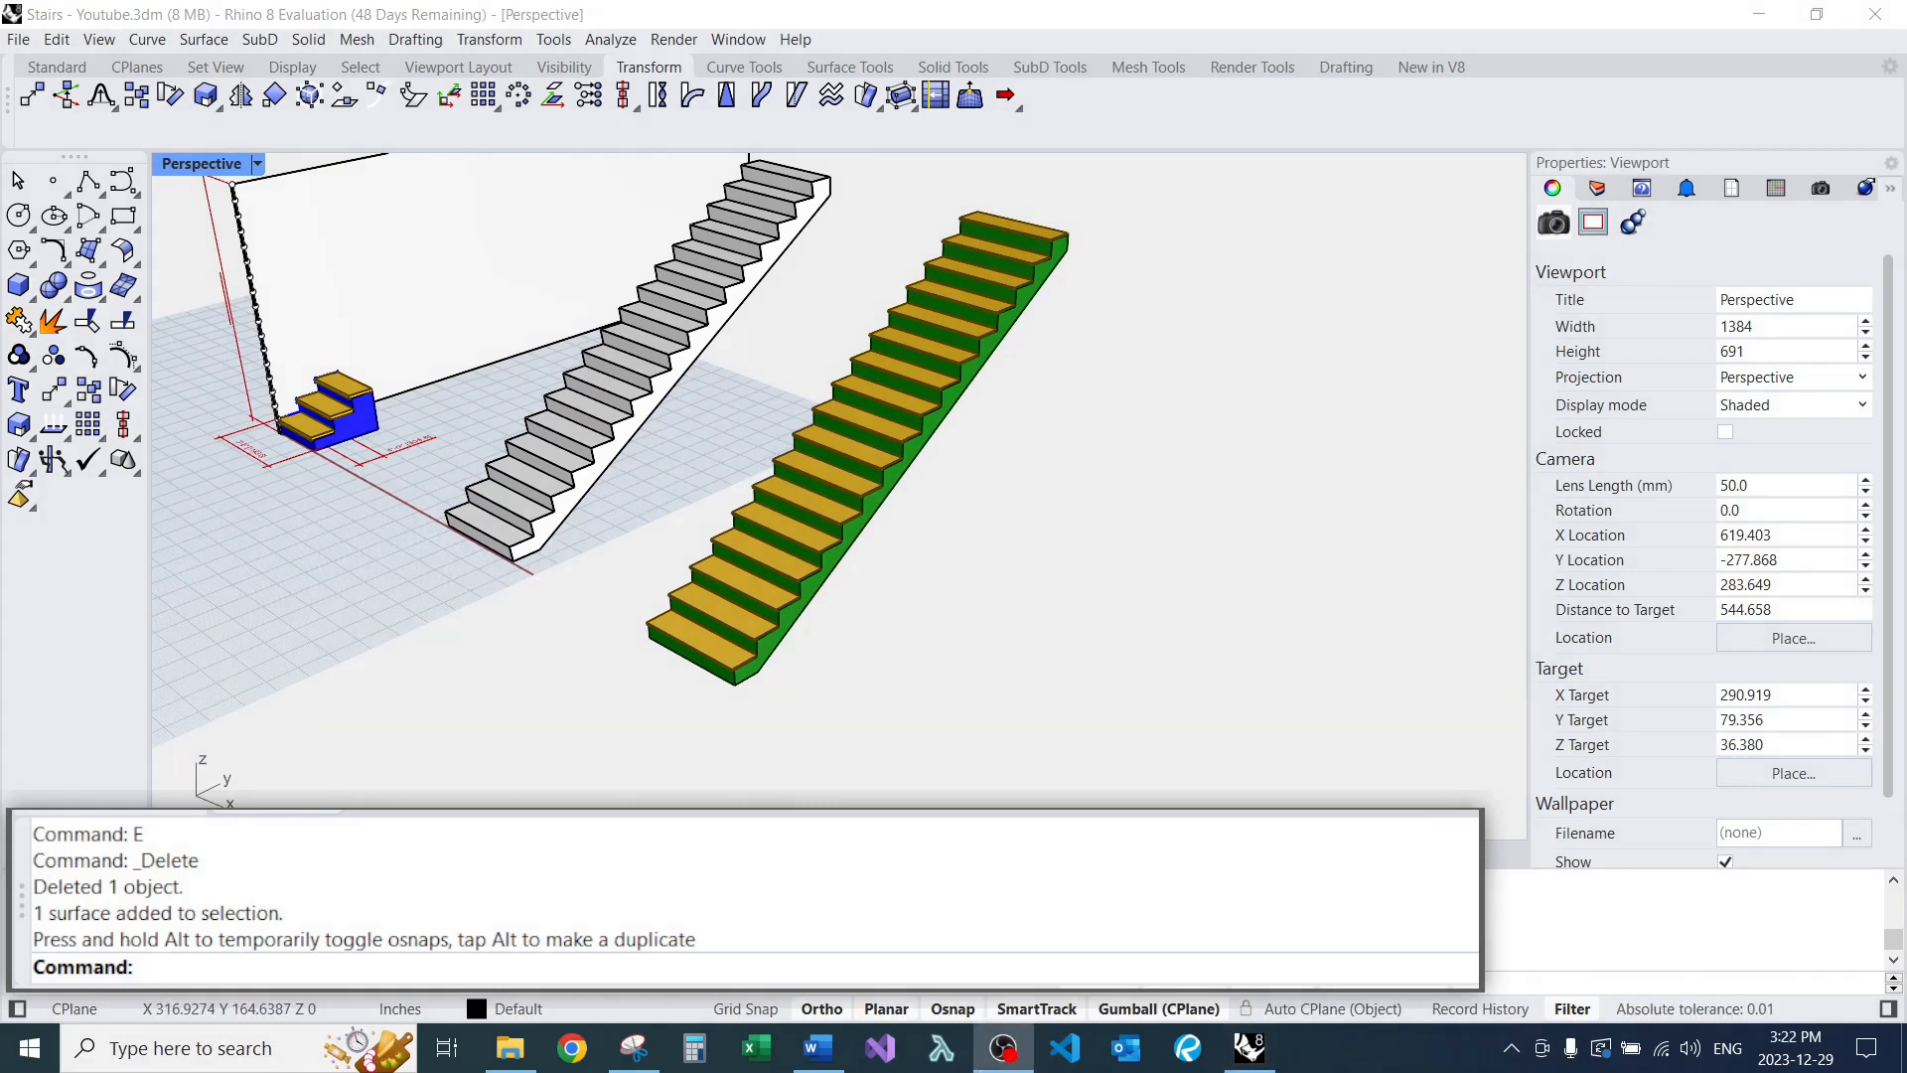
# Copy the complete tread-and-support stair along the X axis, clear of the original on the side away from the solid staircase.
pyautogui.scroll(2, 840, 382)
pyautogui.scroll(-4, 838, 408)
pyautogui.moveTo(765, 437); pyautogui.dragTo(894, 478, button='right')
pyautogui.scroll(-6, 894, 478)
pyautogui.moveTo(799, 281); pyautogui.dragTo(1019, 677)
pyautogui.moveTo(894, 455); pyautogui.dragTo(1089, 453)
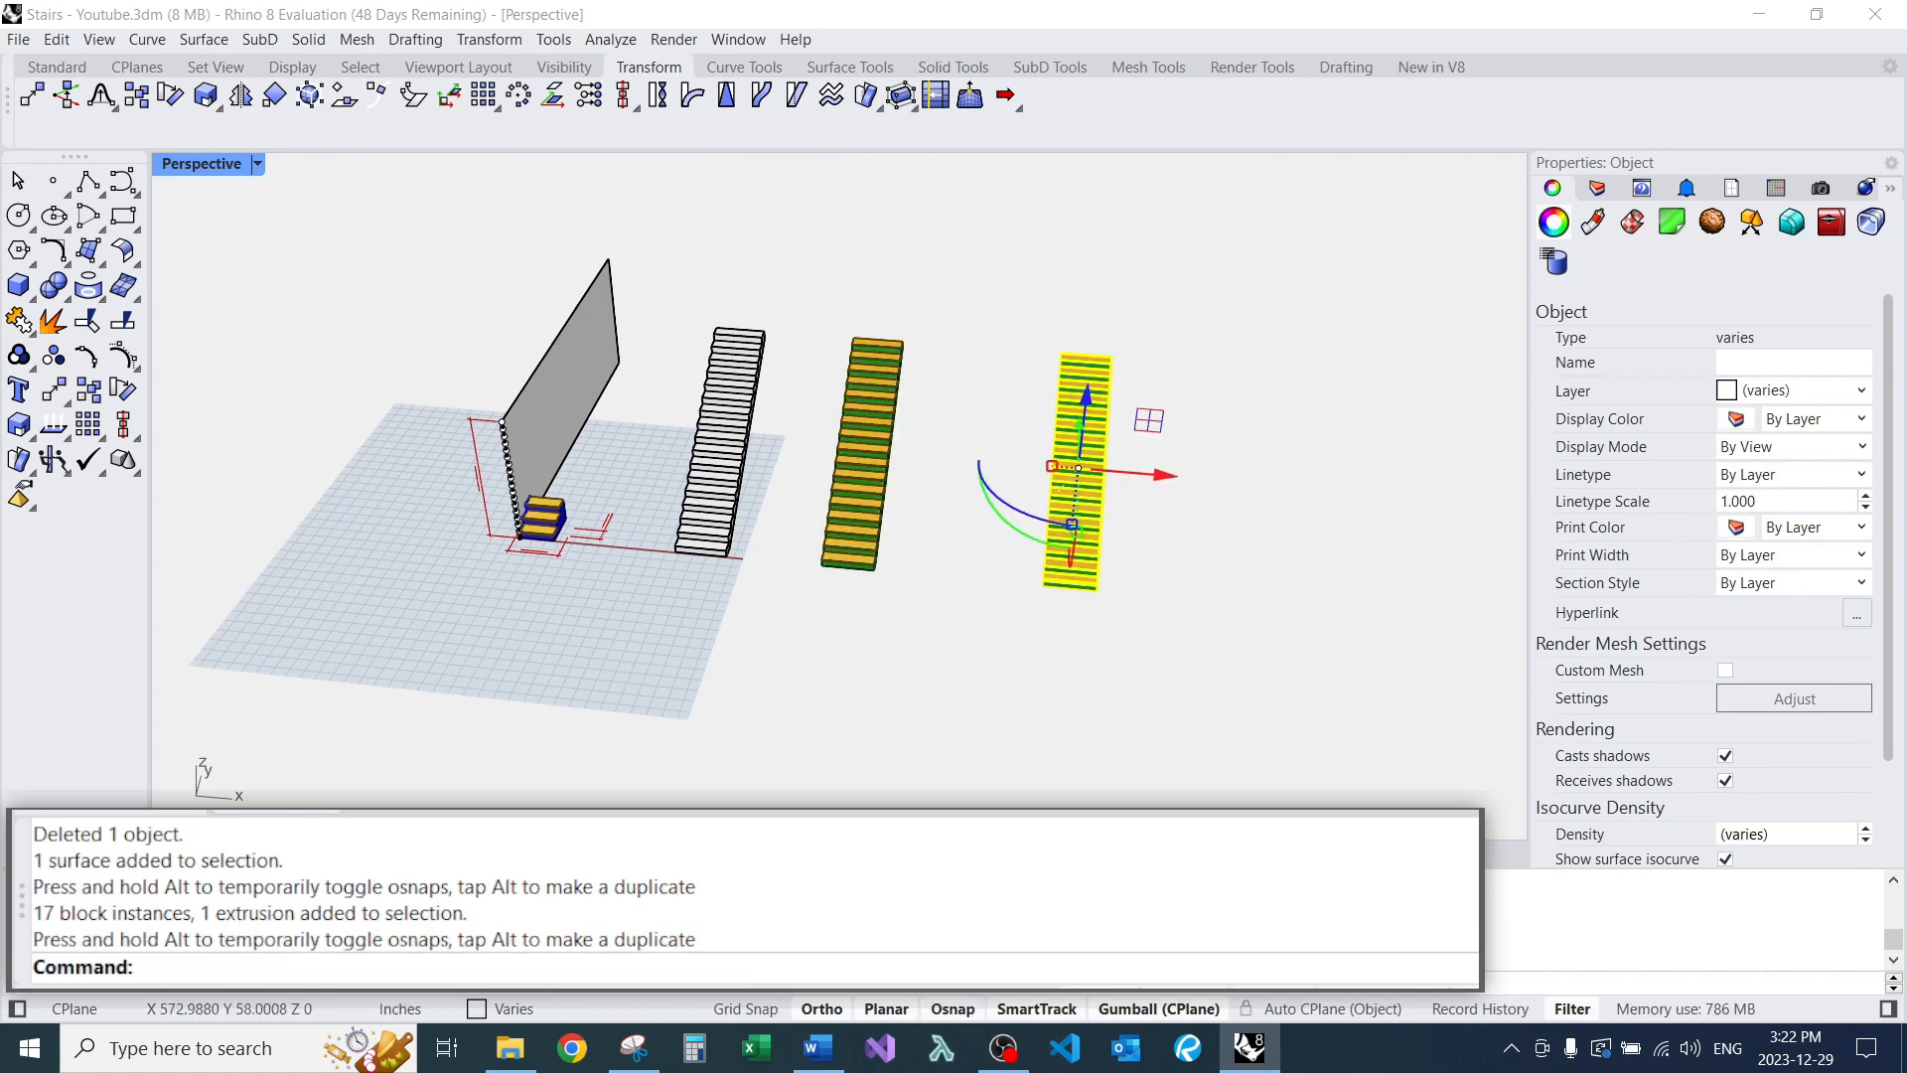
pyautogui.press('Escape')
pyautogui.moveTo(1292, 586); pyautogui.dragTo(939, 521, button='right')
pyautogui.scroll(6, 1069, 529)
pyautogui.scroll(6, 939, 521)
pyautogui.scroll(-8, 940, 521)
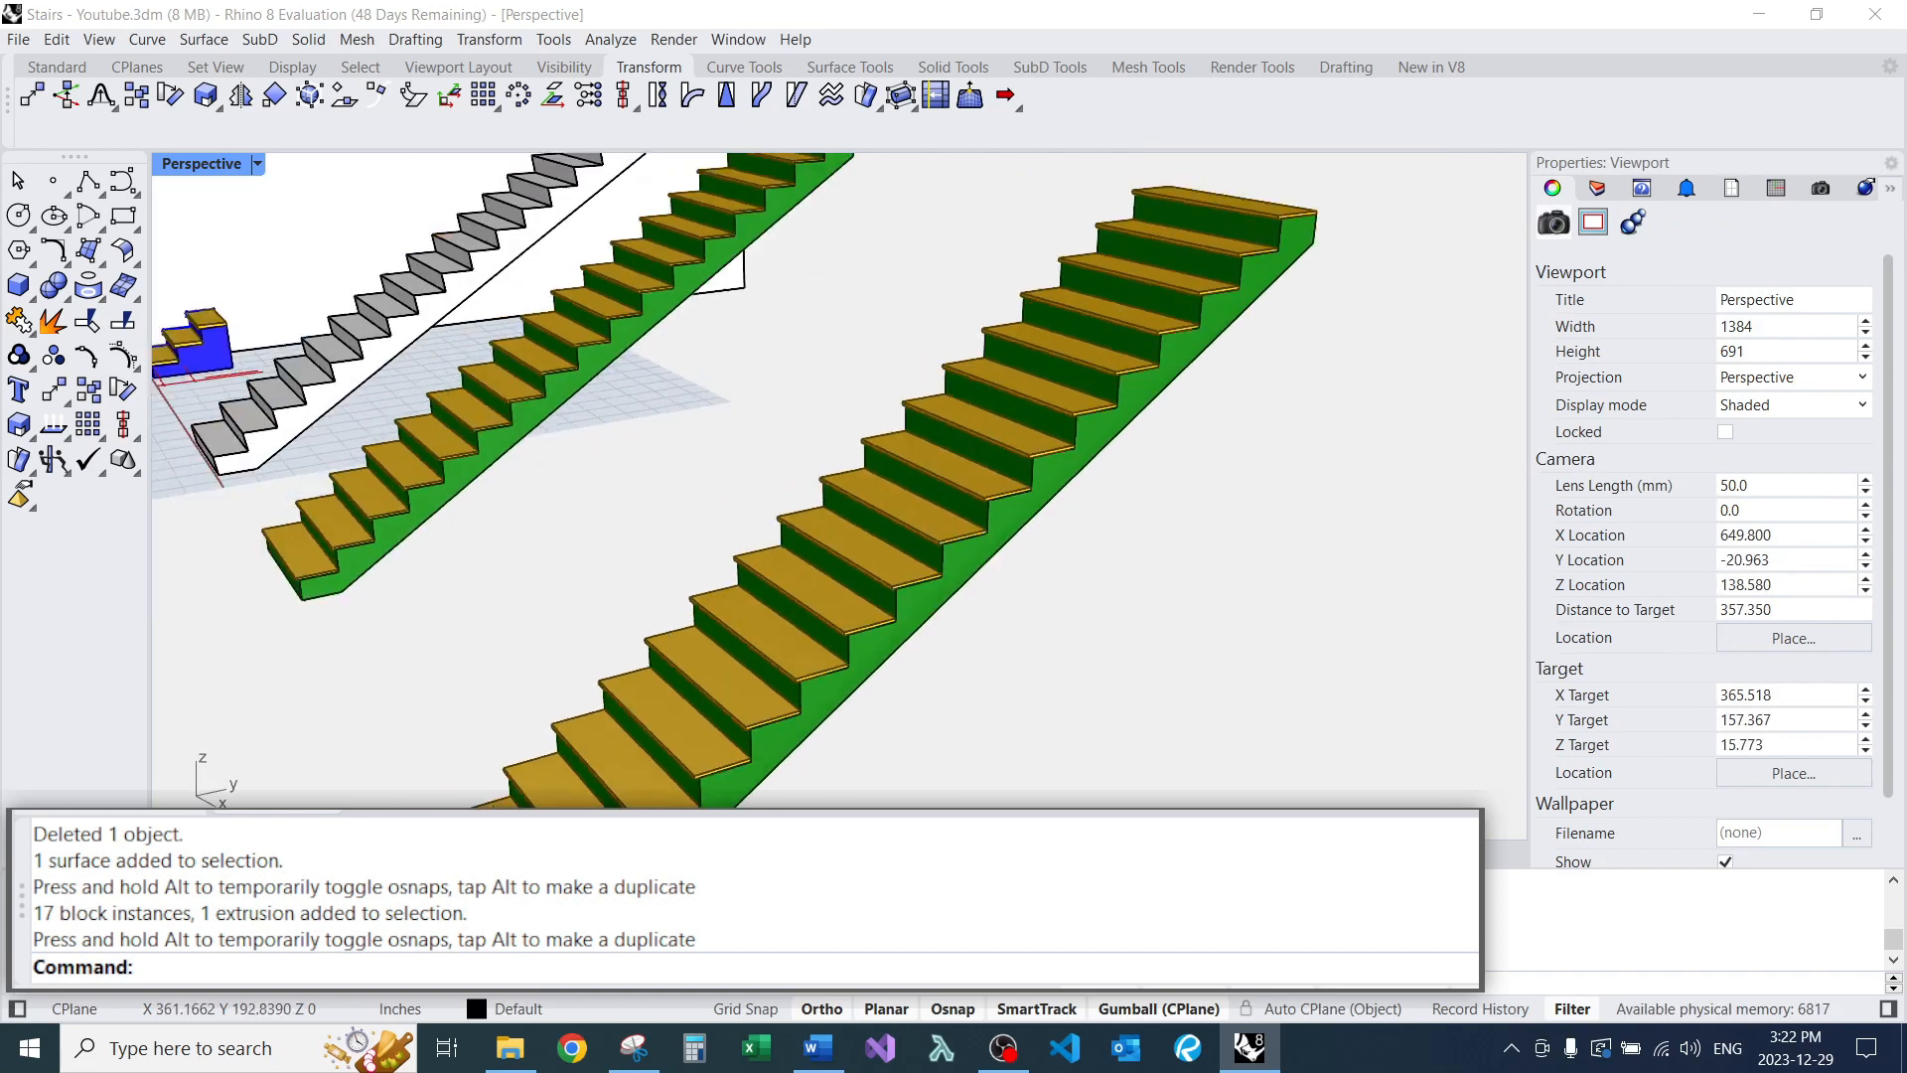
pyautogui.moveTo(770, 647); pyautogui.dragTo(870, 680, button='right')
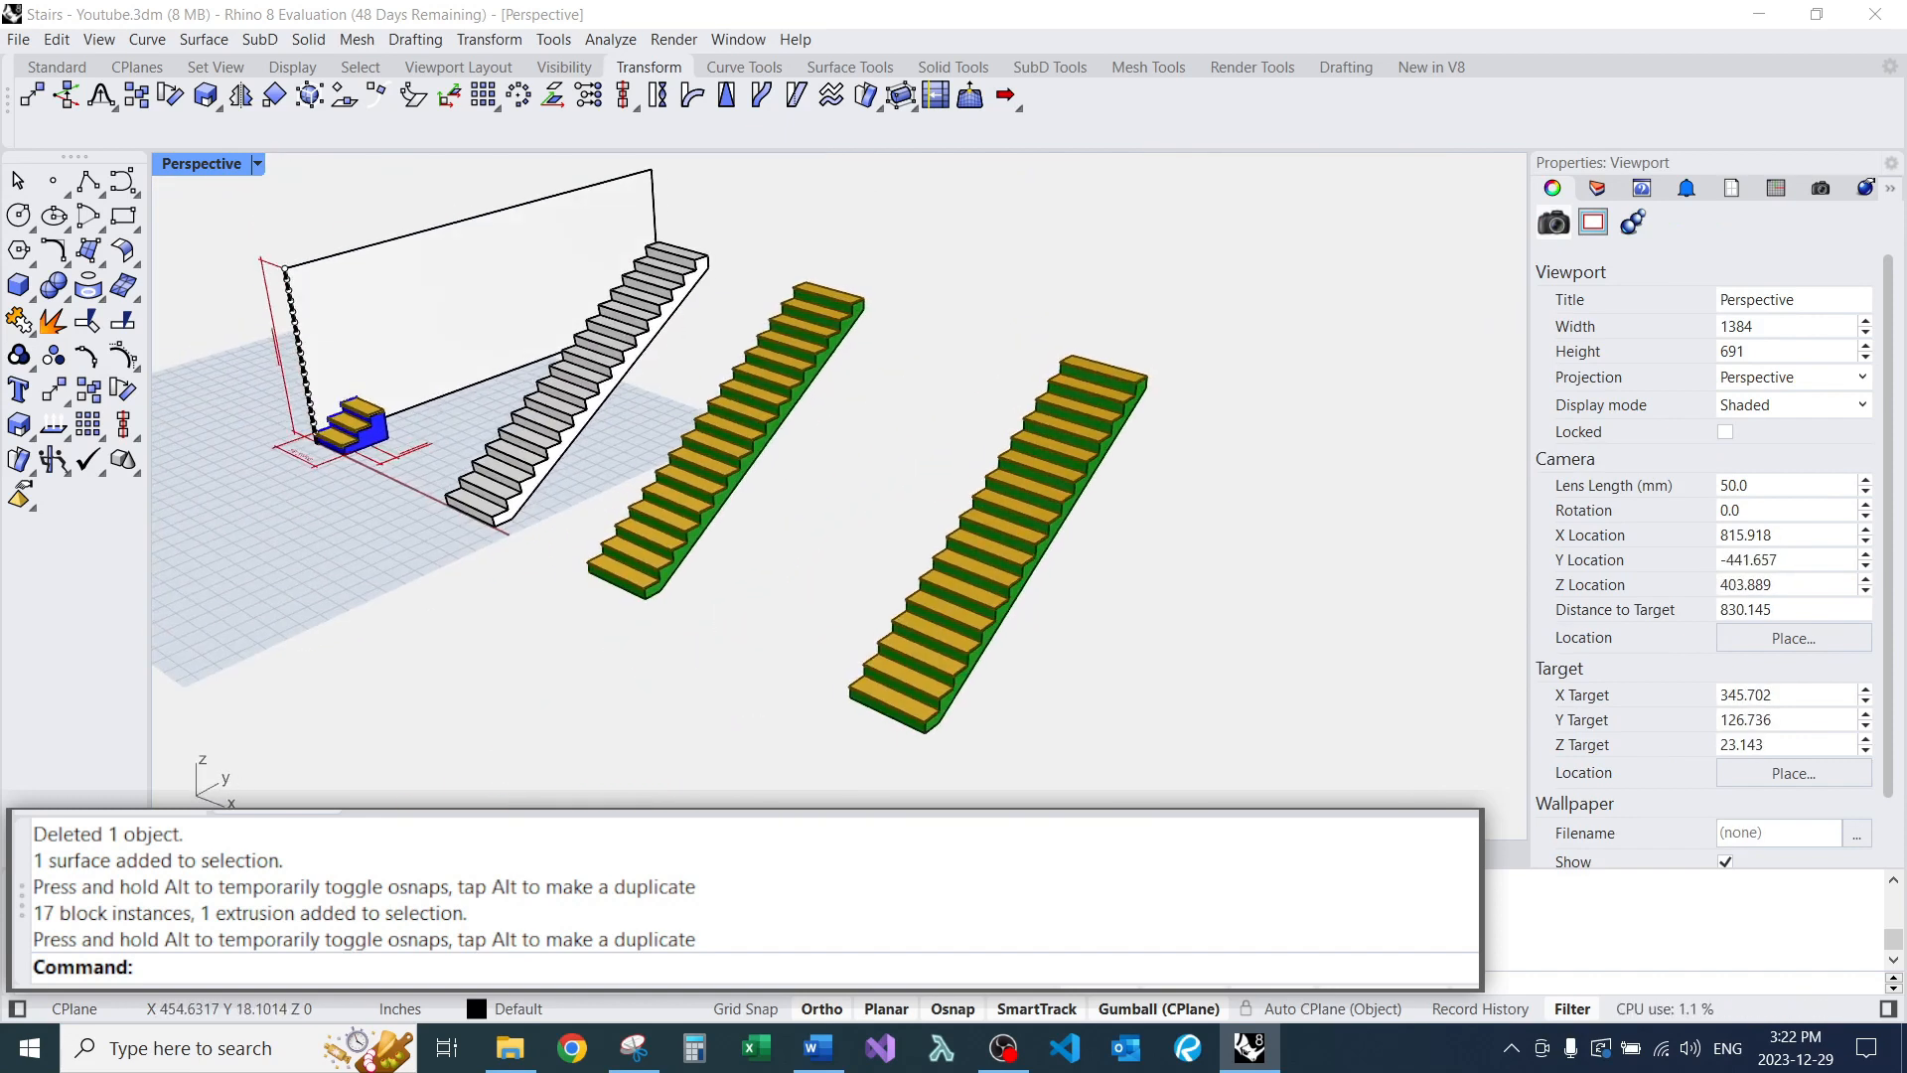
pyautogui.write('Plane')
pyautogui.press('Return')
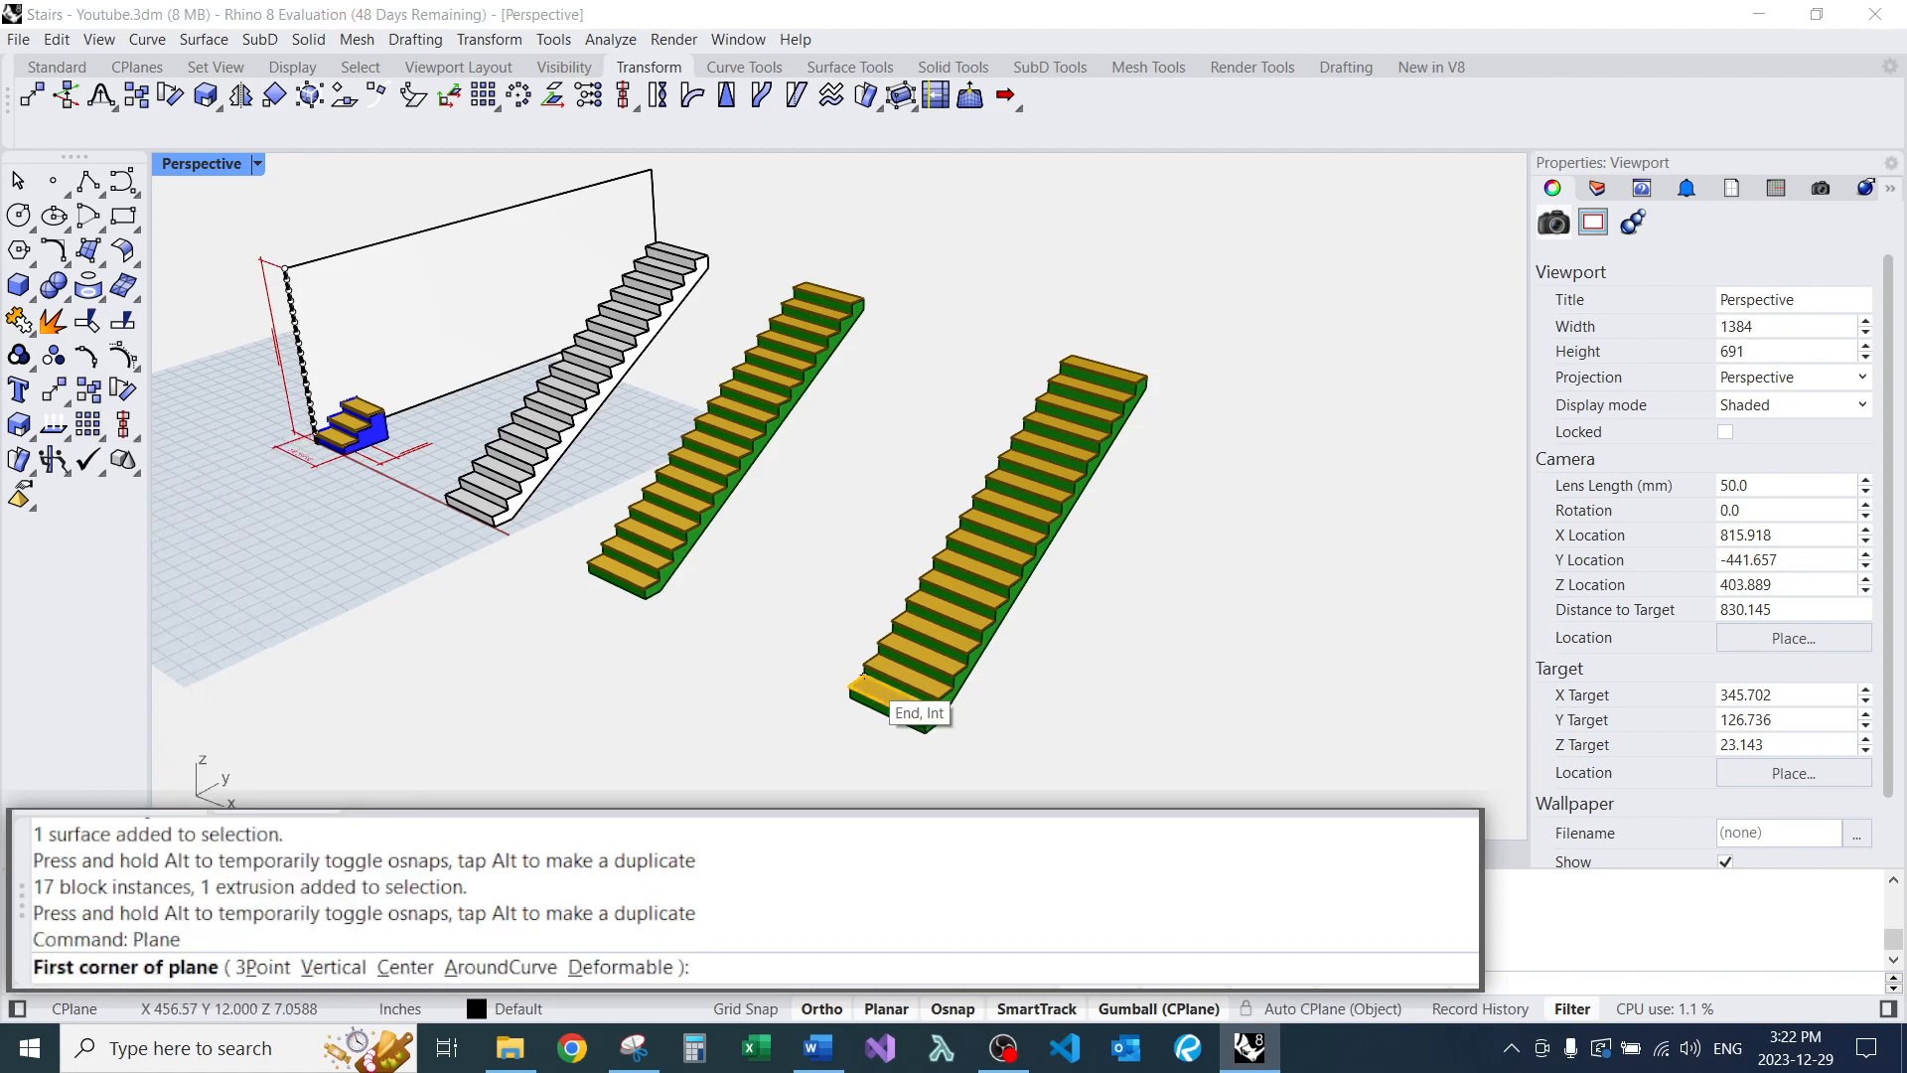
pyautogui.scroll(2, 849, 720)
pyautogui.scroll(-3, 847, 689)
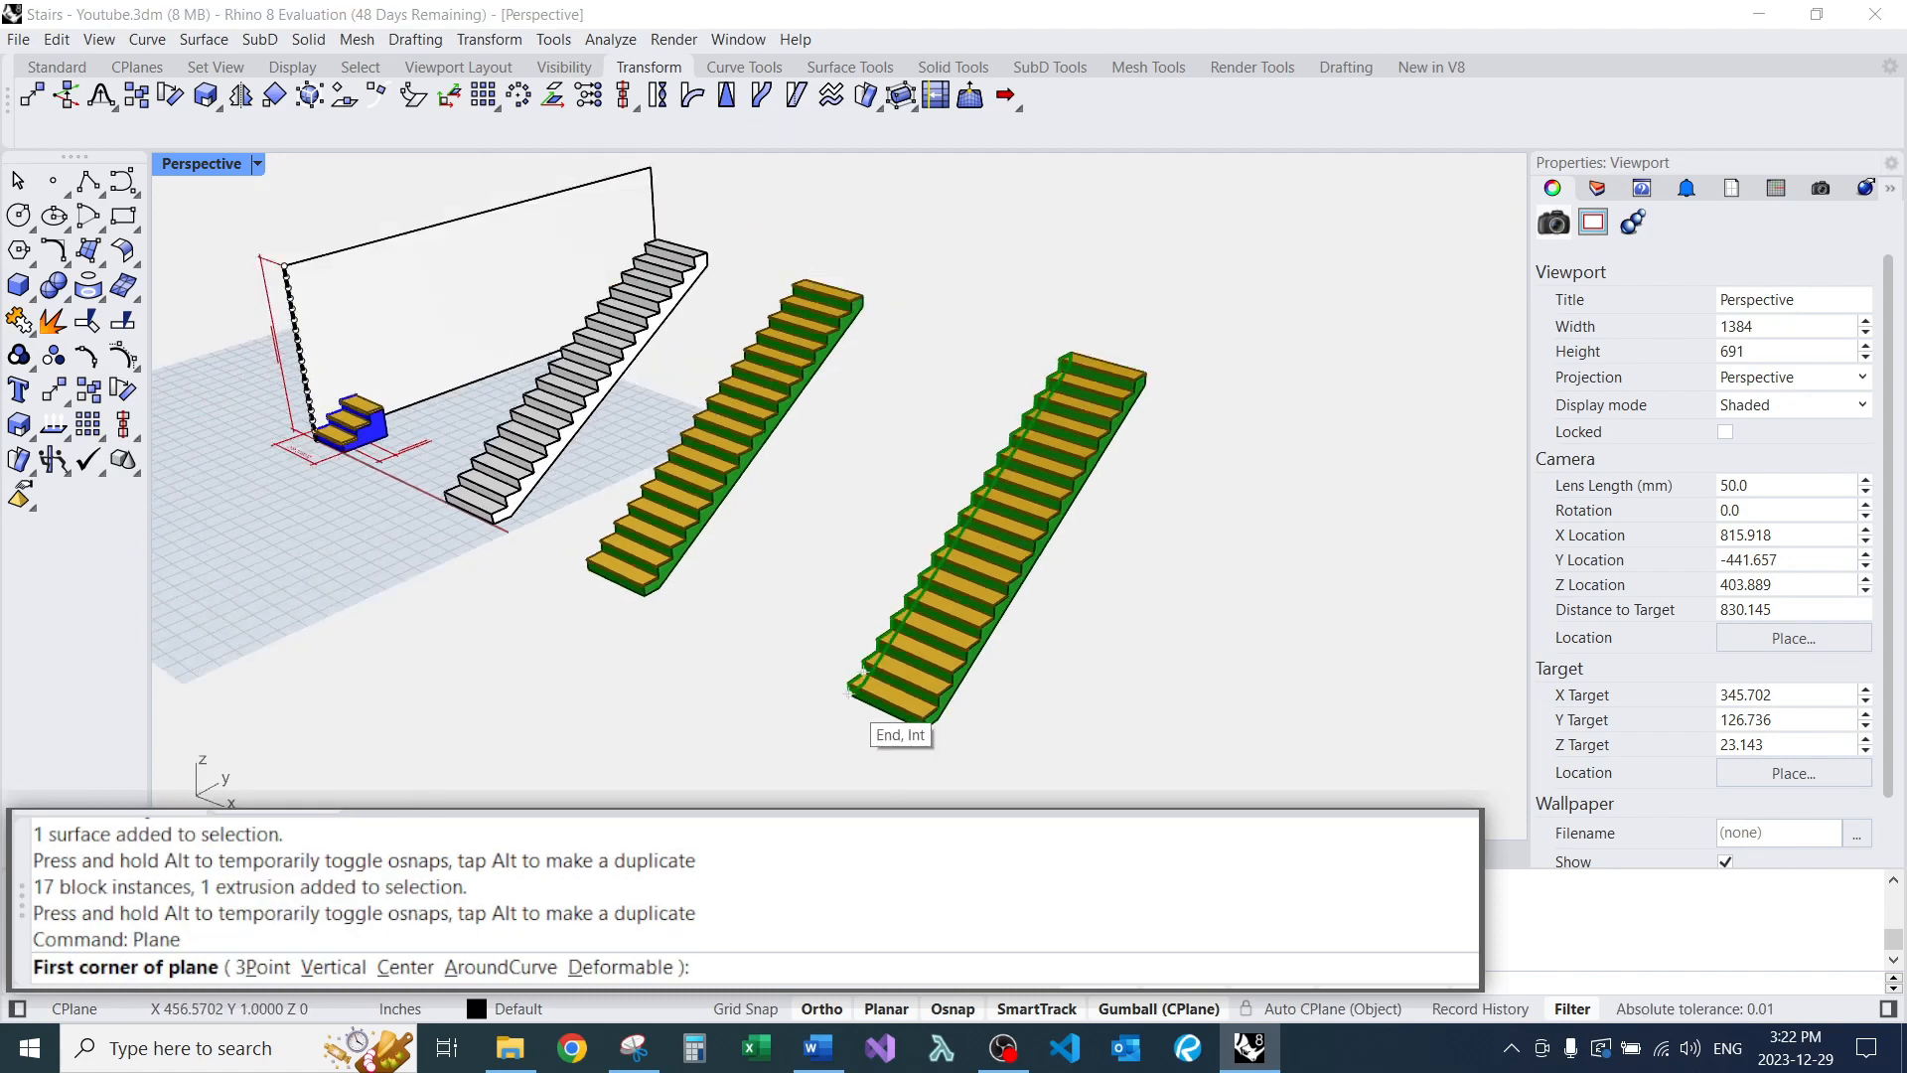
pyautogui.press('Escape')
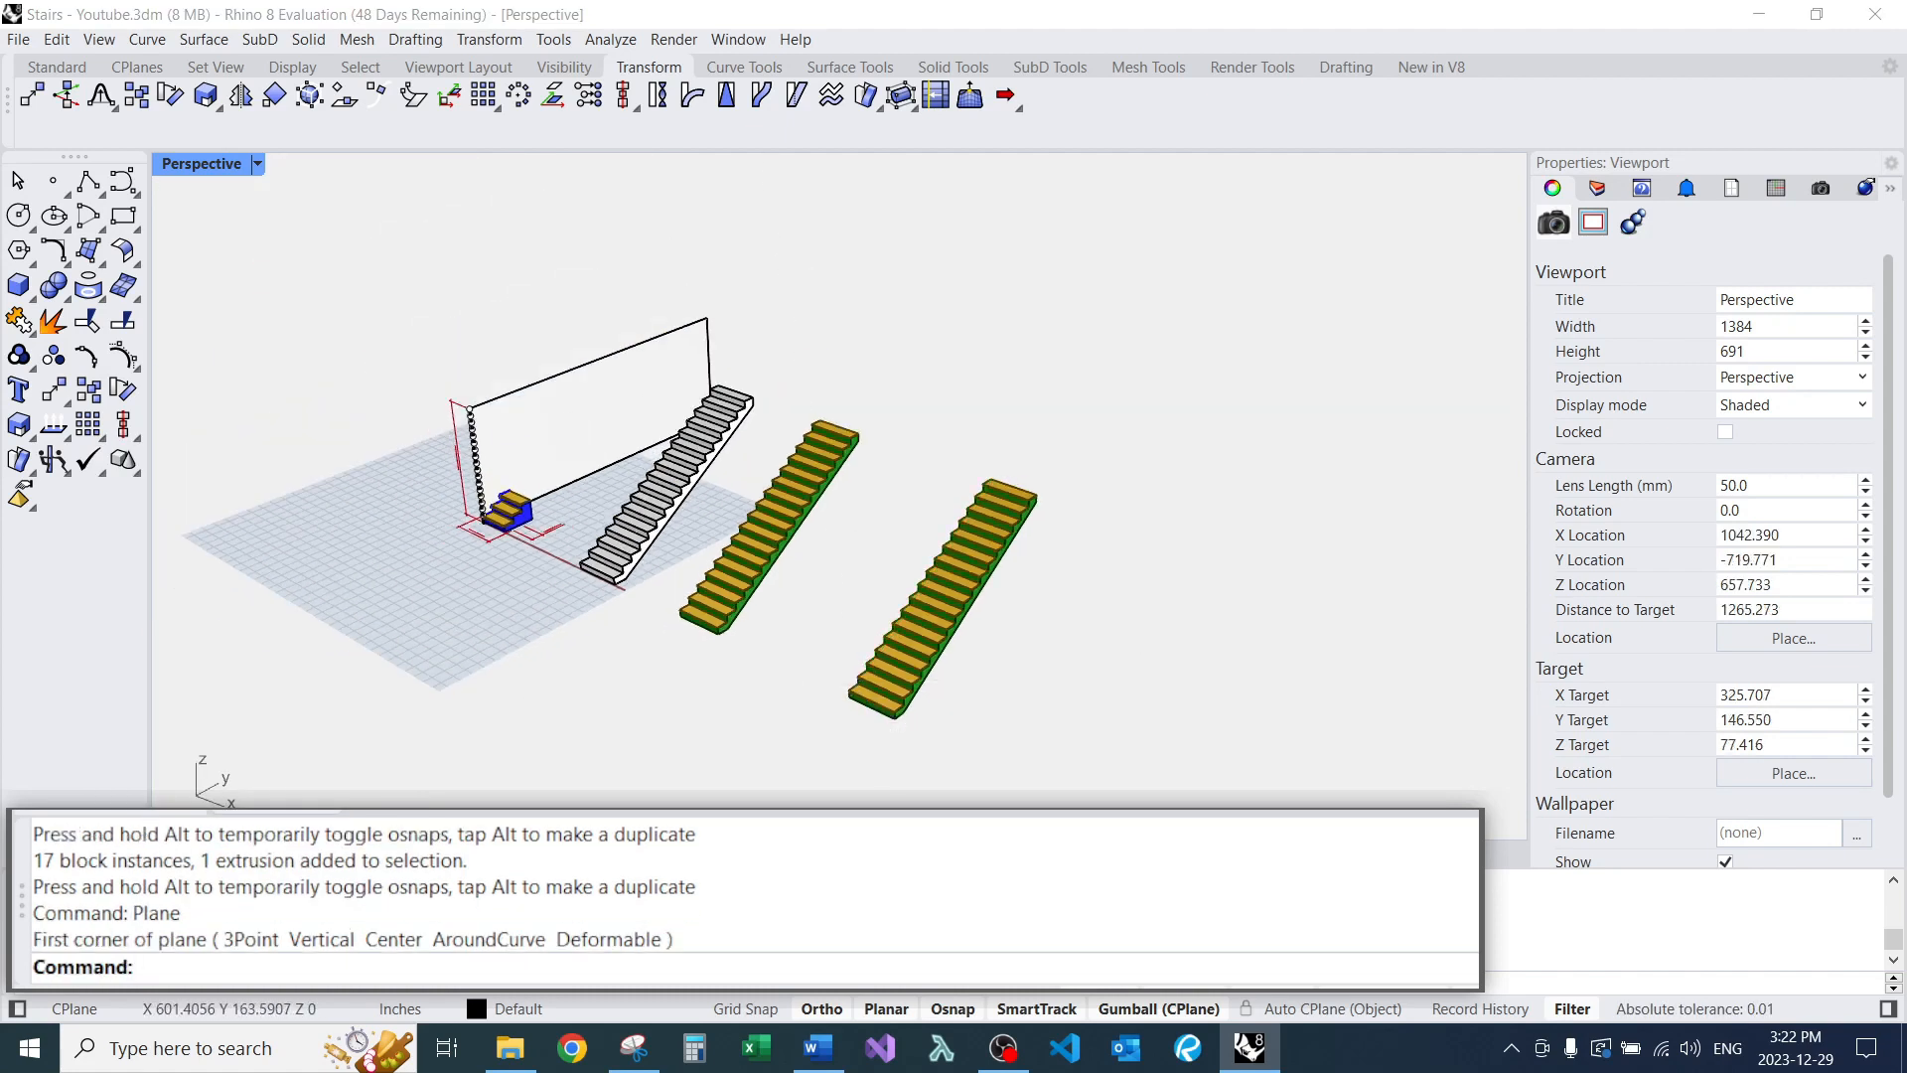
# Set the construction plane to World Top and draw a large rectangular plane surface from the copied stair's bottom corner.
pyautogui.click(1042, 712)
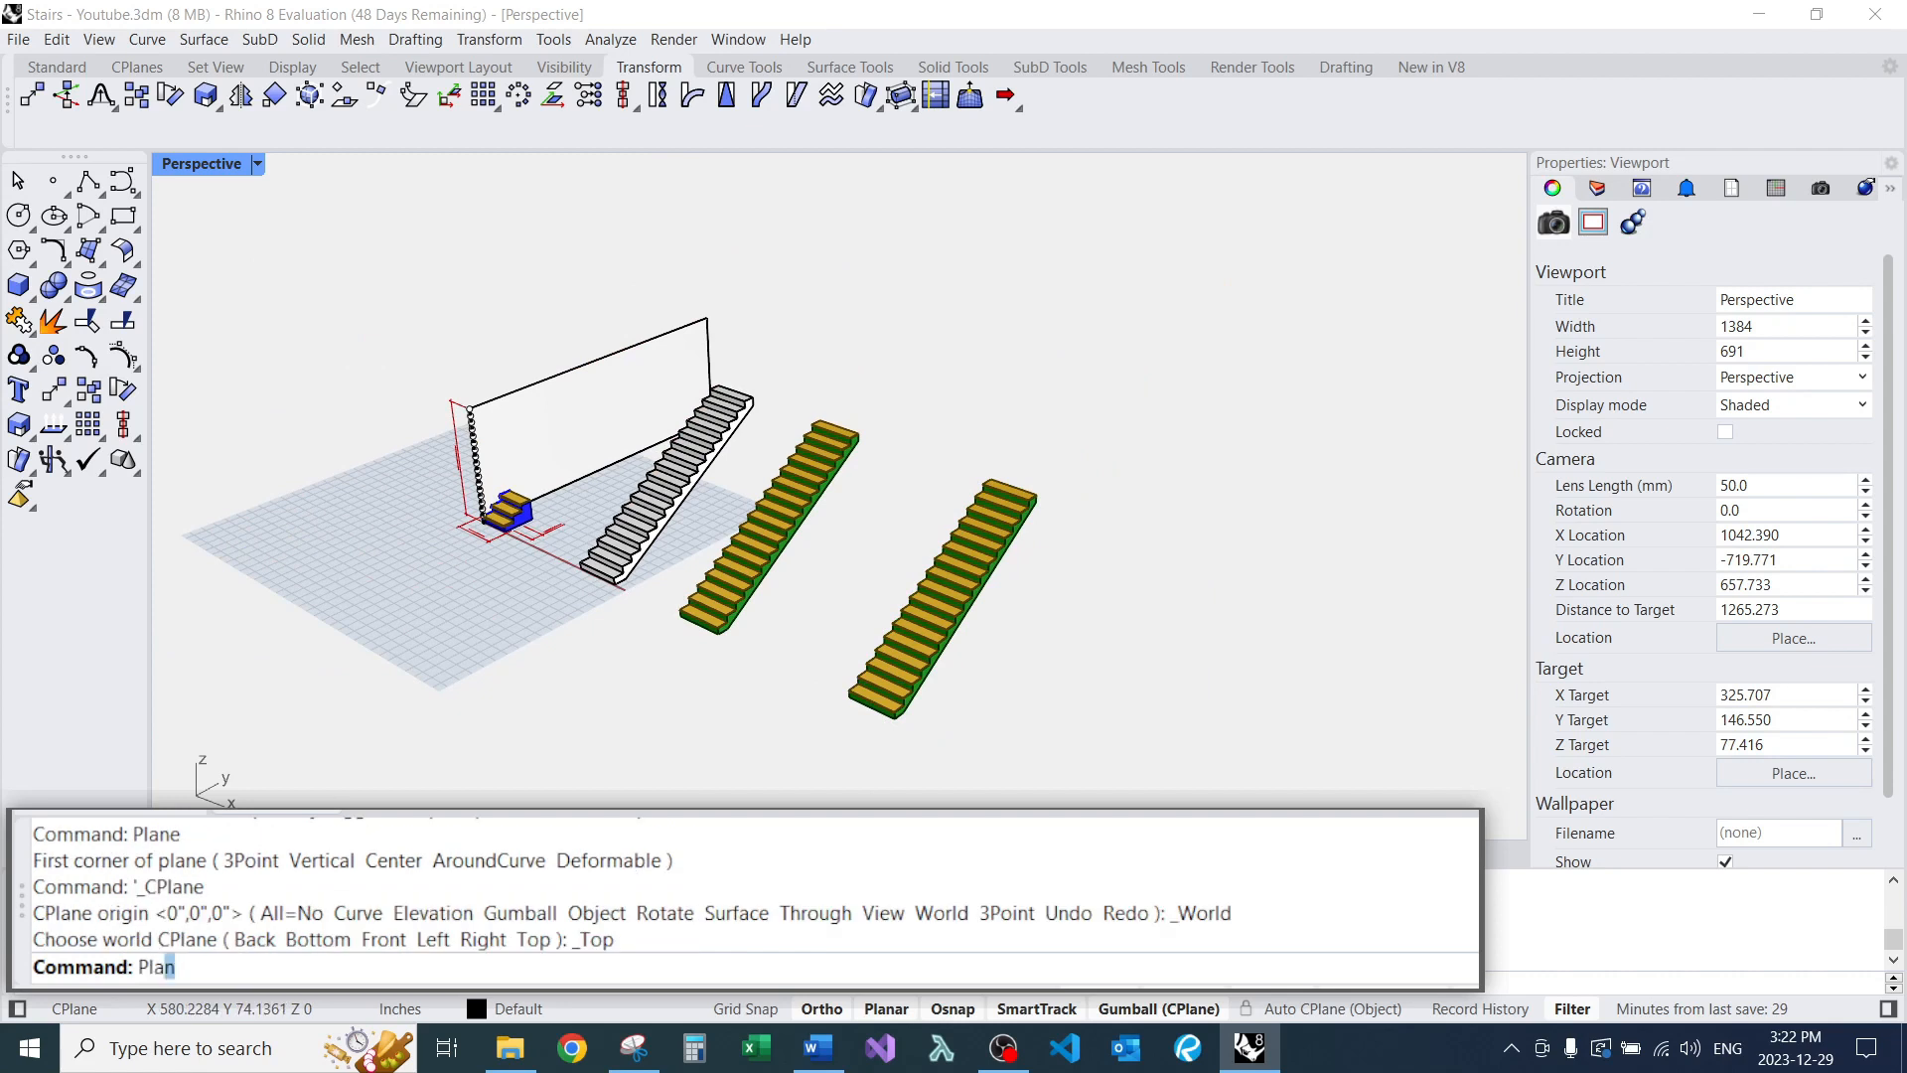
pyautogui.write('Plane')
pyautogui.press('Return')
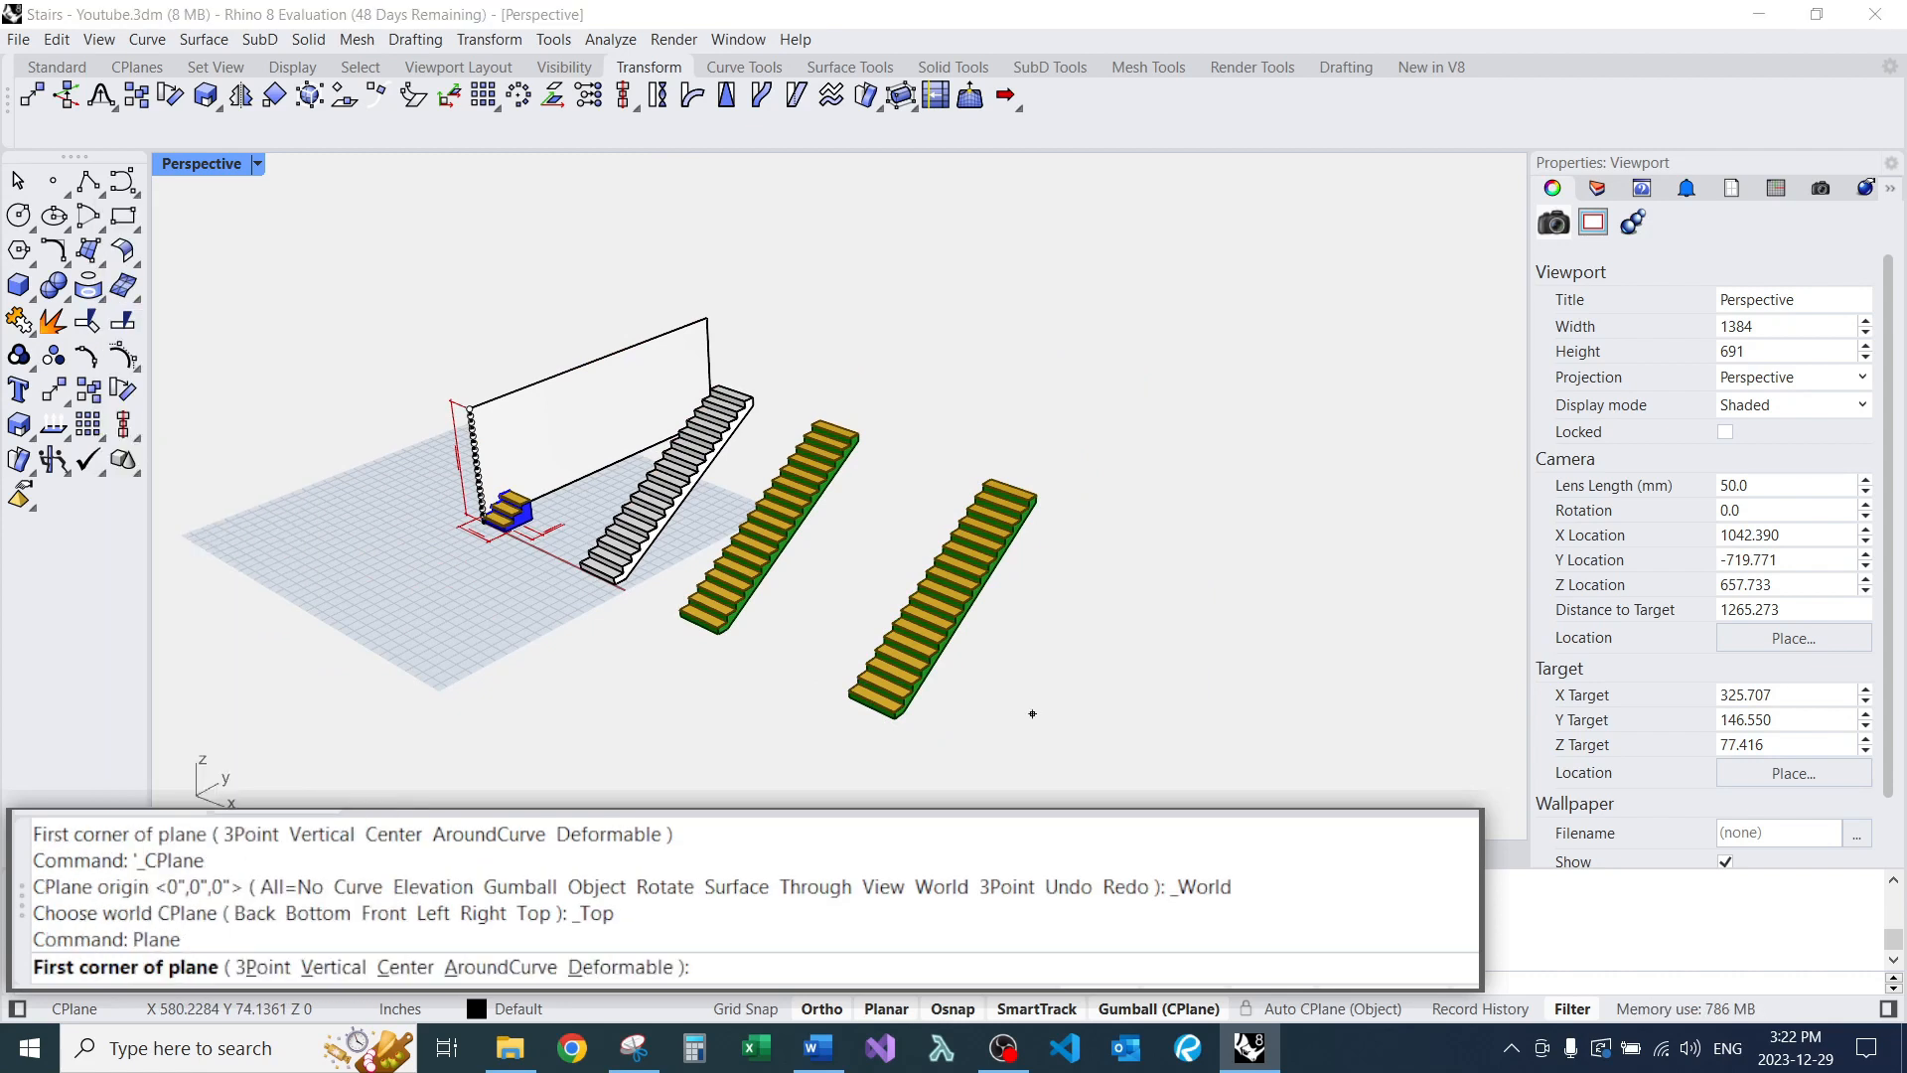
pyautogui.scroll(3, 842, 753)
pyautogui.click(806, 671)
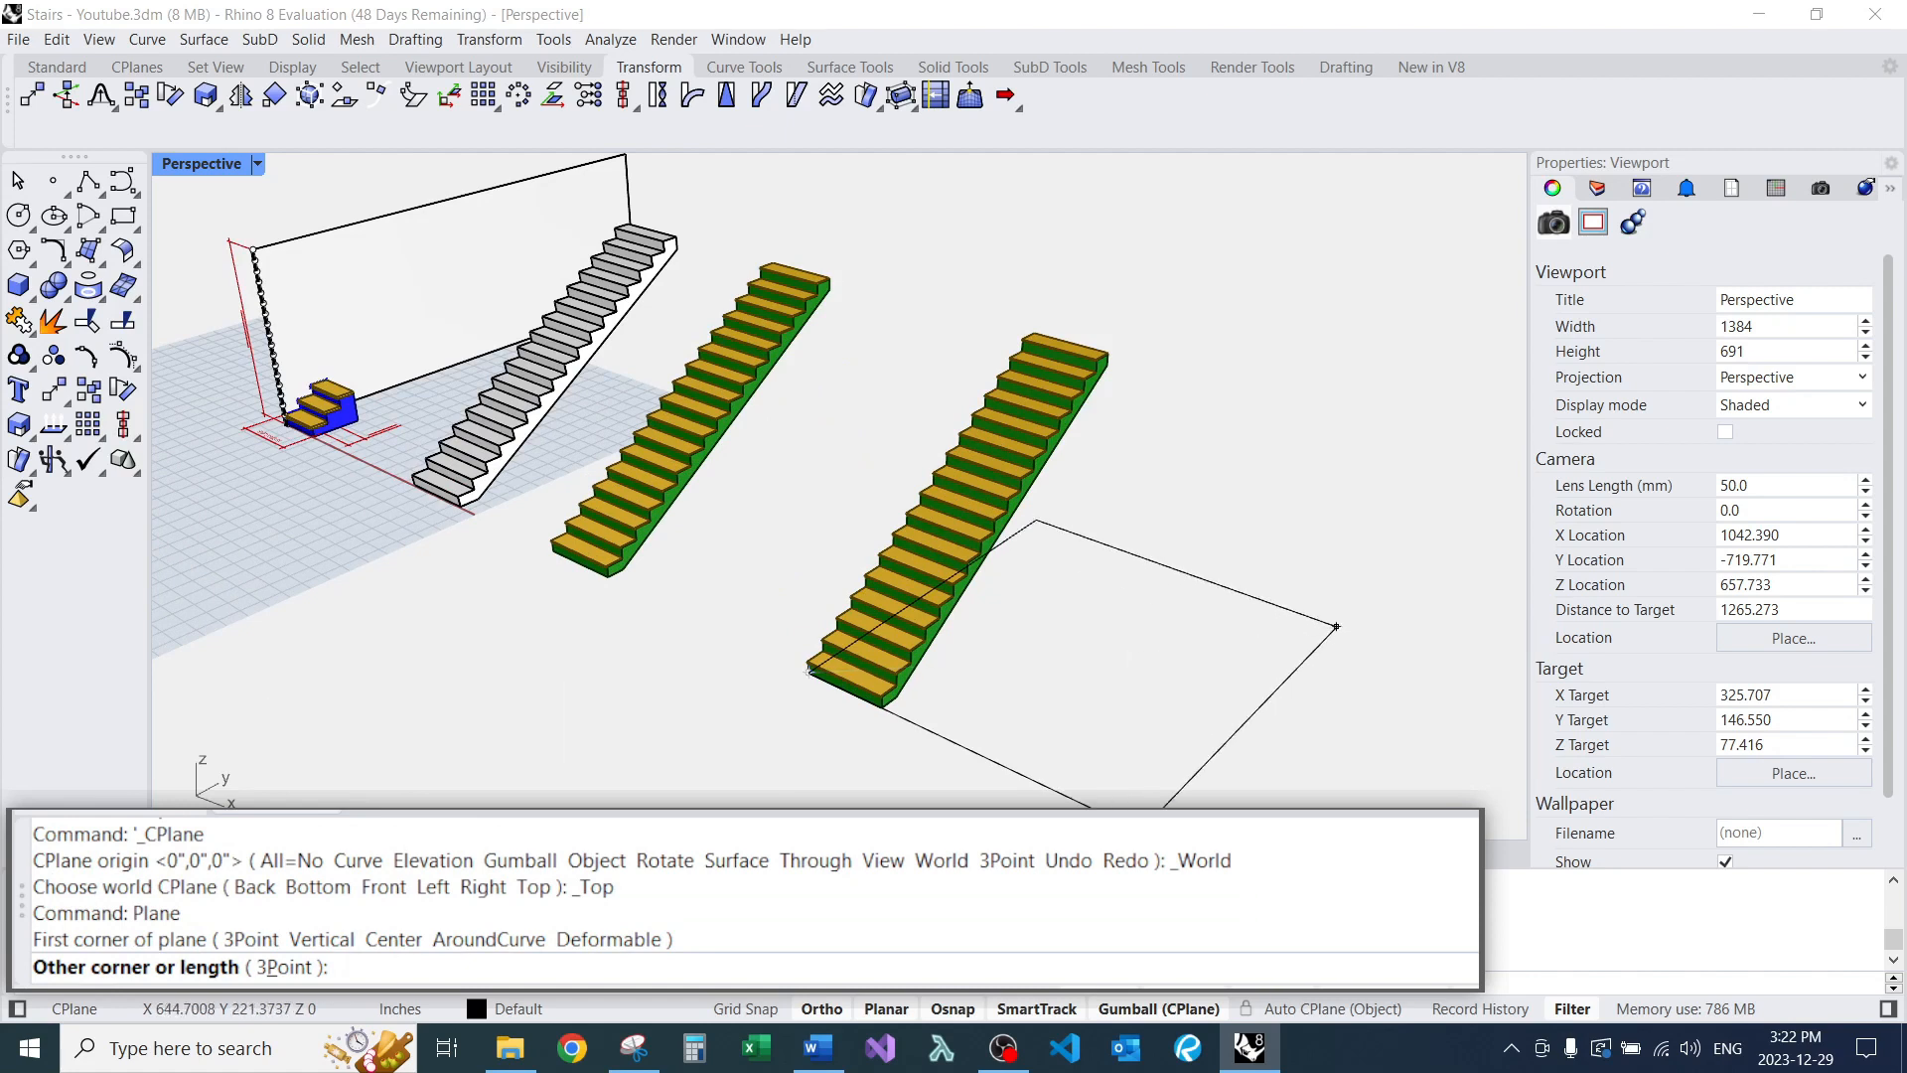
pyautogui.click(1400, 584)
pyautogui.scroll(-5, 1400, 584)
pyautogui.moveTo(1380, 587); pyautogui.dragTo(1241, 532, button='right')
# Raise the plane surface vertically to roughly the middle of the copied stair's height.
pyautogui.click(1214, 596)
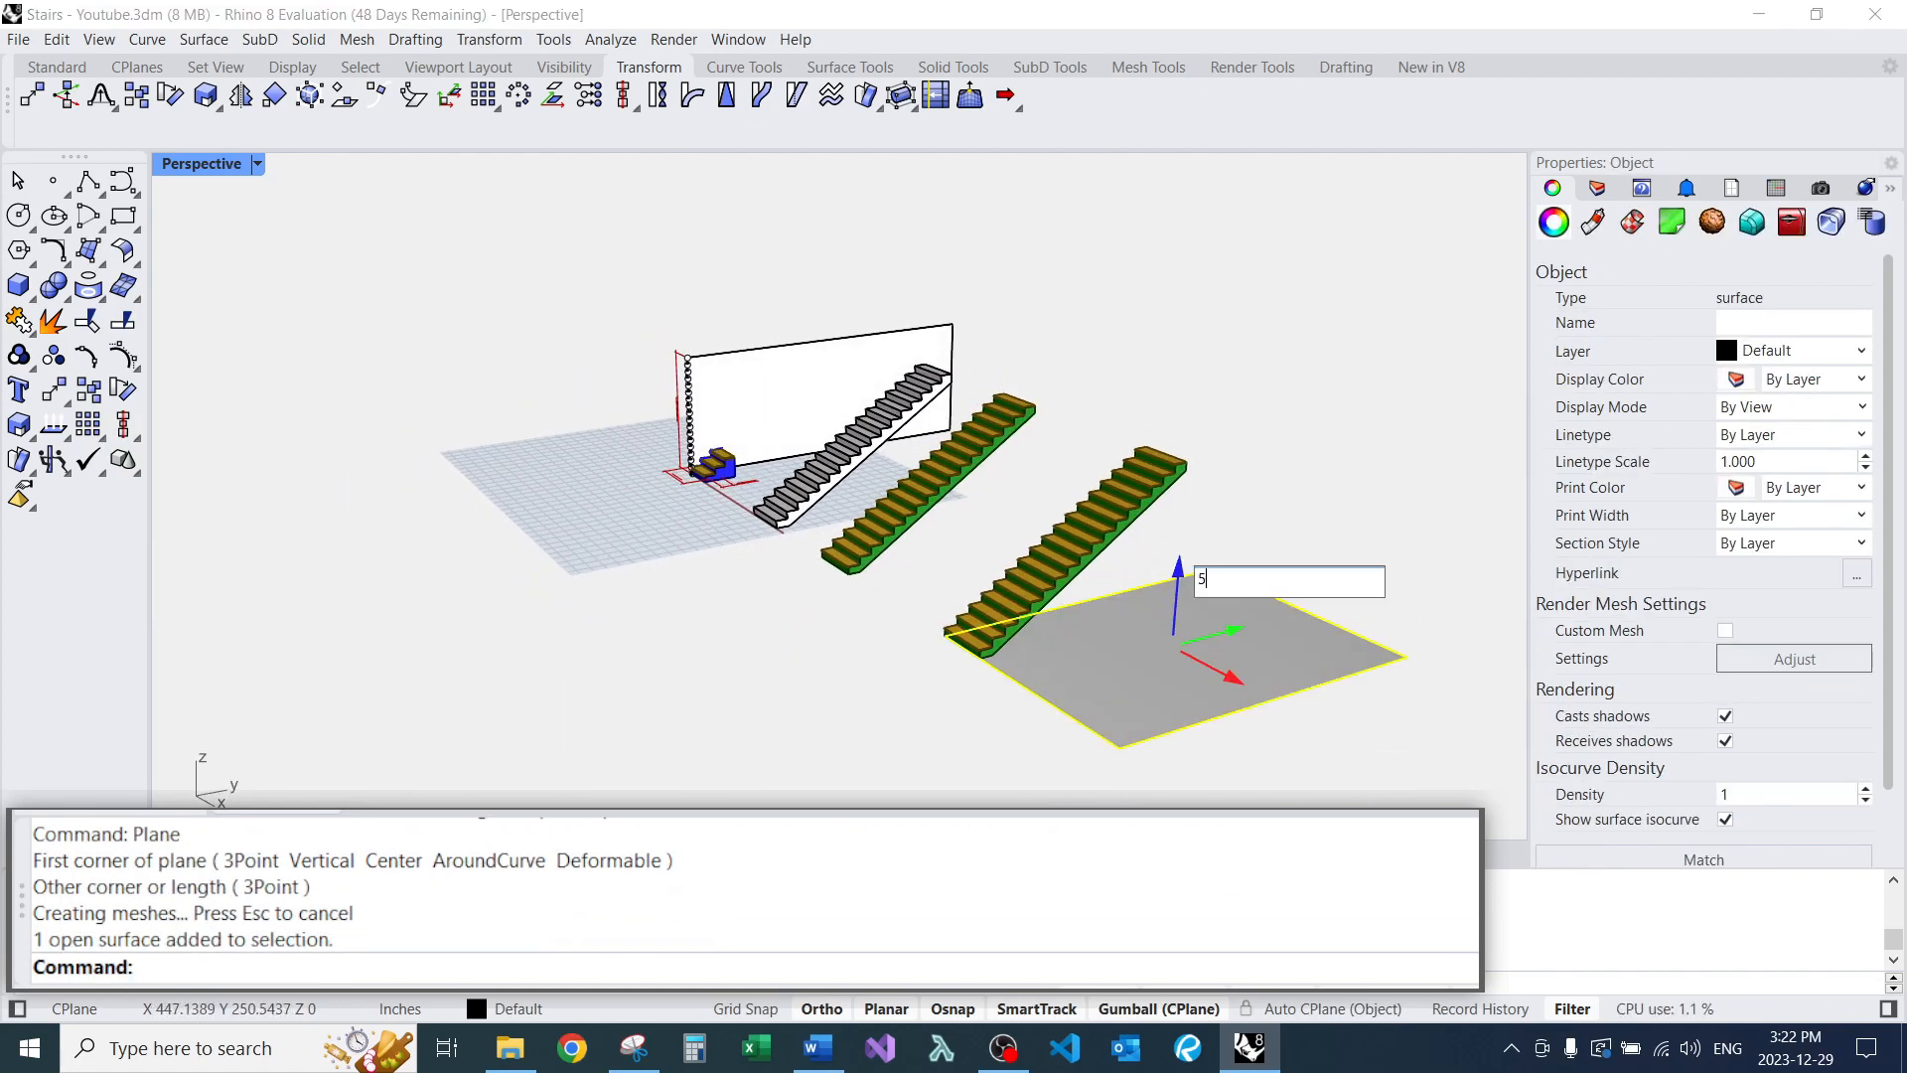
pyautogui.press('Return')
pyautogui.press('Escape')
pyautogui.moveTo(894, 517); pyautogui.dragTo(1137, 462, button='right')
pyautogui.scroll(16, 1138, 462)
pyautogui.moveTo(834, 482); pyautogui.dragTo(984, 487, button='right')
pyautogui.scroll(6, 1018, 455)
pyautogui.scroll(-20, 1033, 462)
pyautogui.scroll(12, 472, 544)
pyautogui.click(602, 441)
pyautogui.press('Escape')
pyautogui.scroll(-18, 524, 437)
# Move the plane surface up so it snaps level with the top of the nearest mid-height tread.
pyautogui.moveTo(913, 407); pyautogui.dragTo(1048, 437, button='right')
pyautogui.scroll(20, 872, 487)
pyautogui.scroll(-2, 834, 387)
pyautogui.moveTo(860, 358); pyautogui.dragTo(780, 406, button='right')
pyautogui.click(894, 417)
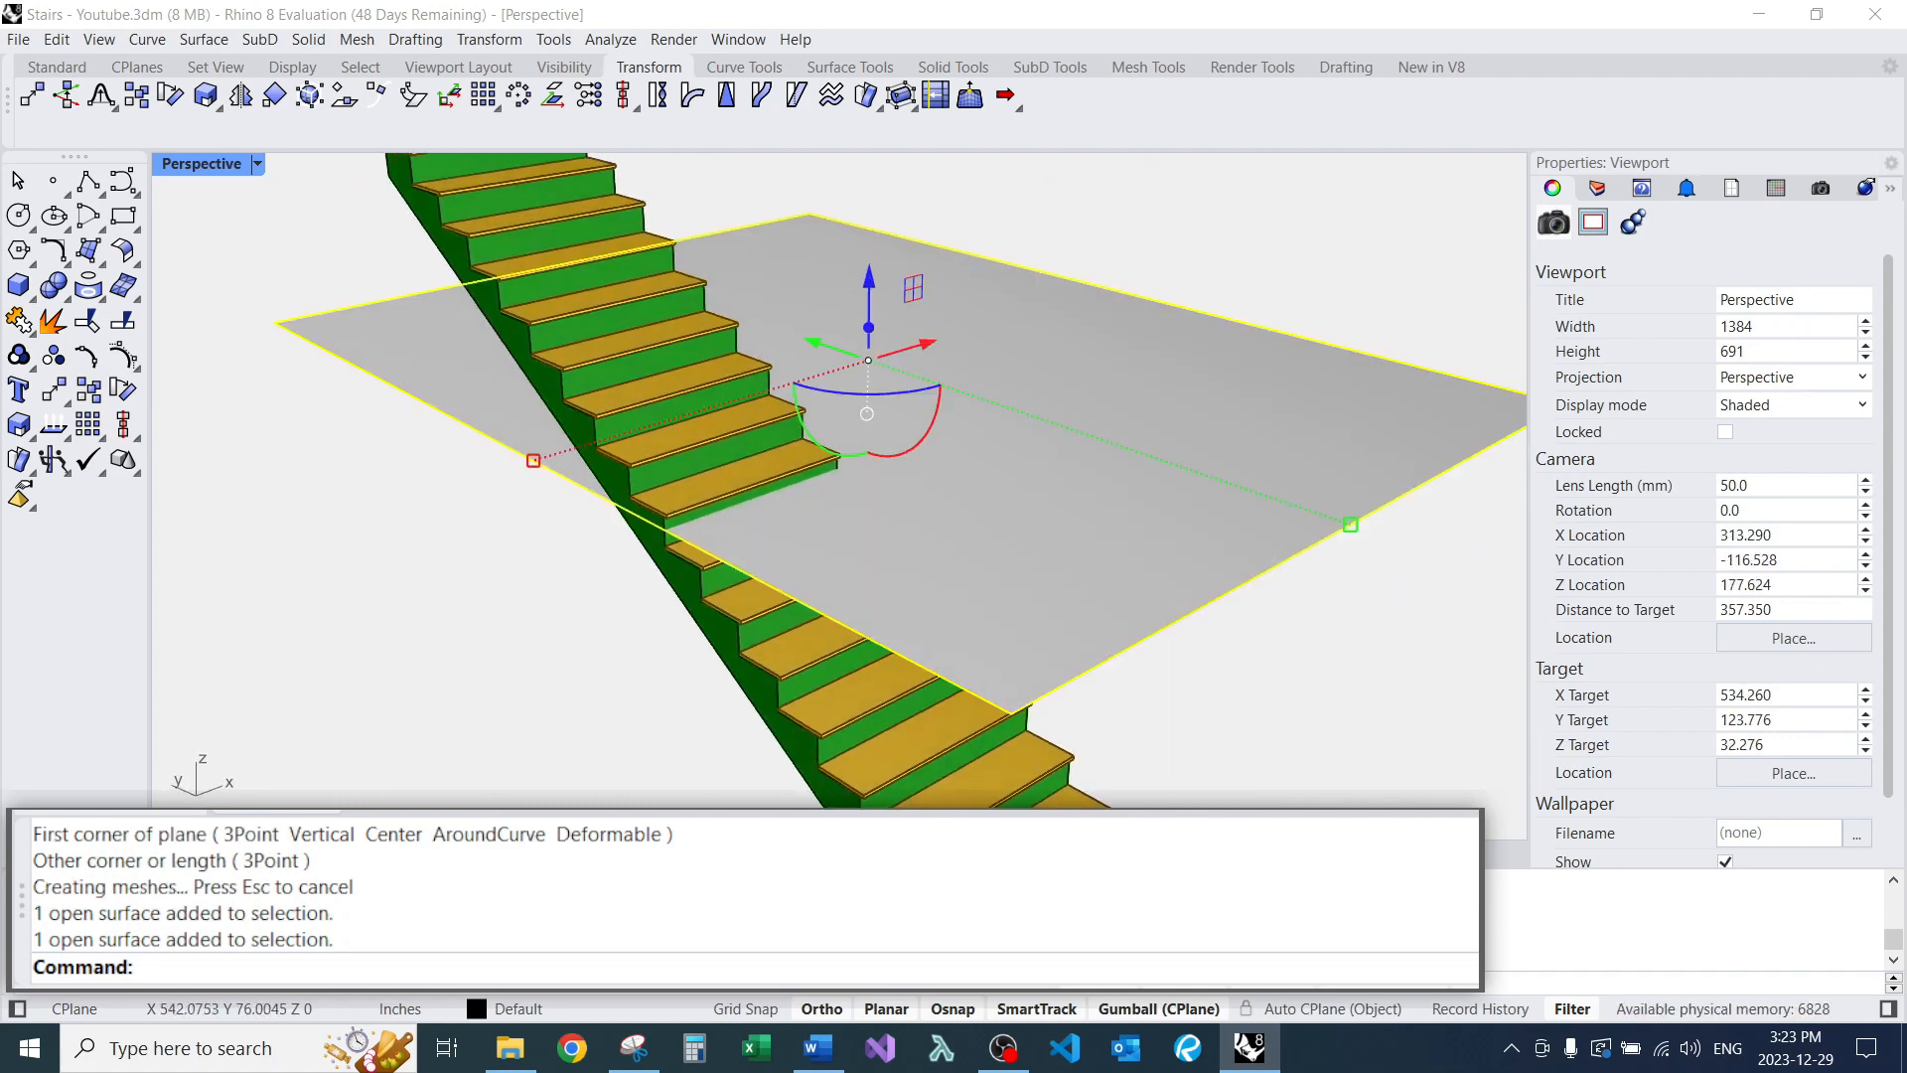
pyautogui.moveTo(869, 276); pyautogui.dragTo(840, 456)
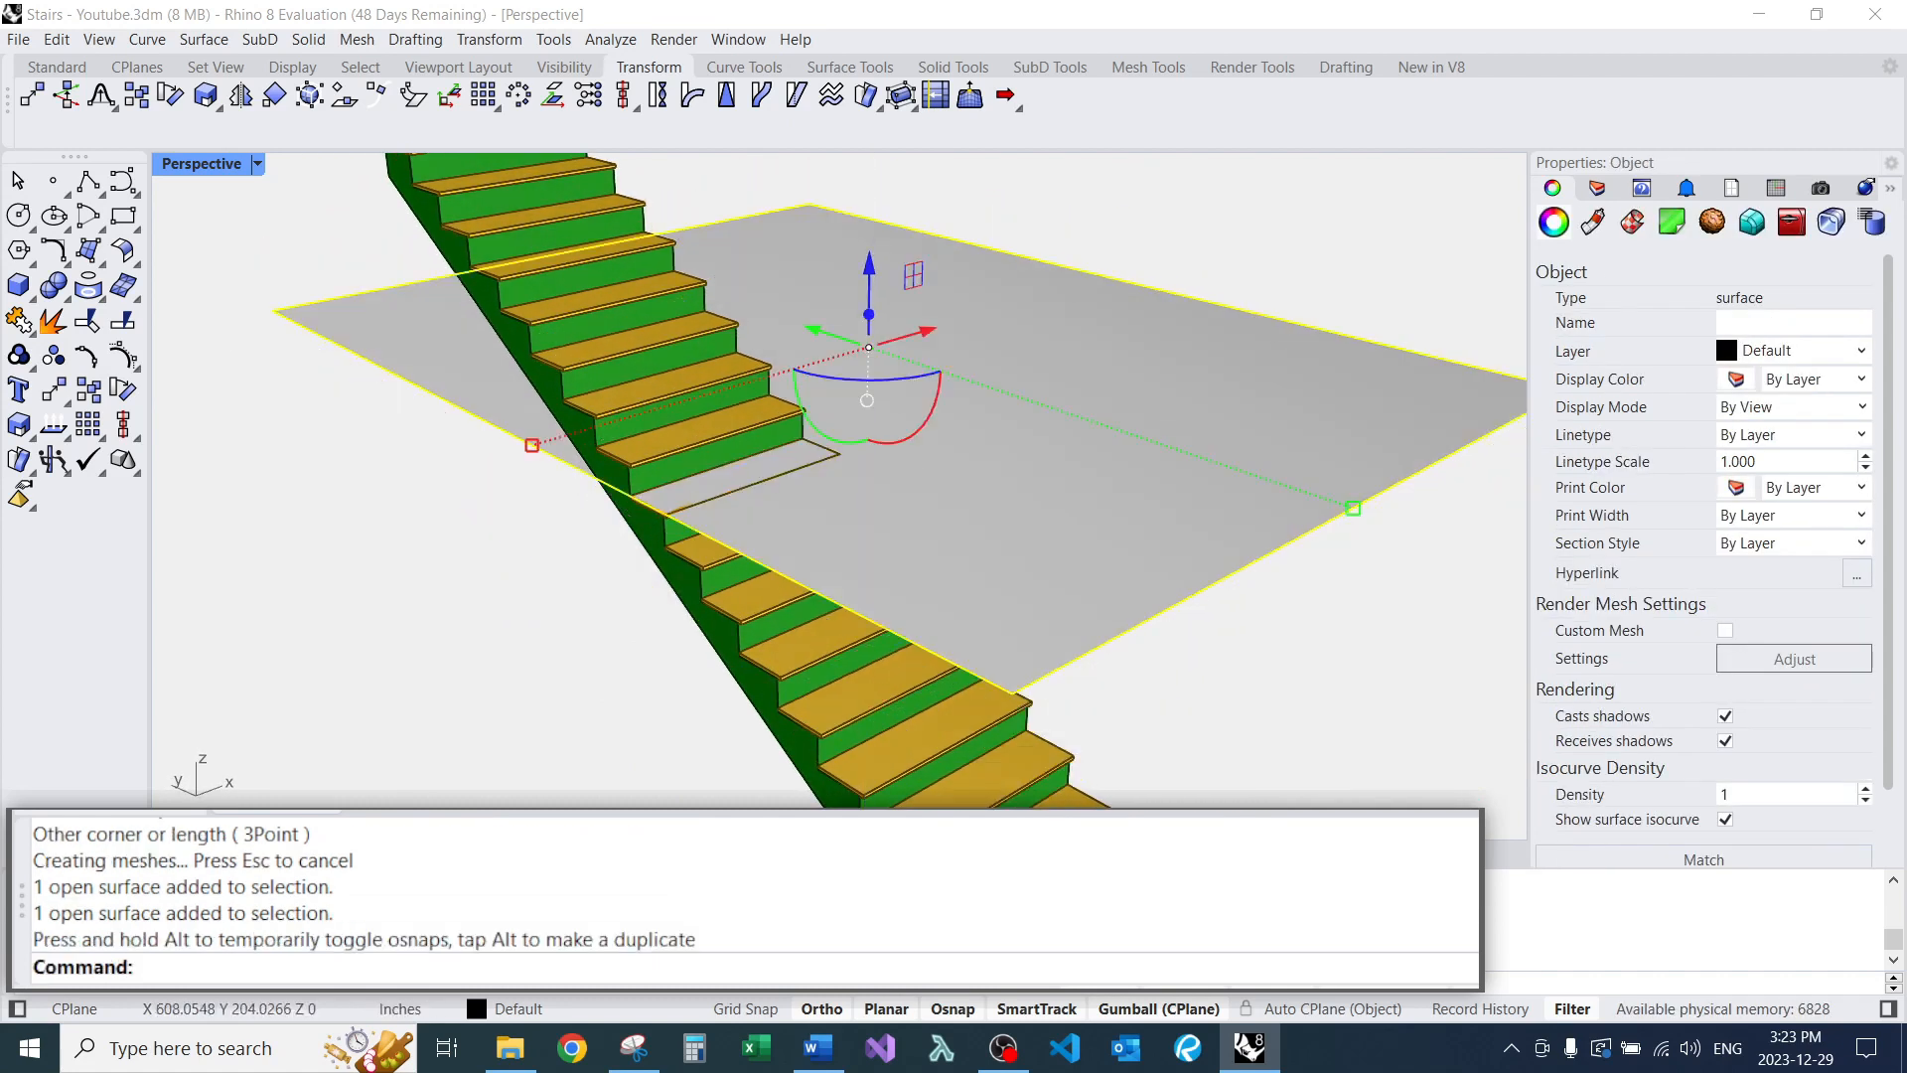
pyautogui.press('Escape')
pyautogui.scroll(-11, 817, 389)
pyautogui.moveTo(817, 389); pyautogui.dragTo(837, 445, button='right')
# Select all 17 tread block instances on the copied stair and explode them into separate objects.
pyautogui.moveTo(608, 208); pyautogui.dragTo(903, 491)
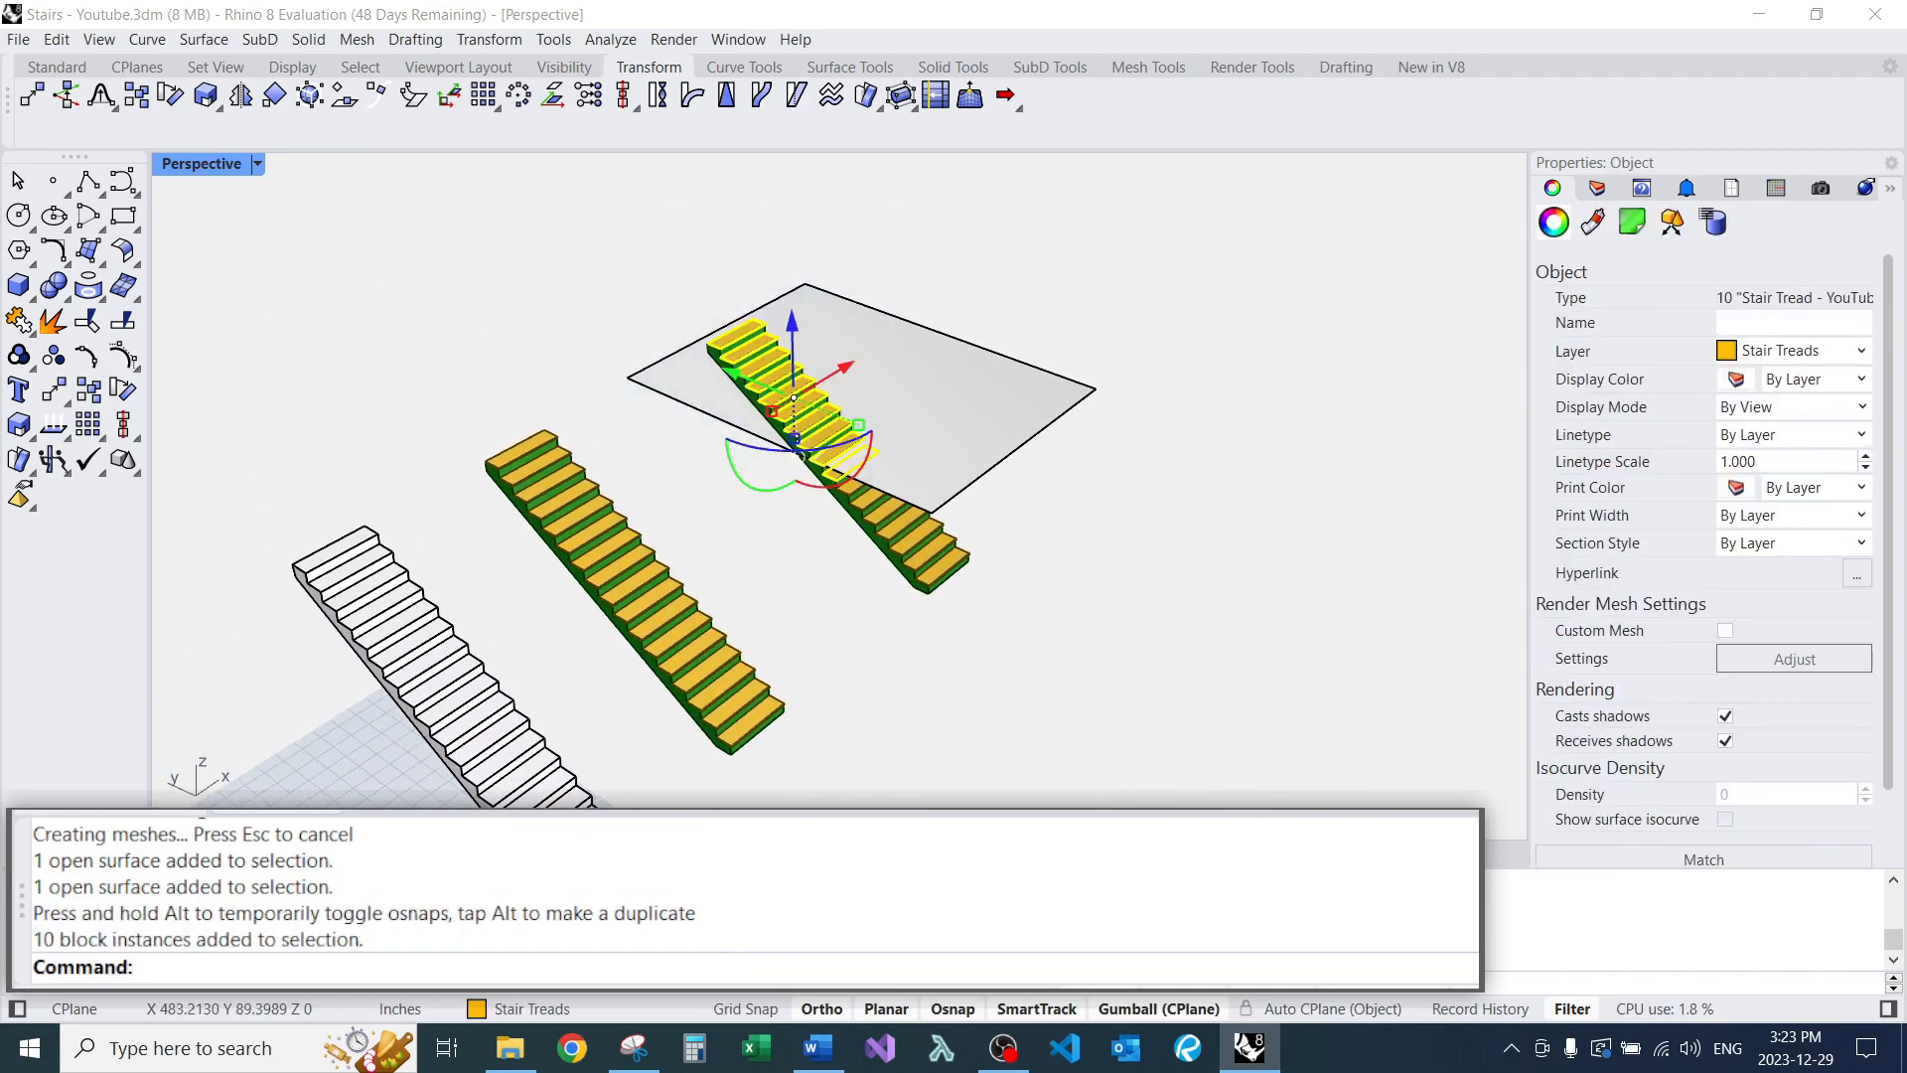
pyautogui.keyDown('shift'); pyautogui.moveTo(818, 620); pyautogui.dragTo(1113, 410); pyautogui.keyUp('shift')
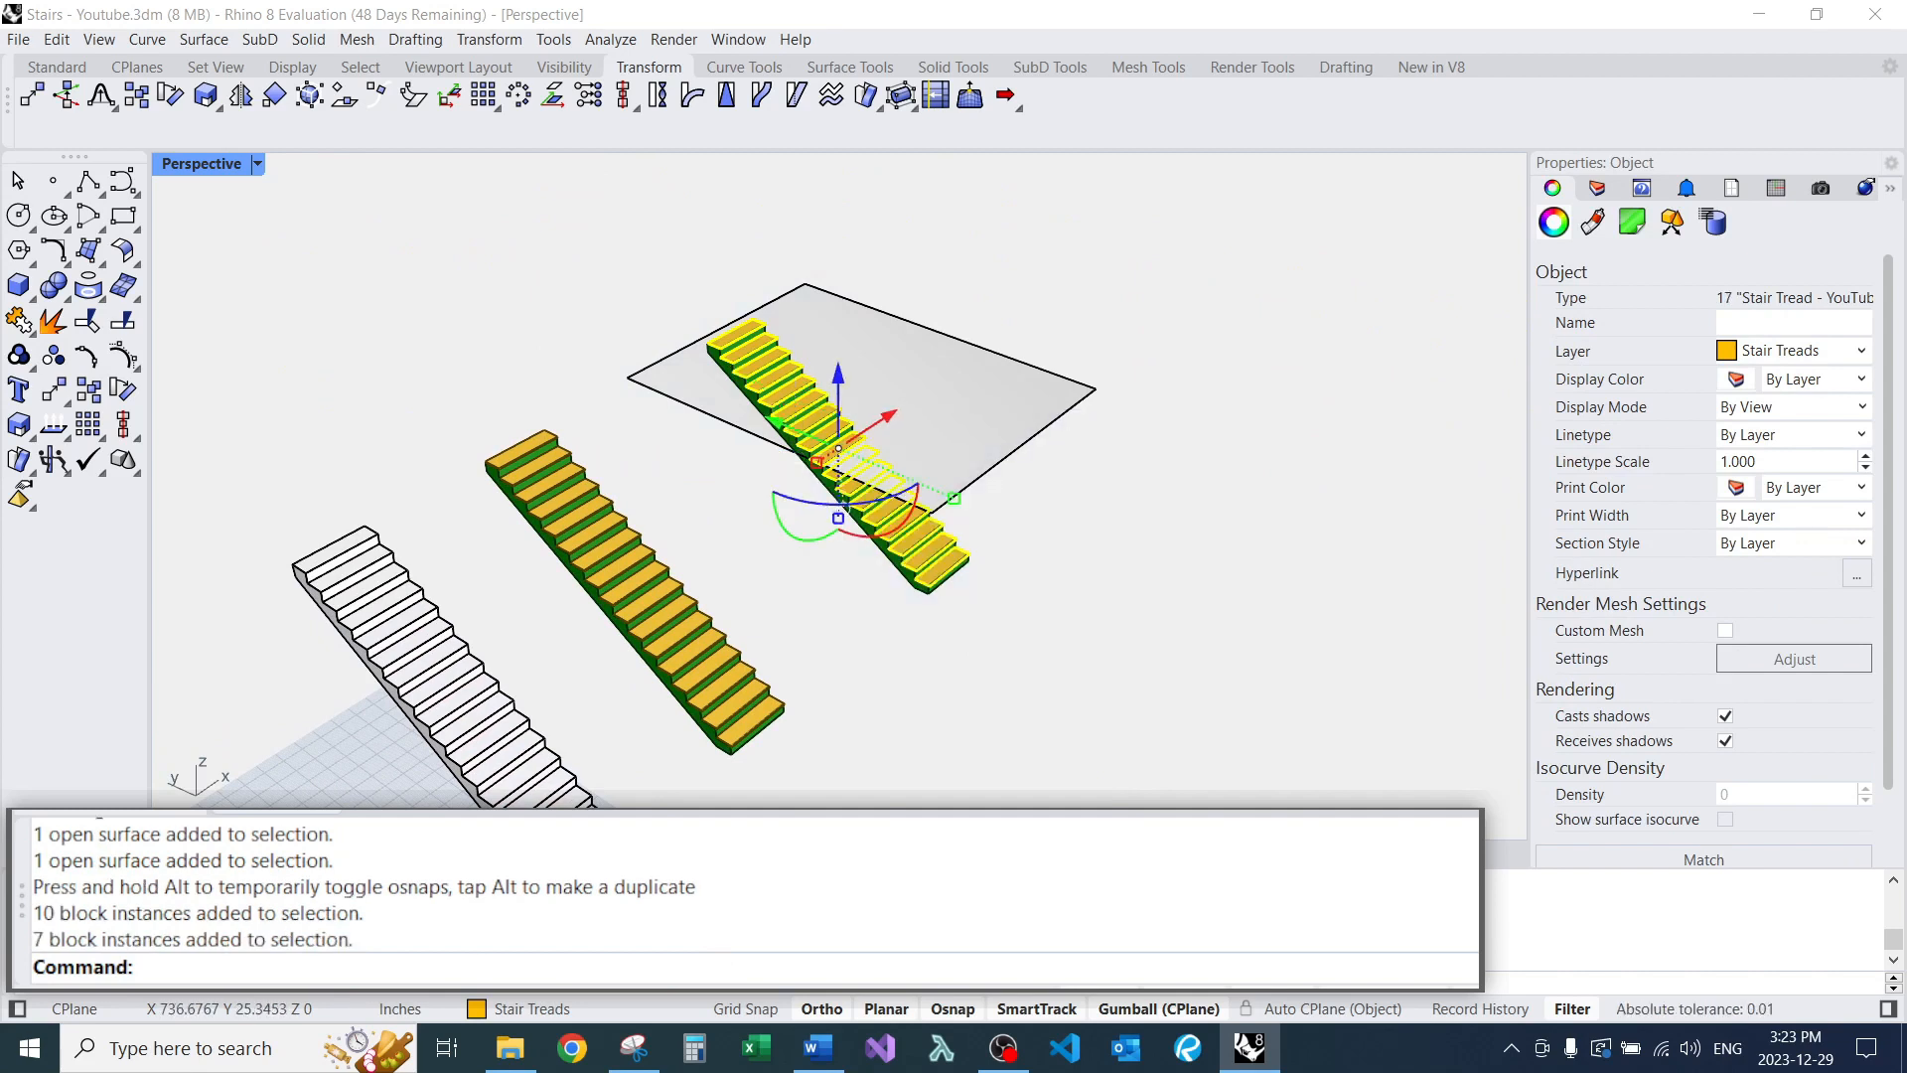
pyautogui.press('Escape')
pyautogui.moveTo(1321, 557); pyautogui.dragTo(1152, 517, button='right')
pyautogui.scroll(8, 1152, 517)
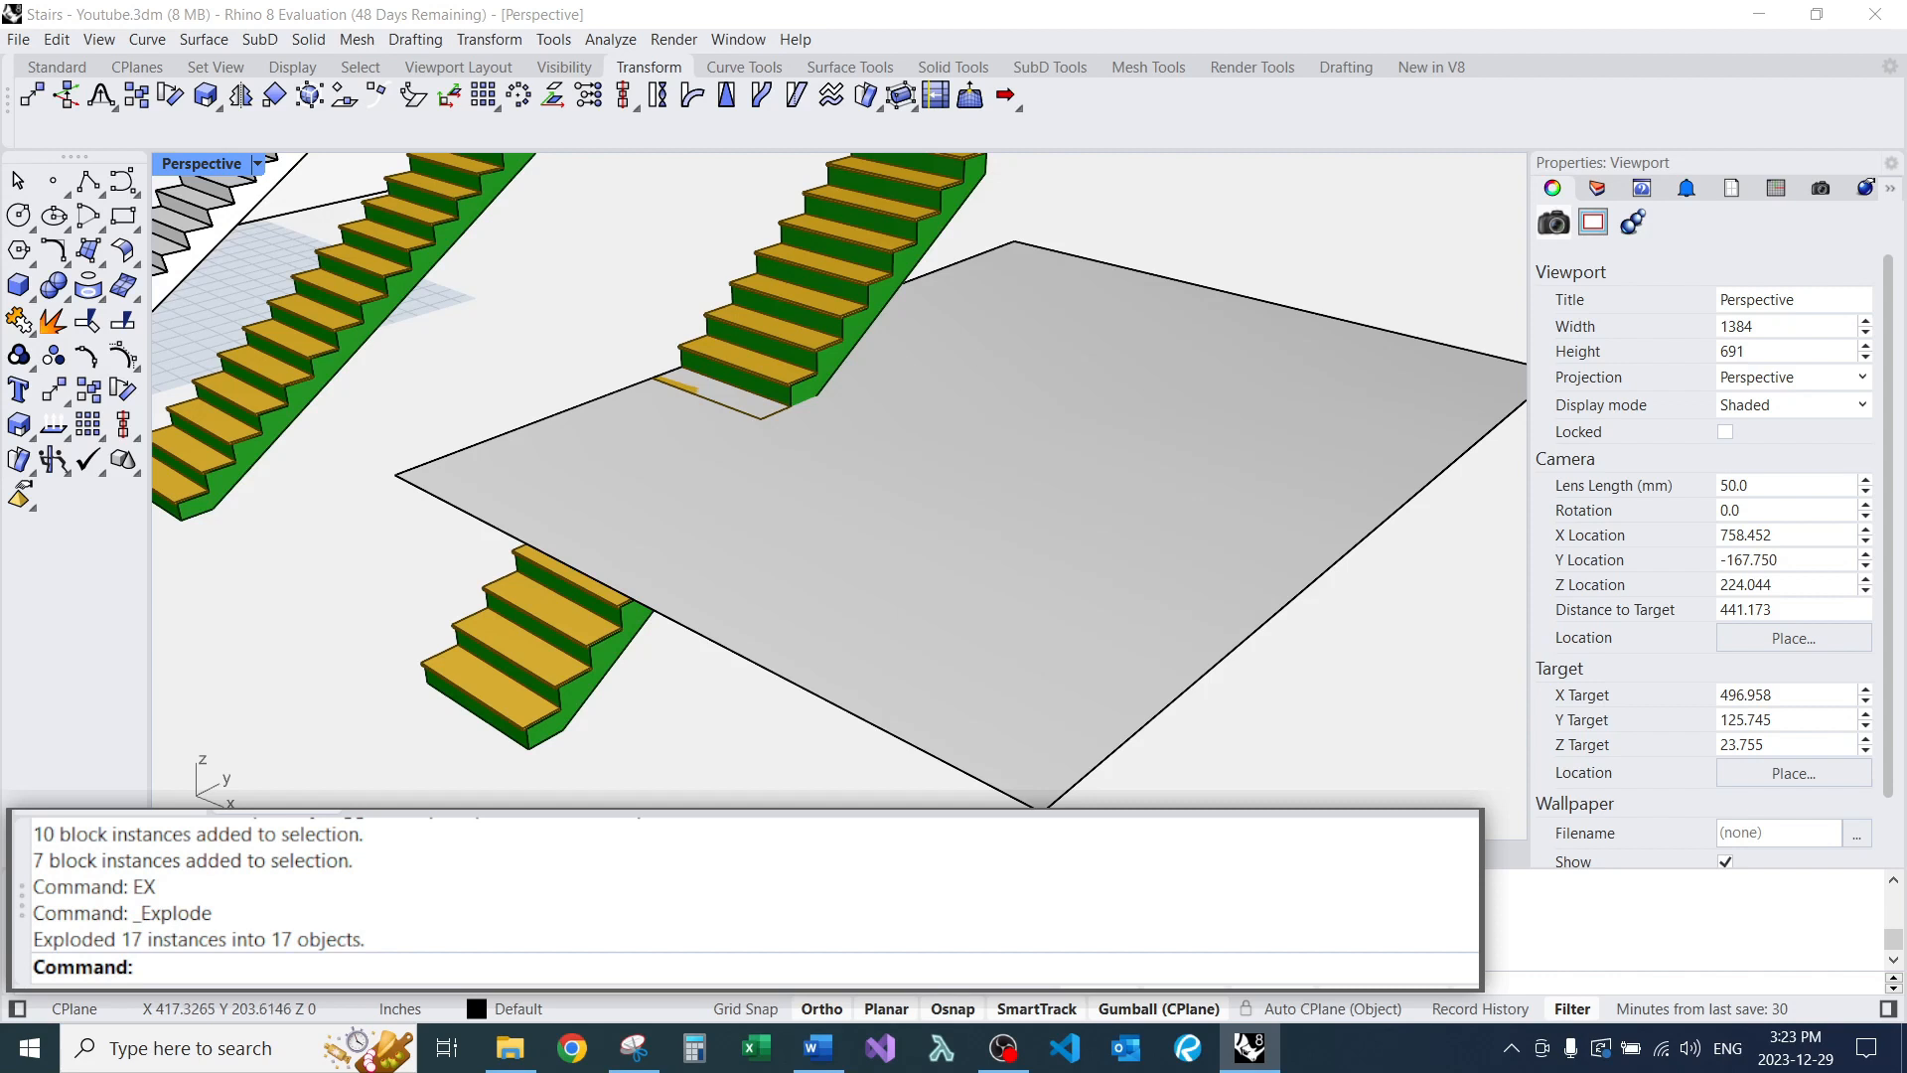
pyautogui.scroll(8, 735, 385)
pyautogui.moveTo(735, 385); pyautogui.dragTo(1192, 407, button='right')
pyautogui.scroll(-4, 855, 467)
pyautogui.moveTo(854, 466); pyautogui.dragTo(1033, 467, button='right')
pyautogui.scroll(6, 1042, 417)
pyautogui.scroll(-8, 1077, 447)
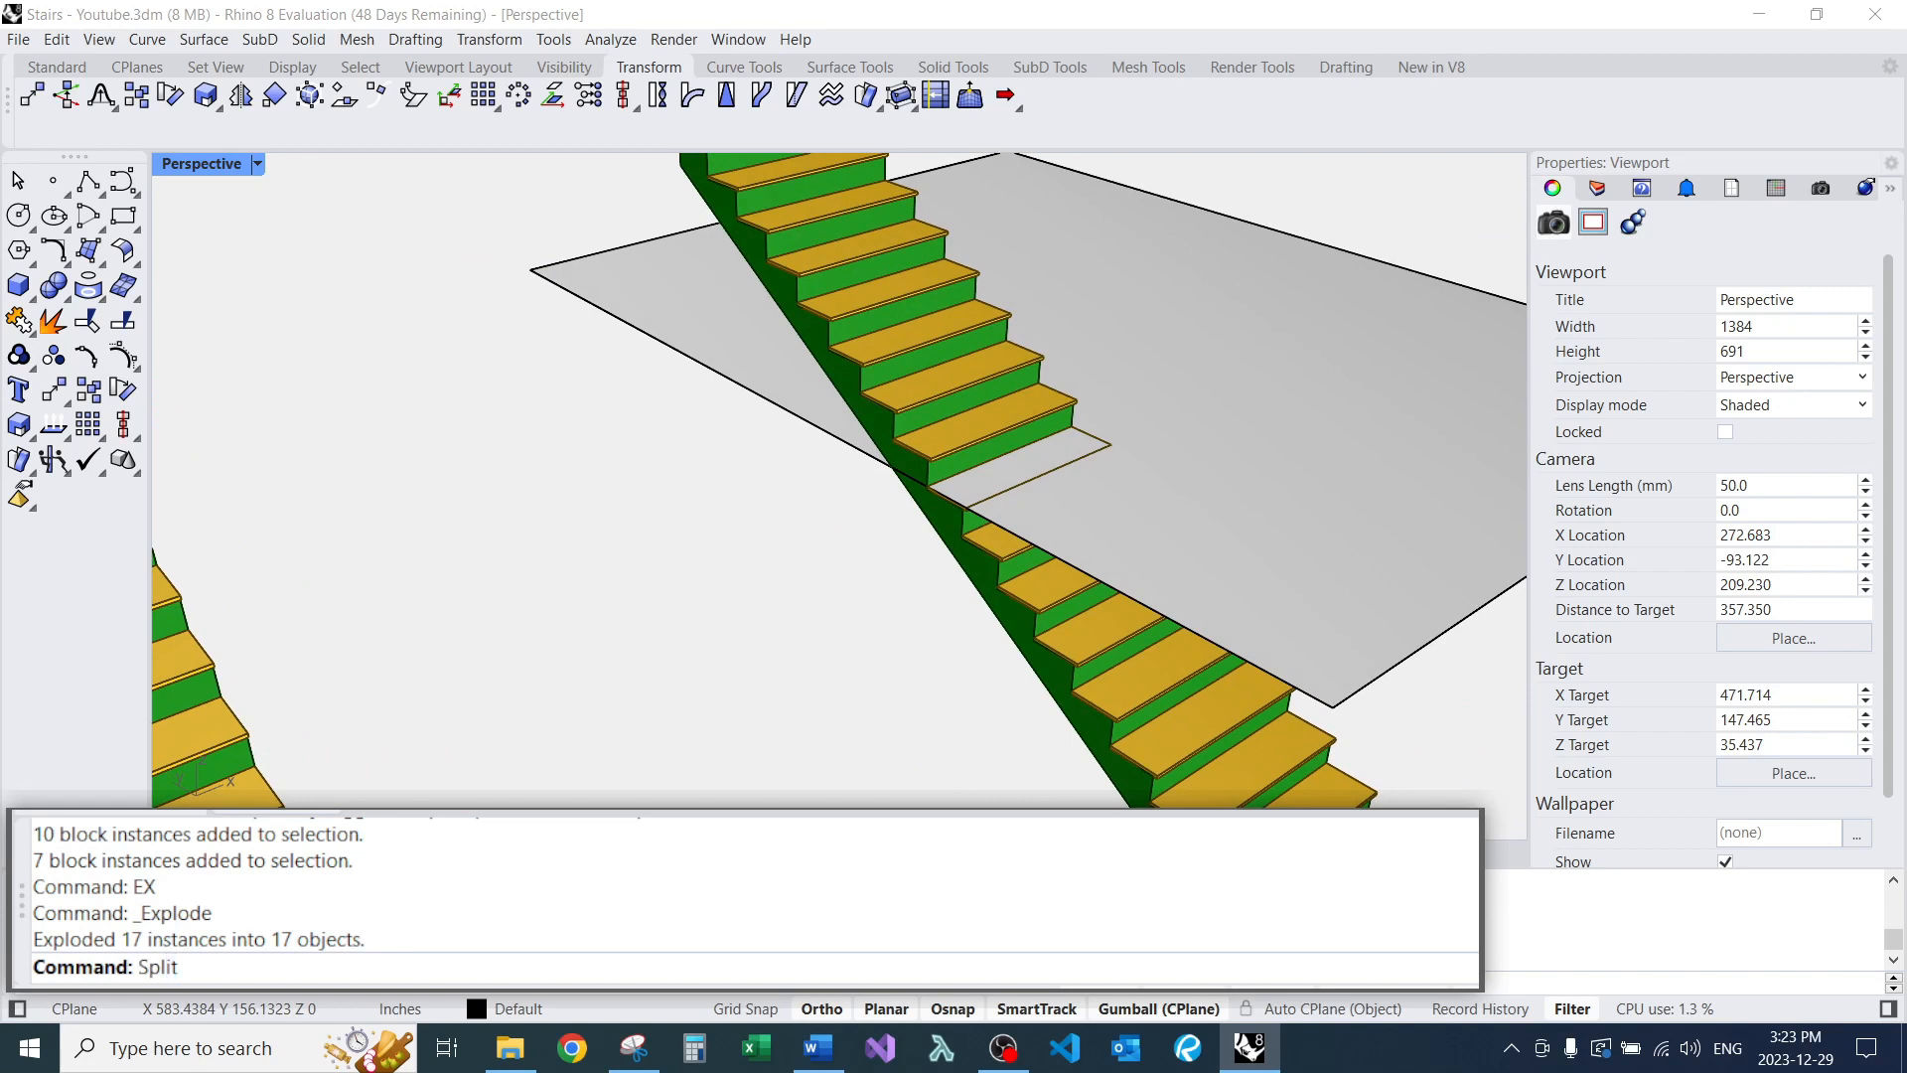
pyautogui.press('Escape')
# Use BooleanSplit to cut the copied stair's solid support into upper and lower parts with the horizontal plane surface.
pyautogui.write('Boolean')
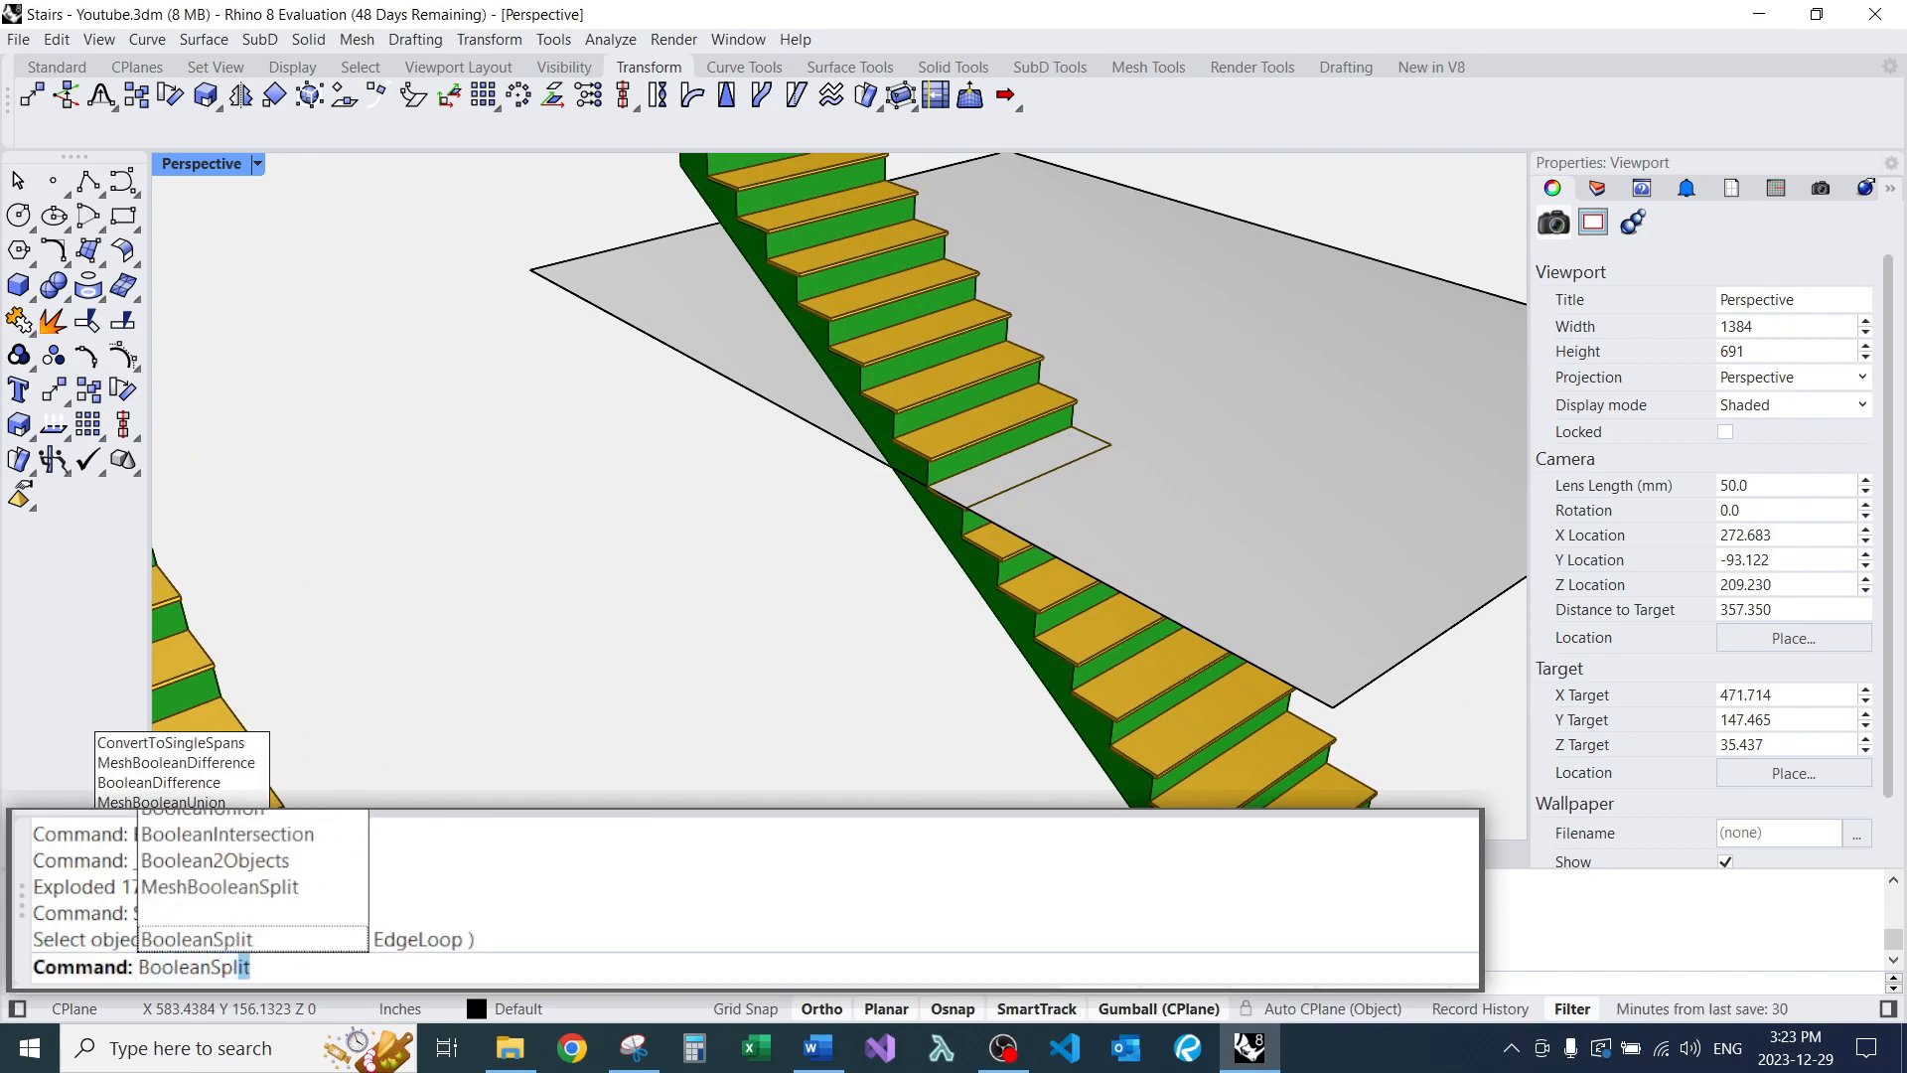
pyautogui.write('Spl')
pyautogui.press('Return')
pyautogui.moveTo(1099, 447); pyautogui.dragTo(1391, 447, button='right')
pyautogui.scroll(8, 1023, 347)
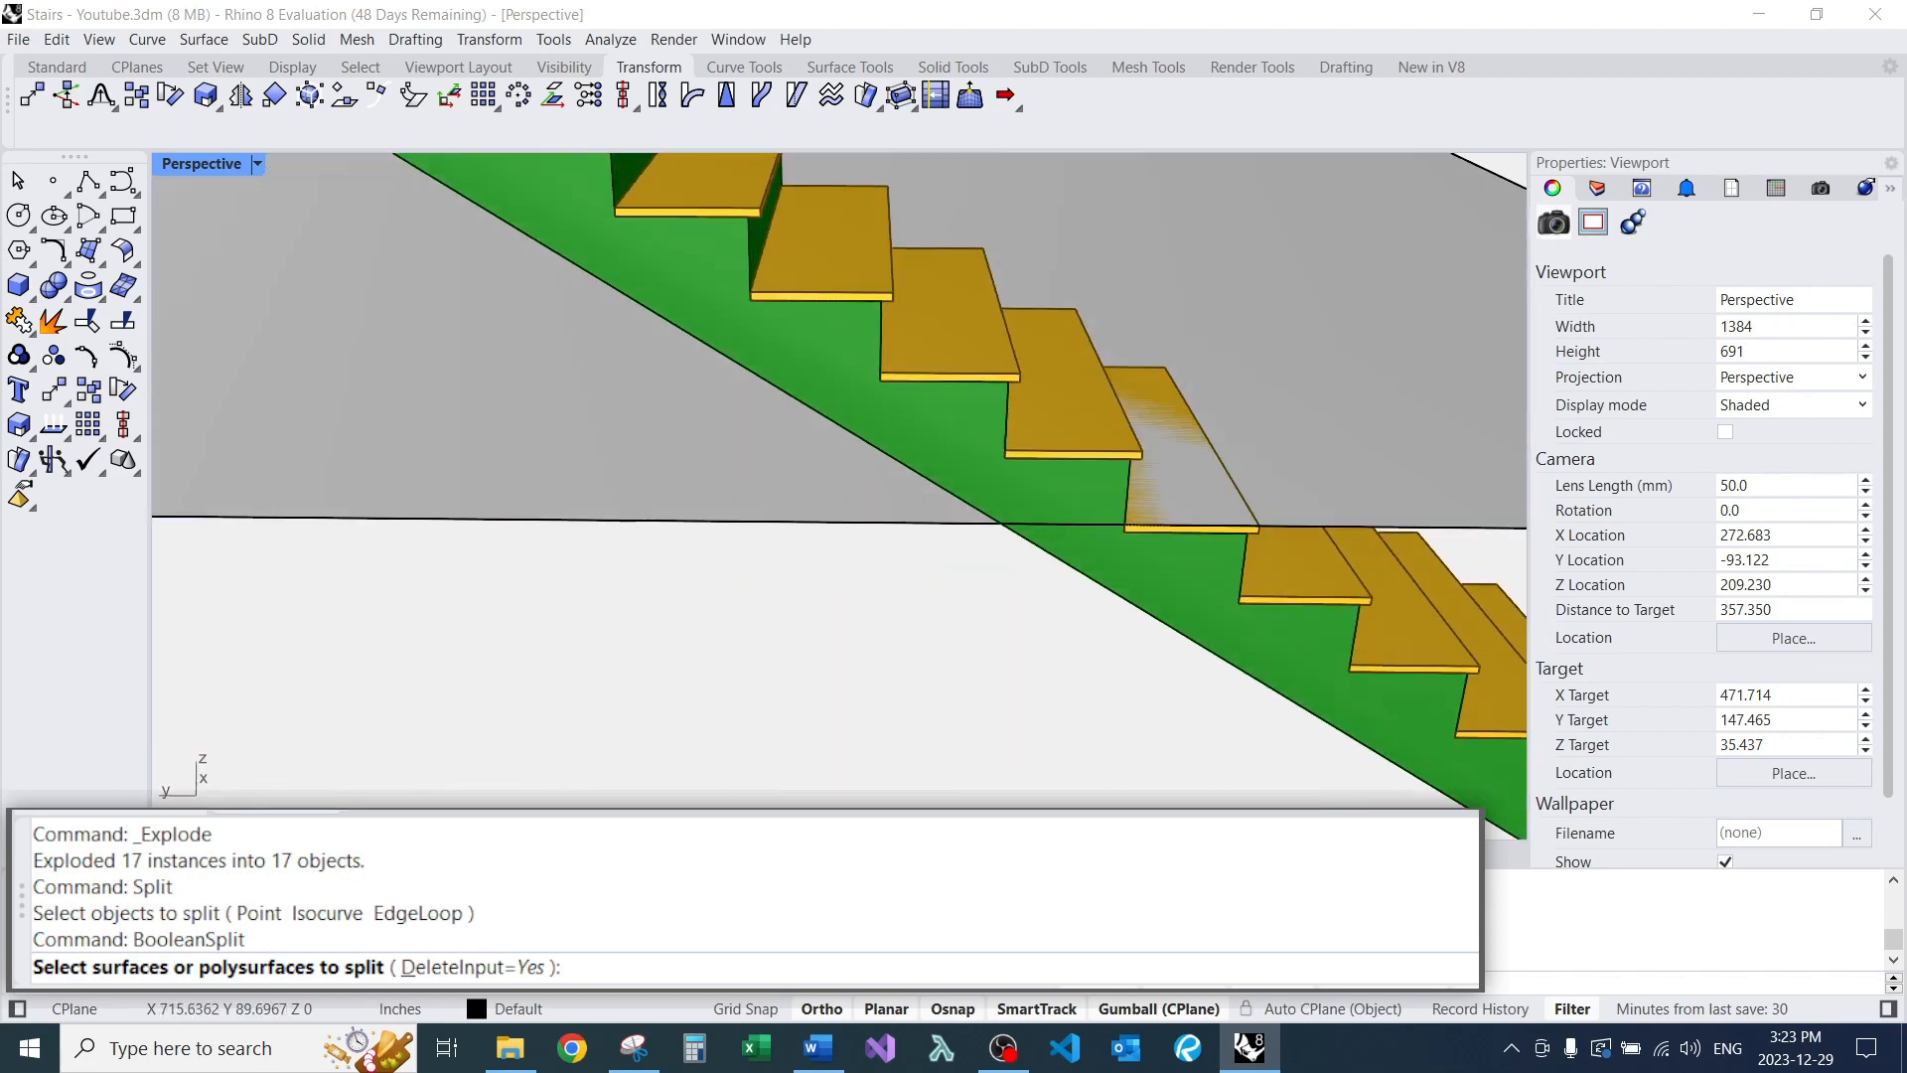
pyautogui.click(953, 417)
pyautogui.scroll(-8, 953, 417)
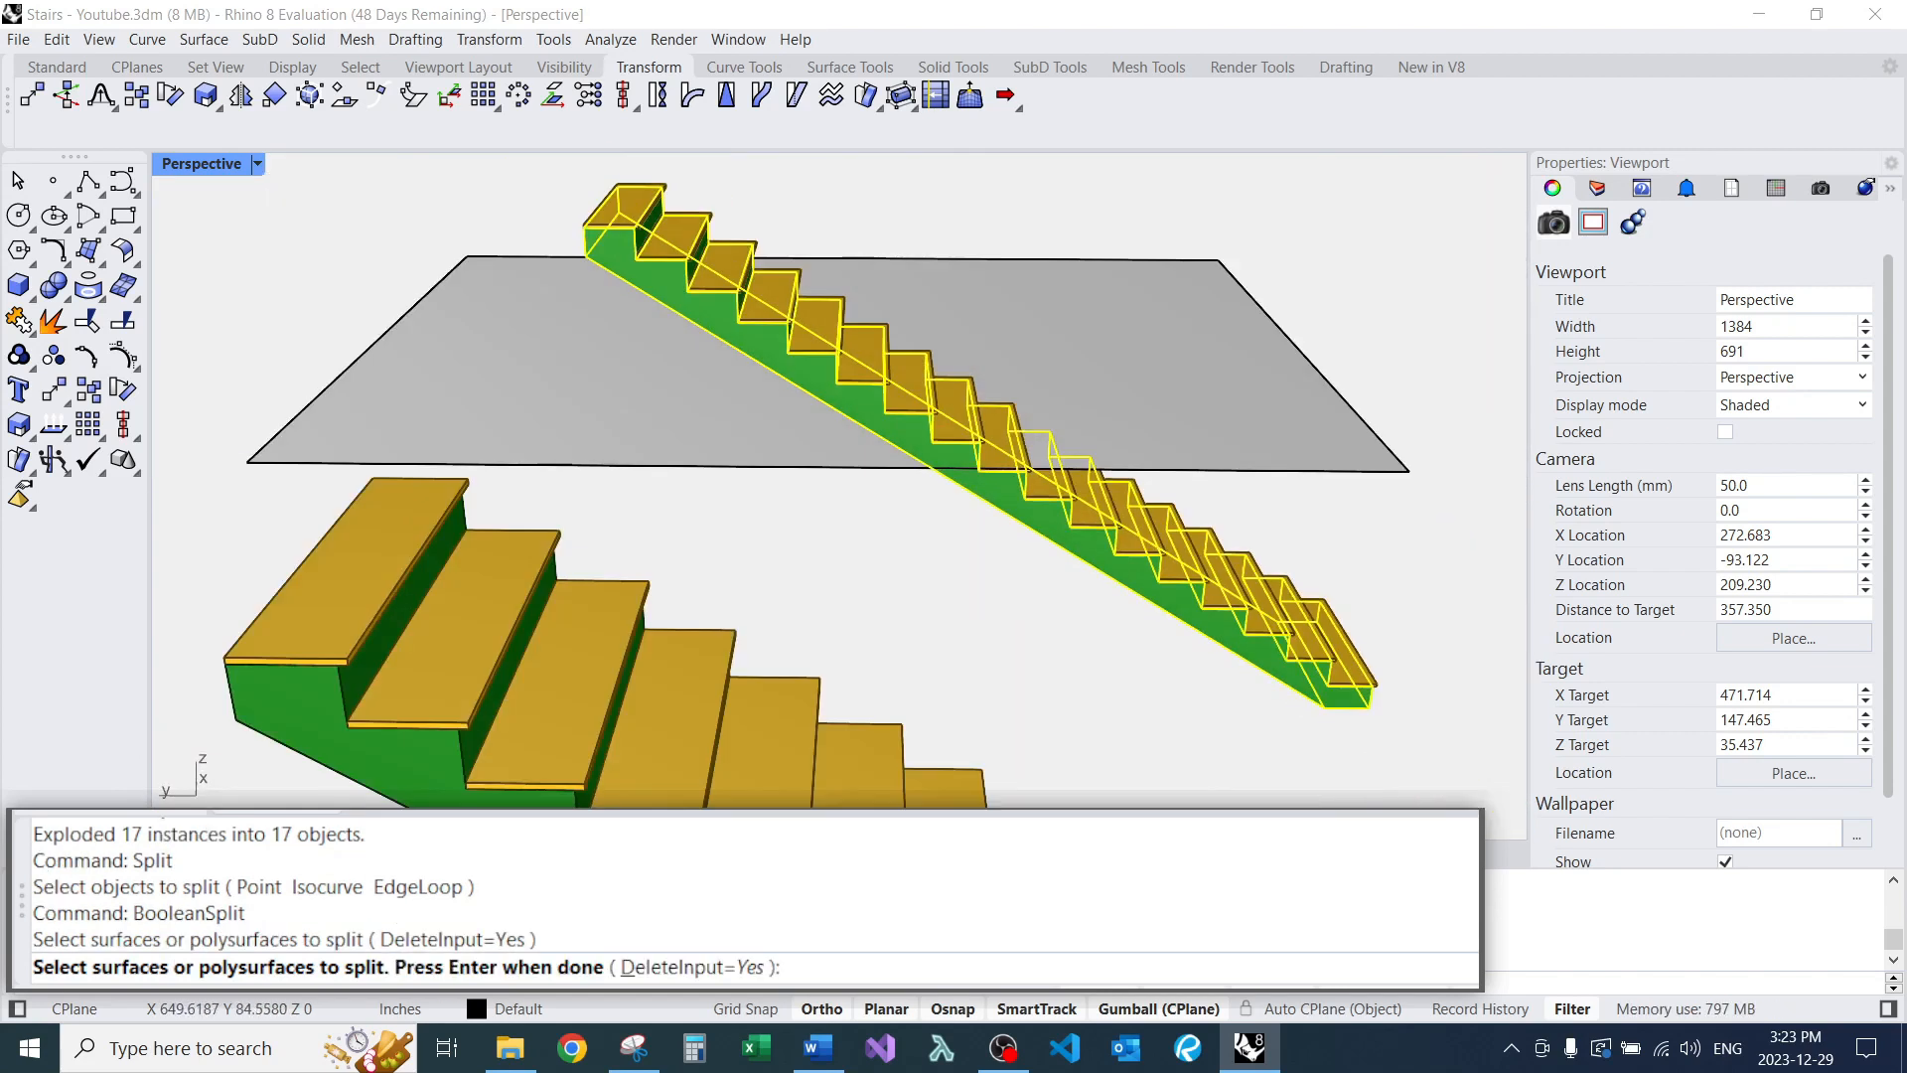
pyautogui.moveTo(994, 417); pyautogui.dragTo(815, 476, button='right')
pyautogui.press('Return')
pyautogui.click(1192, 417)
pyautogui.press('Return')
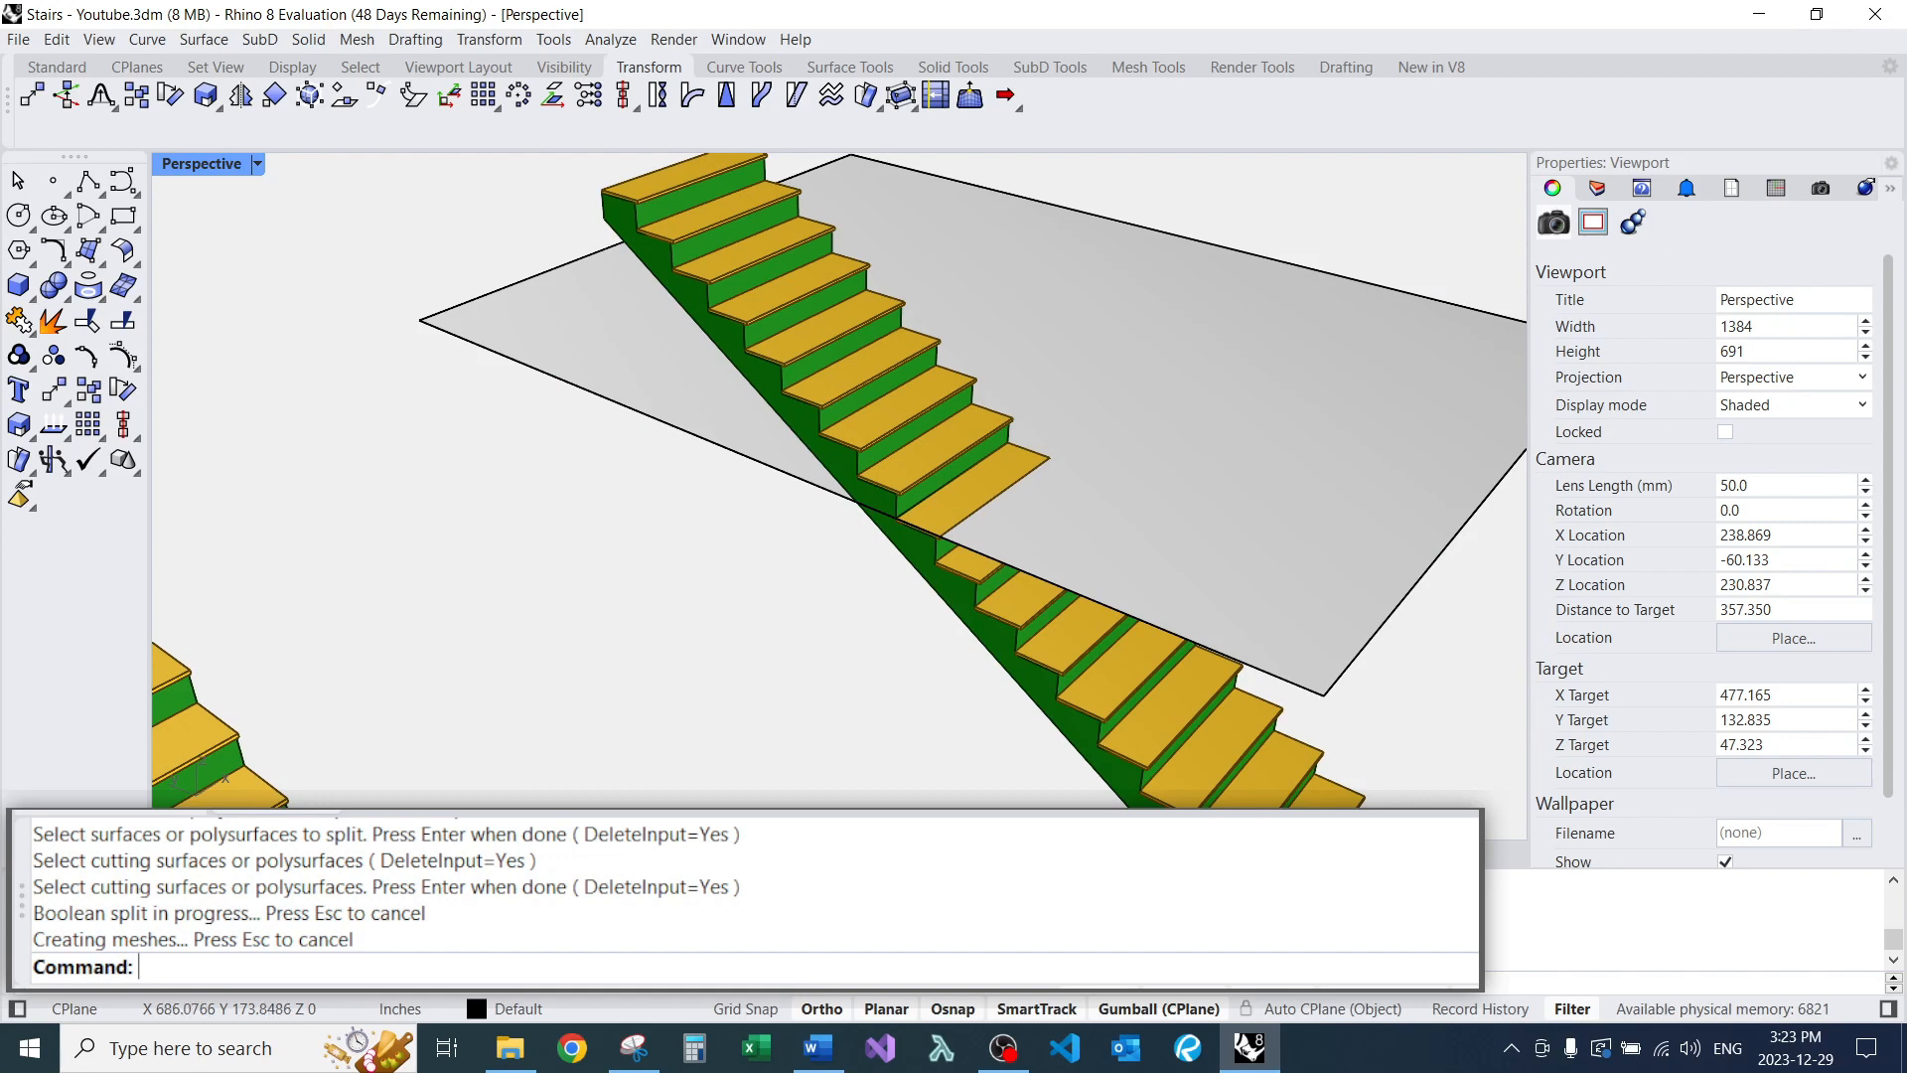
# Delete the cutting plane surface and select the upper part of the support to check that it is a separate solid.
pyautogui.click(1191, 417)
pyautogui.write('e')
pyautogui.press('Return')
pyautogui.click(765, 368)
pyautogui.press('Escape')
pyautogui.scroll(-6, 854, 507)
pyautogui.moveTo(855, 507); pyautogui.dragTo(776, 370, button='right')
pyautogui.scroll(6, 870, 454)
pyautogui.scroll(-4, 910, 490)
pyautogui.scroll(4, 851, 402)
pyautogui.scroll(-6, 818, 391)
pyautogui.scroll(3, 777, 369)
# Move the upper flight's support and treads one stair width along X, using its bottom front corner as the relocated gumball origin.
pyautogui.moveTo(722, 203); pyautogui.dragTo(1027, 598)
pyautogui.moveTo(1074, 593); pyautogui.dragTo(1033, 606, button='right')
pyautogui.scroll(4, 1008, 464)
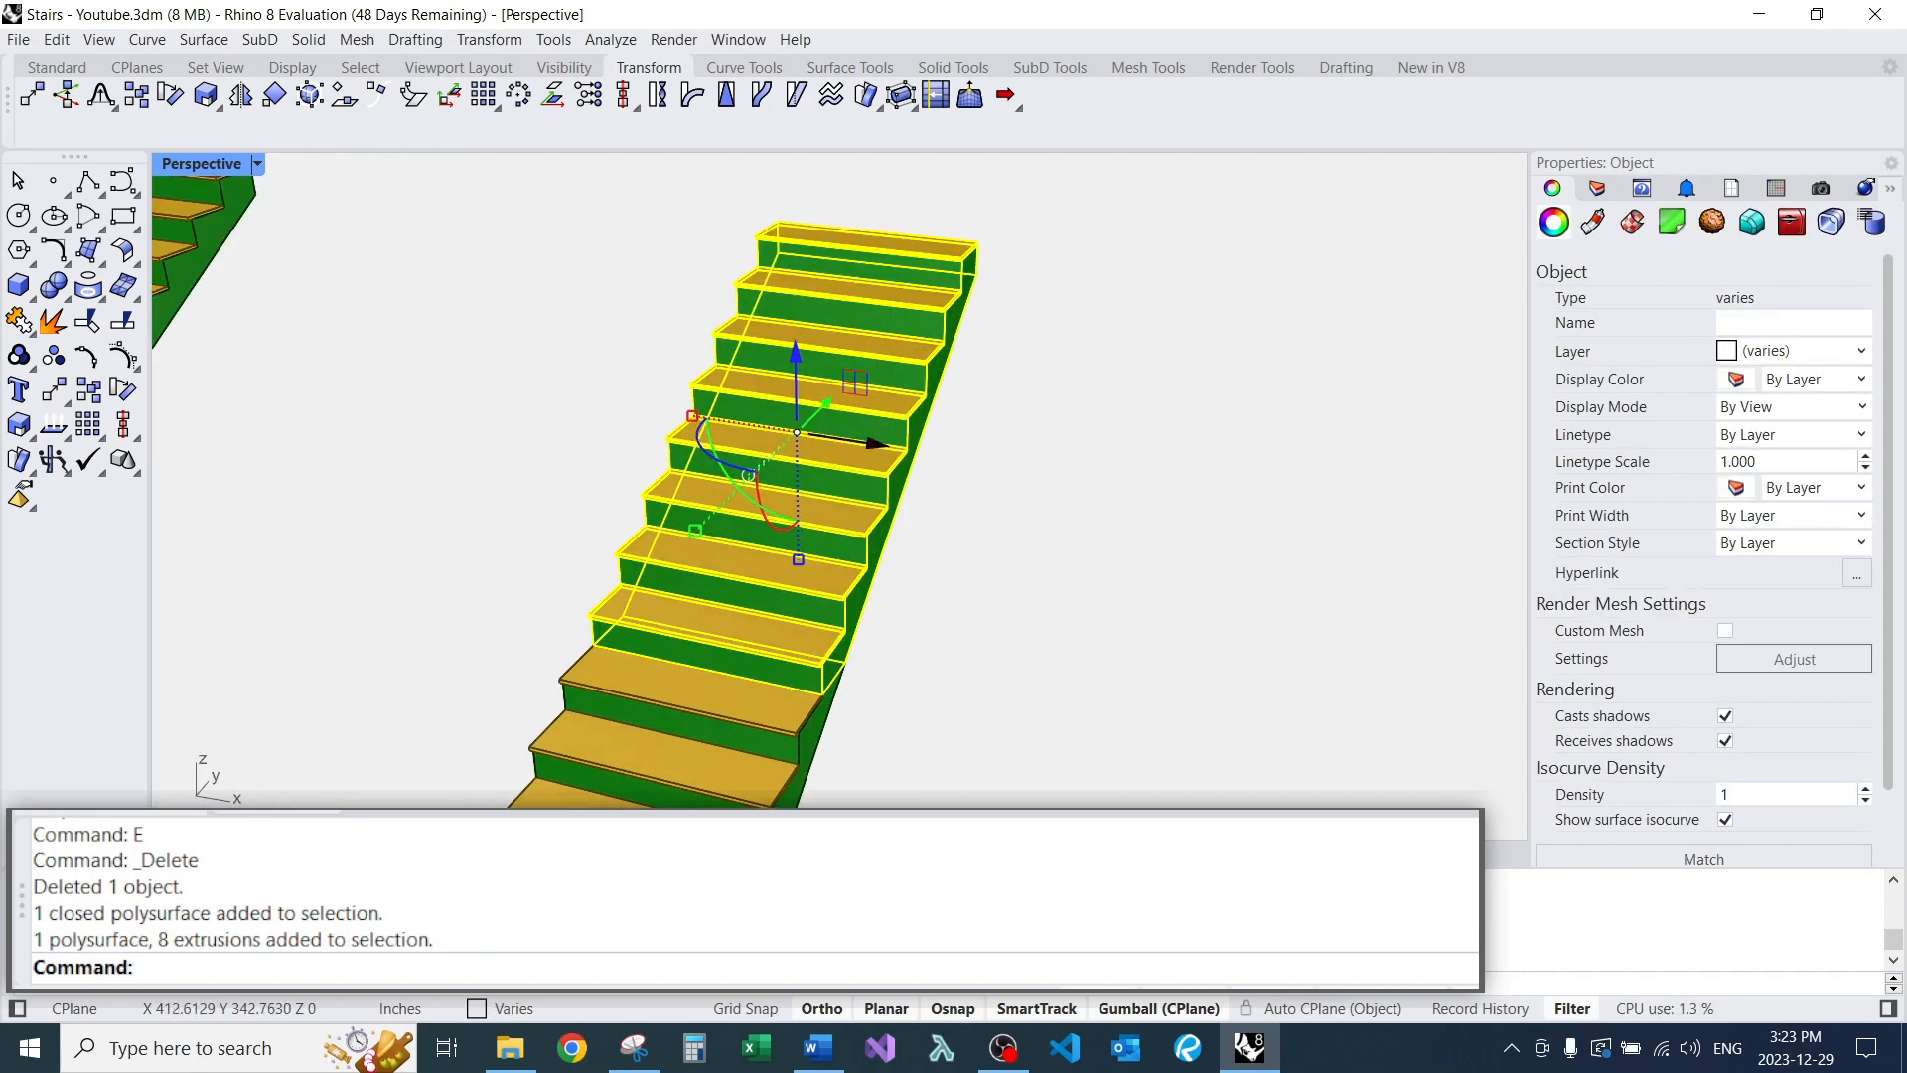
pyautogui.scroll(-6, 798, 434)
pyautogui.moveTo(794, 467); pyautogui.dragTo(944, 507, button='right')
pyautogui.scroll(8, 801, 571)
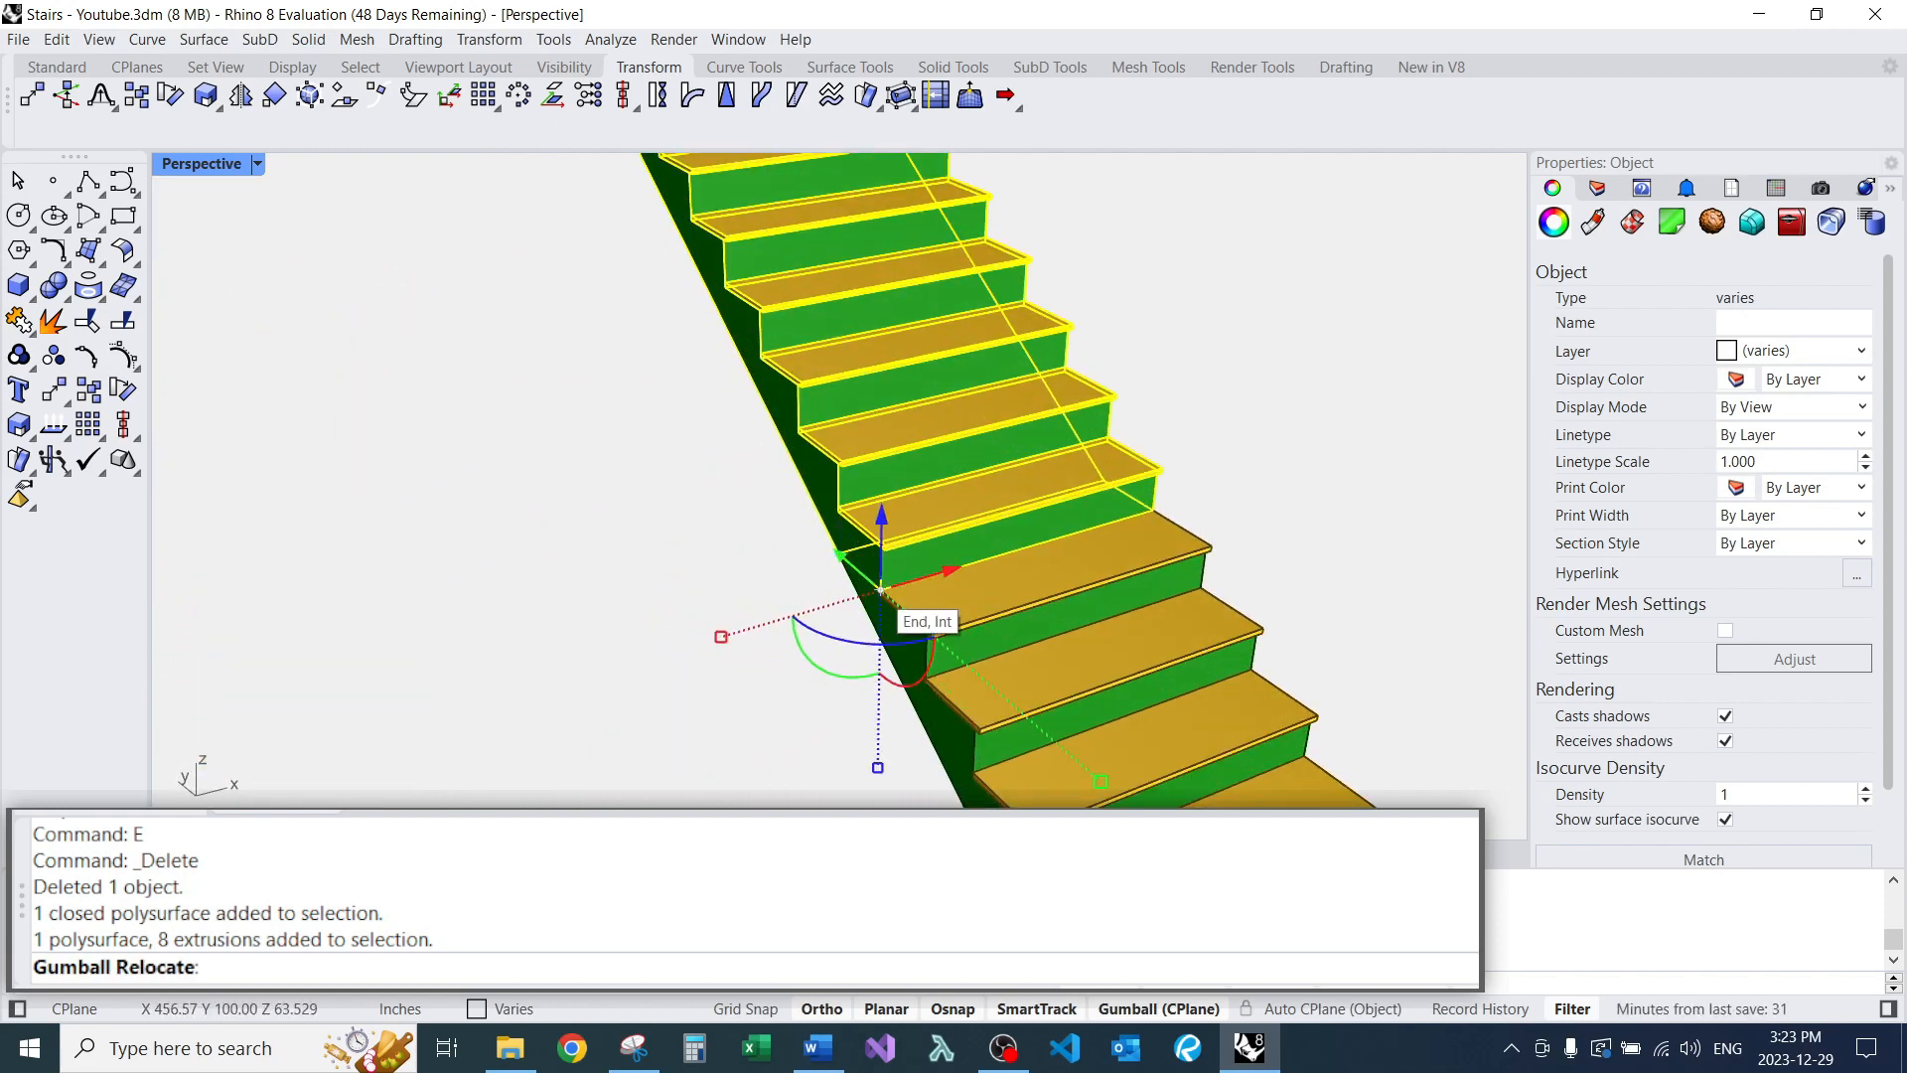
pyautogui.moveTo(951, 570); pyautogui.dragTo(1153, 512)
pyautogui.moveTo(1160, 467); pyautogui.dragTo(1107, 517, button='right')
pyautogui.moveTo(1168, 576); pyautogui.dragTo(1152, 536, button='right')
pyautogui.scroll(-3, 1104, 463)
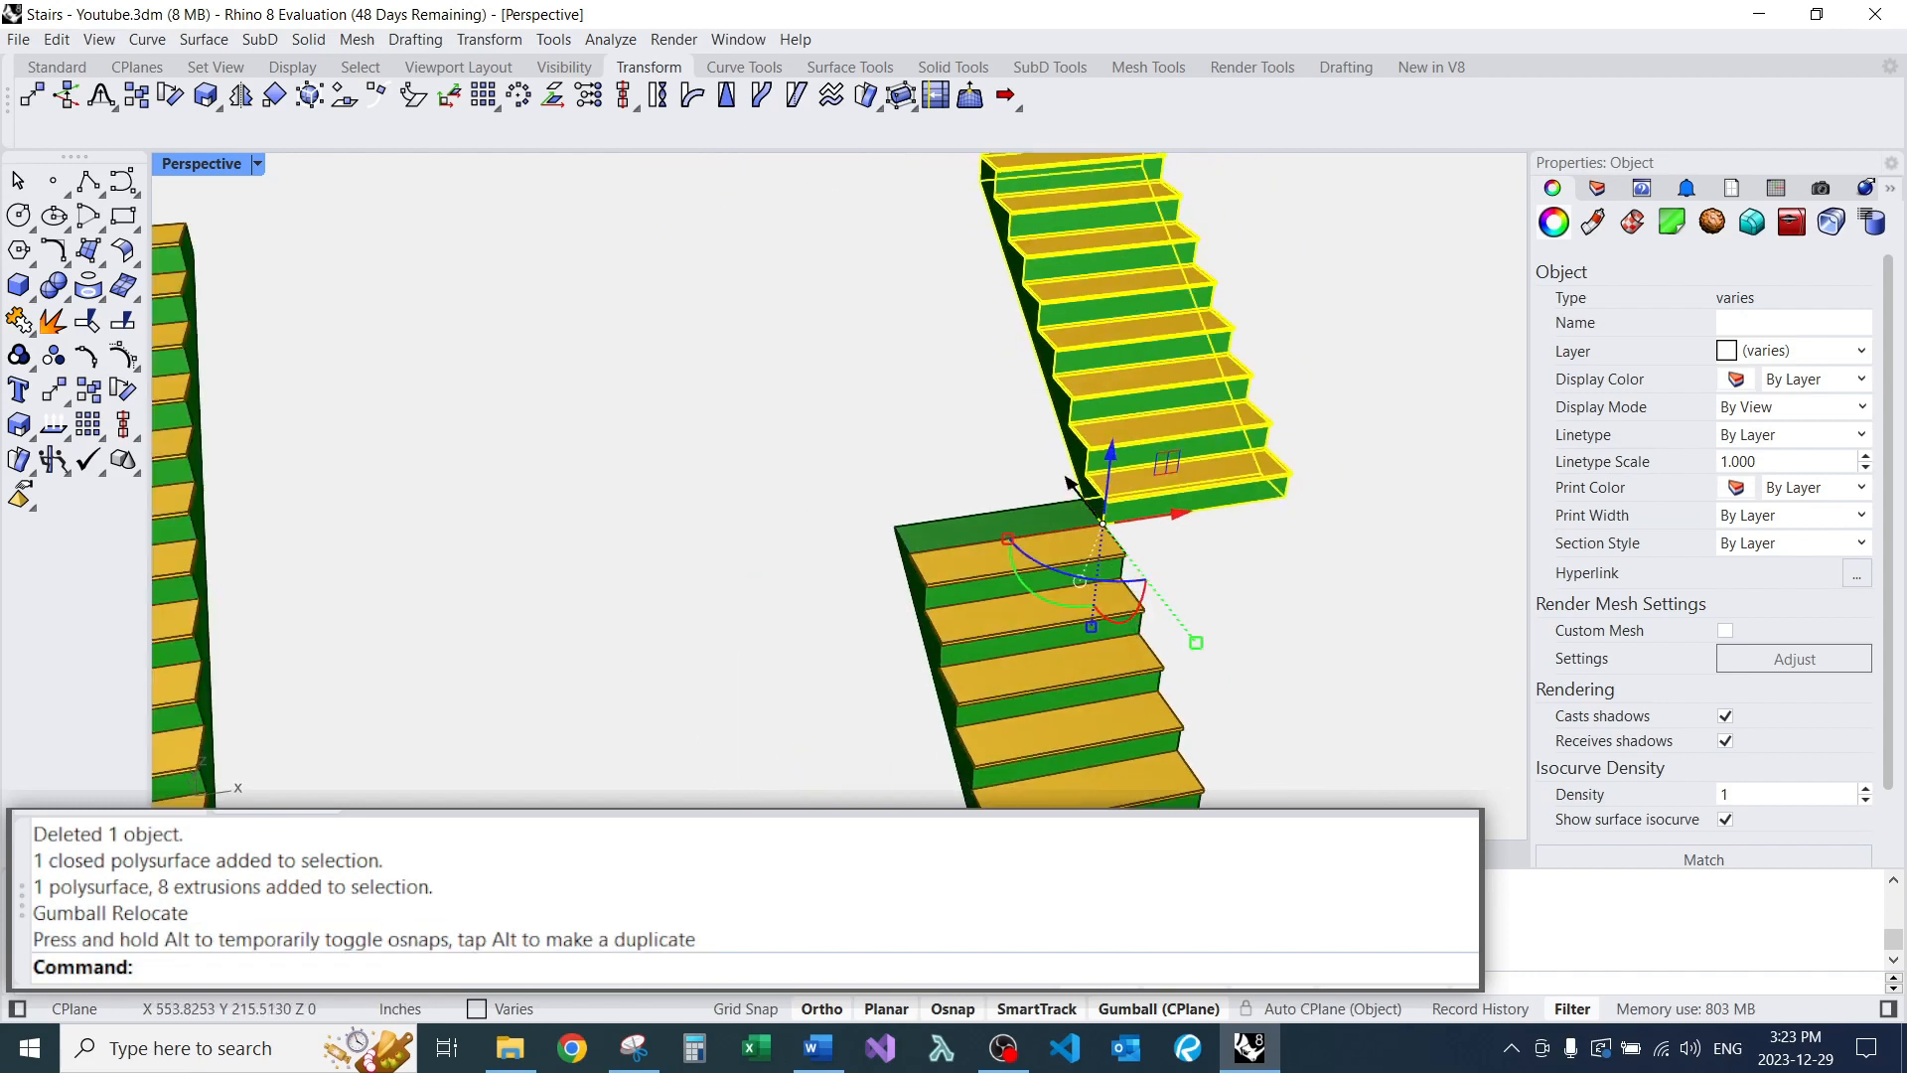
# Move the upper flight 12 inches along X to leave a gap between it and the lower flight.
pyautogui.moveTo(1105, 462); pyautogui.dragTo(1211, 497, button='right')
pyautogui.scroll(3, 1212, 496)
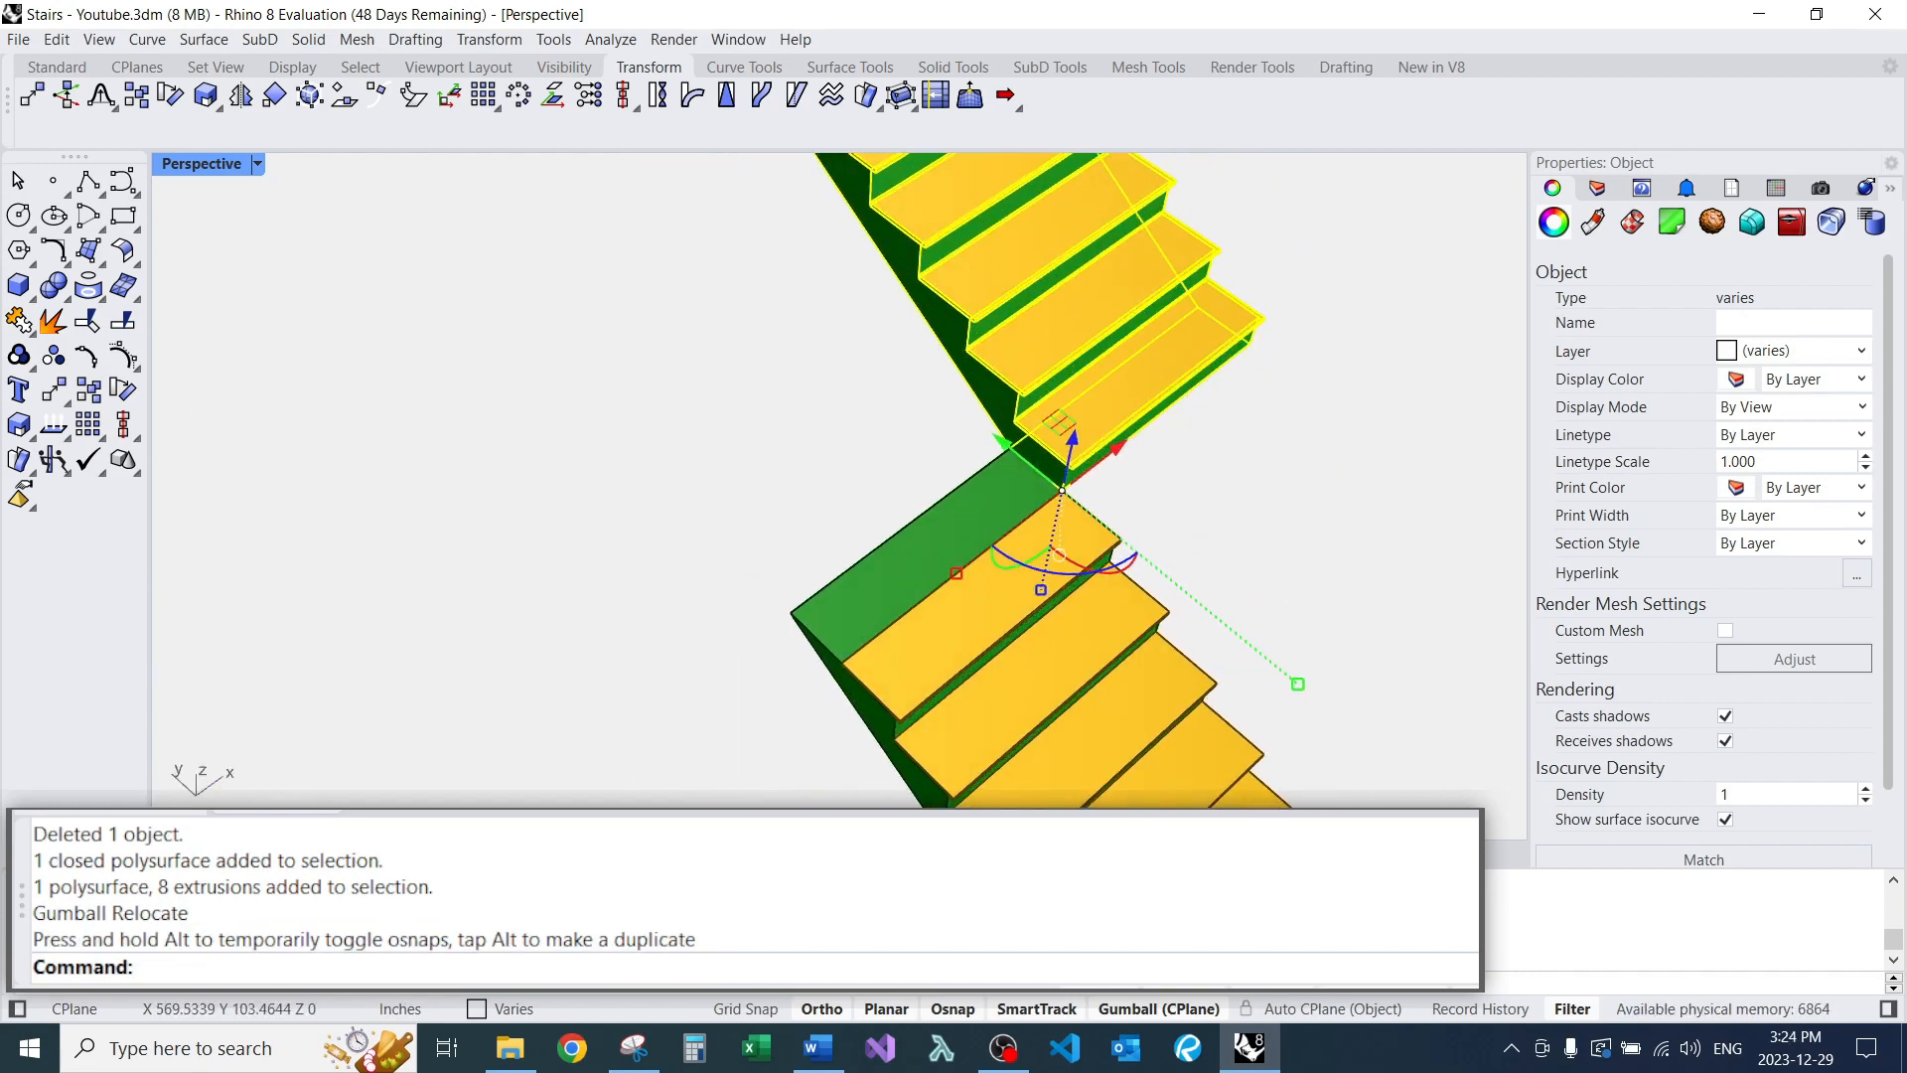
pyautogui.scroll(3, 1172, 447)
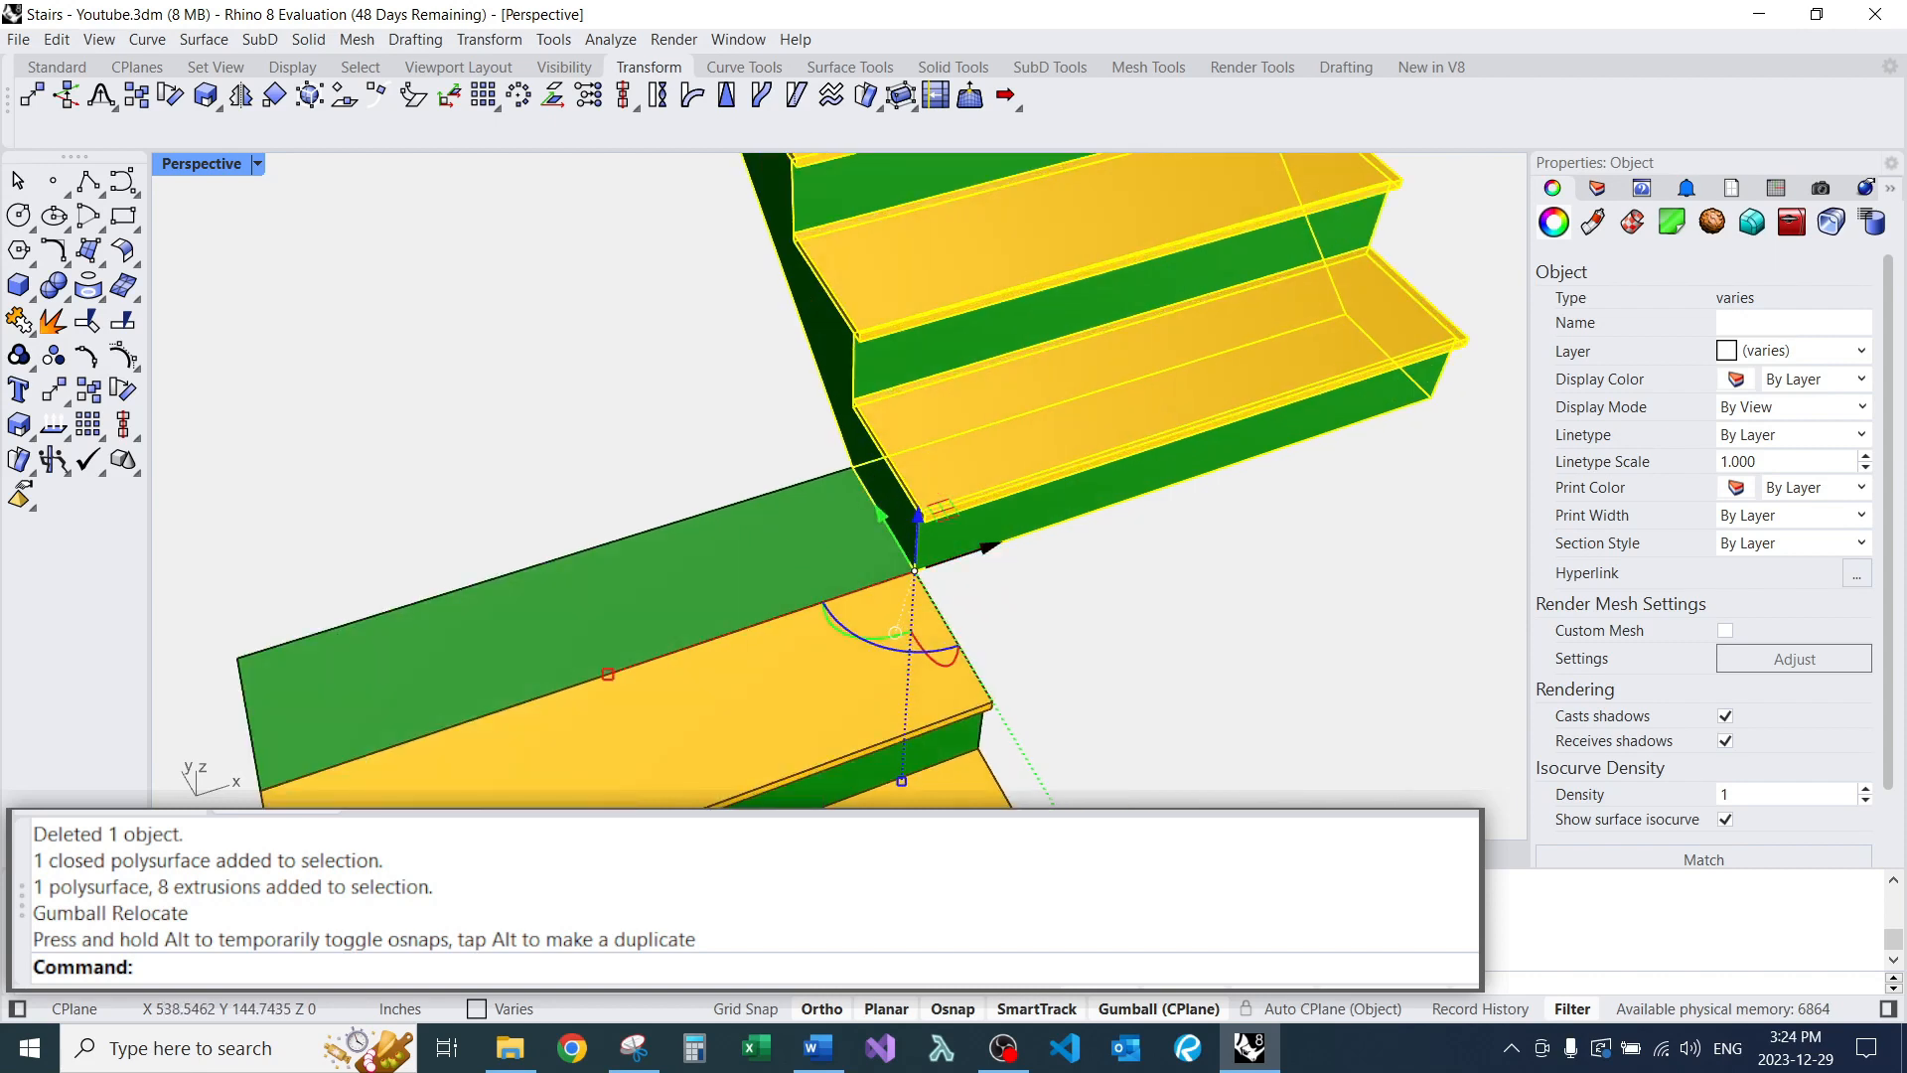
pyautogui.press('Return')
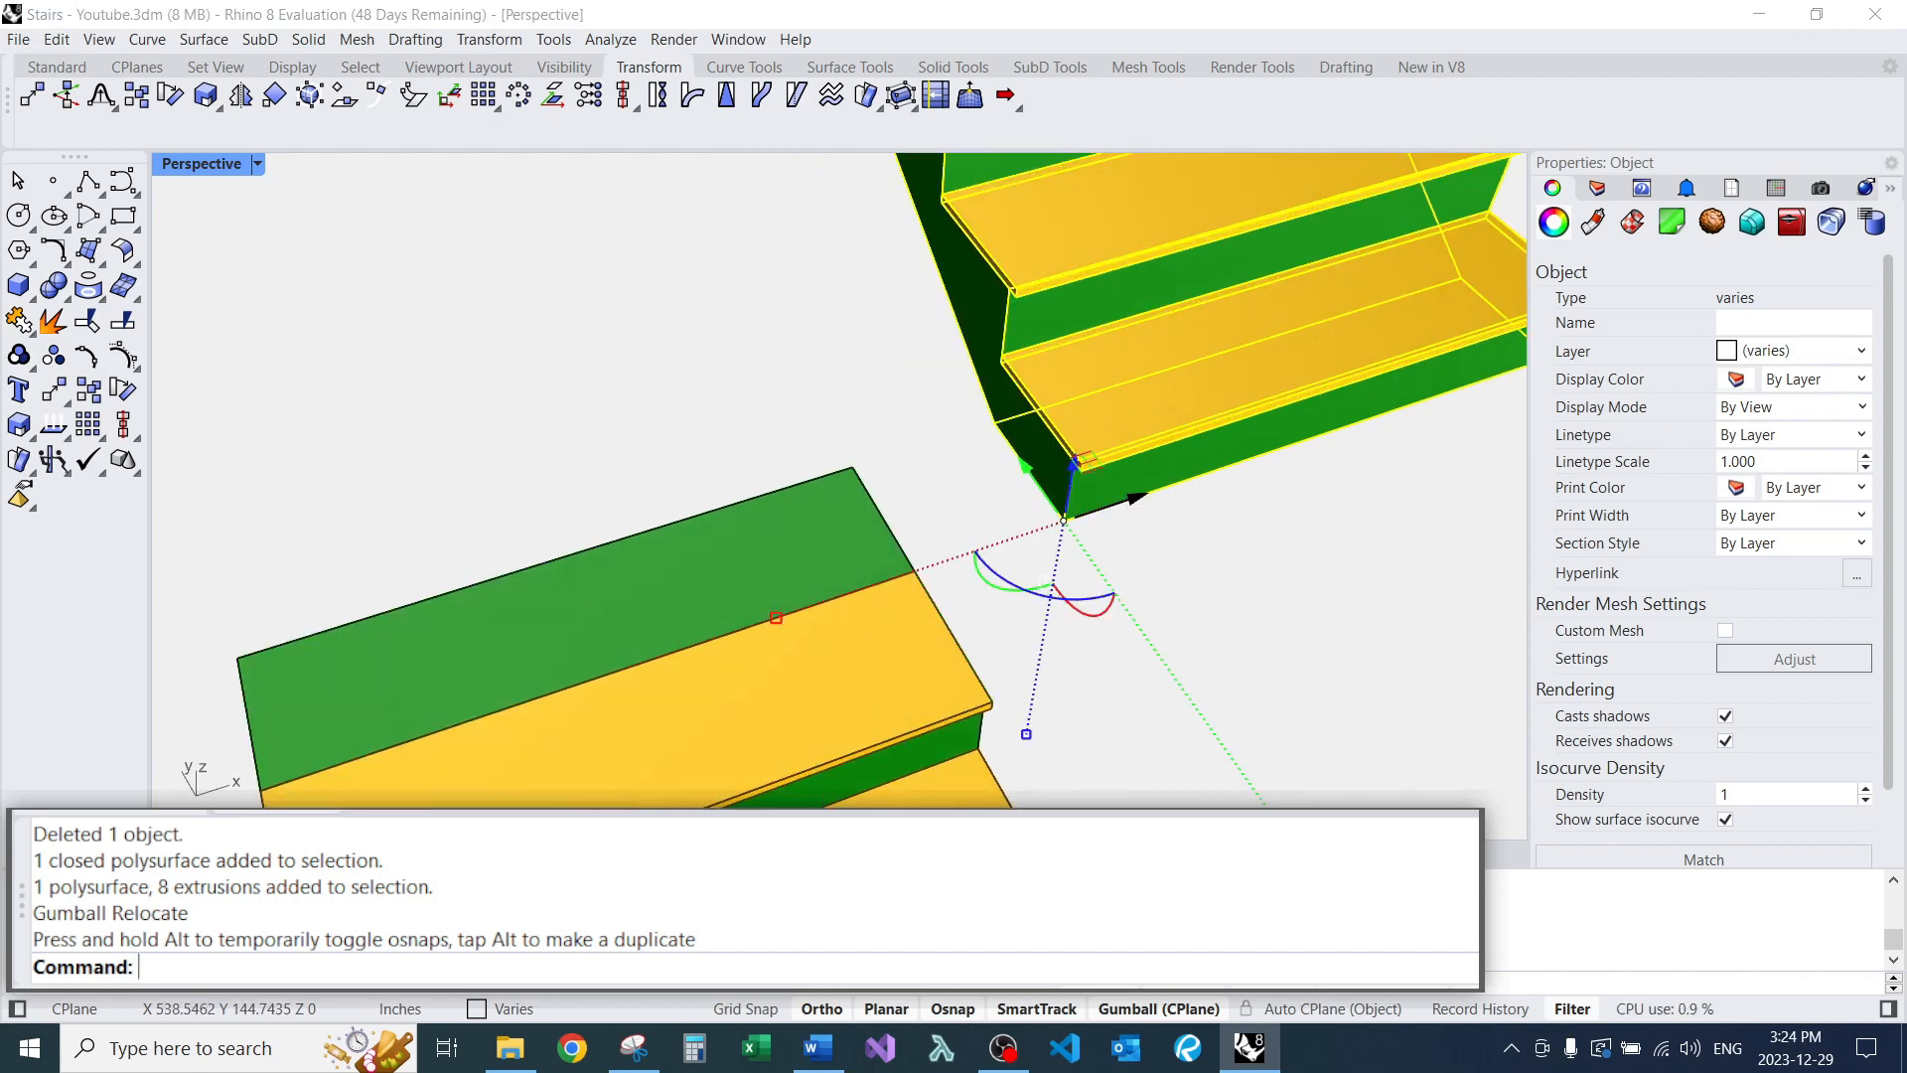
pyautogui.scroll(-3, 988, 582)
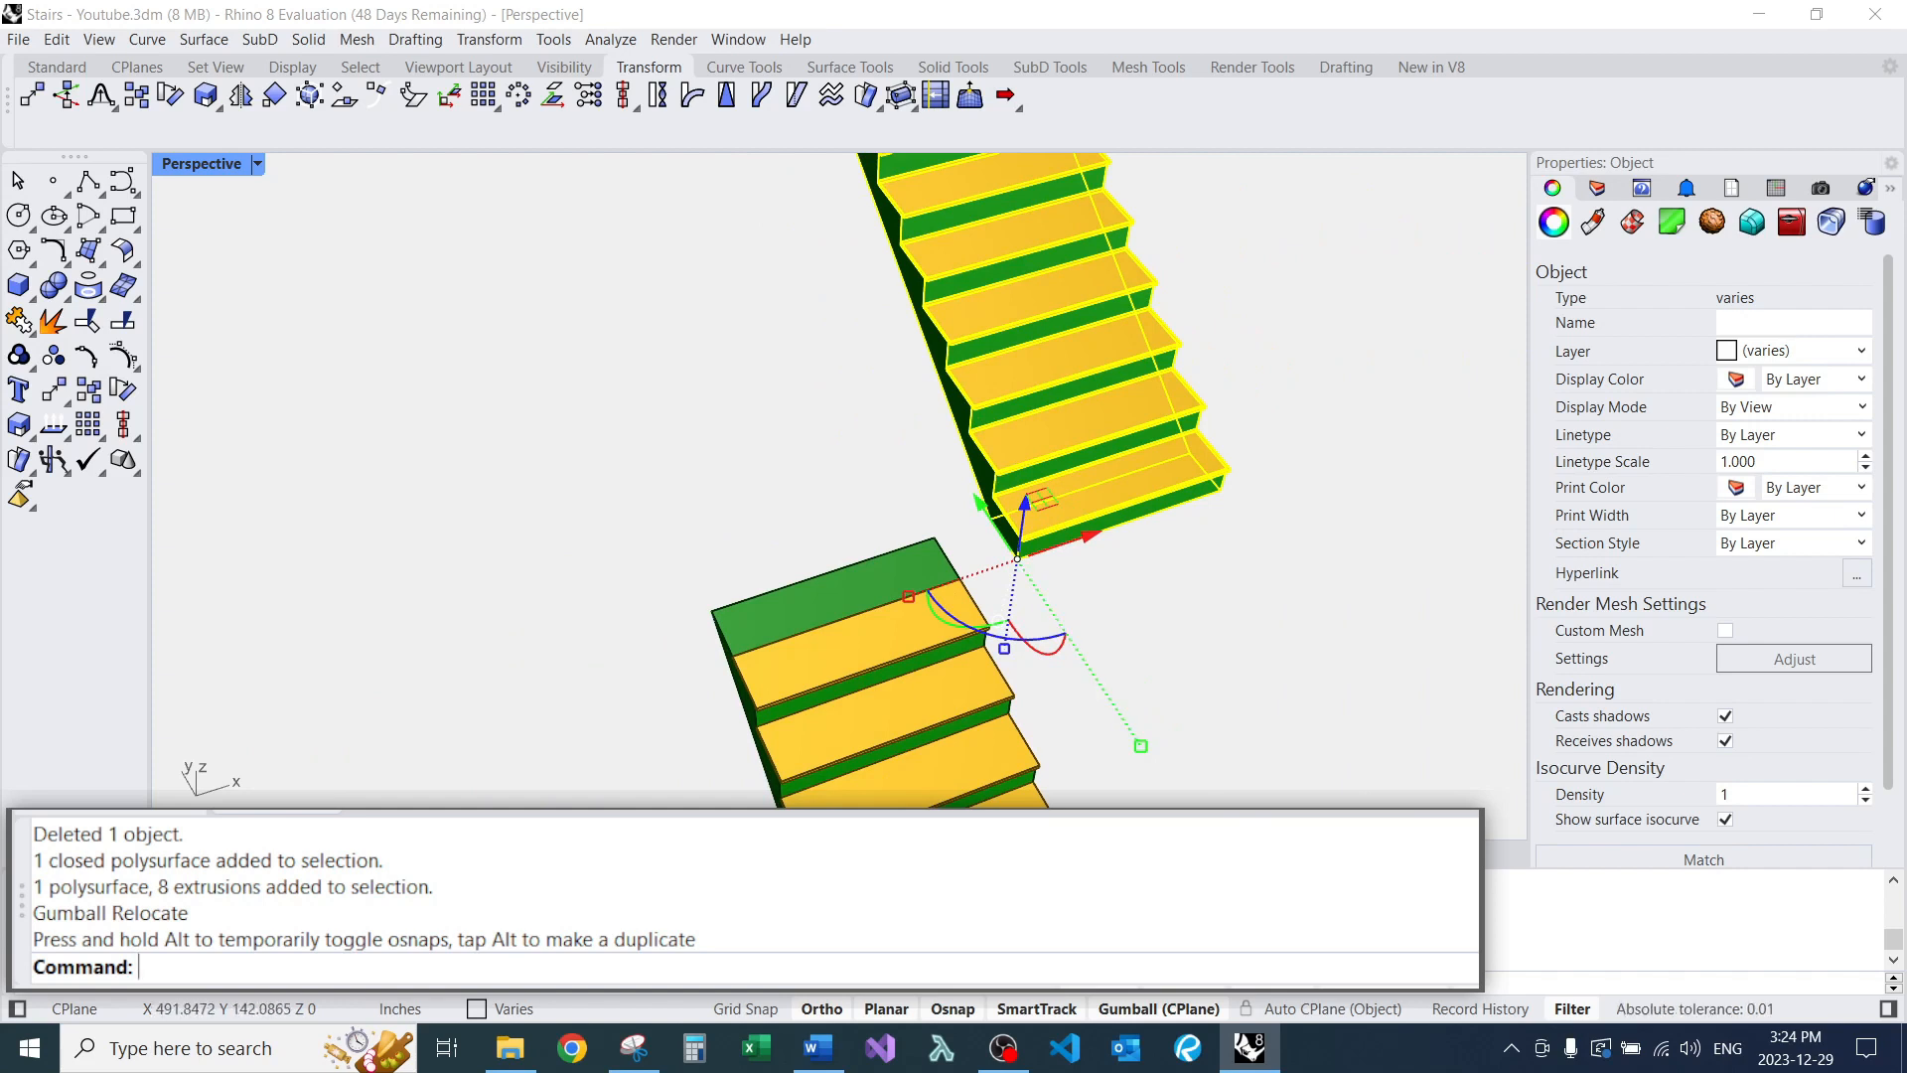
# Rotate the upper flight about the vertical axis at its bottom corner so it runs opposite to its previous direction.
pyautogui.scroll(6, 1048, 594)
pyautogui.scroll(-4, 1033, 484)
pyautogui.moveTo(1033, 497); pyautogui.dragTo(1075, 458, button='right')
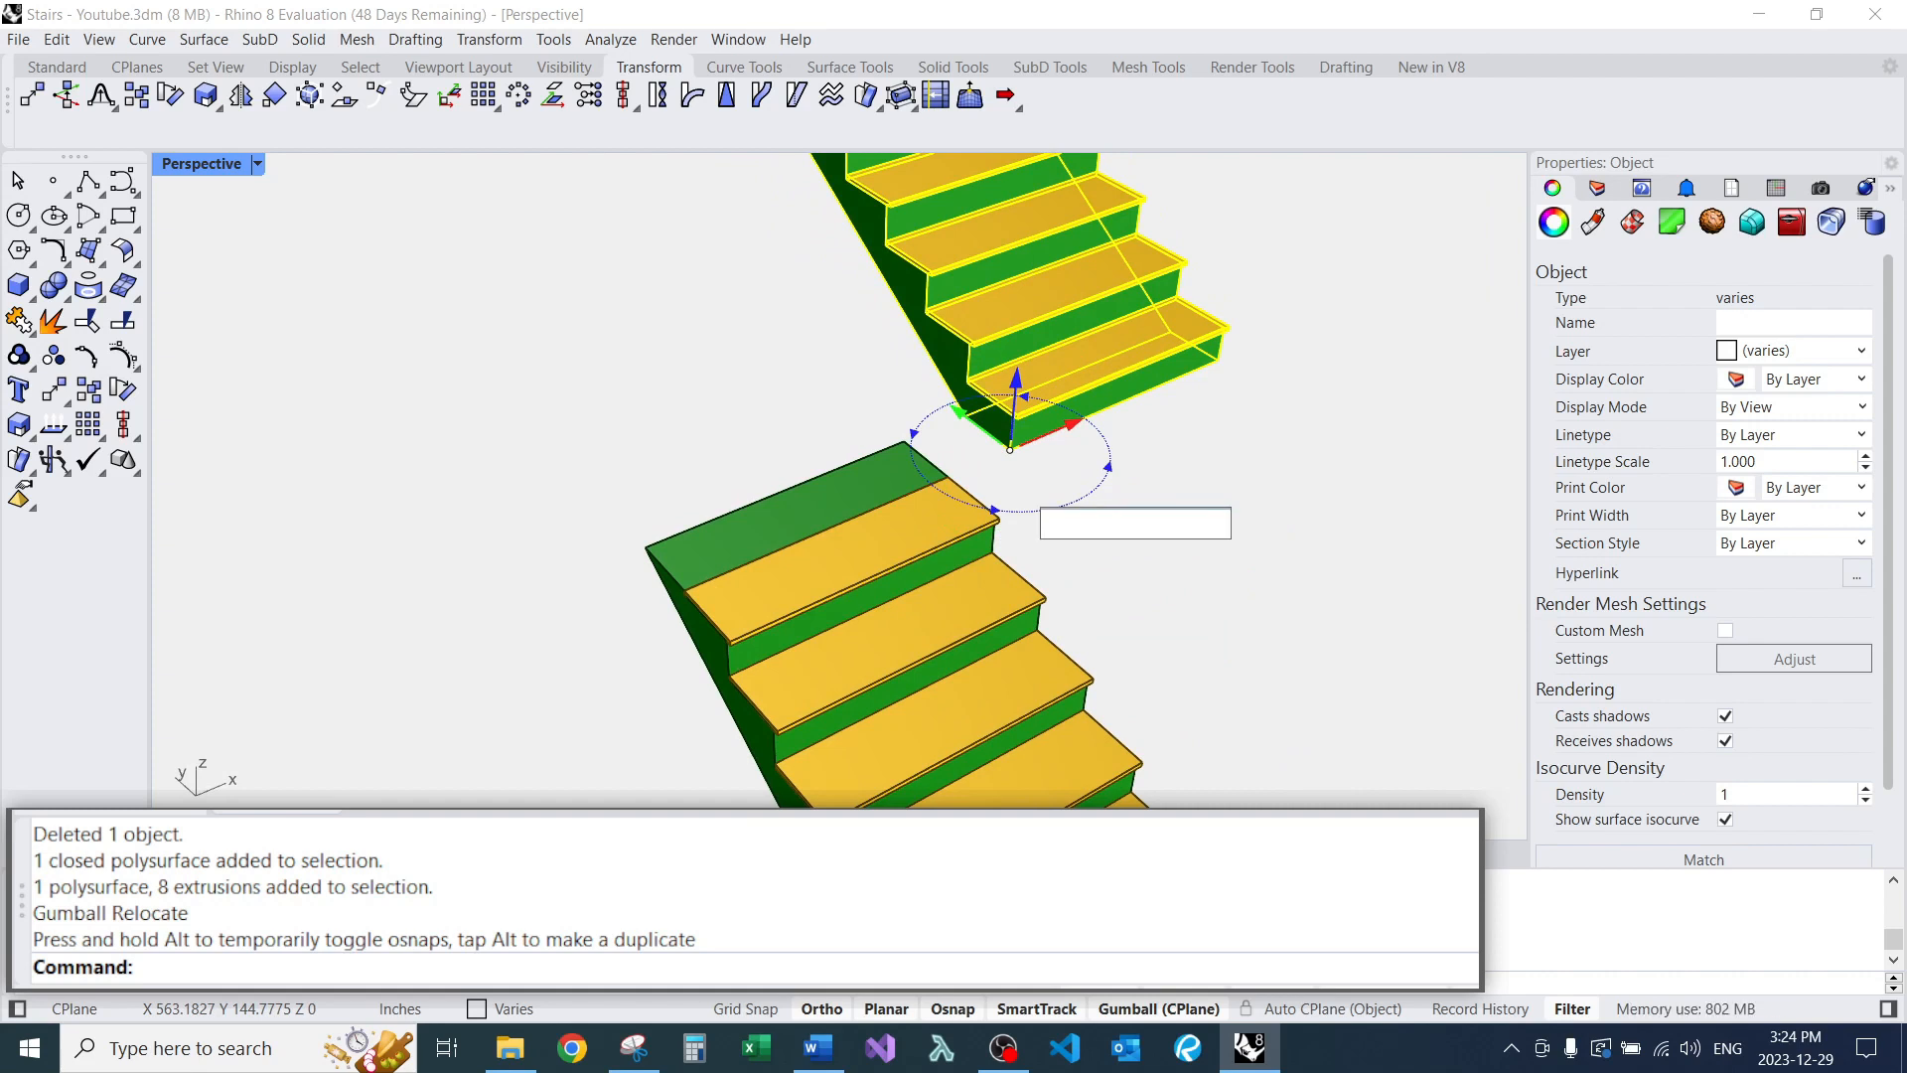
pyautogui.press('Return')
pyautogui.scroll(5, 963, 348)
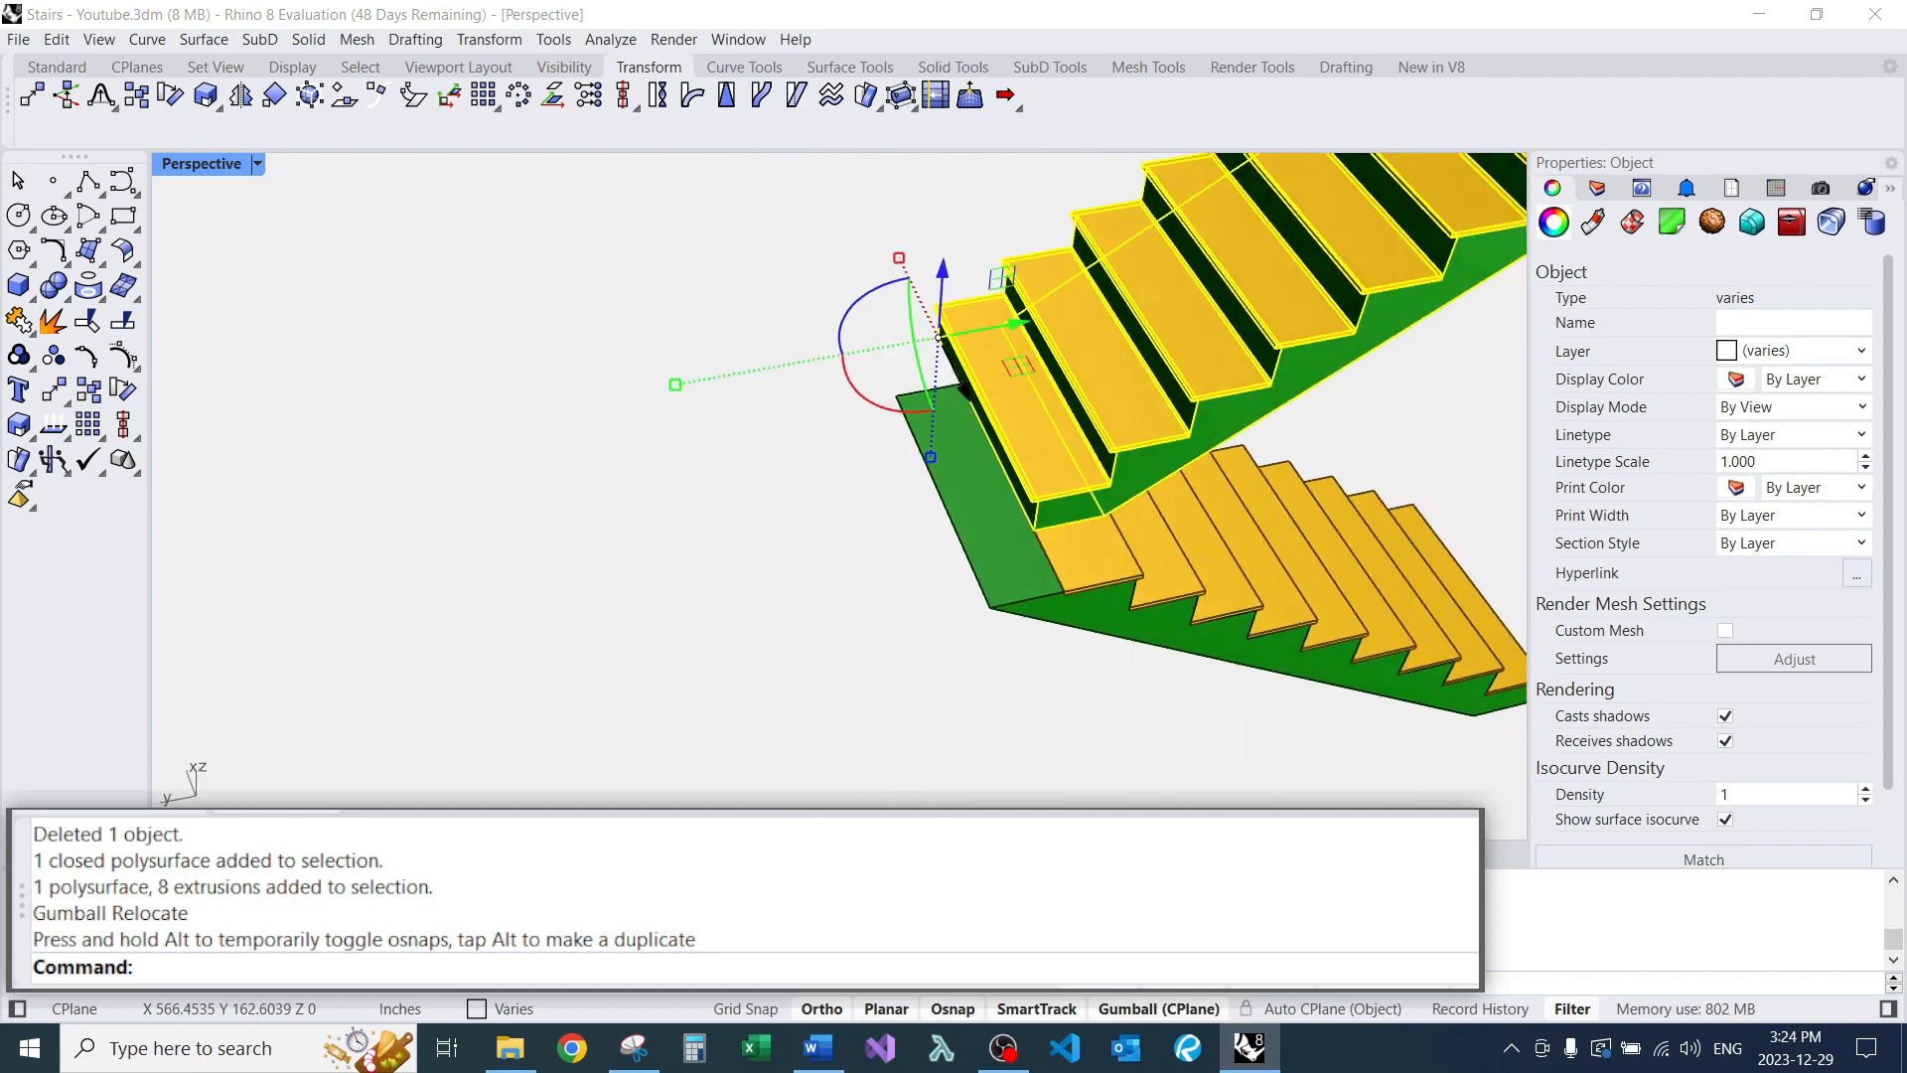
# Relocate the gumball to the turned flight's other bottom corner and move the flight along X to meet the lower flight's inner corner.
pyautogui.keyDown('ctrl'); pyautogui.click(964, 348); pyautogui.keyUp('ctrl')
pyautogui.scroll(-3, 968, 353)
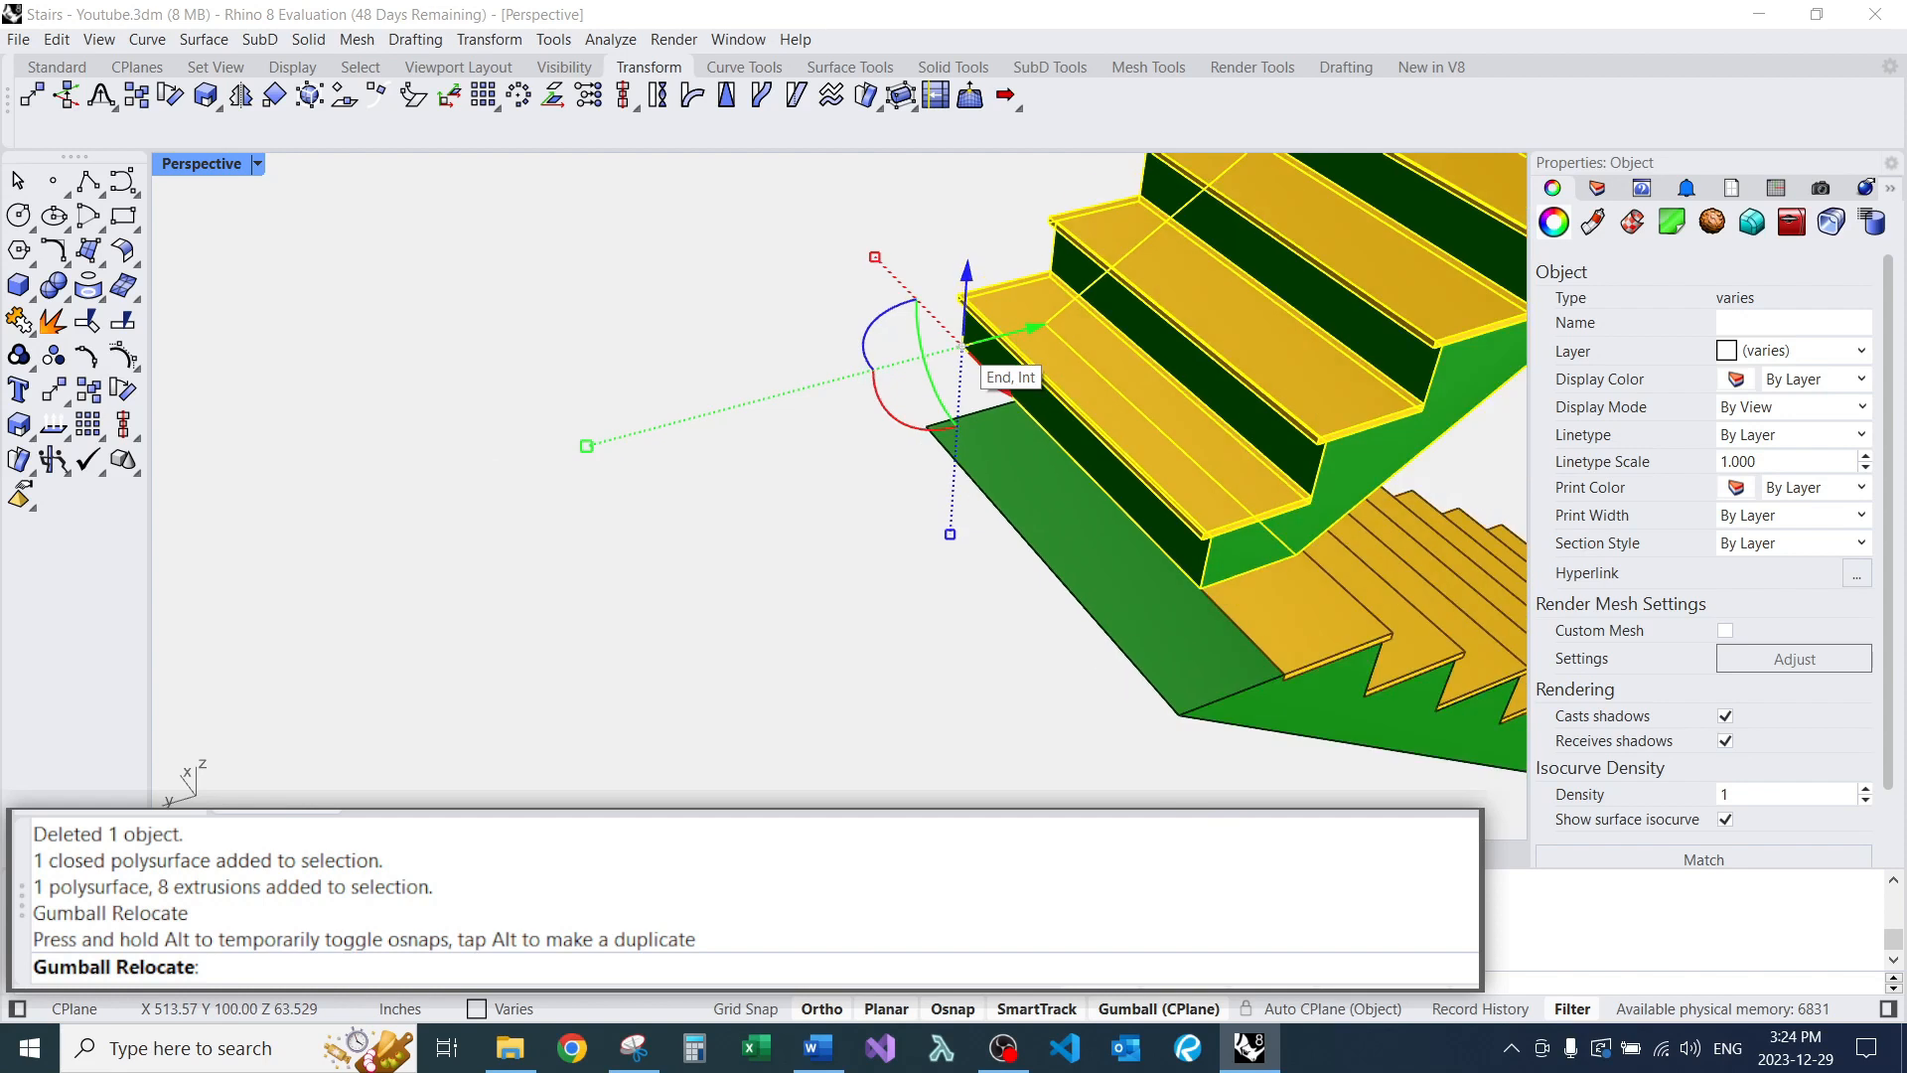
pyautogui.click(1201, 588)
pyautogui.moveTo(1276, 606); pyautogui.dragTo(1241, 629, button='right')
pyautogui.moveTo(1200, 708); pyautogui.dragTo(1131, 399)
pyautogui.moveTo(1182, 397); pyautogui.dragTo(1024, 387, button='right')
pyautogui.scroll(-5, 1048, 412)
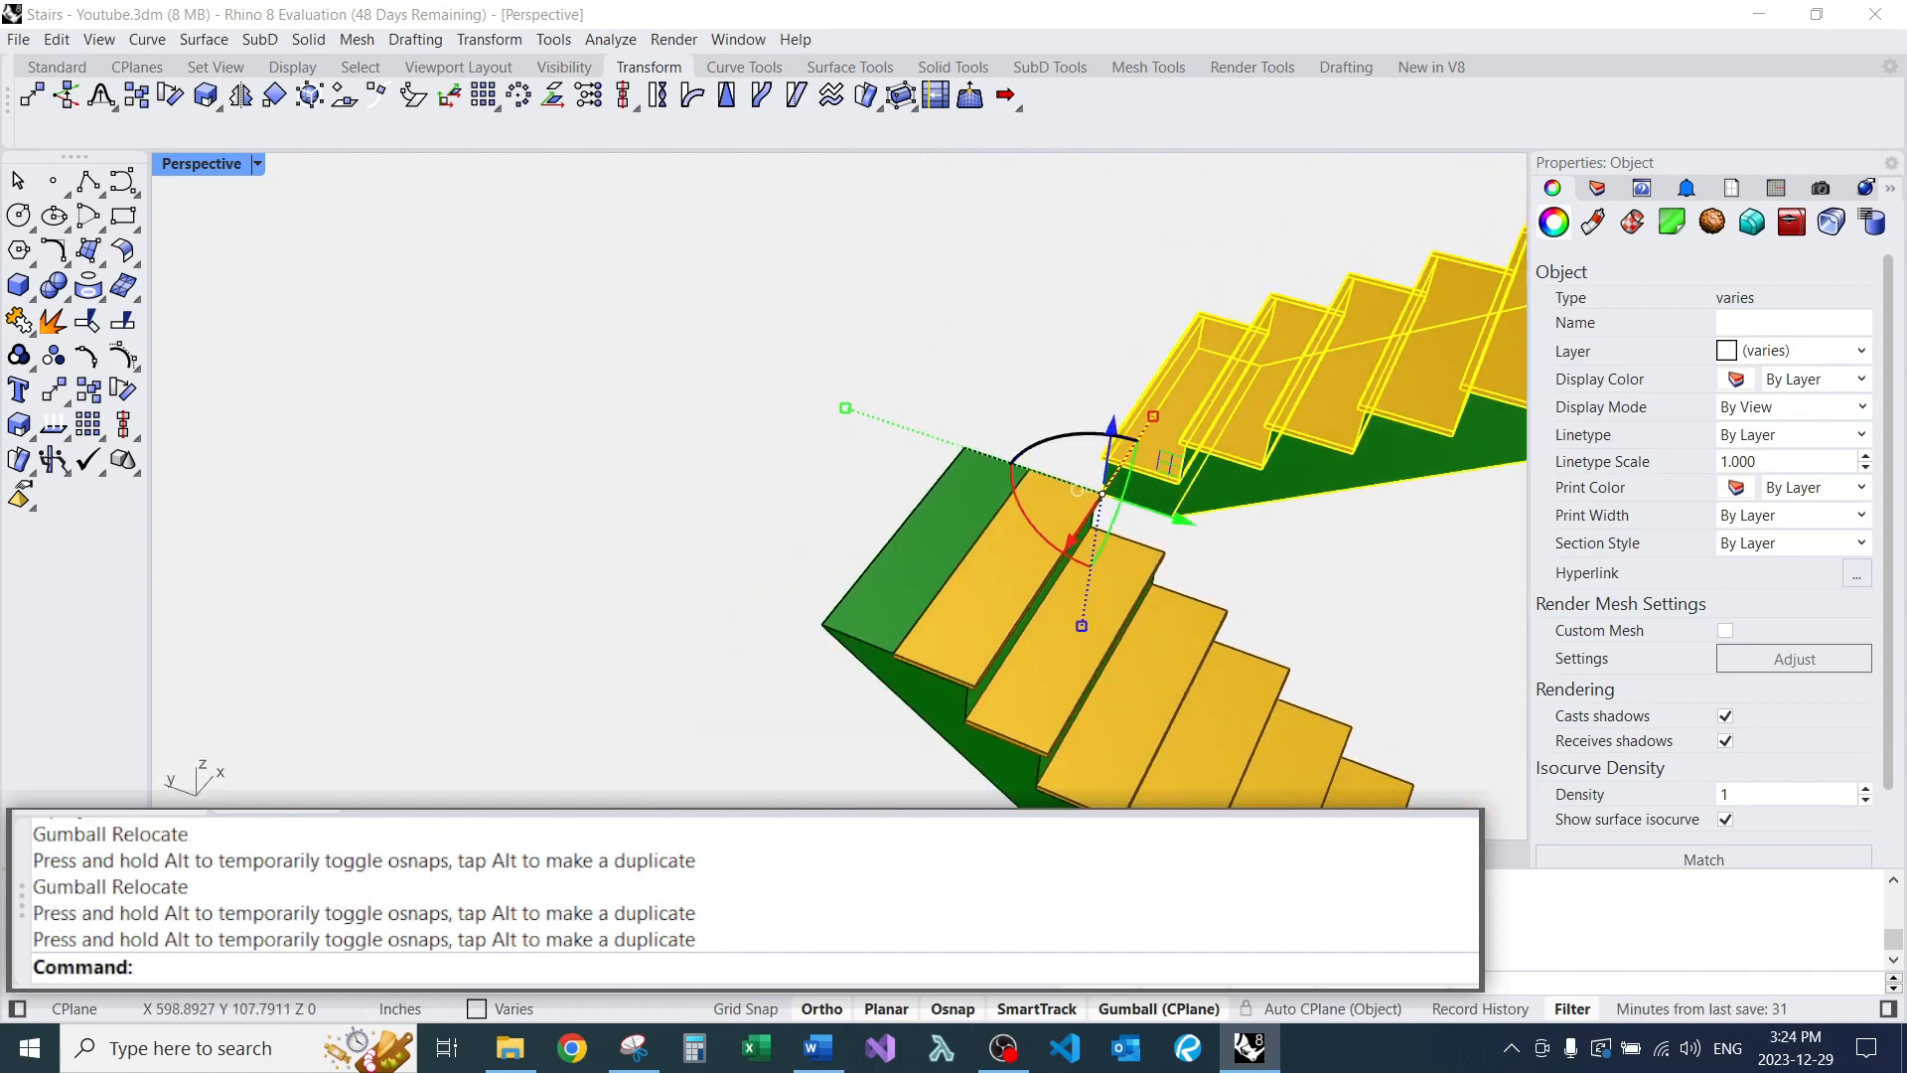
# Offset the turned upper flight 12 inches along X from the lower flight and deselect it.
pyautogui.scroll(5, 1098, 517)
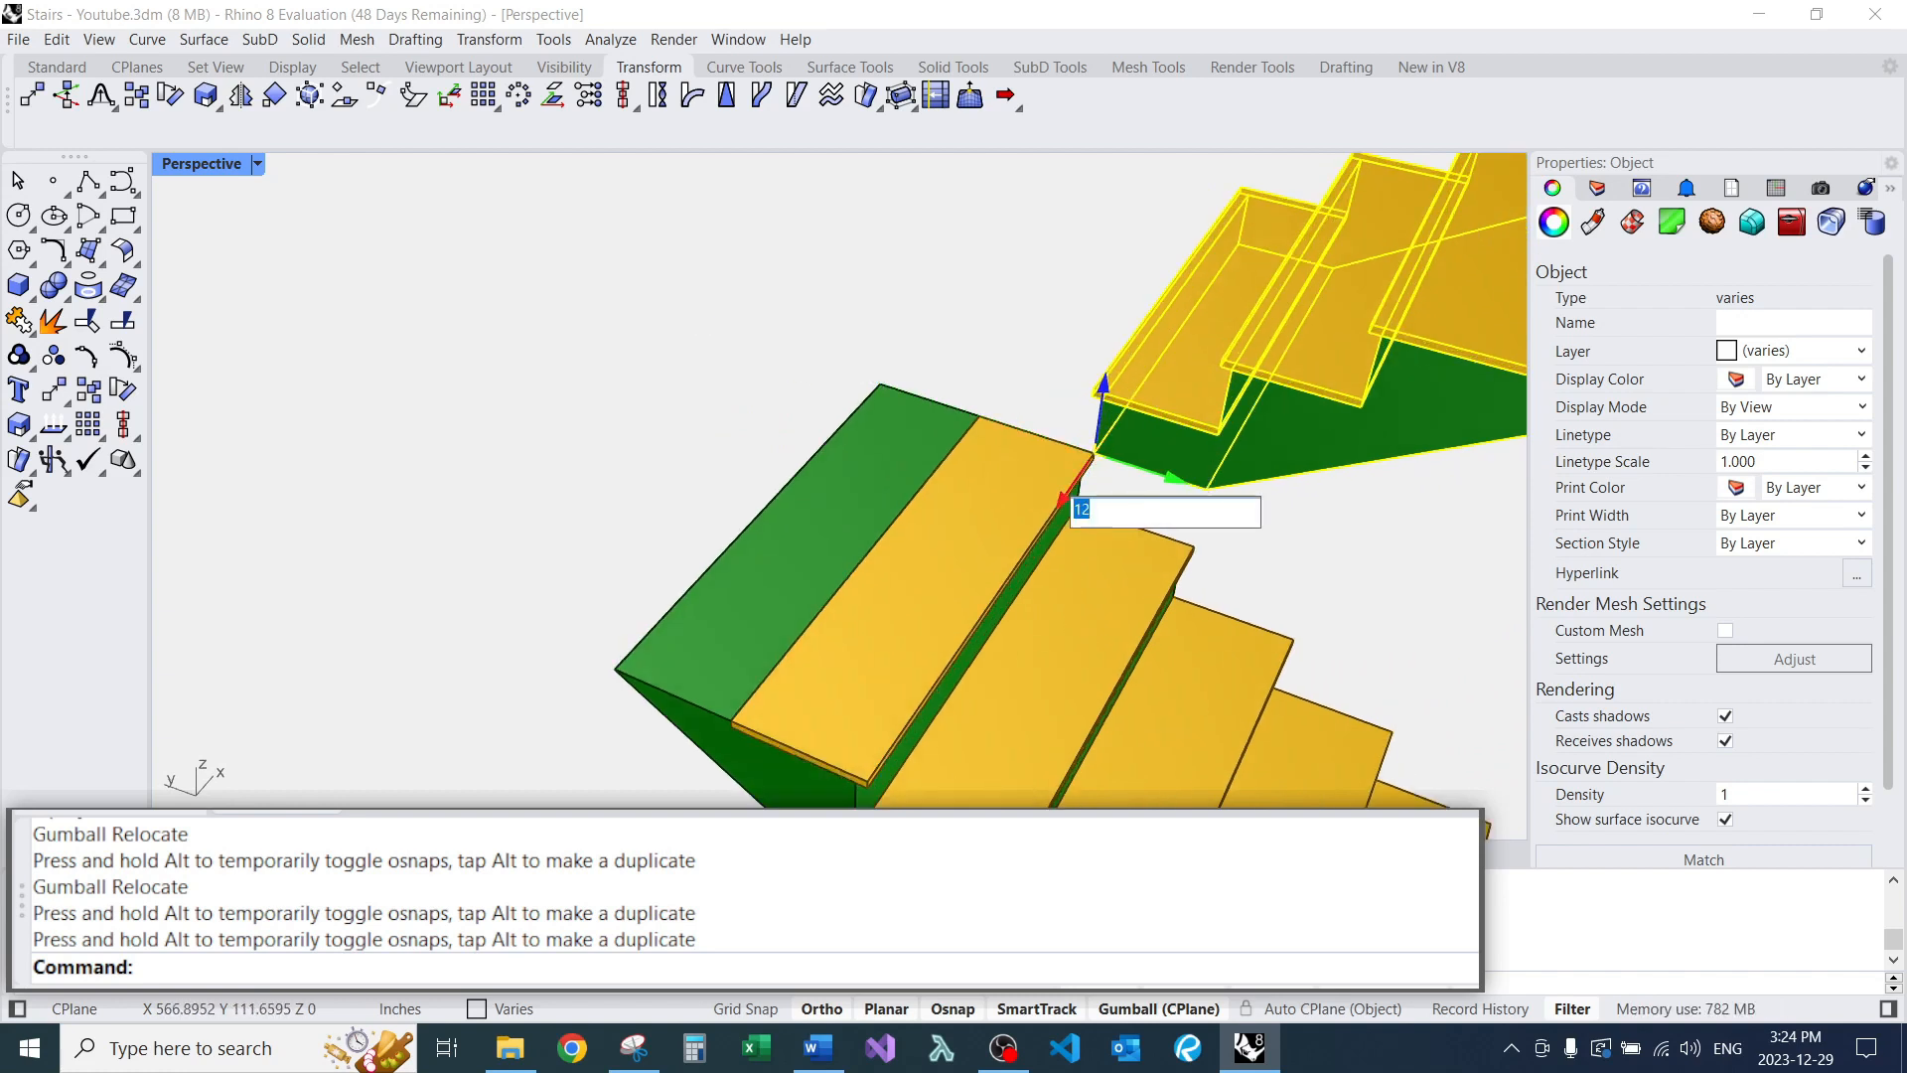
pyautogui.press('Return')
pyautogui.press('Escape')
# Stretch the end face of the lower flight's top tread along X to the far bottom corner of the upper flight.
pyautogui.scroll(-4, 993, 447)
pyautogui.moveTo(993, 447); pyautogui.dragTo(1281, 476, button='right')
pyautogui.scroll(-7, 934, 338)
pyautogui.moveTo(556, 417); pyautogui.dragTo(696, 363, button='right')
pyautogui.scroll(20, 695, 363)
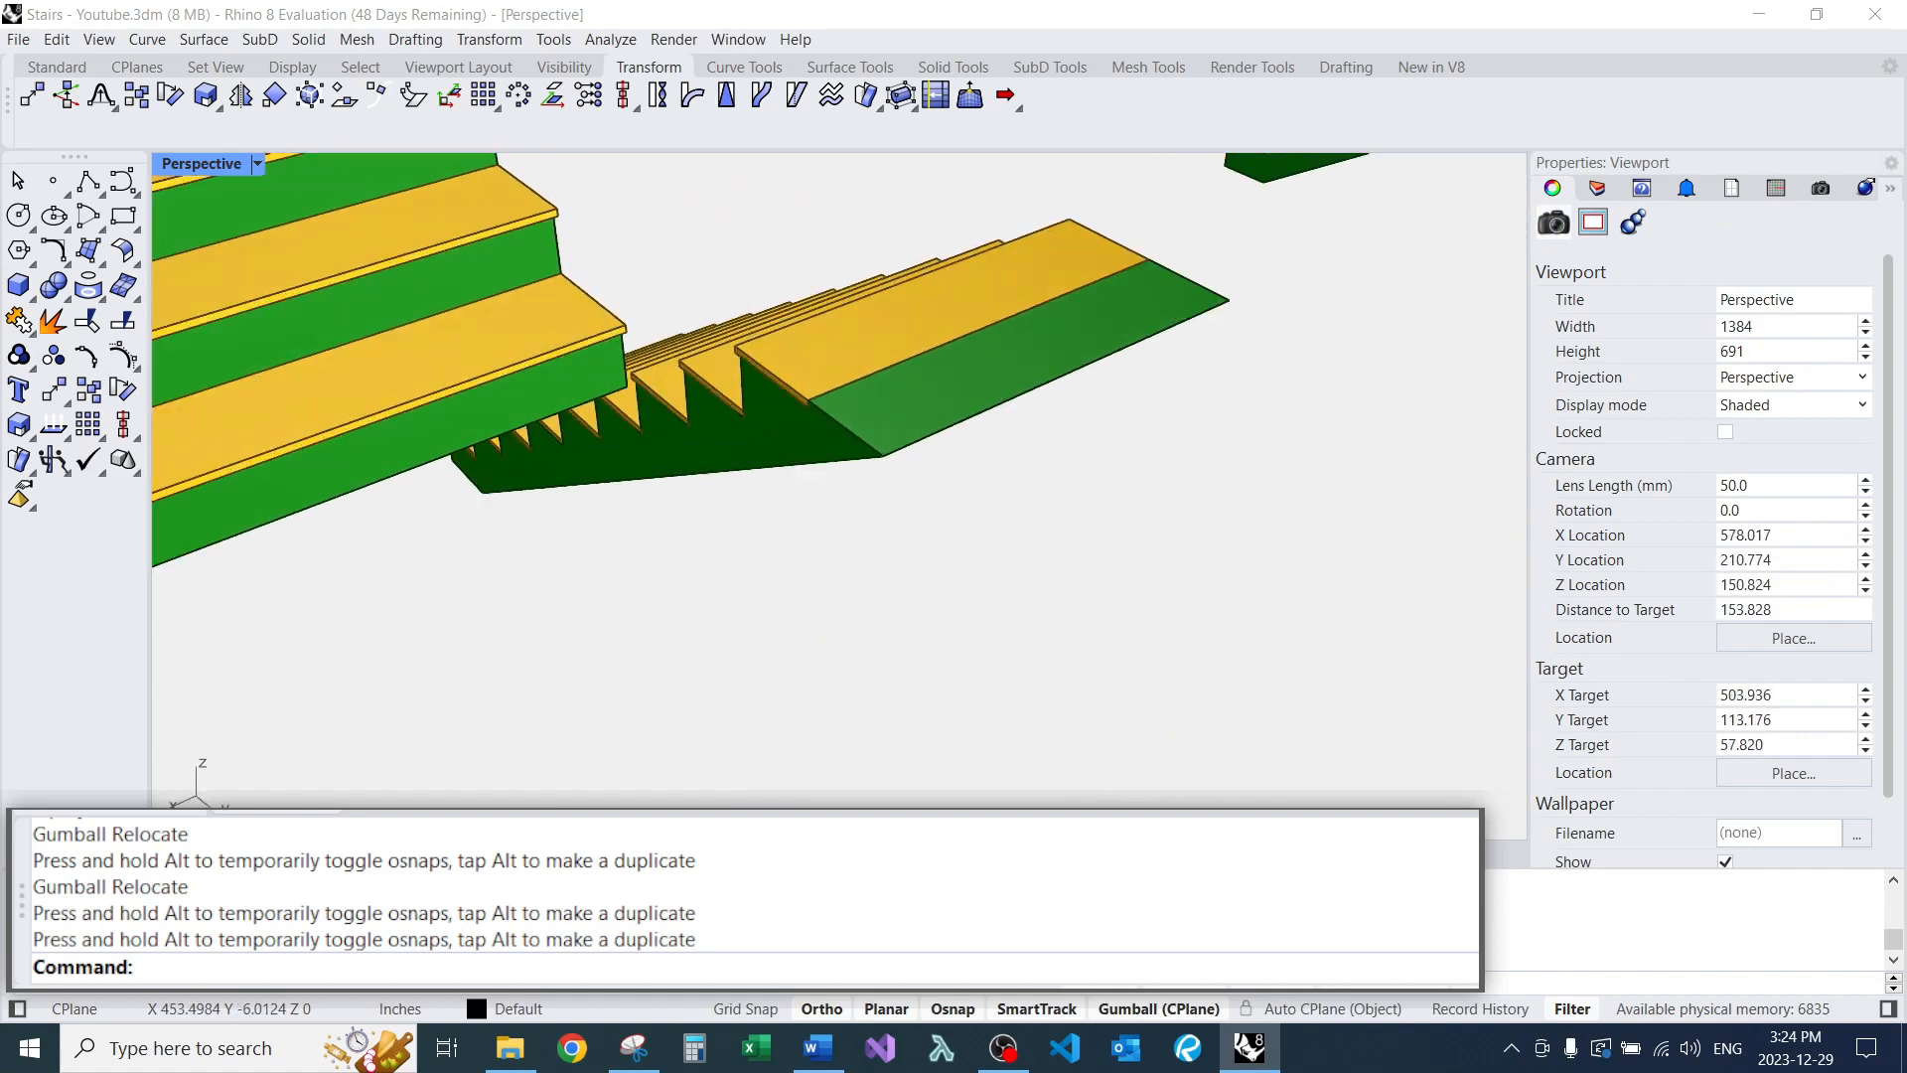
pyautogui.scroll(-16, 909, 549)
pyautogui.moveTo(755, 527); pyautogui.dragTo(864, 482, button='right')
pyautogui.scroll(20, 834, 477)
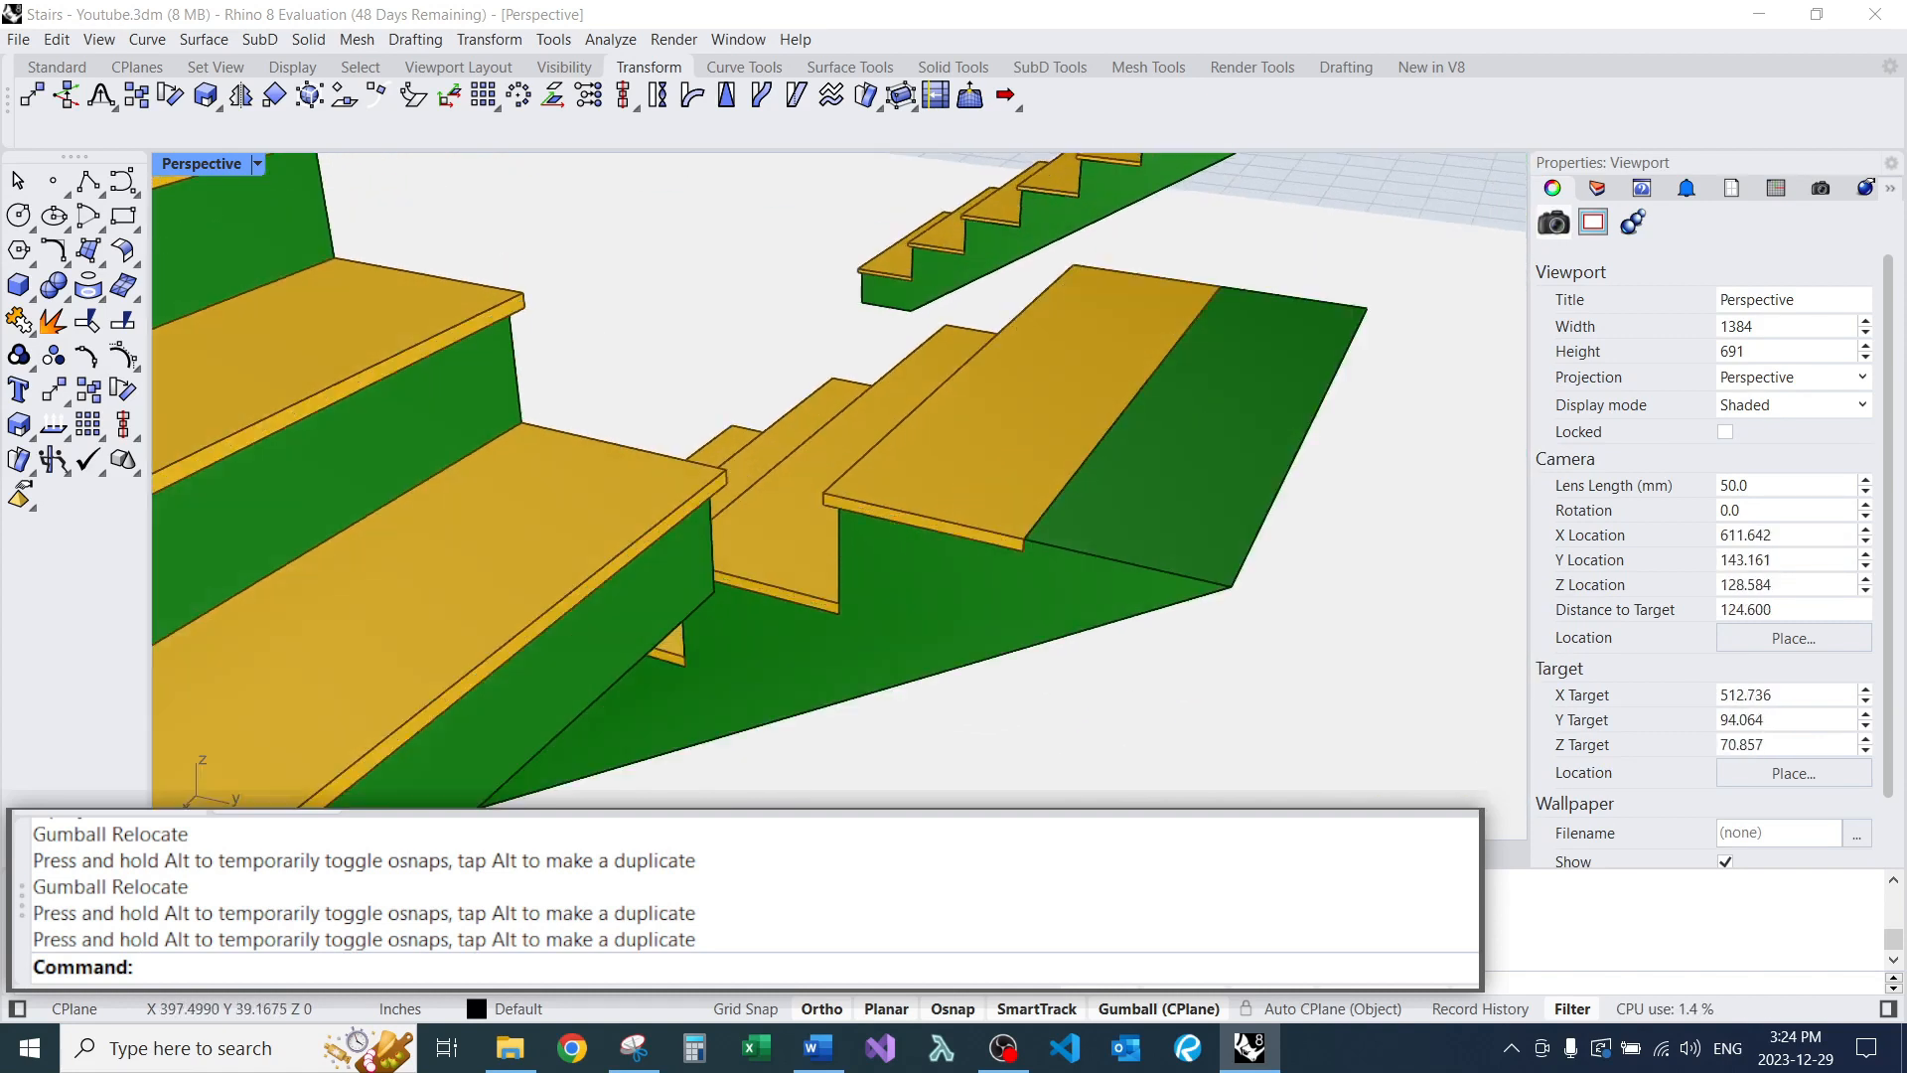
pyautogui.click(1222, 569)
pyautogui.scroll(-12, 894, 407)
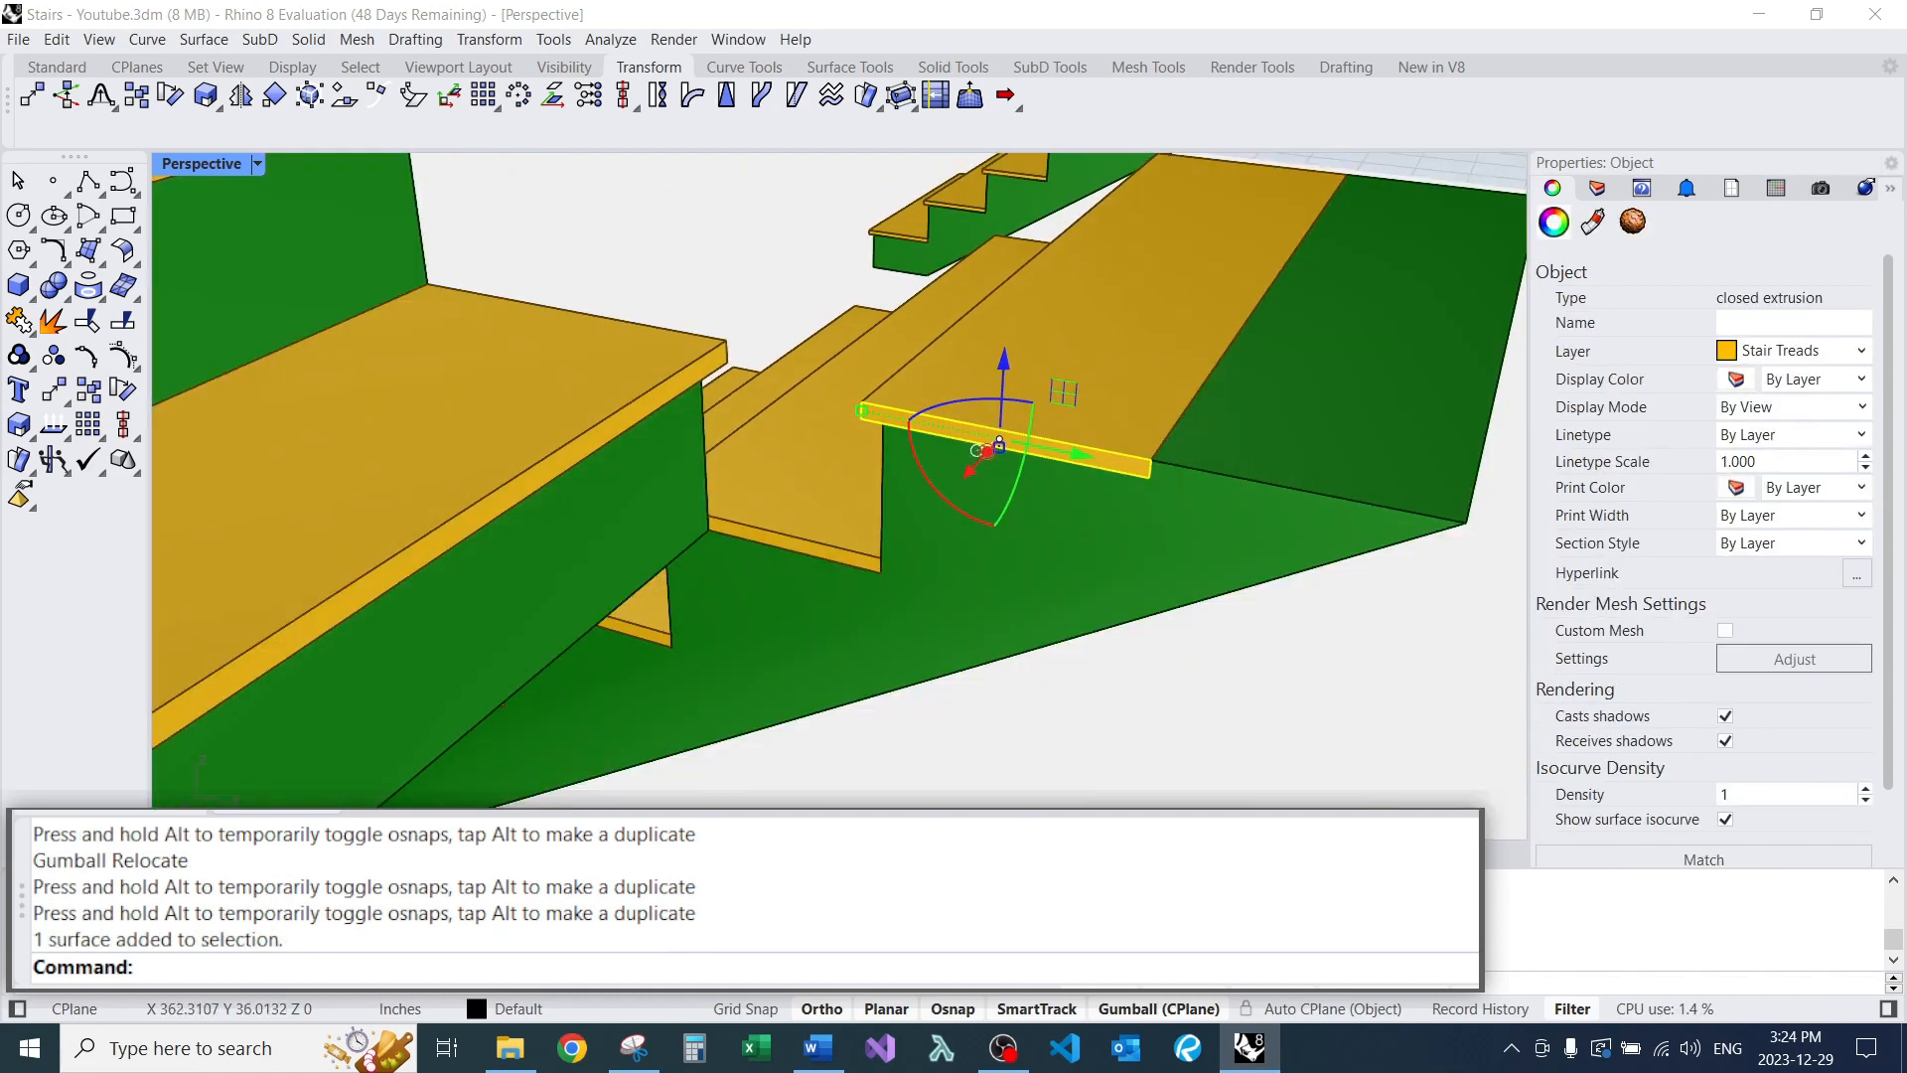
pyautogui.moveTo(1133, 467); pyautogui.dragTo(994, 482, button='right')
pyautogui.scroll(-9, 999, 479)
pyautogui.scroll(-3, 993, 467)
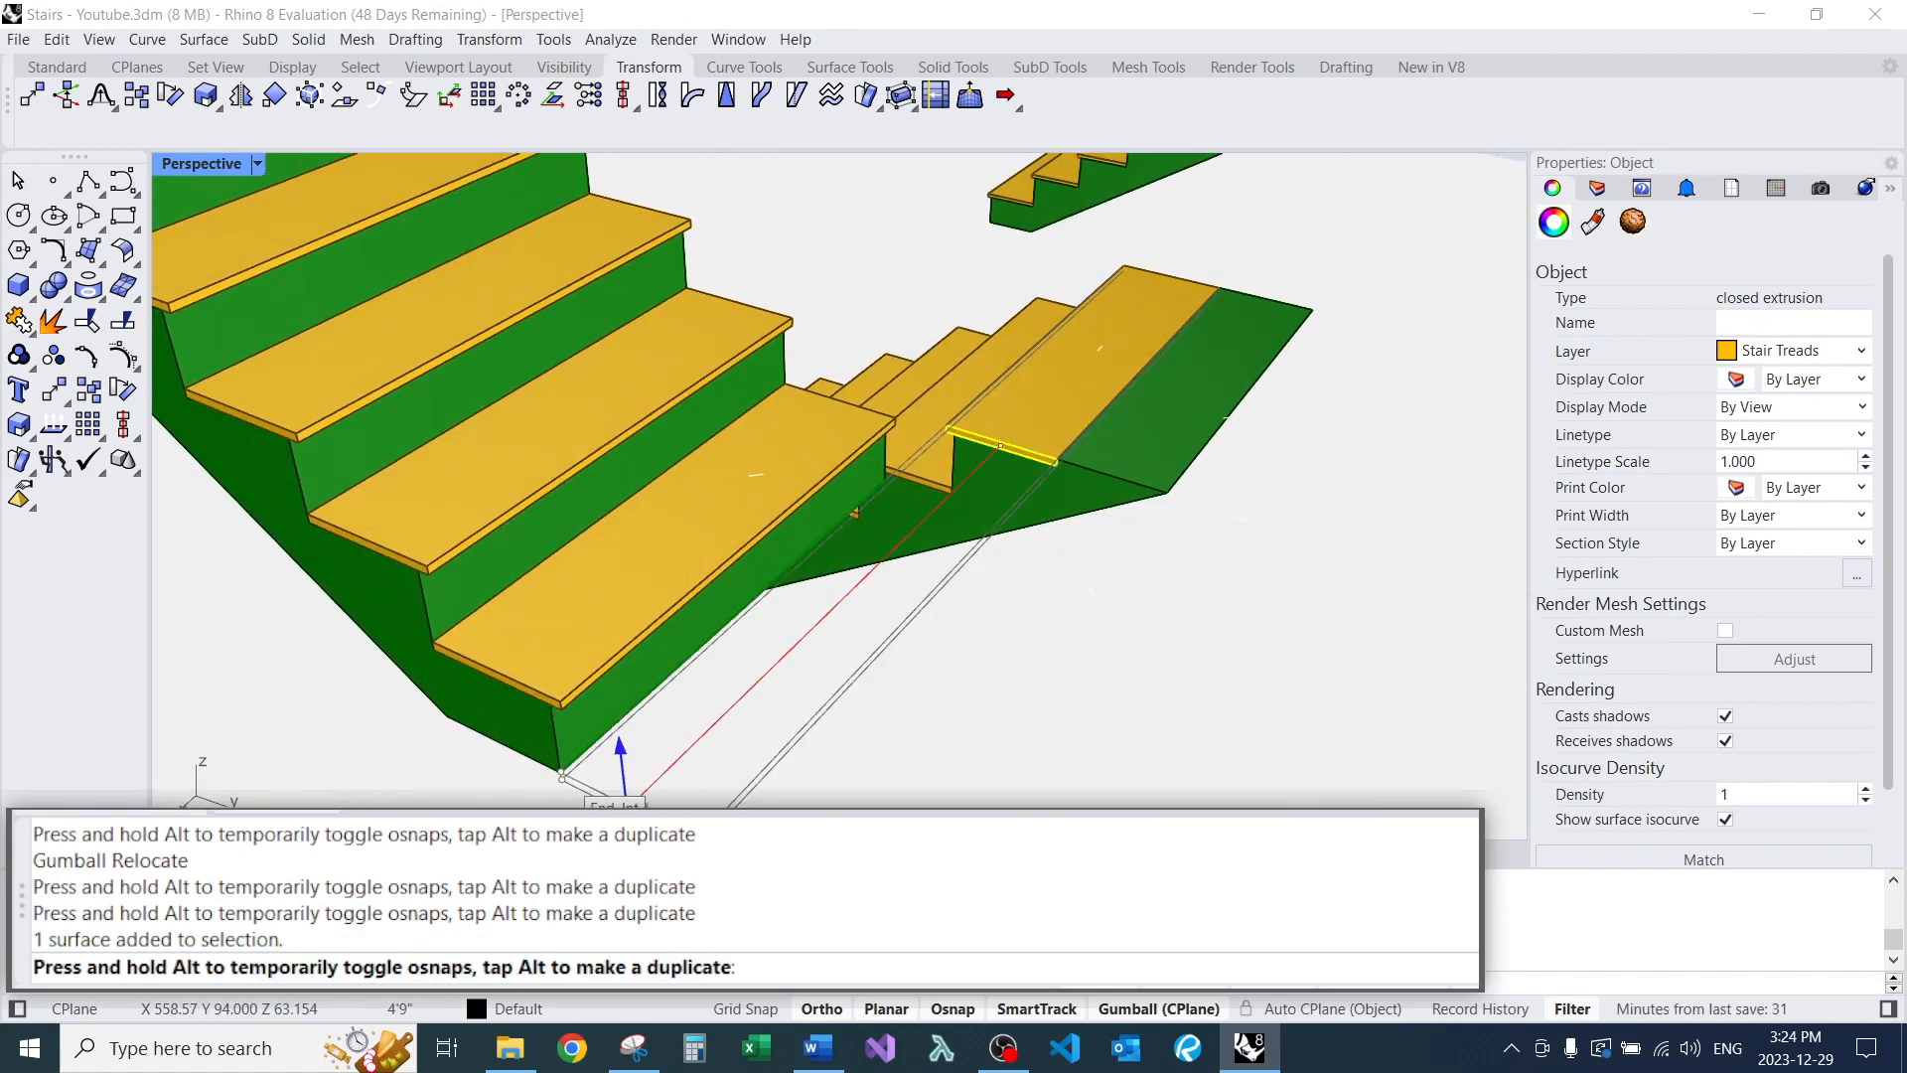
pyautogui.moveTo(562, 777); pyautogui.dragTo(562, 774)
pyautogui.scroll(-3, 755, 497)
pyautogui.press('Escape')
# Copy the tread just below the top one, from its back corner to the front corner of the stretched top tread.
pyautogui.moveTo(990, 636); pyautogui.dragTo(646, 676, button='right')
pyautogui.scroll(20, 984, 527)
pyautogui.scroll(-20, 832, 606)
pyautogui.scroll(12, 1023, 666)
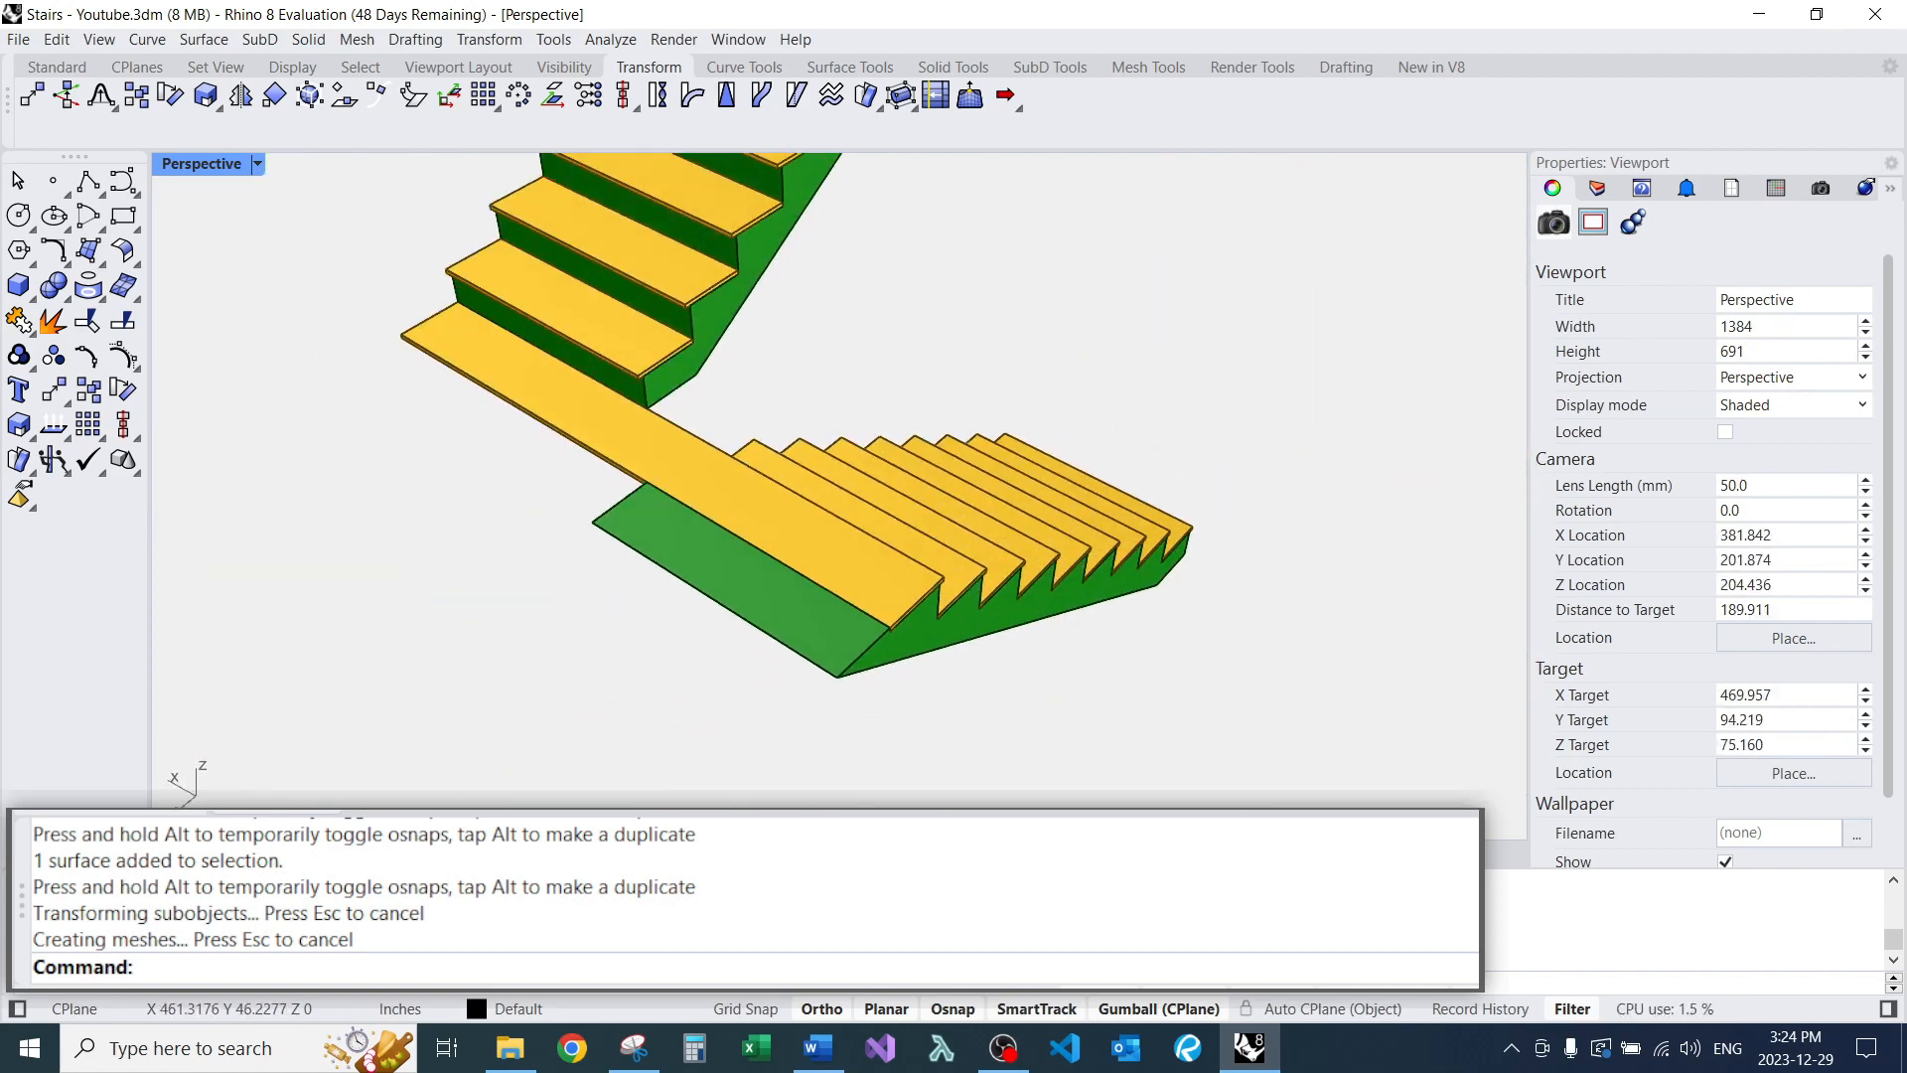
pyautogui.moveTo(1018, 645); pyautogui.dragTo(884, 663, button='right')
pyautogui.scroll(-4, 914, 581)
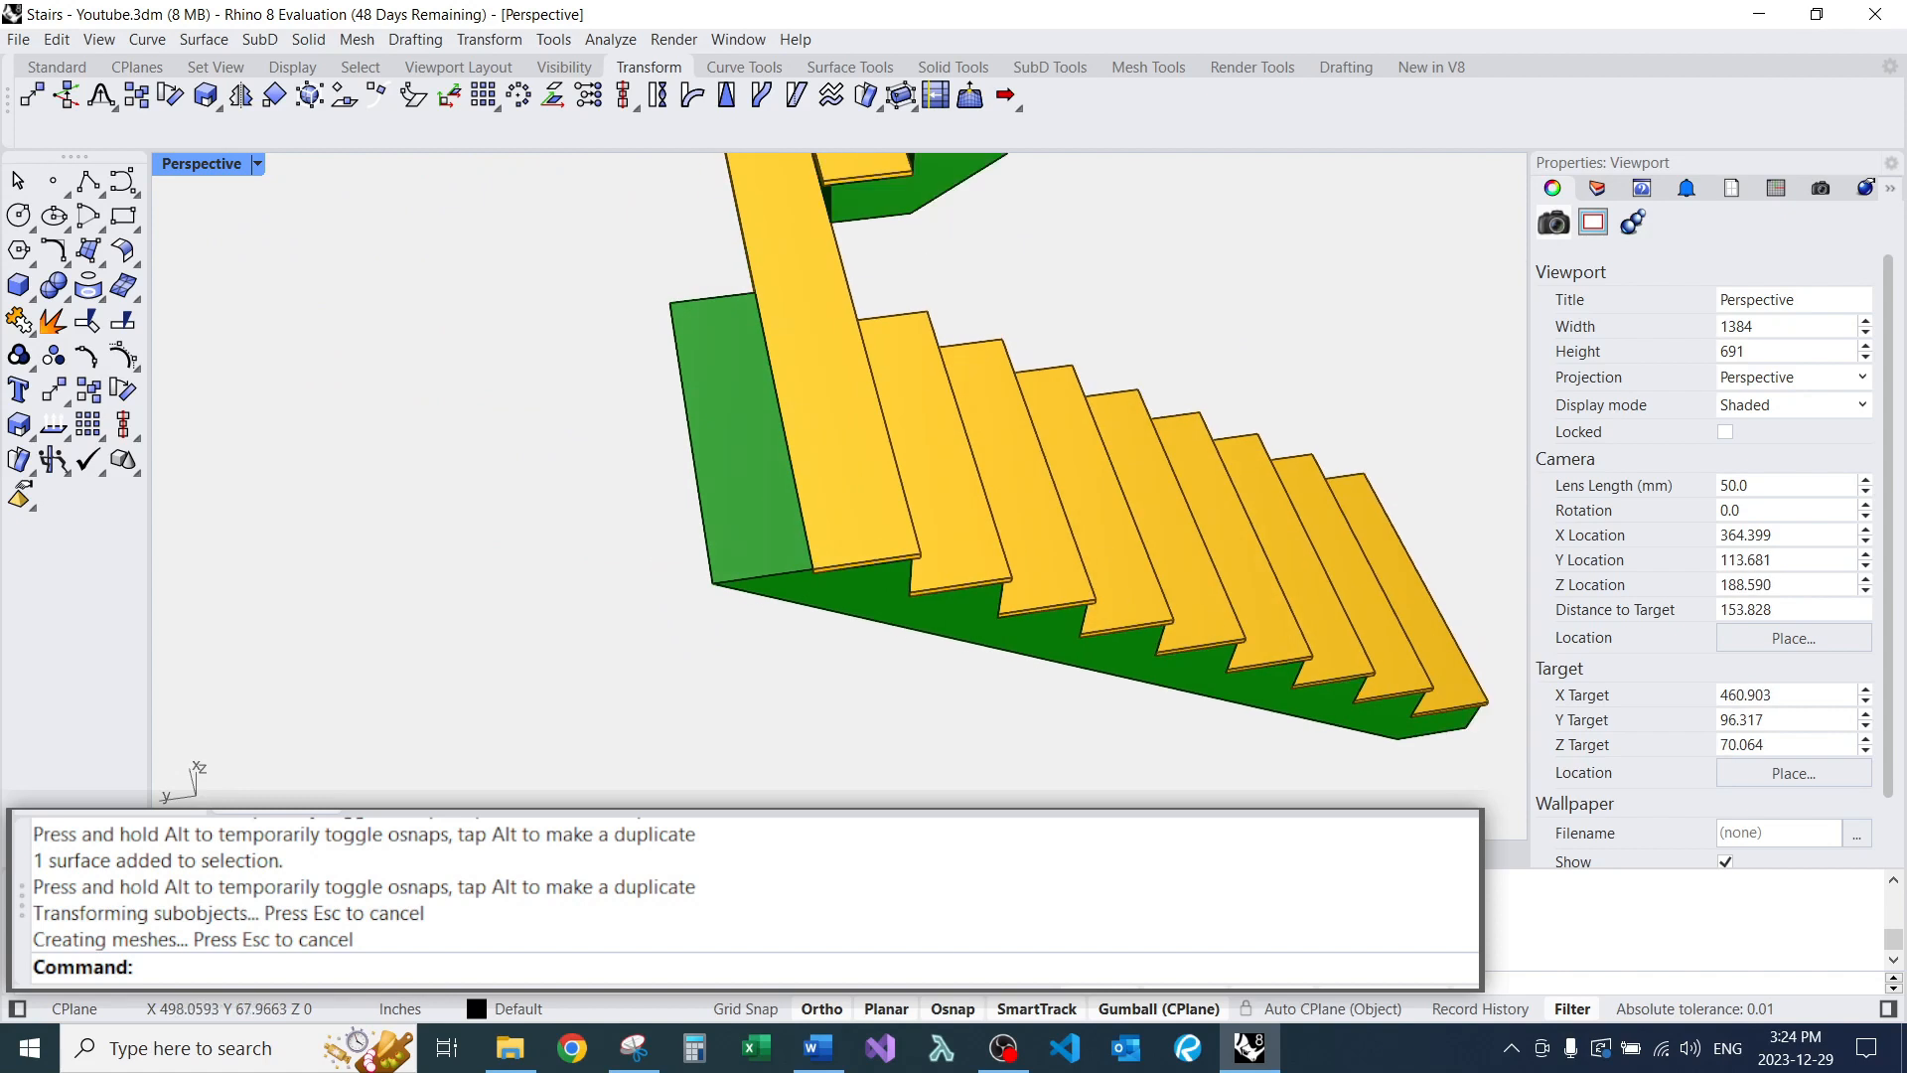
pyautogui.click(969, 561)
pyautogui.scroll(11, 968, 562)
pyautogui.write('C')
pyautogui.press('Return')
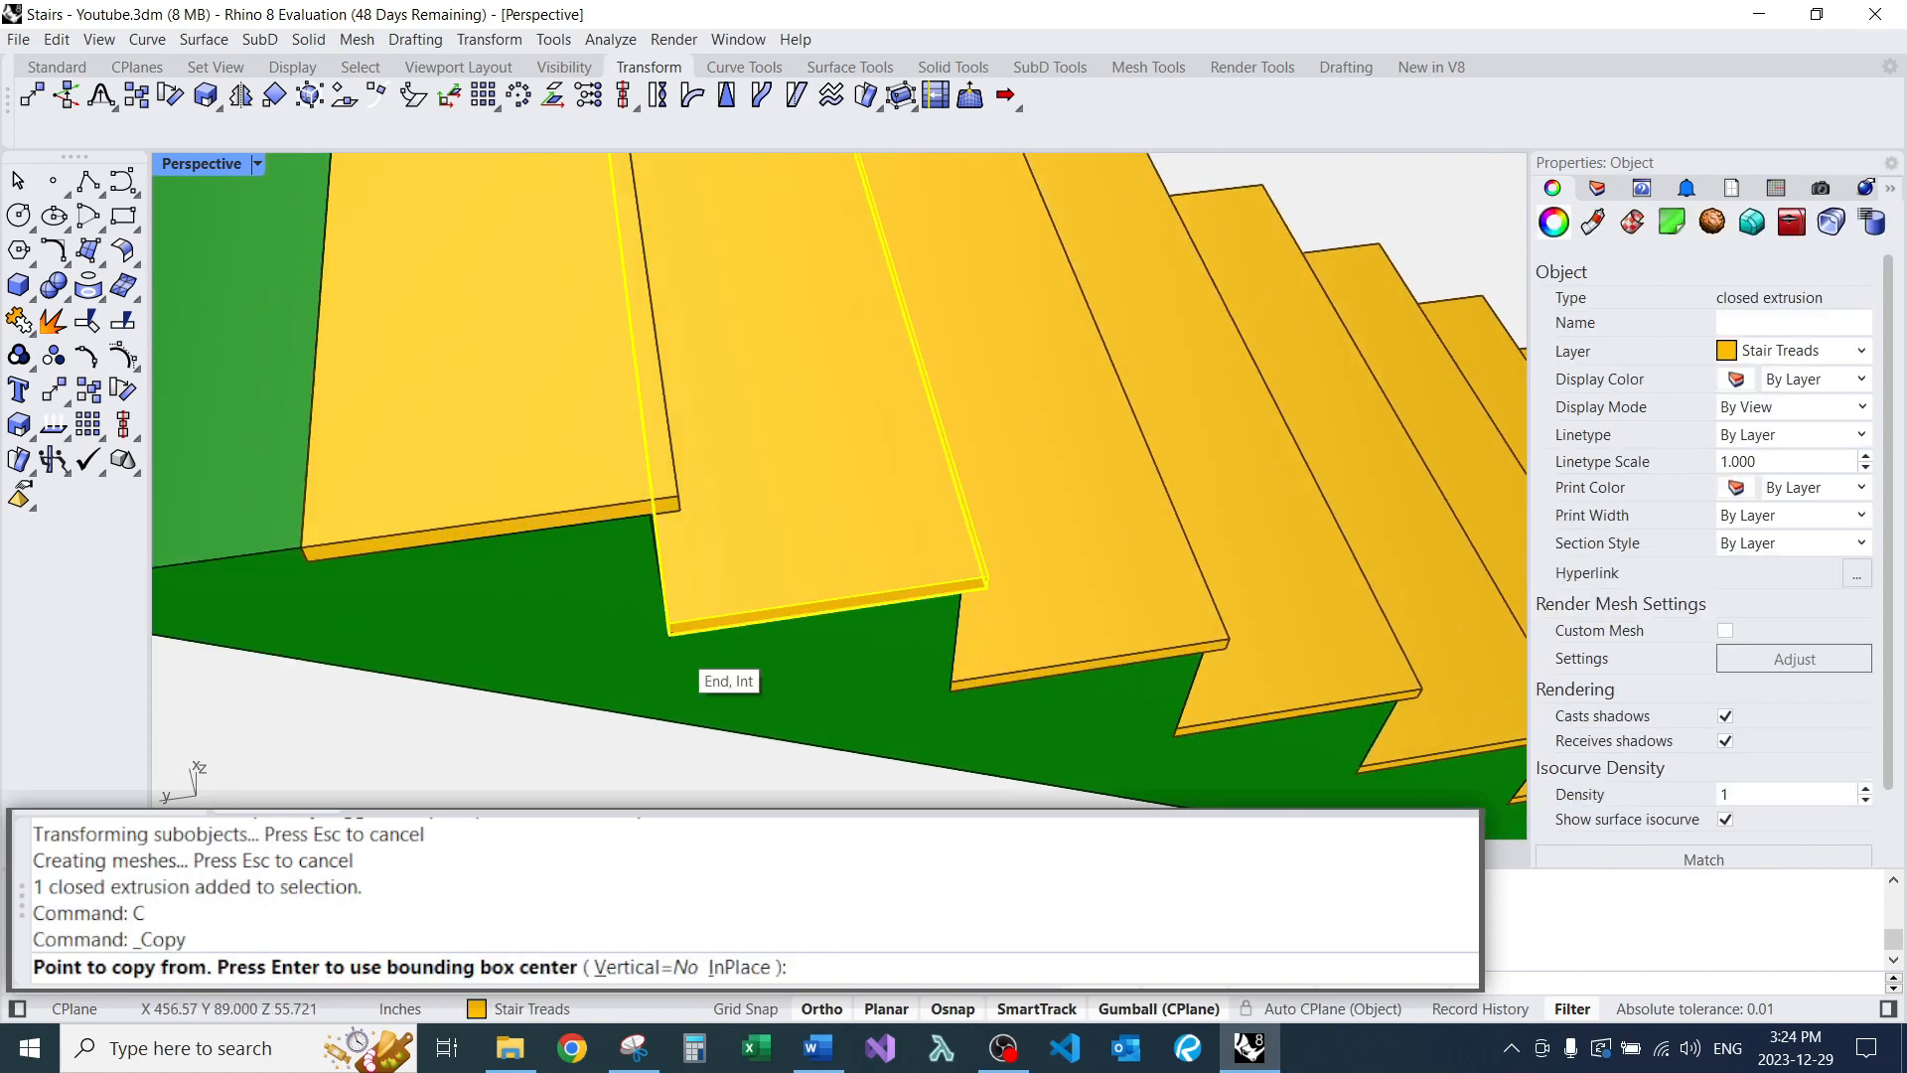
pyautogui.click(667, 626)
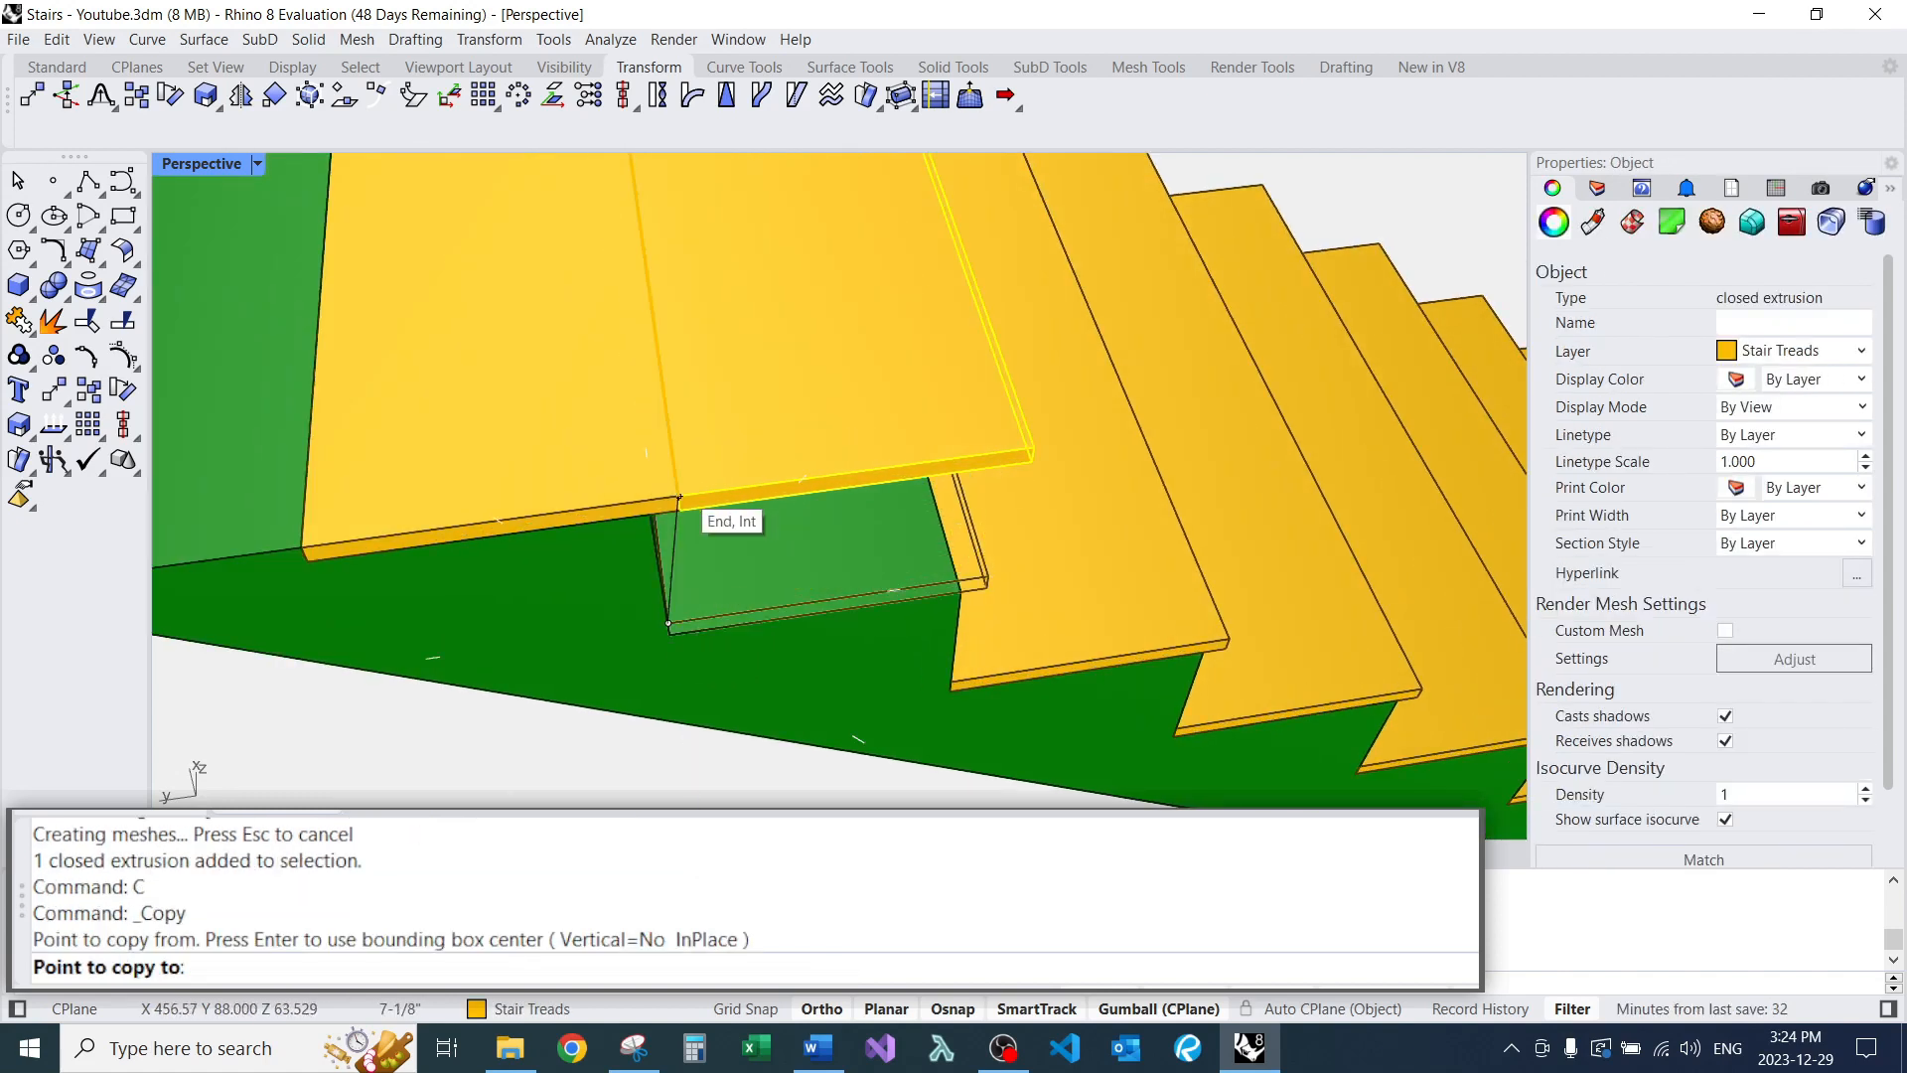
pyautogui.click(680, 497)
pyautogui.press('Return')
# Rotate the copied tread 90 degrees about its corner so it projects outward past the stretched top tread.
pyautogui.scroll(-3, 724, 470)
pyautogui.click(724, 470)
pyautogui.write('R')
pyautogui.press('Return')
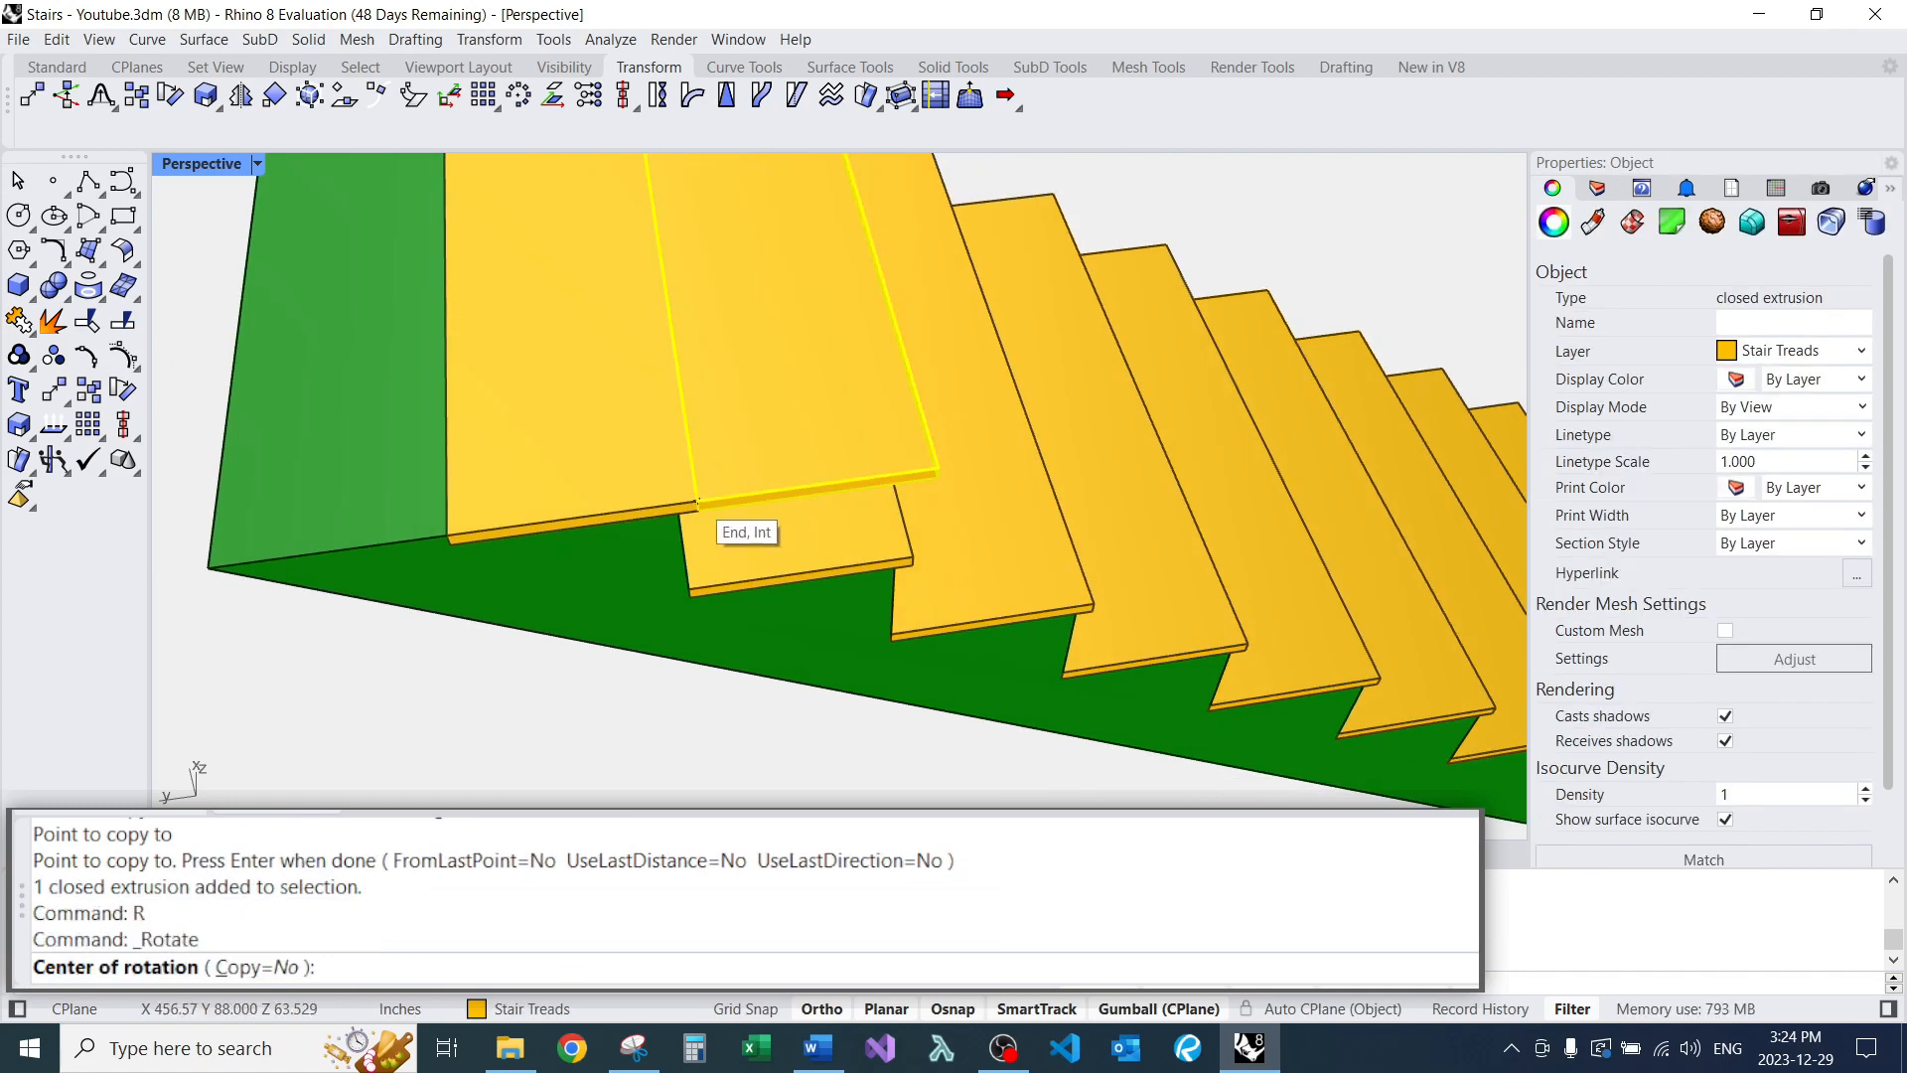
pyautogui.click(697, 502)
pyautogui.scroll(-3, 695, 499)
pyautogui.click(674, 346)
pyautogui.scroll(-3, 664, 344)
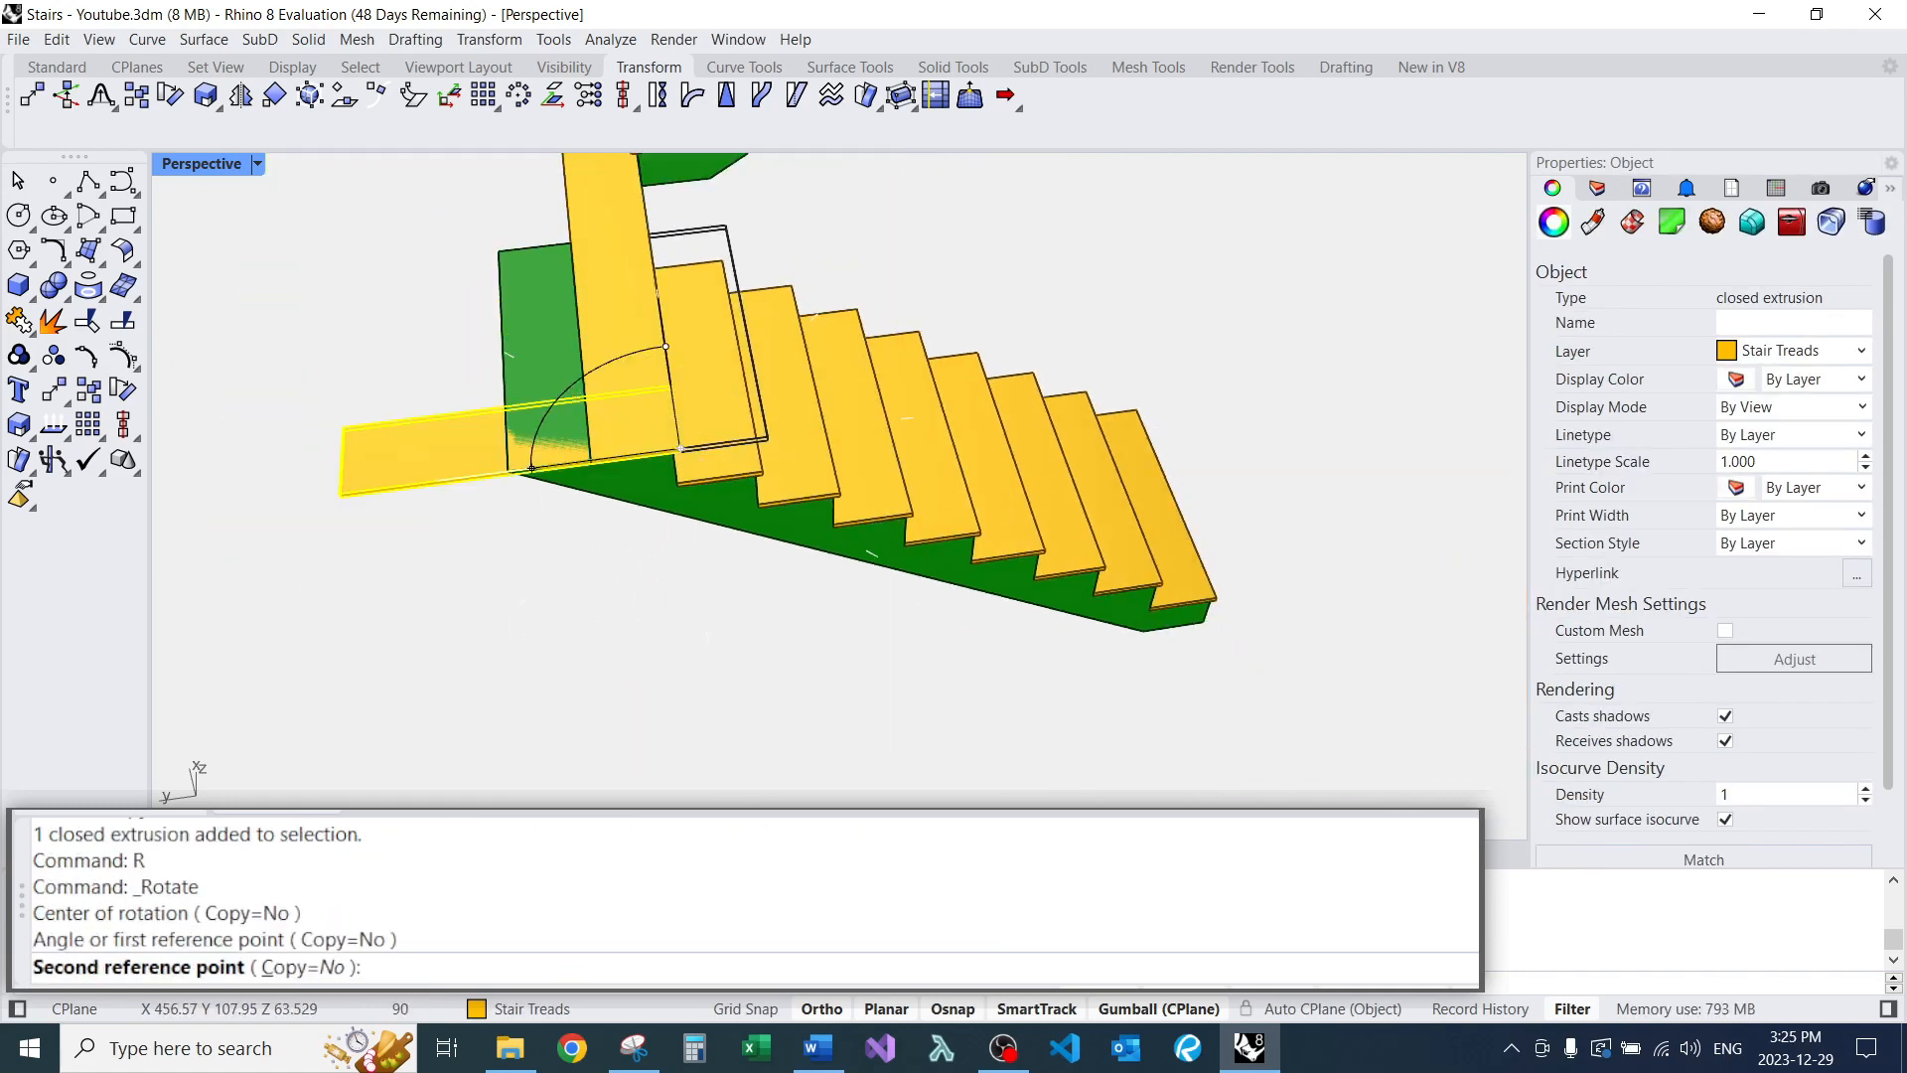
pyautogui.click(513, 473)
# Stretch the rotated tread's long side face along X to the far end of the stretched top tread, forming a landing.
pyautogui.moveTo(692, 556); pyautogui.dragTo(874, 561, button='right')
pyautogui.scroll(-7, 854, 547)
pyautogui.scroll(12, 864, 561)
pyautogui.scroll(6, 884, 506)
pyautogui.click(884, 511)
pyautogui.scroll(-15, 889, 517)
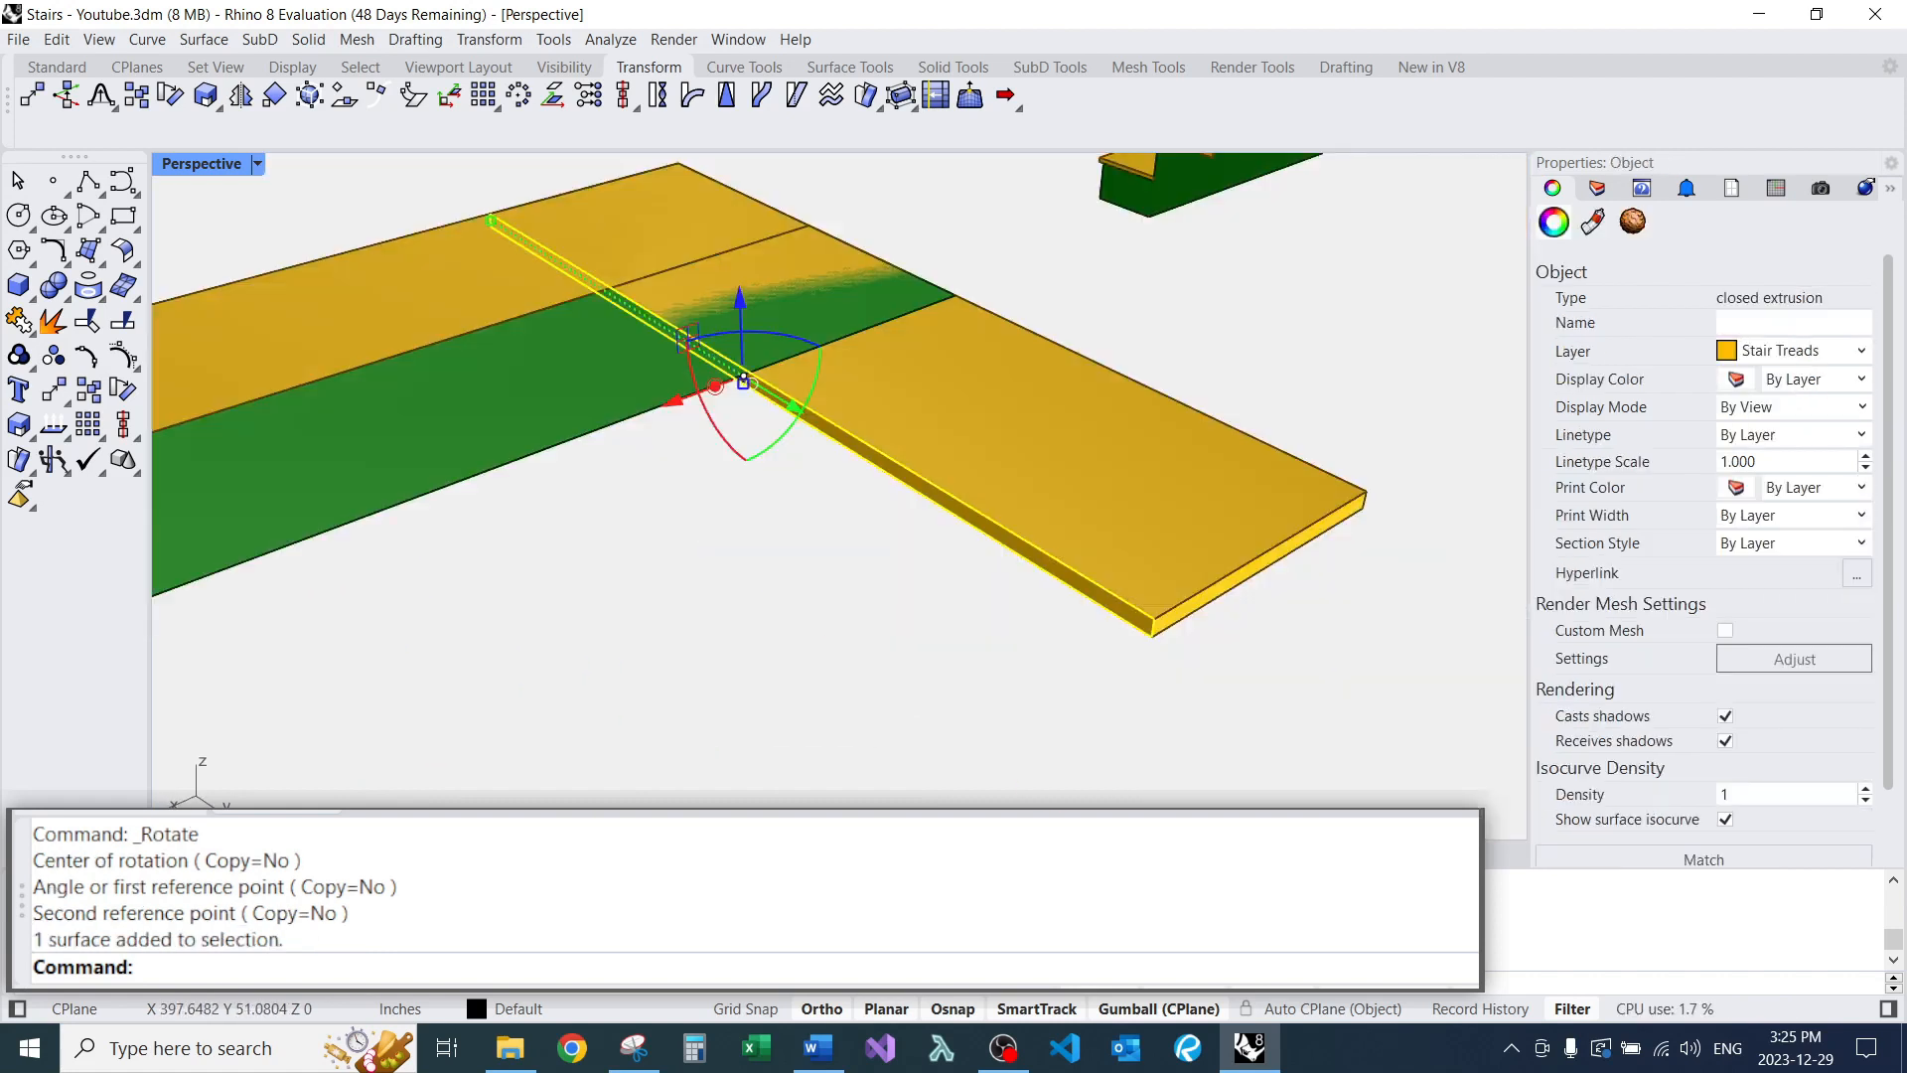
pyautogui.moveTo(889, 516)
pyautogui.mouseDown(button='right')
pyautogui.moveTo(948, 497)
pyautogui.moveTo(909, 538)
pyautogui.mouseUp(button='right')
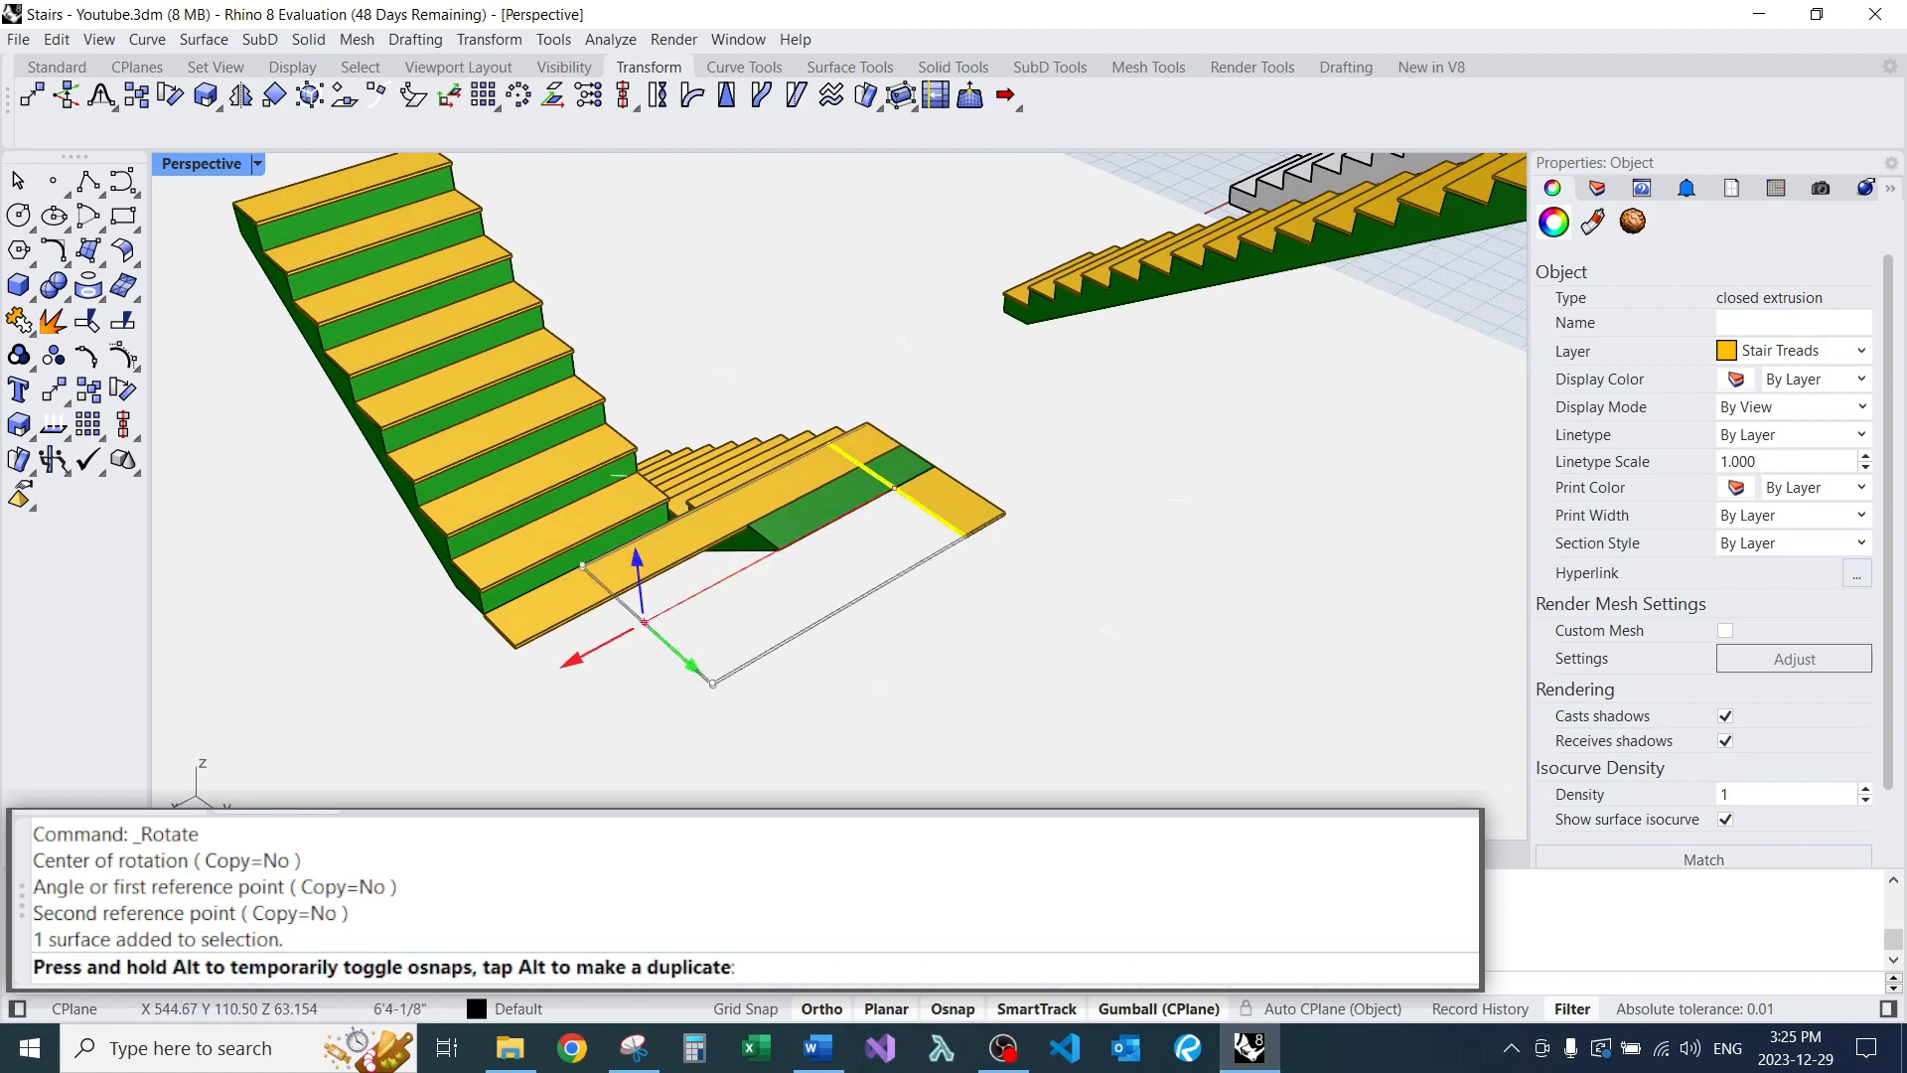
pyautogui.moveTo(516, 648); pyautogui.dragTo(516, 648)
pyautogui.scroll(4, 459, 717)
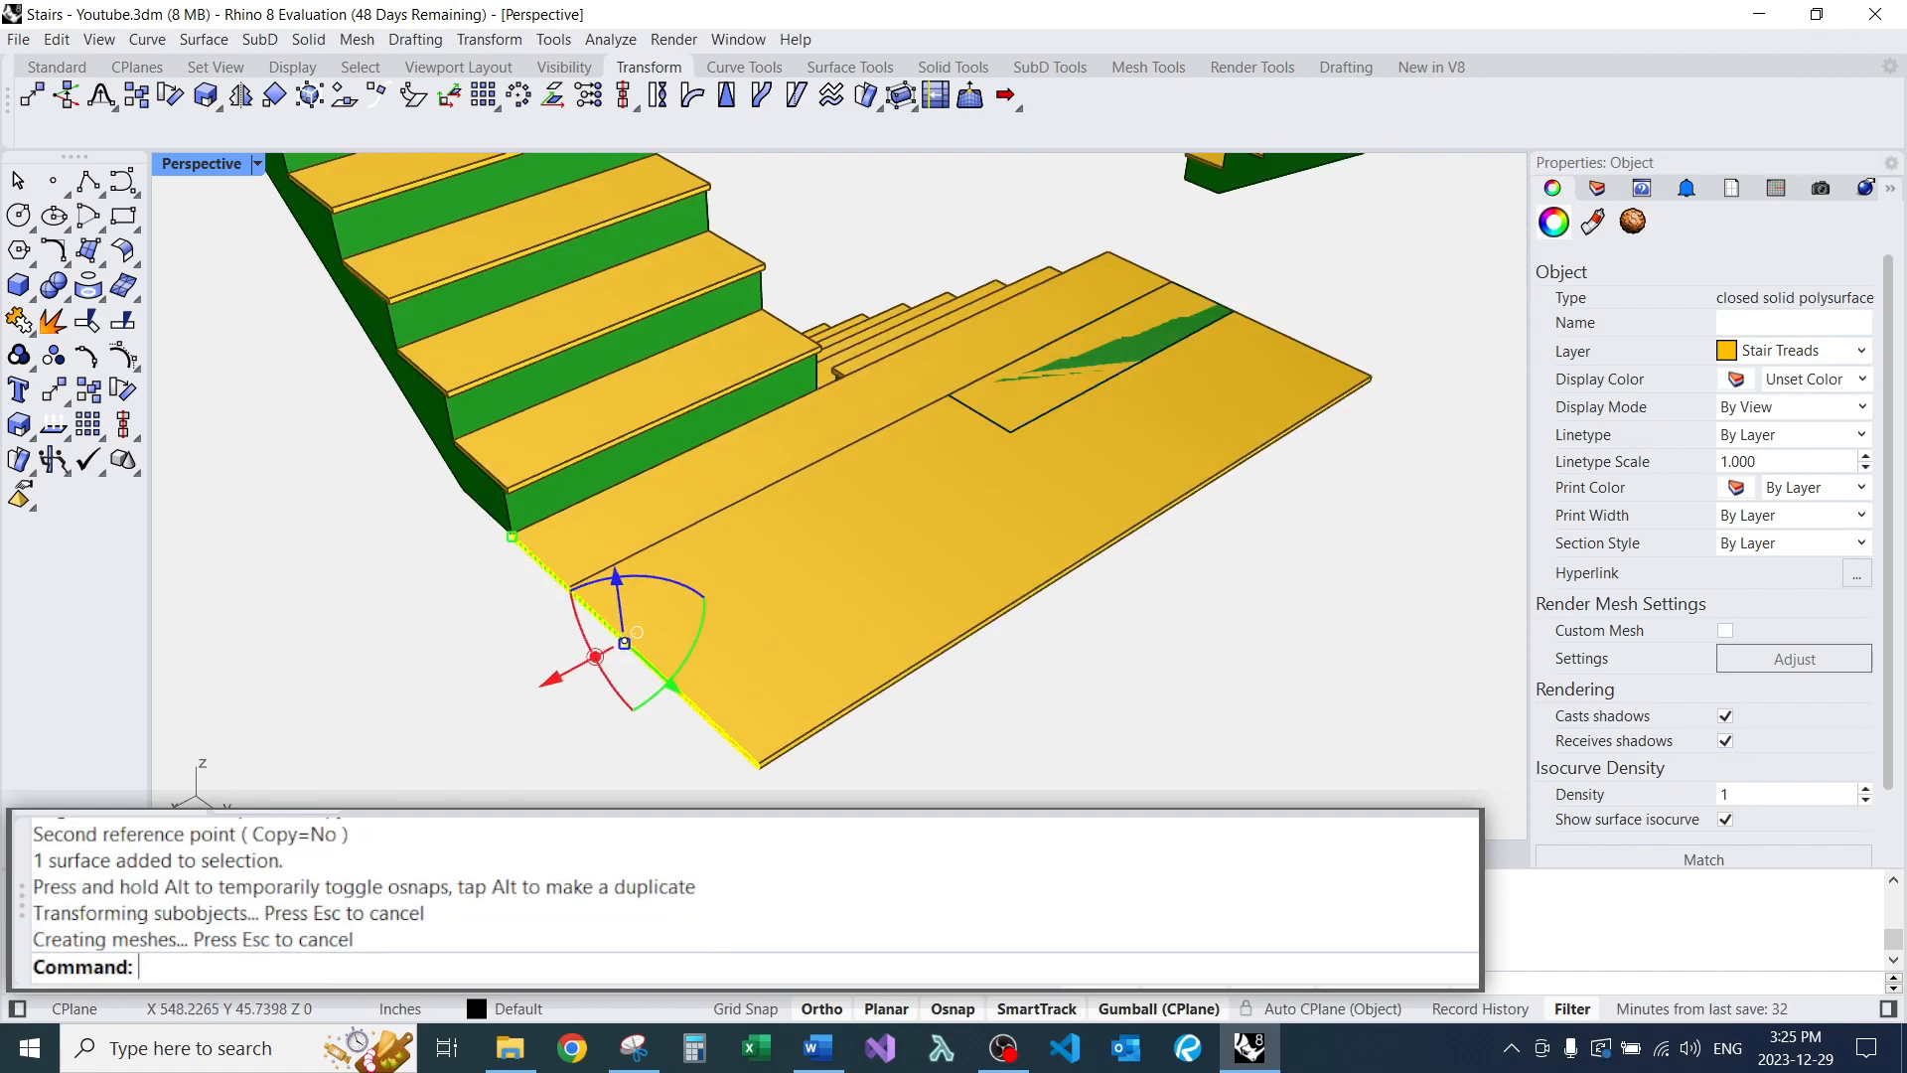
pyautogui.click(459, 717)
# Join the stretched top tread and the landing slab into one solid with BooleanUnion.
pyautogui.scroll(-4, 459, 717)
pyautogui.moveTo(459, 717); pyautogui.dragTo(397, 717, button='right')
pyautogui.moveTo(749, 575); pyautogui.dragTo(601, 611, button='right')
pyautogui.scroll(4, 929, 471)
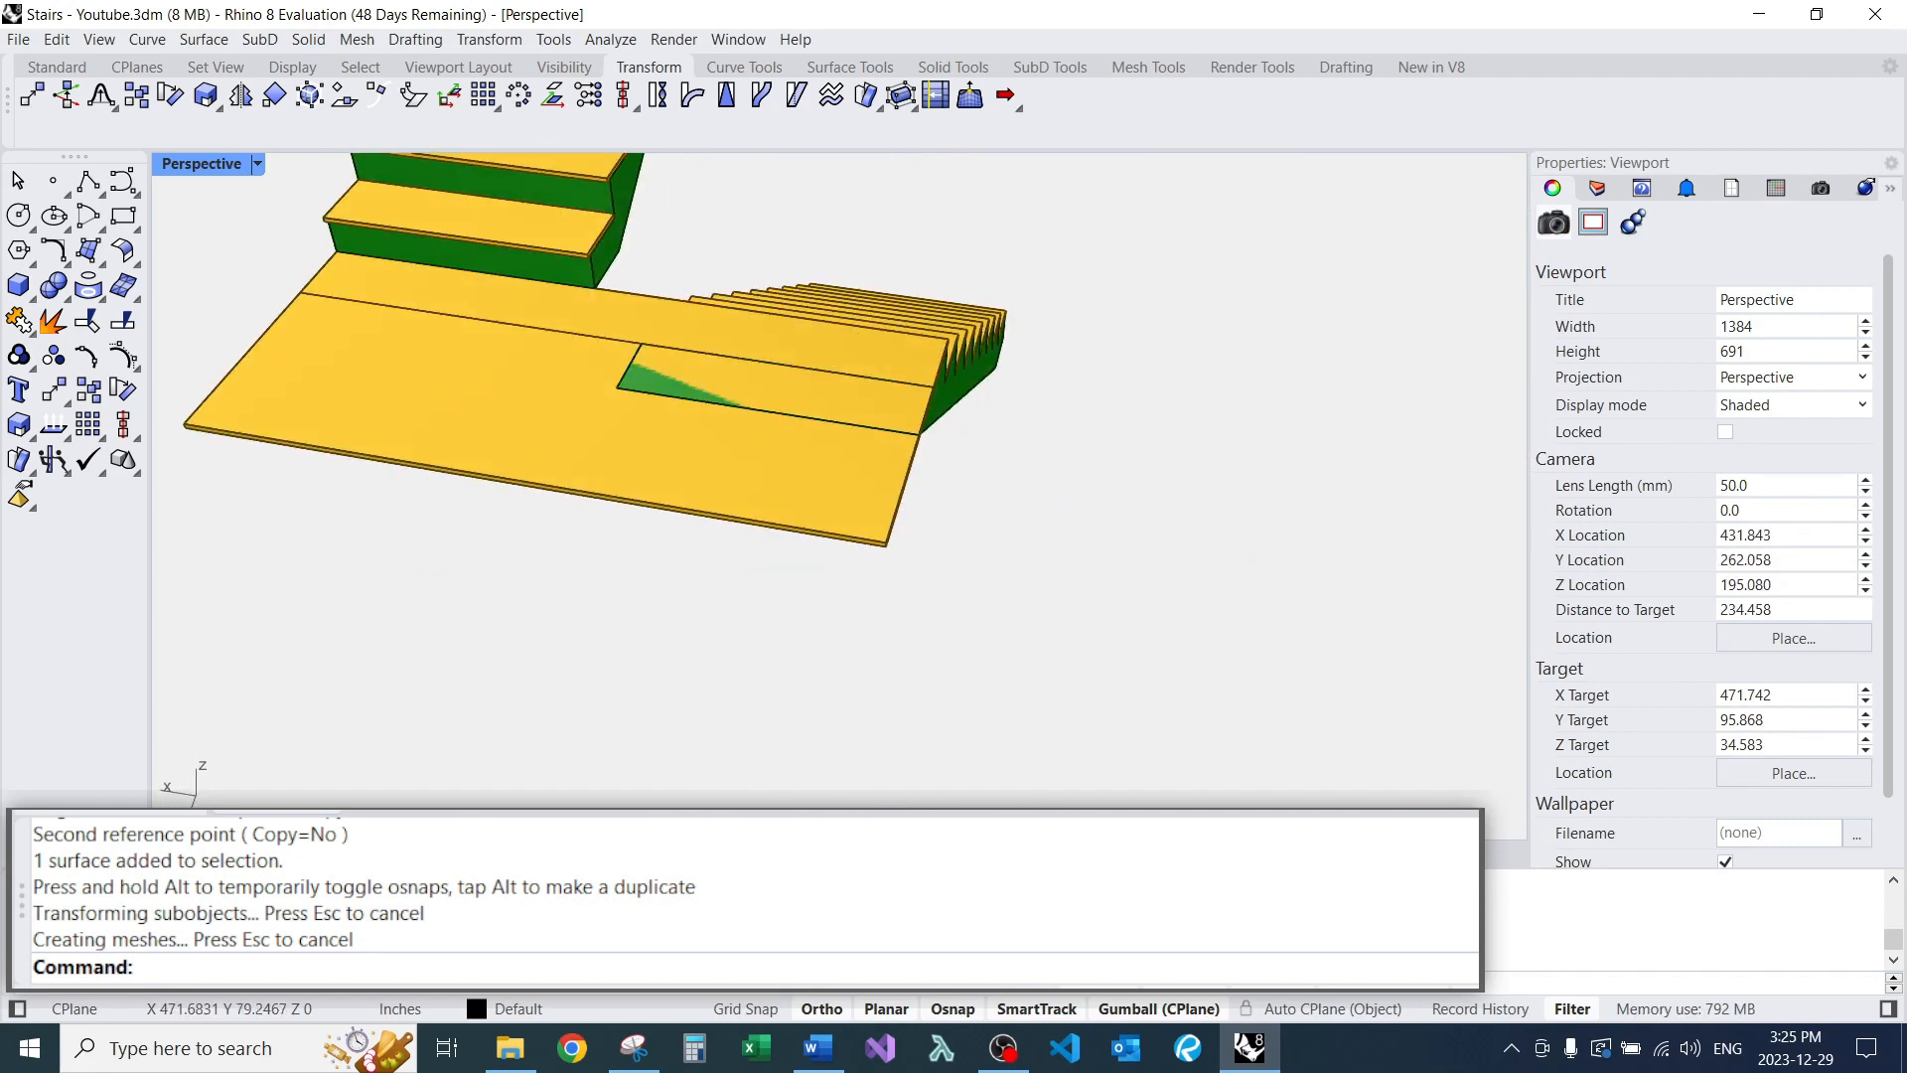
pyautogui.moveTo(860, 571); pyautogui.dragTo(646, 568, button='right')
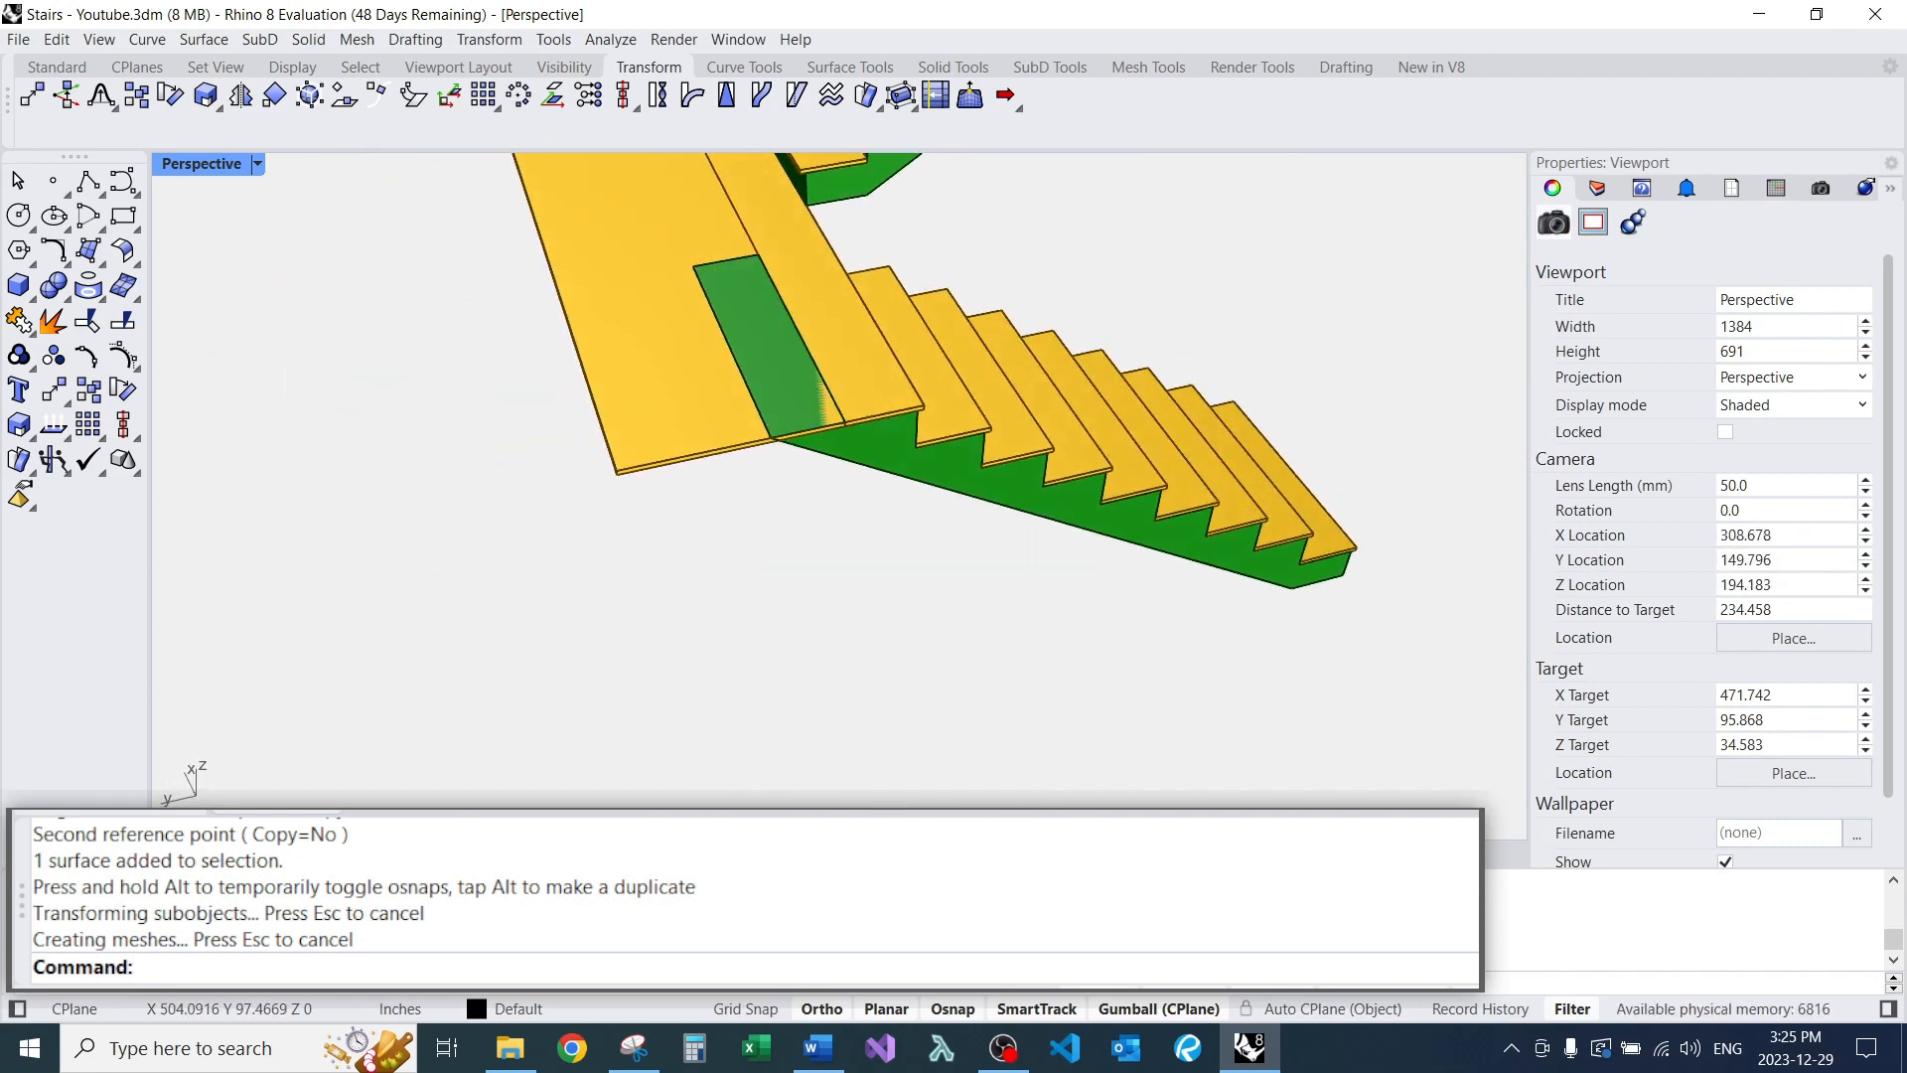
pyautogui.scroll(-4, 789, 514)
pyautogui.moveTo(788, 515); pyautogui.dragTo(874, 440, button='right')
pyautogui.scroll(12, 750, 310)
pyautogui.moveTo(750, 310); pyautogui.dragTo(707, 362, button='right')
pyautogui.scroll(-8, 713, 479)
pyautogui.moveTo(713, 478); pyautogui.dragTo(749, 441, button='right')
pyautogui.write('BU')
pyautogui.press('Return')
pyautogui.click(685, 481)
pyautogui.scroll(4, 669, 410)
pyautogui.click(666, 436)
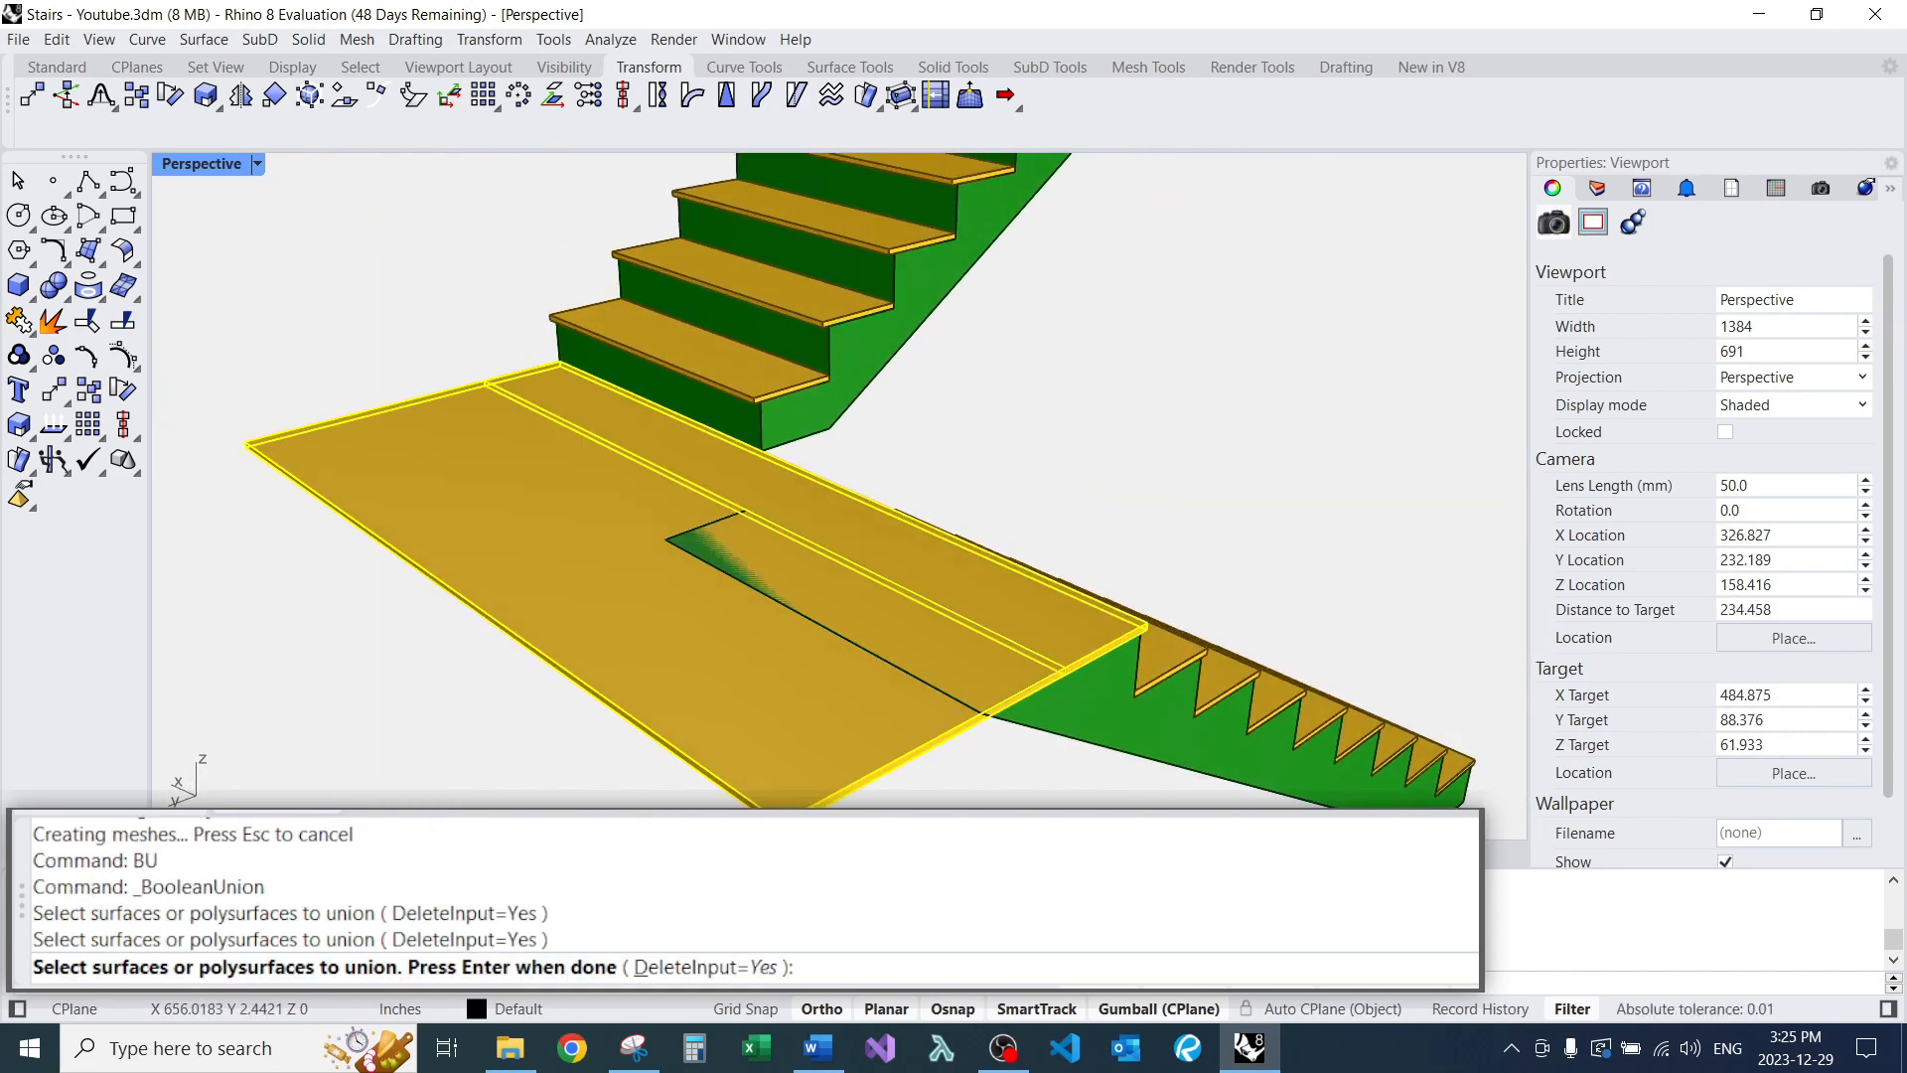
pyautogui.press('Return')
# Subtract the landing slab from the lower flight's support with BooleanDifference, keeping the slab.
pyautogui.write('BD')
pyautogui.press('Return')
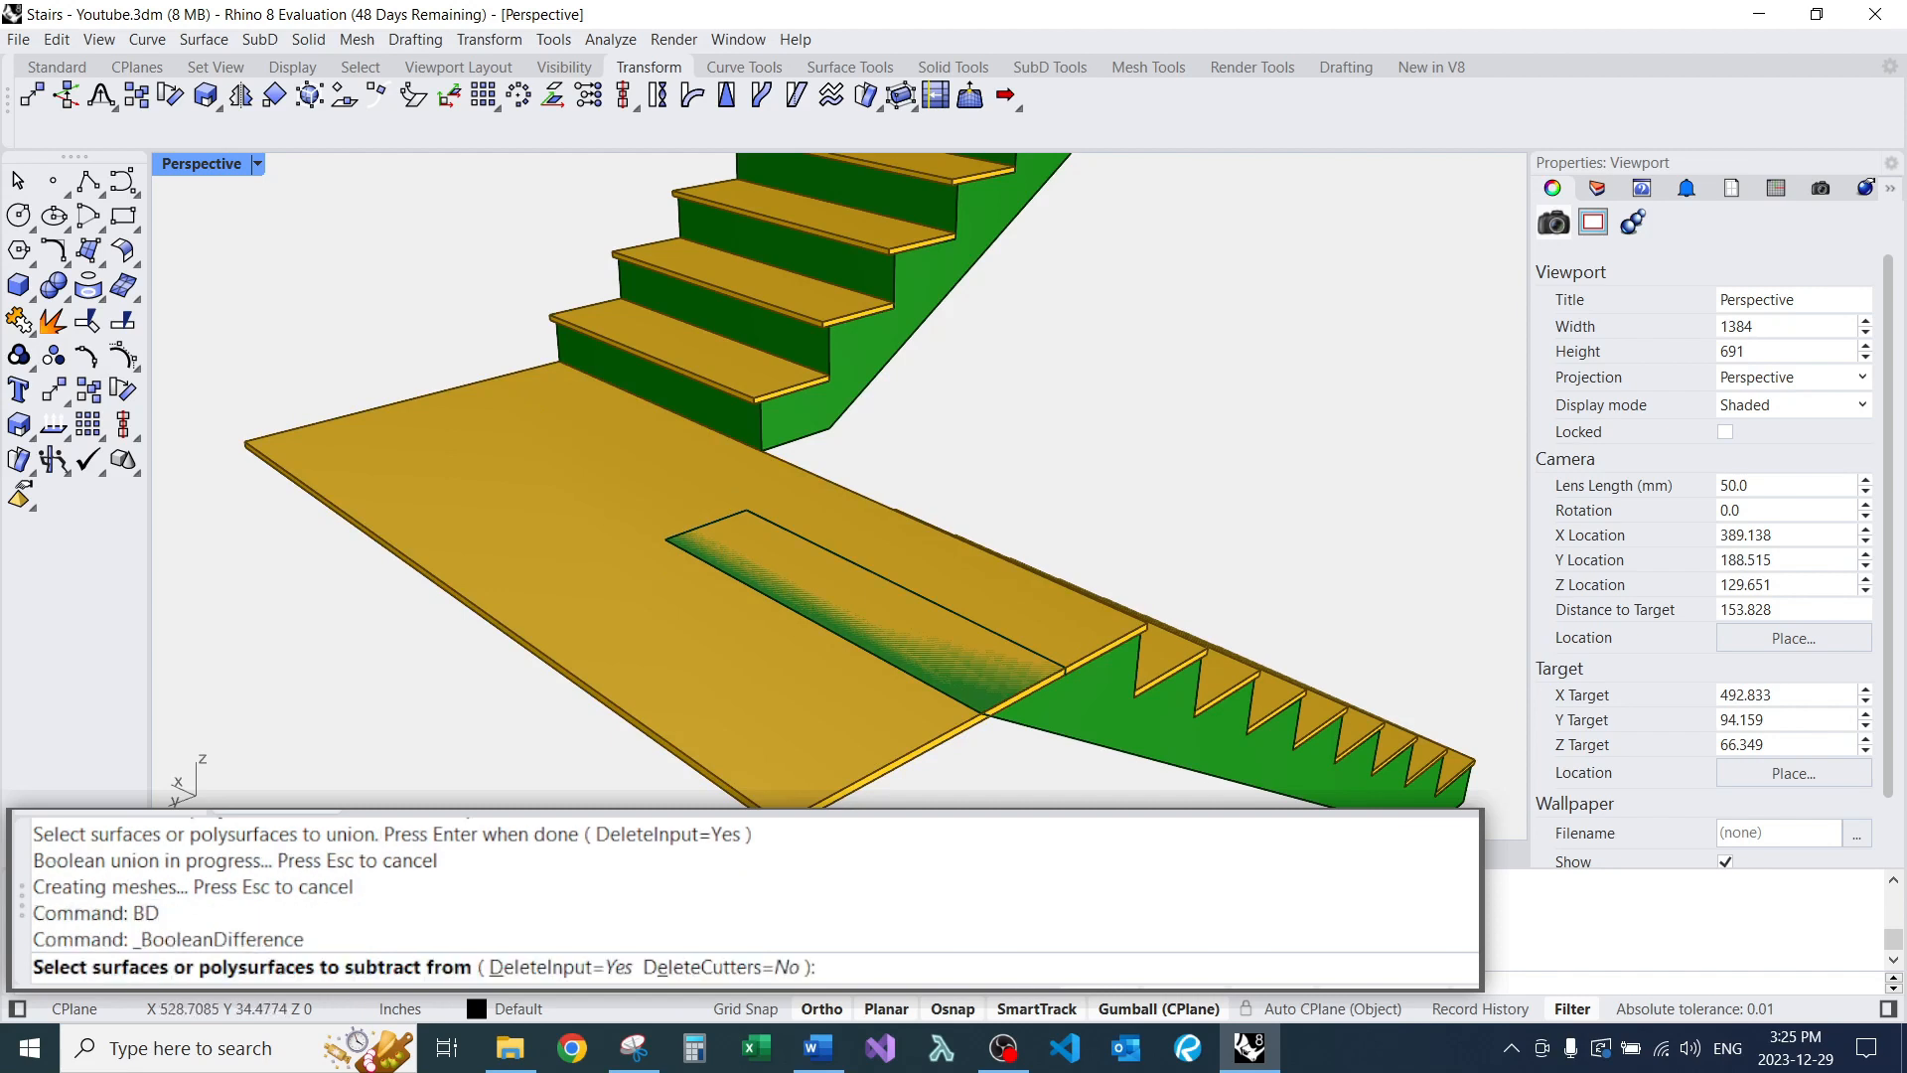
pyautogui.click(1071, 688)
pyautogui.press('Return')
pyautogui.click(750, 713)
pyautogui.press('Return')
# Extrude the underside face of the landing slab downward into a separate solid support and deselect it.
pyautogui.scroll(-7, 795, 647)
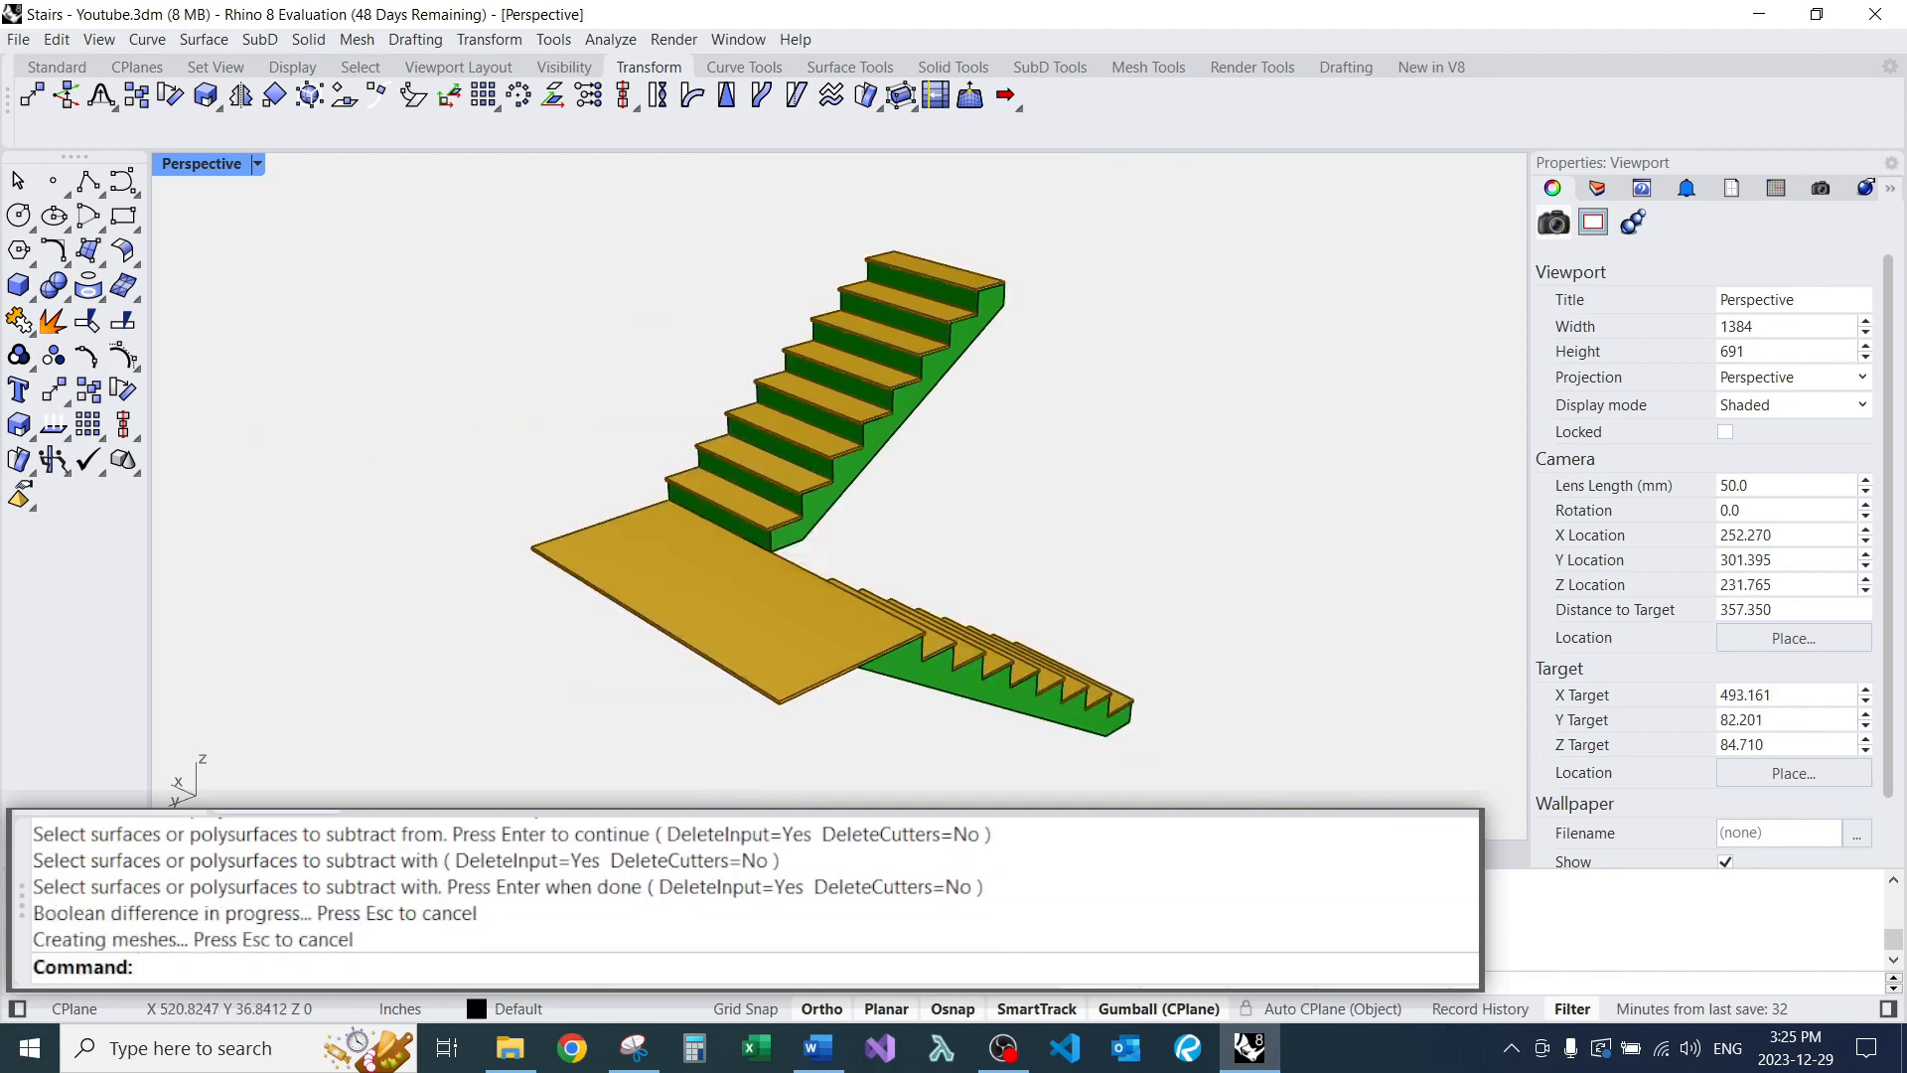
pyautogui.moveTo(993, 606); pyautogui.dragTo(745, 611, button='right')
pyautogui.scroll(5, 920, 633)
pyautogui.moveTo(920, 632); pyautogui.dragTo(745, 457, button='right')
pyautogui.scroll(8, 904, 605)
pyautogui.moveTo(745, 656); pyautogui.dragTo(795, 522, button='right')
pyautogui.scroll(-10, 894, 461)
pyautogui.scroll(4, 795, 522)
pyautogui.keyDown('ctrl'); pyautogui.keyDown('shift'); pyautogui.click(696, 512); pyautogui.keyUp('shift'); pyautogui.keyUp('ctrl')
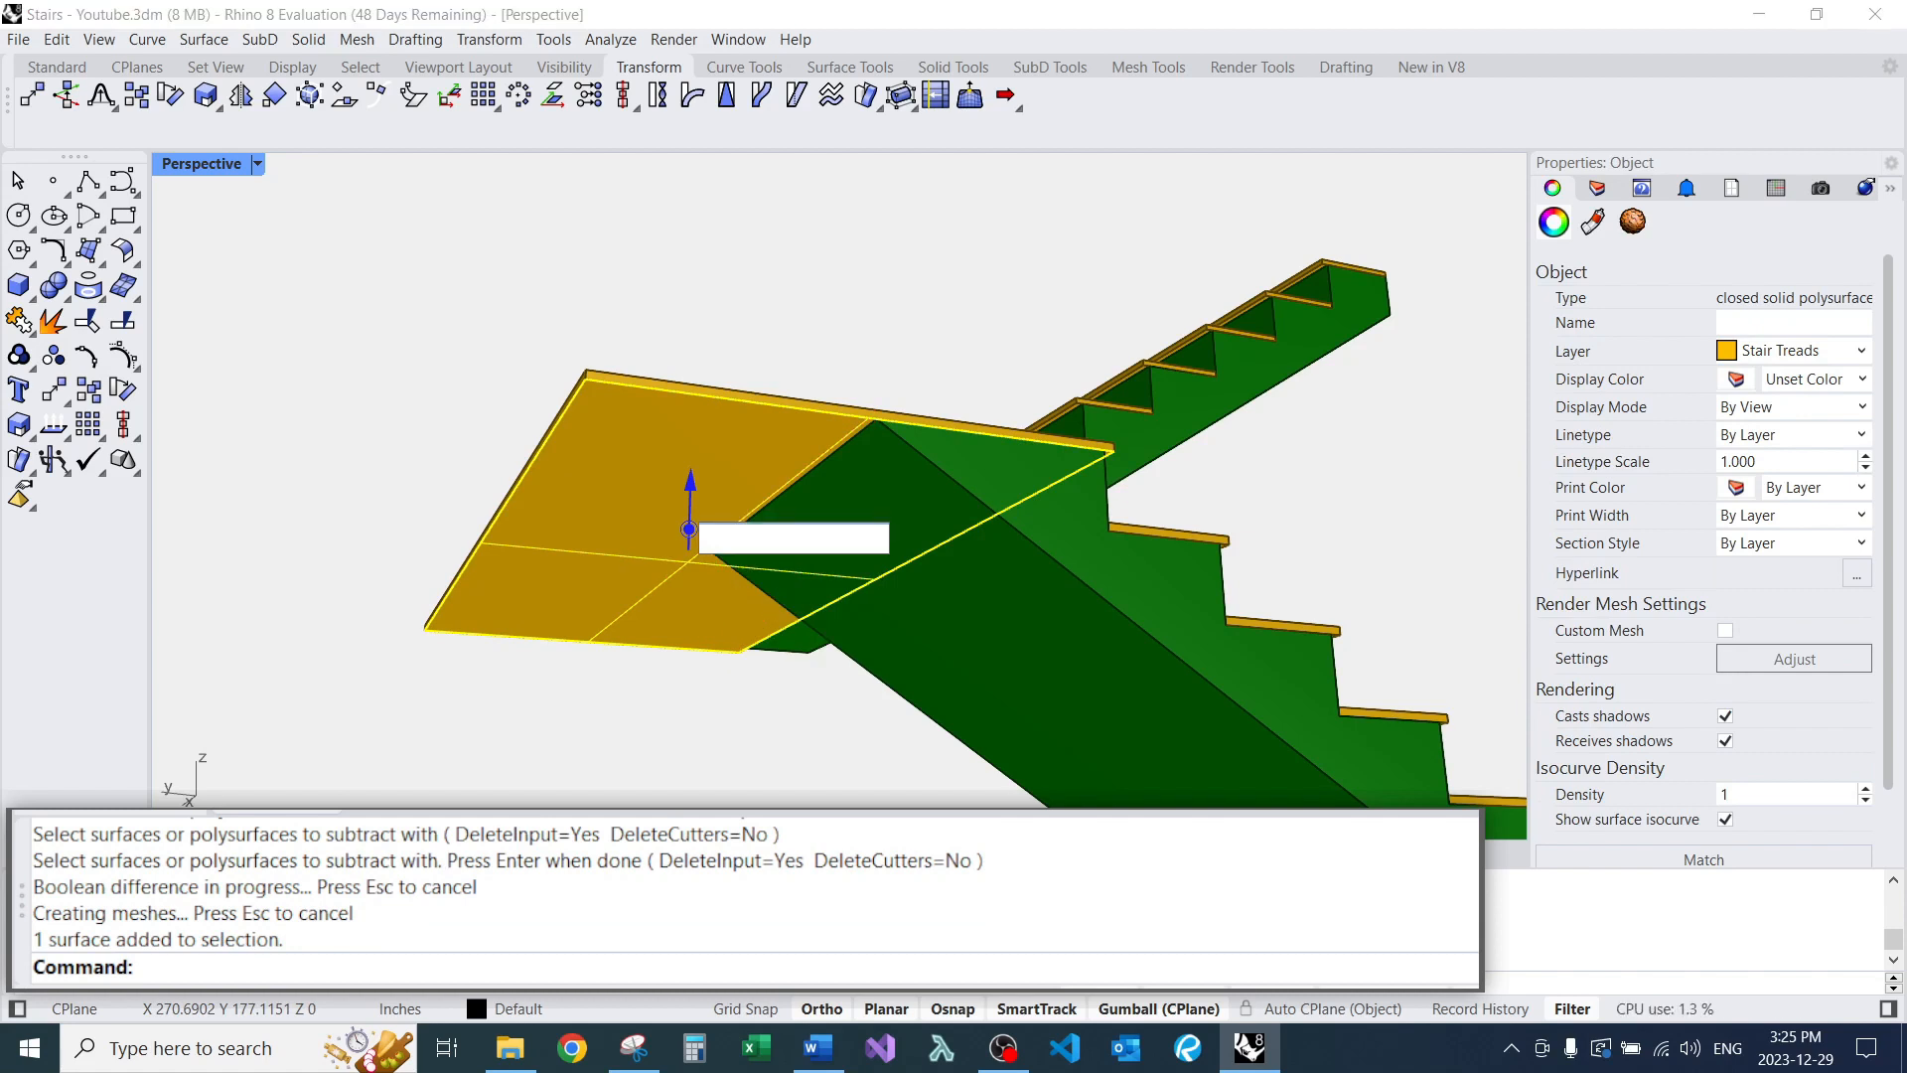
pyautogui.press('Return')
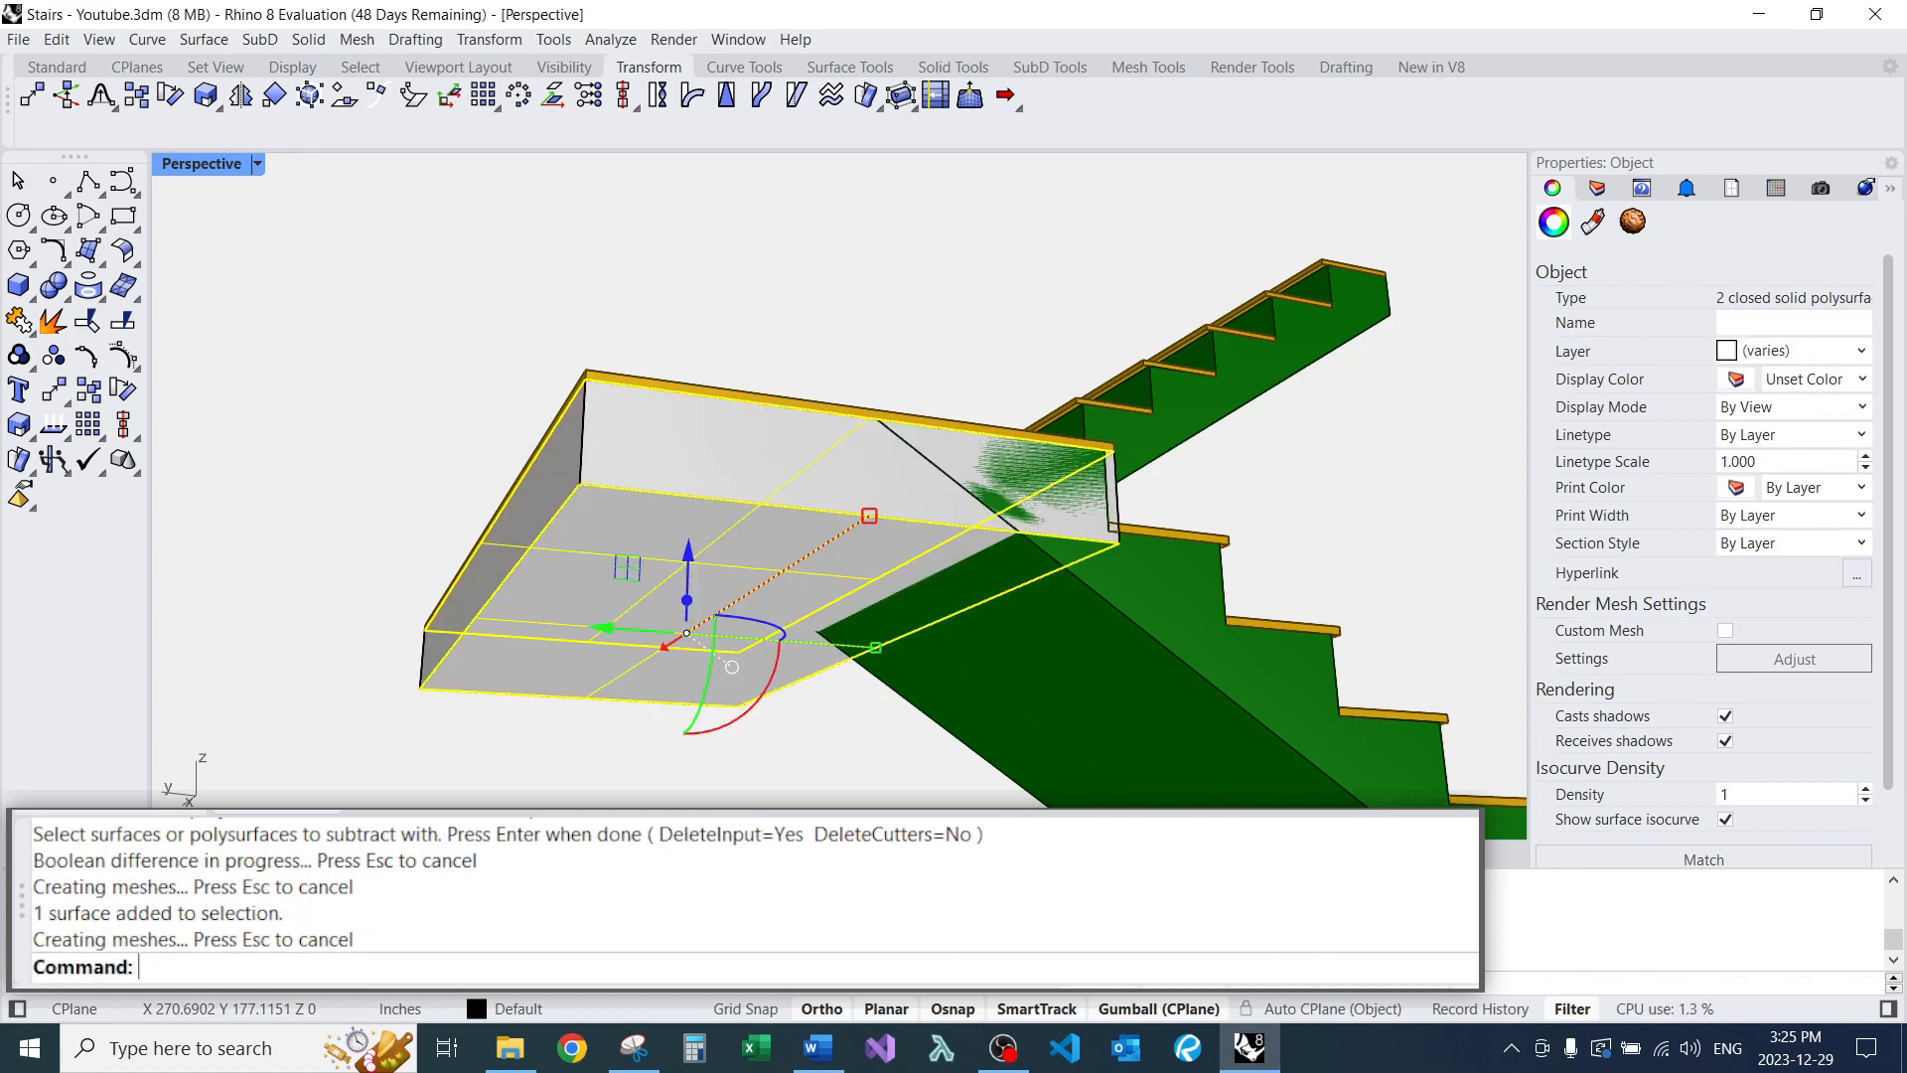
pyautogui.press('Escape')
# Extrude the sloping inner edge of the lower flight's support upward about 29.4 inches into a vertical surface with ExtrudeCrv.
pyautogui.scroll(-5, 695, 557)
pyautogui.moveTo(894, 477); pyautogui.dragTo(755, 586, button='right')
pyautogui.scroll(5, 994, 566)
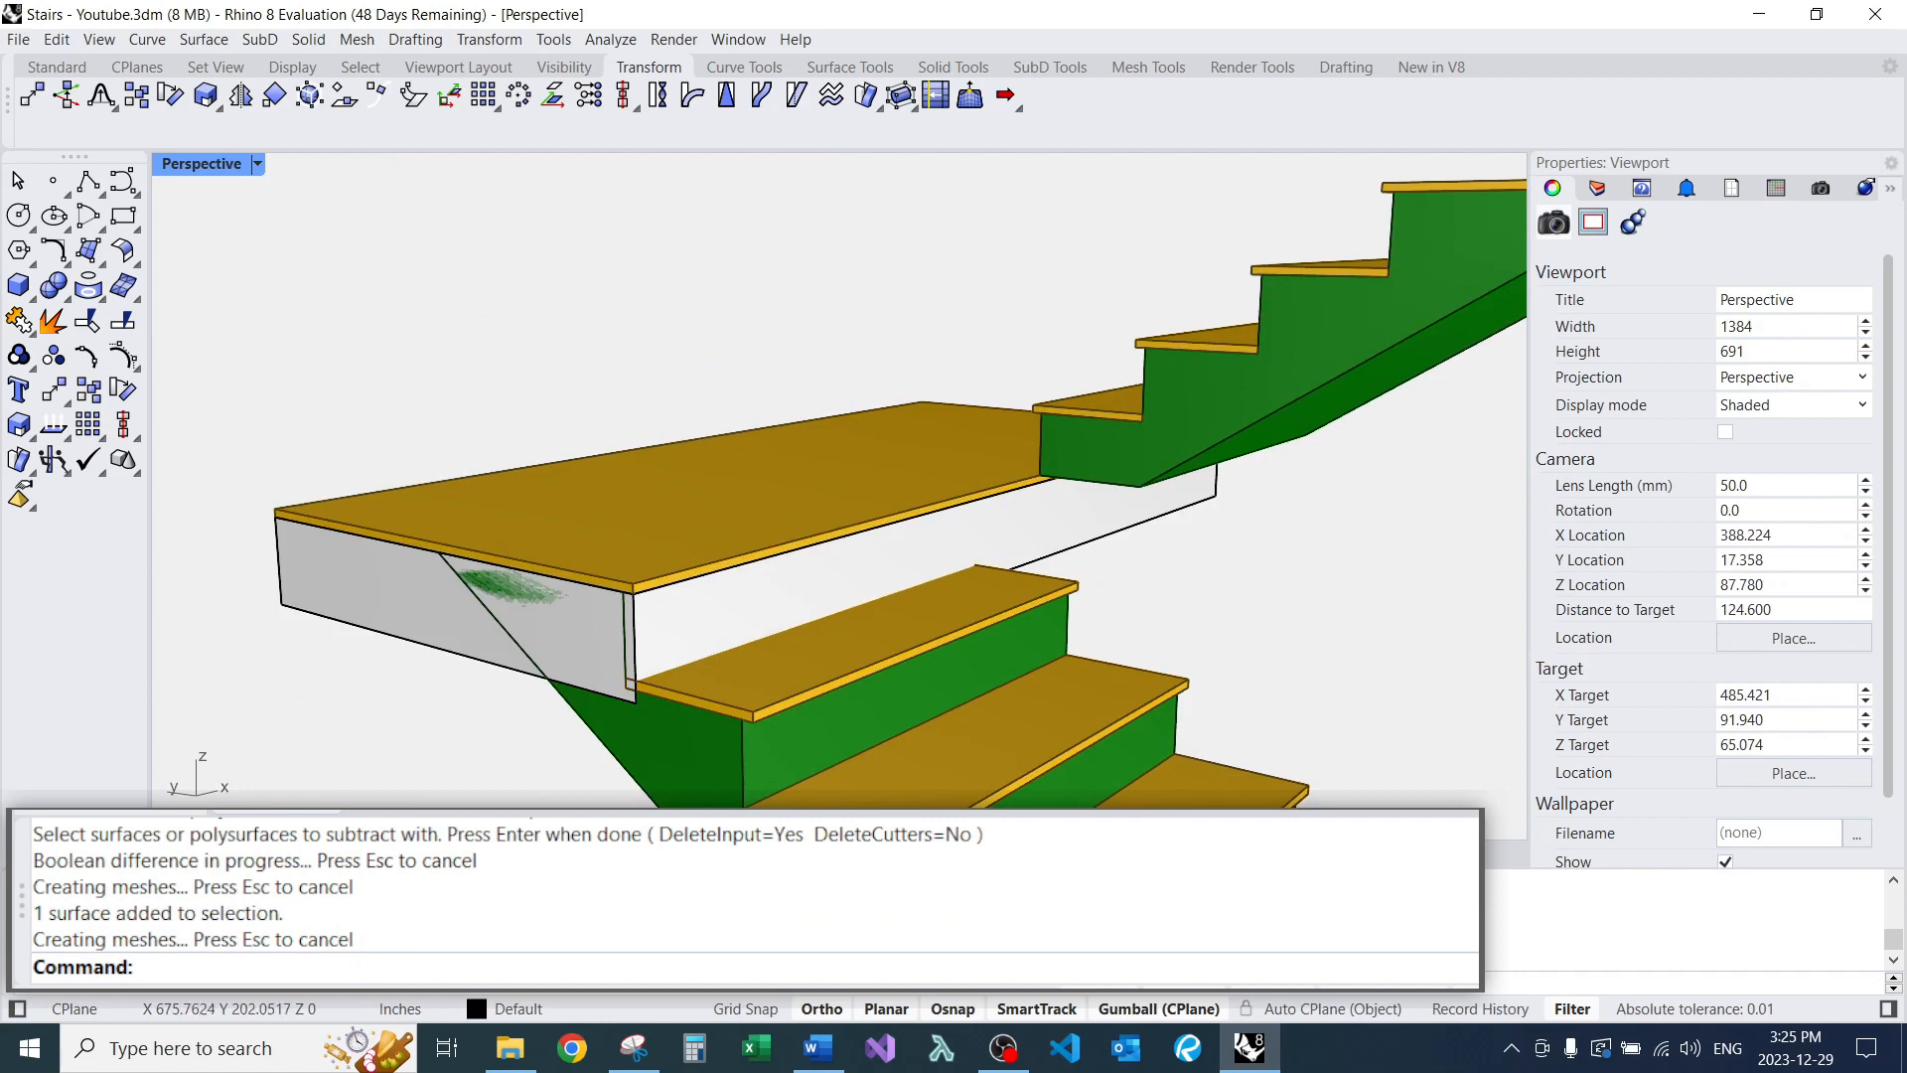
pyautogui.moveTo(993, 566); pyautogui.dragTo(755, 467, button='right')
pyautogui.scroll(6, 943, 606)
pyautogui.moveTo(959, 618); pyautogui.dragTo(879, 509, button='right')
pyautogui.scroll(-8, 1087, 542)
pyautogui.write('EC')
pyautogui.press('Return')
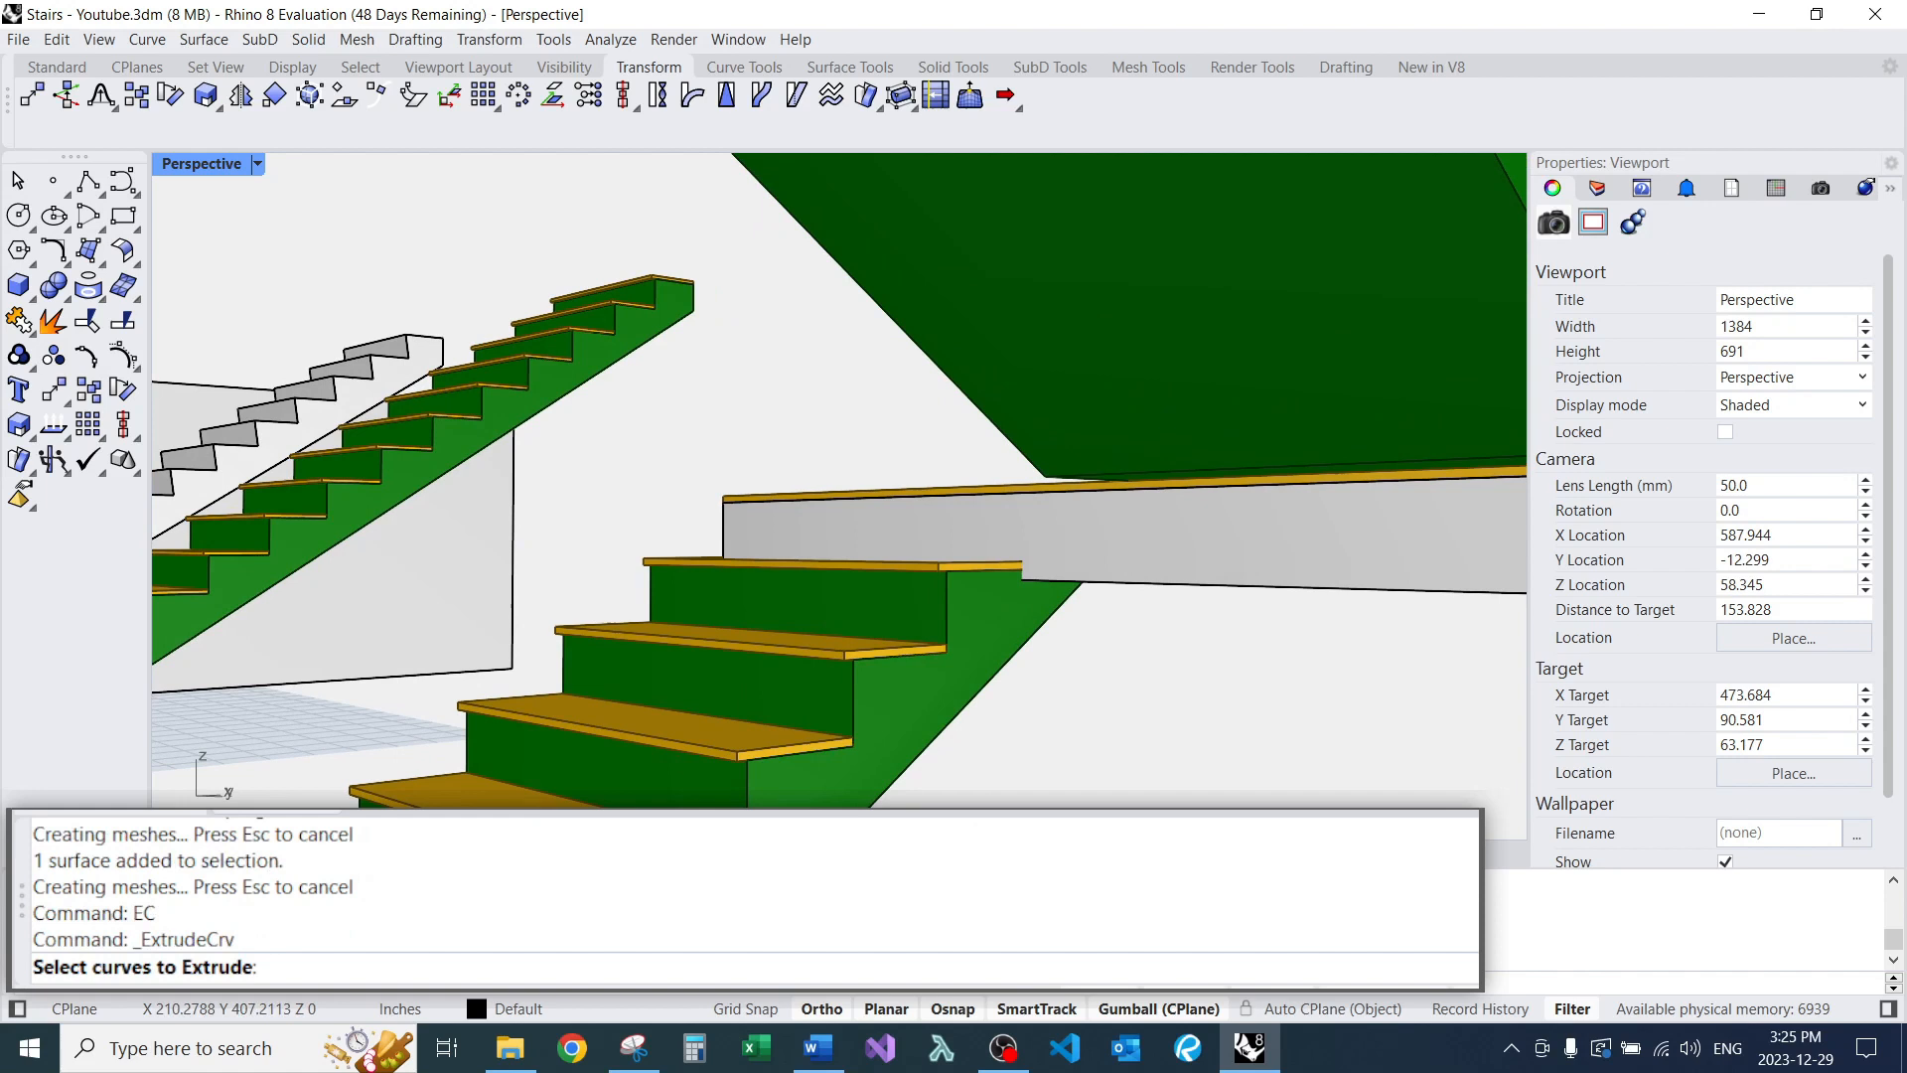
pyautogui.moveTo(879, 586); pyautogui.dragTo(995, 630, button='right')
pyautogui.press('Return')
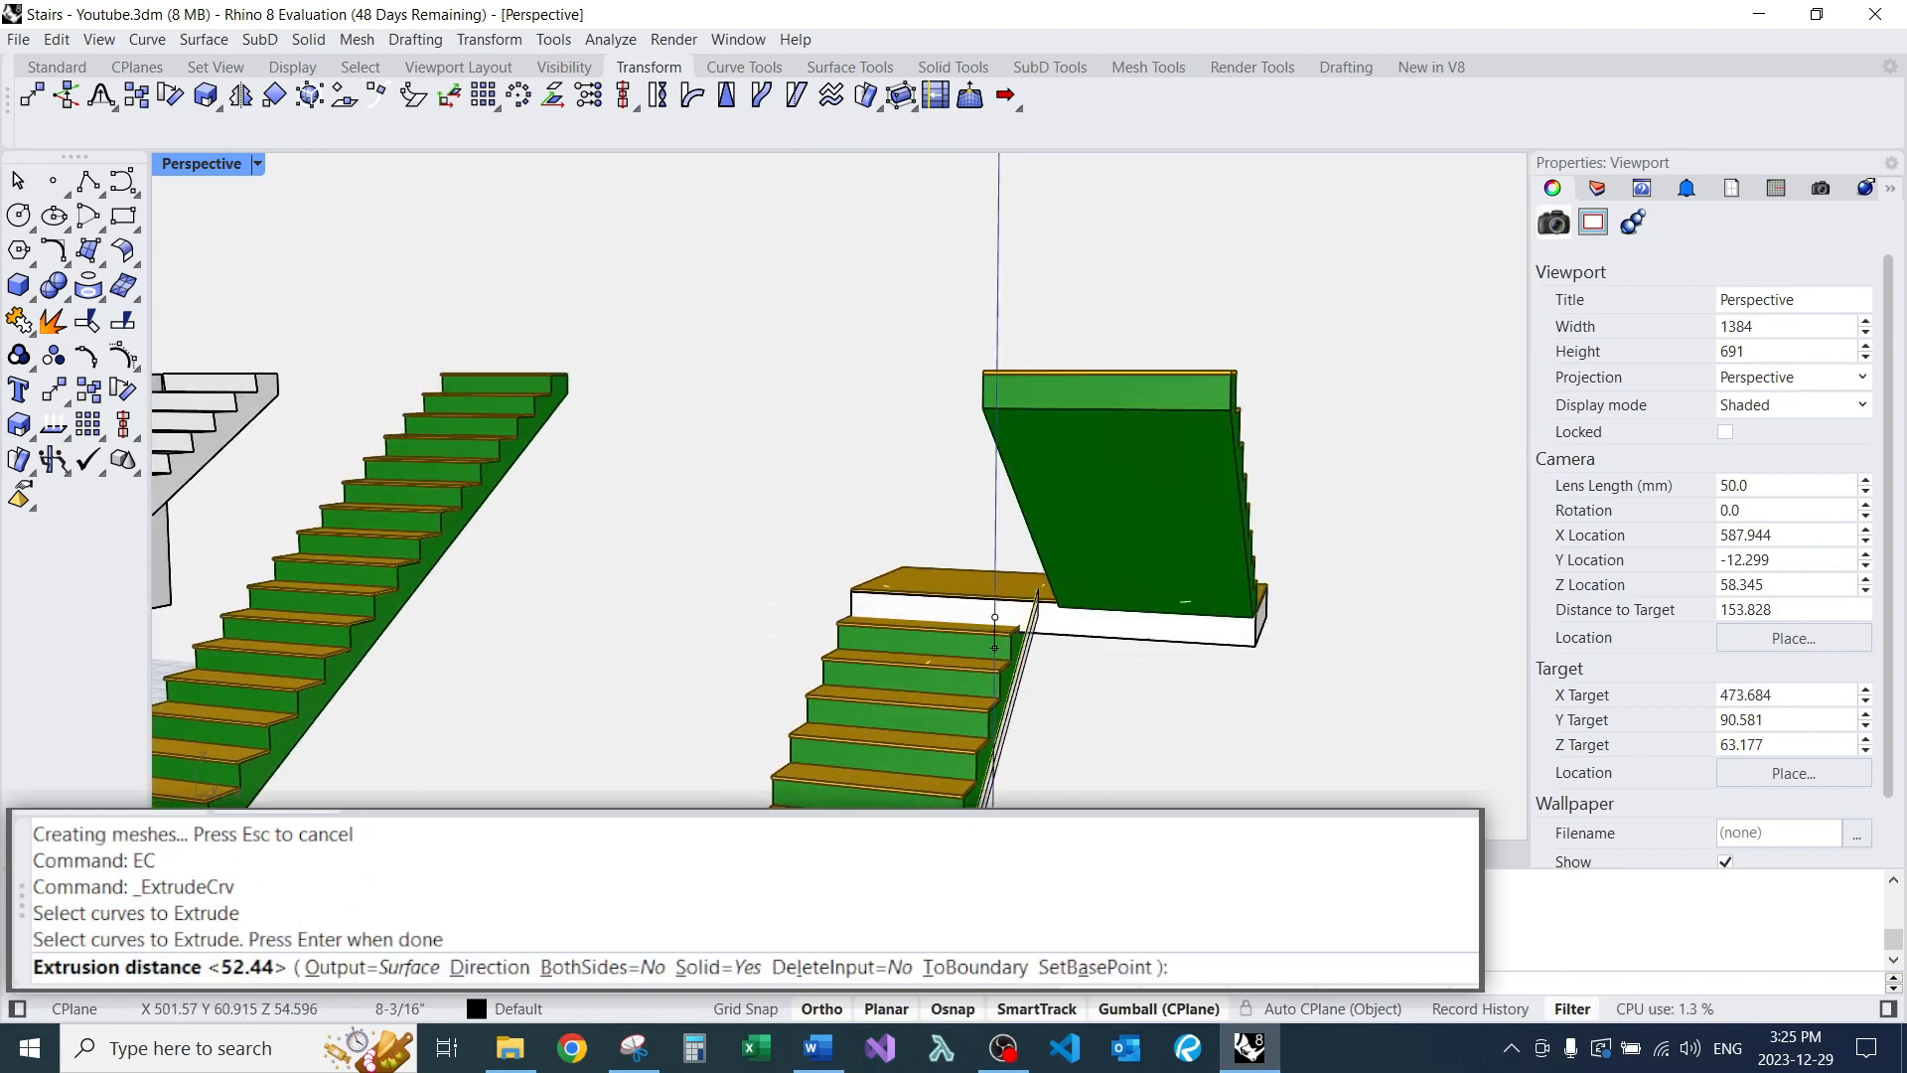
pyautogui.scroll(3, 994, 648)
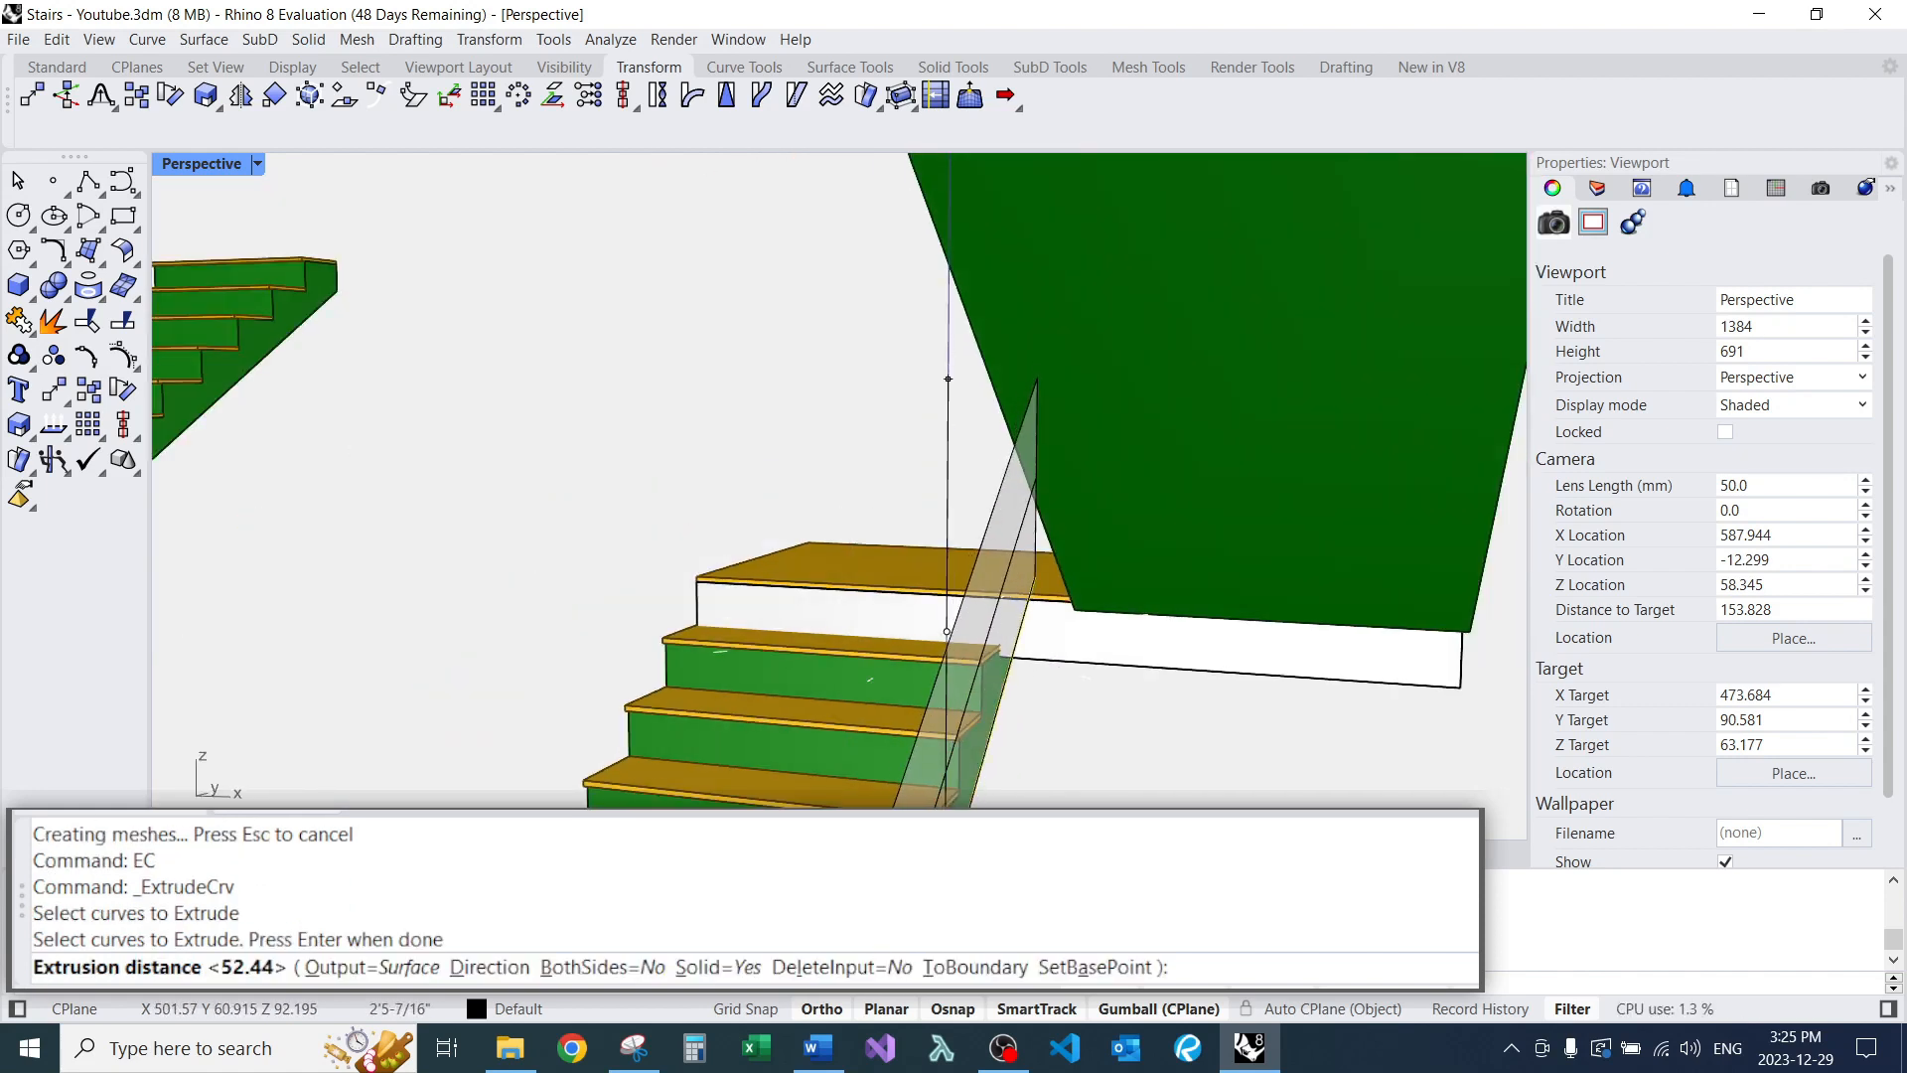
pyautogui.click(948, 379)
# Extrude the short inner bottom edge of the upper flight's support downward past the landing support with ExtrudeCrv.
pyautogui.moveTo(947, 417); pyautogui.dragTo(1172, 447, button='right')
pyautogui.scroll(4, 1043, 507)
pyautogui.moveTo(1043, 506); pyautogui.dragTo(1078, 527, button='right')
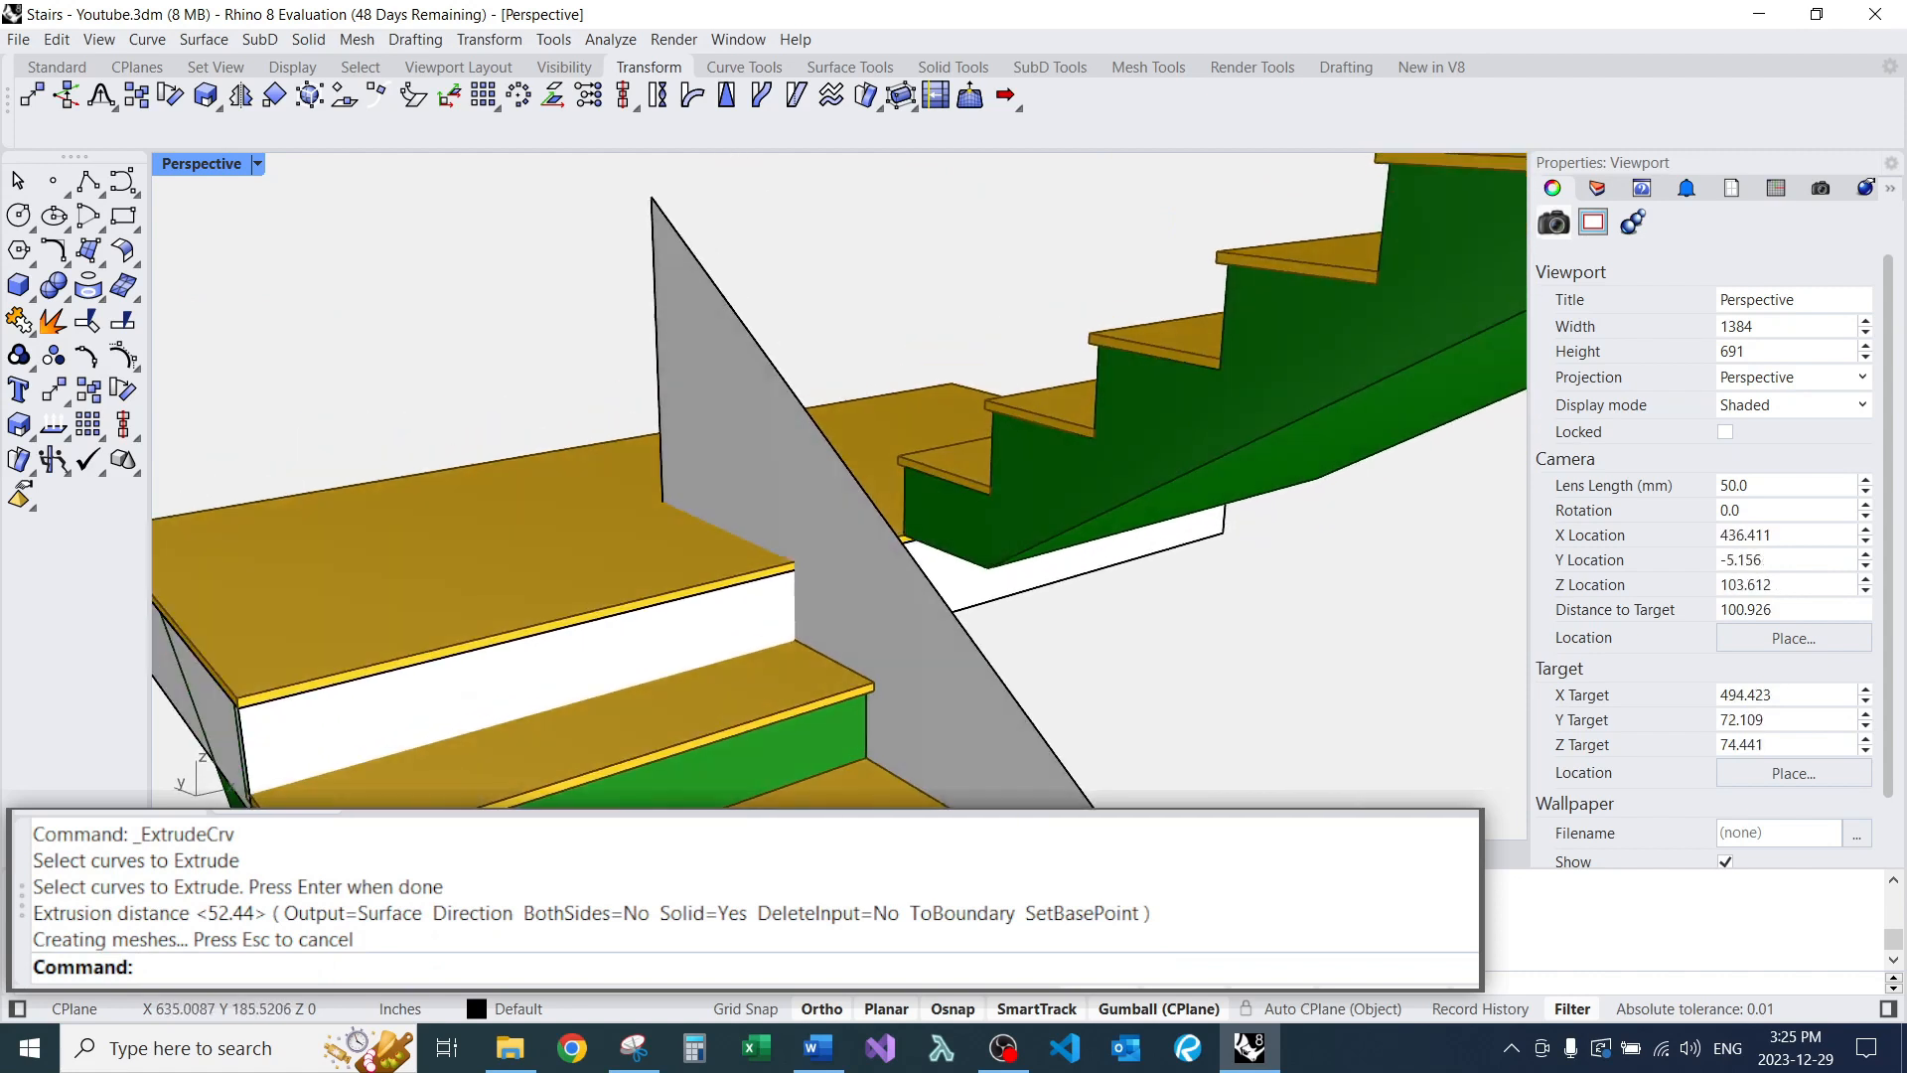
pyautogui.write('EC')
pyautogui.press('Return')
pyautogui.click(947, 553)
pyautogui.moveTo(947, 576); pyautogui.dragTo(1015, 596, button='right')
pyautogui.press('Return')
pyautogui.click(1015, 703)
# Move the small vertical surface beneath the upper flight horizontally so that it cuts through the landing support's inner face.
pyautogui.moveTo(1016, 703); pyautogui.dragTo(715, 665, button='right')
pyautogui.scroll(-6, 979, 635)
pyautogui.moveTo(979, 635); pyautogui.dragTo(954, 576, button='right')
pyautogui.scroll(4, 1038, 676)
pyautogui.click(1047, 685)
pyautogui.moveTo(1048, 686)
pyautogui.mouseDown(button='right')
pyautogui.moveTo(1013, 660)
pyautogui.moveTo(1033, 675)
pyautogui.mouseUp(button='right')
pyautogui.moveTo(1093, 696); pyautogui.dragTo(1233, 688)
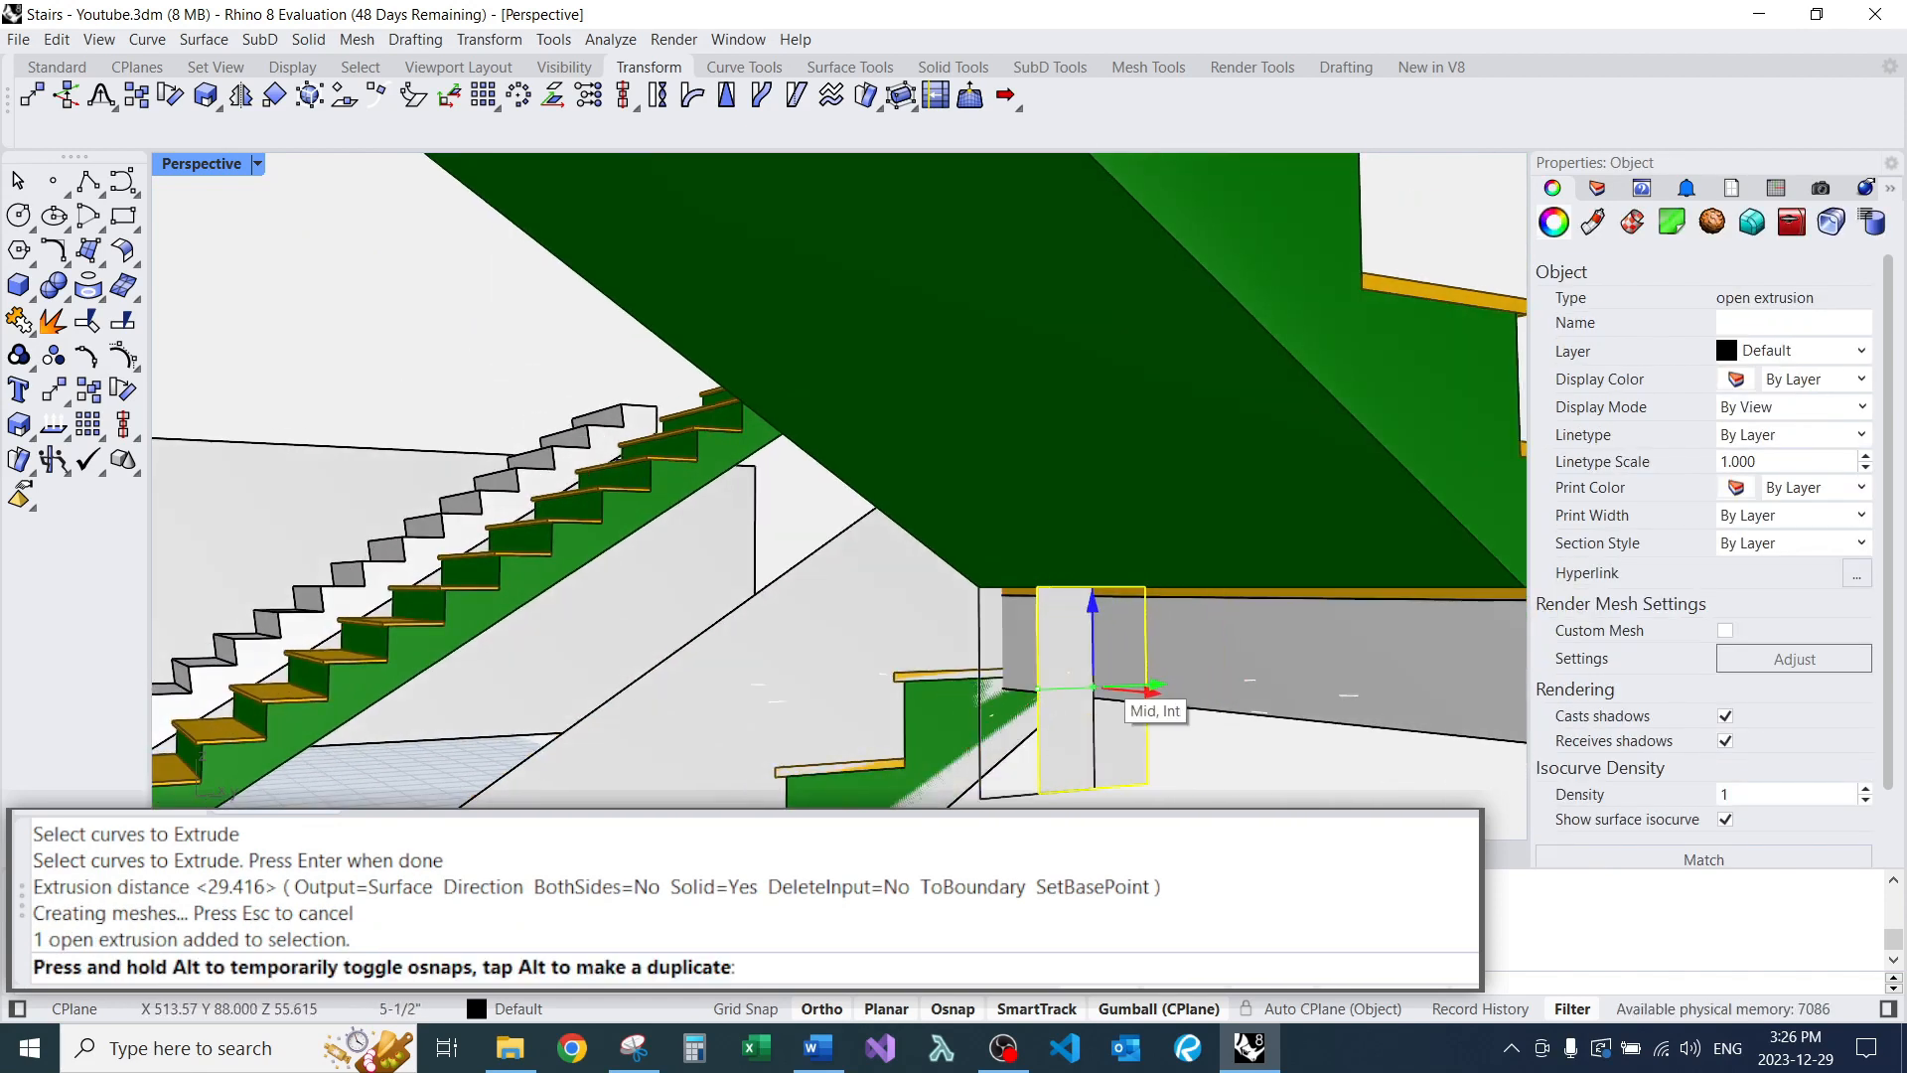
pyautogui.moveTo(1103, 686); pyautogui.dragTo(1103, 686)
pyautogui.press('Escape')
pyautogui.moveTo(1102, 686); pyautogui.dragTo(1053, 715, button='right')
pyautogui.scroll(-2, 1053, 675)
pyautogui.keyDown('ctrl'); pyautogui.keyDown('shift'); pyautogui.click(1192, 670); pyautogui.keyUp('shift'); pyautogui.keyUp('ctrl')
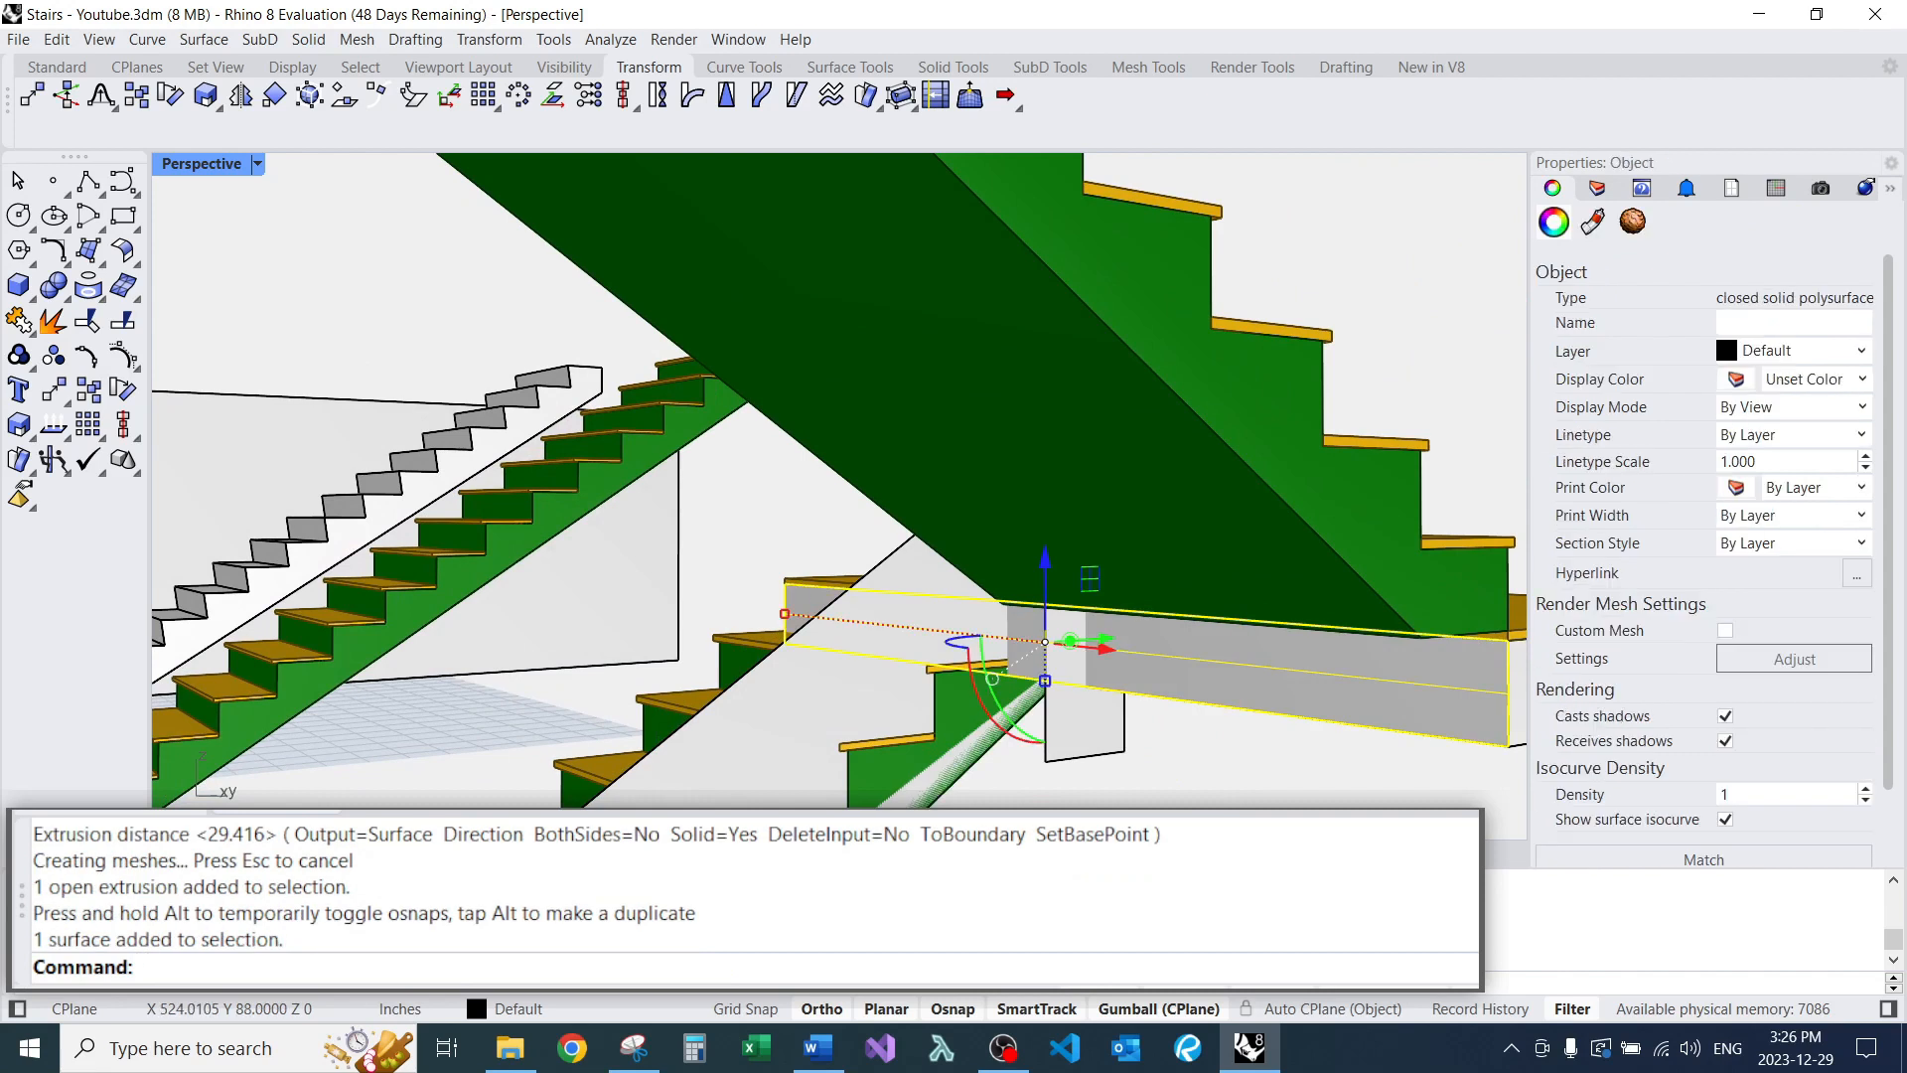
pyautogui.write('SF')
pyautogui.press('Return')
pyautogui.scroll(2, 1129, 703)
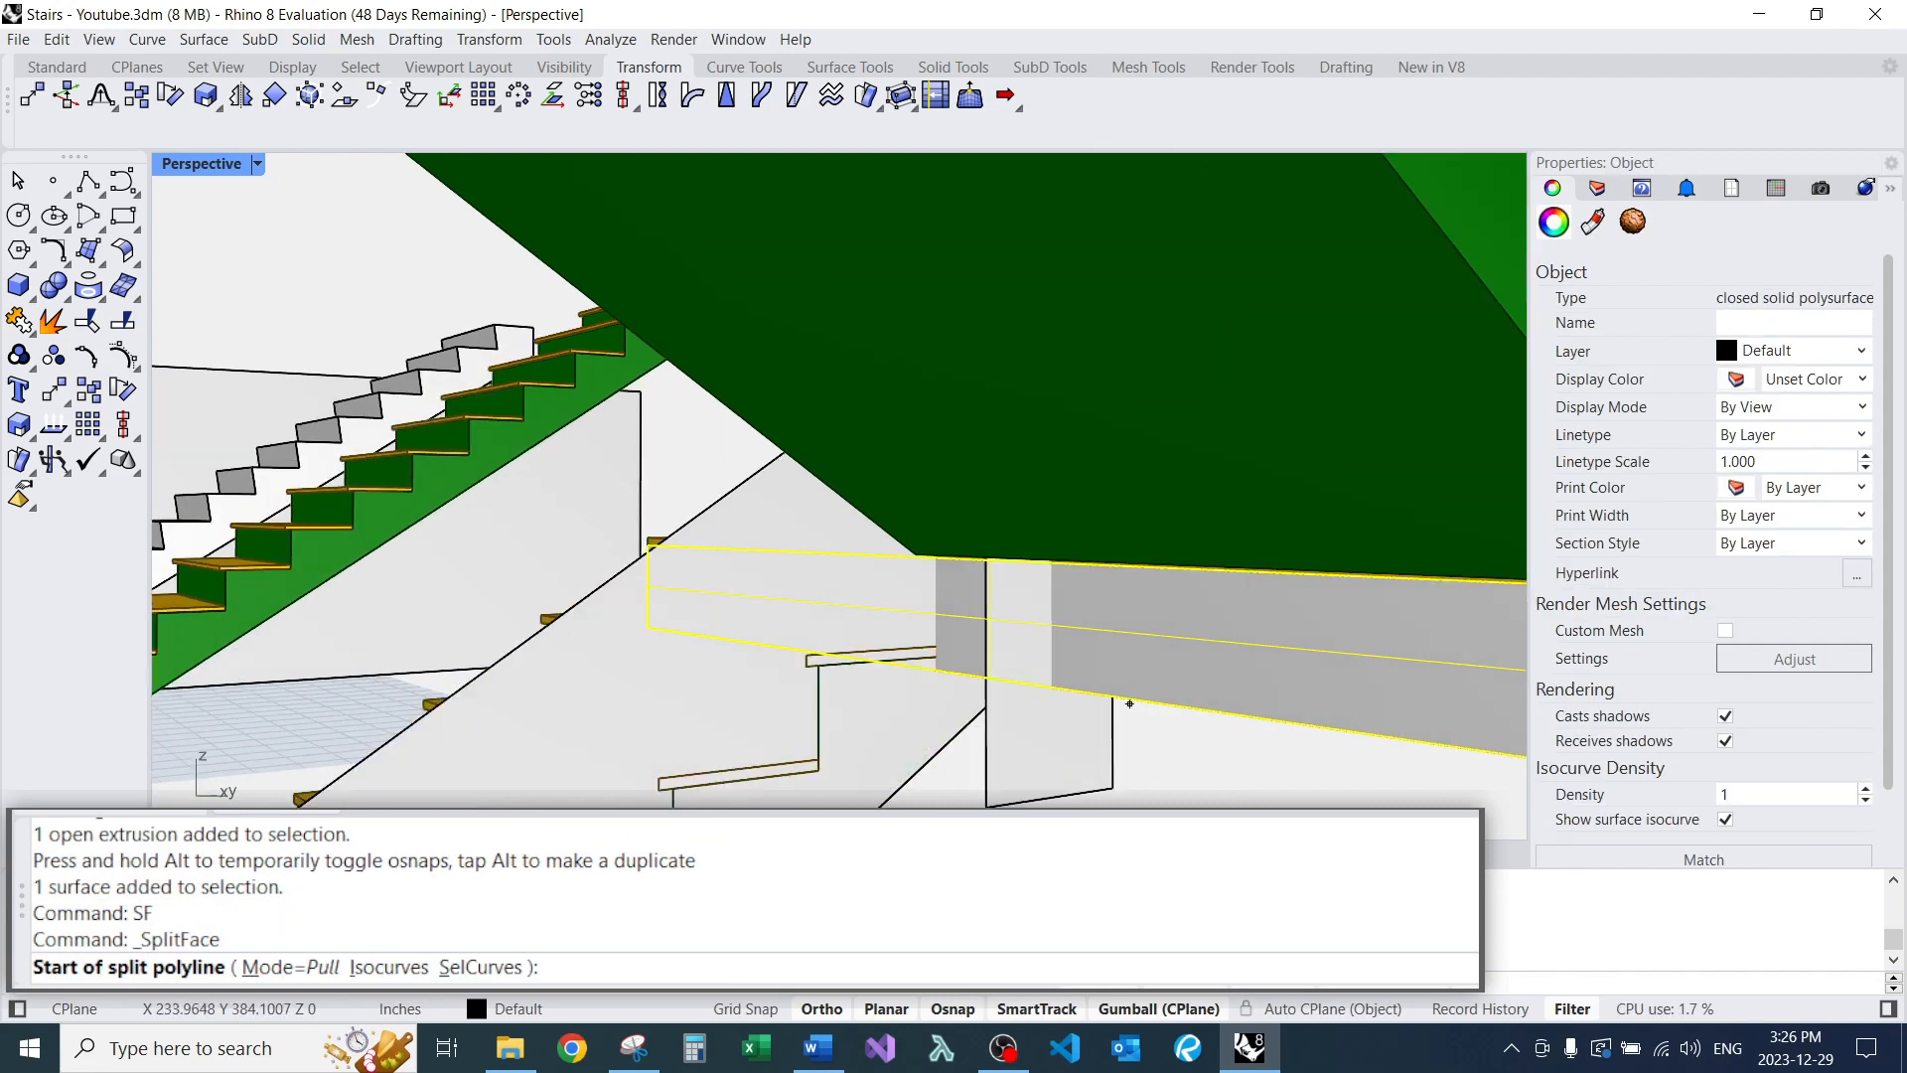
pyautogui.press('Escape')
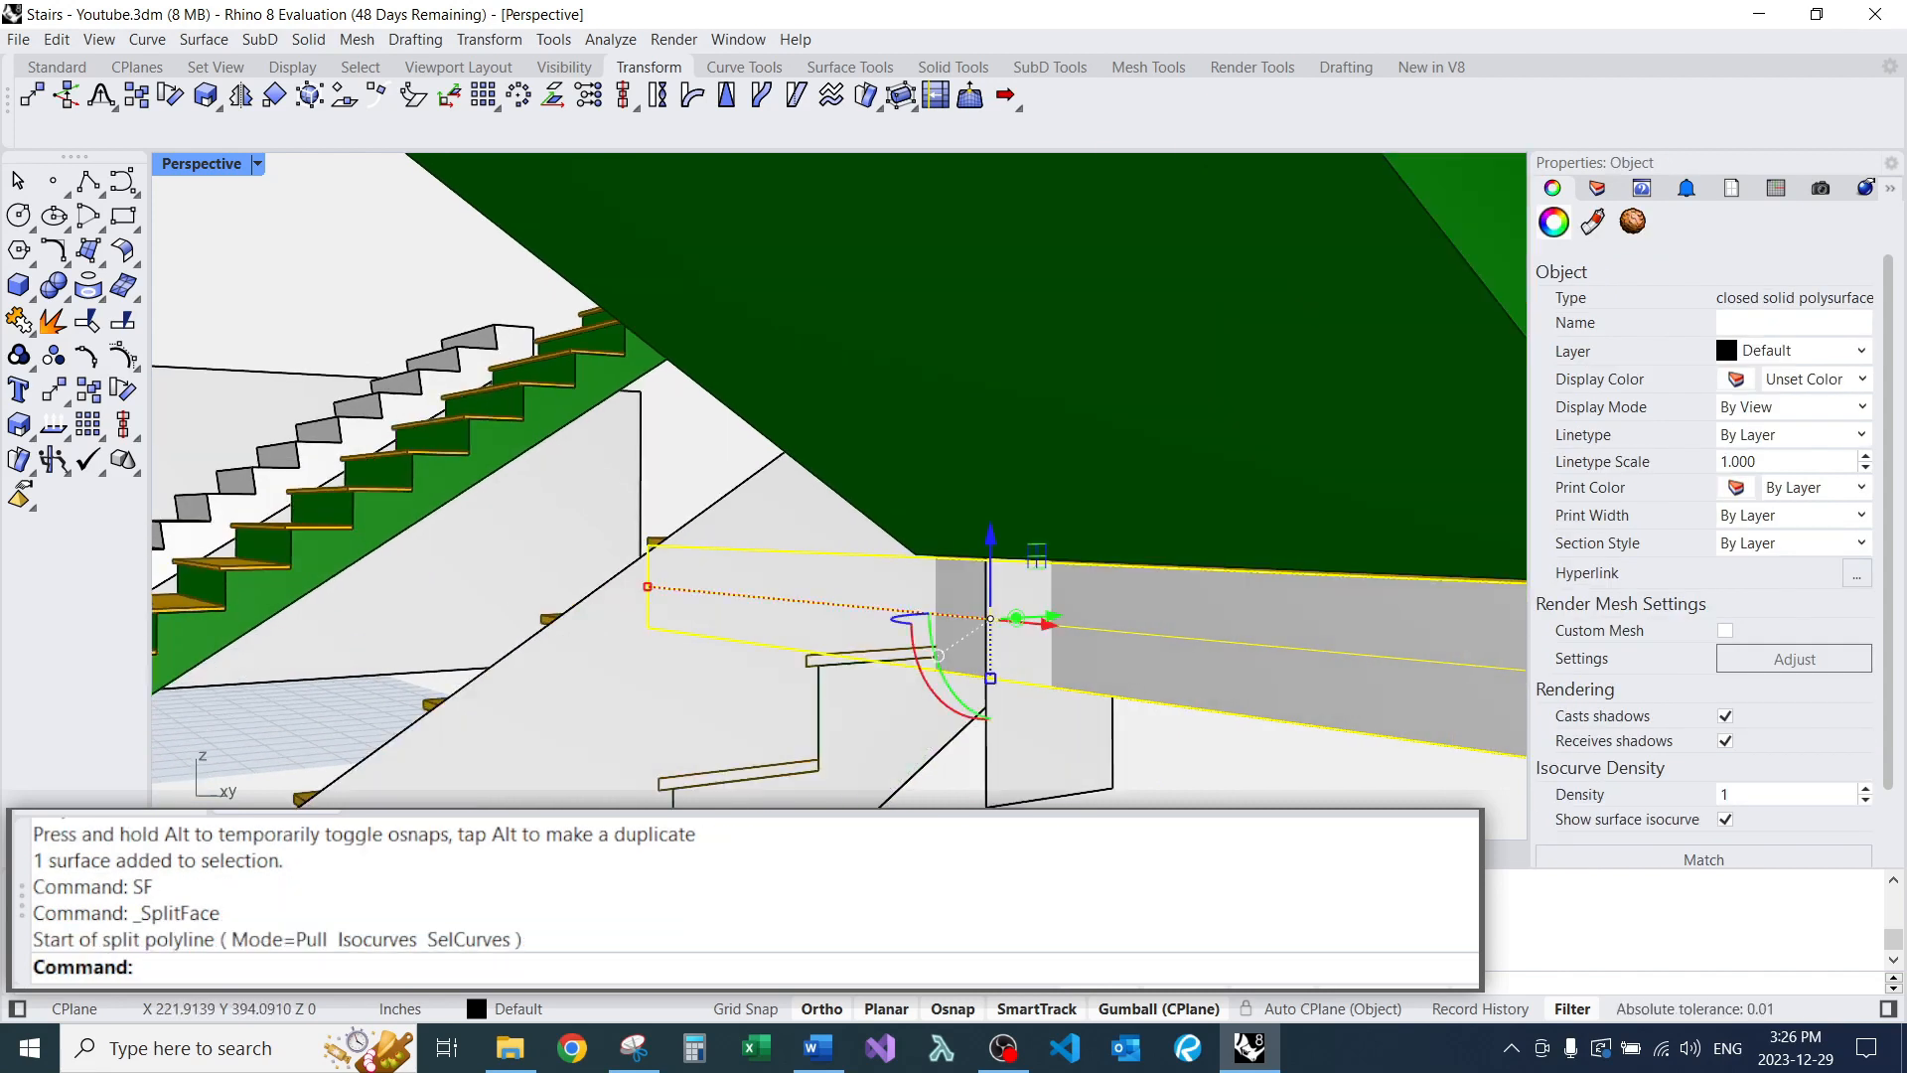
pyautogui.press('Return')
pyautogui.press('Escape')
pyautogui.press('Escape')
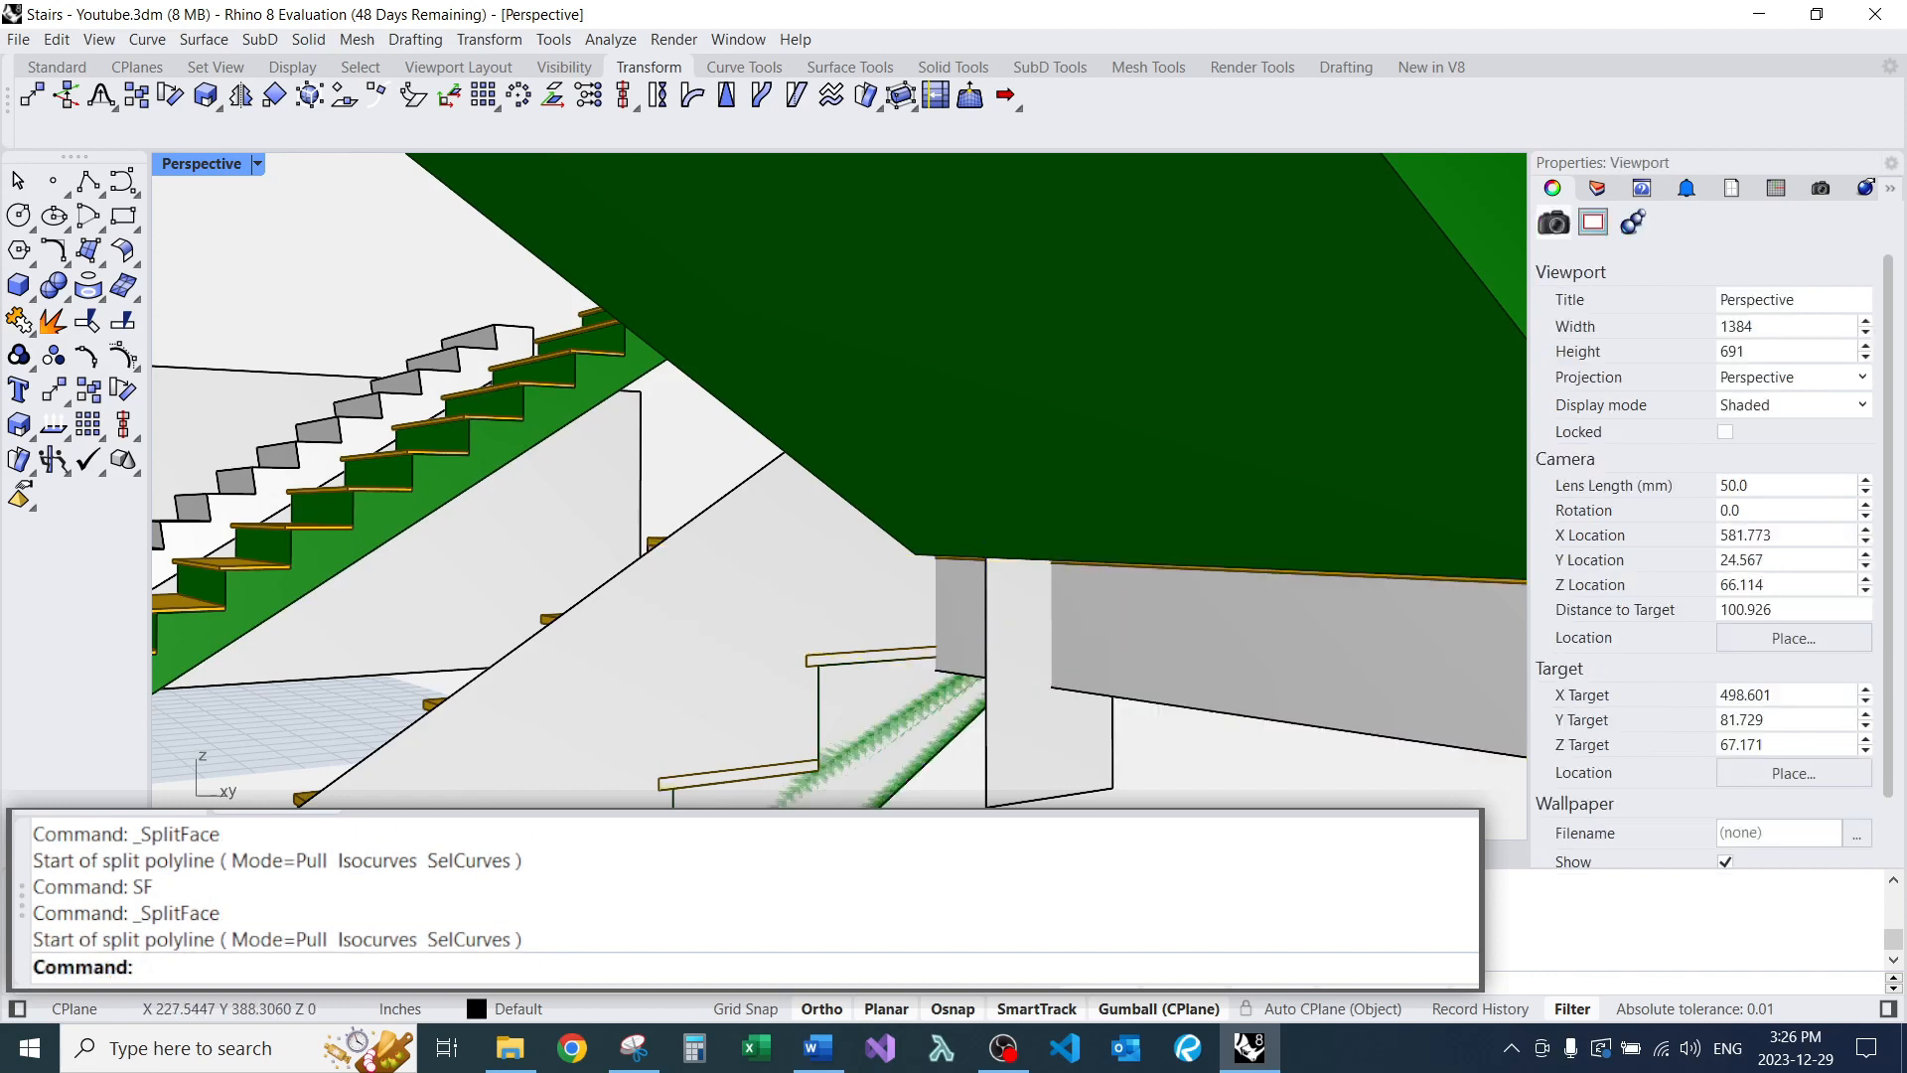
pyautogui.press('Return')
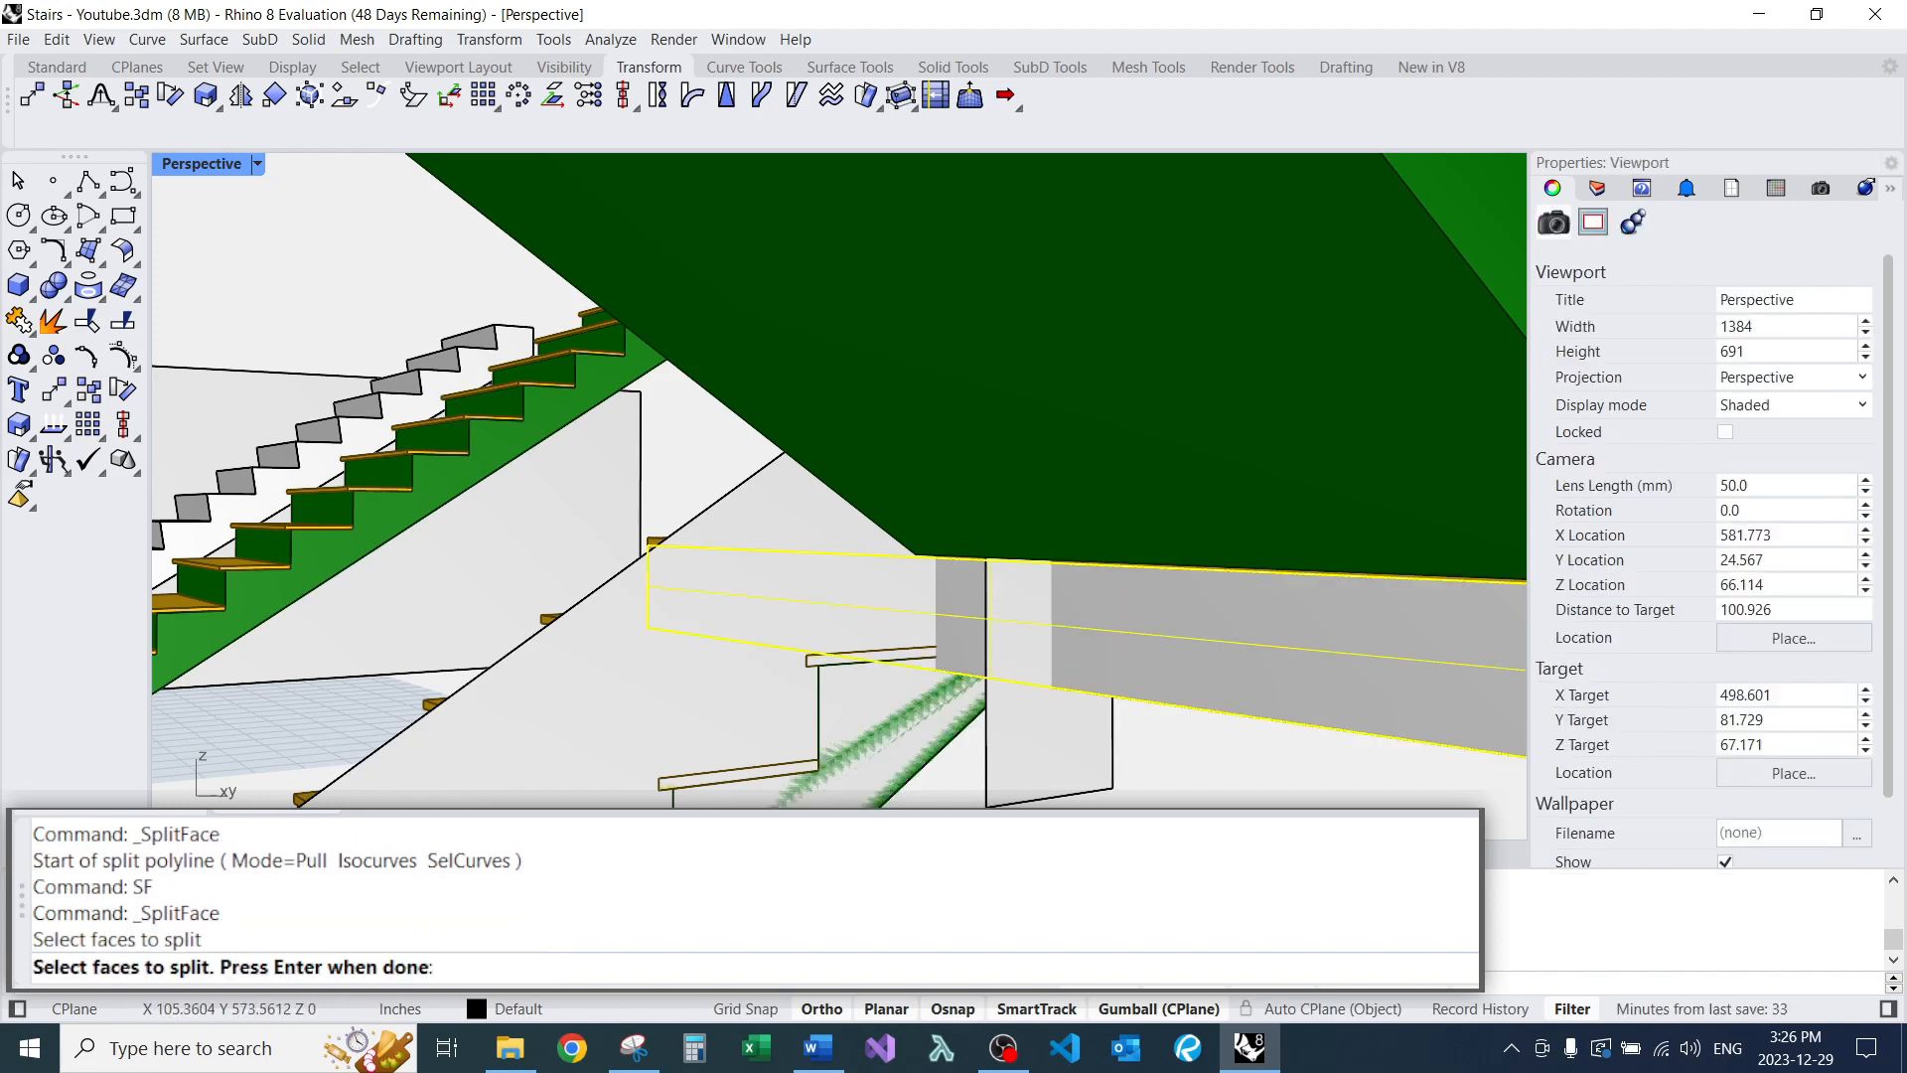
pyautogui.press('Return')
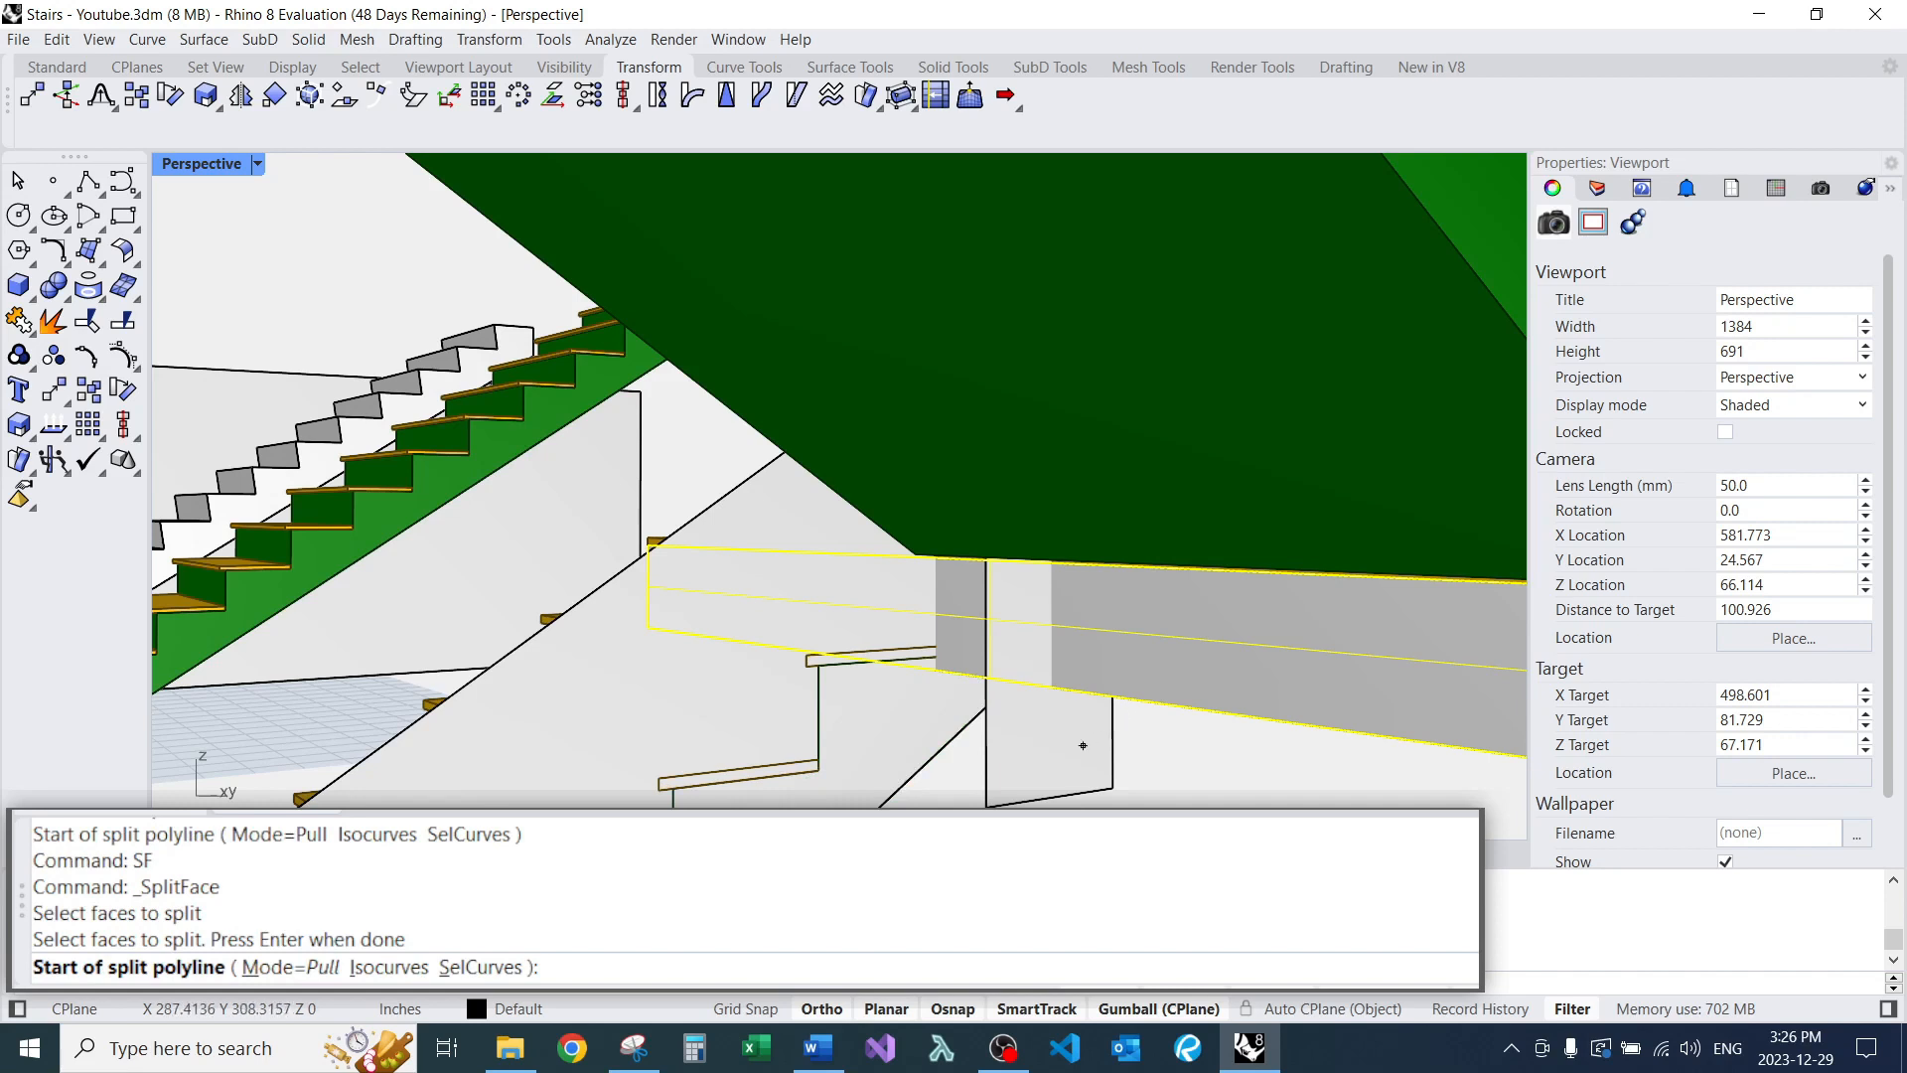
pyautogui.press('Escape')
pyautogui.press('Return')
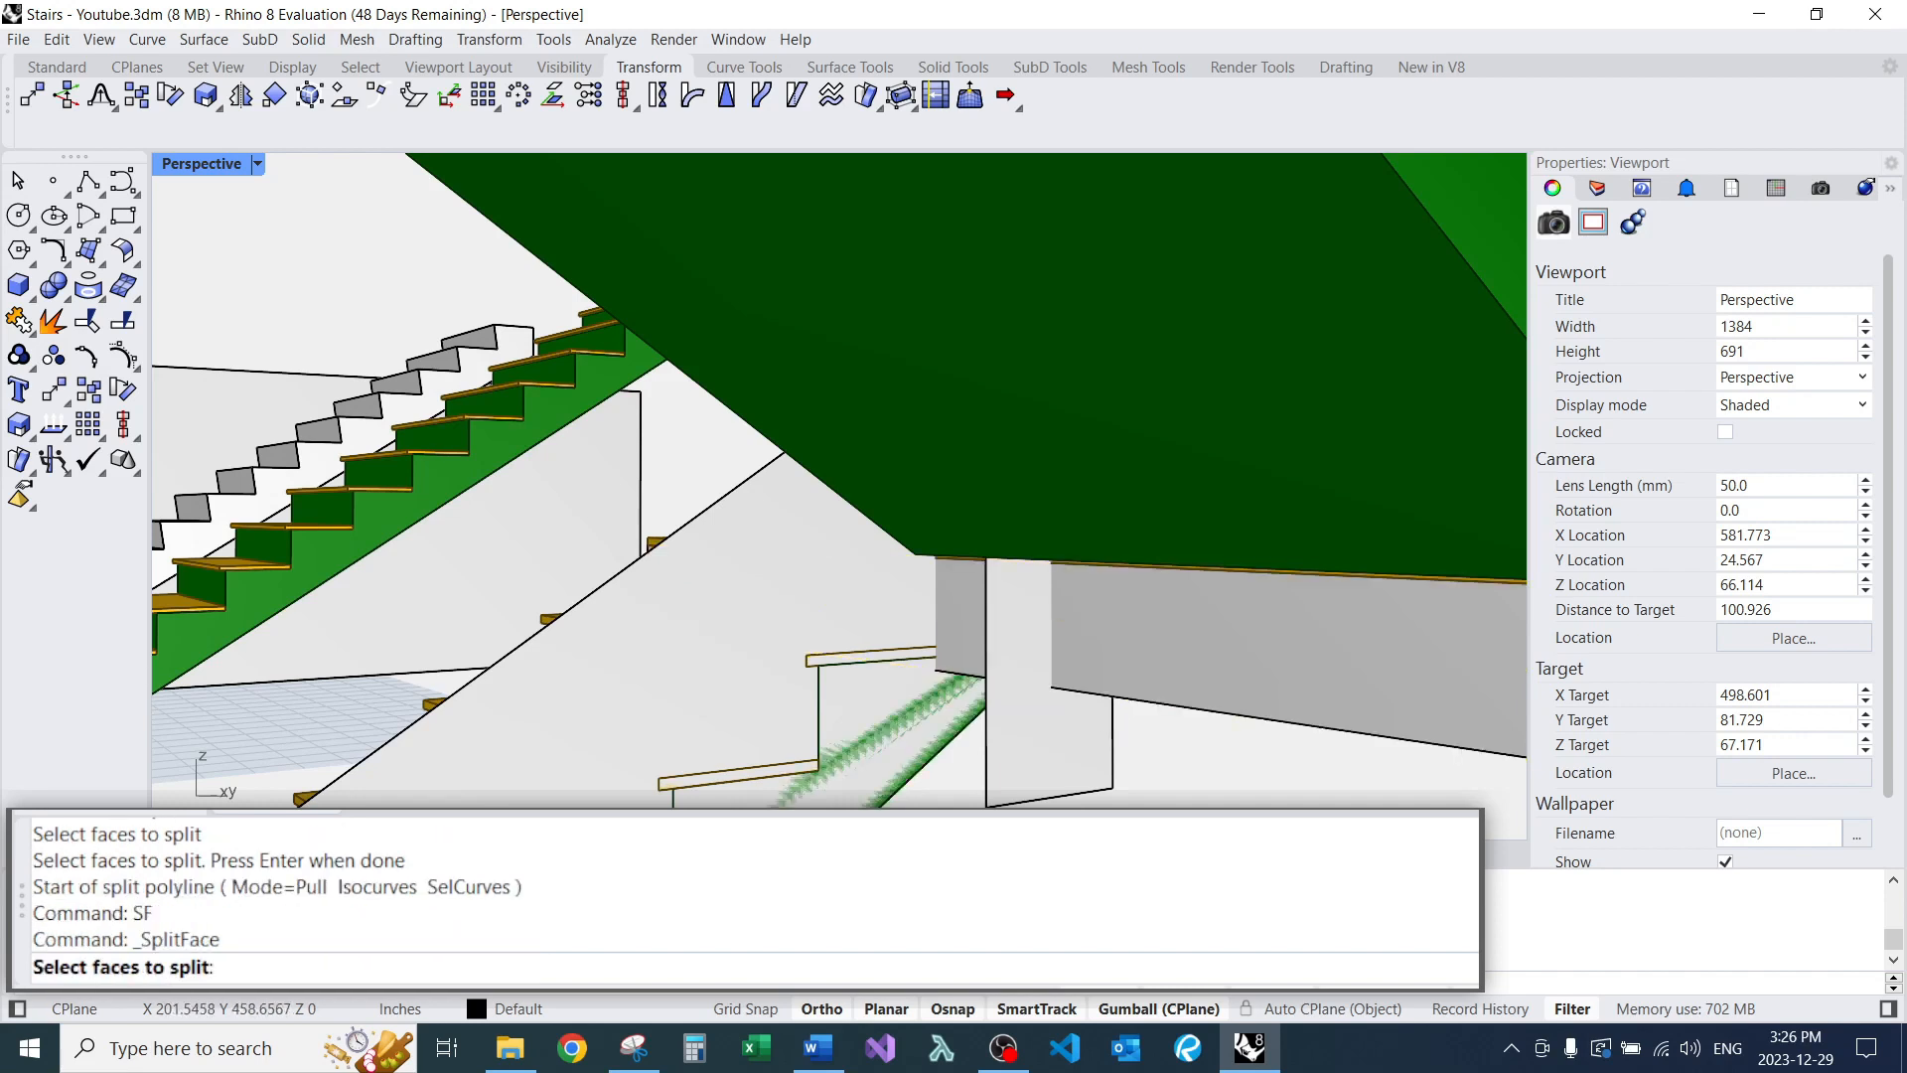
pyautogui.click(1203, 681)
pyautogui.press('Return')
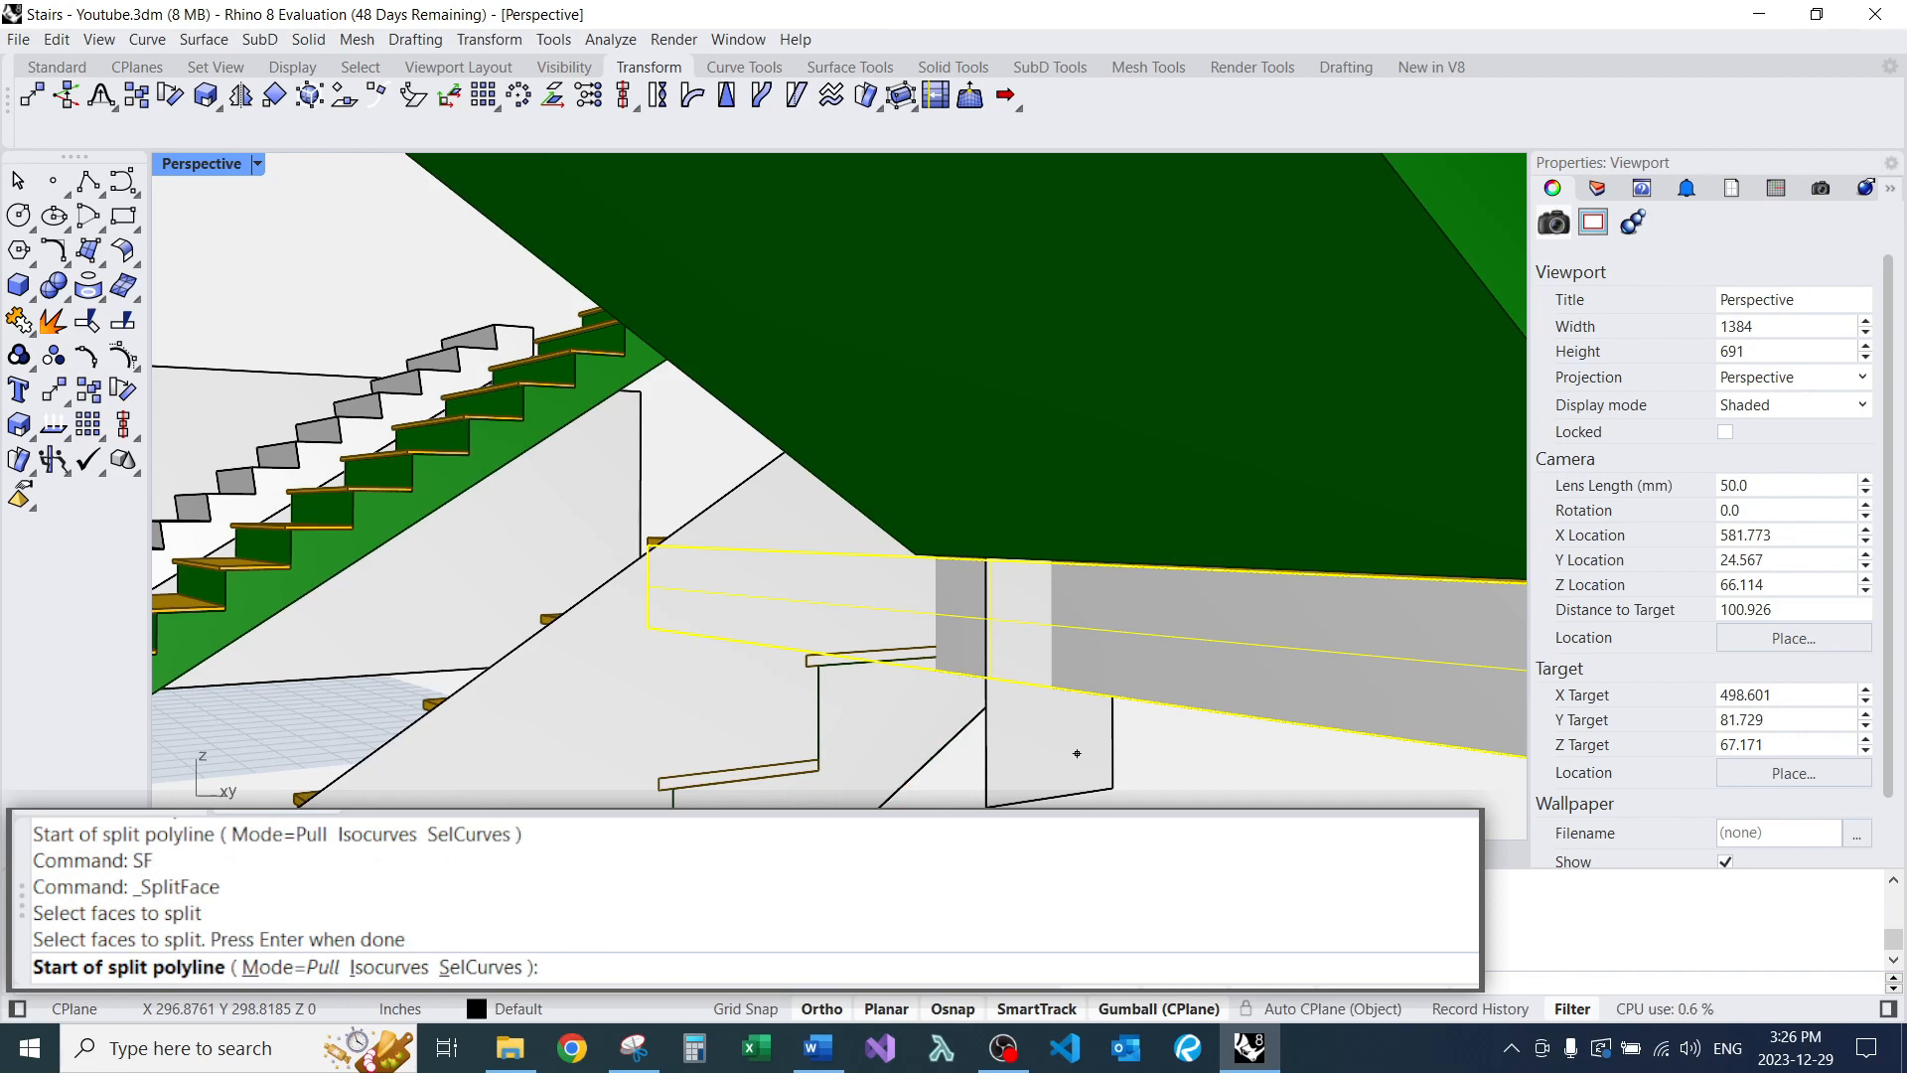
pyautogui.press('Escape')
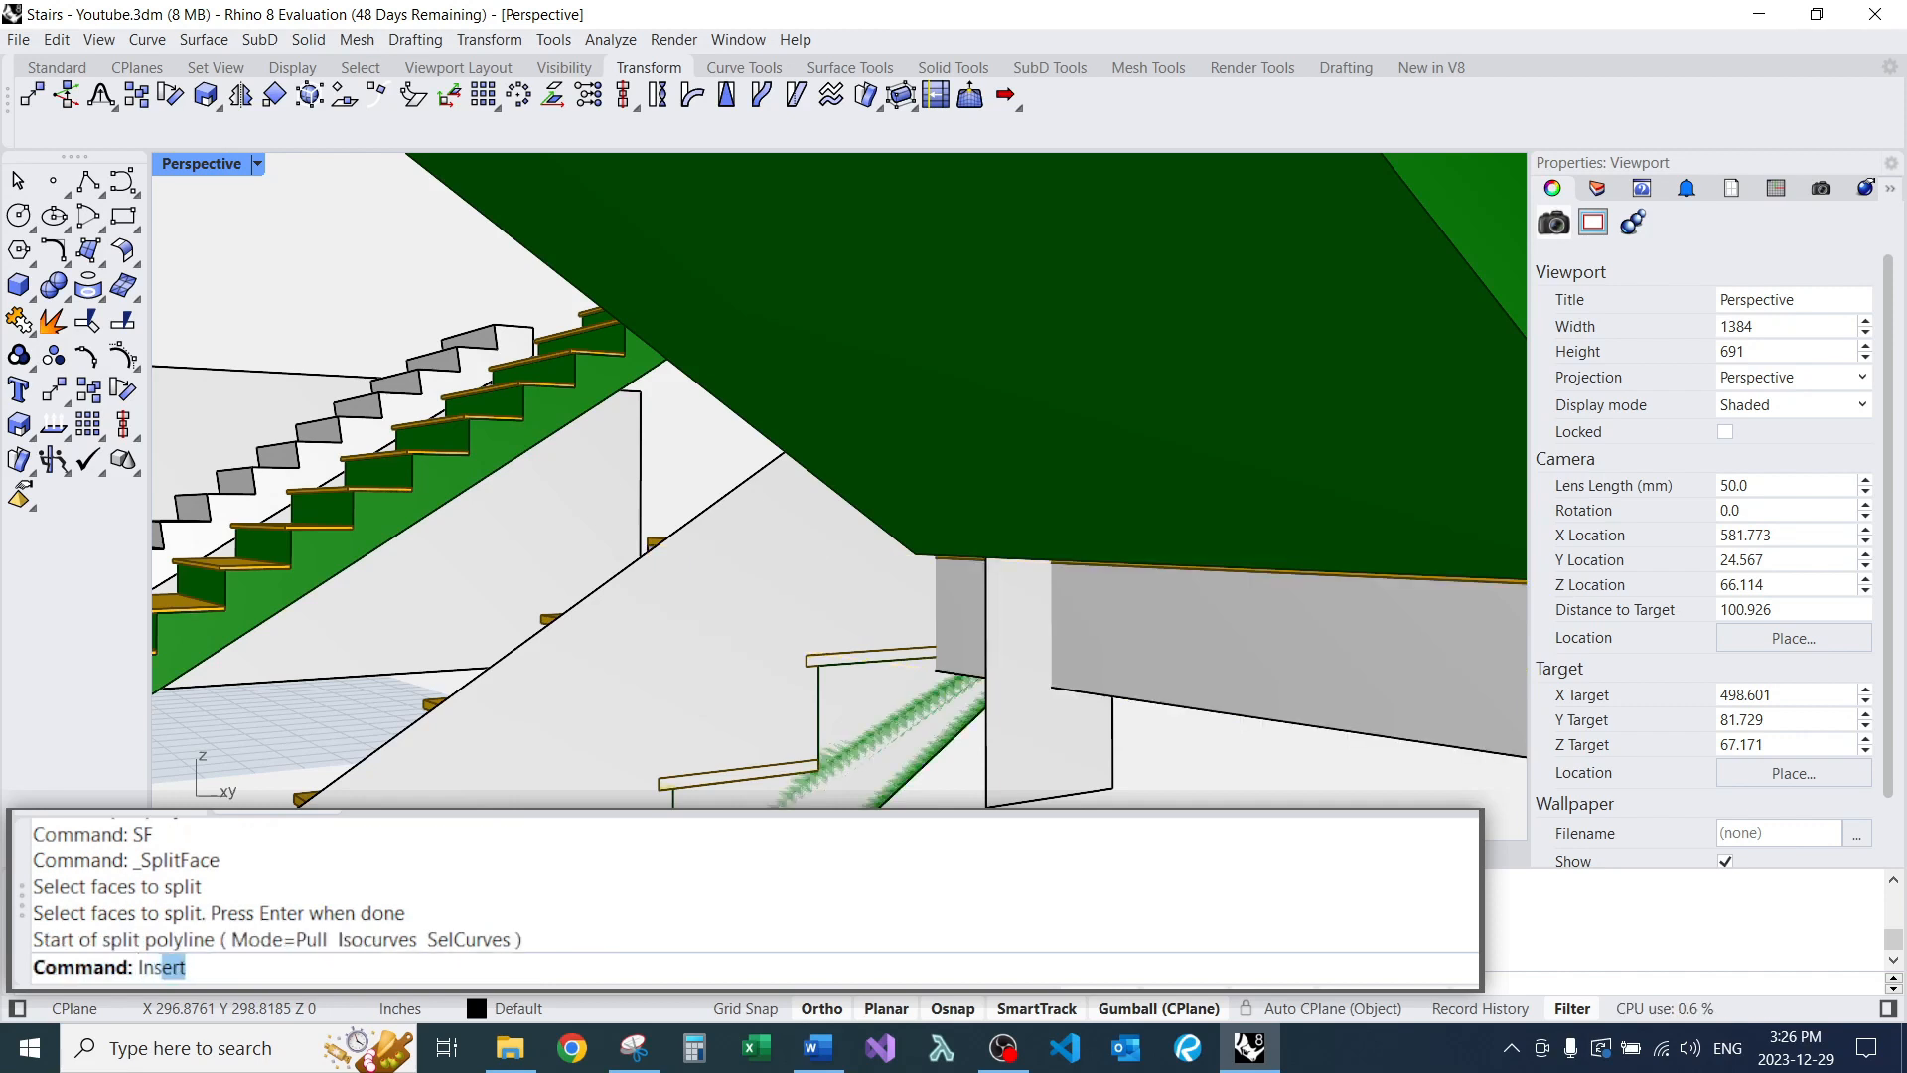
# Create intersection curves between the landing support and the two vertical surfaces with the Intersect command.
pyautogui.press('BackSpace')
pyautogui.press('BackSpace')
pyautogui.press('BackSpace')
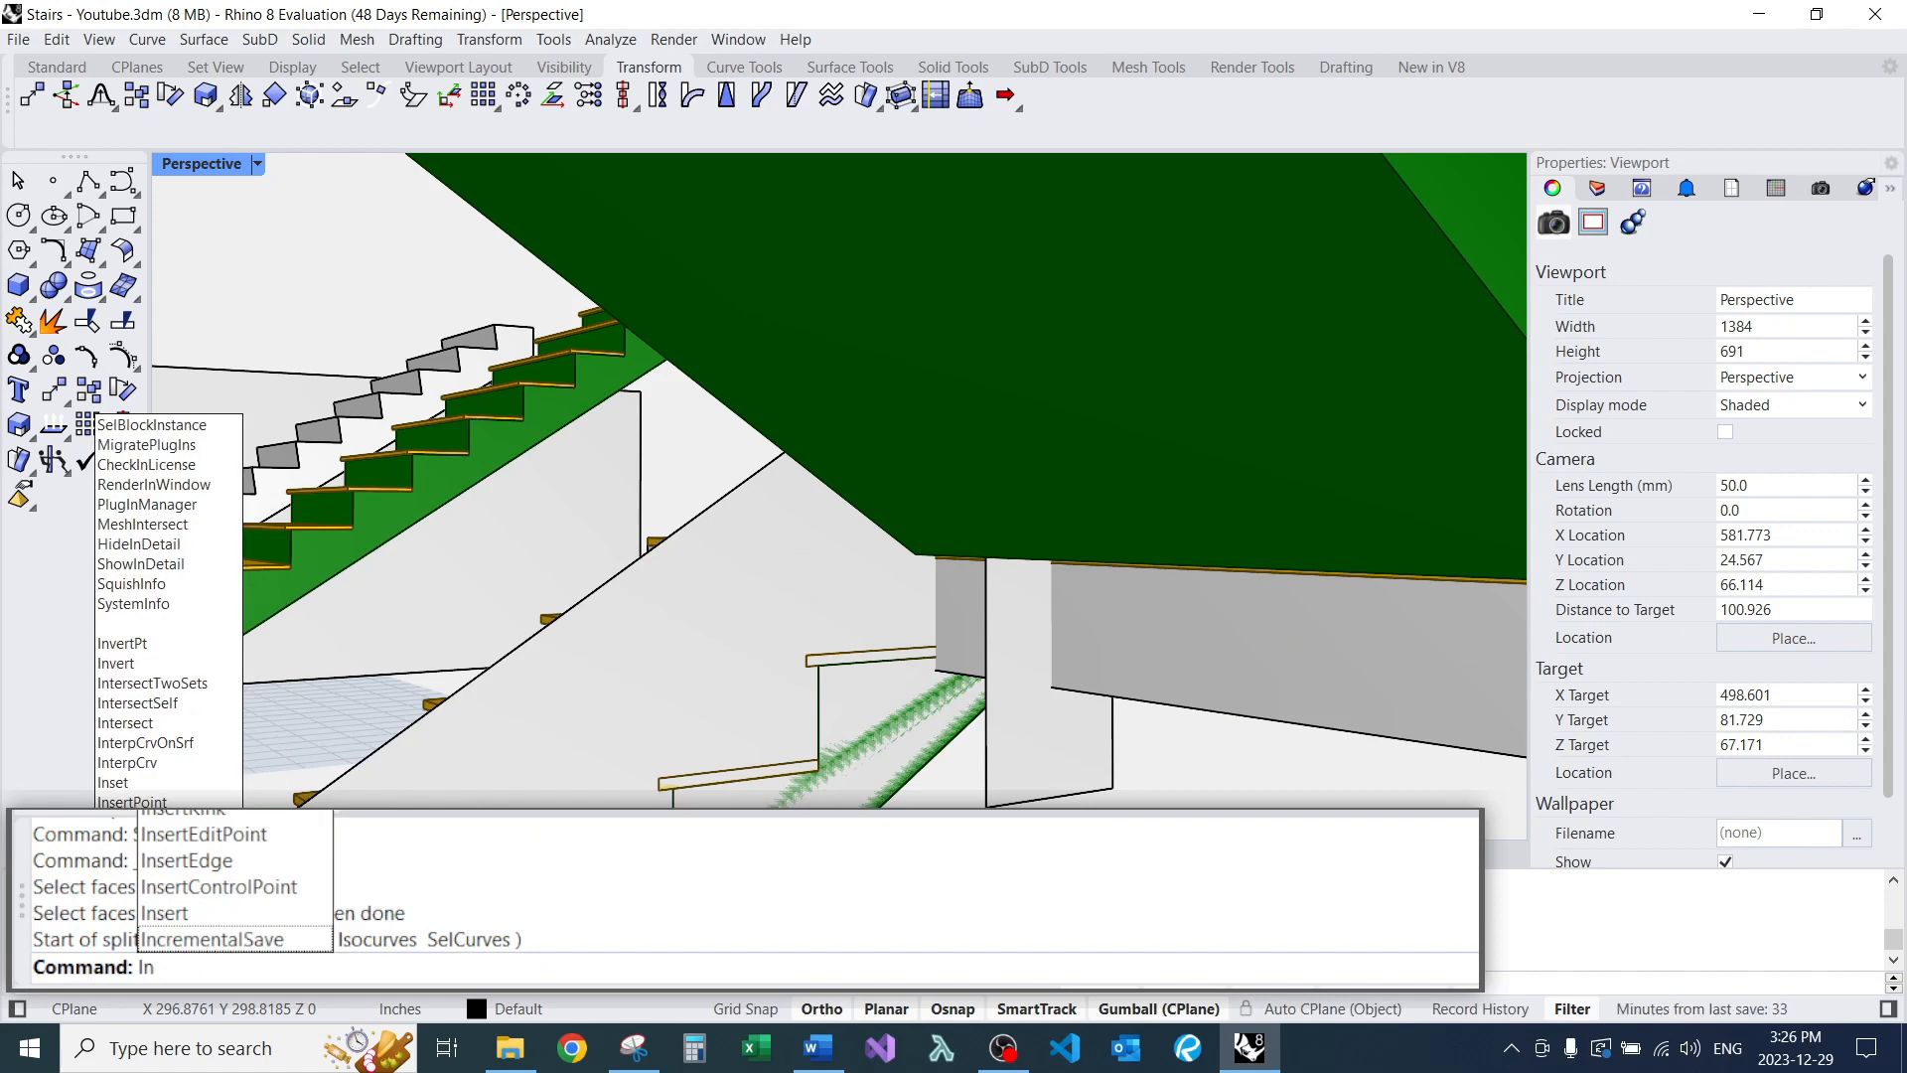
pyautogui.press('BackSpace')
pyautogui.write('terse')
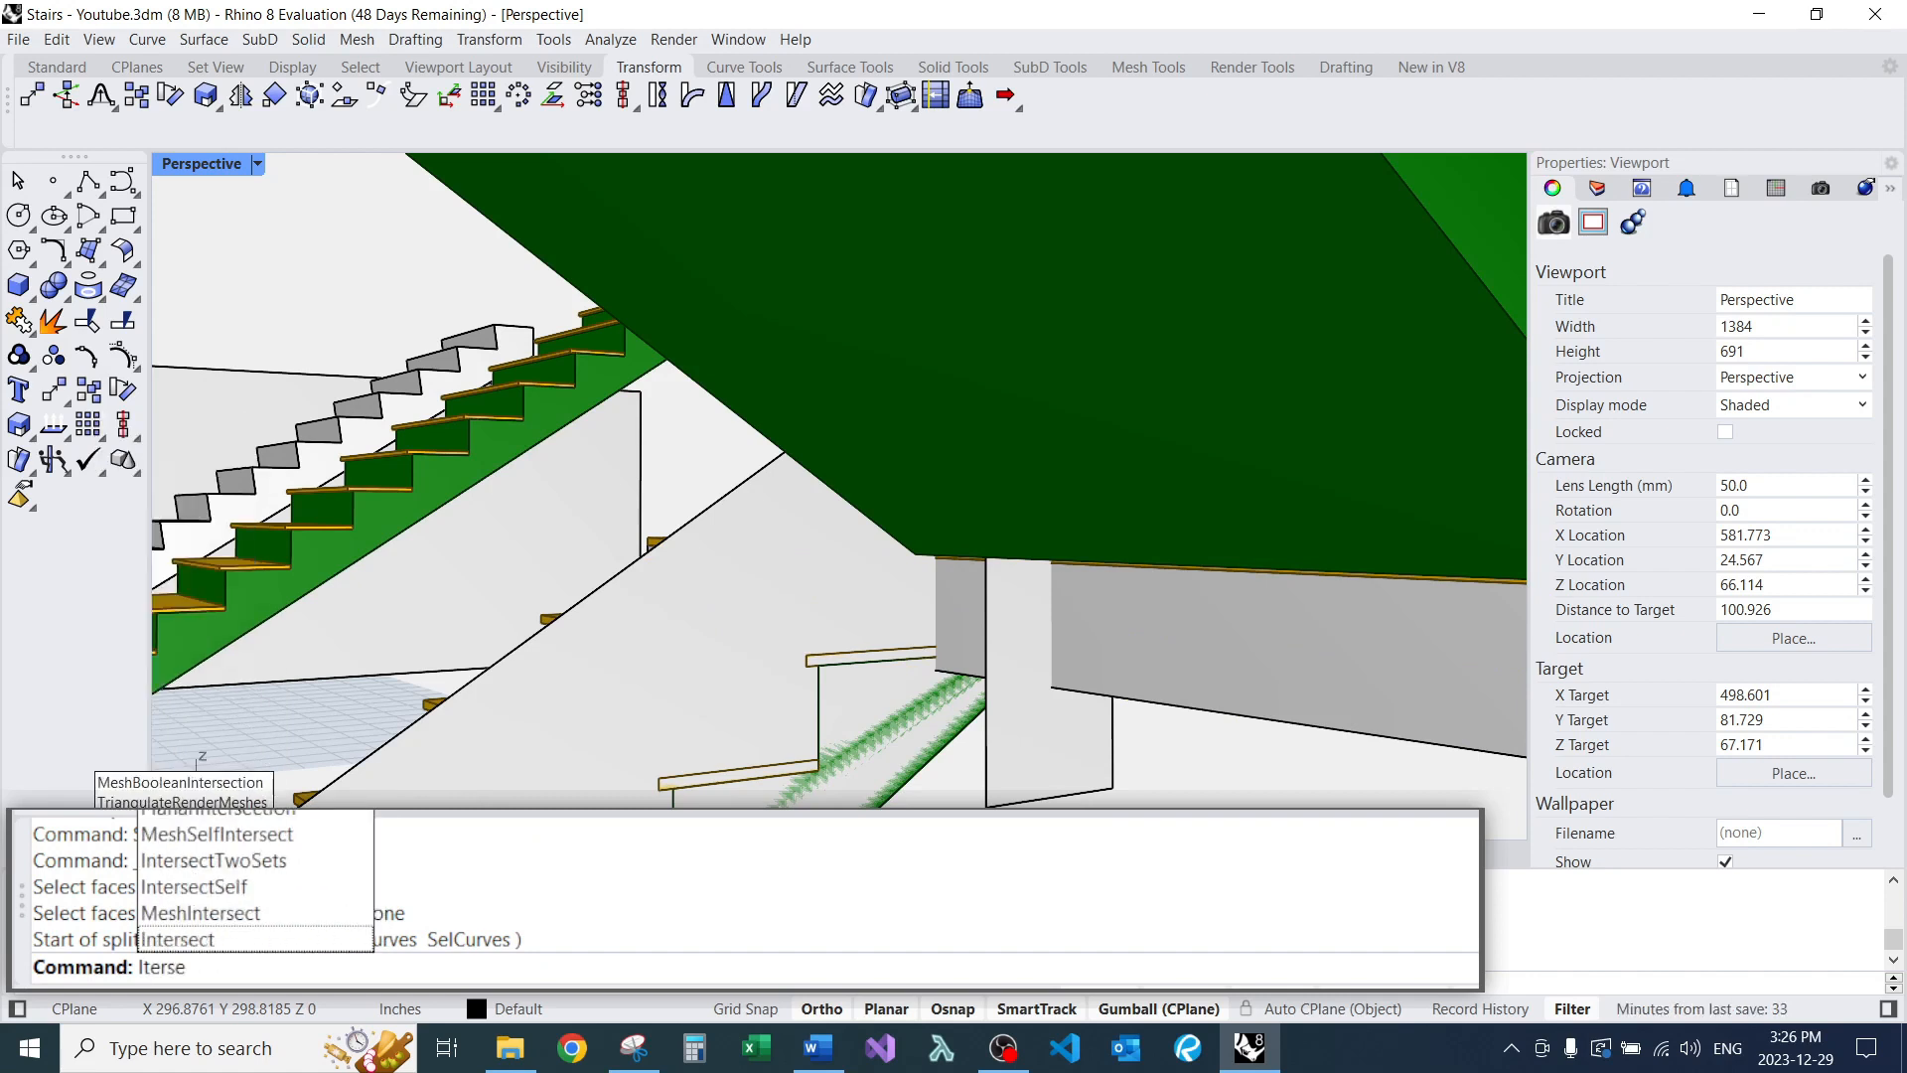
pyautogui.click(250, 940)
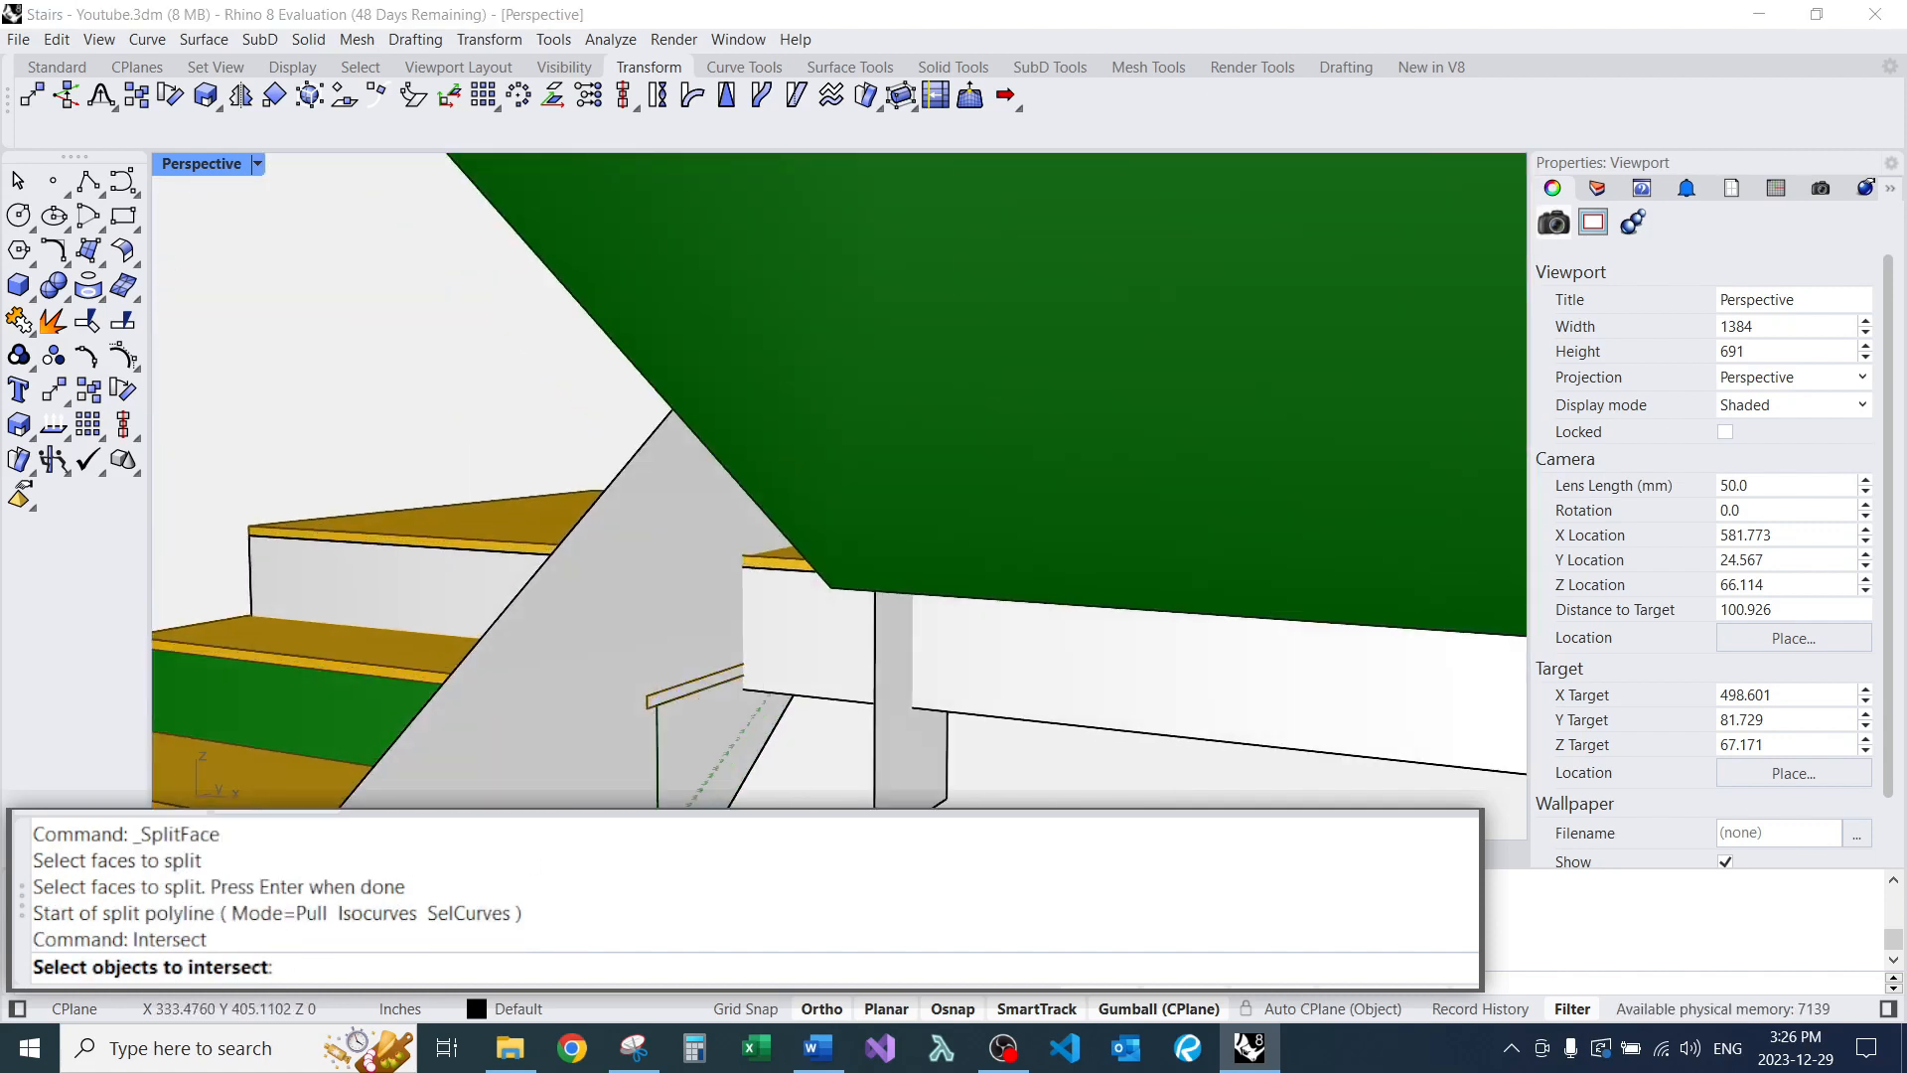
pyautogui.click(1436, 737)
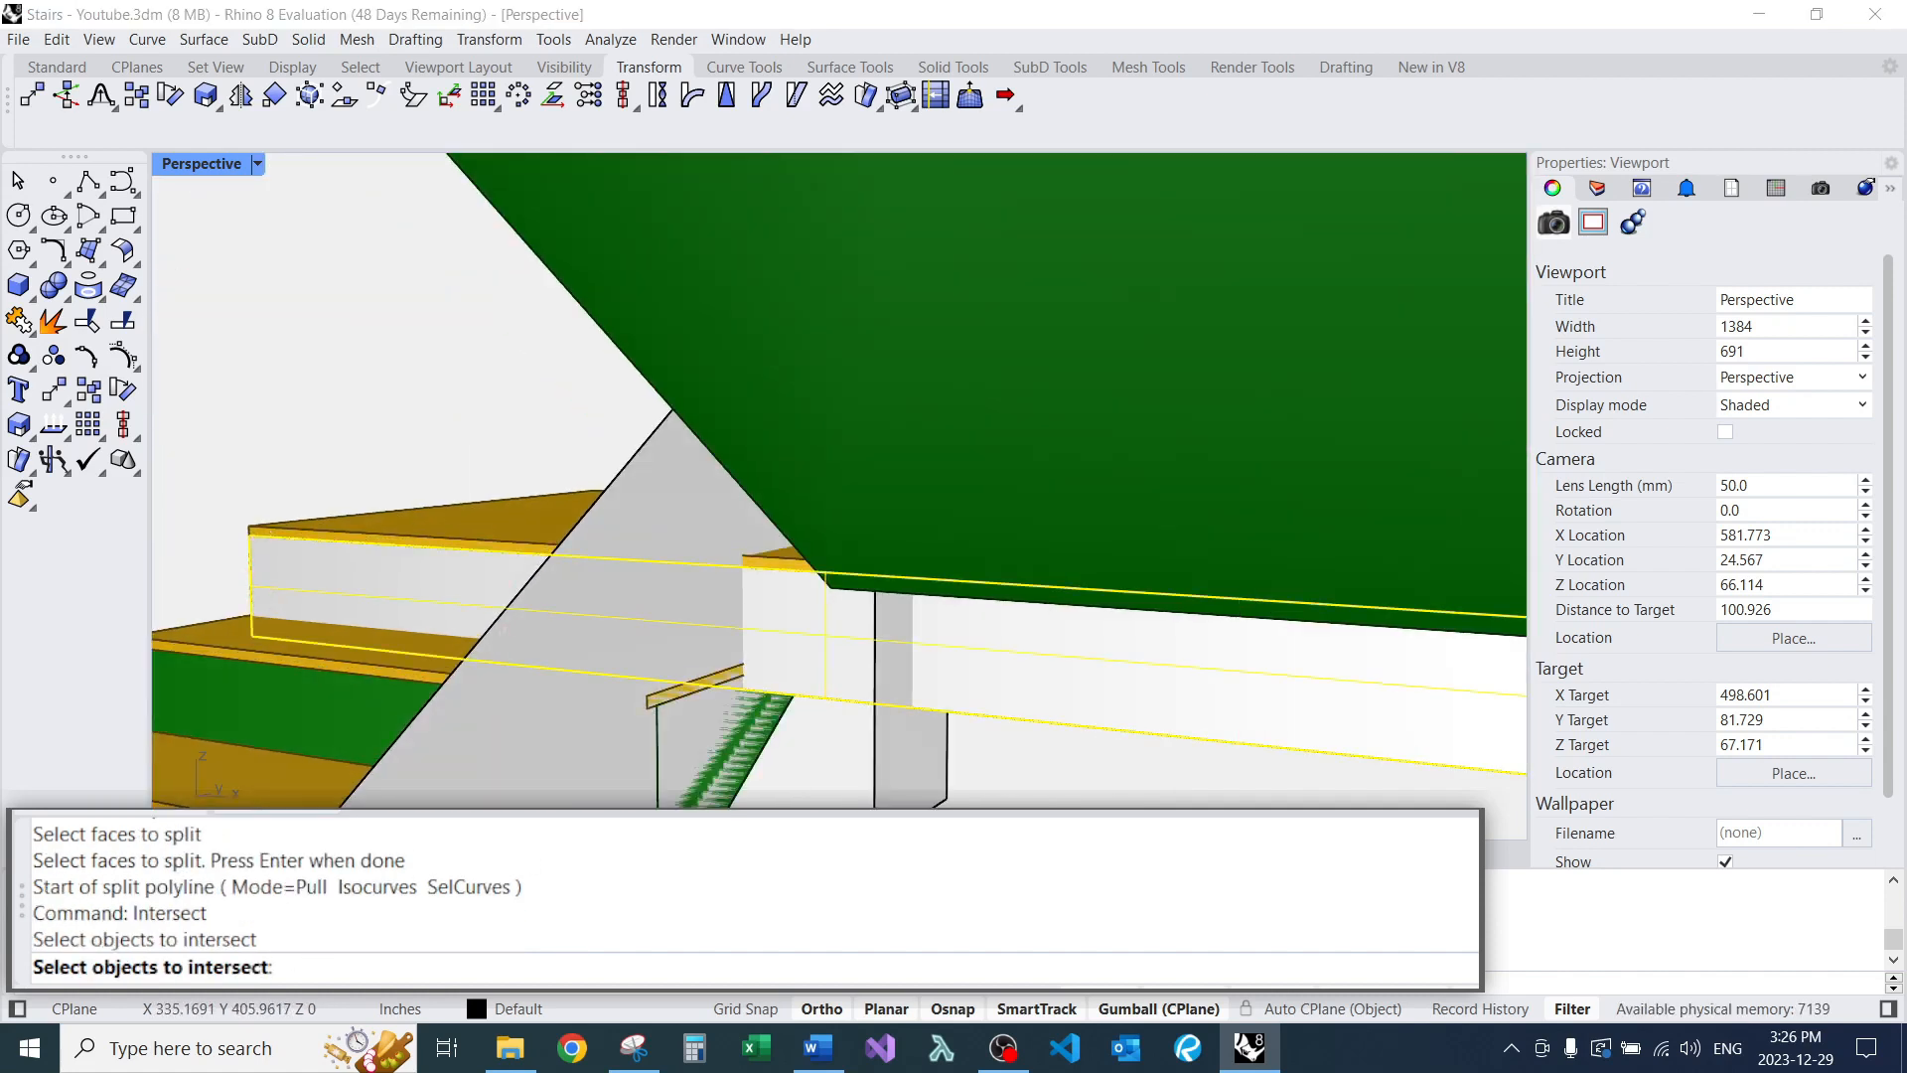
pyautogui.scroll(-4, 783, 567)
pyautogui.scroll(2, 785, 645)
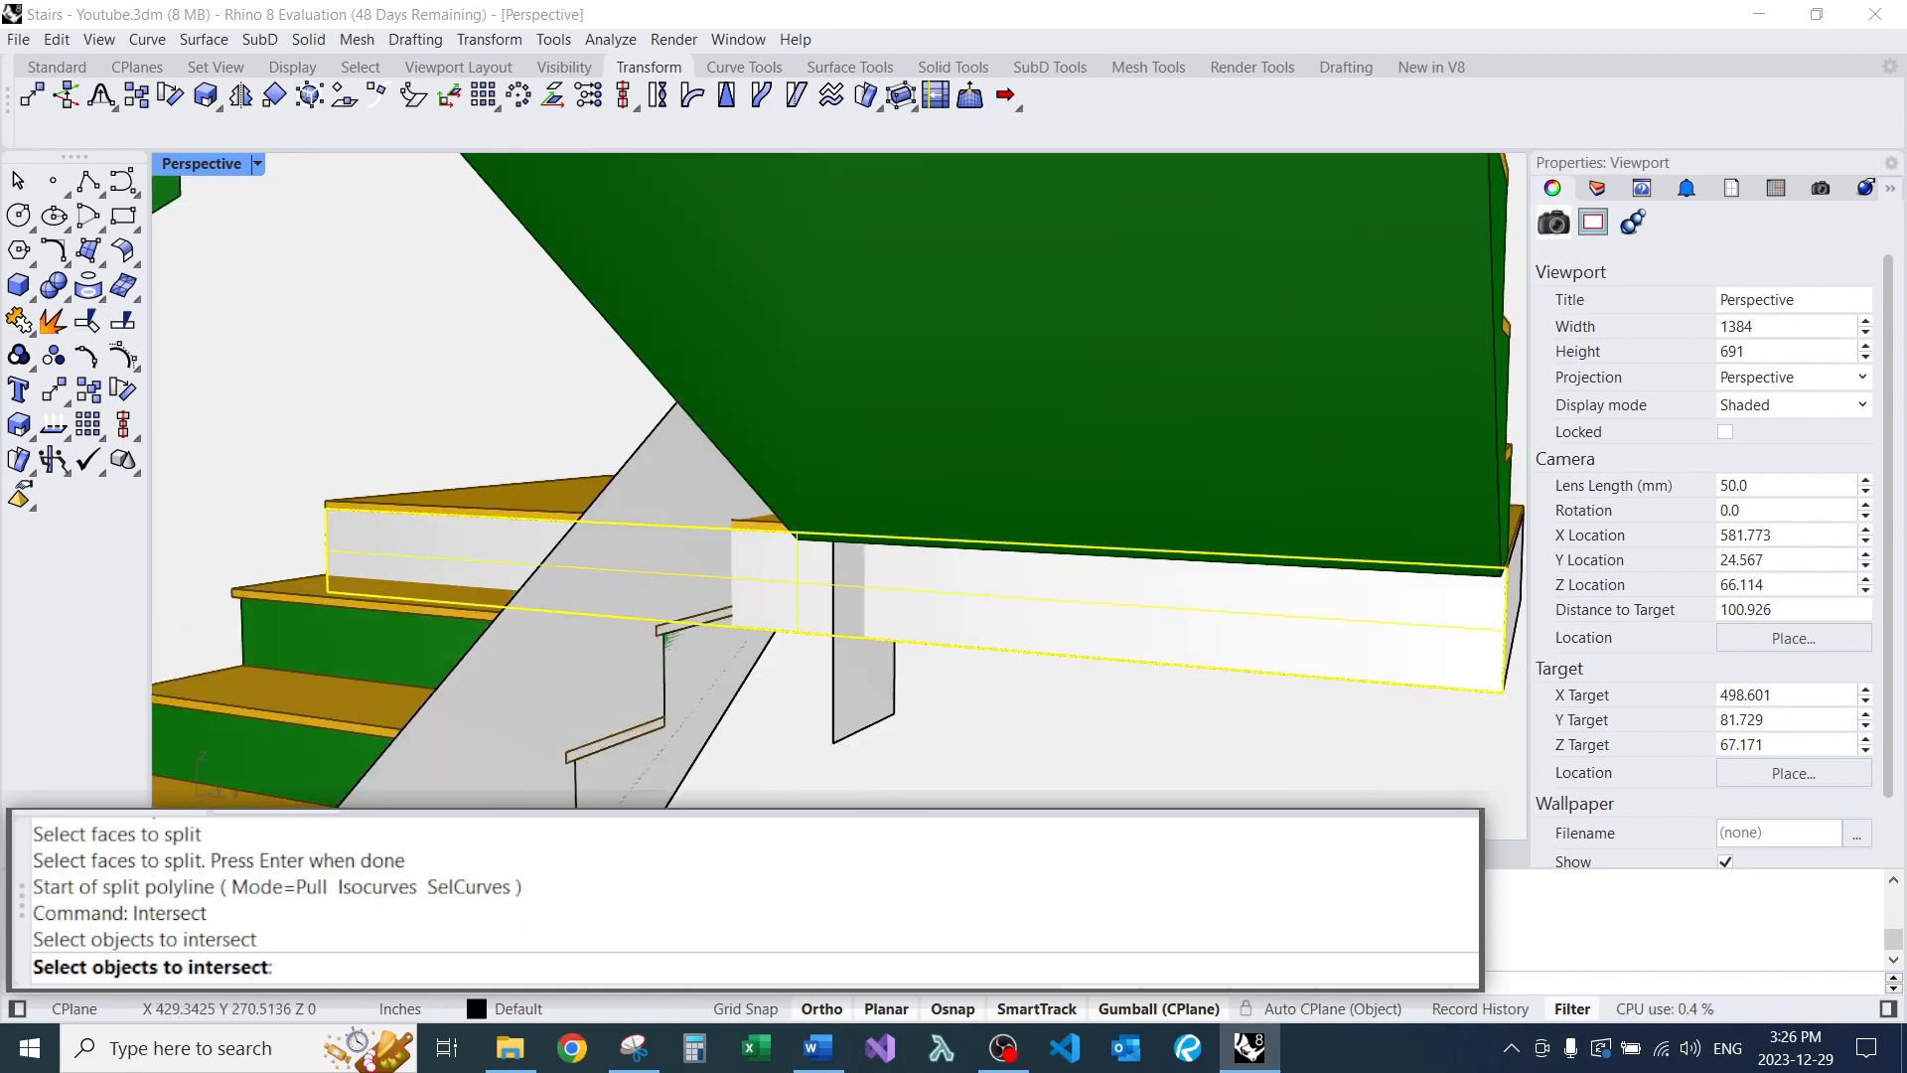
pyautogui.click(862, 686)
pyautogui.click(710, 676)
pyautogui.press('Return')
pyautogui.scroll(-2, 711, 636)
pyautogui.press('Escape')
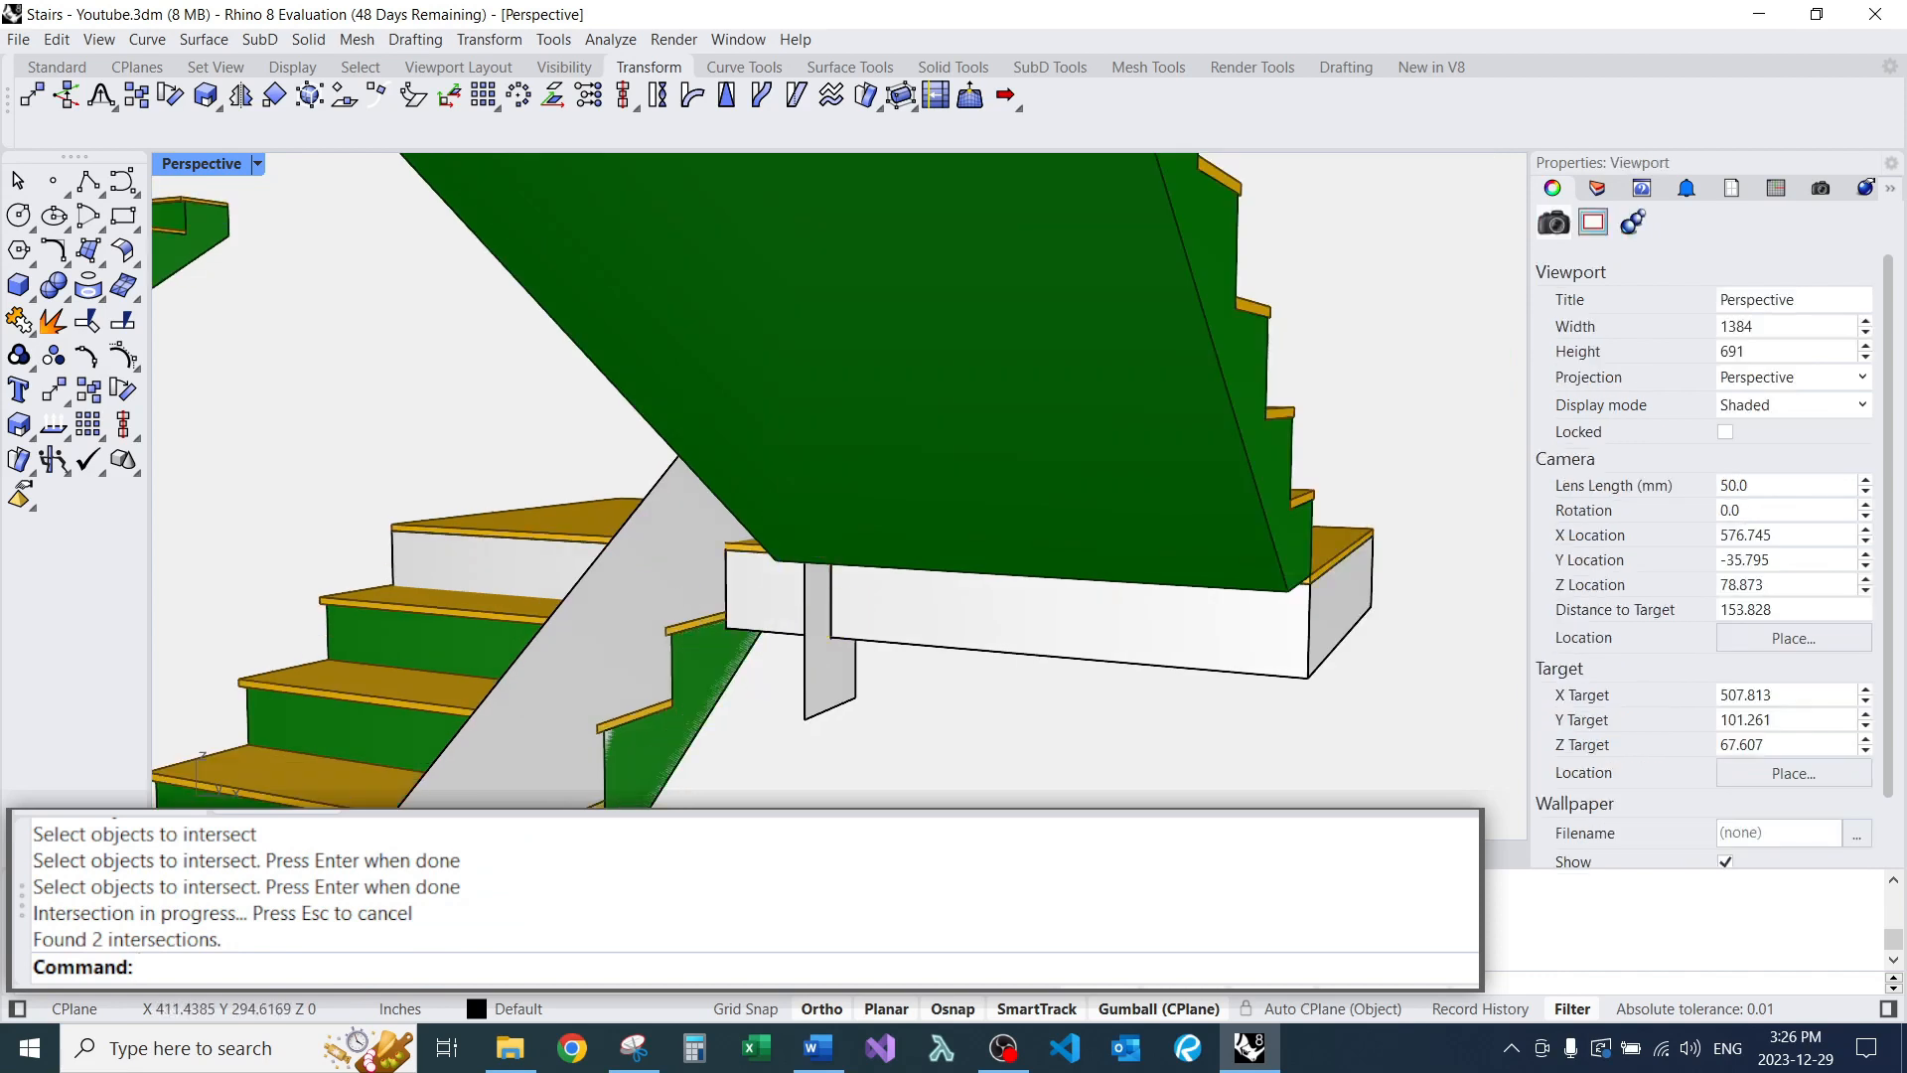
# Delete the two vertical helper surfaces crossing the landing support.
pyautogui.click(831, 683)
pyautogui.write('e')
pyautogui.press('Return')
pyautogui.click(682, 604)
pyautogui.write('e')
pyautogui.press('Return')
# Split the landing support's inner face with SplitFace, using the two vertical intersection curves as split curves.
pyautogui.scroll(6, 763, 613)
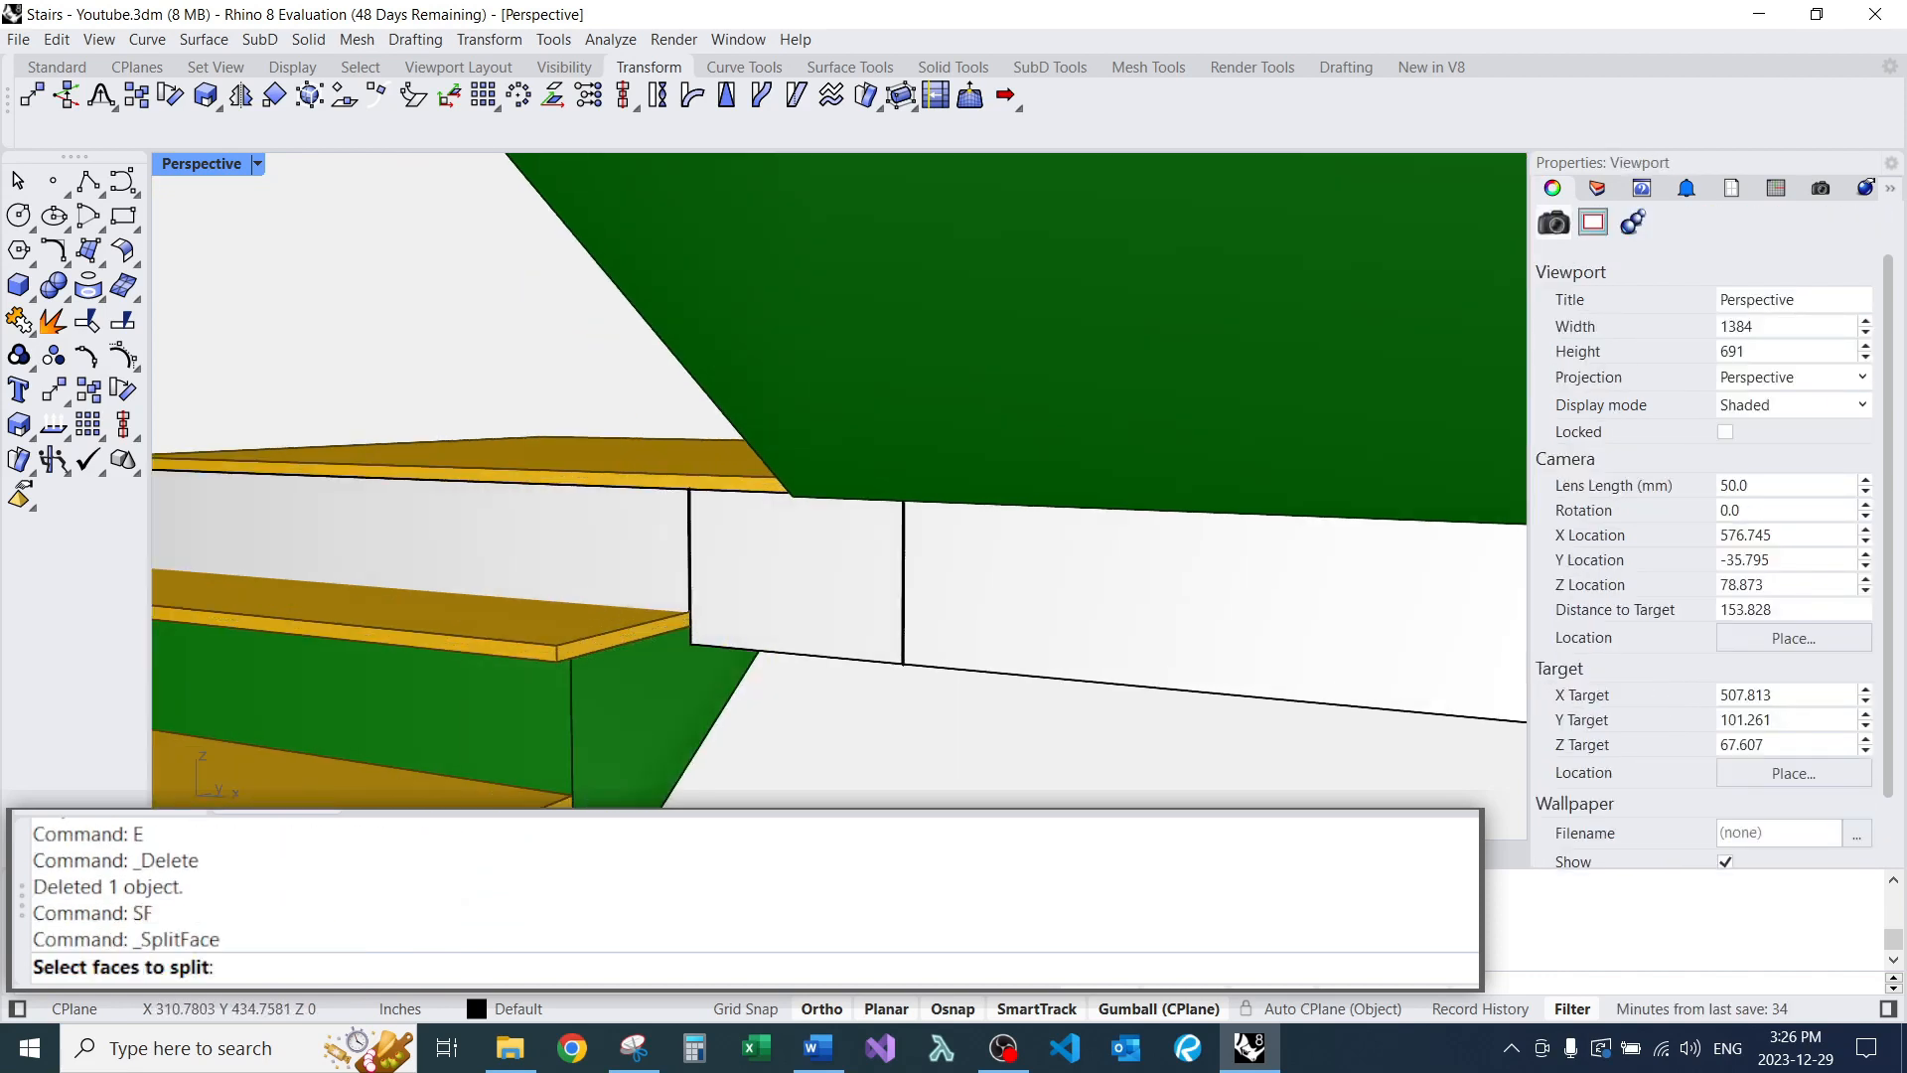
pyautogui.click(809, 558)
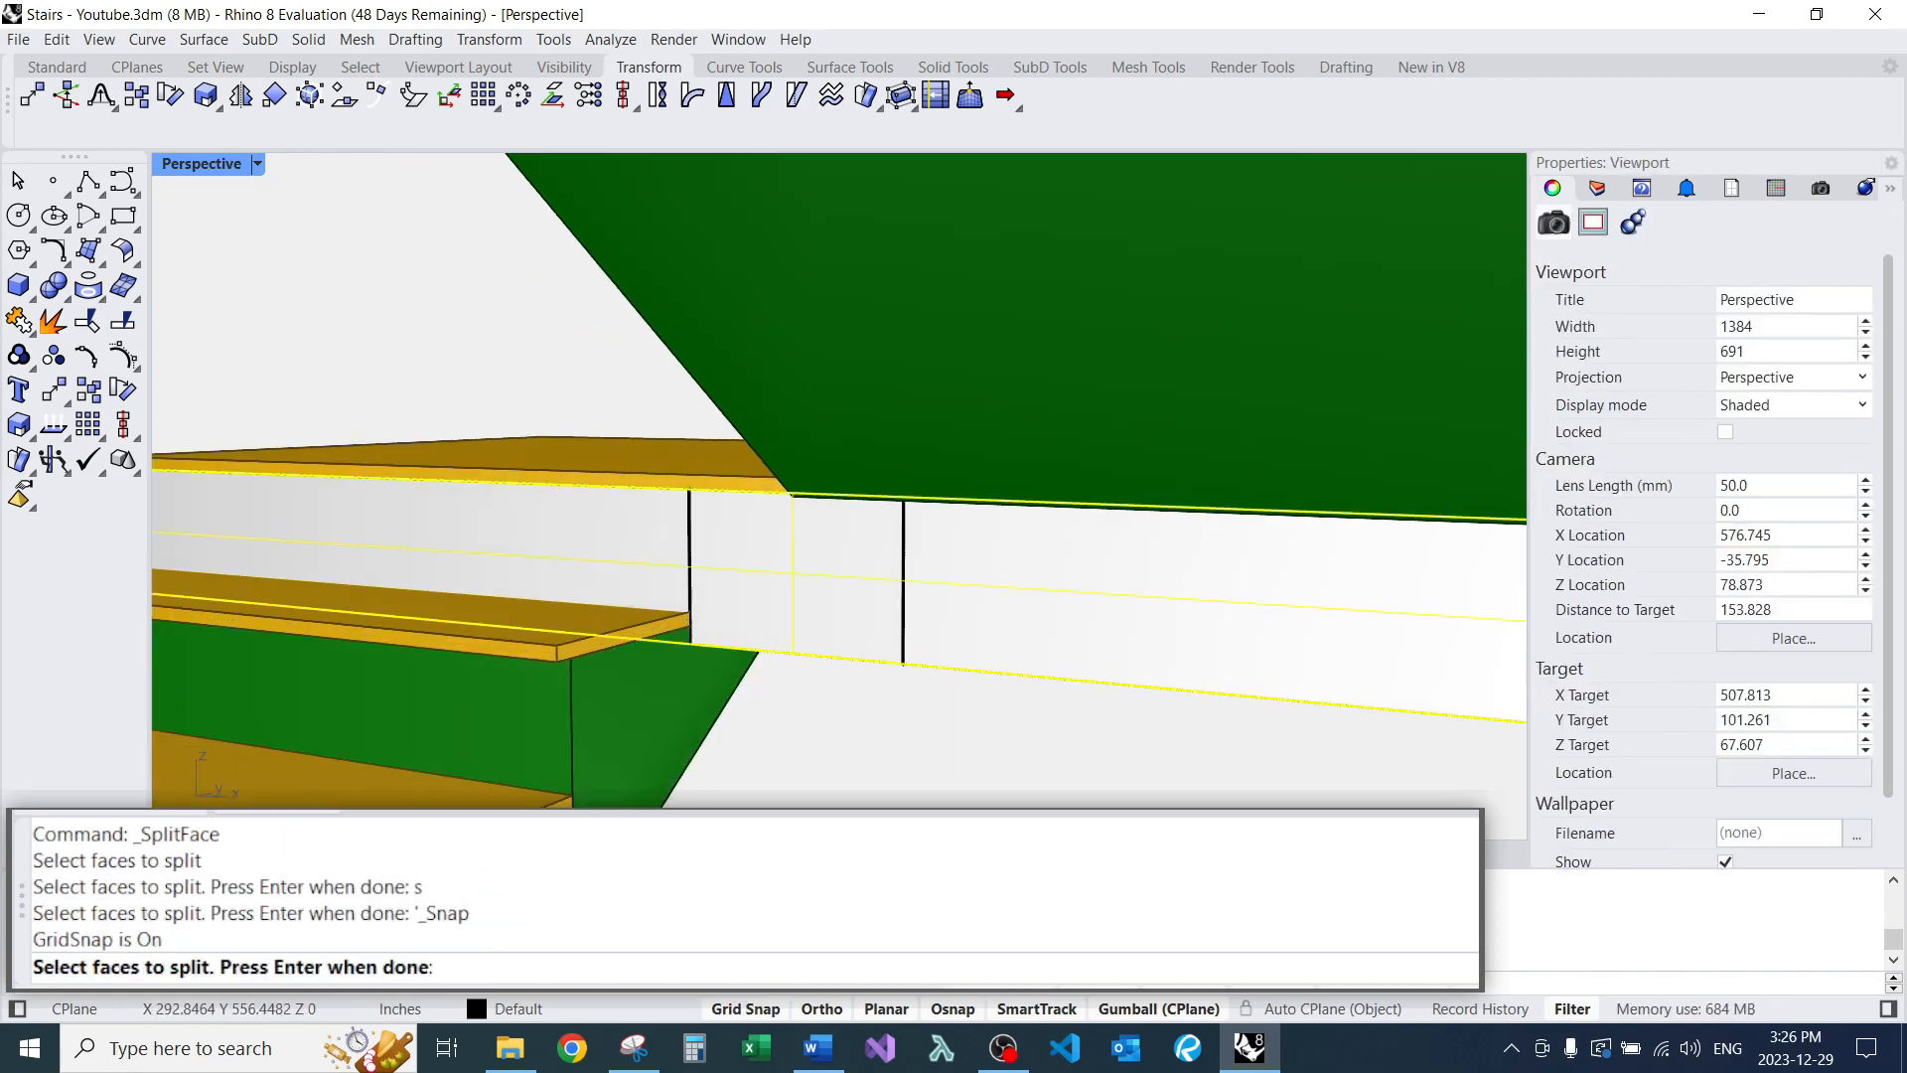
pyautogui.scroll(-4, 920, 588)
pyautogui.press('Return')
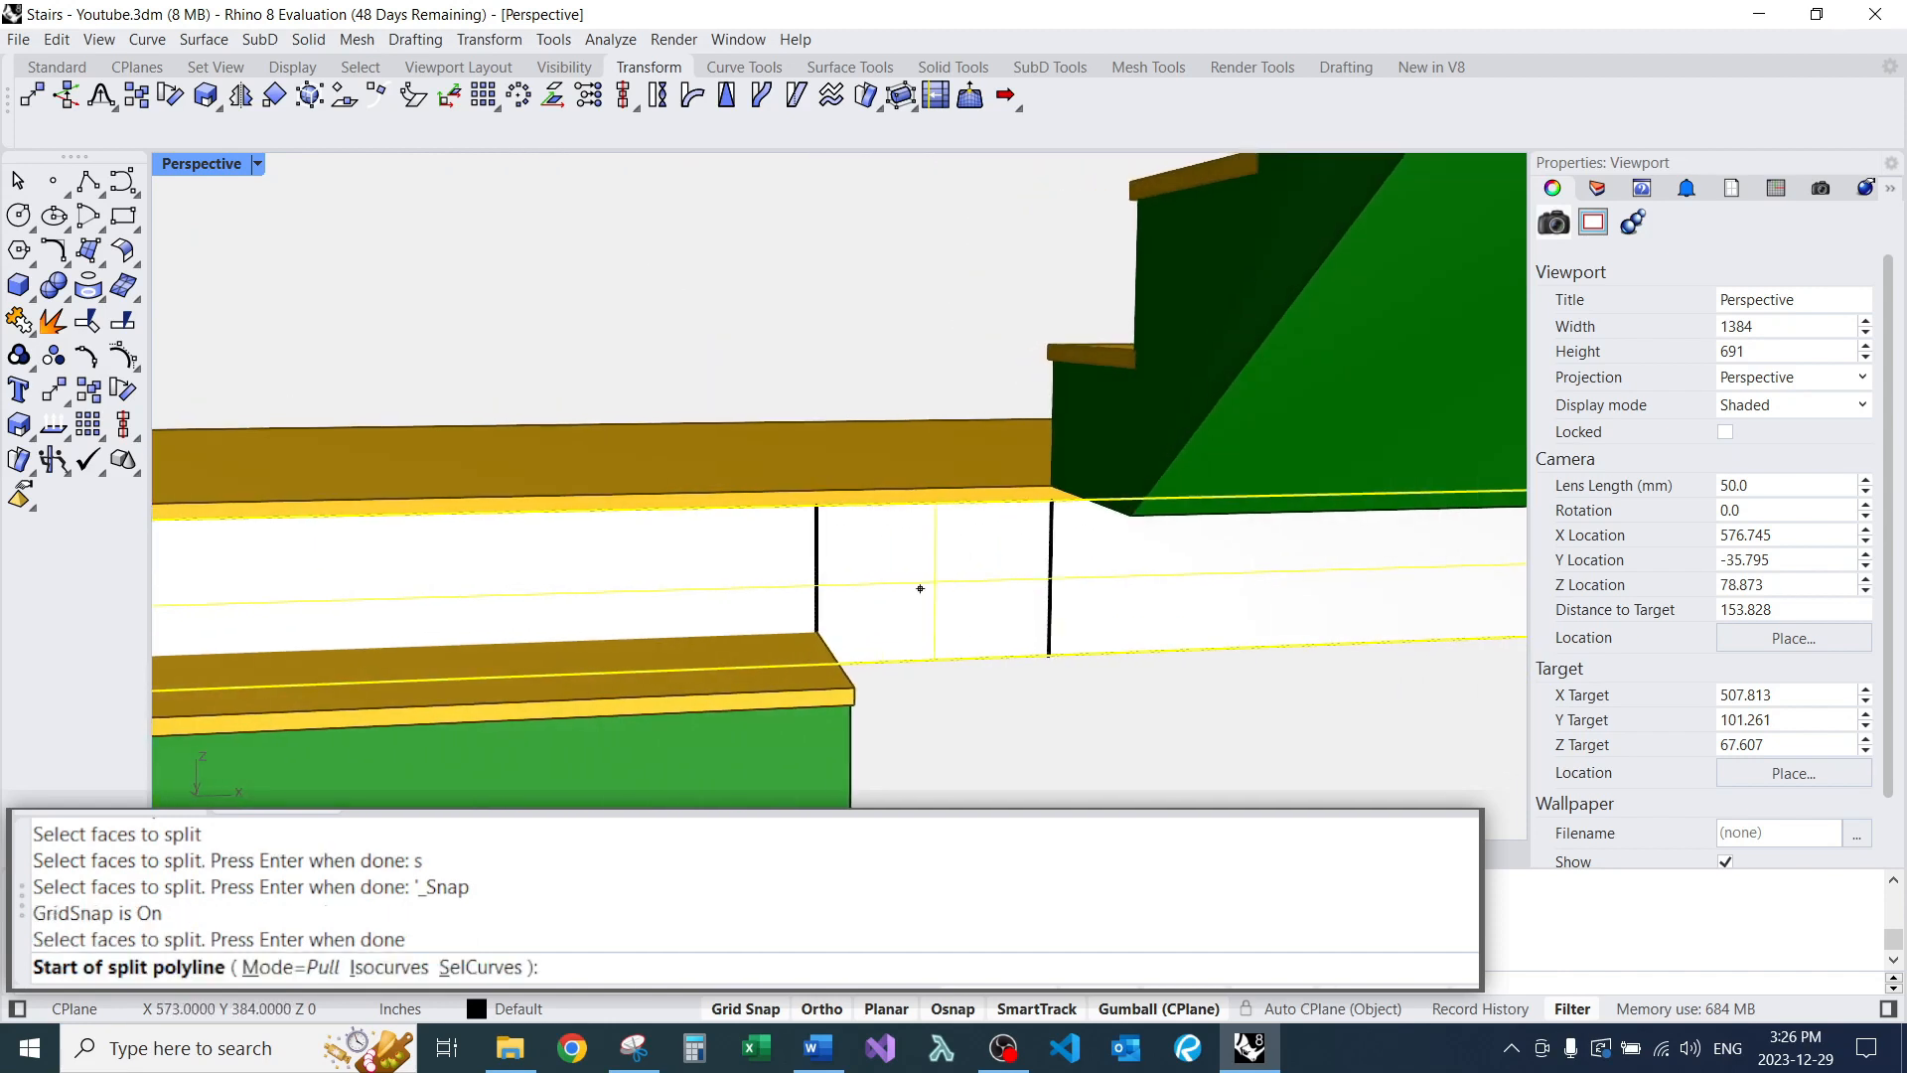
pyautogui.write('s')
pyautogui.press('Return')
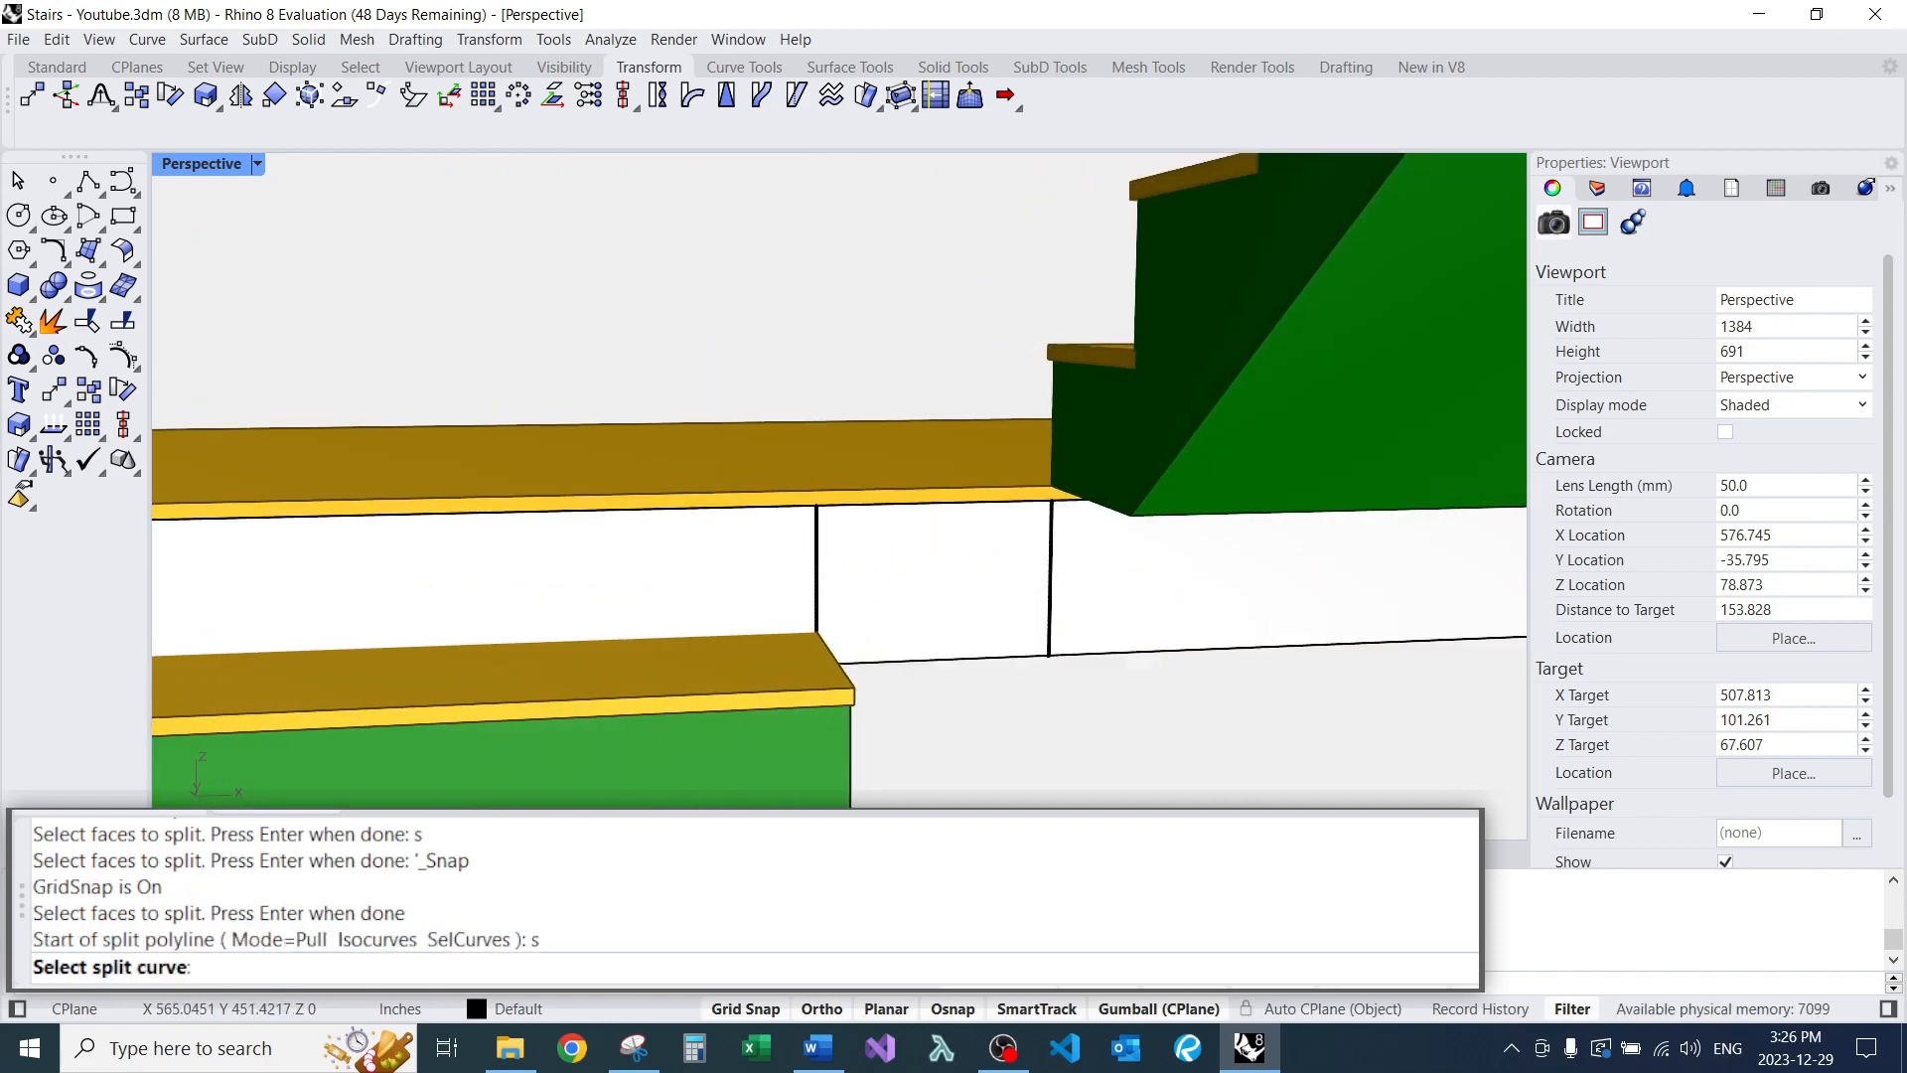
pyautogui.click(816, 576)
pyautogui.click(1050, 576)
pyautogui.press('Return')
# Delete the intersection curves from the landing support's inner face.
pyautogui.scroll(-6, 934, 536)
pyautogui.moveTo(933, 536); pyautogui.dragTo(1048, 506, button='right')
pyautogui.click(984, 546)
pyautogui.write('e')
pyautogui.press('Return')
pyautogui.write('e')
pyautogui.press('Return')
# Try extruding the upper flight support's bottom face down to the landing support's underside with BothSides=No, and undo it.
pyautogui.moveTo(928, 556); pyautogui.dragTo(956, 664, button='right')
pyautogui.scroll(4, 955, 665)
pyautogui.moveTo(844, 572); pyautogui.dragTo(688, 452, button='right')
pyautogui.scroll(-6, 1047, 606)
pyautogui.scroll(4, 1008, 393)
pyautogui.scroll(-2, 934, 443)
pyautogui.moveTo(941, 447); pyautogui.dragTo(824, 546, button='right')
pyautogui.scroll(2, 926, 516)
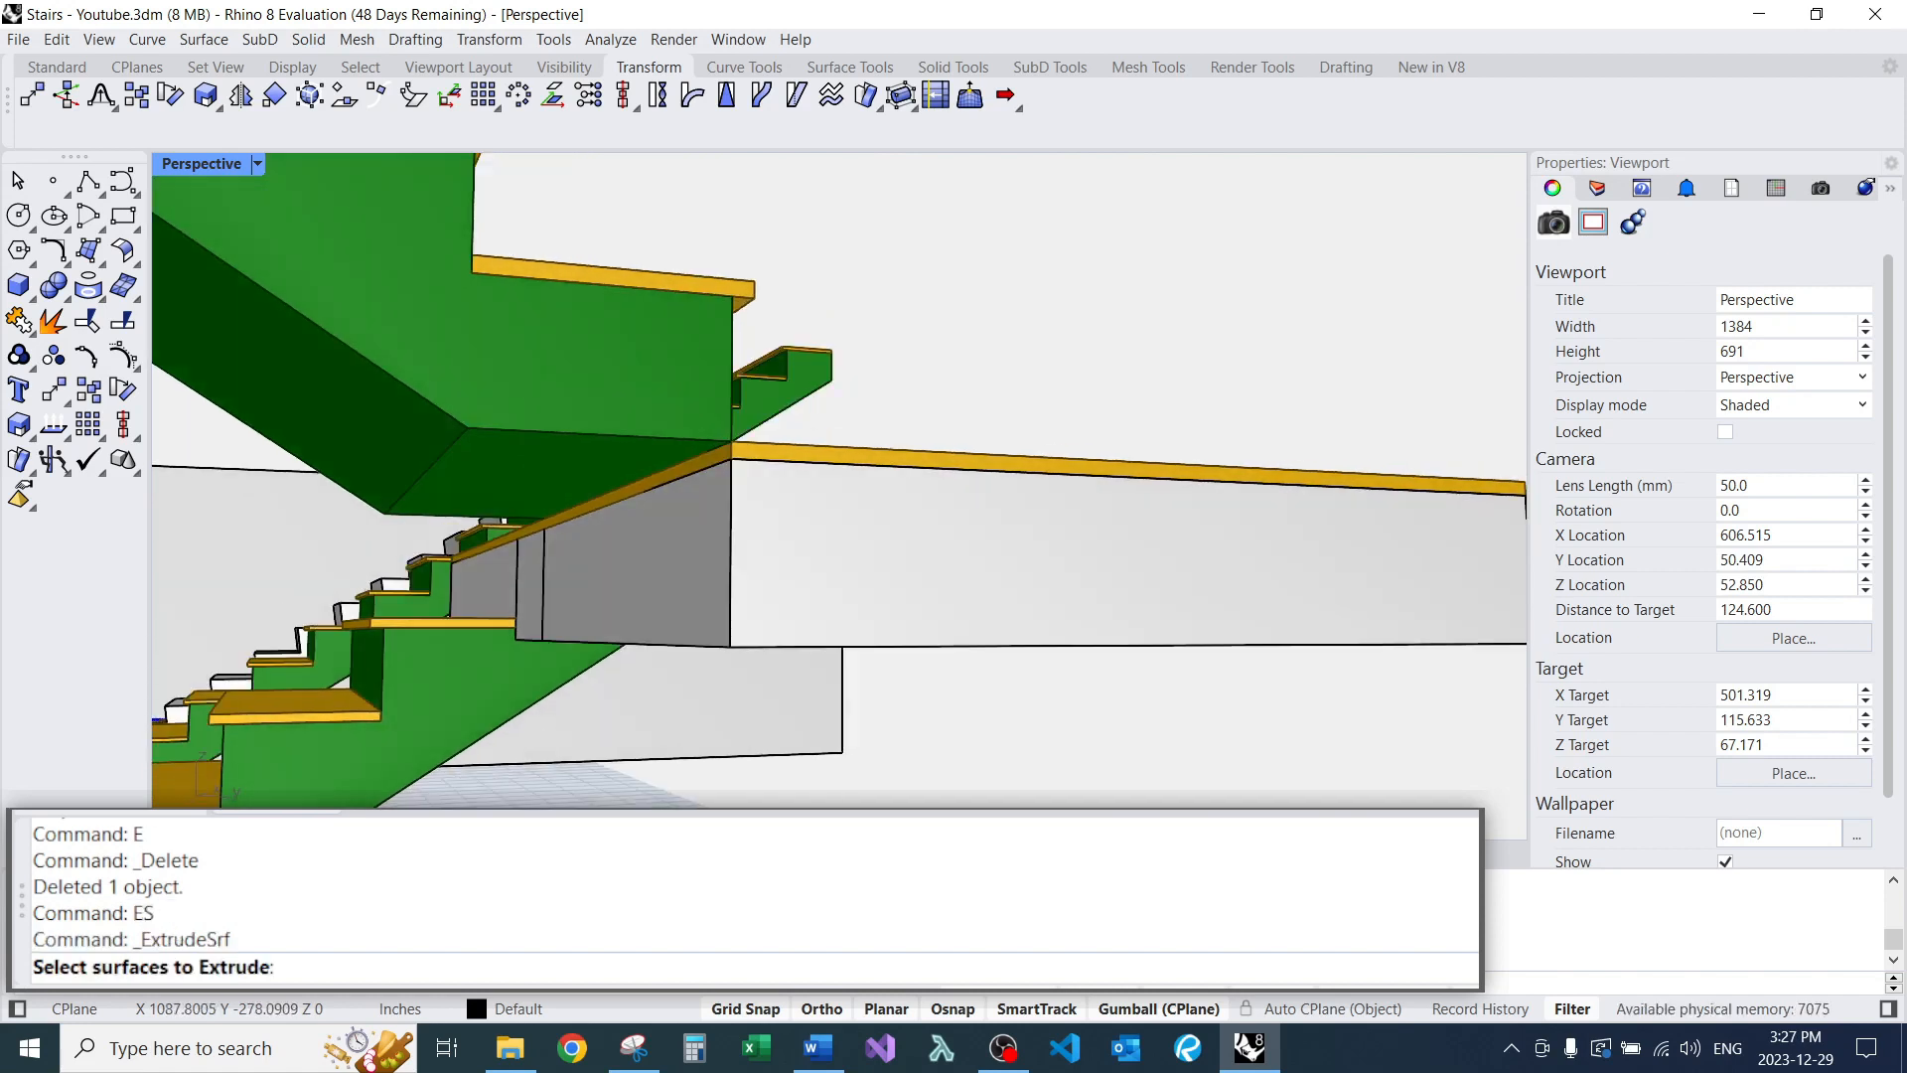
pyautogui.press('Return')
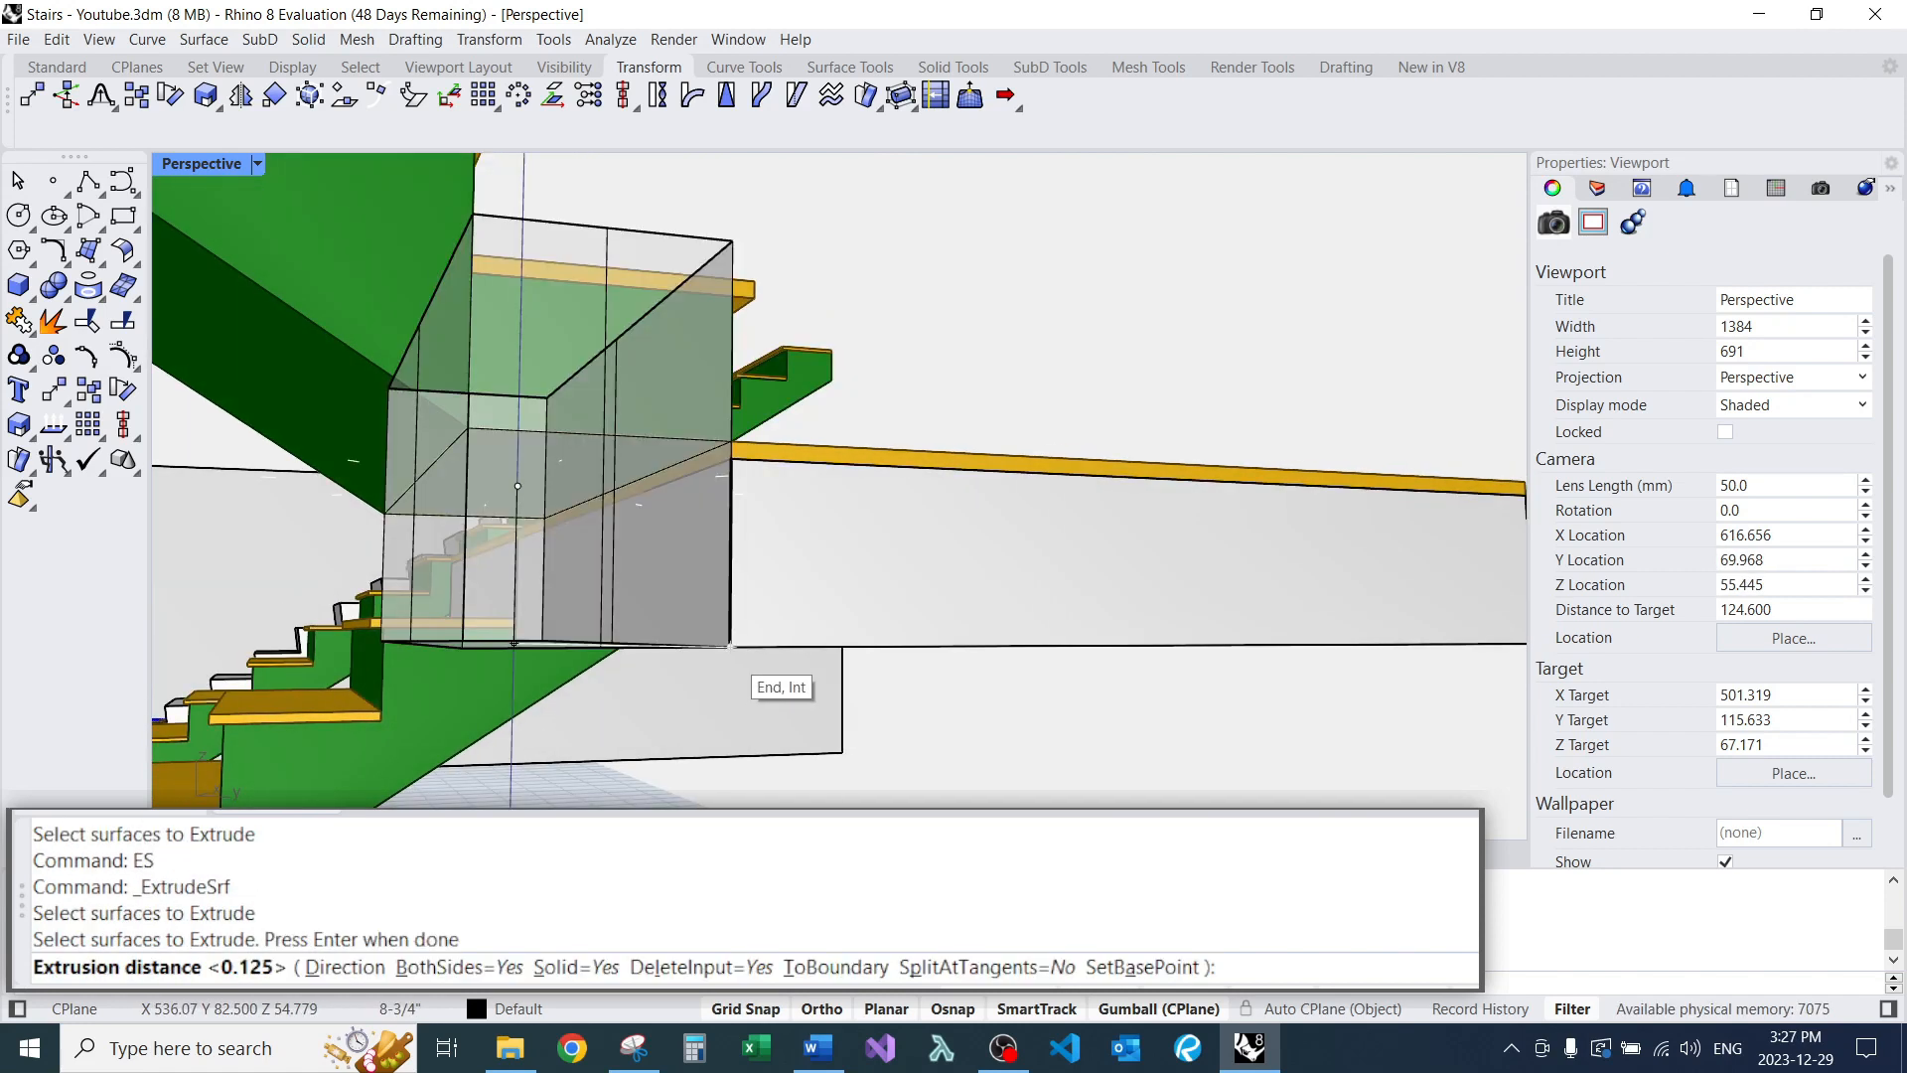
pyautogui.write('b')
pyautogui.press('Return')
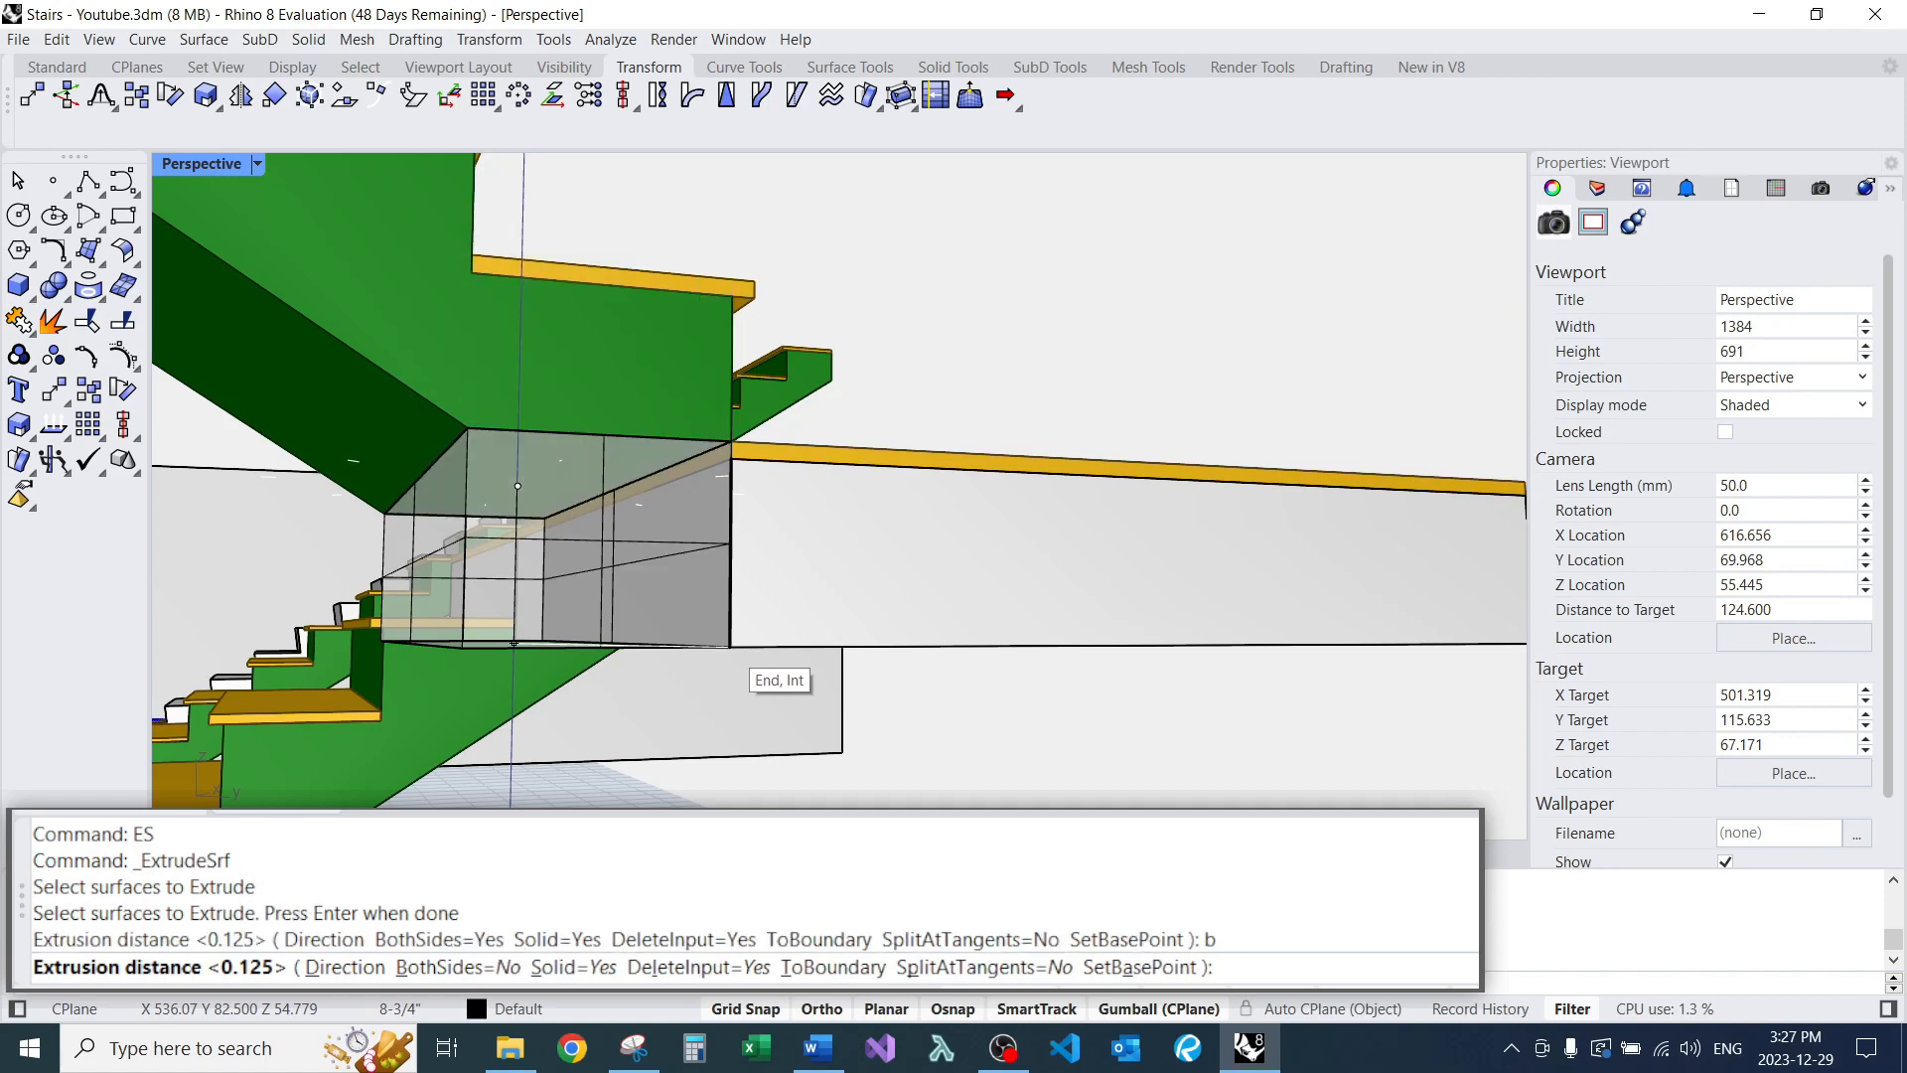
pyautogui.click(513, 643)
pyautogui.hotkey('ctrl', 'z')
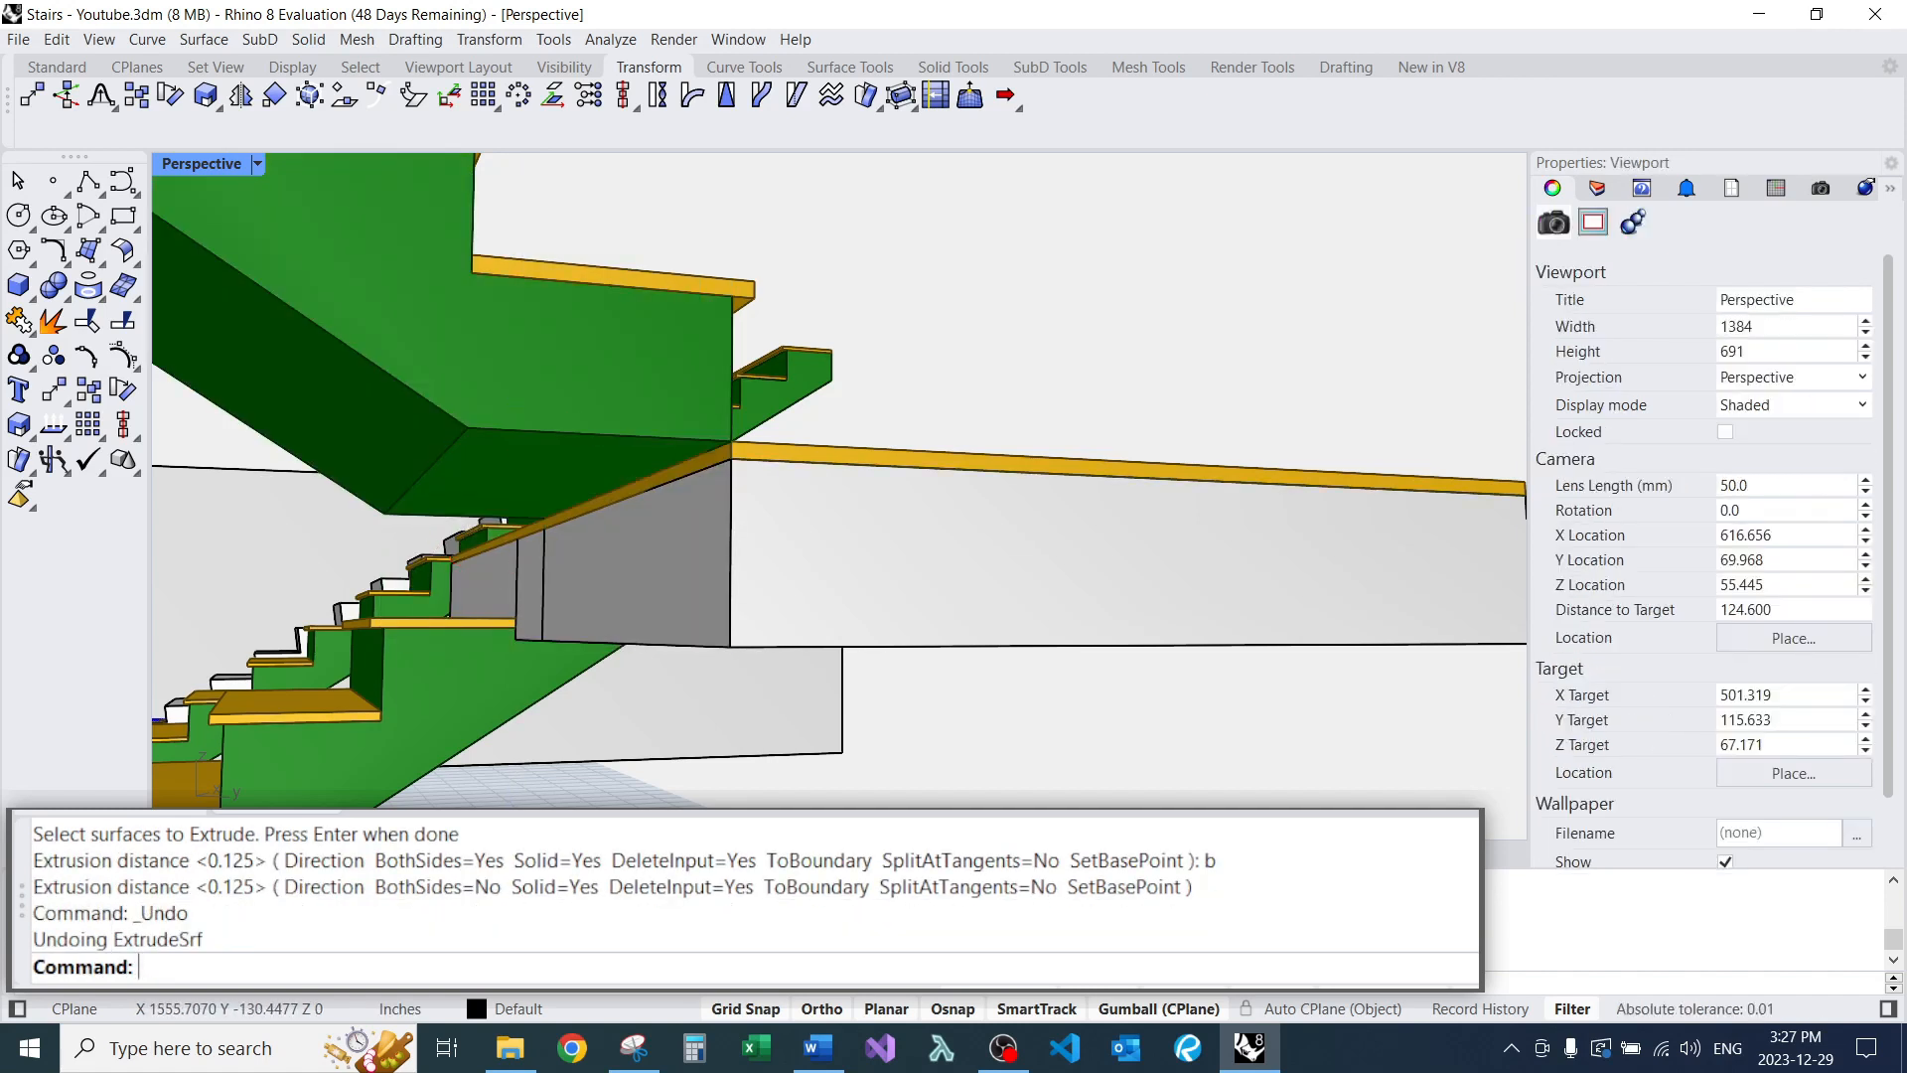
# Extrude the upper flight support's bottom face down to the landing support's underside as a separate solid and deselect it.
pyautogui.click(474, 524)
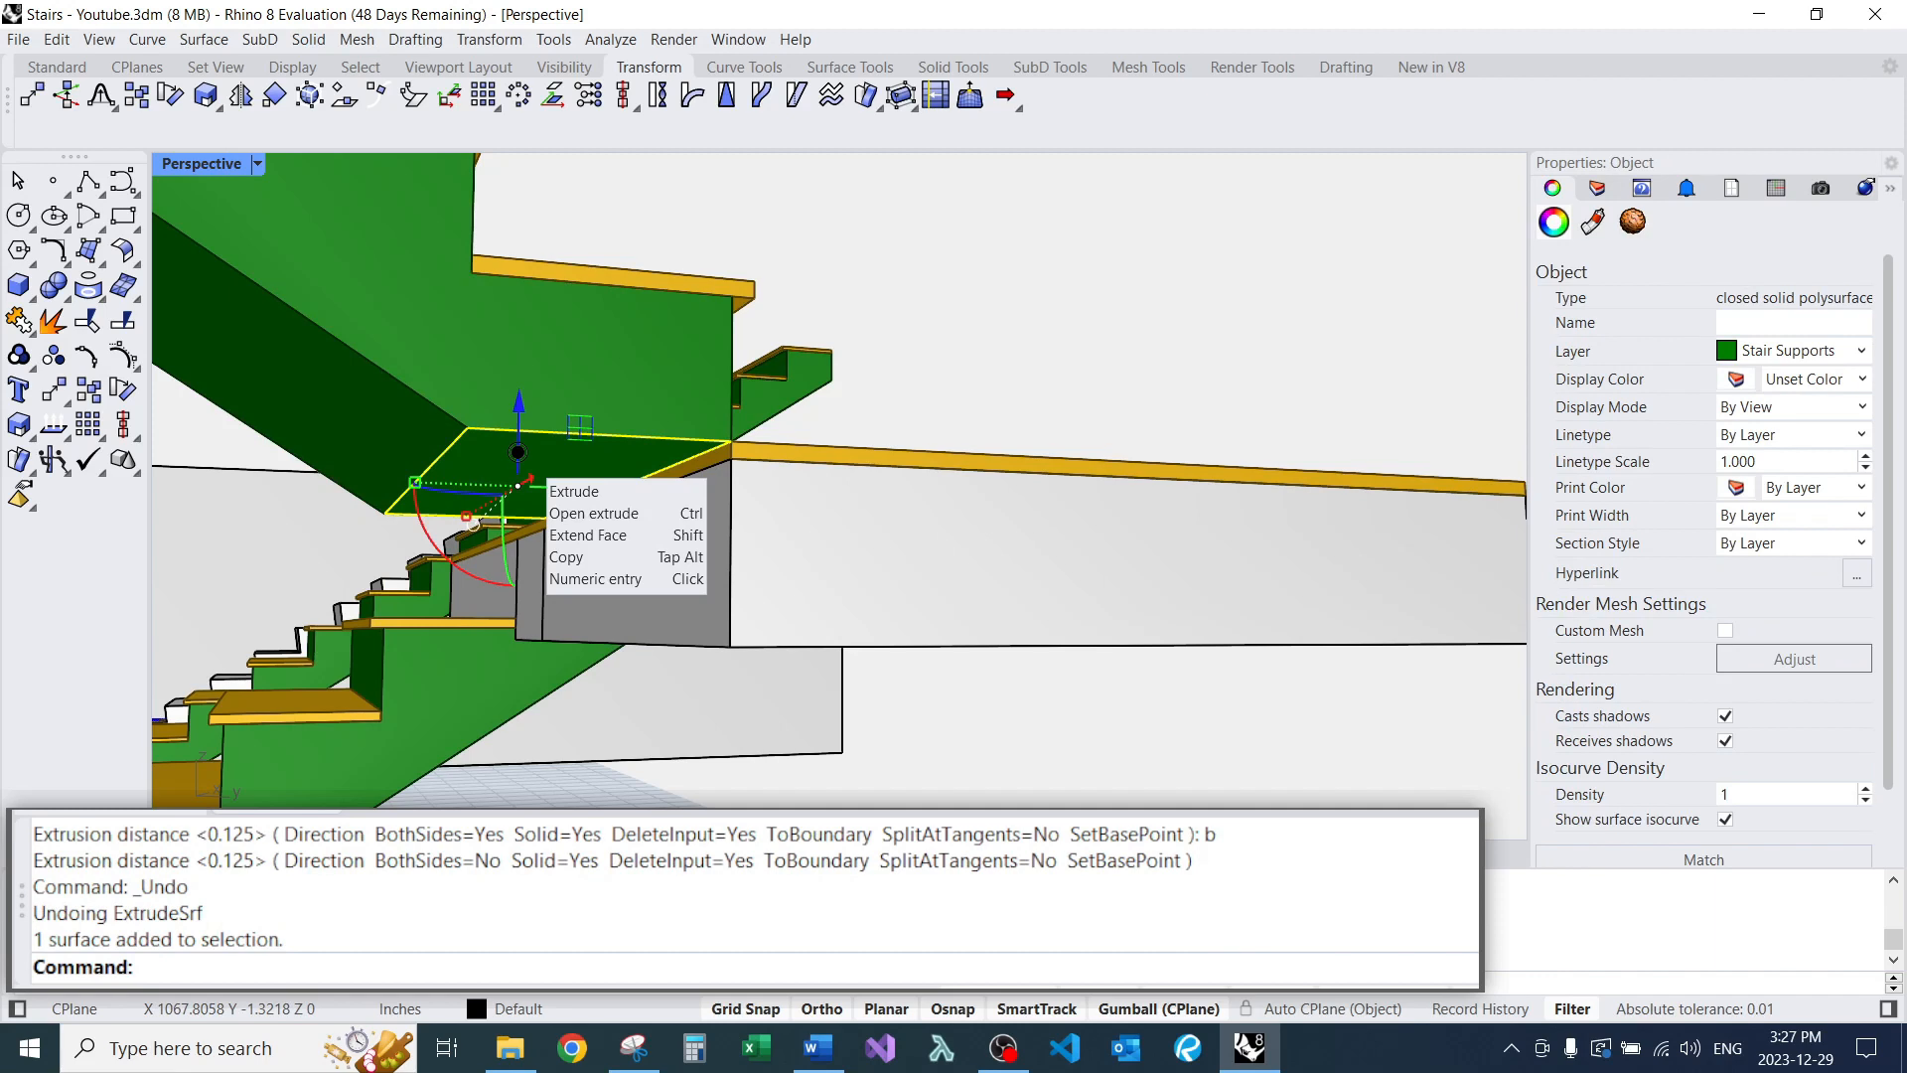
pyautogui.moveTo(740, 645); pyautogui.dragTo(736, 645)
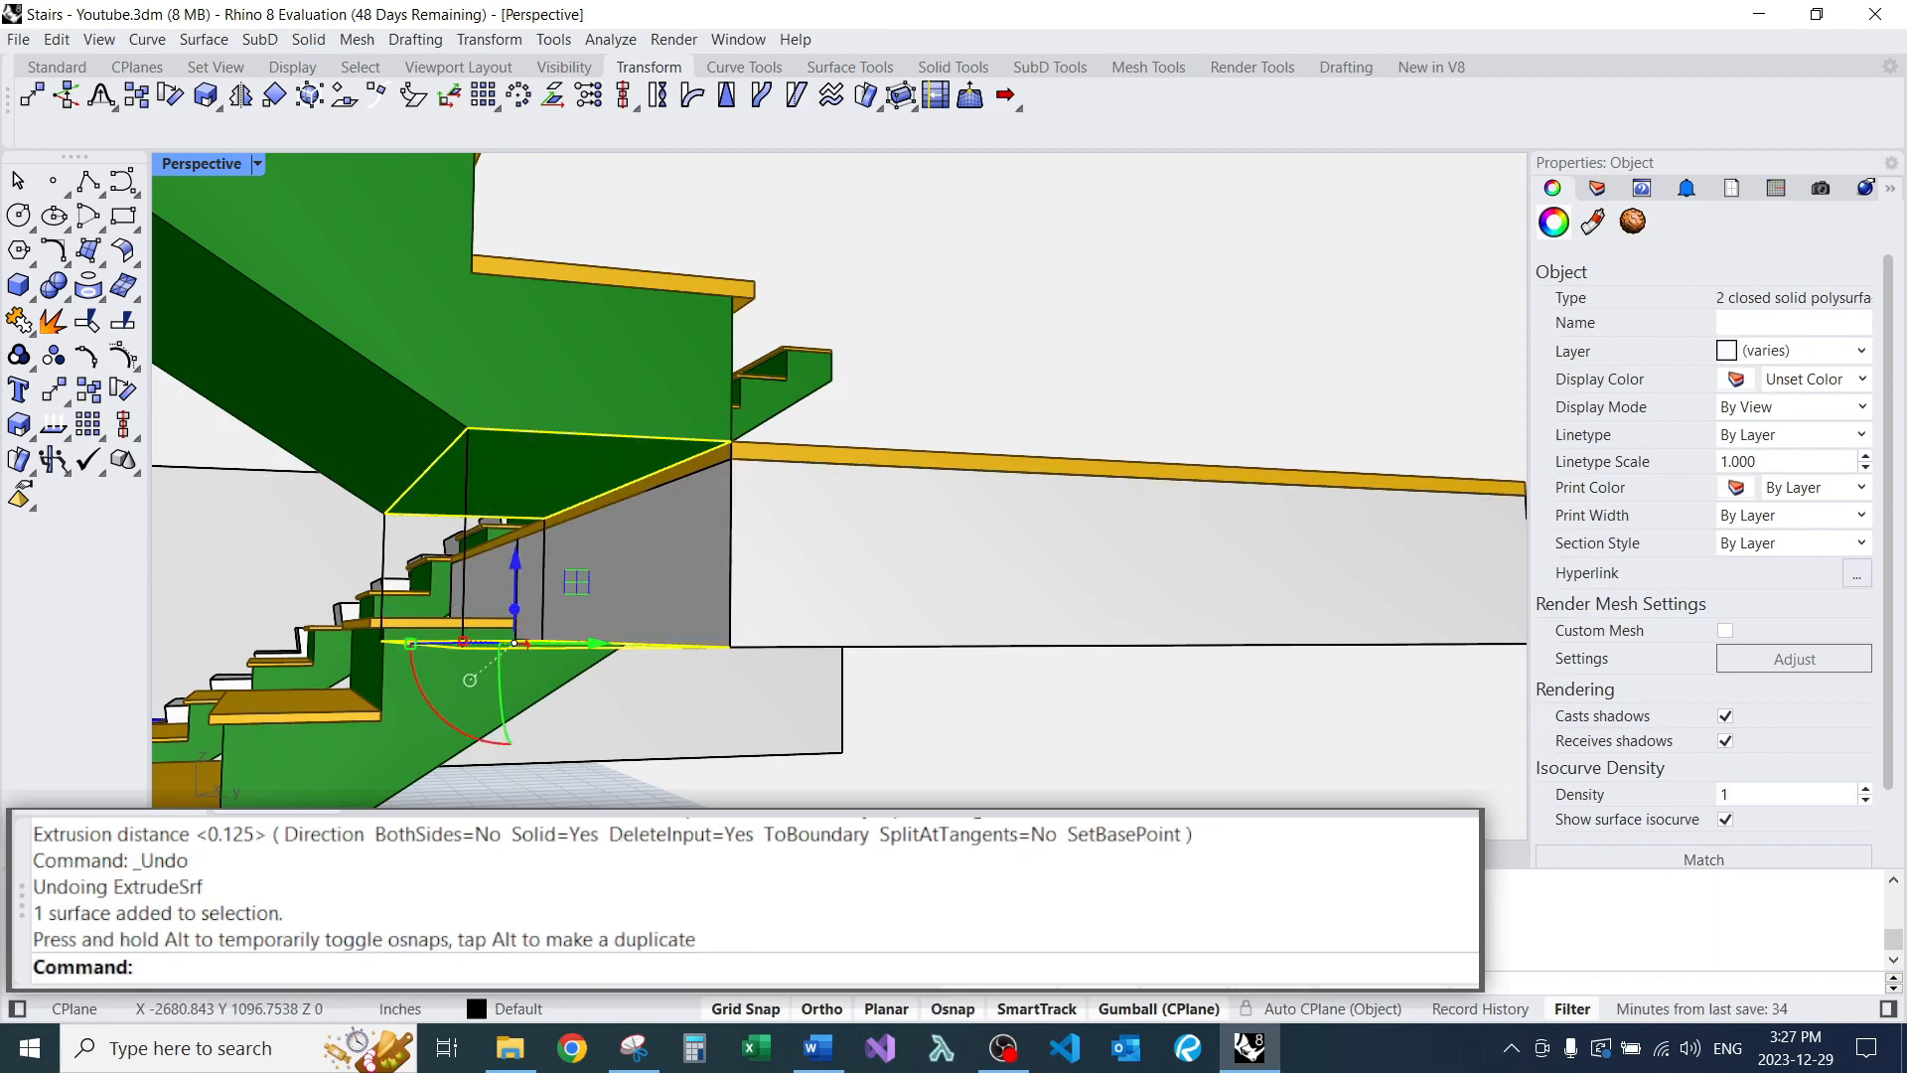
pyautogui.scroll(-5, 735, 477)
pyautogui.press('Escape')
# Extrude the middle section and the lower-flight section of the landing support's split inner face outward by 1 inch.
pyautogui.moveTo(735, 517); pyautogui.dragTo(675, 527, button='right')
pyautogui.scroll(6, 735, 477)
pyautogui.moveTo(844, 596); pyautogui.dragTo(775, 576, button='right')
pyautogui.scroll(-8, 779, 576)
pyautogui.moveTo(636, 566); pyautogui.dragTo(720, 482, button='right')
pyautogui.scroll(6, 745, 527)
pyautogui.scroll(-6, 853, 531)
pyautogui.scroll(6, 1064, 679)
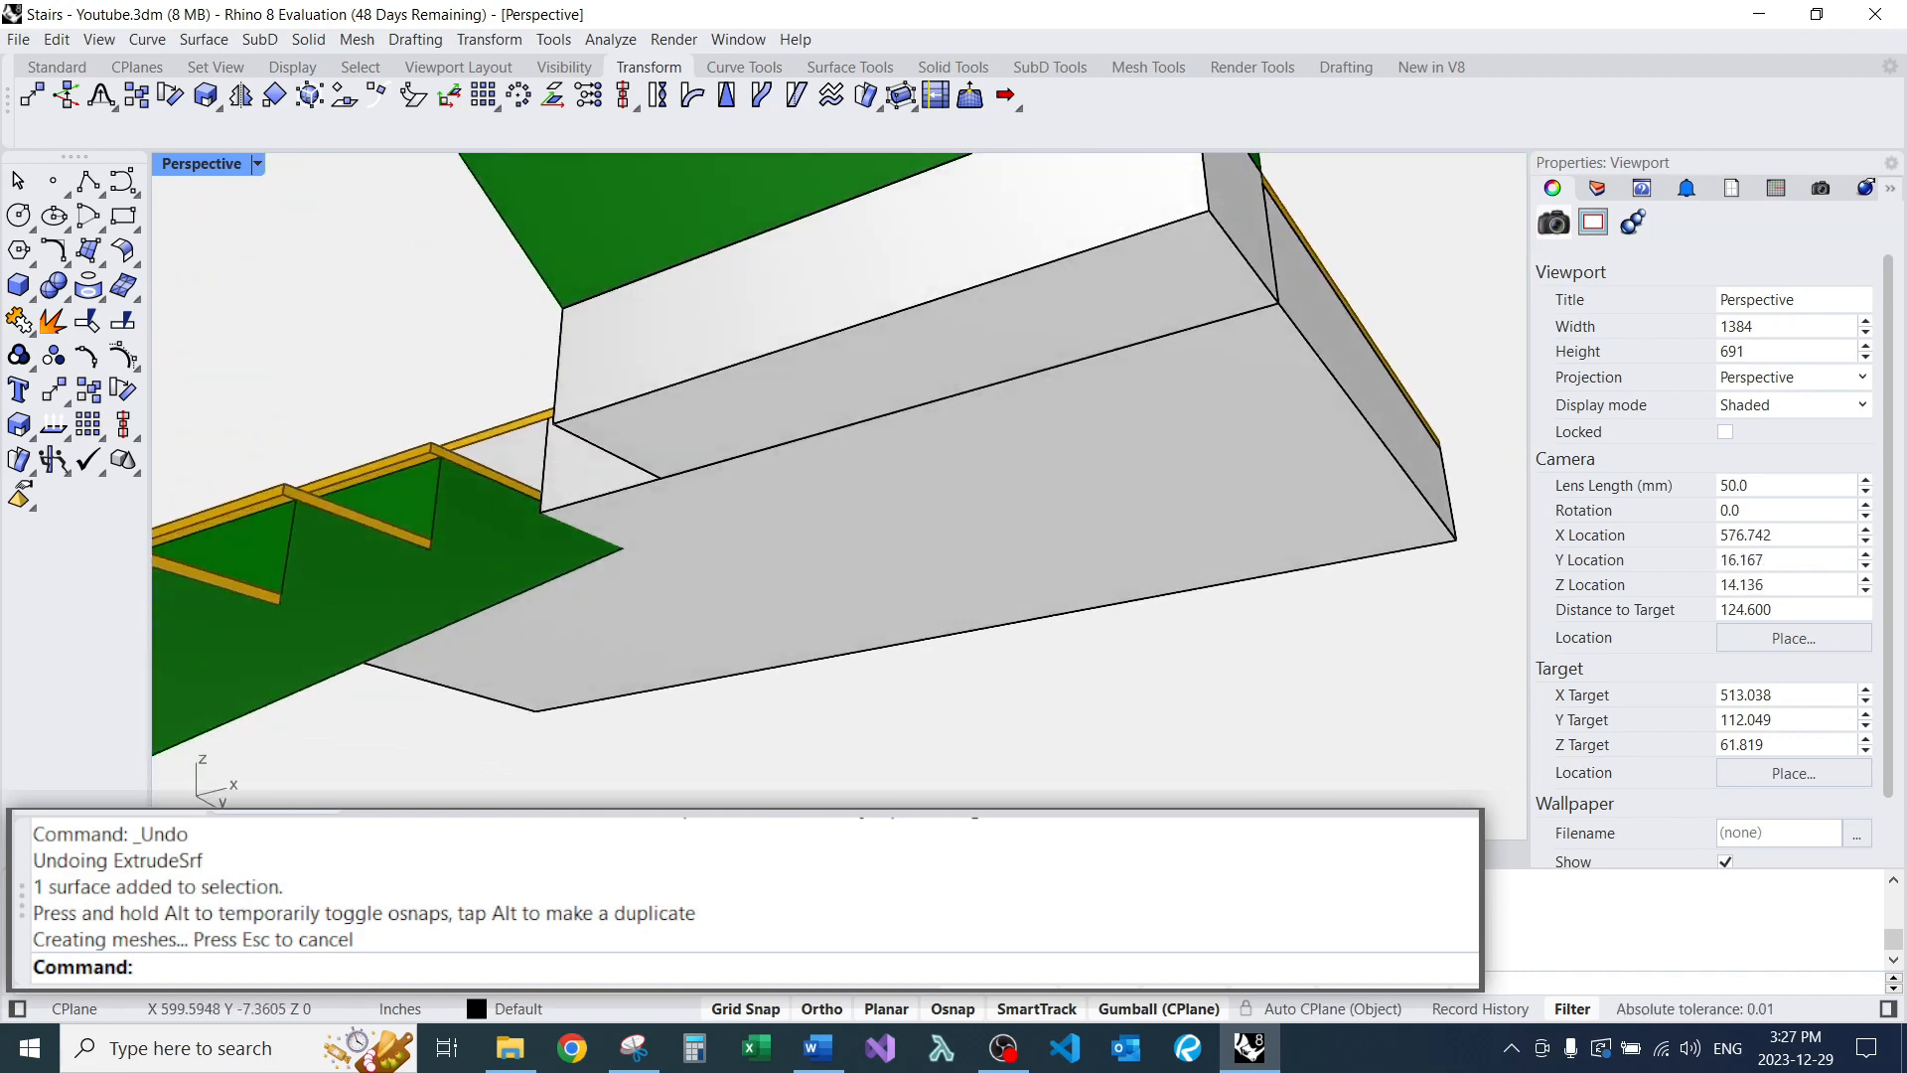
pyautogui.scroll(4, 549, 443)
pyautogui.keyDown('ctrl'); pyautogui.keyDown('shift'); pyautogui.click(601, 464); pyautogui.keyUp('shift'); pyautogui.keyUp('ctrl')
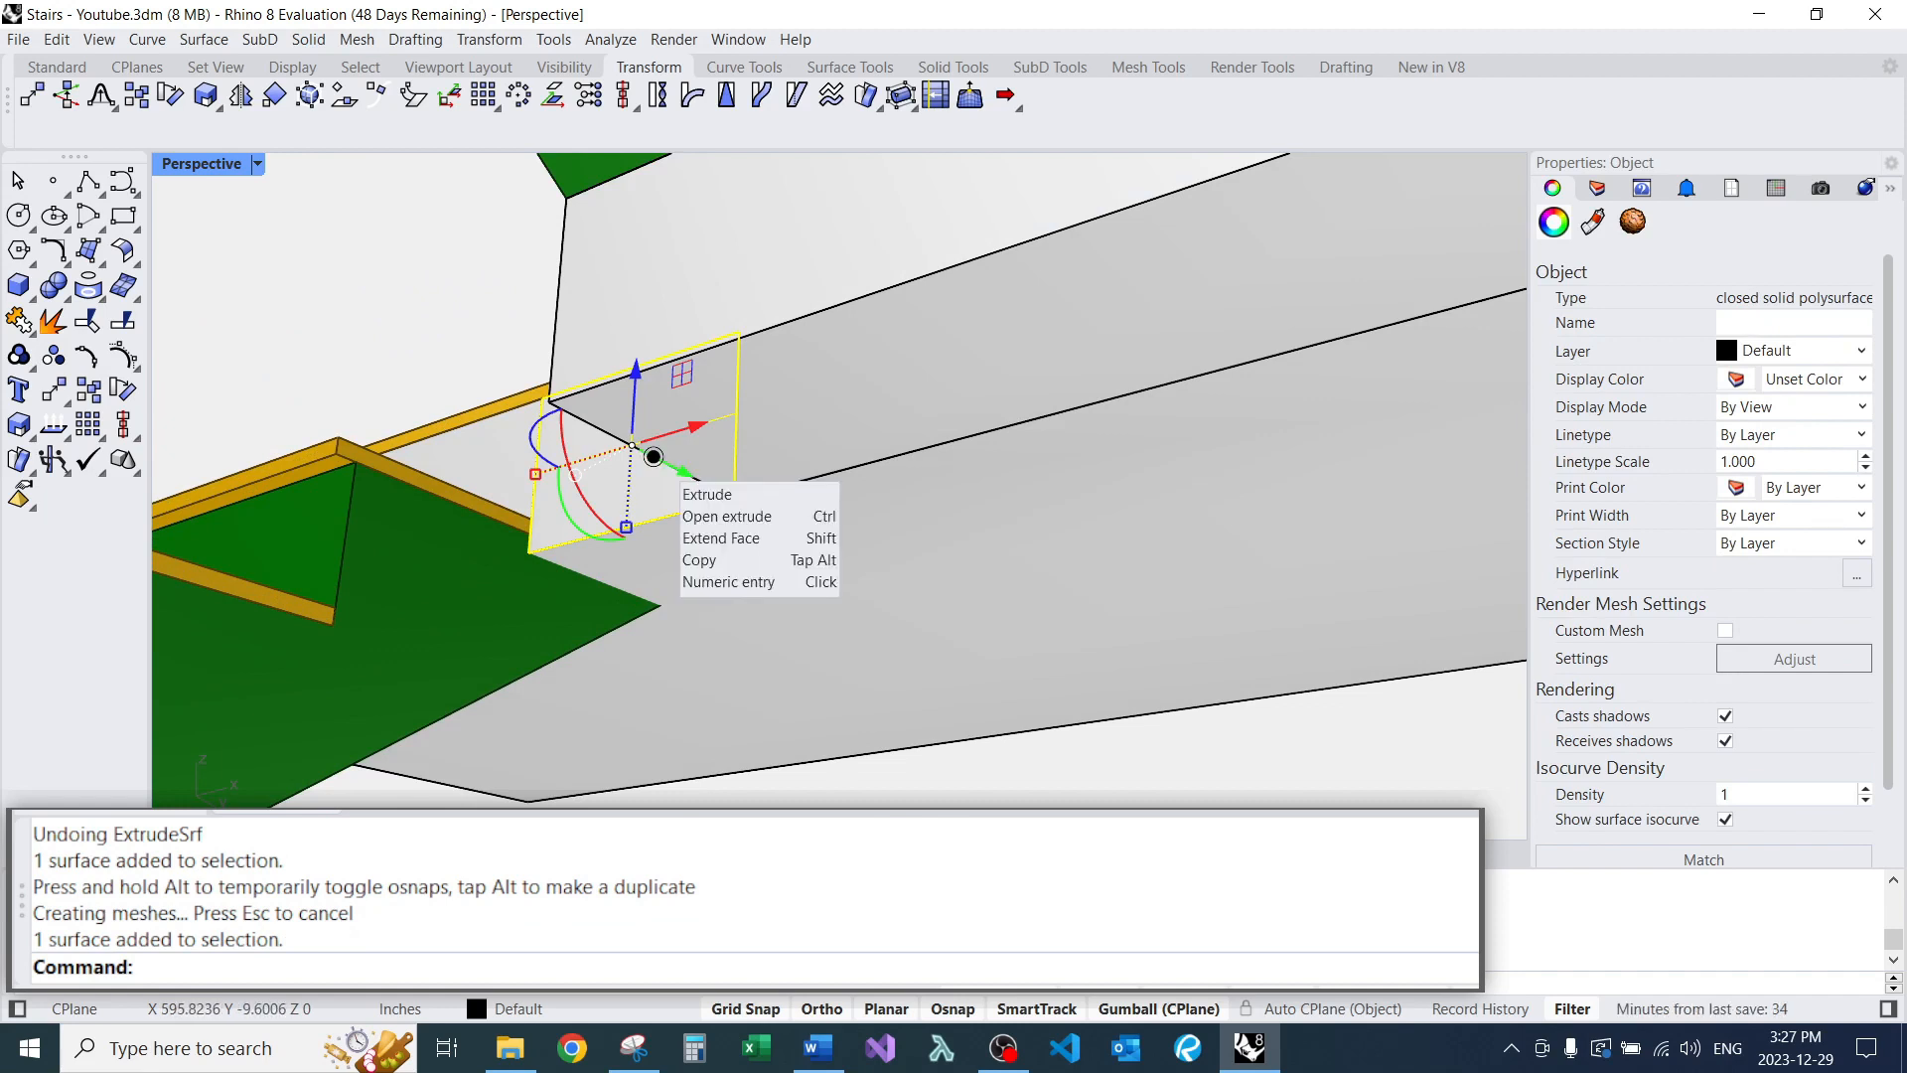
pyautogui.click(653, 456)
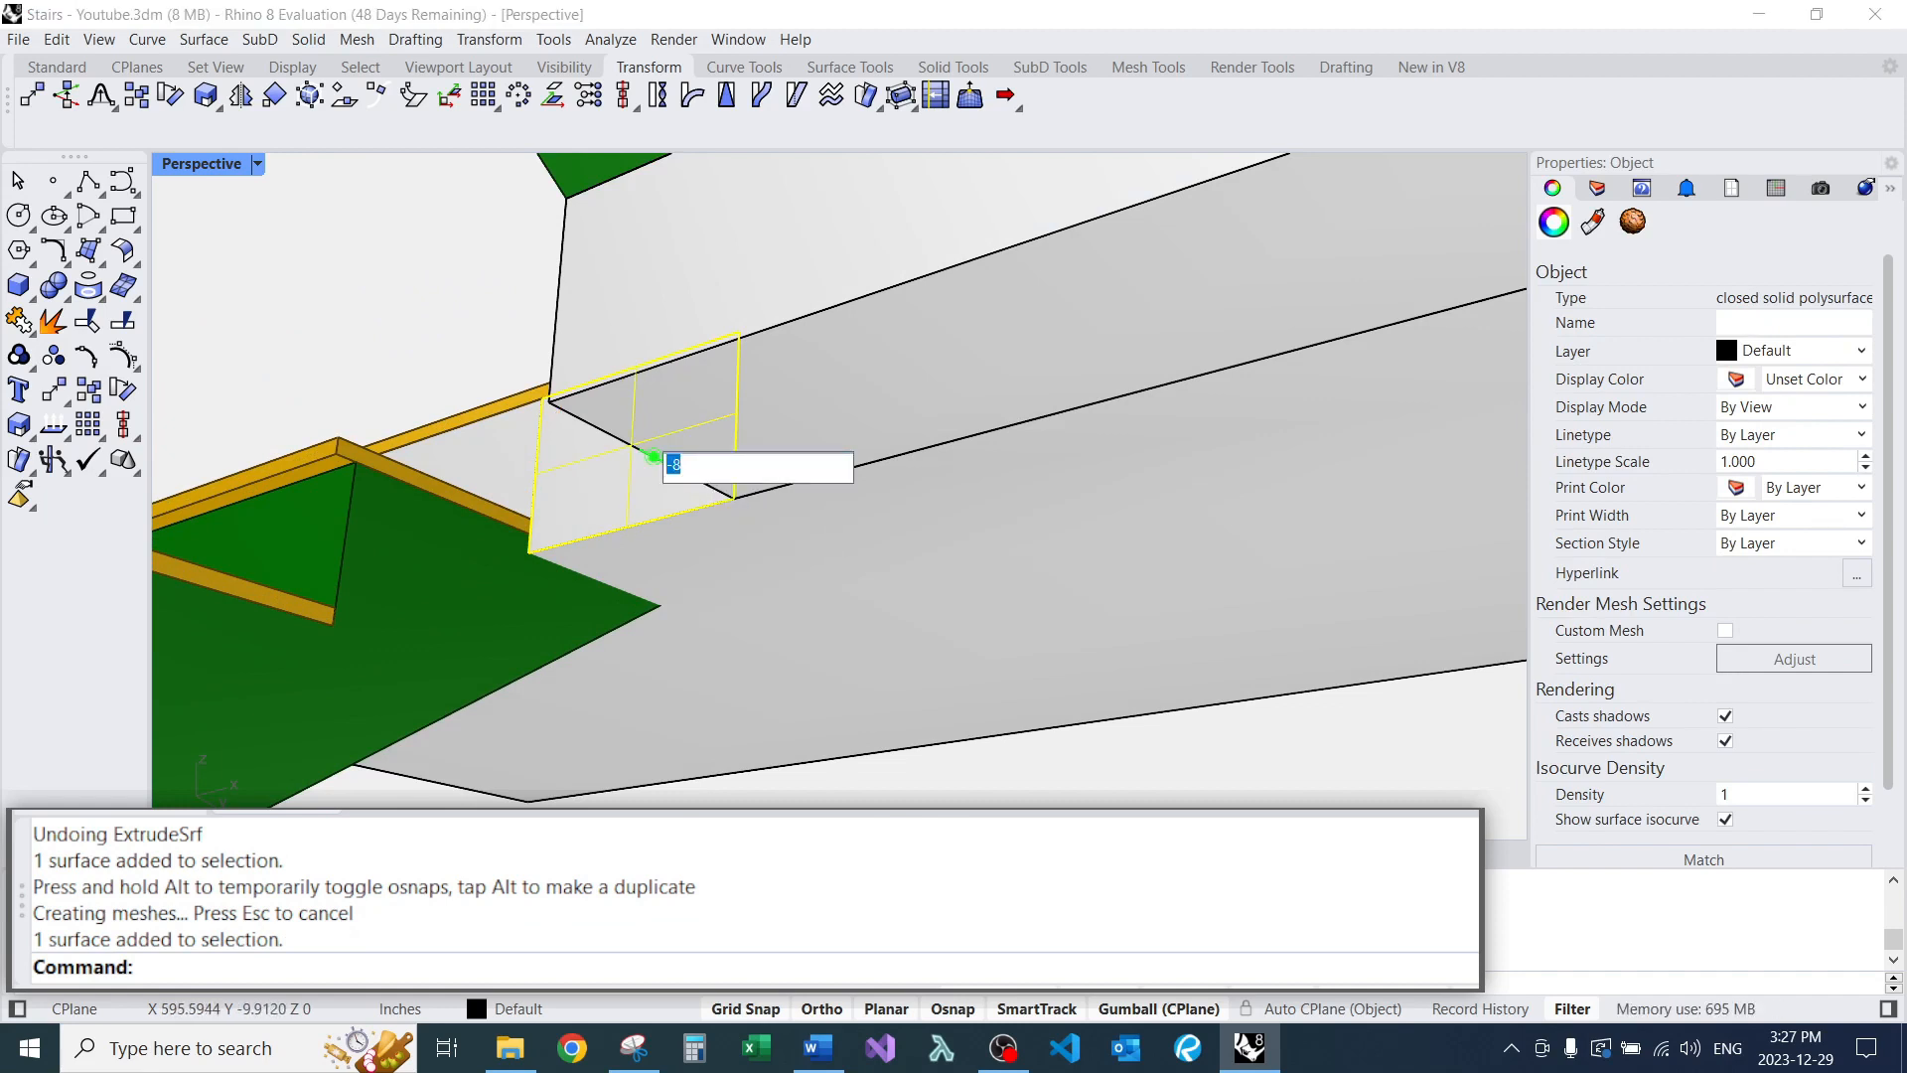
pyautogui.press('Return')
pyautogui.press('Escape')
pyautogui.keyDown('ctrl'); pyautogui.keyDown('shift'); pyautogui.click(467, 477); pyautogui.keyUp('shift'); pyautogui.keyUp('ctrl')
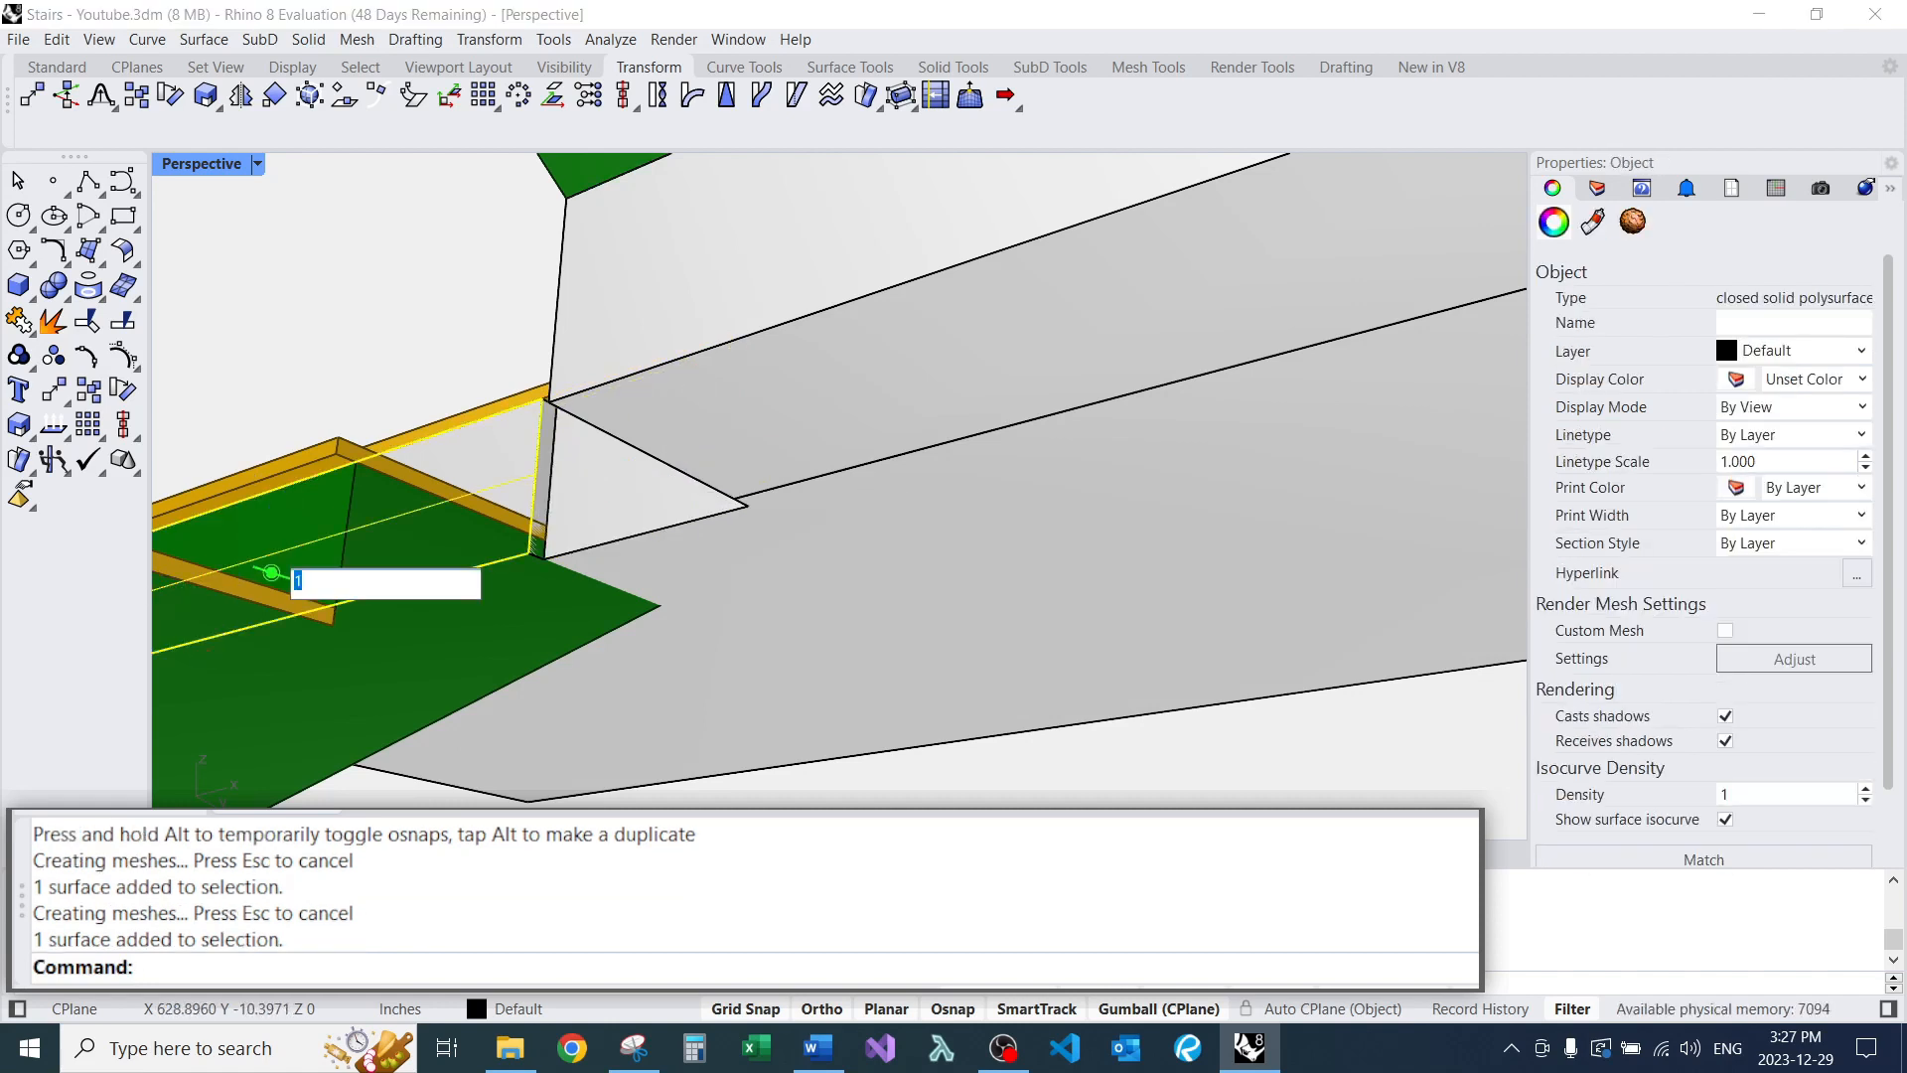
pyautogui.press('Escape')
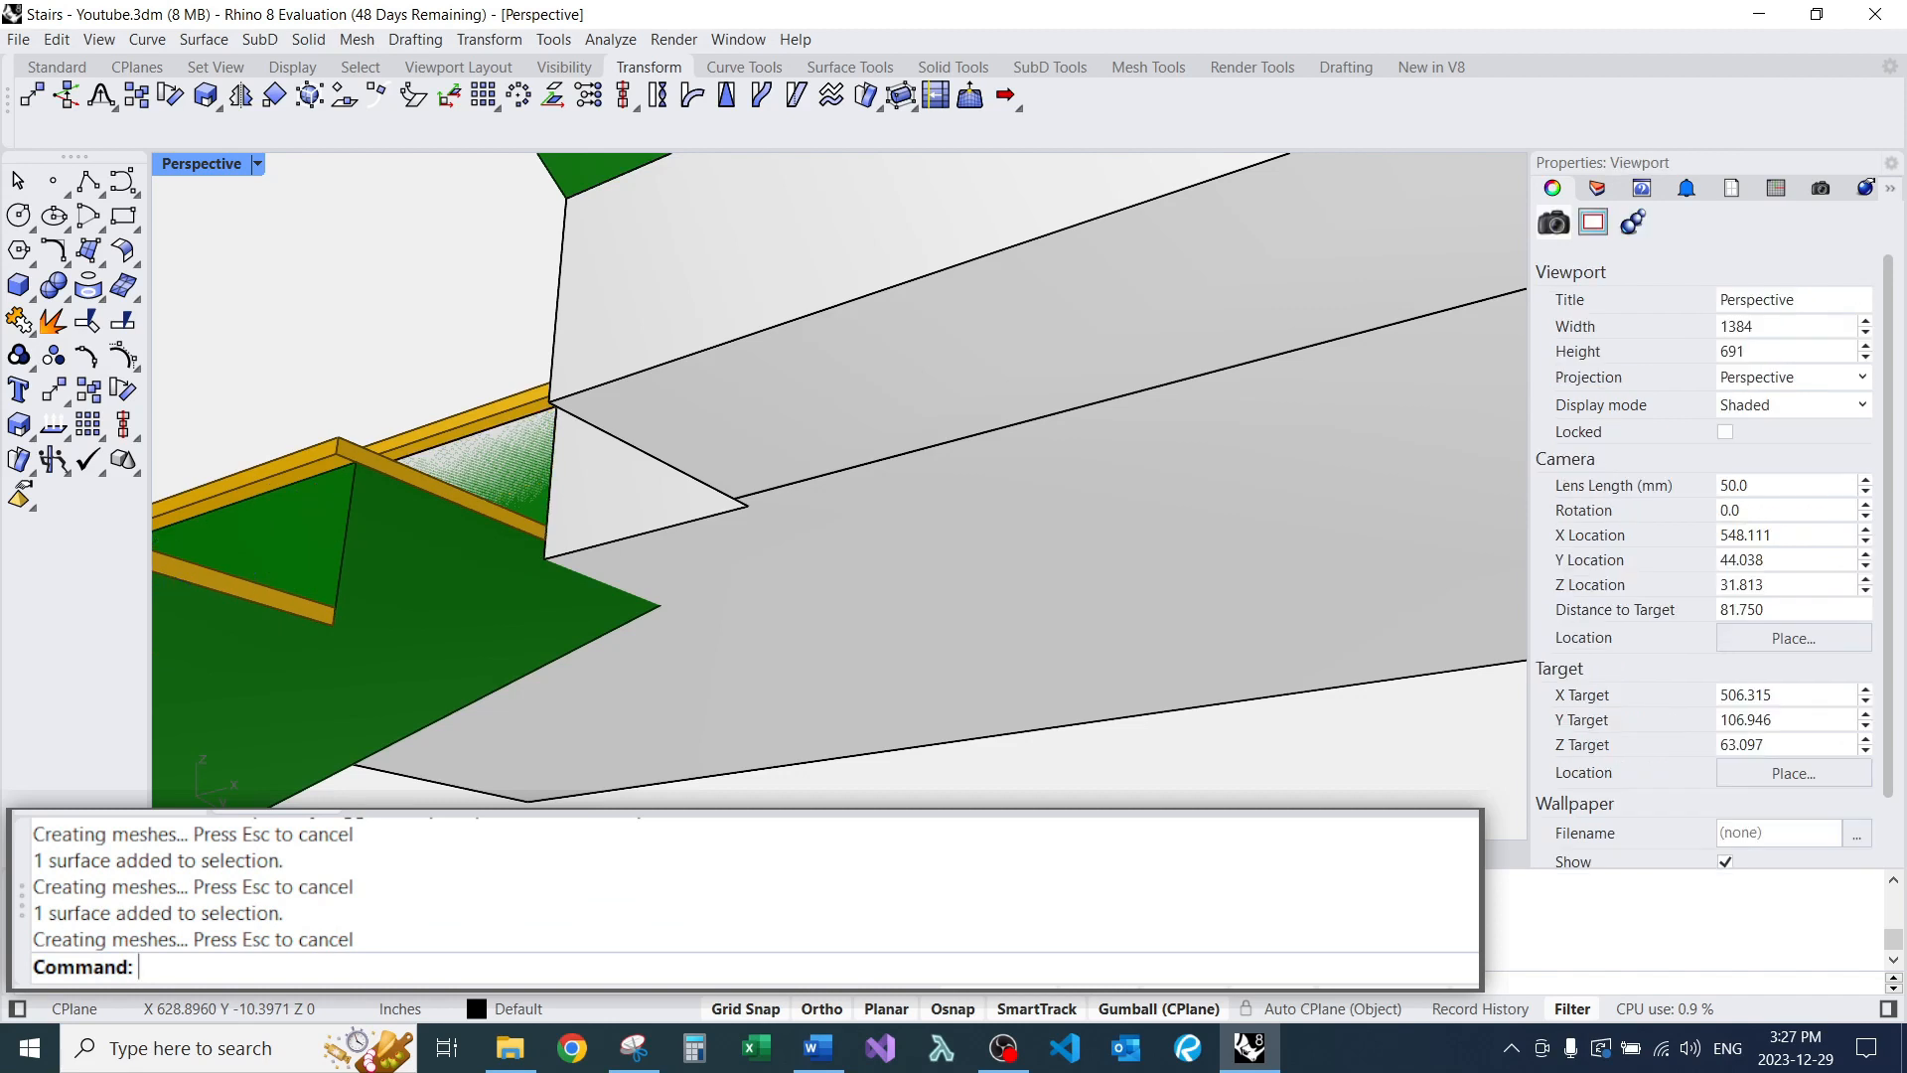
# Union the landing support with the block beneath the upper flight and merge the result's coplanar faces with MergeAllCoplanarFaces.
pyautogui.click(812, 668)
pyautogui.click(845, 417)
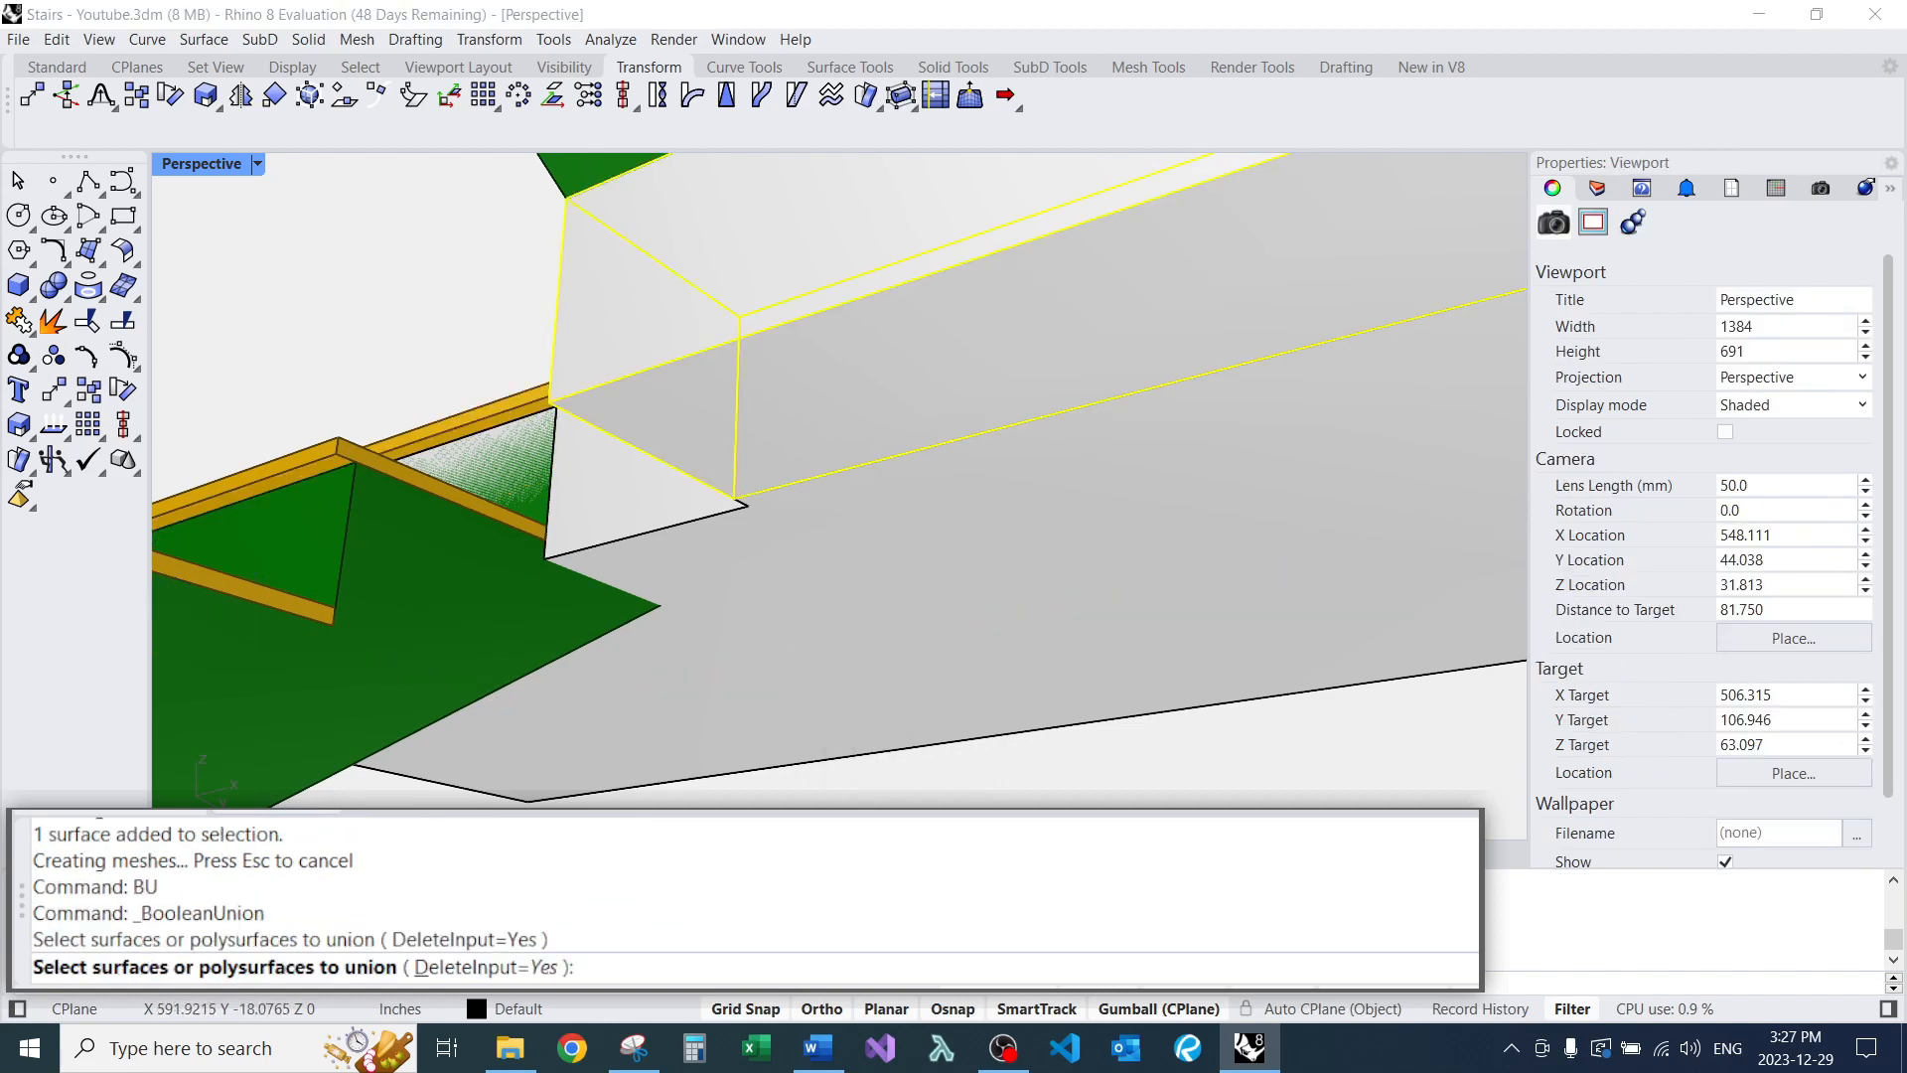
pyautogui.click(798, 586)
pyautogui.press('Return')
pyautogui.write('MAF')
pyautogui.press('Return')
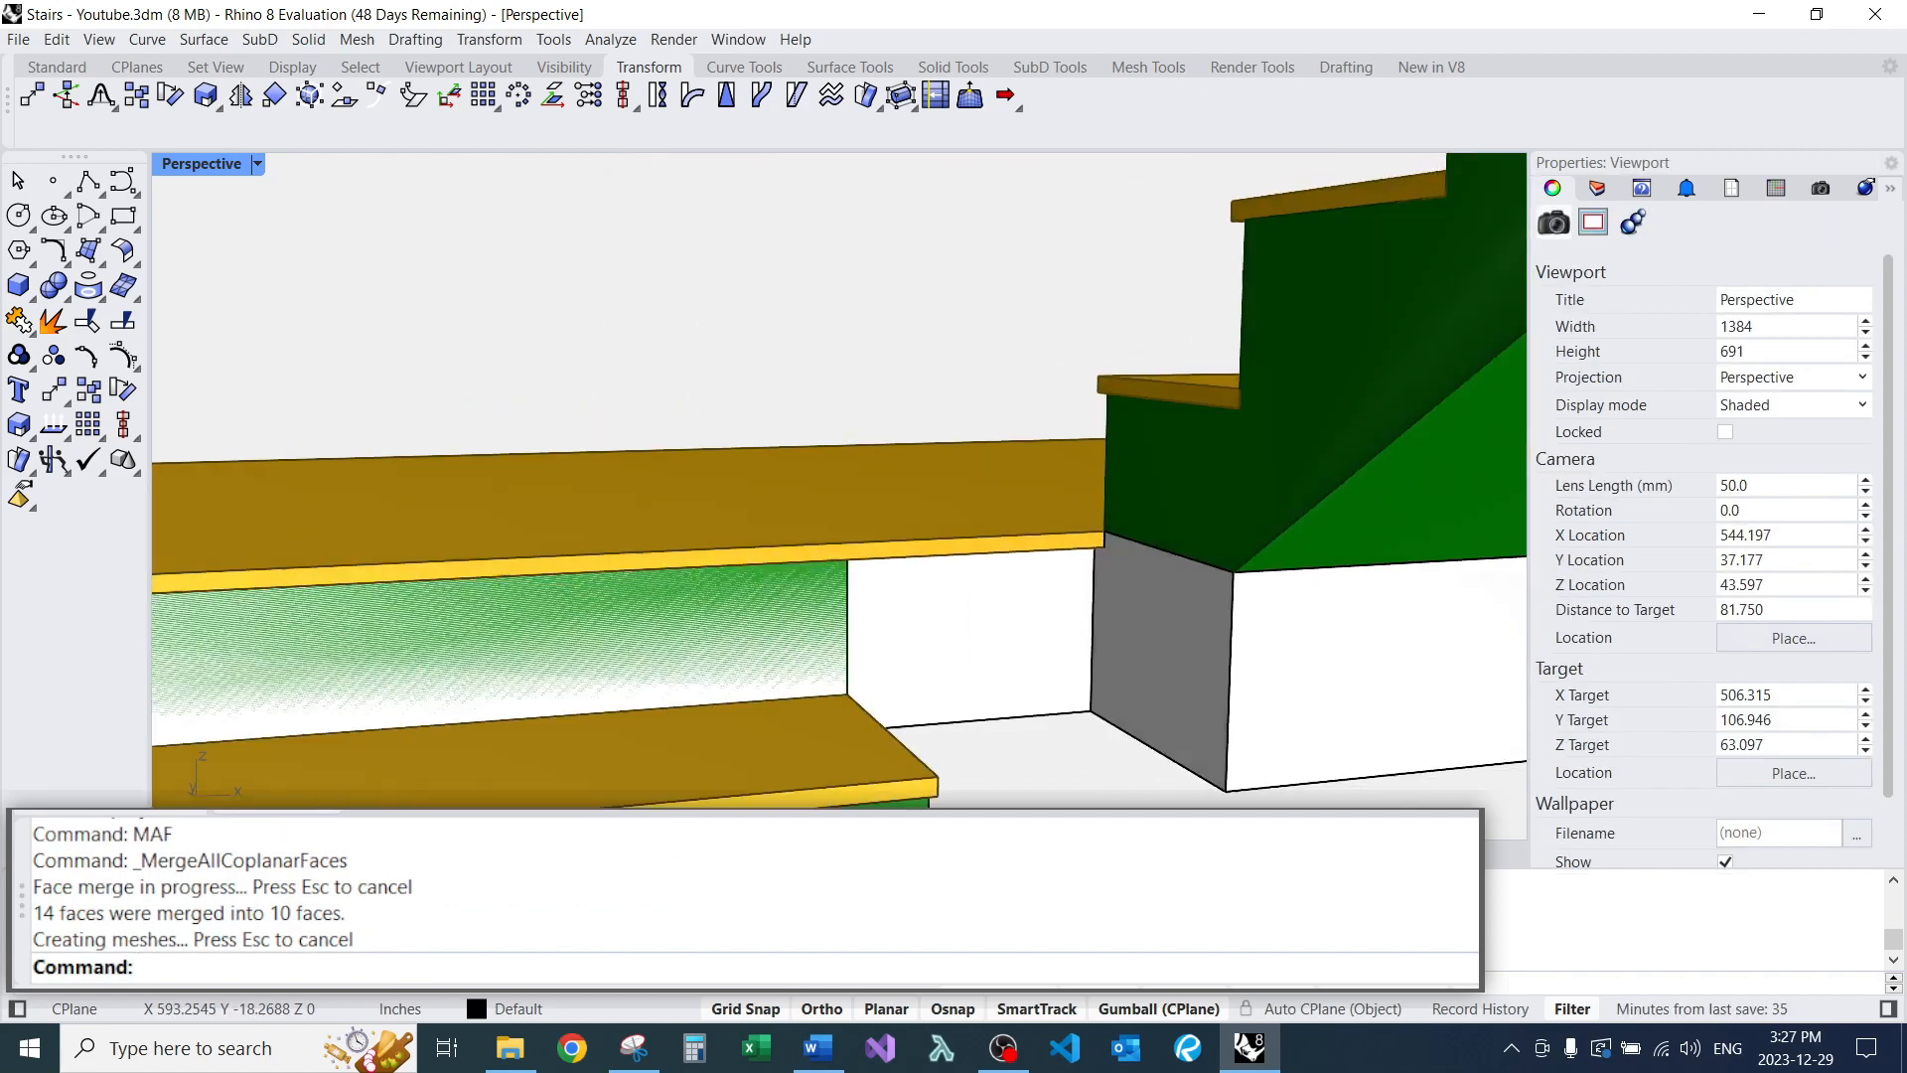
# Subtract the landing support from the lower flight's support with BooleanDifference, keeping the landing support.
pyautogui.moveTo(1042, 651); pyautogui.dragTo(1214, 417, button='right')
pyautogui.click(1117, 551)
pyautogui.press('Escape')
pyautogui.scroll(-4, 1118, 551)
pyautogui.scroll(-2, 1100, 528)
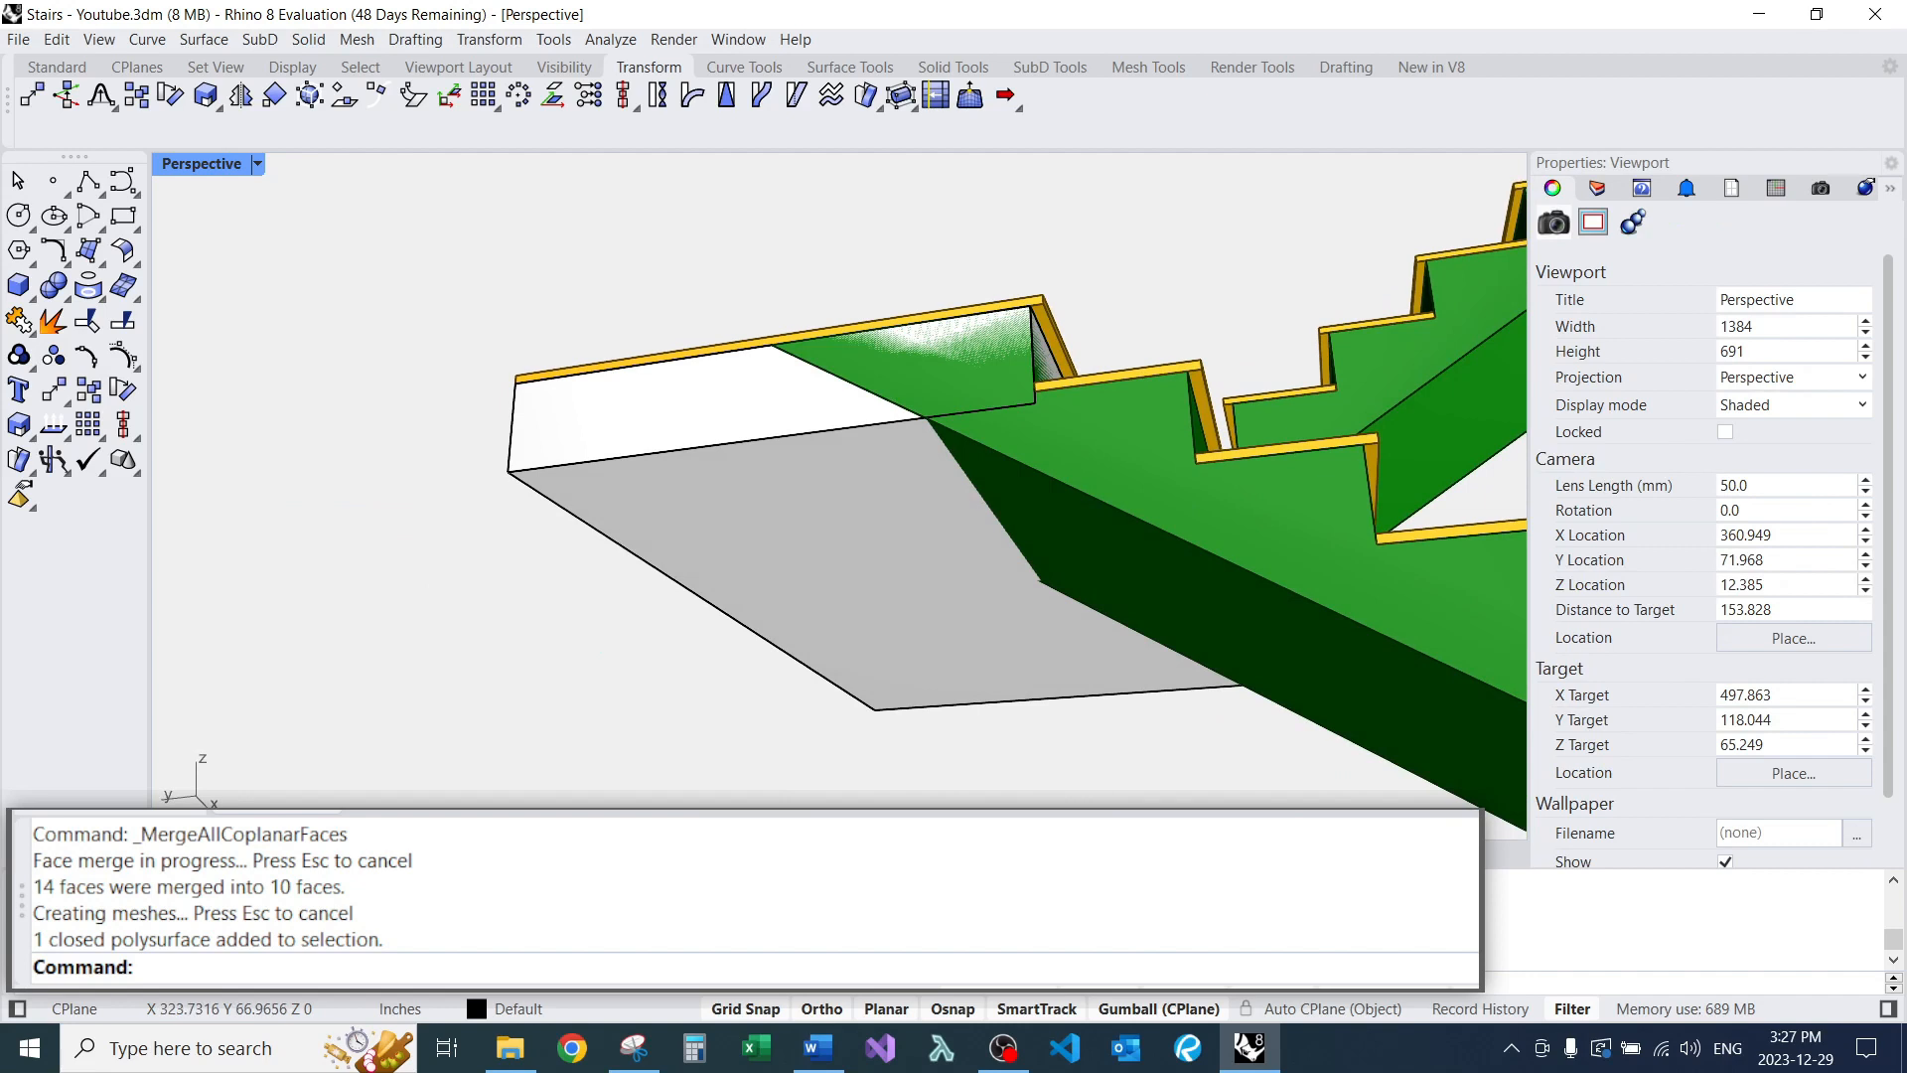
pyautogui.write('BD')
pyautogui.press('Return')
pyautogui.click(1051, 490)
pyautogui.press('Return')
pyautogui.click(817, 515)
pyautogui.press('Return')
# Put the landing support on the lower flight support's layer with MatchLayer and deselect it.
pyautogui.scroll(-4, 818, 515)
pyautogui.moveTo(877, 515); pyautogui.dragTo(963, 661, button='right')
pyautogui.scroll(6, 962, 661)
pyautogui.click(979, 625)
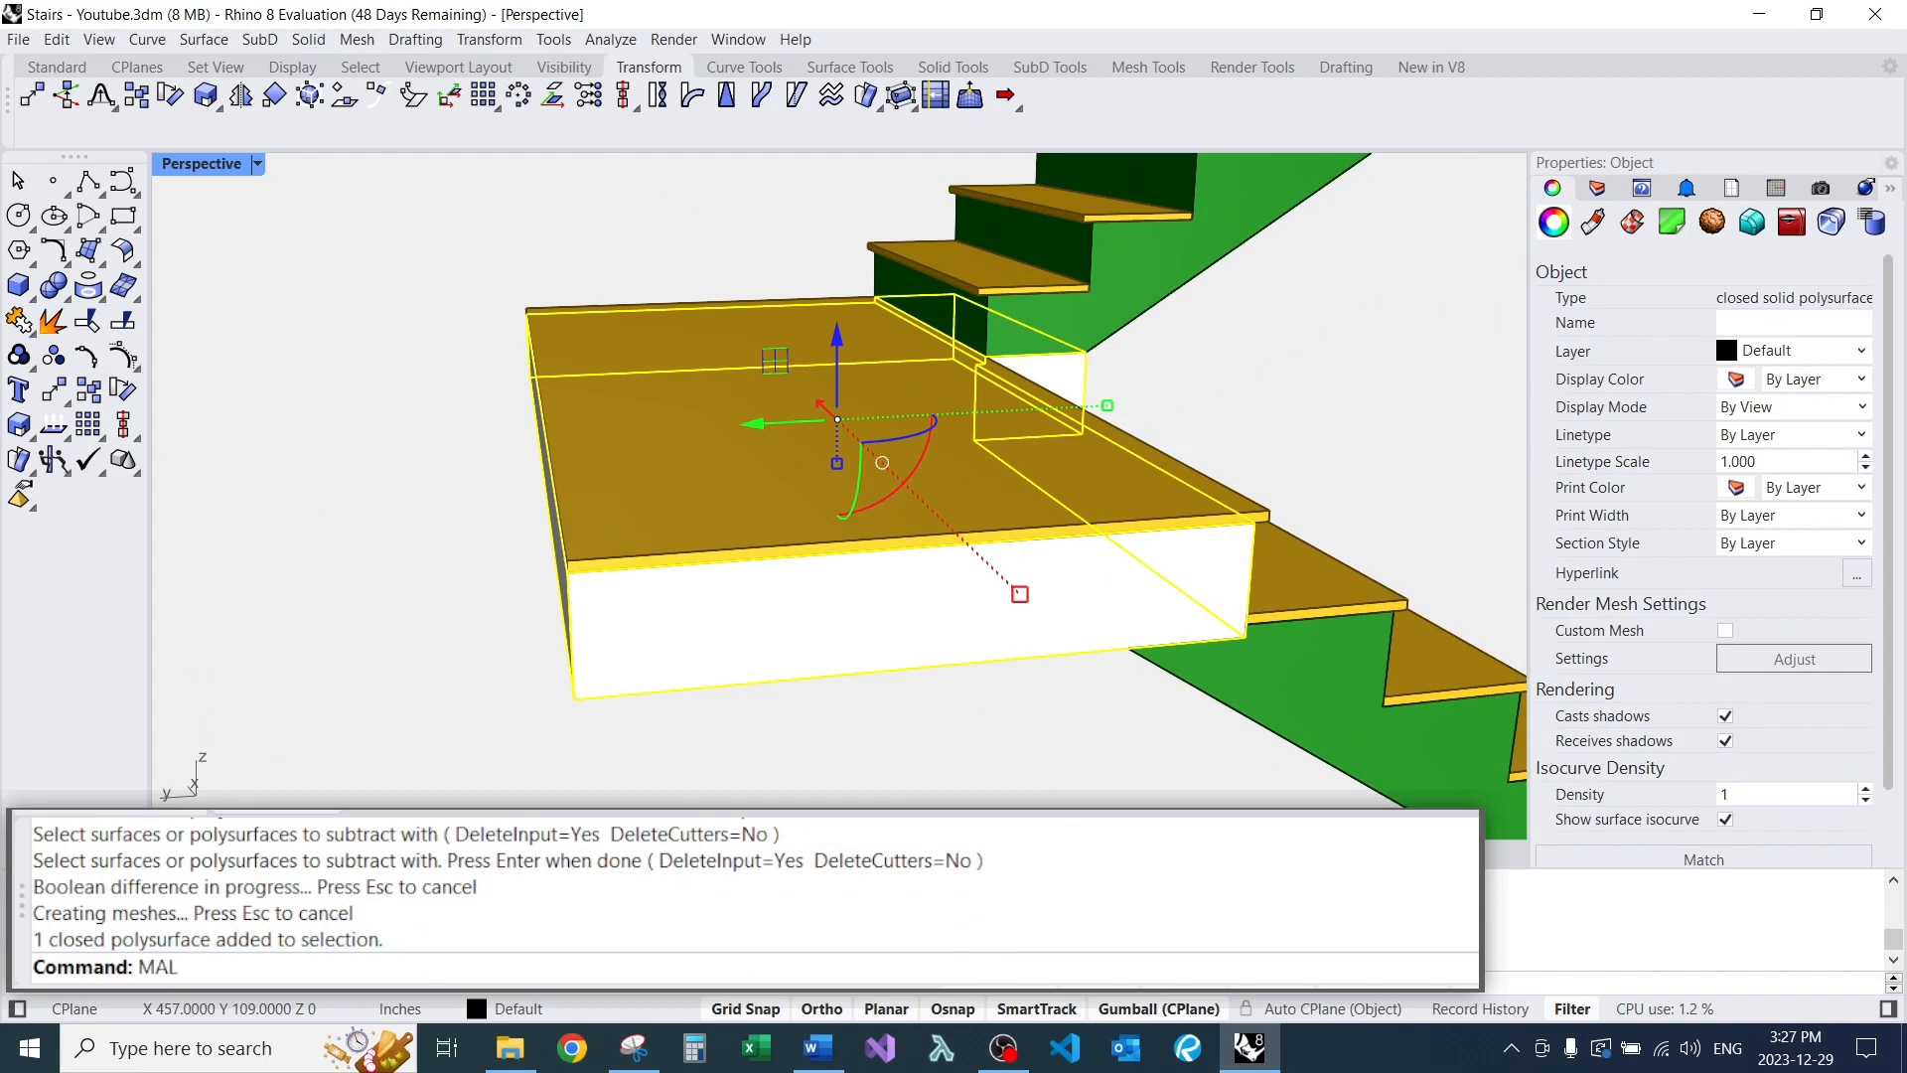
pyautogui.write('MAL')
pyautogui.press('Return')
pyautogui.click(1291, 675)
pyautogui.press('Escape')
# Examine the U-shaped stair from all sides, checking where the landing support meets both flights.
pyautogui.scroll(-3, 839, 496)
pyautogui.moveTo(695, 556); pyautogui.dragTo(1112, 466, button='right')
pyautogui.scroll(6, 714, 478)
pyautogui.moveTo(713, 478); pyautogui.dragTo(1167, 554, button='right')
pyautogui.moveTo(994, 660); pyautogui.dragTo(636, 497, button='right')
pyautogui.scroll(6, 1045, 594)
pyautogui.scroll(-4, 1053, 576)
pyautogui.scroll(-8, 967, 469)
pyautogui.moveTo(1361, 501); pyautogui.dragTo(748, 514, button='right')
pyautogui.scroll(4, 830, 582)
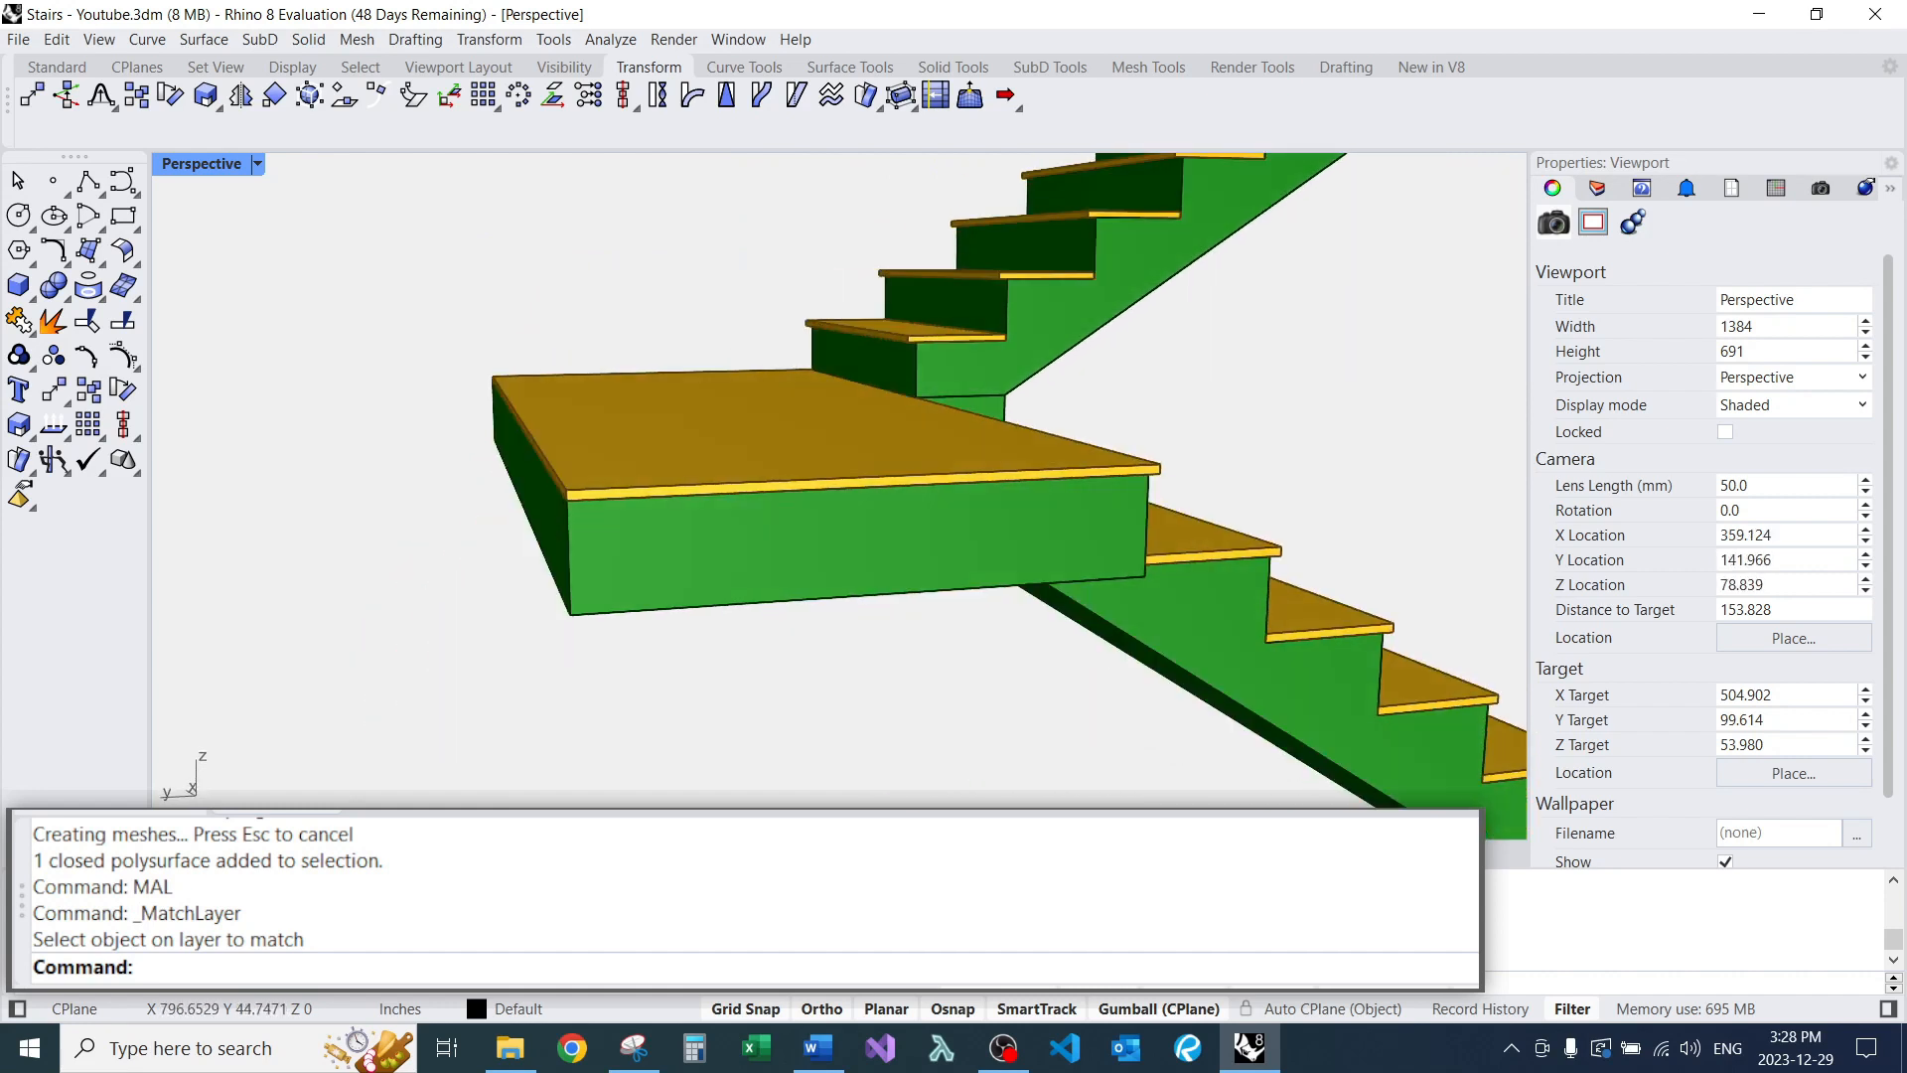
pyautogui.moveTo(730, 437); pyautogui.dragTo(968, 357, button='right')
pyautogui.scroll(-3, 969, 358)
pyautogui.moveTo(477, 229); pyautogui.dragTo(685, 388, button='right')
pyautogui.scroll(3, 676, 298)
pyautogui.scroll(-5, 737, 447)
pyautogui.moveTo(737, 447); pyautogui.dragTo(1182, 427, button='right')
pyautogui.scroll(-3, 785, 556)
pyautogui.moveTo(645, 466); pyautogui.dragTo(901, 515, button='right')
pyautogui.scroll(-8, 908, 430)
pyautogui.scroll(2, 900, 515)
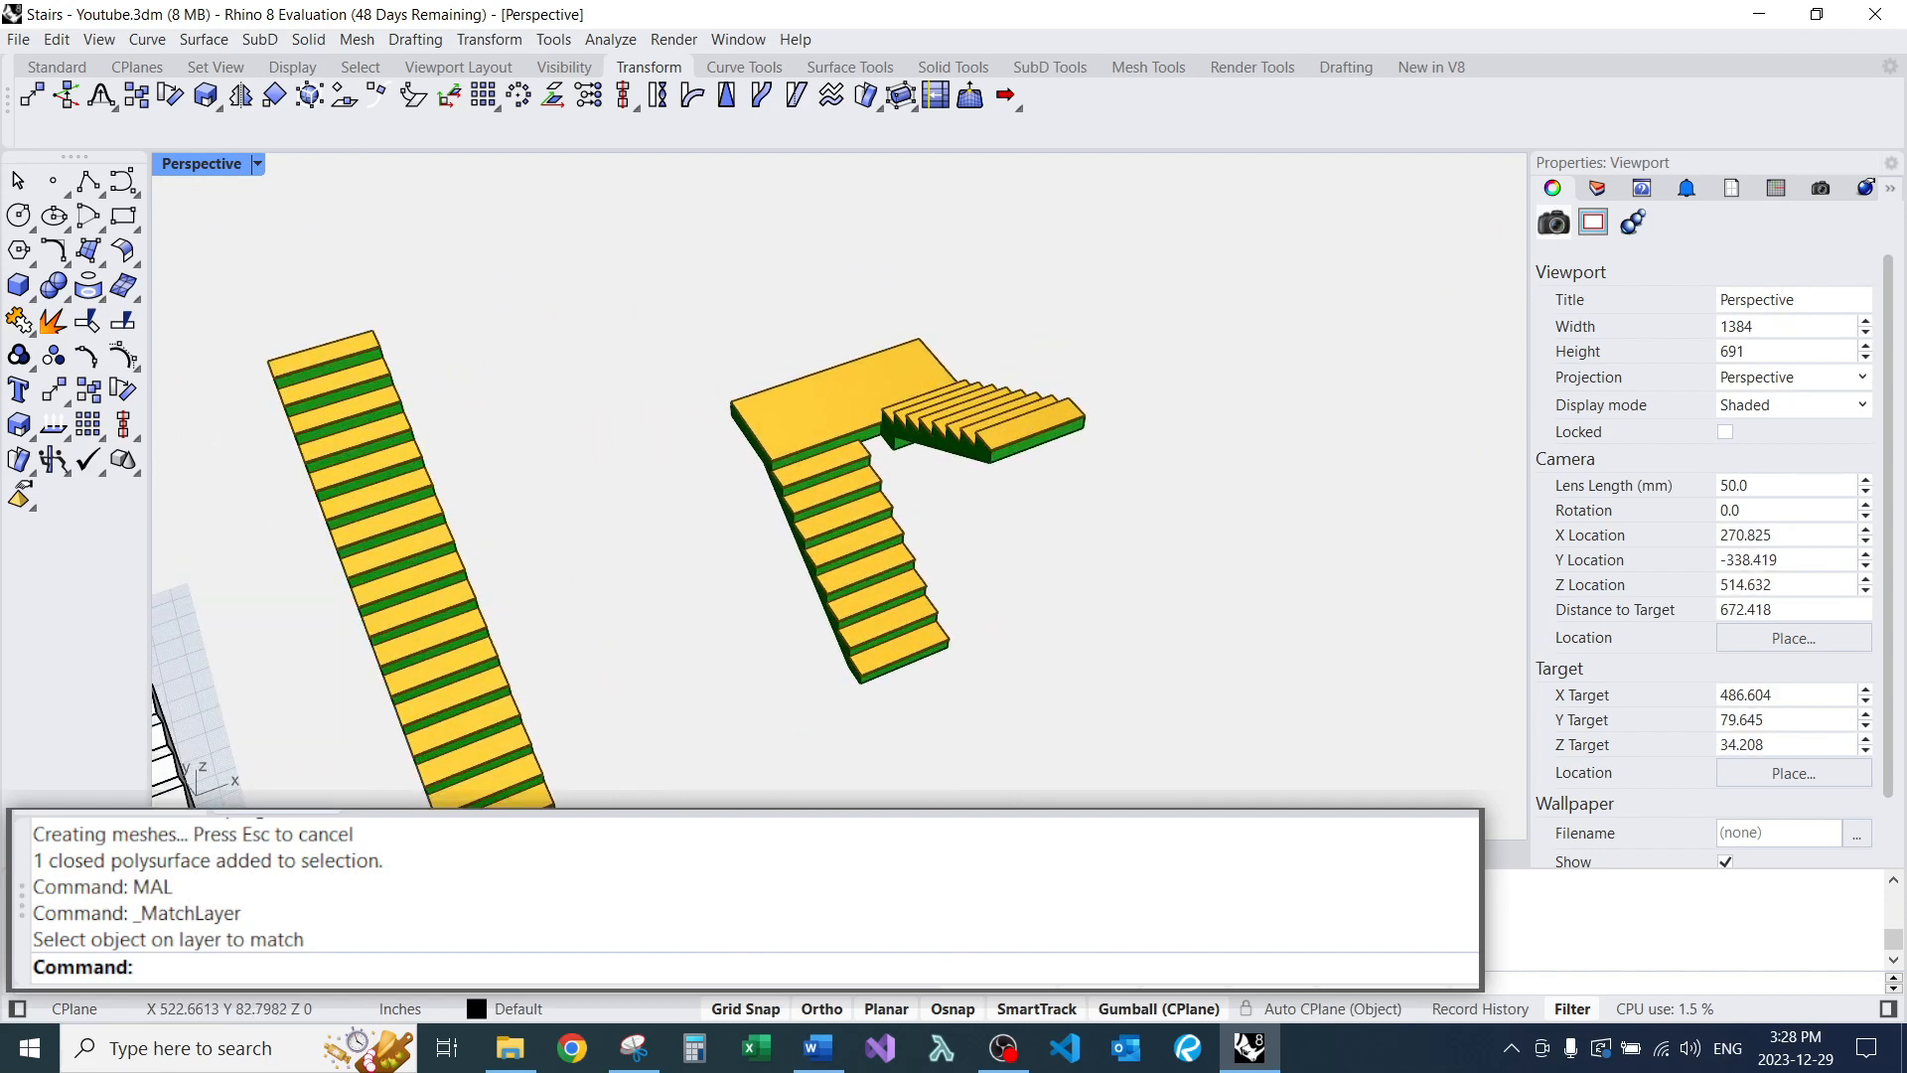
pyautogui.moveTo(912, 502); pyautogui.dragTo(929, 473, button='right')
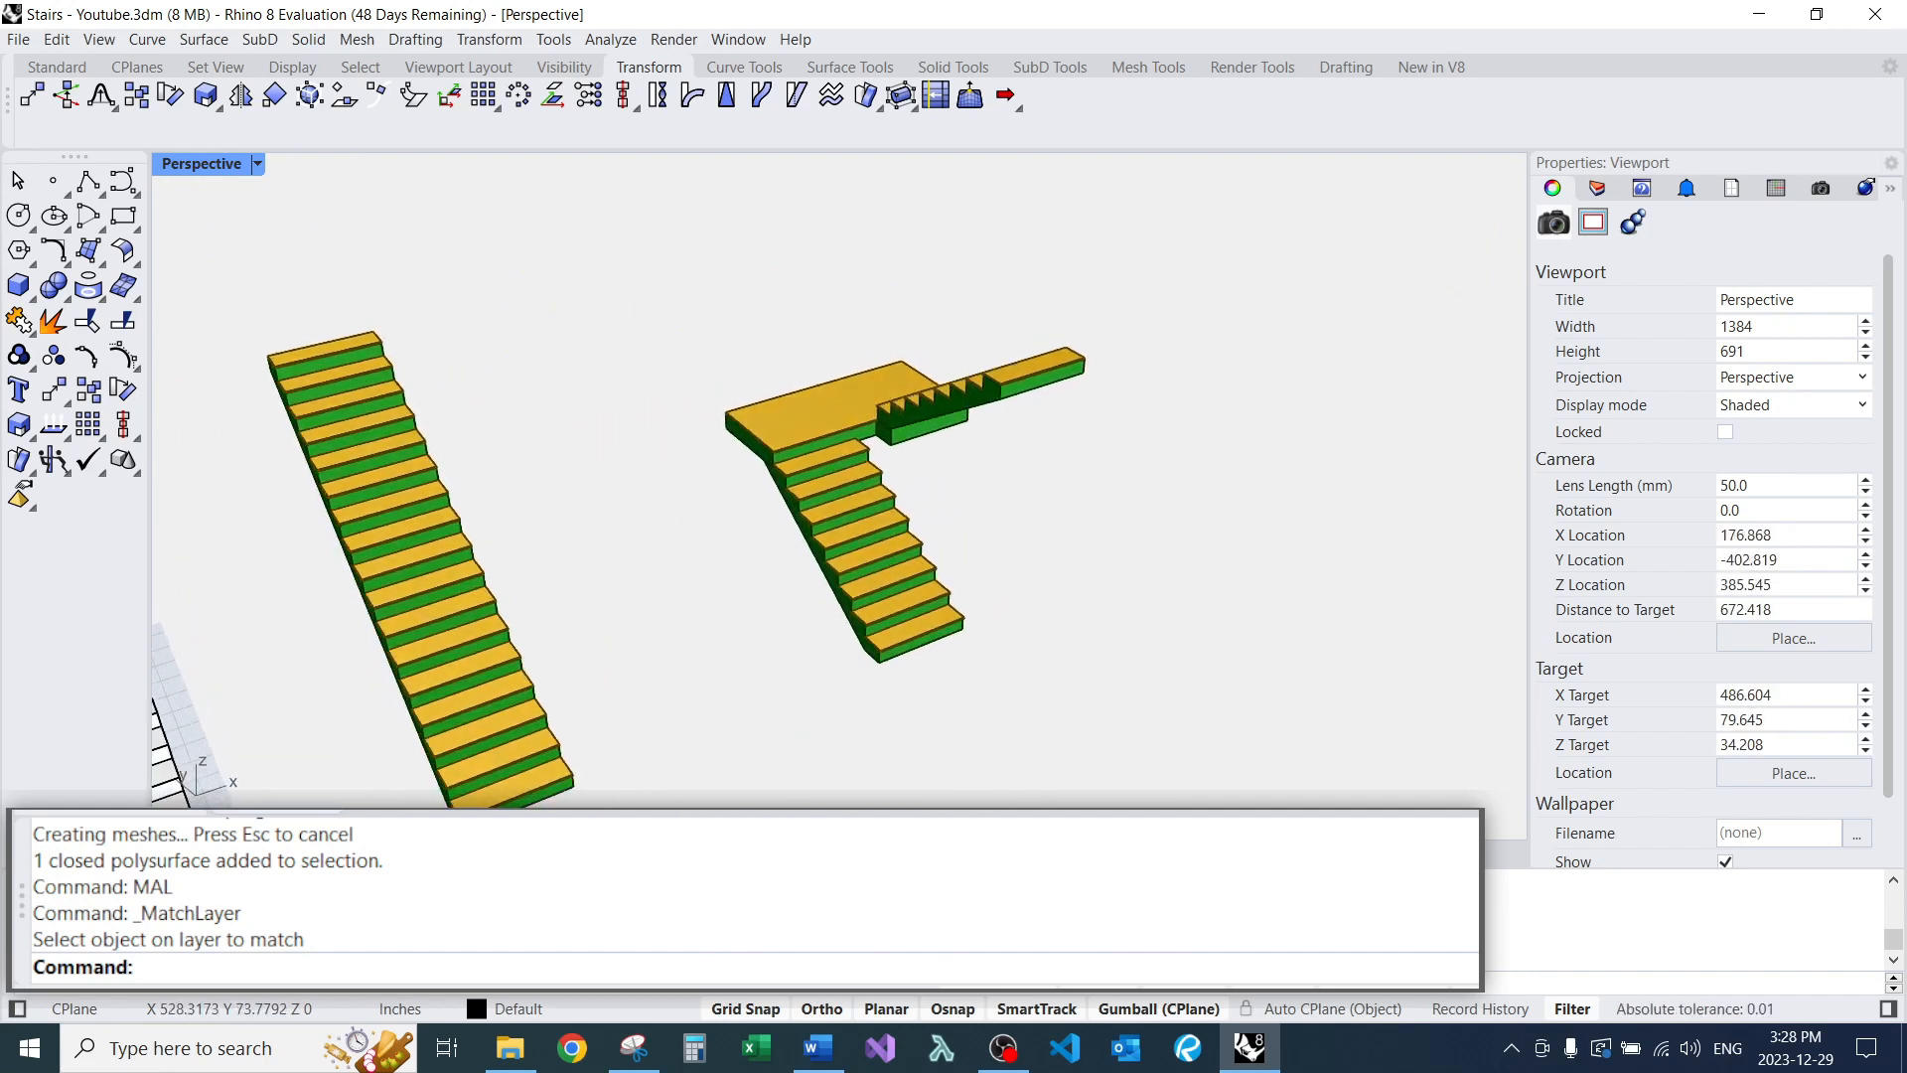
pyautogui.scroll(6, 930, 473)
pyautogui.scroll(4, 824, 278)
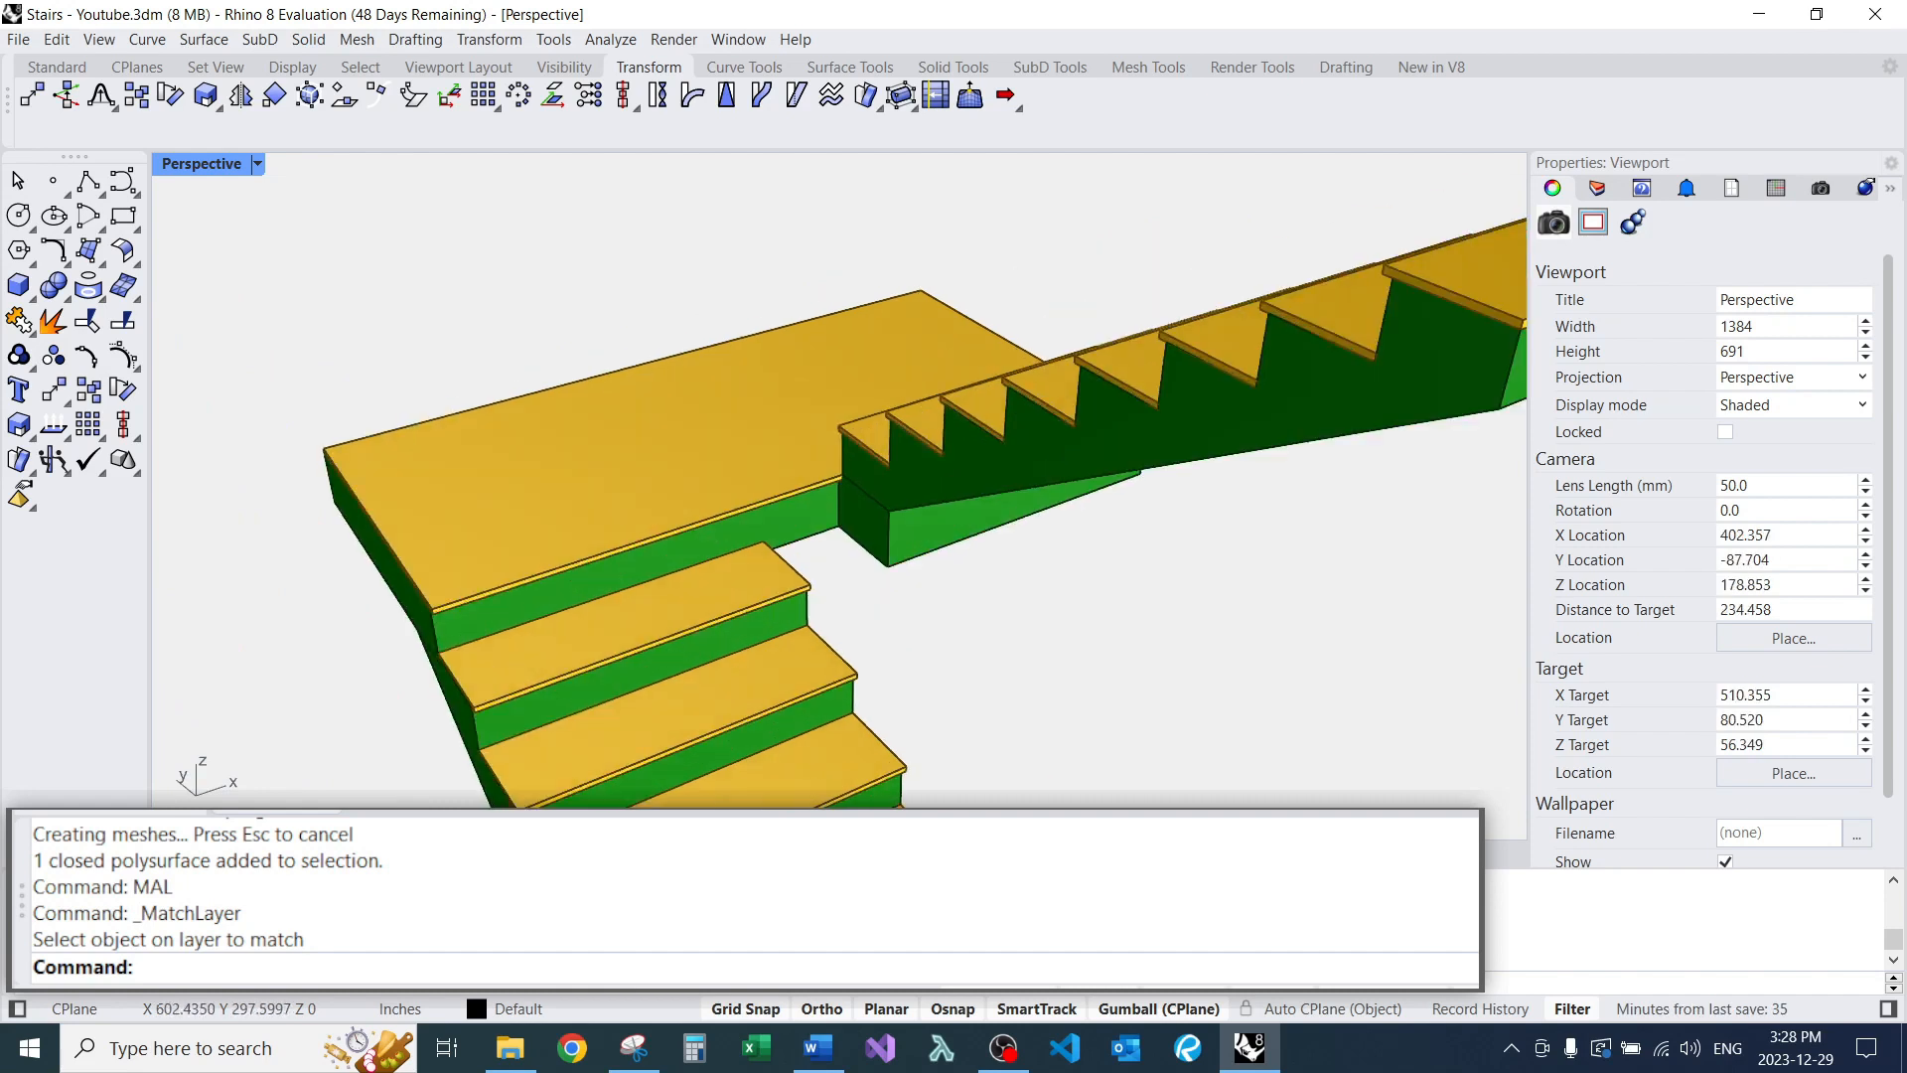
pyautogui.scroll(-14, 699, 460)
pyautogui.moveTo(699, 460); pyautogui.dragTo(584, 438, button='right')
pyautogui.scroll(2, 778, 419)
pyautogui.scroll(12, 775, 419)
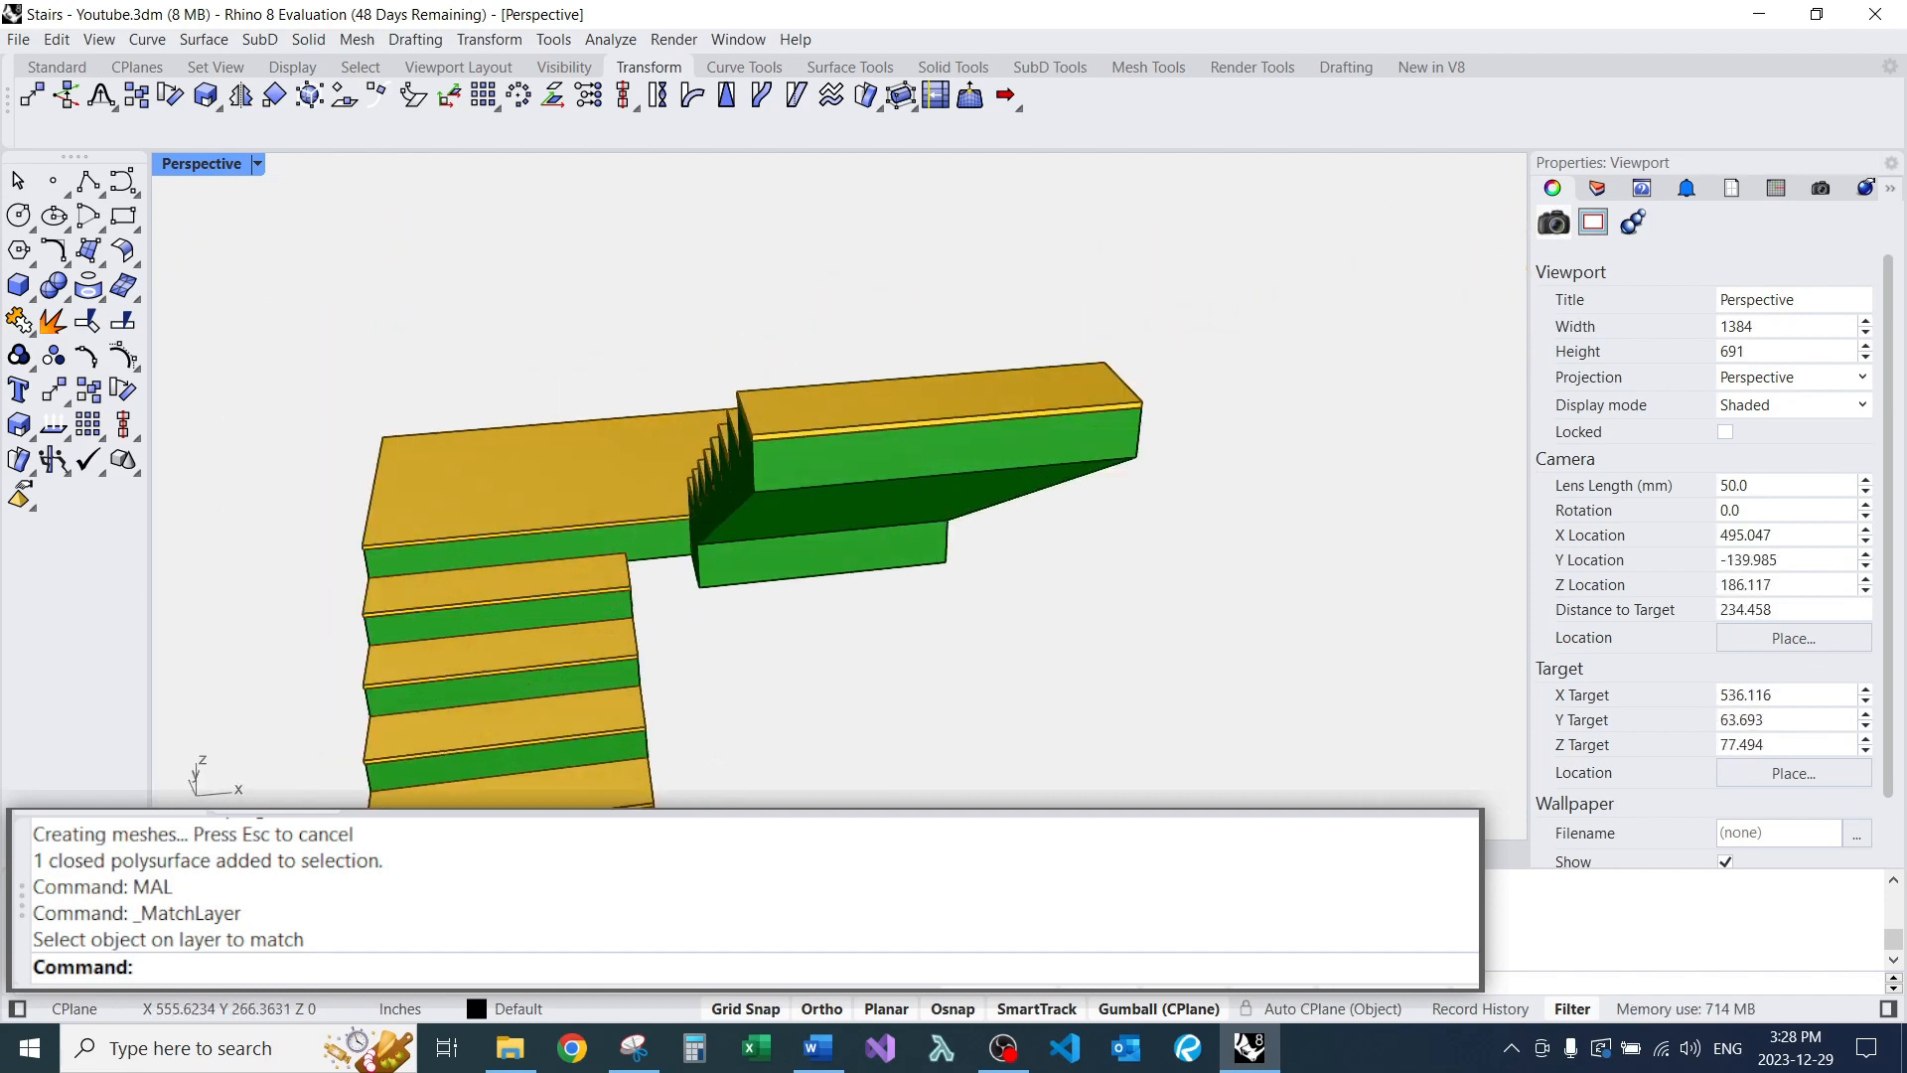
pyautogui.scroll(-6, 772, 422)
pyautogui.moveTo(772, 422); pyautogui.dragTo(940, 434, button='right')
pyautogui.scroll(-6, 829, 466)
pyautogui.moveTo(830, 466); pyautogui.dragTo(624, 507, button='right')
# Duplicate the complete U-shaped stair along the X direction into the empty space beyond the original and deselect it.
pyautogui.moveTo(617, 357); pyautogui.dragTo(968, 736)
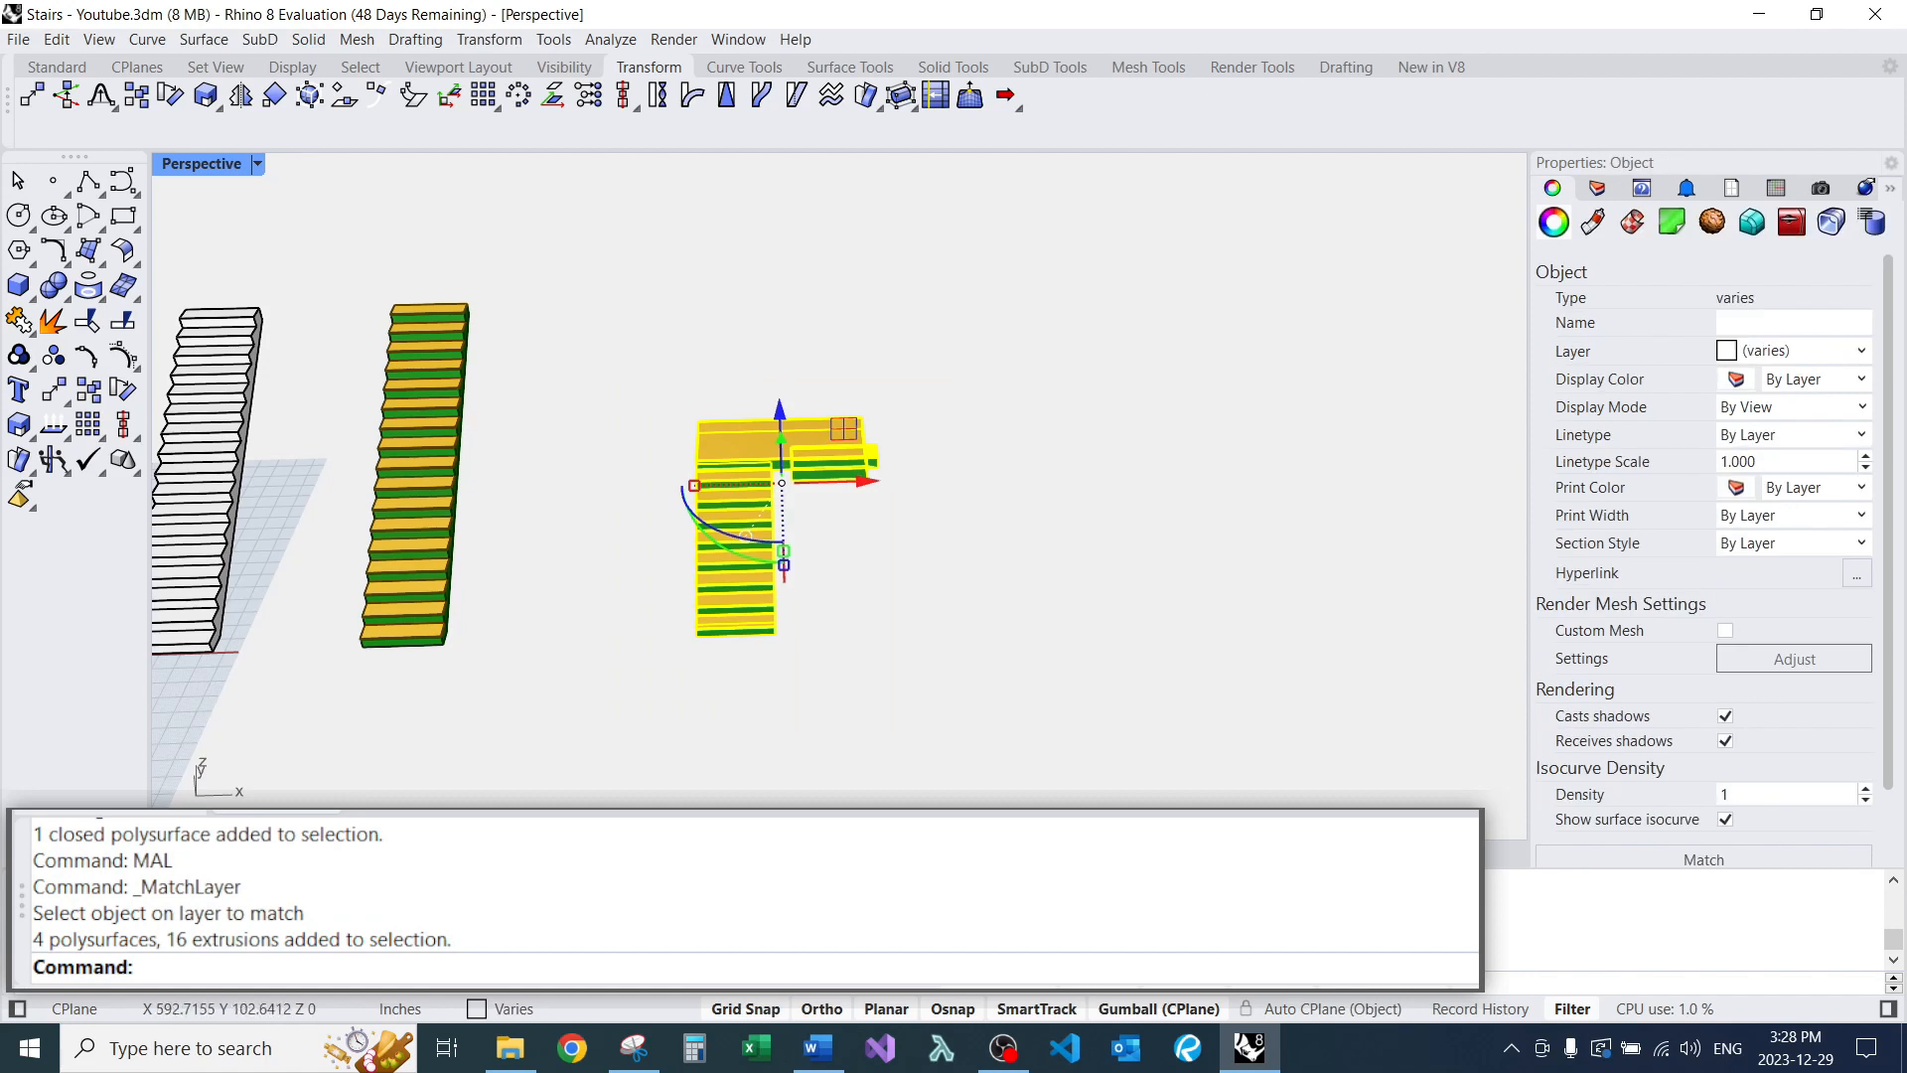
pyautogui.keyDown('alt'); pyautogui.moveTo(866, 482); pyautogui.dragTo(1335, 475); pyautogui.keyUp('alt')
pyautogui.click(983, 412)
pyautogui.moveTo(984, 412); pyautogui.dragTo(1101, 482, button='right')
pyautogui.scroll(20, 1120, 261)
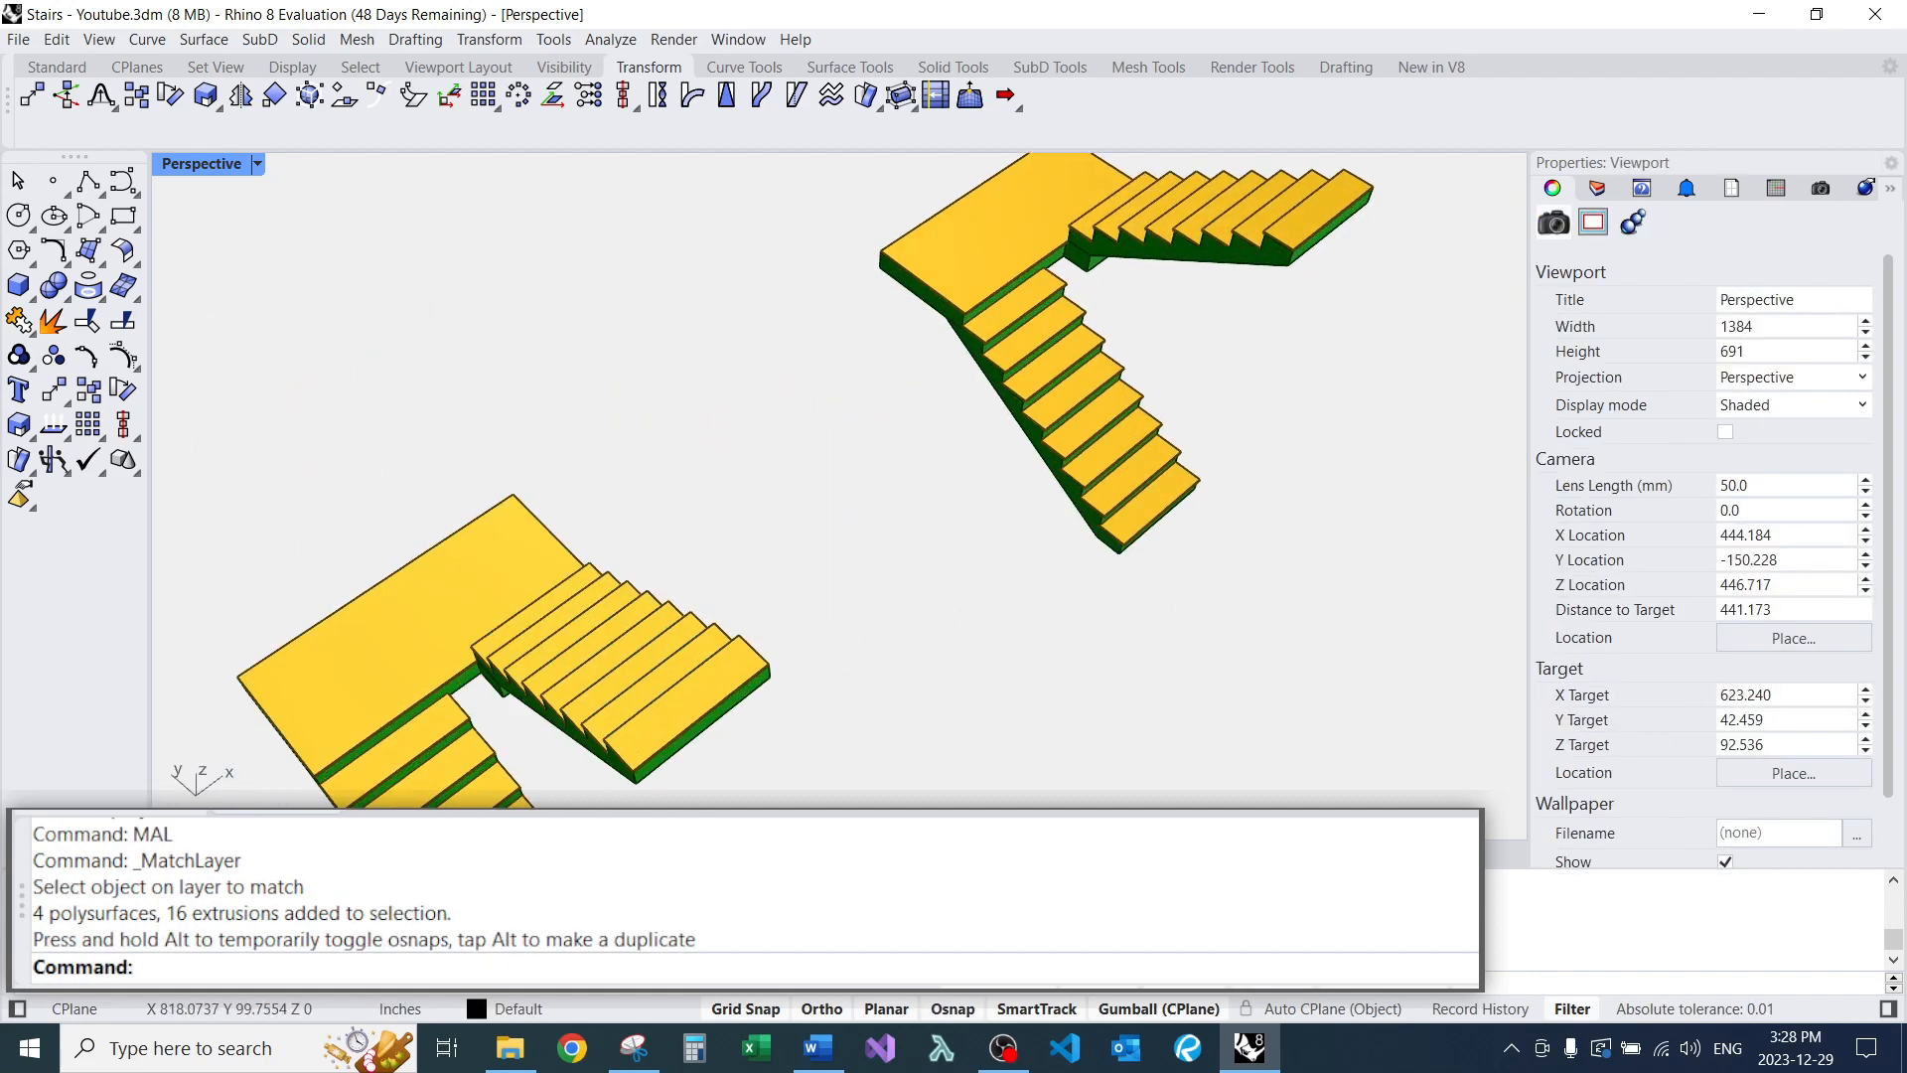
# Examine the U-shaped stair and its surroundings from several angles.
pyautogui.scroll(-18, 821, 526)
pyautogui.moveTo(818, 526); pyautogui.dragTo(994, 476, button='right')
pyautogui.moveTo(447, 556); pyautogui.dragTo(686, 516, button='right')
pyautogui.scroll(6, 686, 516)
pyautogui.scroll(-8, 675, 516)
pyautogui.moveTo(566, 571); pyautogui.dragTo(671, 554, button='right')
pyautogui.scroll(4, 671, 554)
pyautogui.moveTo(725, 427); pyautogui.dragTo(813, 483, button='right')
pyautogui.scroll(-4, 813, 482)
pyautogui.moveTo(695, 536); pyautogui.dragTo(802, 525, button='right')
pyautogui.scroll(-6, 802, 525)
pyautogui.scroll(4, 839, 427)
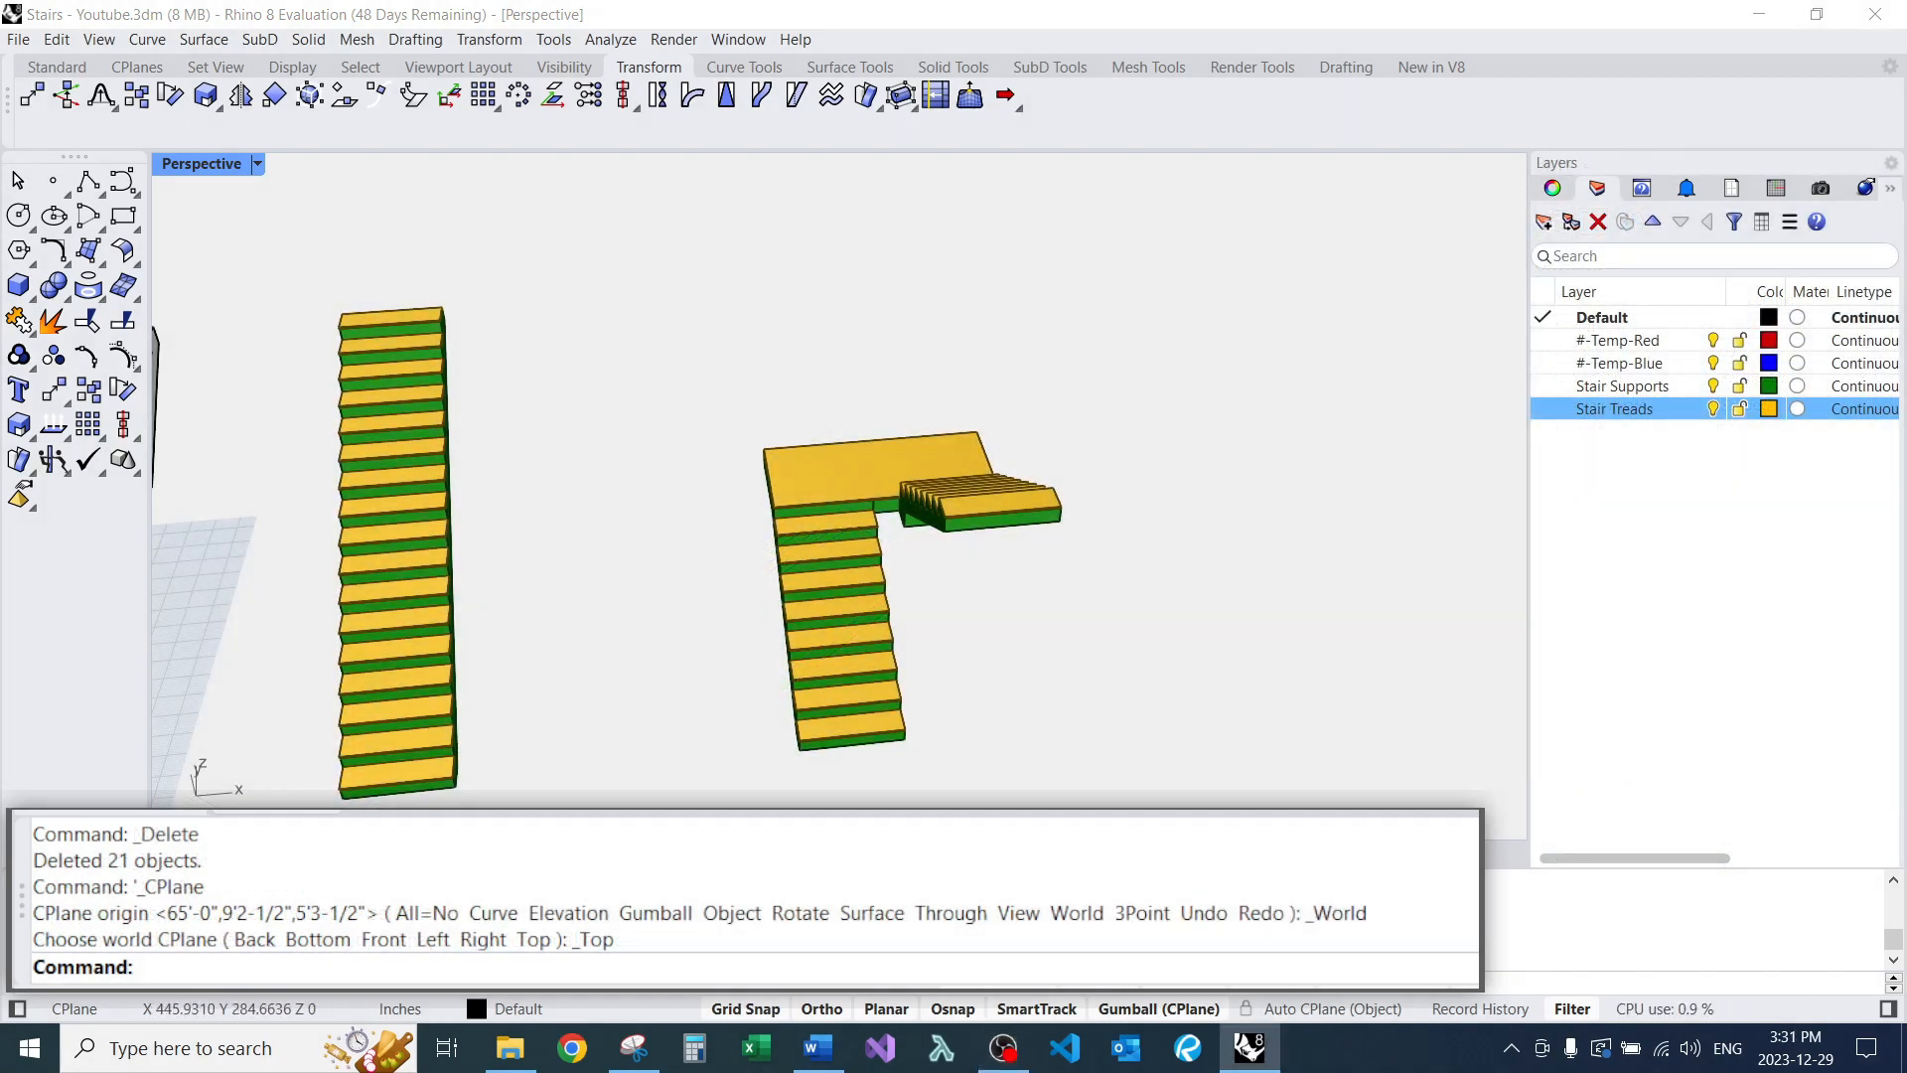
# Copy all parts of the U-shaped stair along the X direction, clear of the original.
pyautogui.moveTo(696, 360); pyautogui.dragTo(1152, 753)
pyautogui.scroll(-2, 1152, 753)
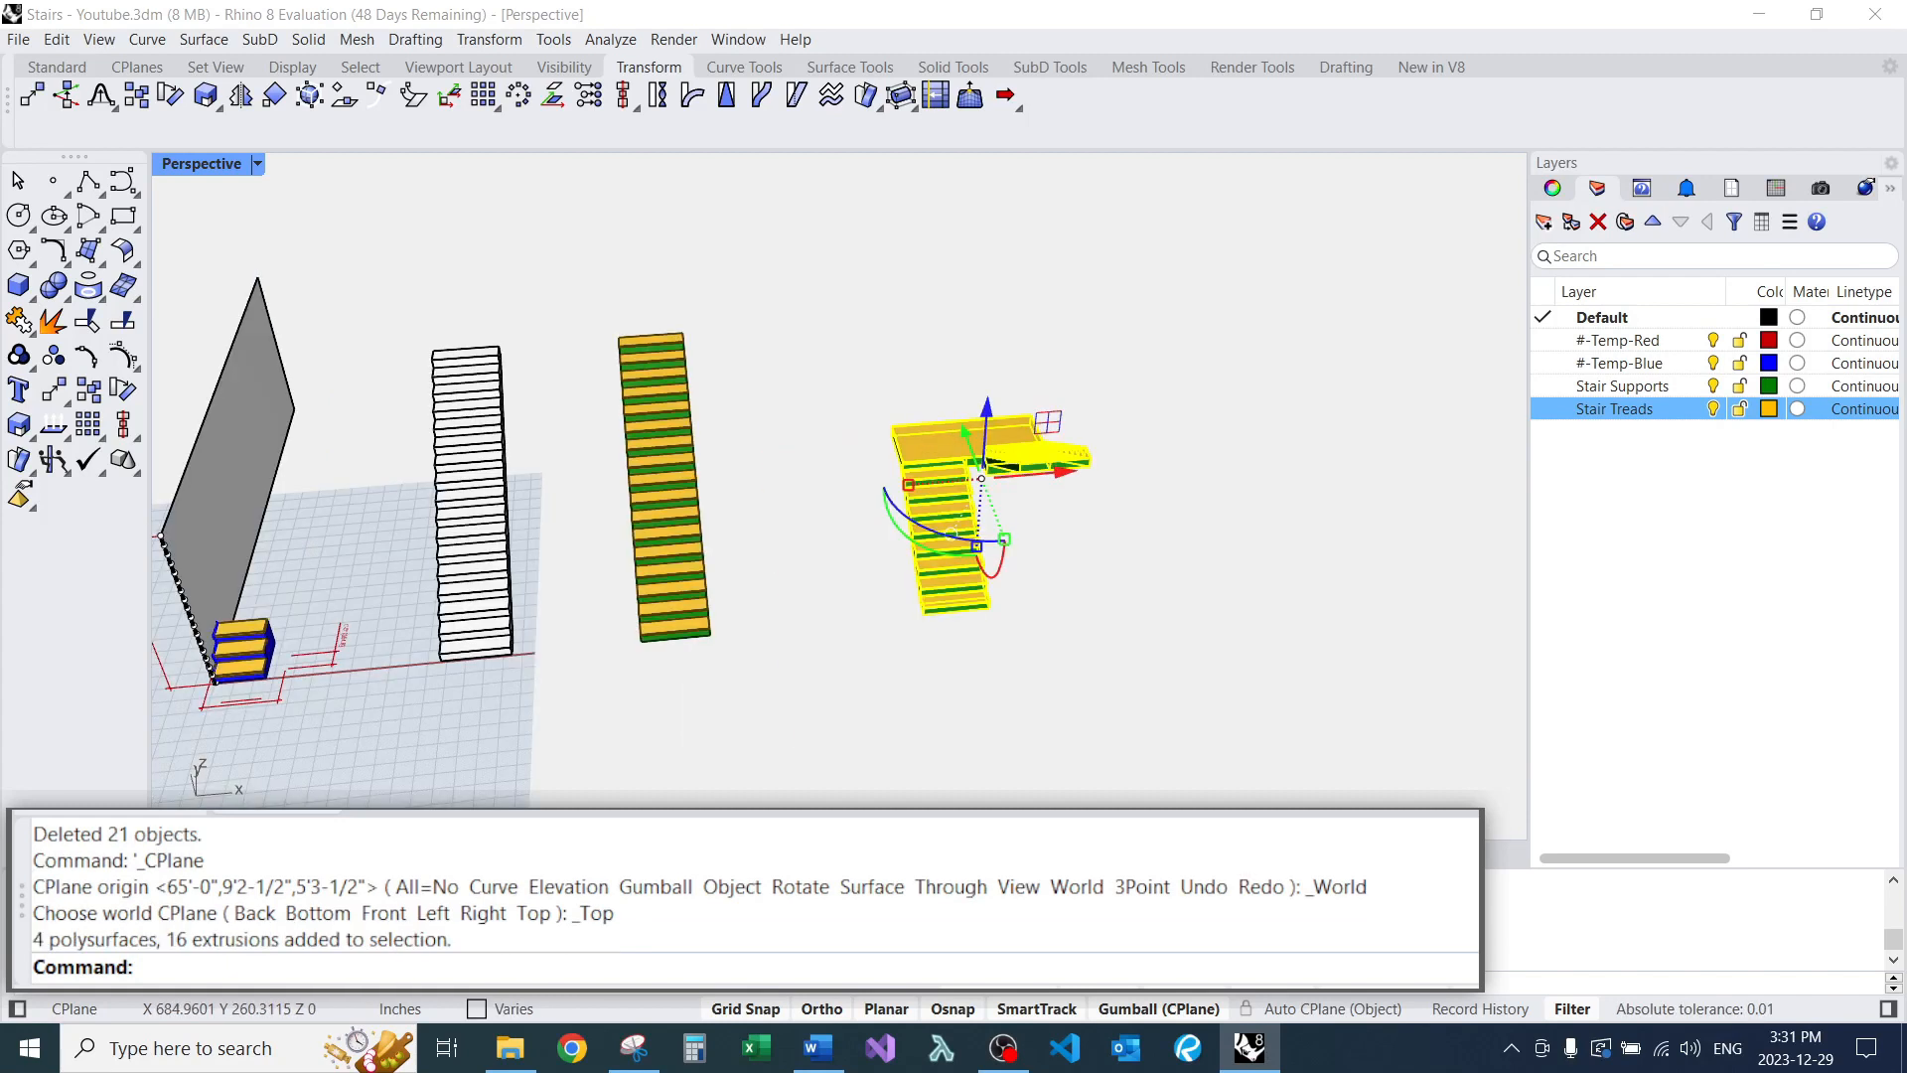
pyautogui.keyDown('alt'); pyautogui.moveTo(1055, 472); pyautogui.dragTo(1469, 436); pyautogui.keyUp('alt')
pyautogui.moveTo(790, 474); pyautogui.dragTo(1043, 566, button='right')
pyautogui.scroll(-3, 933, 695)
pyautogui.keyDown('shift'); pyautogui.moveTo(815, 576); pyautogui.dragTo(1008, 715, button='right'); pyautogui.keyUp('shift')
pyautogui.moveTo(845, 596); pyautogui.dragTo(1013, 576, button='right')
pyautogui.scroll(10, 874, 368)
pyautogui.scroll(-3, 901, 525)
pyautogui.scroll(3, 1013, 576)
pyautogui.scroll(-4, 682, 387)
# Zoom to the selected copy of the U-shaped stair and deselect it.
pyautogui.moveTo(573, 277); pyautogui.dragTo(1090, 670)
pyautogui.write('zs')
pyautogui.press('Return')
pyautogui.moveTo(993, 496); pyautogui.dragTo(755, 477, button='right')
pyautogui.press('Escape')
# Examine the copied stair's landing and how the lower and upper flights and their supports join it.
pyautogui.moveTo(894, 496); pyautogui.dragTo(775, 506, button='right')
pyautogui.moveTo(775, 635); pyautogui.dragTo(1033, 531, button='right')
pyautogui.scroll(7, 819, 497)
pyautogui.scroll(4, 765, 494)
pyautogui.scroll(-6, 755, 566)
pyautogui.moveTo(755, 567); pyautogui.dragTo(790, 695, button='right')
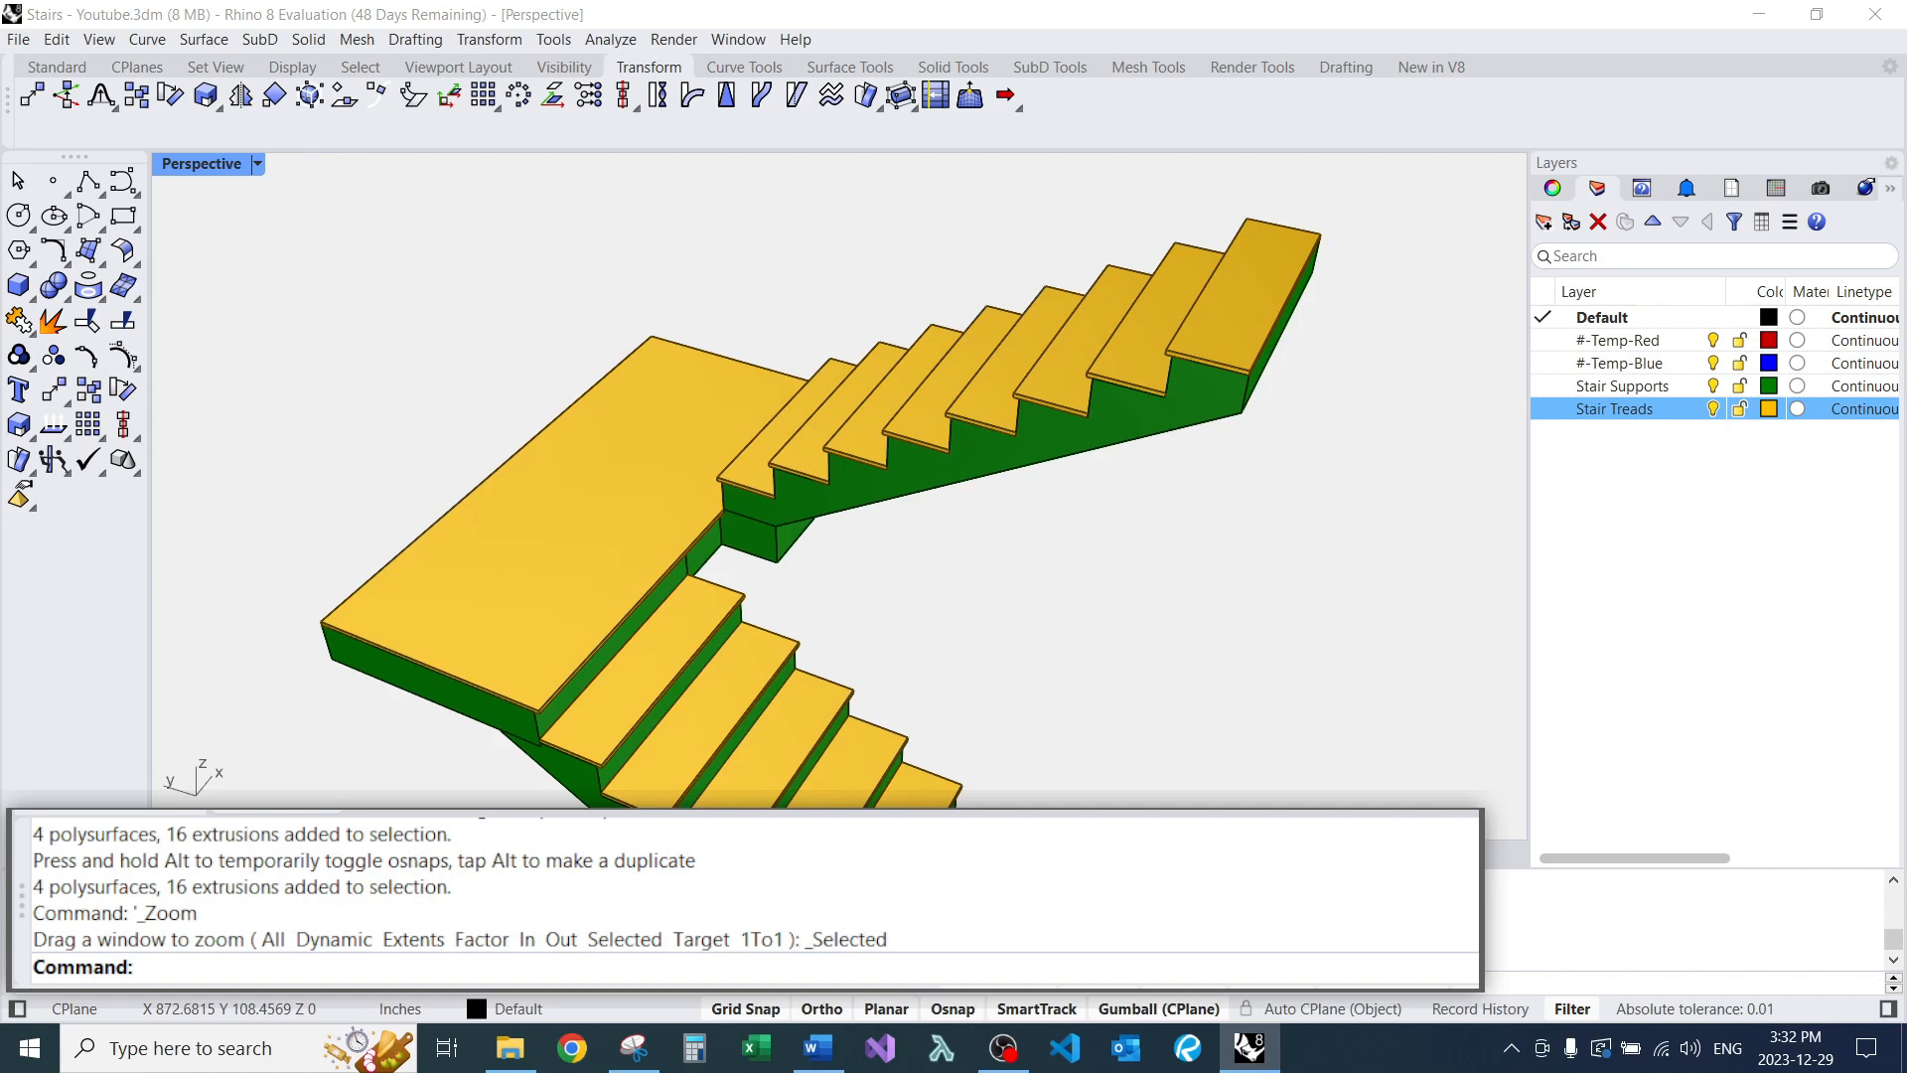
pyautogui.scroll(-10, 800, 516)
pyautogui.scroll(7, 800, 517)
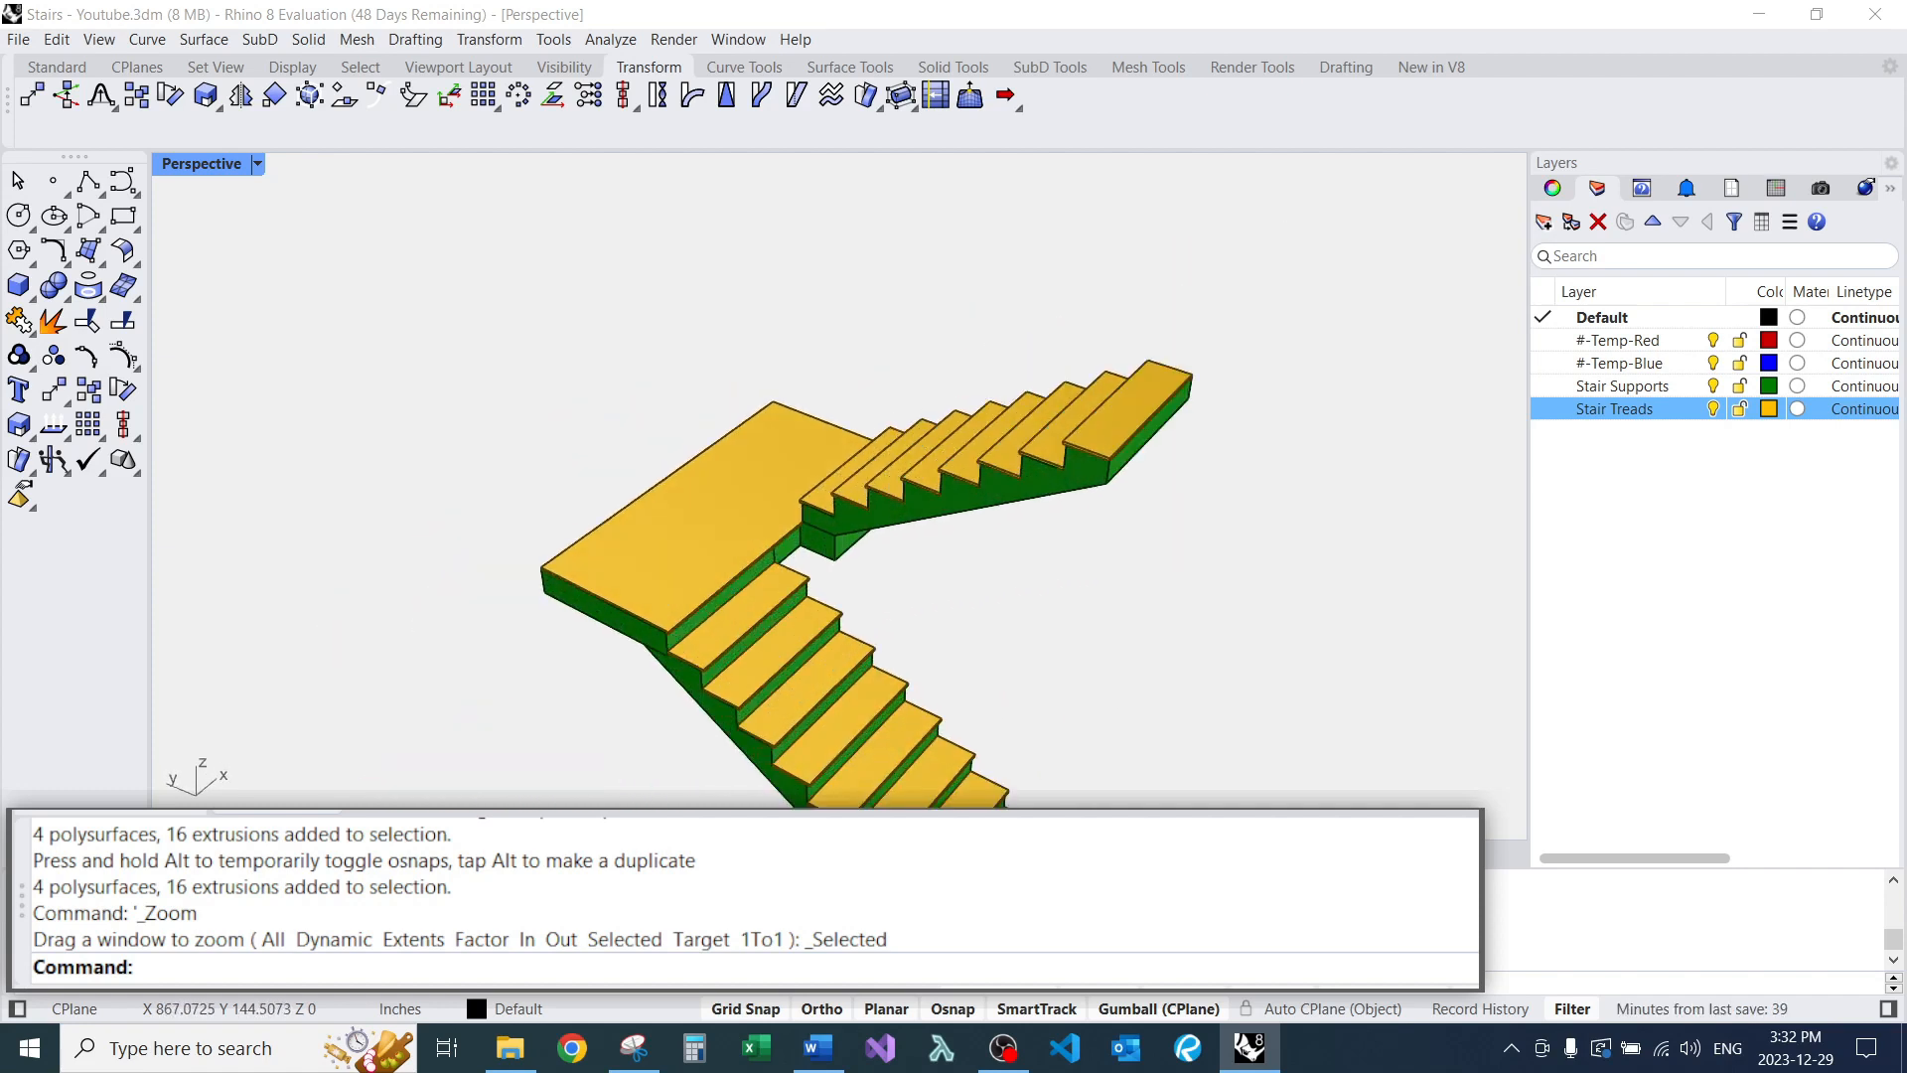
pyautogui.scroll(-4, 778, 546)
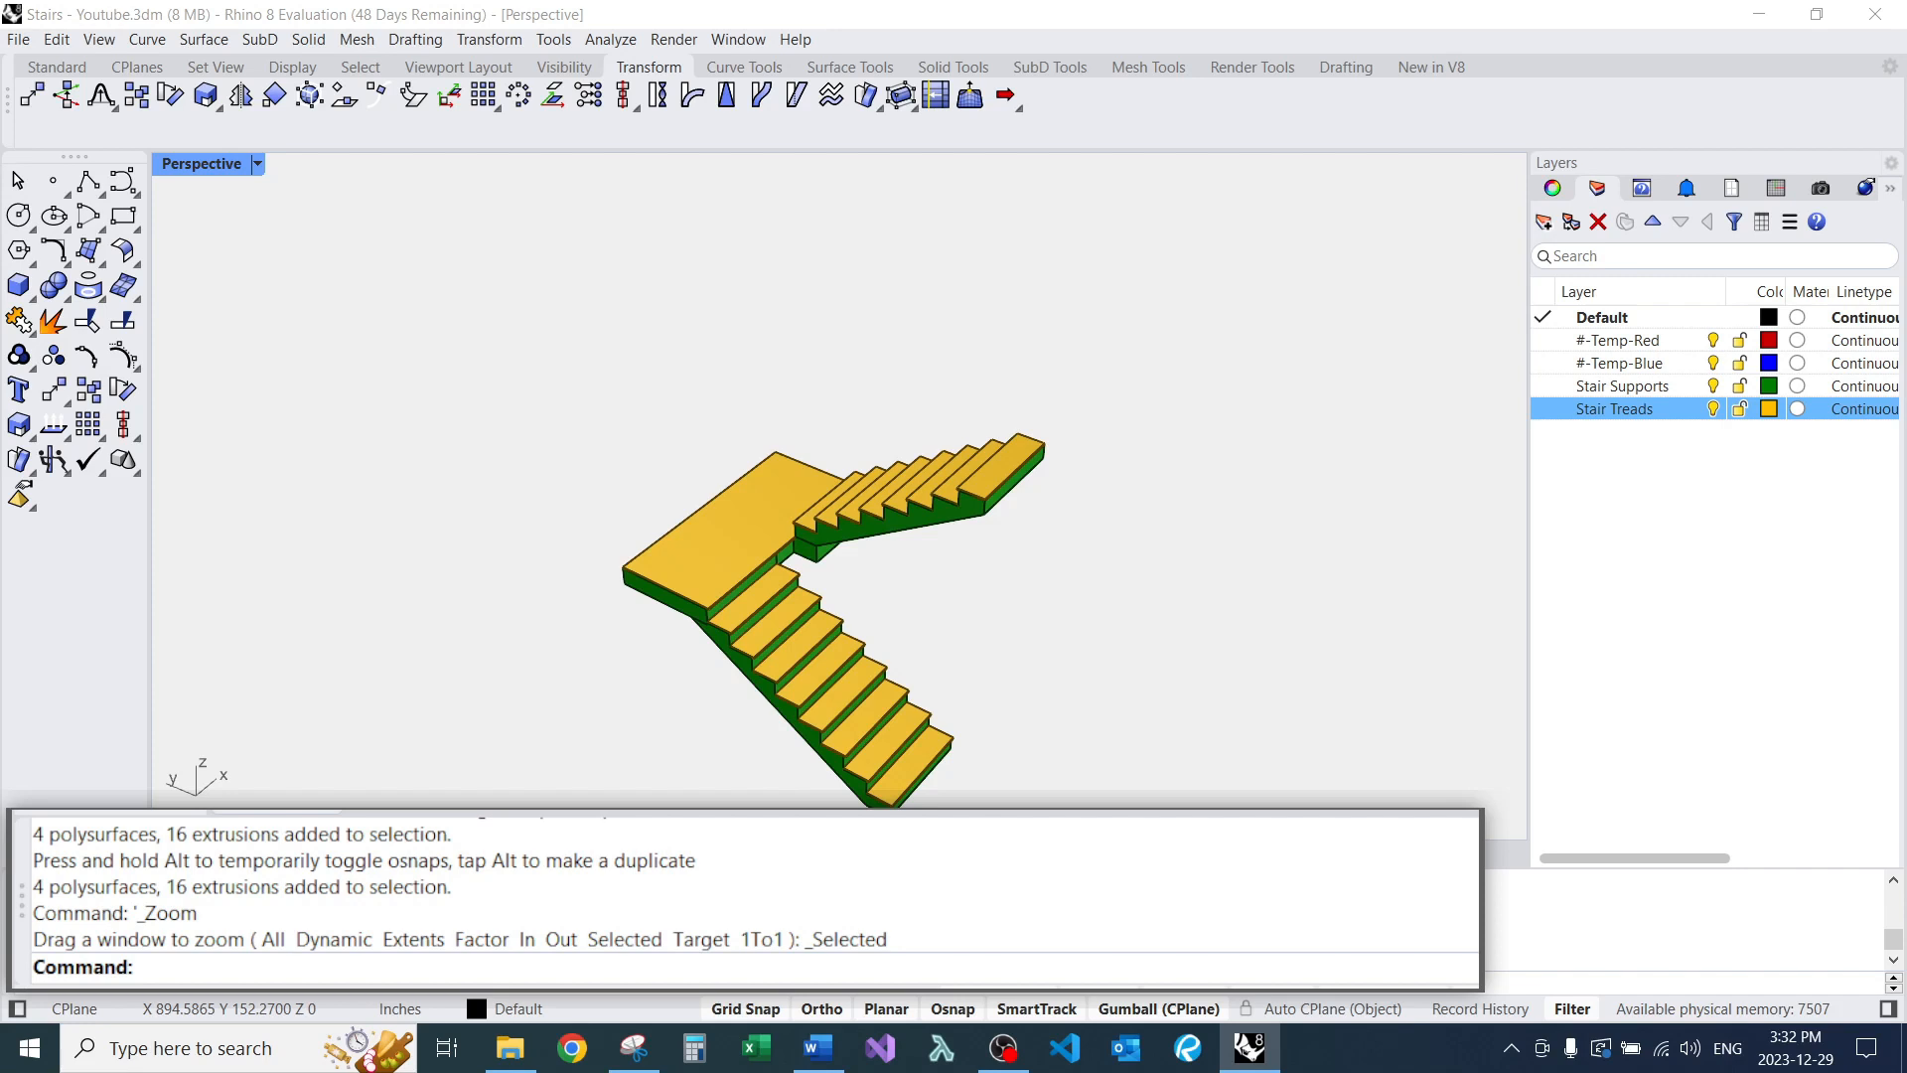
pyautogui.scroll(8, 727, 509)
pyautogui.scroll(-7, 833, 501)
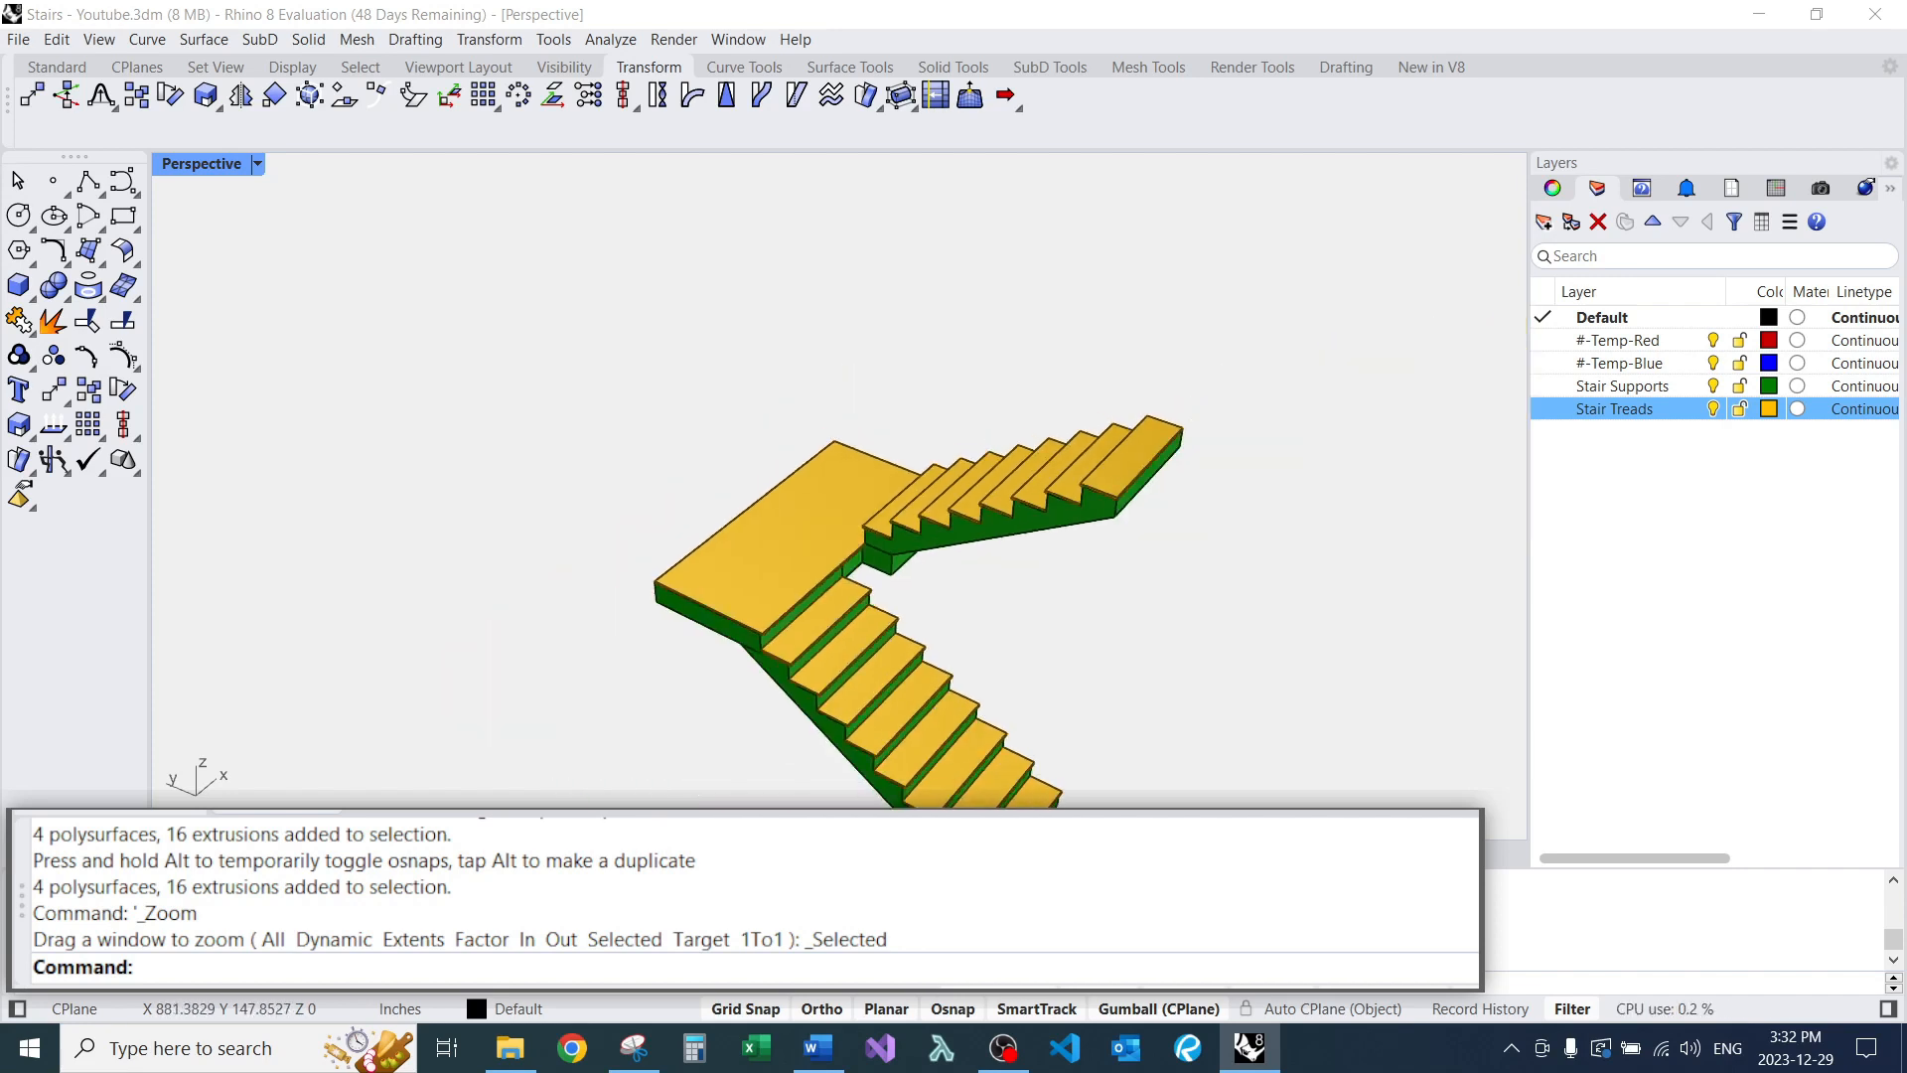
pyautogui.moveTo(834, 502); pyautogui.dragTo(993, 504, button='right')
pyautogui.scroll(6, 795, 556)
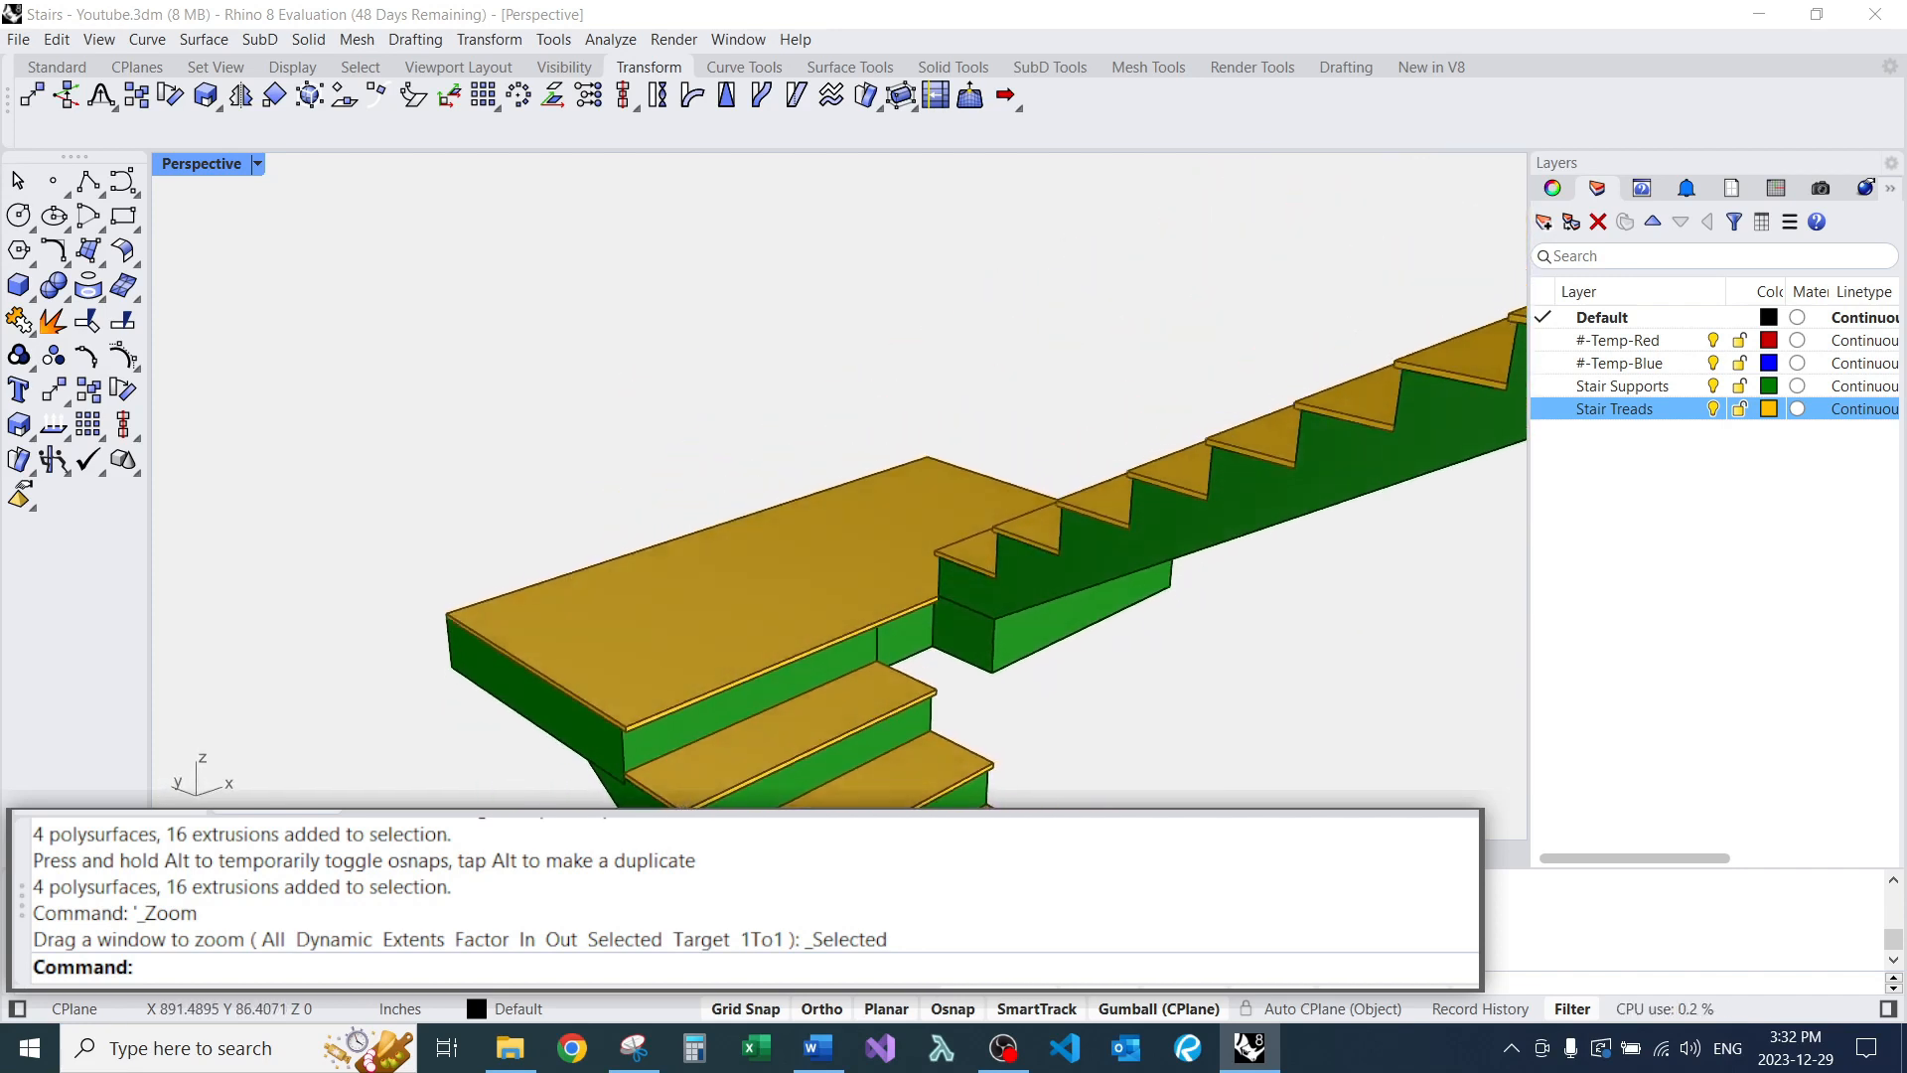
pyautogui.moveTo(834, 502); pyautogui.dragTo(949, 487, button='right')
pyautogui.scroll(3, 923, 502)
pyautogui.press('Return')
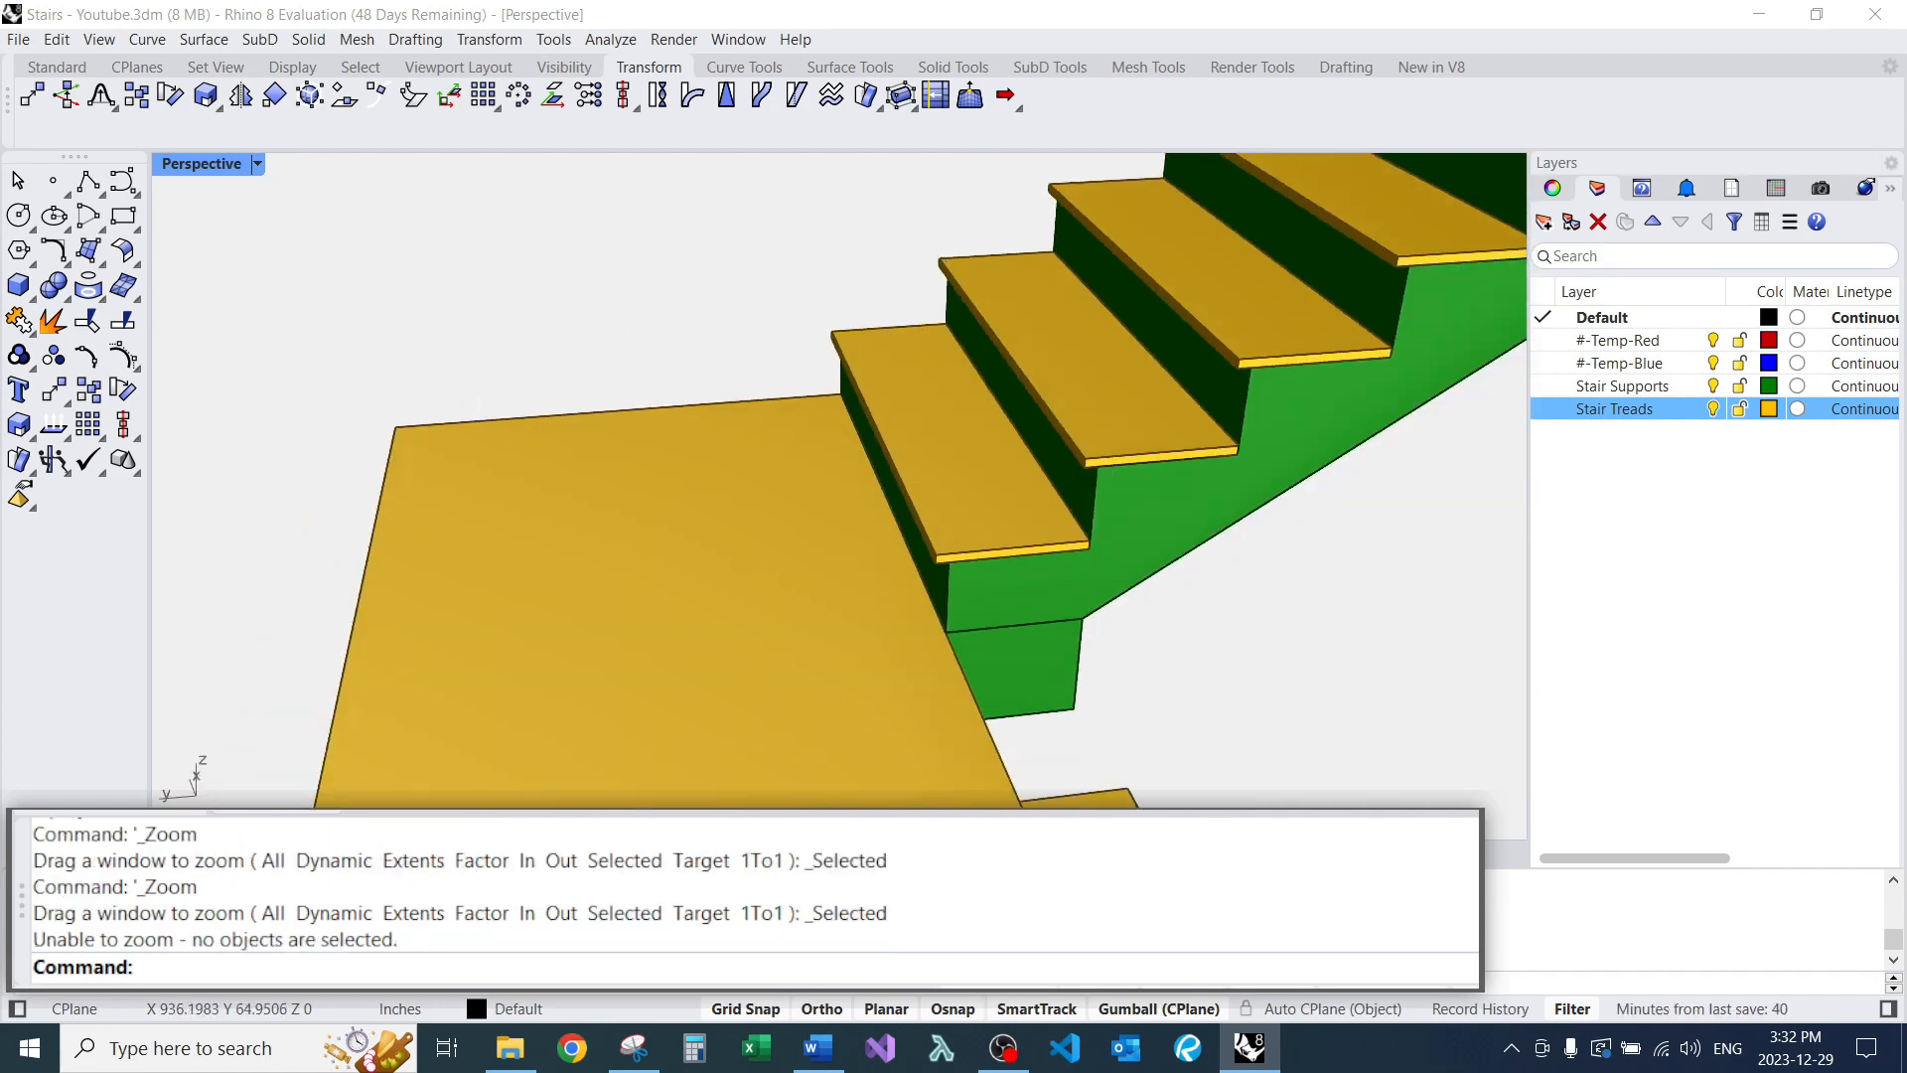
pyautogui.scroll(-2, 839, 477)
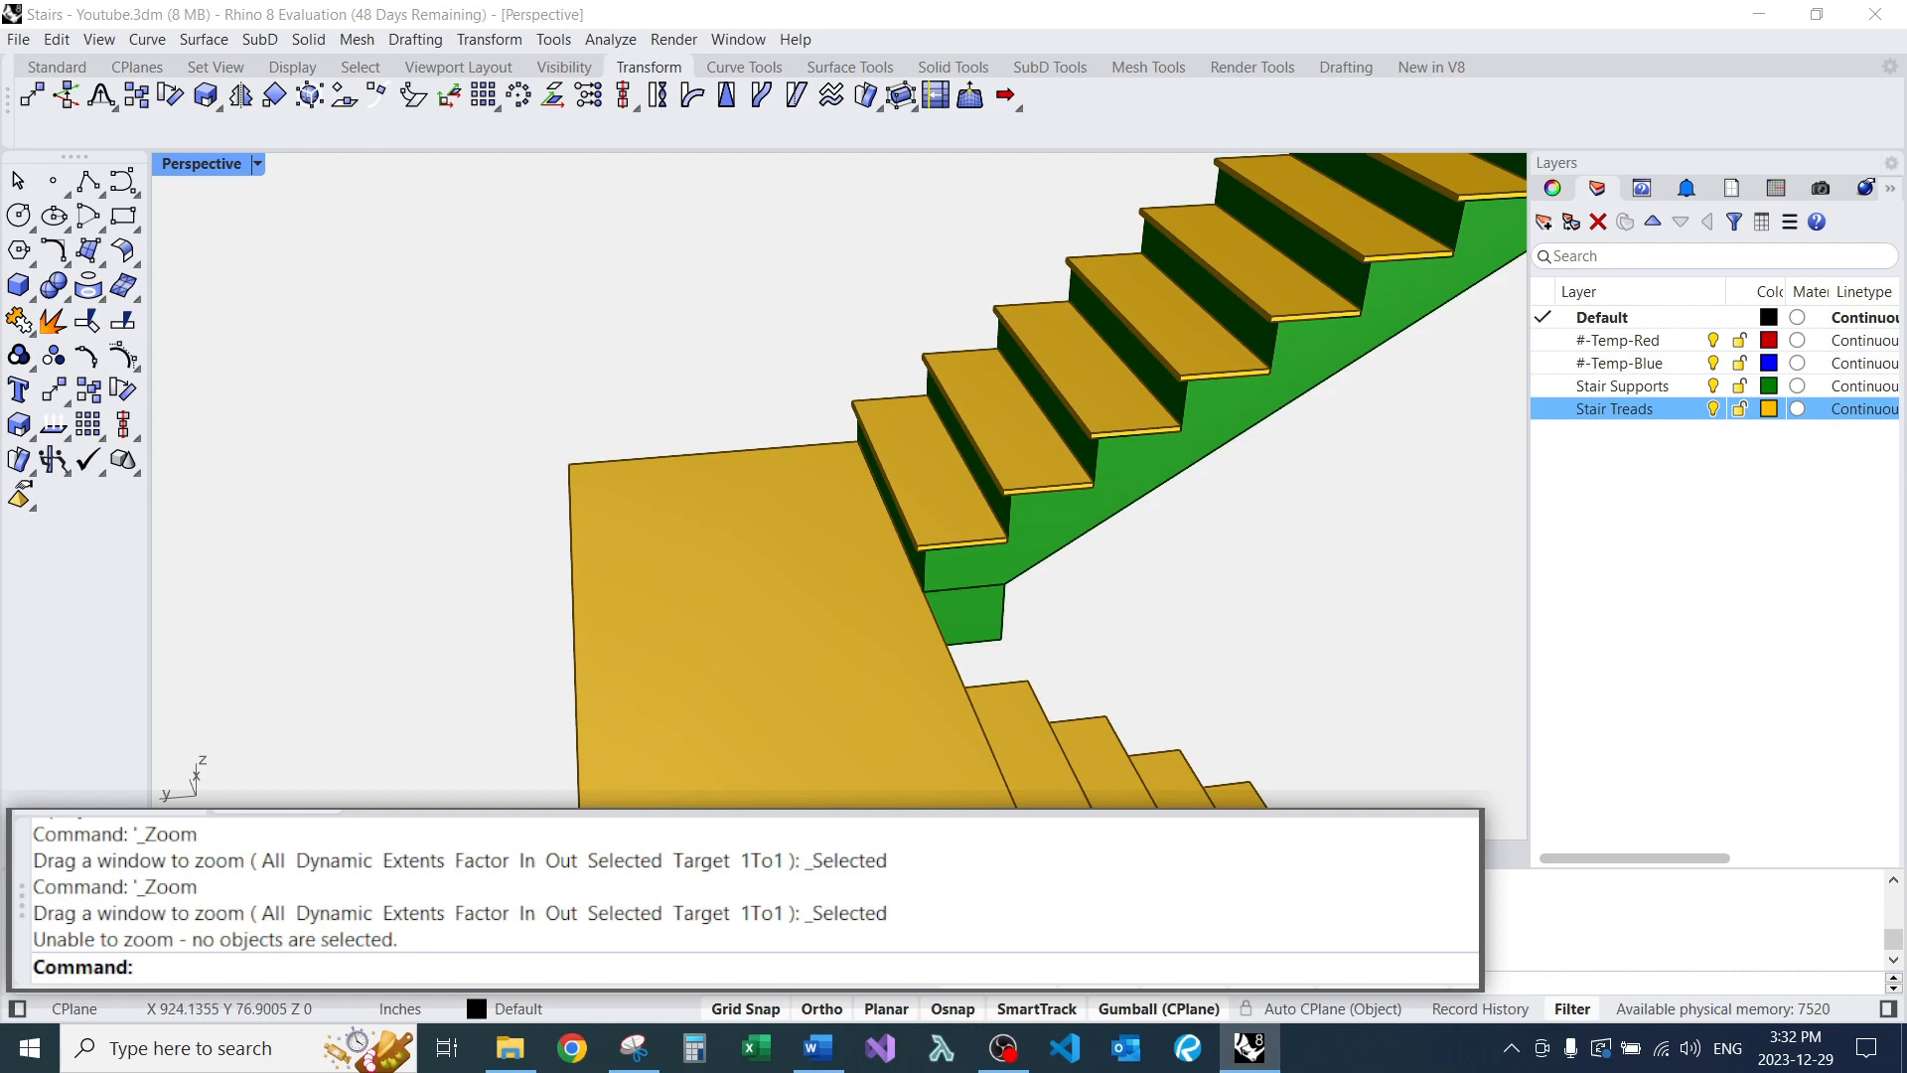
pyautogui.scroll(-1, 840, 476)
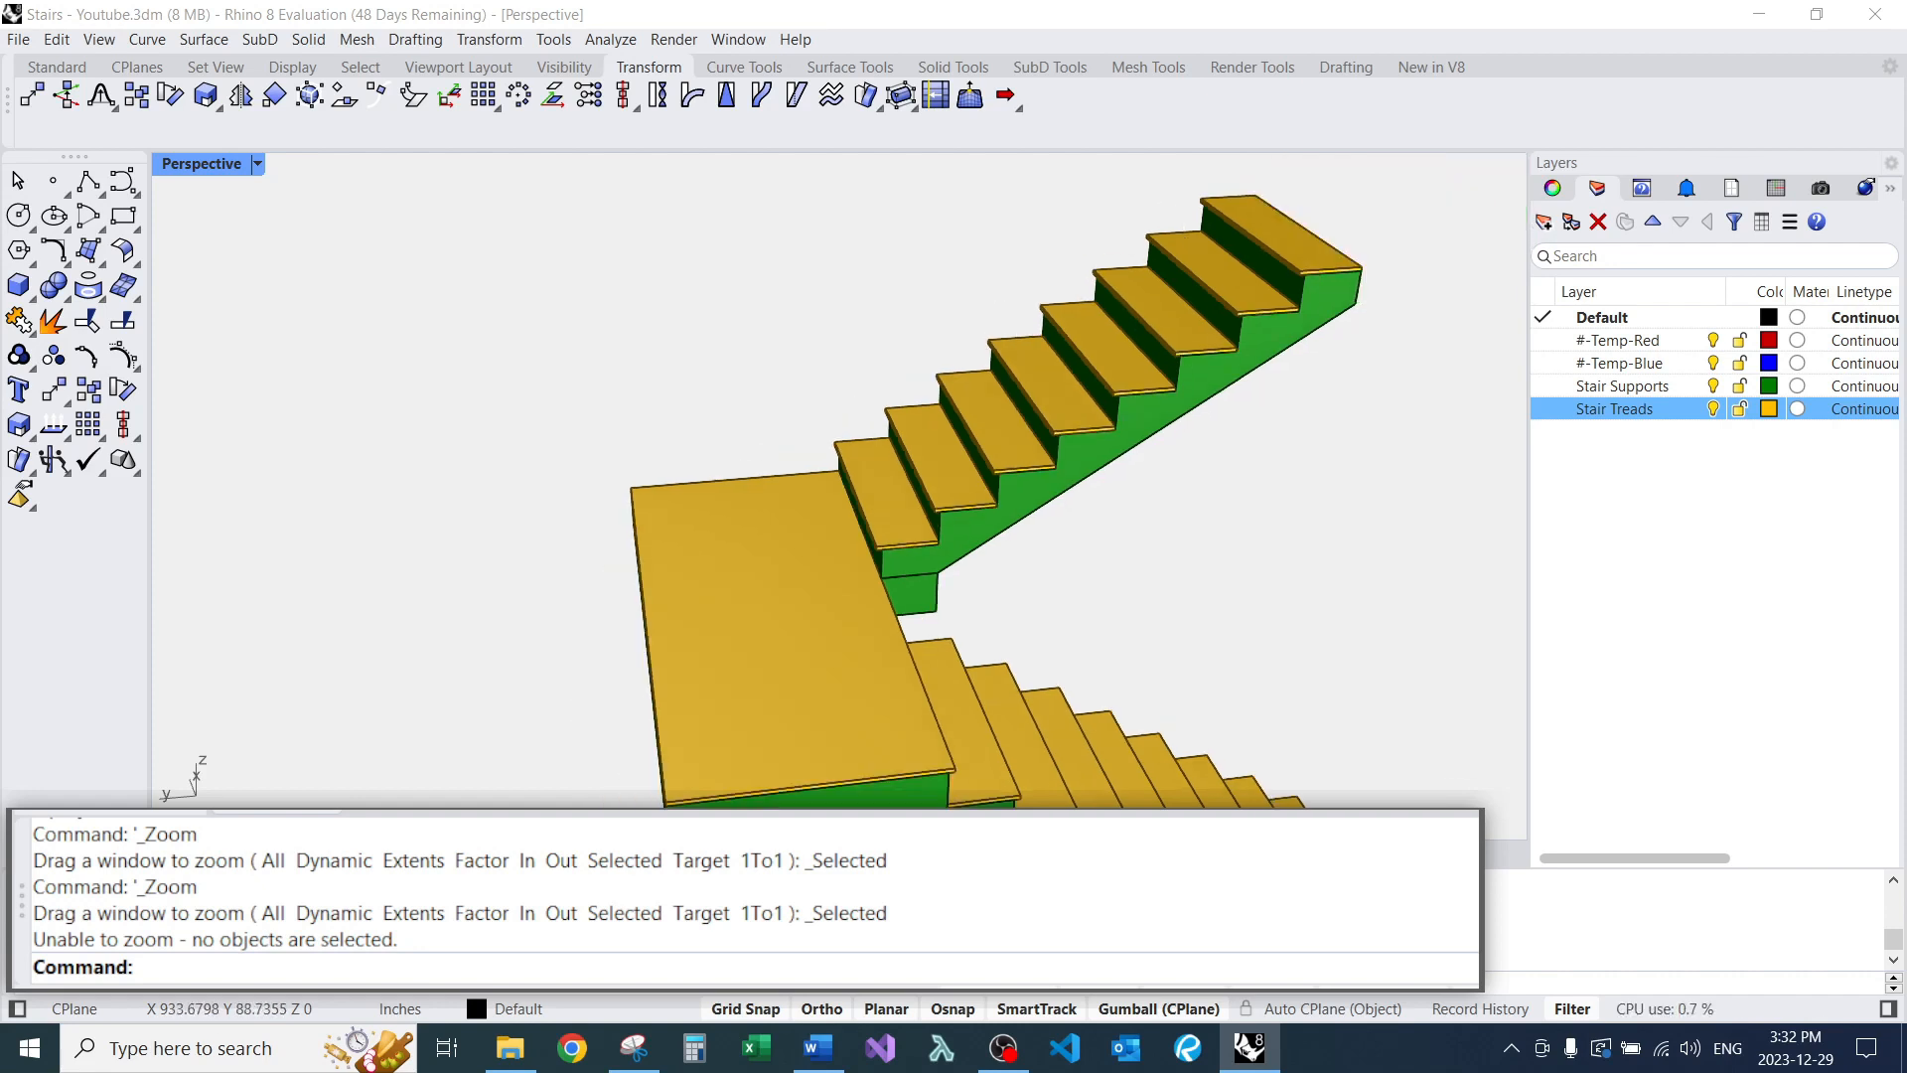
pyautogui.scroll(6, 839, 476)
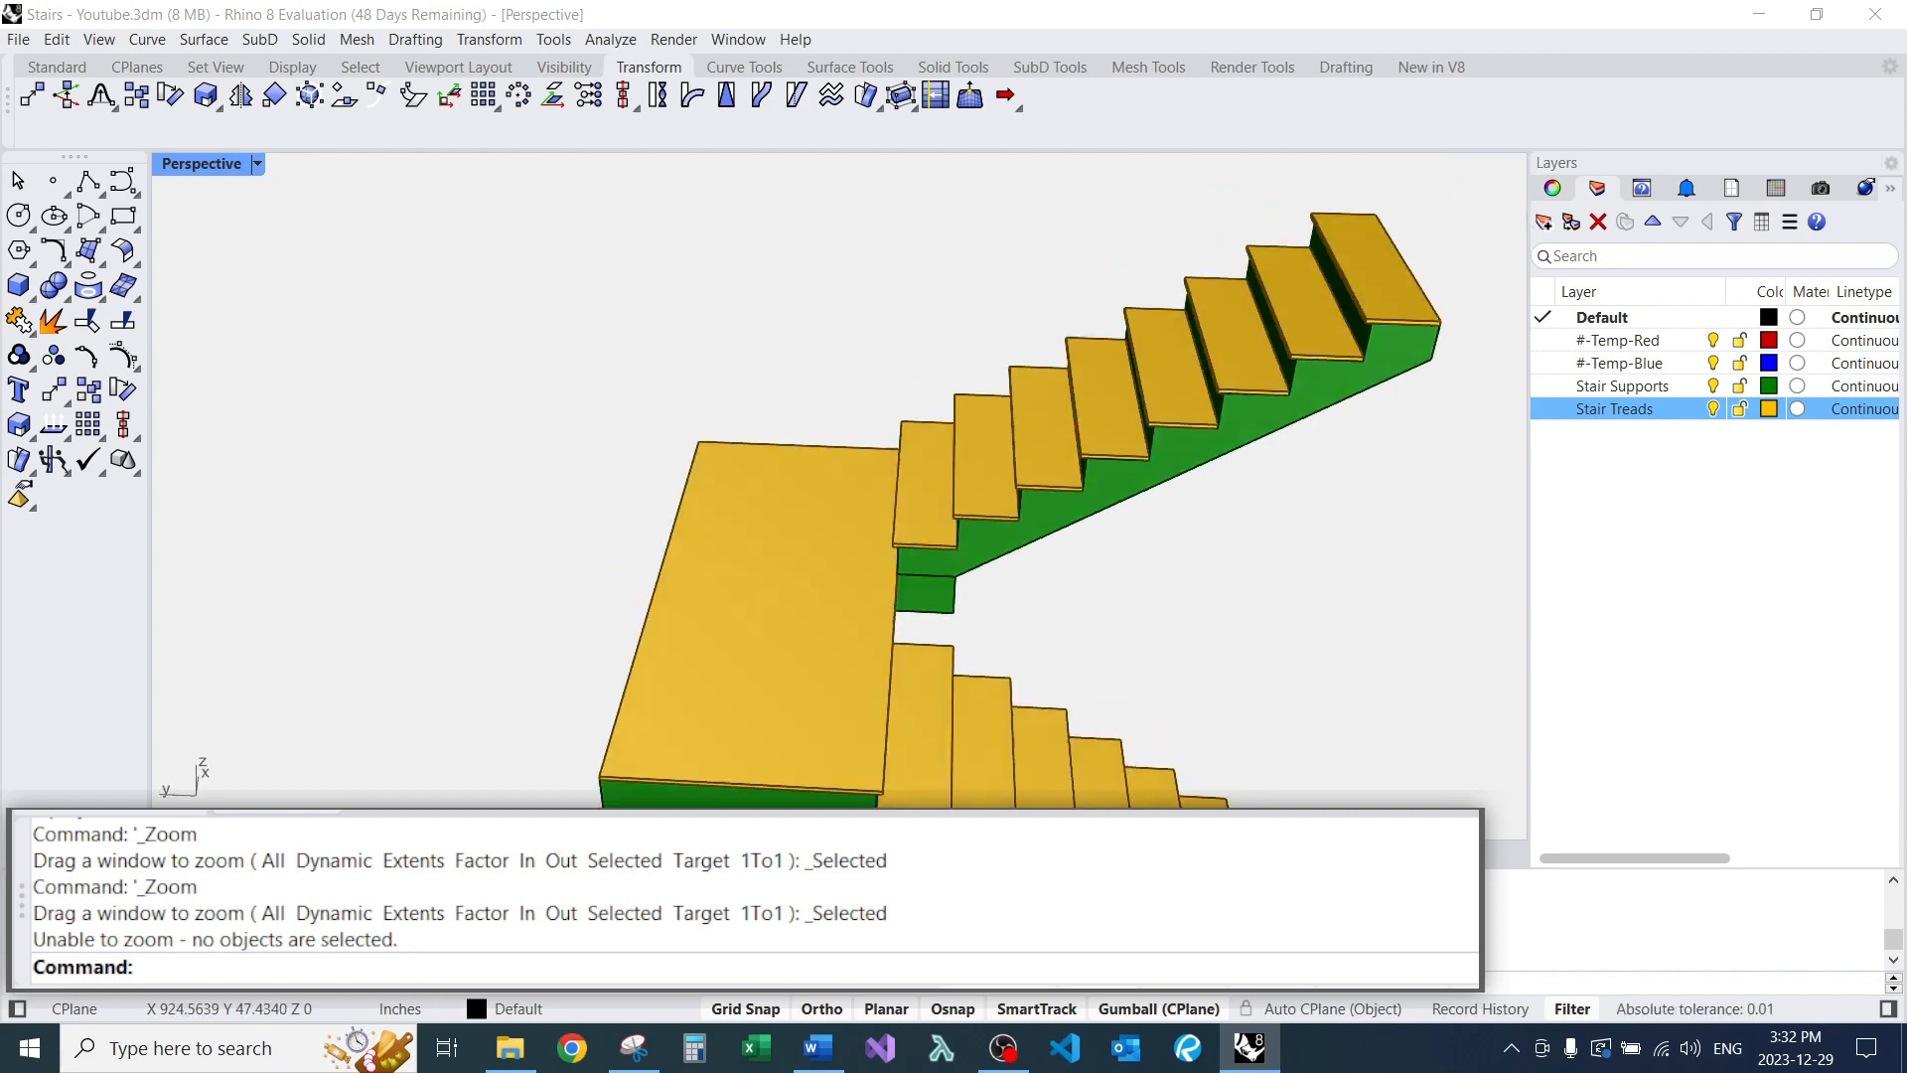
pyautogui.scroll(-2, 839, 477)
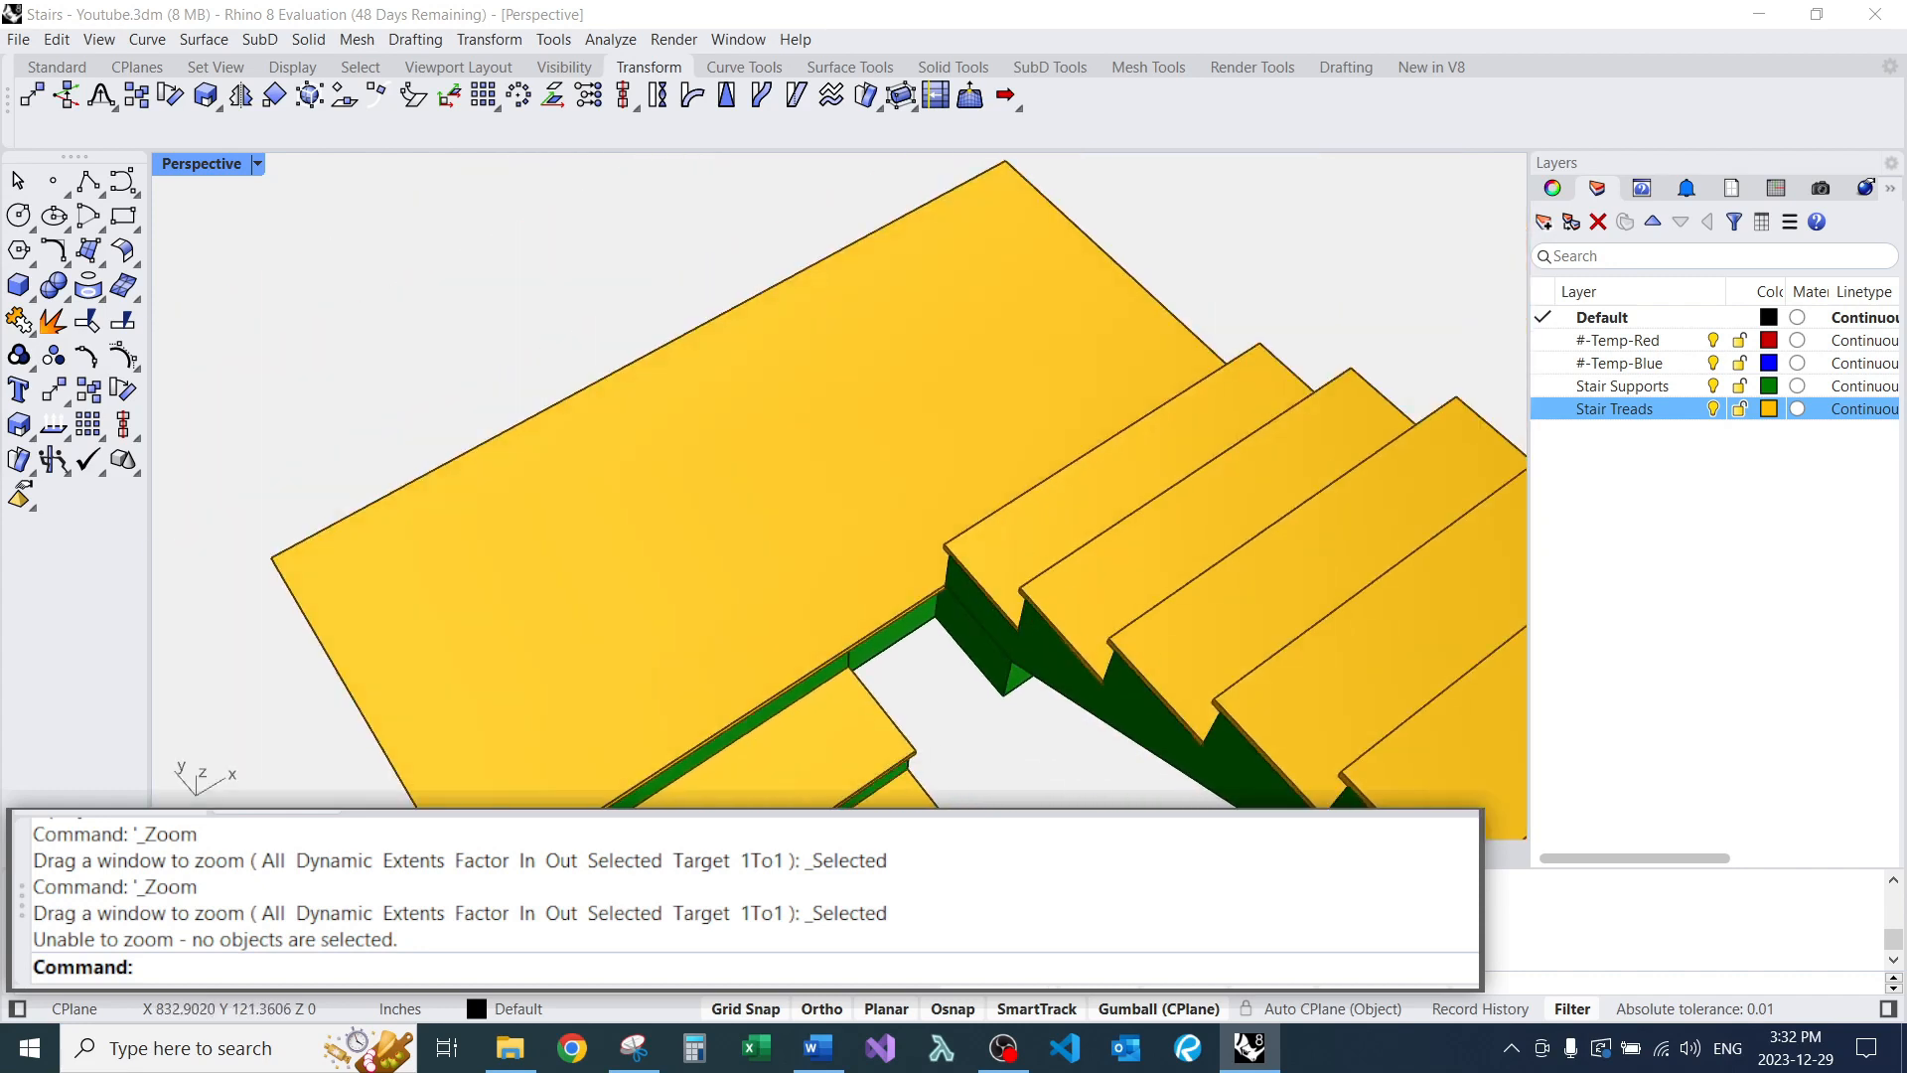
pyautogui.moveTo(840, 497); pyautogui.dragTo(839, 397, button='right')
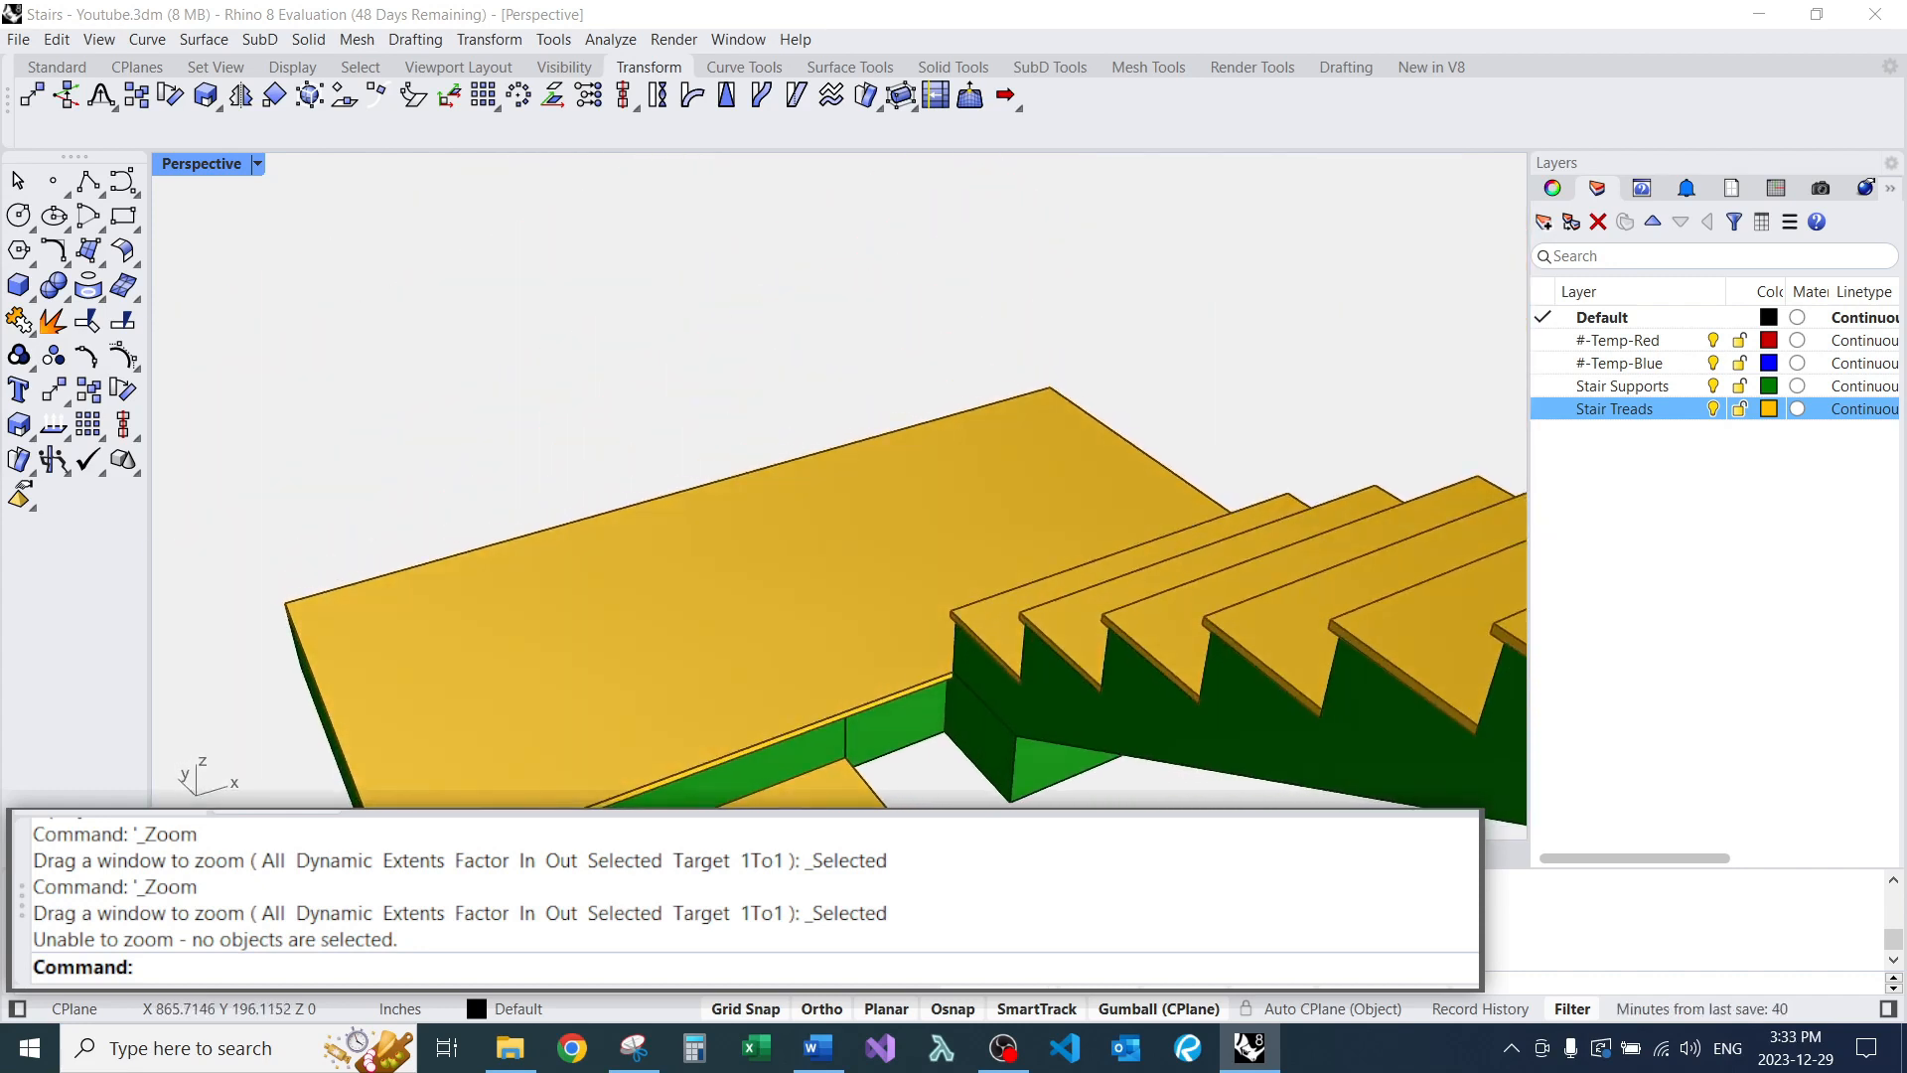
# Draw a straight line from the middle of the landing's stair-side edge across the landing and past its opposite edge.
pyautogui.scroll(-4, 856, 556)
pyautogui.moveTo(857, 557); pyautogui.dragTo(1113, 556, button='right')
pyautogui.scroll(4, 934, 536)
pyautogui.moveTo(934, 536); pyautogui.dragTo(1033, 536, button='right')
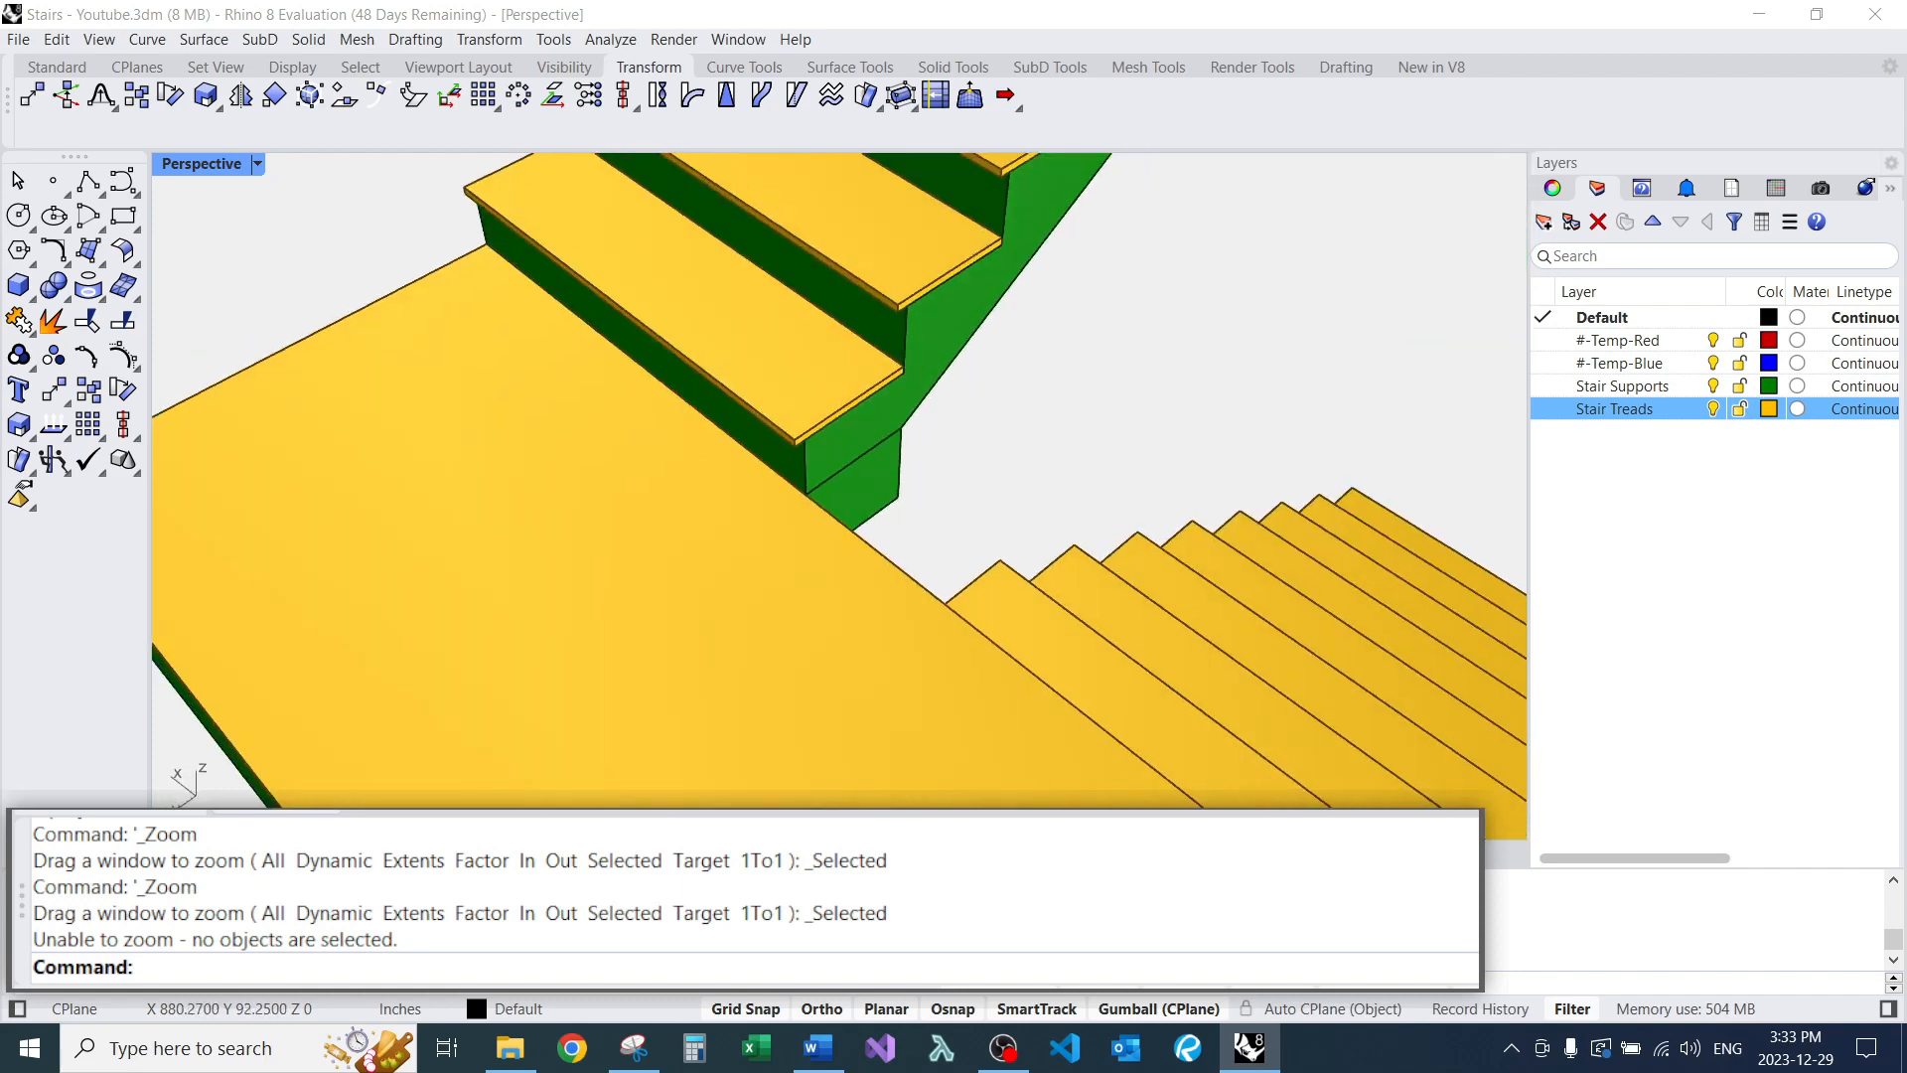
pyautogui.scroll(-1, 944, 536)
pyautogui.write('l')
pyautogui.press('Return')
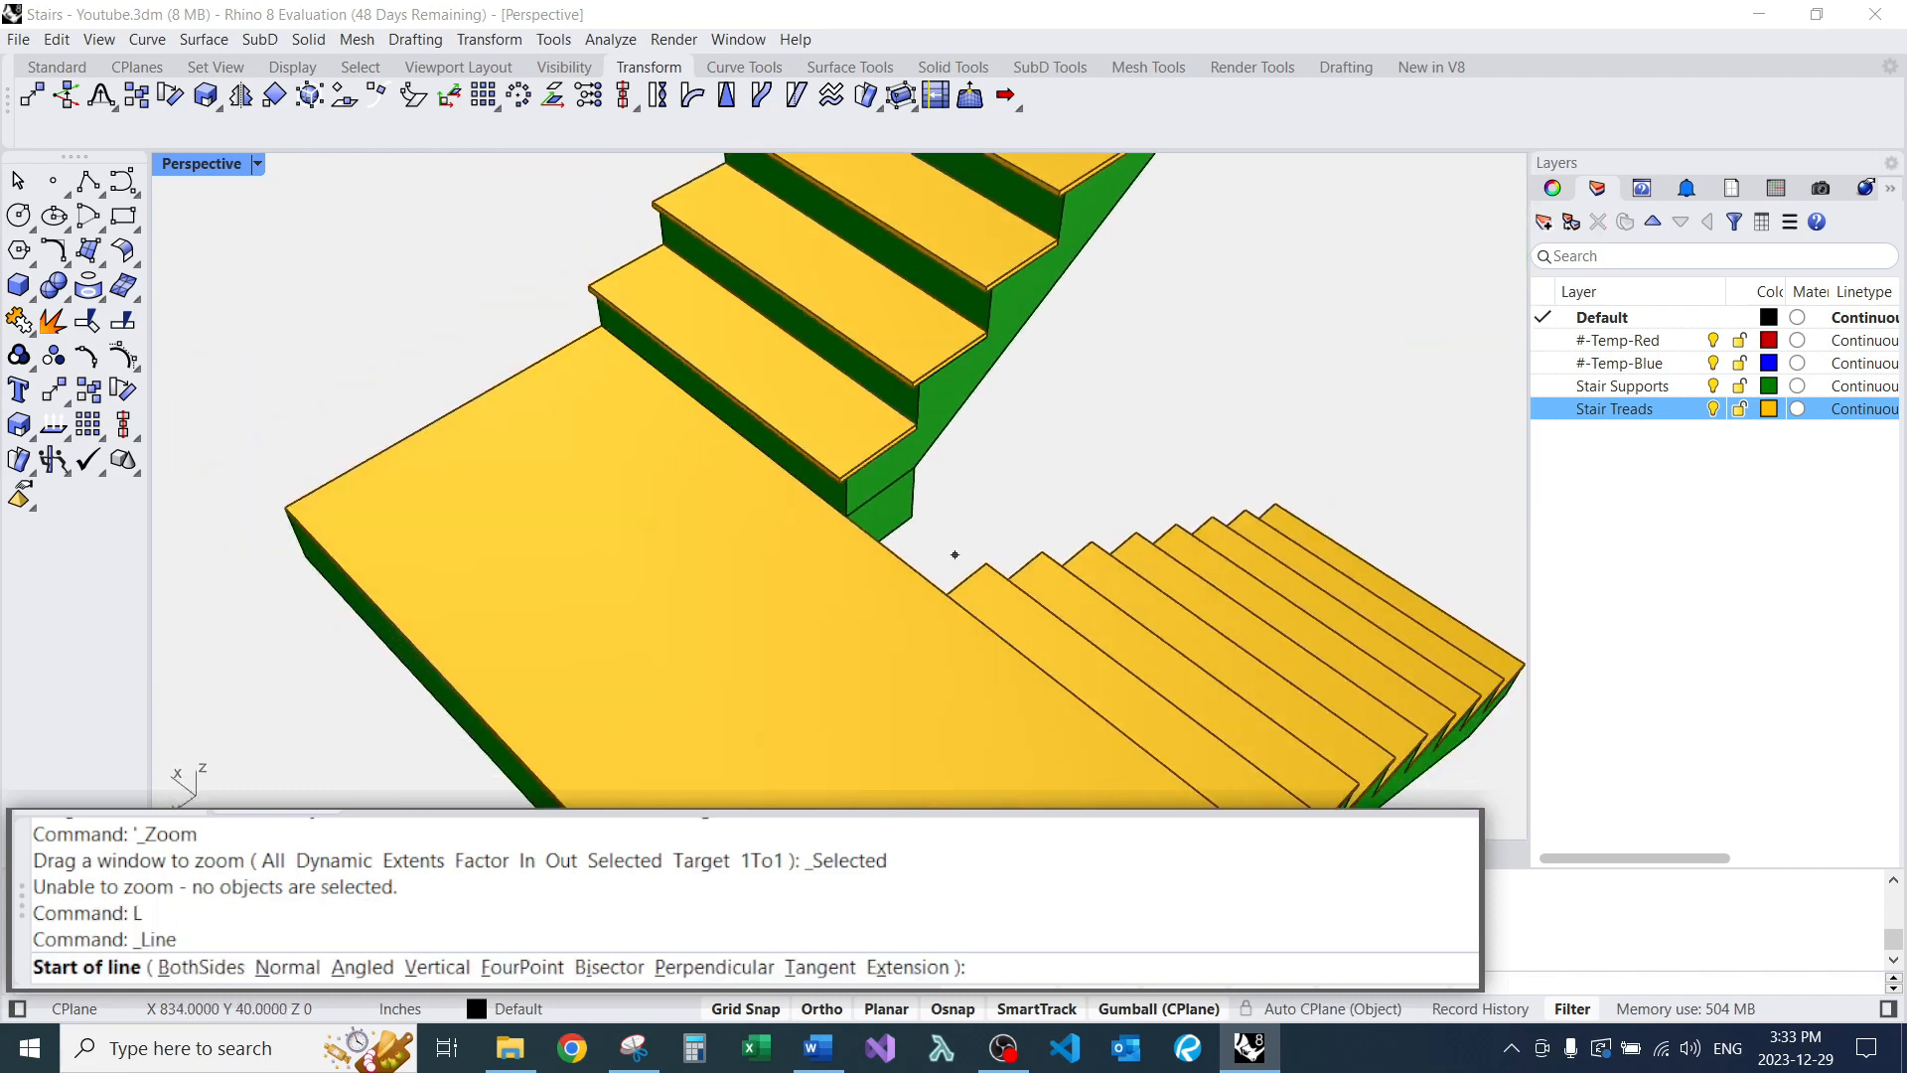
pyautogui.scroll(-2, 898, 557)
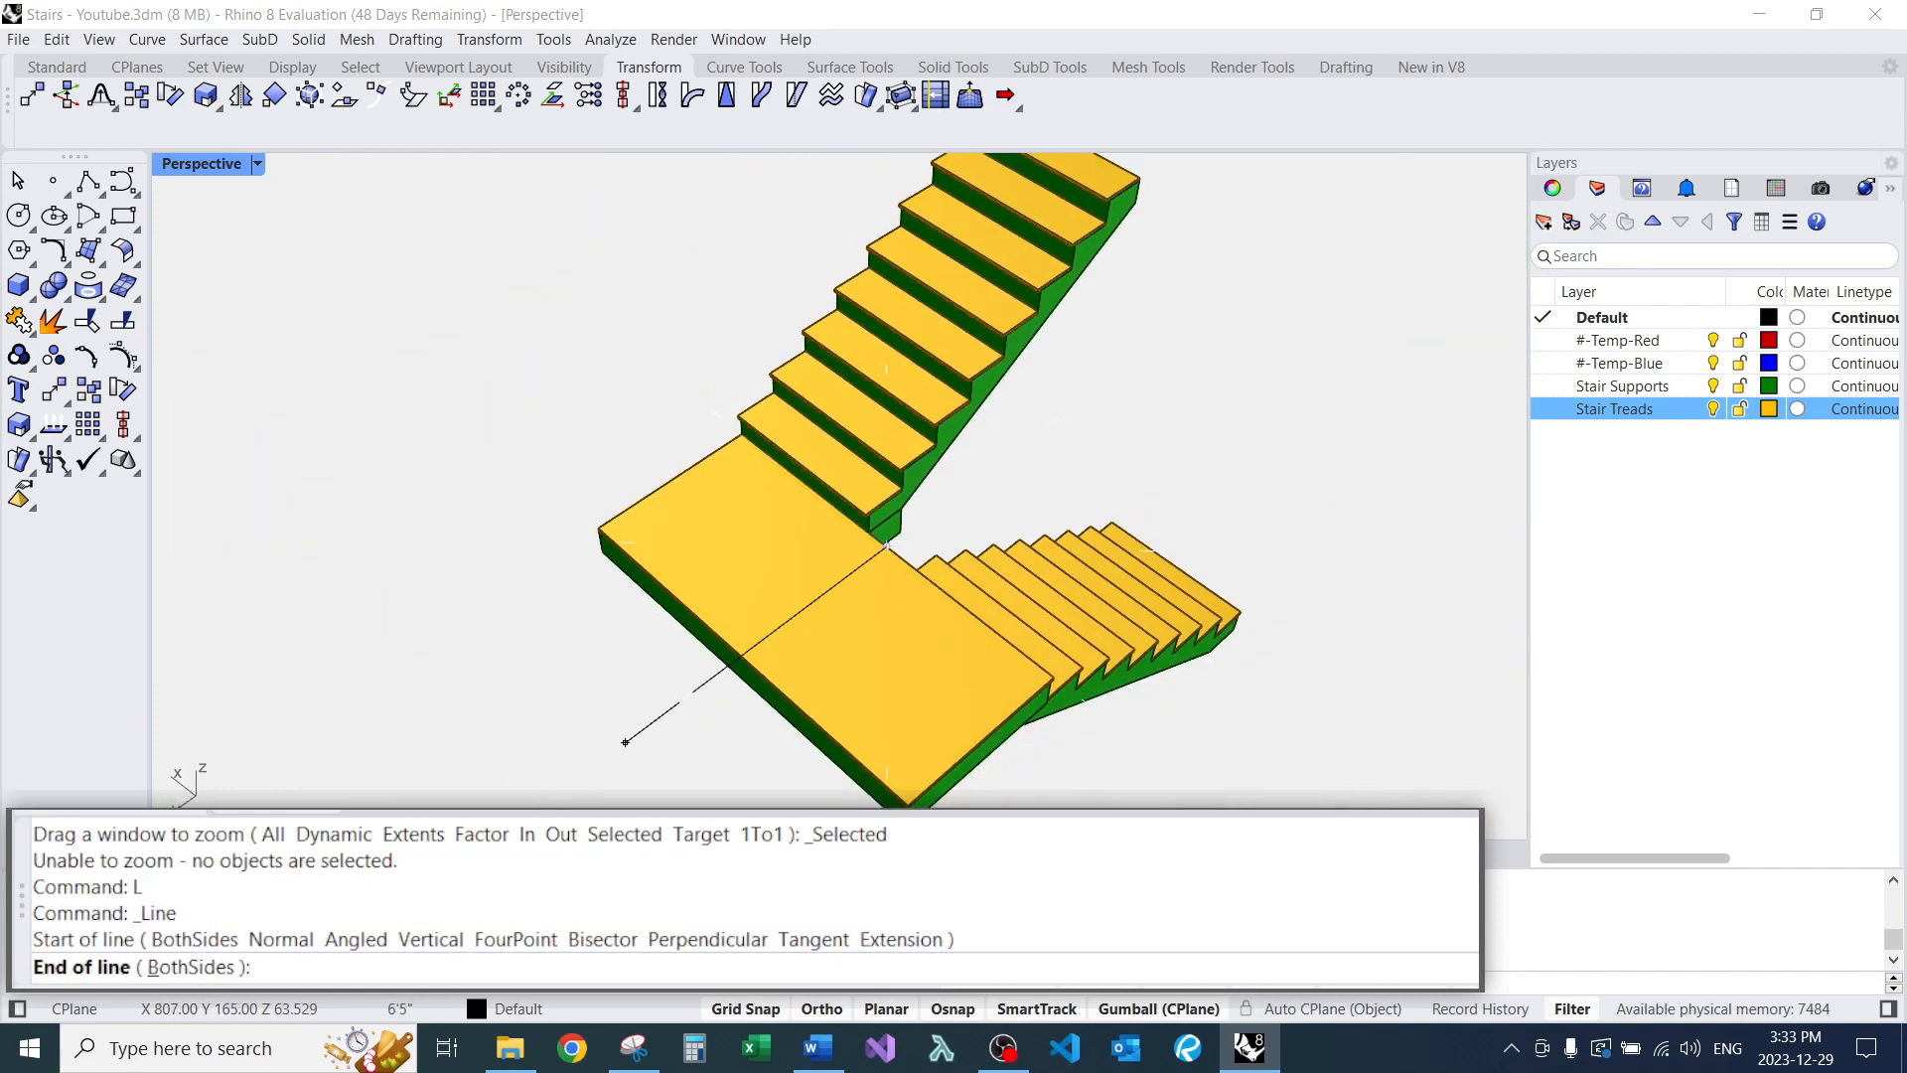
pyautogui.click(596, 765)
pyautogui.moveTo(755, 536)
pyautogui.mouseDown(button='right')
pyautogui.moveTo(755, 646)
pyautogui.moveTo(576, 626)
pyautogui.moveTo(527, 547)
pyautogui.mouseUp(button='right')
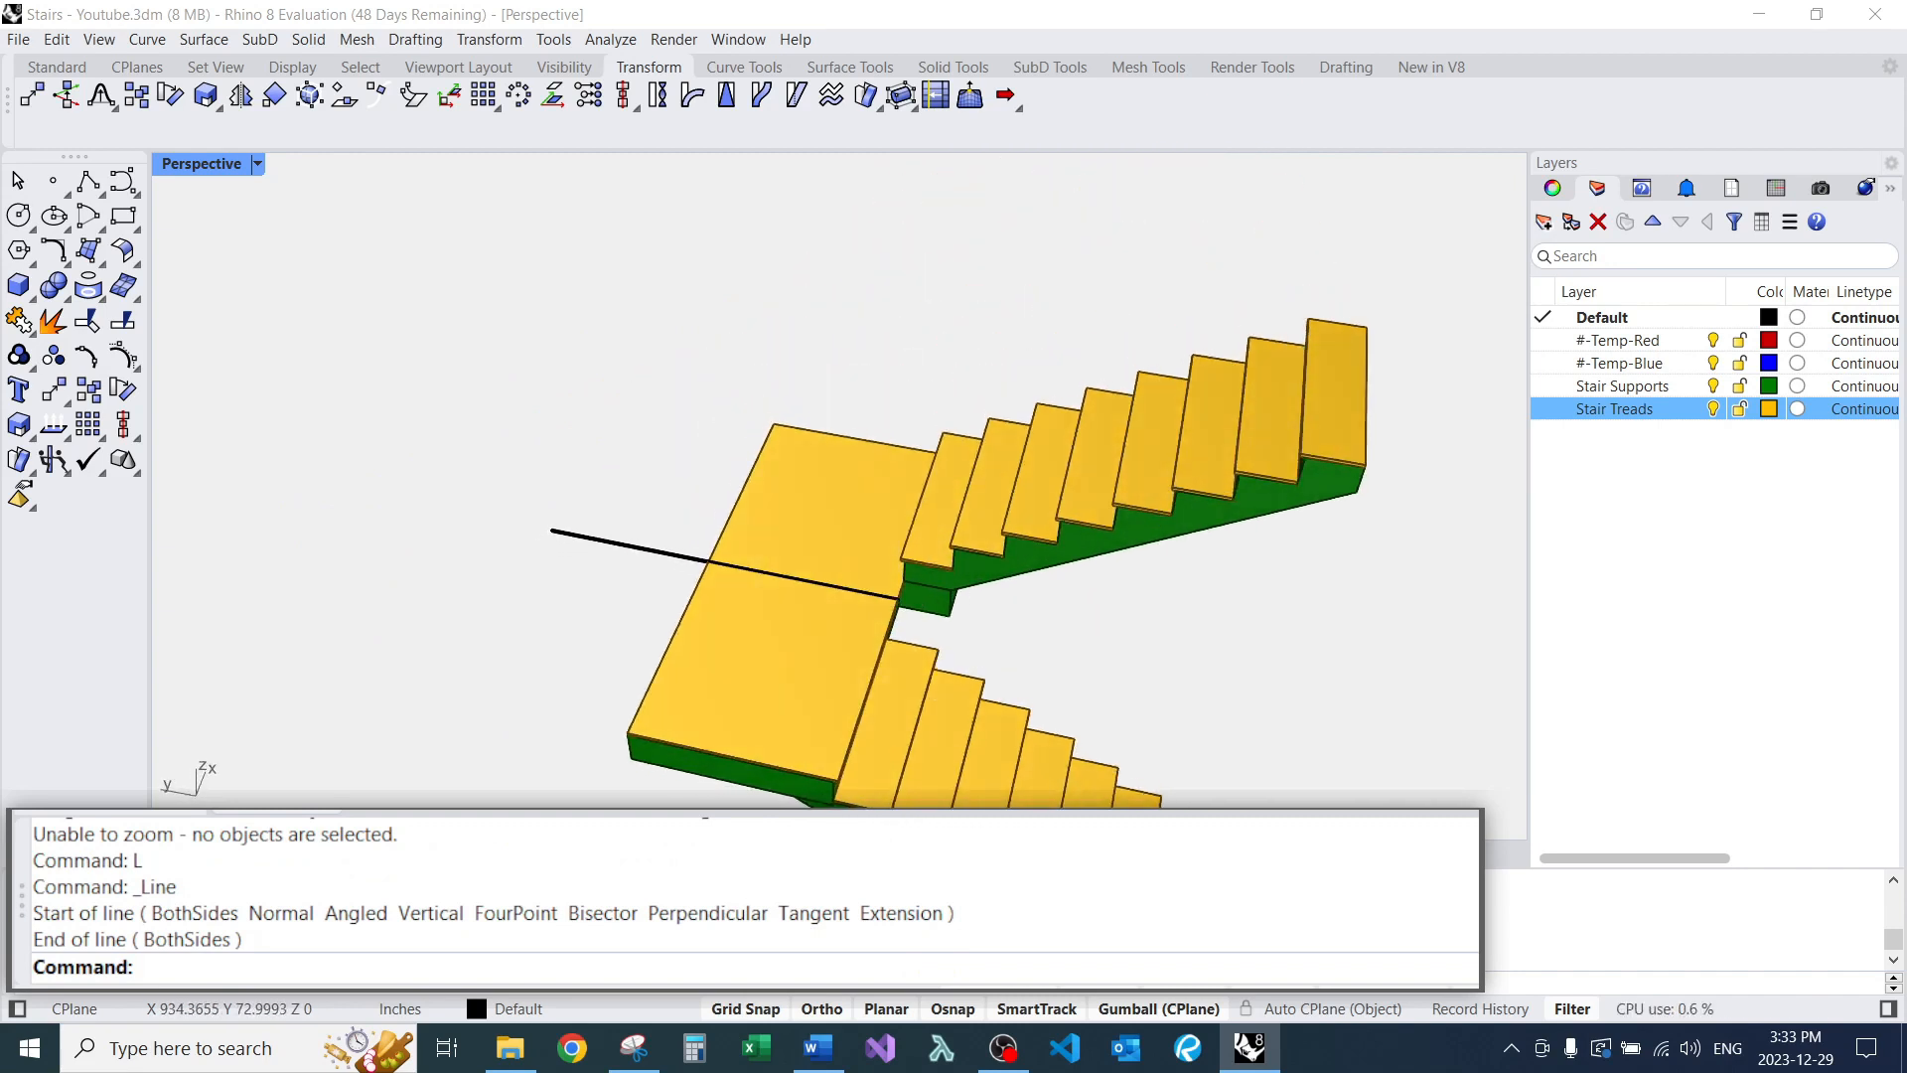
# Examine the landing, its centre line and both stair flights from several sides.
pyautogui.moveTo(615, 635); pyautogui.dragTo(418, 596, button='right')
pyautogui.scroll(3, 775, 556)
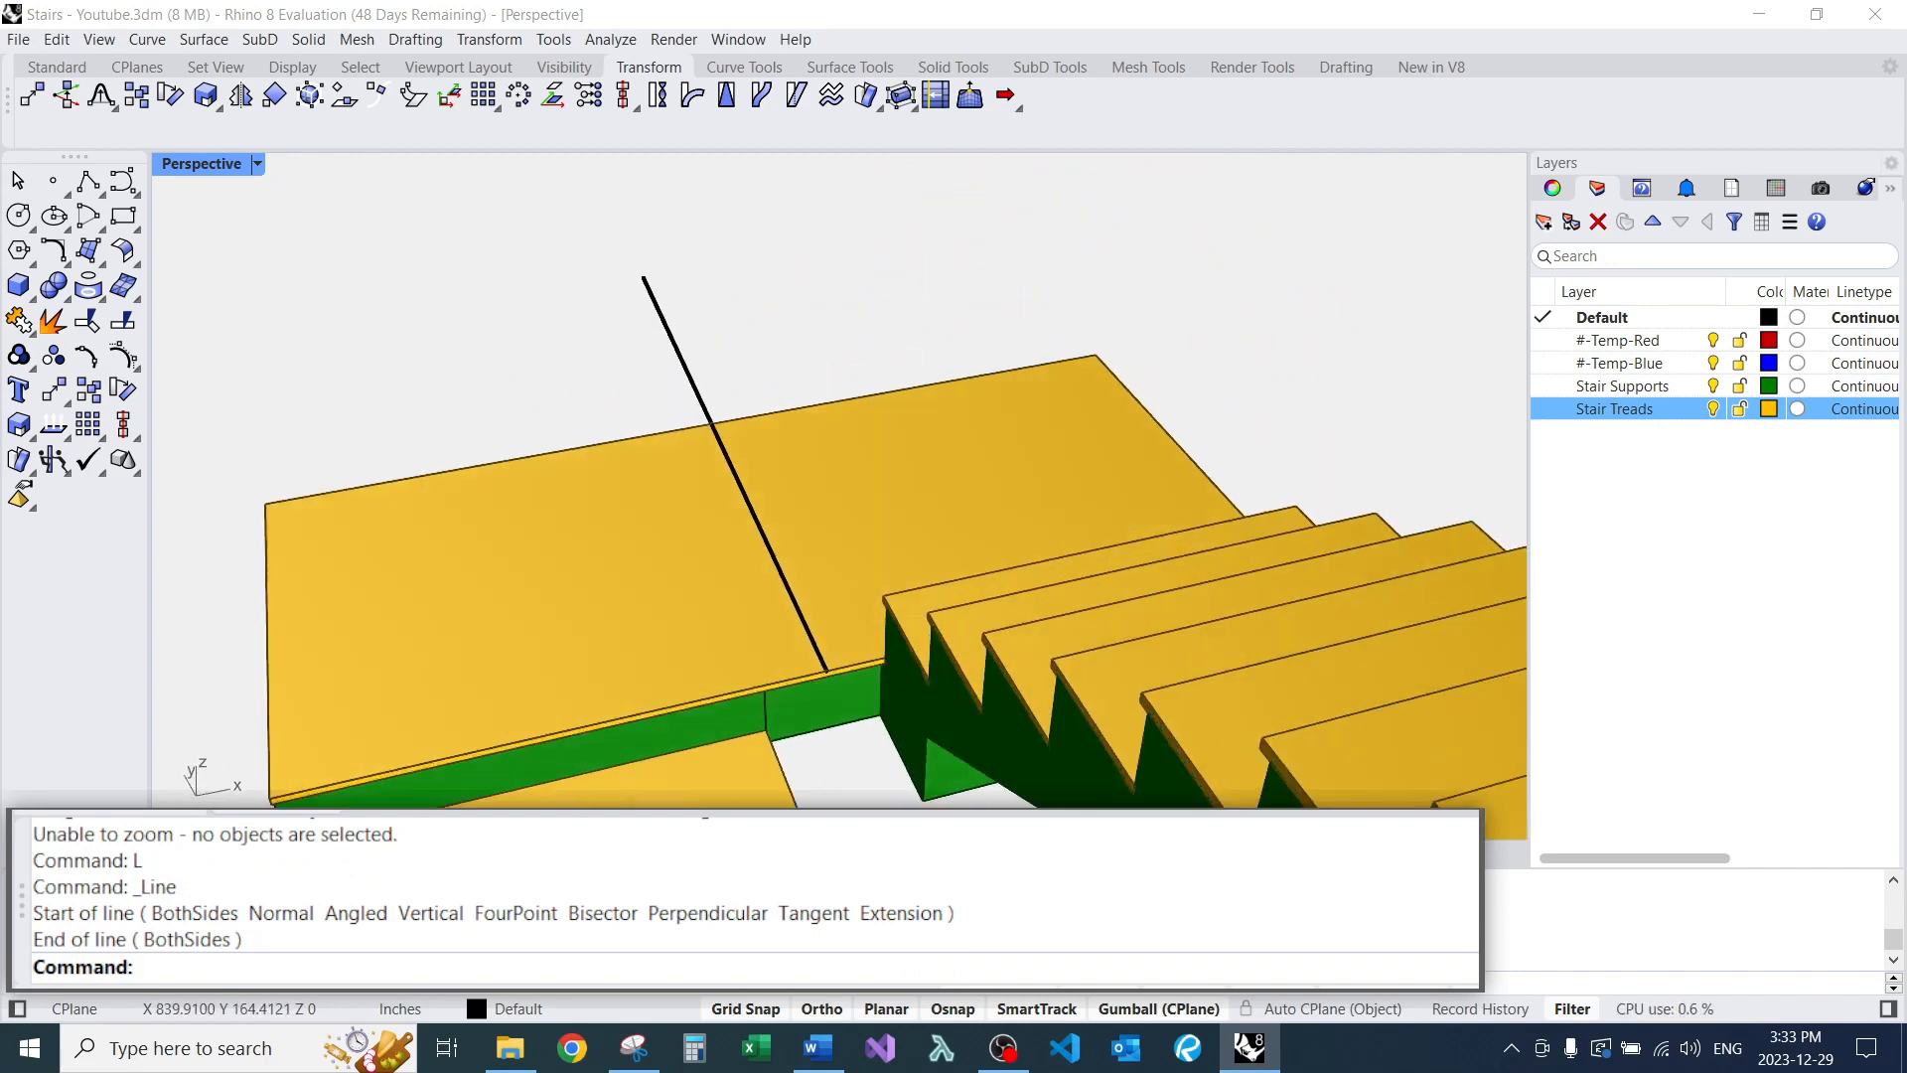
pyautogui.scroll(-7, 891, 571)
pyautogui.moveTo(891, 571); pyautogui.dragTo(1113, 596, button='right')
pyautogui.scroll(5, 995, 596)
pyautogui.scroll(-3, 995, 596)
pyautogui.scroll(-4, 991, 497)
pyautogui.scroll(6, 1093, 586)
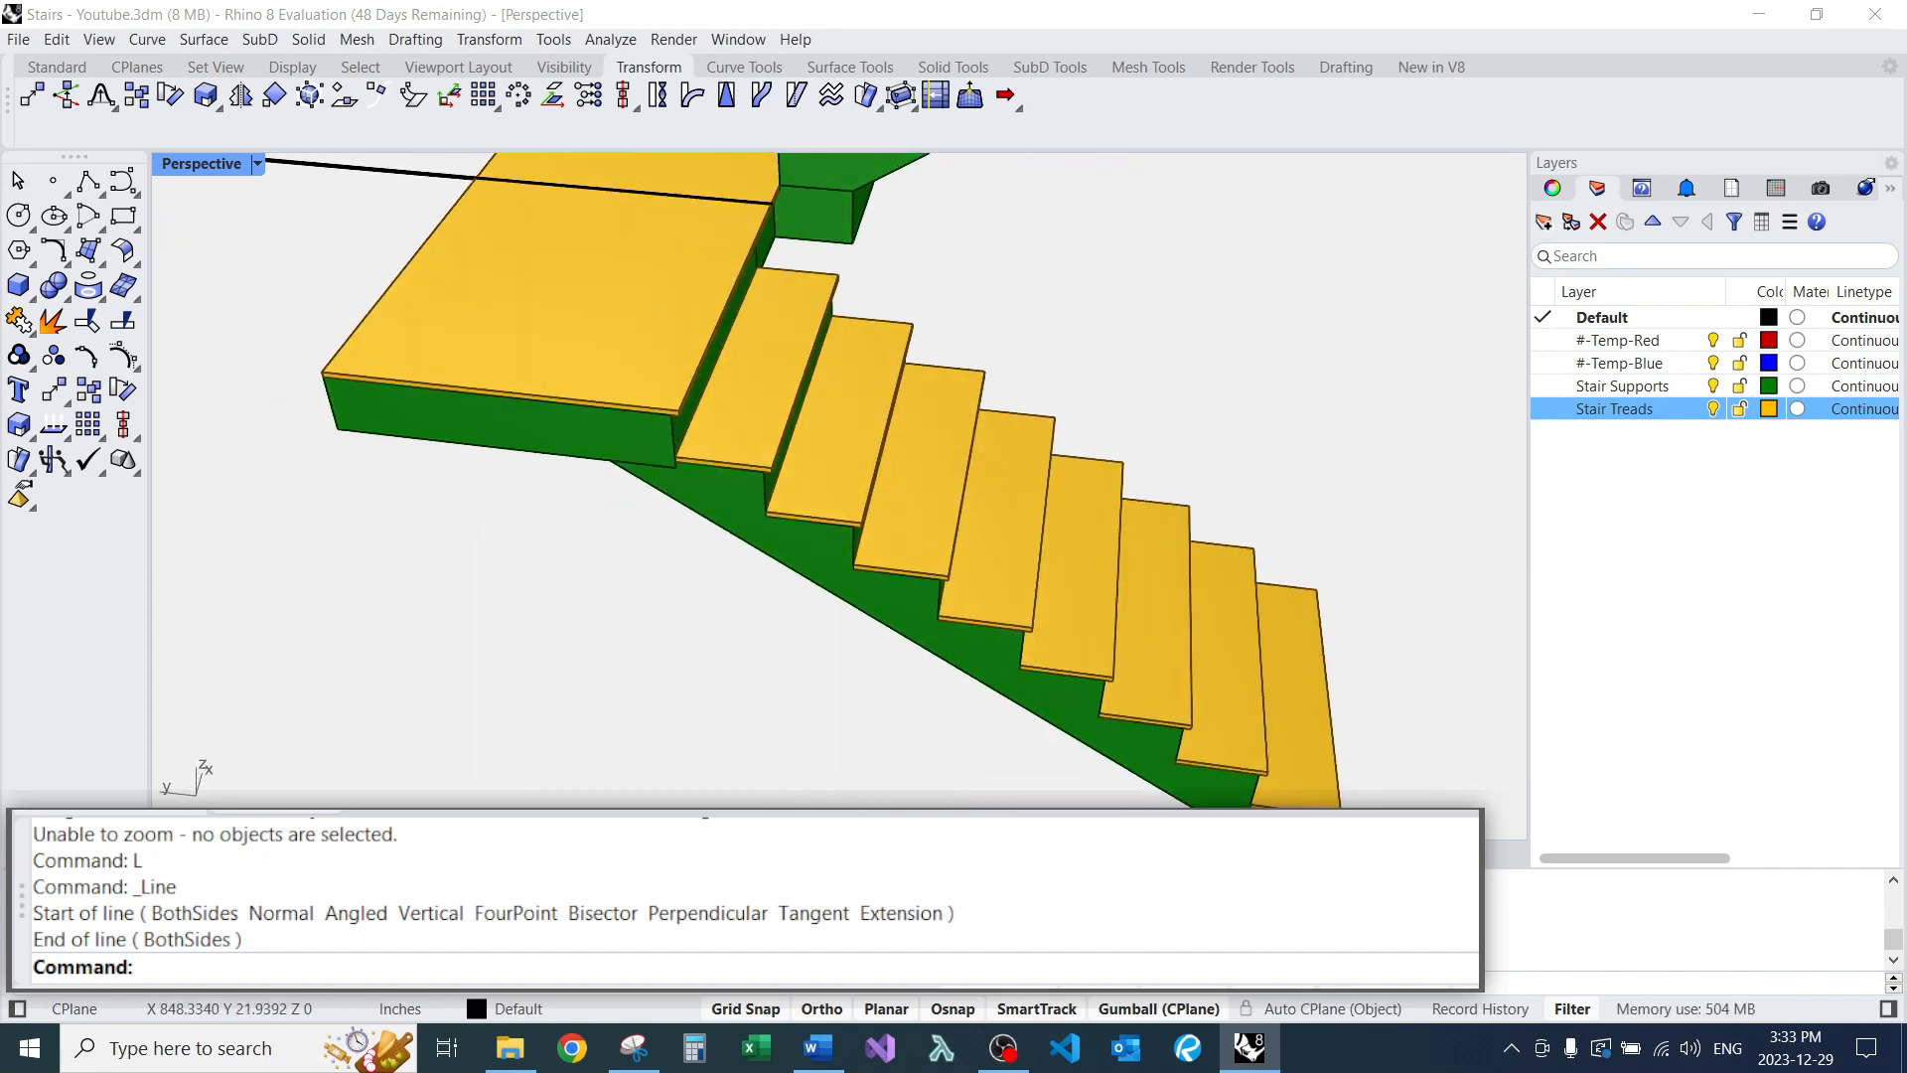
pyautogui.scroll(-3, 894, 476)
pyautogui.moveTo(1168, 411); pyautogui.dragTo(1362, 694)
pyautogui.press('Escape')
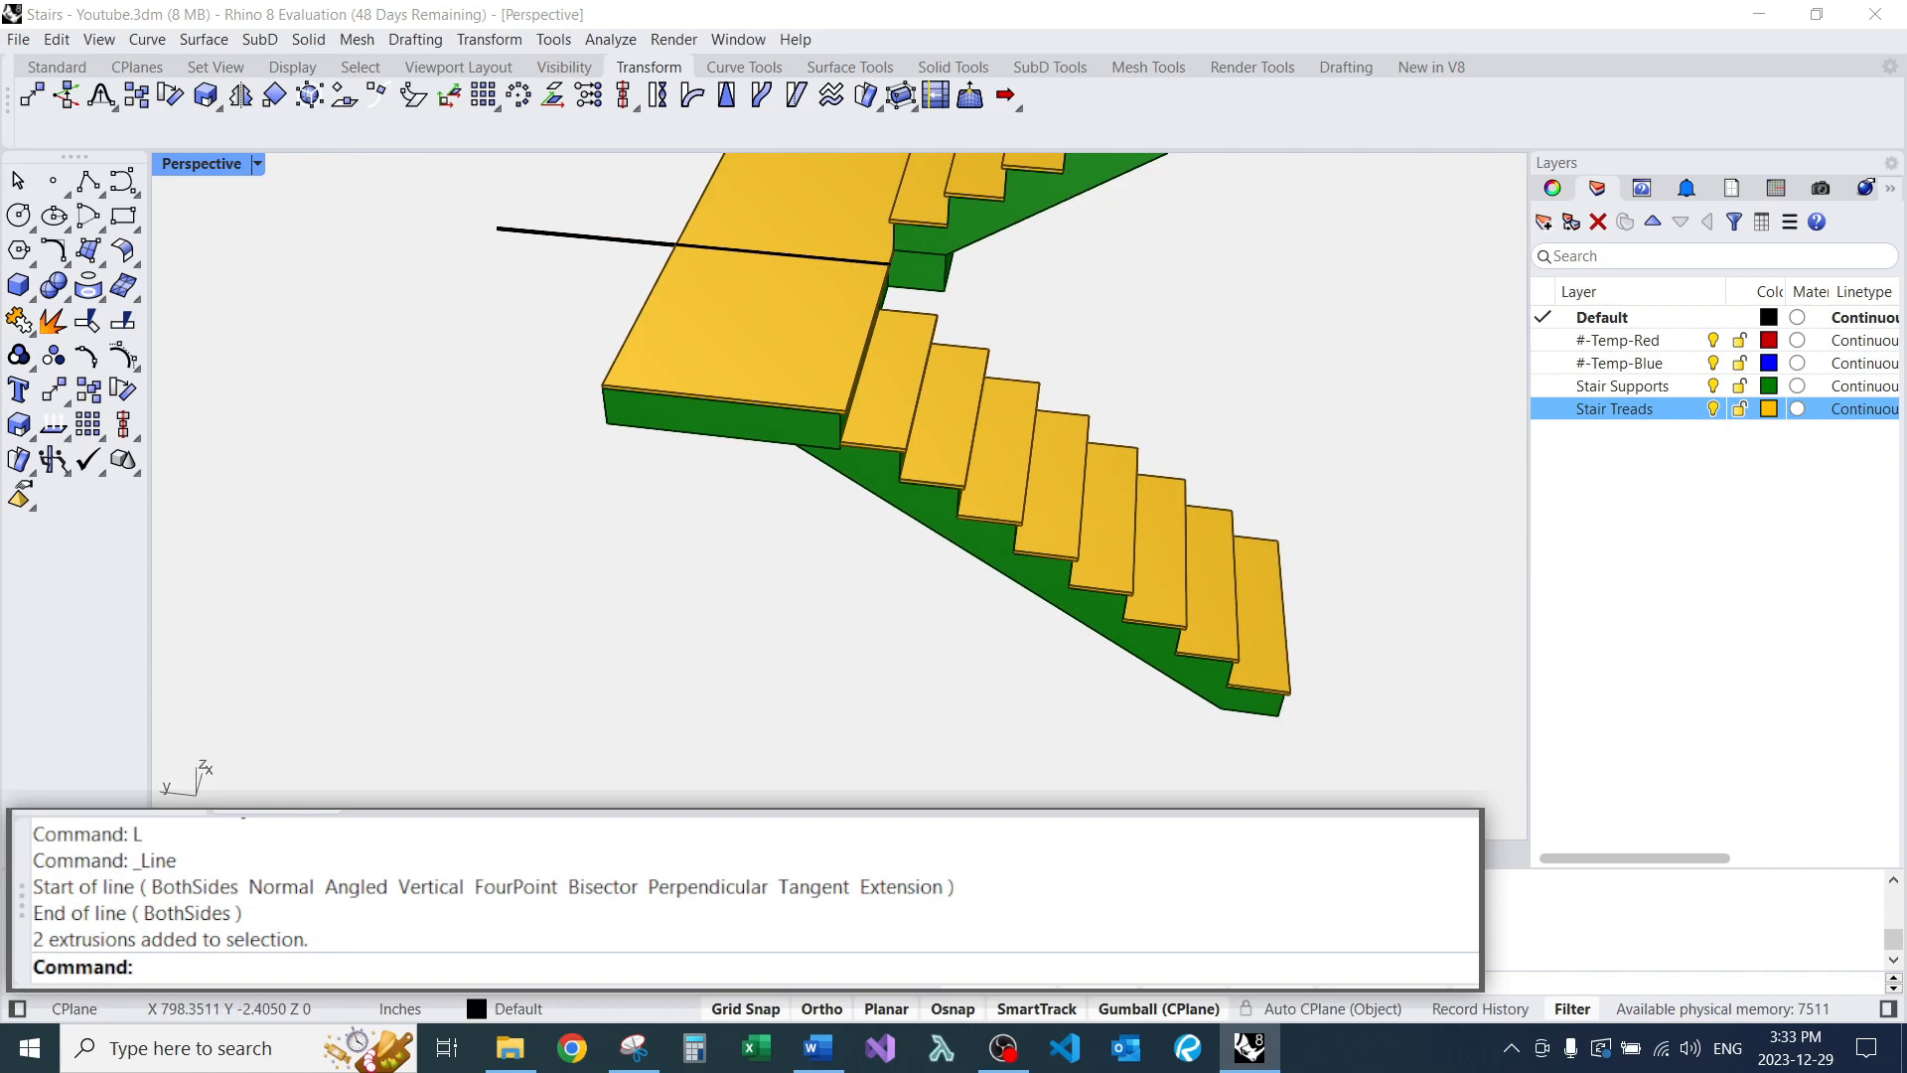
pyautogui.scroll(-12, 1100, 421)
pyautogui.moveTo(1101, 421); pyautogui.dragTo(1058, 447, button='right')
pyautogui.scroll(6, 1182, 521)
pyautogui.scroll(-5, 880, 457)
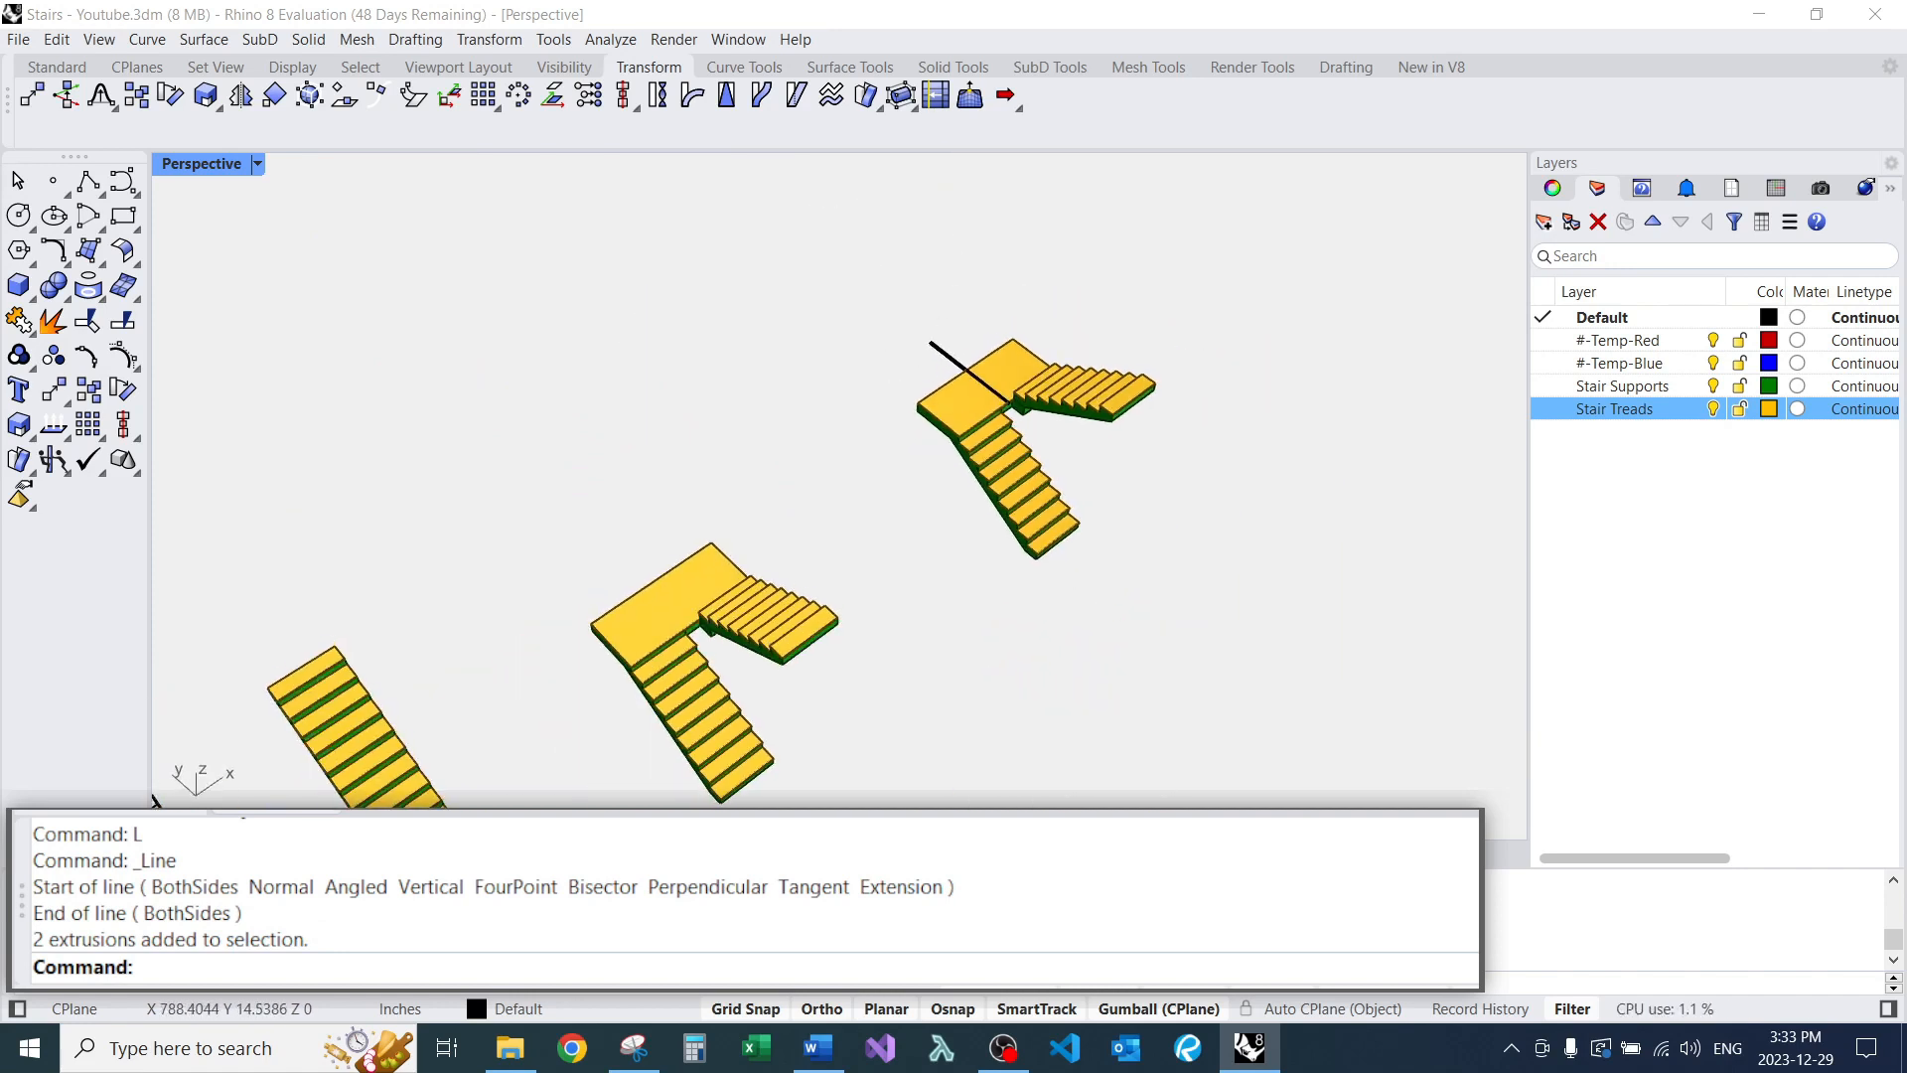
# Create a large horizontal plane surface from the lower flight's bottom corner, extending beneath the staircase that has the centre line.
pyautogui.moveTo(880, 457); pyautogui.dragTo(745, 487, button='right')
pyautogui.moveTo(1072, 500); pyautogui.dragTo(1167, 497, button='right')
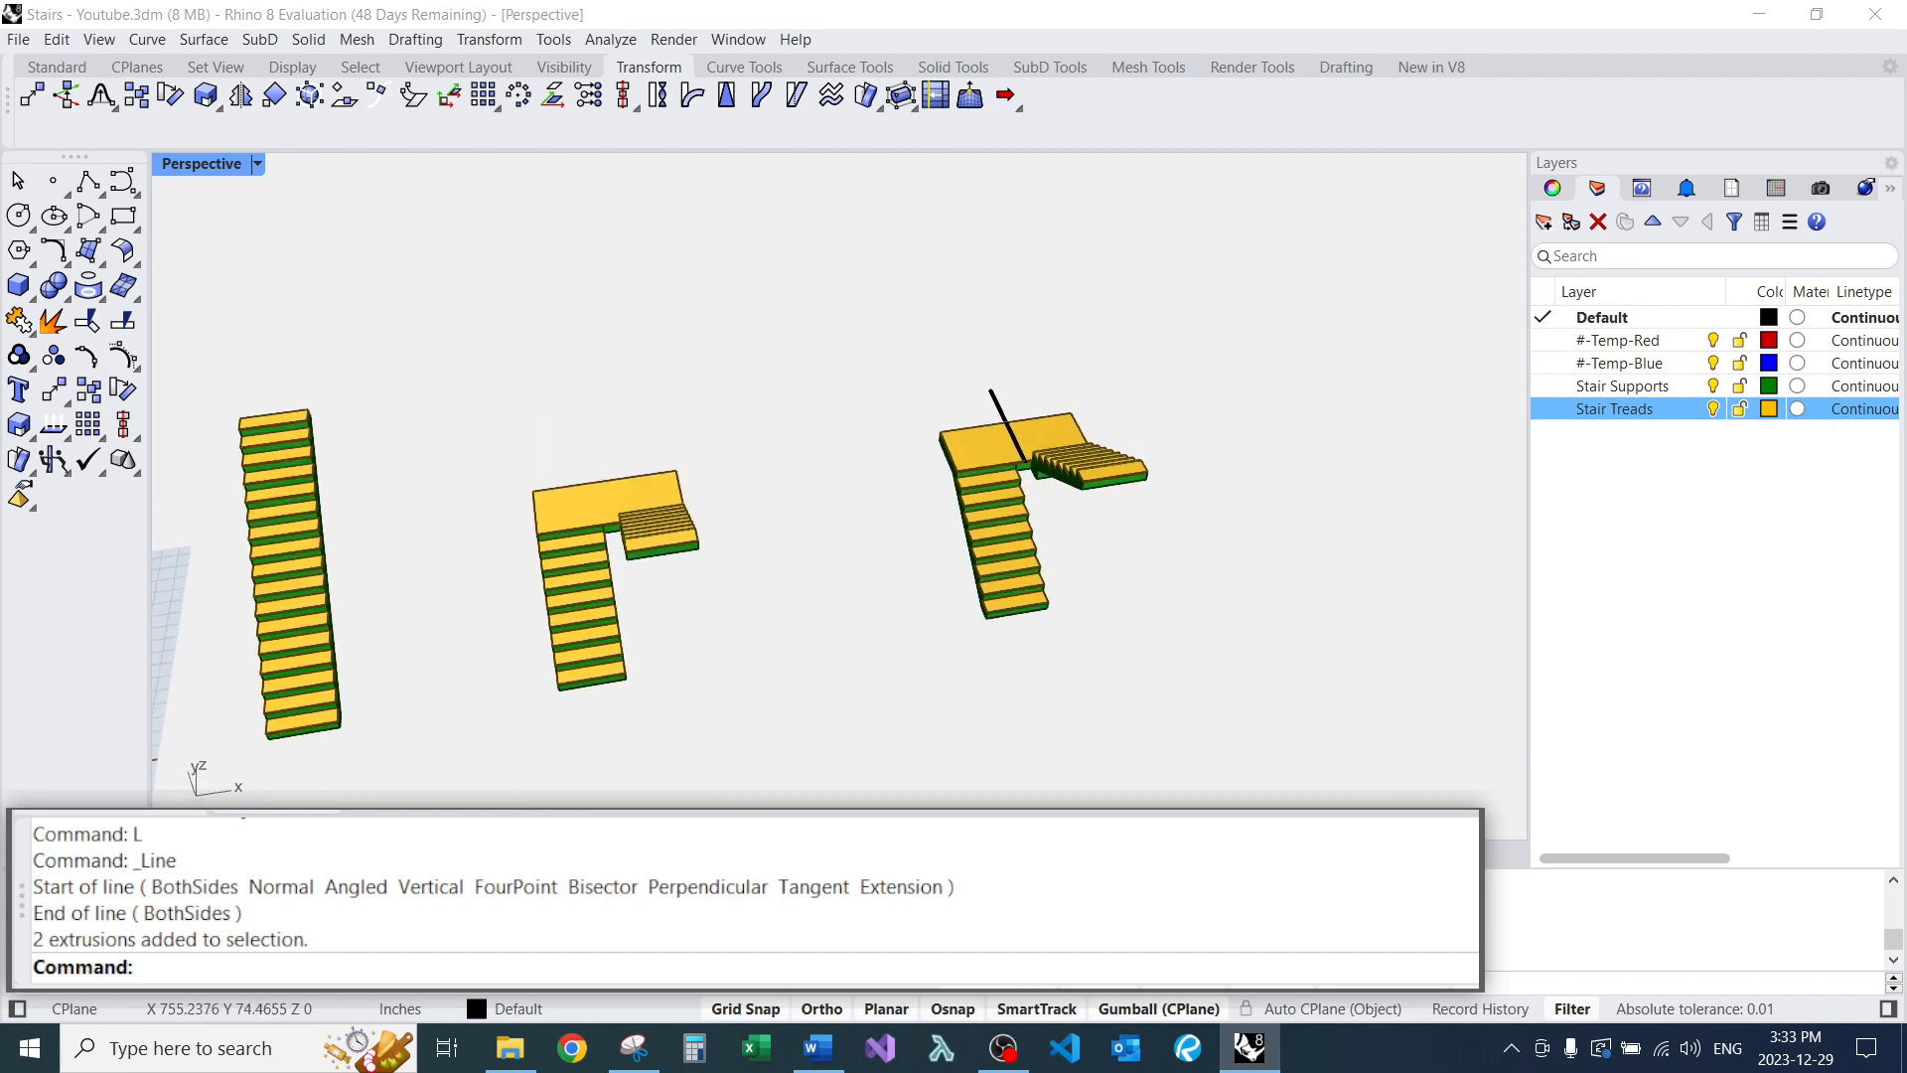
pyautogui.press('Return')
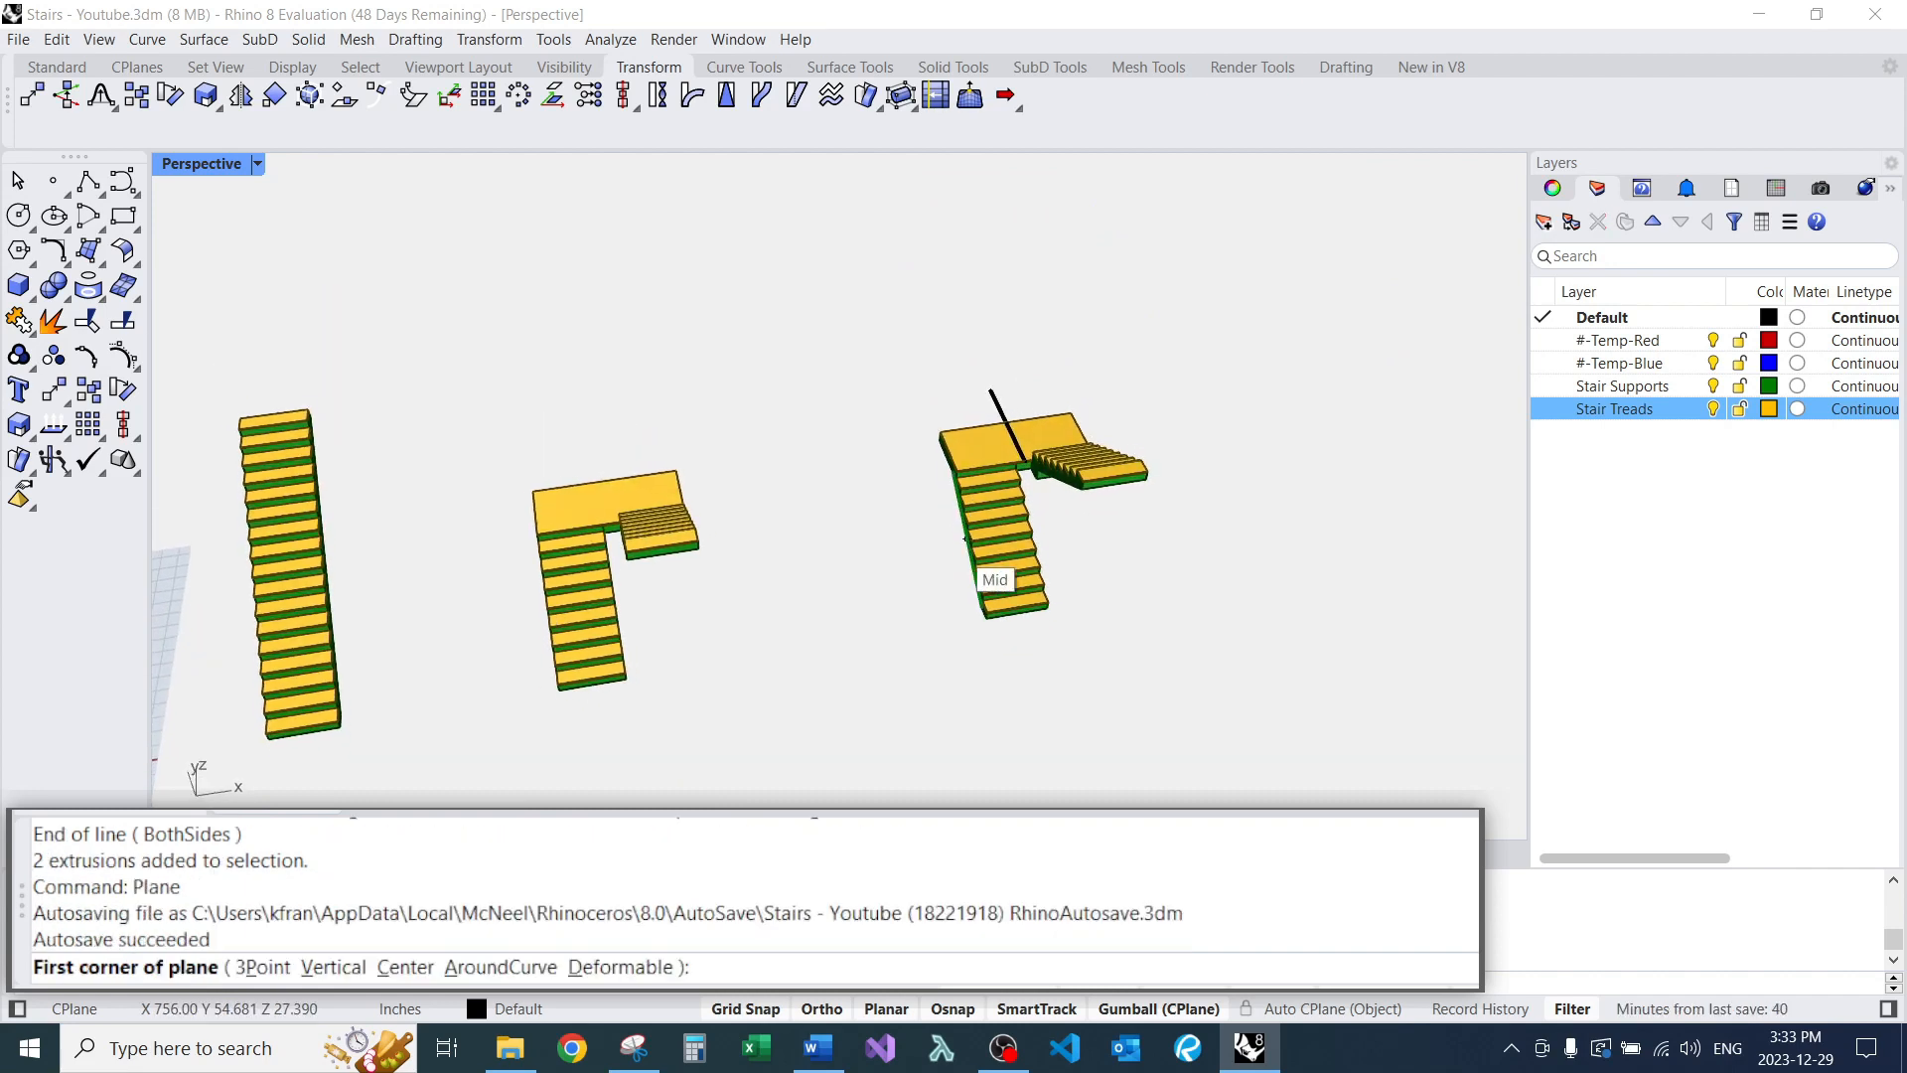
pyautogui.click(987, 618)
pyautogui.scroll(-4, 983, 617)
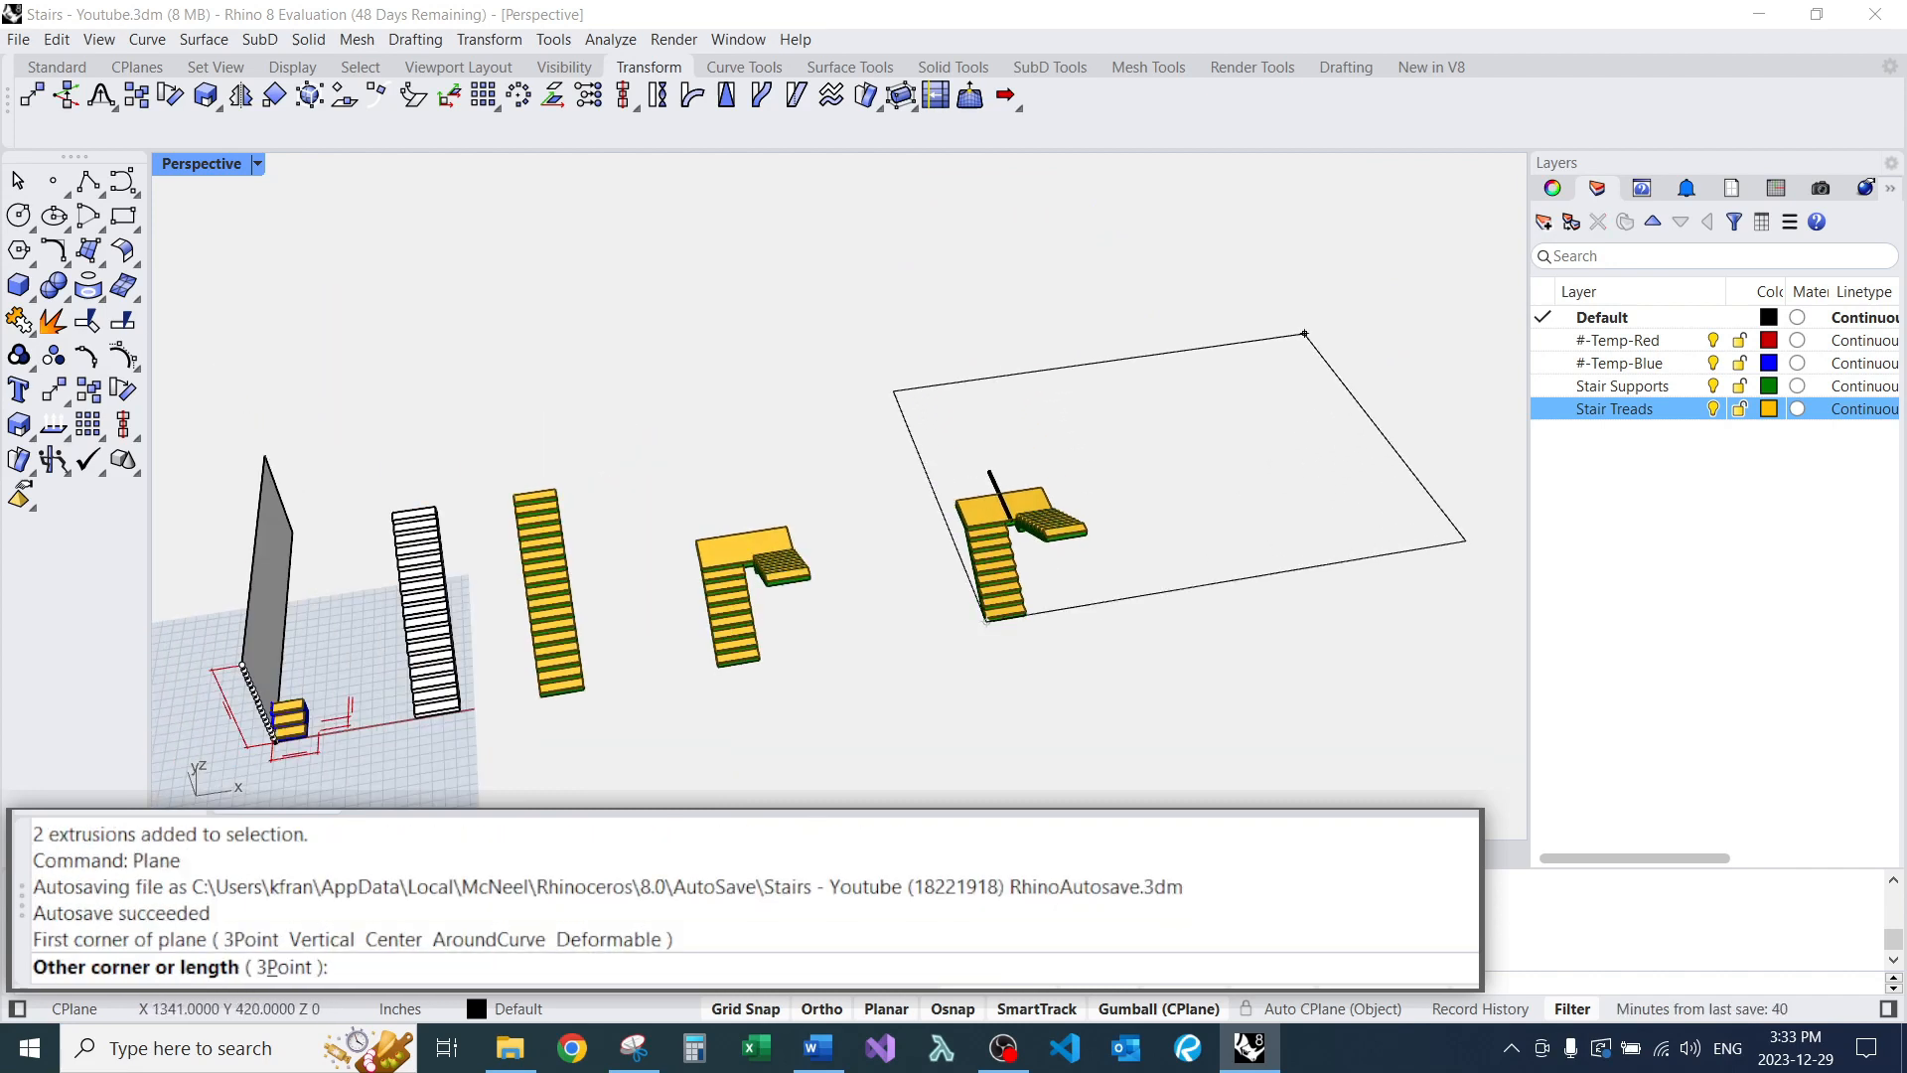
pyautogui.click(1303, 331)
pyautogui.moveTo(1304, 332); pyautogui.dragTo(1351, 378, button='right')
# Move the new ground plane so that it extends around all sides of the staircase.
pyautogui.click(1129, 464)
pyautogui.scroll(6, 1129, 464)
pyautogui.moveTo(1129, 463); pyautogui.dragTo(1321, 382, button='right')
pyautogui.moveTo(879, 328); pyautogui.dragTo(881, 464, button='right')
pyautogui.scroll(-4, 881, 464)
pyautogui.moveTo(793, 210); pyautogui.dragTo(911, 392)
pyautogui.press('Escape')
# Lock the ground plane beneath the staircase.
pyautogui.moveTo(1068, 685); pyautogui.dragTo(1063, 559, button='right')
pyautogui.click(1063, 560)
pyautogui.middleClick(991, 478)
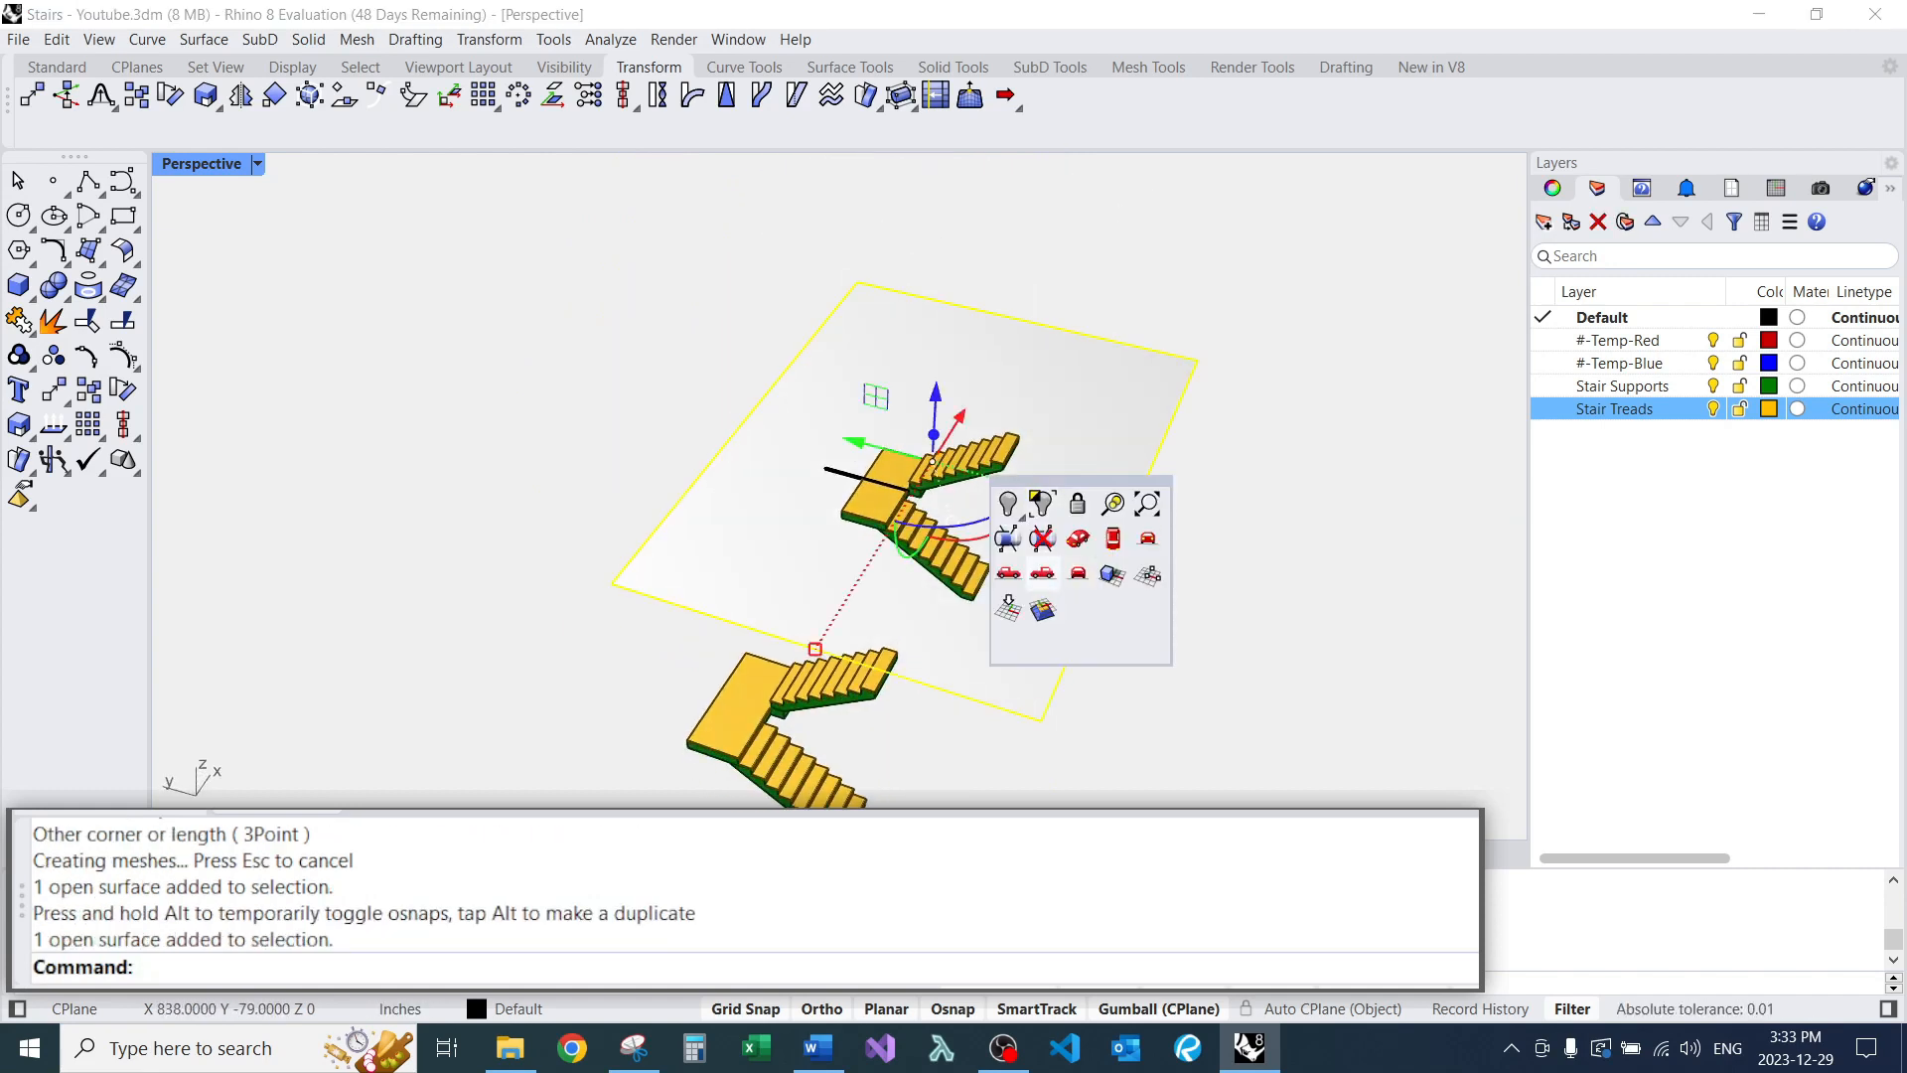
pyautogui.click(1077, 504)
pyautogui.scroll(5, 993, 497)
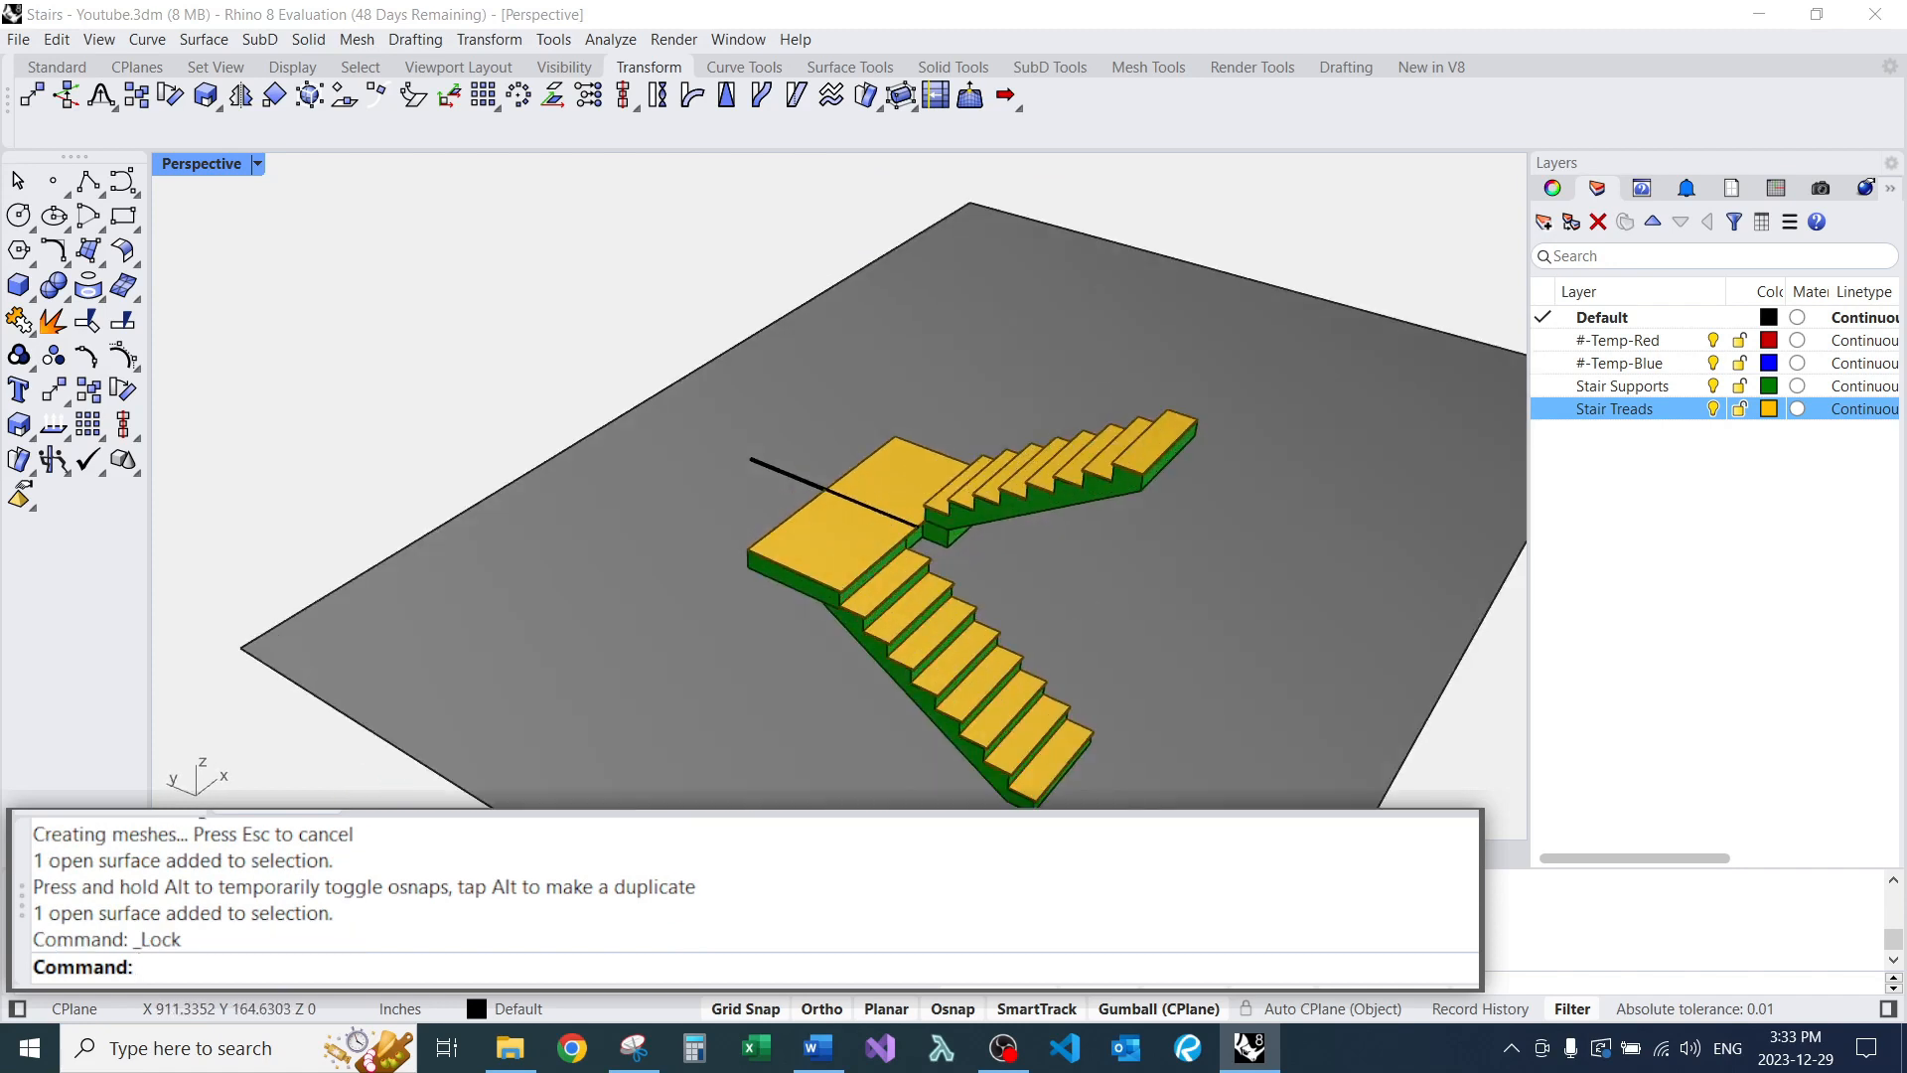
# Examine how the landing meets the lower and upper flights on either side of the centre line.
pyautogui.scroll(4, 914, 477)
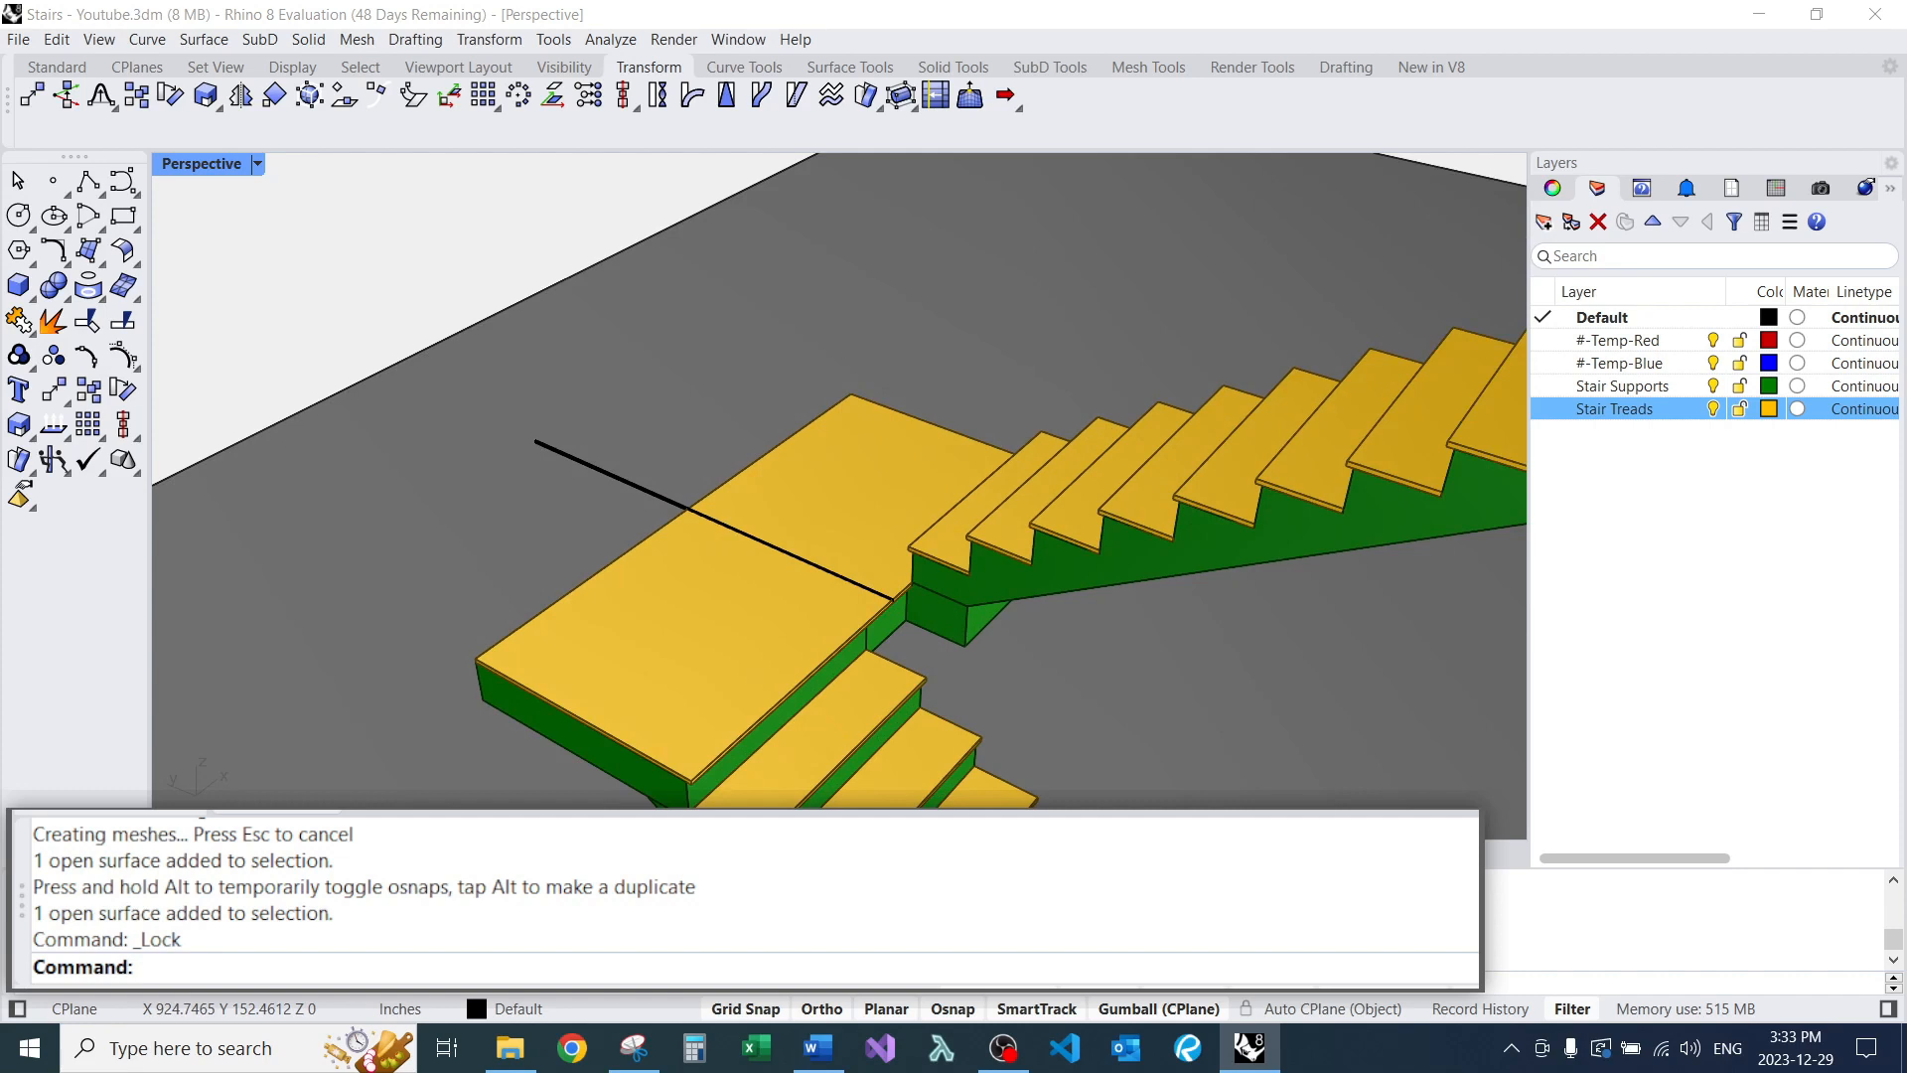
pyautogui.scroll(-5, 924, 477)
pyautogui.moveTo(924, 477); pyautogui.dragTo(795, 537, button='right')
pyautogui.scroll(4, 795, 536)
pyautogui.scroll(-4, 795, 537)
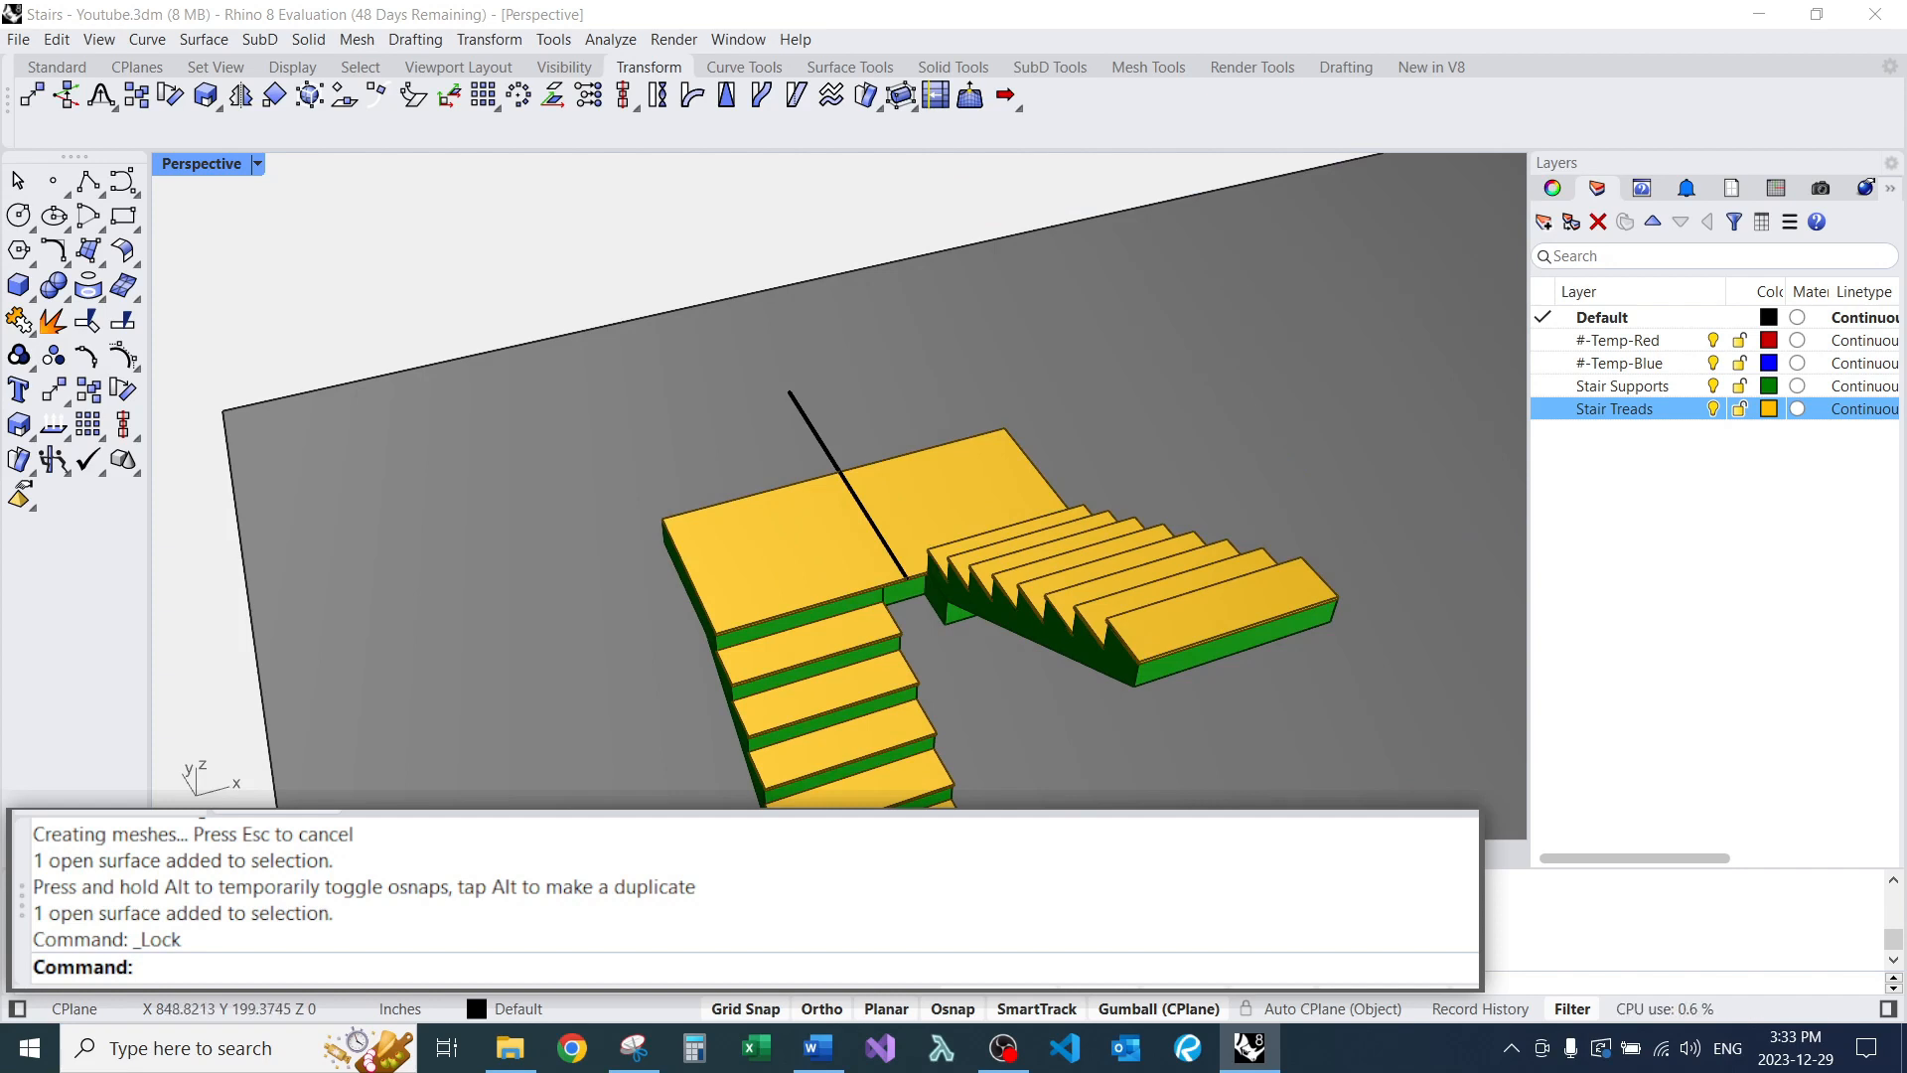
pyautogui.scroll(-3, 929, 497)
pyautogui.moveTo(929, 497); pyautogui.dragTo(872, 497, button='right')
pyautogui.scroll(10, 872, 497)
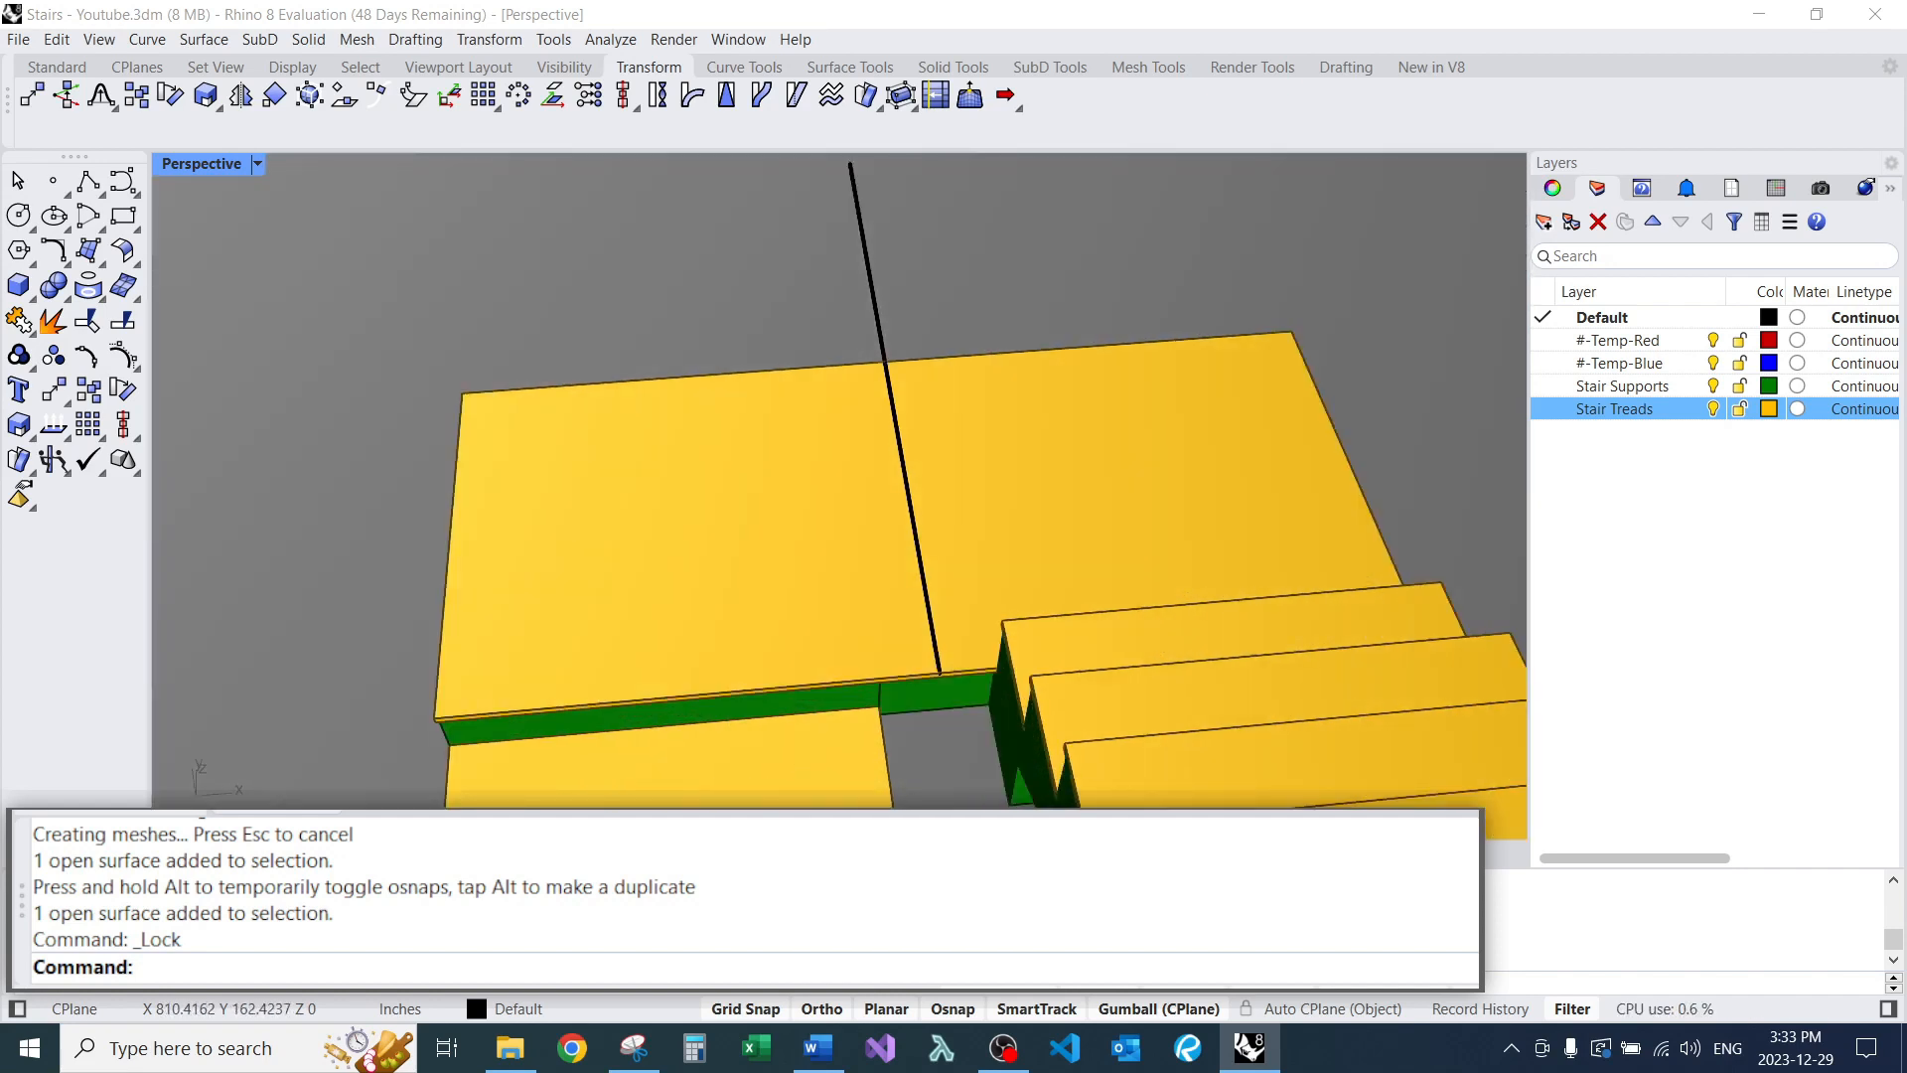
pyautogui.scroll(-5, 863, 434)
pyautogui.moveTo(863, 434); pyautogui.dragTo(1033, 437, button='right')
pyautogui.scroll(5, 978, 445)
pyautogui.scroll(-5, 978, 445)
pyautogui.moveTo(919, 514); pyautogui.dragTo(756, 475, button='right')
pyautogui.scroll(6, 969, 463)
pyautogui.moveTo(969, 463); pyautogui.dragTo(824, 467, button='right')
pyautogui.scroll(-6, 1033, 496)
pyautogui.scroll(-4, 962, 522)
pyautogui.scroll(4, 1043, 492)
pyautogui.scroll(-4, 969, 497)
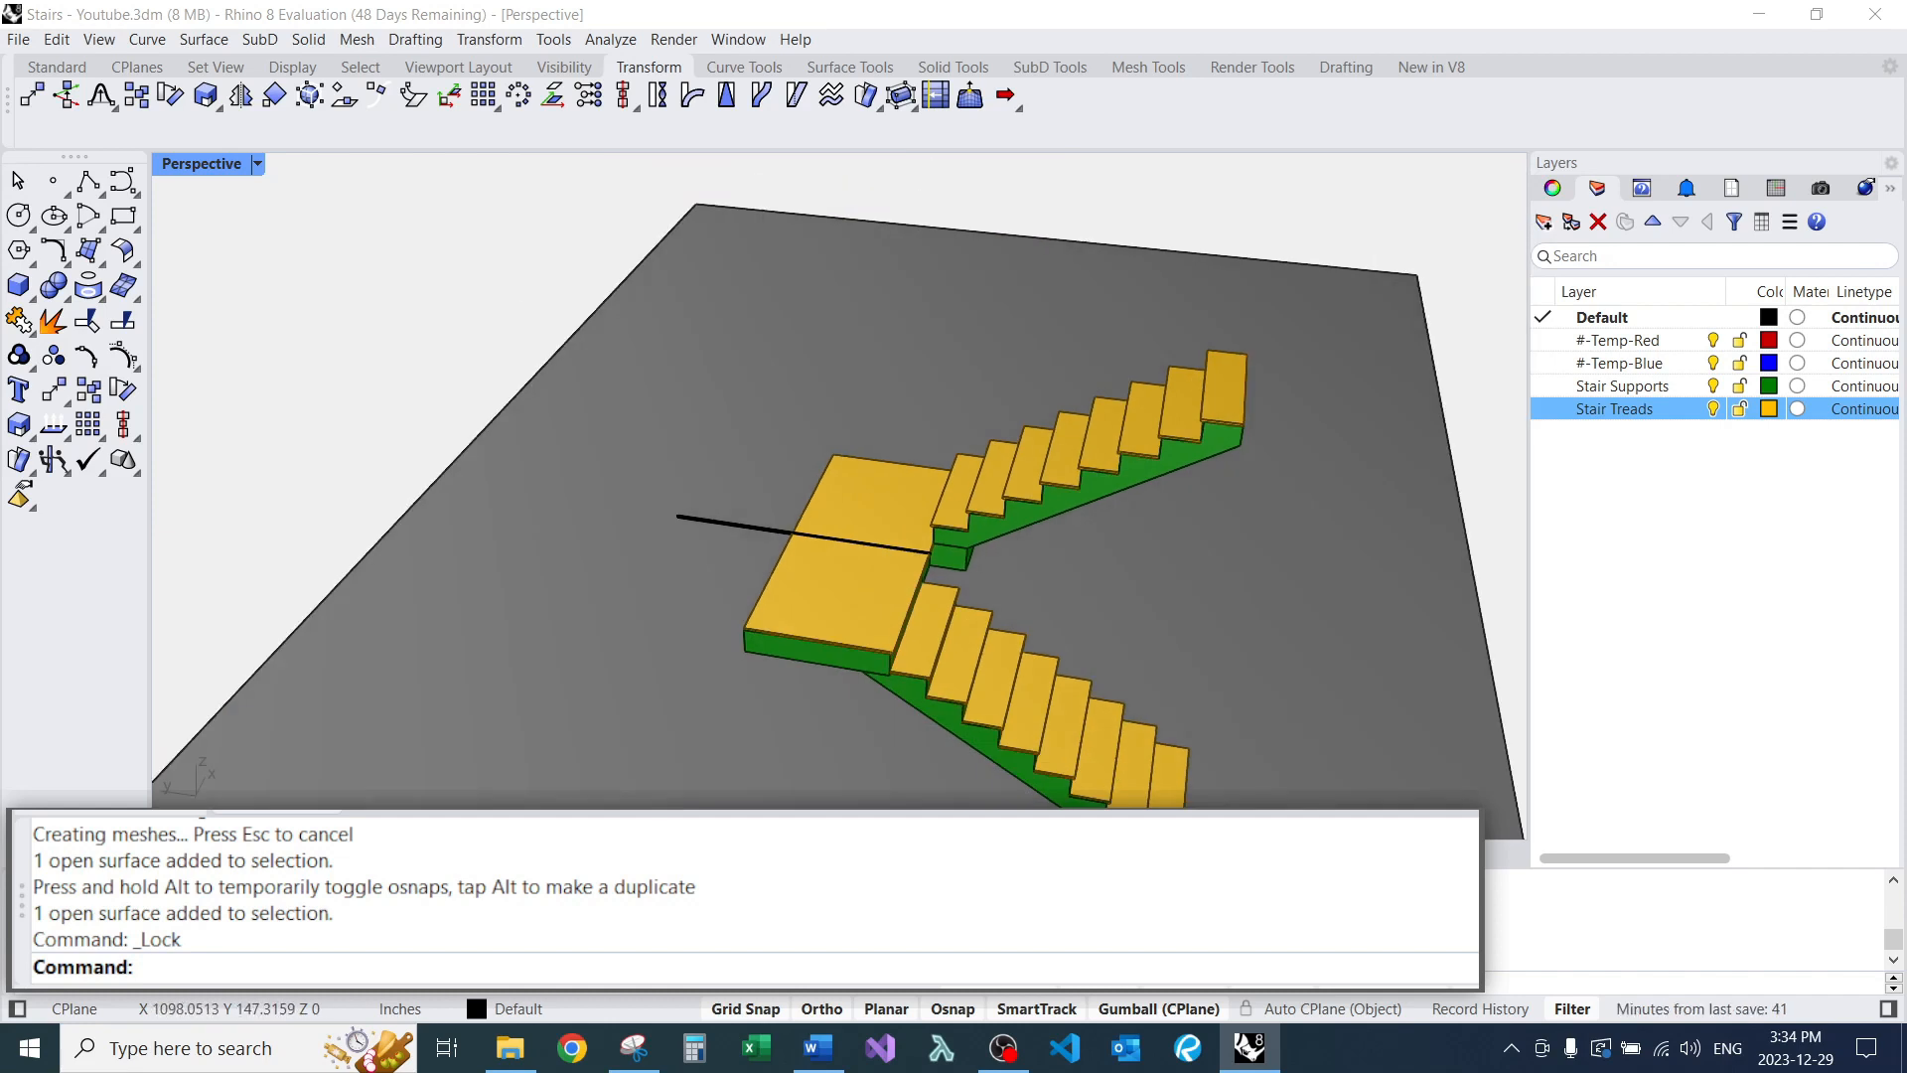
pyautogui.moveTo(874, 556)
pyautogui.mouseDown(button='right')
pyautogui.moveTo(955, 497)
pyautogui.moveTo(870, 568)
pyautogui.mouseUp(button='right')
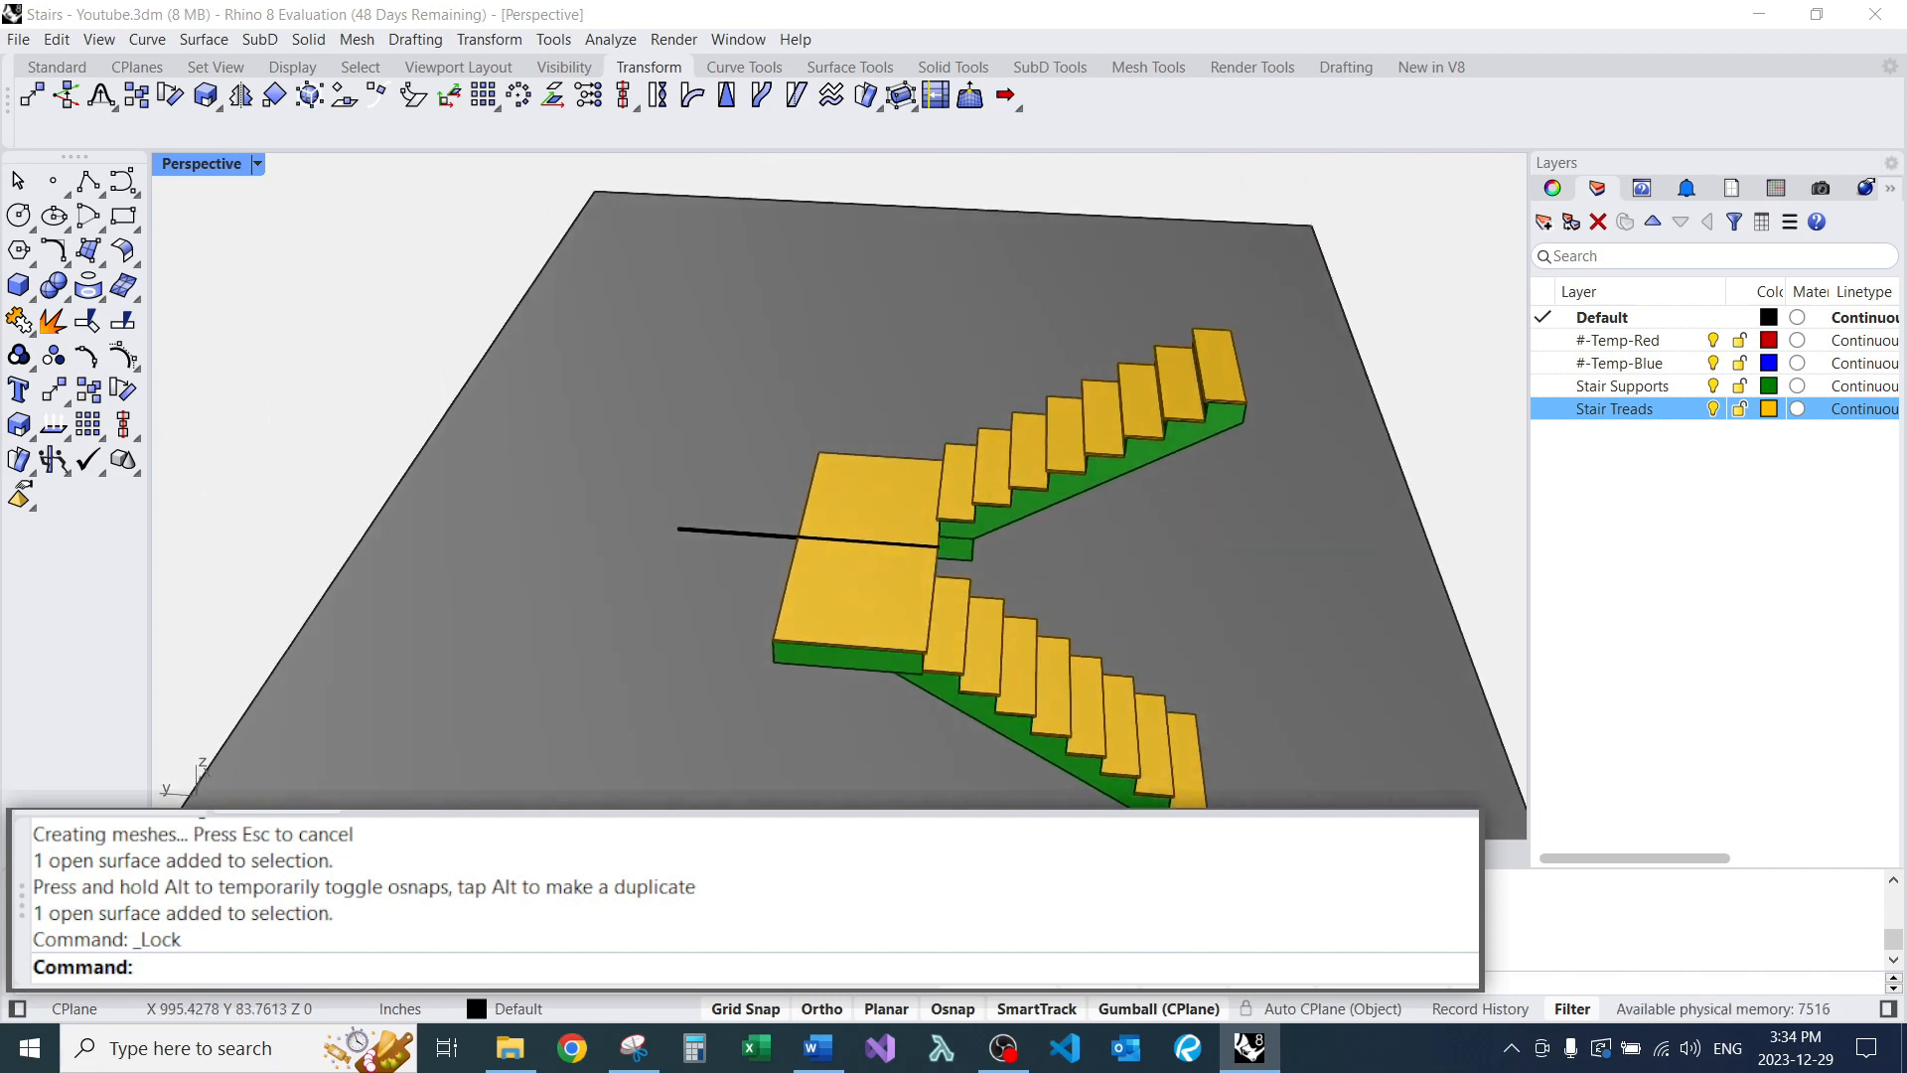
# Move the lower flight's top tread vertically up to the landing's top surface.
pyautogui.scroll(5, 958, 615)
pyautogui.click(831, 531)
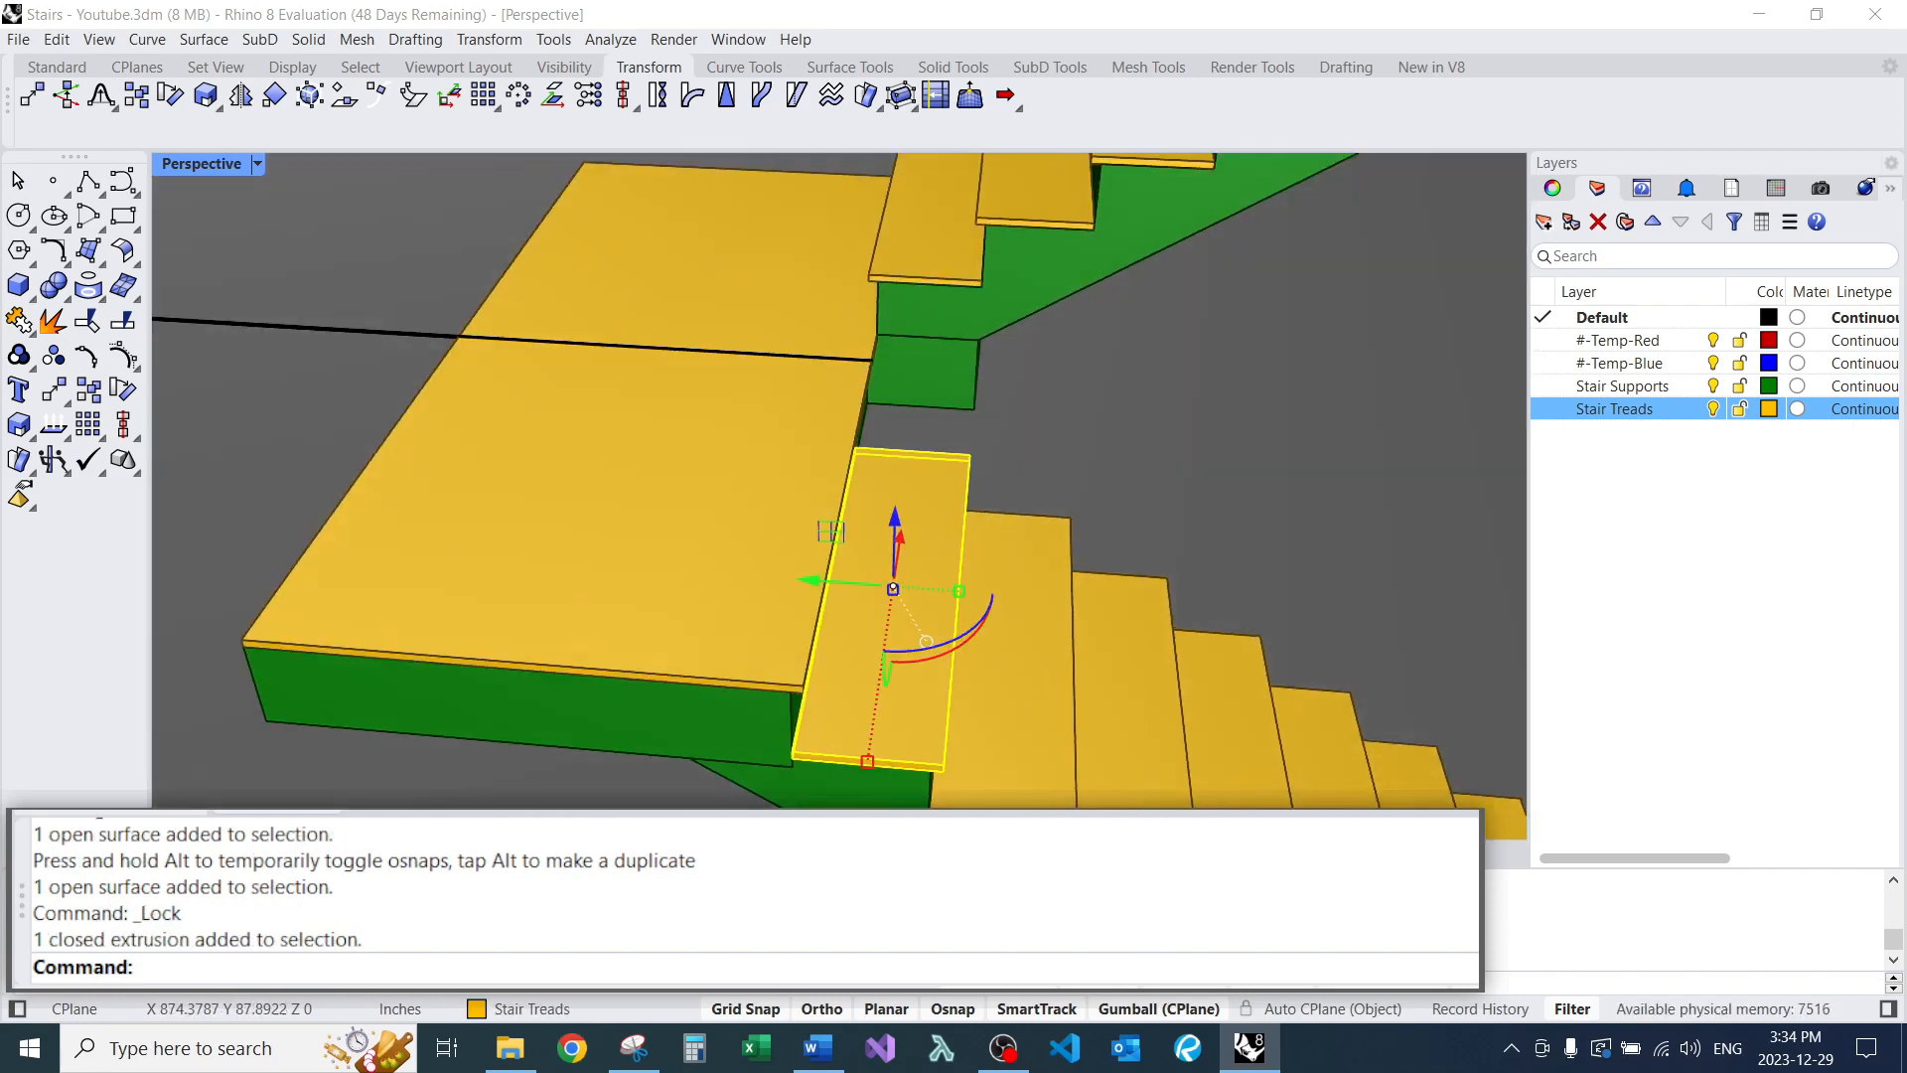
pyautogui.moveTo(894, 576); pyautogui.dragTo(646, 477, button='right')
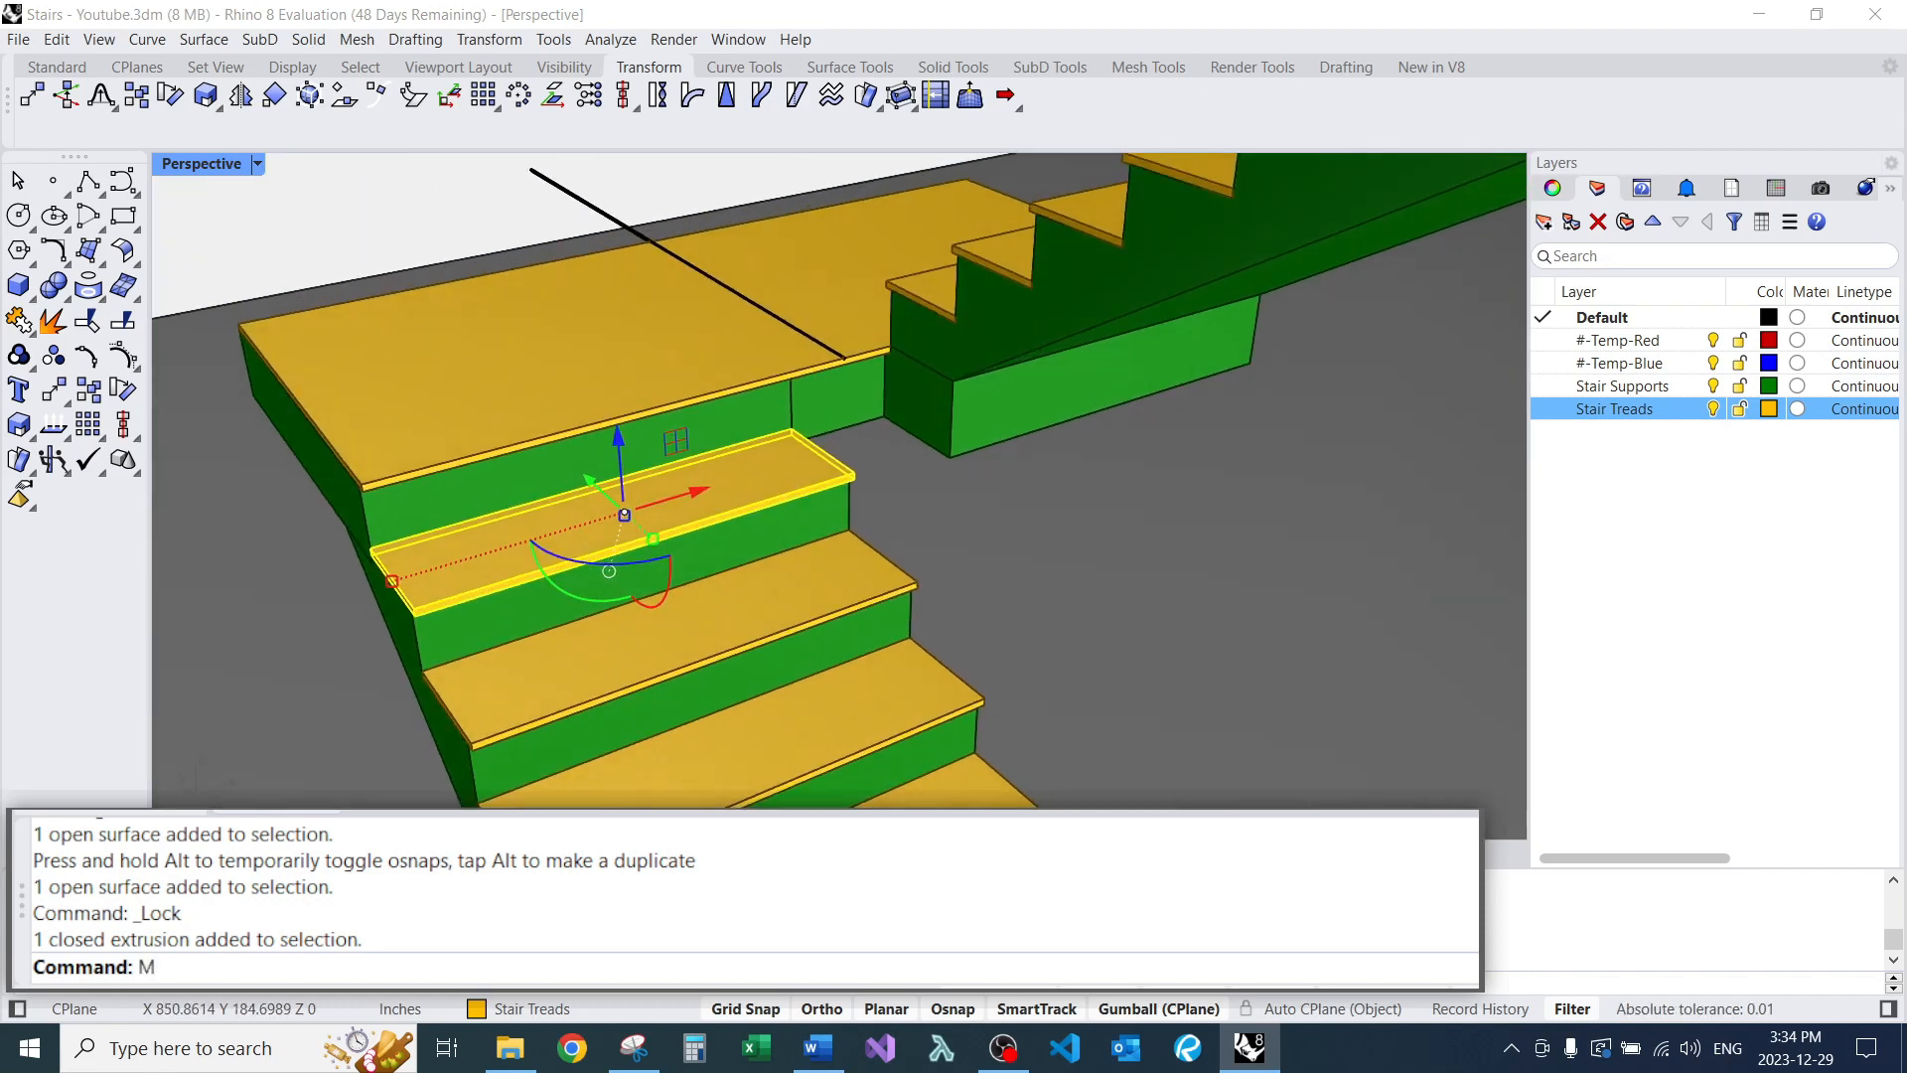
pyautogui.write('V')
pyautogui.press('Return')
pyautogui.scroll(5, 765, 457)
pyautogui.click(758, 452)
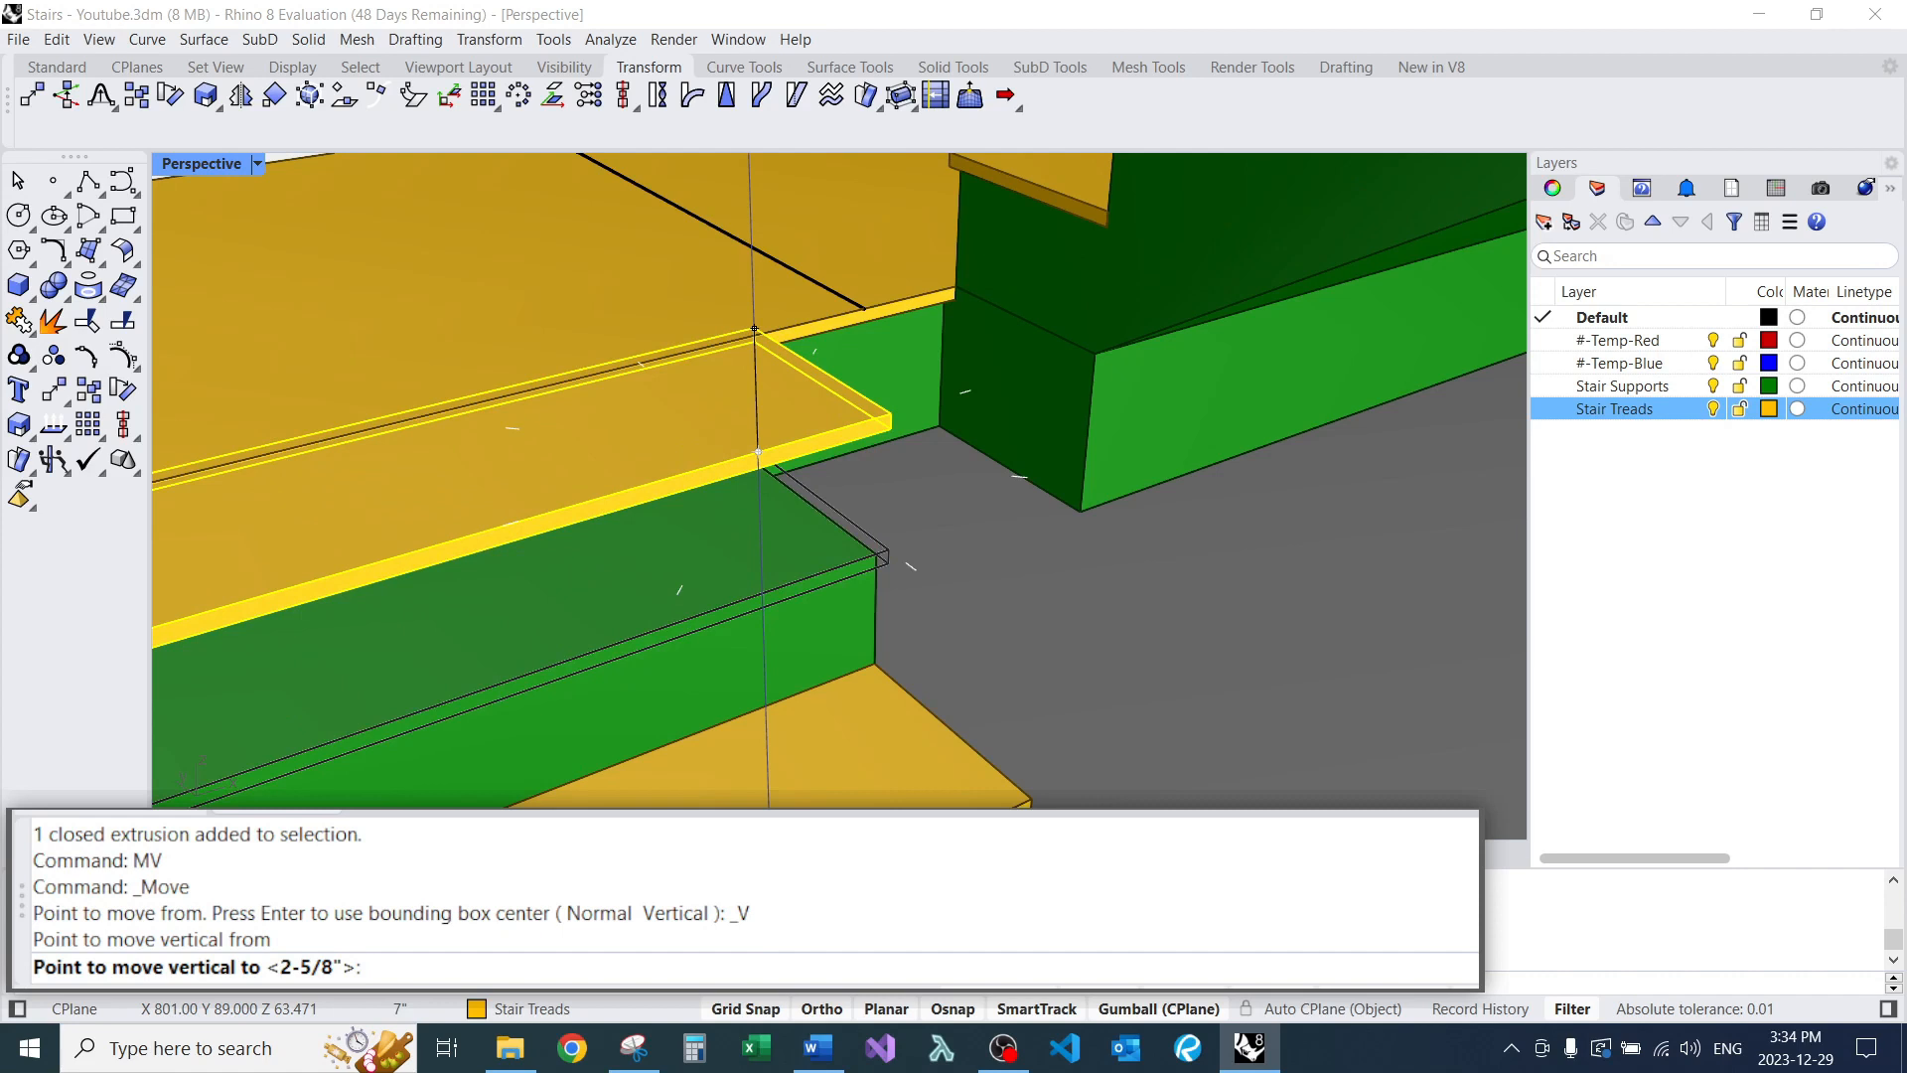
pyautogui.click(765, 358)
pyautogui.scroll(-6, 765, 427)
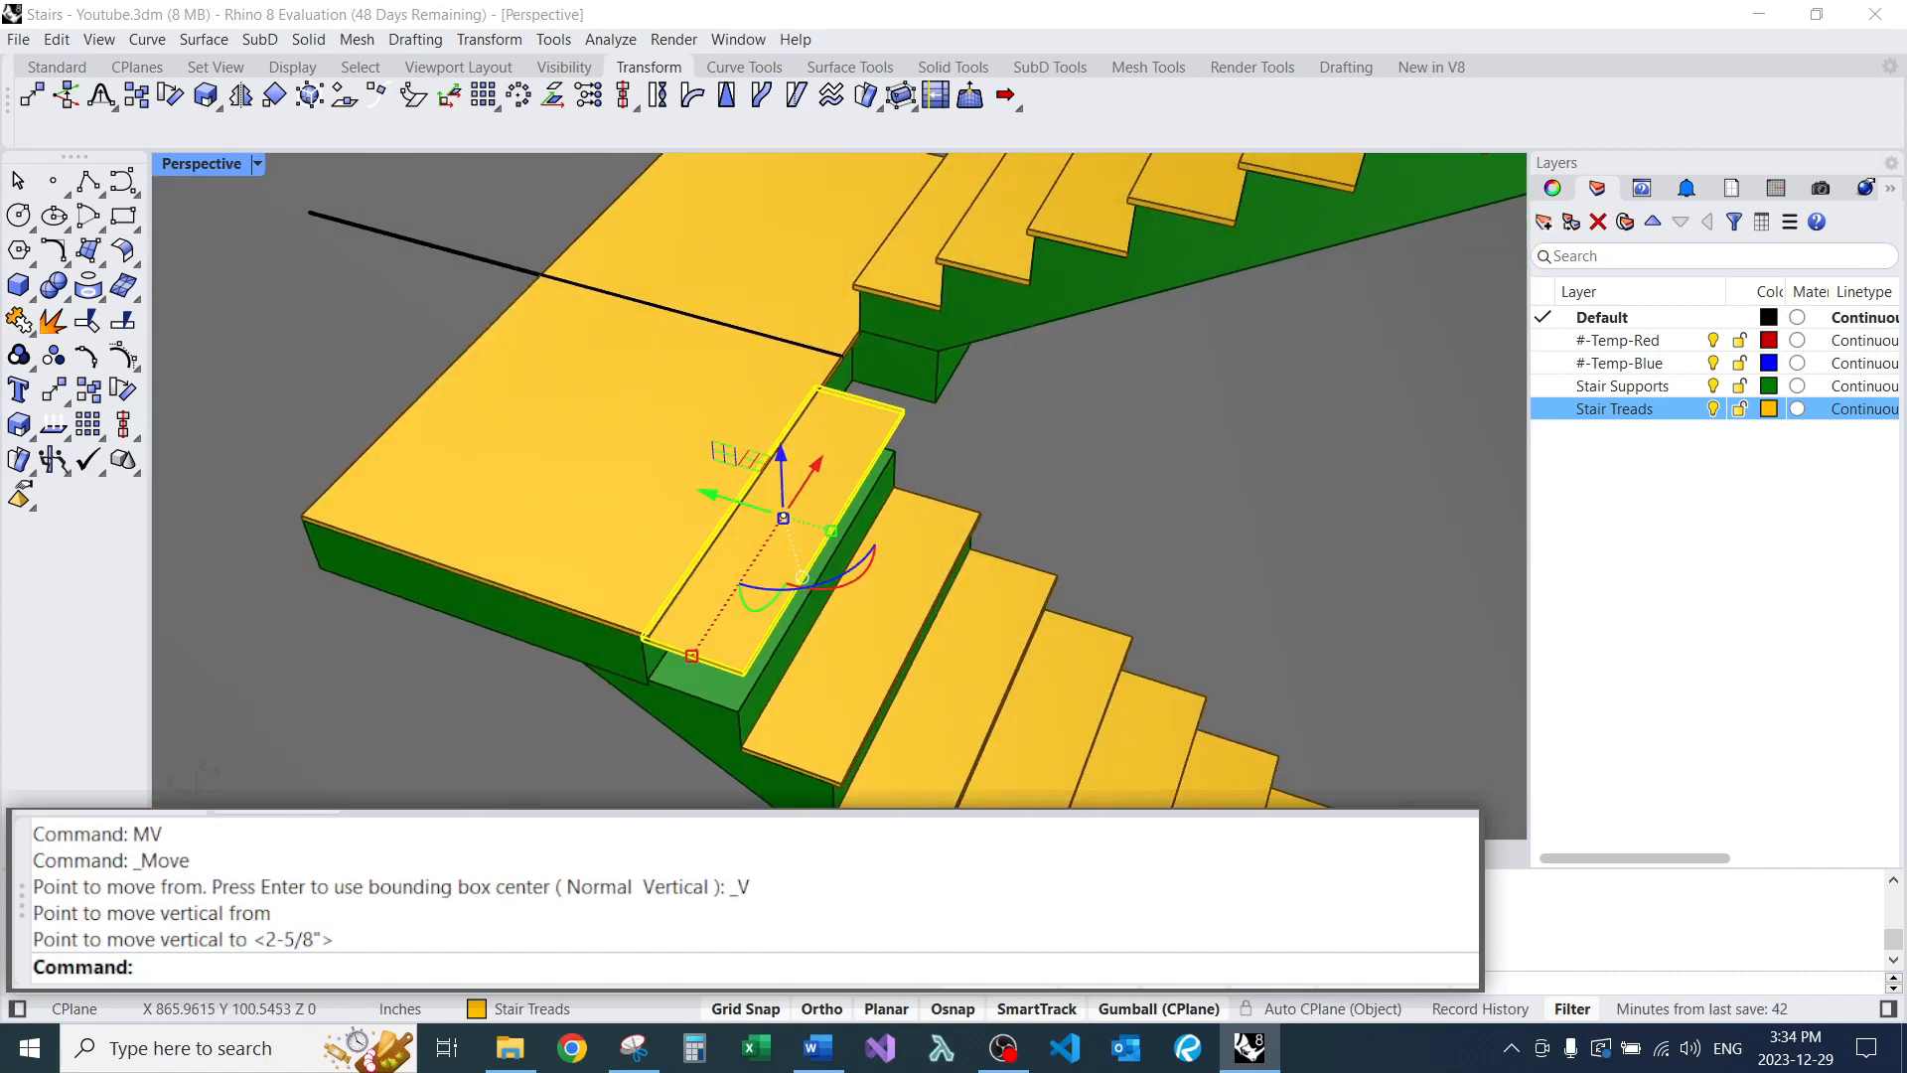
pyautogui.press('Escape')
# Try to move the upper flight's lowest tread vertically down to the landing at the centre line.
pyautogui.scroll(-5, 835, 467)
pyautogui.moveTo(795, 496); pyautogui.dragTo(894, 476, button='right')
pyautogui.scroll(10, 879, 323)
pyautogui.click(834, 437)
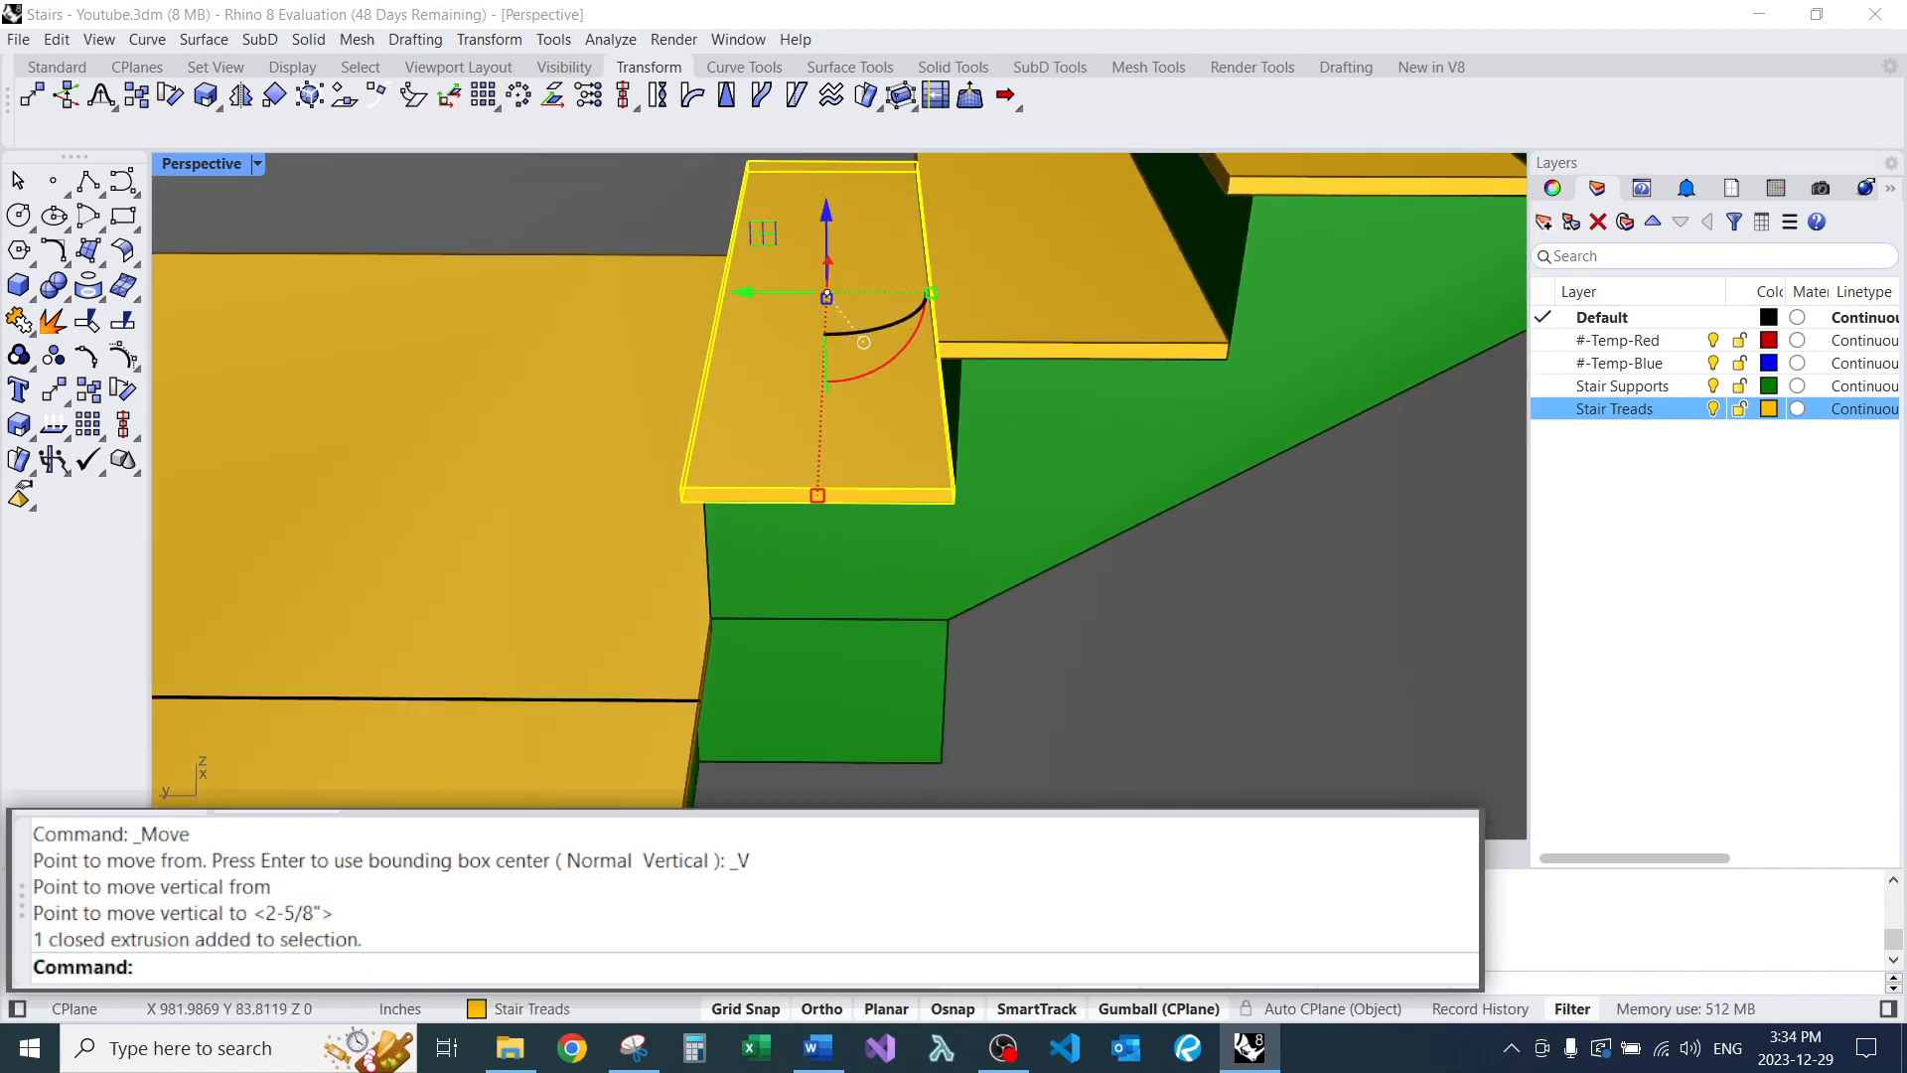
pyautogui.write('MV')
pyautogui.press('Return')
pyautogui.moveTo(779, 384); pyautogui.dragTo(698, 463, button='right')
pyautogui.click(698, 462)
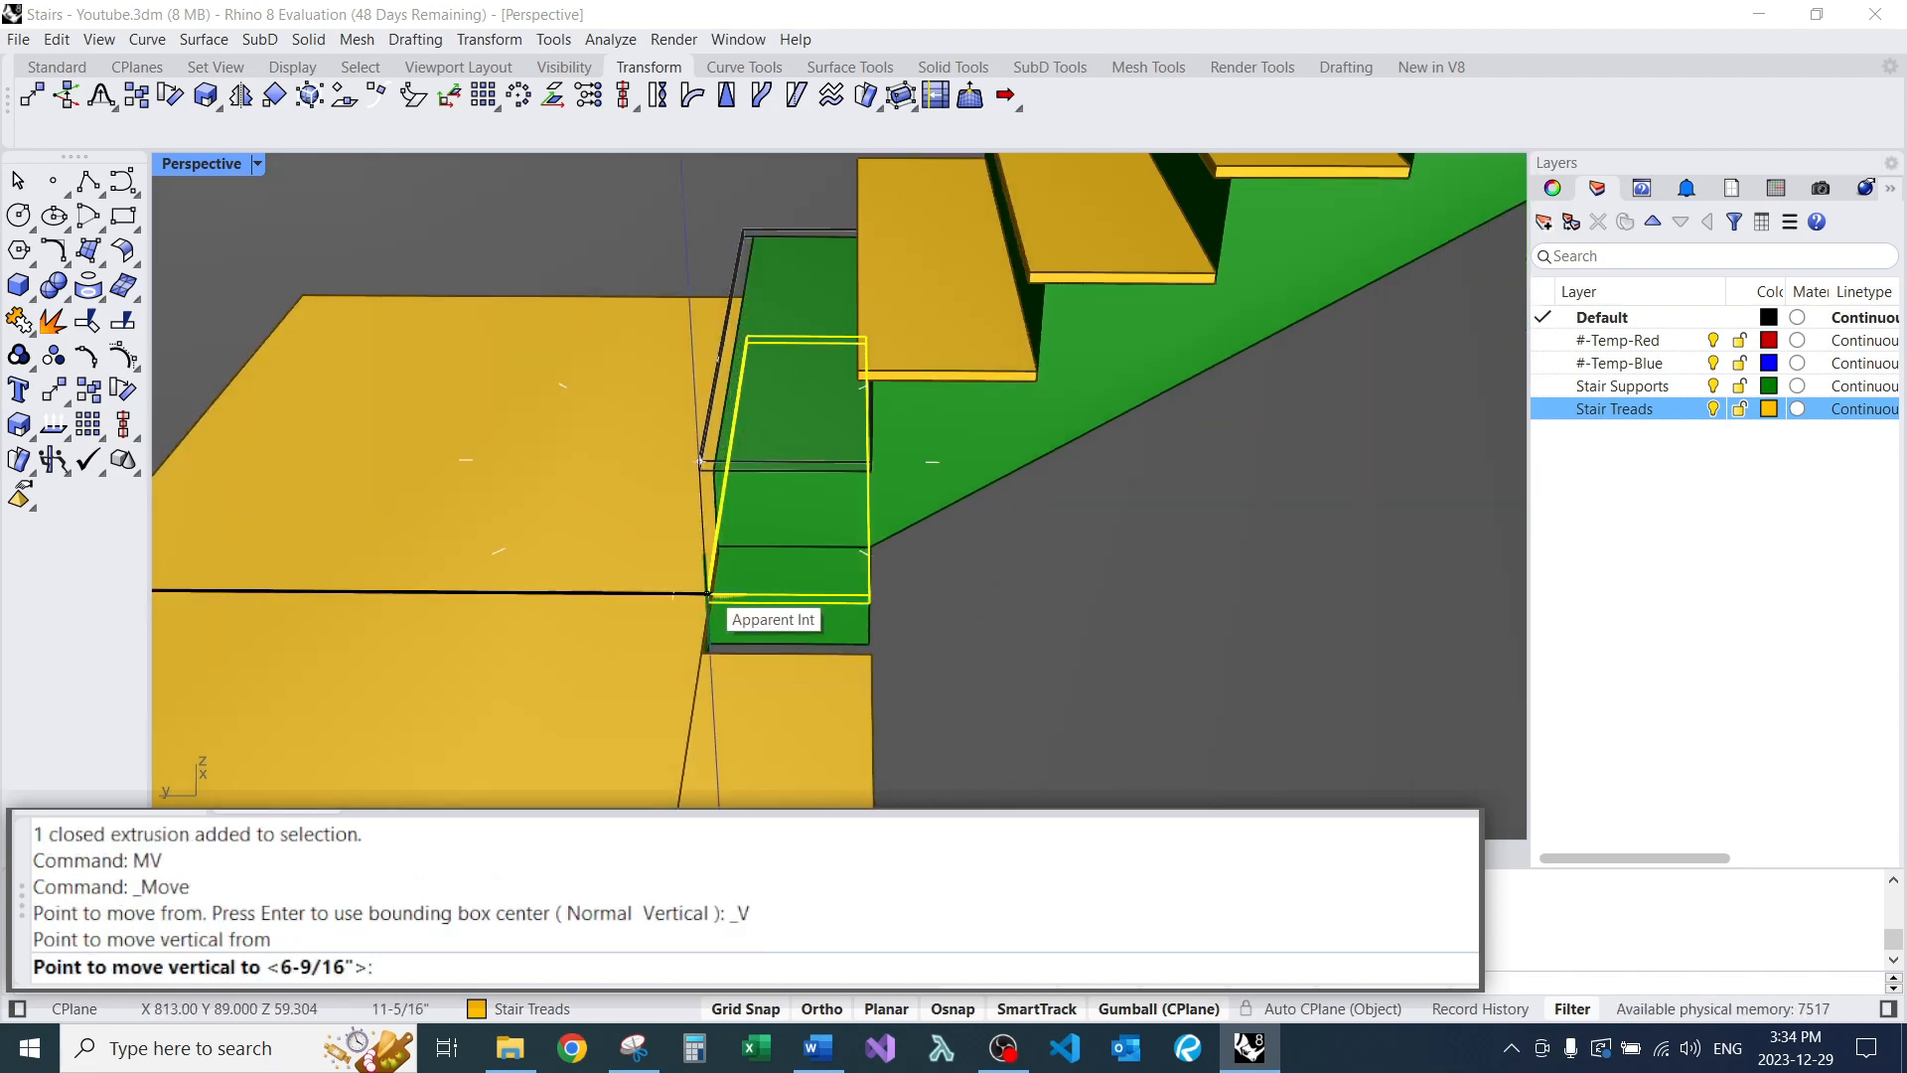
pyautogui.click(708, 594)
pyautogui.scroll(-5, 708, 594)
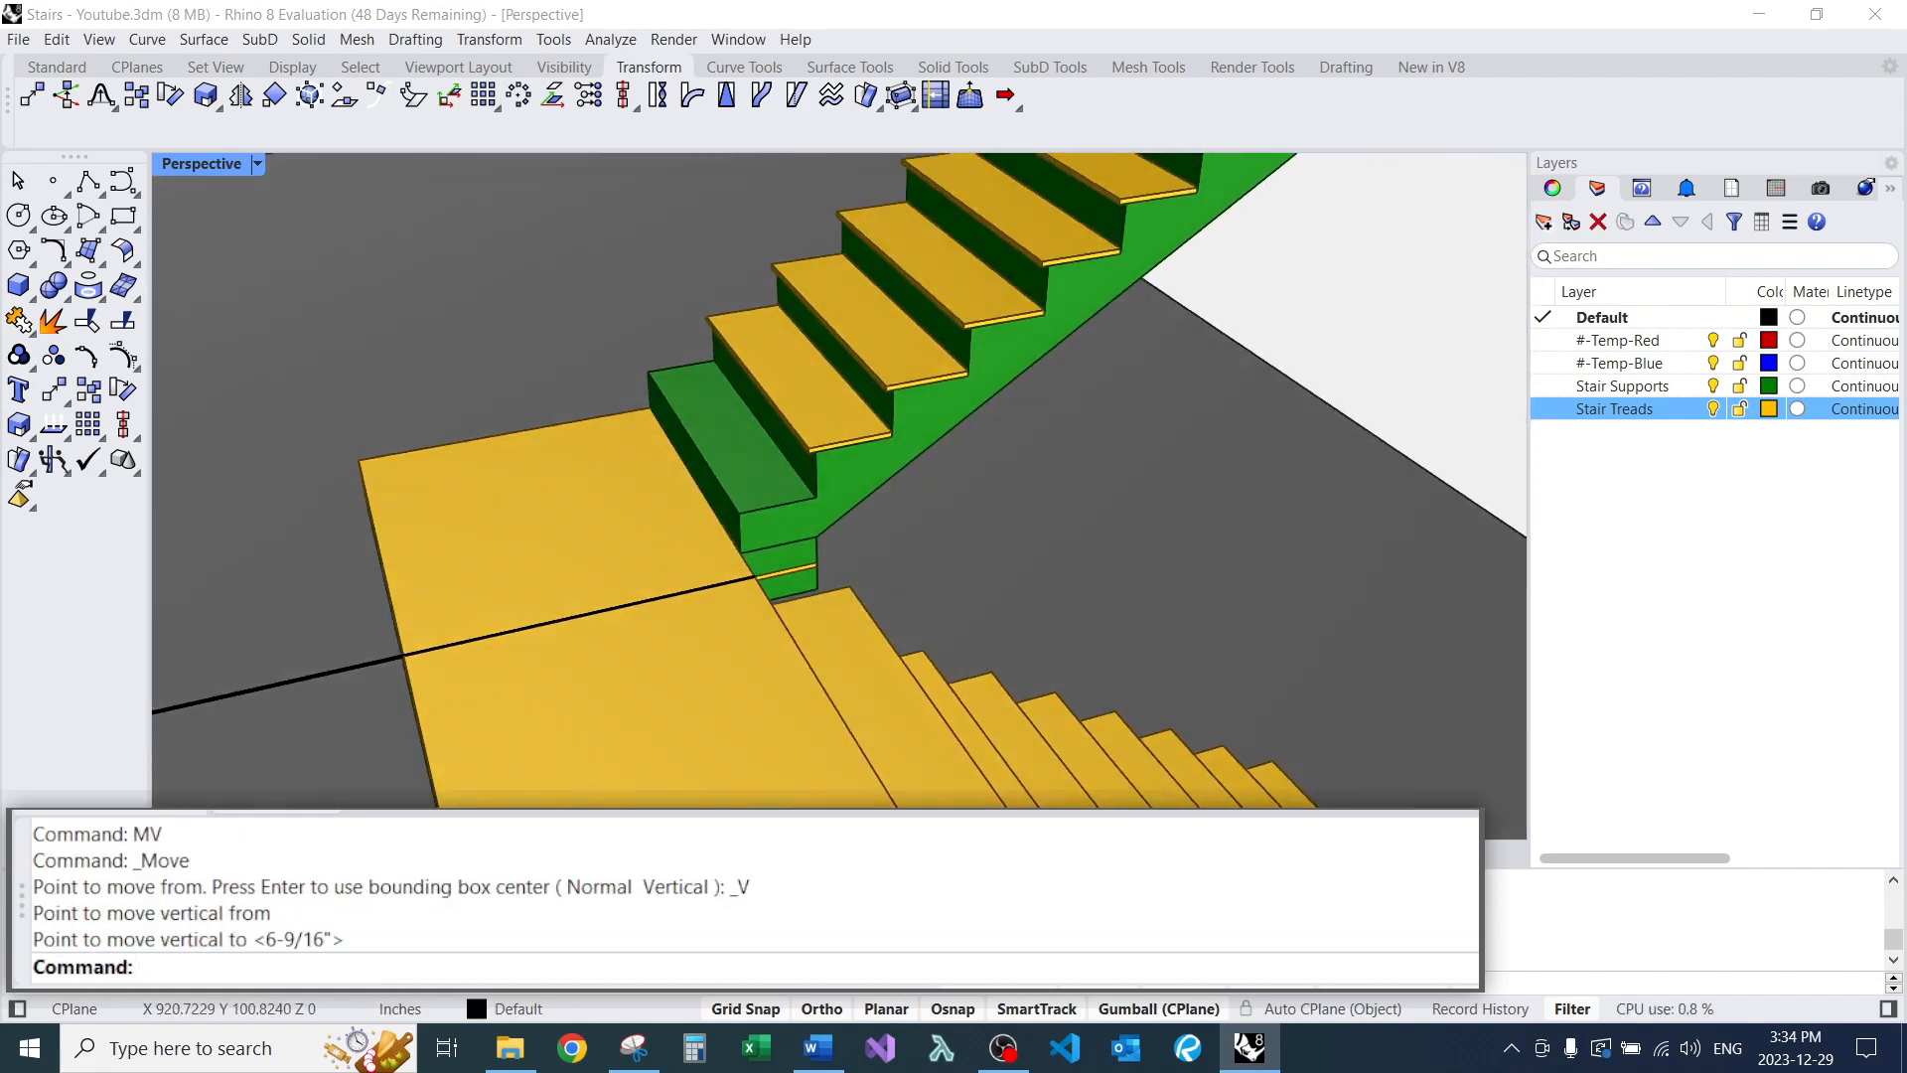
# Delete the lowered tread that sits inside the upper flight's base block.
pyautogui.scroll(3, 762, 544)
pyautogui.click(782, 542)
pyautogui.click(854, 606)
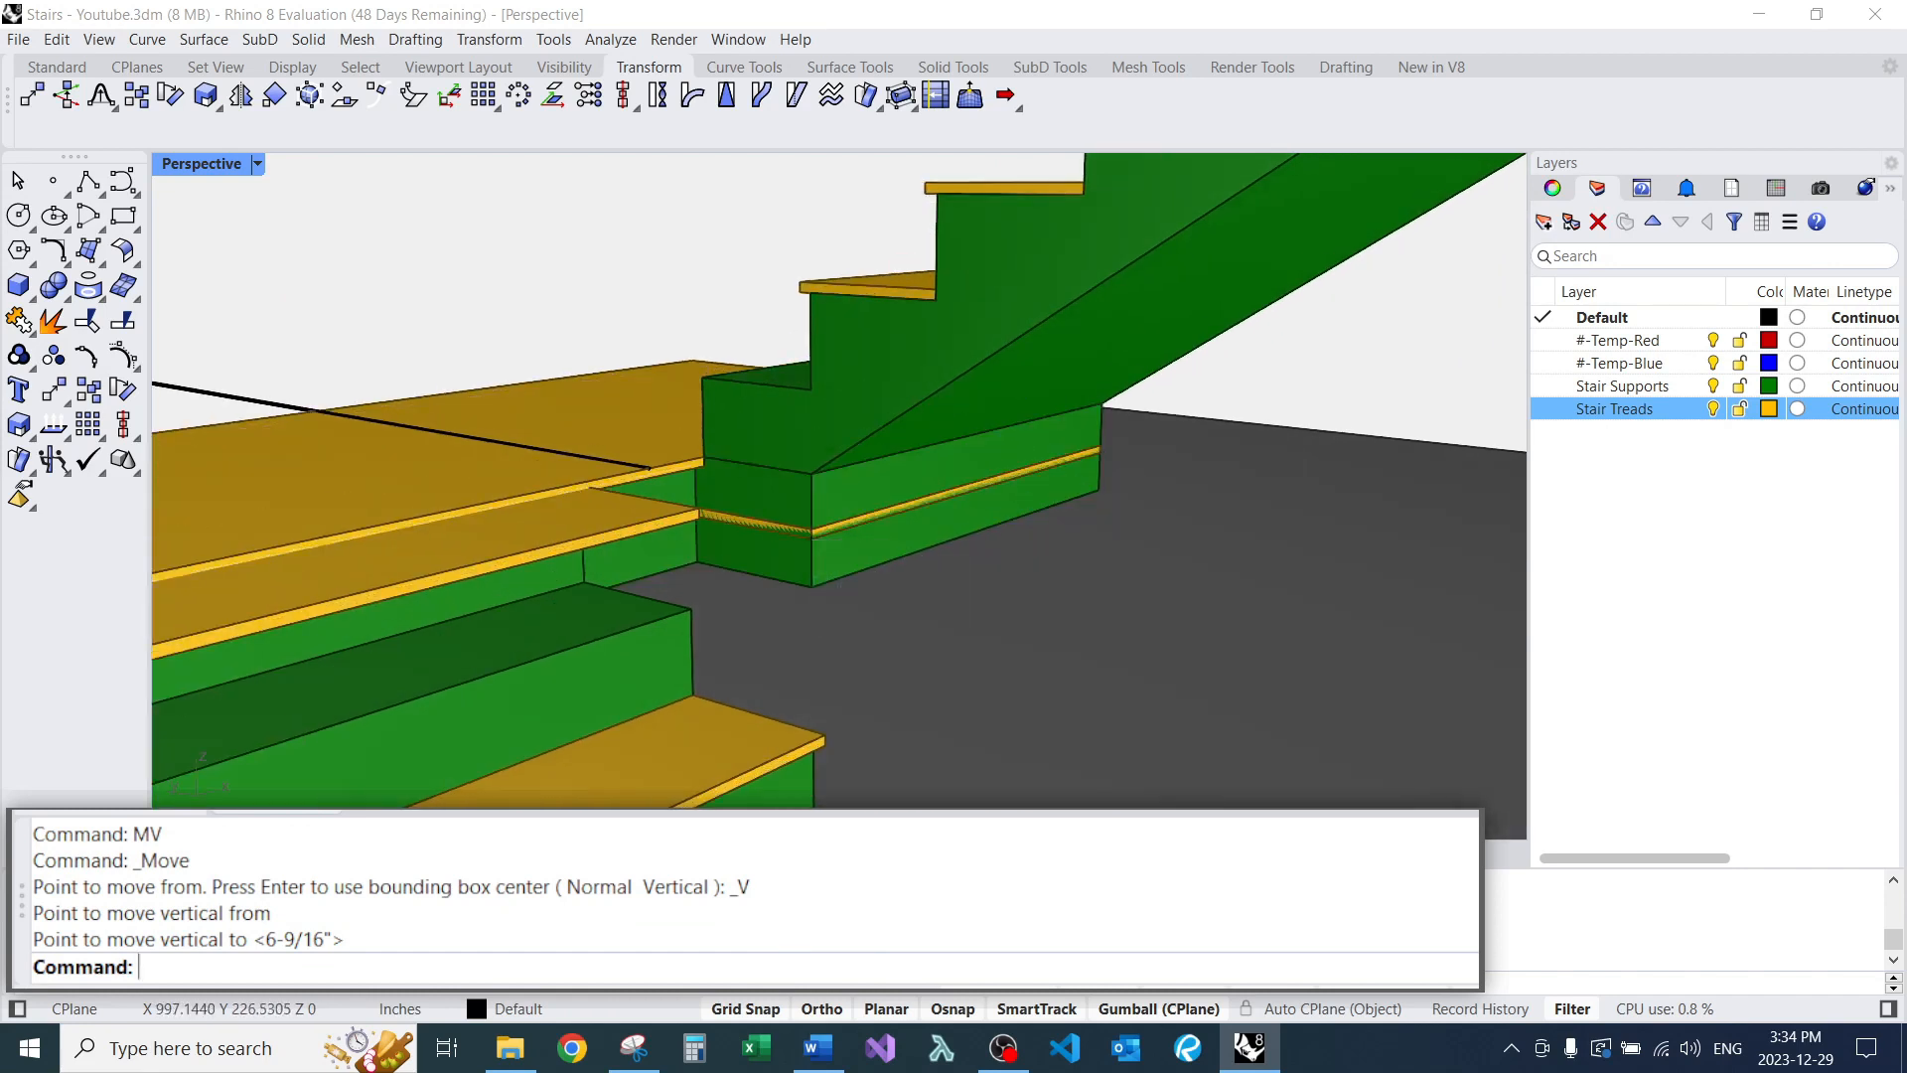
pyautogui.write('e')
pyautogui.press('Return')
pyautogui.moveTo(854, 606); pyautogui.dragTo(934, 695, button='right')
pyautogui.scroll(-3, 933, 695)
# Undo the tread's deletion and its vertical move.
pyautogui.write('z')
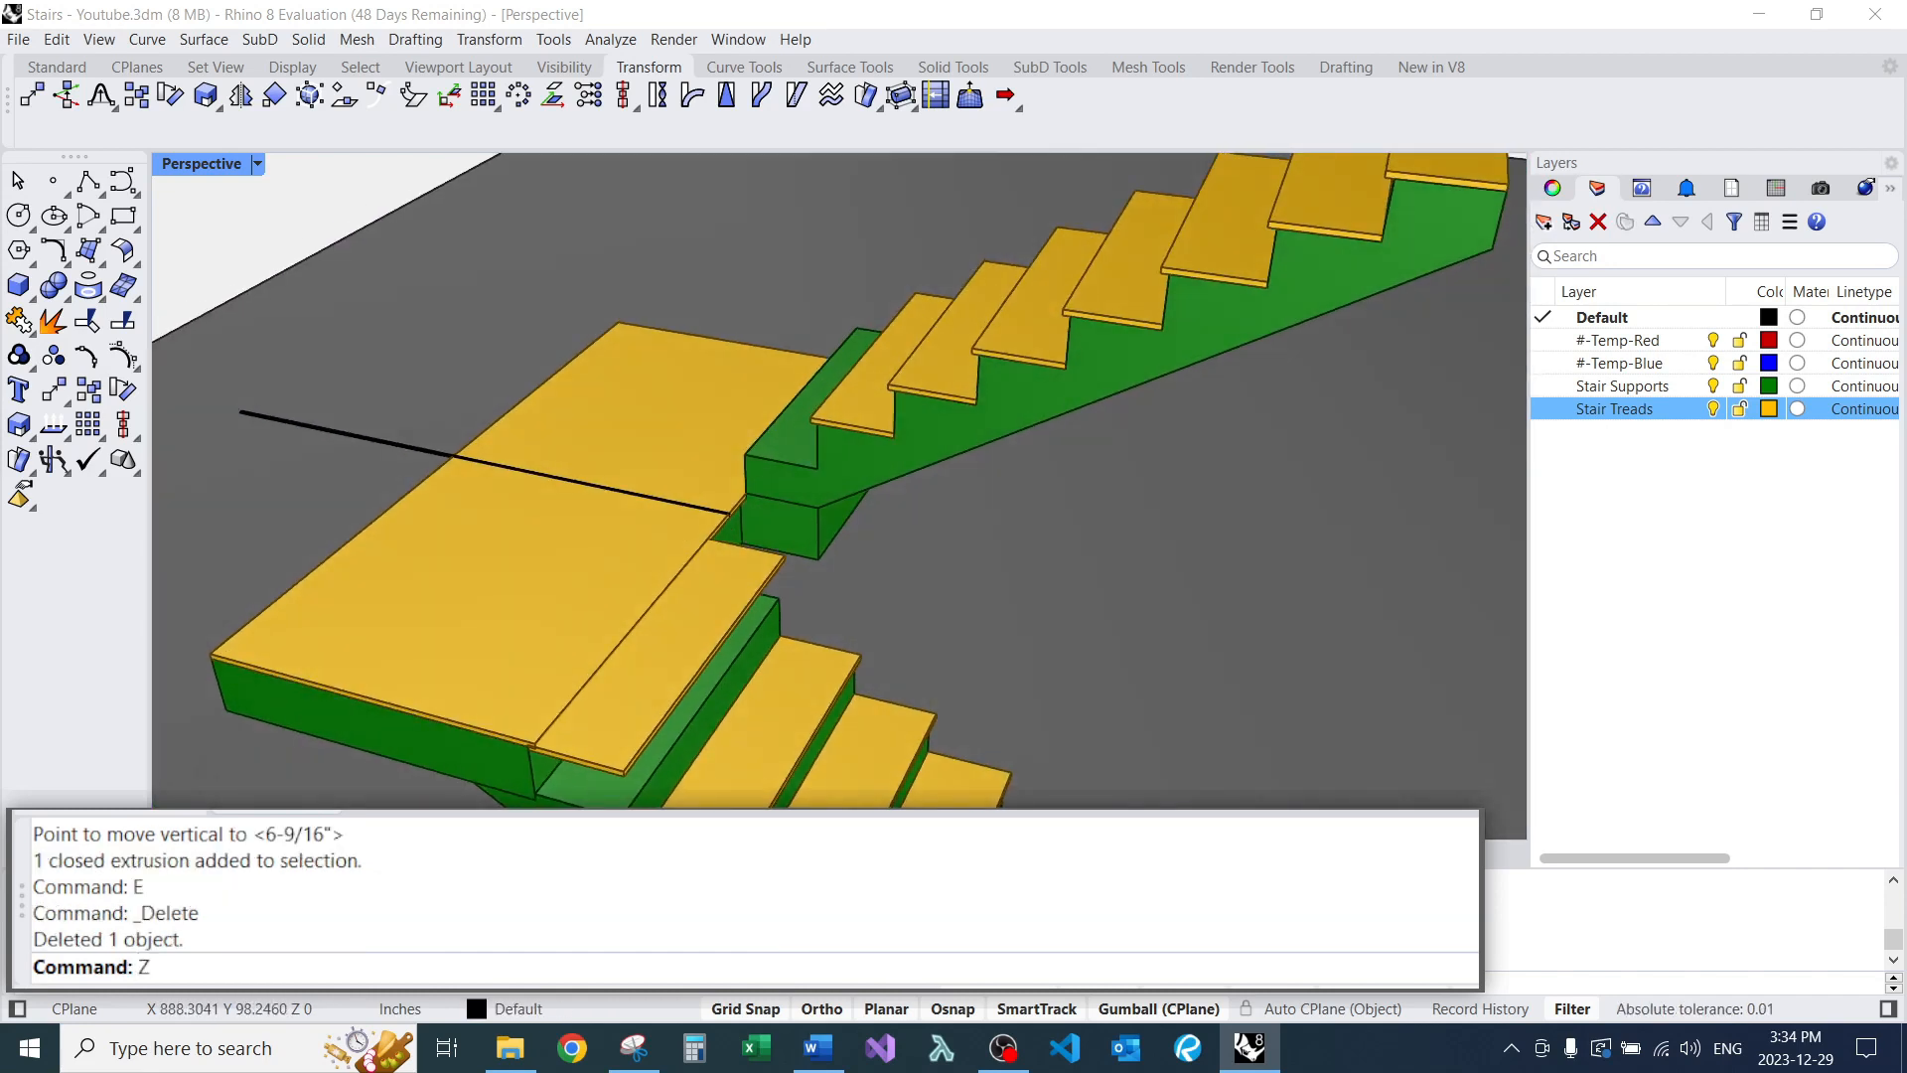
pyautogui.hotkey('ctrl', 'z')
pyautogui.hotkey('ctrl', 'z')
pyautogui.press('Escape')
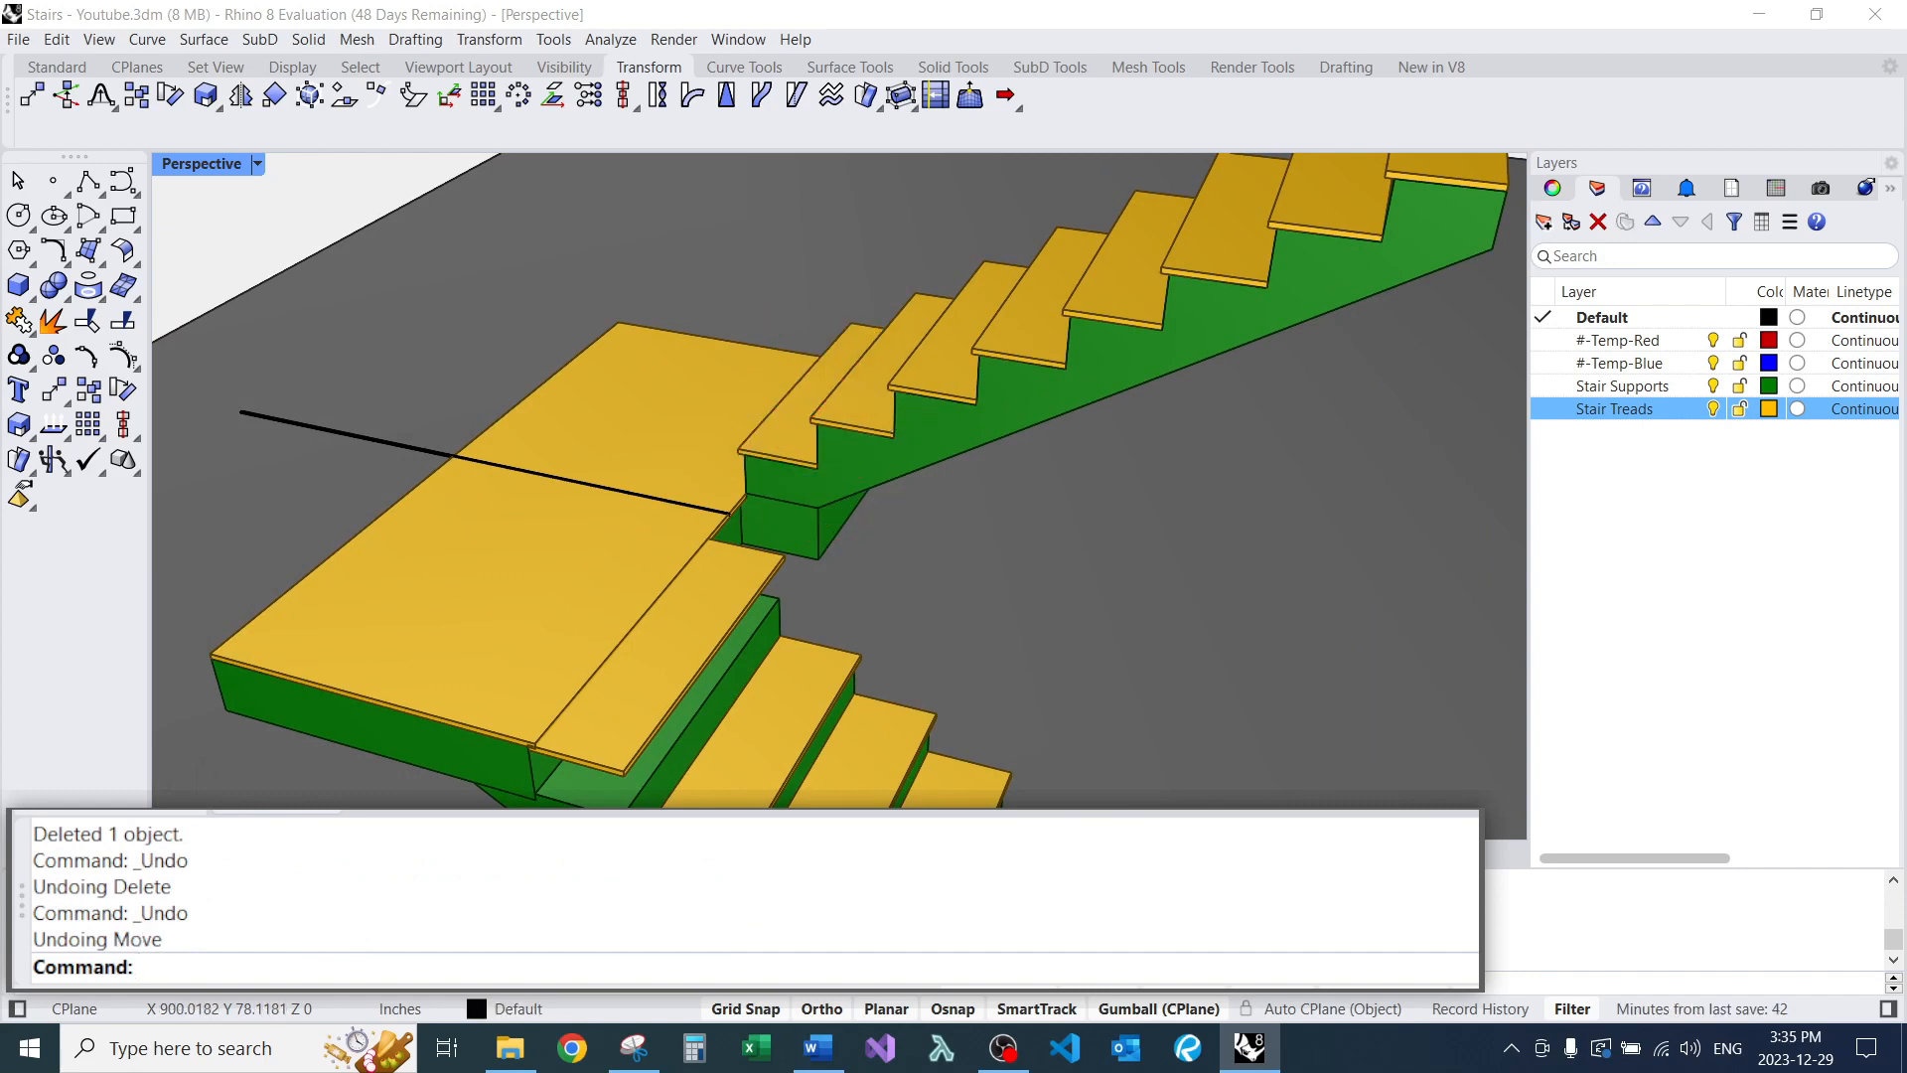
# Move the upper flight's lowest tread vertically down from its back corner to the landing's top edge beside the support.
pyautogui.scroll(7, 810, 425)
pyautogui.click(809, 425)
pyautogui.moveTo(810, 426); pyautogui.dragTo(710, 517, button='right')
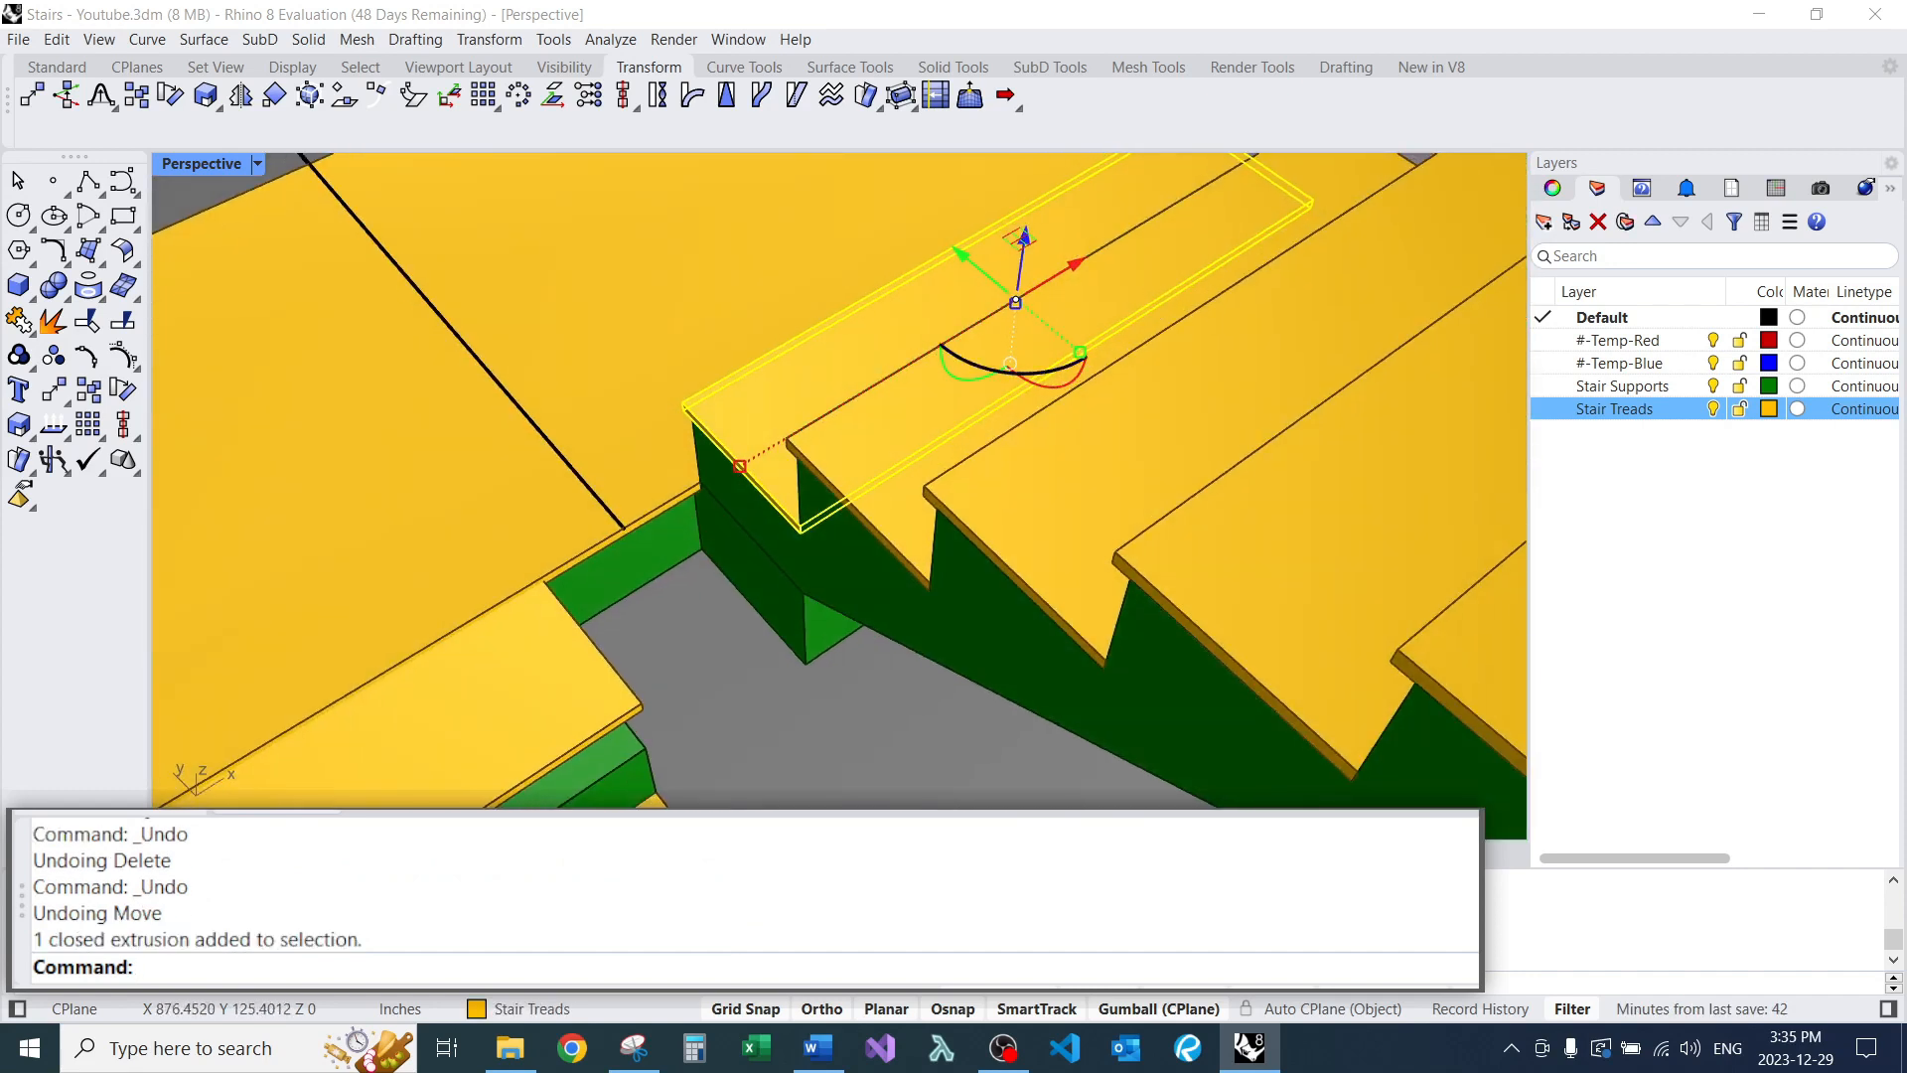
pyautogui.doubleClick(1015, 303)
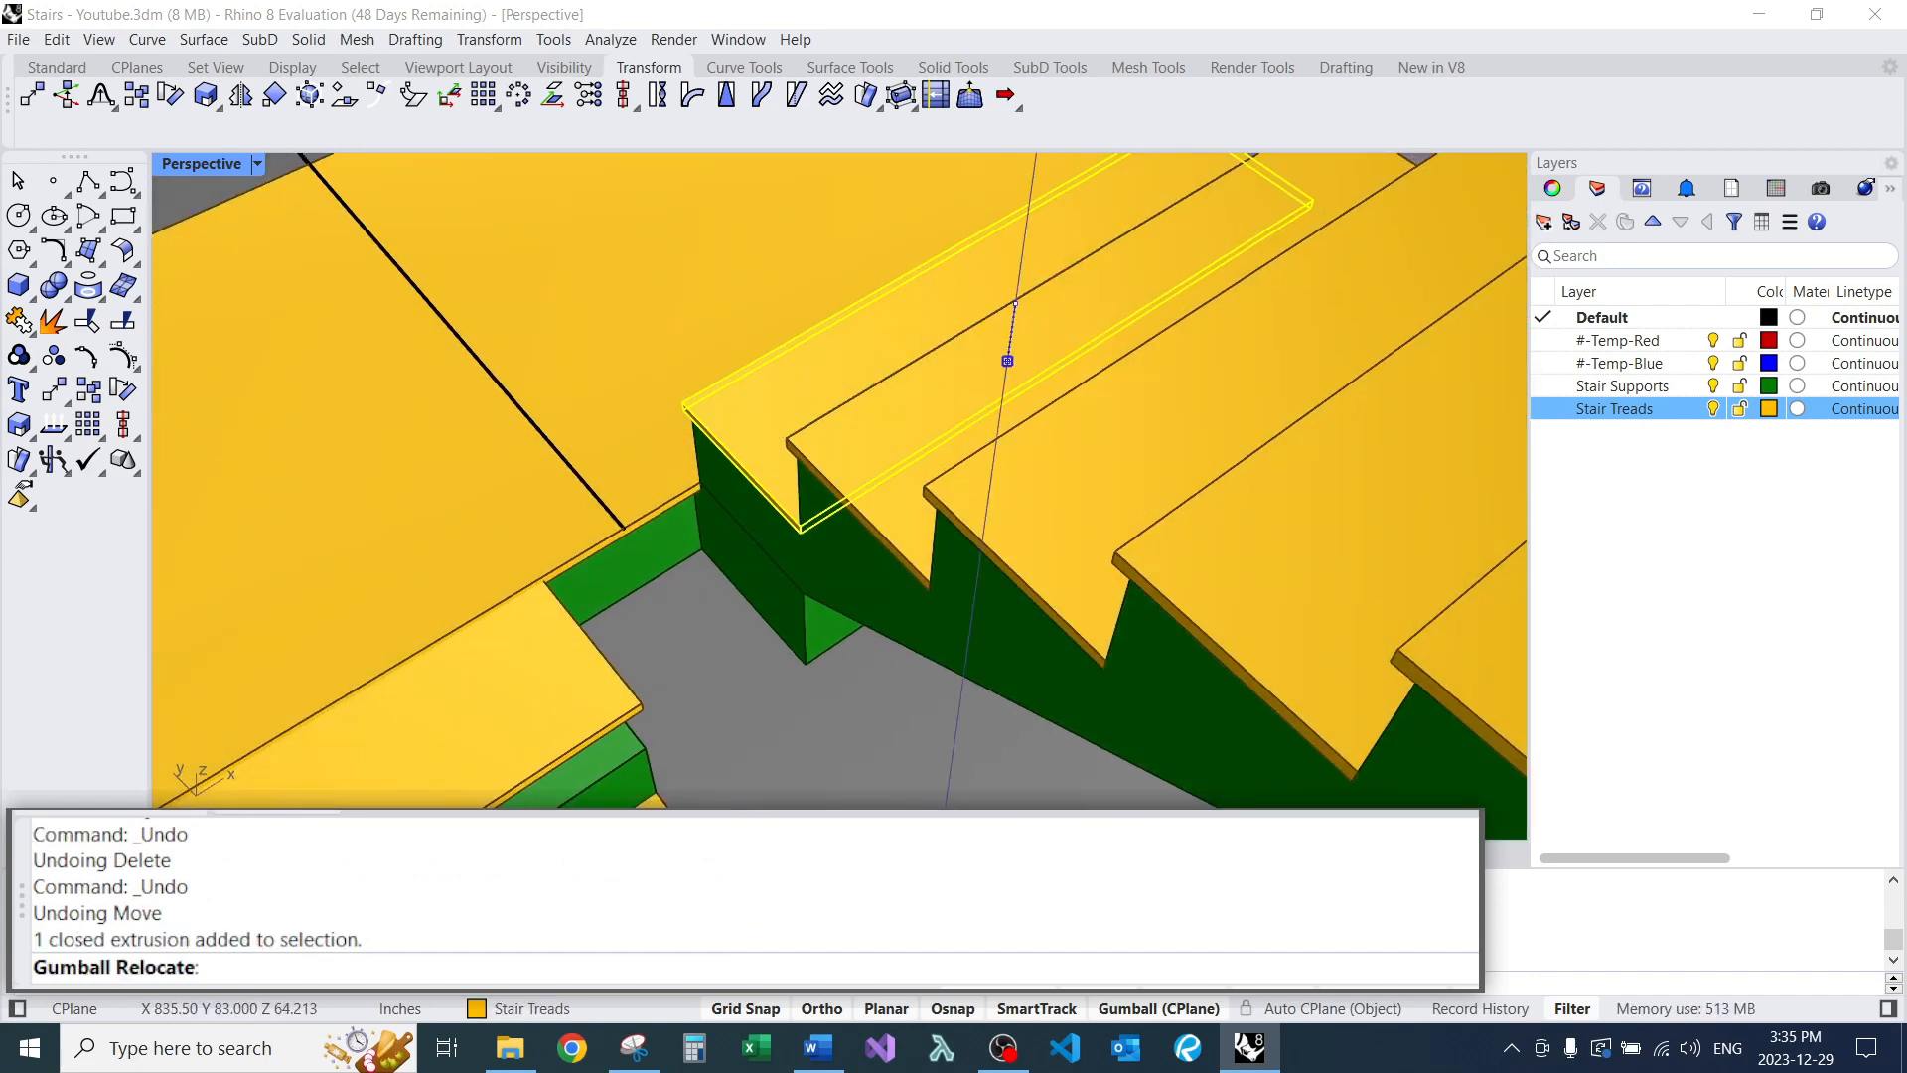
pyautogui.press('Escape')
pyautogui.moveTo(710, 537); pyautogui.dragTo(745, 457, button='right')
pyautogui.scroll(3, 740, 456)
pyautogui.click(740, 457)
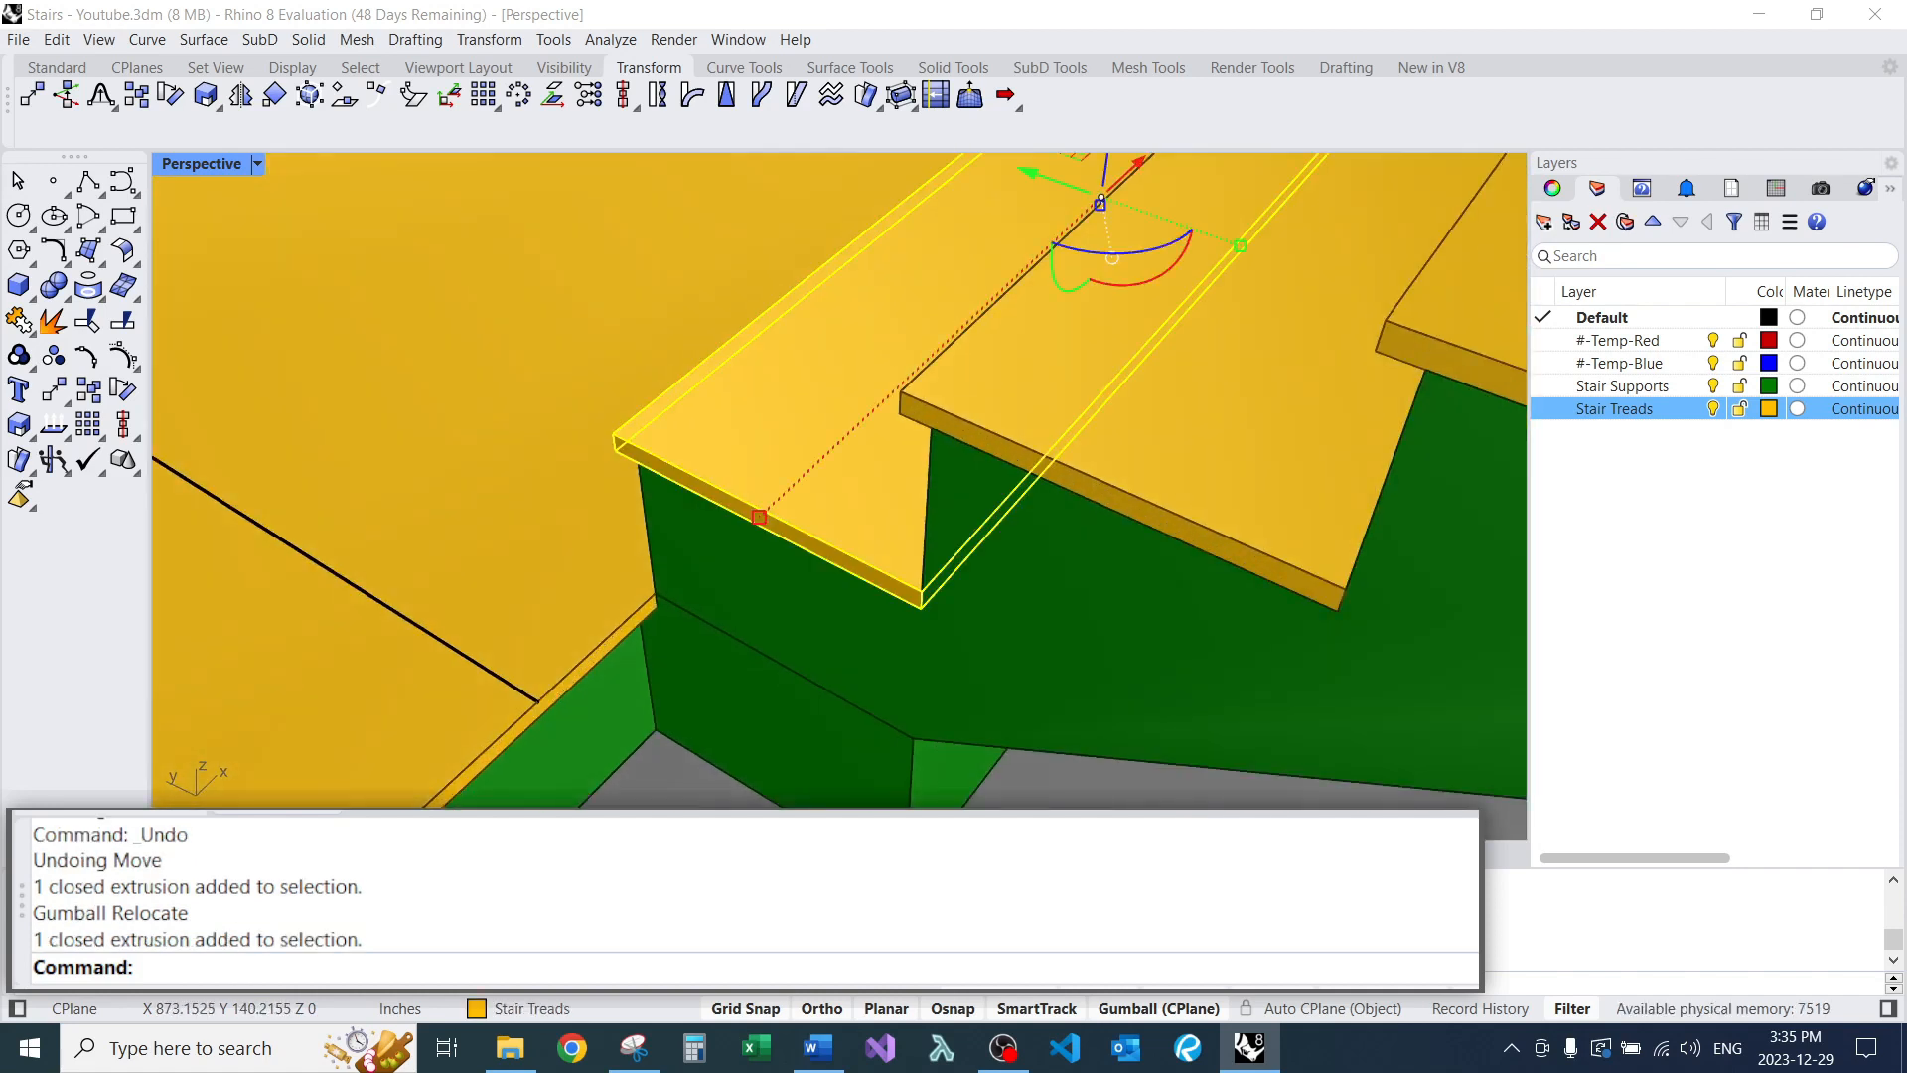
pyautogui.write('MV')
pyautogui.press('Return')
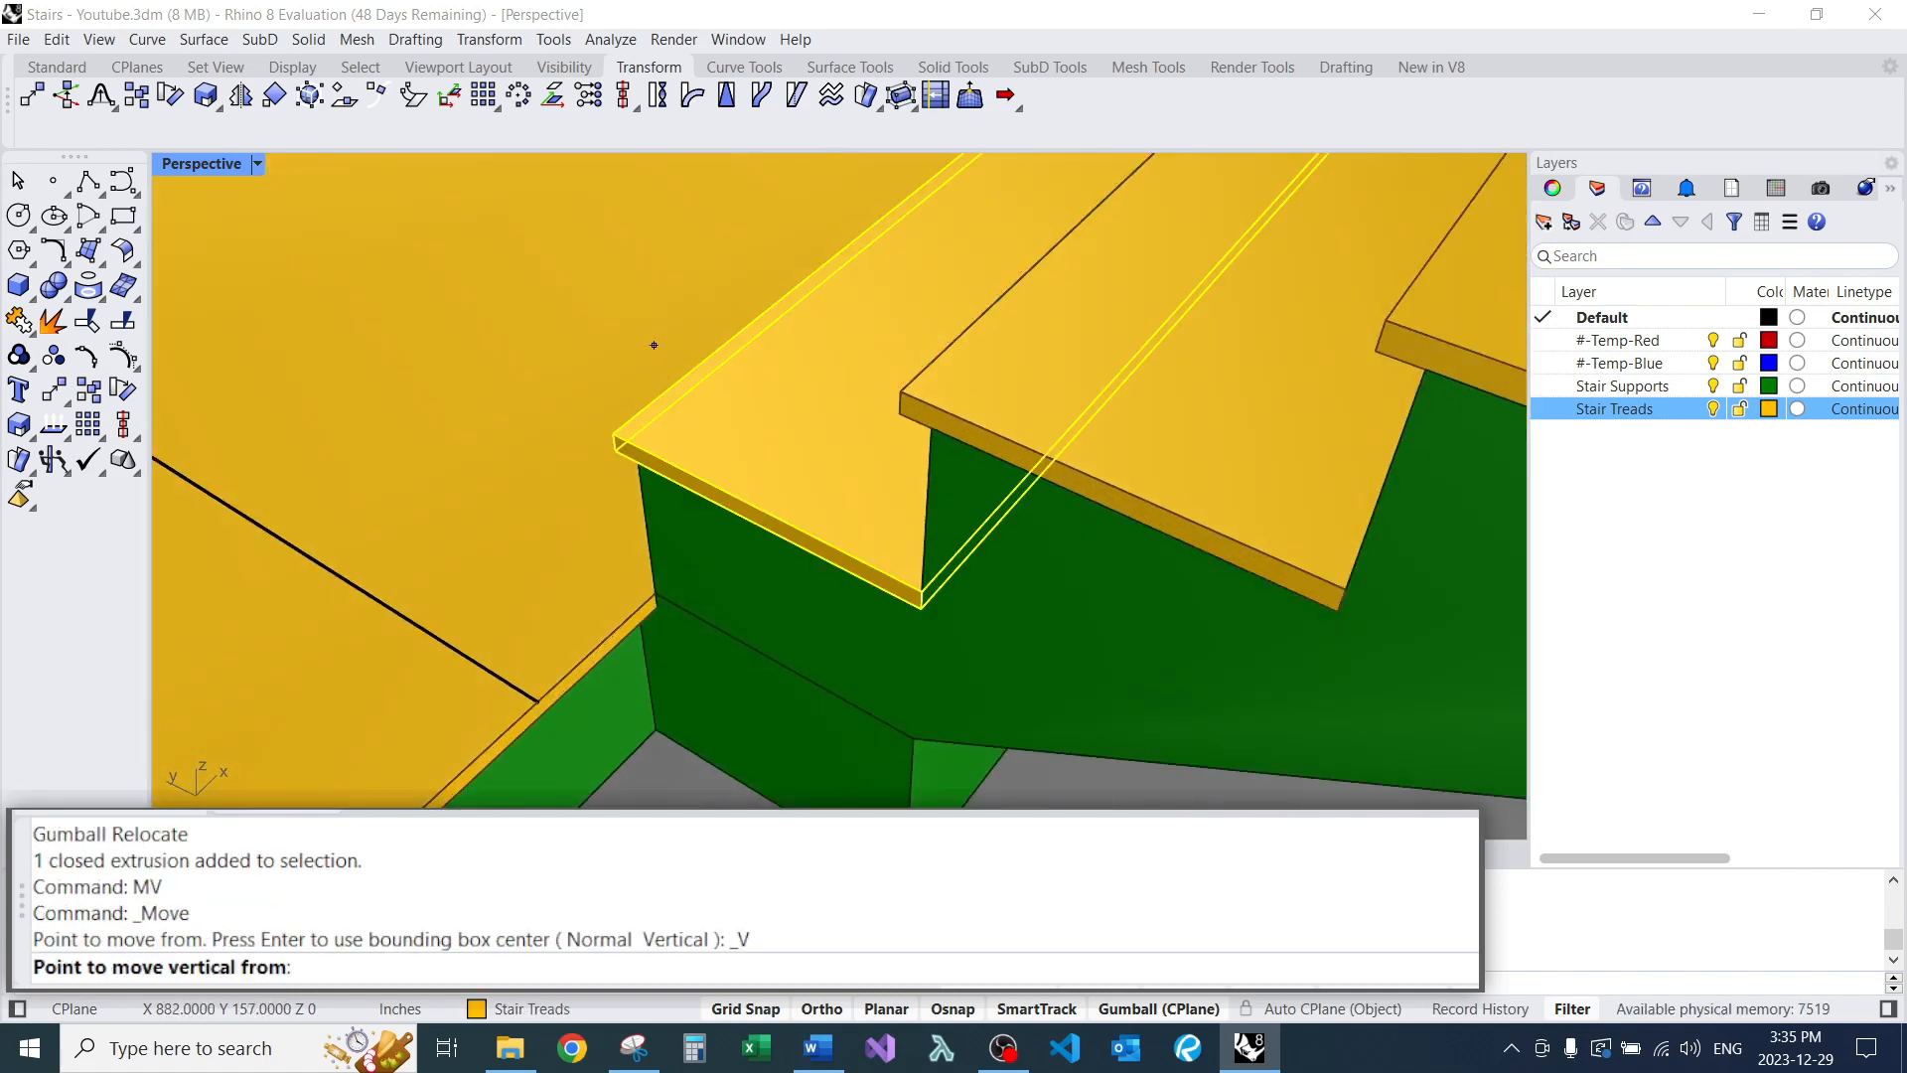
pyautogui.click(615, 435)
pyautogui.click(656, 593)
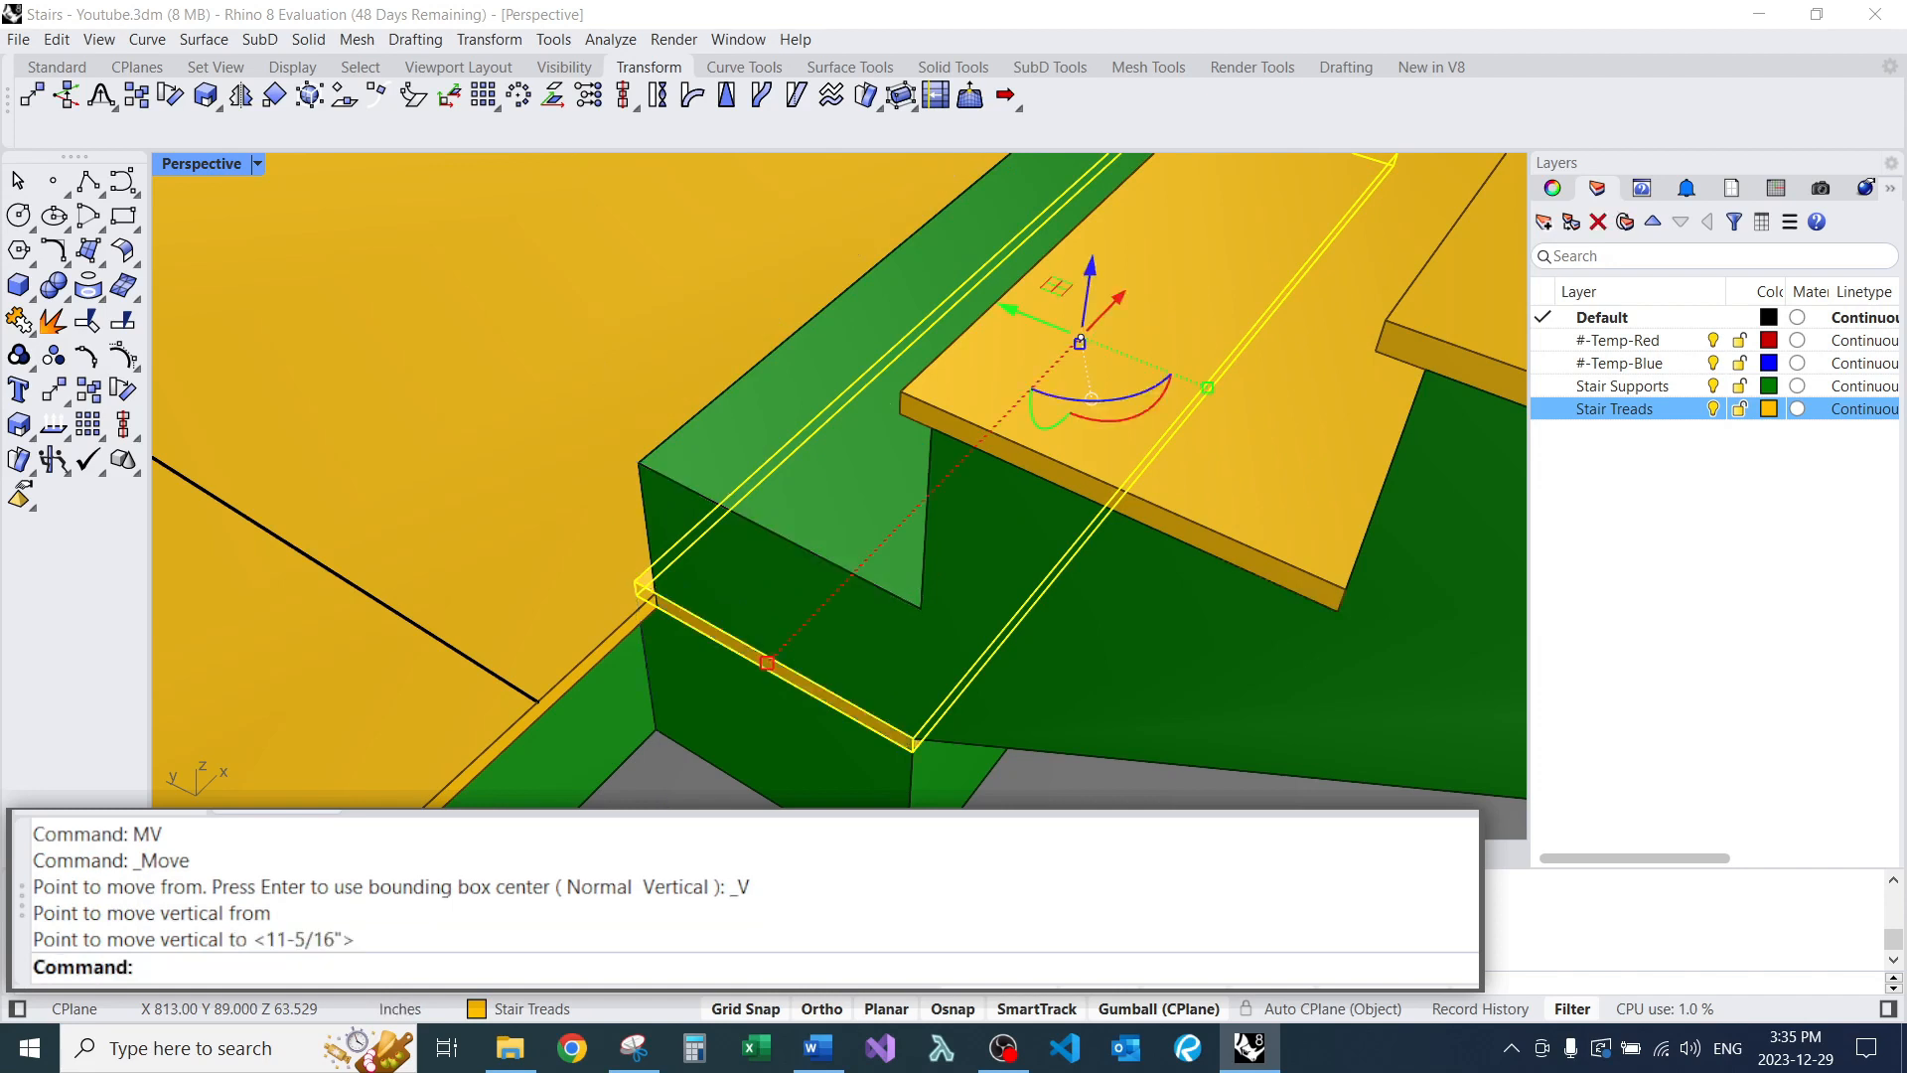
pyautogui.press('Escape')
# Hide the upper flight's stepped green support and check the two treads moved to landing level.
pyautogui.scroll(-5, 799, 526)
pyautogui.moveTo(800, 526); pyautogui.dragTo(958, 407, button='right')
pyautogui.moveTo(696, 457); pyautogui.dragTo(894, 486, button='right')
pyautogui.click(915, 485)
pyautogui.middleClick(915, 486)
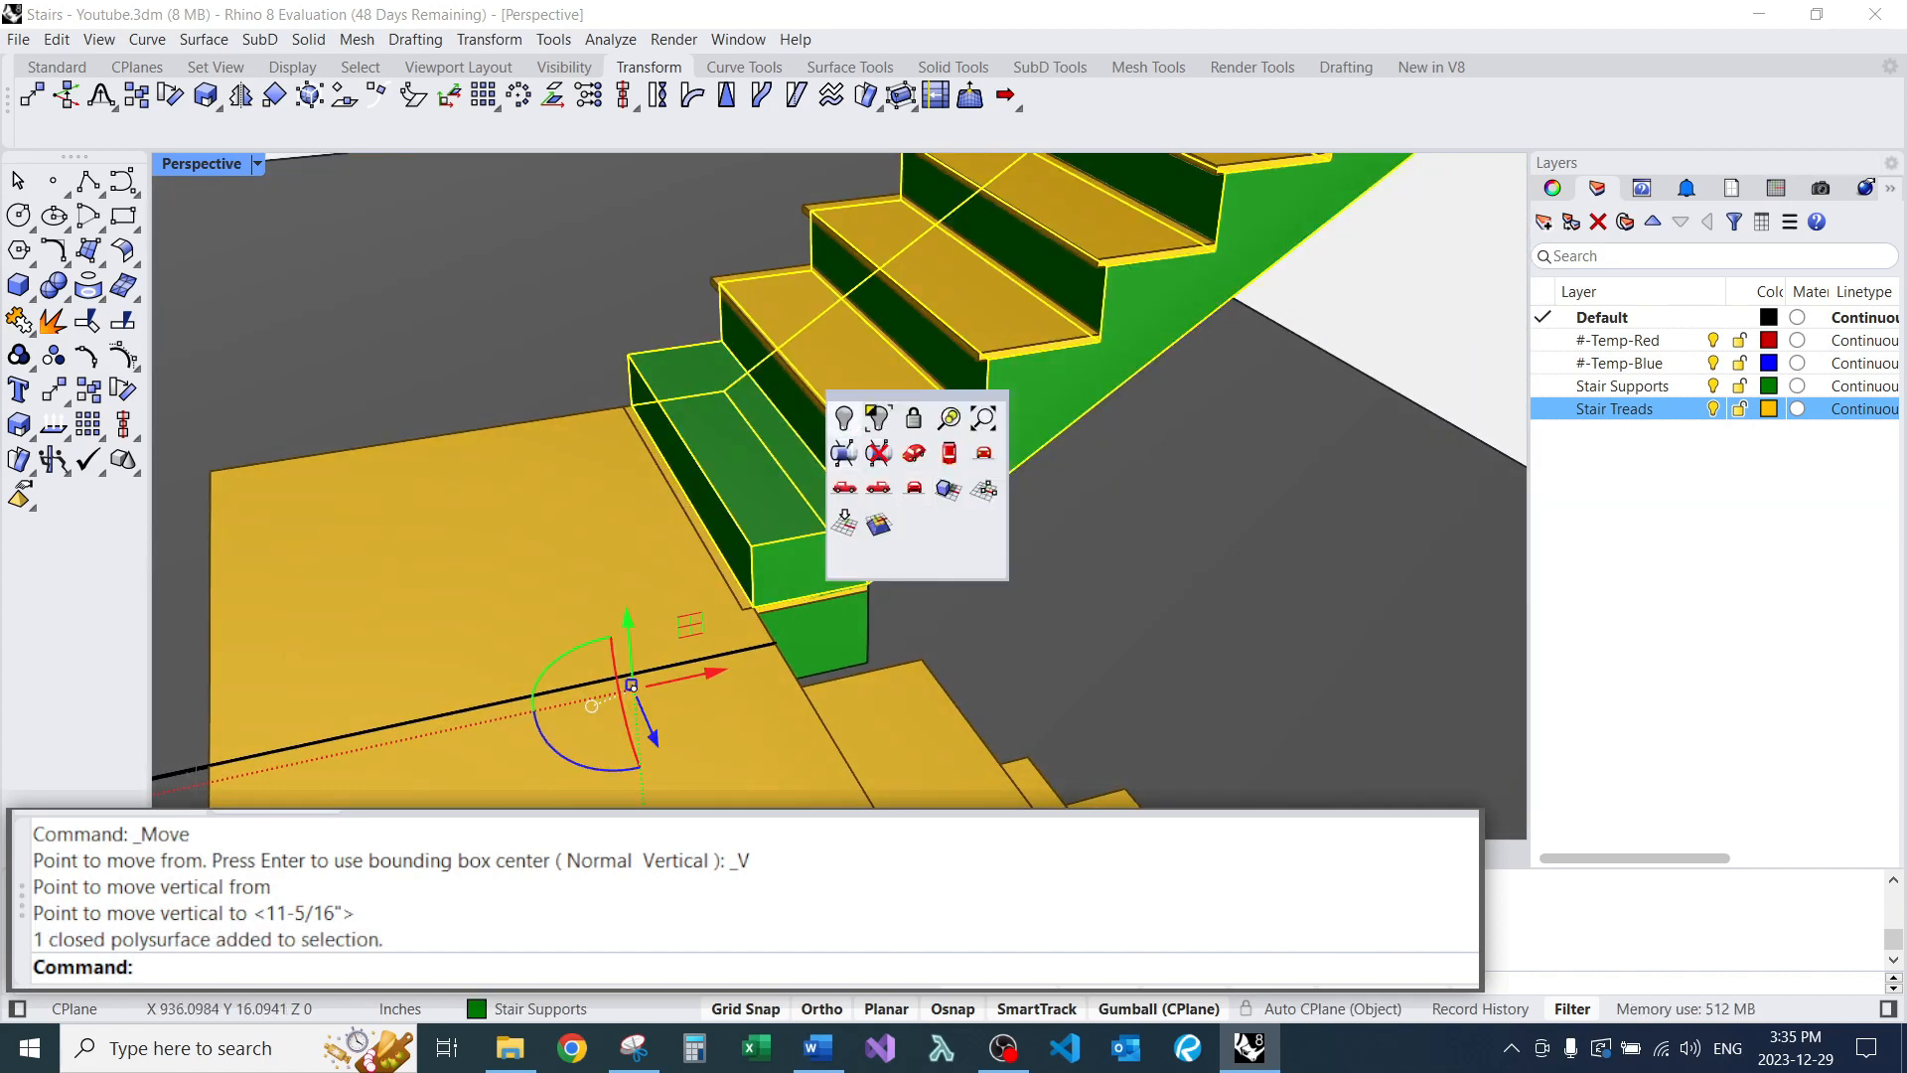
pyautogui.click(845, 418)
pyautogui.scroll(-6, 849, 407)
pyautogui.moveTo(849, 408); pyautogui.dragTo(715, 378, button='right')
pyautogui.scroll(8, 884, 476)
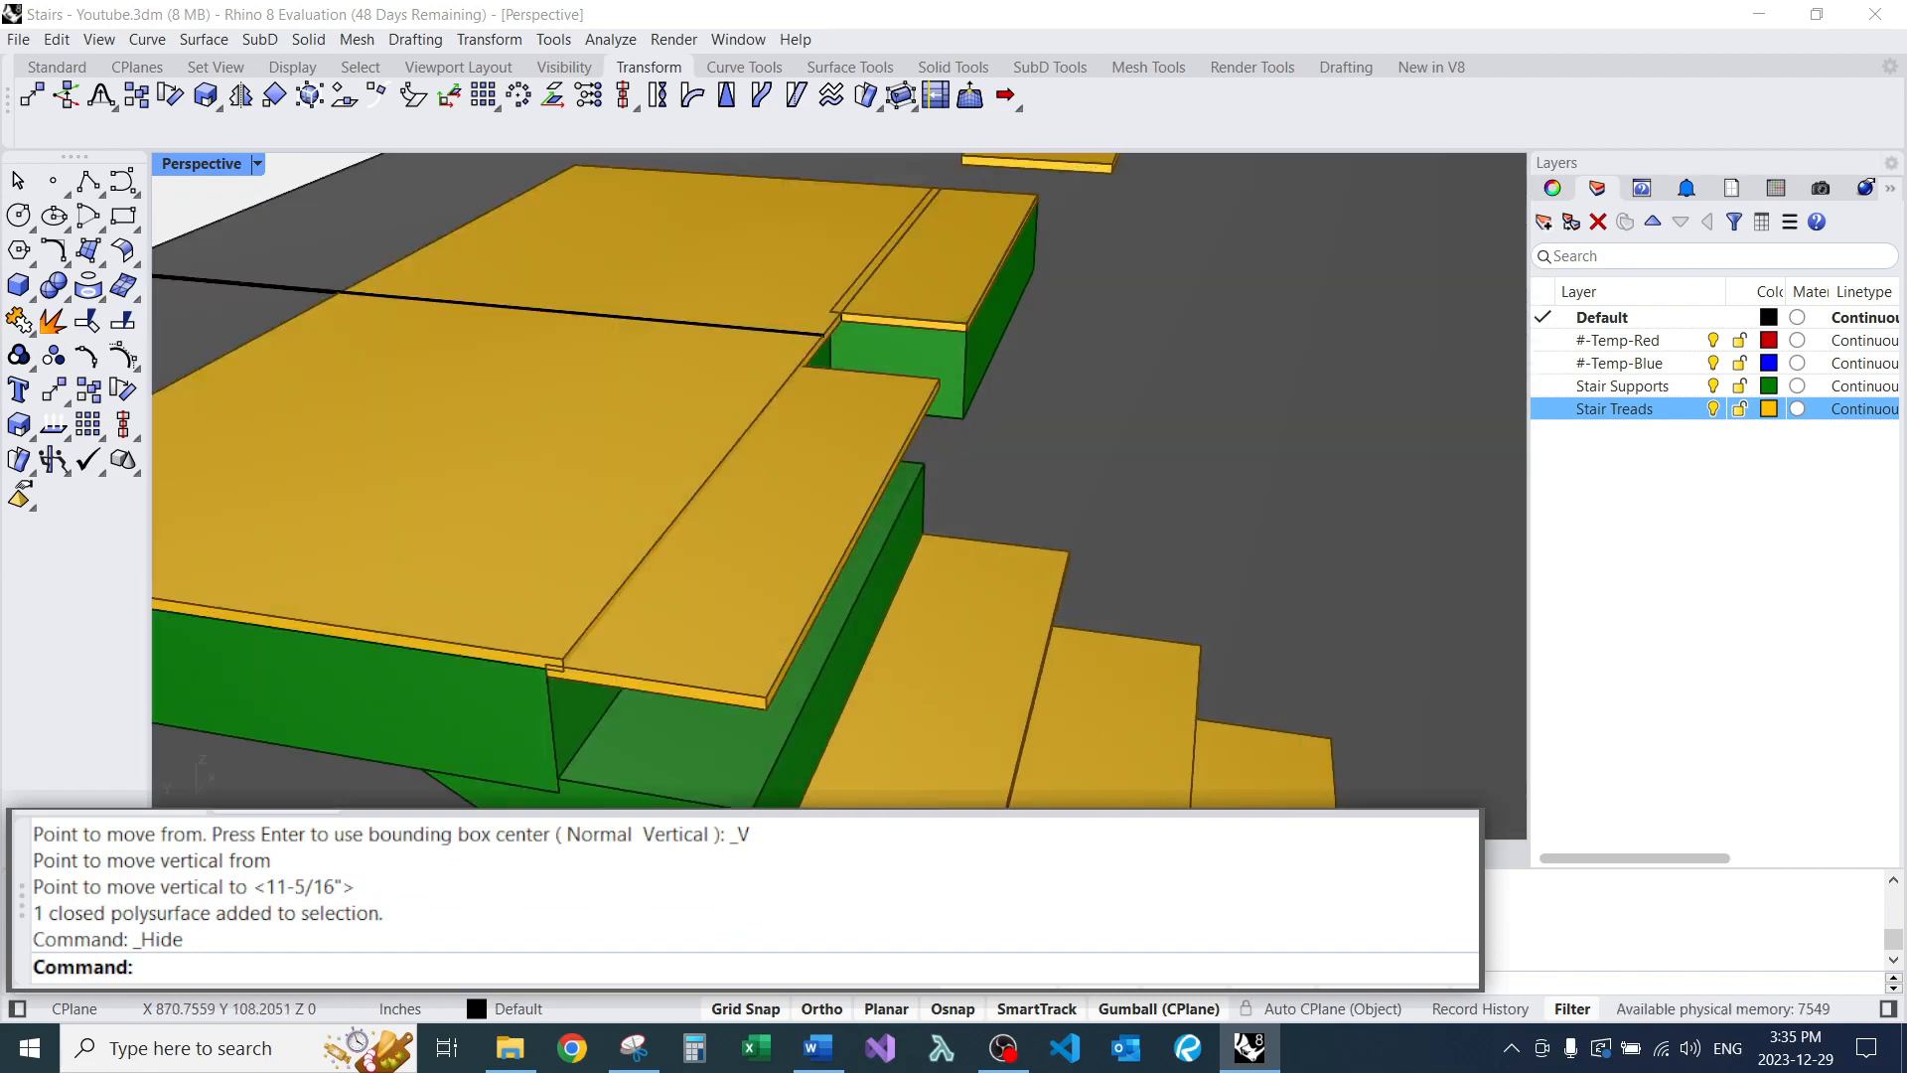
# Move the lower flight's top tread vertically from its front corner to the landing's top level.
pyautogui.moveTo(884, 476); pyautogui.dragTo(874, 437, button='right')
pyautogui.click(695, 457)
pyautogui.scroll(4, 514, 508)
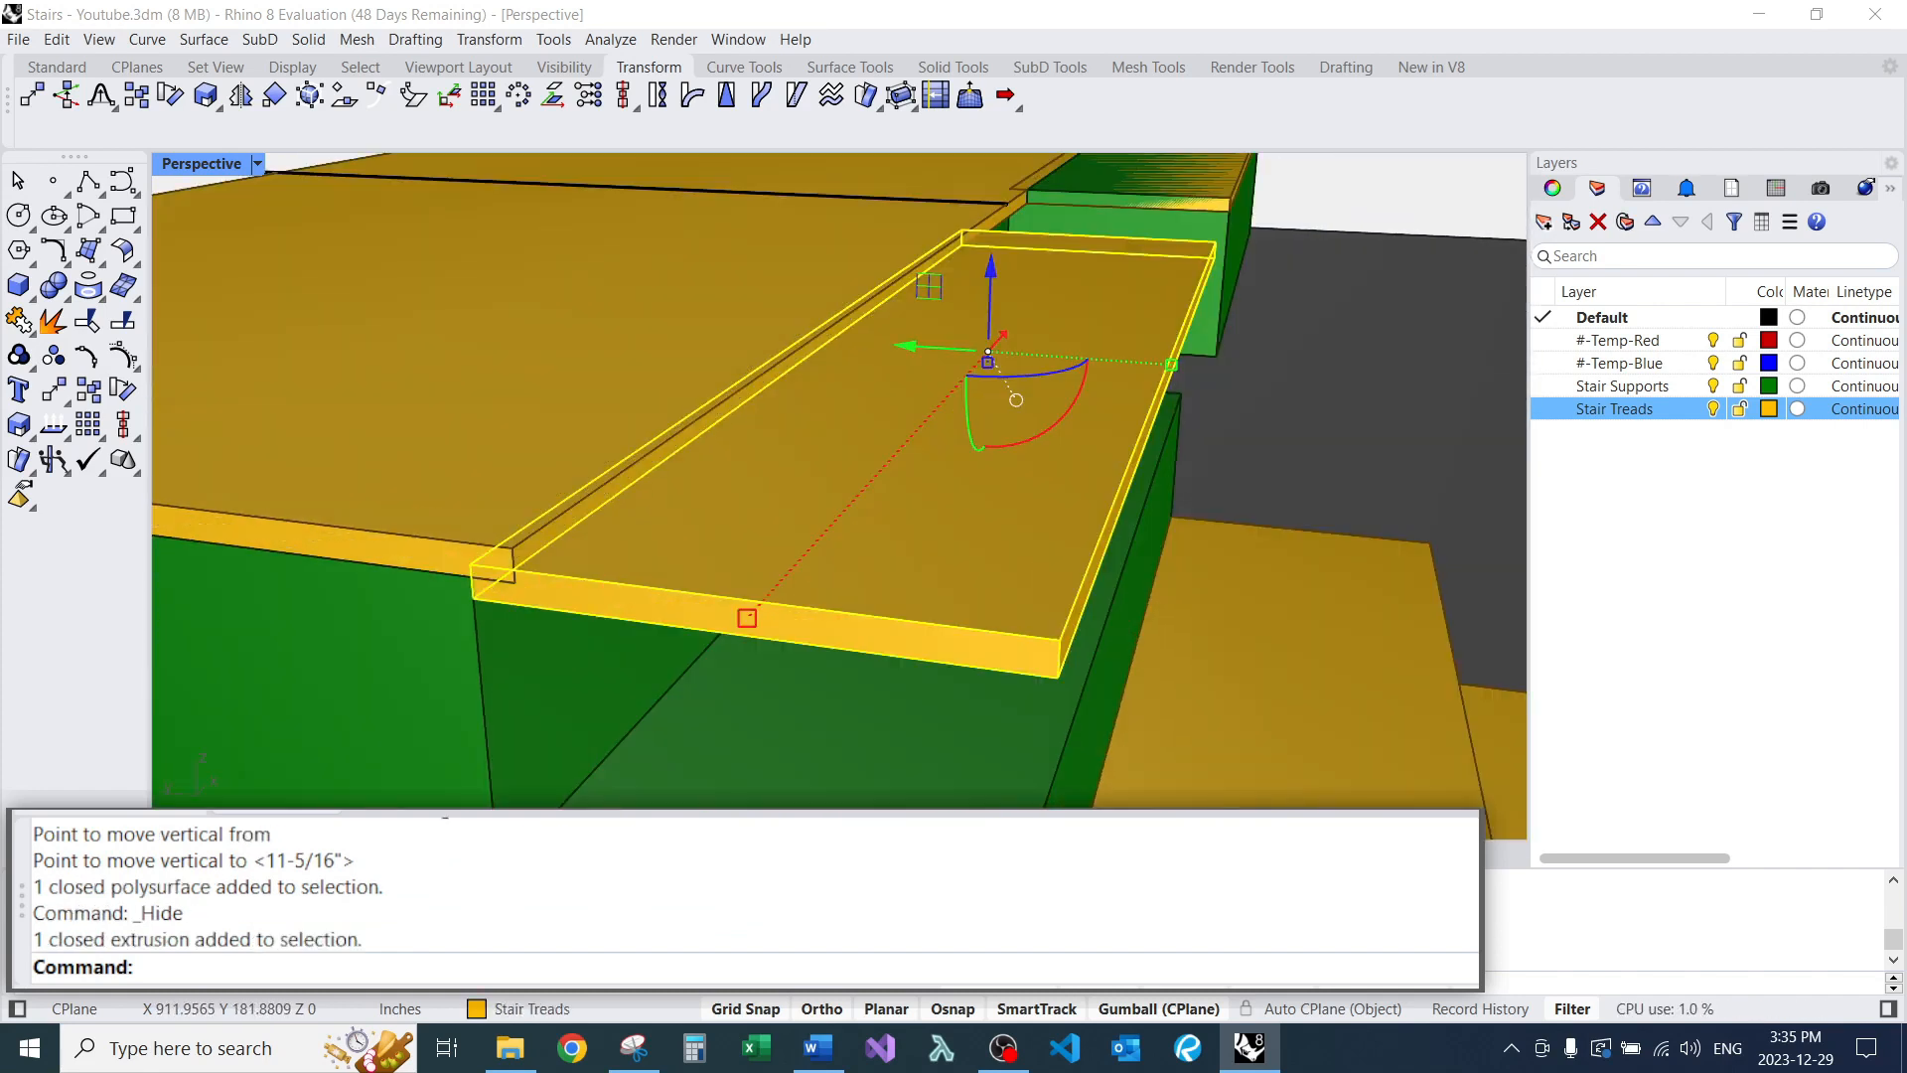
pyautogui.write('V')
pyautogui.press('Return')
pyautogui.scroll(2, 467, 546)
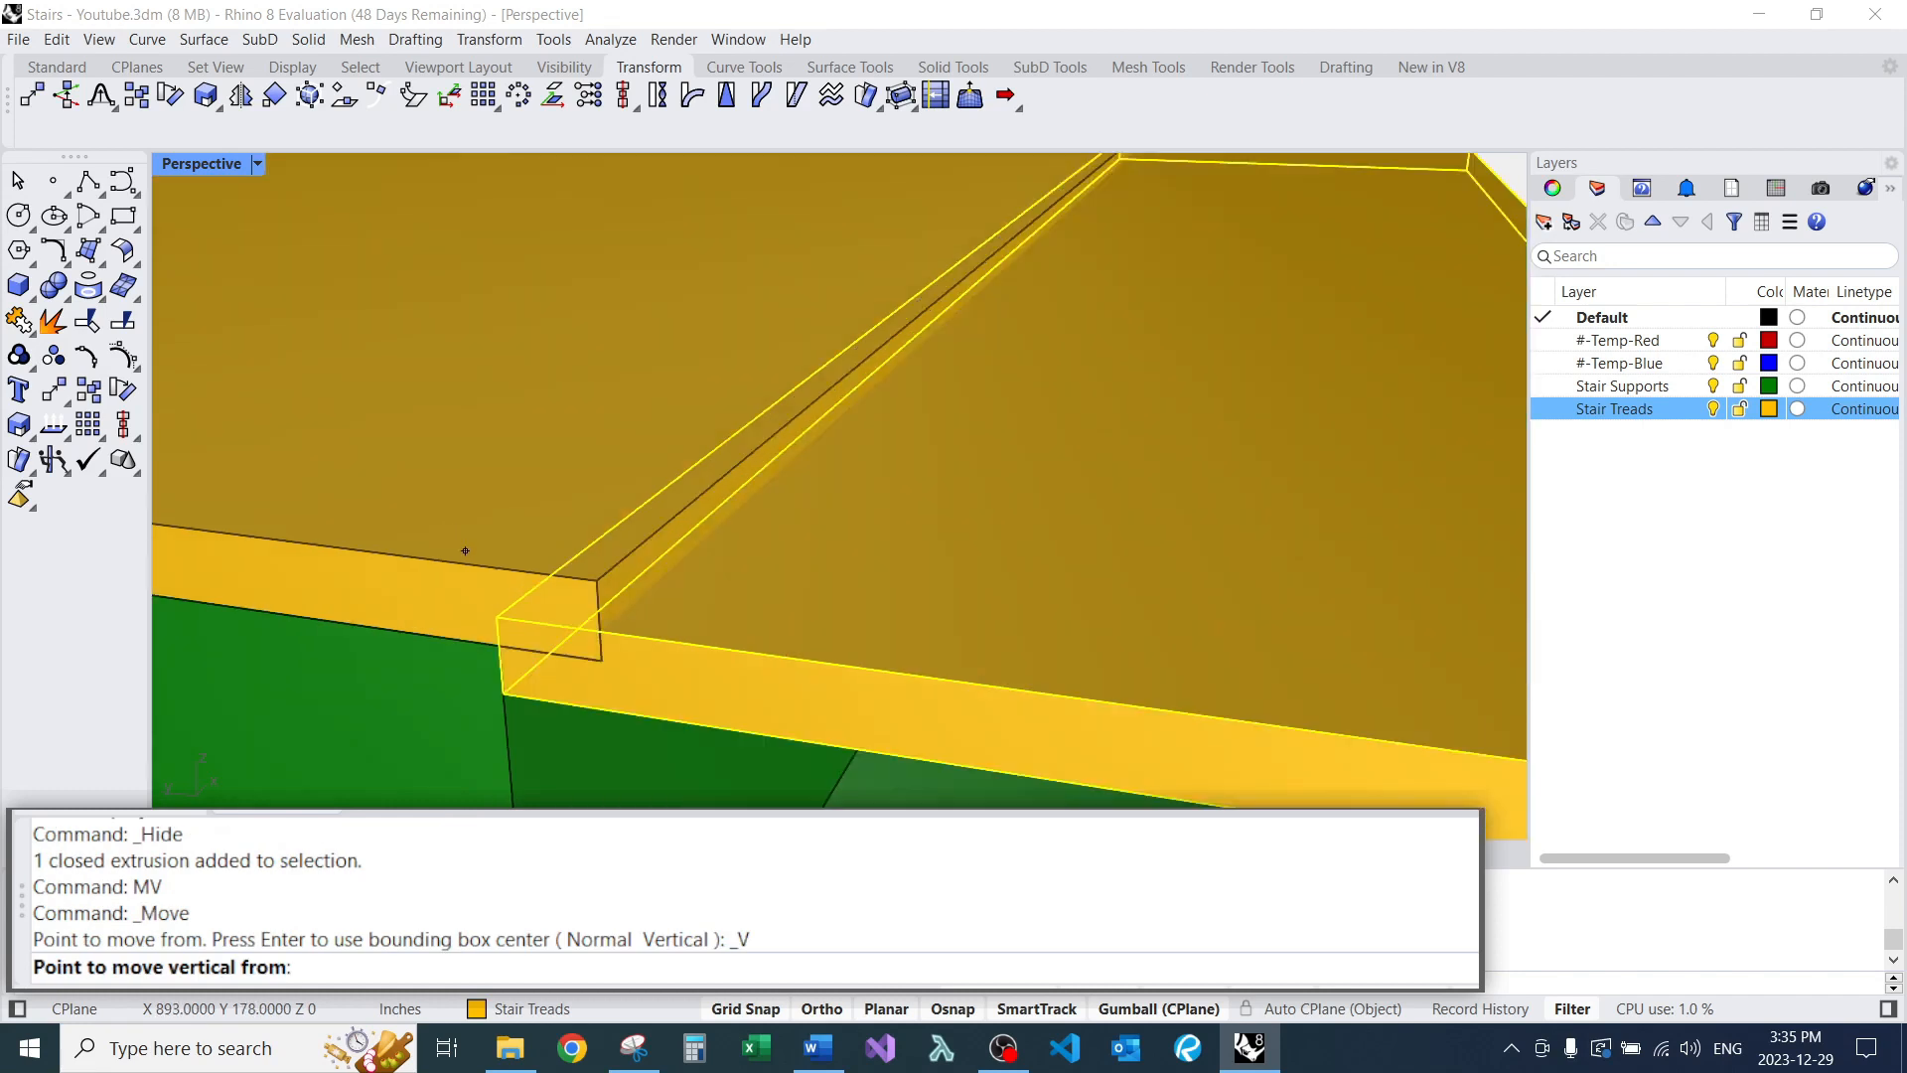
pyautogui.scroll(2, 497, 615)
pyautogui.click(496, 616)
pyautogui.scroll(-10, 1196, 698)
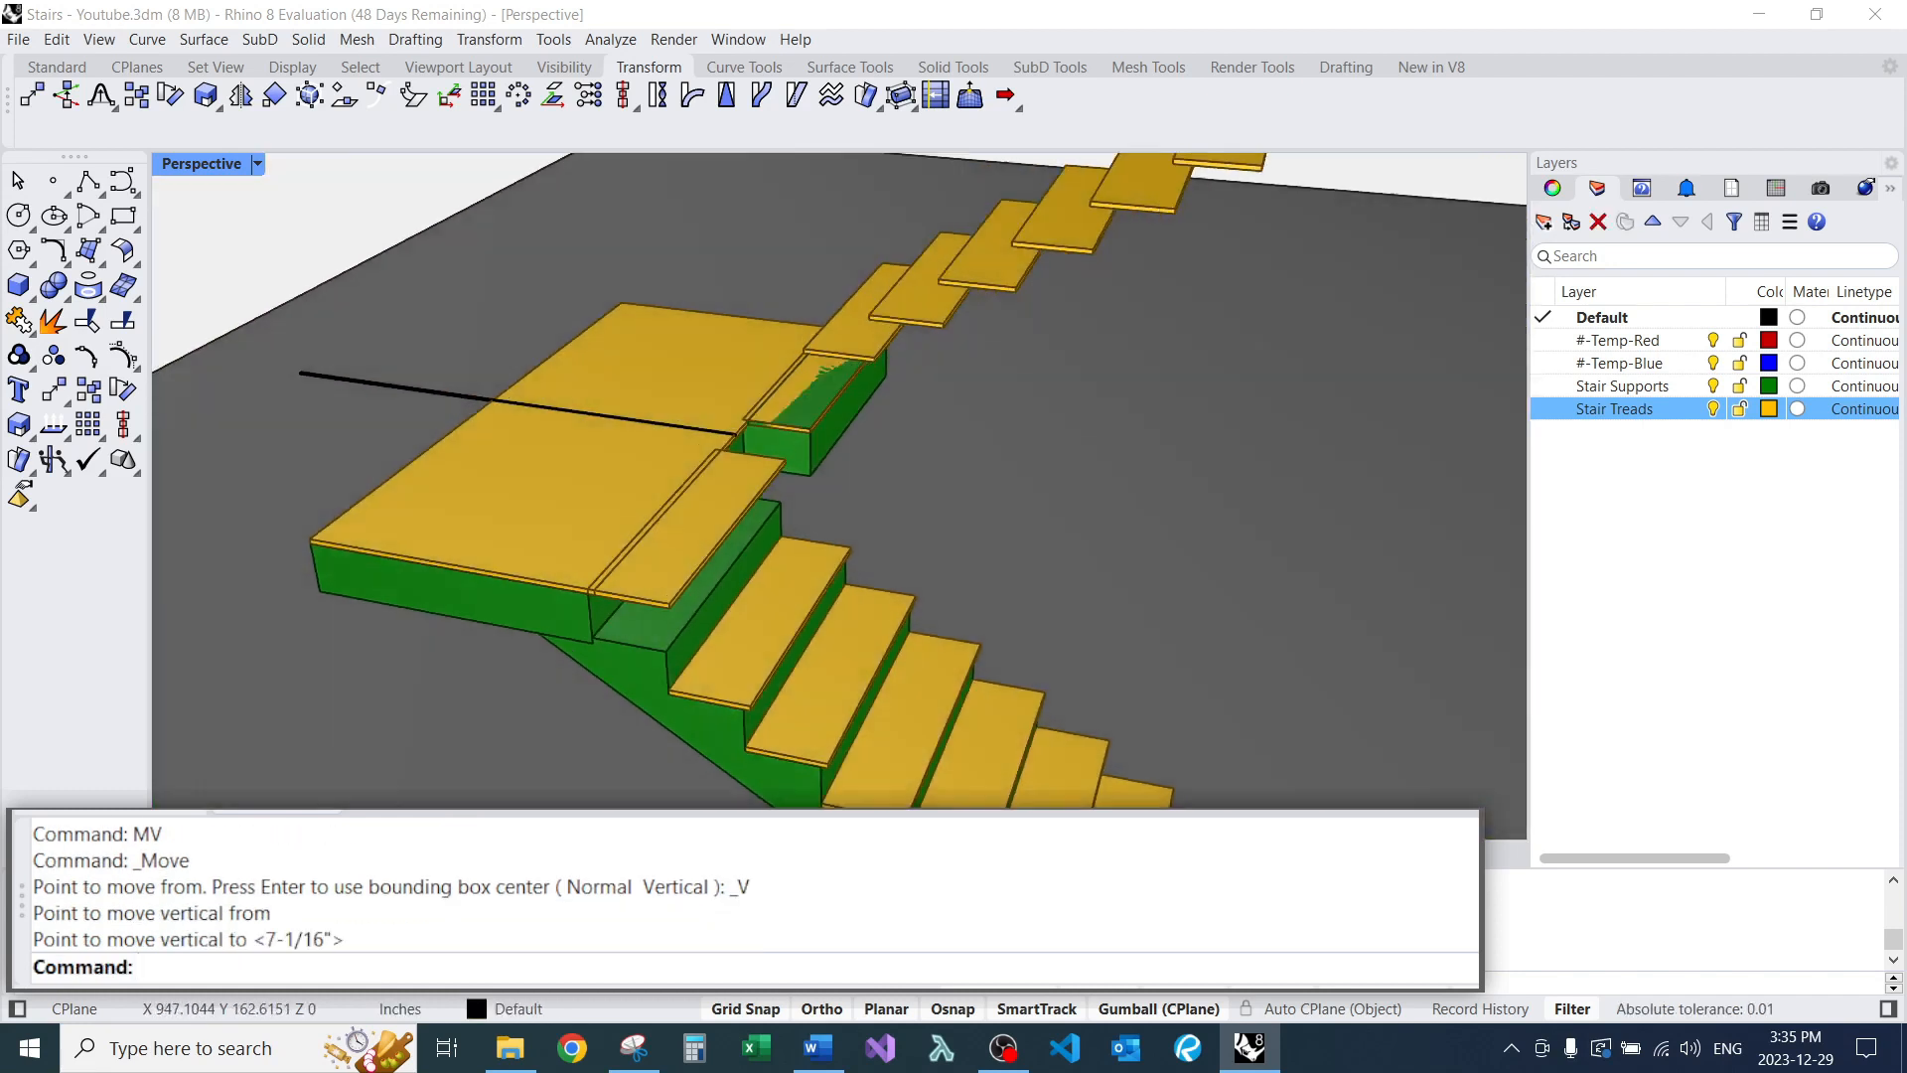
# Boolean-union the landing with the two adjoining treads and merge the resulting solid's coplanar faces.
pyautogui.write('BU')
pyautogui.press('Return')
pyautogui.click(695, 527)
pyautogui.click(675, 417)
pyautogui.click(817, 408)
pyautogui.click(908, 474)
pyautogui.press('Return')
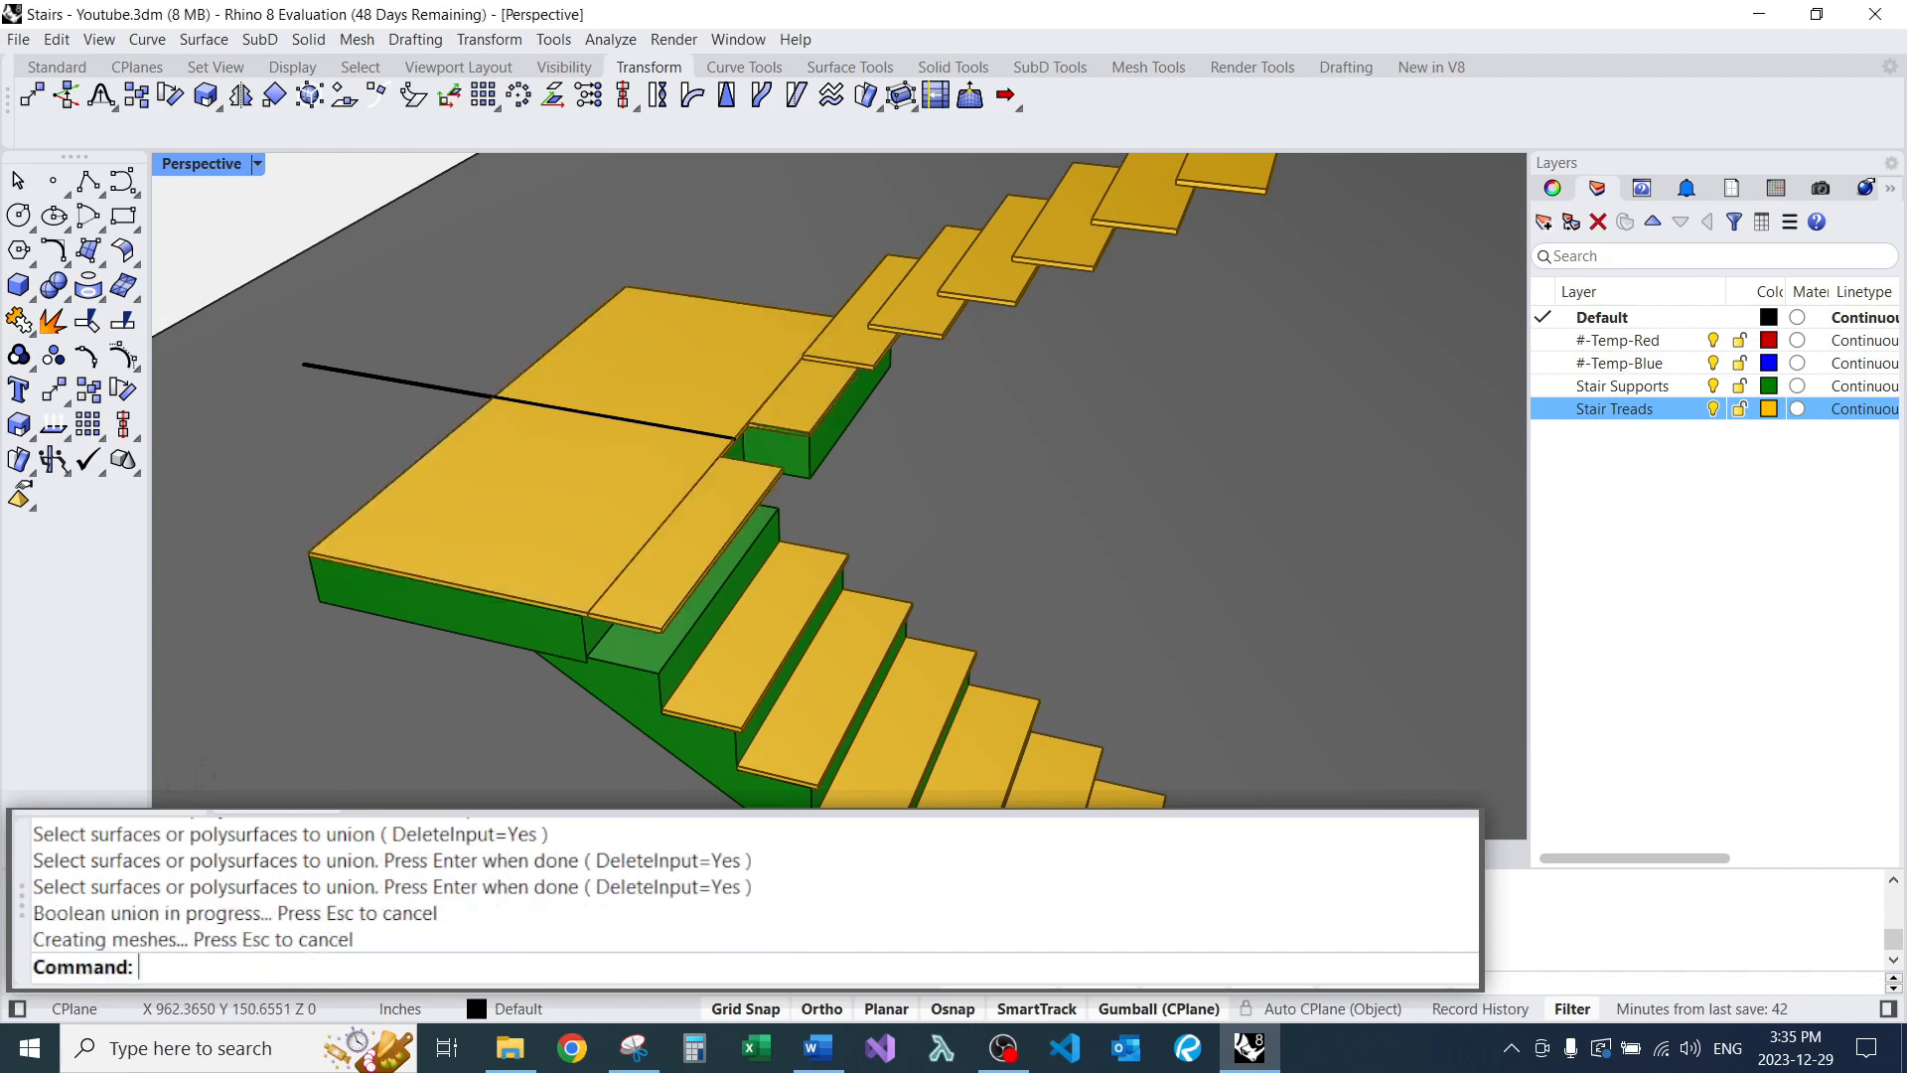
pyautogui.write('F')
pyautogui.press('Return')
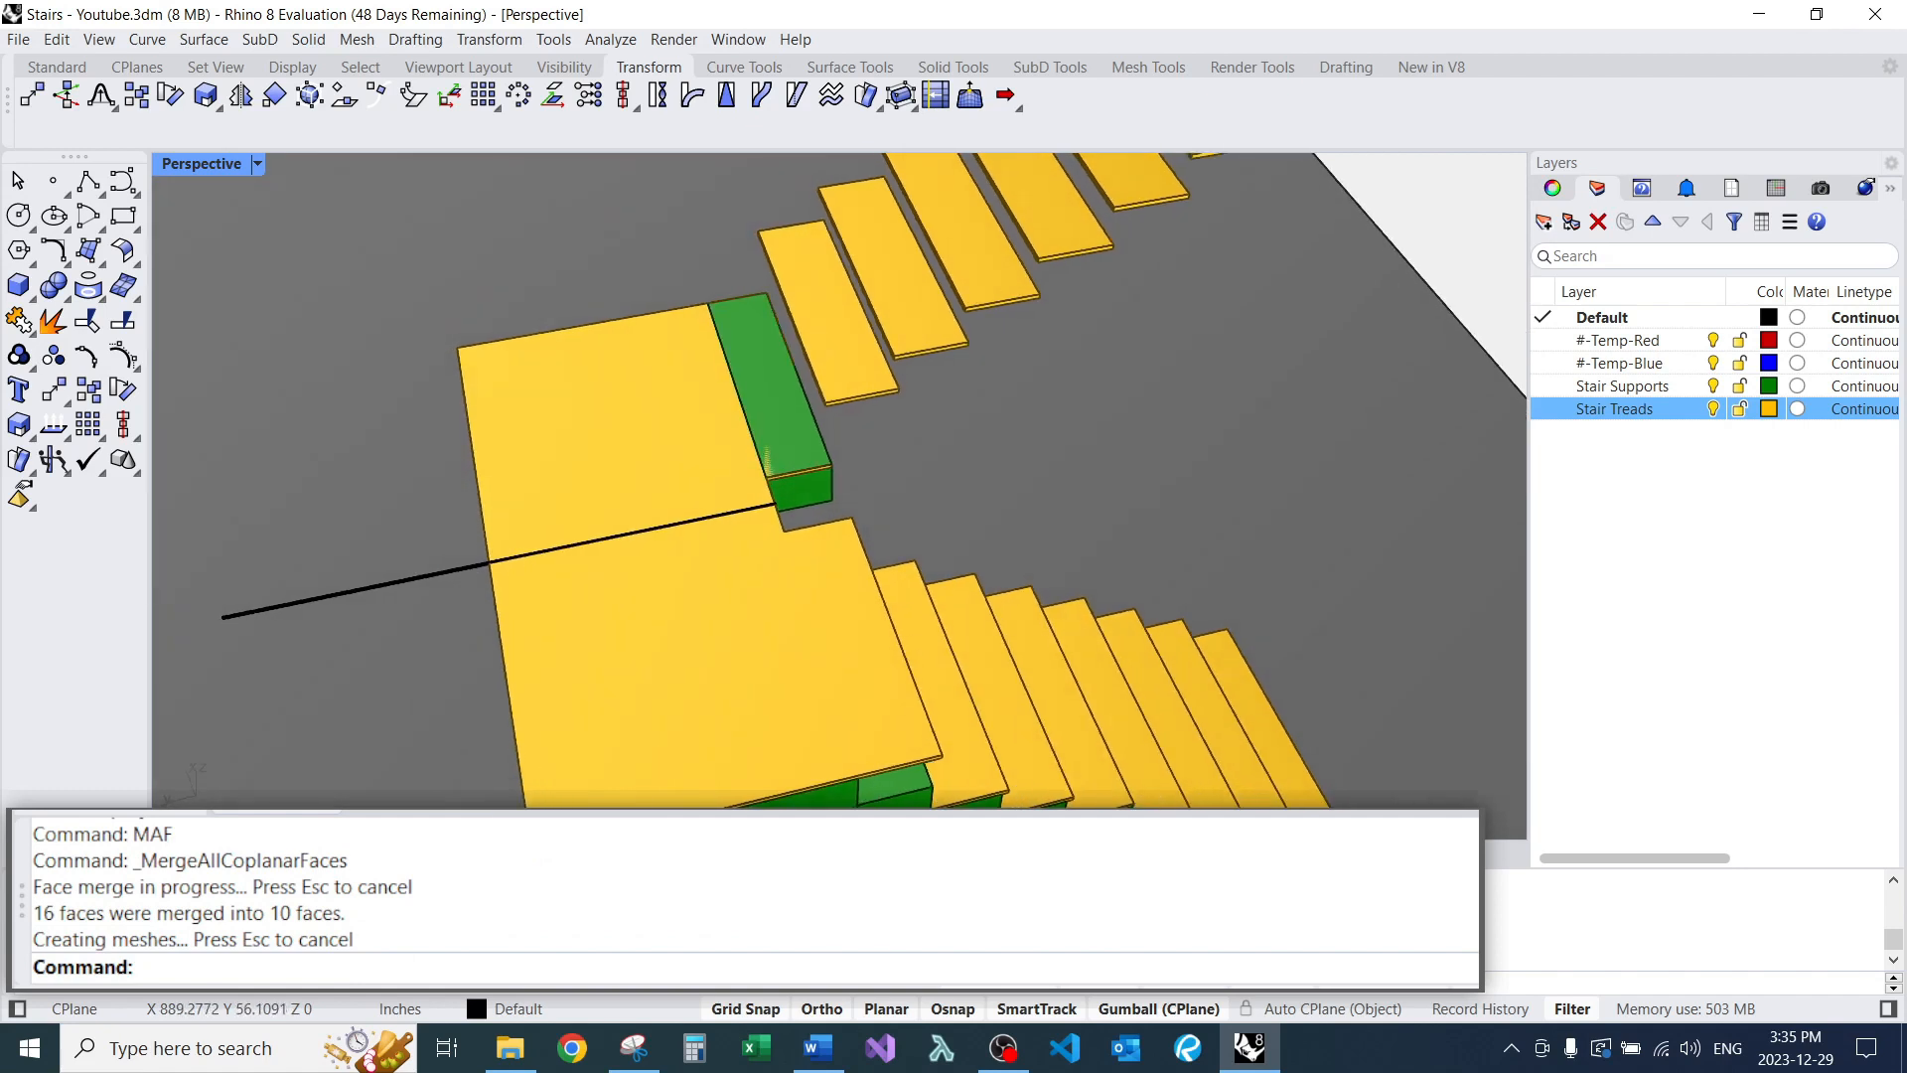
# Draw a diagonal line from the landing's inner corner beside the lower flight out past its outer corner.
pyautogui.moveTo(795, 476); pyautogui.dragTo(735, 507, button='right')
pyautogui.scroll(-4, 775, 487)
pyautogui.scroll(5, 770, 512)
pyautogui.scroll(-5, 784, 475)
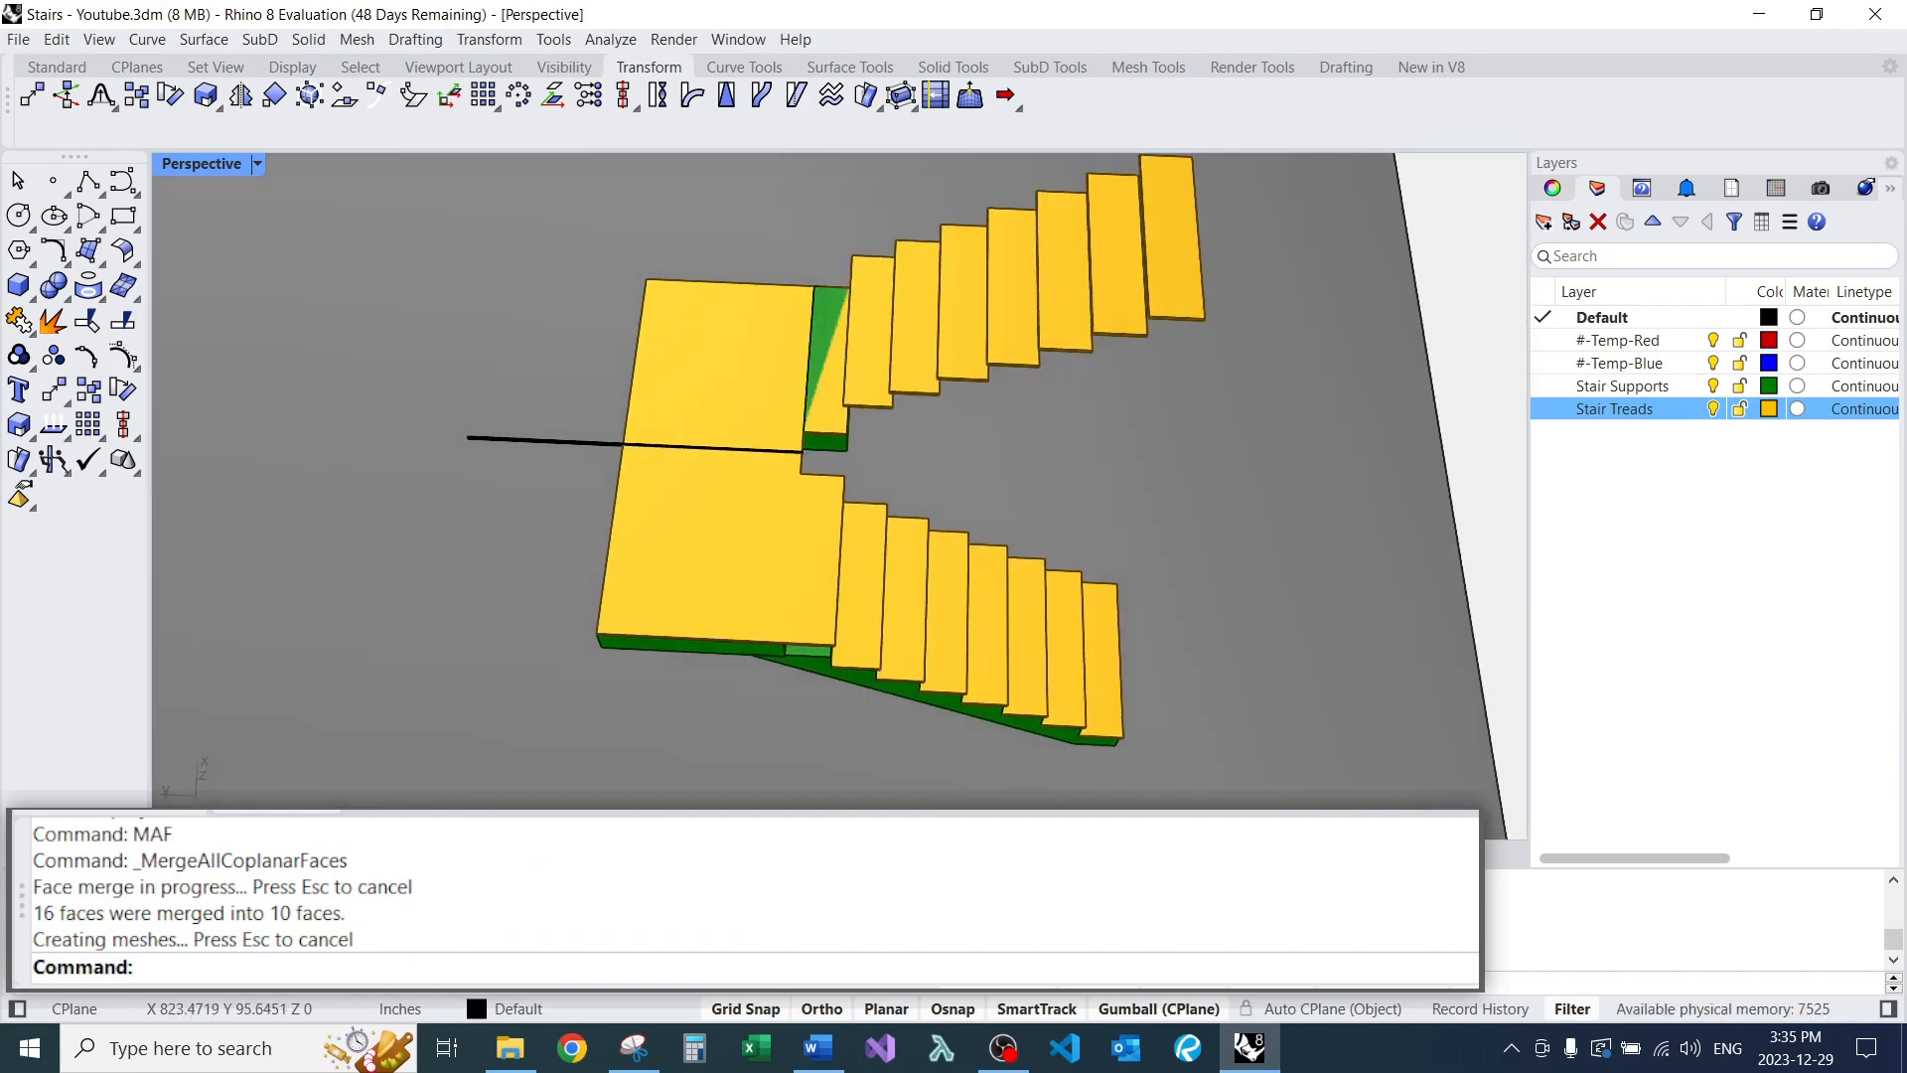
pyautogui.press('Return')
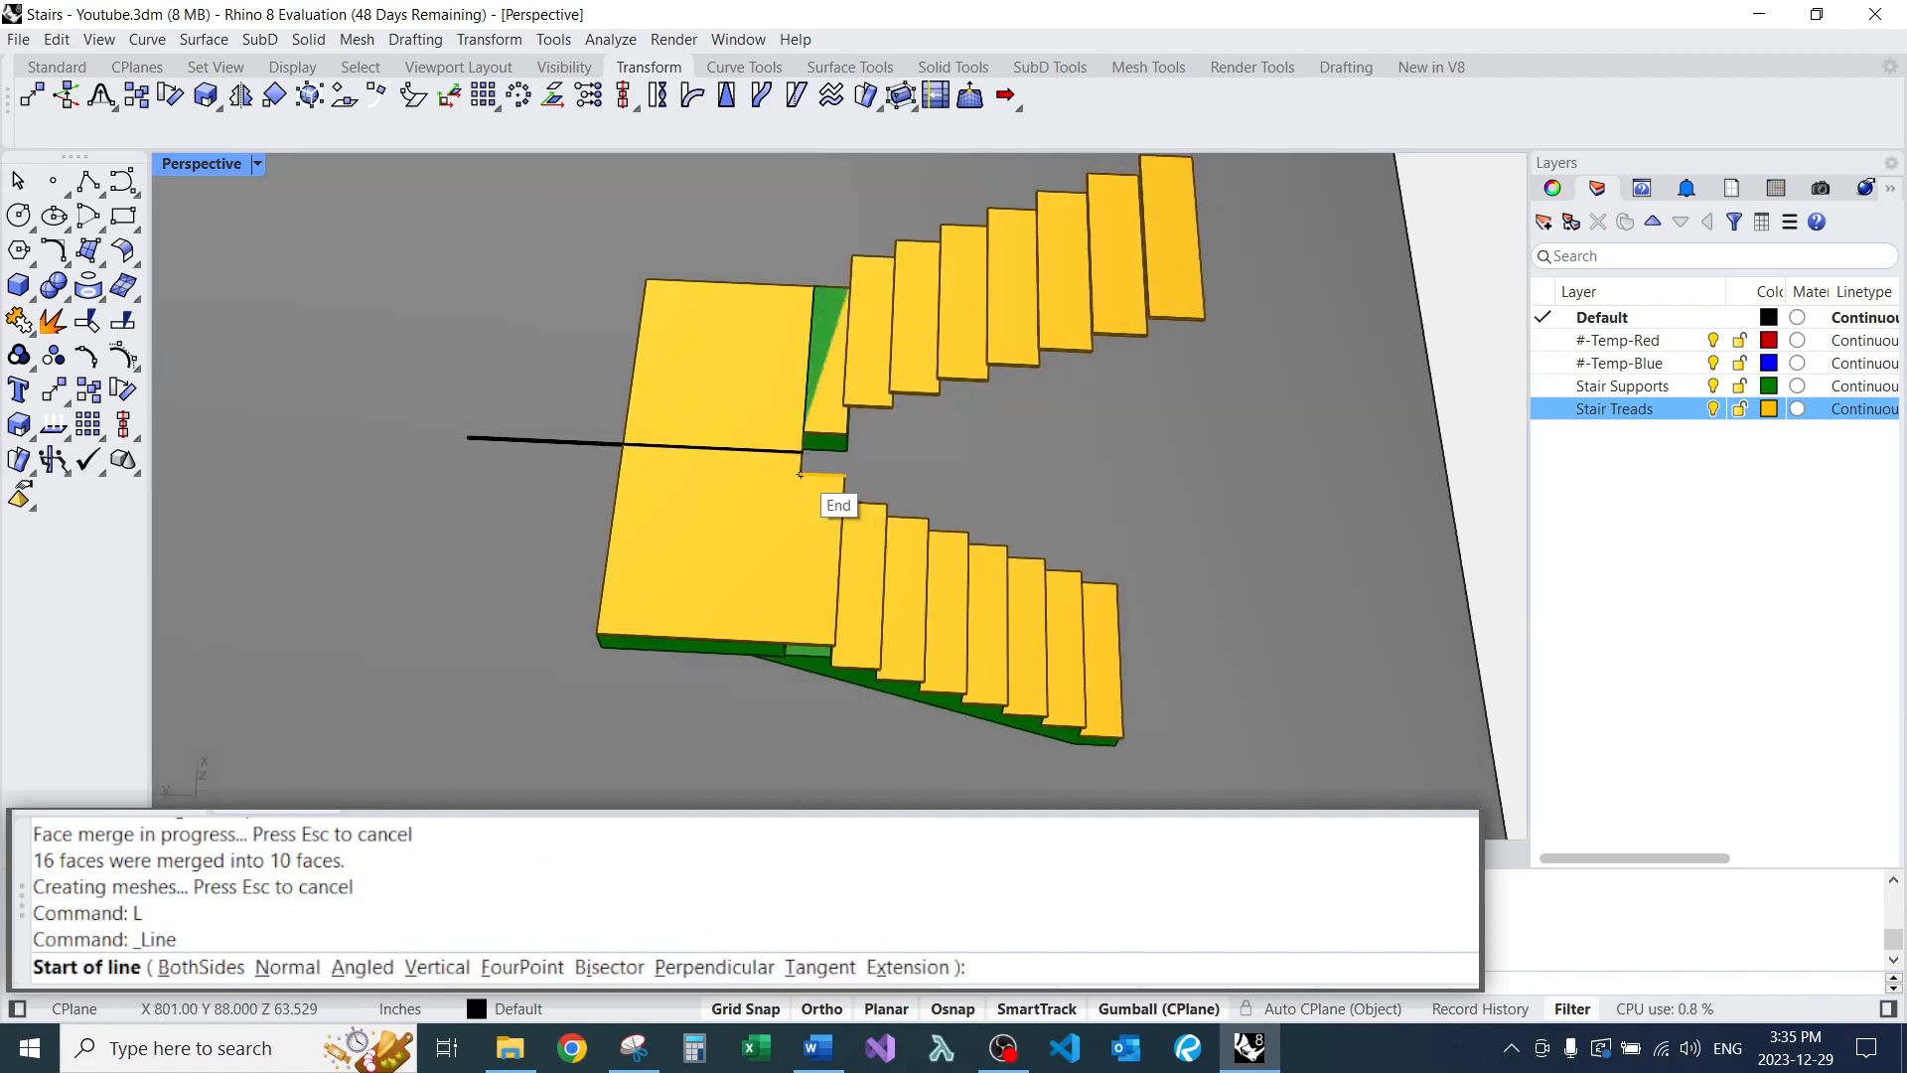
pyautogui.click(800, 473)
pyautogui.click(487, 718)
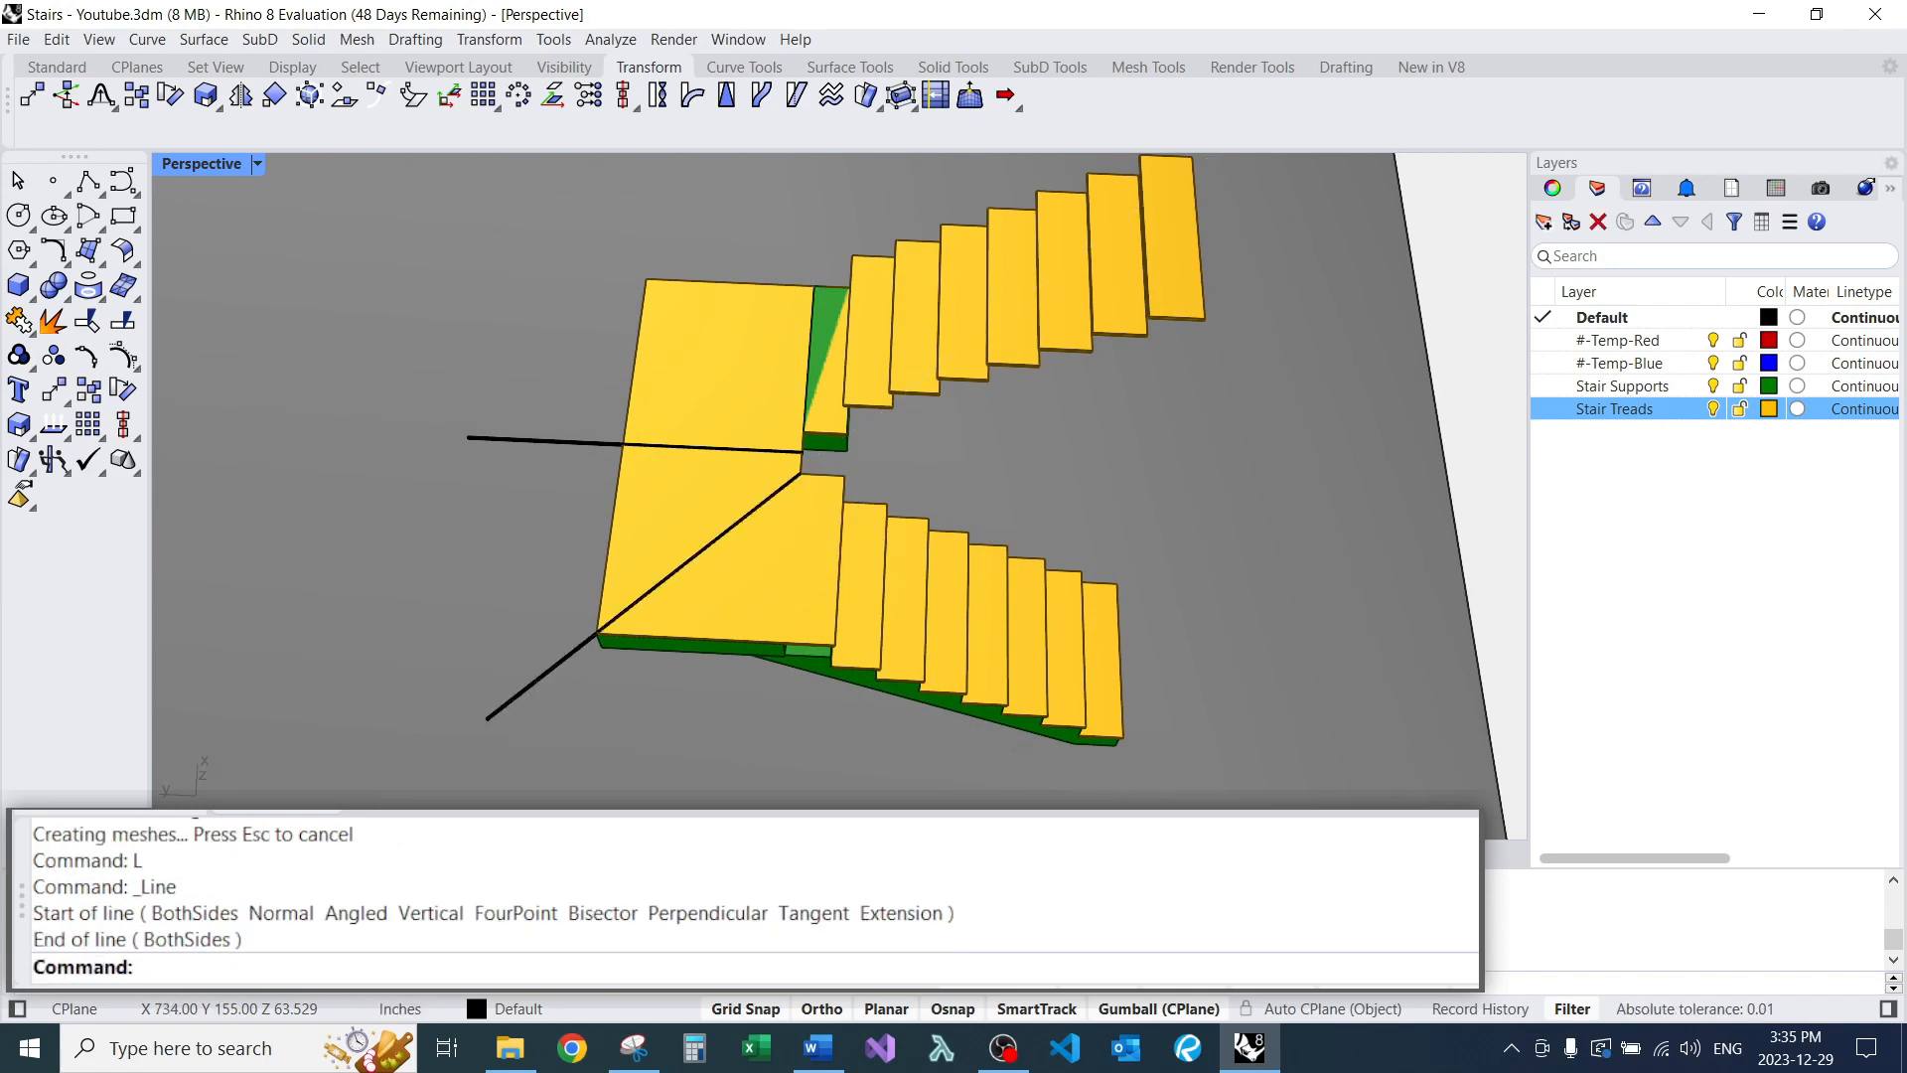
# Draw a diagonal line from the landing's inner corner beside the upper flight out past the opposite outer corner.
pyautogui.moveTo(695, 477); pyautogui.dragTo(815, 477, button='right')
pyautogui.scroll(4, 794, 466)
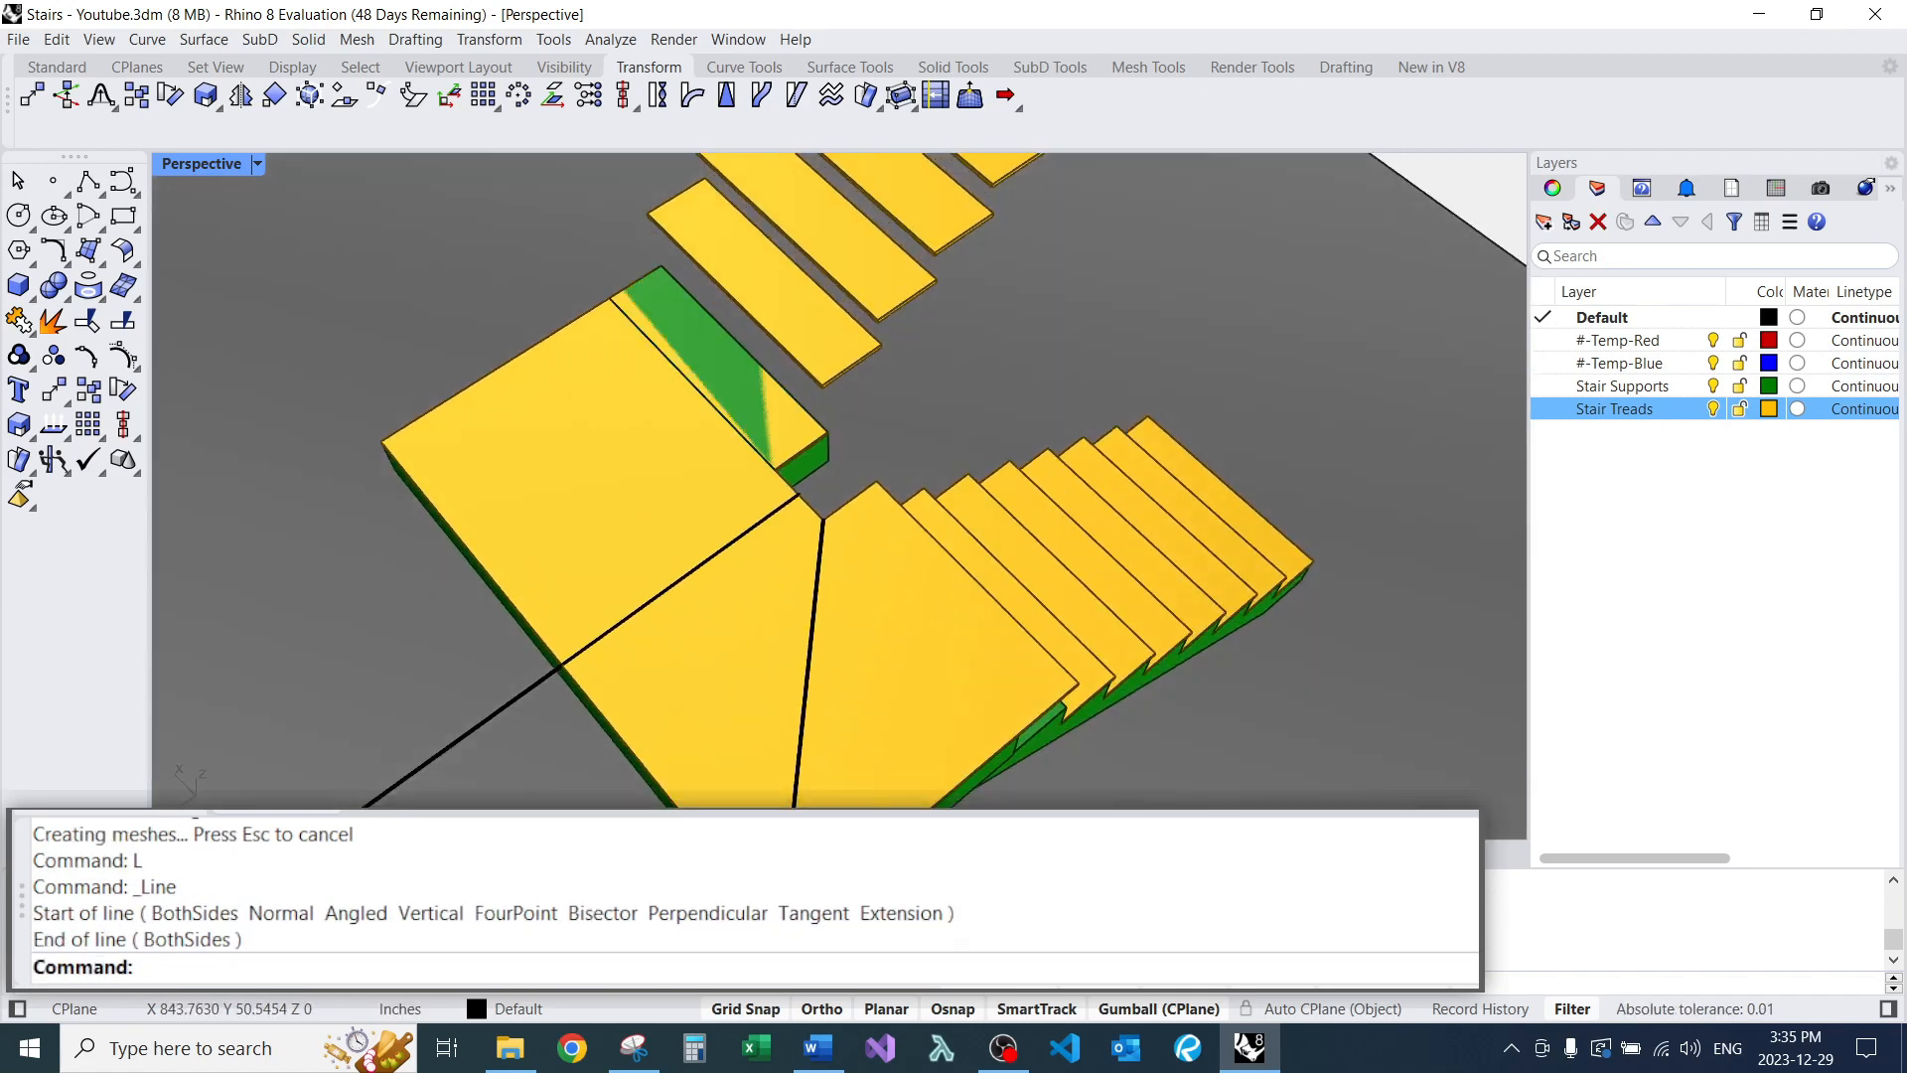
pyautogui.write('L')
pyautogui.press('Return')
pyautogui.click(776, 470)
pyautogui.scroll(-5, 778, 467)
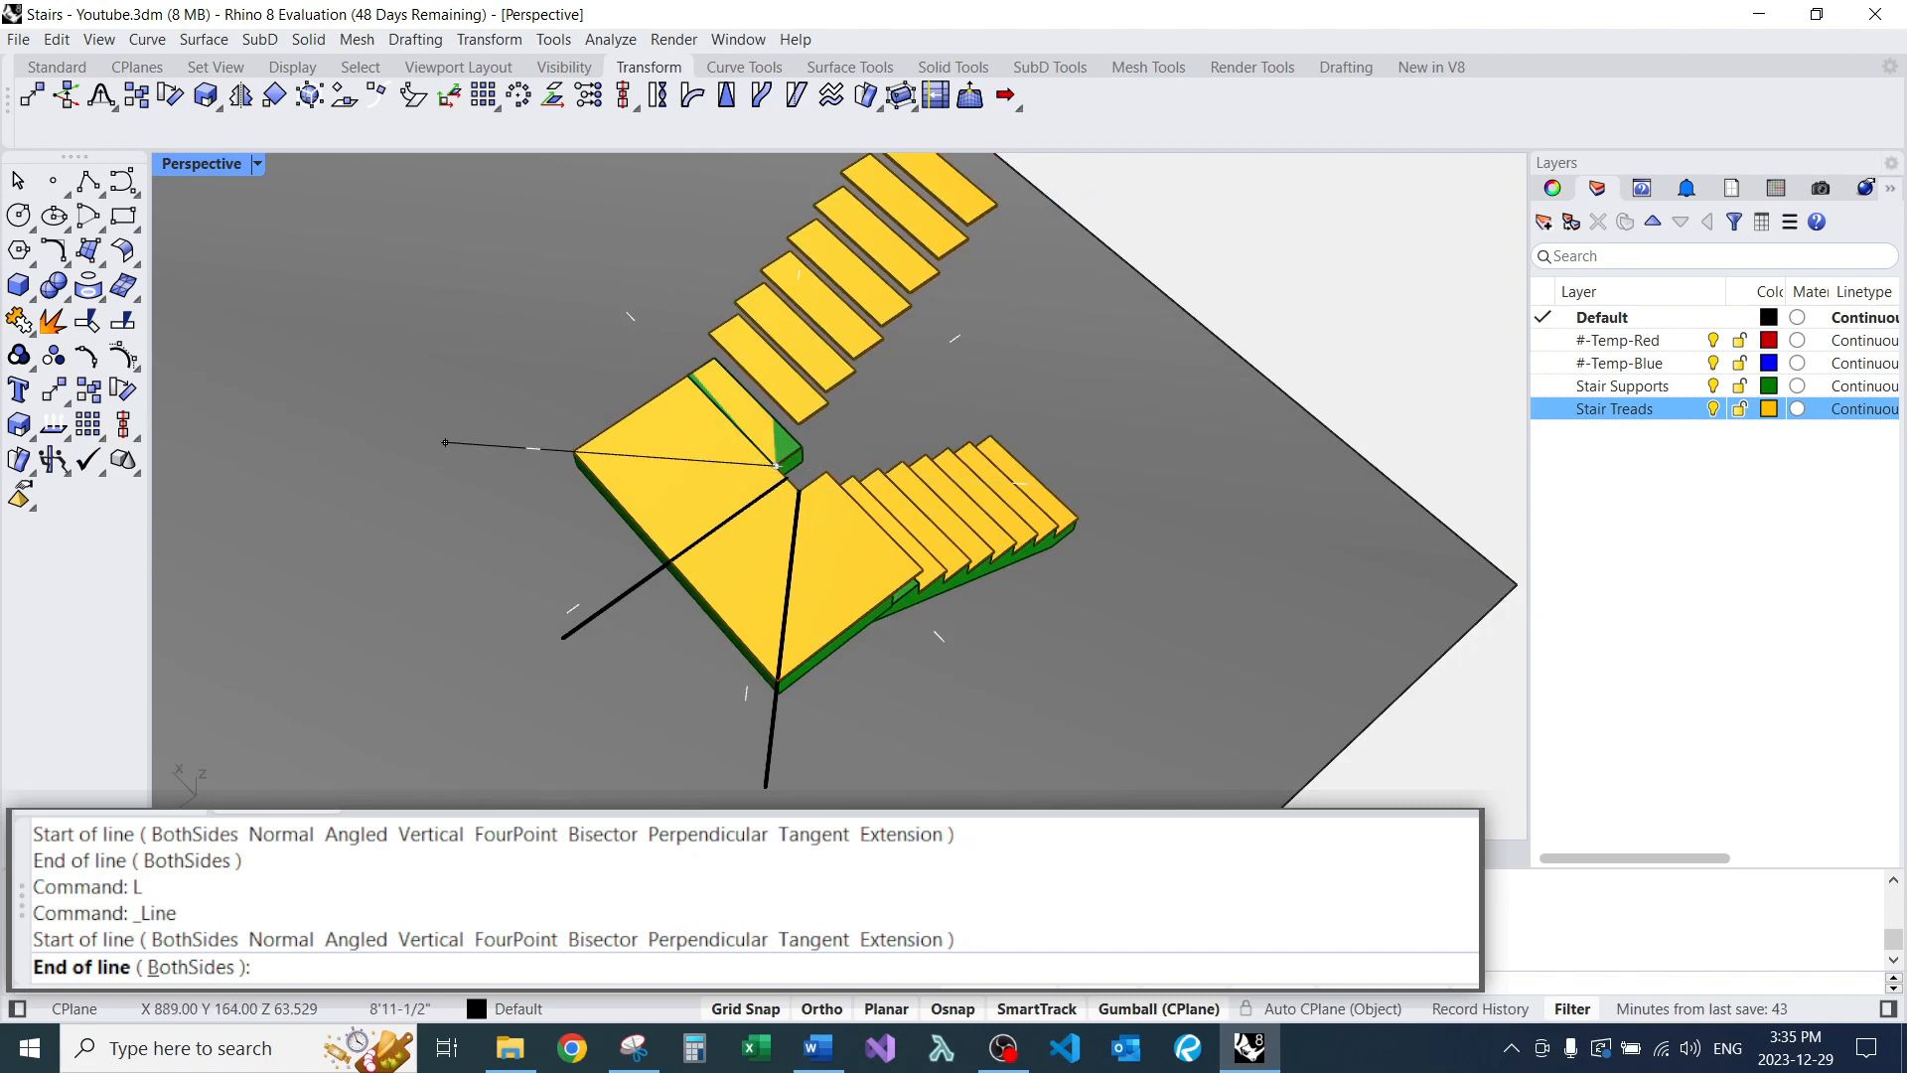
pyautogui.click(417, 438)
# Undo both diagonal lines and the coplanar-face merge on the landing.
pyautogui.moveTo(716, 537); pyautogui.dragTo(635, 502, button='right')
pyautogui.moveTo(755, 497); pyautogui.dragTo(556, 496, button='right')
pyautogui.scroll(10, 799, 436)
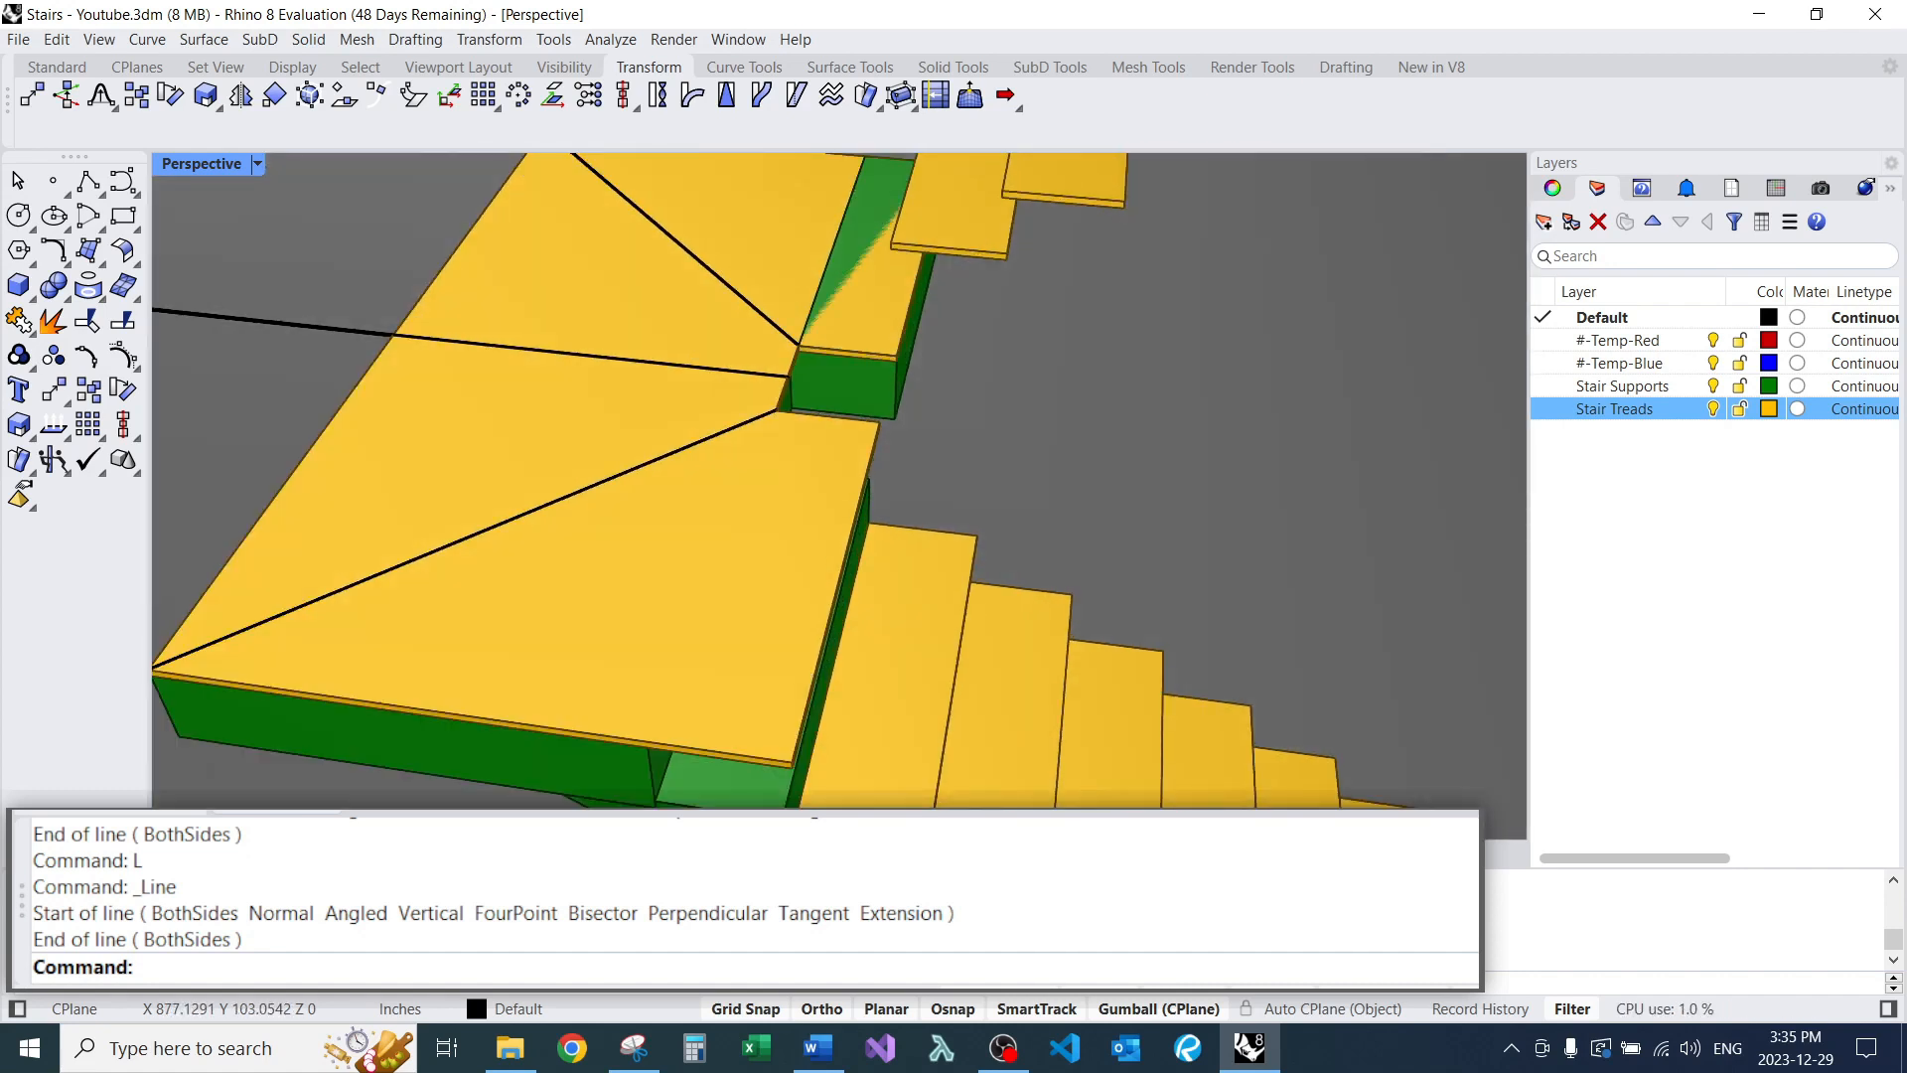
pyautogui.hotkey('ctrl', 'z')
pyautogui.hotkey('ctrl', 'z')
pyautogui.hotkey('ctrl', 'z')
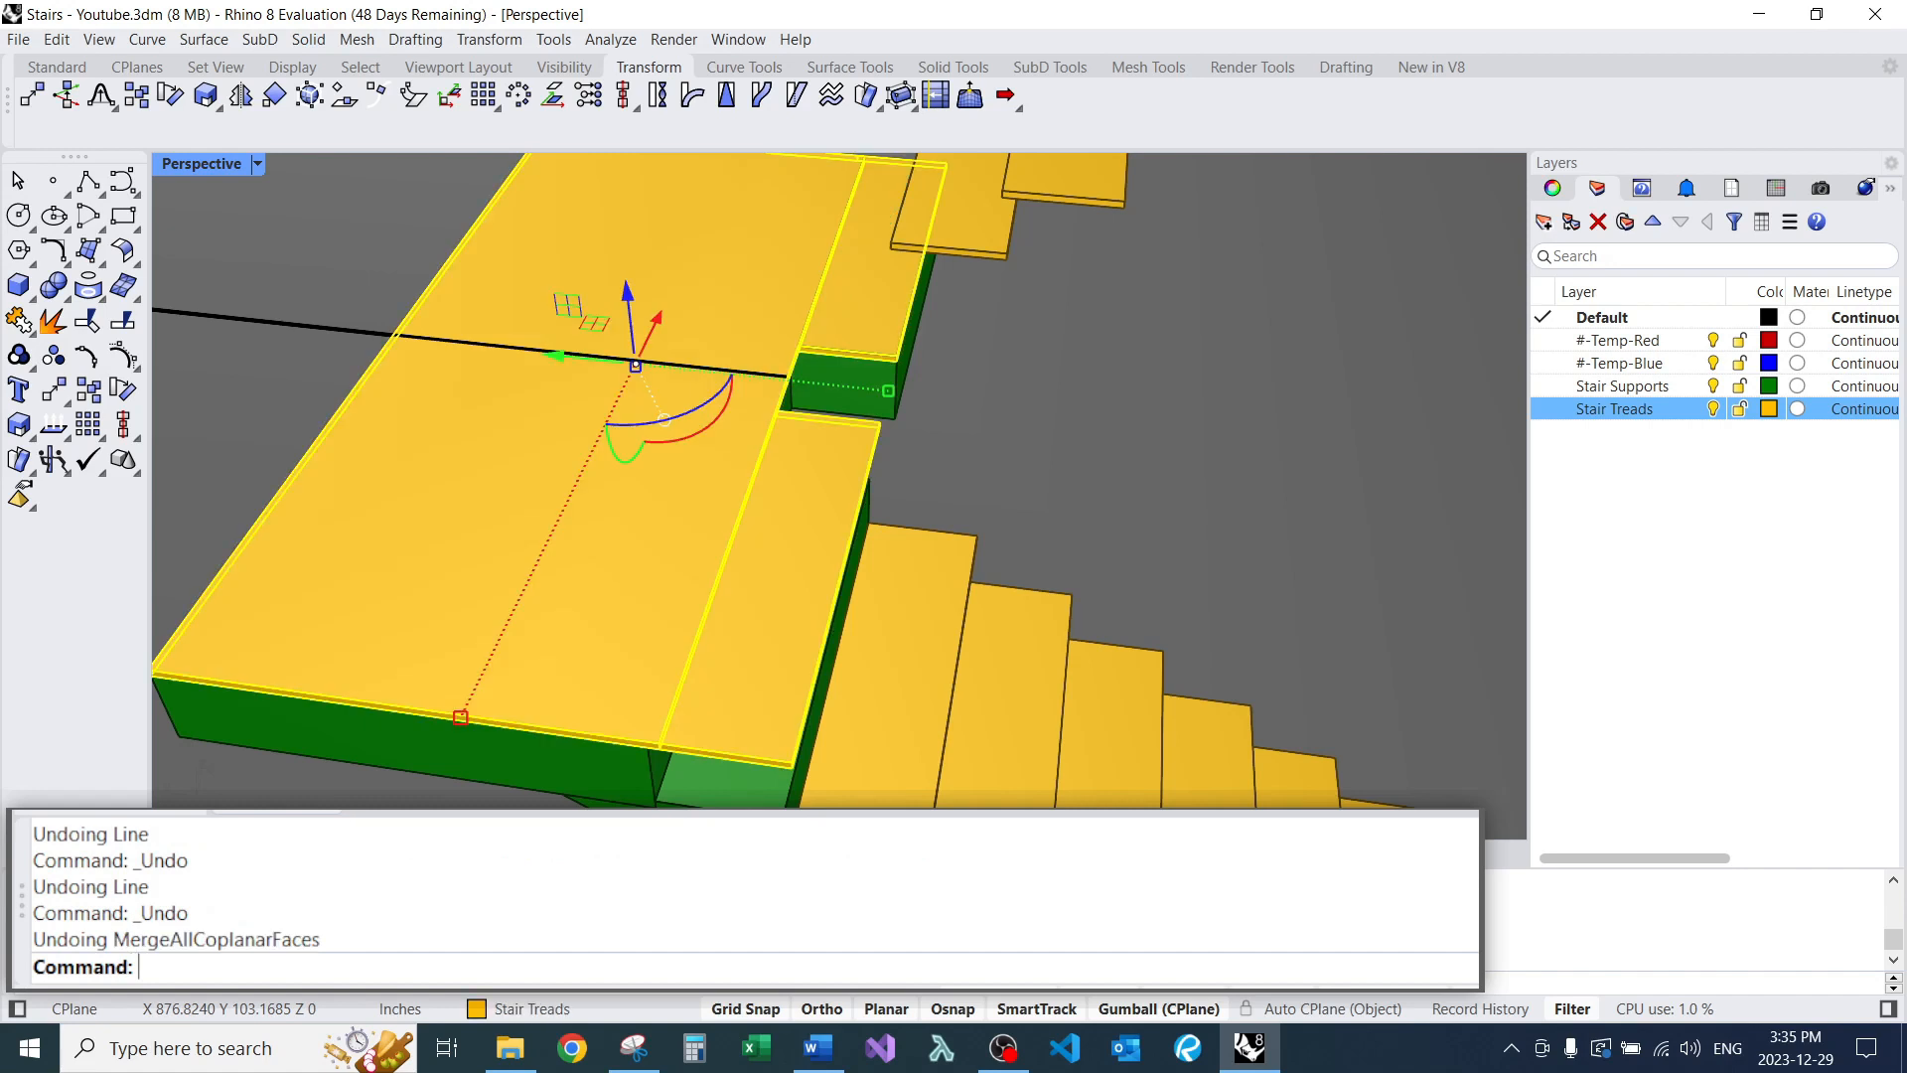
pyautogui.scroll(-10, 799, 436)
pyautogui.press('Escape')
# Redo the landing's coplanar-face merge and the two diagonal lines.
pyautogui.write('Redo')
pyautogui.press('Return')
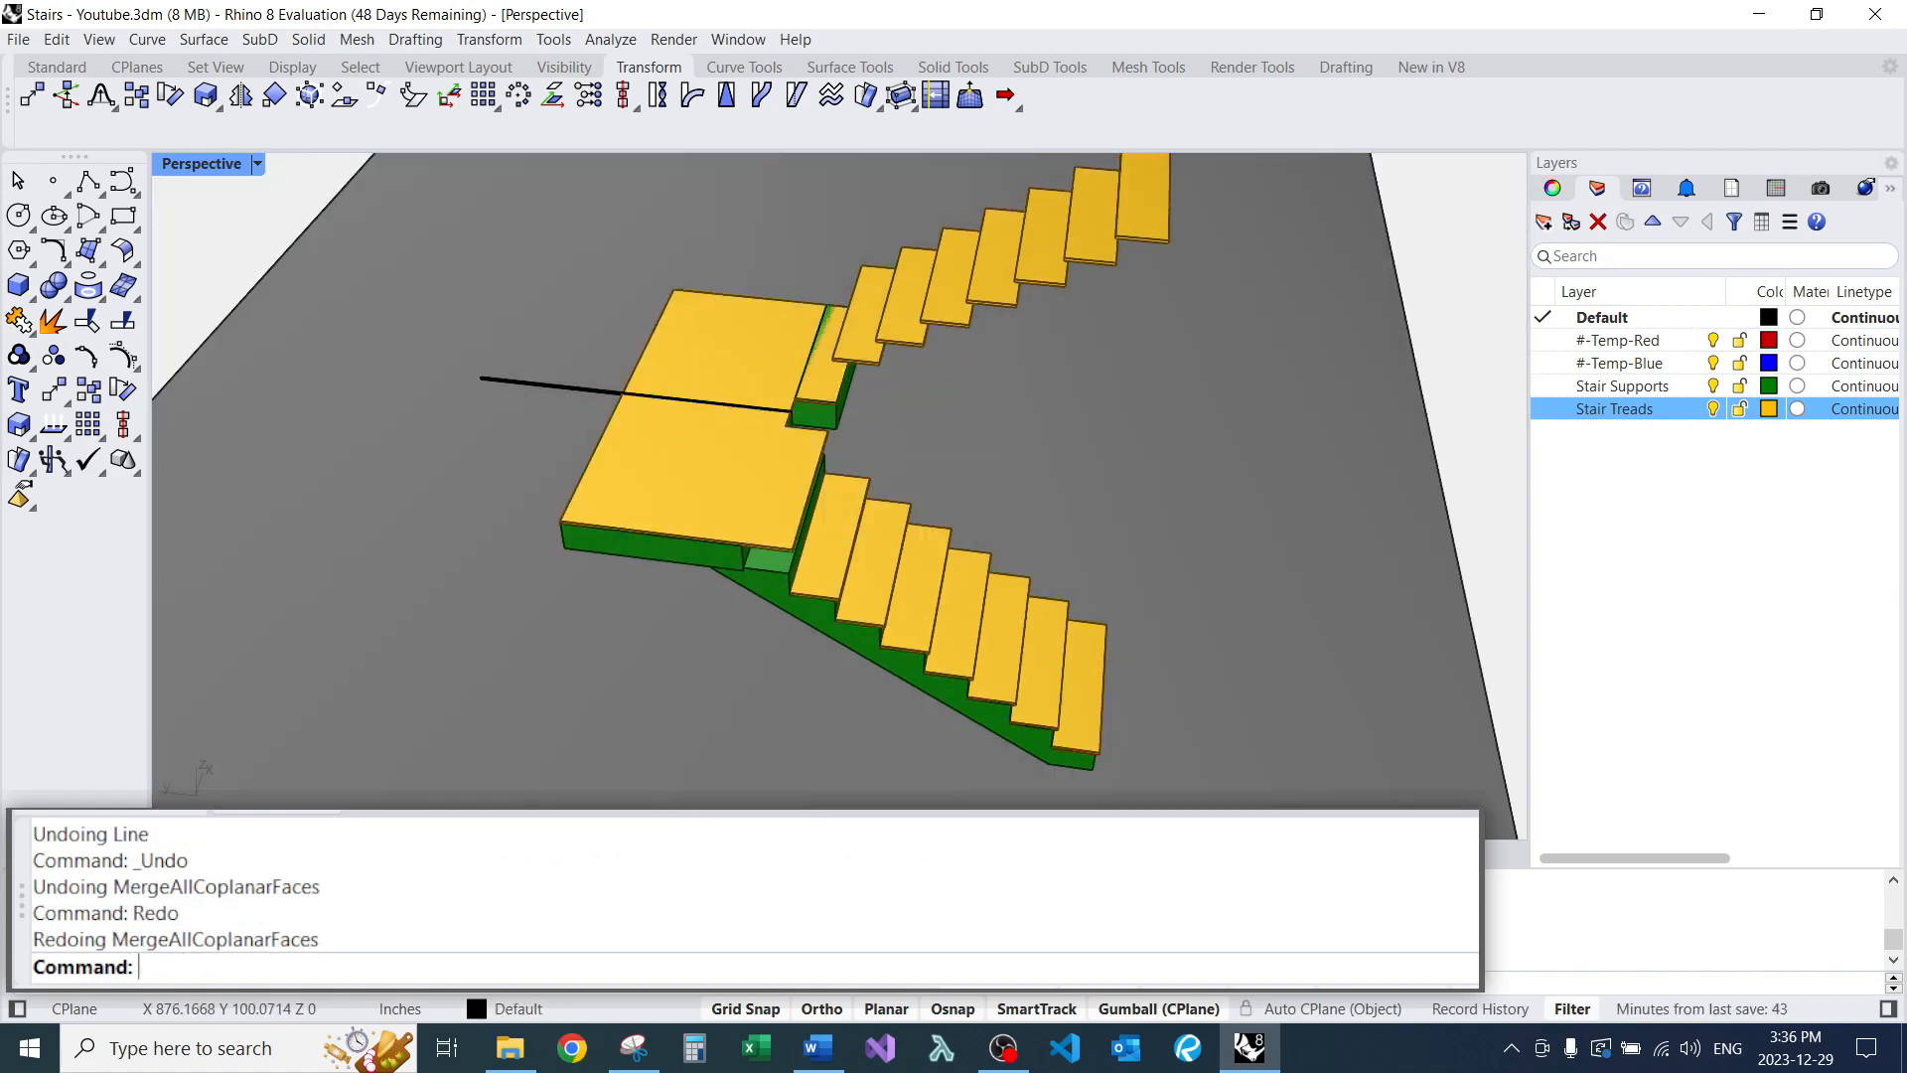
pyautogui.write('Red')
pyautogui.press('Return')
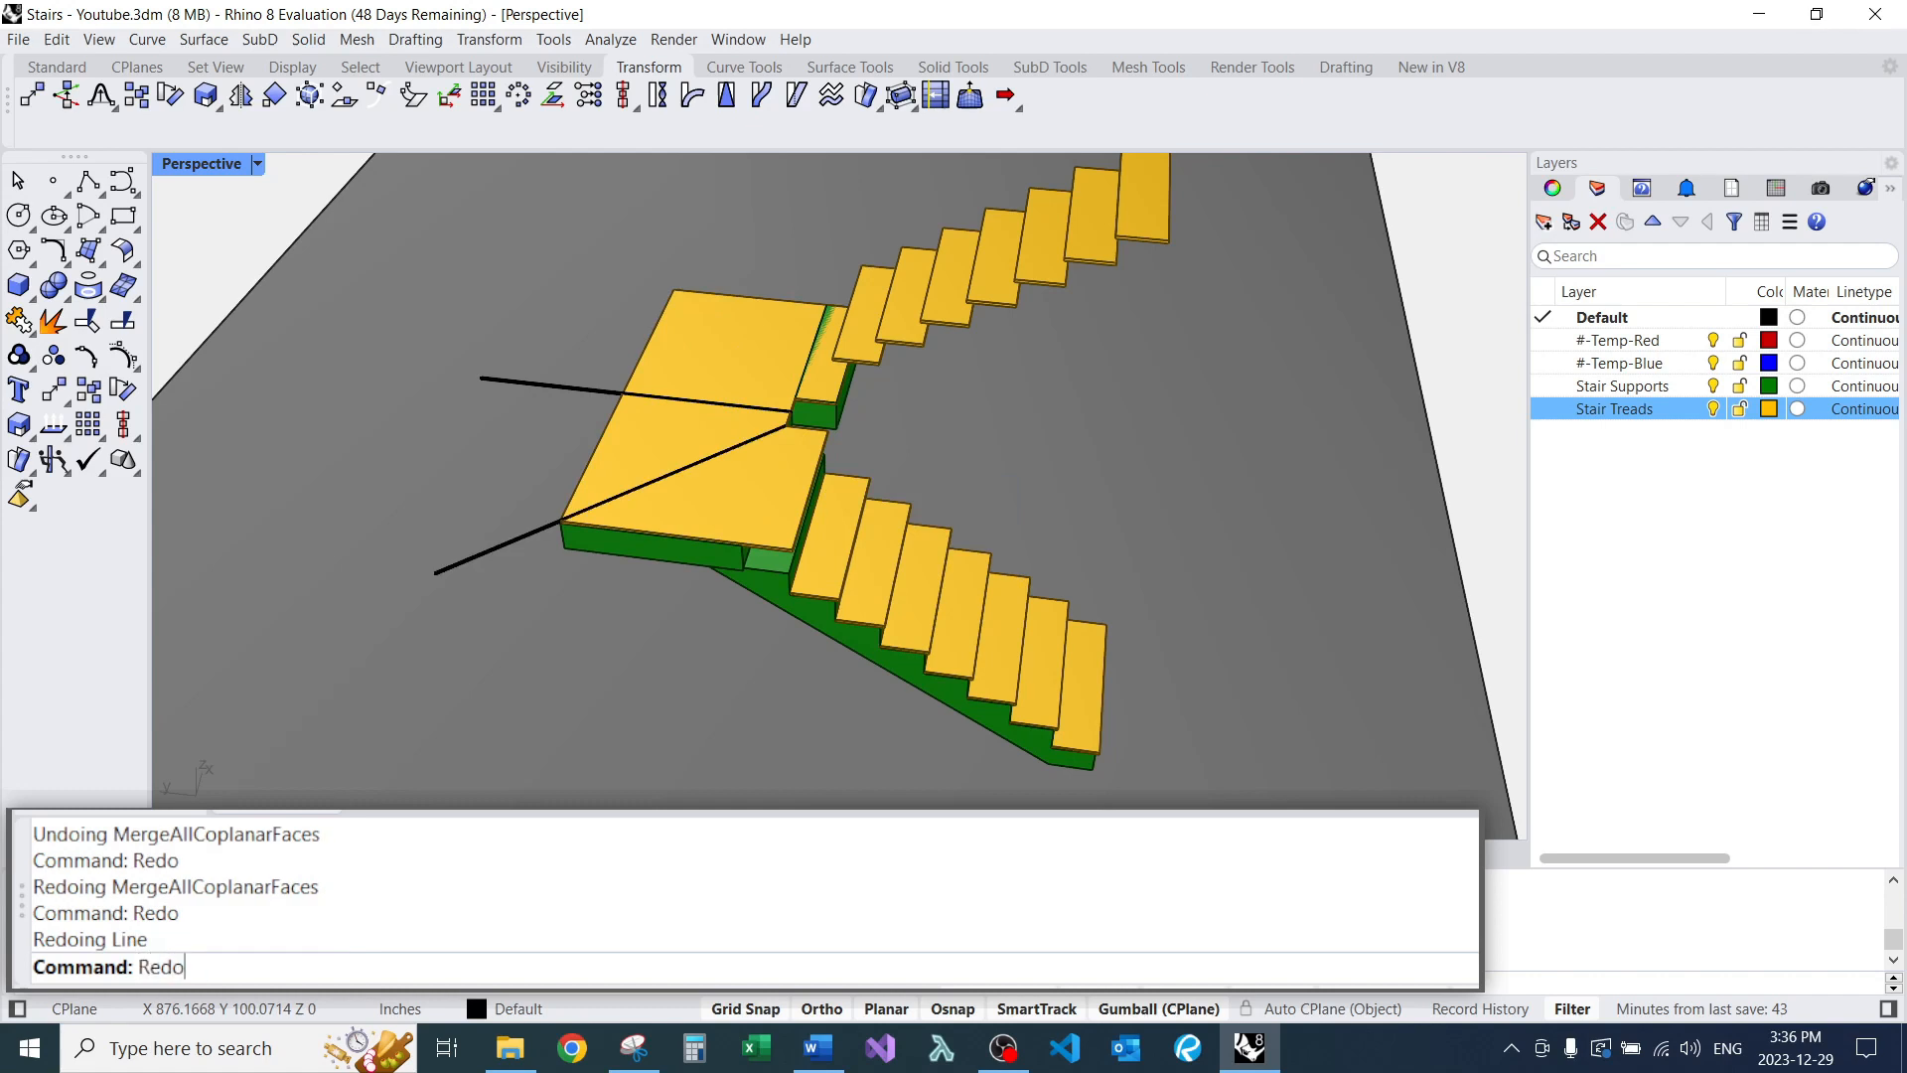
pyautogui.write('Redo')
pyautogui.press('Return')
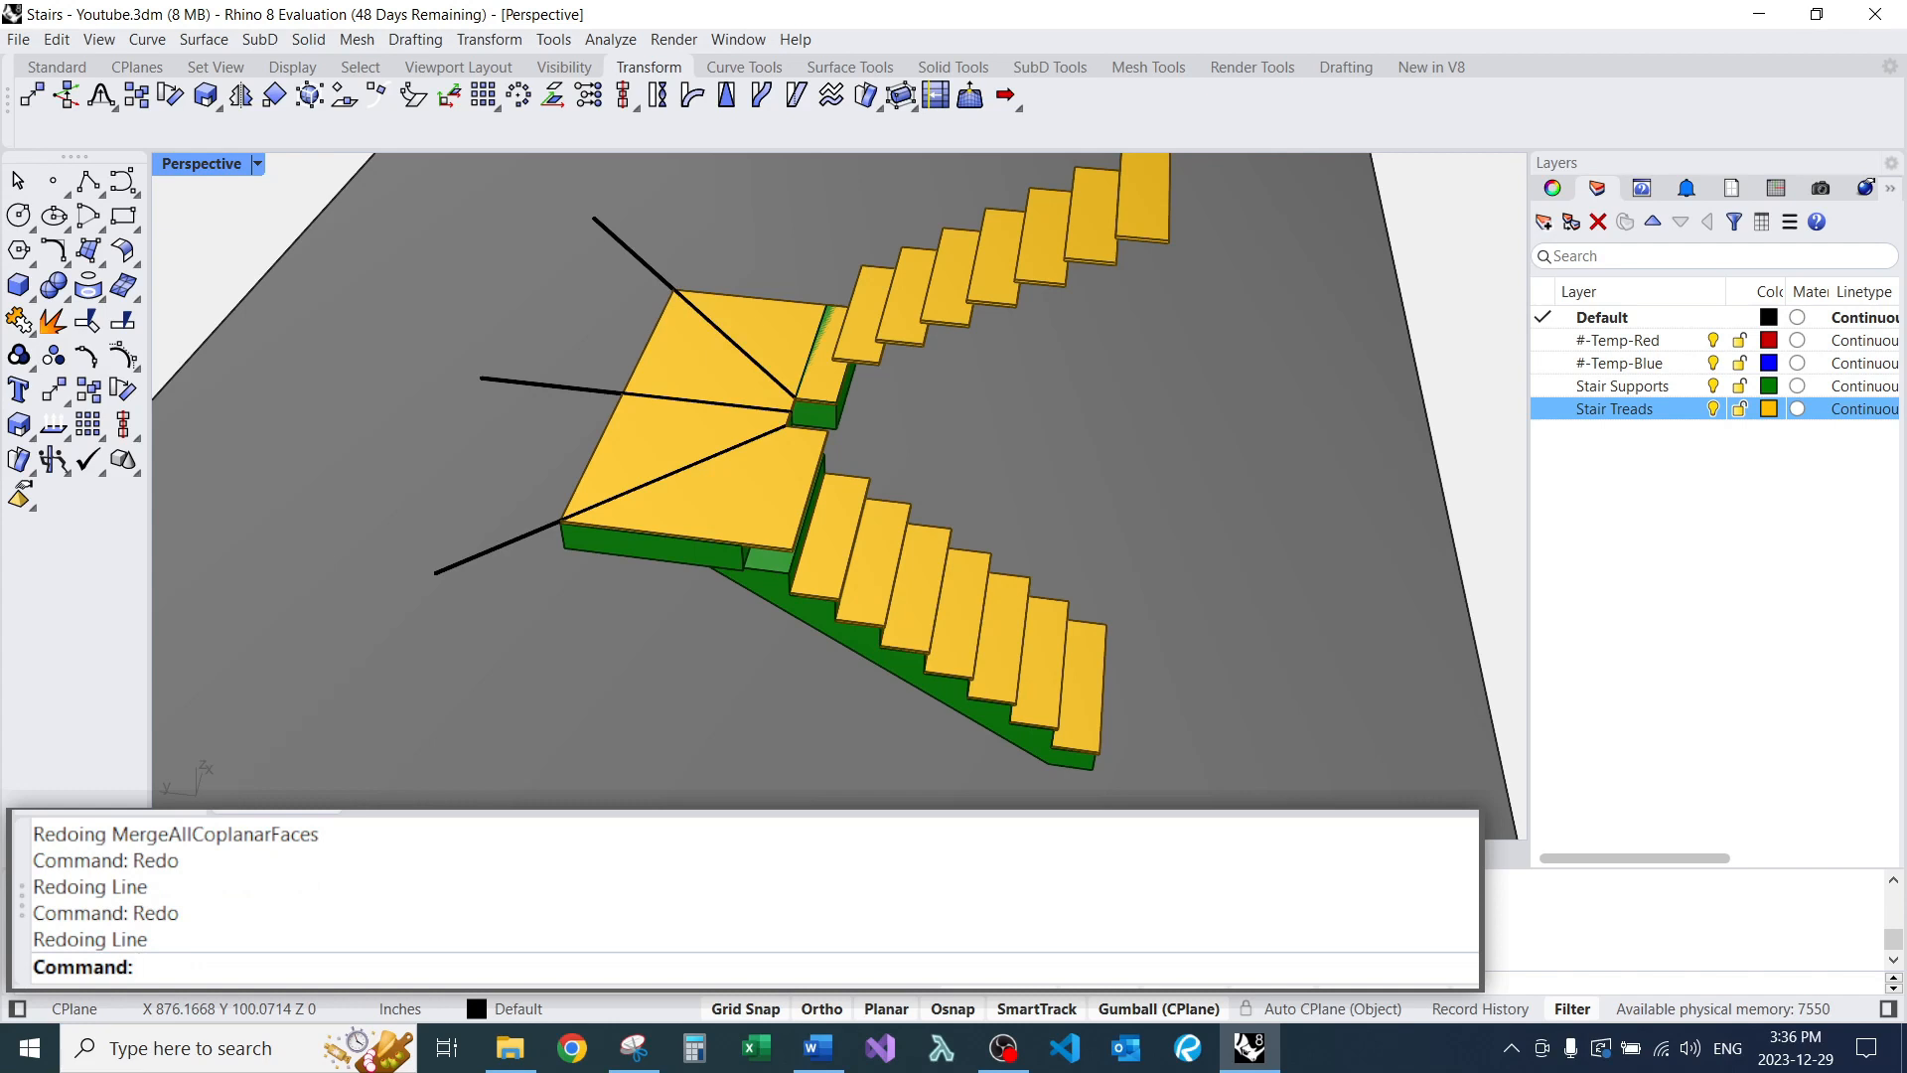
# Delete the diagonal line on the lower flight's half of the landing.
pyautogui.scroll(3, 768, 437)
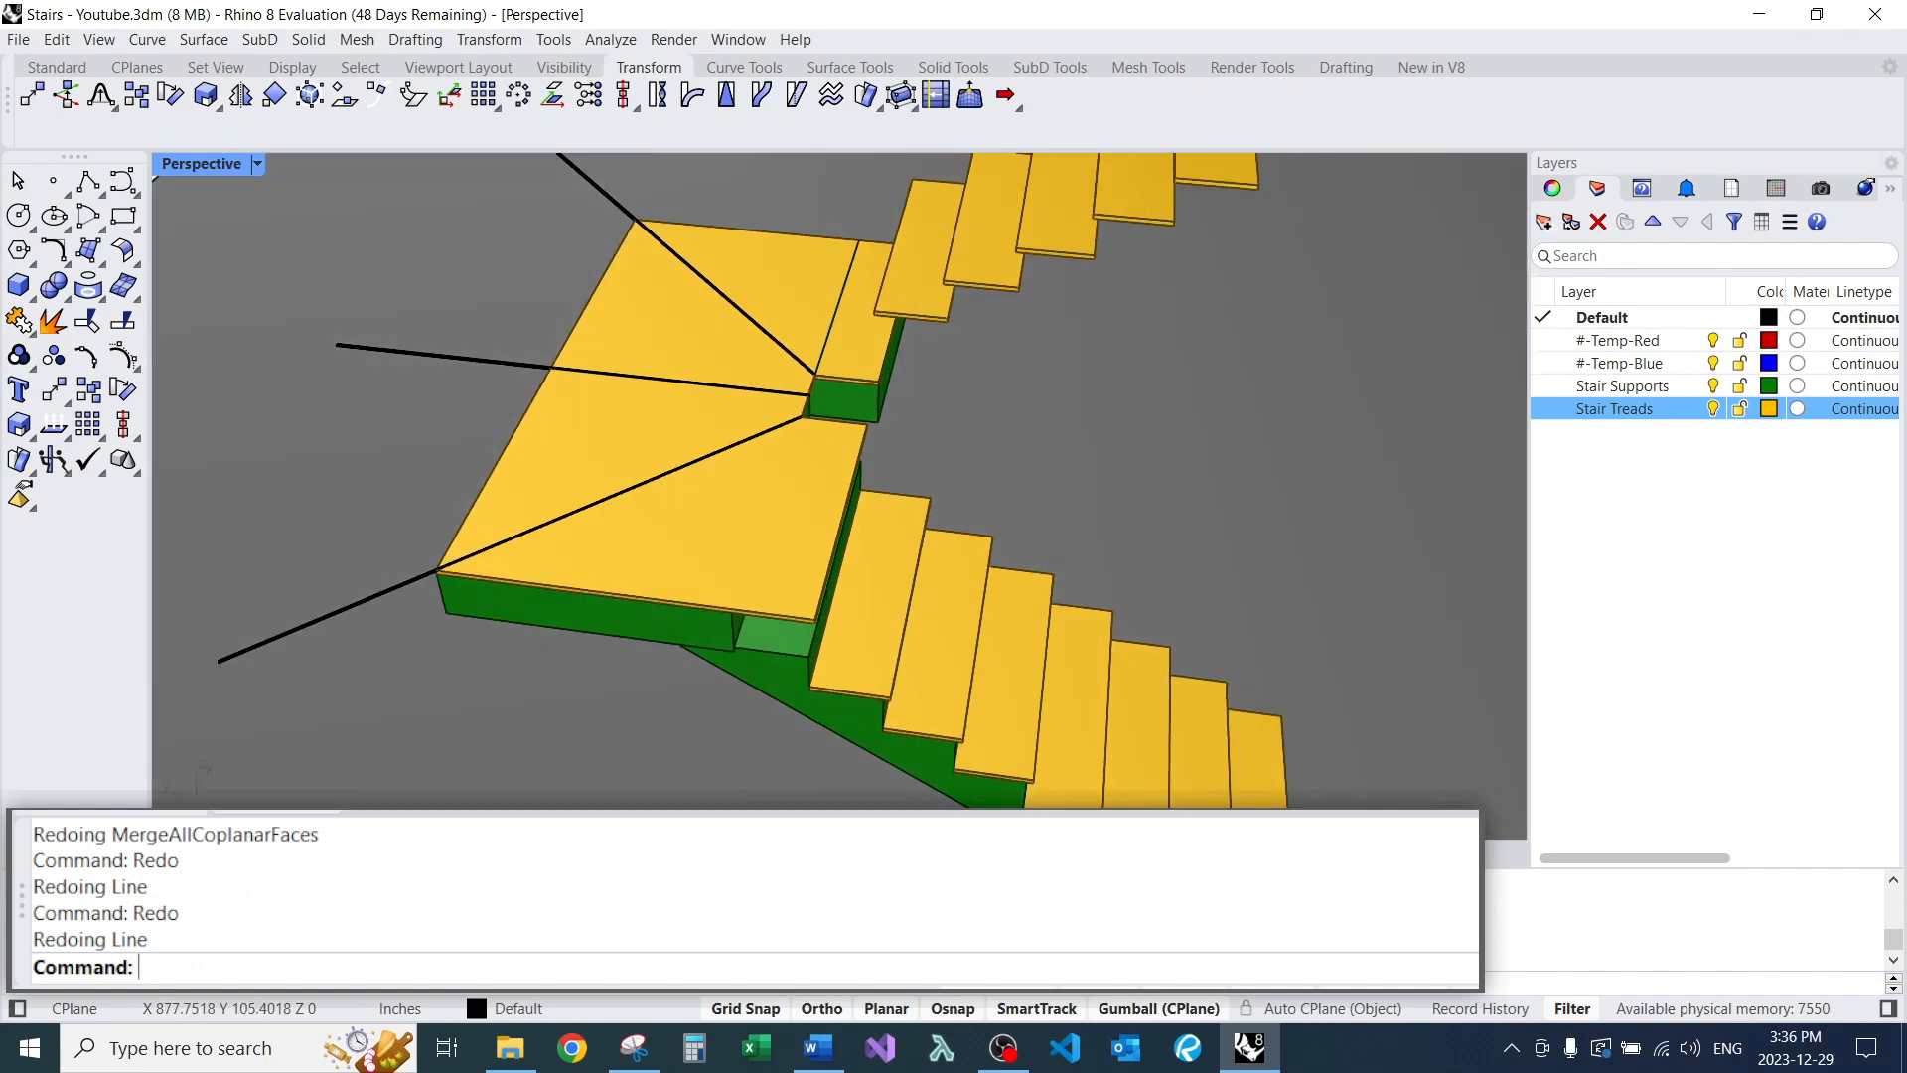
pyautogui.moveTo(767, 437); pyautogui.dragTo(785, 527, button='right')
pyautogui.scroll(-4, 811, 410)
pyautogui.scroll(2, 736, 463)
pyautogui.click(630, 566)
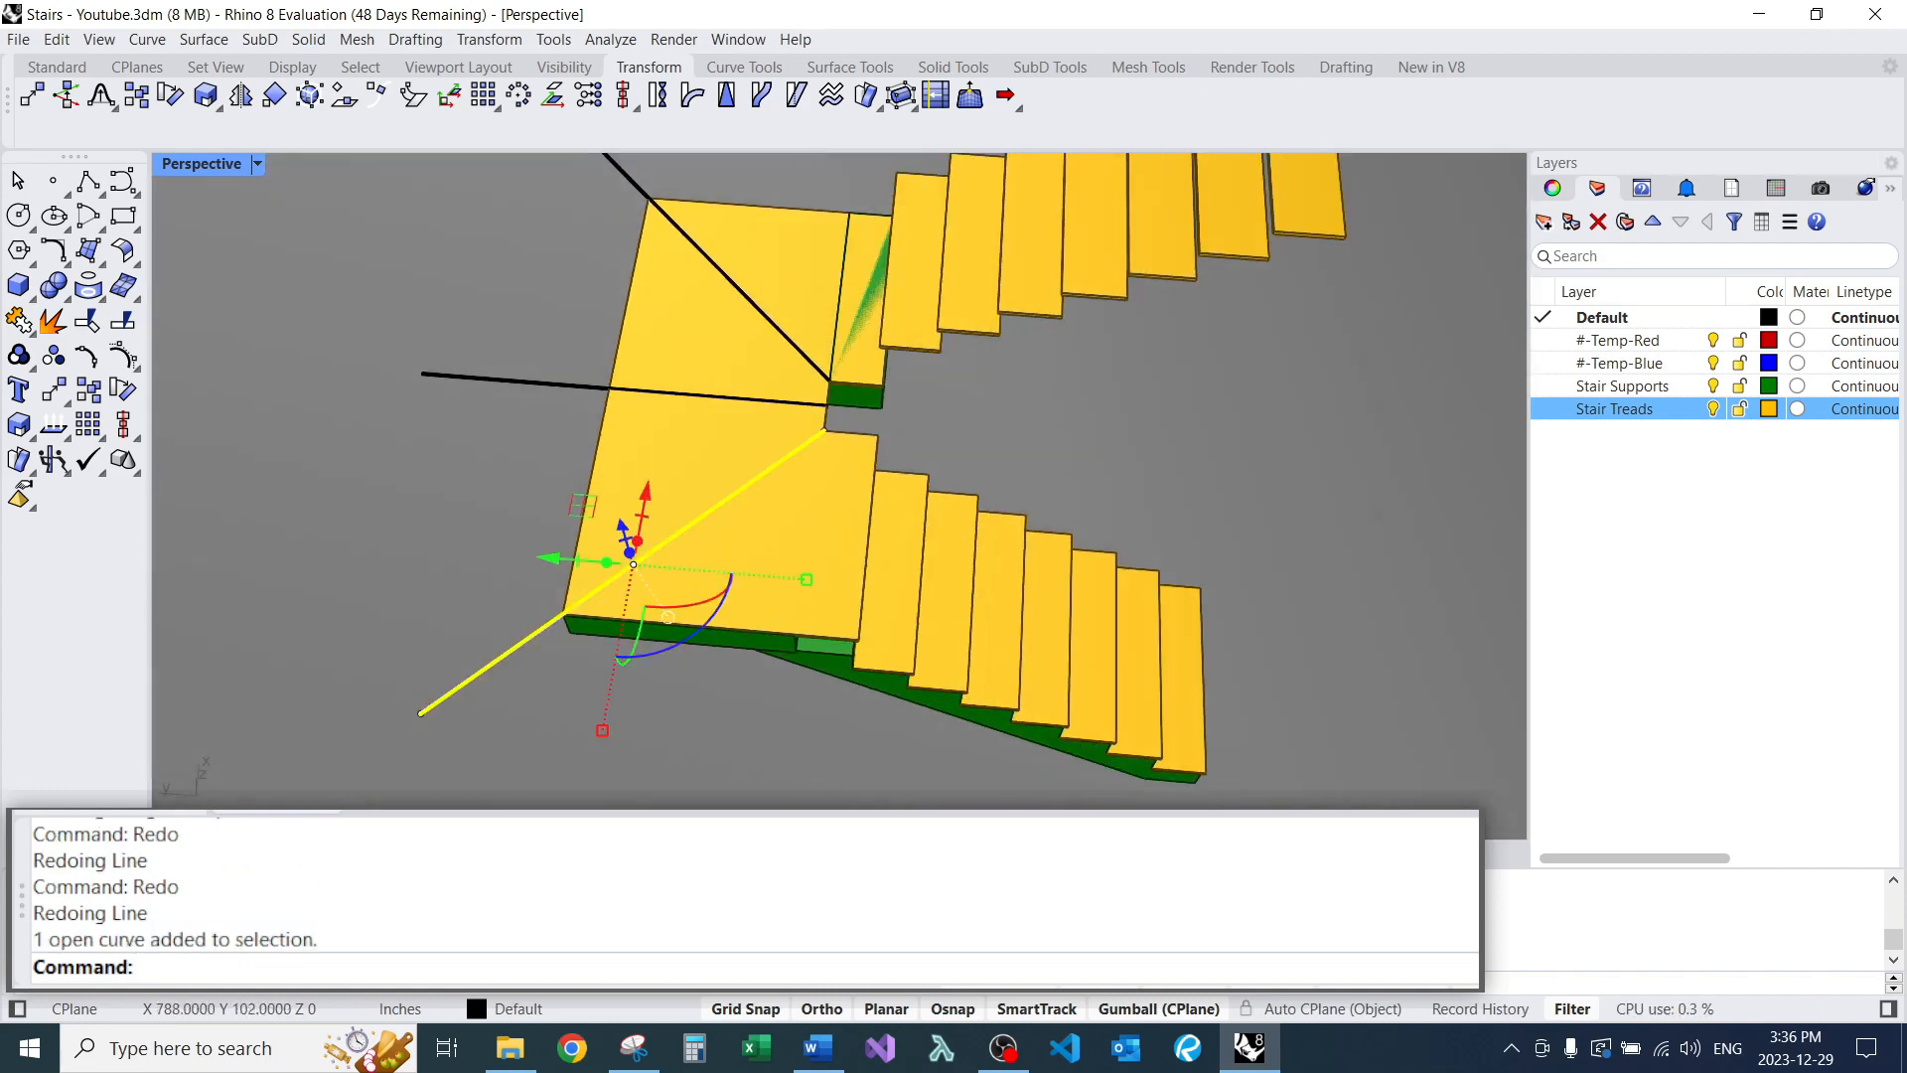
pyautogui.write('E')
pyautogui.press('Return')
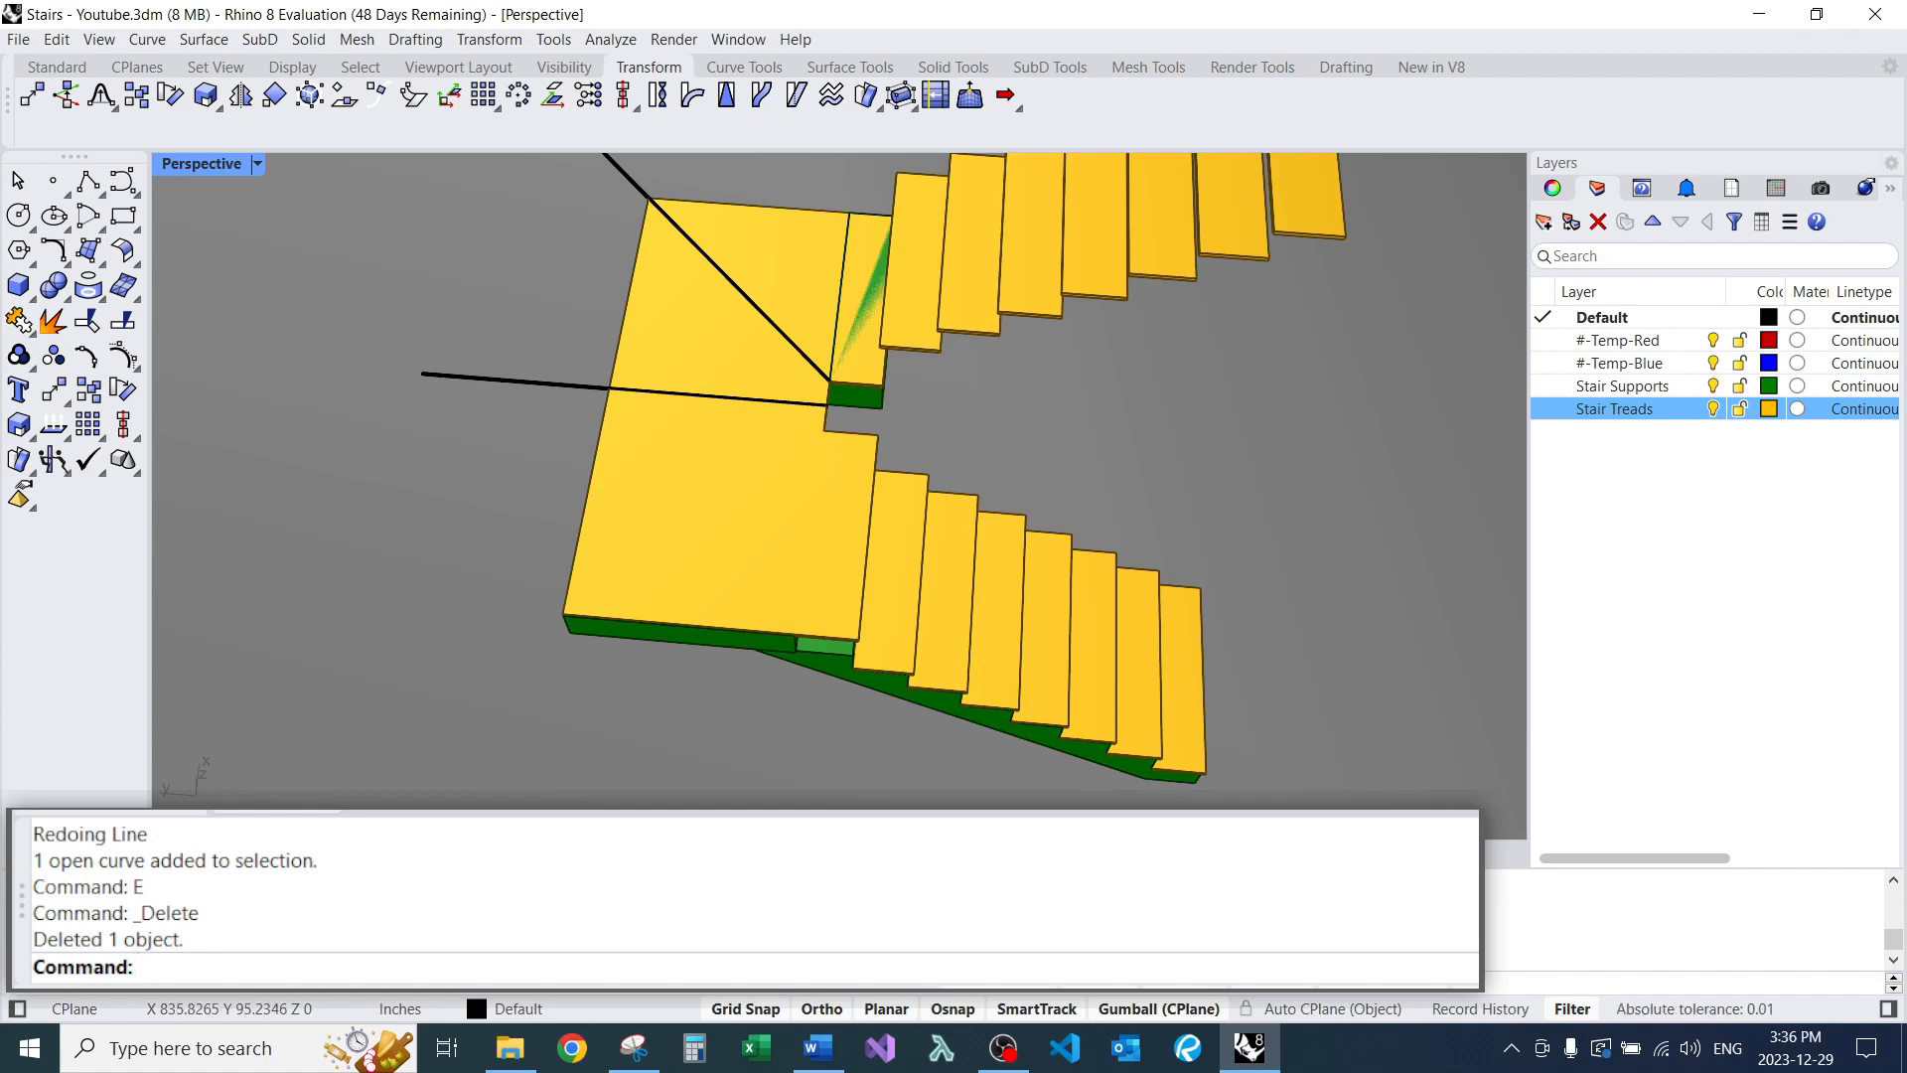
# Draw a straight line from the midpoint of the merged lower tread's inner edge across the tread and past its outer edge.
pyautogui.write('L')
pyautogui.press('Return')
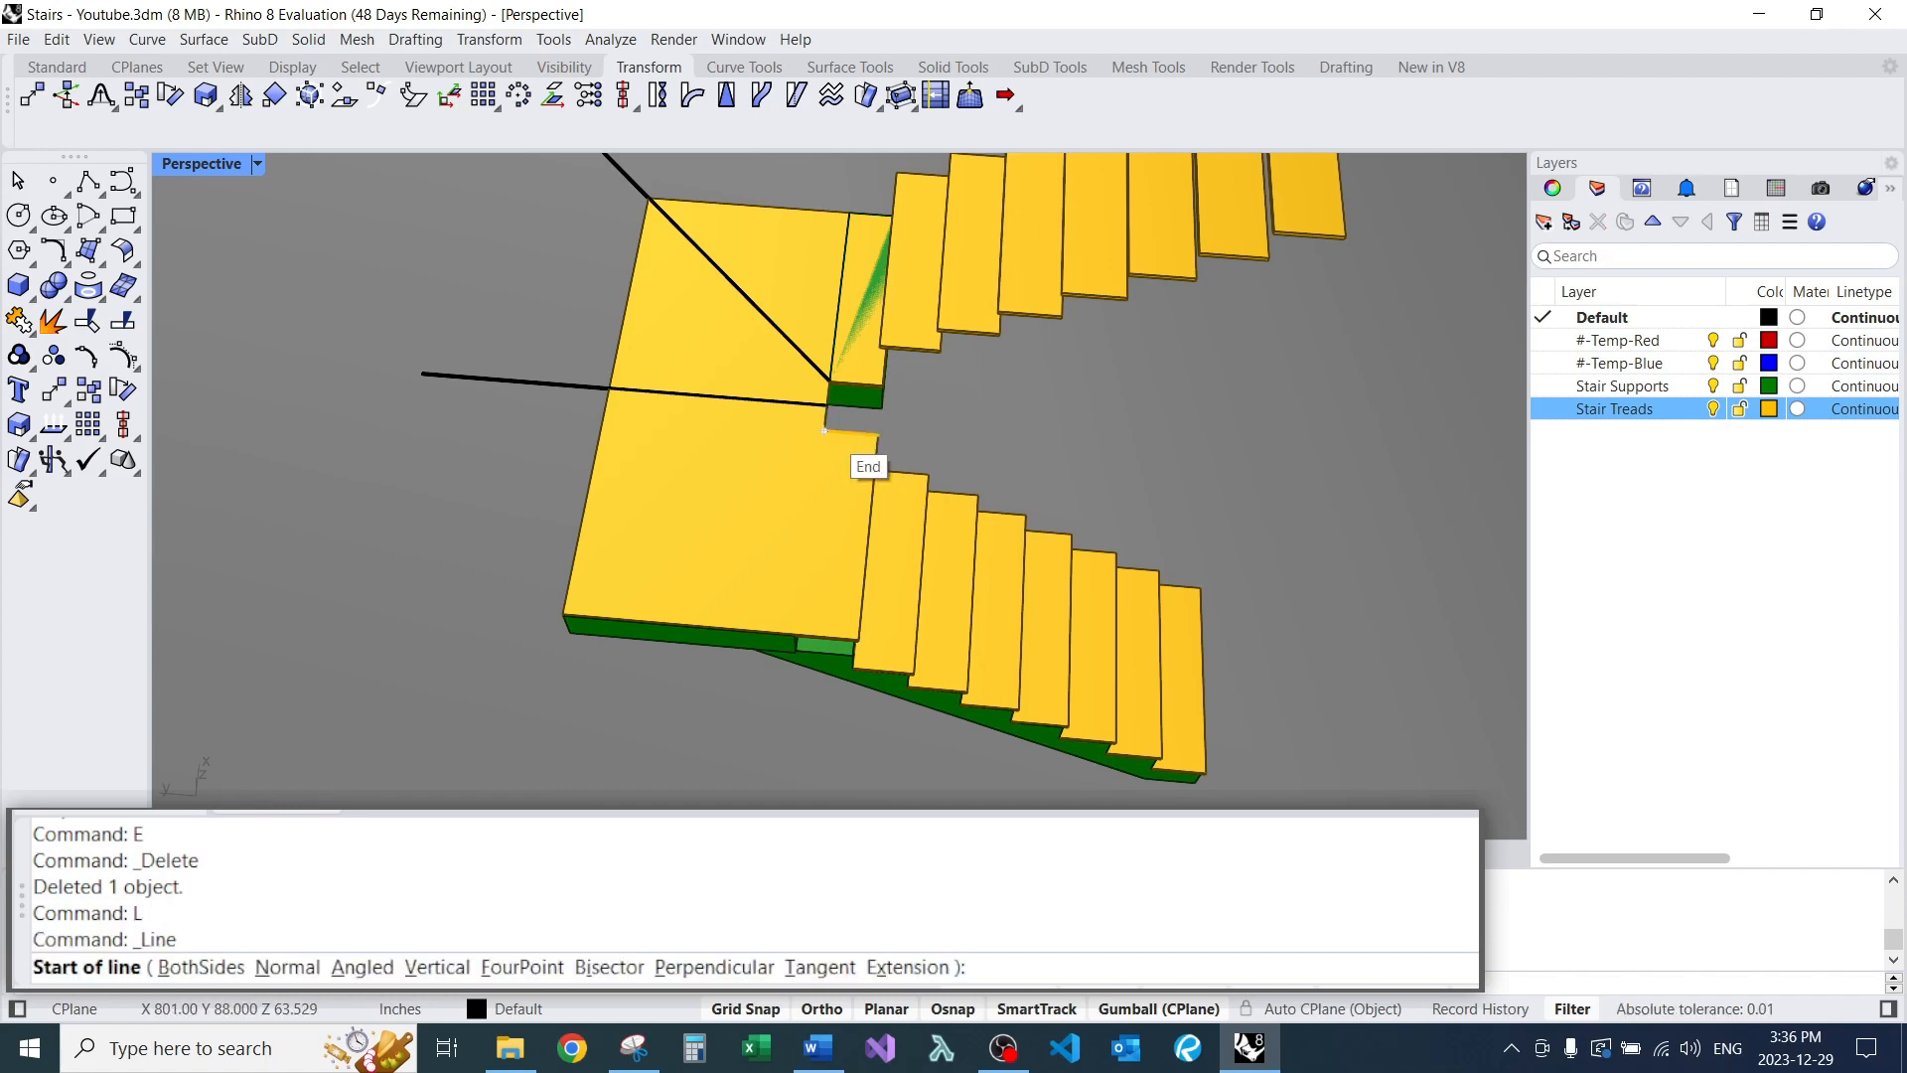
pyautogui.click(851, 432)
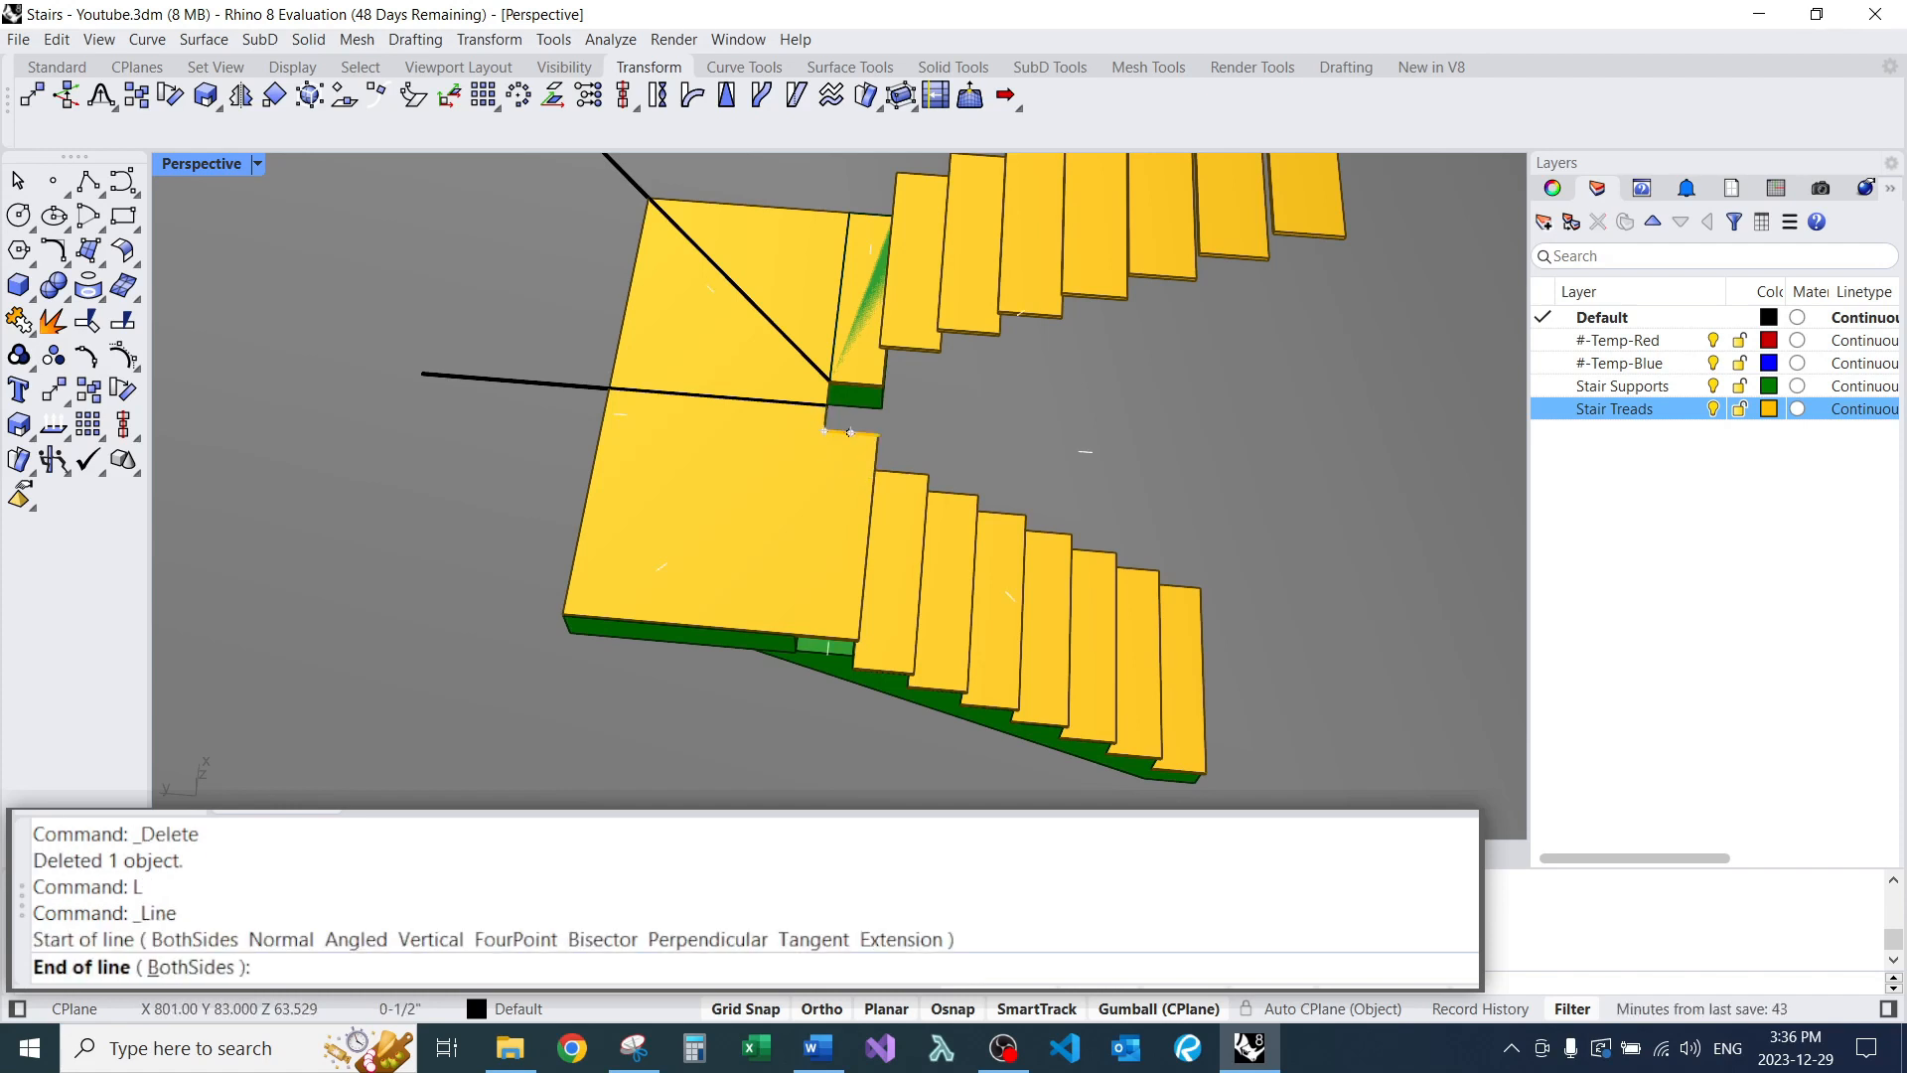
pyautogui.scroll(-2, 852, 432)
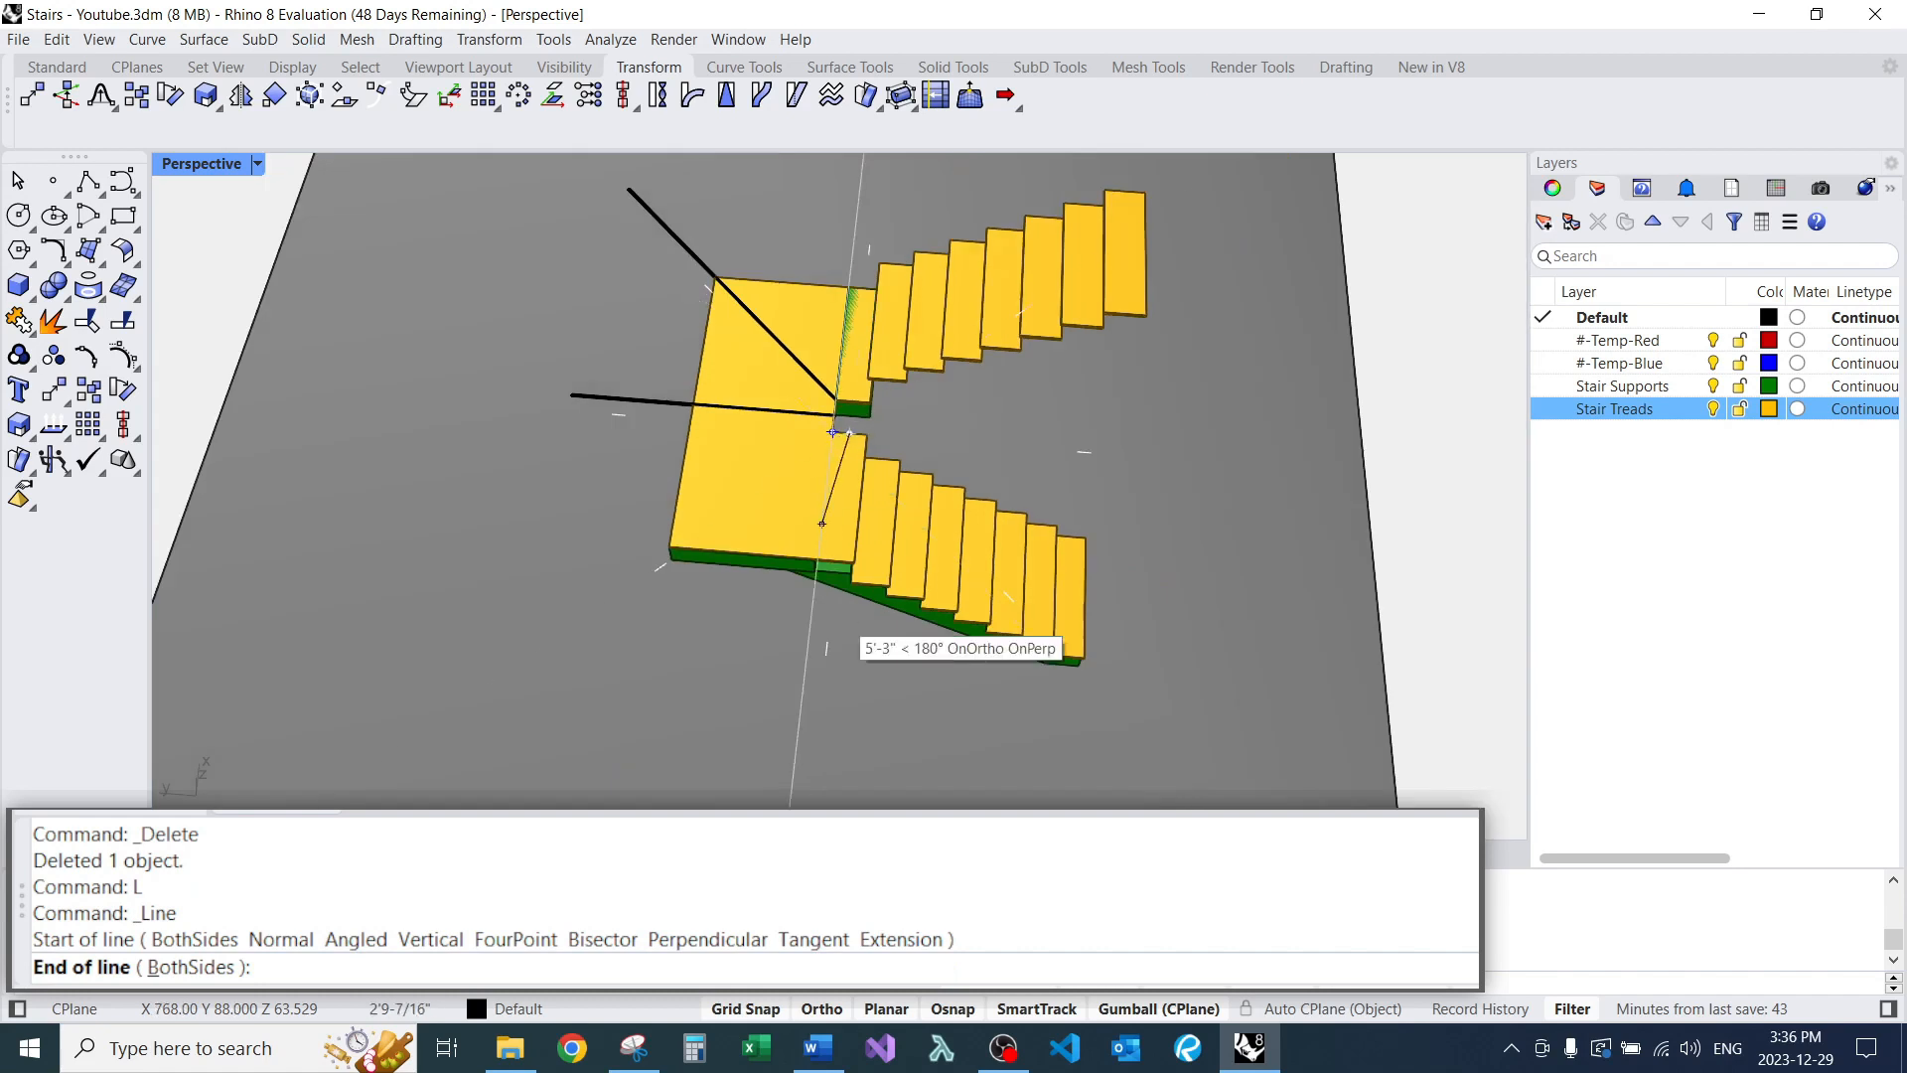
pyautogui.click(814, 759)
pyautogui.scroll(2, 807, 465)
# Rotate the new line by -30 degrees about its start point at the merged lower tread's inner-edge midpoint.
pyautogui.click(868, 495)
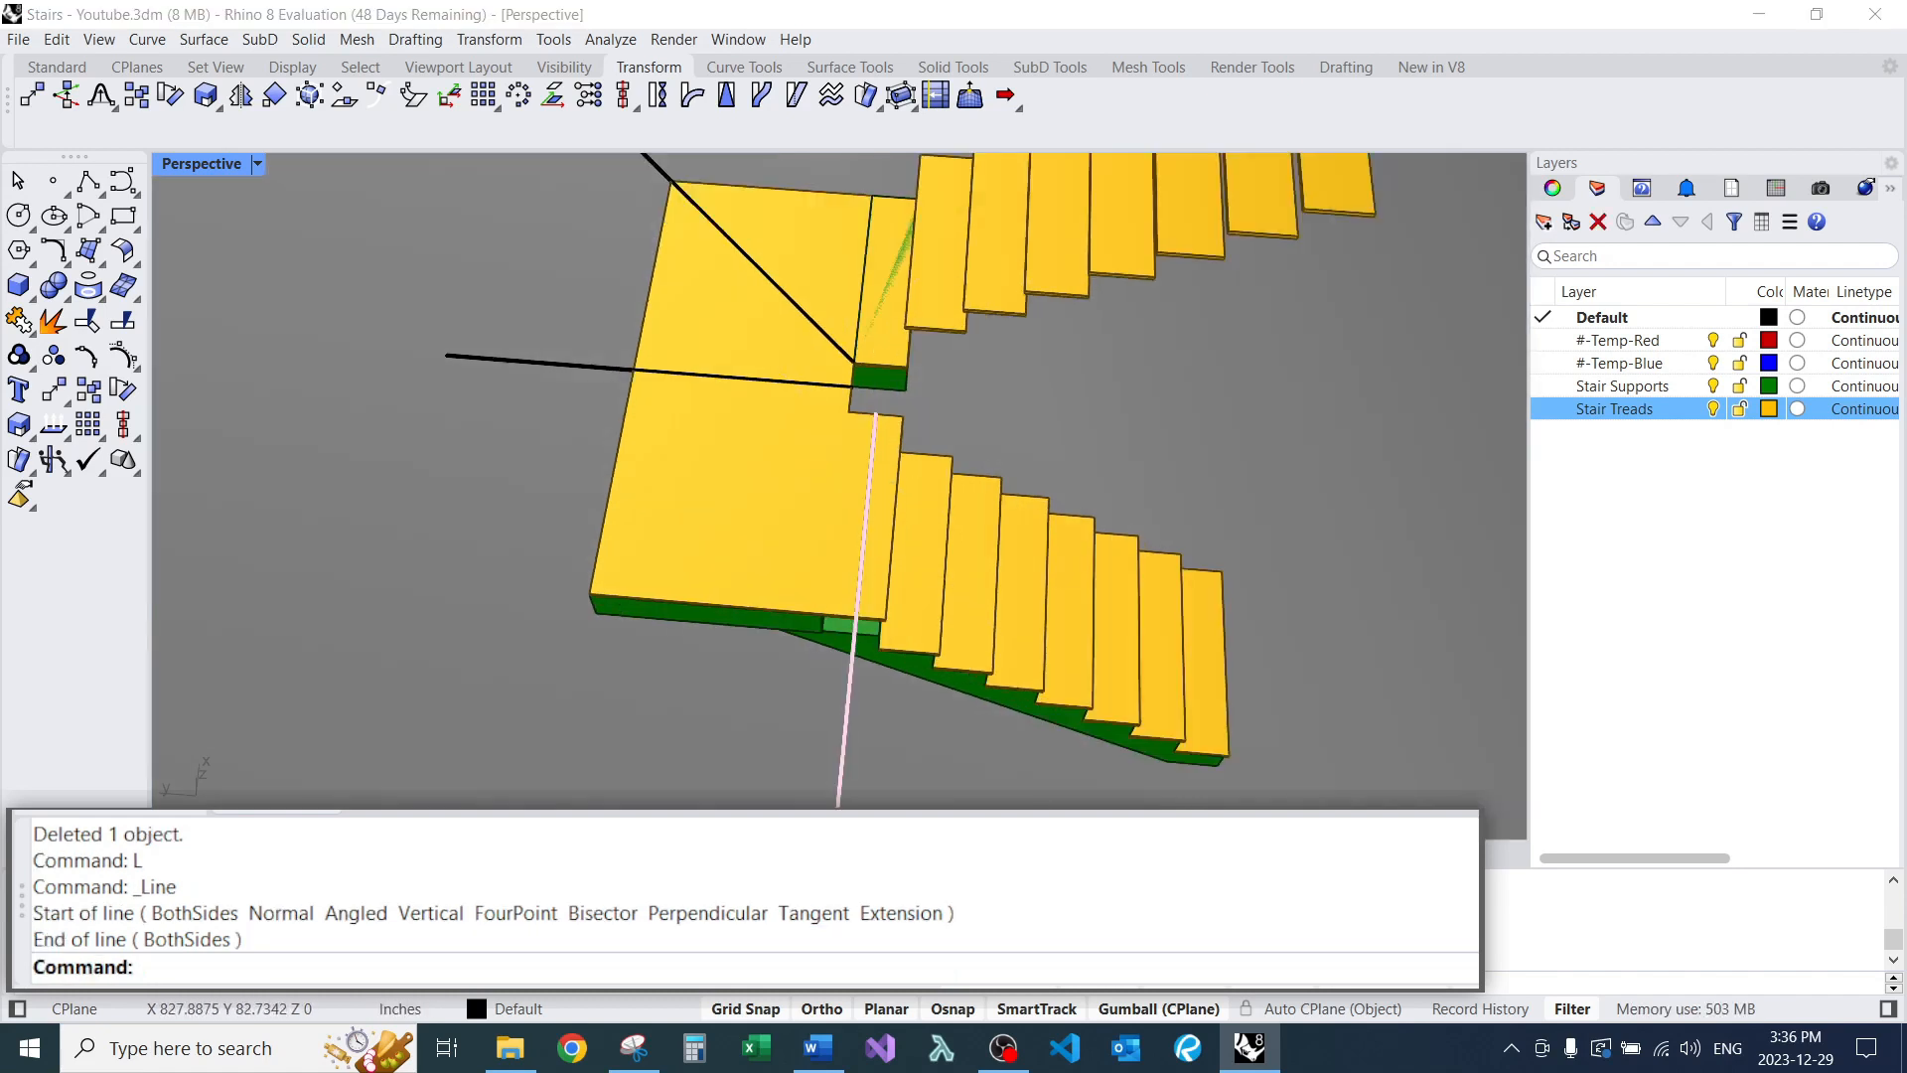
pyautogui.click(944, 523)
pyautogui.write('R')
pyautogui.press('Return')
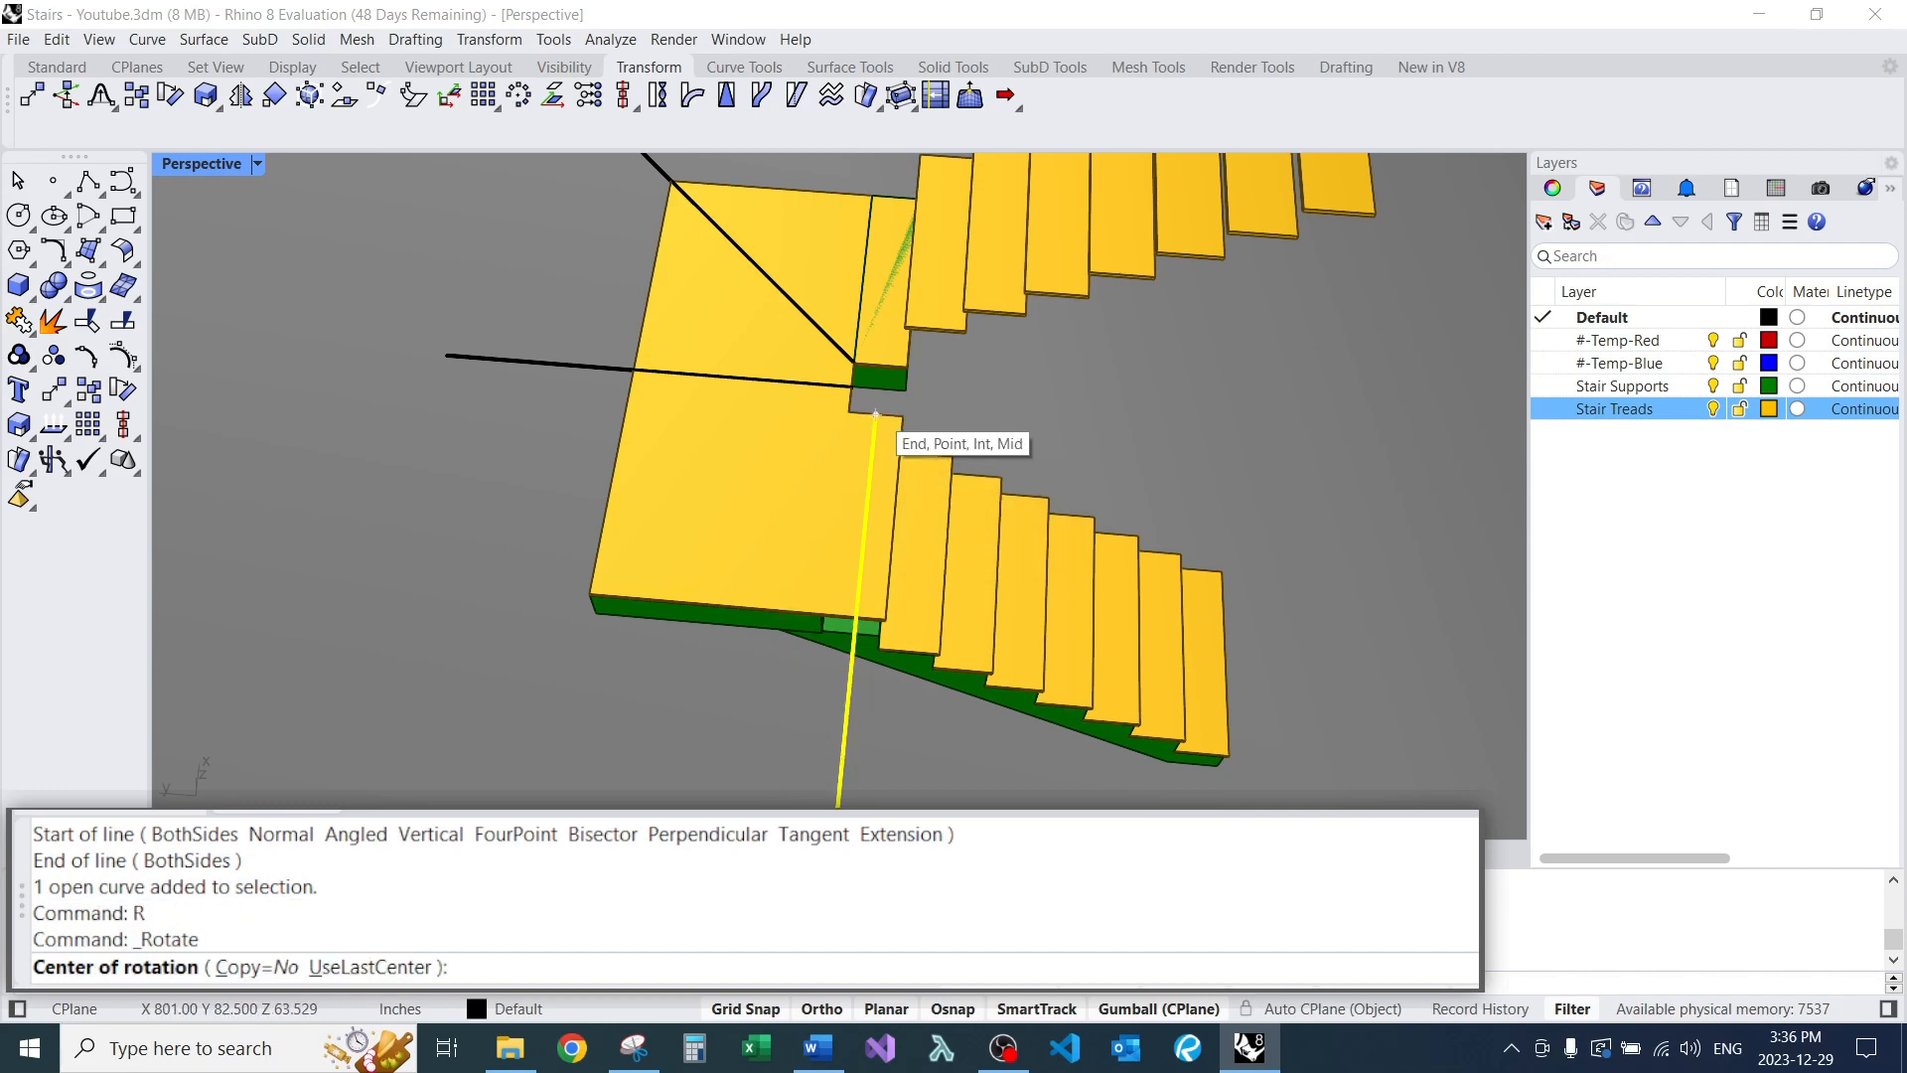
pyautogui.click(875, 414)
pyautogui.scroll(-2, 875, 414)
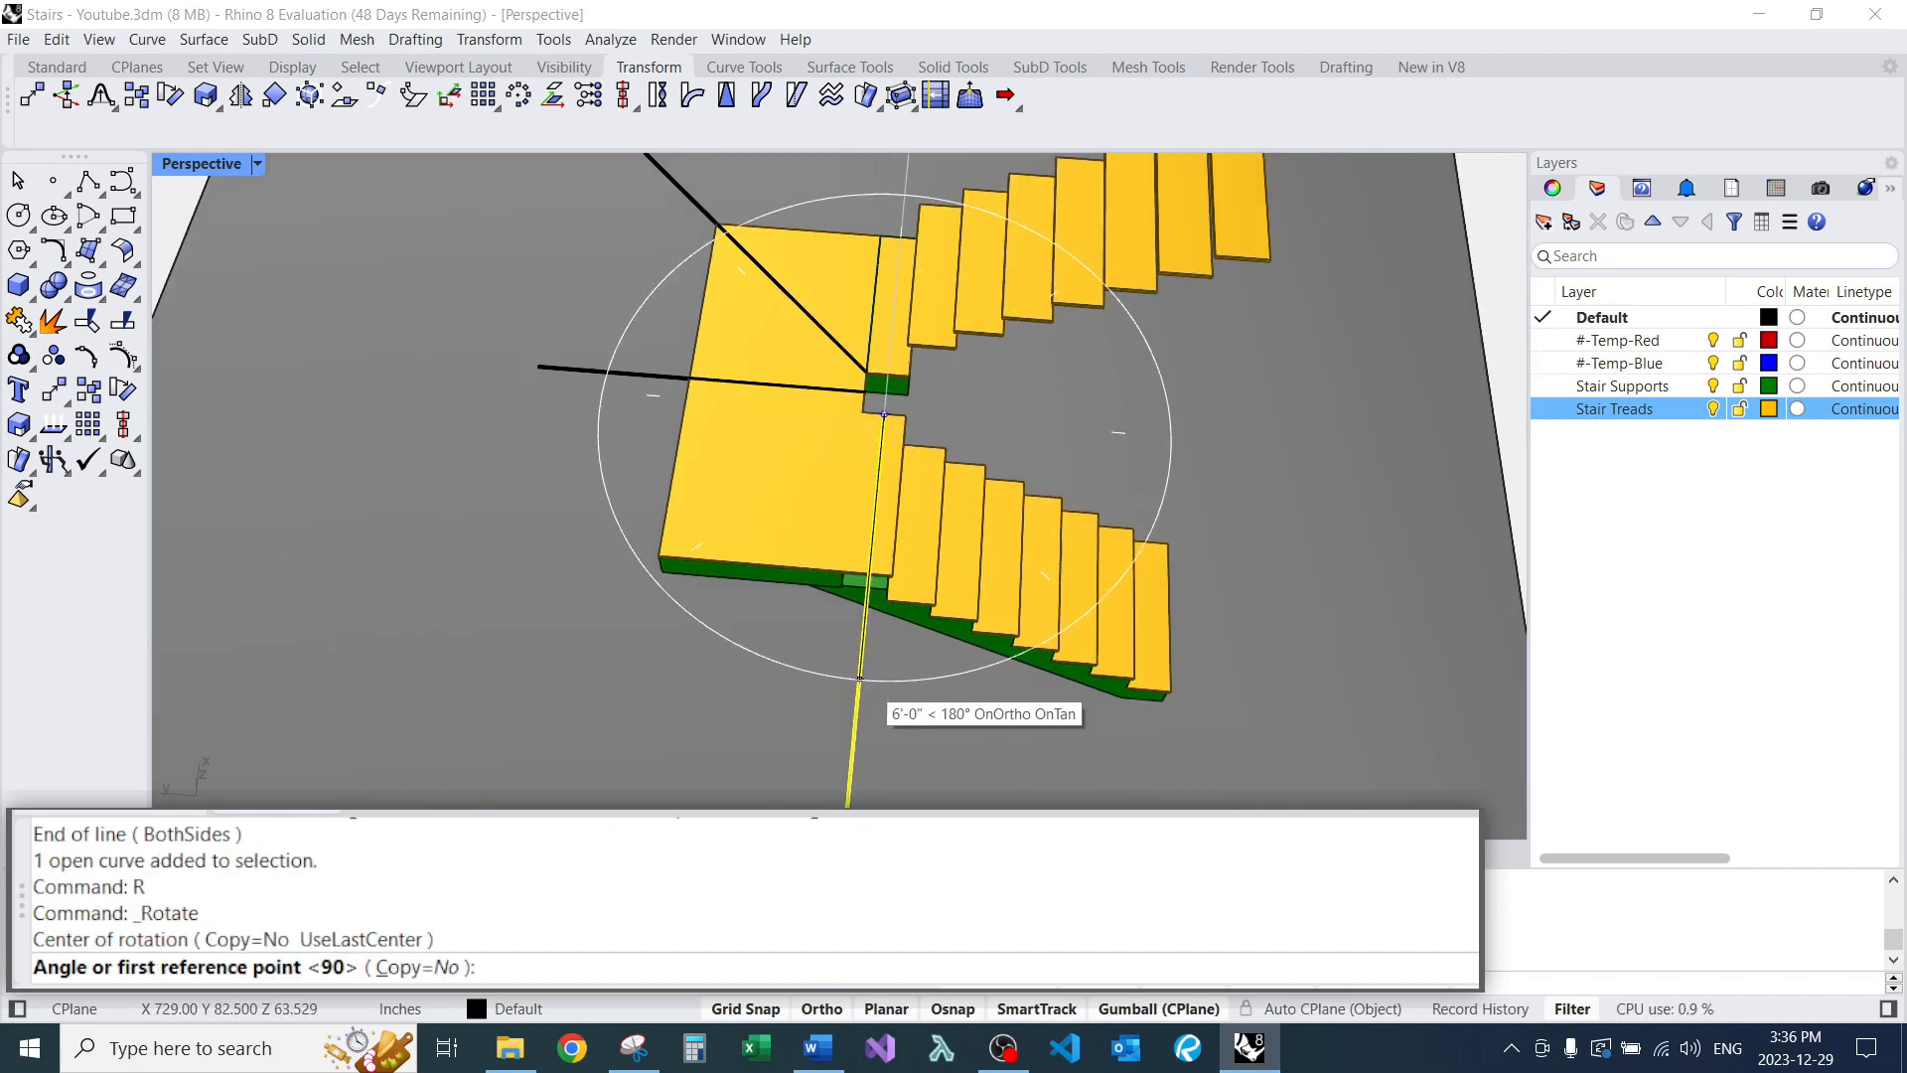
pyautogui.click(859, 679)
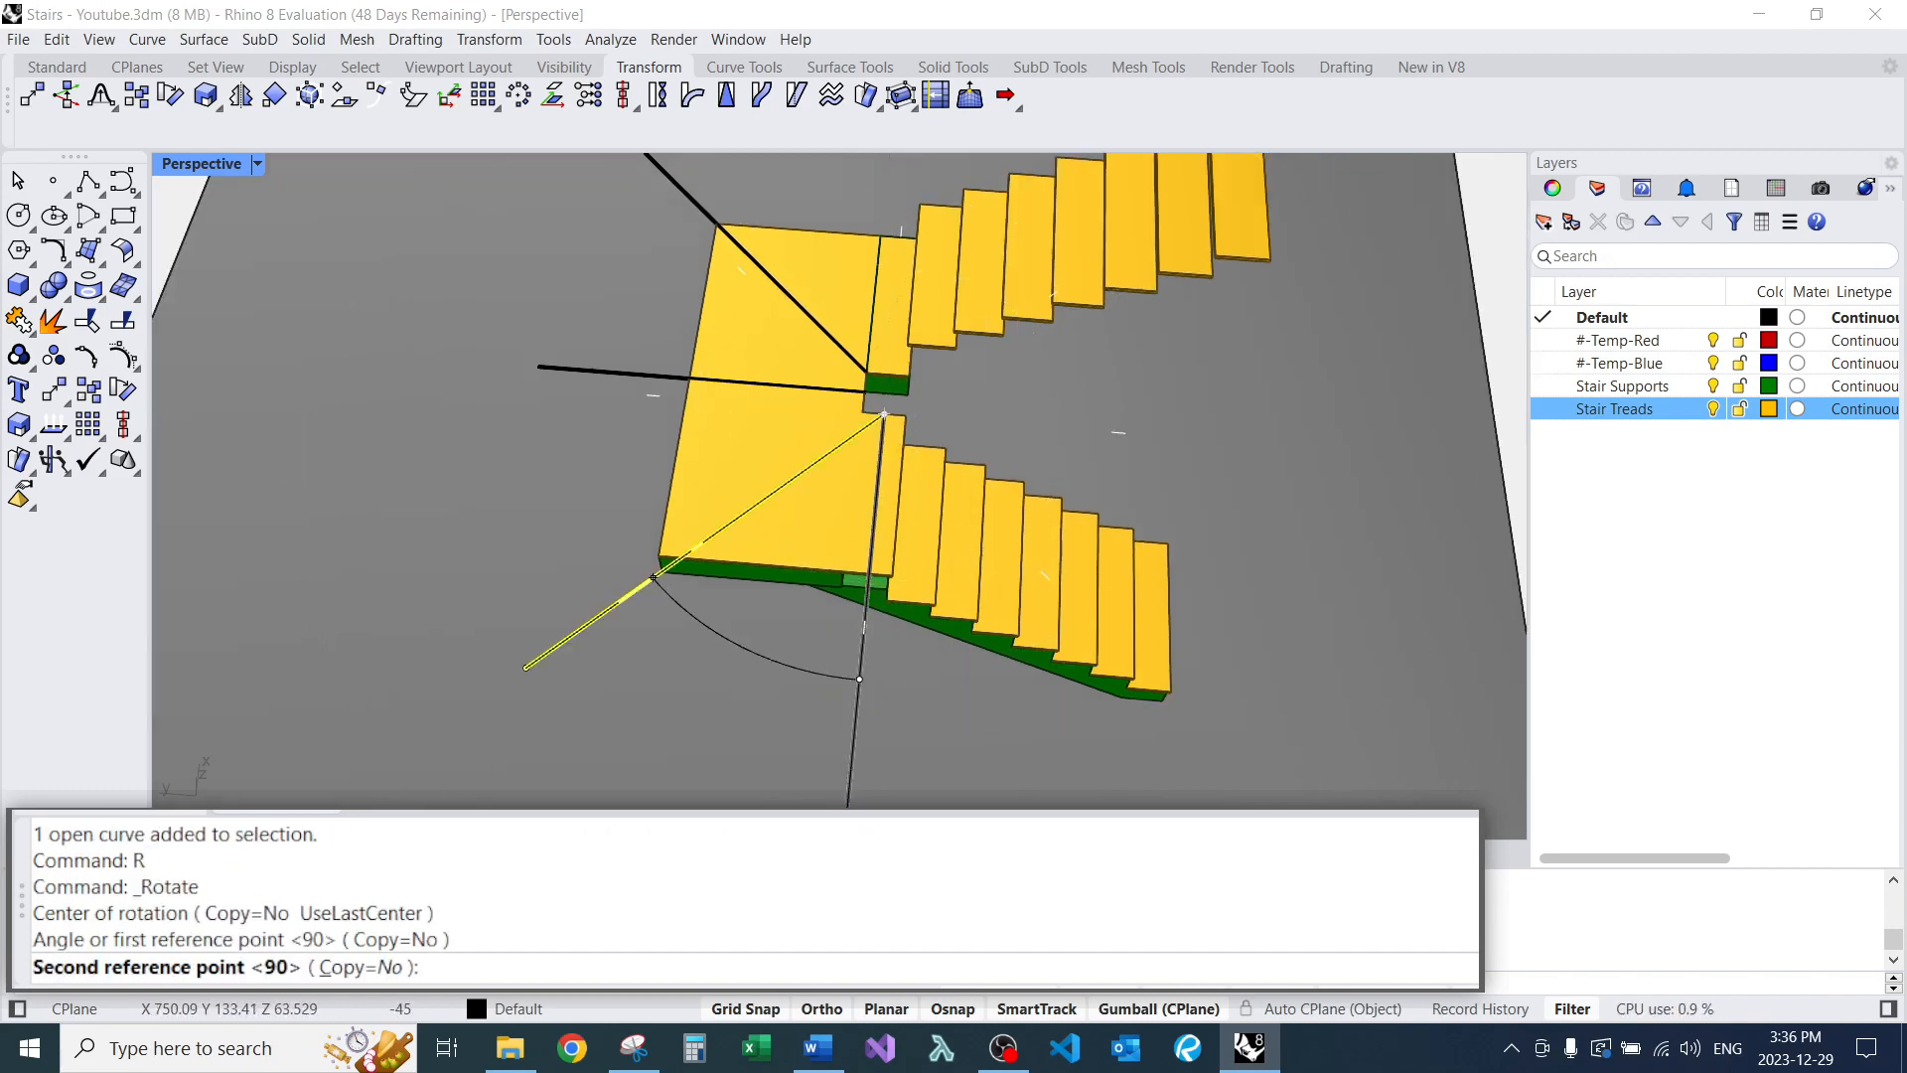
pyautogui.write('60')
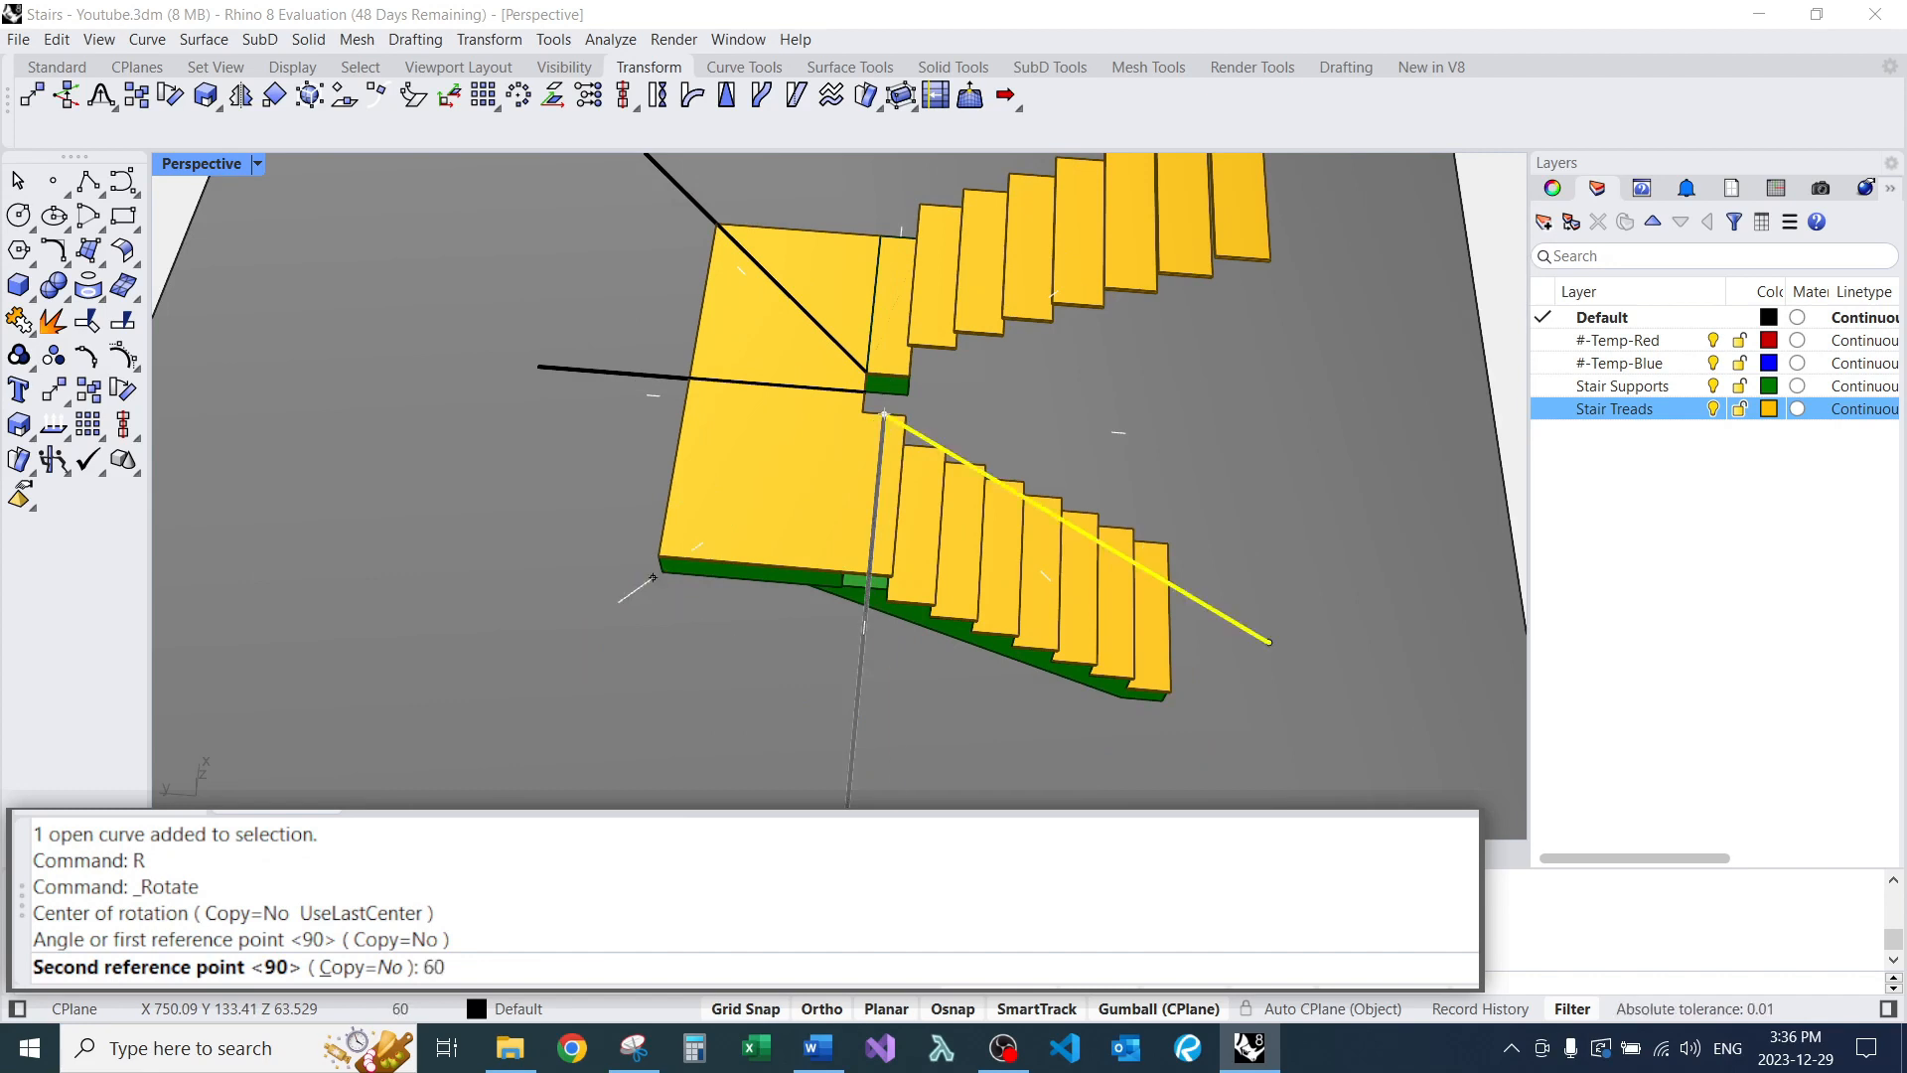
pyautogui.press('BackSpace')
pyautogui.press('BackSpace')
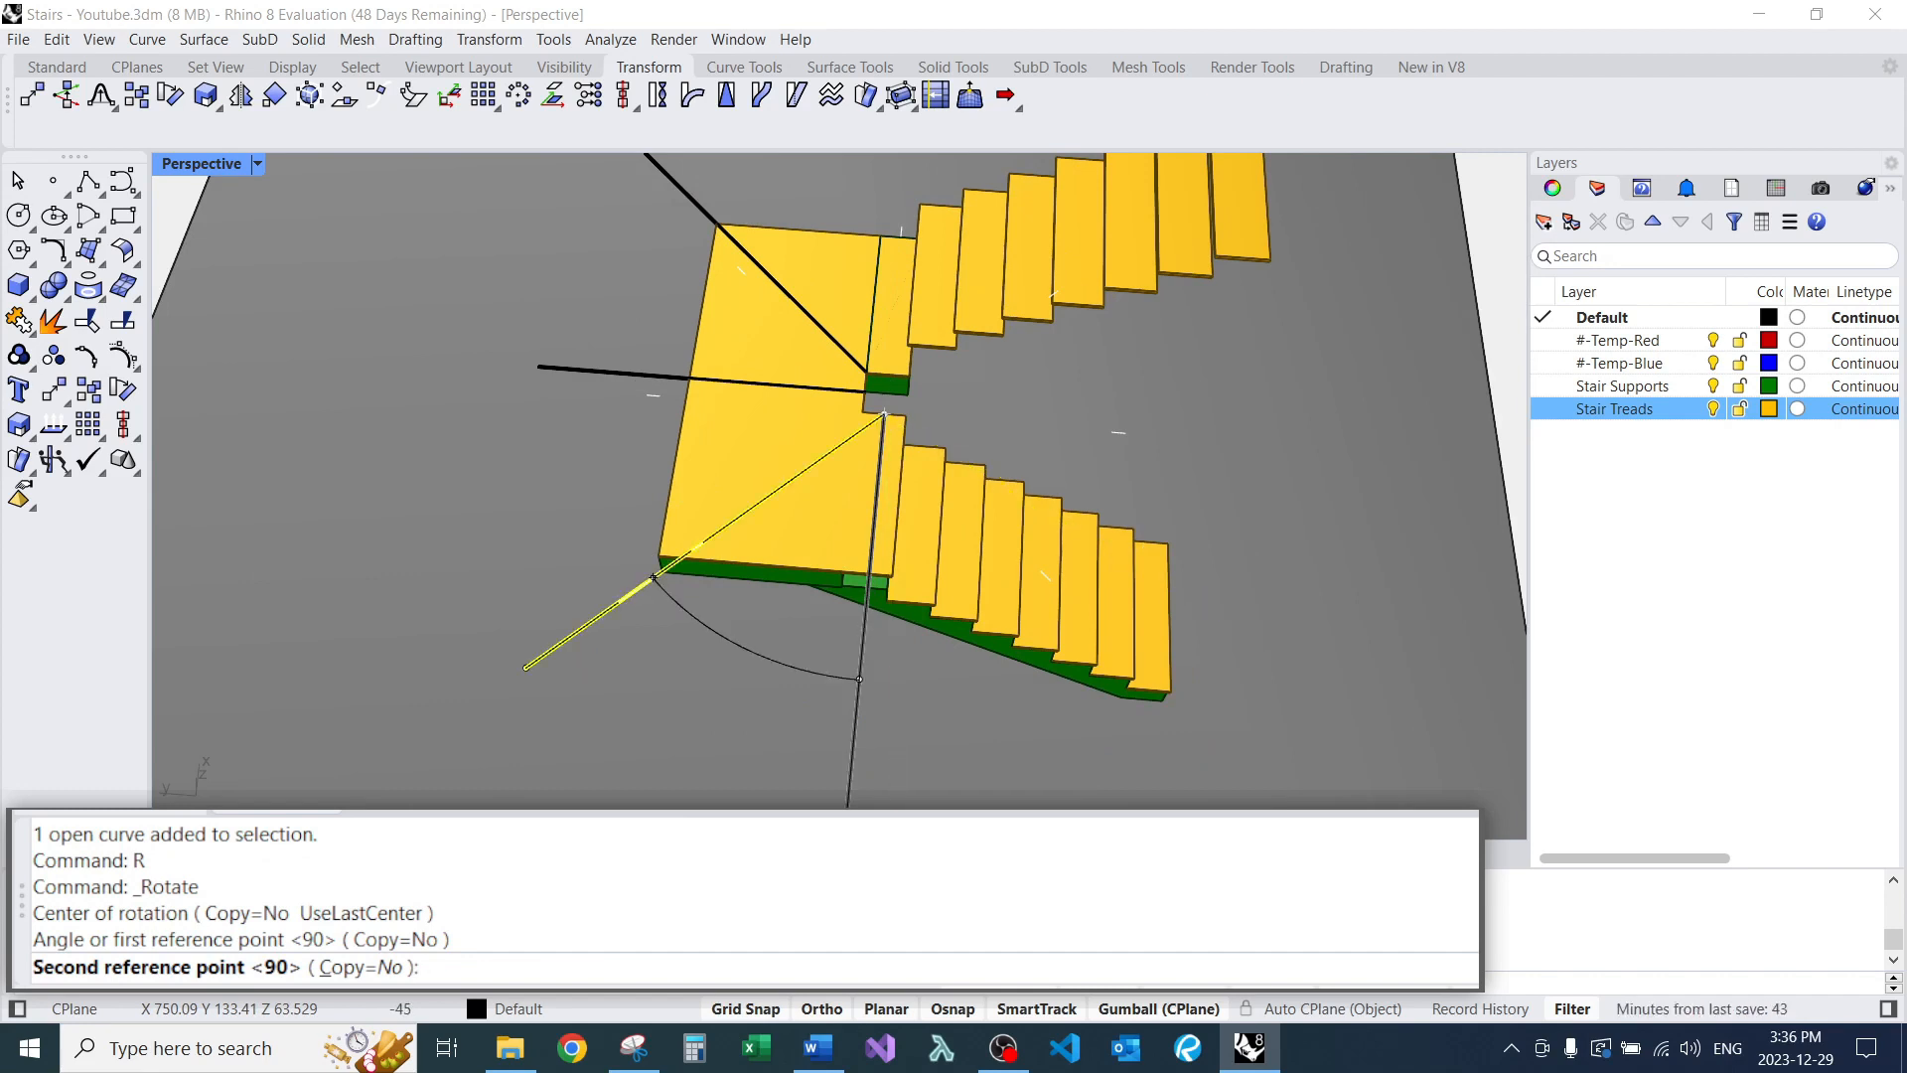
pyautogui.write('-30')
pyautogui.press('Return')
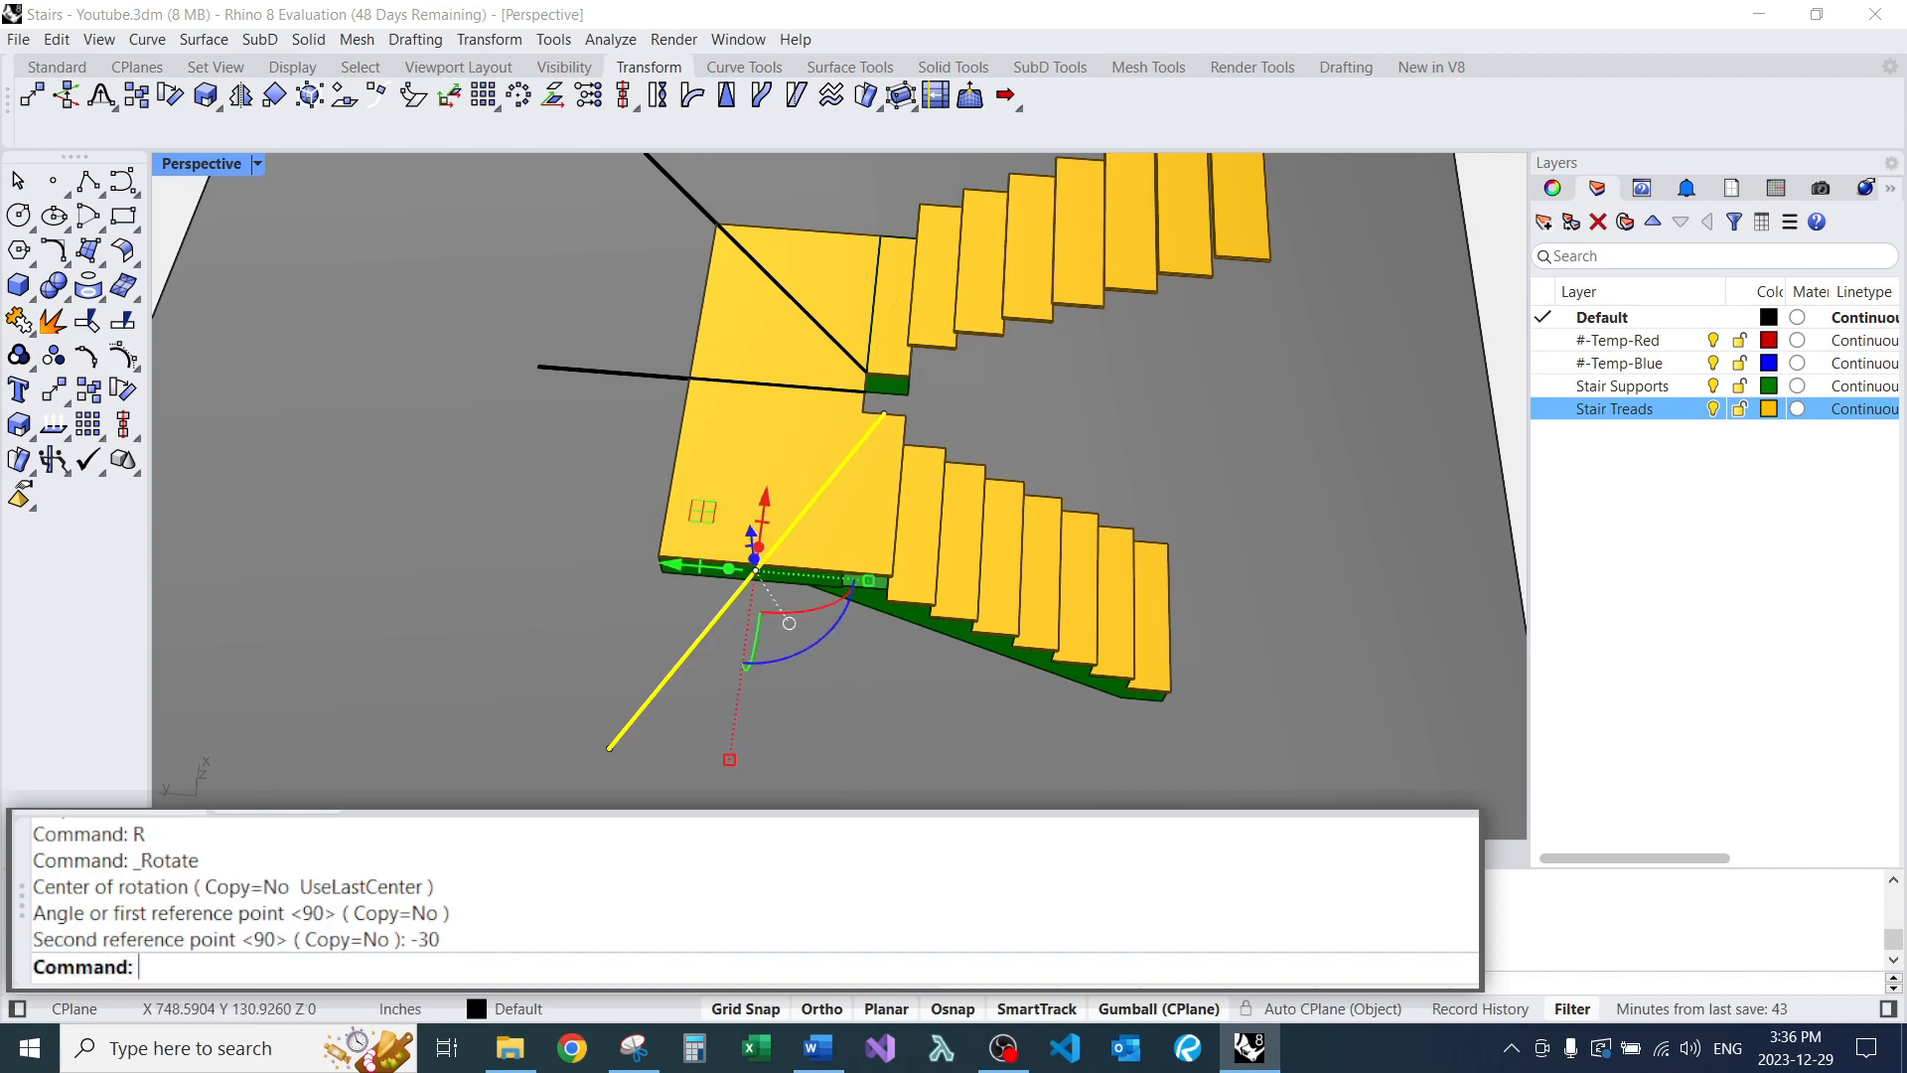
pyautogui.press('Escape')
# Copy the rotated line from its start point to the landing's inner corner beside the lower flight.
pyautogui.scroll(2, 864, 398)
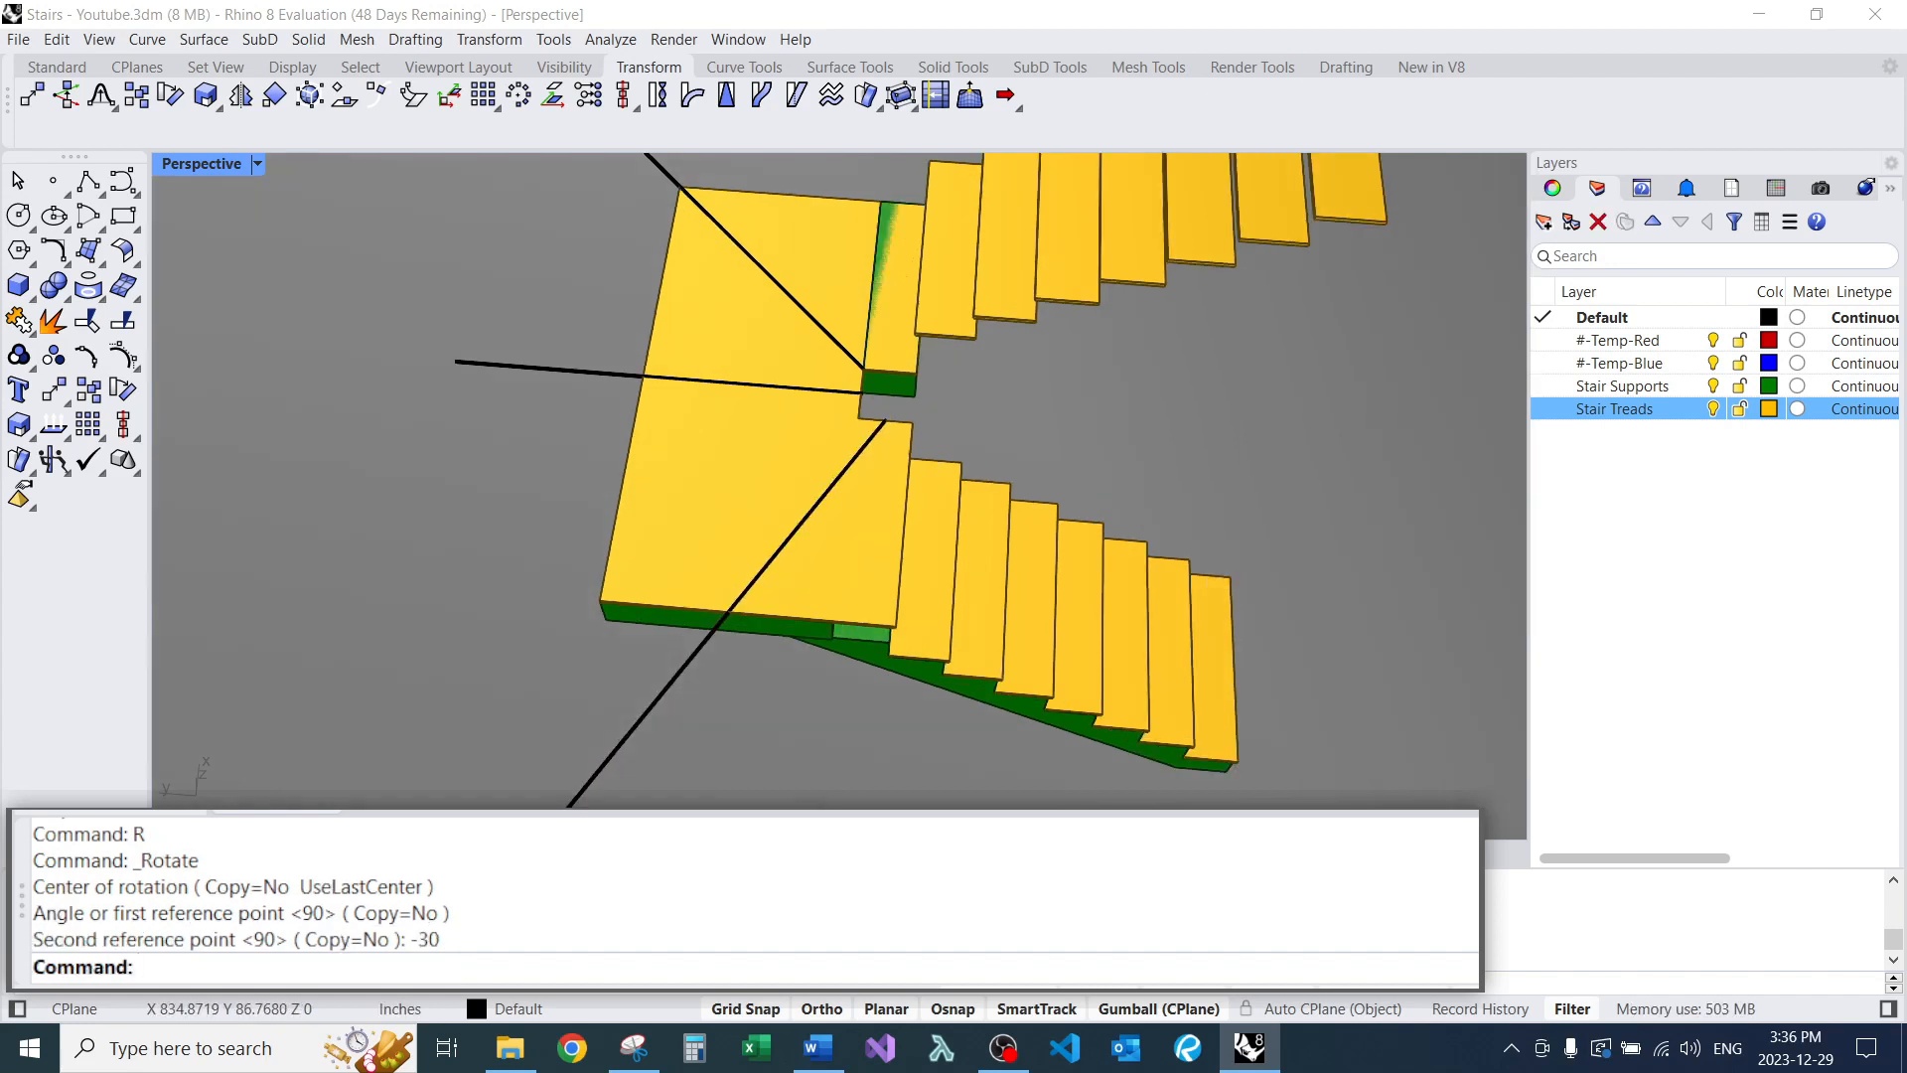
pyautogui.scroll(1, 885, 424)
pyautogui.click(892, 434)
pyautogui.click(929, 489)
pyautogui.write('c')
pyautogui.press('Return')
pyautogui.click(885, 425)
pyautogui.click(845, 419)
pyautogui.press('Return')
# Rotate the copied line another -30 degrees about the landing's inner corner.
pyautogui.click(612, 695)
pyautogui.write('r')
pyautogui.press('Return')
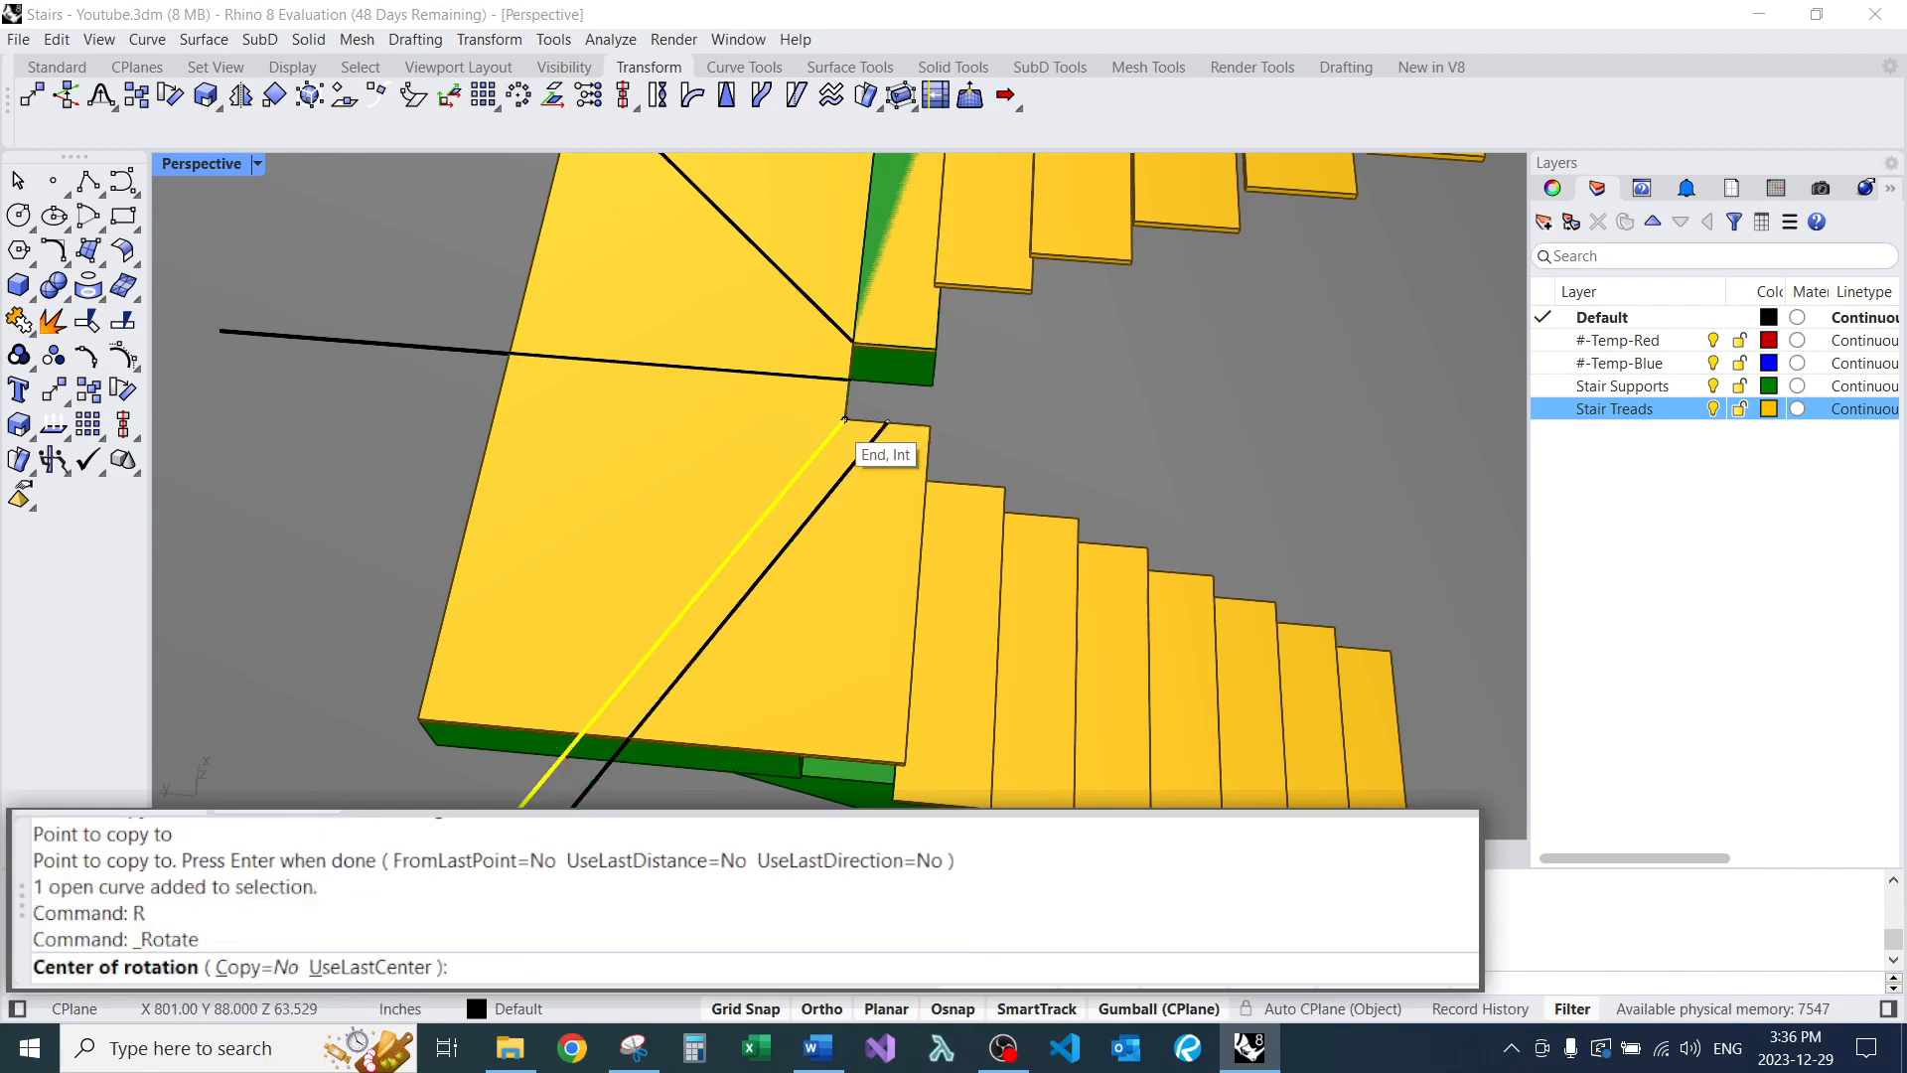
pyautogui.click(844, 420)
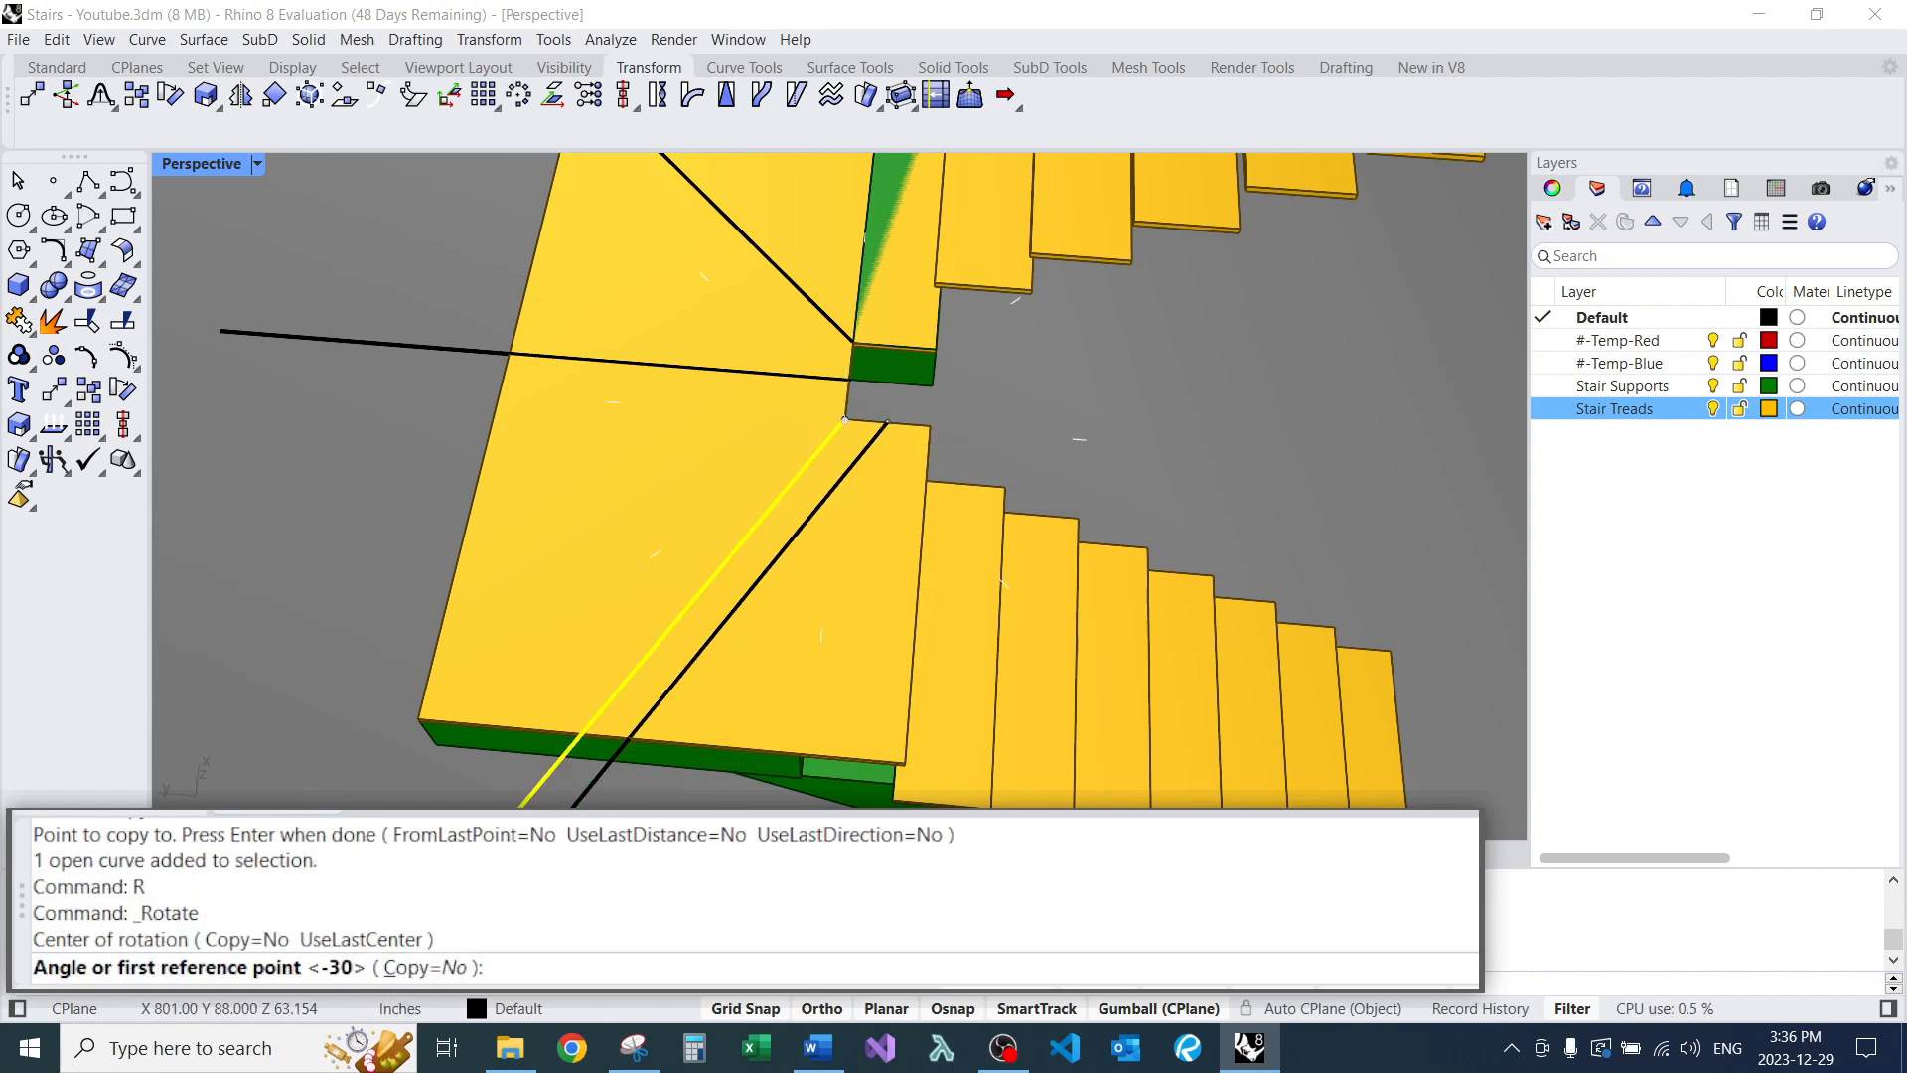
pyautogui.press('Return')
pyautogui.press('Escape')
pyautogui.scroll(-6, 835, 417)
pyautogui.moveTo(834, 417); pyautogui.dragTo(815, 477, button='right')
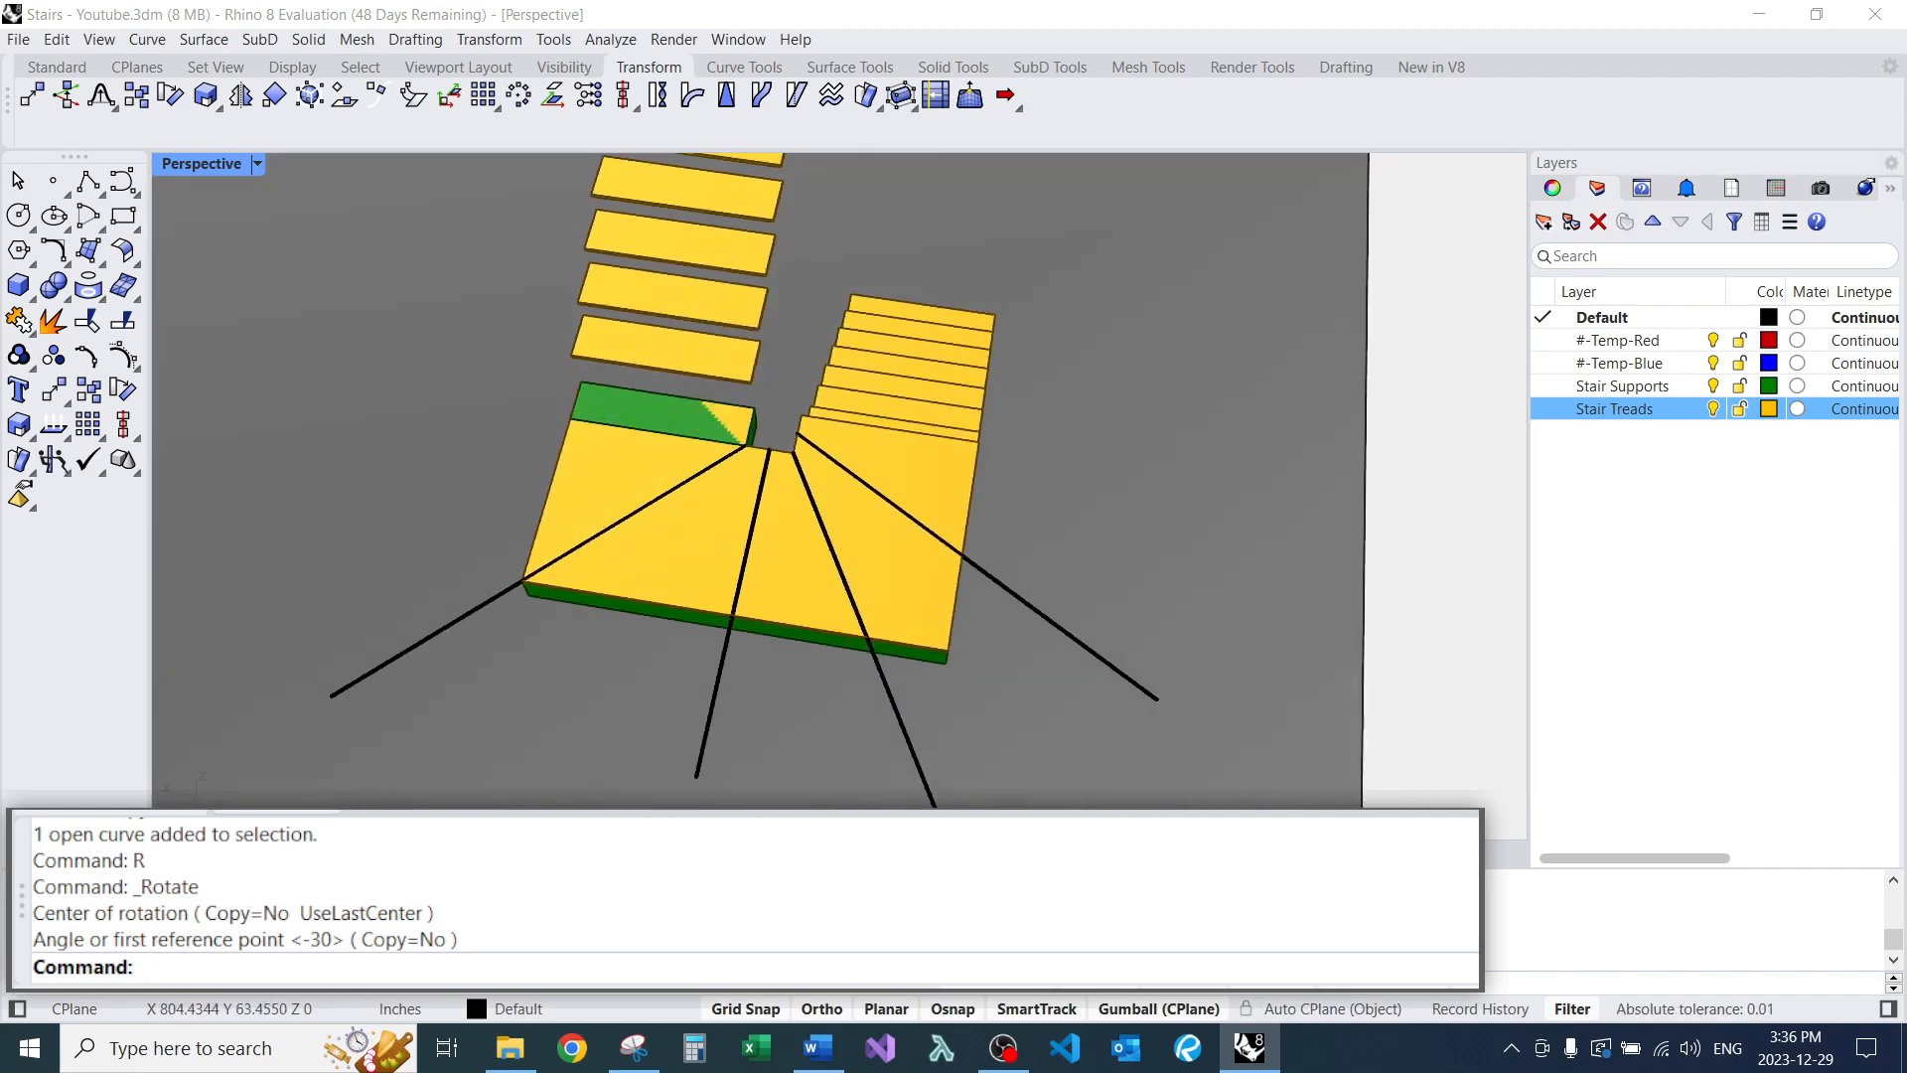
# Delete the remaining diagonal line on the upper flight's half of the landing.
pyautogui.scroll(6, 765, 487)
pyautogui.click(751, 475)
pyautogui.write('e')
pyautogui.press('Return')
pyautogui.scroll(-5, 745, 402)
pyautogui.moveTo(745, 403); pyautogui.dragTo(676, 398, button='right')
pyautogui.scroll(6, 844, 408)
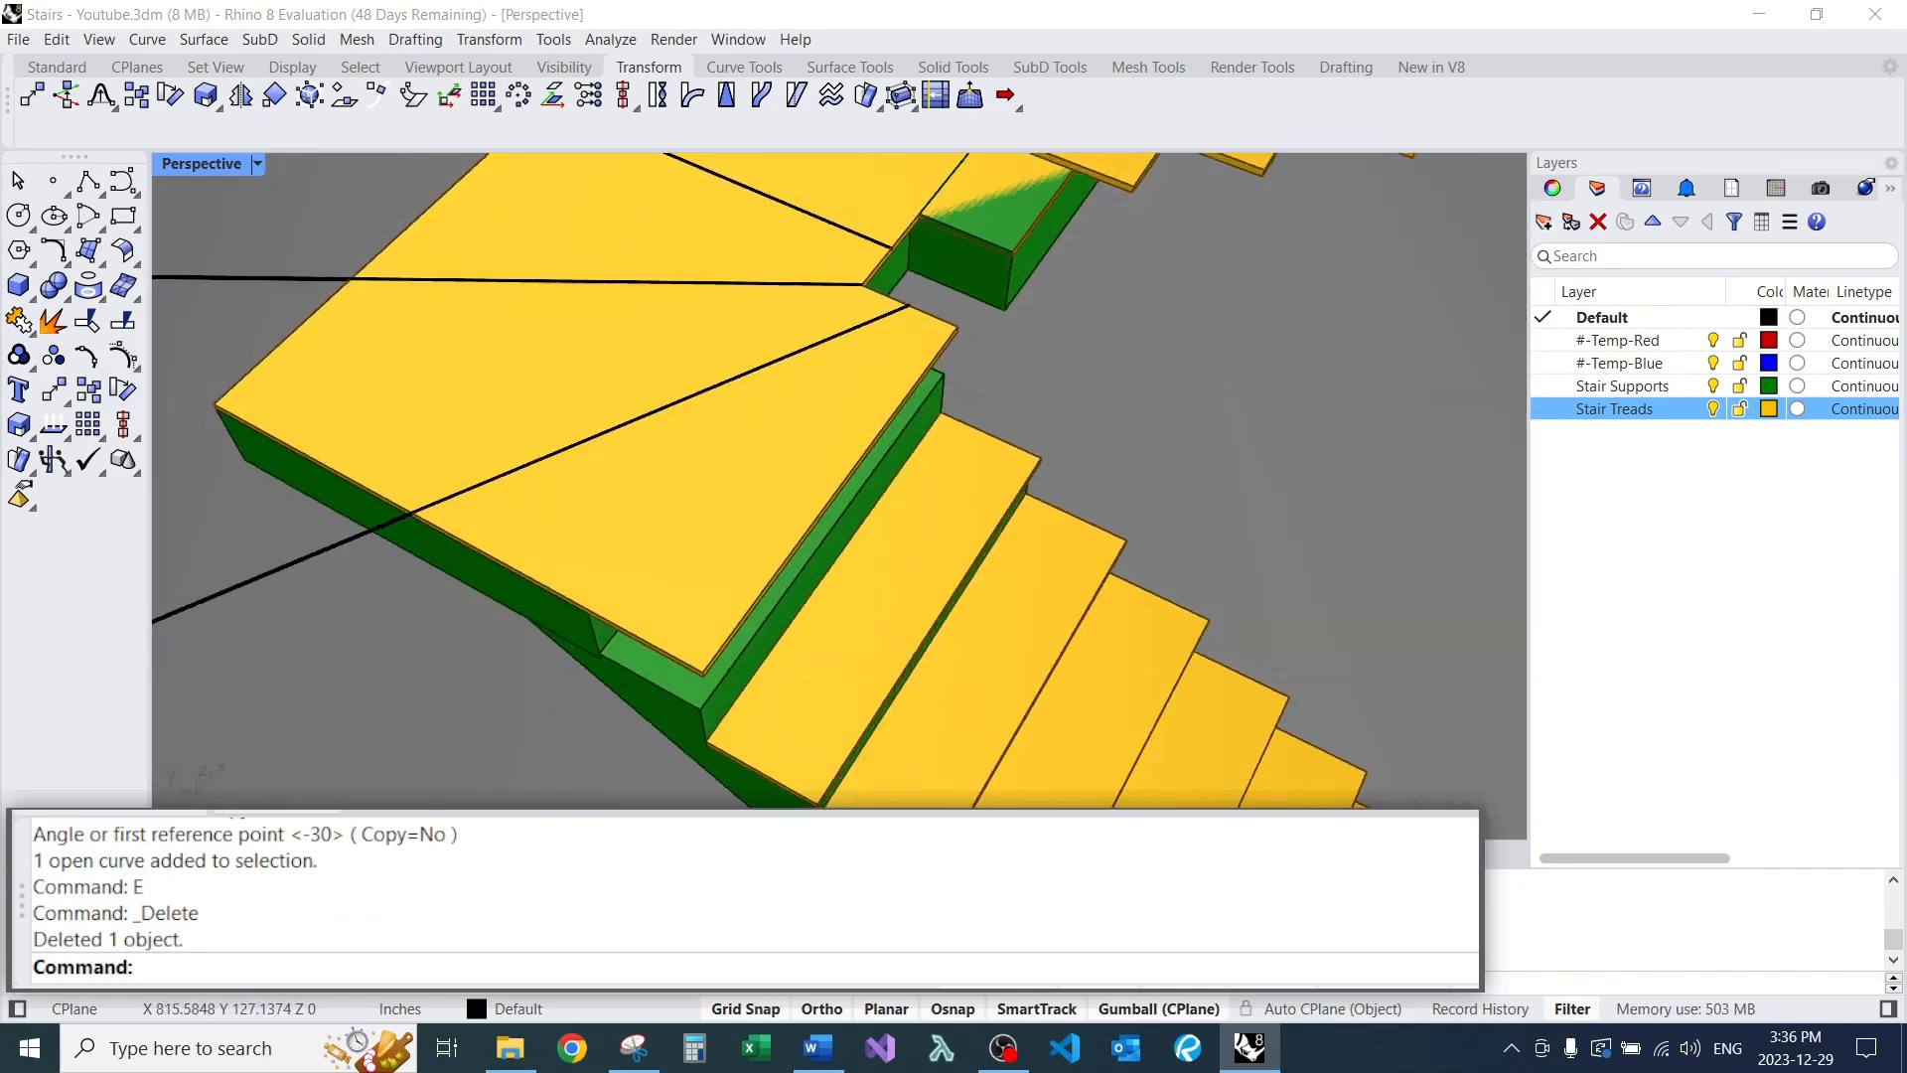
# Examine the angled lines on the landing from several angles, including their start points along the inner edge.
pyautogui.scroll(4, 844, 417)
pyautogui.moveTo(795, 417); pyautogui.dragTo(775, 497, button='right')
pyautogui.scroll(-2, 894, 476)
pyautogui.scroll(-3, 894, 477)
pyautogui.scroll(6, 914, 338)
pyautogui.scroll(-8, 979, 367)
pyautogui.moveTo(978, 368); pyautogui.dragTo(1033, 283, button='right')
pyautogui.scroll(4, 924, 397)
pyautogui.moveTo(894, 358); pyautogui.dragTo(1083, 476, button='right')
pyautogui.scroll(-4, 958, 437)
pyautogui.scroll(-6, 944, 347)
# Highlight the two angled lines and inspect where they start on the landing's inner edge.
pyautogui.click(878, 537)
pyautogui.moveTo(944, 447); pyautogui.dragTo(833, 508, button='right')
pyautogui.click(876, 459)
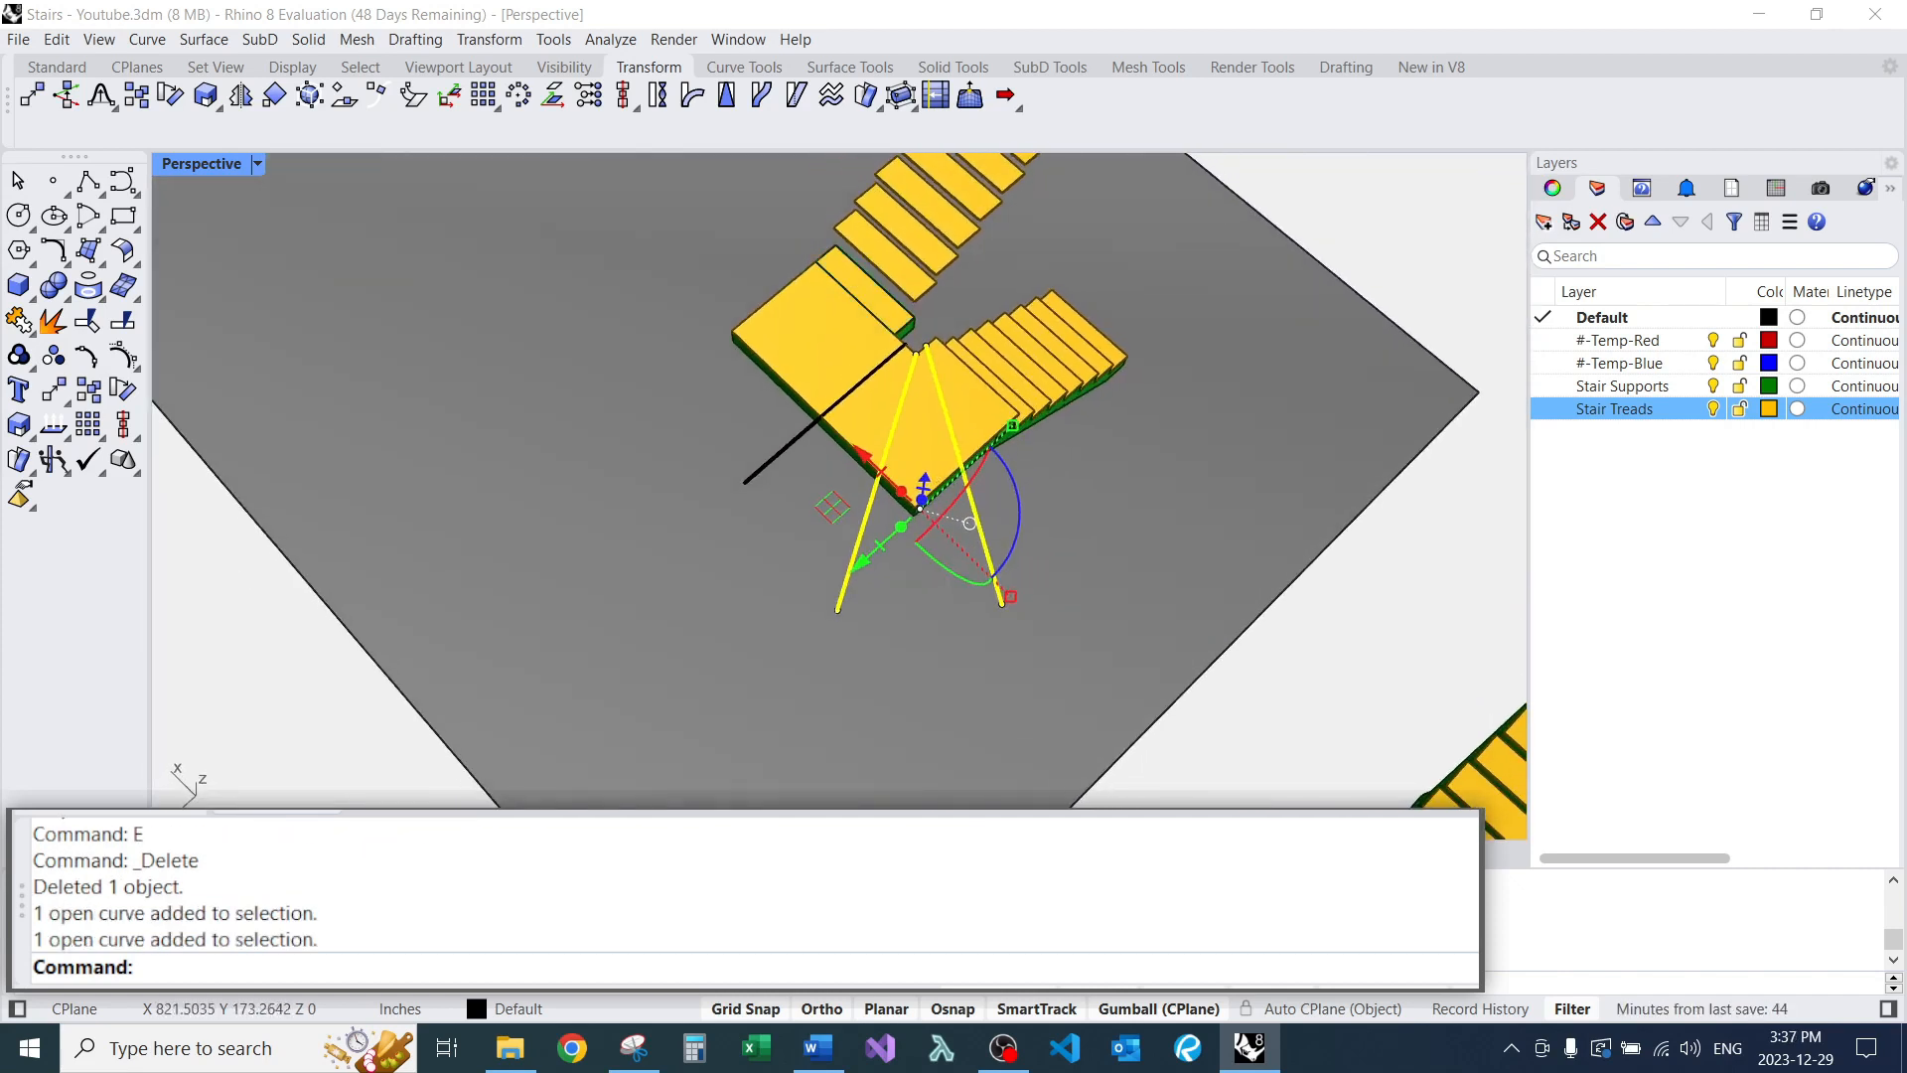
pyautogui.scroll(10, 832, 508)
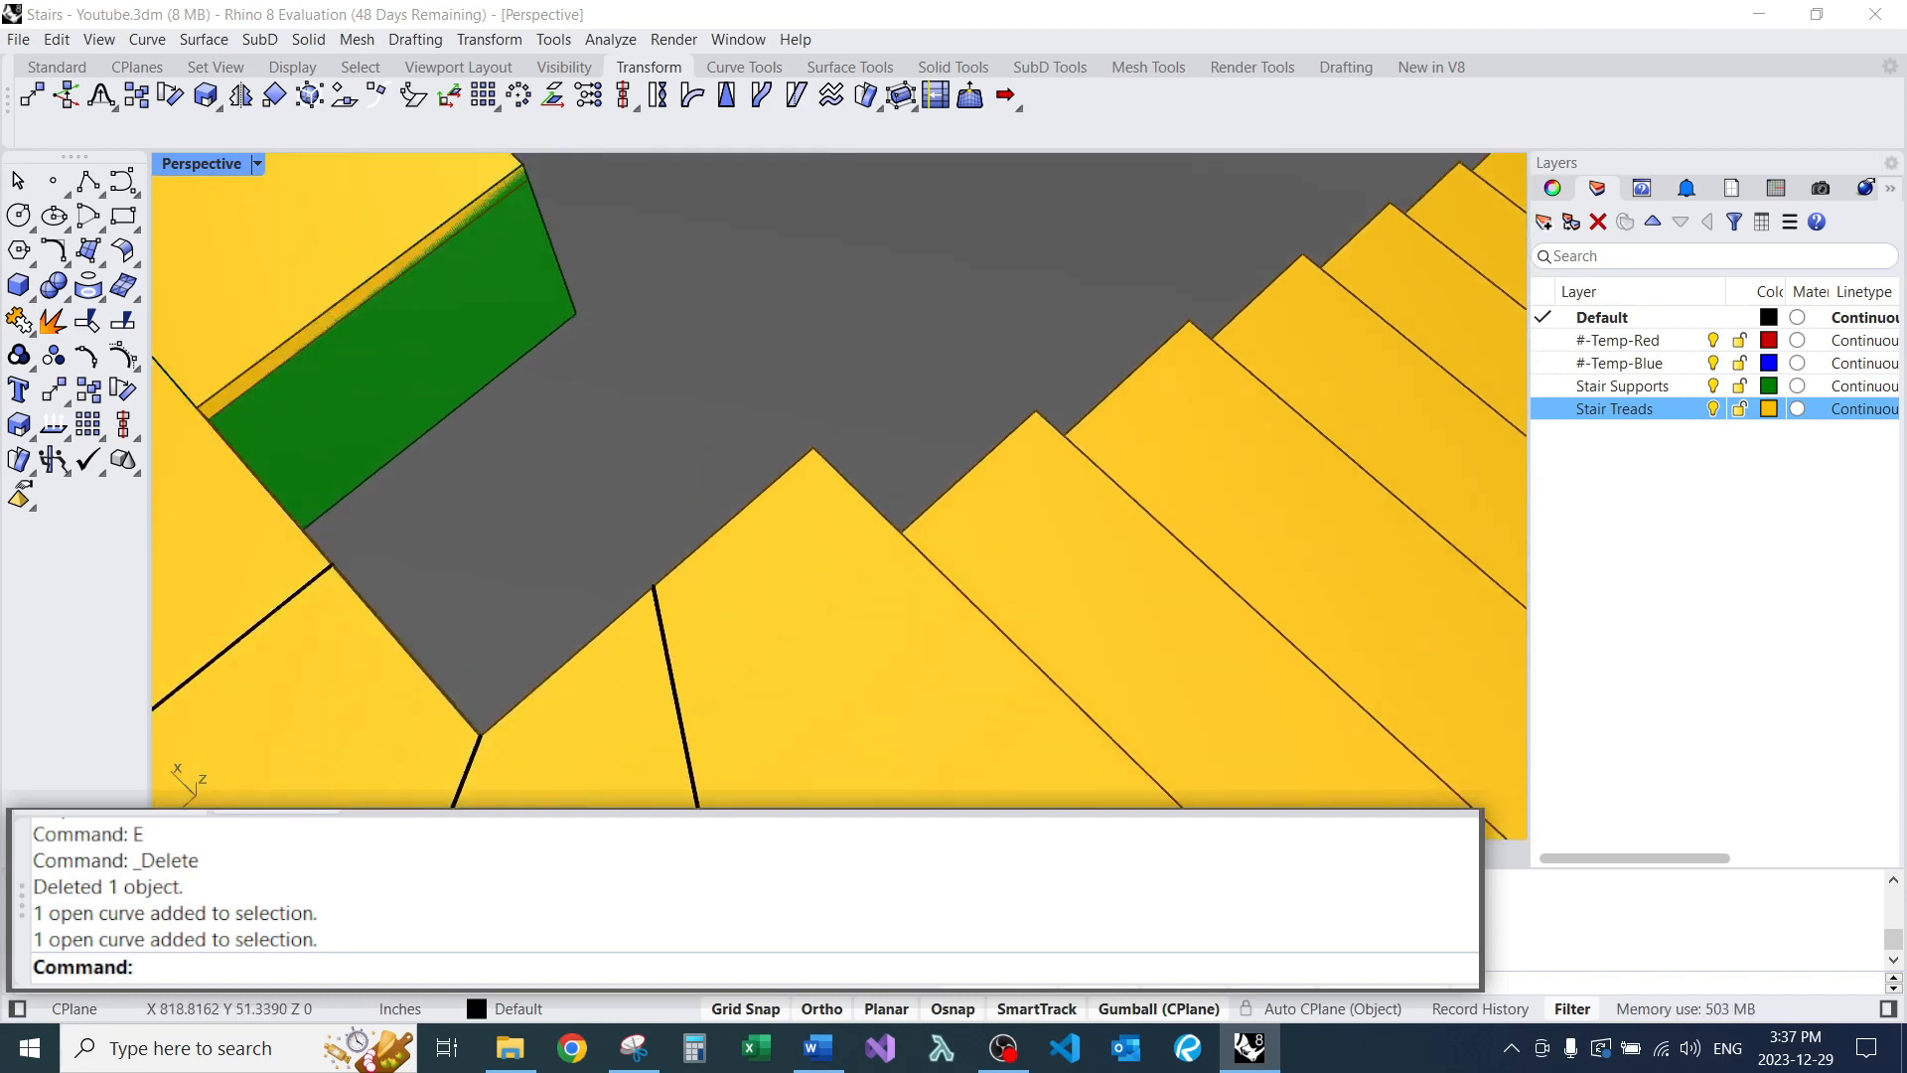
# Measure the distance along the landing's inner edge from its lower-flight corner to the start of the nearest angled line.
pyautogui.write('d')
pyautogui.press('Return')
pyautogui.click(814, 448)
pyautogui.click(654, 587)
pyautogui.scroll(-6, 654, 586)
pyautogui.moveTo(654, 586); pyautogui.dragTo(473, 469, button='right')
pyautogui.scroll(4, 473, 469)
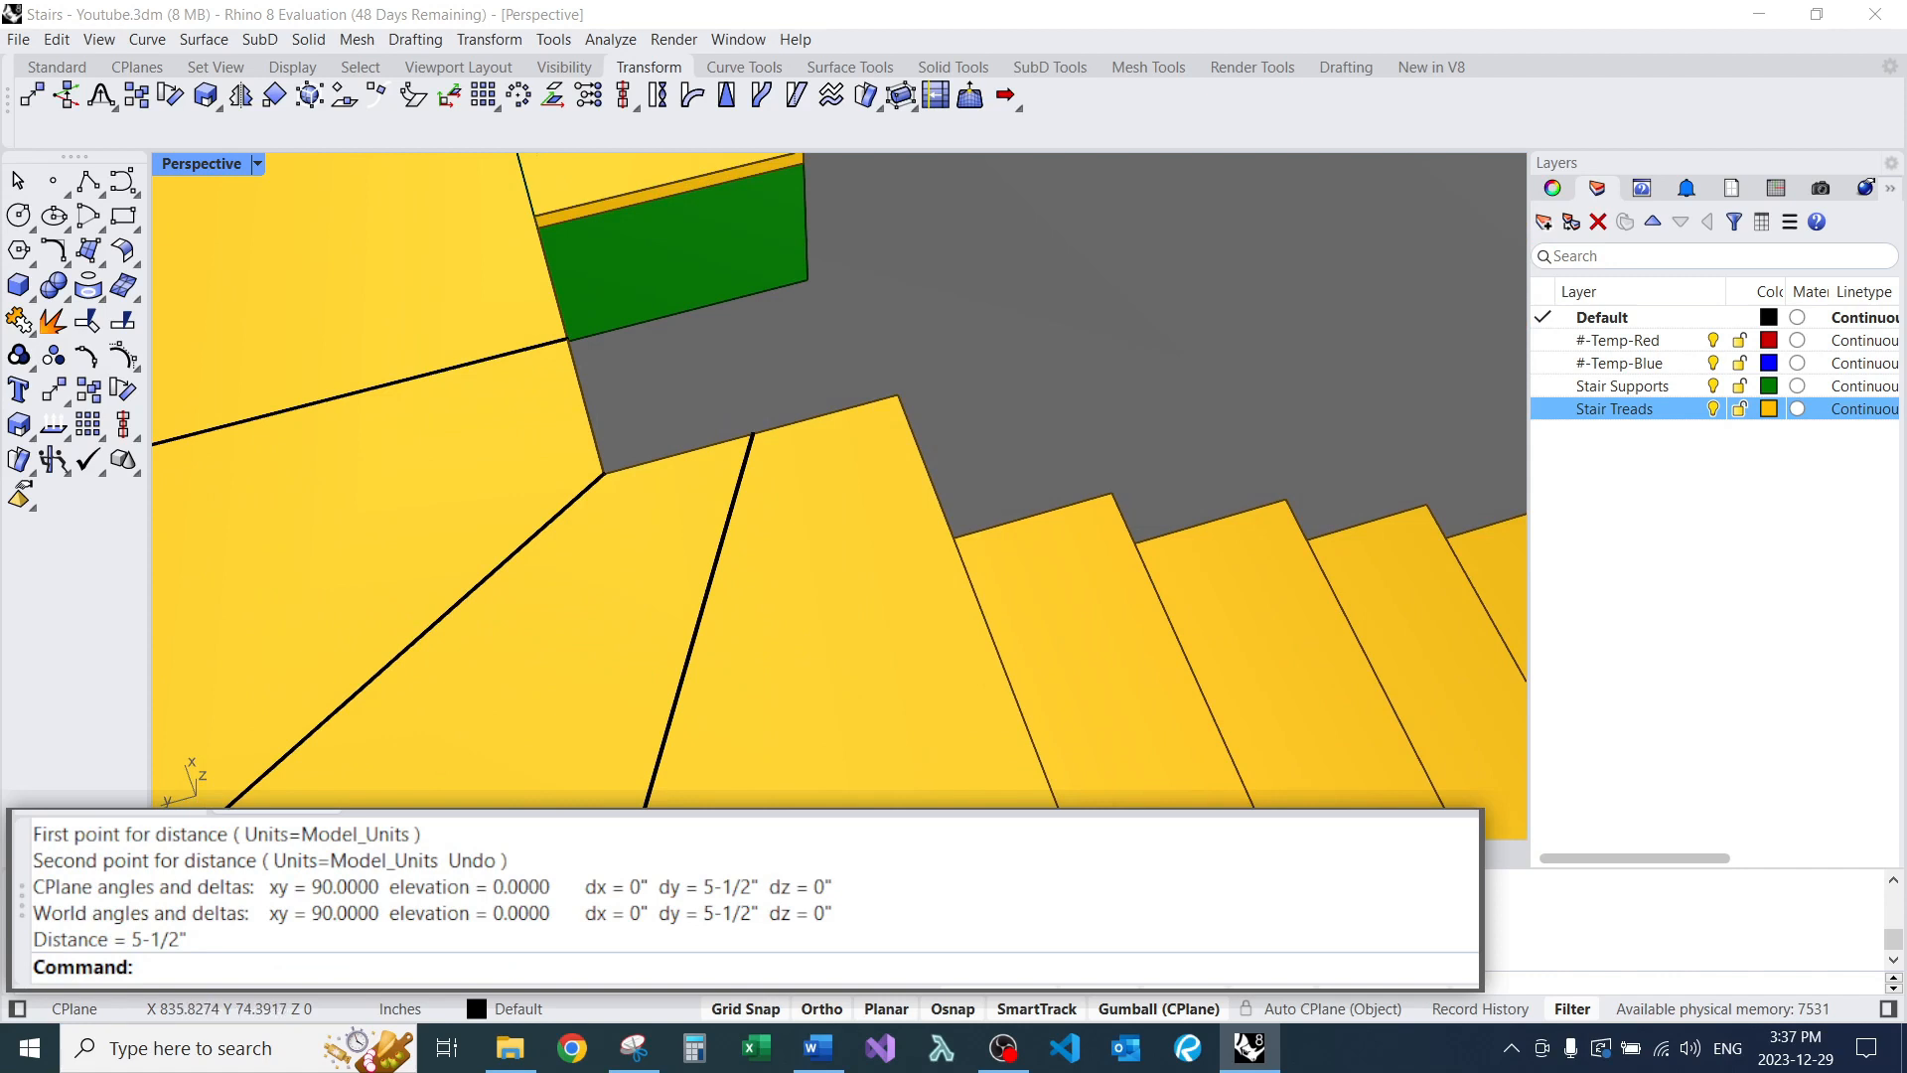
# Try to slide the angled line nearest the lower flight along the landing's inner edge toward the inner corner, and undo the move.
pyautogui.click(747, 469)
pyautogui.click(812, 516)
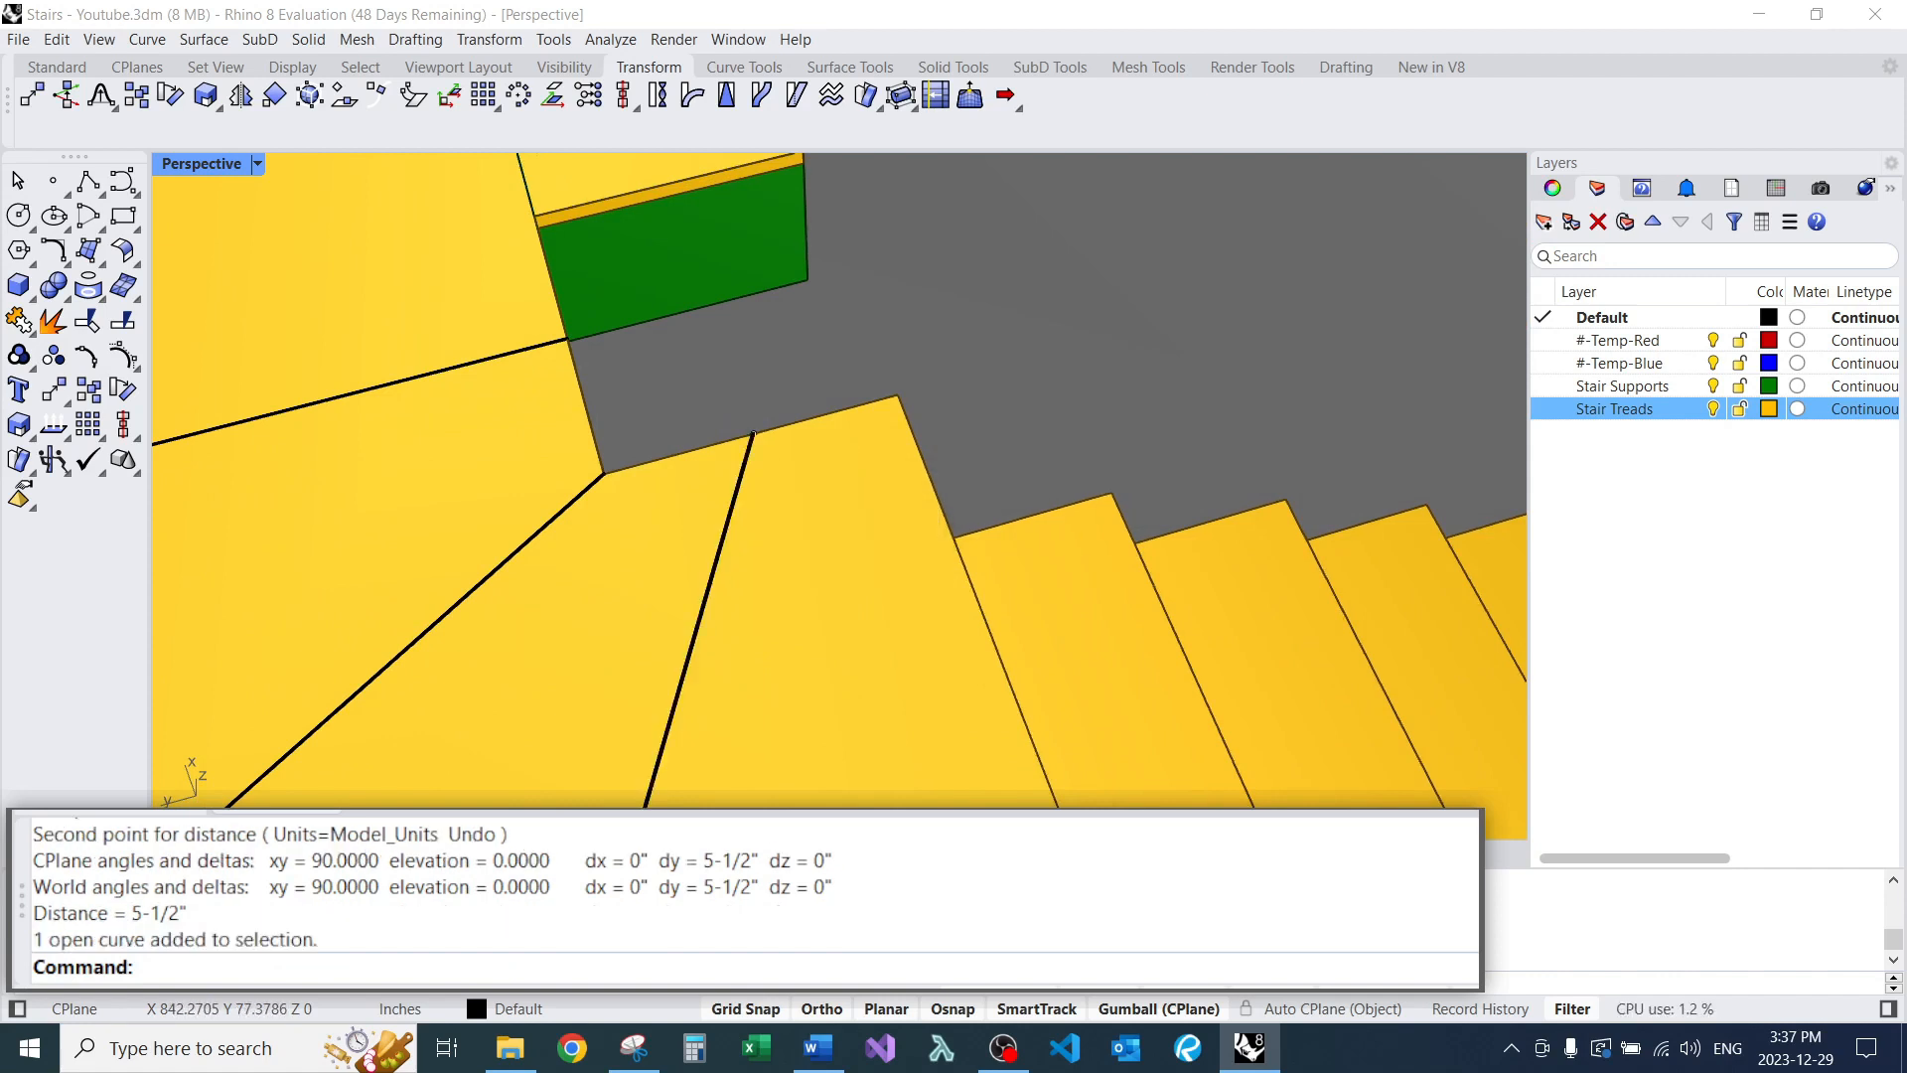
pyautogui.click(753, 434)
pyautogui.moveTo(673, 454); pyautogui.dragTo(739, 436)
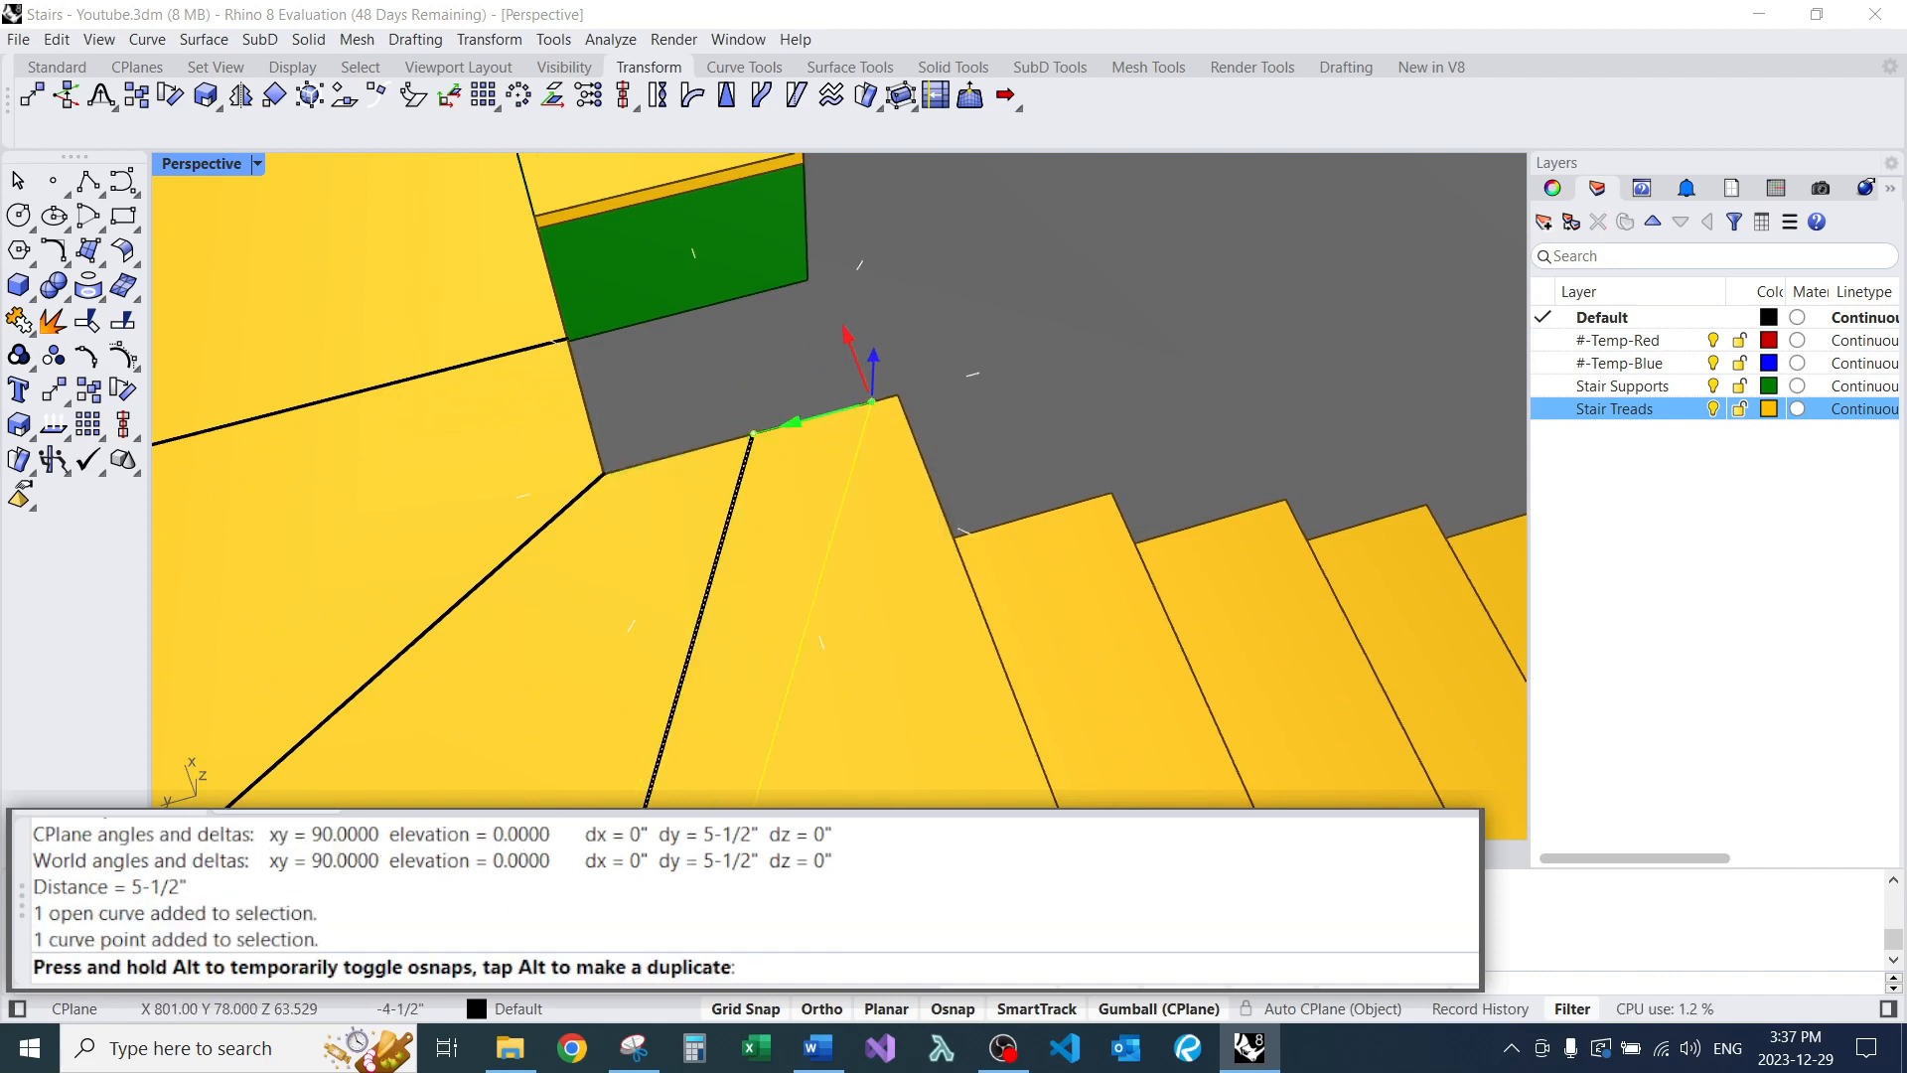
pyautogui.moveTo(632, 464); pyautogui.dragTo(631, 464)
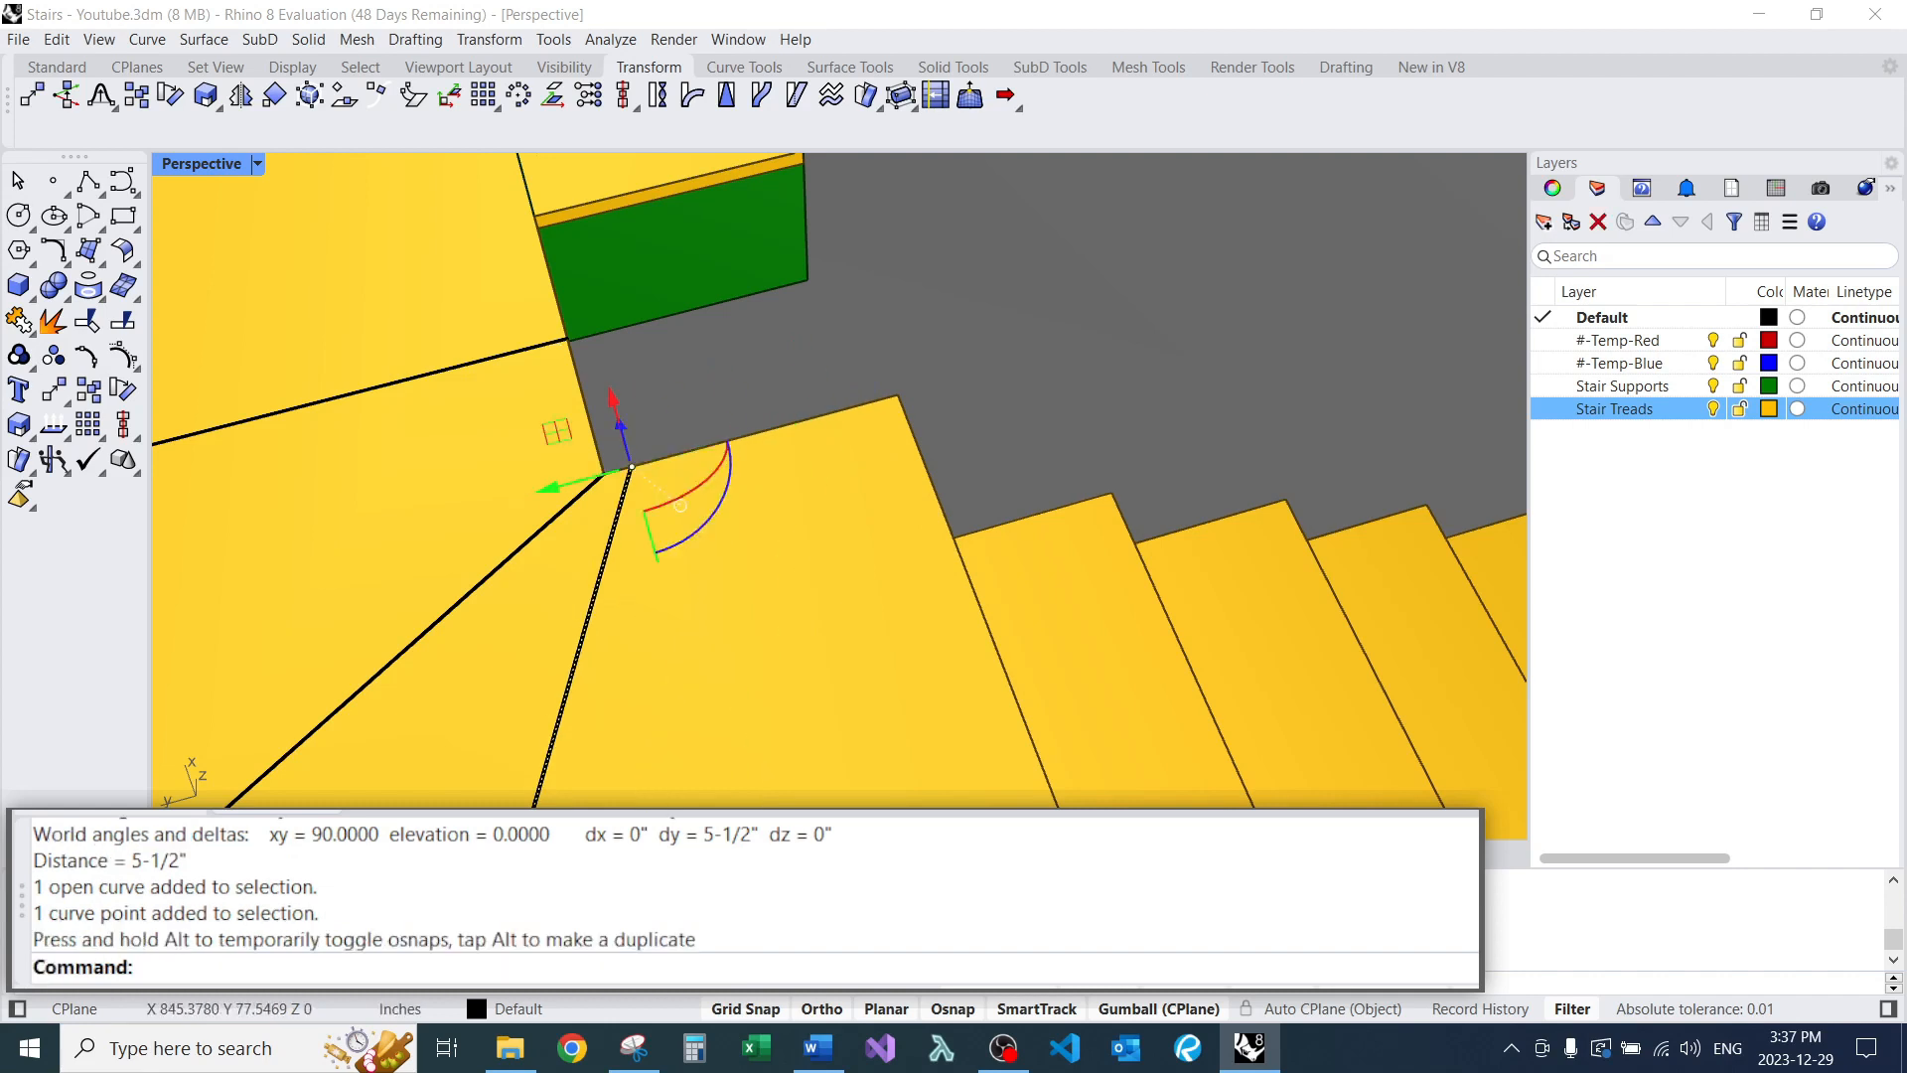
pyautogui.hotkey('ctrl', 'z')
# Mirror the two angled lines on the lower-flight side of the landing across the middle line, keeping the originals.
pyautogui.scroll(-8, 839, 476)
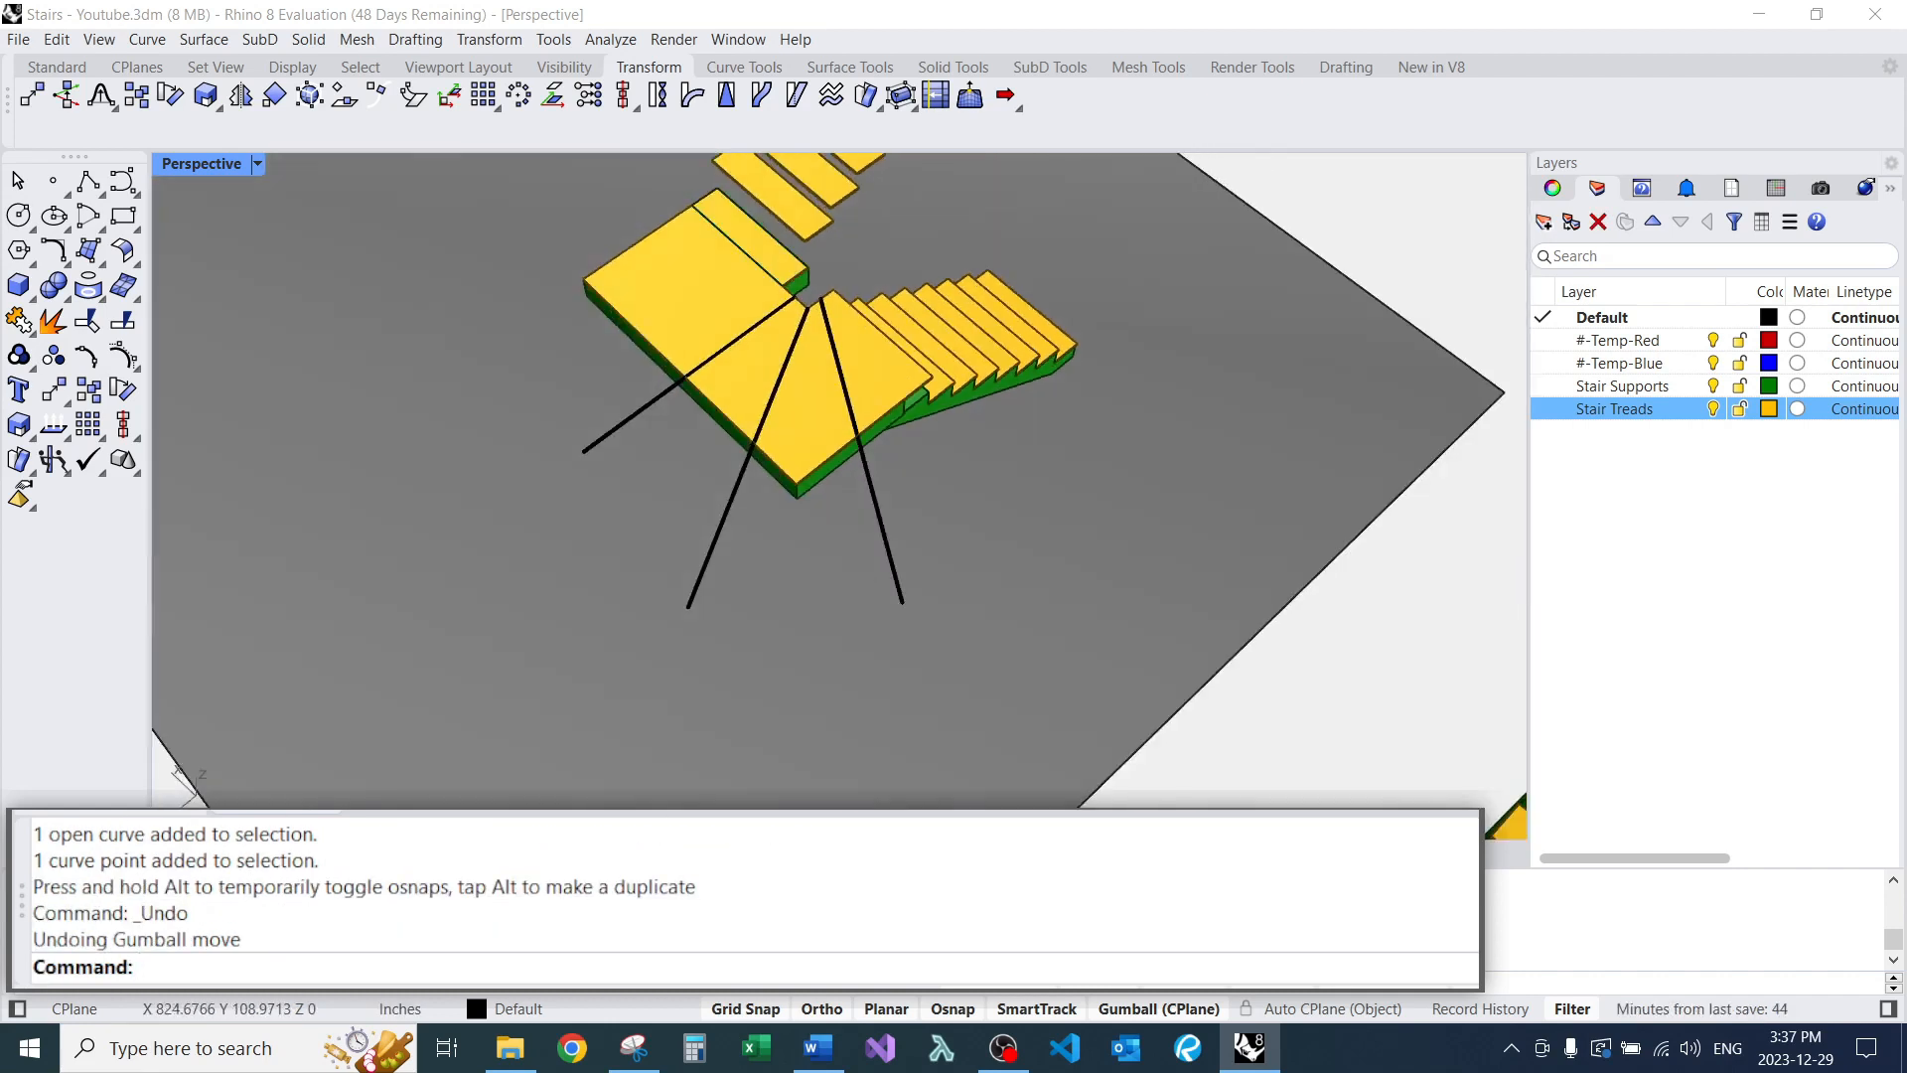
pyautogui.scroll(5, 777, 367)
pyautogui.click(1094, 585)
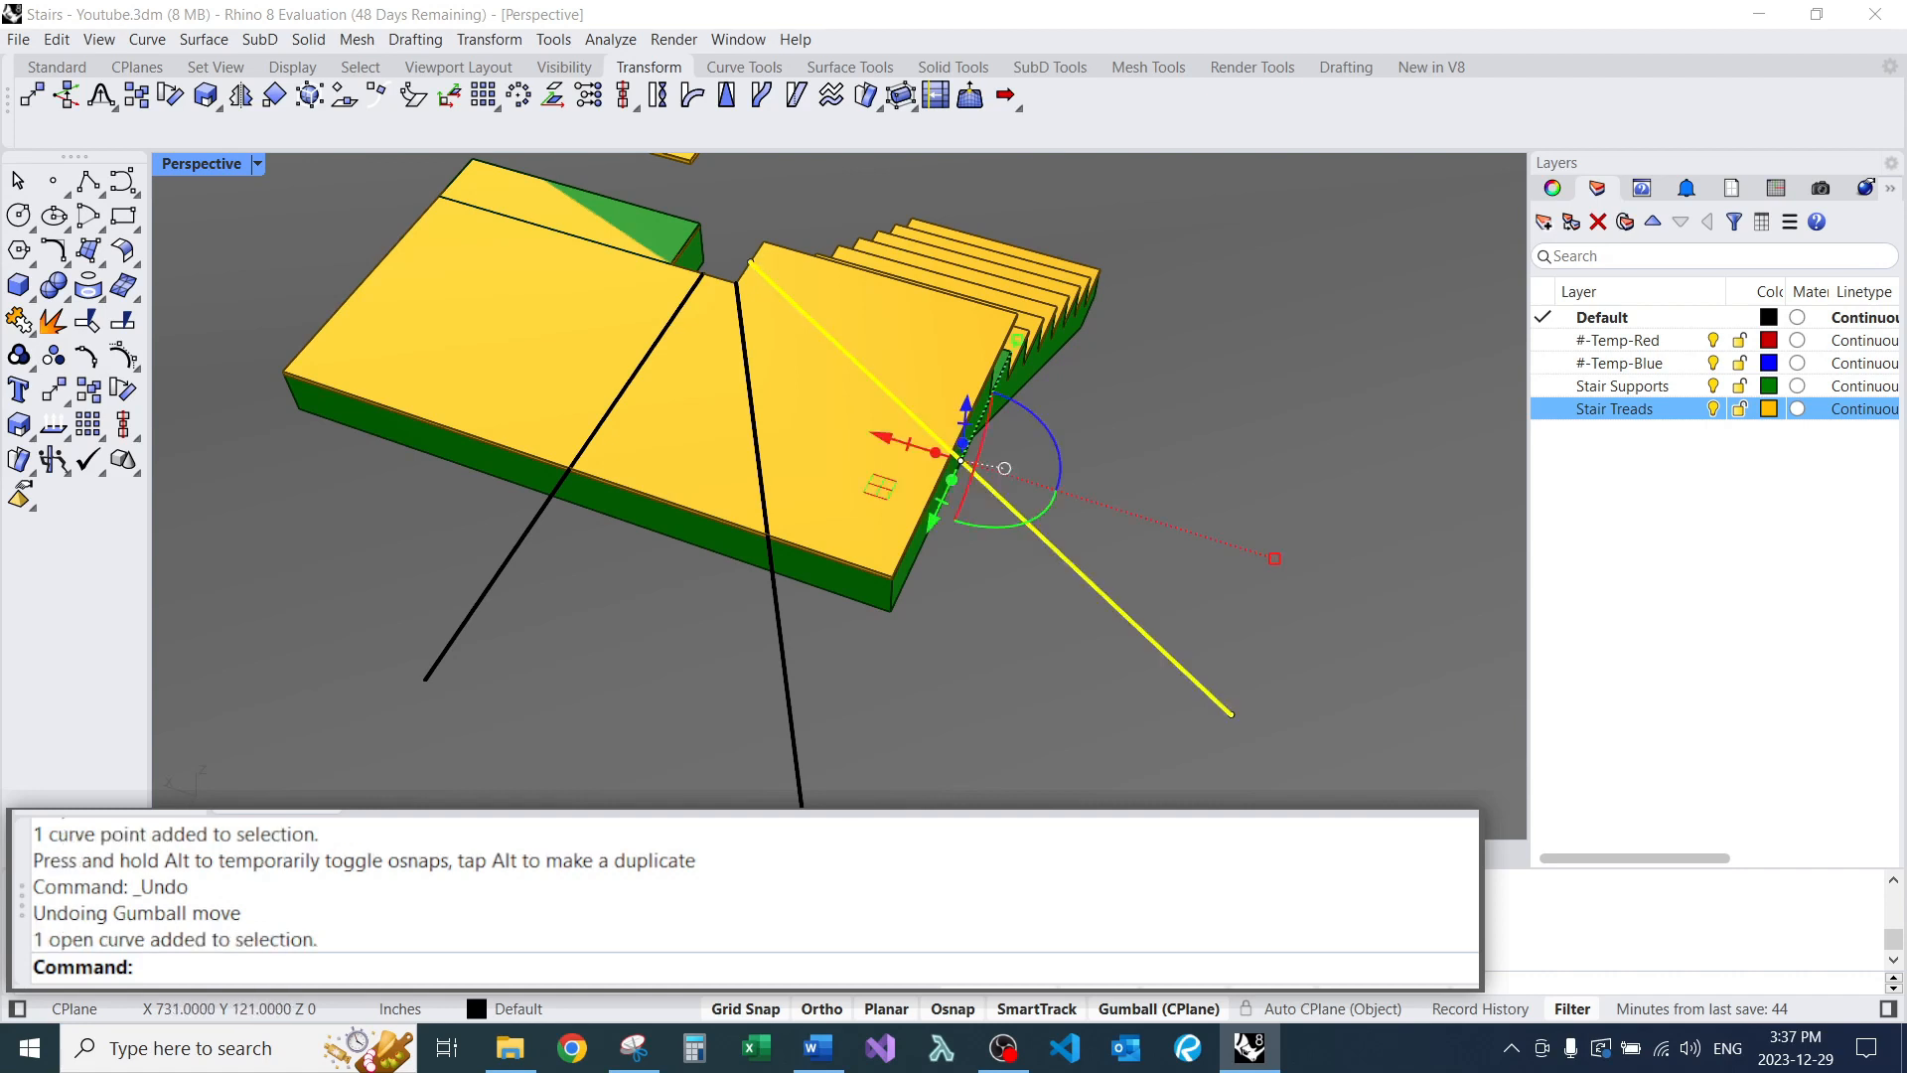
pyautogui.keyDown('shift'); pyautogui.click(771, 556); pyautogui.keyUp('shift')
pyautogui.scroll(-7, 919, 561)
pyautogui.moveTo(919, 561); pyautogui.dragTo(854, 568, button='right')
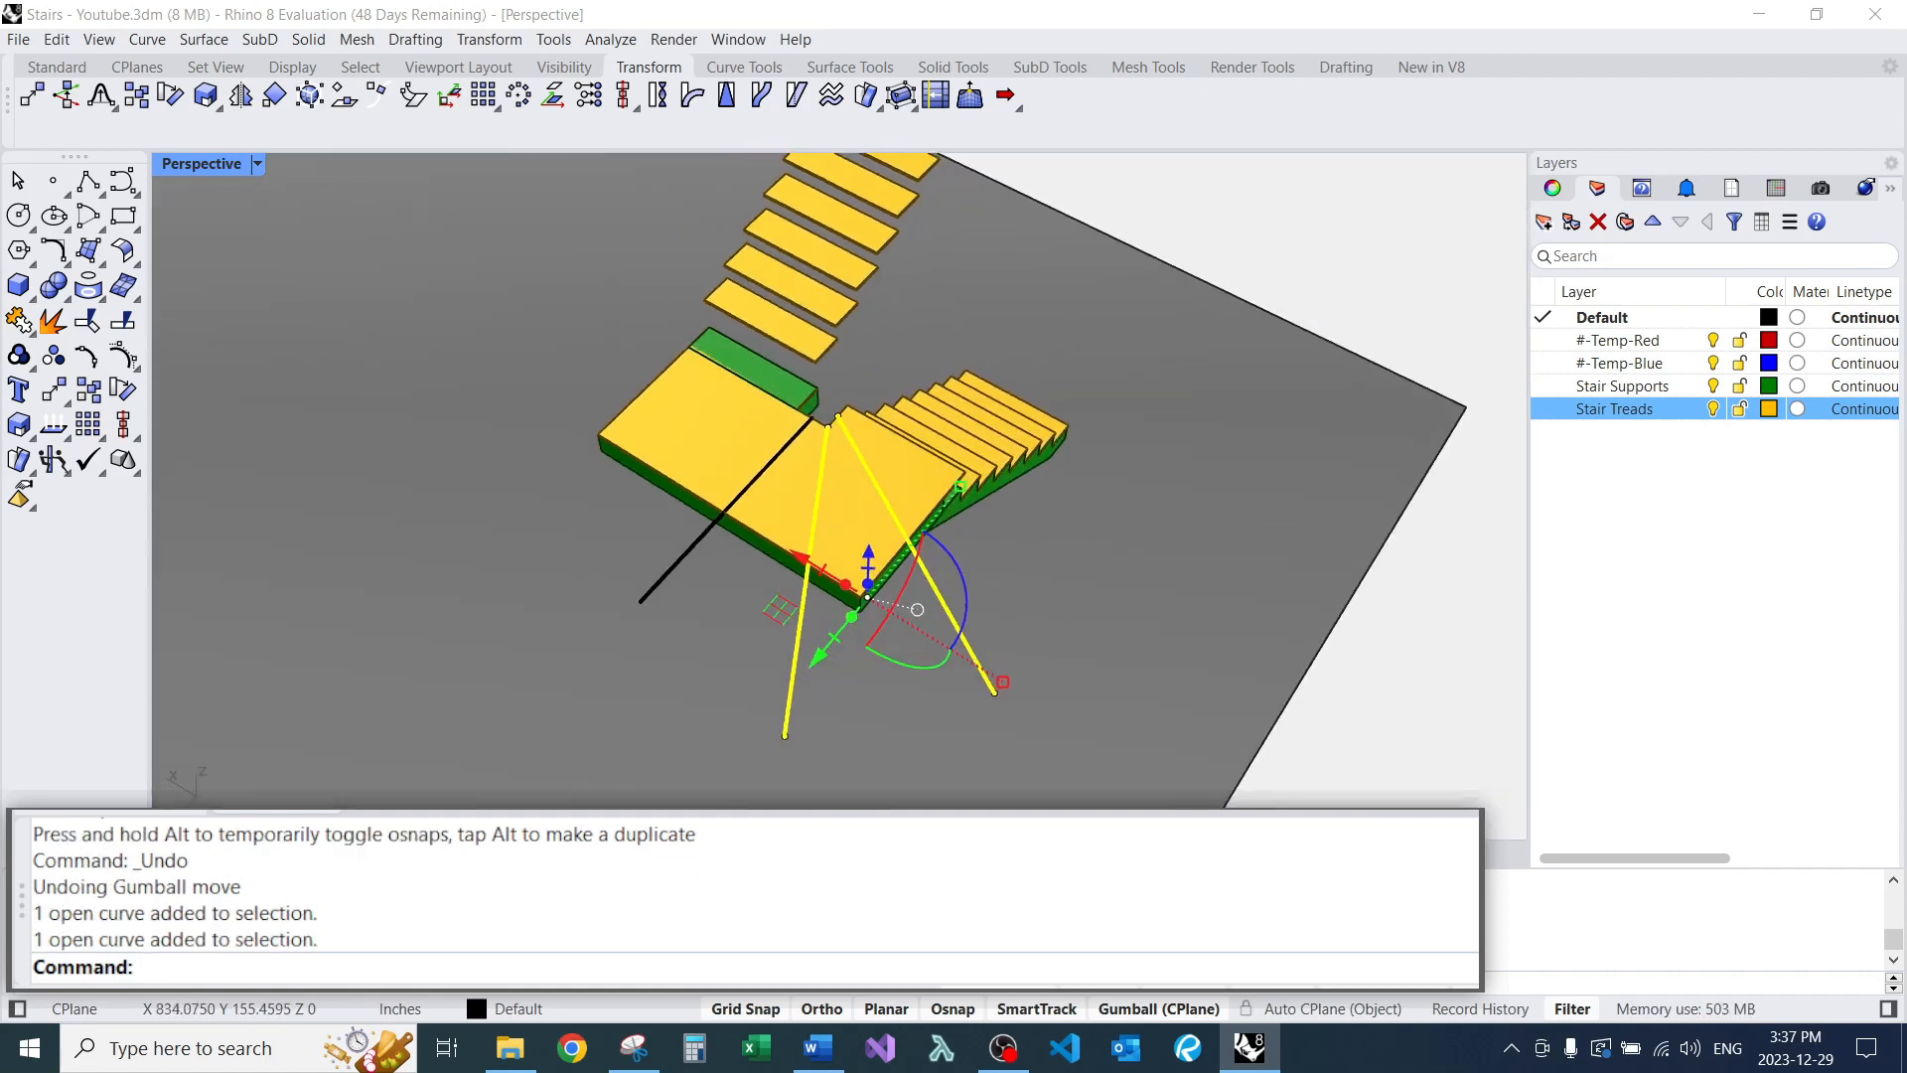
pyautogui.write('mirror')
pyautogui.press('Return')
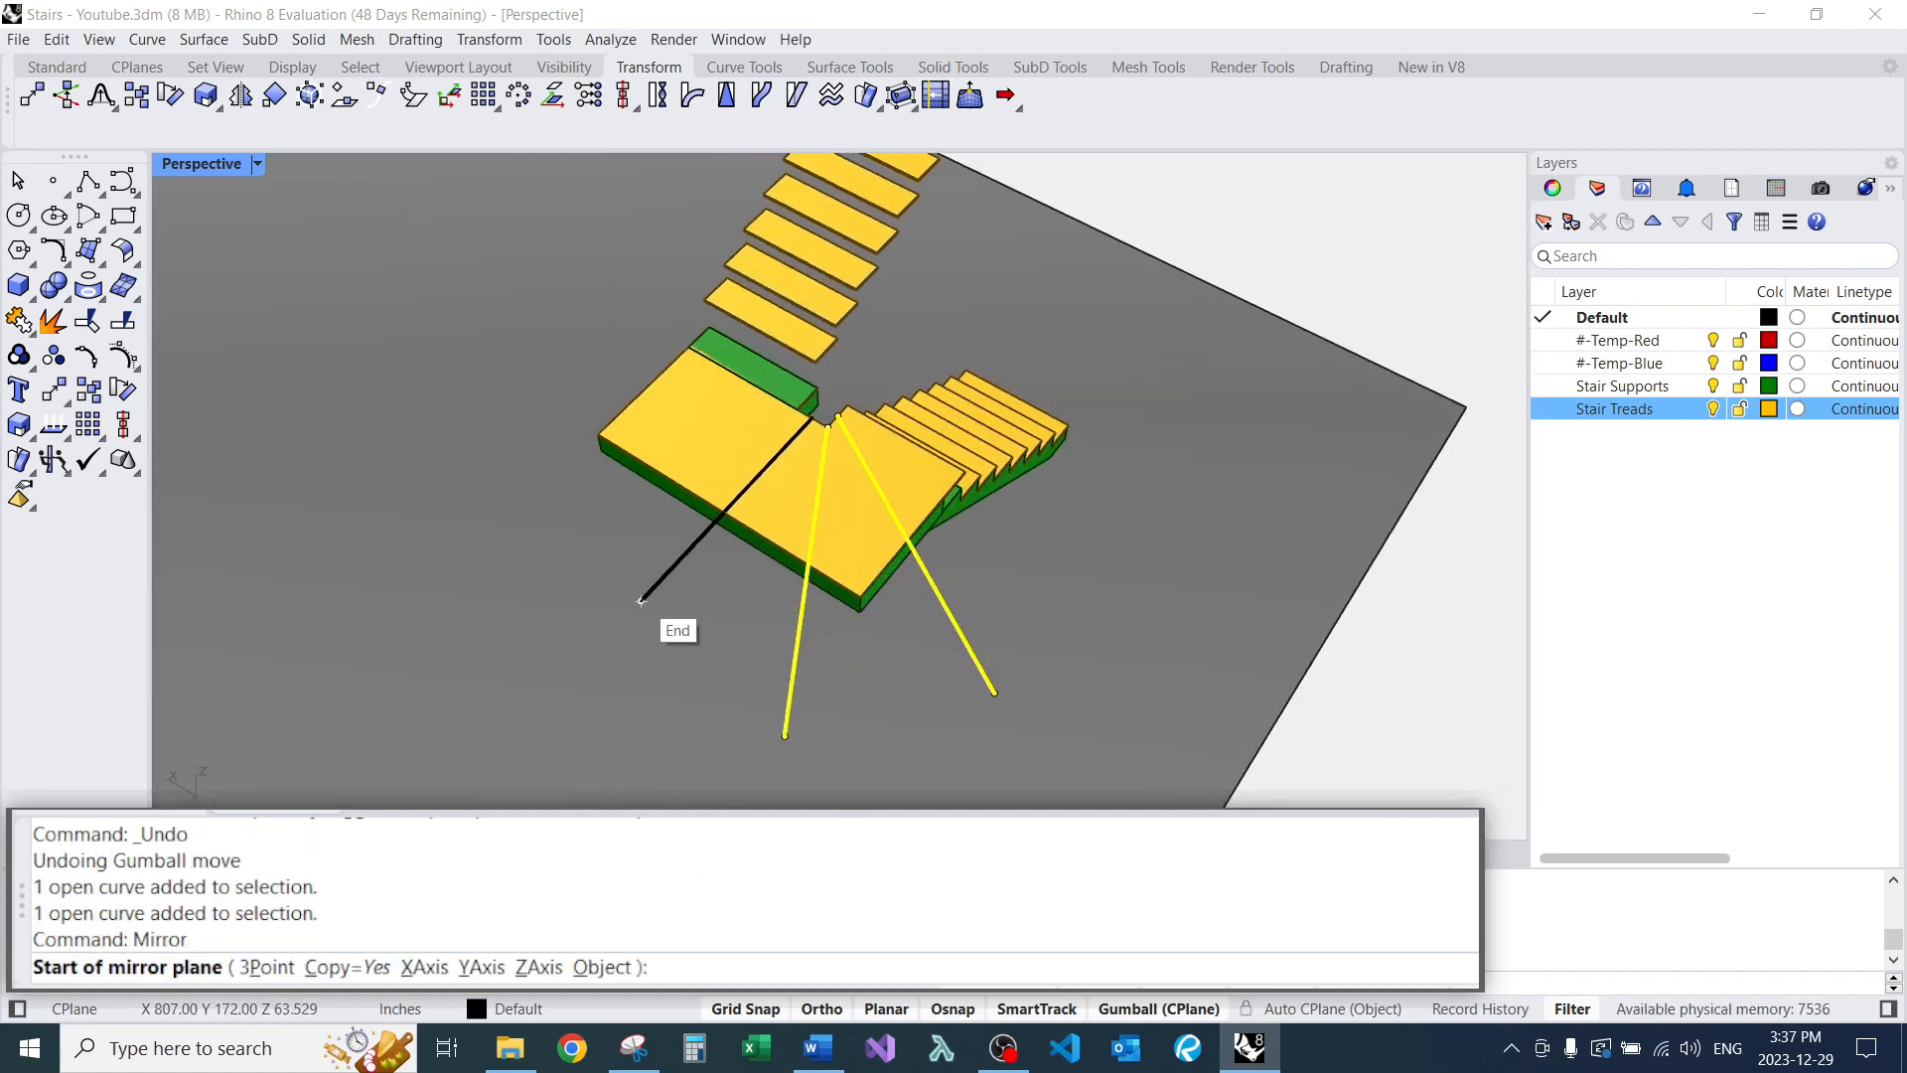
pyautogui.click(640, 600)
pyautogui.click(605, 638)
pyautogui.write('tr')
pyautogui.scroll(-2, 664, 576)
pyautogui.press('Escape')
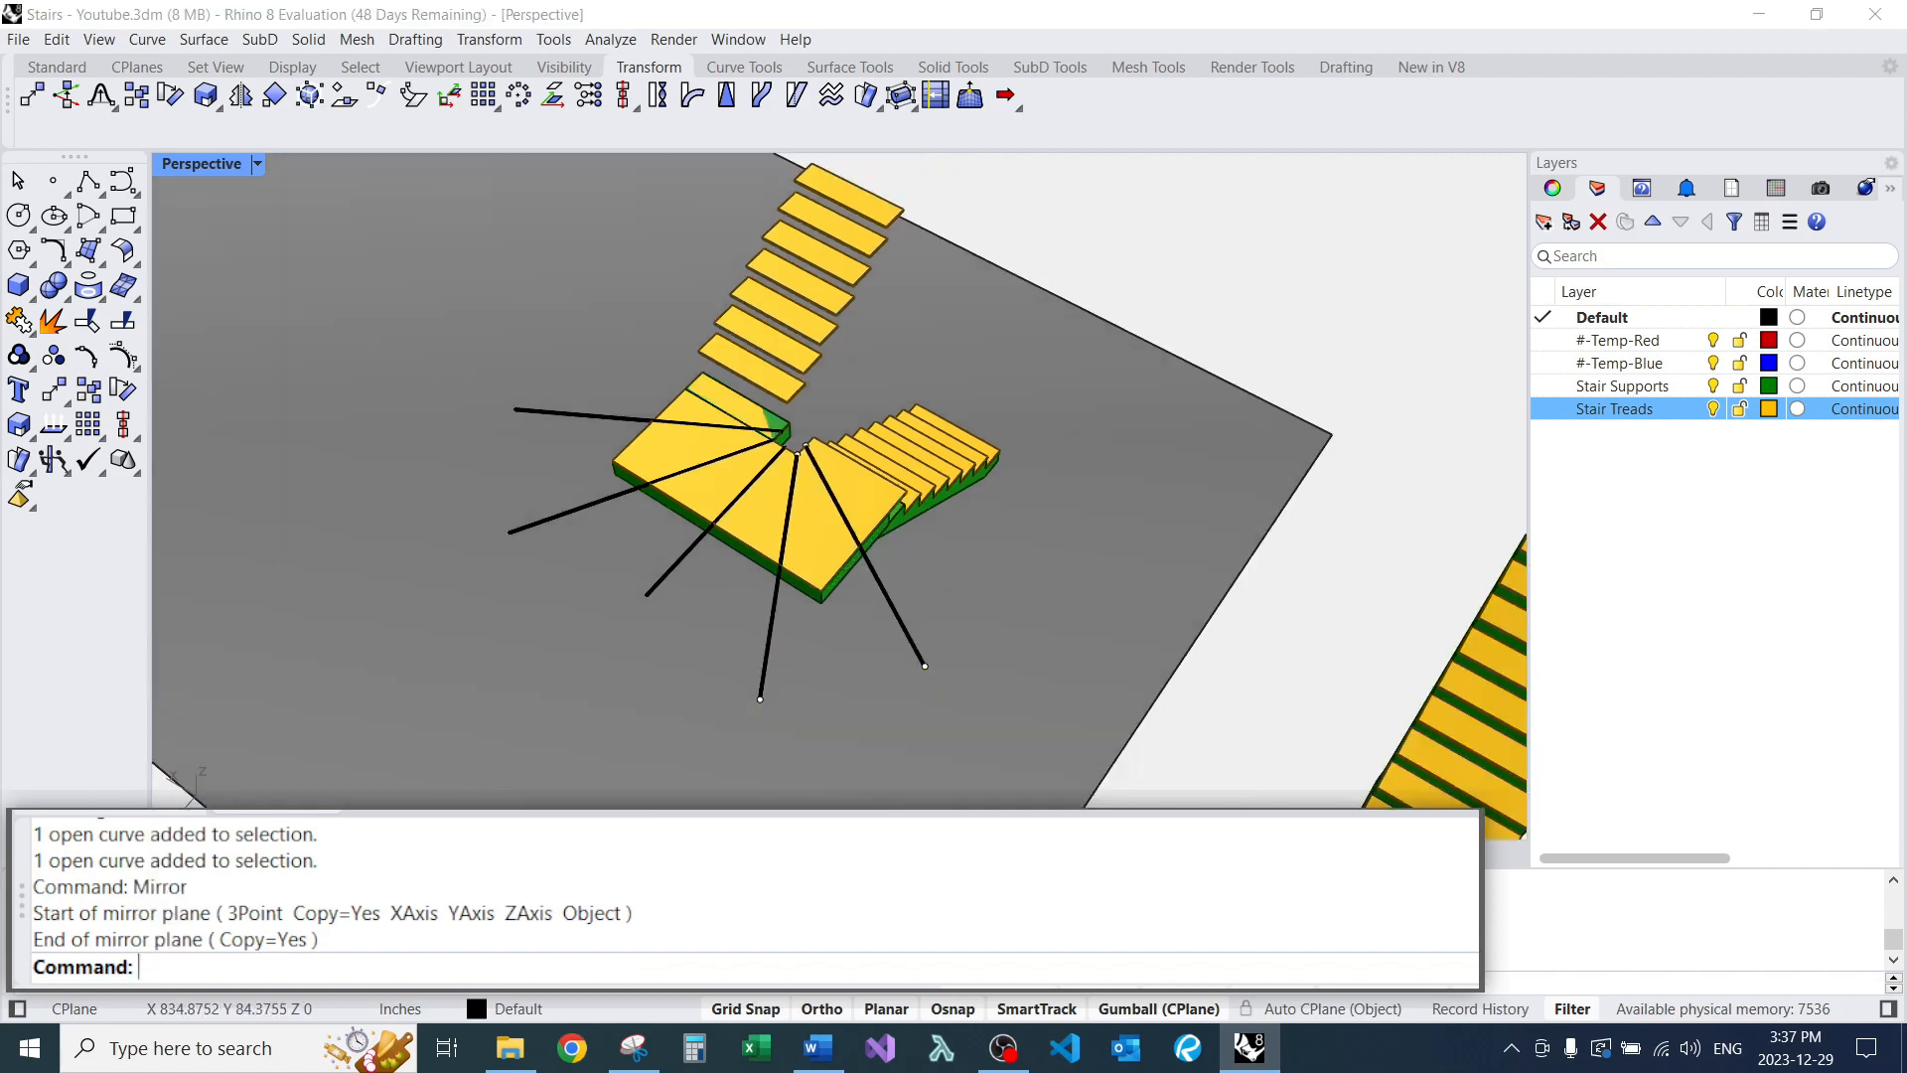
# Draw a straight line from the landing's inner corner beside the upper flight along its end edge and past the outer side.
pyautogui.scroll(10, 799, 412)
pyautogui.scroll(-6, 780, 508)
pyautogui.moveTo(893, 497); pyautogui.dragTo(1003, 437, button='right')
pyautogui.scroll(3, 793, 427)
pyautogui.scroll(-3, 805, 439)
pyautogui.scroll(-5, 794, 477)
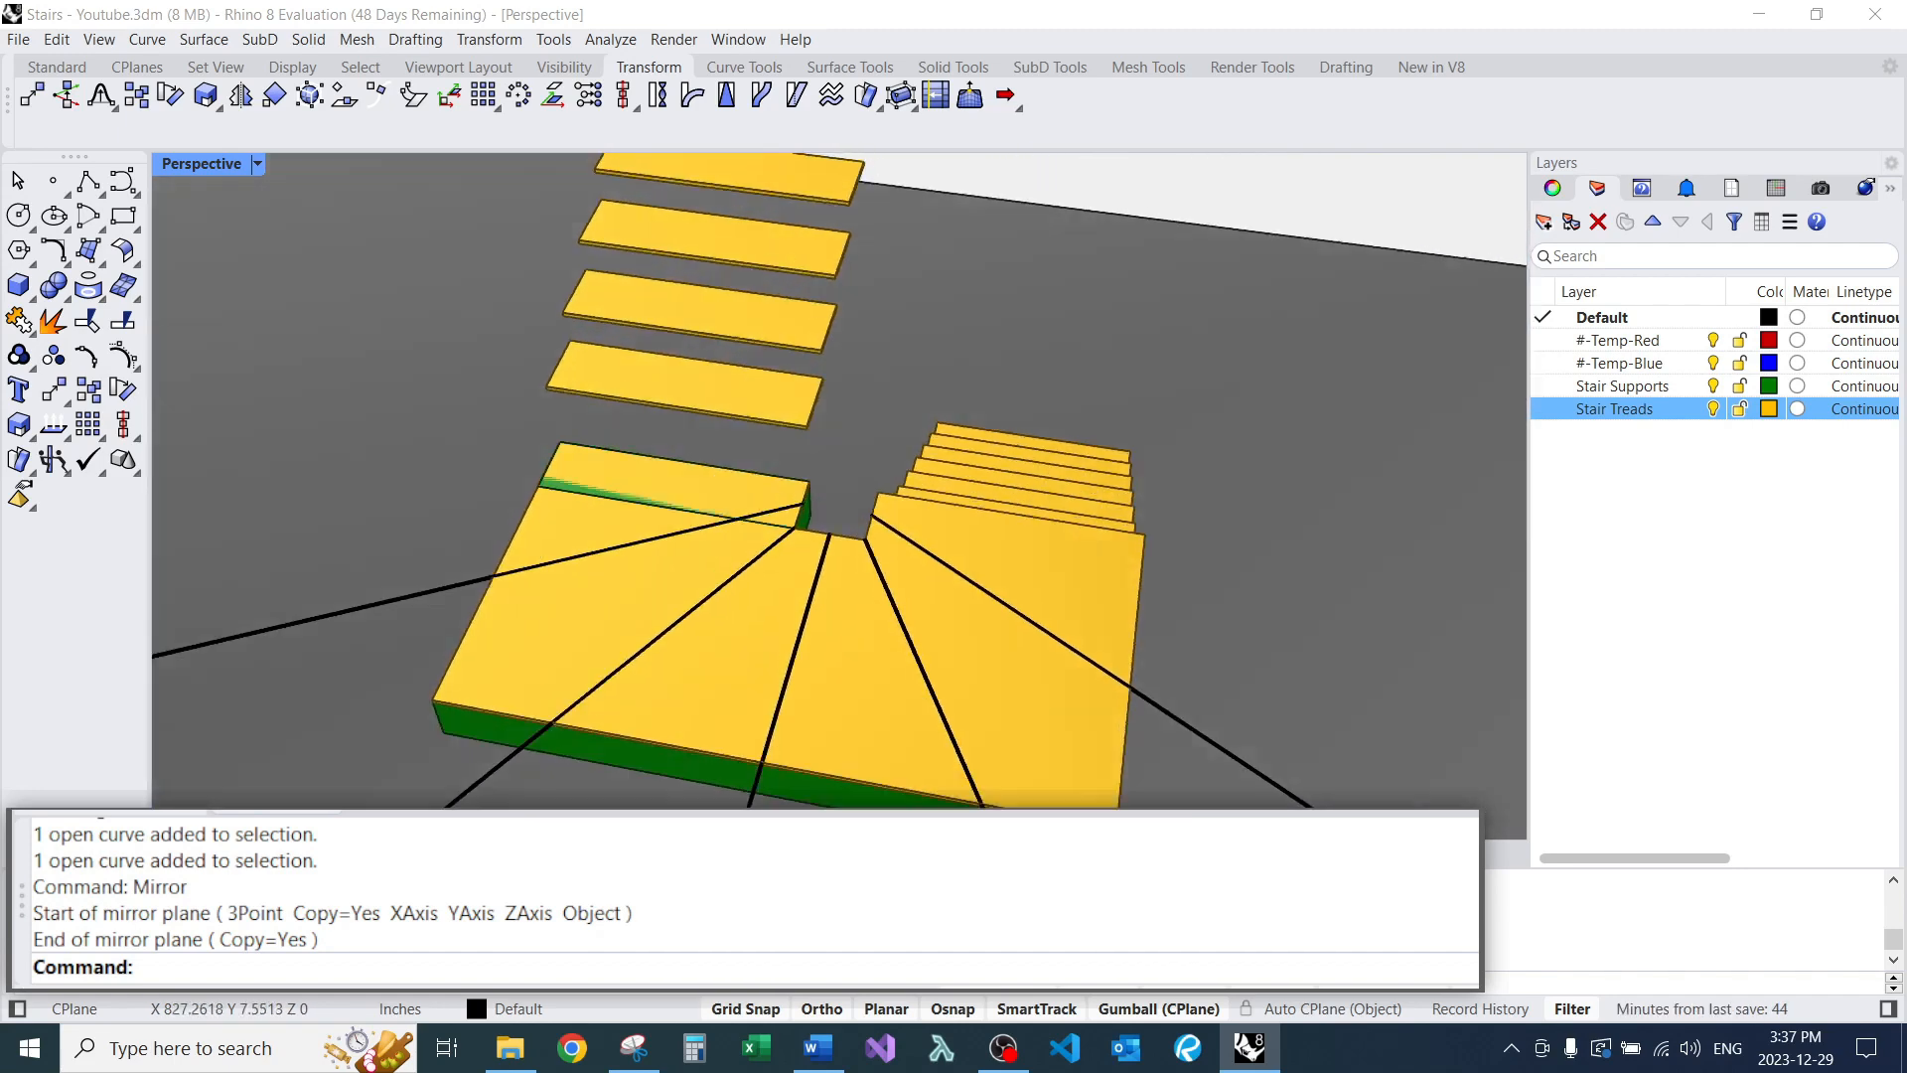
pyautogui.scroll(4, 821, 447)
pyautogui.write('L')
pyautogui.press('Return')
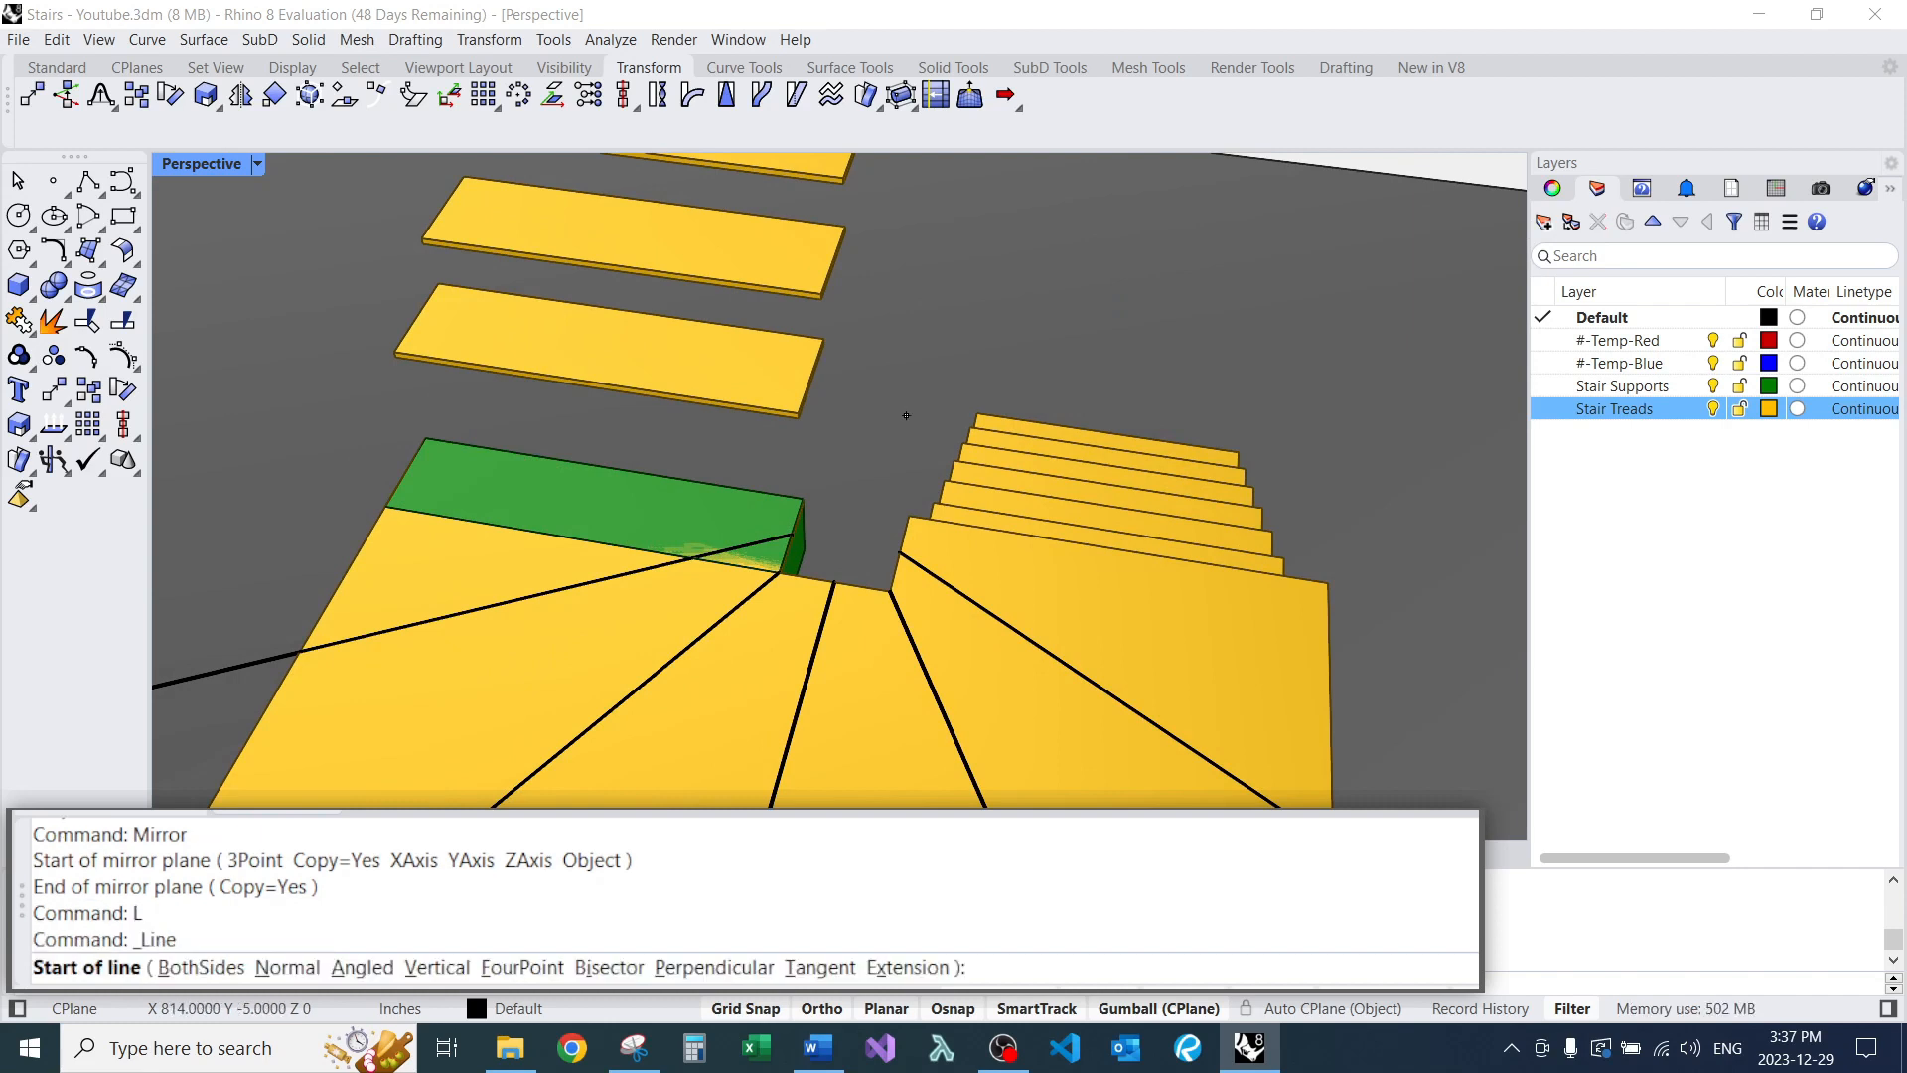
pyautogui.click(805, 497)
pyautogui.scroll(-5, 799, 496)
pyautogui.click(509, 454)
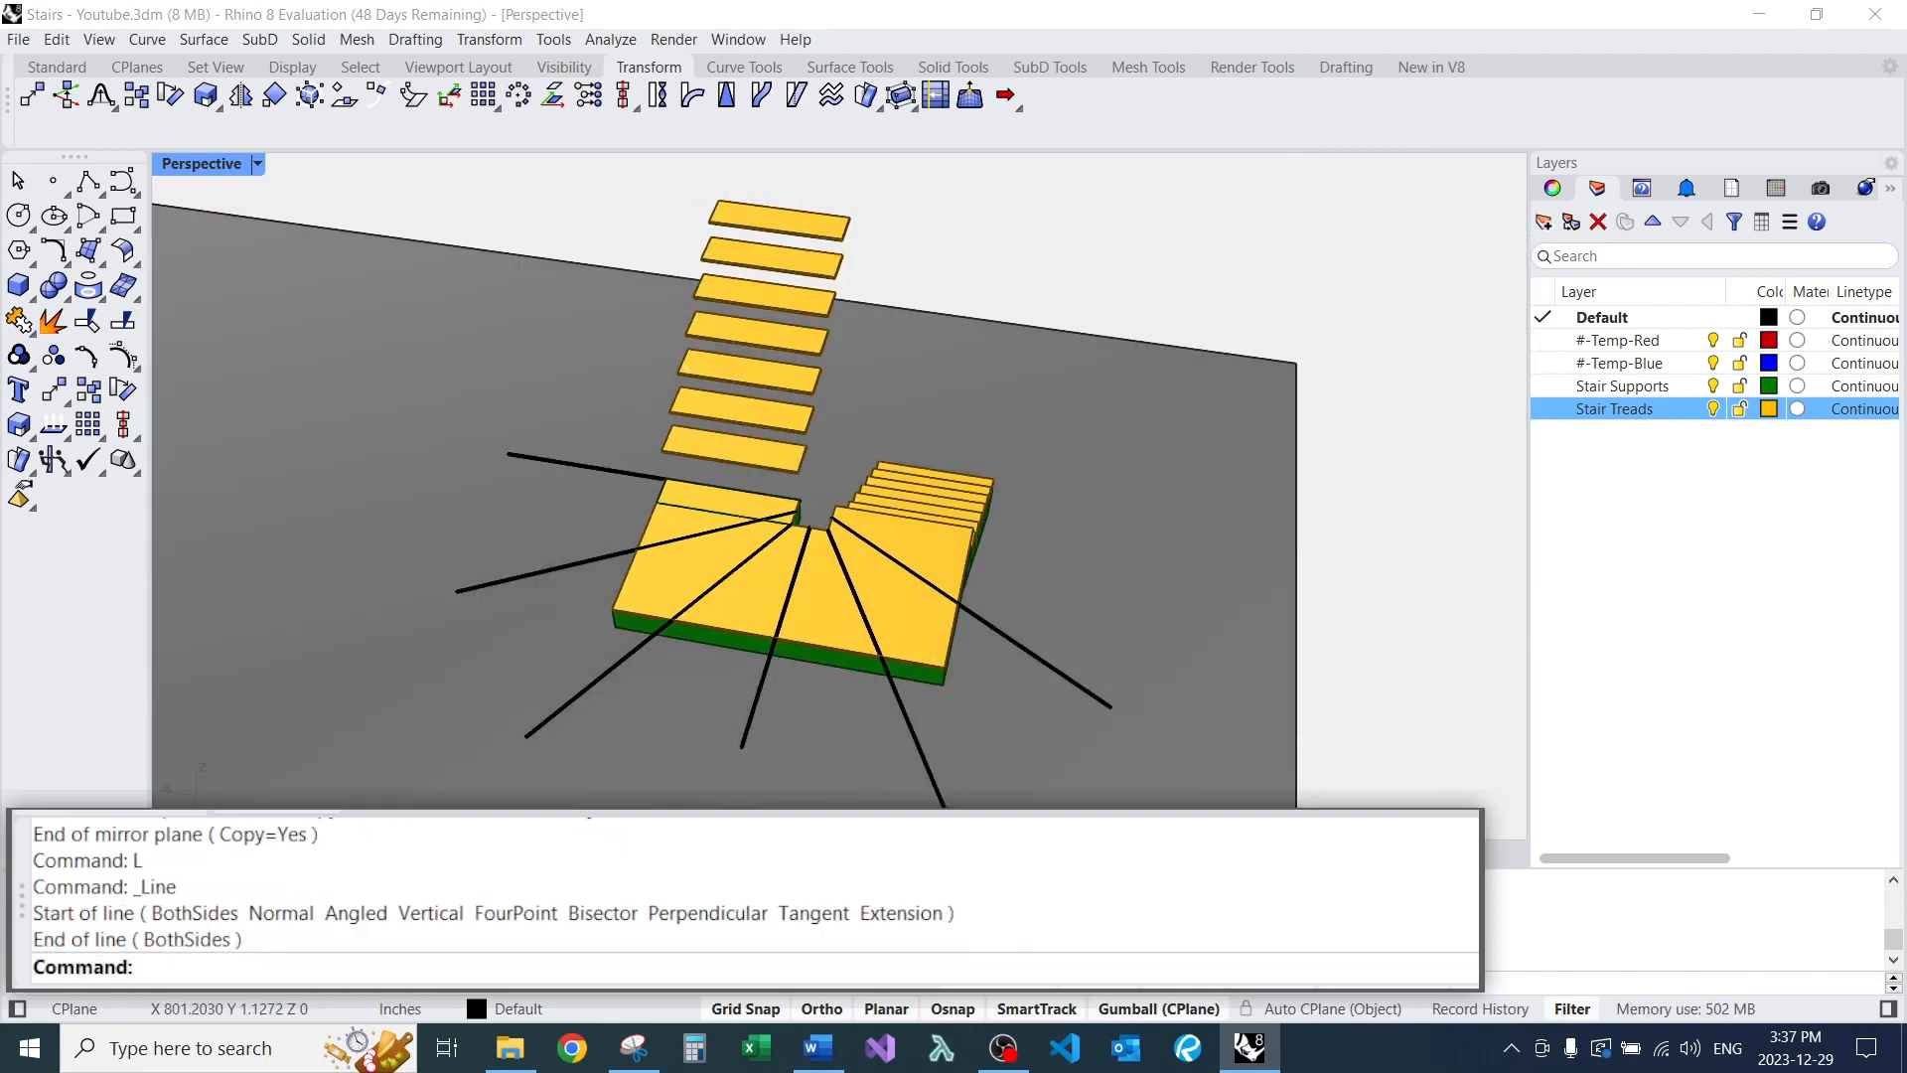
# Draw a matching line from the landing's inner corner beside the lower flight along that end edge and past the outer side.
pyautogui.write('L')
pyautogui.press('Return')
pyautogui.scroll(6, 827, 491)
pyautogui.click(841, 518)
pyautogui.scroll(-6, 841, 518)
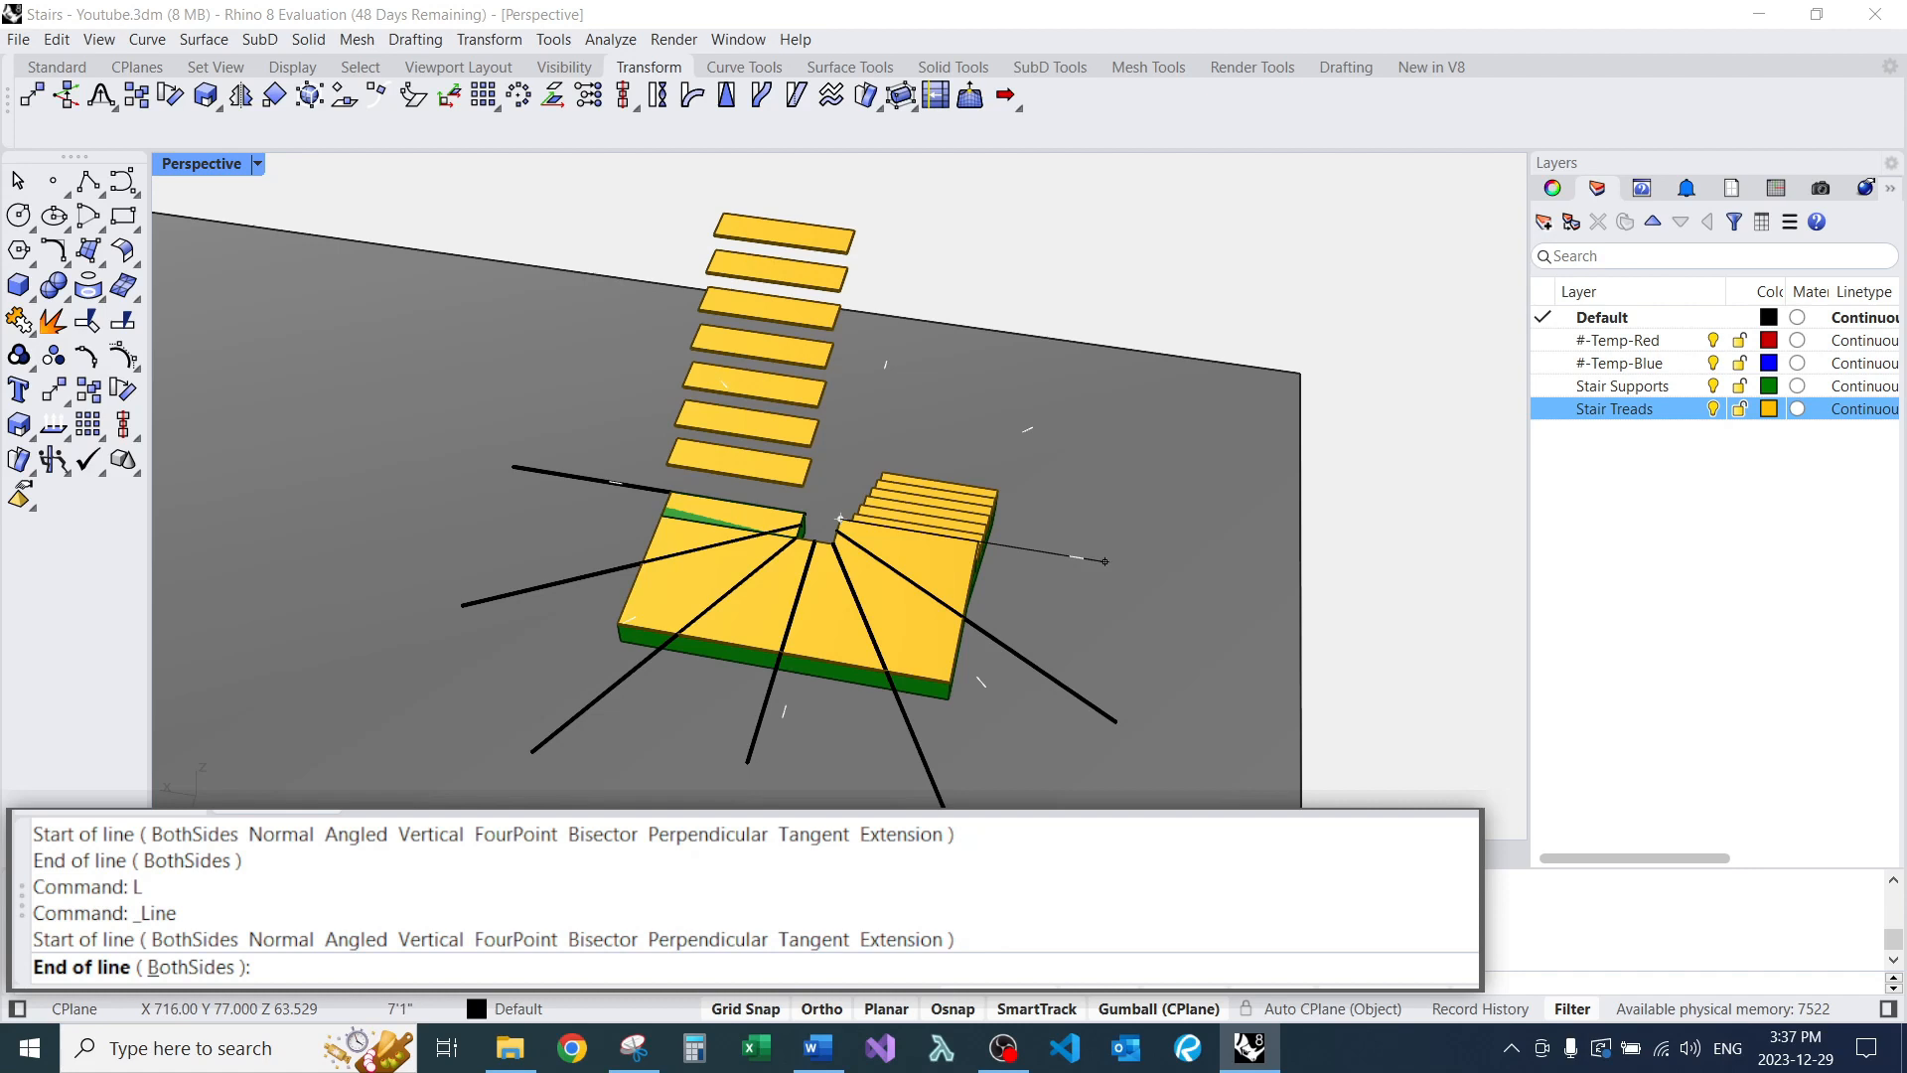
pyautogui.click(1140, 566)
# Examine the dividing lines from several angles and the overlapping landing and support surfaces beside the upper flight.
pyautogui.moveTo(1139, 566); pyautogui.dragTo(845, 397, button='right')
pyautogui.scroll(6, 775, 496)
pyautogui.scroll(-4, 775, 496)
pyautogui.scroll(6, 894, 467)
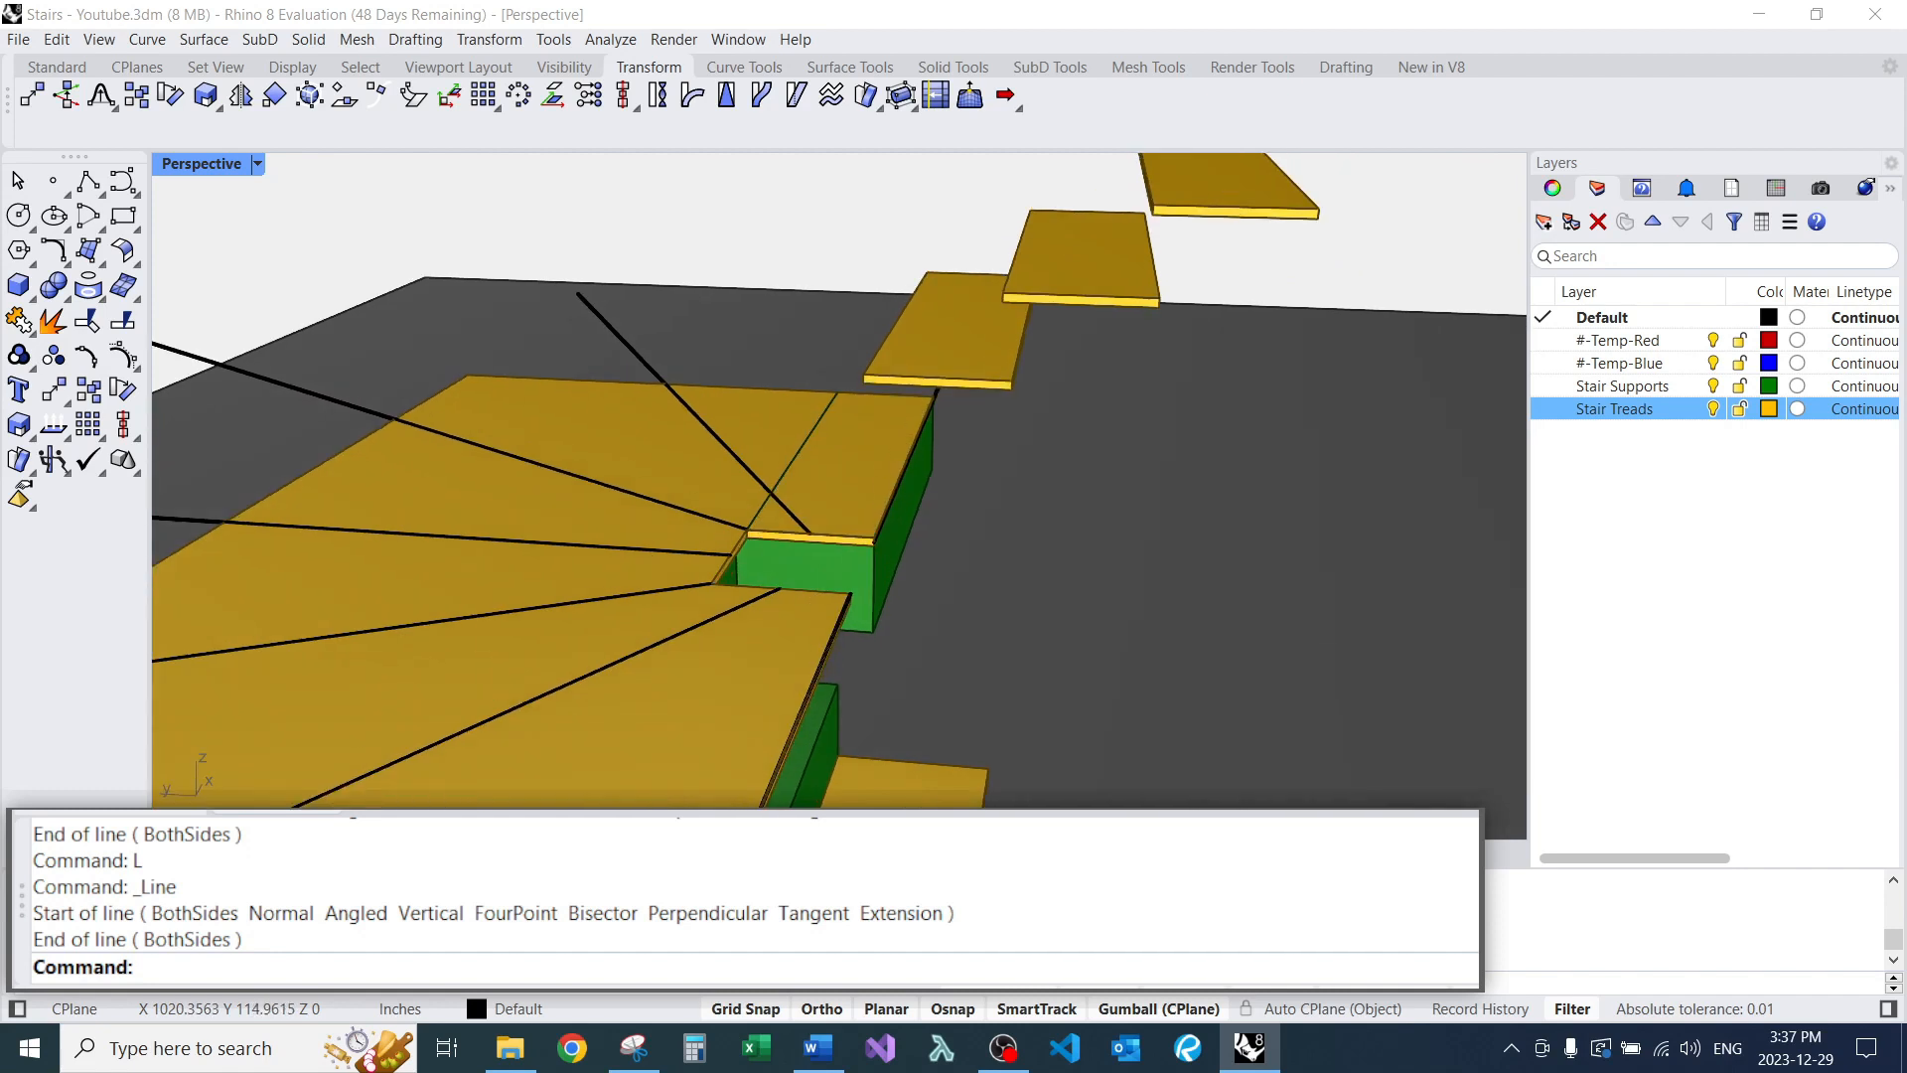
pyautogui.scroll(-7, 835, 512)
pyautogui.moveTo(834, 512); pyautogui.dragTo(894, 596, button='right')
pyautogui.scroll(6, 834, 532)
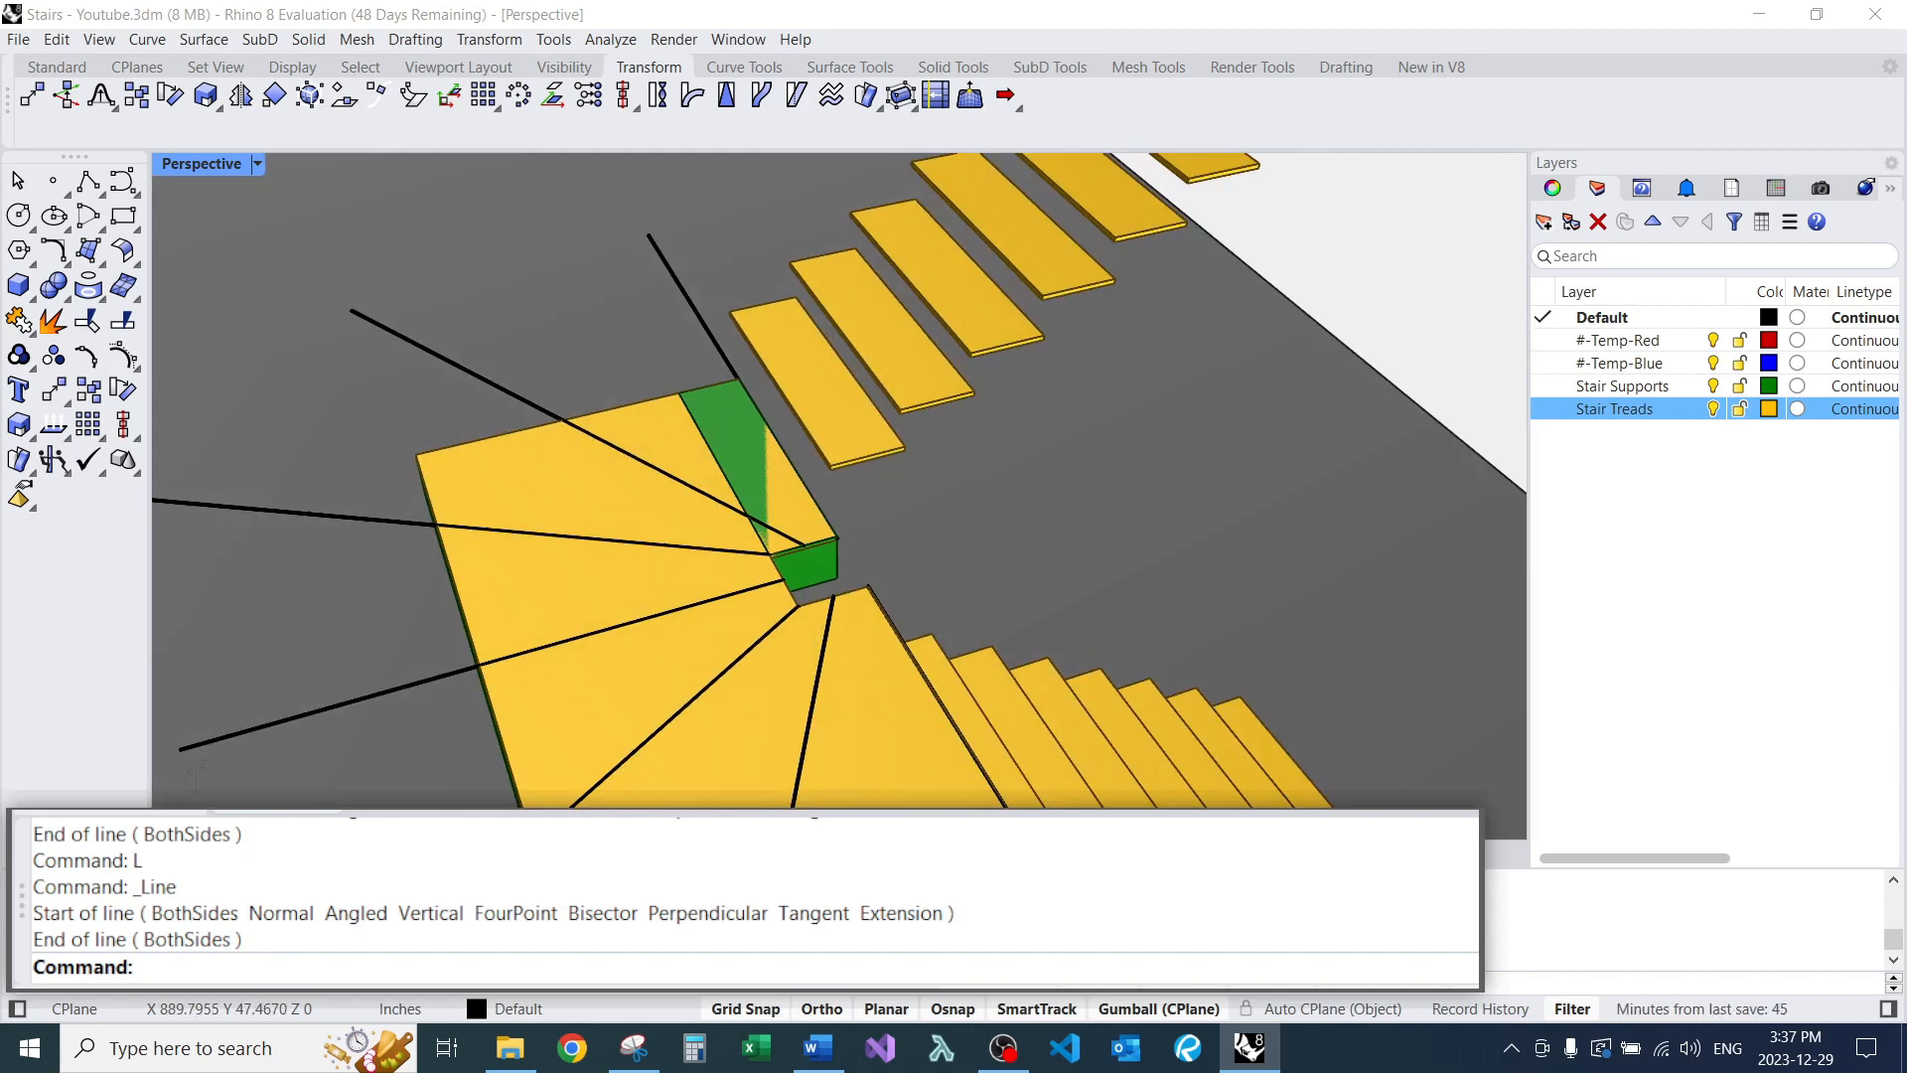
pyautogui.moveTo(899, 487); pyautogui.dragTo(715, 506, button='right')
pyautogui.scroll(5, 899, 486)
pyautogui.scroll(1, 864, 467)
pyautogui.scroll(-4, 864, 502)
pyautogui.scroll(-7, 759, 542)
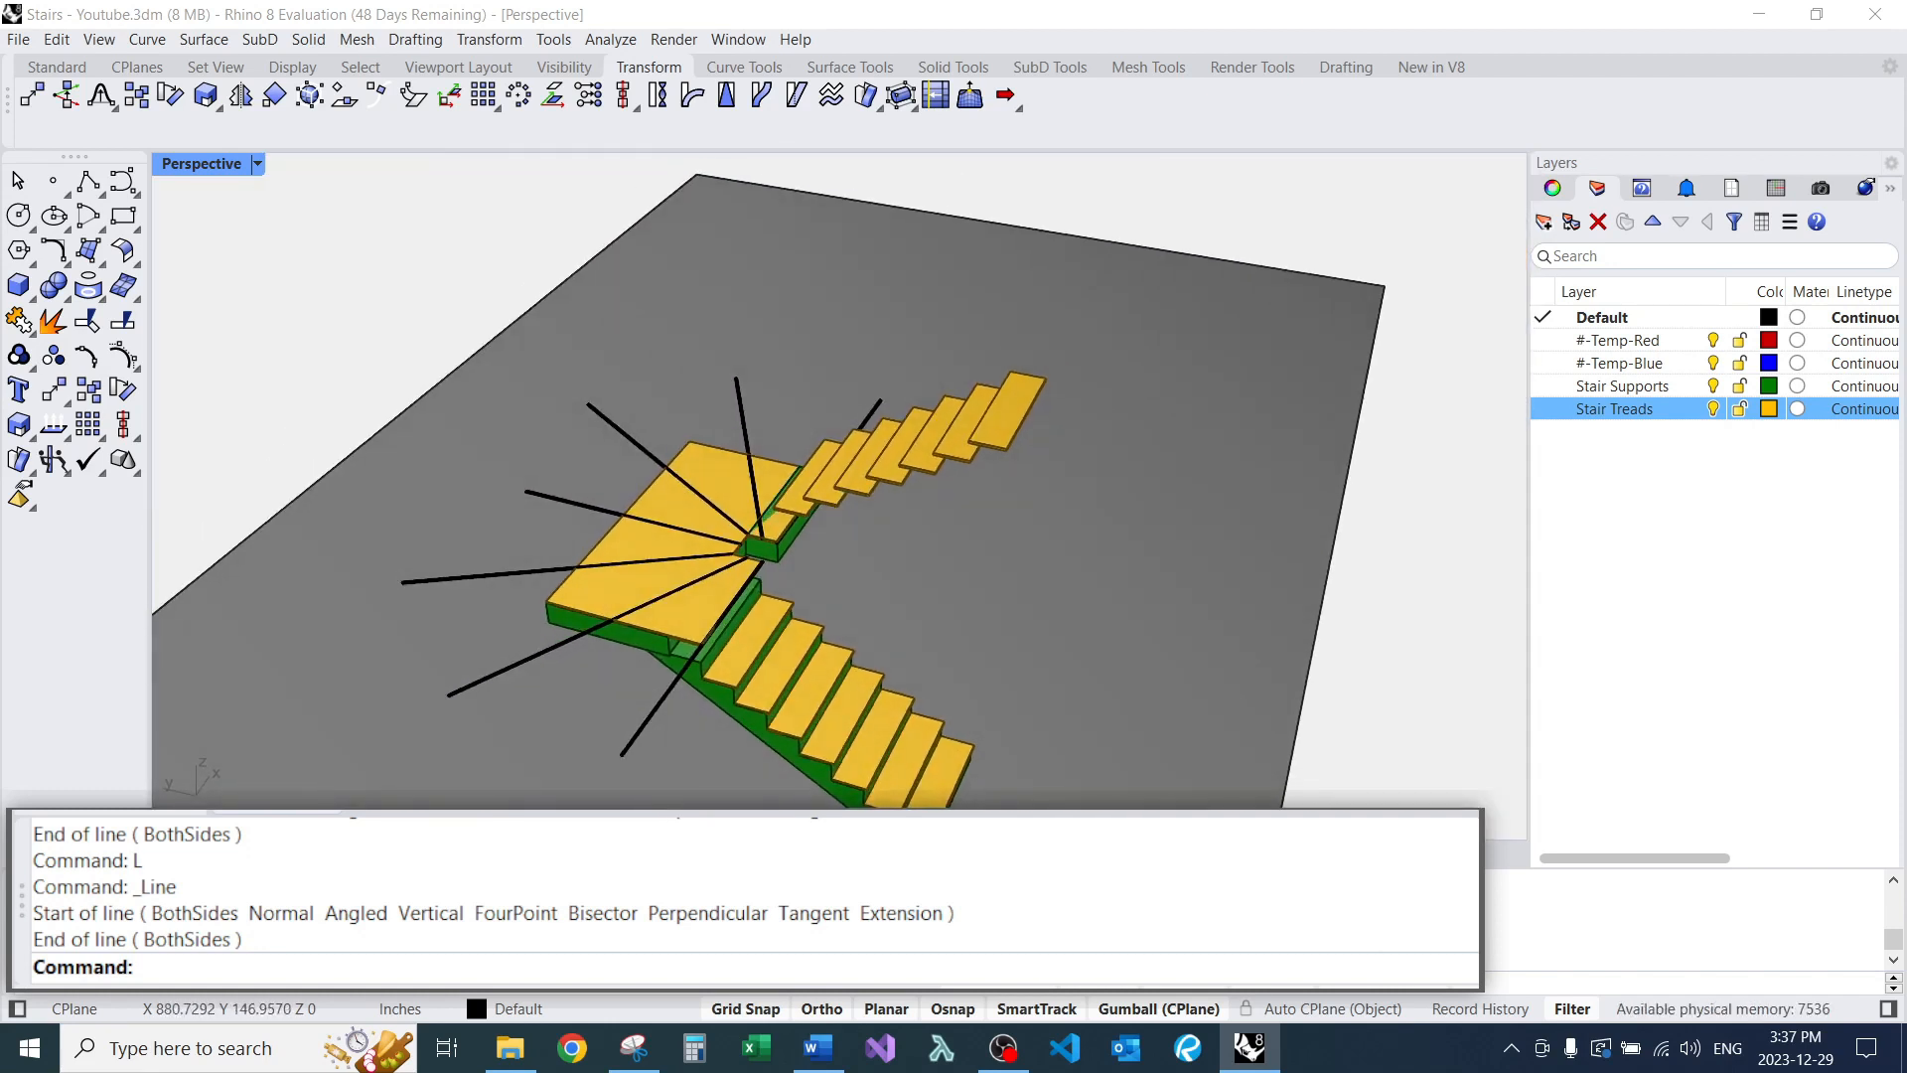
pyautogui.scroll(5, 720, 532)
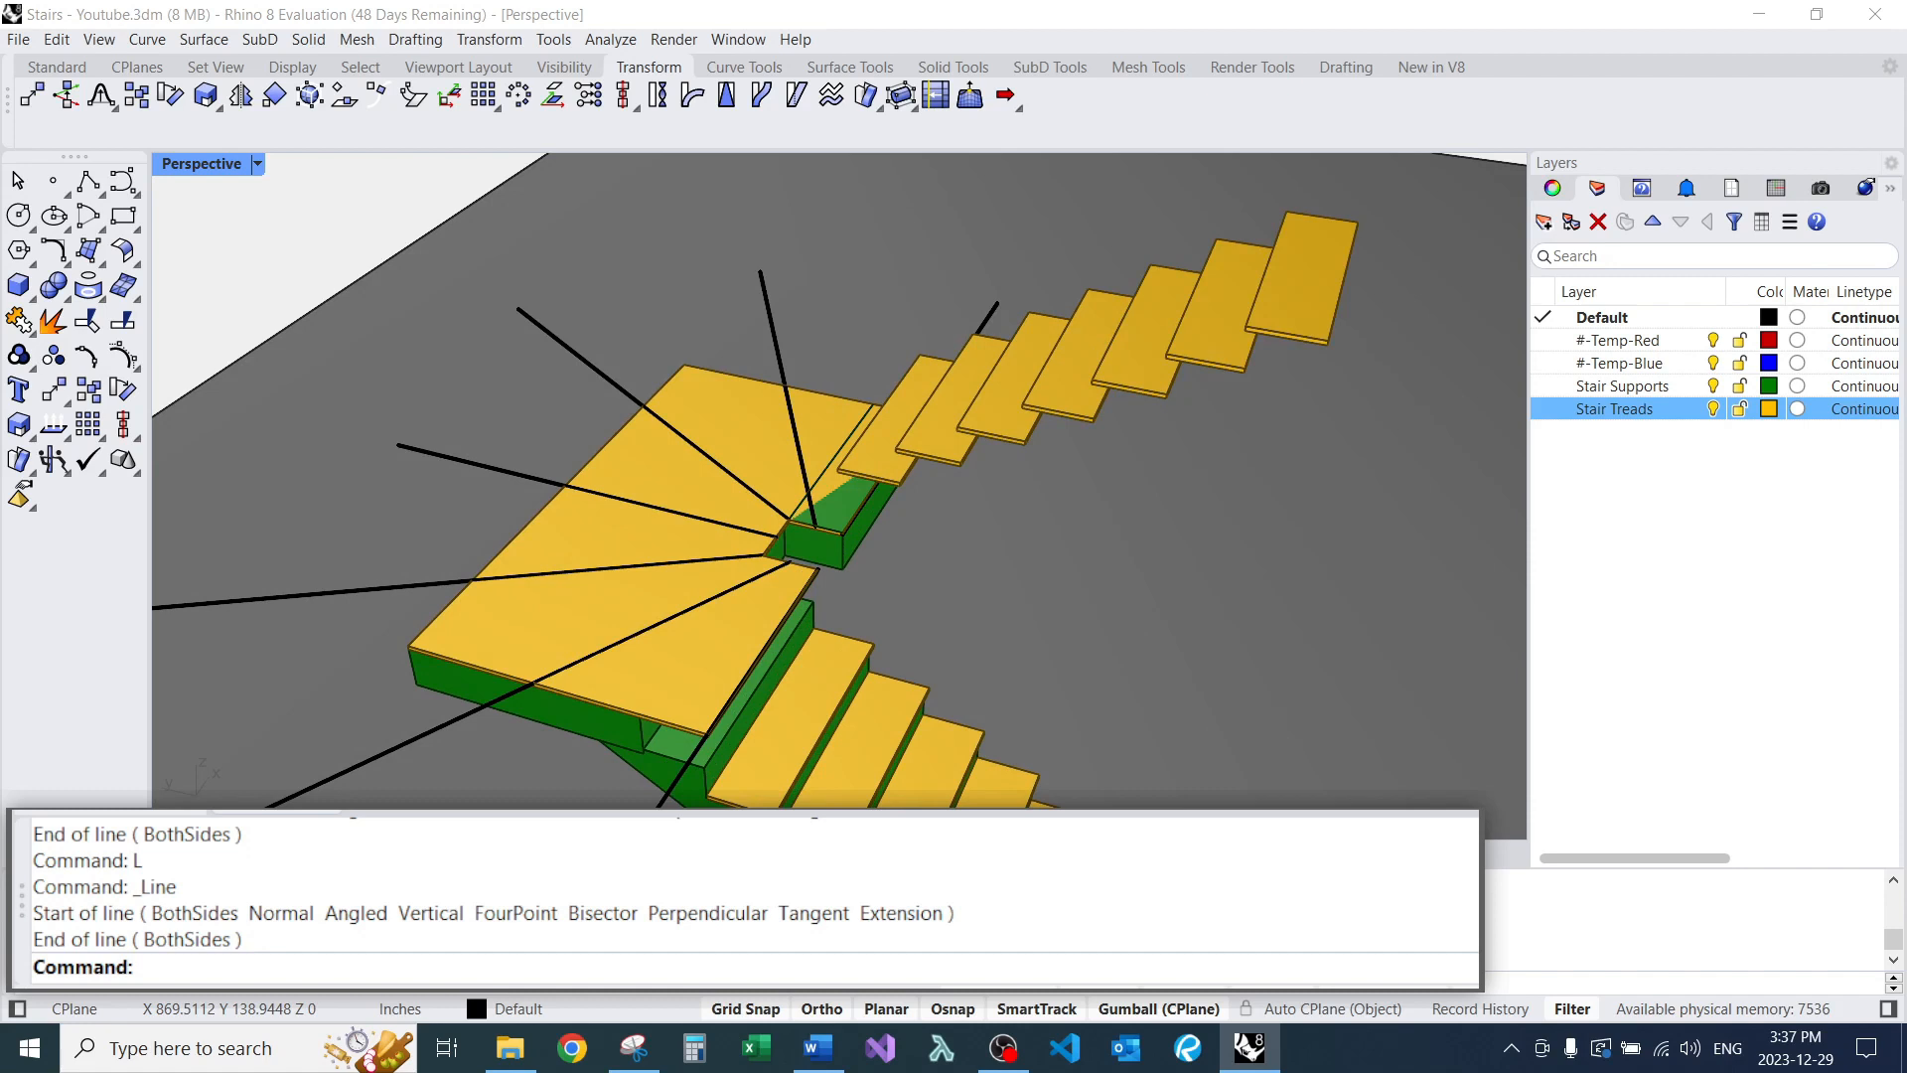
pyautogui.scroll(8, 752, 473)
pyautogui.click(807, 505)
pyautogui.press('Escape')
pyautogui.scroll(-4, 807, 505)
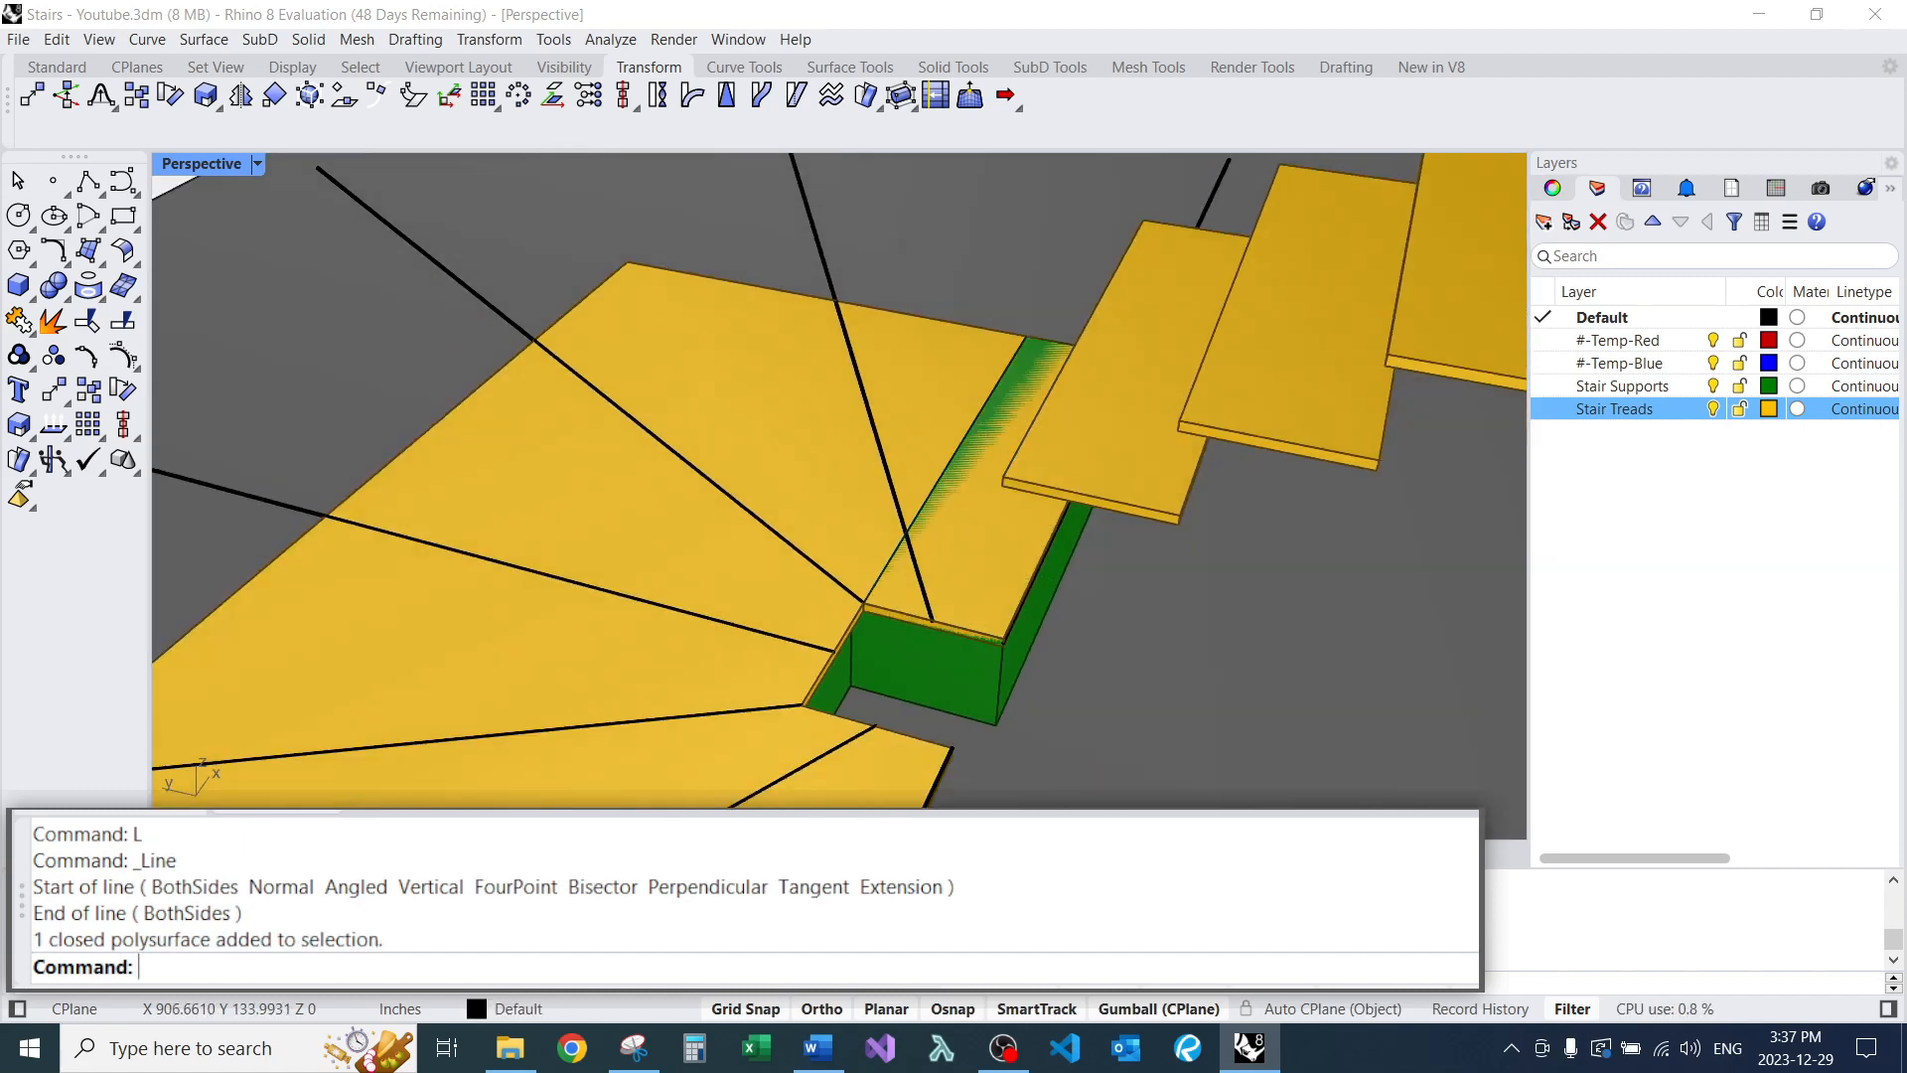
# Subtract the yellow landing slab from the green support below it with a Boolean difference, keeping the slab.
pyautogui.scroll(-4, 829, 511)
pyautogui.moveTo(829, 511)
pyautogui.mouseDown(button='right')
pyautogui.moveTo(824, 457)
pyautogui.moveTo(834, 517)
pyautogui.mouseUp(button='right')
pyautogui.scroll(2, 834, 521)
pyautogui.write('BD')
pyautogui.press('Return')
pyautogui.scroll(5, 879, 599)
pyautogui.click(849, 602)
pyautogui.press('Return')
pyautogui.click(727, 350)
pyautogui.press('Return')
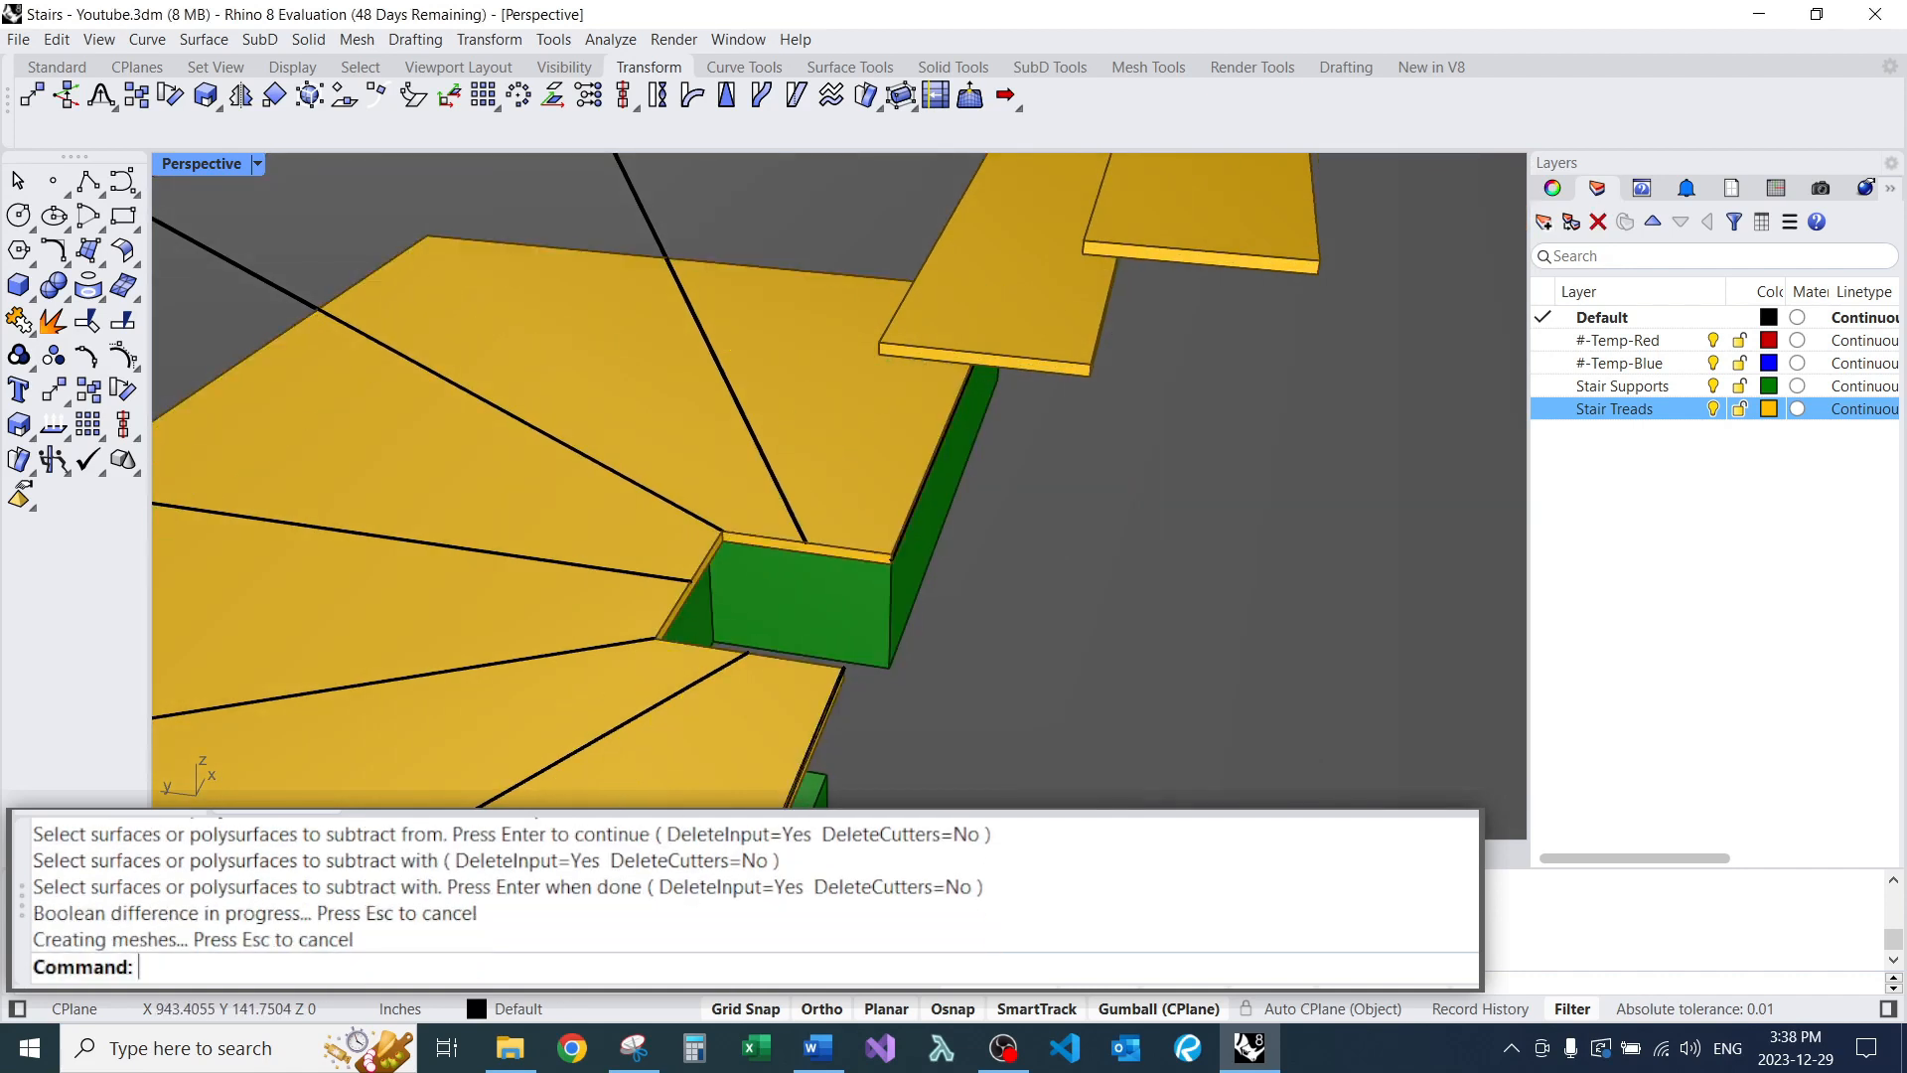
# Make #-Temp-Red the current layer.
pyautogui.scroll(-6, 765, 427)
pyautogui.moveTo(765, 427); pyautogui.dragTo(829, 457, button='right')
pyautogui.scroll(-3, 850, 462)
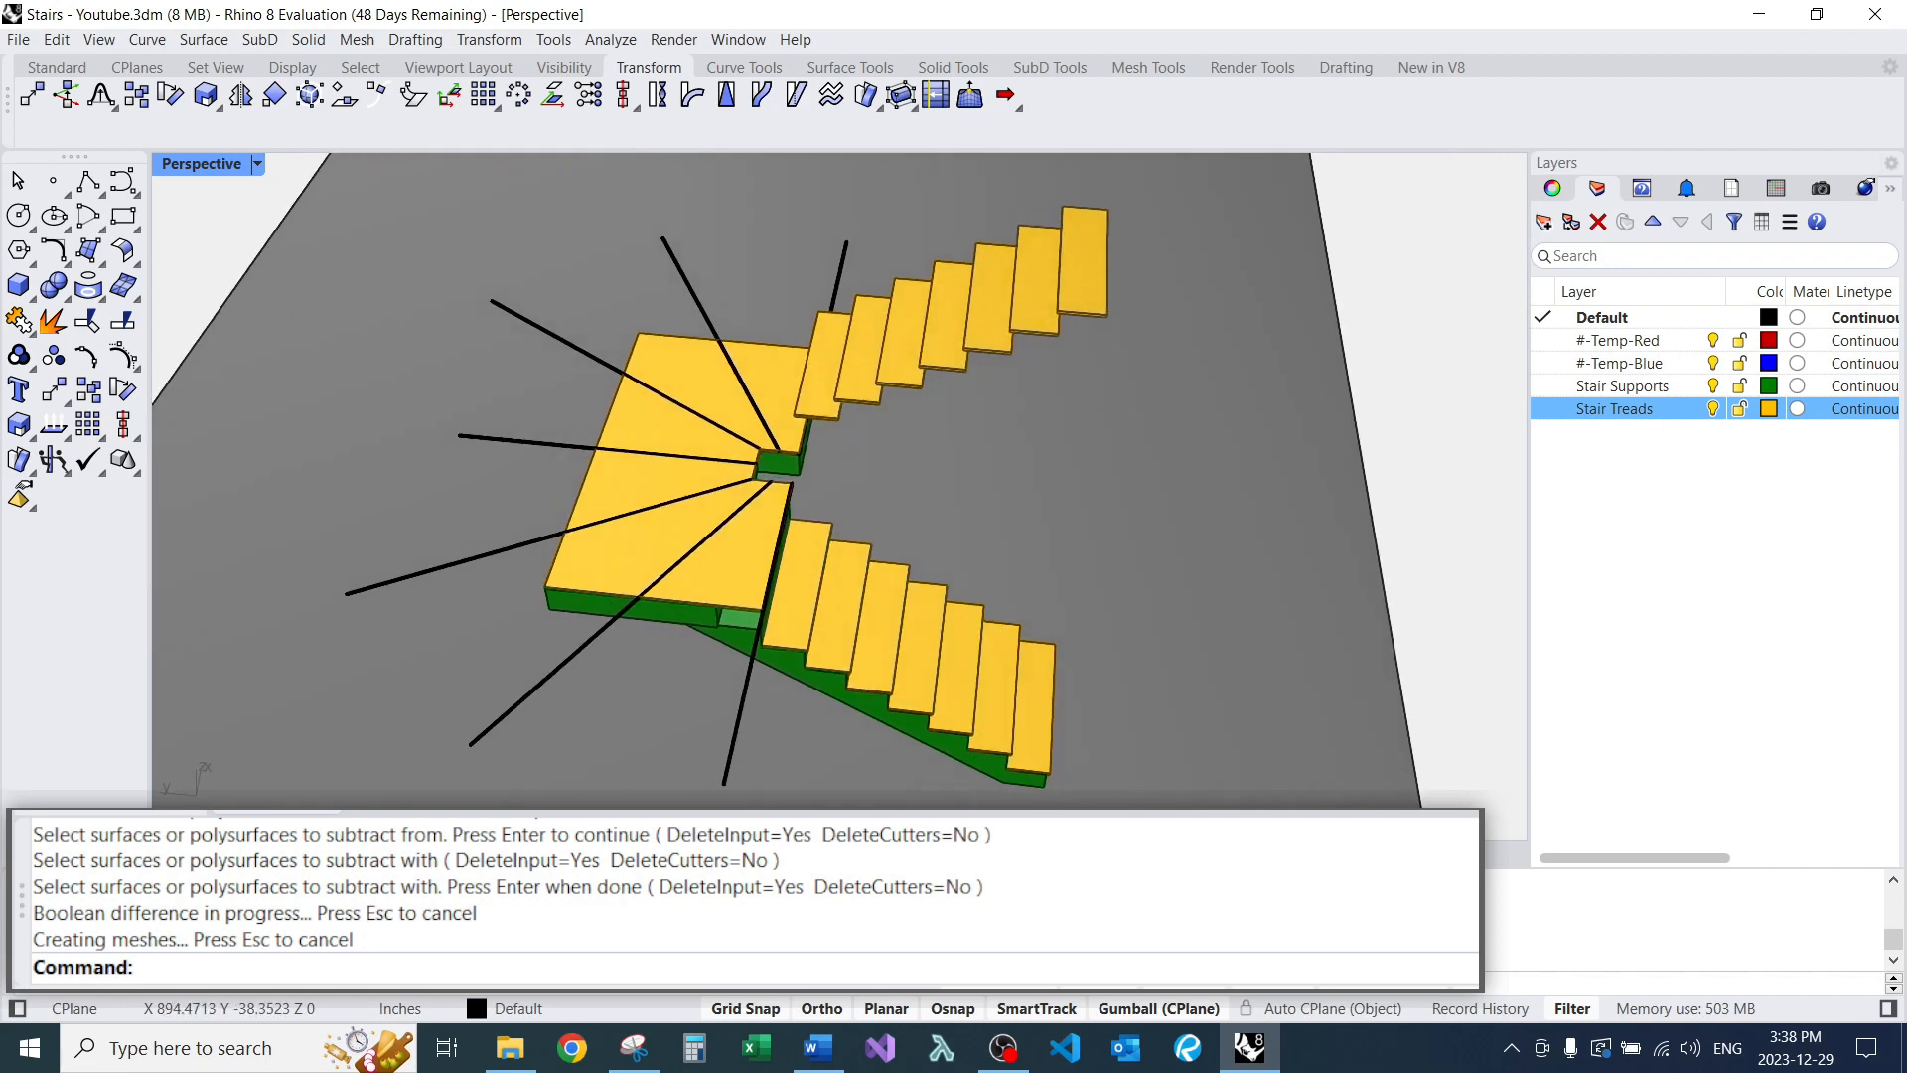
pyautogui.click(1543, 340)
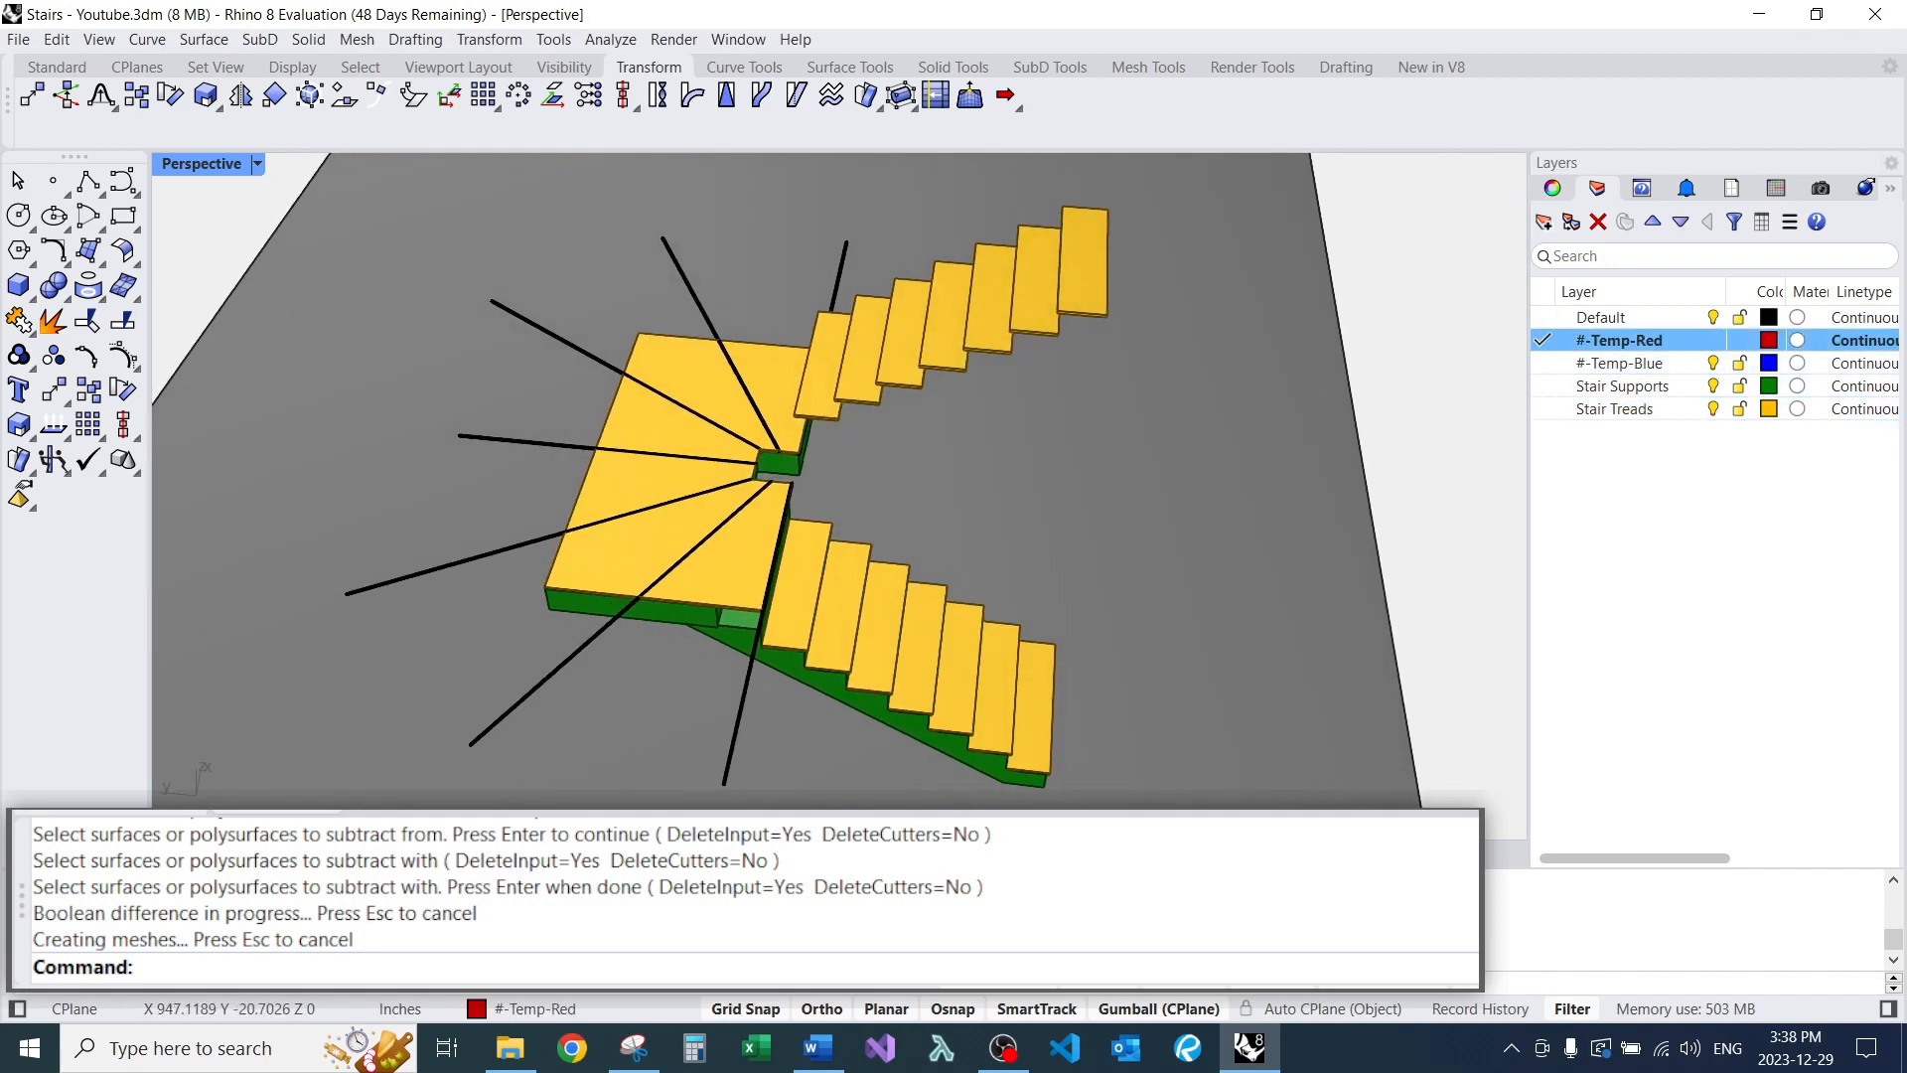
pyautogui.moveTo(646, 502); pyautogui.dragTo(720, 527, button='right')
pyautogui.scroll(4, 721, 526)
pyautogui.scroll(-3, 864, 353)
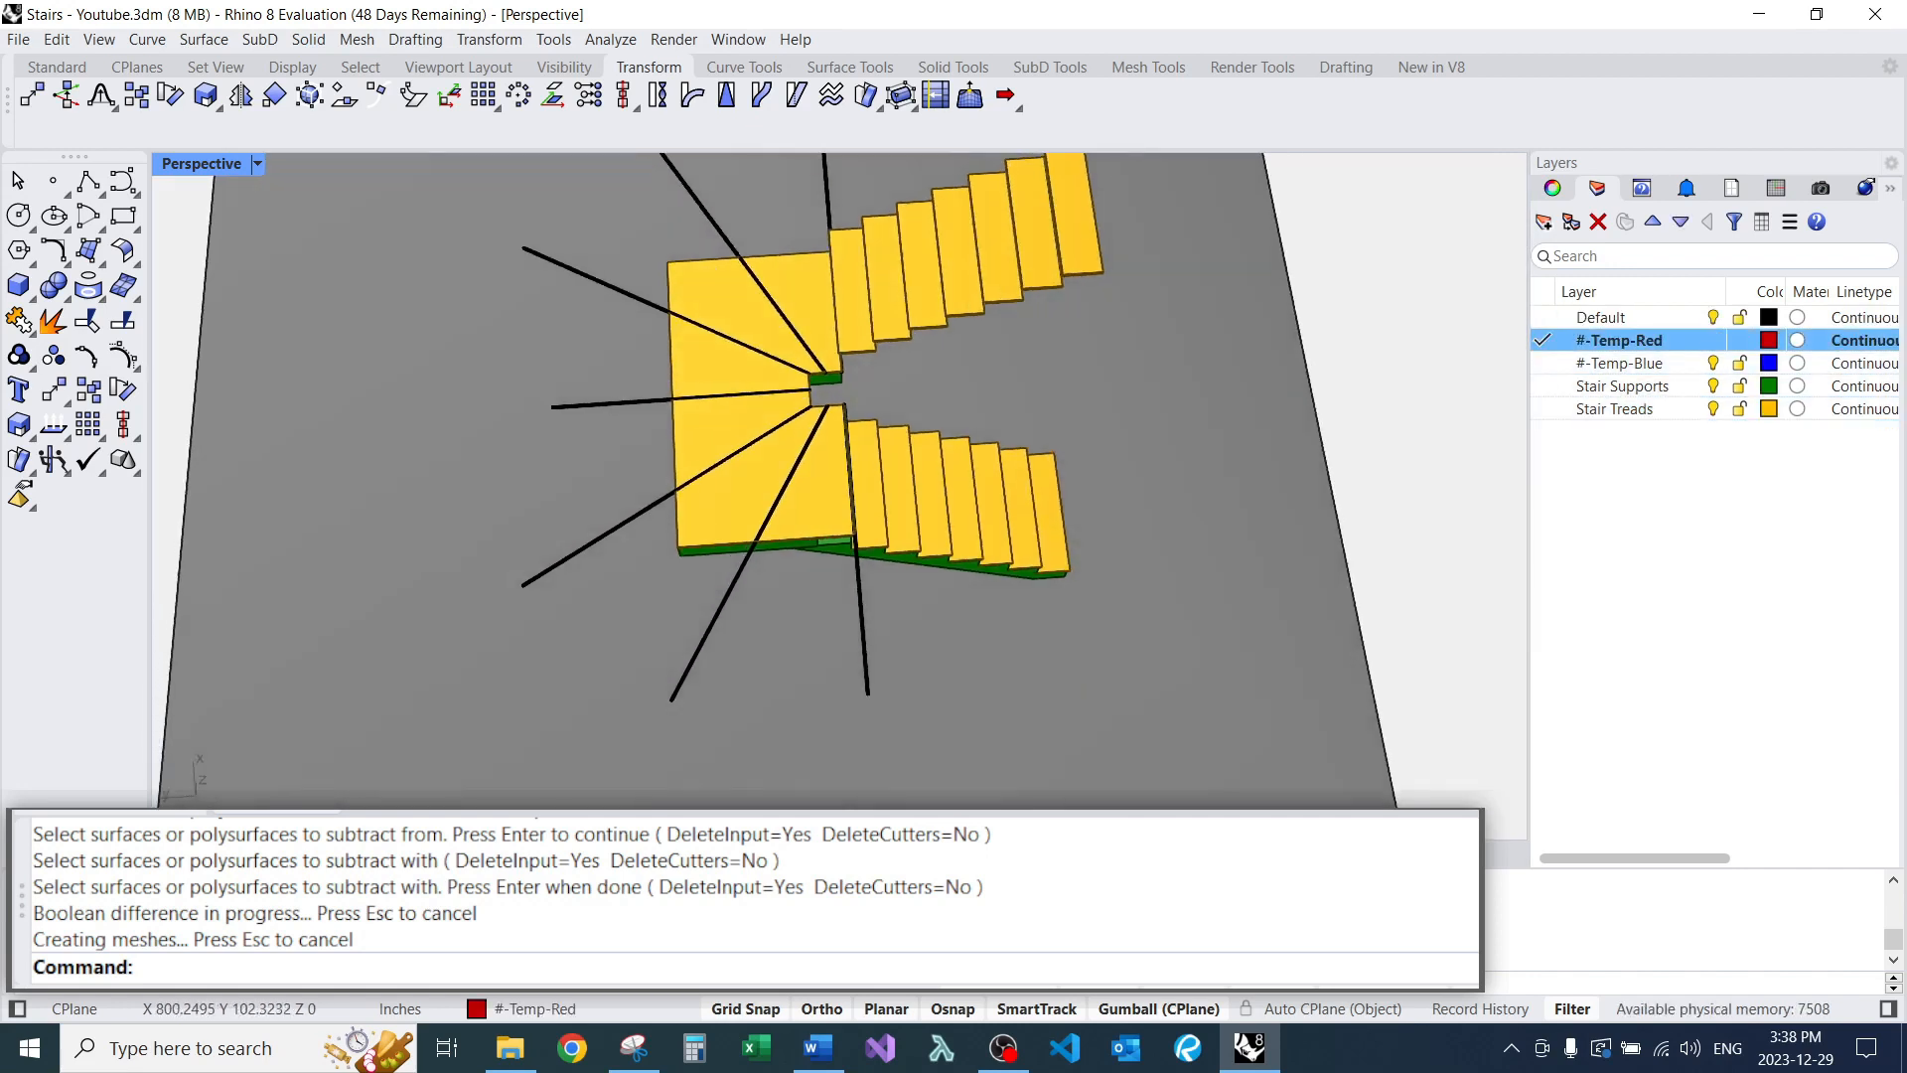
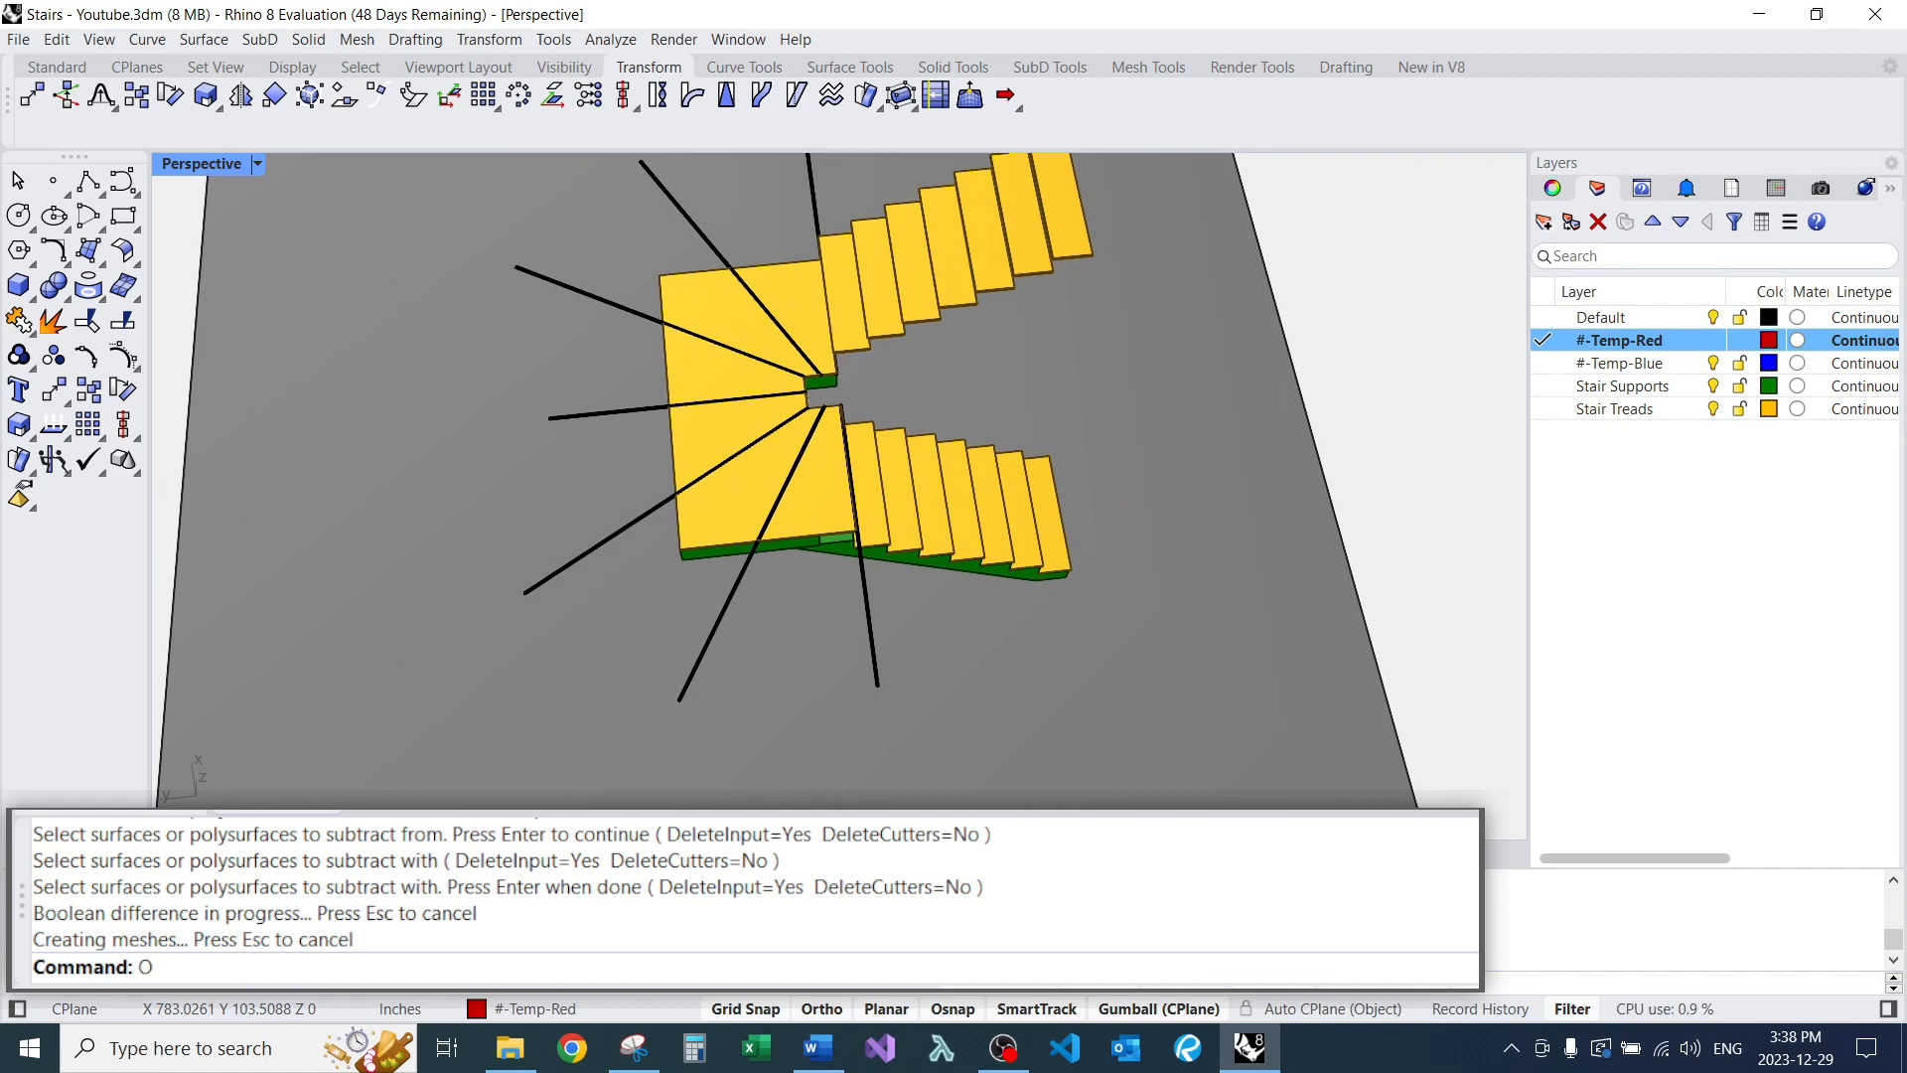
# Offset the angled line nearest the lower flight 1 inch toward the landing's middle line.
pyautogui.press('Return')
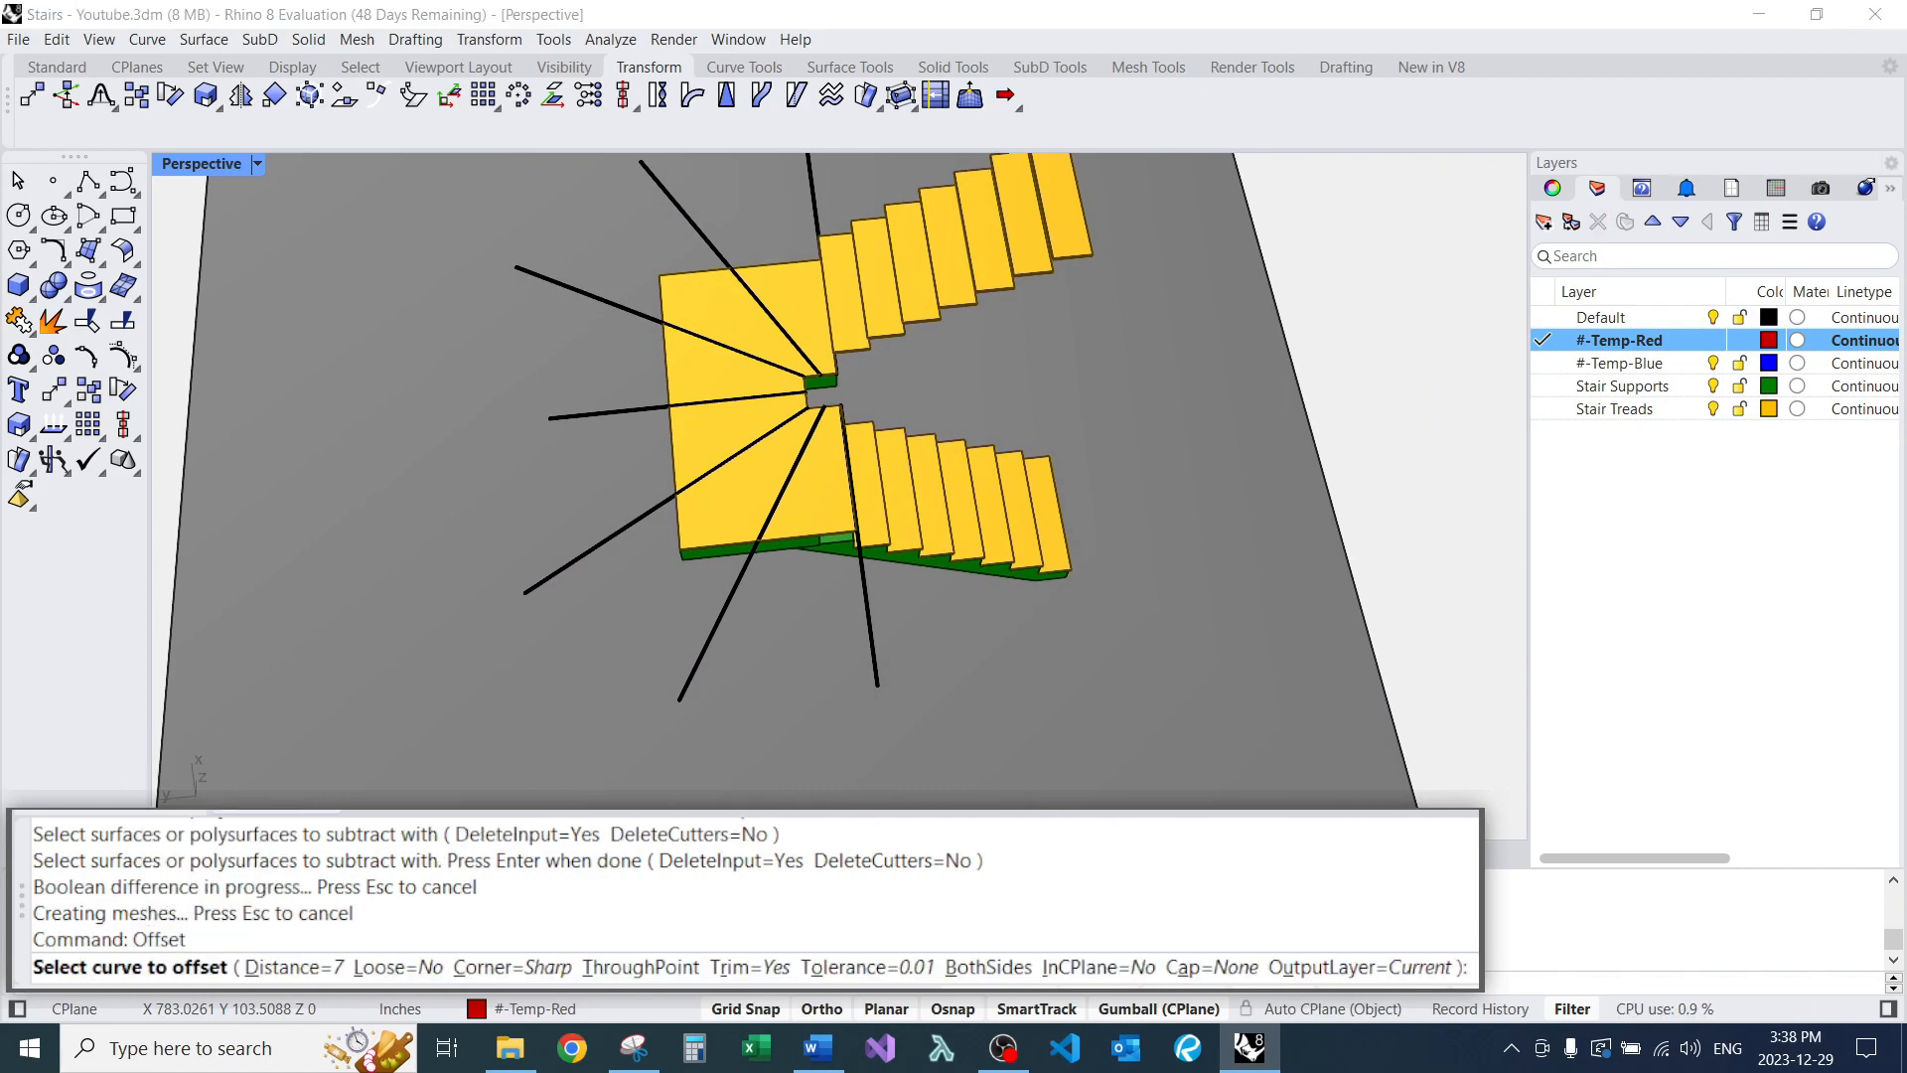
pyautogui.write('d')
pyautogui.press('Return')
pyautogui.write('1')
pyautogui.press('Return')
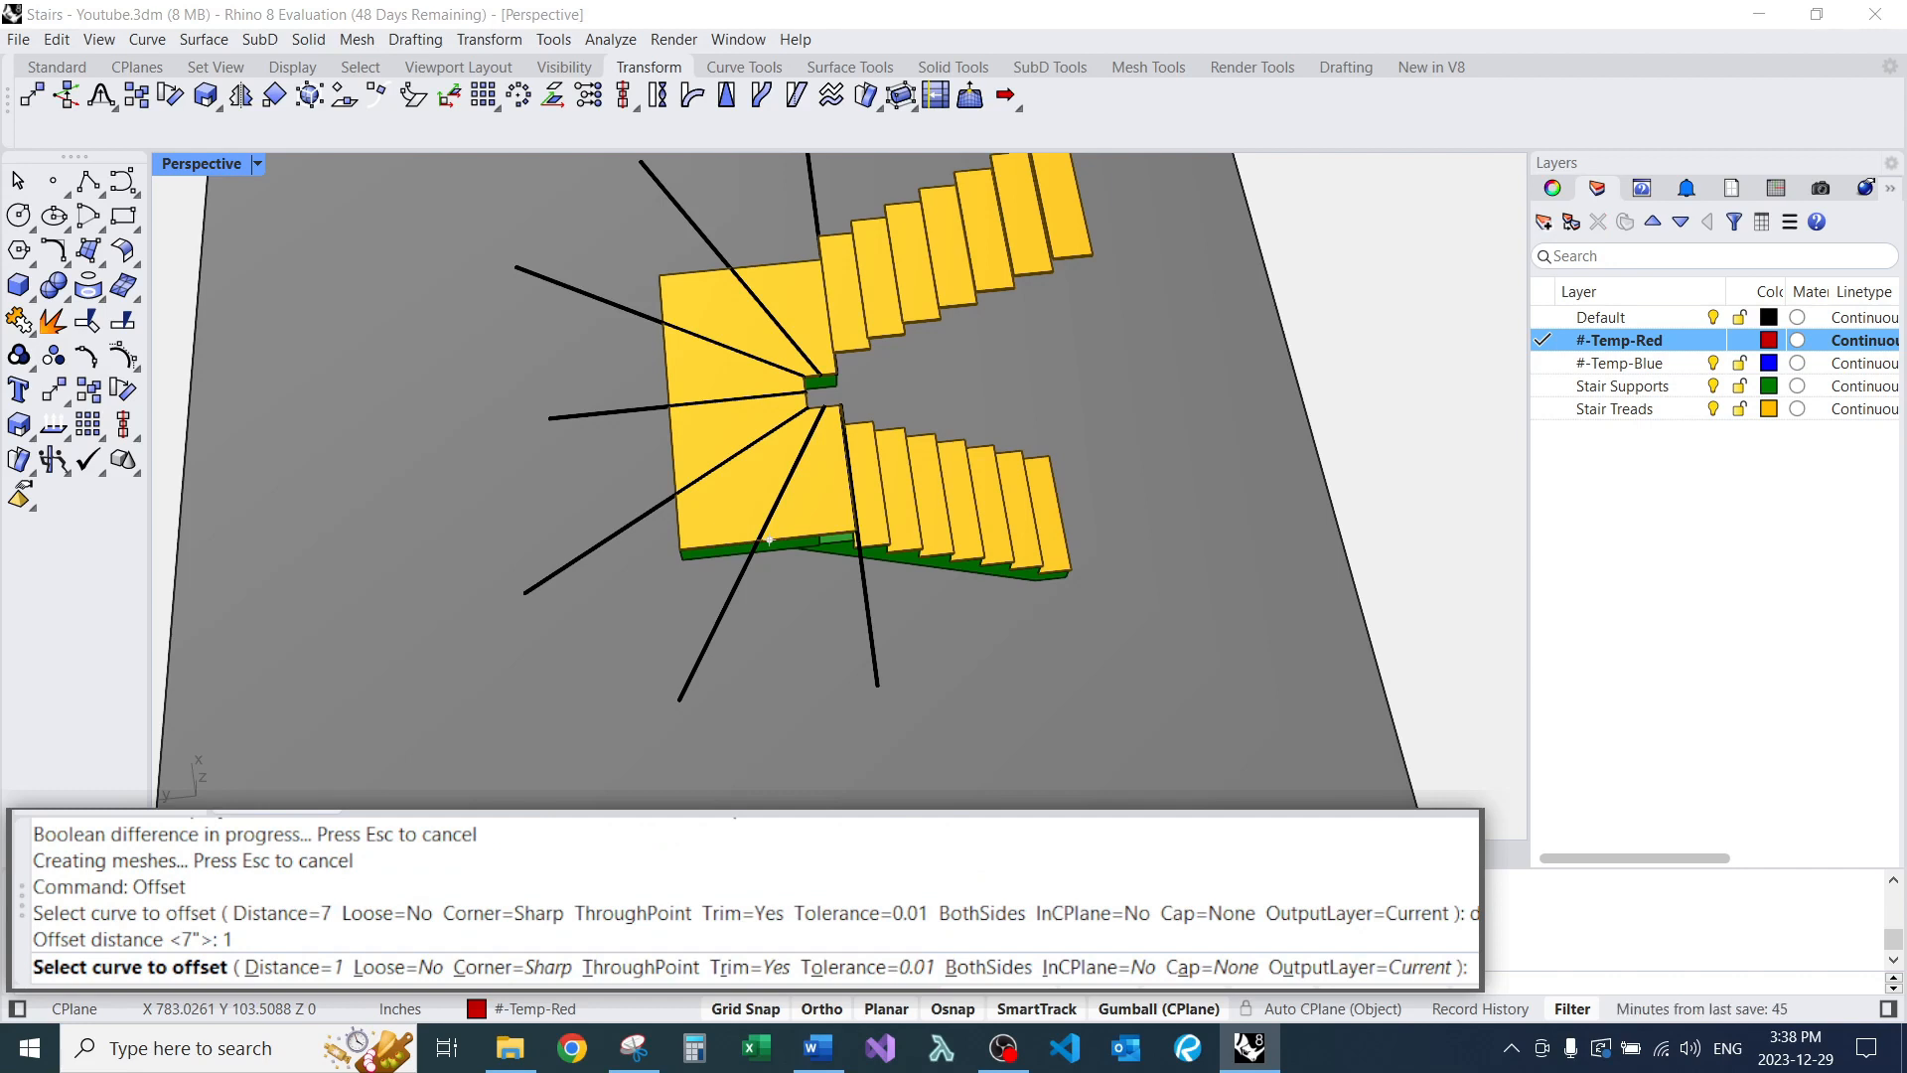
pyautogui.scroll(2, 769, 540)
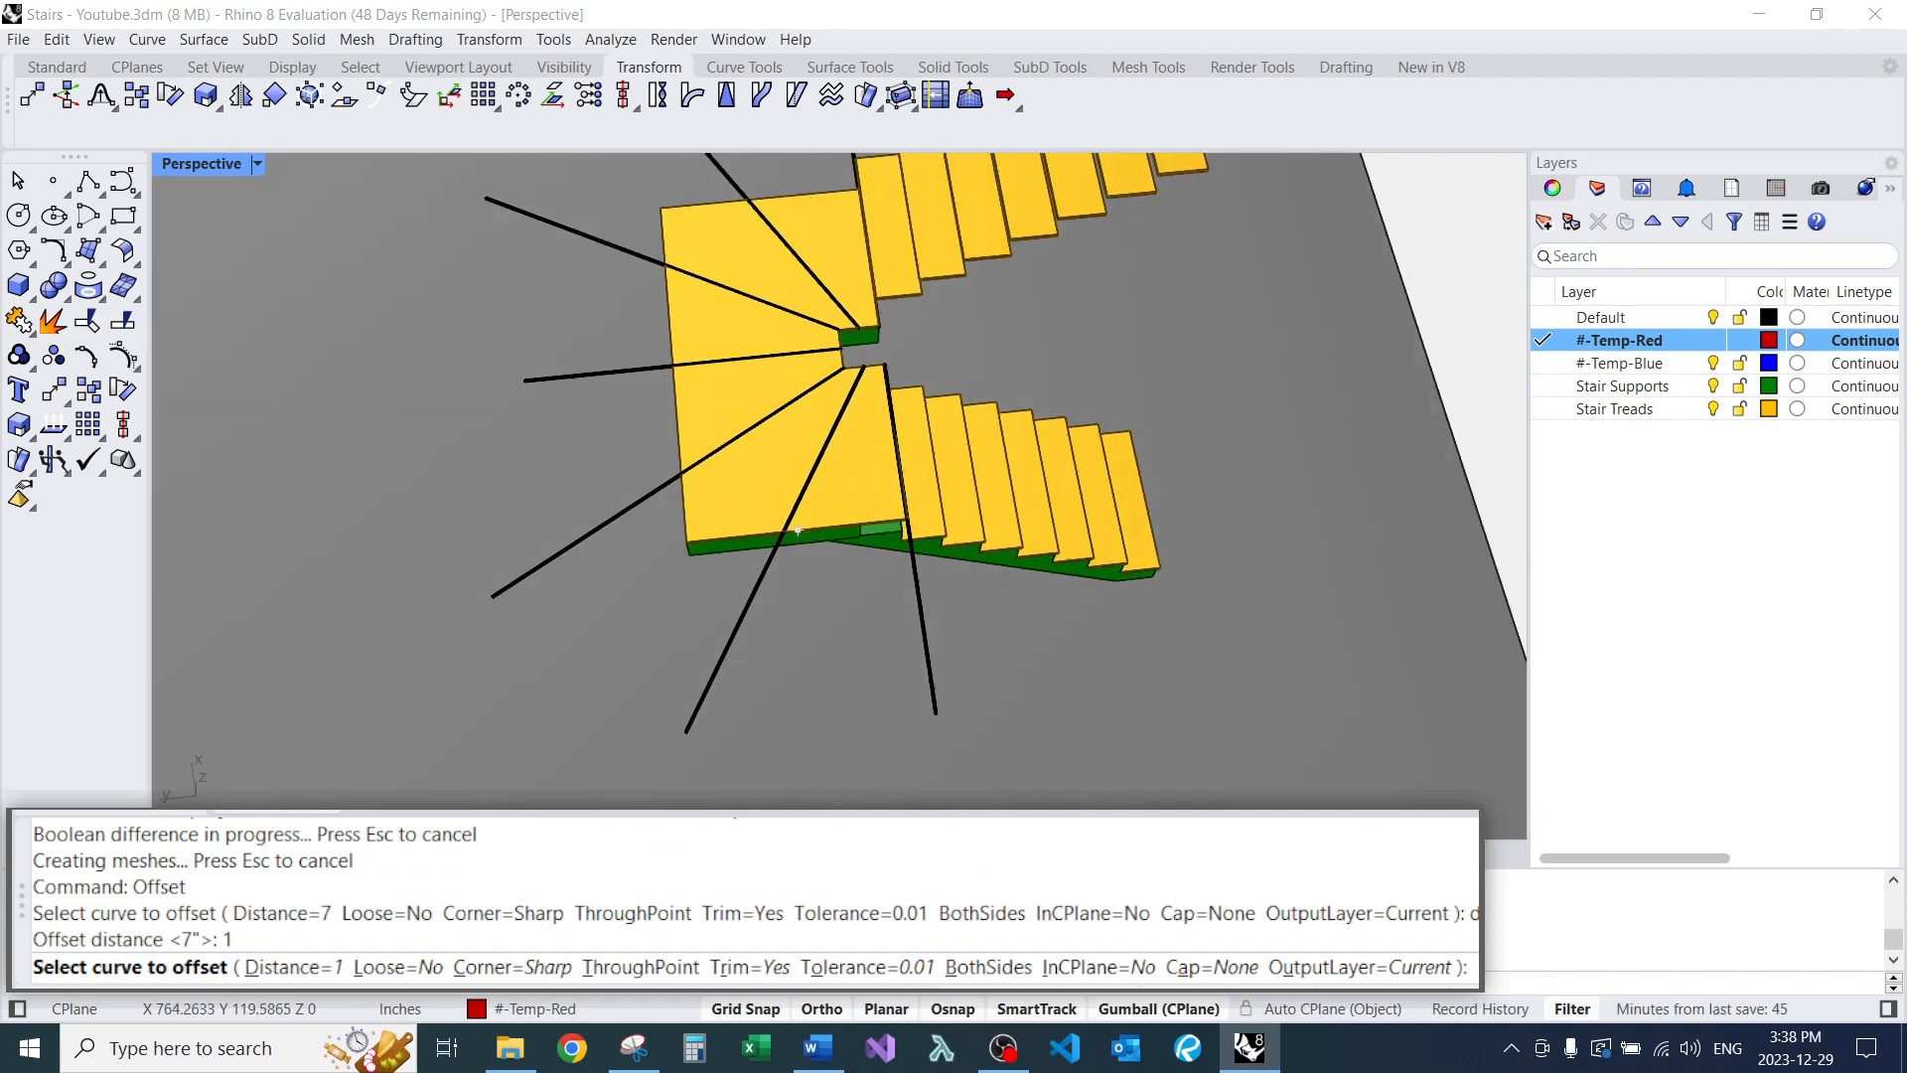
pyautogui.click(749, 603)
pyautogui.moveTo(726, 613); pyautogui.dragTo(835, 583, button='right')
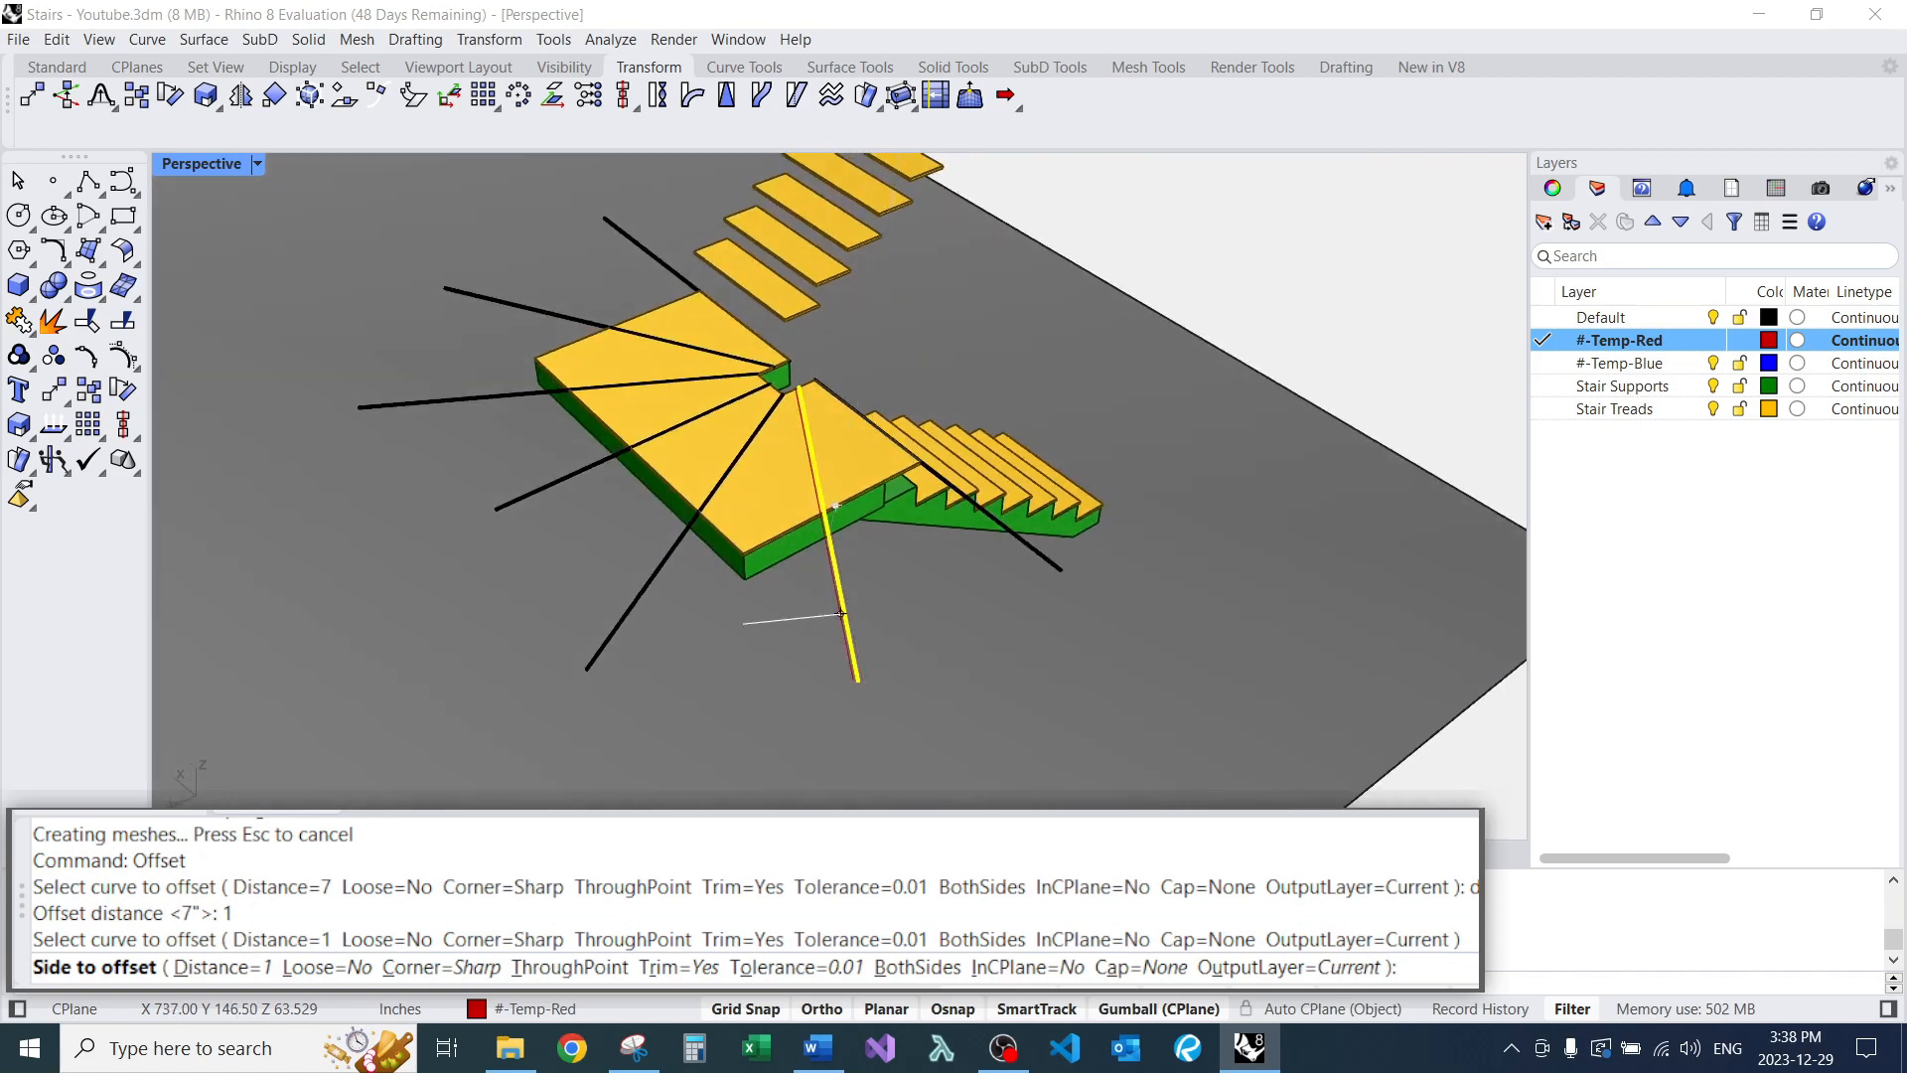
pyautogui.click(743, 624)
pyautogui.scroll(4, 709, 562)
# Offset the remaining four lines crossing the landing 1 inch, each toward the upper flight, leaving out the two end-edge lines.
pyautogui.press('Return')
pyautogui.click(611, 594)
pyautogui.click(566, 586)
pyautogui.press('Return')
pyautogui.click(429, 455)
pyautogui.click(408, 417)
pyautogui.moveTo(407, 417); pyautogui.dragTo(536, 423, button='right')
pyautogui.press('Return')
pyautogui.click(288, 505)
pyautogui.click(285, 483)
pyautogui.press('Return')
pyautogui.click(280, 348)
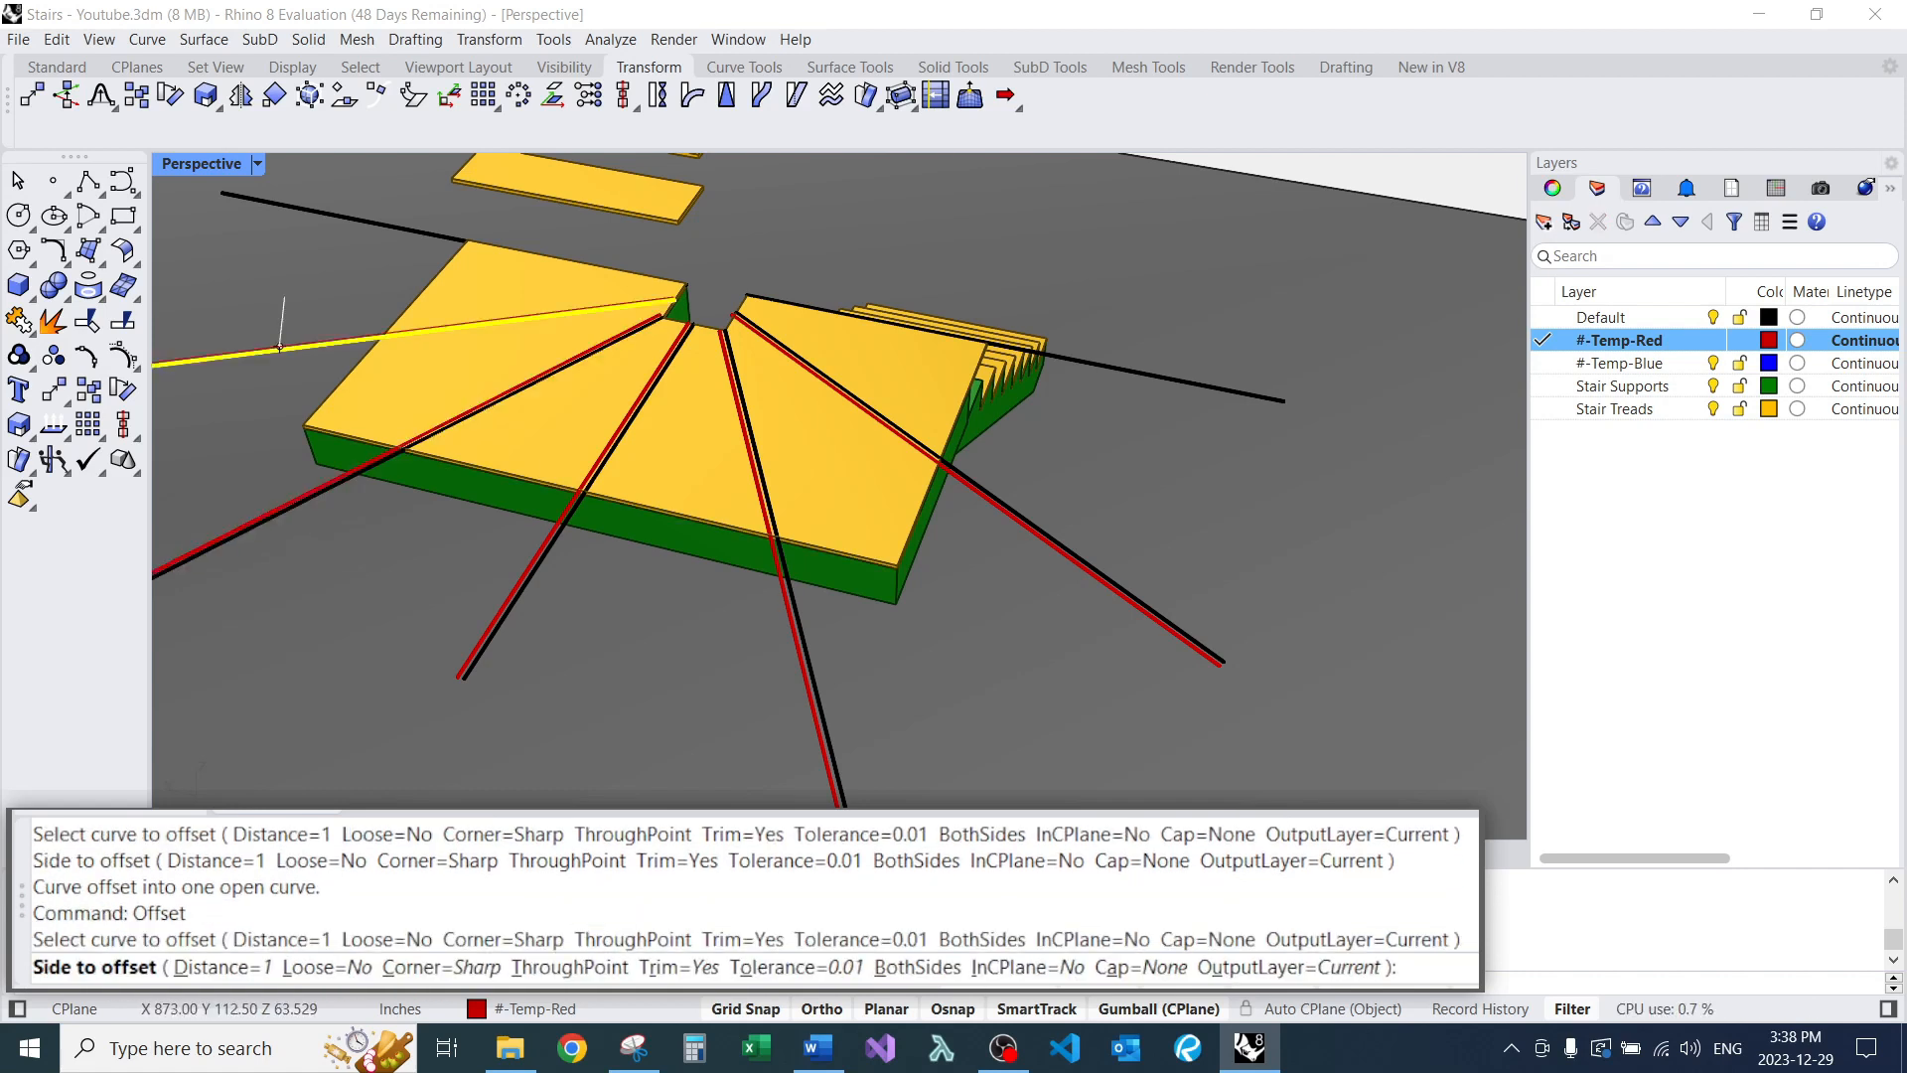
pyautogui.click(283, 318)
# Measure the overlap between the first upper-flight tread and the landing's end edge.
pyautogui.scroll(-2, 290, 309)
pyautogui.moveTo(755, 477); pyautogui.dragTo(559, 520, button='right')
pyautogui.scroll(-4, 482, 522)
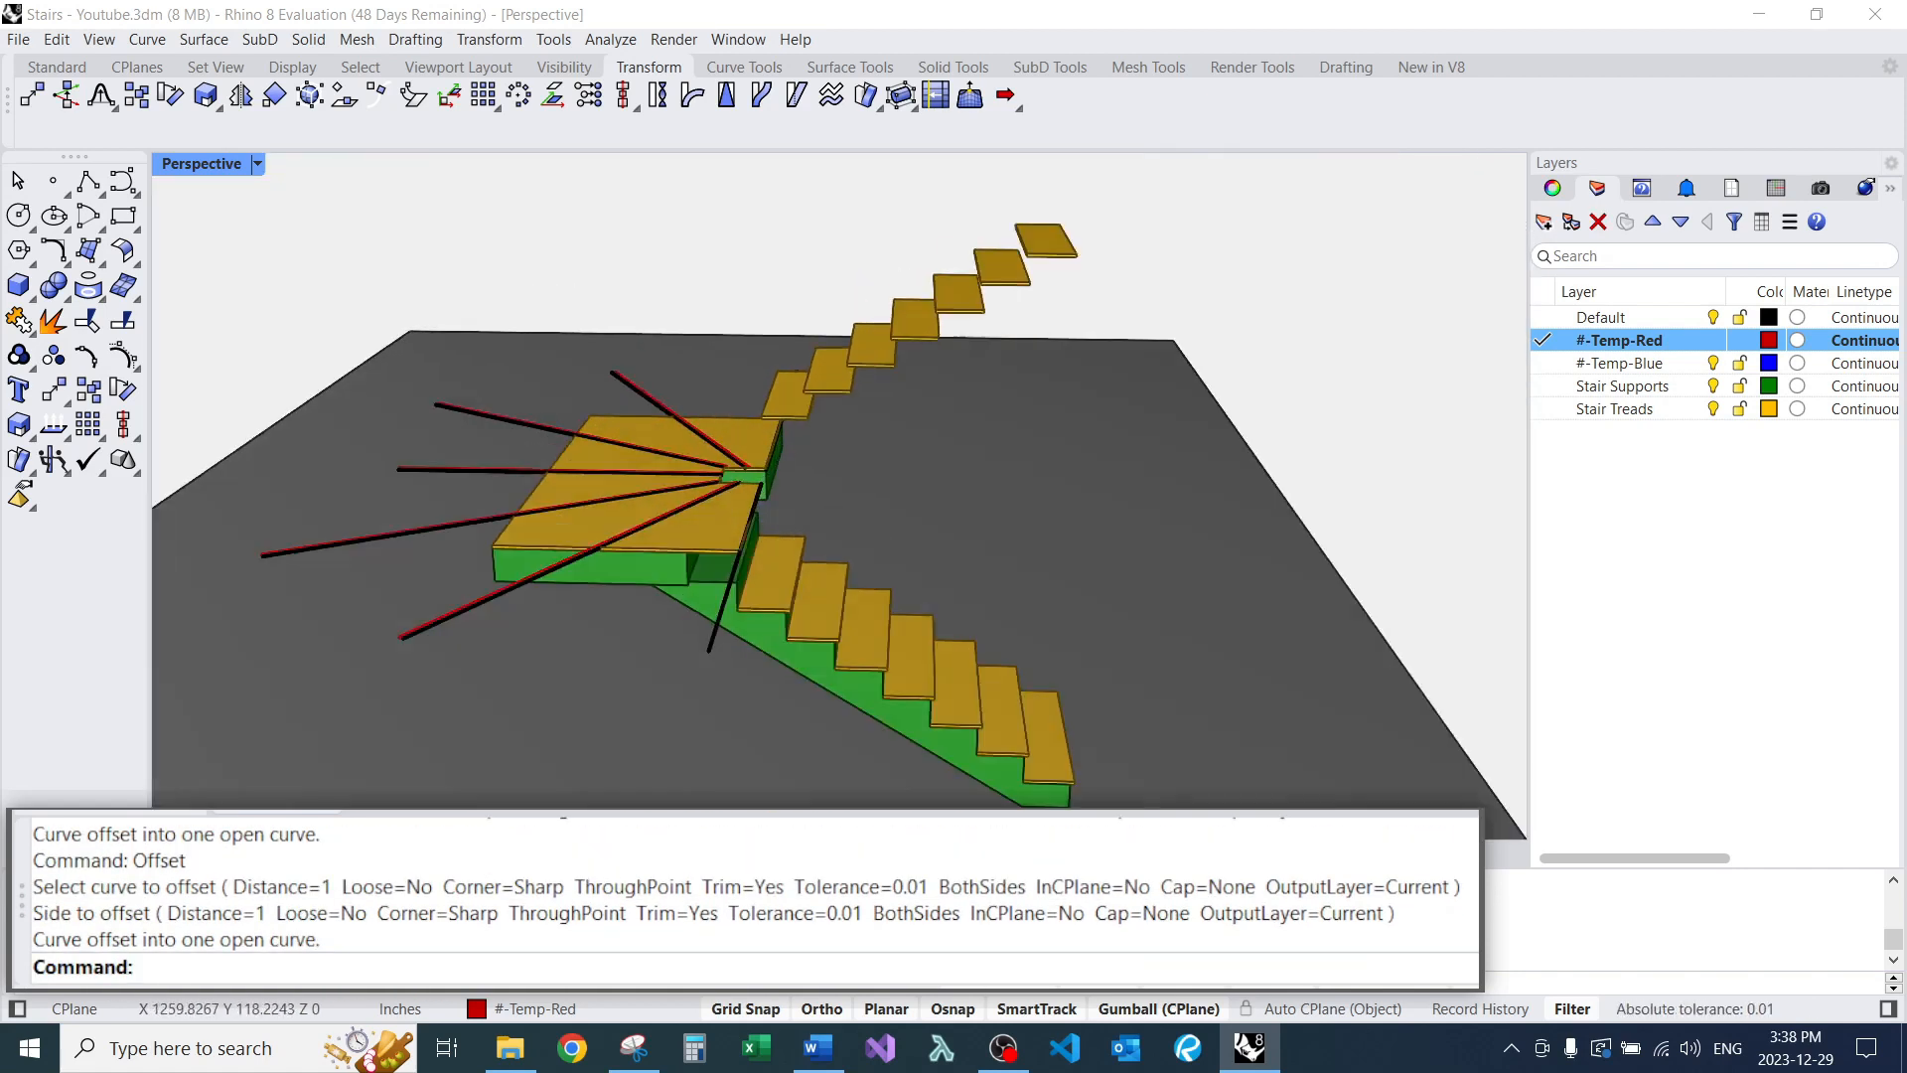
pyautogui.scroll(5, 812, 390)
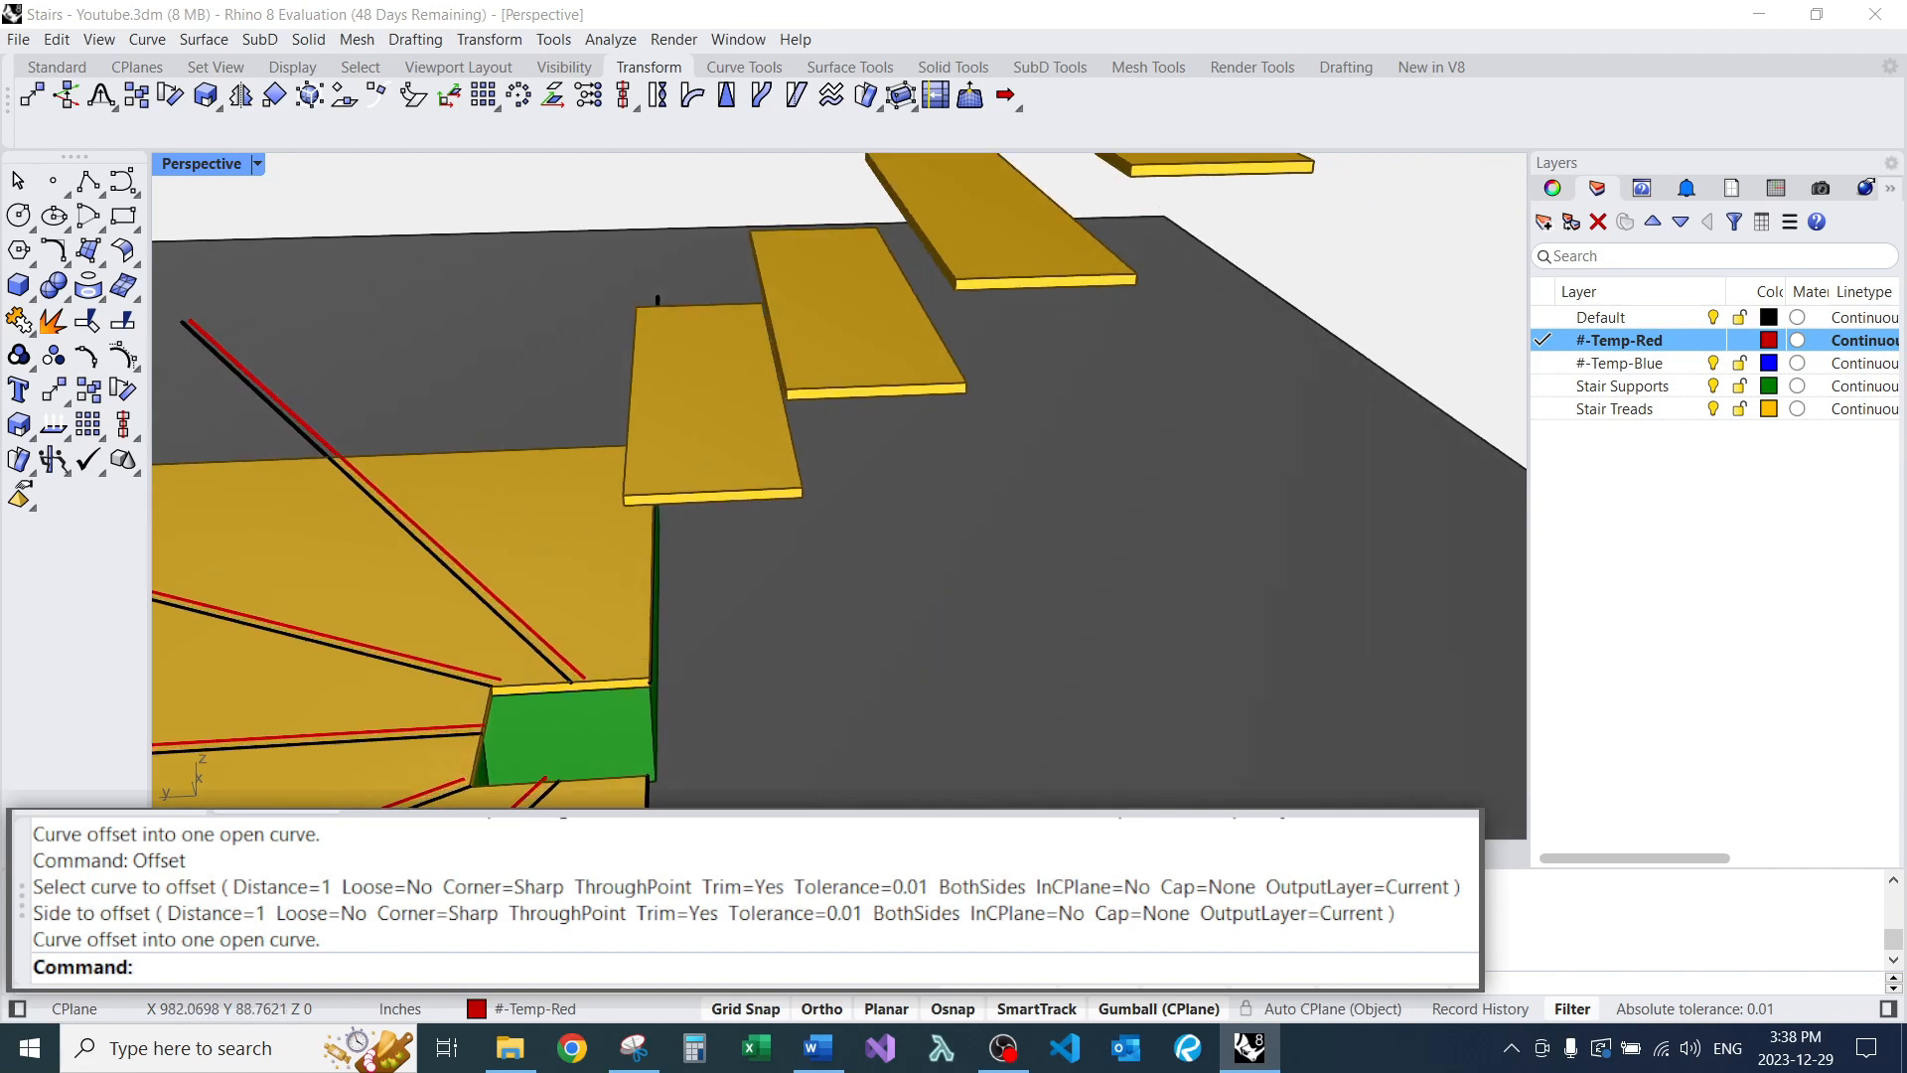
pyautogui.write('D')
pyautogui.press('Return')
pyautogui.click(656, 504)
pyautogui.click(654, 688)
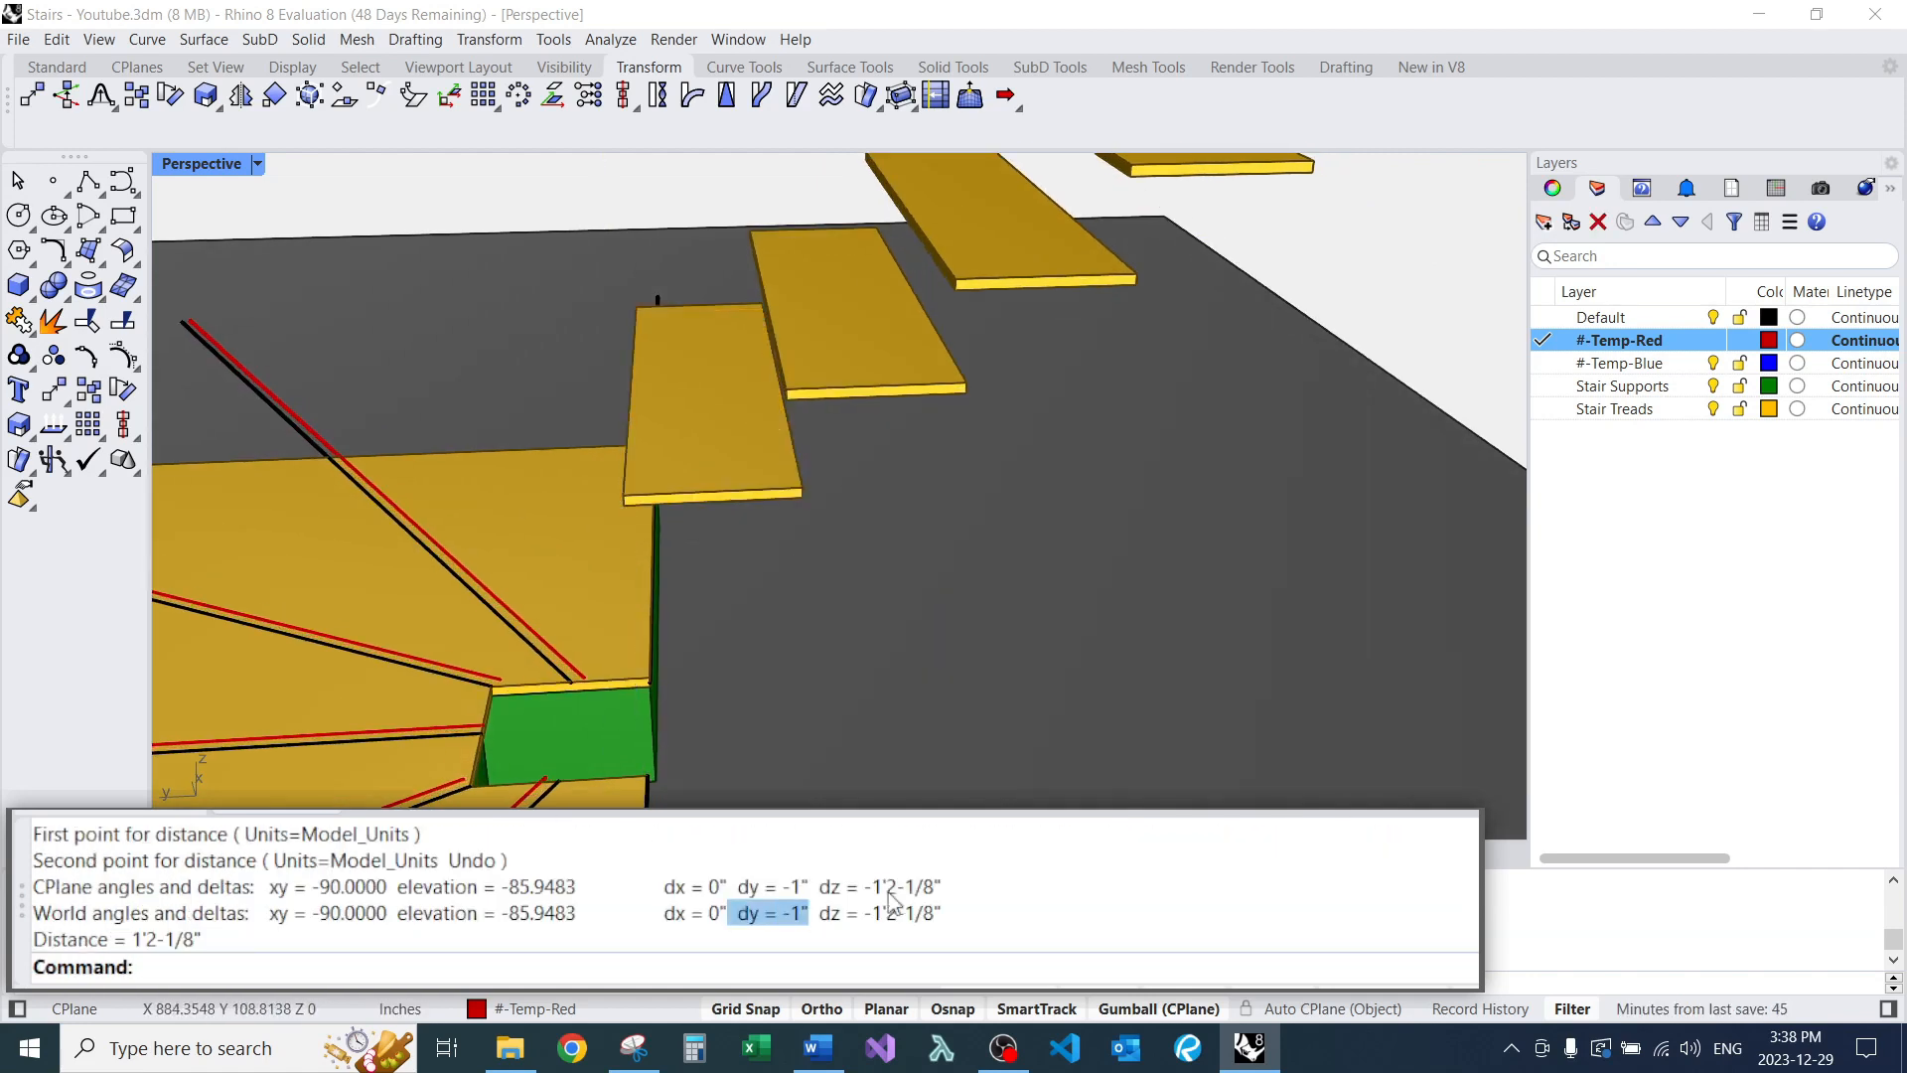
# Make #-Temp-Blue the current layer.
pyautogui.scroll(-8, 839, 477)
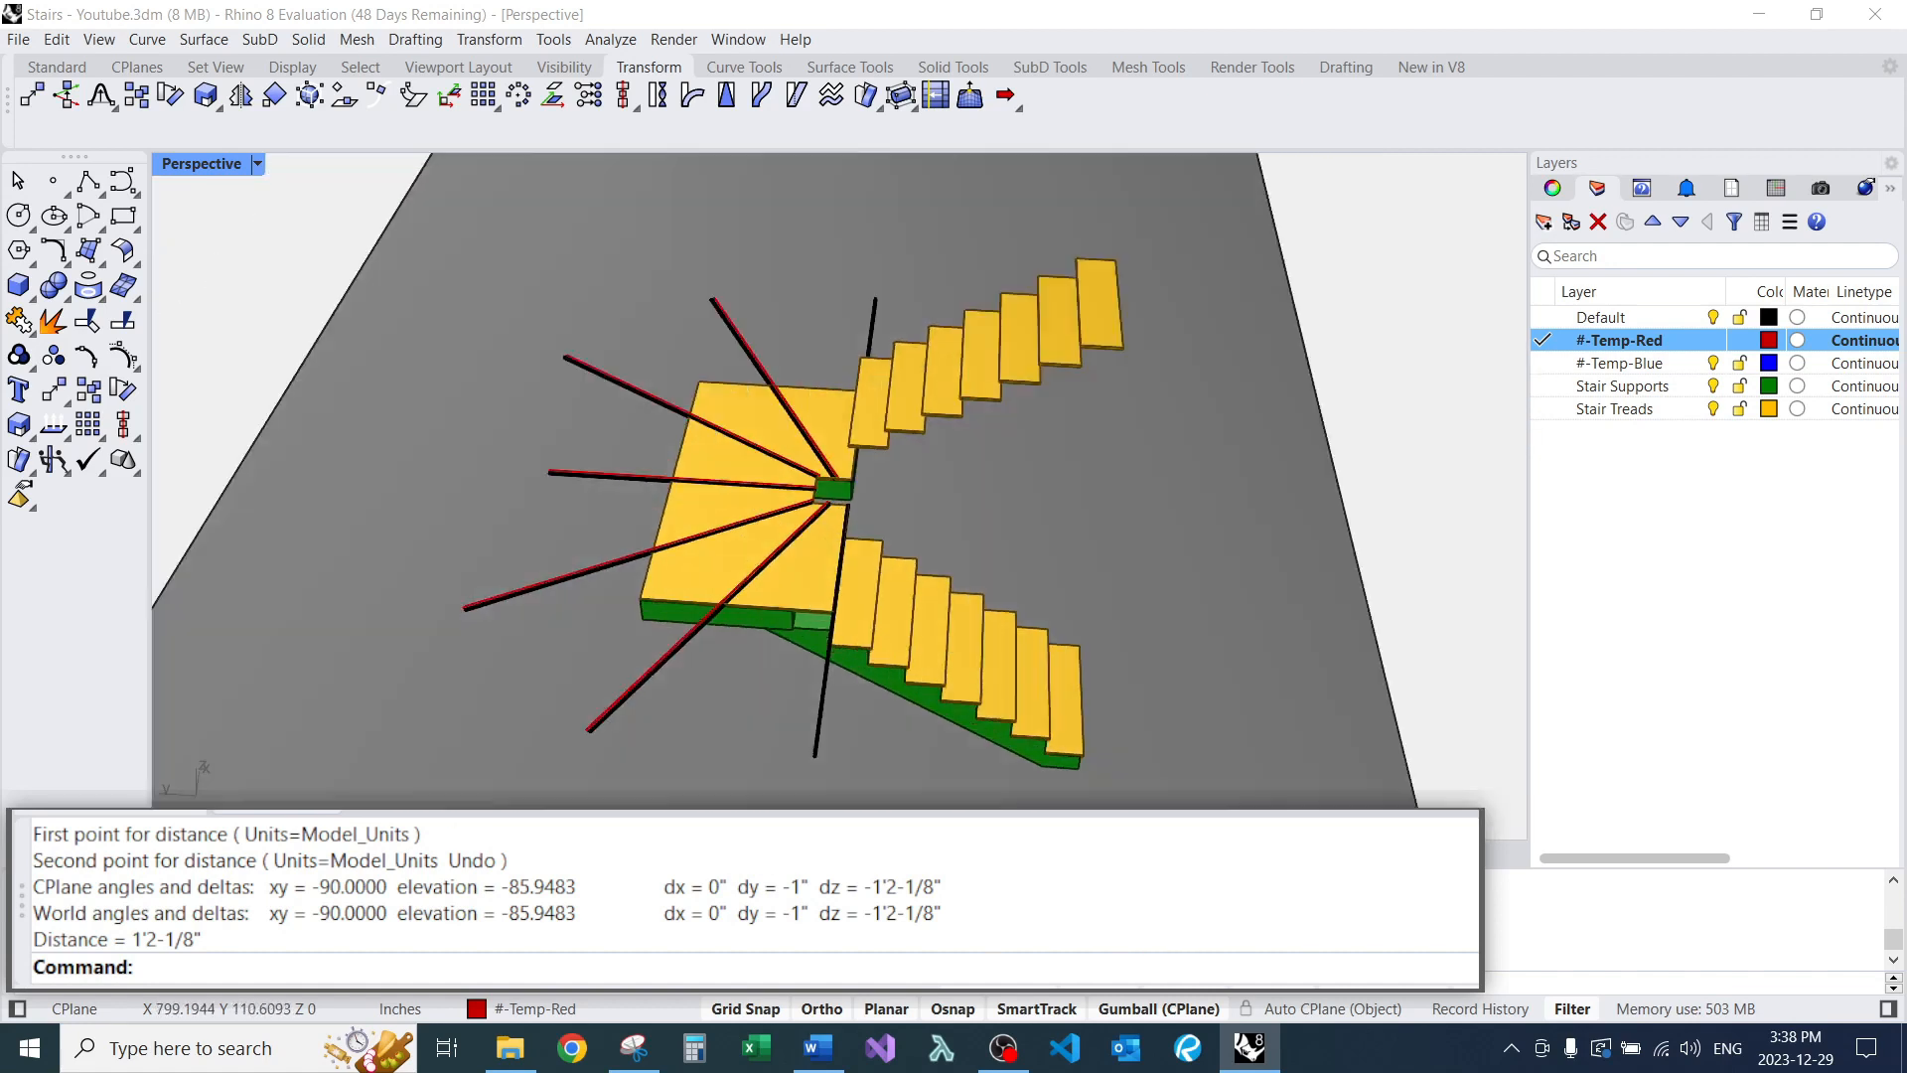
pyautogui.scroll(8, 765, 616)
pyautogui.click(1543, 363)
pyautogui.moveTo(775, 397); pyautogui.dragTo(869, 447, button='right')
pyautogui.scroll(-5, 869, 447)
pyautogui.scroll(4, 869, 447)
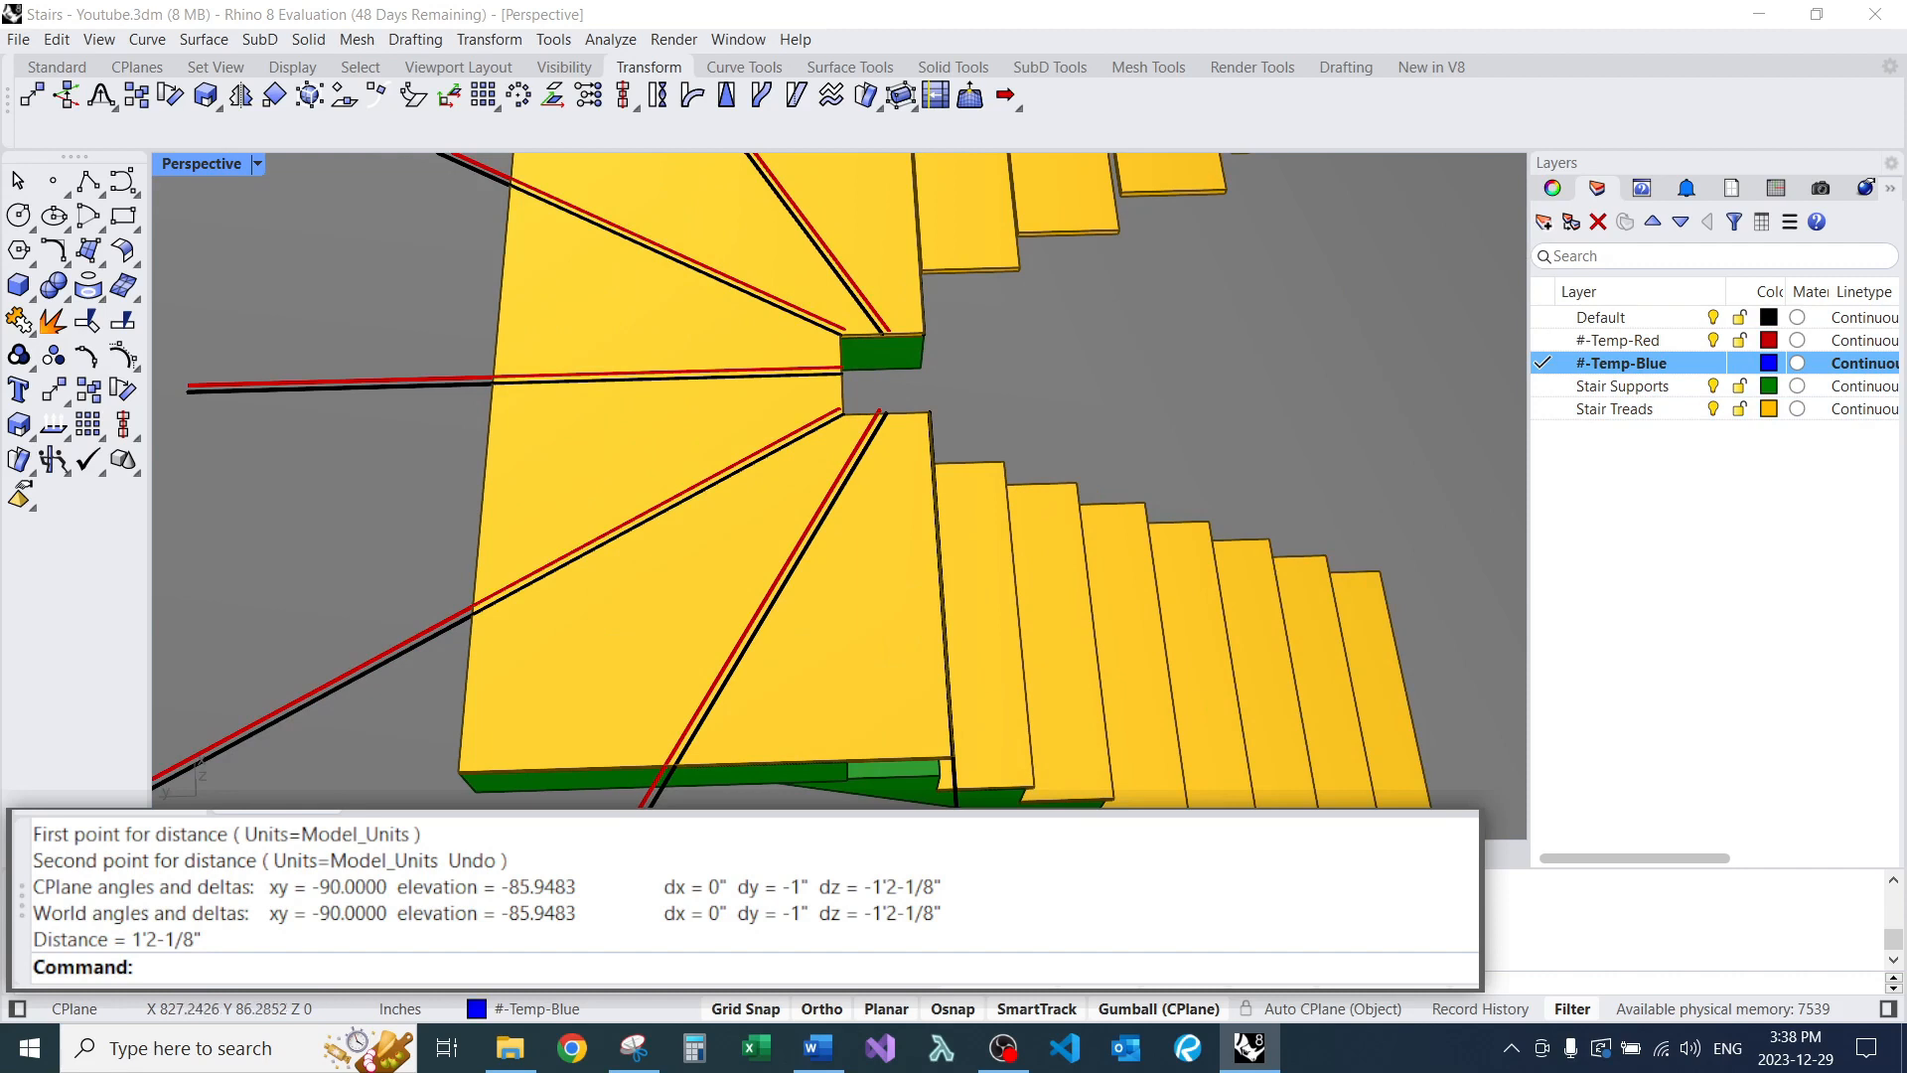
# Extend three red offset lines to the landing's inner notch edges: the second from the lower flight and the two nearest the upper flight.
pyautogui.scroll(5, 884, 387)
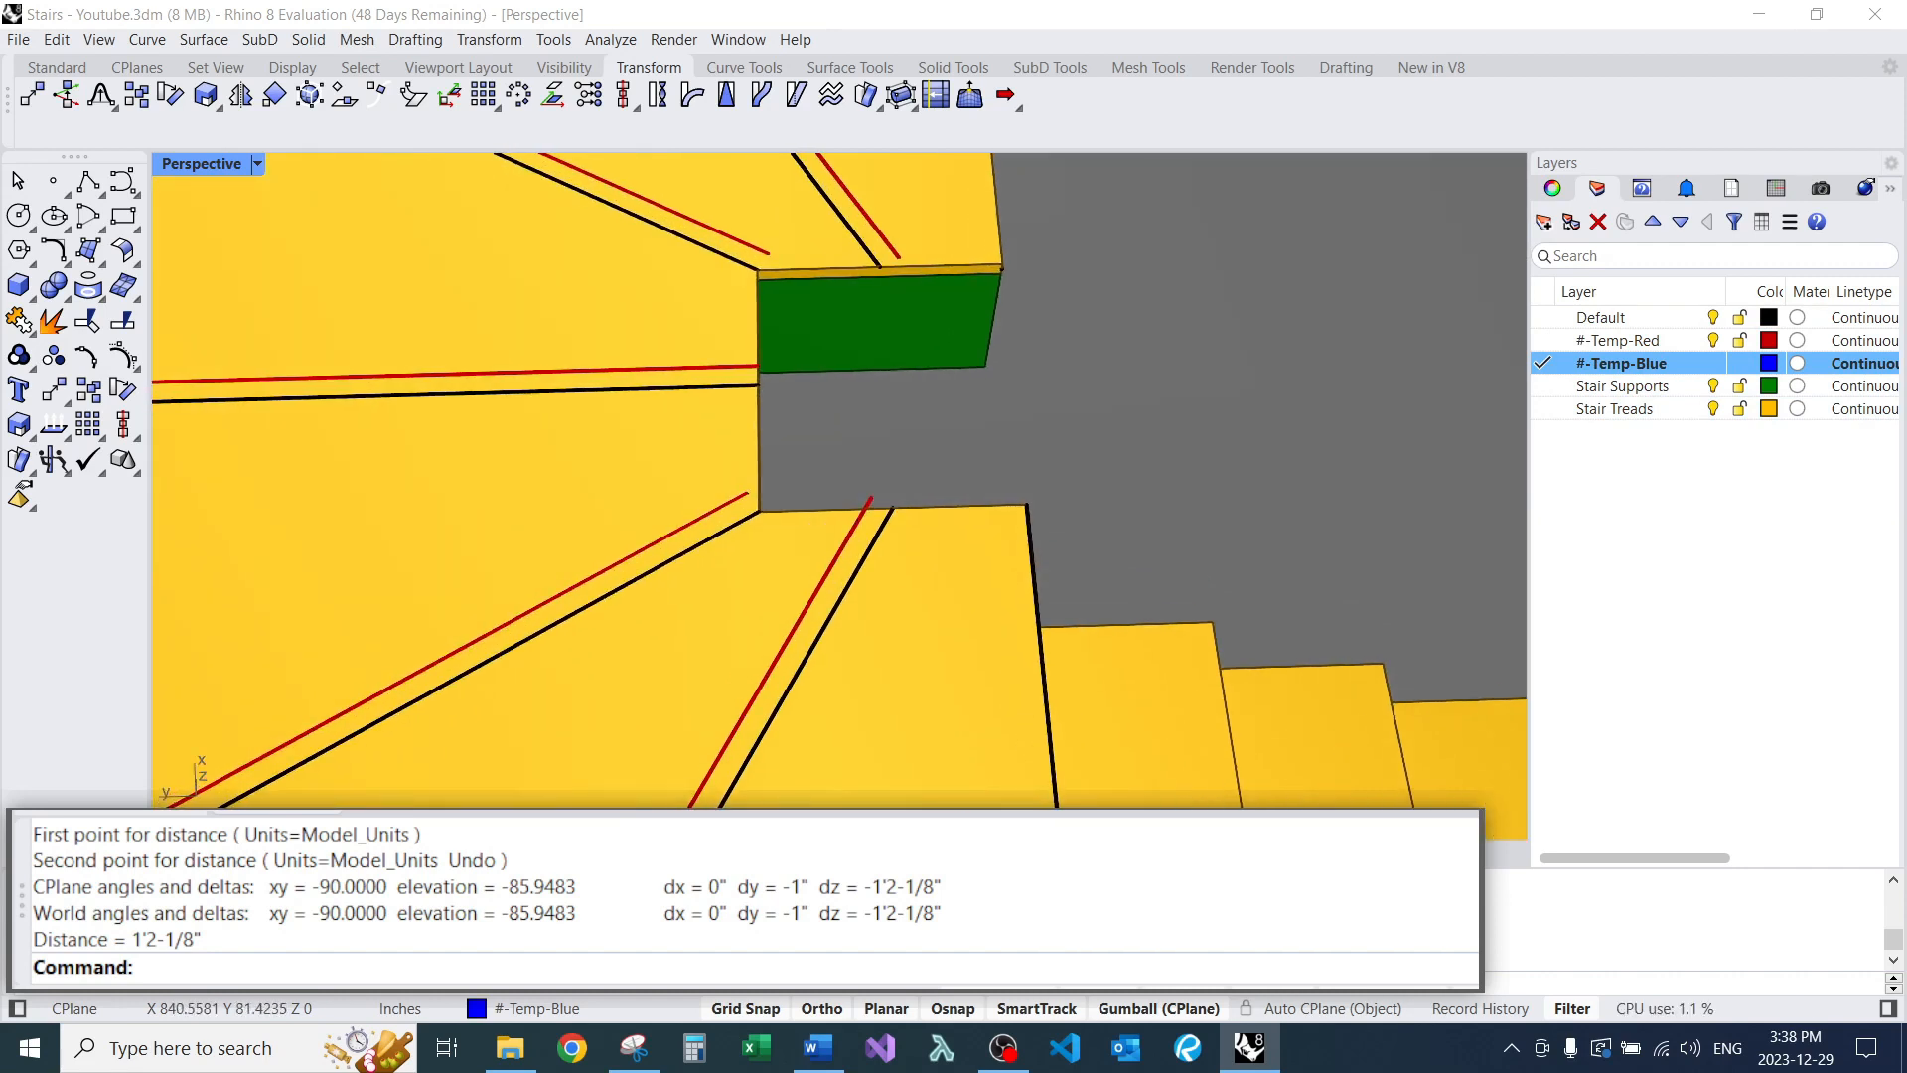
pyautogui.scroll(-1, 888, 406)
pyautogui.keyDown('ctrl'); pyautogui.keyDown('shift'); pyautogui.click(779, 437); pyautogui.keyUp('shift'); pyautogui.keyUp('ctrl')
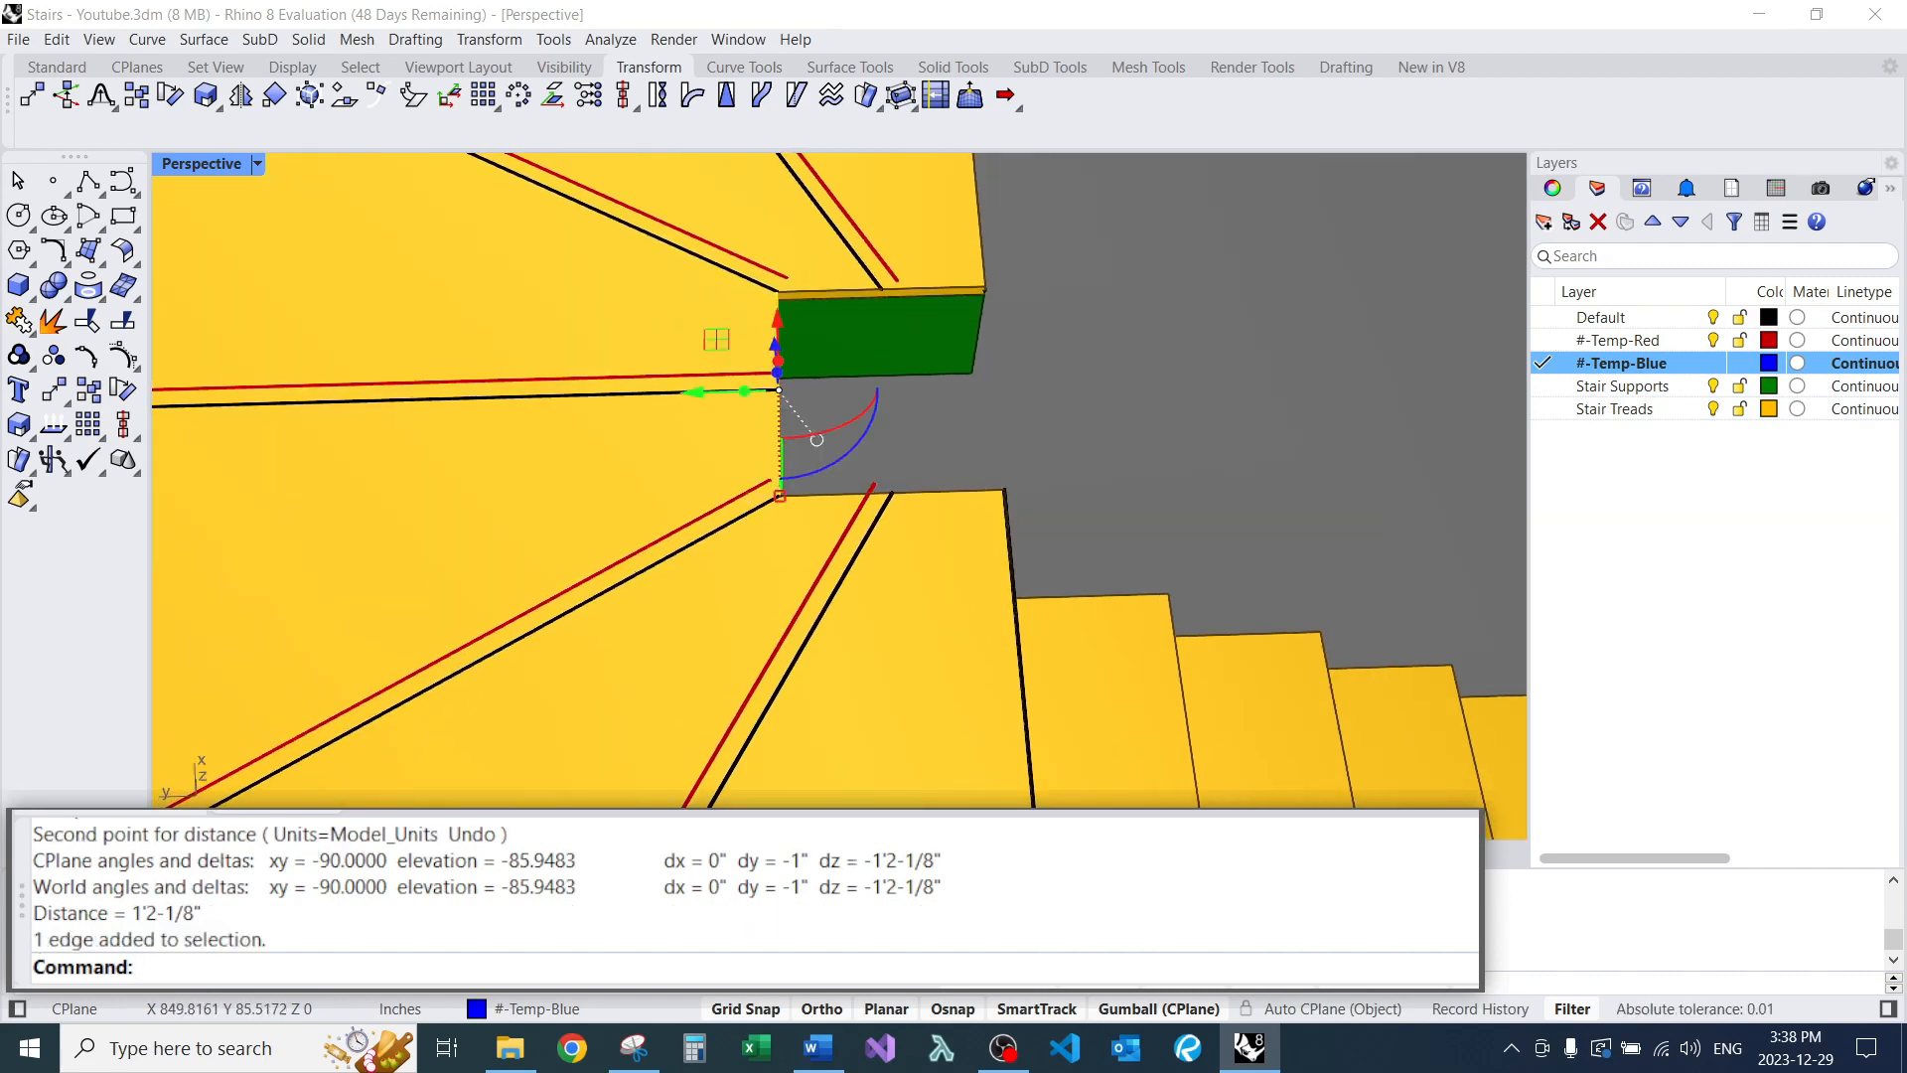
pyautogui.scroll(1, 800, 282)
pyautogui.keyDown('ctrl'); pyautogui.keyDown('shift'); pyautogui.click(894, 294); pyautogui.keyUp('shift'); pyautogui.keyUp('ctrl')
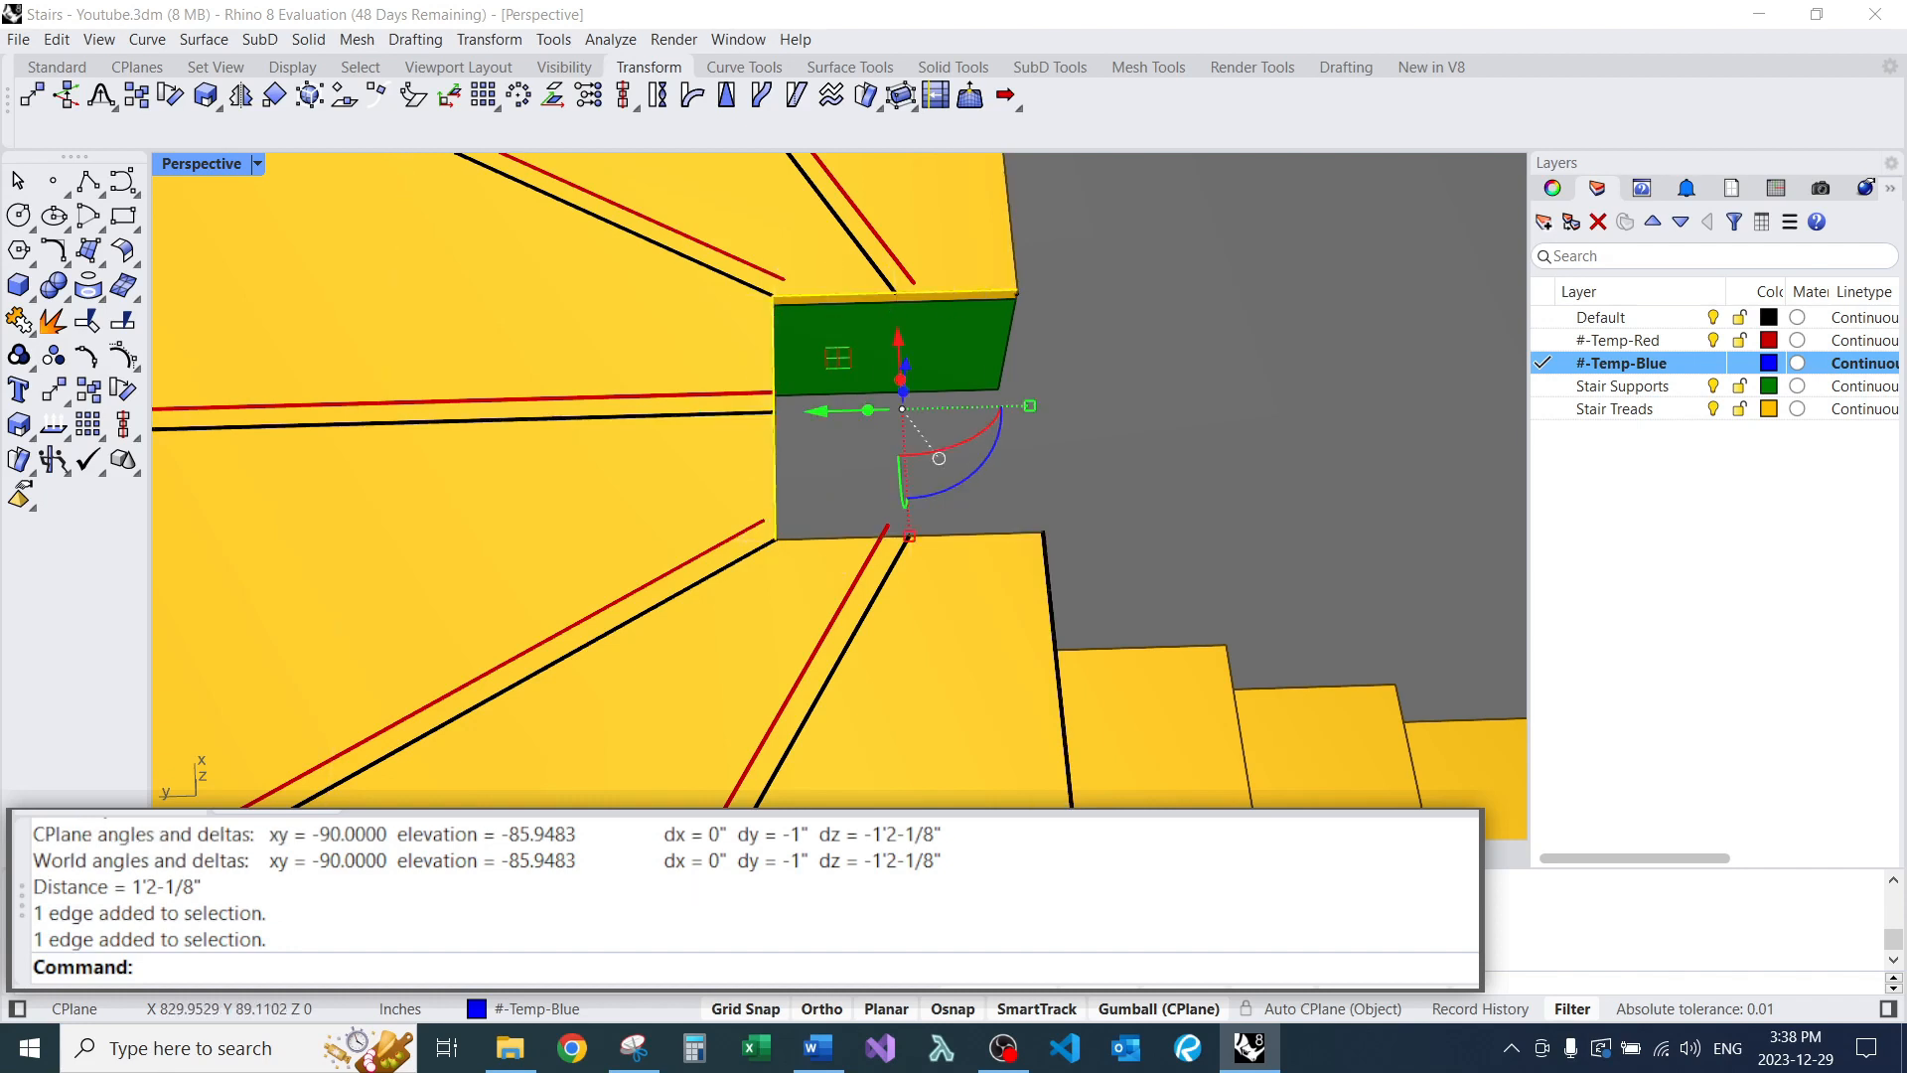
pyautogui.keyDown('ctrl'); pyautogui.keyDown('shift'); pyautogui.click(909, 534); pyautogui.keyUp('shift'); pyautogui.keyUp('ctrl')
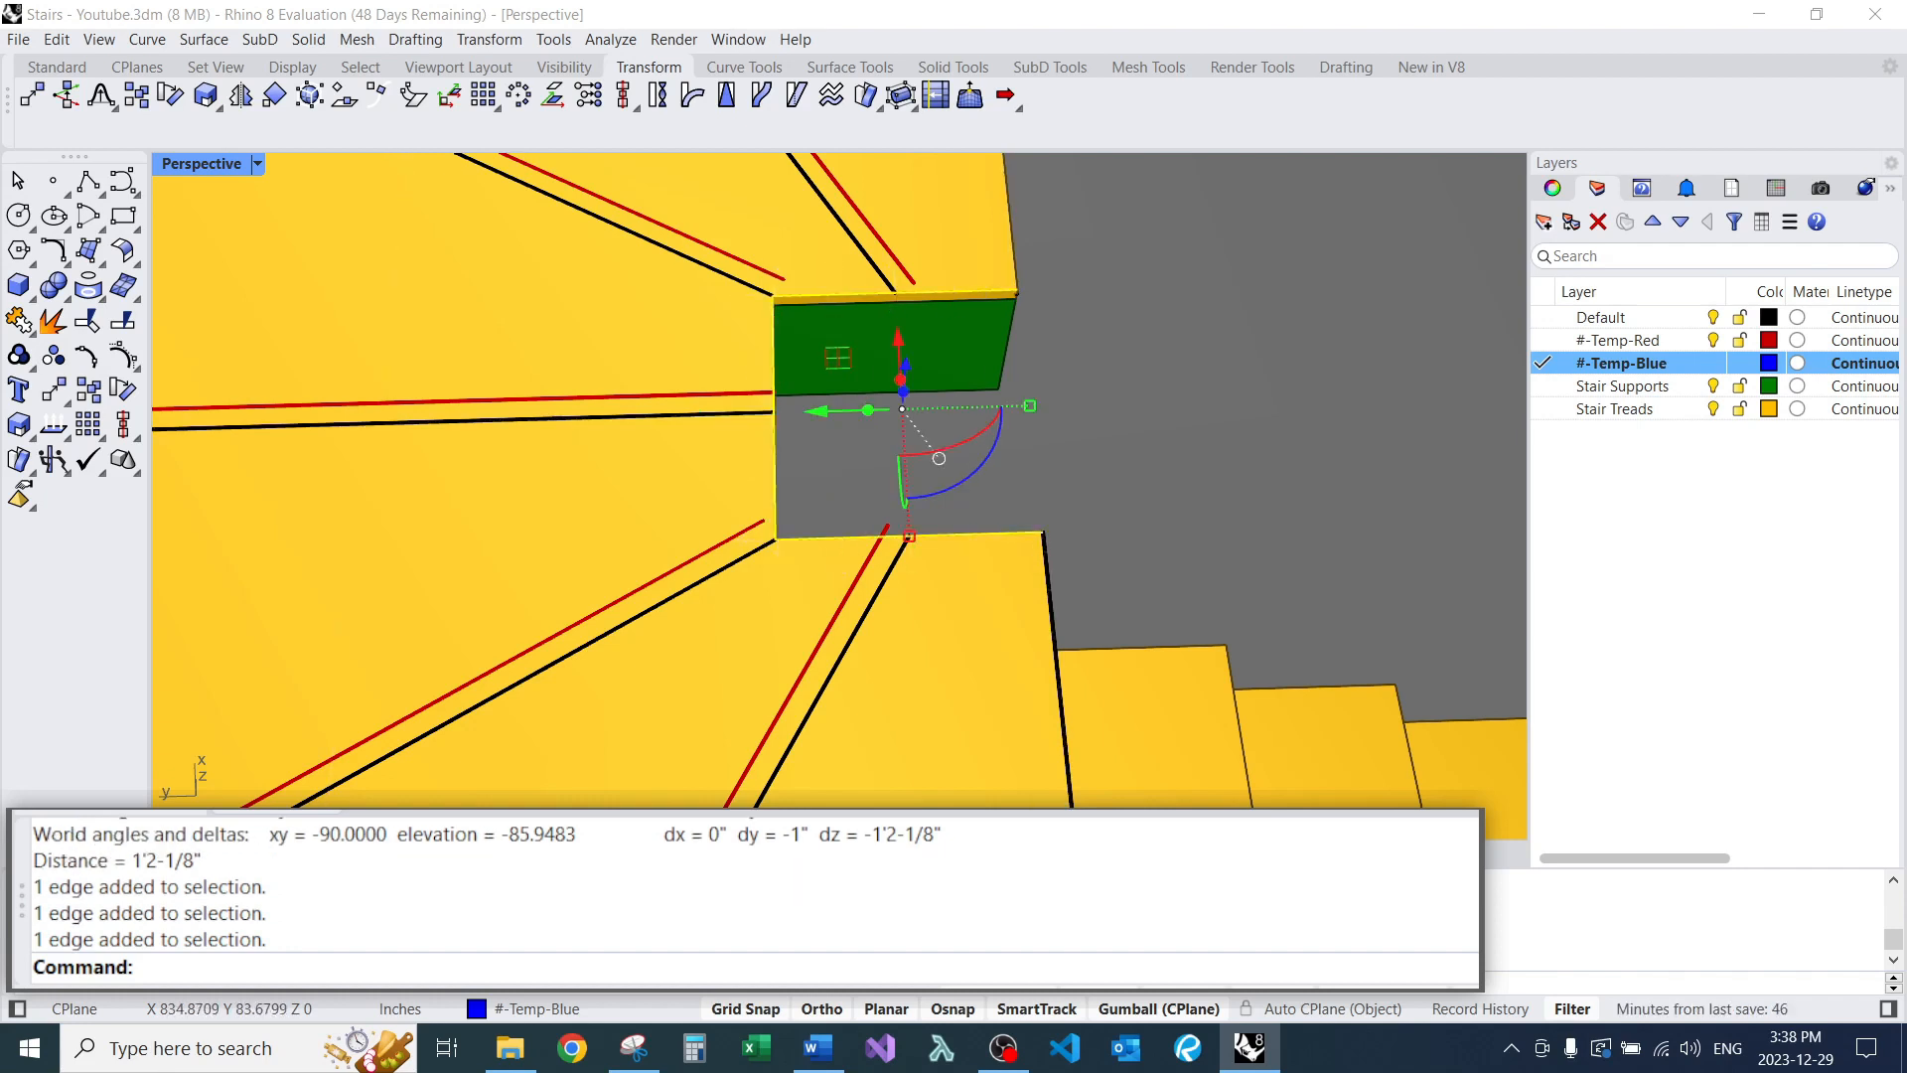
pyautogui.write('Exte')
pyautogui.press('Return')
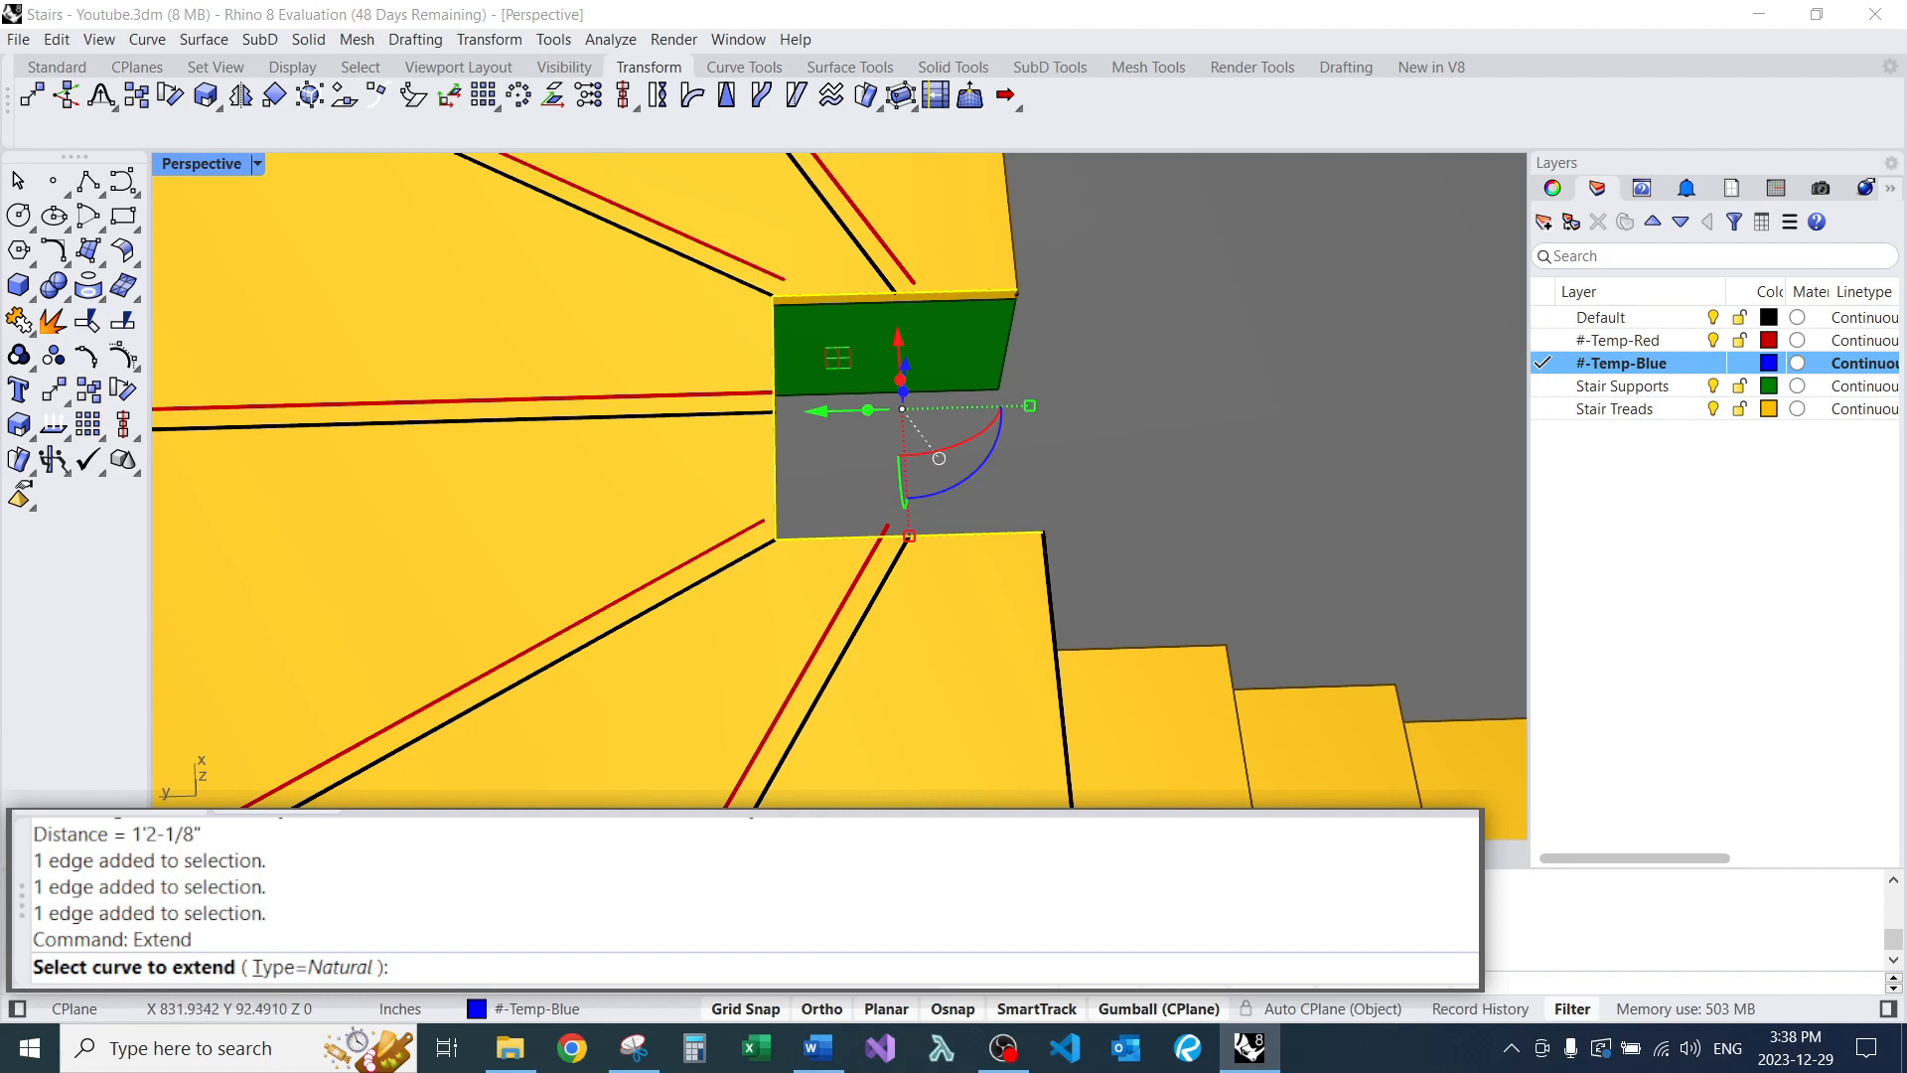
pyautogui.click(755, 526)
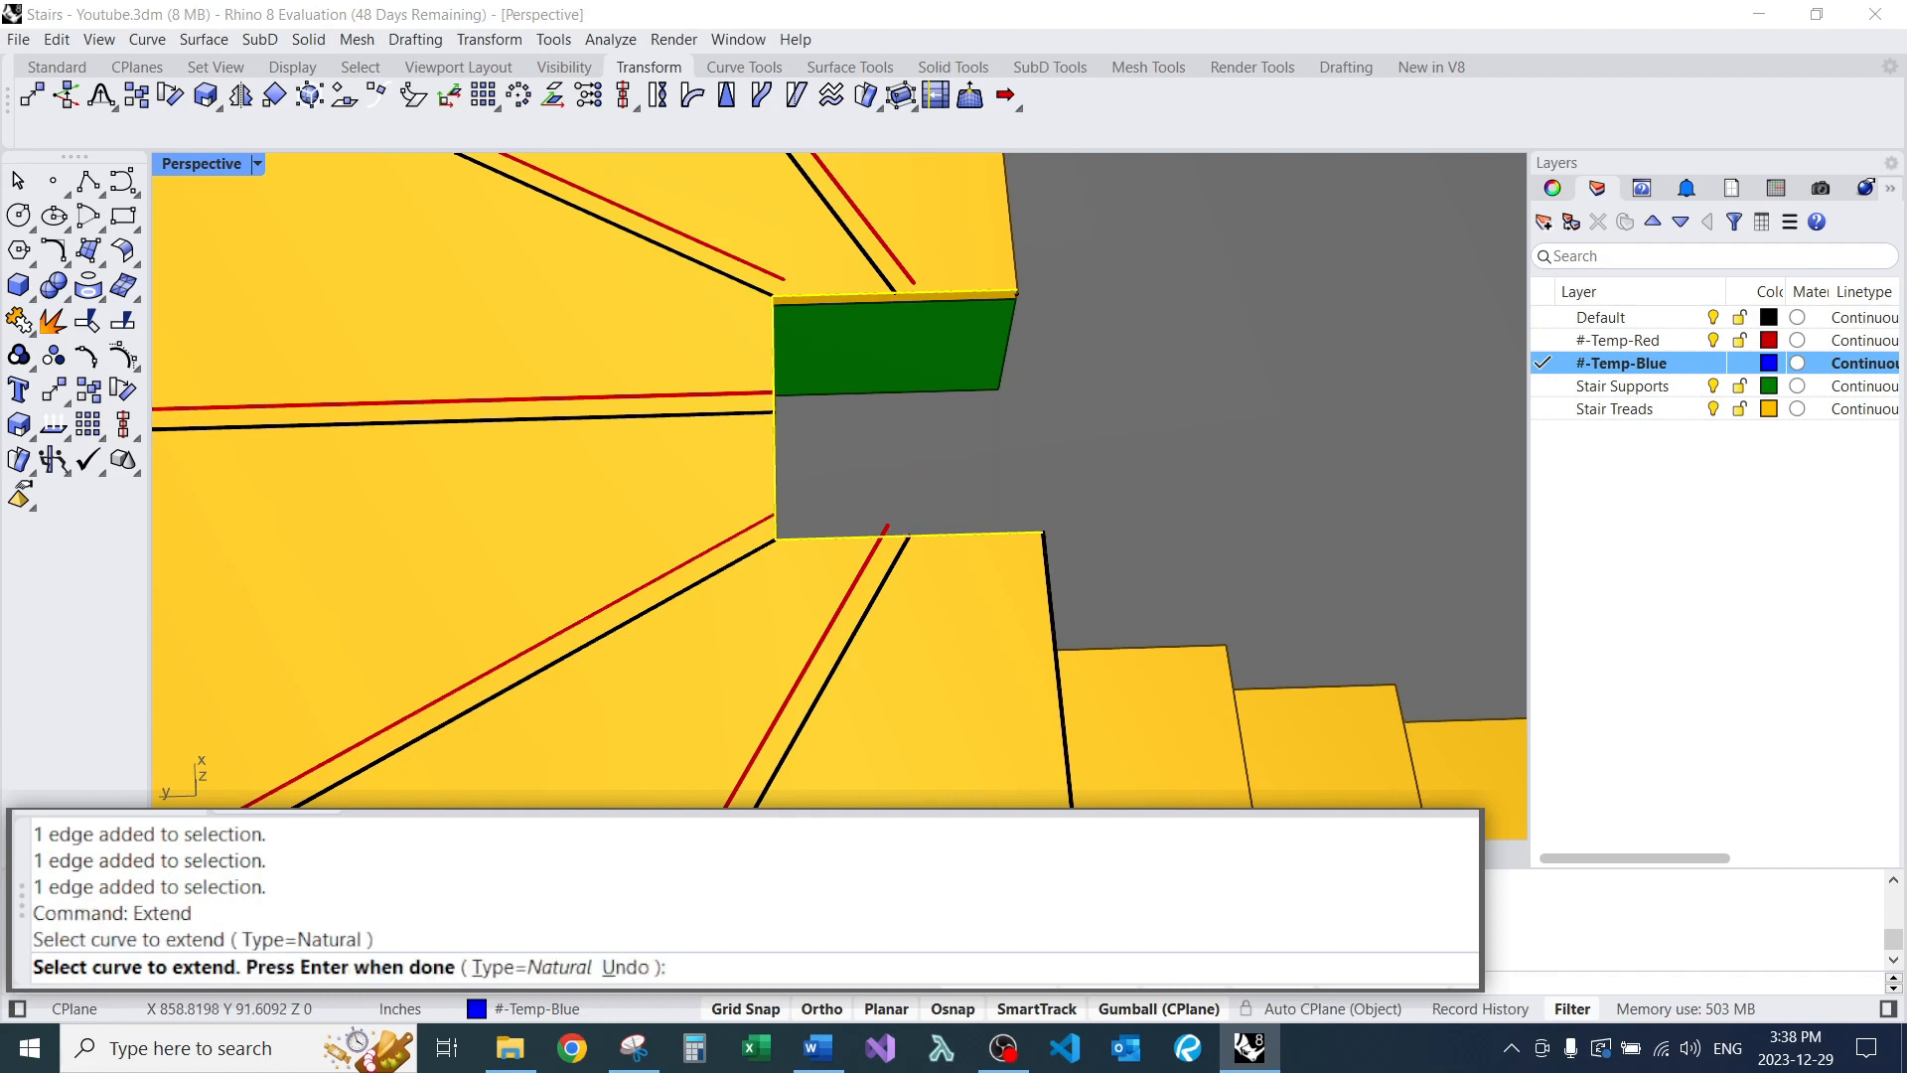
pyautogui.click(766, 271)
pyautogui.click(908, 277)
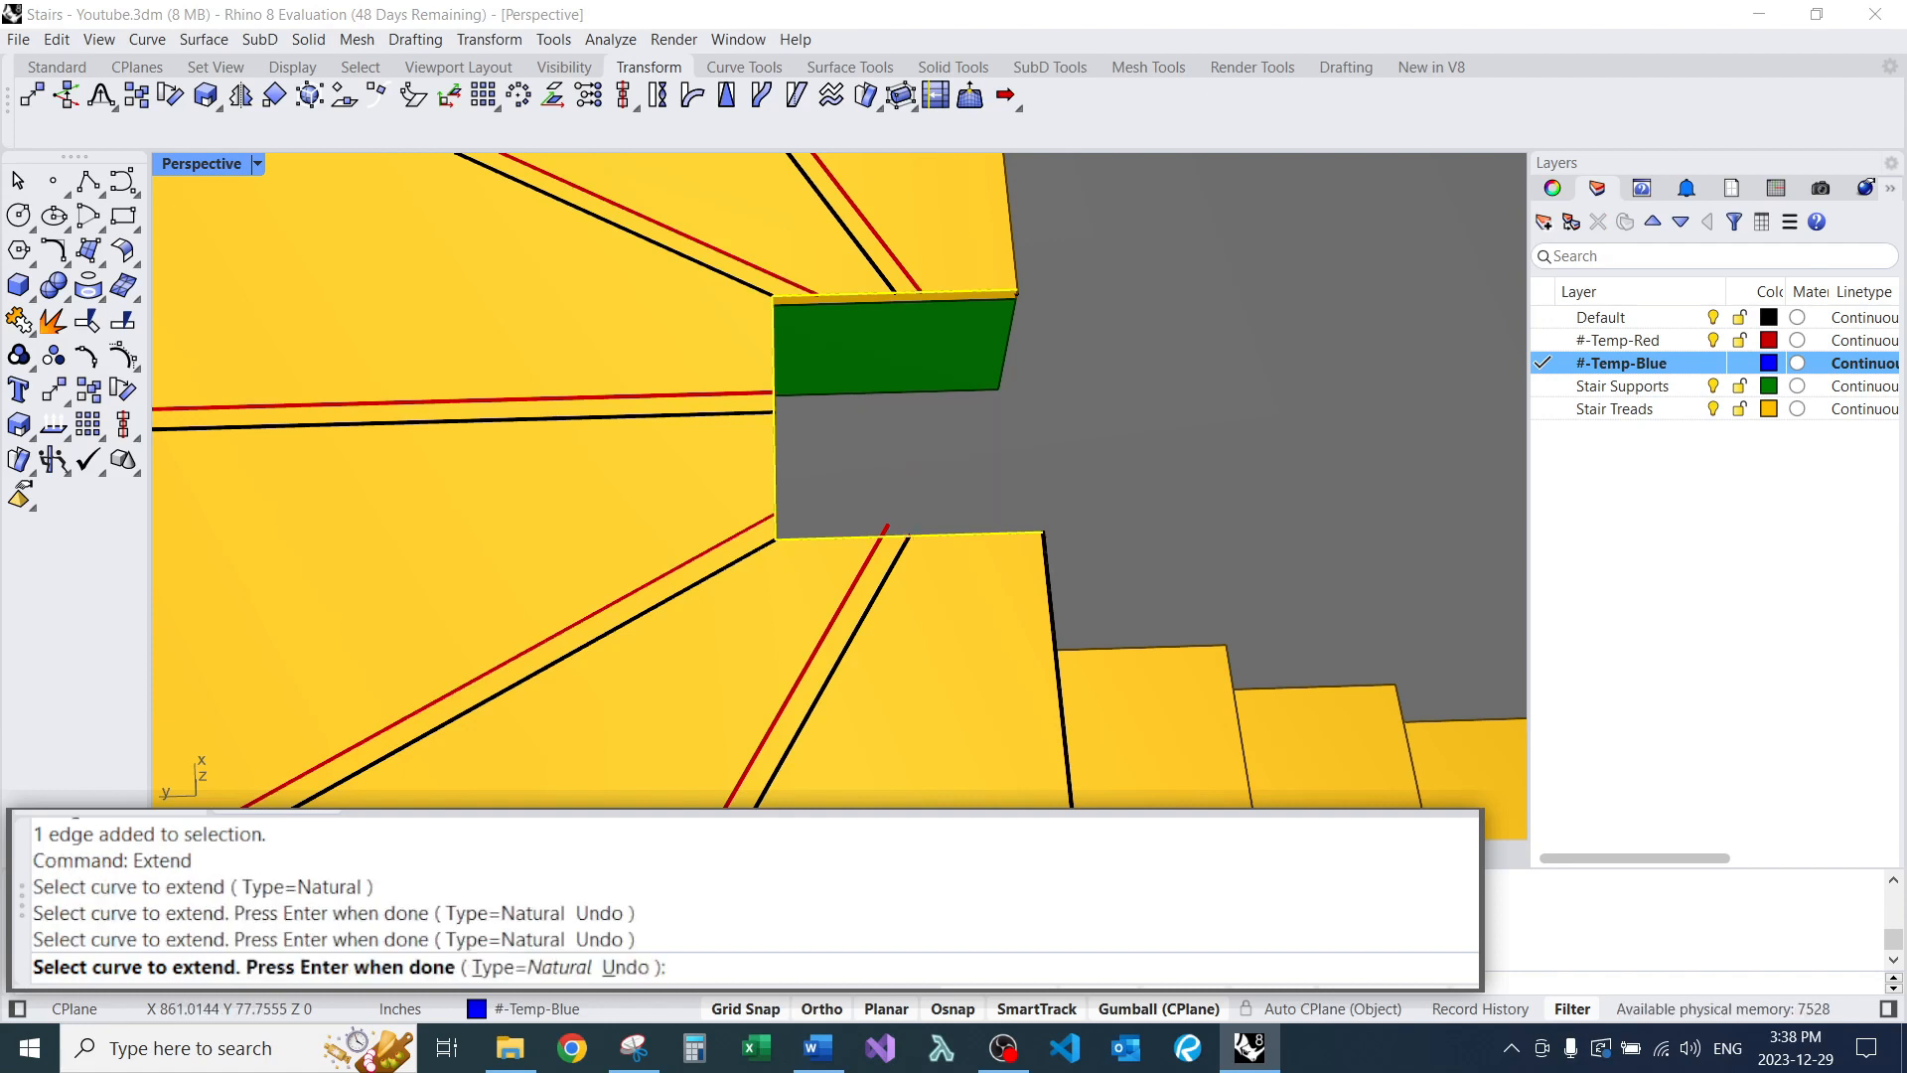
pyautogui.press('Return')
# Zoom in on the landing's top surface and examine the dividing lines from several angles.
pyautogui.moveTo(423, 473); pyautogui.dragTo(442, 418, button='right')
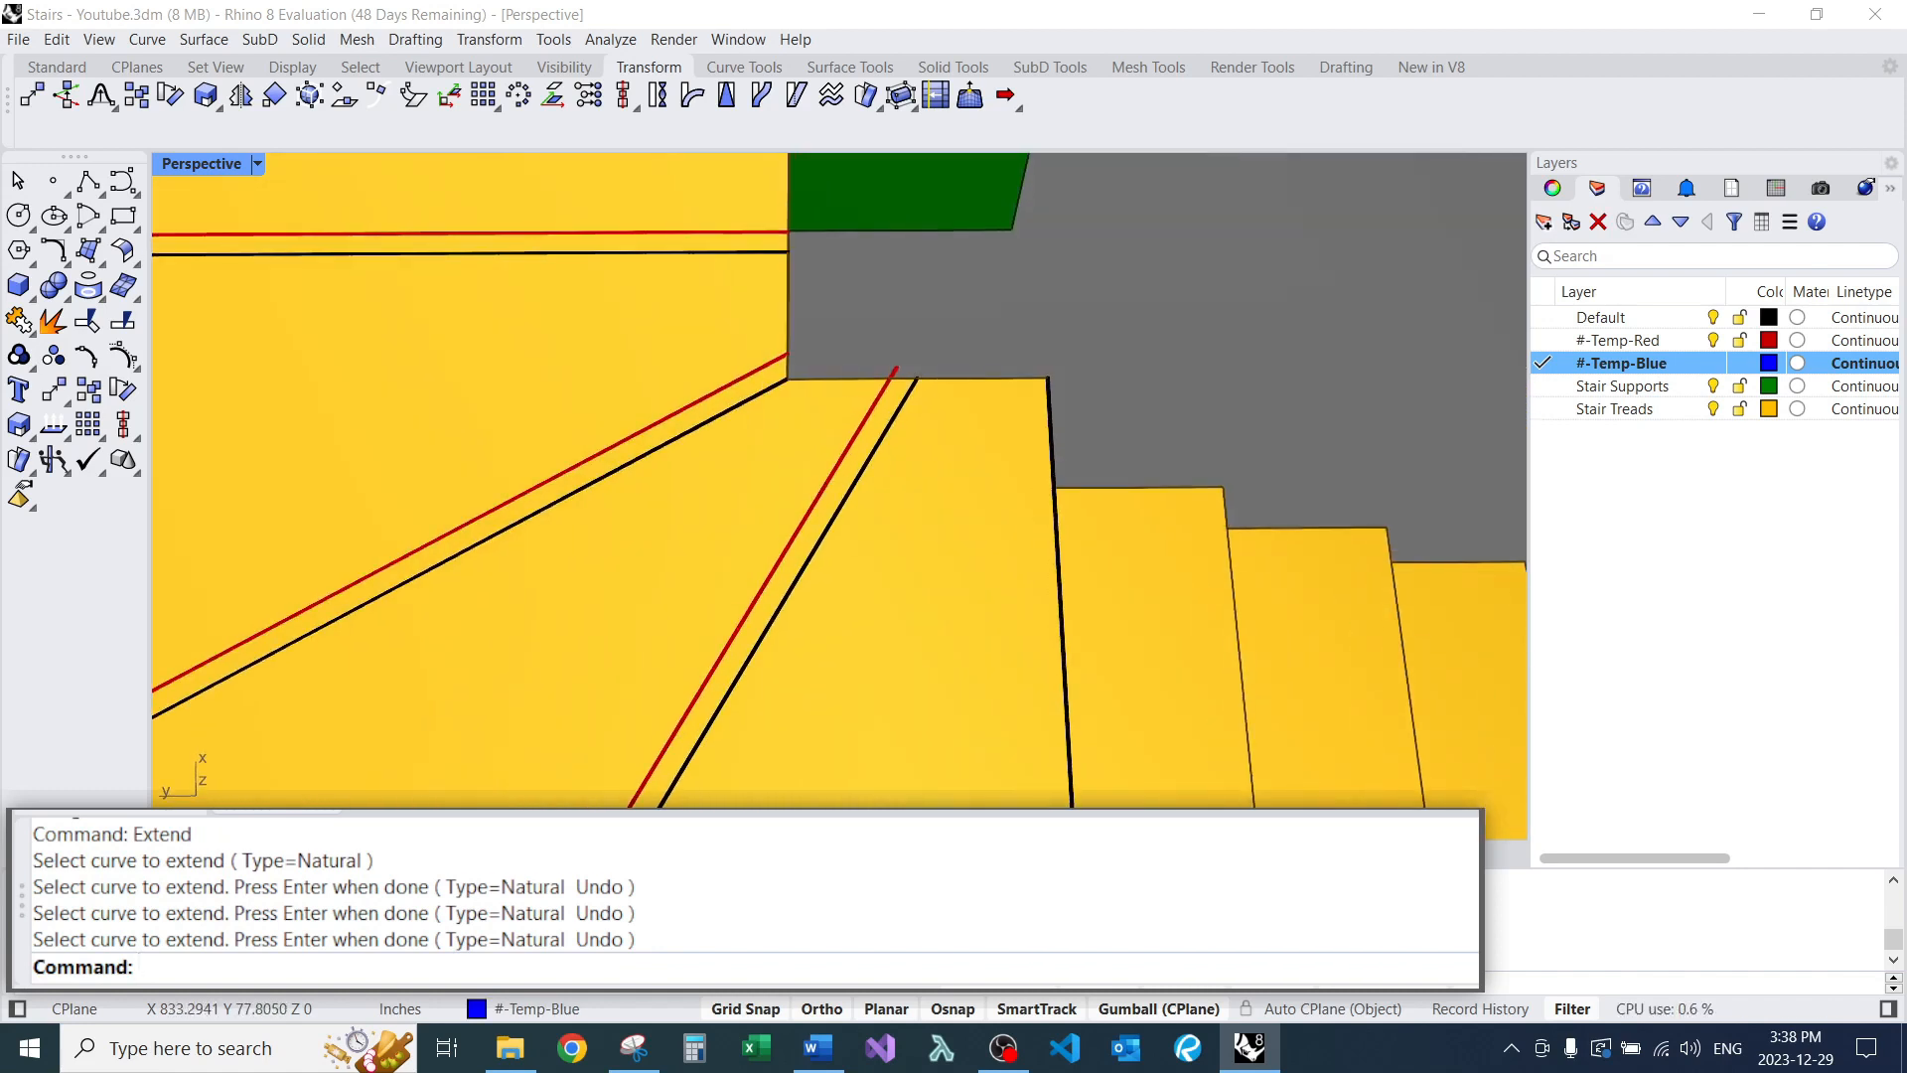
pyautogui.scroll(-1, 891, 274)
pyautogui.click(934, 517)
pyautogui.write('zs')
pyautogui.press('Return')
pyautogui.scroll(-4, 948, 323)
pyautogui.moveTo(948, 497); pyautogui.dragTo(943, 403, button='right')
pyautogui.scroll(10, 943, 402)
pyautogui.scroll(3, 894, 695)
pyautogui.moveTo(894, 596); pyautogui.dragTo(844, 646, button='right')
pyautogui.scroll(-10, 874, 493)
pyautogui.scroll(4, 966, 437)
pyautogui.moveTo(874, 493); pyautogui.dragTo(814, 437, button='right')
pyautogui.press('Escape')
pyautogui.scroll(-7, 862, 486)
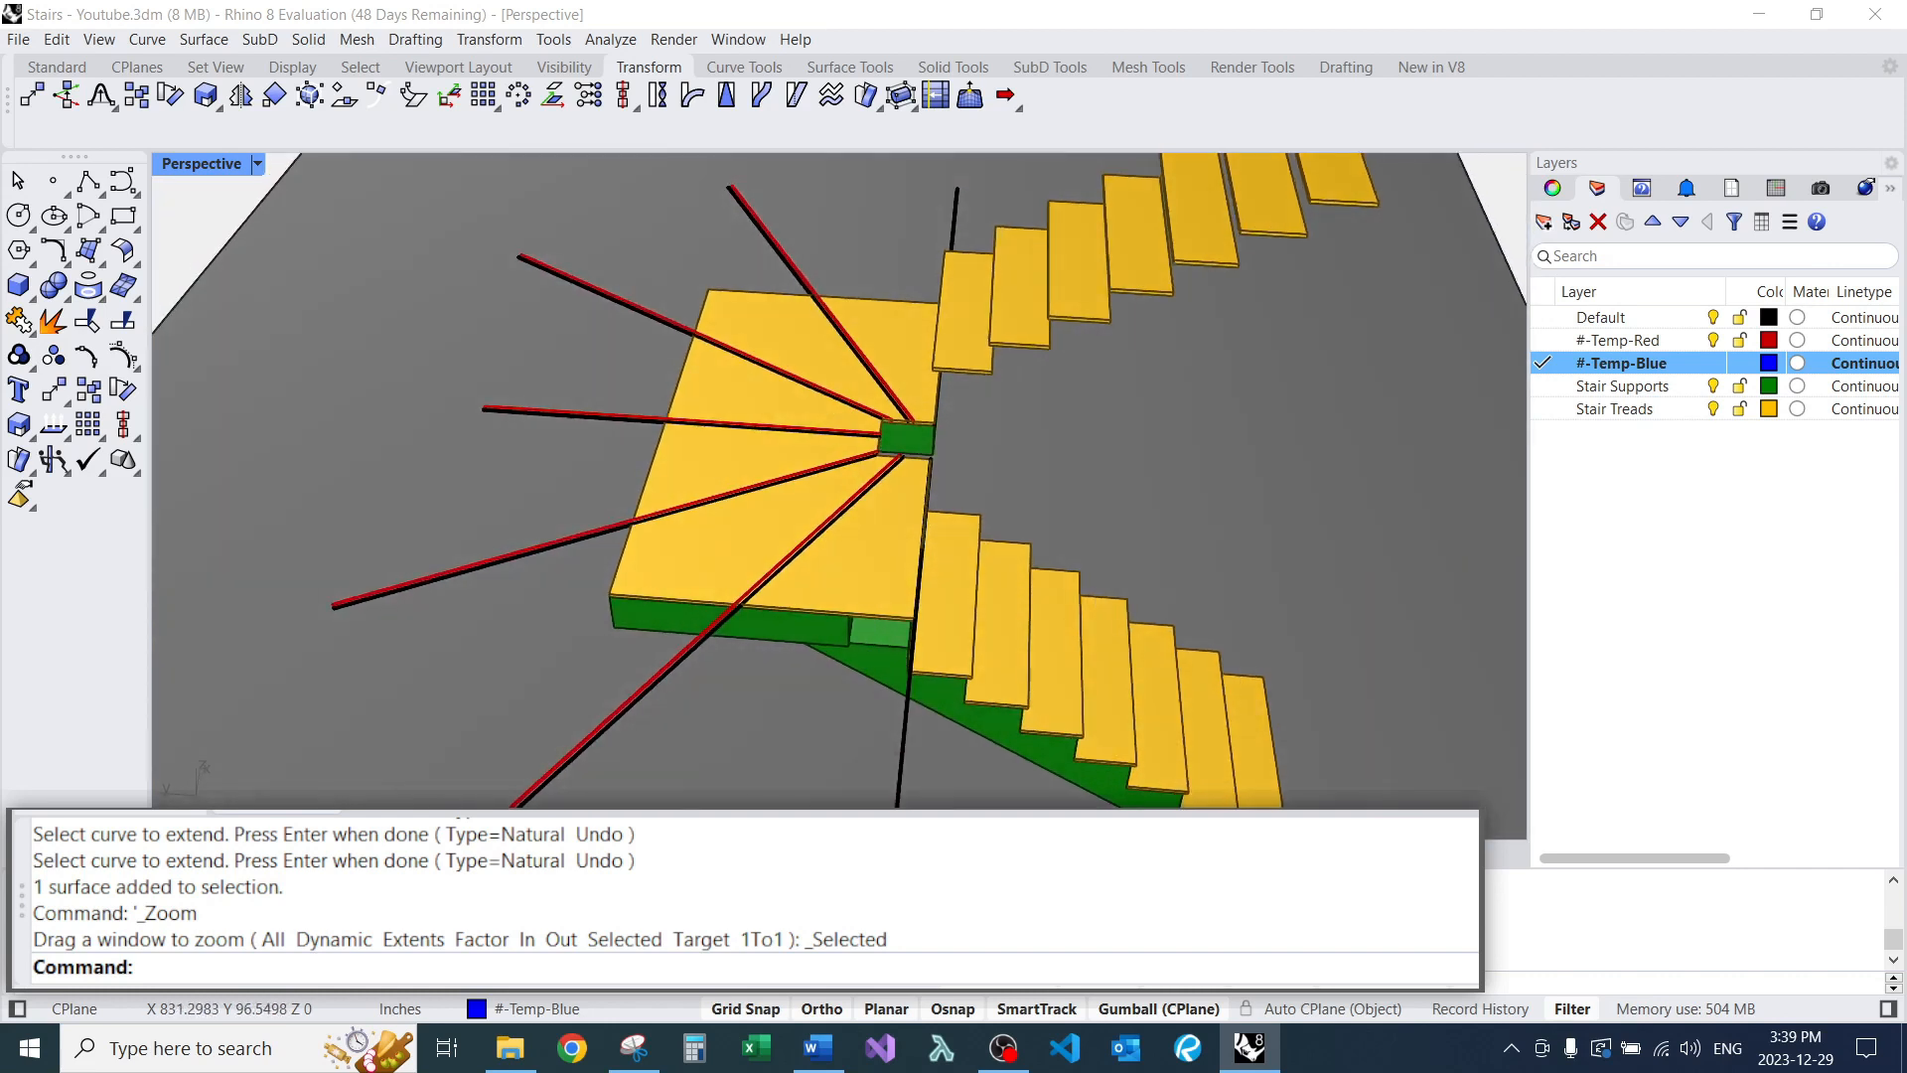
# Zoom in on the green support face at the landing's inner notch and examine the line ends above it.
pyautogui.scroll(9, 763, 538)
pyautogui.scroll(-14, 780, 537)
pyautogui.moveTo(874, 517); pyautogui.dragTo(815, 457, button='right')
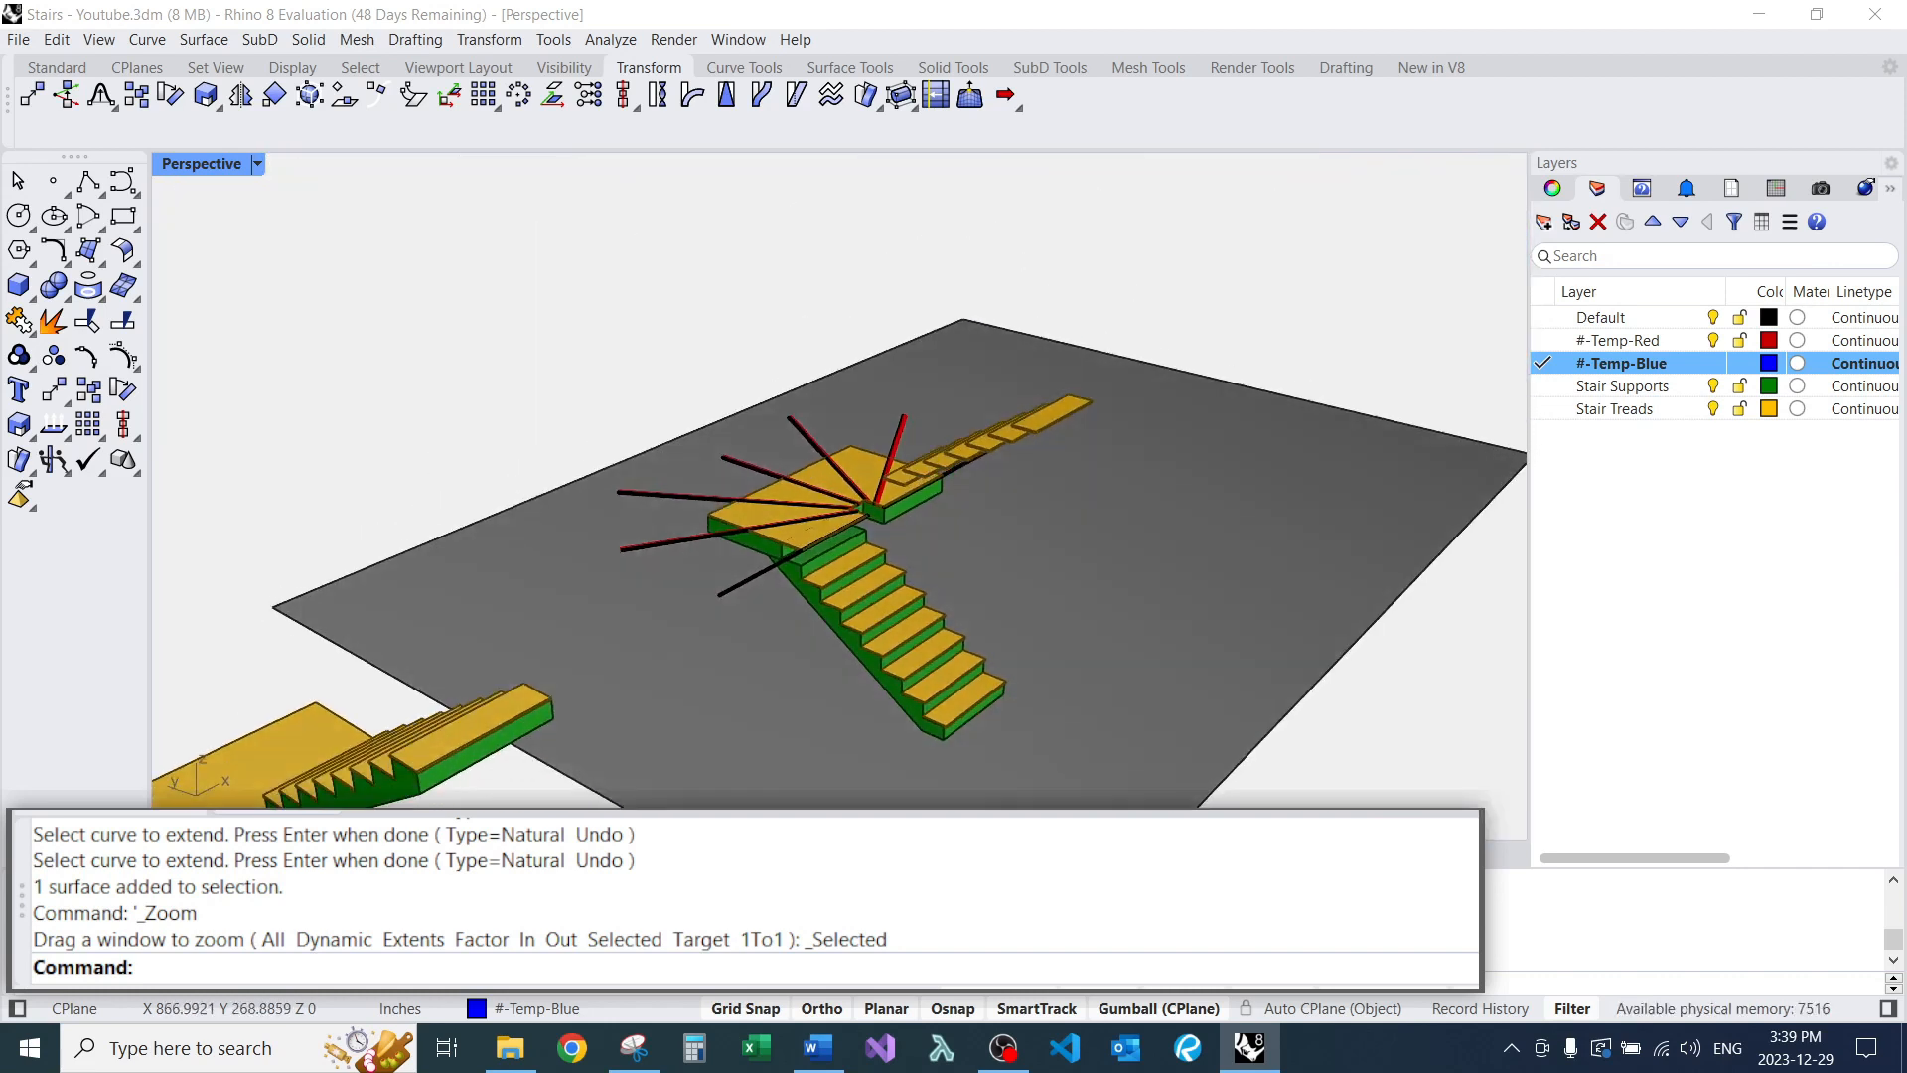
pyautogui.scroll(12, 884, 476)
pyautogui.scroll(-6, 884, 516)
pyautogui.scroll(5, 894, 596)
pyautogui.moveTo(894, 596); pyautogui.dragTo(899, 636, button='right')
pyautogui.click(707, 487)
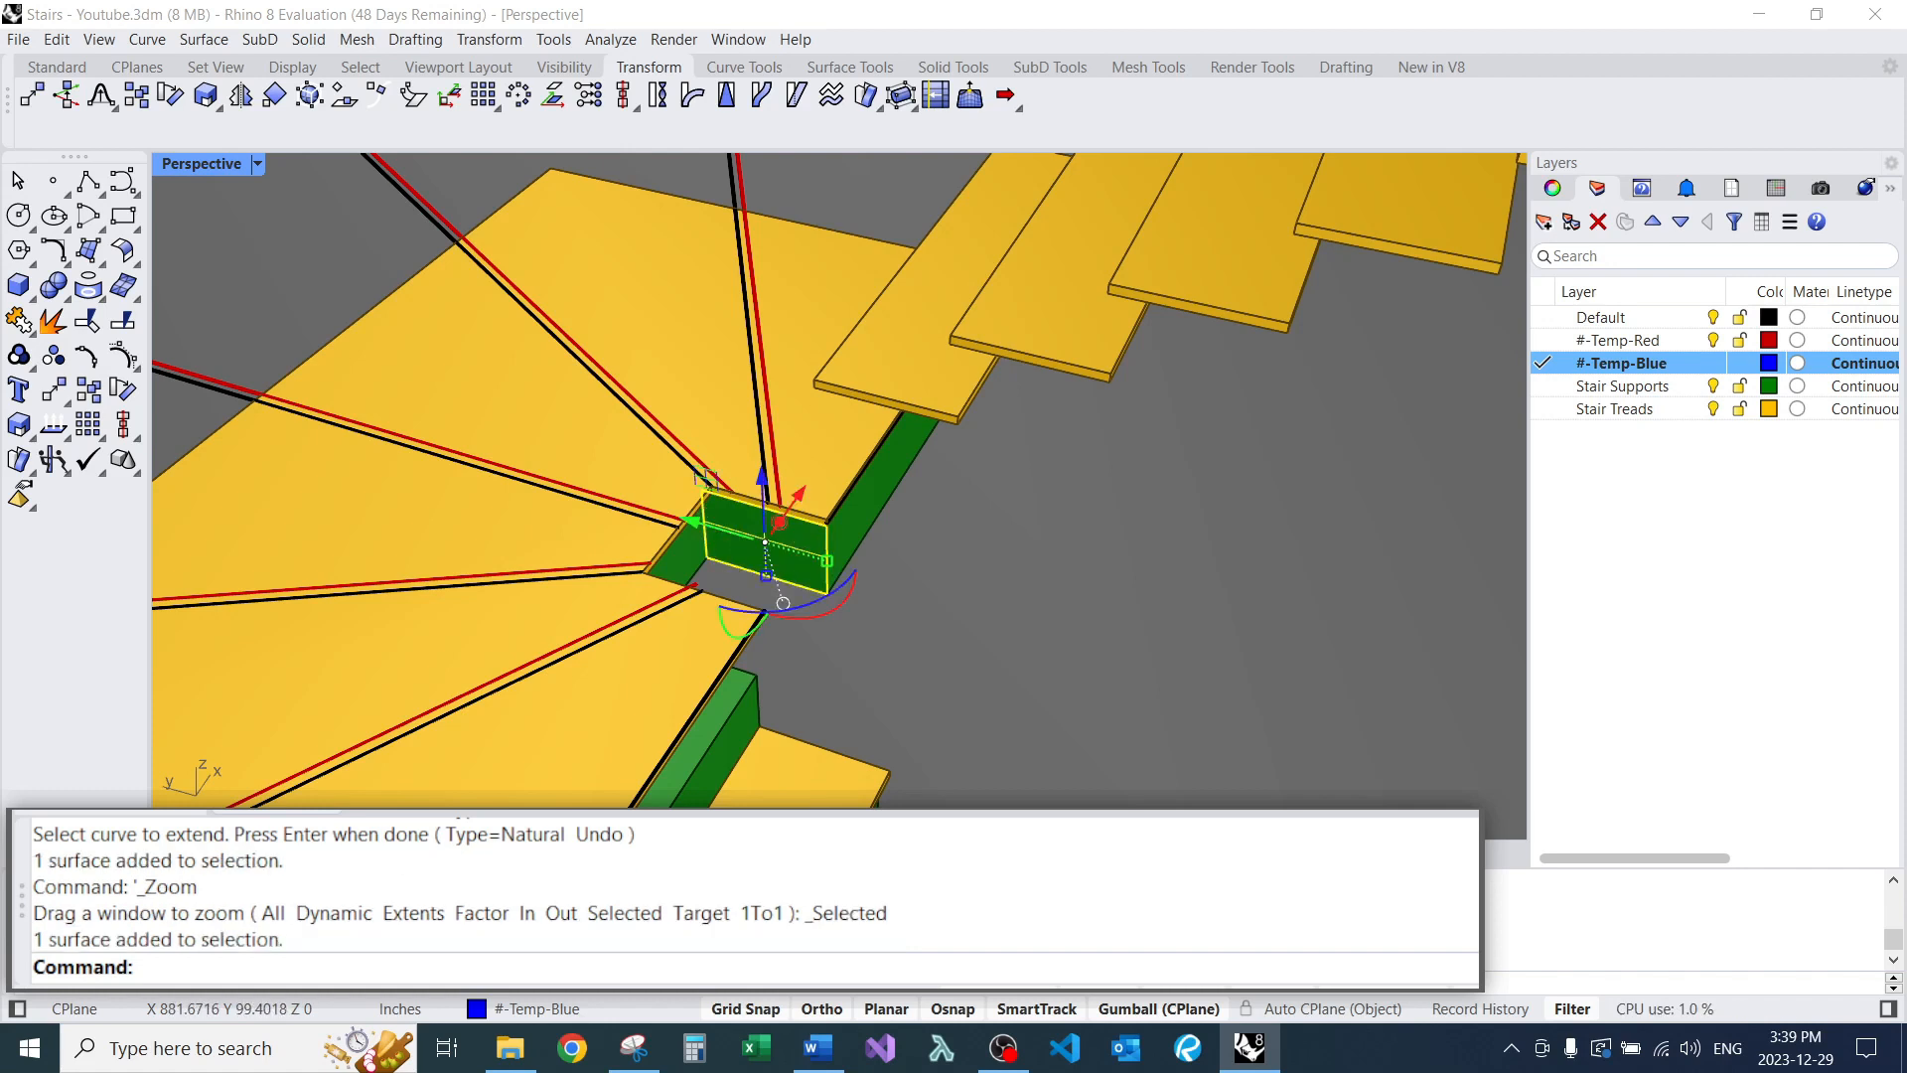
pyautogui.write('zs')
pyautogui.press('Return')
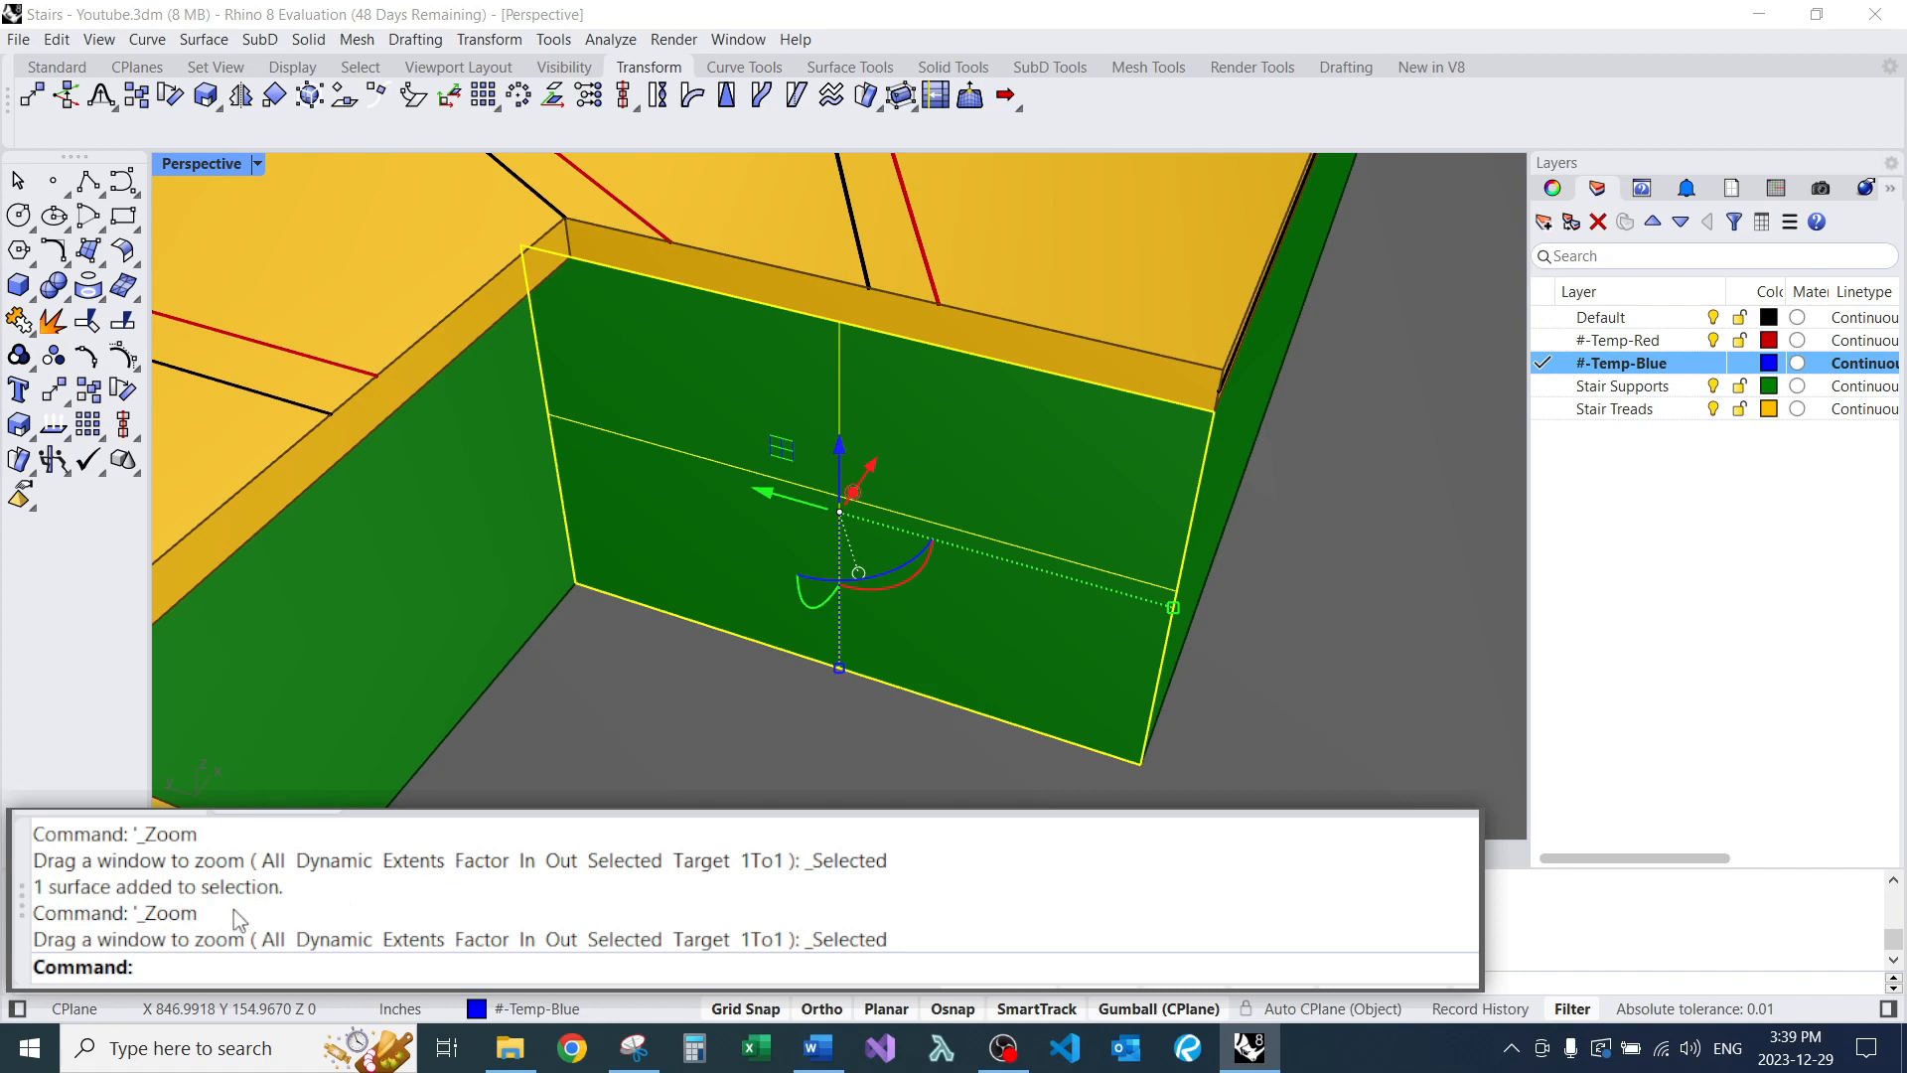
pyautogui.scroll(-12, 770, 434)
pyautogui.press('Escape')
pyautogui.moveTo(770, 383); pyautogui.dragTo(723, 442, button='right')
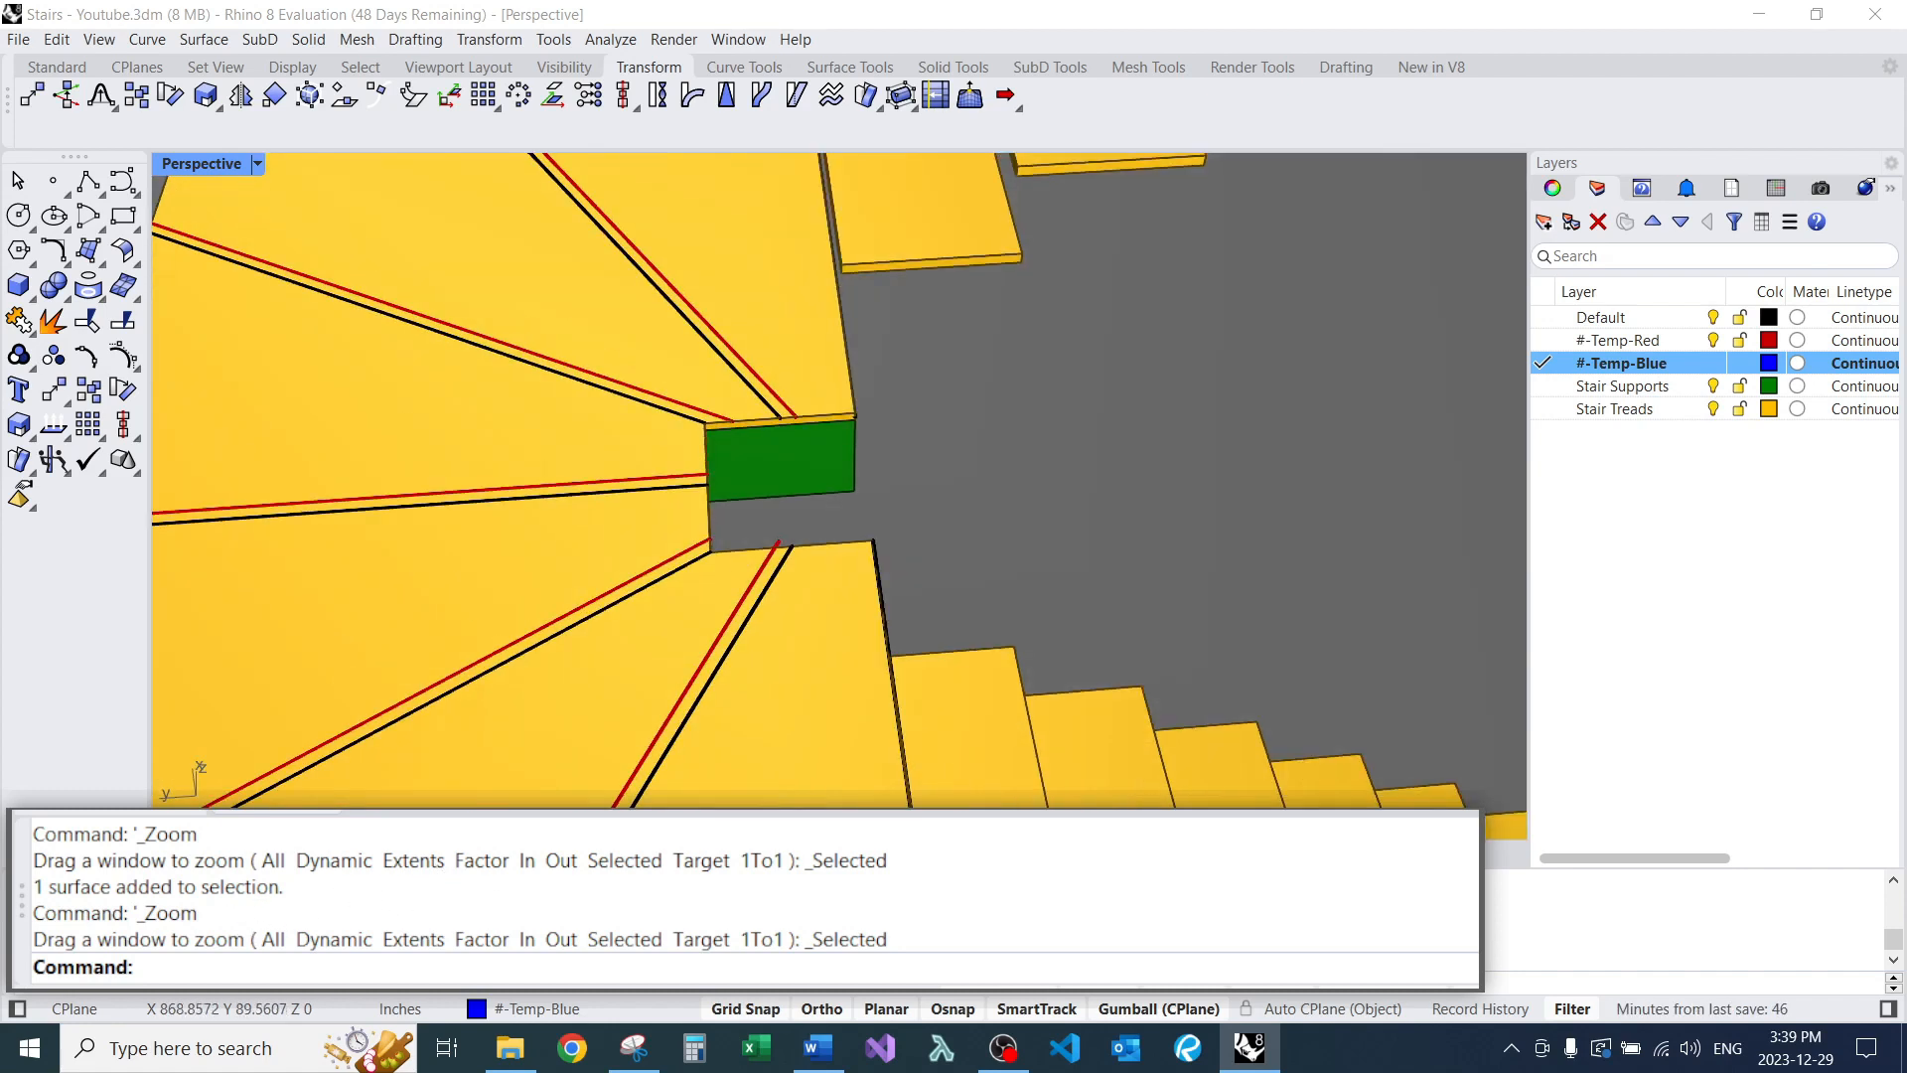
# Trace a closed polyline around the first winder tread, from the landing's lower-flight edge to the nearest red offset line.
pyautogui.scroll(12, 722, 442)
pyautogui.scroll(-14, 770, 479)
pyautogui.scroll(7, 810, 521)
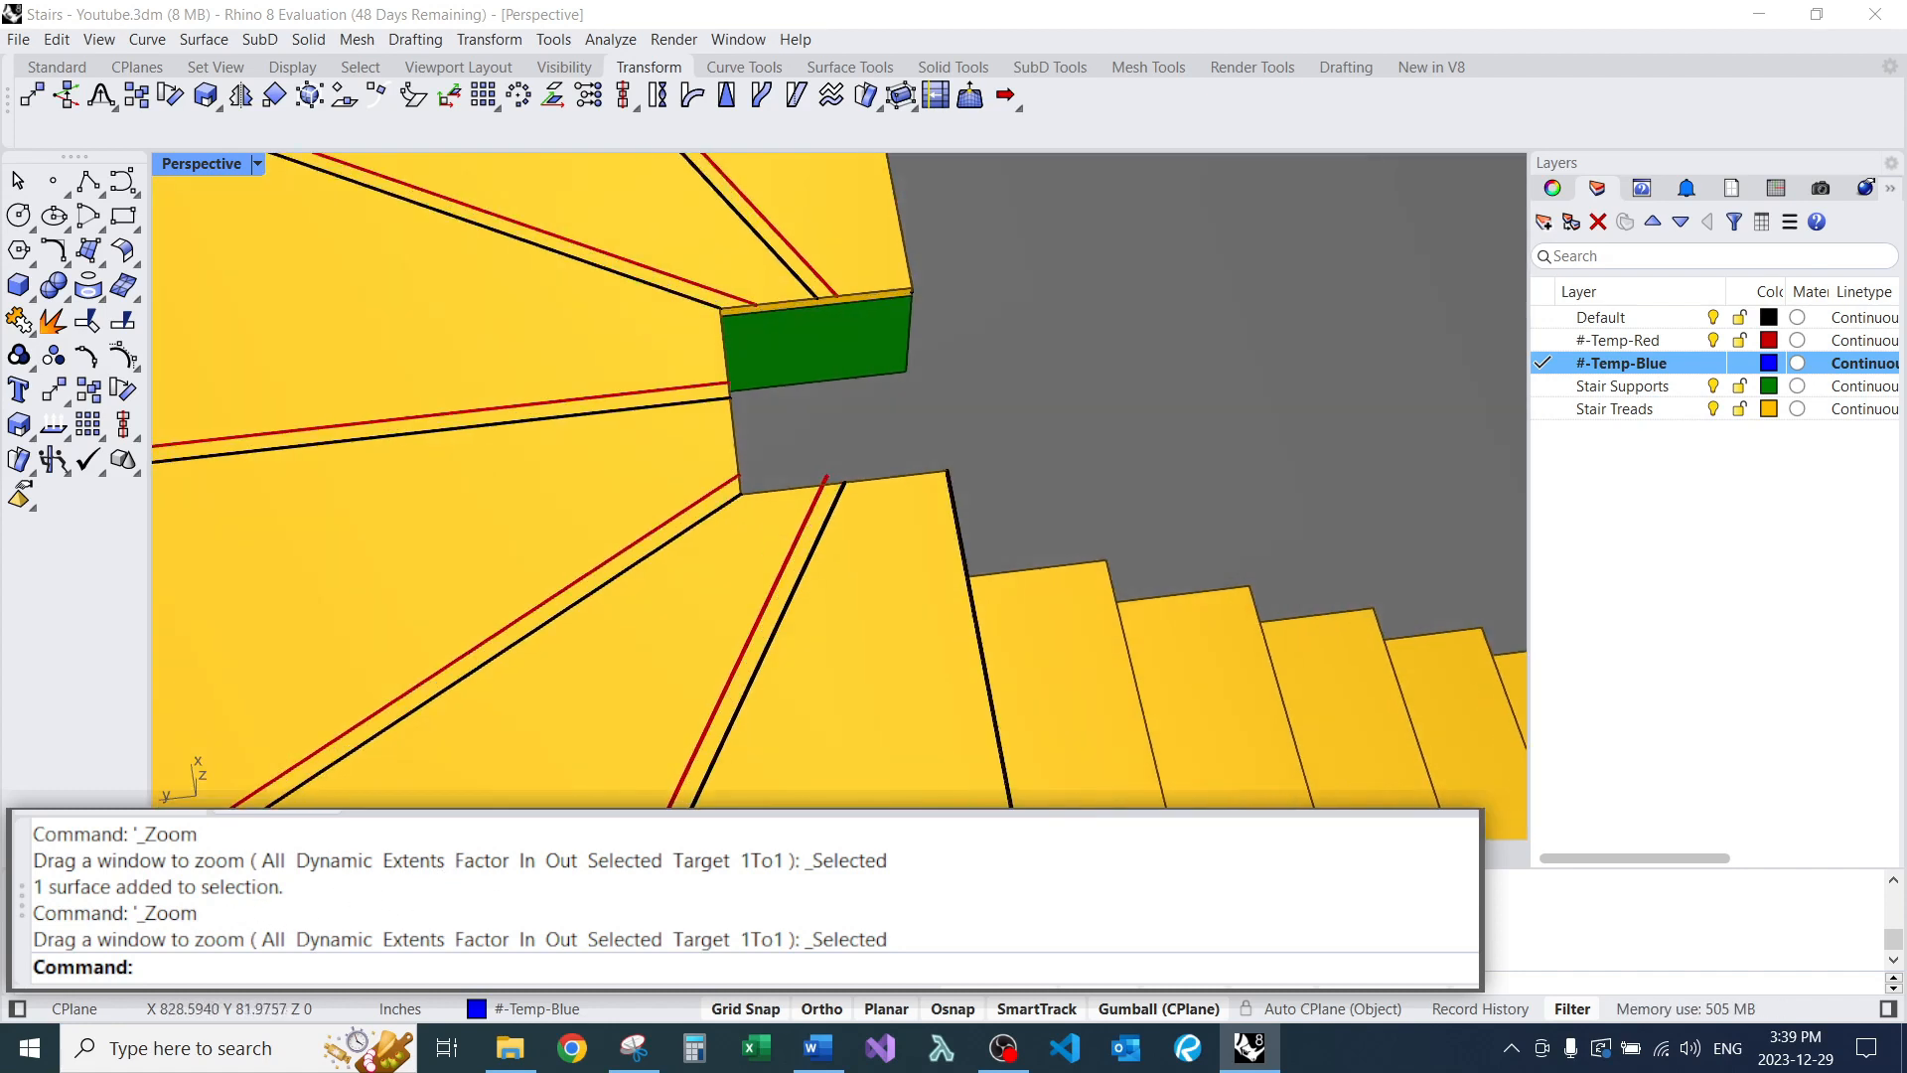
pyautogui.moveTo(809, 521); pyautogui.dragTo(854, 522, button='right')
pyautogui.scroll(4, 870, 389)
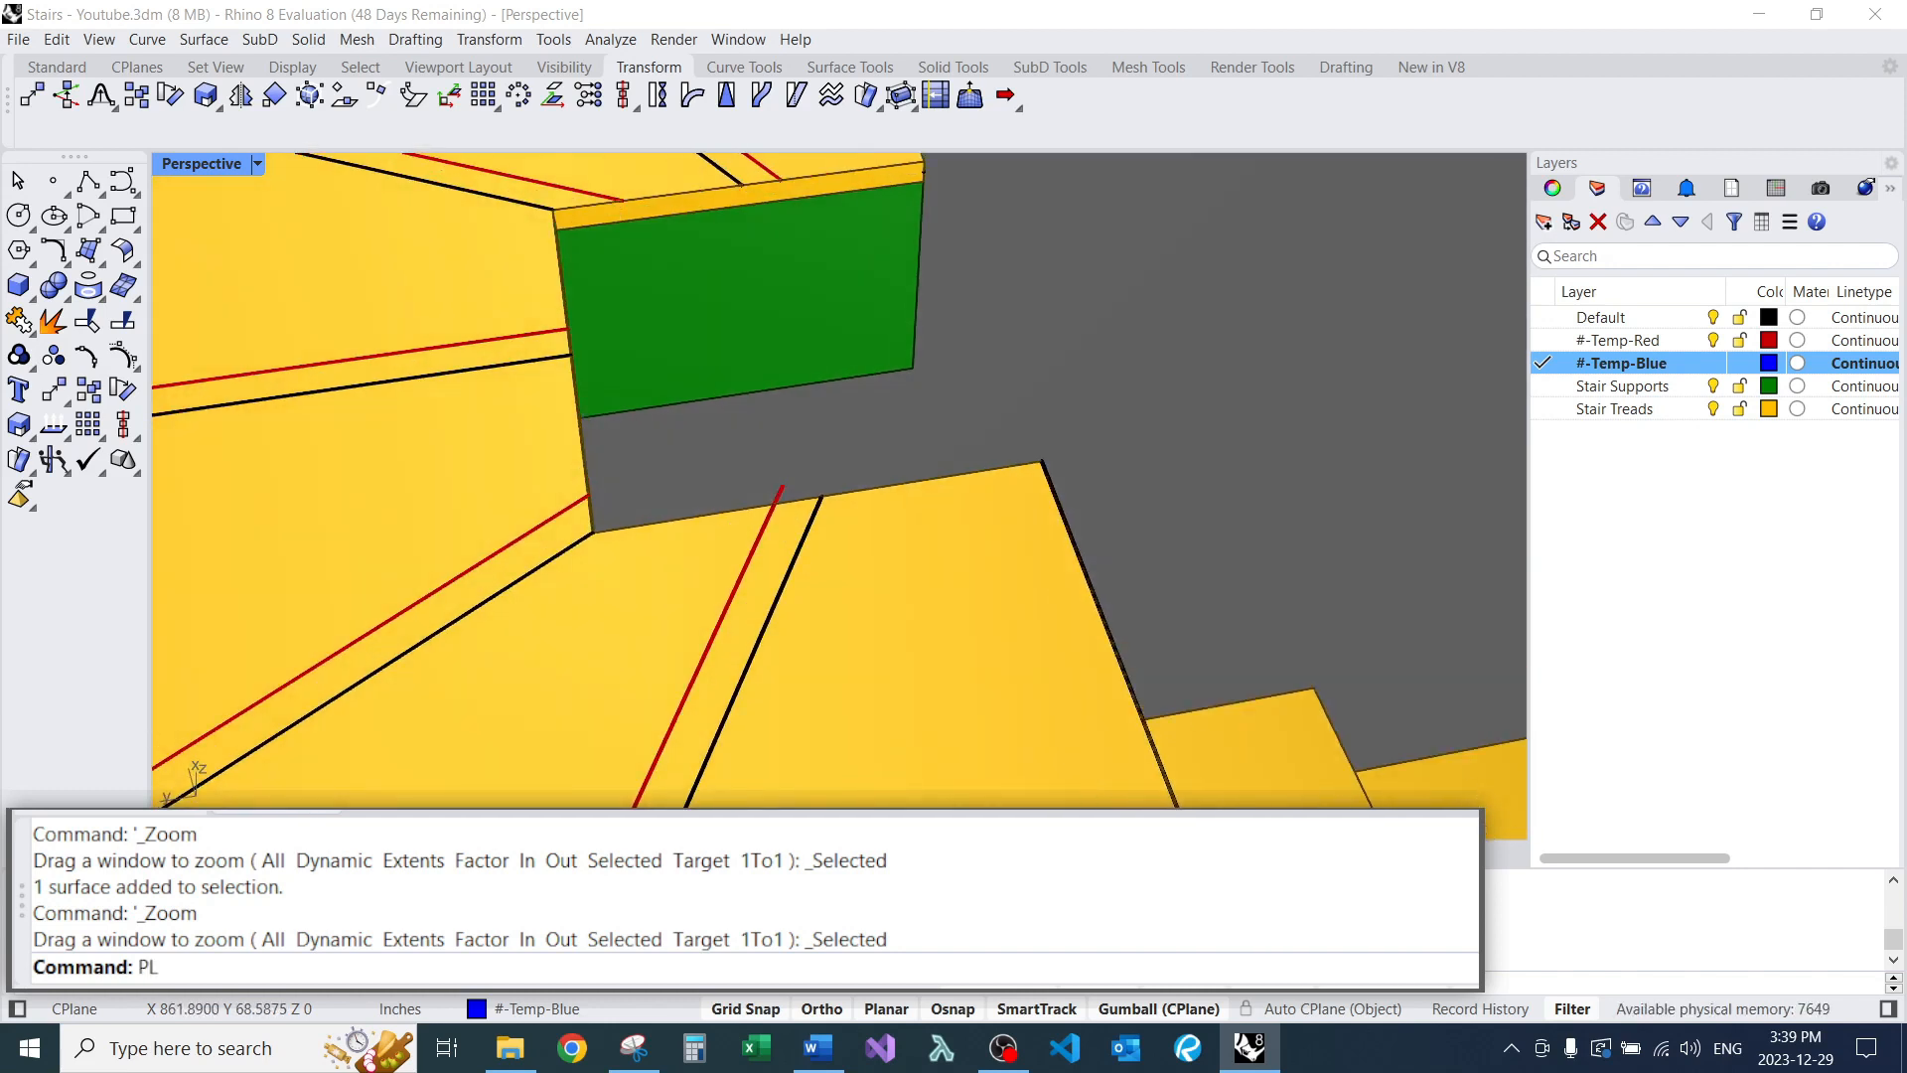
pyautogui.press('Return')
pyautogui.click(775, 503)
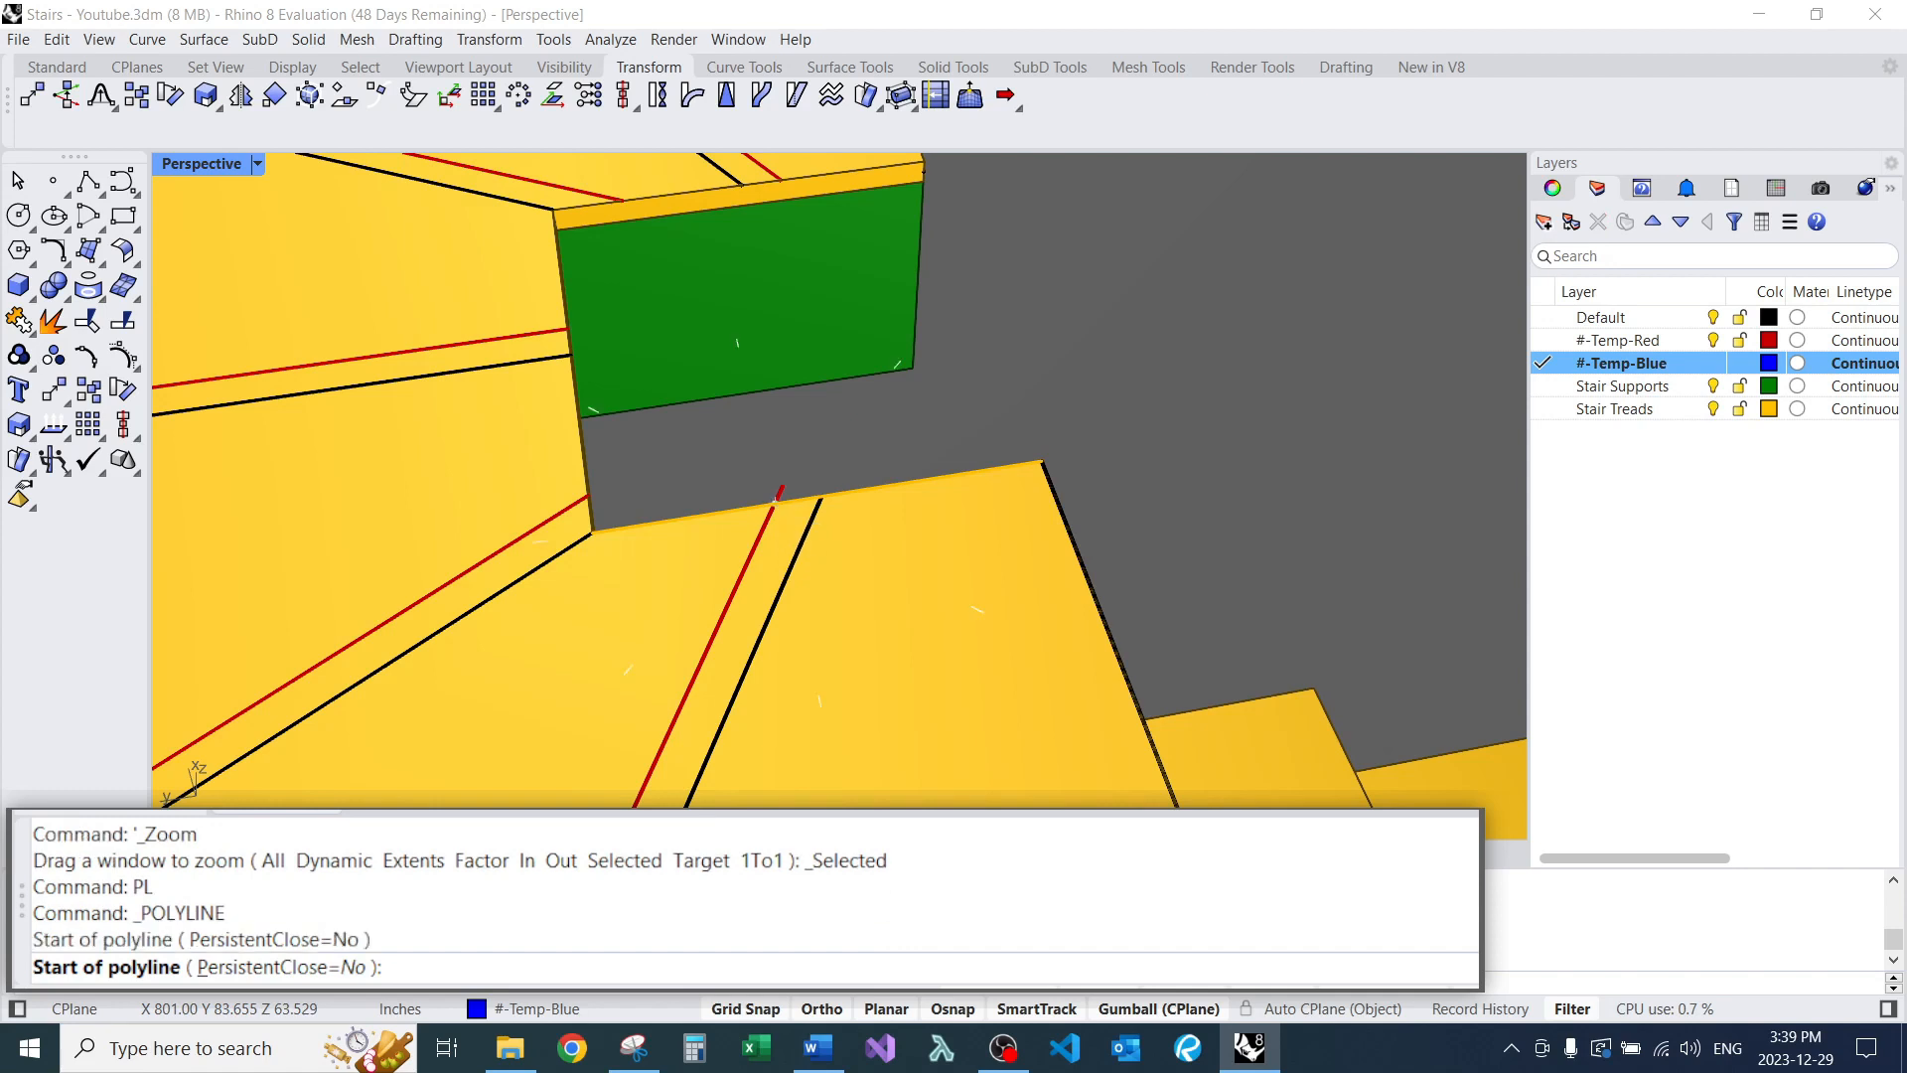
pyautogui.click(1042, 461)
pyautogui.scroll(-5, 1123, 407)
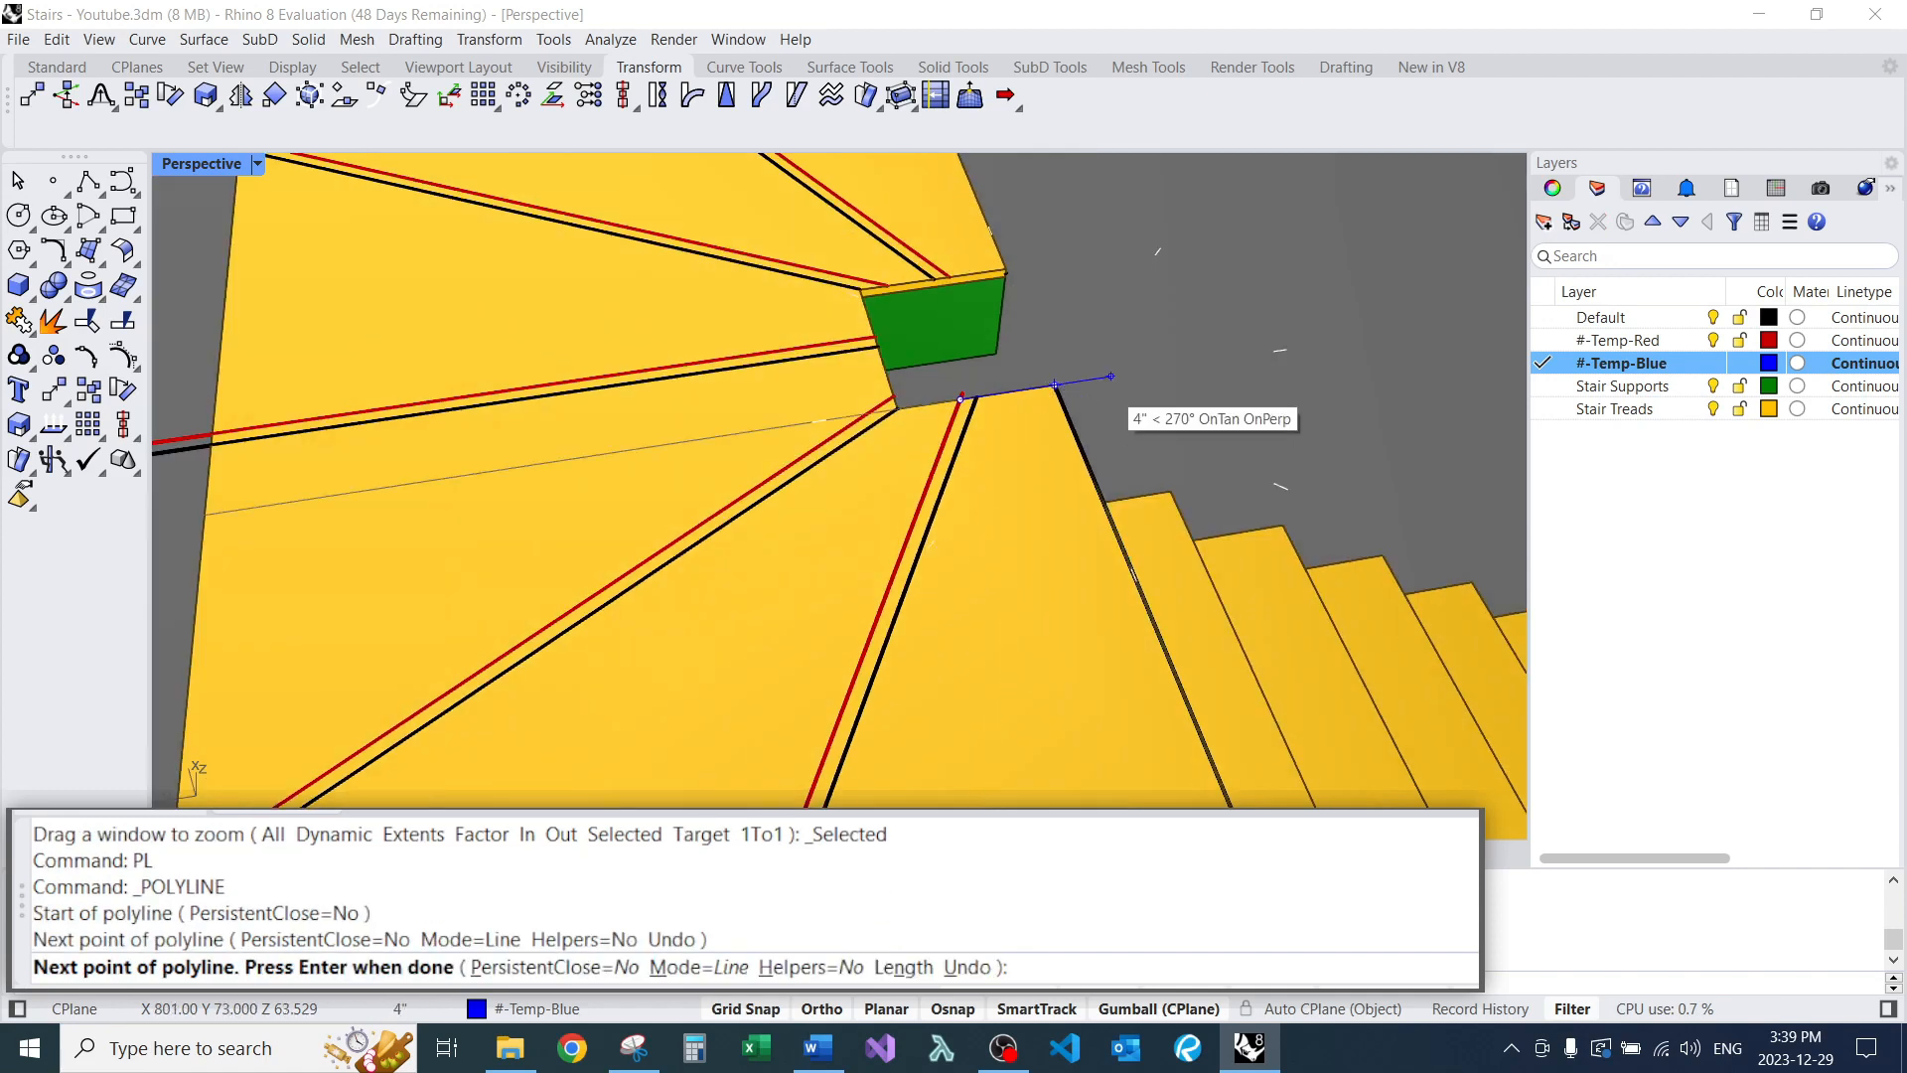
pyautogui.scroll(8, 1262, 710)
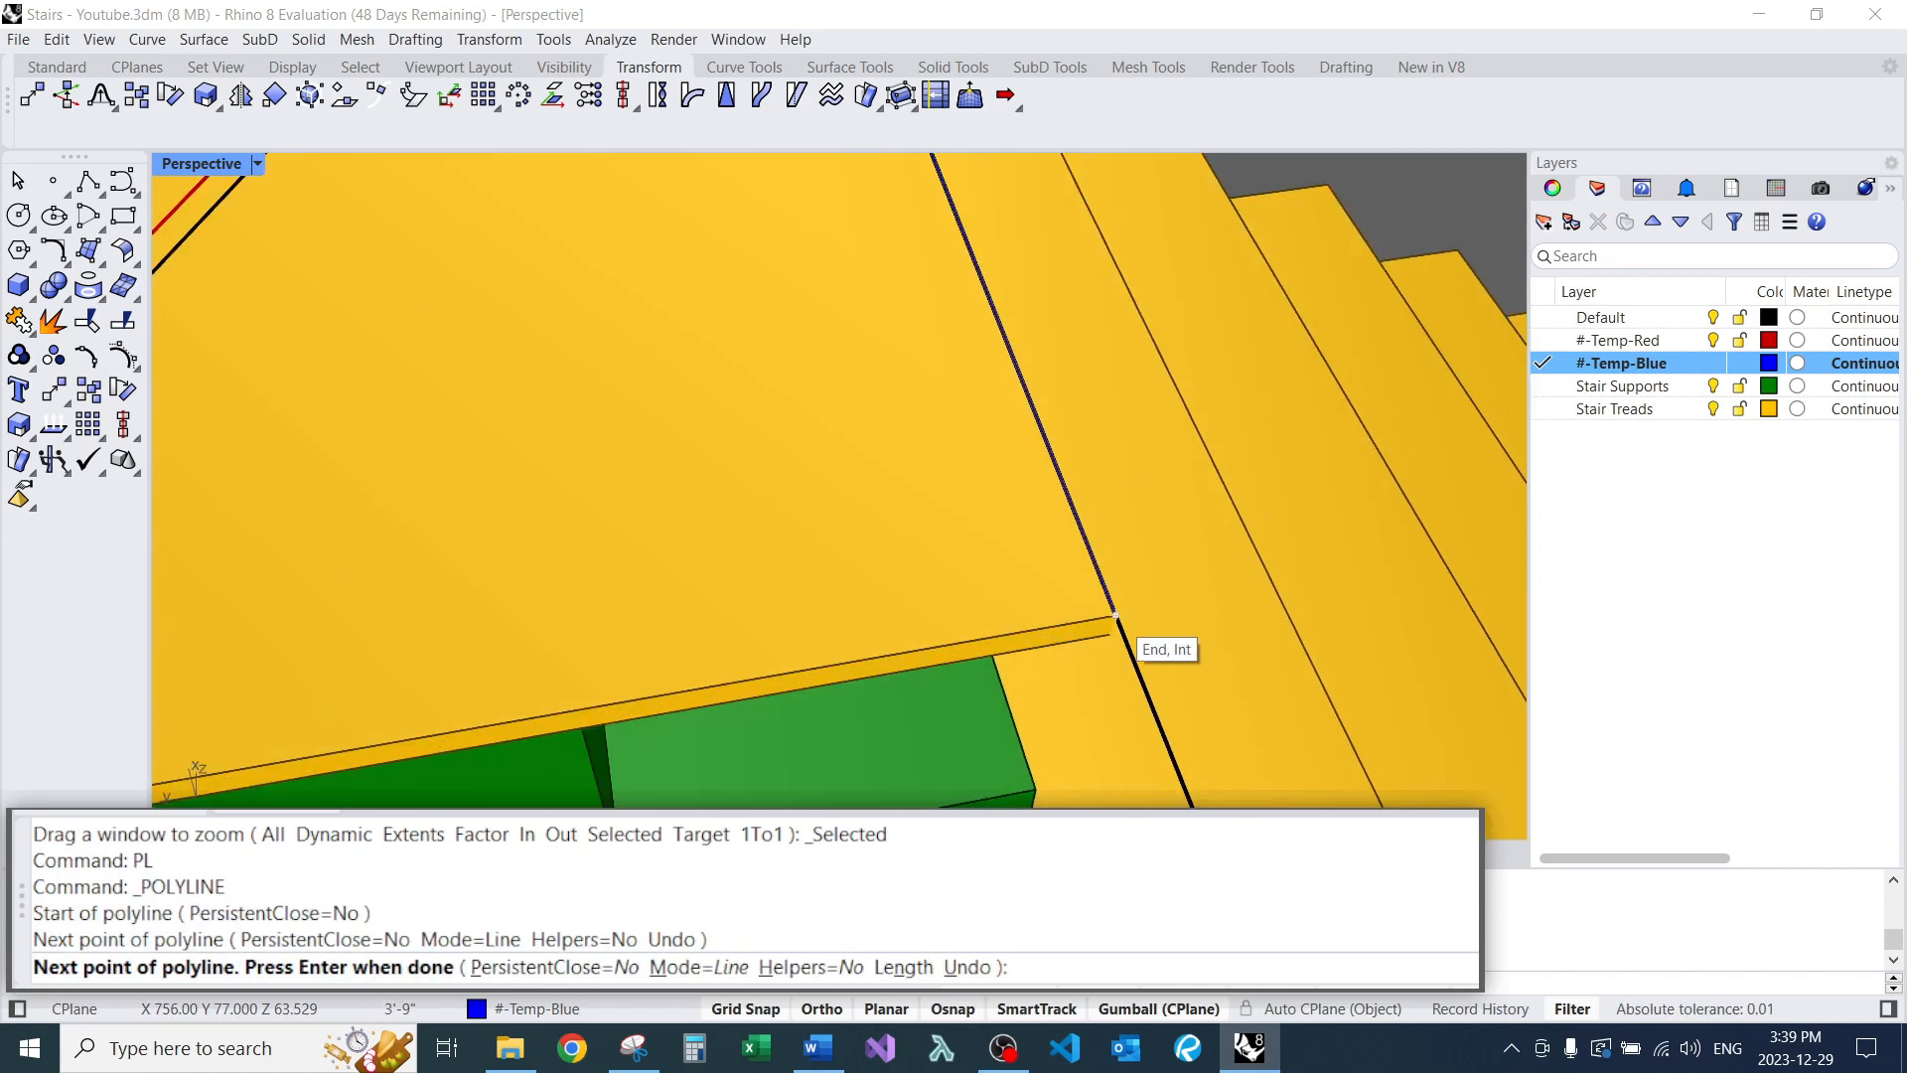
pyautogui.click(1116, 616)
pyautogui.scroll(-4, 1116, 616)
pyautogui.click(631, 664)
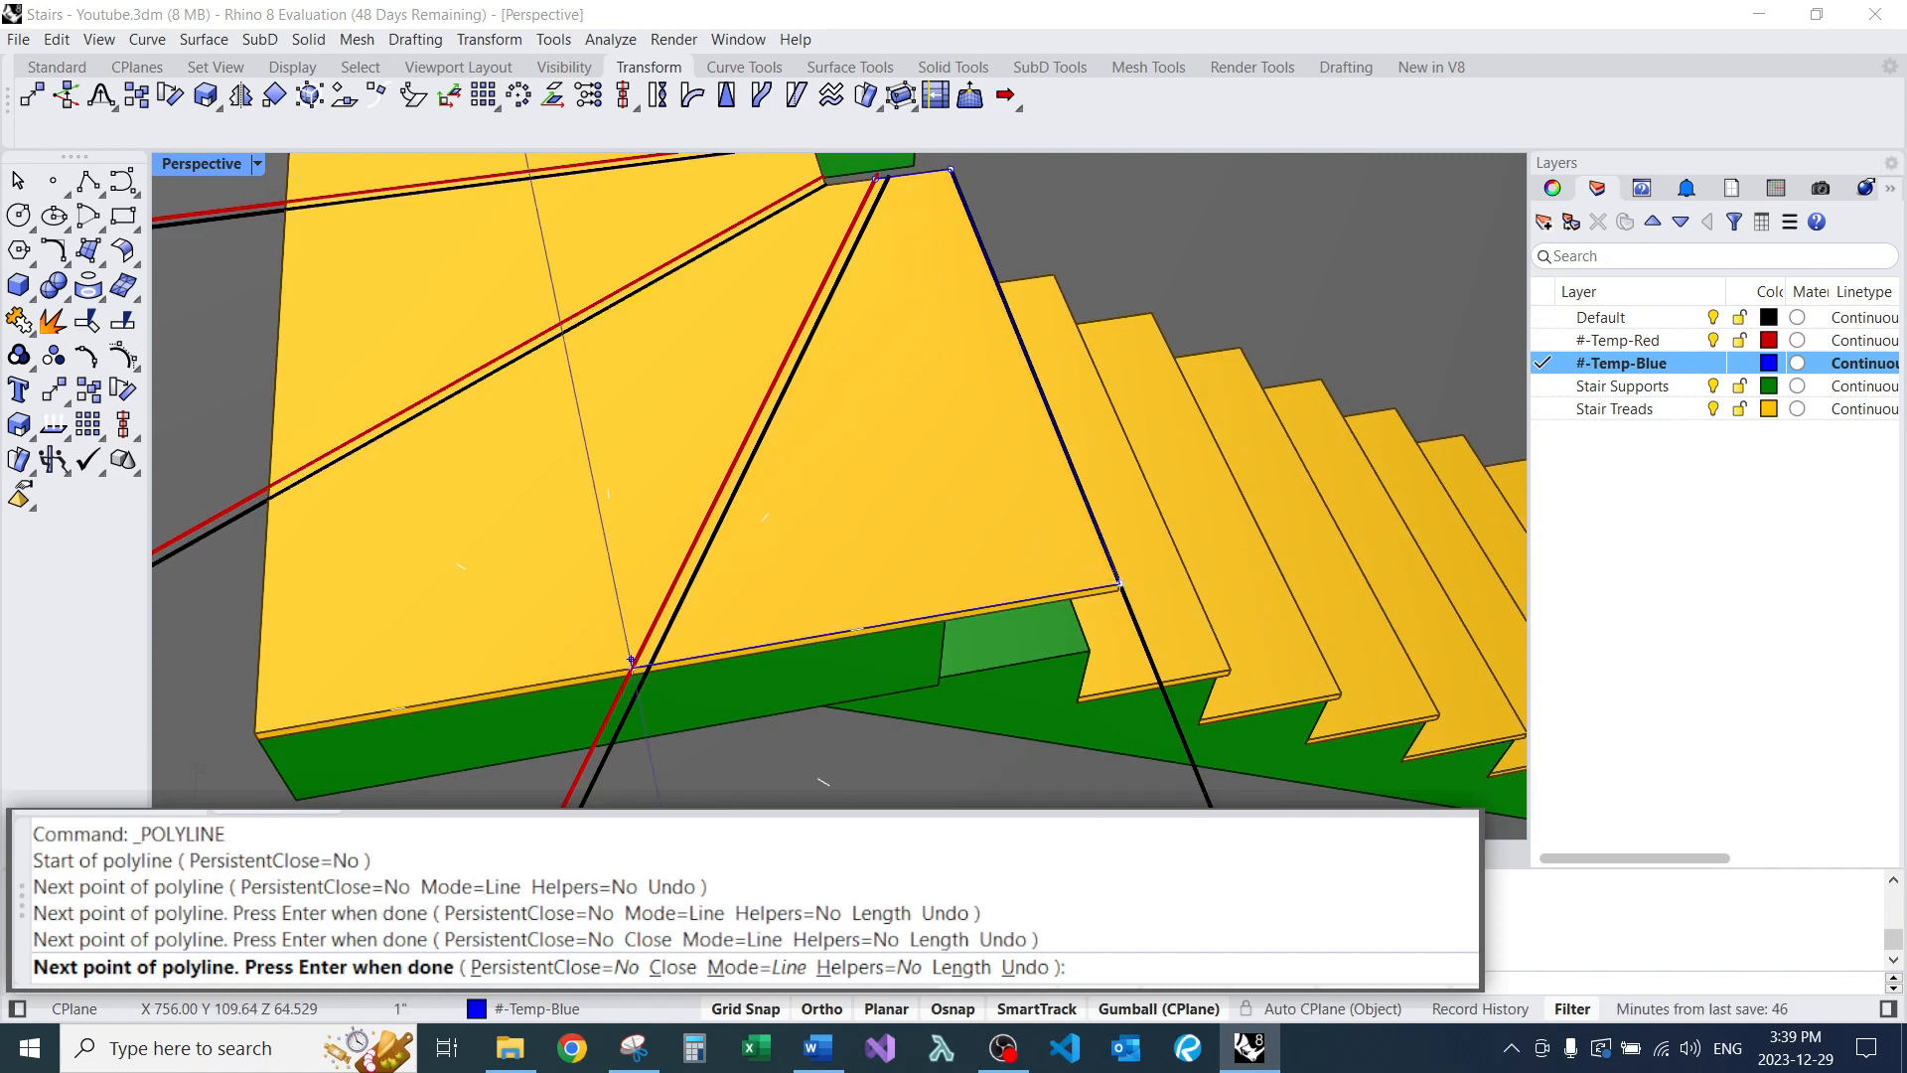
pyautogui.scroll(5, 878, 179)
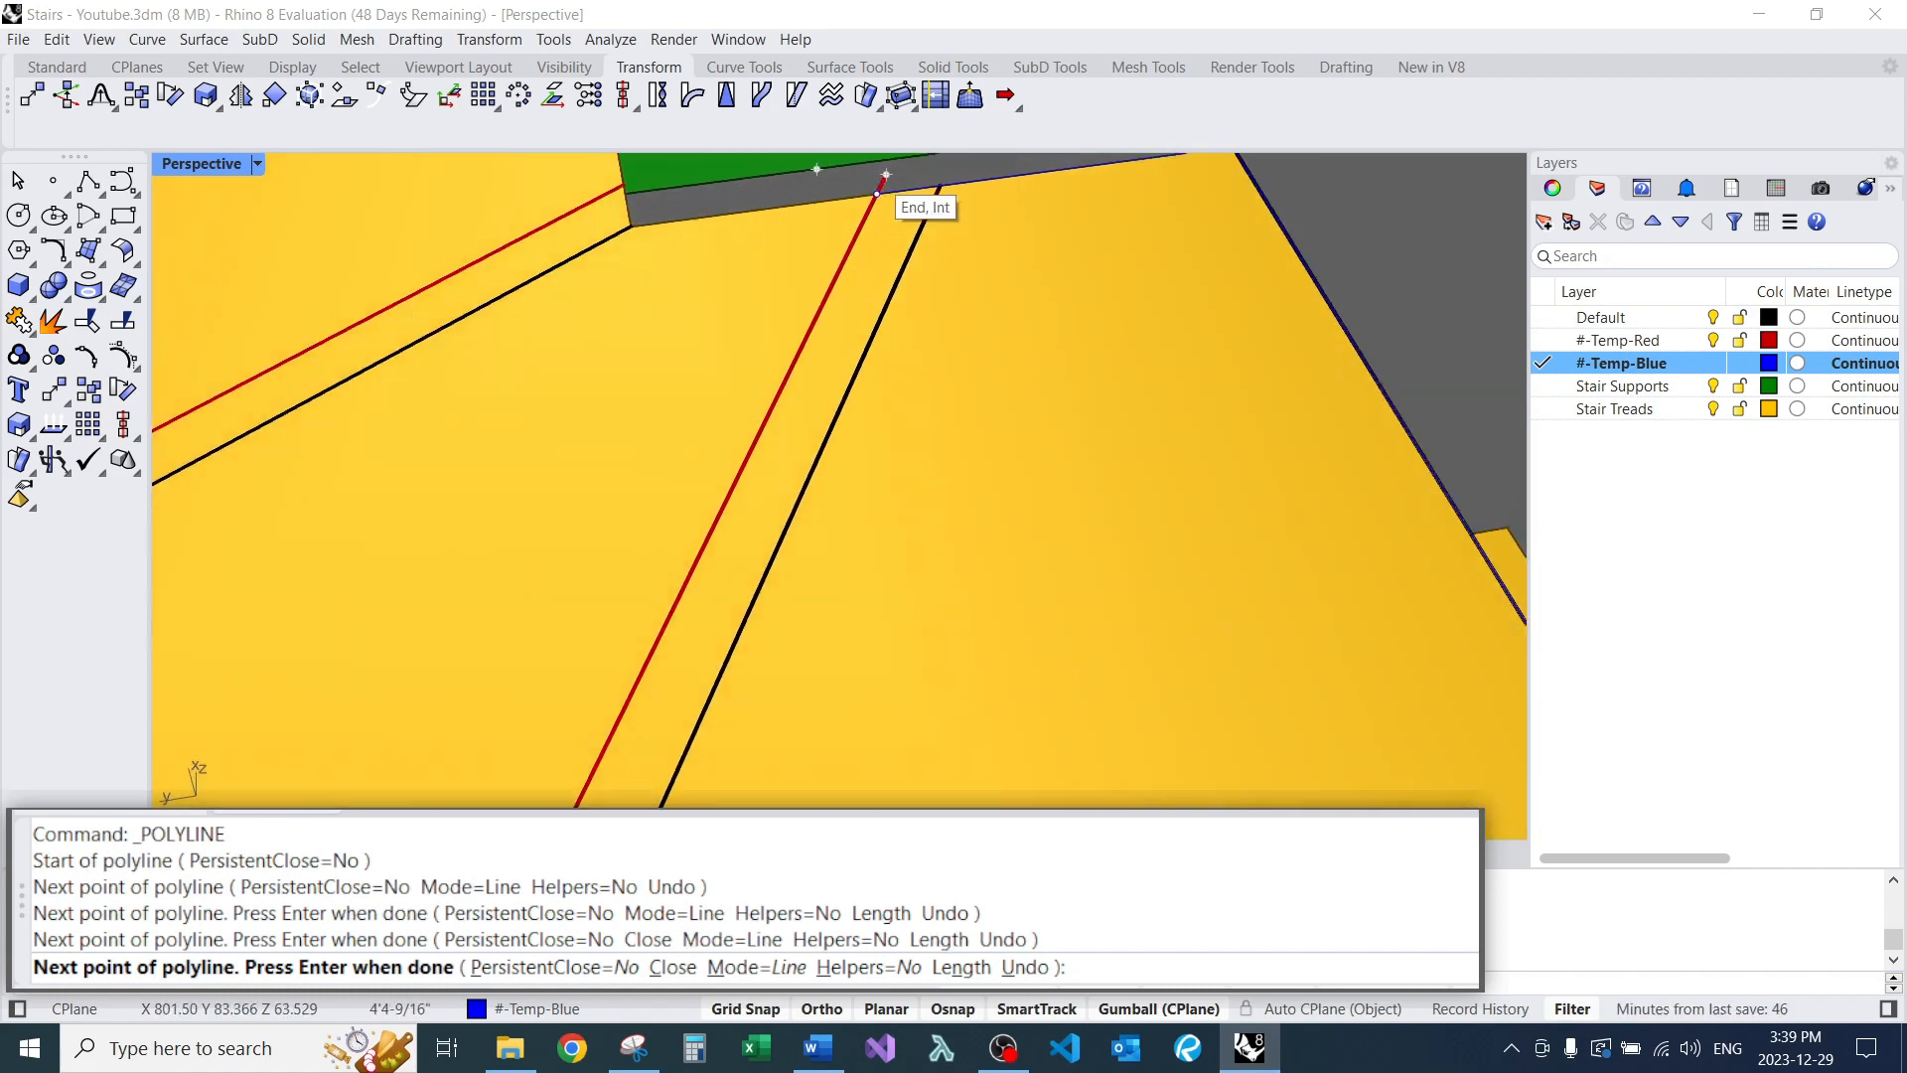
pyautogui.click(876, 175)
pyautogui.scroll(-2, 878, 179)
pyautogui.scroll(-3, 596, 556)
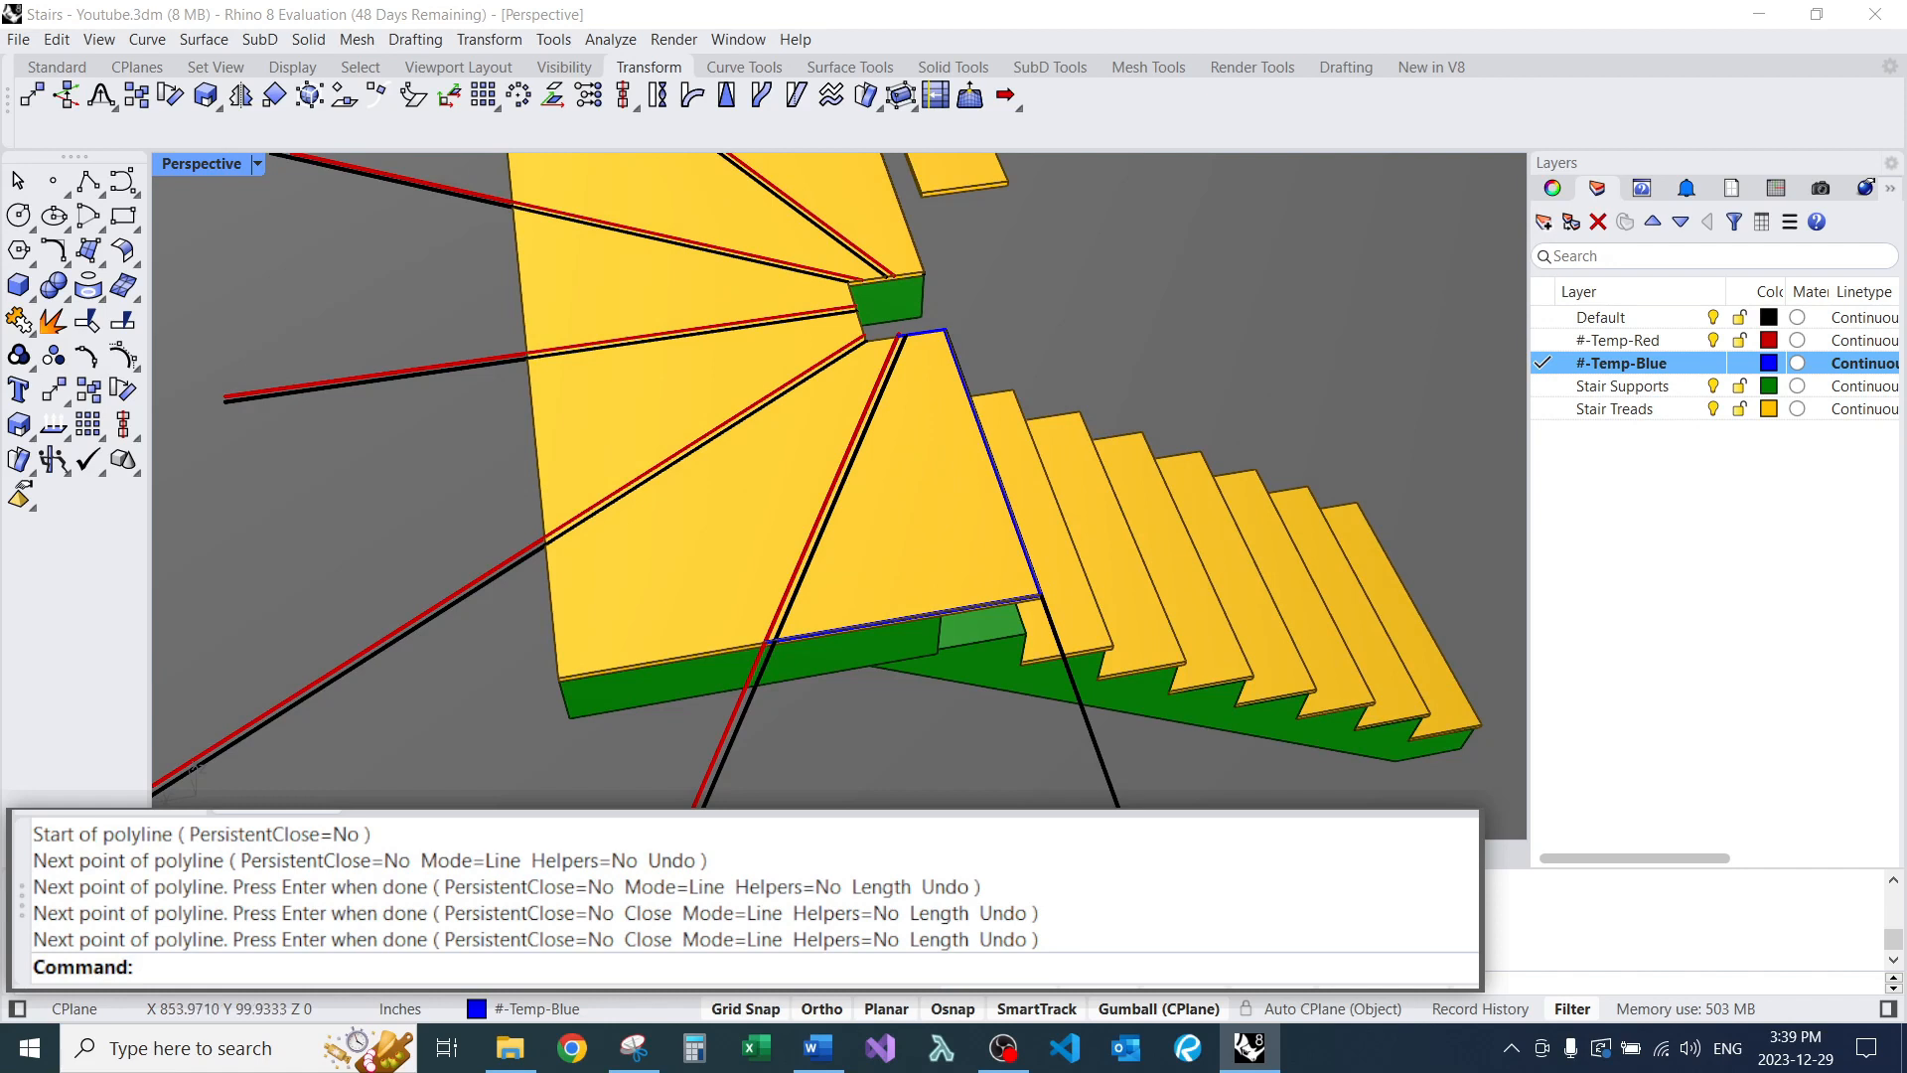
# Trace a closed polyline around the third winder tread, from the second black line at the inner corner to the middle red offset line.
pyautogui.scroll(3, 596, 556)
pyautogui.write('PL')
pyautogui.press('Return')
pyautogui.click(581, 544)
pyautogui.scroll(3, 608, 199)
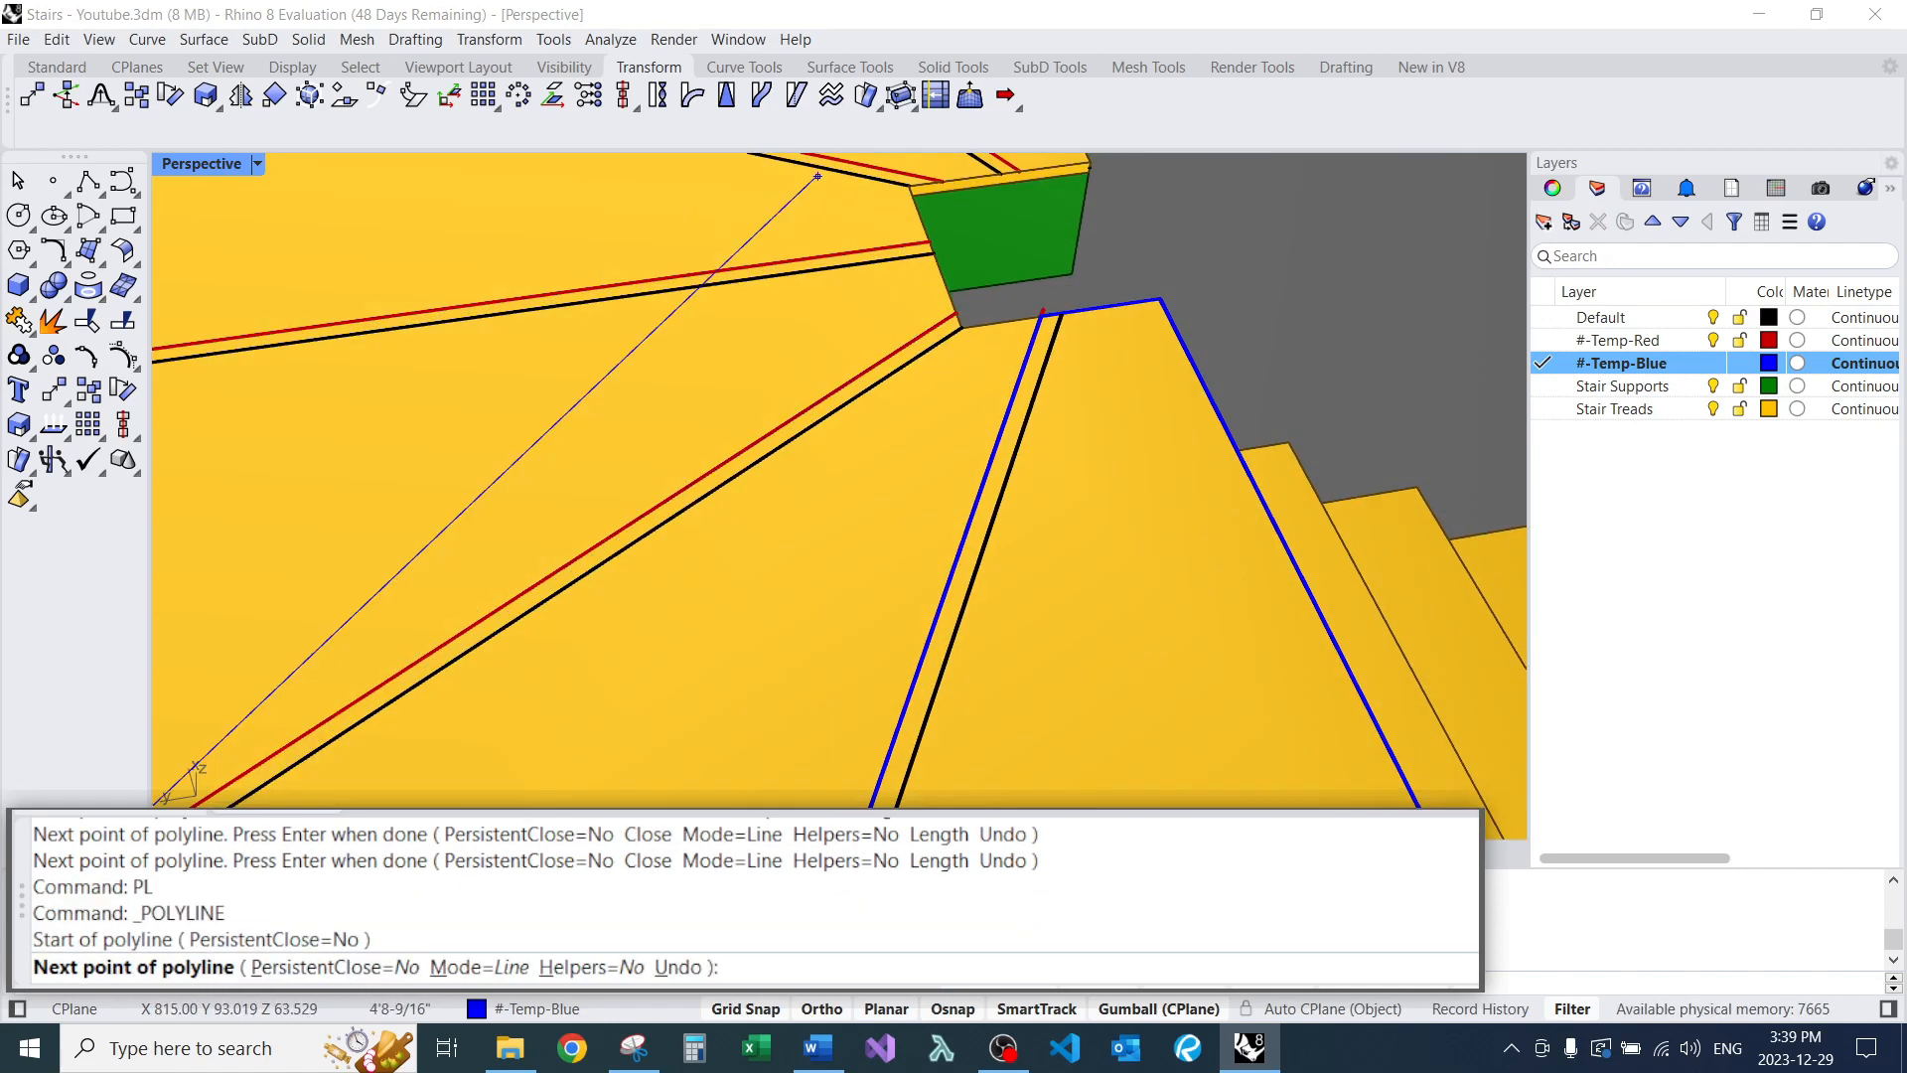
pyautogui.click(899, 385)
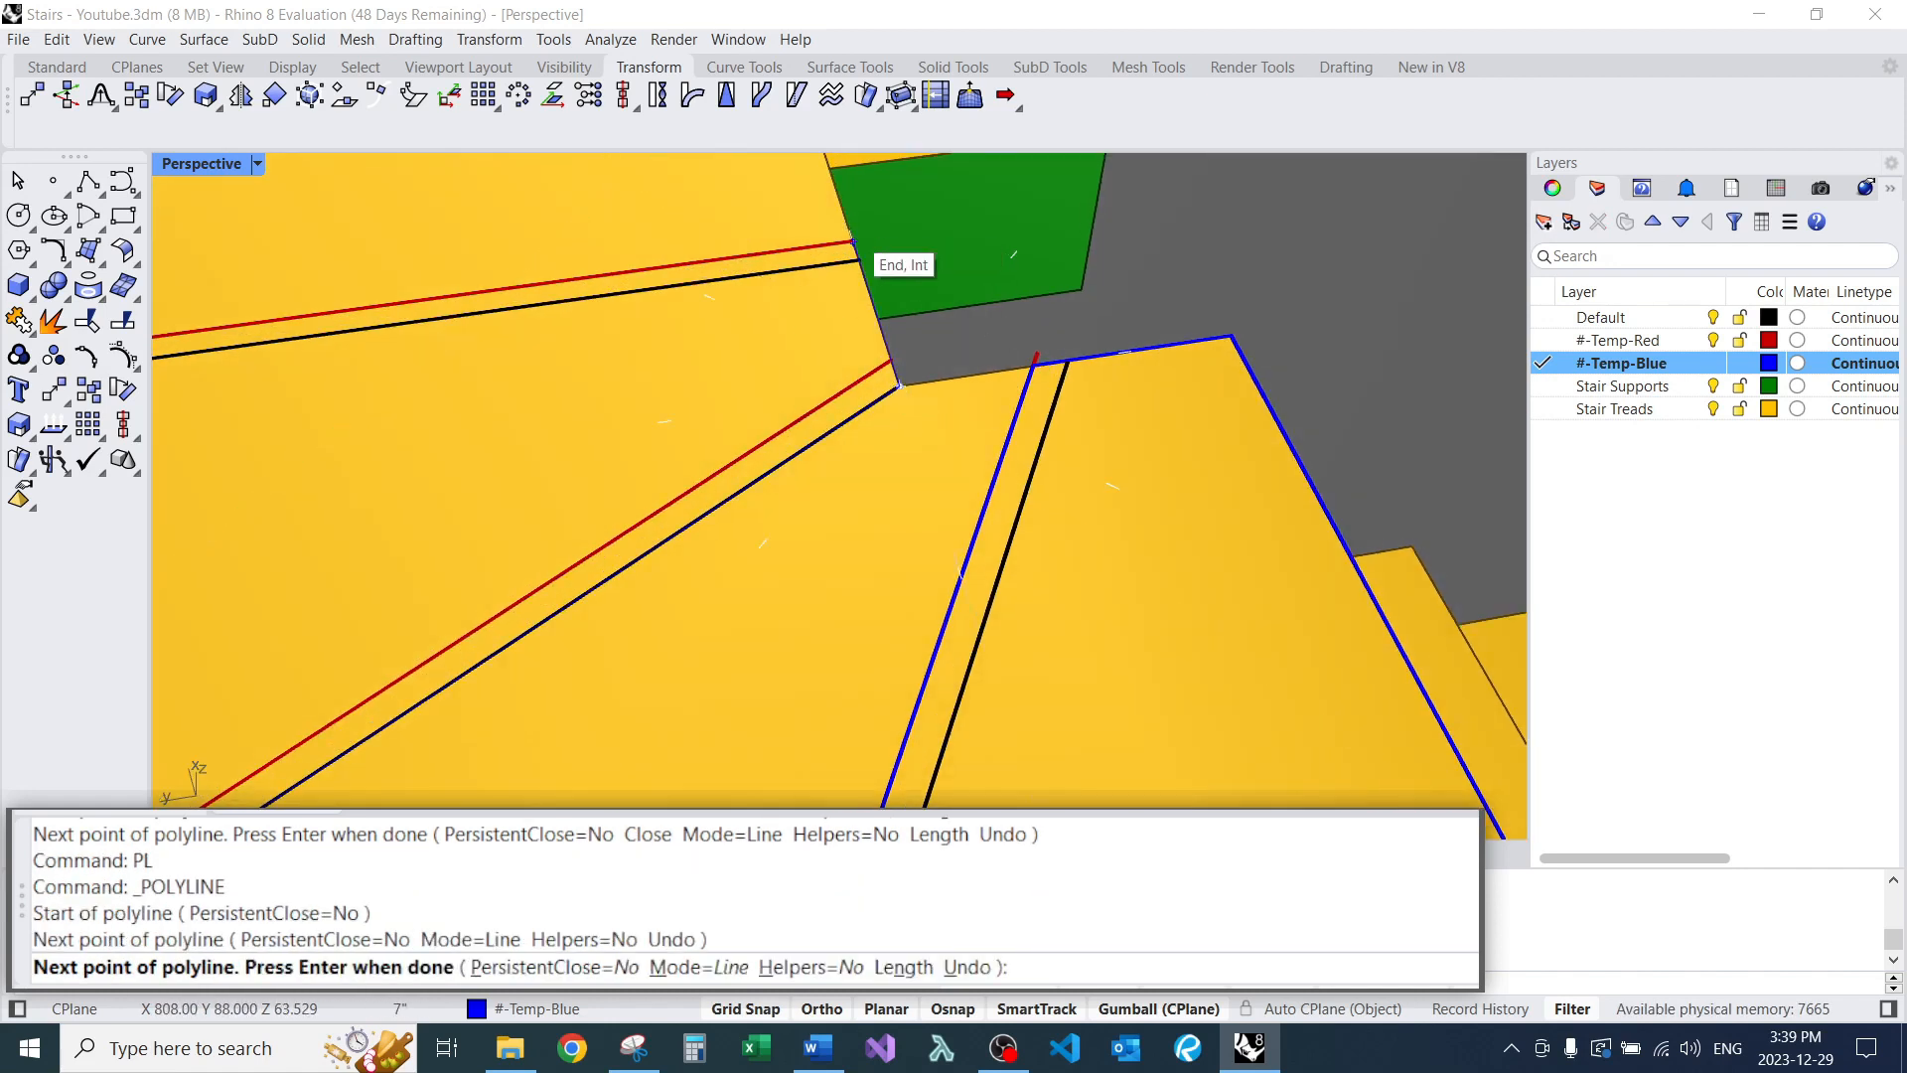
pyautogui.click(852, 242)
pyautogui.scroll(-3, 963, 375)
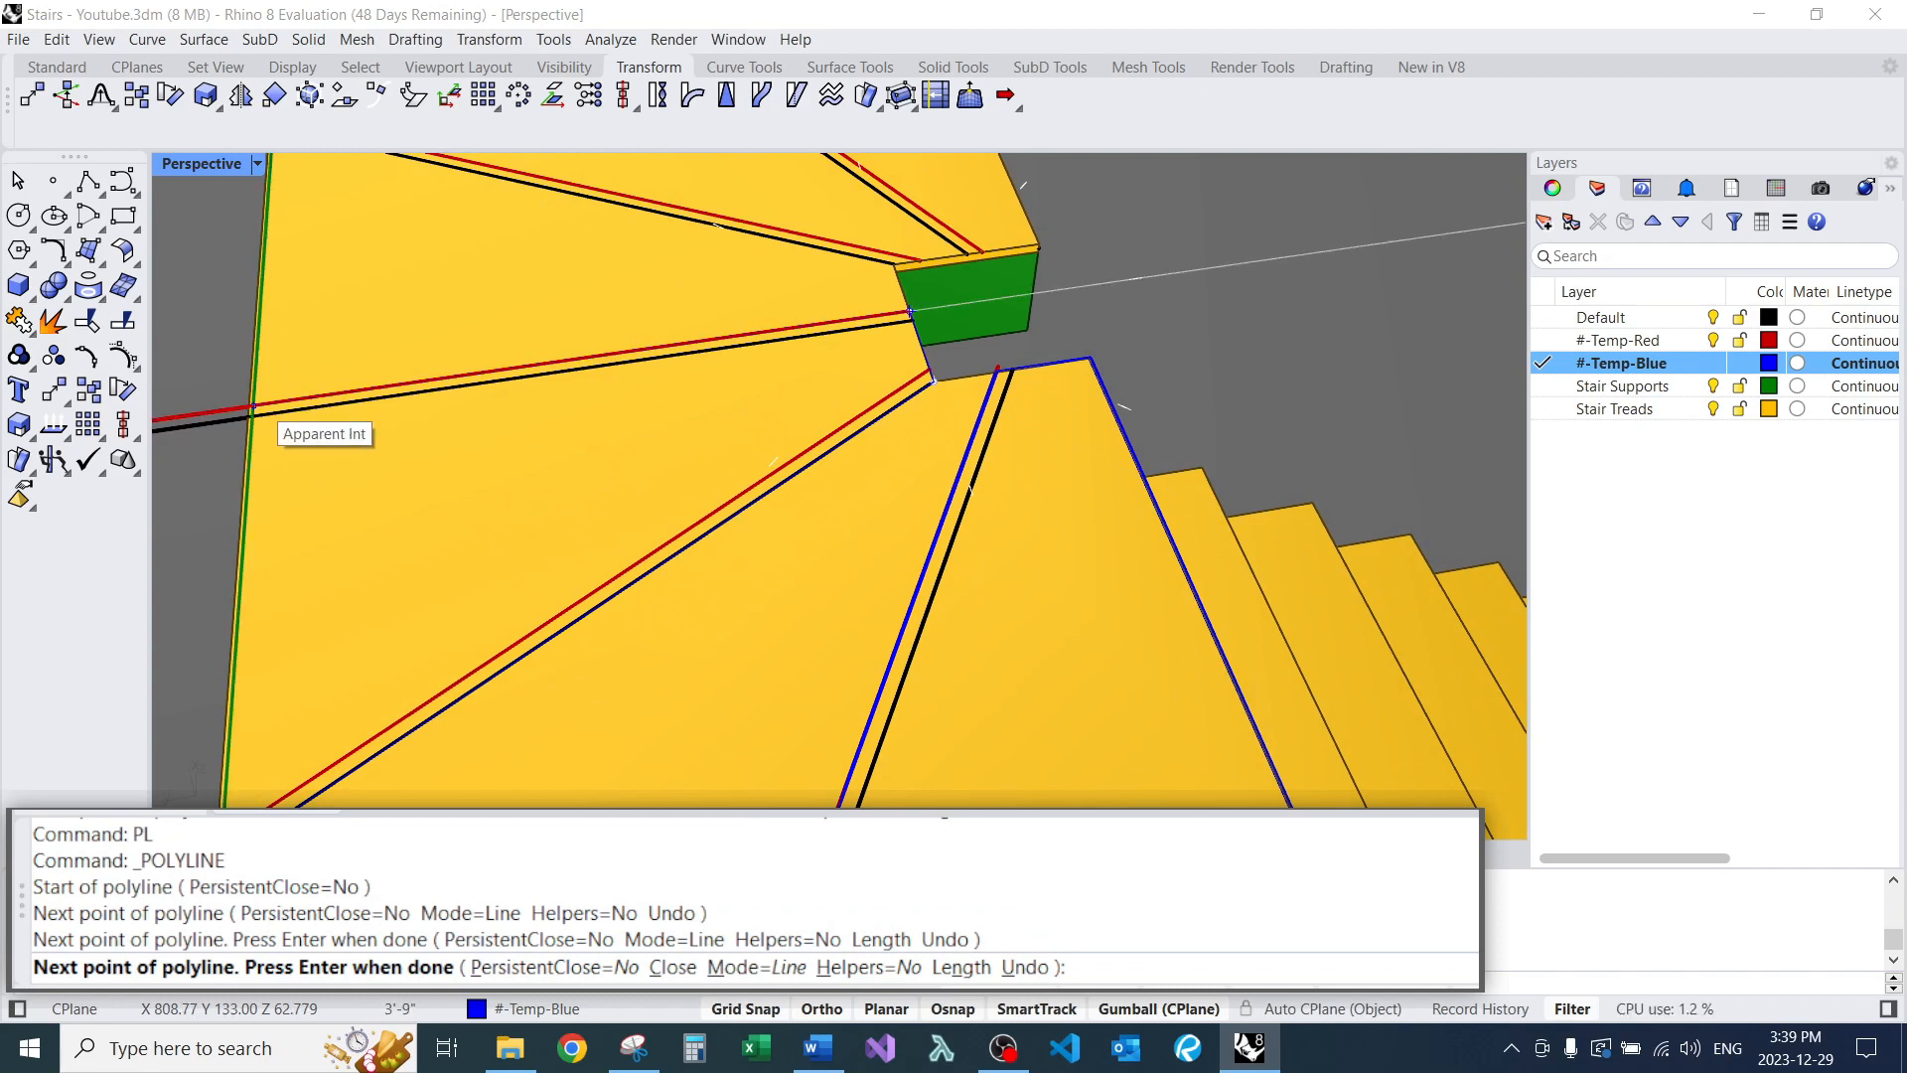
pyautogui.scroll(-5, 429, 353)
pyautogui.moveTo(432, 358); pyautogui.dragTo(636, 298, button='right')
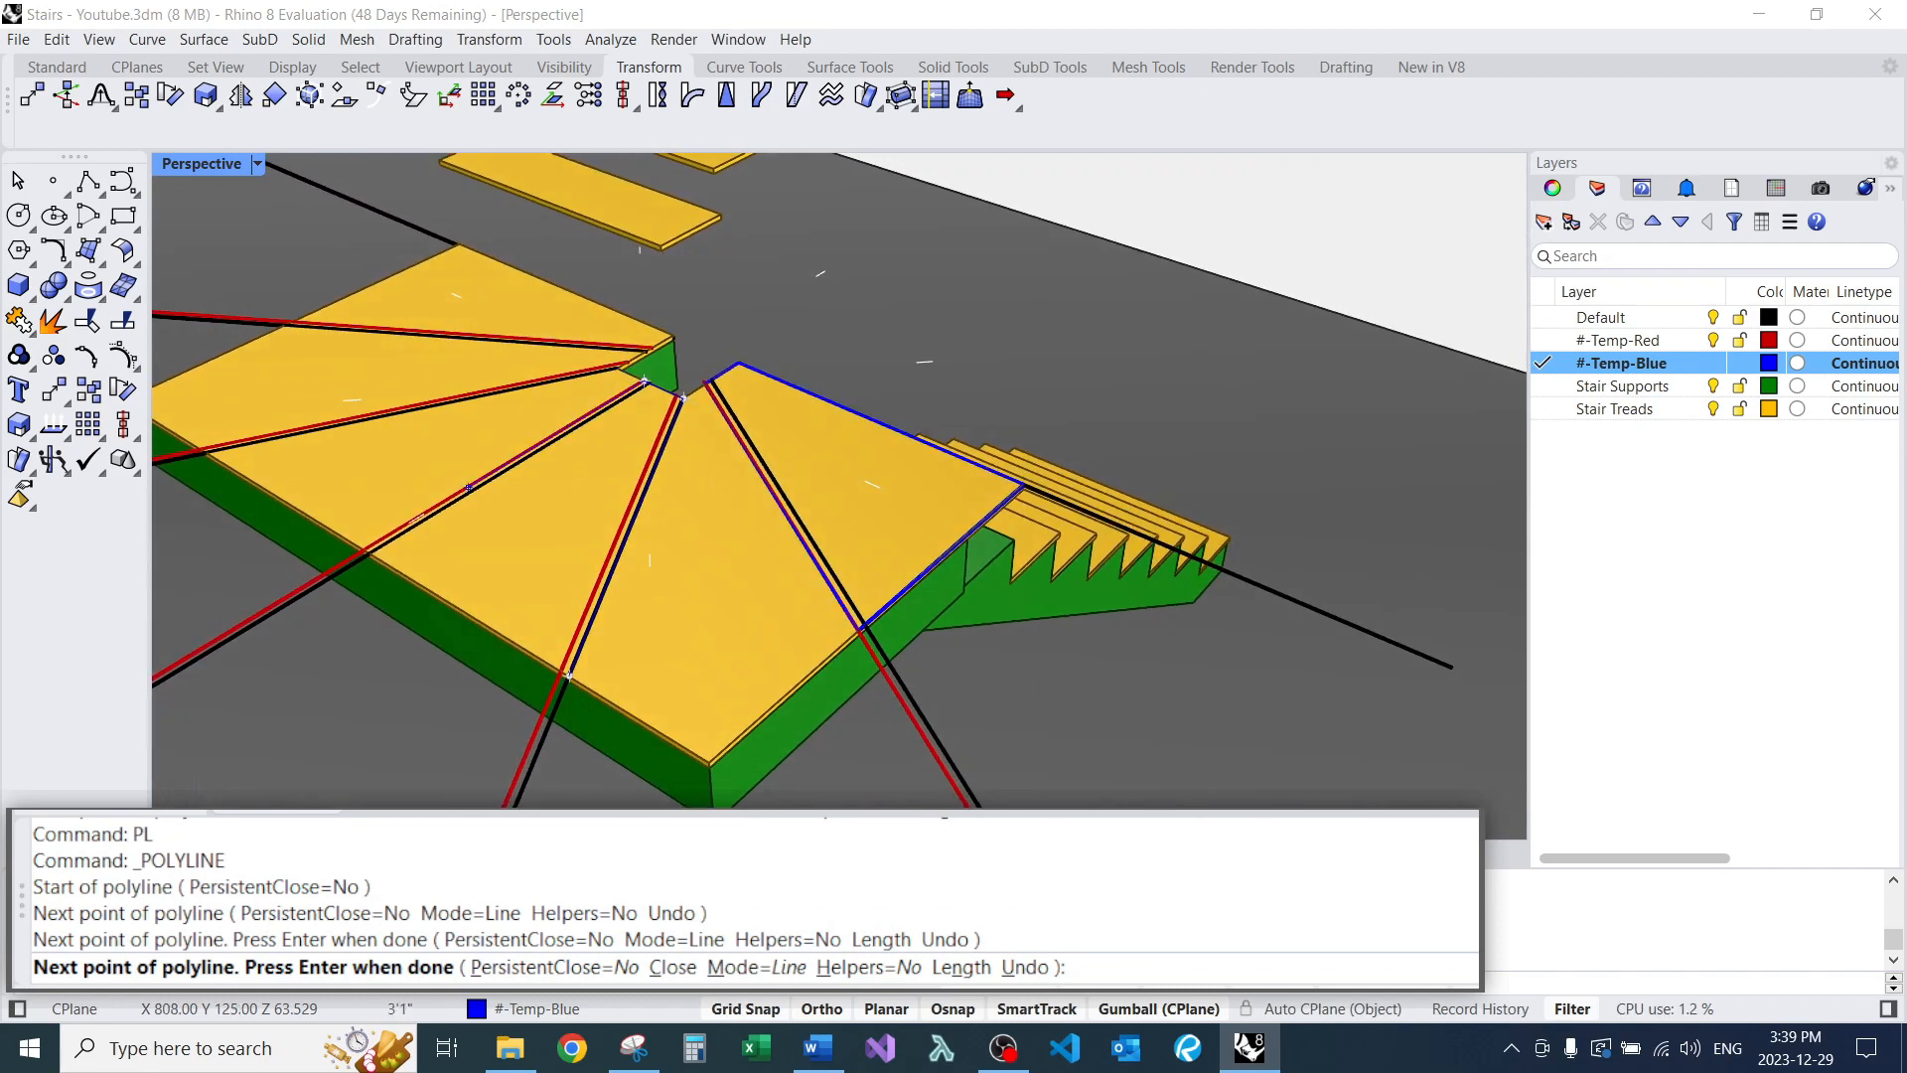
pyautogui.scroll(6, 417, 516)
pyautogui.click(382, 618)
pyautogui.scroll(-4, 383, 456)
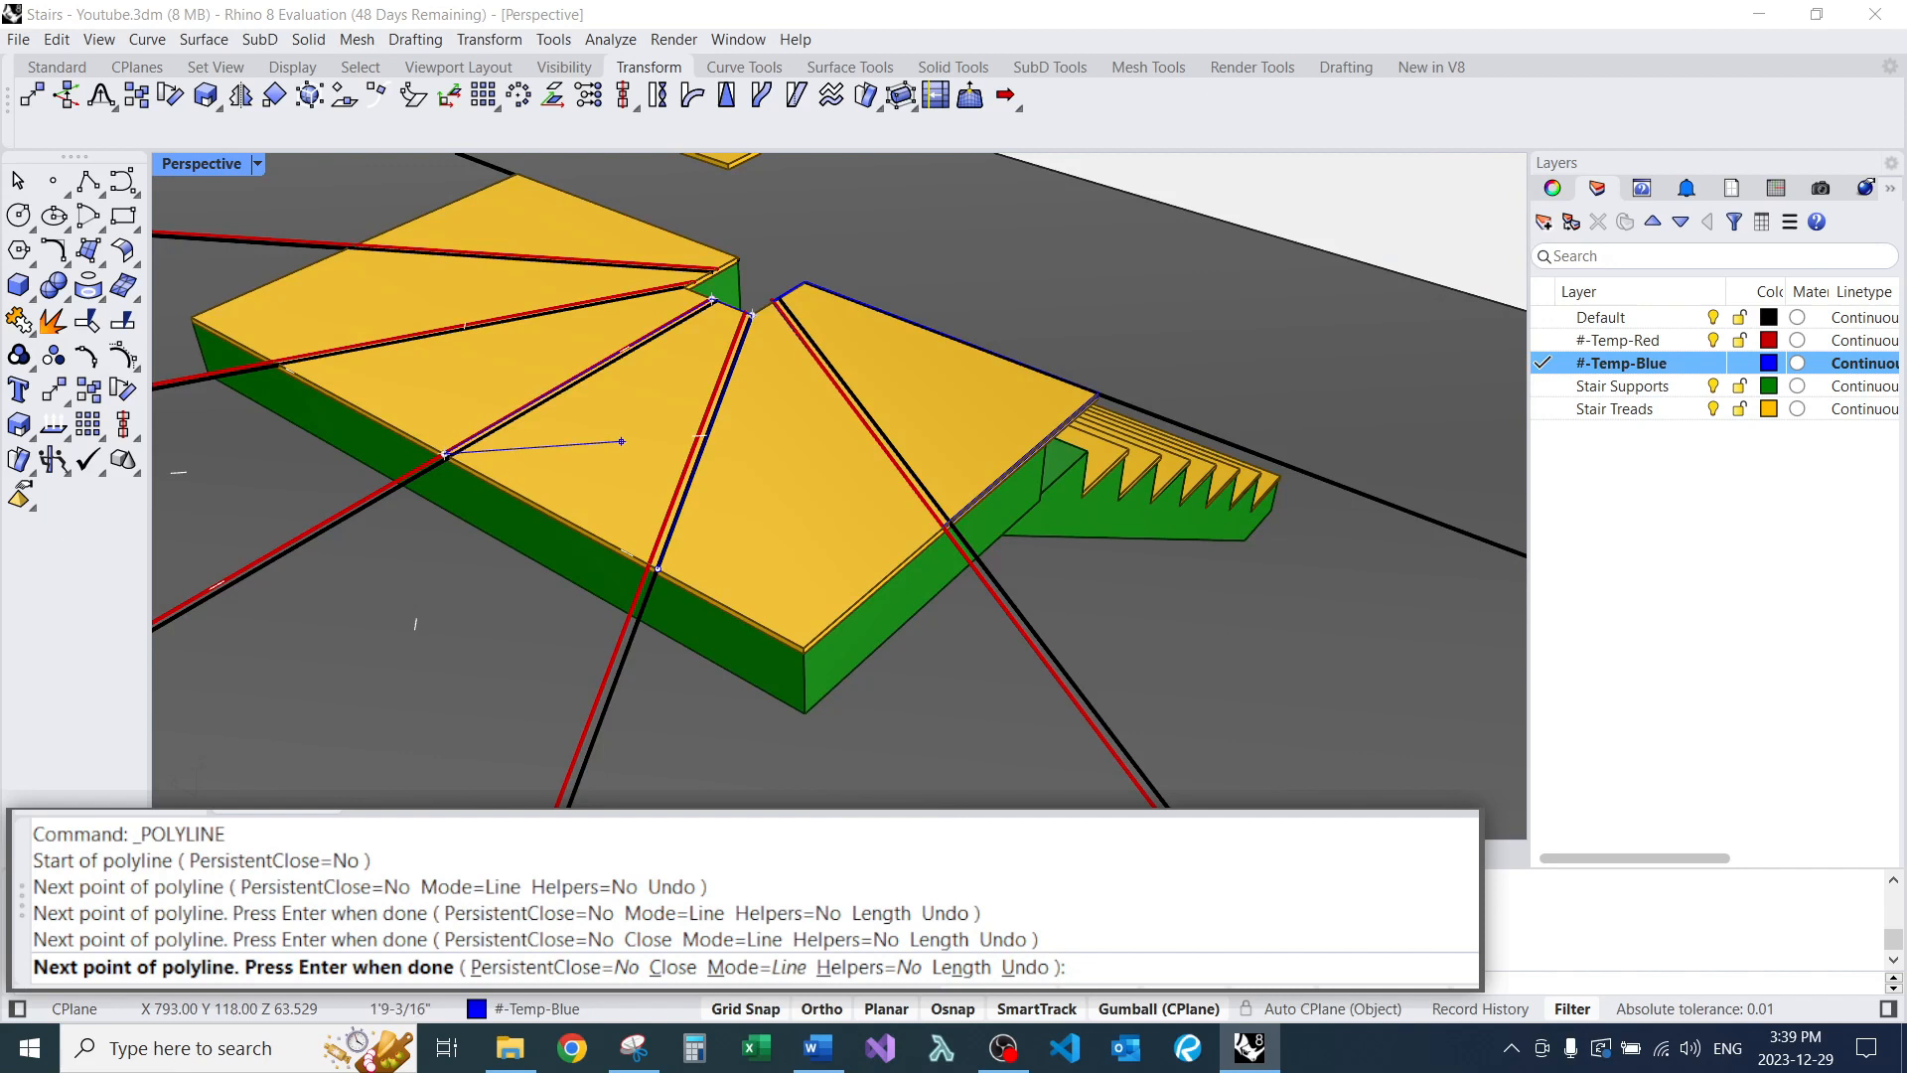
pyautogui.scroll(5, 686, 583)
pyautogui.press('Return')
pyautogui.scroll(-5, 685, 586)
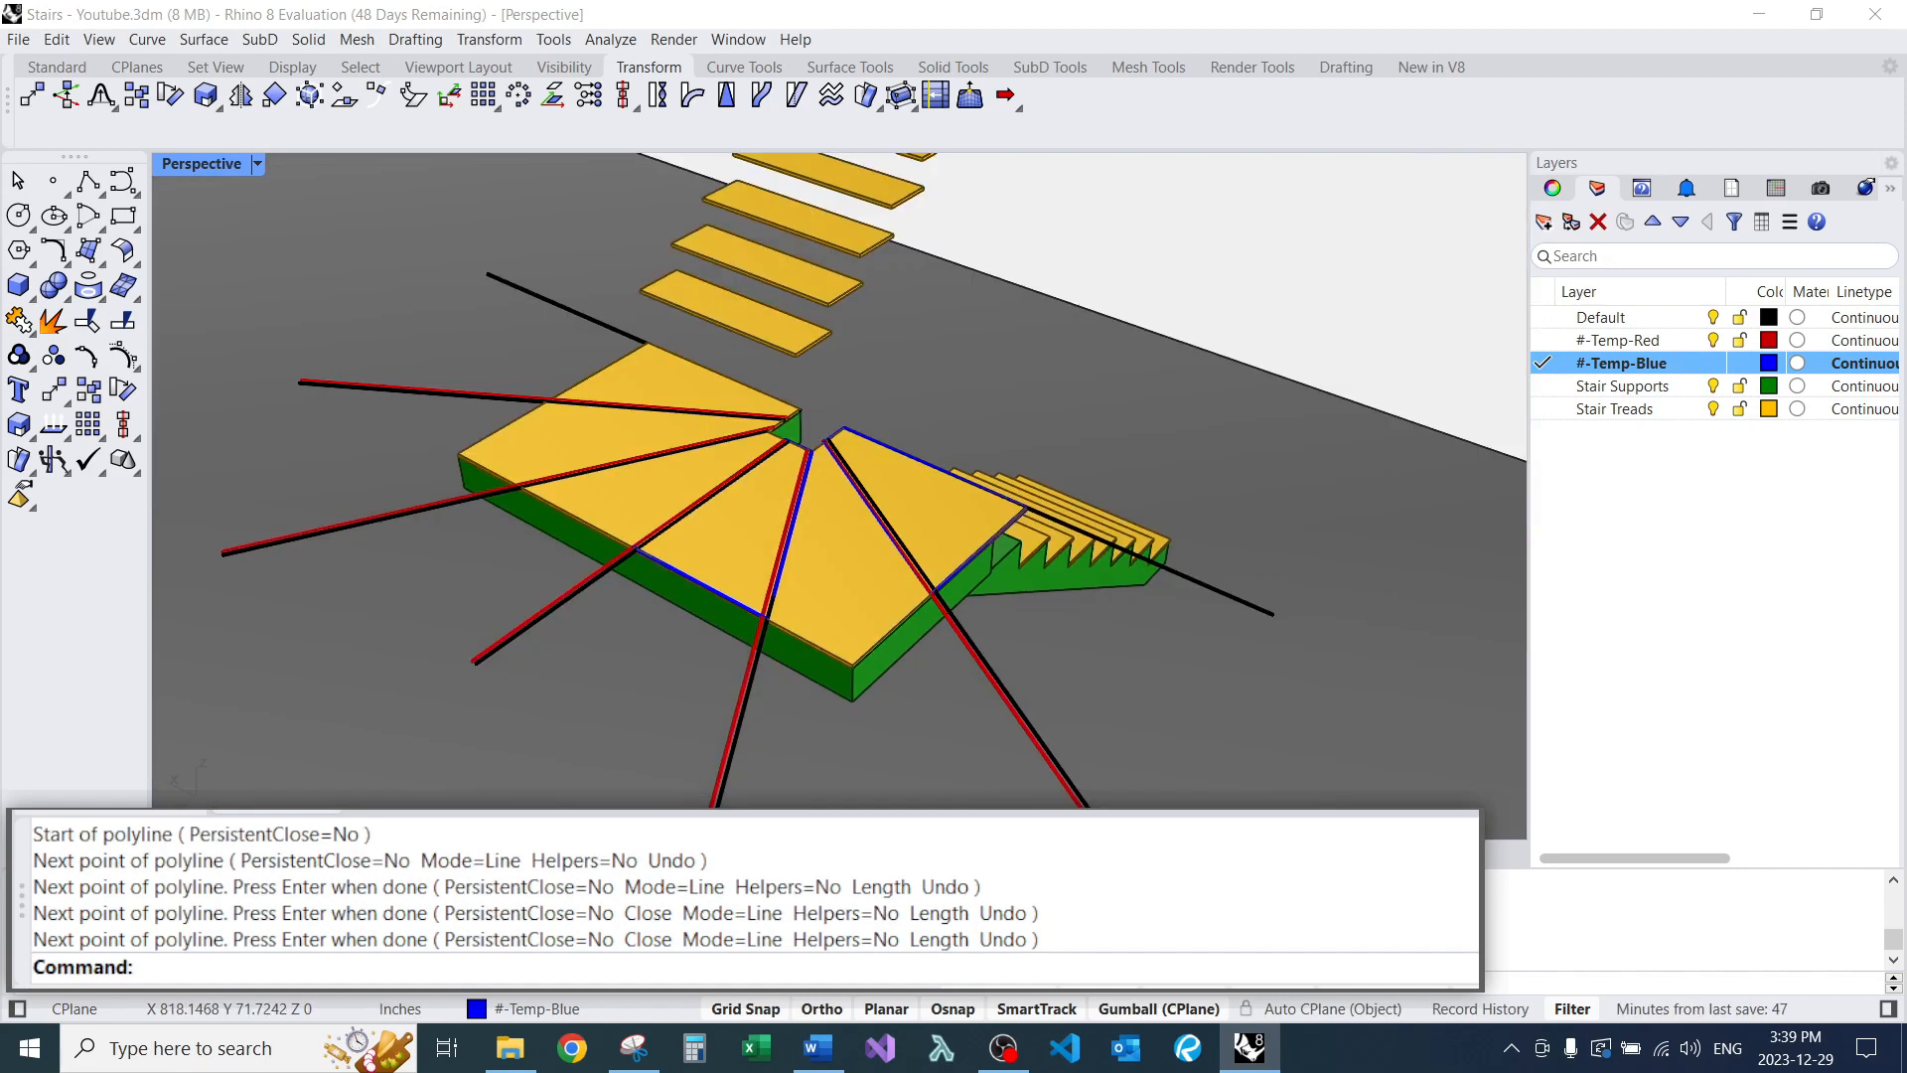
# Trace a closed polyline around the fourth winder tread, from the middle black line past the notch corner to the next red offset line.
pyautogui.scroll(4, 686, 586)
pyautogui.scroll(2, 813, 379)
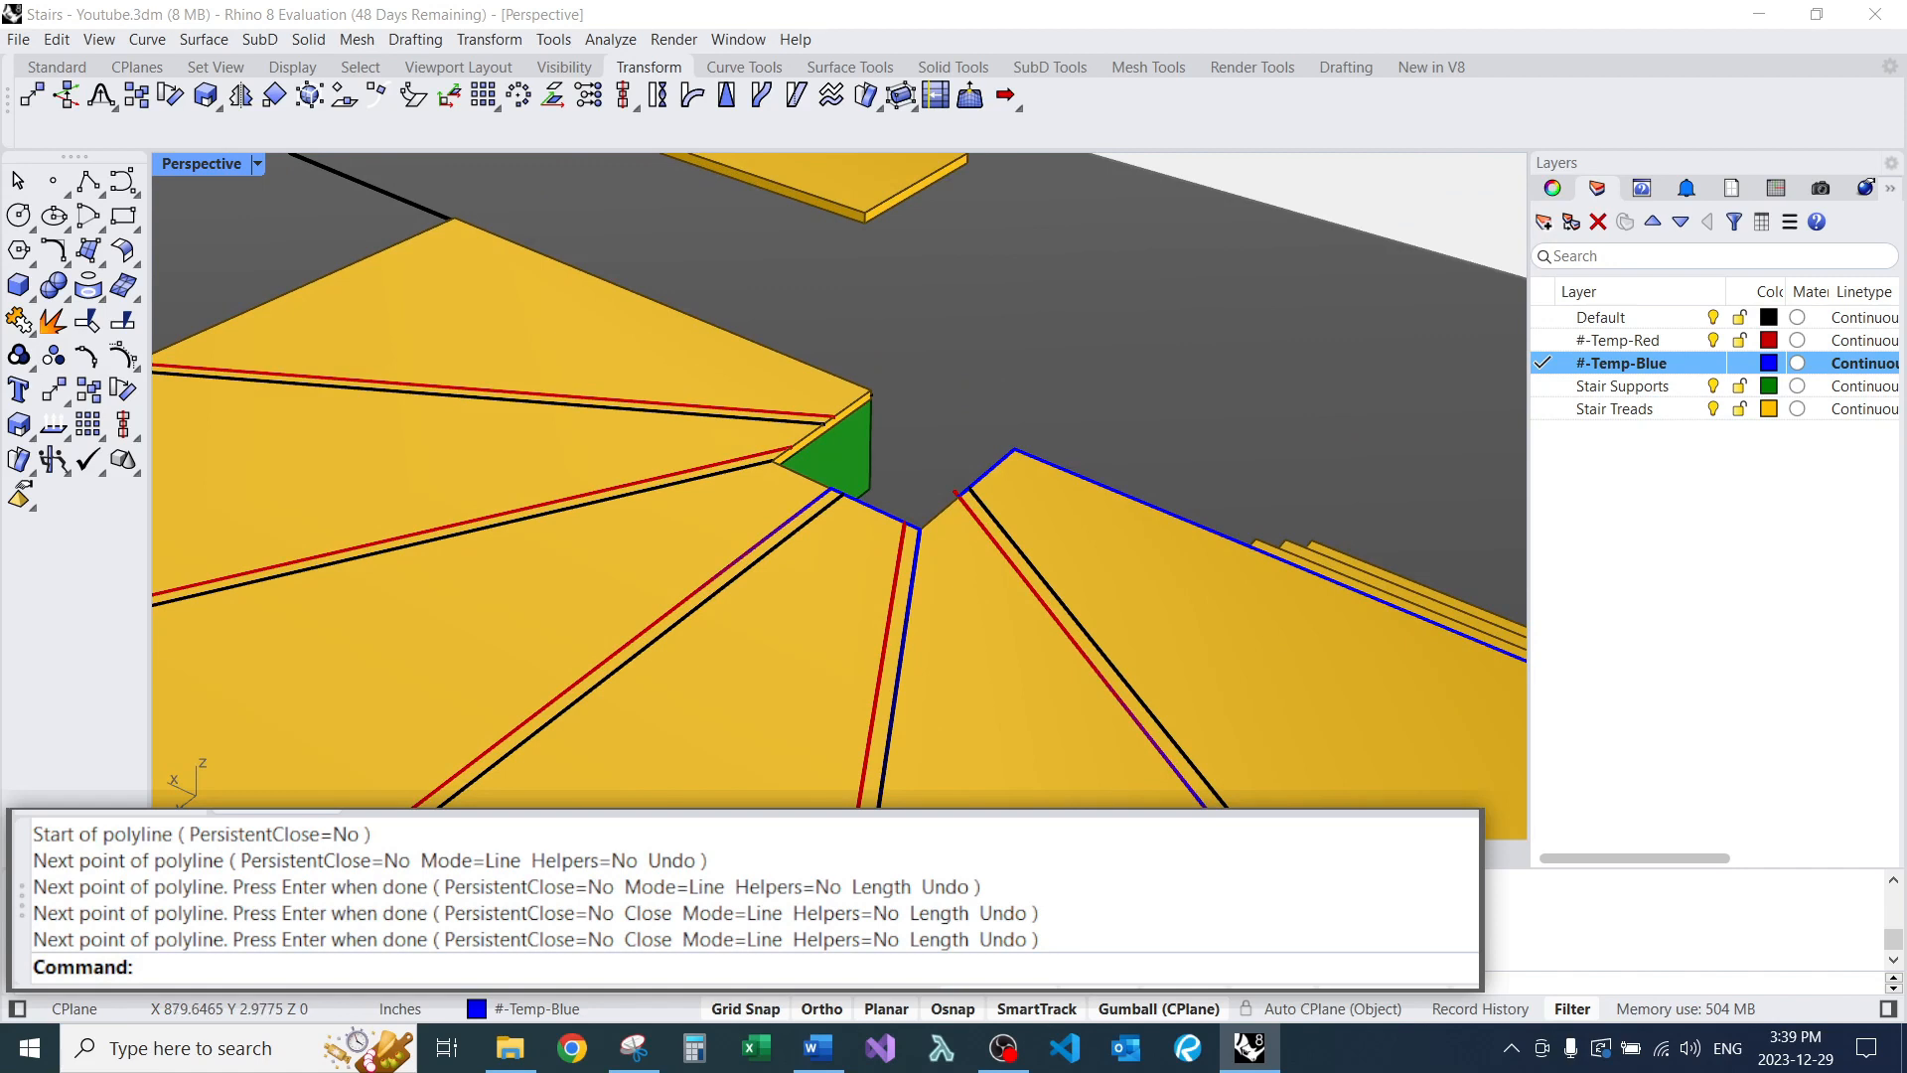
pyautogui.scroll(-4, 813, 427)
pyautogui.scroll(4, 813, 427)
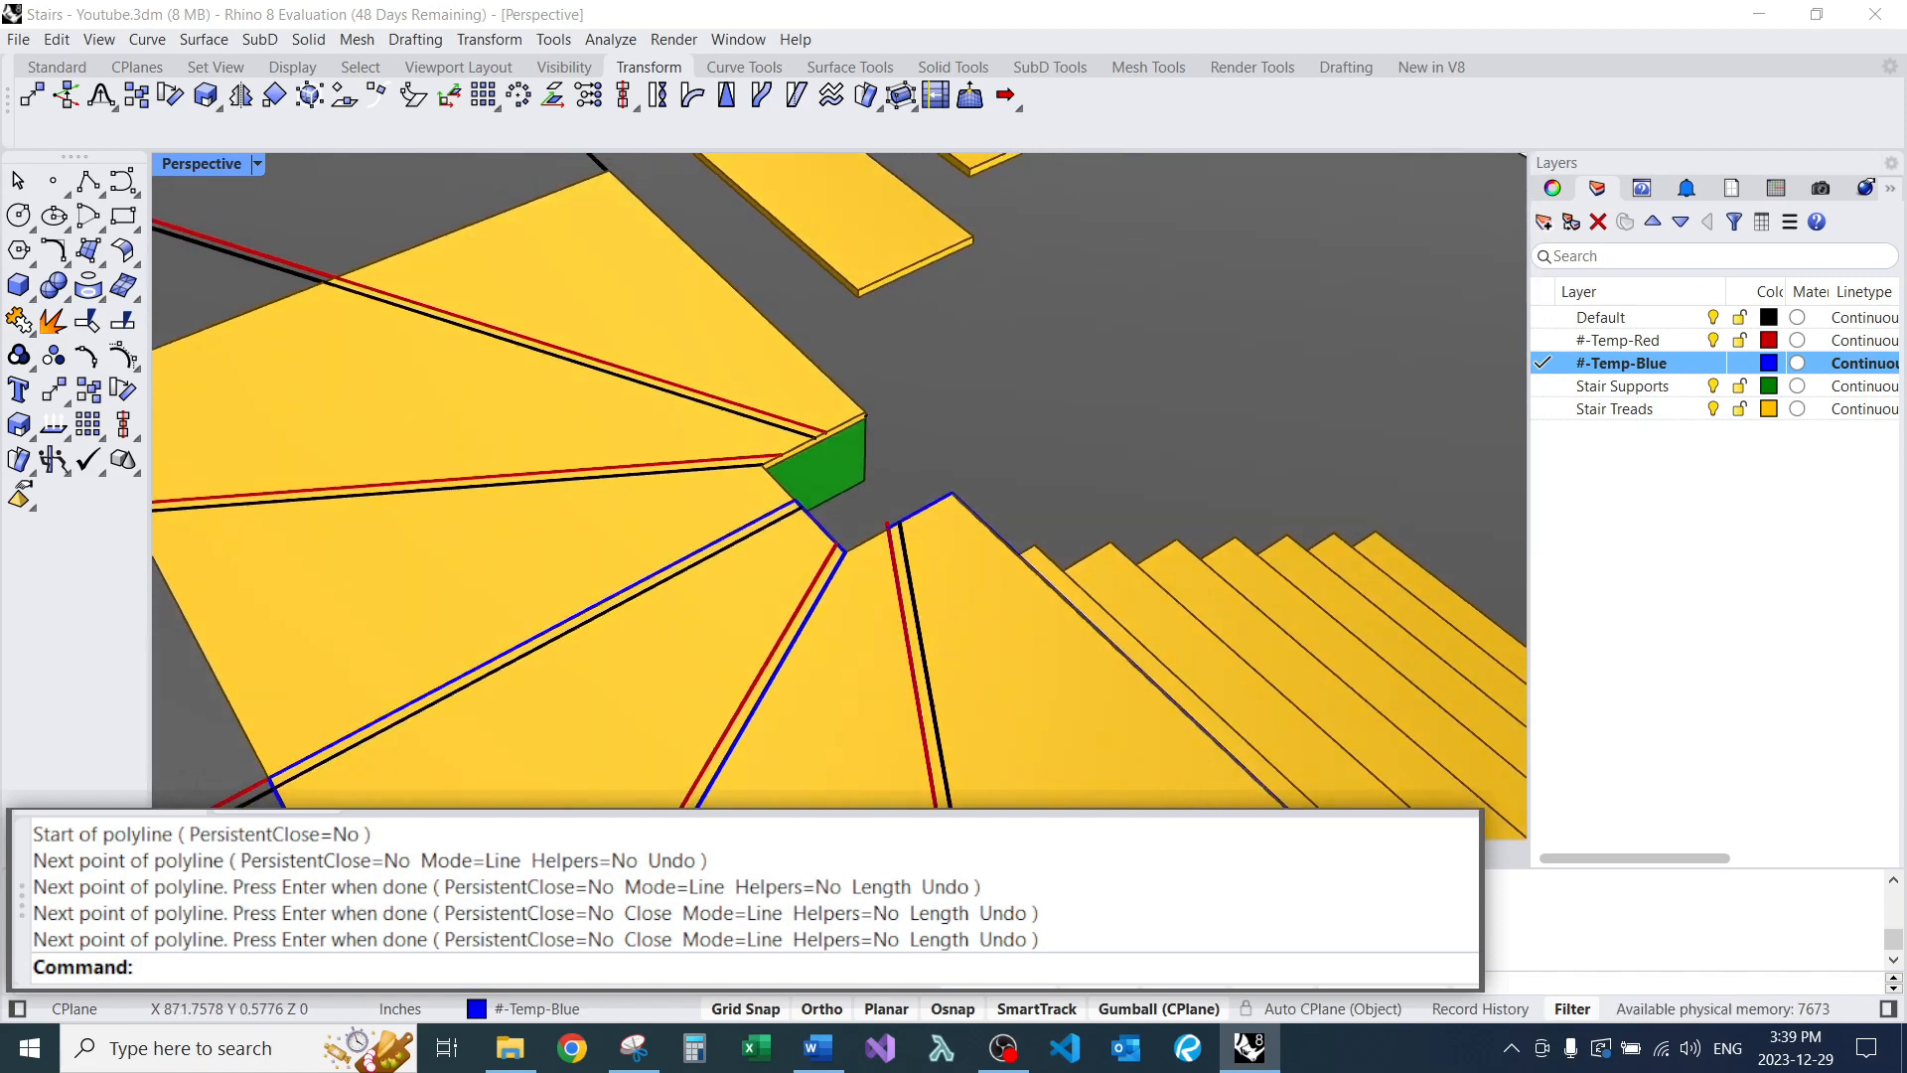
pyautogui.scroll(-2, 859, 389)
pyautogui.scroll(3, 859, 398)
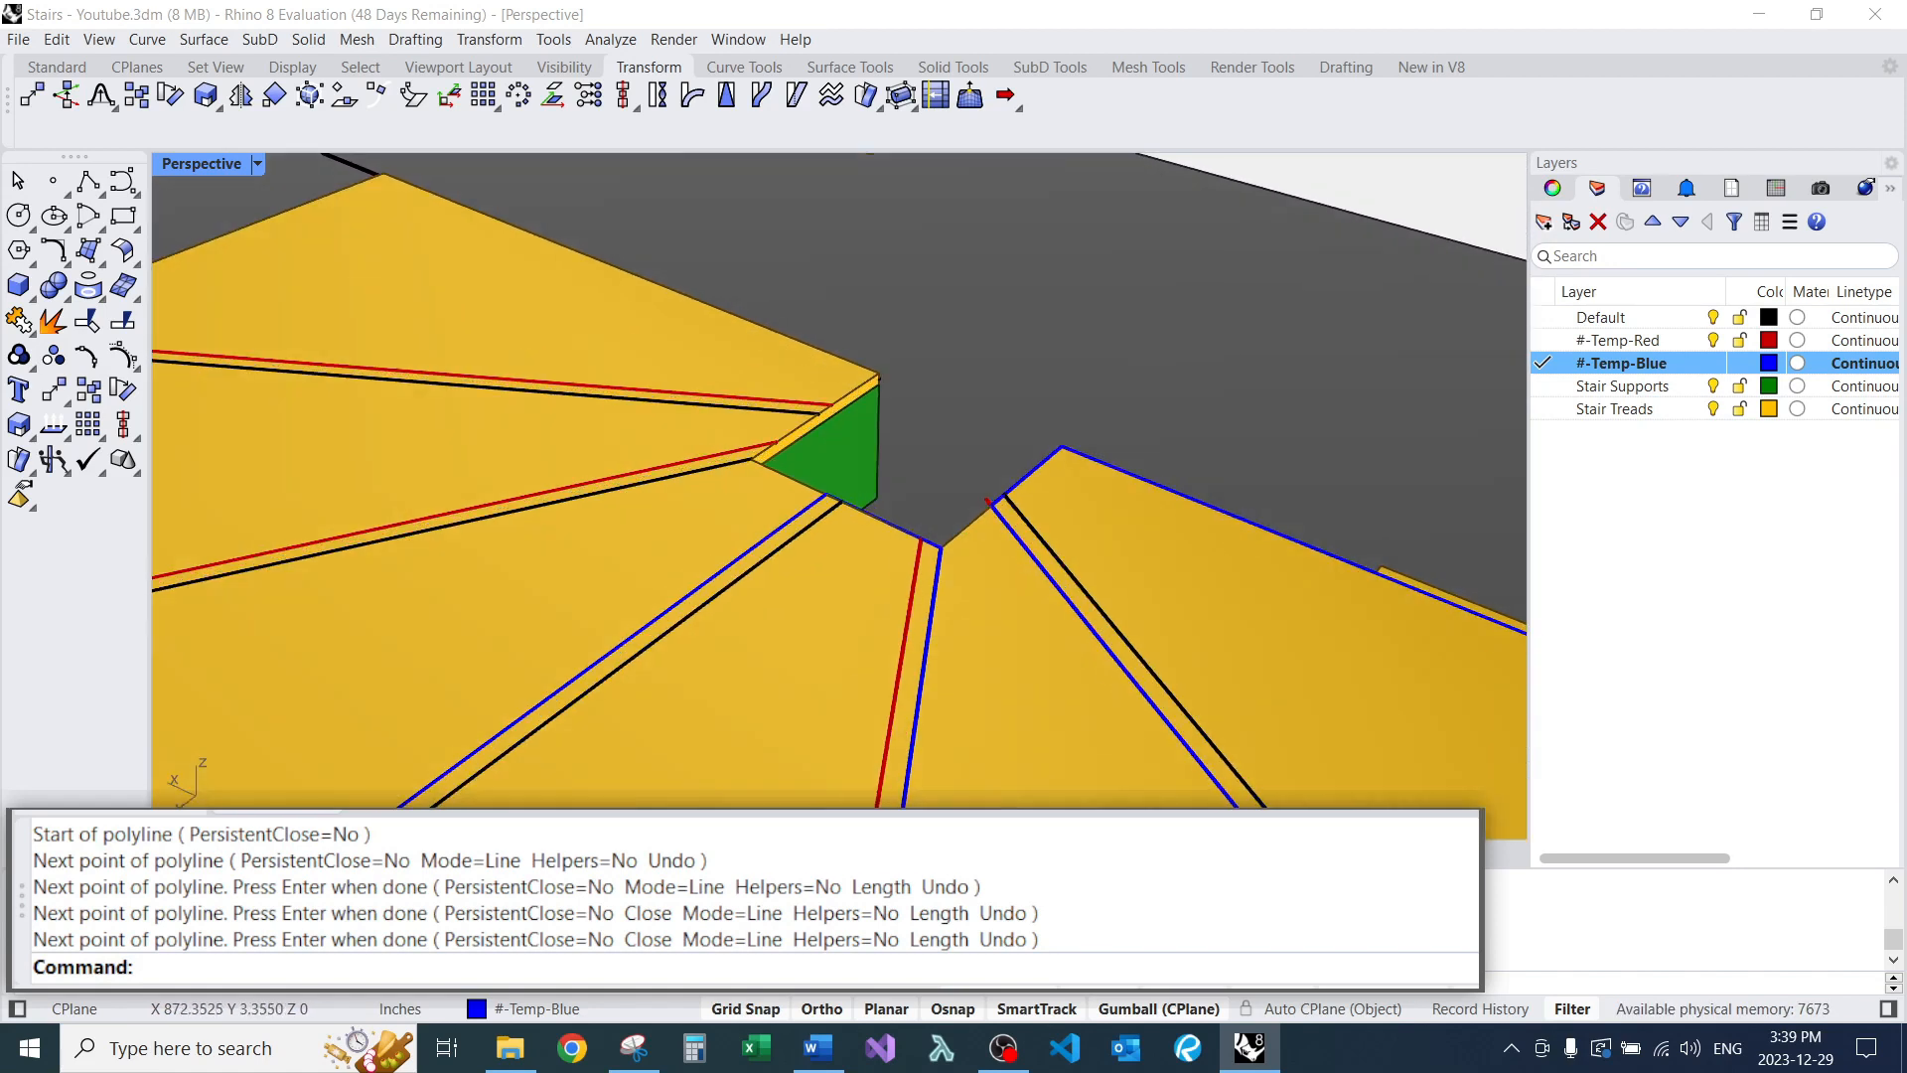
pyautogui.write('PL')
pyautogui.press('Return')
pyautogui.click(839, 527)
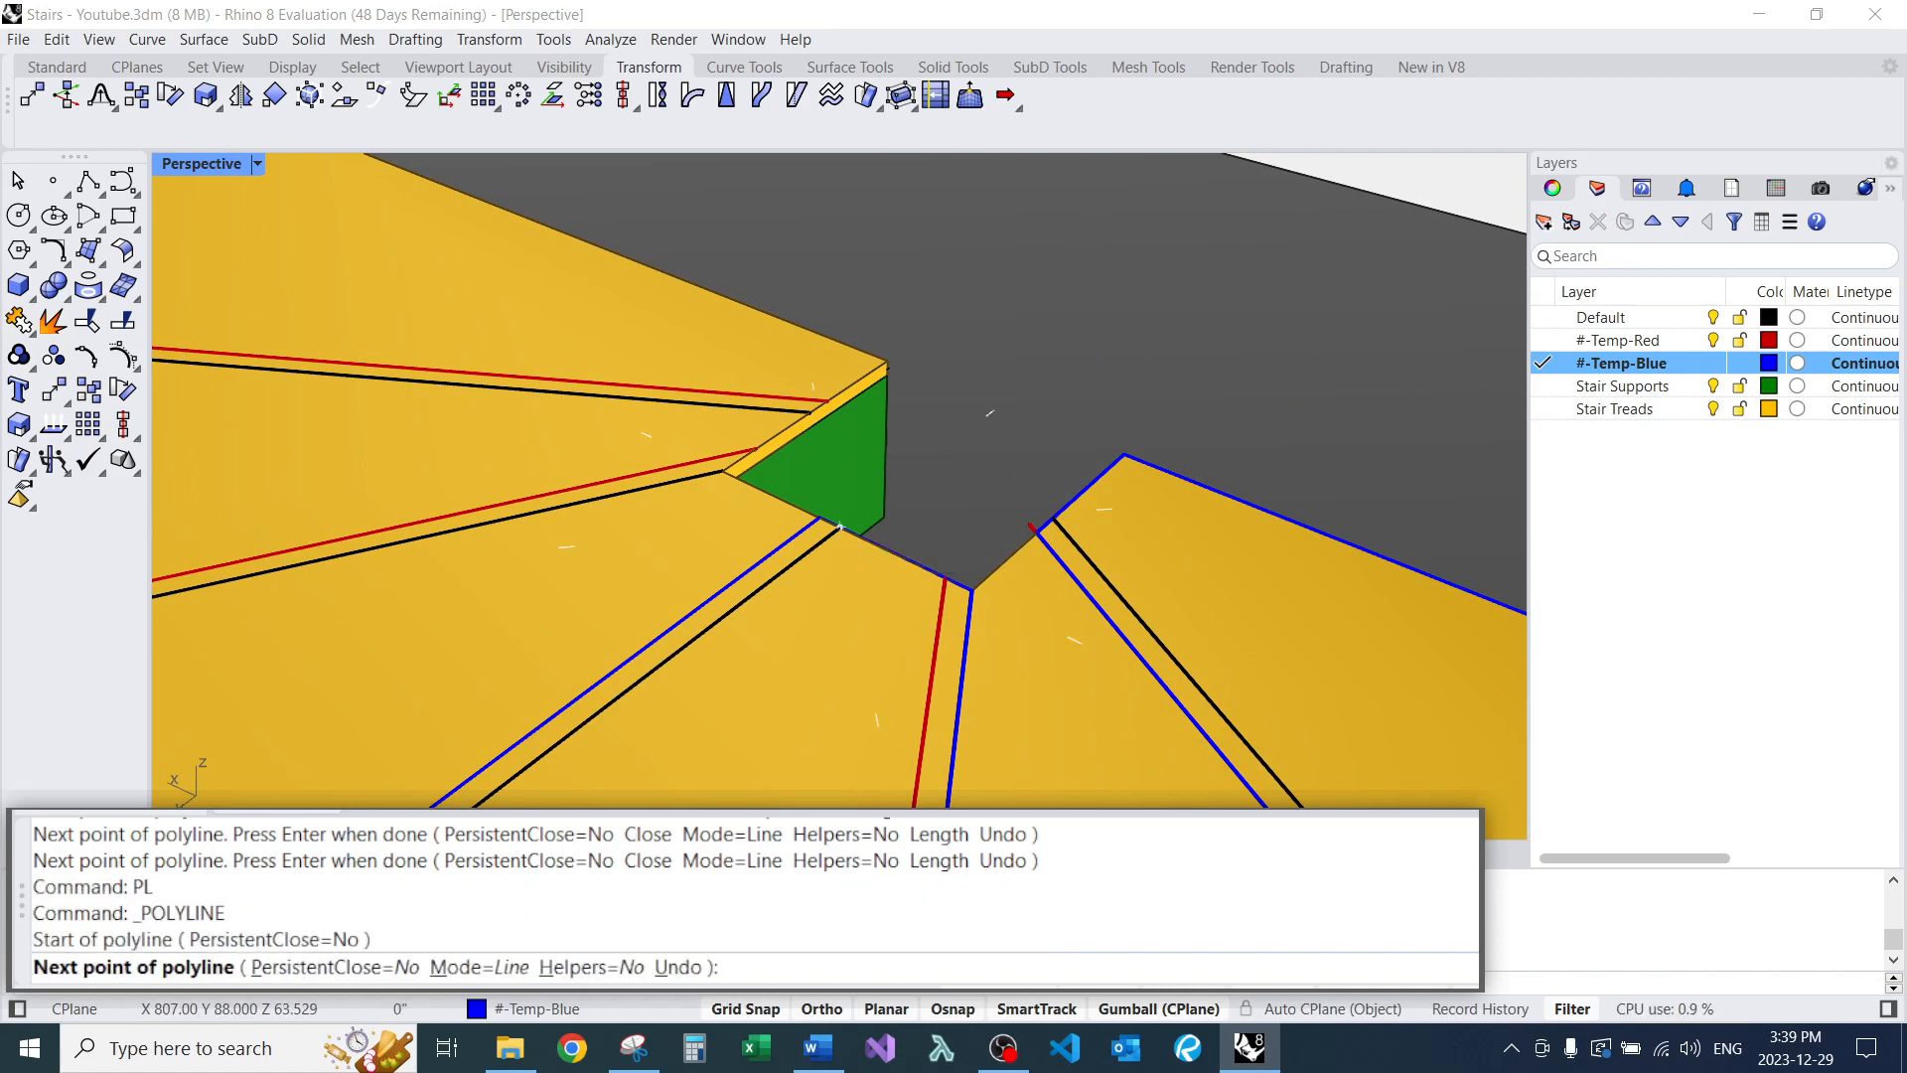
pyautogui.click(723, 471)
pyautogui.click(757, 449)
pyautogui.scroll(-3, 809, 427)
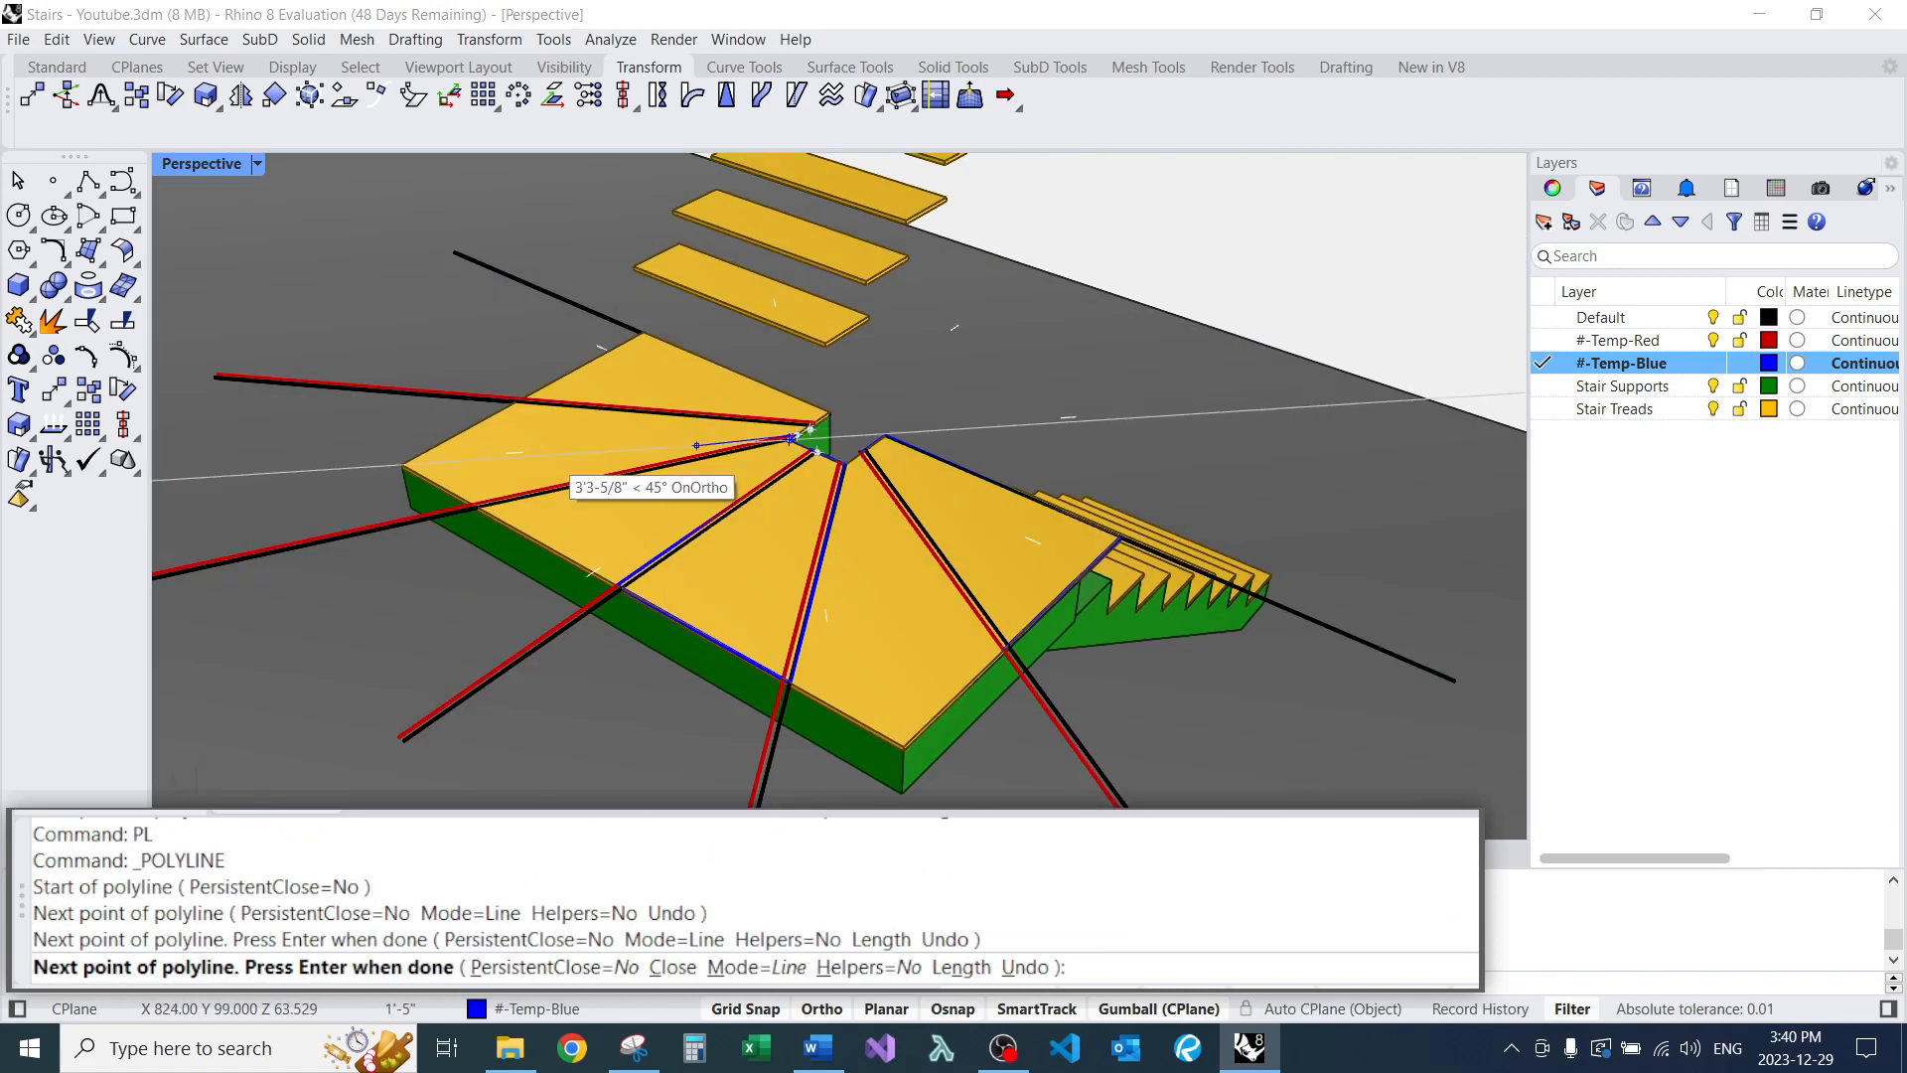
pyautogui.scroll(4, 493, 397)
pyautogui.click(475, 534)
pyautogui.scroll(-3, 596, 497)
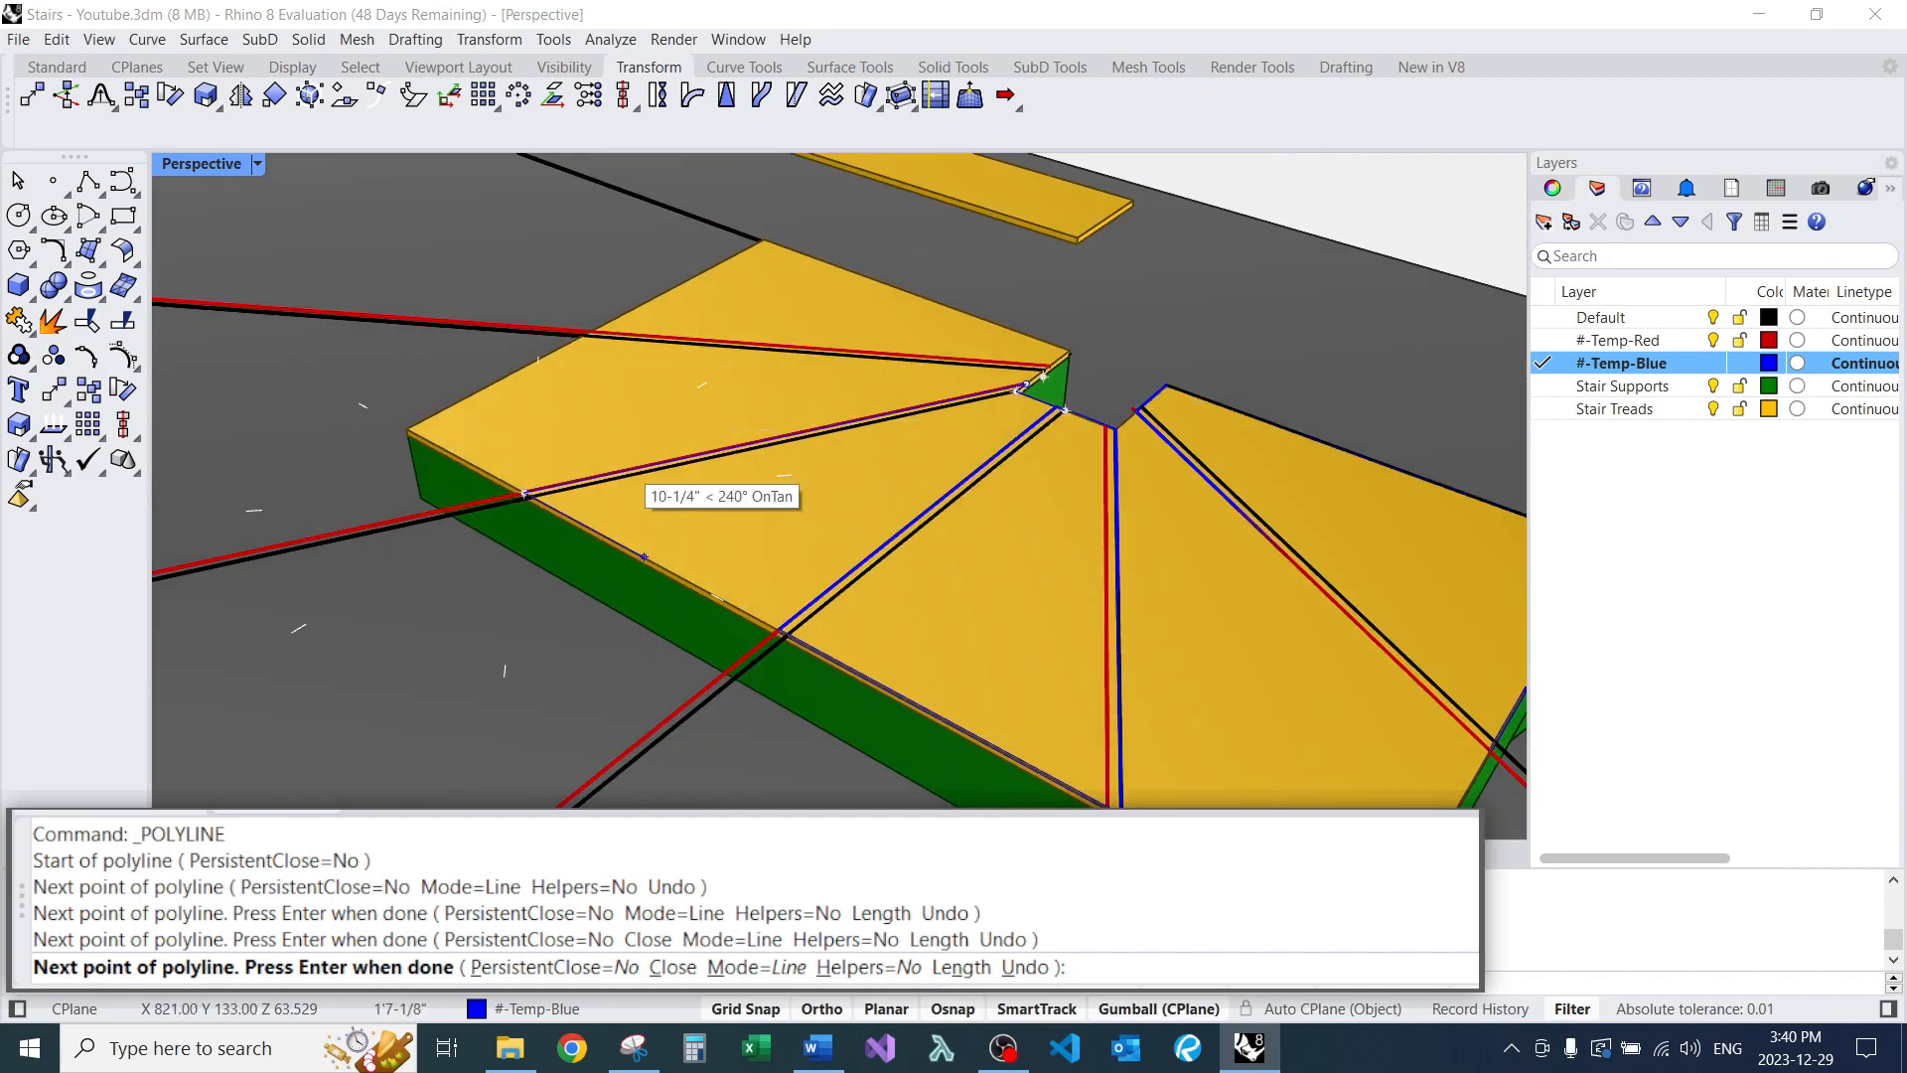
pyautogui.scroll(3, 824, 656)
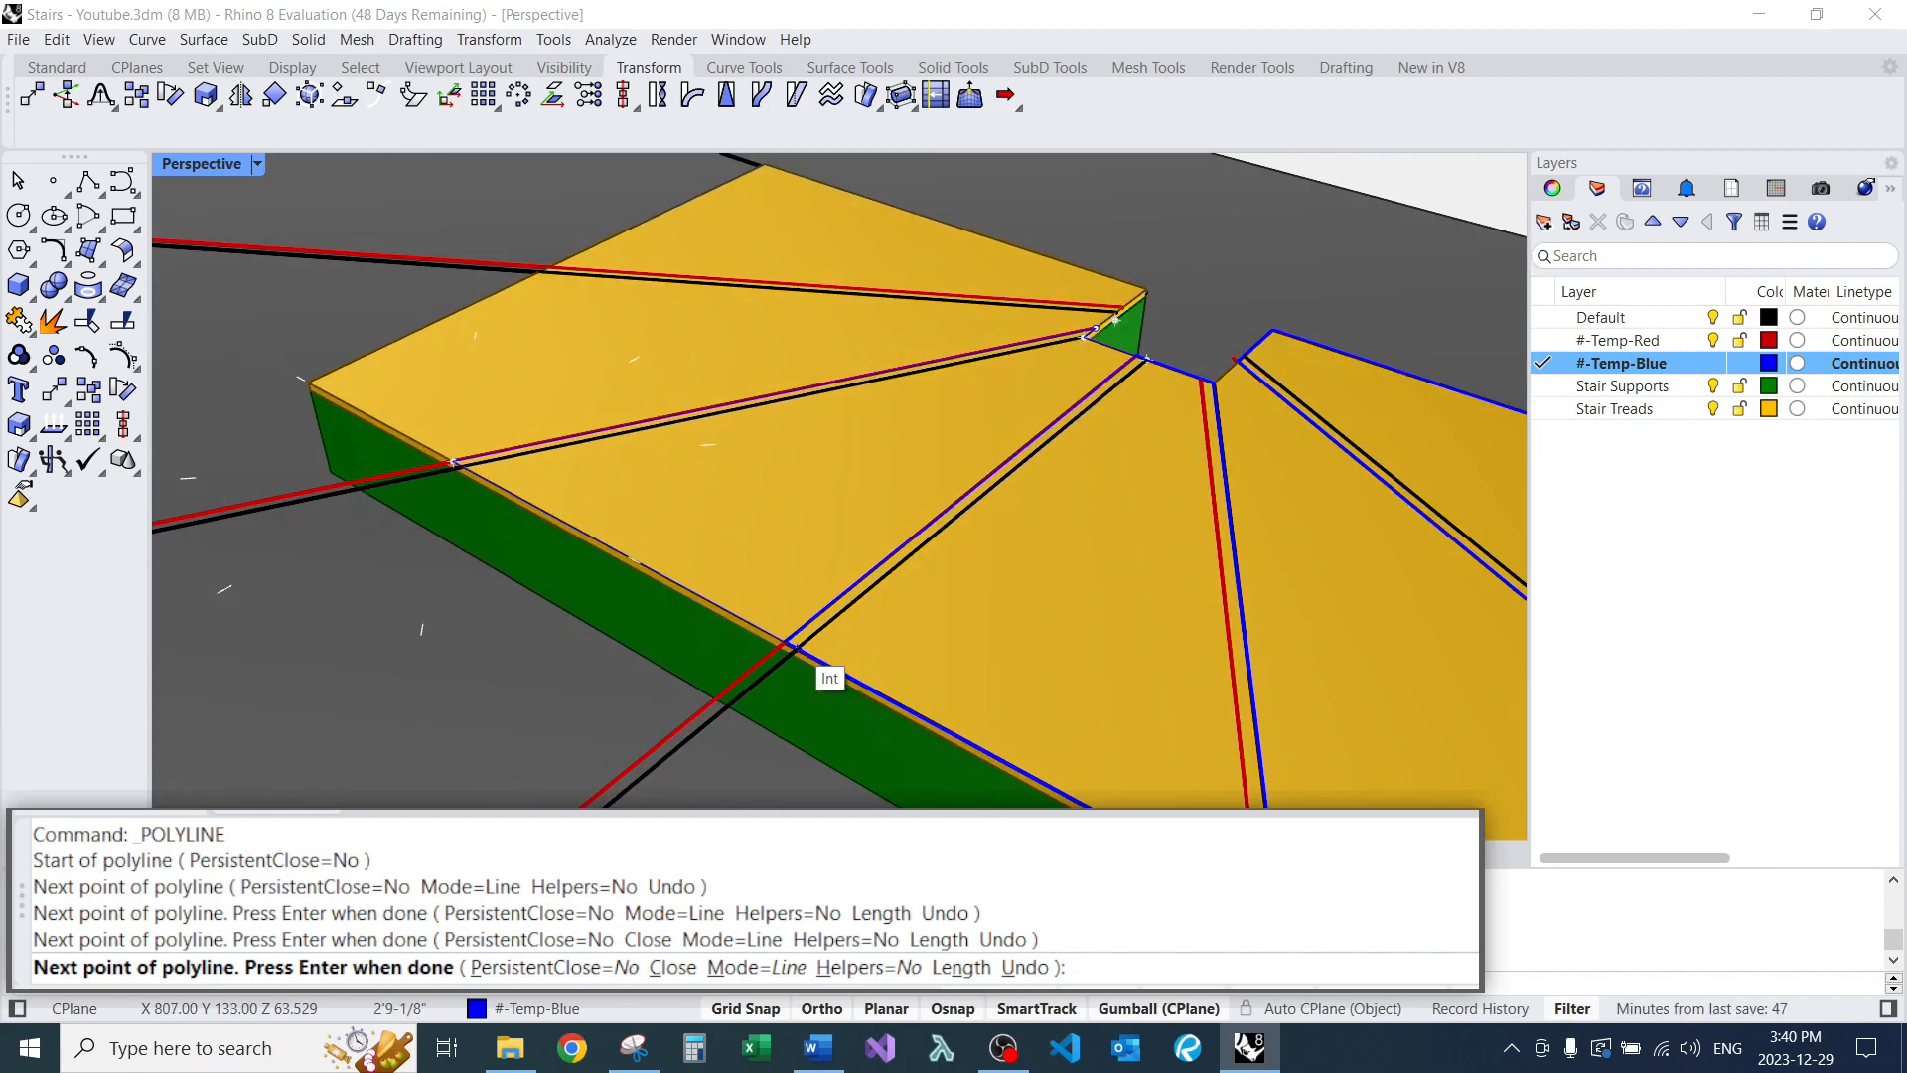
pyautogui.click(795, 647)
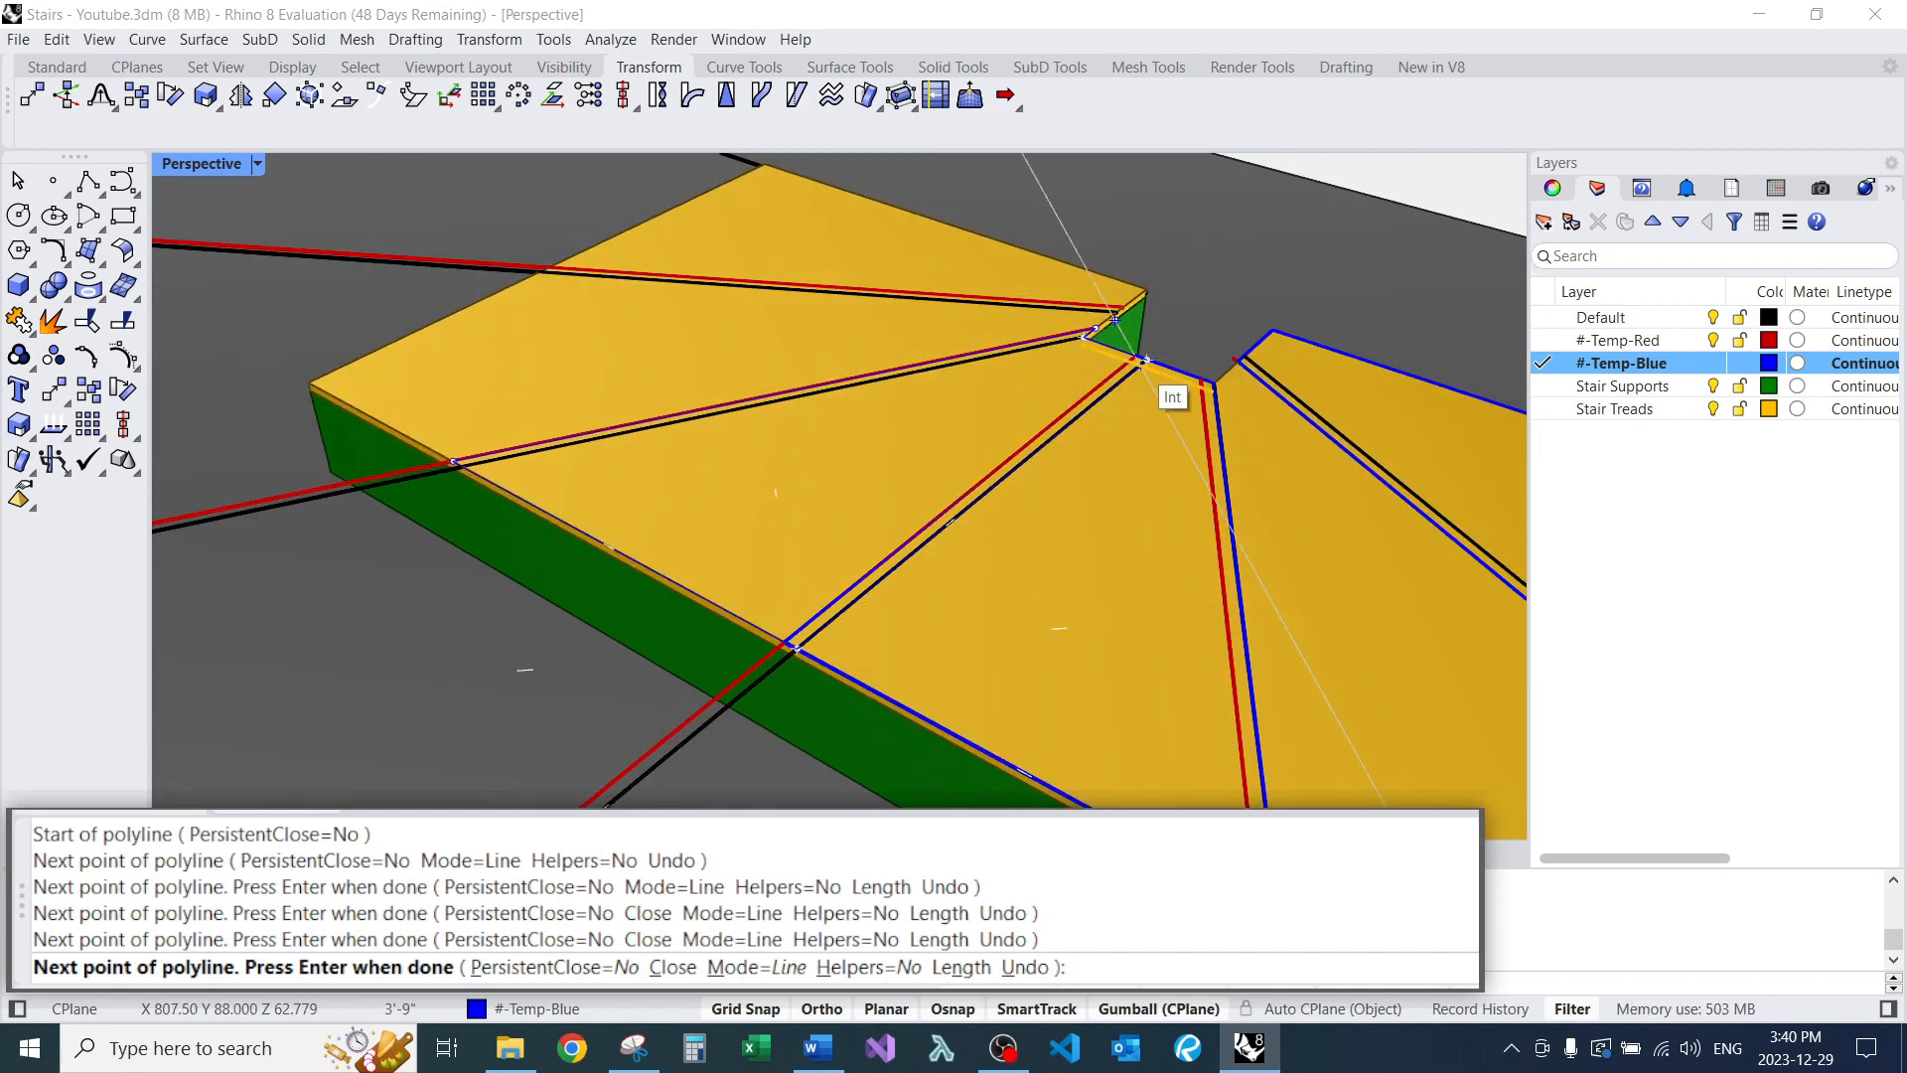
pyautogui.click(1092, 331)
# Trace a closed polyline around the fifth winder tread, from the fourth black line to the last red offset line, including the landing's outer corner.
pyautogui.scroll(4, 1092, 332)
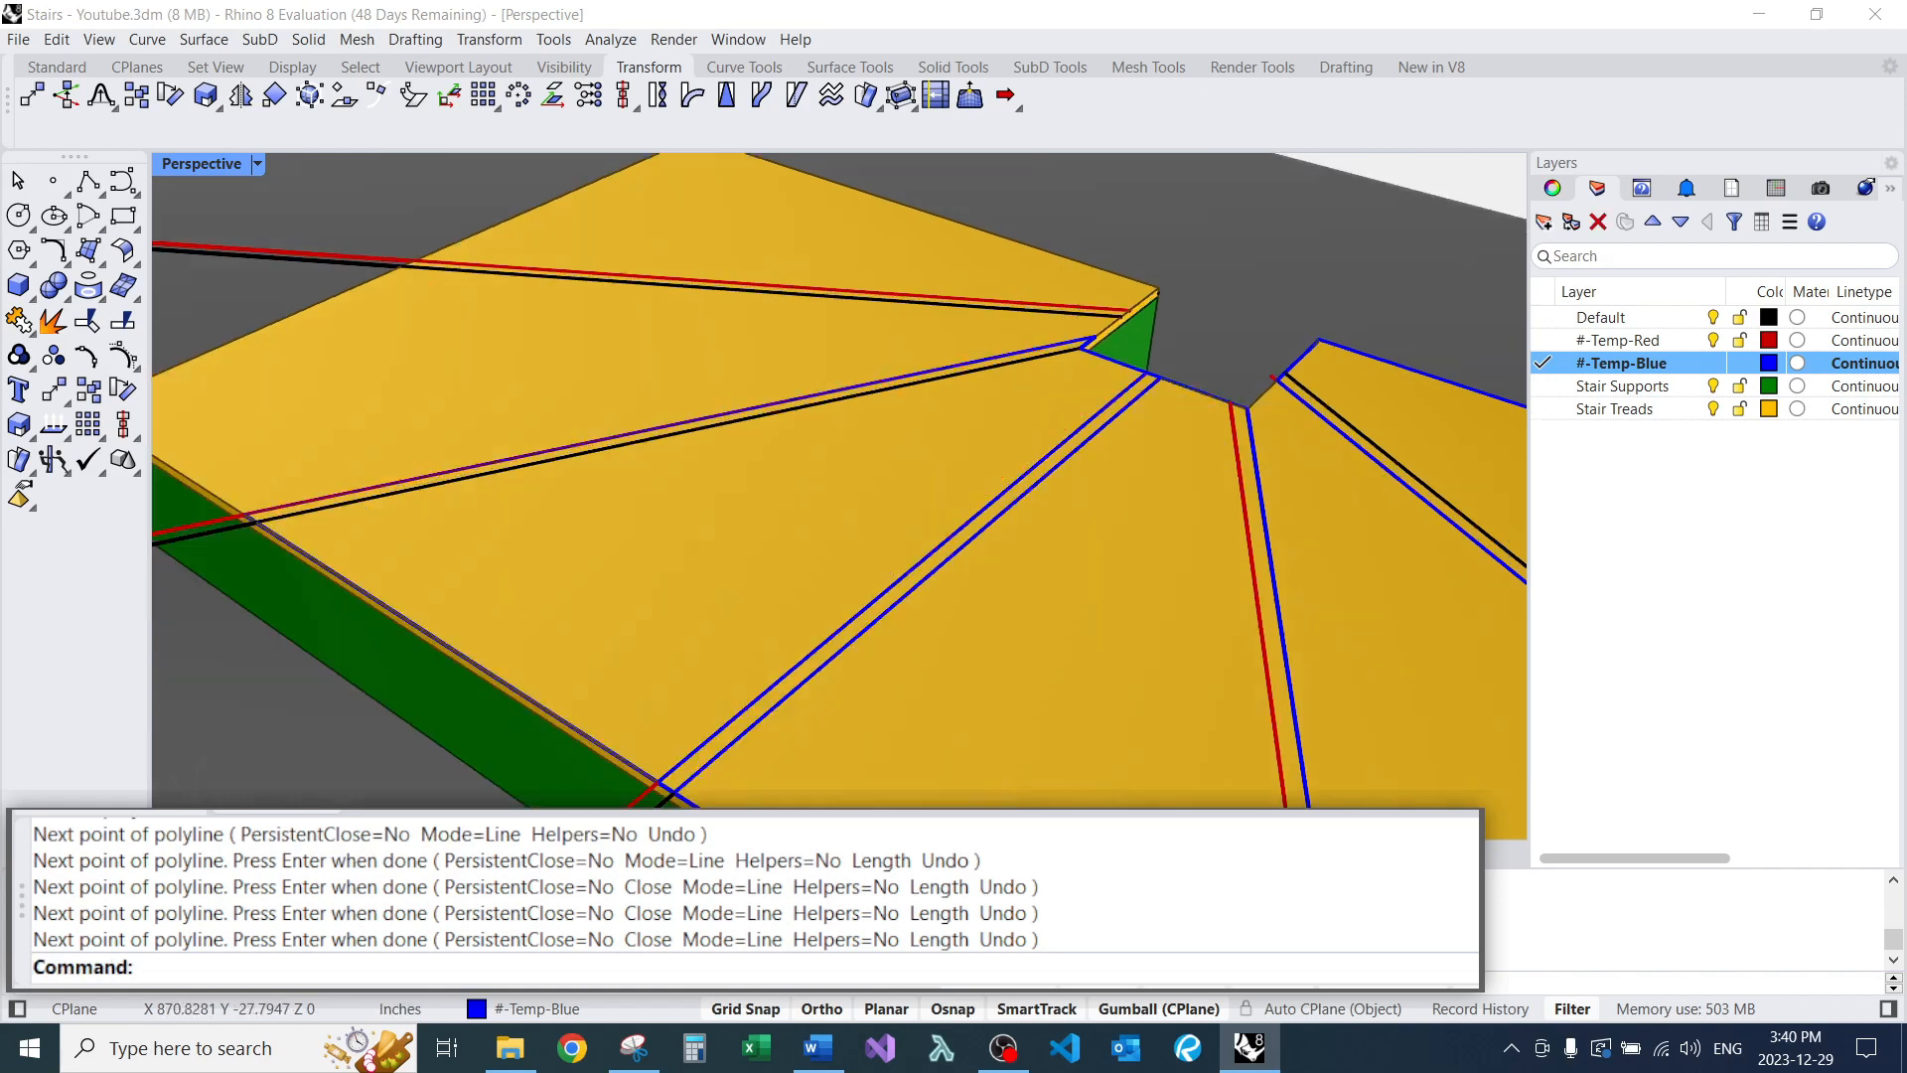
pyautogui.write('PL')
pyautogui.press('Return')
pyautogui.click(1026, 492)
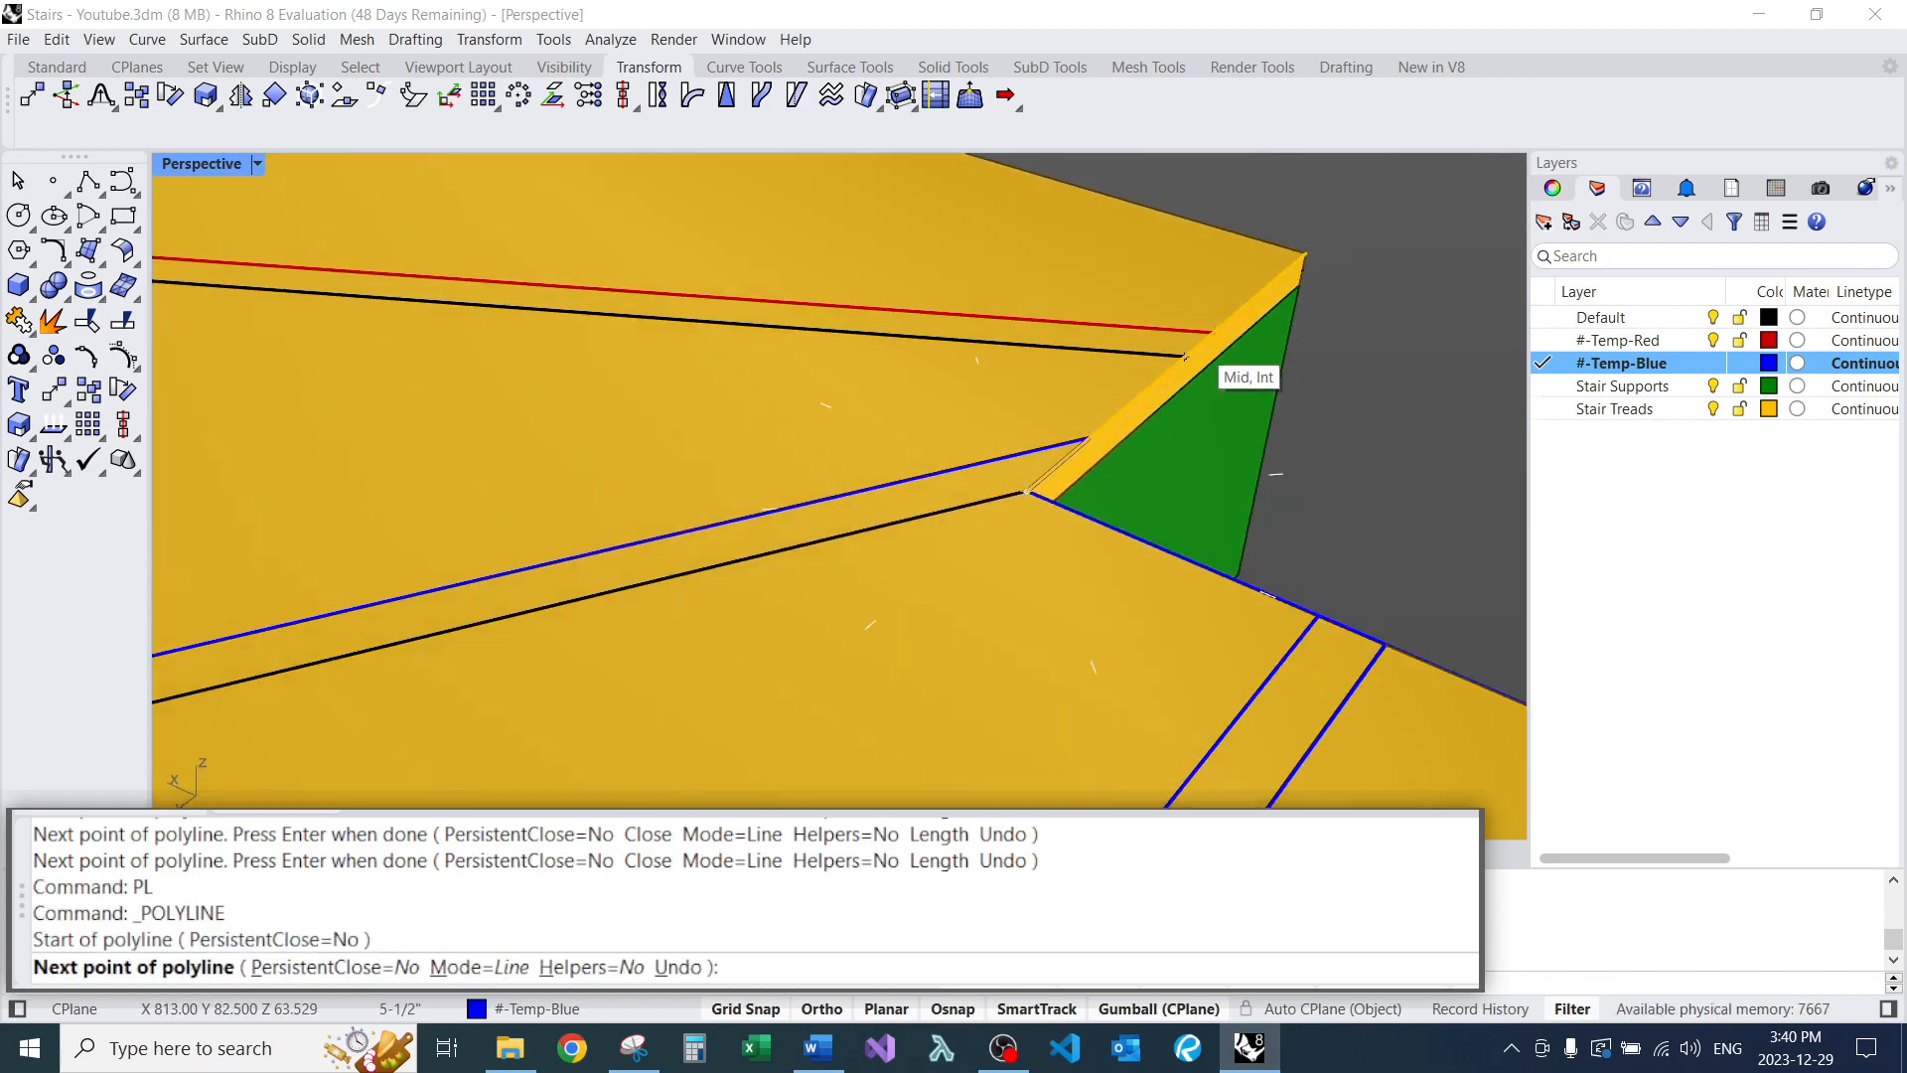
pyautogui.click(1213, 333)
pyautogui.scroll(-3, 1232, 402)
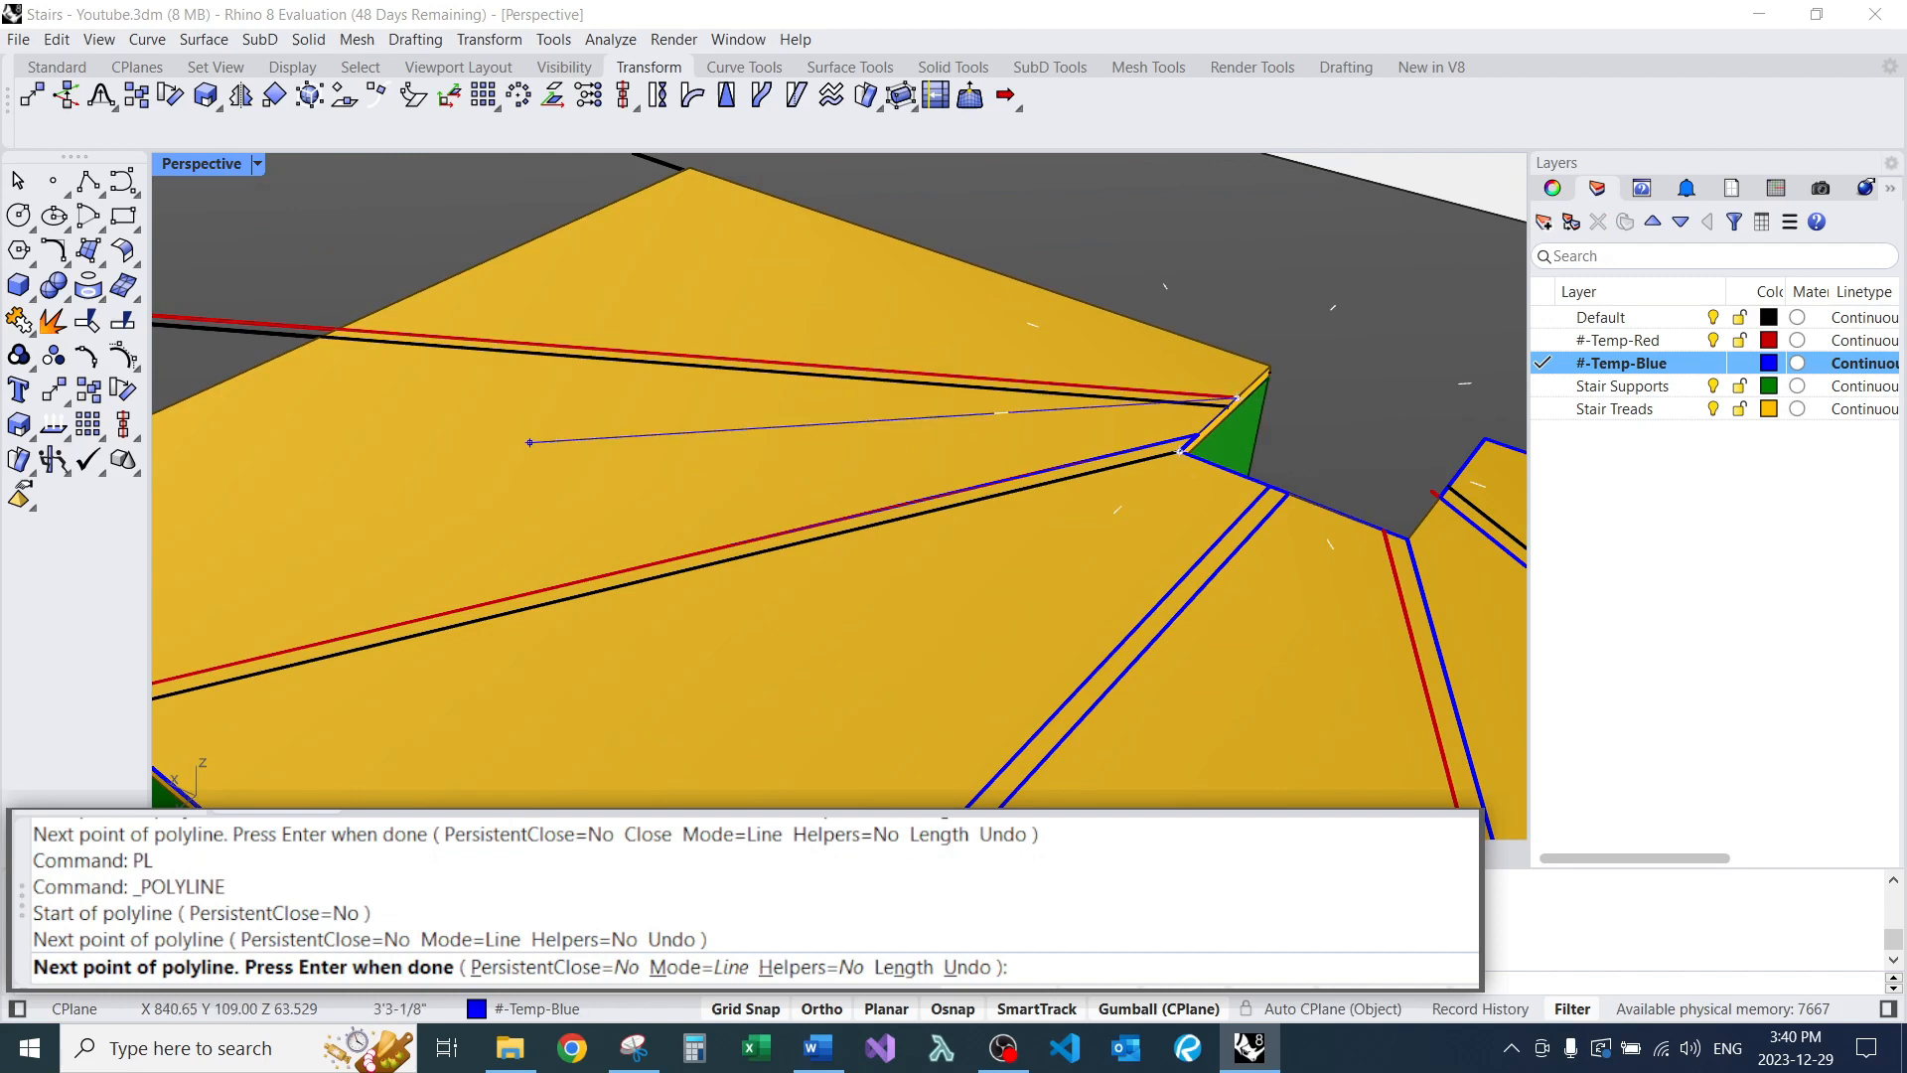
pyautogui.click(370, 316)
pyautogui.scroll(-3, 369, 316)
pyautogui.scroll(3, 696, 338)
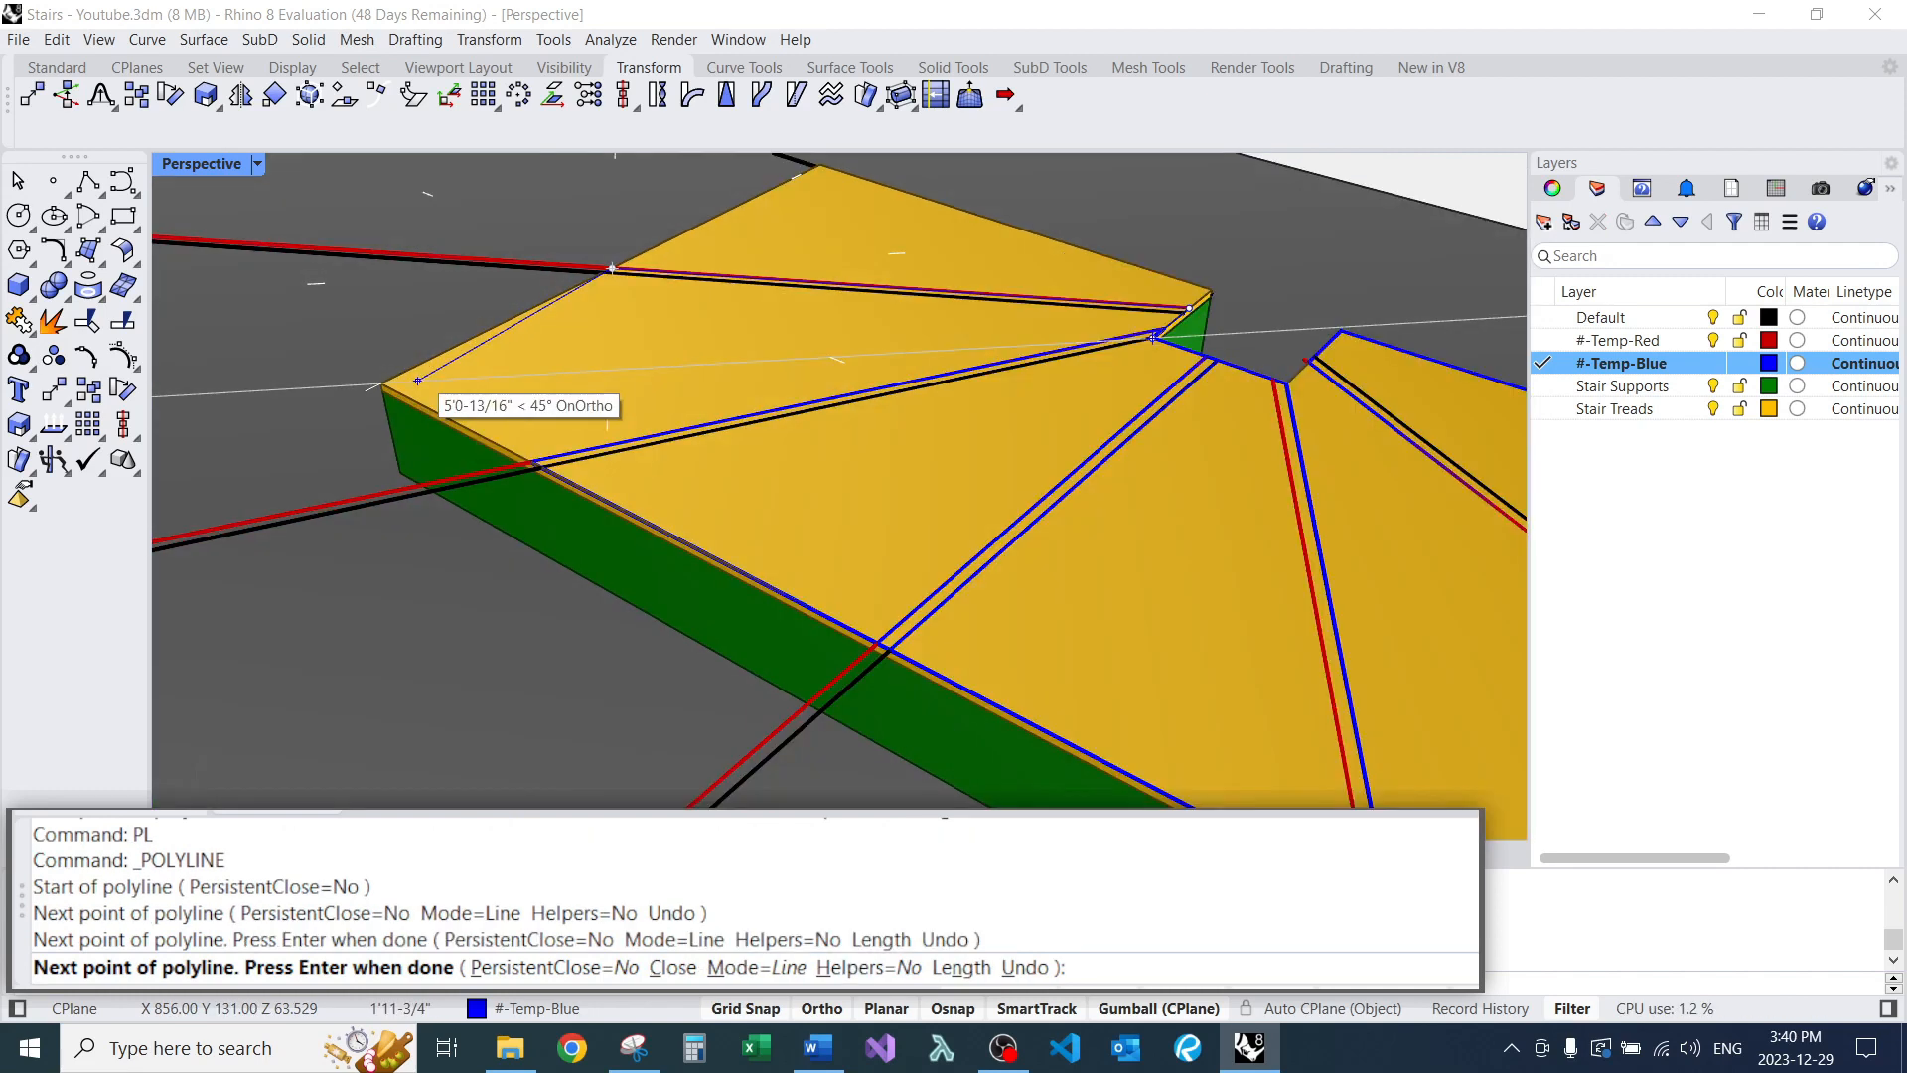
pyautogui.click(381, 384)
pyautogui.scroll(3, 481, 521)
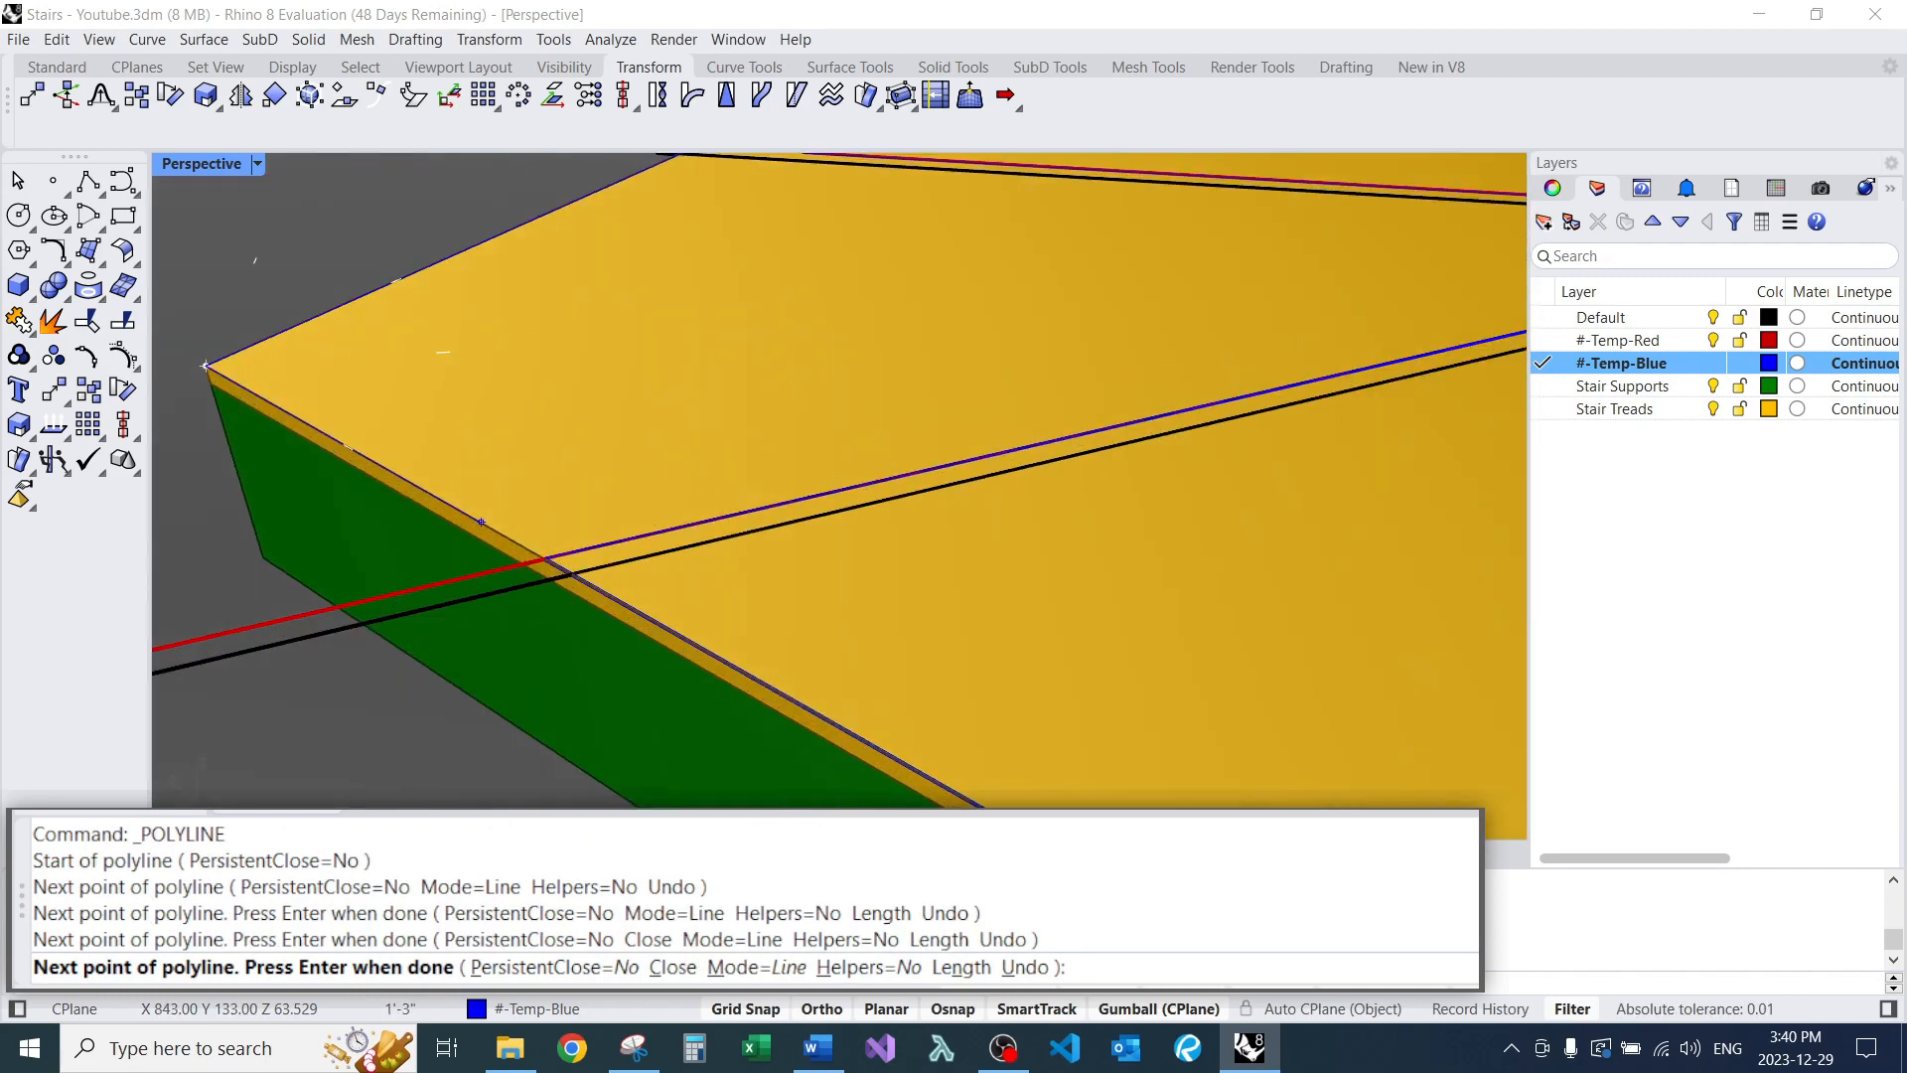
pyautogui.click(573, 573)
pyautogui.scroll(-3, 1222, 468)
pyautogui.scroll(4, 1115, 460)
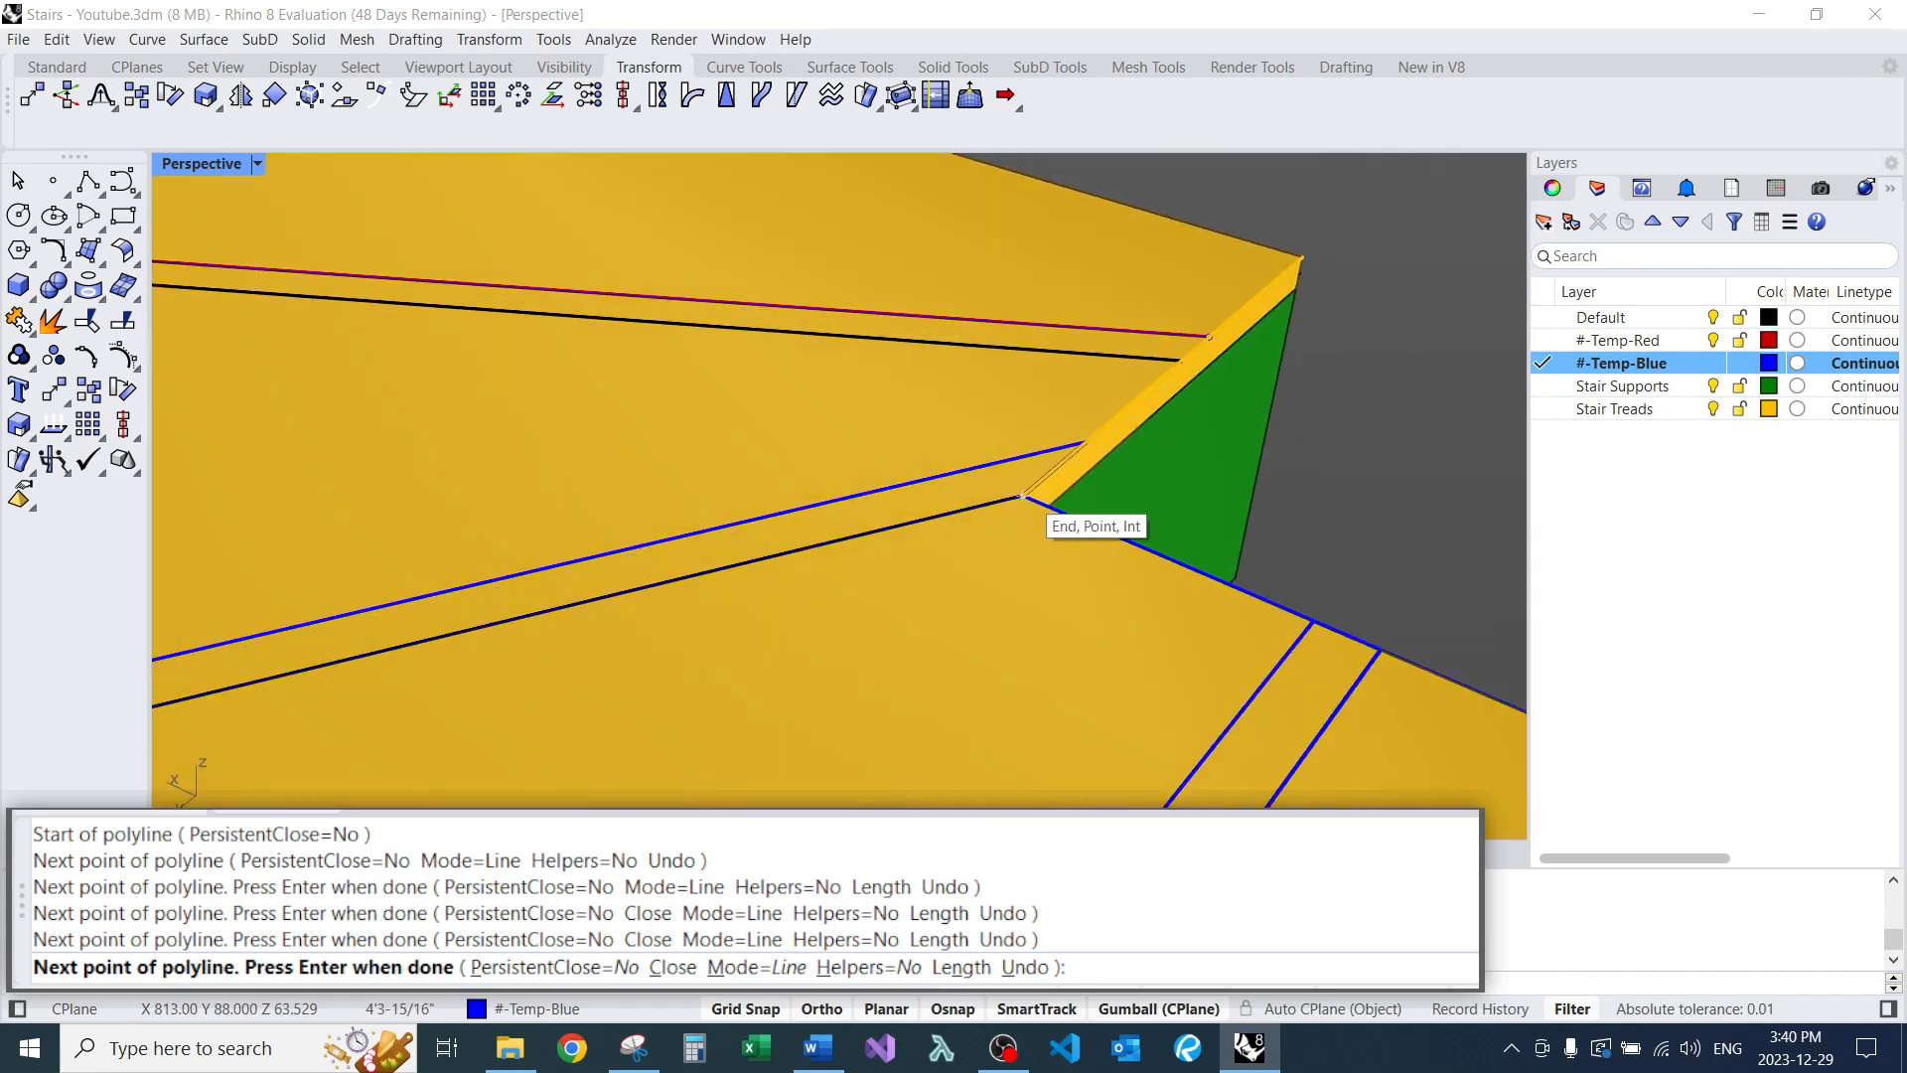
pyautogui.click(1023, 495)
# Trace a closed polyline around the sixth winder tread, from the last black dividing line to the landing's edge at the upper flight.
pyautogui.scroll(-8, 998, 491)
pyautogui.moveTo(998, 491); pyautogui.dragTo(1157, 506, button='right')
pyautogui.scroll(-4, 932, 511)
pyautogui.moveTo(1043, 556); pyautogui.dragTo(928, 517, button='right')
pyautogui.scroll(8, 914, 486)
pyautogui.scroll(-5, 1013, 626)
pyautogui.moveTo(830, 417); pyautogui.dragTo(894, 397, button='right')
pyautogui.scroll(6, 894, 398)
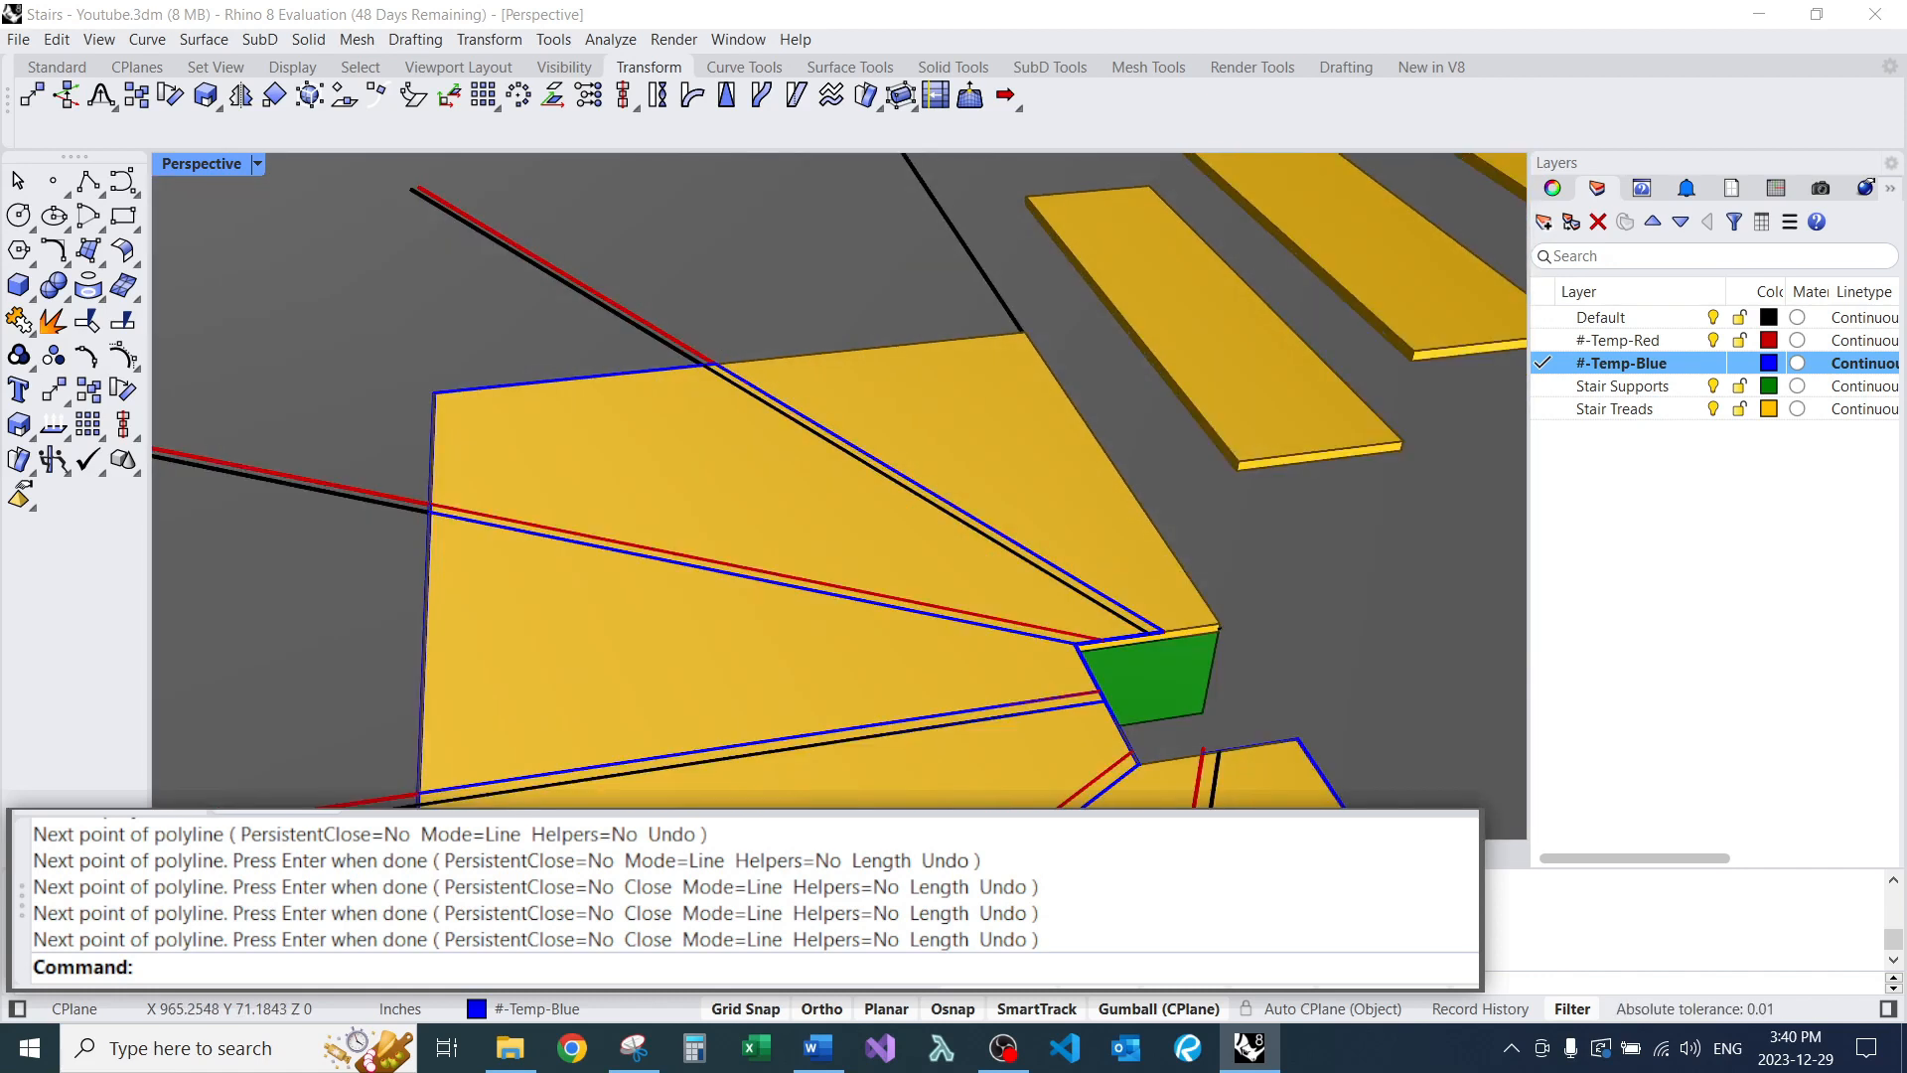
pyautogui.write('PL')
pyautogui.press('Return')
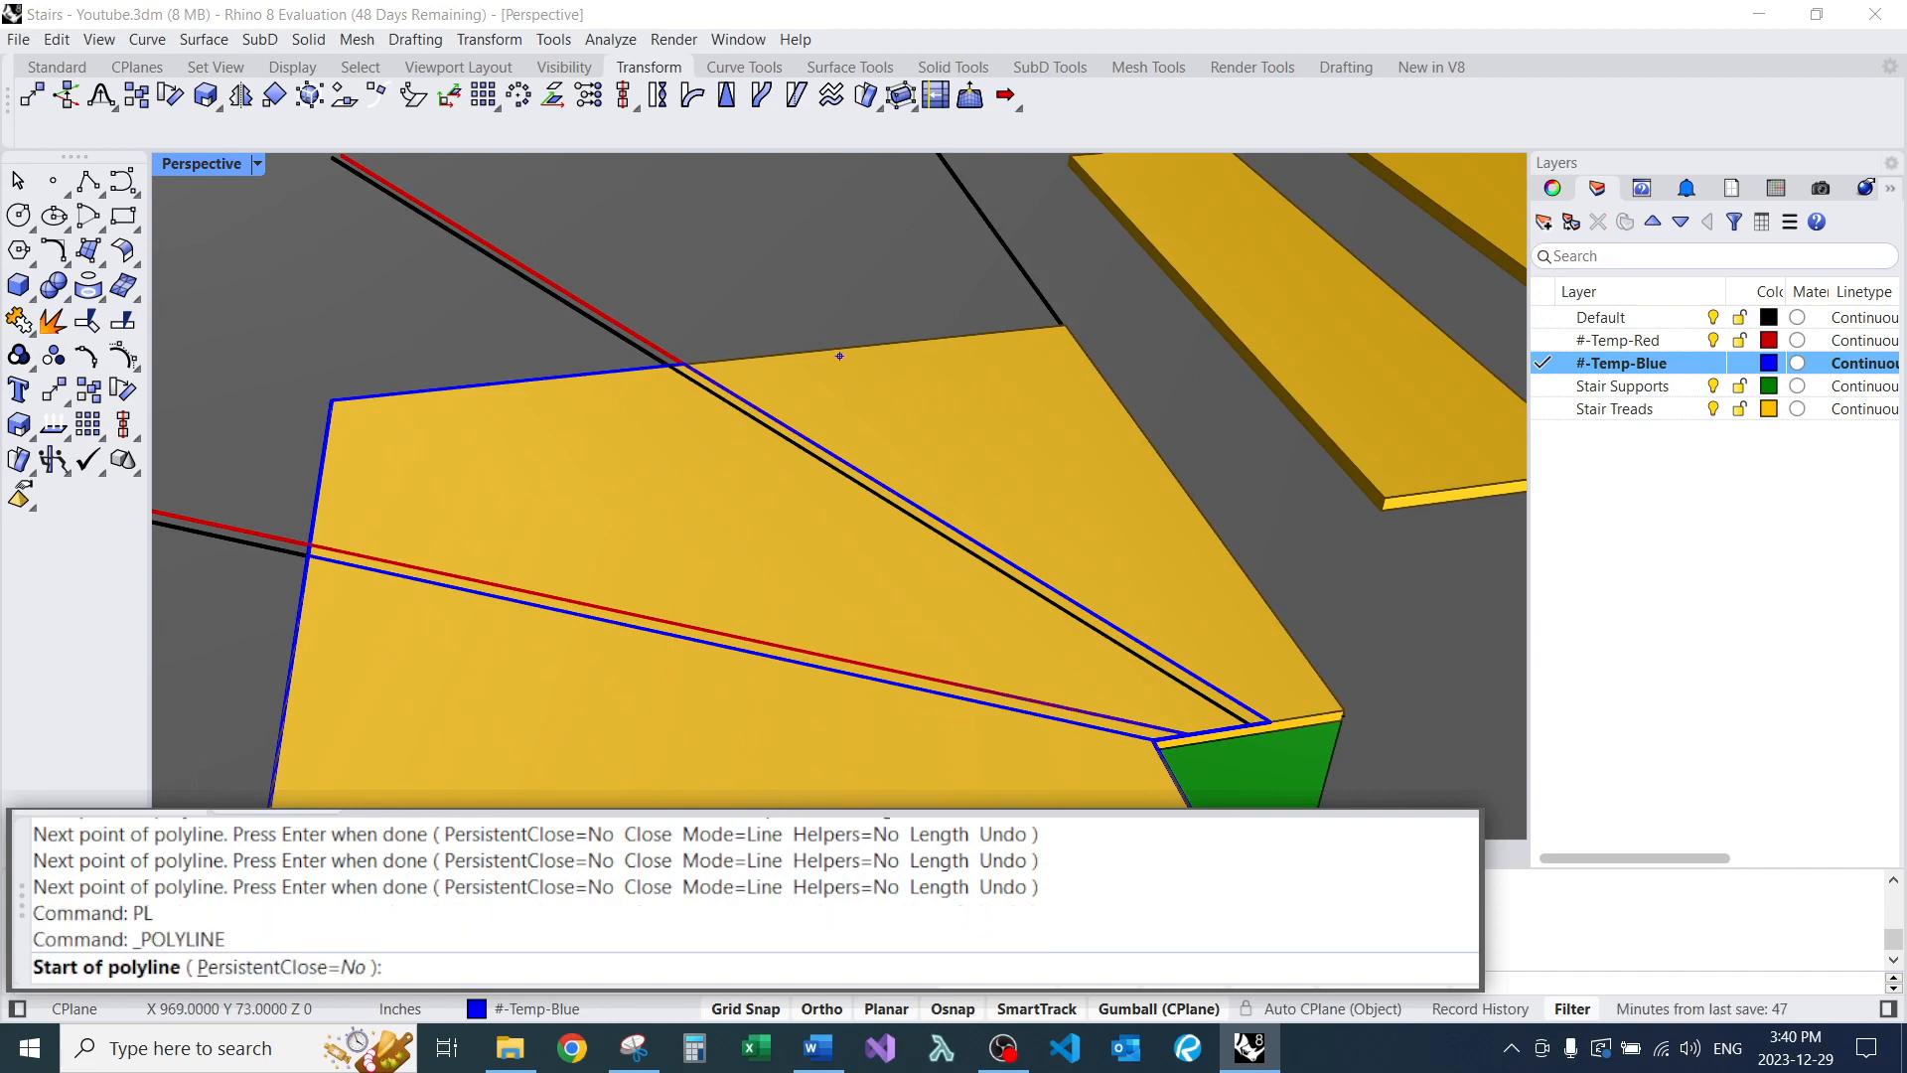
pyautogui.click(668, 366)
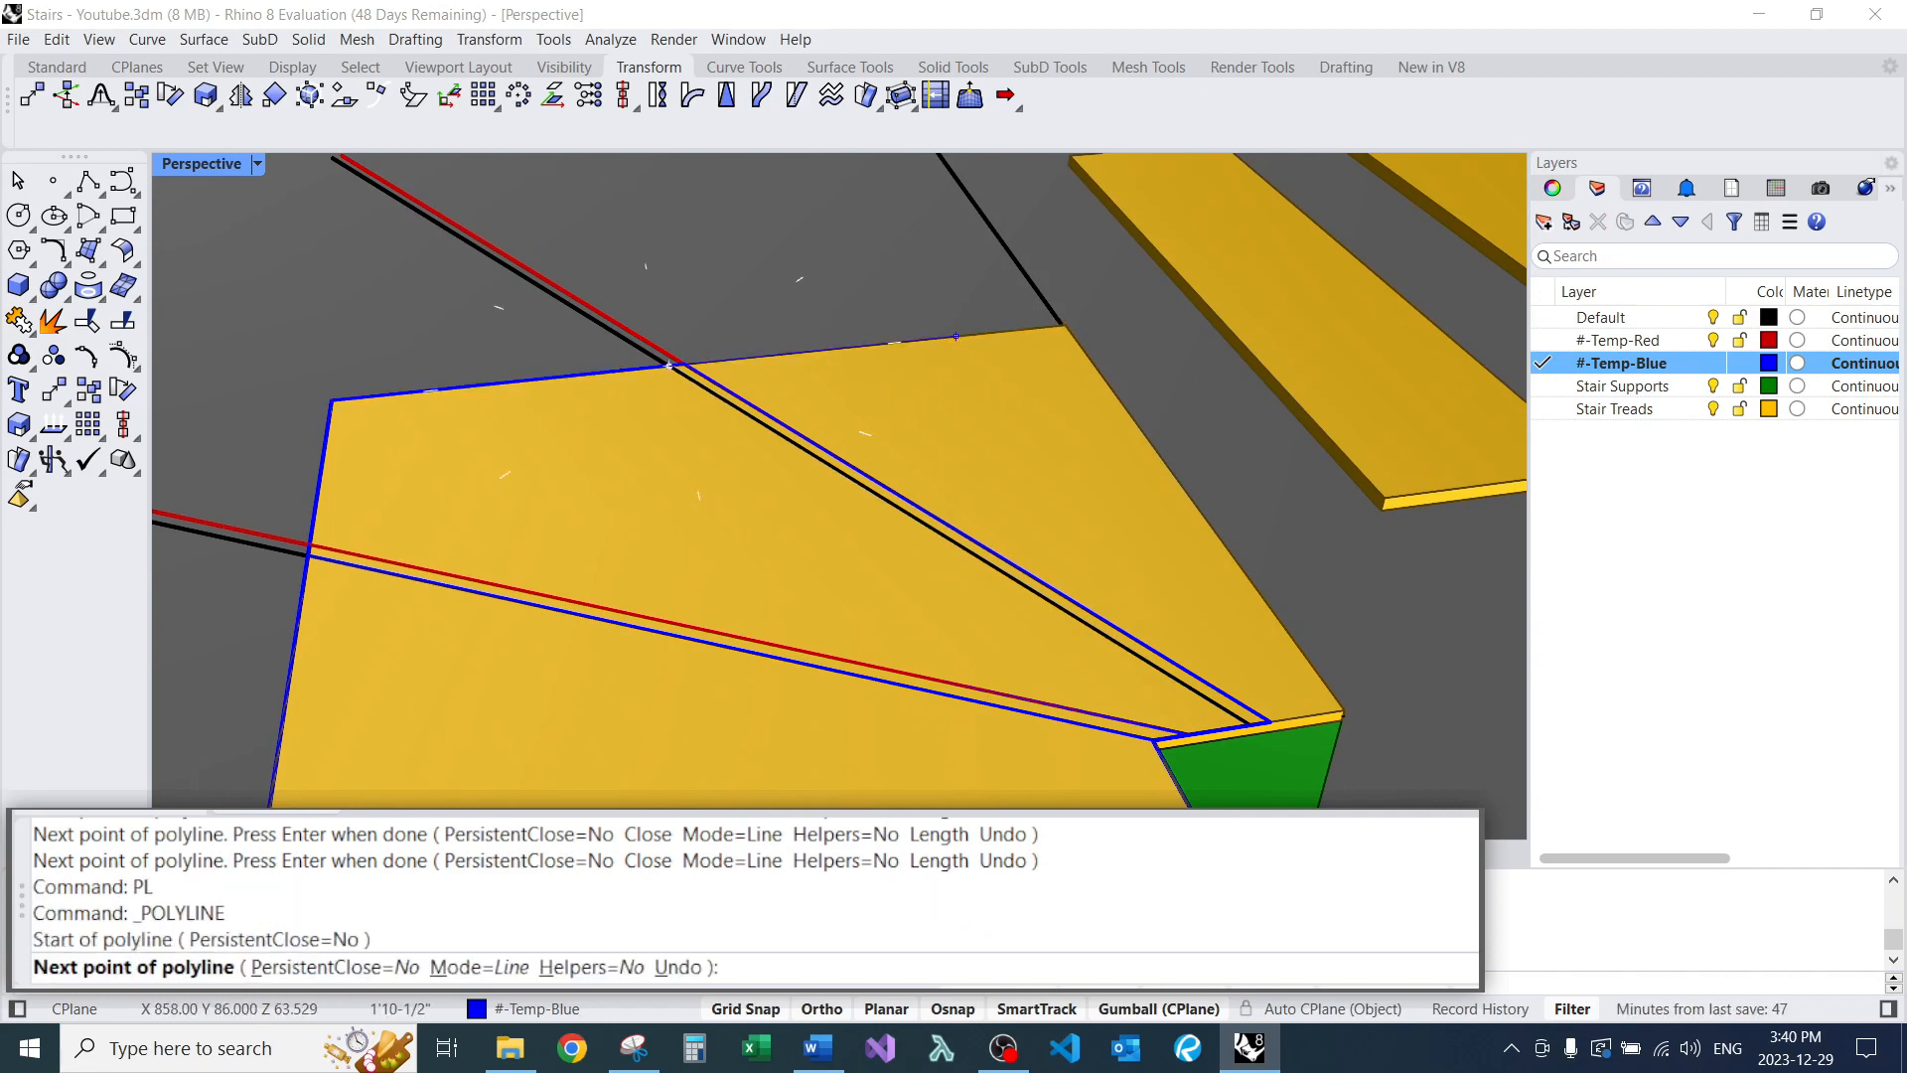
pyautogui.click(1053, 325)
pyautogui.hotkey('ctrl', 'z')
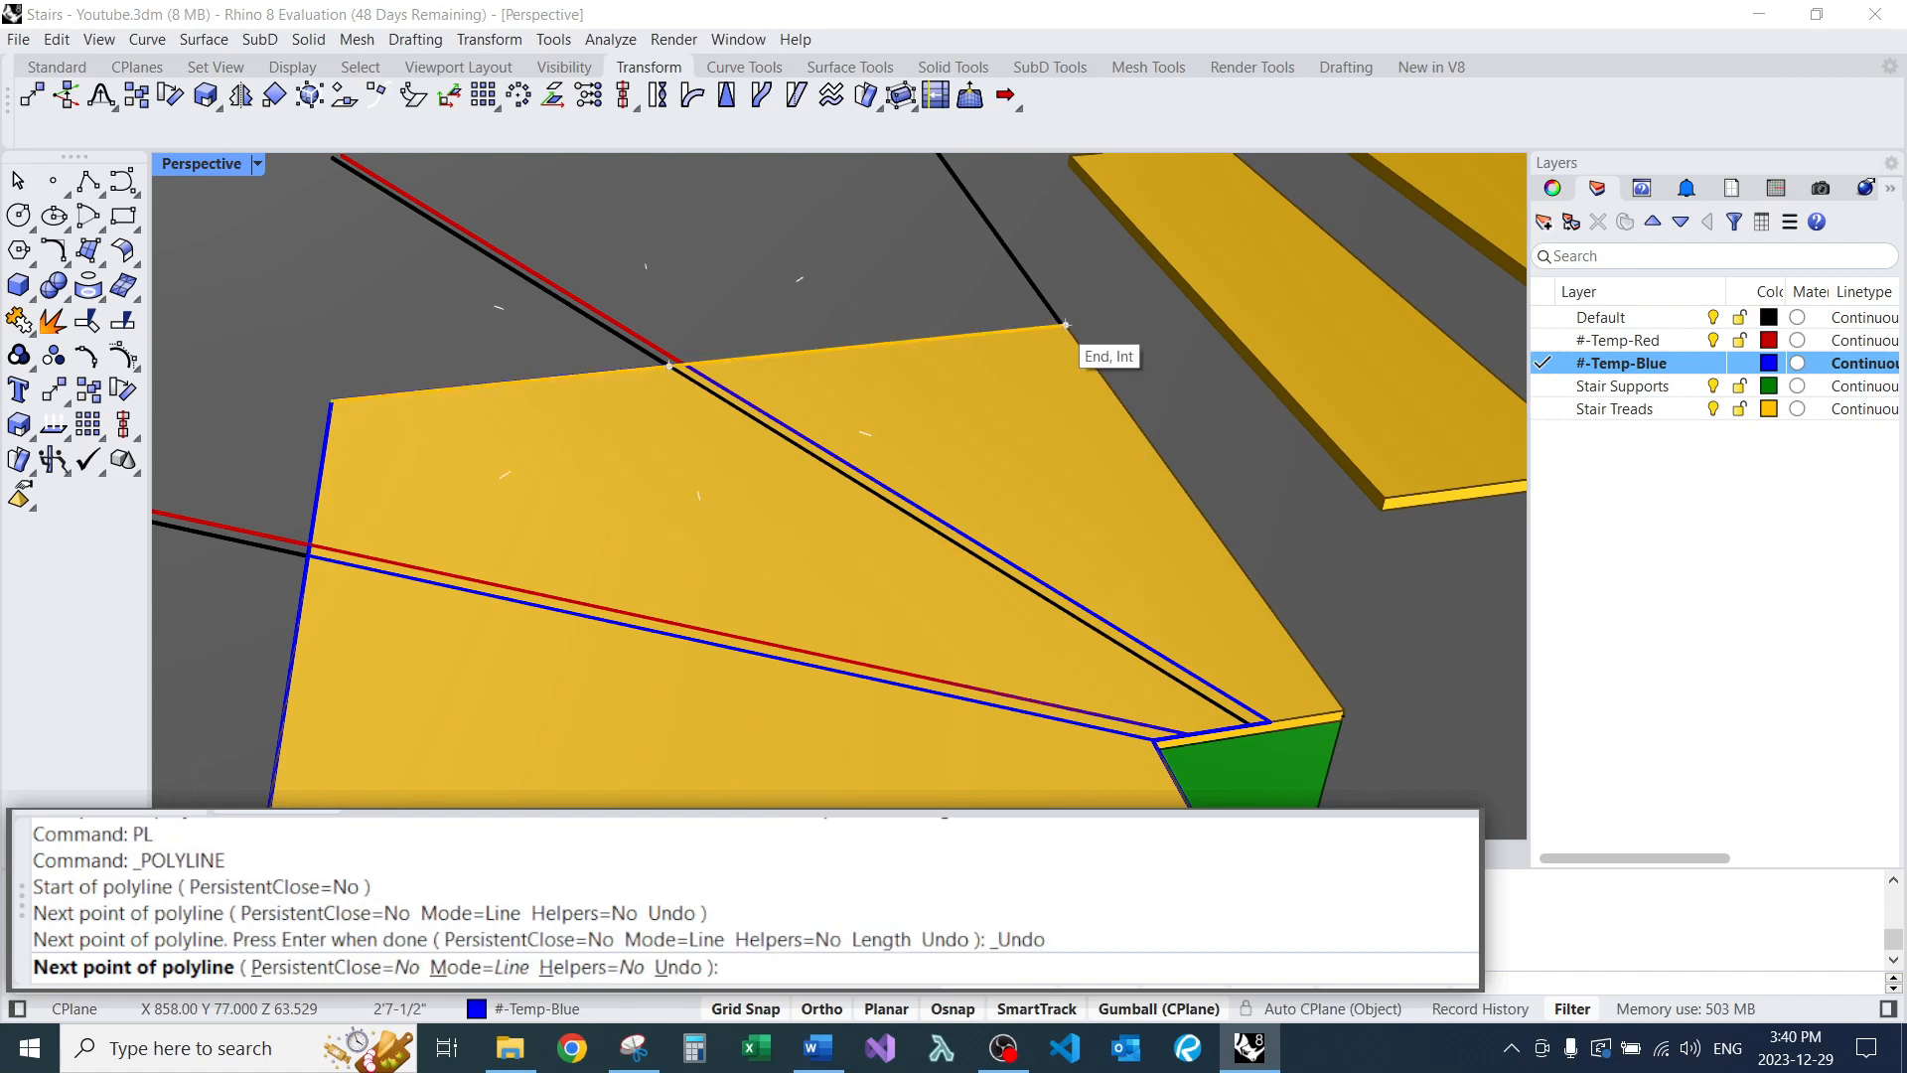
pyautogui.click(1065, 324)
pyautogui.click(1344, 711)
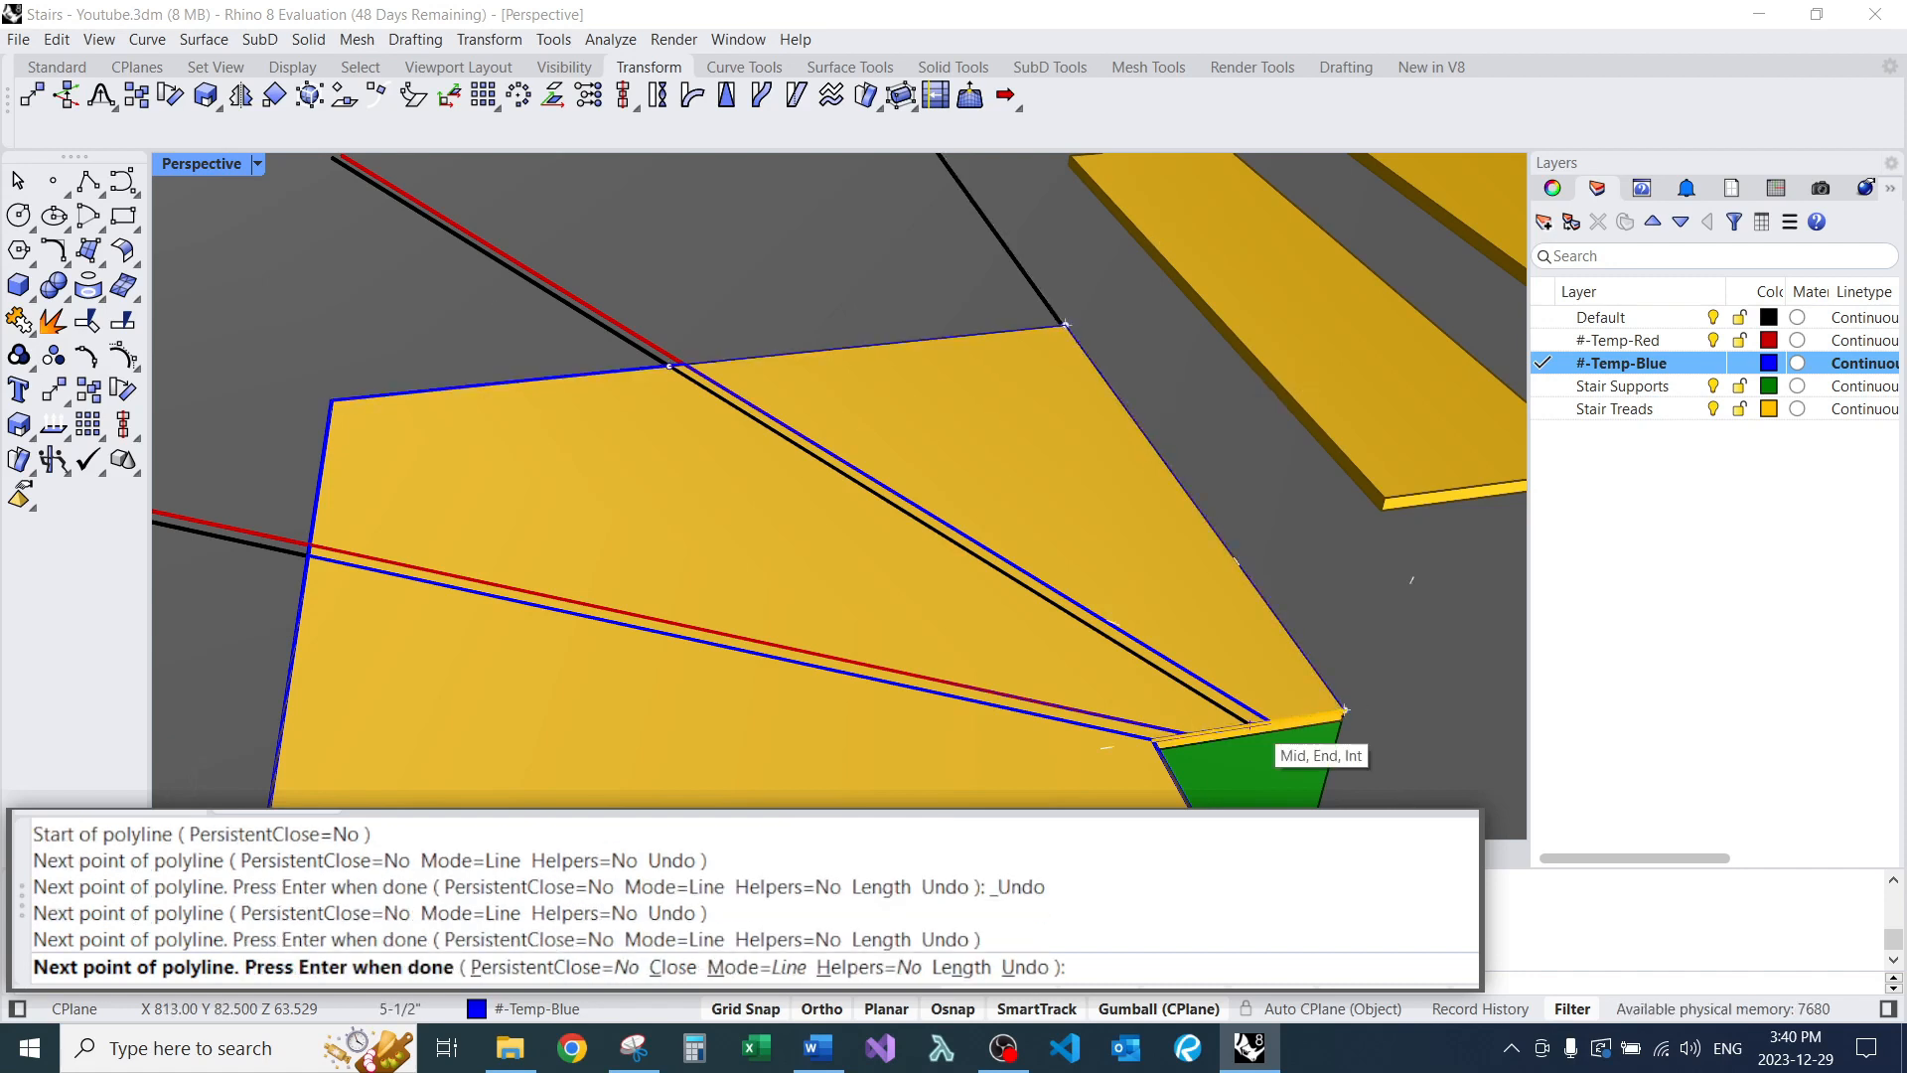
pyautogui.click(1249, 725)
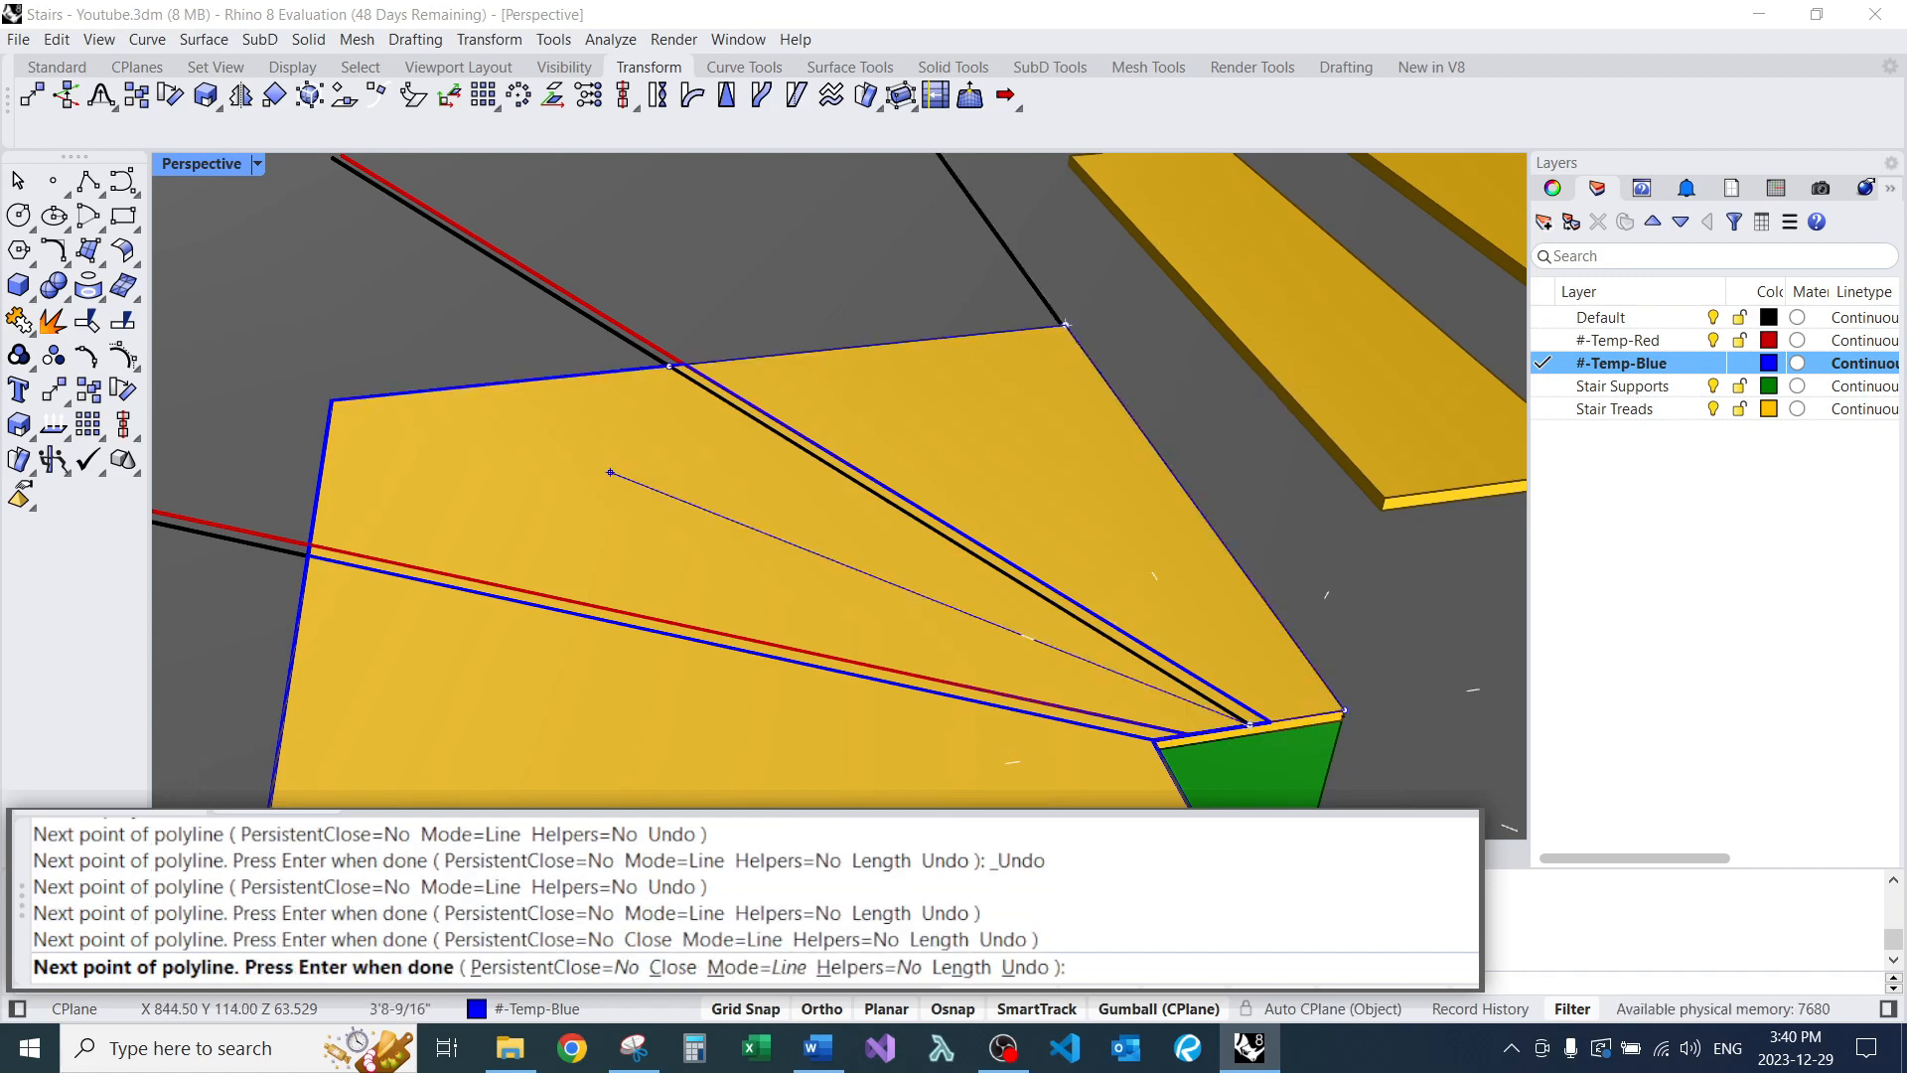
pyautogui.click(669, 364)
pyautogui.press('Return')
pyautogui.write('E')
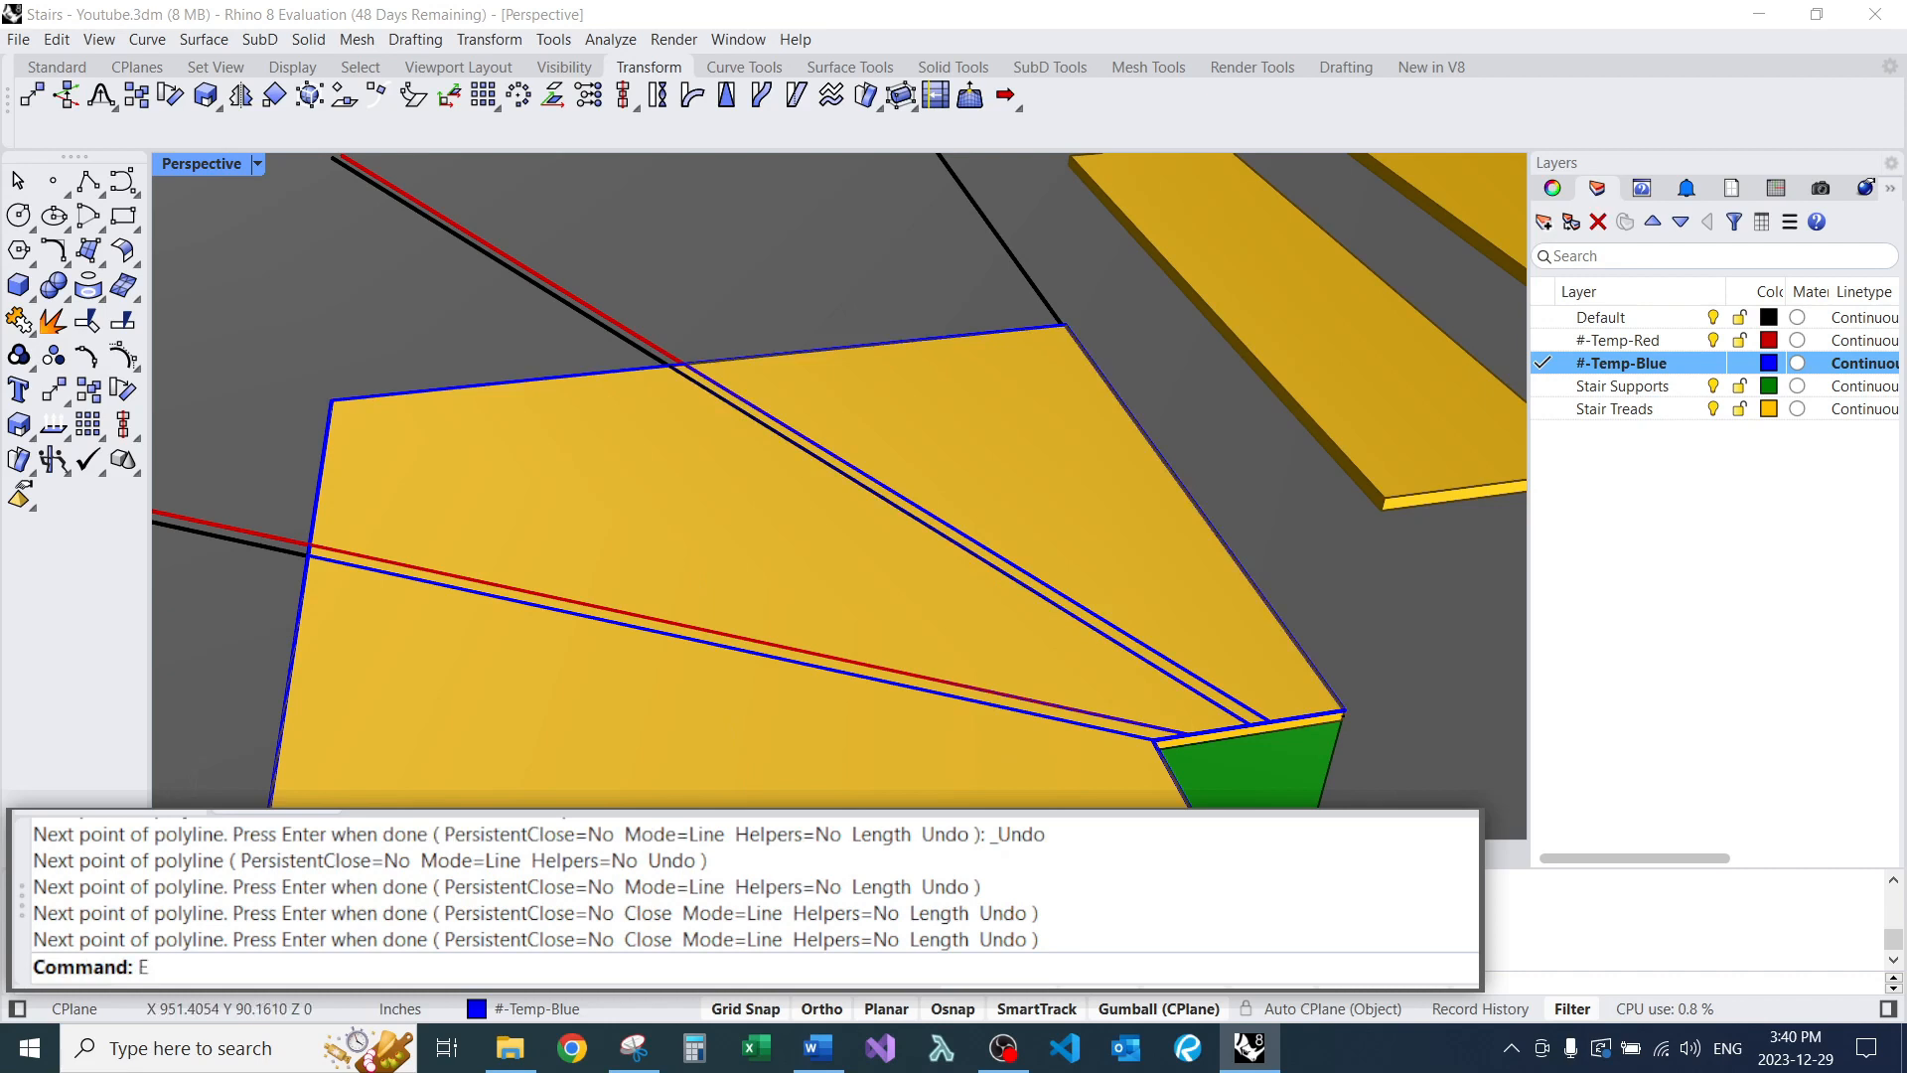
pyautogui.write('C')
pyautogui.press('Return')
pyautogui.click(774, 433)
pyautogui.press('Escape')
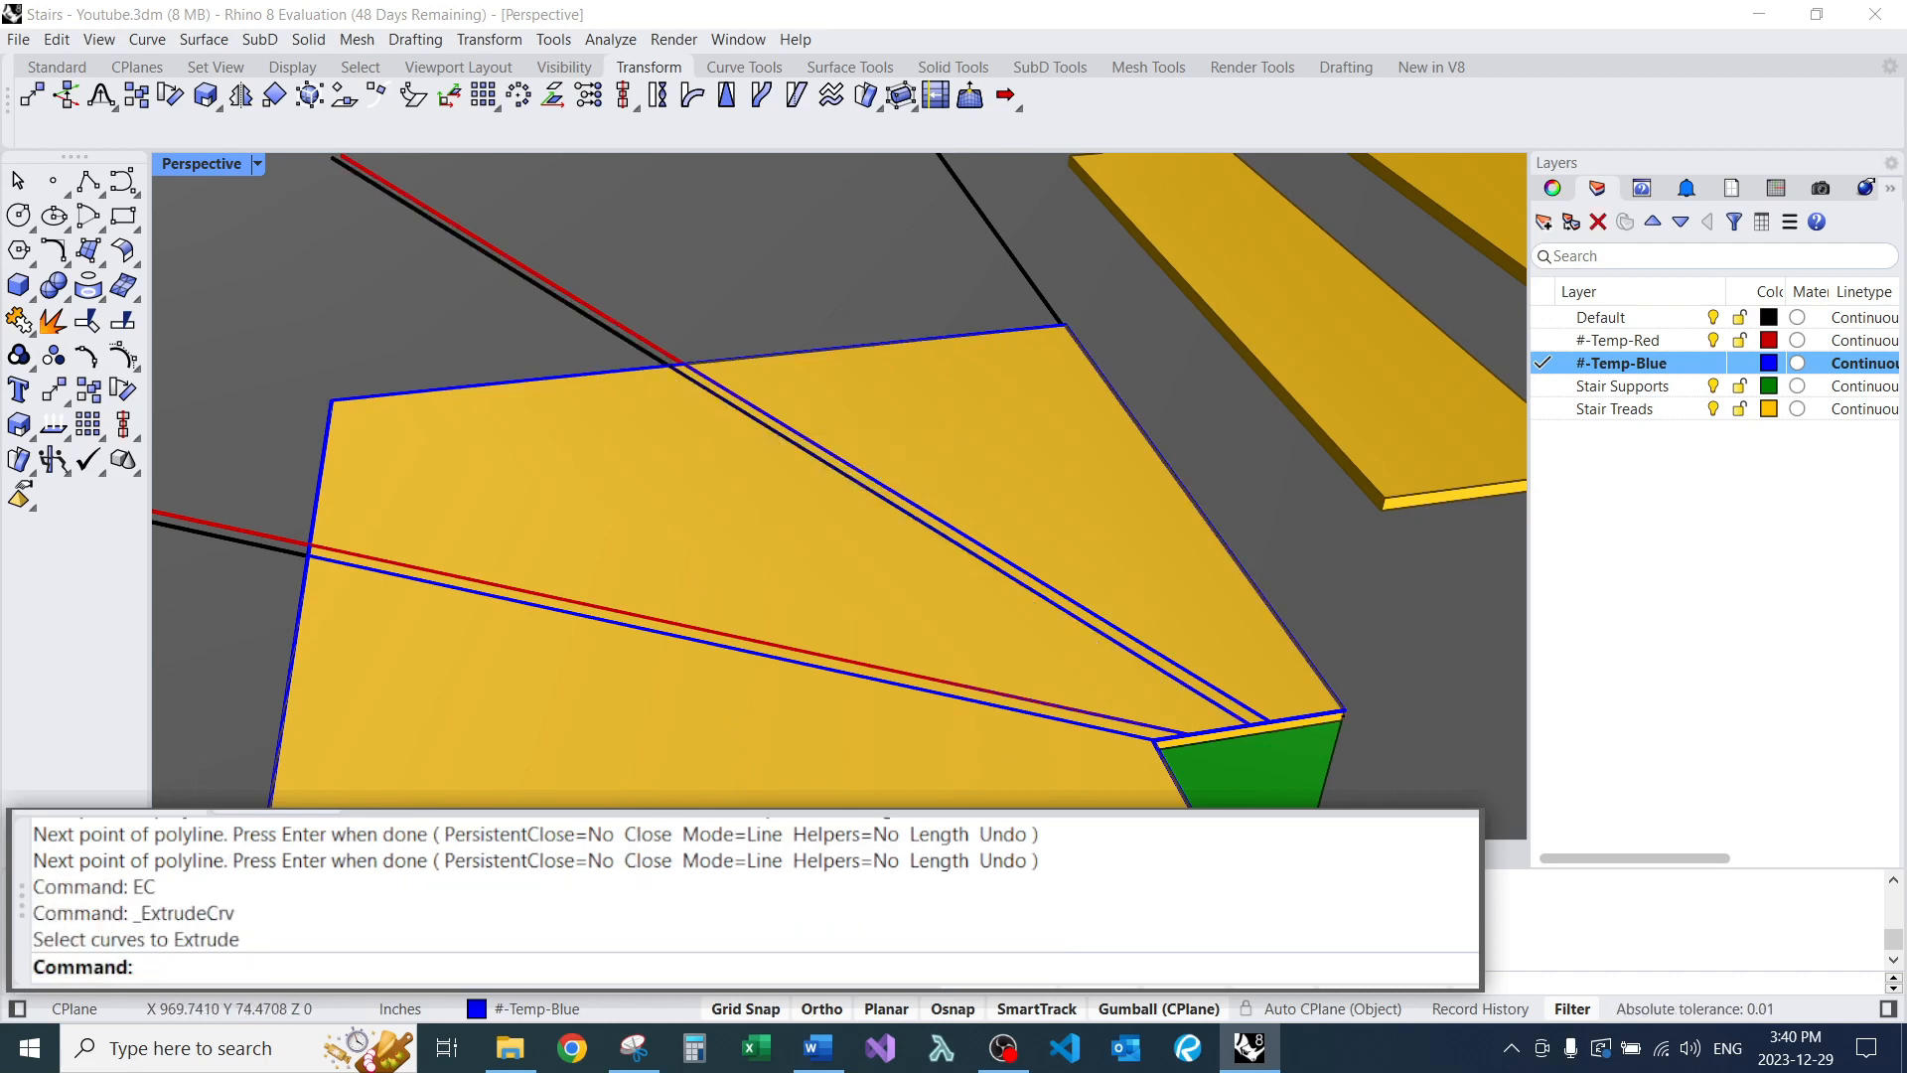
# Extrude the sixth winder tread's outline downward 0.75 inch as a solid.
pyautogui.write('EC')
pyautogui.press('Return')
pyautogui.click(891, 350)
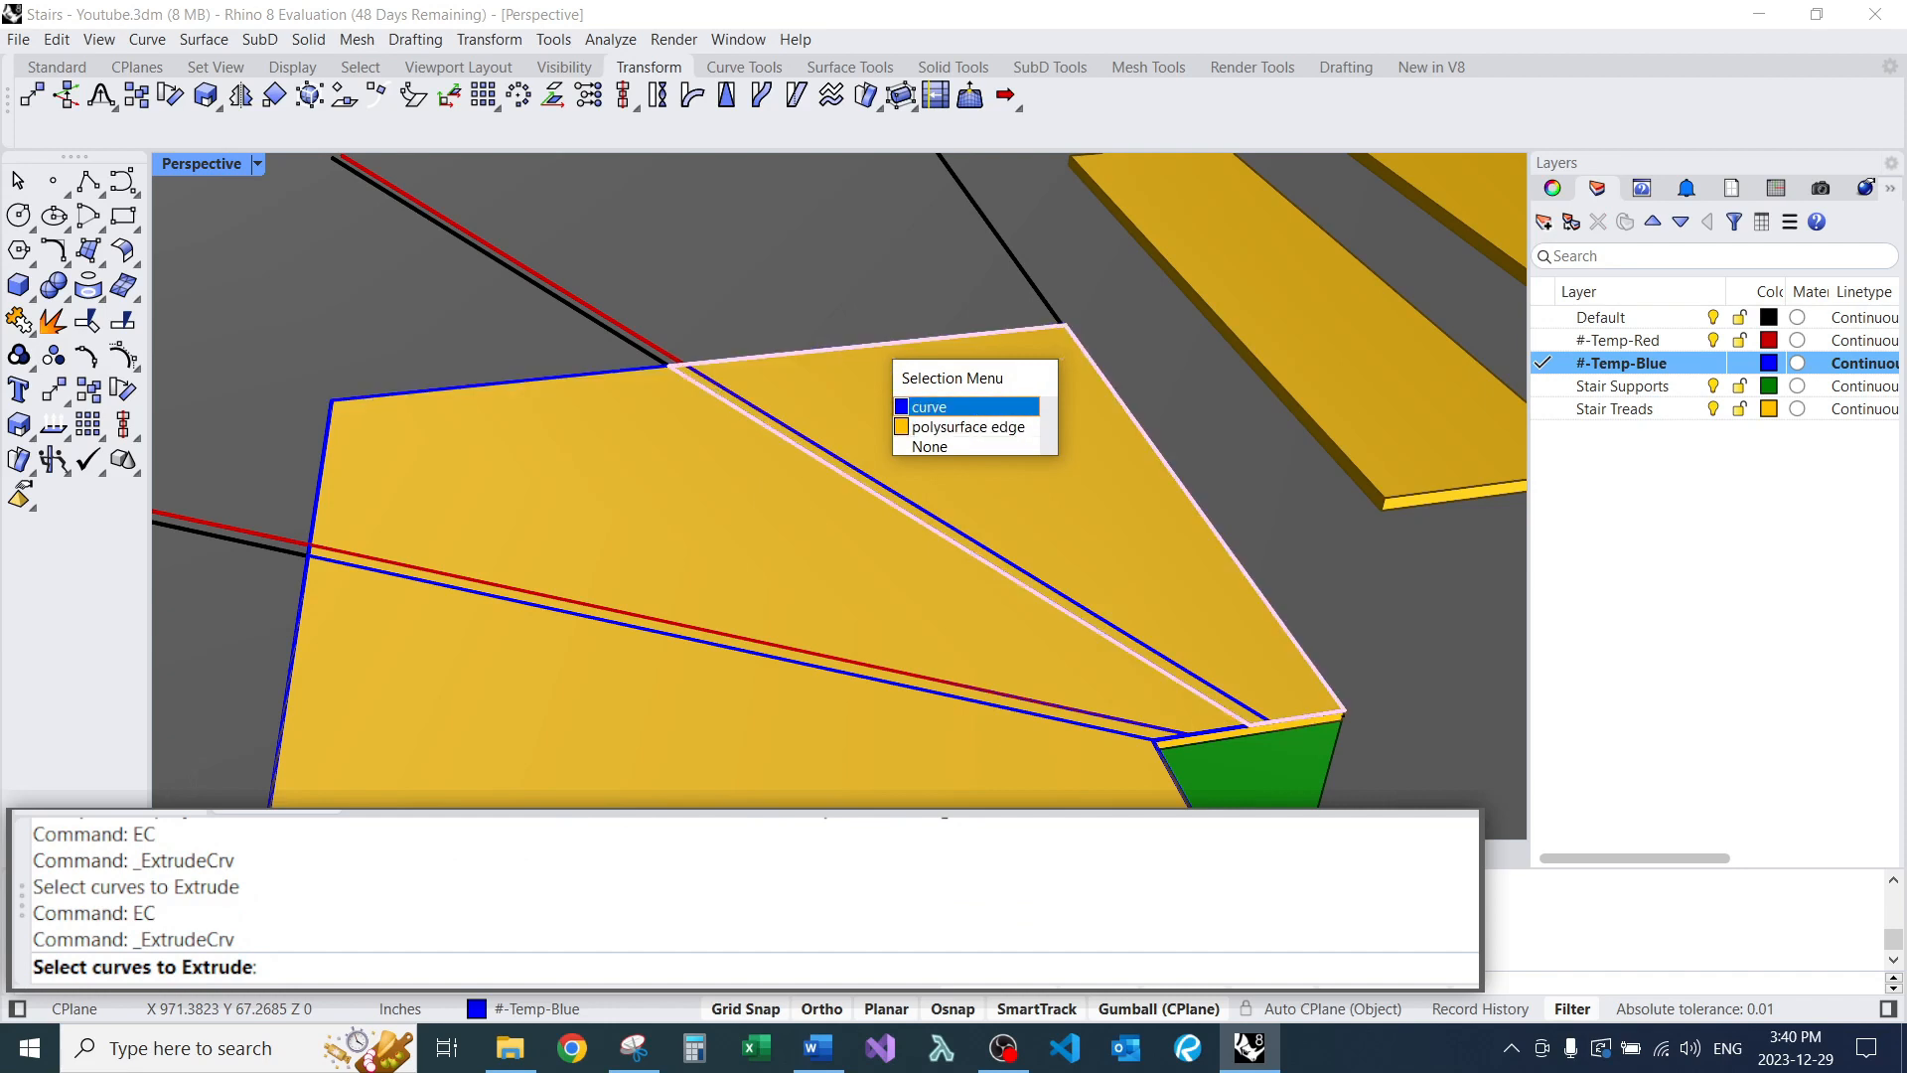
pyautogui.click(929, 406)
pyautogui.scroll(-7, 857, 298)
pyautogui.moveTo(894, 417); pyautogui.dragTo(854, 362, button='right')
pyautogui.scroll(7, 1030, 362)
pyautogui.moveTo(1030, 362)
pyautogui.mouseDown(button='right')
pyautogui.moveTo(931, 421)
pyautogui.moveTo(919, 367)
pyautogui.moveTo(929, 387)
pyautogui.moveTo(1011, 344)
pyautogui.mouseUp(button='right')
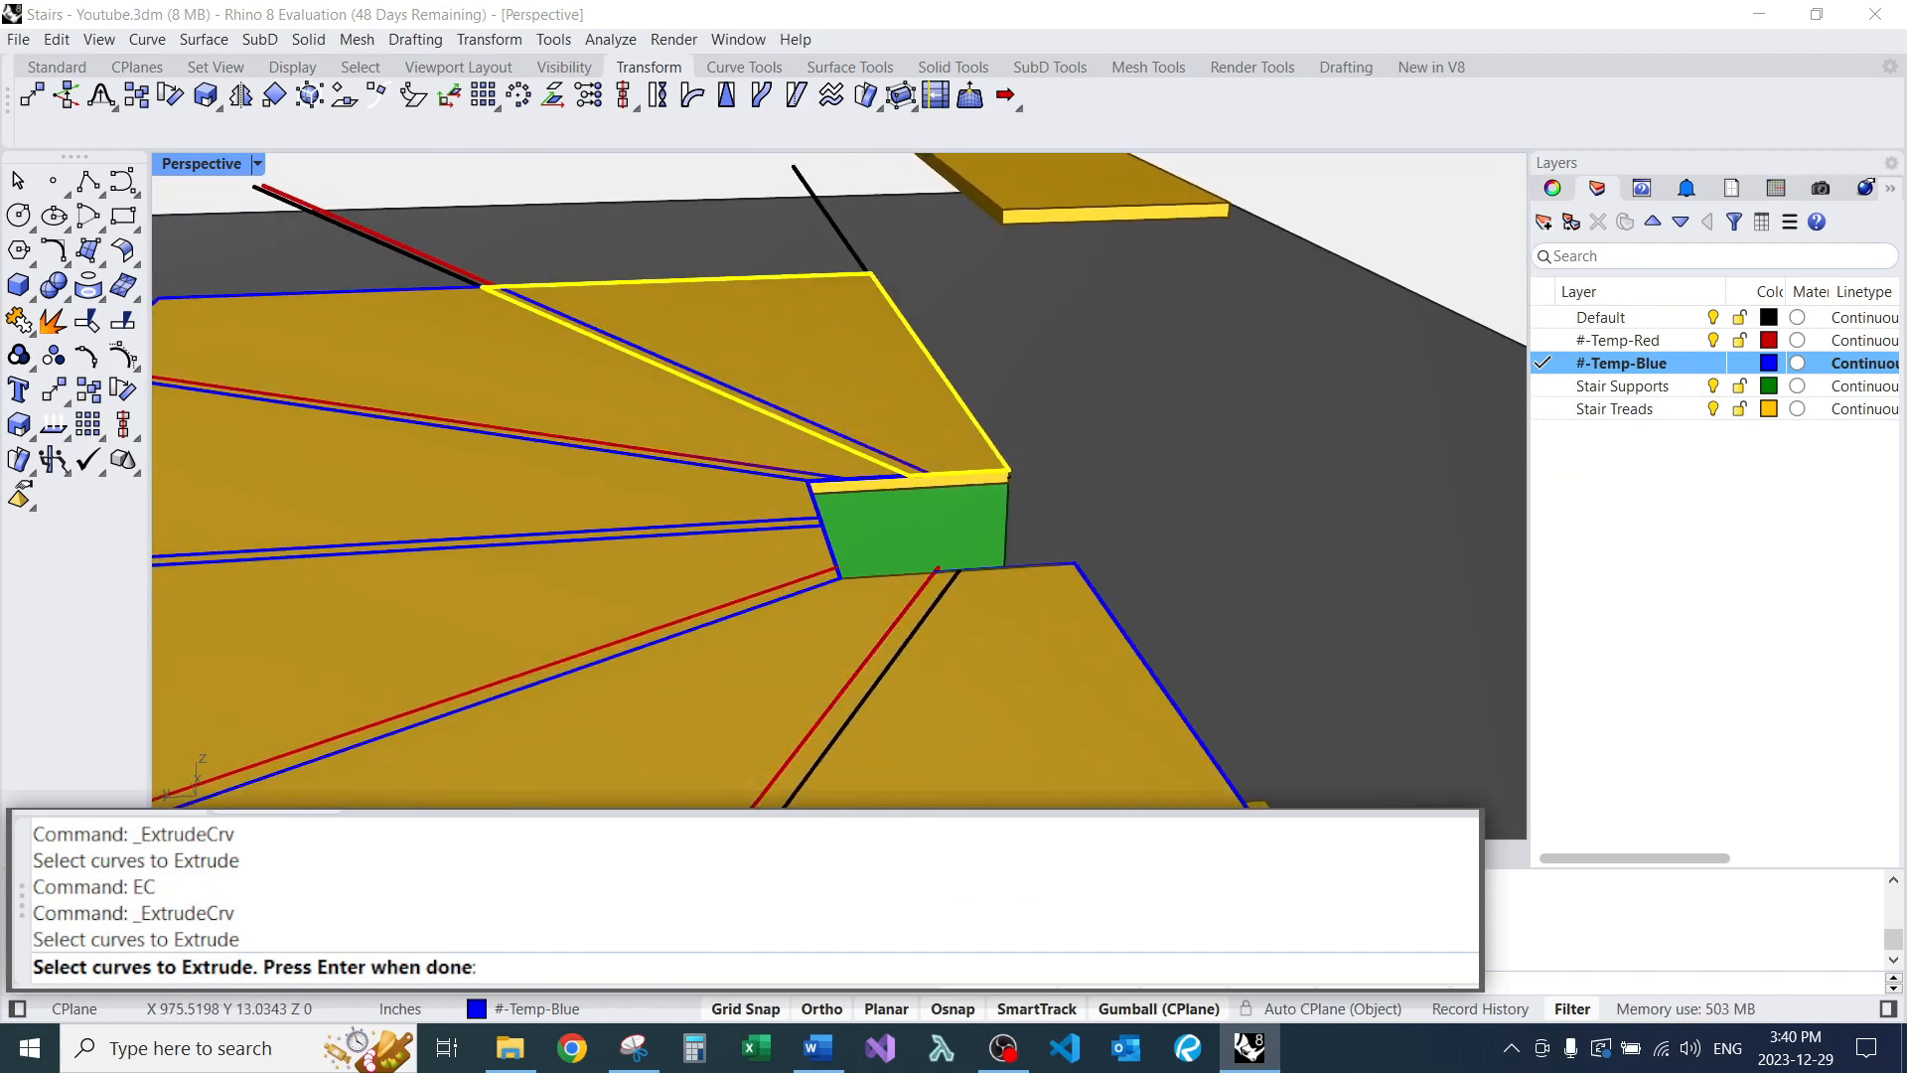
pyautogui.press('Return')
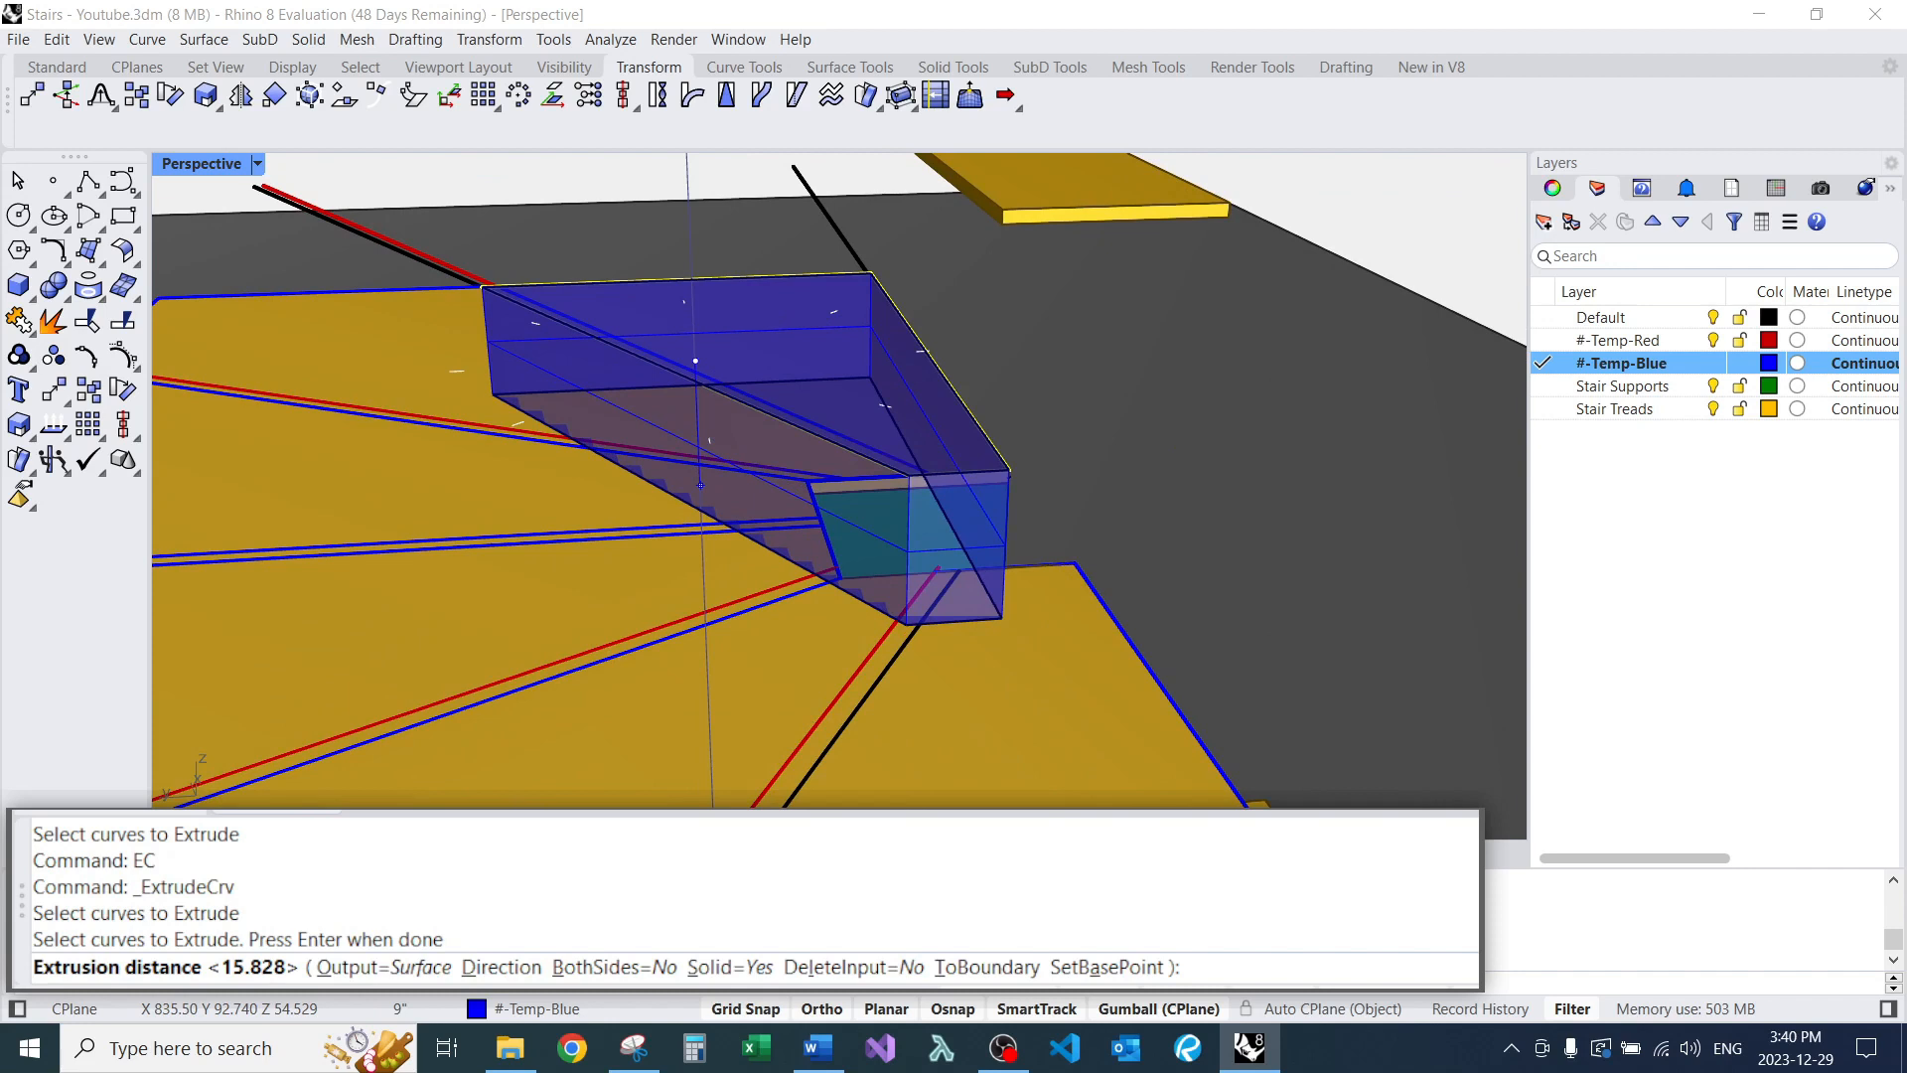
pyautogui.write('.75')
pyautogui.press('Return')
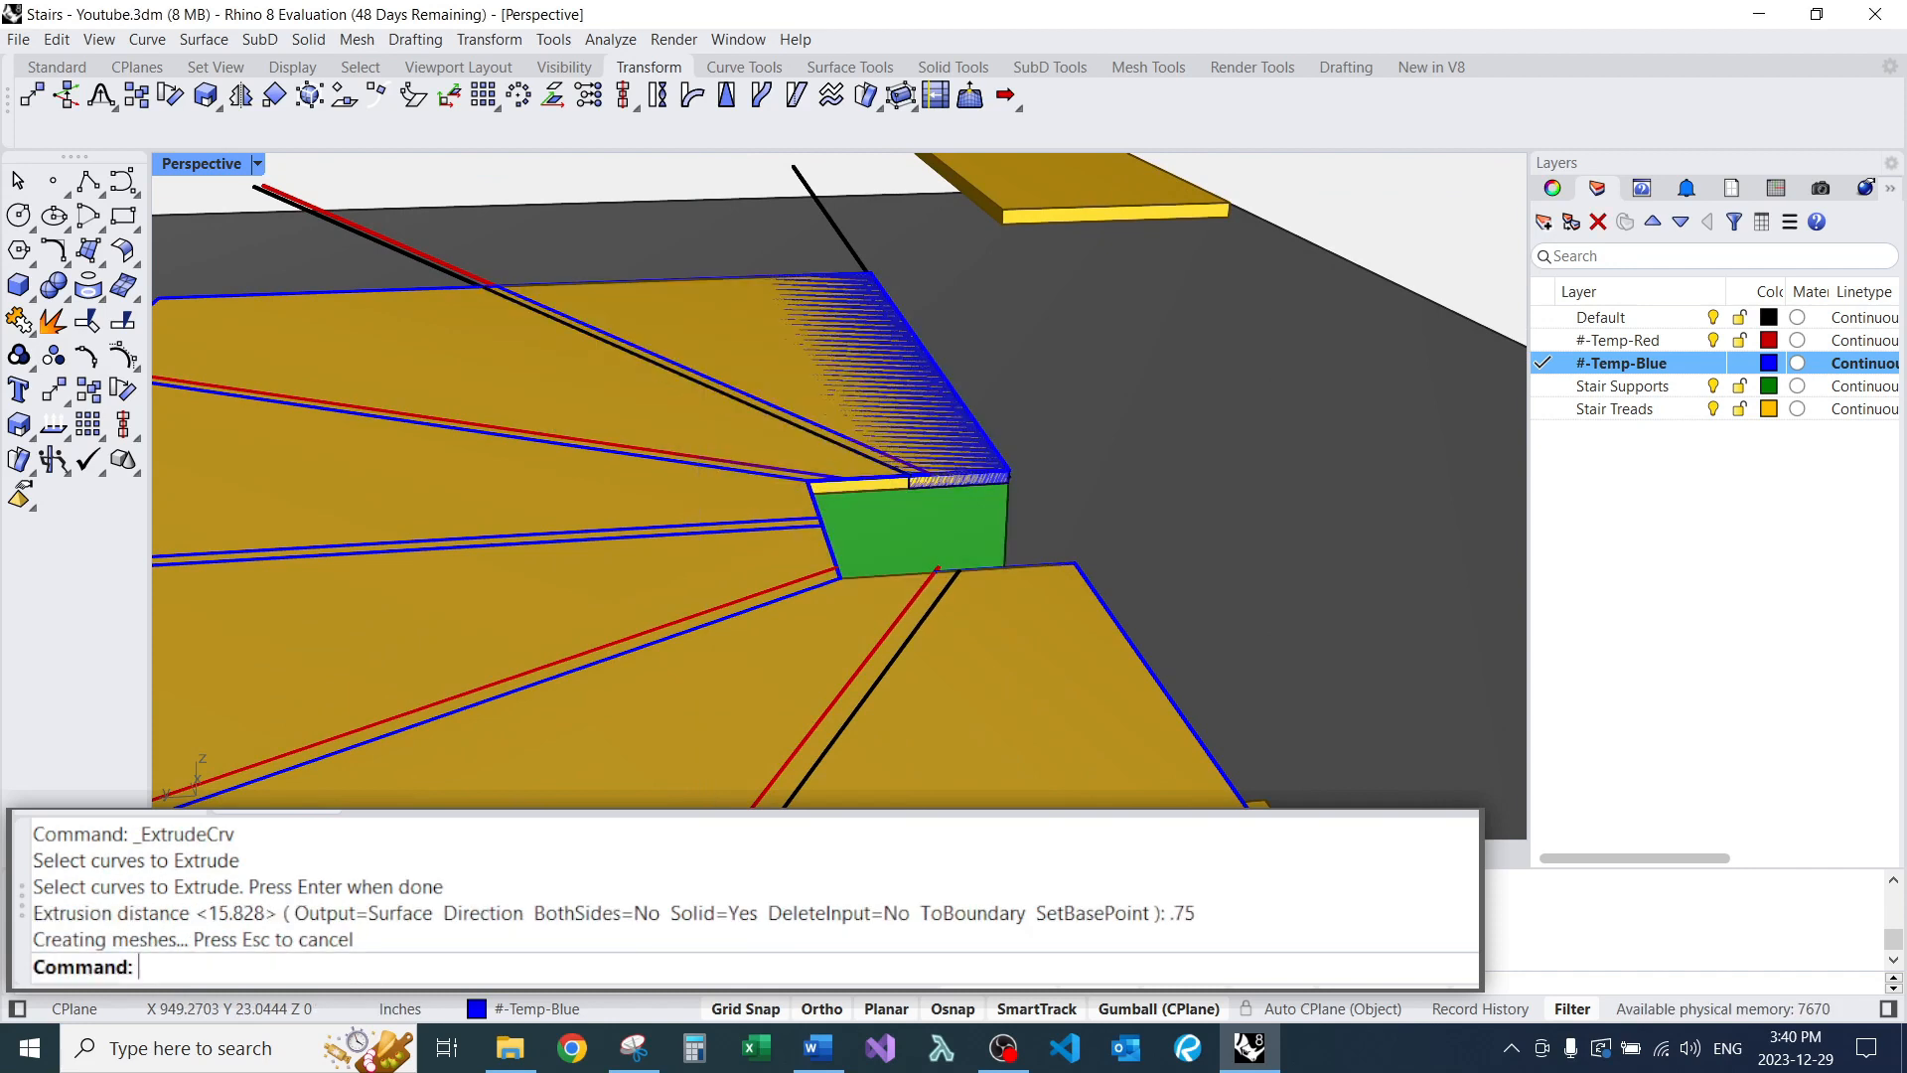
# Move the extruded sixth winder tread vertically up by one riser height, taken between corners of the upper flight's two lowest treads.
pyautogui.moveTo(943, 467)
pyautogui.mouseDown(button='right')
pyautogui.moveTo(894, 557)
pyautogui.moveTo(952, 452)
pyautogui.mouseUp(button='right')
pyautogui.scroll(-4, 934, 473)
pyautogui.scroll(3, 951, 452)
pyautogui.click(952, 452)
pyautogui.click(1018, 510)
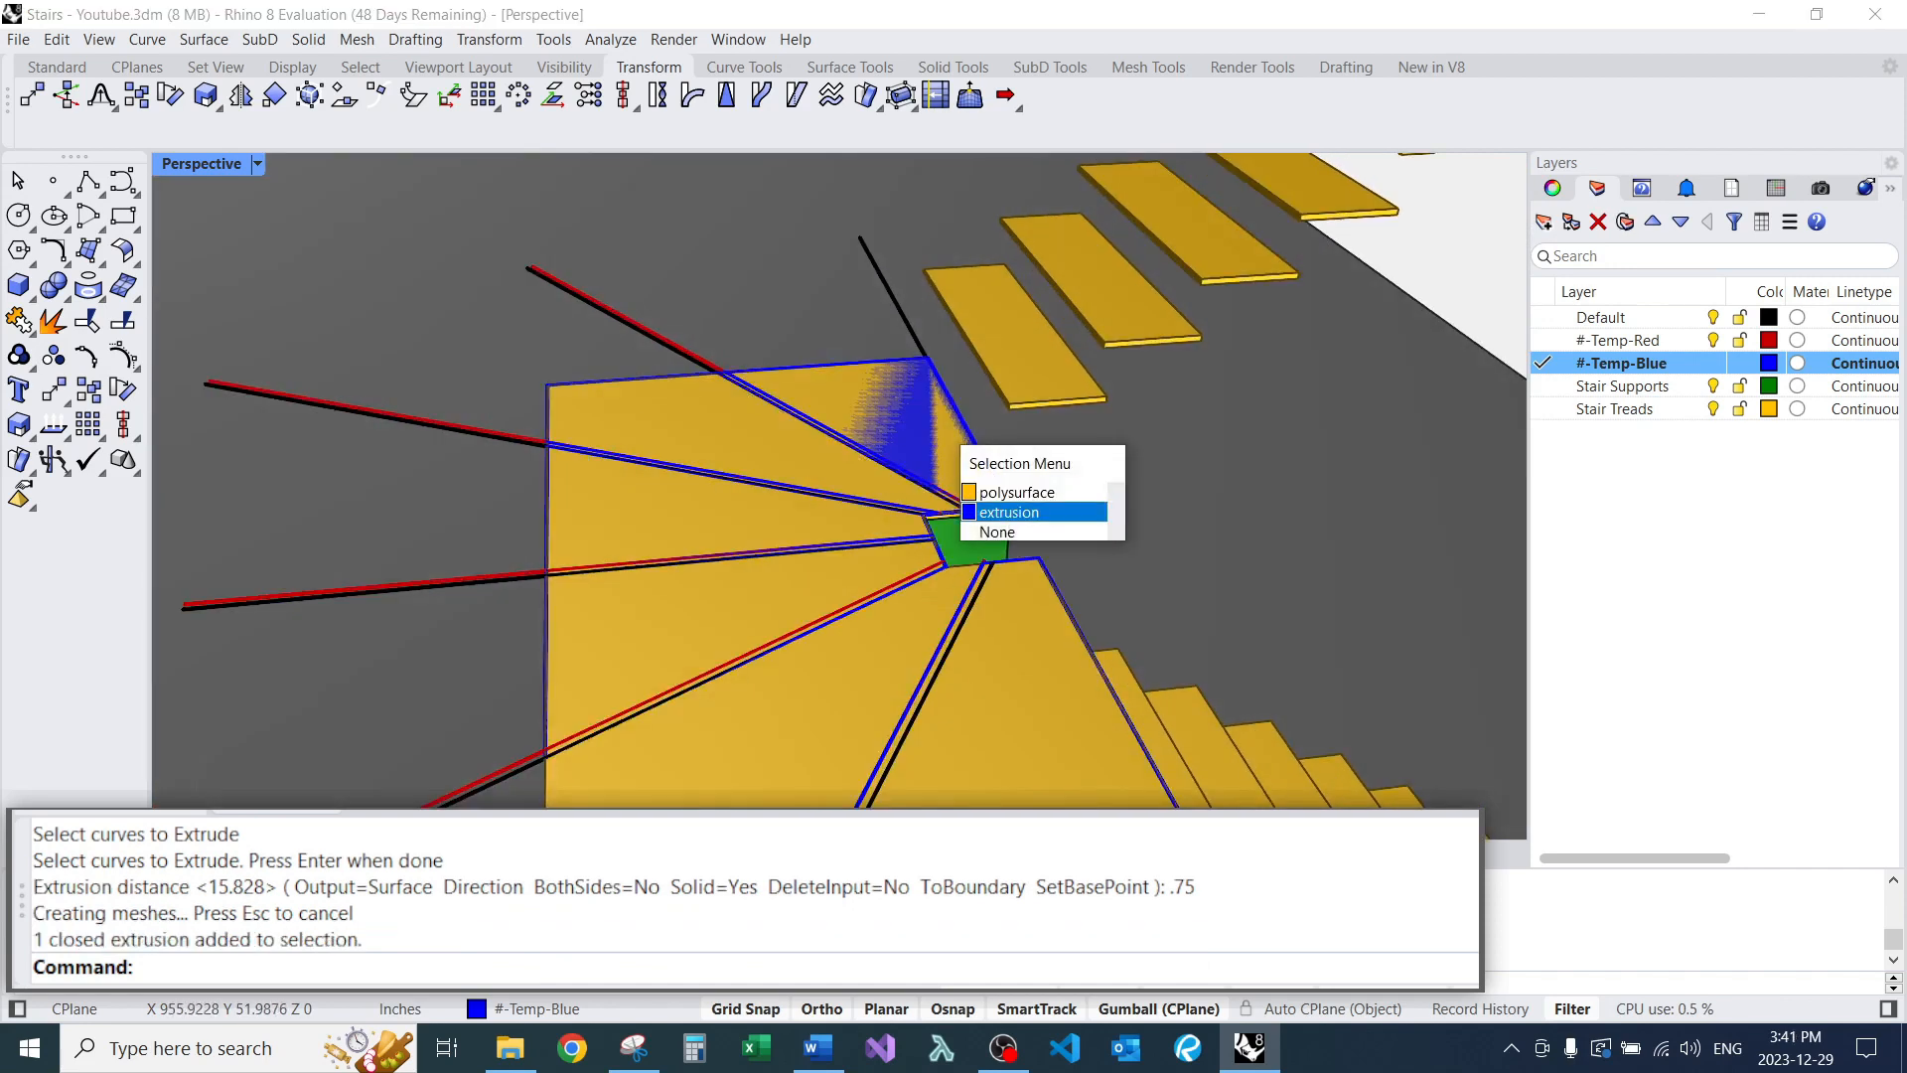
pyautogui.press('Return')
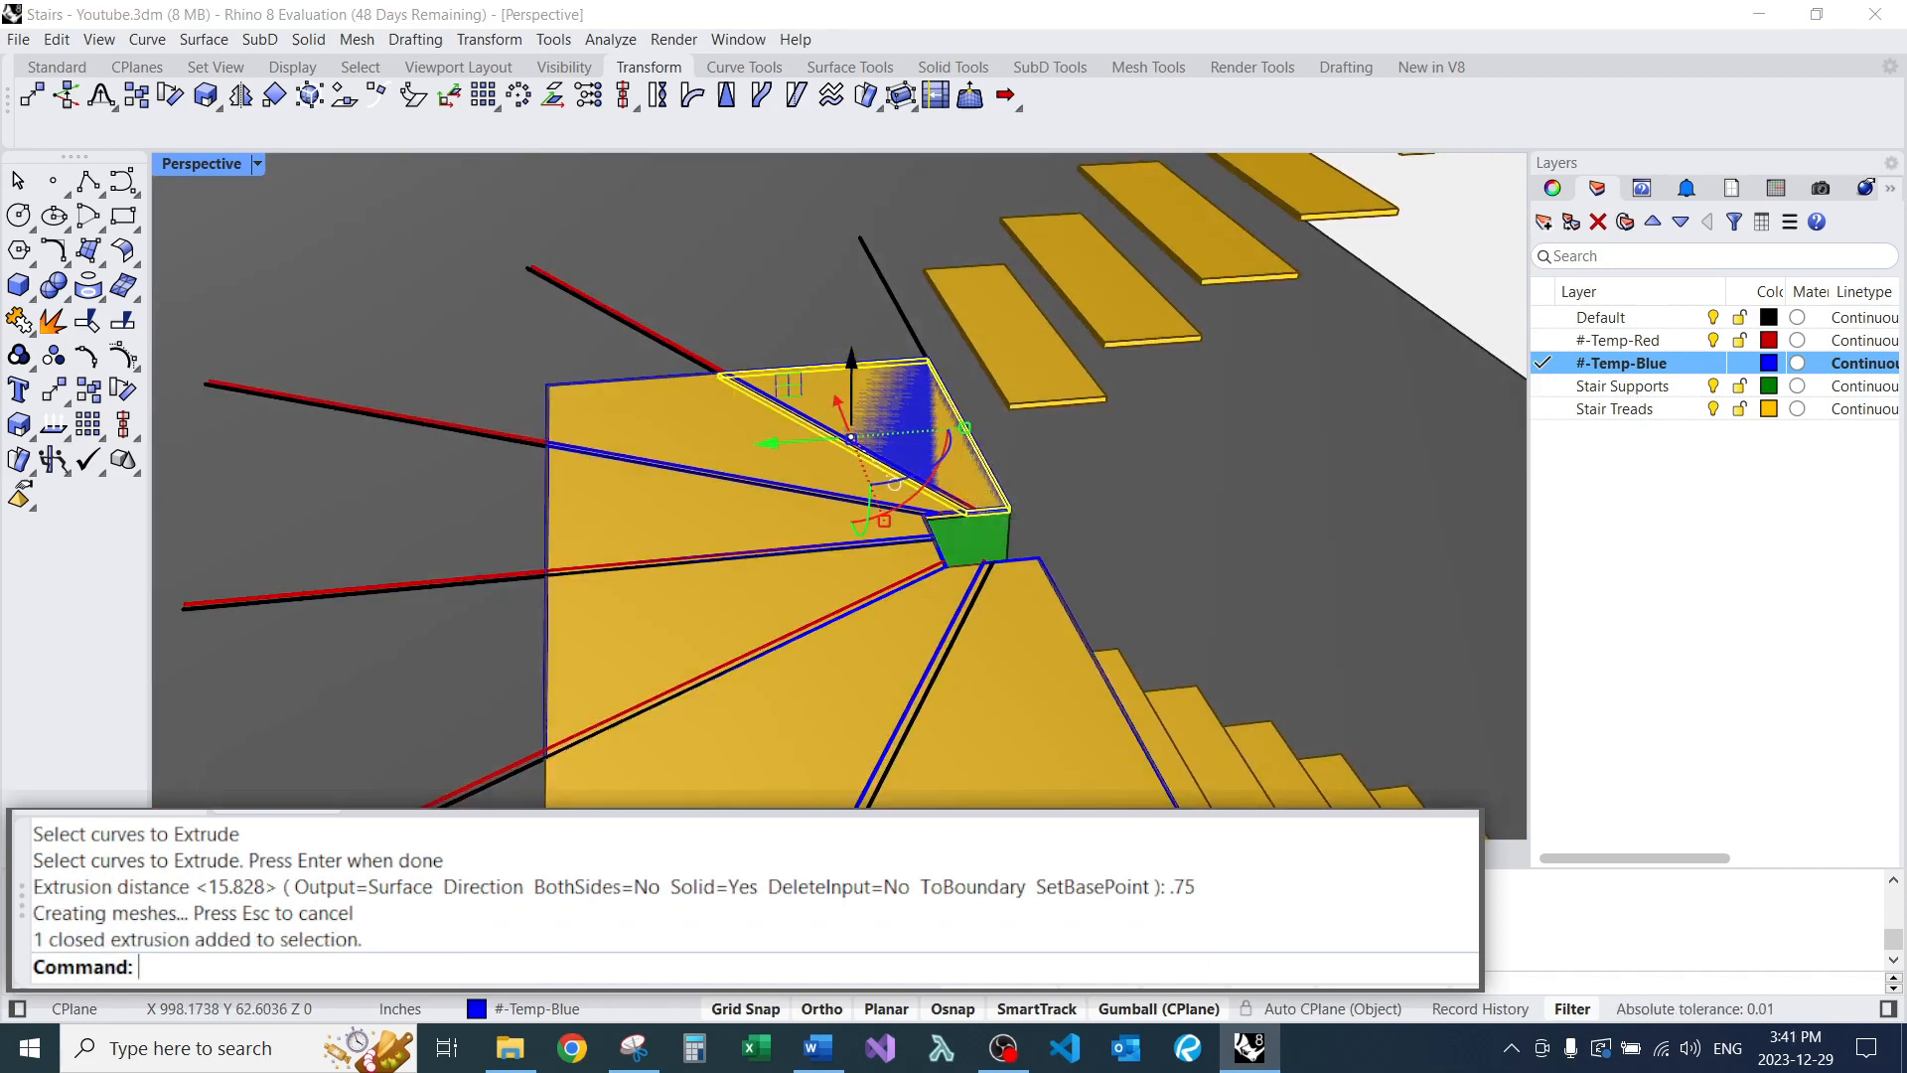
pyautogui.moveTo(893, 484); pyautogui.dragTo(938, 437, button='right')
pyautogui.write('M')
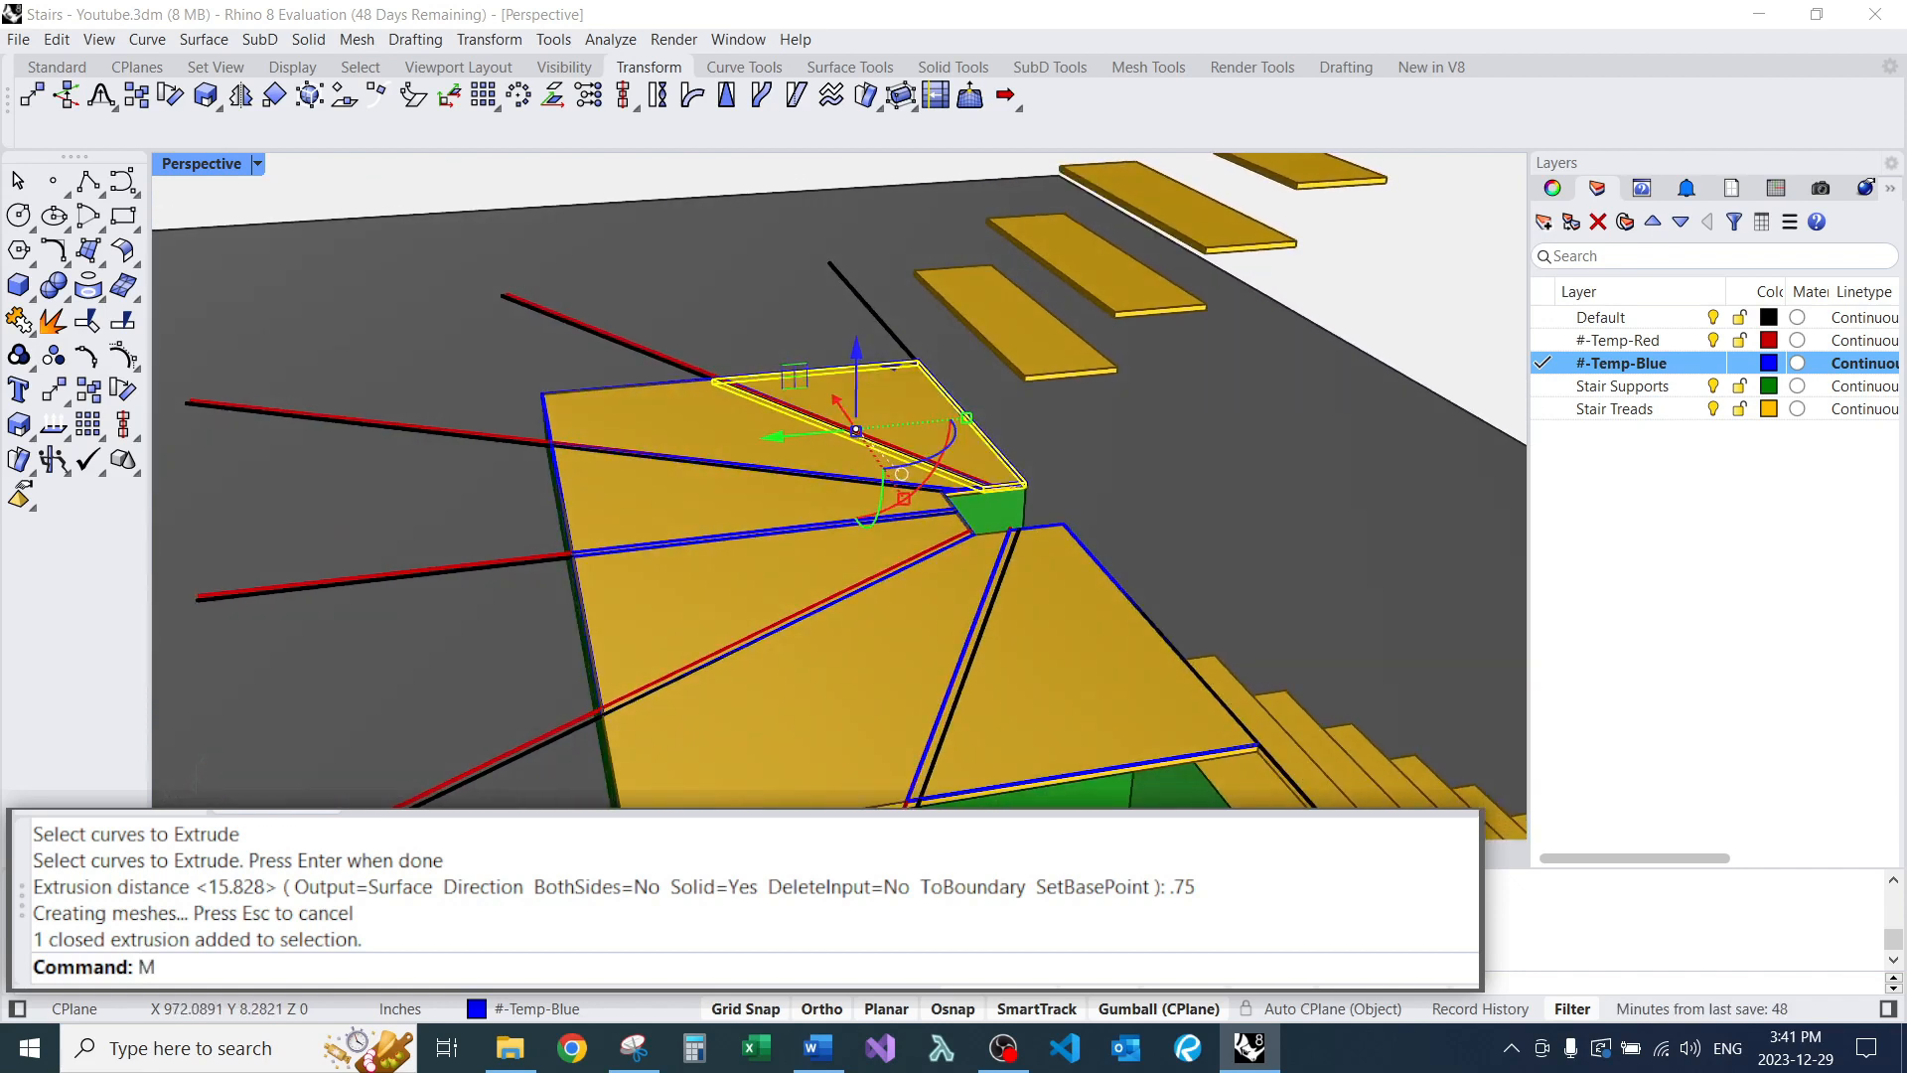
pyautogui.write('V')
pyautogui.press('Return')
pyautogui.scroll(5, 1039, 428)
pyautogui.scroll(-3, 1045, 467)
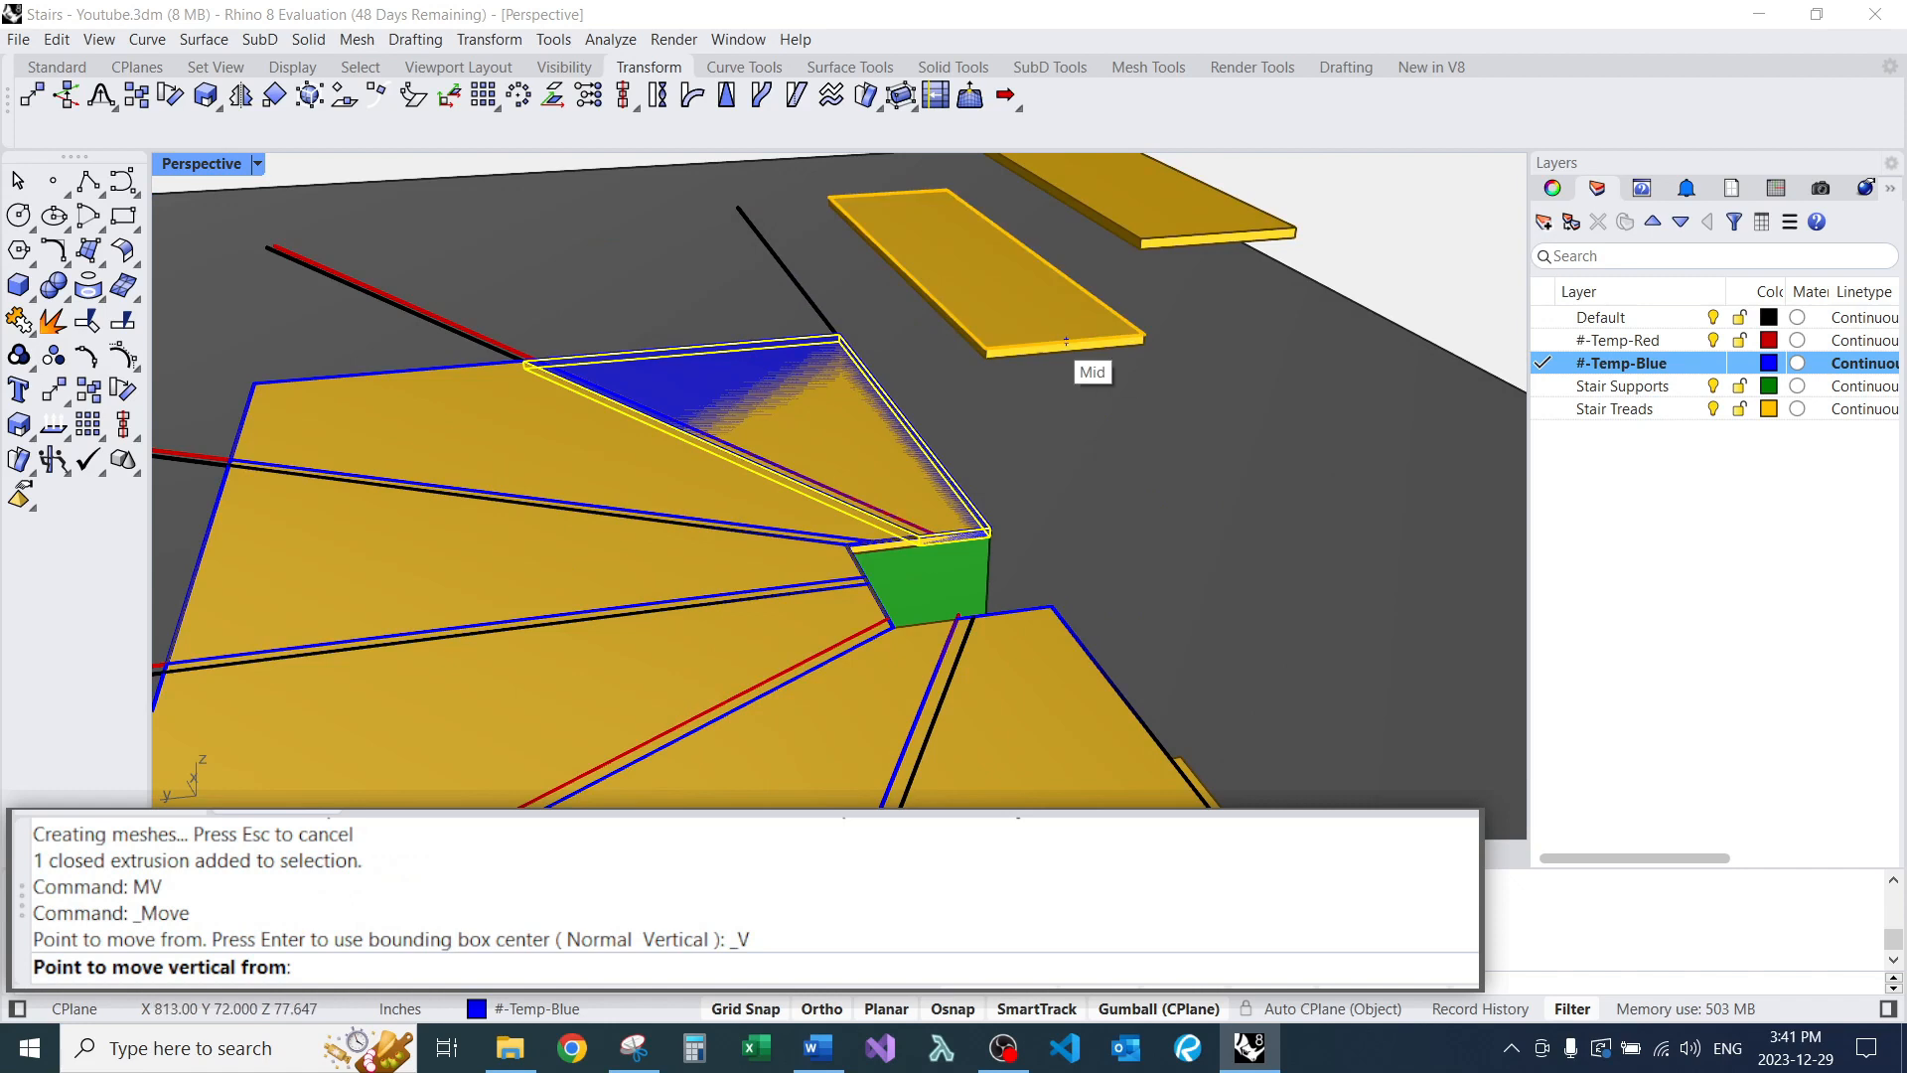
pyautogui.scroll(2, 1047, 348)
pyautogui.click(963, 352)
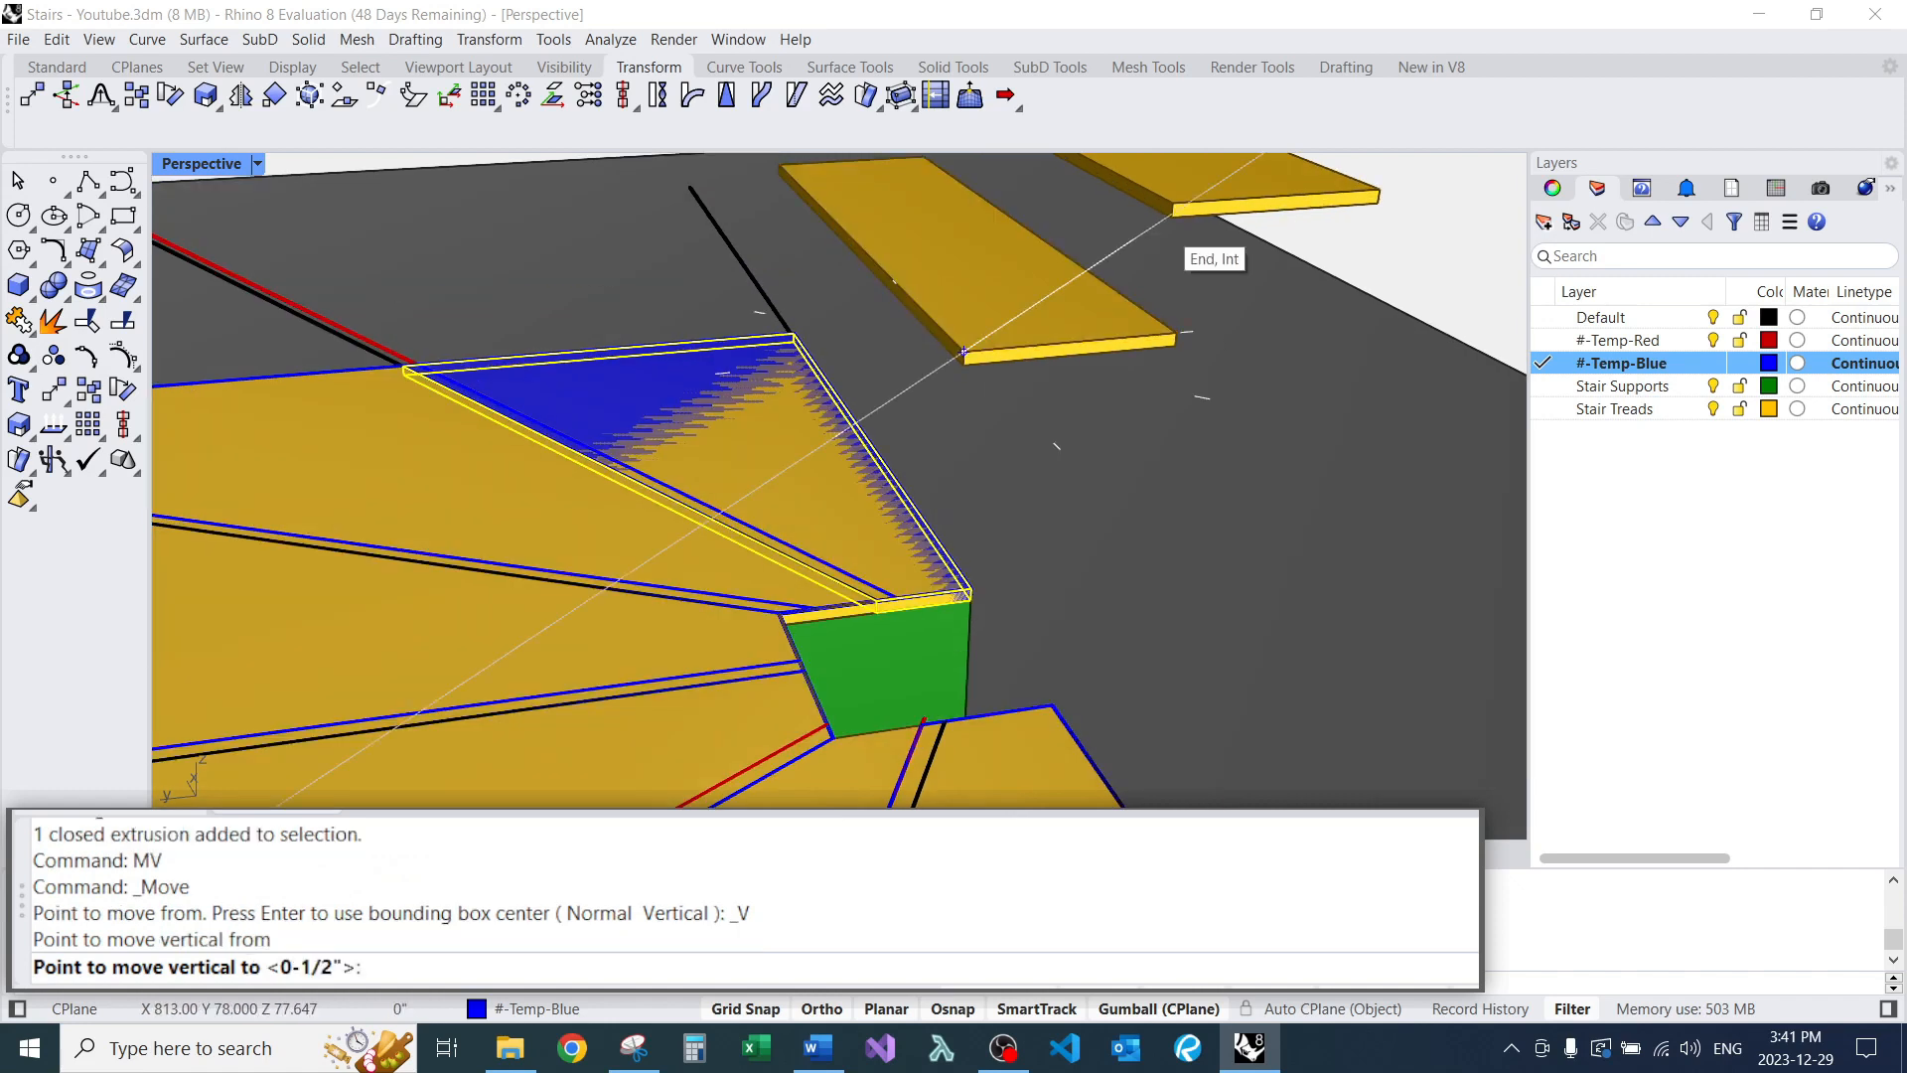
pyautogui.click(969, 217)
pyautogui.scroll(-6, 1028, 318)
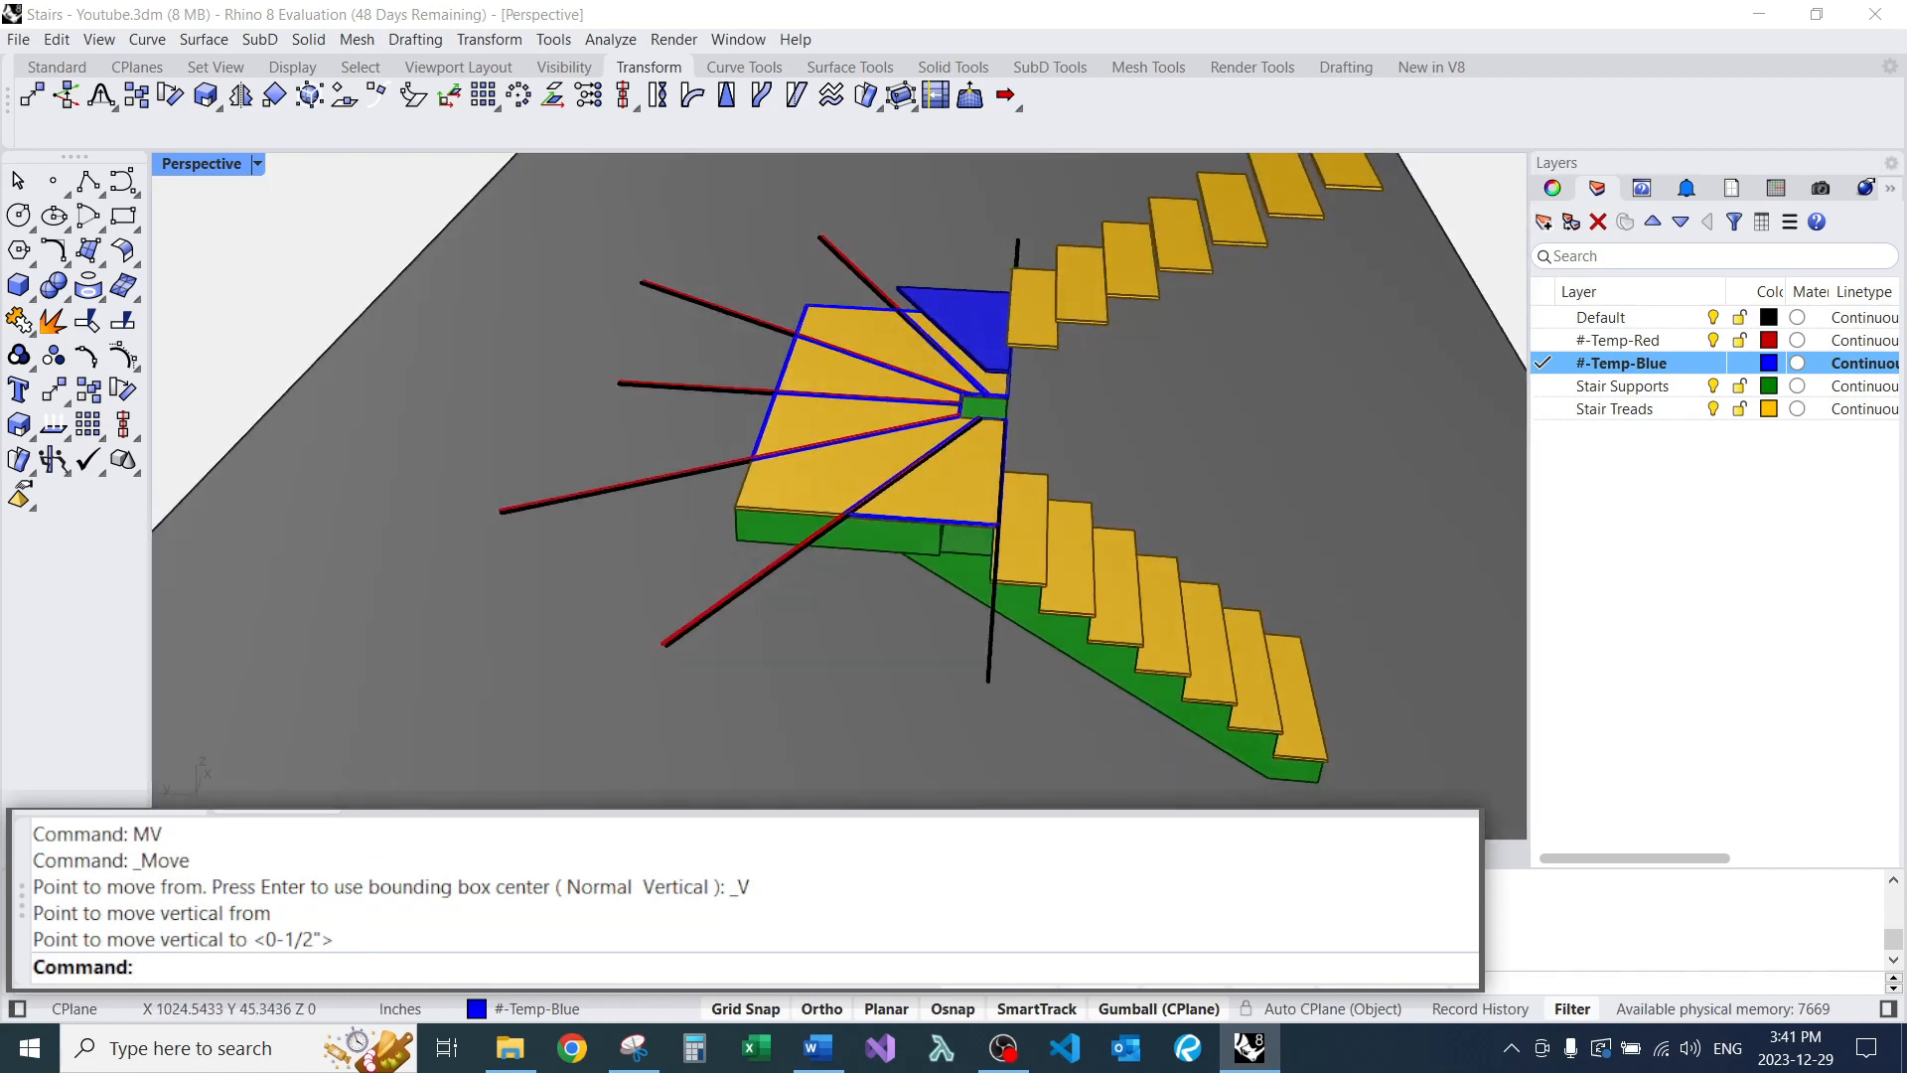
pyautogui.moveTo(763, 691); pyautogui.dragTo(809, 586, button='right')
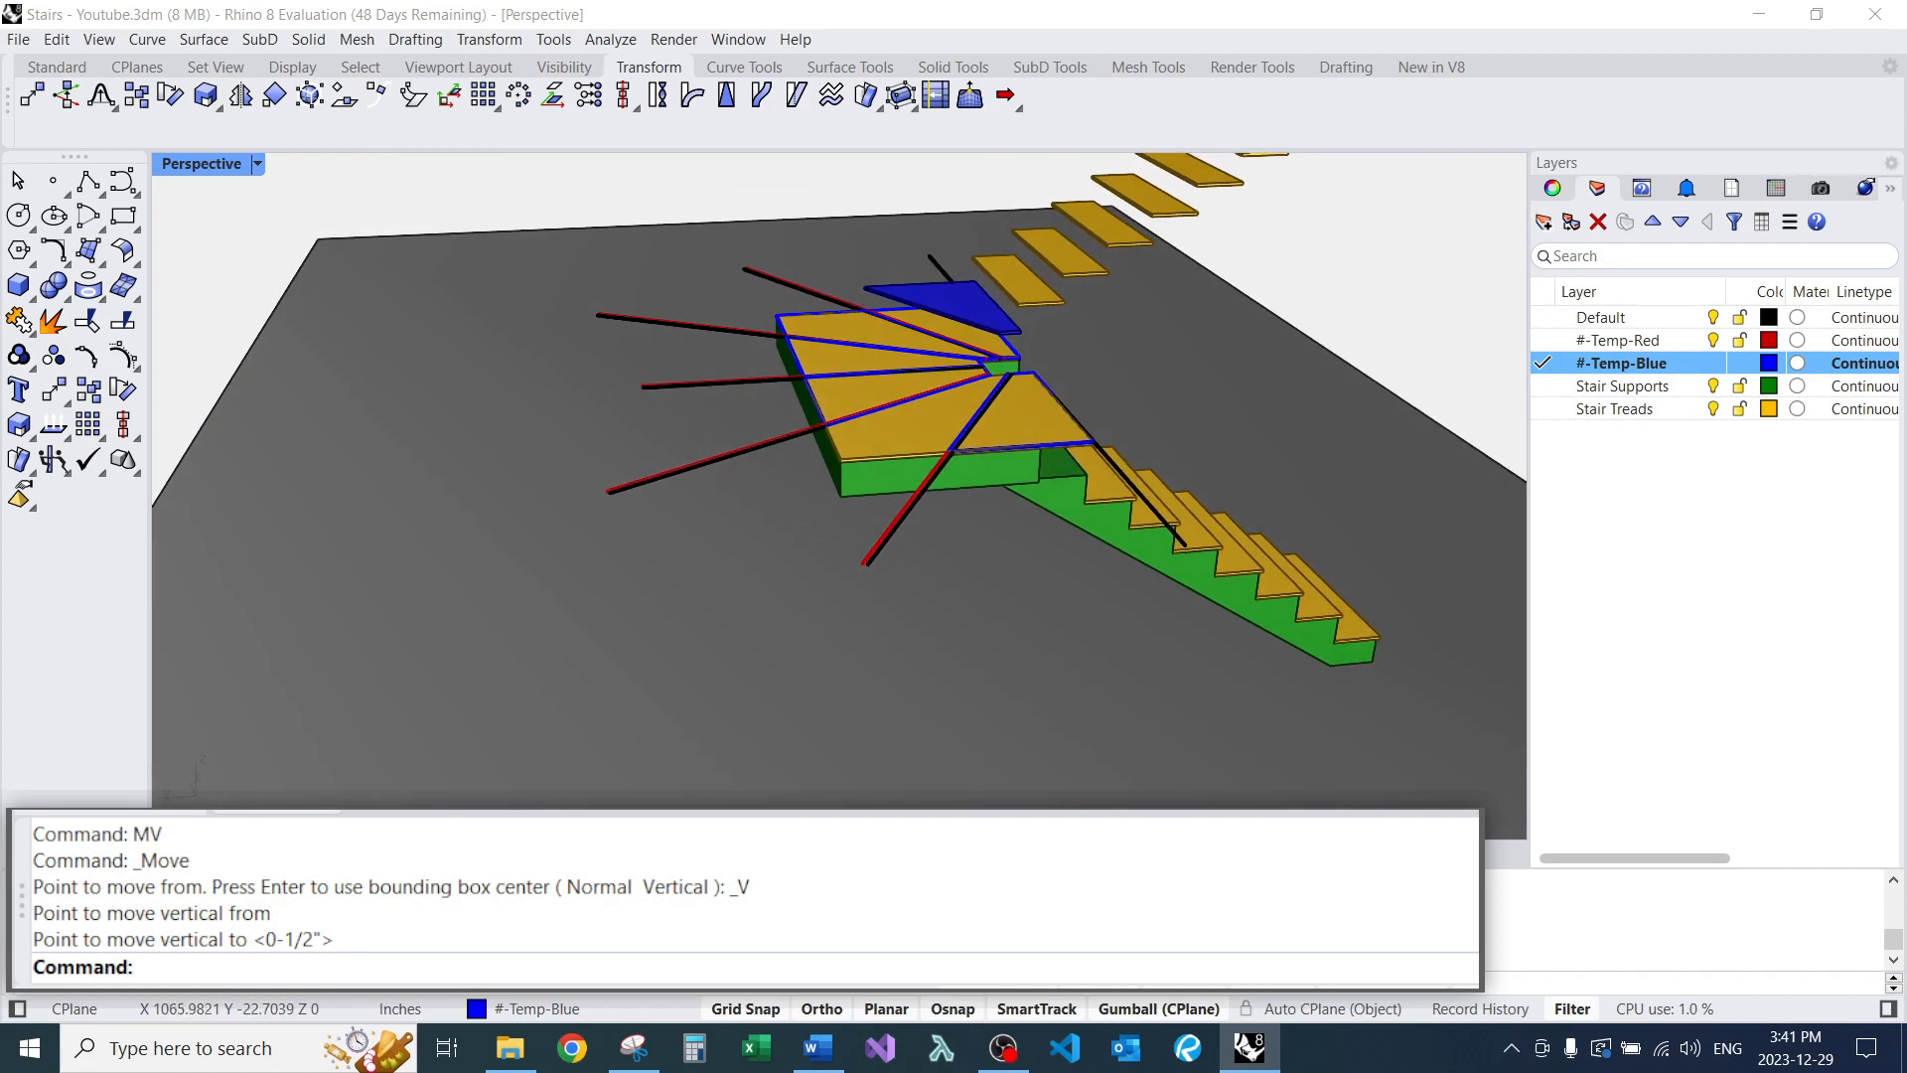
pyautogui.scroll(3, 1050, 248)
pyautogui.scroll(-4, 993, 417)
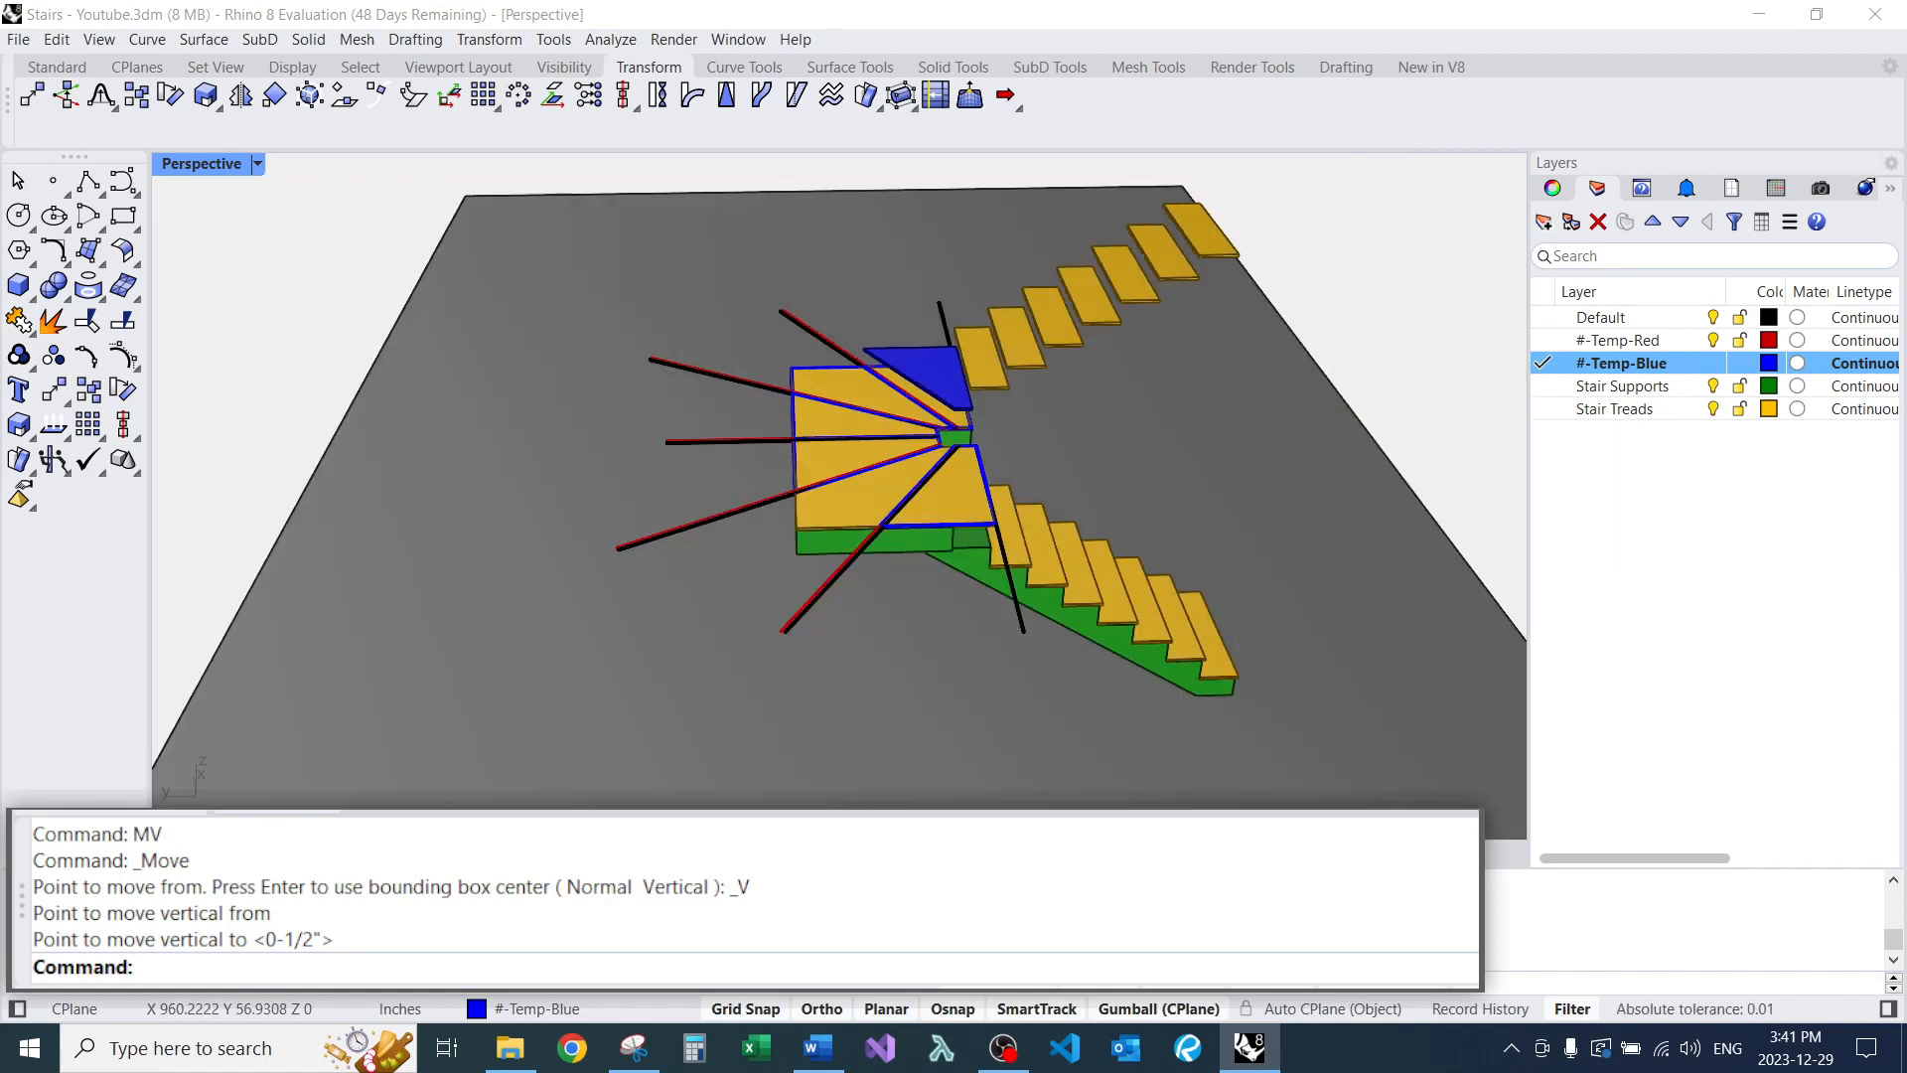
pyautogui.scroll(3, 1113, 238)
pyautogui.scroll(-5, 894, 447)
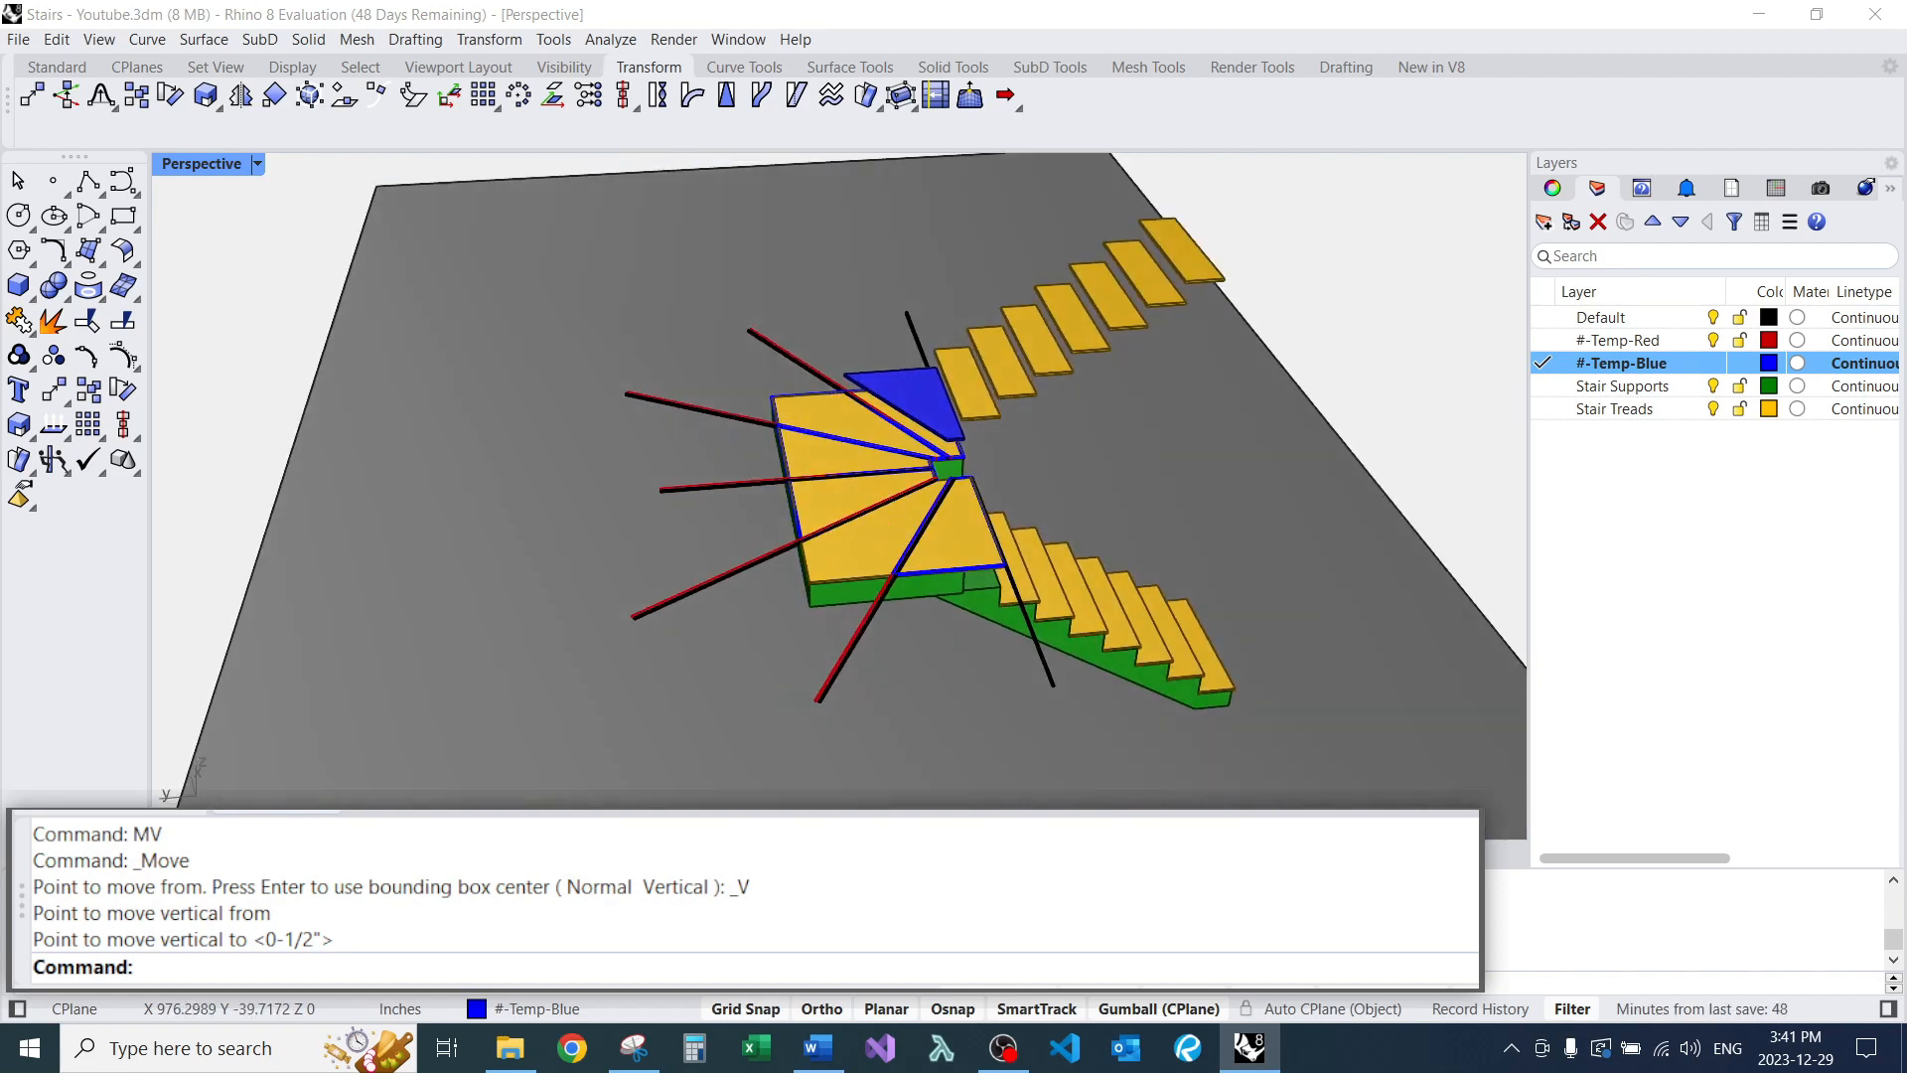
# Draw a horizontal rectangular plane from the outer corner of the upper flight's top tread, extending beyond the end of the flight.
pyautogui.press('Return')
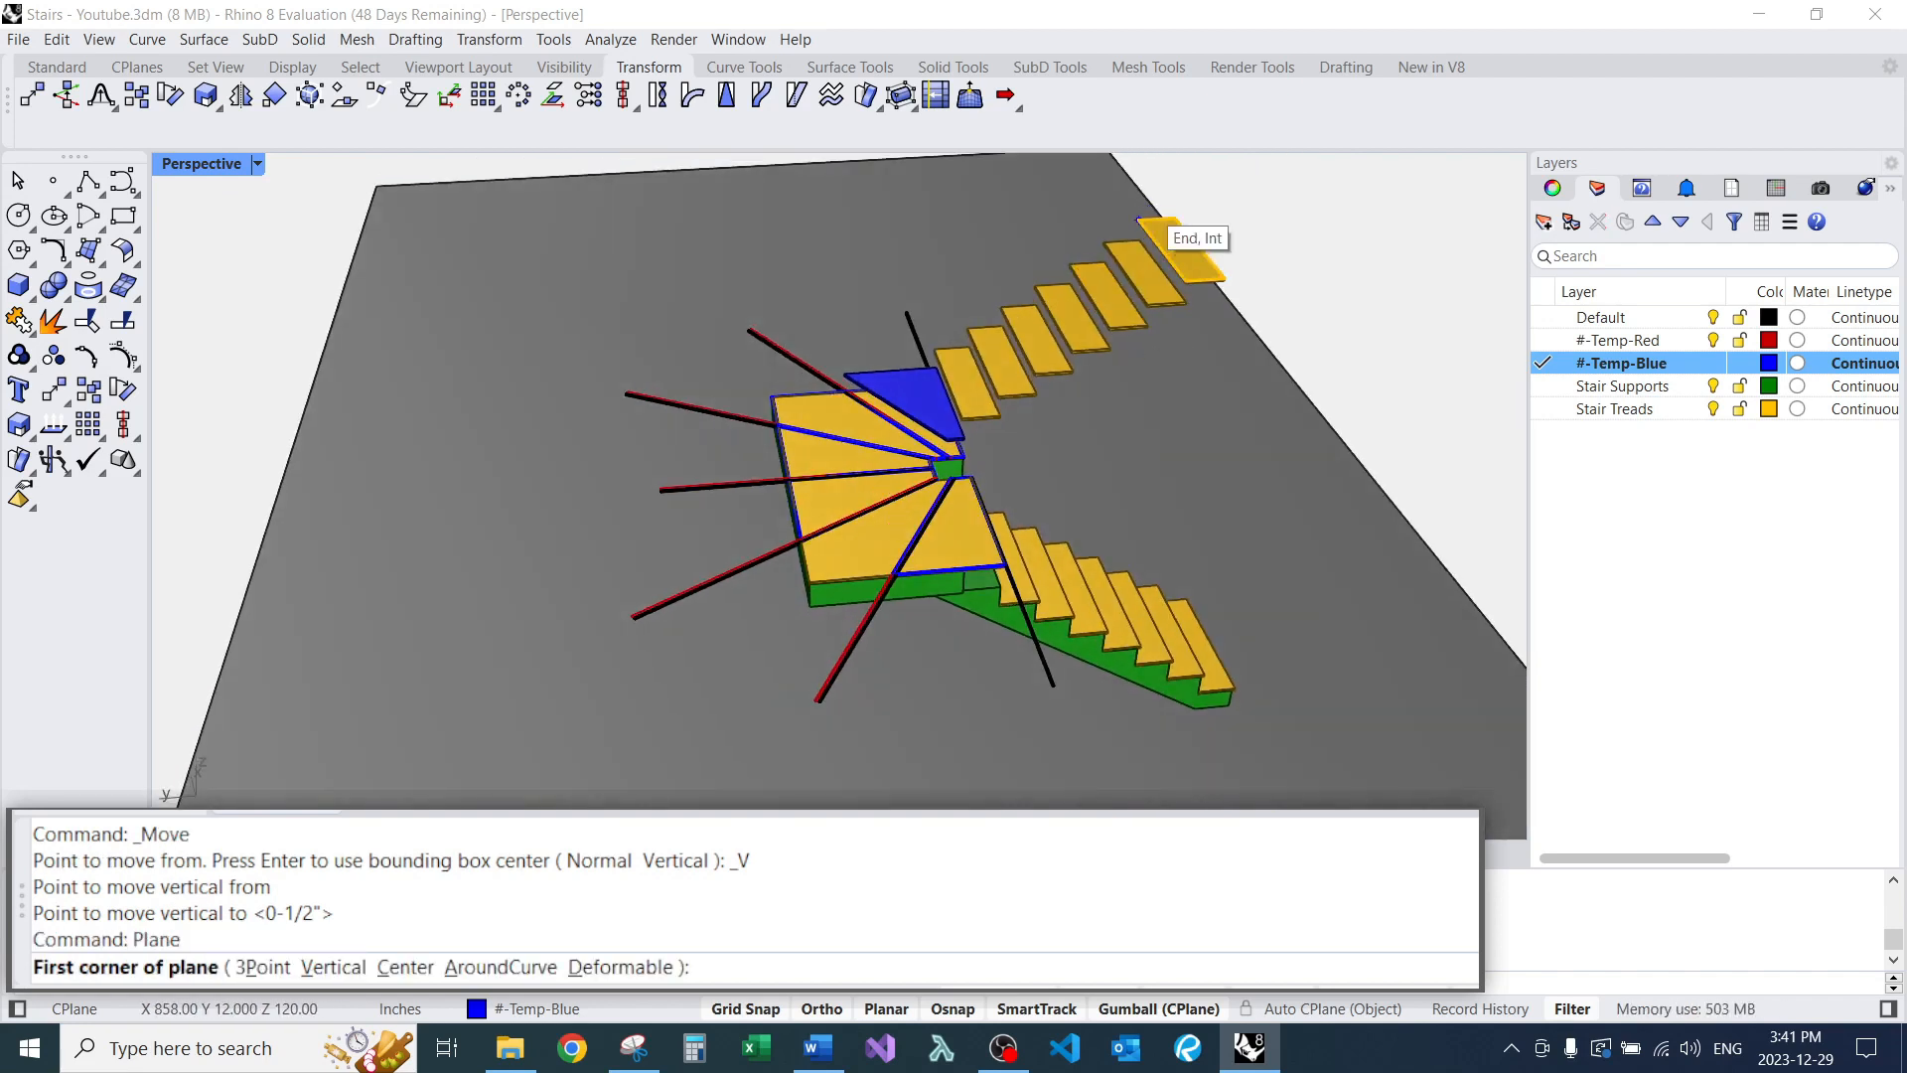
pyautogui.click(1140, 219)
pyautogui.click(1446, 411)
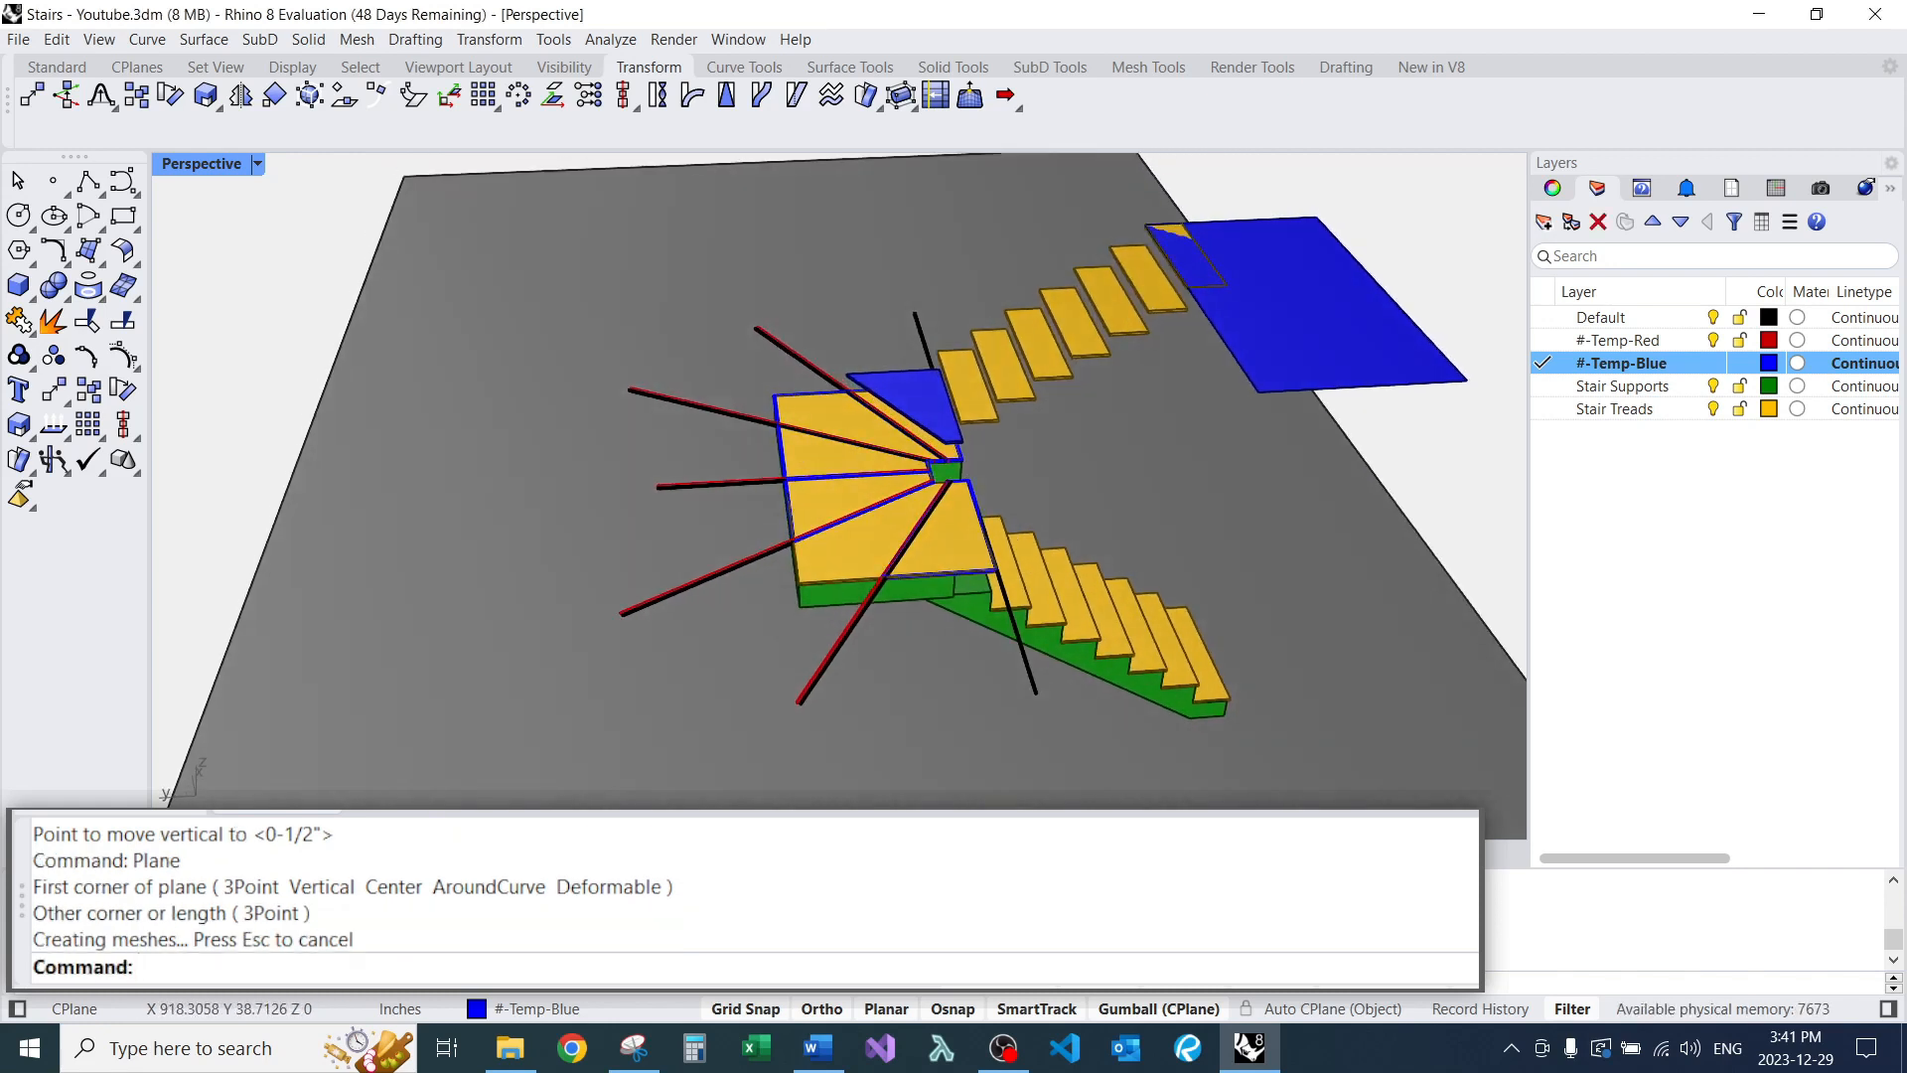
# Extrude the fifth winder tread's outline, including the landing's outer corner, downward 0.75 inch as a solid.
pyautogui.moveTo(994, 497); pyautogui.dragTo(894, 486, button='right')
pyautogui.scroll(8, 1092, 377)
pyautogui.scroll(-7, 1043, 398)
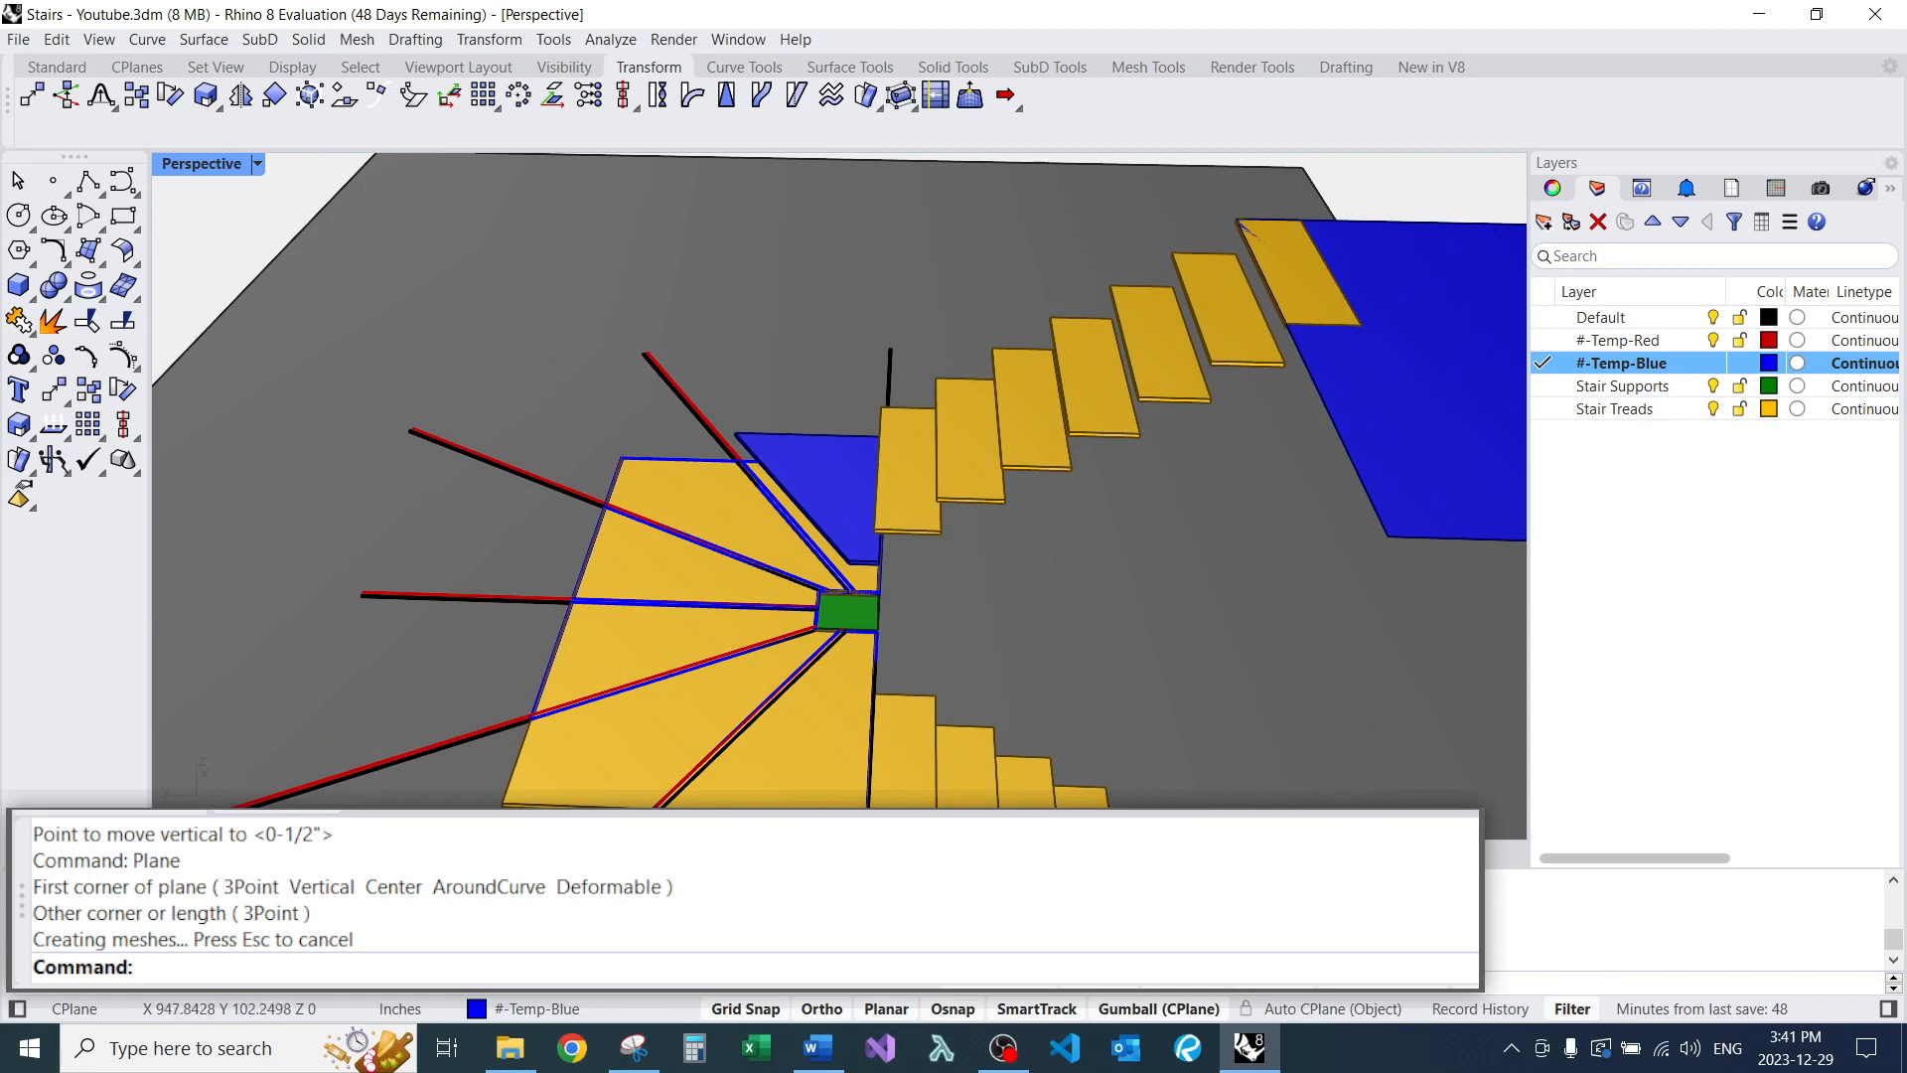
pyautogui.moveTo(894, 496); pyautogui.dragTo(934, 496, button='right')
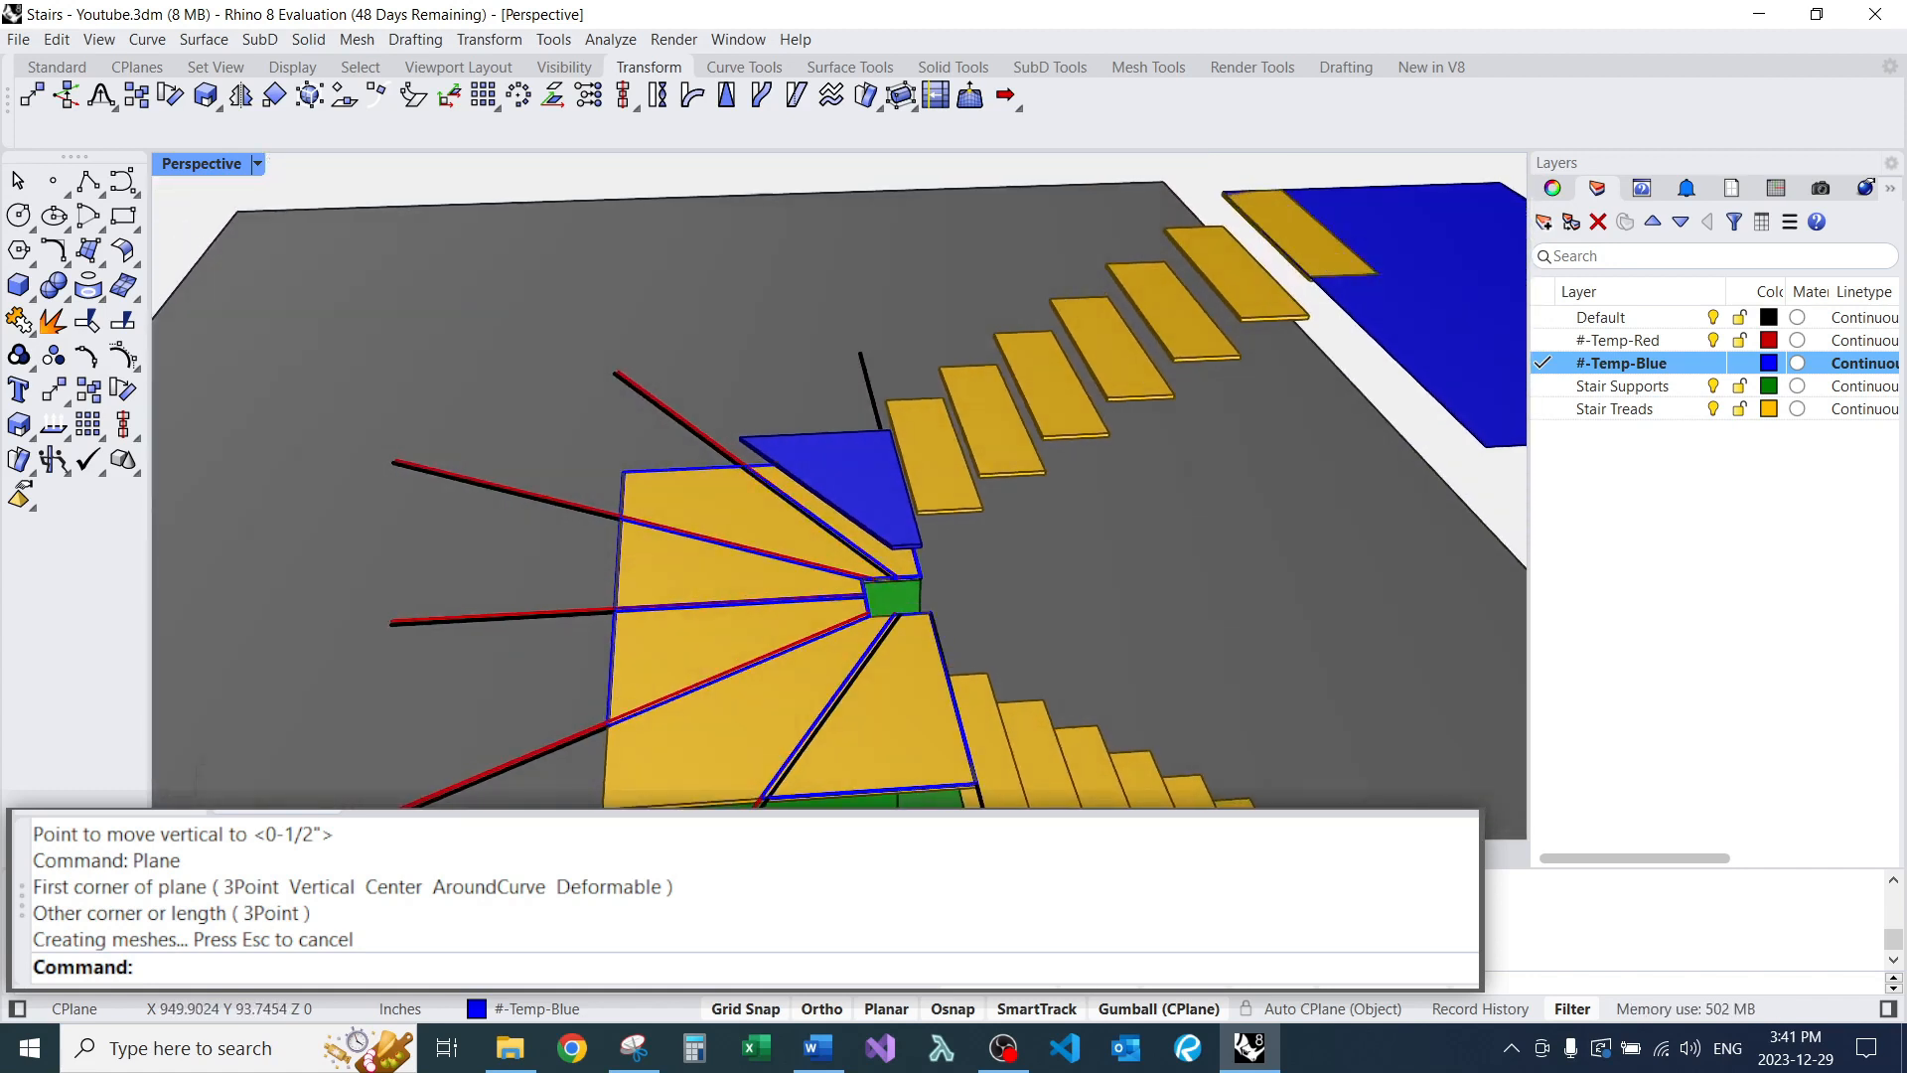
pyautogui.scroll(5, 641, 461)
pyautogui.write('EC')
pyautogui.press('Return')
pyautogui.click(695, 499)
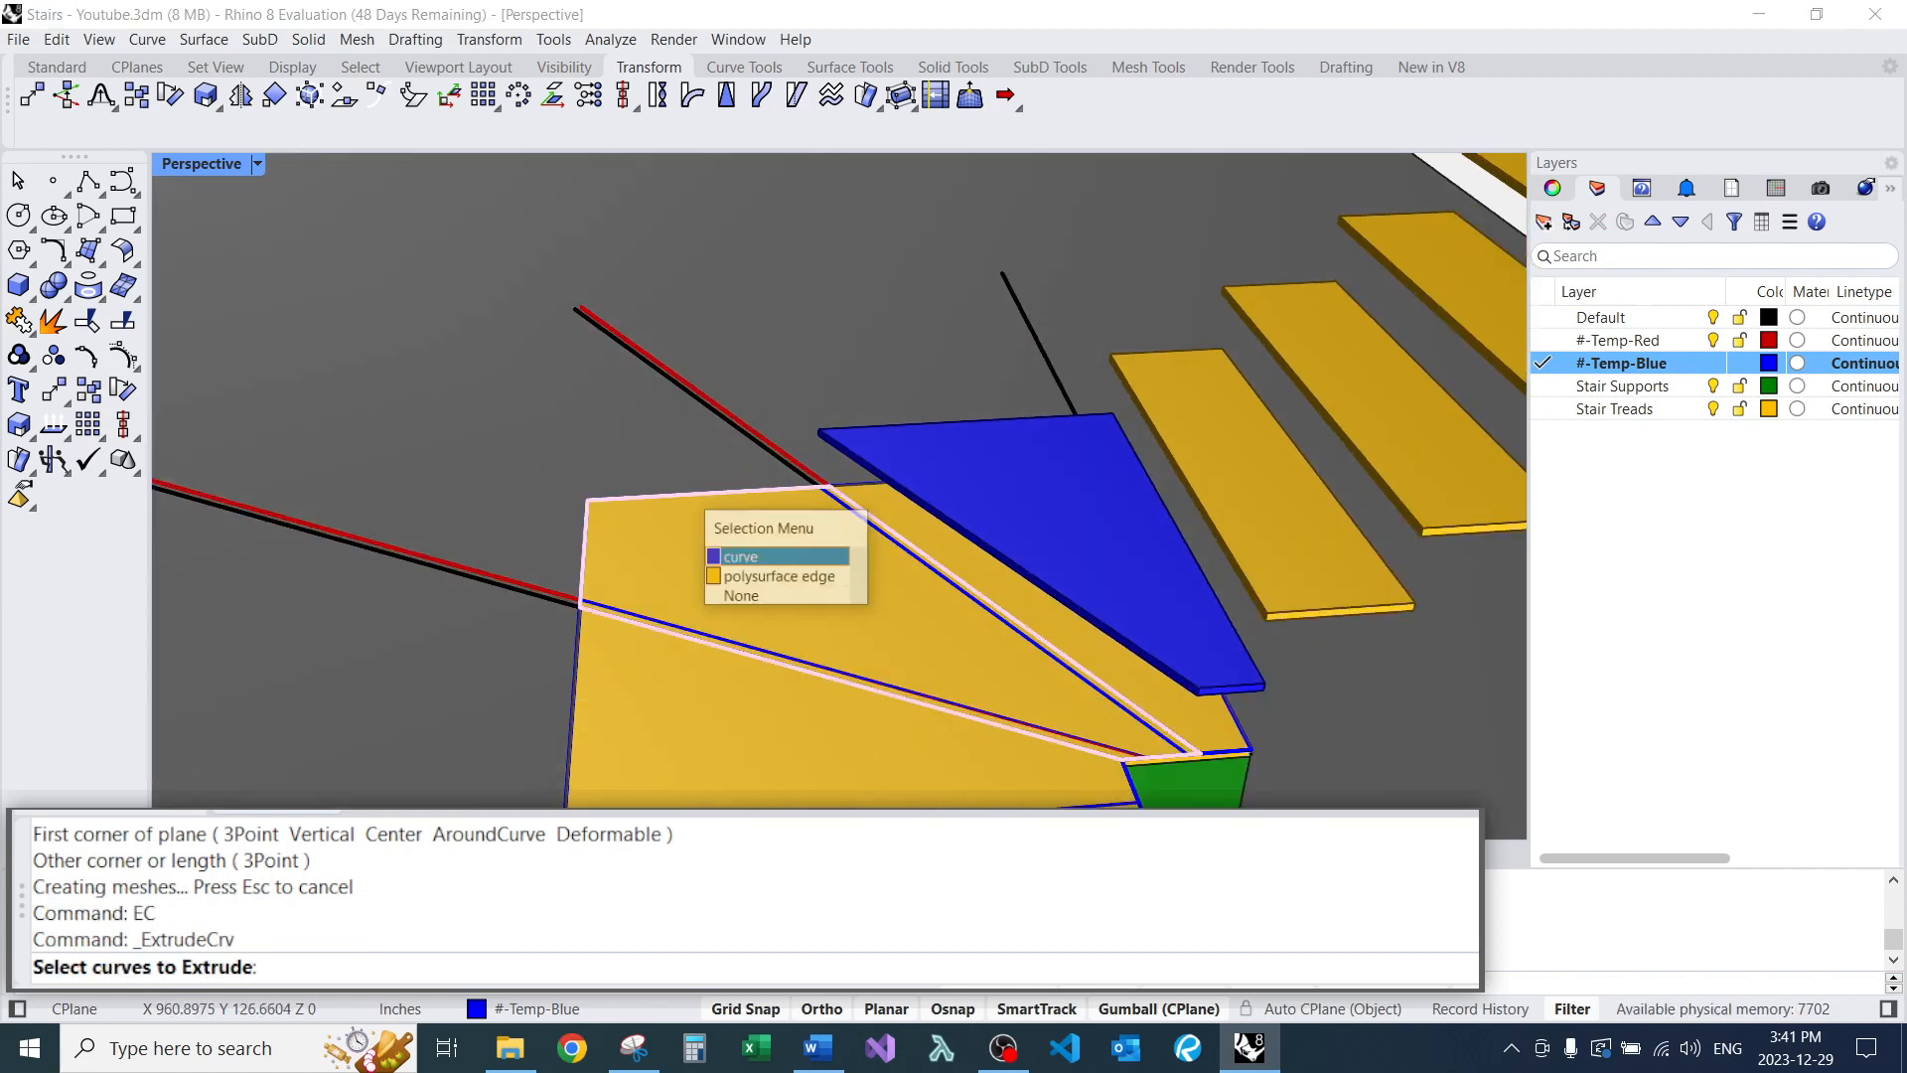
pyautogui.click(740, 553)
pyautogui.scroll(-5, 740, 553)
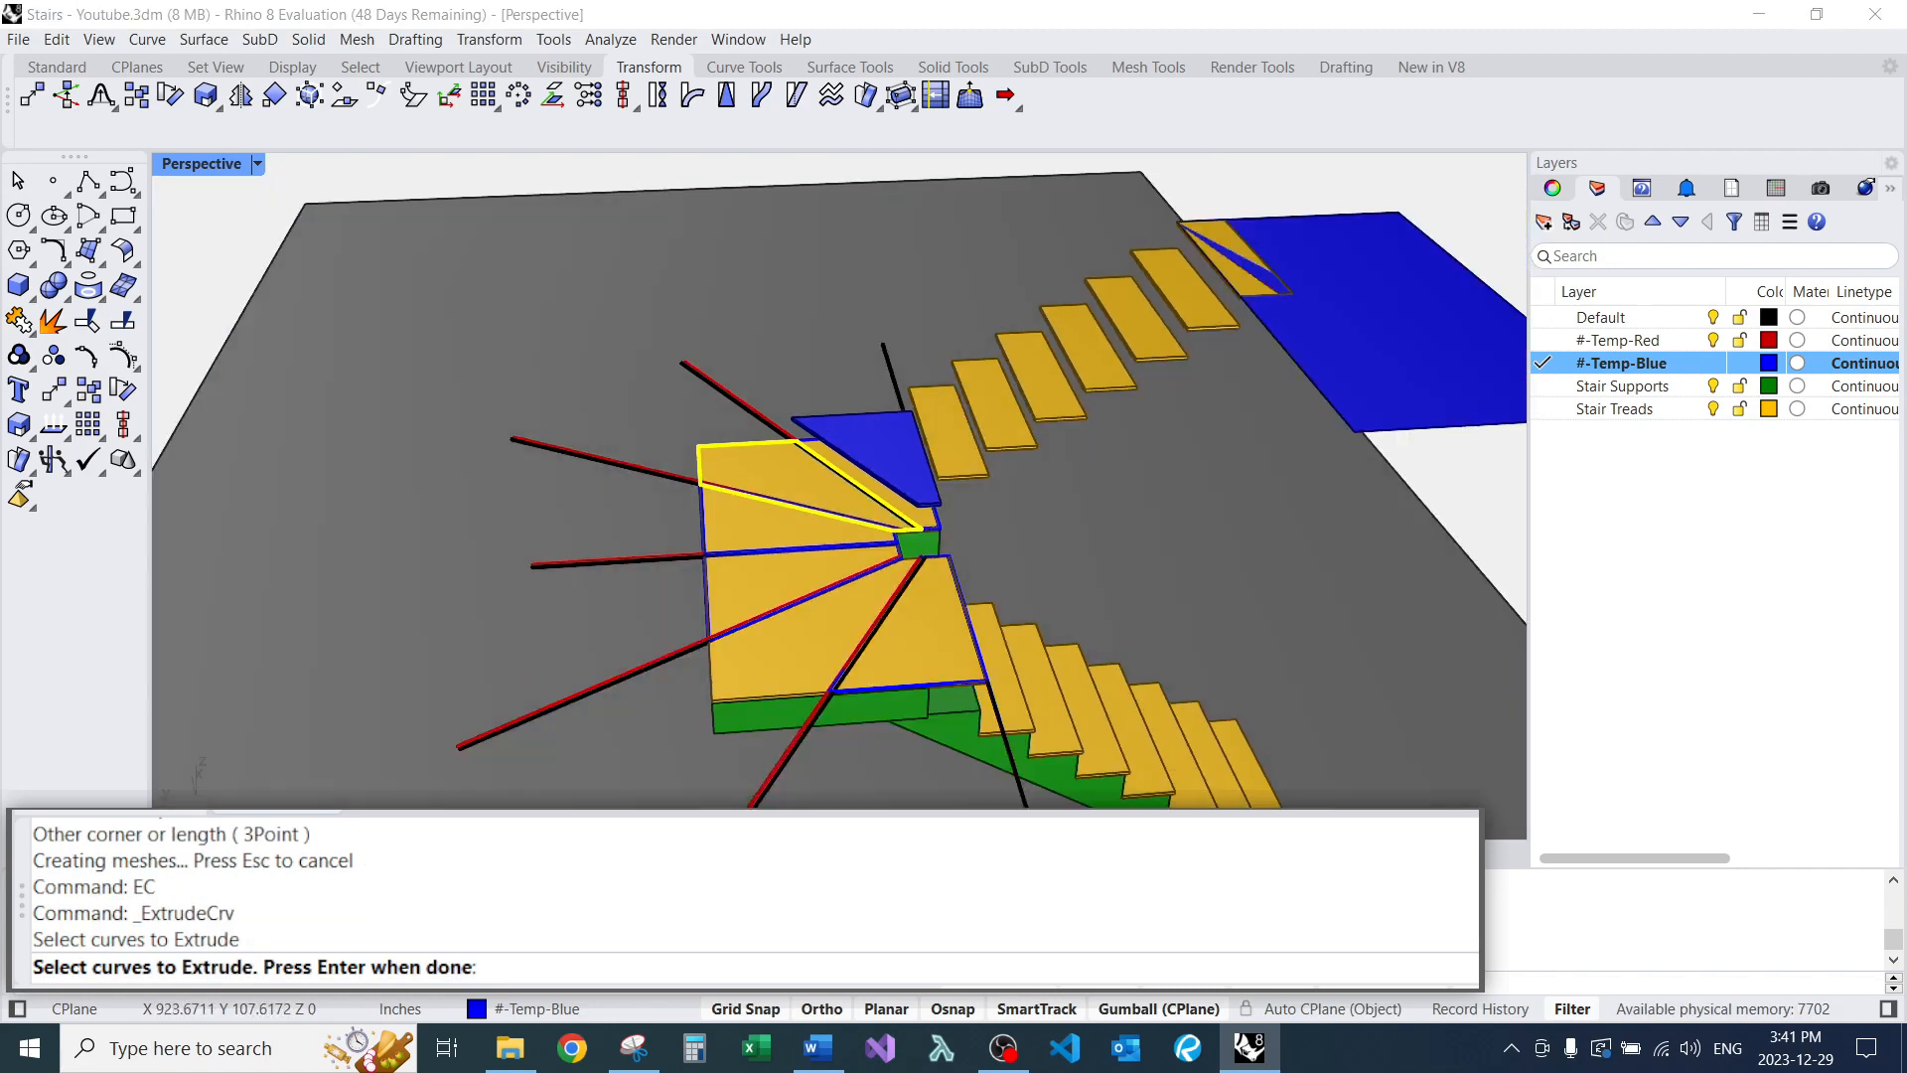
pyautogui.scroll(5, 795, 462)
pyautogui.moveTo(816, 467); pyautogui.dragTo(834, 298, button='right')
pyautogui.press('Return')
pyautogui.write('7')
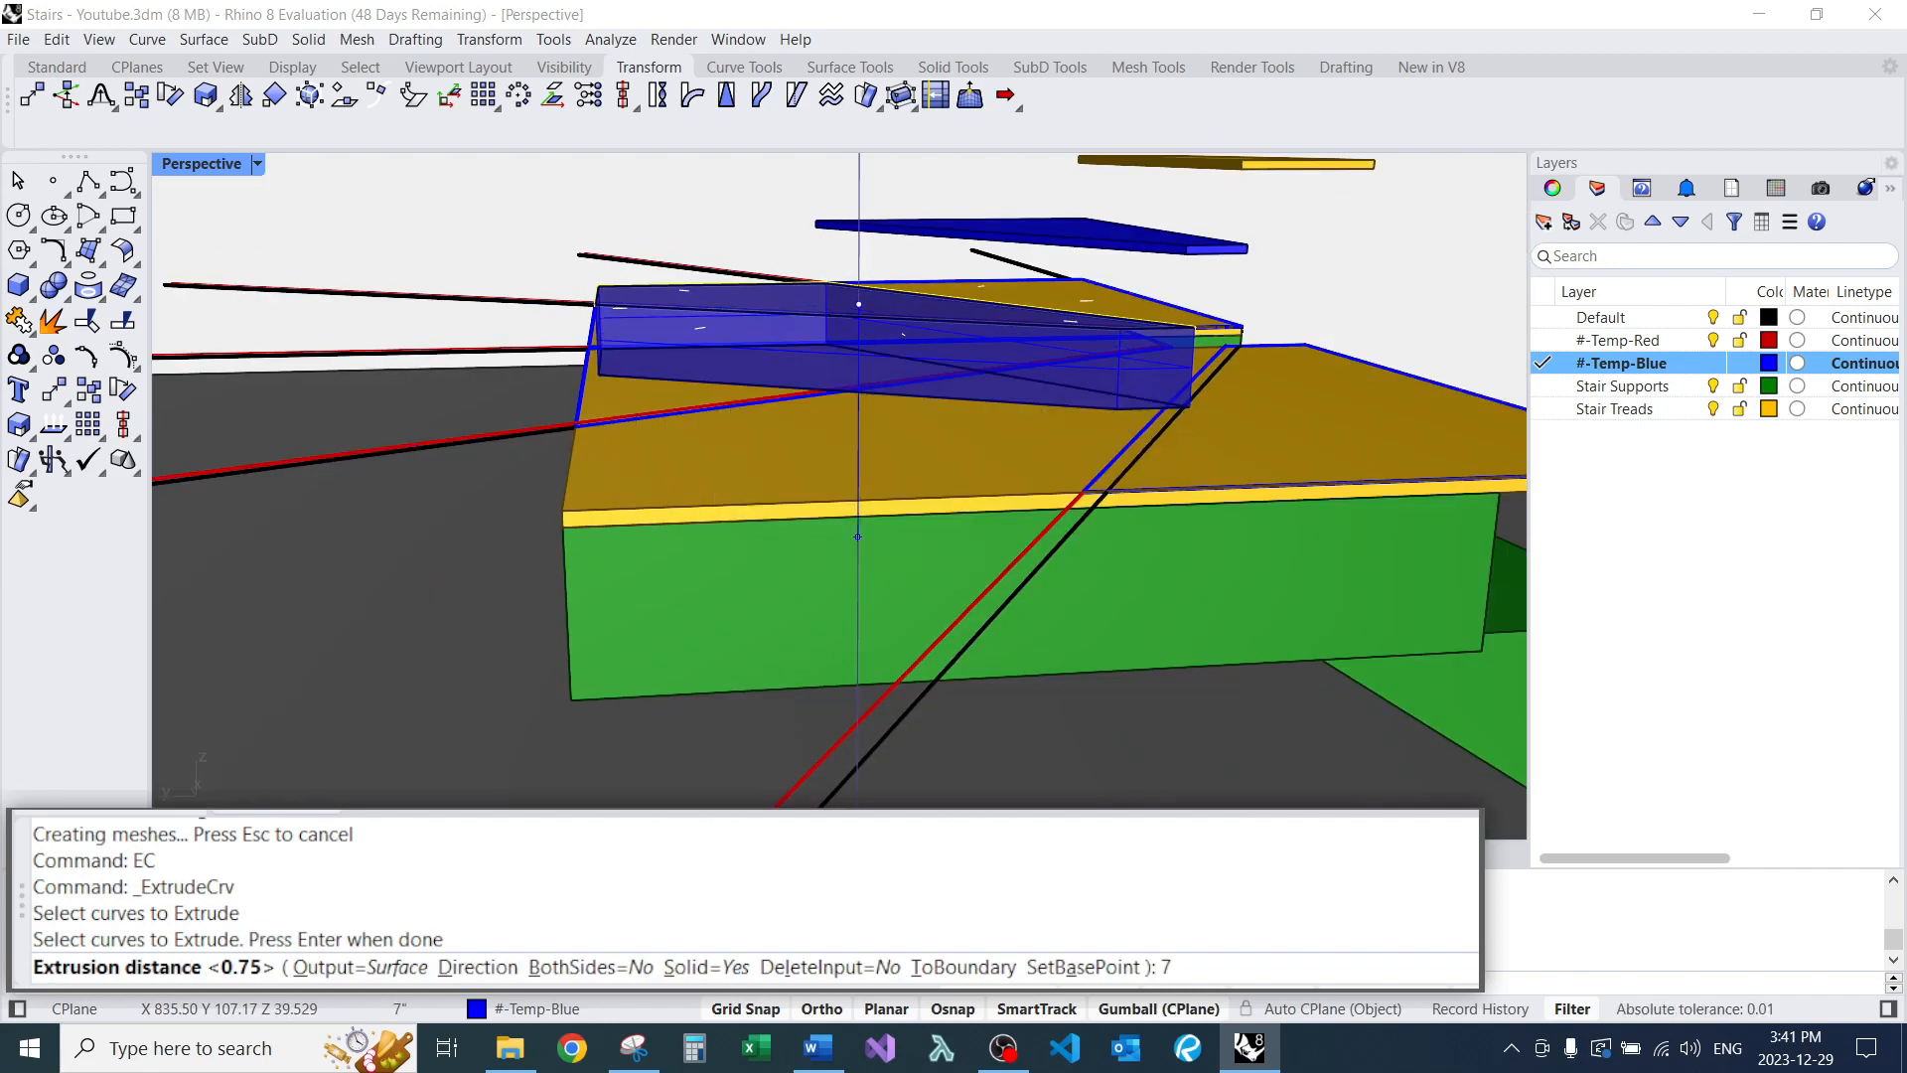
pyautogui.press('BackSpace')
pyautogui.write('.75')
pyautogui.press('Return')
pyautogui.scroll(-5, 858, 536)
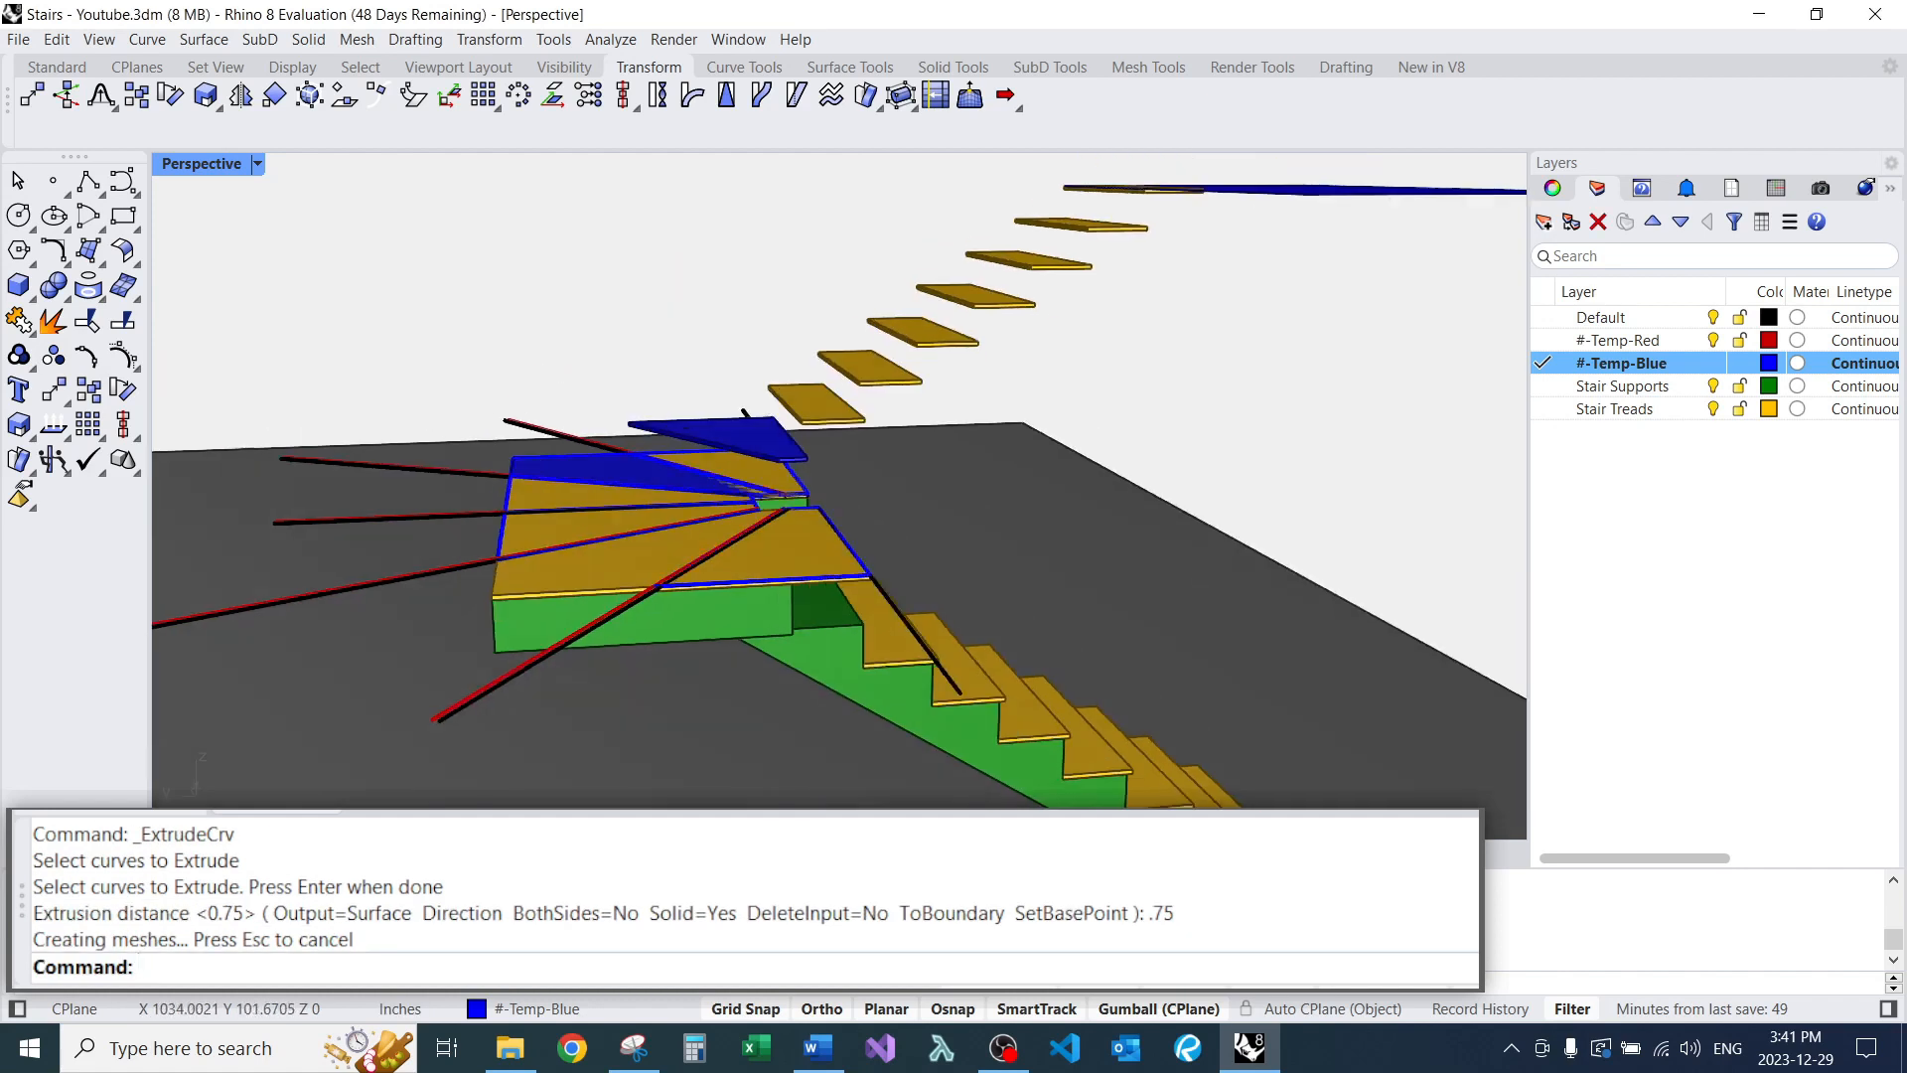
# Move the fifth and sixth winder treads and all upper-flight treads vertically up by one riser height, taken between corners of adjacent treads.
pyautogui.moveTo(745, 417); pyautogui.dragTo(765, 496, button='right')
pyautogui.scroll(5, 765, 497)
pyautogui.click(632, 632)
pyautogui.click(675, 655)
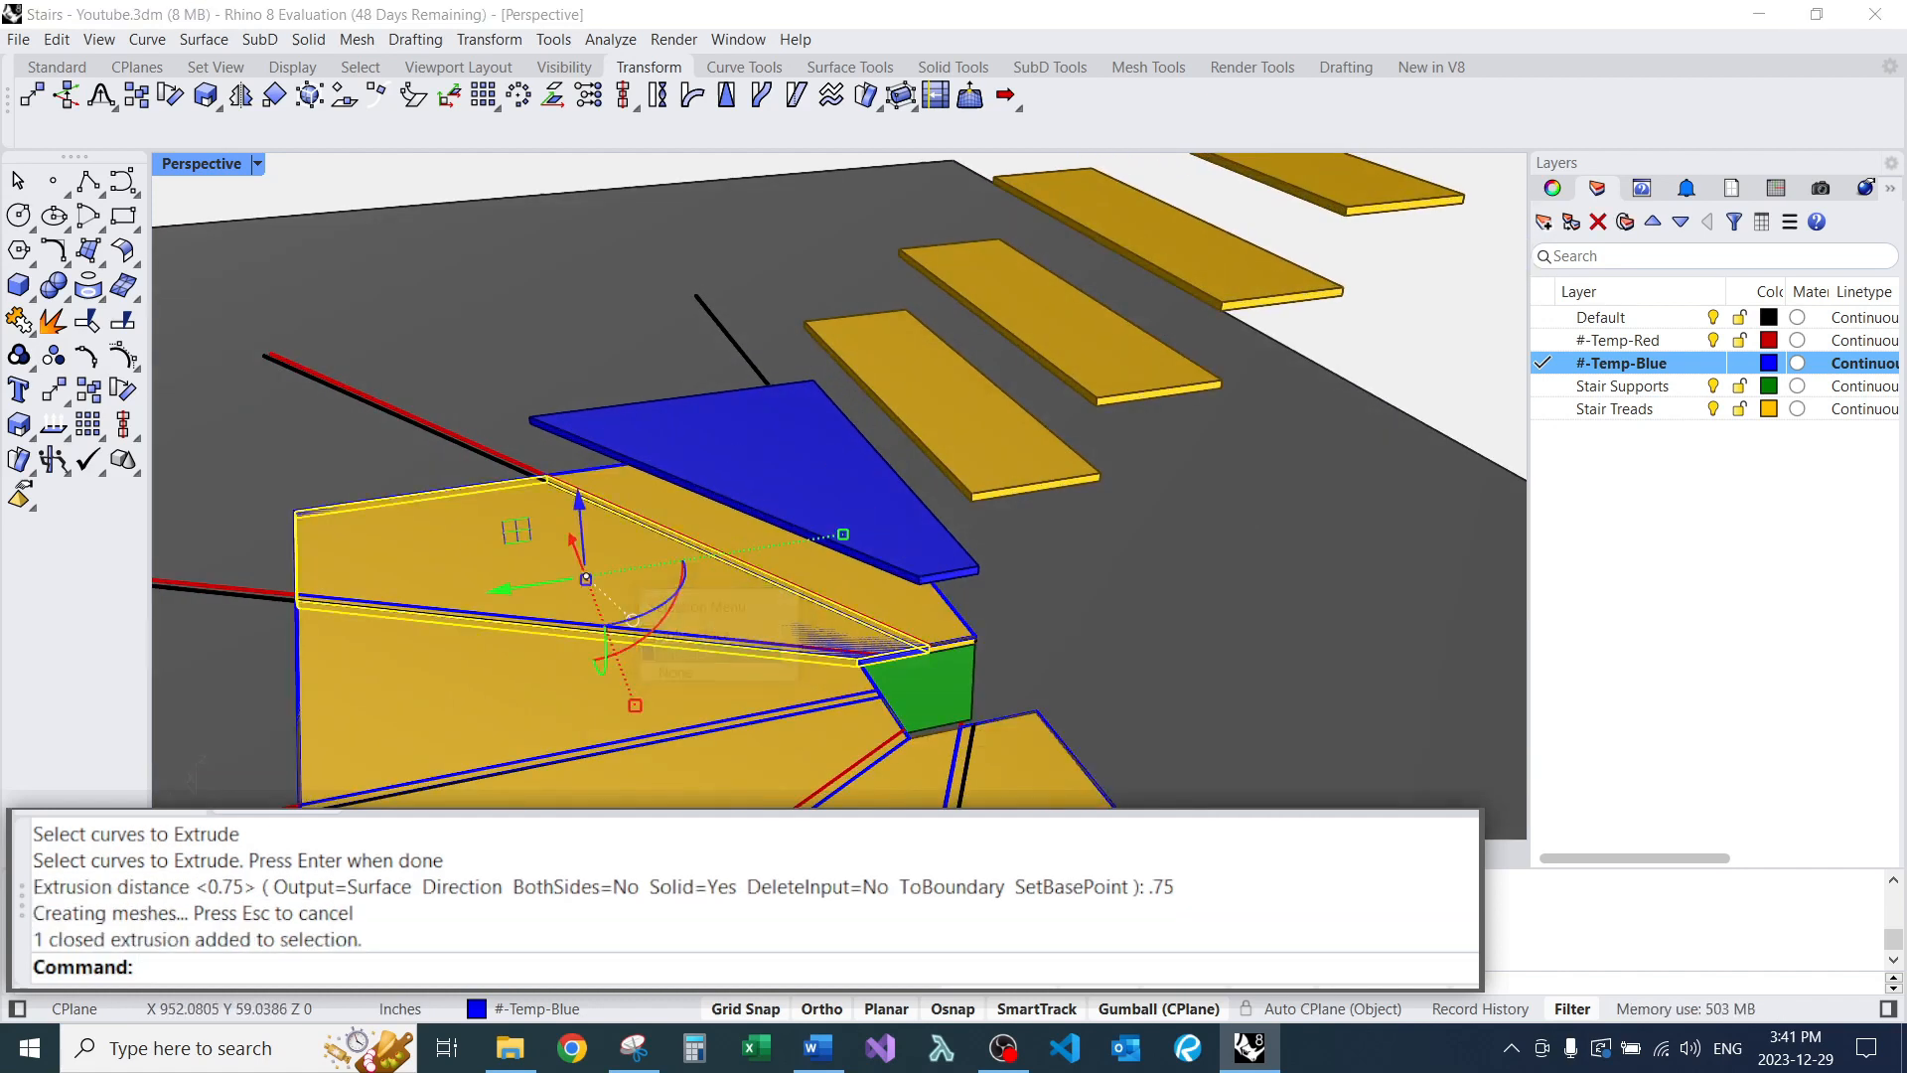
pyautogui.keyDown('shift'); pyautogui.click(755, 477); pyautogui.keyUp('shift')
pyautogui.keyDown('shift'); pyautogui.click(918, 417); pyautogui.keyUp('shift')
pyautogui.scroll(-5, 902, 445)
pyautogui.keyDown('shift'); pyautogui.click(993, 370); pyautogui.keyUp('shift')
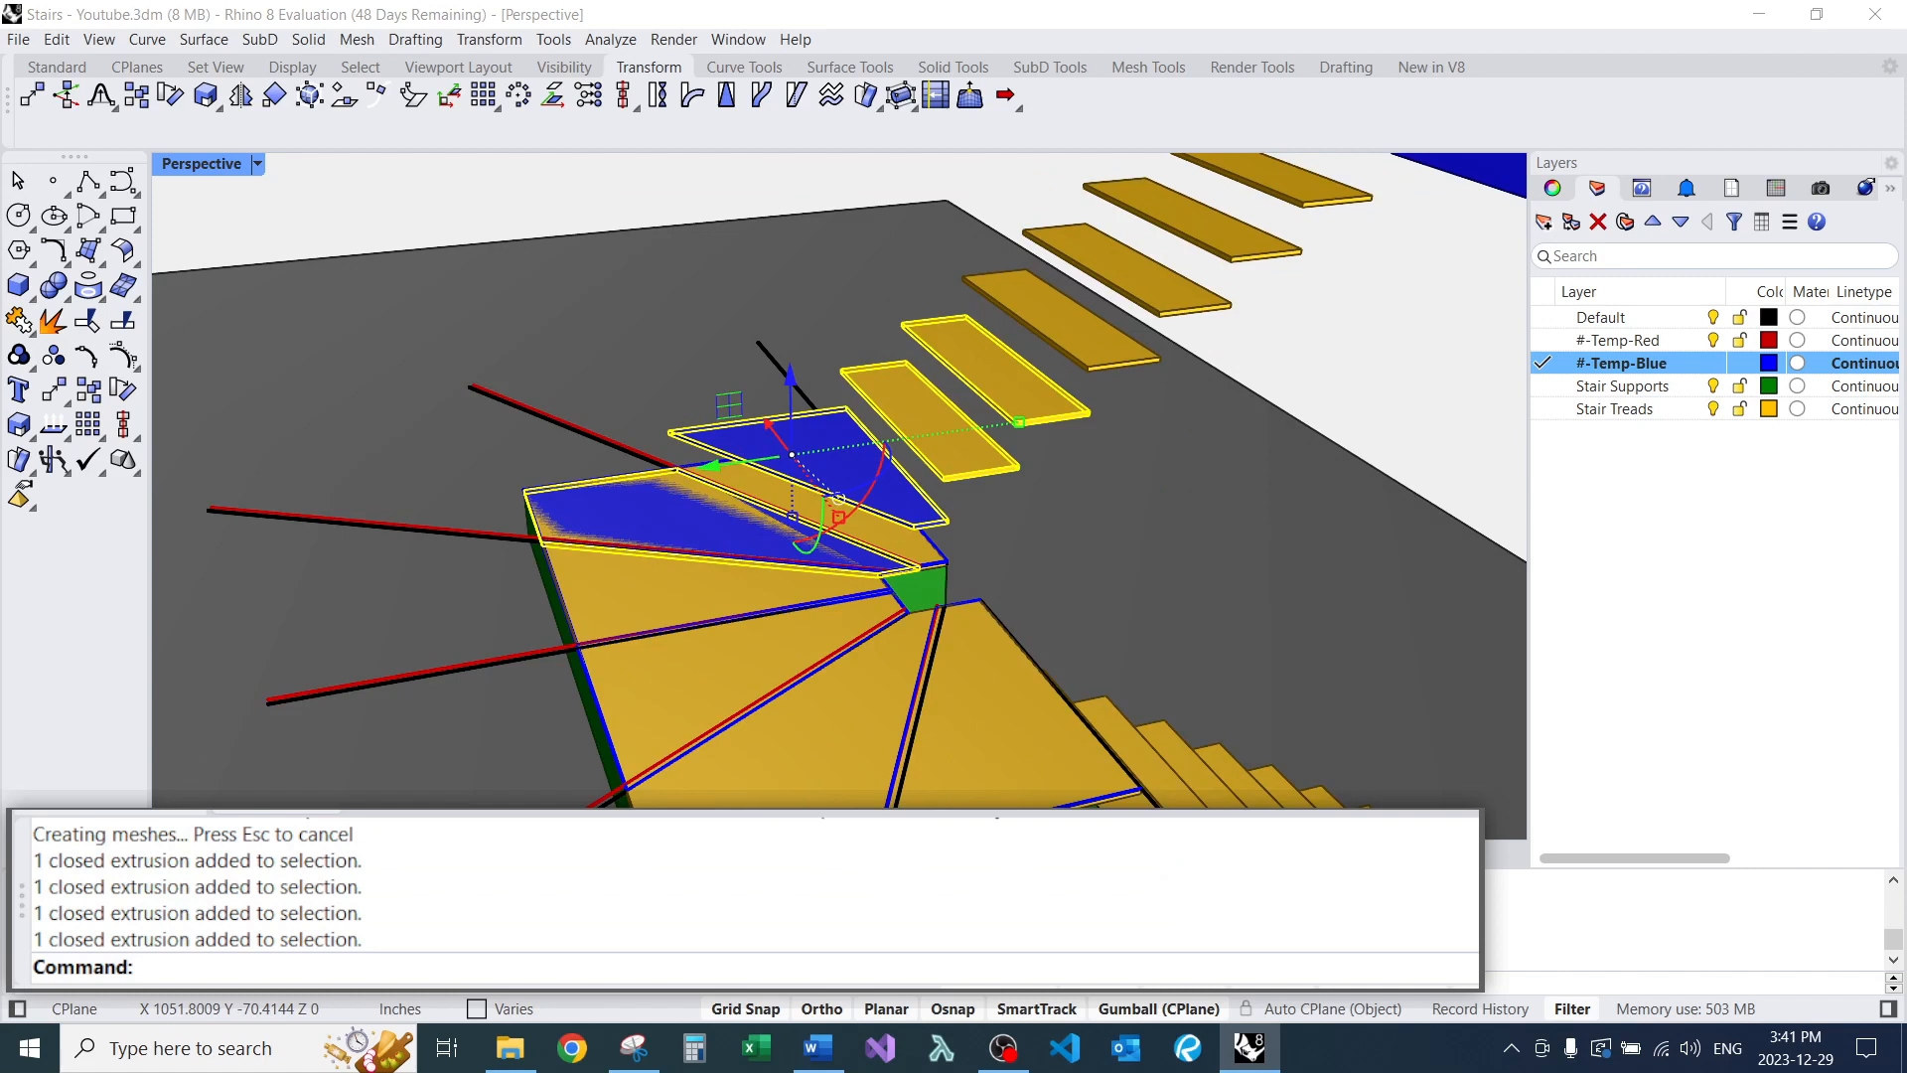
pyautogui.keyDown('shift'); pyautogui.click(1059, 320); pyautogui.keyUp('shift')
pyautogui.keyDown('shift'); pyautogui.click(1126, 269); pyautogui.keyUp('shift')
pyautogui.keyDown('shift'); pyautogui.click(1192, 221); pyautogui.keyUp('shift')
pyautogui.scroll(-2, 1142, 437)
pyautogui.scroll(3, 1261, 248)
pyautogui.keyDown('shift'); pyautogui.click(1217, 221); pyautogui.keyUp('shift')
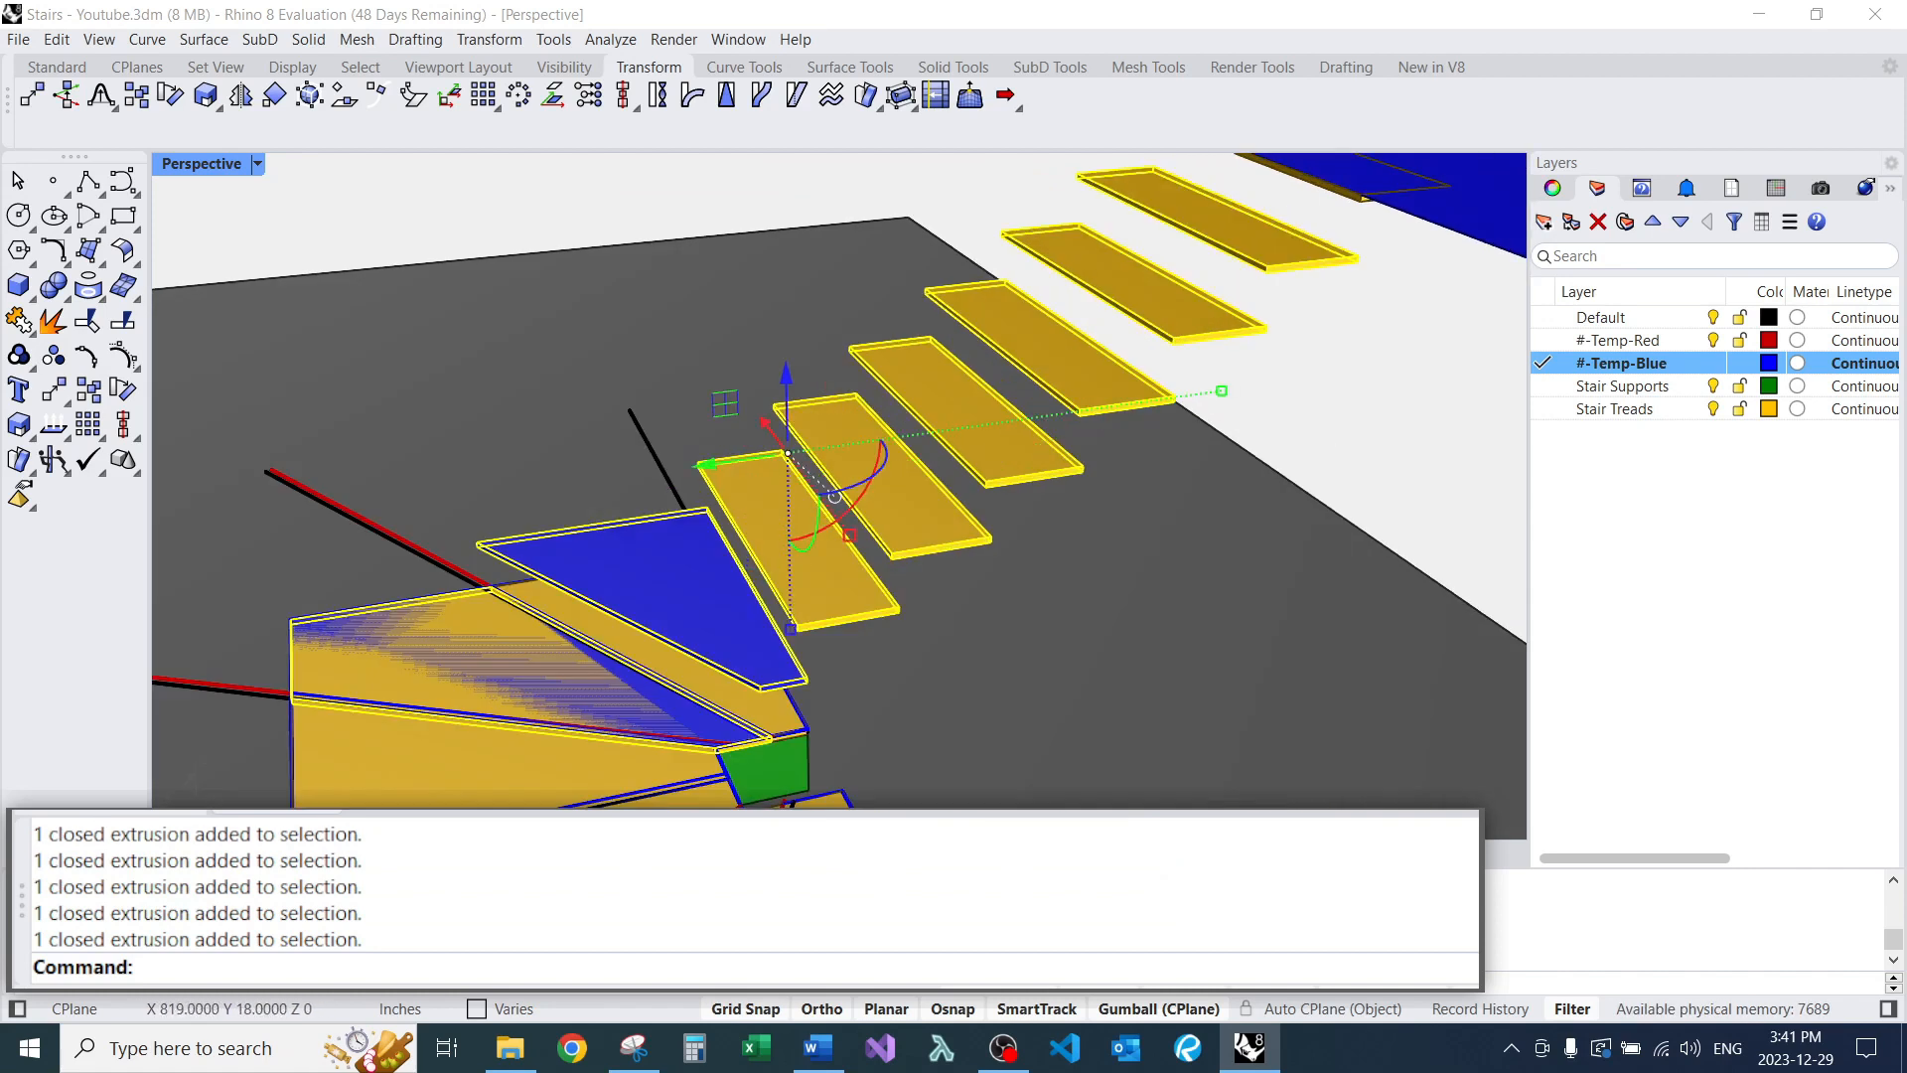
pyautogui.scroll(-4, 1232, 477)
pyautogui.scroll(4, 1199, 357)
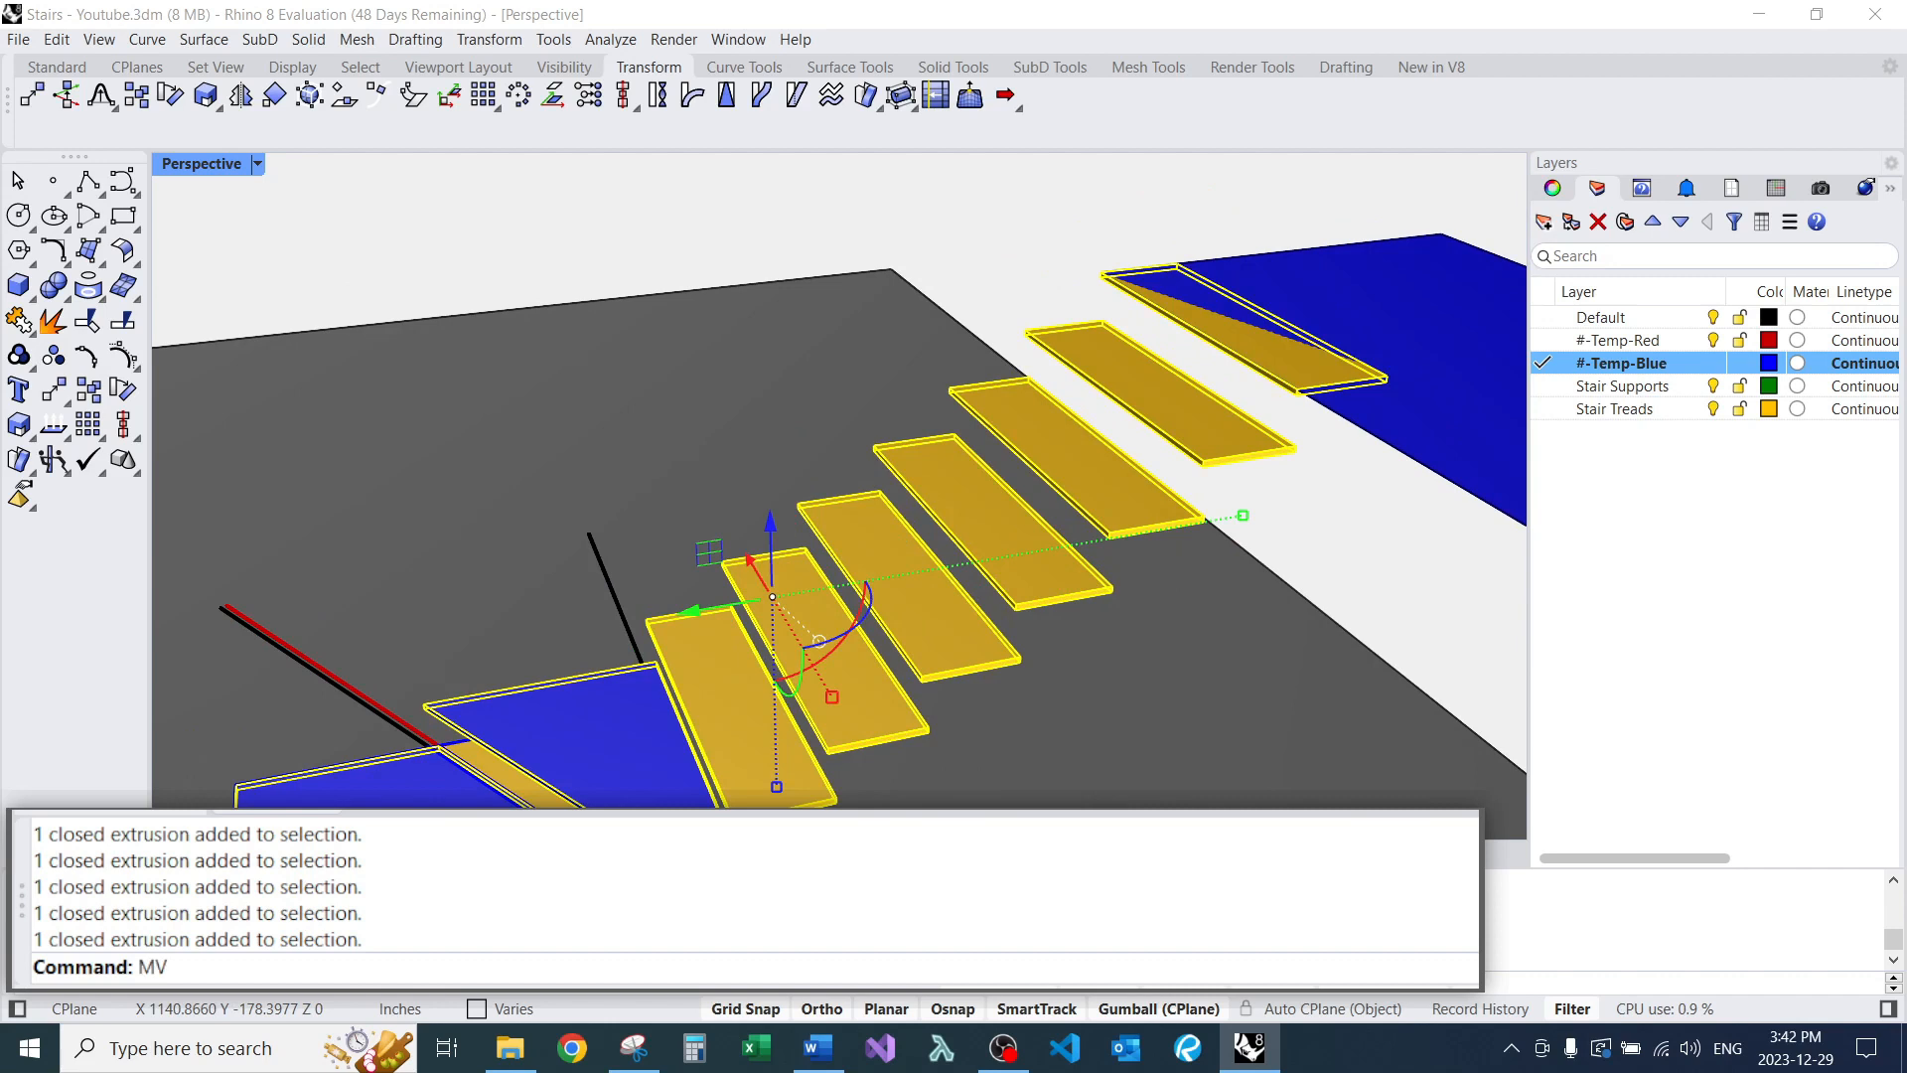
pyautogui.press('Return')
pyautogui.scroll(2, 1176, 445)
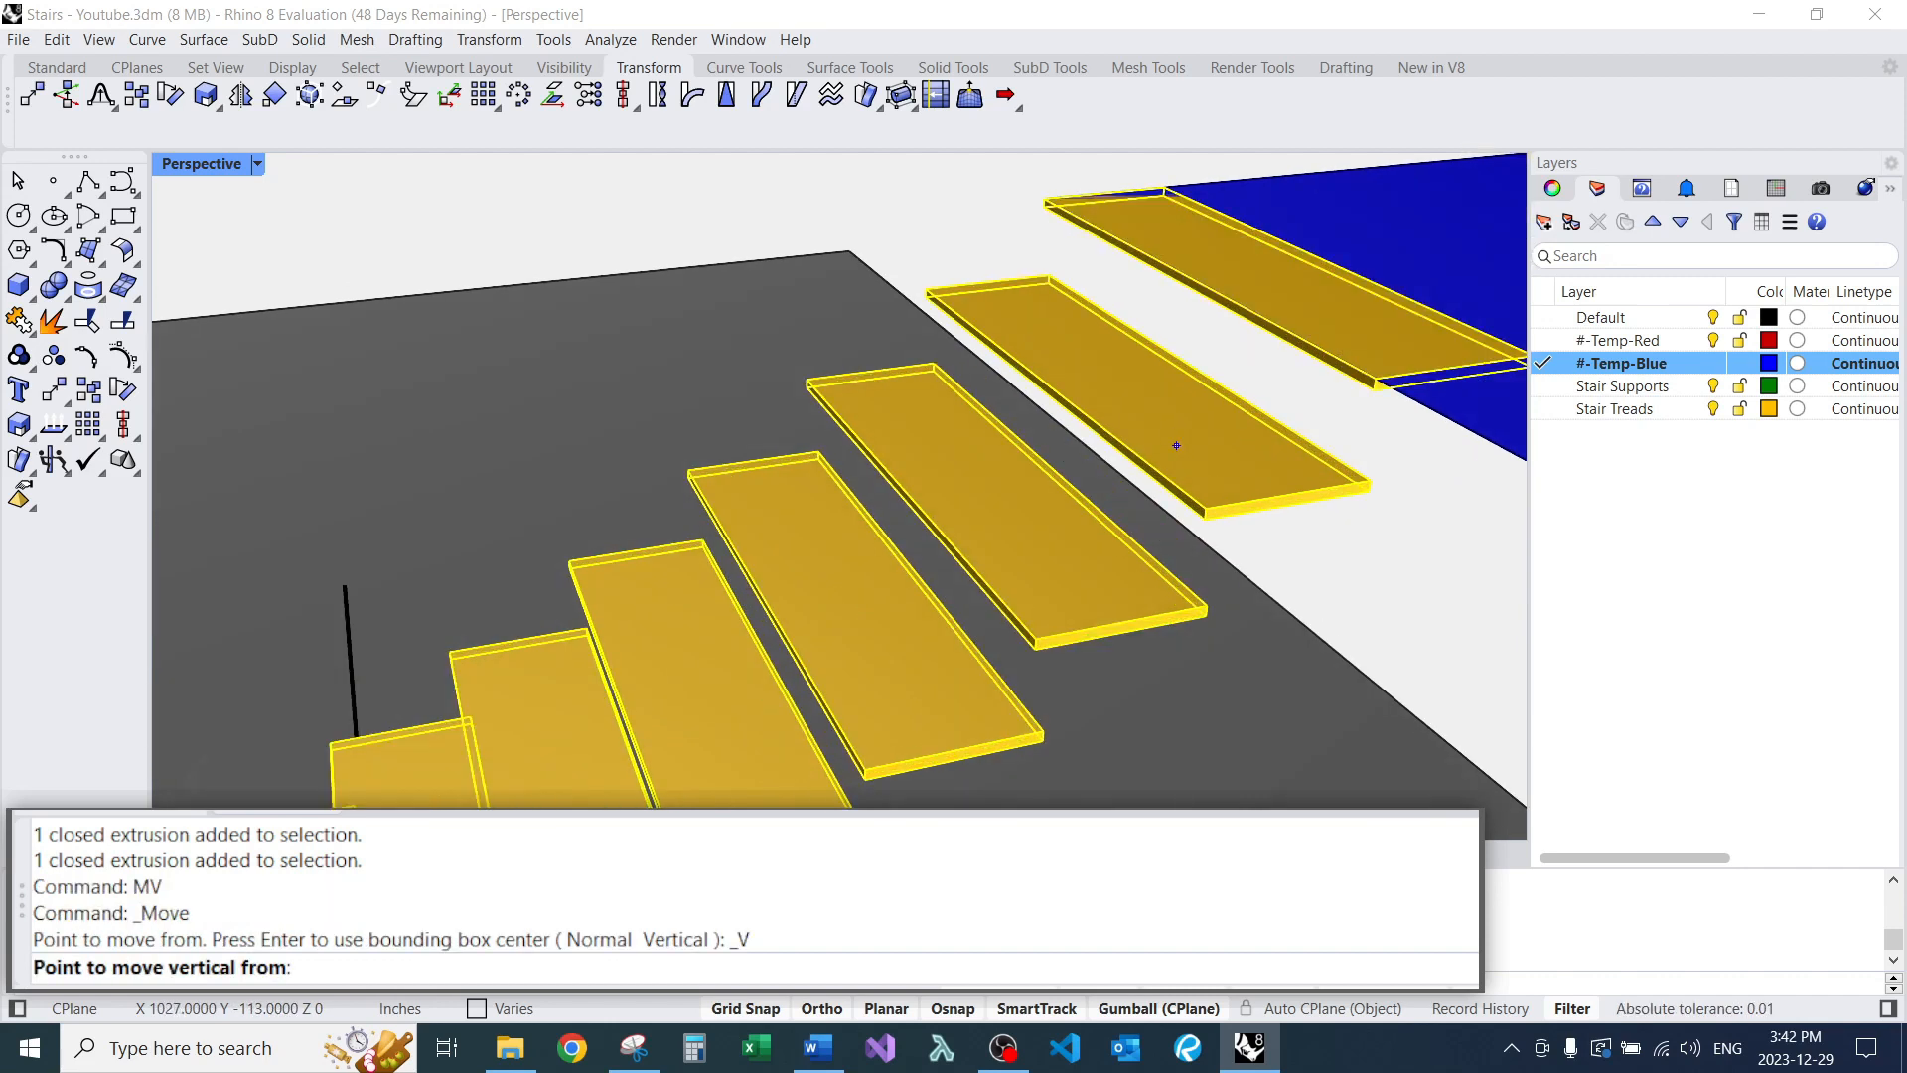
pyautogui.click(1037, 645)
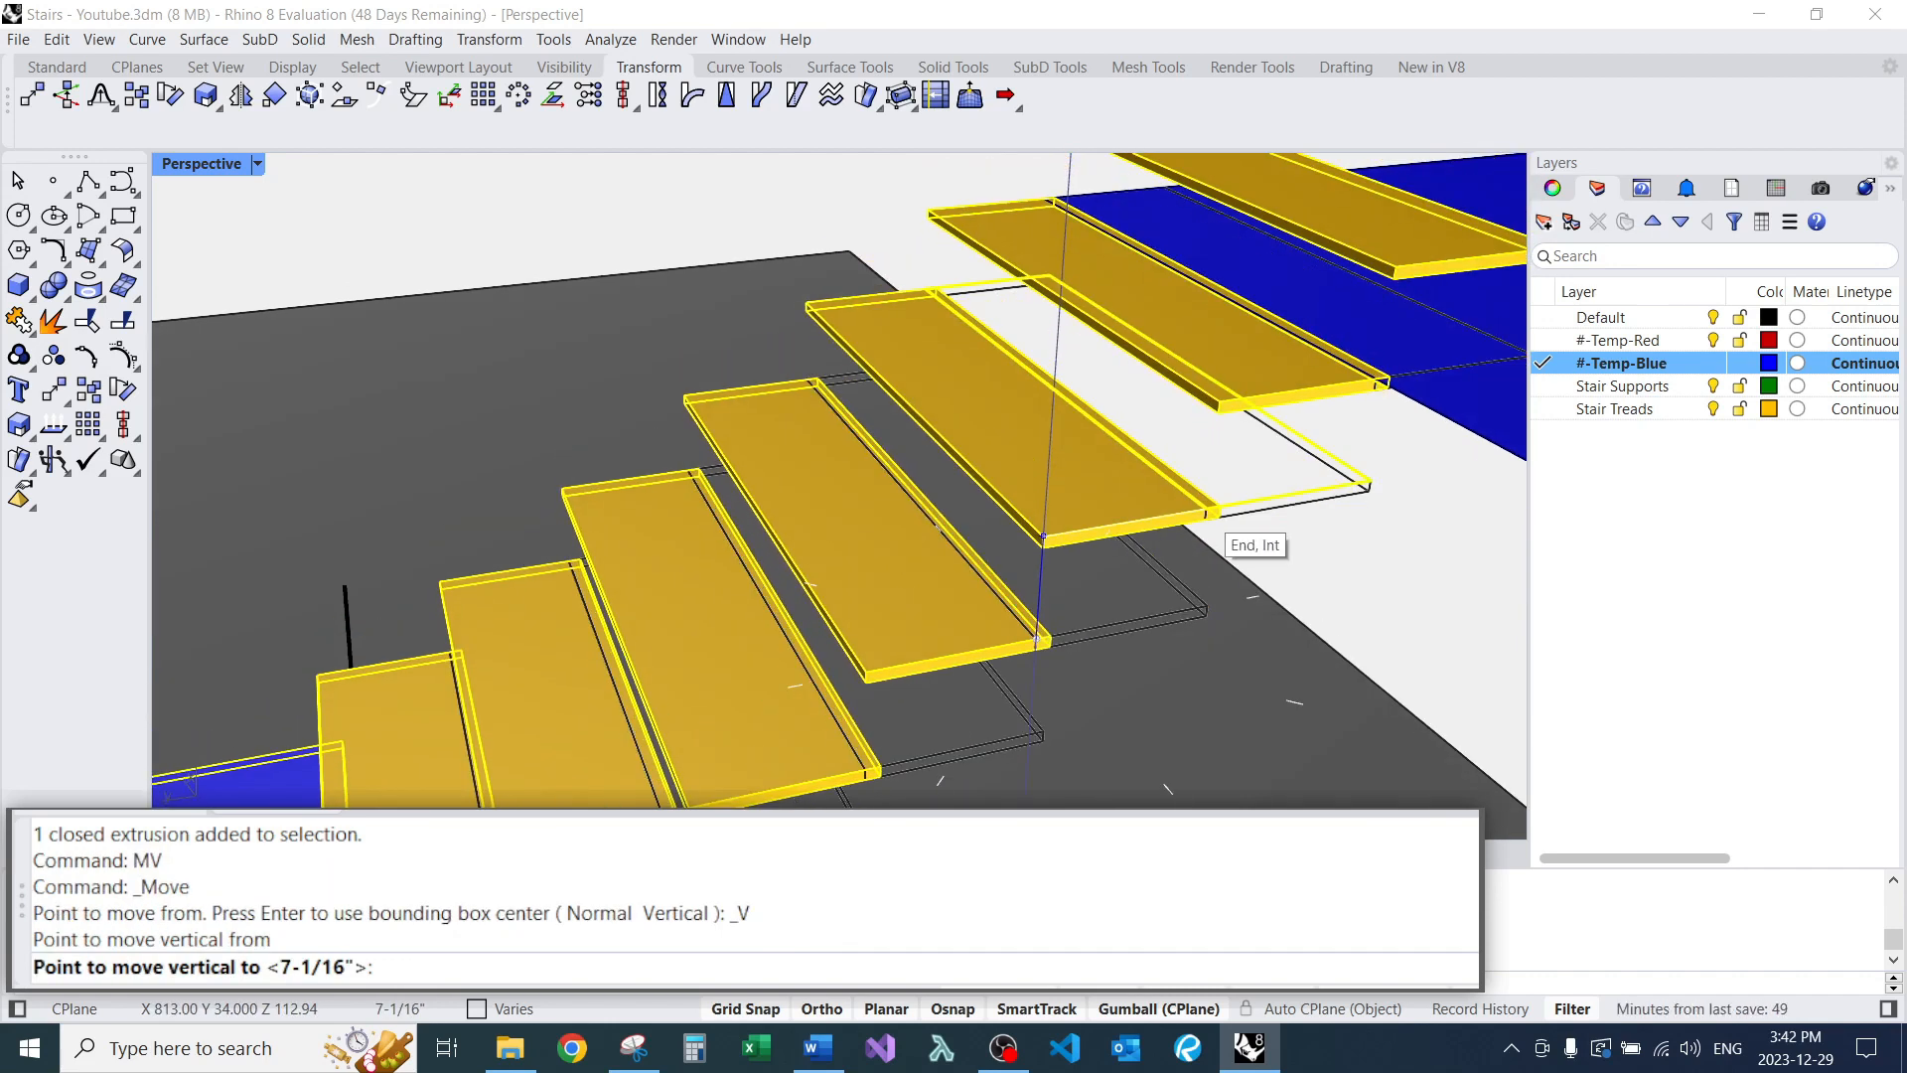
pyautogui.click(1209, 513)
pyautogui.scroll(-7, 1054, 467)
pyautogui.press('Escape')
# Delete the upper flight's topmost tread, which lies one riser above the blue floor plane.
pyautogui.moveTo(1055, 467); pyautogui.dragTo(1059, 422, button='right')
pyautogui.moveTo(894, 447); pyautogui.dragTo(805, 532, button='right')
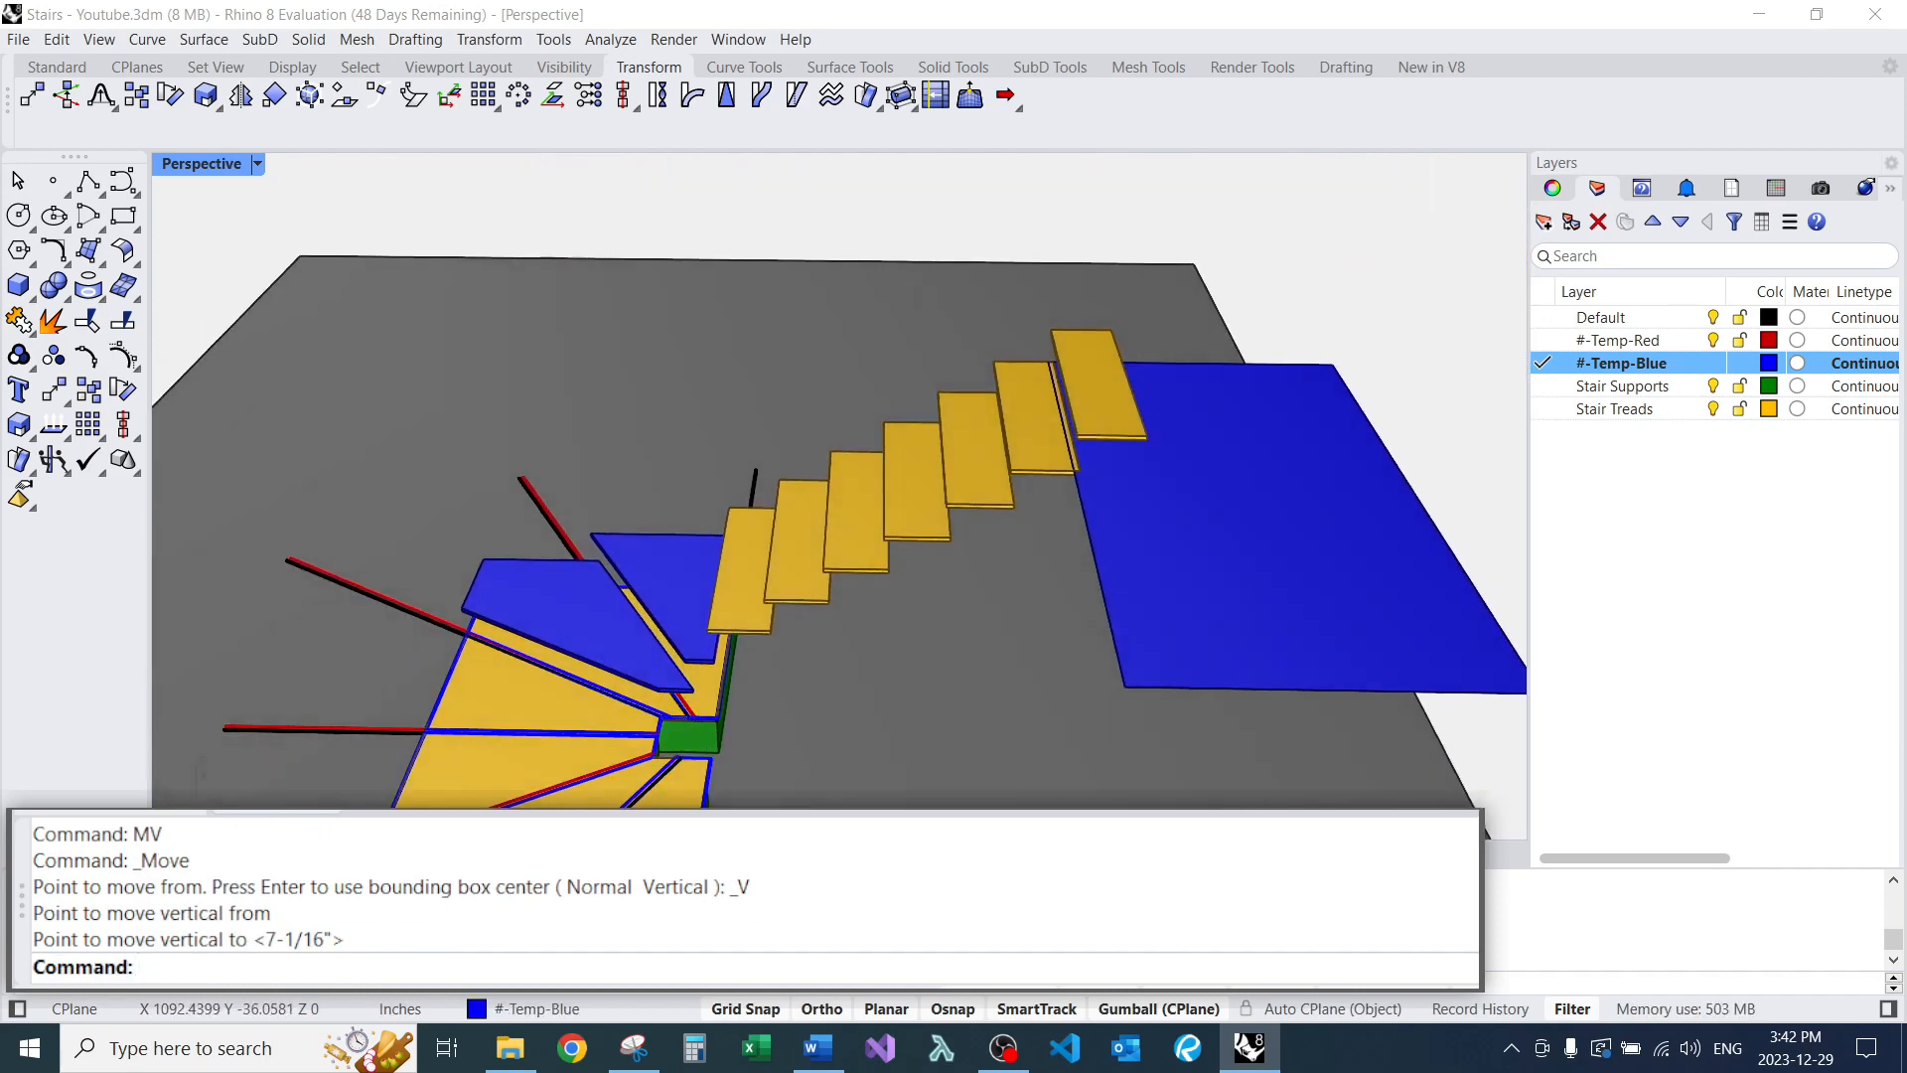
pyautogui.click(1099, 384)
pyautogui.write('e')
pyautogui.press('Return')
# Extrude the fourth winder tread's outline downward 0.75 inch as a solid.
pyautogui.scroll(-2, 1057, 384)
pyautogui.moveTo(894, 447)
pyautogui.mouseDown(button='right')
pyautogui.moveTo(894, 337)
pyautogui.moveTo(874, 447)
pyautogui.mouseUp(button='right')
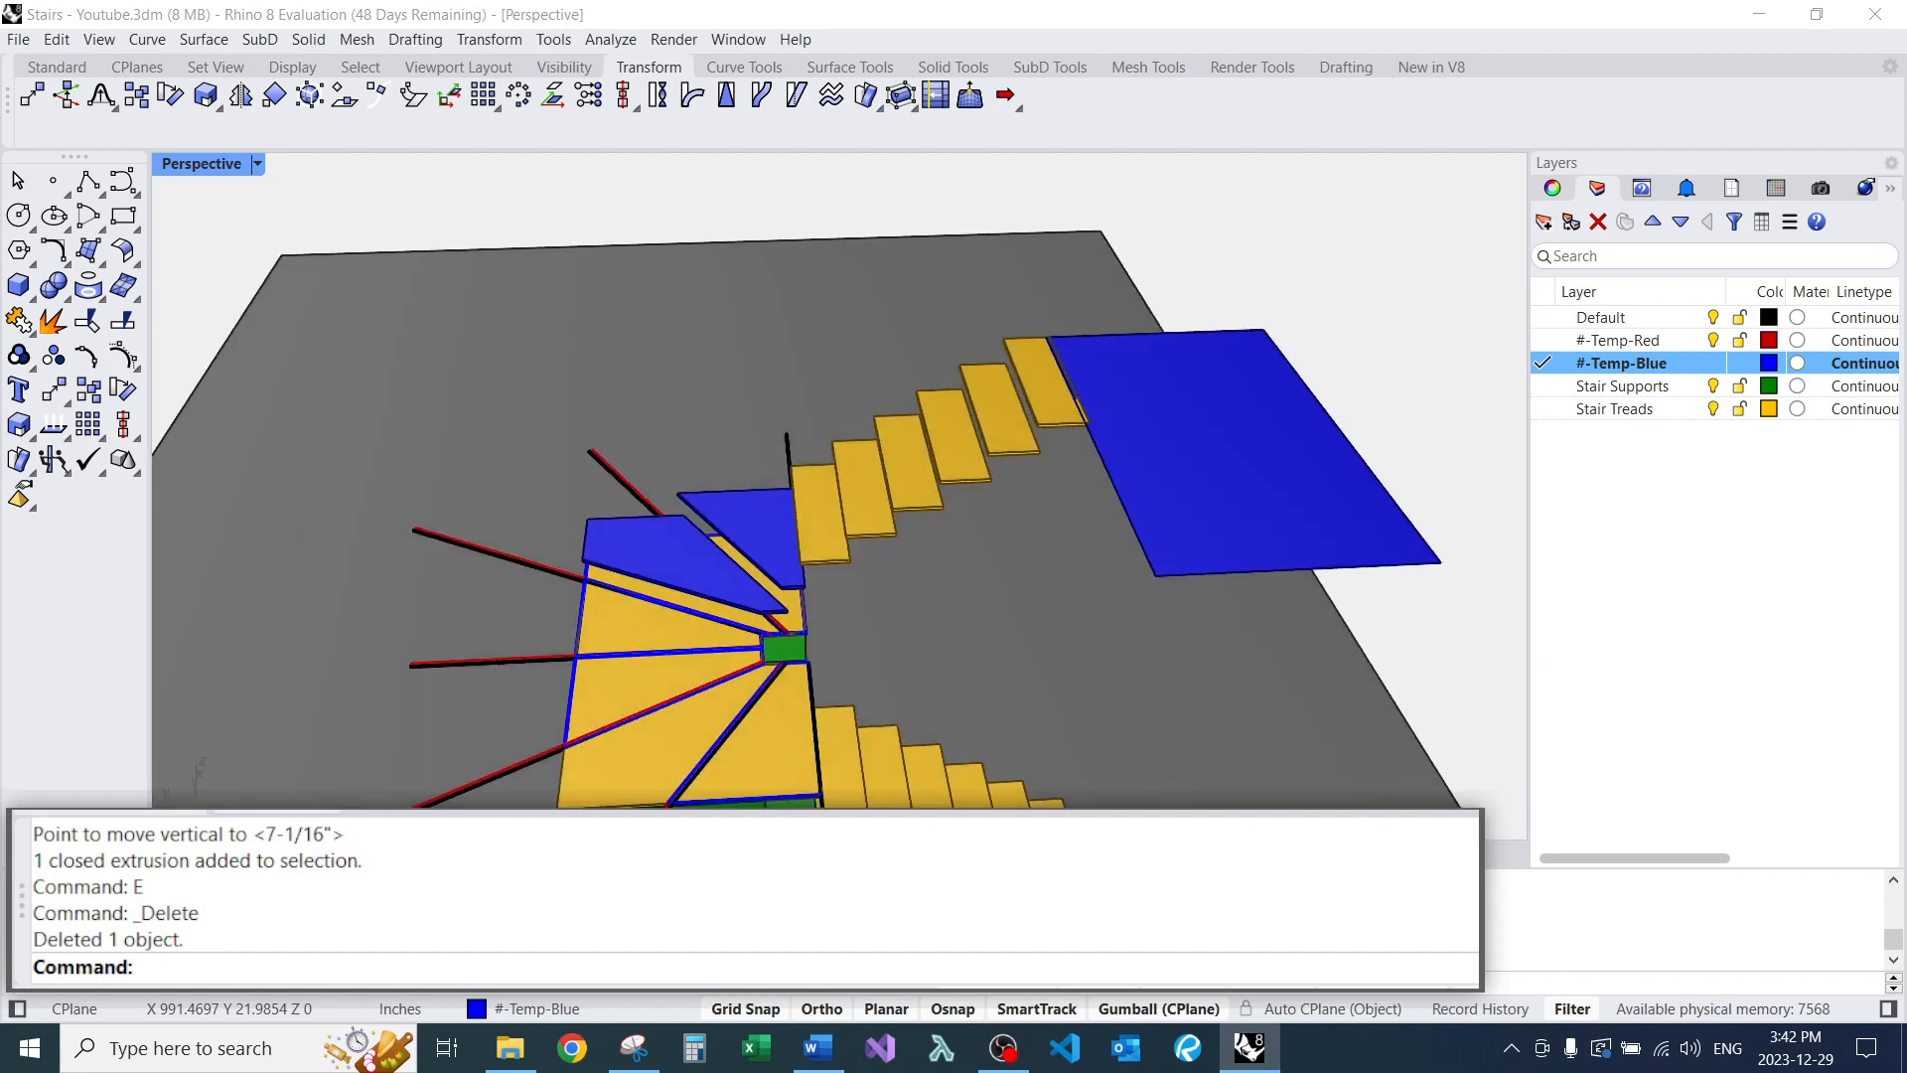
pyautogui.scroll(5, 784, 596)
pyautogui.write('EC')
pyautogui.press('Return')
pyautogui.click(787, 606)
pyautogui.click(686, 646)
pyautogui.press('Return')
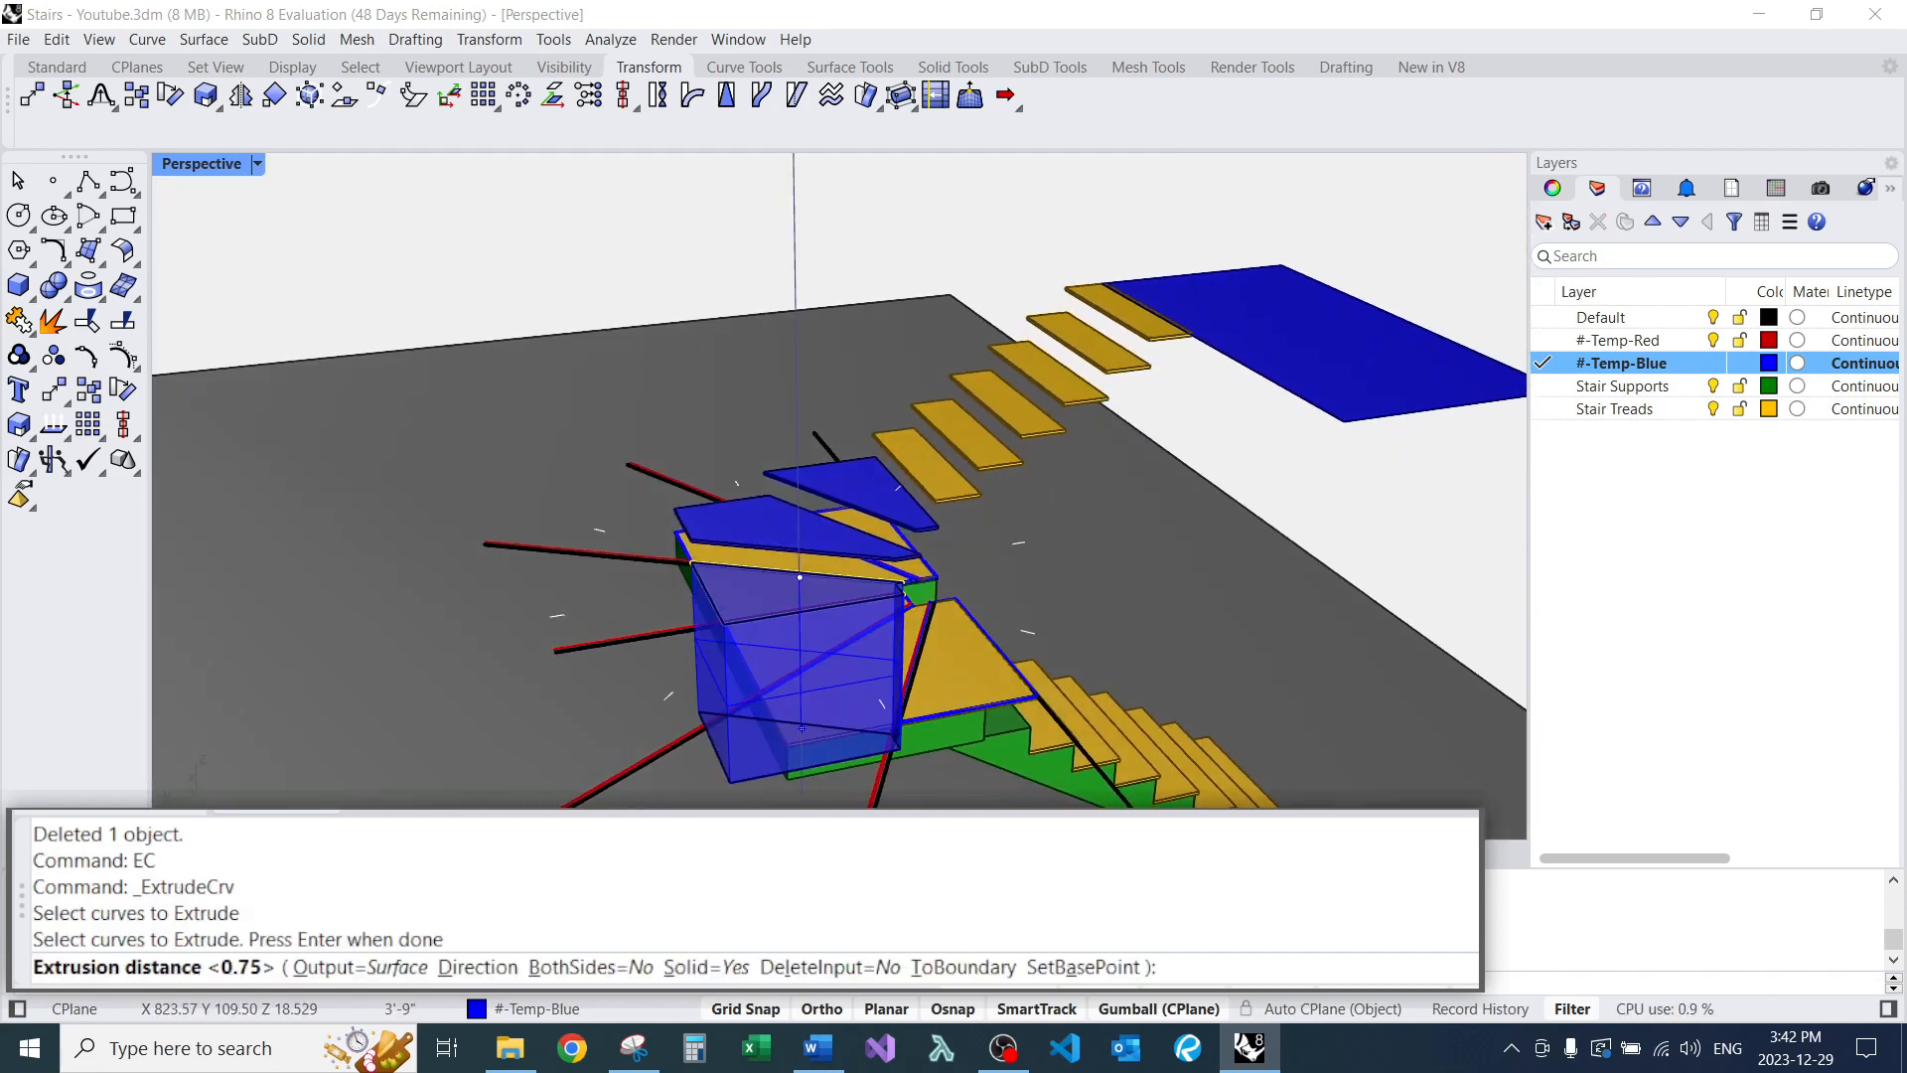
pyautogui.write('.75')
pyautogui.press('Return')
pyautogui.scroll(5, 894, 596)
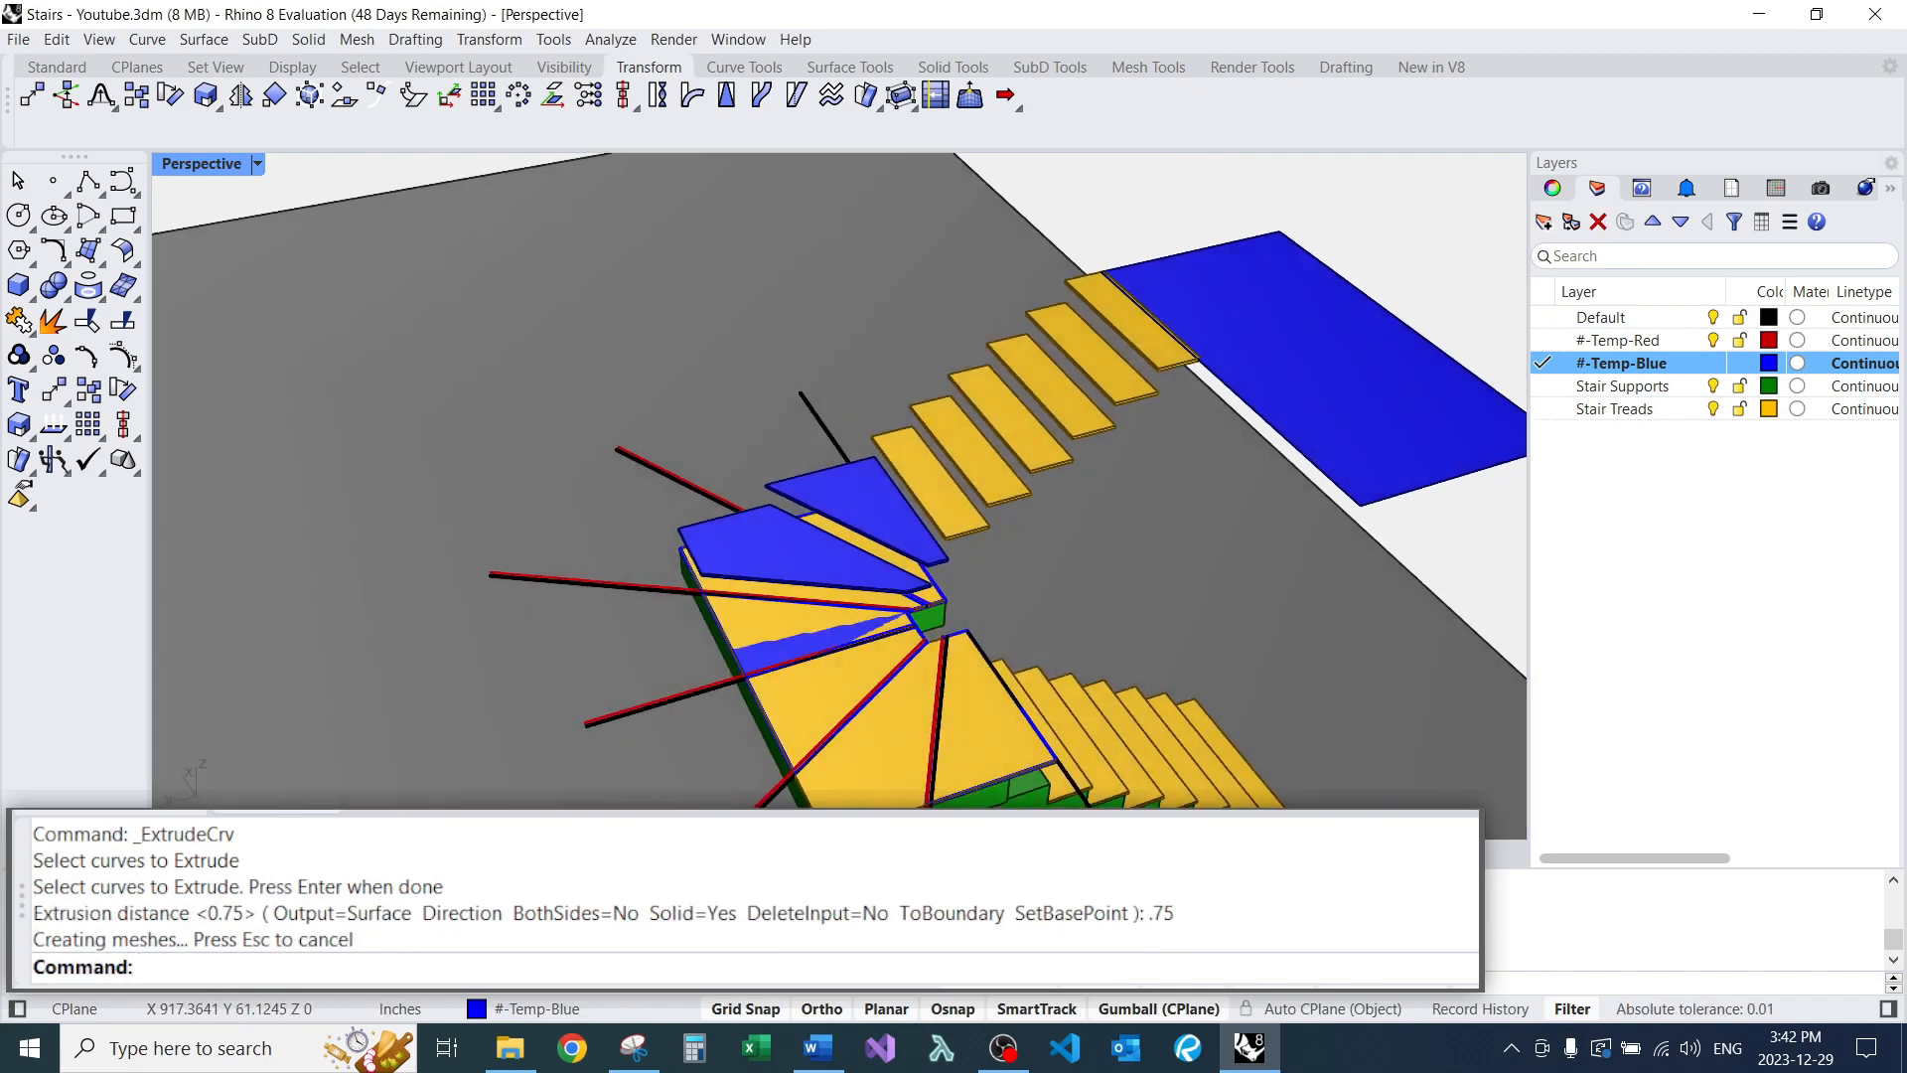
pyautogui.scroll(4, 894, 596)
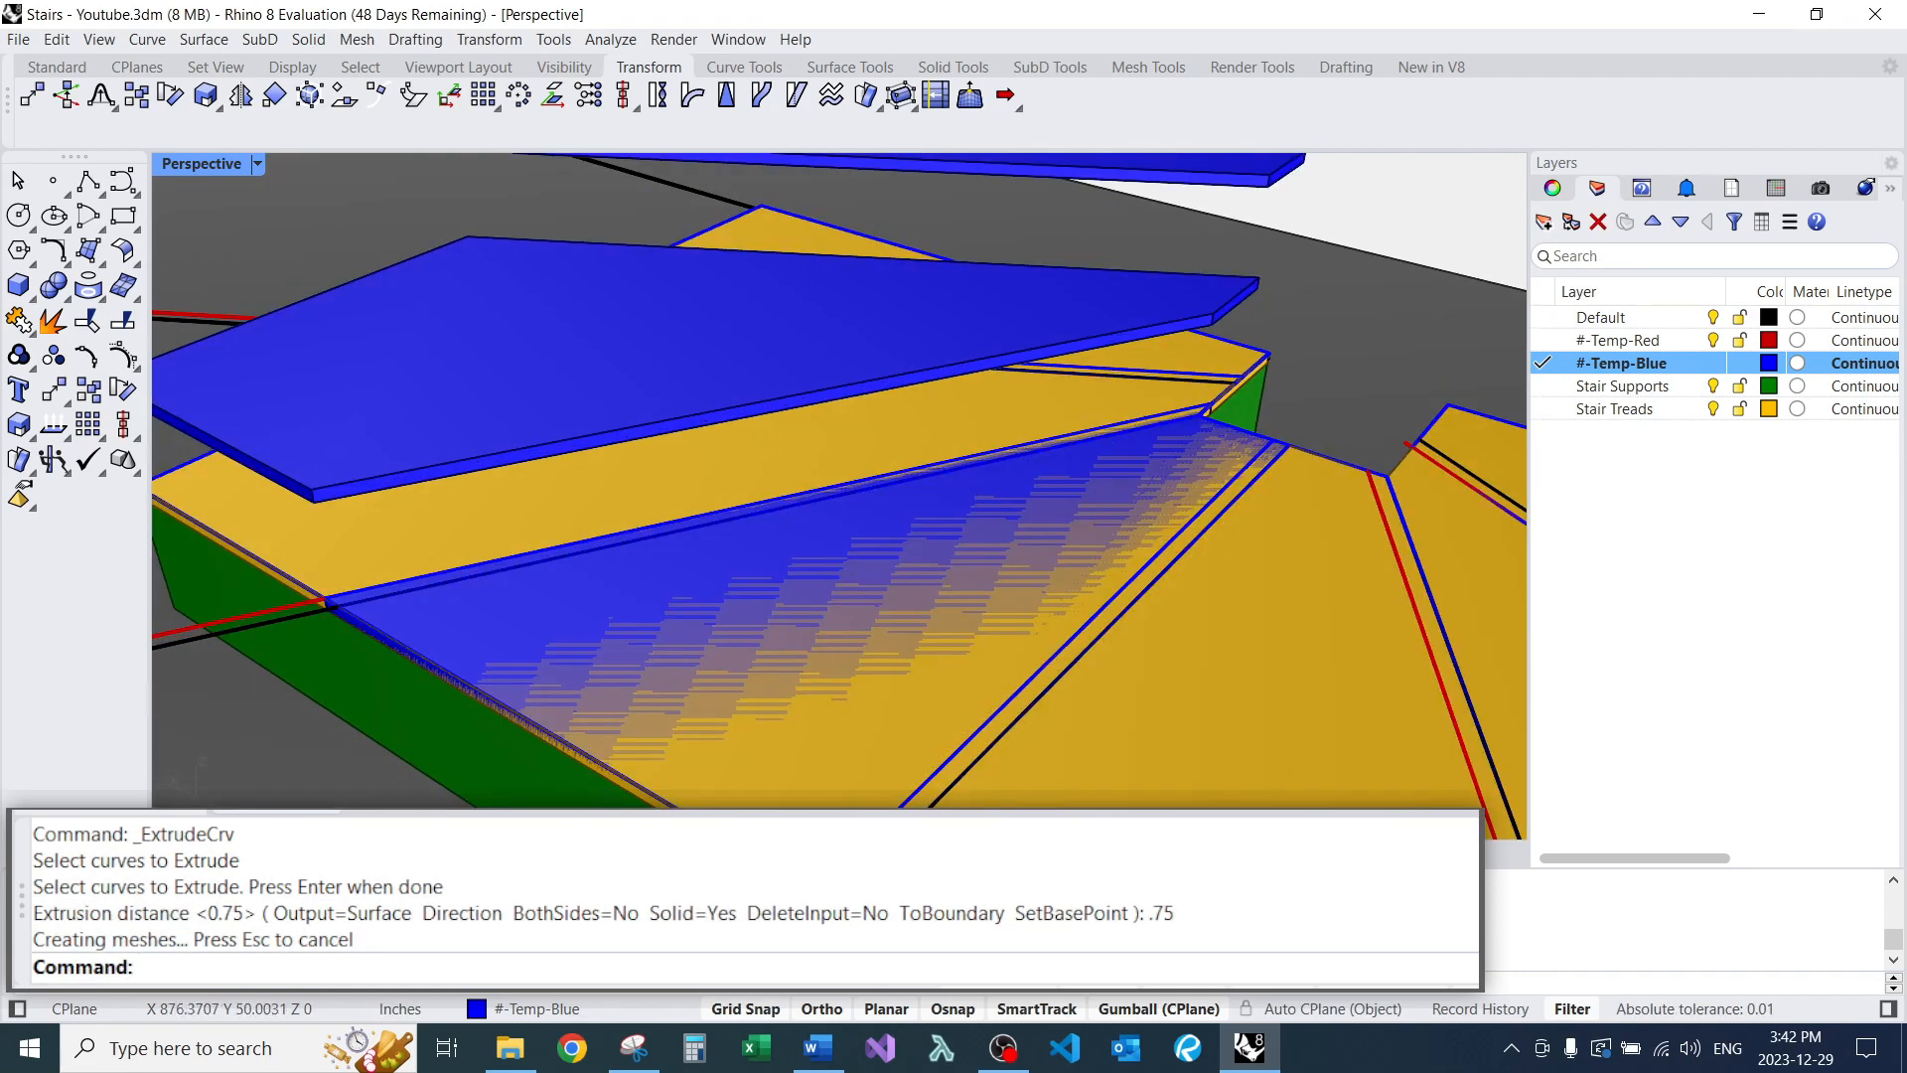
pyautogui.click(755, 623)
pyautogui.click(805, 679)
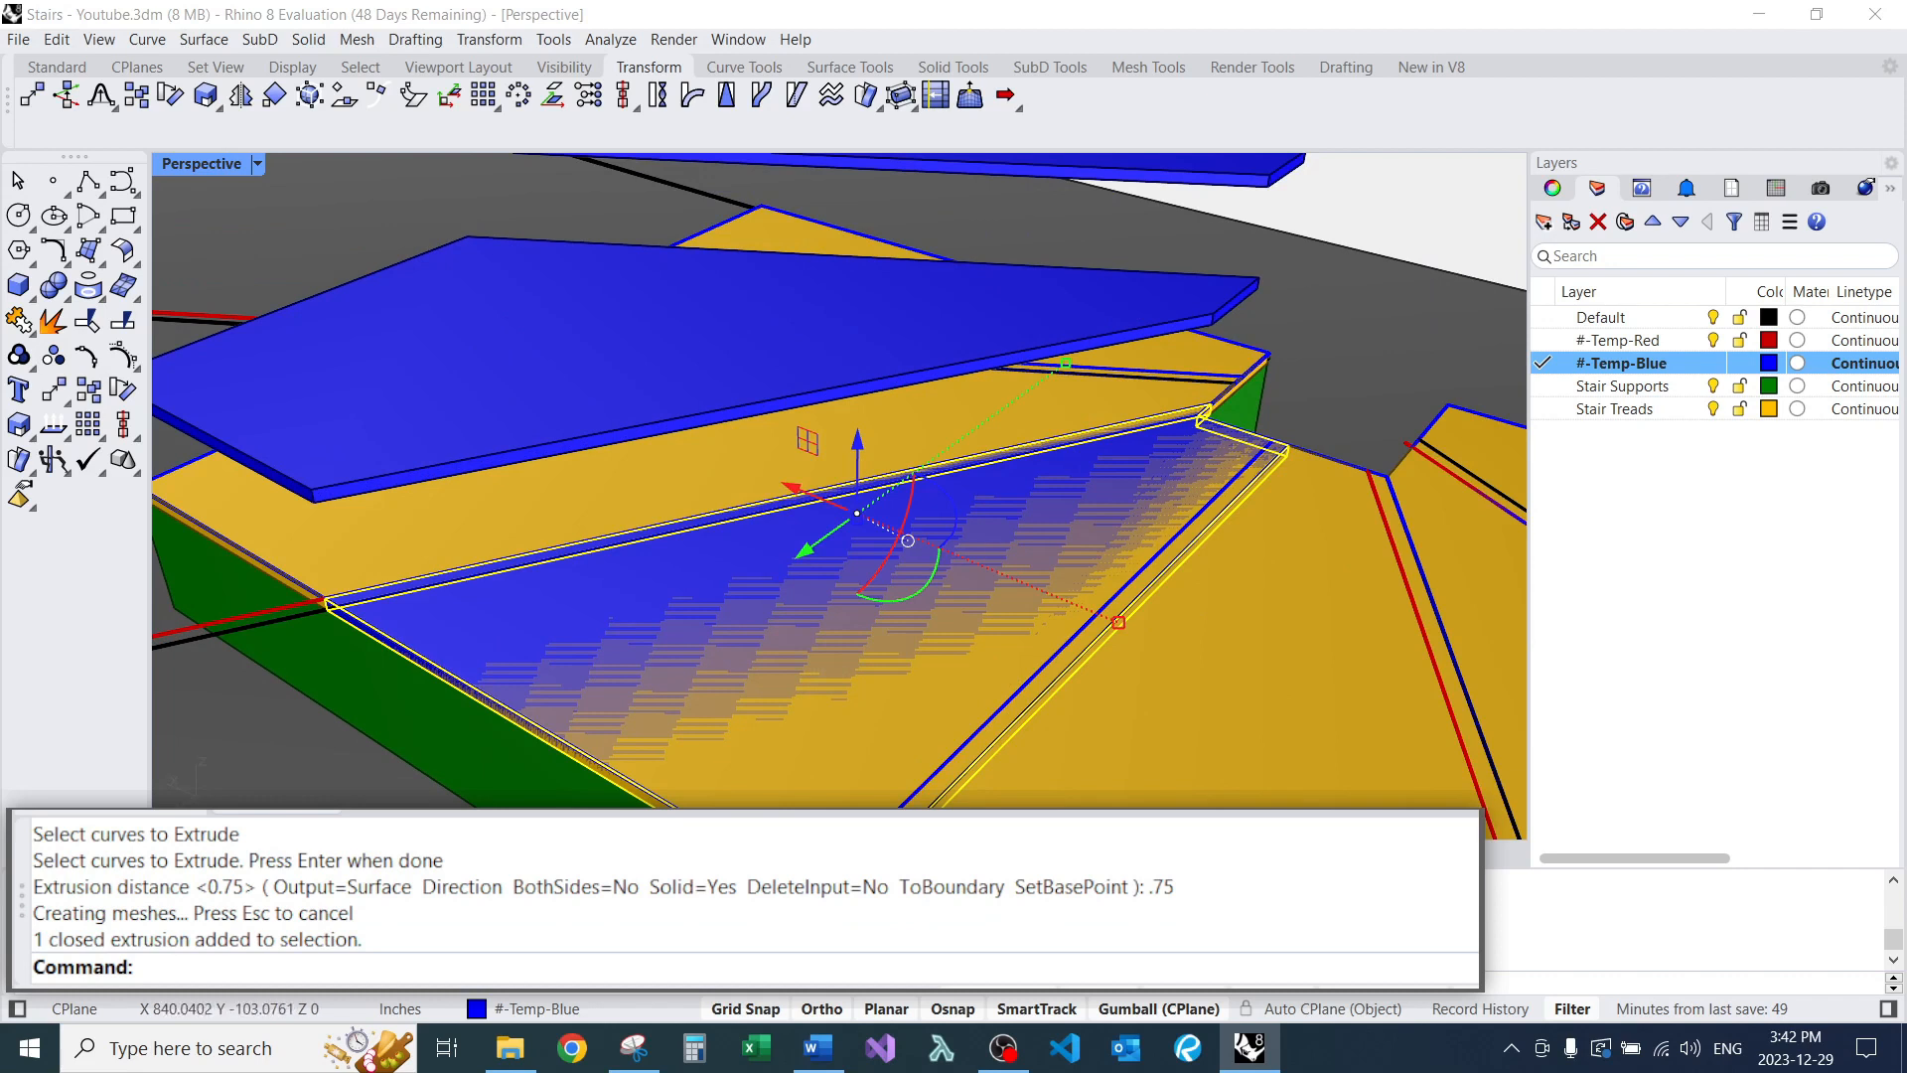
pyautogui.press('Escape')
pyautogui.scroll(-5, 1093, 556)
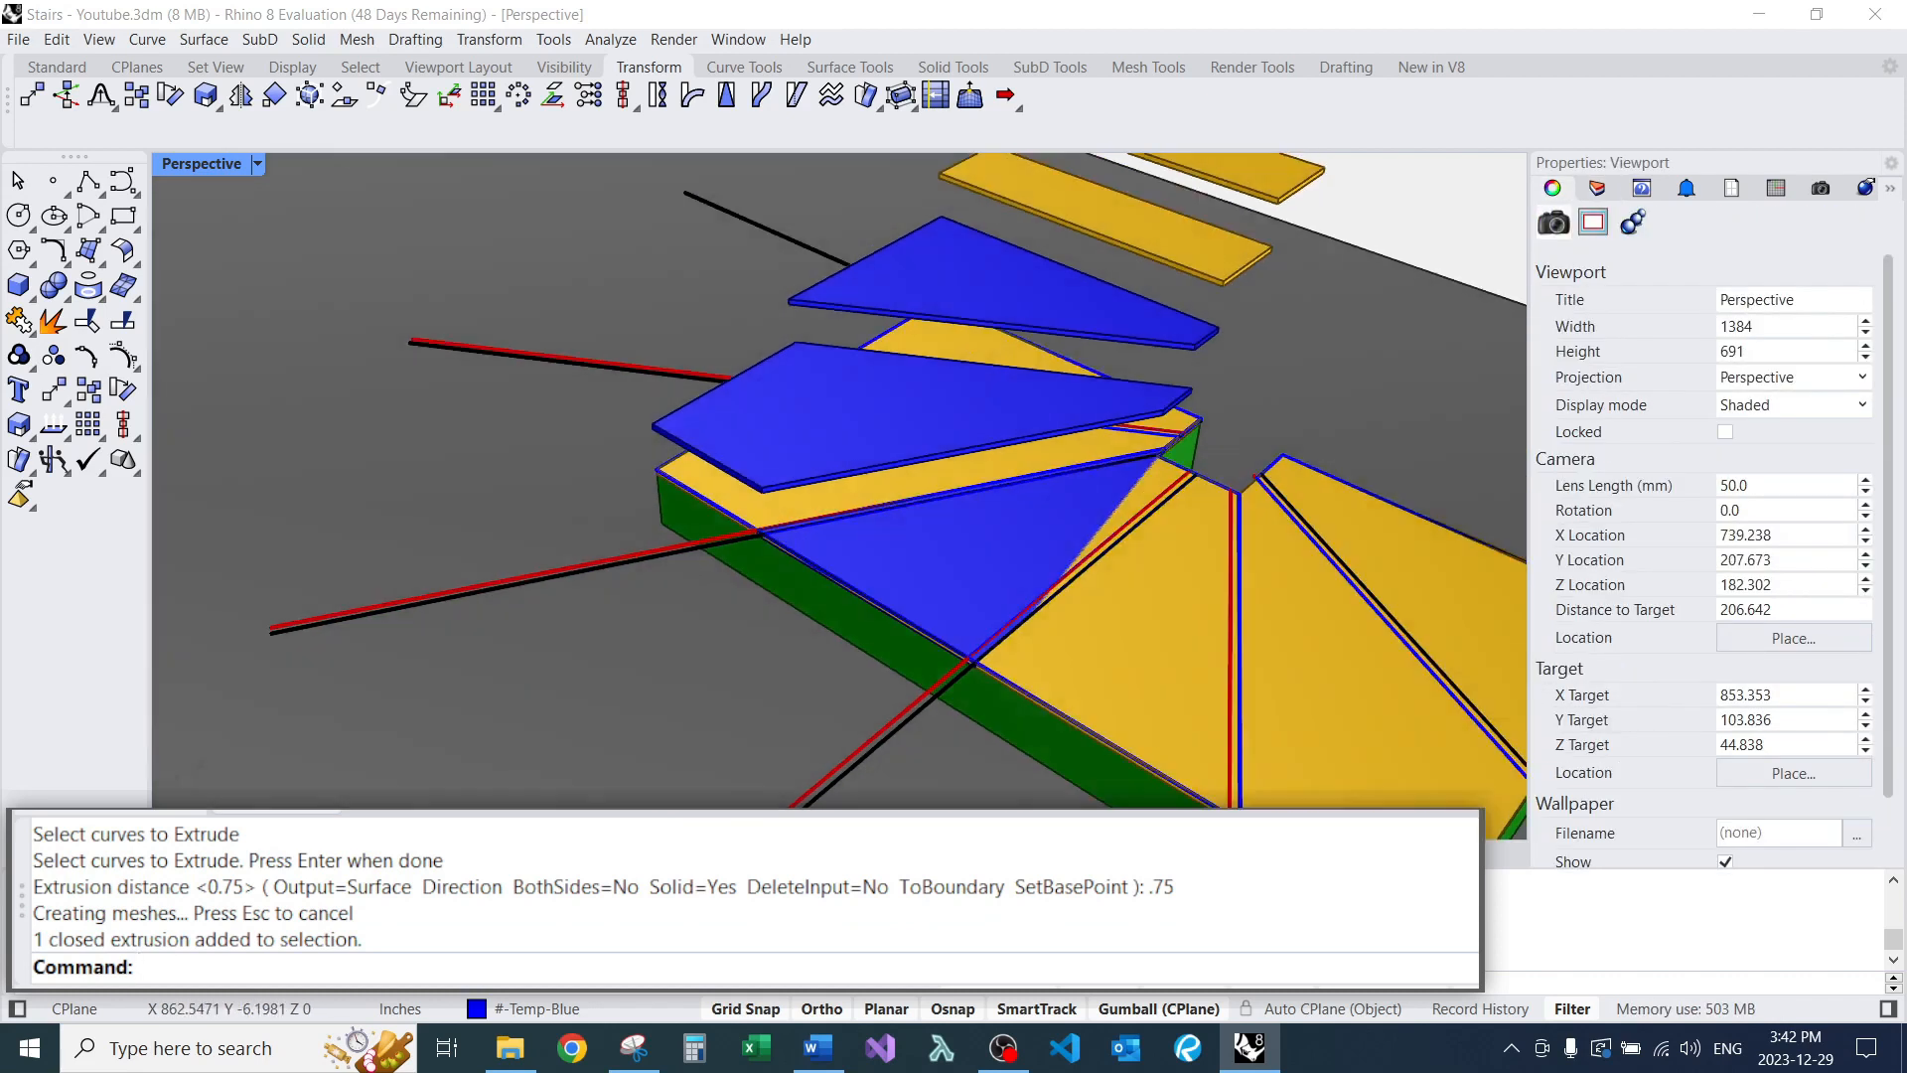
pyautogui.moveTo(1093, 556); pyautogui.dragTo(894, 546, button='right')
pyautogui.scroll(-8, 948, 397)
pyautogui.moveTo(949, 397)
pyautogui.mouseDown(button='right')
pyautogui.moveTo(932, 417)
pyautogui.moveTo(874, 418)
pyautogui.moveTo(929, 387)
pyautogui.moveTo(966, 416)
pyautogui.moveTo(1045, 317)
pyautogui.moveTo(960, 312)
pyautogui.moveTo(939, 362)
pyautogui.mouseUp(button='right')
pyautogui.scroll(6, 978, 500)
pyautogui.click(821, 476)
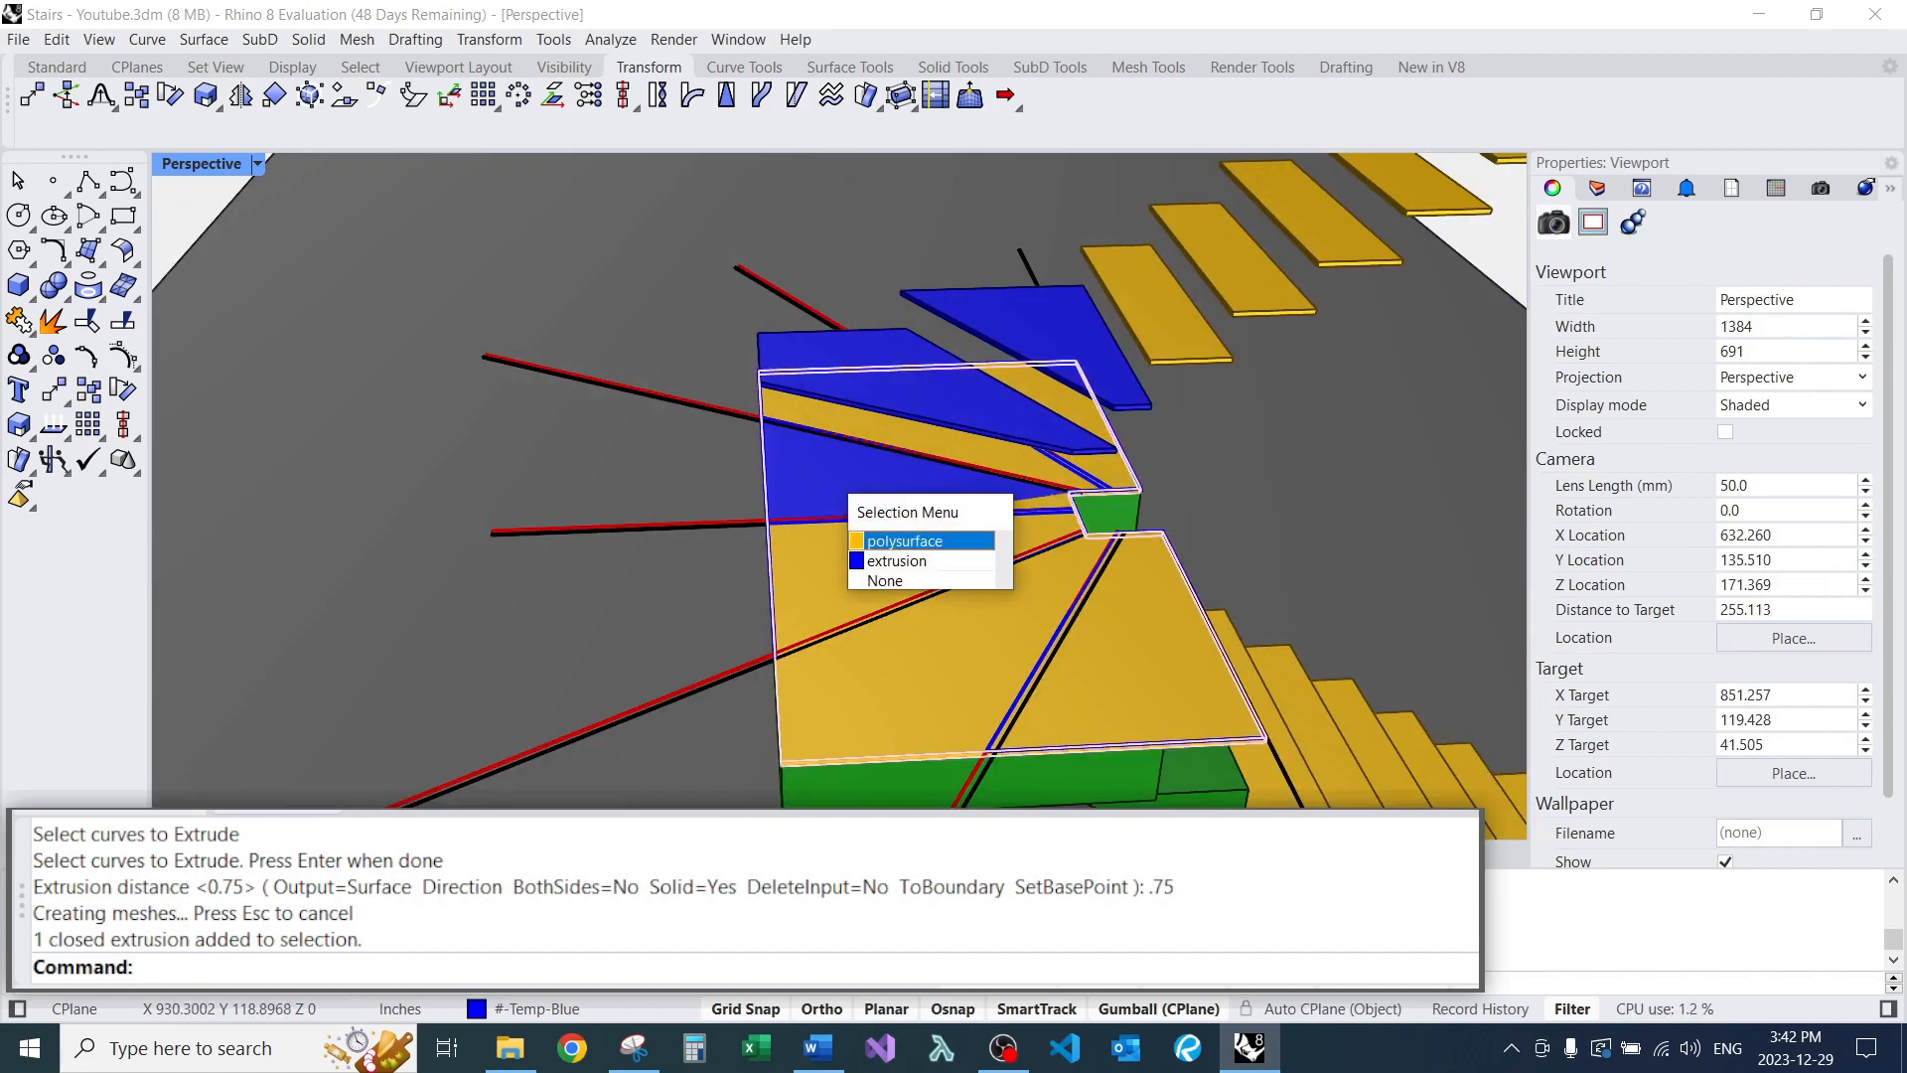
pyautogui.click(916, 559)
pyautogui.keyDown('shift'); pyautogui.click(894, 382); pyautogui.keyUp('shift')
pyautogui.keyDown('shift'); pyautogui.click(1038, 333); pyautogui.keyUp('shift')
pyautogui.scroll(-8, 969, 474)
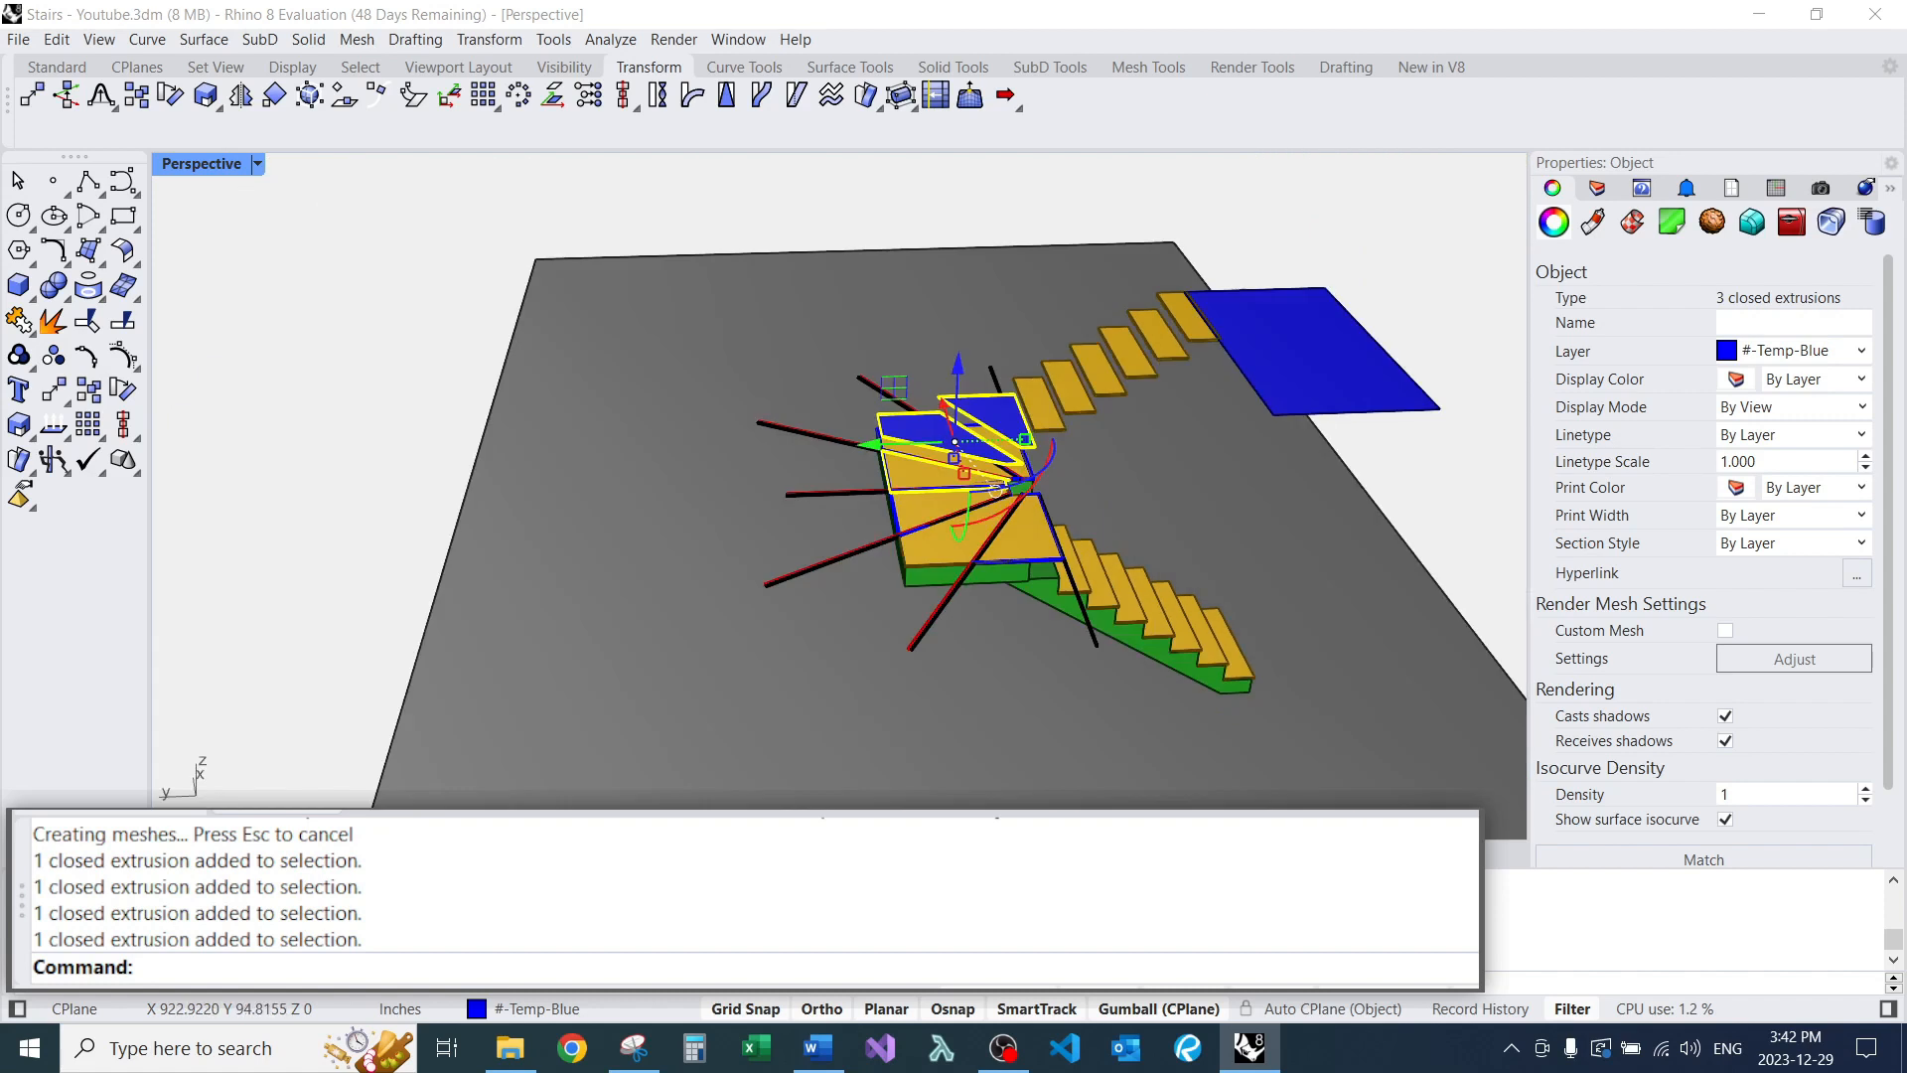
# Move the fourth, fifth and sixth winder treads and the six upper-flight treads vertically up by one riser height, taken between adjacent tread corners.
pyautogui.moveTo(978, 487); pyautogui.dragTo(978, 407, button='right')
pyautogui.moveTo(984, 170); pyautogui.dragTo(1273, 422)
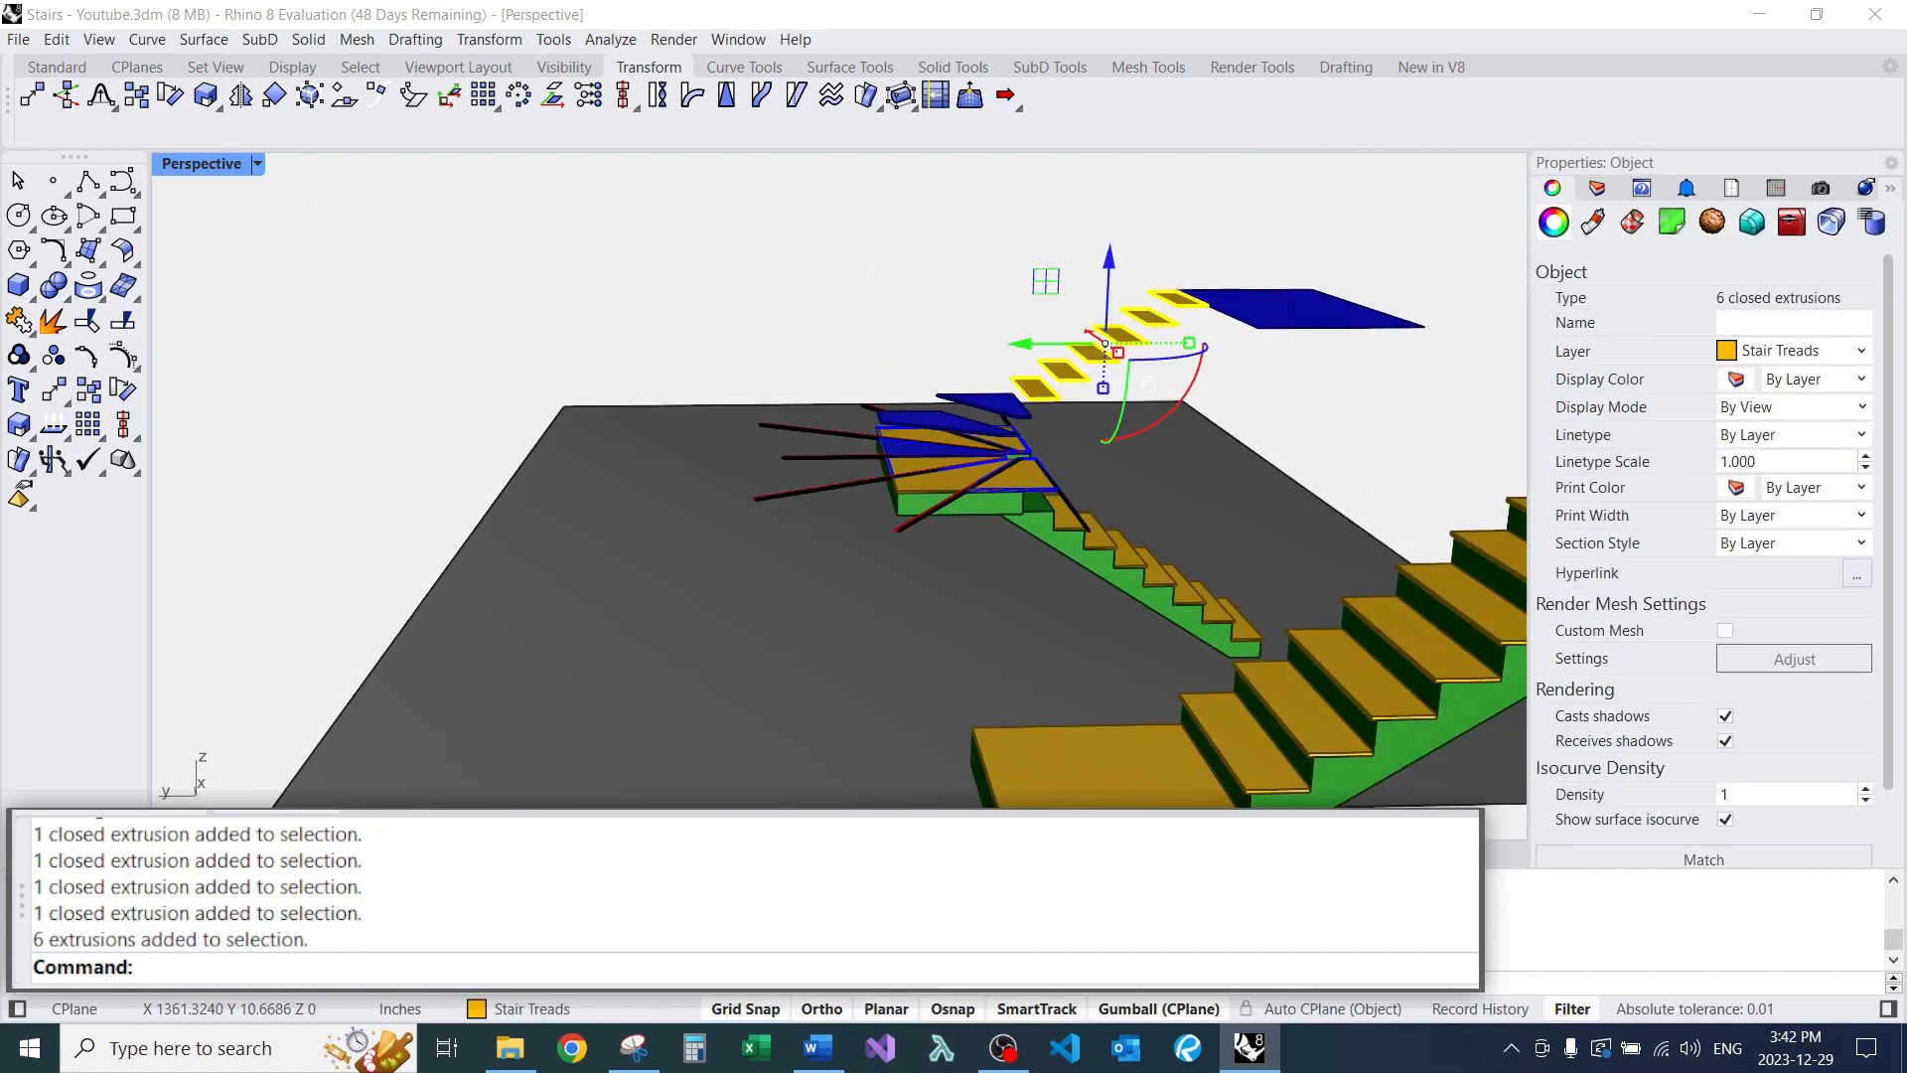
pyautogui.scroll(5, 1048, 367)
pyautogui.keyDown('shift'); pyautogui.click(1028, 437); pyautogui.keyUp('shift')
pyautogui.keyDown('shift'); pyautogui.click(894, 467); pyautogui.keyUp('shift')
pyautogui.scroll(5, 847, 502)
pyautogui.keyDown('shift'); pyautogui.click(866, 539); pyautogui.keyUp('shift')
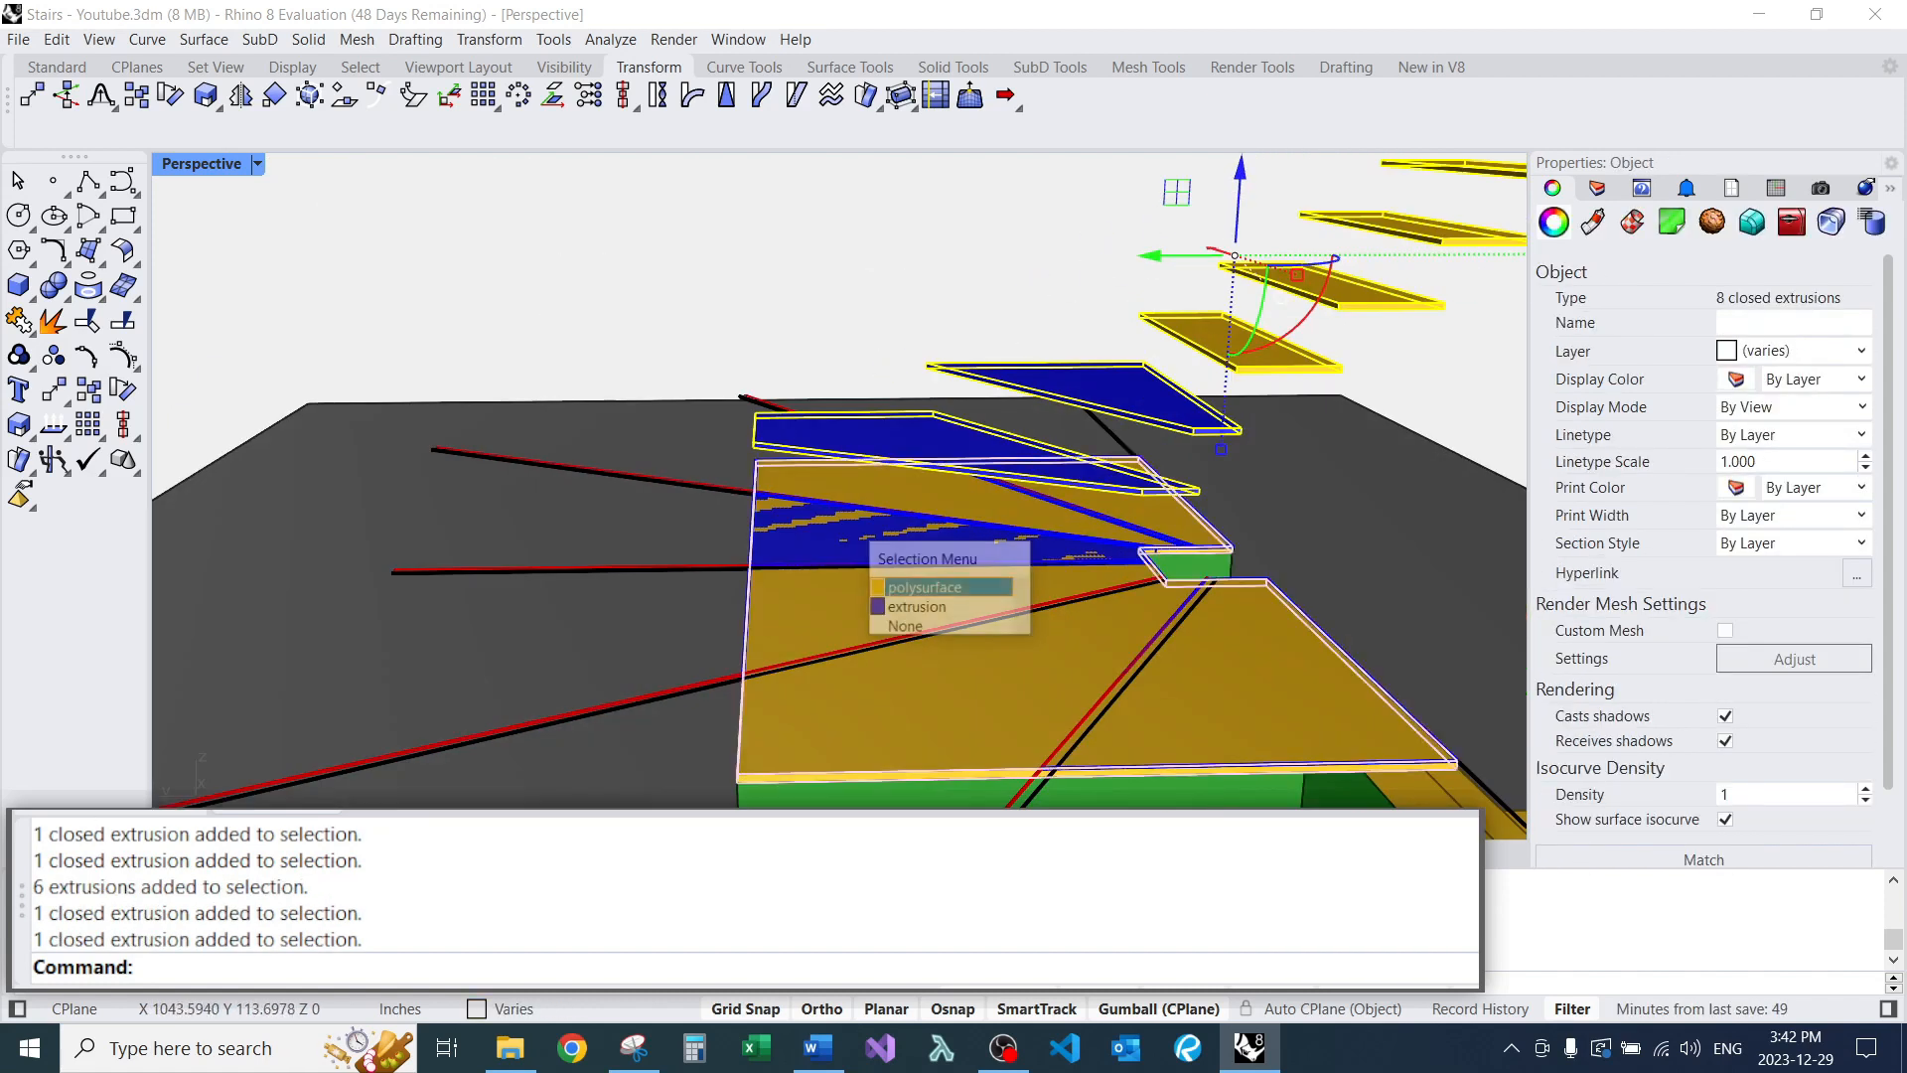
pyautogui.click(914, 607)
pyautogui.scroll(-5, 914, 607)
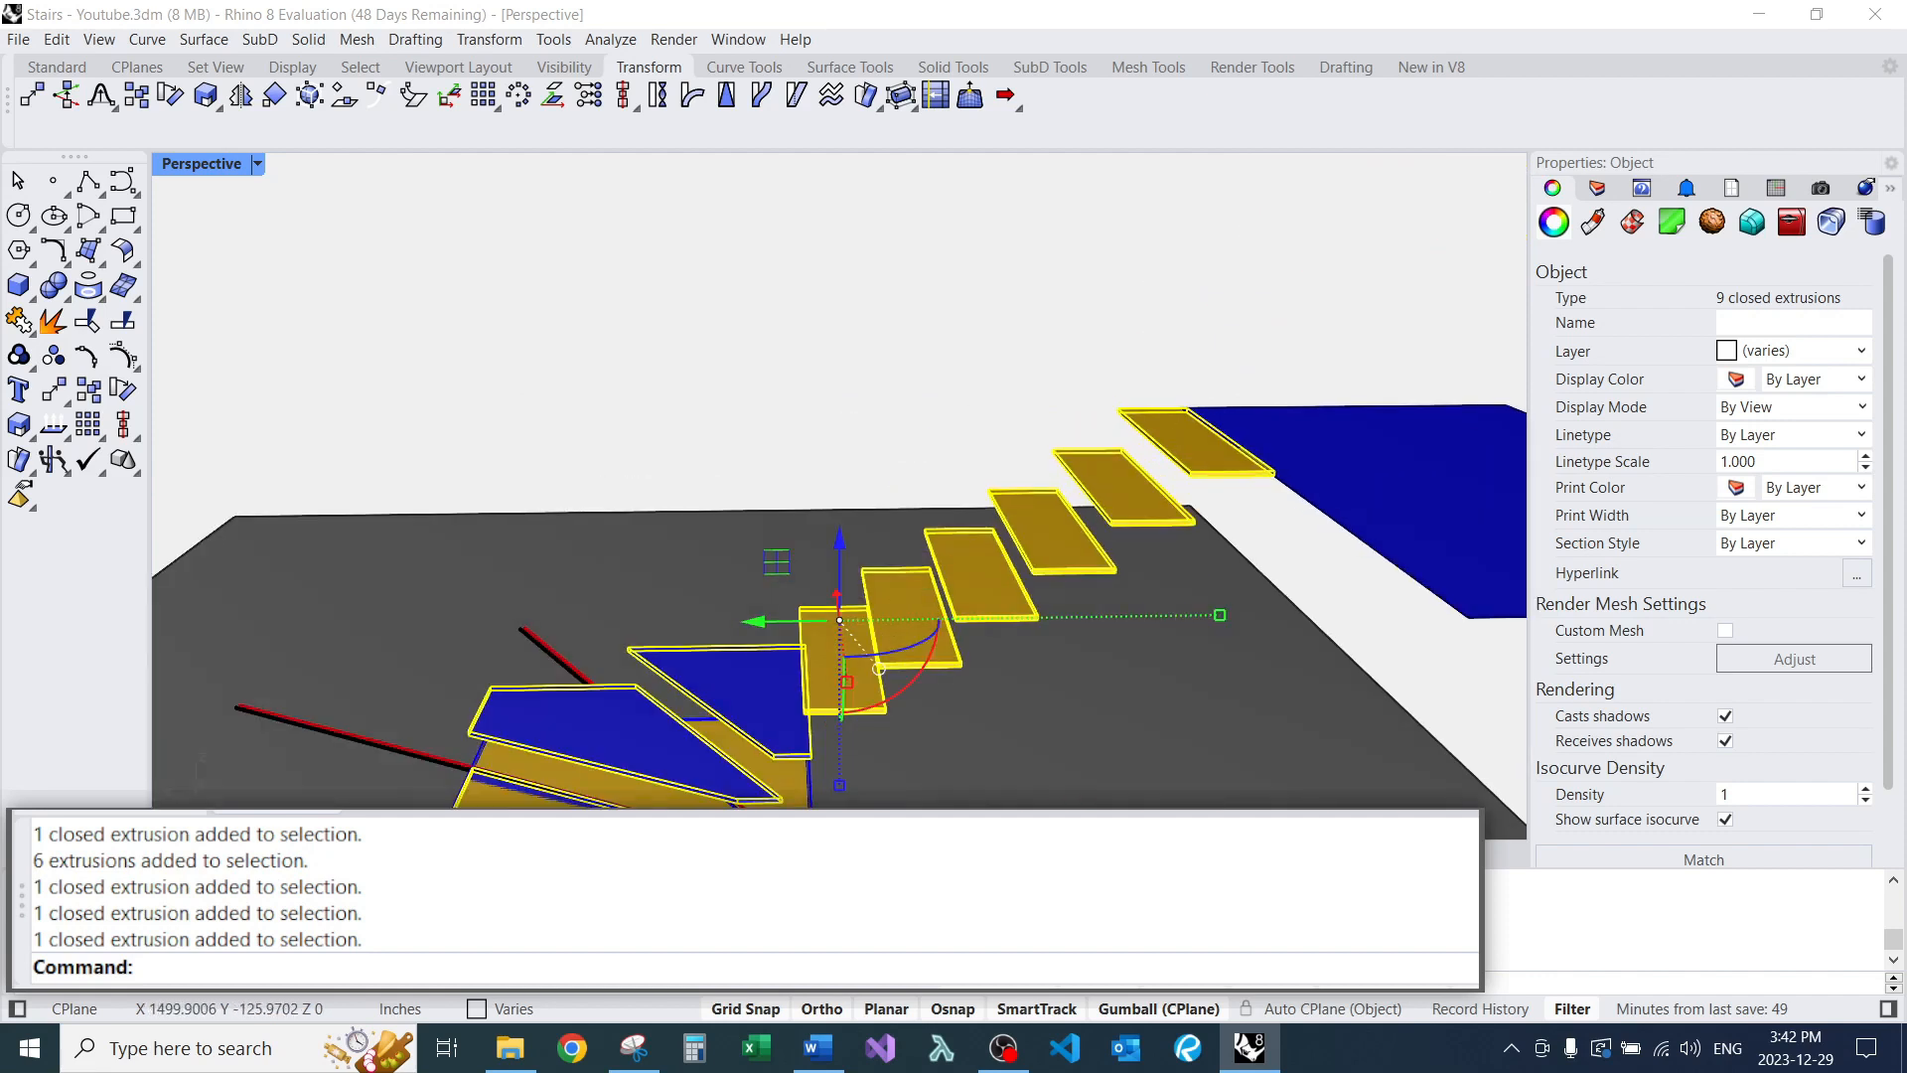
pyautogui.press('Return')
pyautogui.scroll(3, 1089, 415)
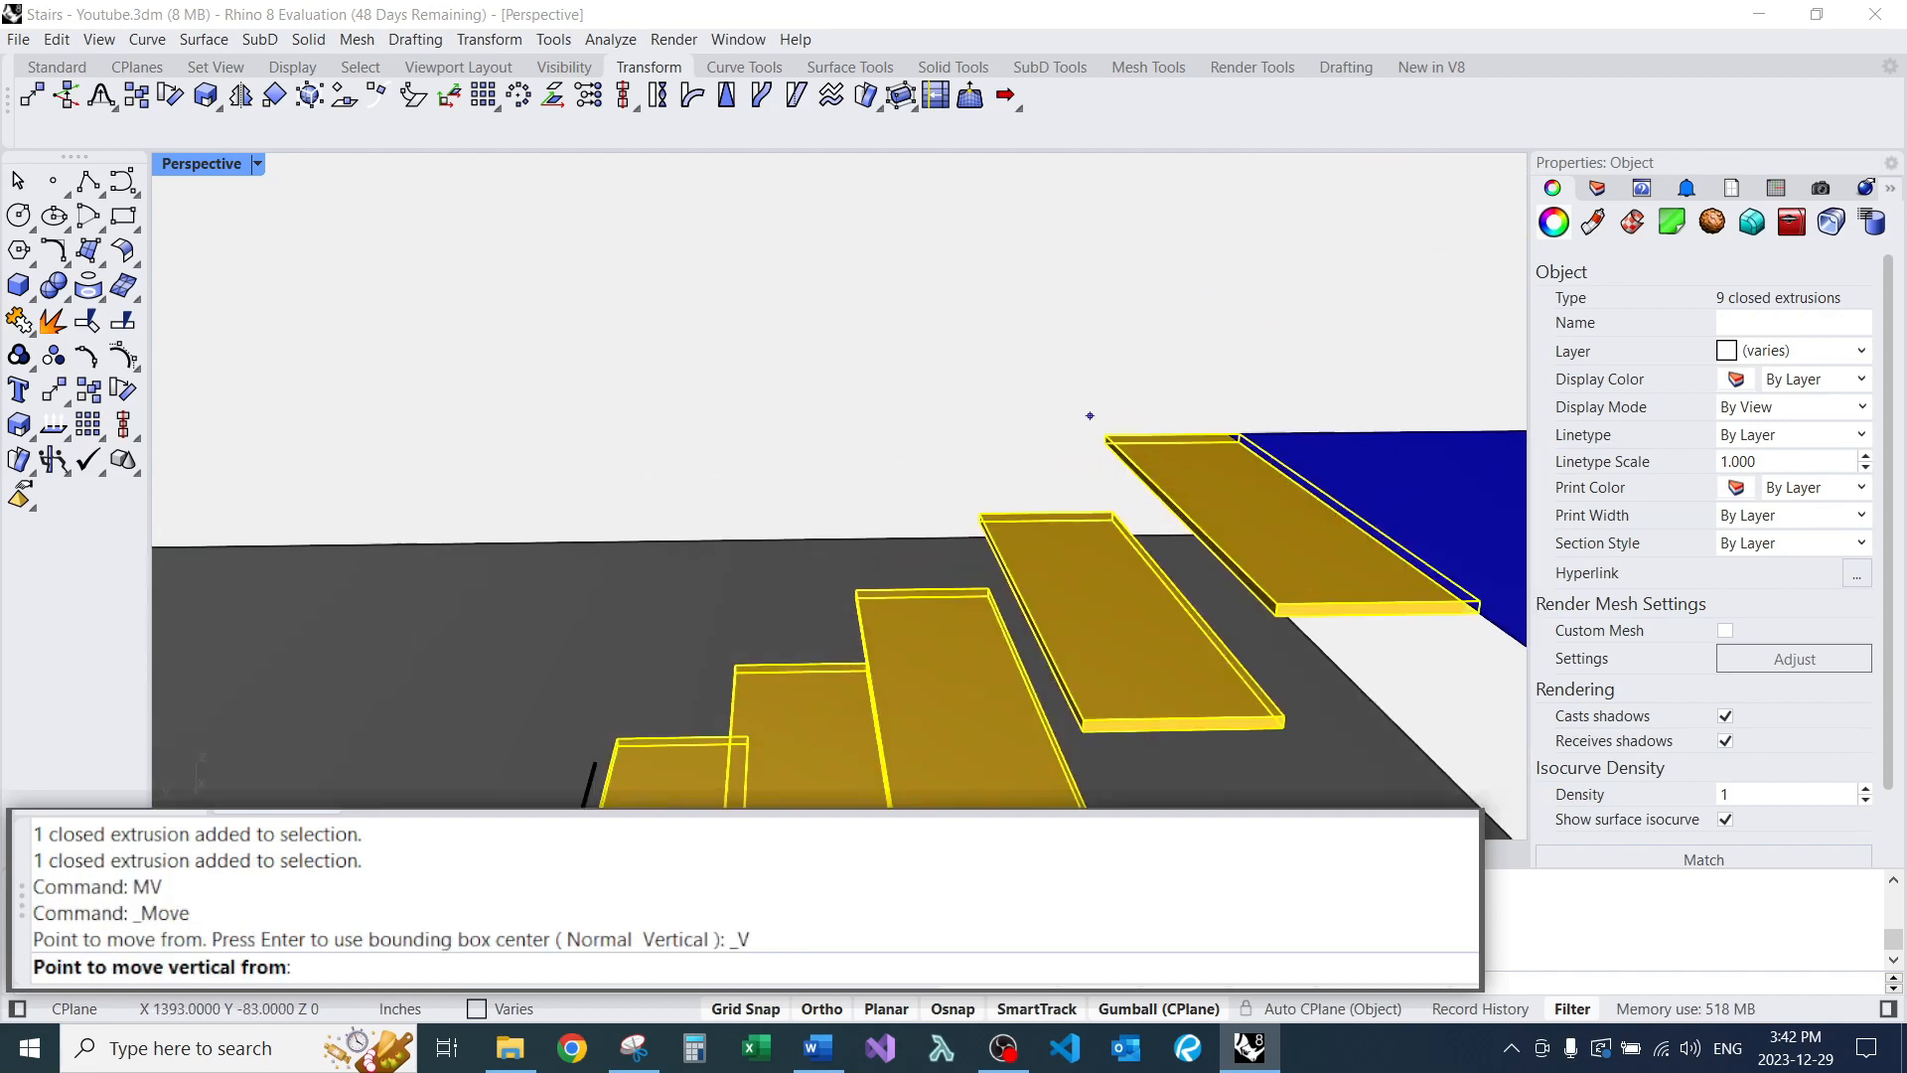
pyautogui.click(978, 513)
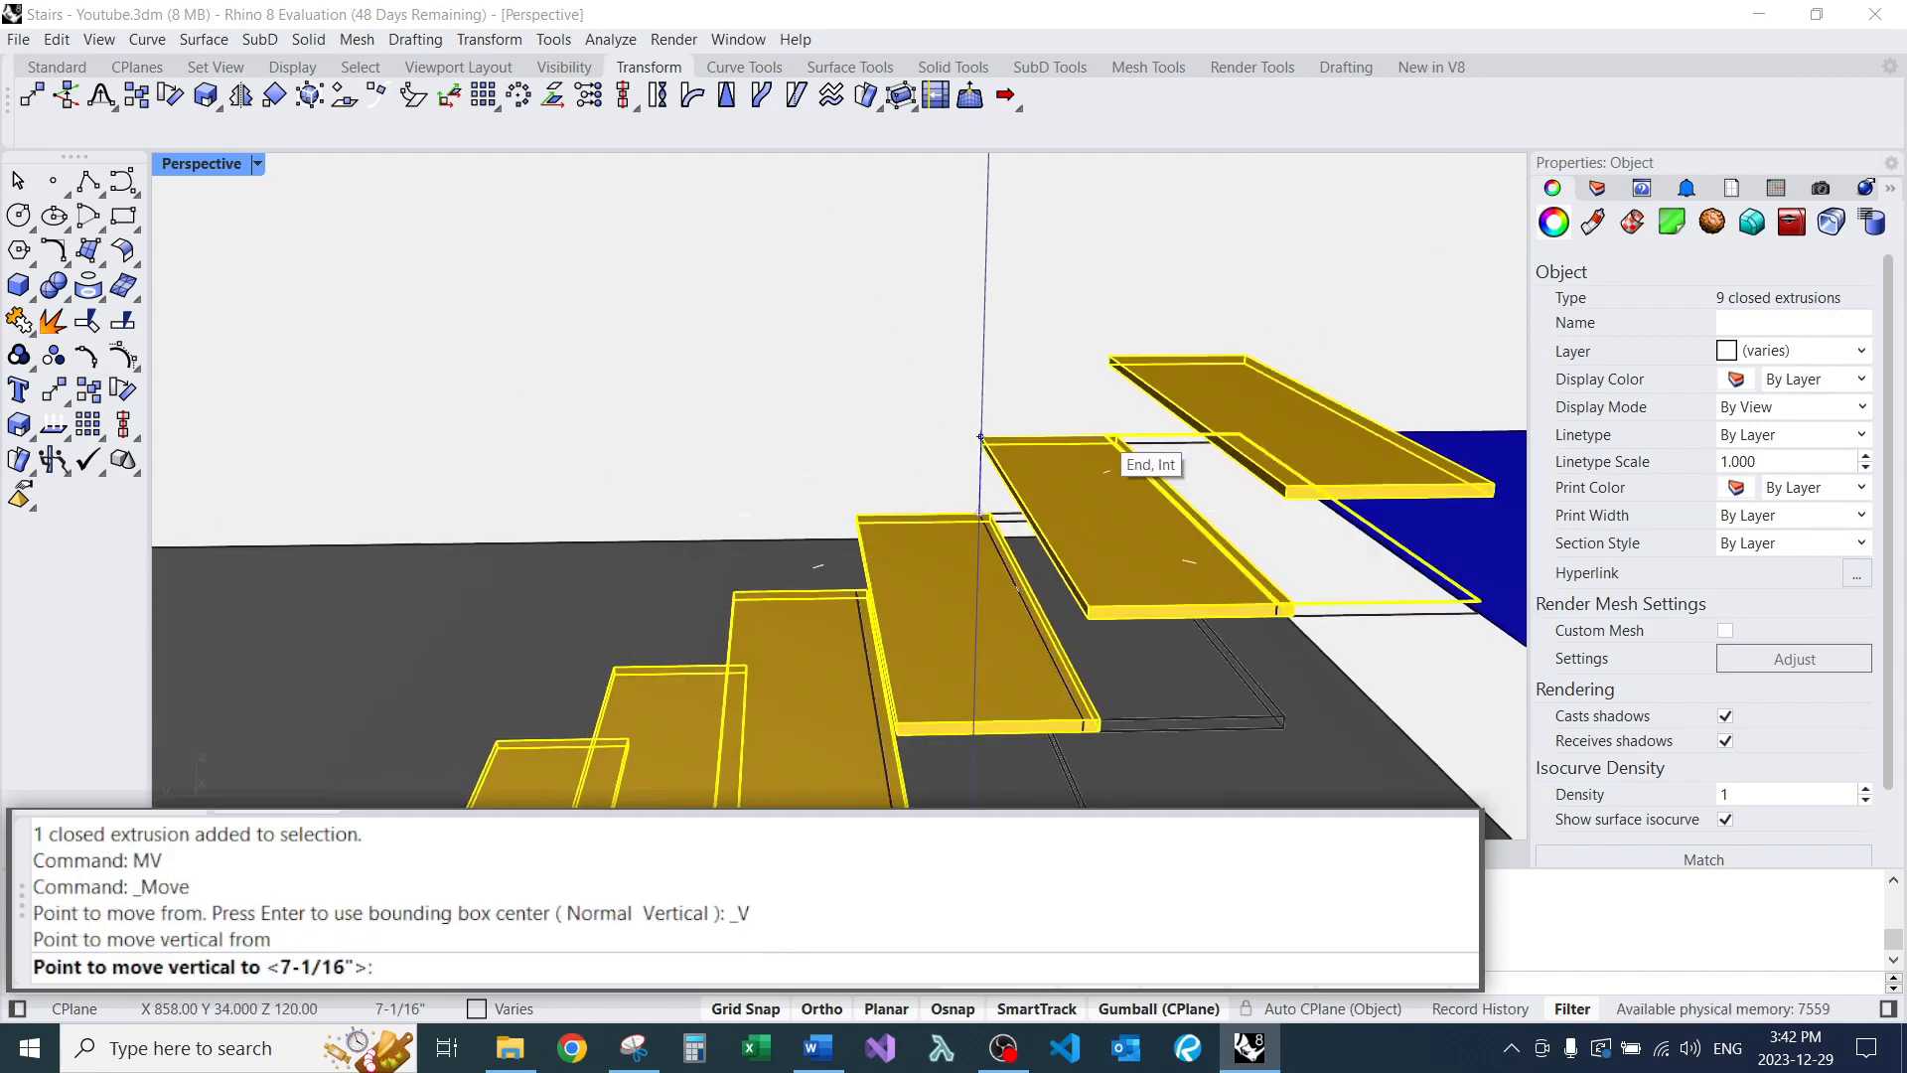
pyautogui.click(1106, 434)
pyautogui.press('Escape')
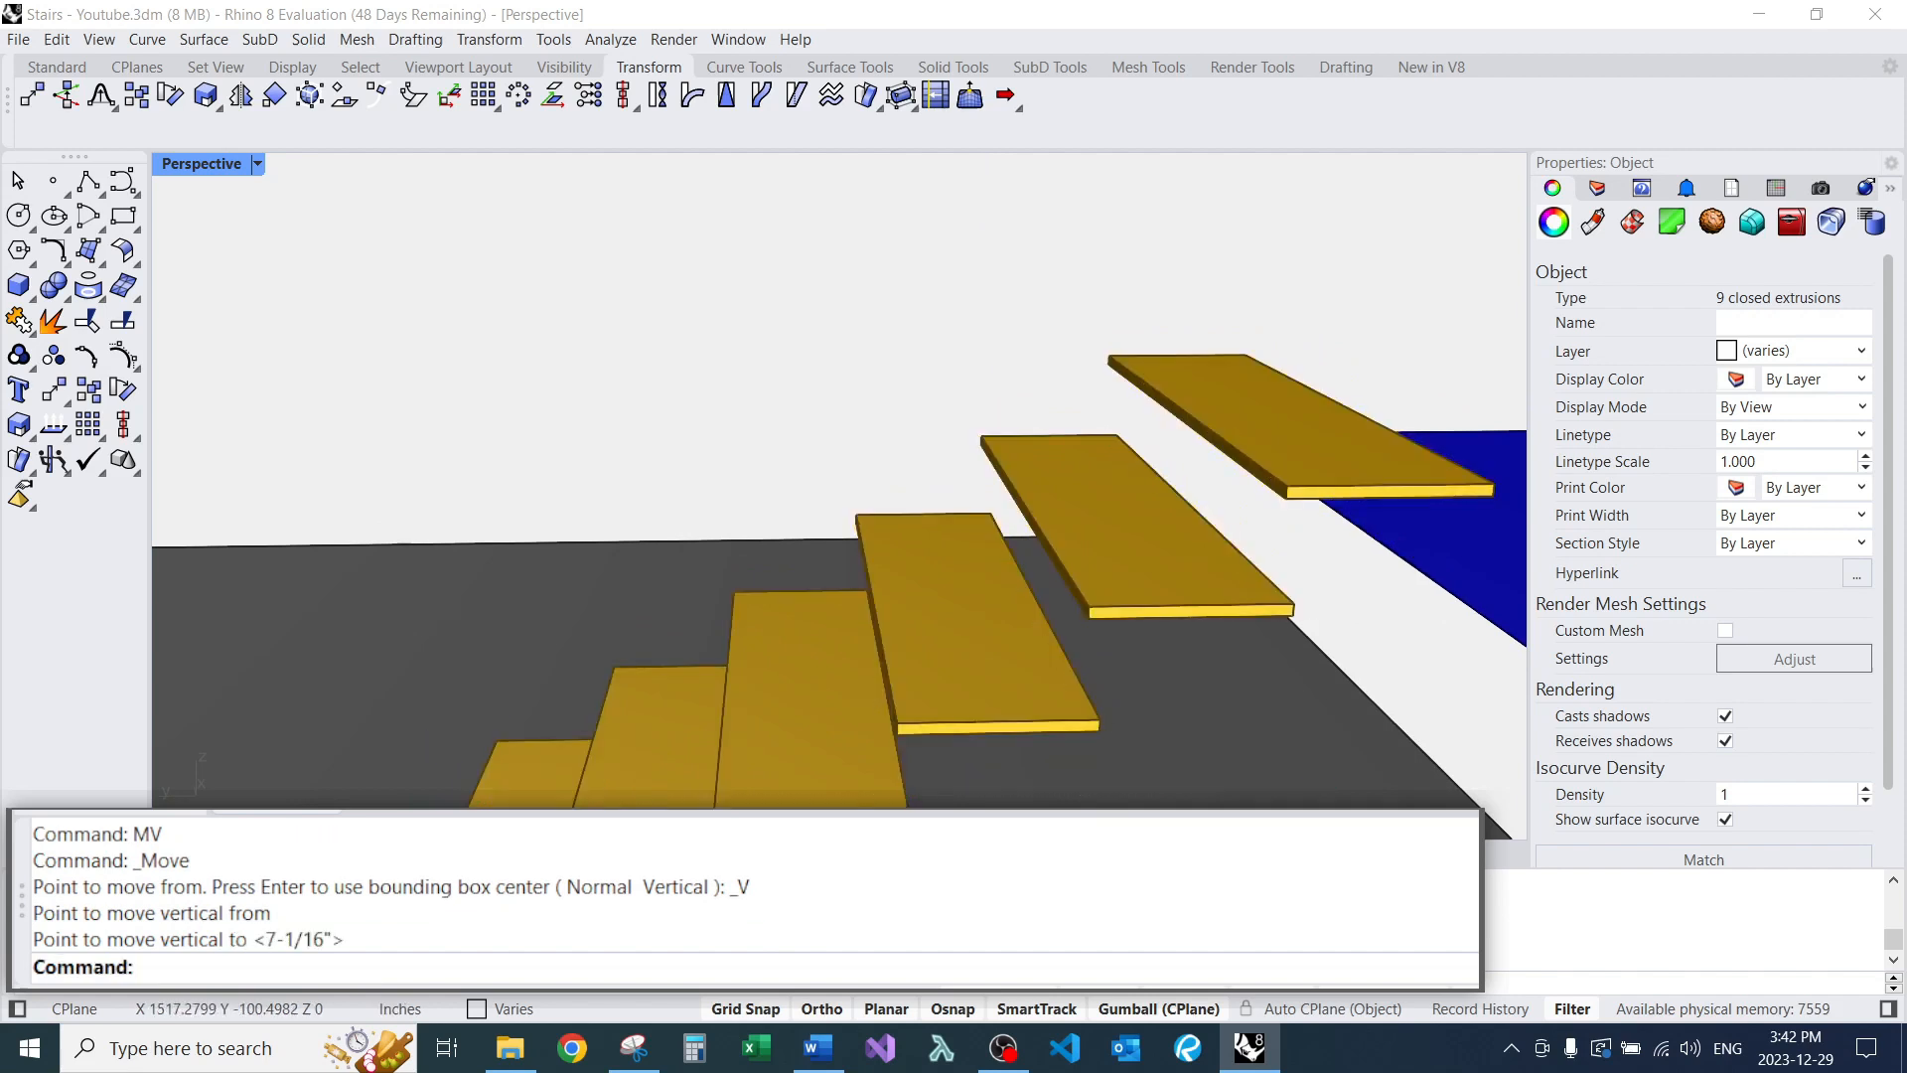
# Delete the remaining upper-flight tread that rises above the level of the blue floor plane.
pyautogui.scroll(-8, 1056, 375)
pyautogui.click(1122, 393)
pyautogui.write('e')
pyautogui.press('Return')
# Extrude the third winder tread's outline downward 0.75 inch as a solid.
pyautogui.moveTo(1075, 335); pyautogui.dragTo(994, 437, button='right')
pyautogui.scroll(-4, 1087, 259)
pyautogui.scroll(6, 955, 517)
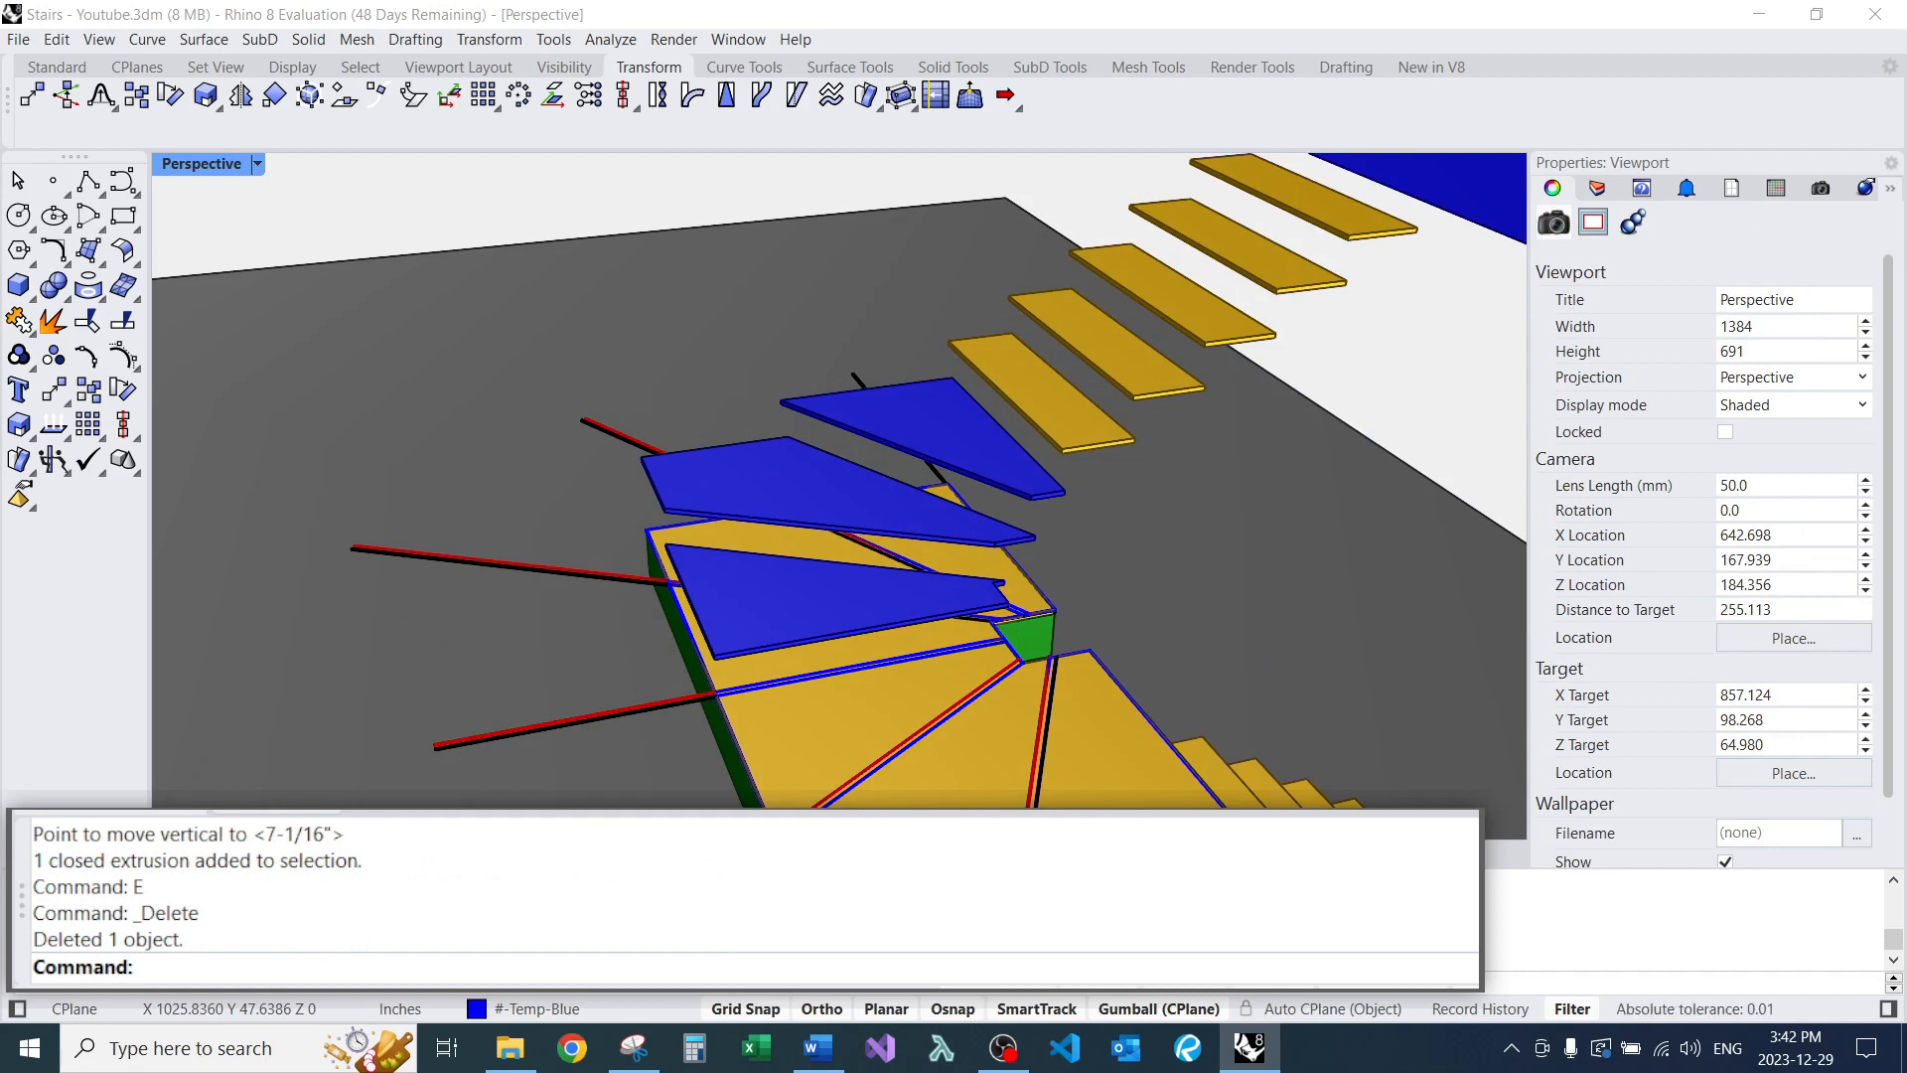
pyautogui.moveTo(826, 415); pyautogui.dragTo(774, 432, button='right')
pyautogui.scroll(-4, 722, 469)
pyautogui.scroll(6, 789, 570)
pyautogui.moveTo(789, 571); pyautogui.dragTo(914, 536, button='right')
pyautogui.scroll(10, 816, 587)
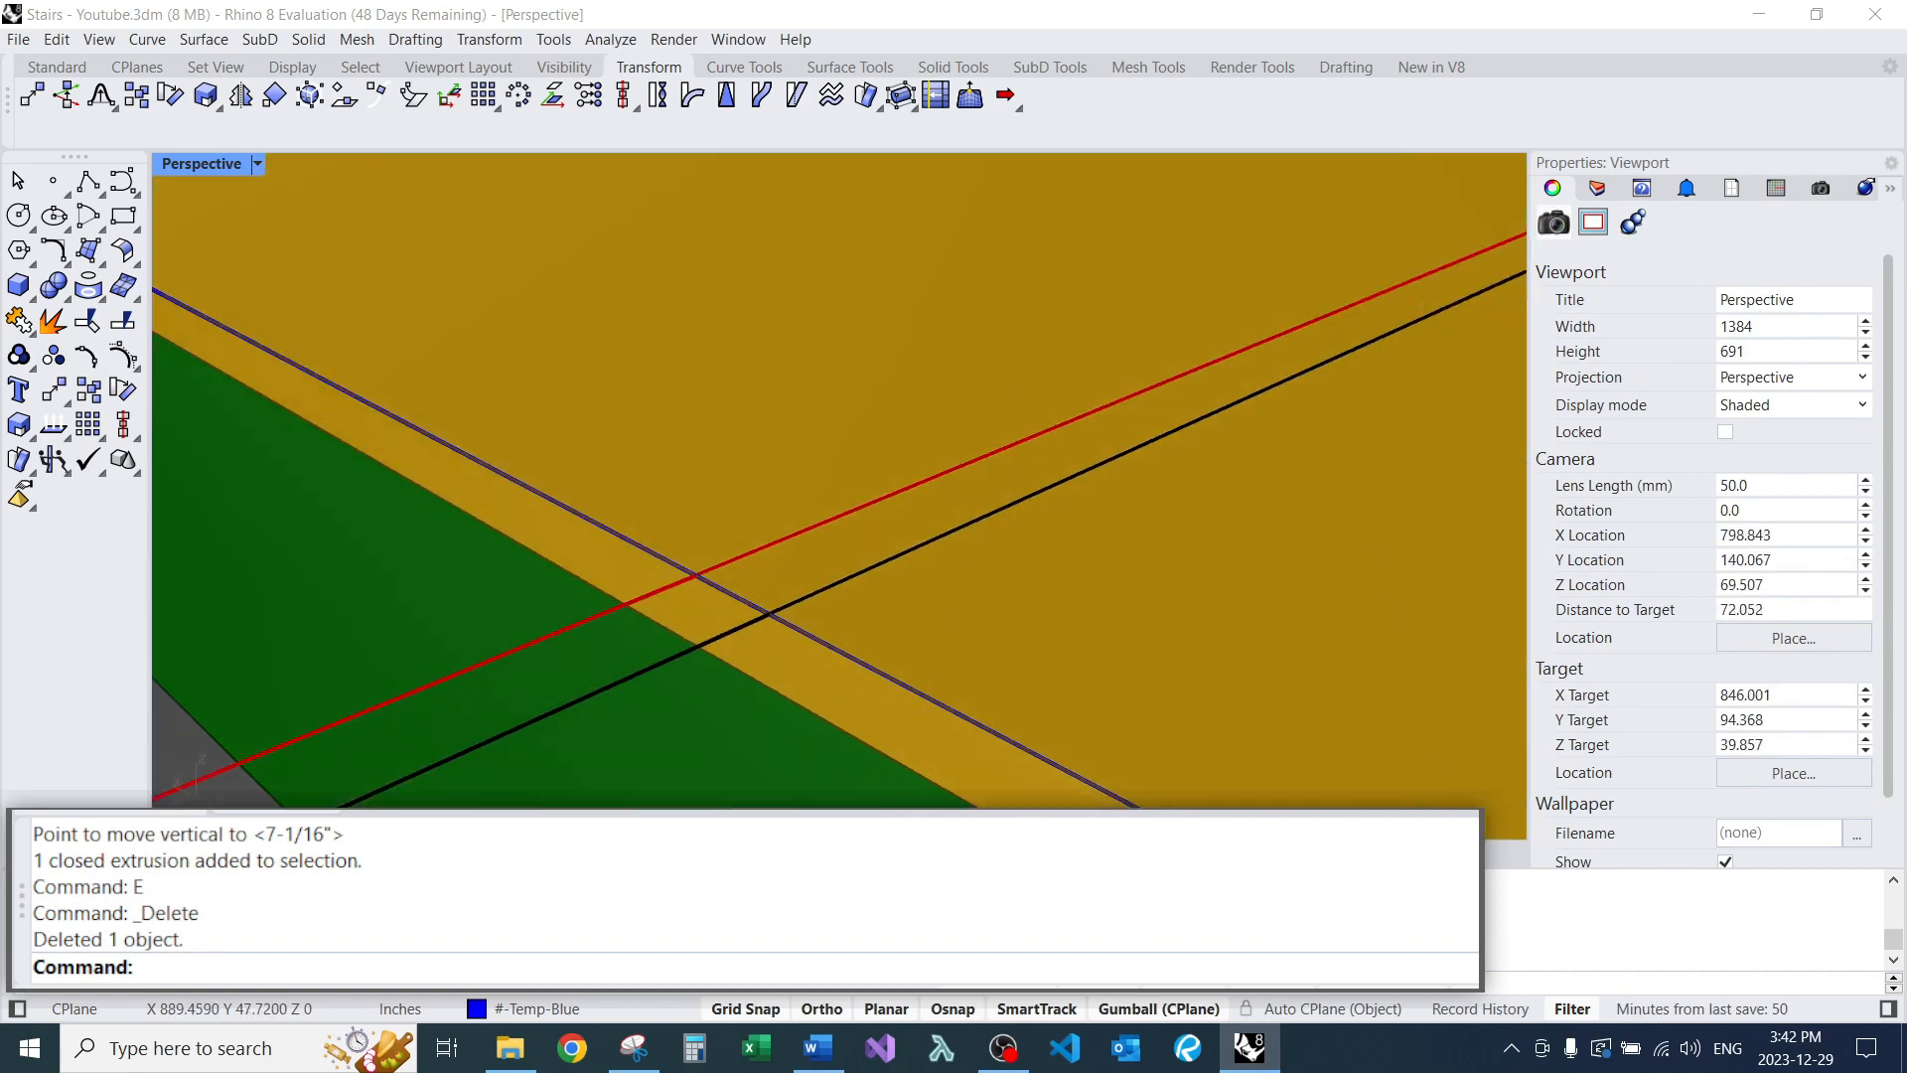
pyautogui.scroll(-6, 816, 587)
pyautogui.scroll(-4, 764, 555)
pyautogui.moveTo(765, 555)
pyautogui.mouseDown(button='right')
pyautogui.moveTo(541, 596)
pyautogui.moveTo(760, 576)
pyautogui.mouseUp(button='right')
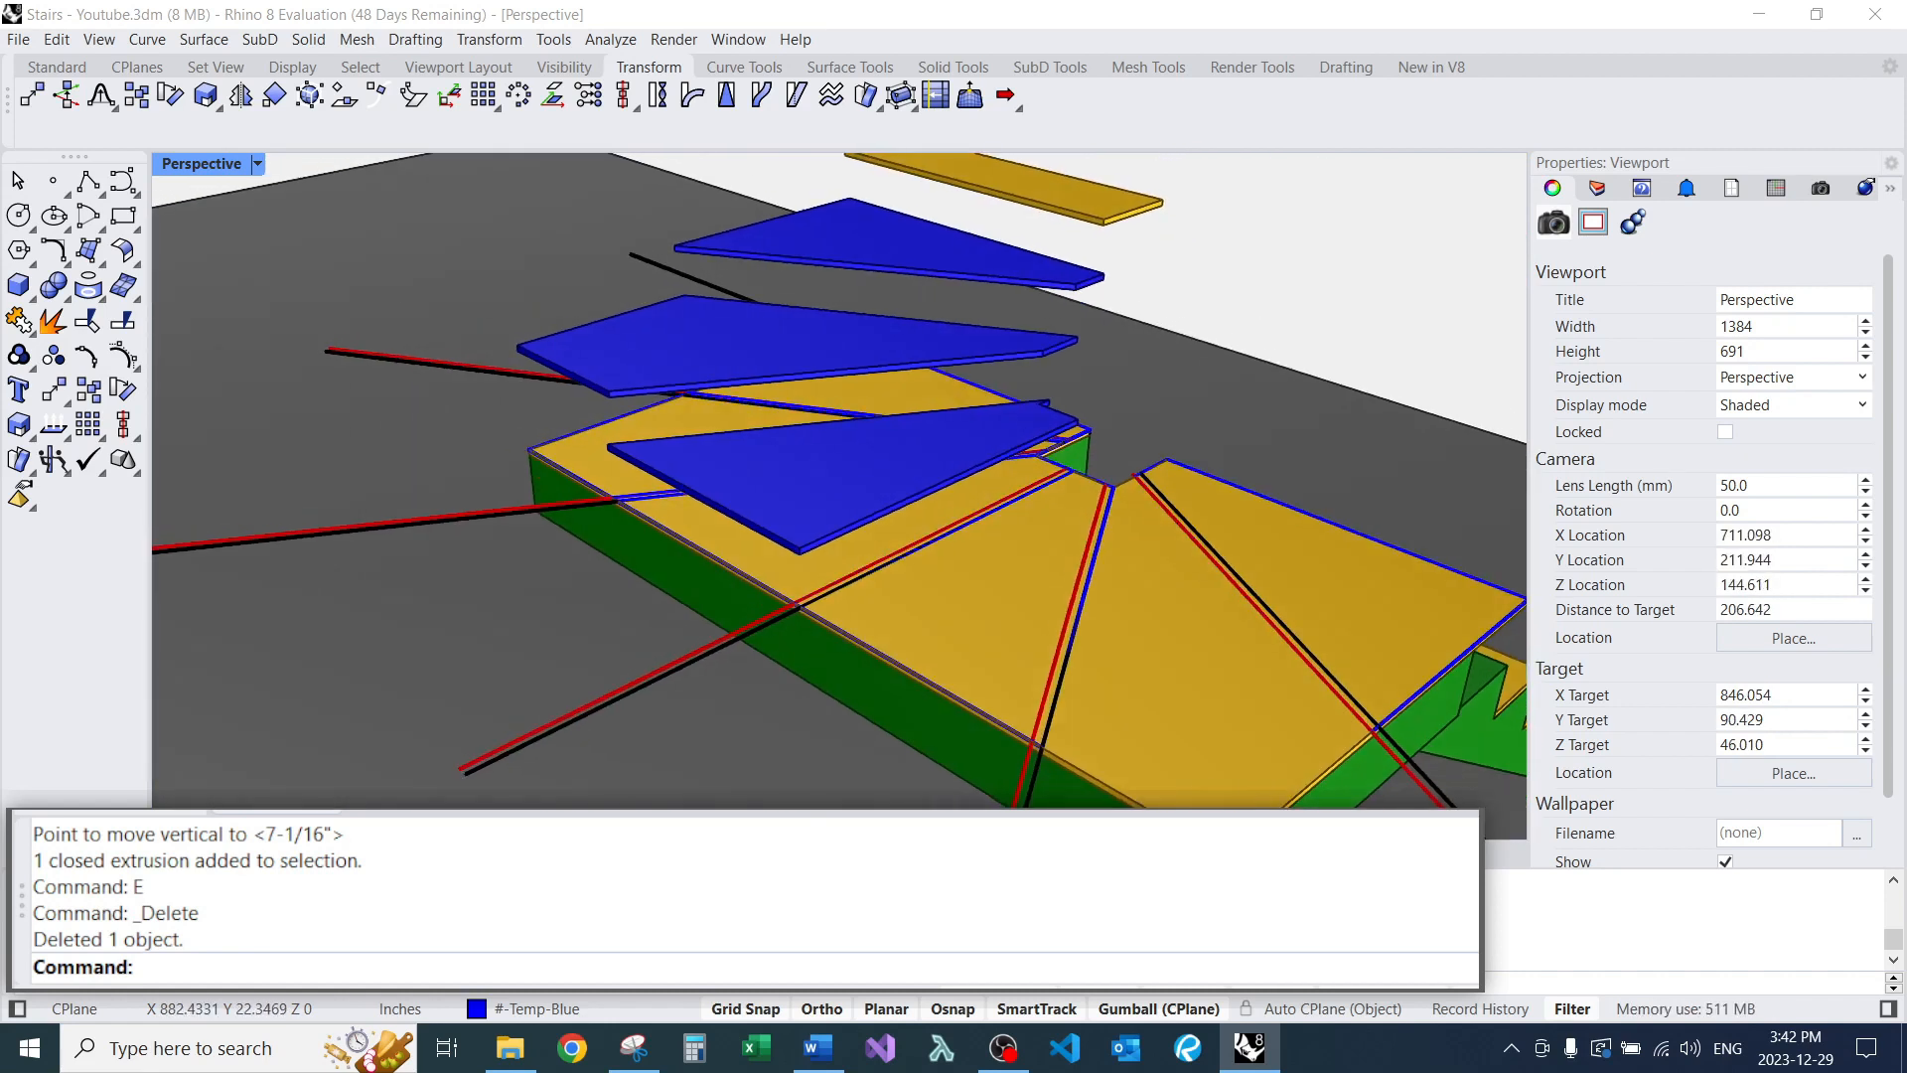
pyautogui.scroll(4, 760, 576)
pyautogui.write('EC')
pyautogui.press('Return')
pyautogui.click(880, 611)
pyautogui.click(918, 676)
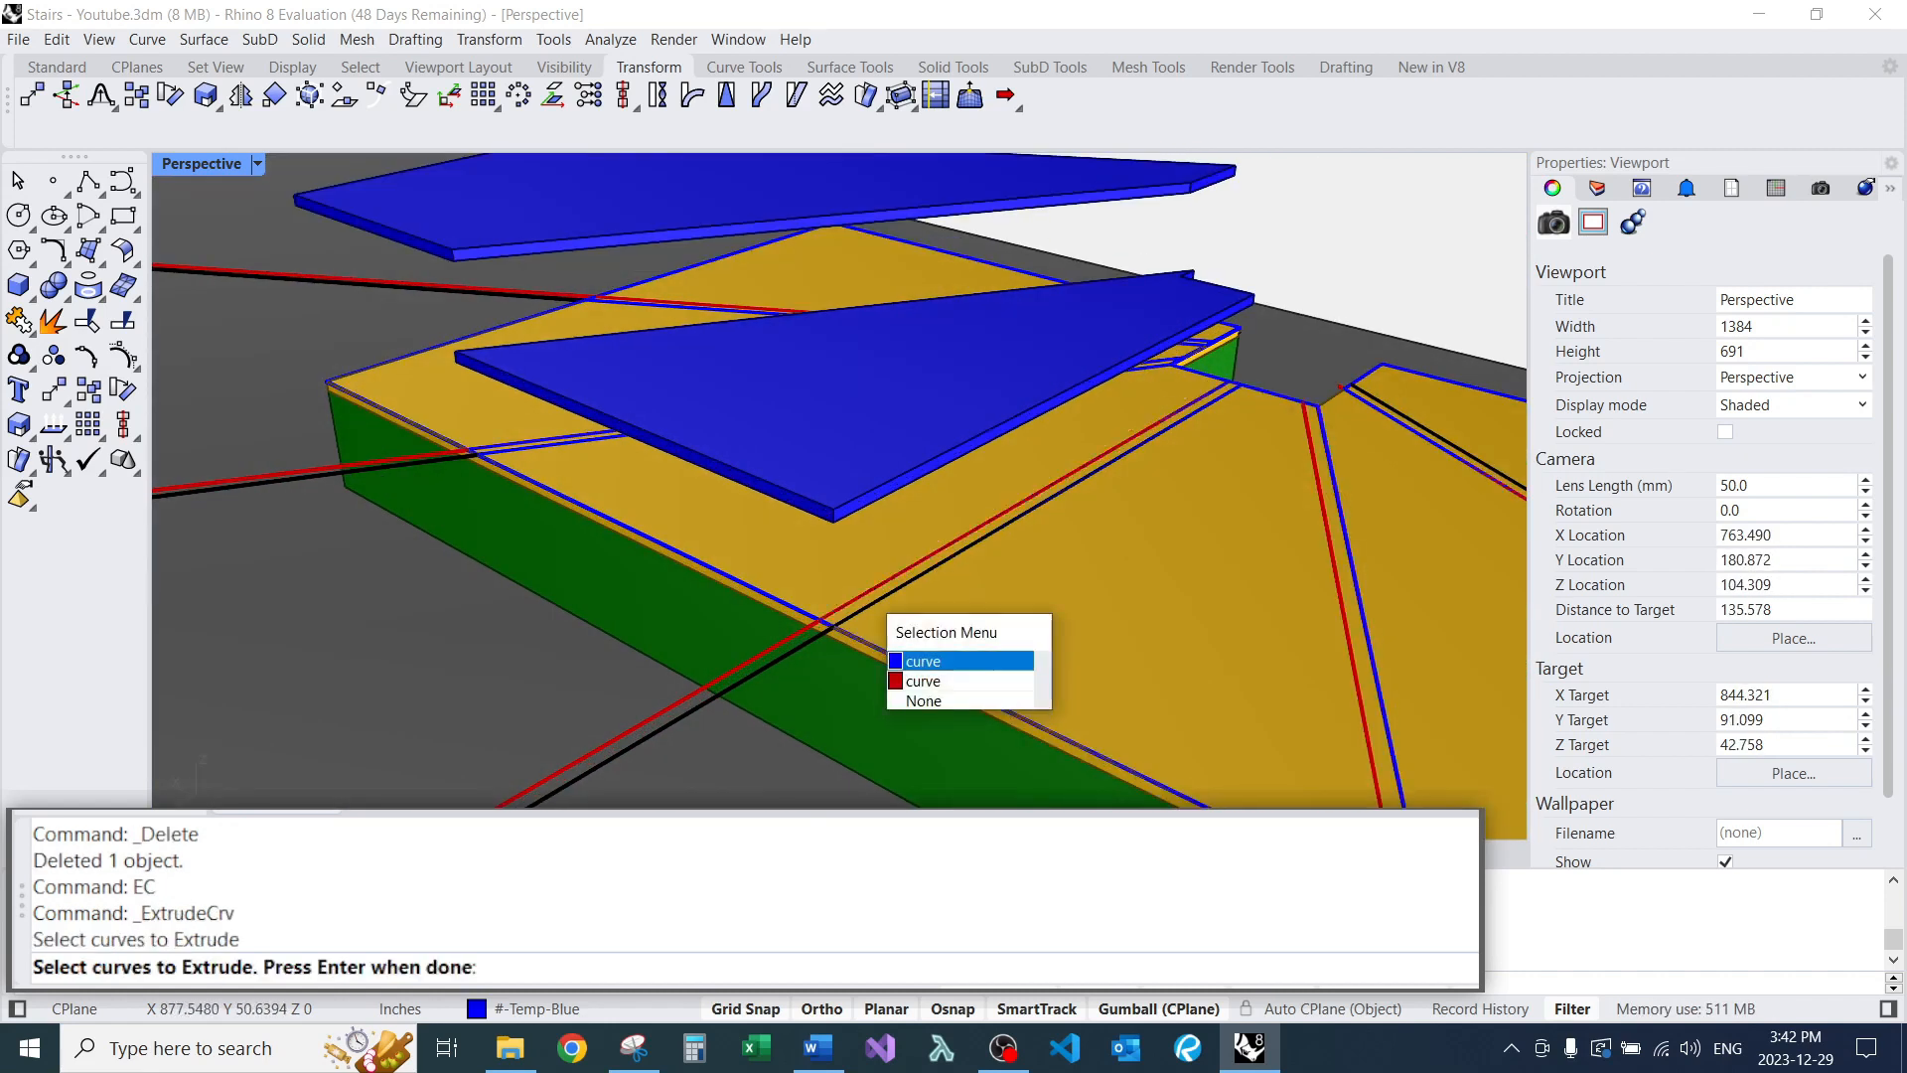
pyautogui.scroll(-5, 919, 676)
pyautogui.press('Return')
pyautogui.write('.7')
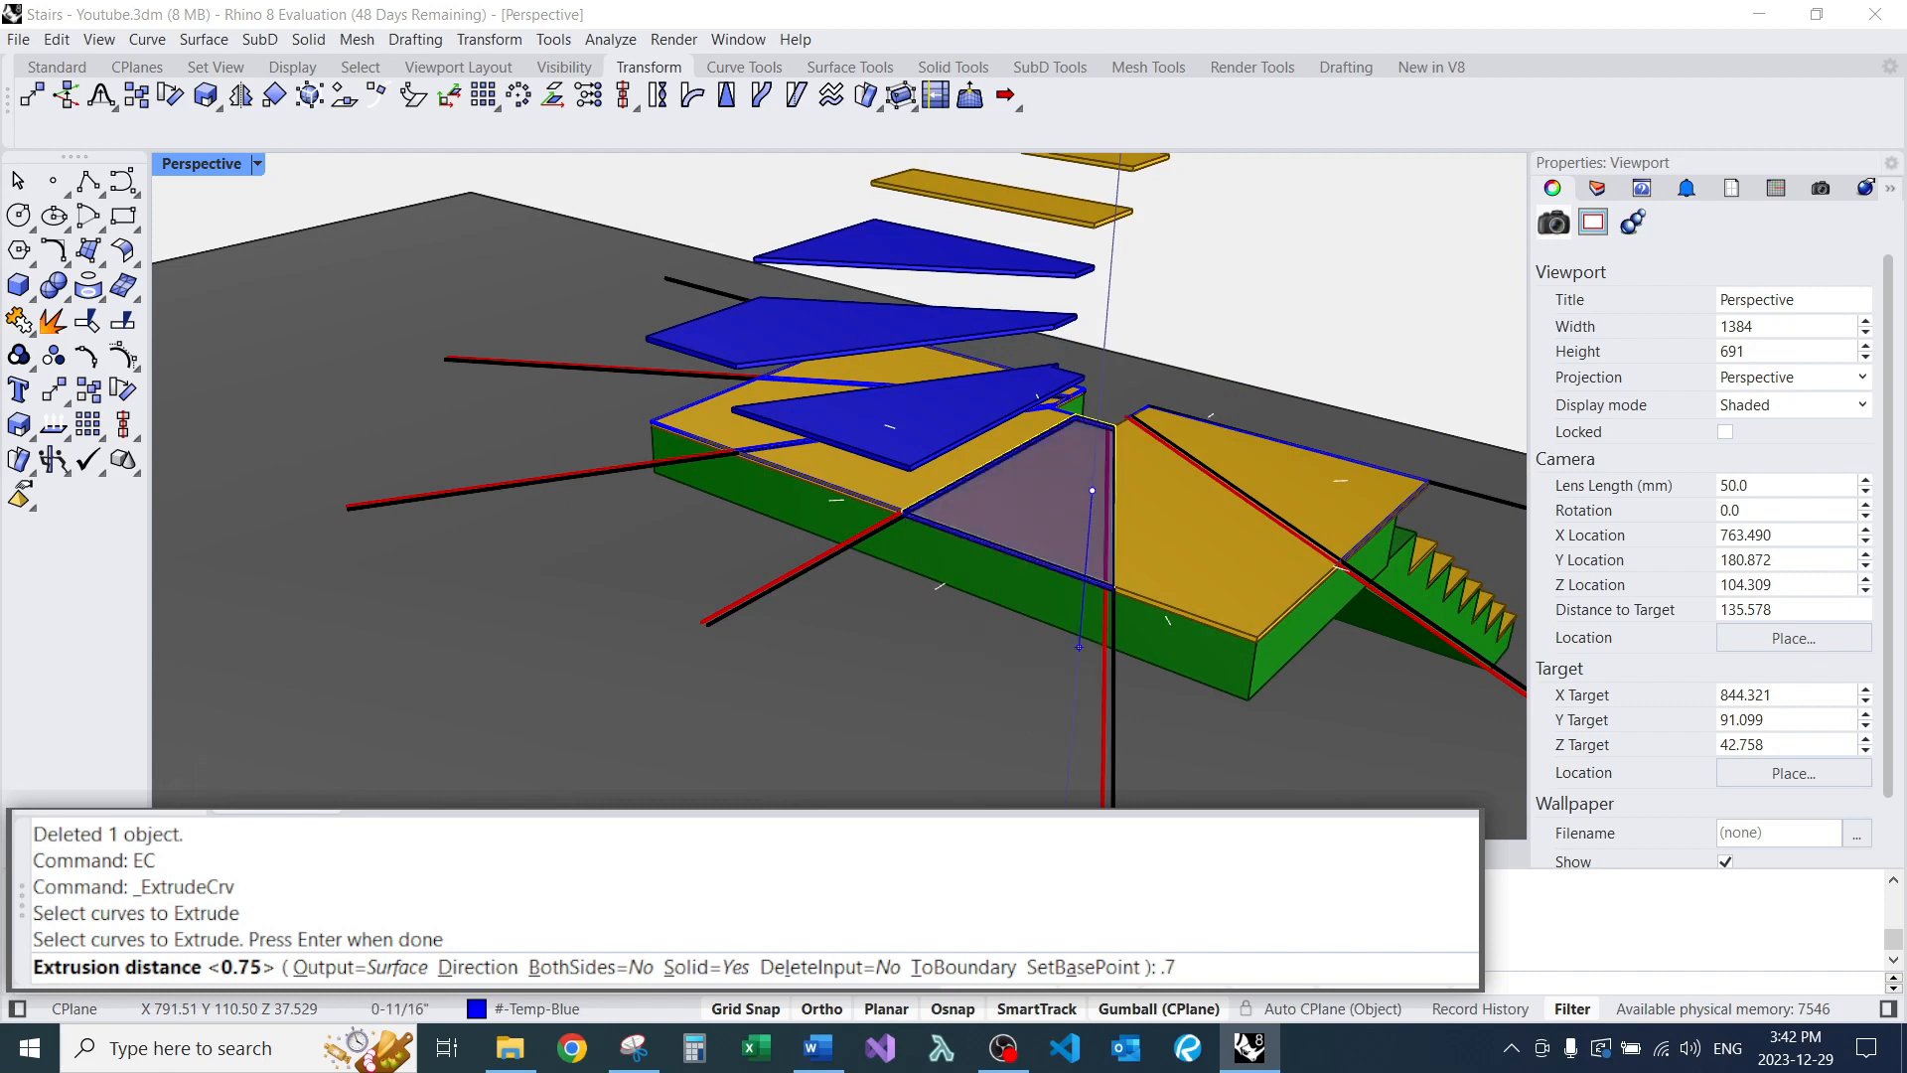
pyautogui.press('Return')
pyautogui.moveTo(1078, 647); pyautogui.dragTo(899, 641, button='right')
pyautogui.scroll(5, 839, 477)
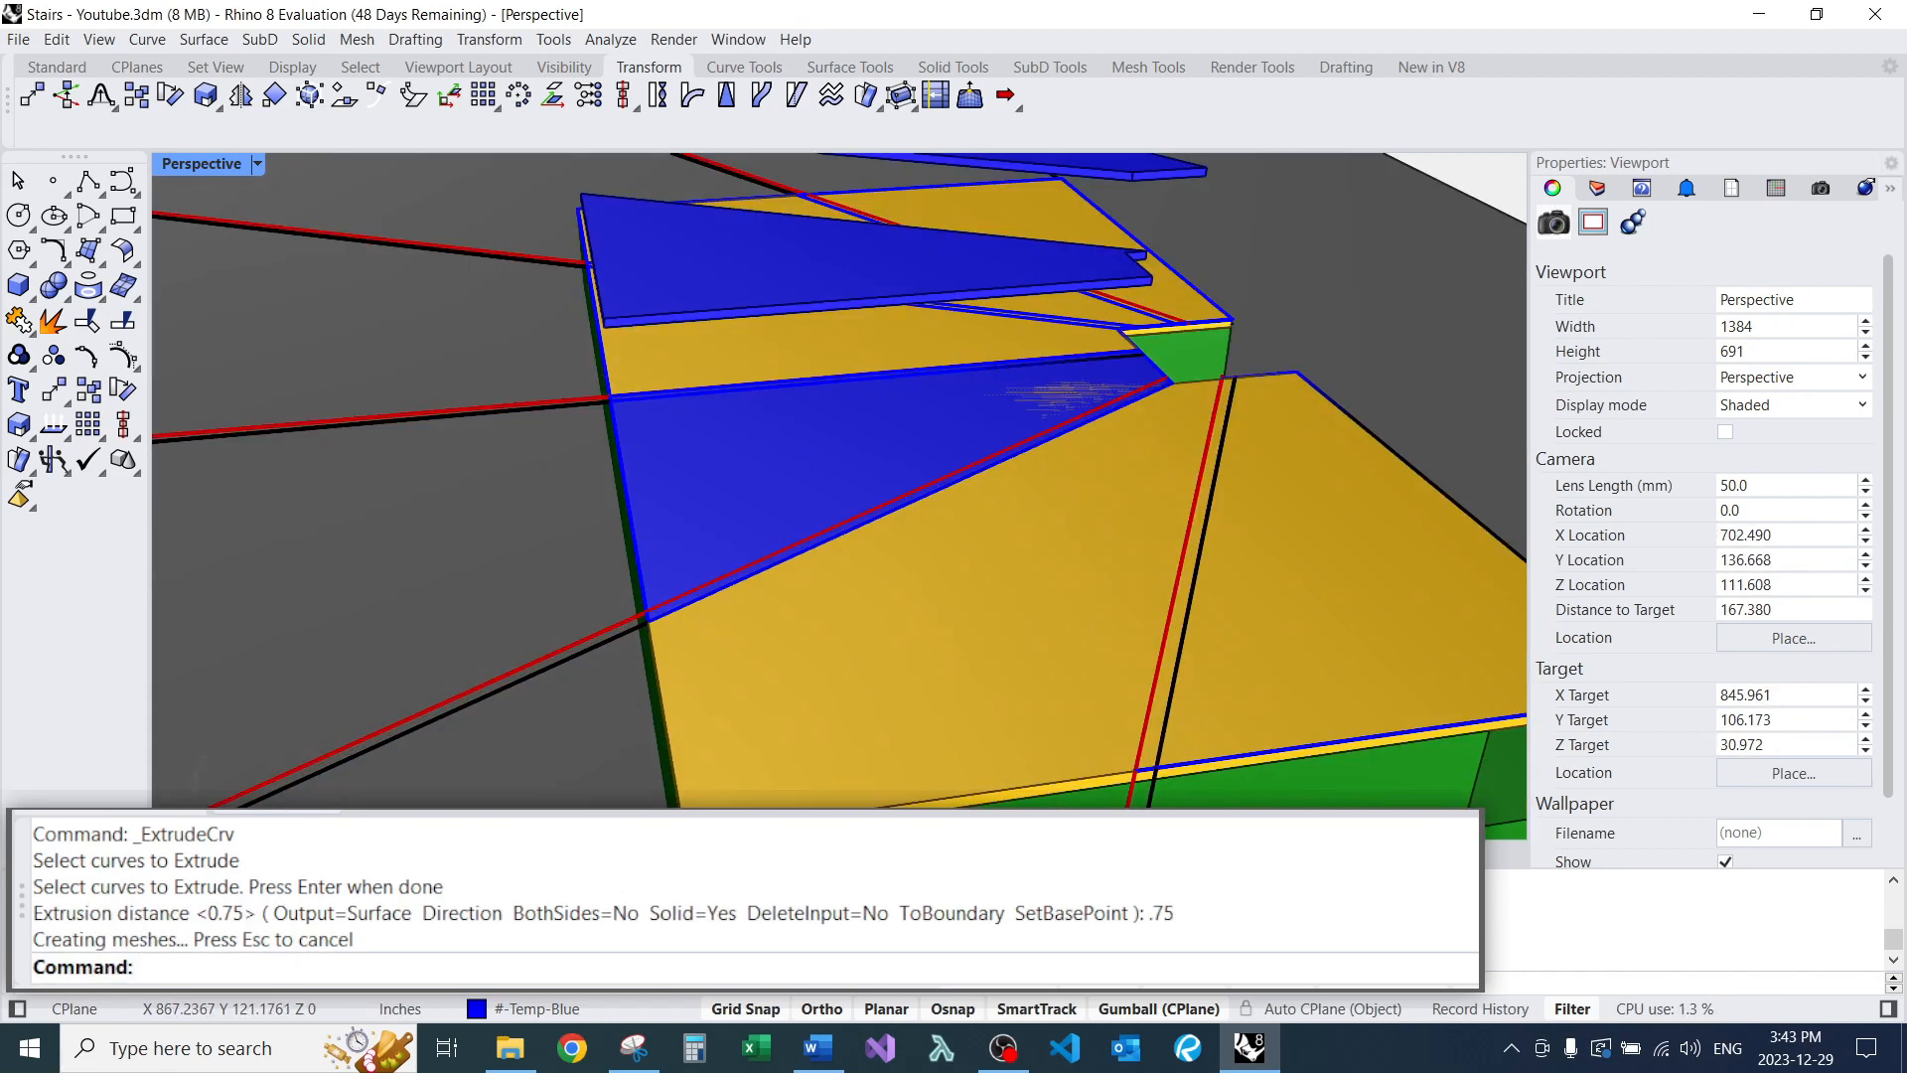
pyautogui.write('EC')
pyautogui.press('Return')
pyautogui.scroll(-2, 839, 477)
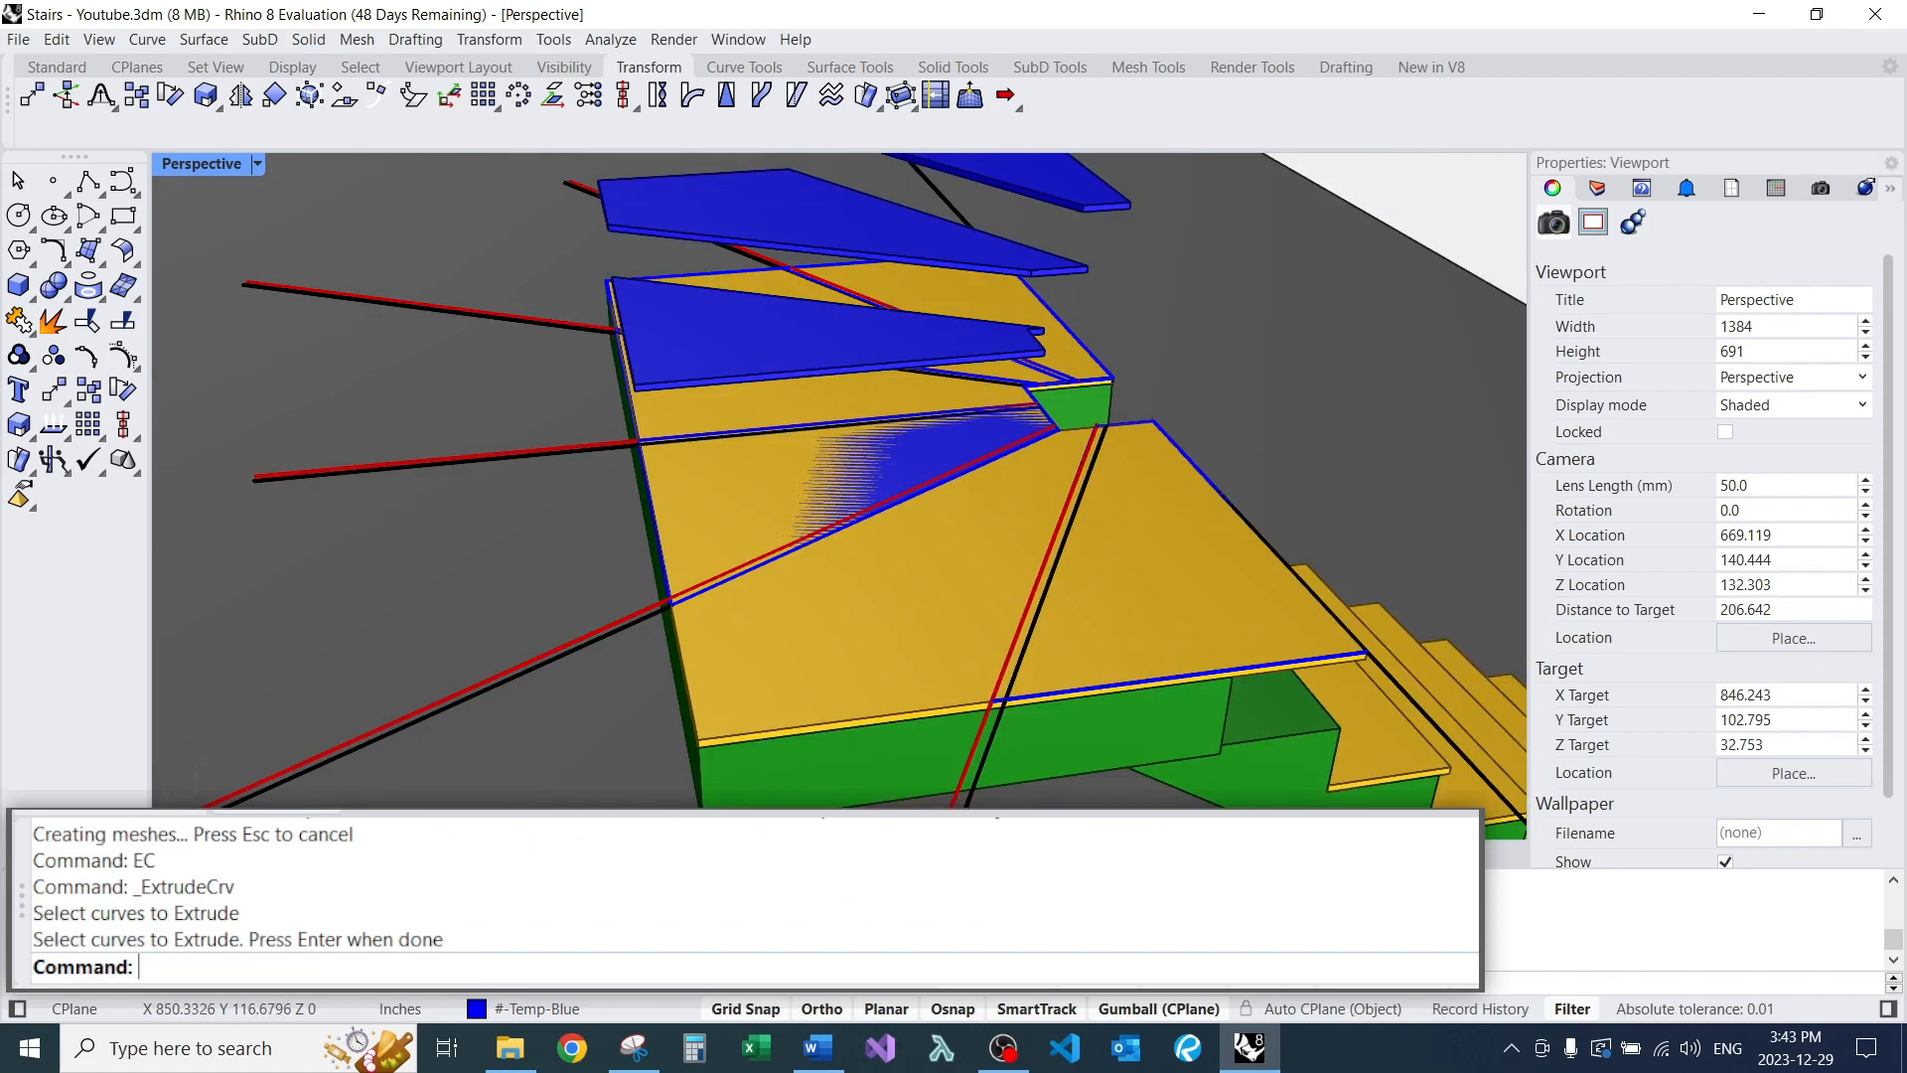
pyautogui.click(835, 721)
pyautogui.press('Escape')
# Trace the second winder tread as a polyline from the inner nosing-line end around the landing corner to the outer edge, leaving it open.
pyautogui.moveTo(892, 565); pyautogui.dragTo(966, 578, button='right')
pyautogui.scroll(-2, 981, 567)
pyautogui.write('PL')
pyautogui.press('Return')
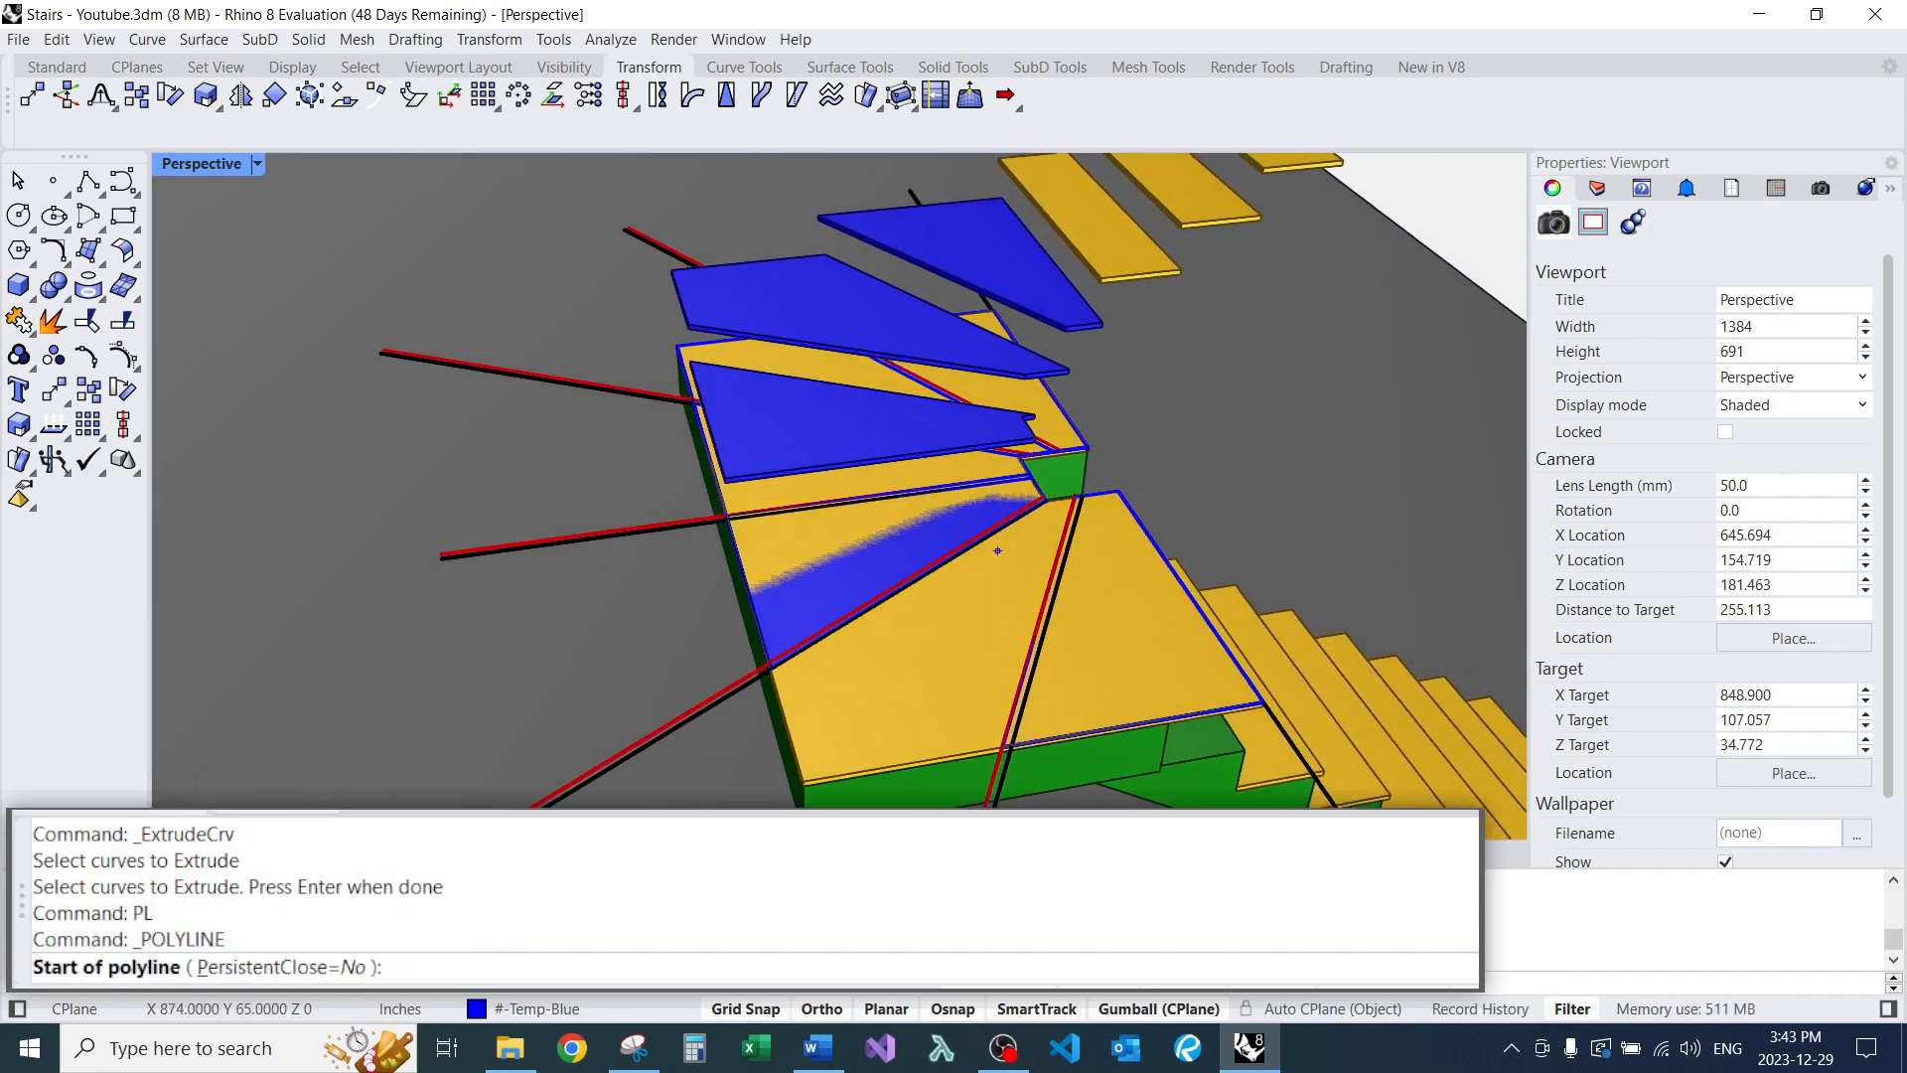
pyautogui.scroll(5, 997, 550)
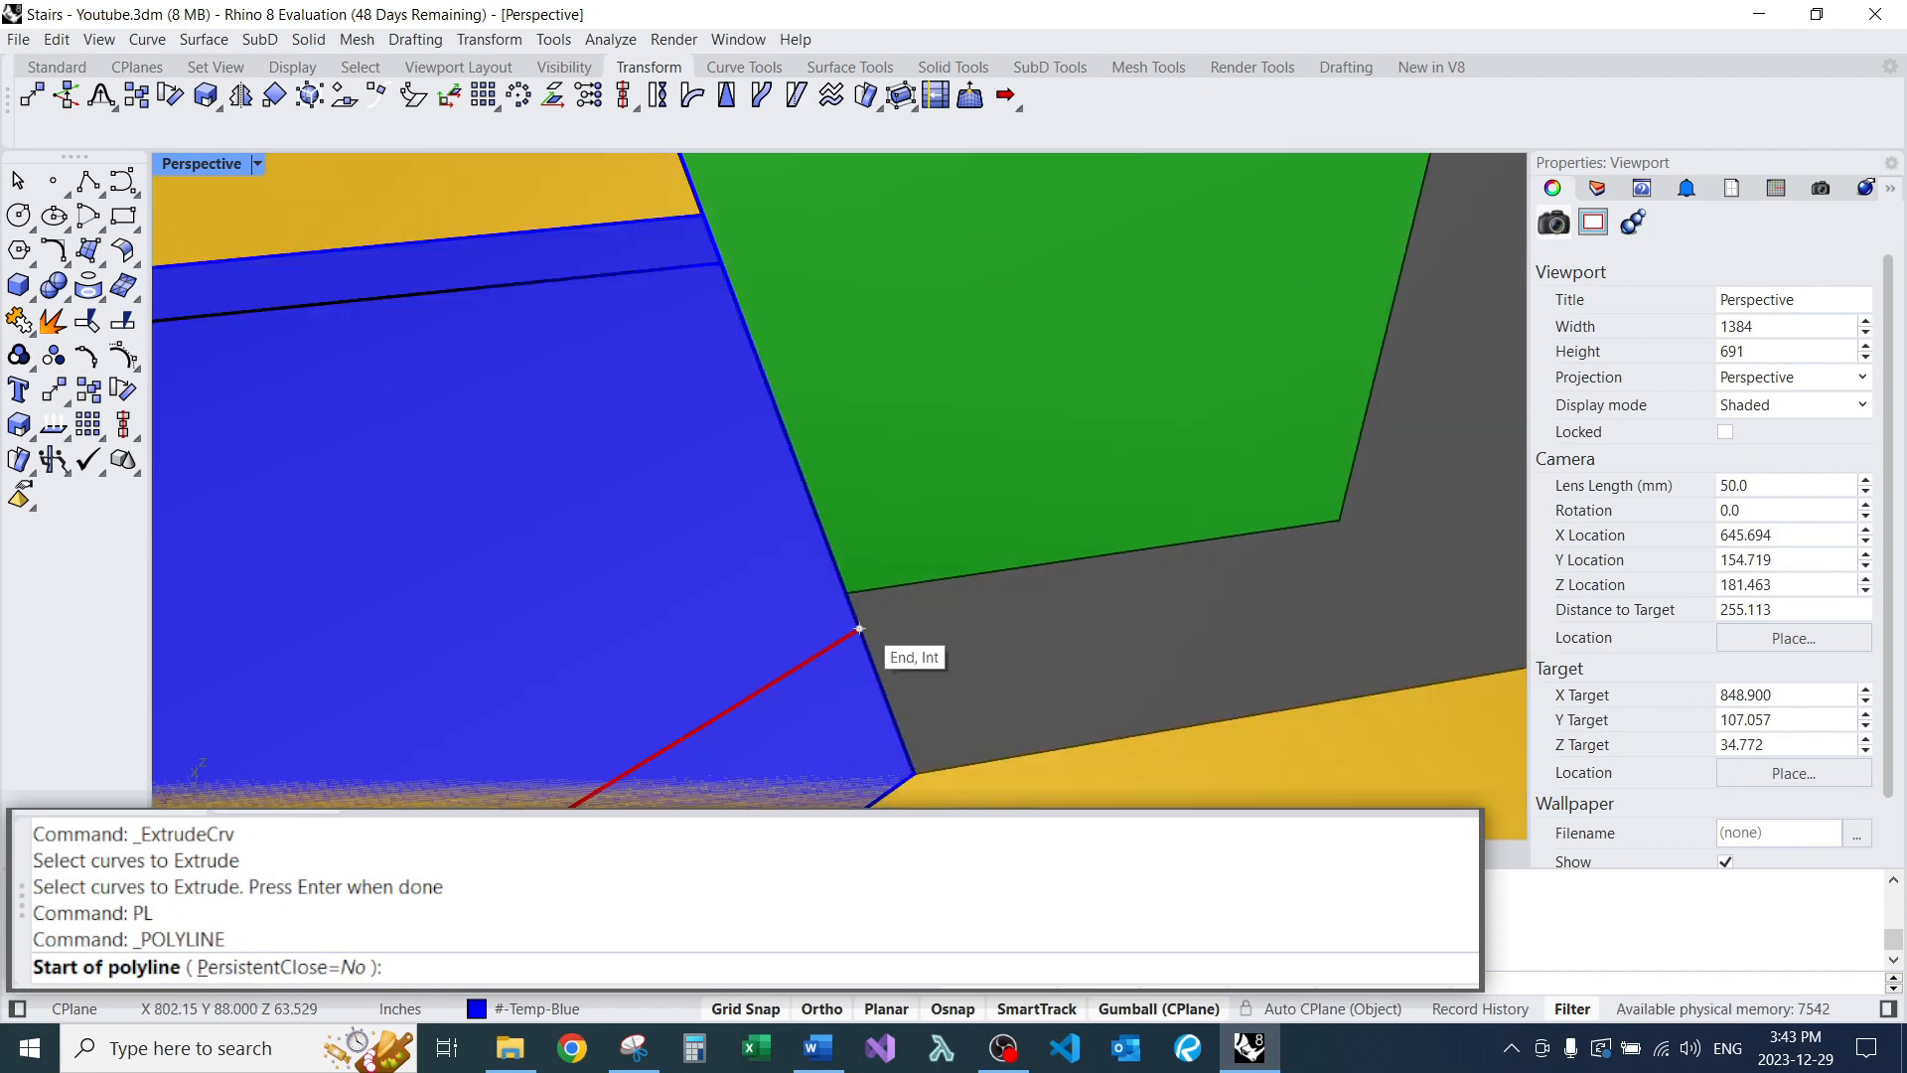
pyautogui.click(859, 628)
pyautogui.scroll(-3, 867, 615)
pyautogui.click(1036, 618)
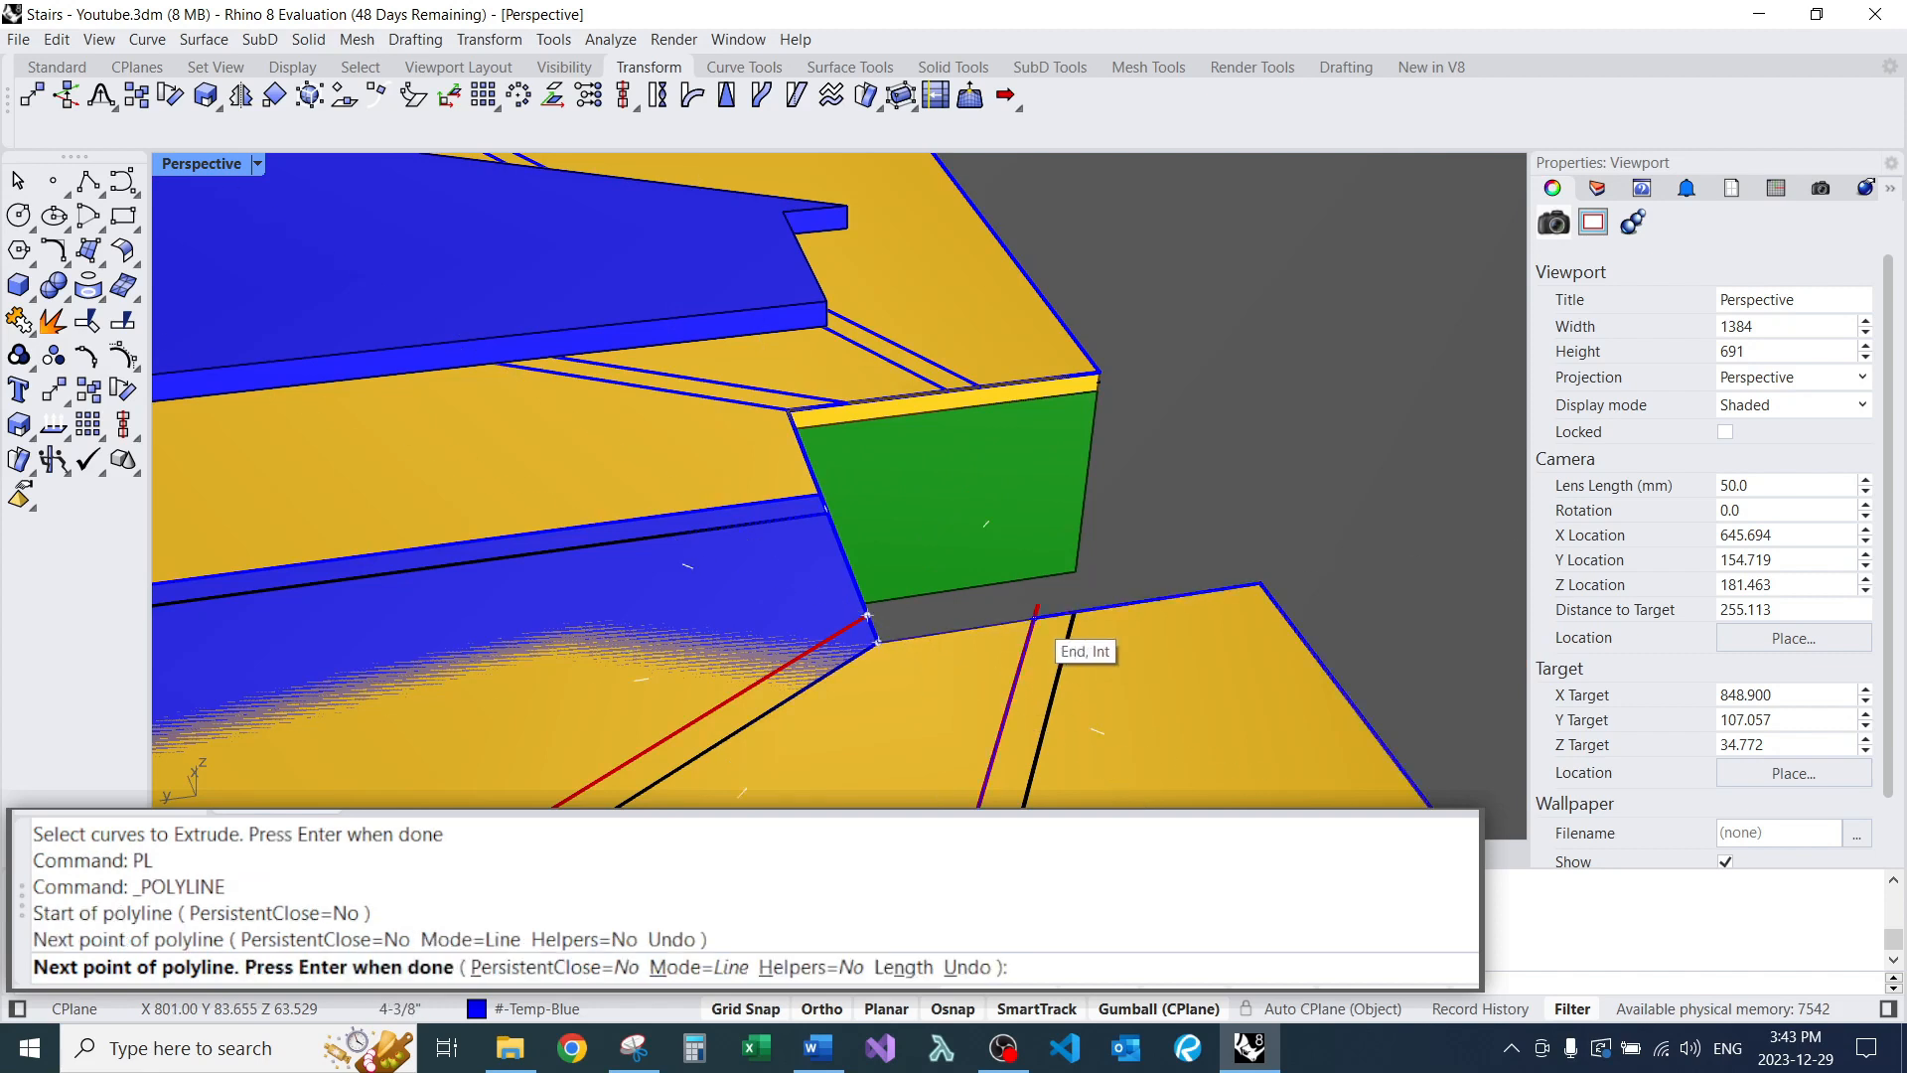
pyautogui.click(1074, 613)
pyautogui.scroll(-4, 1083, 437)
pyautogui.scroll(5, 804, 547)
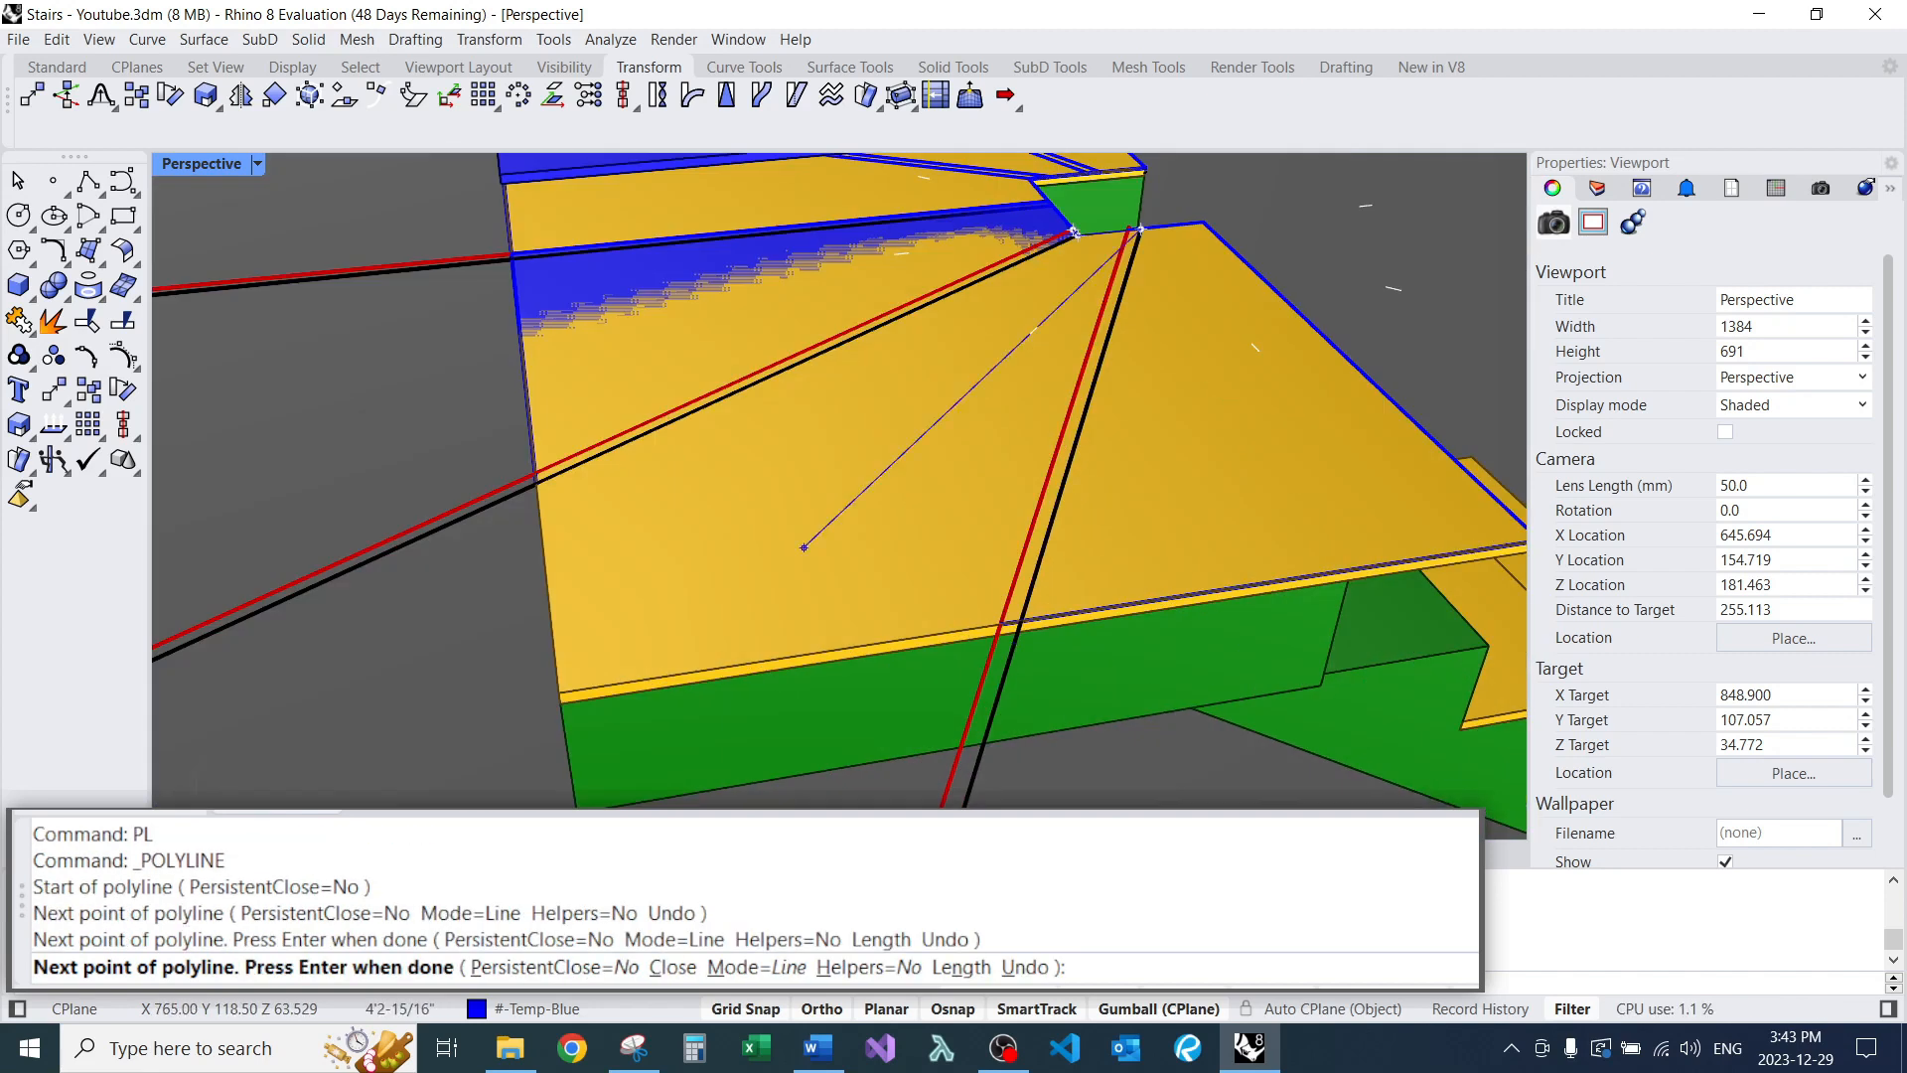
pyautogui.click(1018, 623)
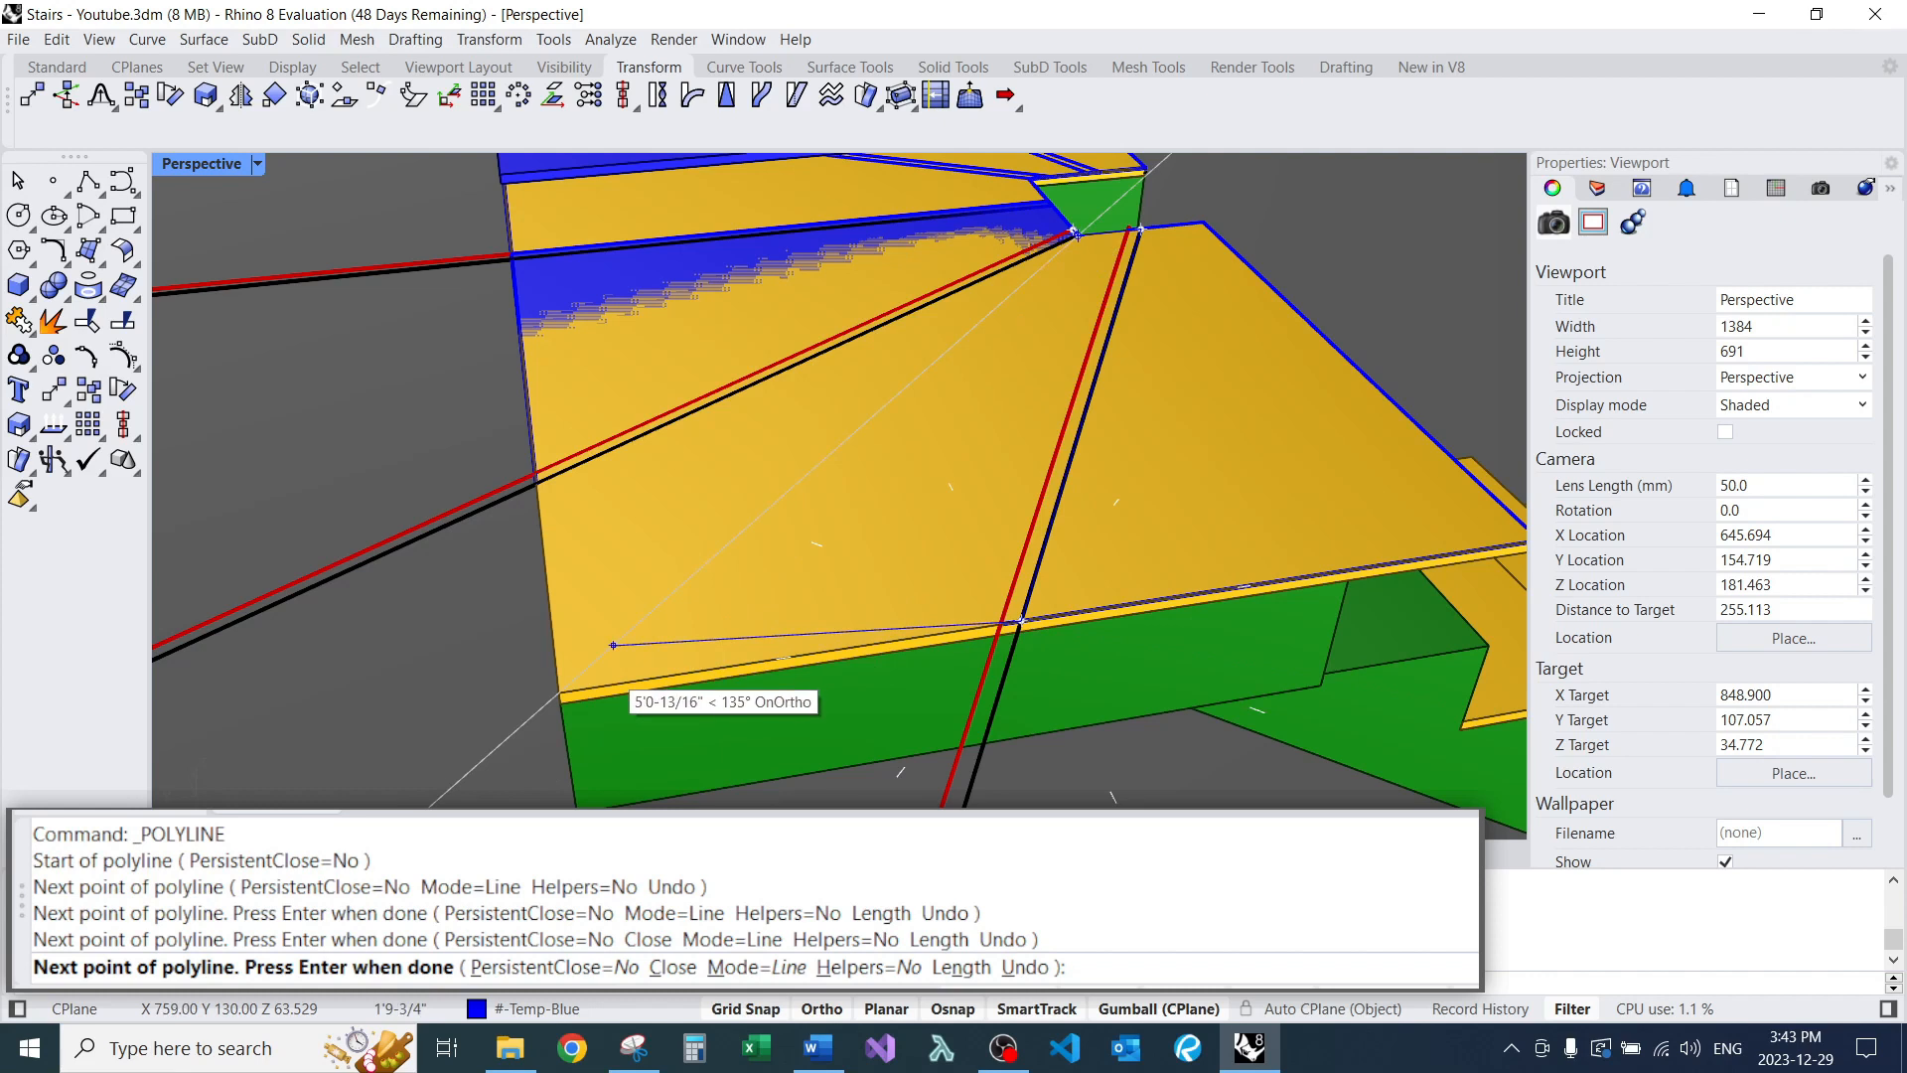
pyautogui.click(558, 692)
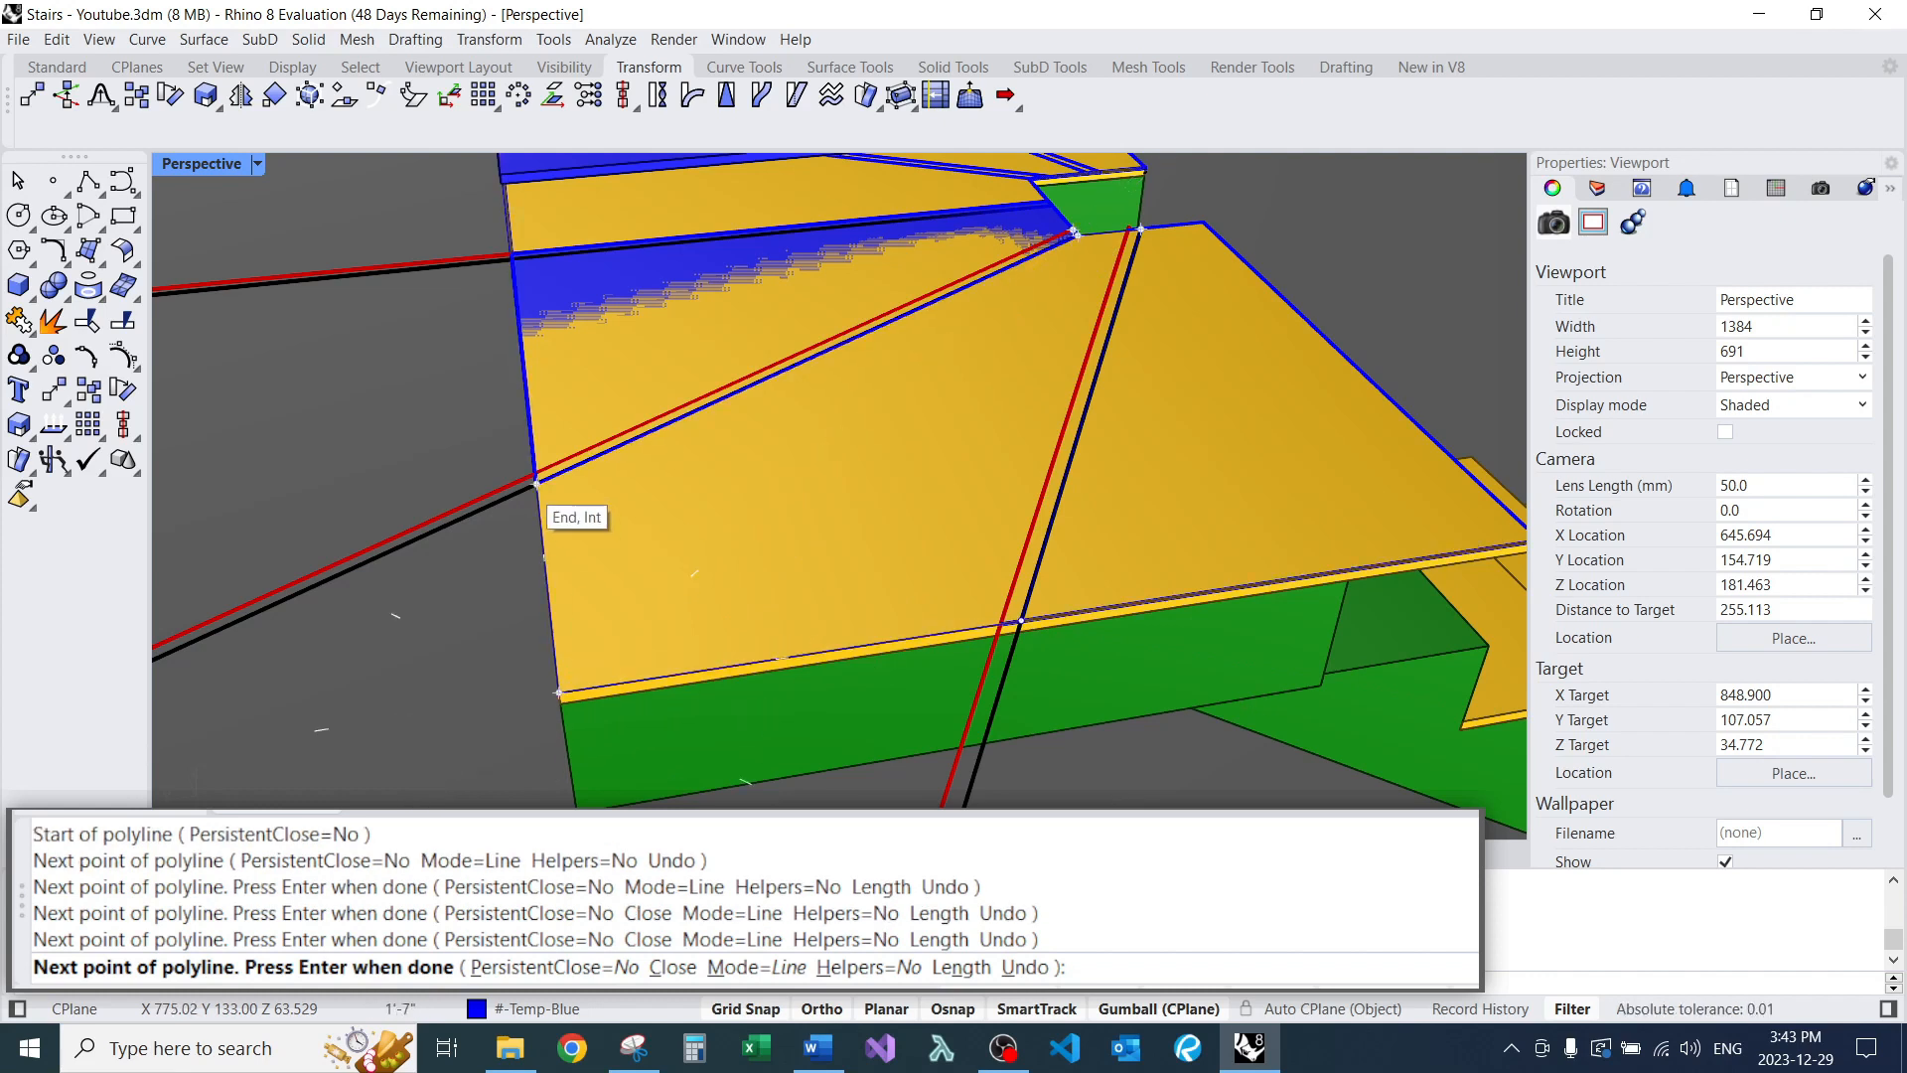
pyautogui.click(536, 483)
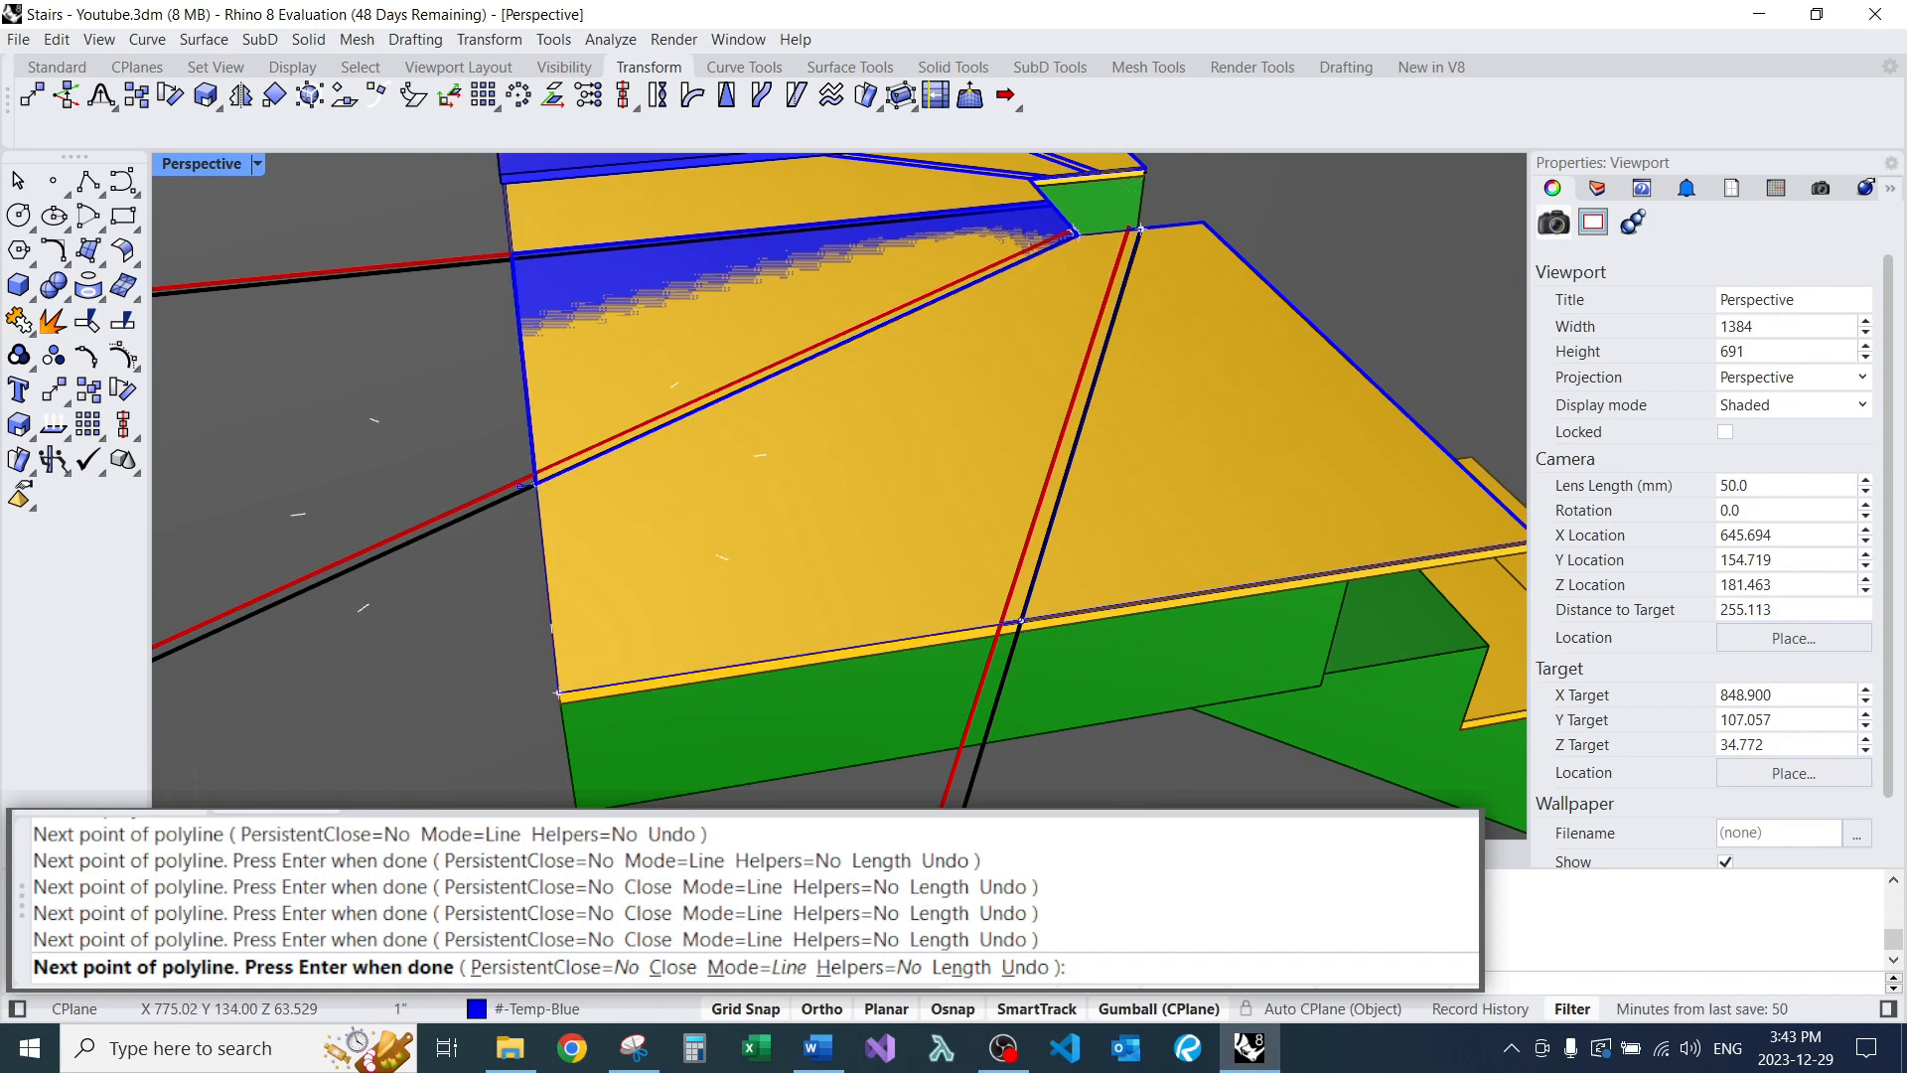
pyautogui.hotkey('ctrl', 'z')
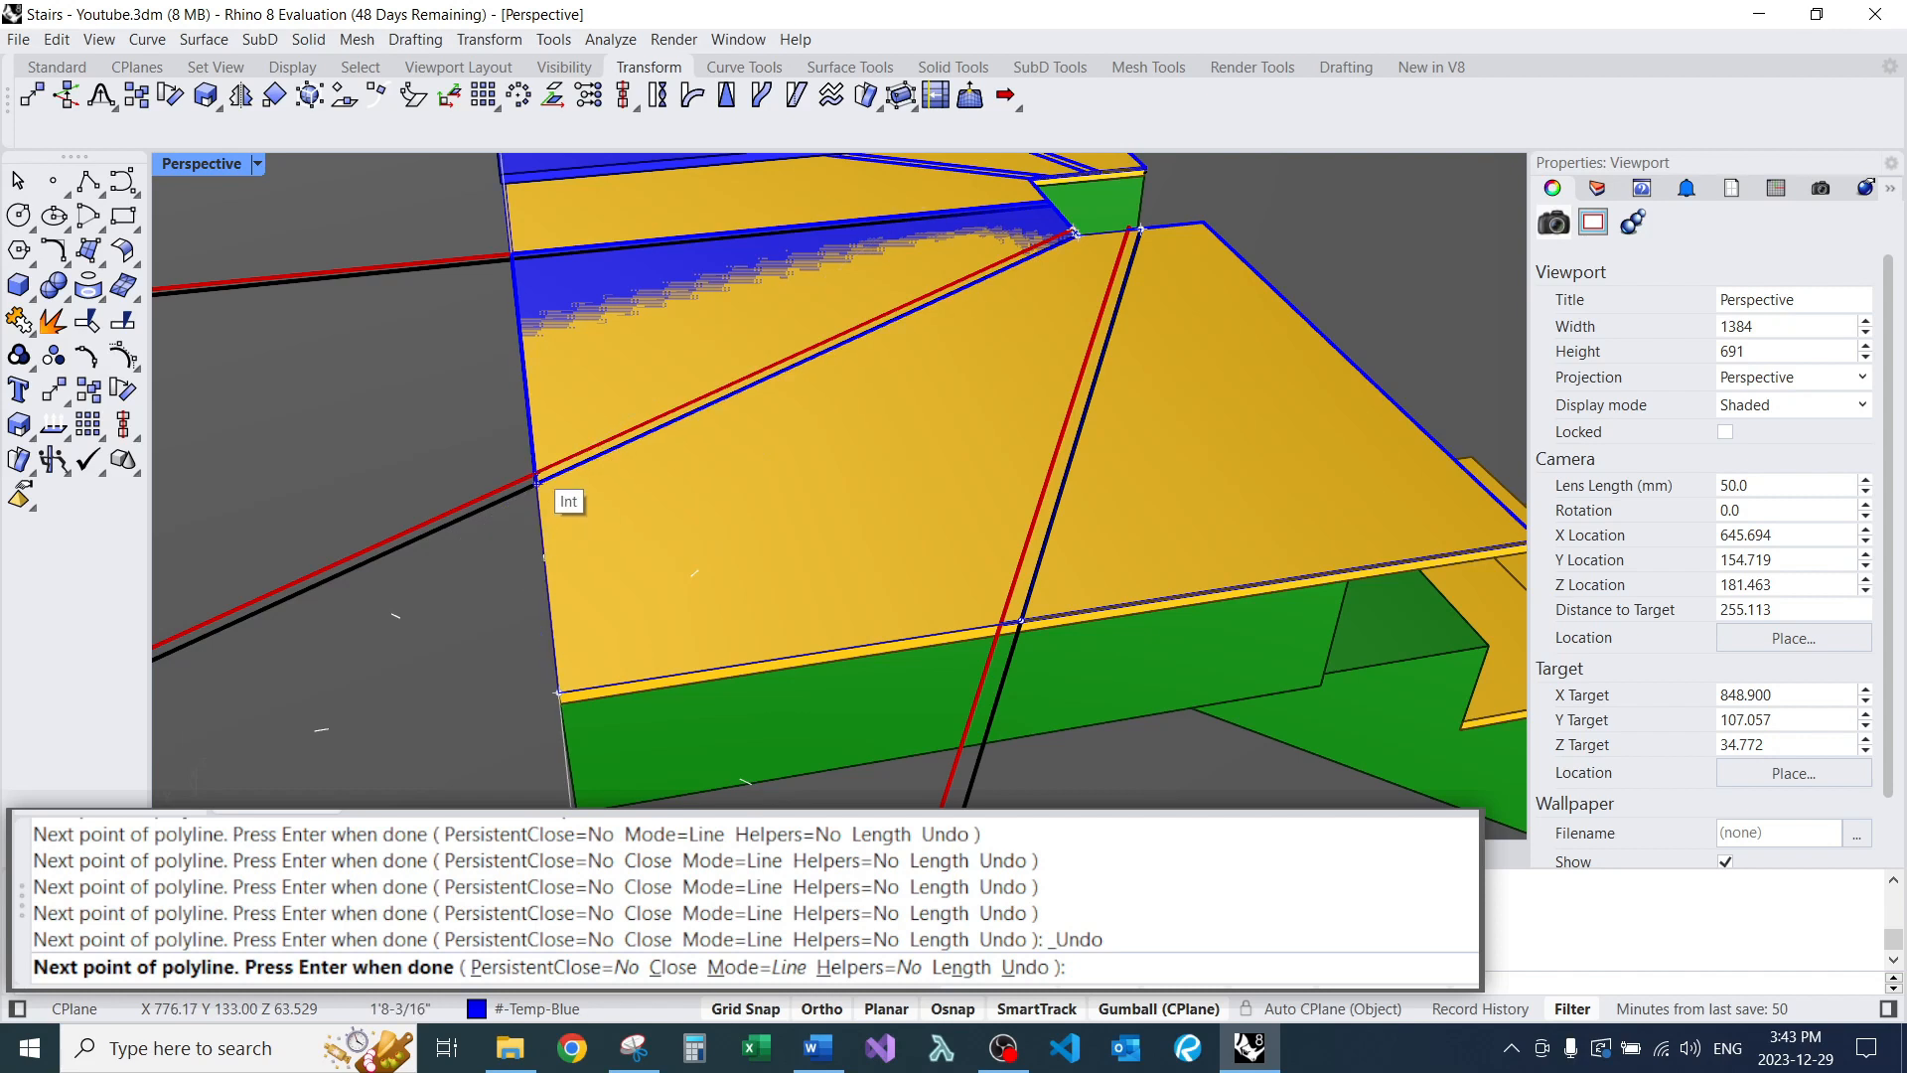
pyautogui.press('Escape')
# Delete the flat yellow landing tread and the green landing support beneath it.
pyautogui.moveTo(616, 427); pyautogui.dragTo(693, 363, button='right')
pyautogui.scroll(-7, 692, 362)
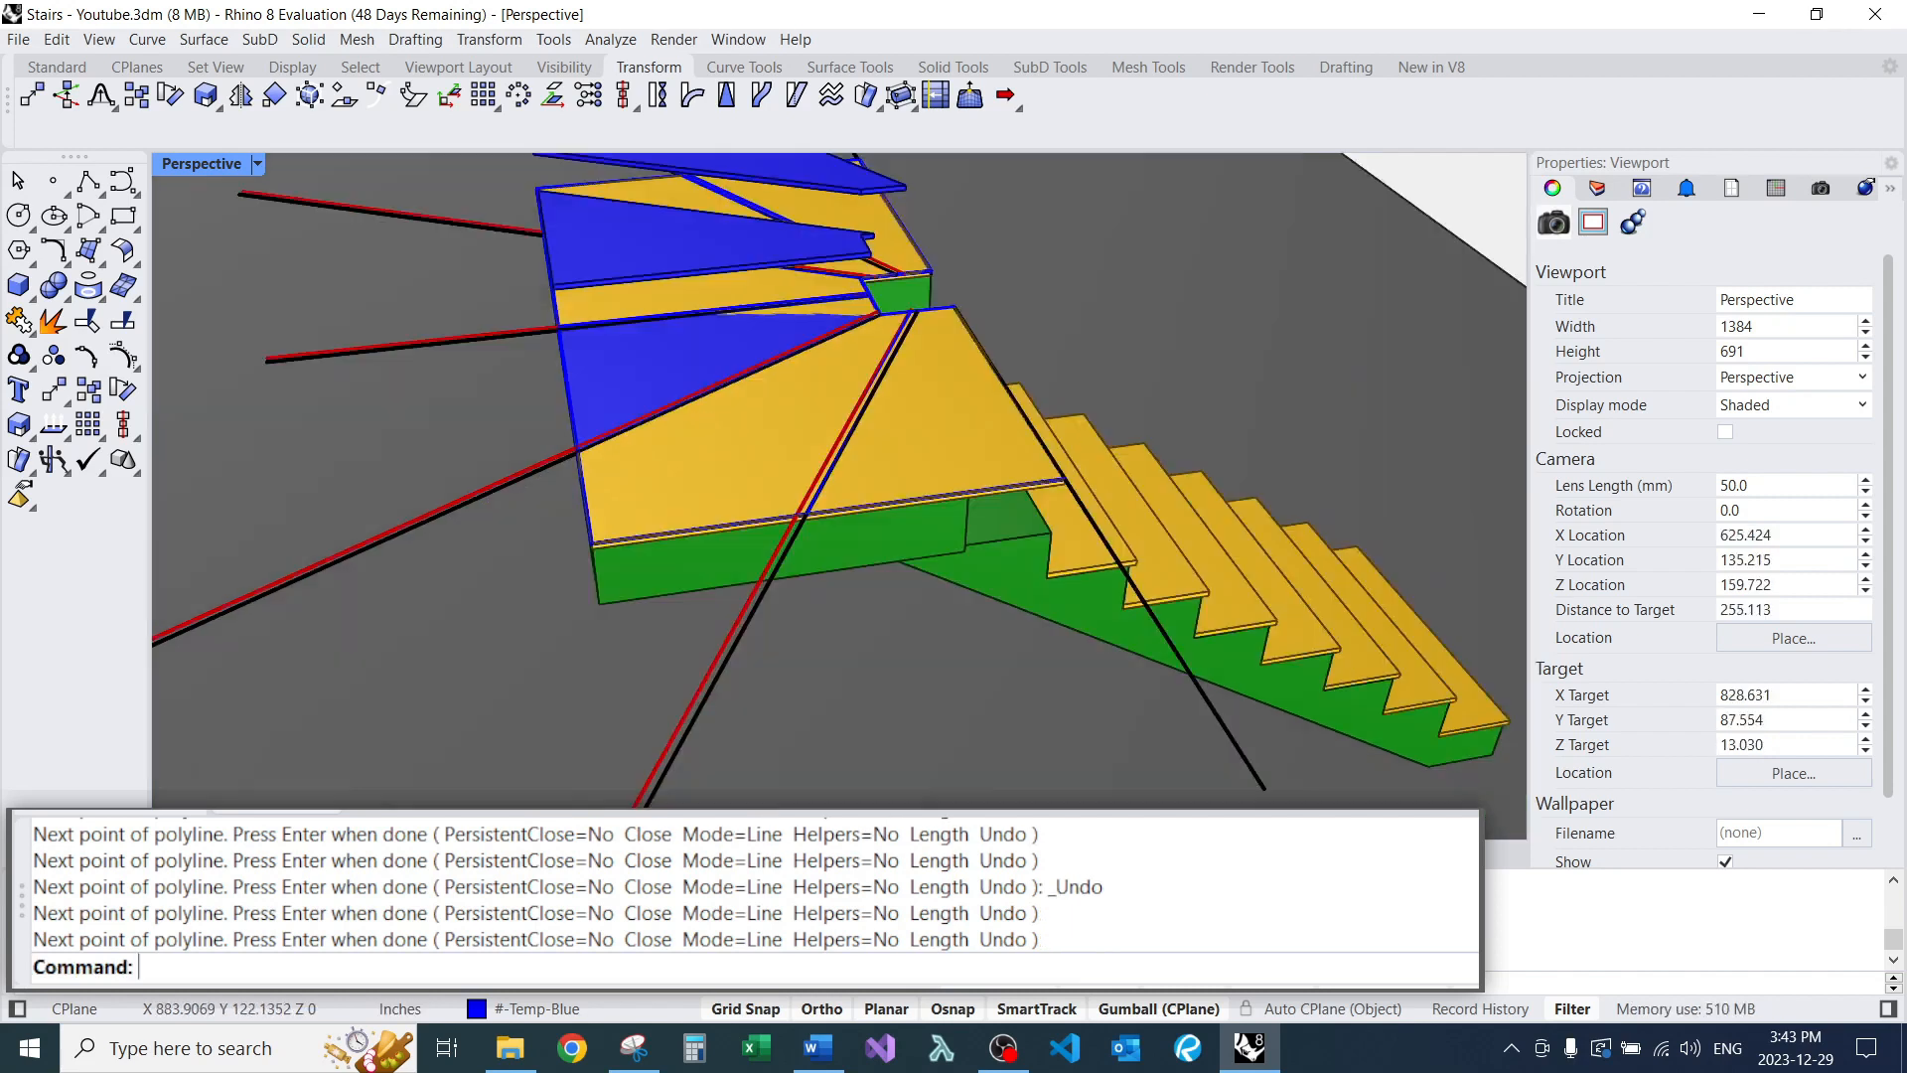
pyautogui.click(709, 501)
pyautogui.write('e')
pyautogui.press('Return')
pyautogui.moveTo(733, 455); pyautogui.dragTo(735, 509, button='right')
pyautogui.scroll(2, 752, 492)
pyautogui.click(710, 525)
pyautogui.write('e')
pyautogui.press('Return')
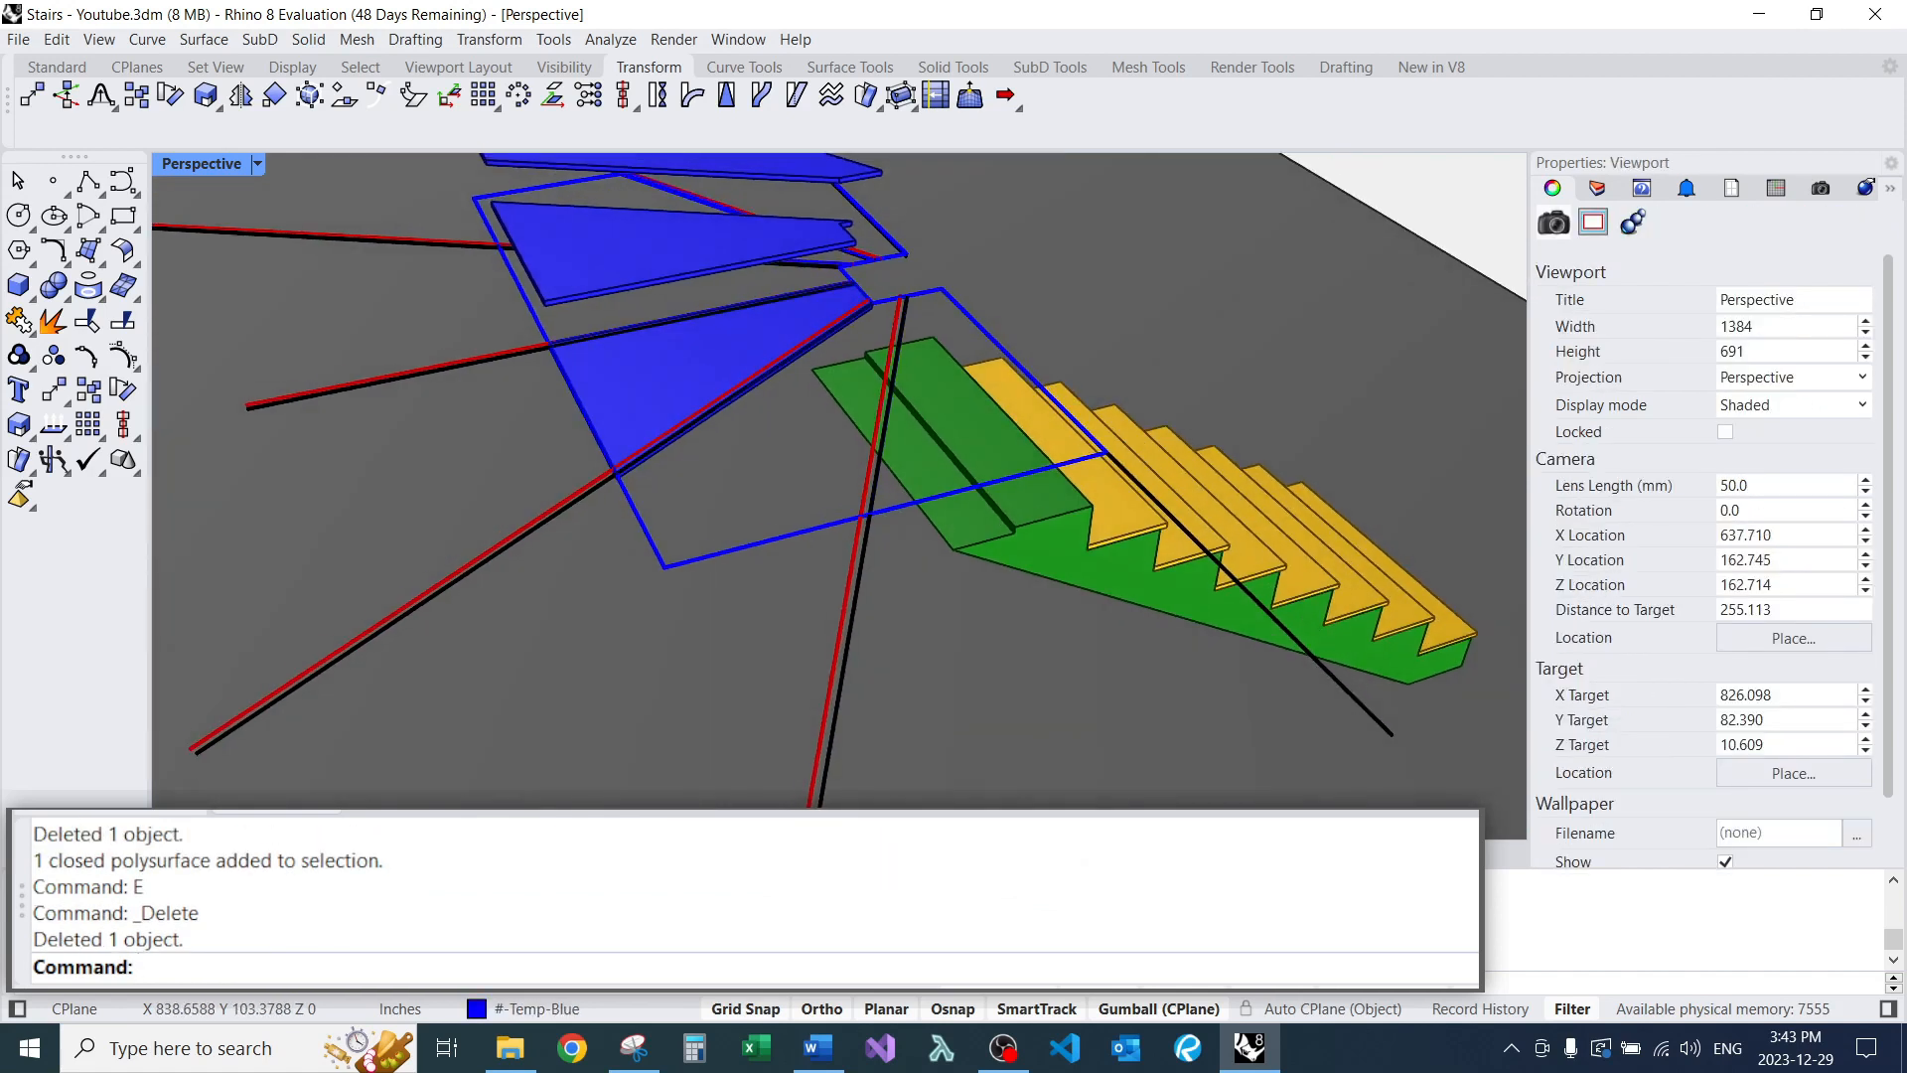
# Try to extrude the second winder tread's open outline 0.75 inch as a solid, then undo the extrusion.
pyautogui.click(644, 525)
pyautogui.moveTo(801, 417)
pyautogui.mouseDown(button='right')
pyautogui.moveTo(807, 352)
pyautogui.moveTo(800, 412)
pyautogui.mouseUp(button='right')
pyautogui.write('Ec')
pyautogui.press('Return')
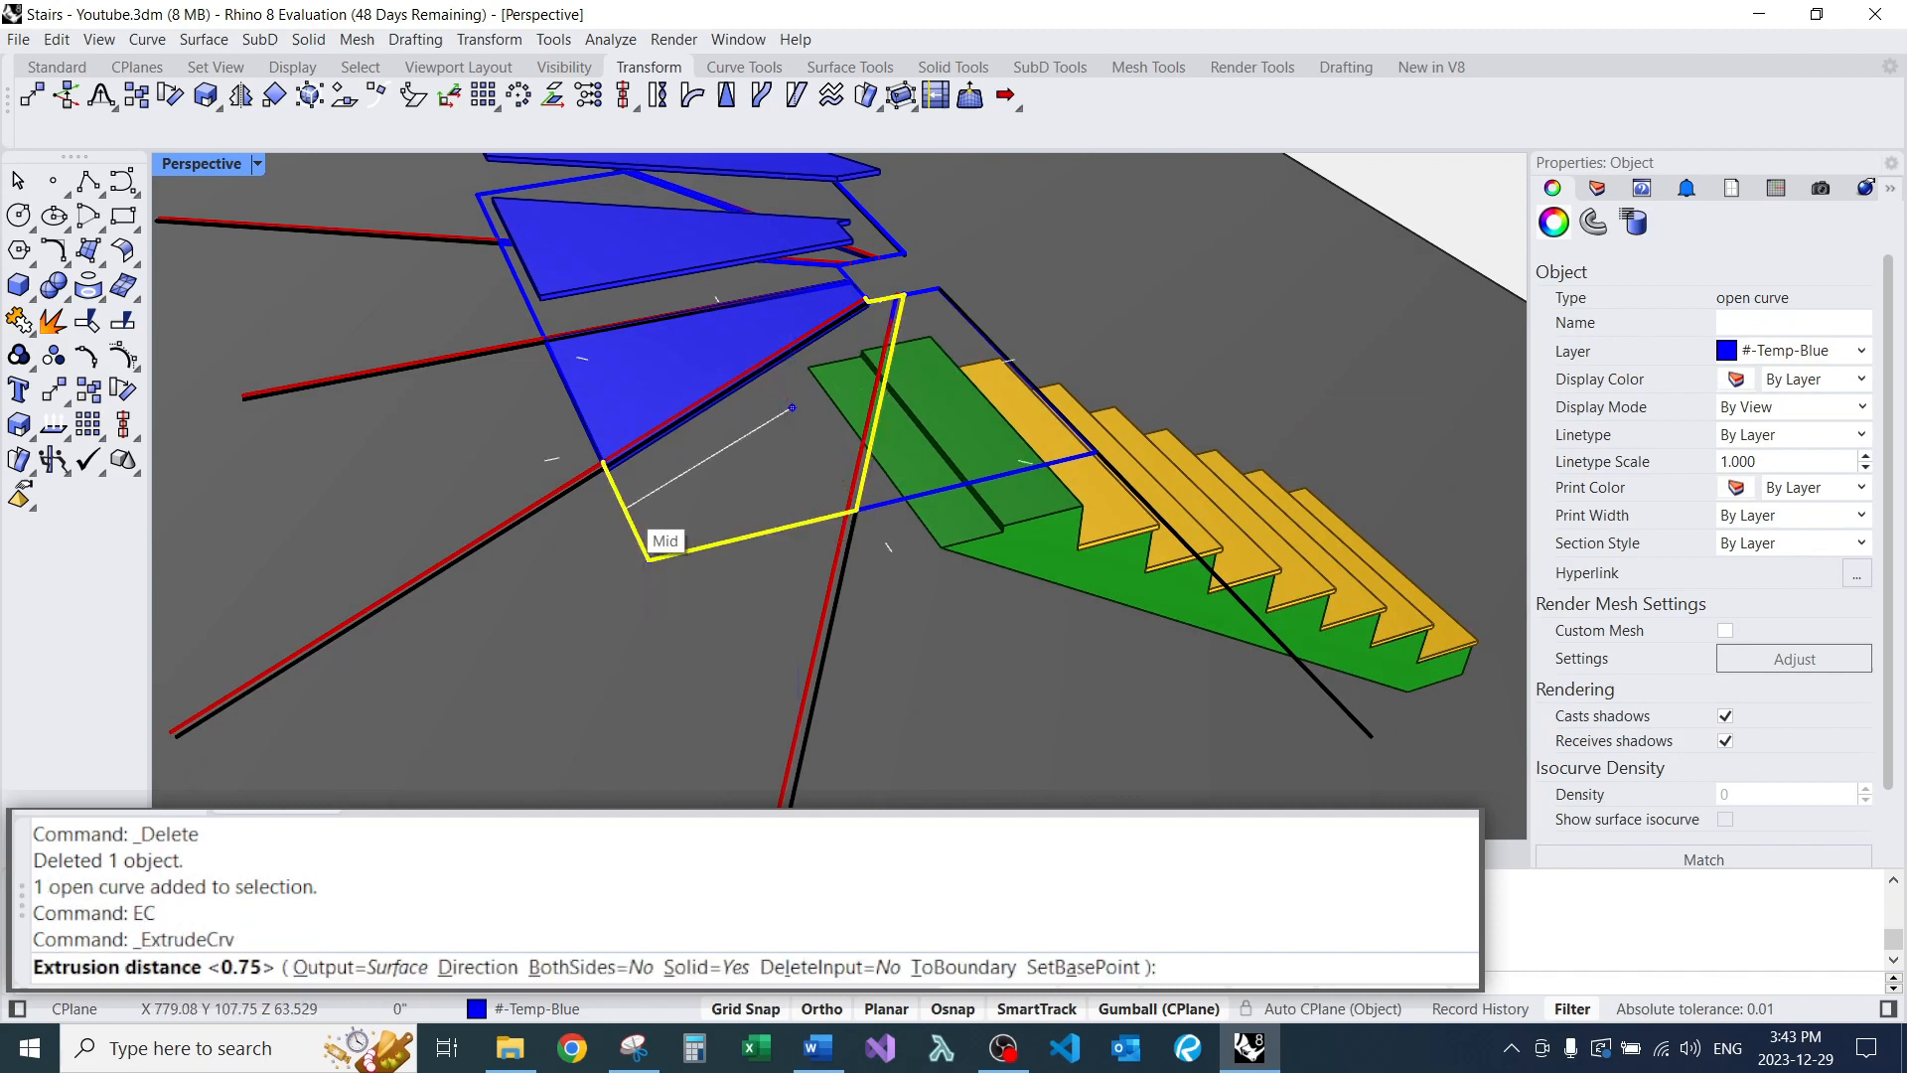
pyautogui.write('.75')
pyautogui.press('Return')
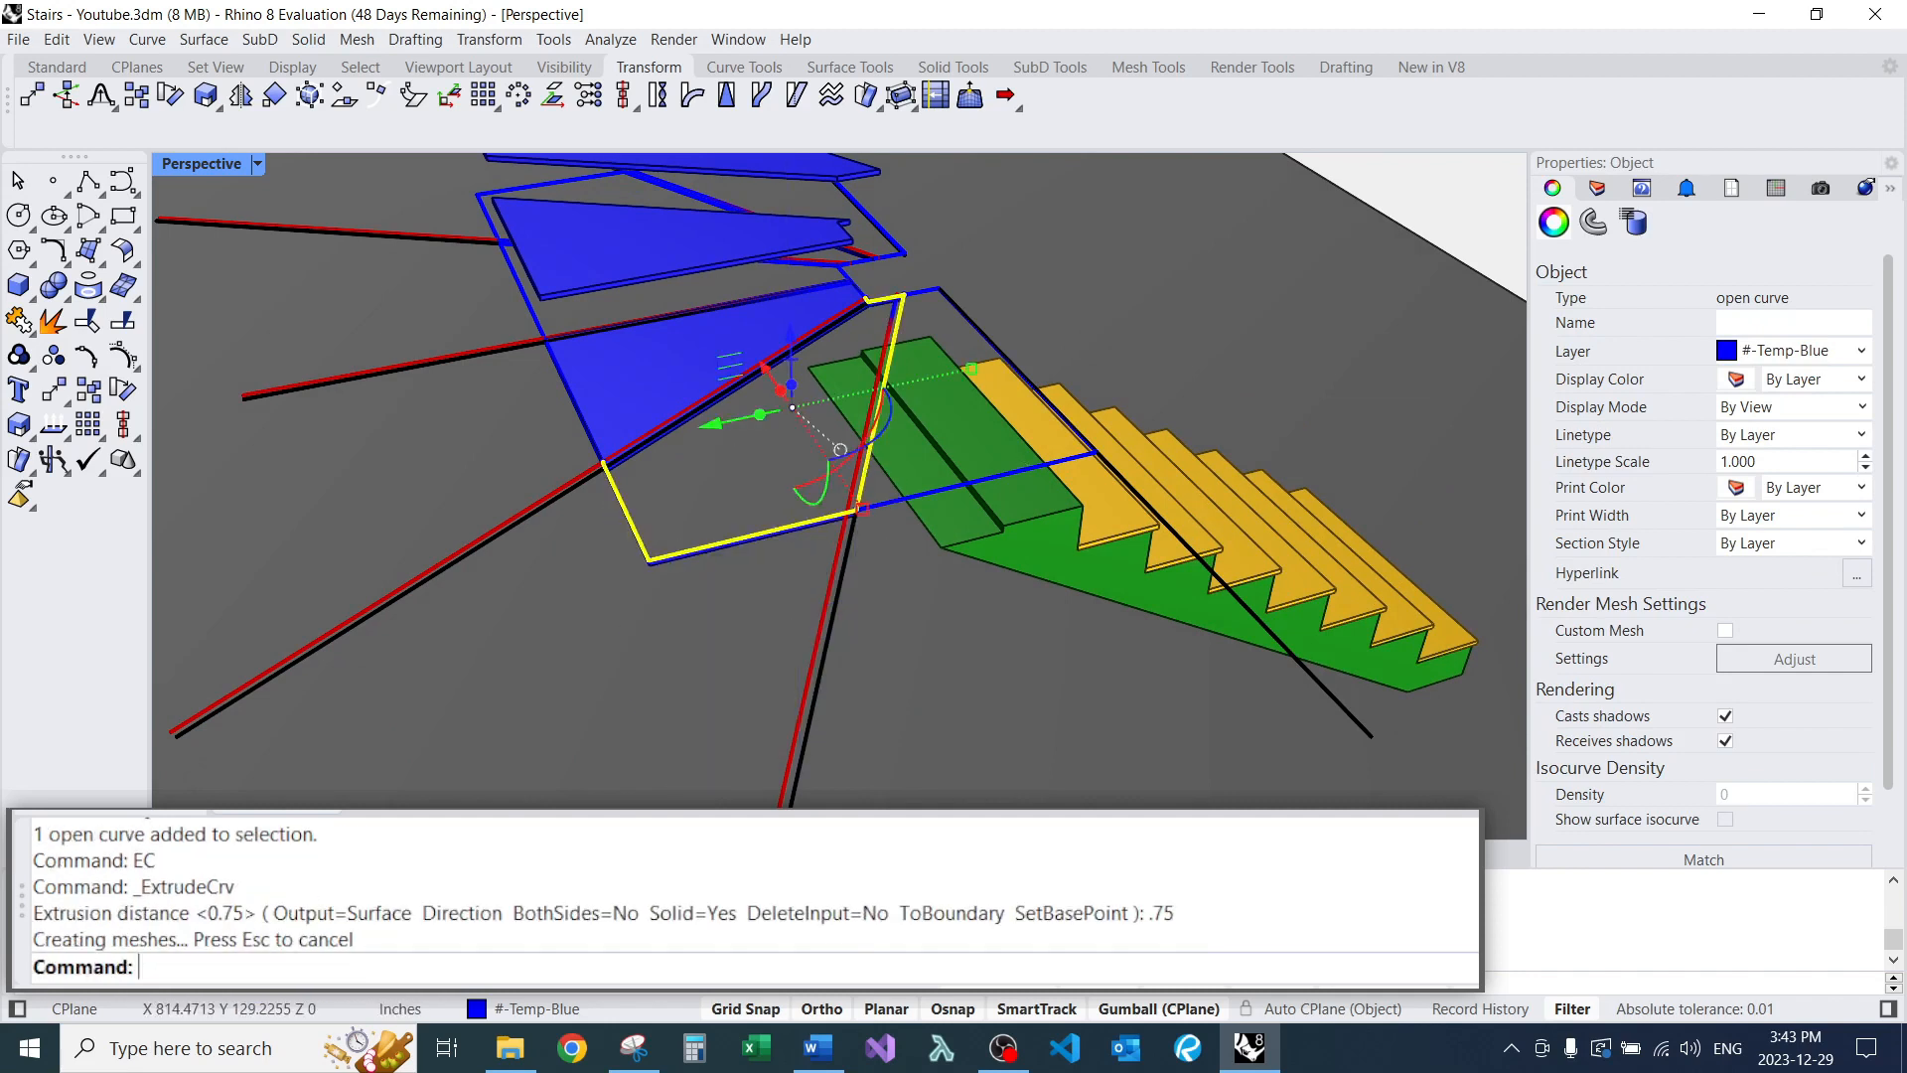
pyautogui.scroll(4, 666, 417)
pyautogui.press('Escape')
pyautogui.scroll(4, 576, 502)
pyautogui.scroll(-4, 576, 502)
pyautogui.scroll(-4, 634, 566)
pyautogui.hotkey('ctrl', 'z')
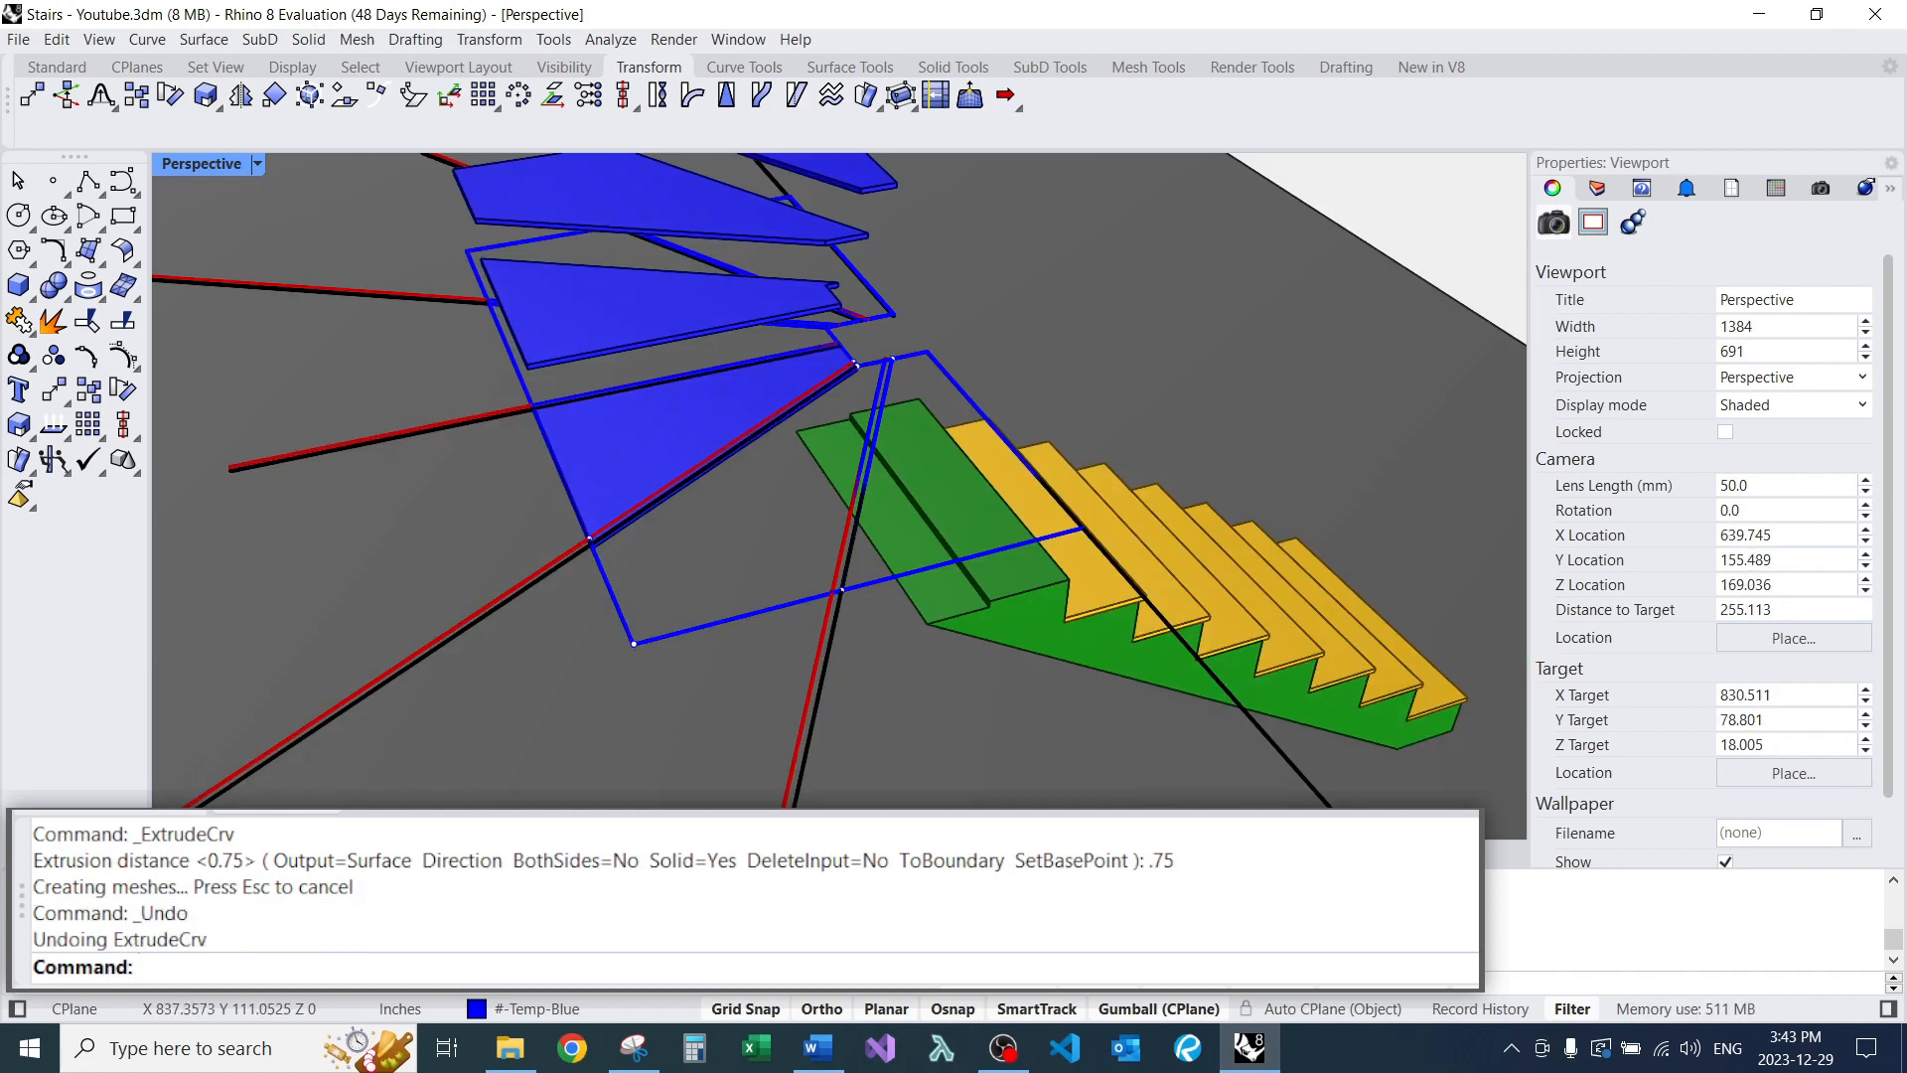
# Make #-Temp-Red the current layer.
pyautogui.click(1597, 188)
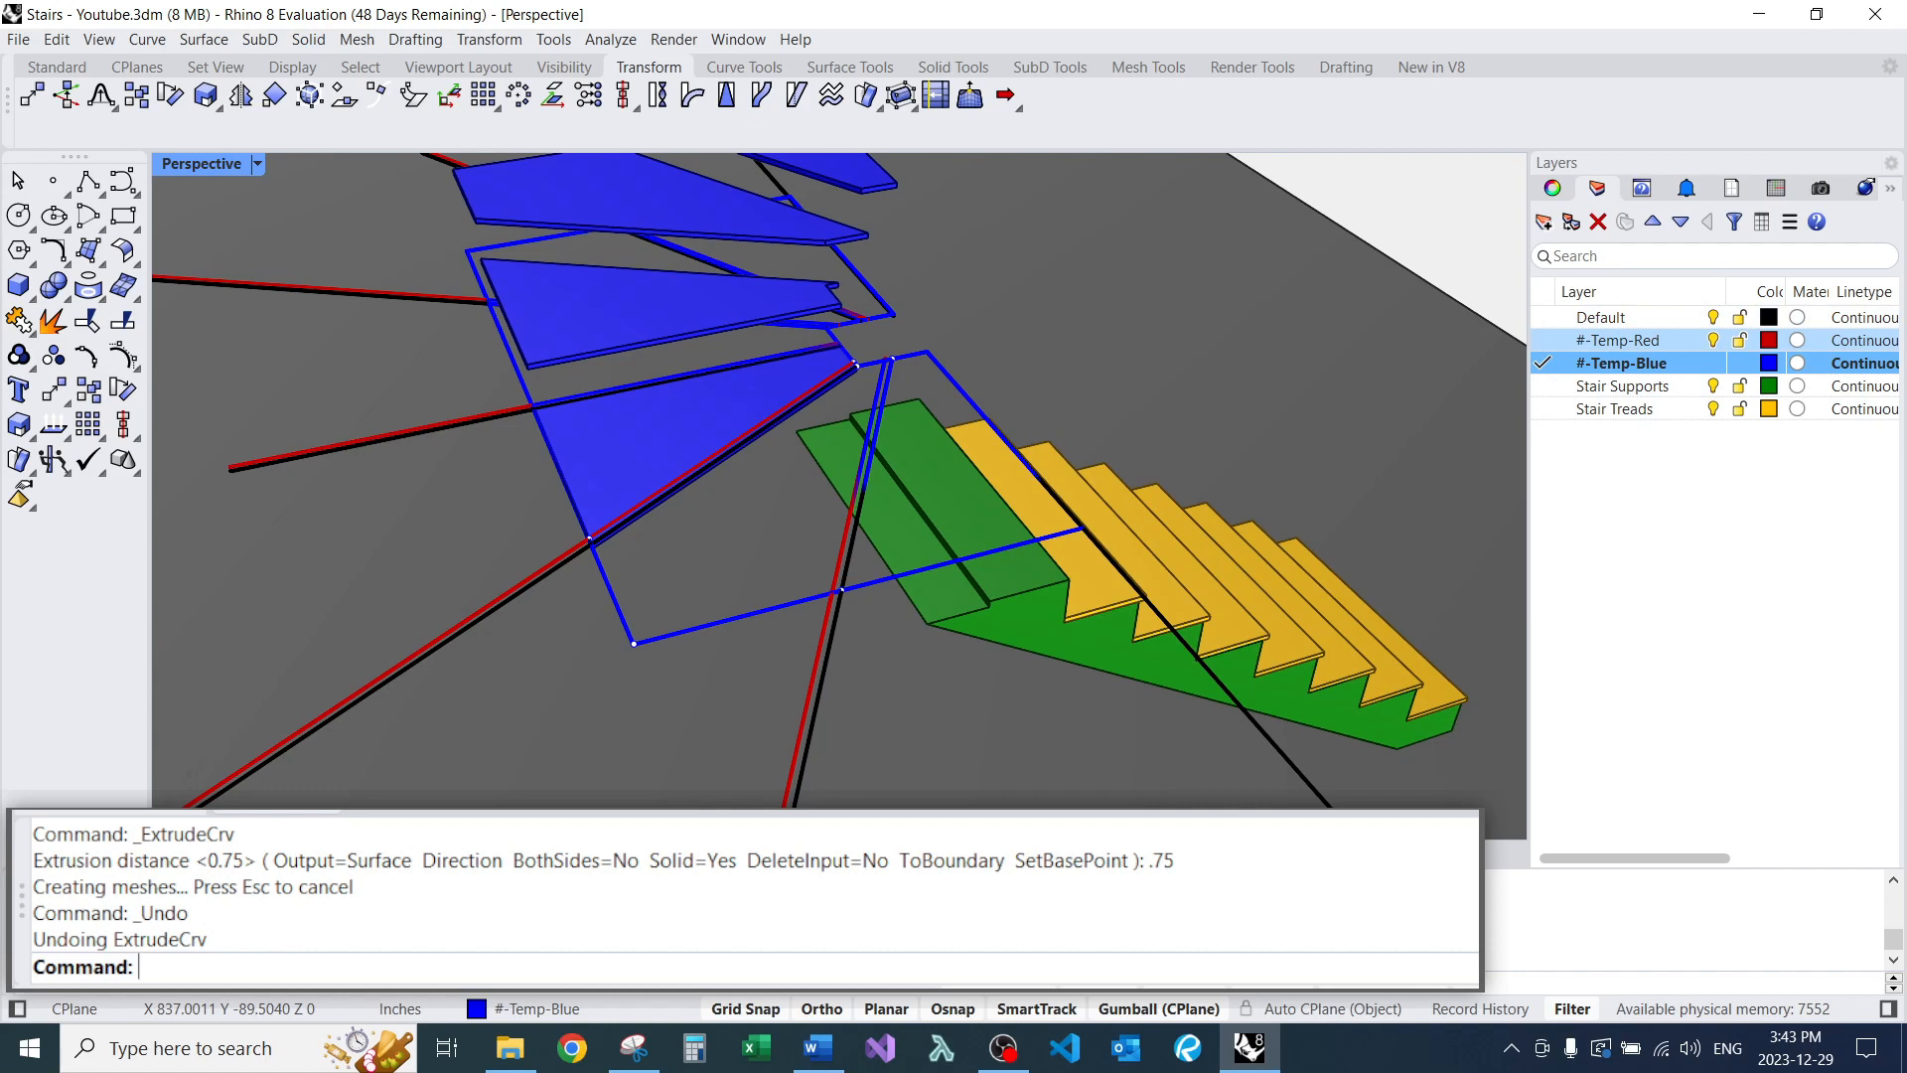
pyautogui.click(1542, 340)
pyautogui.moveTo(837, 496); pyautogui.dragTo(789, 506, button='right')
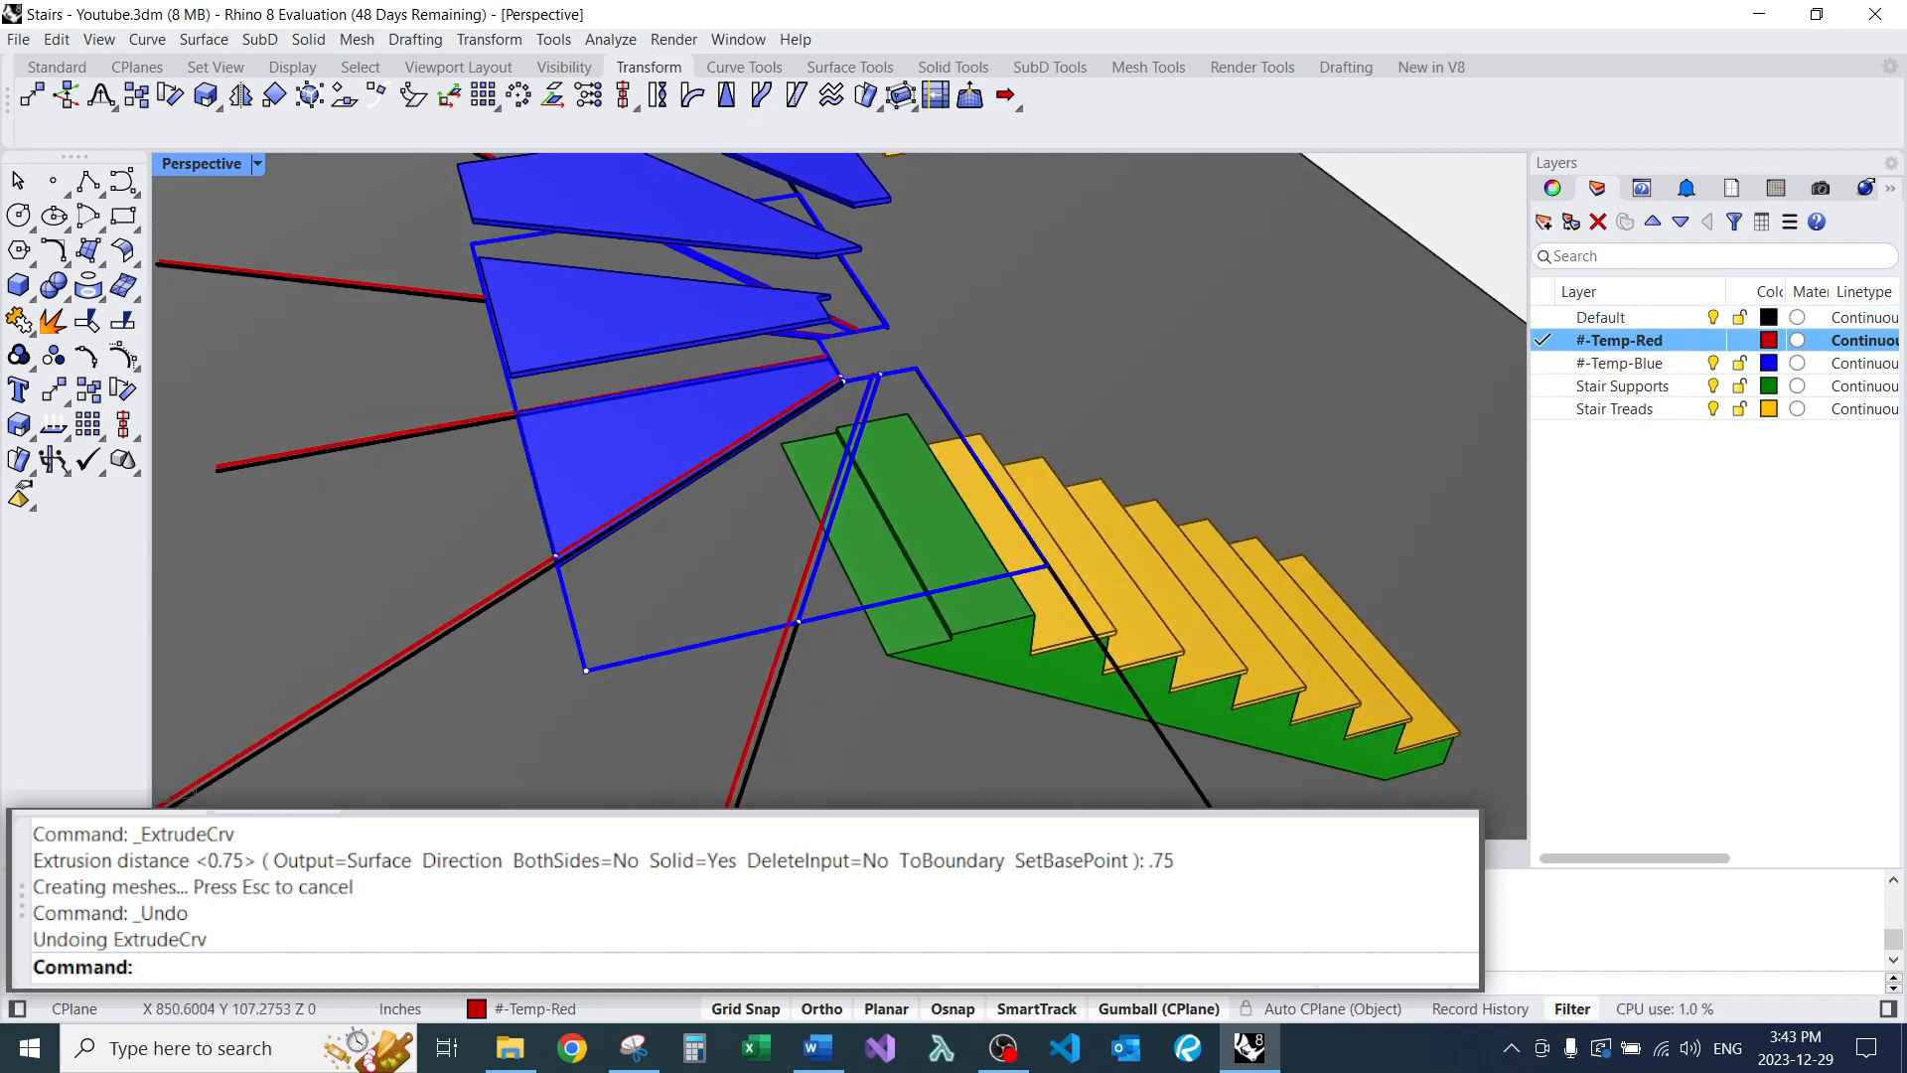
# Trace the second winder tread's outline as a polyline through its inner and outer corners, starting and ending on the red nosing line.
pyautogui.write('PL')
pyautogui.press('Return')
pyautogui.scroll(5, 878, 342)
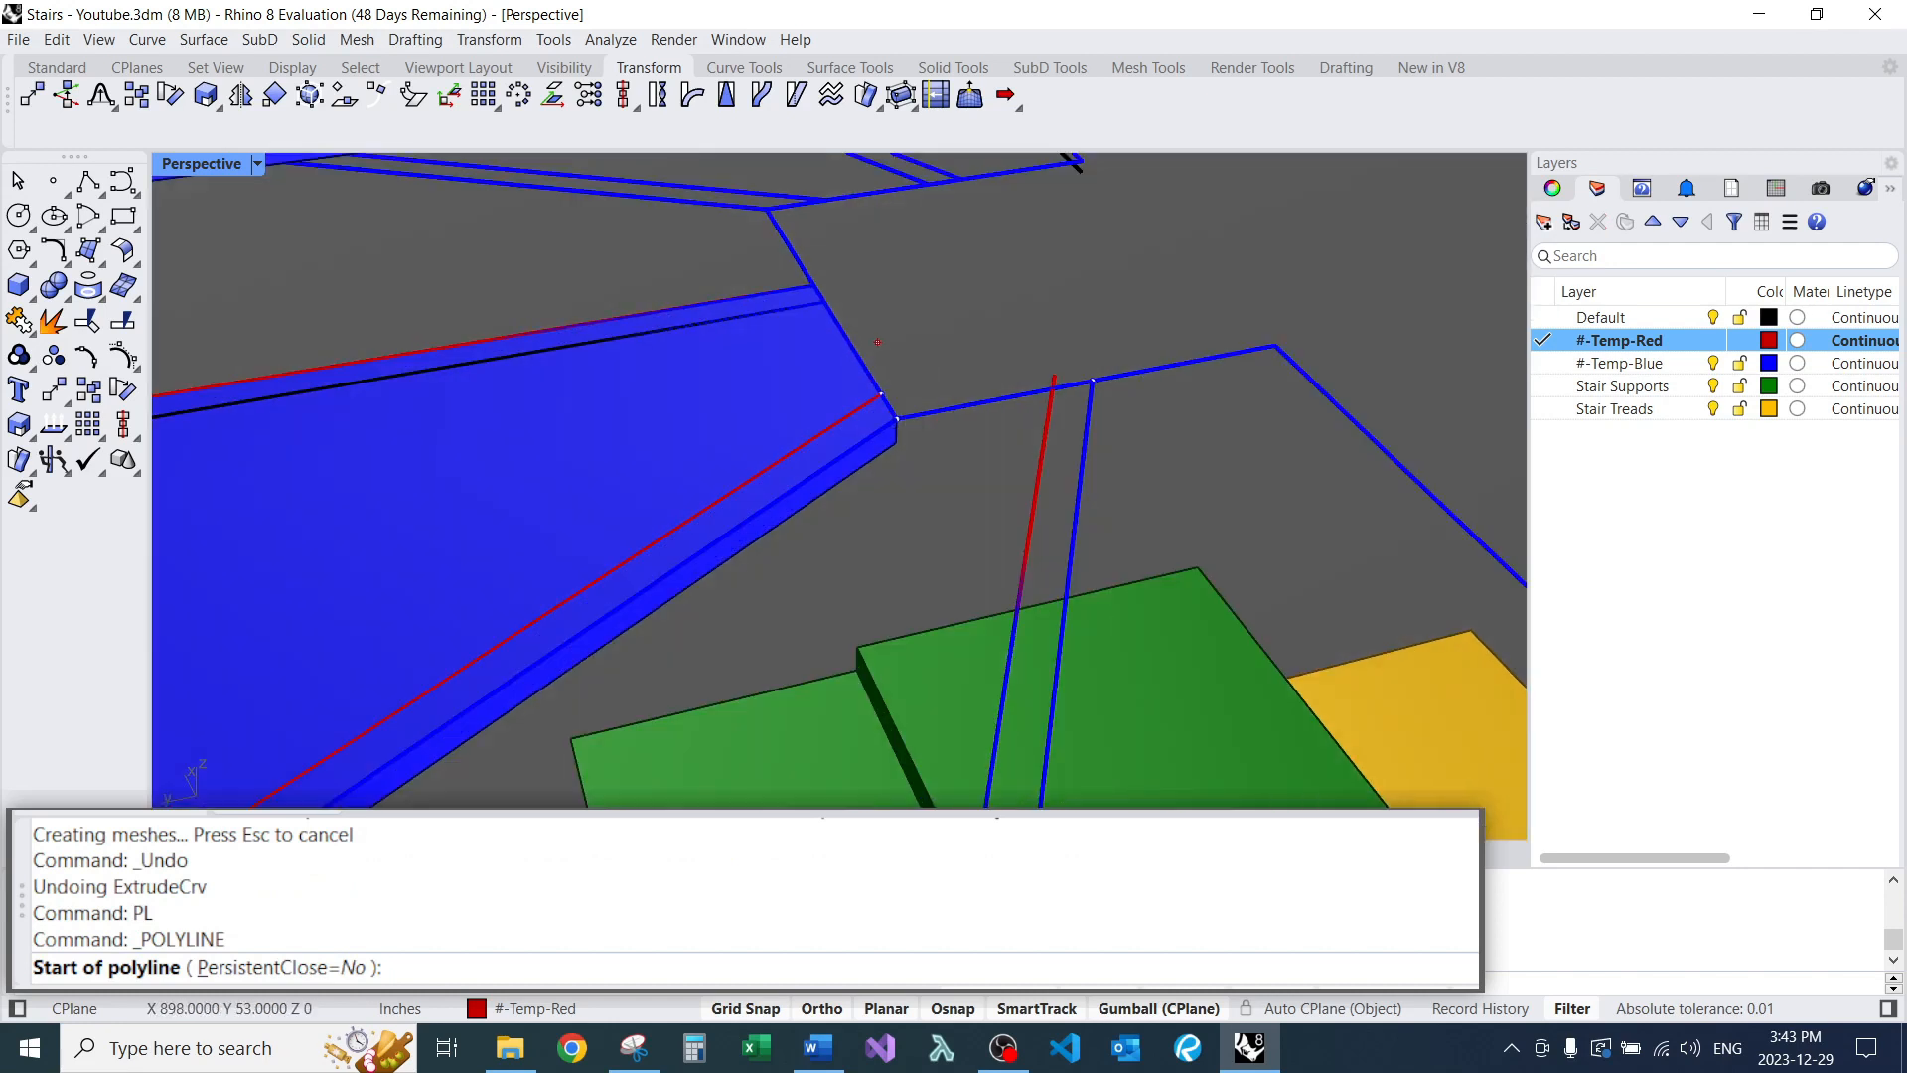
pyautogui.click(881, 395)
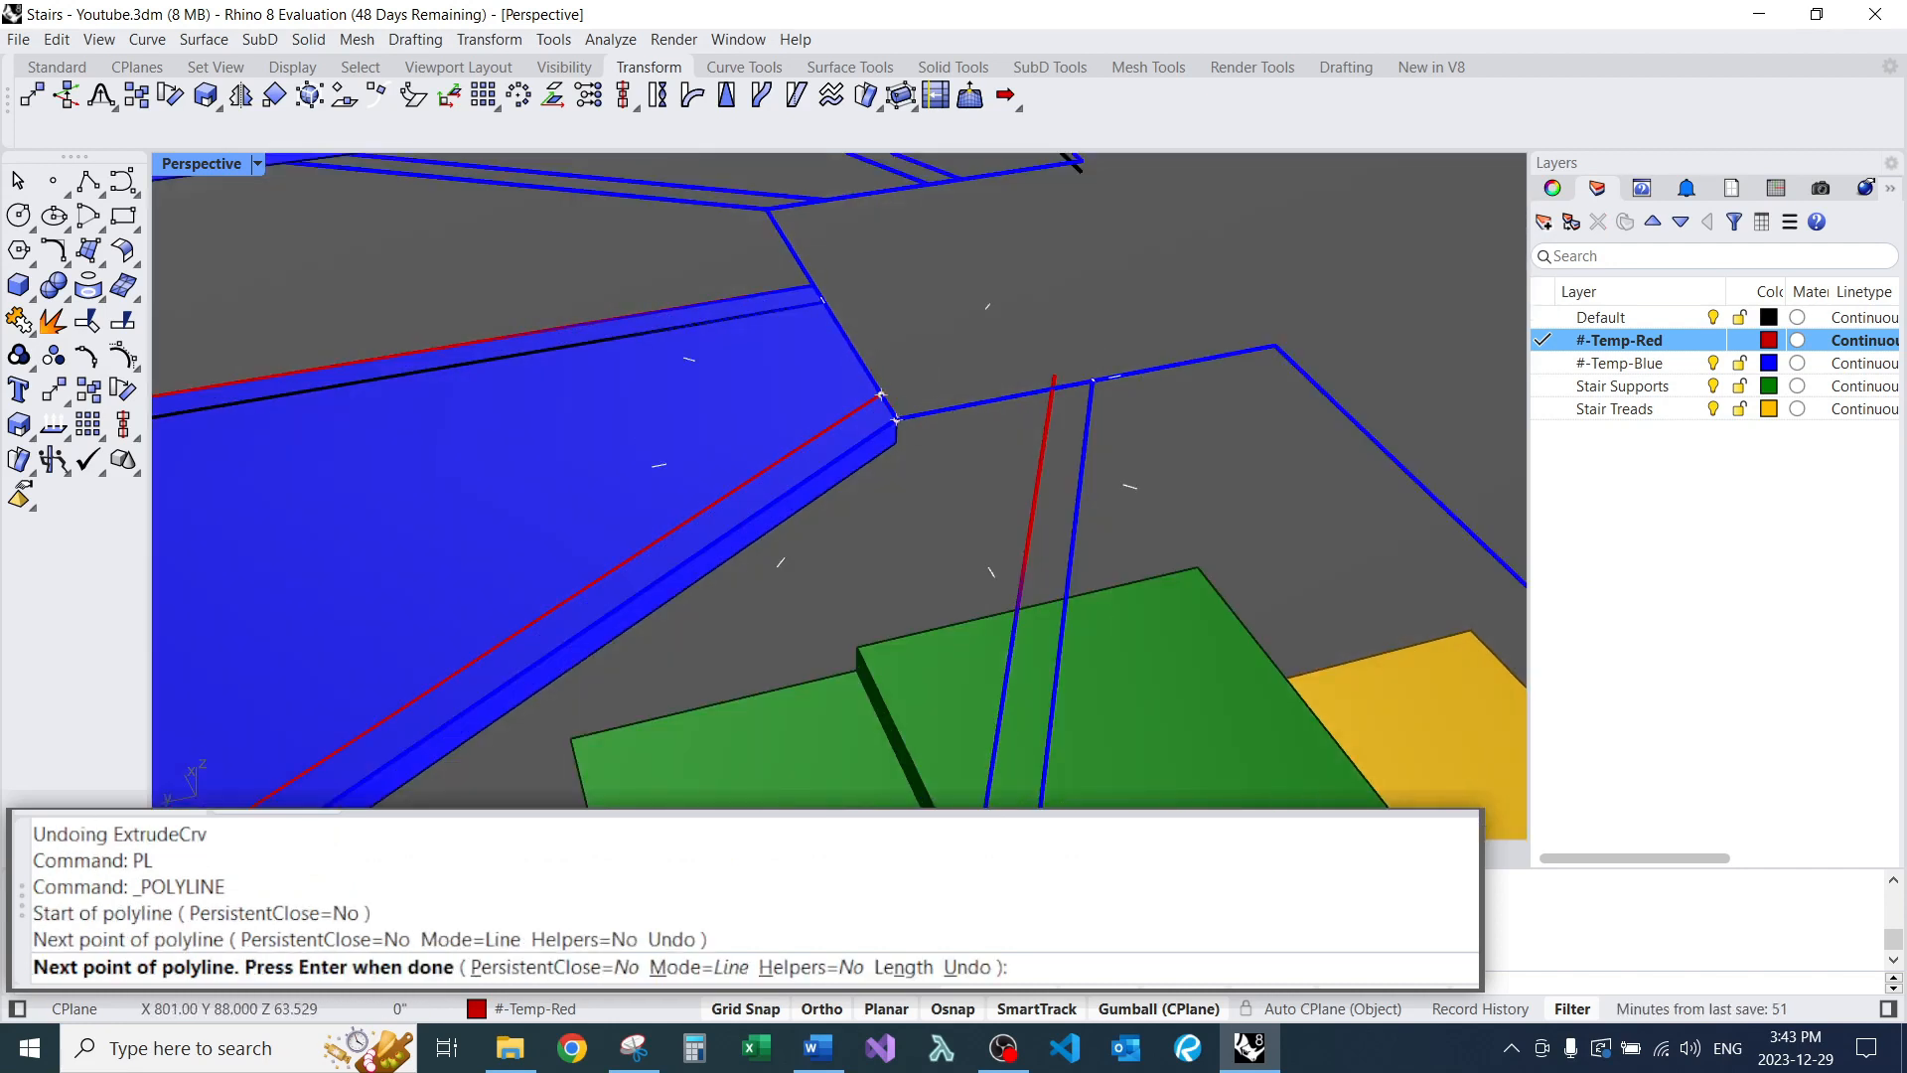
pyautogui.scroll(-8, 1053, 387)
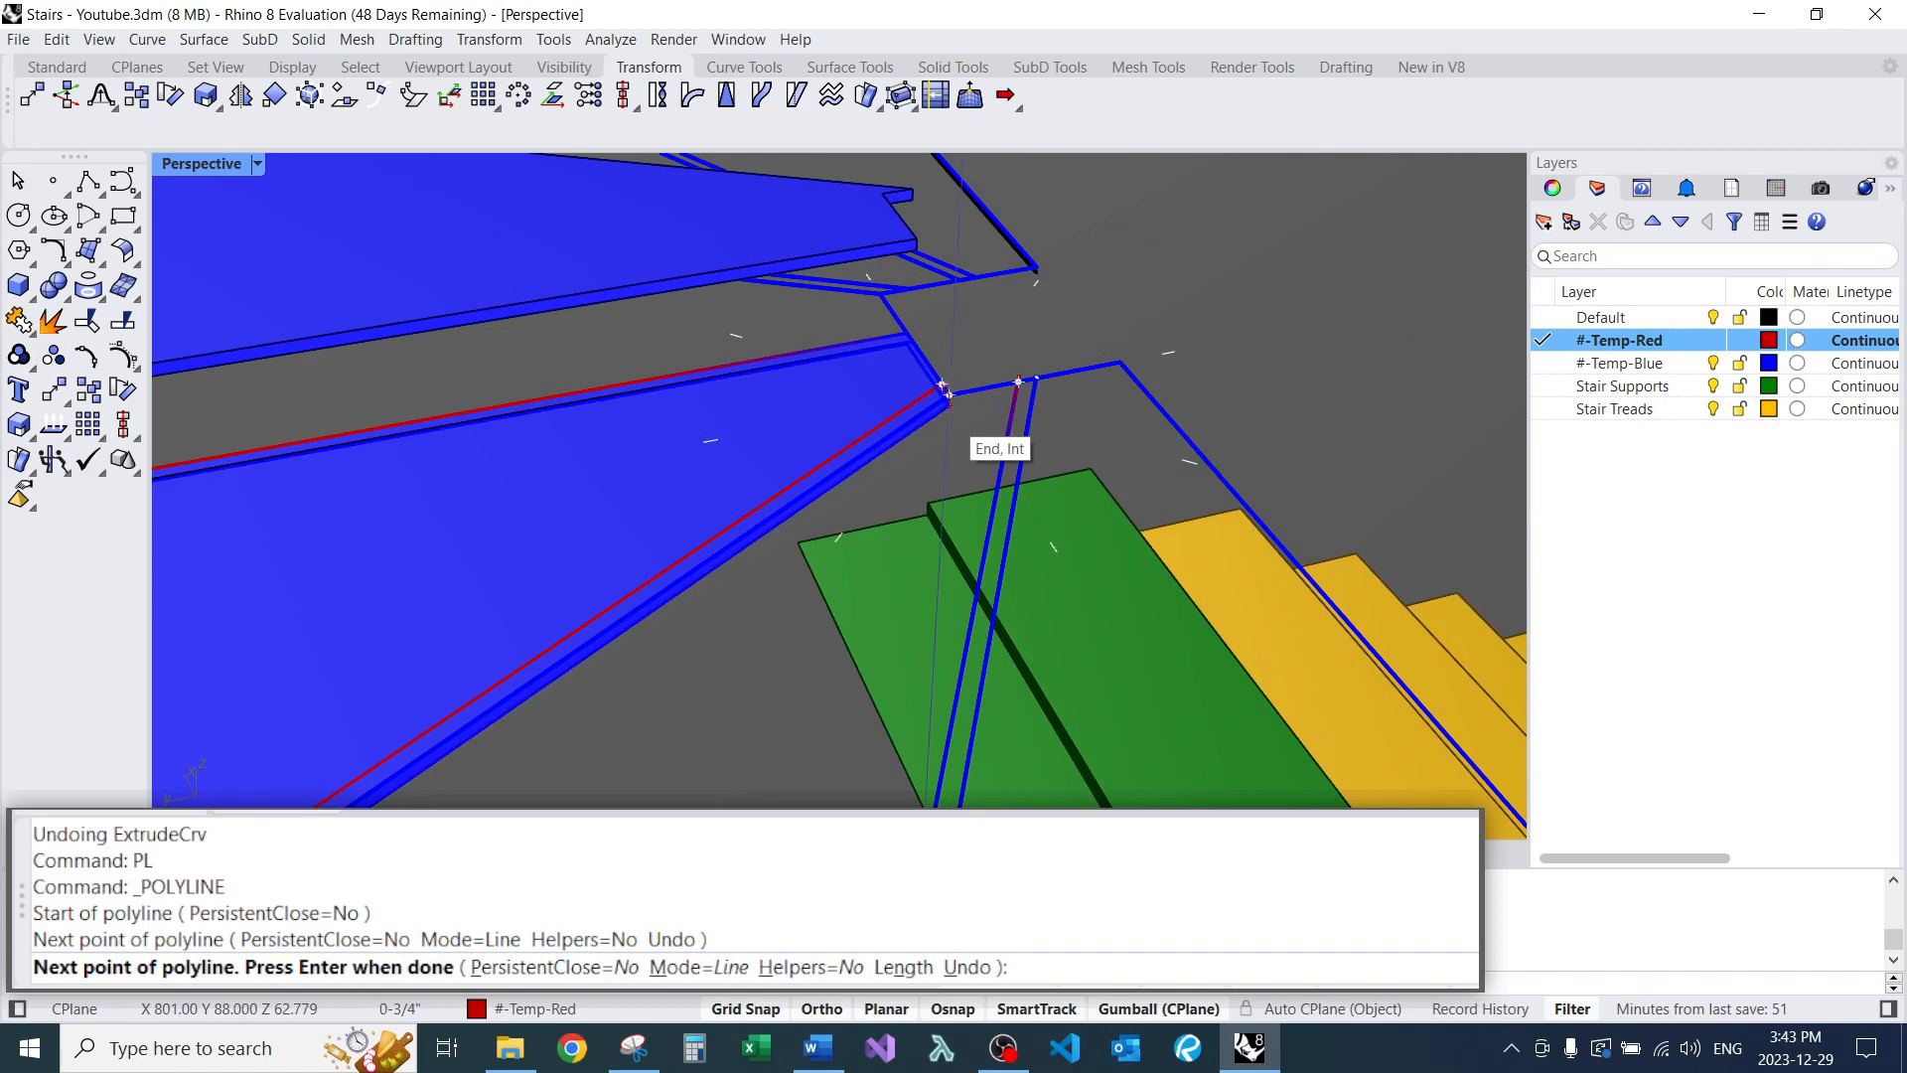
pyautogui.scroll(5, 971, 399)
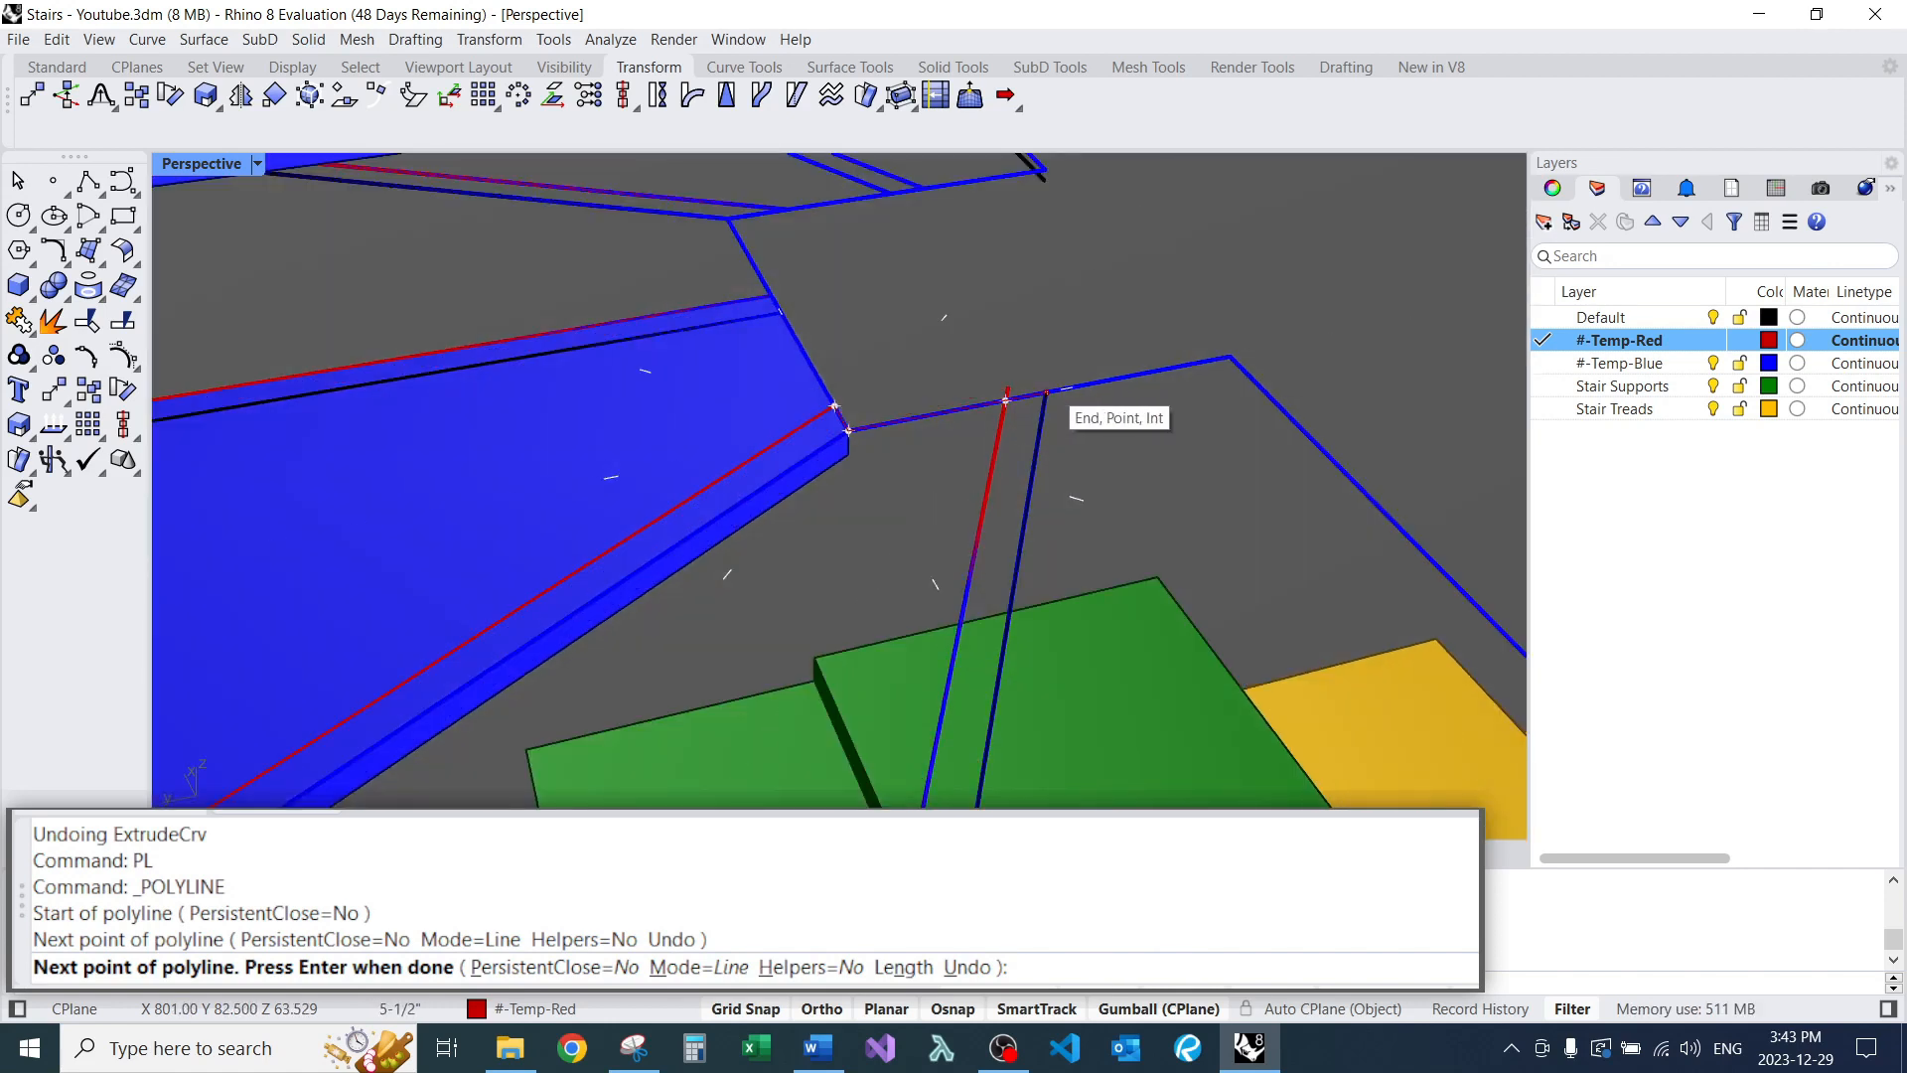
pyautogui.click(1006, 400)
pyautogui.scroll(-5, 1048, 377)
pyautogui.scroll(5, 1005, 181)
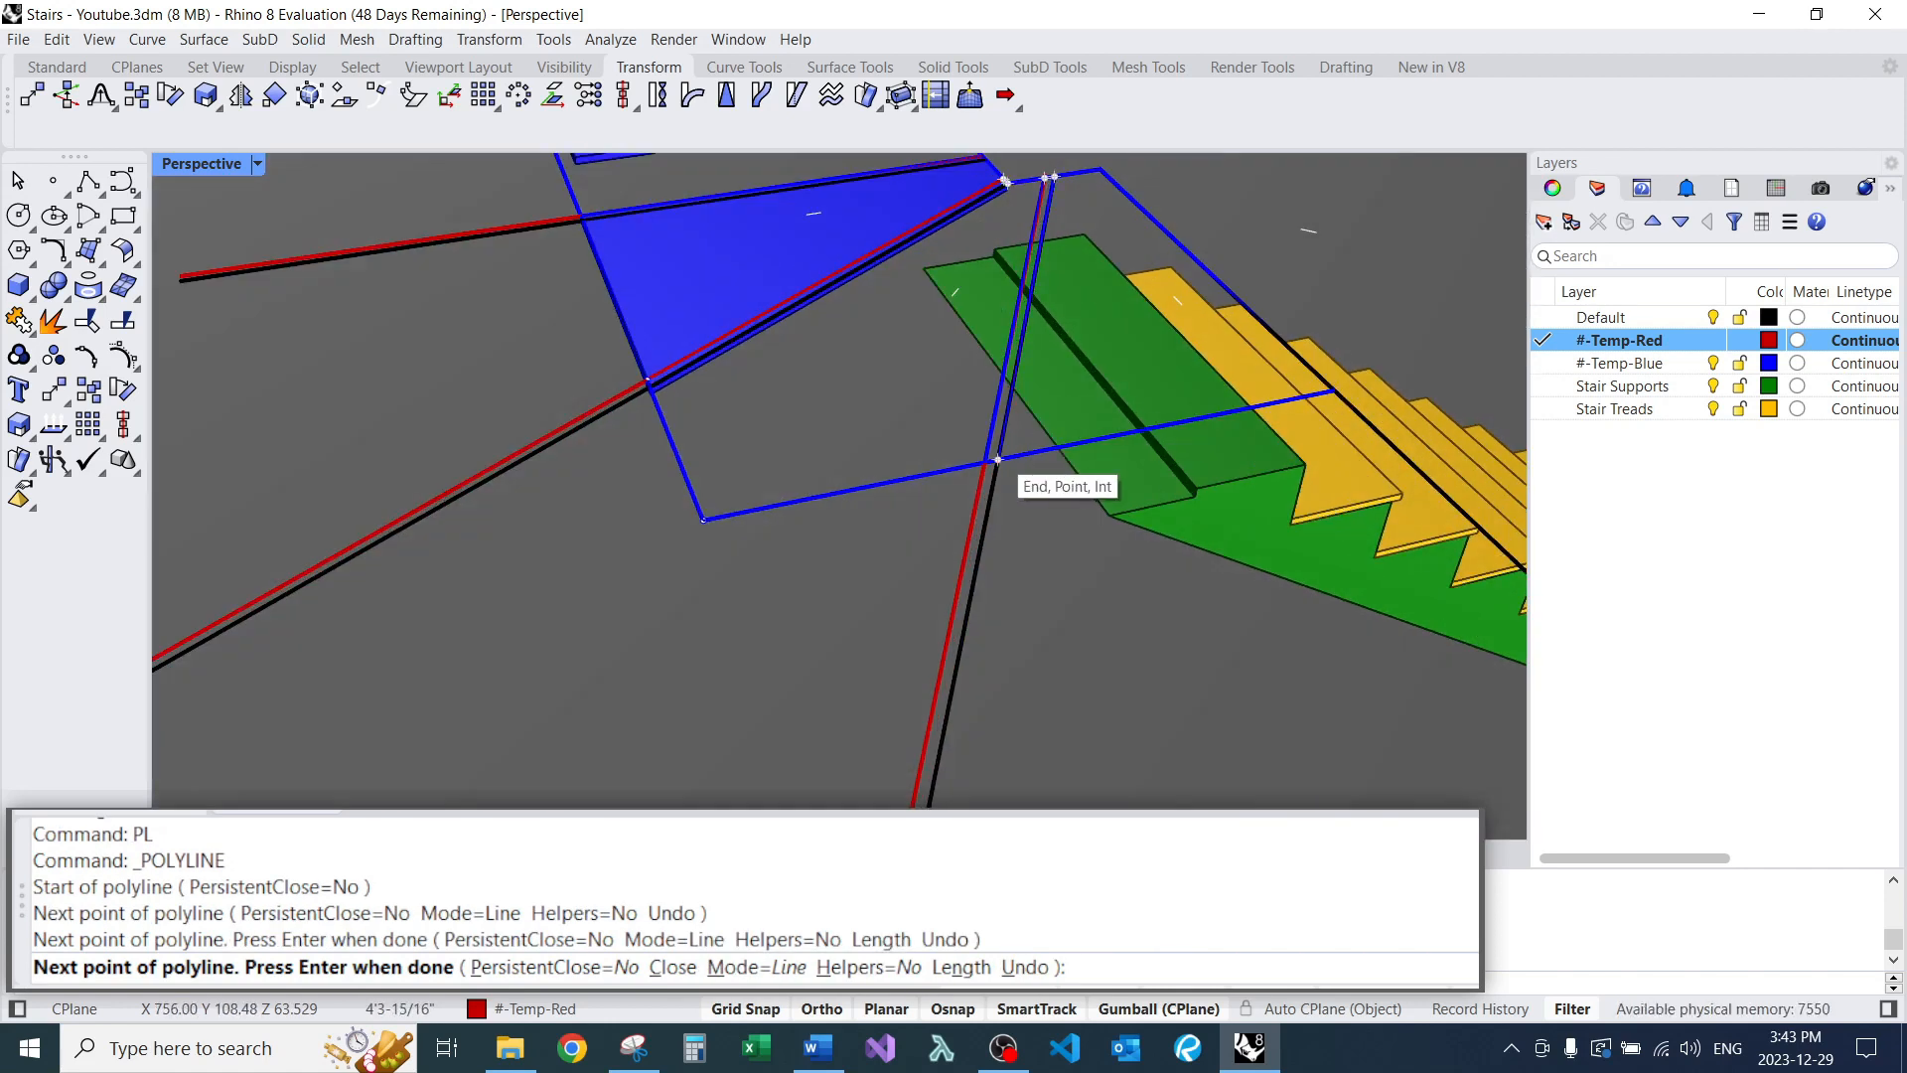
pyautogui.click(997, 459)
pyautogui.click(707, 519)
pyautogui.scroll(5, 678, 378)
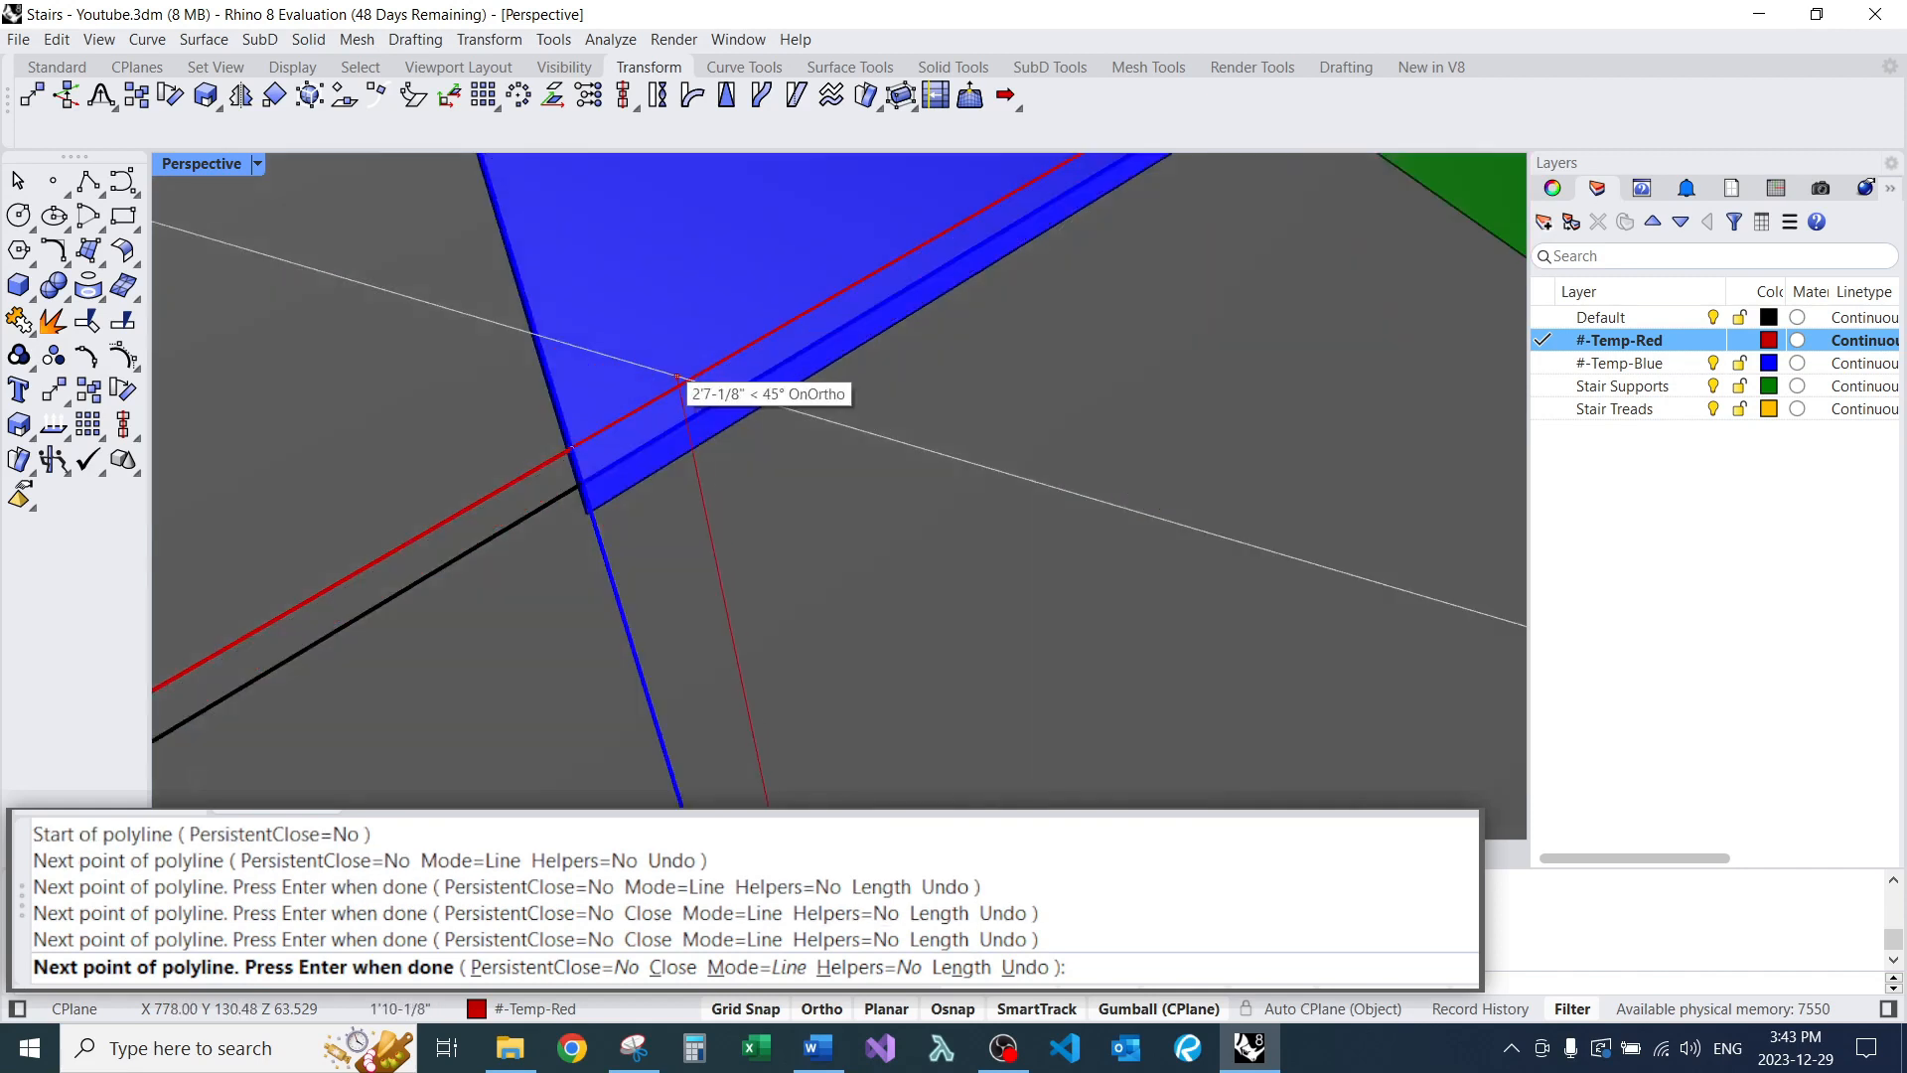
pyautogui.click(572, 448)
pyautogui.scroll(-3, 572, 448)
pyautogui.press('Return')
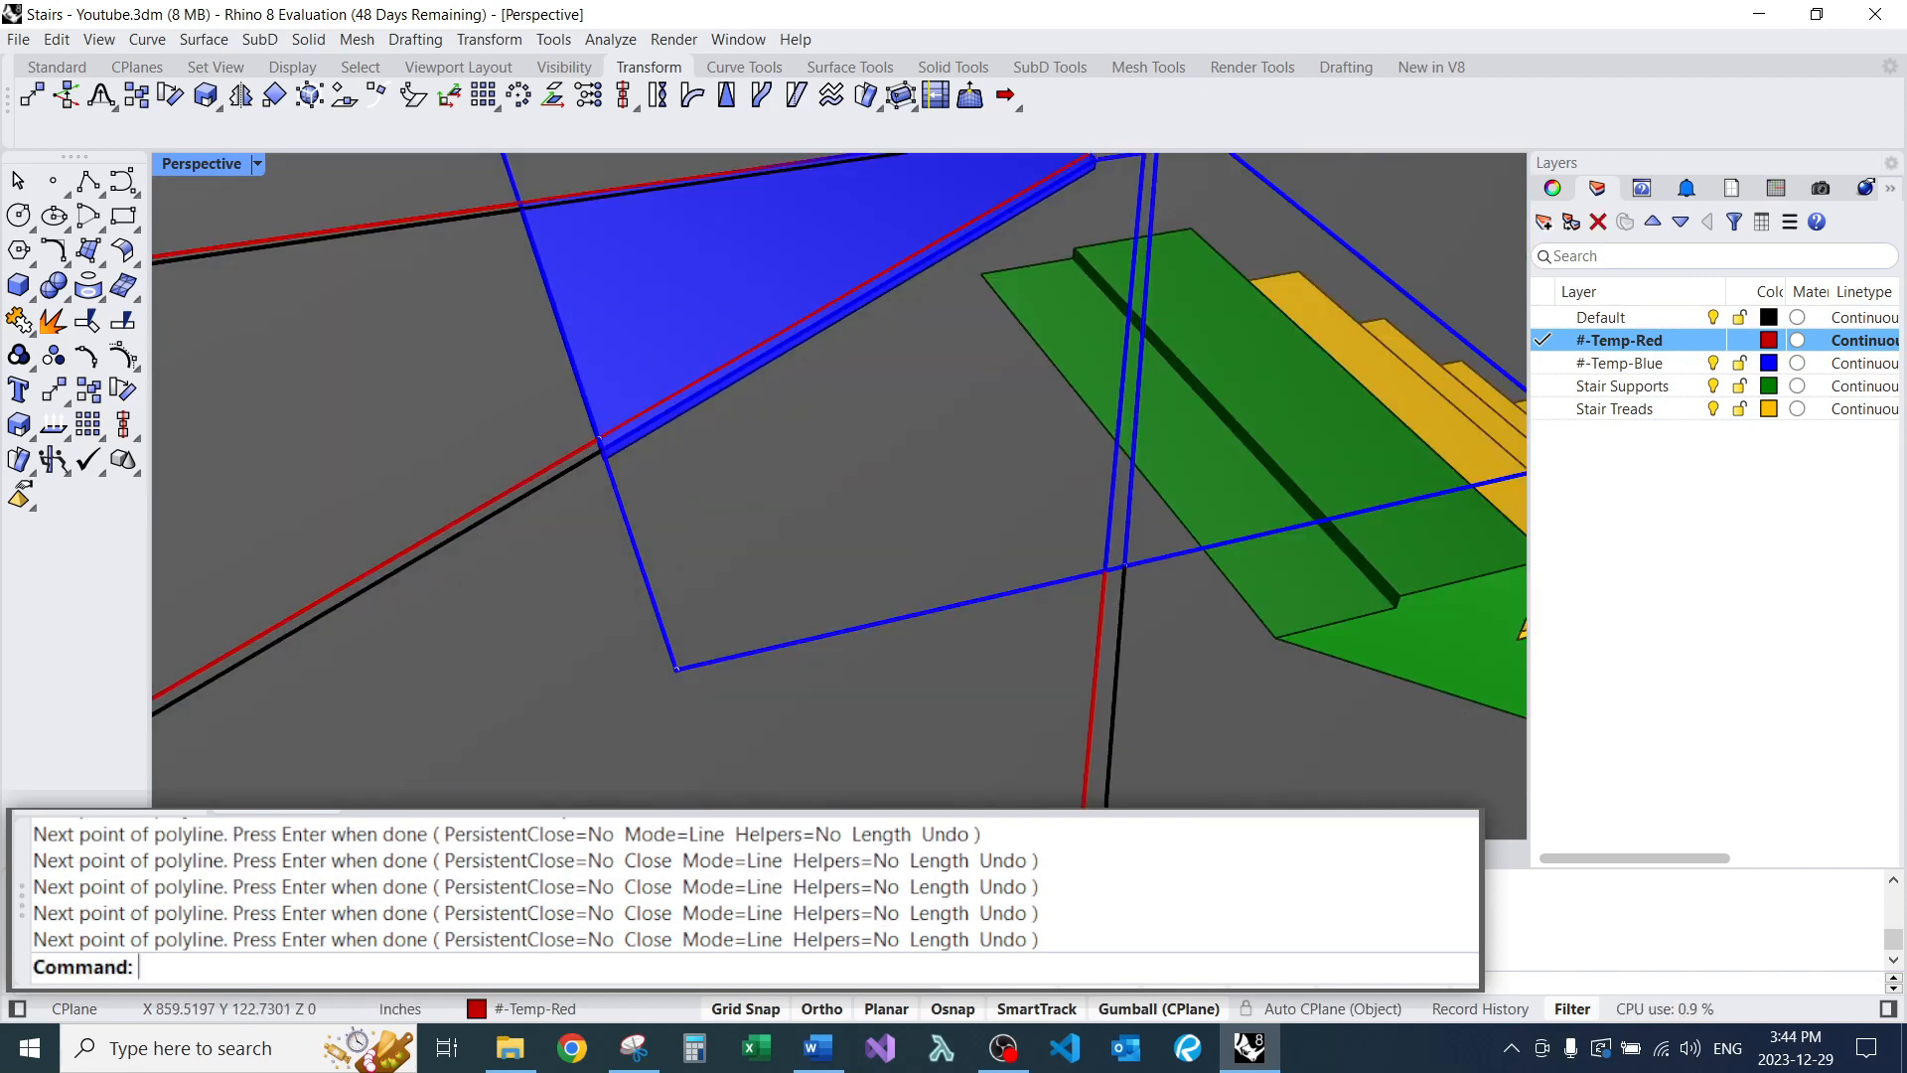
pyautogui.write('EC')
pyautogui.press('Return')
pyautogui.click(636, 526)
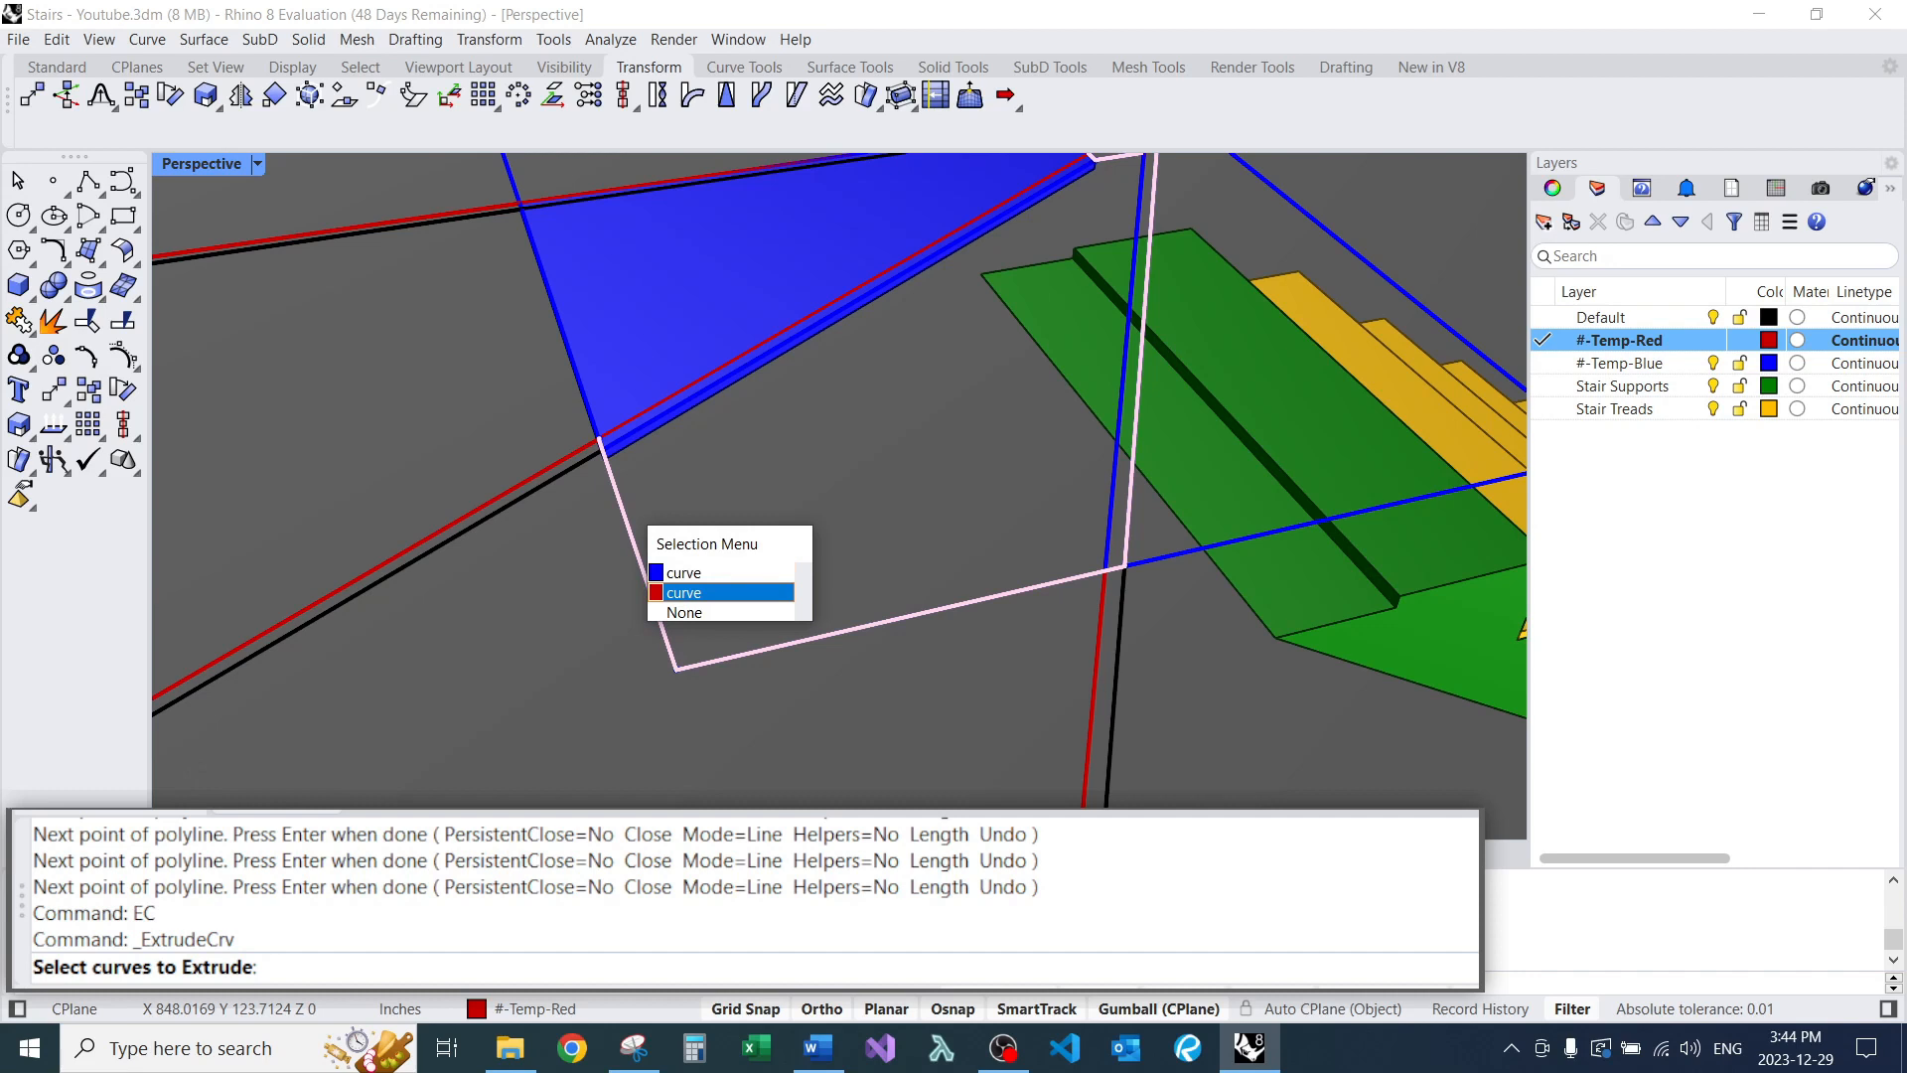
pyautogui.click(728, 592)
pyautogui.scroll(-4, 728, 592)
pyautogui.press('Return')
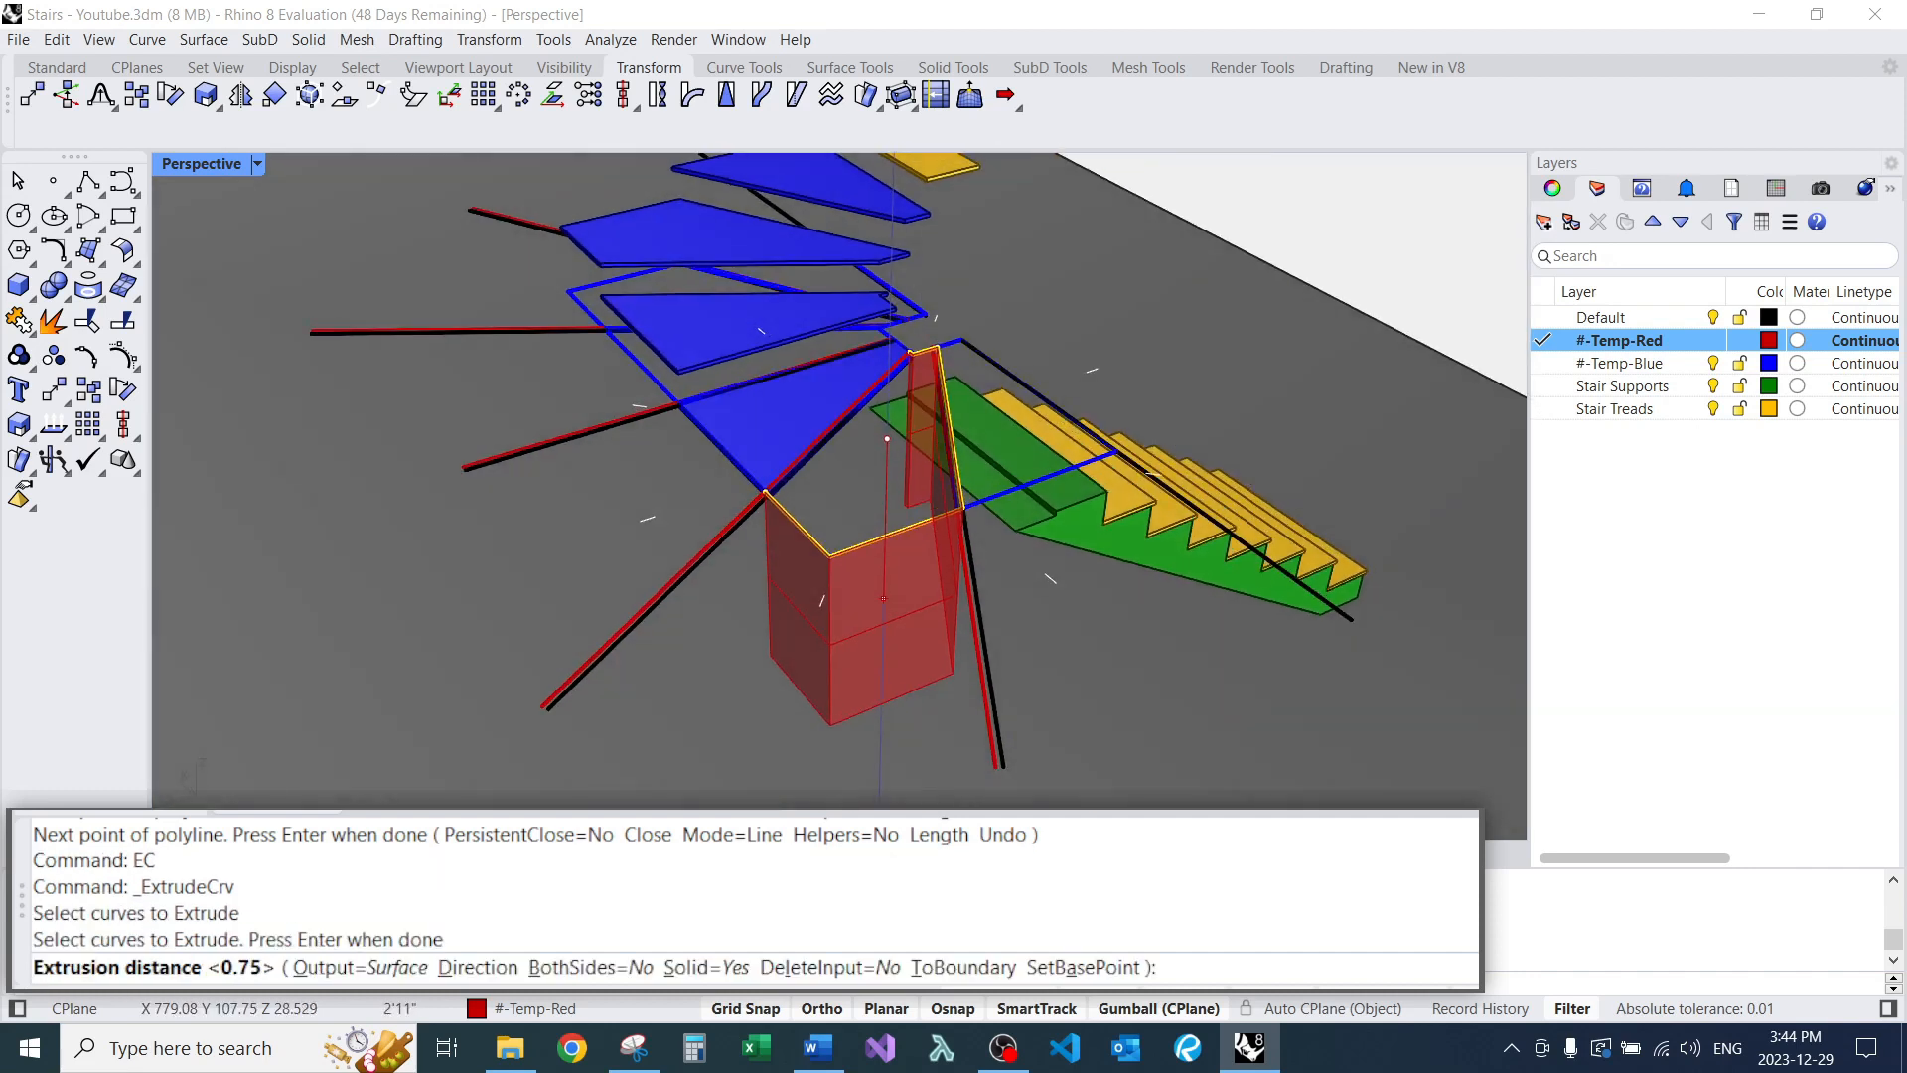
pyautogui.moveTo(883, 598); pyautogui.dragTo(883, 636, button='right')
pyautogui.scroll(5, 768, 524)
pyautogui.press('Escape')
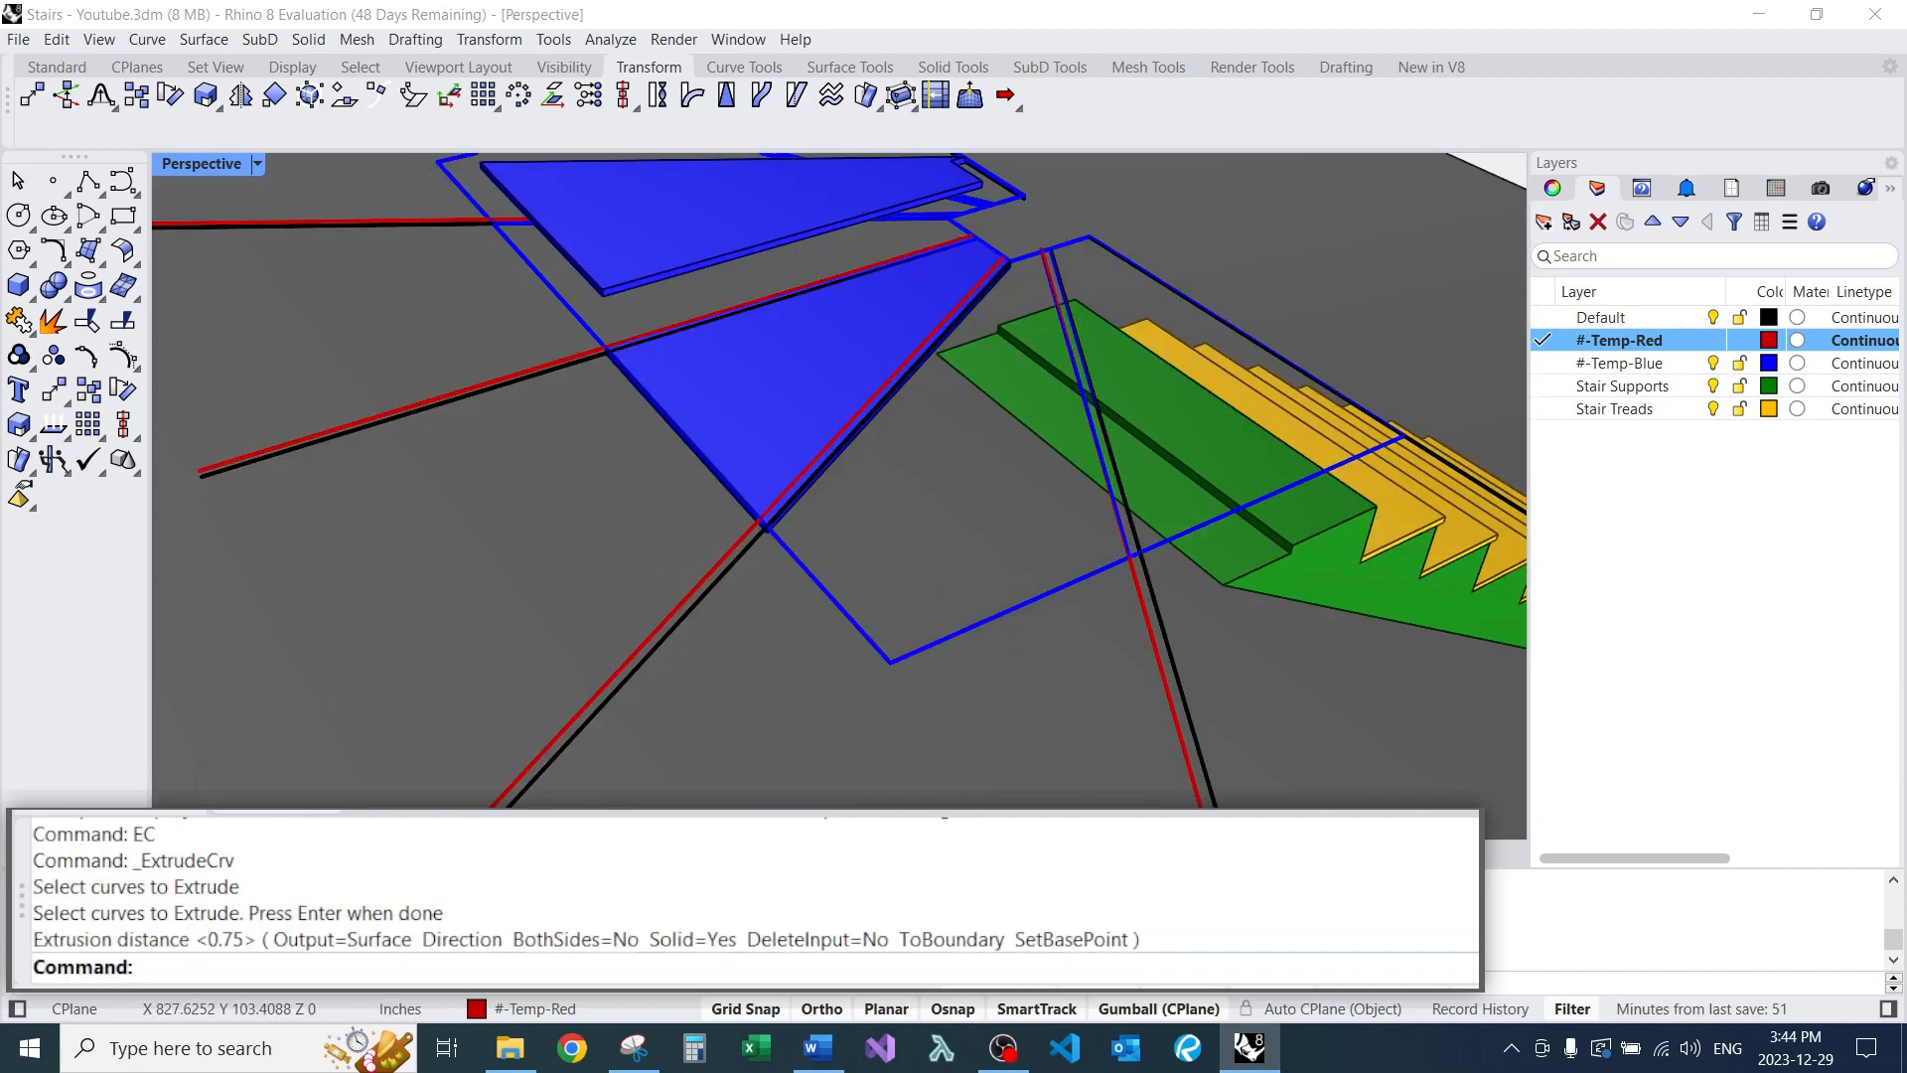
# Delete the duplicate blue outline of the second winder tread that overlaps the red one.
pyautogui.scroll(-5, 765, 530)
pyautogui.click(825, 594)
pyautogui.click(869, 646)
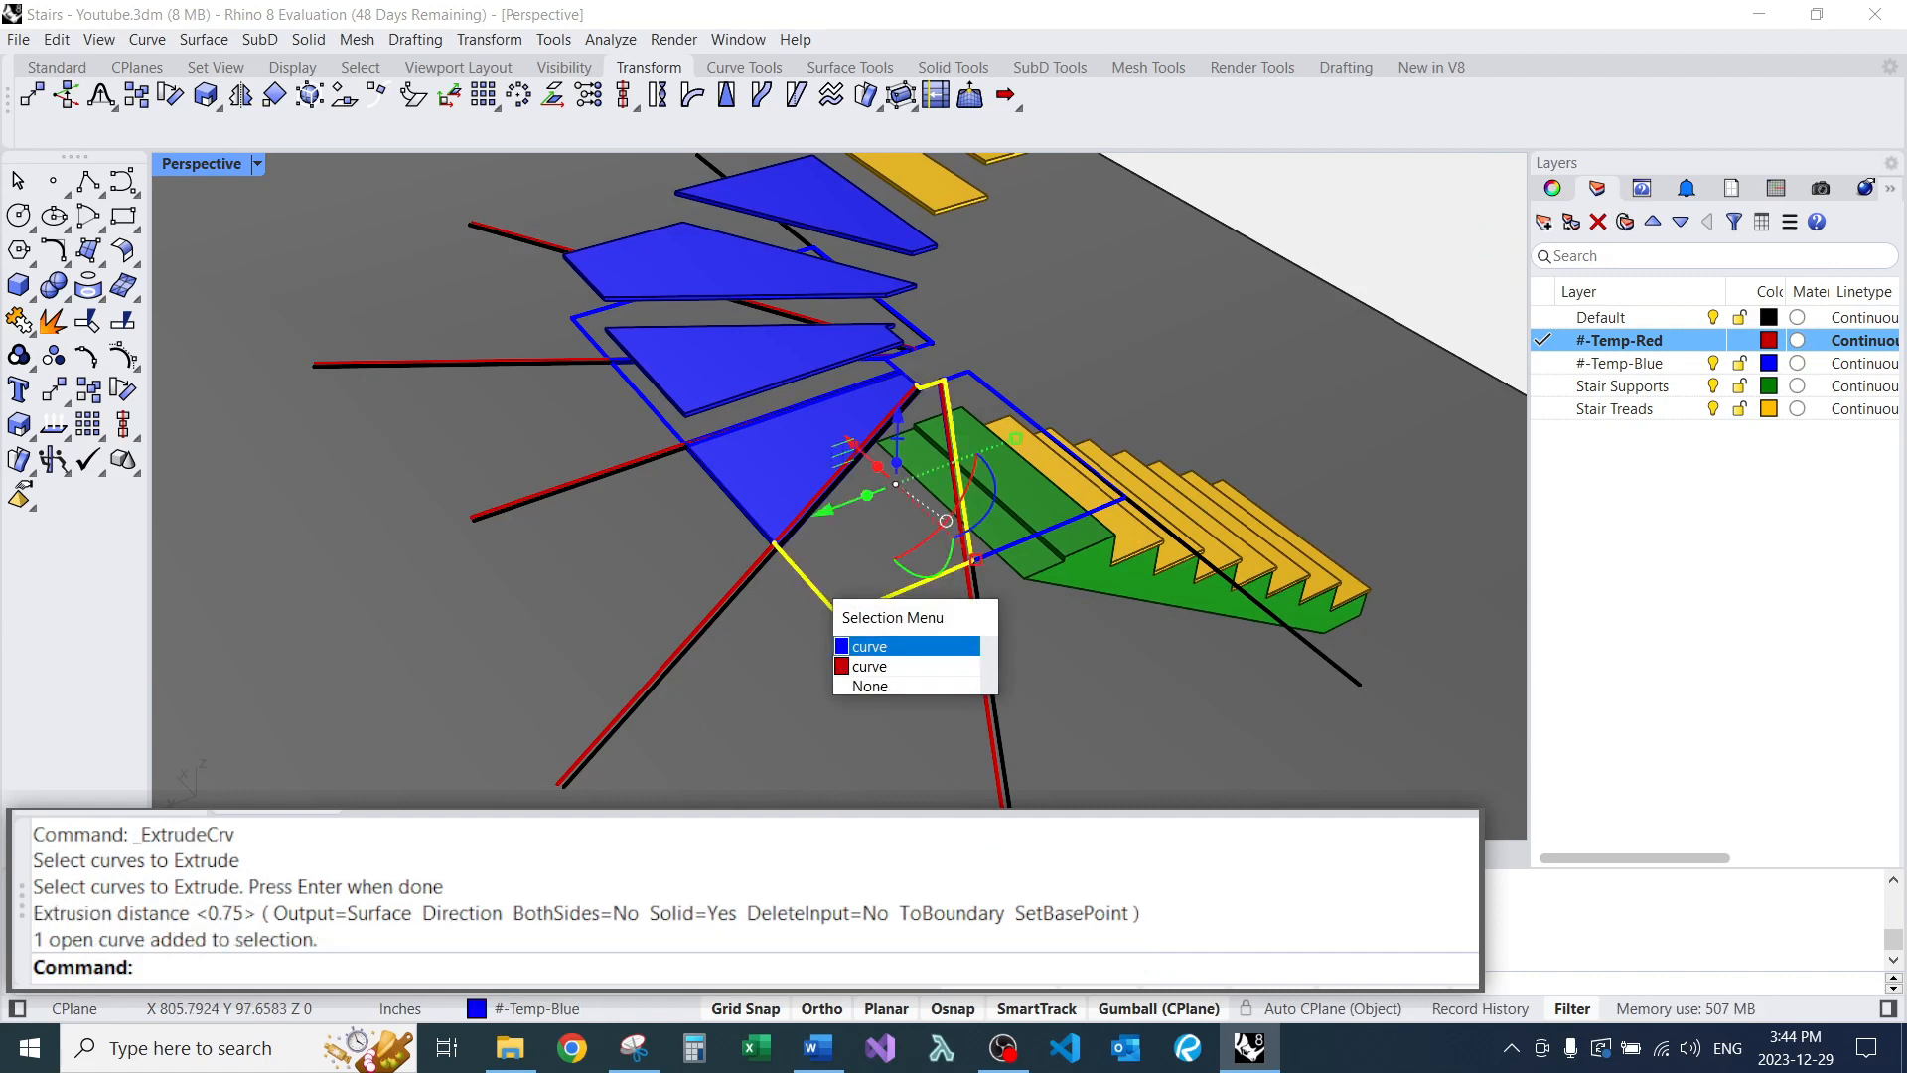
pyautogui.write('E')
pyautogui.press('Return')
# Fillet the second winder tread's red outline to the red nosing line with radius 0 at the outer corner.
pyautogui.moveTo(868, 646); pyautogui.dragTo(866, 705, button='right')
pyautogui.scroll(4, 735, 631)
pyautogui.write('F')
pyautogui.press('Return')
pyautogui.write('r')
pyautogui.press('Return')
pyautogui.write('0')
pyautogui.press('Return')
pyautogui.click(703, 640)
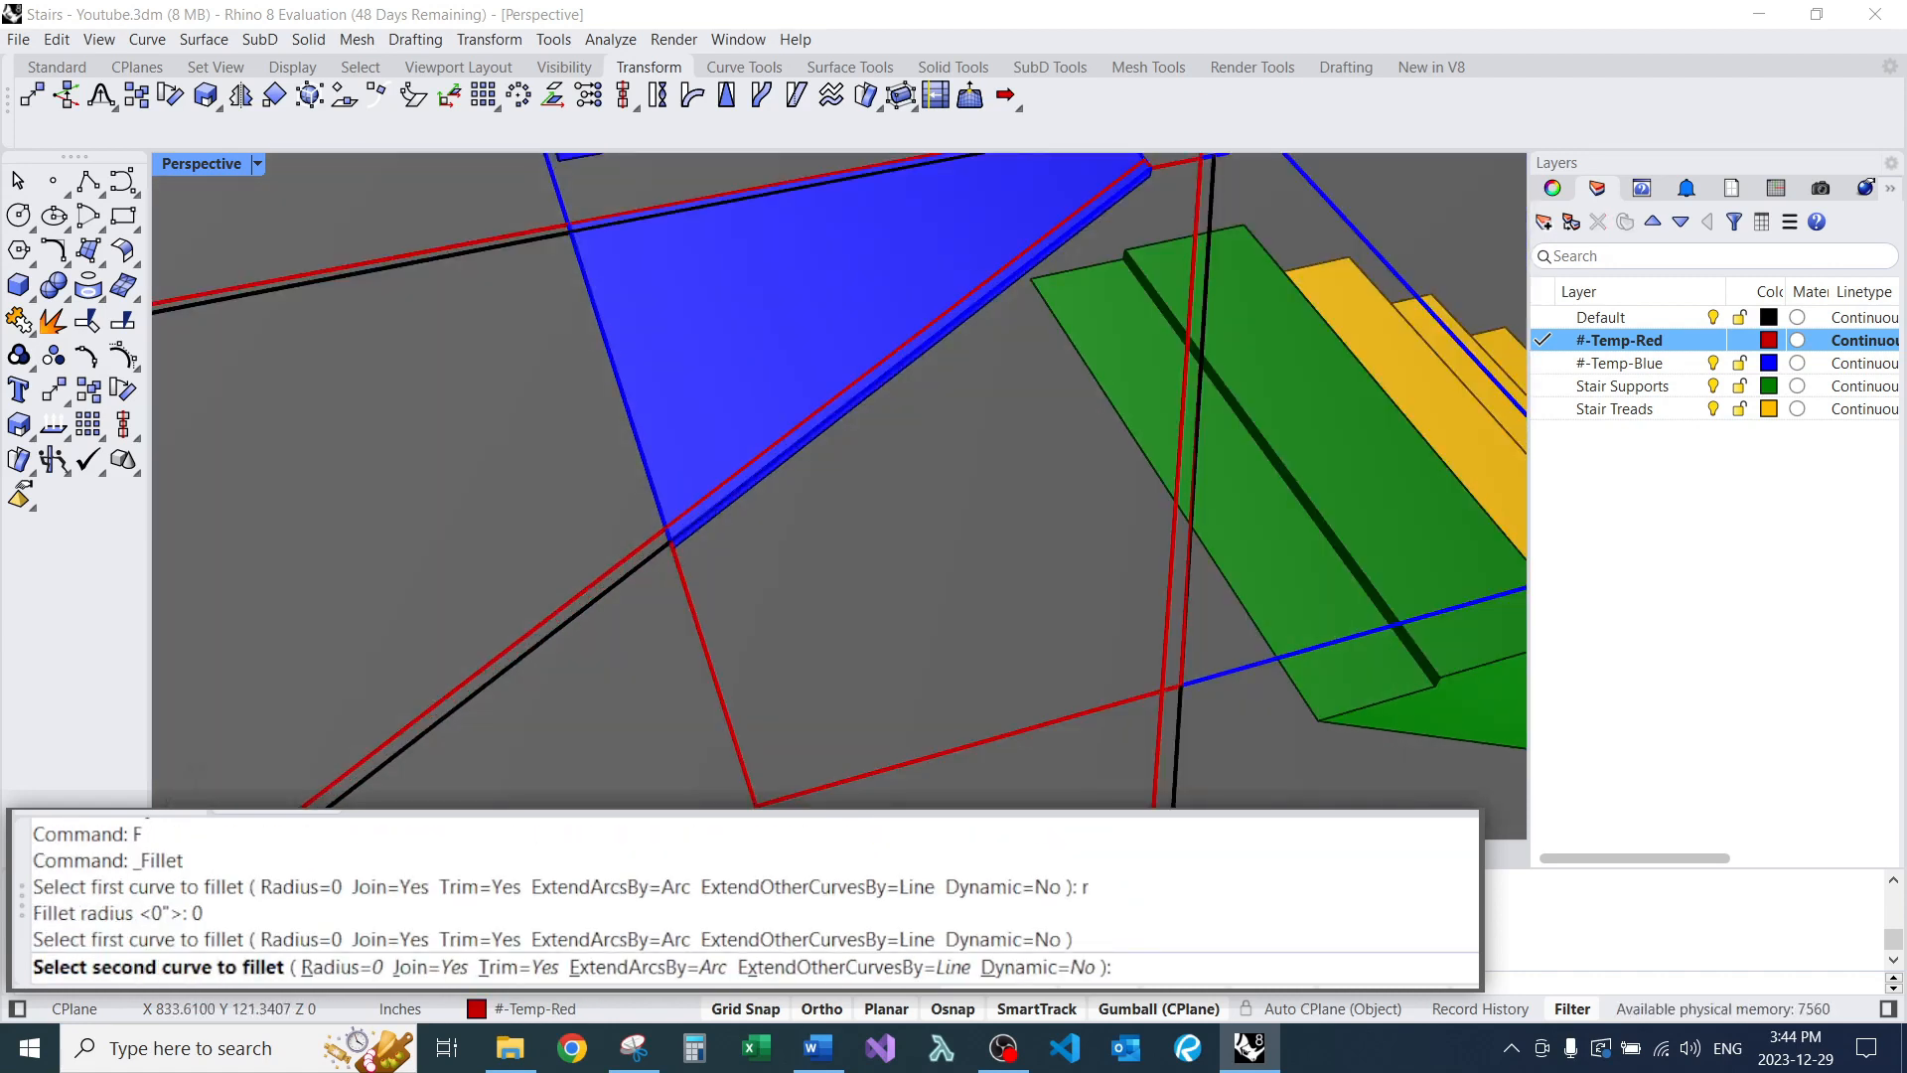
pyautogui.click(715, 501)
pyautogui.scroll(-5, 816, 549)
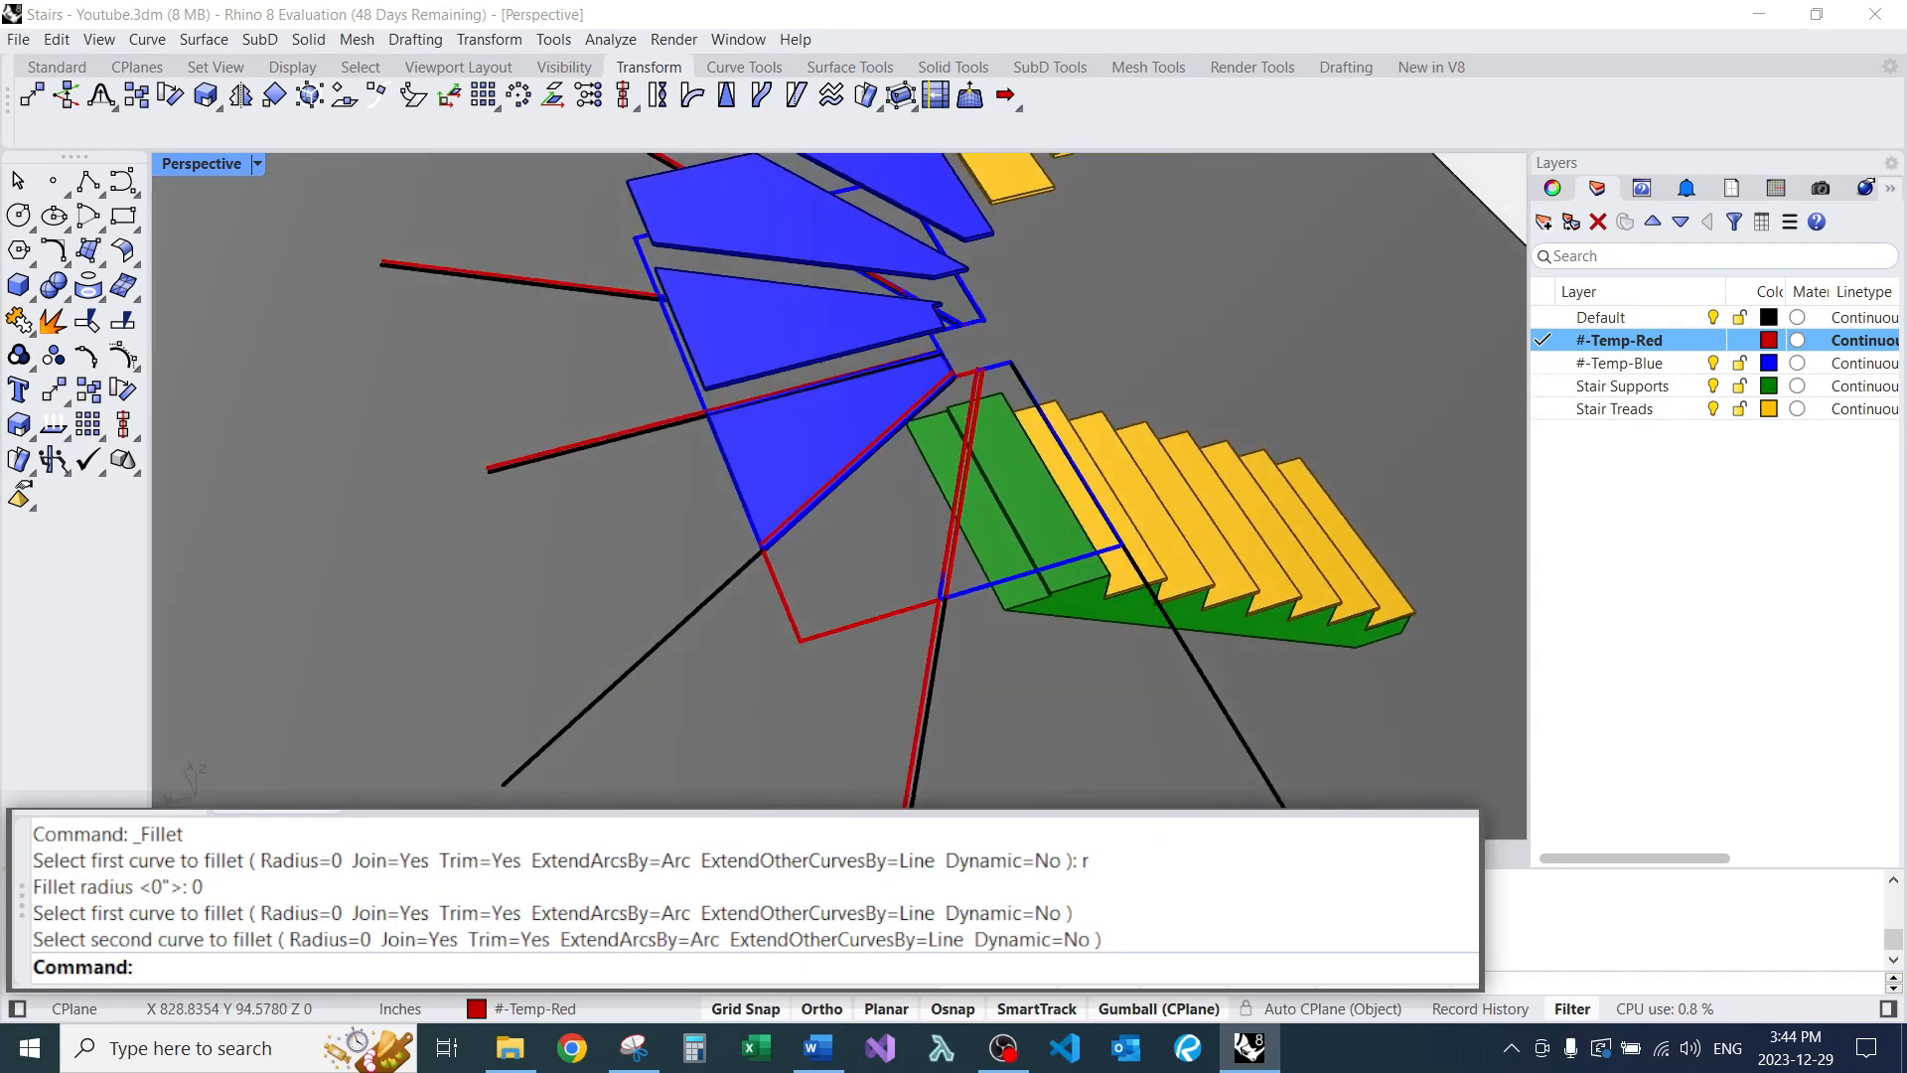
# Join the second winder tread's outline and its nosing line into one closed curve.
pyautogui.scroll(3, 779, 558)
pyautogui.write('Join')
pyautogui.press('Return')
pyautogui.click(637, 641)
pyautogui.press('Escape')
pyautogui.press('Return')
pyautogui.press('Escape')
pyautogui.press('Return')
pyautogui.click(764, 524)
pyautogui.press('Escape')
# Extrude the closed outline of the second winder tread downward 0.75 inch as a solid.
pyautogui.click(790, 617)
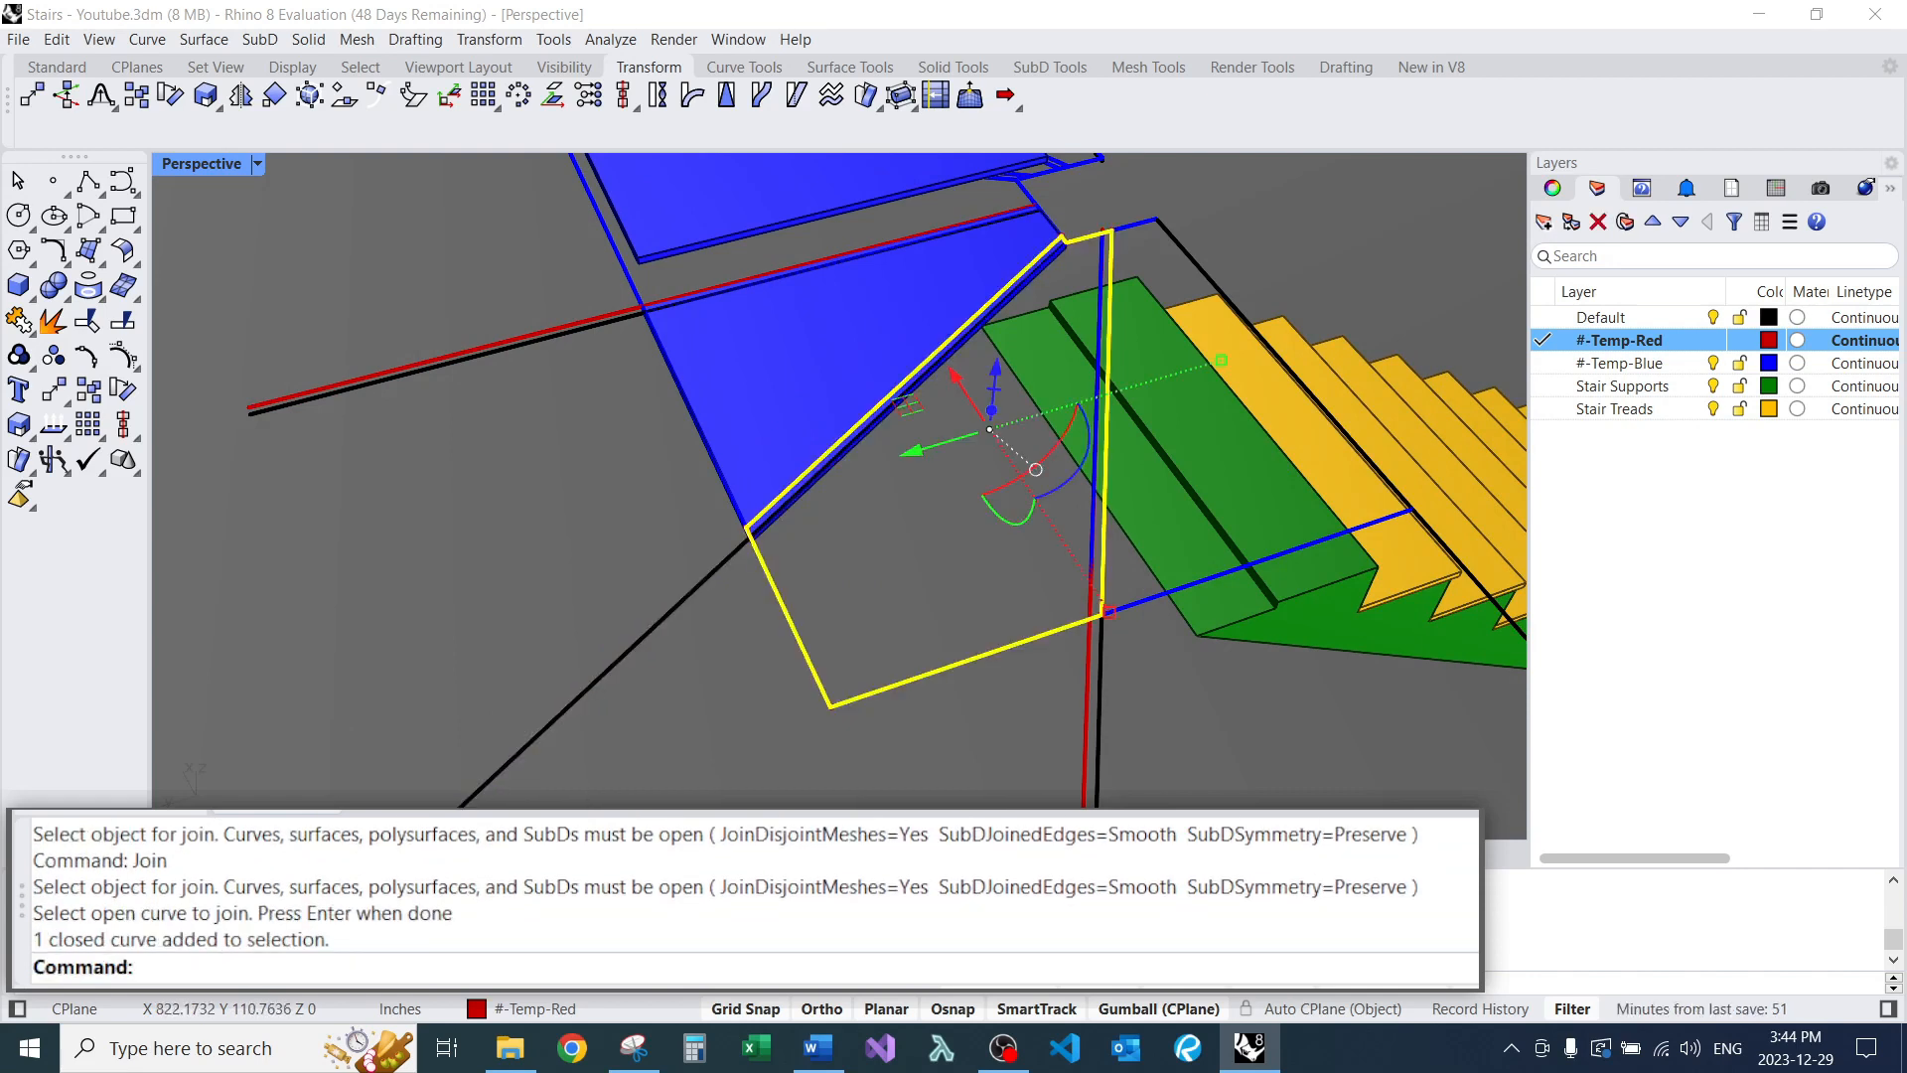
pyautogui.write('EC')
pyautogui.press('Return')
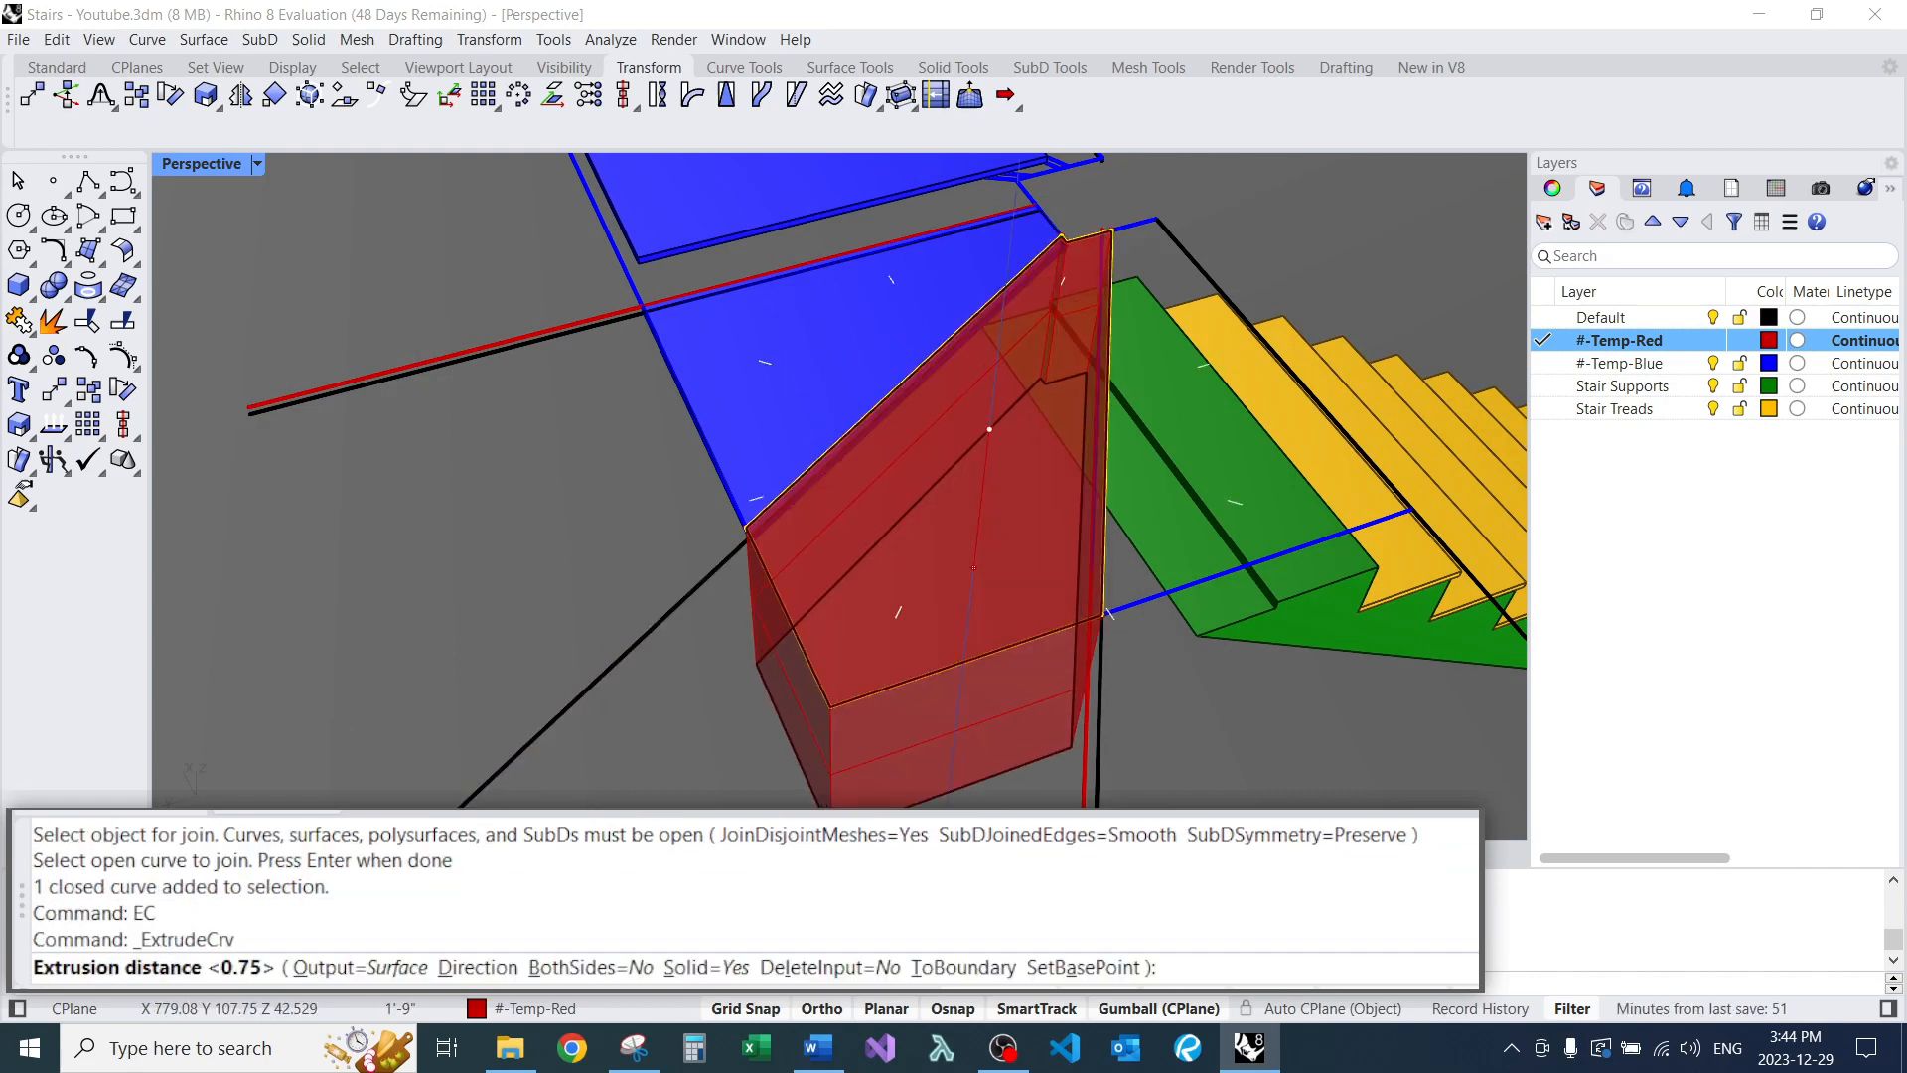
pyautogui.write('.75')
pyautogui.press('Return')
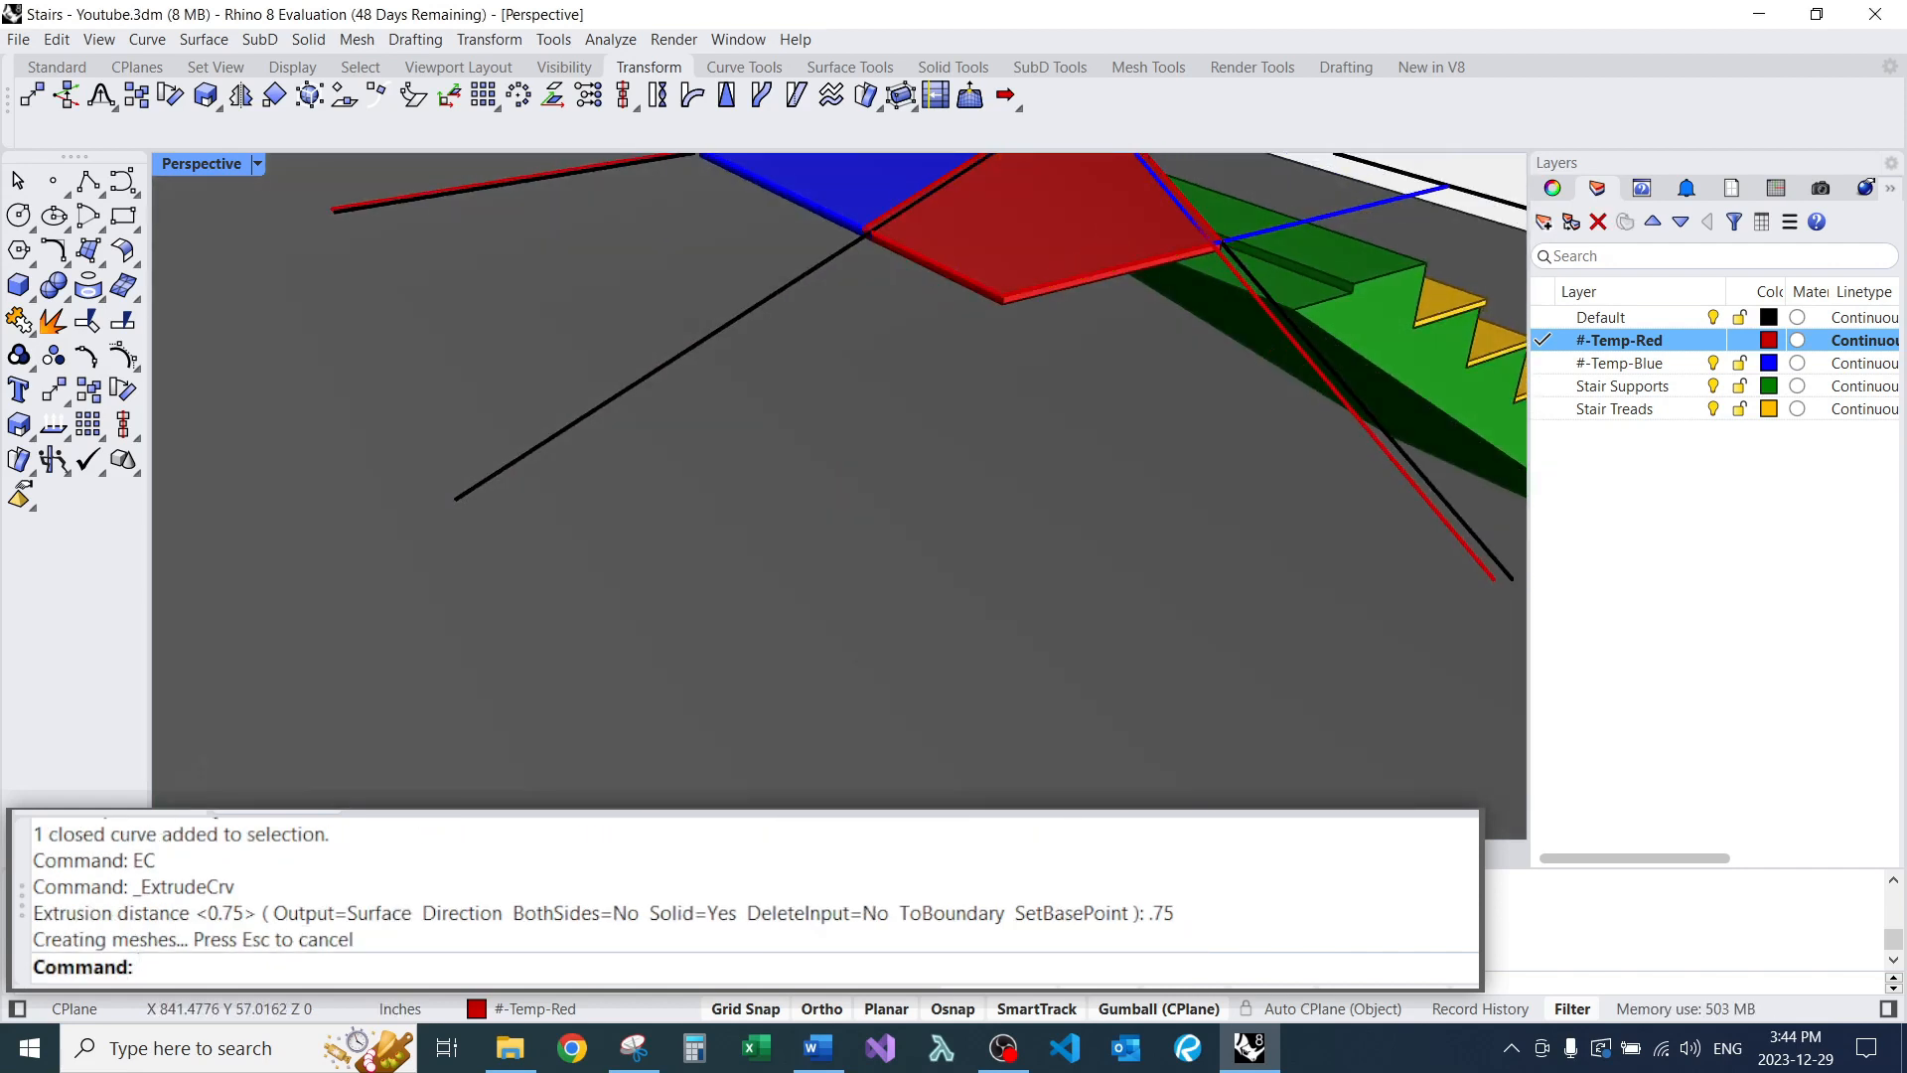
# Move the second winder tread solid vertically down one riser height, using adjacent tread corners of the lower flight as reference points.
pyautogui.moveTo(840, 417); pyautogui.dragTo(715, 497, button='right')
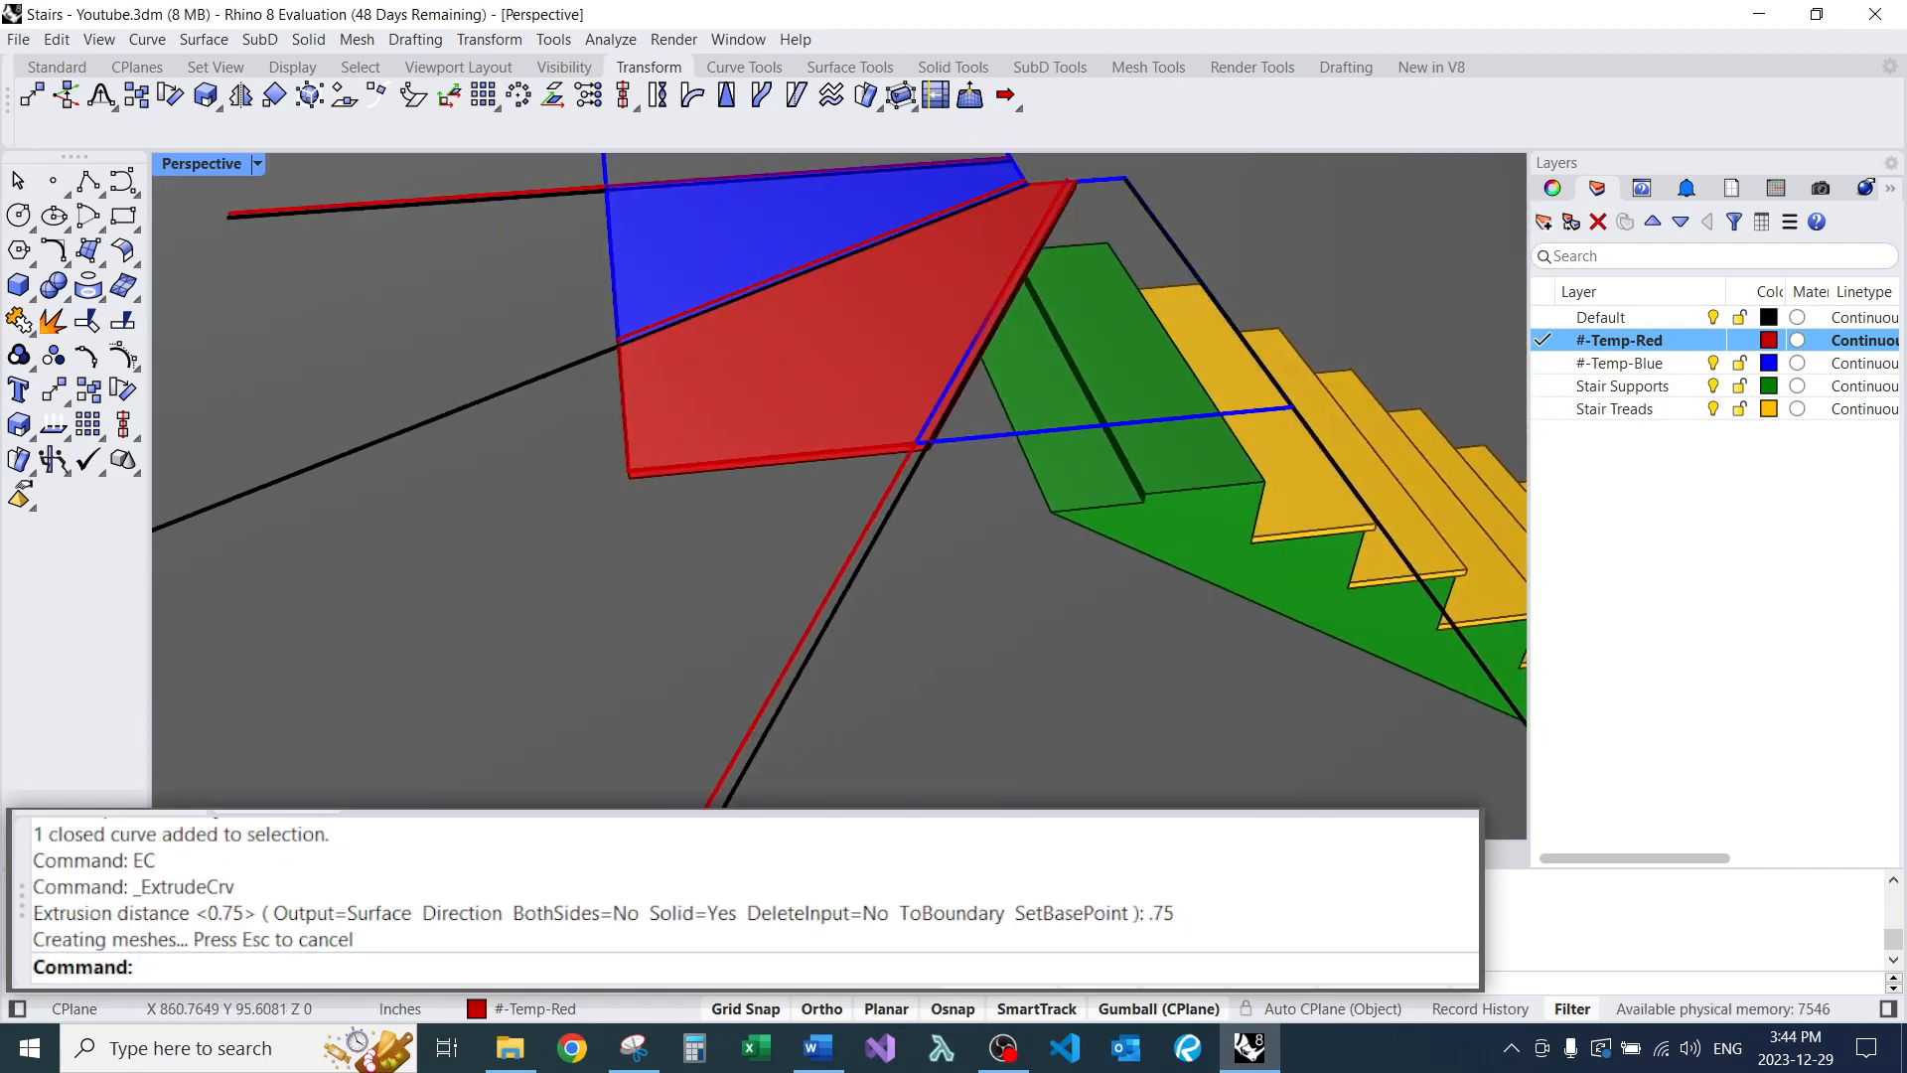
pyautogui.click(775, 396)
pyautogui.press('Return')
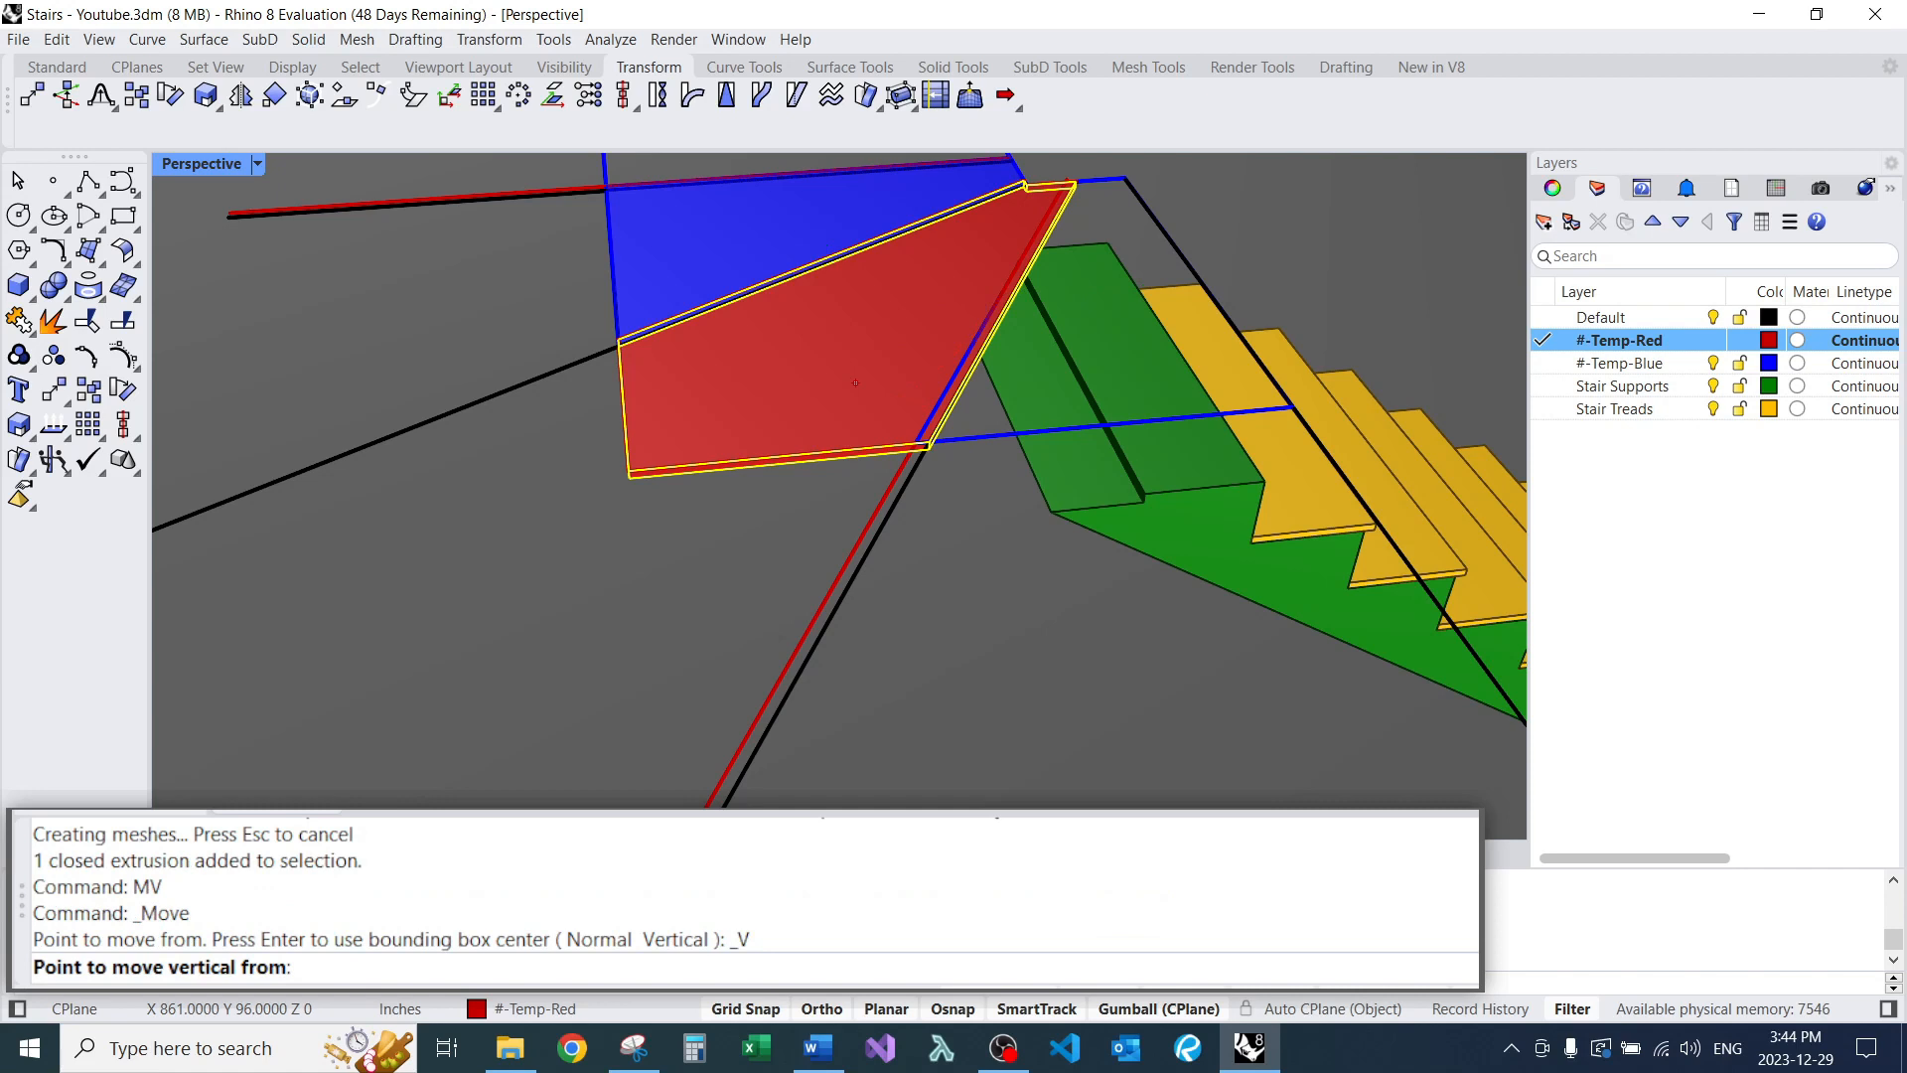
pyautogui.scroll(-5, 809, 447)
pyautogui.scroll(12, 994, 447)
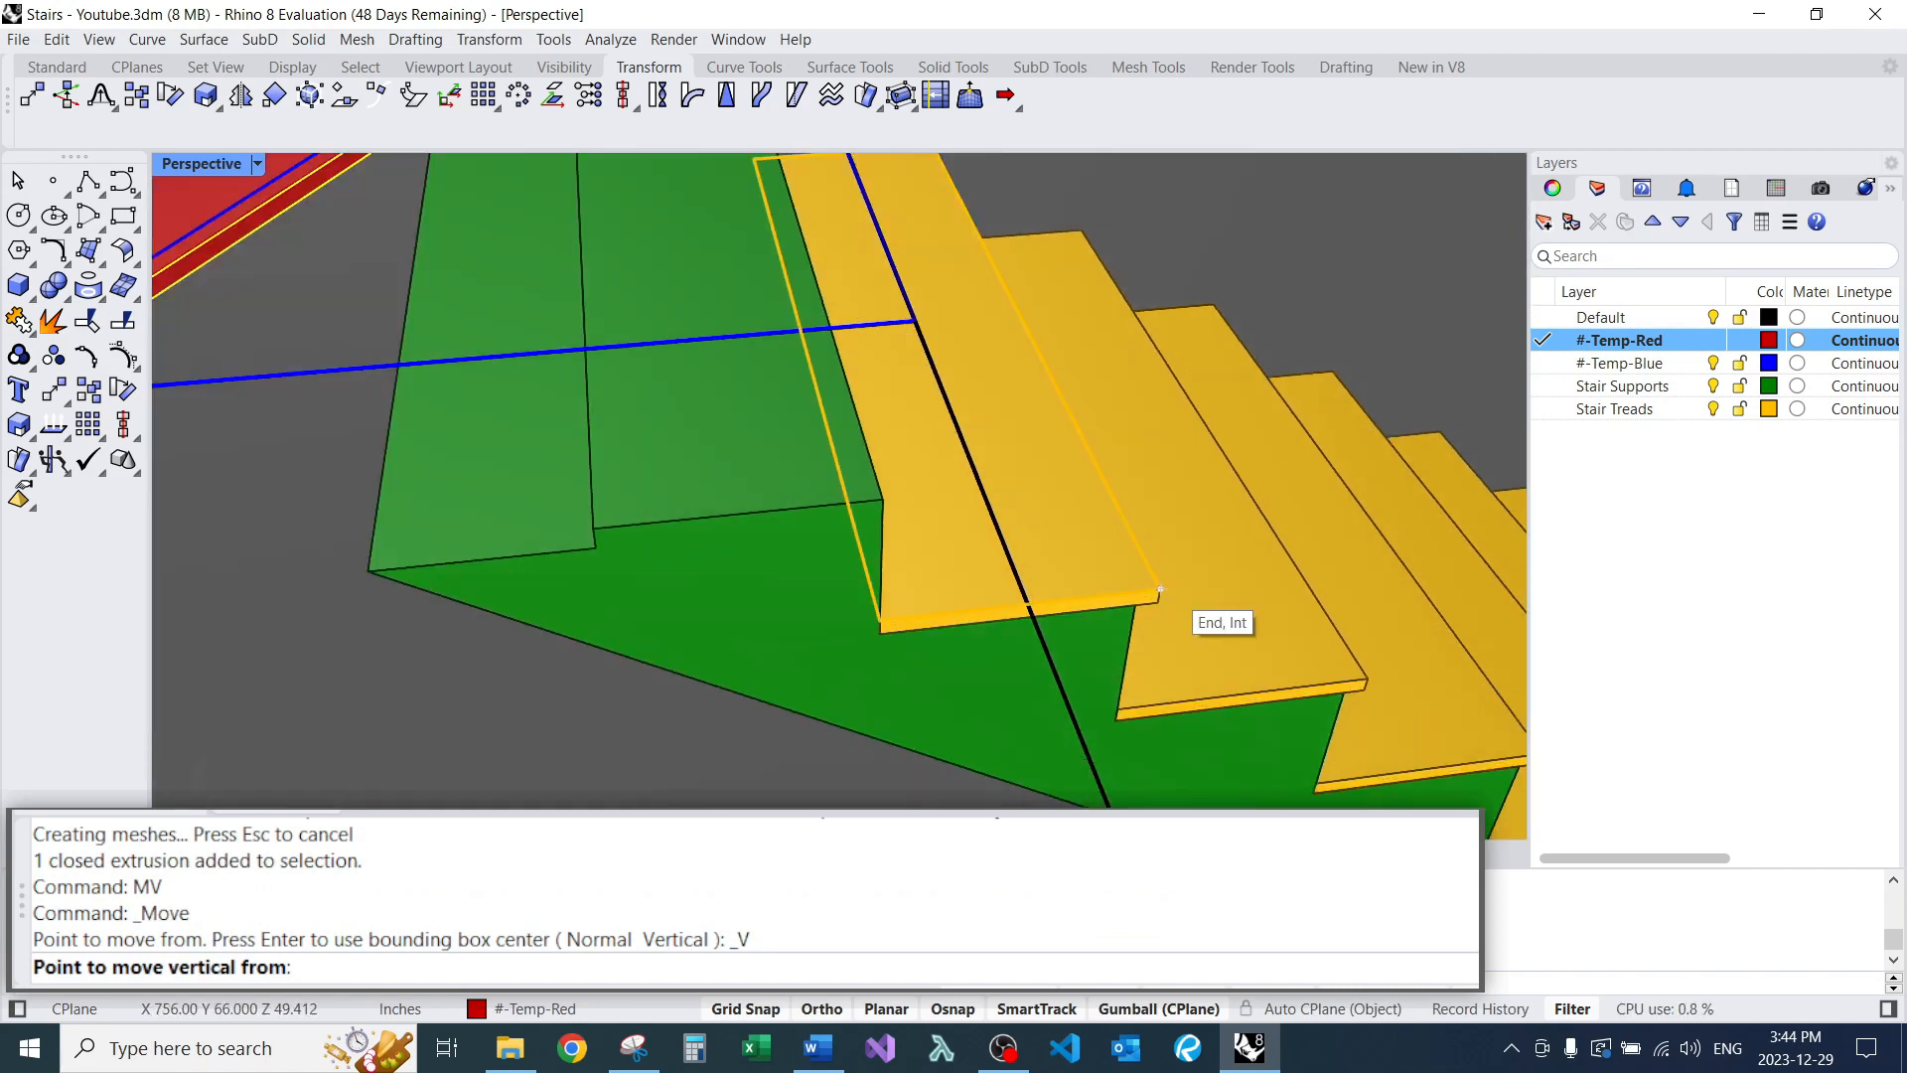
pyautogui.click(1160, 589)
pyautogui.click(1390, 685)
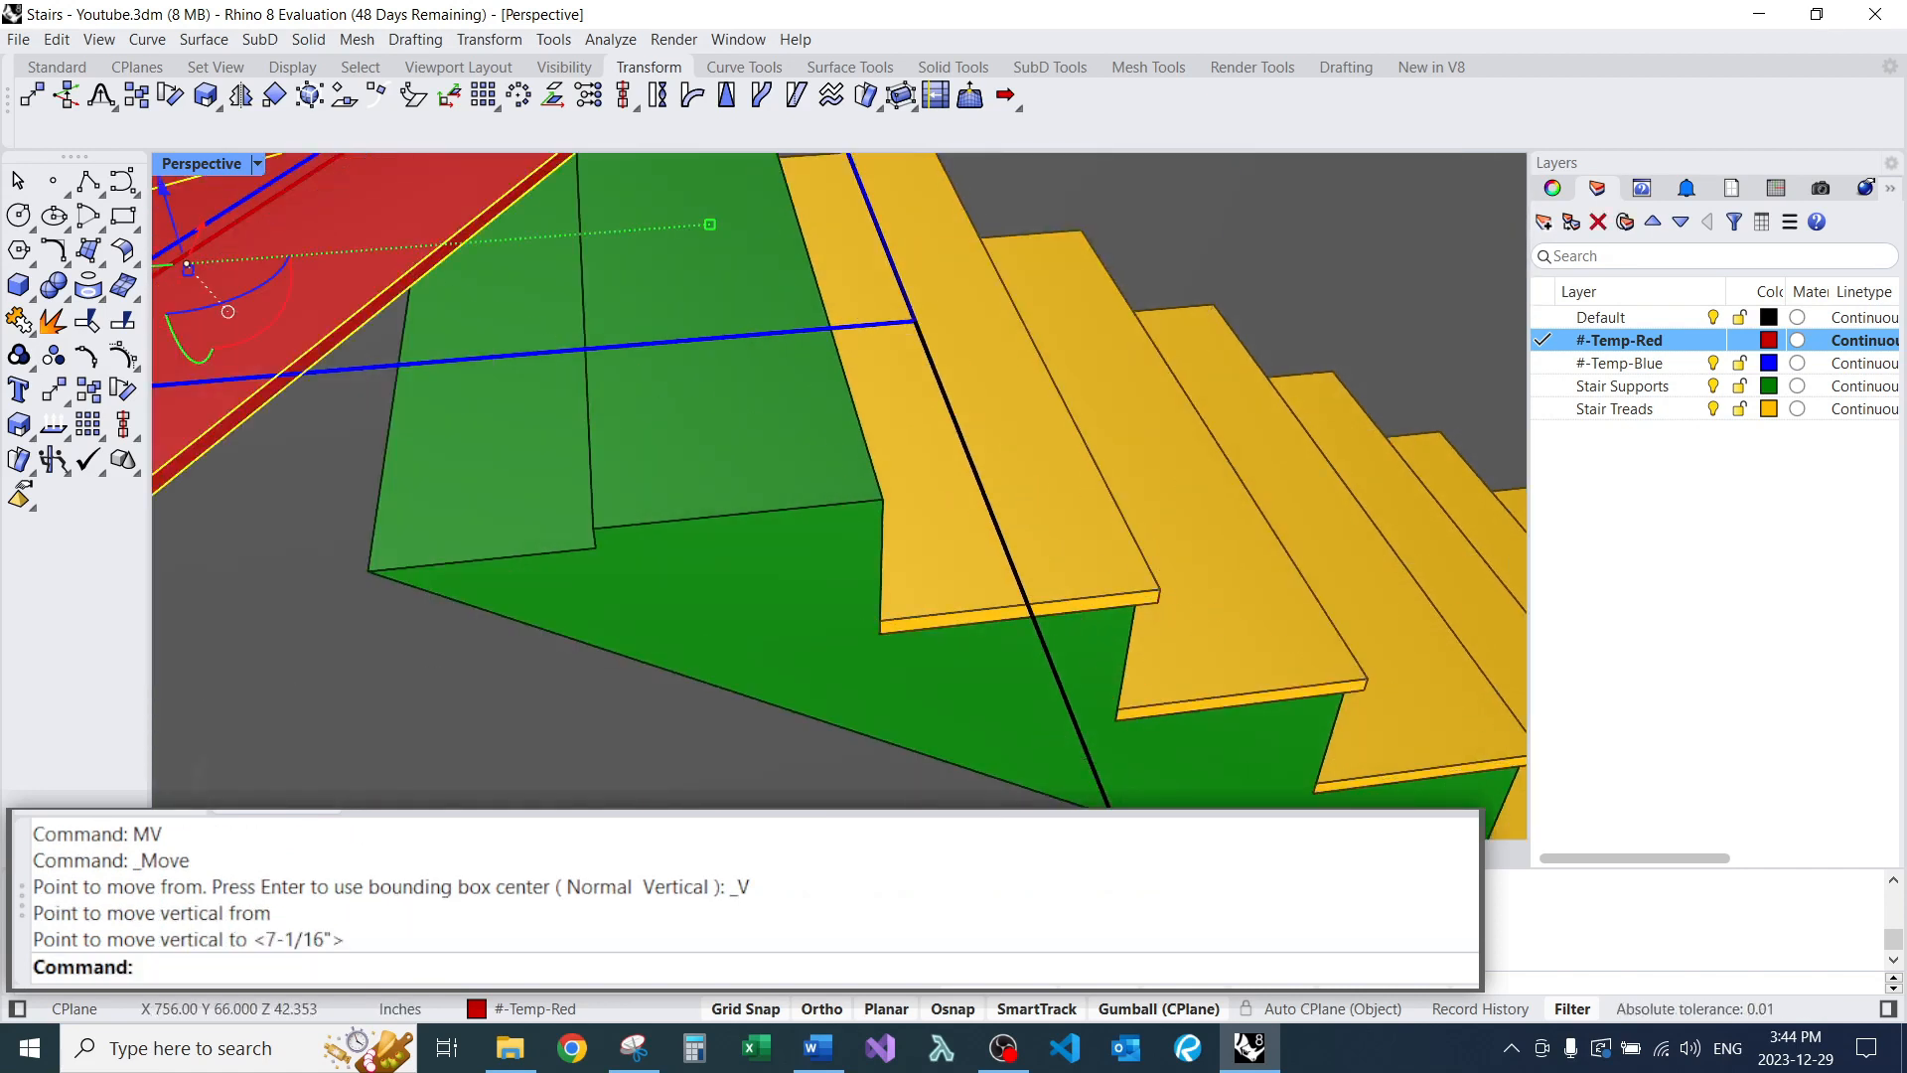
pyautogui.scroll(-5, 1390, 686)
pyautogui.scroll(-10, 894, 476)
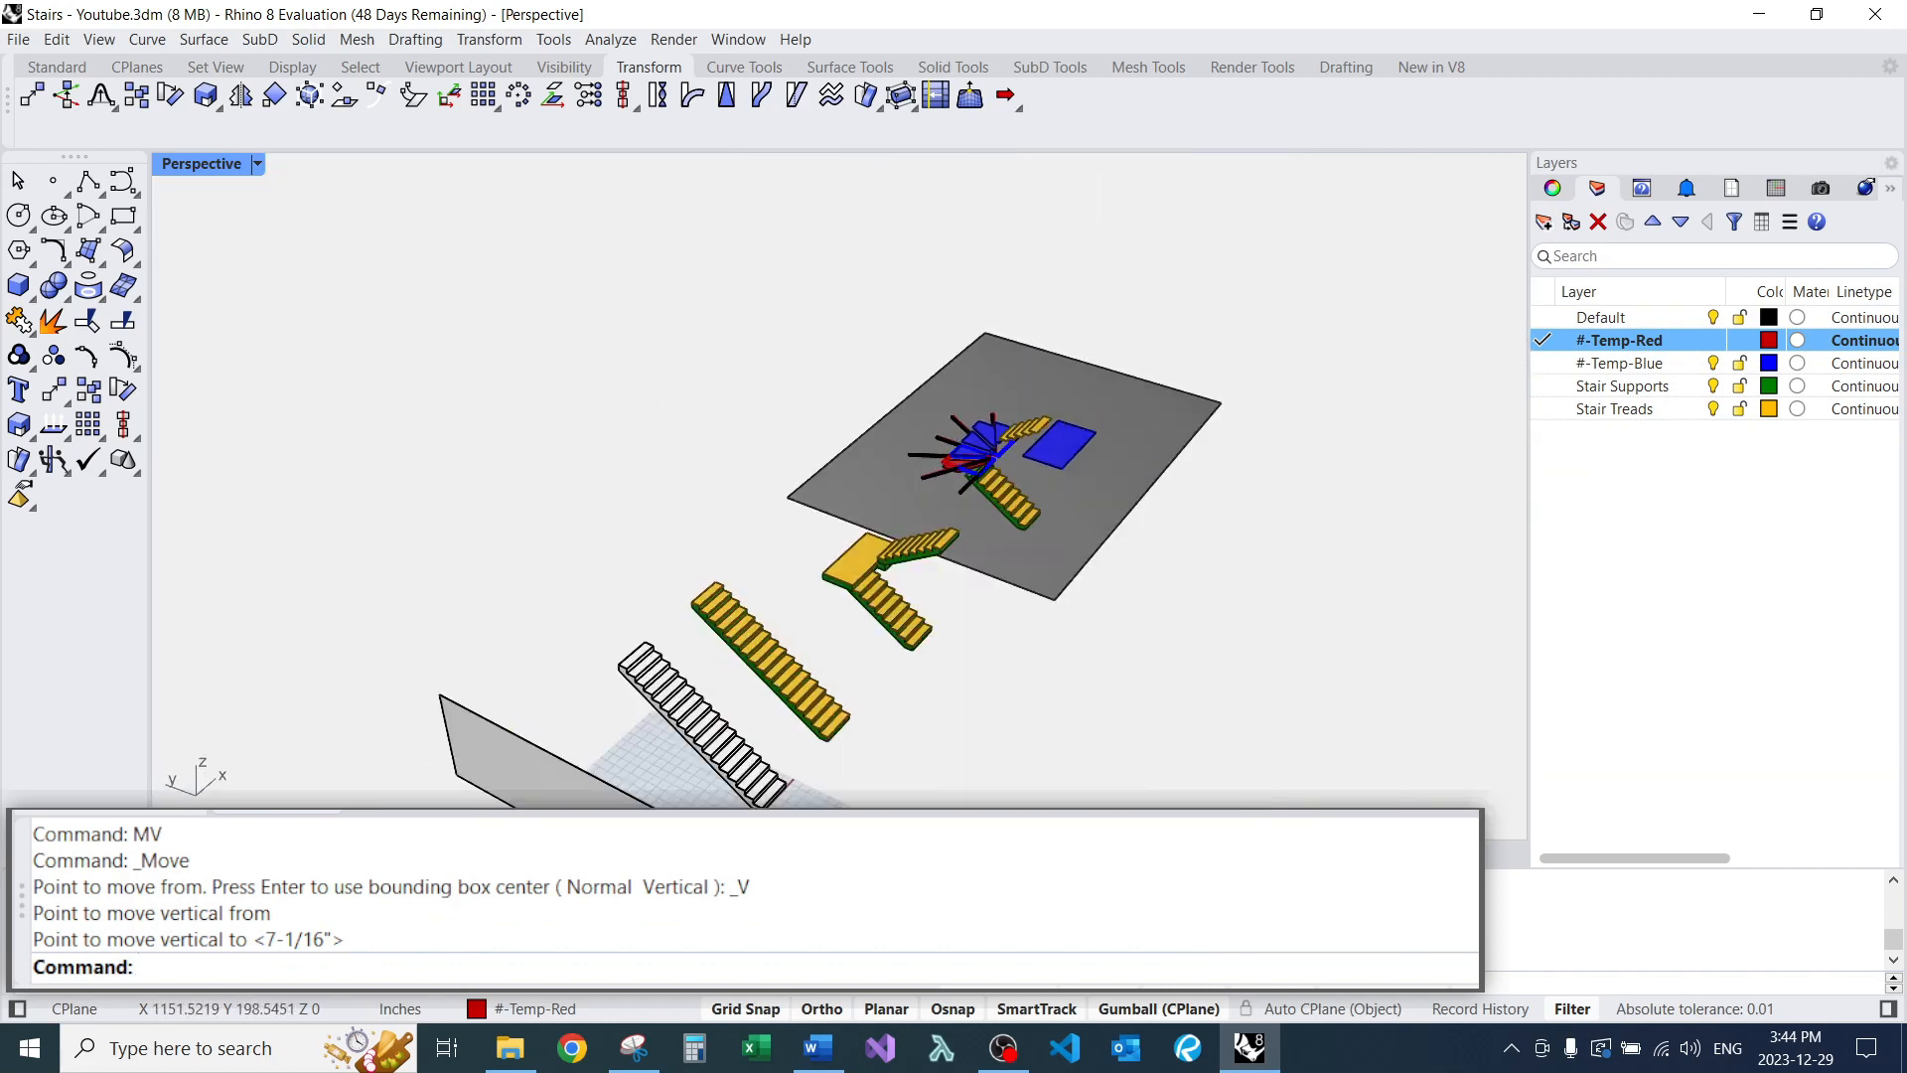
# Copy the riser division points with their curves and linear dimension over beside the winder staircase.
pyautogui.scroll(3, 367, 472)
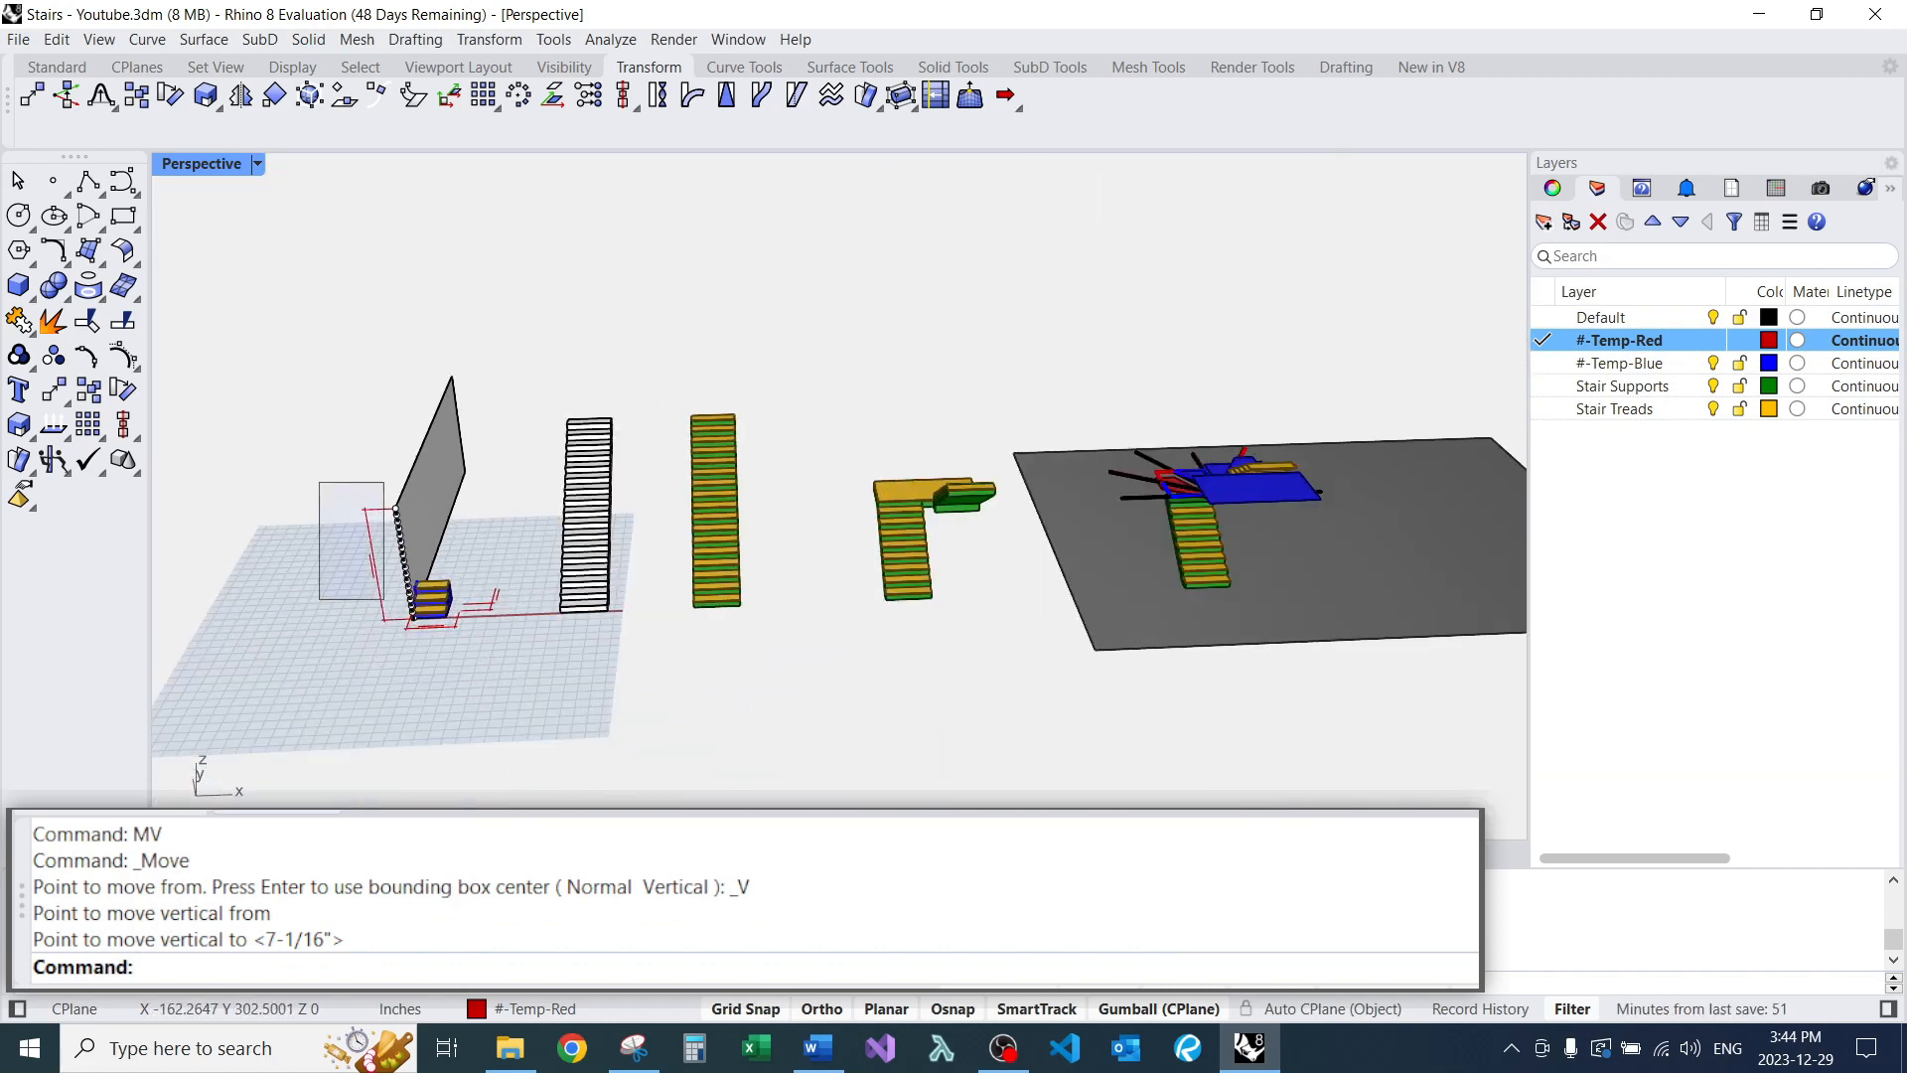
pyautogui.moveTo(425, 646); pyautogui.dragTo(425, 647)
pyautogui.moveTo(390, 556); pyautogui.dragTo(1094, 538)
pyautogui.press('Escape')
pyautogui.moveTo(1094, 539); pyautogui.dragTo(927, 668, button='right')
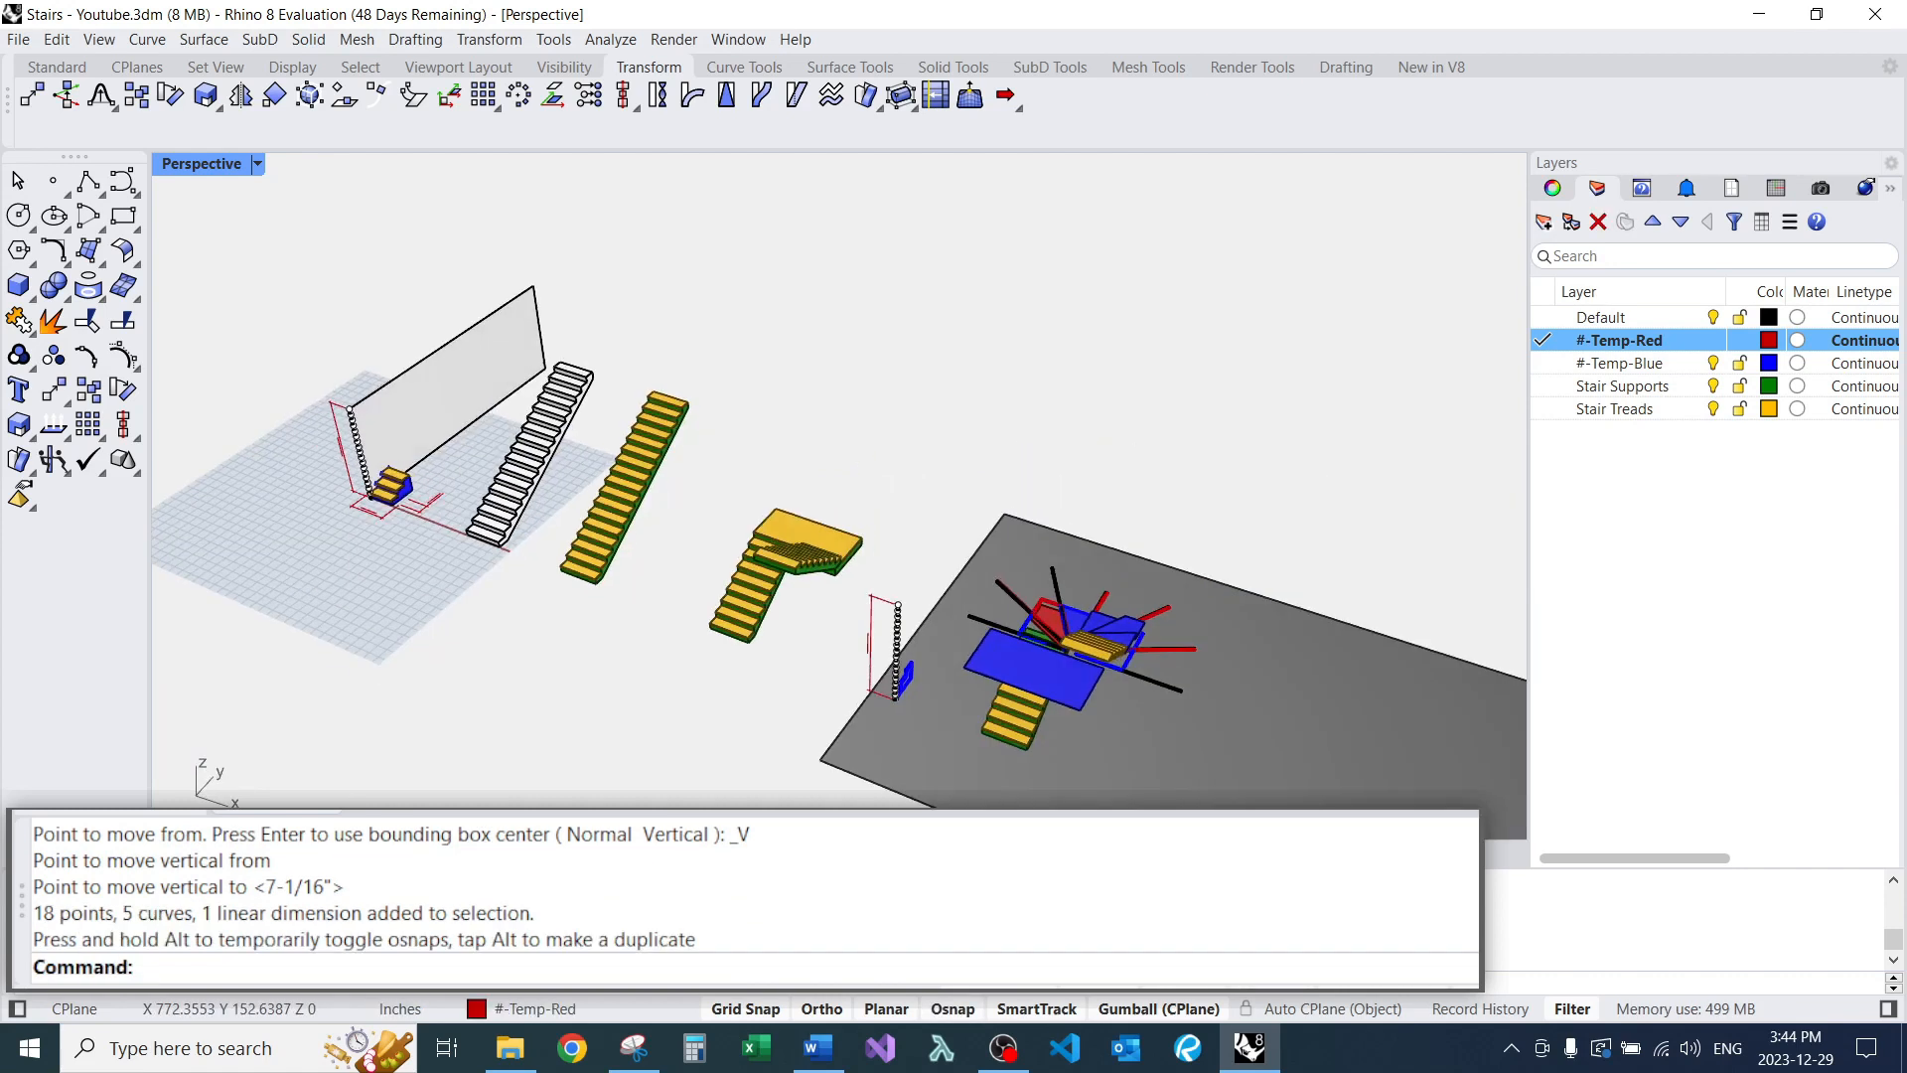
pyautogui.scroll(6, 928, 668)
pyautogui.scroll(-6, 851, 552)
pyautogui.moveTo(919, 551); pyautogui.dragTo(998, 540, button='right')
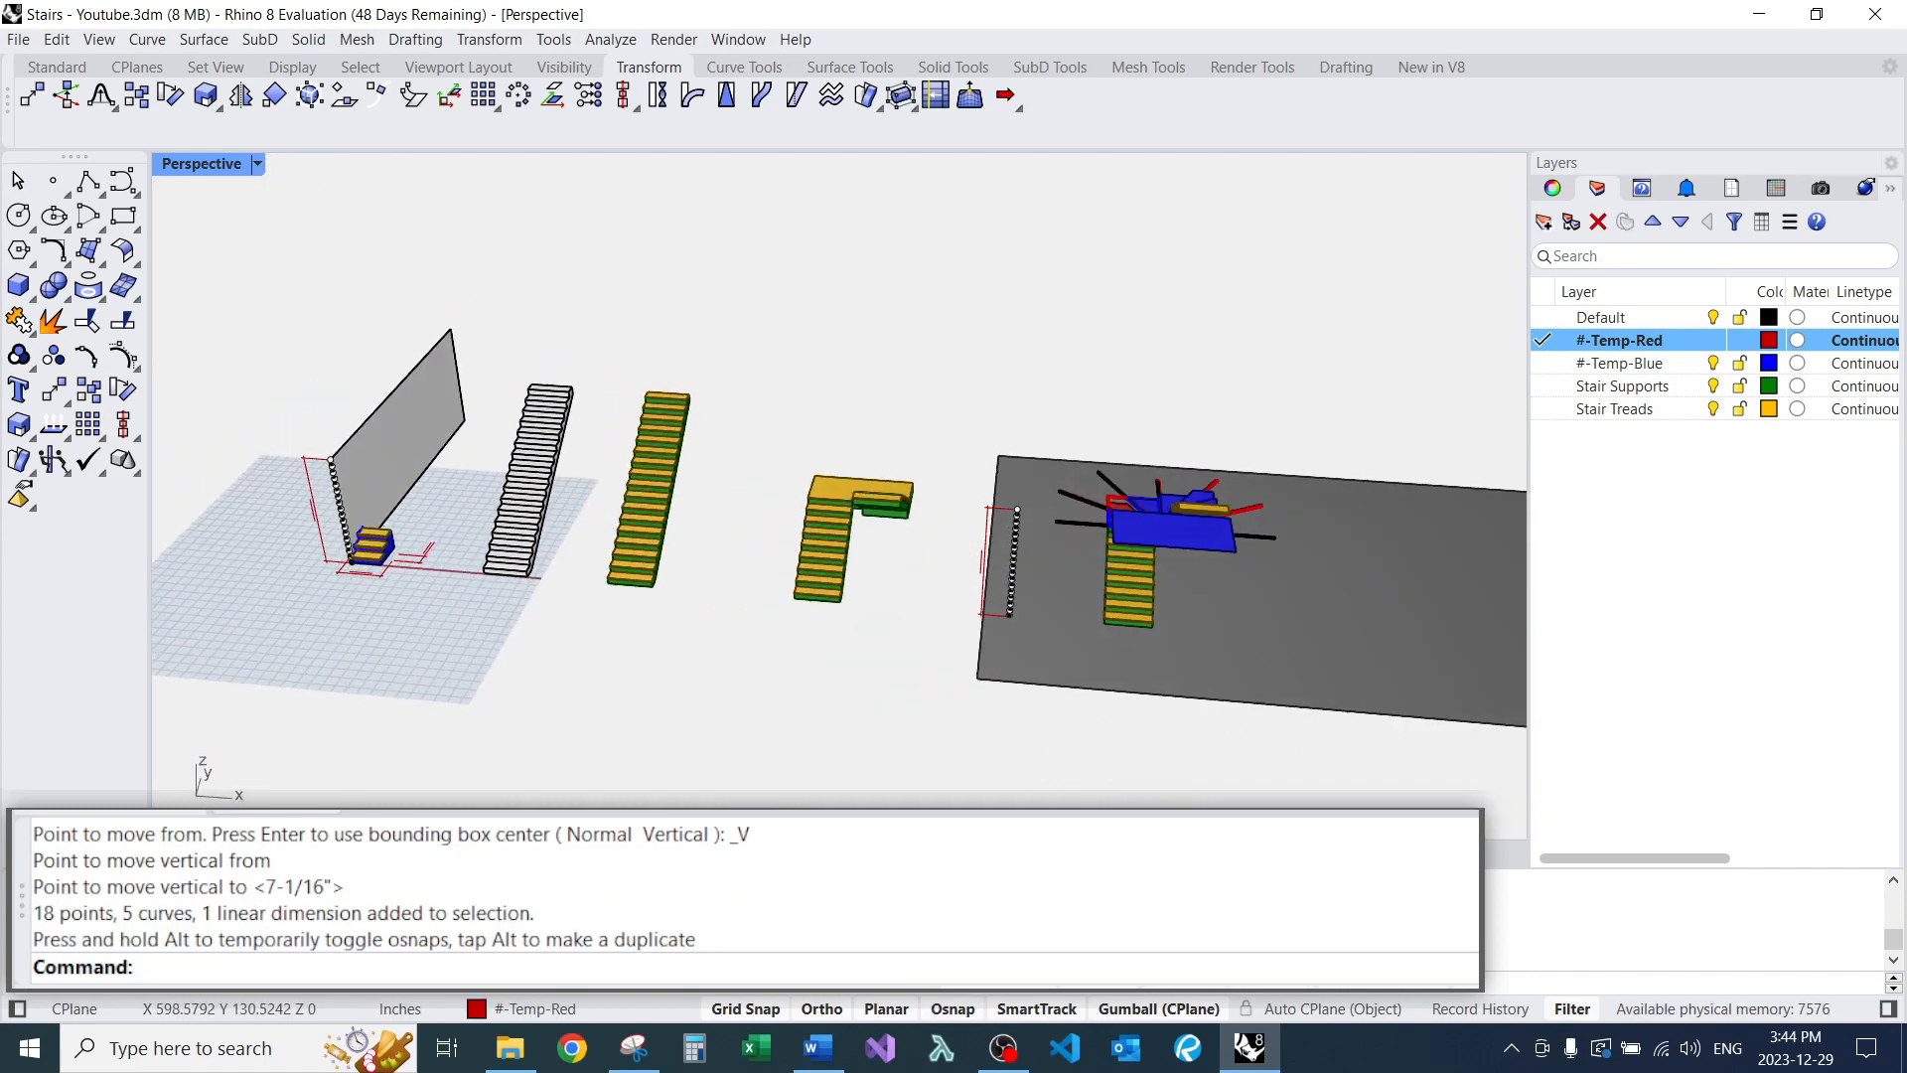
# Delete the copied riser division points, curves and dimension beside the winder staircase.
pyautogui.moveTo(1037, 642); pyautogui.dragTo(1037, 642)
pyautogui.write('e')
pyautogui.press('Return')
pyautogui.moveTo(1037, 596); pyautogui.dragTo(1152, 636, button='right')
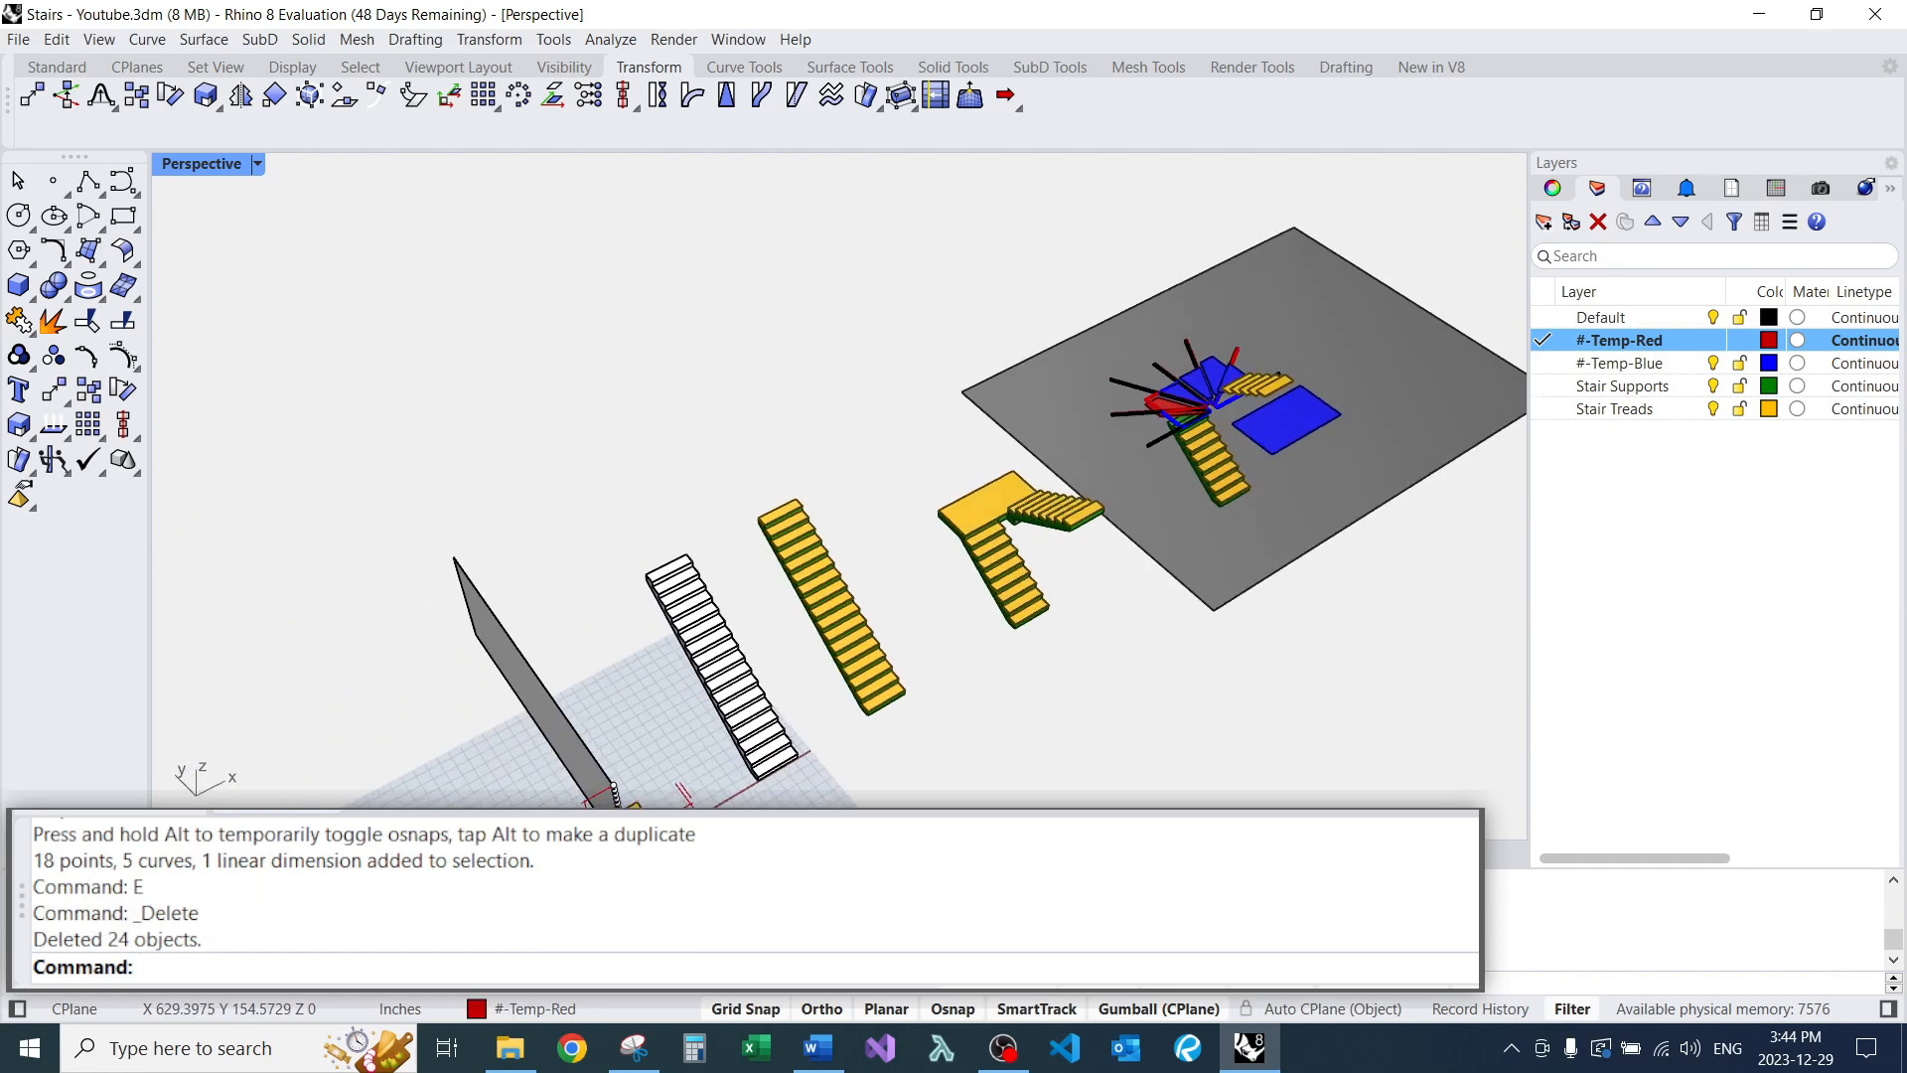
# Extrude the closed outline of the lowest winder tread, next to the lower flight, downward 0.75 inch as a solid.
pyautogui.scroll(5, 1192, 397)
pyautogui.moveTo(1093, 497); pyautogui.dragTo(1163, 512, button='right')
pyautogui.scroll(10, 1192, 432)
pyautogui.moveTo(1192, 432)
pyautogui.mouseDown(button='right')
pyautogui.moveTo(1232, 417)
pyautogui.moveTo(1192, 459)
pyautogui.mouseUp(button='right')
pyautogui.scroll(-6, 1182, 437)
pyautogui.scroll(5, 745, 775)
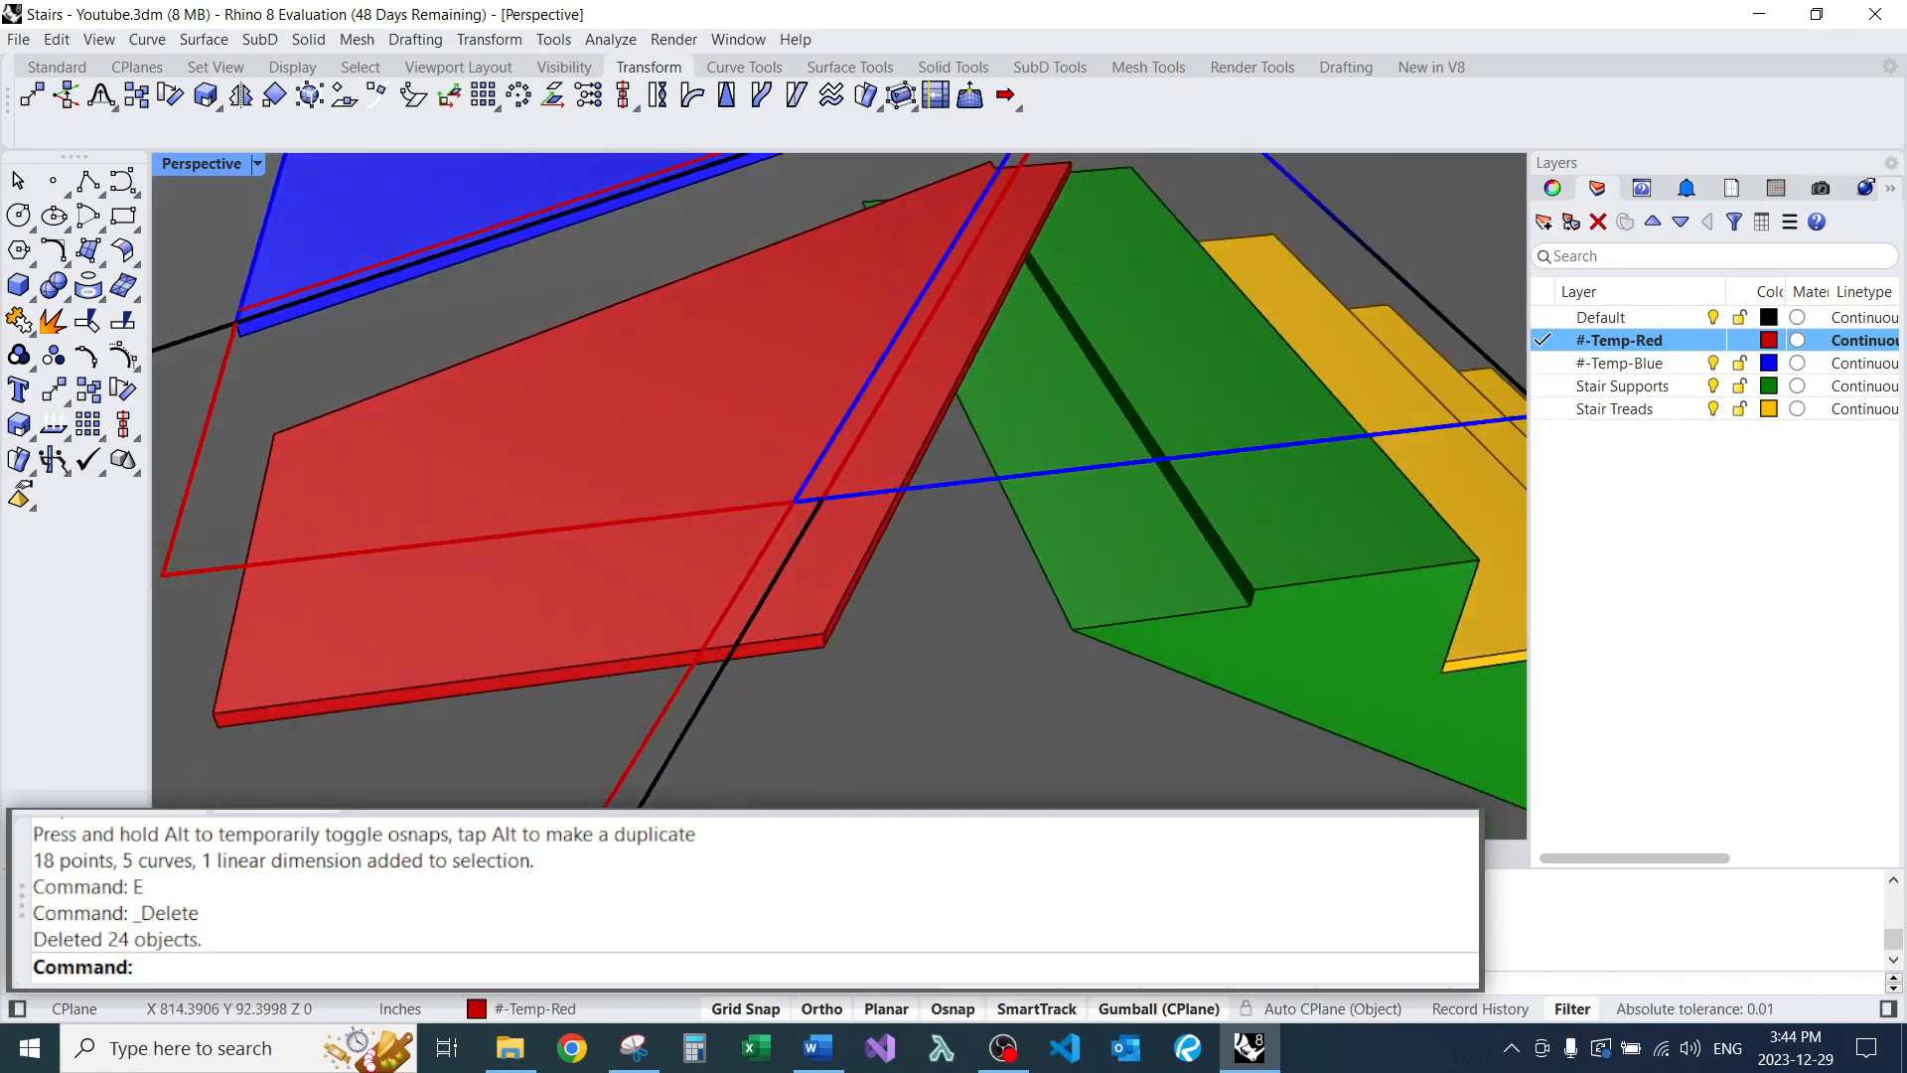
pyautogui.write('ec')
pyautogui.press('Return')
pyautogui.click(1001, 329)
pyautogui.scroll(-7, 1002, 427)
pyautogui.press('Return')
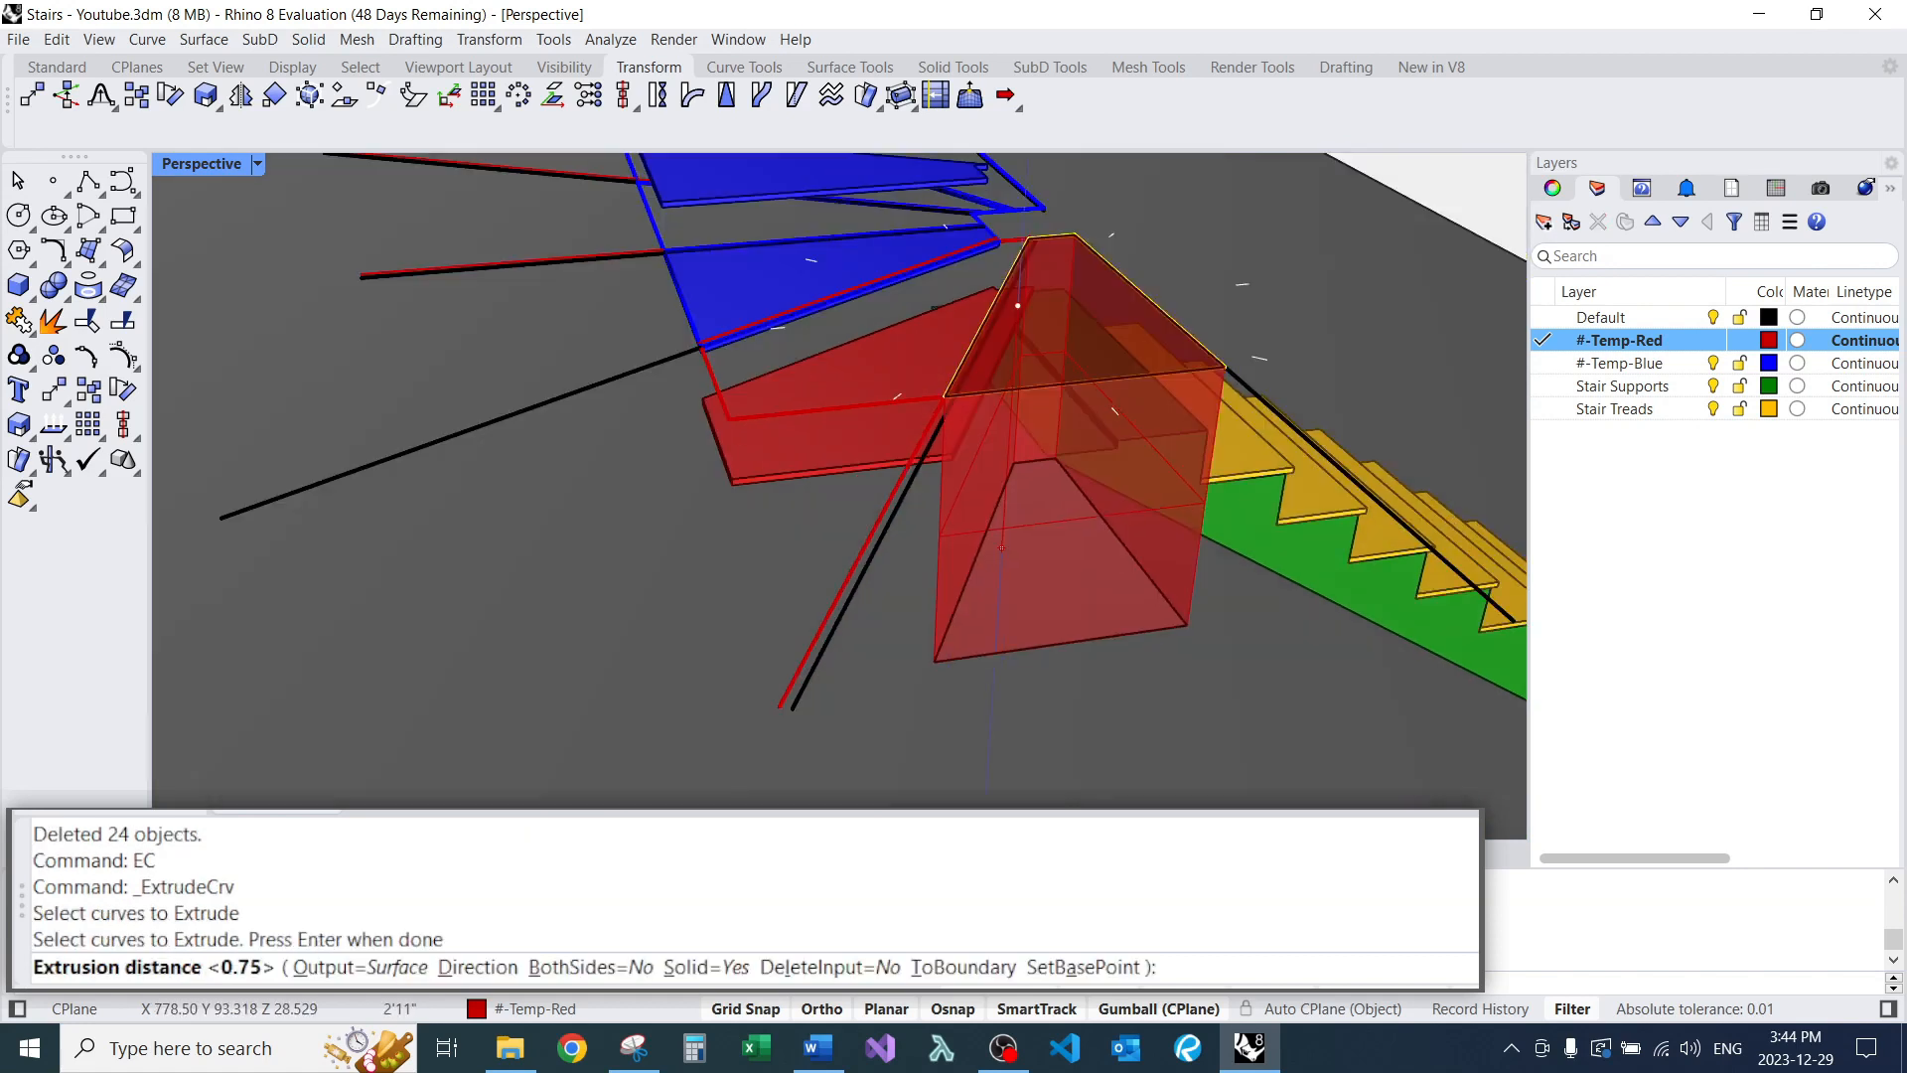
pyautogui.write('.75')
pyautogui.press('Return')
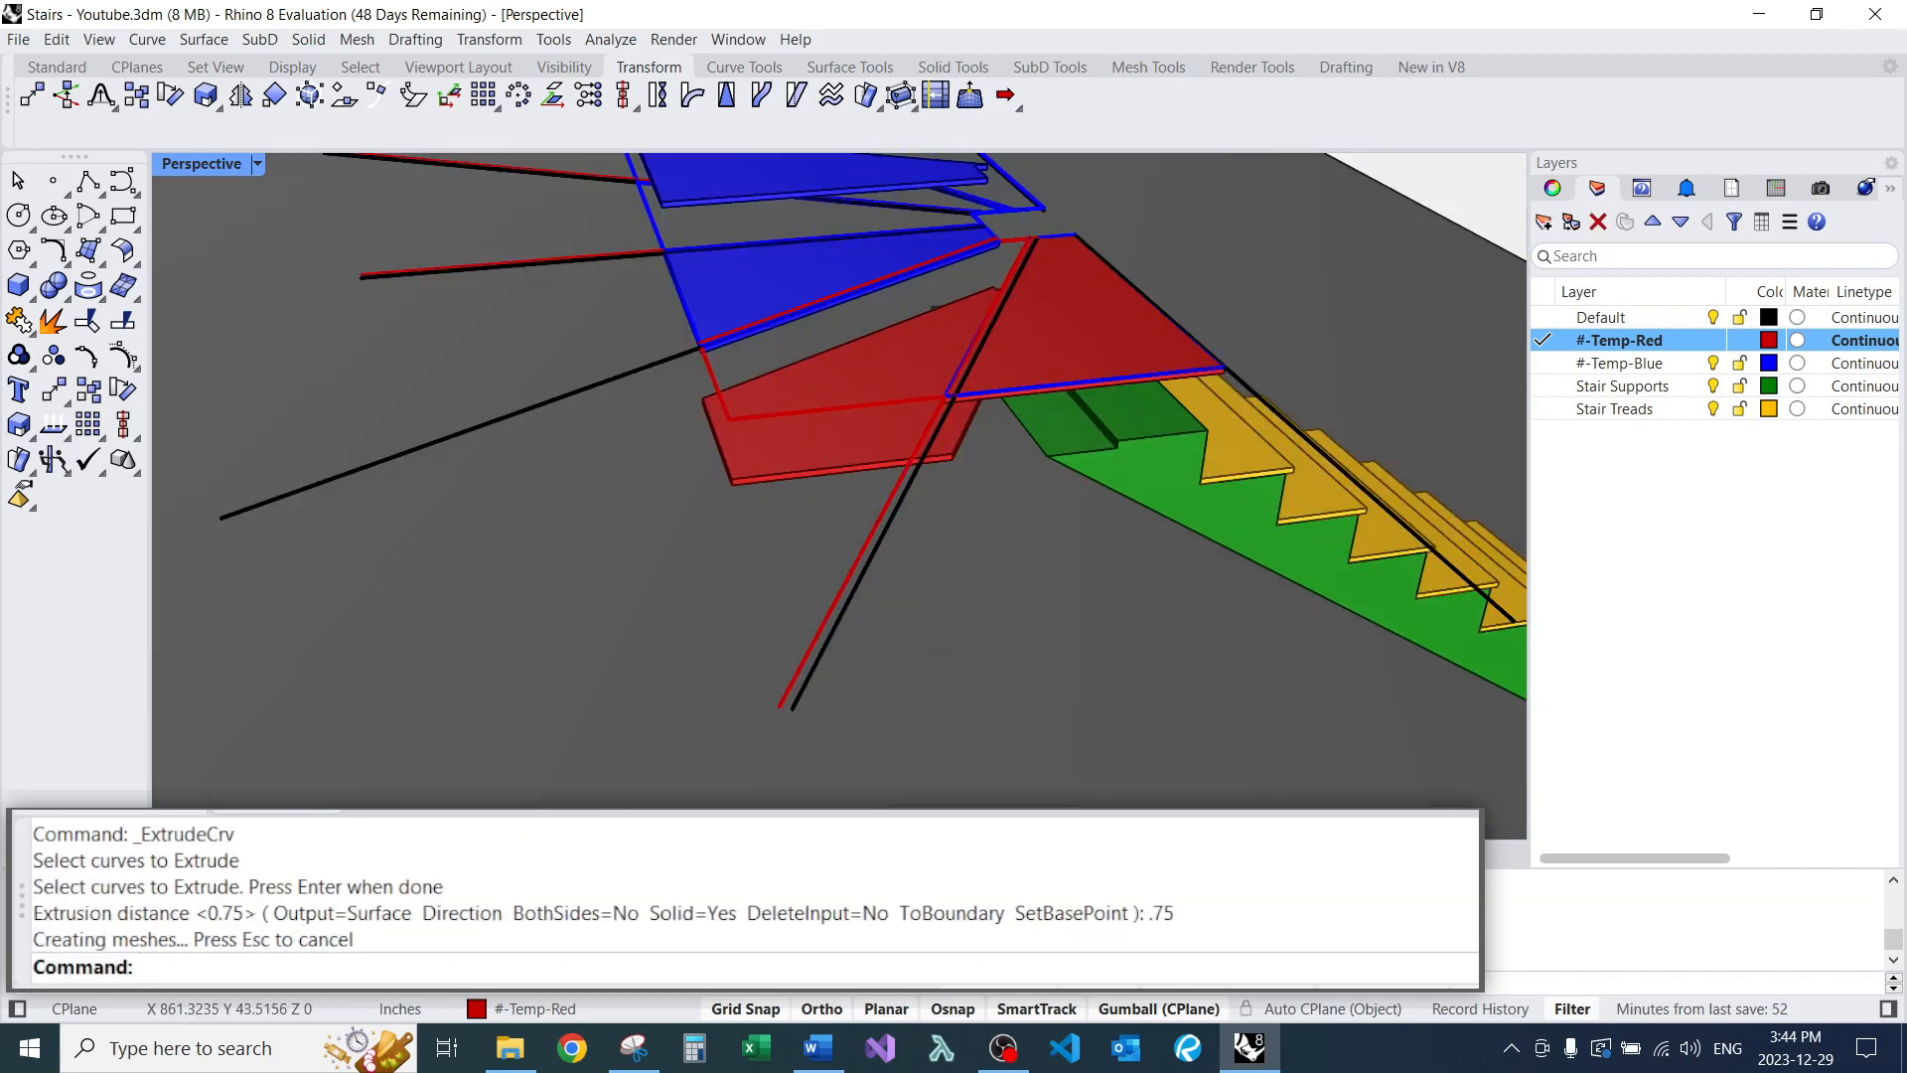
# Move the lowest winder tread vertically down two riser heights, using tread corners two steps apart on the lower flight.
pyautogui.moveTo(1142, 556); pyautogui.dragTo(1043, 536, button='right')
pyautogui.click(1033, 397)
pyautogui.moveTo(1033, 417); pyautogui.dragTo(884, 378, button='right')
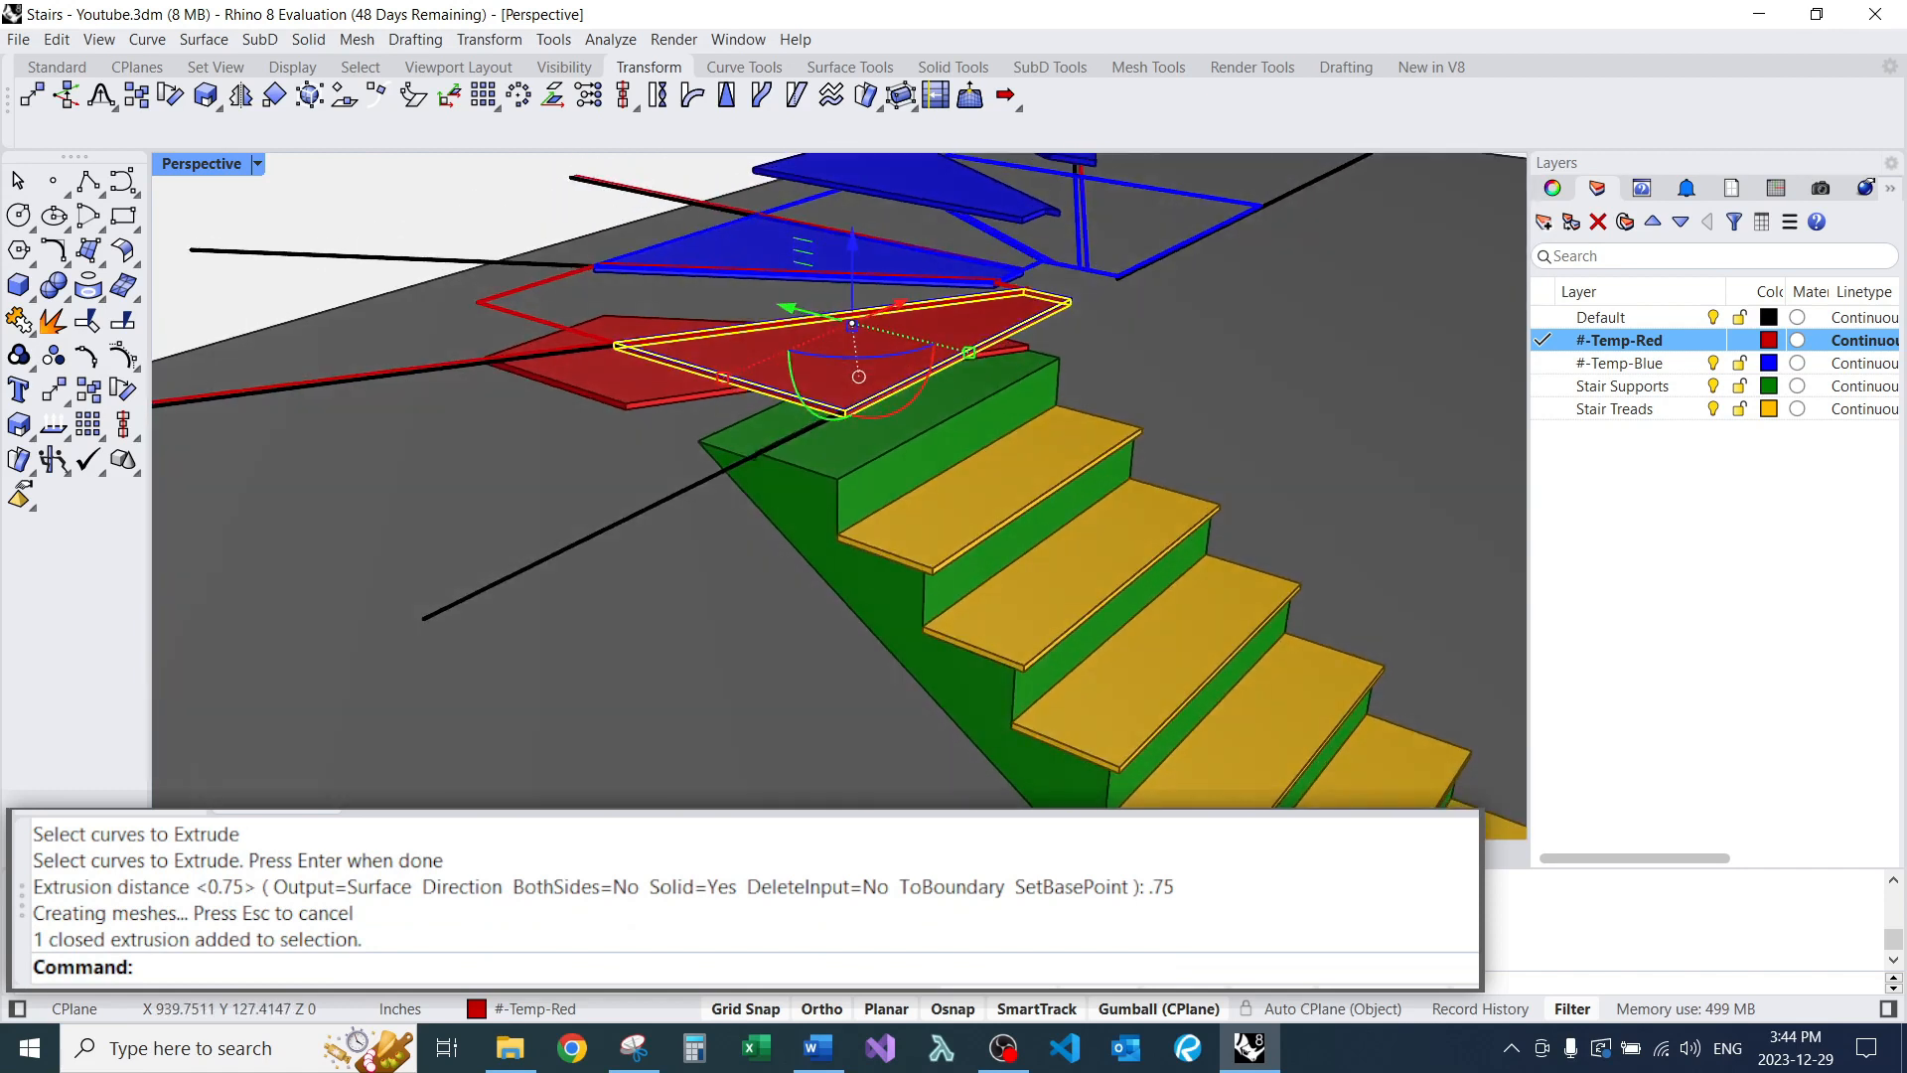
pyautogui.write('MV')
pyautogui.press('Return')
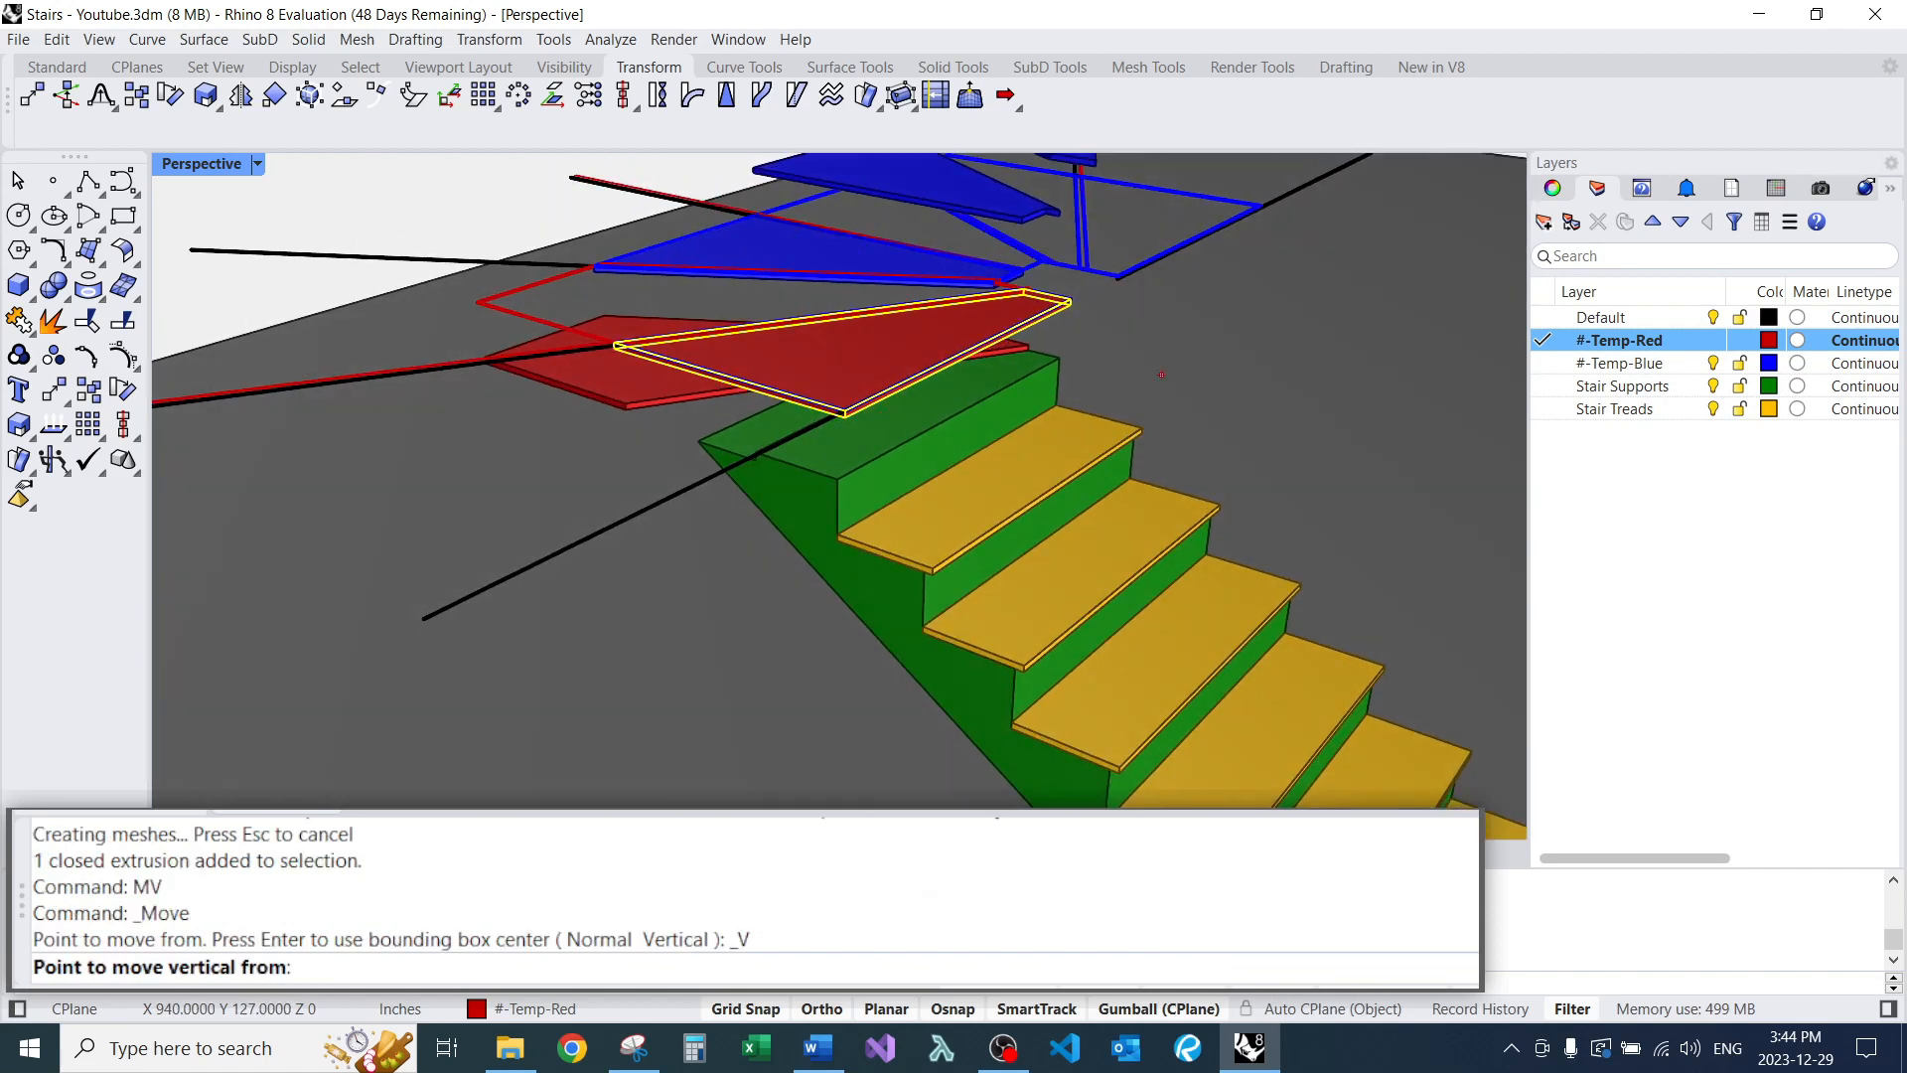
pyautogui.click(1142, 428)
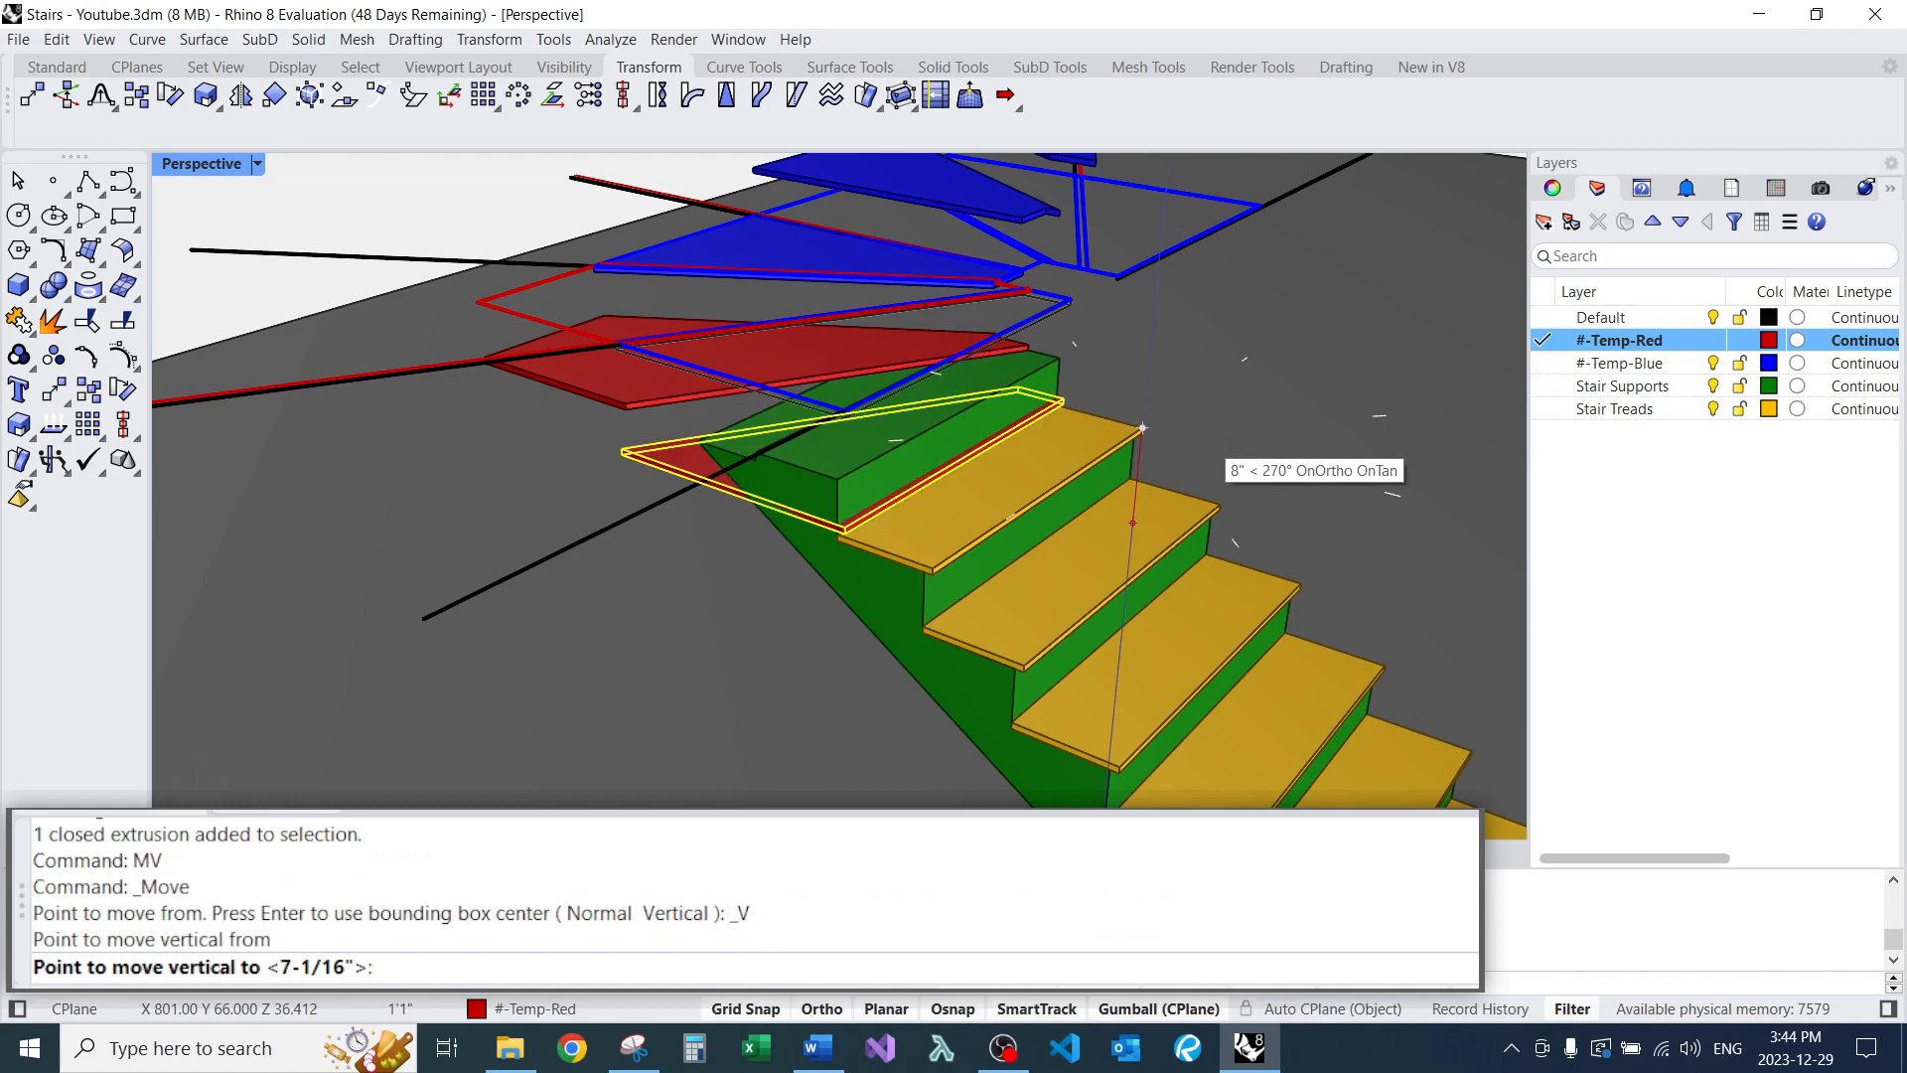
pyautogui.click(1301, 583)
pyautogui.moveTo(894, 466); pyautogui.dragTo(1063, 472, button='right')
pyautogui.scroll(-4, 1063, 472)
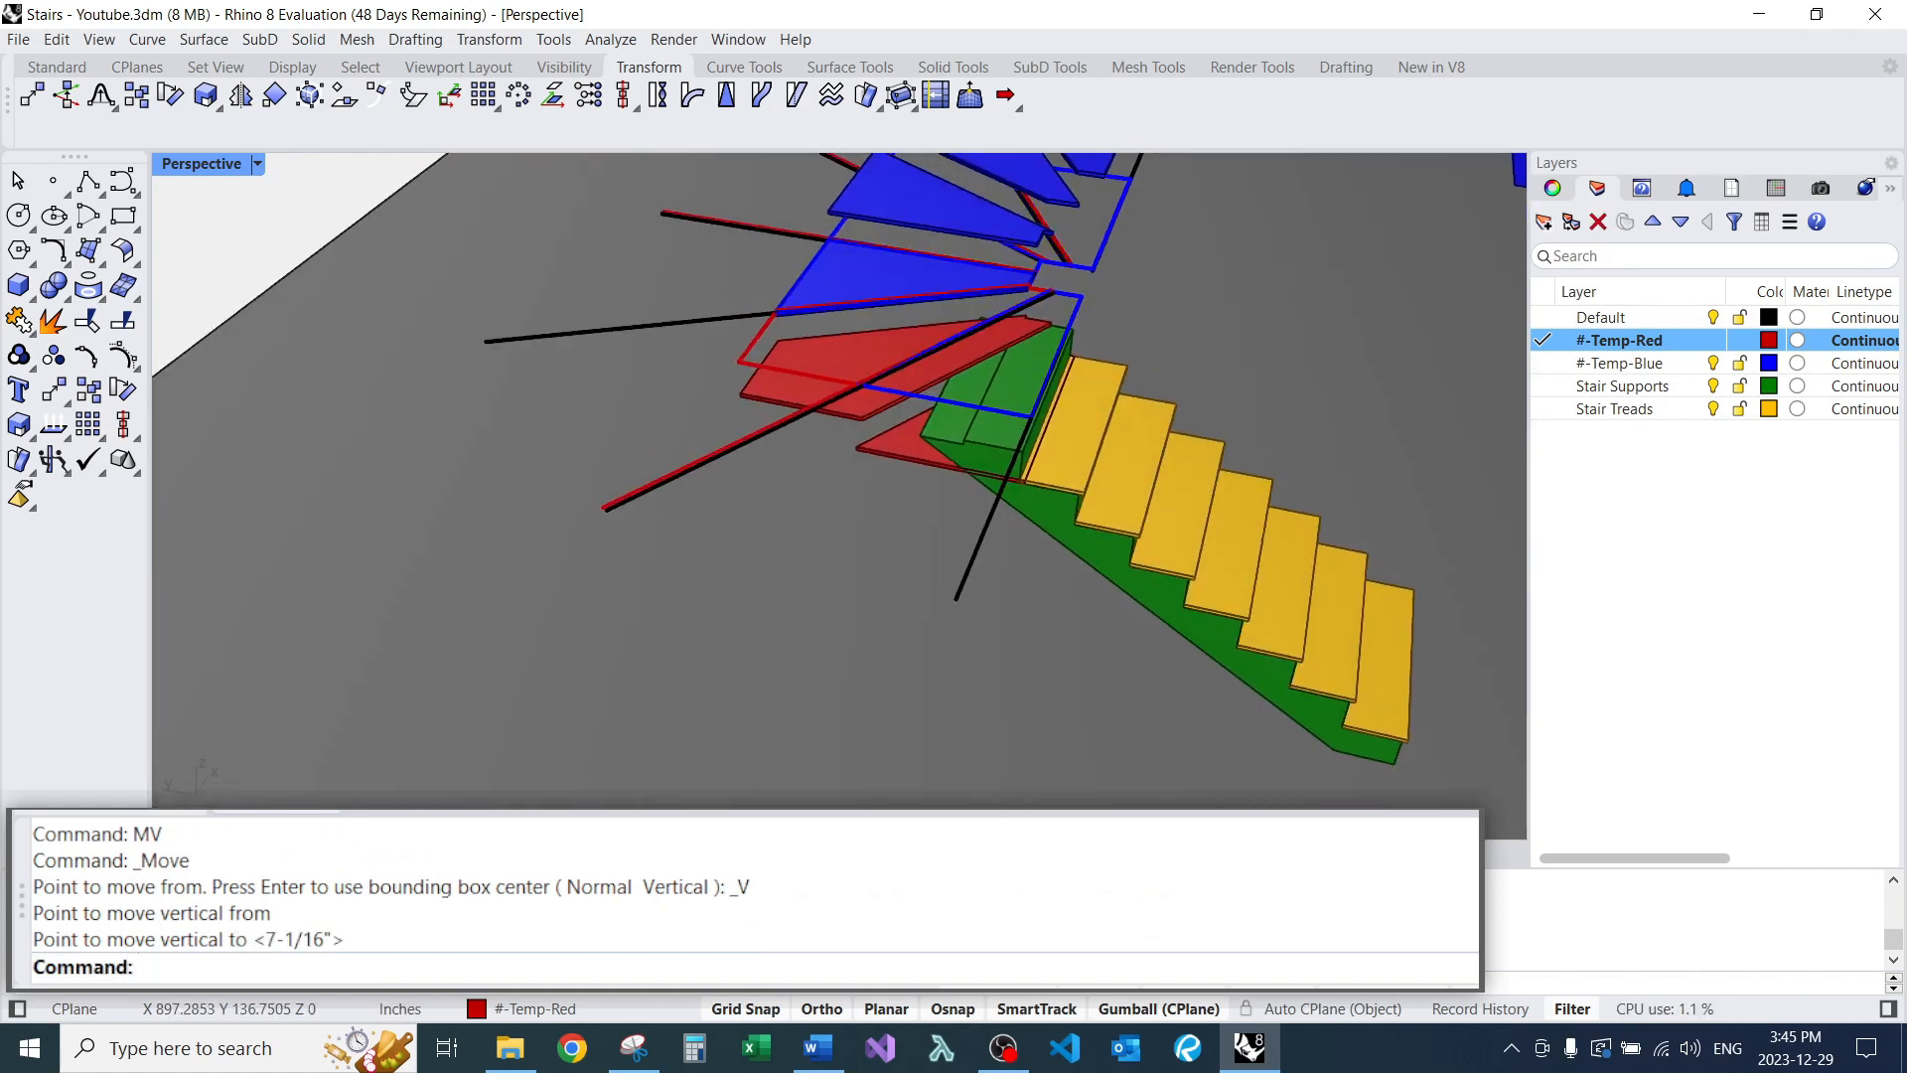
# Try to subtract the lowest winder tread from the lower flight's green stair support with a Boolean difference.
pyautogui.scroll(5, 1063, 472)
pyautogui.scroll(-2, 1016, 328)
pyautogui.moveTo(1016, 328); pyautogui.dragTo(1052, 303, button='right')
pyautogui.scroll(3, 944, 403)
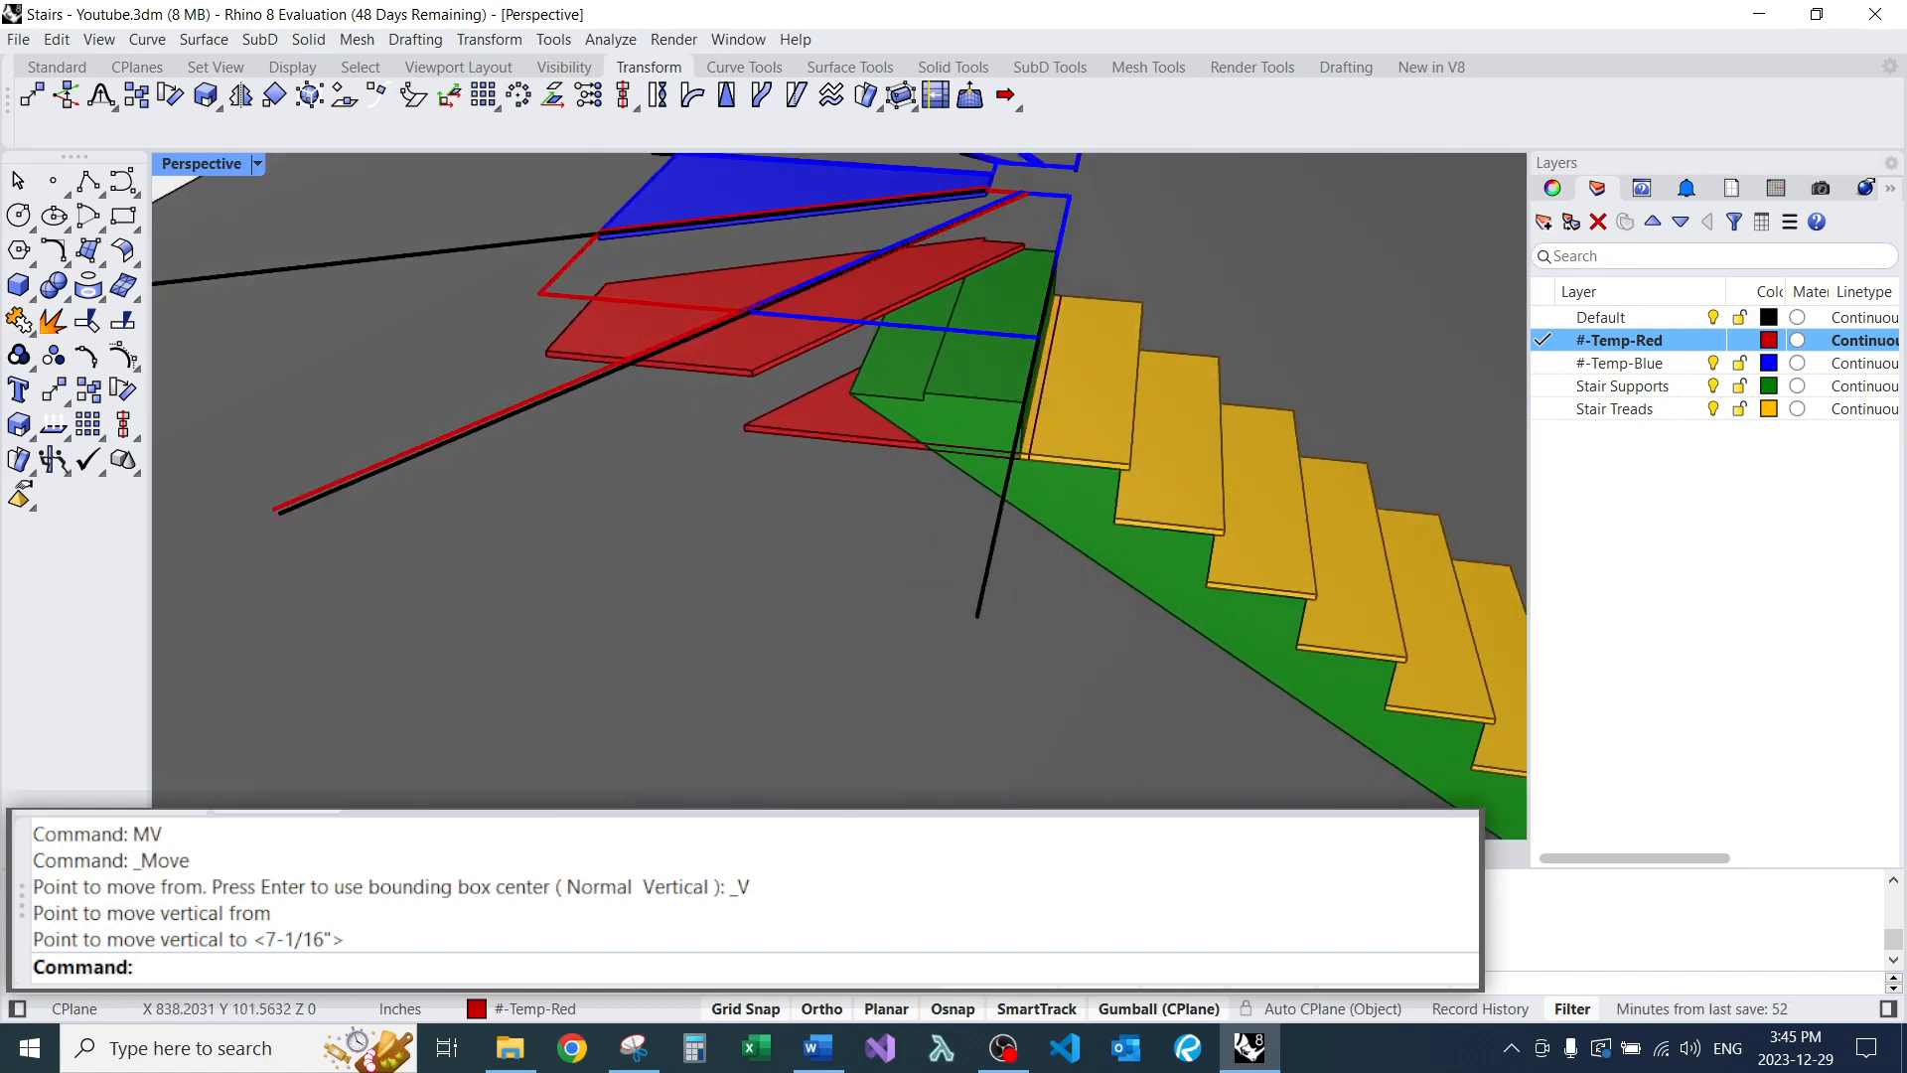
pyautogui.write('bd')
pyautogui.press('Return')
pyautogui.scroll(2, 948, 407)
pyautogui.click(954, 418)
pyautogui.press('Return')
pyautogui.click(795, 416)
pyautogui.press('Return')
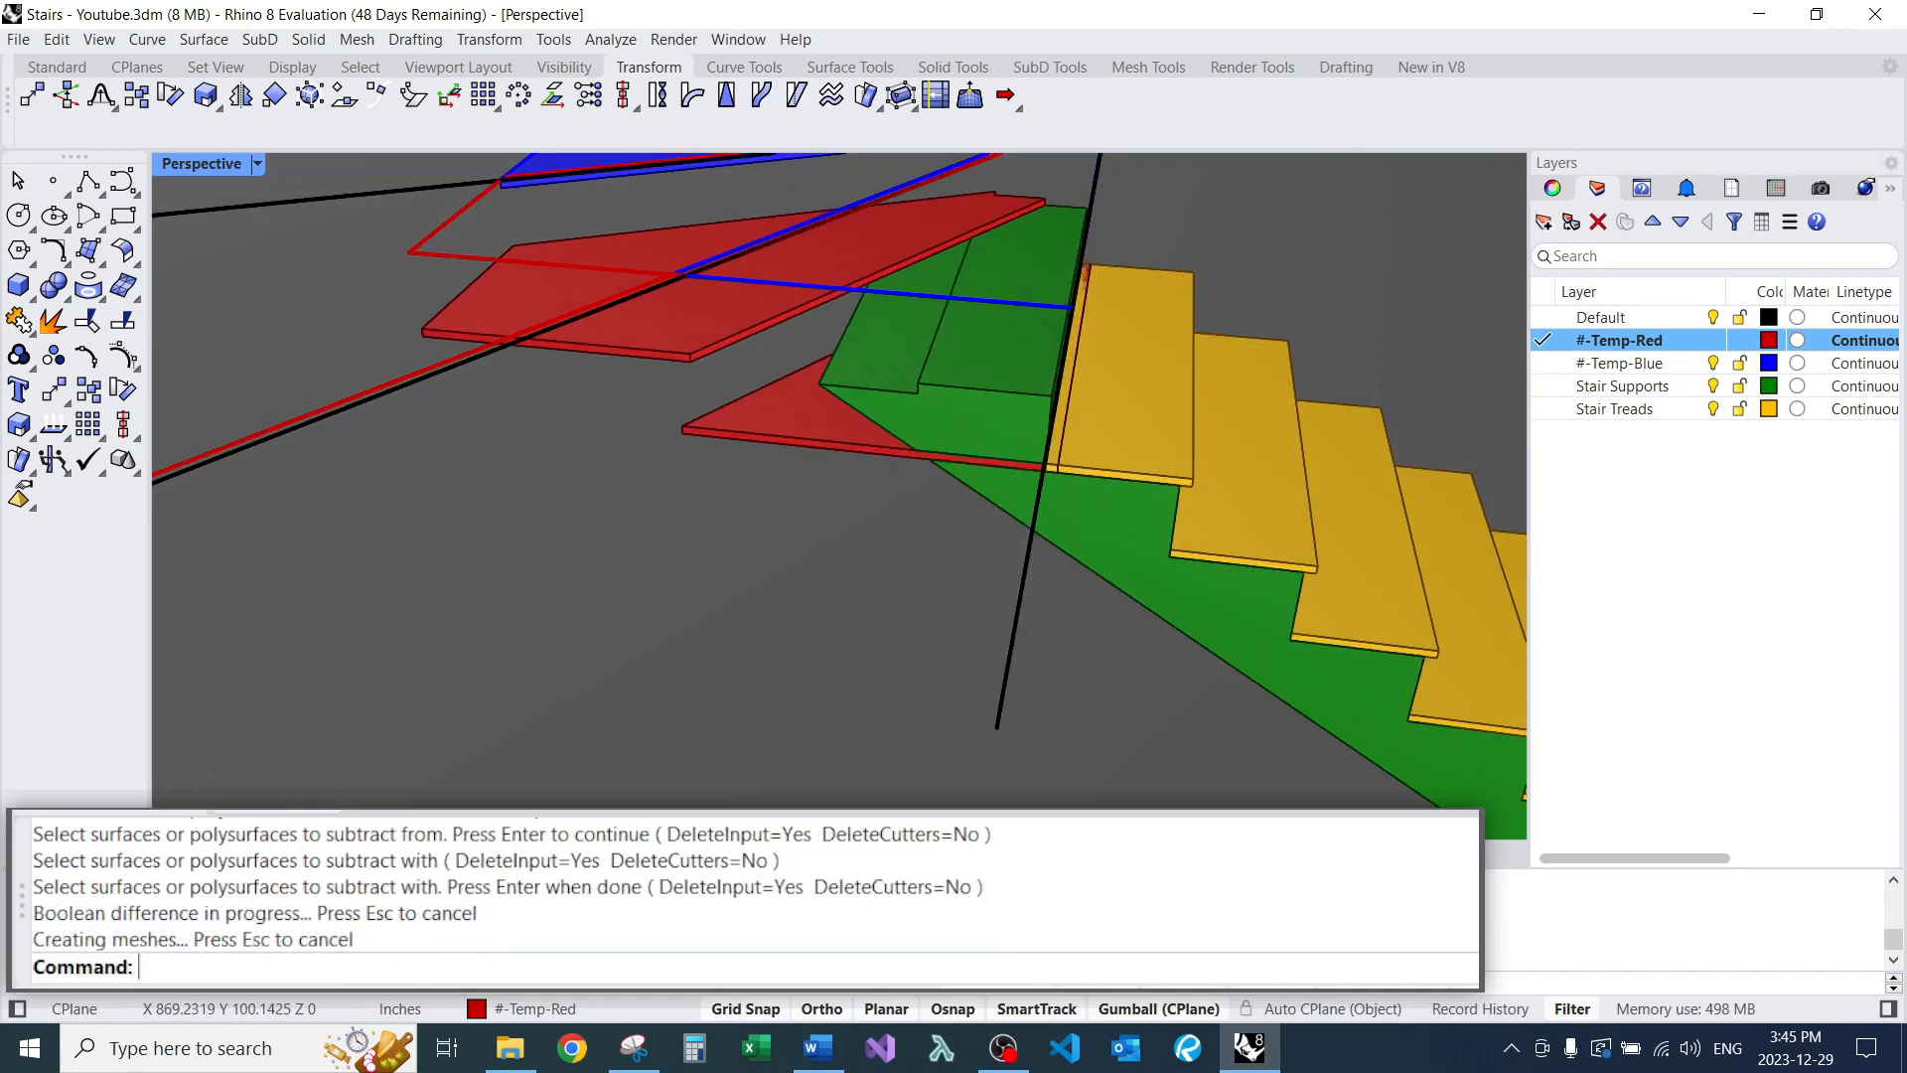
# Undo the deletion and the Boolean difference on the lower flight's stair support.
pyautogui.write('e')
pyautogui.press('Return')
pyautogui.hotkey('ctrl', 'z')
pyautogui.moveTo(993, 417); pyautogui.dragTo(715, 372, button='right')
pyautogui.hotkey('ctrl', 'z')
pyautogui.moveTo(894, 408); pyautogui.dragTo(685, 383, button='right')
pyautogui.press('Escape')
# Enlarge the surface at the lower flight's top tread beyond both stair sides and shift it back through the green support.
pyautogui.scroll(-4, 774, 407)
pyautogui.click(676, 476)
pyautogui.press('Escape')
pyautogui.moveTo(795, 477); pyautogui.dragTo(923, 537, button='right')
pyautogui.click(632, 396)
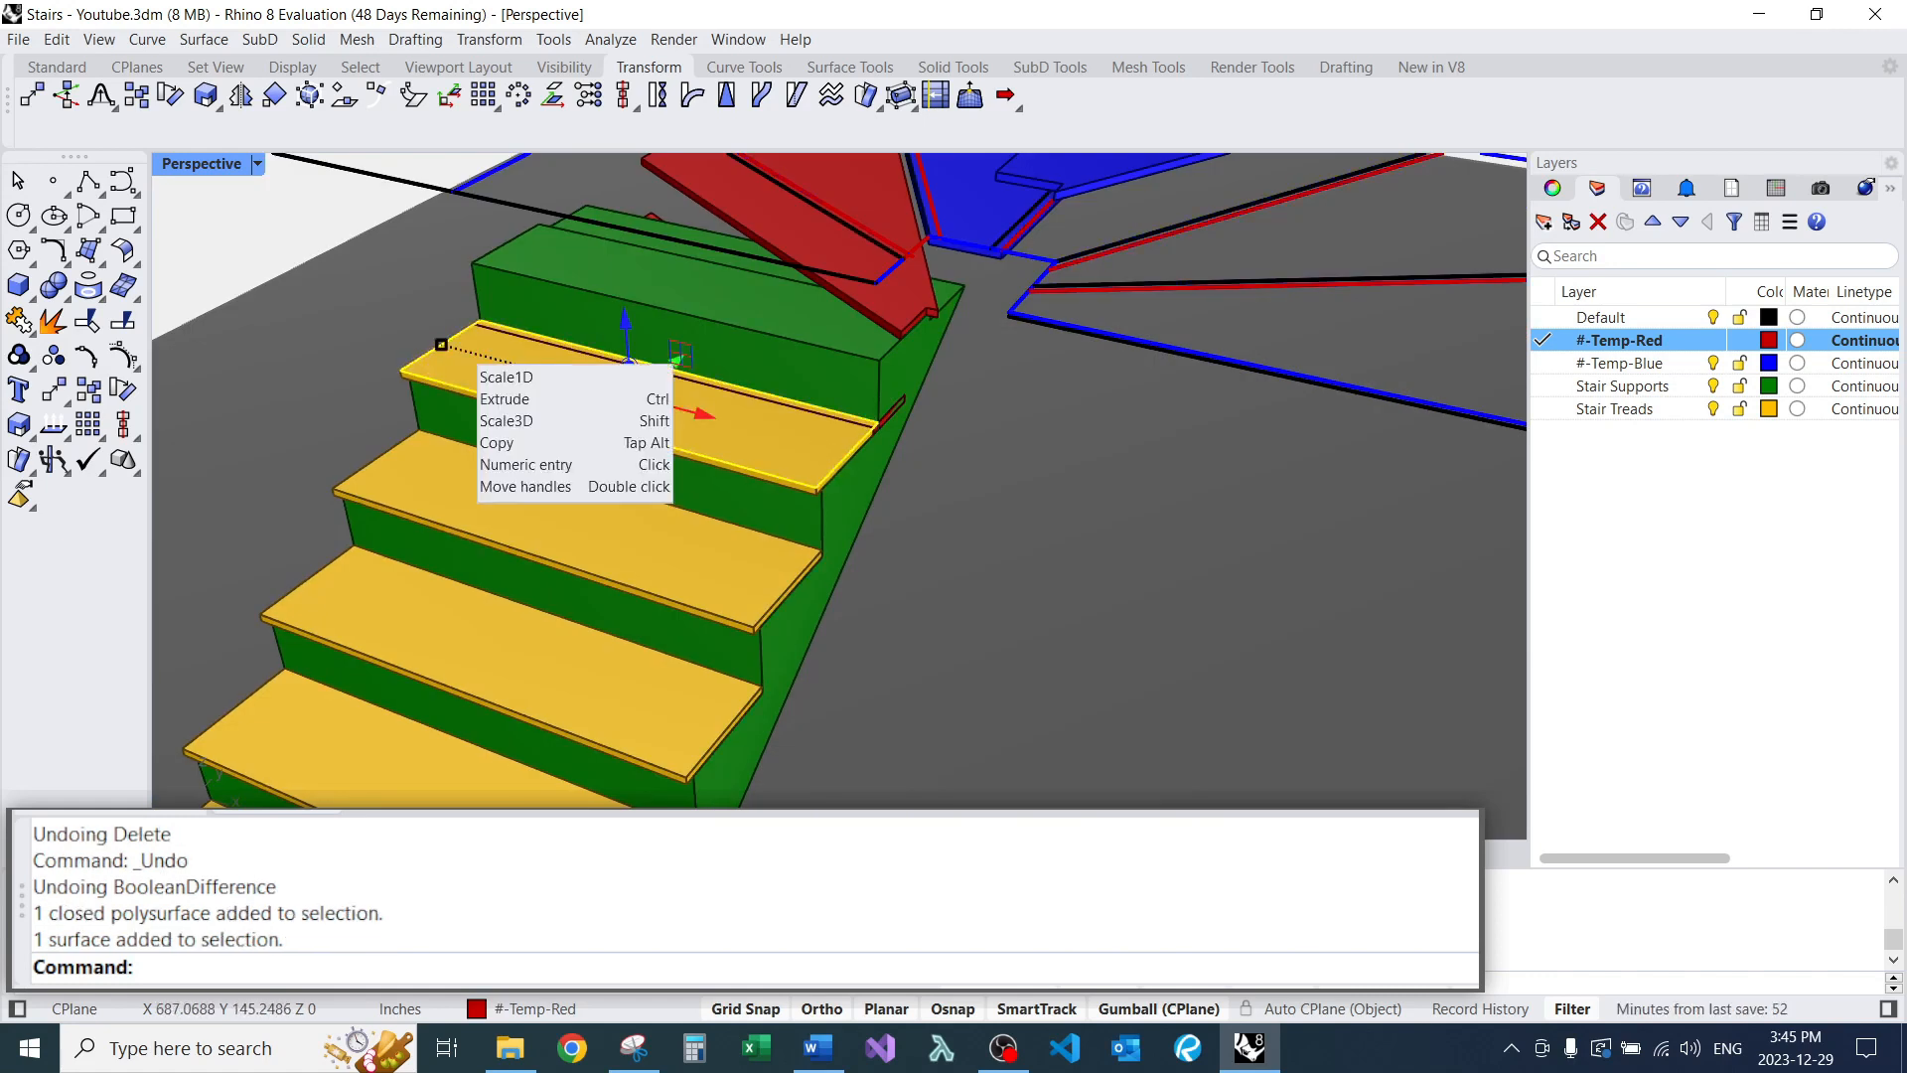
pyautogui.moveTo(441, 345); pyautogui.dragTo(297, 309)
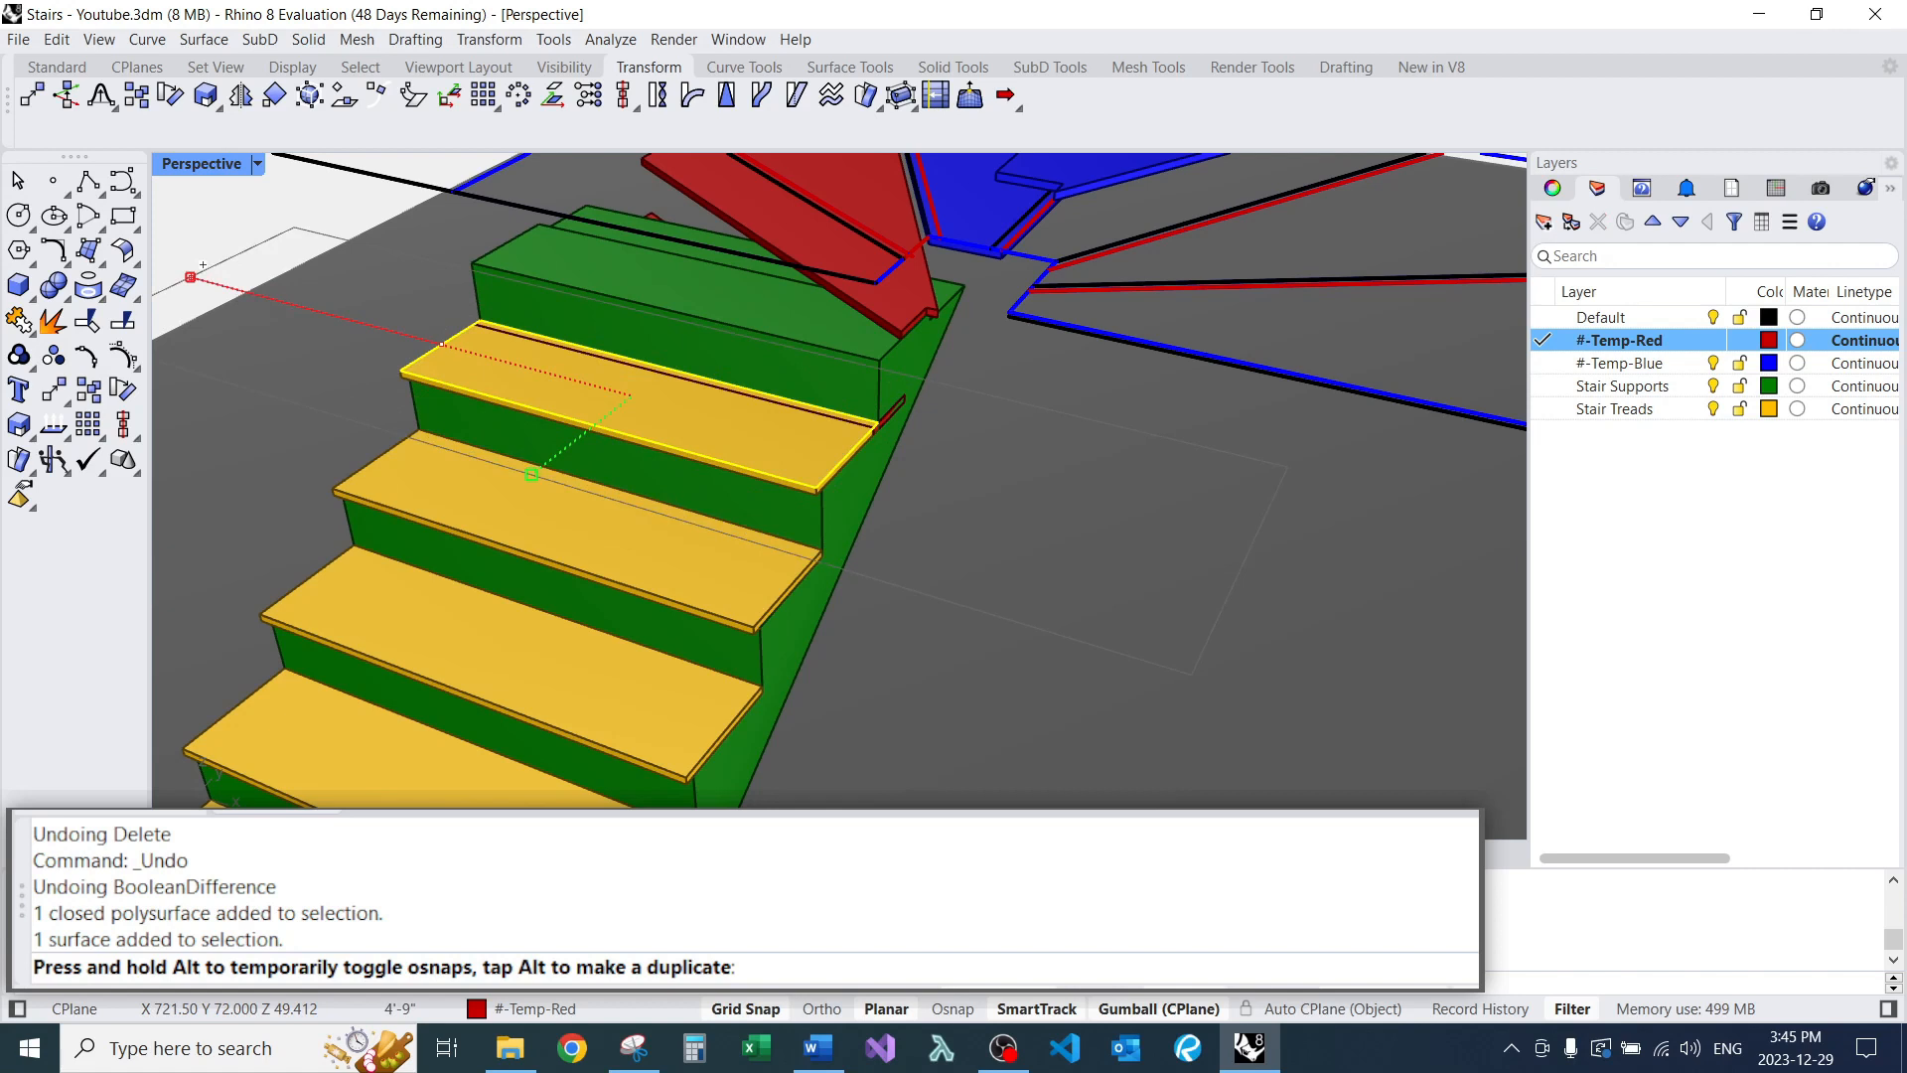
pyautogui.keyDown('shift'); pyautogui.moveTo(203, 264); pyautogui.dragTo(192, 277); pyautogui.keyUp('shift')
pyautogui.moveTo(556, 417); pyautogui.dragTo(695, 378, button='right')
pyautogui.scroll(-3, 695, 377)
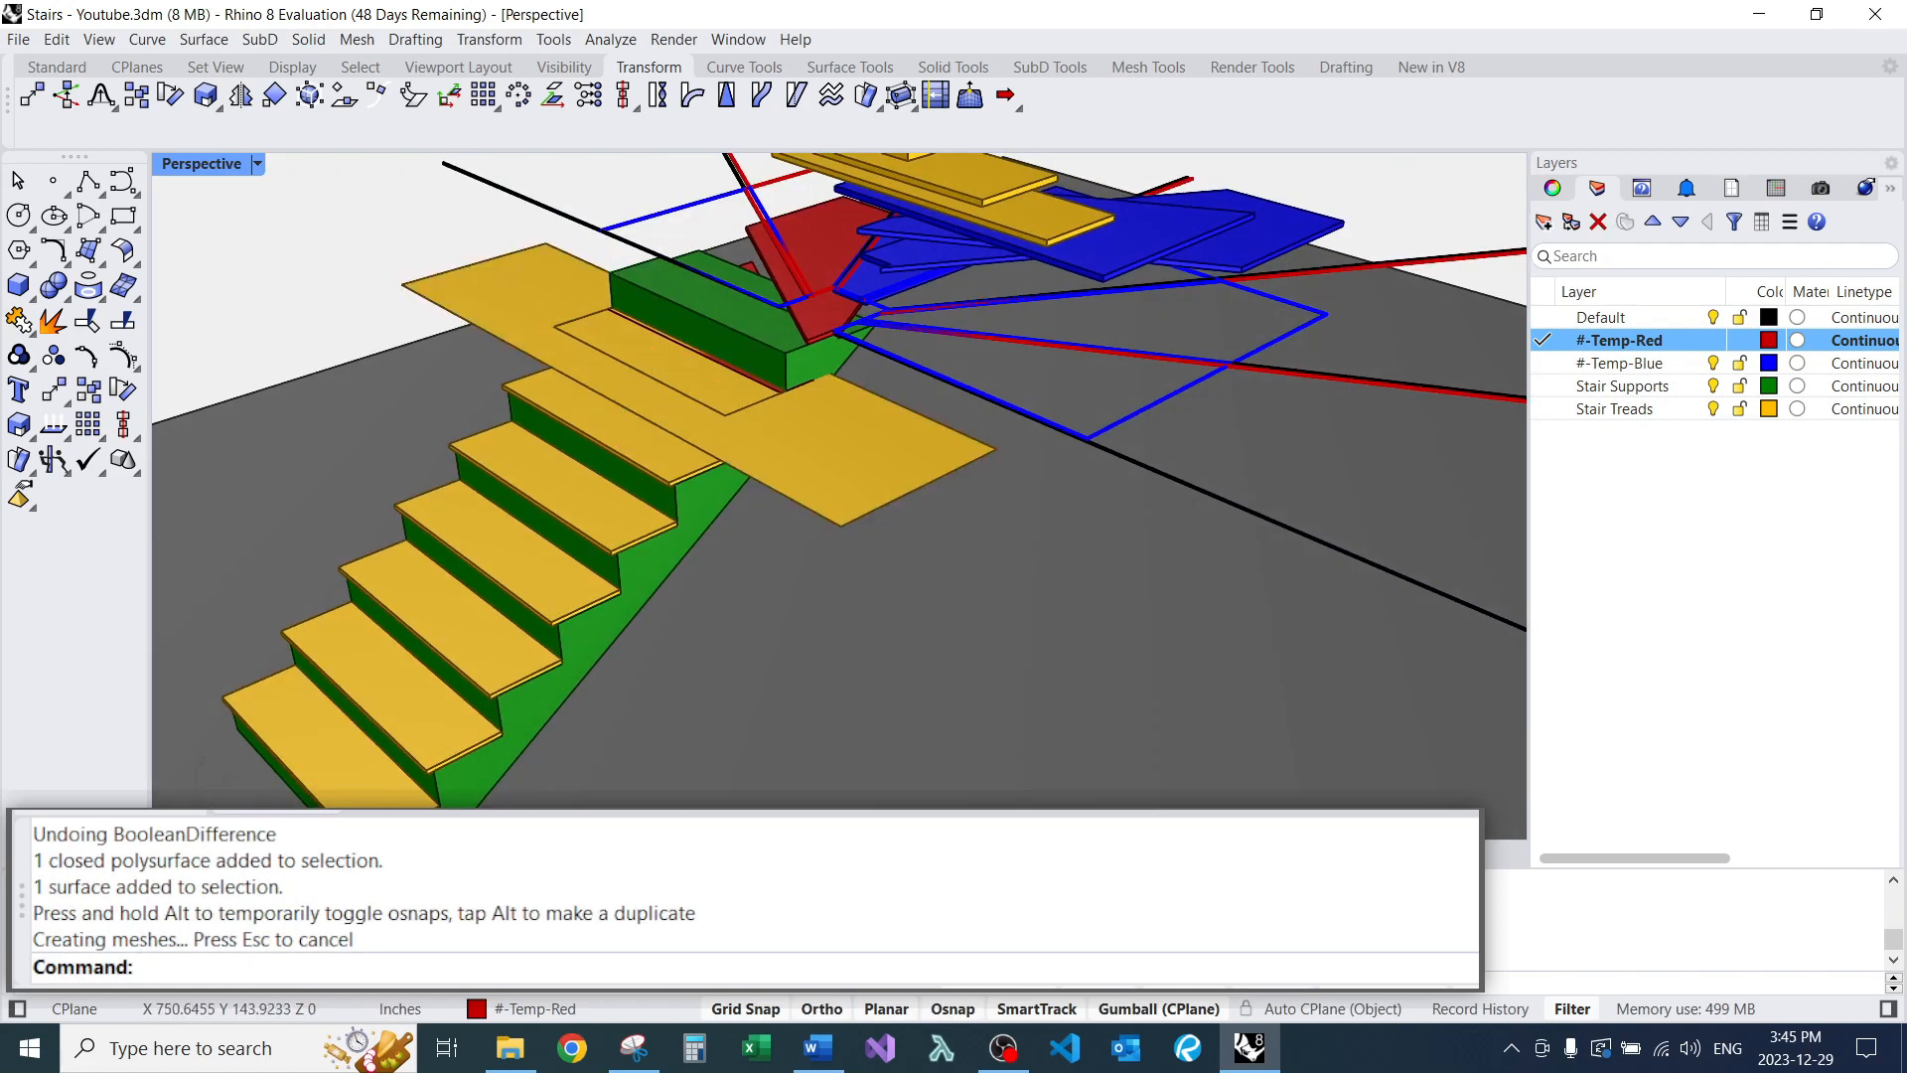
pyautogui.click(894, 451)
pyautogui.moveTo(670, 353); pyautogui.dragTo(738, 326)
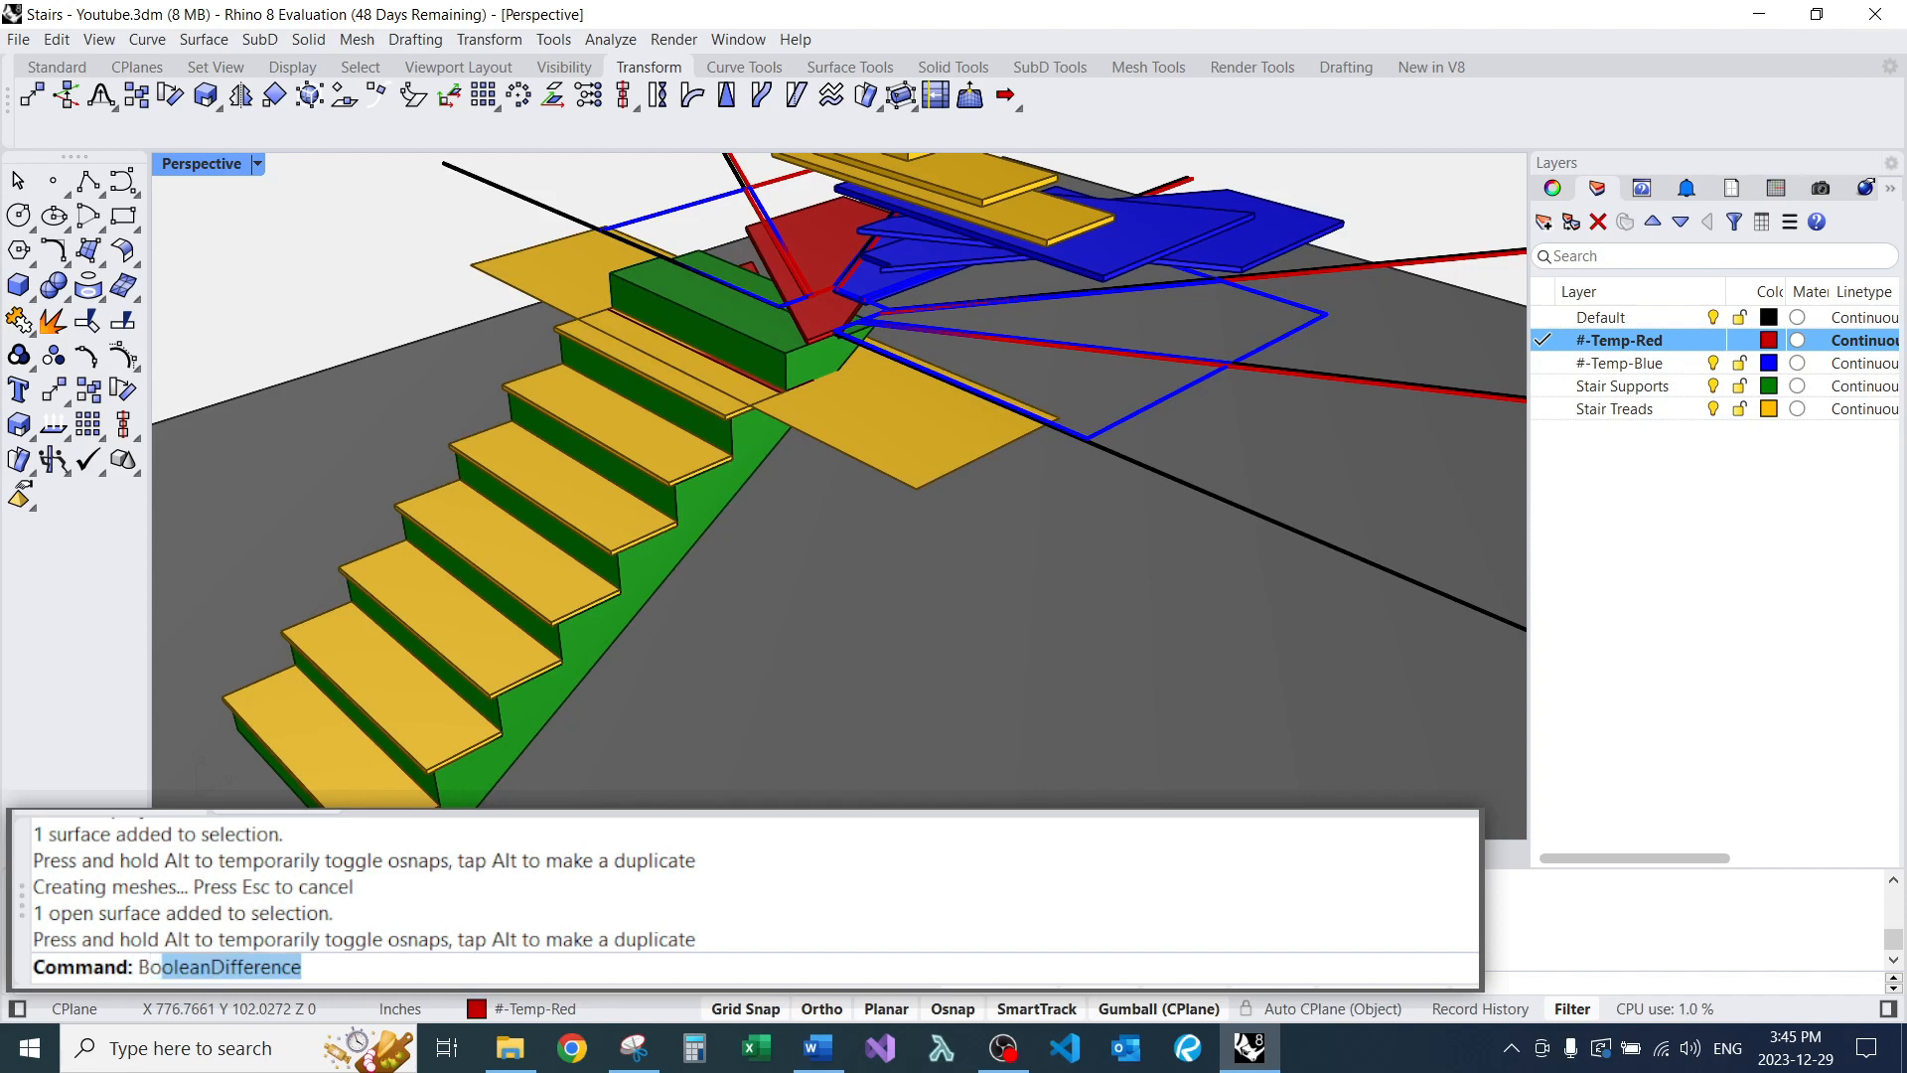
# Boolean split the lower flight's green support using the enlarged horizontal surface as the cutter.
pyautogui.write('anSplit')
pyautogui.press('Return')
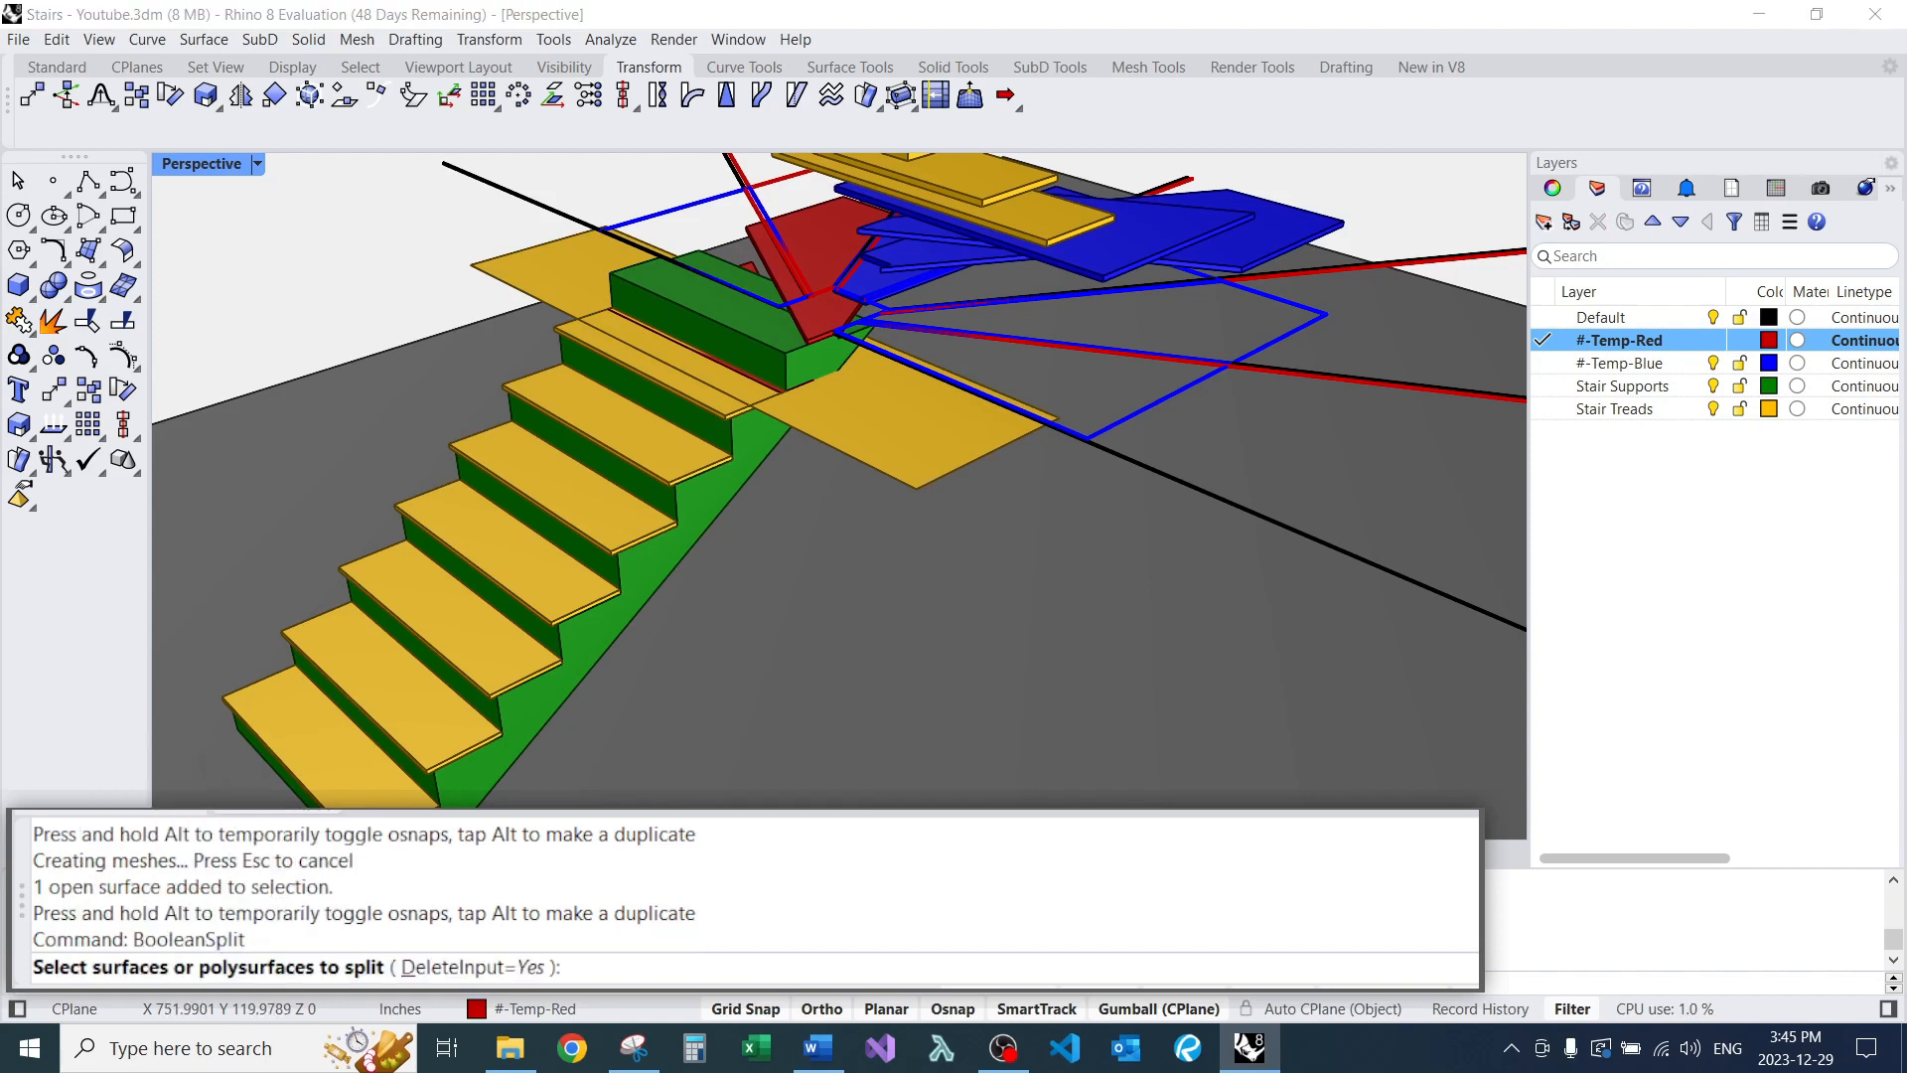
pyautogui.scroll(4, 764, 429)
pyautogui.click(763, 429)
pyautogui.press('Return')
pyautogui.click(929, 382)
pyautogui.press('Return')
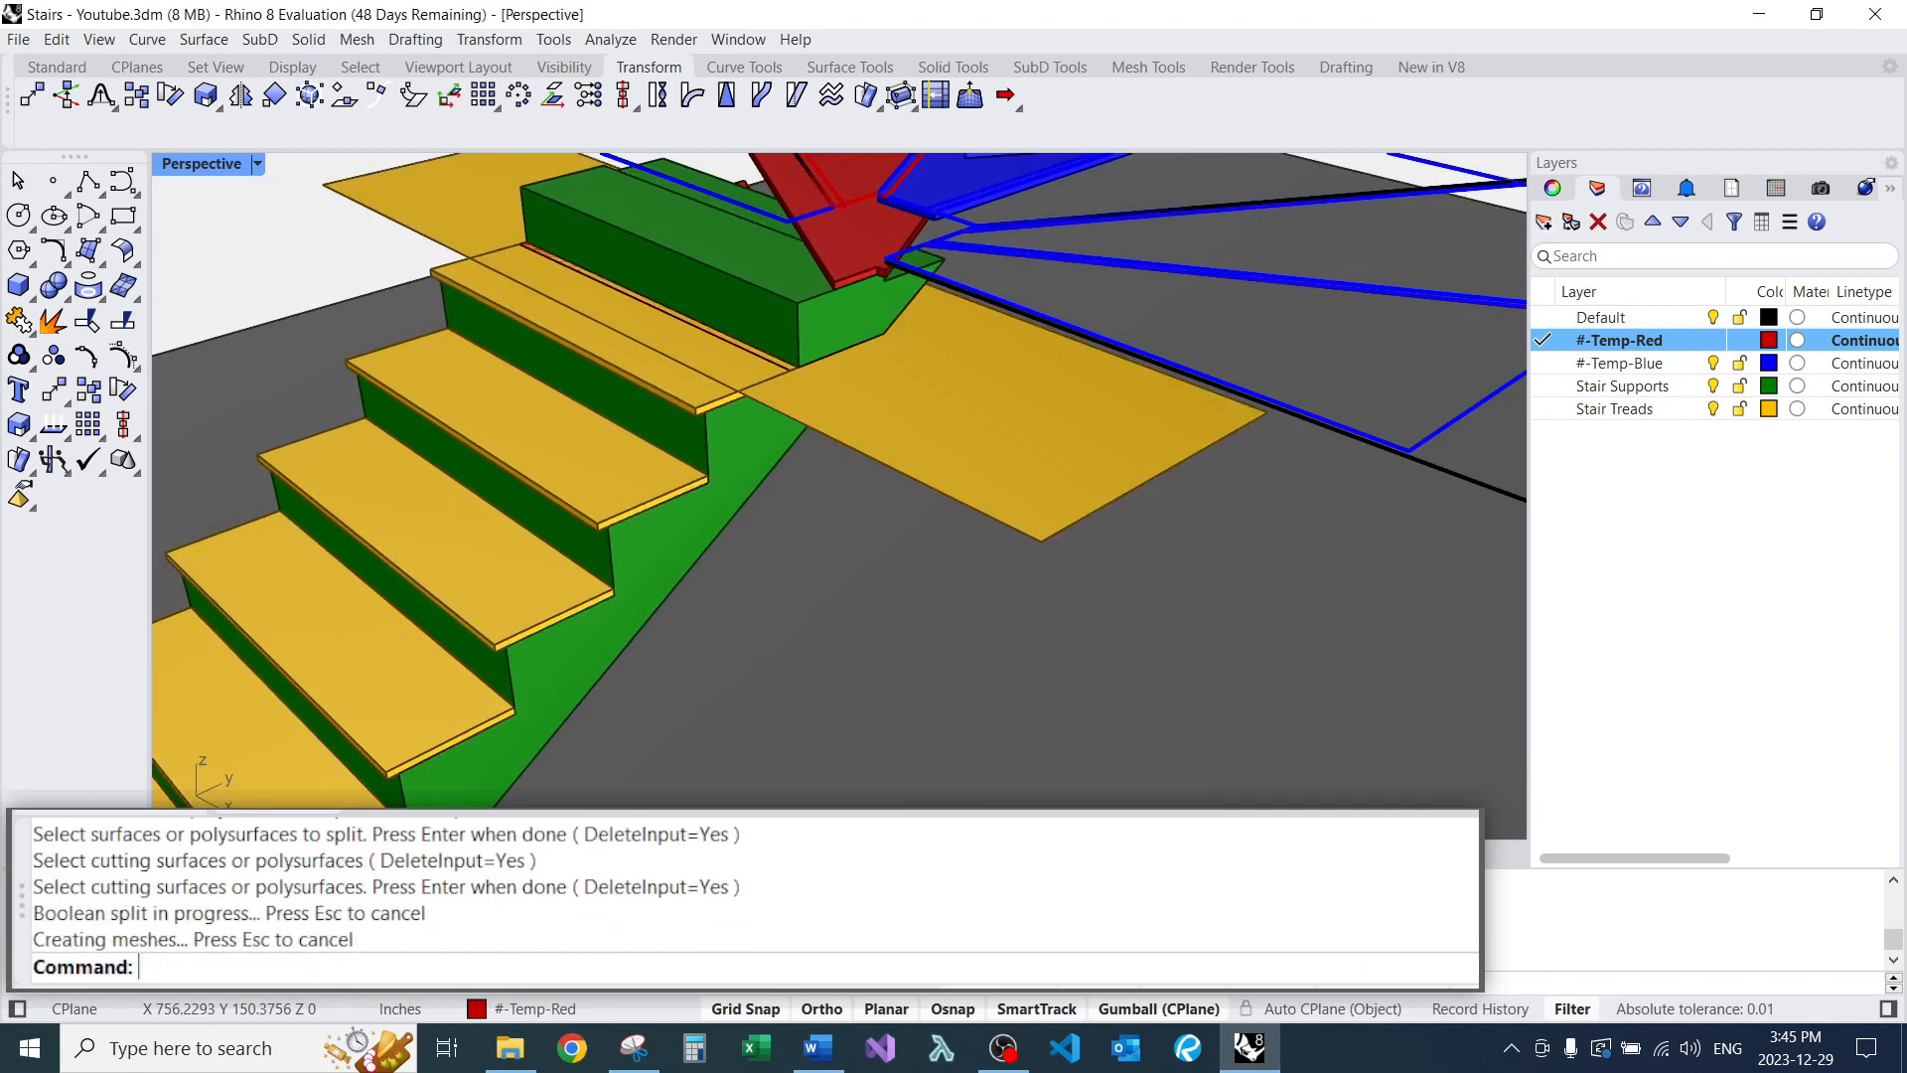
# Delete the support block cut off above the top tread and the enlarged cutting surface.
pyautogui.write('e')
pyautogui.press('Return')
pyautogui.moveTo(755, 447); pyautogui.dragTo(964, 516, button='right')
pyautogui.scroll(4, 994, 278)
pyautogui.scroll(-7, 993, 298)
pyautogui.scroll(5, 1132, 416)
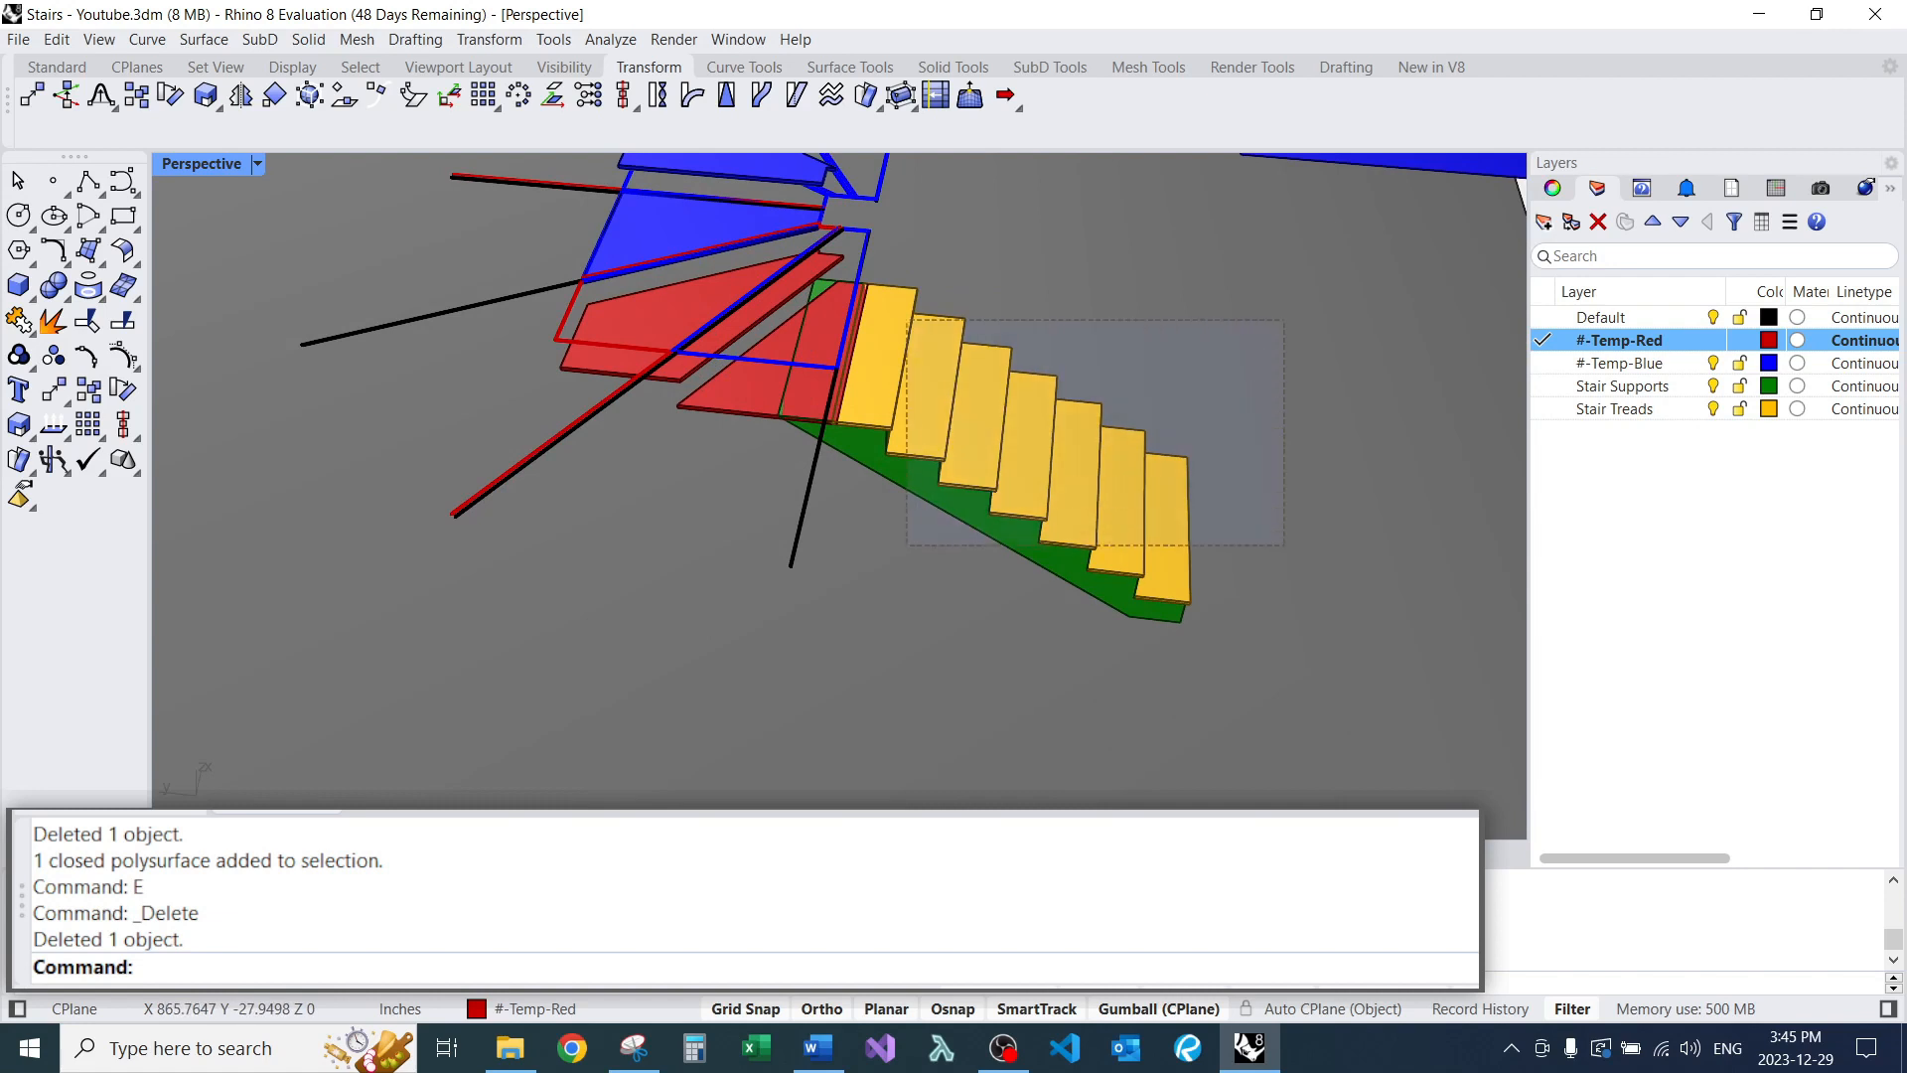
# Extrude the base edge of the lower flight's top riser into a vertical surface and lower it through the green support.
pyautogui.moveTo(1132, 415); pyautogui.dragTo(1083, 362, button='right')
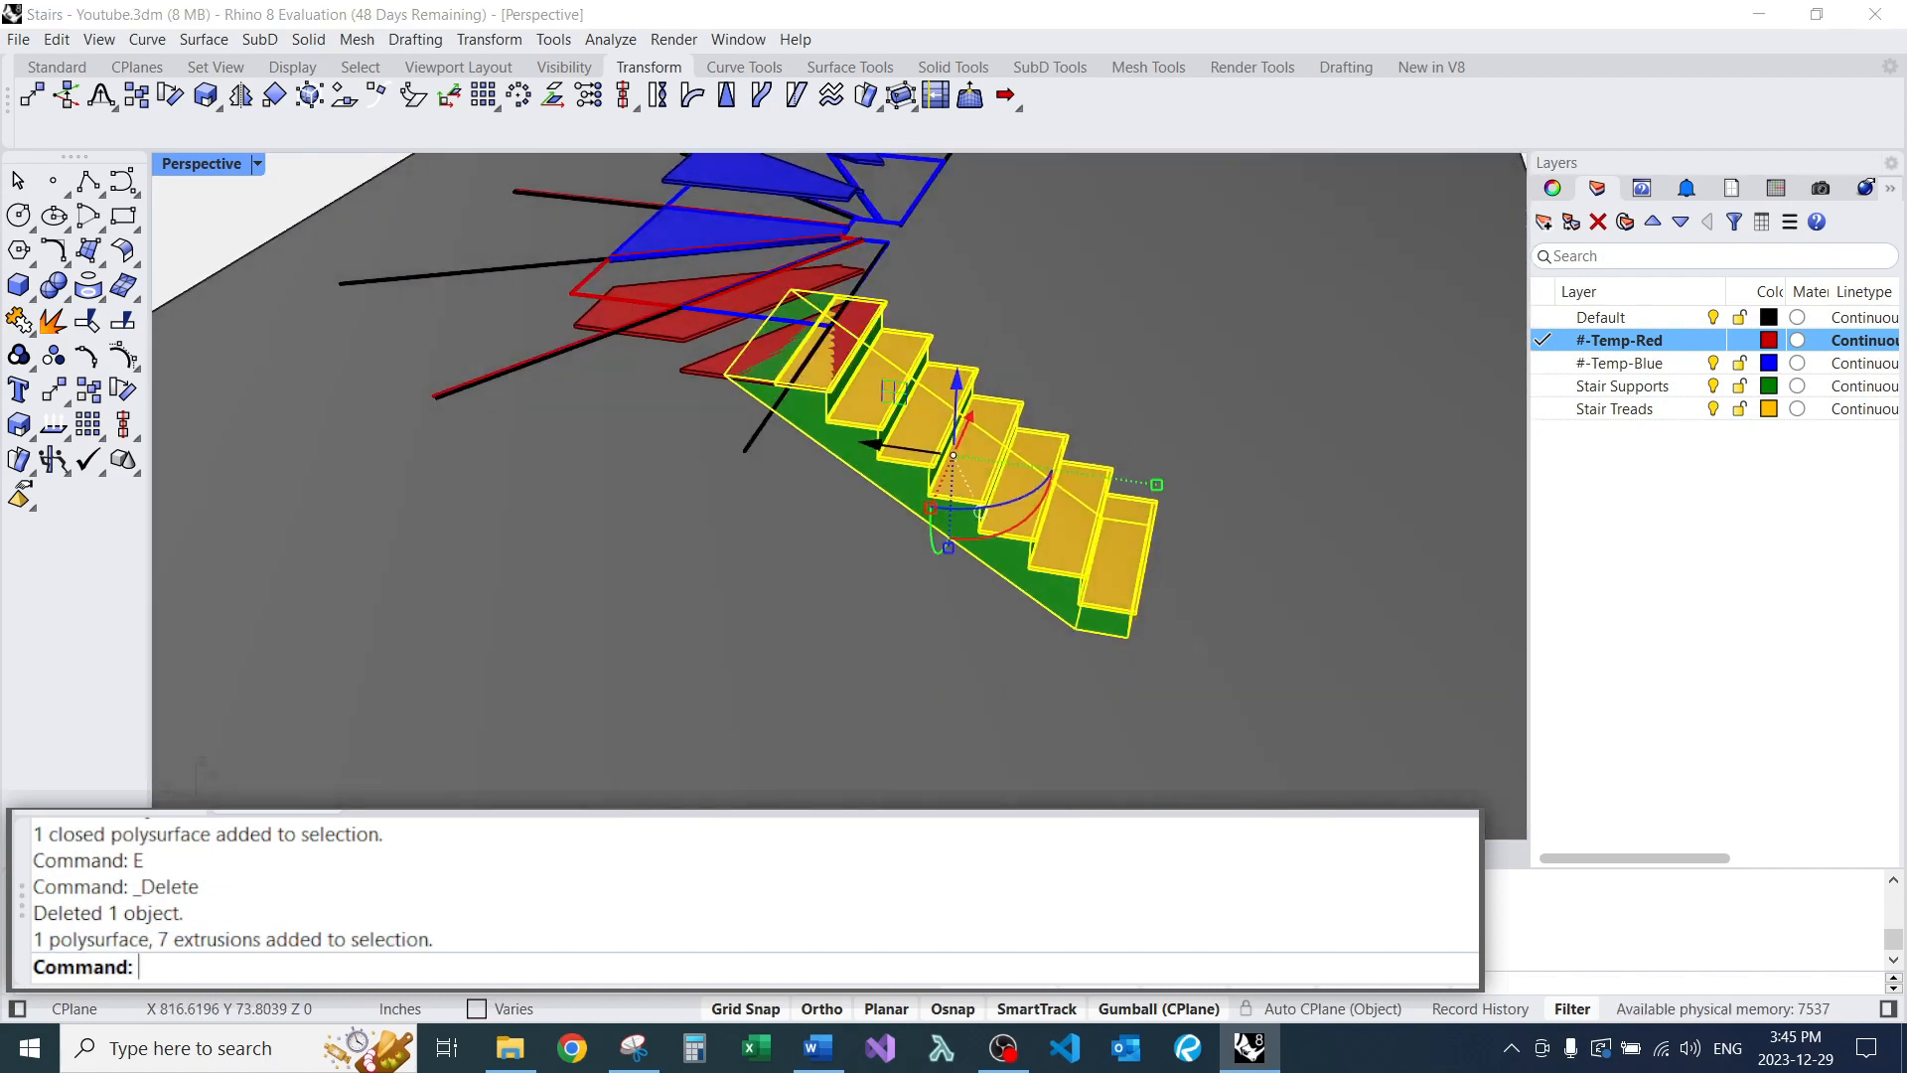
pyautogui.scroll(3, 894, 357)
pyautogui.moveTo(993, 417); pyautogui.dragTo(1003, 338, button='right')
pyautogui.scroll(-4, 943, 417)
pyautogui.scroll(3, 865, 407)
pyautogui.scroll(5, 979, 427)
pyautogui.click(978, 449)
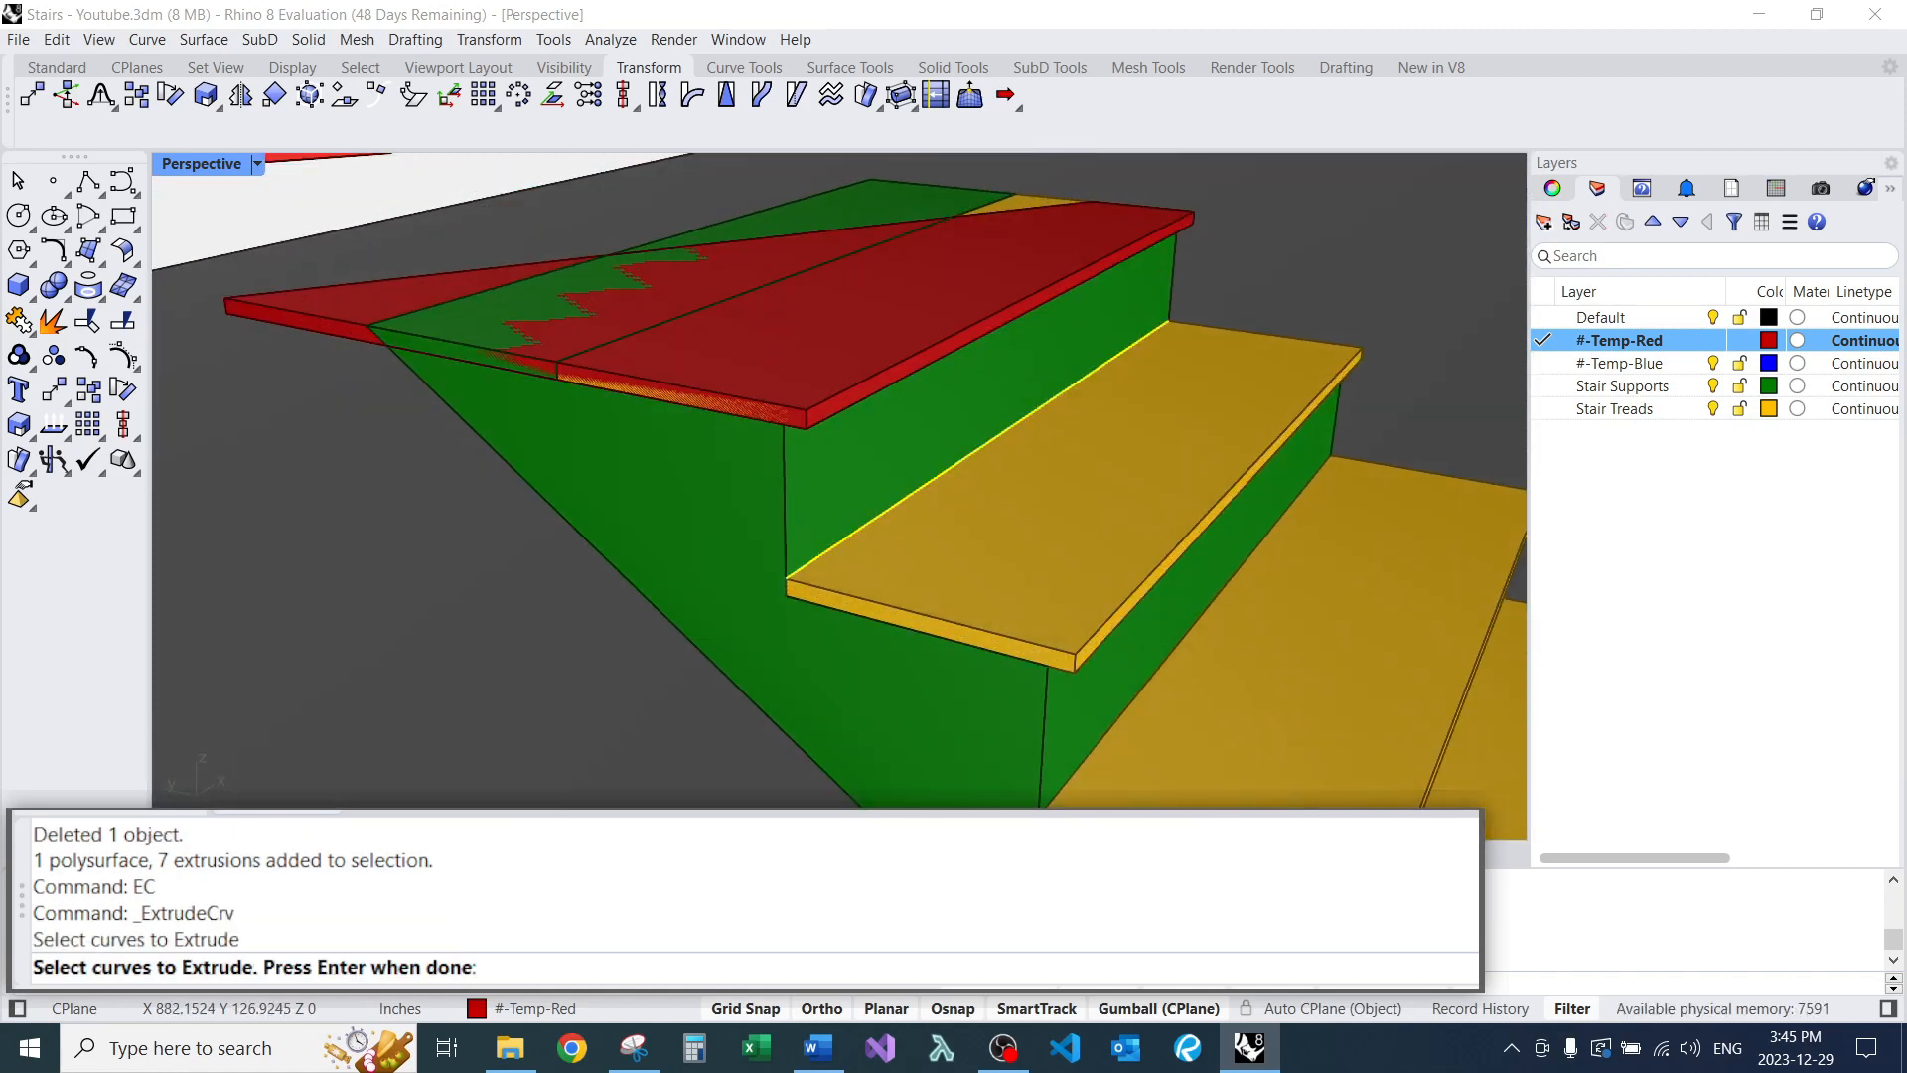
pyautogui.scroll(-6, 998, 309)
pyautogui.press('Return')
pyautogui.click(1007, 342)
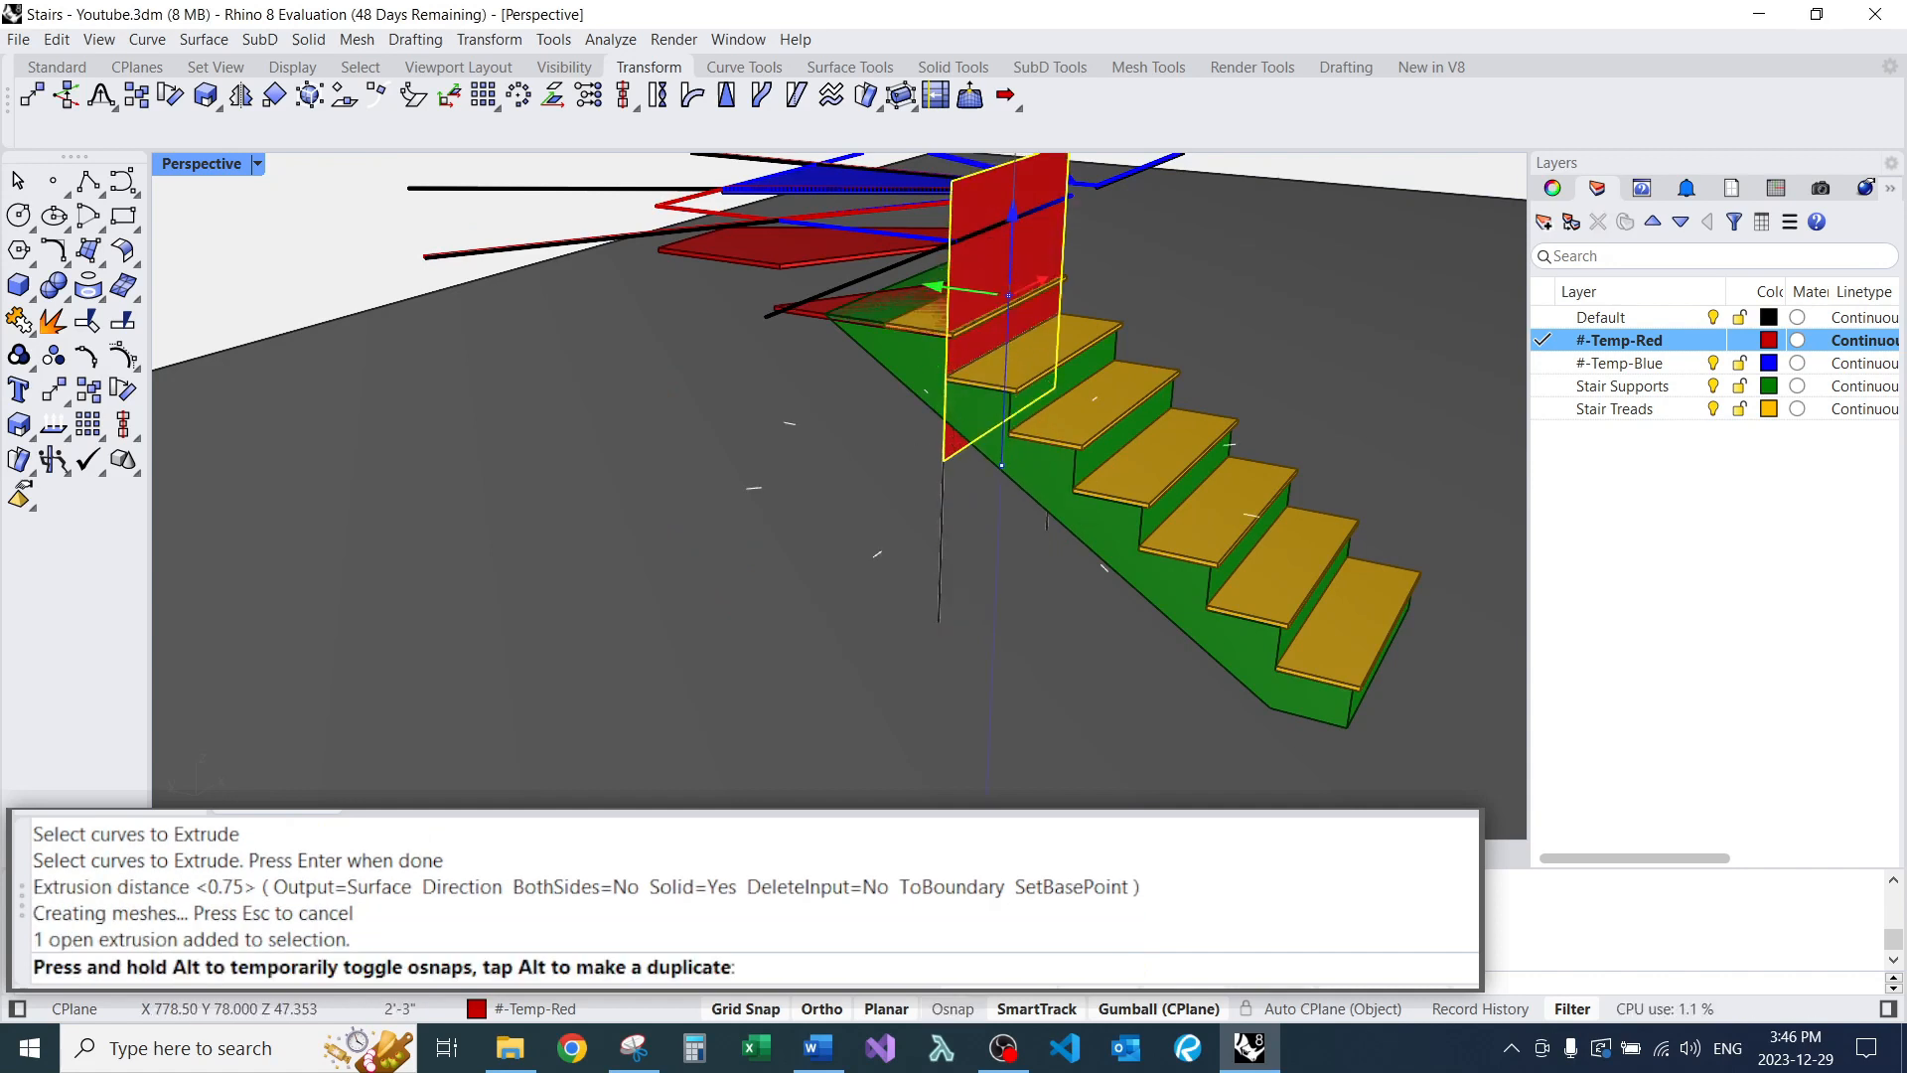
pyautogui.keyDown('alt'); pyautogui.moveTo(1012, 214); pyautogui.dragTo(1008, 306); pyautogui.keyUp('alt')
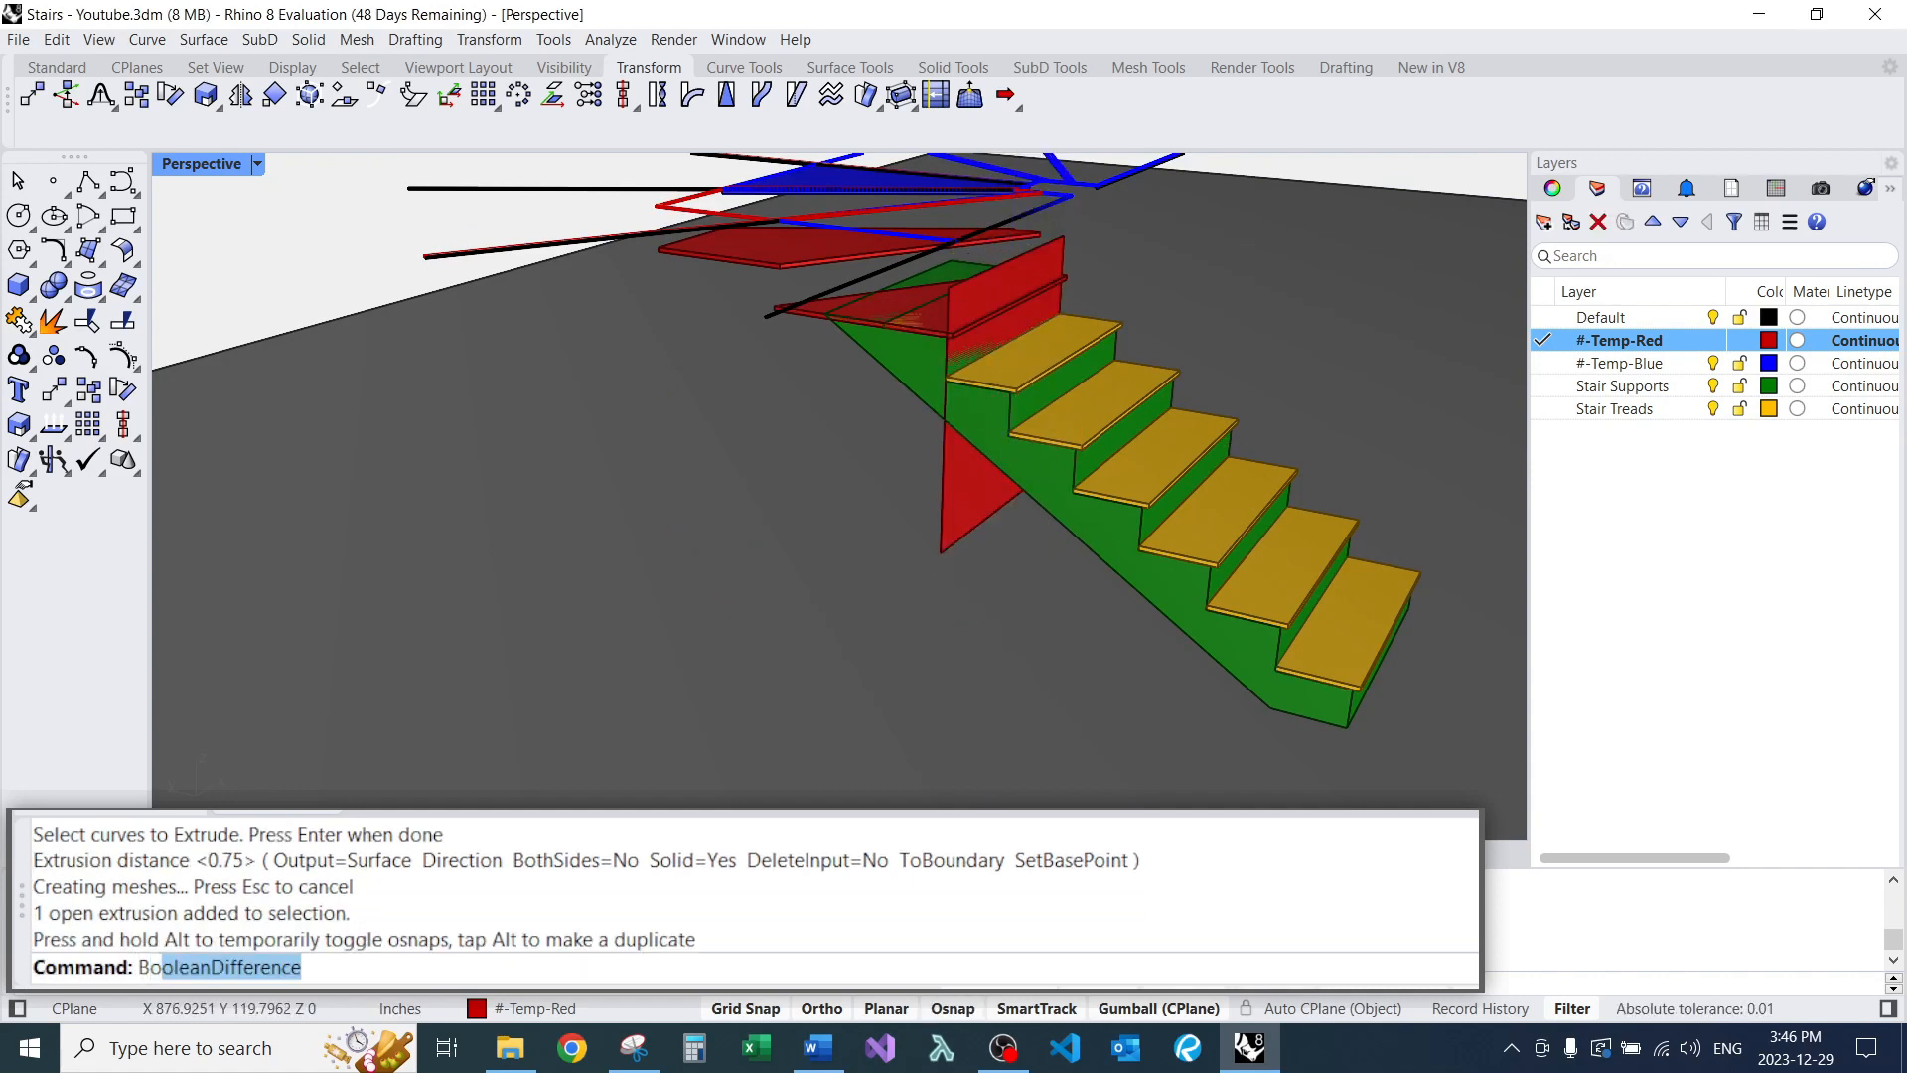
# Boolean split the lower flight's green support with the vertical riser surface.
pyautogui.press('BackSpace')
pyautogui.write('oleanS')
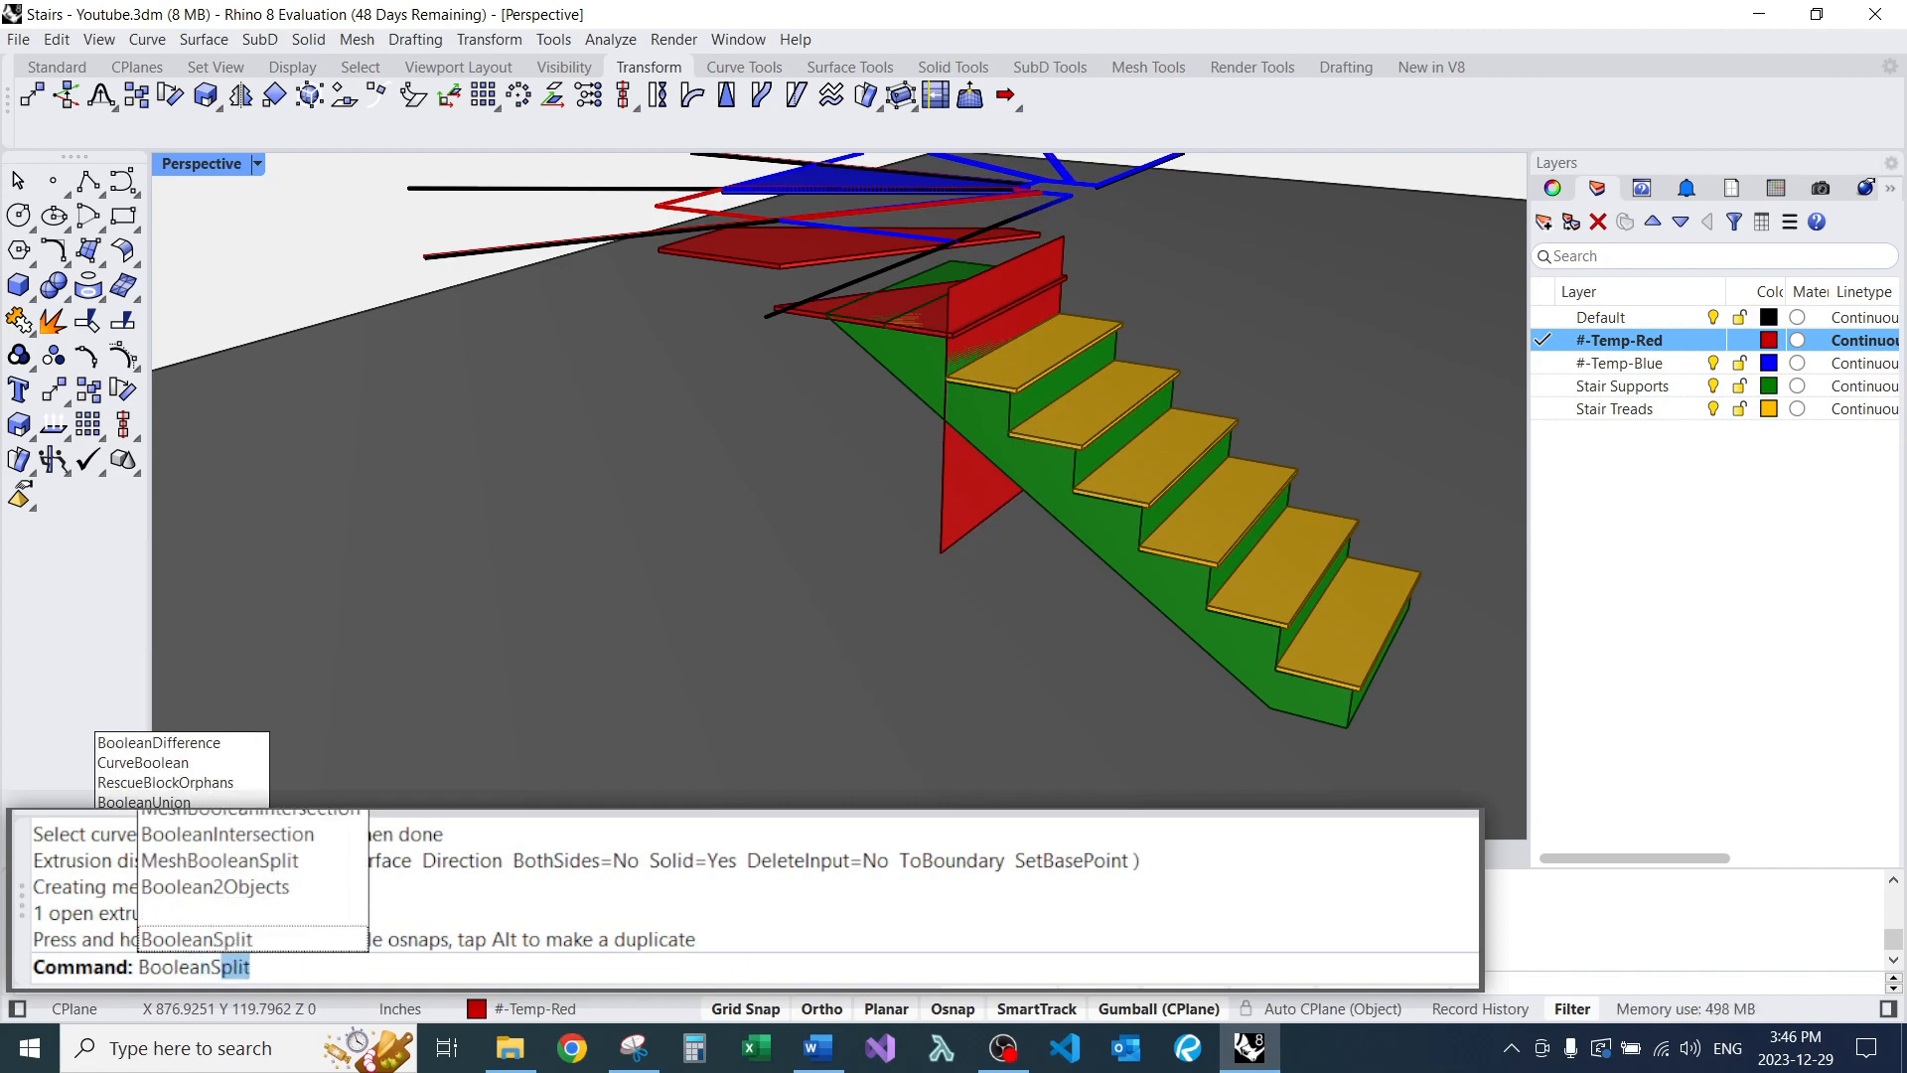
pyautogui.press('Return')
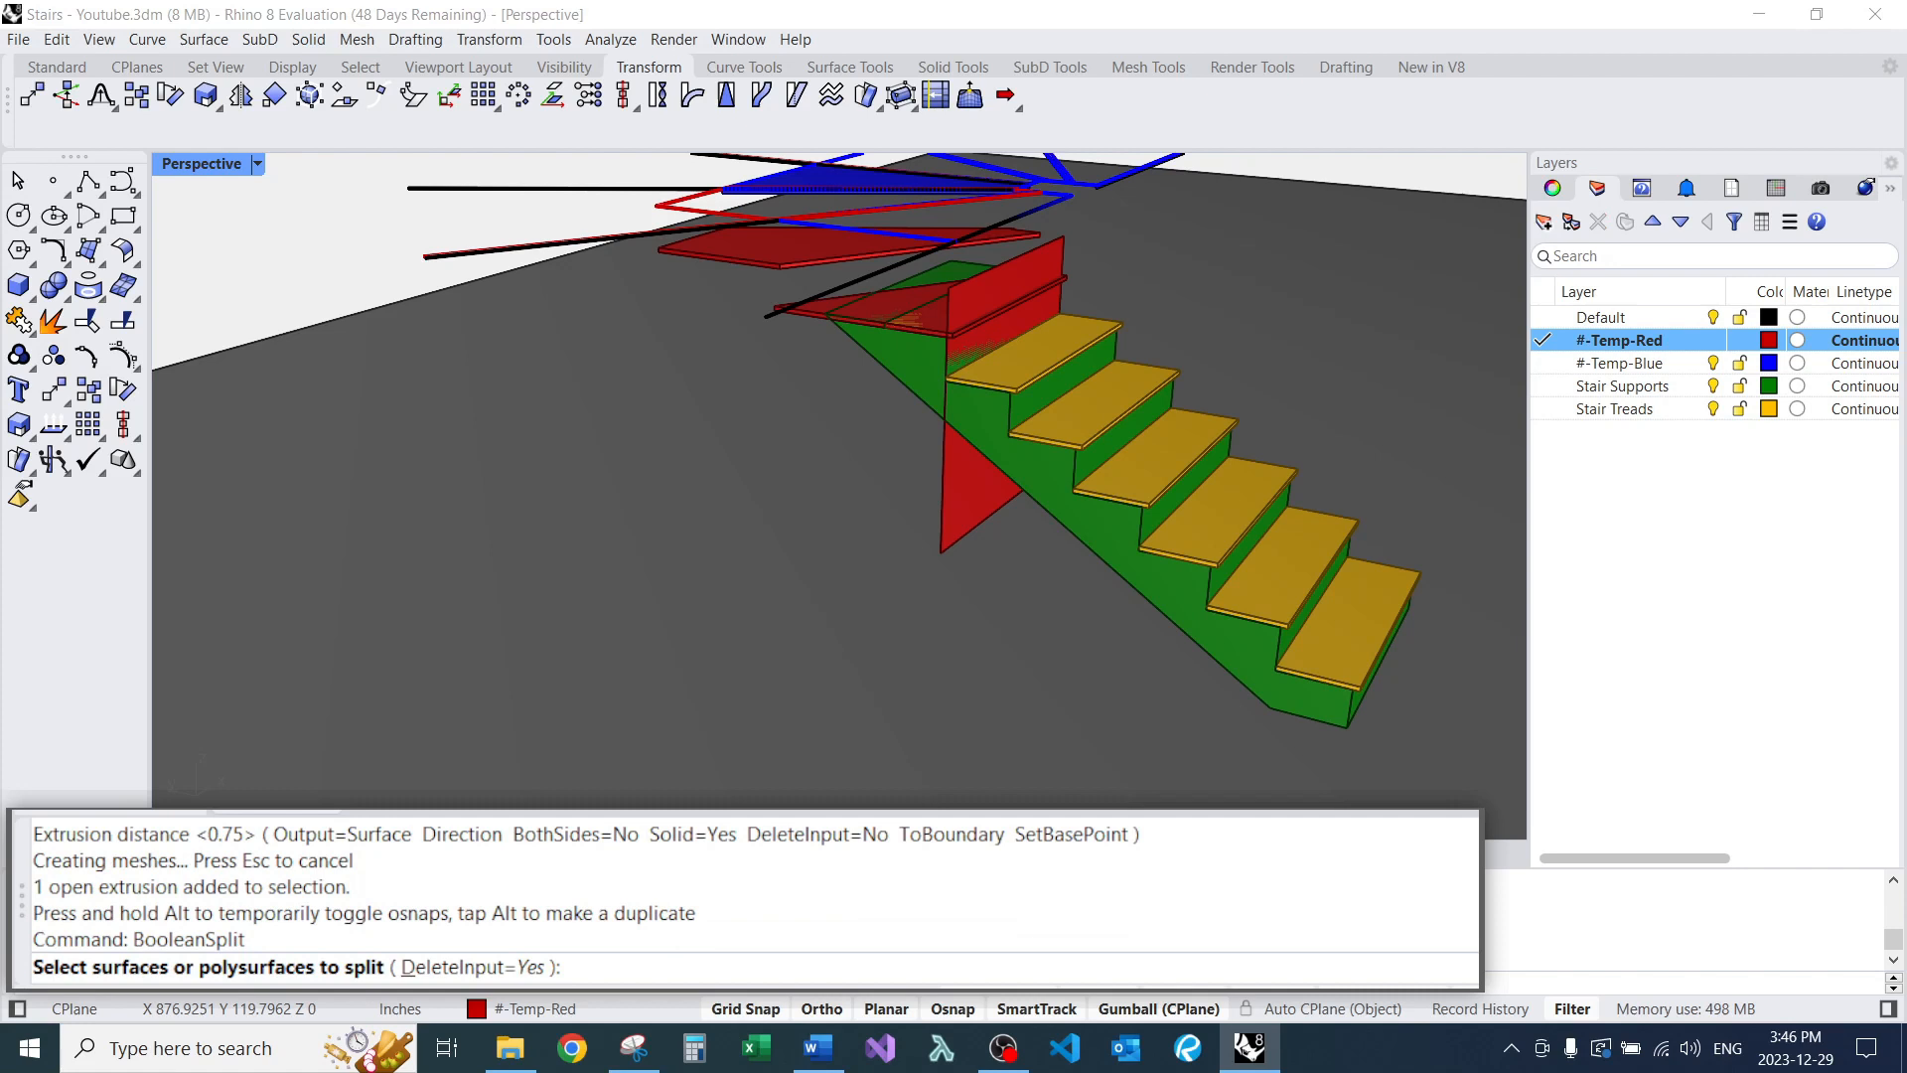
pyautogui.scroll(4, 861, 368)
pyautogui.click(926, 382)
pyautogui.press('Return')
pyautogui.click(1023, 586)
pyautogui.press('Return')
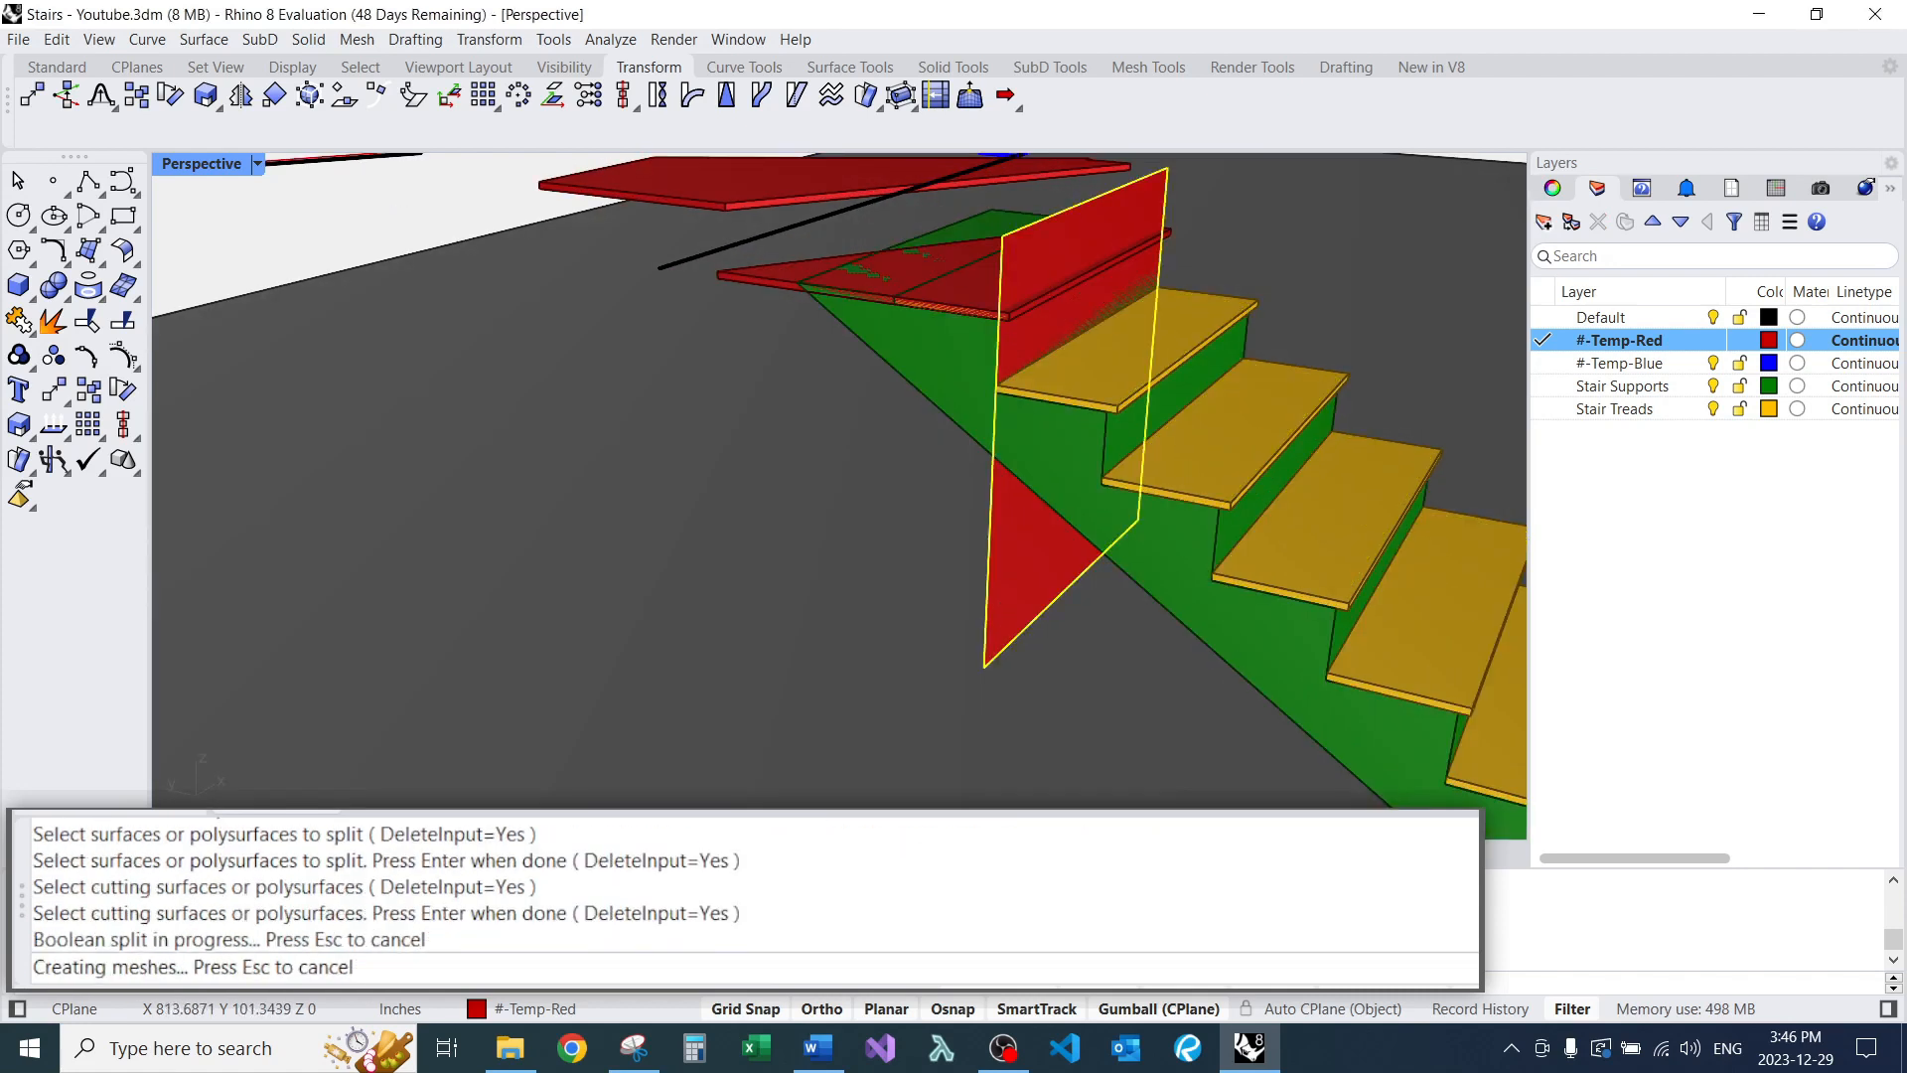
# Delete the support piece cut off under the lowest winder tread and the vertical cutting surface.
pyautogui.click(926, 382)
pyautogui.press('e')
pyautogui.press('Return')
pyautogui.click(1028, 577)
pyautogui.press('e')
pyautogui.press('Return')
pyautogui.scroll(-6, 1023, 566)
pyautogui.moveTo(1023, 397); pyautogui.dragTo(999, 482, button='right')
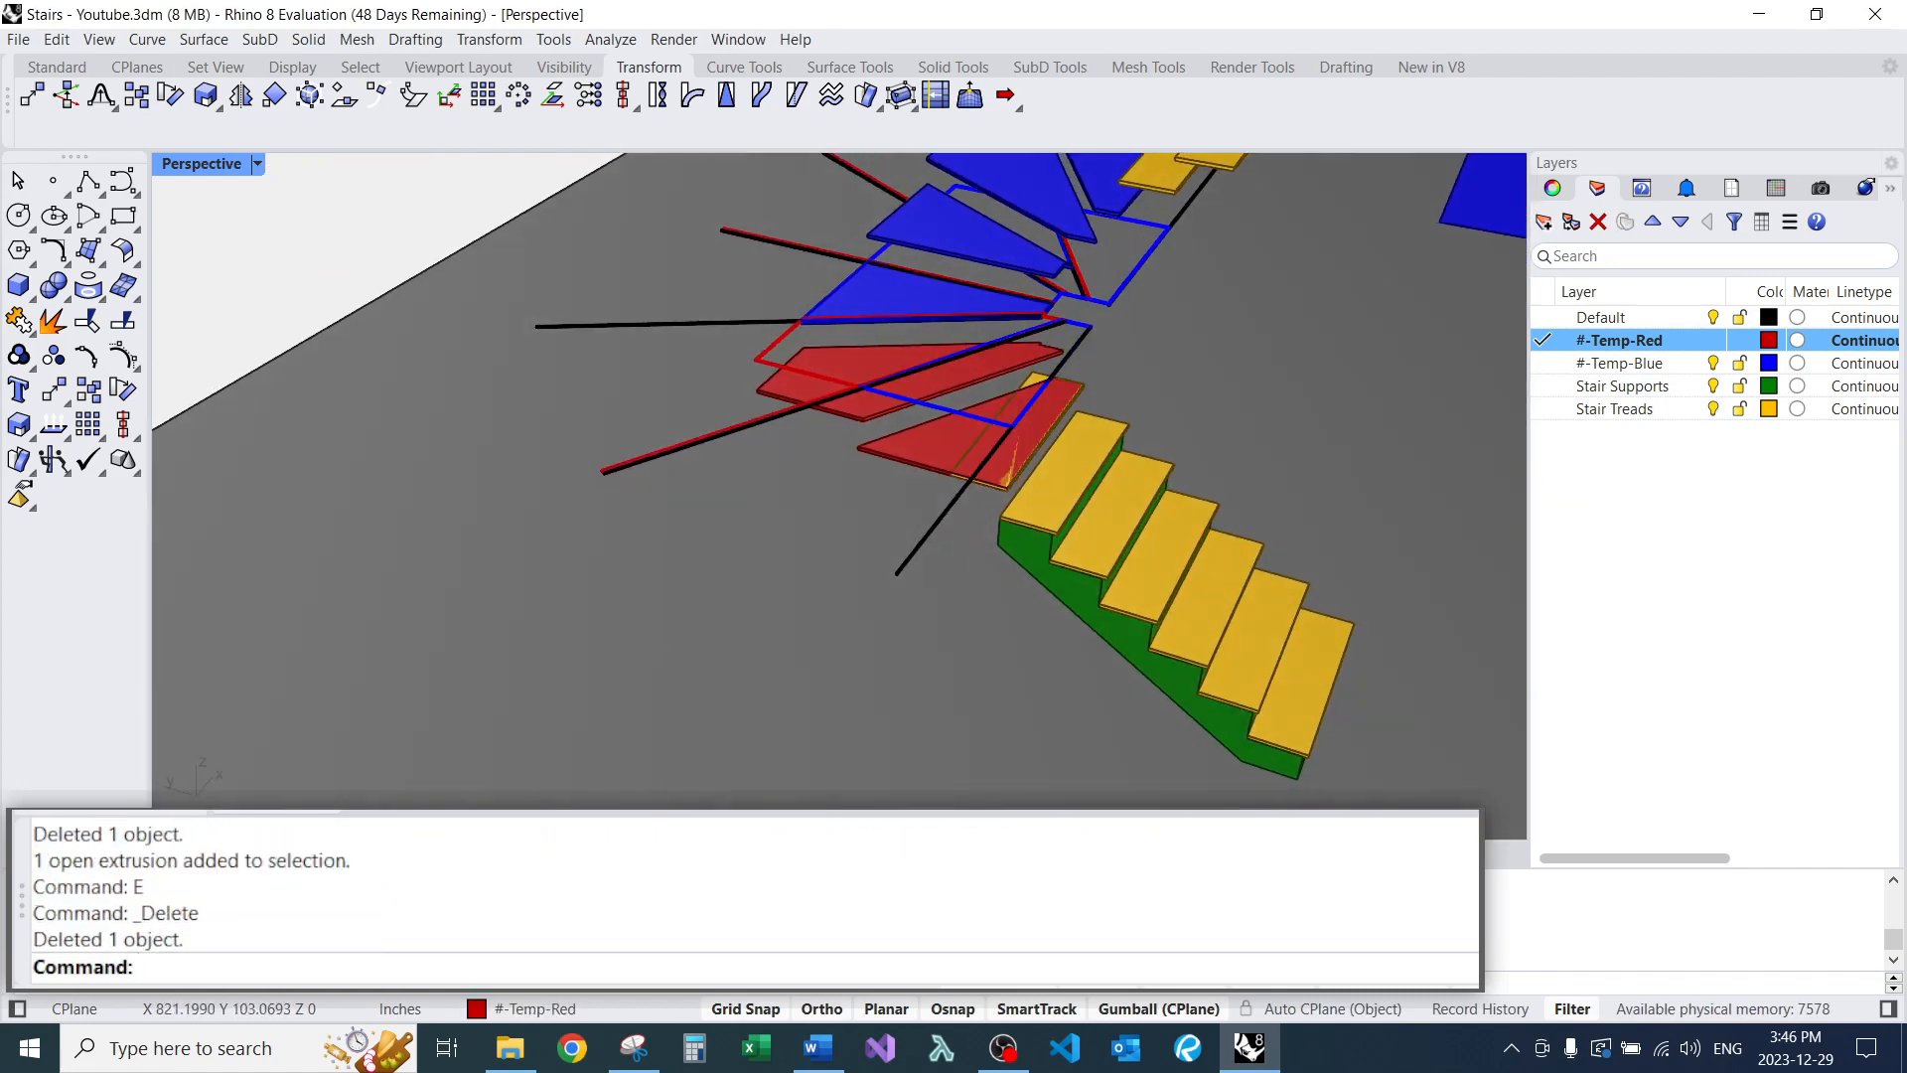
# Delete the original yellow top tread that overlaps the lowest red winder tread.
pyautogui.scroll(5, 998, 482)
pyautogui.scroll(4, 998, 482)
pyautogui.click(994, 517)
pyautogui.press('e')
pyautogui.press('Return')
pyautogui.scroll(-6, 993, 497)
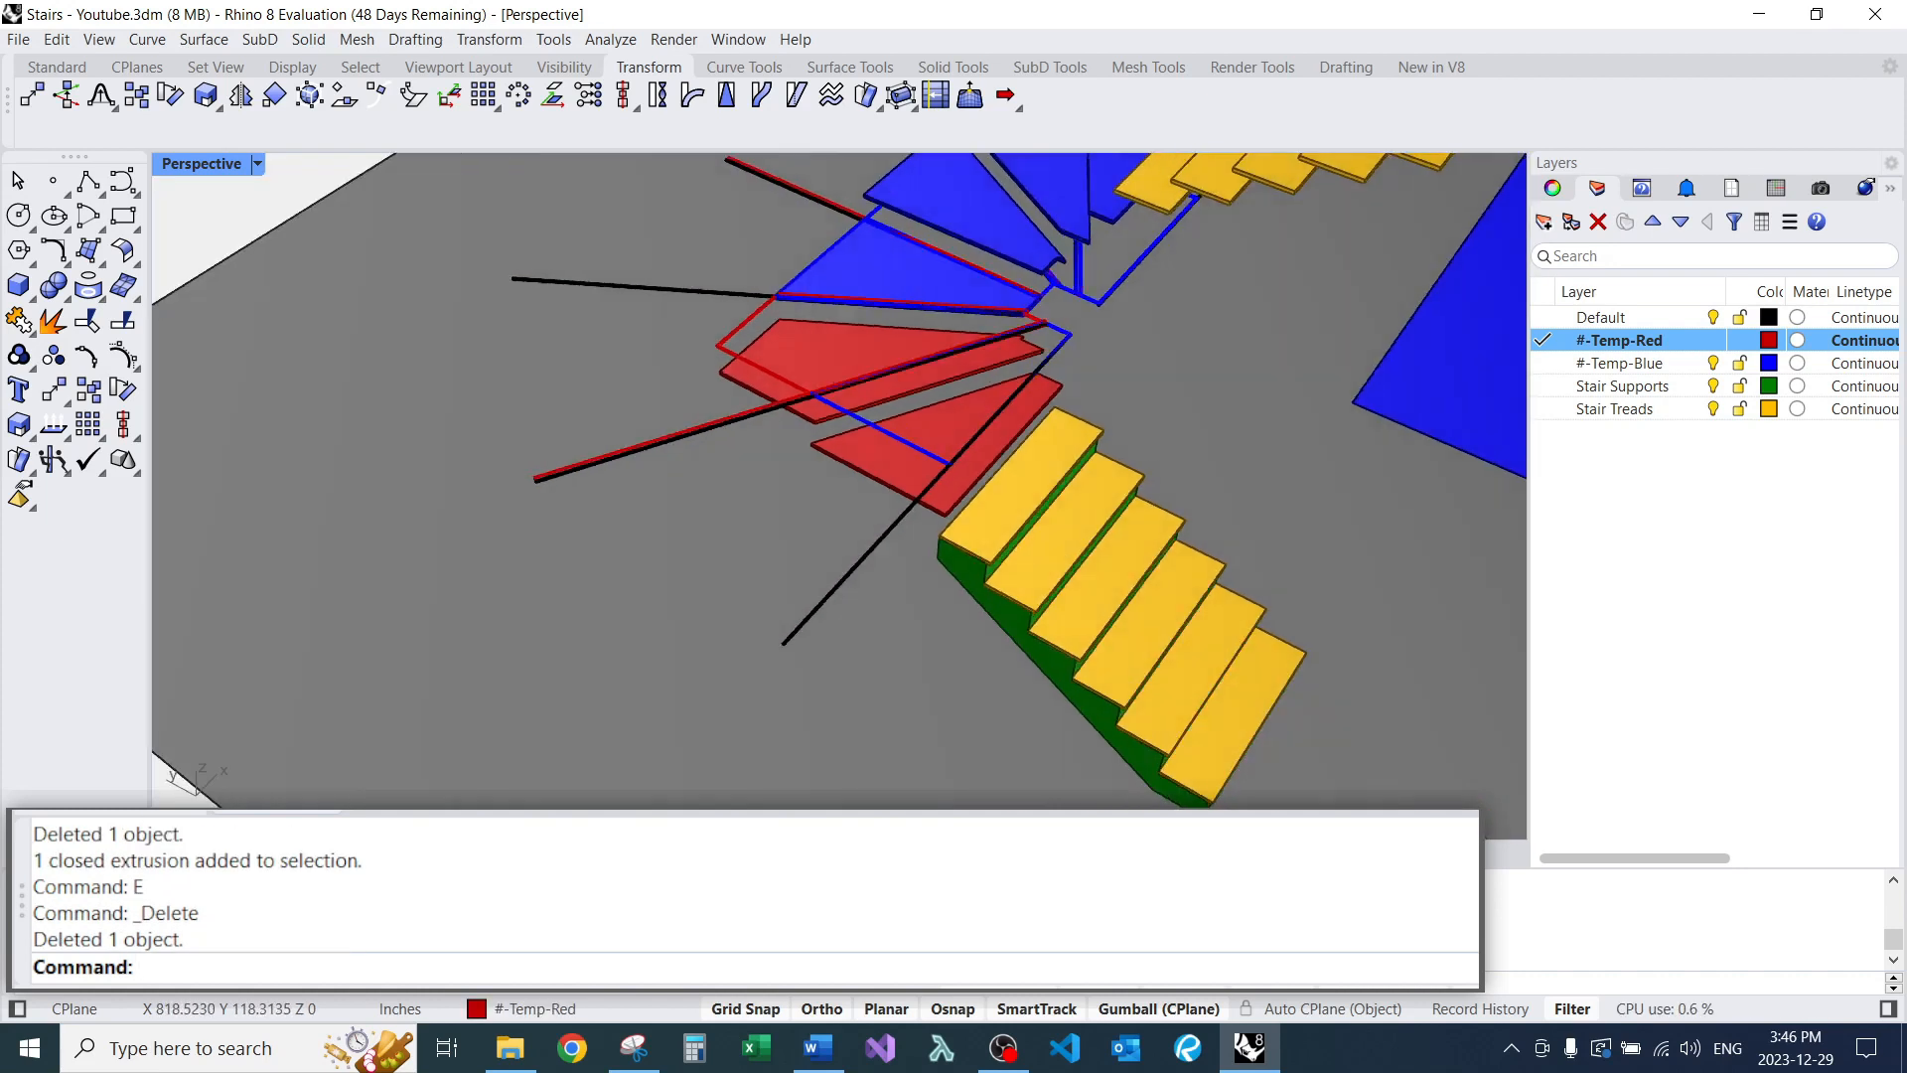
# Measure the distance between the front corners of the two red winder treads.
pyautogui.scroll(-8, 1043, 516)
pyautogui.moveTo(1043, 516); pyautogui.dragTo(1023, 408, button='right')
pyautogui.scroll(10, 969, 546)
pyautogui.write('D')
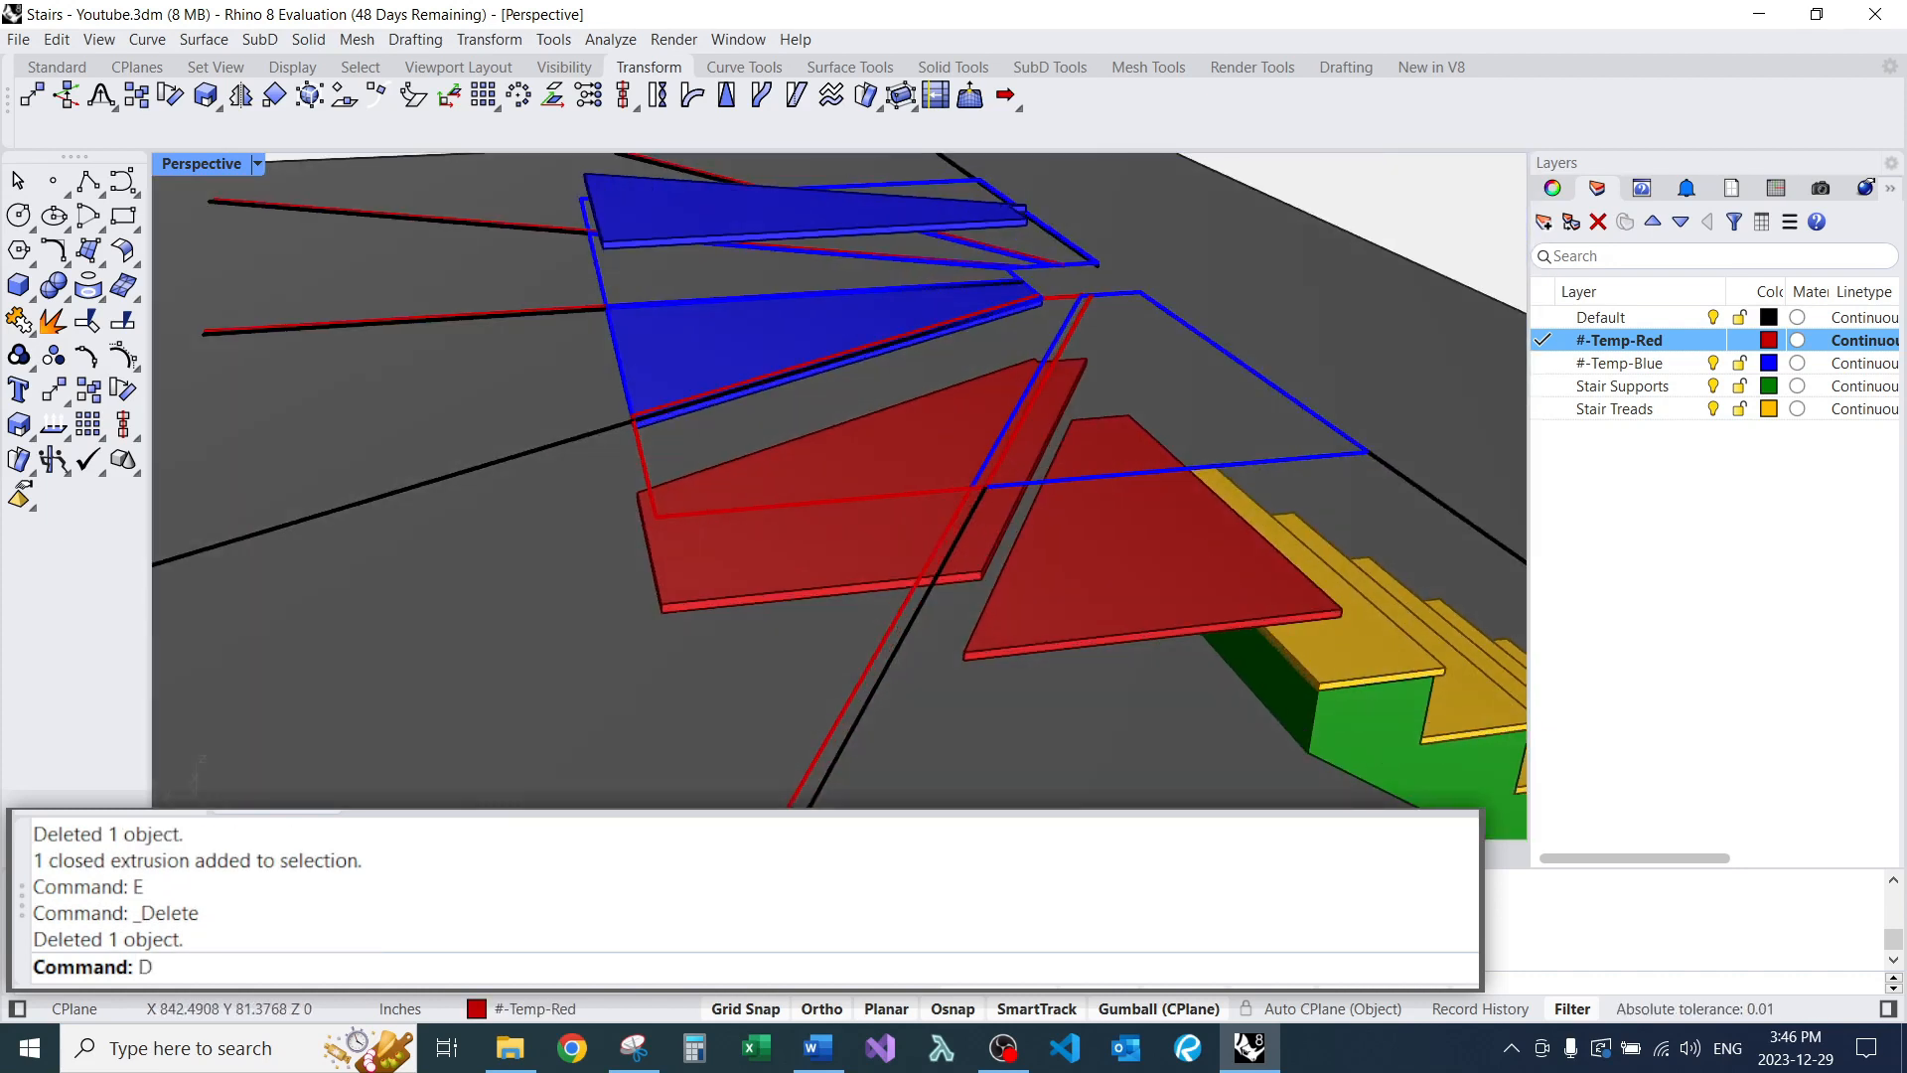
pyautogui.click(964, 653)
pyautogui.click(661, 604)
pyautogui.moveTo(660, 604); pyautogui.dragTo(824, 594, button='right')
# Measure the distance from the upper red winder tread to the corner of the lowest blue winder tread.
pyautogui.write('D')
pyautogui.press('Return')
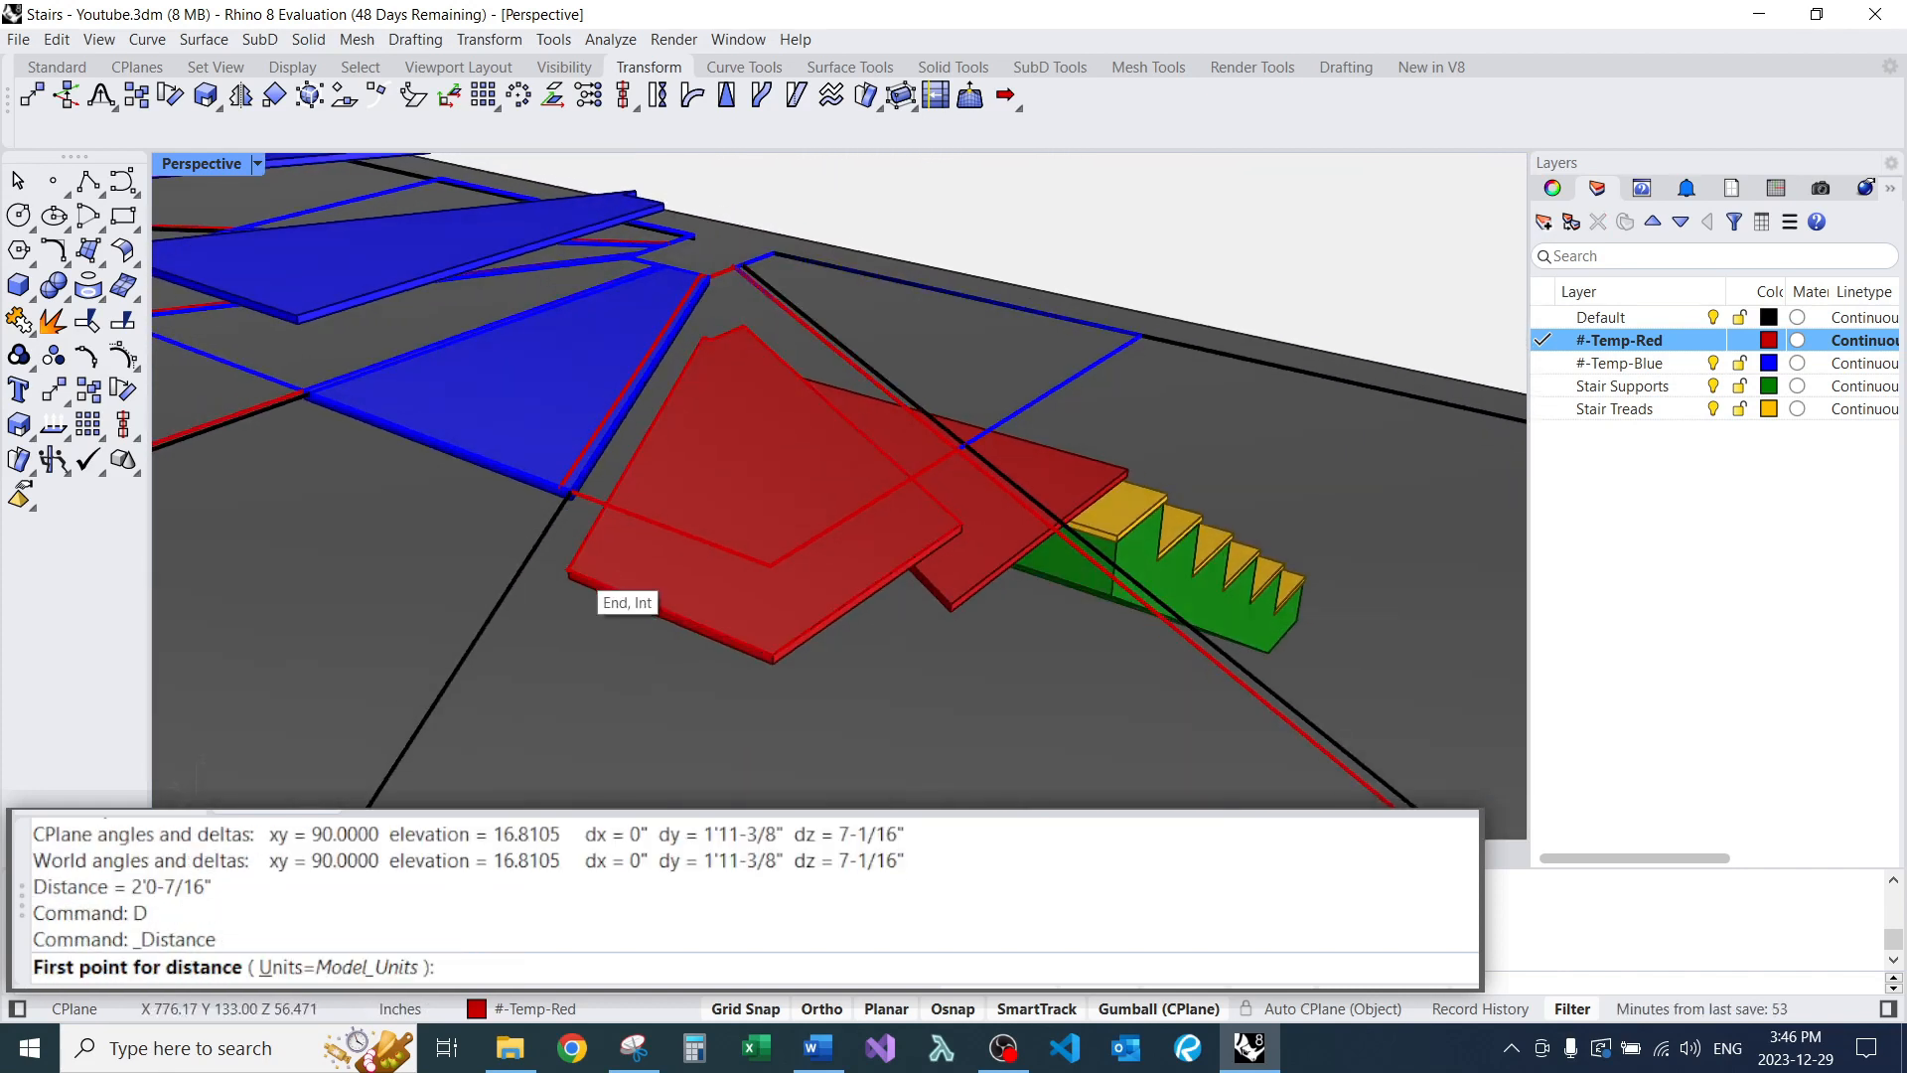
pyautogui.click(568, 573)
pyautogui.scroll(2, 571, 487)
pyautogui.click(570, 485)
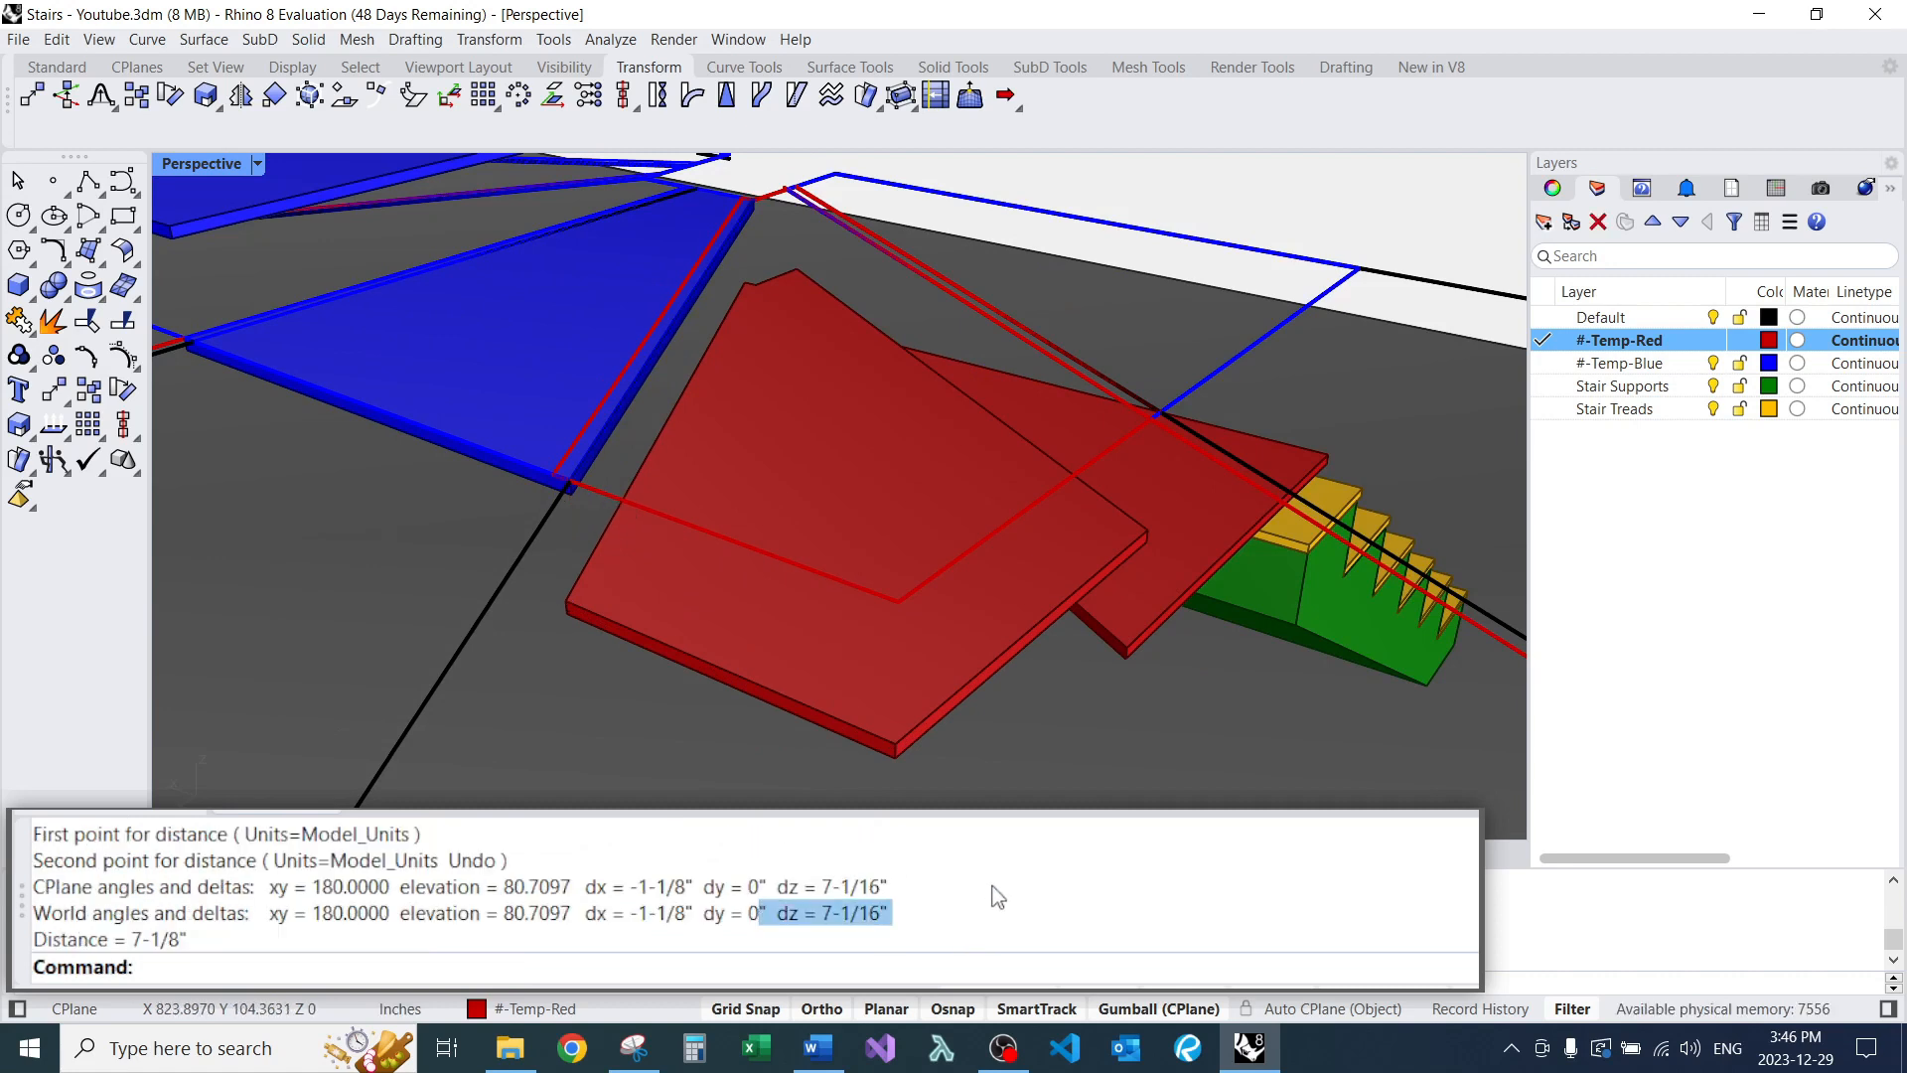
# Measure the distance between the outer corners of the lowest and second blue winder treads.
pyautogui.scroll(2, 557, 496)
pyautogui.write('D')
pyautogui.press('Return')
pyautogui.click(413, 484)
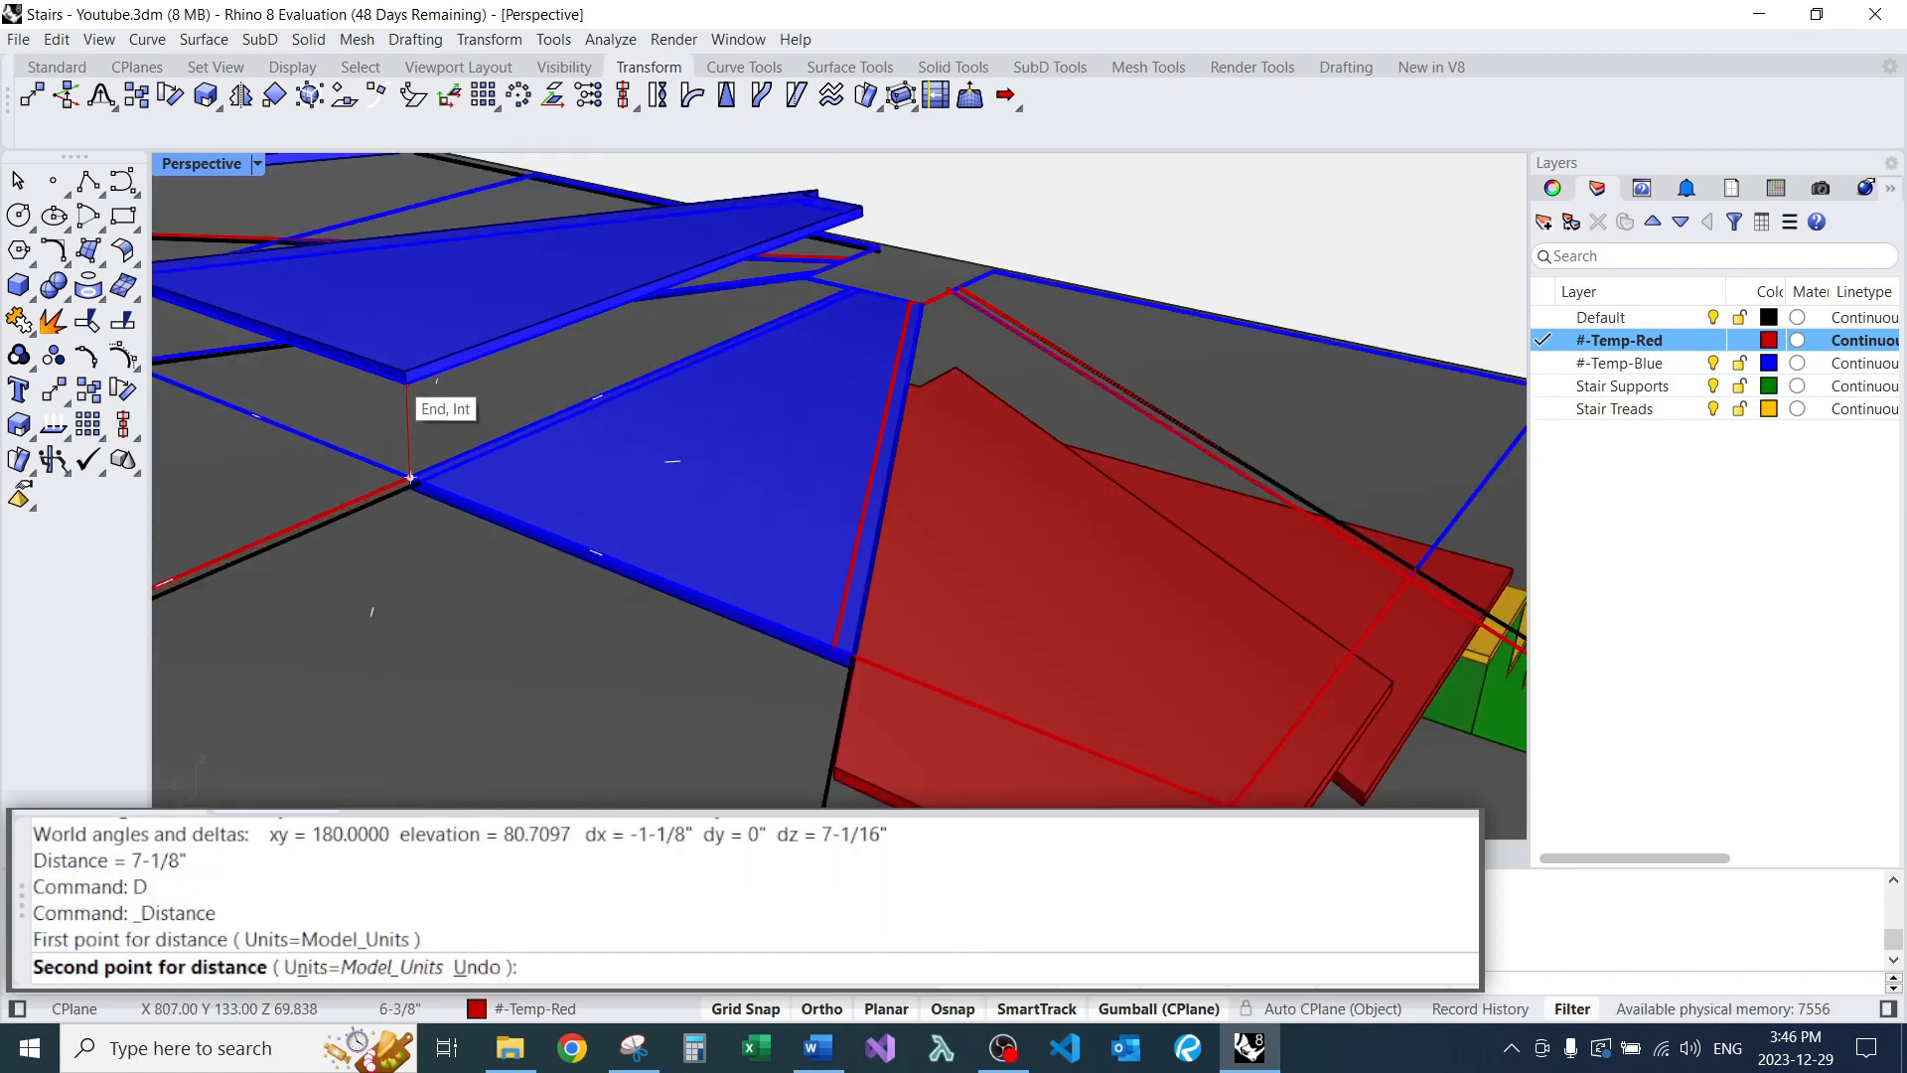
pyautogui.click(409, 382)
pyautogui.scroll(-6, 716, 542)
pyautogui.moveTo(715, 541); pyautogui.dragTo(794, 461, button='right')
pyautogui.scroll(-4, 795, 461)
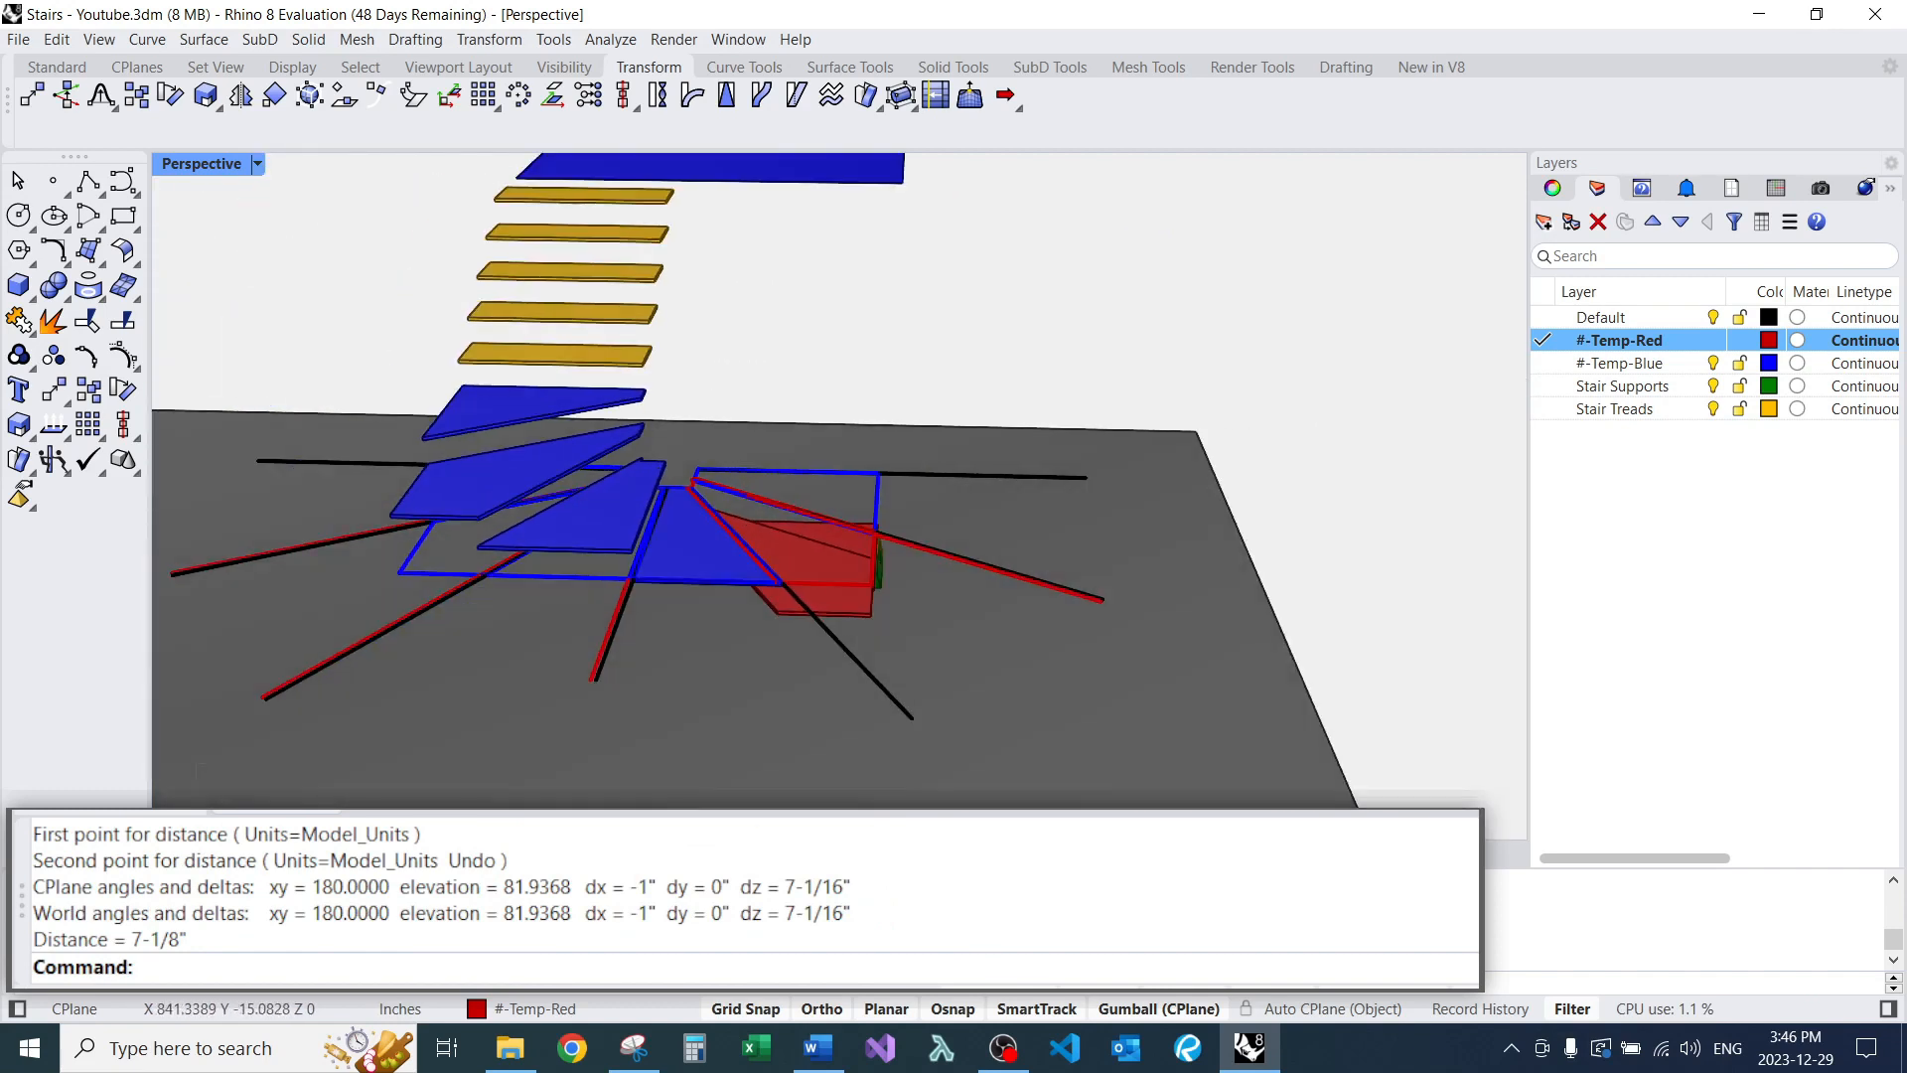
# Measure the distance between the adjacent corners of the second and third blue winder treads.
pyautogui.scroll(8, 477, 516)
pyautogui.write('D')
pyautogui.press('Return')
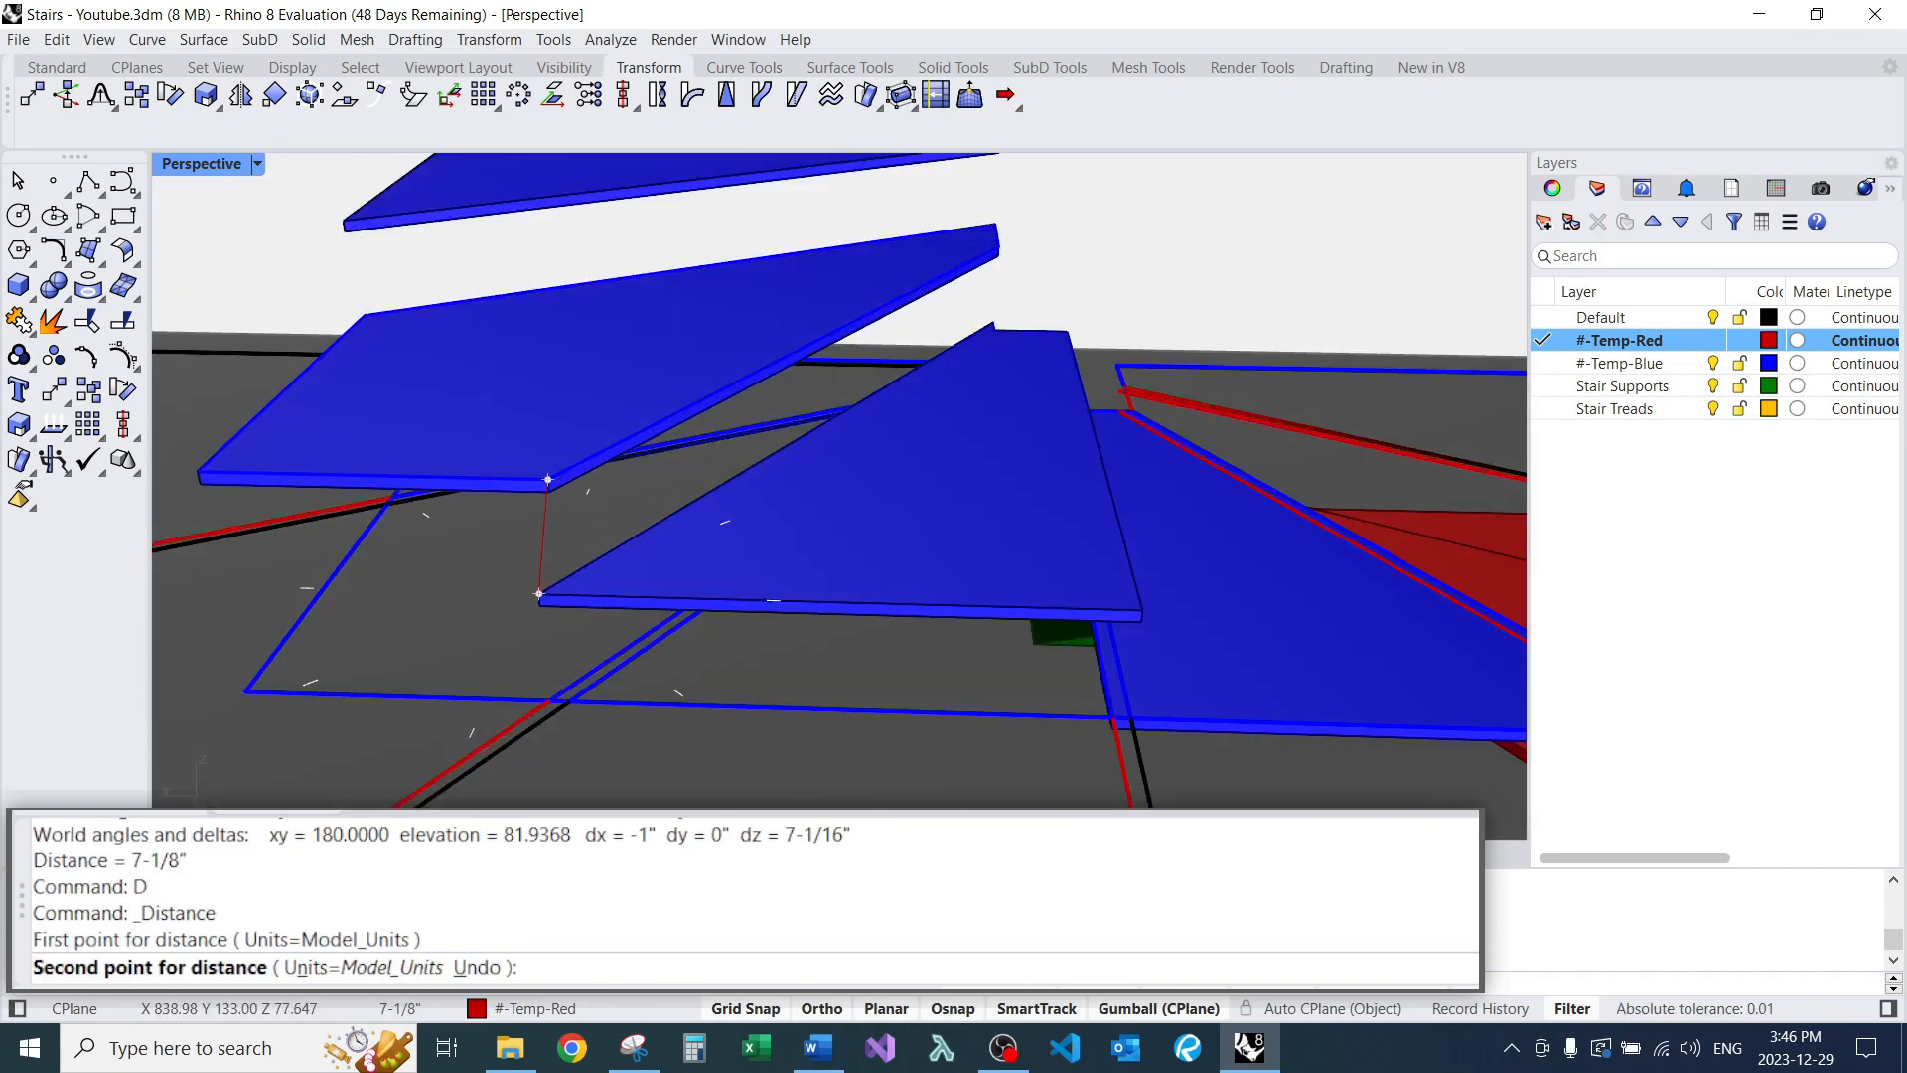
pyautogui.click(538, 593)
pyautogui.scroll(-4, 538, 593)
pyautogui.scroll(4, 449, 602)
# Measure the distance between the adjacent corners of the third and fourth blue winder treads.
pyautogui.write('D')
pyautogui.press('Return')
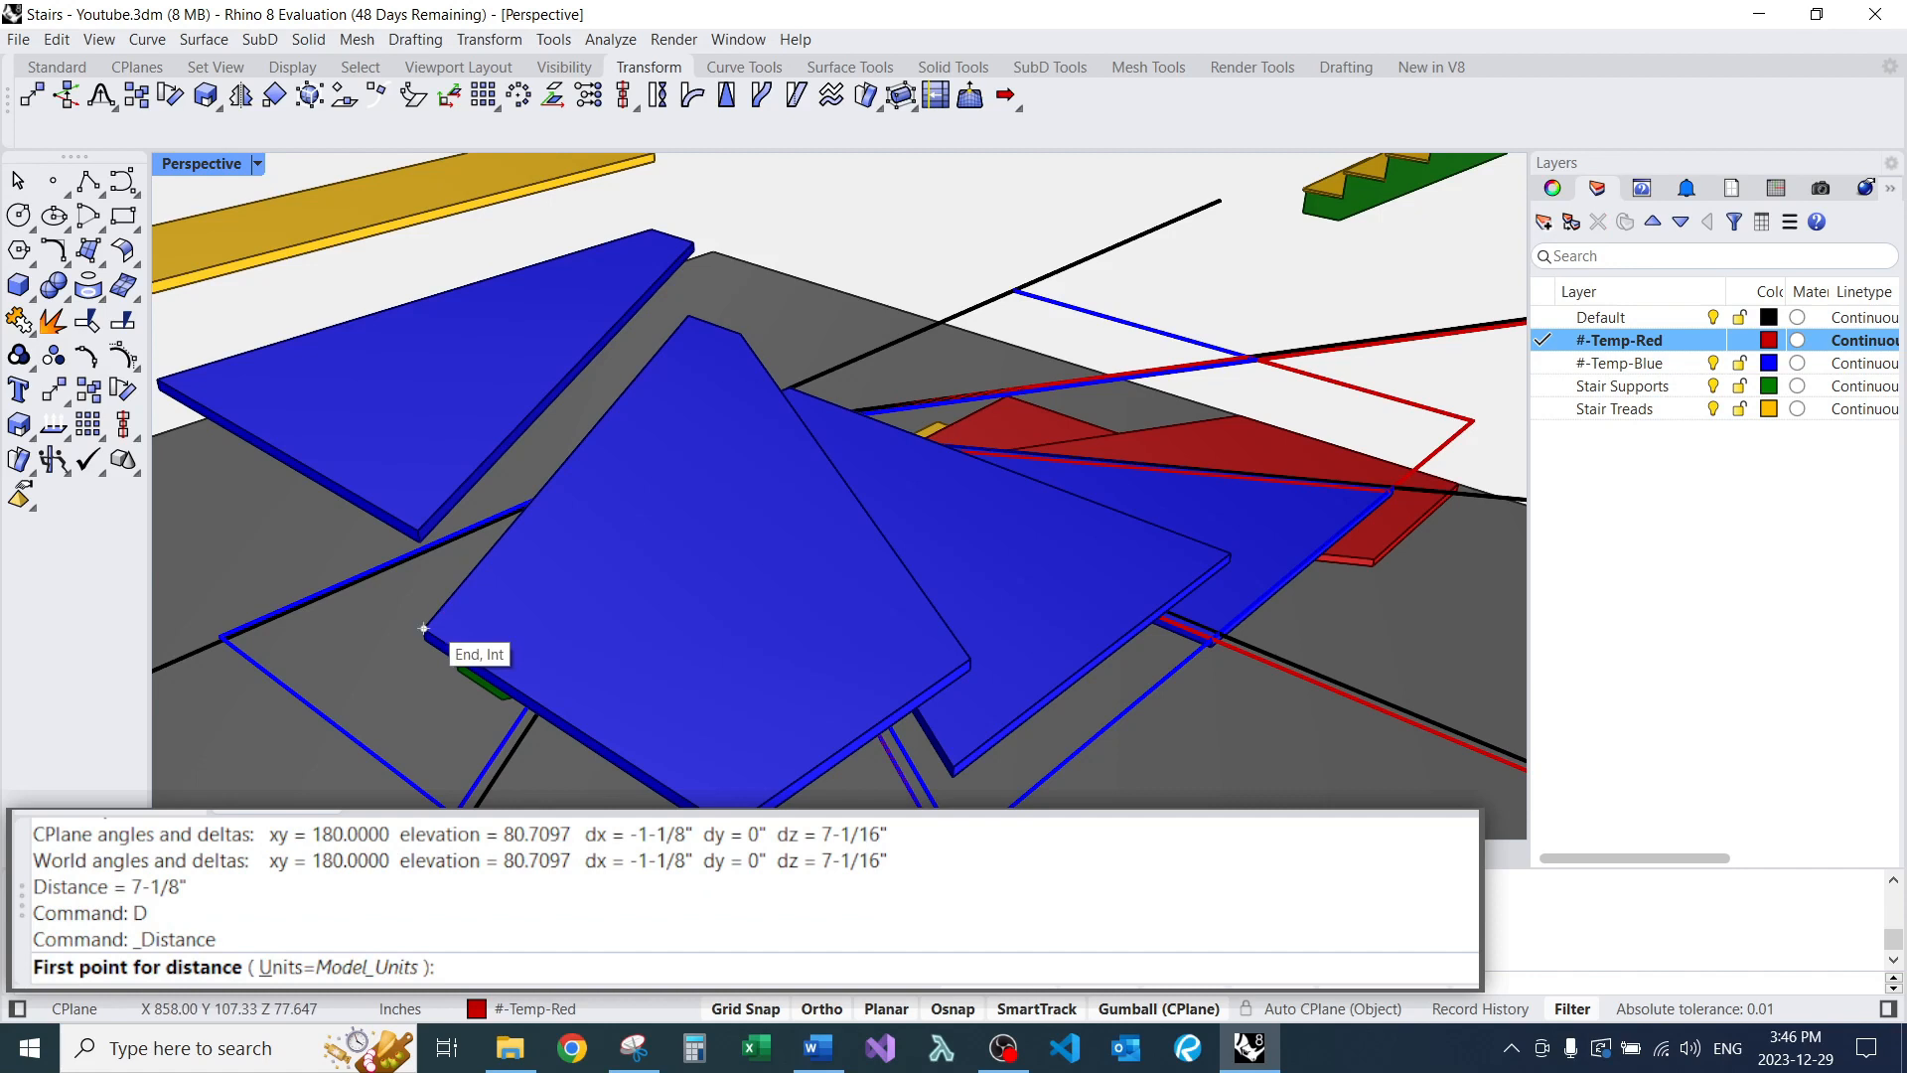
pyautogui.click(423, 628)
pyautogui.click(418, 529)
pyautogui.scroll(-5, 418, 529)
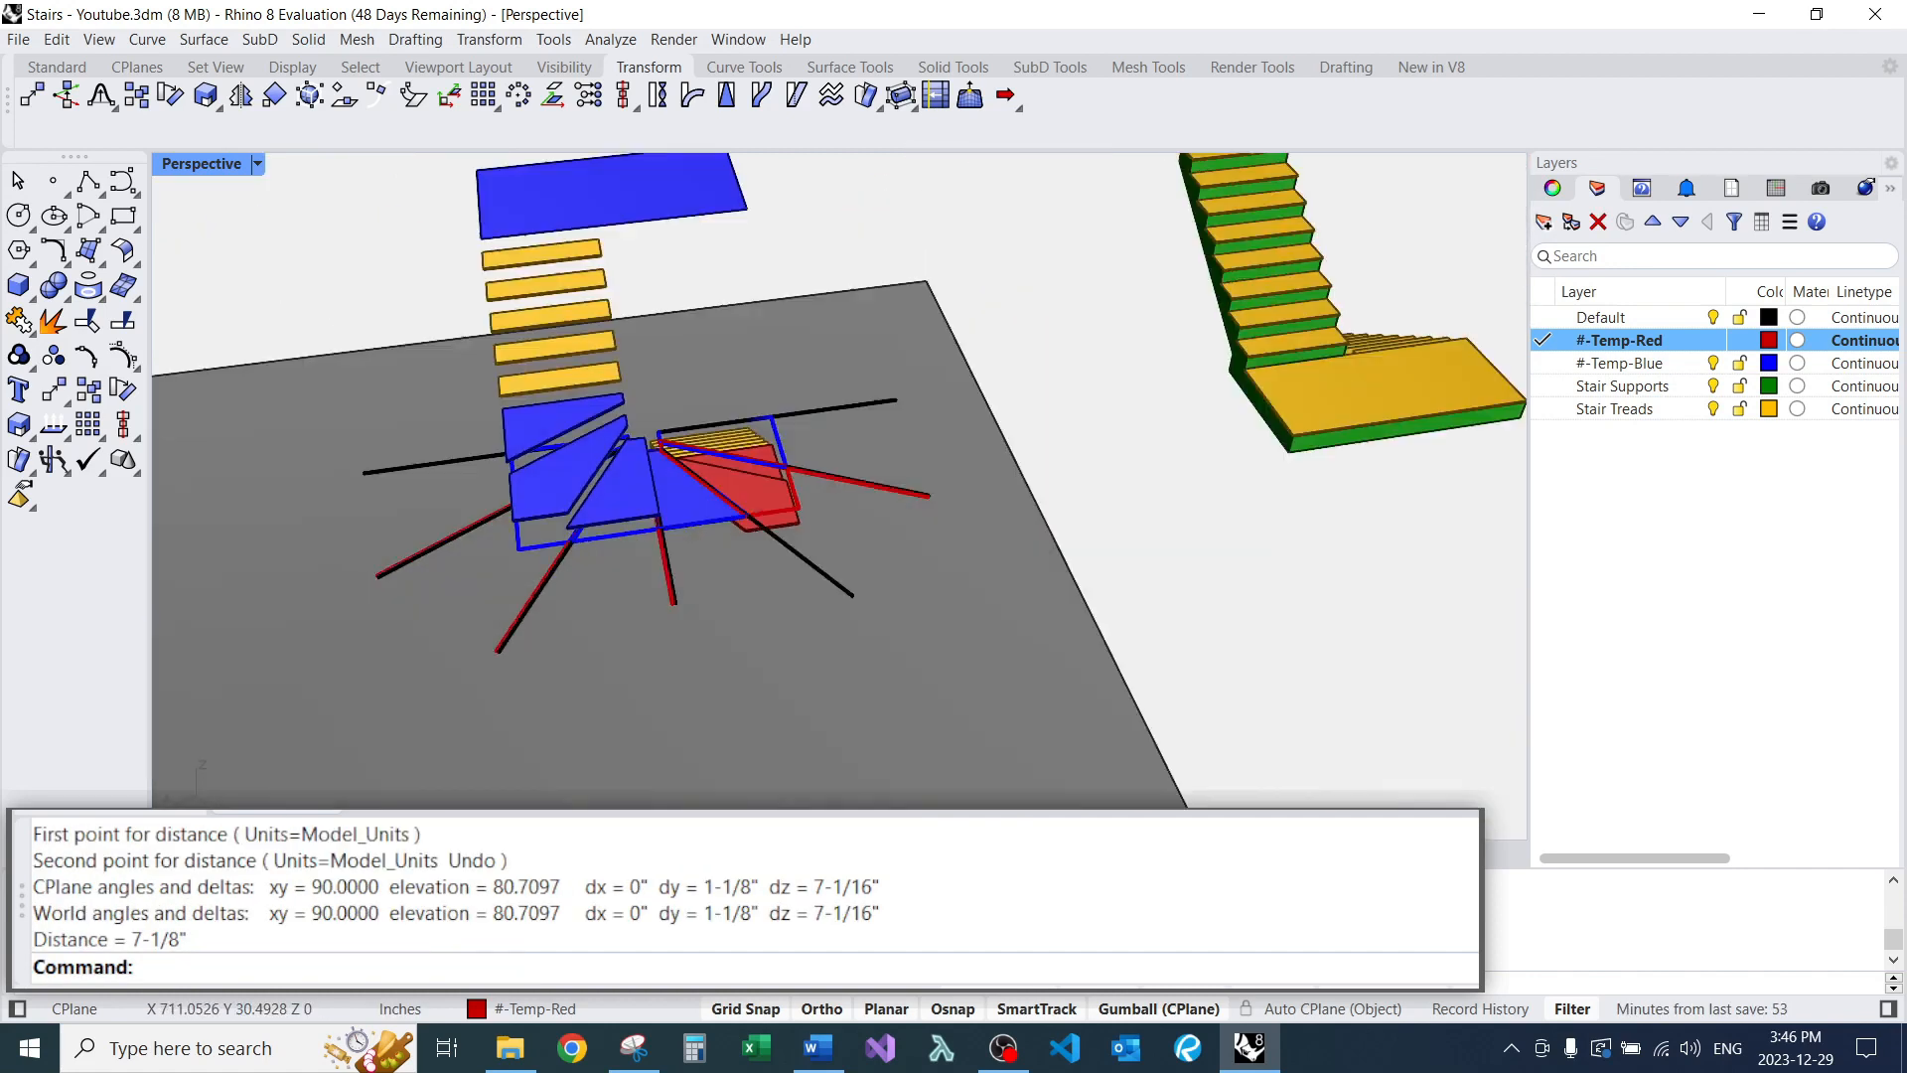
pyautogui.scroll(3, 696, 477)
pyautogui.moveTo(695, 477); pyautogui.dragTo(457, 576, button='right')
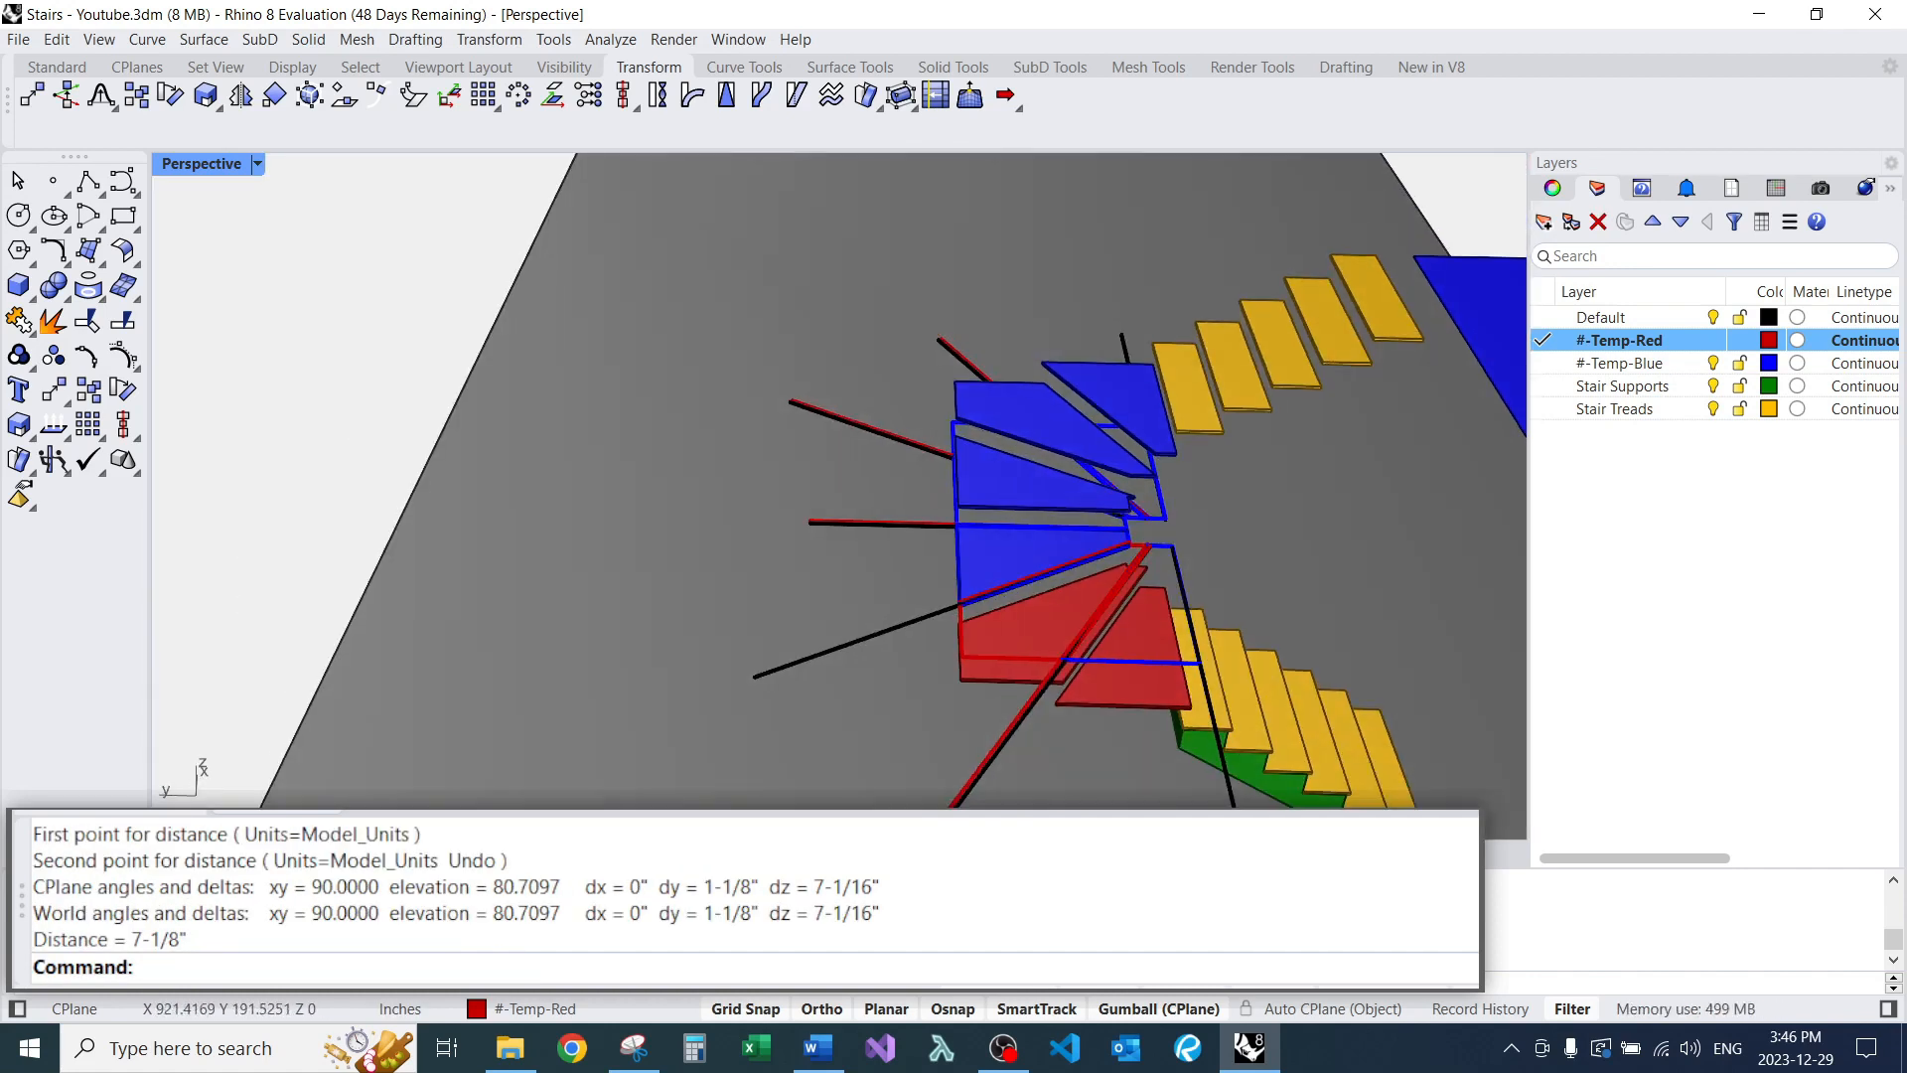
# Match the layer of all red and blue winder treads to the yellow treads on Stair Treads.
pyautogui.scroll(-3, 894, 477)
pyautogui.scroll(5, 894, 477)
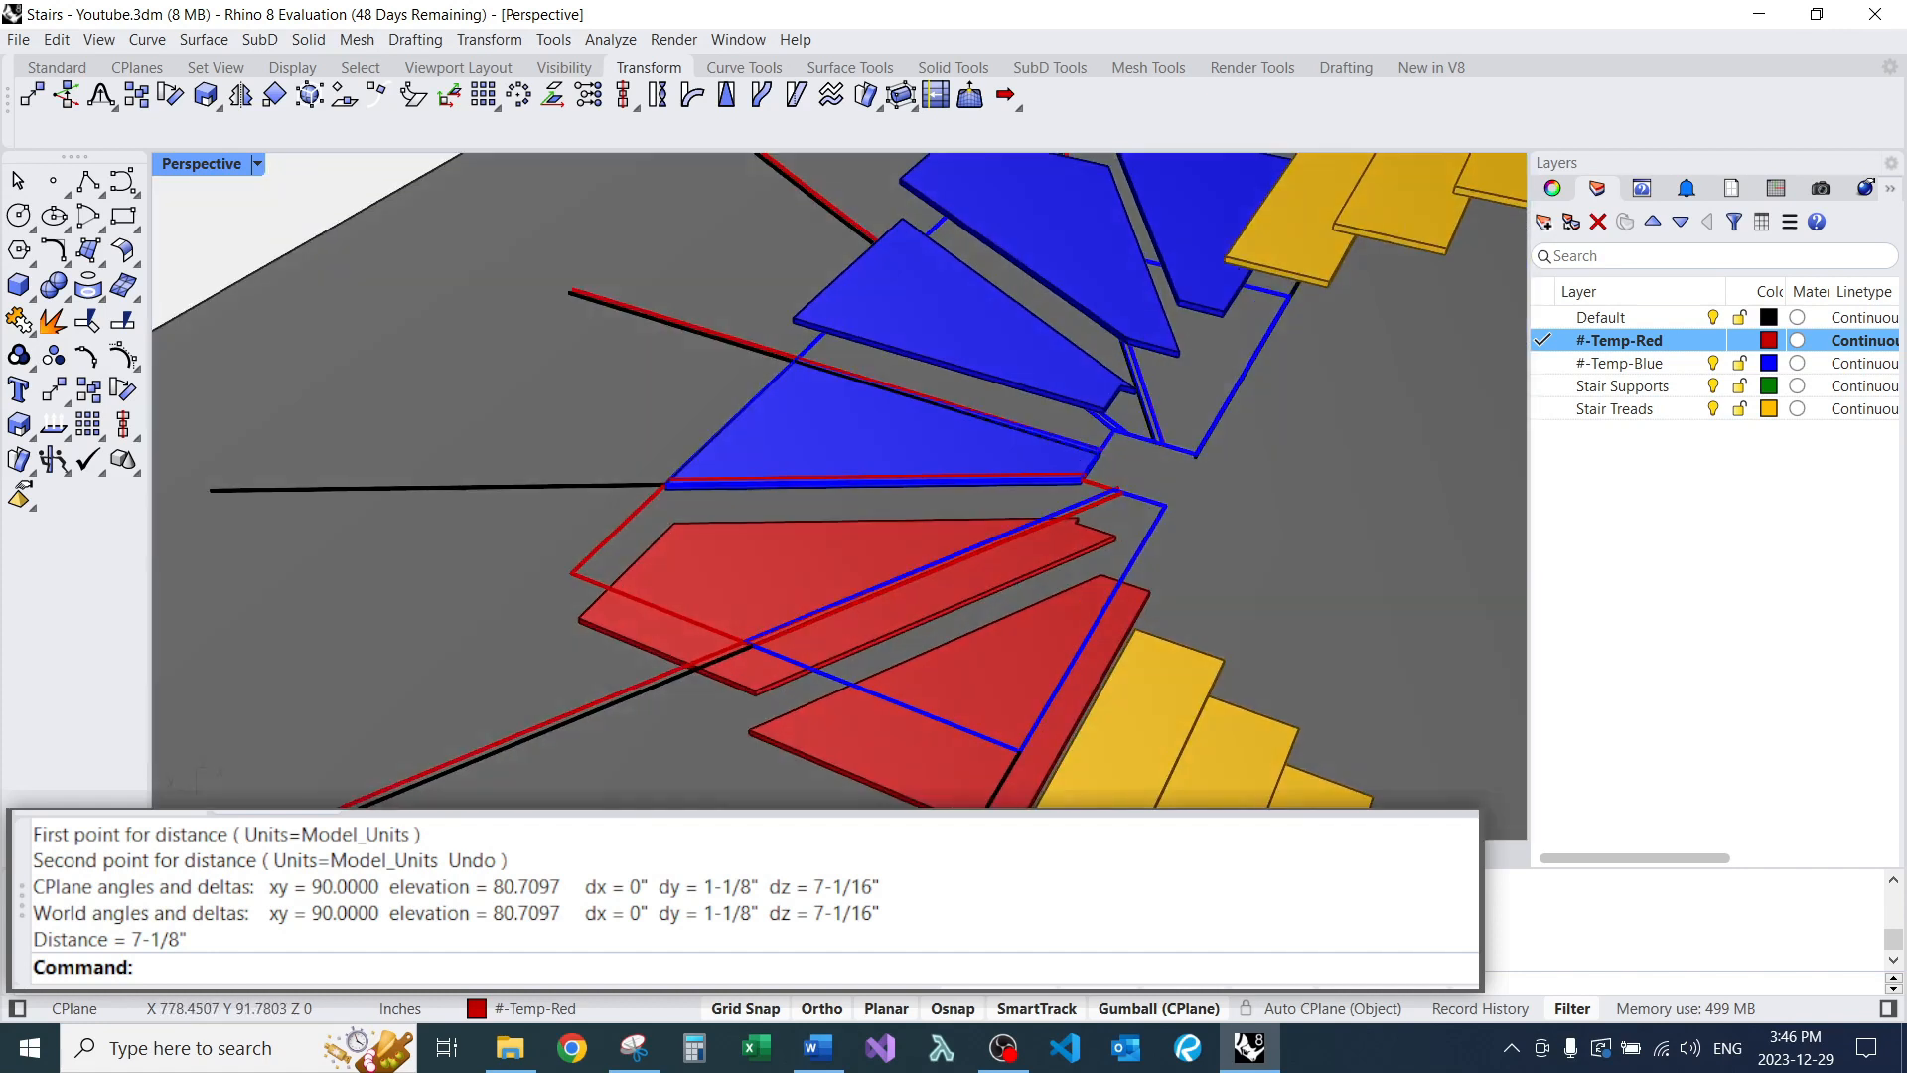
pyautogui.scroll(-7, 894, 477)
pyautogui.scroll(6, 974, 486)
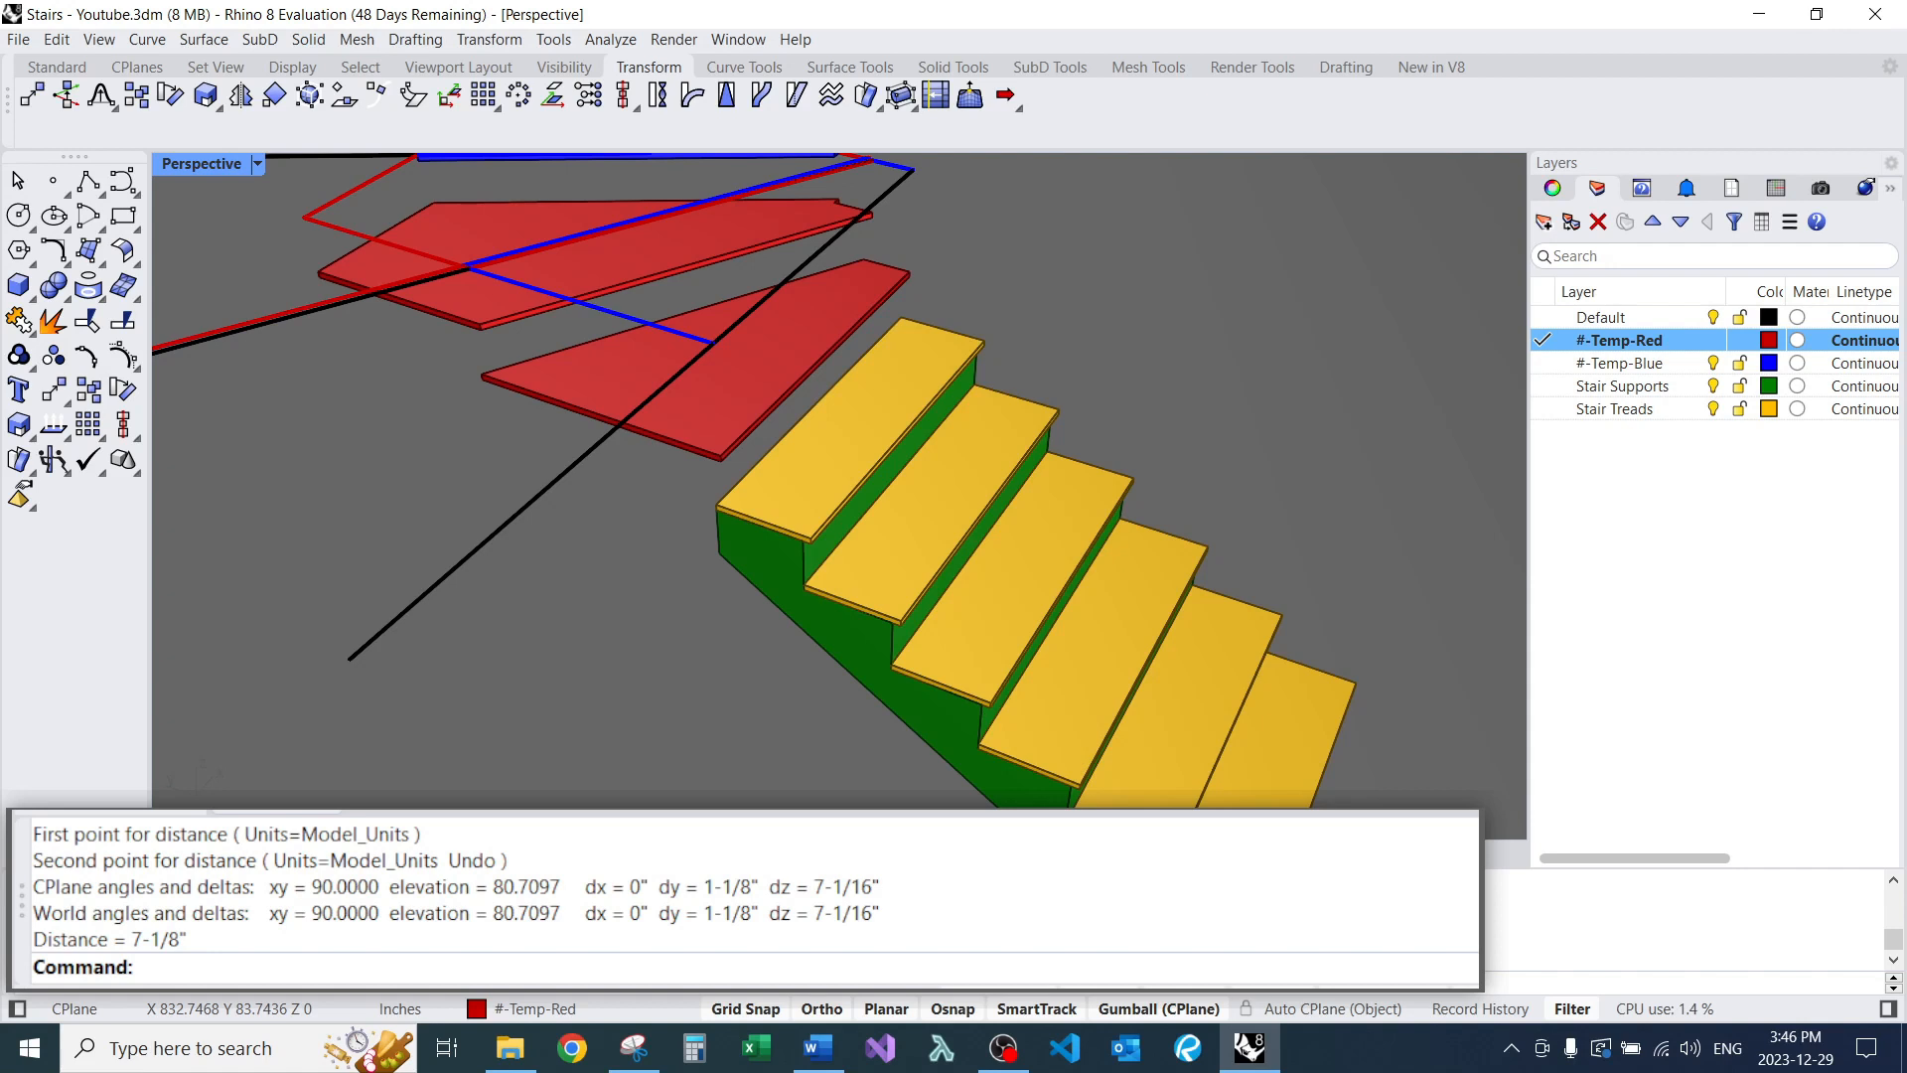
pyautogui.press('Return')
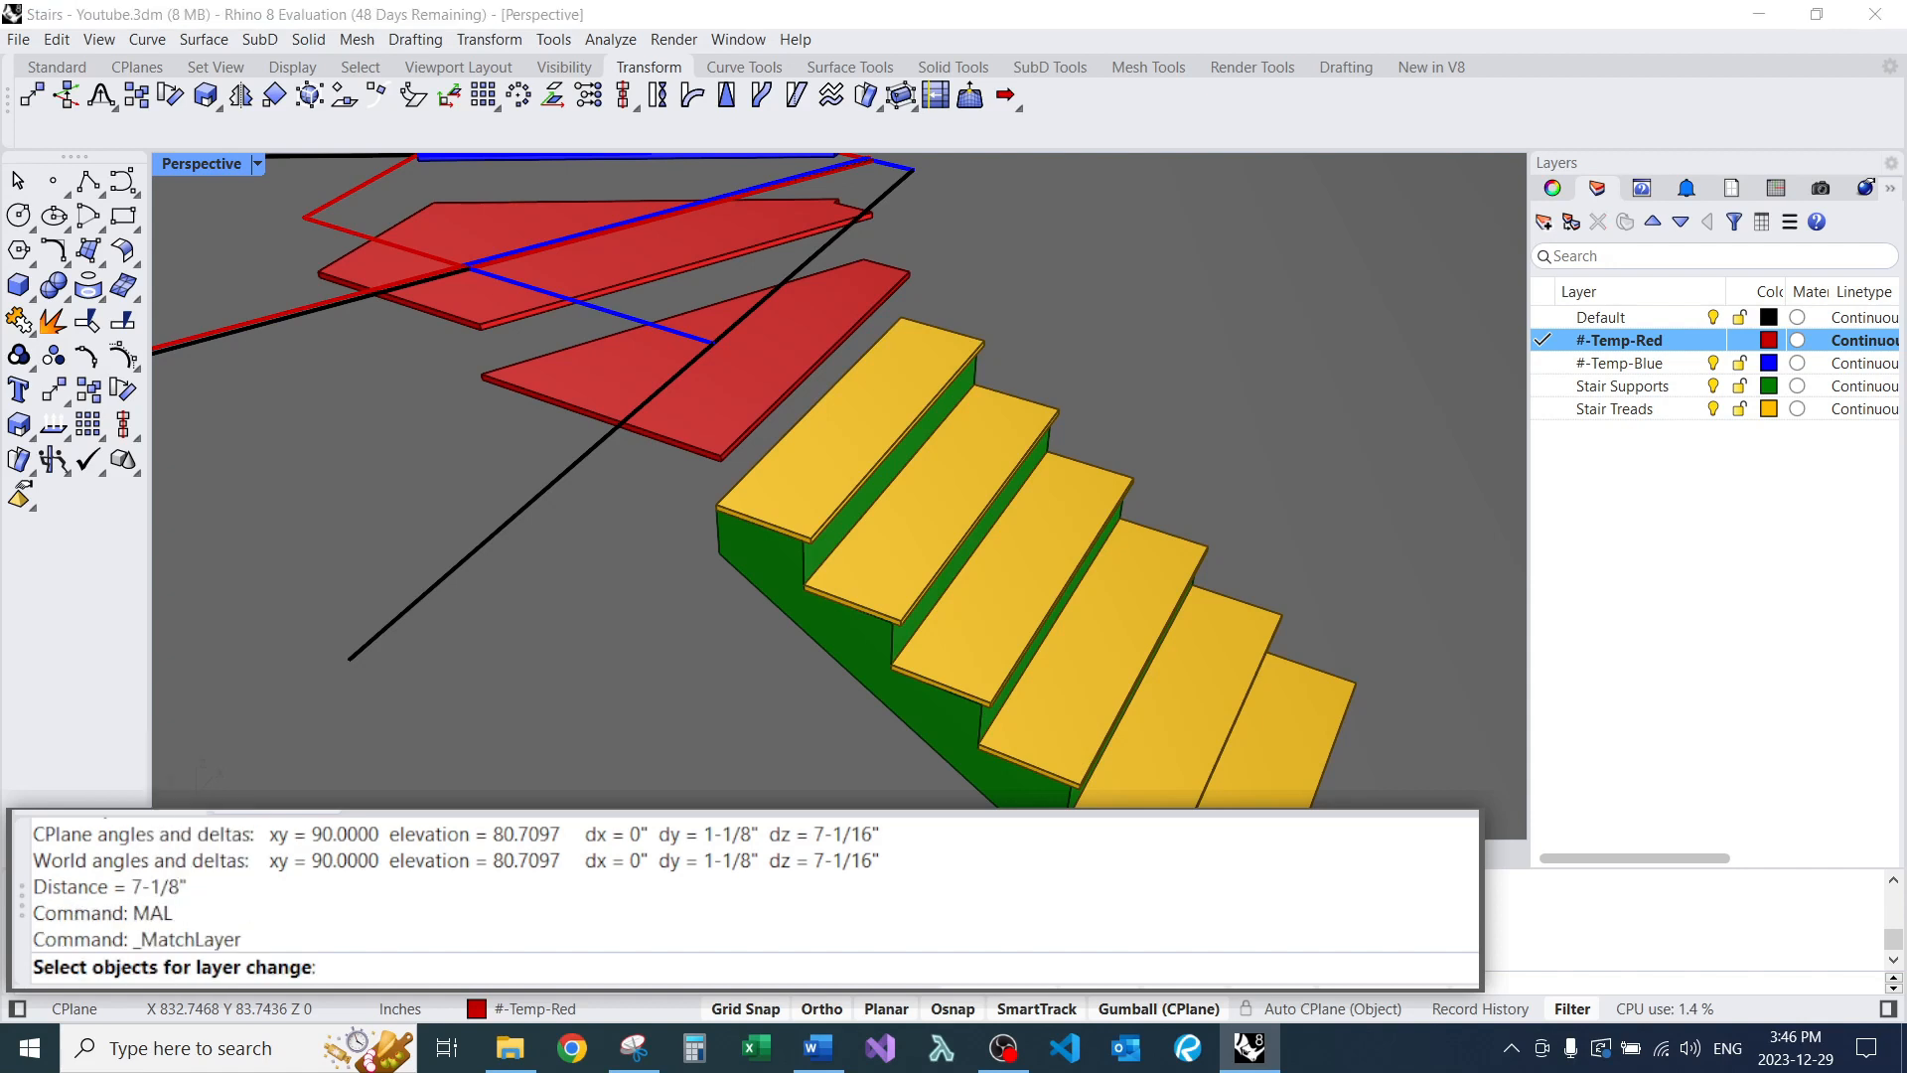
pyautogui.scroll(-1, 931, 452)
pyautogui.scroll(-6, 775, 457)
pyautogui.moveTo(774, 457); pyautogui.dragTo(864, 536, button='right')
pyautogui.scroll(6, 865, 536)
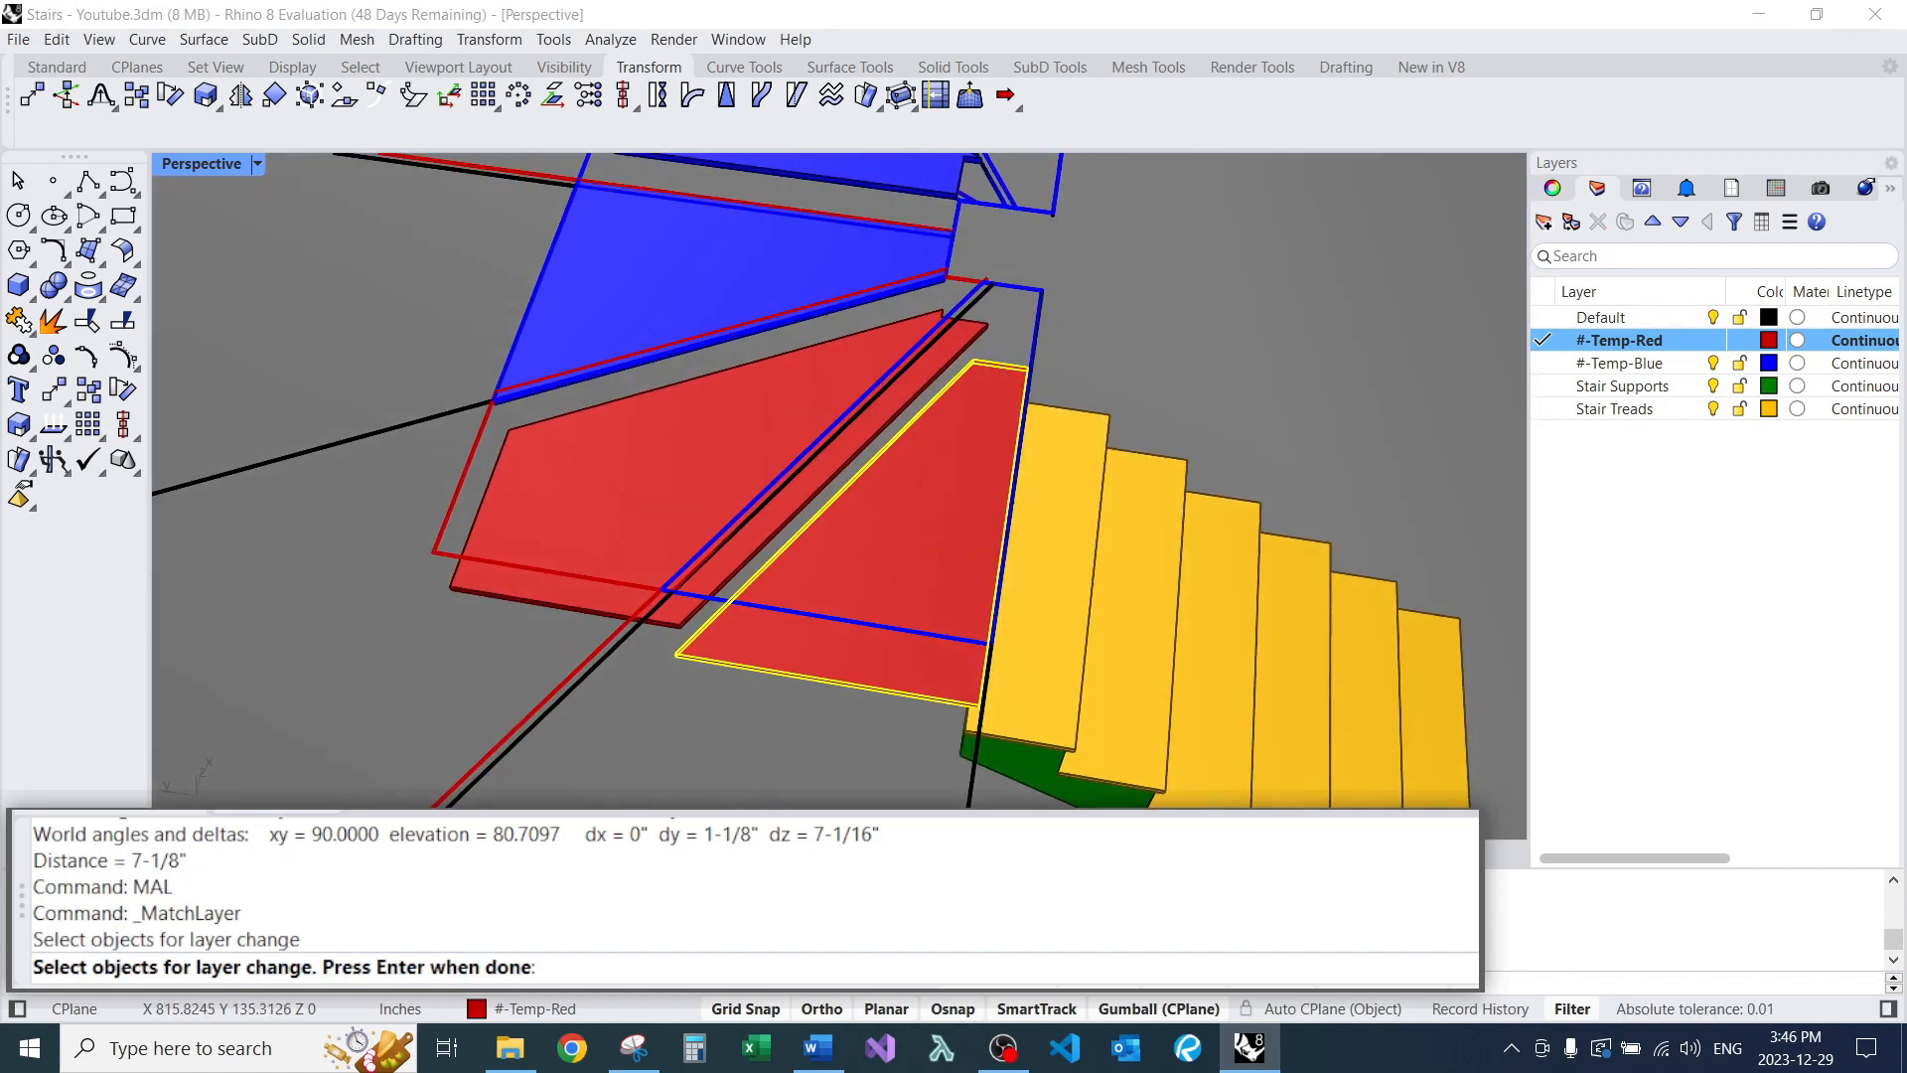
pyautogui.click(722, 298)
pyautogui.scroll(-6, 730, 665)
pyautogui.moveTo(730, 596); pyautogui.dragTo(844, 596, button='right')
pyautogui.scroll(5, 794, 477)
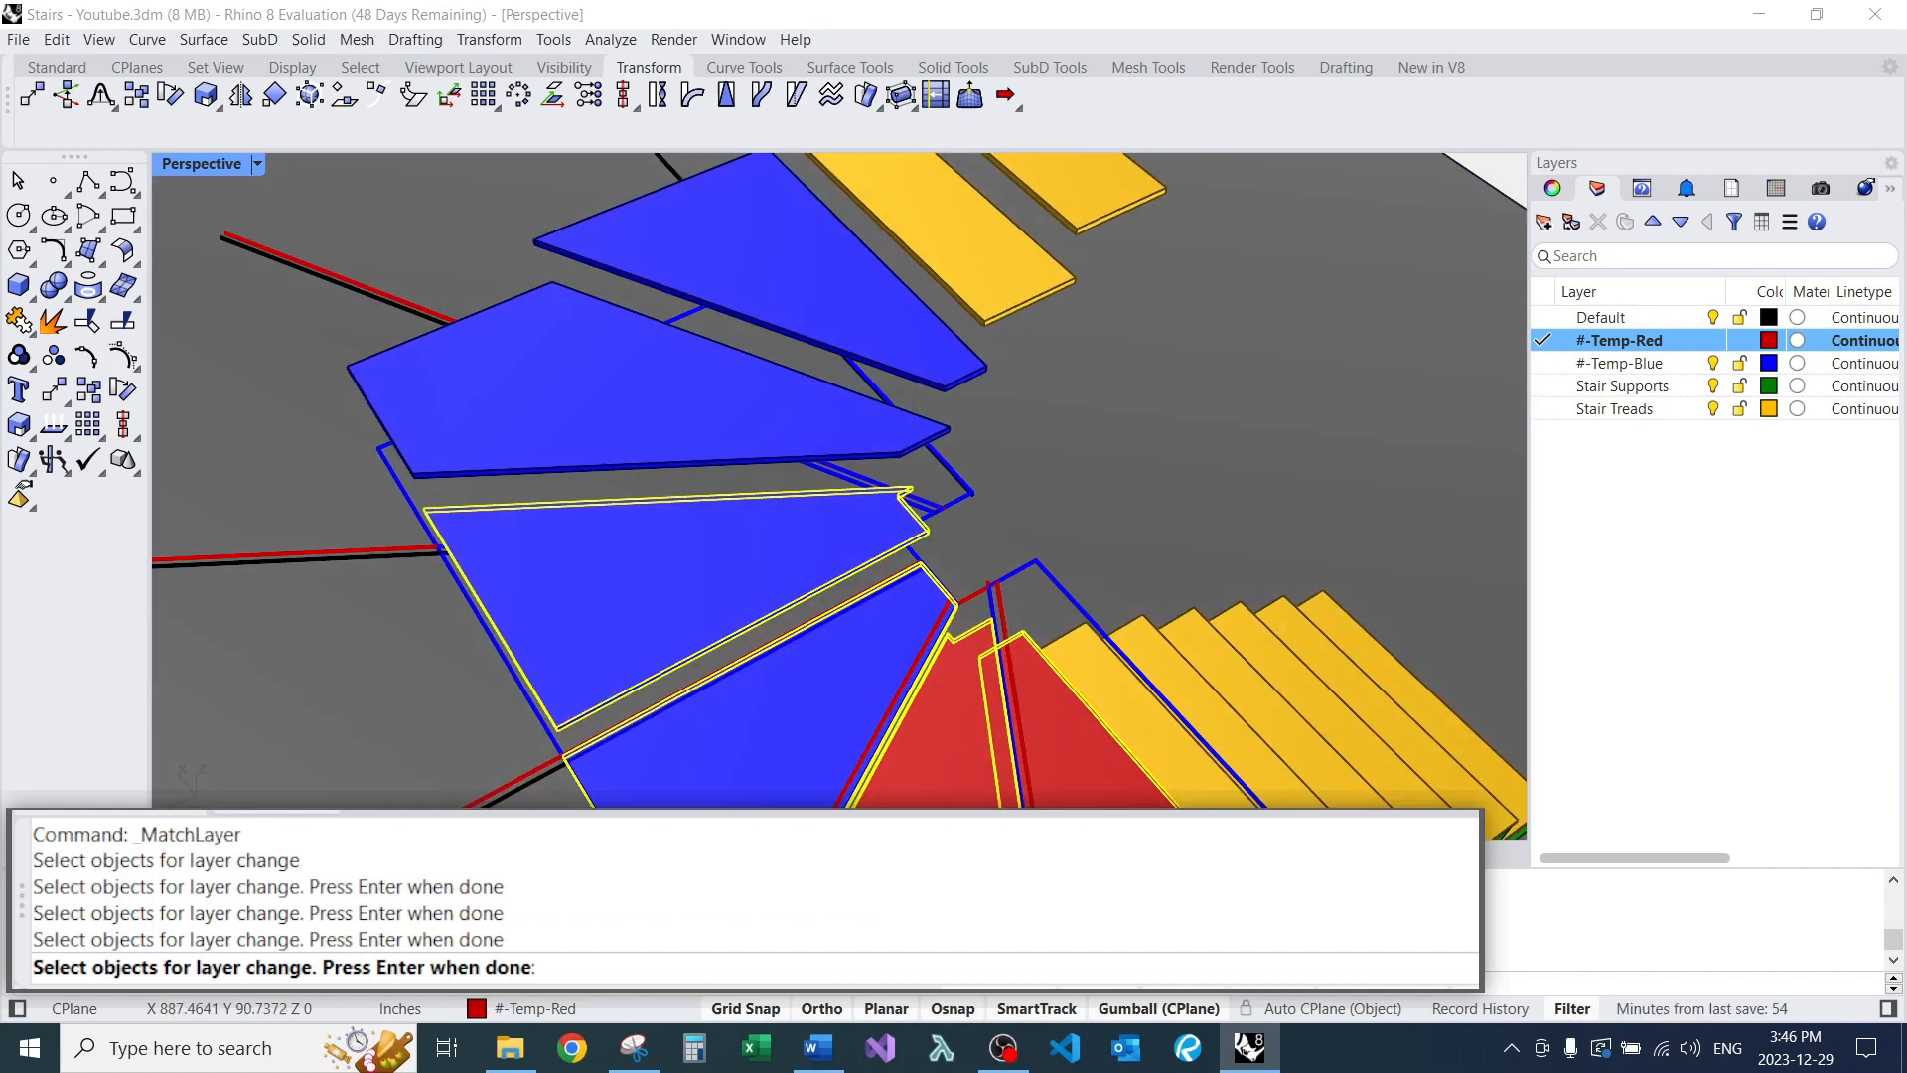
pyautogui.scroll(-3, 689, 507)
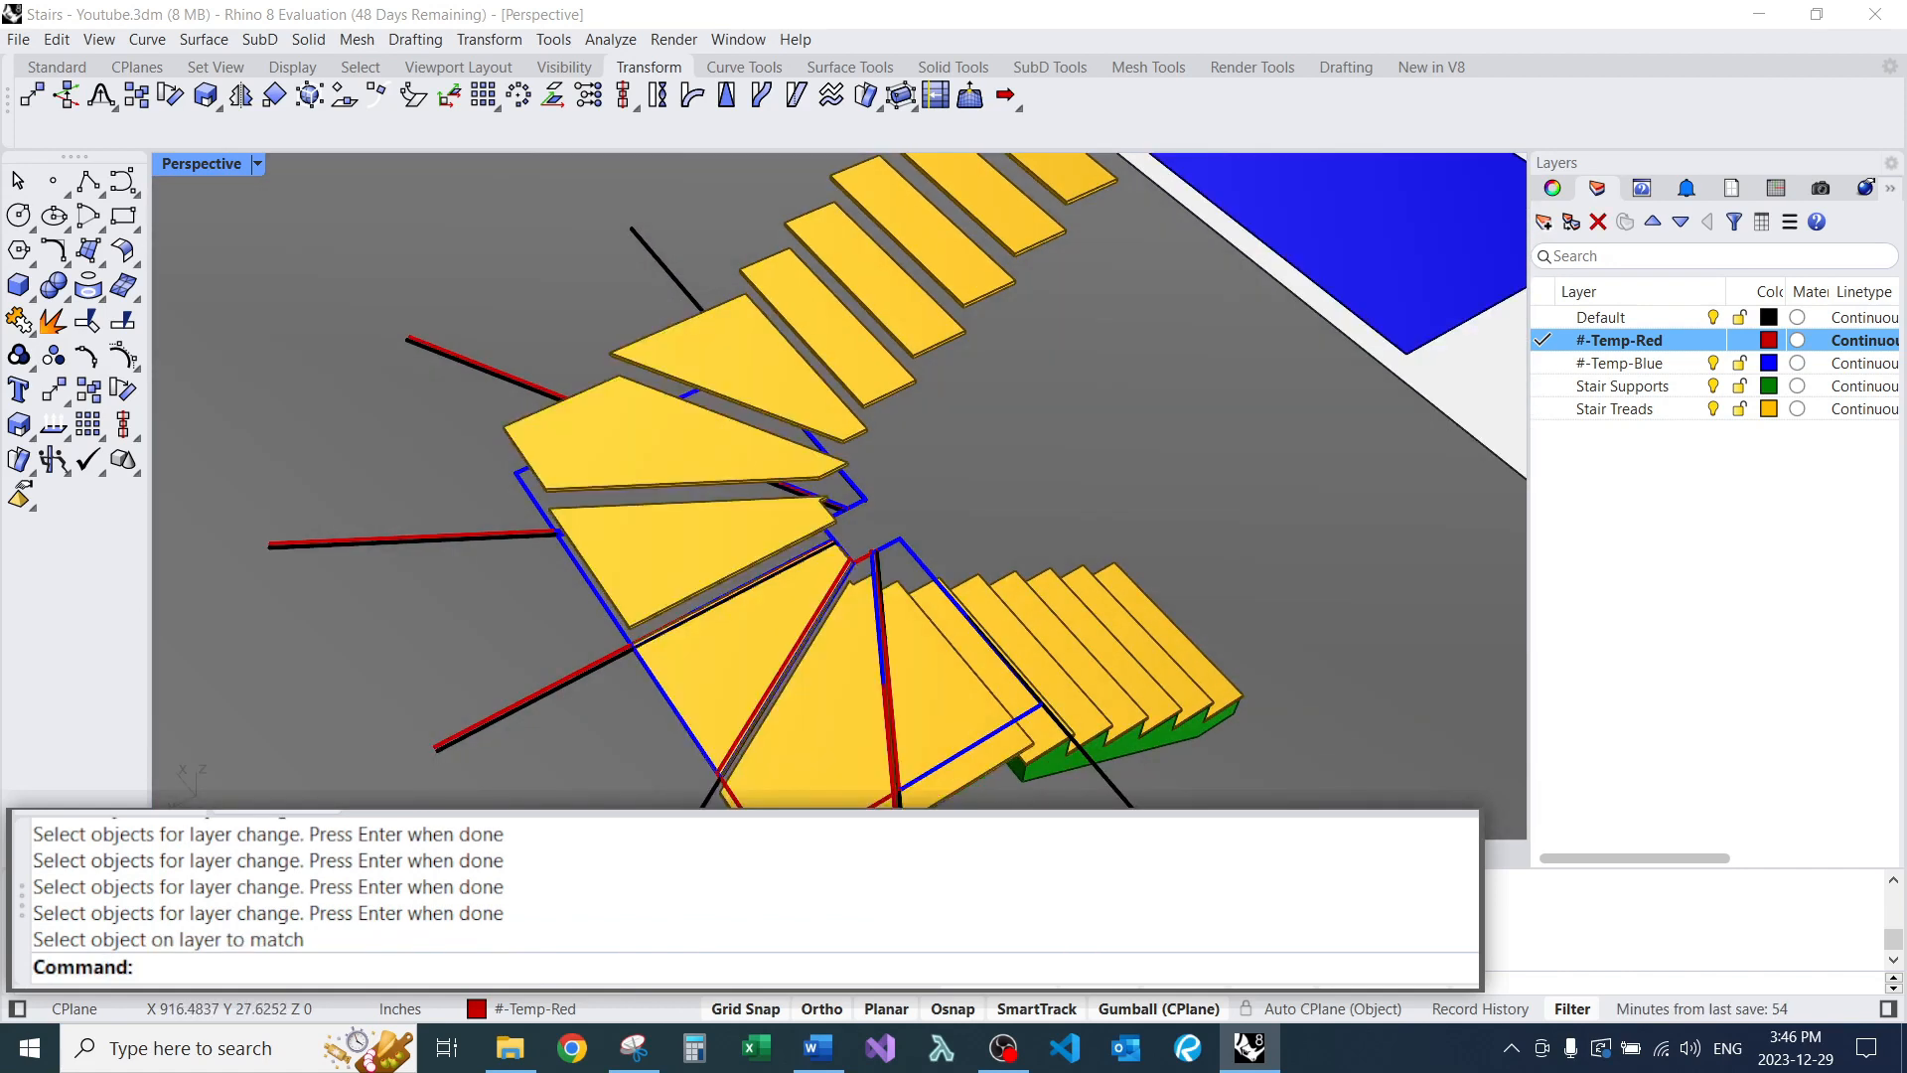
# Delete the black and red guide lines radiating from the center of the winder.
pyautogui.scroll(-6, 875, 368)
pyautogui.moveTo(875, 368); pyautogui.dragTo(775, 437, button='right')
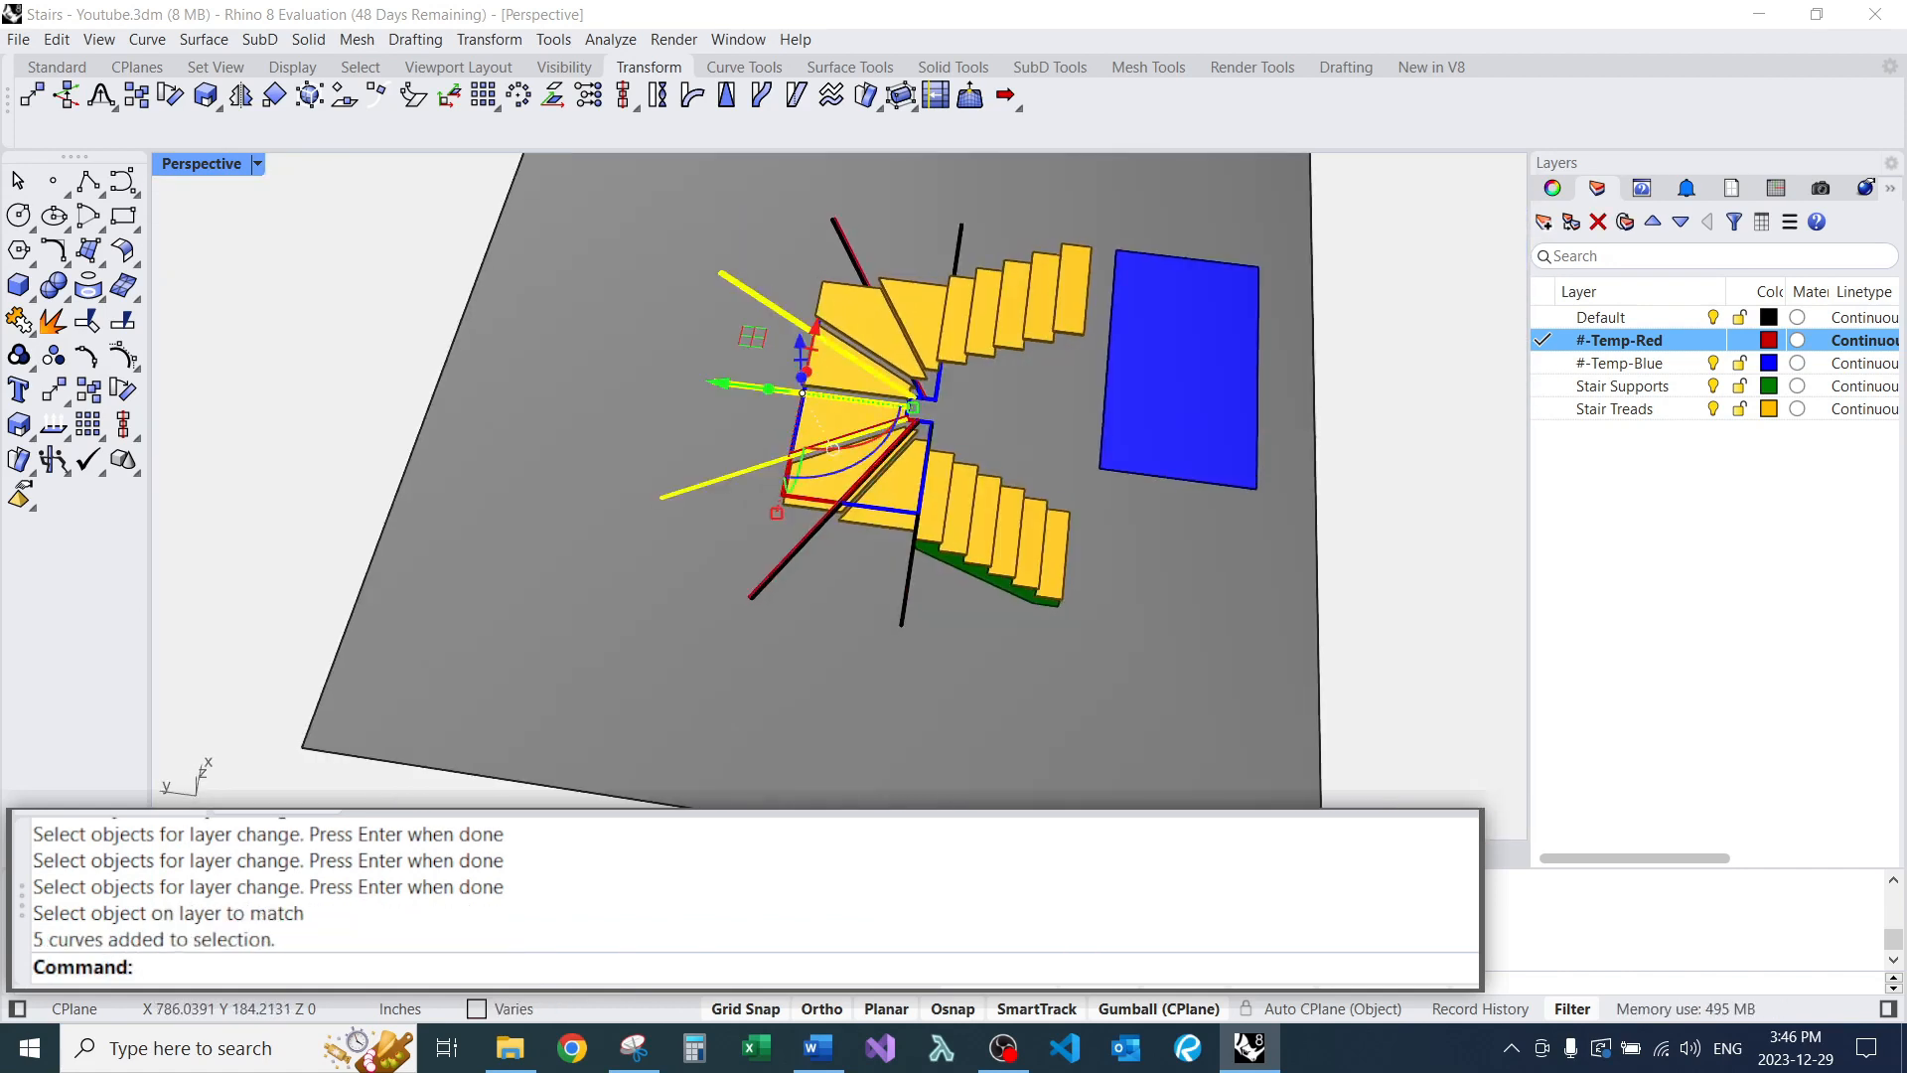
pyautogui.write('e')
pyautogui.press('Return')
pyautogui.scroll(-3, 893, 588)
pyautogui.scroll(5, 893, 588)
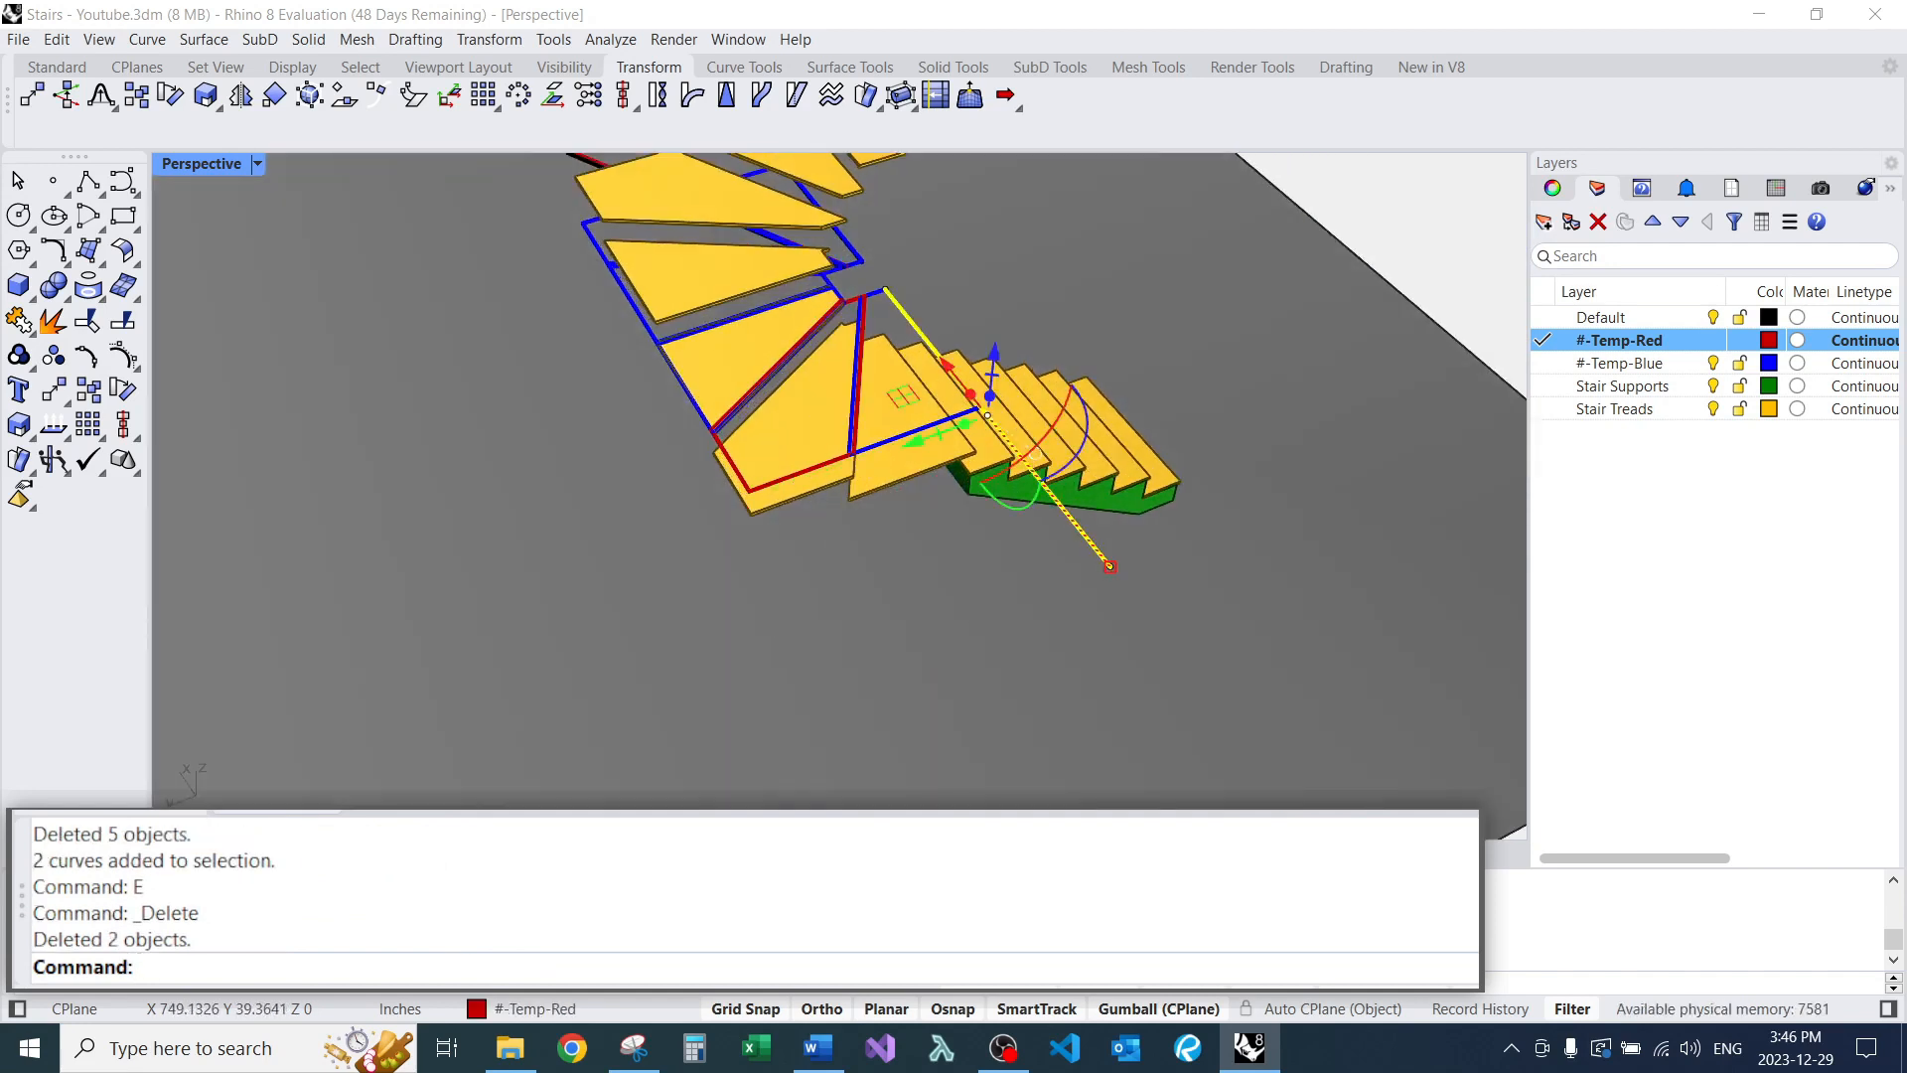
pyautogui.write('e')
pyautogui.press('Return')
pyautogui.scroll(-3, 894, 497)
pyautogui.scroll(6, 894, 496)
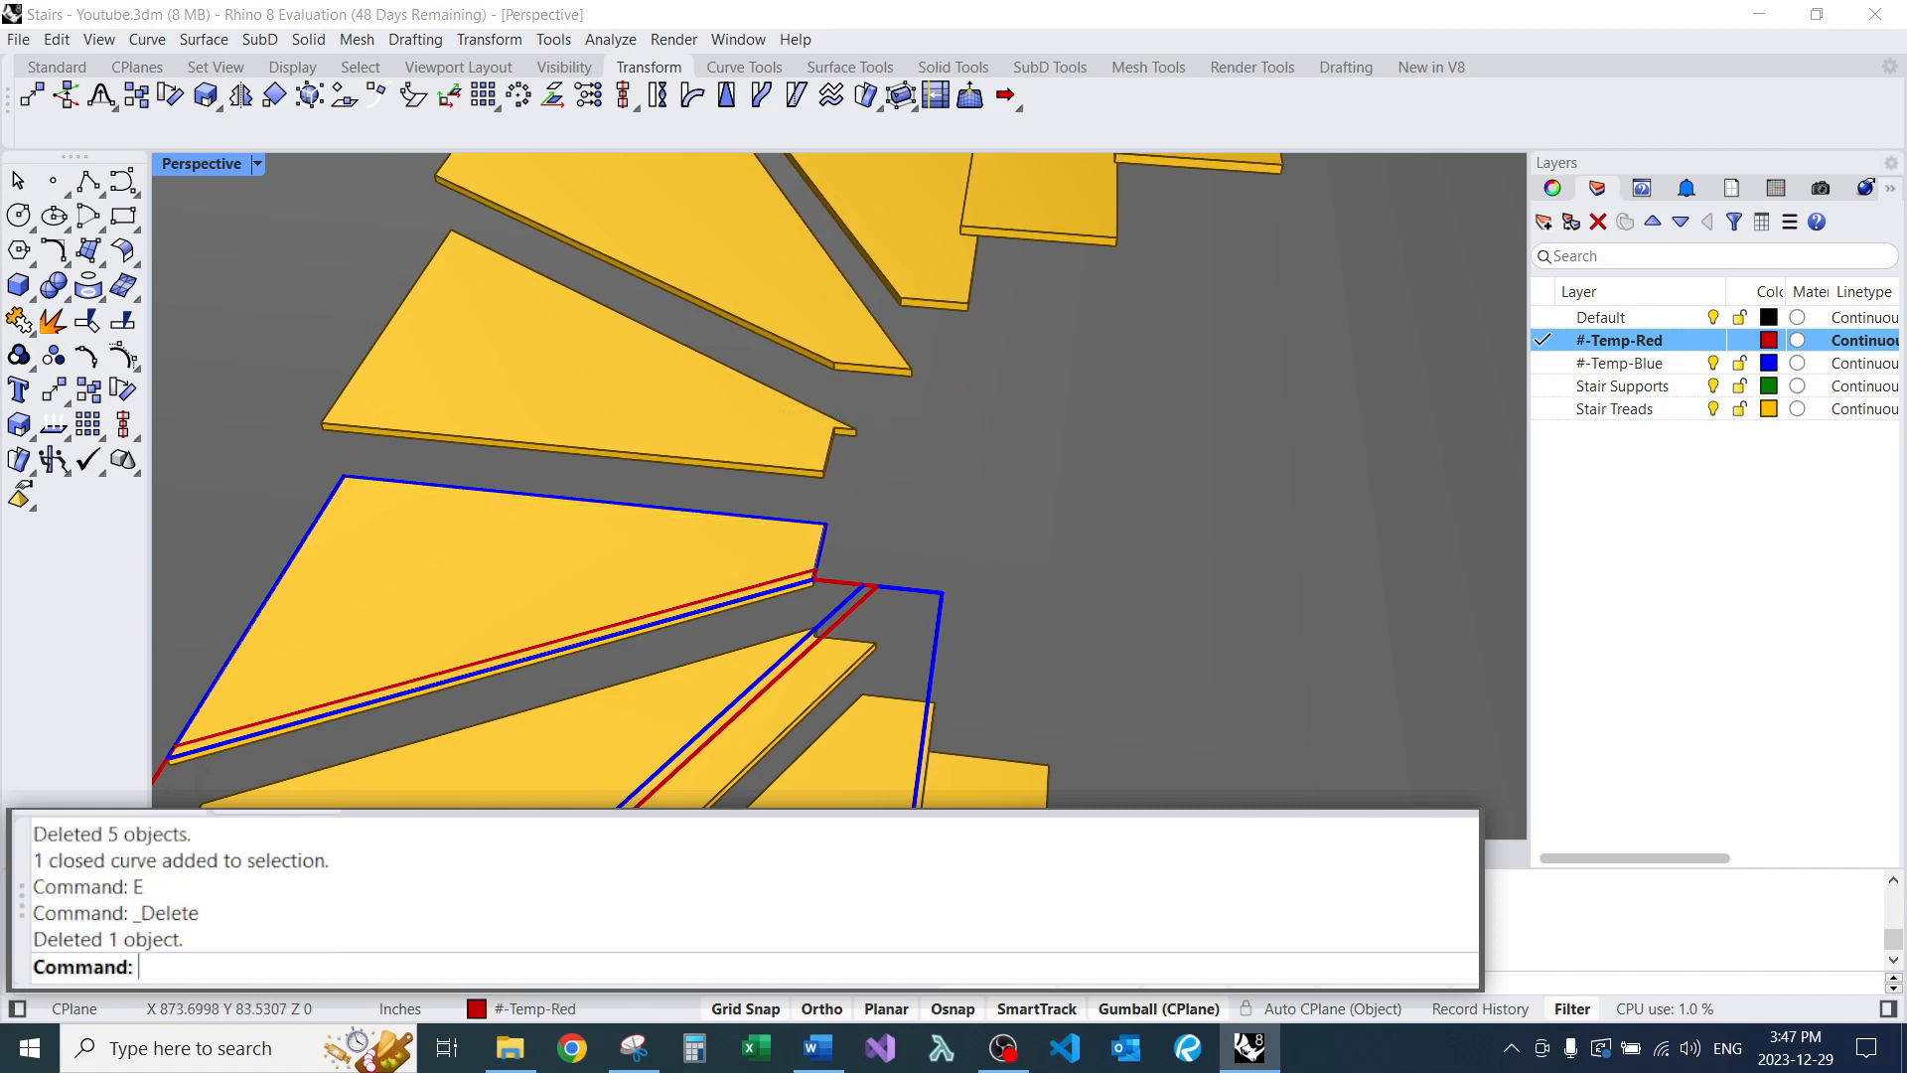
# Delete the leftover red and blue outline curves around the winder treads and undo the last deletion.
pyautogui.moveTo(954, 556); pyautogui.dragTo(859, 526, button='right')
pyautogui.scroll(3, 859, 526)
pyautogui.click(755, 522)
pyautogui.write('e')
pyautogui.press('Return')
pyautogui.hotkey('ctrl', 'z')
pyautogui.press('Escape')
pyautogui.scroll(-5, 933, 479)
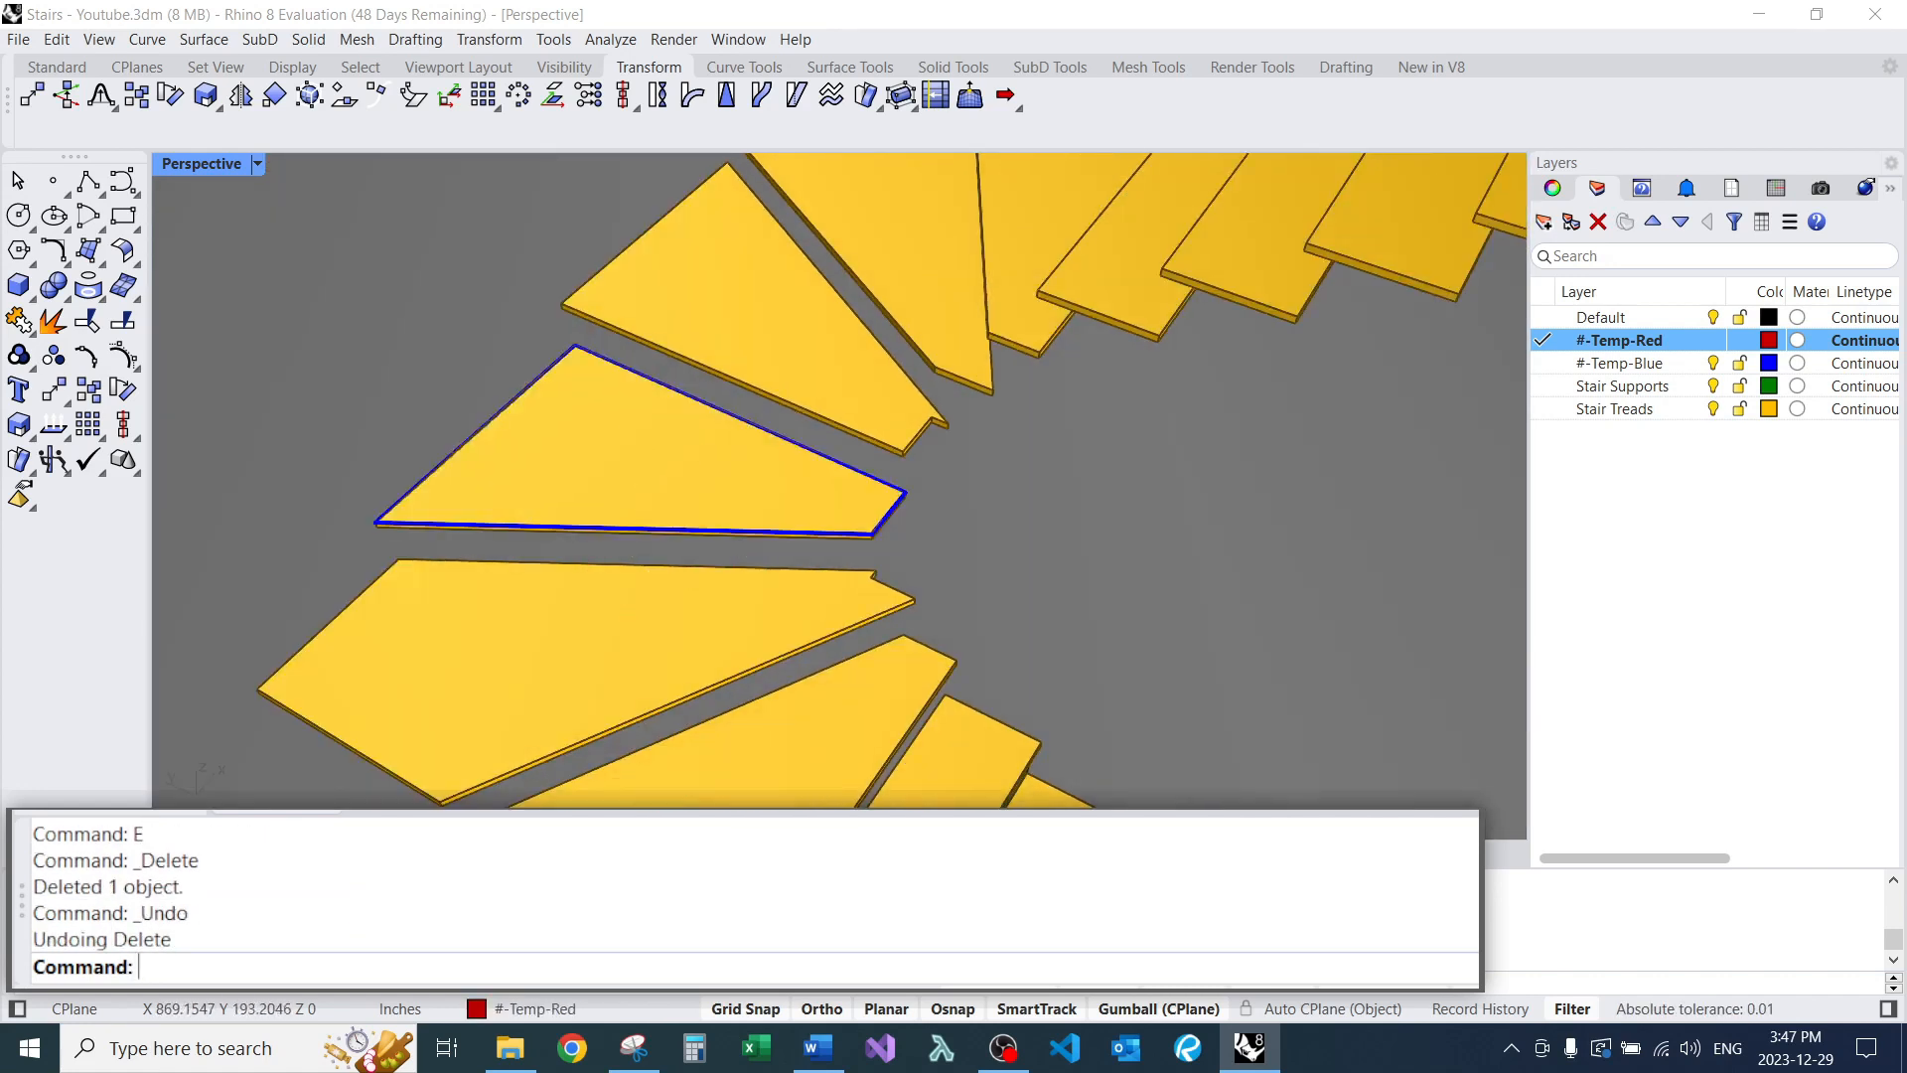
# Delete the remaining blue outline curve lying on the middle winder tread.
pyautogui.click(894, 259)
pyautogui.press('Escape')
pyautogui.scroll(-6, 961, 328)
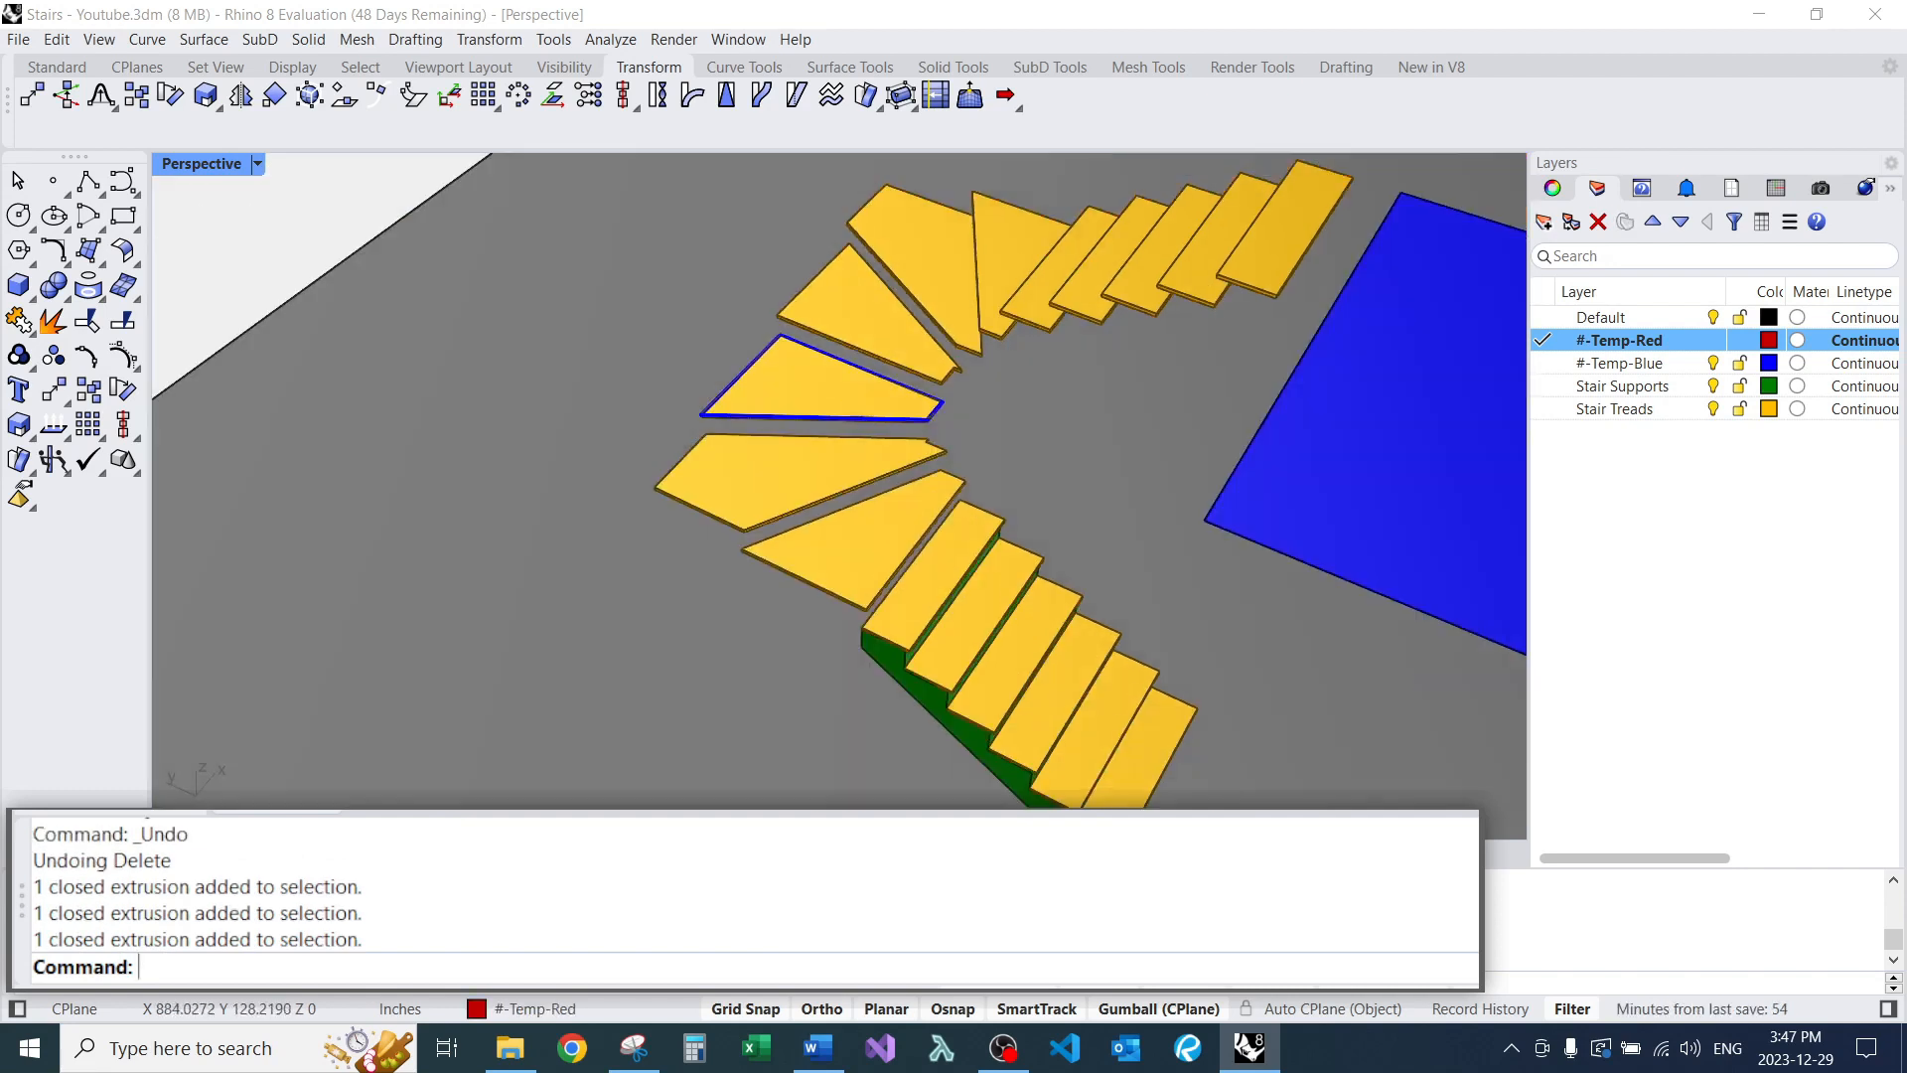
pyautogui.moveTo(961, 328); pyautogui.dragTo(1152, 288, button='right')
pyautogui.scroll(8, 653, 545)
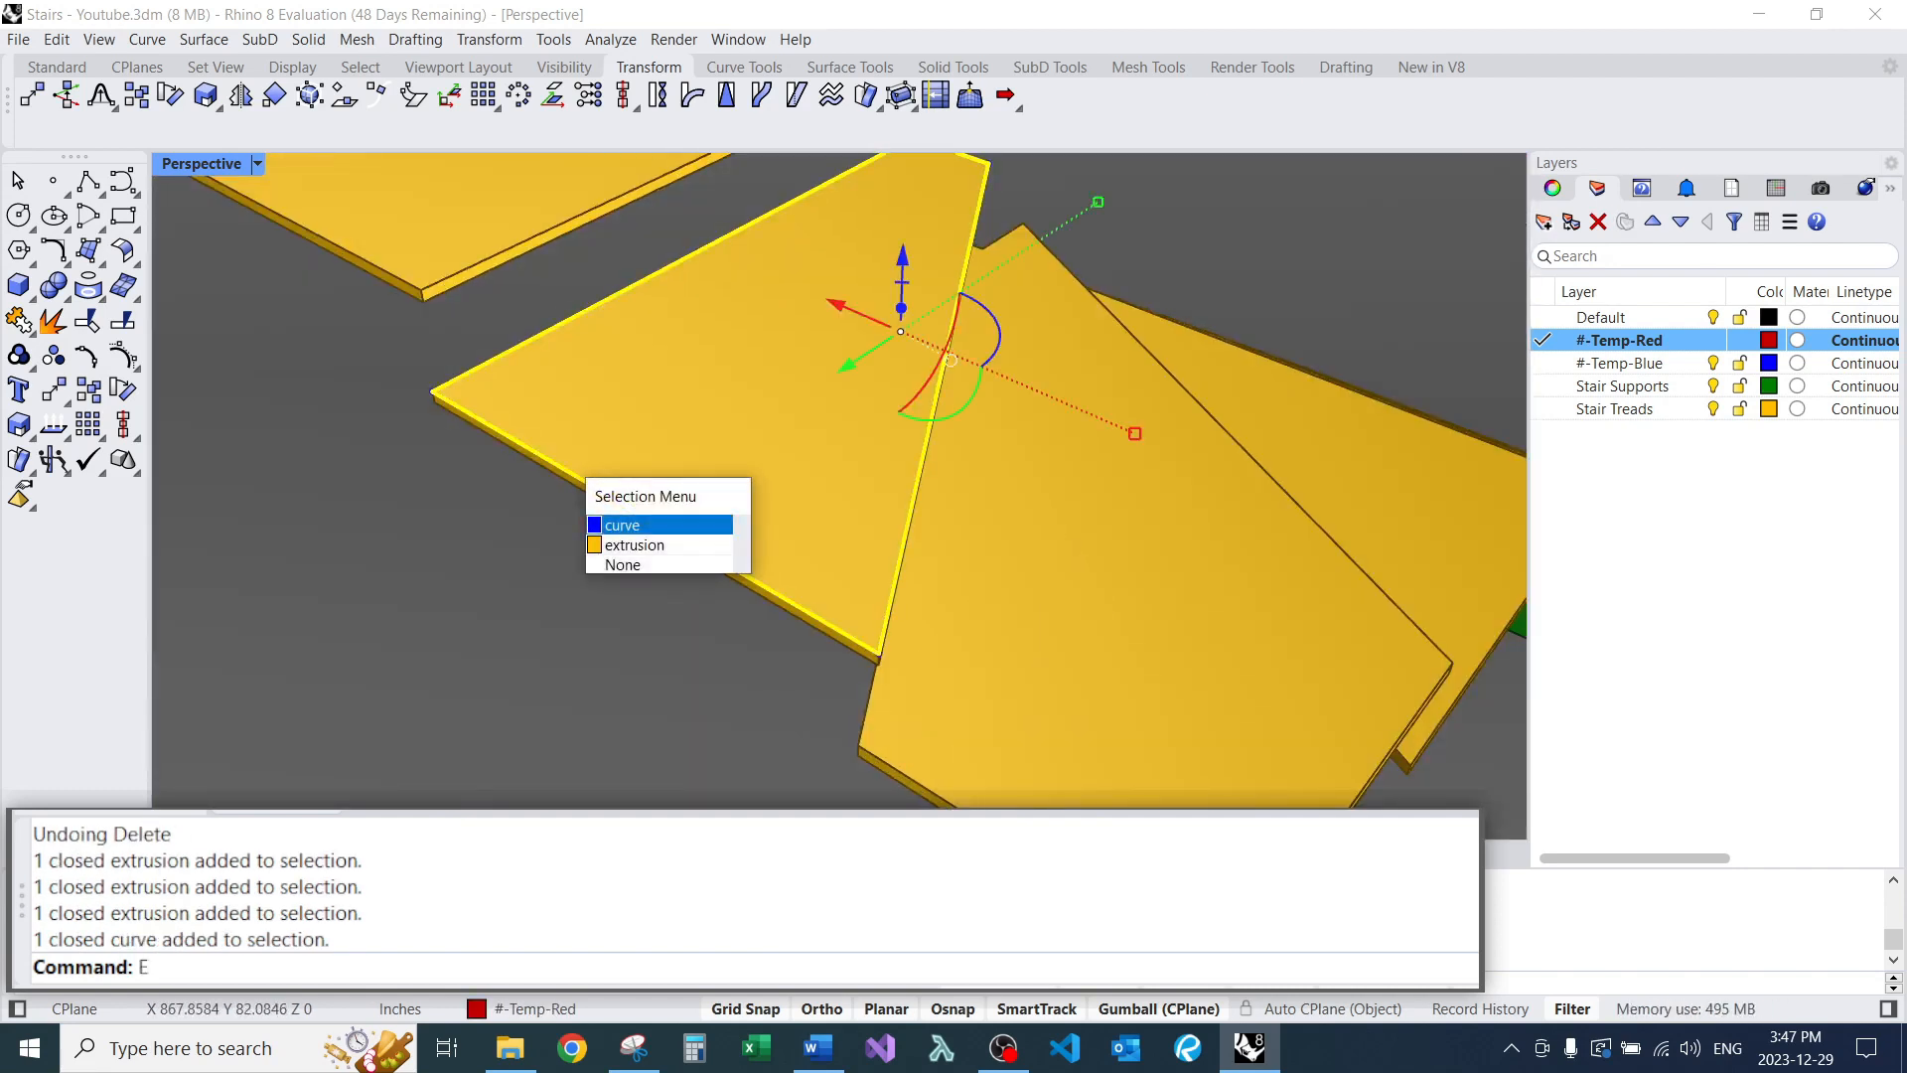
pyautogui.press('Delete')
# Zoom to the lowest winder tread and examine how it meets the lower flight.
pyautogui.scroll(-8, 606, 537)
pyautogui.moveTo(606, 536); pyautogui.dragTo(328, 491, button='right')
pyautogui.moveTo(894, 497); pyautogui.dragTo(755, 596, button='right')
pyautogui.scroll(7, 758, 442)
pyautogui.moveTo(758, 442); pyautogui.dragTo(740, 412, button='right')
pyautogui.click(712, 537)
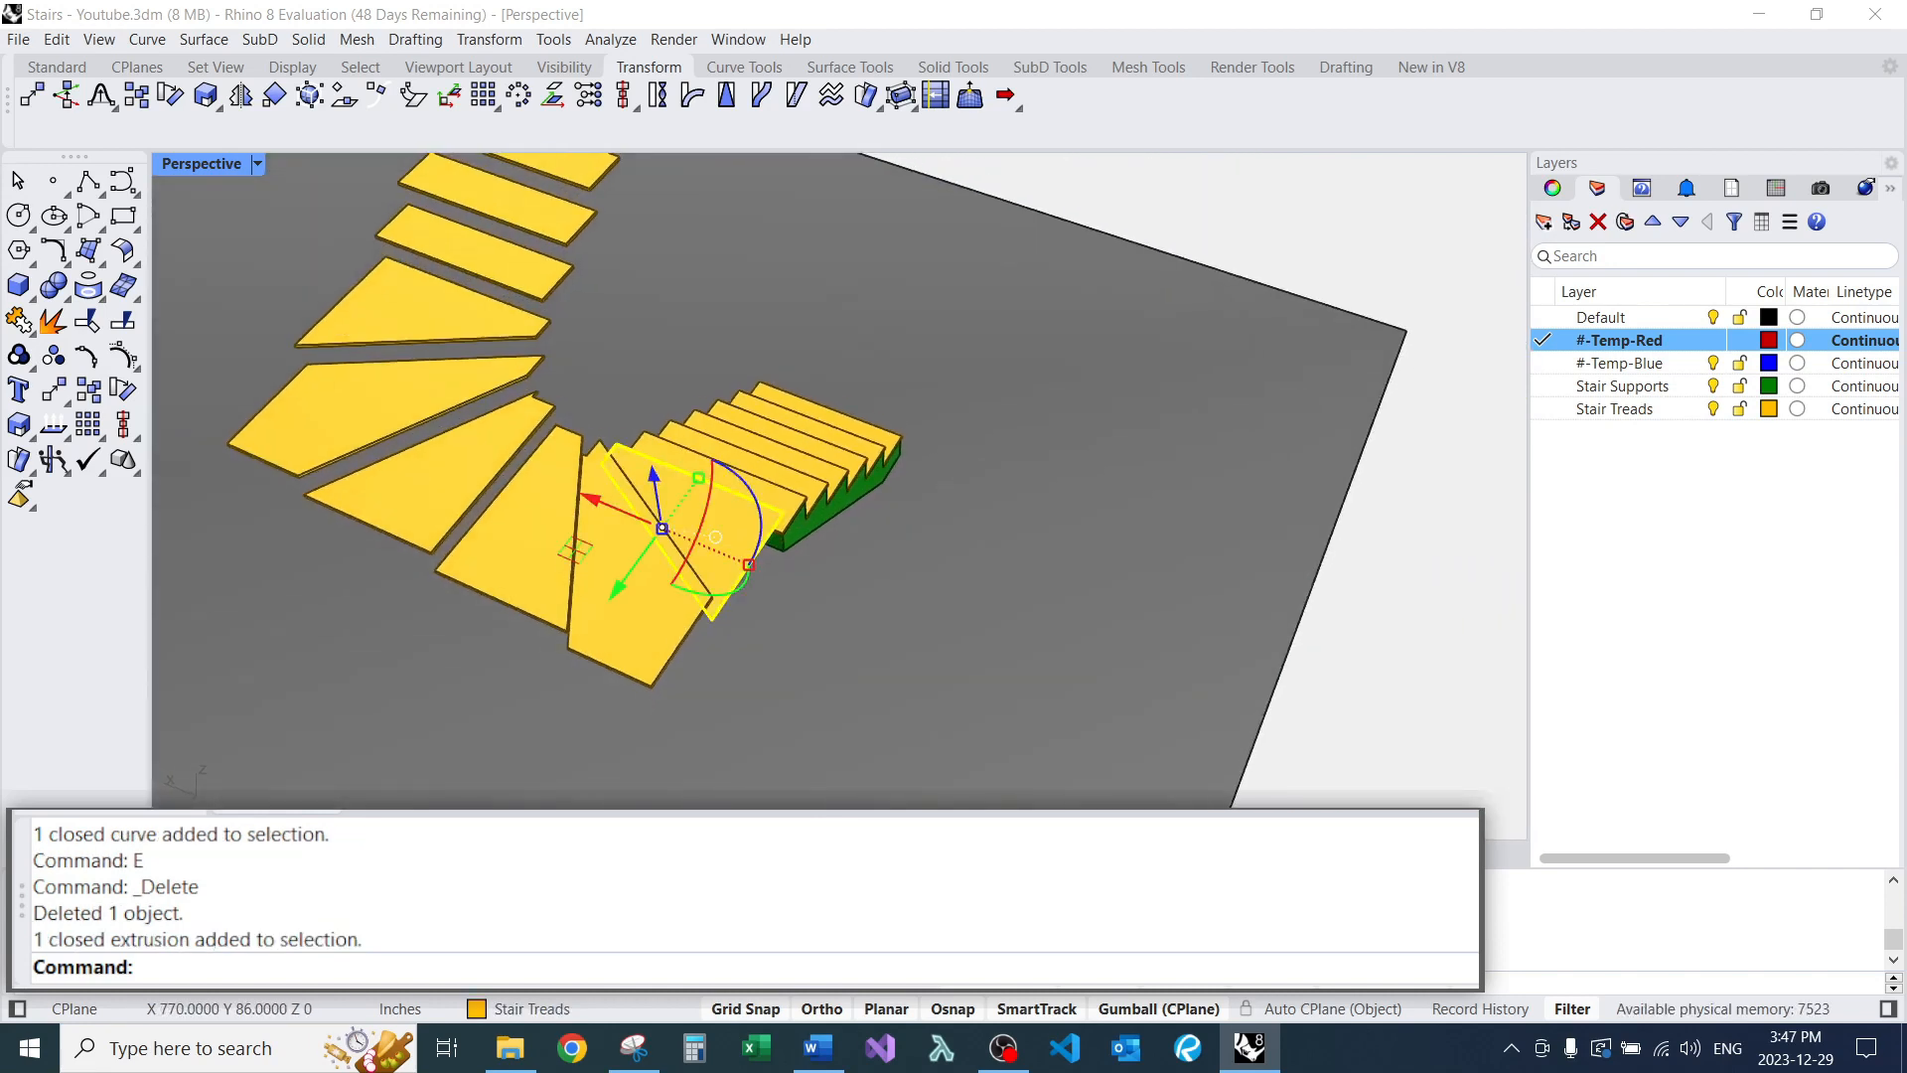
pyautogui.write('zs')
pyautogui.press('Return')
pyautogui.press('Escape')
pyautogui.scroll(-5, 740, 497)
pyautogui.moveTo(745, 496); pyautogui.dragTo(815, 536, button='right')
pyautogui.scroll(5, 596, 427)
# Check the lower winder treads one after another as separate solids.
pyautogui.moveTo(696, 477); pyautogui.dragTo(556, 467, button='right')
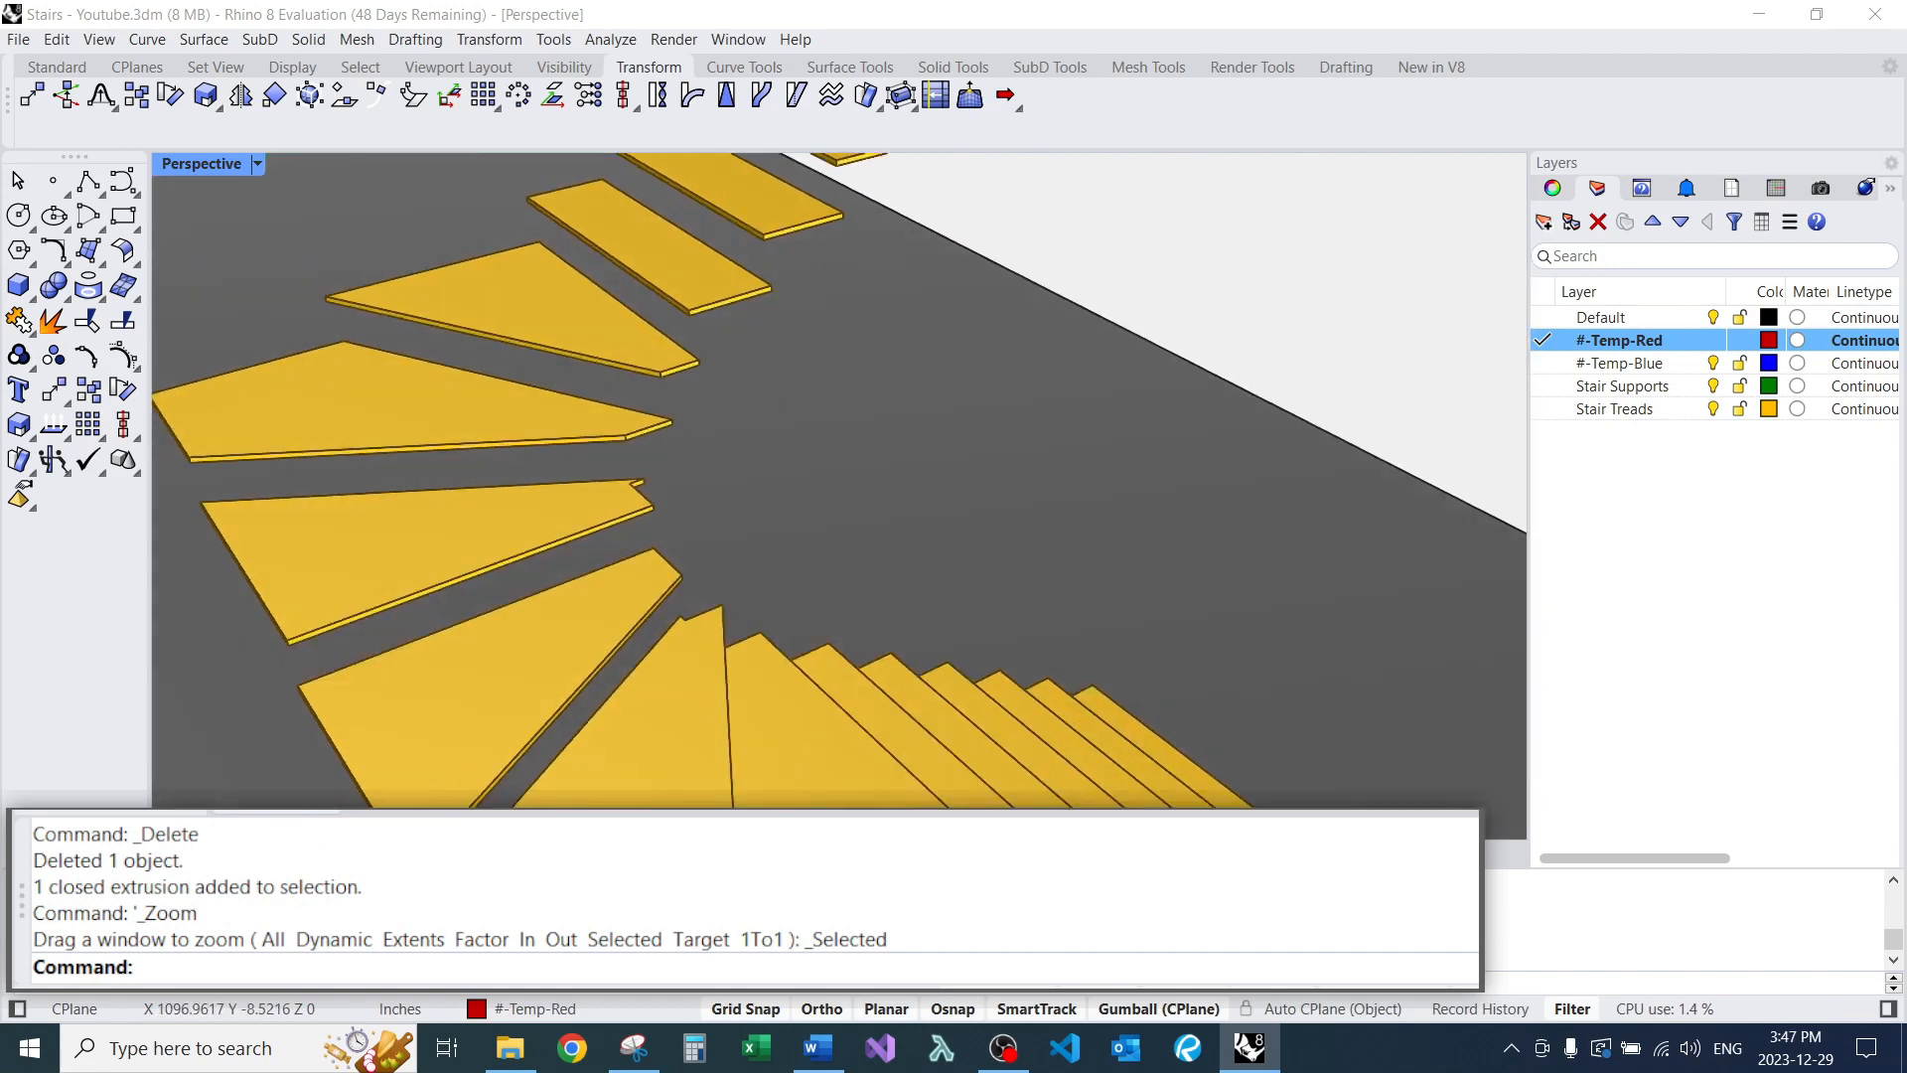
pyautogui.moveTo(755, 417); pyautogui.dragTo(696, 377, button='right')
pyautogui.click(477, 452)
pyautogui.click(447, 586)
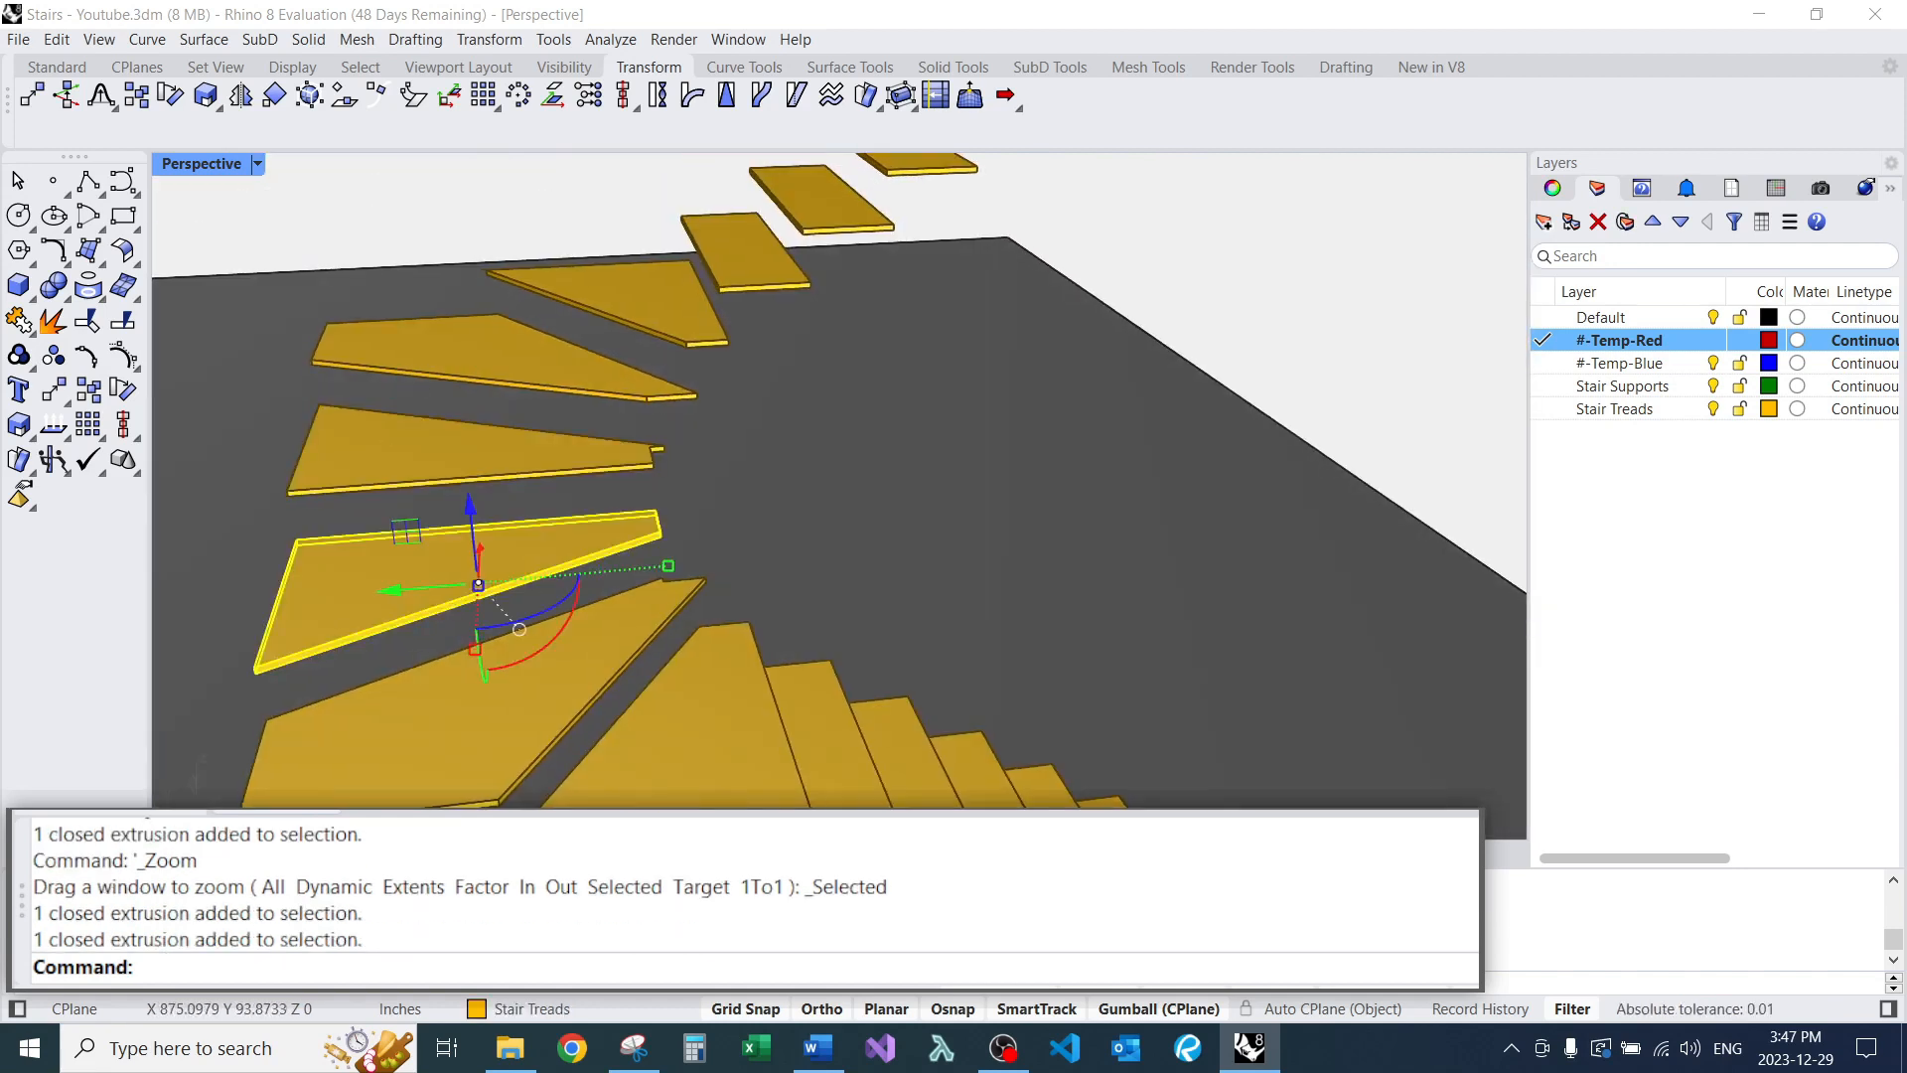
pyautogui.click(427, 696)
pyautogui.click(676, 715)
pyautogui.scroll(-5, 686, 427)
pyautogui.moveTo(685, 497); pyautogui.dragTo(745, 457, button='right')
pyautogui.scroll(6, 696, 576)
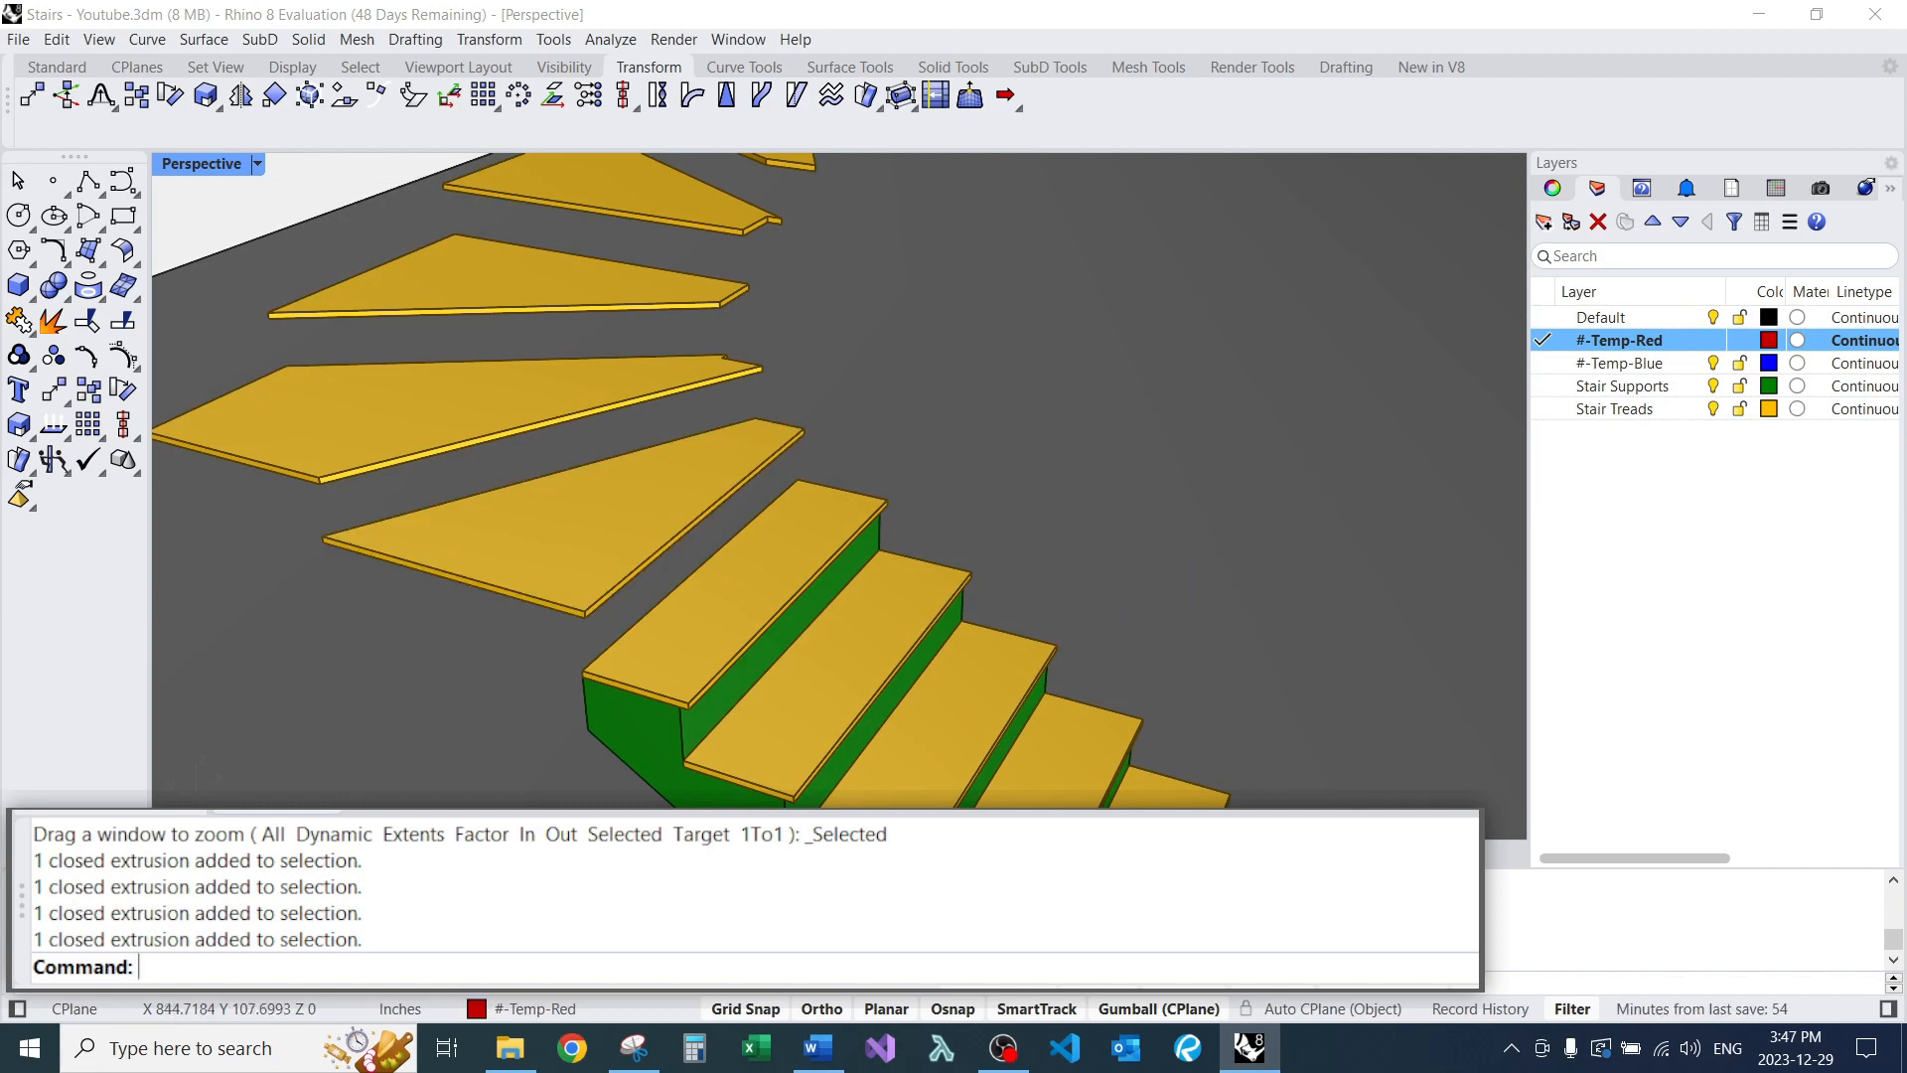
# Examine the unsupported underside of the winder treads and the cut end of the lower flight's support.
pyautogui.scroll(-5, 841, 497)
pyautogui.moveTo(755, 457)
pyautogui.mouseDown(button='right')
pyautogui.moveTo(874, 556)
pyautogui.moveTo(755, 457)
pyautogui.mouseUp(button='right')
pyautogui.moveTo(755, 382)
pyautogui.mouseDown(button='right')
pyautogui.moveTo(765, 407)
pyautogui.moveTo(722, 516)
pyautogui.moveTo(730, 398)
pyautogui.mouseUp(button='right')
pyautogui.scroll(-8, 765, 402)
pyautogui.scroll(6, 722, 515)
pyautogui.moveTo(874, 517); pyautogui.dragTo(854, 397, button='right')
pyautogui.scroll(6, 904, 487)
pyautogui.scroll(-4, 901, 565)
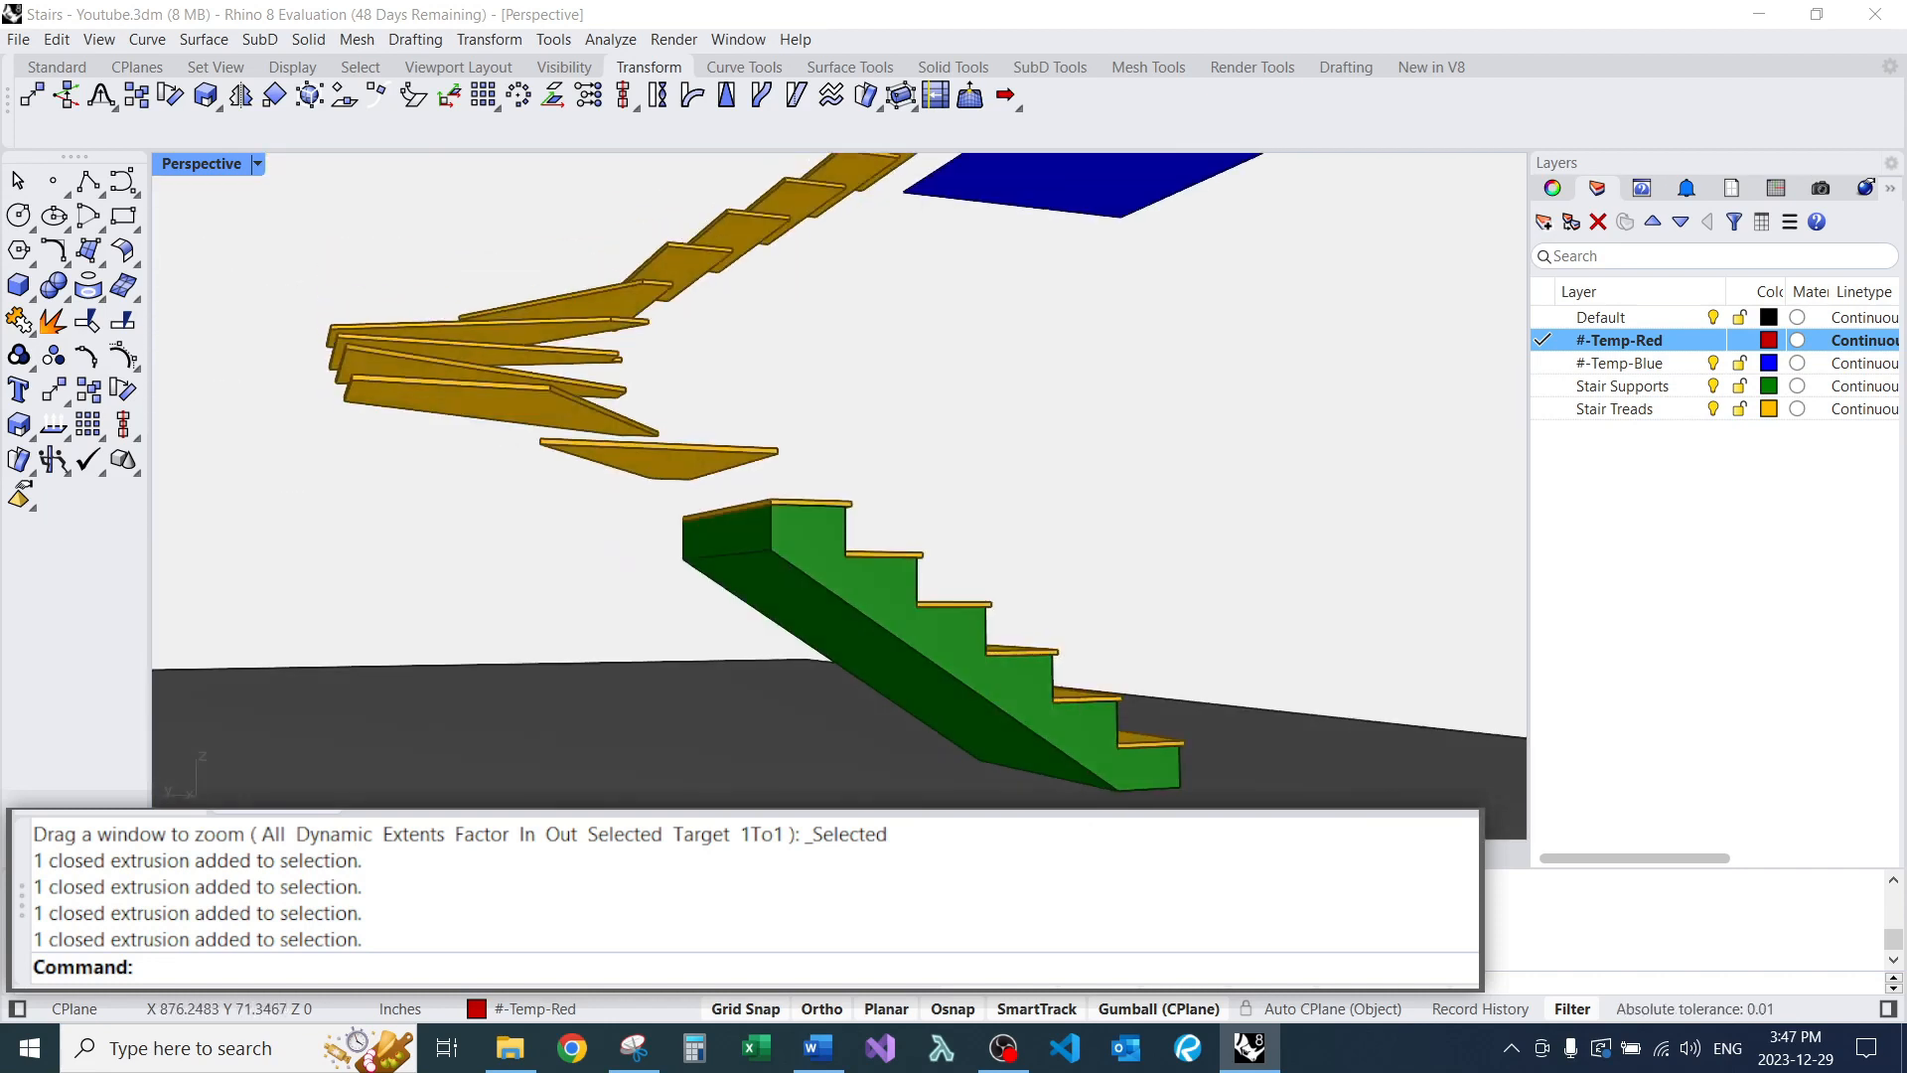
pyautogui.scroll(5, 676, 507)
pyautogui.moveTo(676, 507); pyautogui.dragTo(754, 482, button='right')
pyautogui.scroll(-4, 825, 576)
pyautogui.moveTo(824, 577); pyautogui.dragTo(1043, 765, button='right')
pyautogui.scroll(-6, 720, 541)
pyautogui.moveTo(720, 541); pyautogui.dragTo(804, 333, button='right')
pyautogui.scroll(-5, 720, 556)
pyautogui.scroll(6, 720, 536)
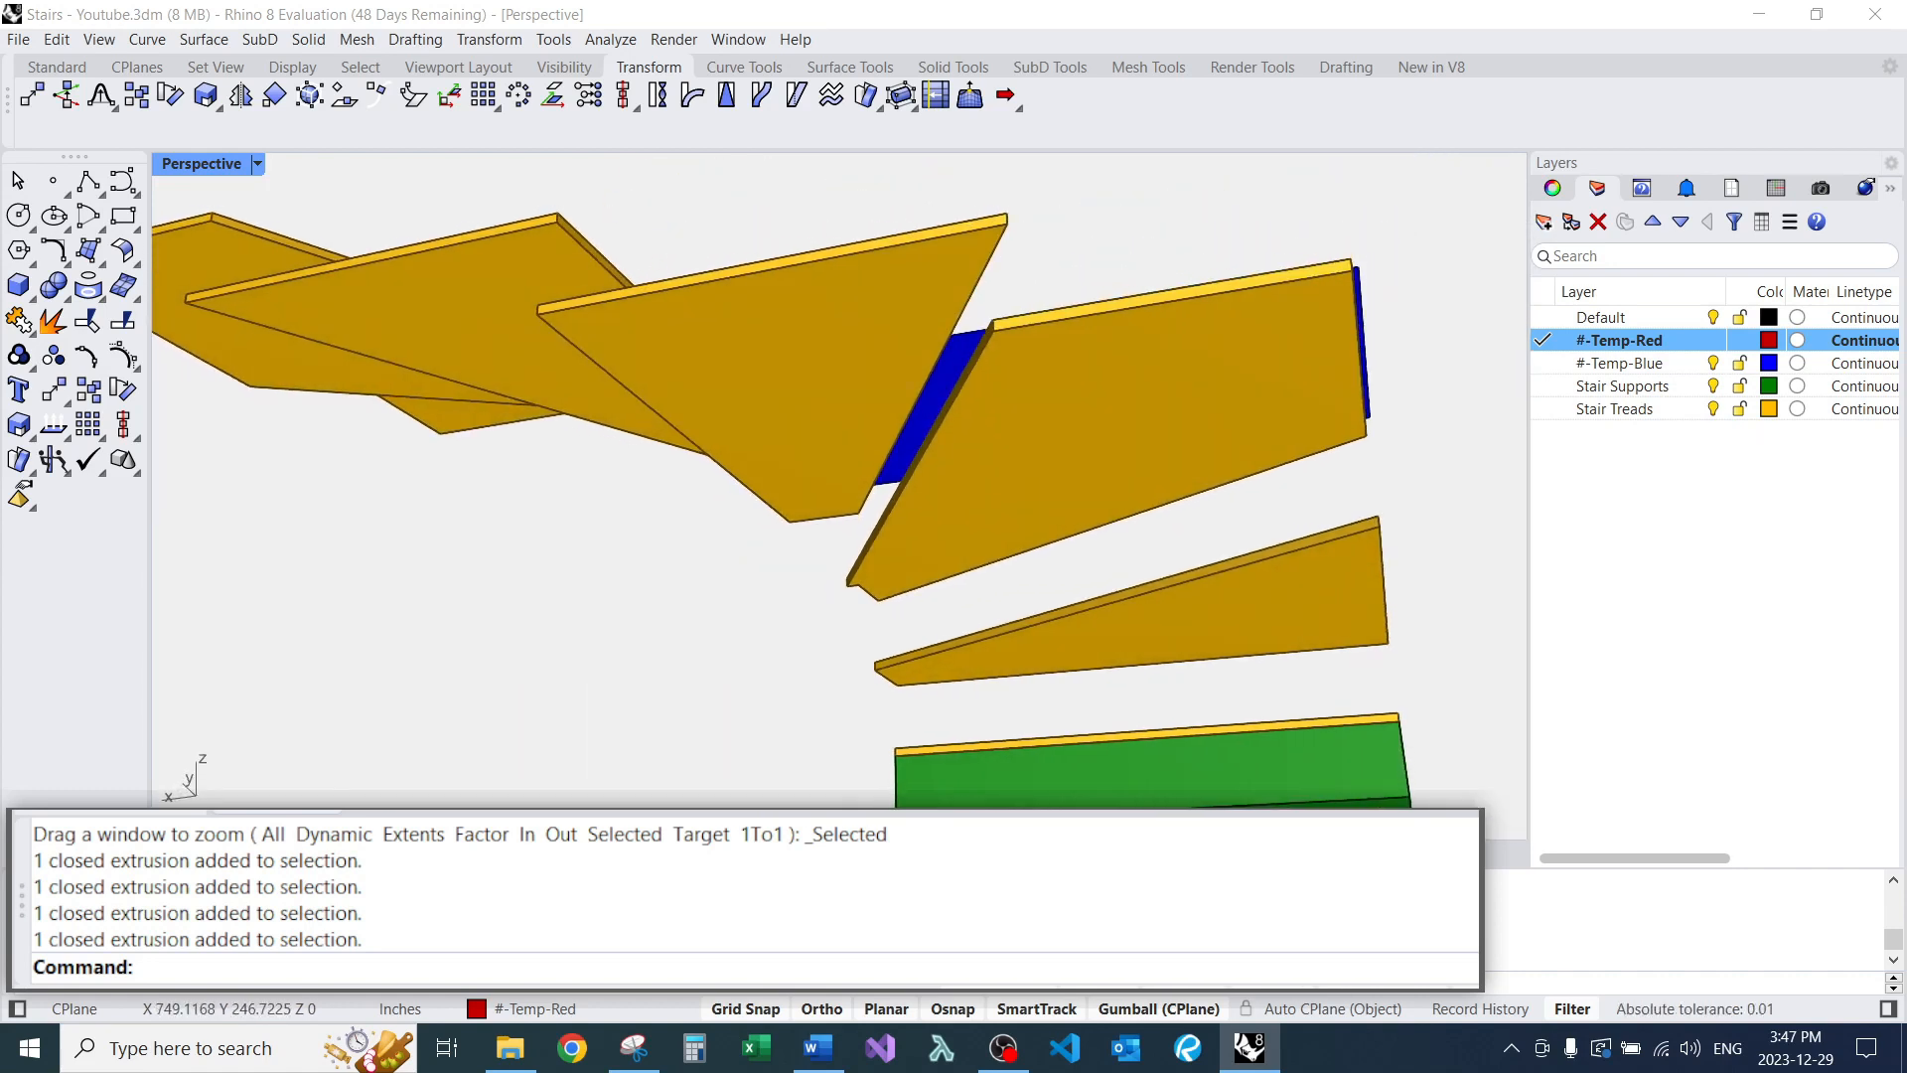
# Extrude the underside of the second-lowest winder tread down into a solid support block.
pyautogui.scroll(-10, 1018, 348)
pyautogui.moveTo(1018, 347); pyautogui.dragTo(978, 502, button='right')
pyautogui.scroll(5, 978, 501)
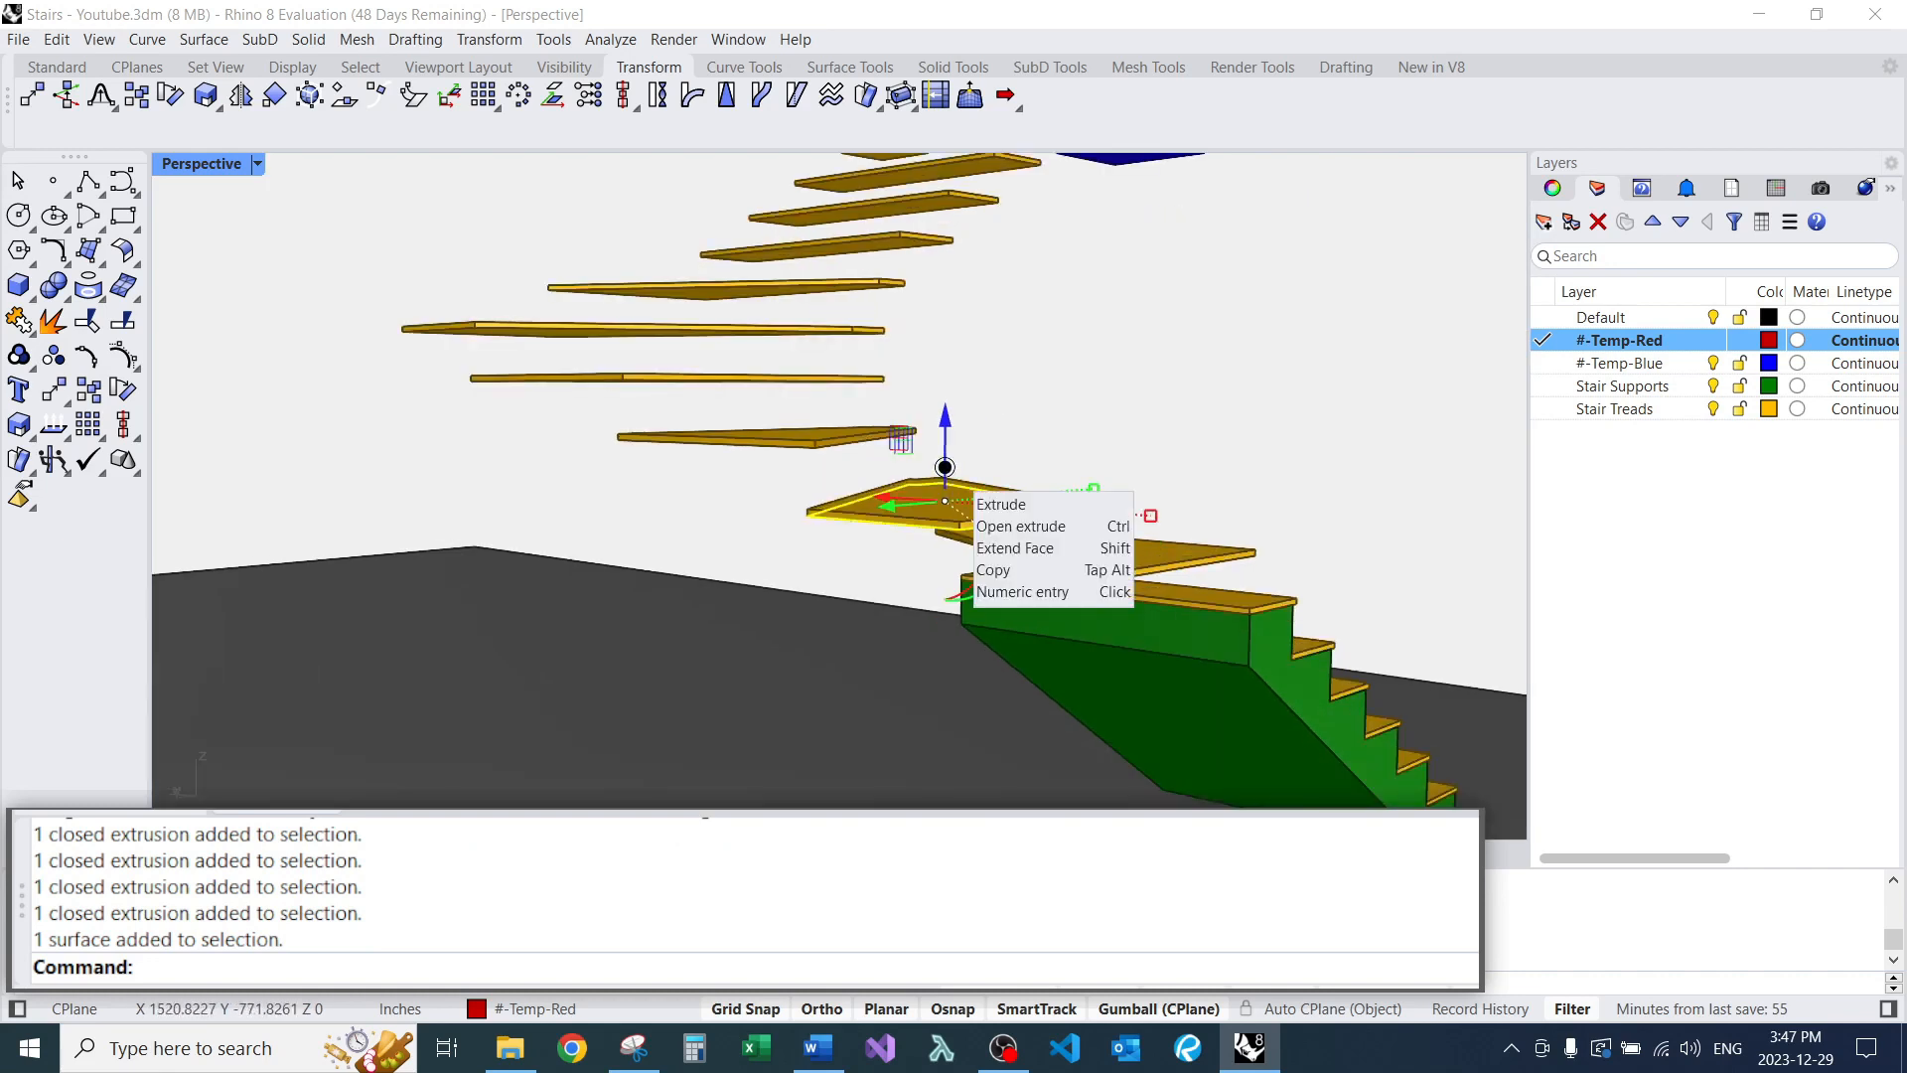
pyautogui.moveTo(945, 595); pyautogui.dragTo(844, 646, button='right')
pyautogui.press('Escape')
pyautogui.scroll(-3, 844, 516)
pyautogui.moveTo(984, 755); pyautogui.dragTo(931, 573, button='right')
pyautogui.scroll(6, 930, 573)
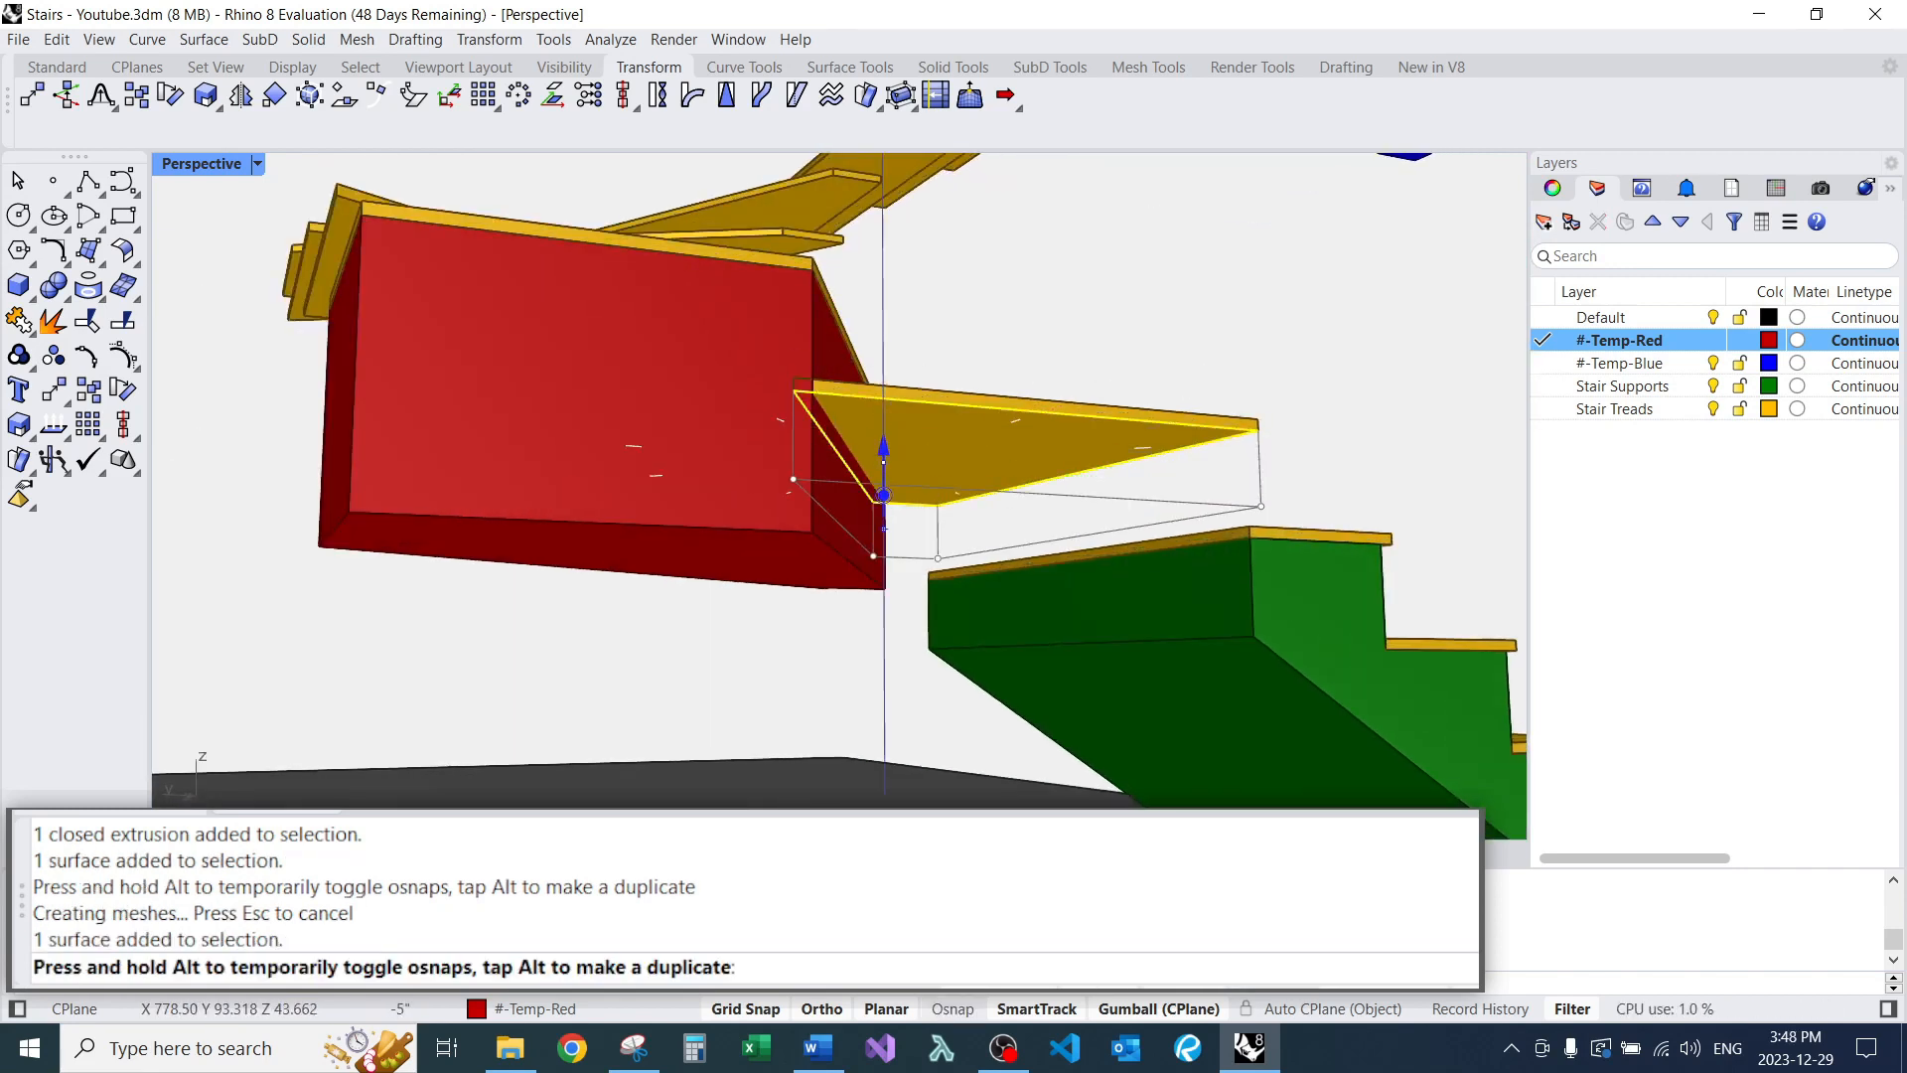
# Extrude the underside of the lowest winder tread down 5 inches as a second support block.
pyautogui.keyDown('alt'); pyautogui.moveTo(884, 508); pyautogui.dragTo(884, 511); pyautogui.keyUp('alt')
pyautogui.moveTo(884, 541)
pyautogui.mouseDown(button='right')
pyautogui.moveTo(854, 596)
pyautogui.moveTo(871, 566)
pyautogui.mouseUp(button='right')
pyautogui.hotkey('ctrl', 'z')
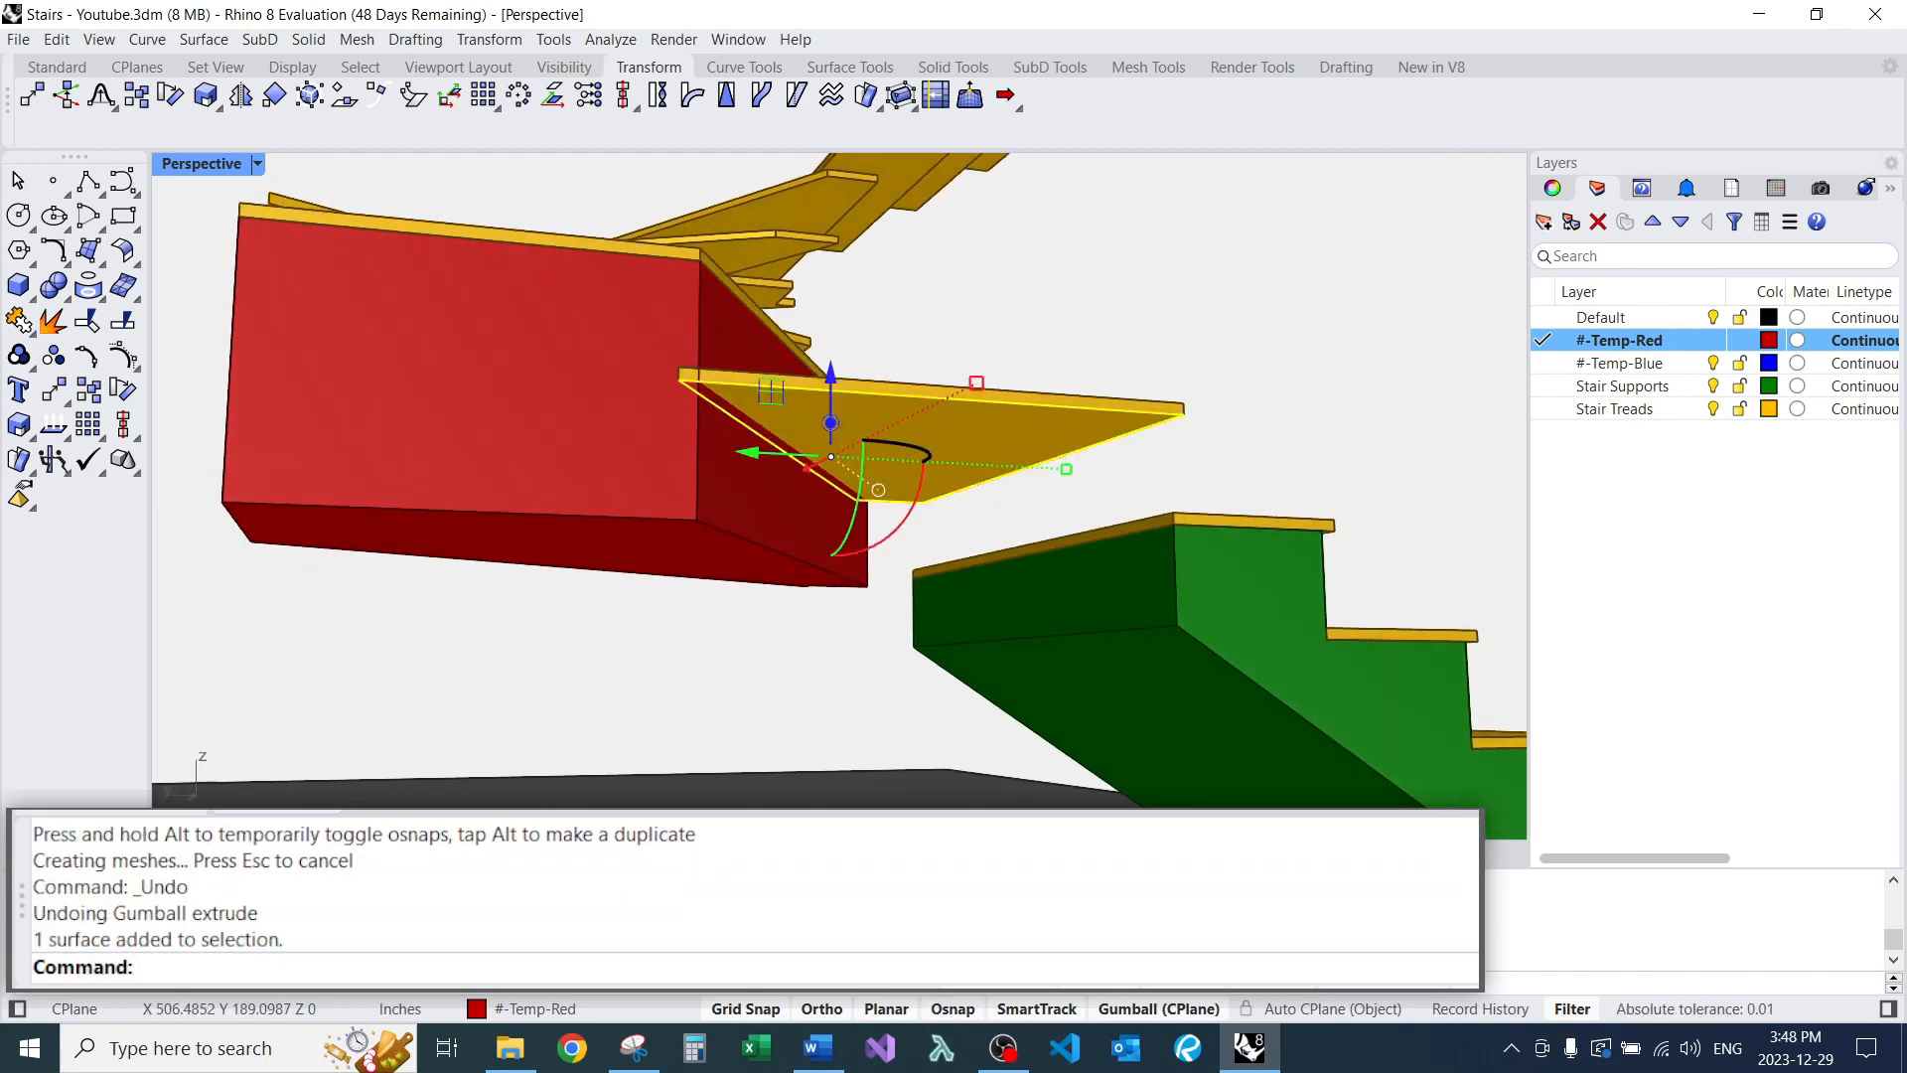
pyautogui.keyDown('alt'); pyautogui.moveTo(704, 511); pyautogui.dragTo(703, 513); pyautogui.keyUp('alt')
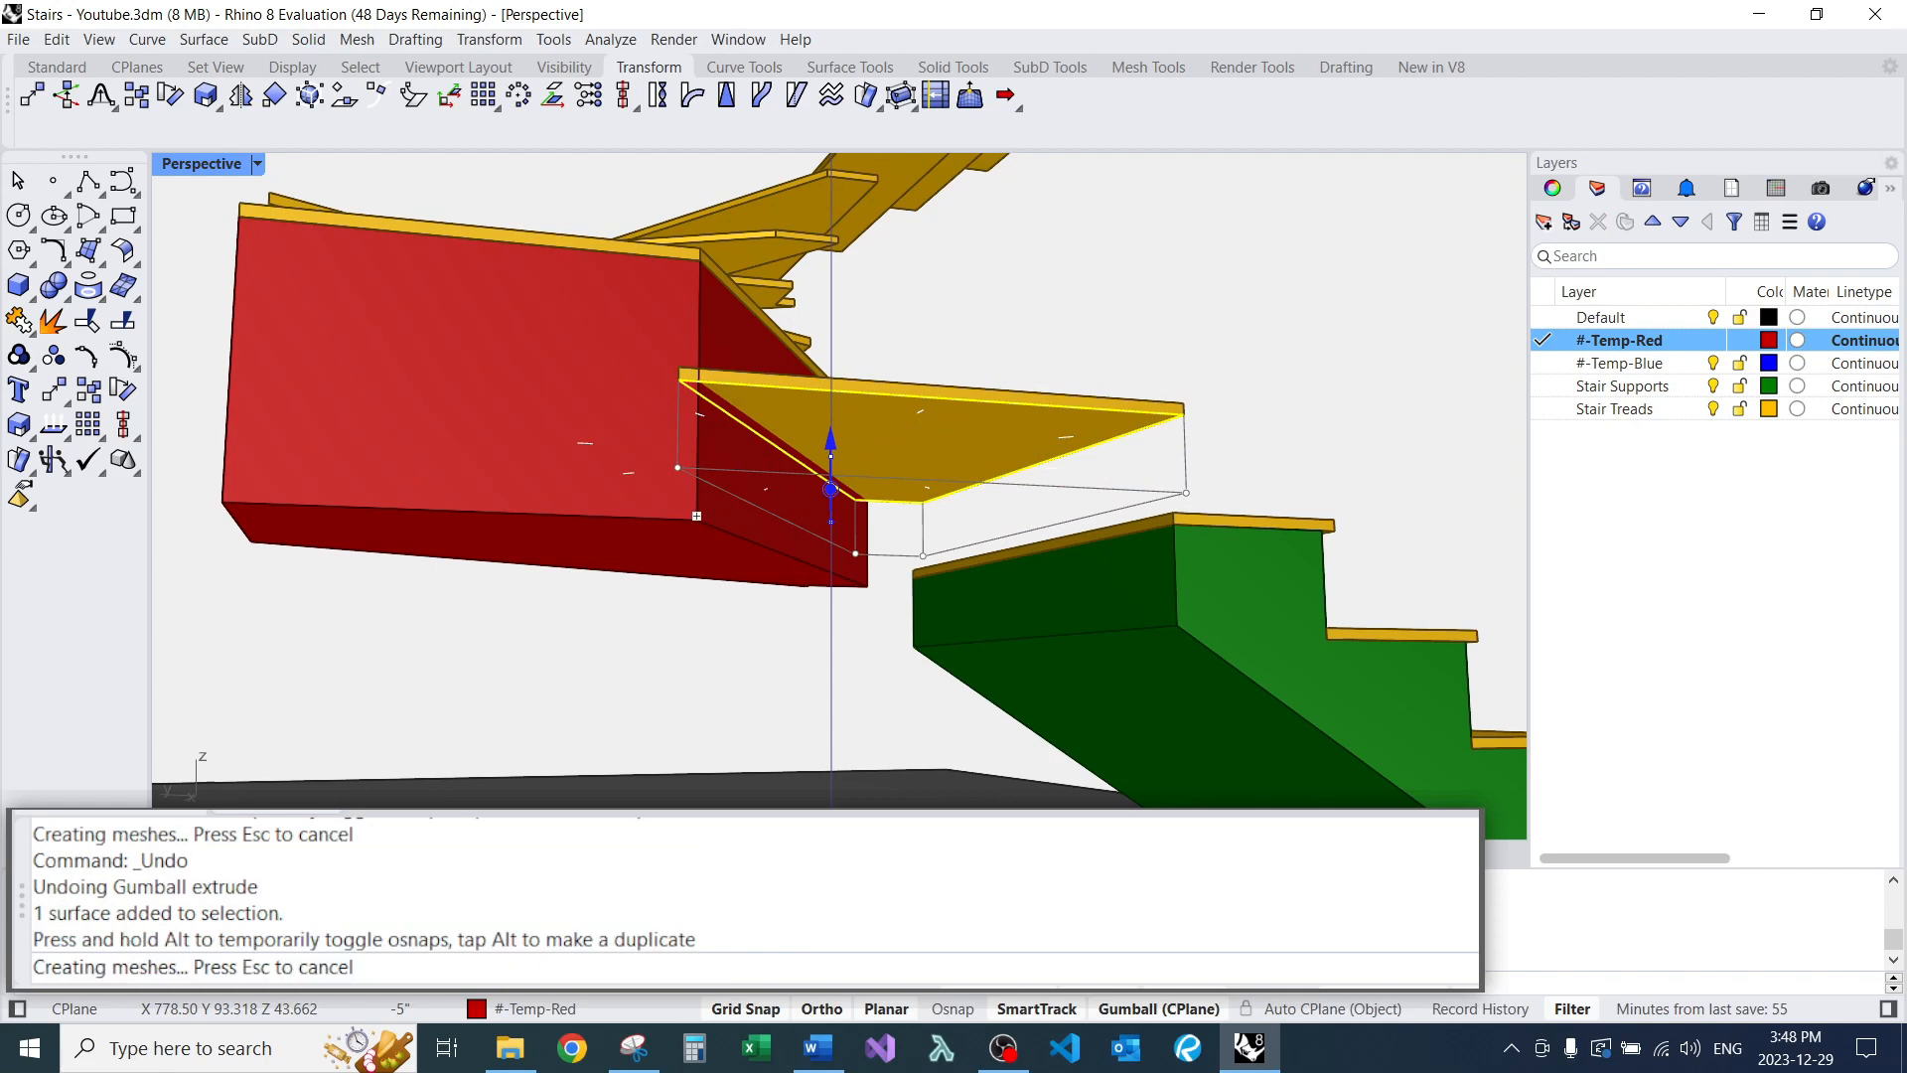
pyautogui.scroll(-8, 775, 516)
pyautogui.press('Escape')
pyautogui.moveTo(775, 517); pyautogui.dragTo(885, 516, button='right')
pyautogui.scroll(5, 885, 517)
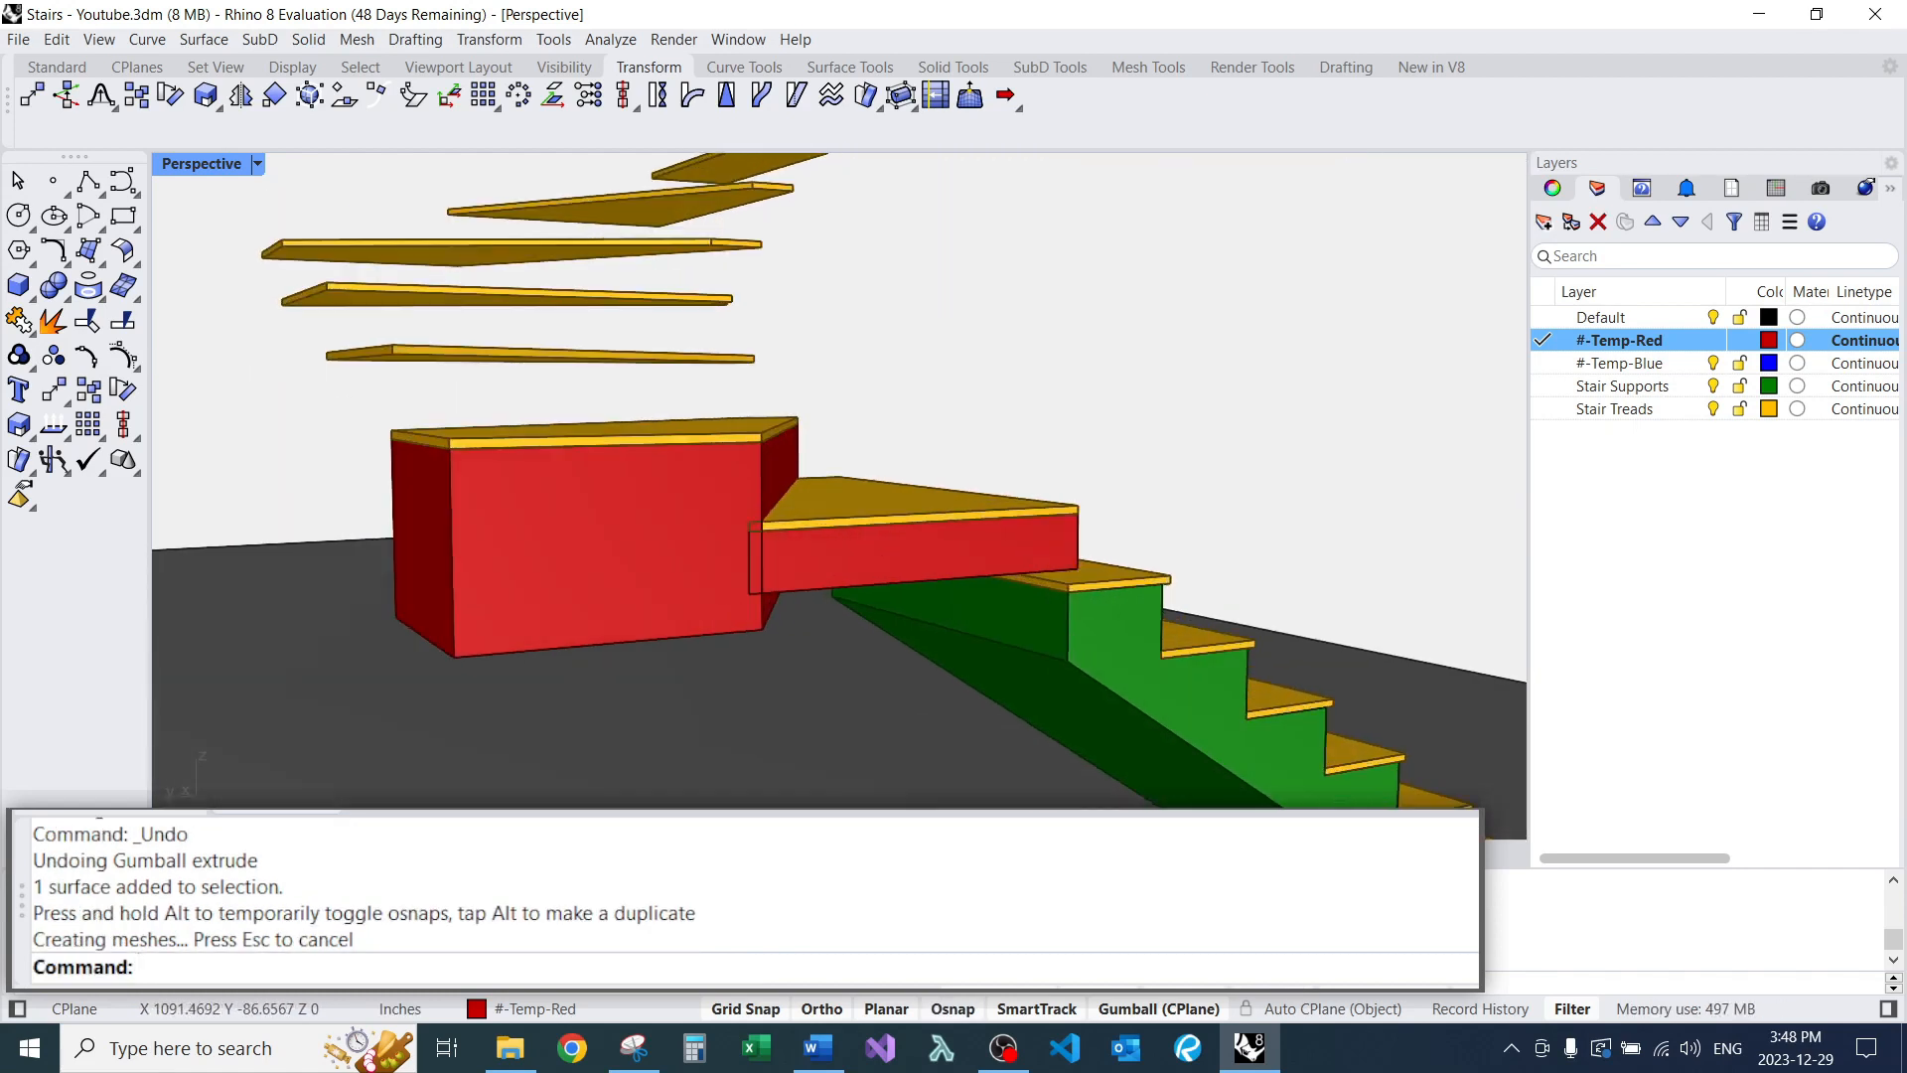
# Delete both red support blocks extruded under the two lowest winder treads.
pyautogui.click(755, 526)
pyautogui.write('e')
pyautogui.press('space')
pyautogui.moveTo(755, 527); pyautogui.dragTo(1082, 527, button='right')
pyautogui.scroll(-4, 933, 427)
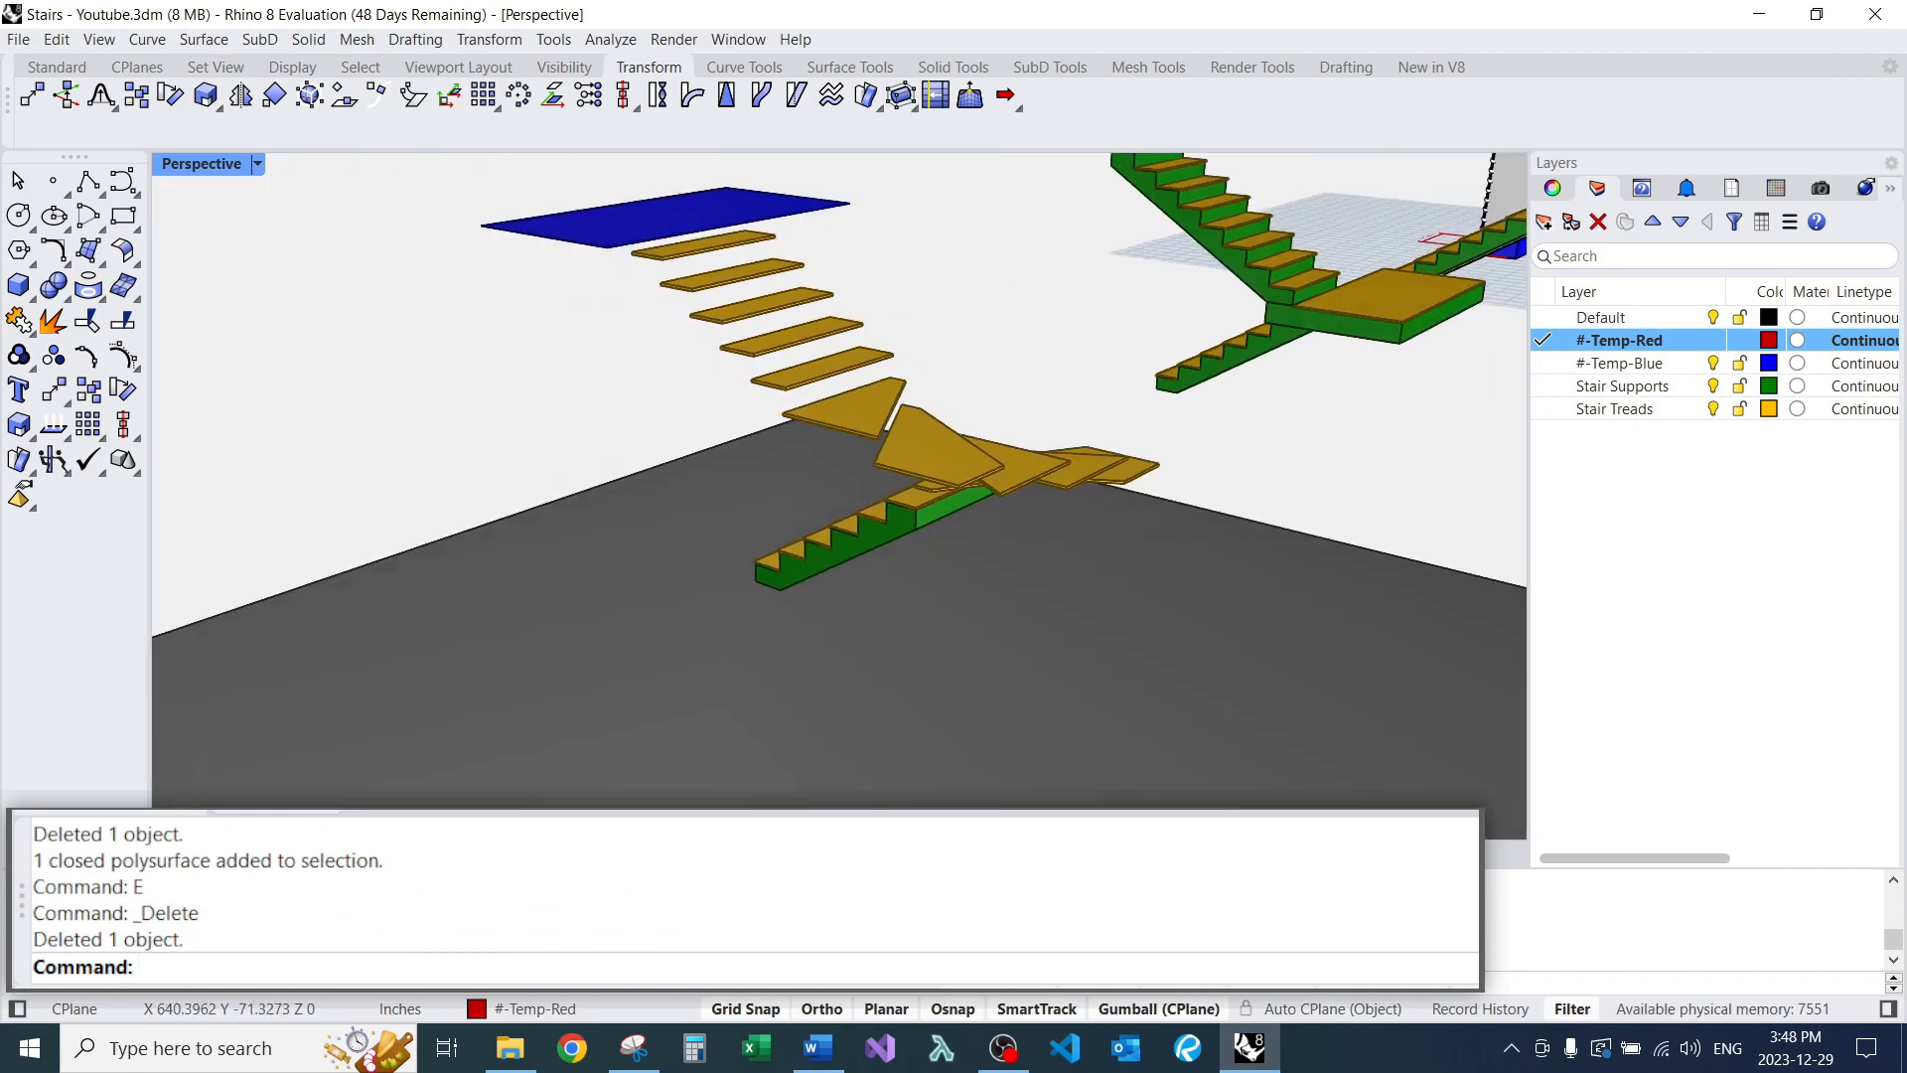
# Examine the winder treads from above and from the sides, along with both straight flights.
pyautogui.scroll(4, 934, 427)
pyautogui.moveTo(933, 428); pyautogui.dragTo(854, 636, button='right')
pyautogui.scroll(-5, 894, 447)
pyautogui.scroll(4, 800, 451)
pyautogui.scroll(-4, 800, 452)
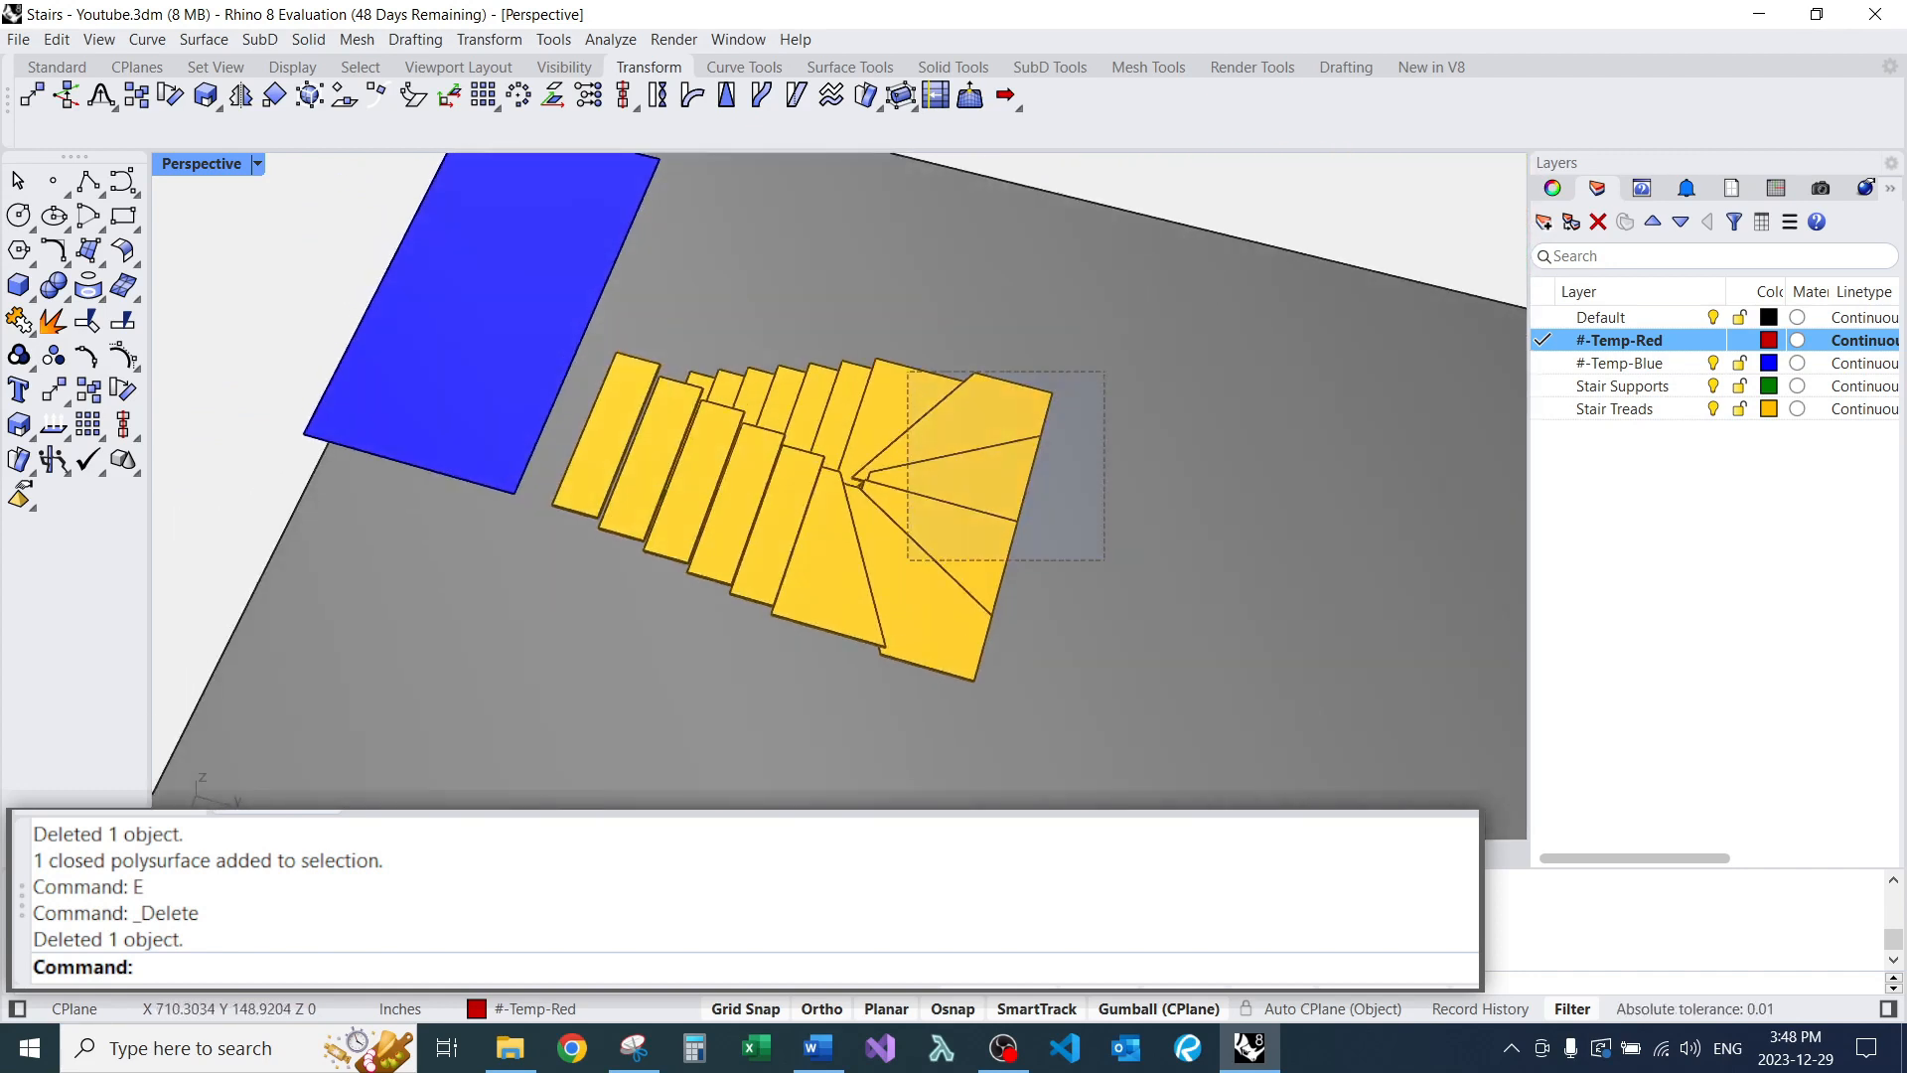
pyautogui.moveTo(907, 560); pyautogui.dragTo(899, 568)
pyautogui.moveTo(864, 596); pyautogui.dragTo(889, 474, button='right')
pyautogui.moveTo(884, 566); pyautogui.dragTo(929, 348, button='right')
pyautogui.press('Escape')
pyautogui.scroll(6, 860, 456)
pyautogui.scroll(-4, 944, 447)
pyautogui.moveTo(943, 447); pyautogui.dragTo(805, 625, button='right')
pyautogui.scroll(2, 944, 497)
pyautogui.scroll(-3, 840, 497)
pyautogui.scroll(-4, 839, 477)
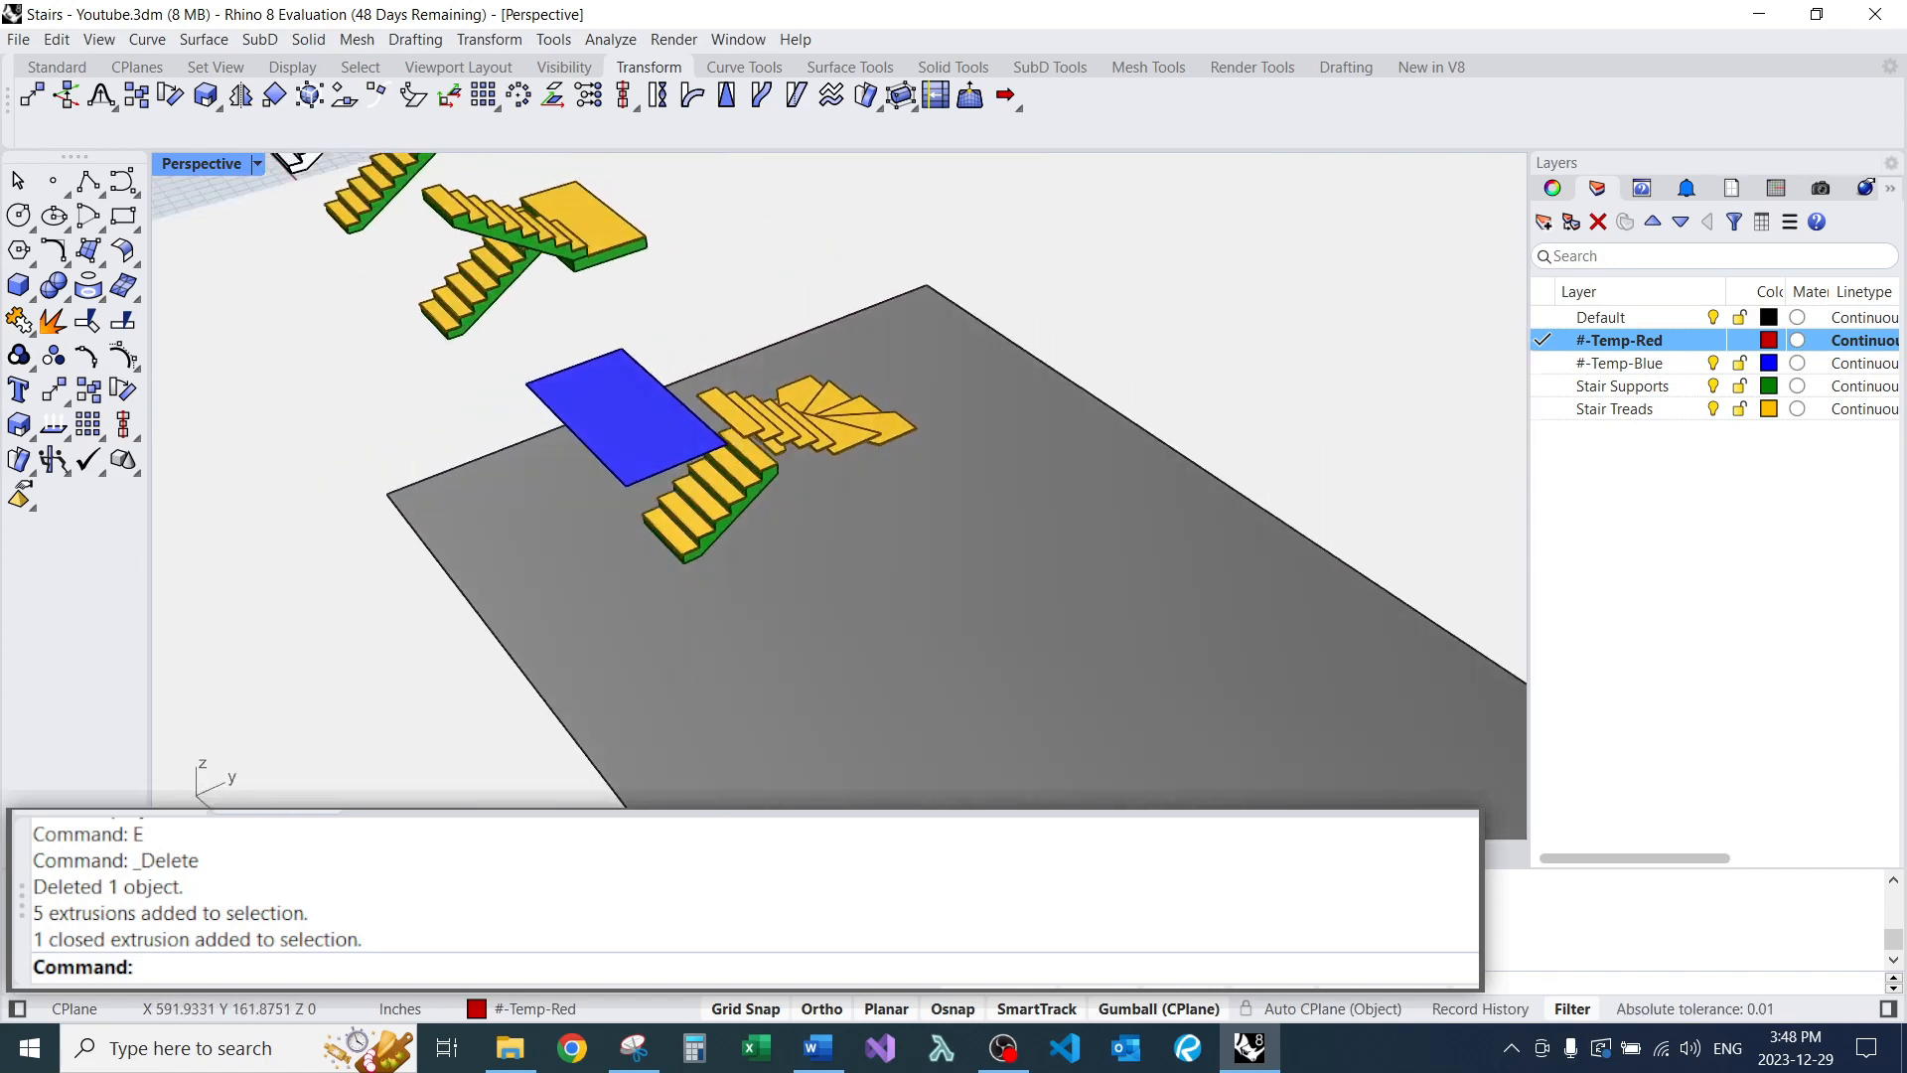
# Duplicate the whole winder staircase straight down below the original.
pyautogui.moveTo(695, 252); pyautogui.dragTo(976, 476)
pyautogui.moveTo(976, 475); pyautogui.dragTo(998, 397, button='right')
pyautogui.scroll(3, 839, 467)
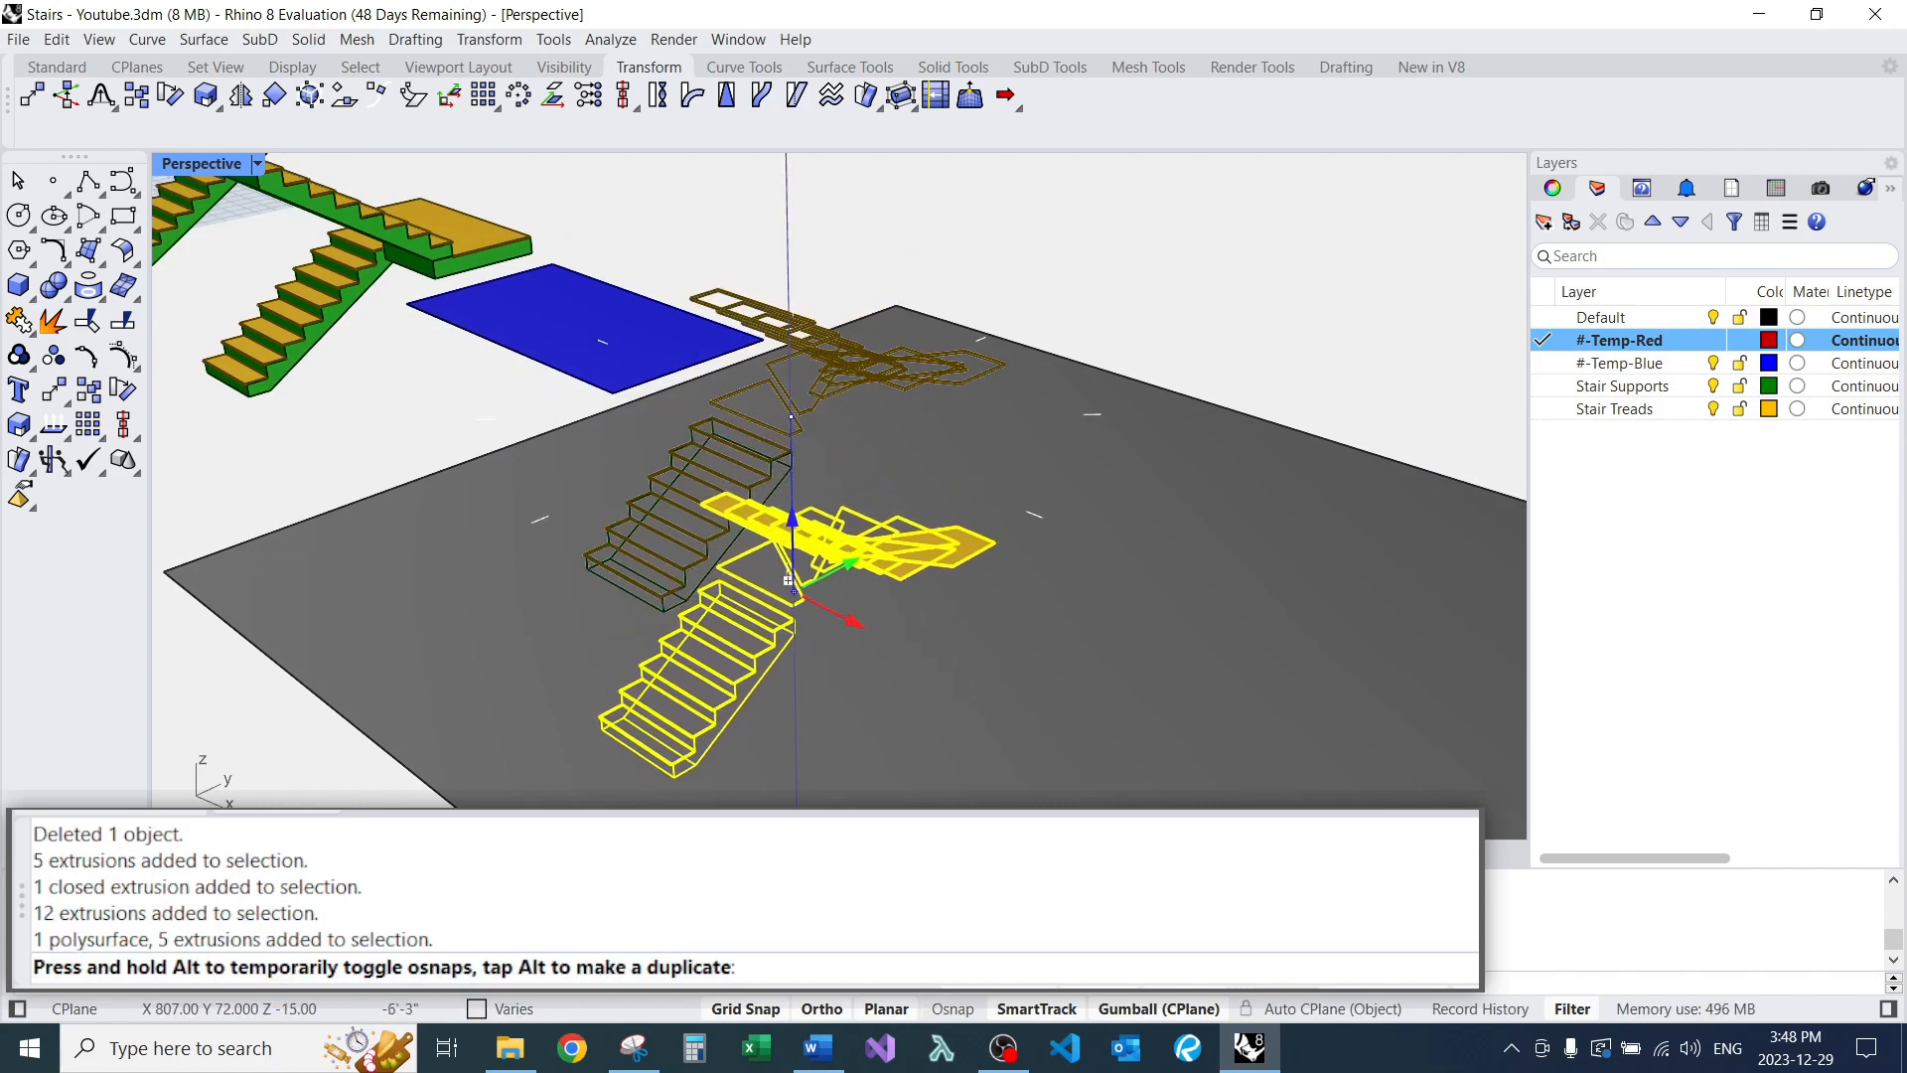
pyautogui.keyDown('alt'); pyautogui.moveTo(788, 580); pyautogui.dragTo(791, 586); pyautogui.keyUp('alt')
pyautogui.press('Escape')
pyautogui.moveTo(791, 586); pyautogui.dragTo(457, 497, button='right')
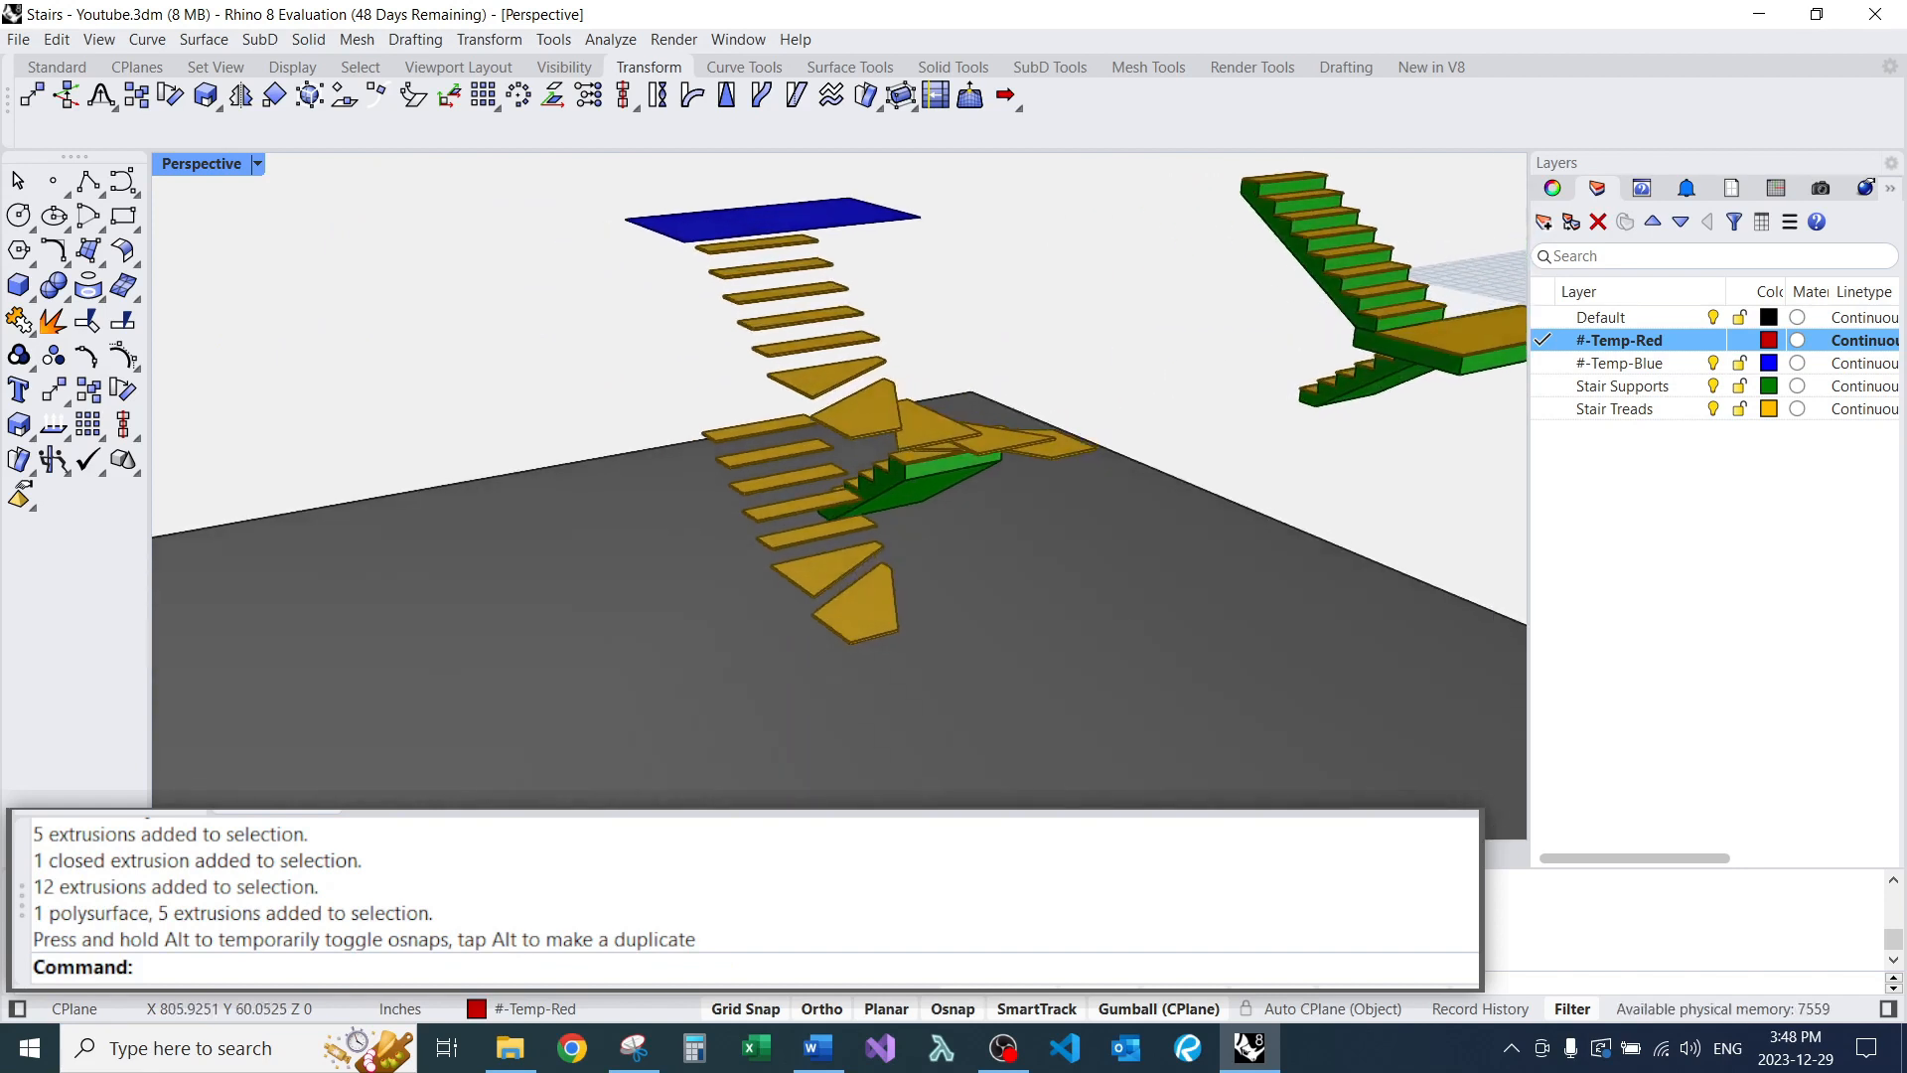
# Delete the large grey plane that cuts through the stacked staircases.
pyautogui.moveTo(875, 586); pyautogui.dragTo(874, 546, button='right')
pyautogui.scroll(-5, 874, 546)
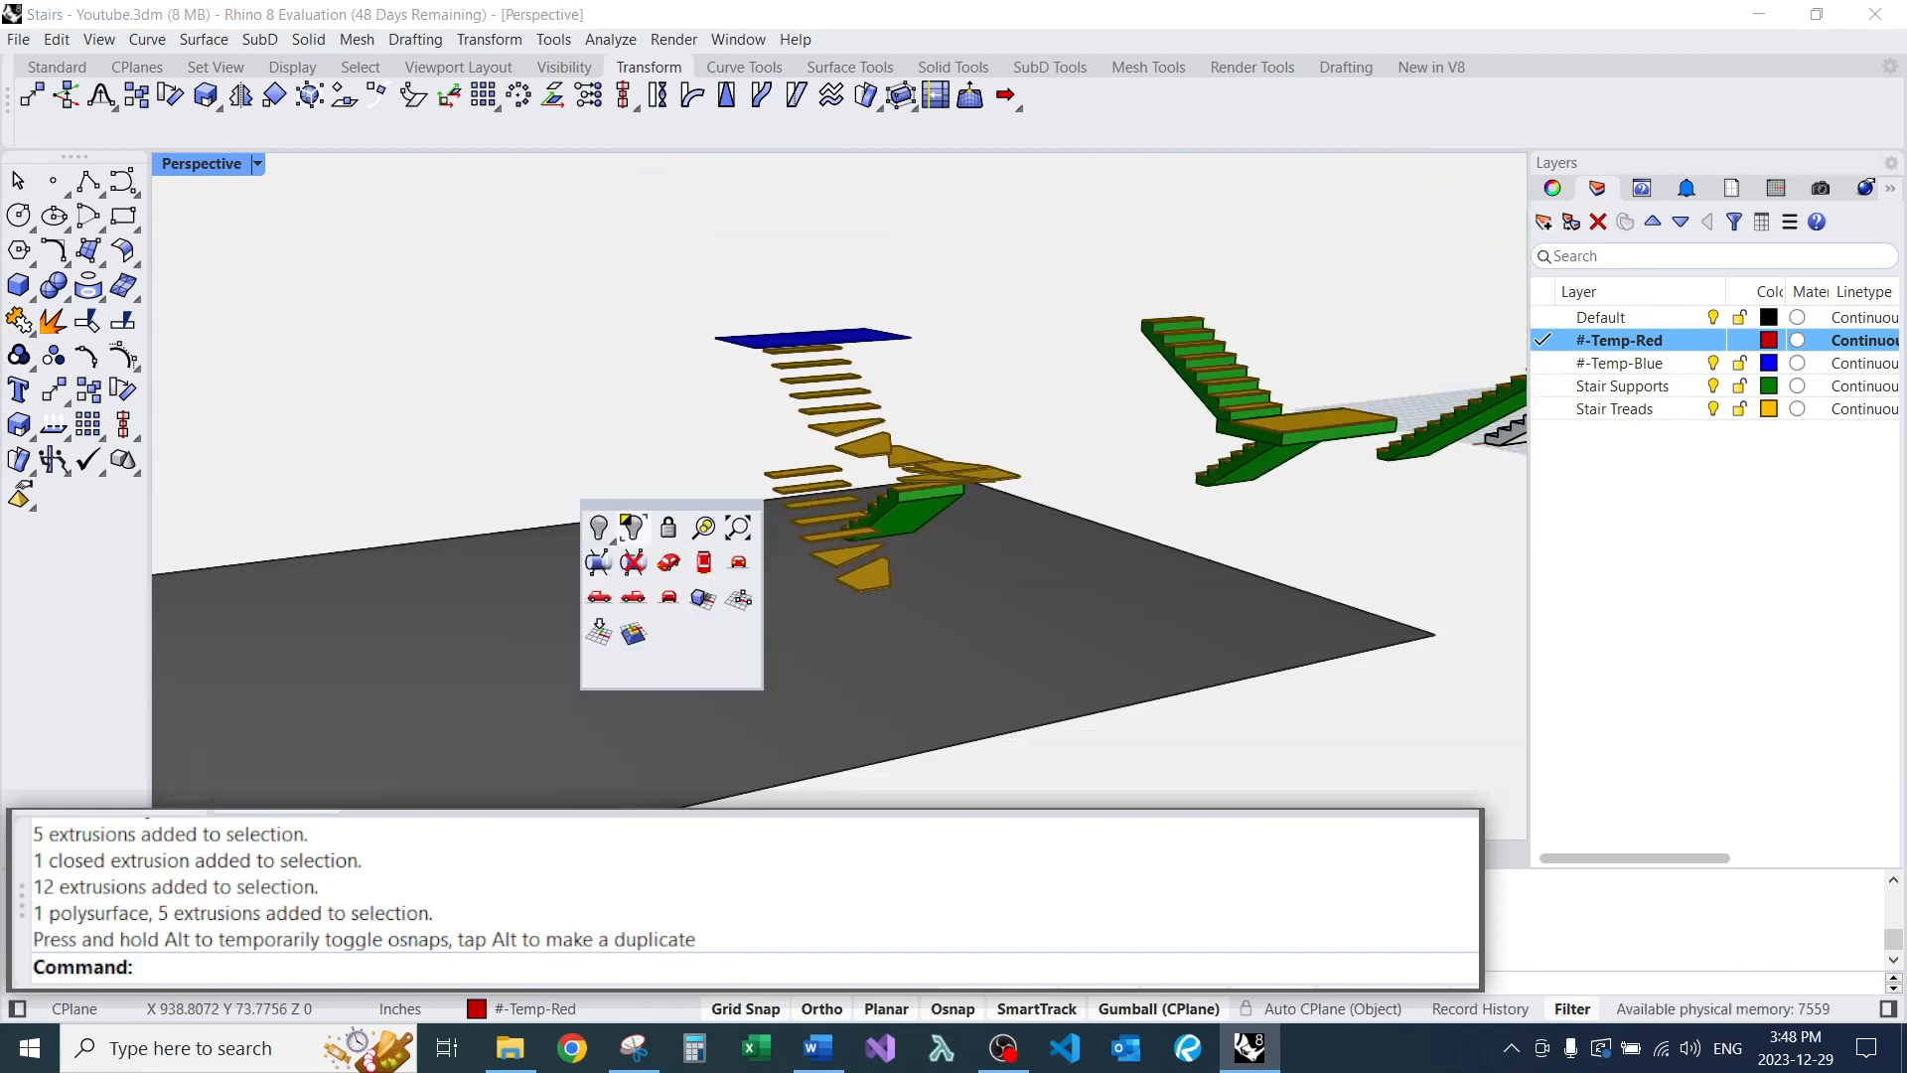
pyautogui.rightClick(667, 526)
pyautogui.click(726, 645)
pyautogui.press('Return')
# Measure the vertical clearance between a tread of the lower staircase and the winder tread above it.
pyautogui.moveTo(840, 556); pyautogui.dragTo(824, 467, button='right')
pyautogui.scroll(5, 840, 497)
pyautogui.moveTo(1033, 715); pyautogui.dragTo(732, 804, button='right')
pyautogui.write('D')
pyautogui.press('Return')
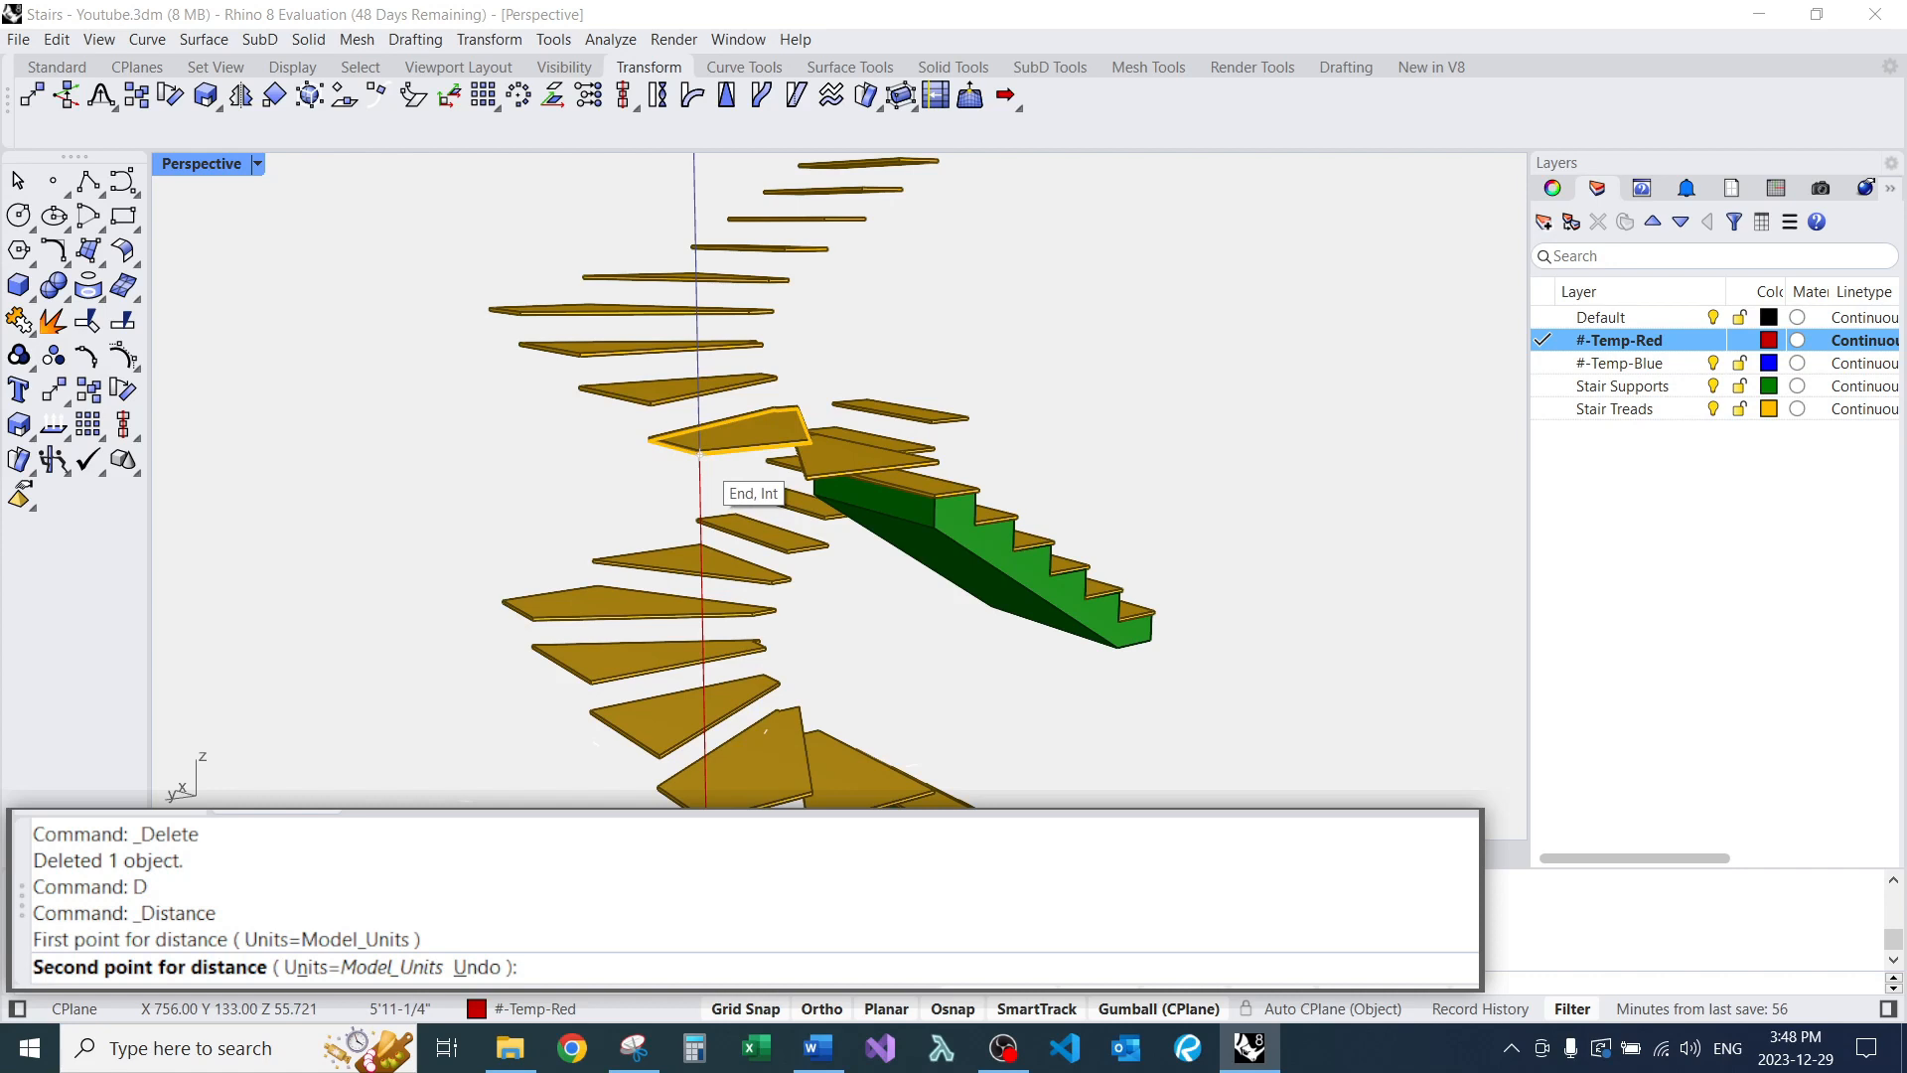
pyautogui.click(740, 491)
pyautogui.moveTo(785, 914); pyautogui.dragTo(884, 912)
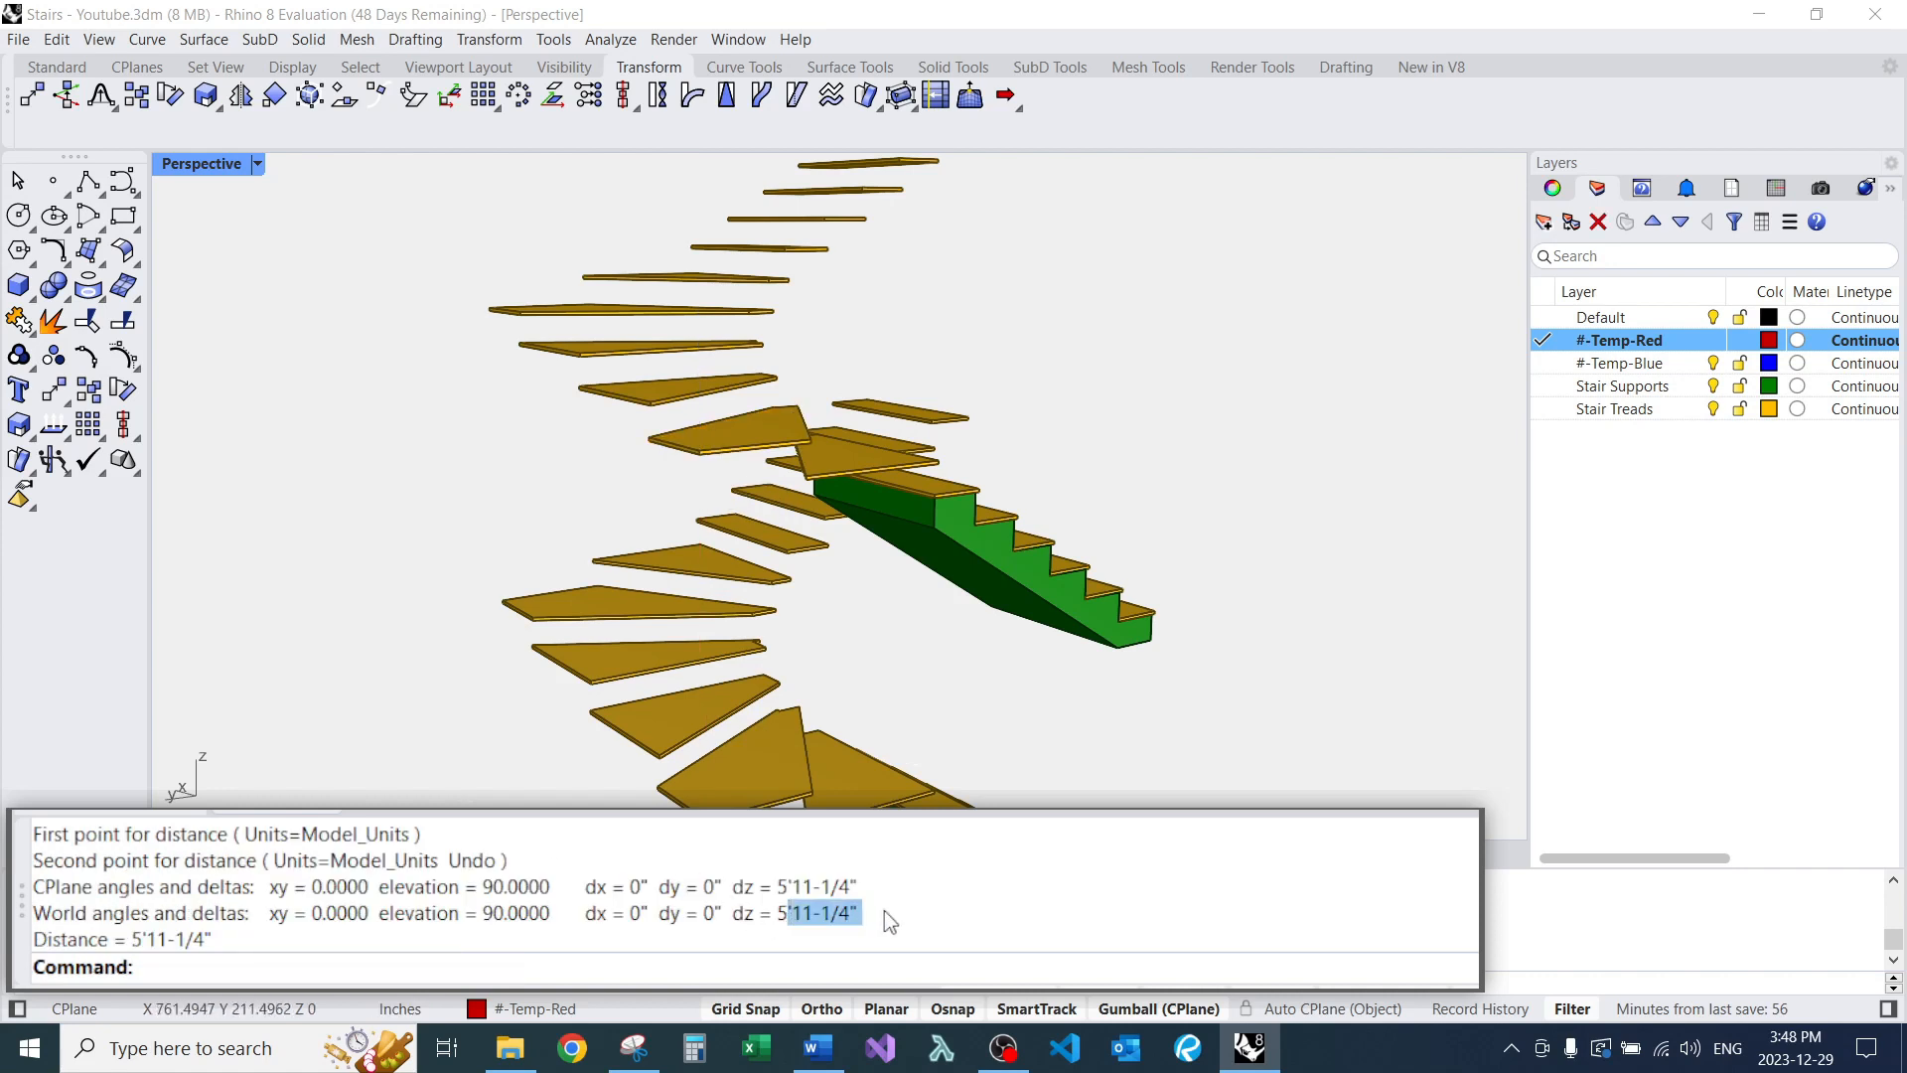
# Delete the lower flight and the overlapping winder treads of the duplicated staircase beneath the original.
pyautogui.scroll(-8, 700, 423)
pyautogui.moveTo(700, 422); pyautogui.dragTo(782, 563, button='right')
pyautogui.scroll(7, 783, 563)
pyautogui.scroll(-7, 853, 506)
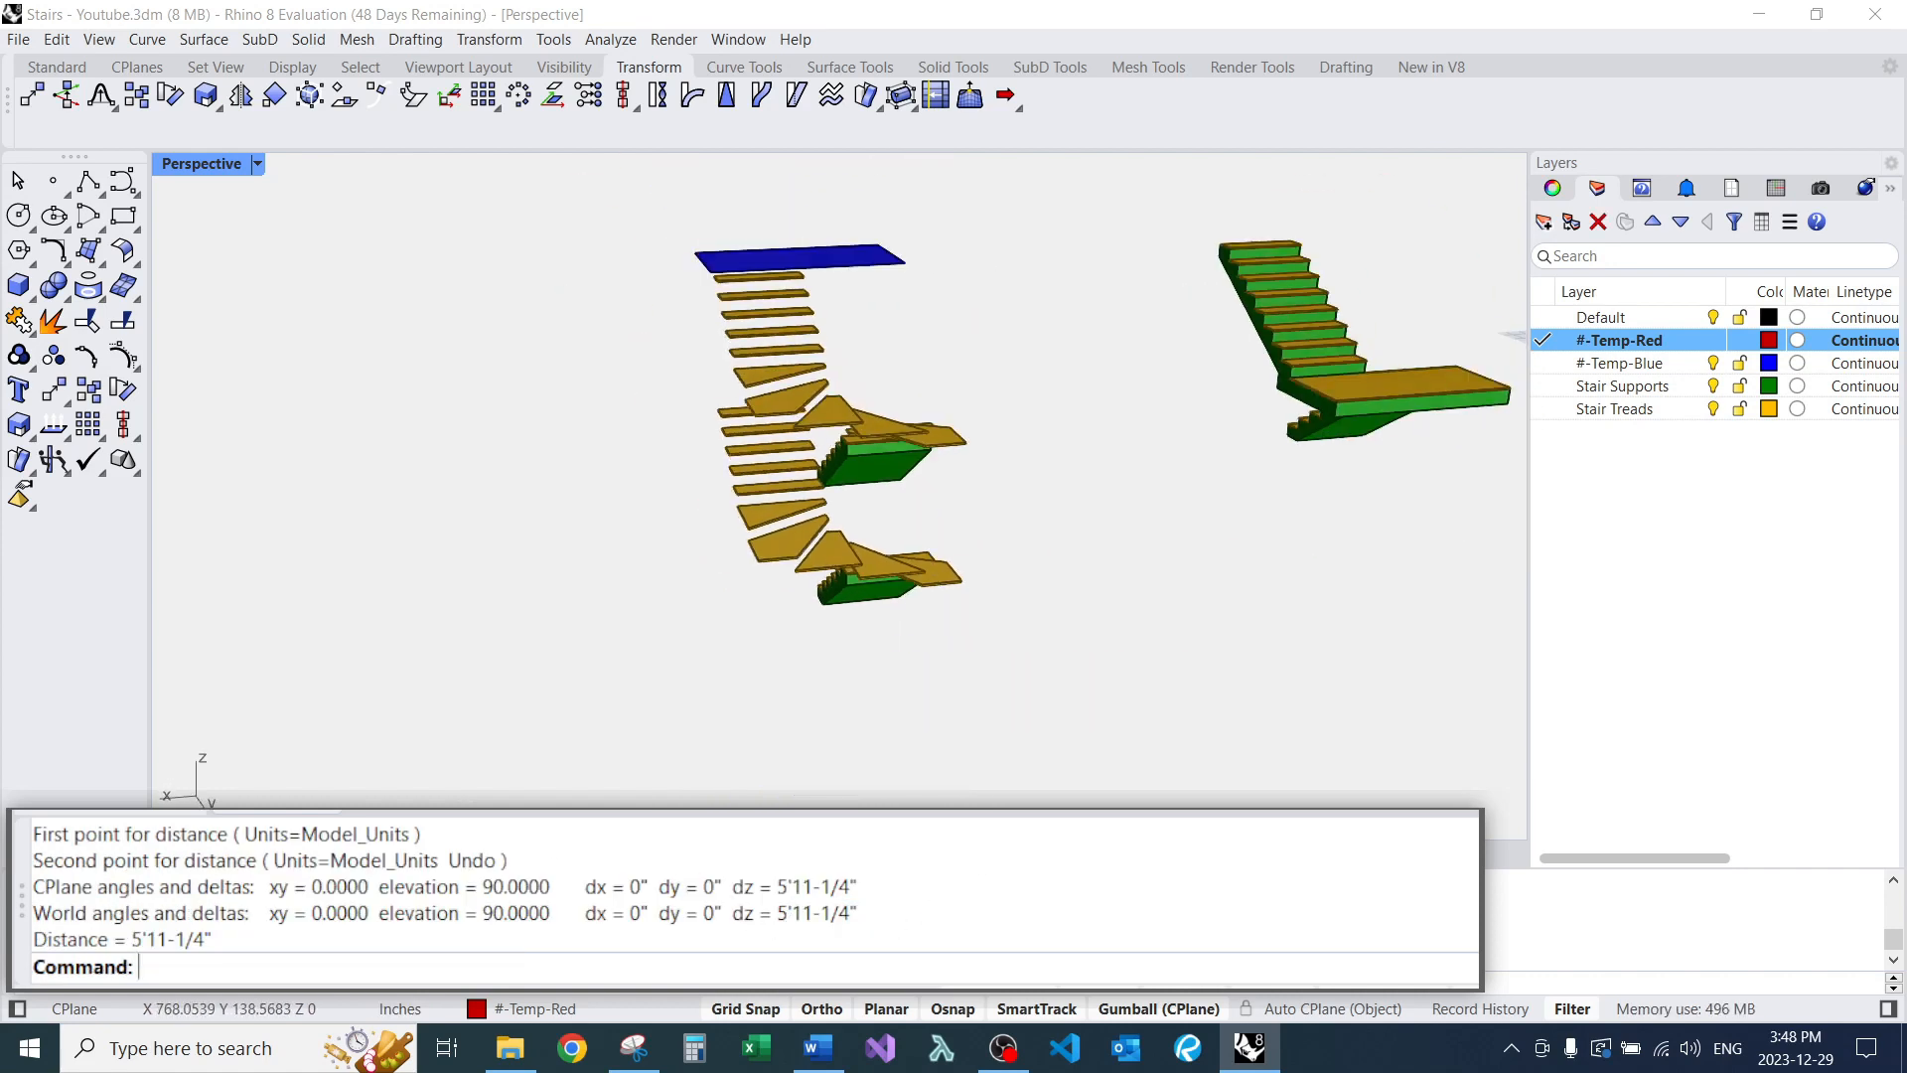
pyautogui.moveTo(853, 507); pyautogui.dragTo(934, 507, button='right')
pyautogui.moveTo(1006, 538); pyautogui.dragTo(668, 668)
pyautogui.write('e')
pyautogui.press('Return')
# Delete the remaining winder treads of the lower duplicate one at a time.
pyautogui.moveTo(933, 596); pyautogui.dragTo(794, 501, button='right')
pyautogui.scroll(6, 790, 502)
pyautogui.write('e')
pyautogui.click(785, 498)
pyautogui.write('e')
pyautogui.press('Return')
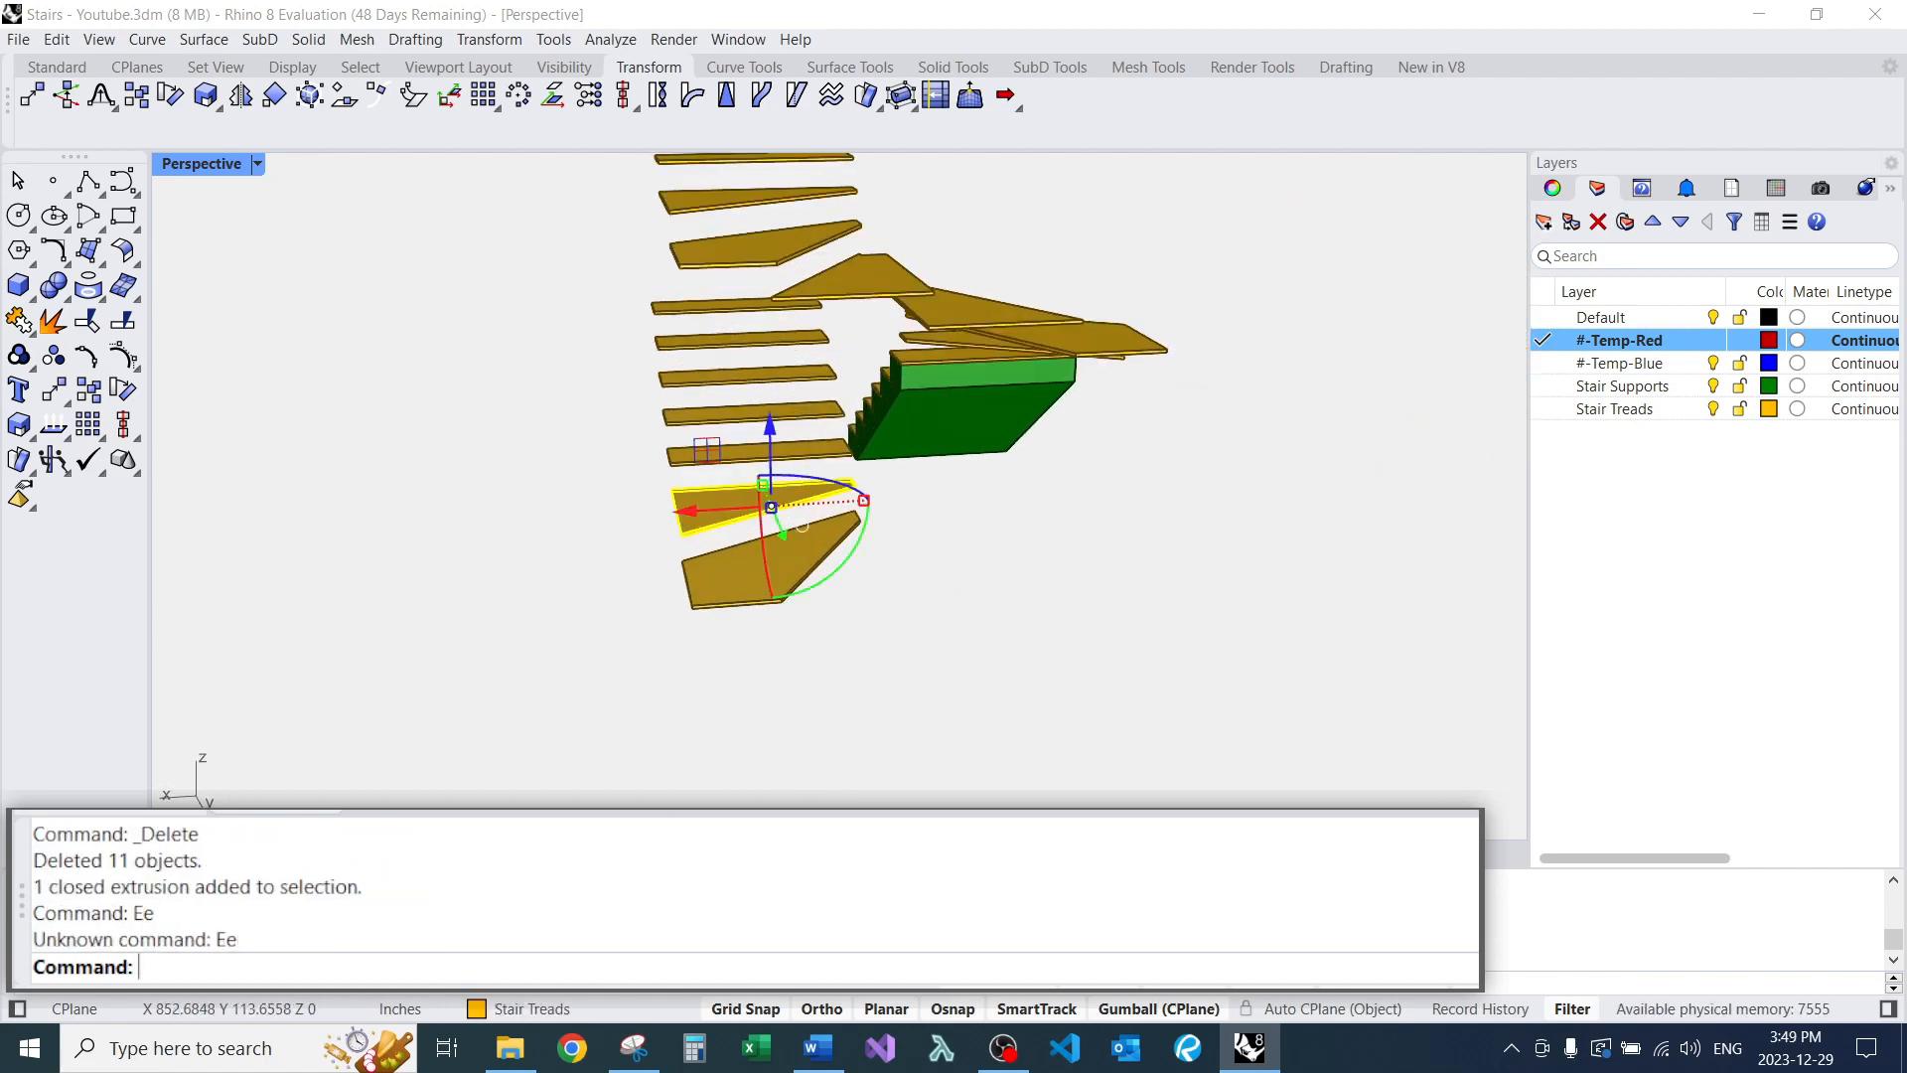
pyautogui.click(767, 571)
pyautogui.write('e')
pyautogui.press('Return')
pyautogui.click(784, 507)
pyautogui.write('e')
pyautogui.press('Return')
# Delete the leftover straight-flight treads of the lower duplicate, leaving only the original winder staircase.
pyautogui.click(758, 452)
pyautogui.write('e')
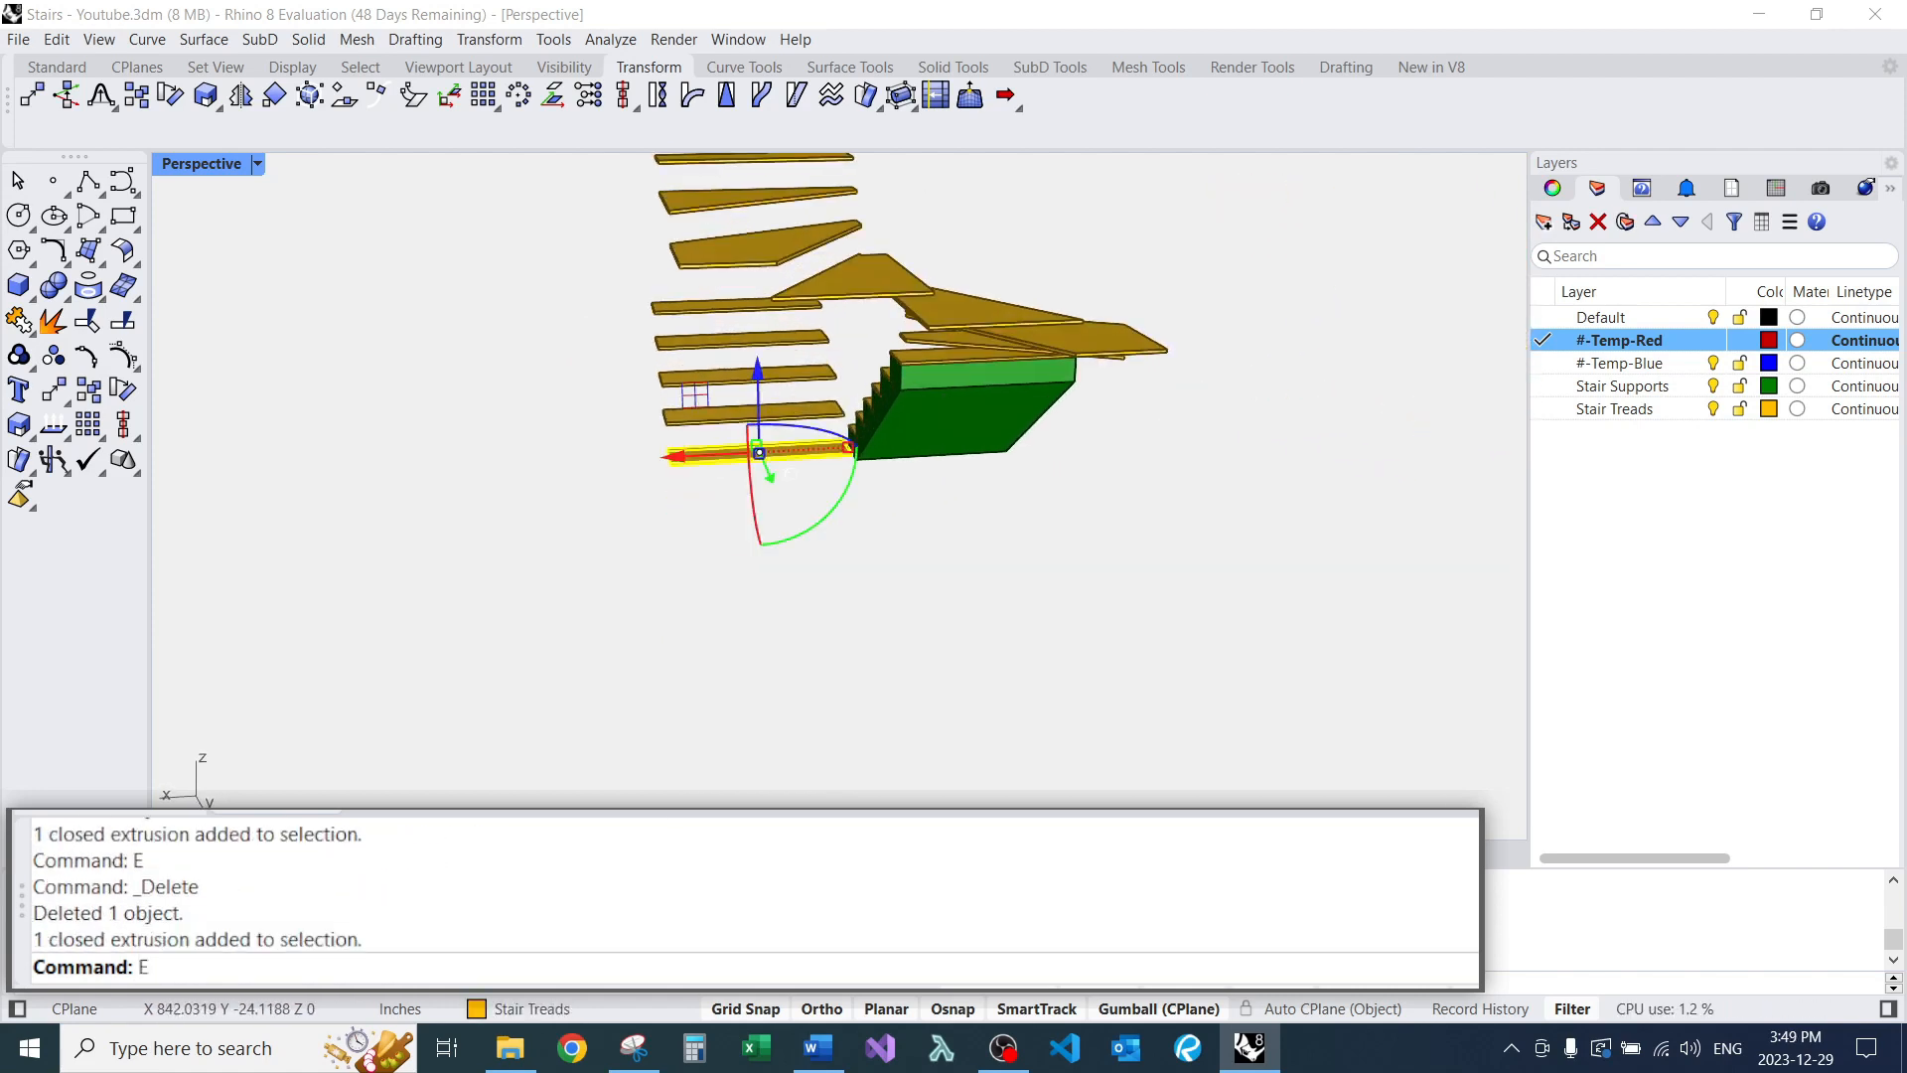
pyautogui.click(753, 413)
pyautogui.write('e')
pyautogui.click(747, 375)
pyautogui.write('e')
pyautogui.moveTo(755, 467); pyautogui.dragTo(834, 497, button='right')
pyautogui.click(775, 368)
pyautogui.write('e')
pyautogui.click(750, 326)
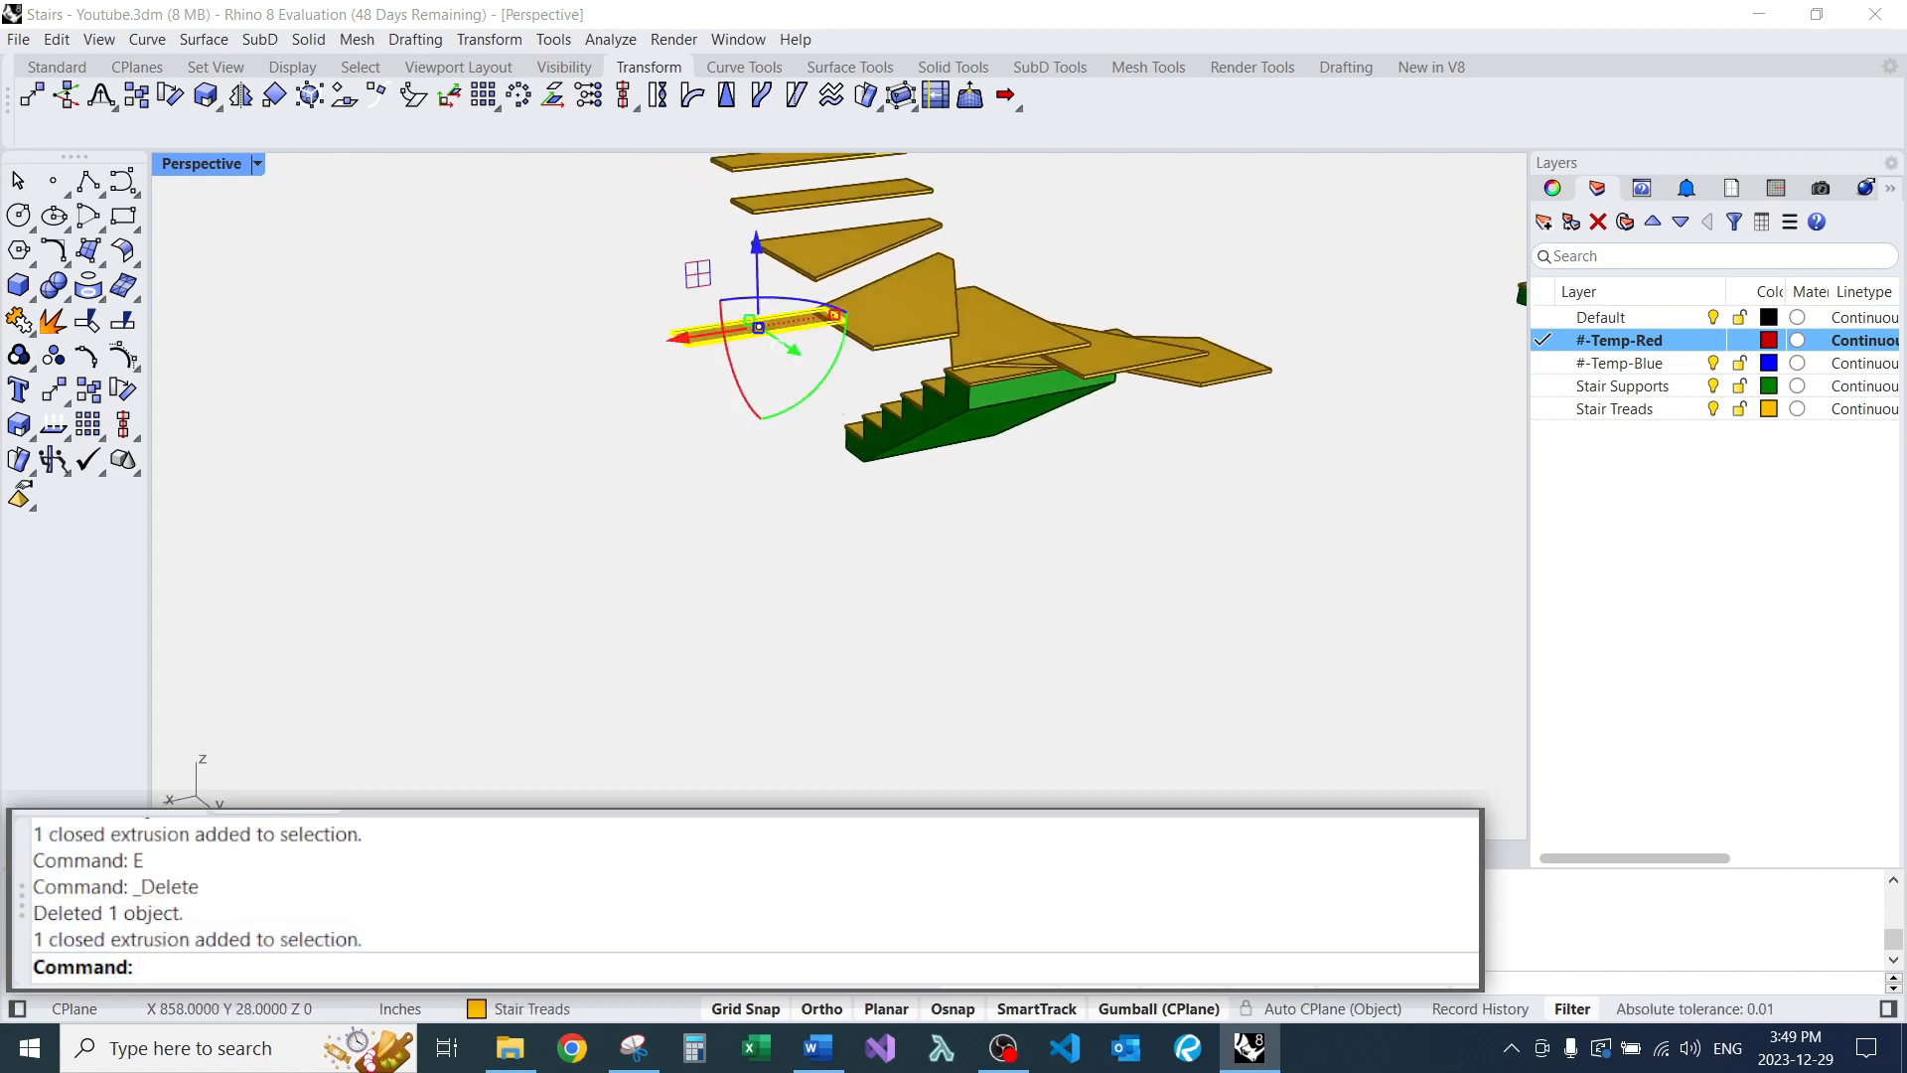
pyautogui.write('e')
# Examine the winder staircase and the red support blocks beneath its treads from below.
pyautogui.scroll(-6, 730, 343)
pyautogui.scroll(6, 775, 387)
pyautogui.moveTo(775, 417); pyautogui.dragTo(785, 566, button='right')
pyautogui.scroll(-8, 964, 427)
pyautogui.scroll(5, 993, 298)
pyautogui.scroll(4, 894, 447)
pyautogui.scroll(-7, 894, 447)
pyautogui.scroll(4, 795, 427)
pyautogui.scroll(-6, 794, 447)
pyautogui.scroll(4, 815, 437)
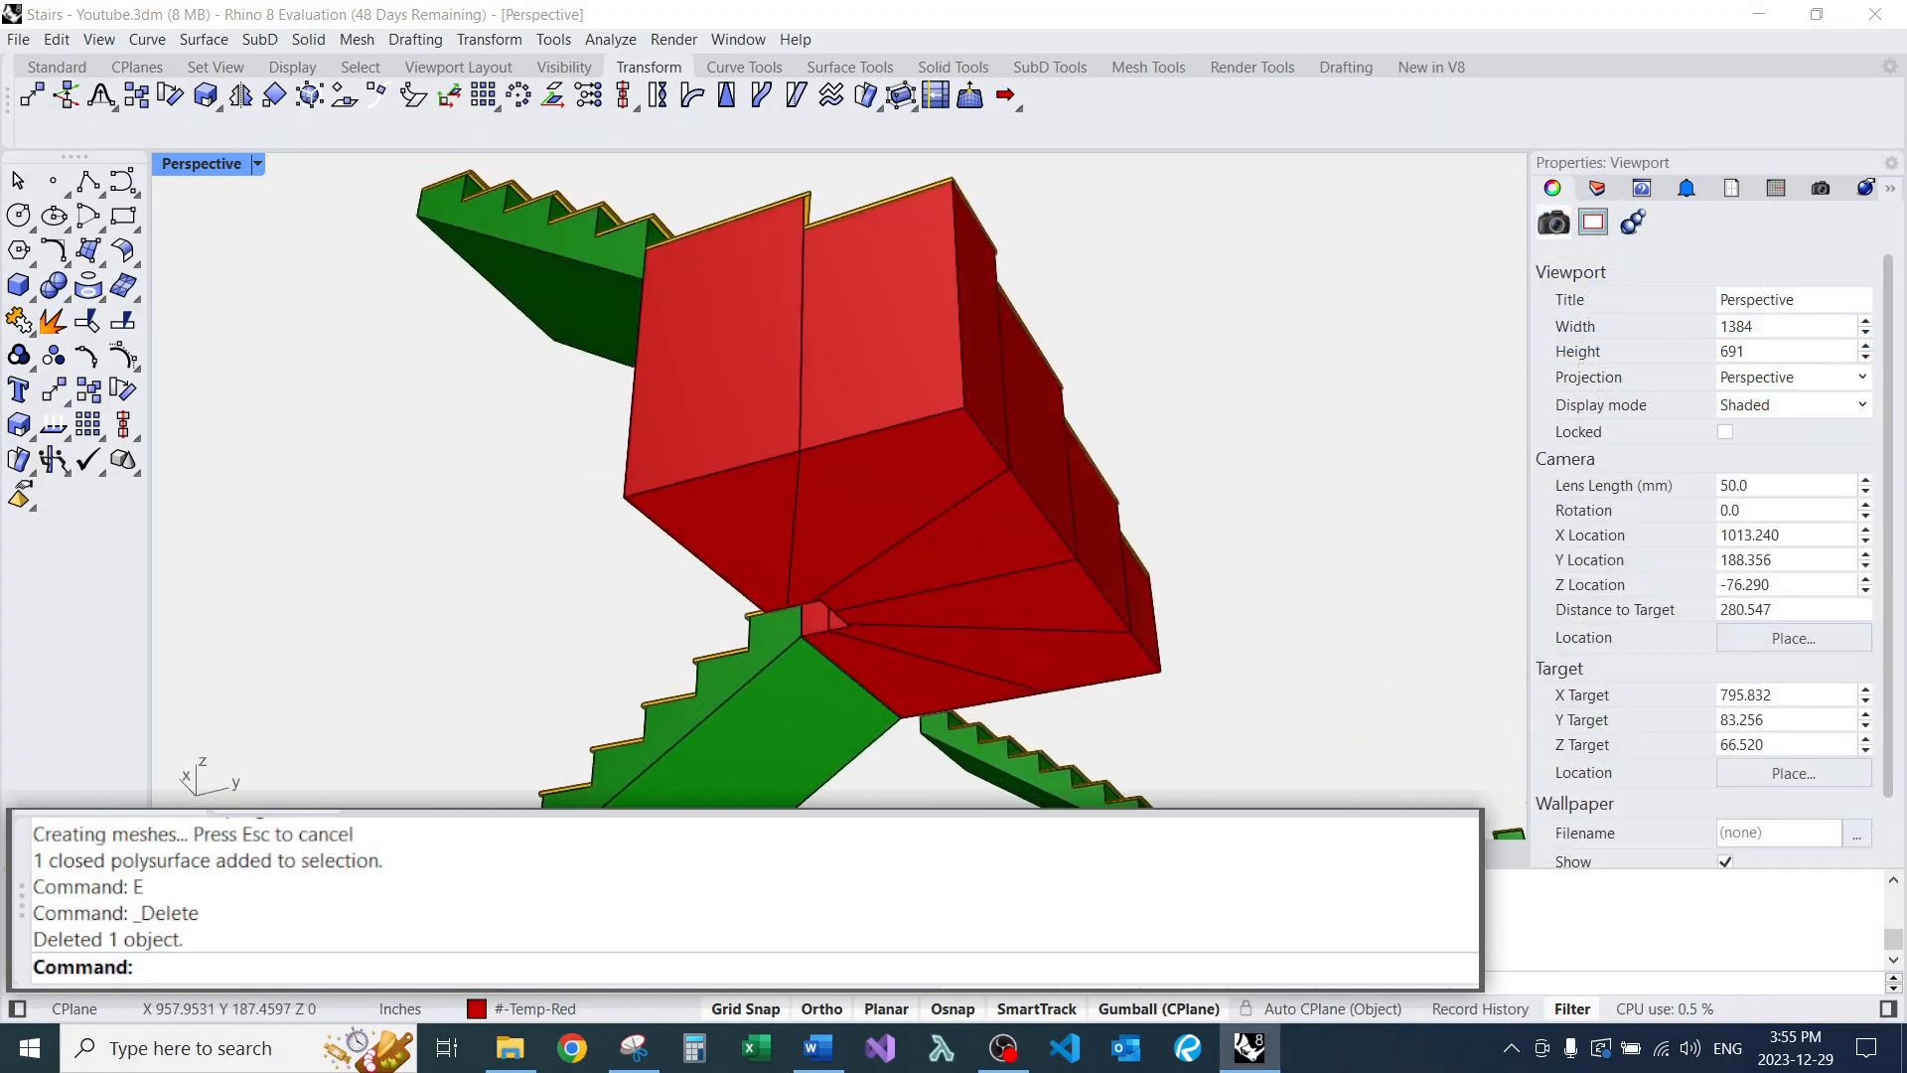
# Copy the vertical height line with its division points and 10'-0" dimension to beyond the winder staircase.
pyautogui.scroll(-8, 908, 386)
pyautogui.moveTo(908, 386); pyautogui.dragTo(1142, 428, button='right')
pyautogui.scroll(6, 795, 477)
pyautogui.scroll(-14, 894, 447)
pyautogui.moveTo(894, 447); pyautogui.dragTo(835, 397, button='right')
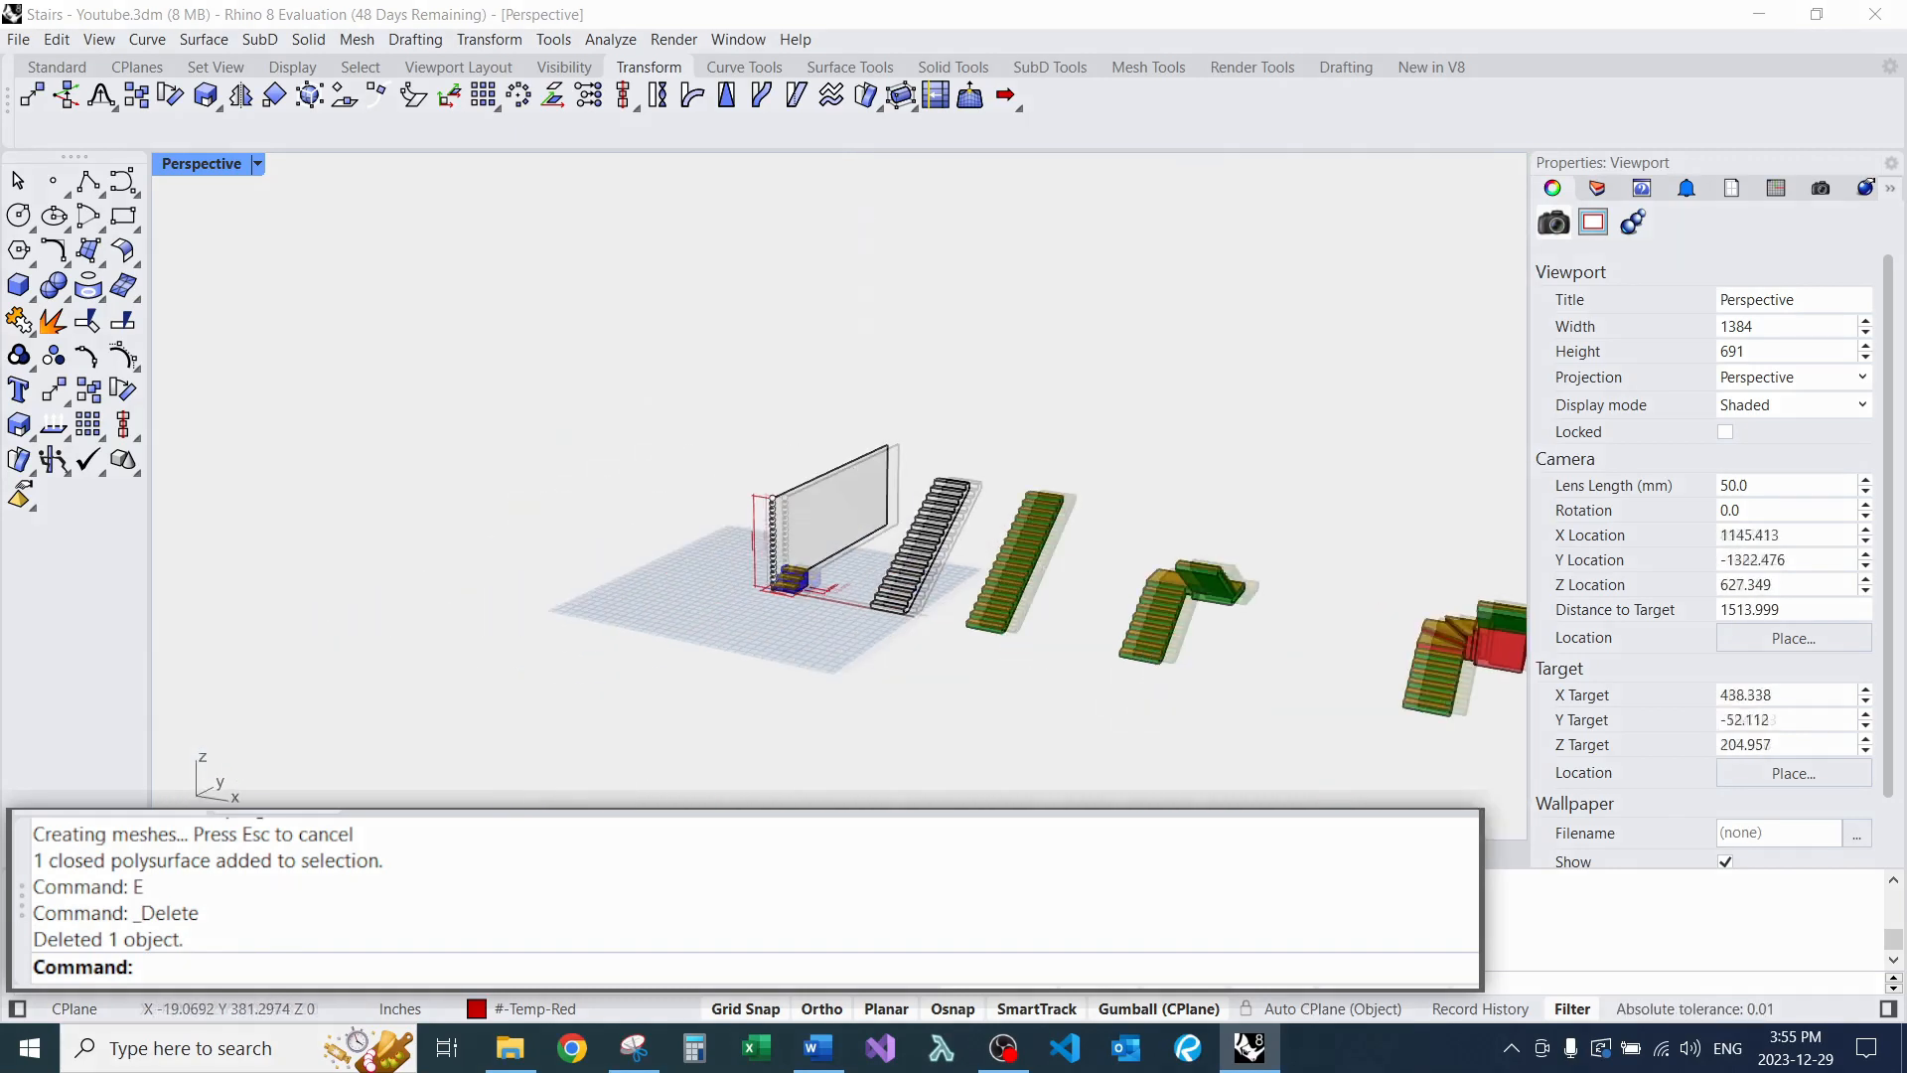
pyautogui.scroll(16, 740, 512)
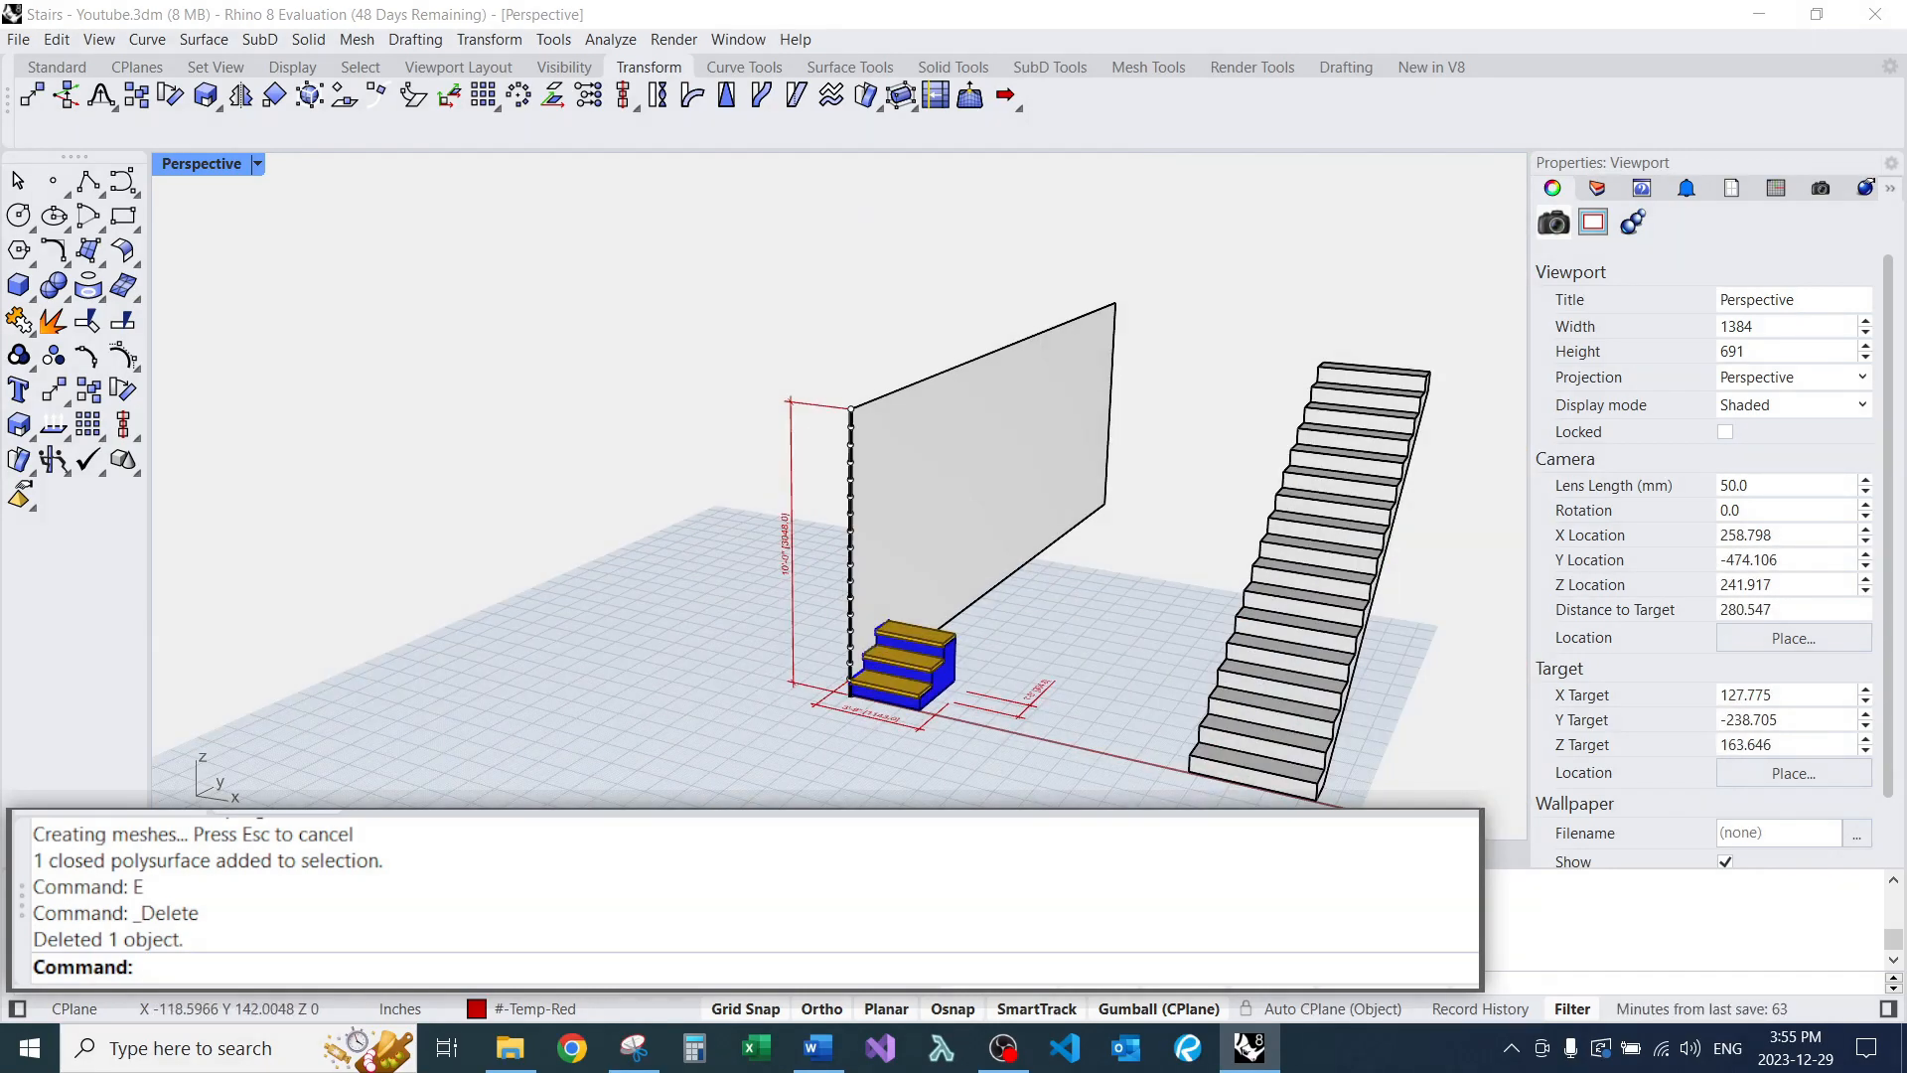
pyautogui.scroll(20, 780, 561)
pyautogui.scroll(-20, 712, 451)
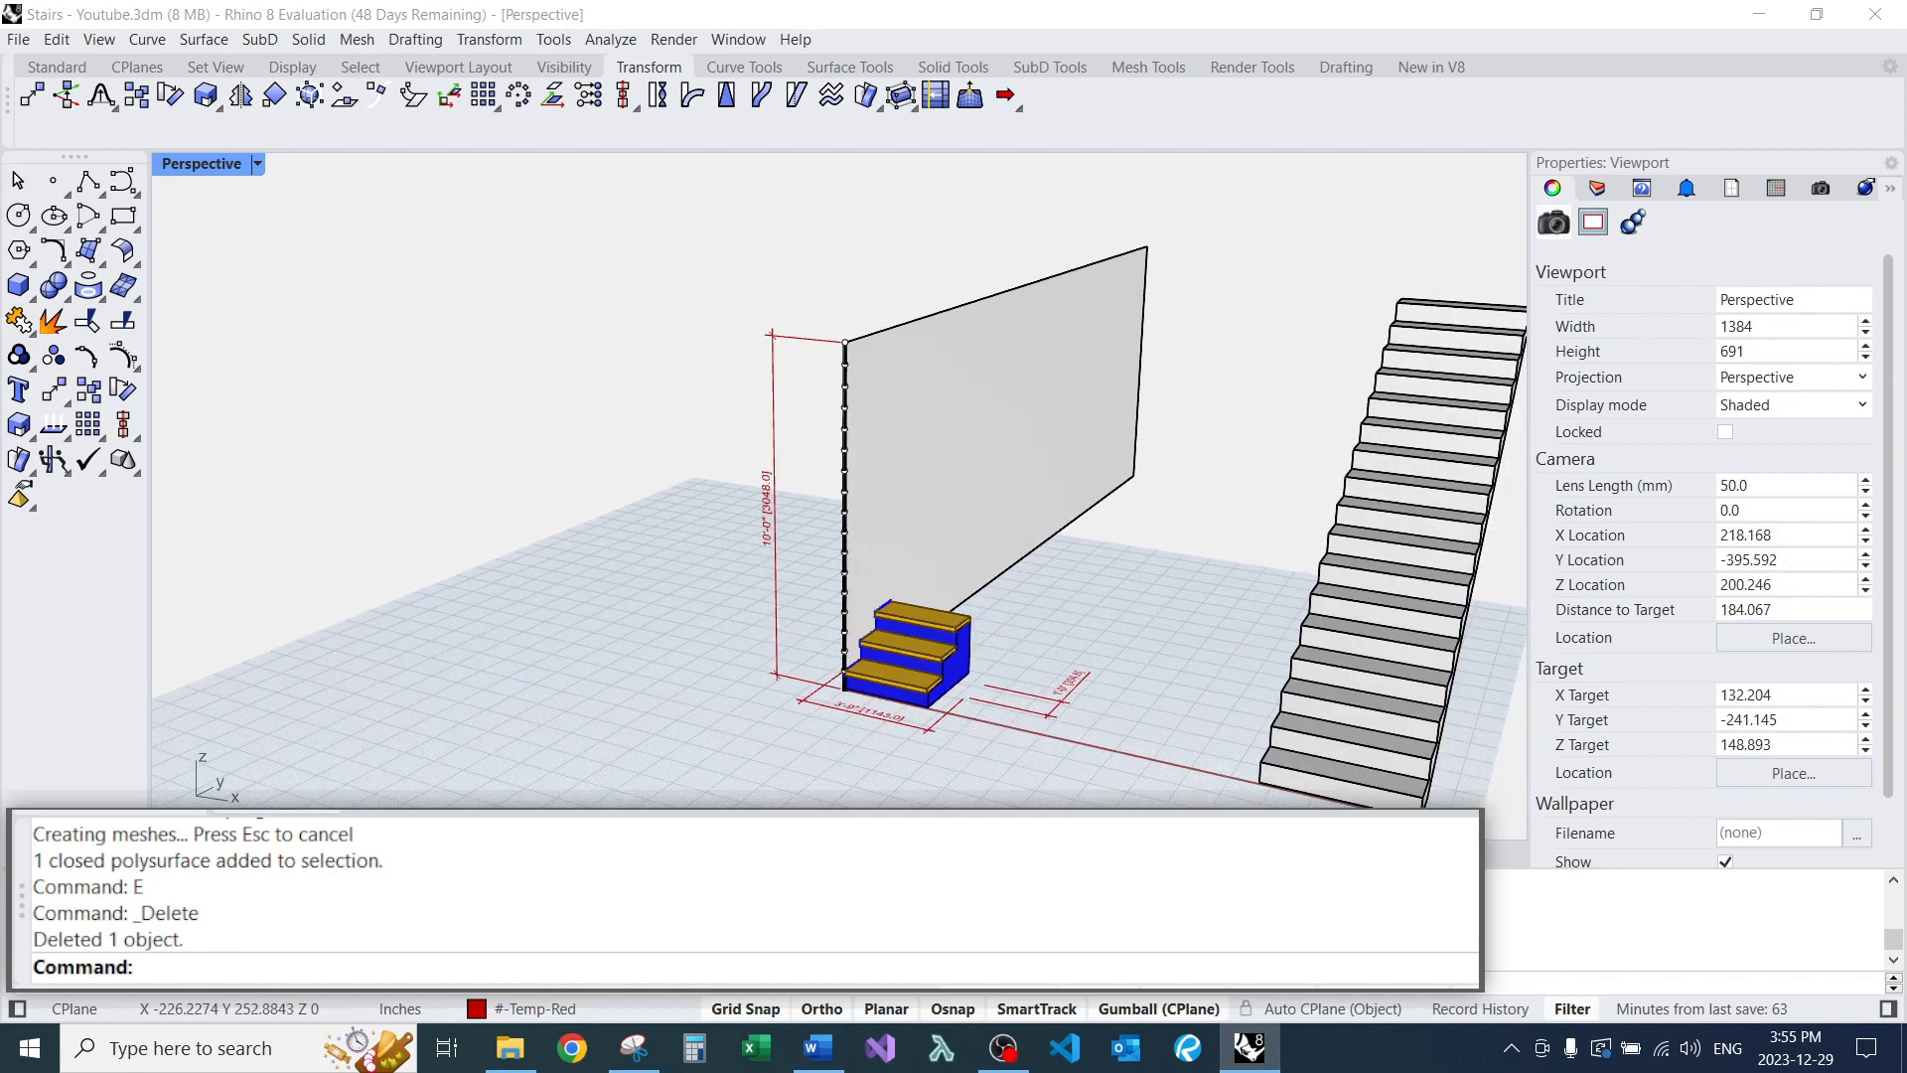
pyautogui.scroll(6, 713, 477)
pyautogui.moveTo(647, 247); pyautogui.dragTo(846, 715)
pyautogui.scroll(-8, 741, 537)
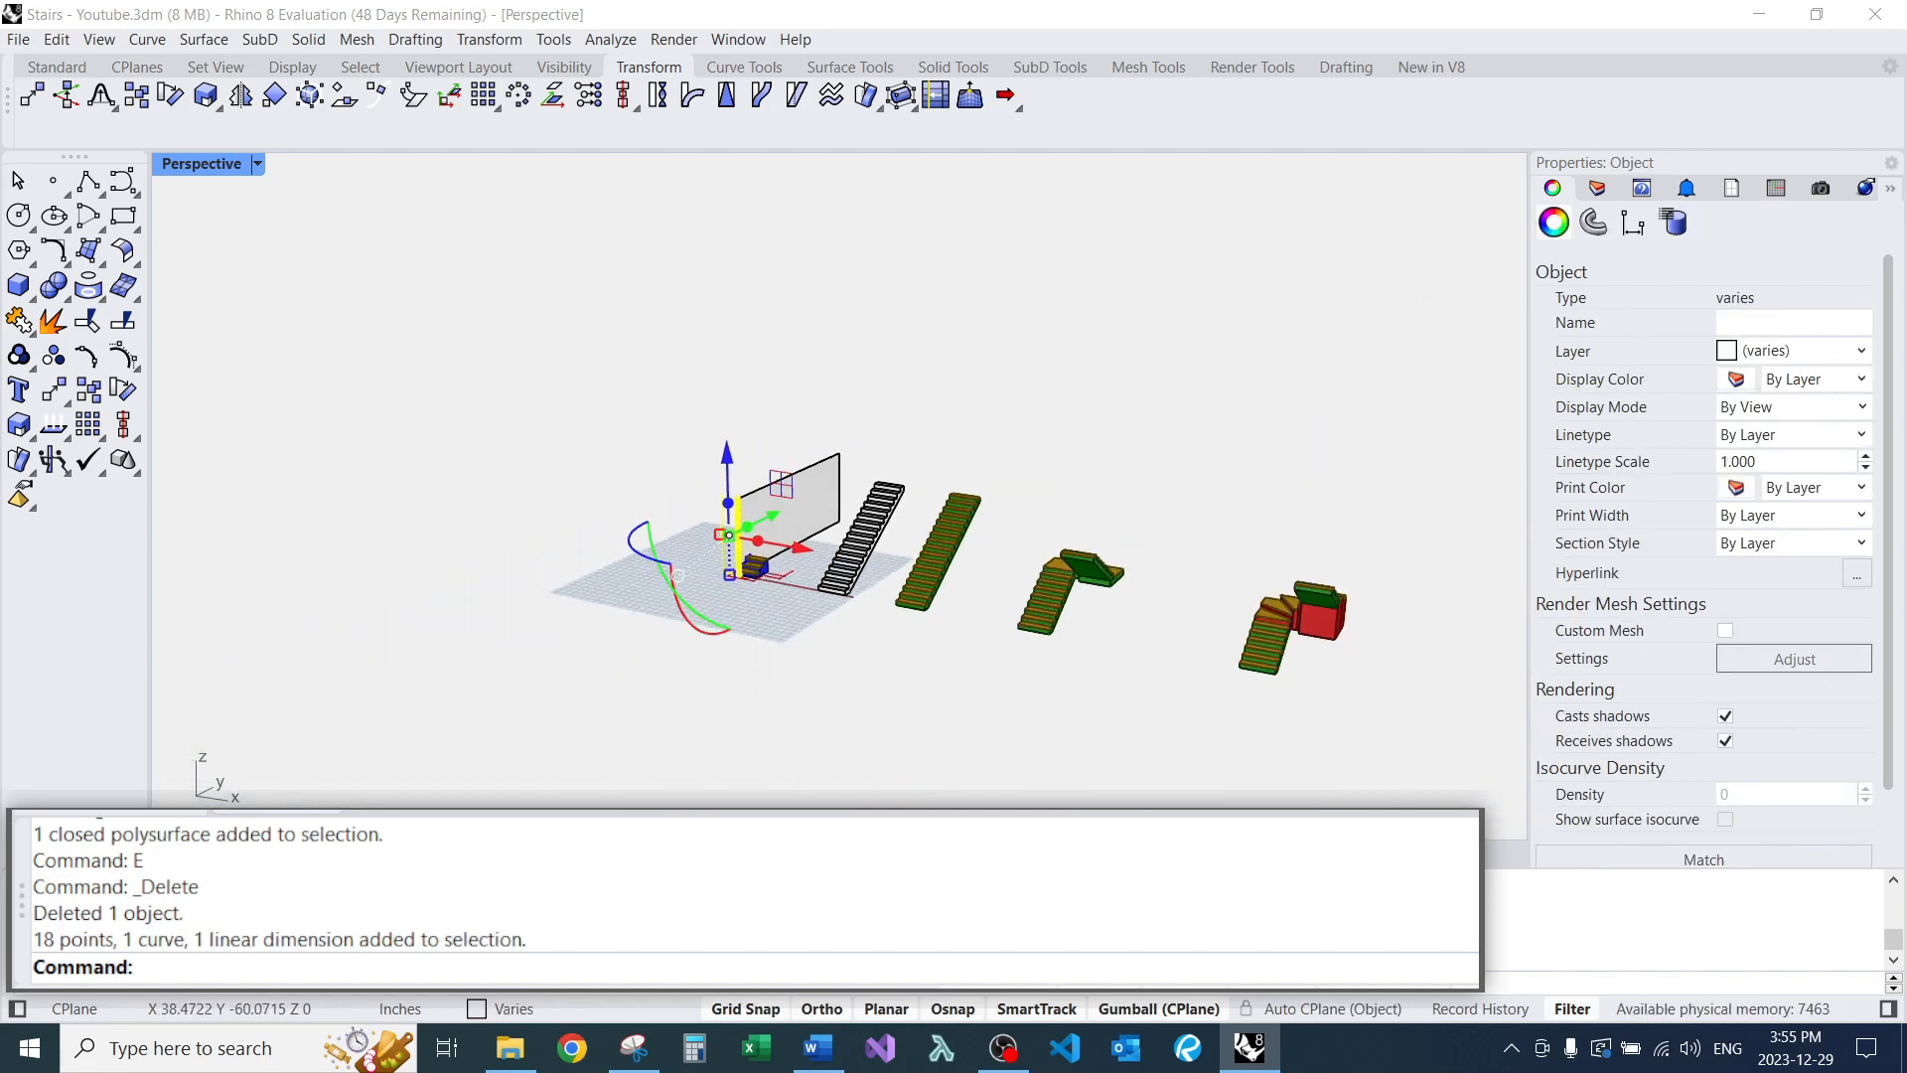
pyautogui.moveTo(803, 547); pyautogui.dragTo(1474, 666)
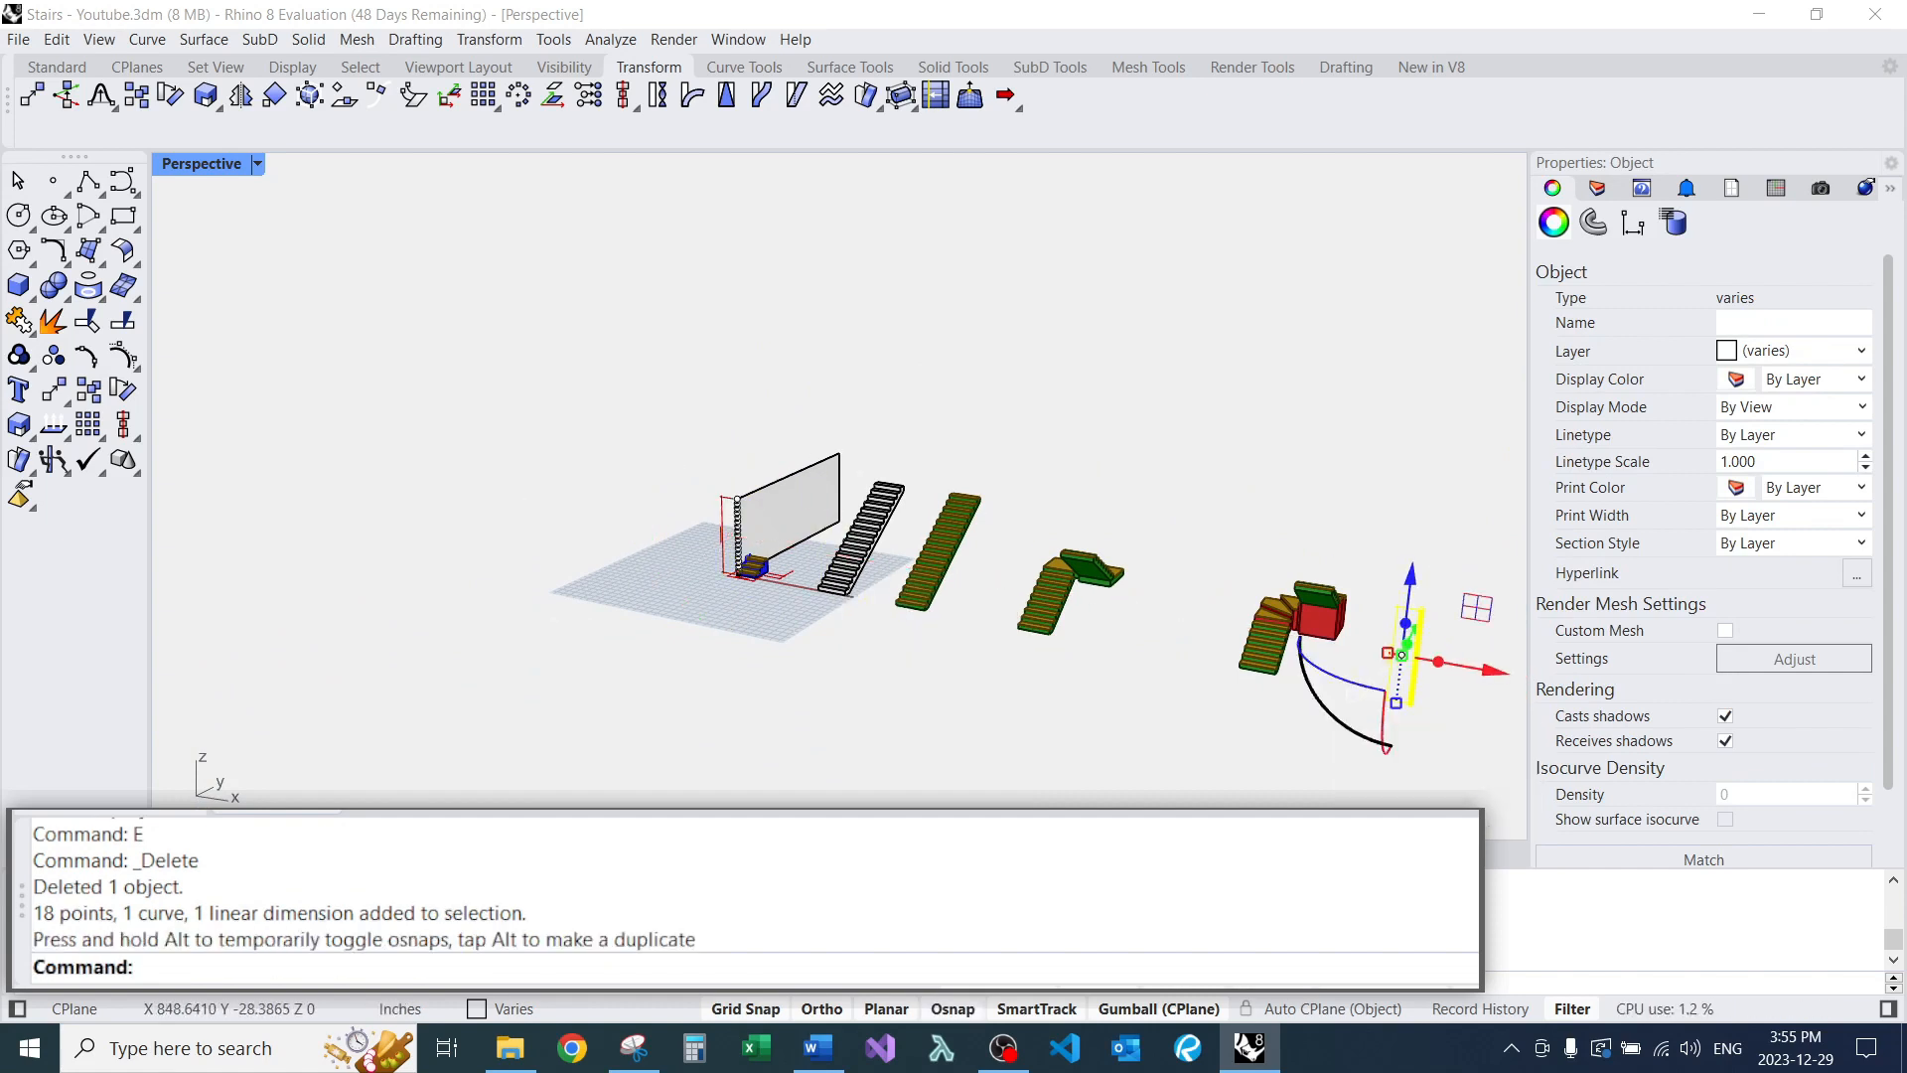
# Move the copied height line, its points and dimension farther away from the winder staircase.
pyautogui.write('zs')
pyautogui.press('Return')
pyautogui.moveTo(1043, 536); pyautogui.dragTo(1272, 606, button='right')
pyautogui.press('Escape')
pyautogui.scroll(-12, 1103, 546)
pyautogui.moveTo(951, 355); pyautogui.dragTo(1103, 714)
pyautogui.scroll(6, 1092, 552)
pyautogui.moveTo(978, 502); pyautogui.dragTo(1179, 497)
pyautogui.press('Escape')
pyautogui.scroll(-10, 874, 576)
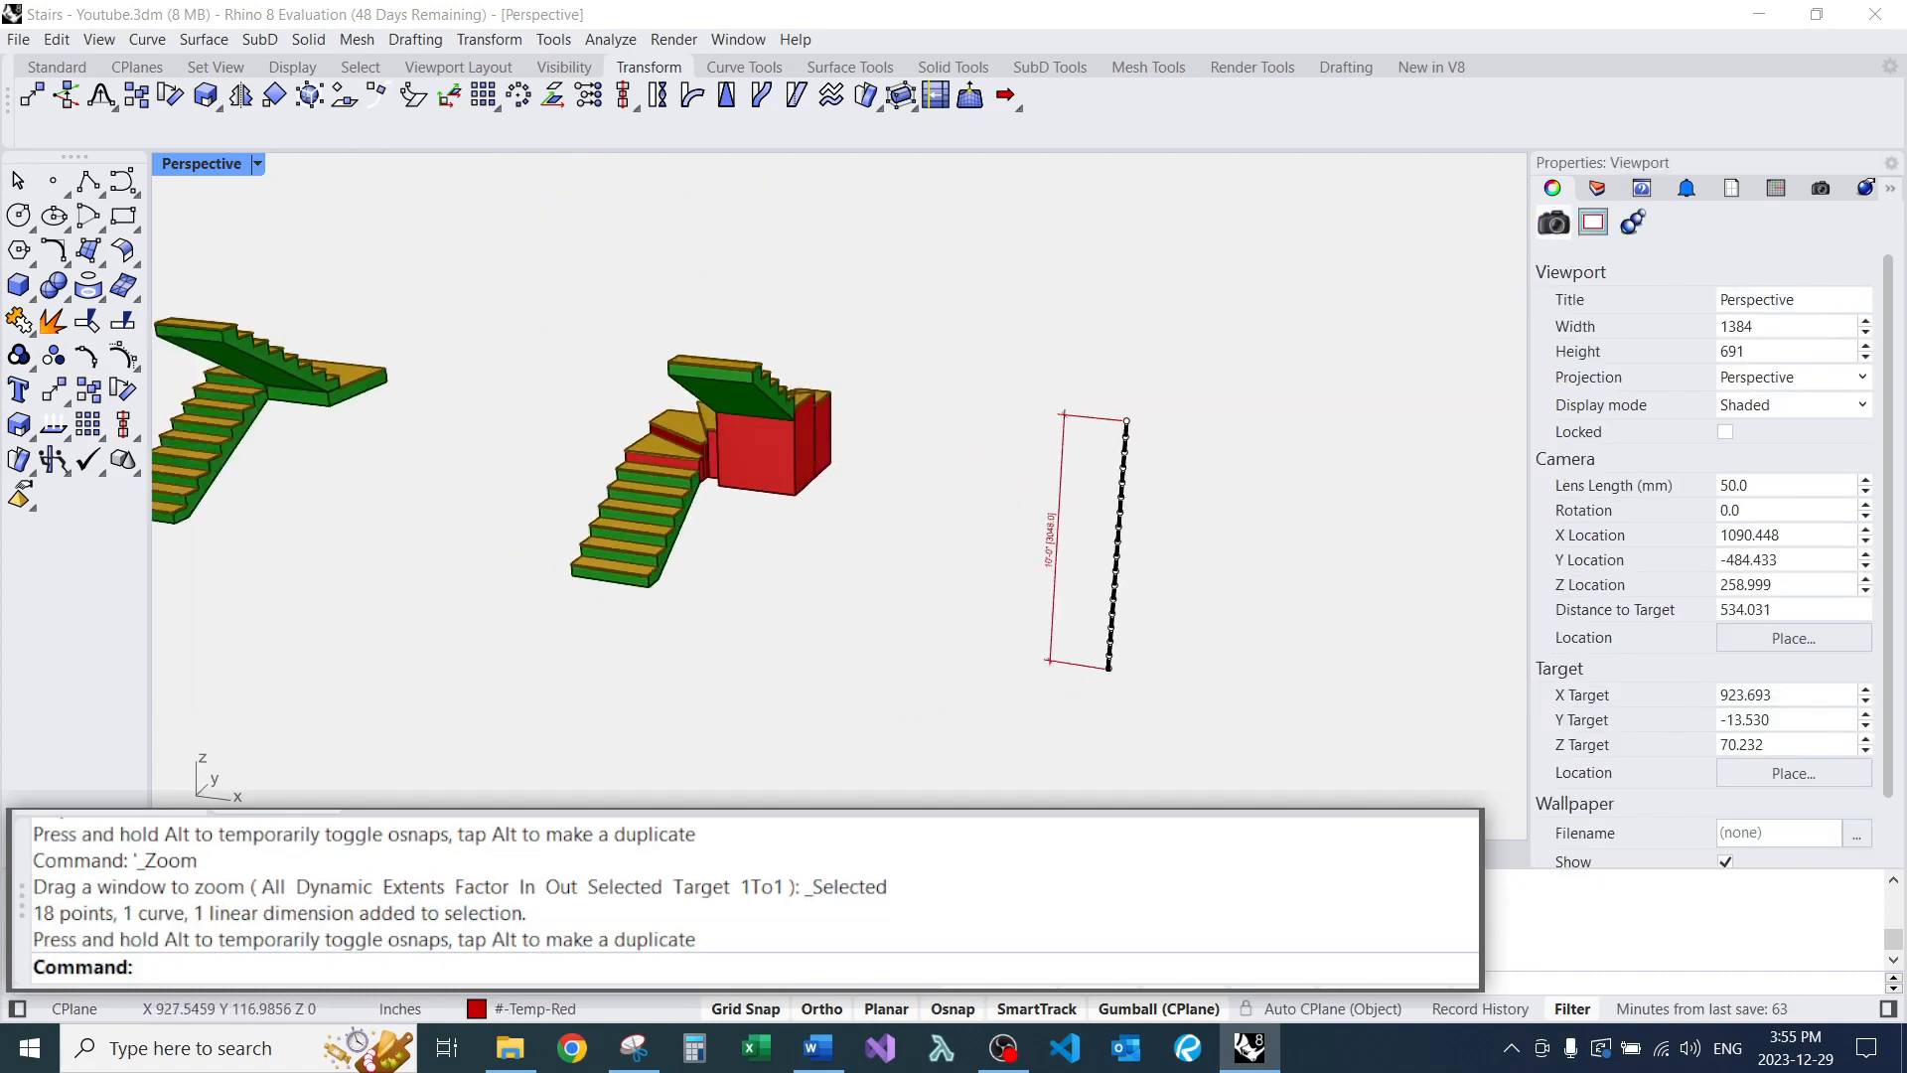
pyautogui.scroll(15, 997, 572)
pyautogui.scroll(-7, 894, 596)
pyautogui.moveTo(795, 596); pyautogui.dragTo(840, 636, button='right')
pyautogui.scroll(6, 839, 637)
pyautogui.scroll(-5, 820, 432)
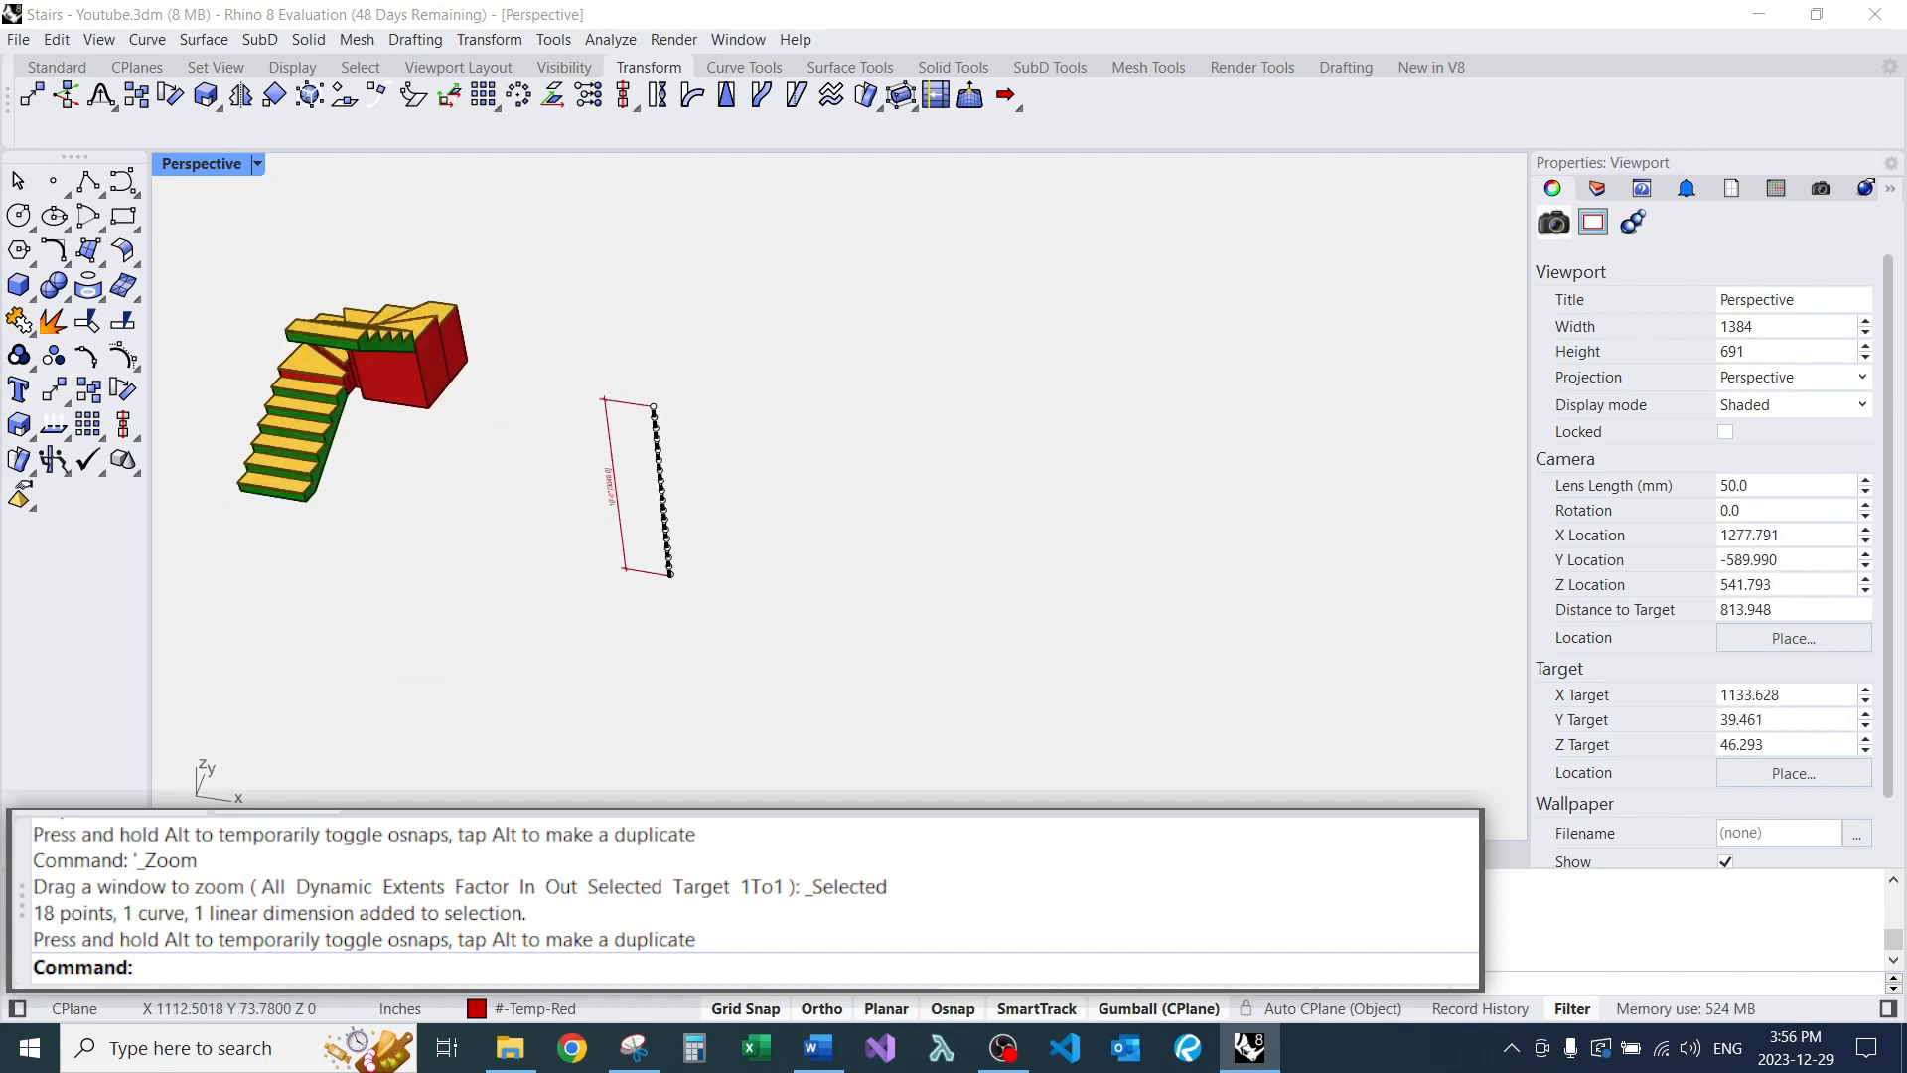
pyautogui.scroll(6, 700, 591)
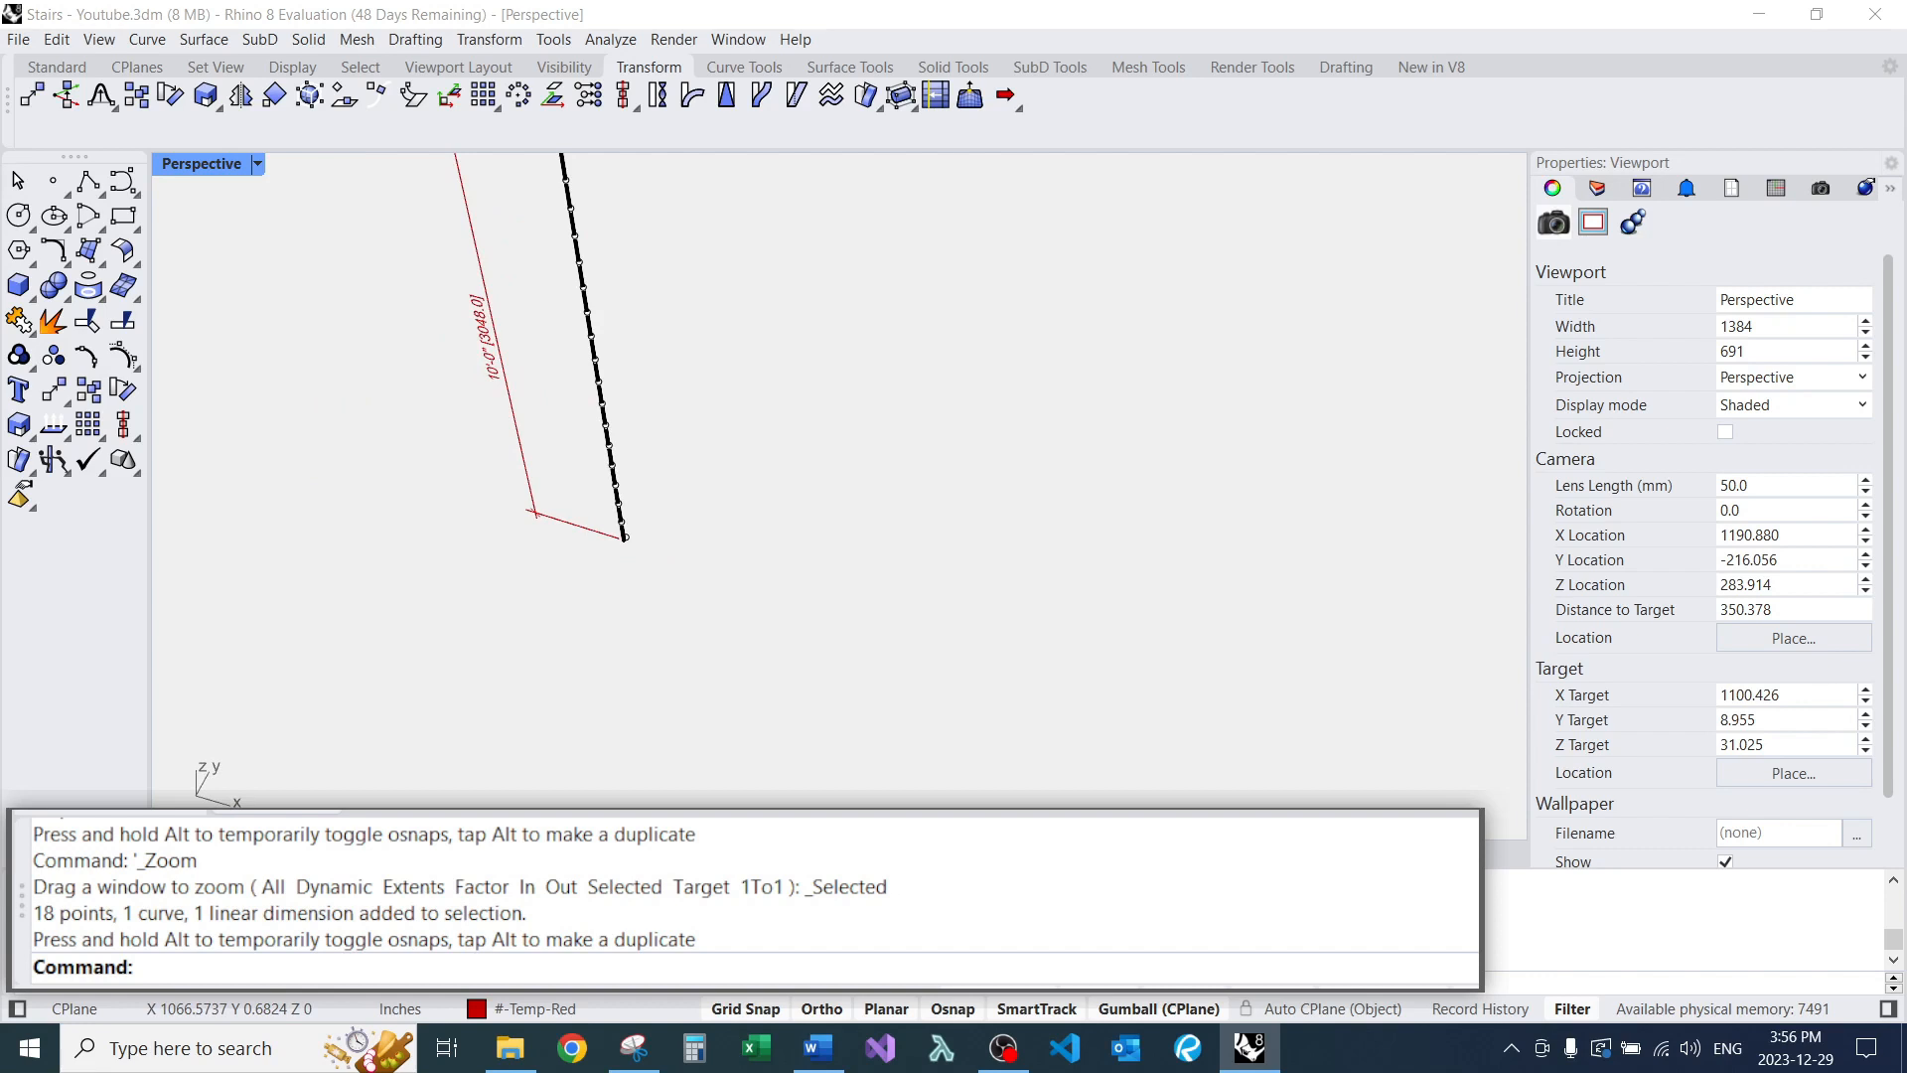
pyautogui.write('ircle')
pyautogui.press('Return')
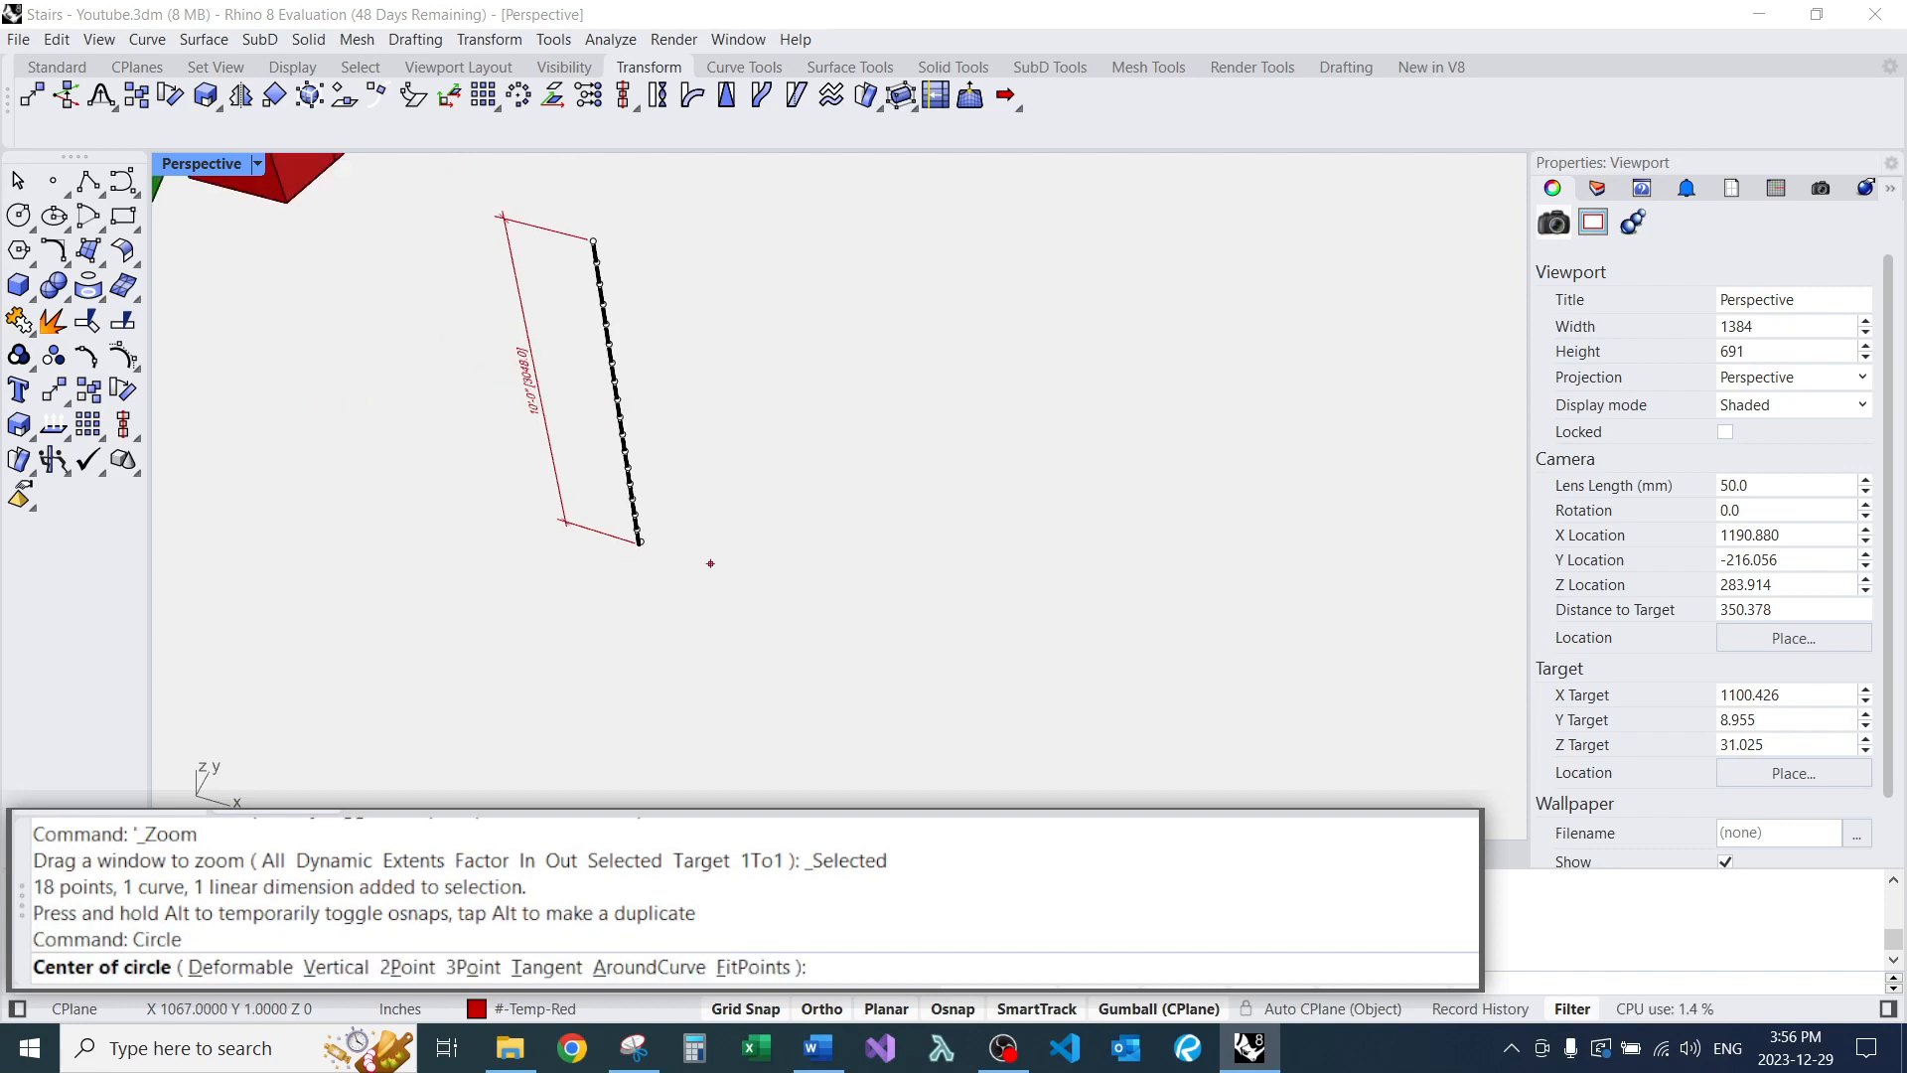
pyautogui.press('Escape')
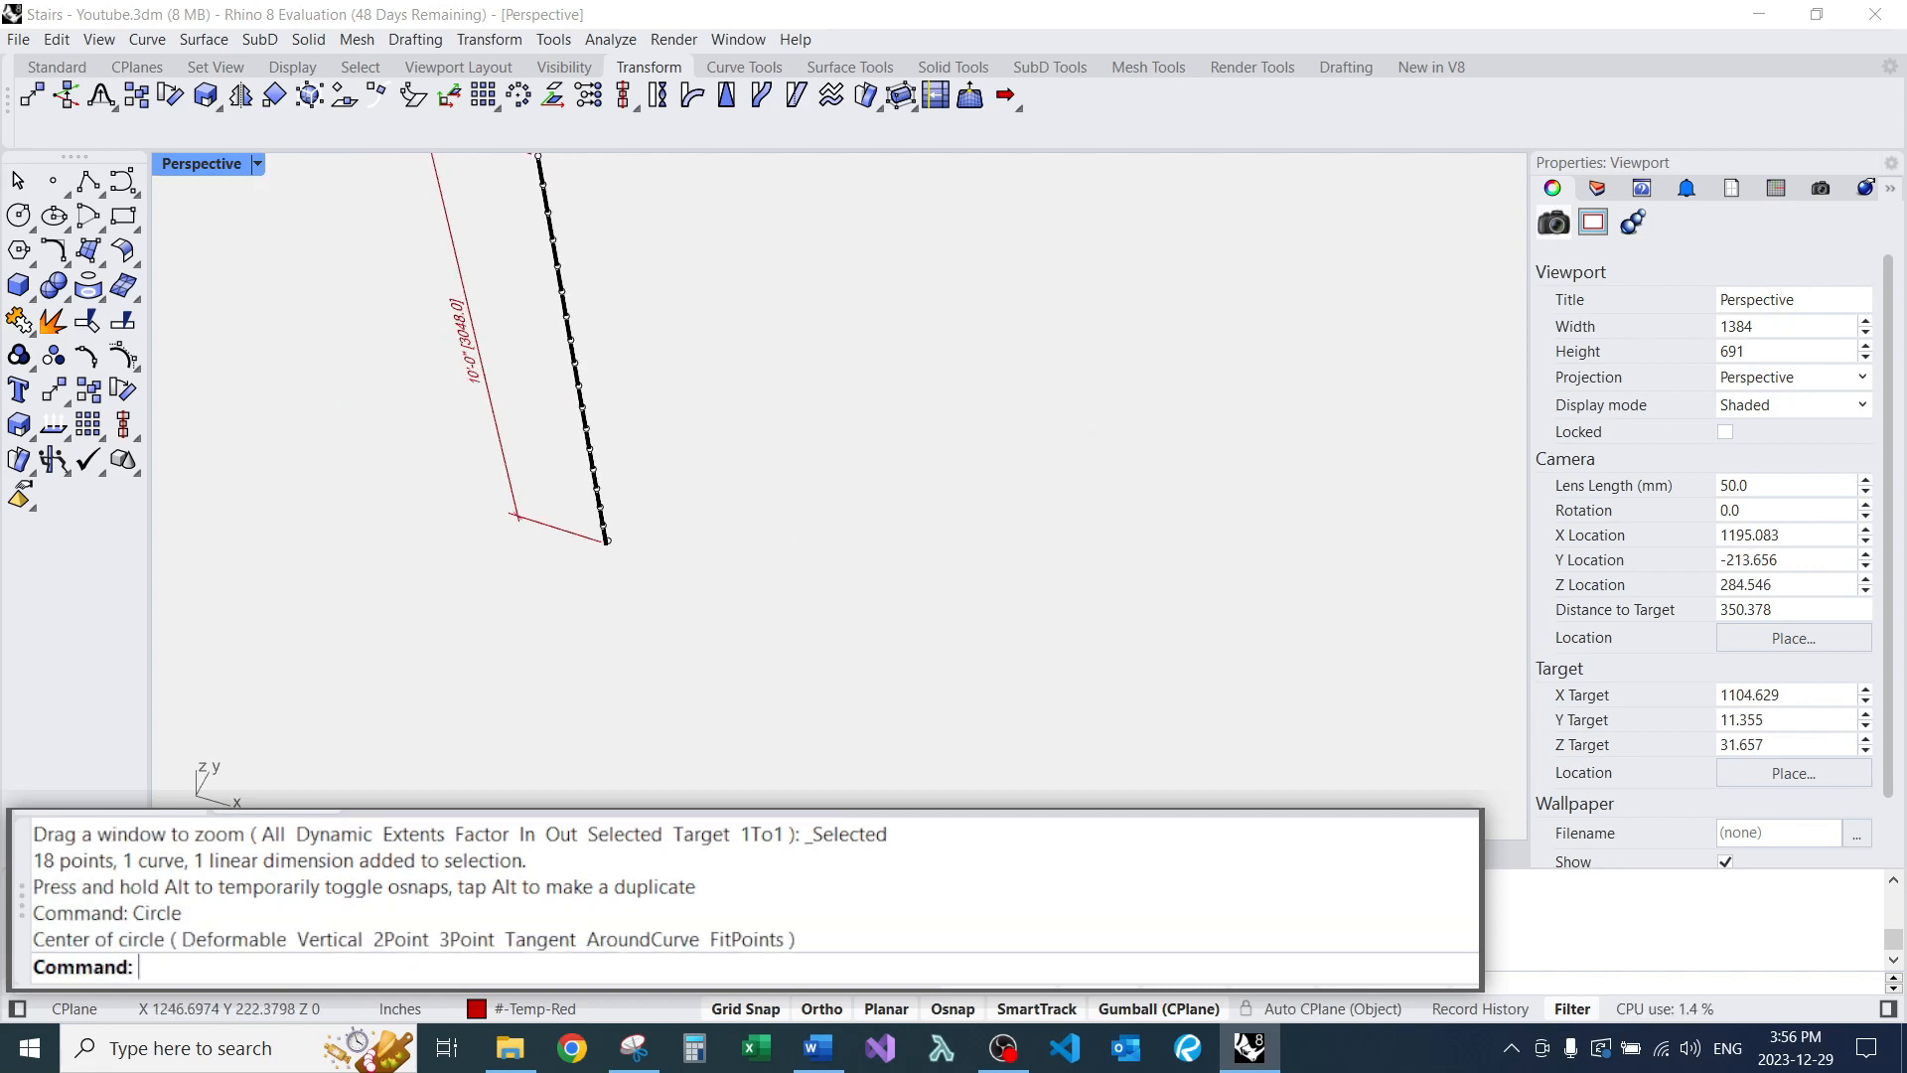
# Make Default the current layer and draw a circle of 12-inch radius on the ground beside the copied height line.
pyautogui.click(1596, 188)
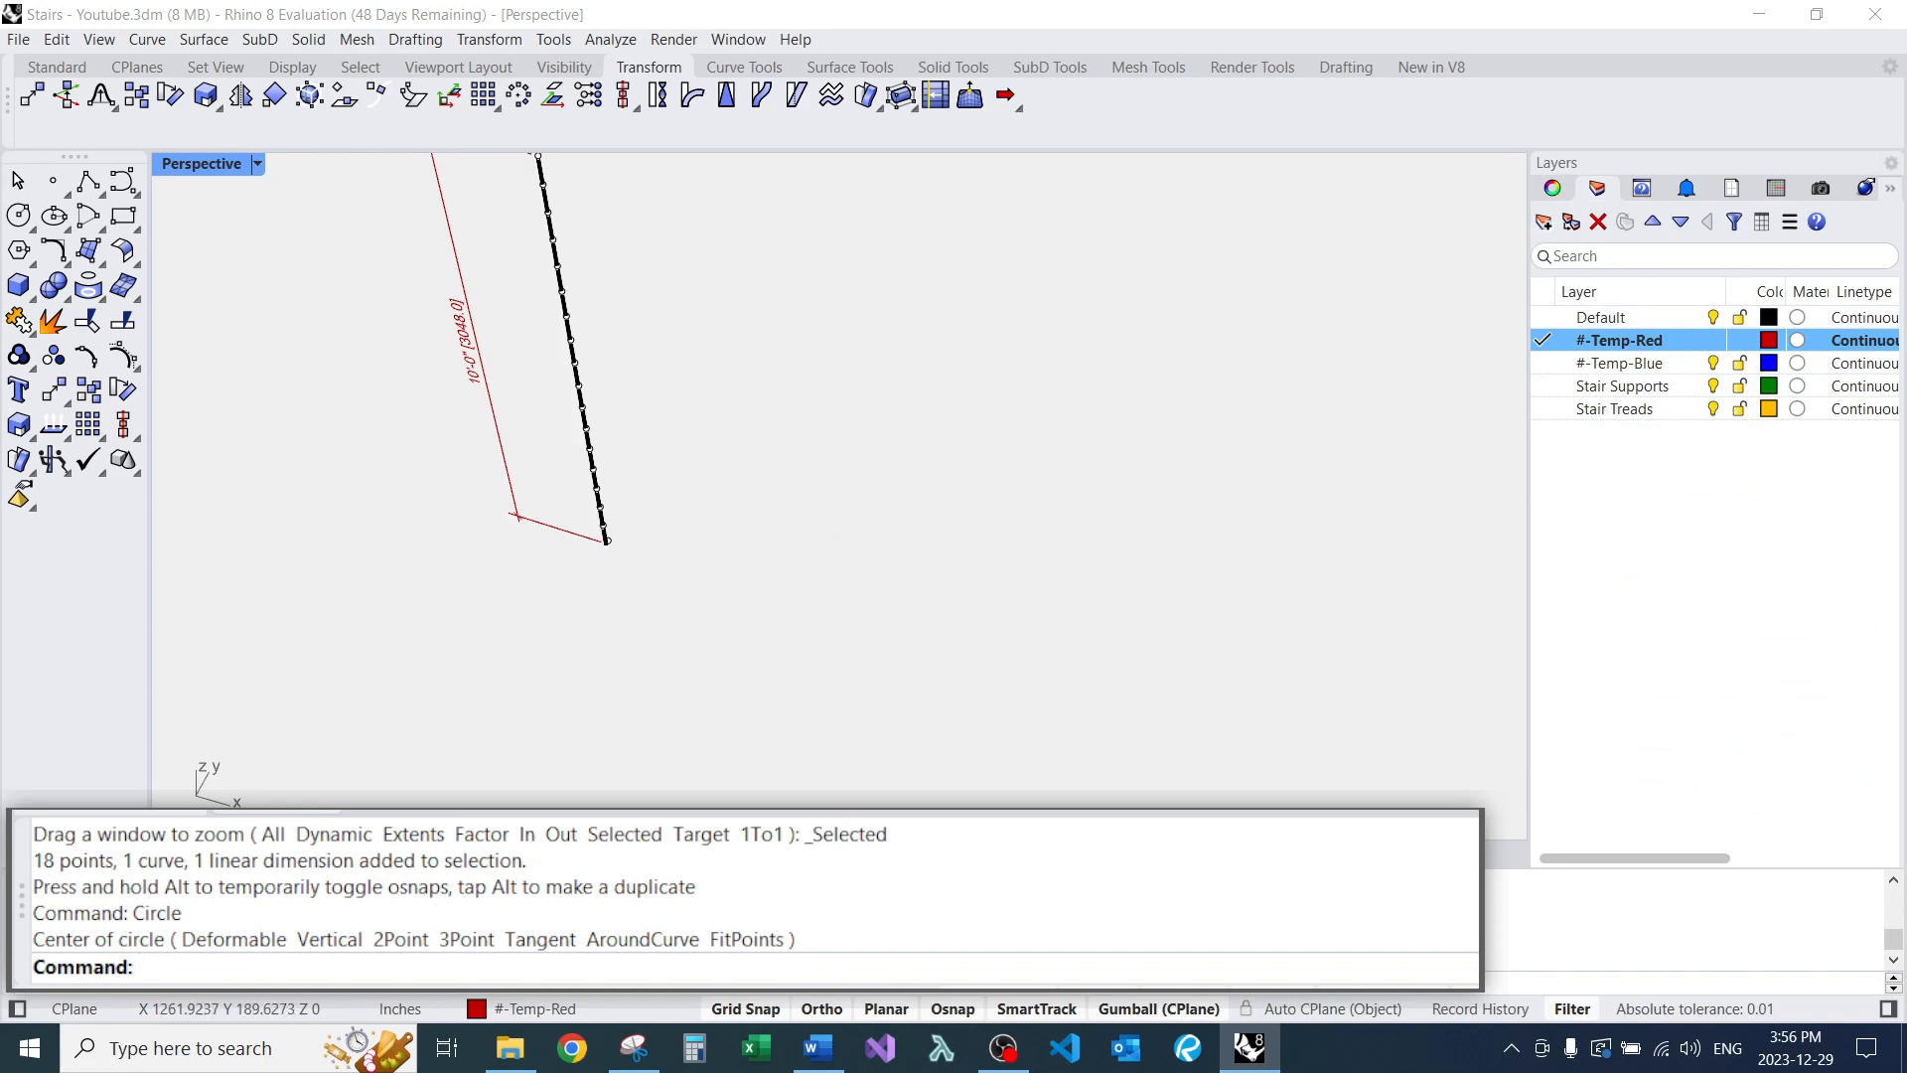
pyautogui.click(1542, 317)
pyautogui.scroll(-2, 1088, 425)
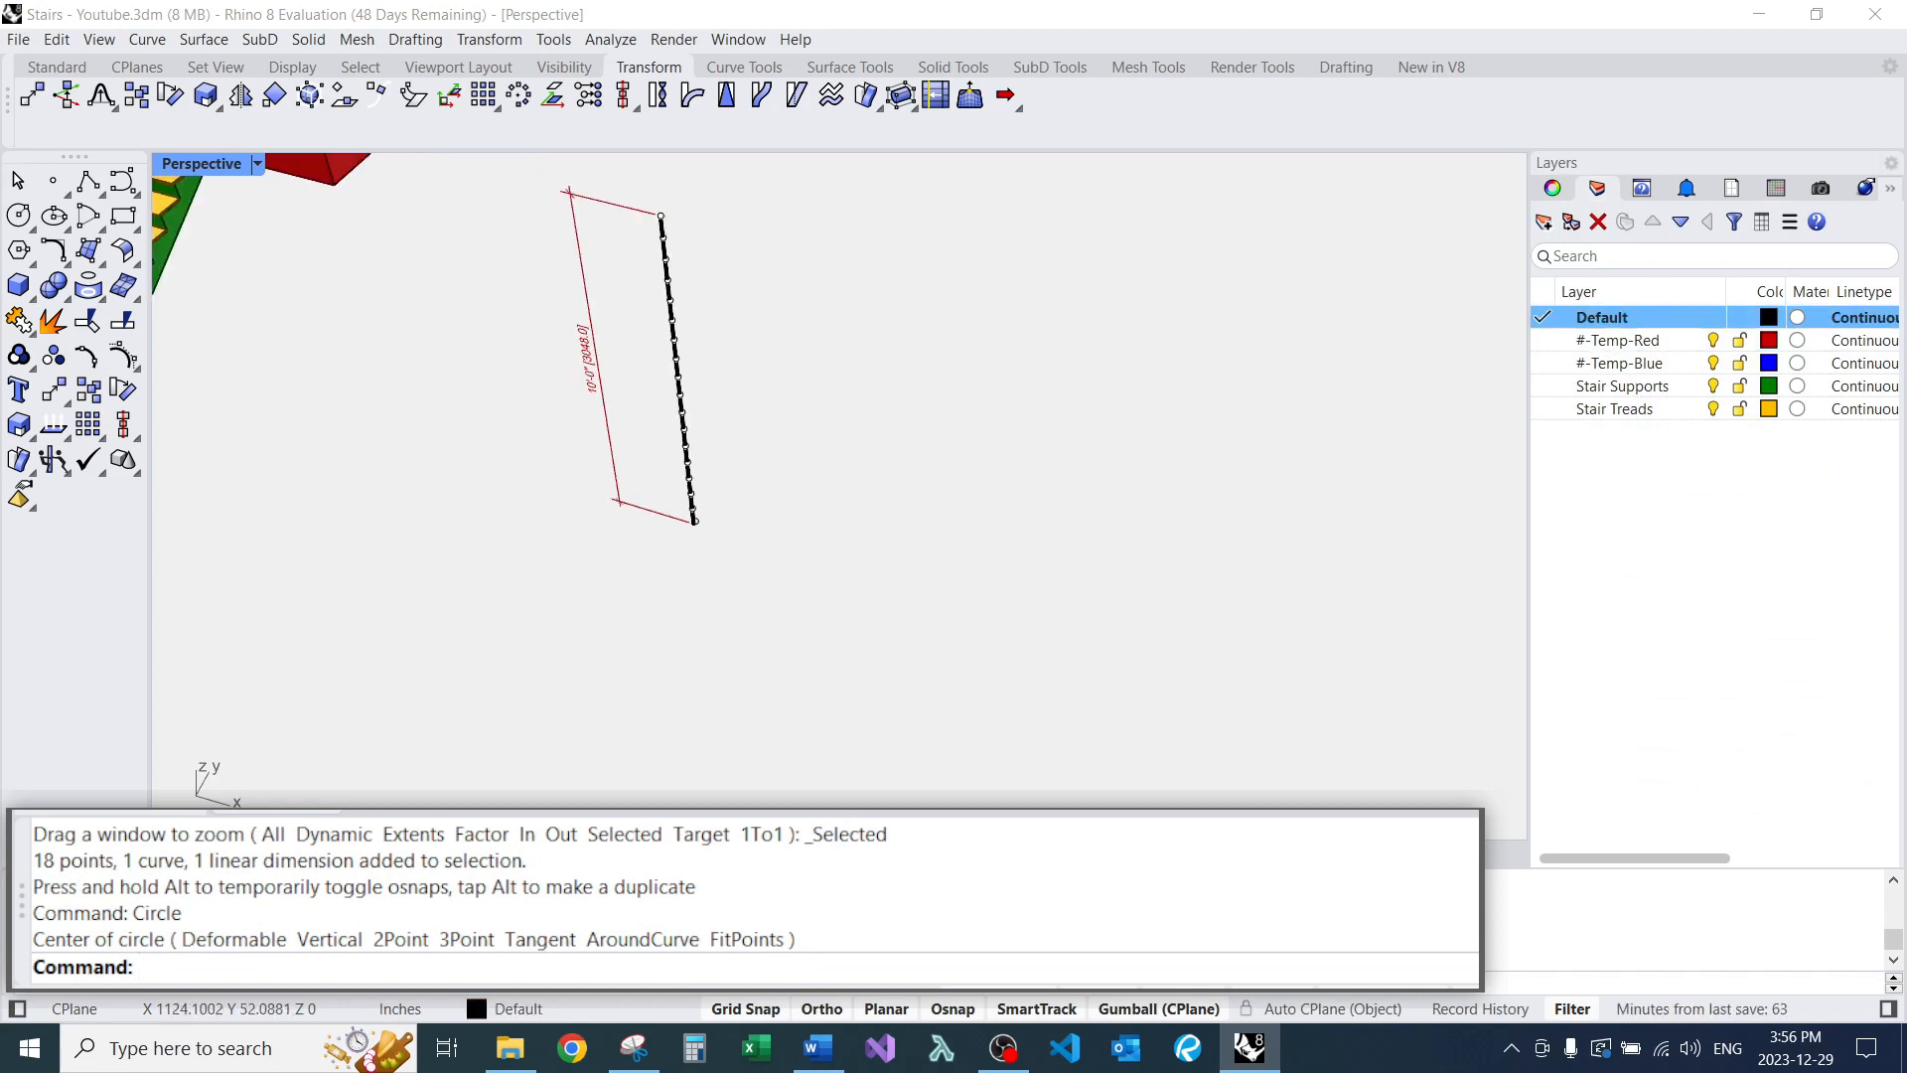
pyautogui.press('Return')
pyautogui.click(881, 551)
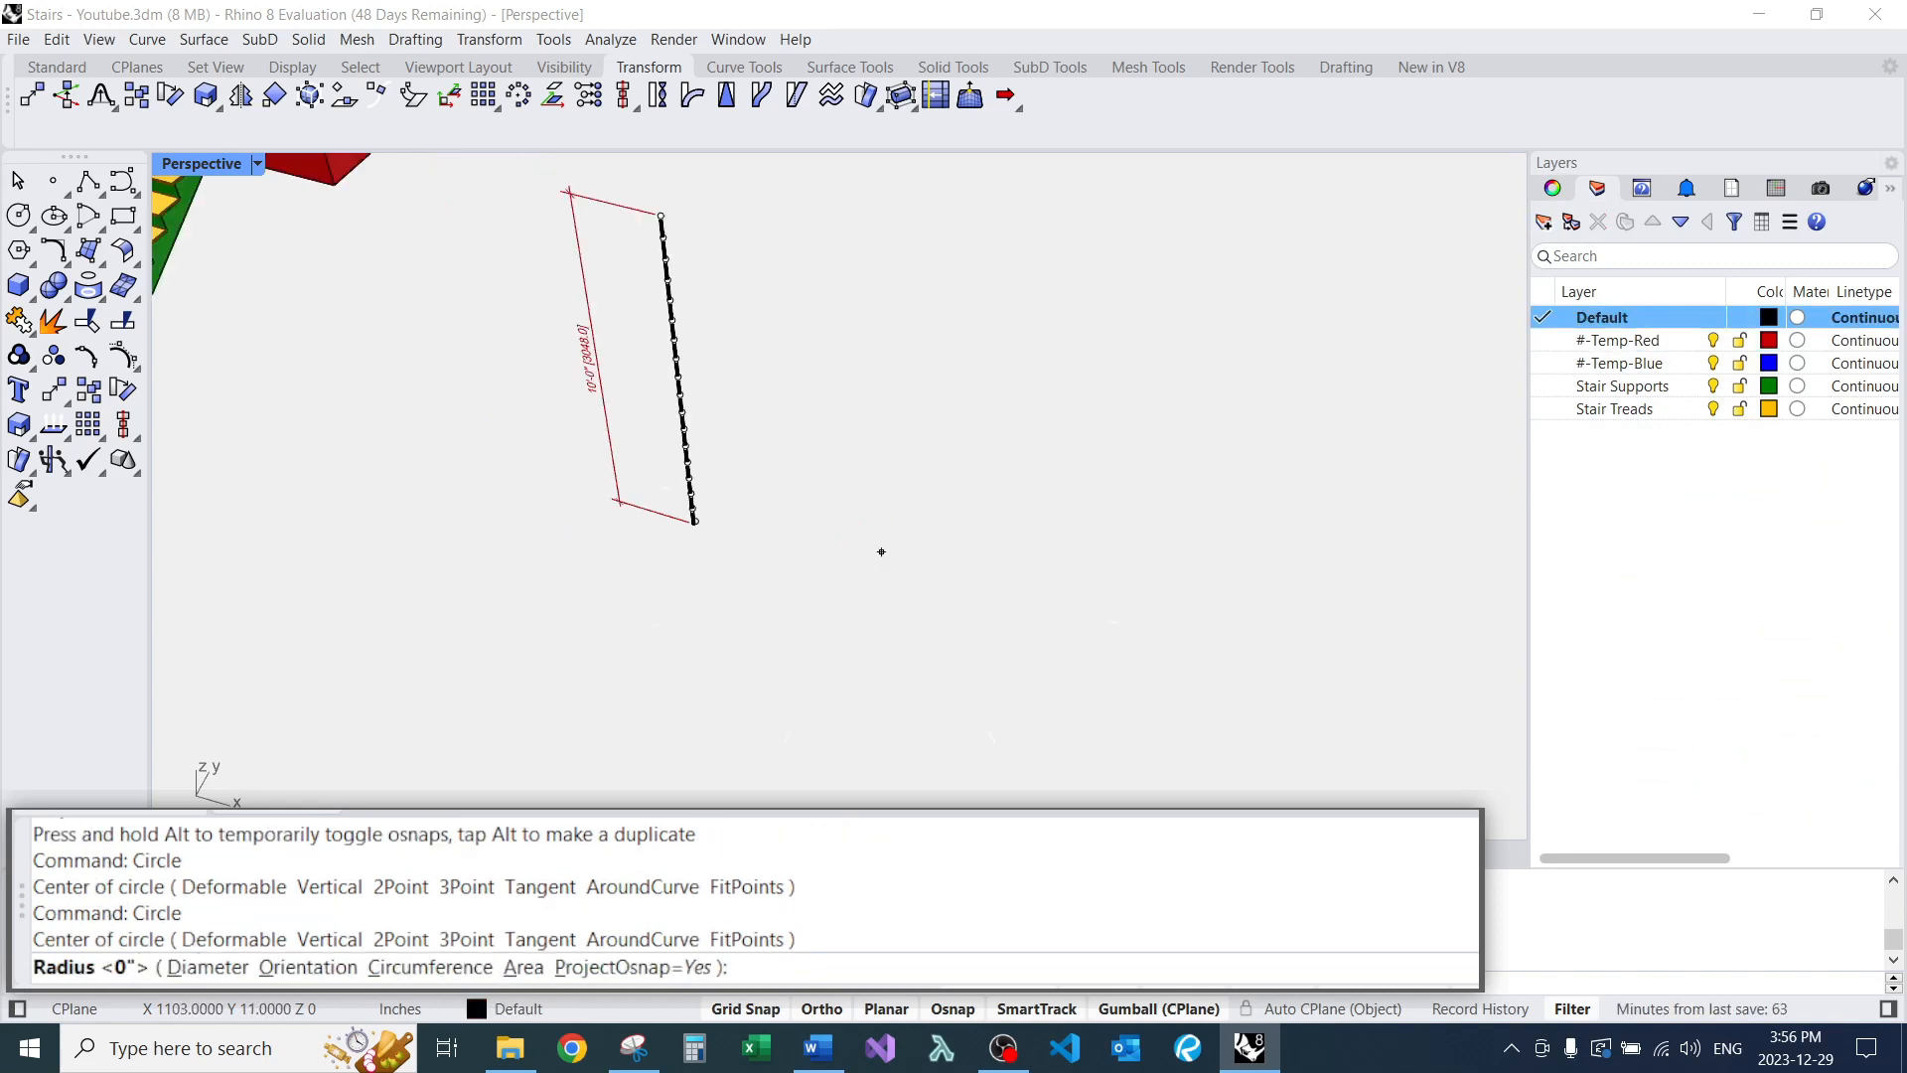
pyautogui.write('12')
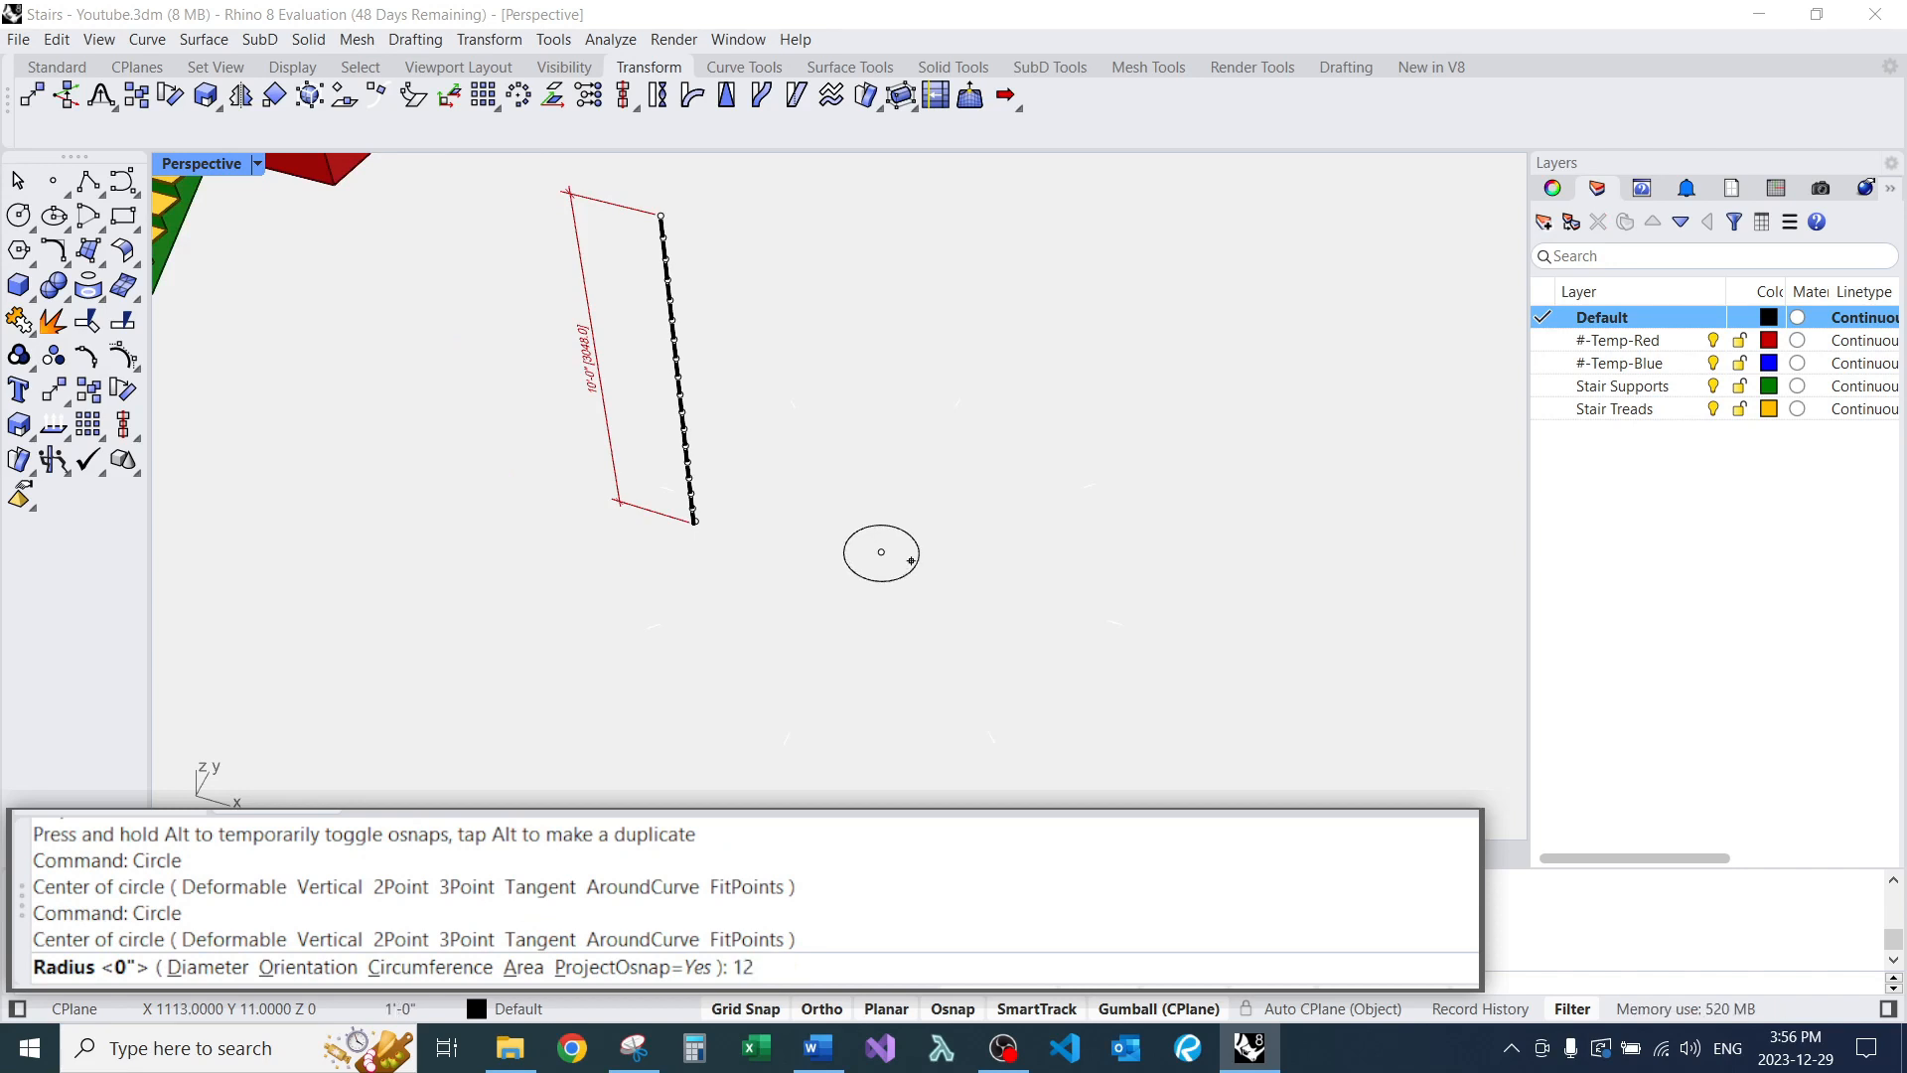
pyautogui.press('Return')
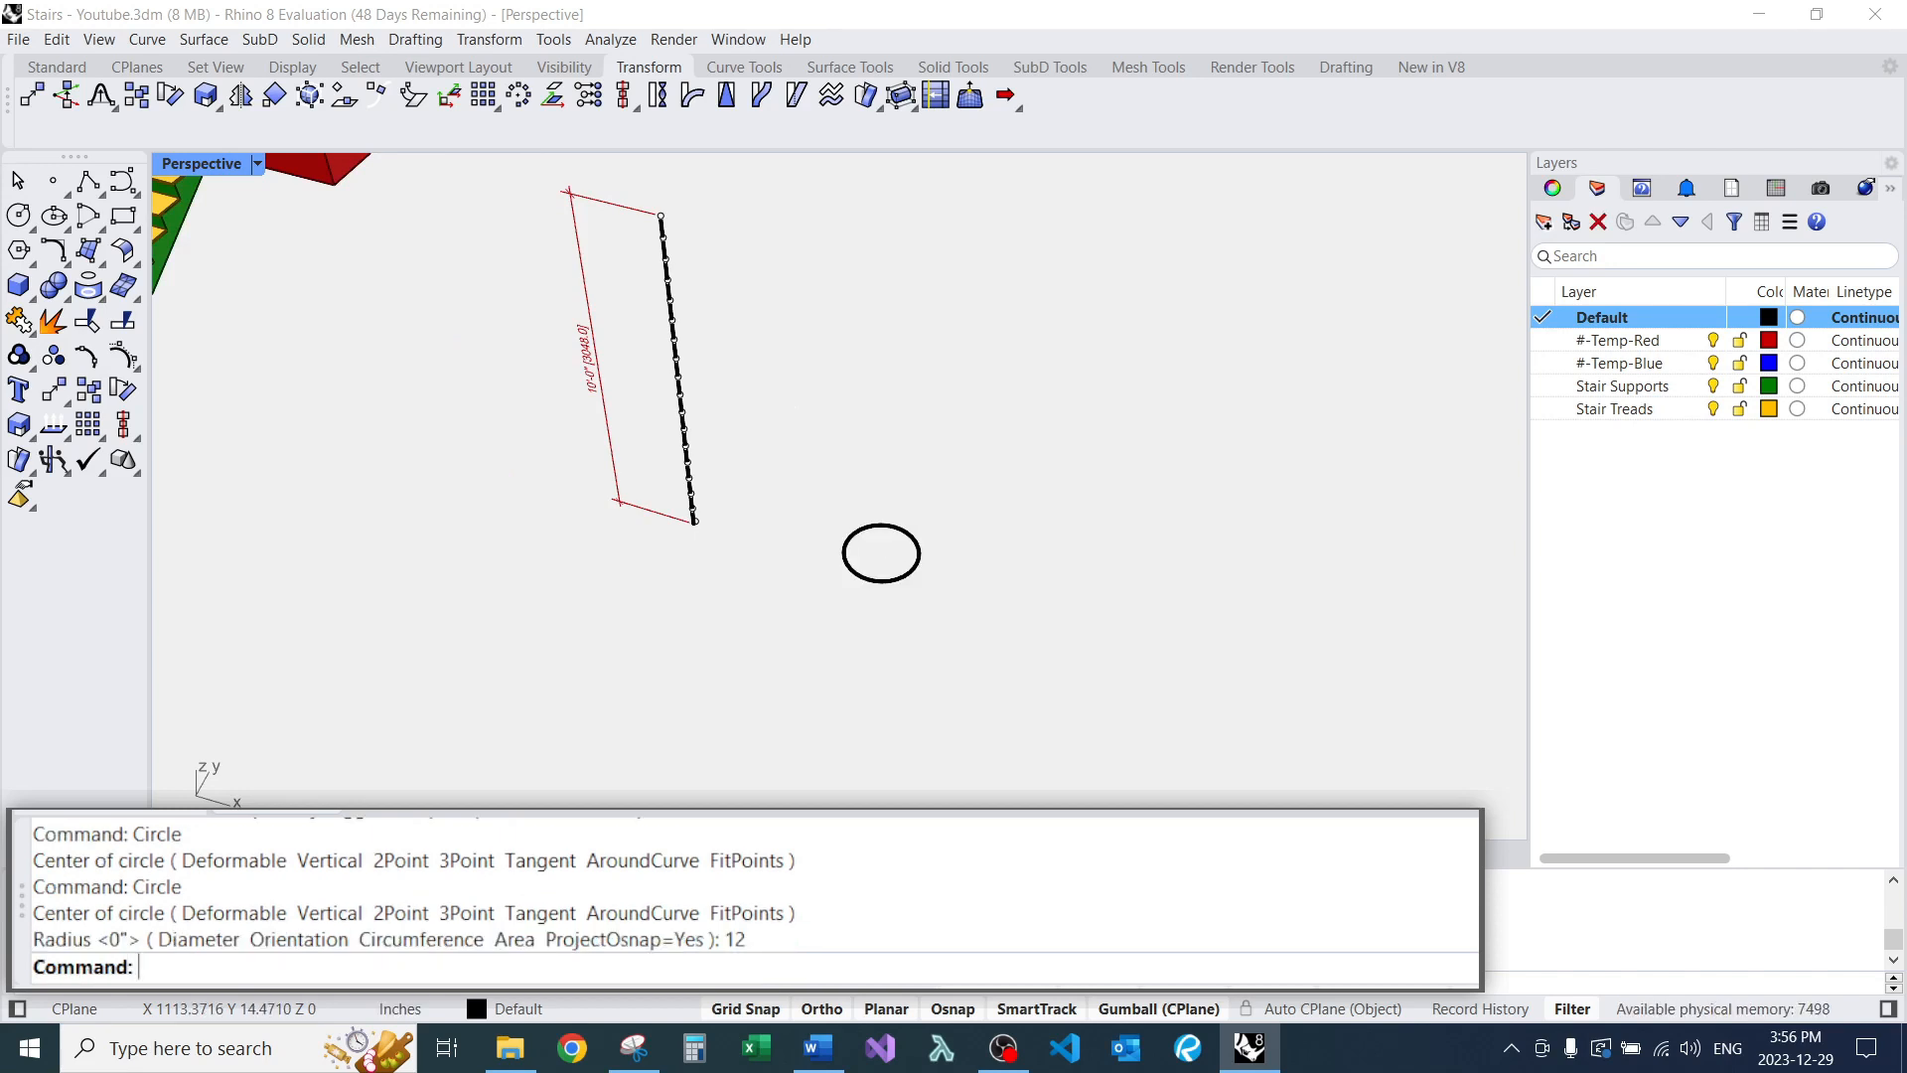
# Offset the circle outward by 3'-9" to form a larger concentric circle.
pyautogui.write('Off')
pyautogui.press('Return')
pyautogui.write('3')
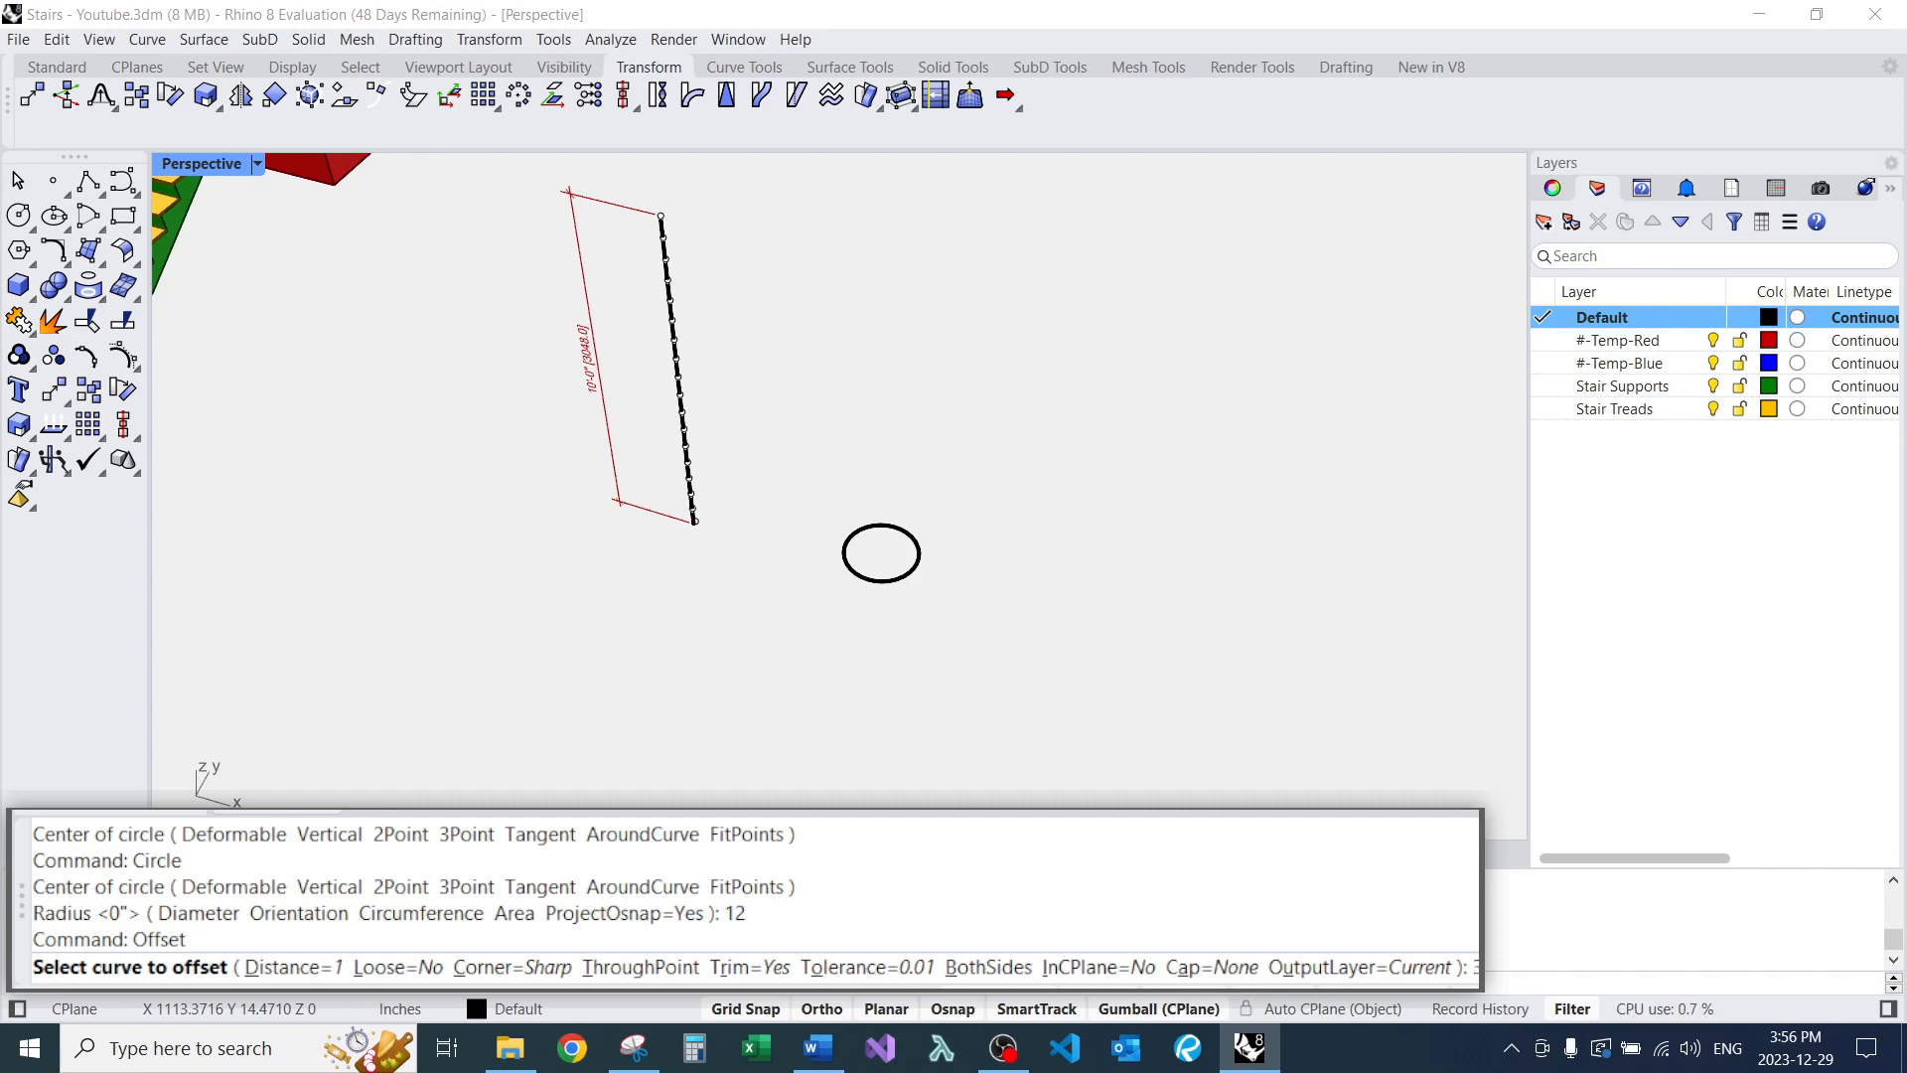
pyautogui.write('5')
pyautogui.press('Return')
pyautogui.click(918, 554)
pyautogui.click(1061, 582)
# Add a horizontal dimension between the quadrants of the inner and outer circles, placed beyond the outer circle.
pyautogui.moveTo(1003, 519); pyautogui.dragTo(991, 541, button='right')
pyautogui.scroll(4, 991, 541)
pyautogui.write('DX')
pyautogui.press('Return')
pyautogui.click(884, 544)
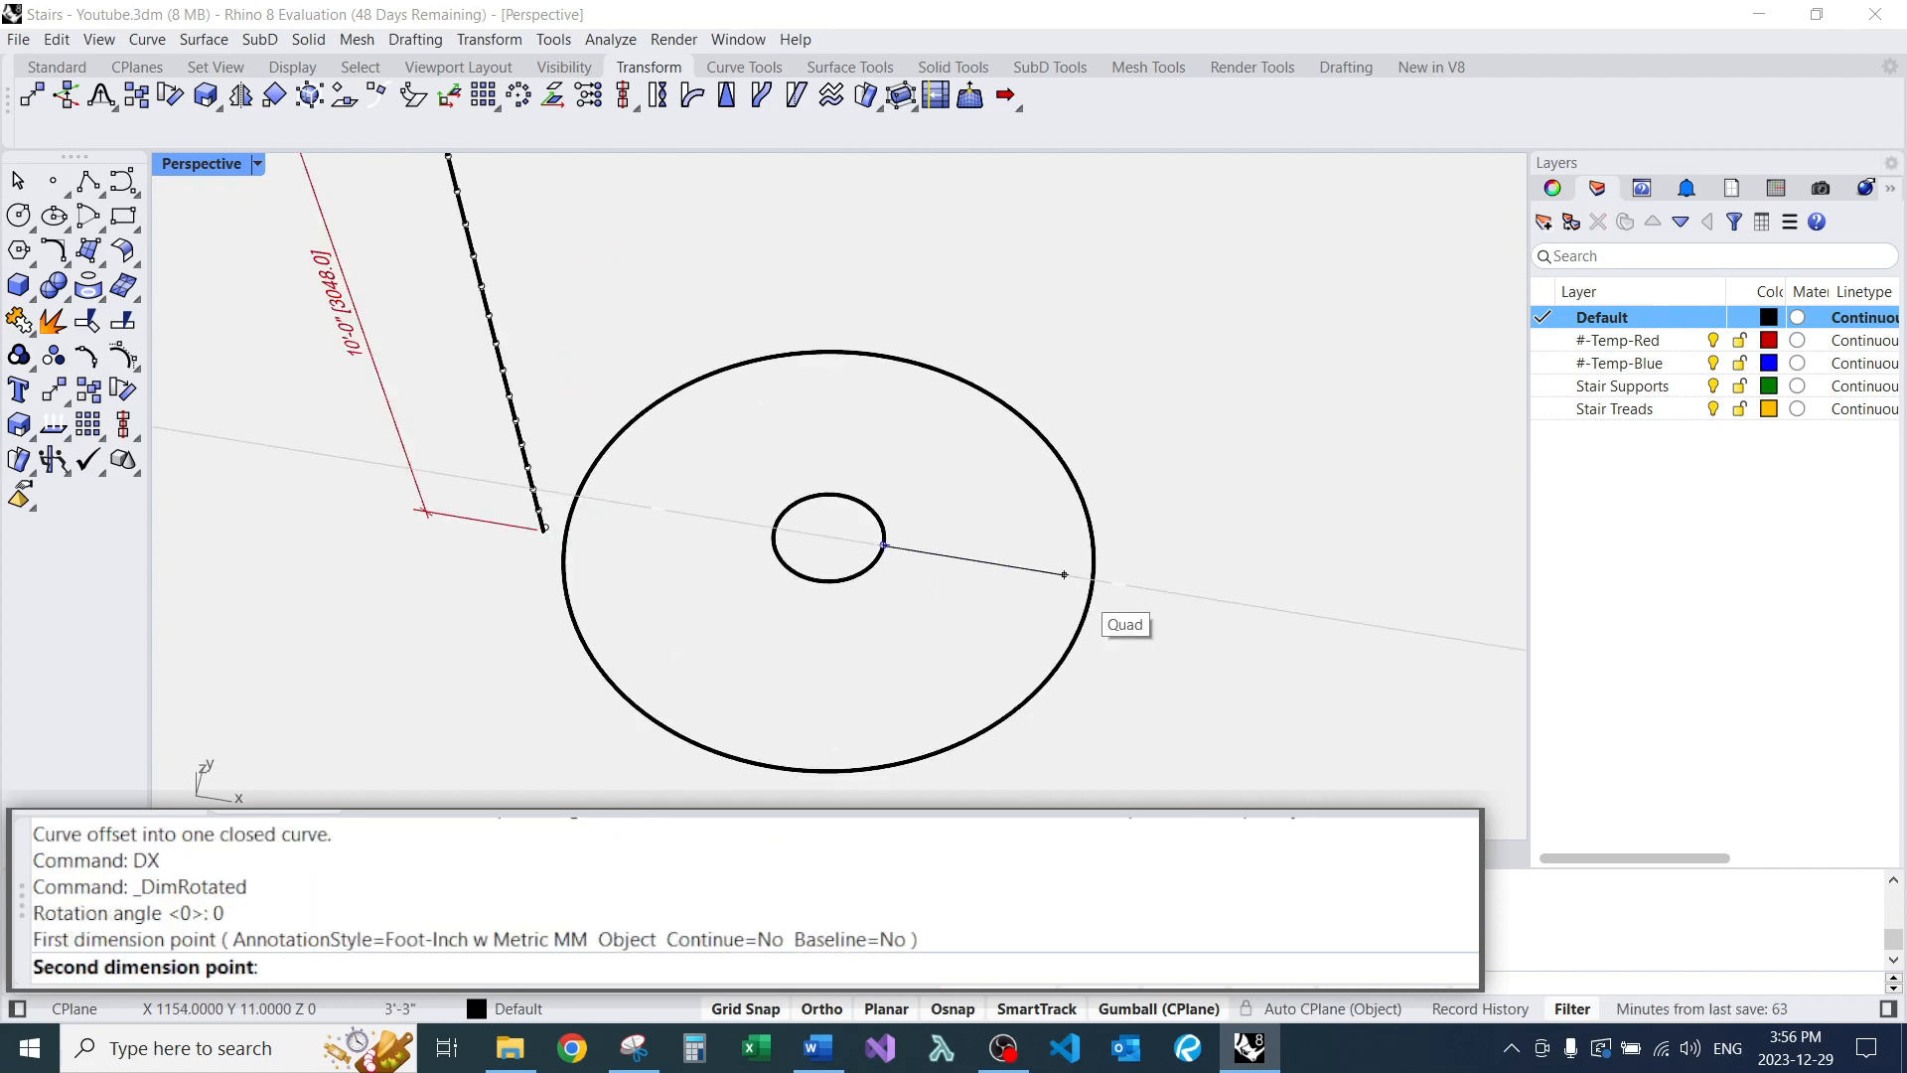
pyautogui.click(1093, 565)
pyautogui.click(1125, 301)
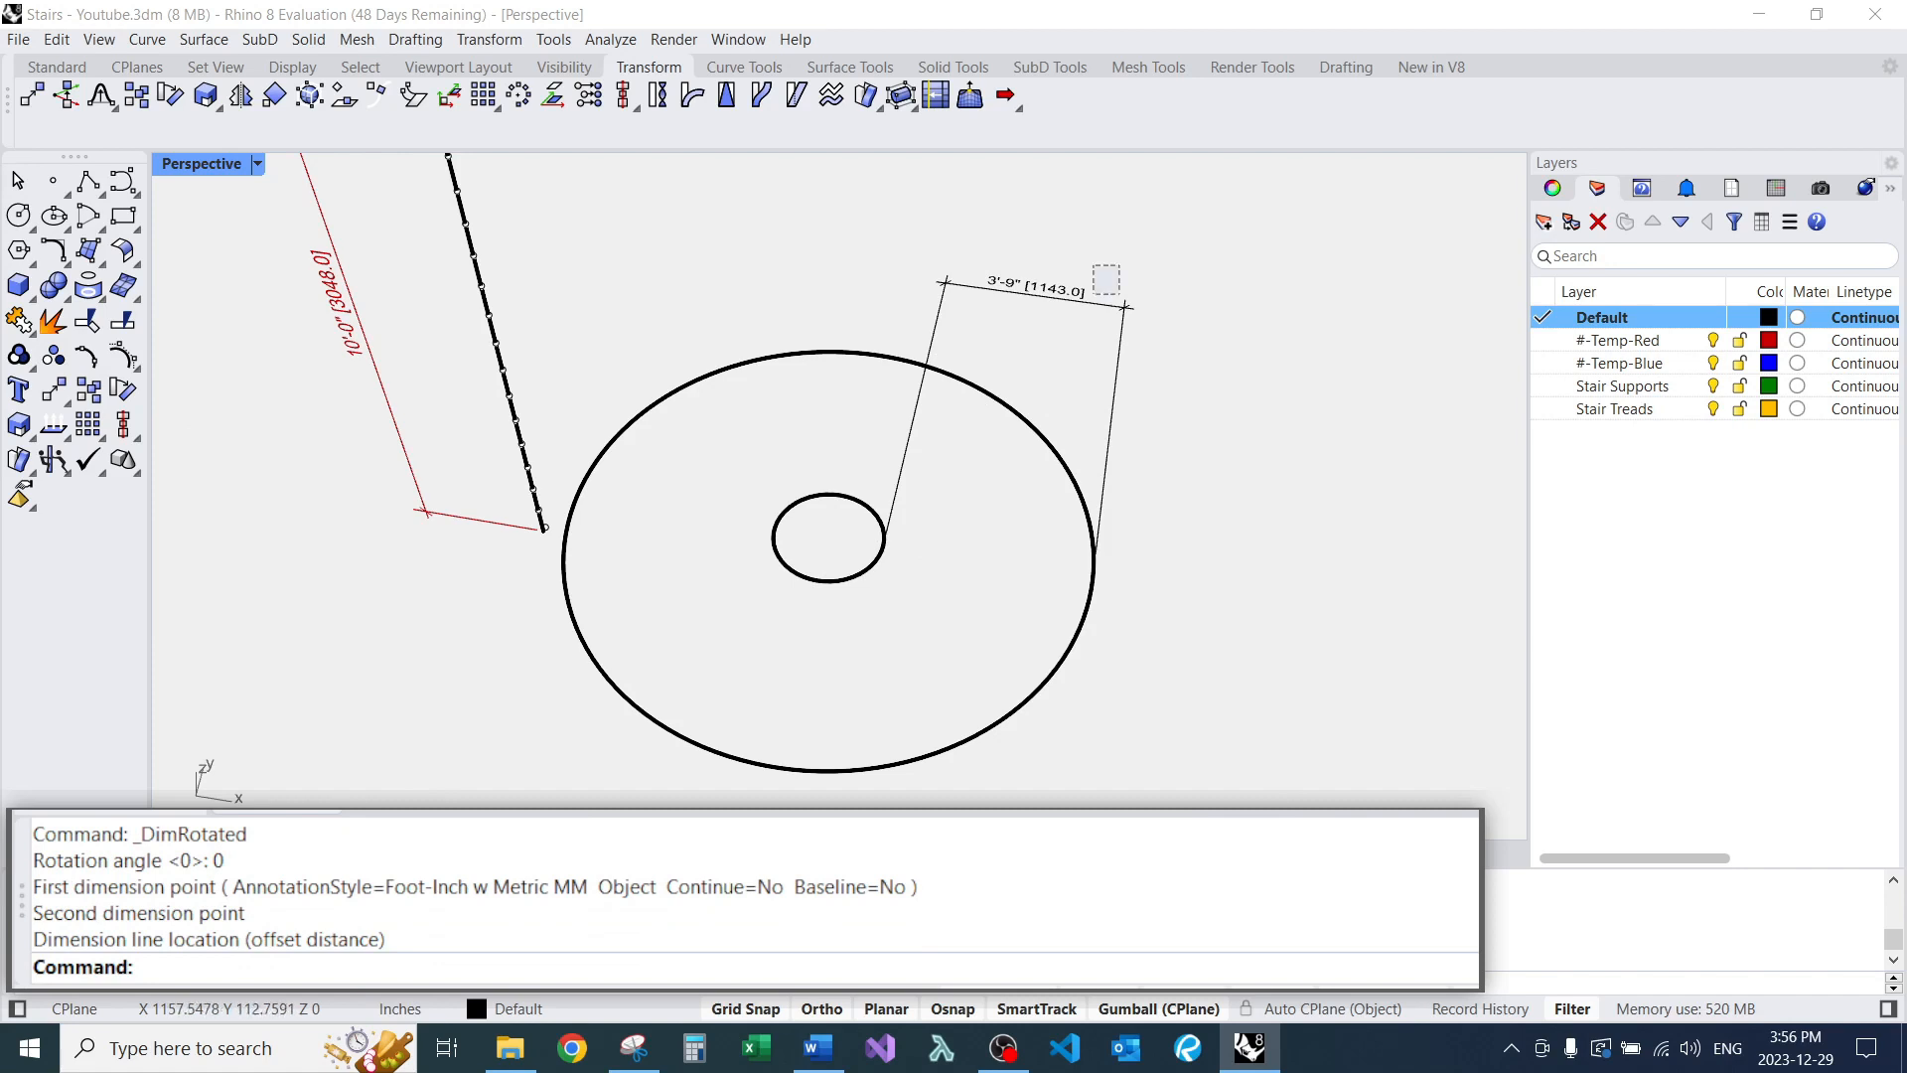
# Change the dimension between the inner and outer circles to the #-Temp-Red layer.
pyautogui.click(1098, 286)
pyautogui.write('CL')
pyautogui.press('Return')
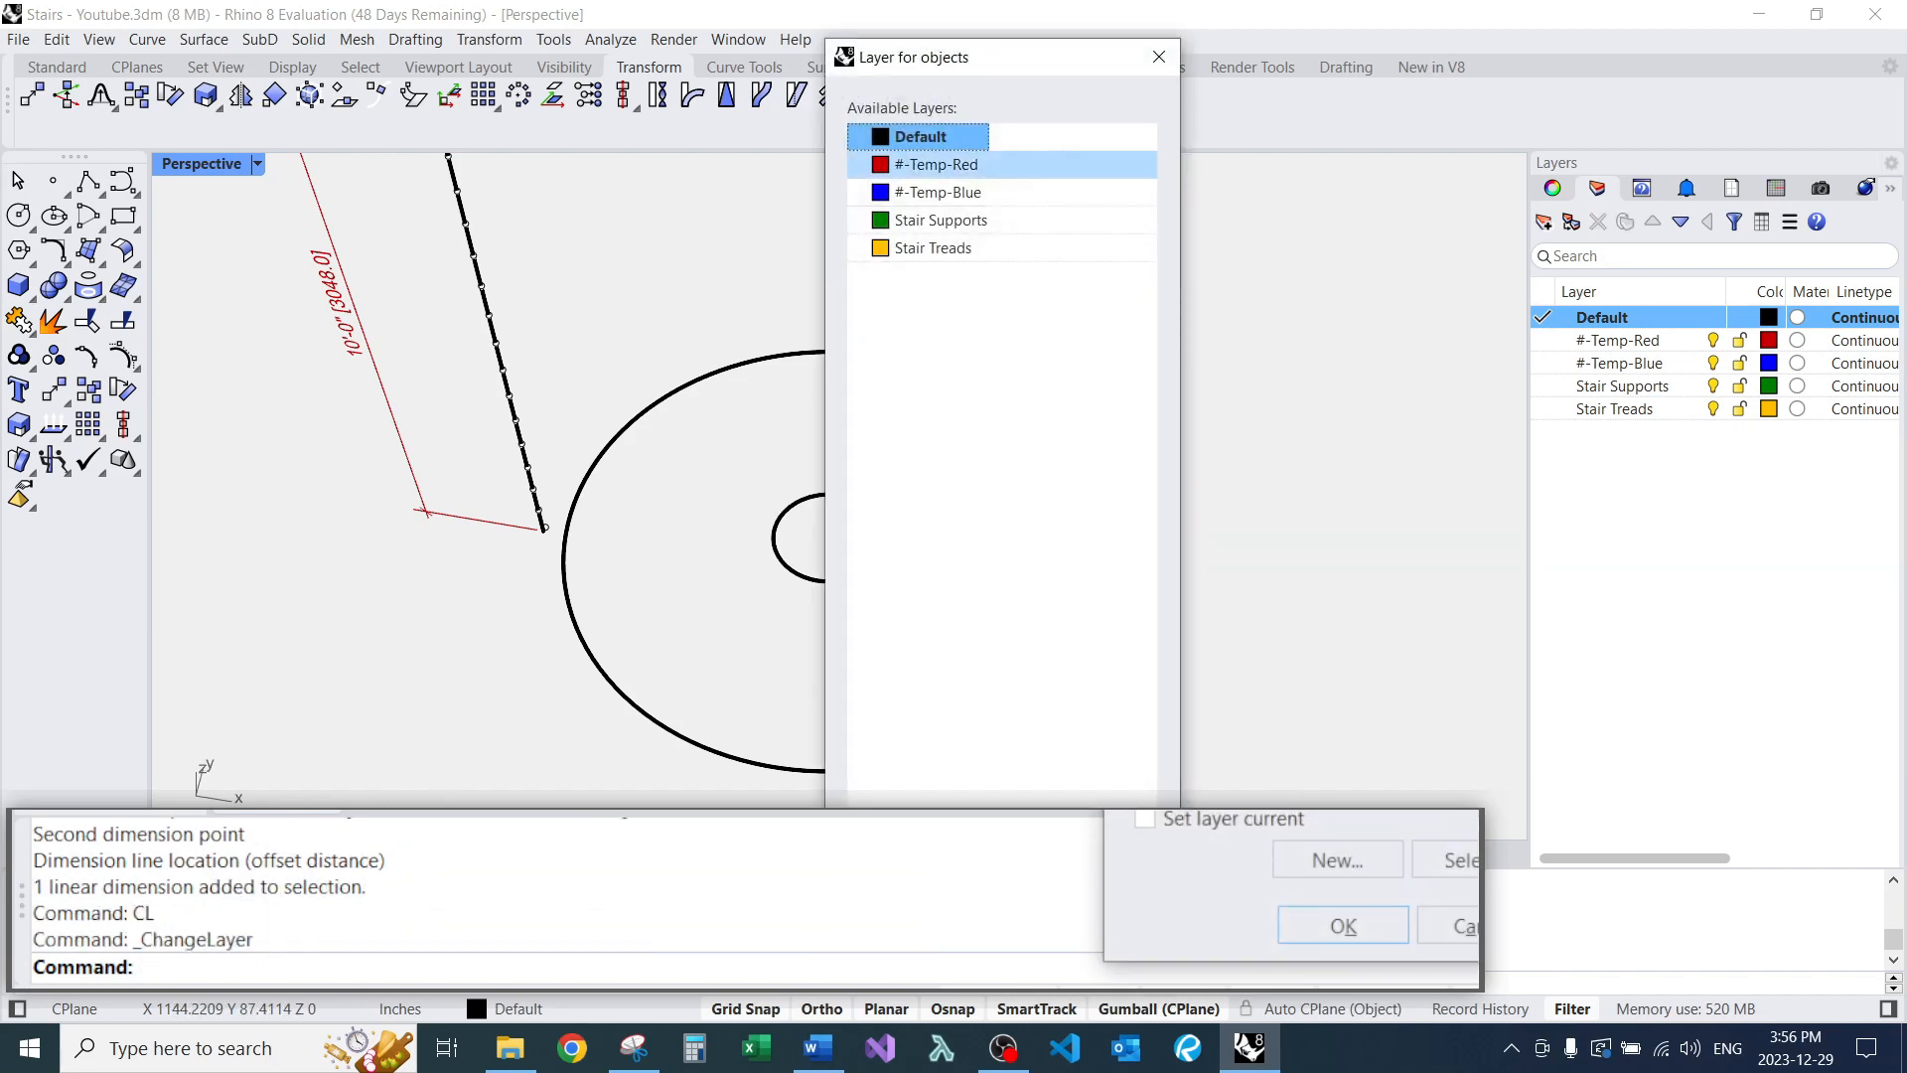
pyautogui.doubleClick(934, 166)
pyautogui.press('Escape')
# Dimension the inner circle's diameter, aligning the dimension line with the existing dimension between the two circles.
pyautogui.write('CL')
pyautogui.press('Return')
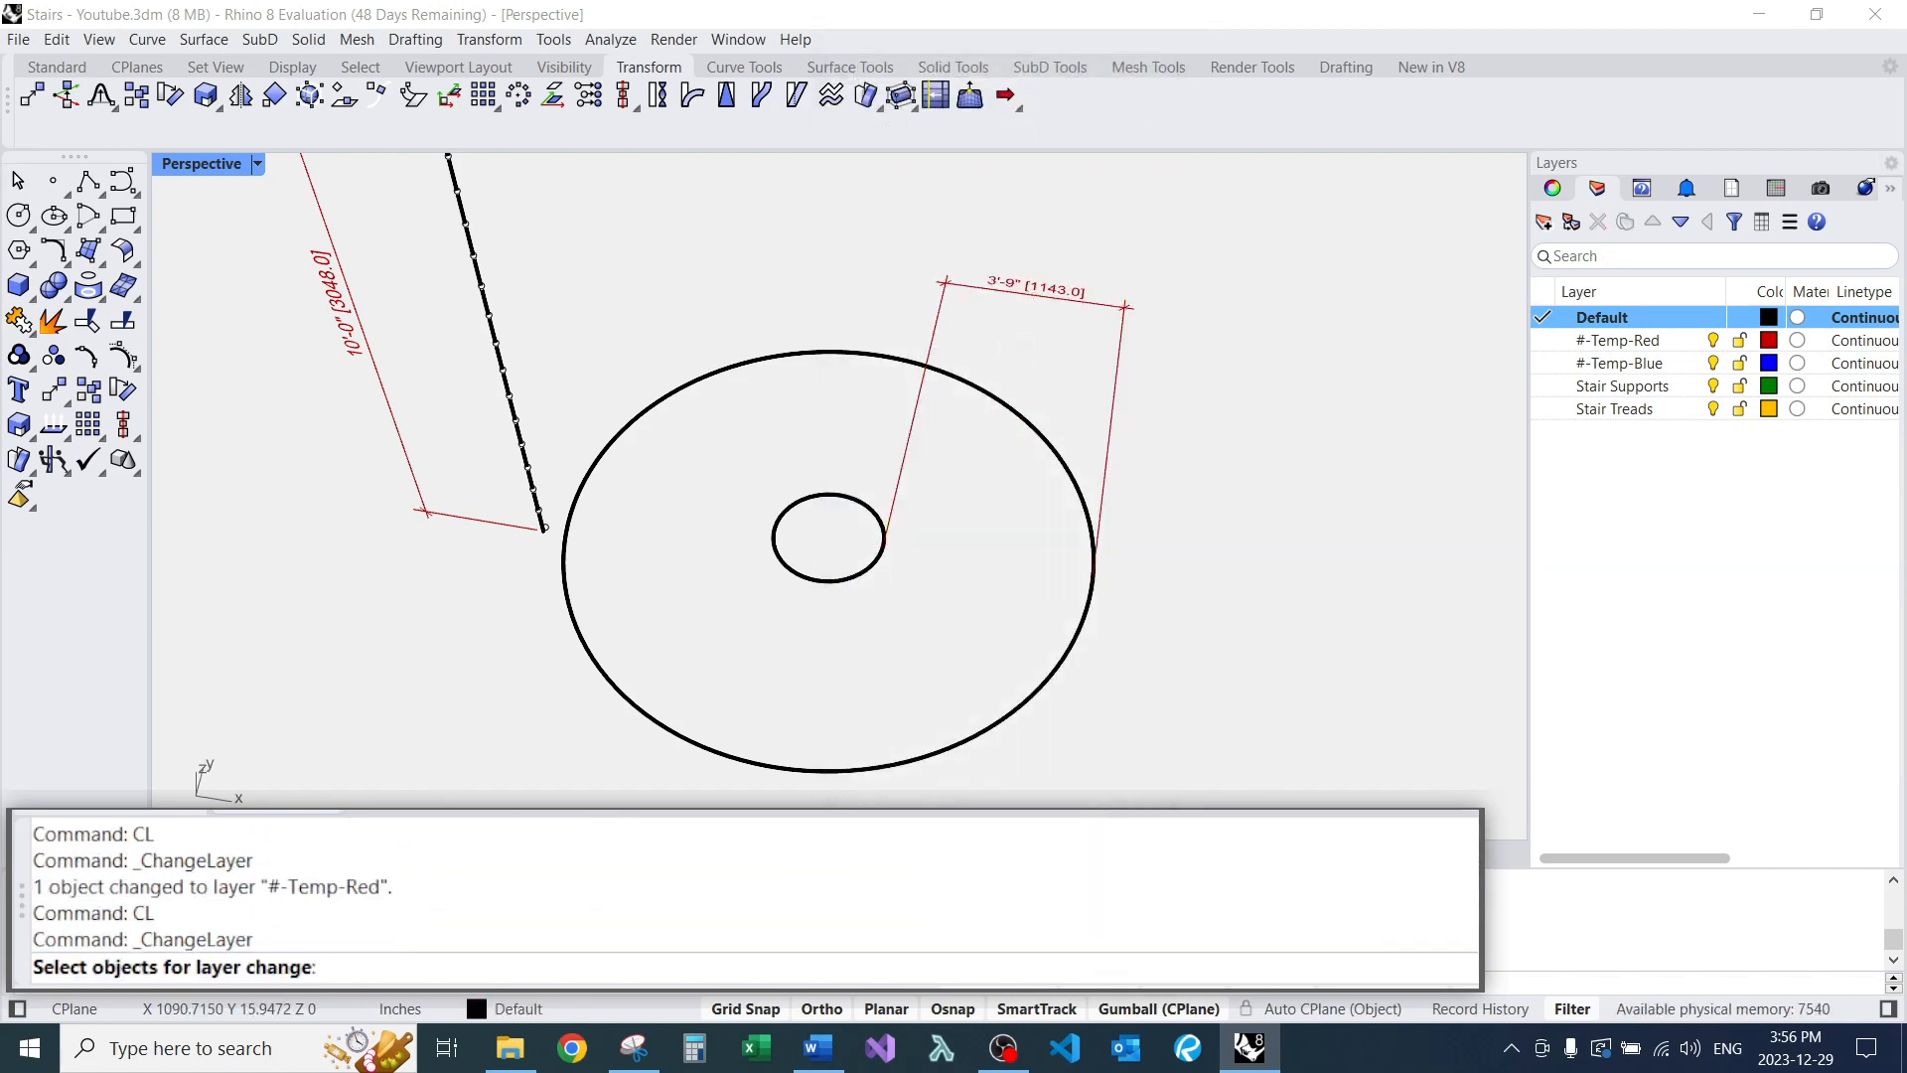
pyautogui.write('dx')
pyautogui.press('Return')
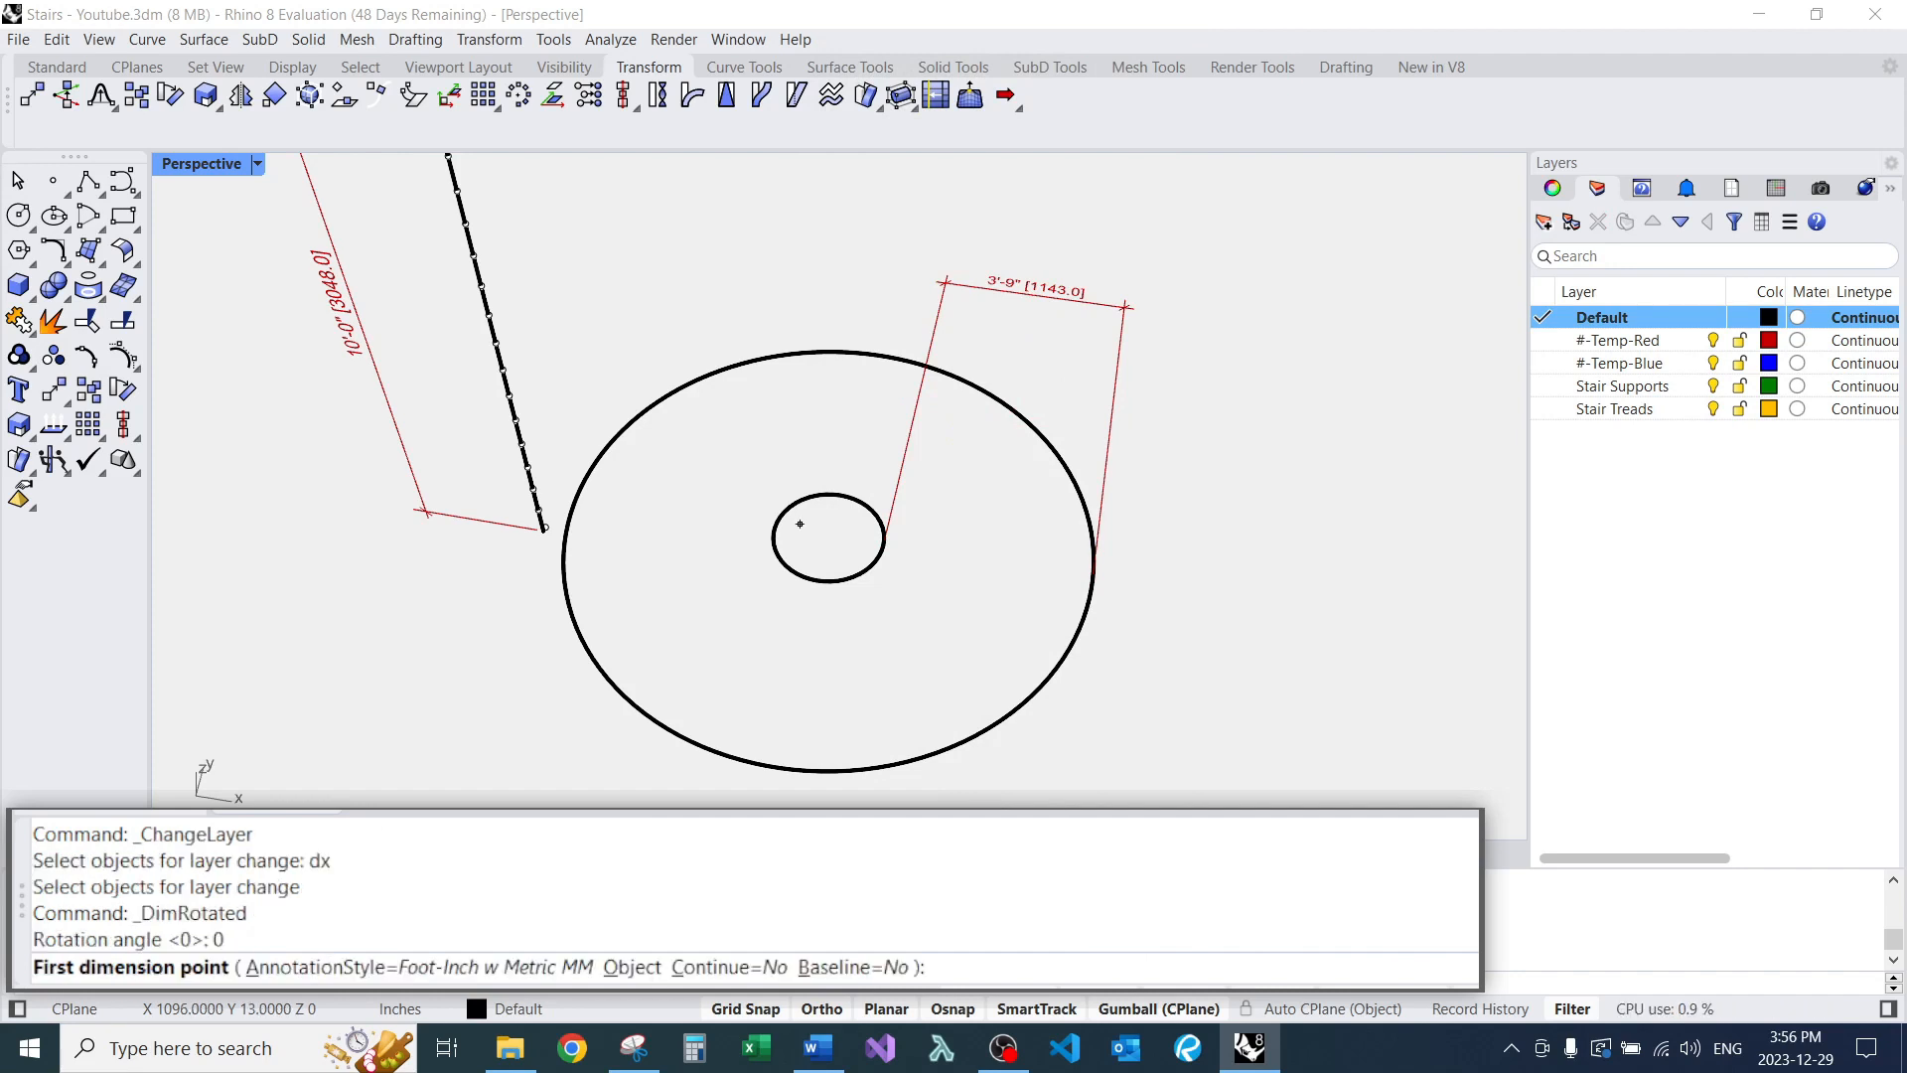
pyautogui.click(776, 527)
pyautogui.click(884, 537)
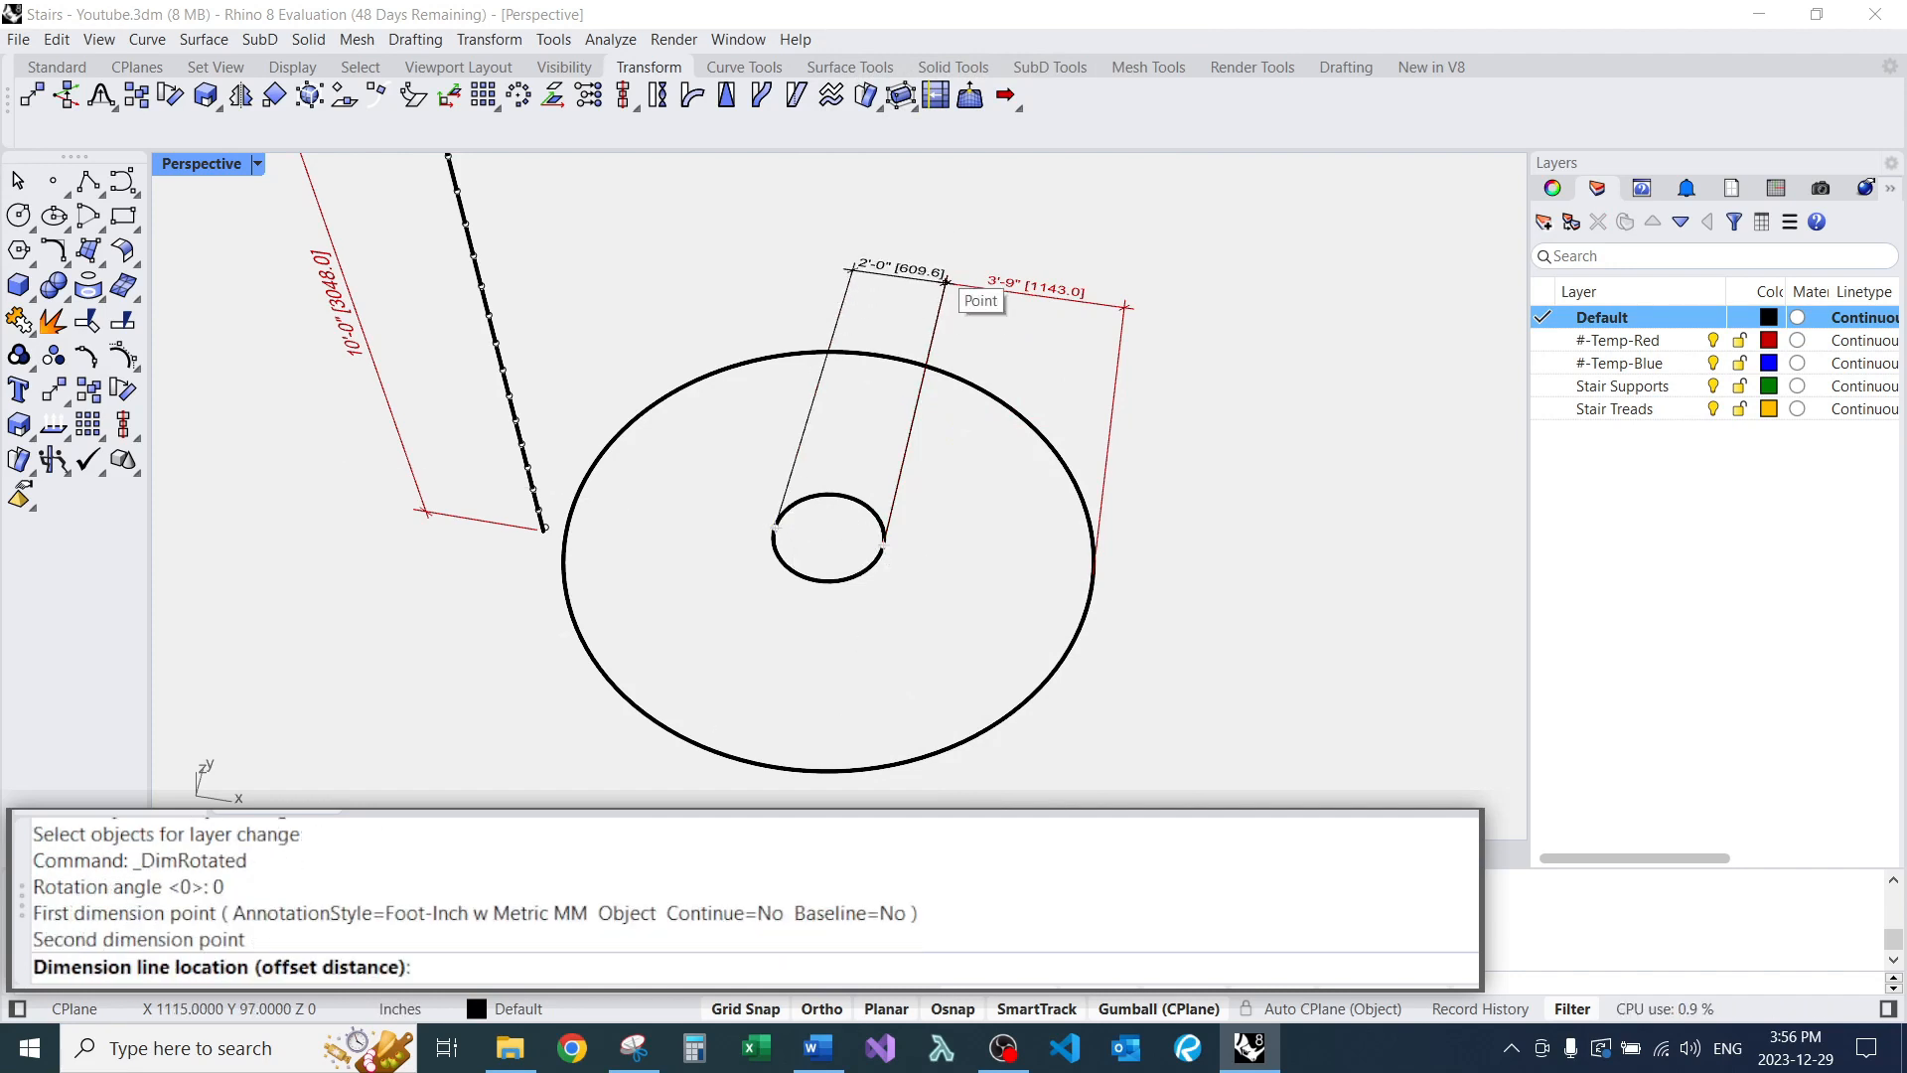
pyautogui.click(944, 279)
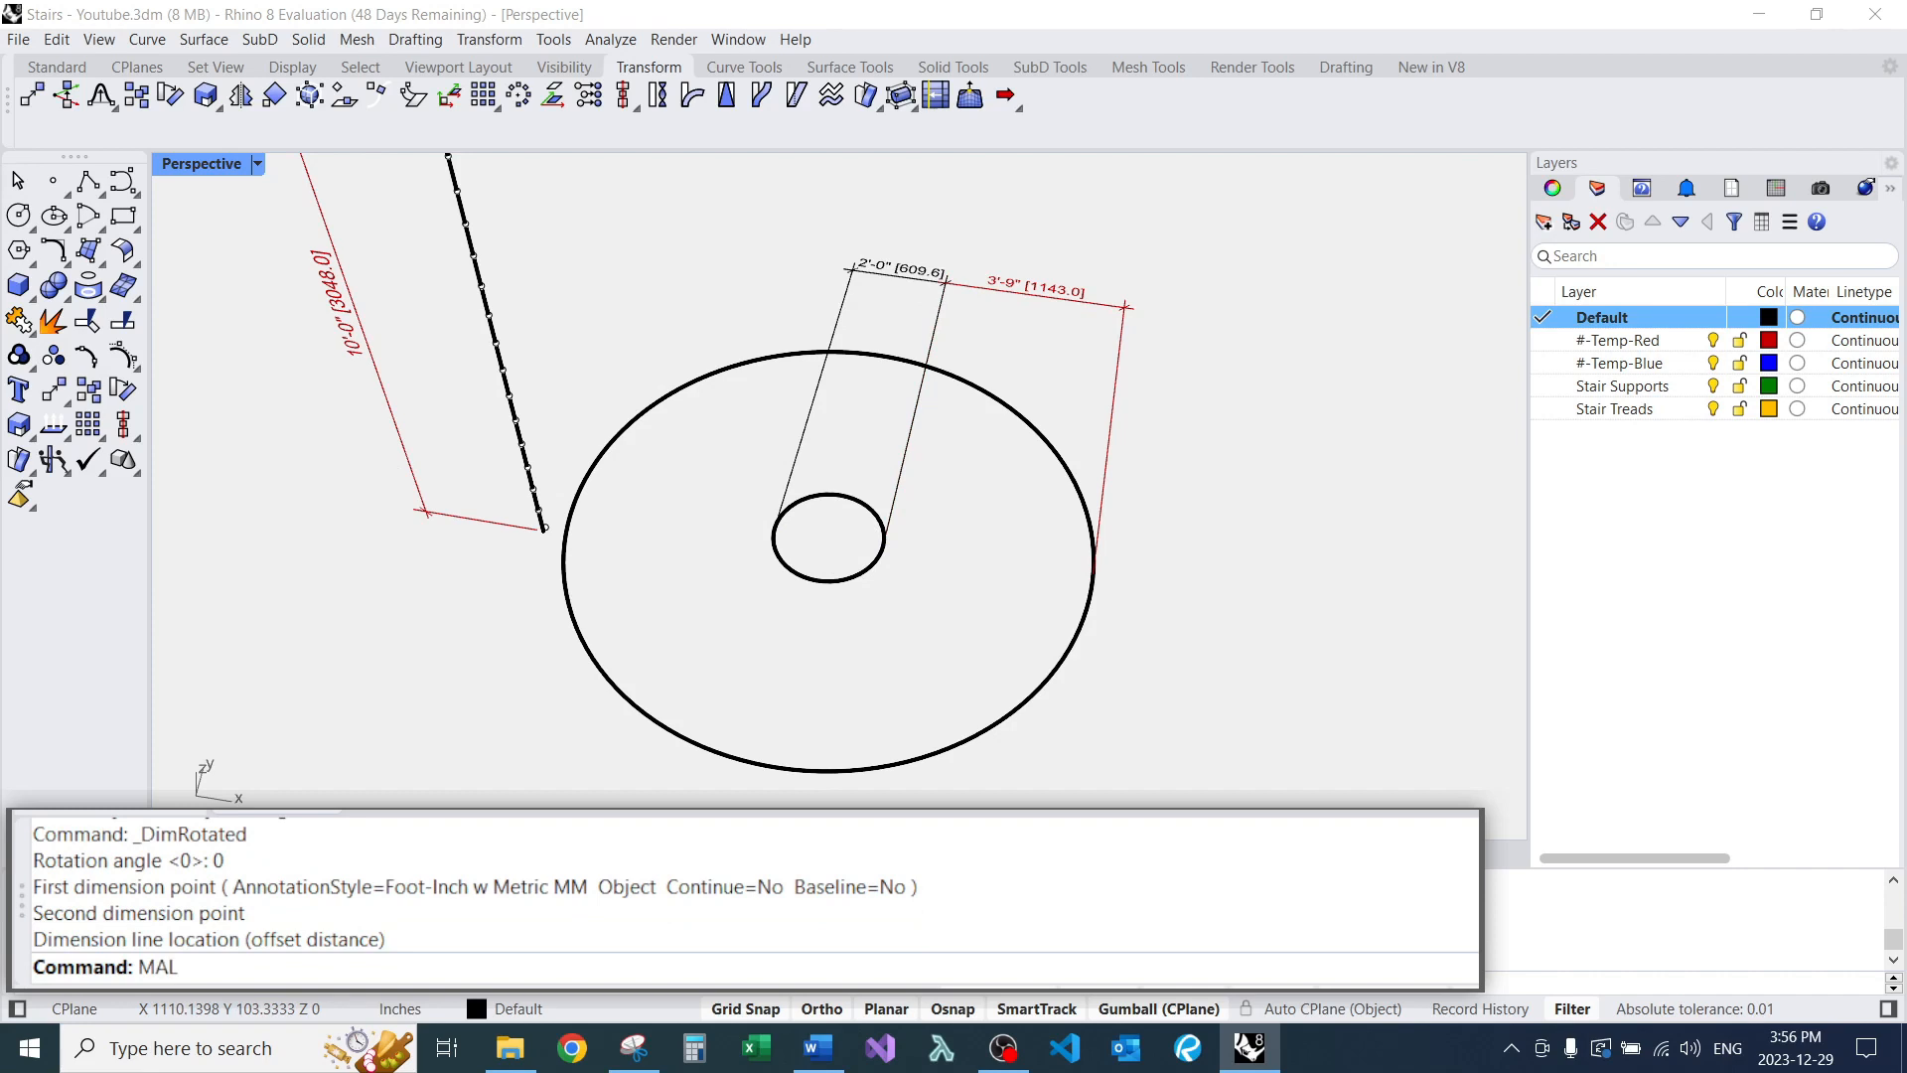
pyautogui.write('MAL')
pyautogui.press('Return')
pyautogui.click(924, 279)
pyautogui.click(1025, 293)
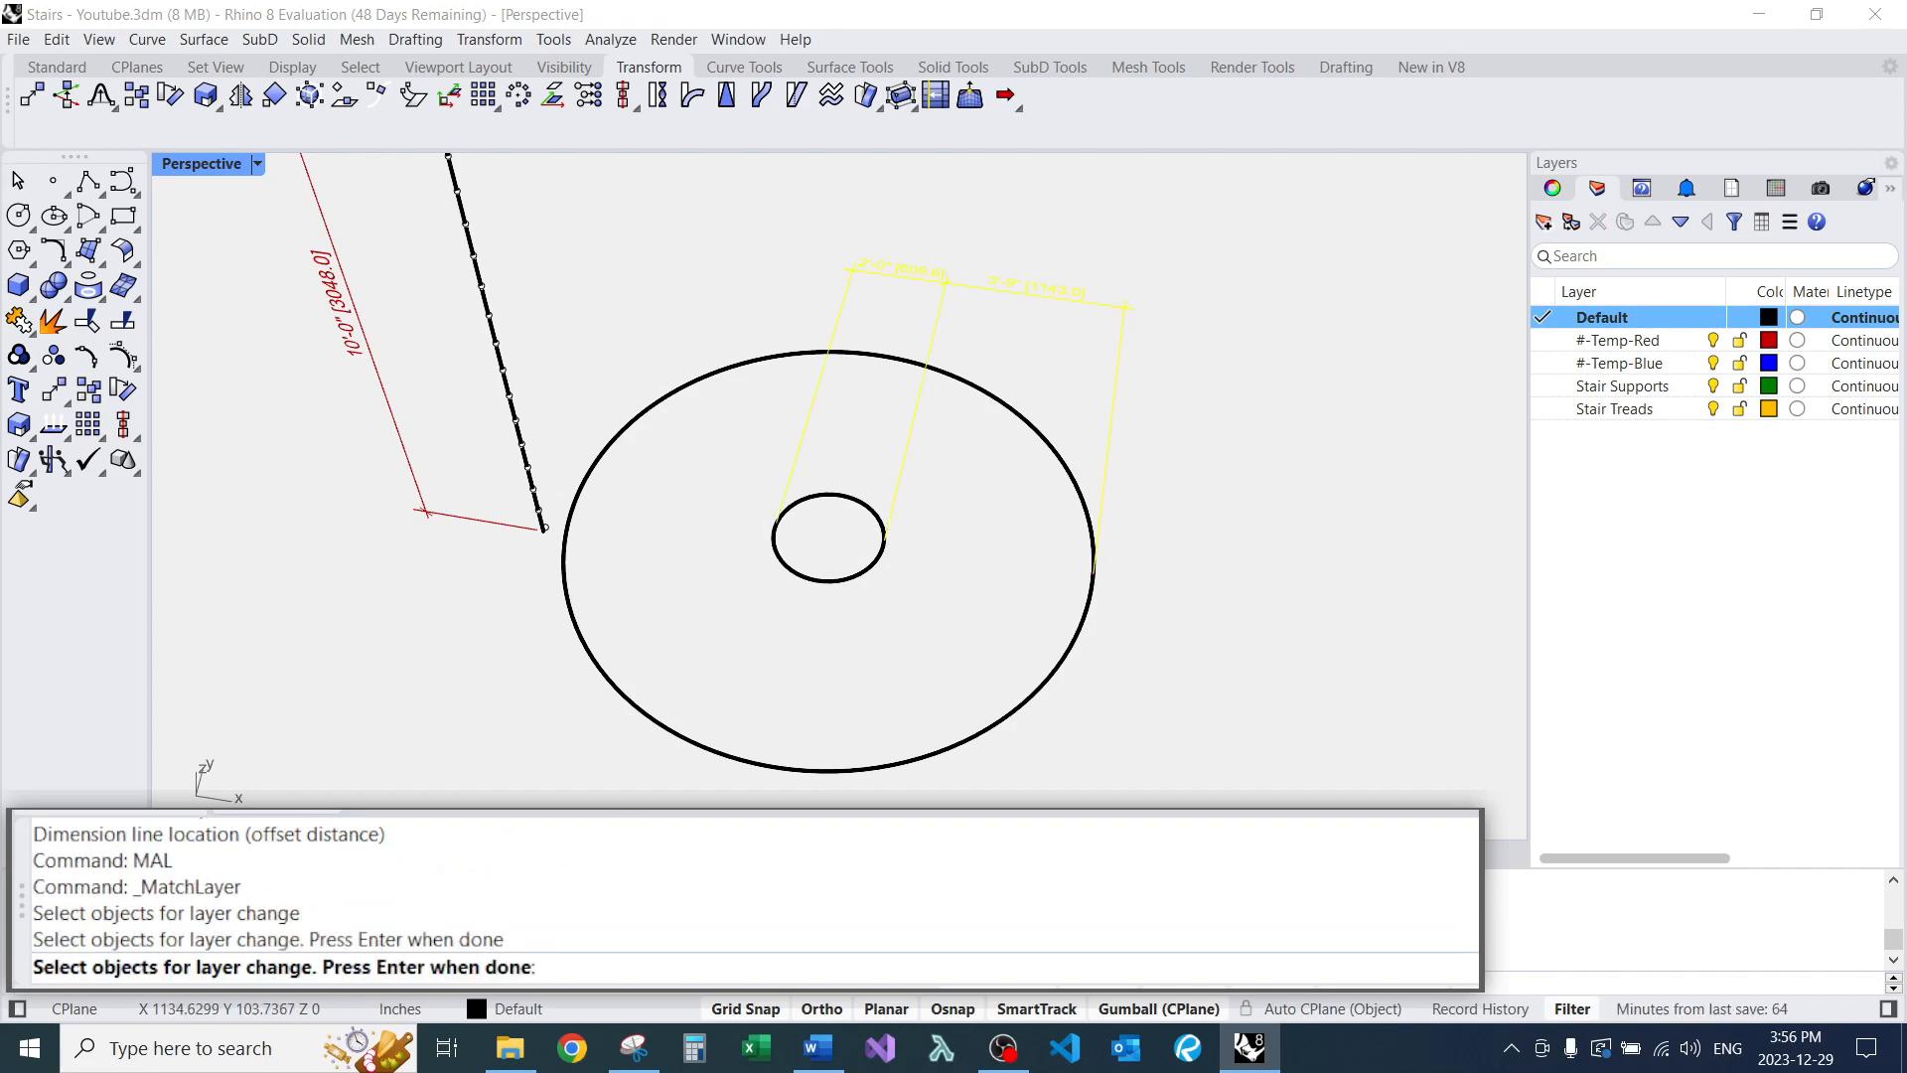
pyautogui.press('Return')
pyautogui.press('Escape')
pyautogui.press('Return')
pyautogui.click(955, 284)
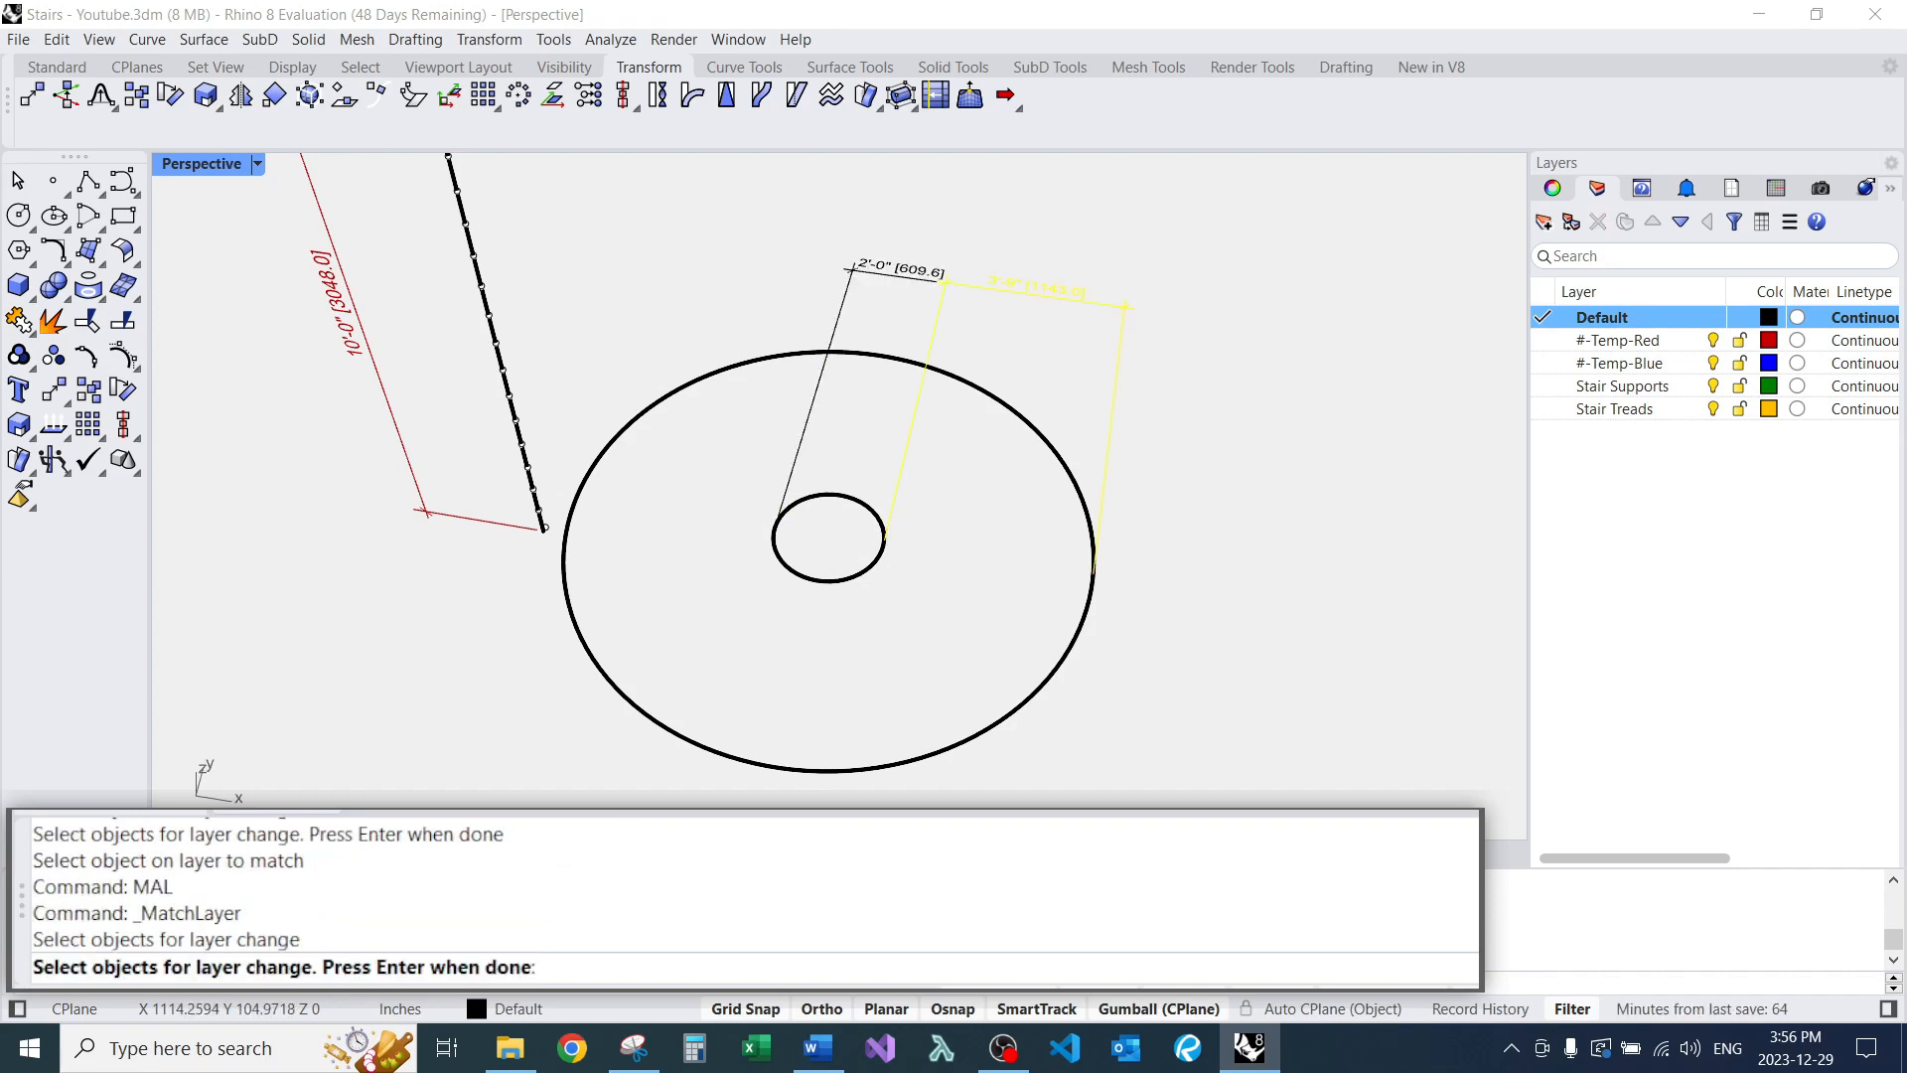
pyautogui.press('Escape')
# Match the inner circle diameter dimension's layer to that of the neighbouring red dimension.
pyautogui.press('Return')
pyautogui.click(899, 273)
pyautogui.press('Return')
pyautogui.click(1028, 294)
pyautogui.press('Return')
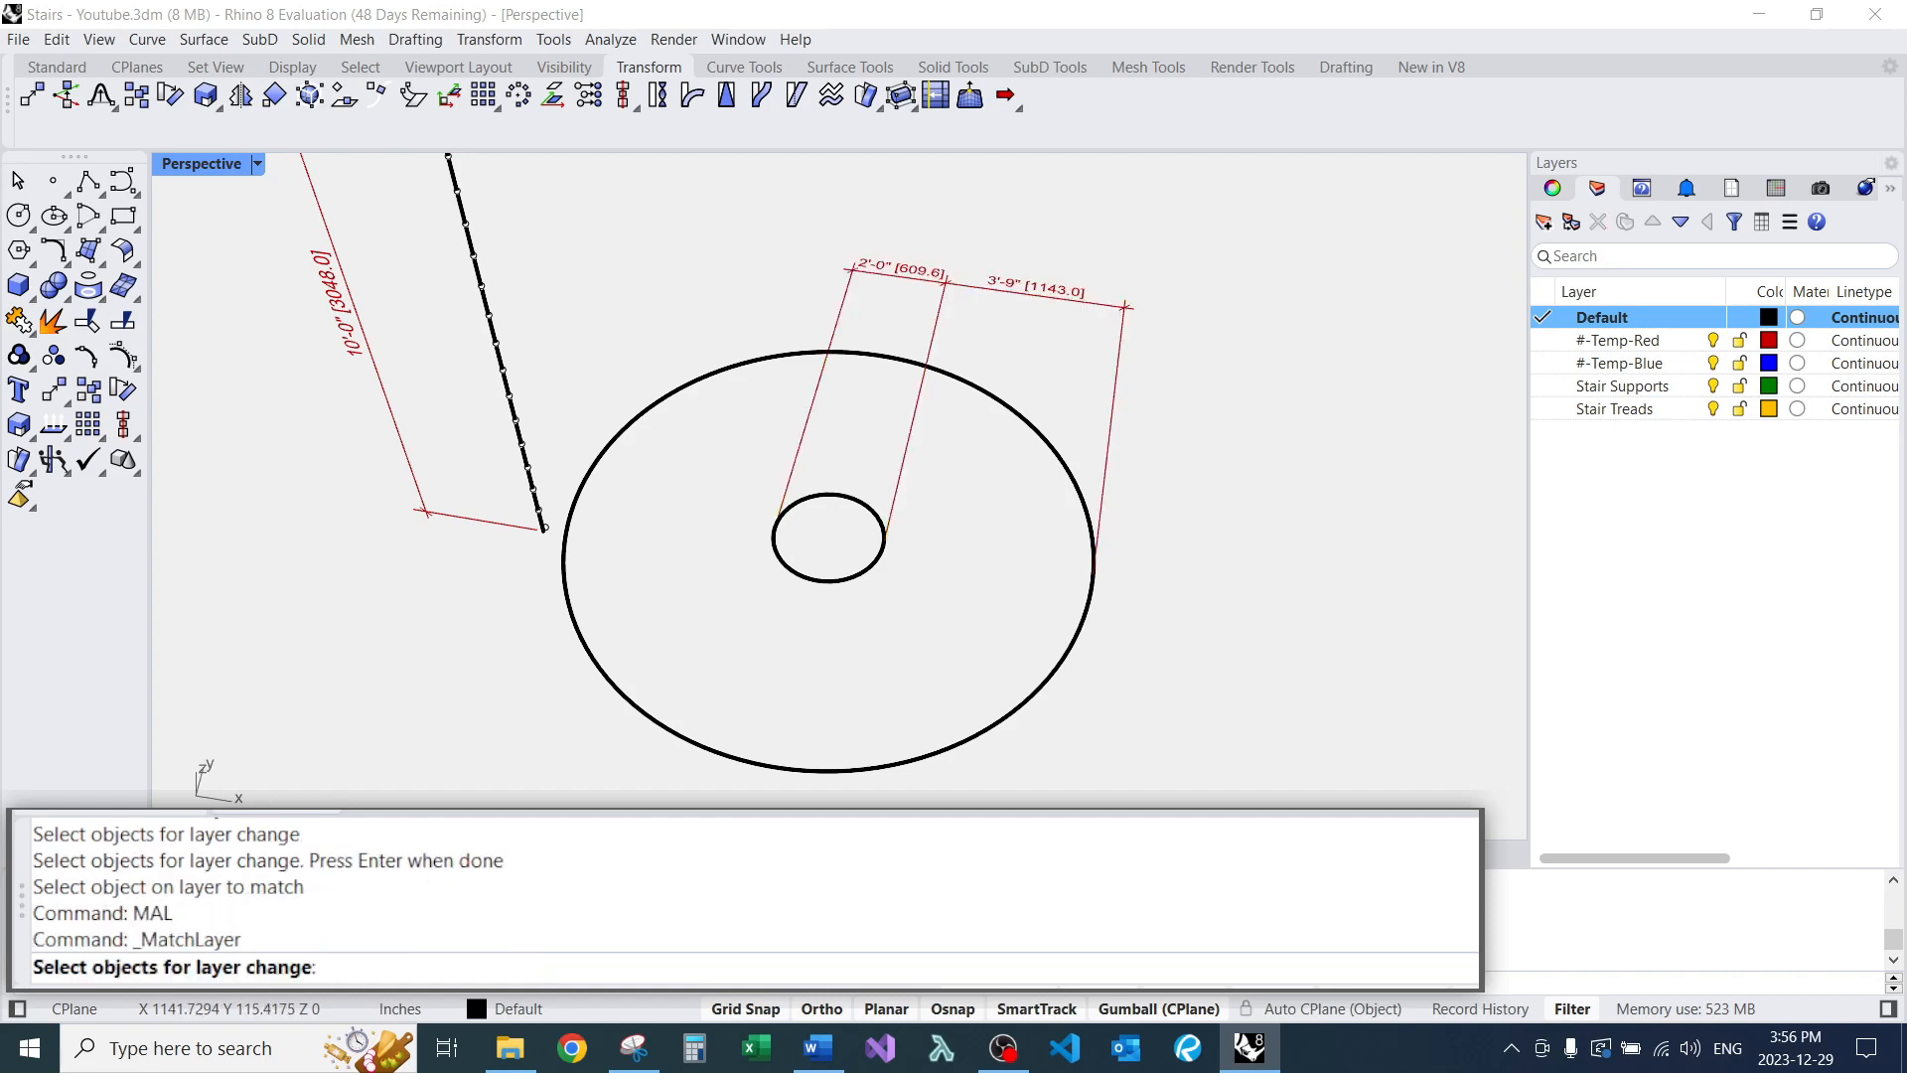
pyautogui.press('Escape')
# Move the stray lowest point of the divided vertical line down onto the line's bottom endpoint.
pyautogui.scroll(-7, 994, 324)
pyautogui.scroll(5, 864, 305)
pyautogui.scroll(-4, 865, 305)
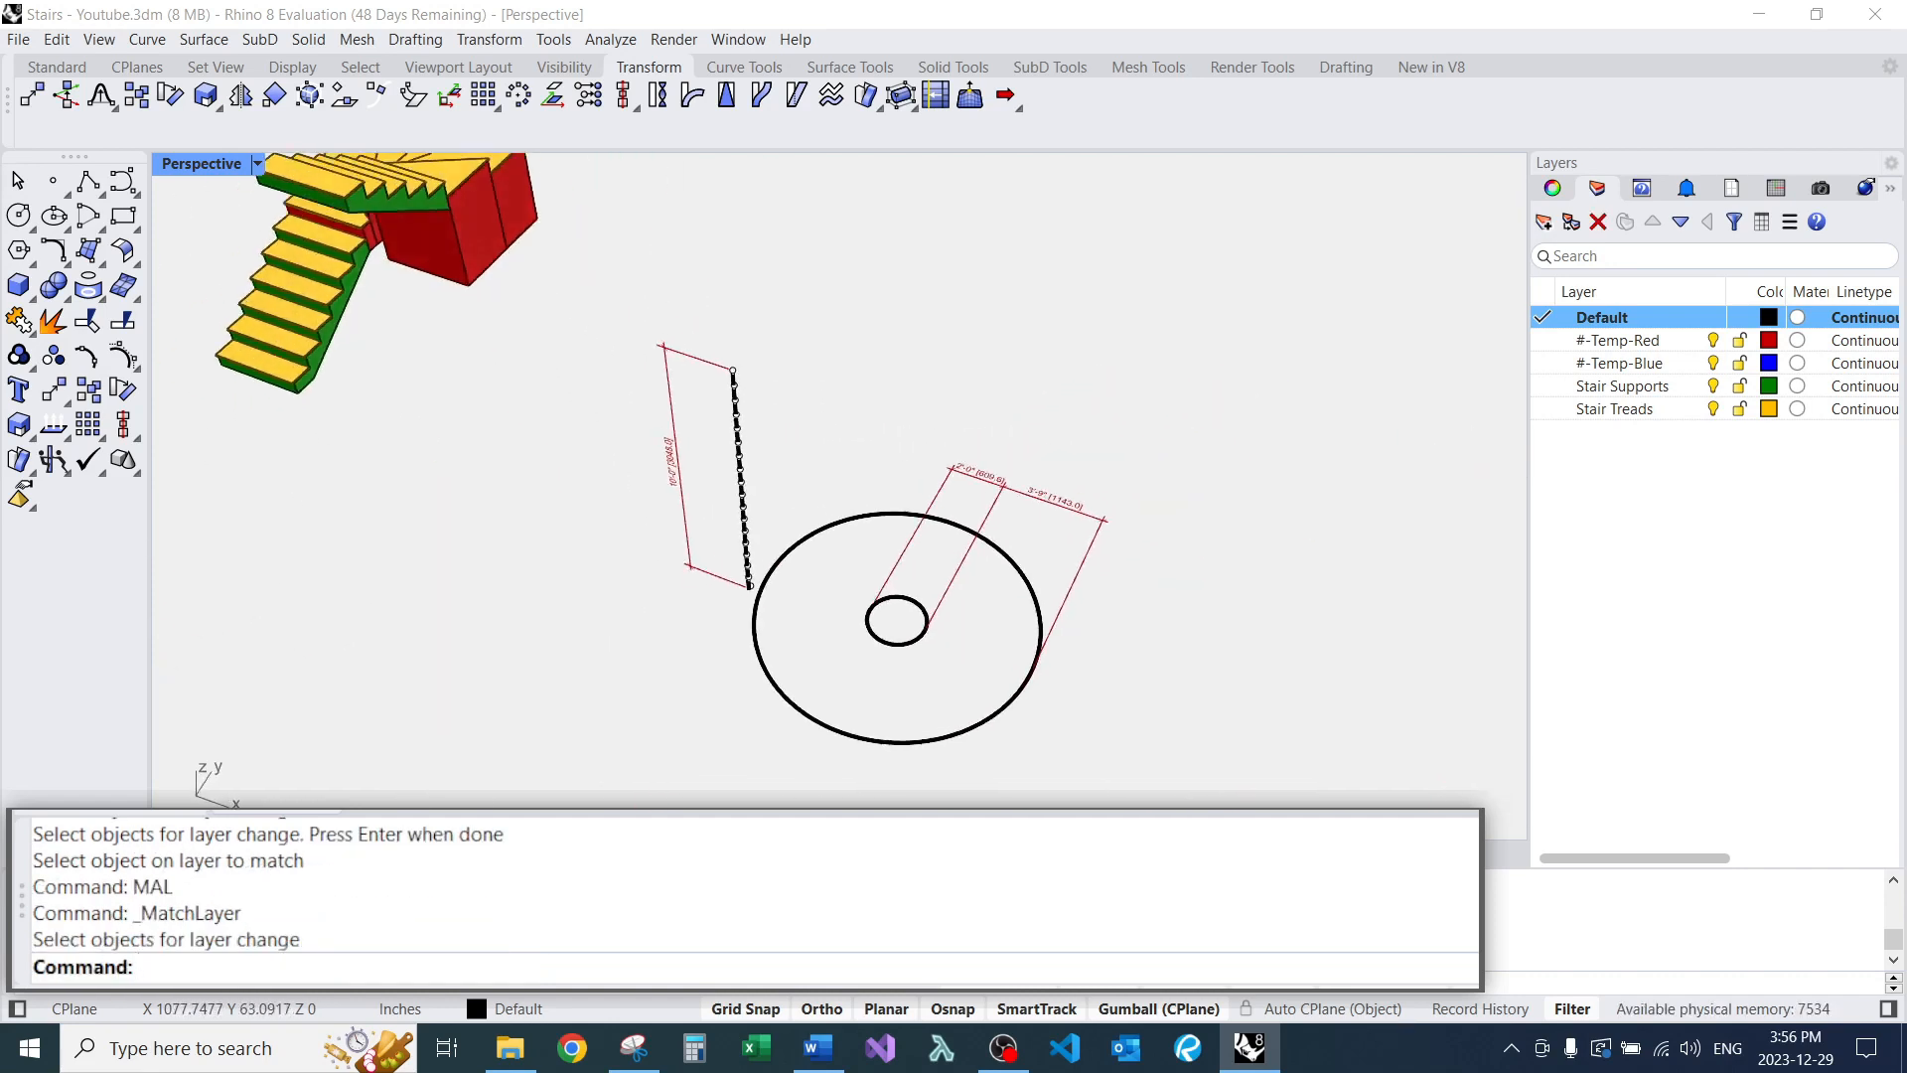
pyautogui.scroll(4, 864, 305)
pyautogui.moveTo(815, 586); pyautogui.dragTo(904, 586, button='right')
pyautogui.scroll(-6, 855, 626)
pyautogui.scroll(10, 795, 636)
pyautogui.scroll(3, 820, 511)
pyautogui.click(807, 477)
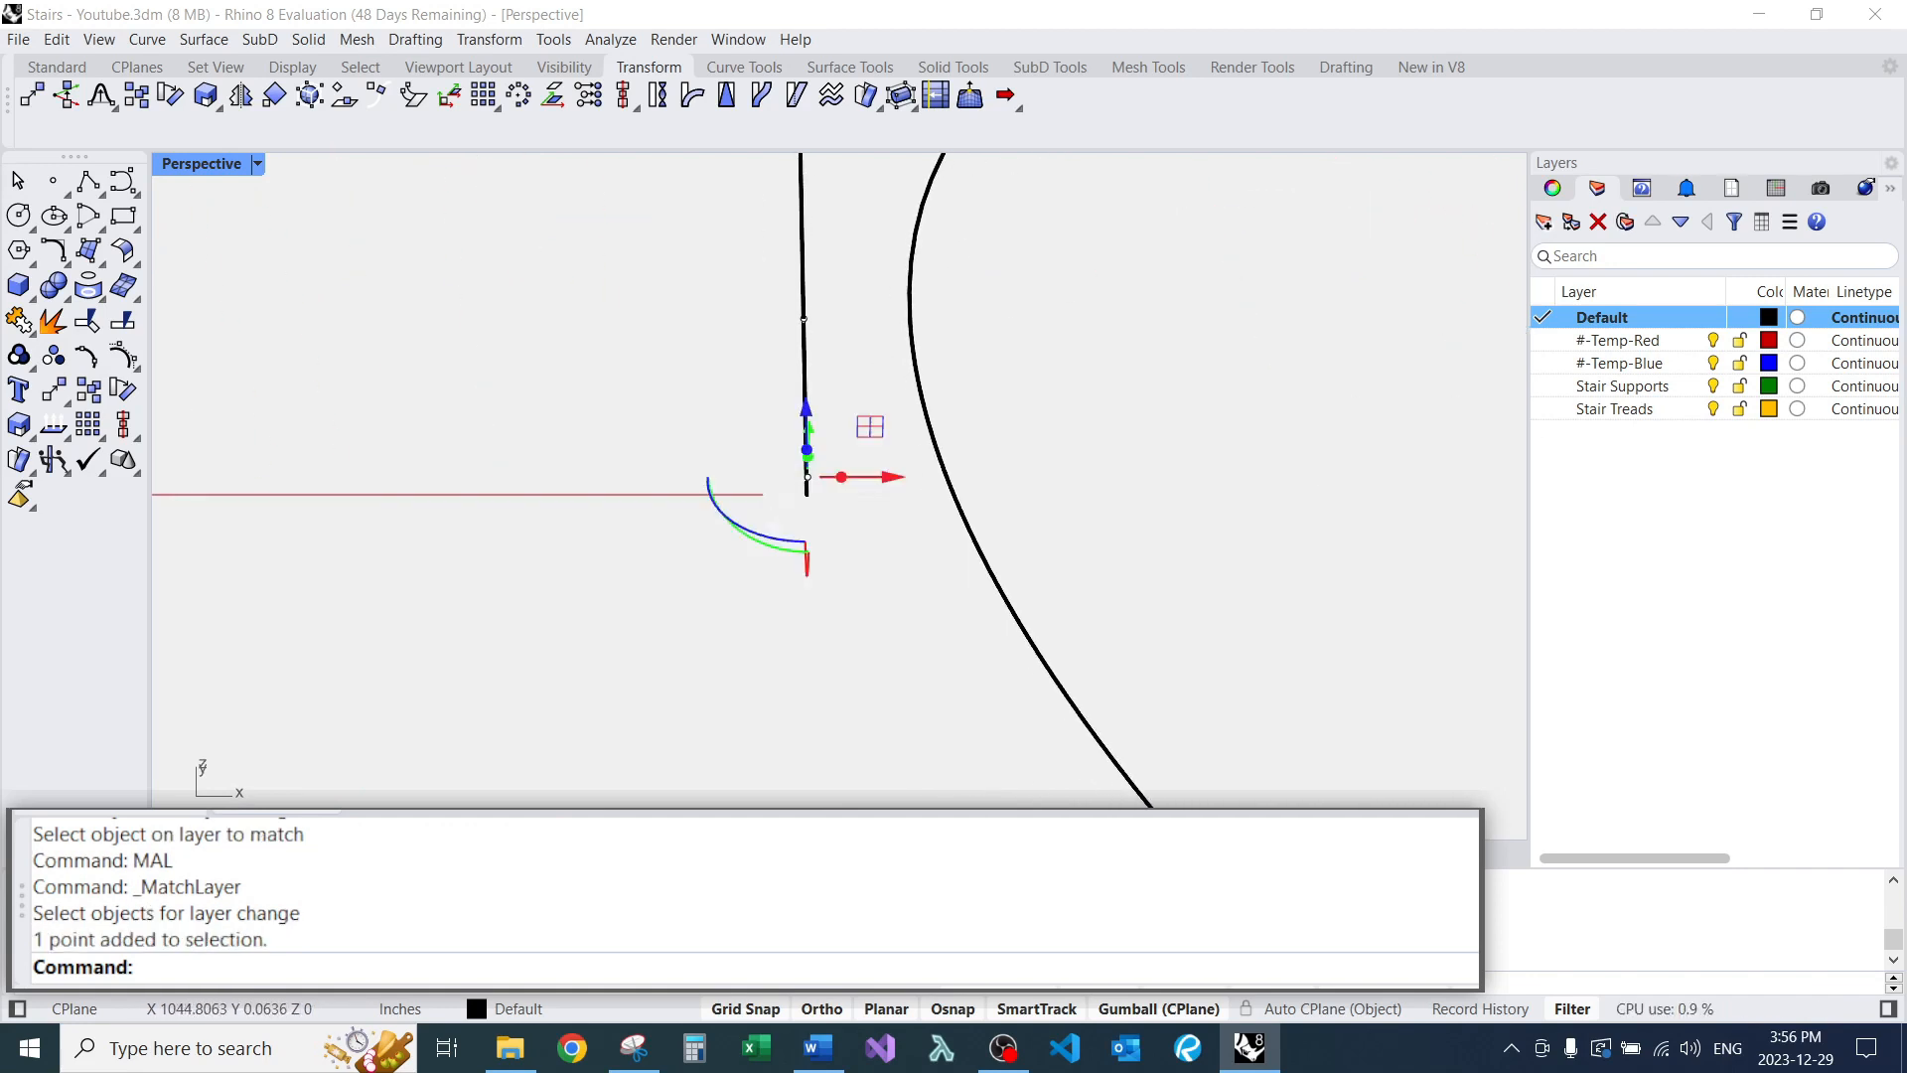
pyautogui.scroll(4, 838, 477)
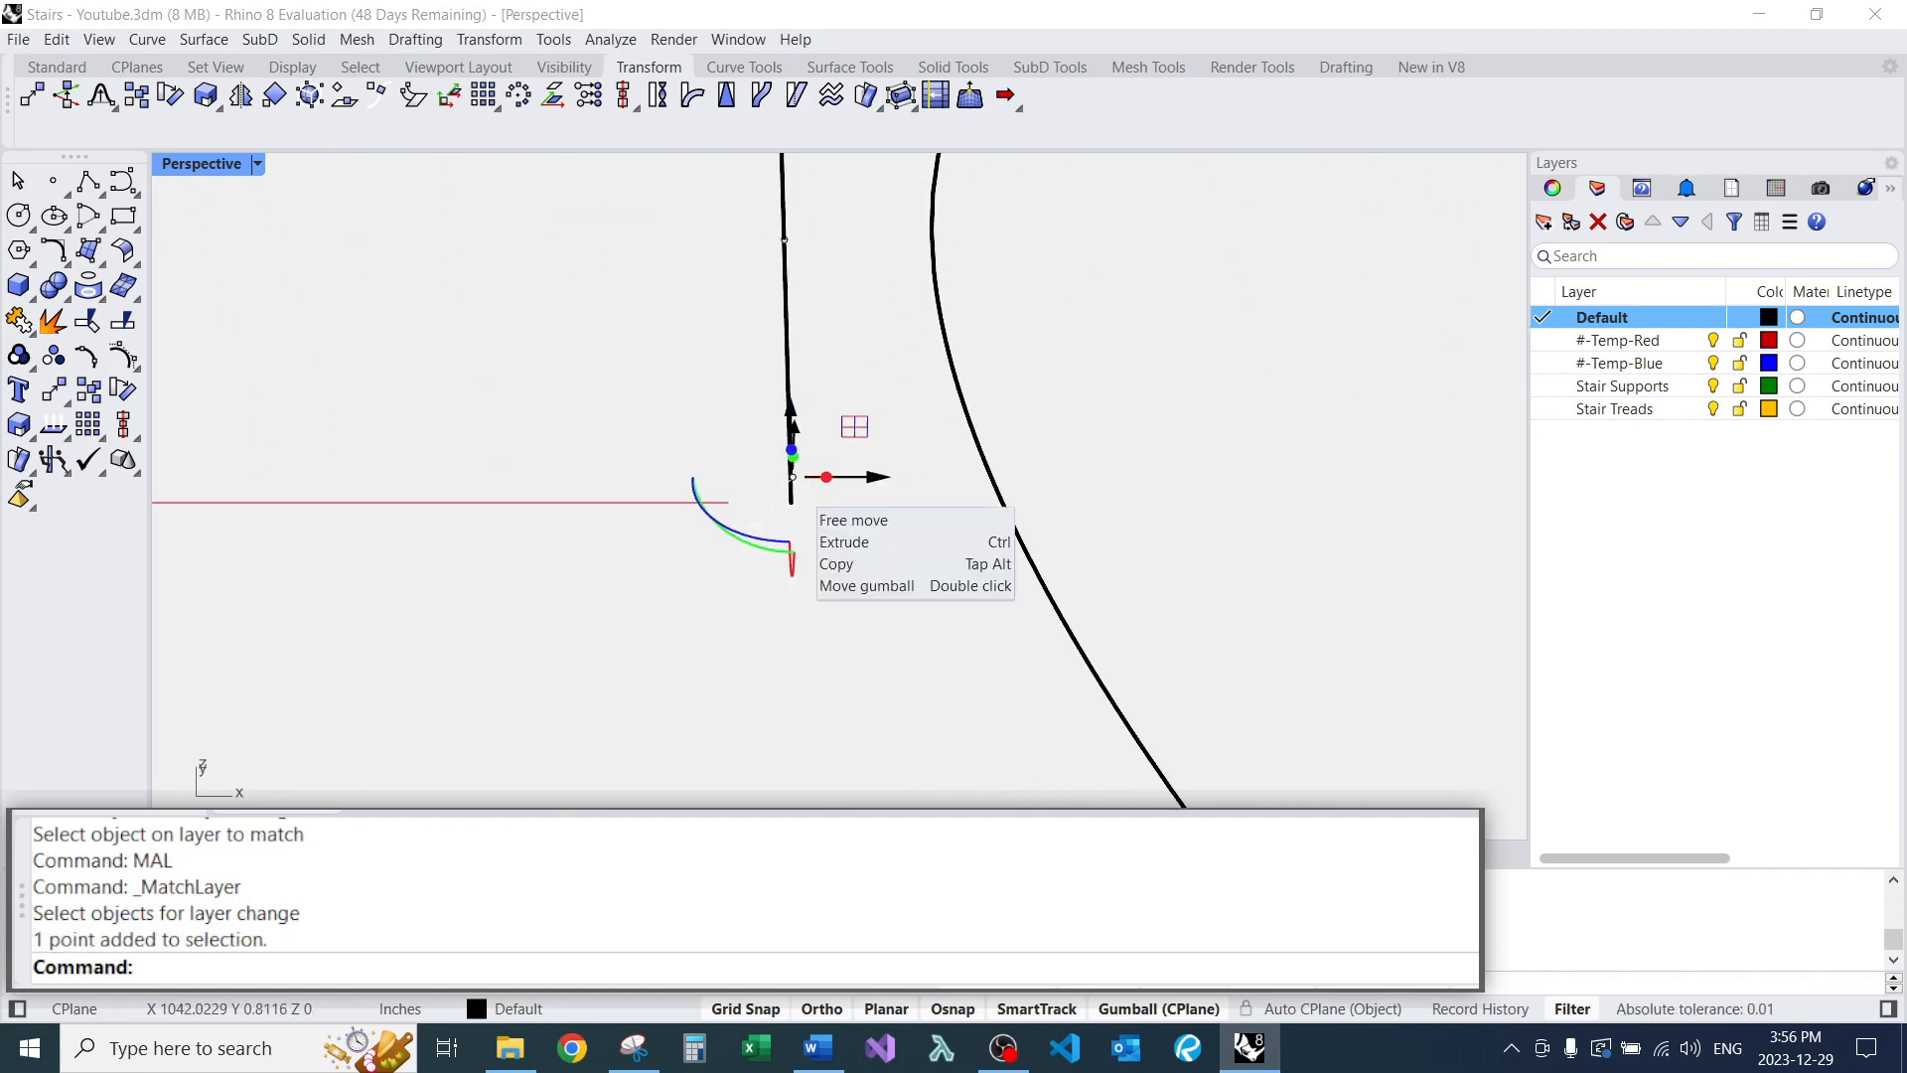
pyautogui.moveTo(793, 477); pyautogui.dragTo(792, 503)
pyautogui.scroll(-10, 558, 656)
pyautogui.press('Escape')
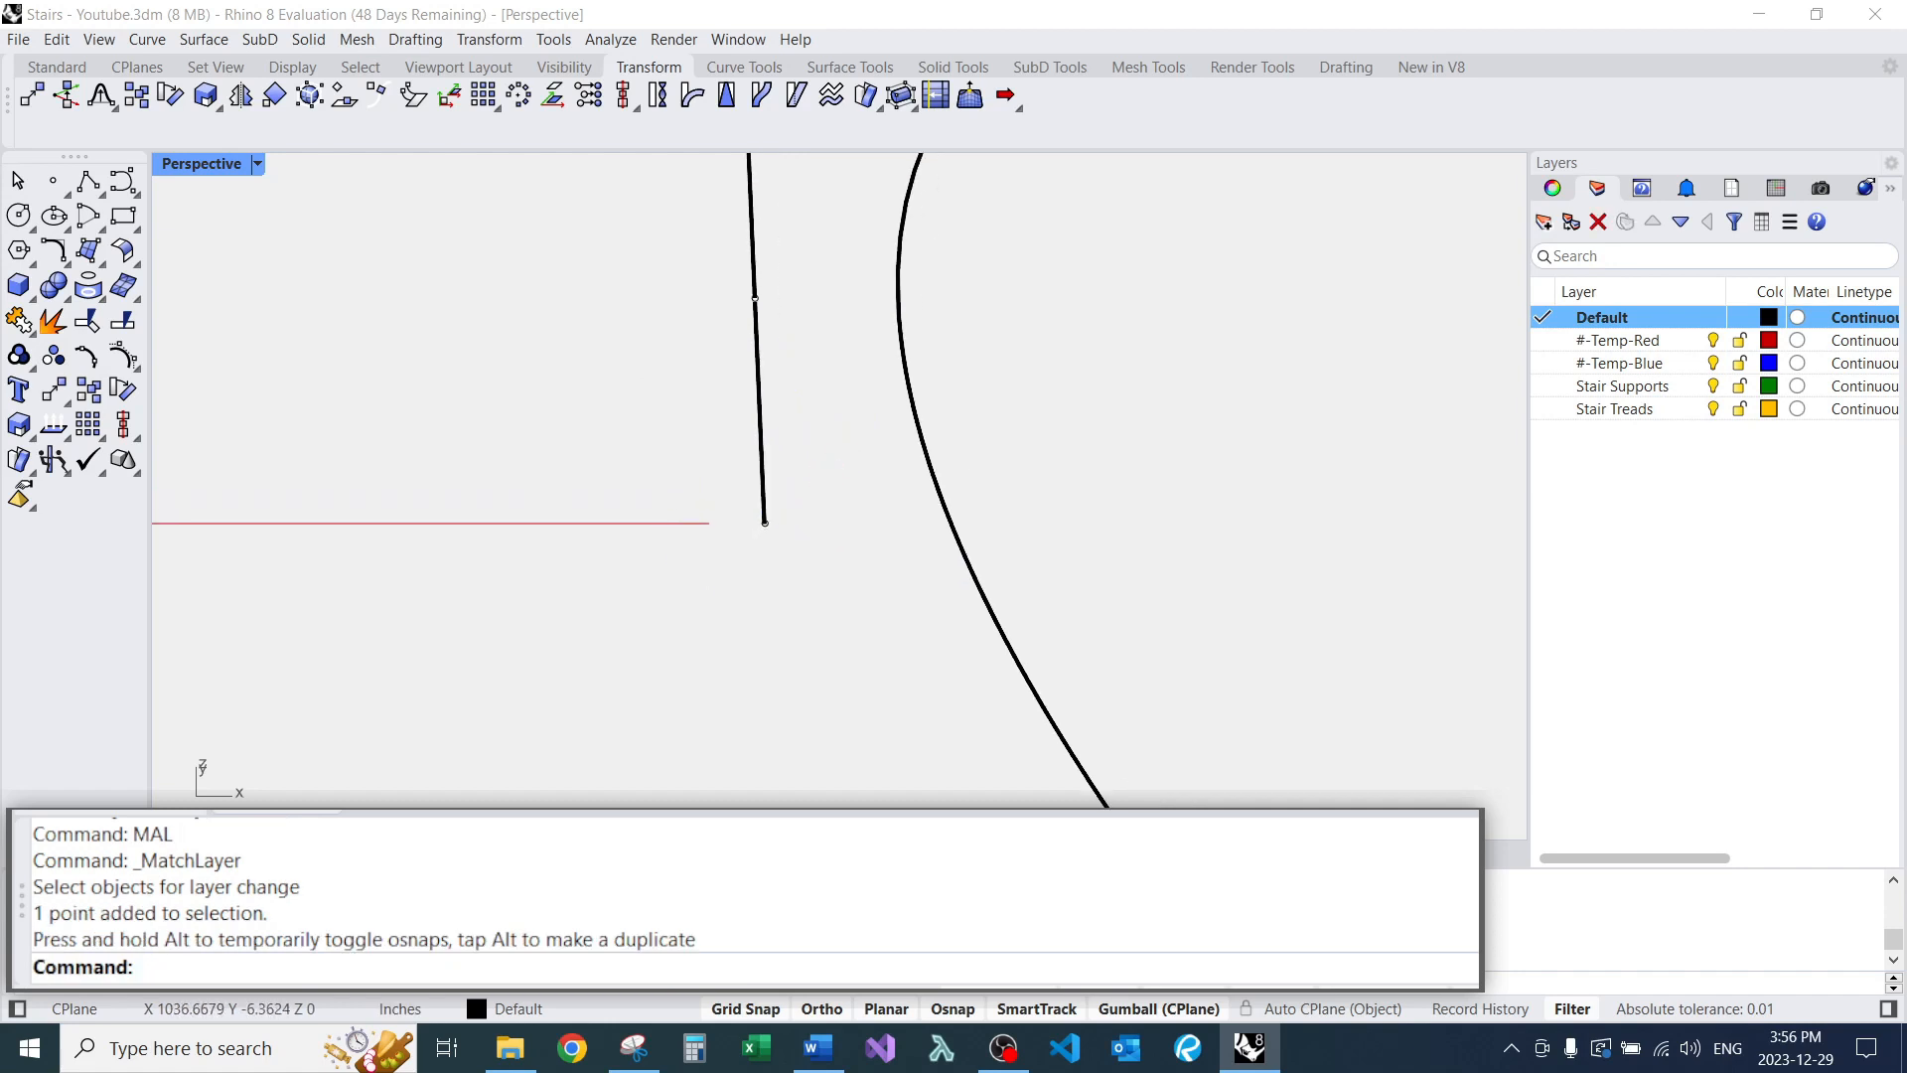
pyautogui.scroll(-10, 563, 643)
pyautogui.moveTo(894, 537); pyautogui.dragTo(814, 621, button='right')
pyautogui.scroll(6, 814, 620)
pyautogui.scroll(-3, 865, 502)
pyautogui.moveTo(864, 502); pyautogui.dragTo(899, 427, button='right')
pyautogui.scroll(-7, 889, 515)
pyautogui.moveTo(889, 515); pyautogui.dragTo(949, 586, button='right')
pyautogui.scroll(9, 834, 410)
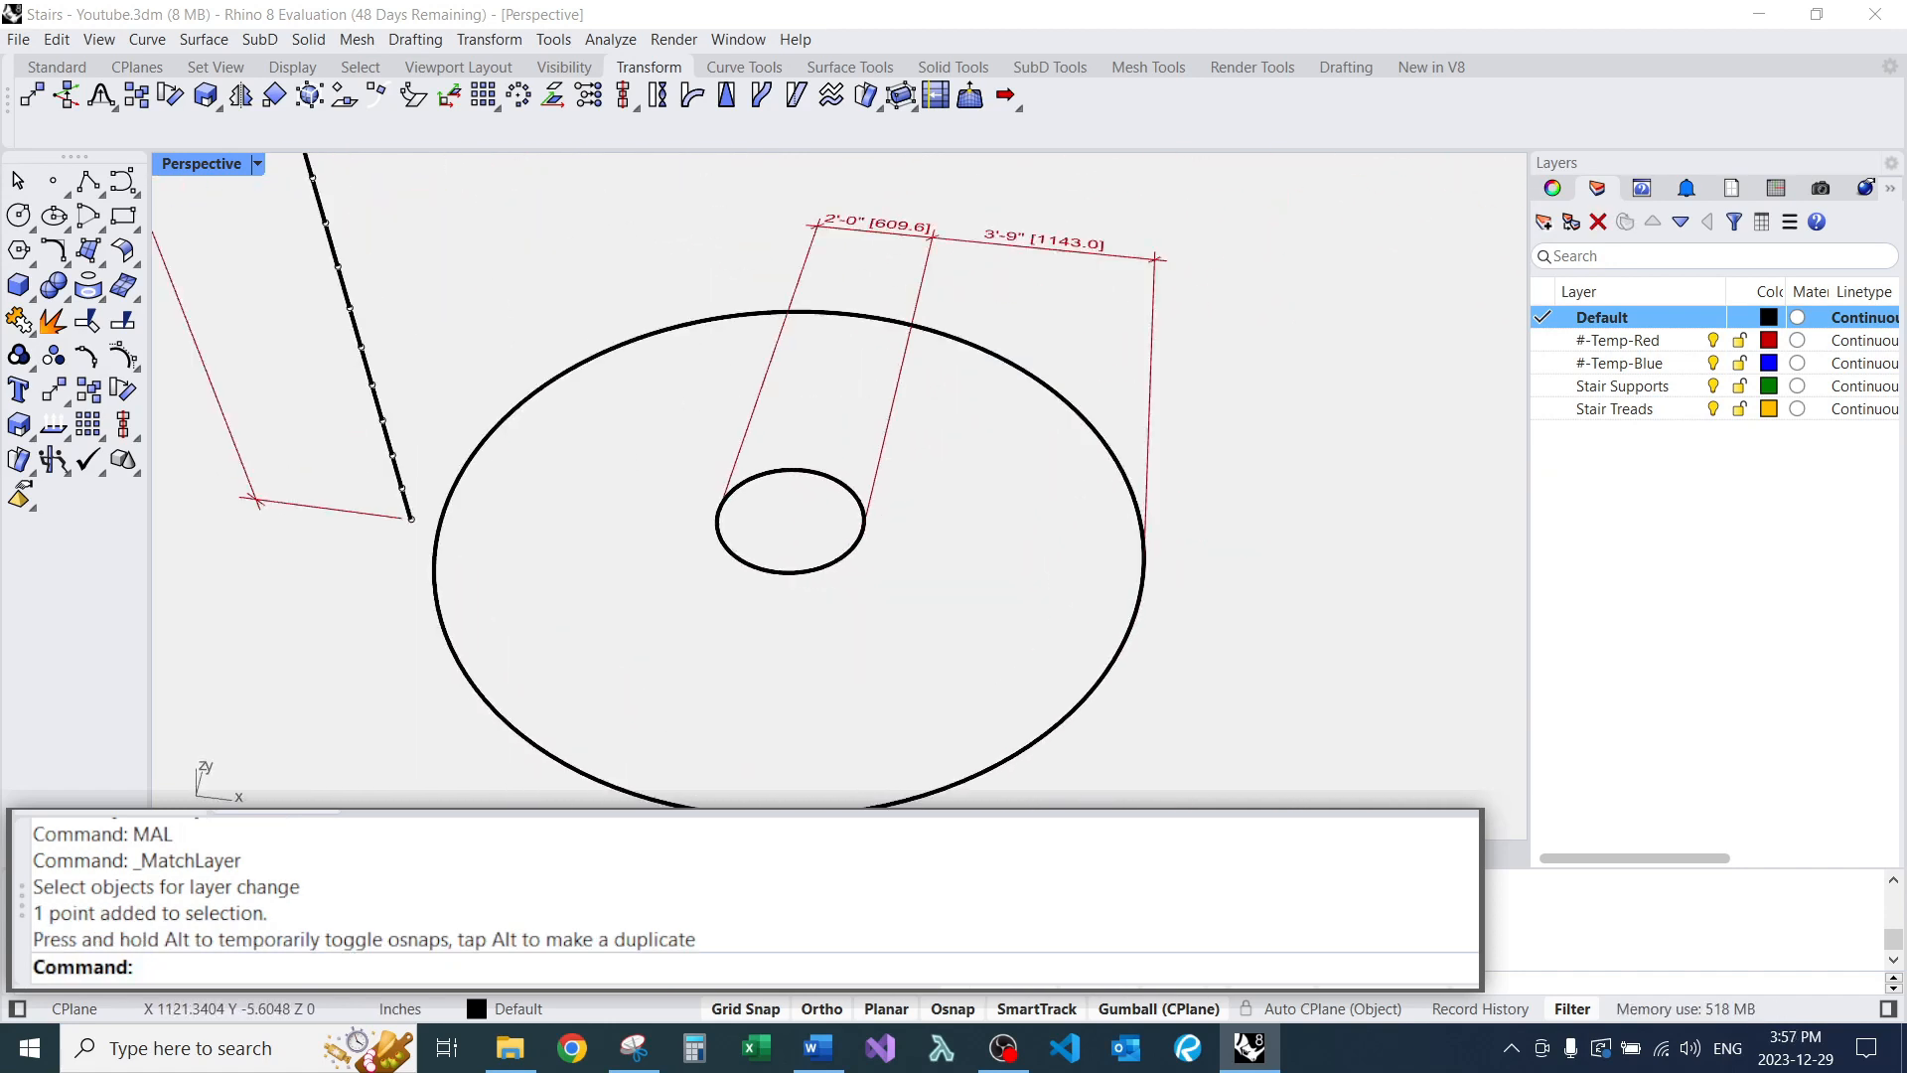
pyautogui.write('C')
pyautogui.press('Return')
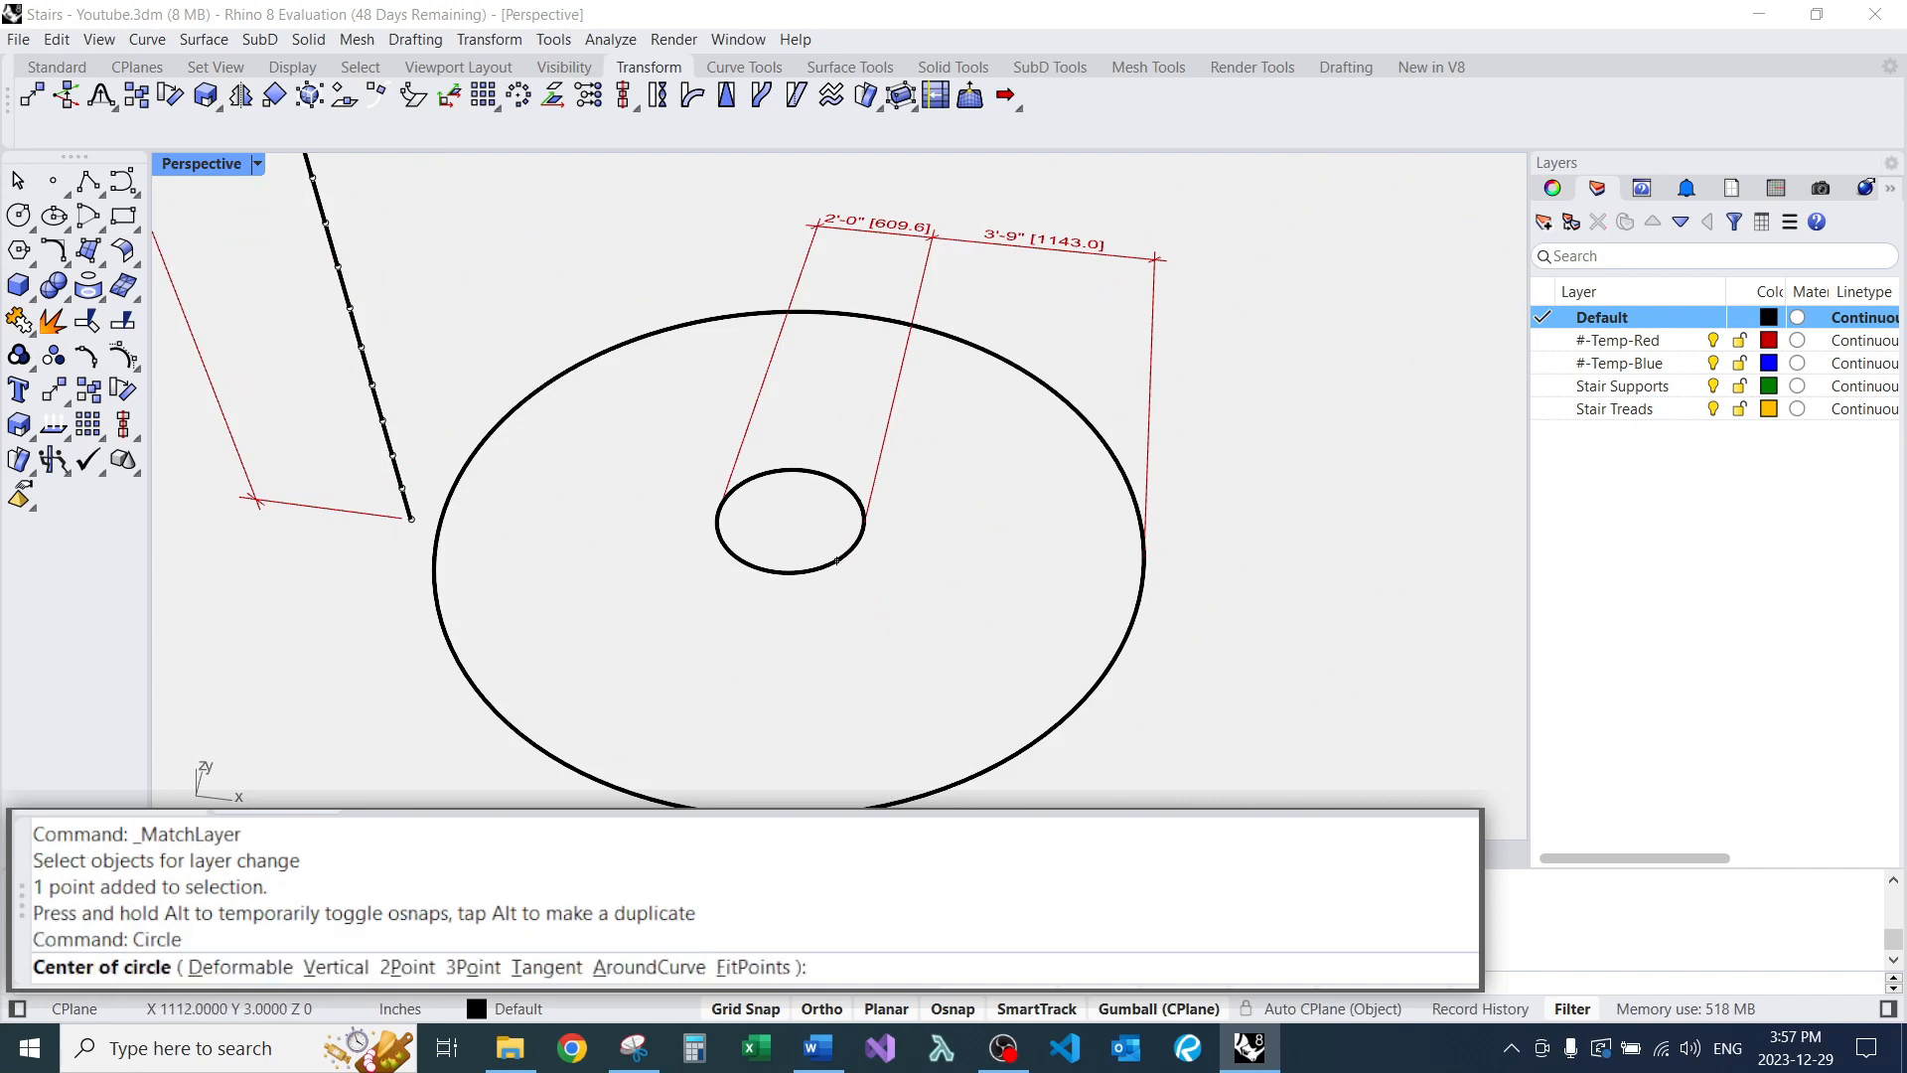
pyautogui.write('cen')
pyautogui.press('Return')
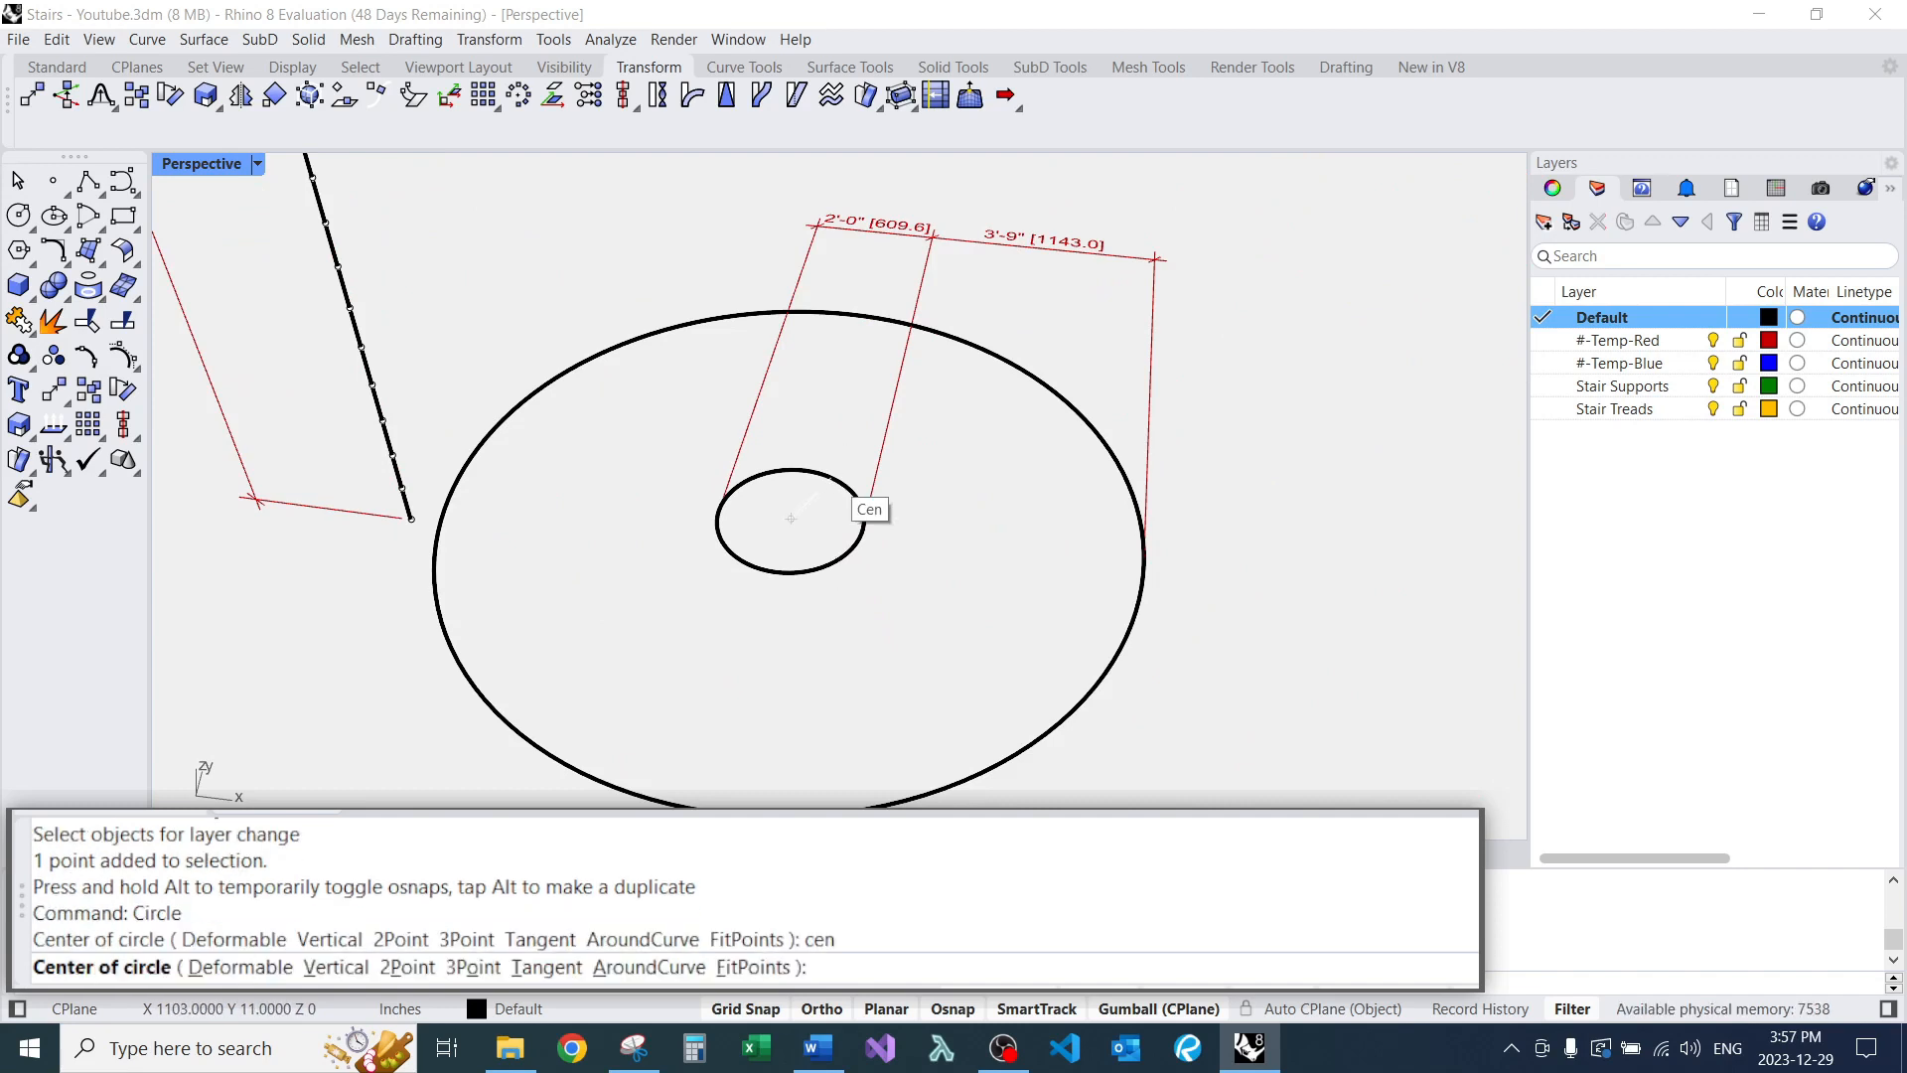
pyautogui.click(791, 518)
pyautogui.press('Escape')
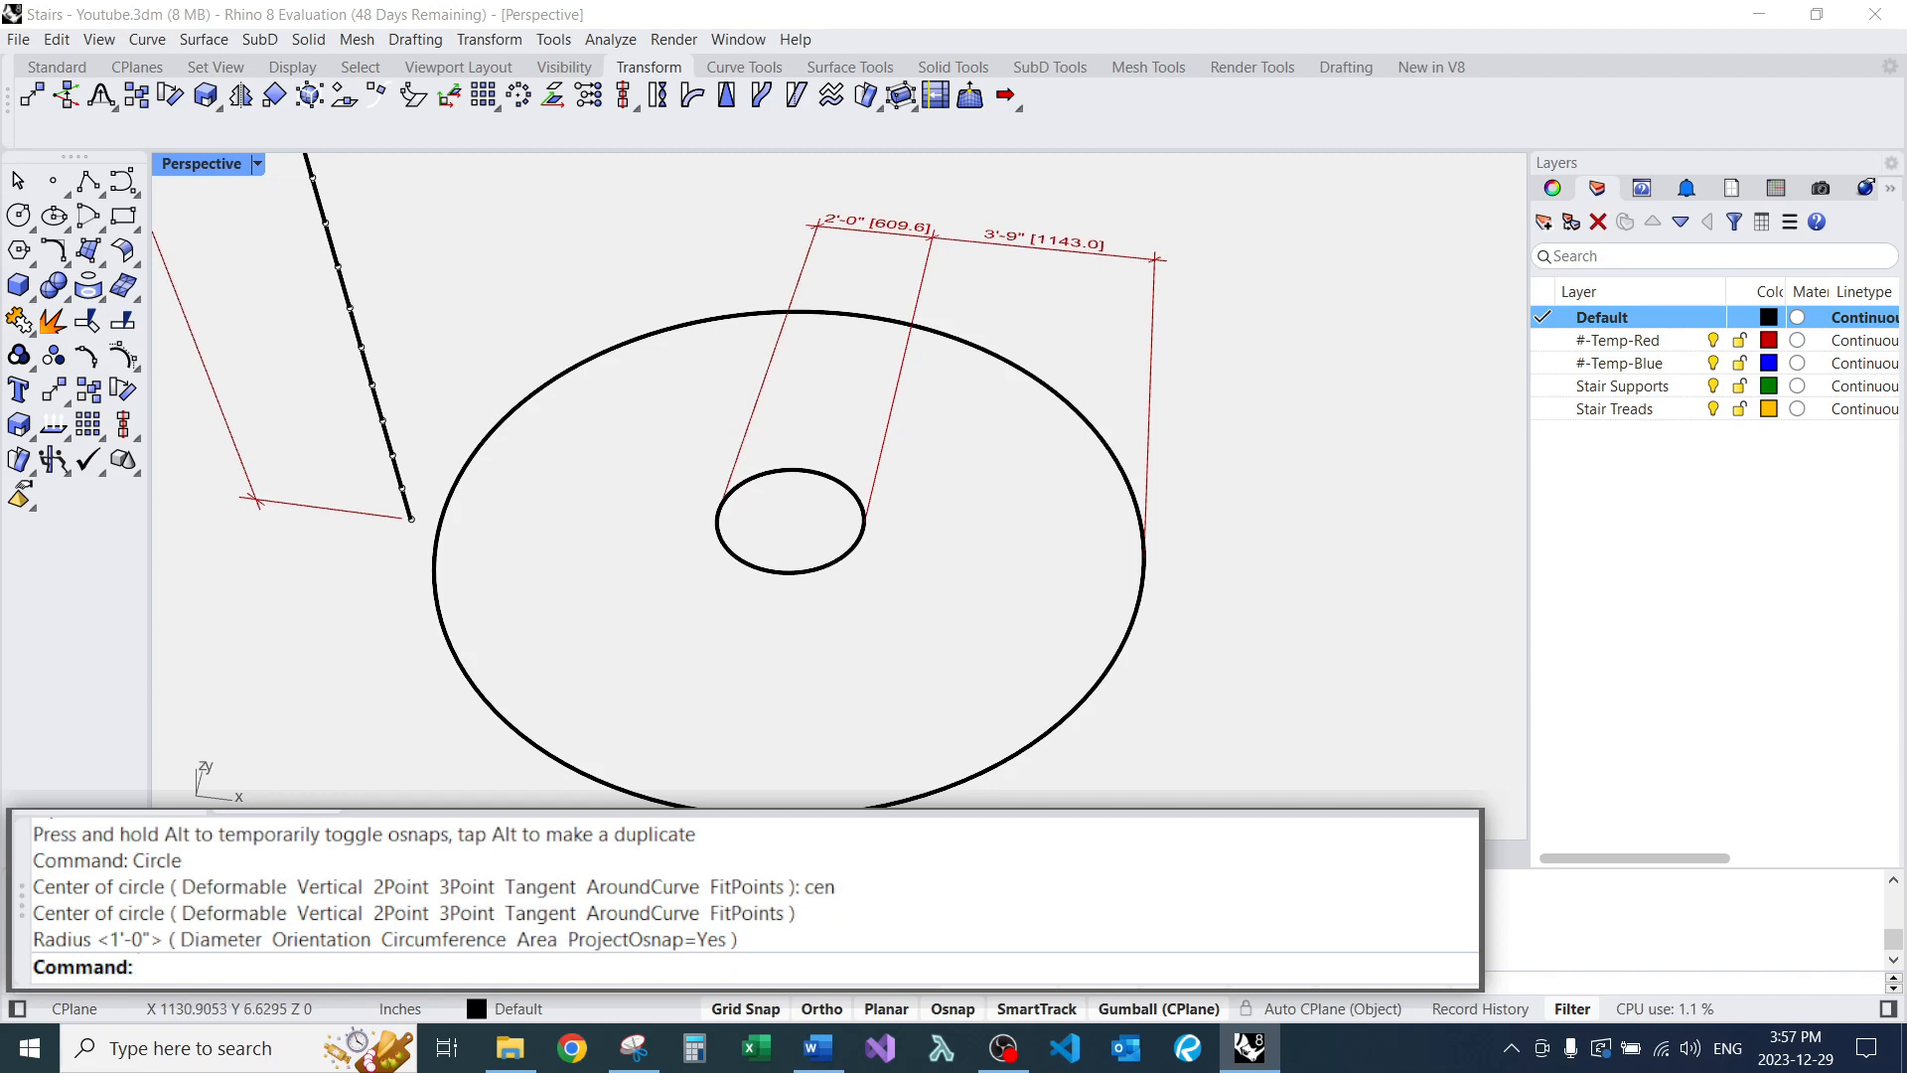
# Draw a line from the centre of the circles to the outer circle's quadrant on the dimensioned side.
pyautogui.write('L')
pyautogui.press('Return')
pyautogui.write('cen')
pyautogui.press('Return')
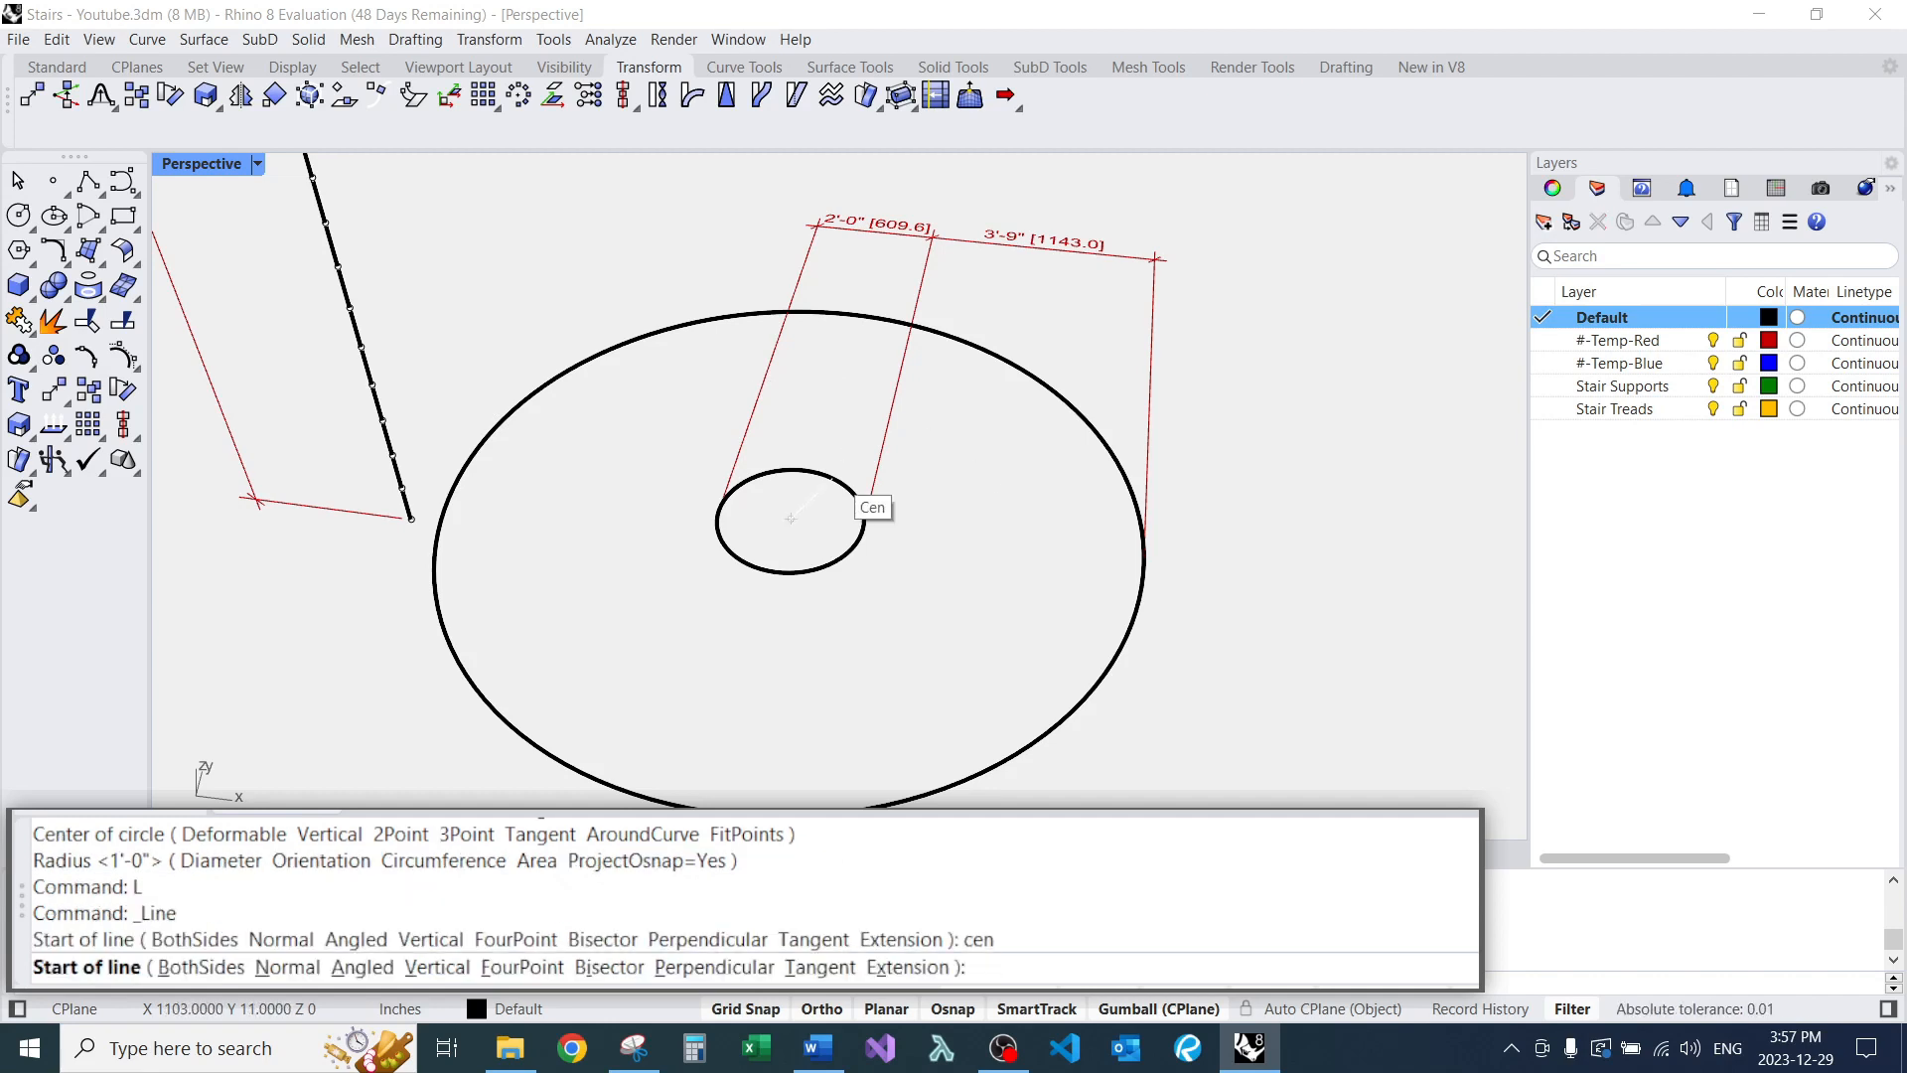
pyautogui.click(790, 518)
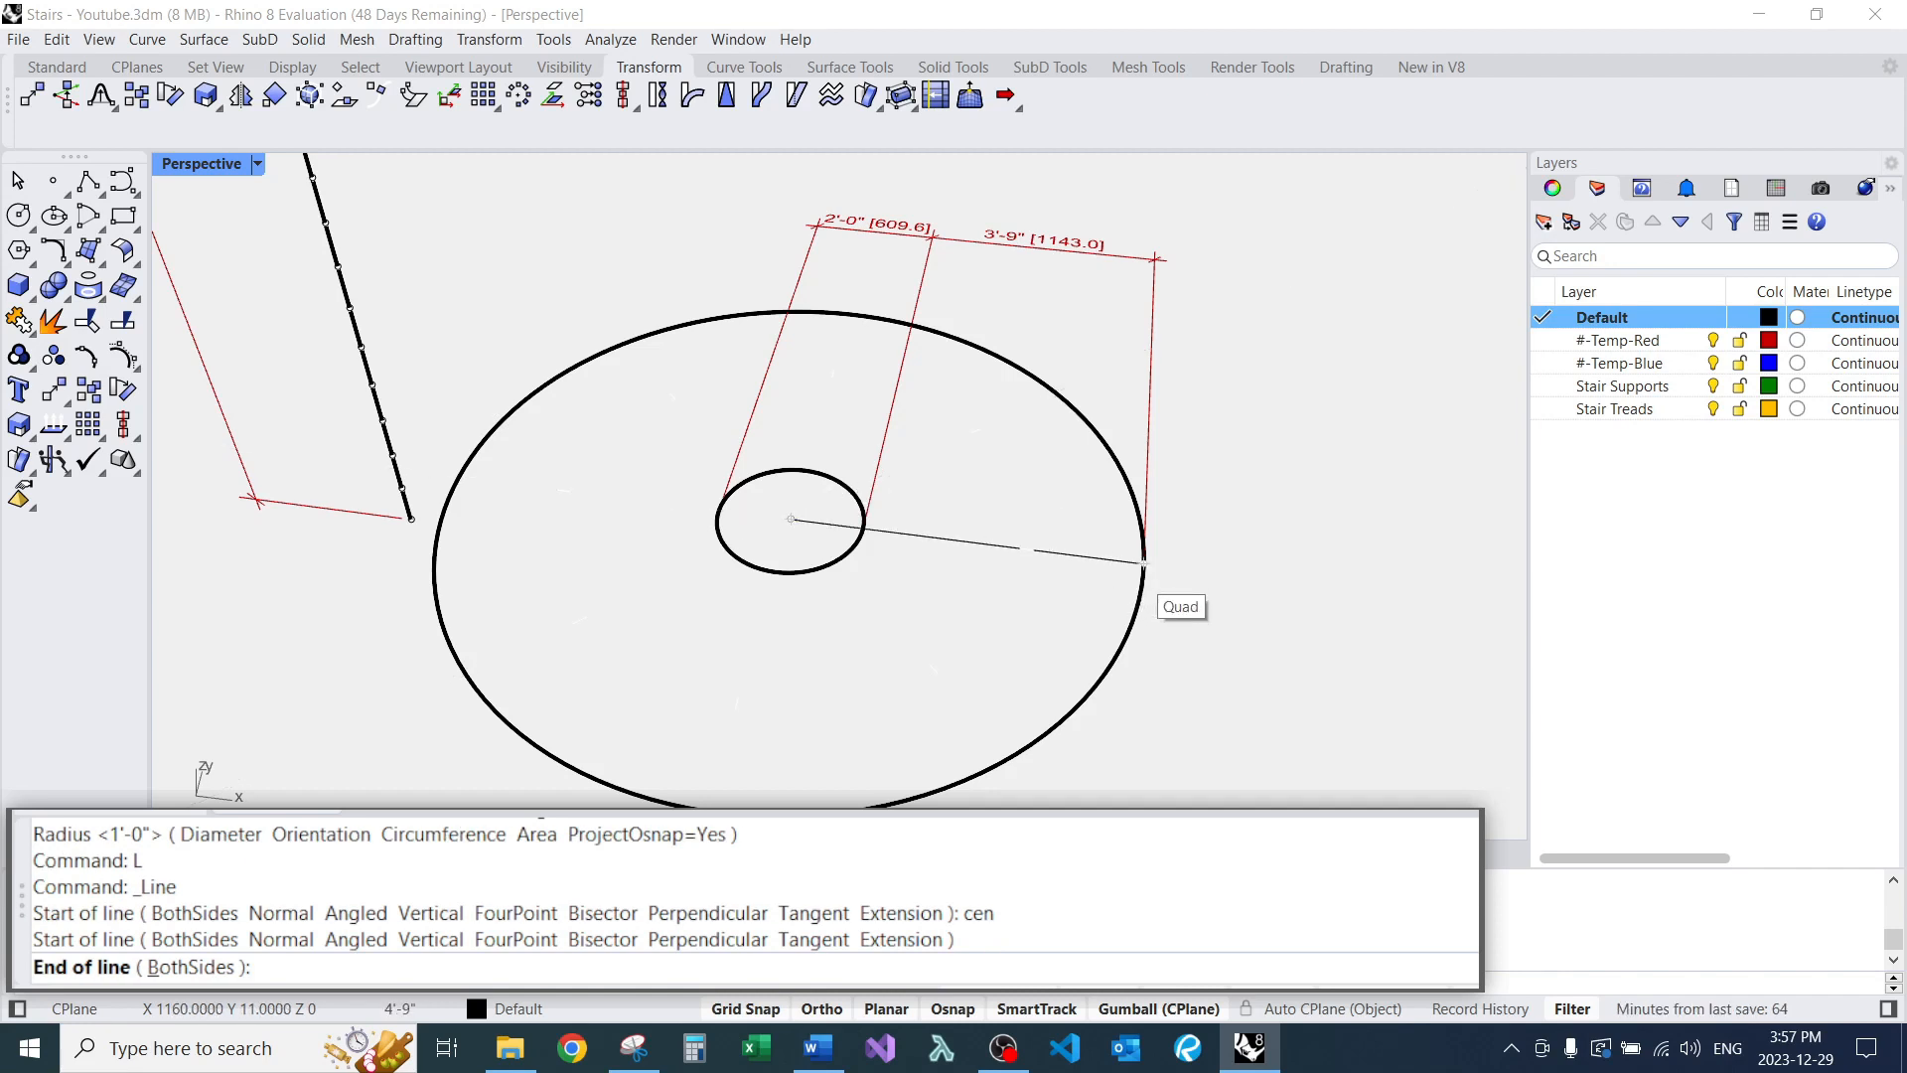
pyautogui.click(1144, 562)
pyautogui.scroll(-3, 998, 650)
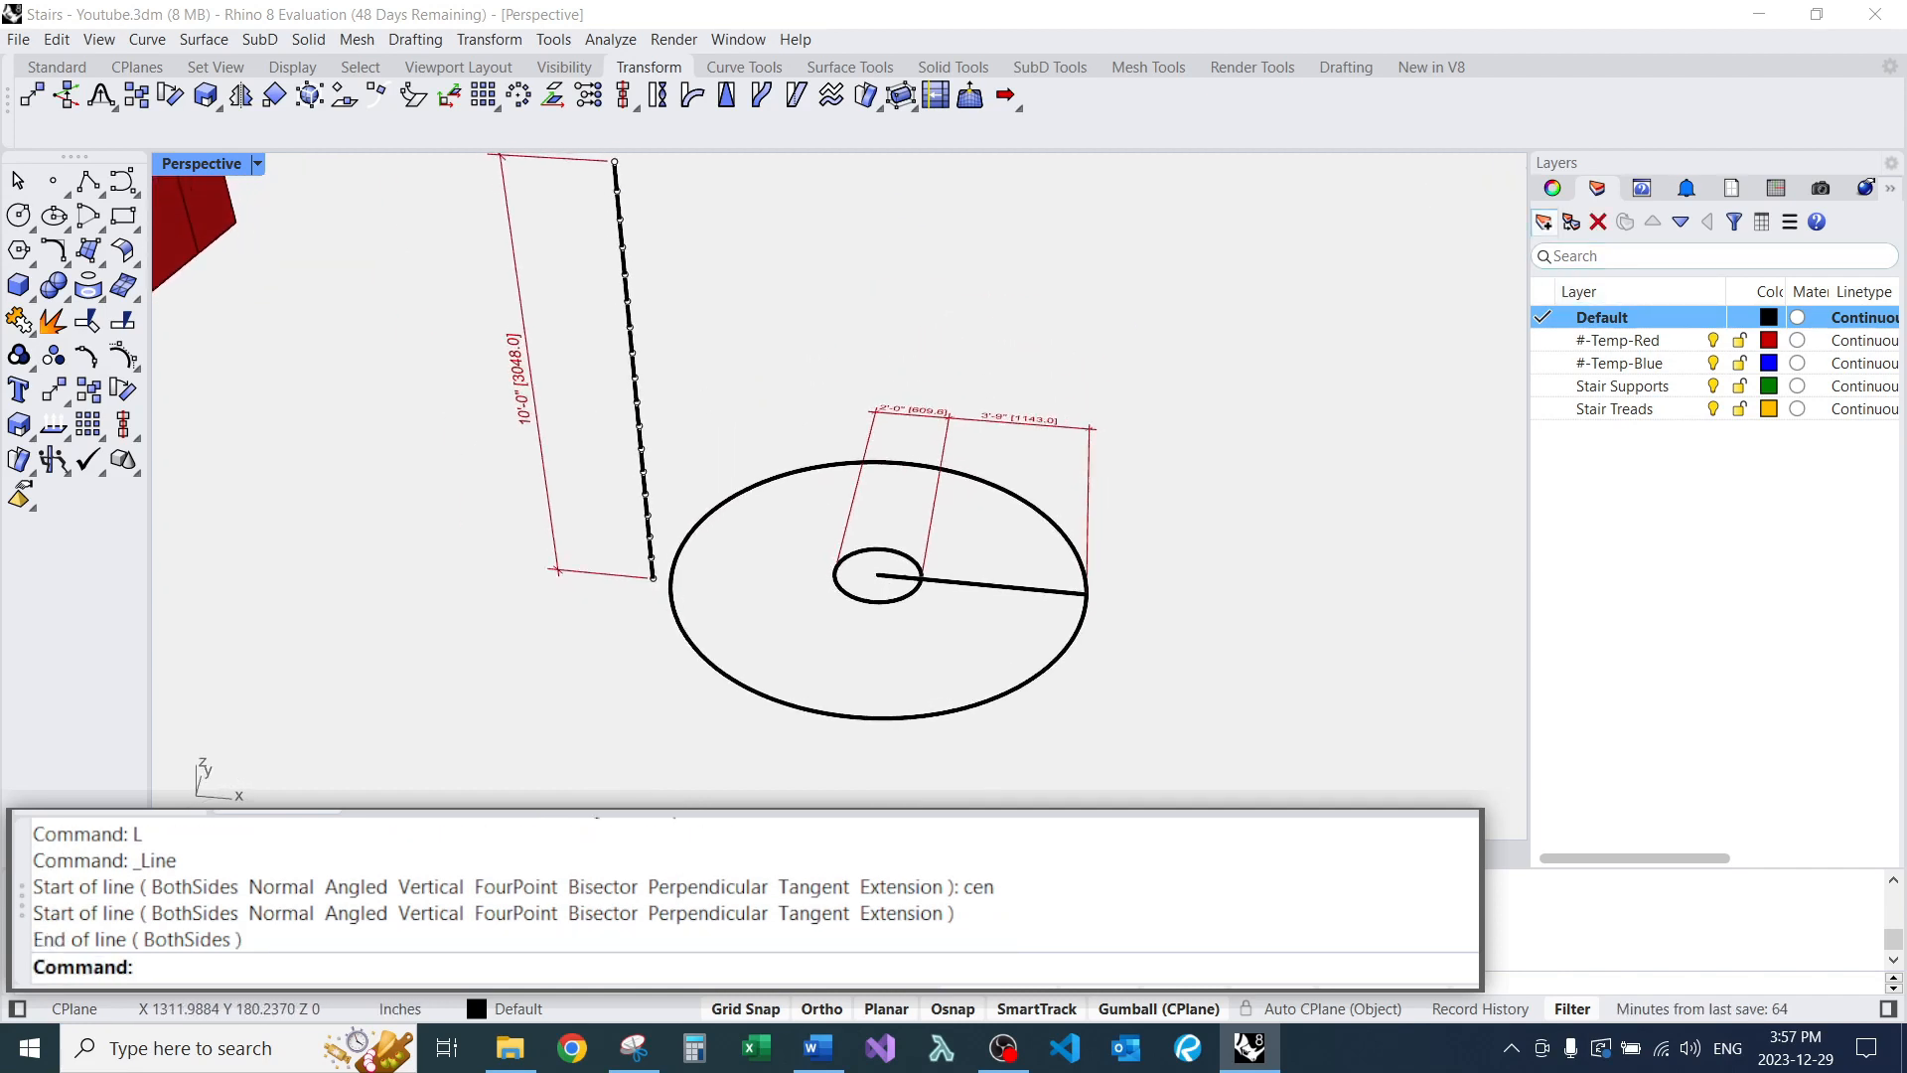
# Create a layer named Reference Geometry and set its colour to Violet.
pyautogui.click(1544, 221)
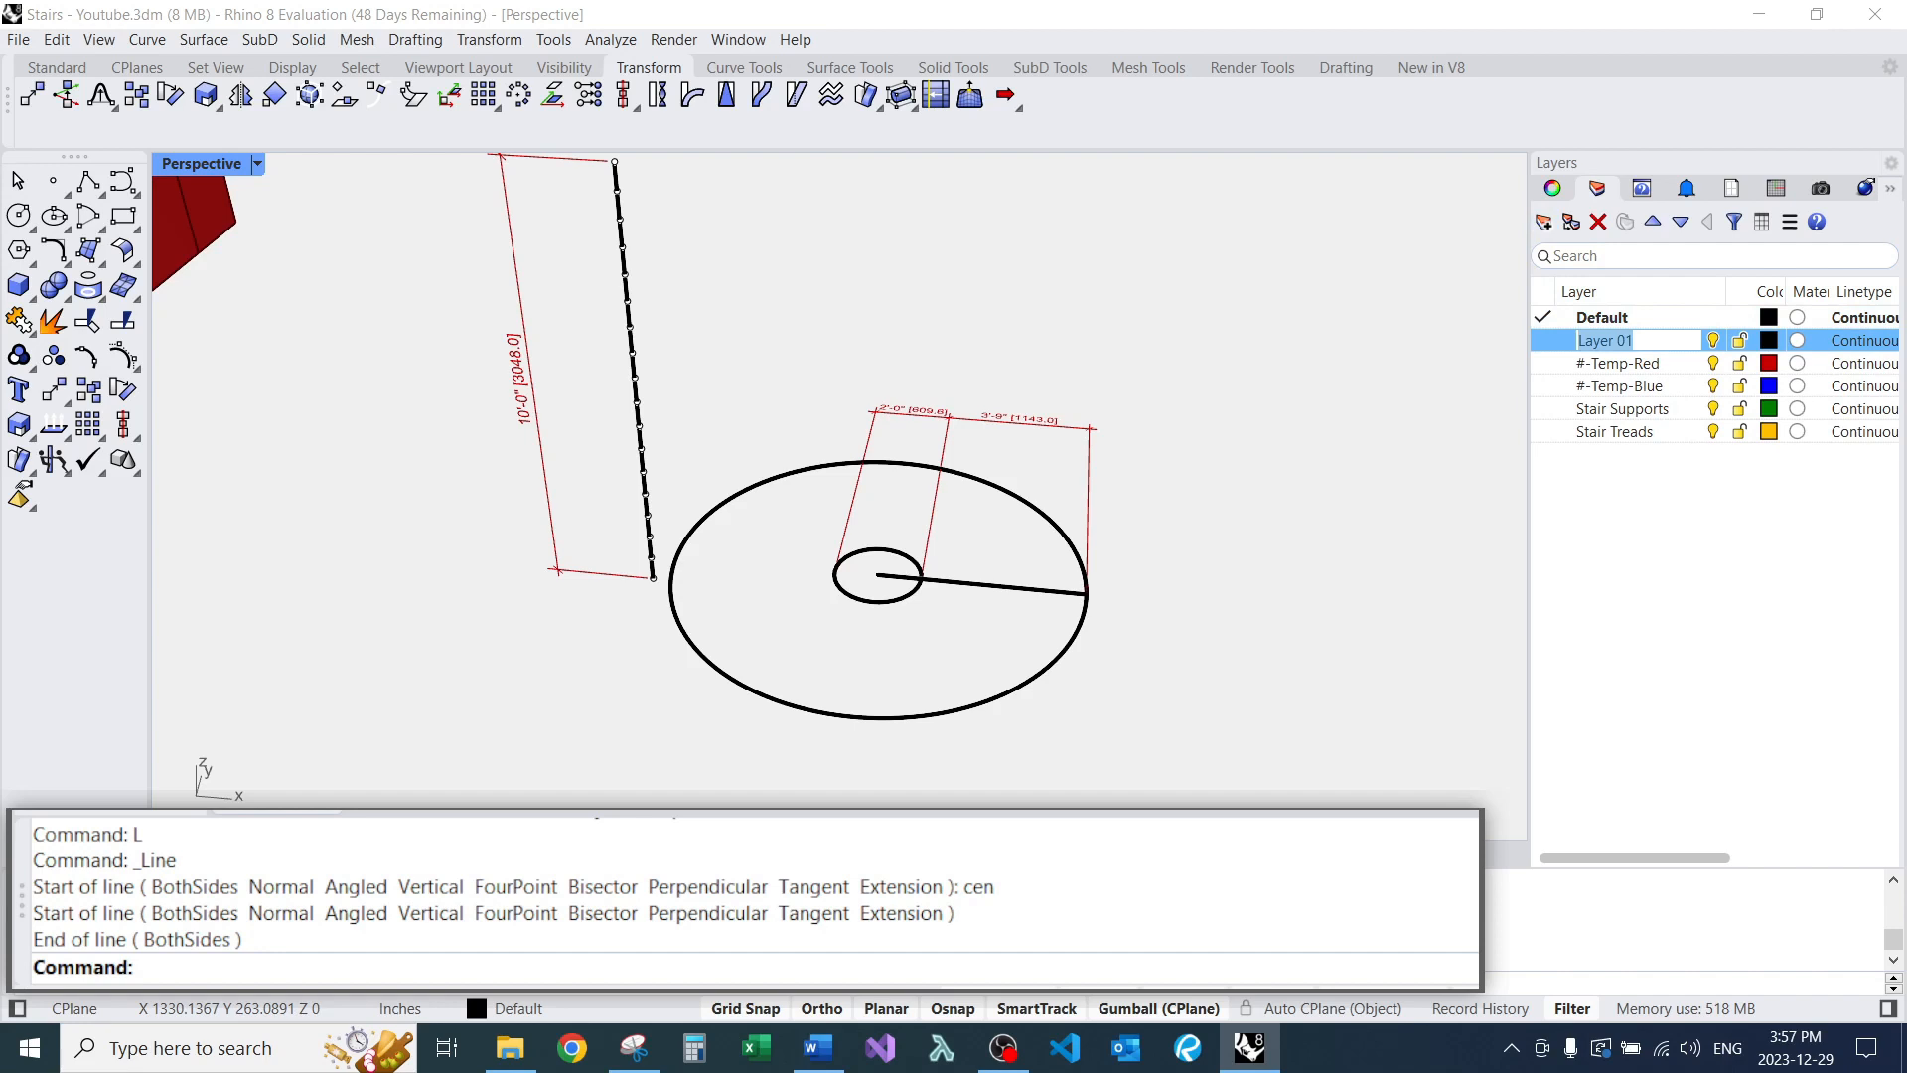
pyautogui.write('Reference Geometry')
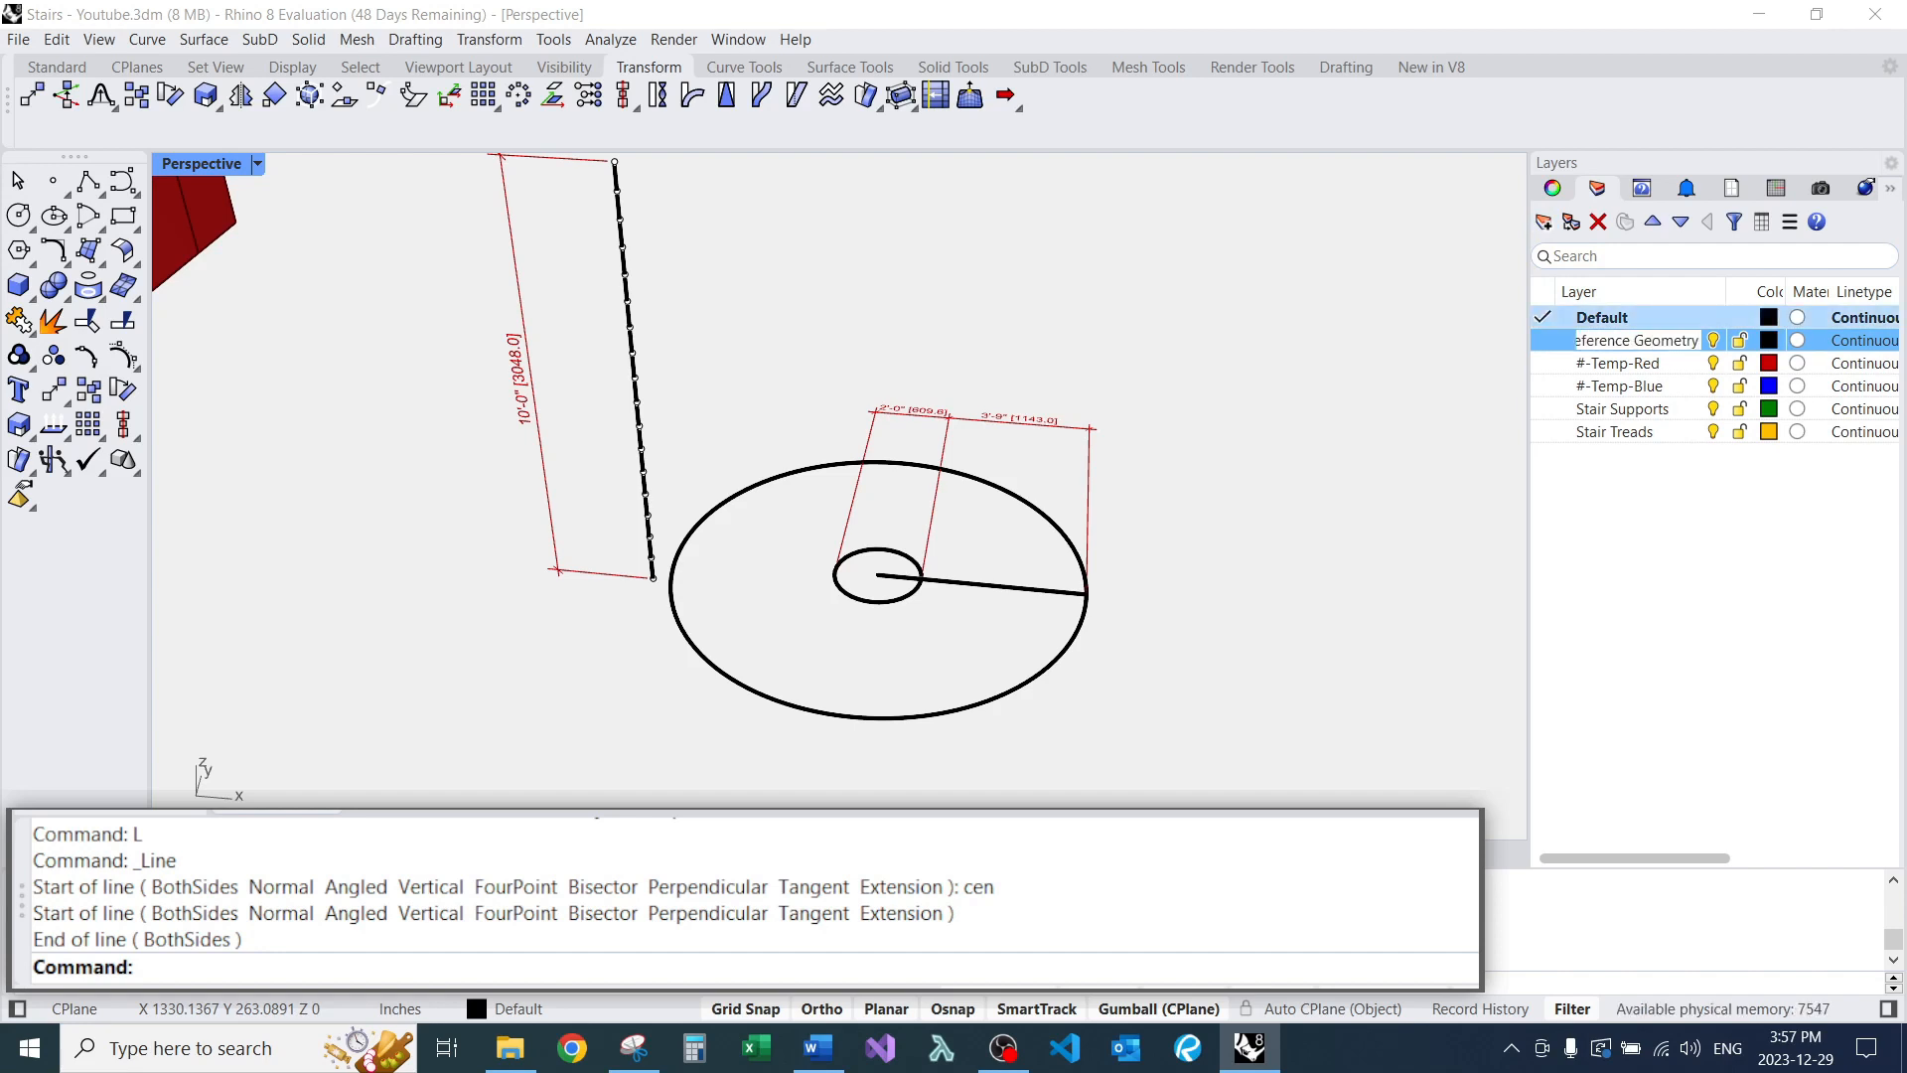
pyautogui.click(1768, 340)
pyautogui.scroll(-3, 646, 607)
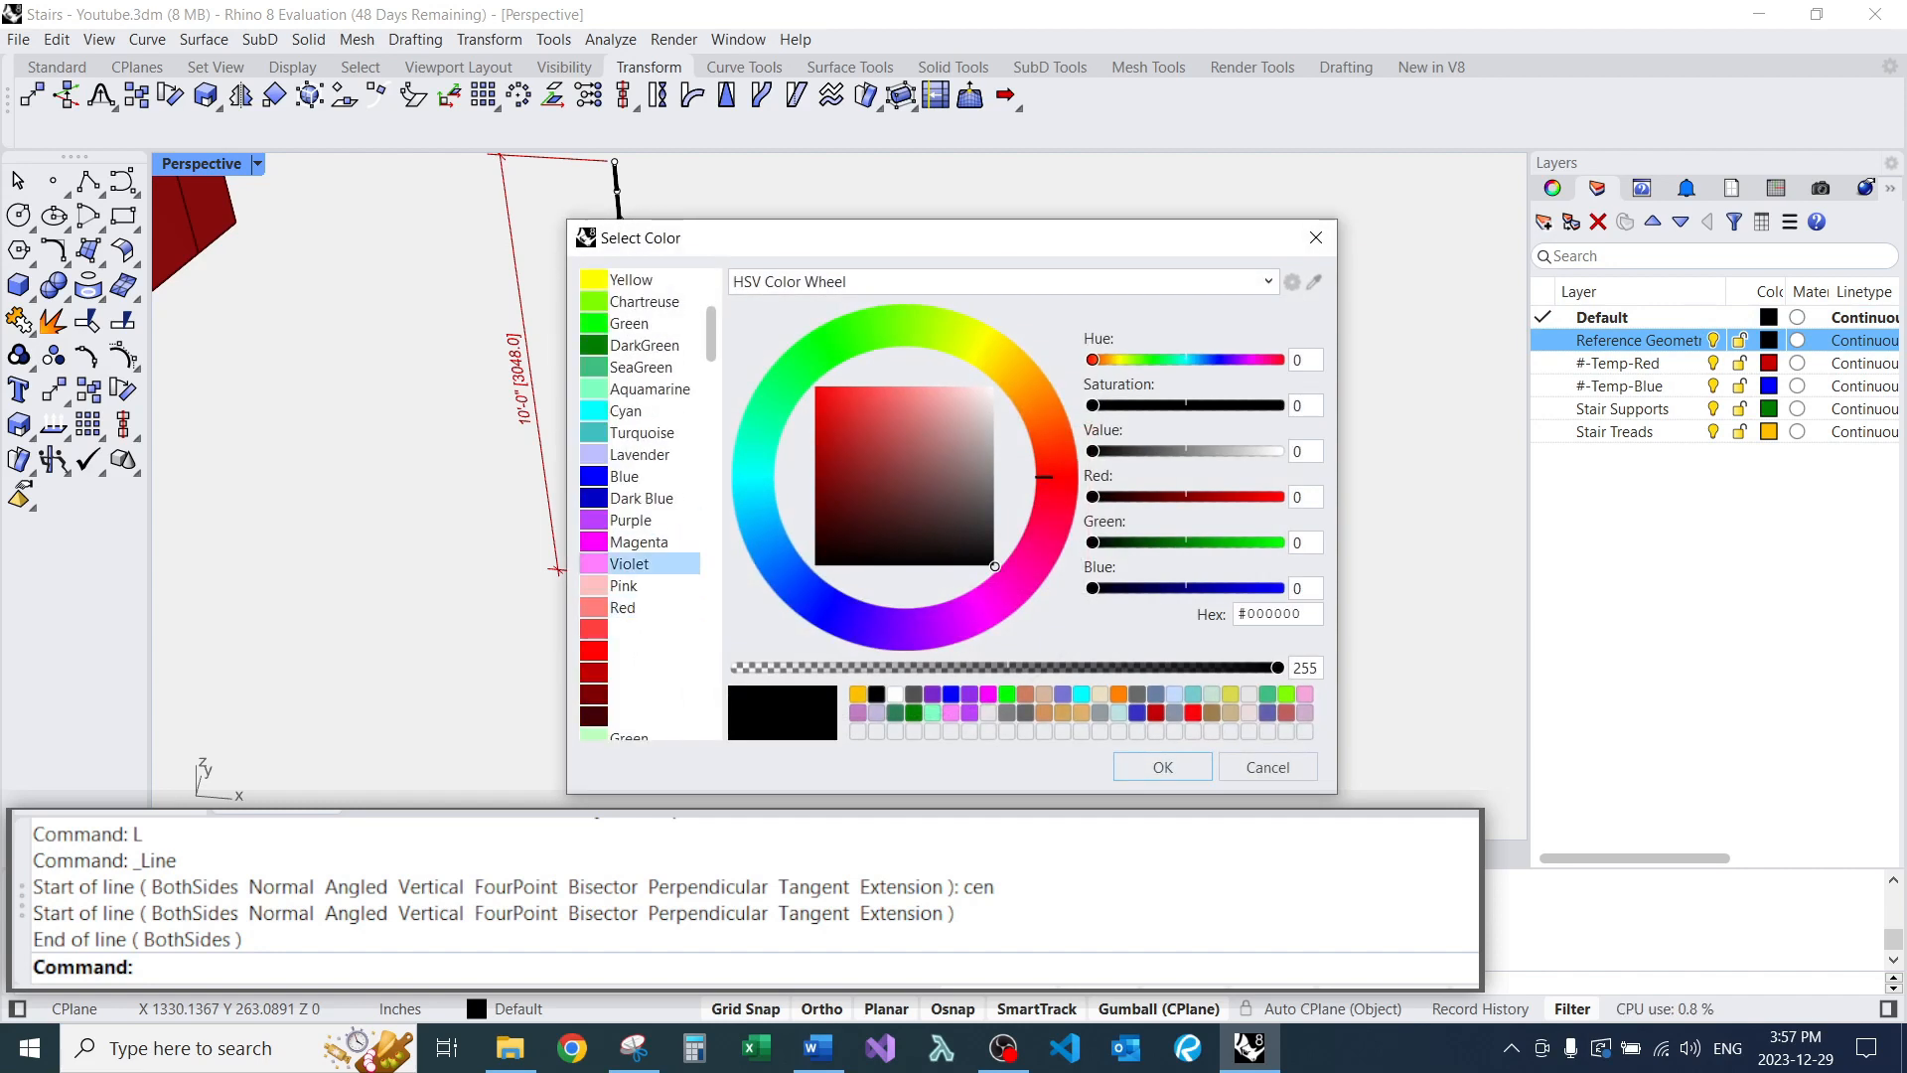
pyautogui.click(639, 564)
pyautogui.click(1162, 767)
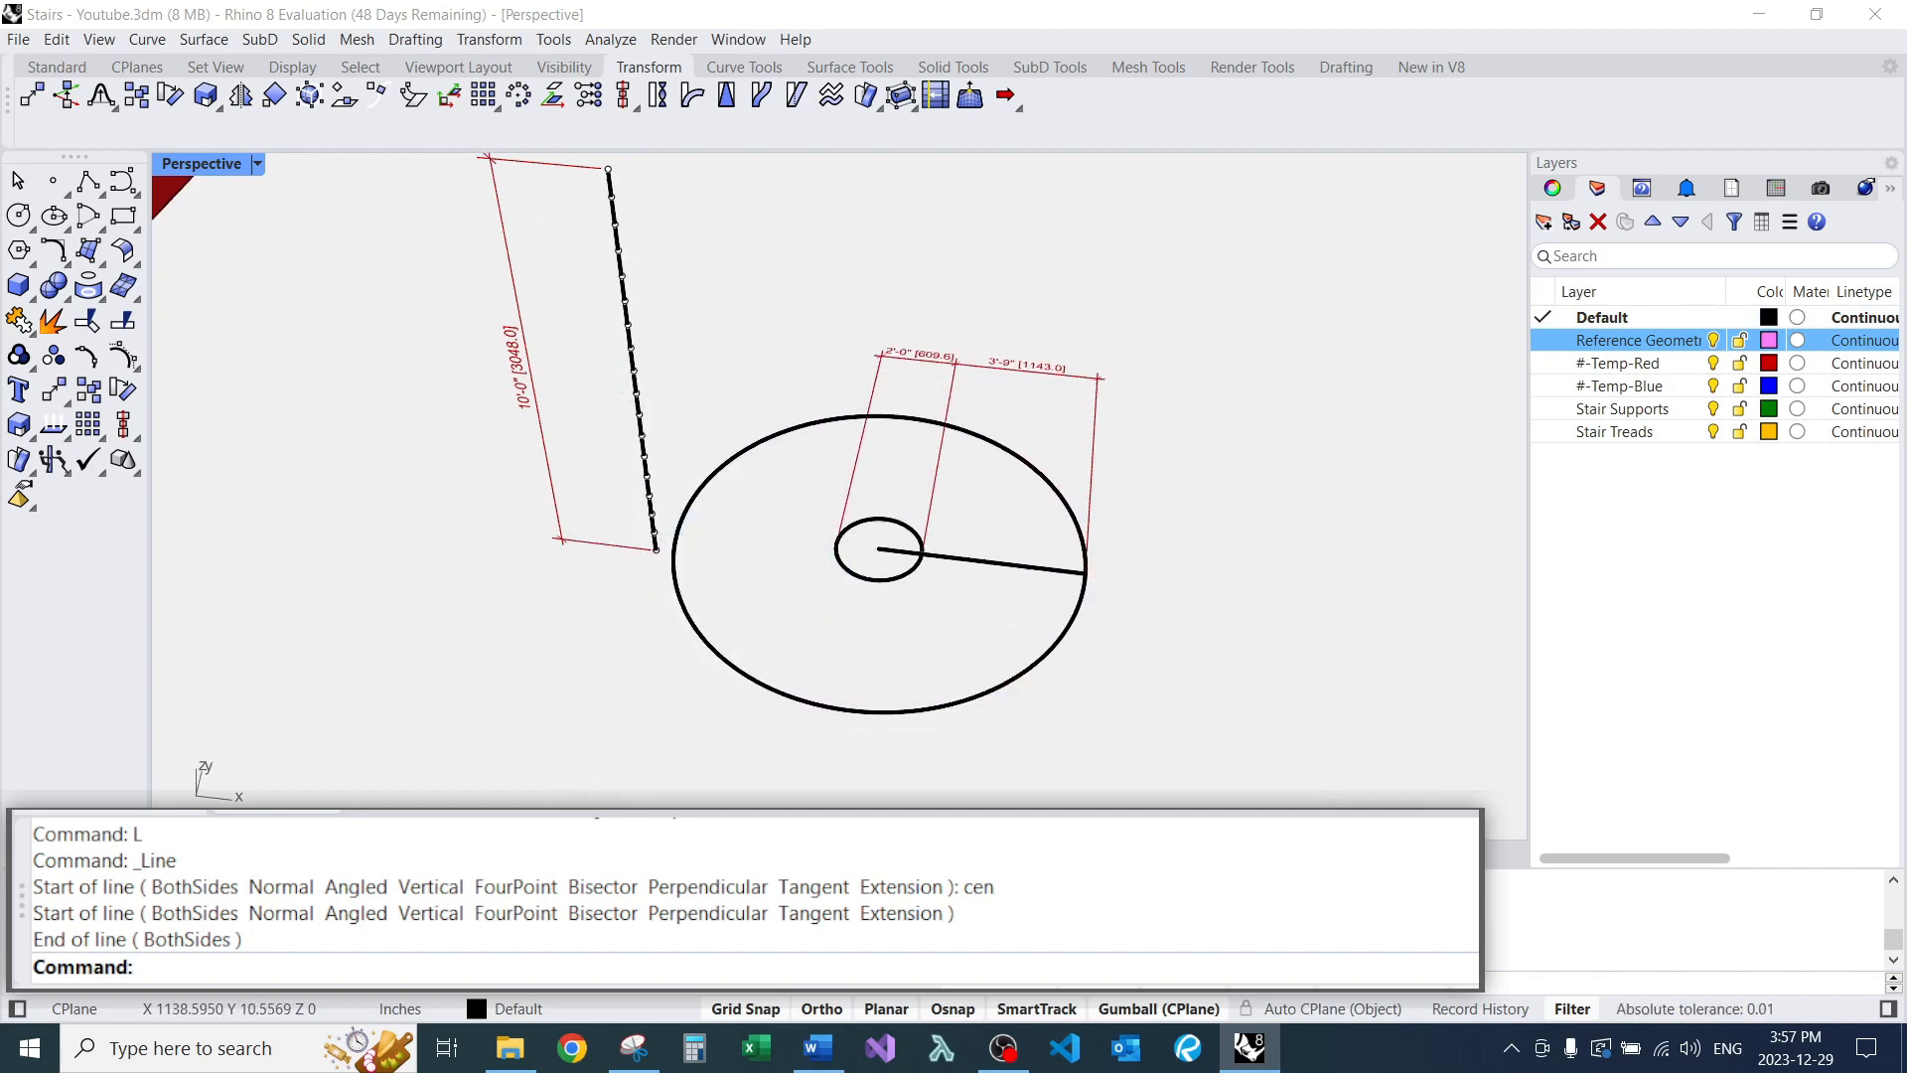
# Change the radial line and both circles to the Reference Geometry layer.
pyautogui.click(984, 550)
pyautogui.keyDown('shift'); pyautogui.click(845, 568); pyautogui.keyUp('shift')
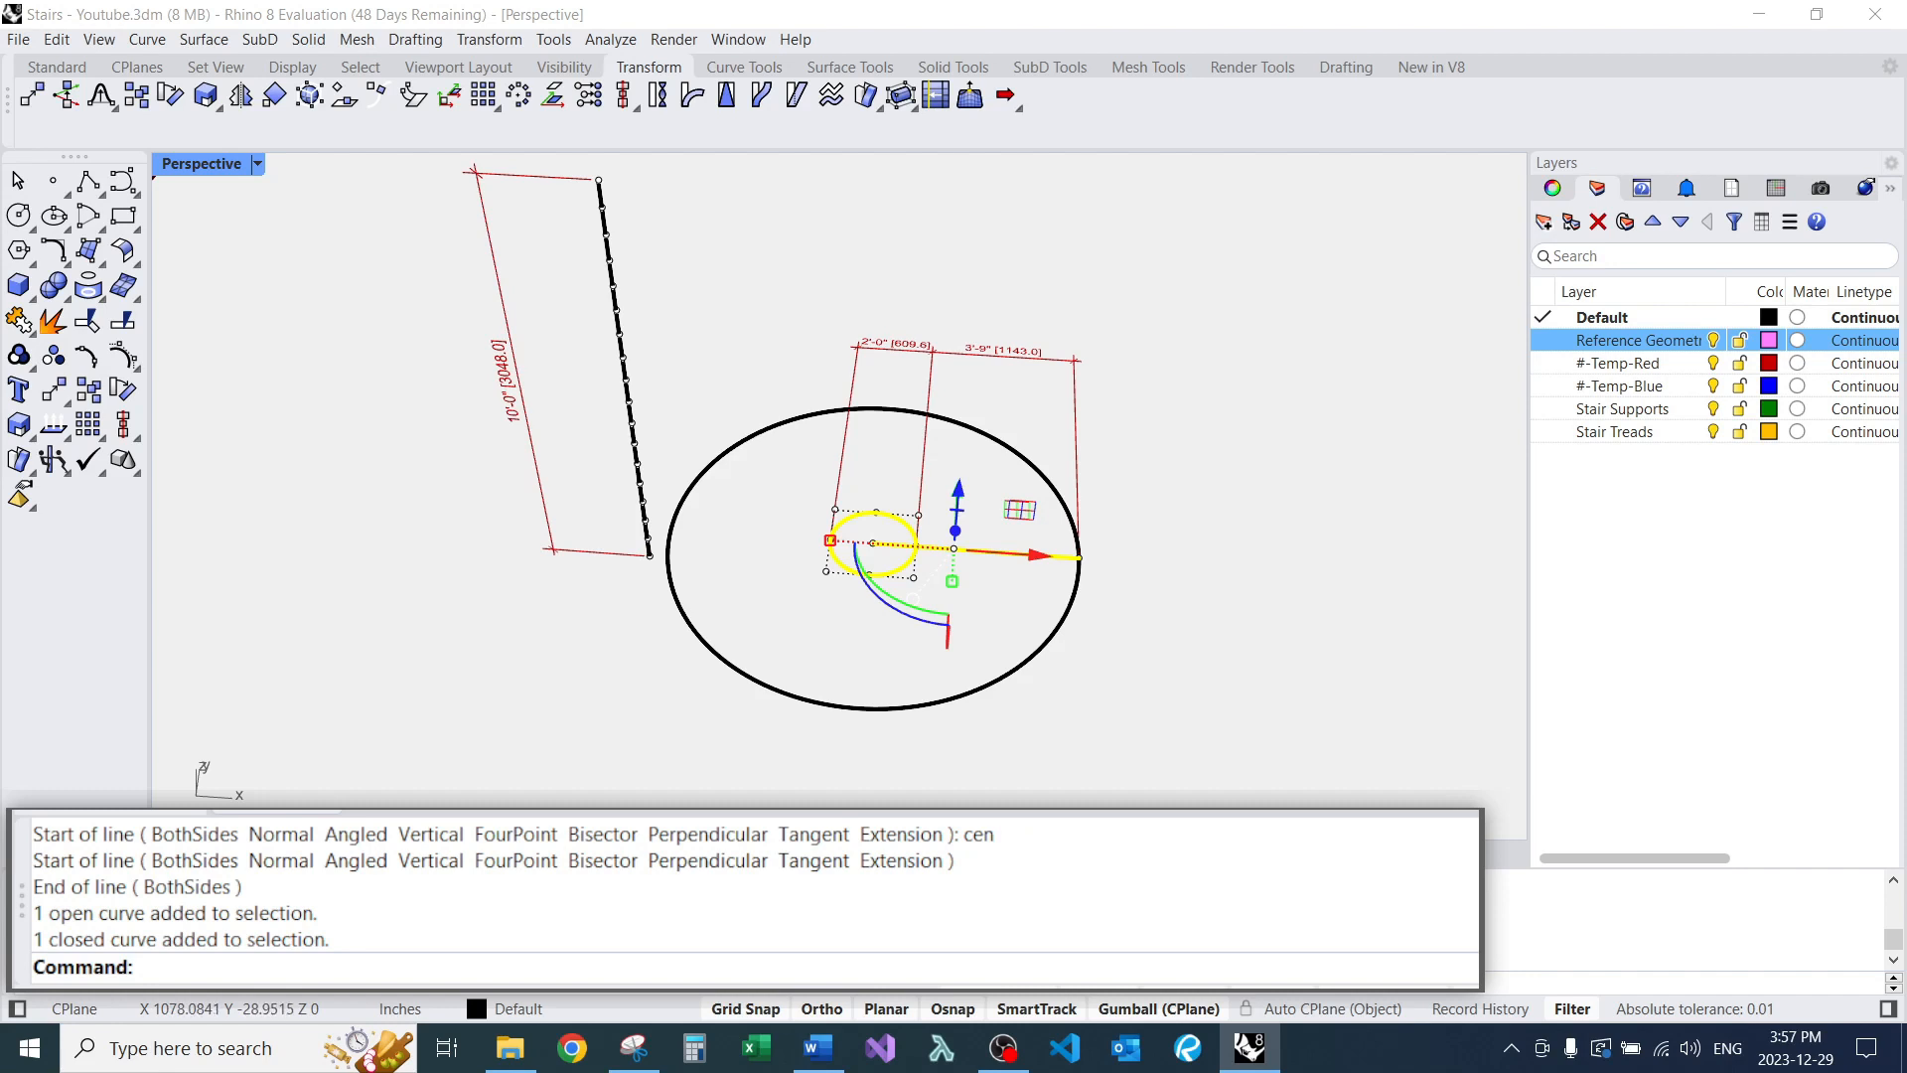
pyautogui.keyDown('shift'); pyautogui.click(737, 671); pyautogui.keyUp('shift')
pyautogui.write('CL')
pyautogui.press('Return')
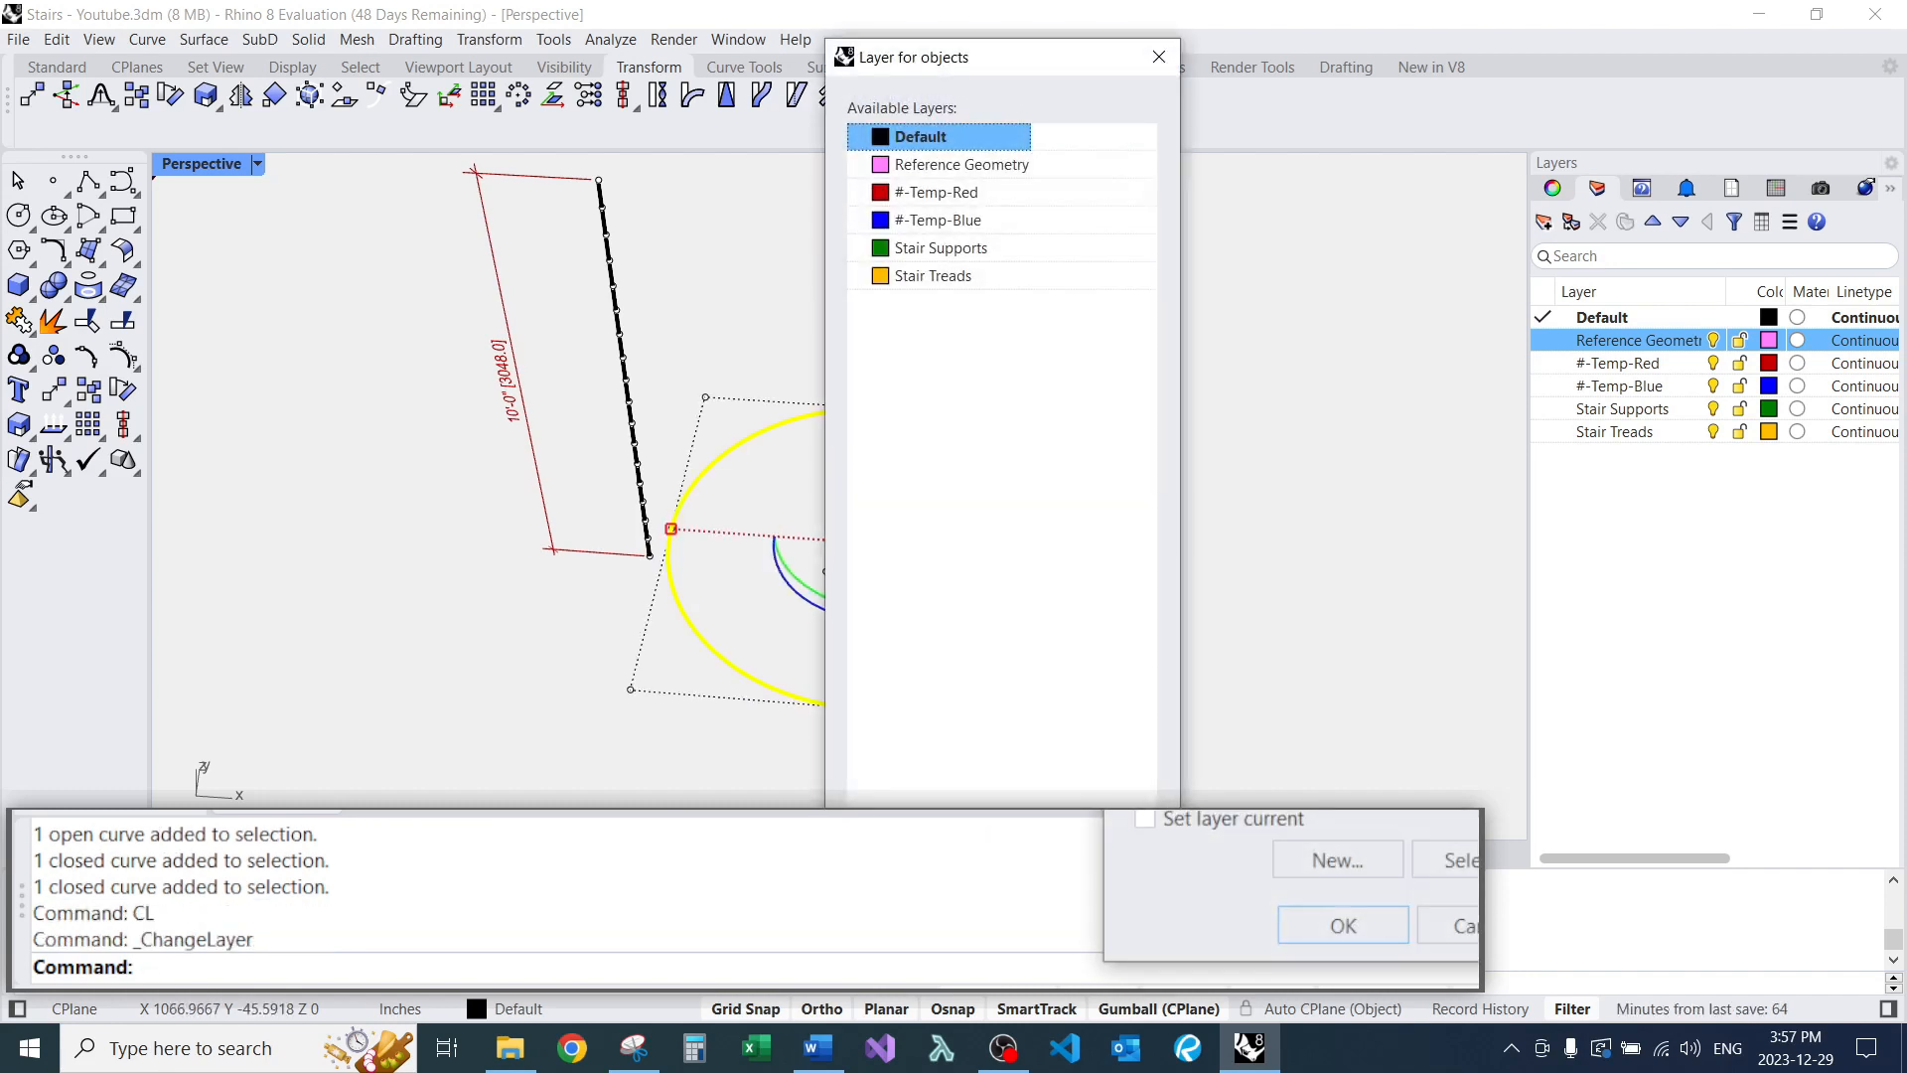
pyautogui.doubleClick(961, 164)
pyautogui.press('Escape')
# Copy the divided vertical line from its bottom endpoint to the centre of the circles.
pyautogui.moveTo(1083, 586); pyautogui.dragTo(960, 532, button='right')
pyautogui.scroll(10, 959, 532)
pyautogui.scroll(-8, 894, 636)
pyautogui.moveTo(834, 556)
pyautogui.mouseDown(button='right')
pyautogui.moveTo(894, 635)
pyautogui.moveTo(855, 566)
pyautogui.mouseUp(button='right')
pyautogui.scroll(-5, 860, 596)
pyautogui.scroll(6, 860, 638)
pyautogui.scroll(8, 562, 672)
pyautogui.click(608, 596)
pyautogui.write('C')
pyautogui.press('Return')
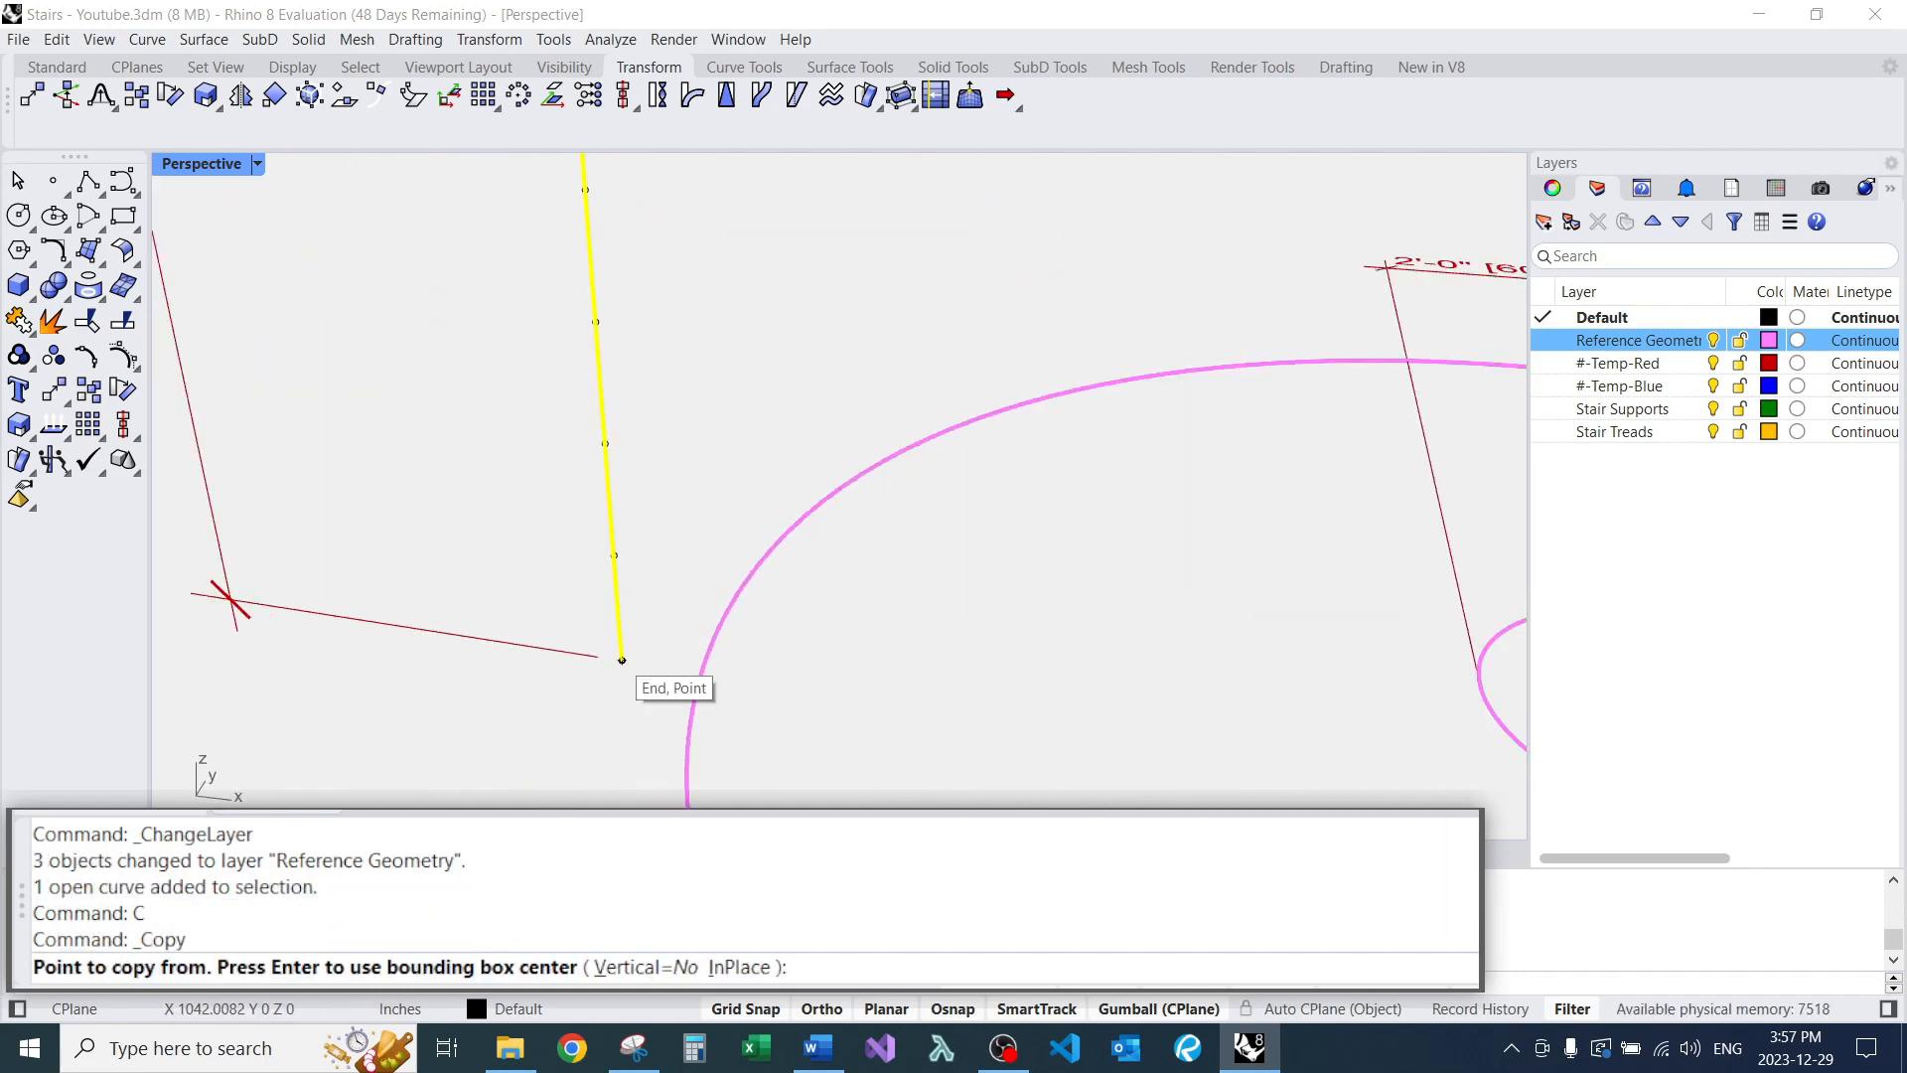
pyautogui.click(616, 649)
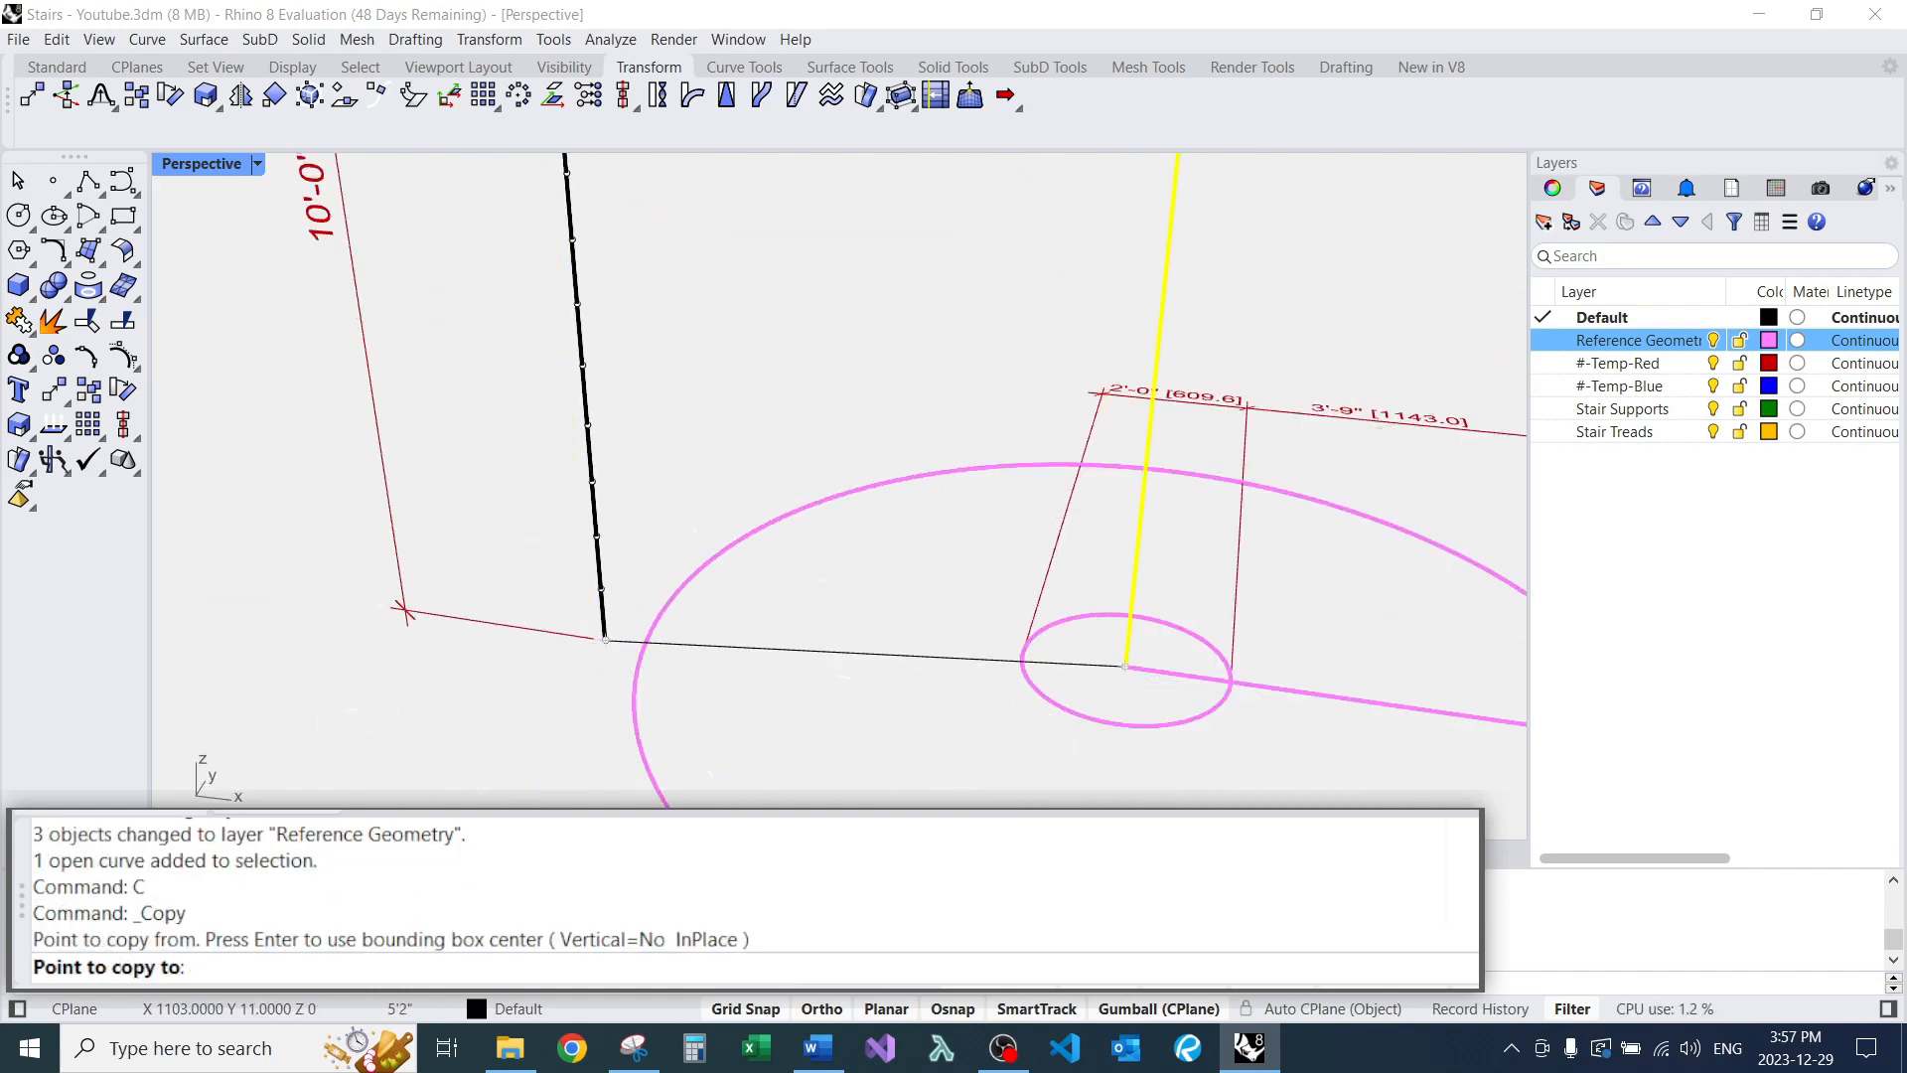
pyautogui.click(1148, 667)
pyautogui.press('Return')
# Measure the copied vertical line's height from its bottom end to its top end.
pyautogui.scroll(-5, 1148, 668)
pyautogui.scroll(8, 1033, 596)
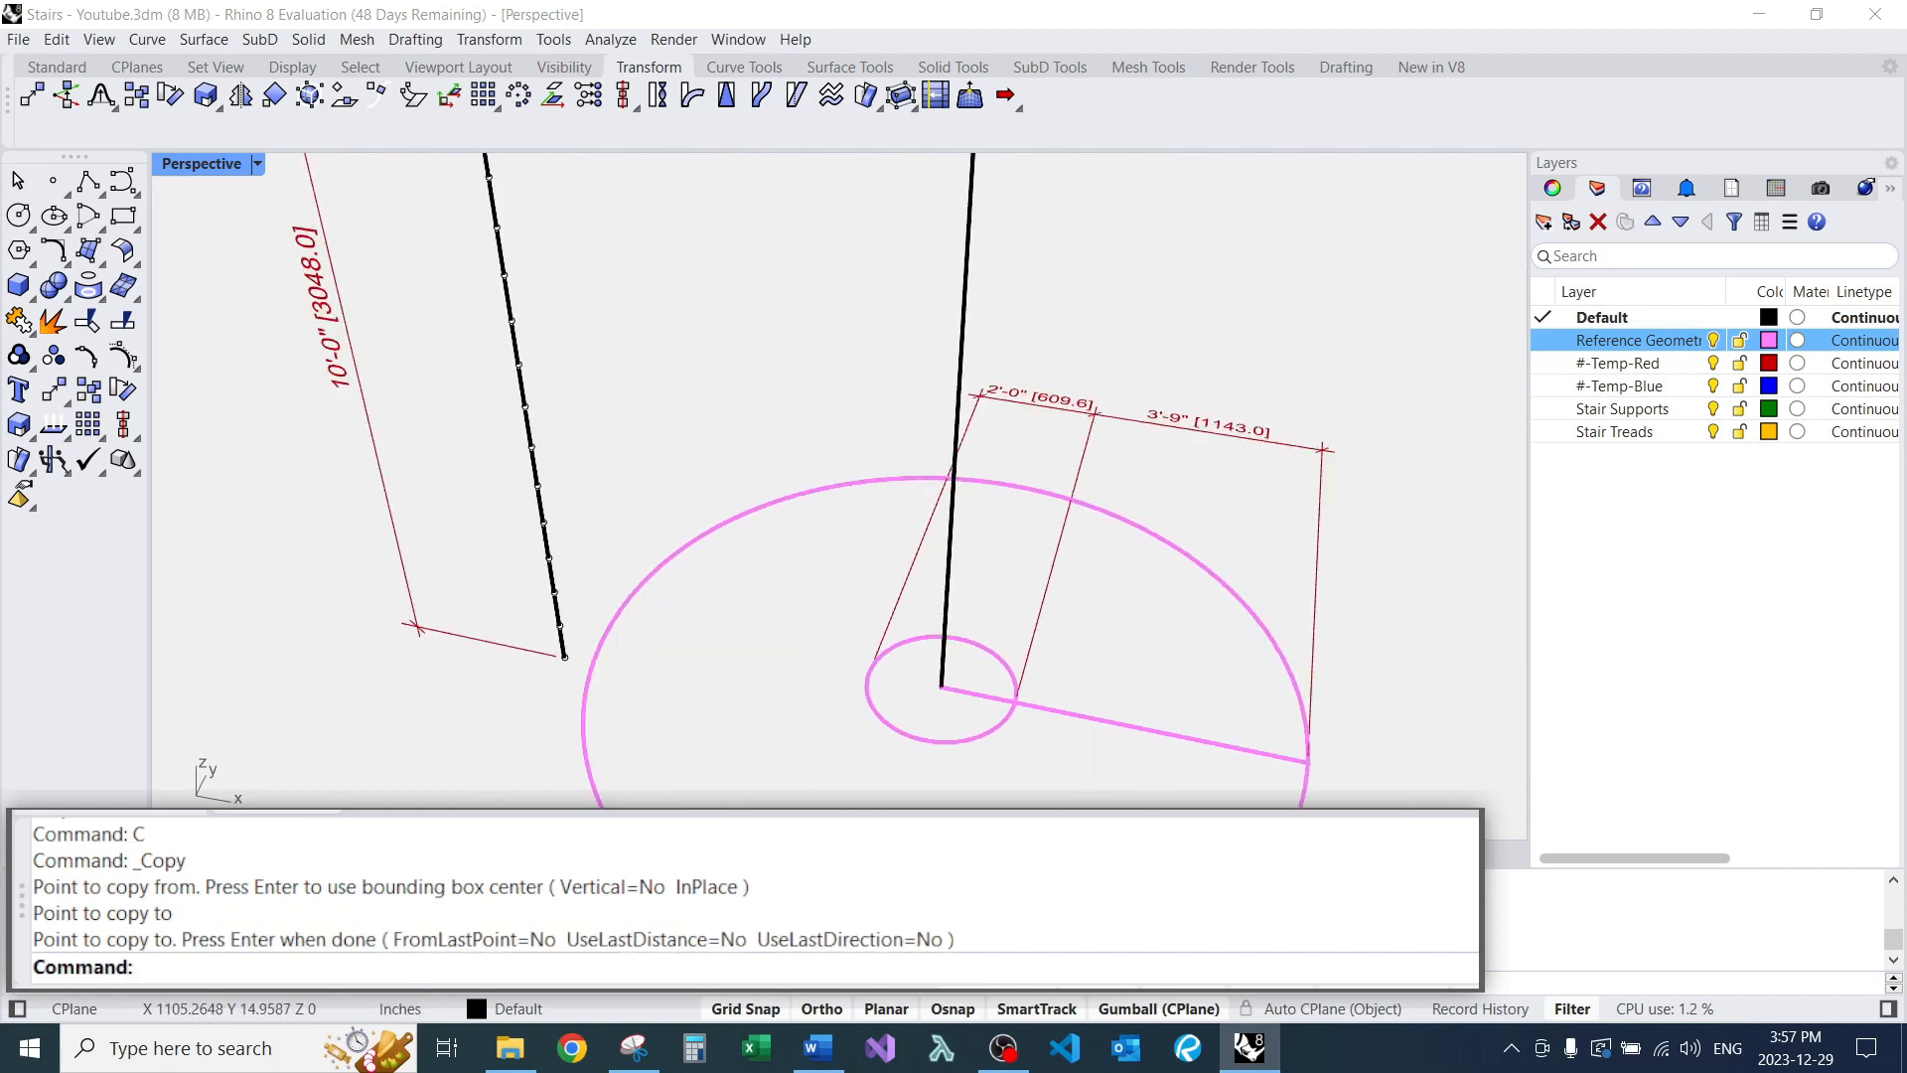
pyautogui.write('D')
pyautogui.press('Return')
pyautogui.click(1014, 466)
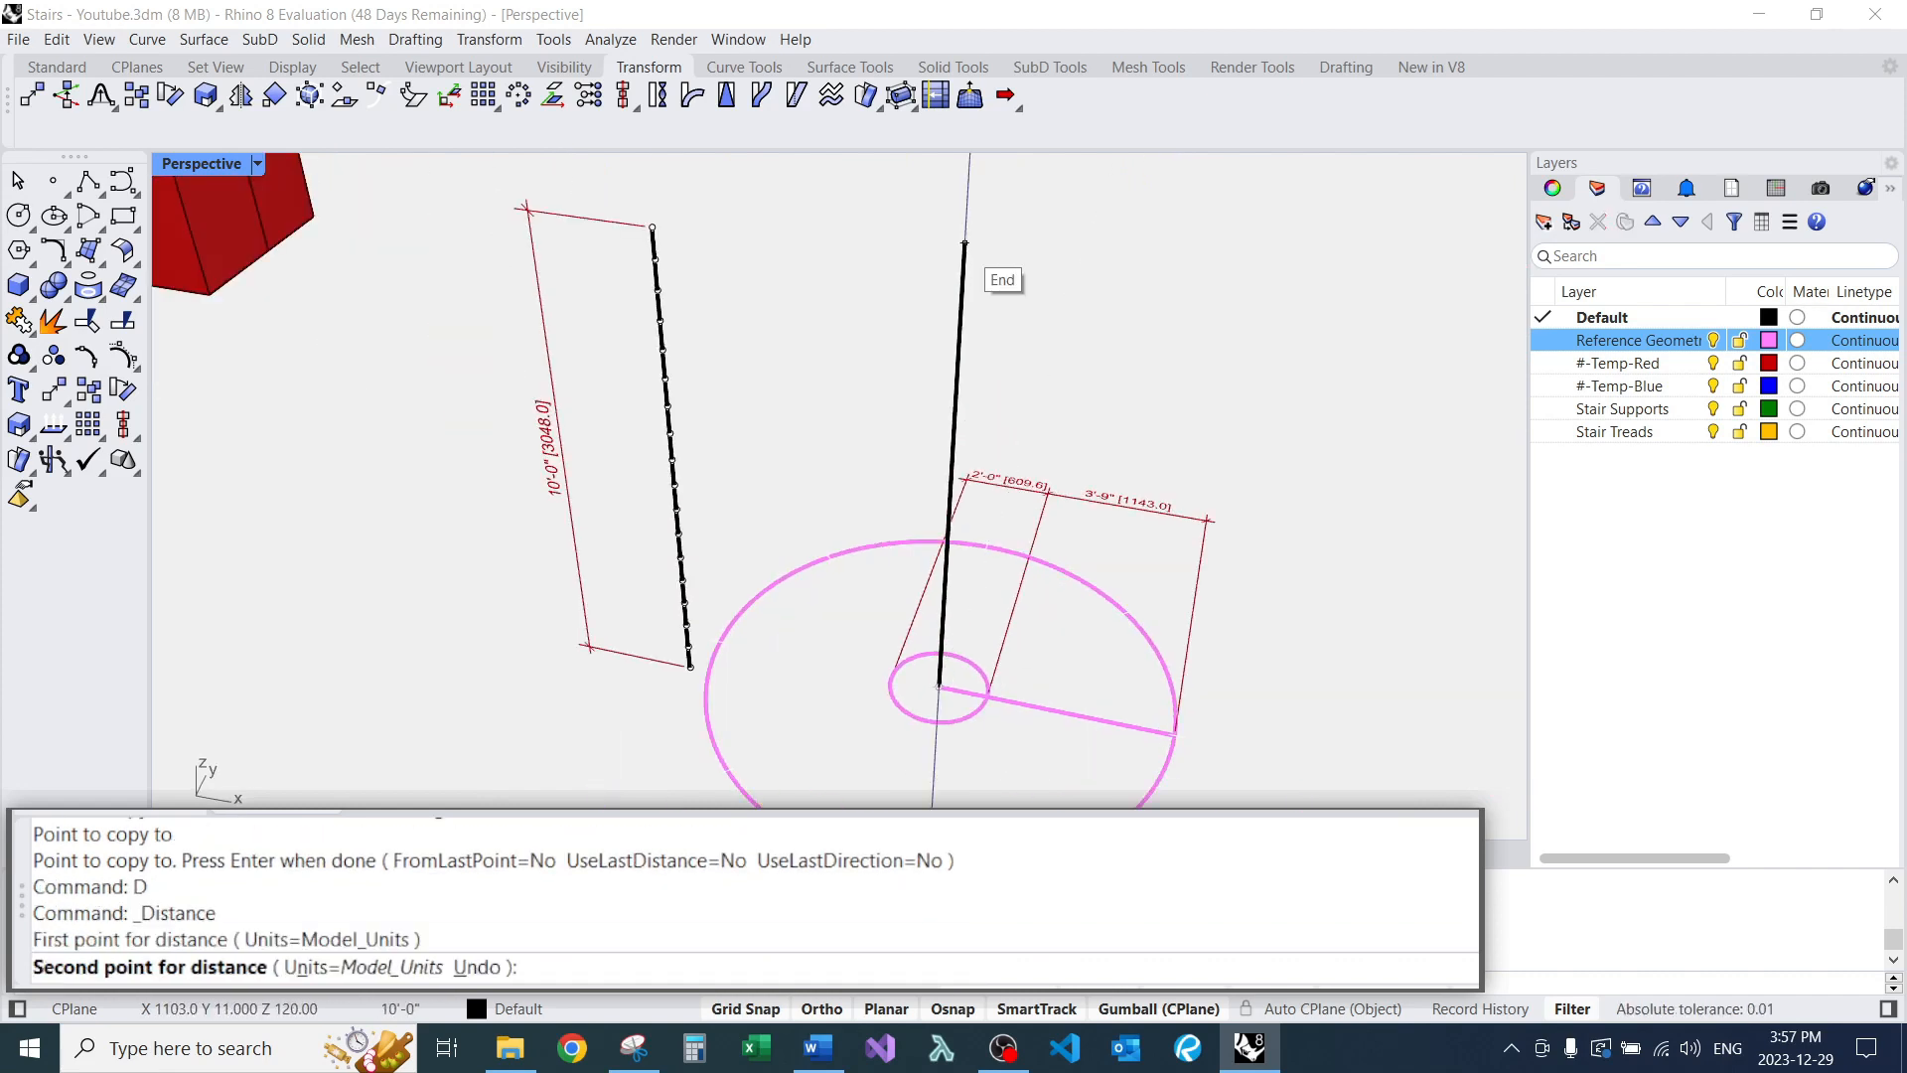
pyautogui.click(964, 244)
pyautogui.moveTo(783, 915); pyautogui.dragTo(850, 915)
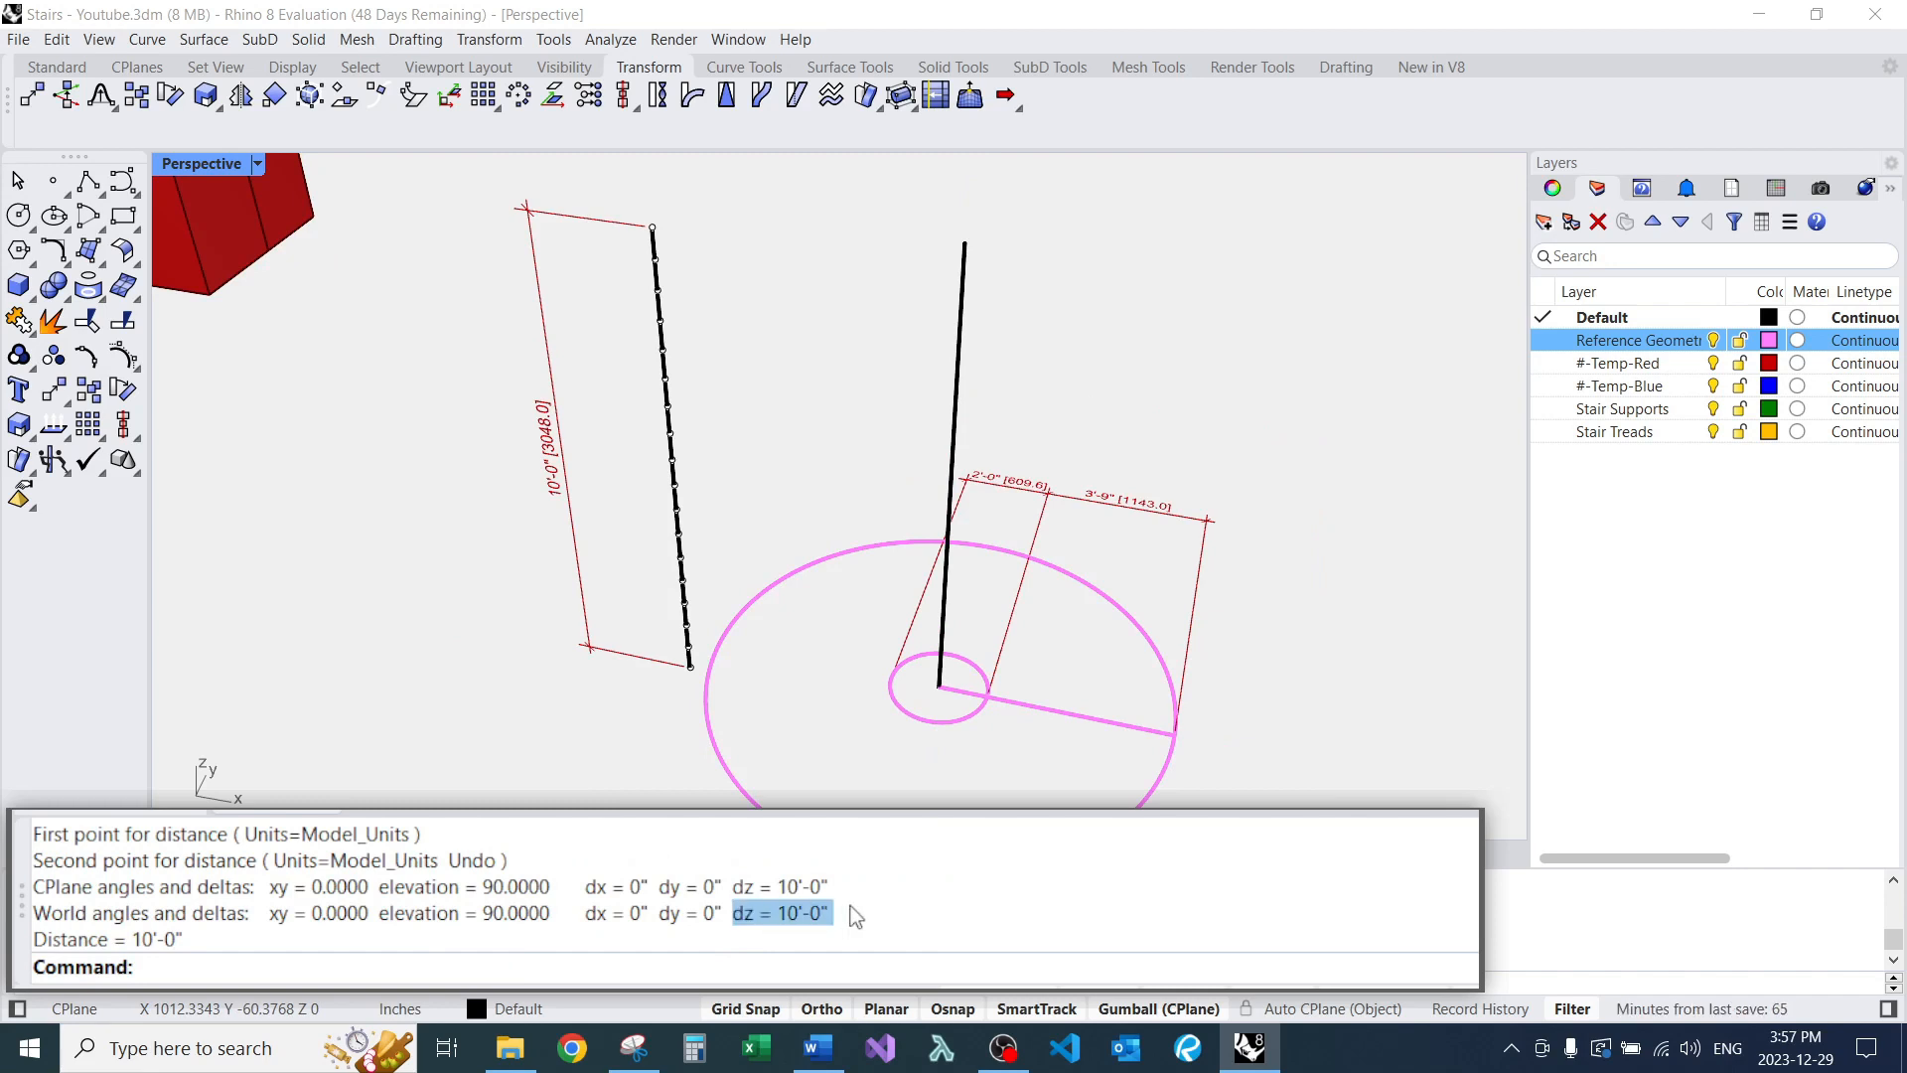
# Define a vertical helix axis from the circles' centre to the top end of the central line.
pyautogui.scroll(-7, 854, 586)
pyautogui.moveTo(865, 655); pyautogui.dragTo(864, 596, button='right')
pyautogui.scroll(9, 867, 622)
pyautogui.scroll(-4, 811, 510)
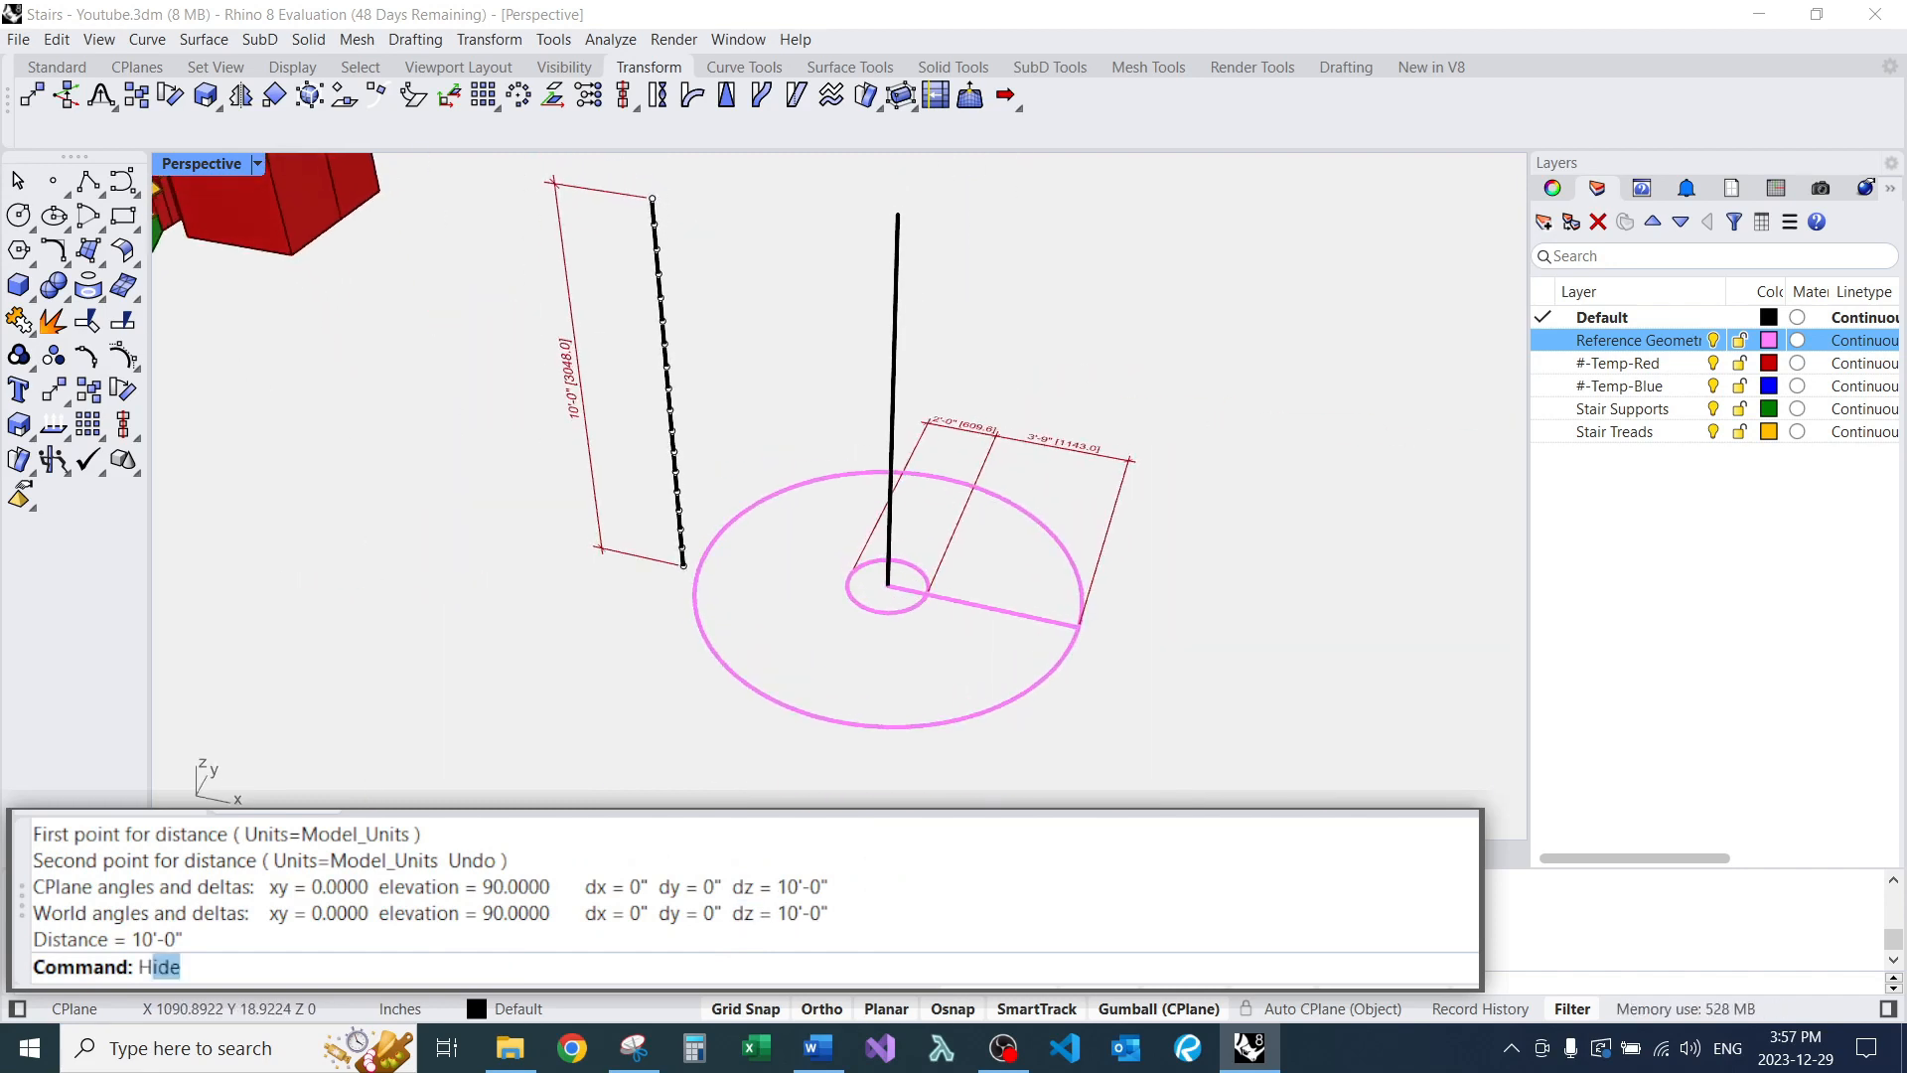
pyautogui.write('He')
pyautogui.press('Return')
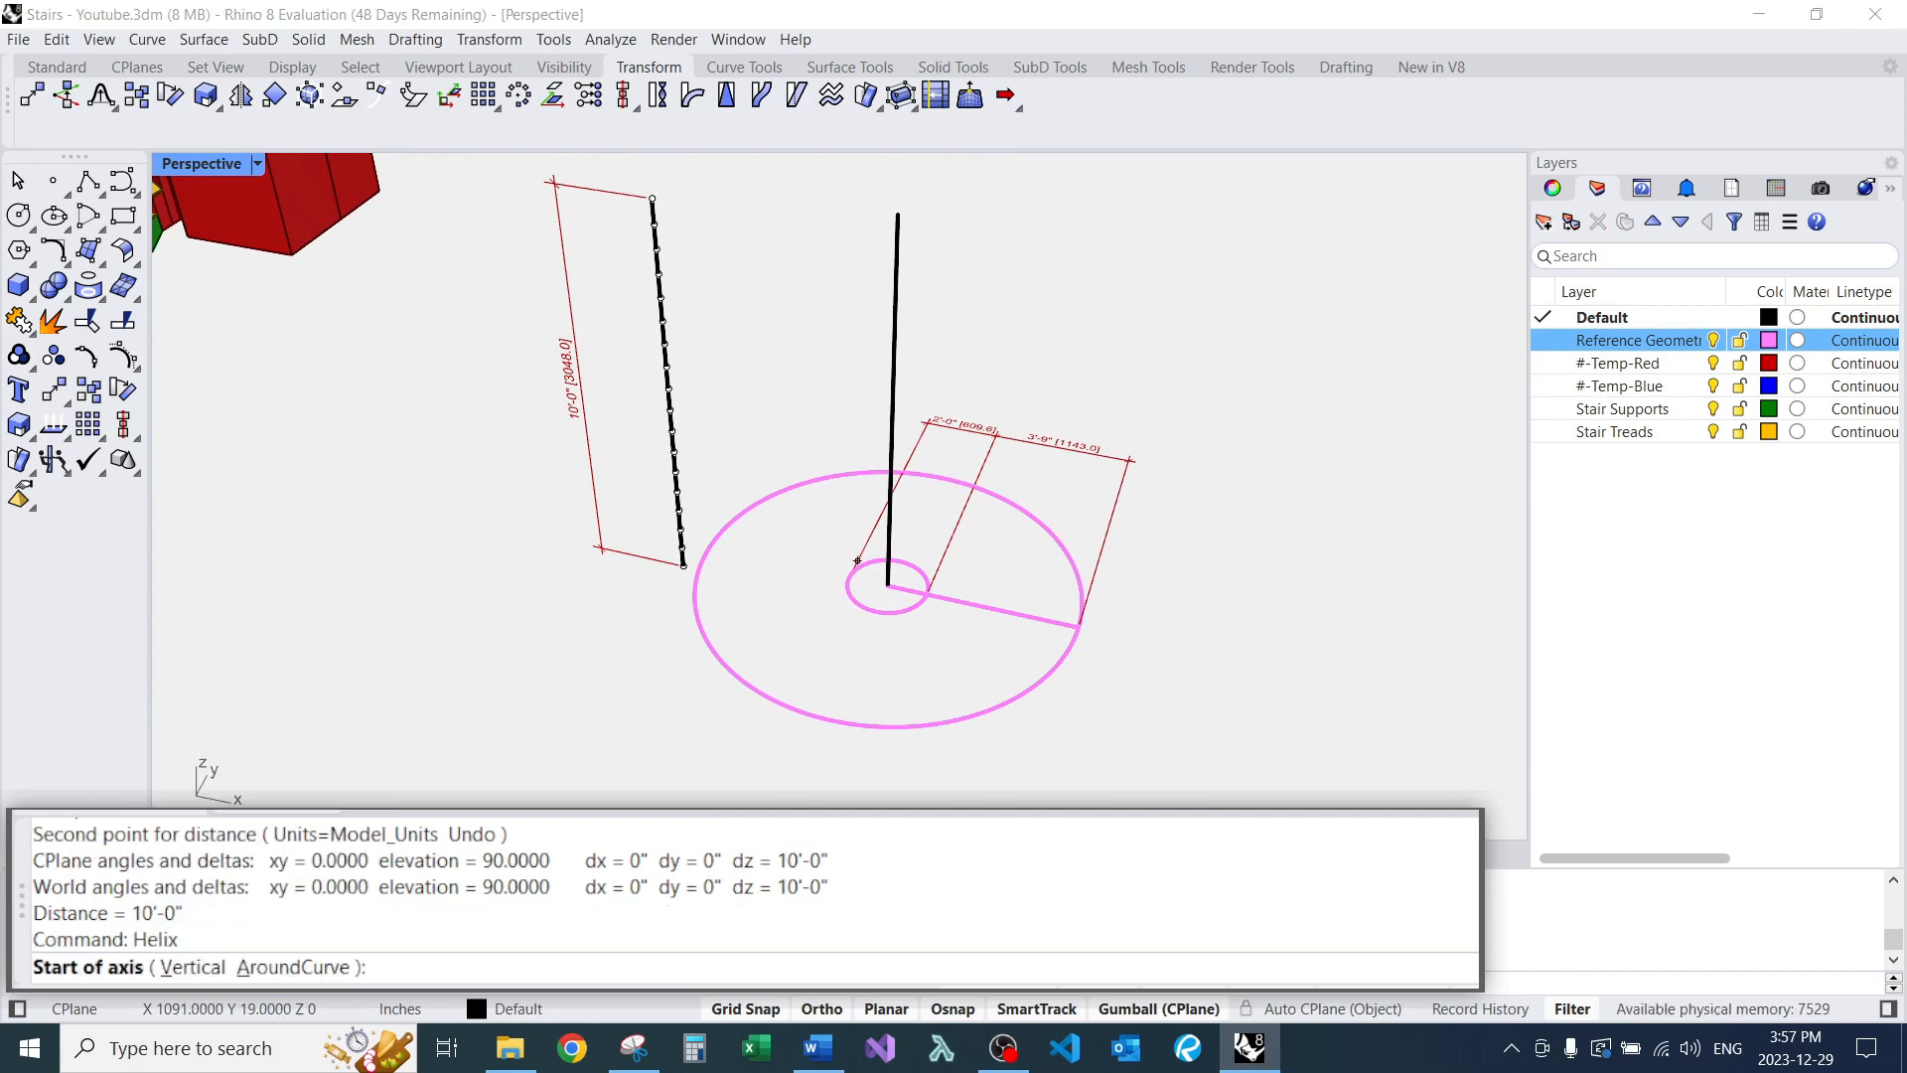
pyautogui.click(187, 975)
pyautogui.scroll(2, 889, 588)
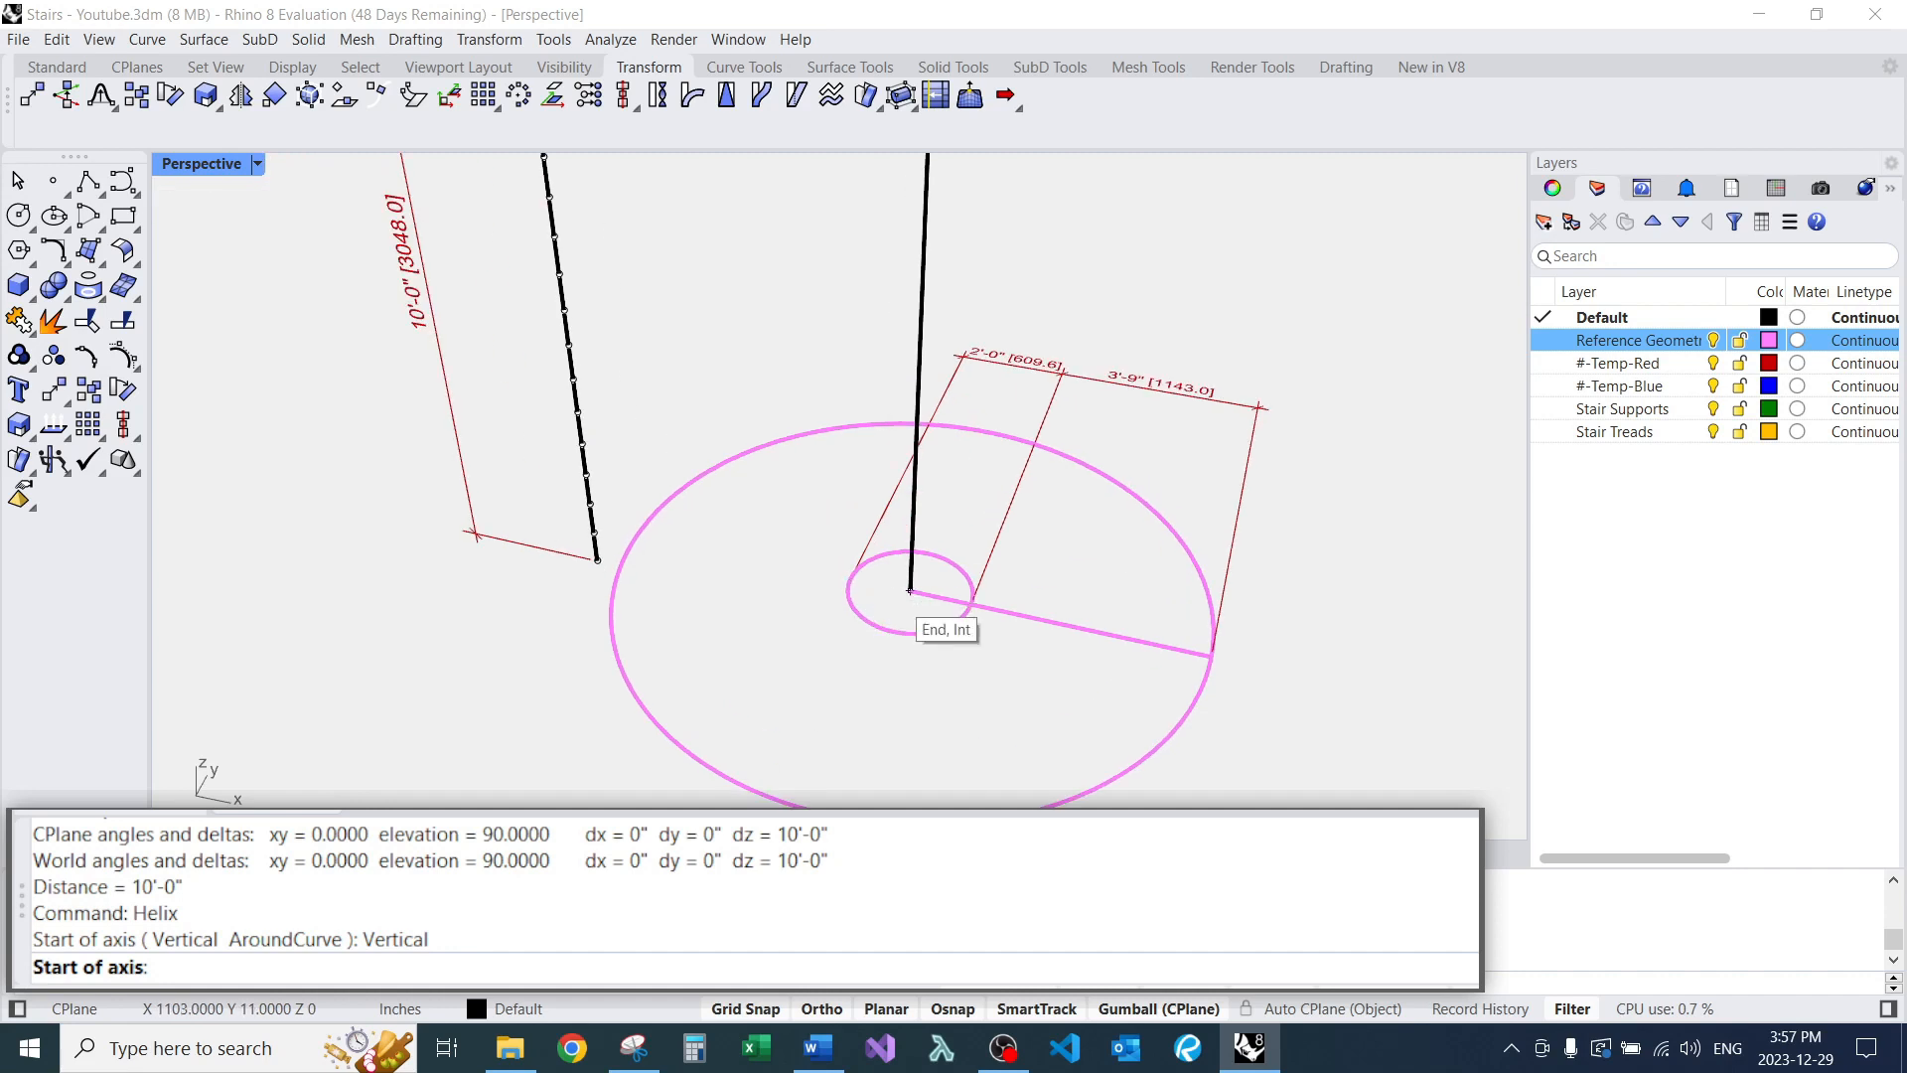
pyautogui.click(910, 591)
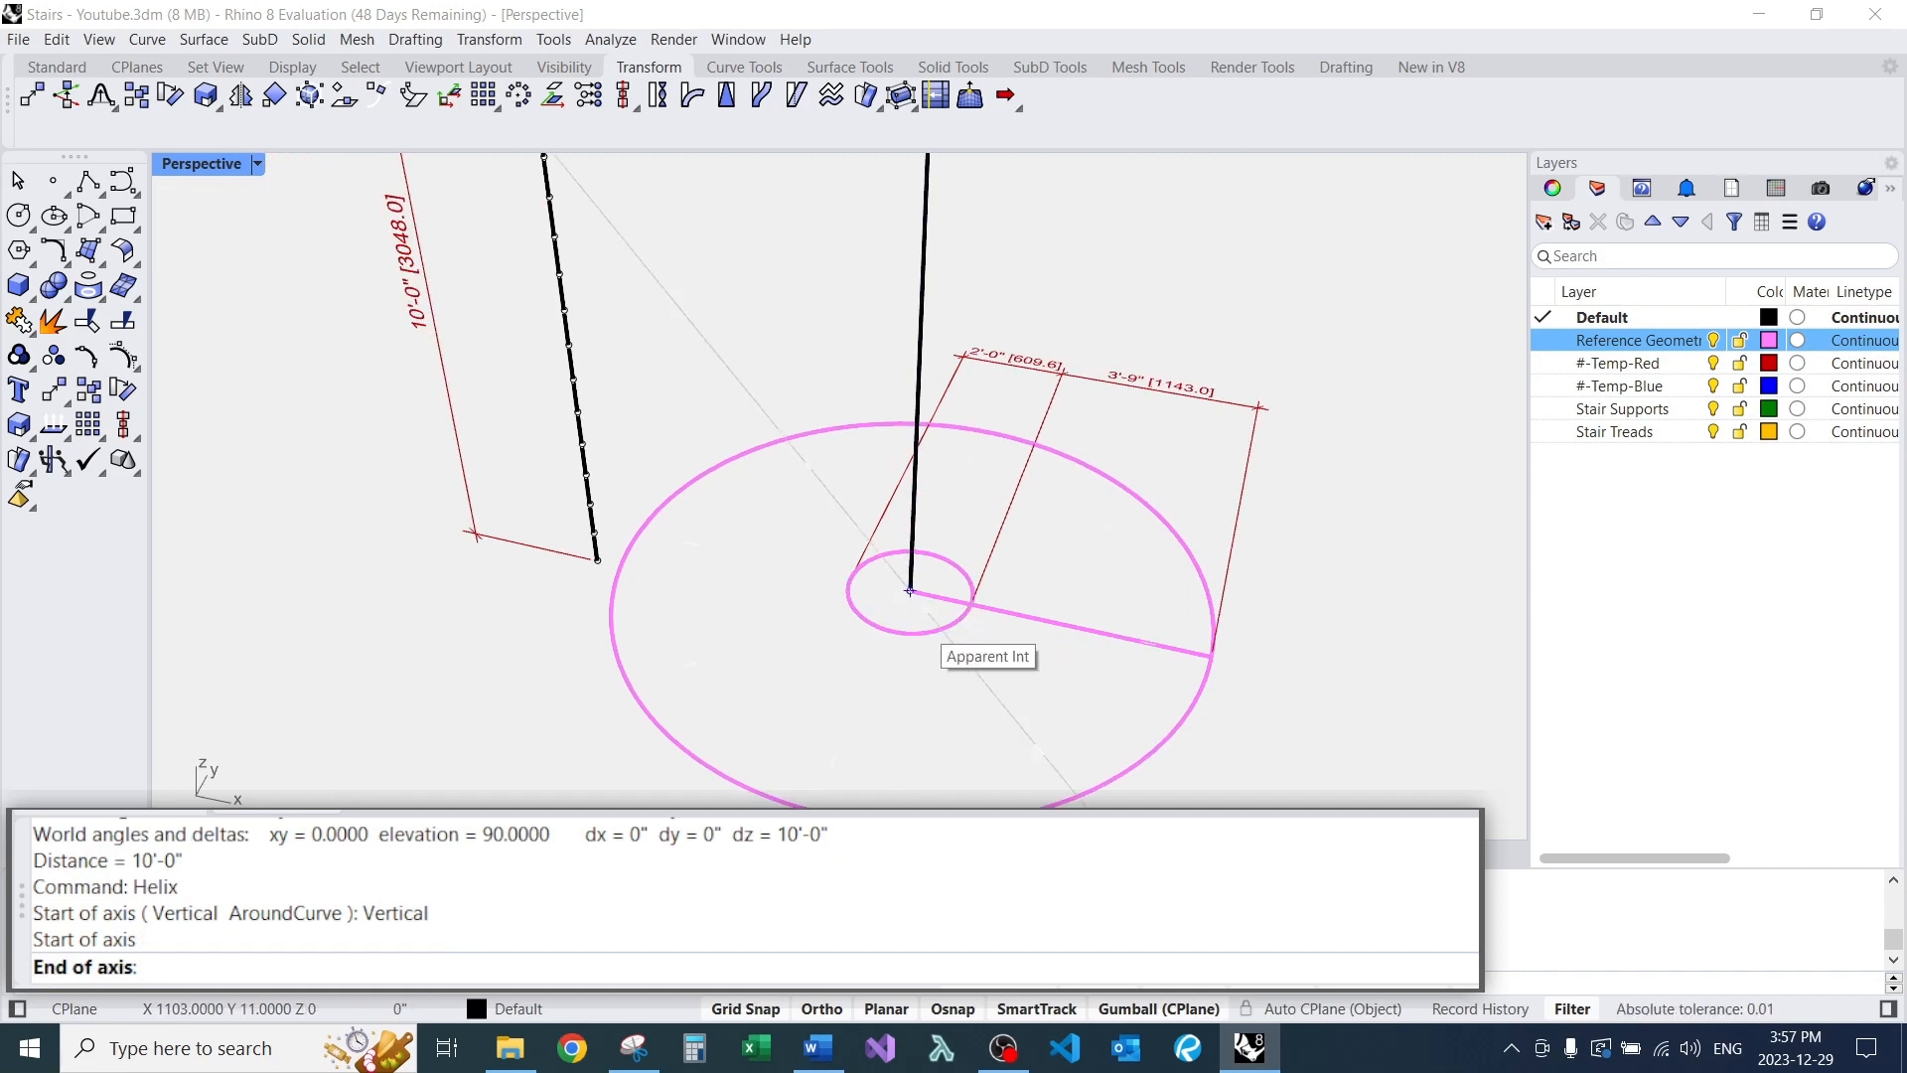
pyautogui.scroll(-3, 908, 586)
pyautogui.click(924, 440)
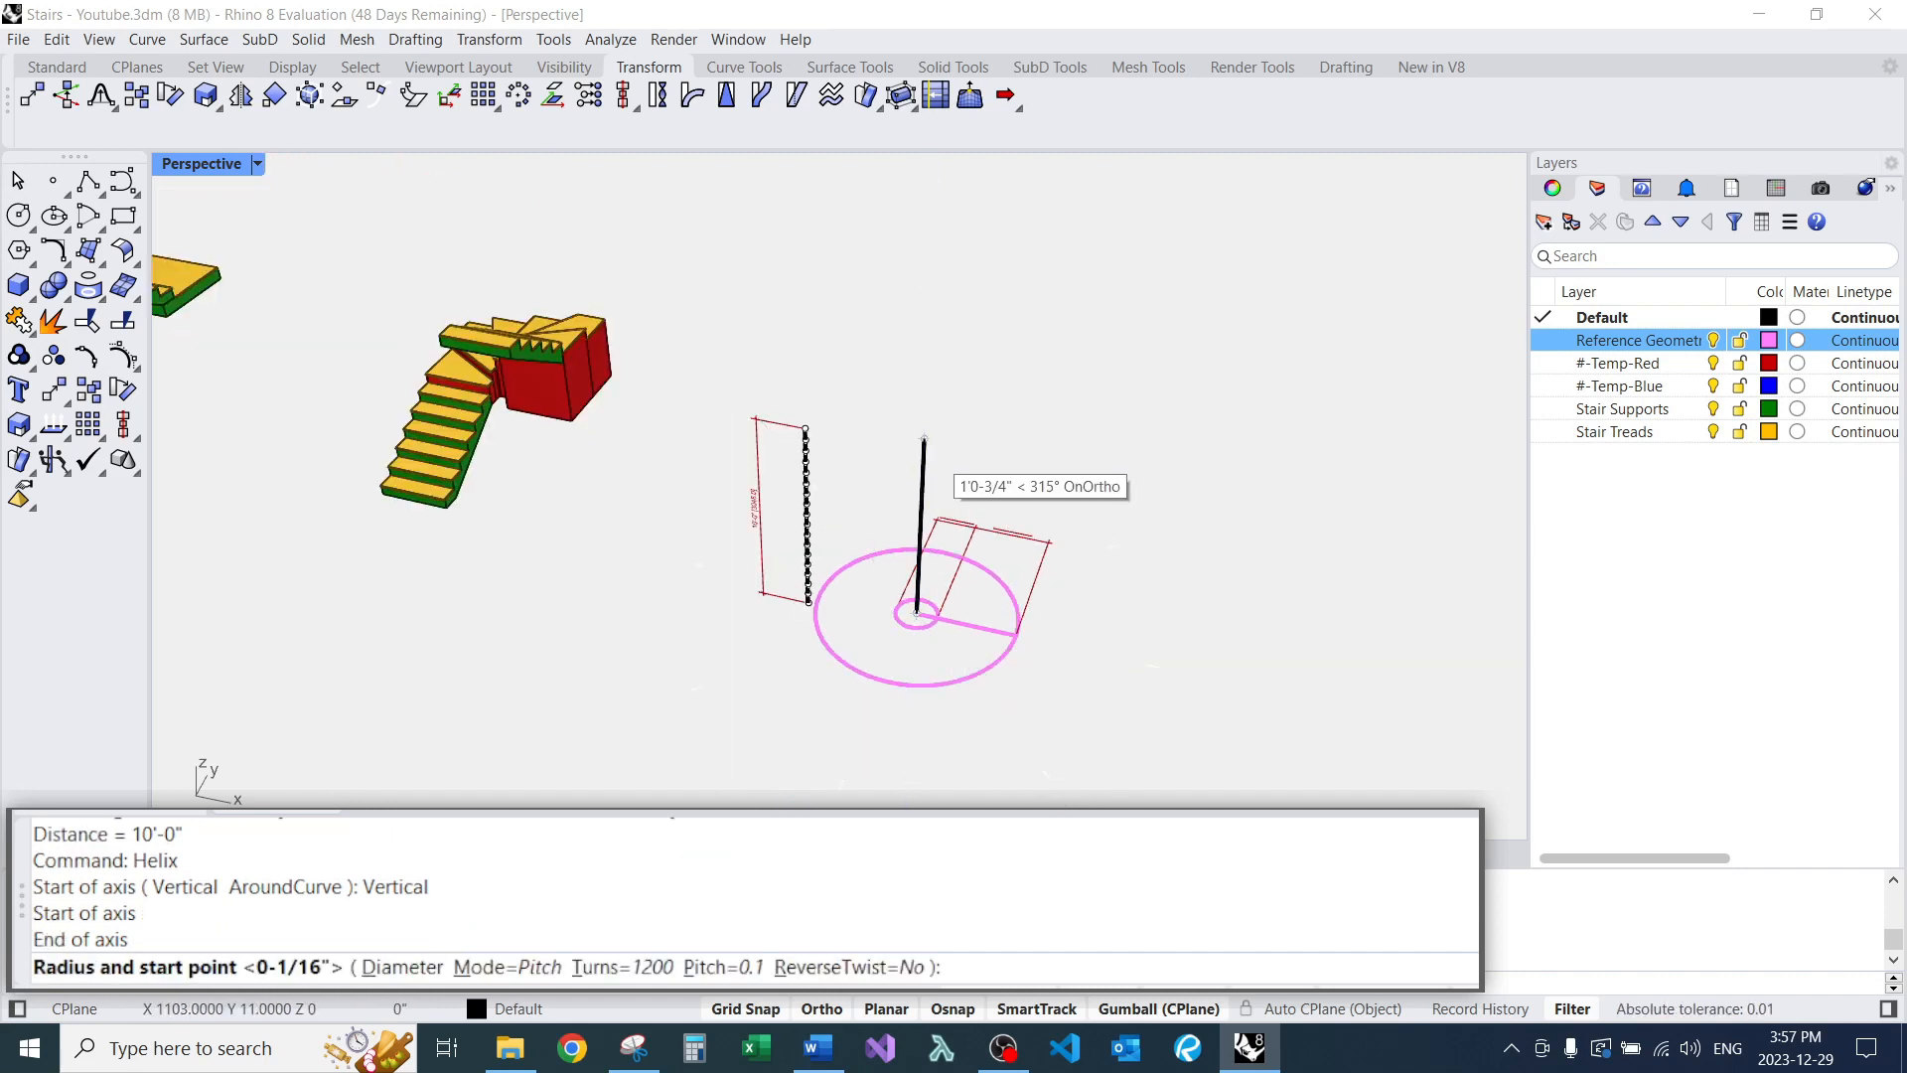
# Set the helix's number of turns to 1.5 and preview it around the outer circle.
pyautogui.scroll(3, 994, 497)
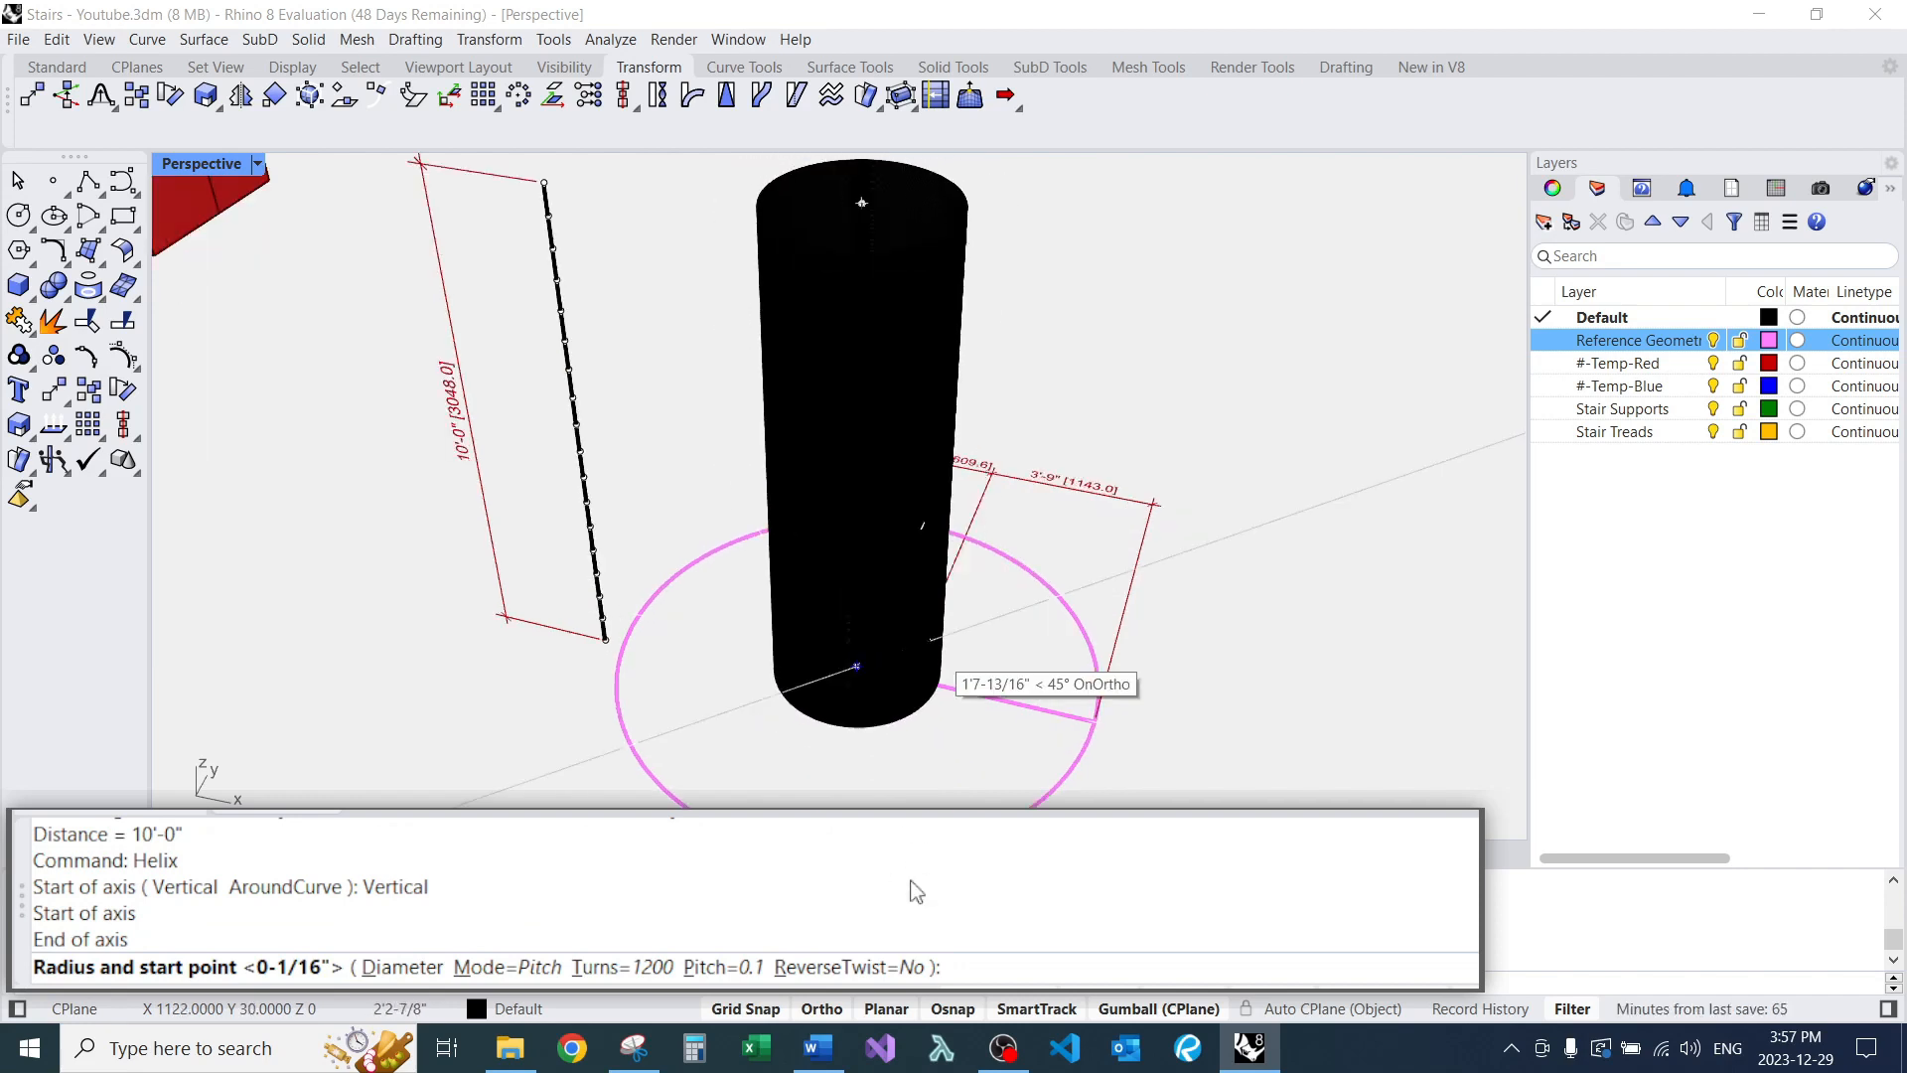
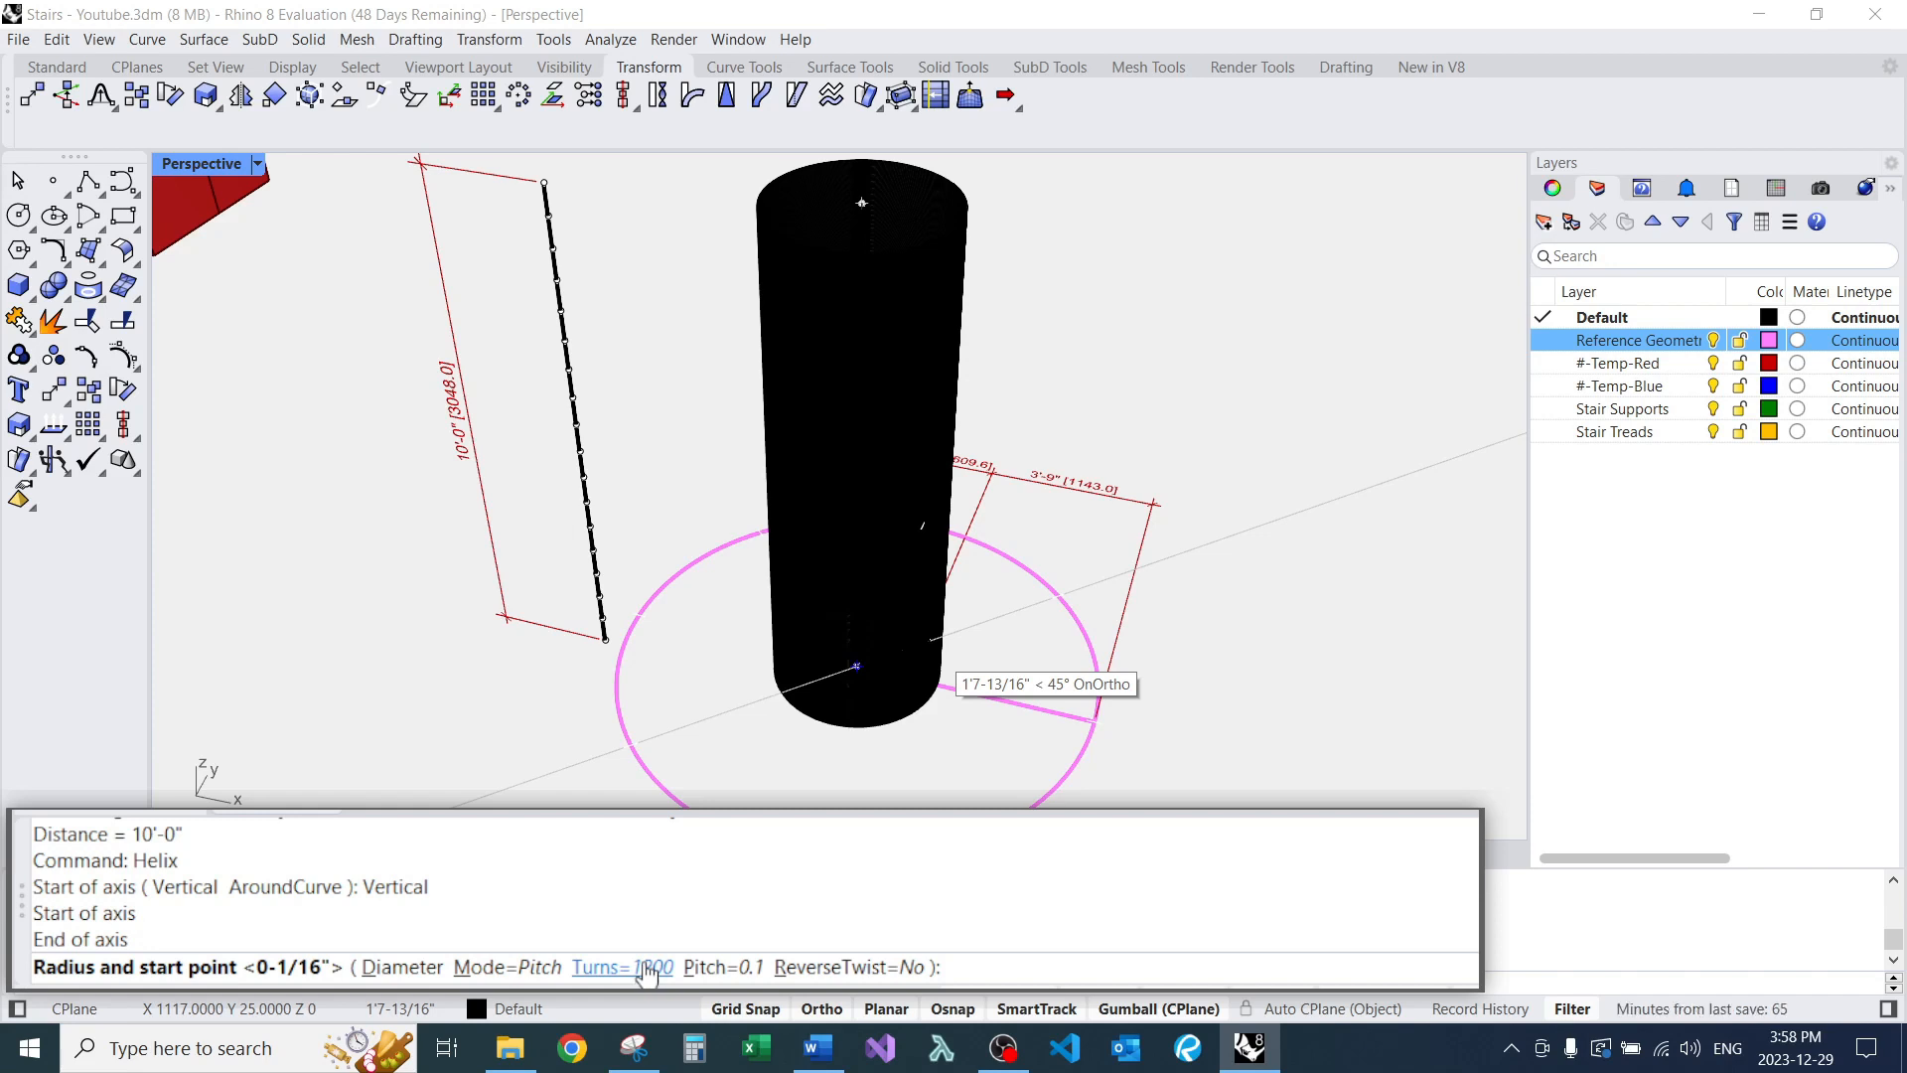
pyautogui.click(647, 969)
pyautogui.write('1.')
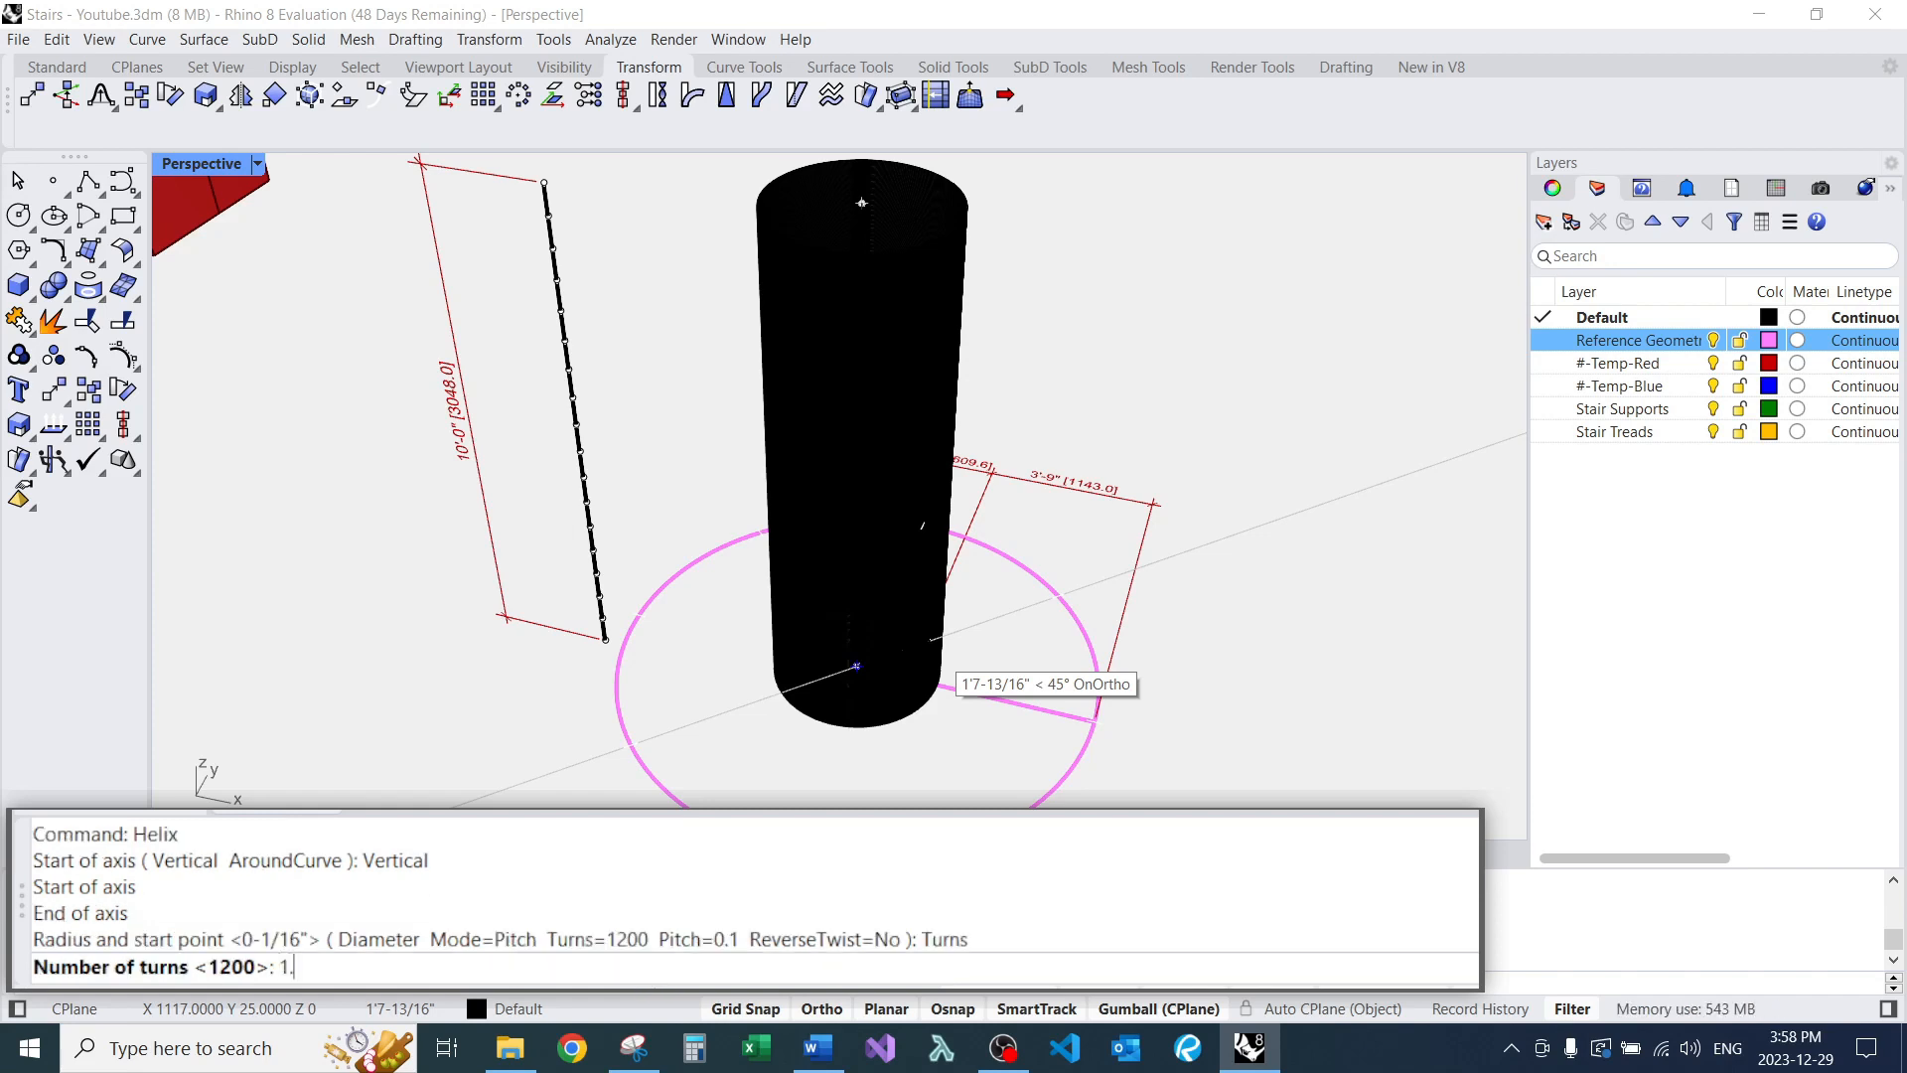
pyautogui.write('5')
pyautogui.press('Return')
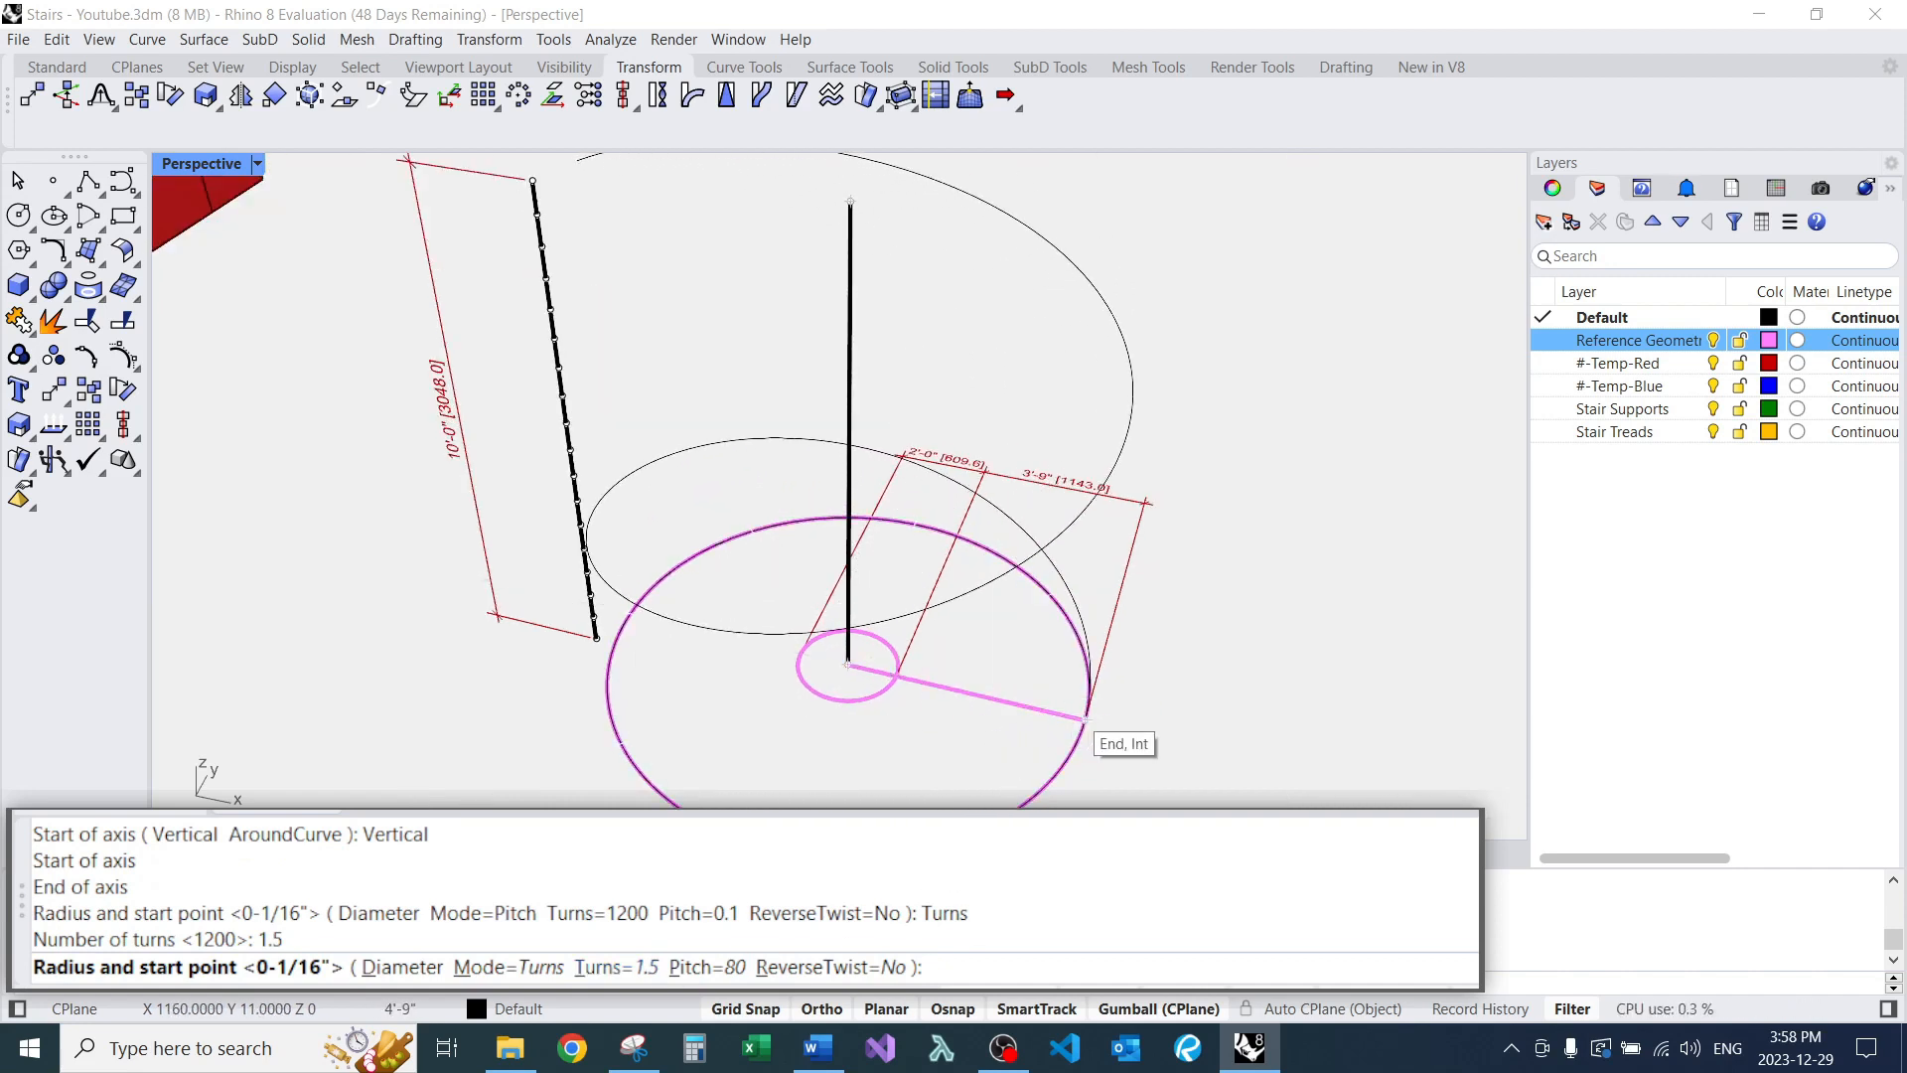
pyautogui.scroll(-2, 1086, 720)
pyautogui.moveTo(1085, 720); pyautogui.dragTo(994, 684, button='right')
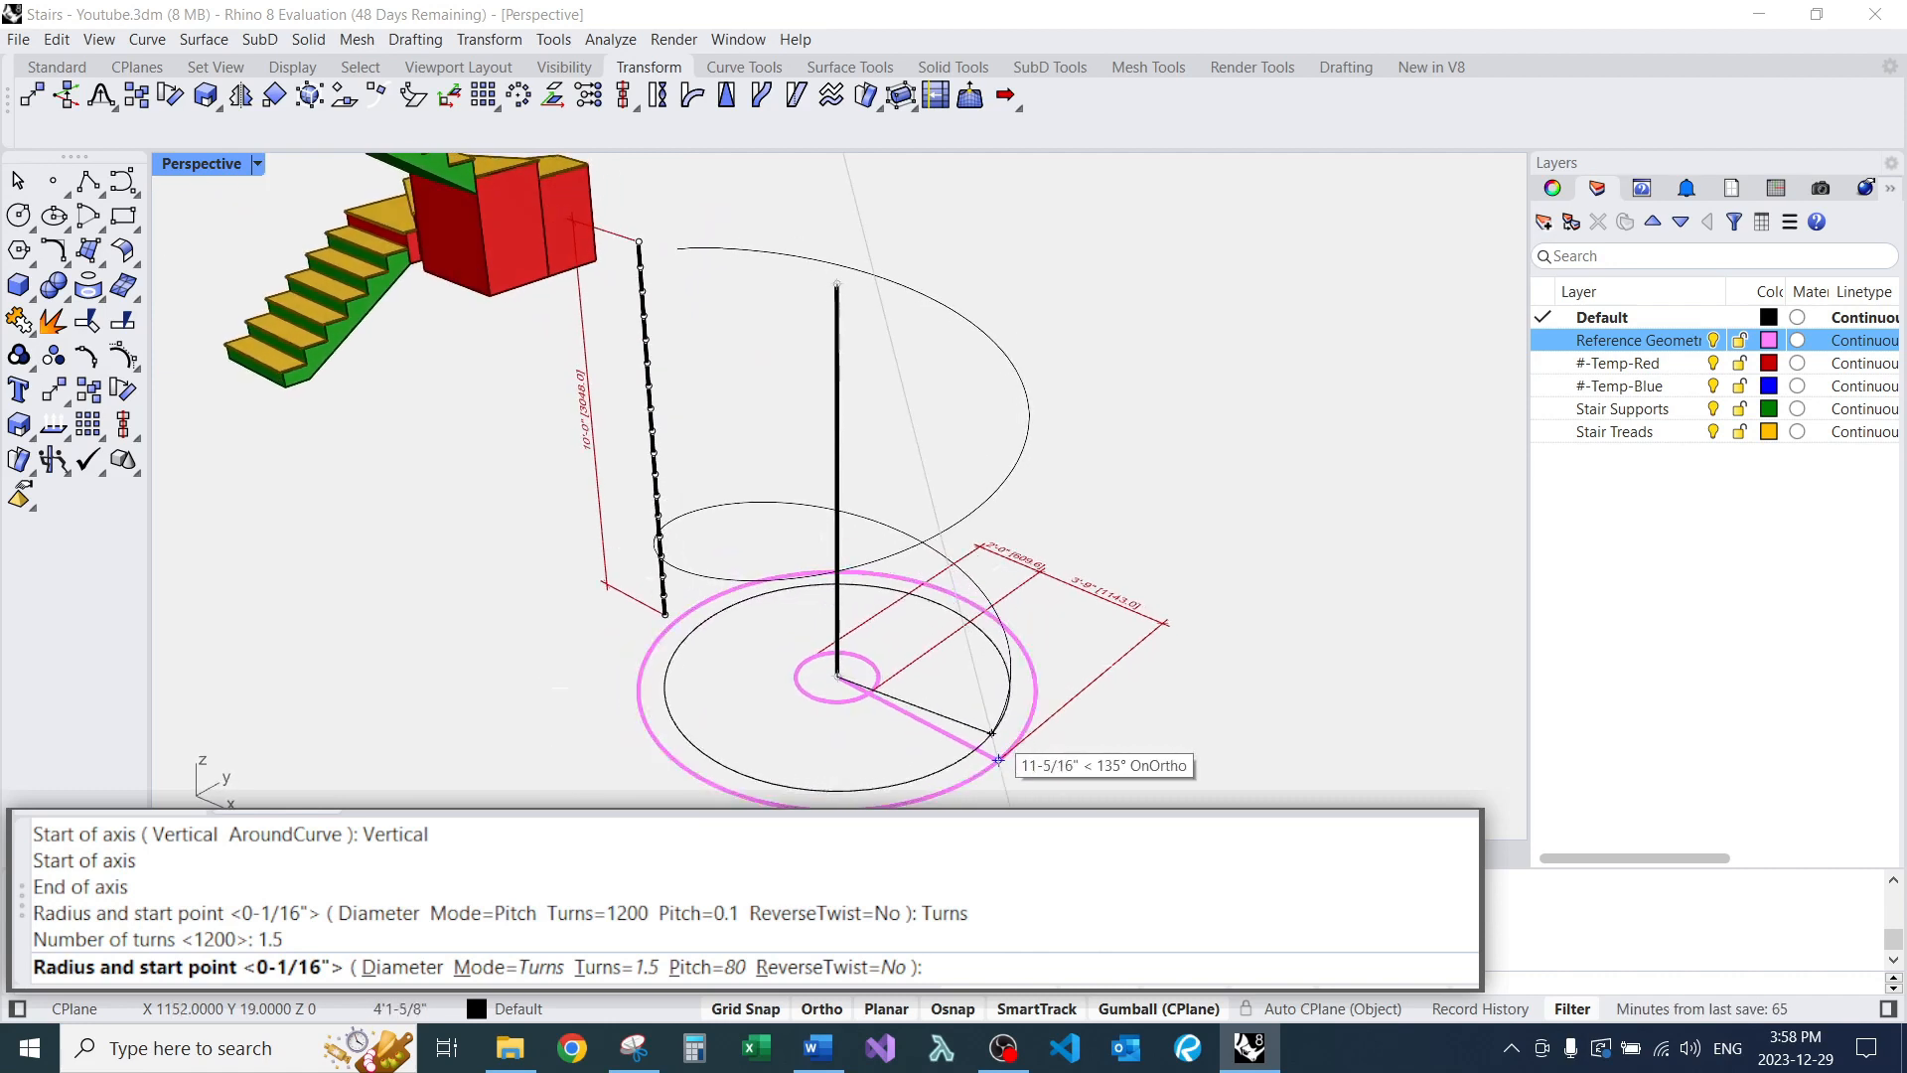
# Set the helix to 1 turn and start it at the radial line's endpoint on the outer circle.
pyautogui.click(614, 966)
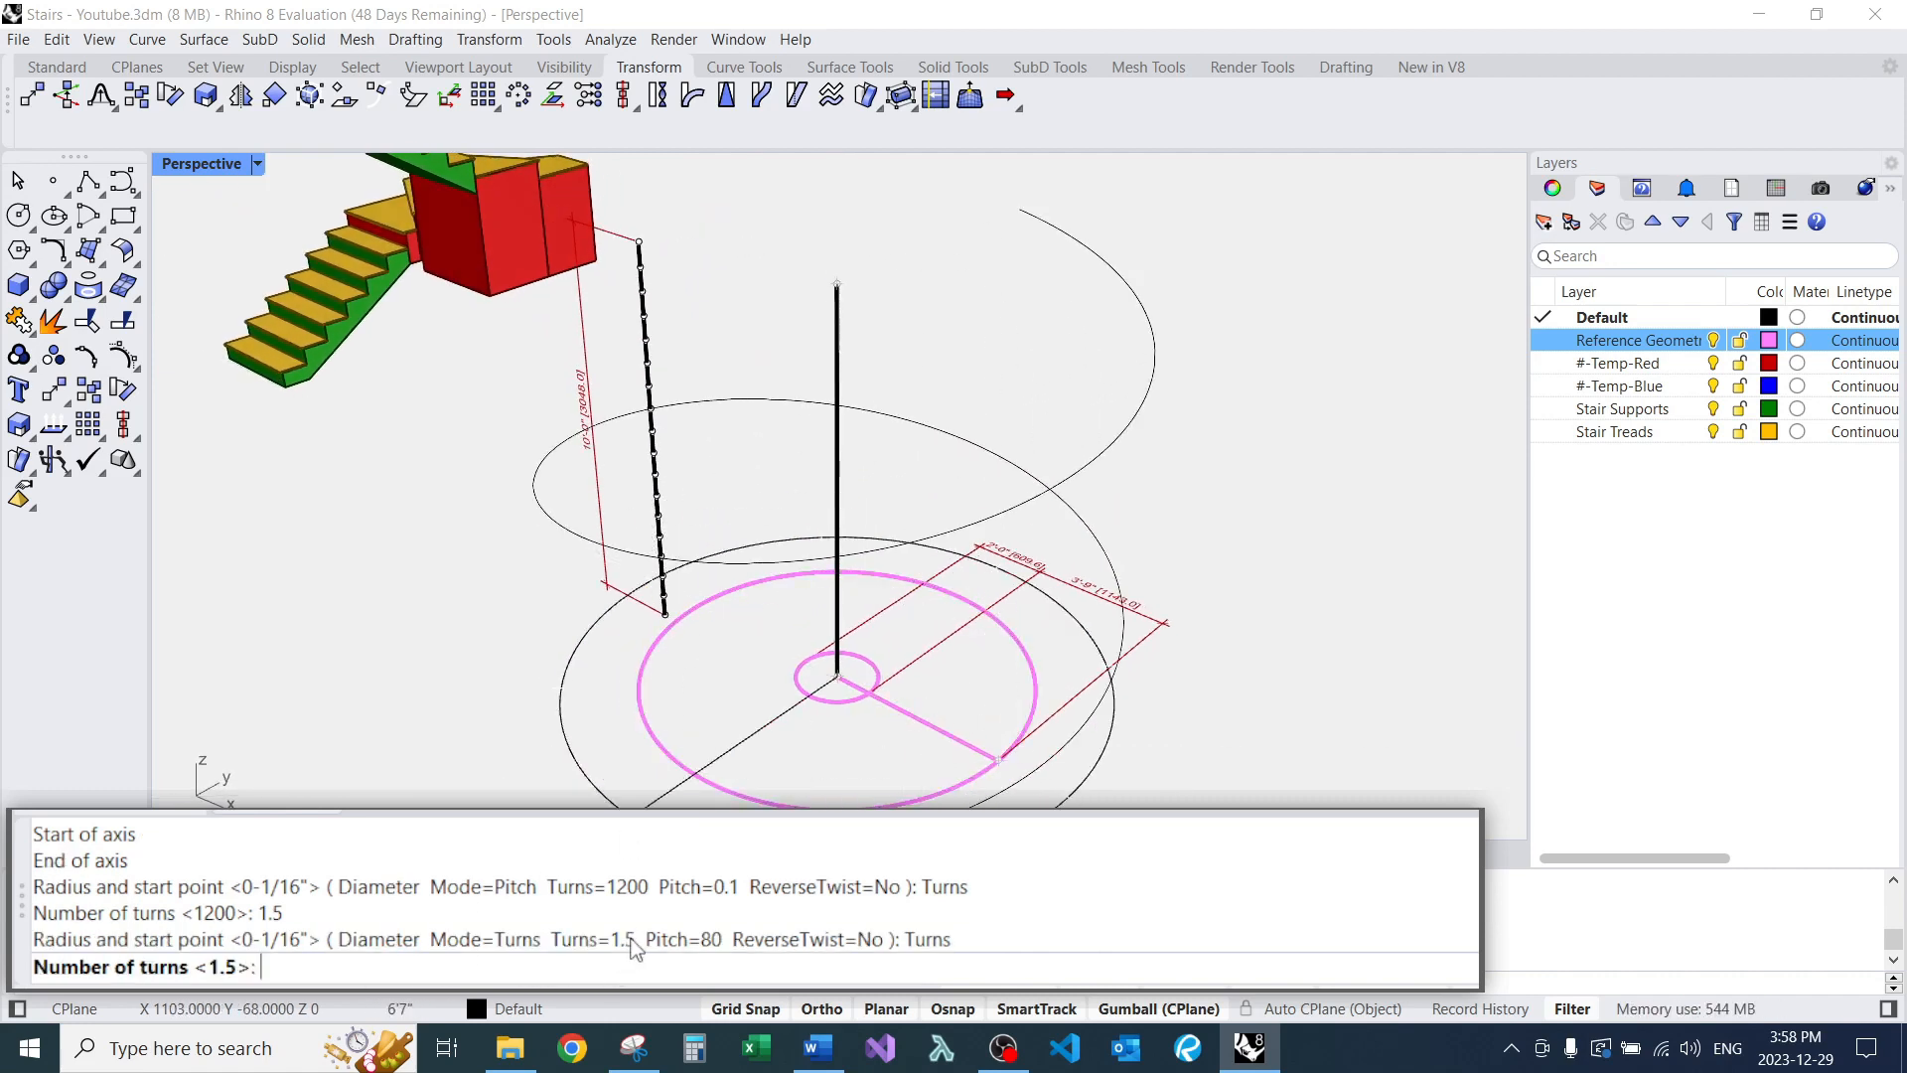
pyautogui.write('1')
pyautogui.press('Return')
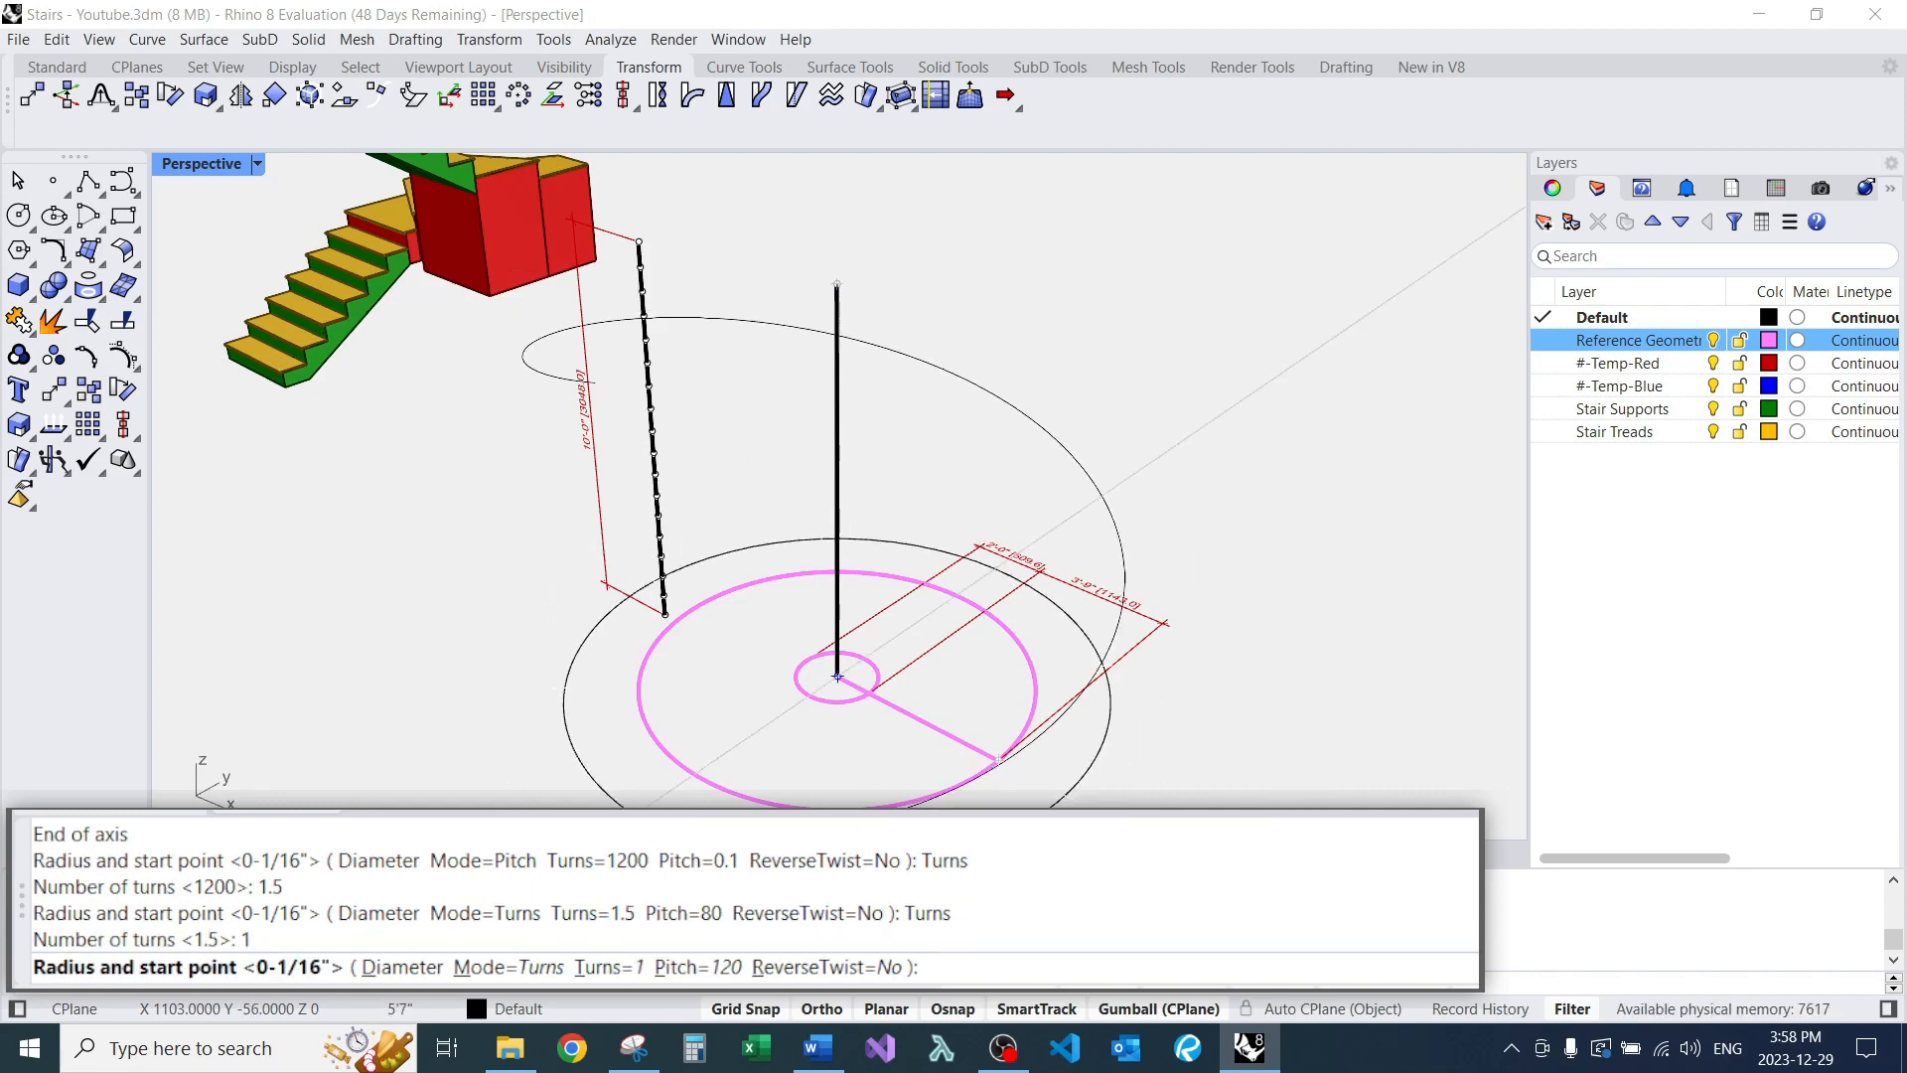
pyautogui.moveTo(999, 761); pyautogui.dragTo(943, 685, button='right')
pyautogui.moveTo(844, 561); pyautogui.dragTo(889, 572, button='right')
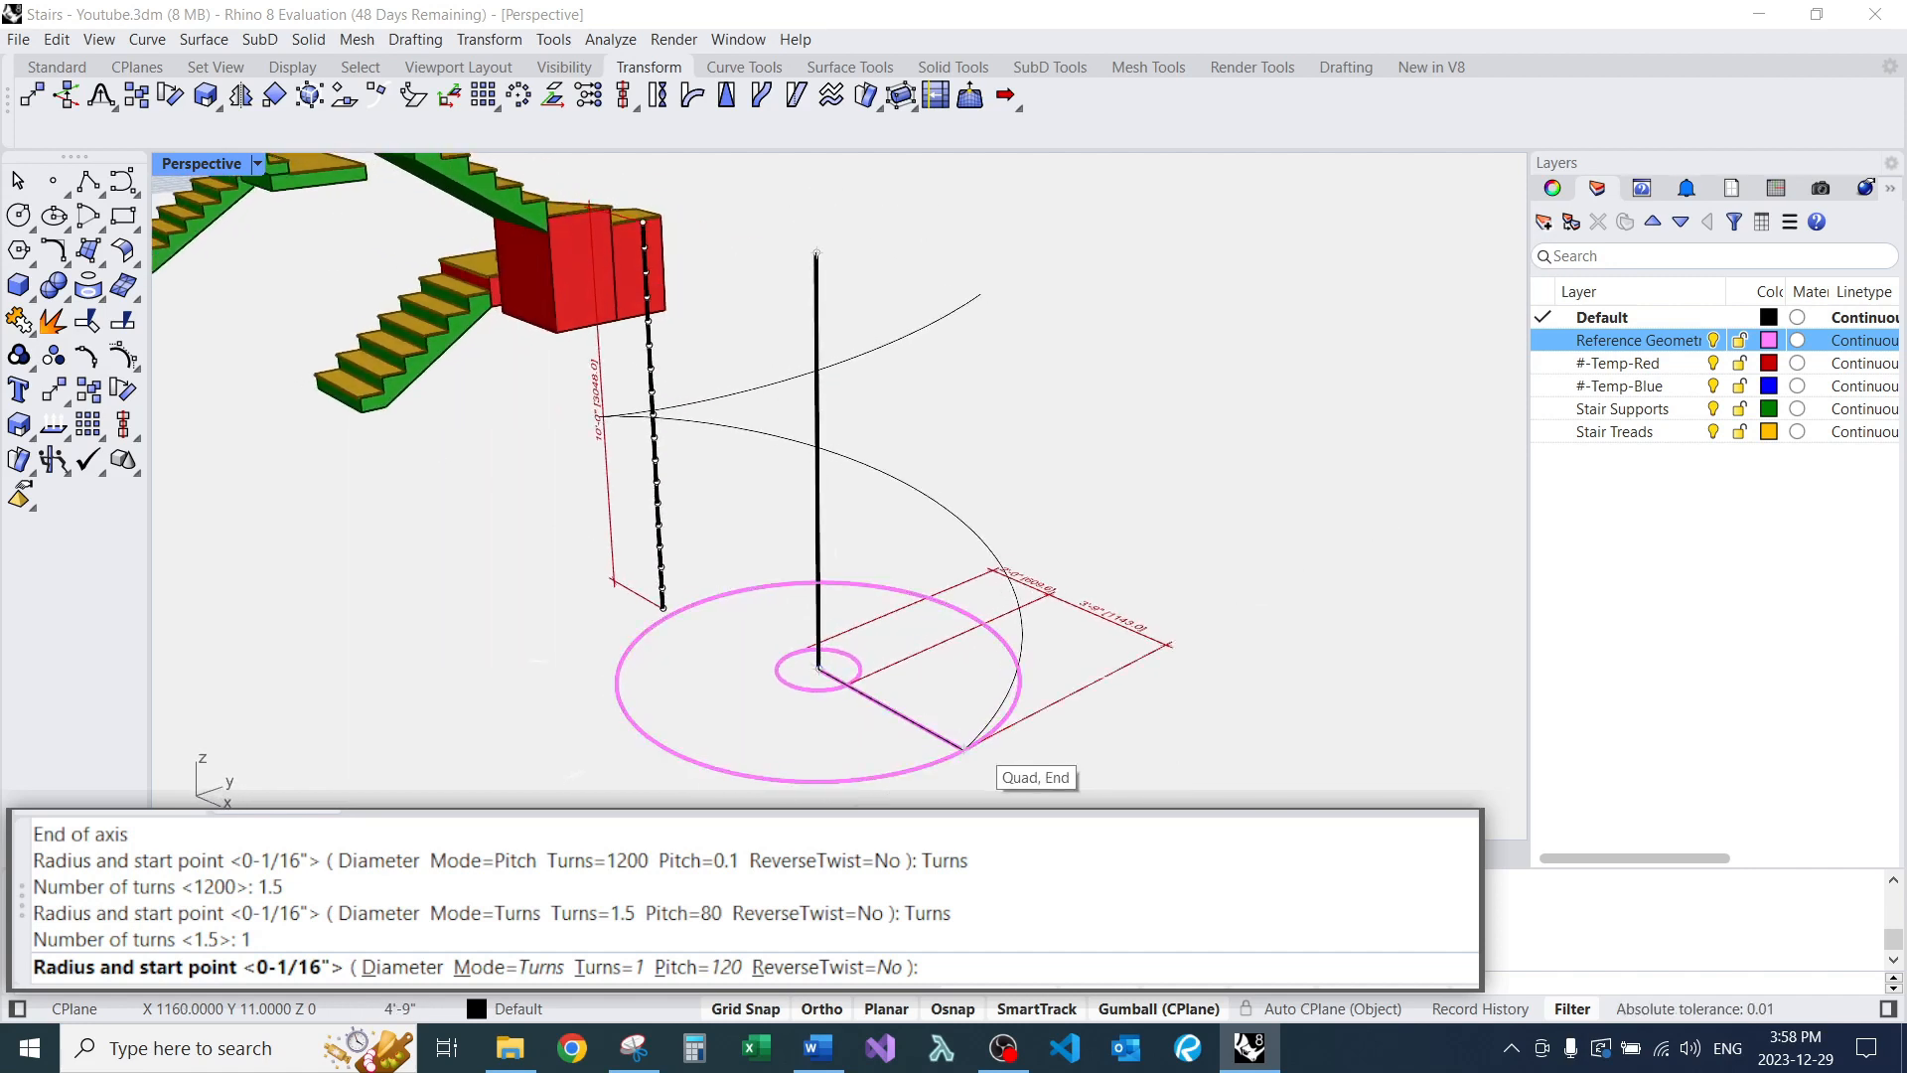
pyautogui.click(963, 750)
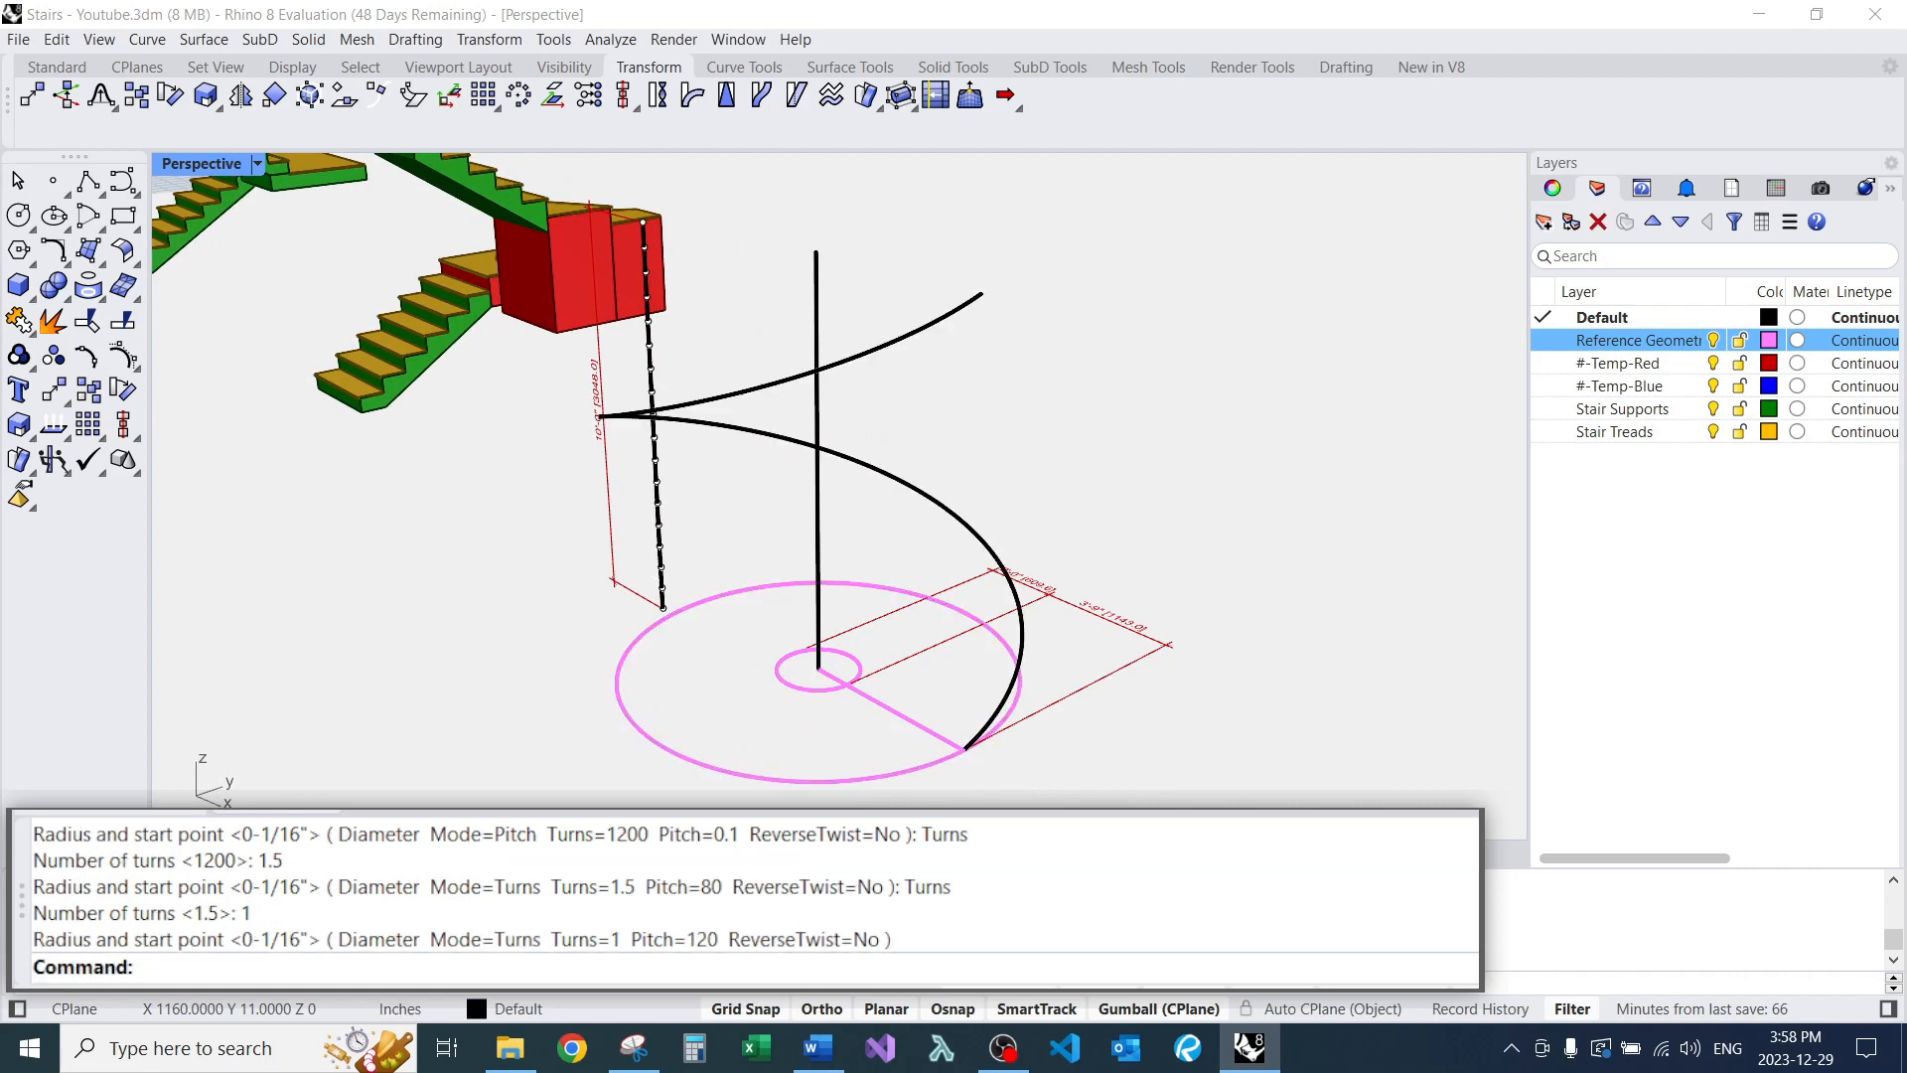
# Measure the height from the helix's bottom start point to its top endpoint.
pyautogui.scroll(-6, 941, 577)
pyautogui.moveTo(942, 577); pyautogui.dragTo(878, 556, button='right')
pyautogui.scroll(4, 951, 588)
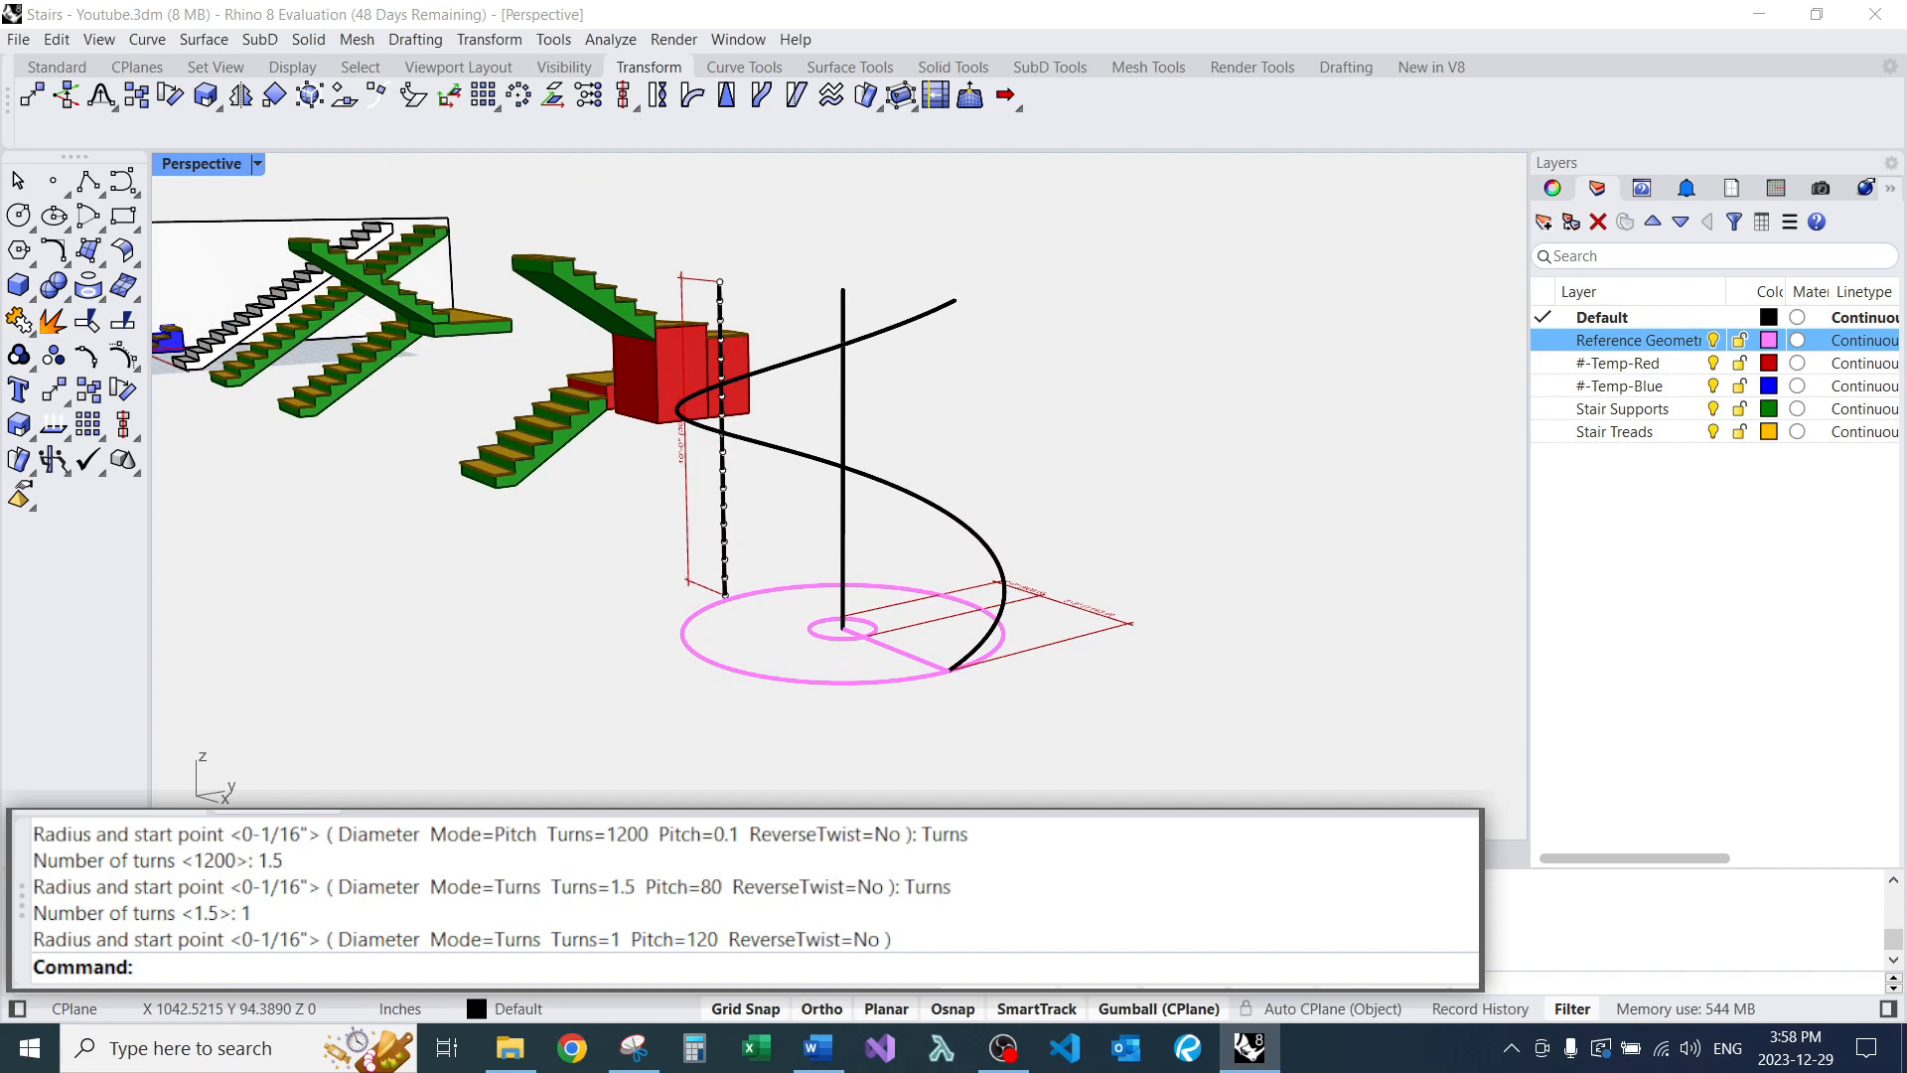
pyautogui.write('D')
pyautogui.press('Return')
pyautogui.click(950, 669)
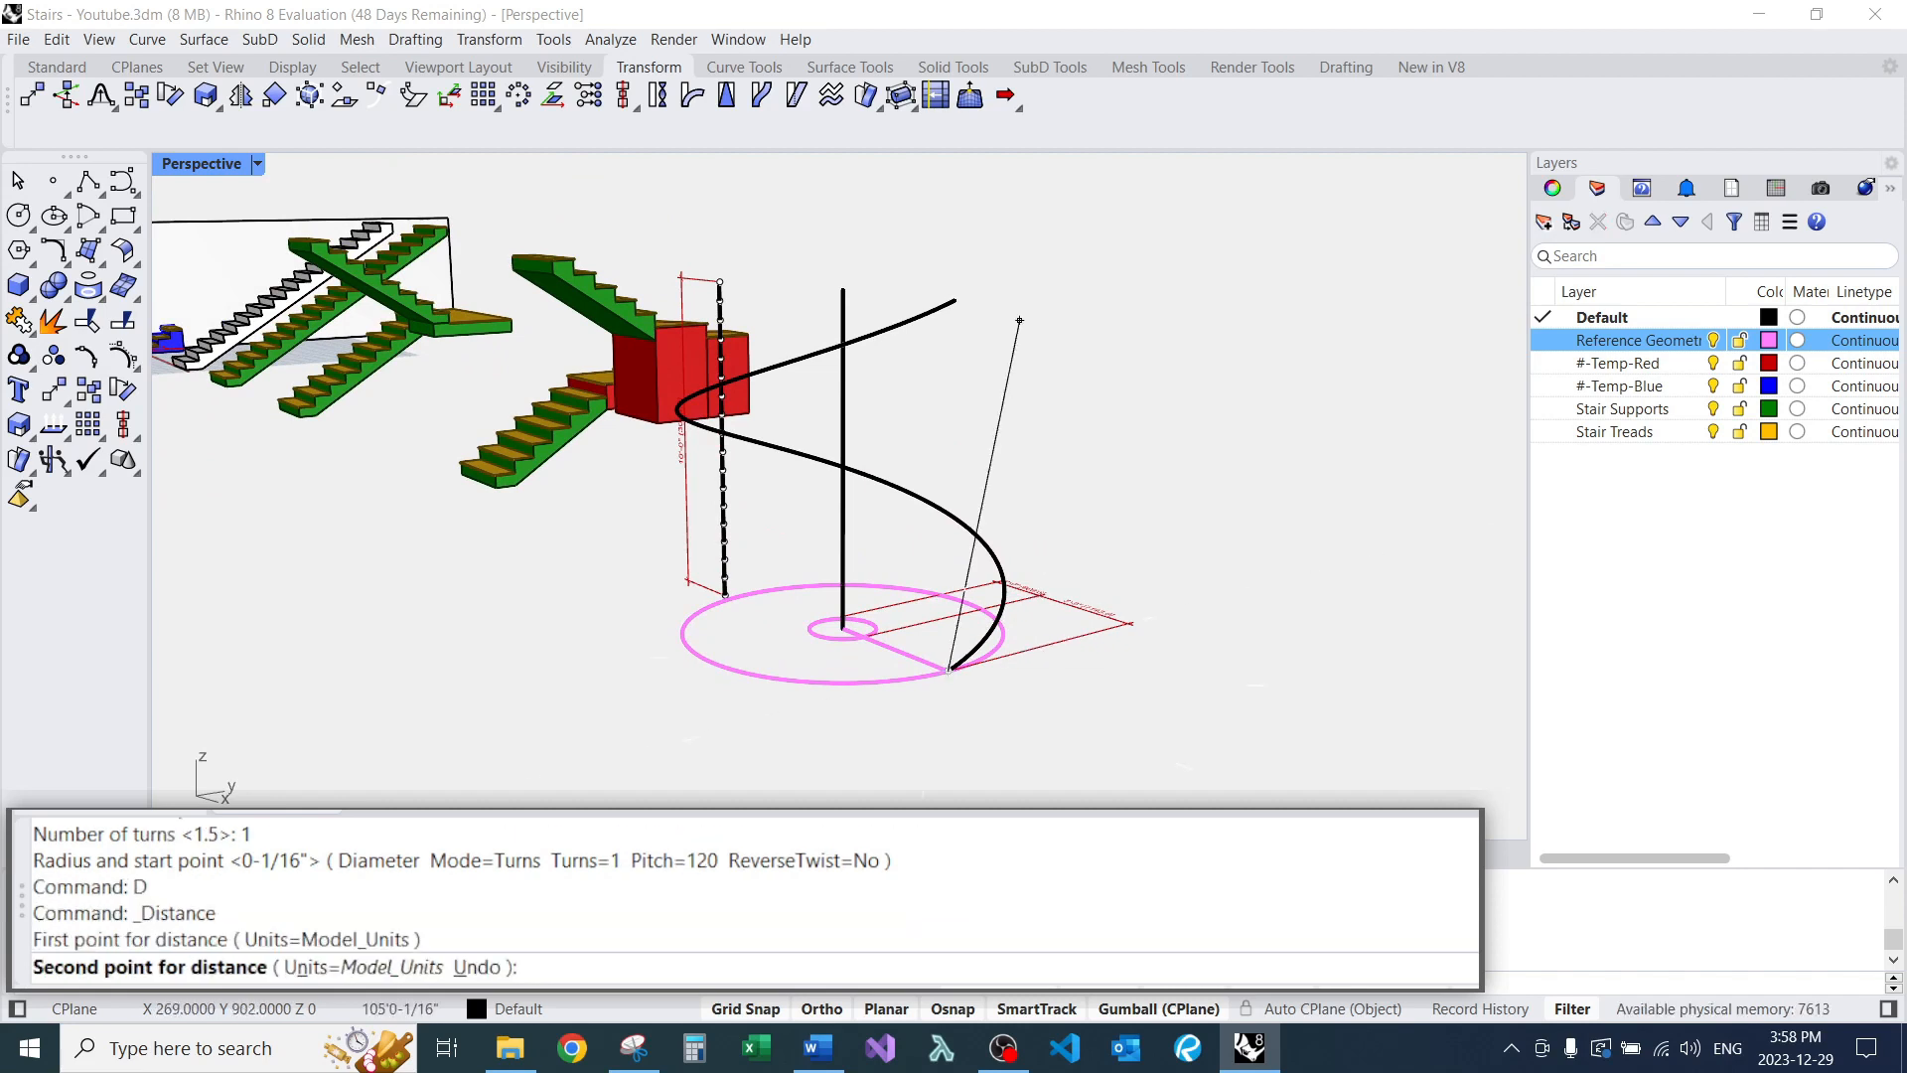
pyautogui.click(954, 300)
# Examine the helix and the base circles from several angles, near and far.
pyautogui.moveTo(954, 397); pyautogui.dragTo(1014, 536, button='right')
pyautogui.scroll(6, 956, 546)
pyautogui.scroll(-6, 952, 483)
pyautogui.scroll(5, 894, 626)
pyautogui.moveTo(894, 626); pyautogui.dragTo(832, 536, button='right')
pyautogui.scroll(-6, 860, 508)
pyautogui.scroll(11, 872, 586)
pyautogui.scroll(-6, 922, 594)
pyautogui.scroll(6, 979, 618)
pyautogui.moveTo(918, 586)
pyautogui.mouseDown(button='right')
pyautogui.moveTo(981, 611)
pyautogui.moveTo(909, 601)
pyautogui.mouseUp(button='right')
pyautogui.scroll(-6, 982, 611)
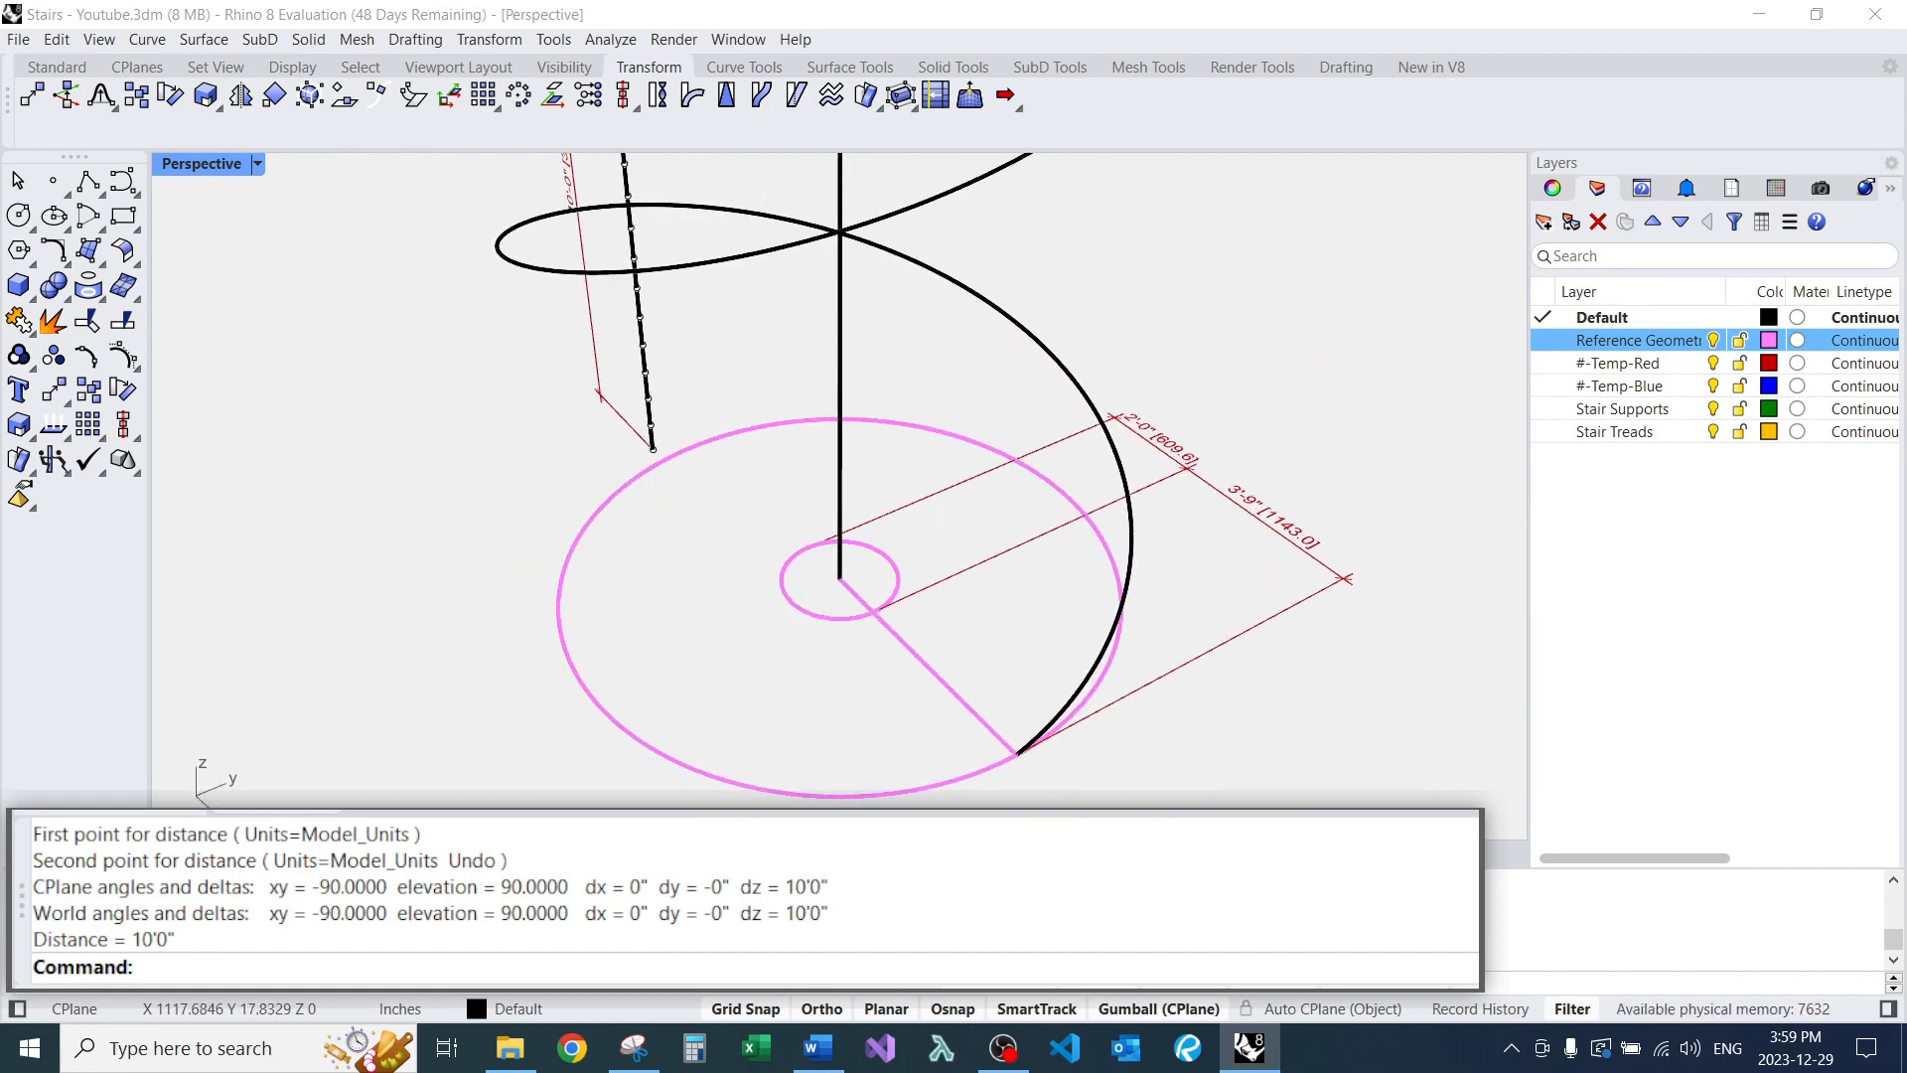
pyautogui.write('Divide')
pyautogui.press('Return')
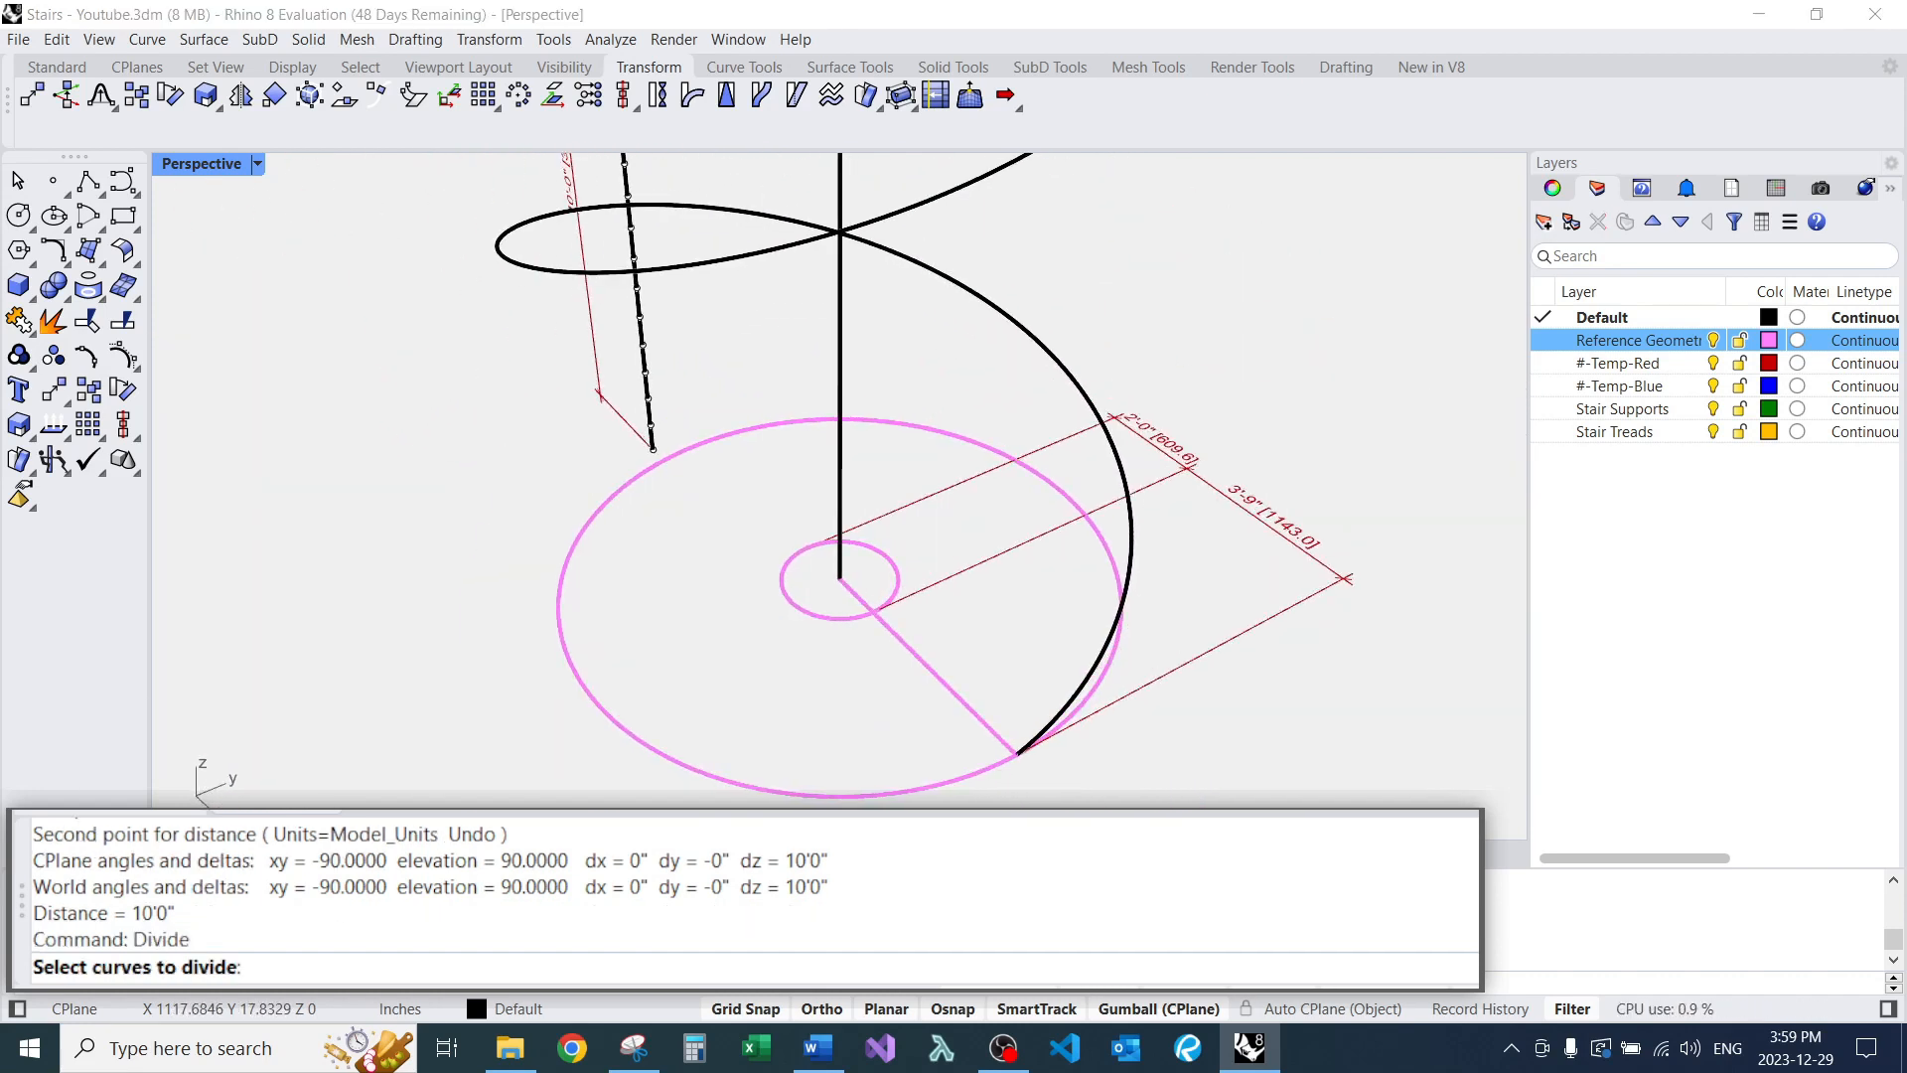
pyautogui.click(1101, 422)
pyautogui.moveTo(1102, 422); pyautogui.dragTo(1033, 425, button='right')
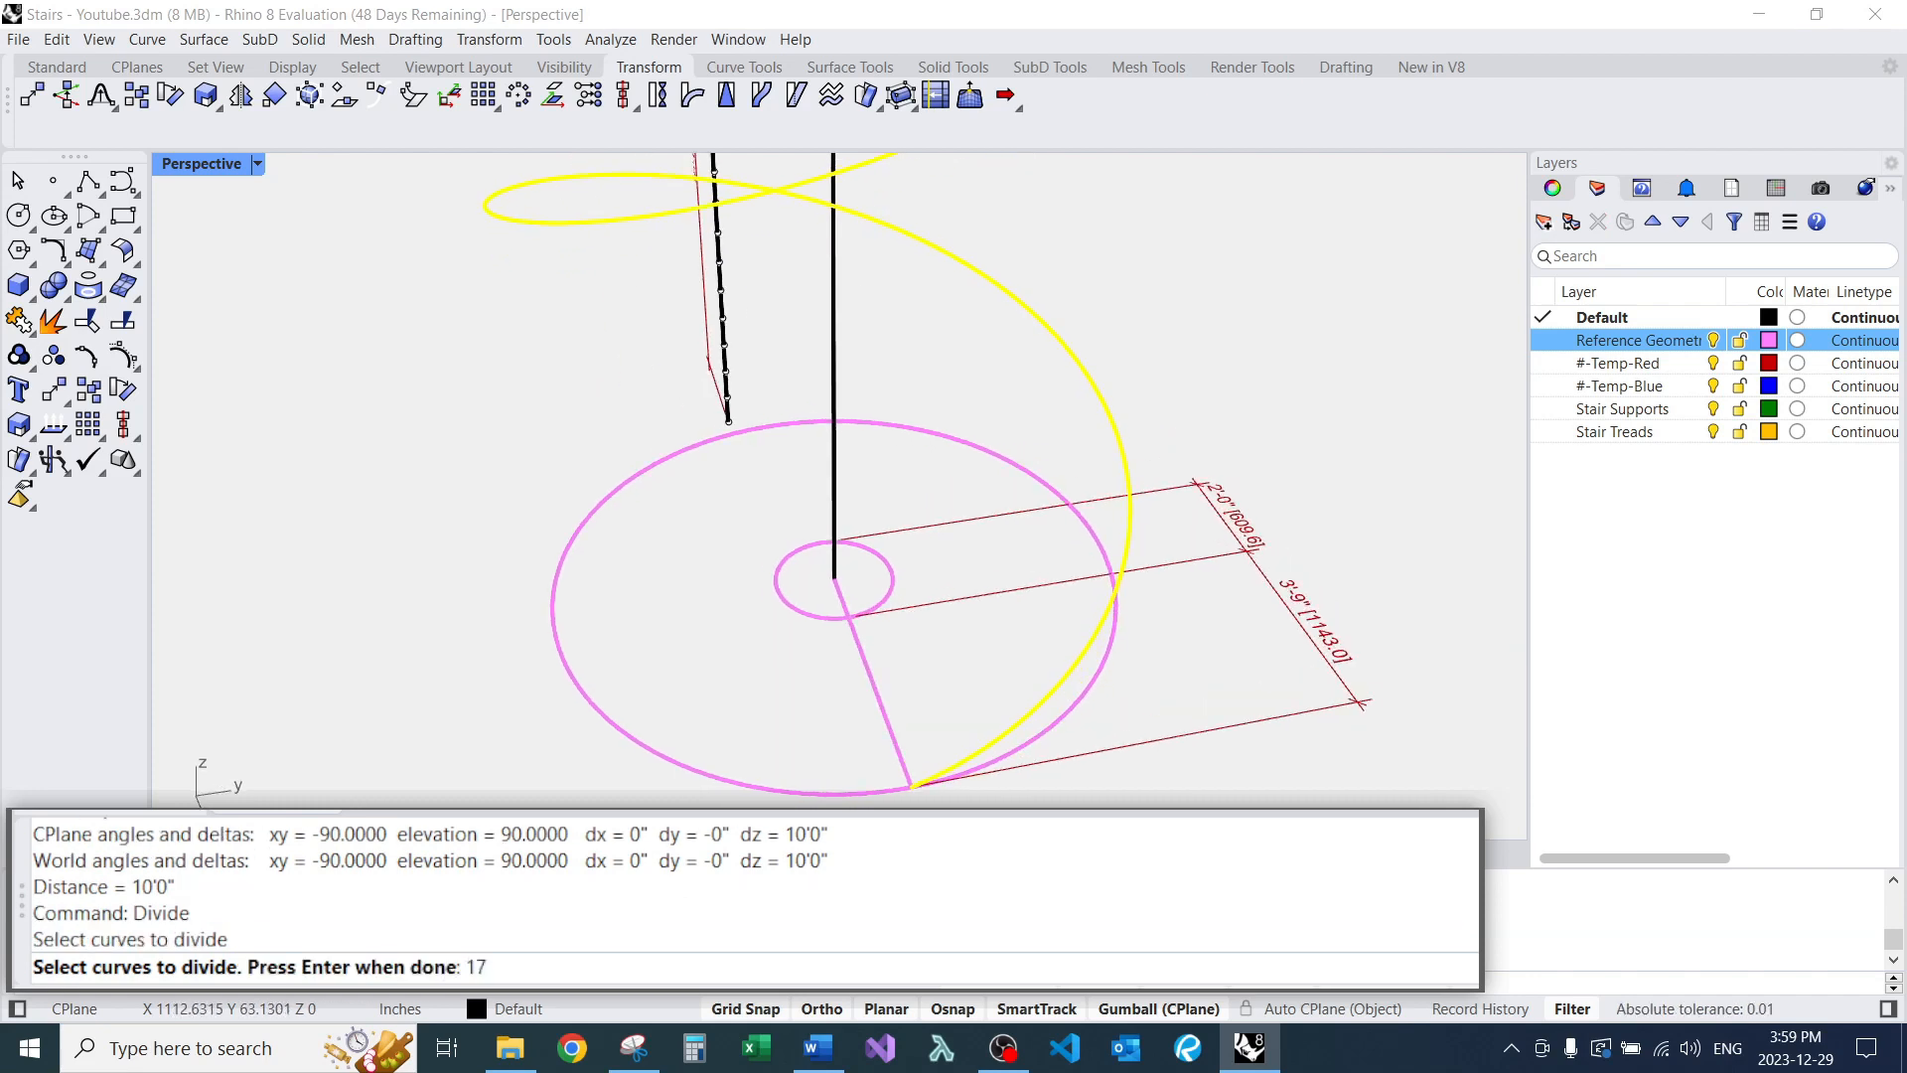
pyautogui.write('17')
pyautogui.press('Return')
pyautogui.press('Escape')
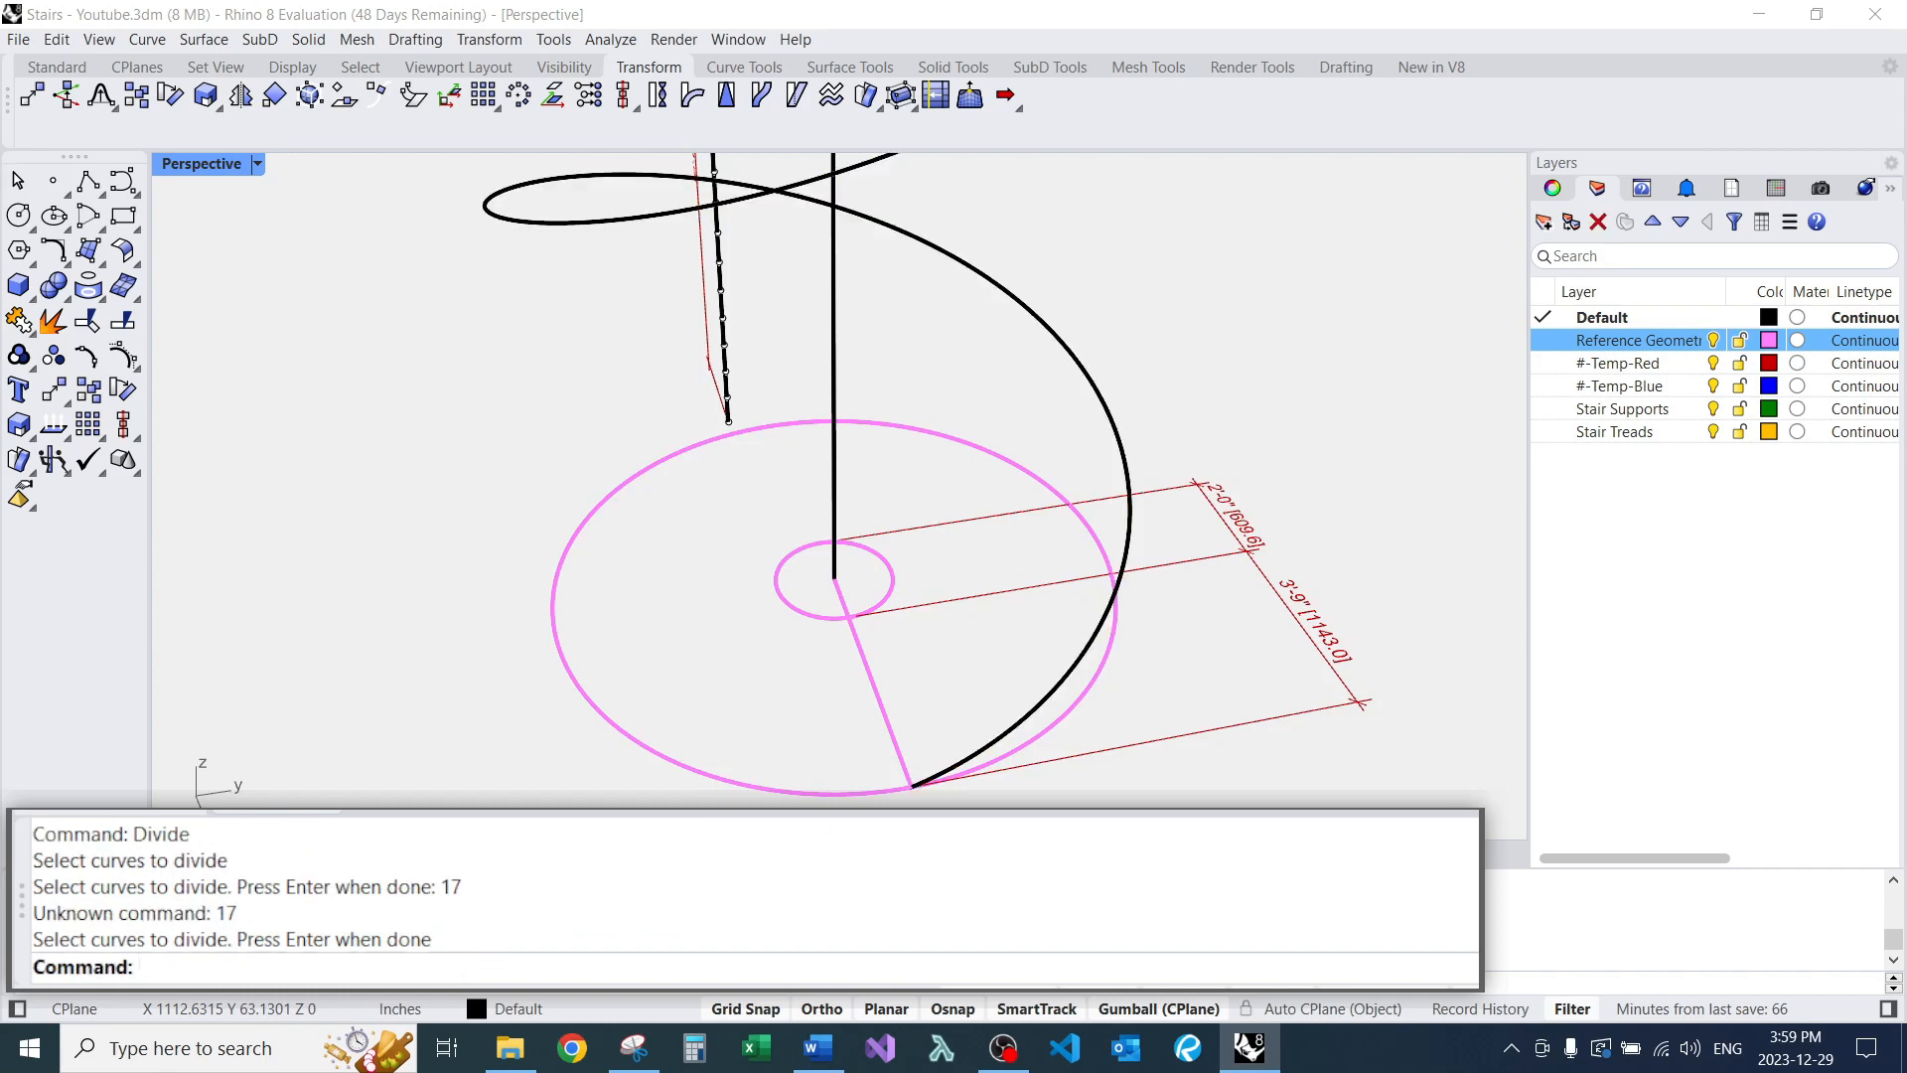
# Divide the helix into 17 segments with marker points.
pyautogui.write('Divi')
pyautogui.press('Return')
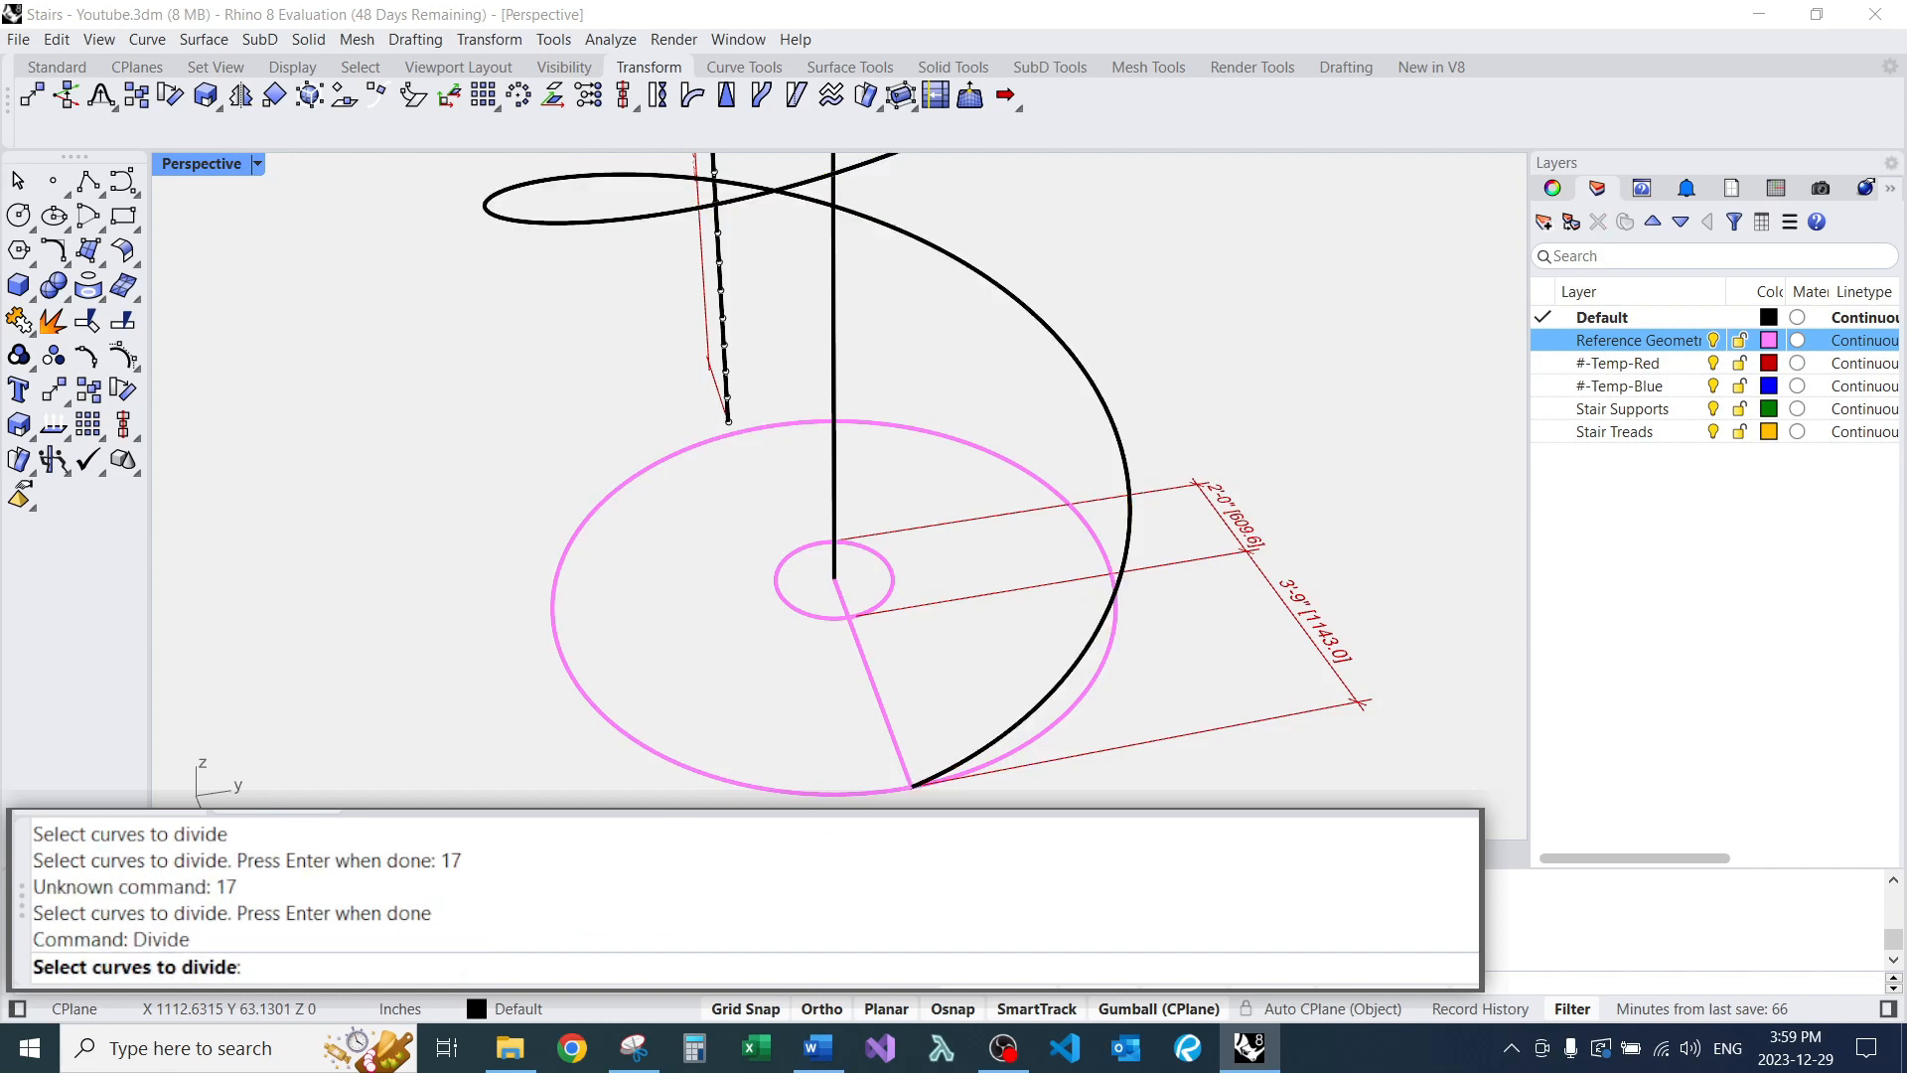
pyautogui.click(1109, 608)
pyautogui.press('Return')
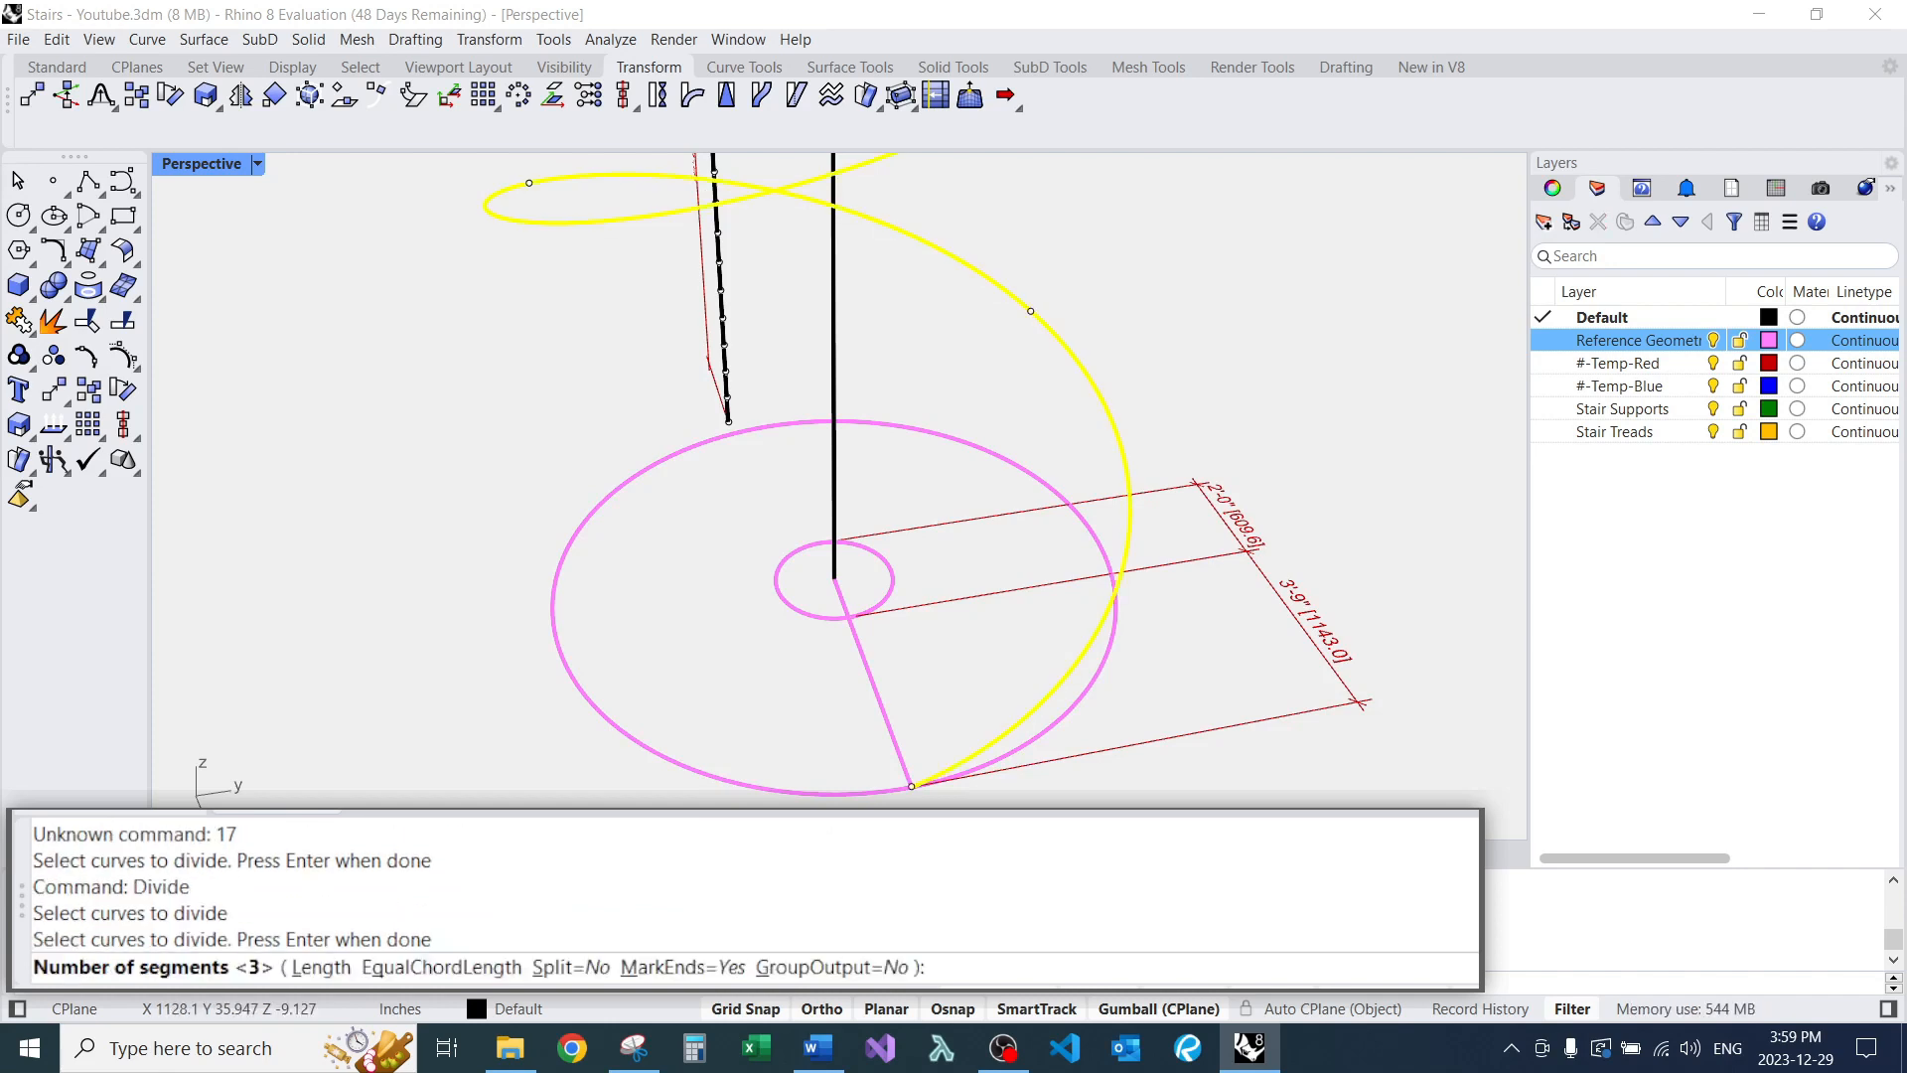
pyautogui.write('17')
pyautogui.press('Return')
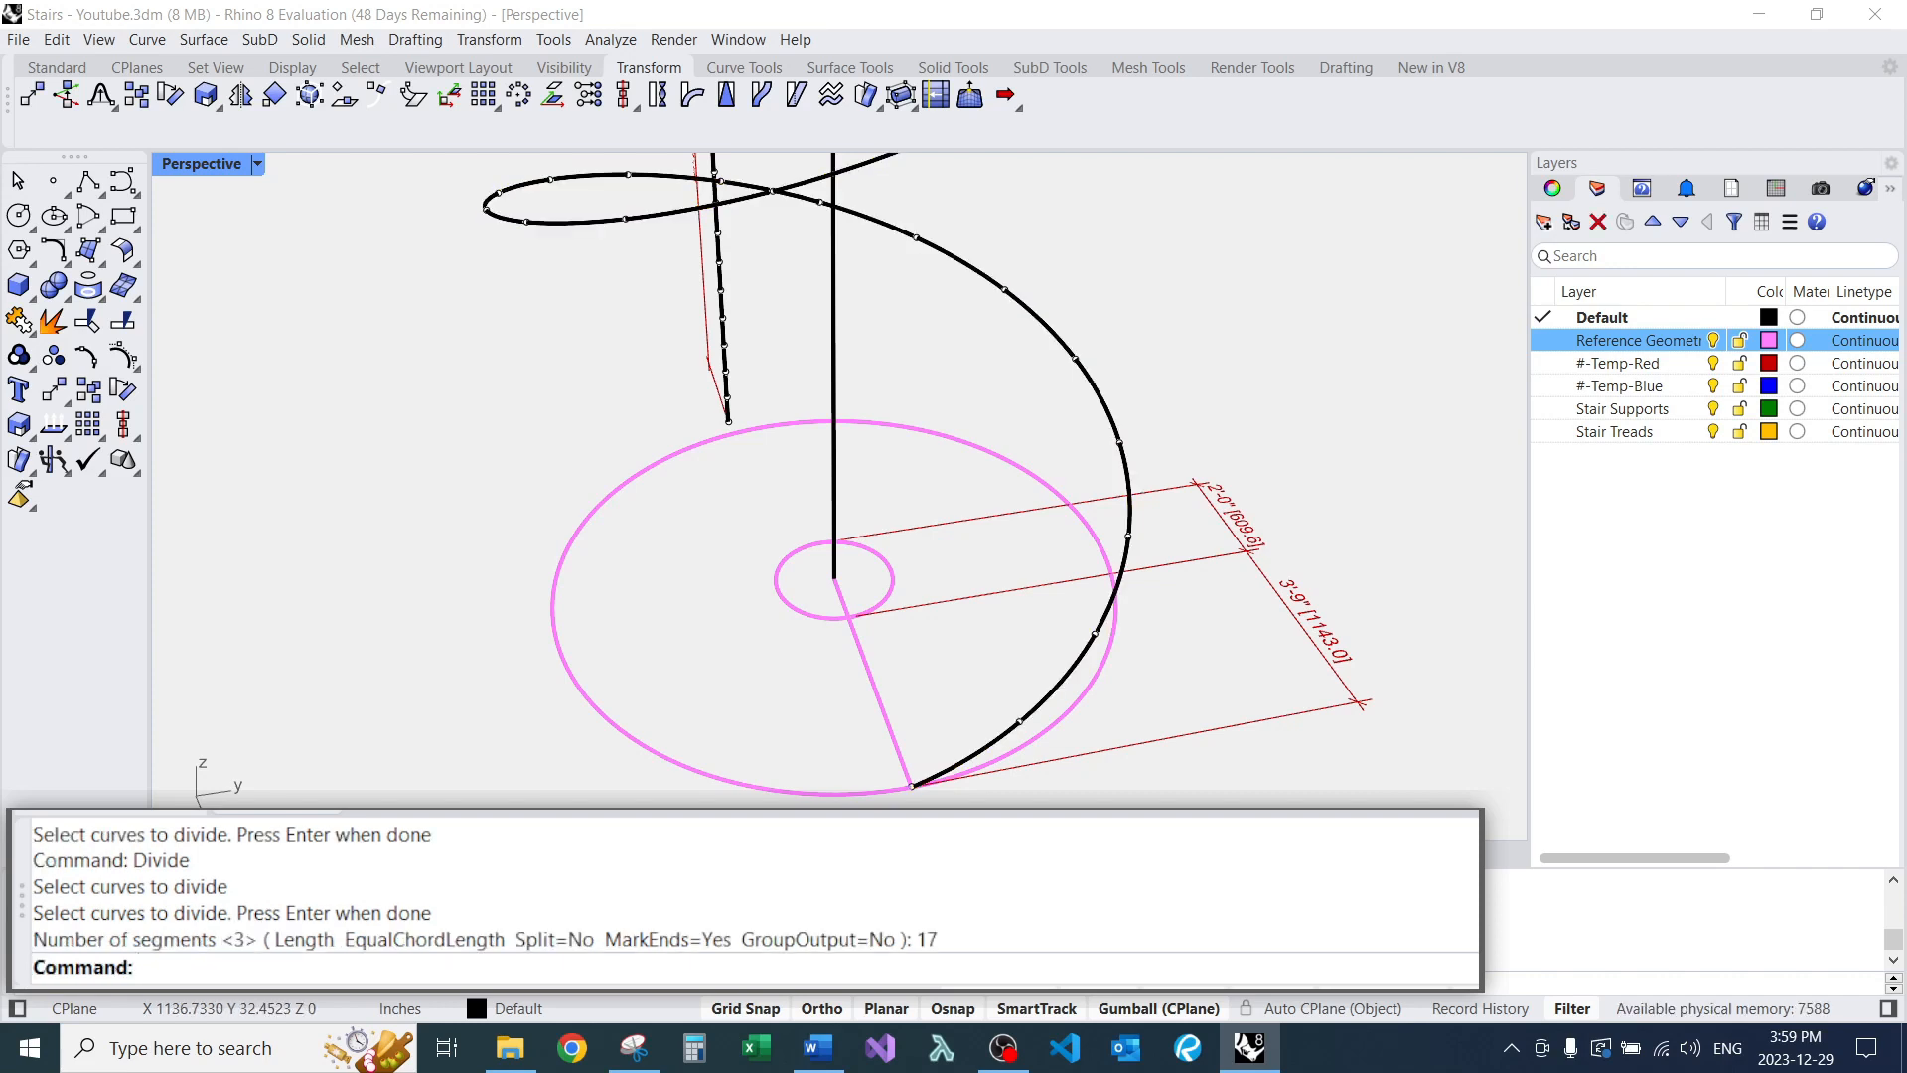
# Measure from the helix's bottom end to its next division point and highlight the vertical rise in the read-out.
pyautogui.scroll(-4, 887, 669)
pyautogui.moveTo(983, 720); pyautogui.dragTo(846, 697, button='right')
pyautogui.scroll(9, 847, 697)
pyautogui.scroll(-4, 914, 621)
pyautogui.scroll(5, 1092, 666)
pyautogui.moveTo(1092, 665)
pyautogui.mouseDown(button='right')
pyautogui.moveTo(1232, 670)
pyautogui.moveTo(1112, 650)
pyautogui.mouseUp(button='right')
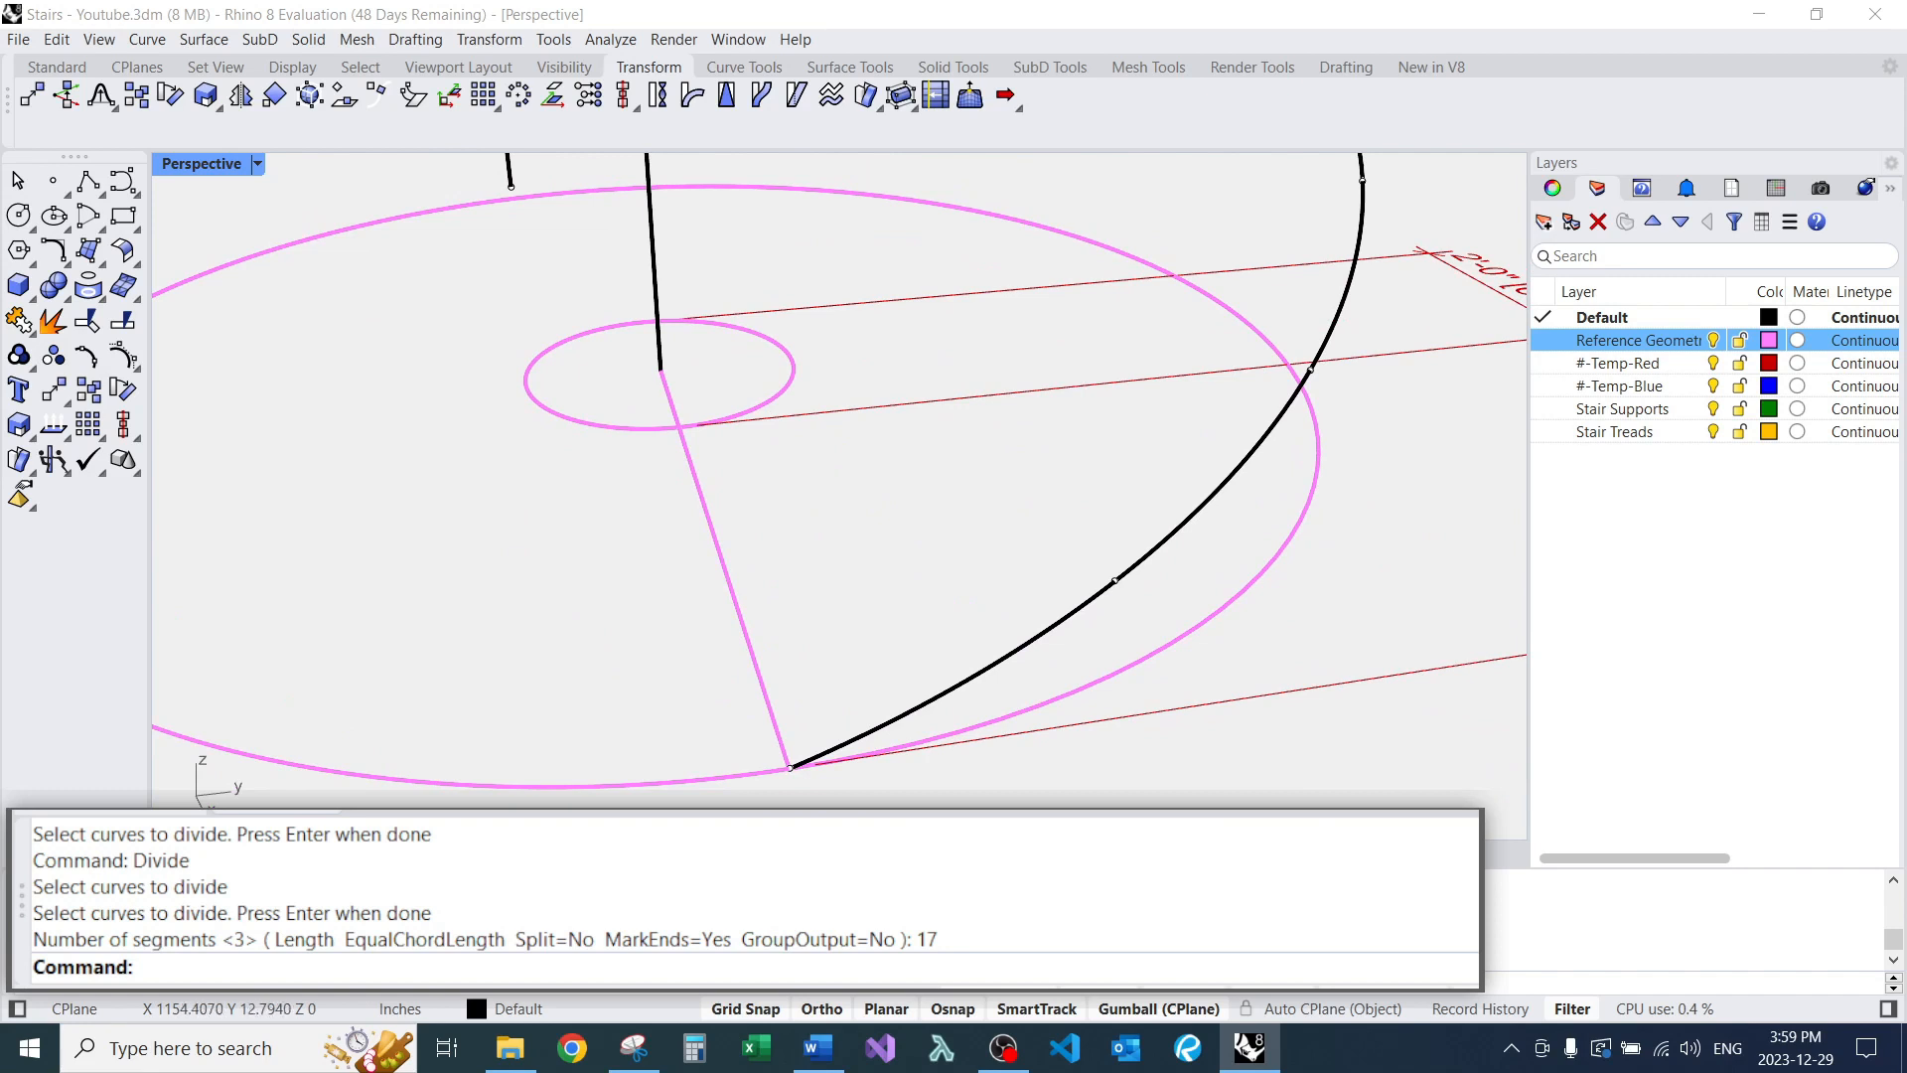
pyautogui.write('D')
pyautogui.press('Return')
pyautogui.click(790, 768)
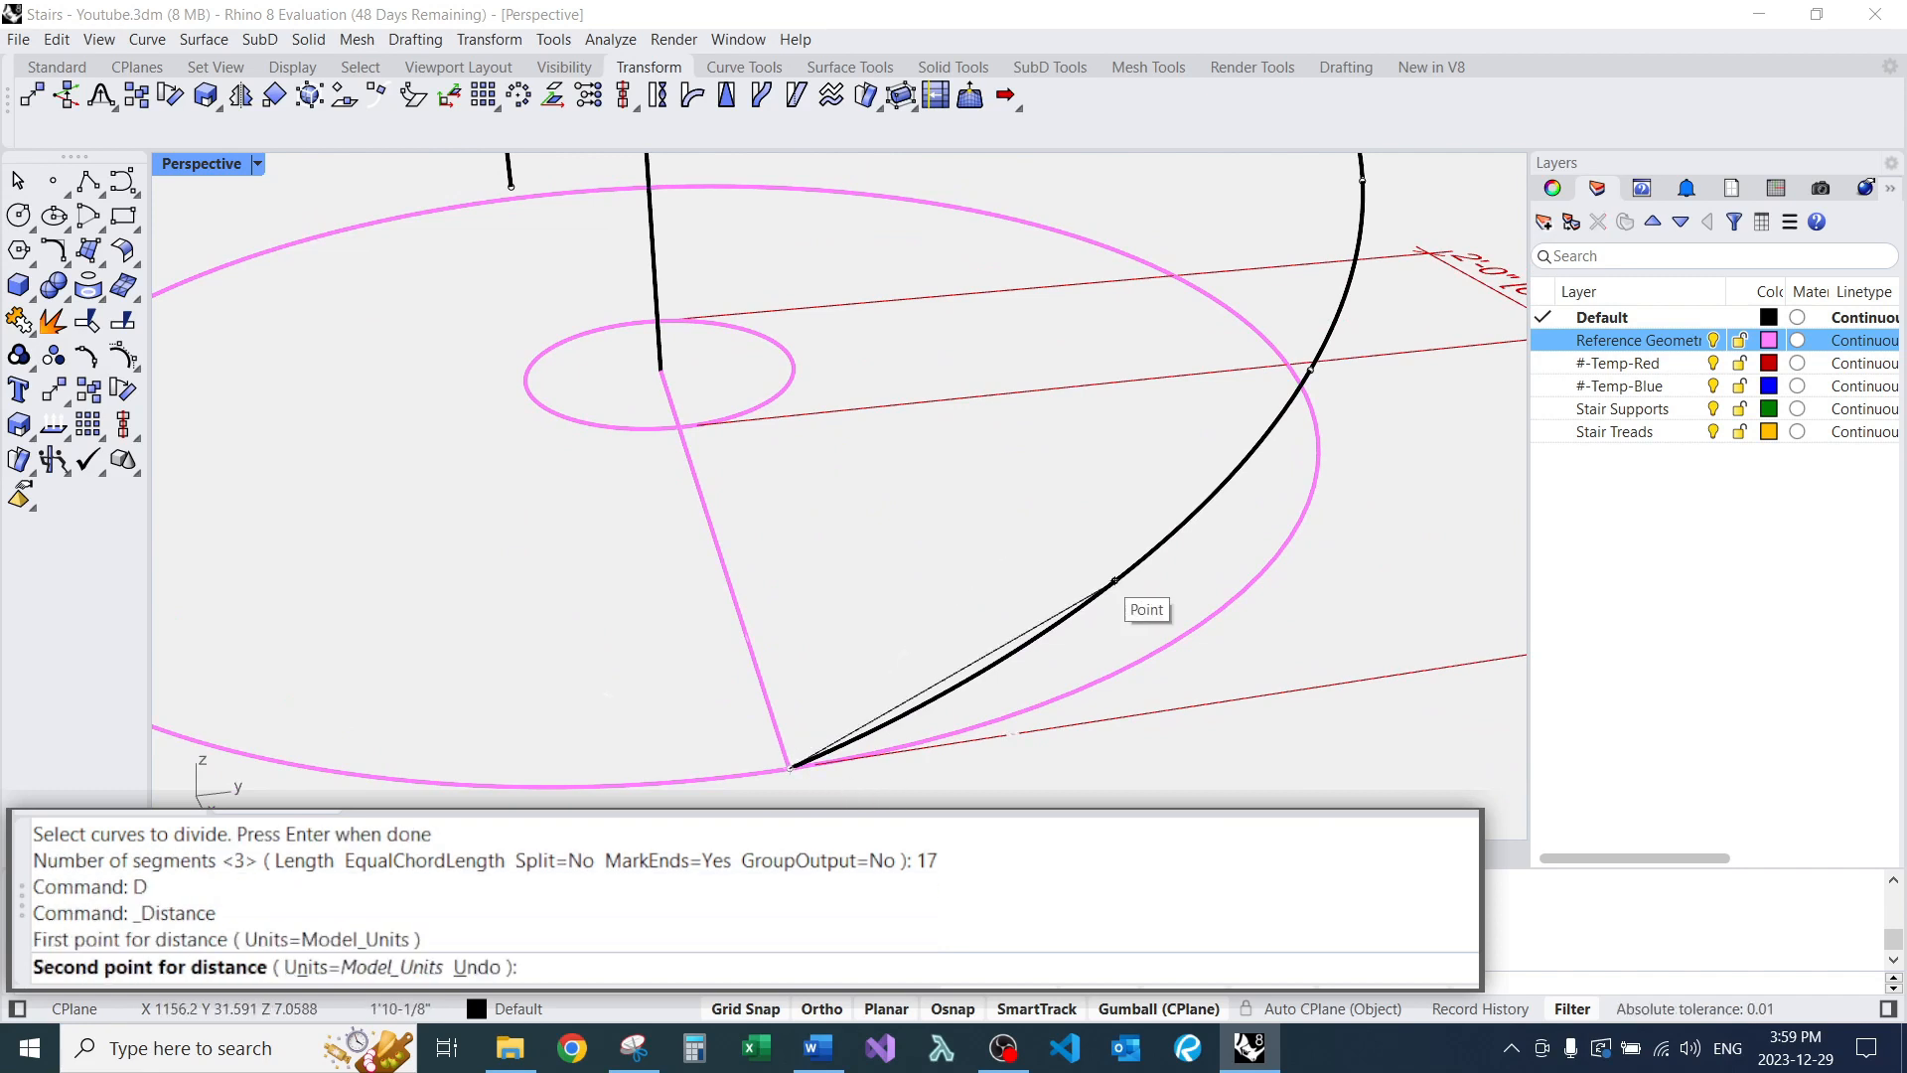
pyautogui.click(1115, 582)
pyautogui.moveTo(839, 913); pyautogui.dragTo(949, 922)
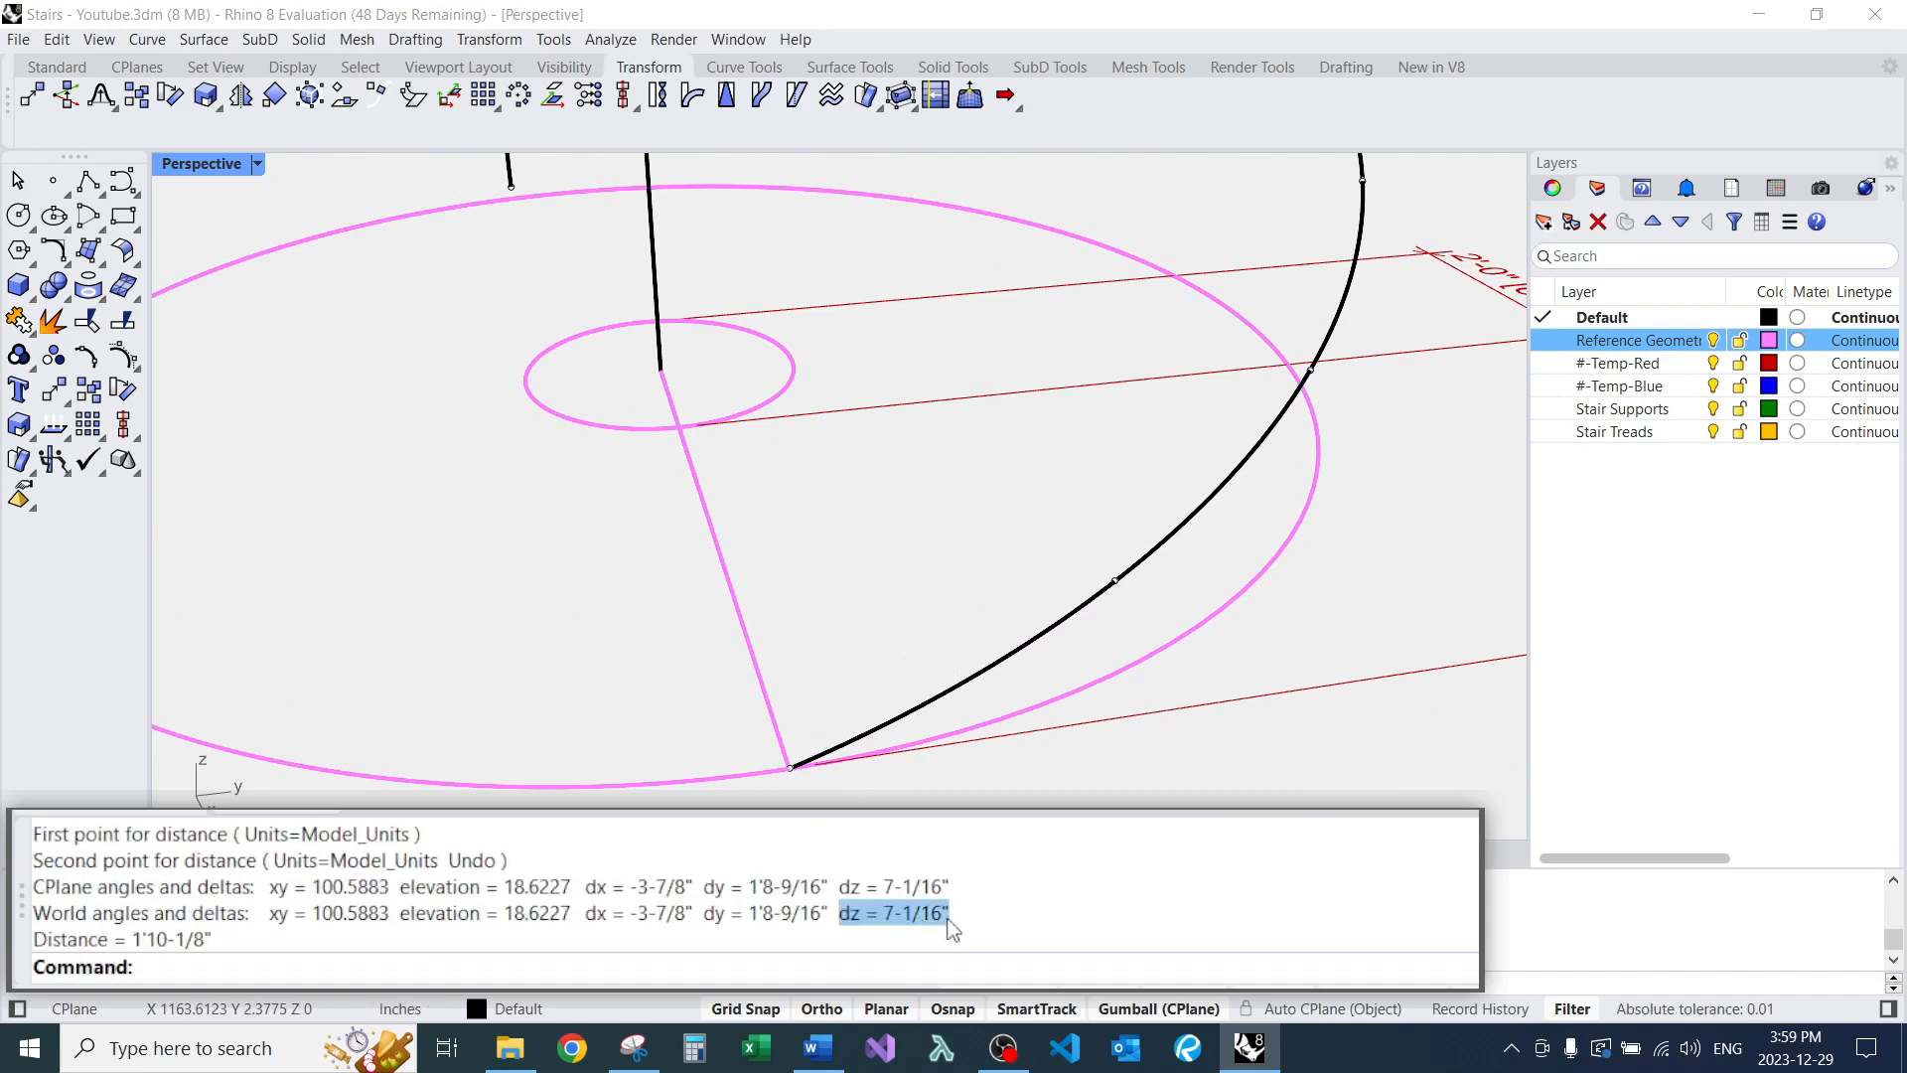
# Examine the measured horizontal offset and the division points on the helix above the base circles.
pyautogui.scroll(-6, 823, 626)
pyautogui.moveTo(823, 626); pyautogui.dragTo(799, 695, button='right')
pyautogui.scroll(6, 834, 650)
pyautogui.scroll(-6, 800, 666)
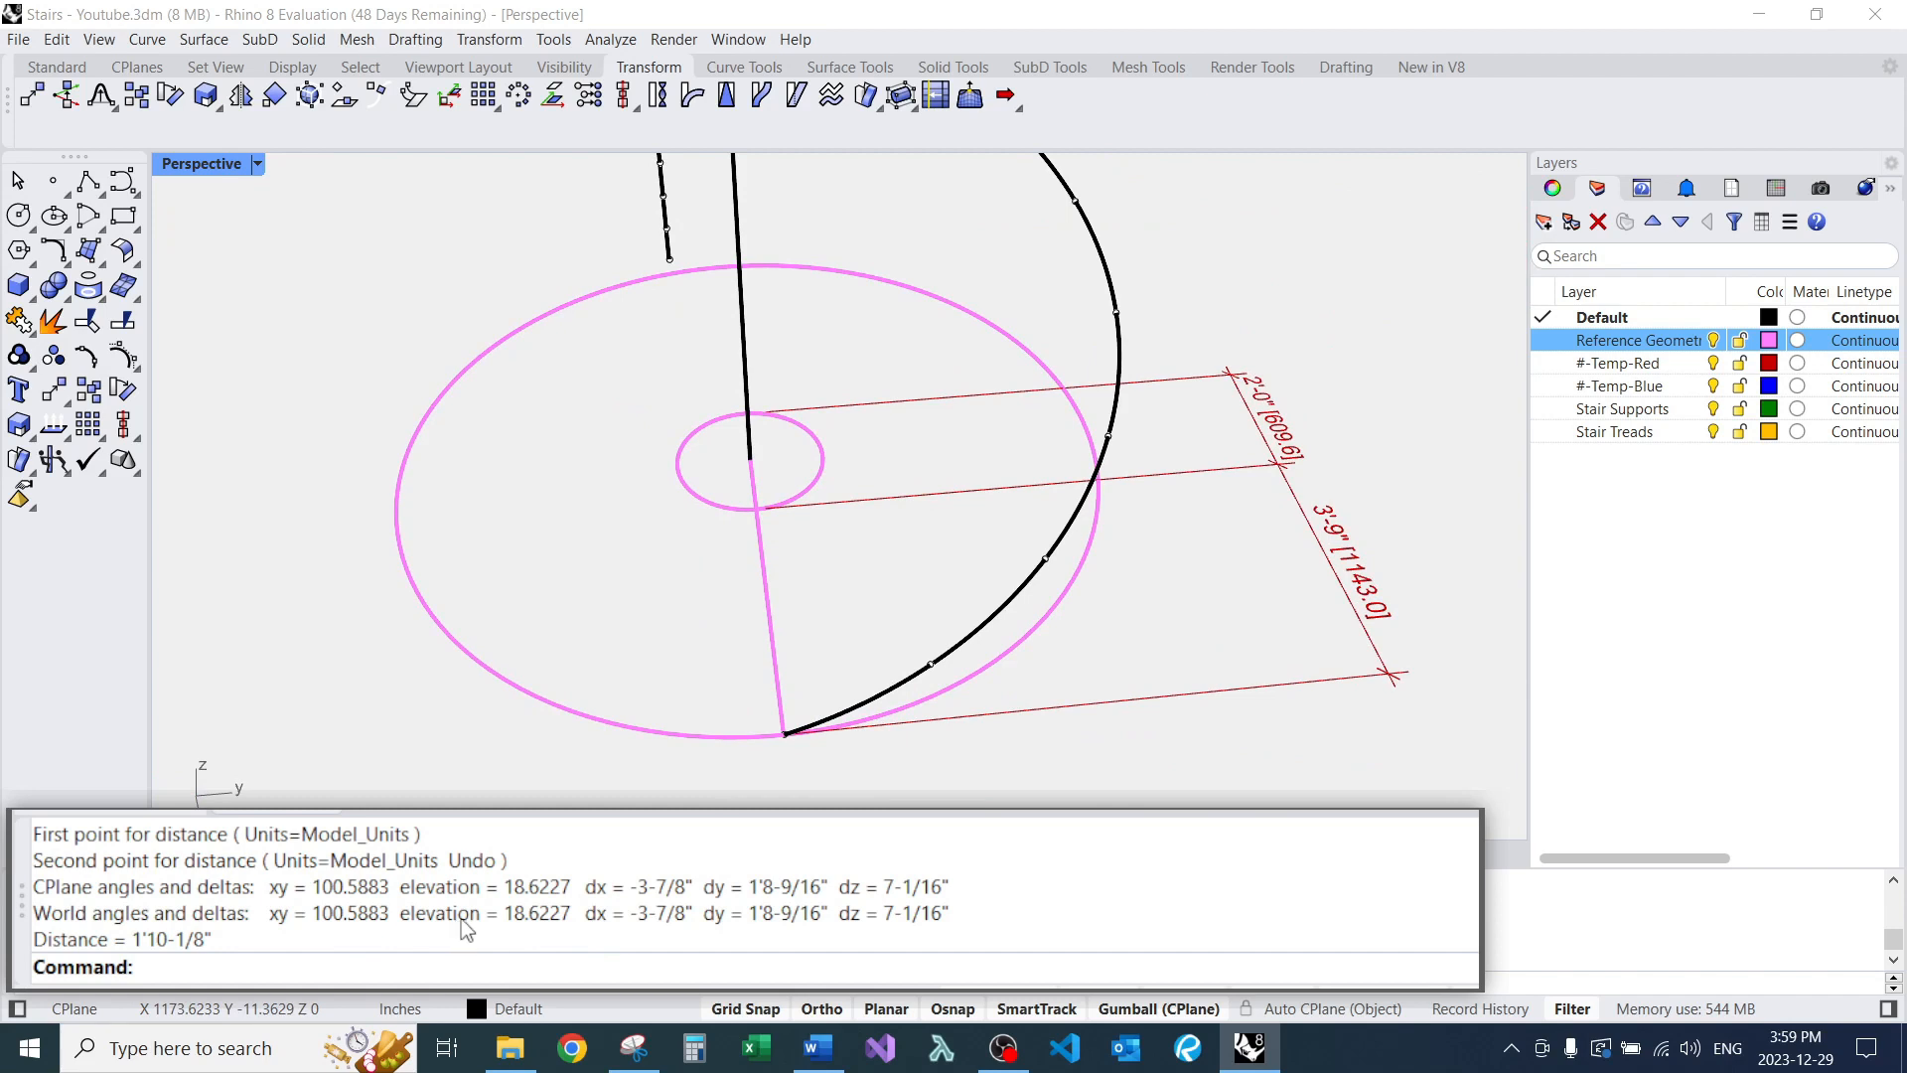
pyautogui.moveTo(576, 918); pyautogui.dragTo(707, 915)
pyautogui.scroll(-3, 695, 606)
pyautogui.moveTo(740, 586); pyautogui.dragTo(809, 556, button='right')
pyautogui.scroll(7, 909, 586)
pyautogui.scroll(-9, 889, 616)
pyautogui.moveTo(889, 616); pyautogui.dragTo(954, 675, button='right')
pyautogui.scroll(4, 953, 657)
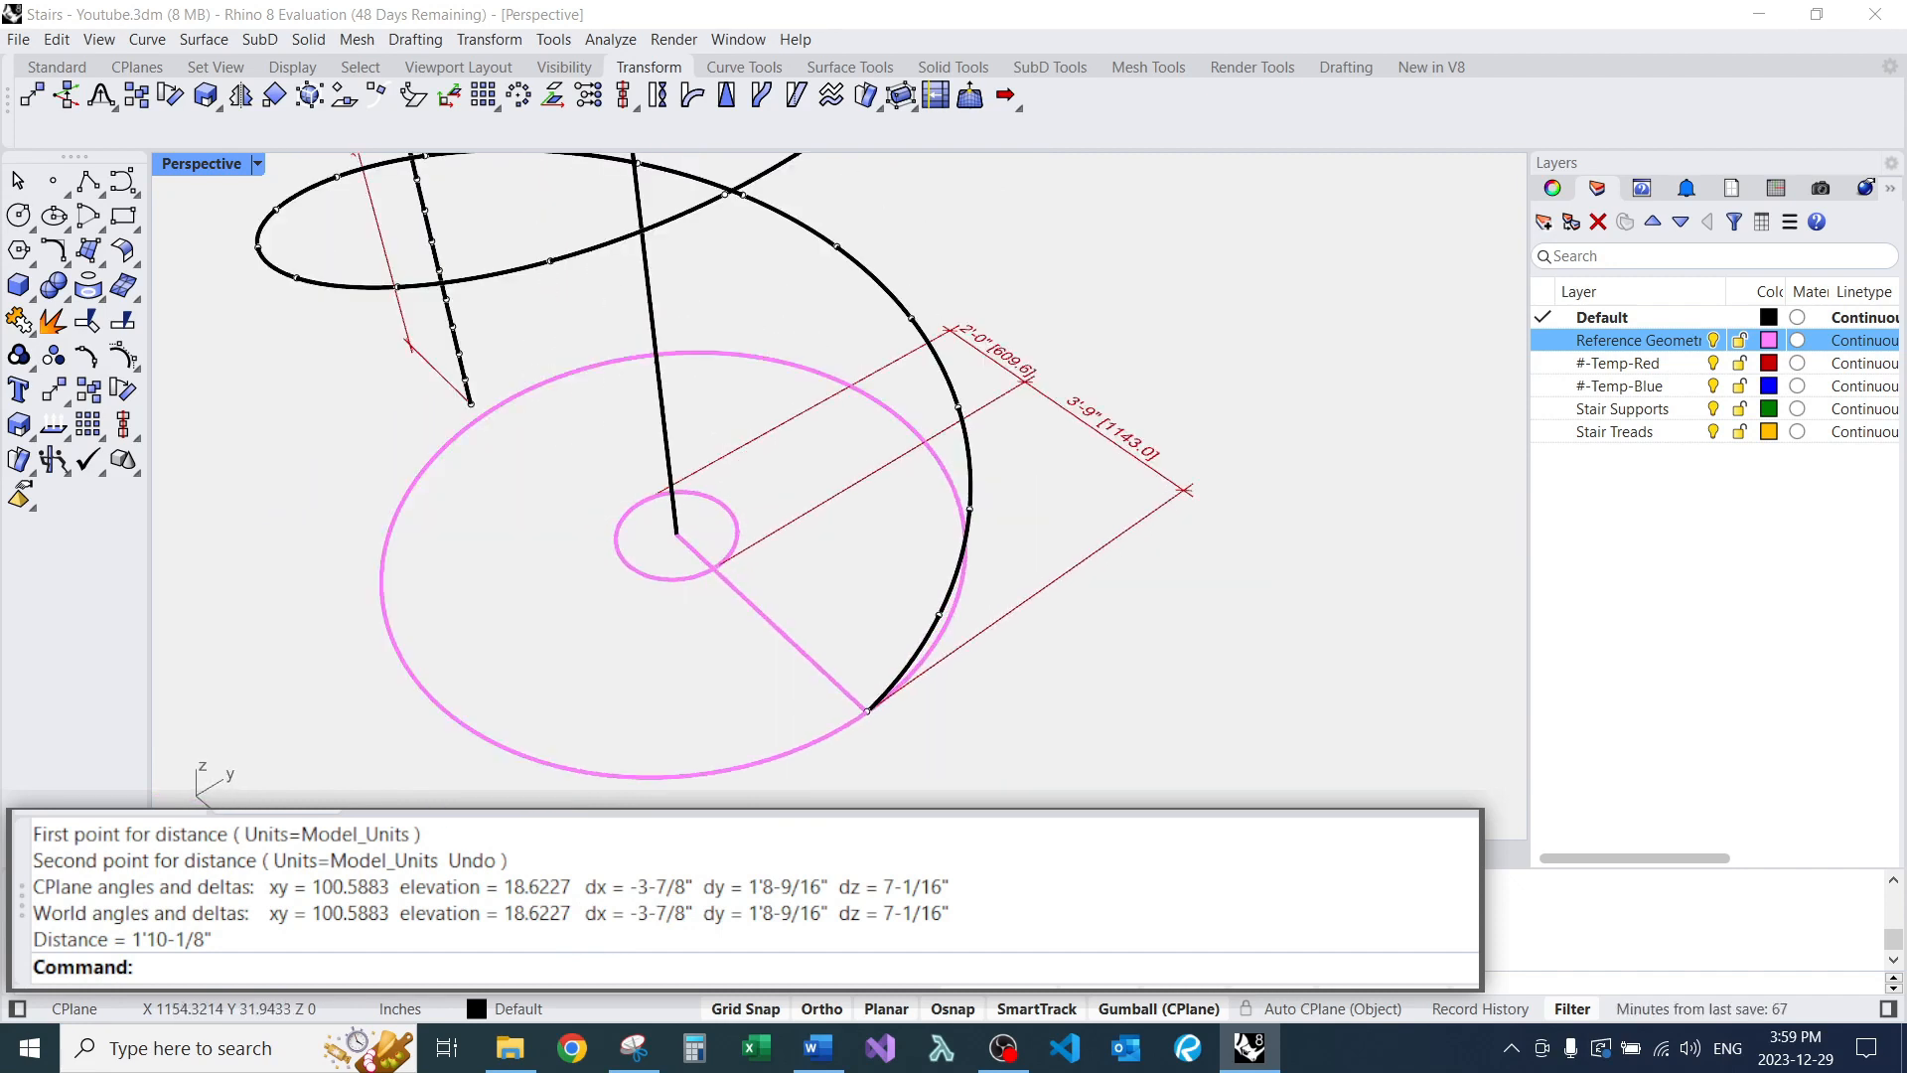
# Undo the helix's division points and delete the helix.
pyautogui.hotkey('ctrl', 'z')
pyautogui.write('E')
pyautogui.press('Return')
pyautogui.write('E')
pyautogui.write('Helix')
pyautogui.press('Return')
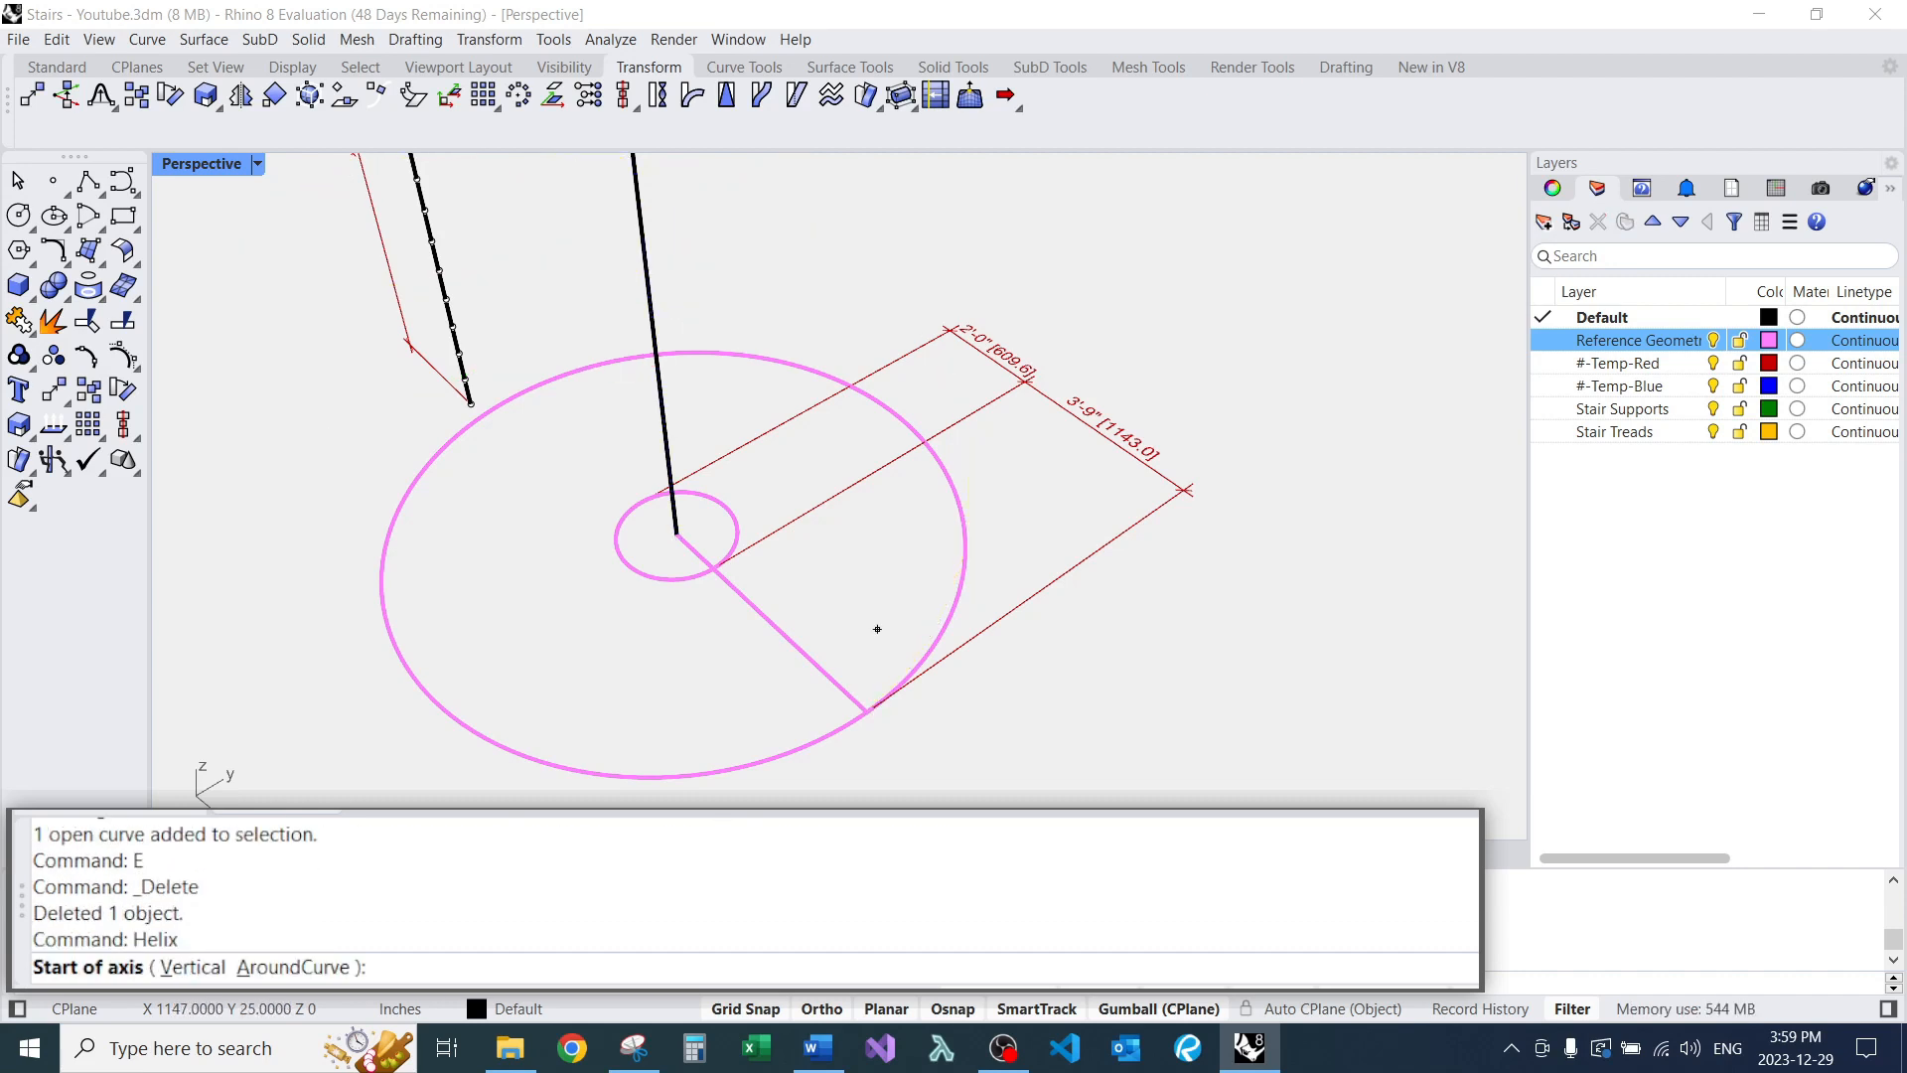
pyautogui.press('Escape')
# Draw a line from the circles' centre along the radial line to a point beyond the outer circle.
pyautogui.write('L')
pyautogui.press('Return')
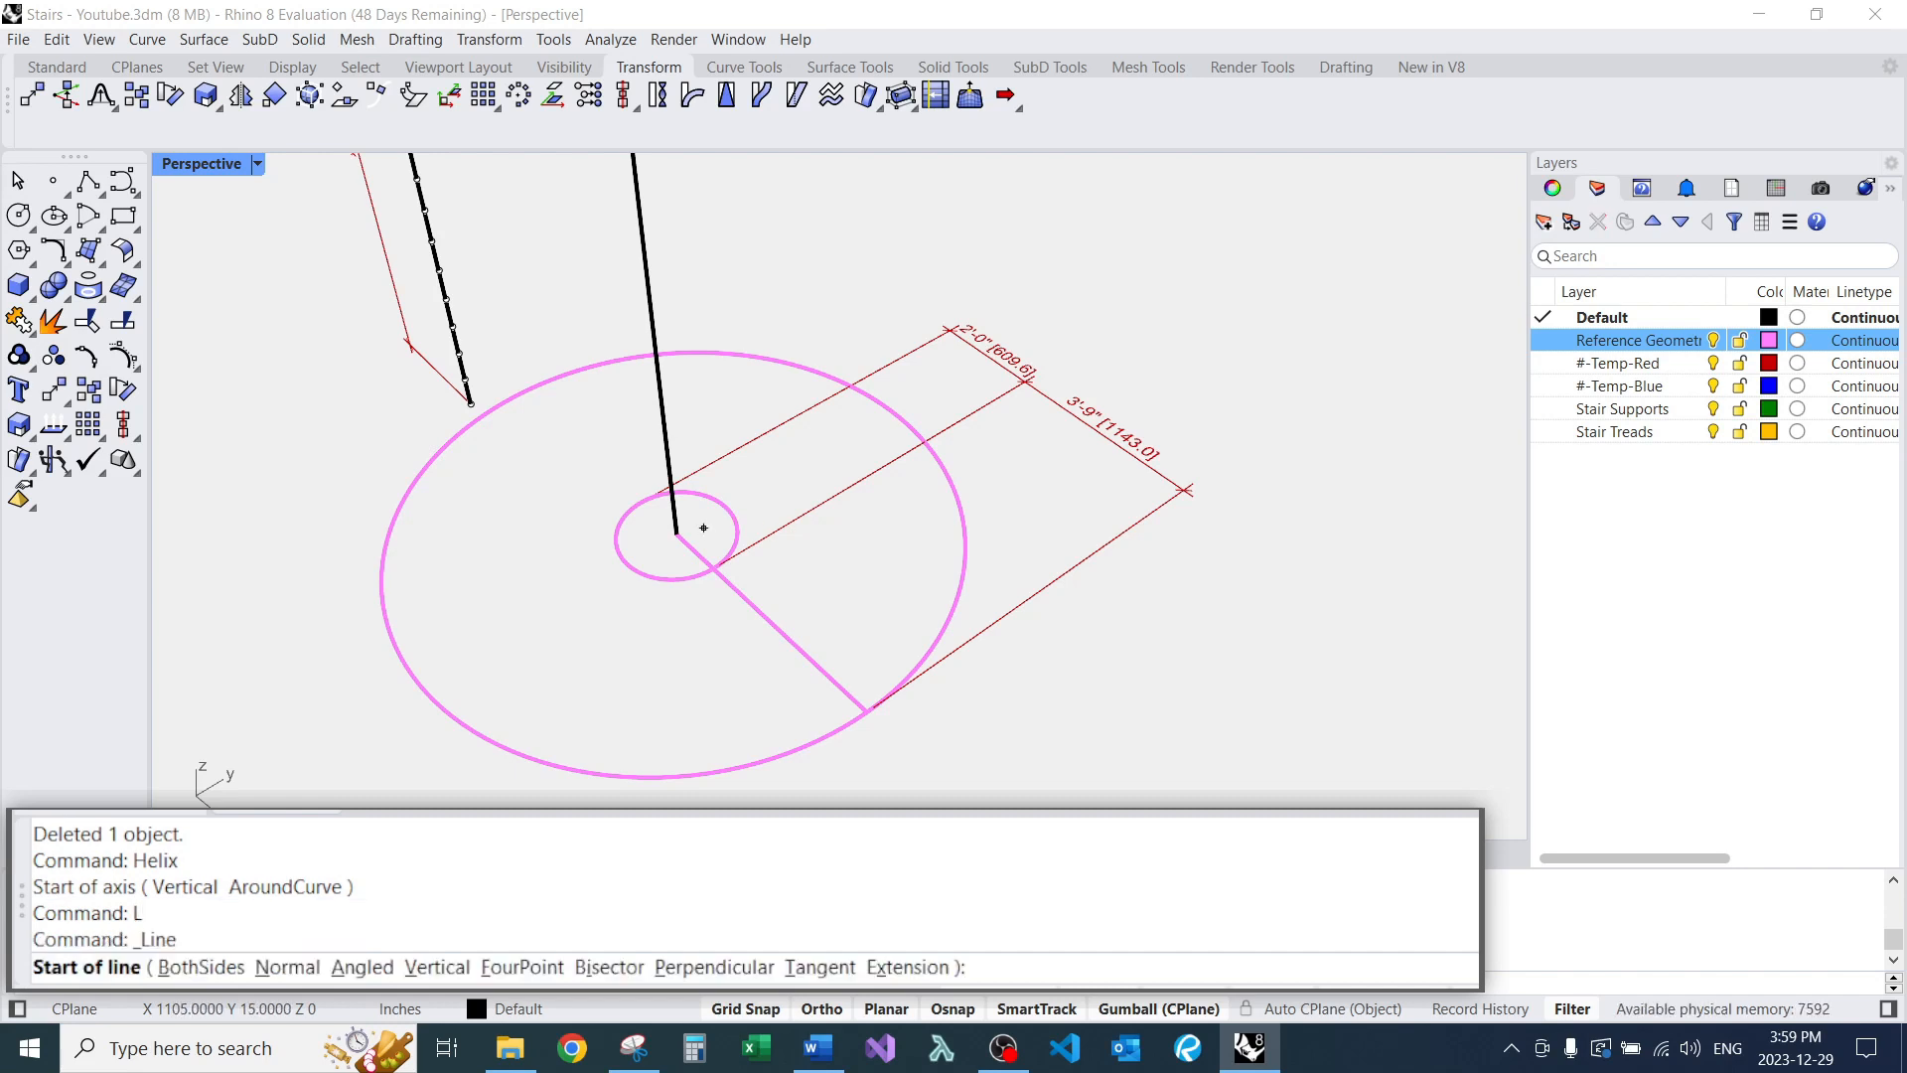
pyautogui.click(677, 535)
pyautogui.scroll(-2, 677, 527)
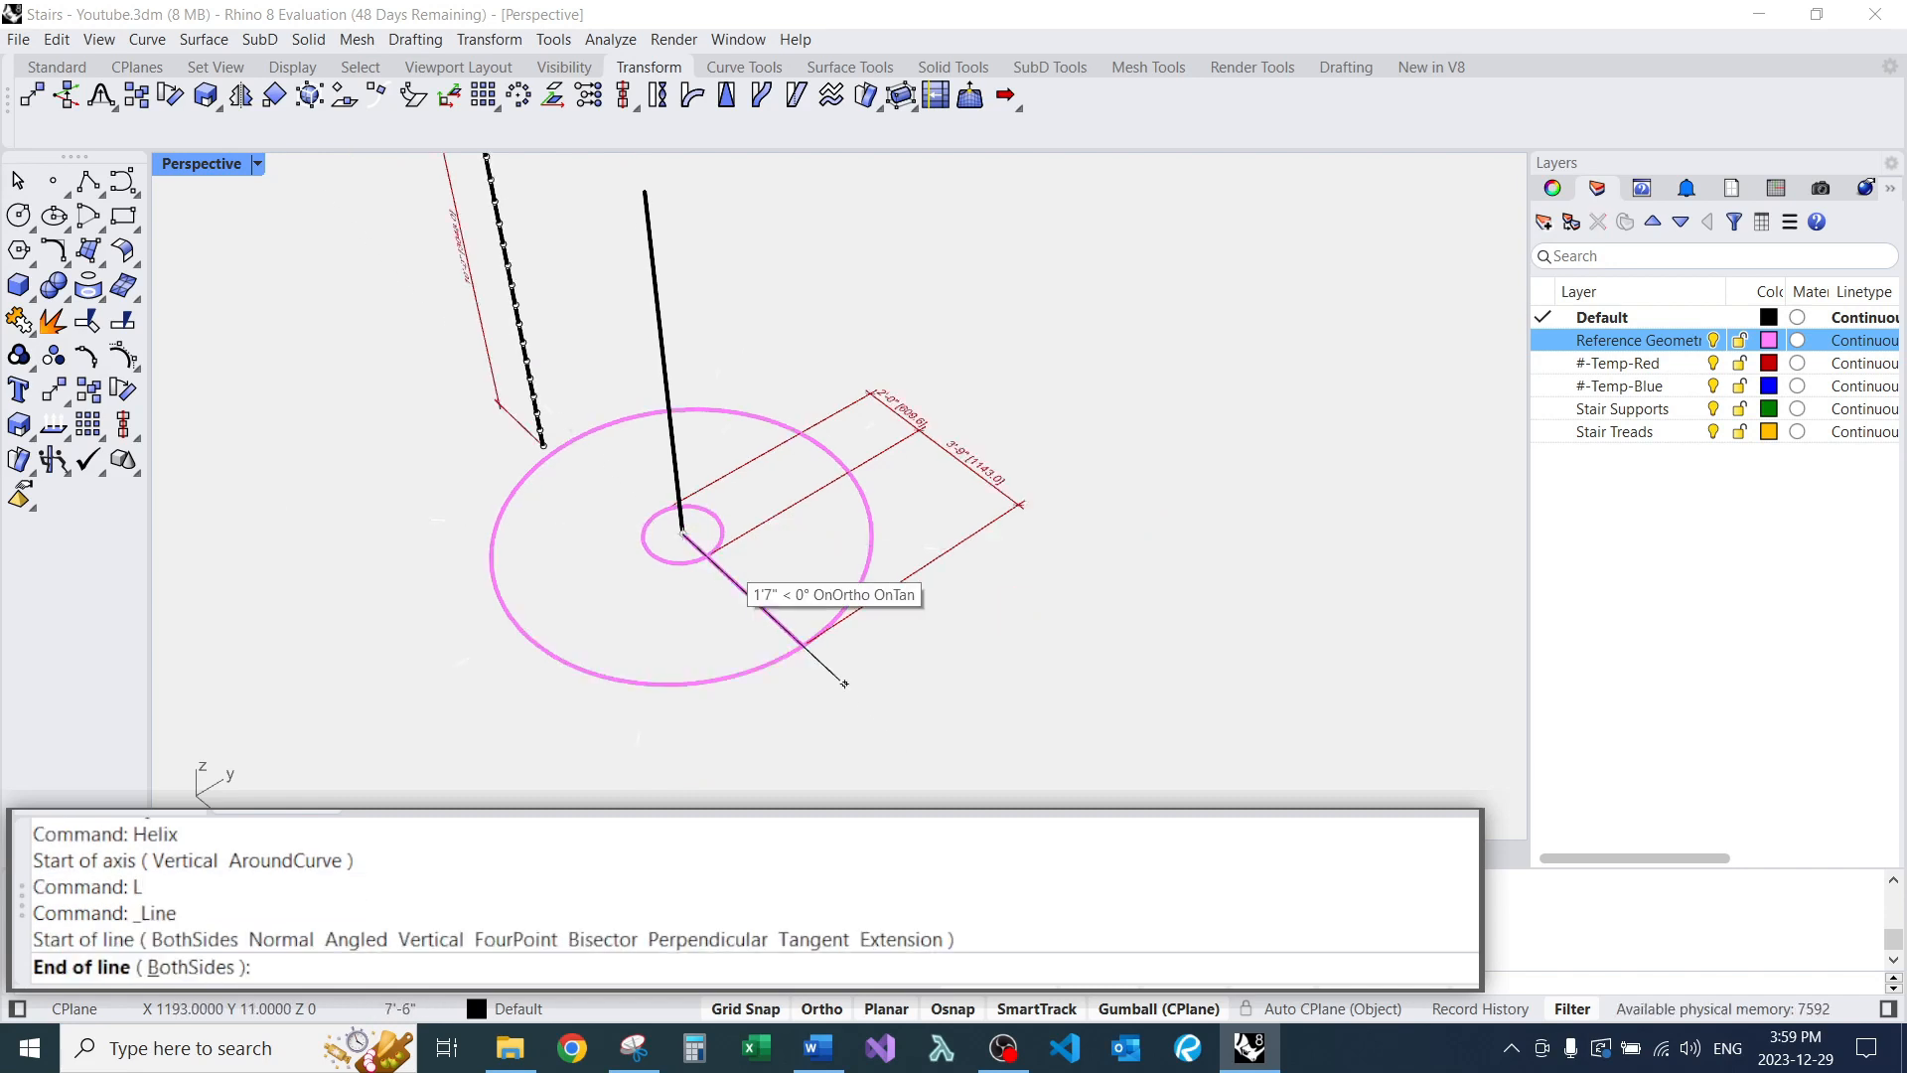
pyautogui.click(904, 738)
# Try to rotate the guide line about the circles' centre between two picked reference points without copying, and undo the rotation.
pyautogui.click(747, 594)
pyautogui.scroll(2, 747, 594)
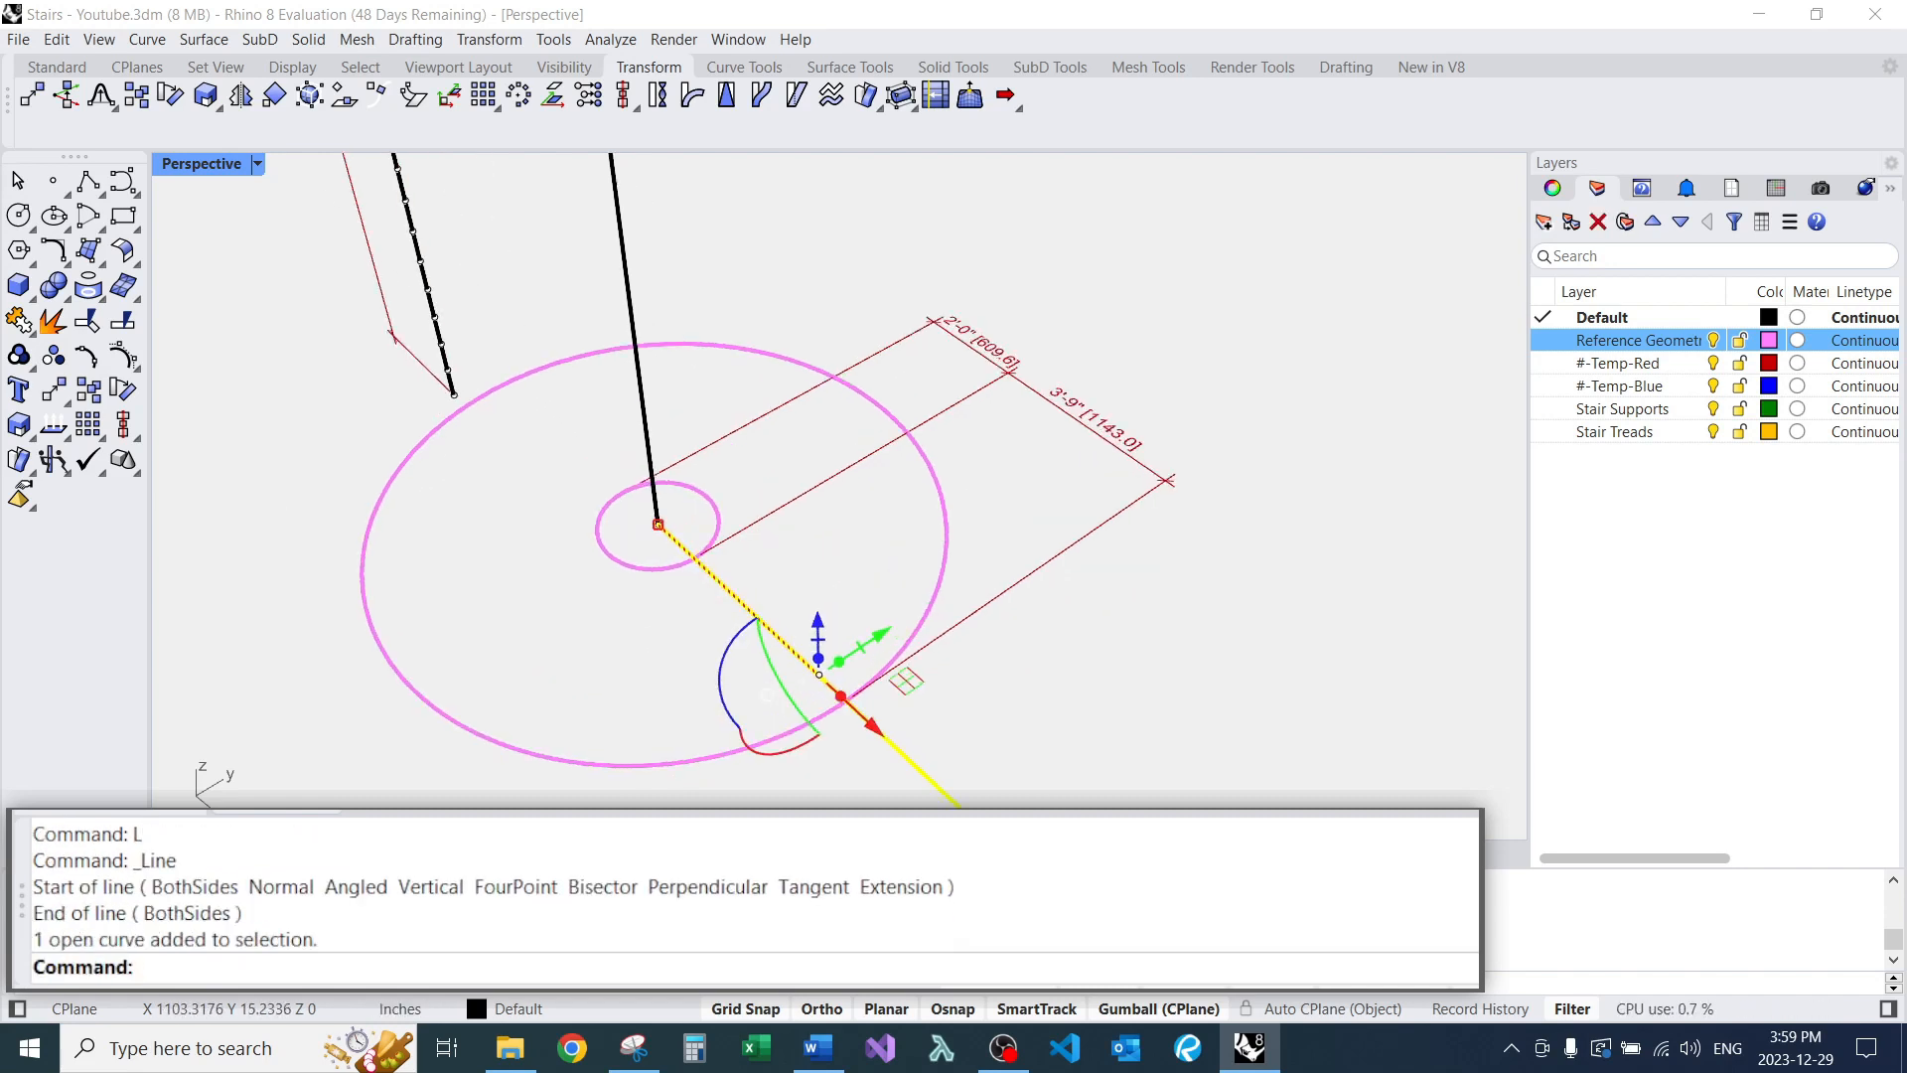
pyautogui.write('R')
pyautogui.press('Return')
pyautogui.click(658, 525)
pyautogui.scroll(-2, 661, 527)
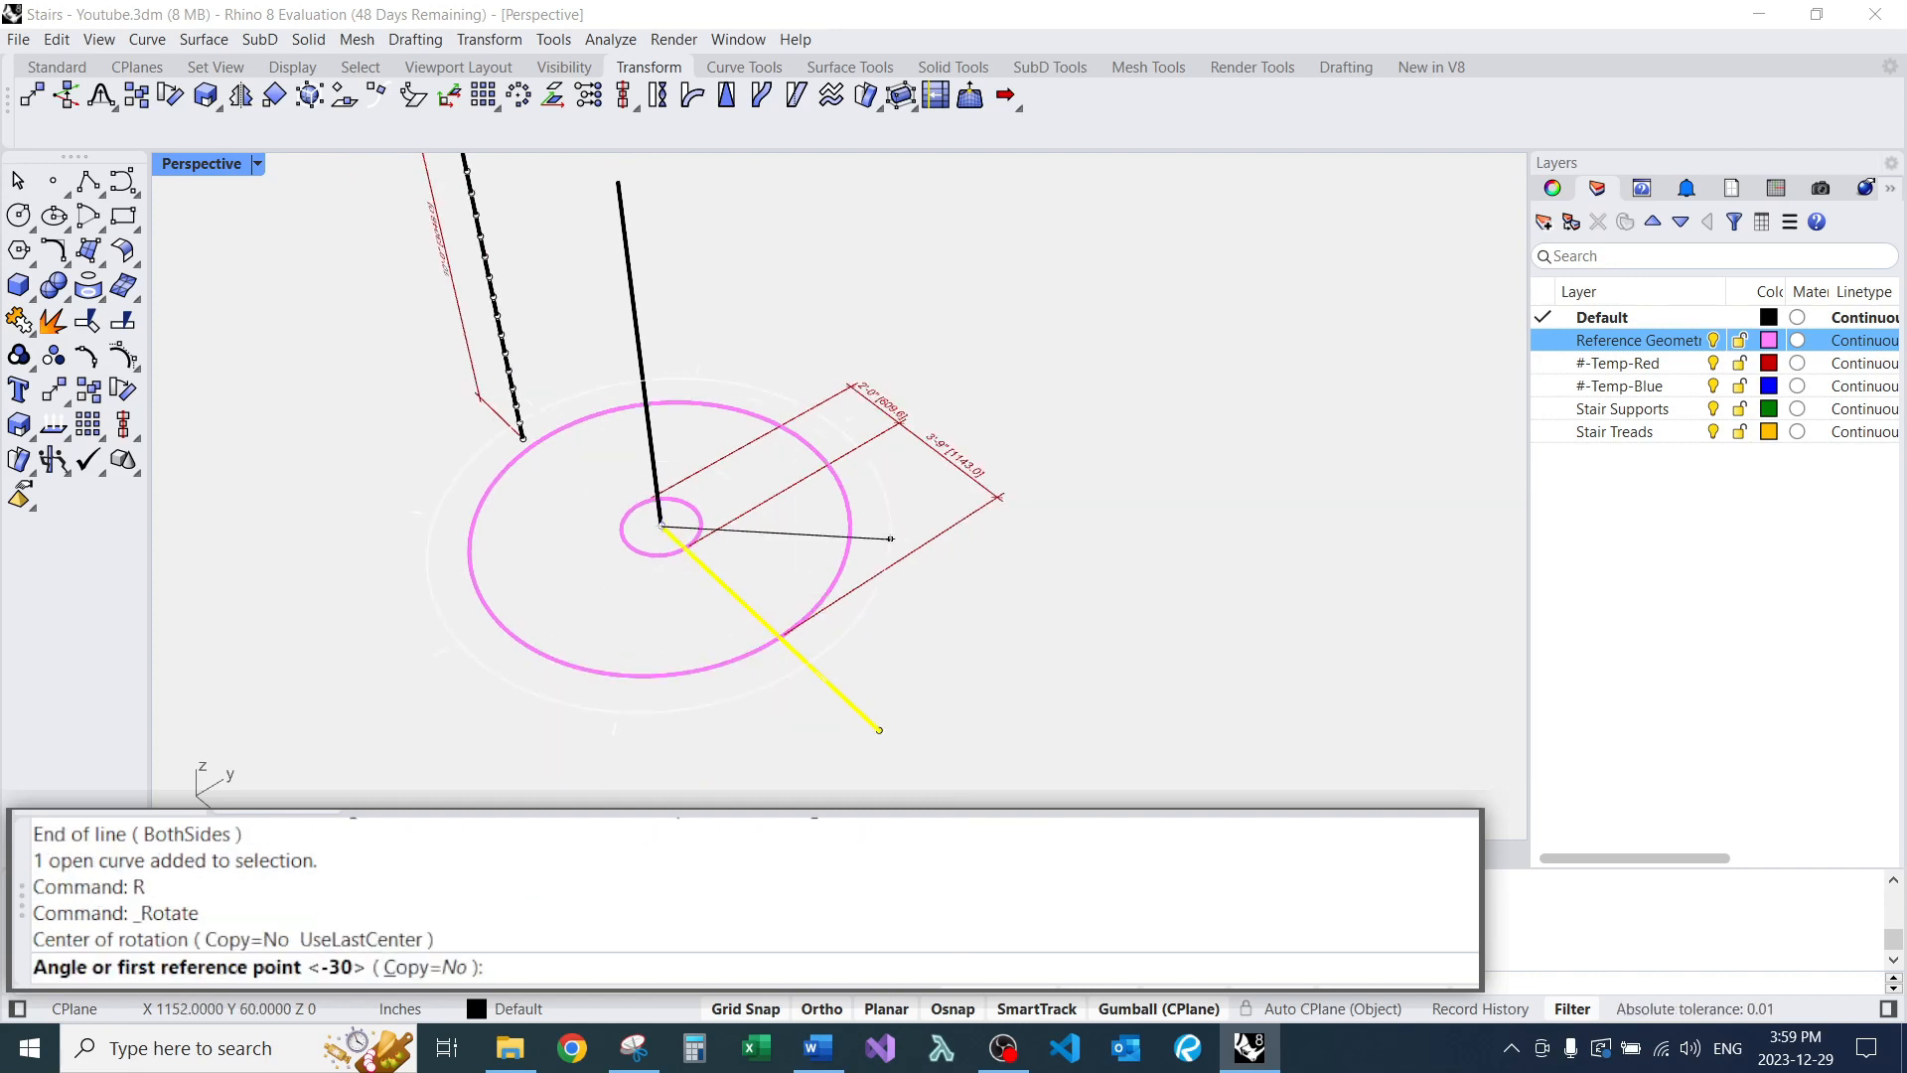
pyautogui.press('F8')
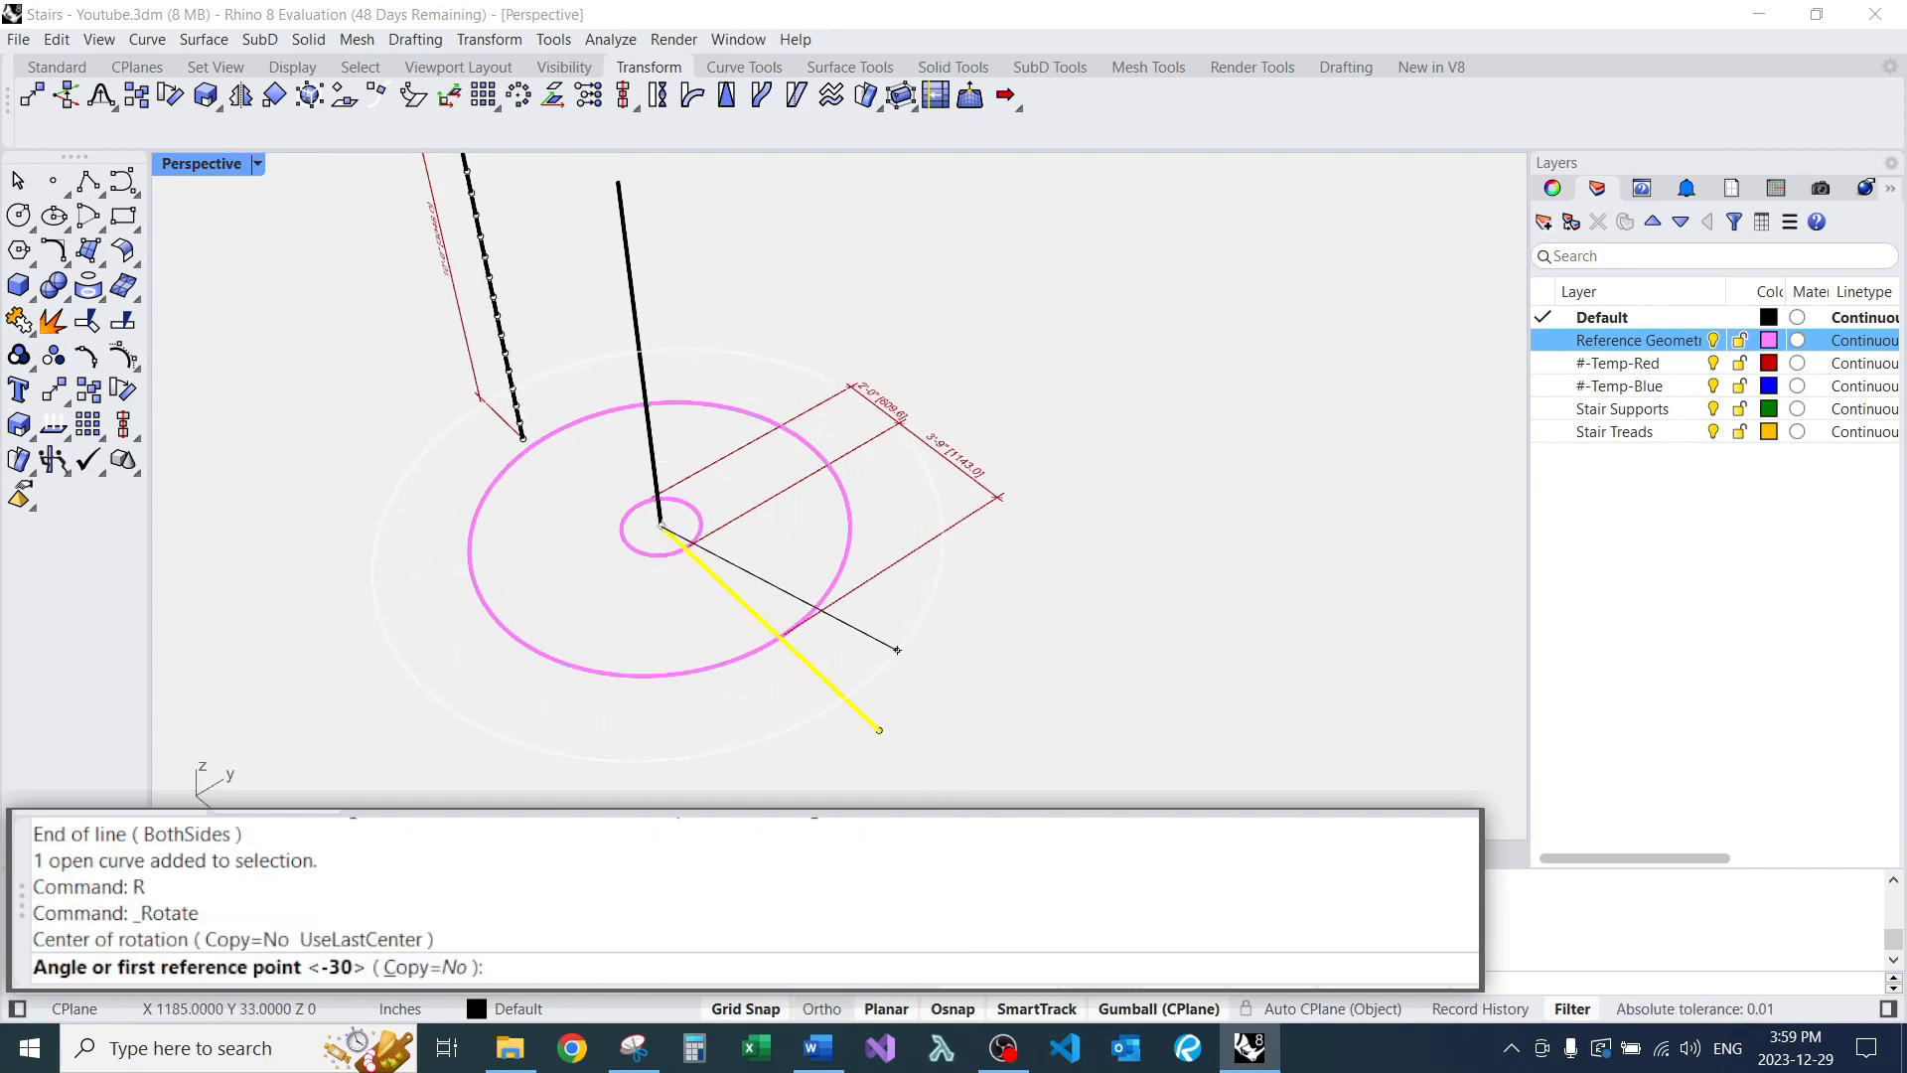
pyautogui.click(906, 632)
pyautogui.press('F8')
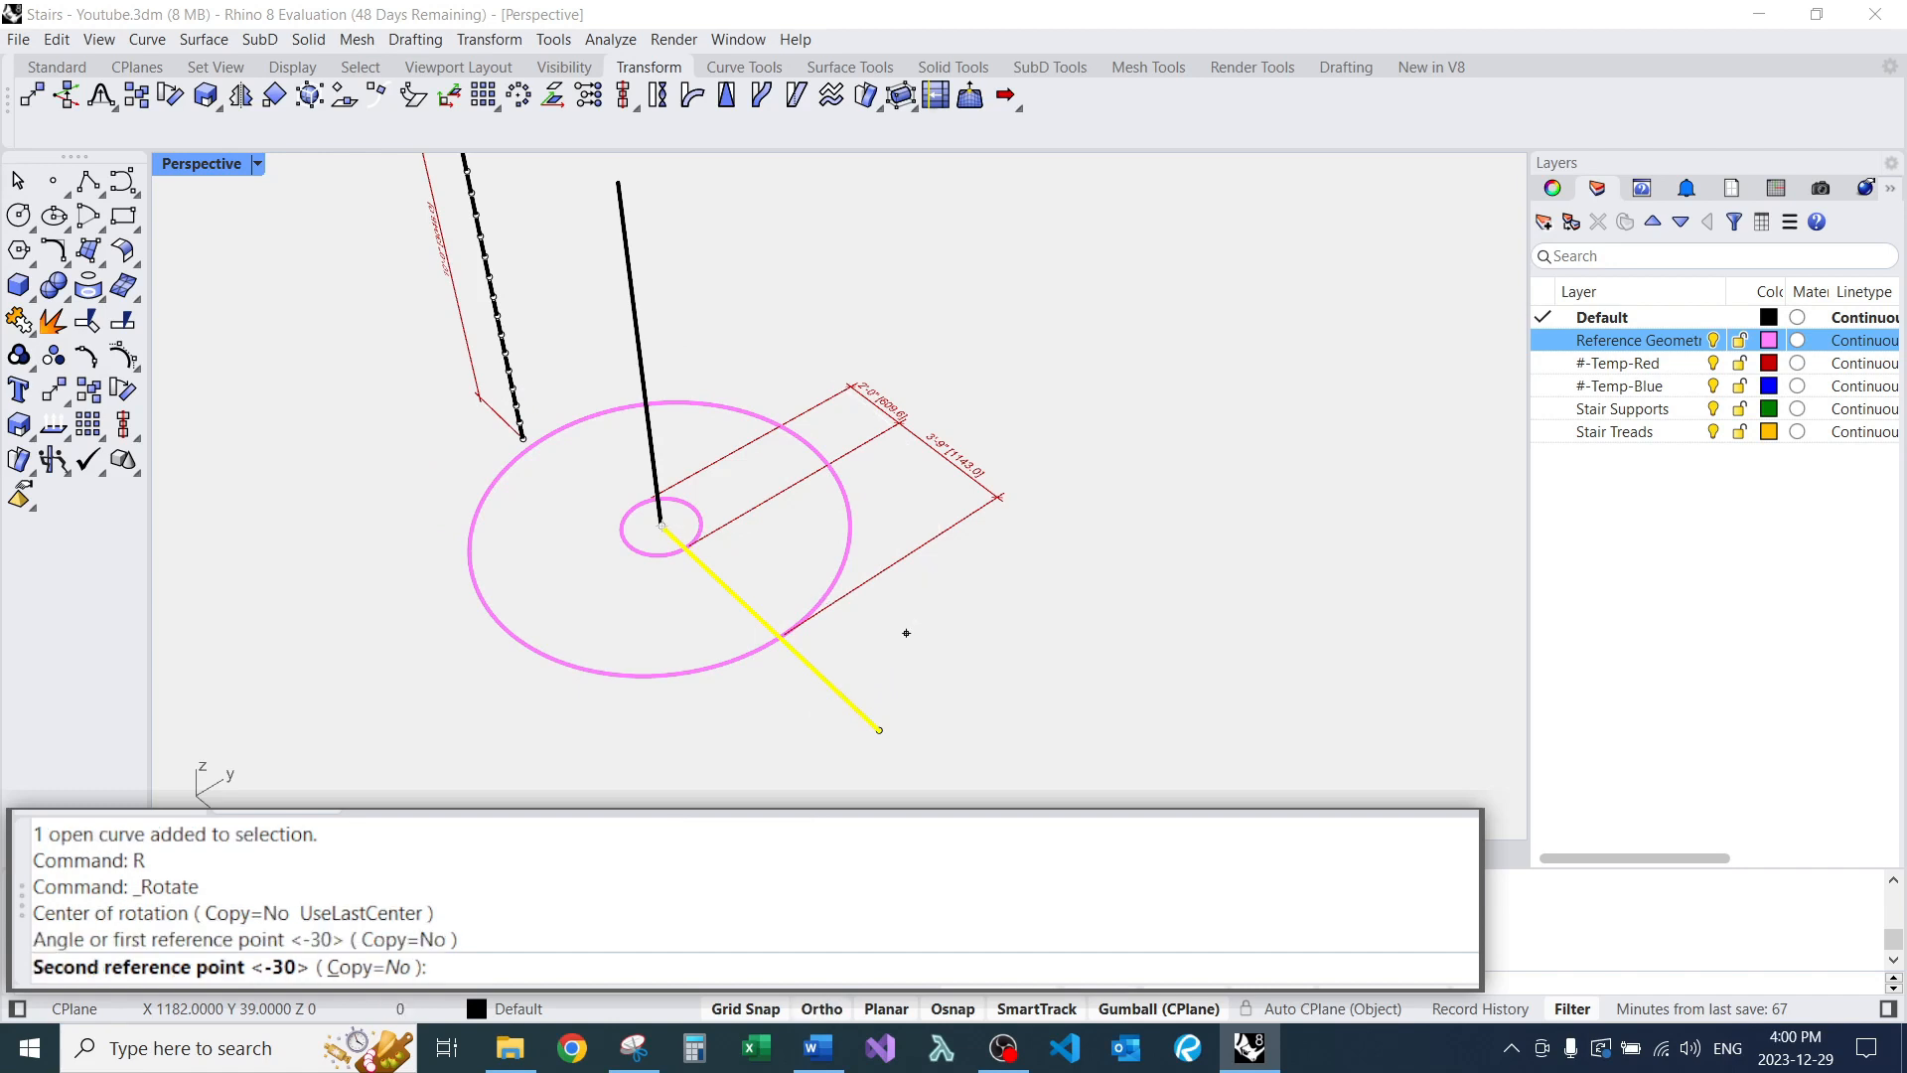
pyautogui.click(842, 696)
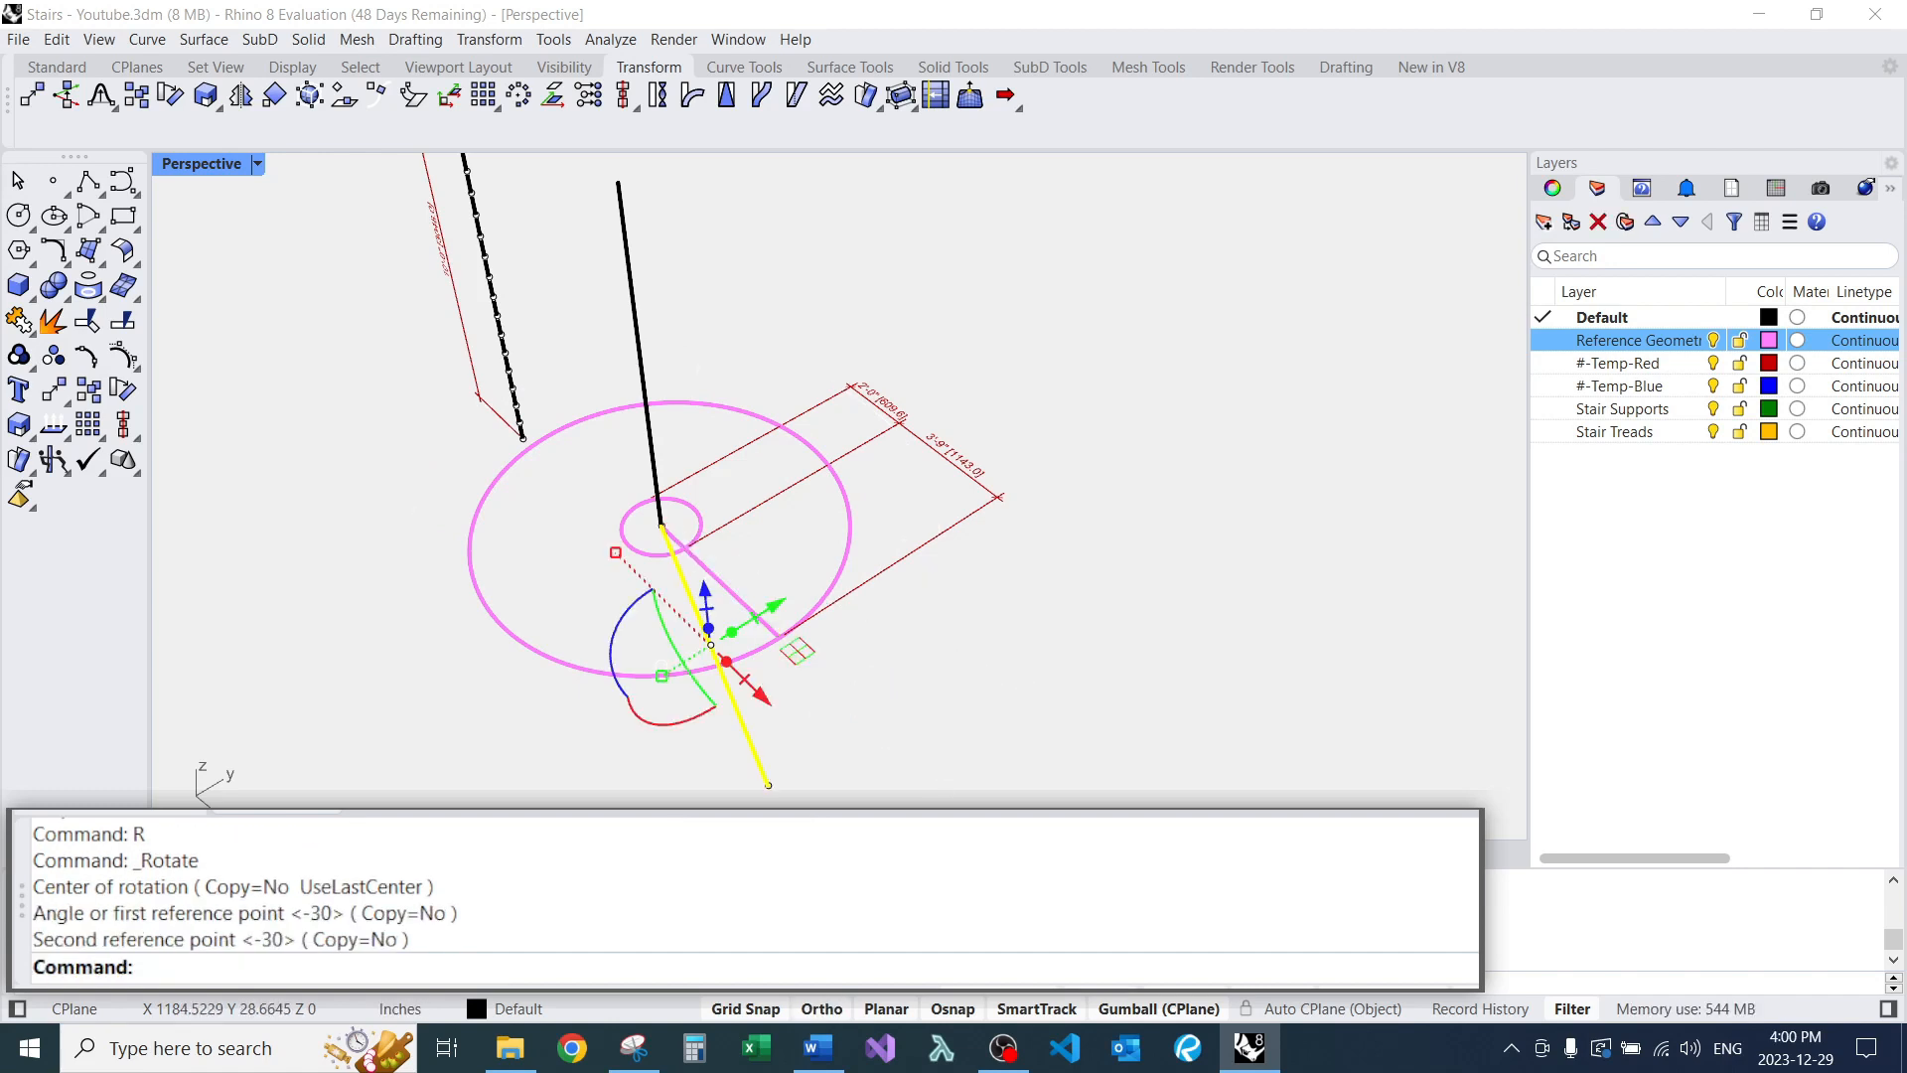
pyautogui.hotkey('ctrl', 'z')
pyautogui.scroll(4, 635, 517)
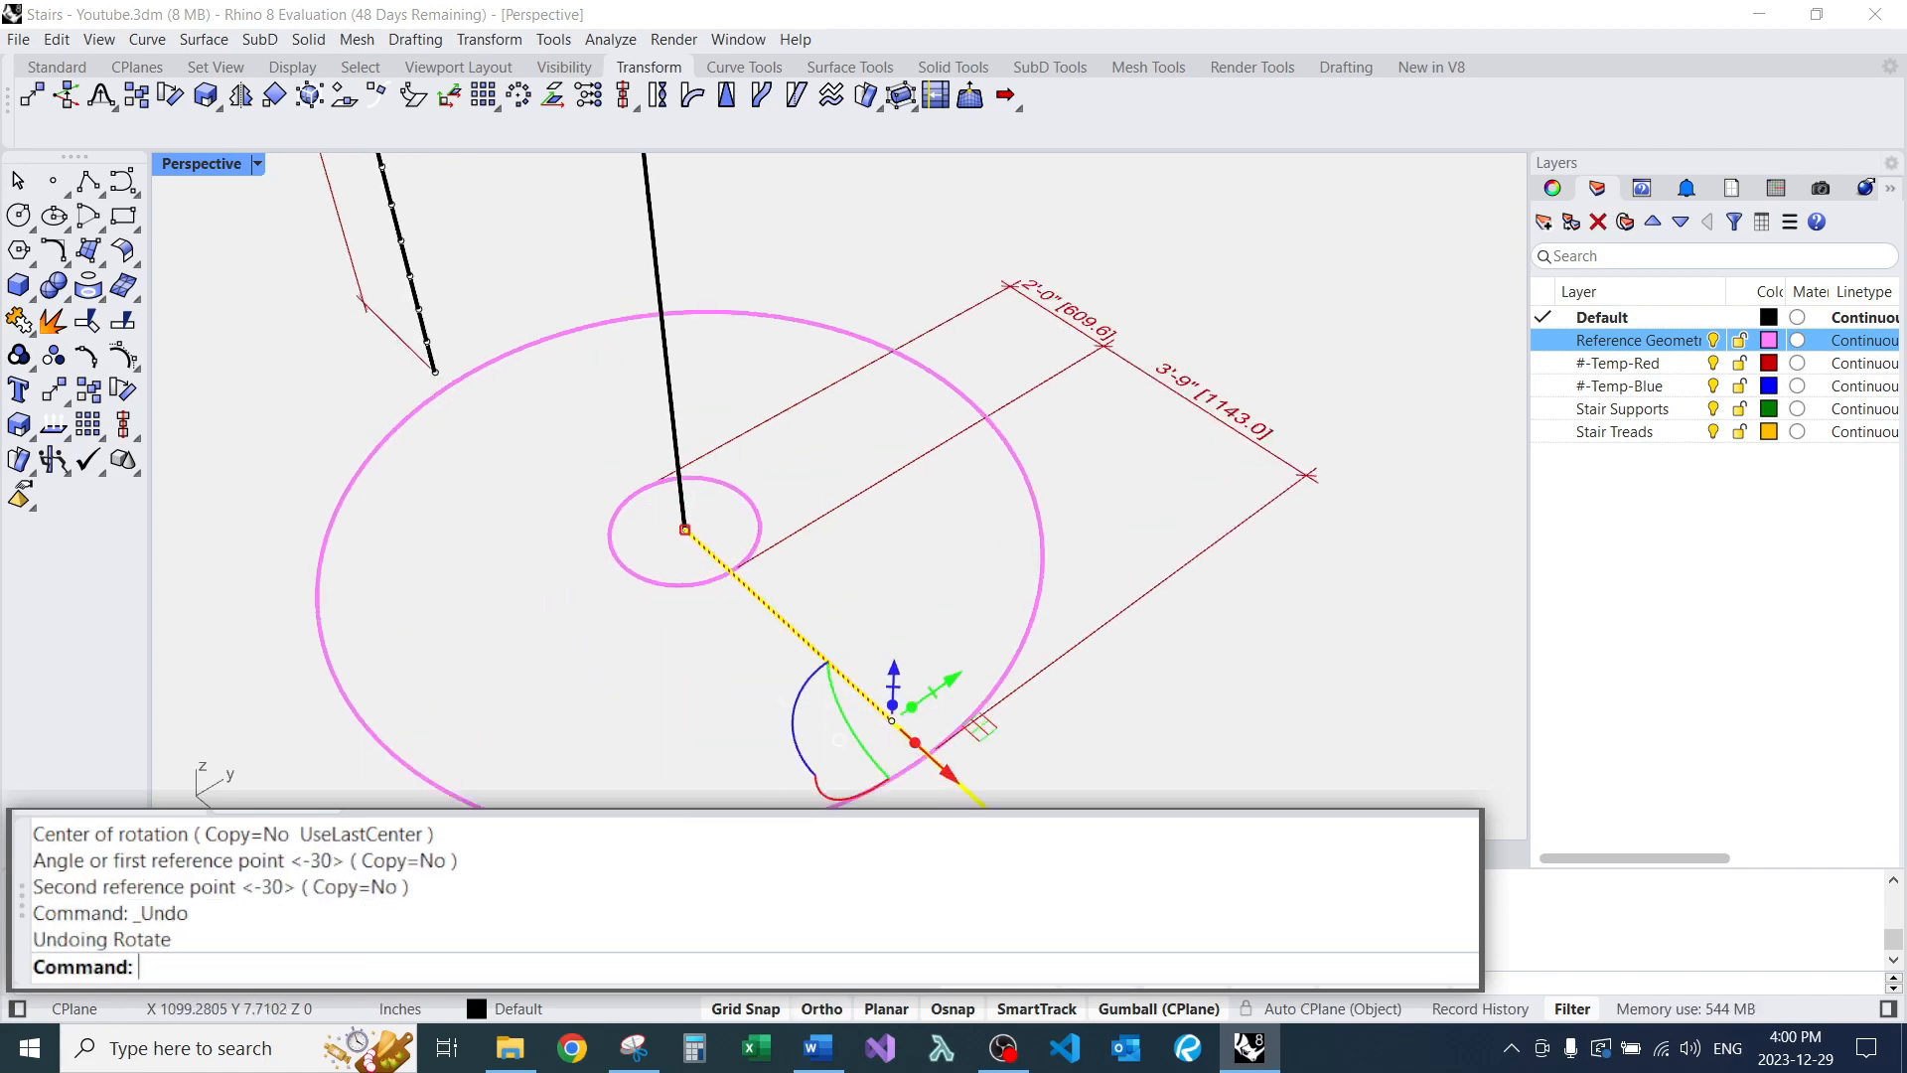
# Rotate a copy of the guide line about the circles' centre, turned away from the original between two picked reference points.
pyautogui.write('r')
pyautogui.press('Return')
pyautogui.click(686, 530)
pyautogui.scroll(-2, 695, 526)
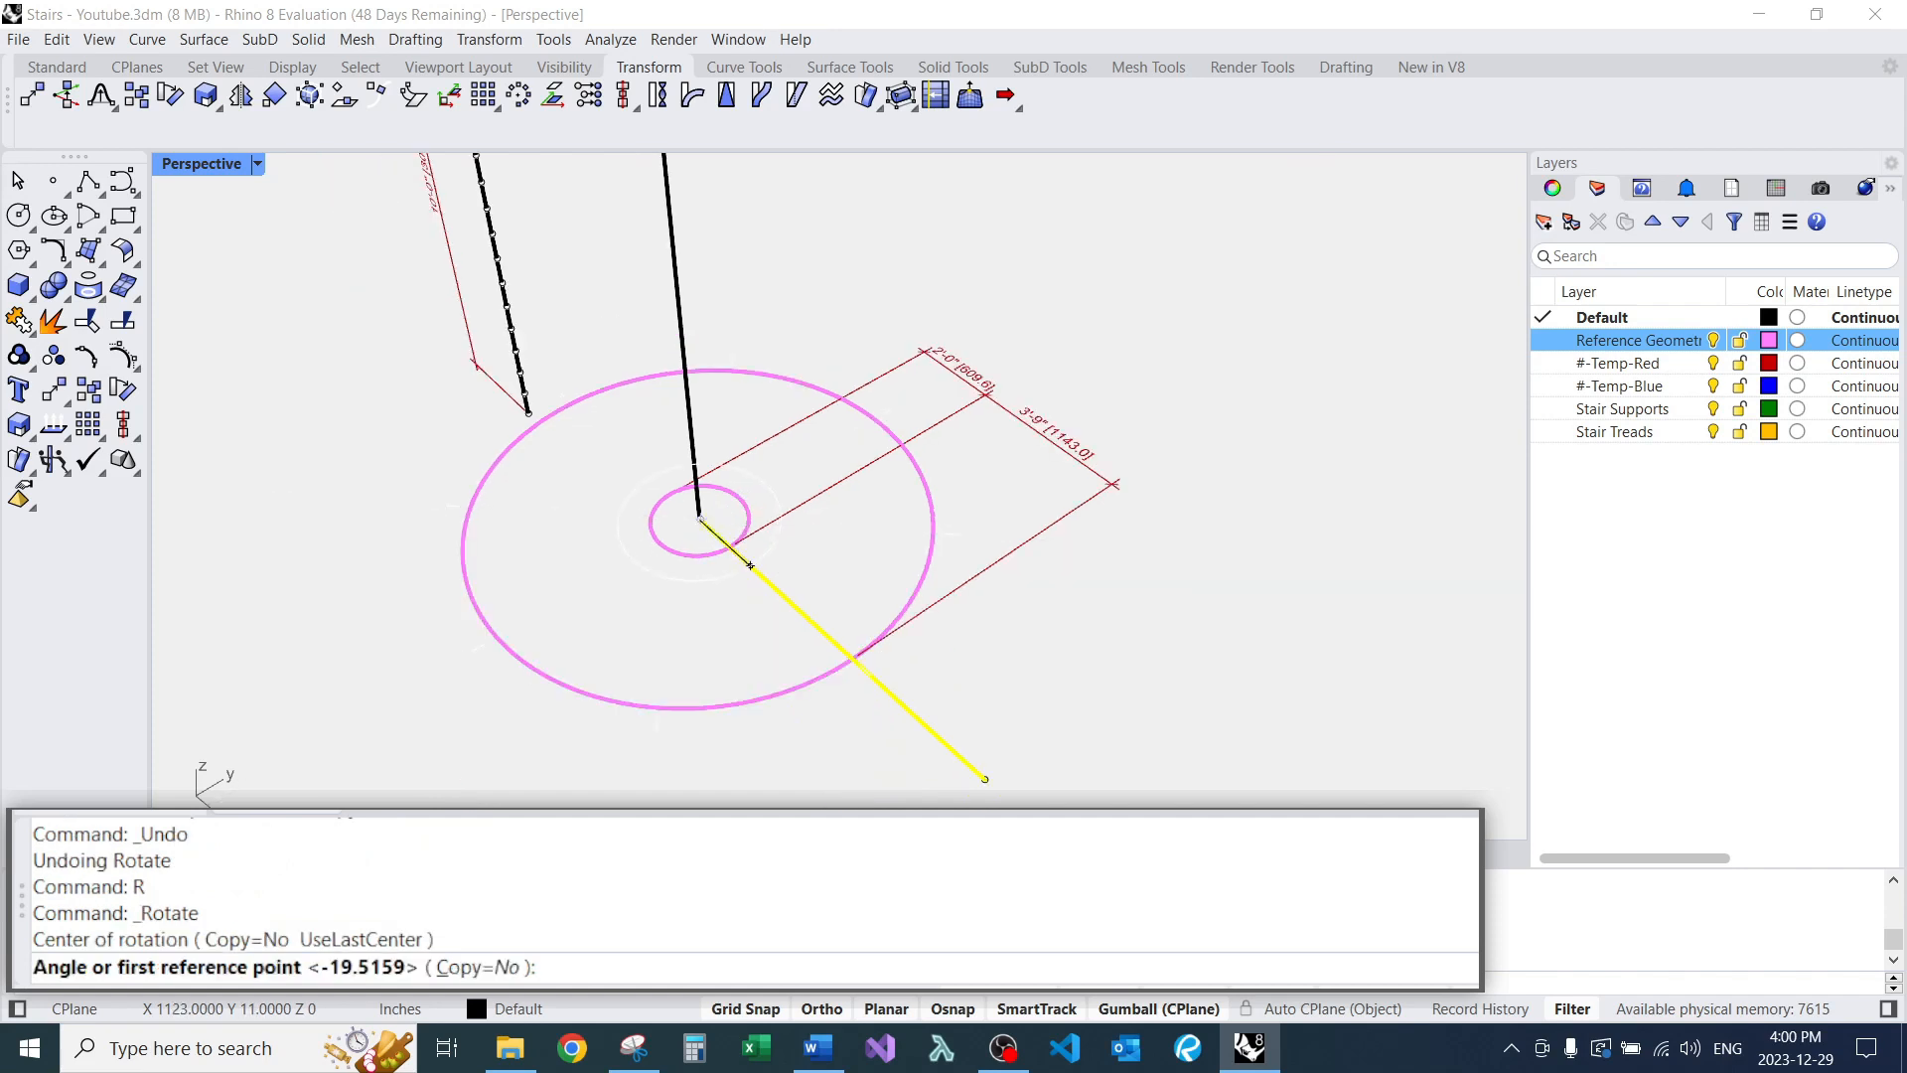
pyautogui.write('c')
pyautogui.press('Return')
pyautogui.press('F8')
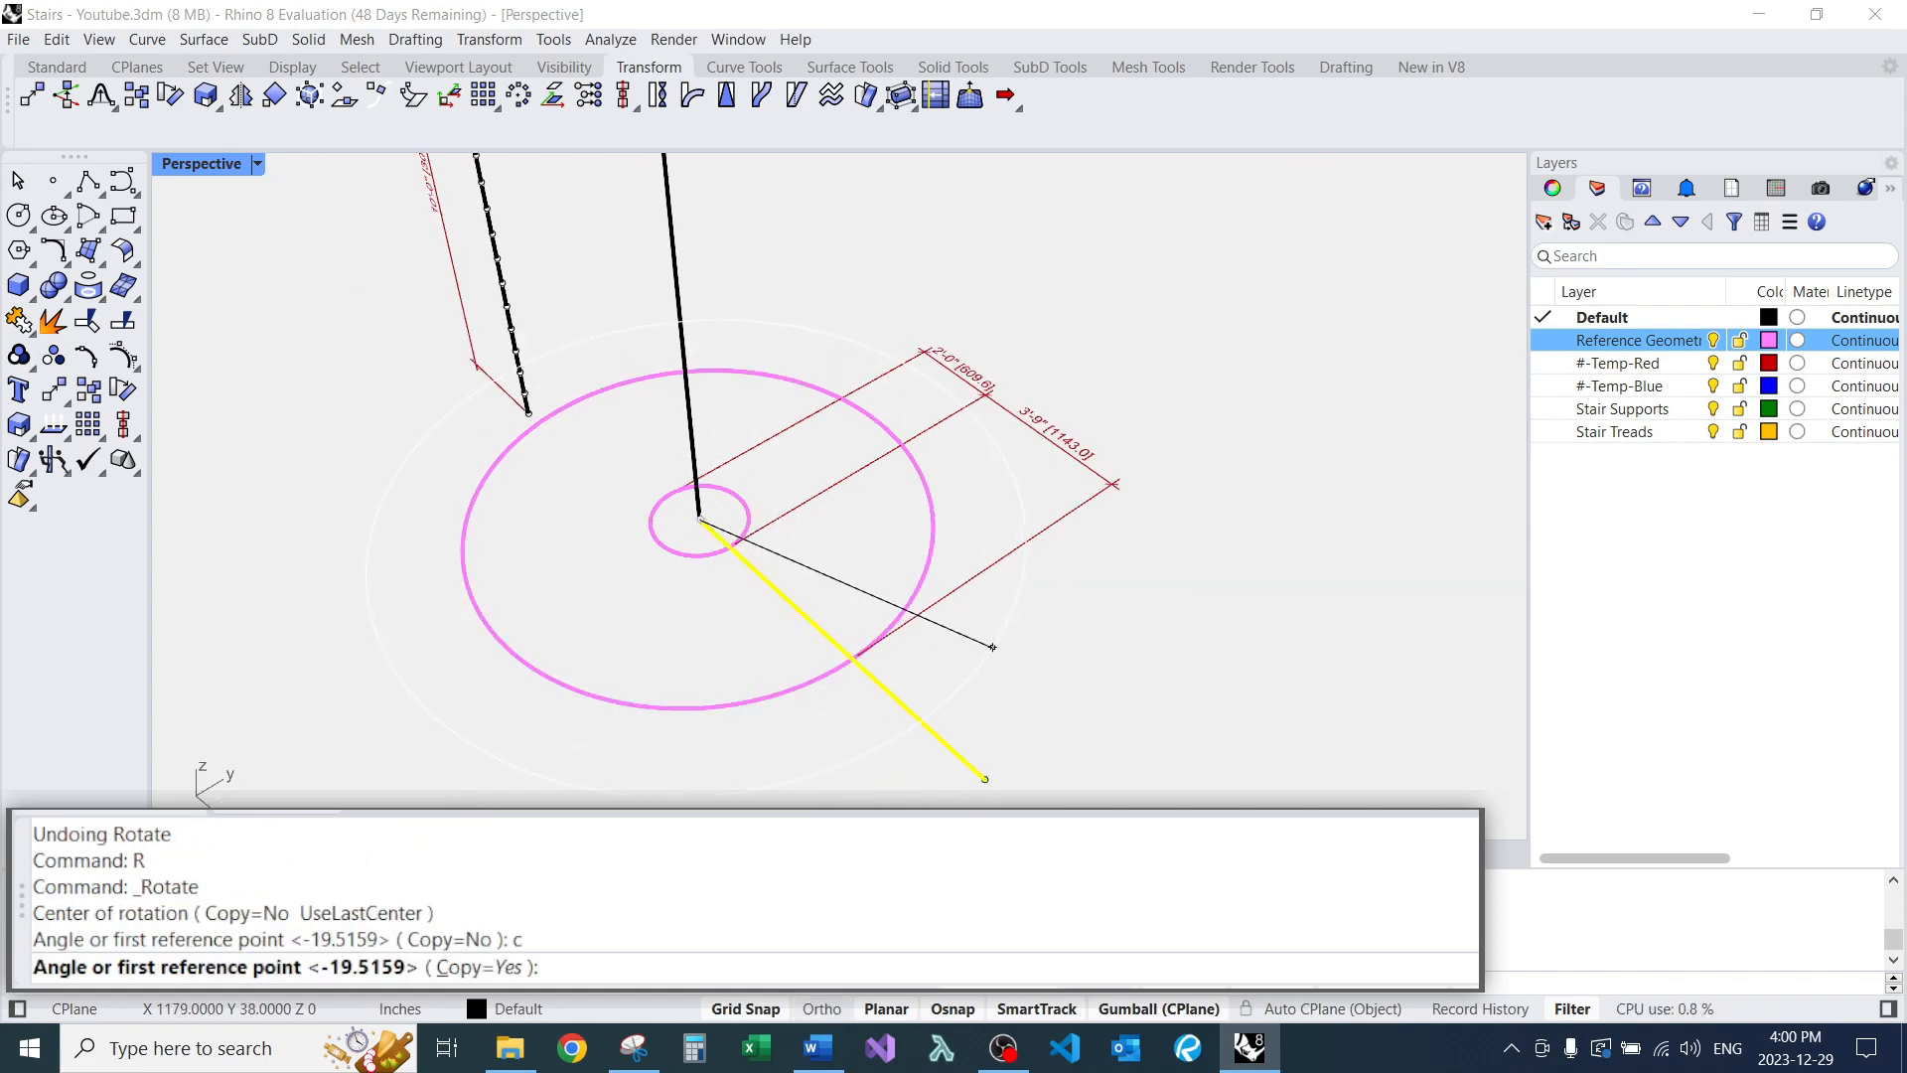
pyautogui.click(1005, 653)
pyautogui.press('F8')
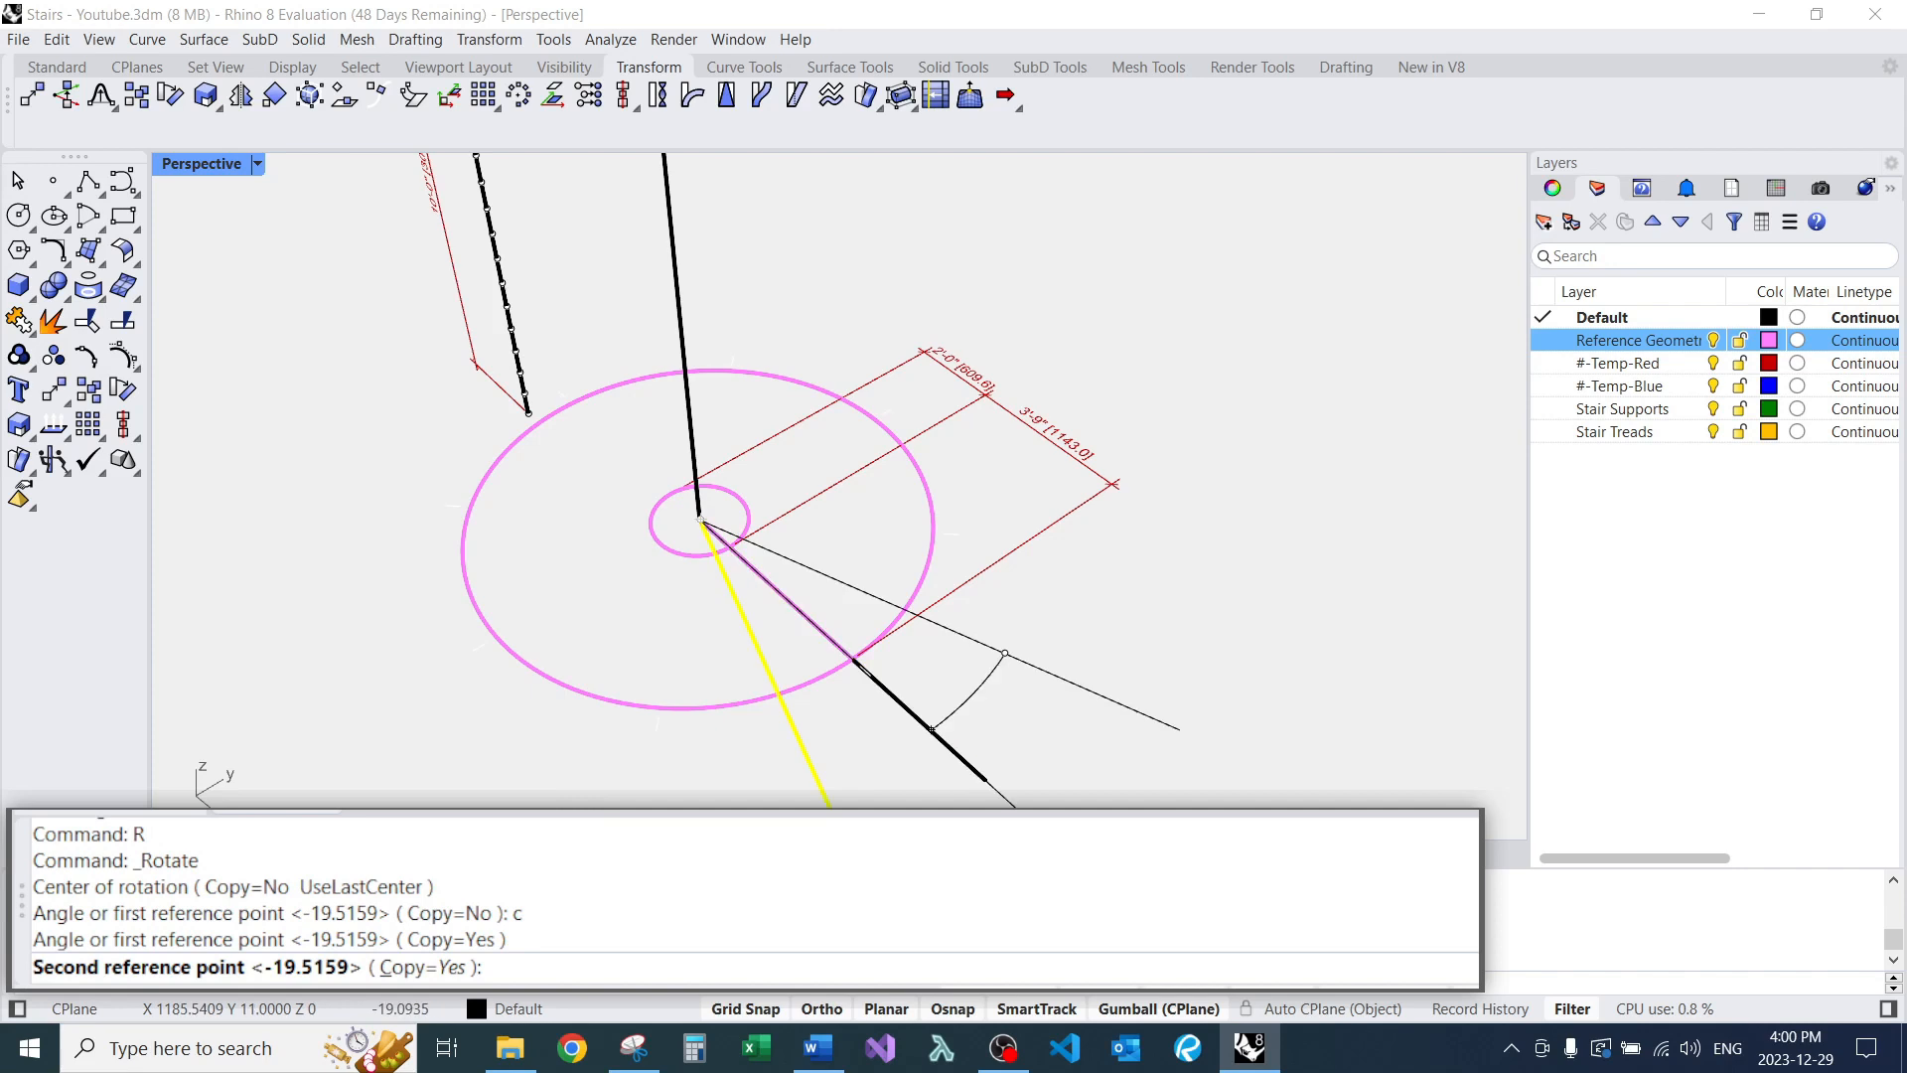
pyautogui.press('Return')
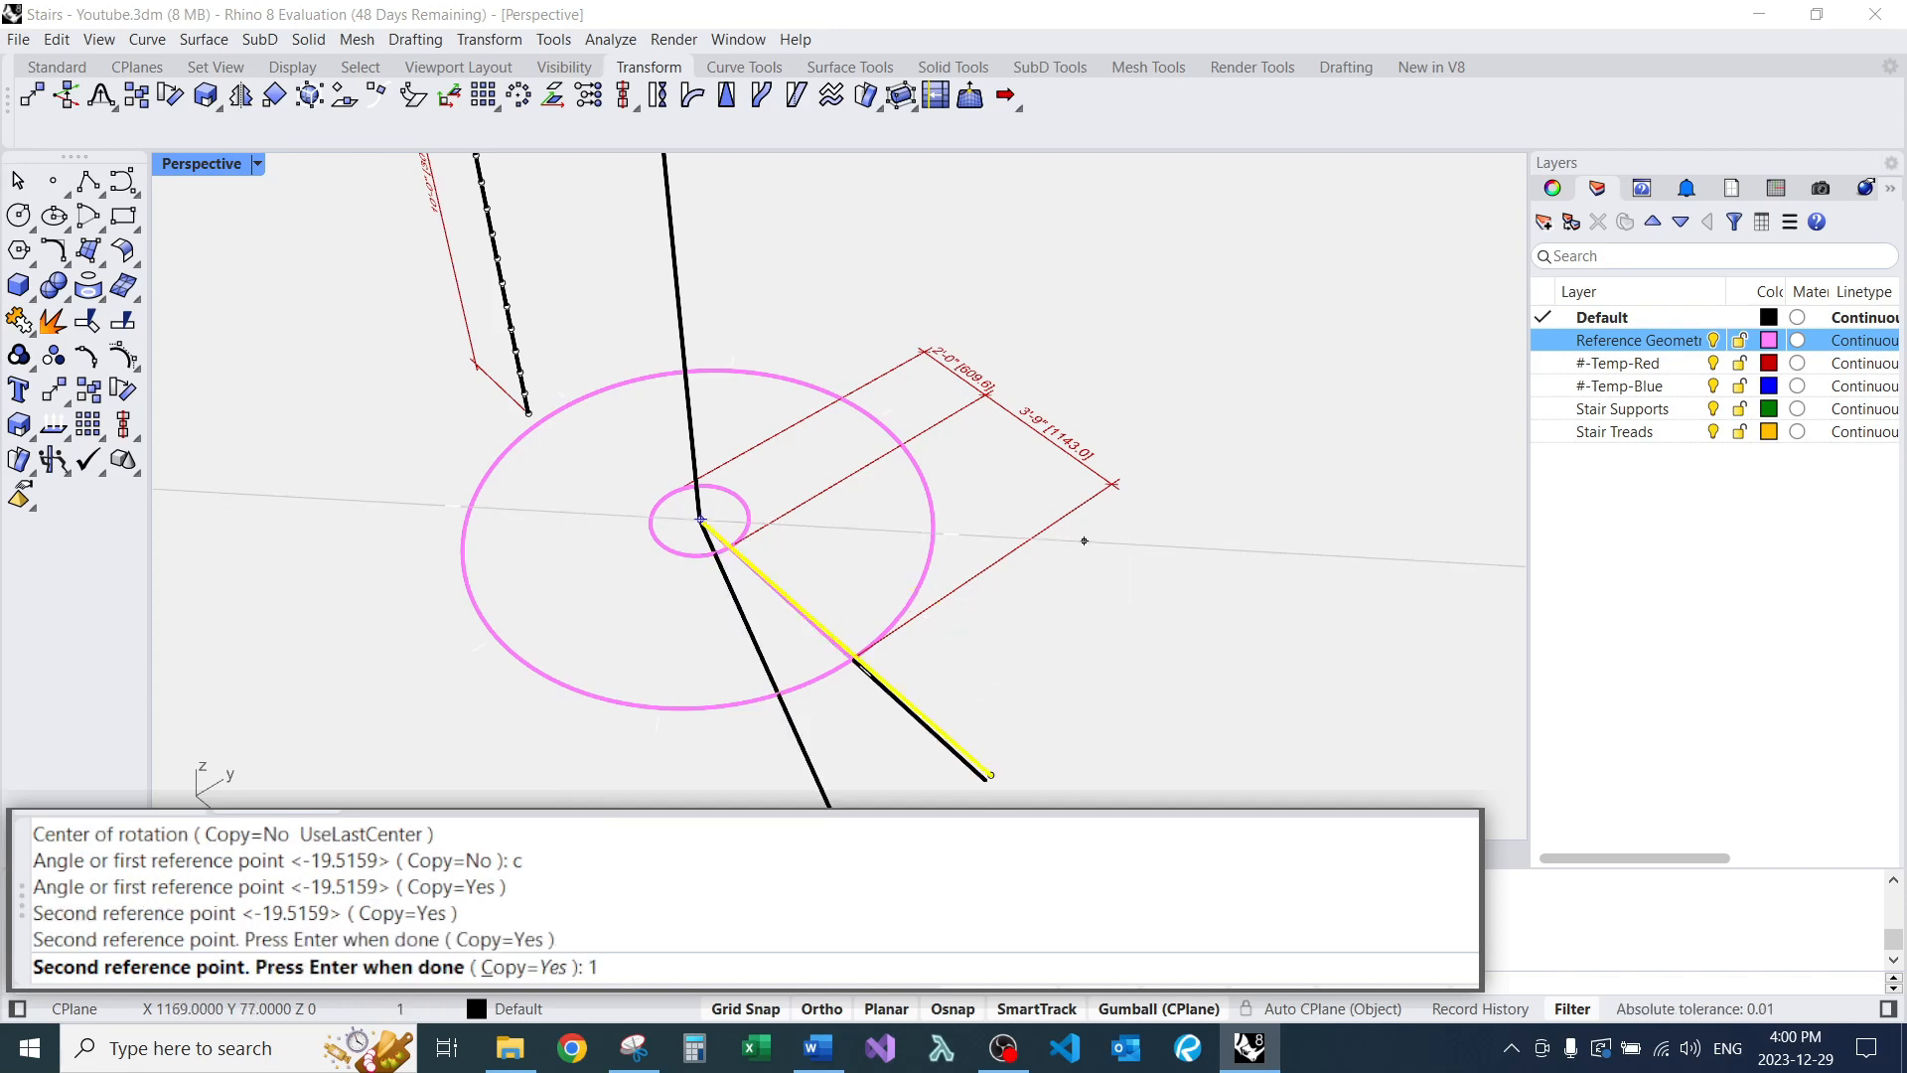
# Delete the original guide line, undo the deletion, and clear the selection.
pyautogui.scroll(-4, 1038, 581)
pyautogui.moveTo(1038, 581); pyautogui.dragTo(1107, 586, button='right')
pyautogui.scroll(3, 1010, 641)
pyautogui.click(1010, 640)
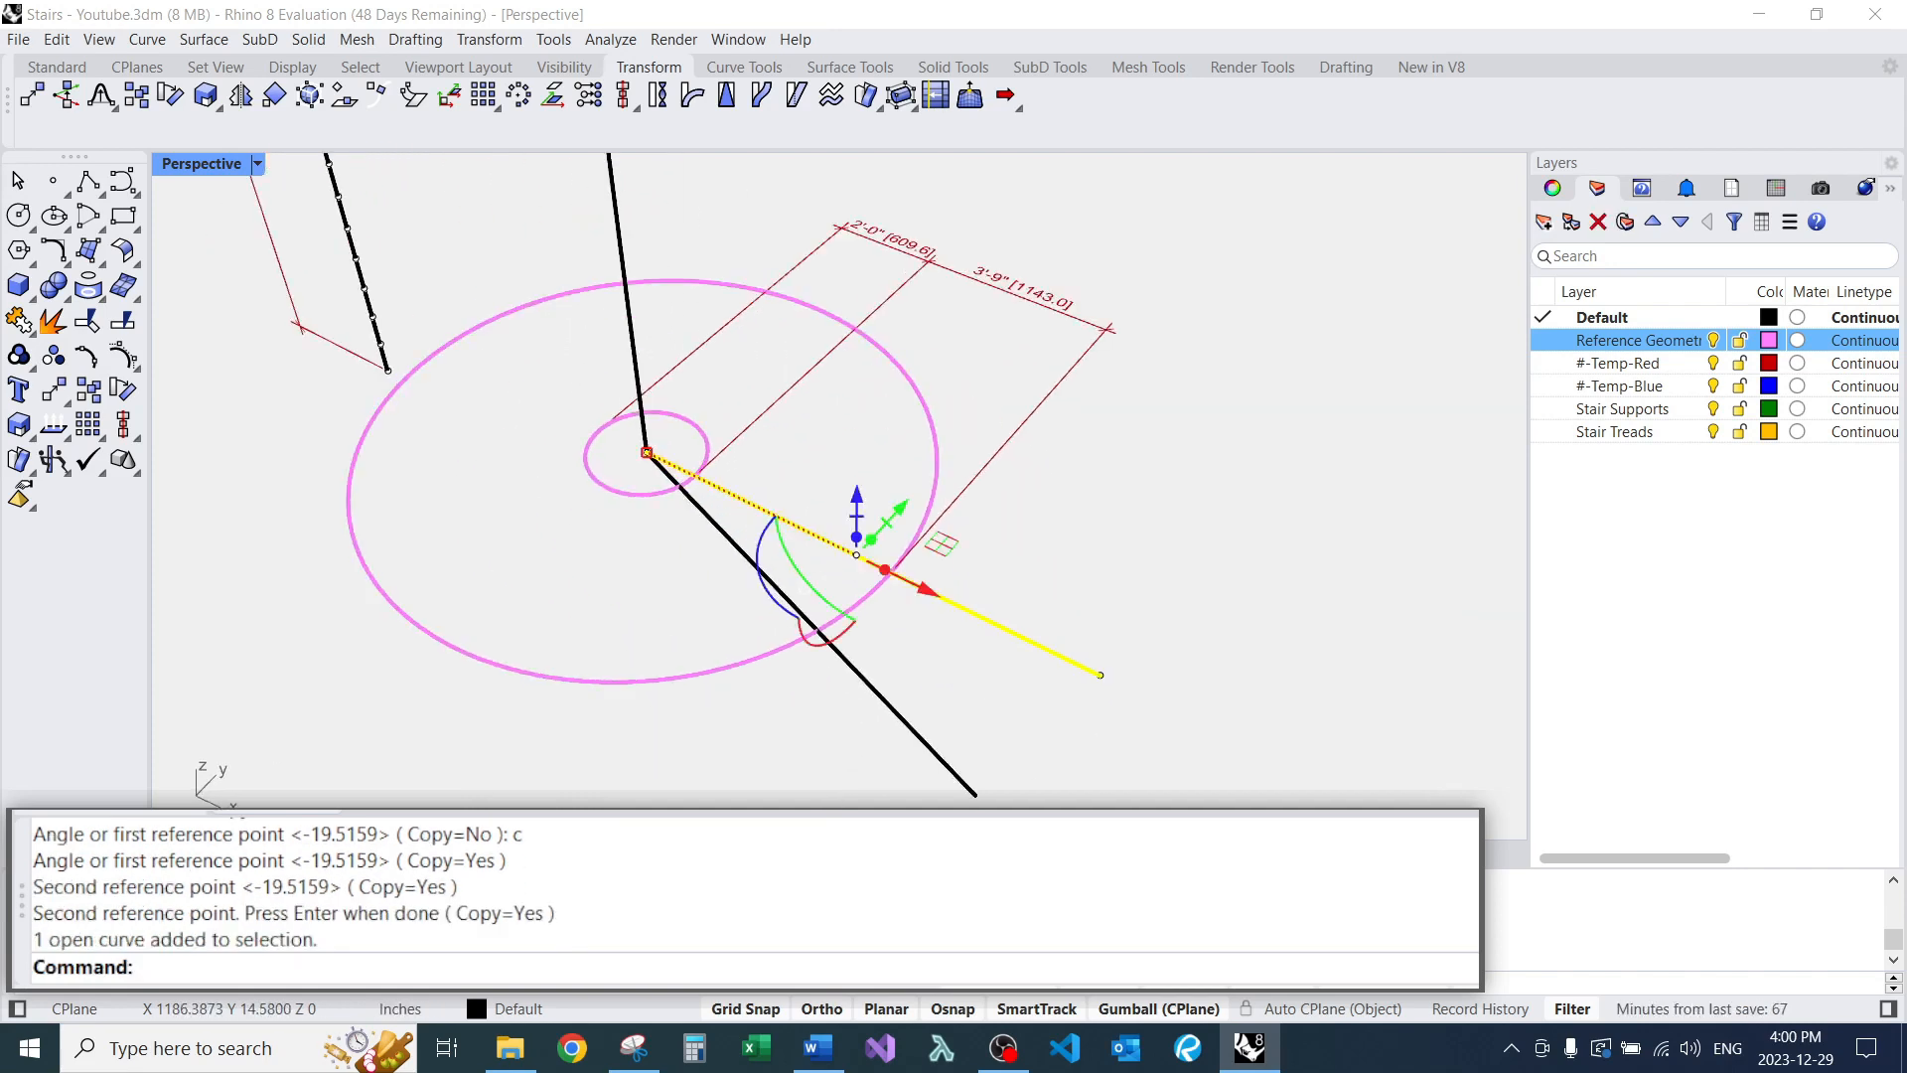
pyautogui.write('E')
pyautogui.press('Return')
pyautogui.hotkey('ctrl', 'z')
pyautogui.press('Escape')
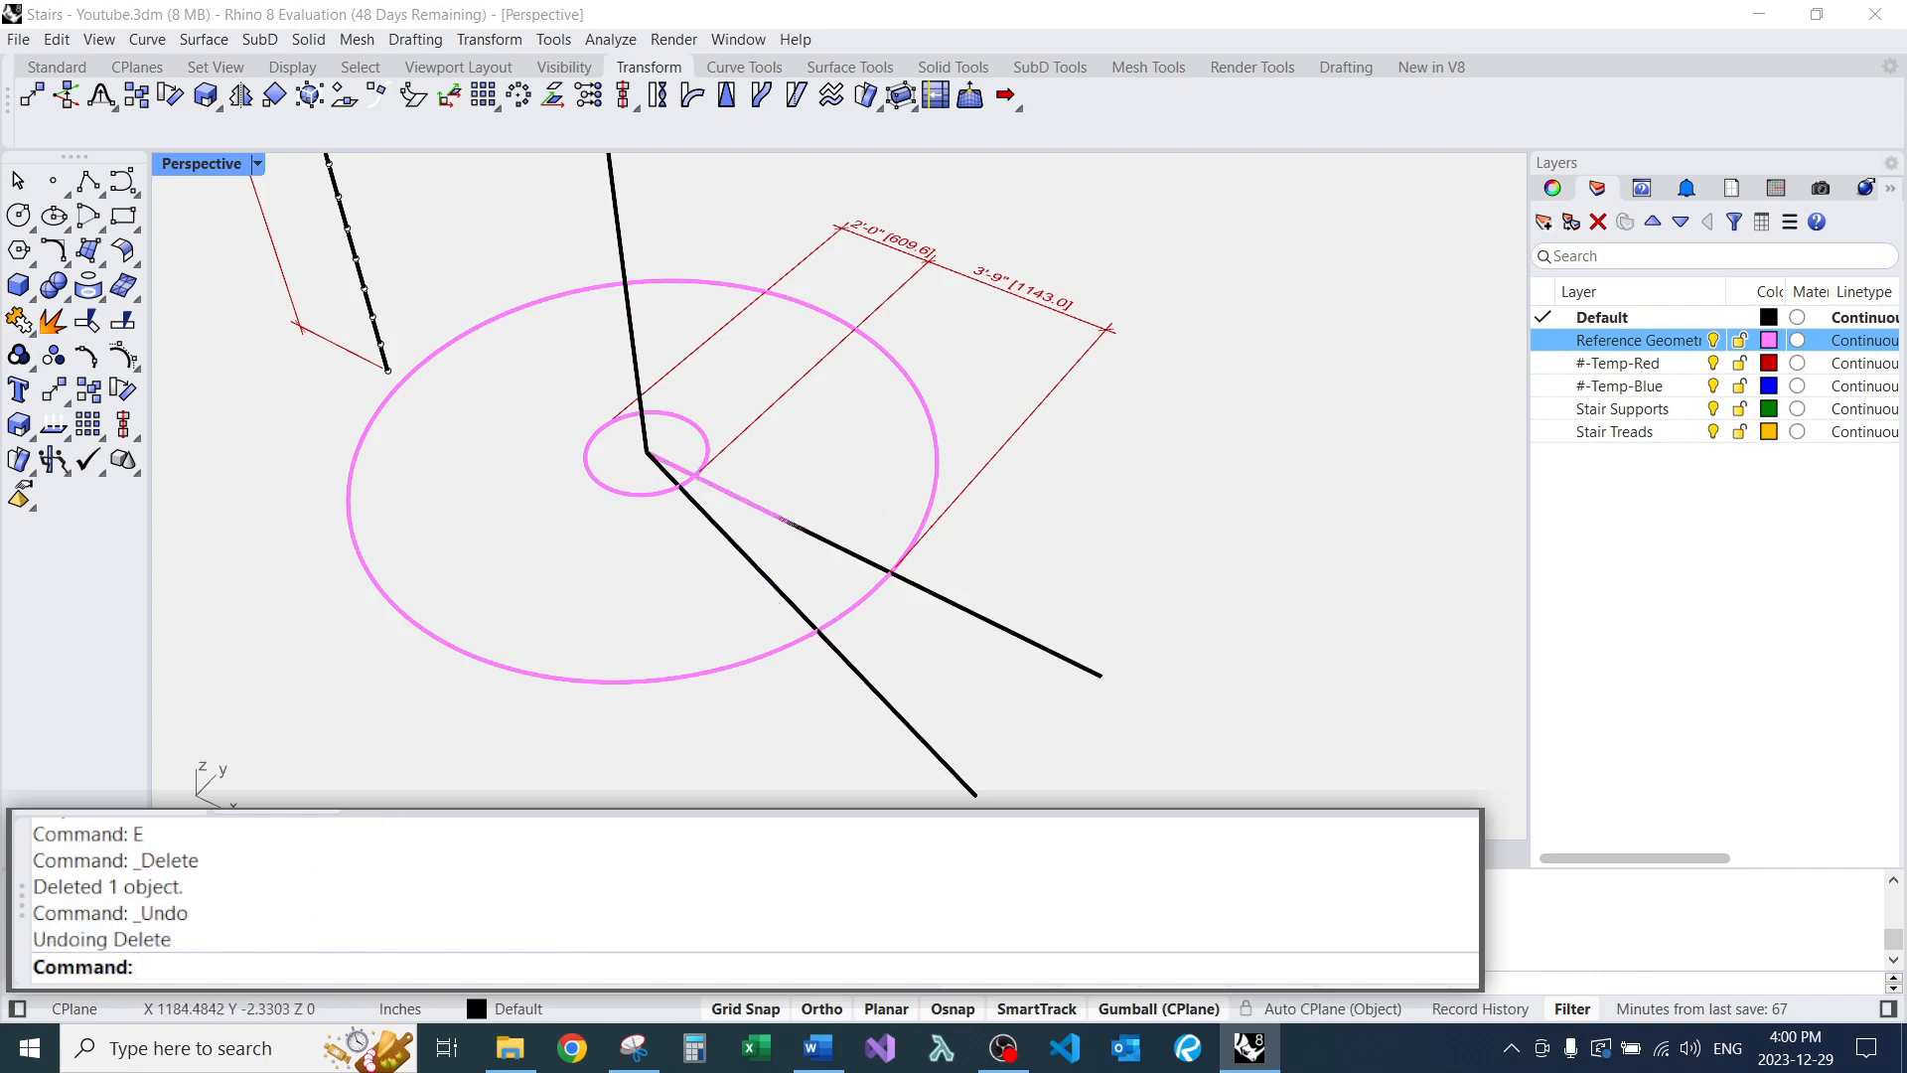
# Measure the distance between the two guide lines where they cross the outer circle.
pyautogui.moveTo(850, 561); pyautogui.dragTo(567, 596, button='right')
pyautogui.scroll(10, 640, 596)
pyautogui.scroll(-6, 645, 587)
pyautogui.scroll(3, 629, 646)
pyautogui.write('D')
pyautogui.press('Return')
pyautogui.click(547, 681)
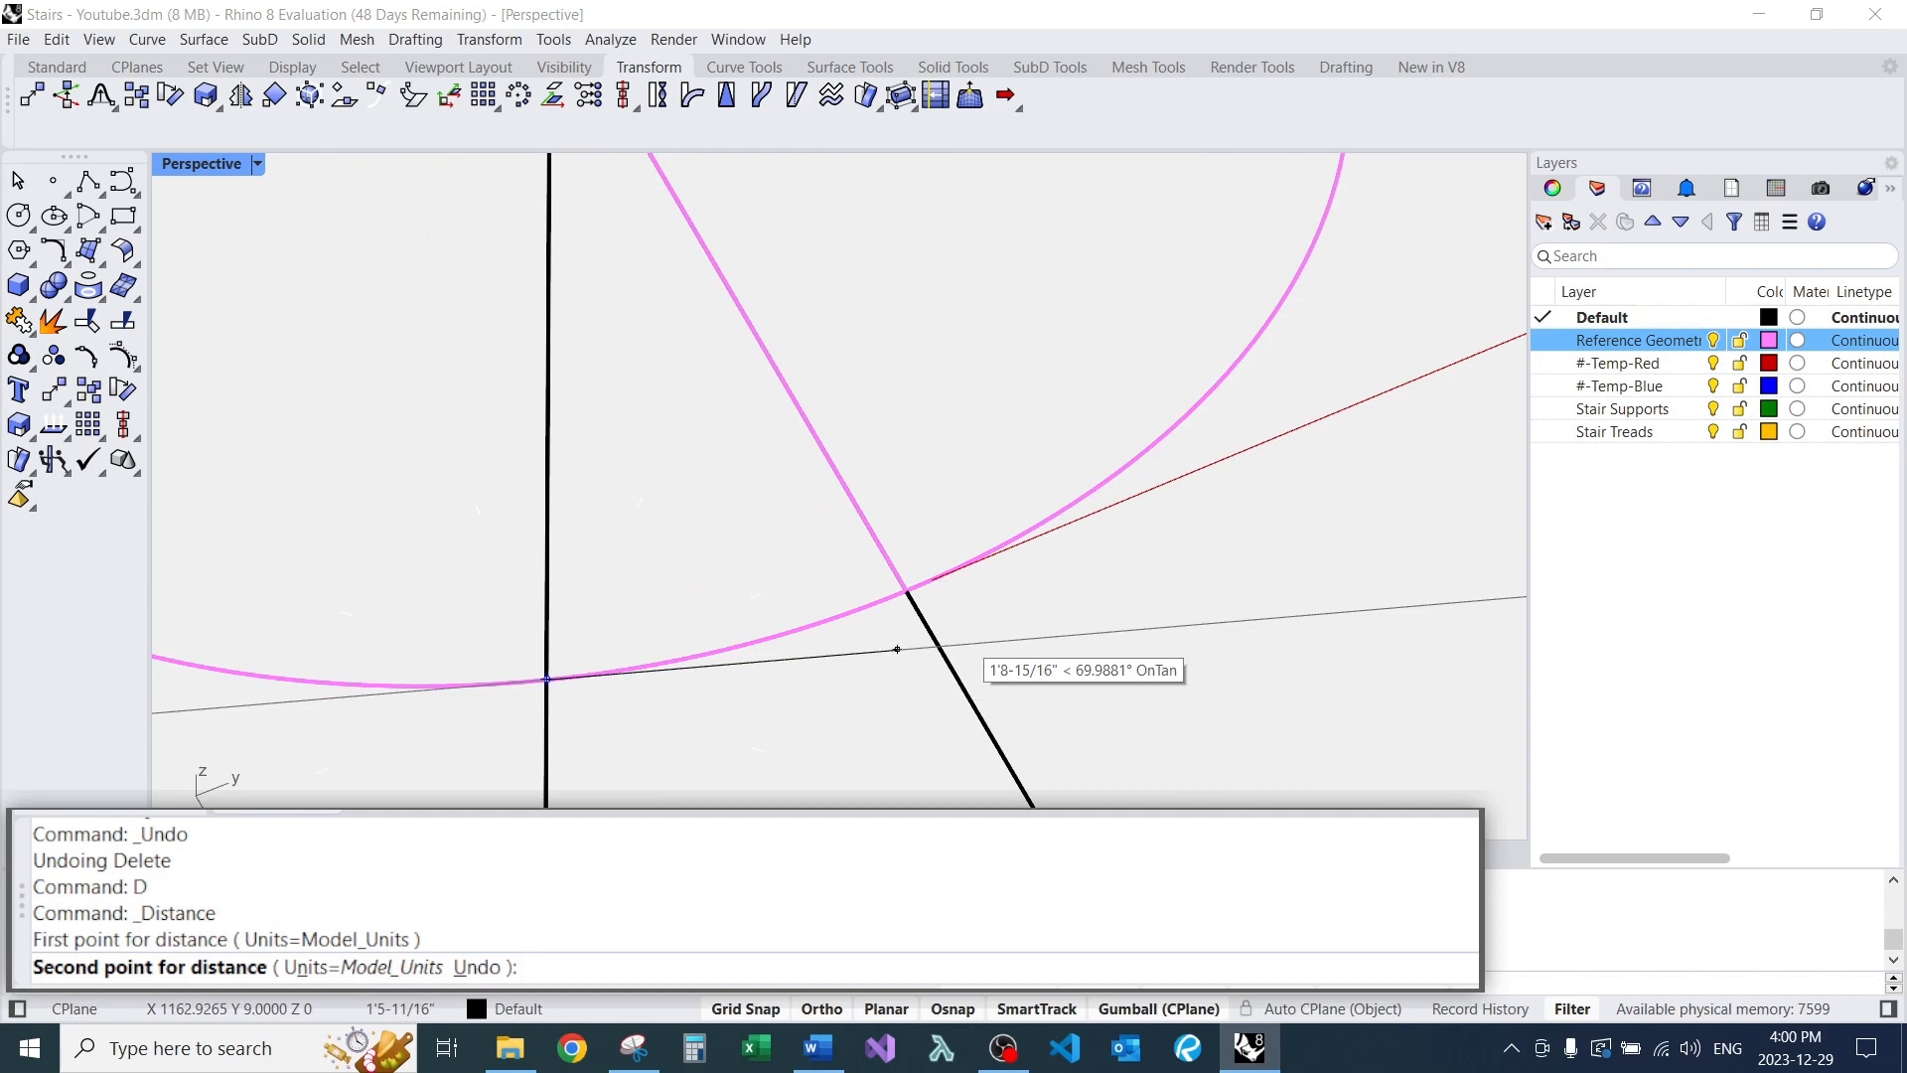
pyautogui.click(906, 591)
pyautogui.scroll(-5, 906, 591)
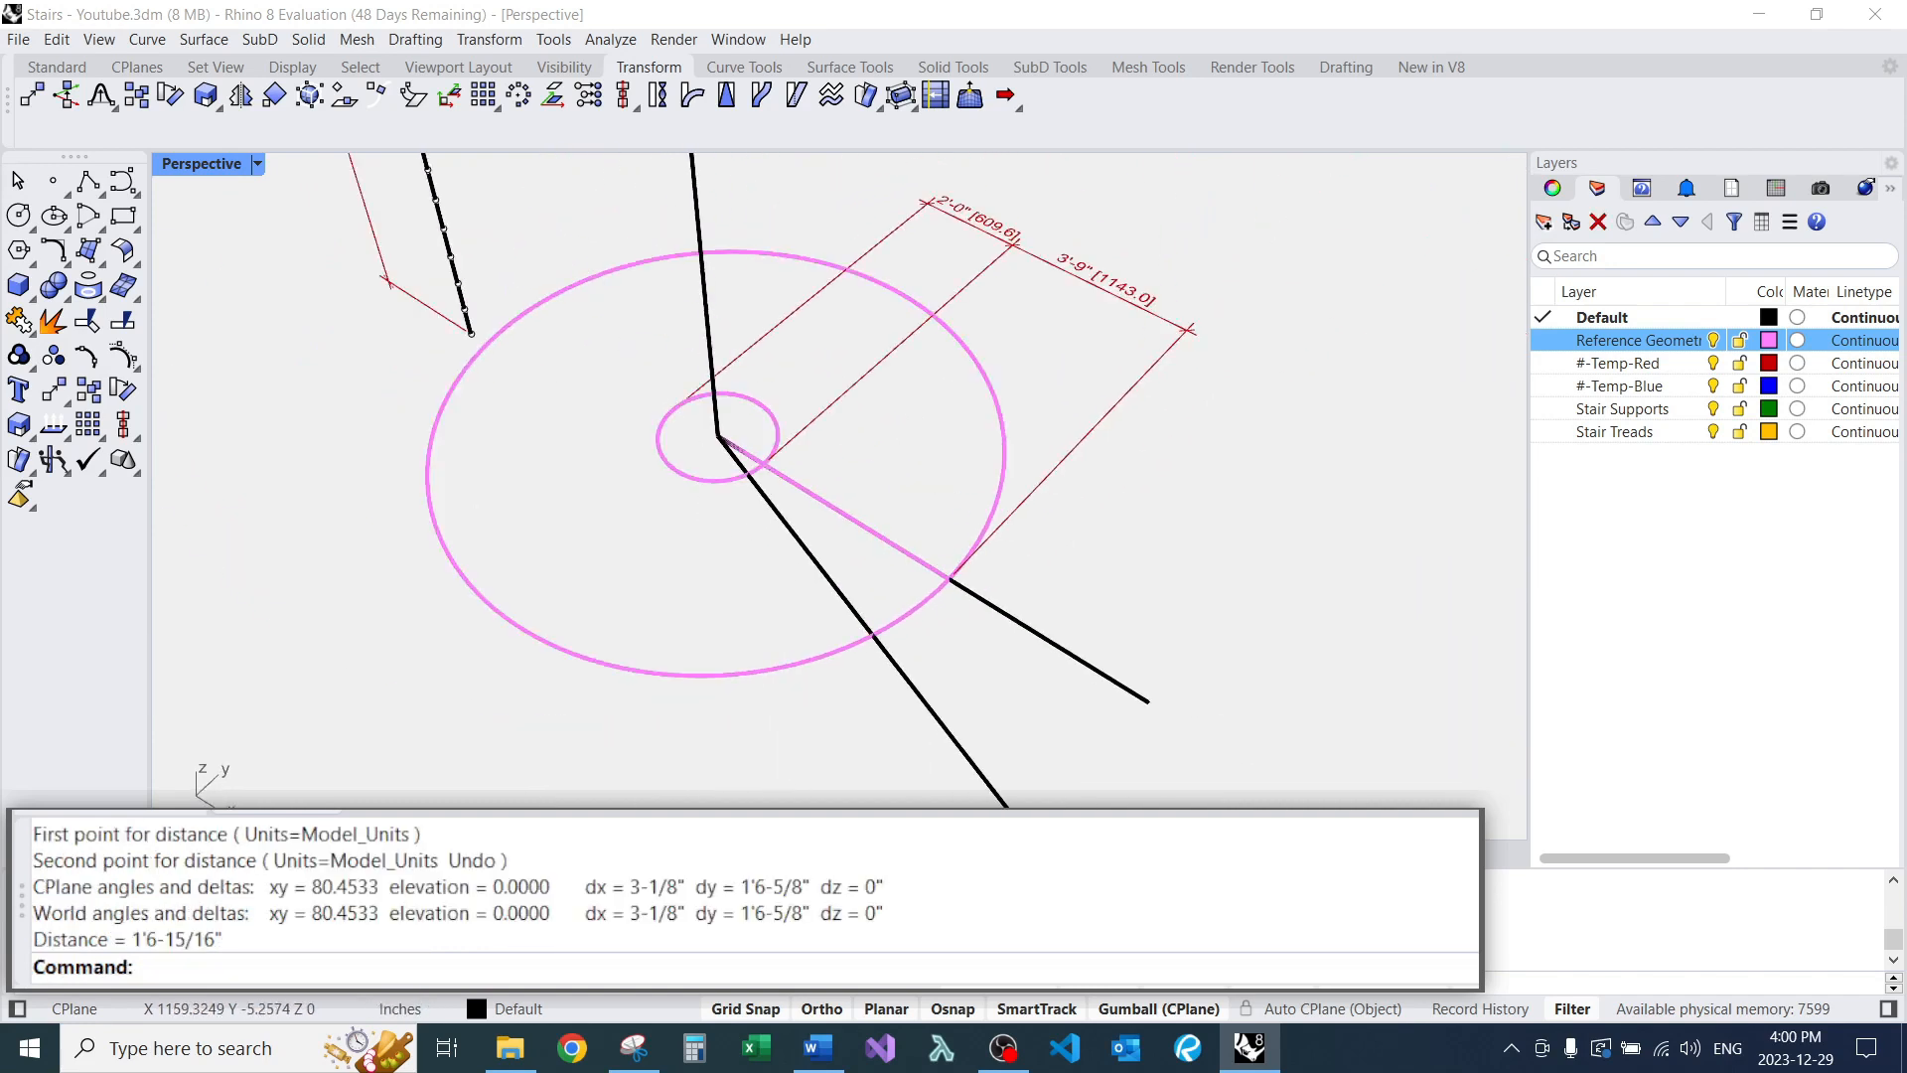
# Measure the distance between the two guide lines where they cross the inner circle.
pyautogui.scroll(-6, 735, 487)
pyautogui.moveTo(735, 487); pyautogui.dragTo(676, 497, button='right')
pyautogui.scroll(6, 737, 485)
pyautogui.write('D')
pyautogui.press('Return')
pyautogui.click(732, 447)
pyautogui.click(802, 437)
pyautogui.moveTo(802, 437); pyautogui.dragTo(874, 477, button='right')
pyautogui.scroll(-10, 822, 464)
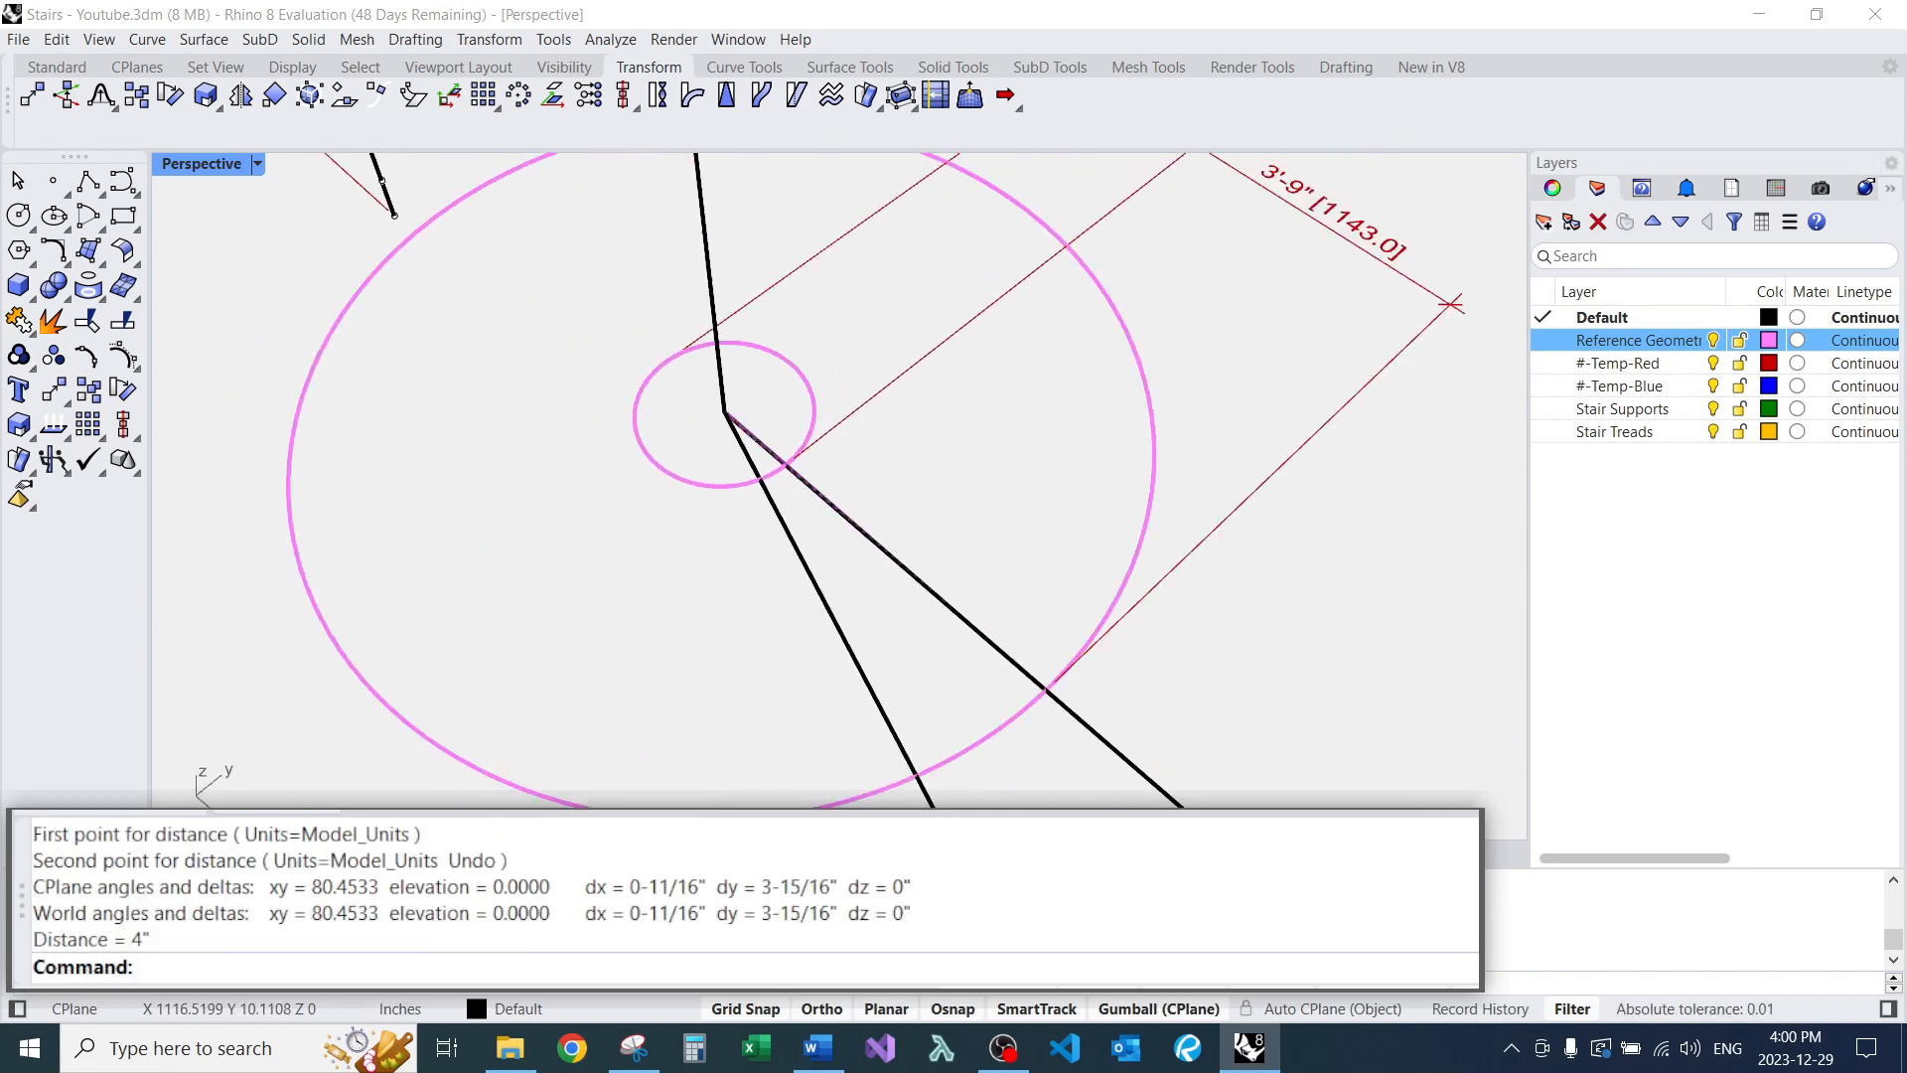
# Delete the rotated copy of the guide line.
pyautogui.click(874, 630)
pyautogui.write('E')
pyautogui.press('Return')
pyautogui.click(993, 628)
pyautogui.write('R')
pyautogui.press('Return')
pyautogui.press('Escape')
# Select the remaining guide line and relocate its gumball to the line's end at the circles' centre.
pyautogui.click(897, 545)
pyautogui.click(953, 626)
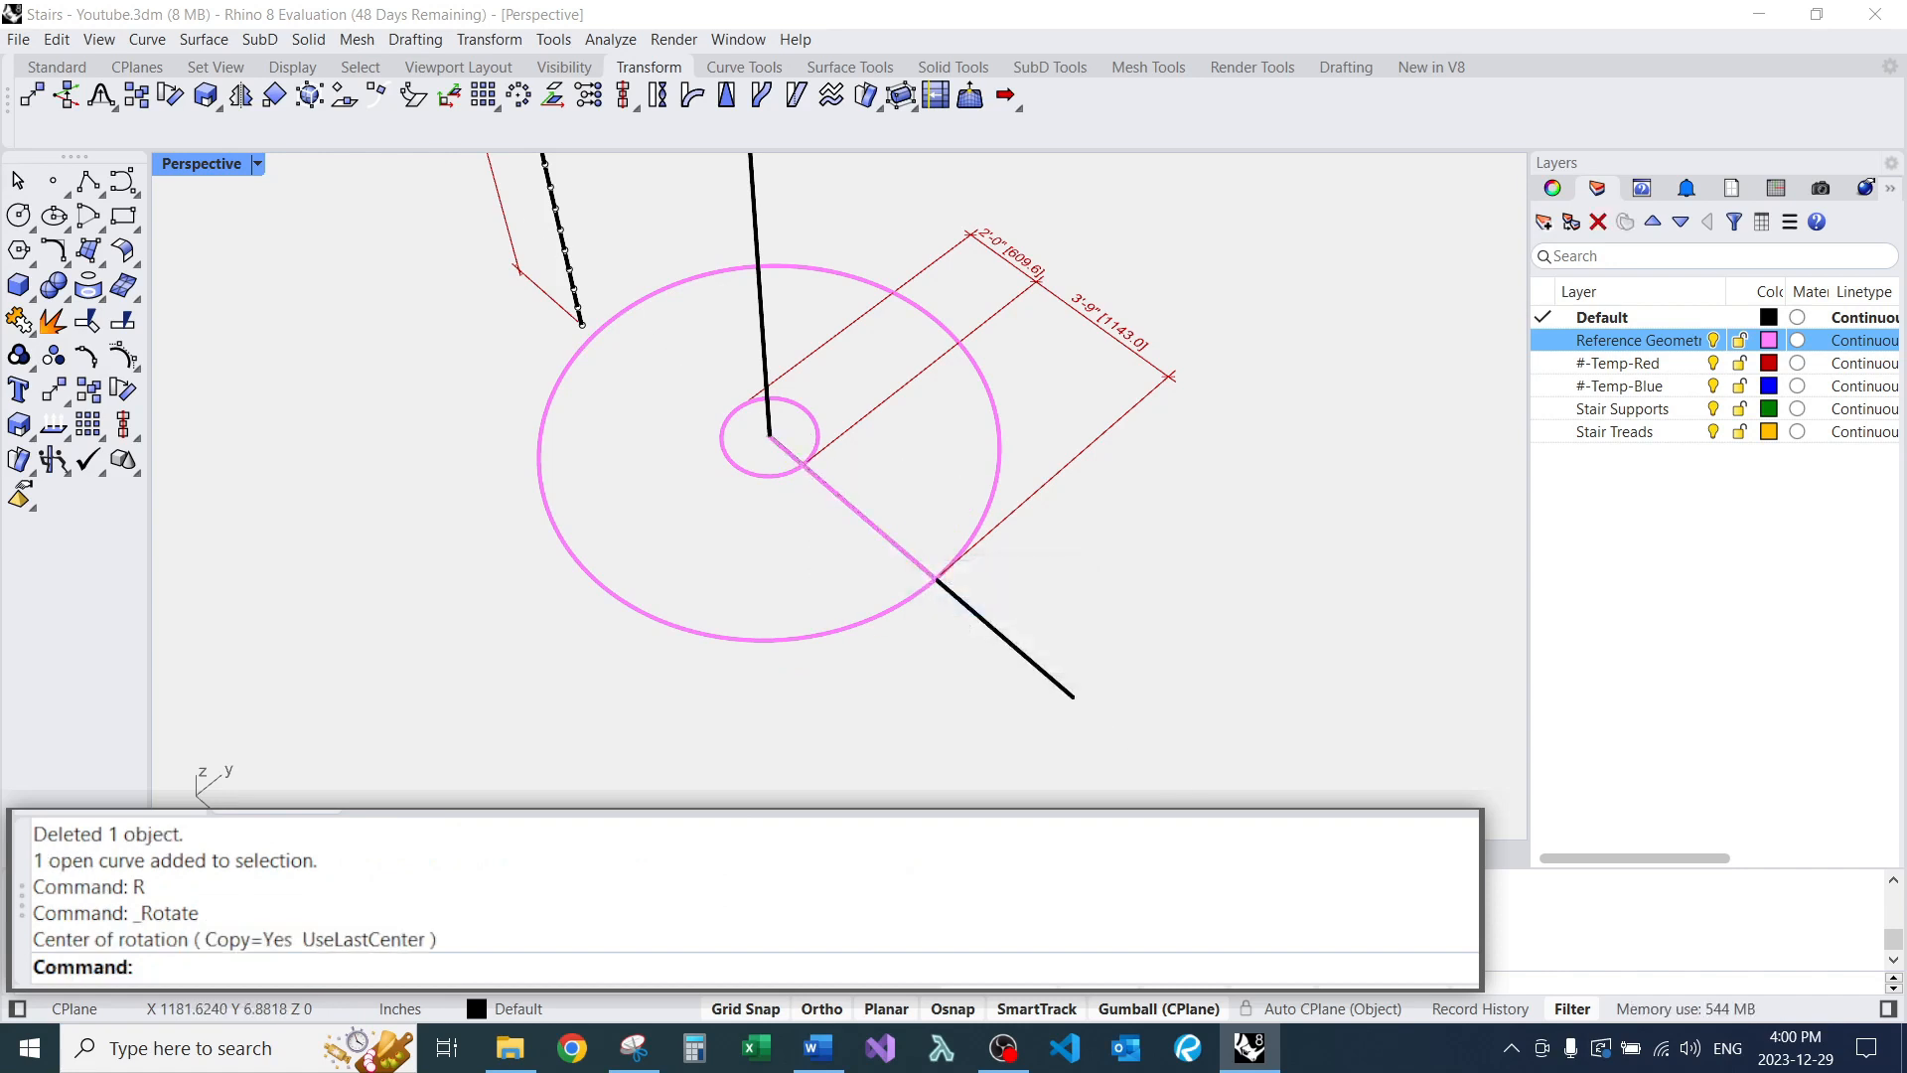
pyautogui.scroll(3, 900, 557)
pyautogui.keyDown('ctrl'); pyautogui.moveTo(901, 571); pyautogui.dragTo(718, 389); pyautogui.keyUp('ctrl')
pyautogui.moveTo(723, 396); pyautogui.dragTo(852, 338, button='right')
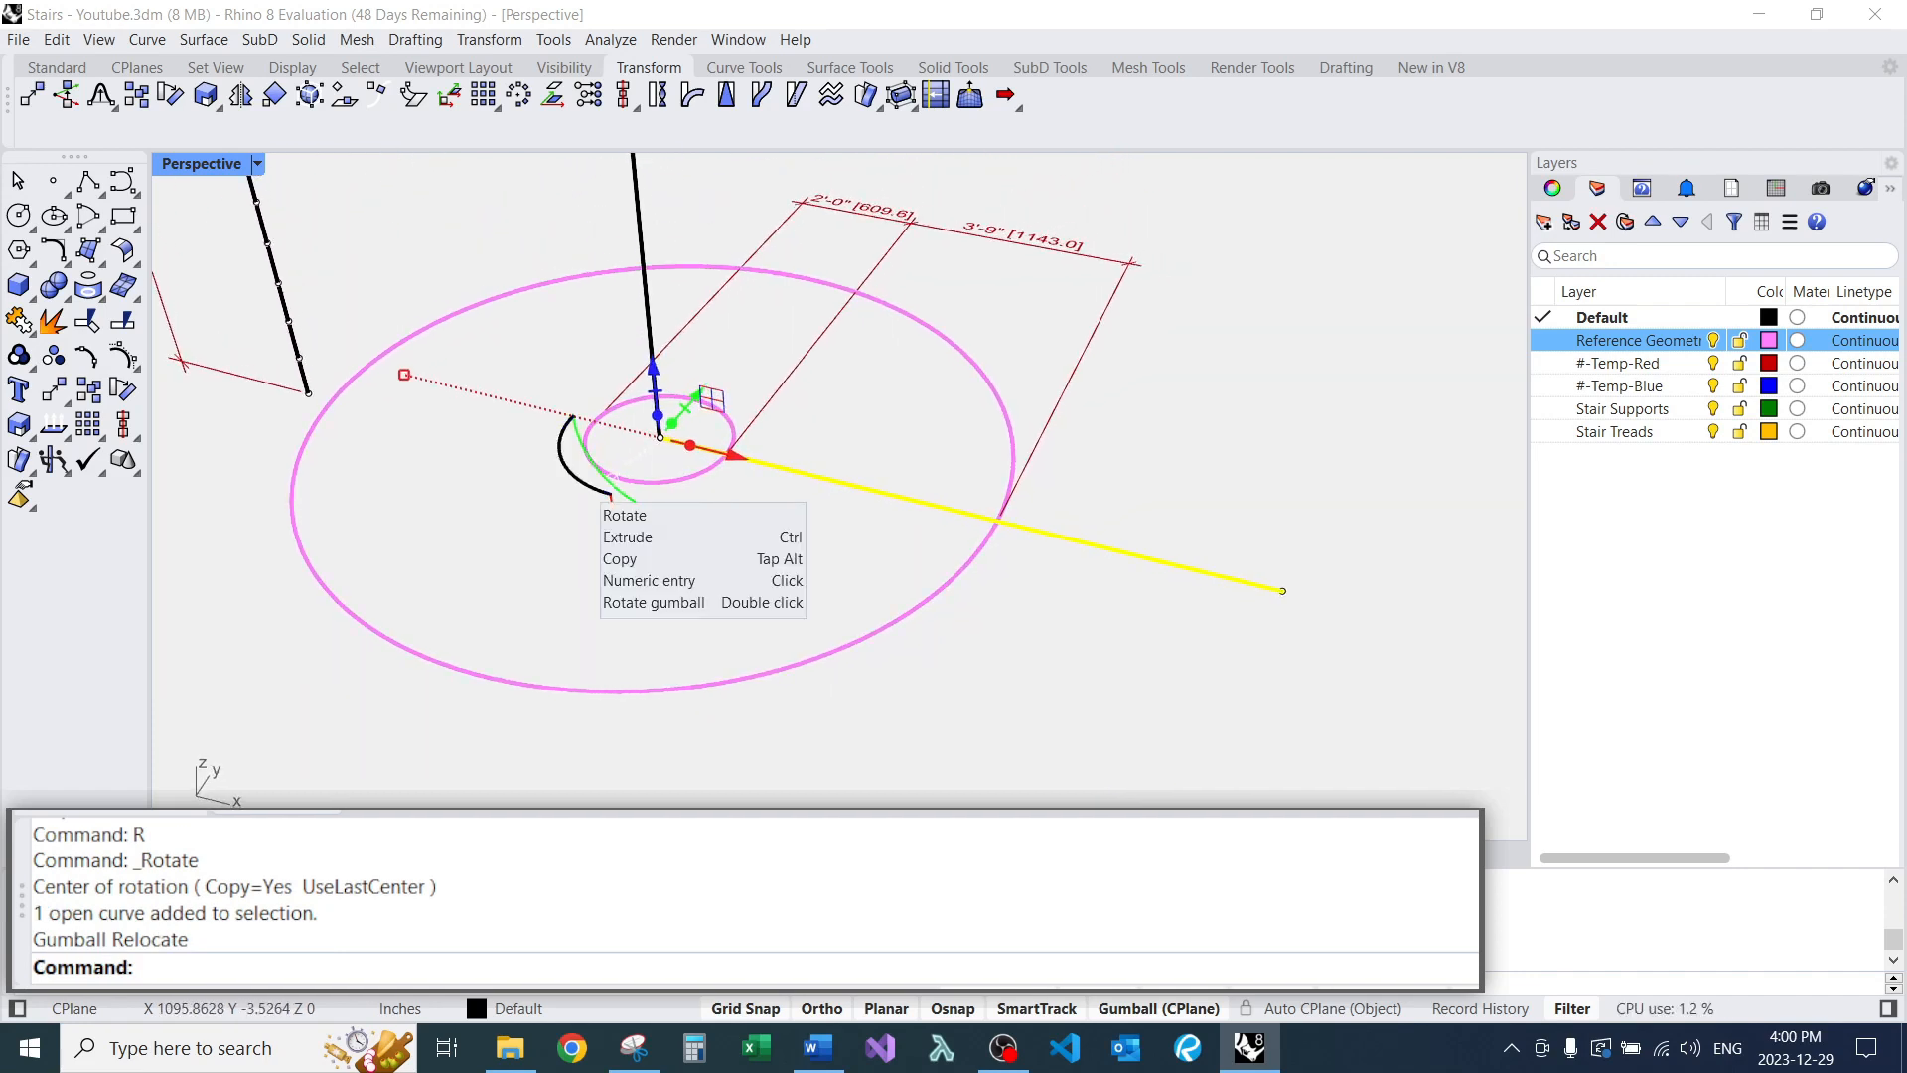
pyautogui.moveTo(586, 477); pyautogui.dragTo(566, 556, button='right')
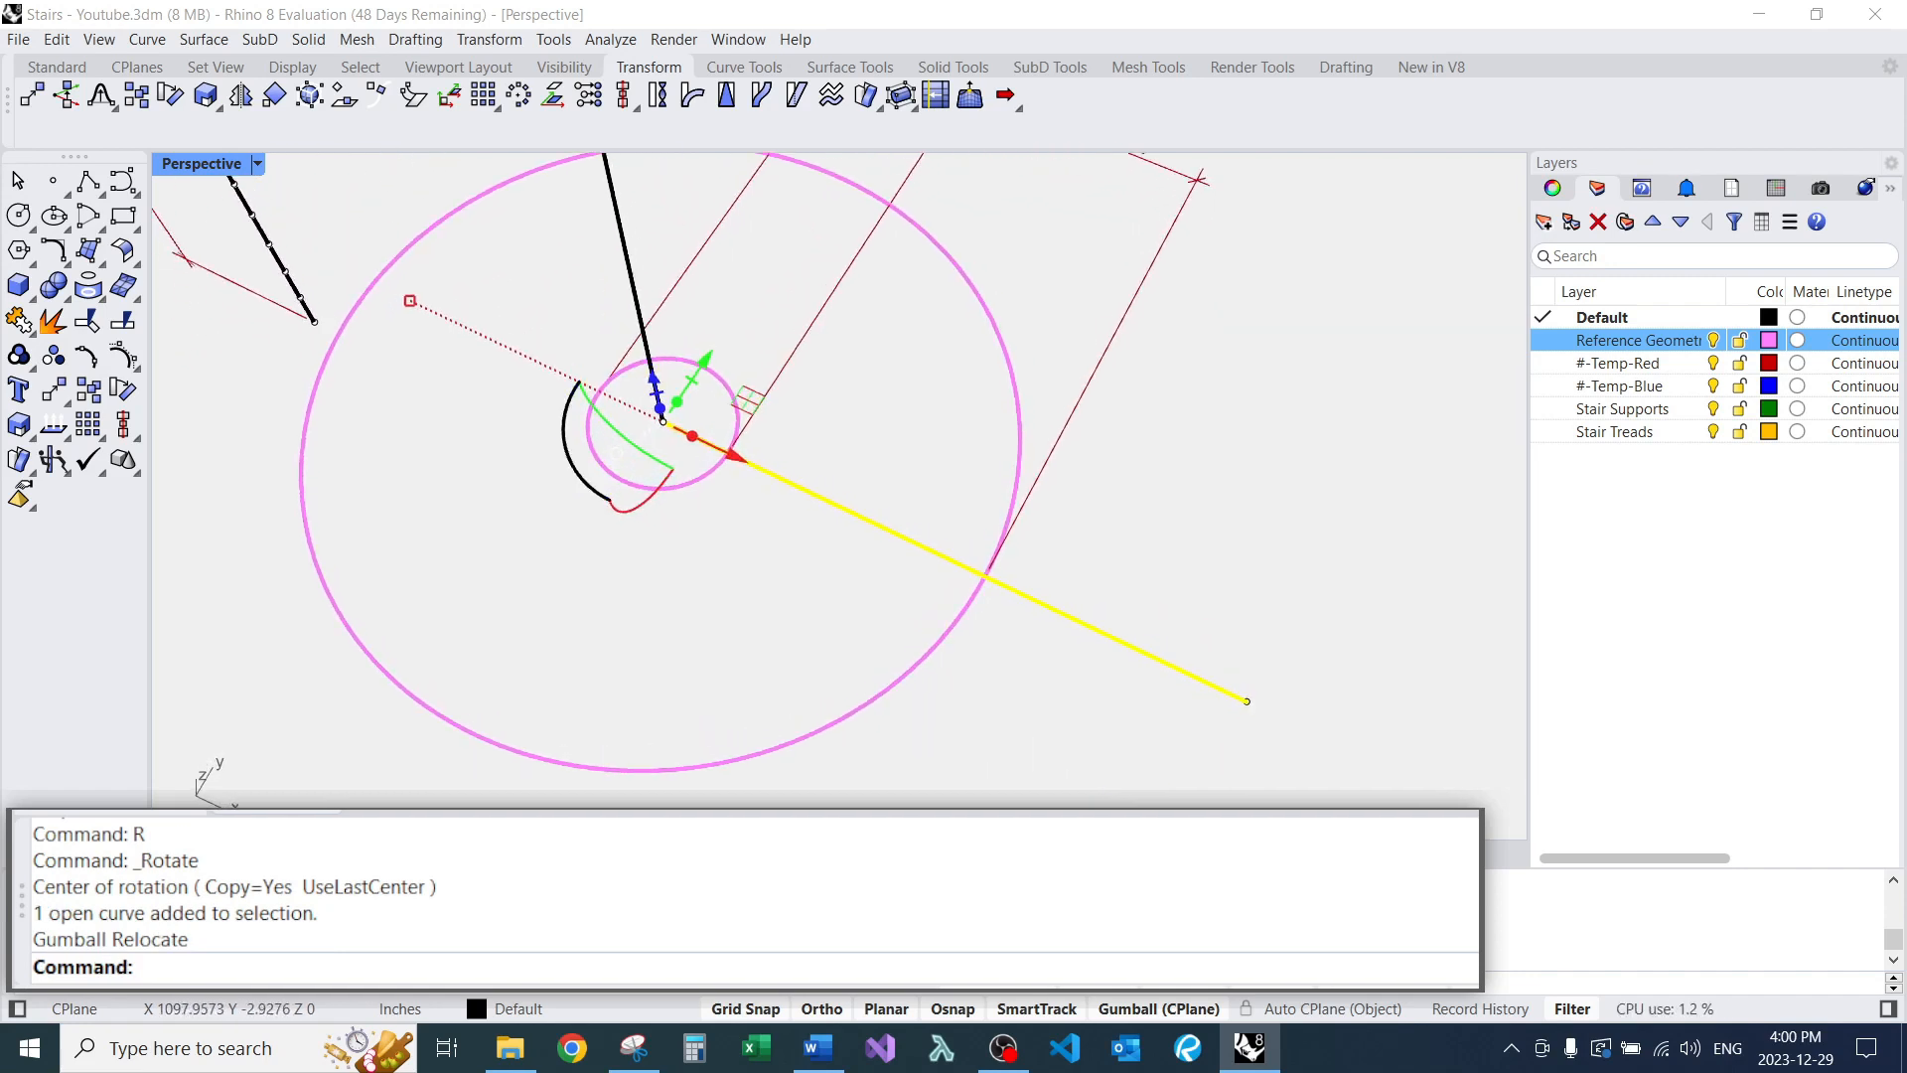
# Create a copy of the guide line rotated 10 degrees about the vertical axis with the gumball.
pyautogui.click(592, 472)
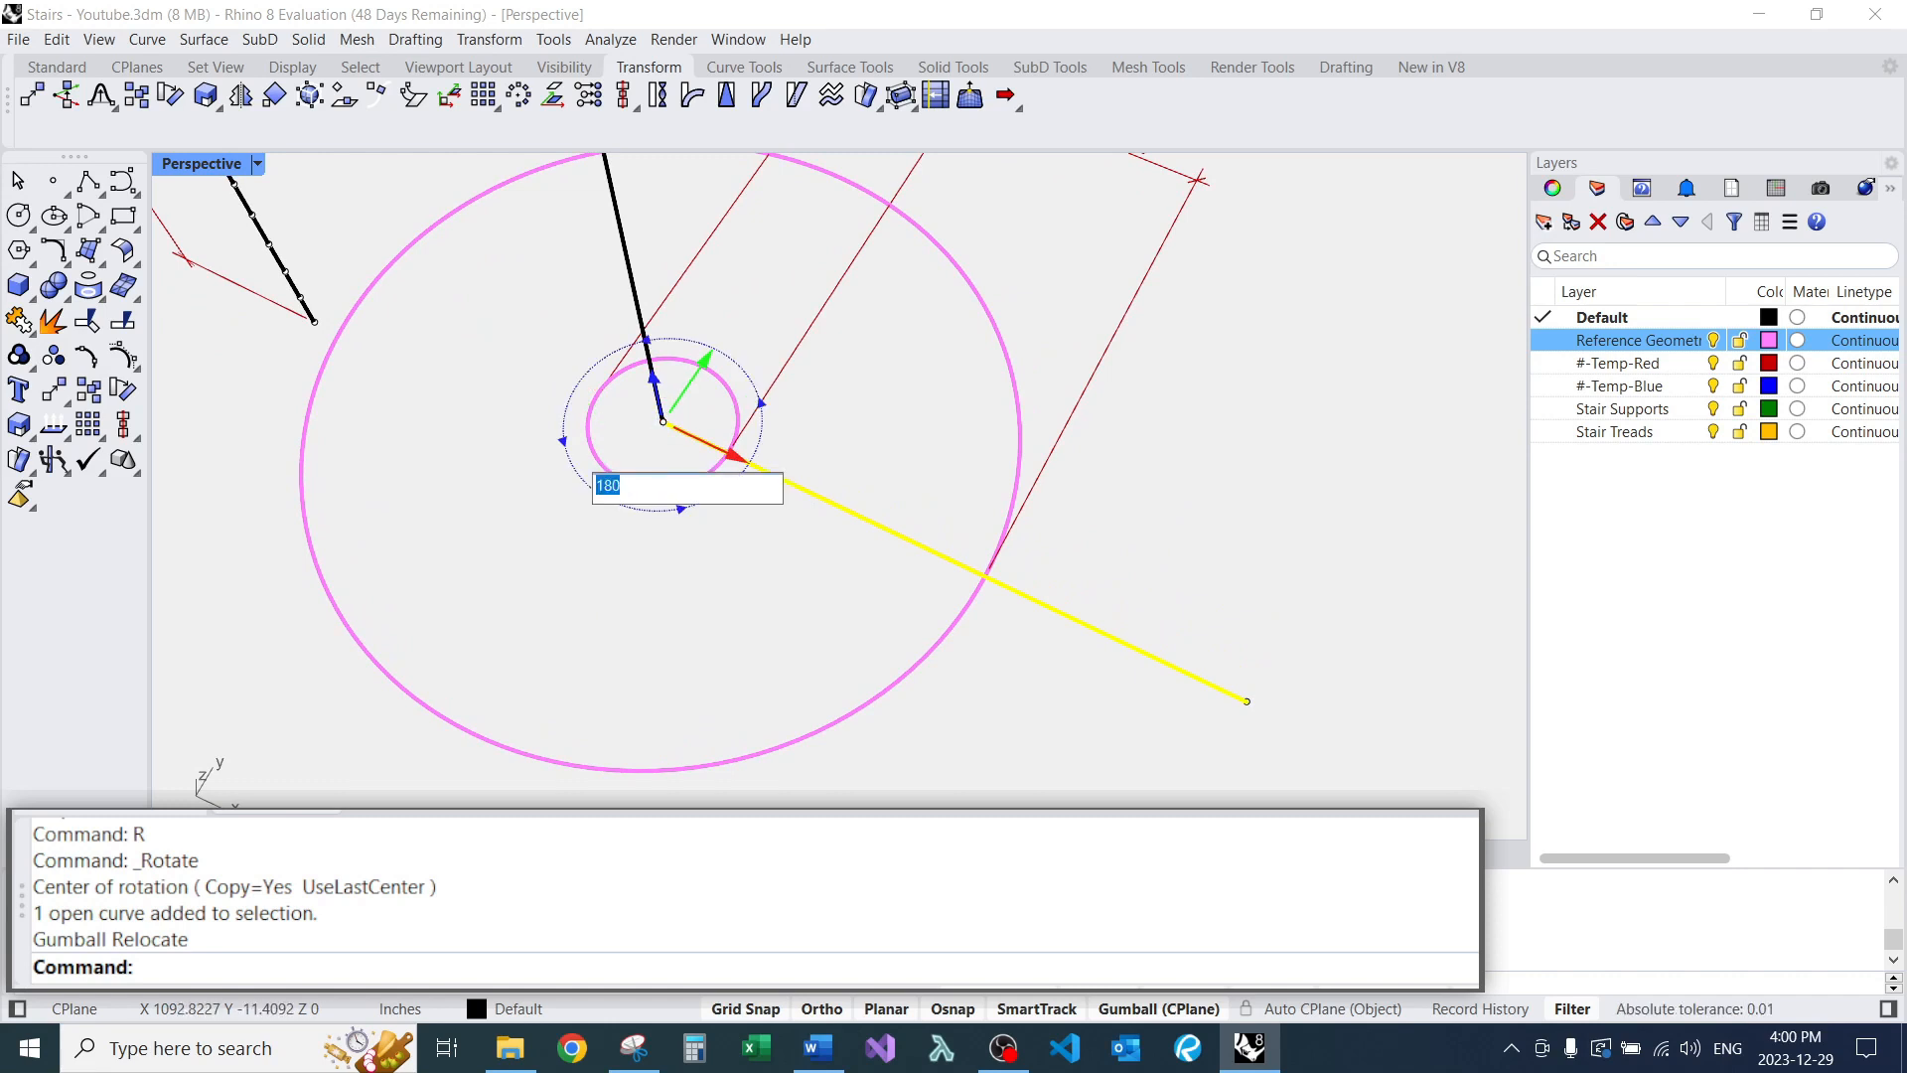
pyautogui.press('Escape')
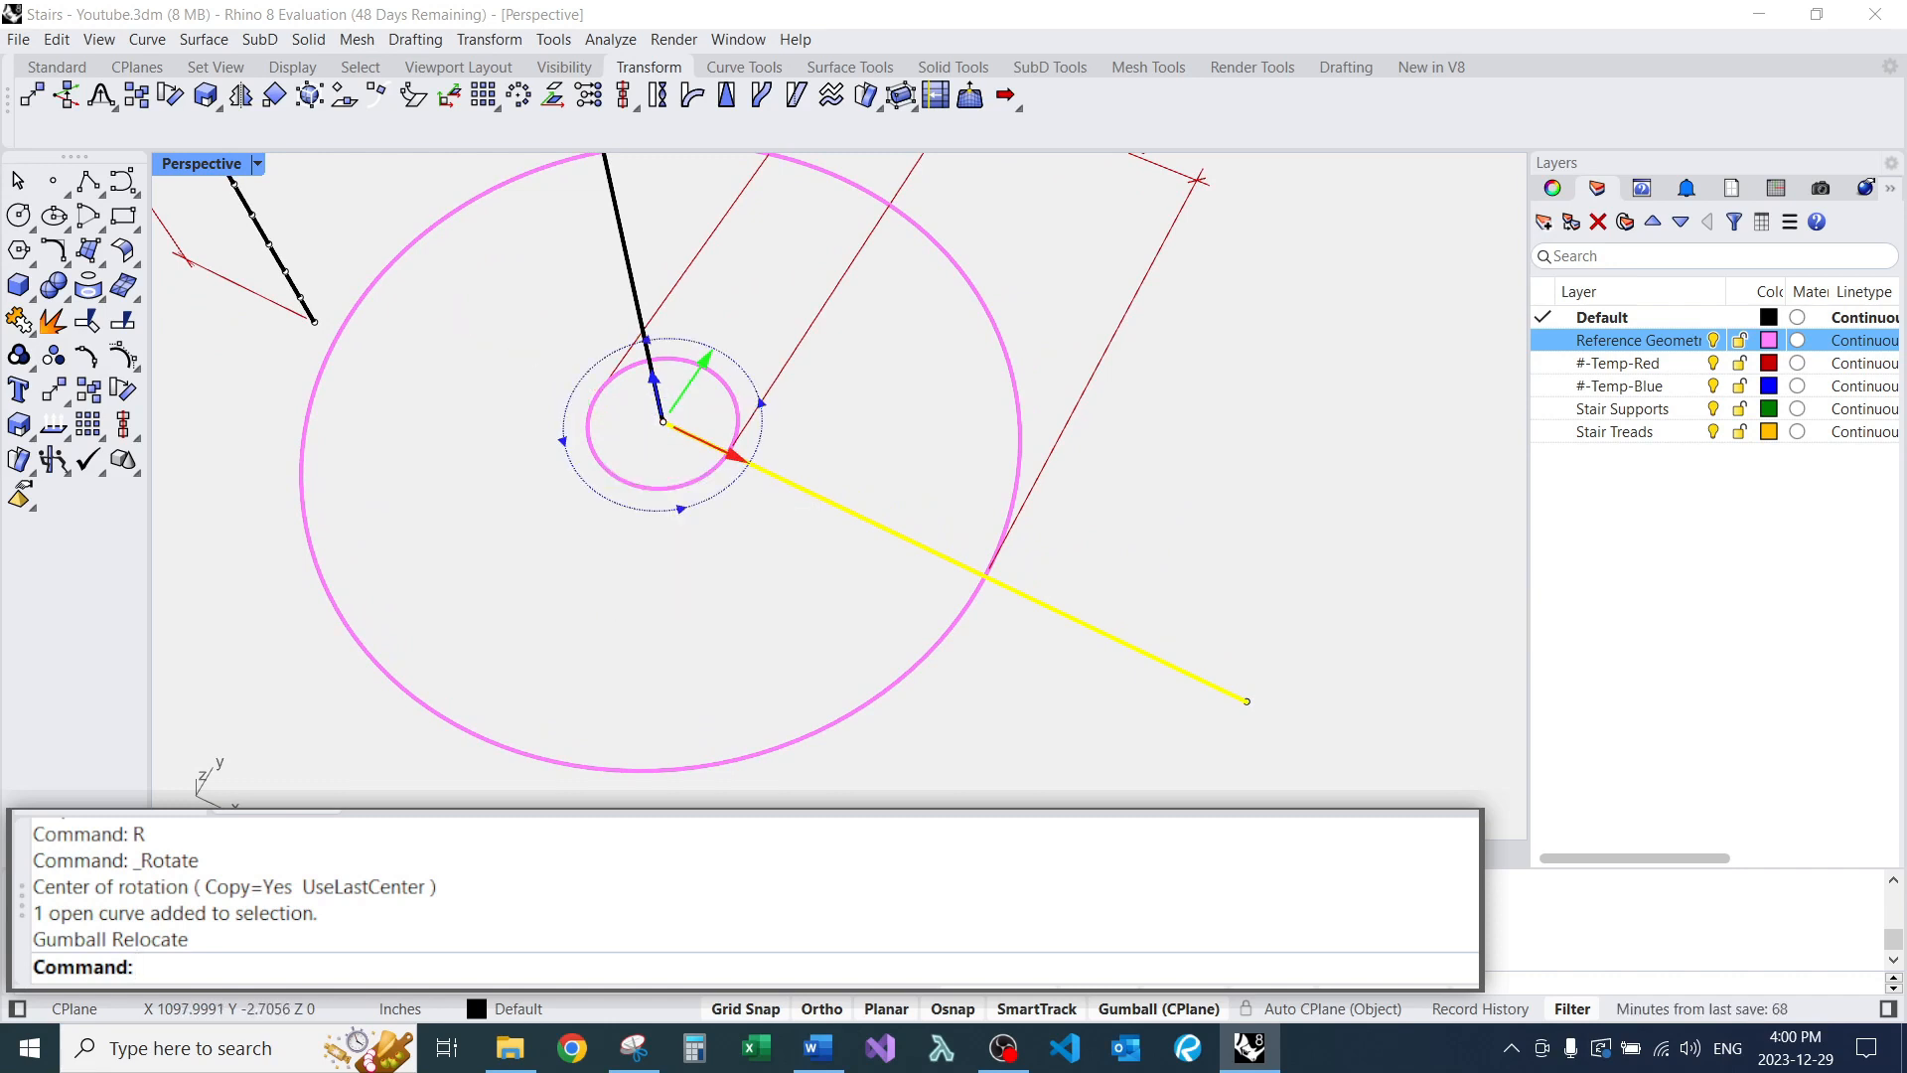
pyautogui.click(596, 487)
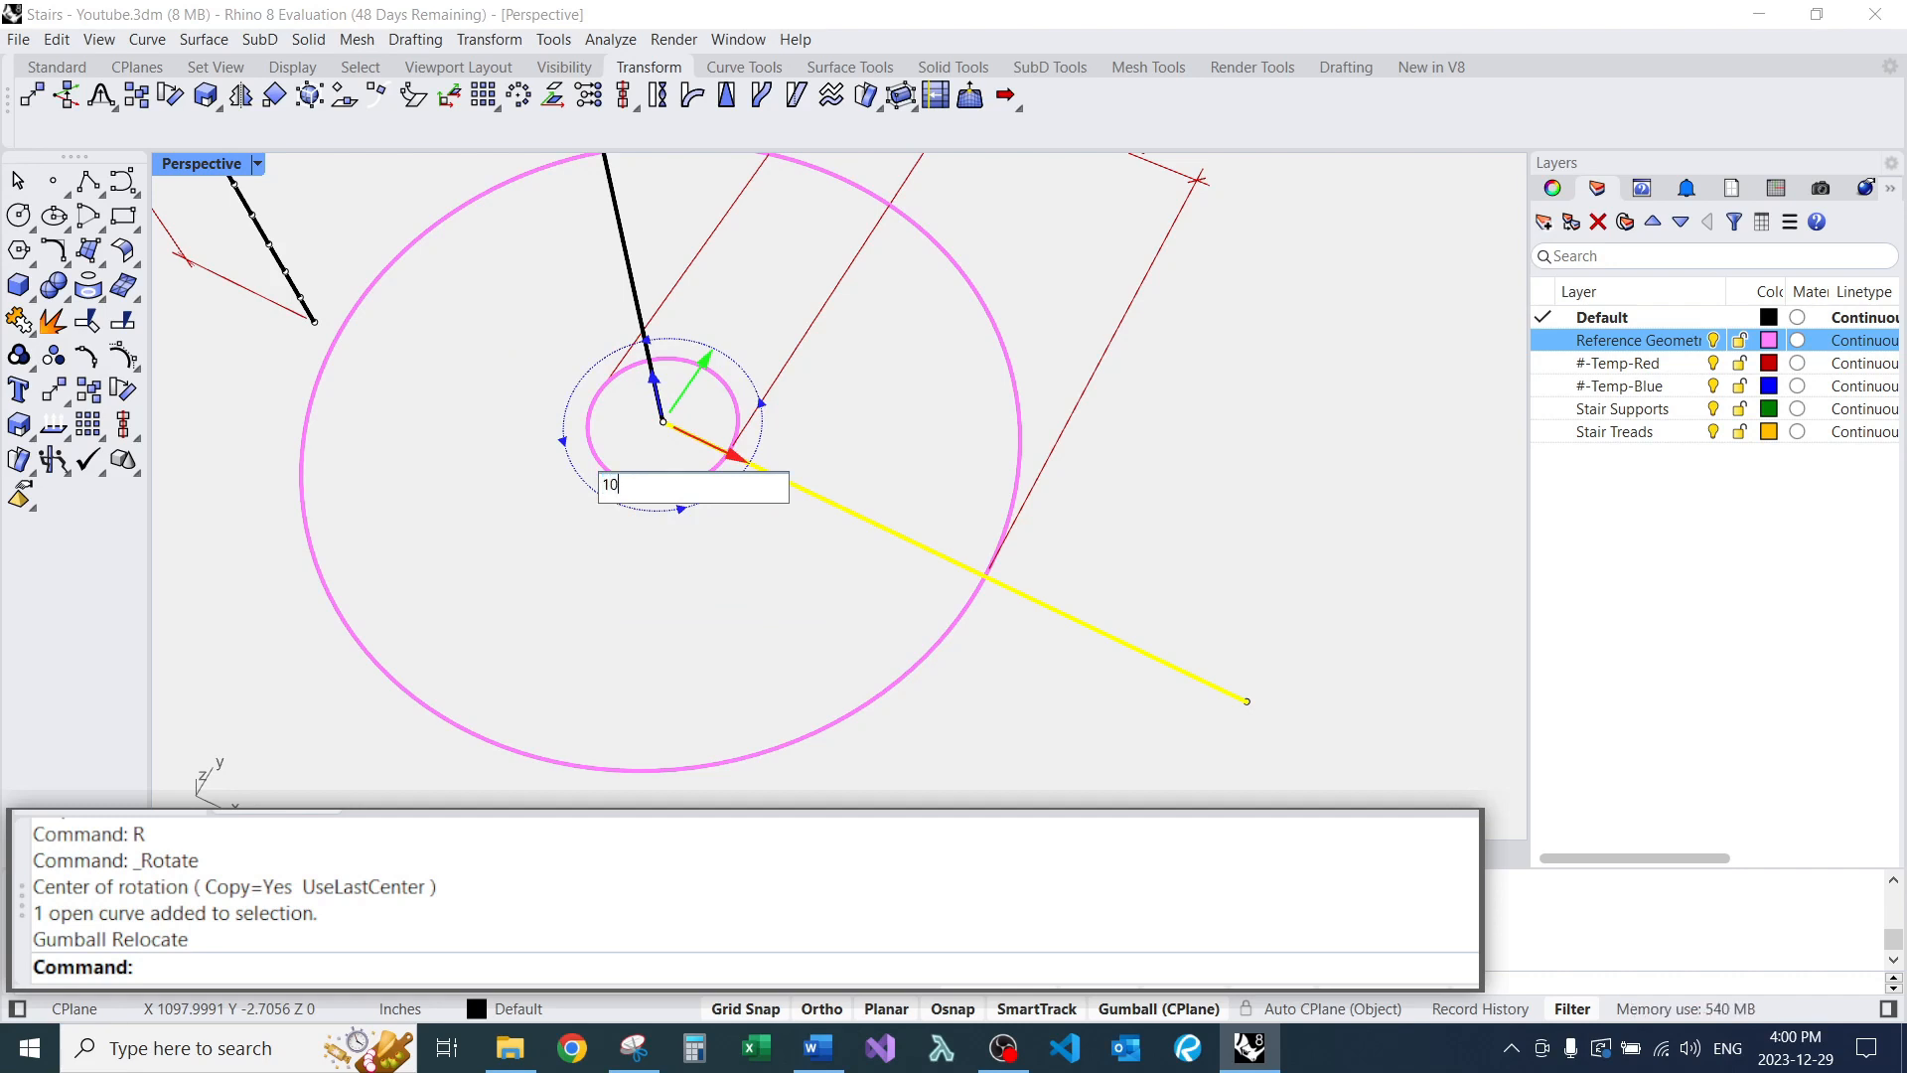
pyautogui.write('10')
pyautogui.press('Return')
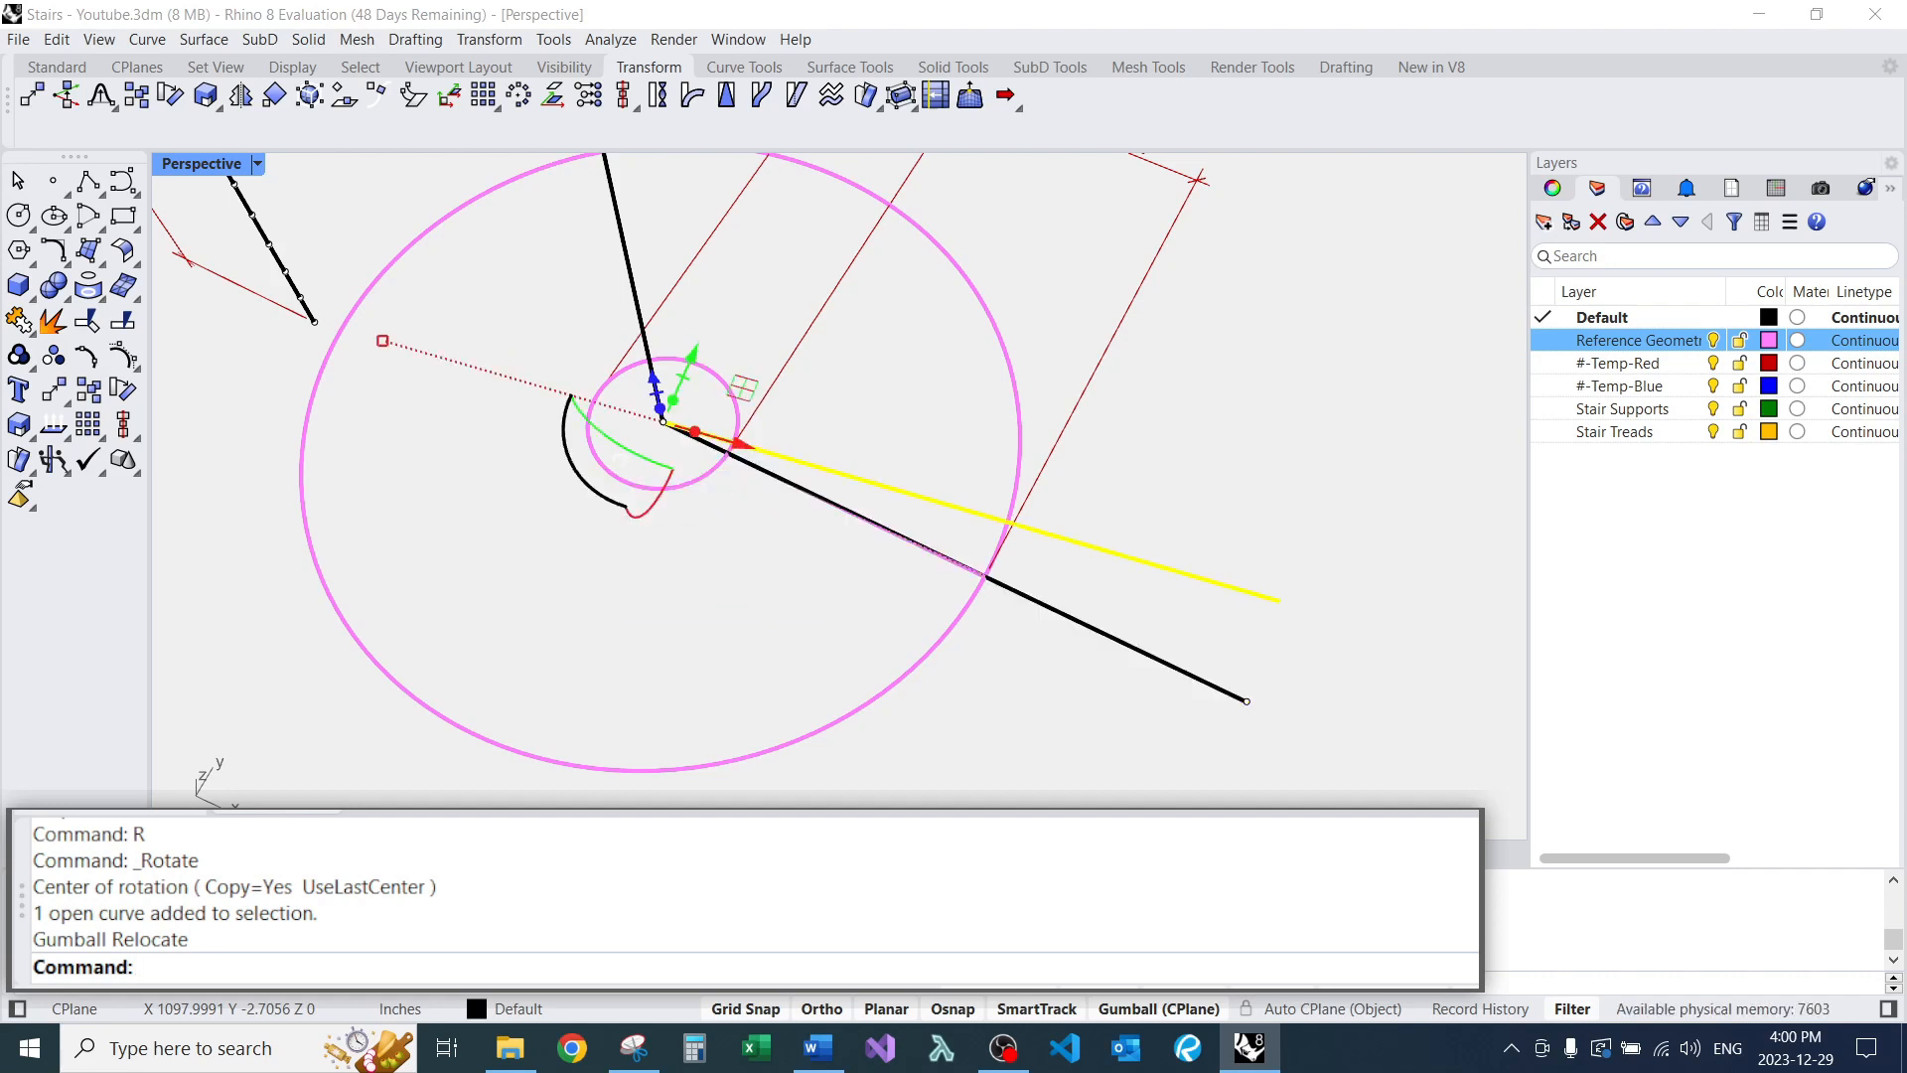
pyautogui.press('Escape')
# Measure between the original line and its 10-degree copy where they cross the outer circle.
pyautogui.scroll(5, 964, 565)
pyautogui.write('d')
pyautogui.press('Return')
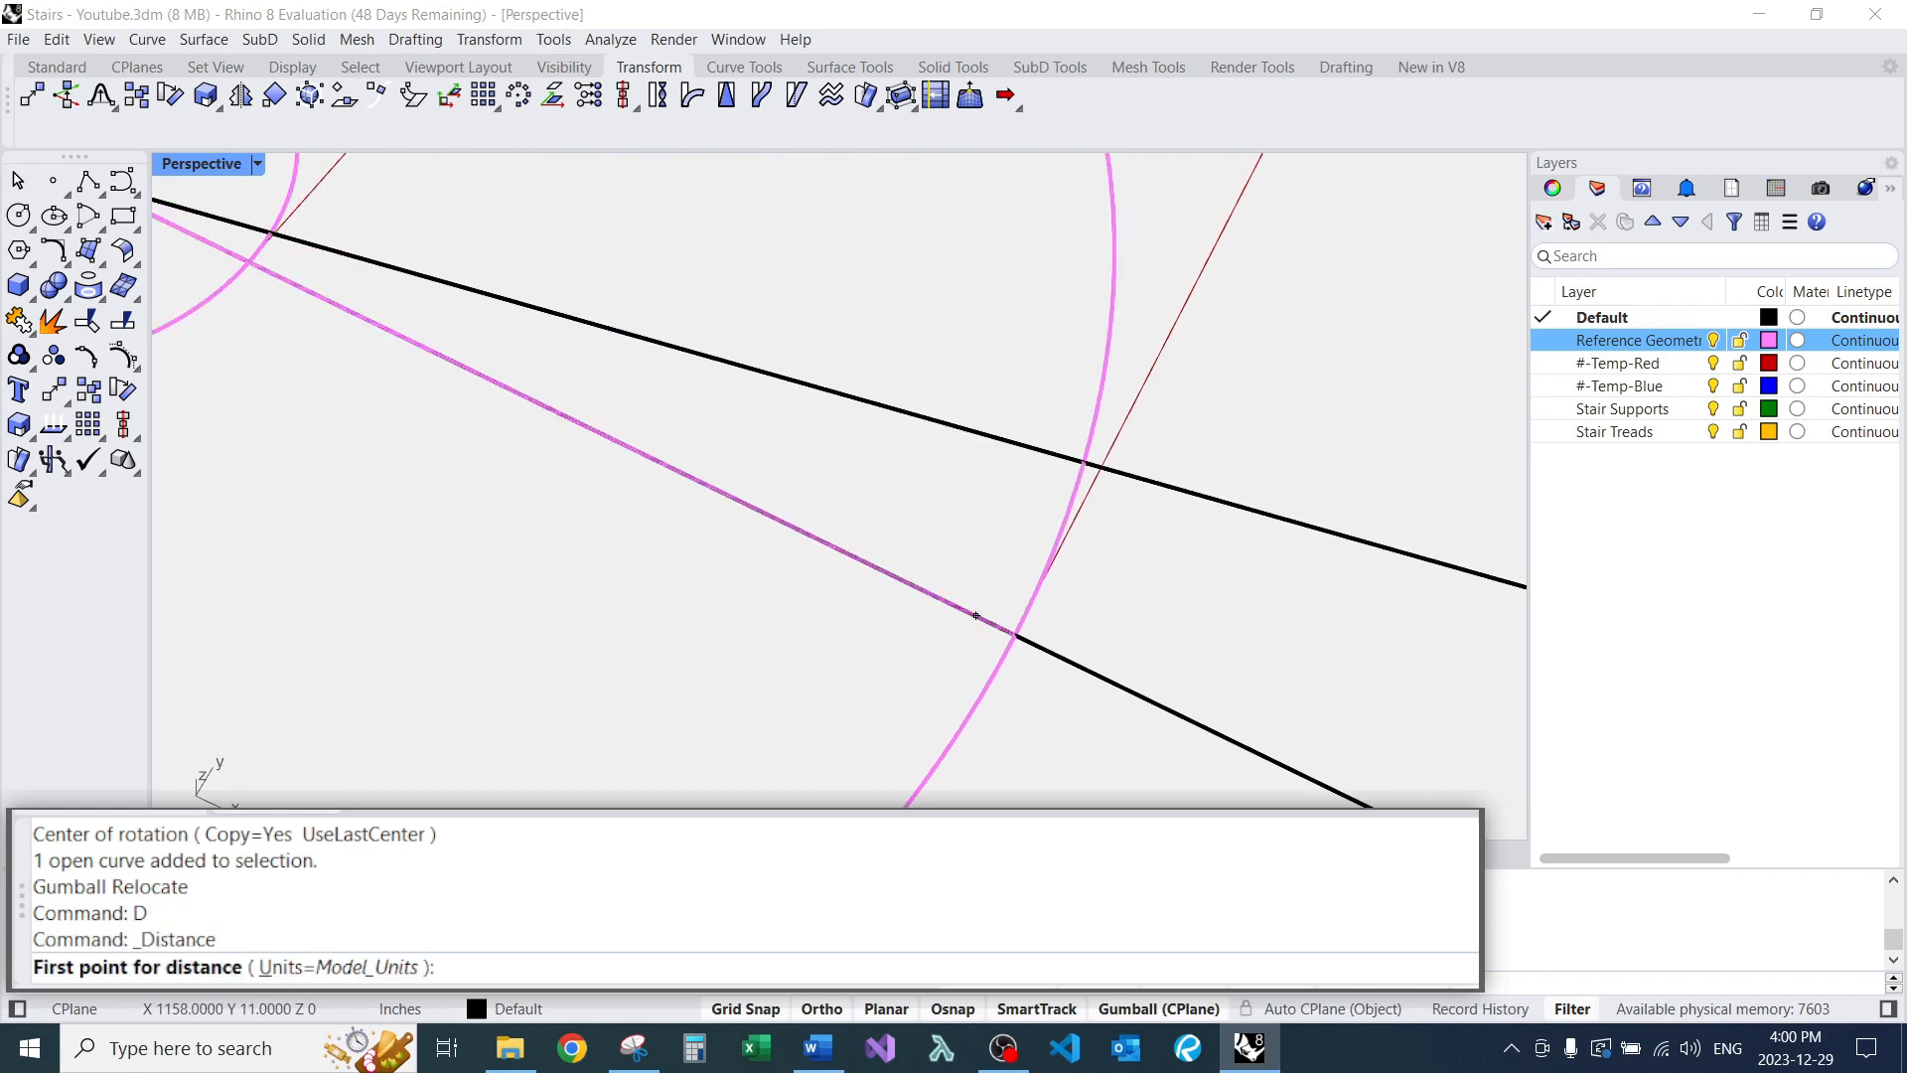
pyautogui.click(1015, 634)
pyautogui.click(1093, 471)
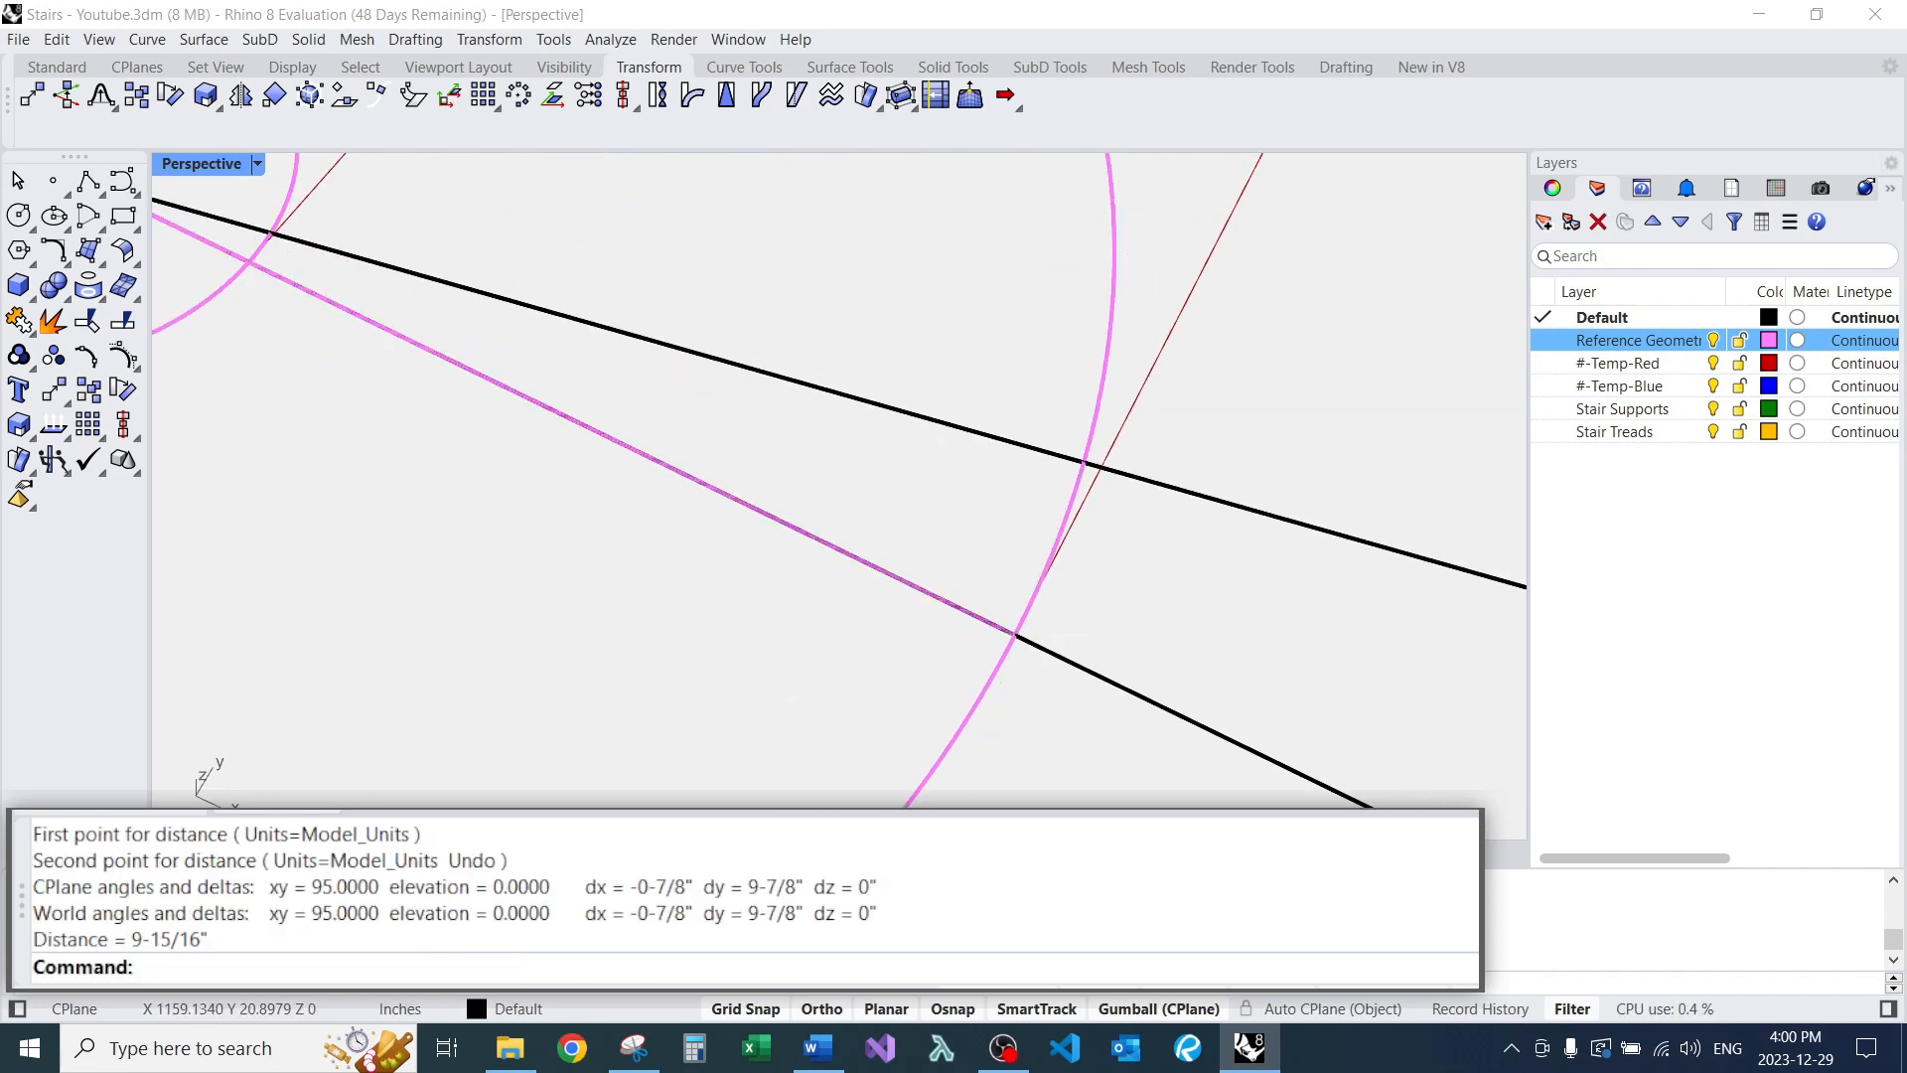
pyautogui.scroll(-2, 1063, 527)
pyautogui.scroll(-3, 983, 474)
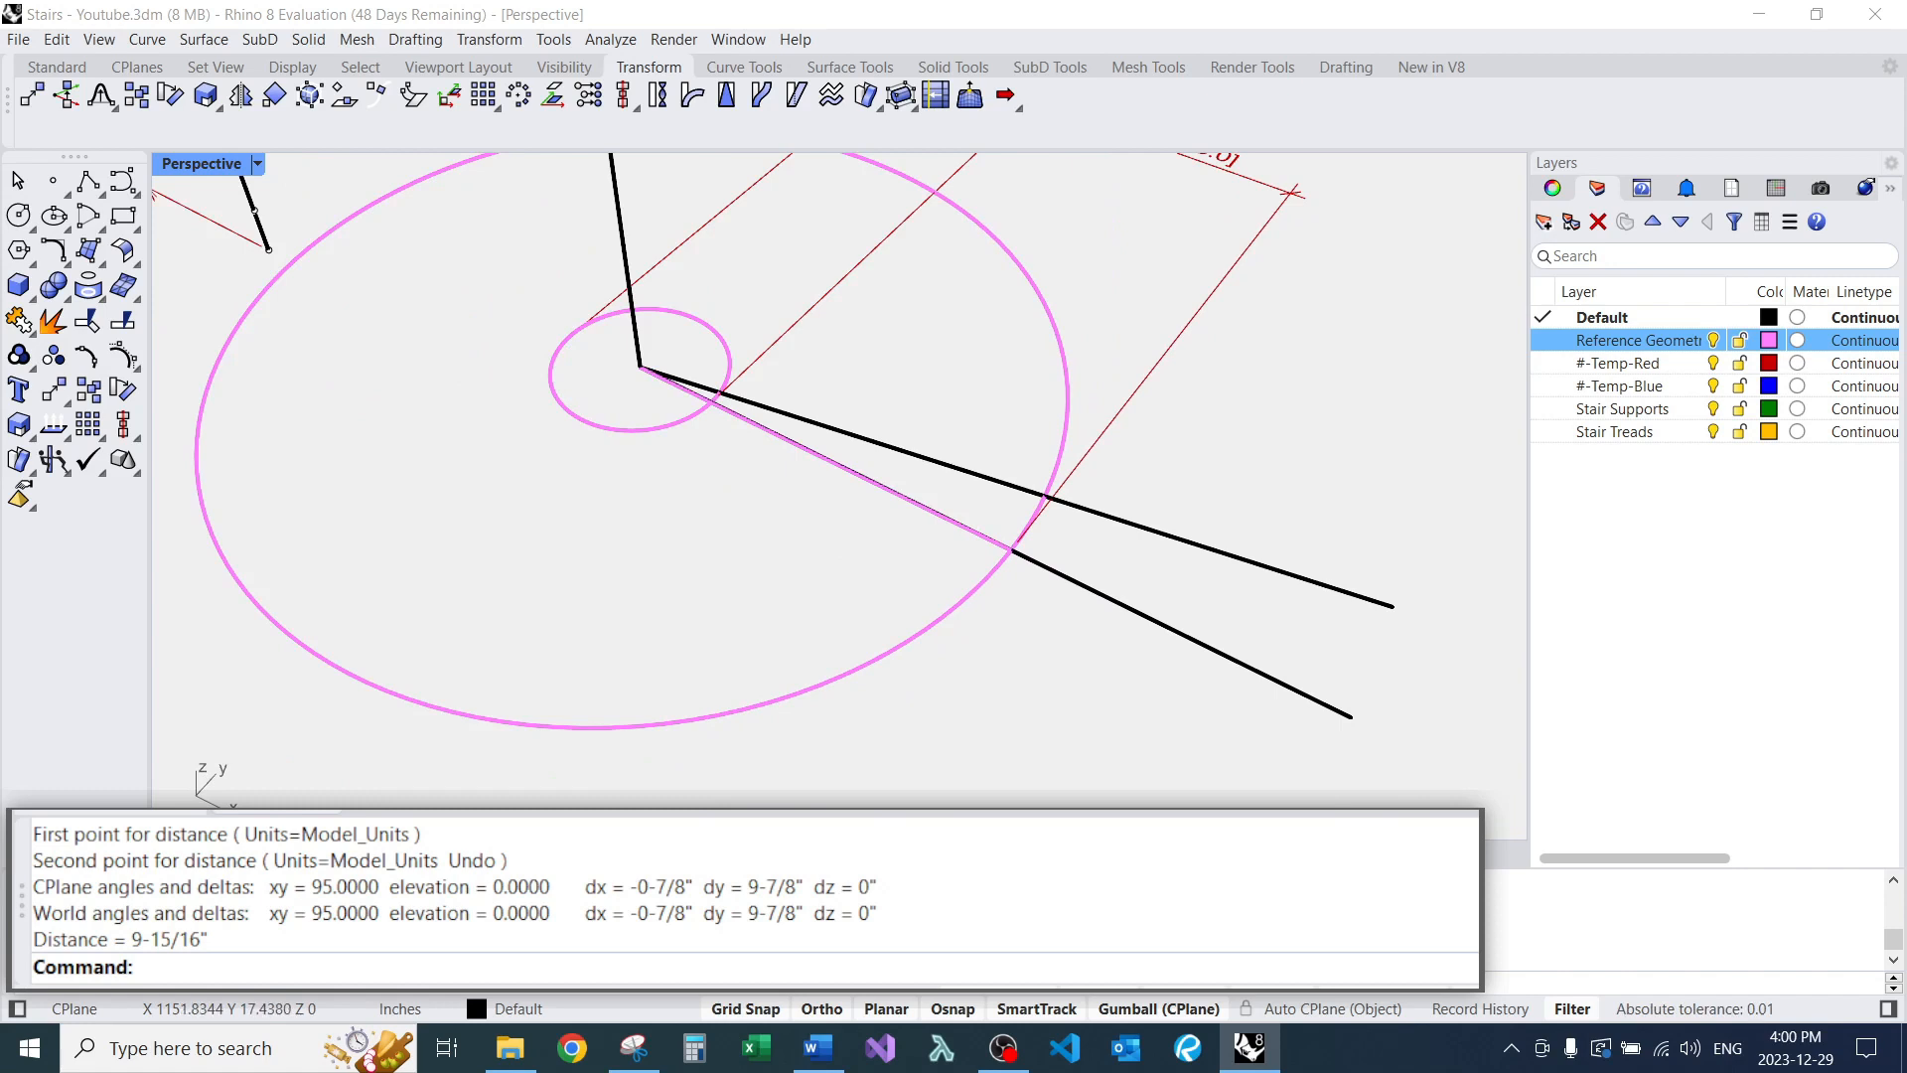
# Rotate the copied guide line a further 2.5 degrees about the circles' centre with the gumball, and deselect it.
pyautogui.click(984, 475)
pyautogui.scroll(2, 586, 344)
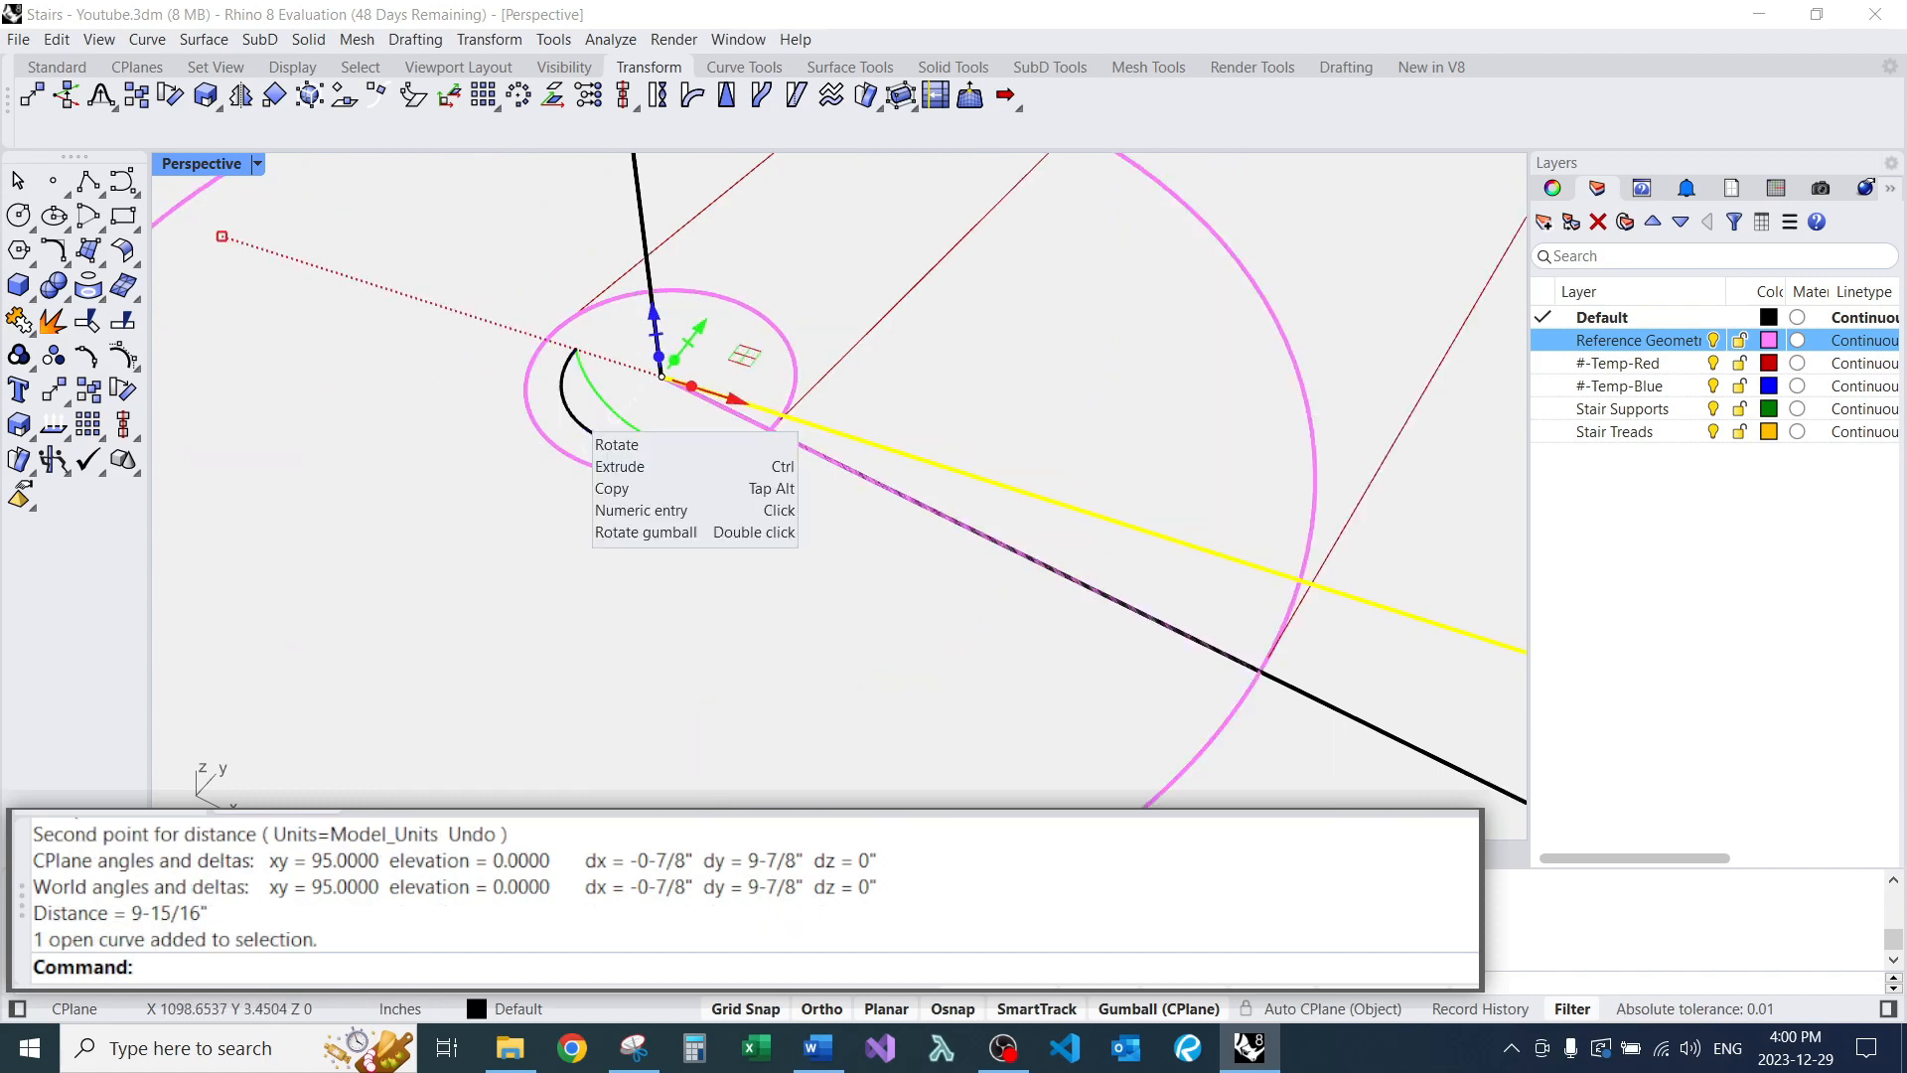
pyautogui.click(601, 419)
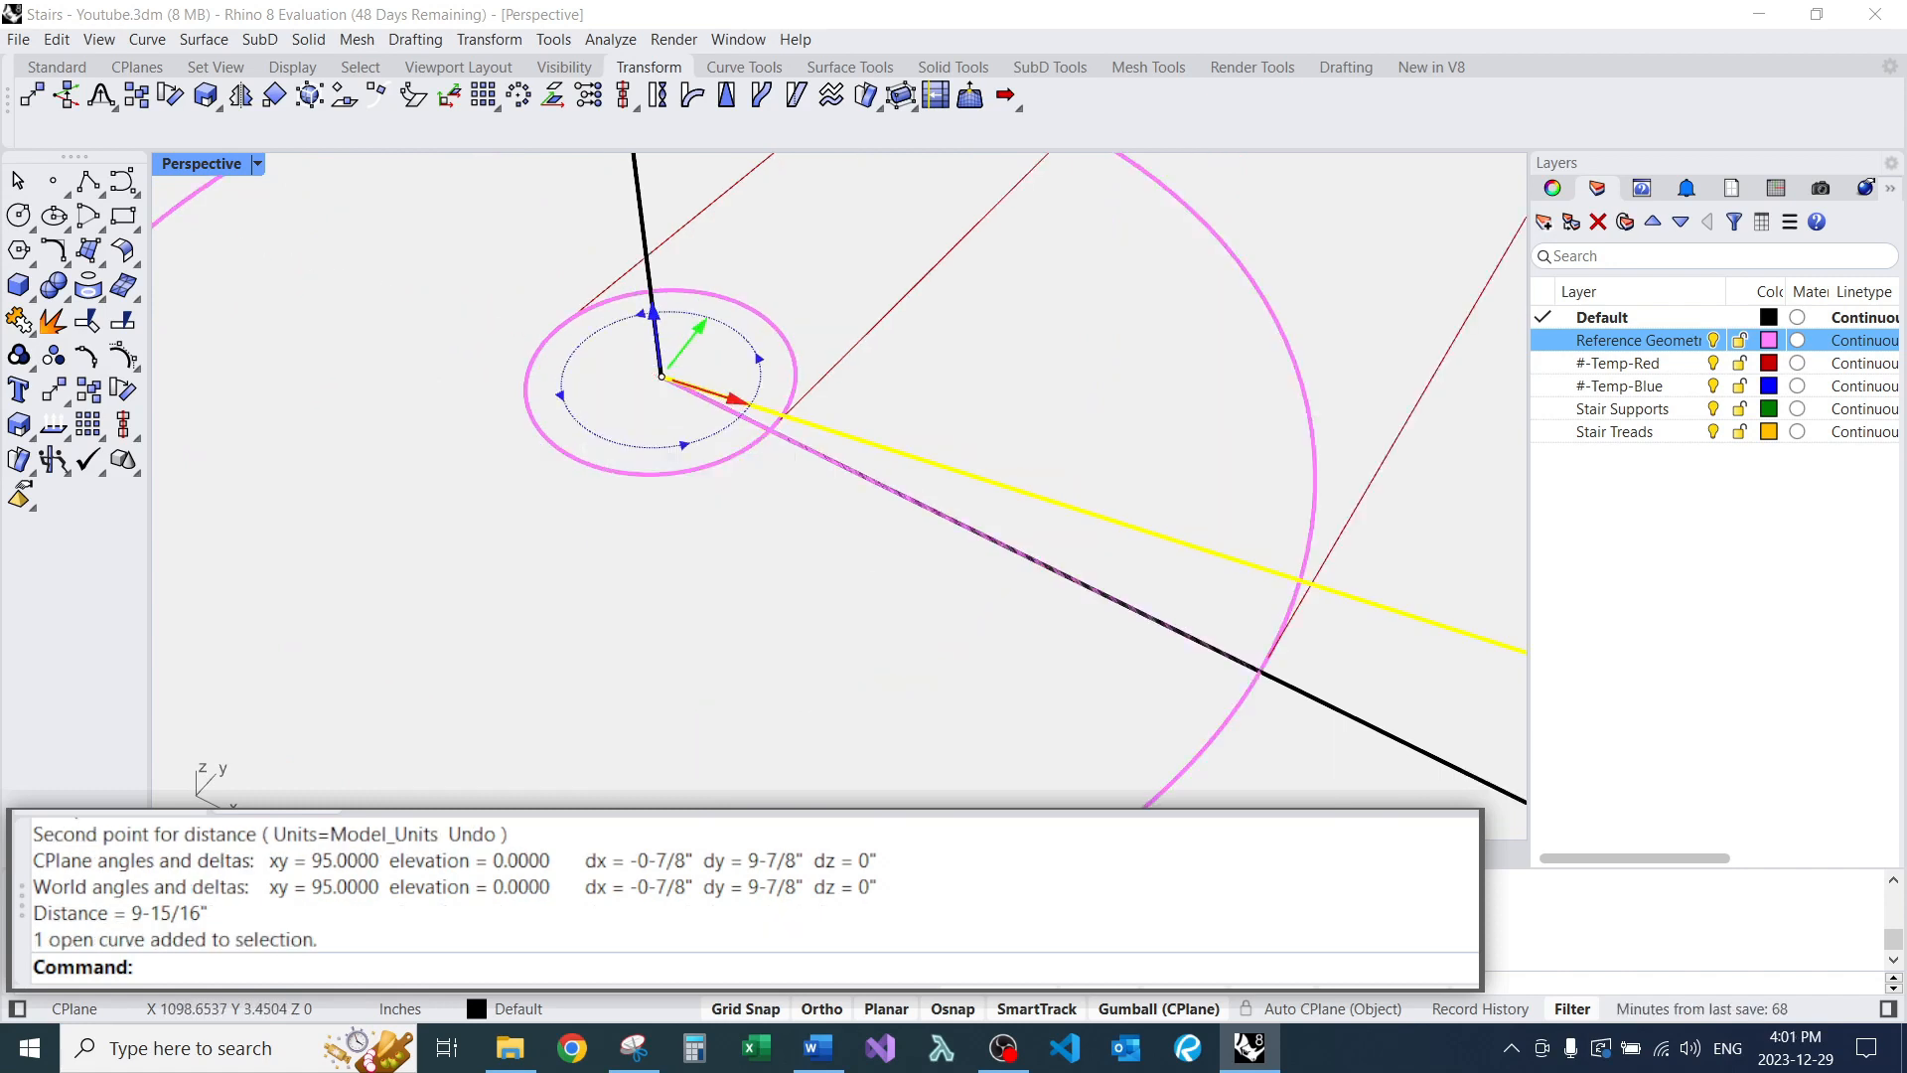
pyautogui.write('2.')
pyautogui.press('Return')
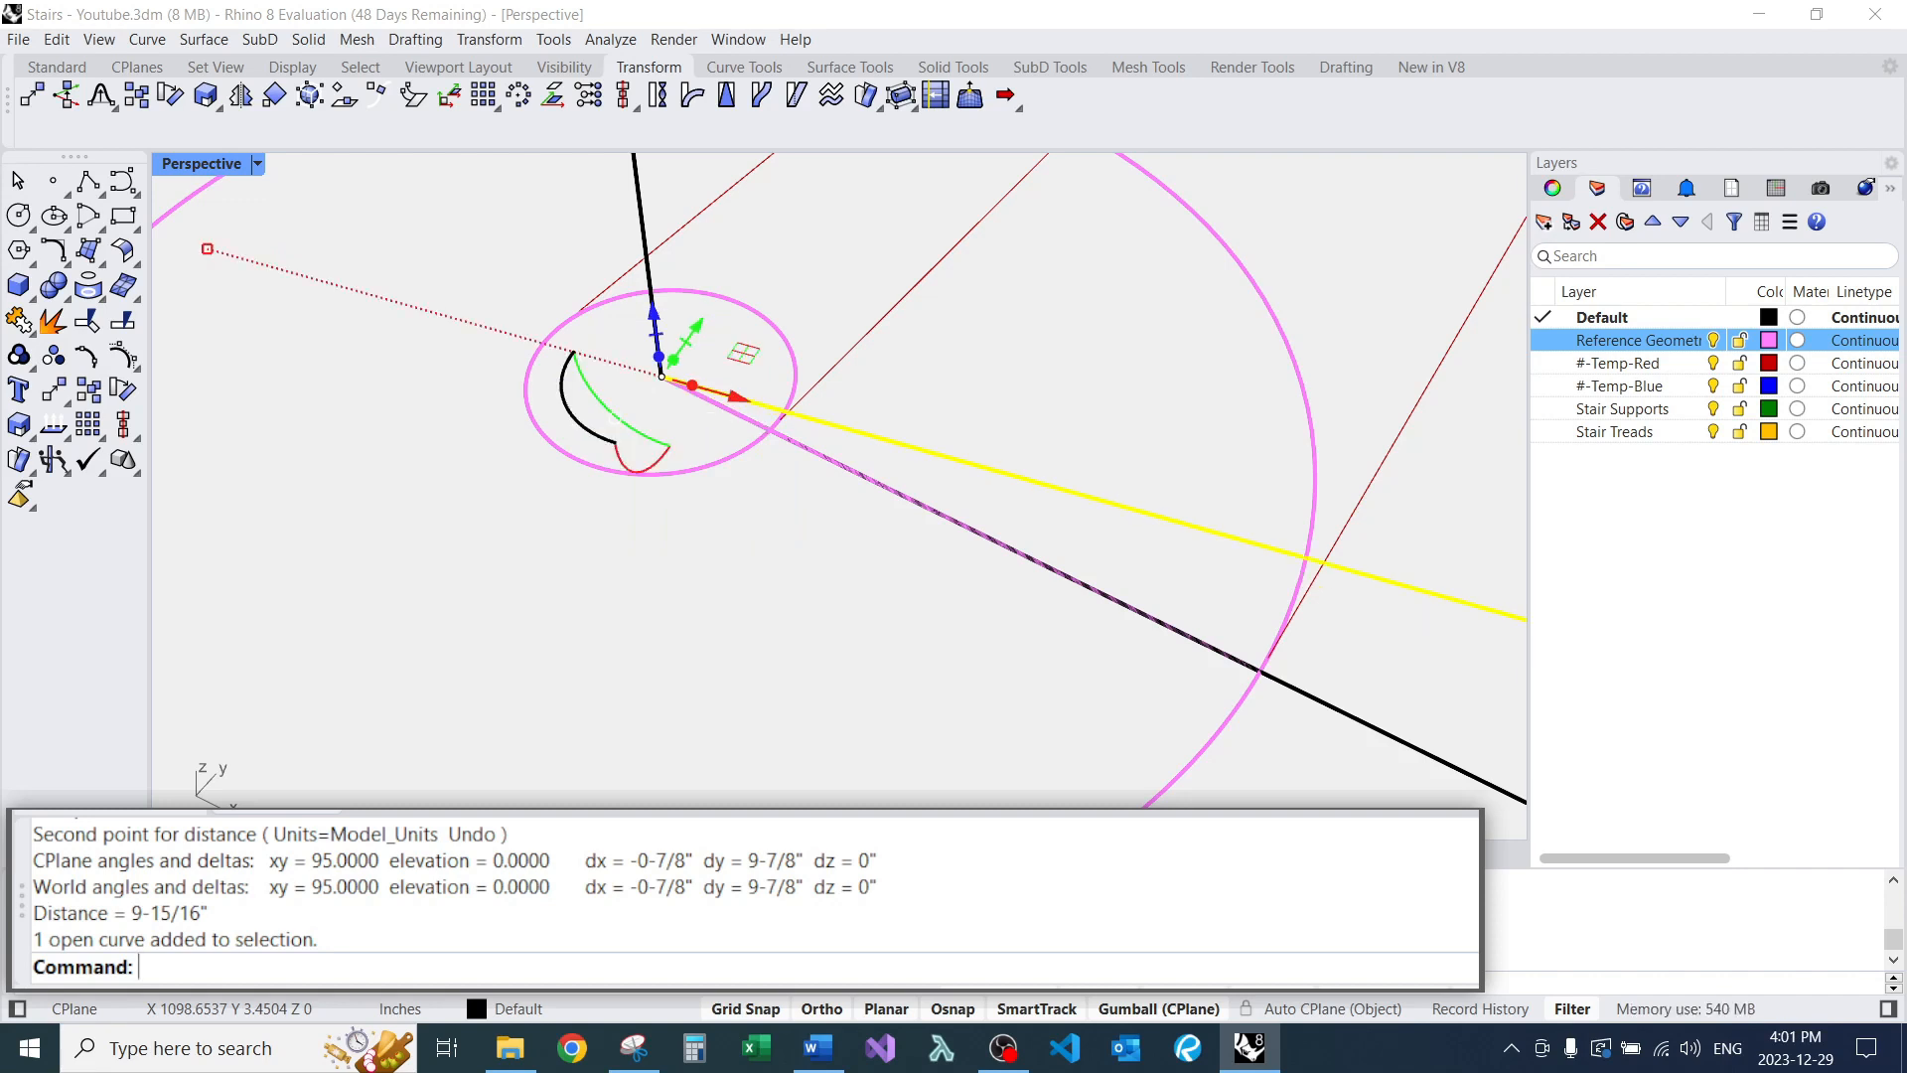
pyautogui.press('Escape')
# Measure the outer-circle spacing between the original guide line and the further rotated copy.
pyautogui.write('D')
pyautogui.press('Return')
pyautogui.click(1271, 669)
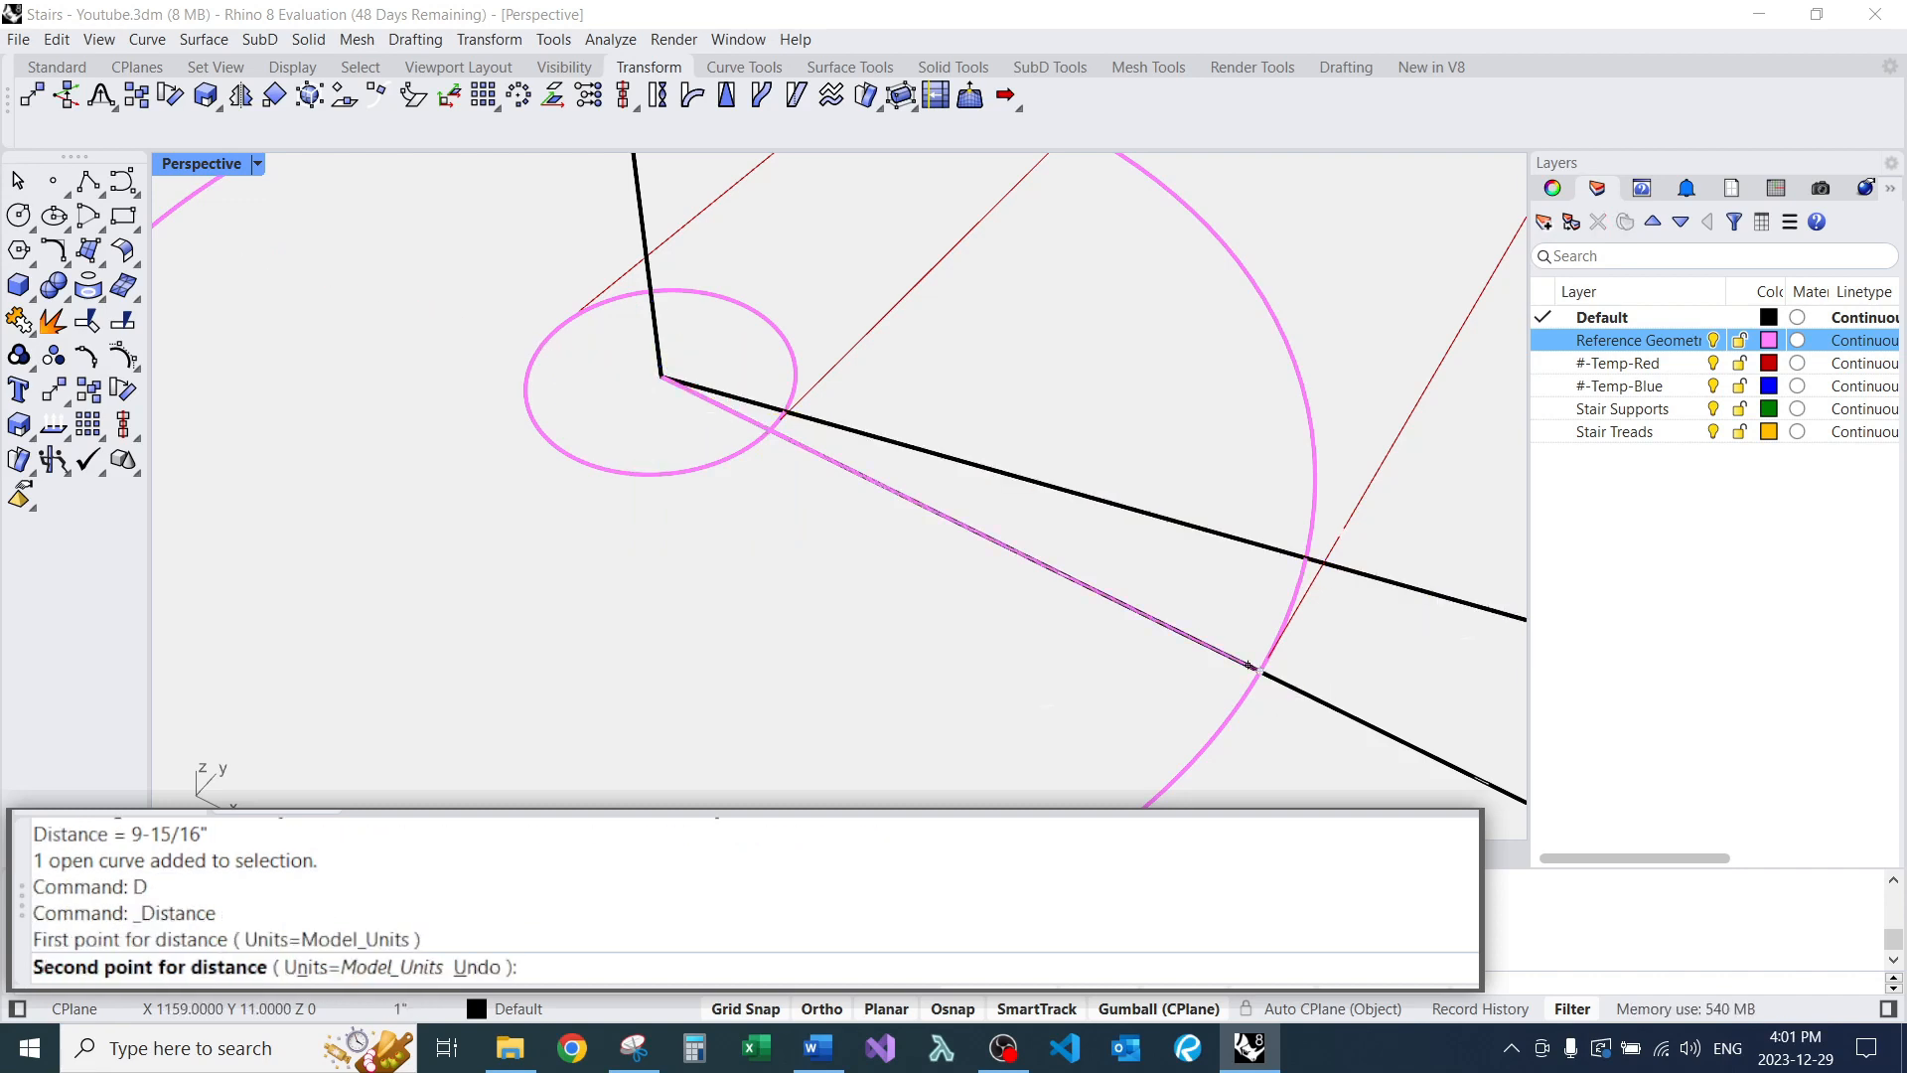
pyautogui.click(1311, 563)
# Measure the inner-circle spacing between the original guide line and the further rotated copy.
pyautogui.moveTo(1311, 562); pyautogui.dragTo(371, 157, button='right')
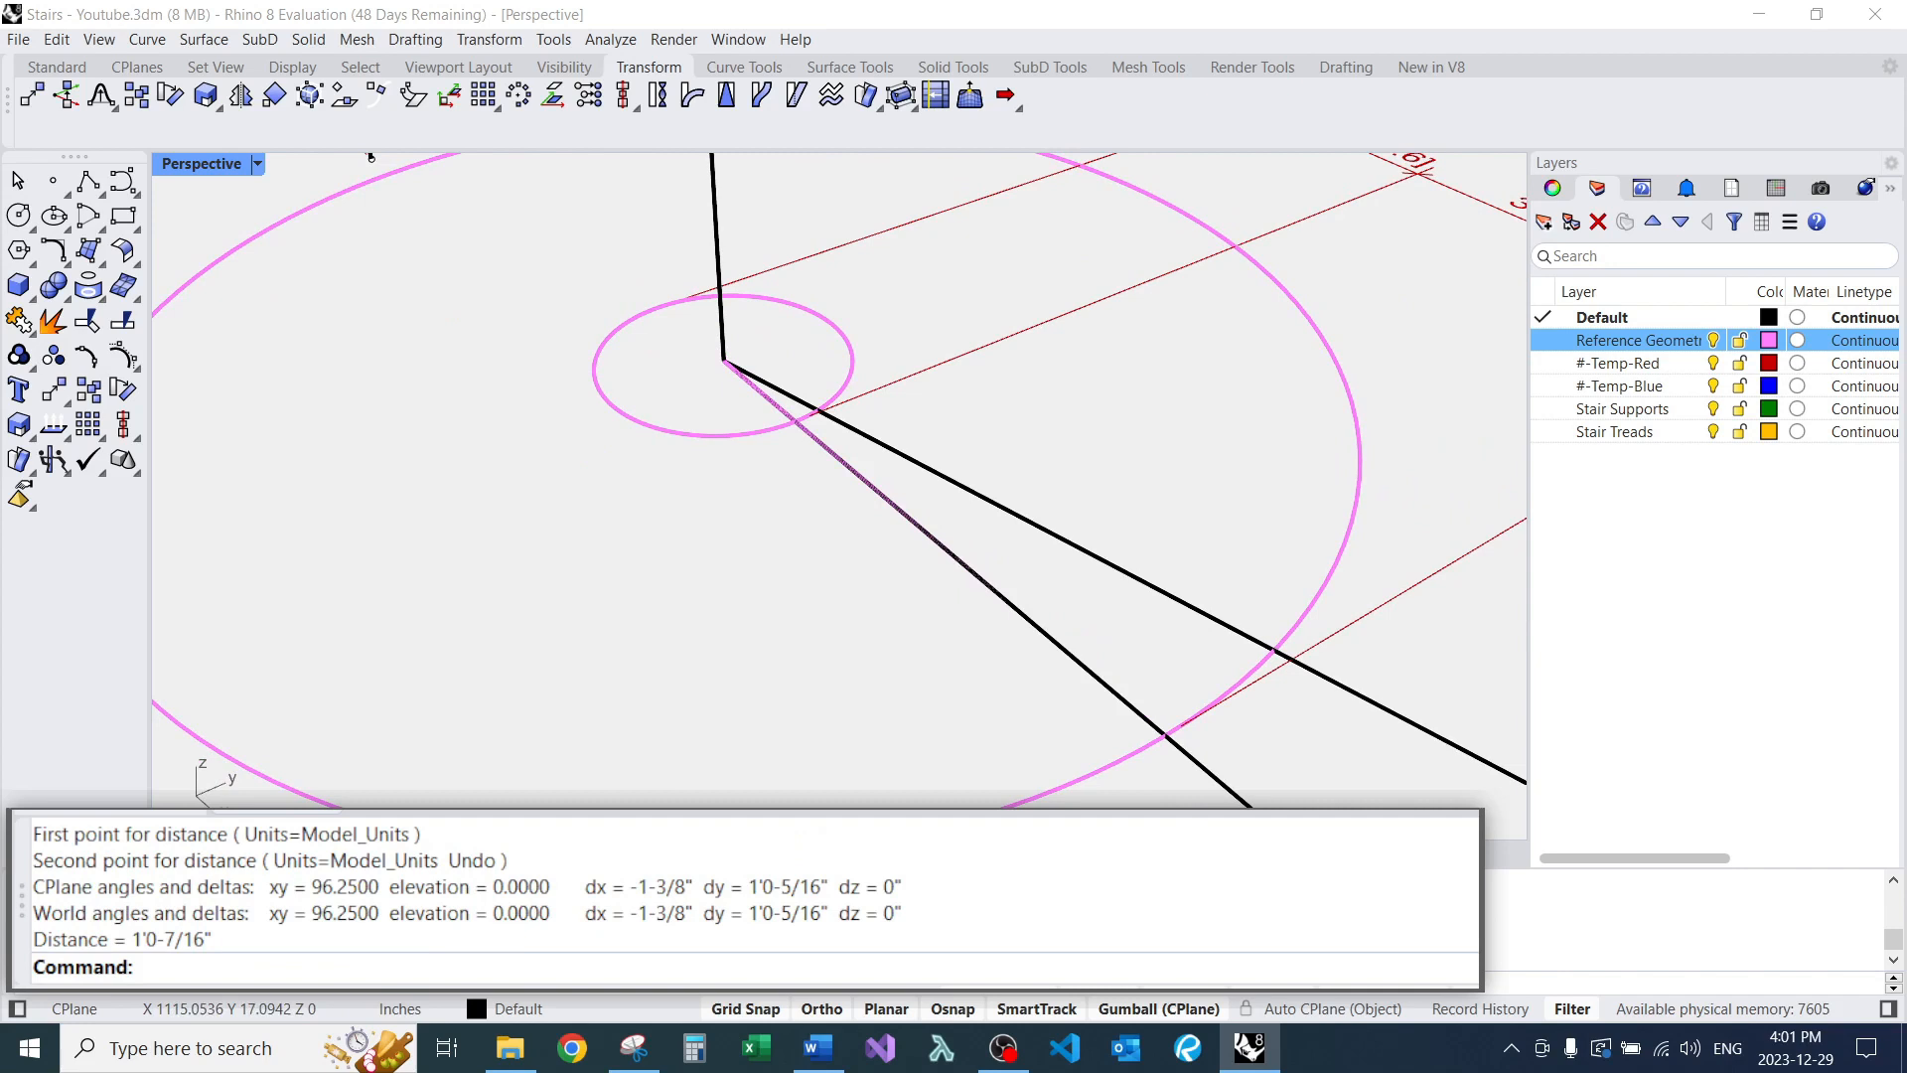
pyautogui.scroll(10, 822, 392)
pyautogui.write('D')
pyautogui.press('Return')
pyautogui.click(734, 489)
pyautogui.click(807, 450)
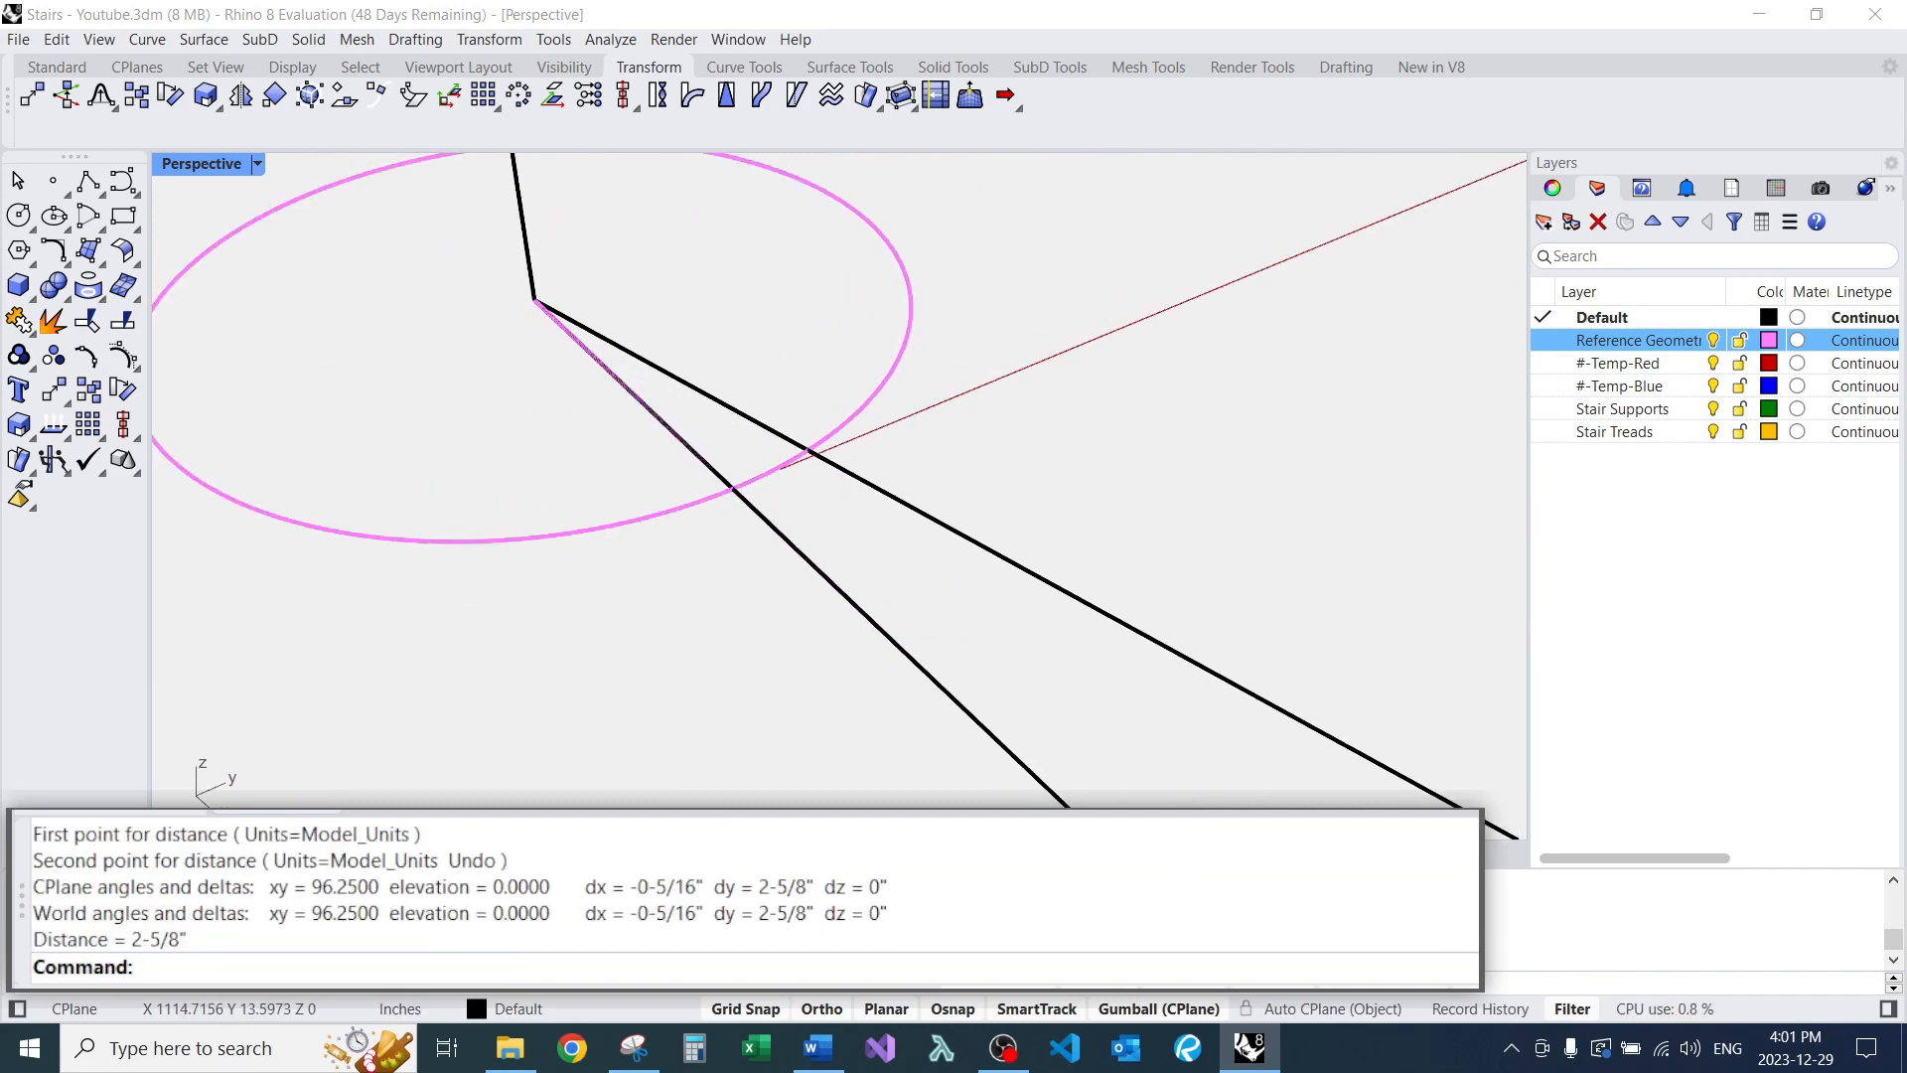
# Examine the narrow end of the tread wedge where the two guide lines cross the inner circle.
pyautogui.moveTo(804, 362); pyautogui.dragTo(750, 423, button='right')
pyautogui.scroll(10, 750, 422)
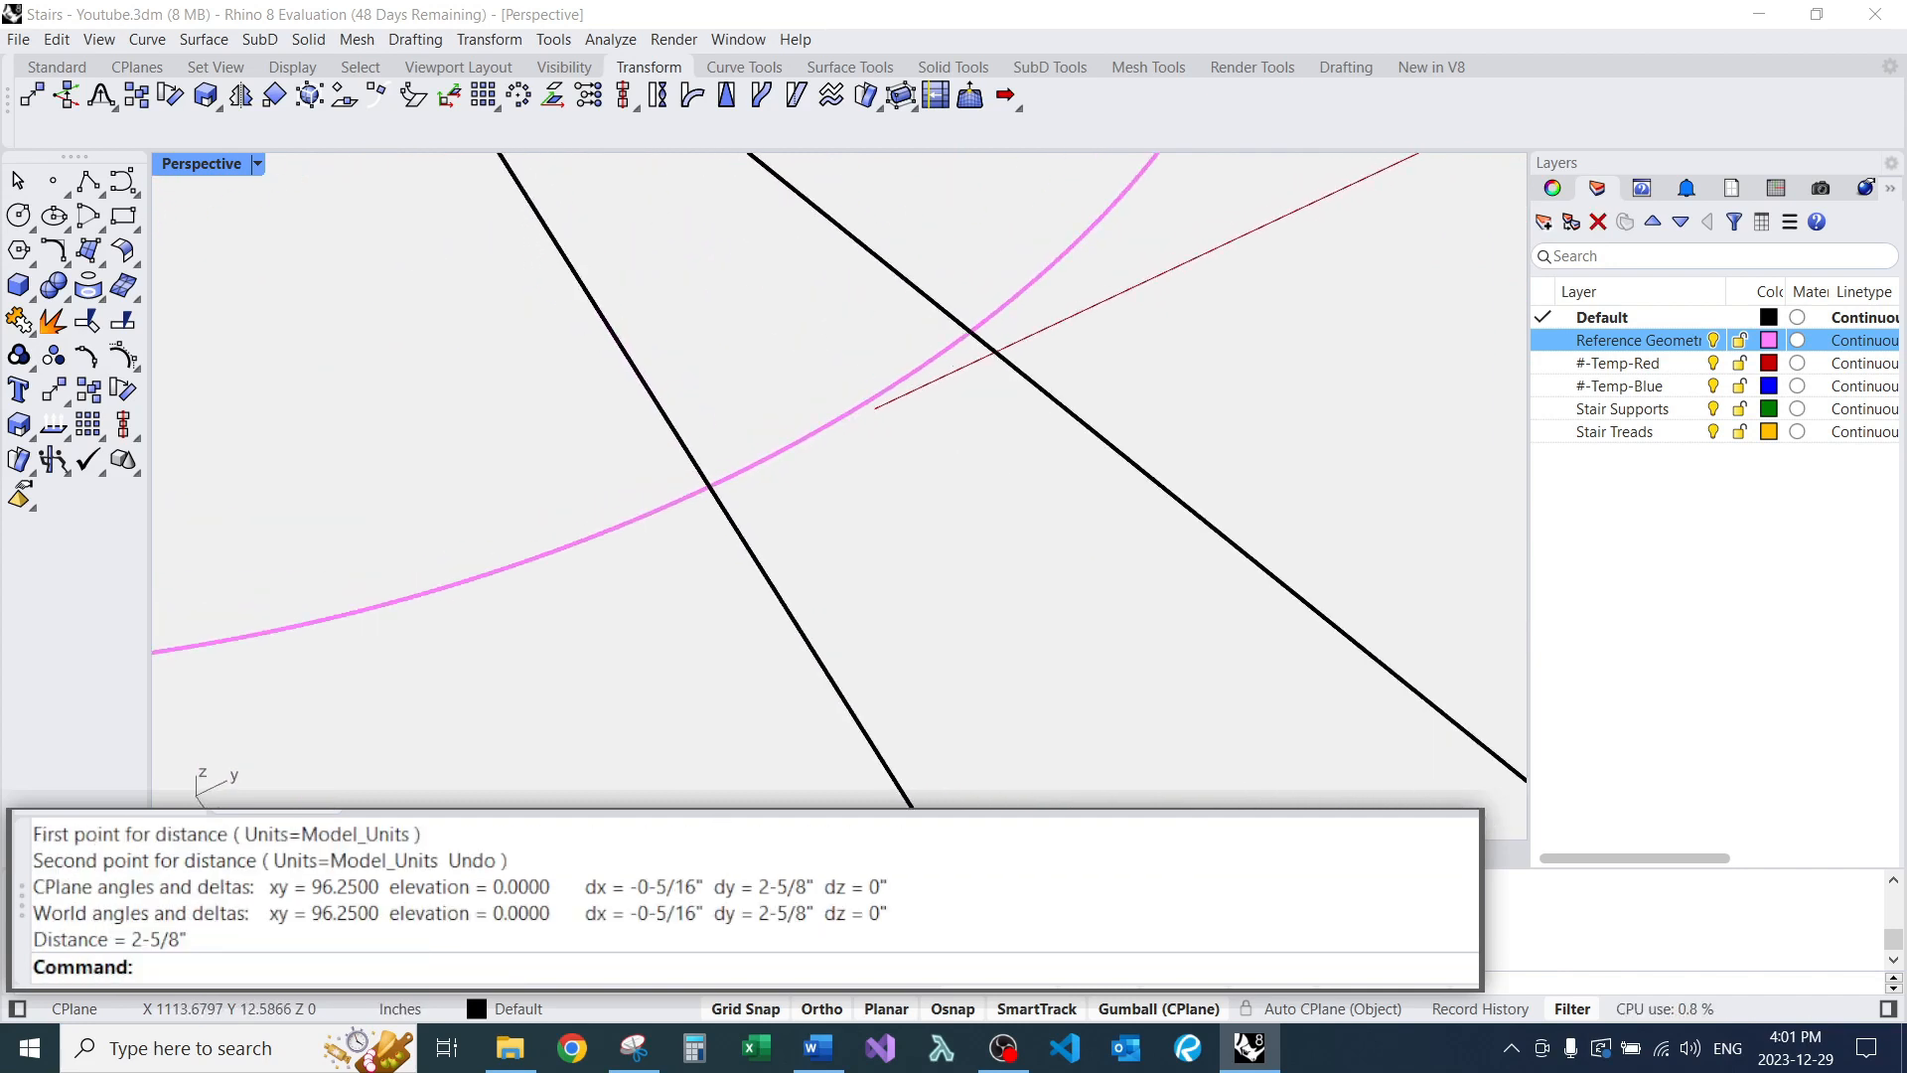
pyautogui.scroll(-10, 750, 422)
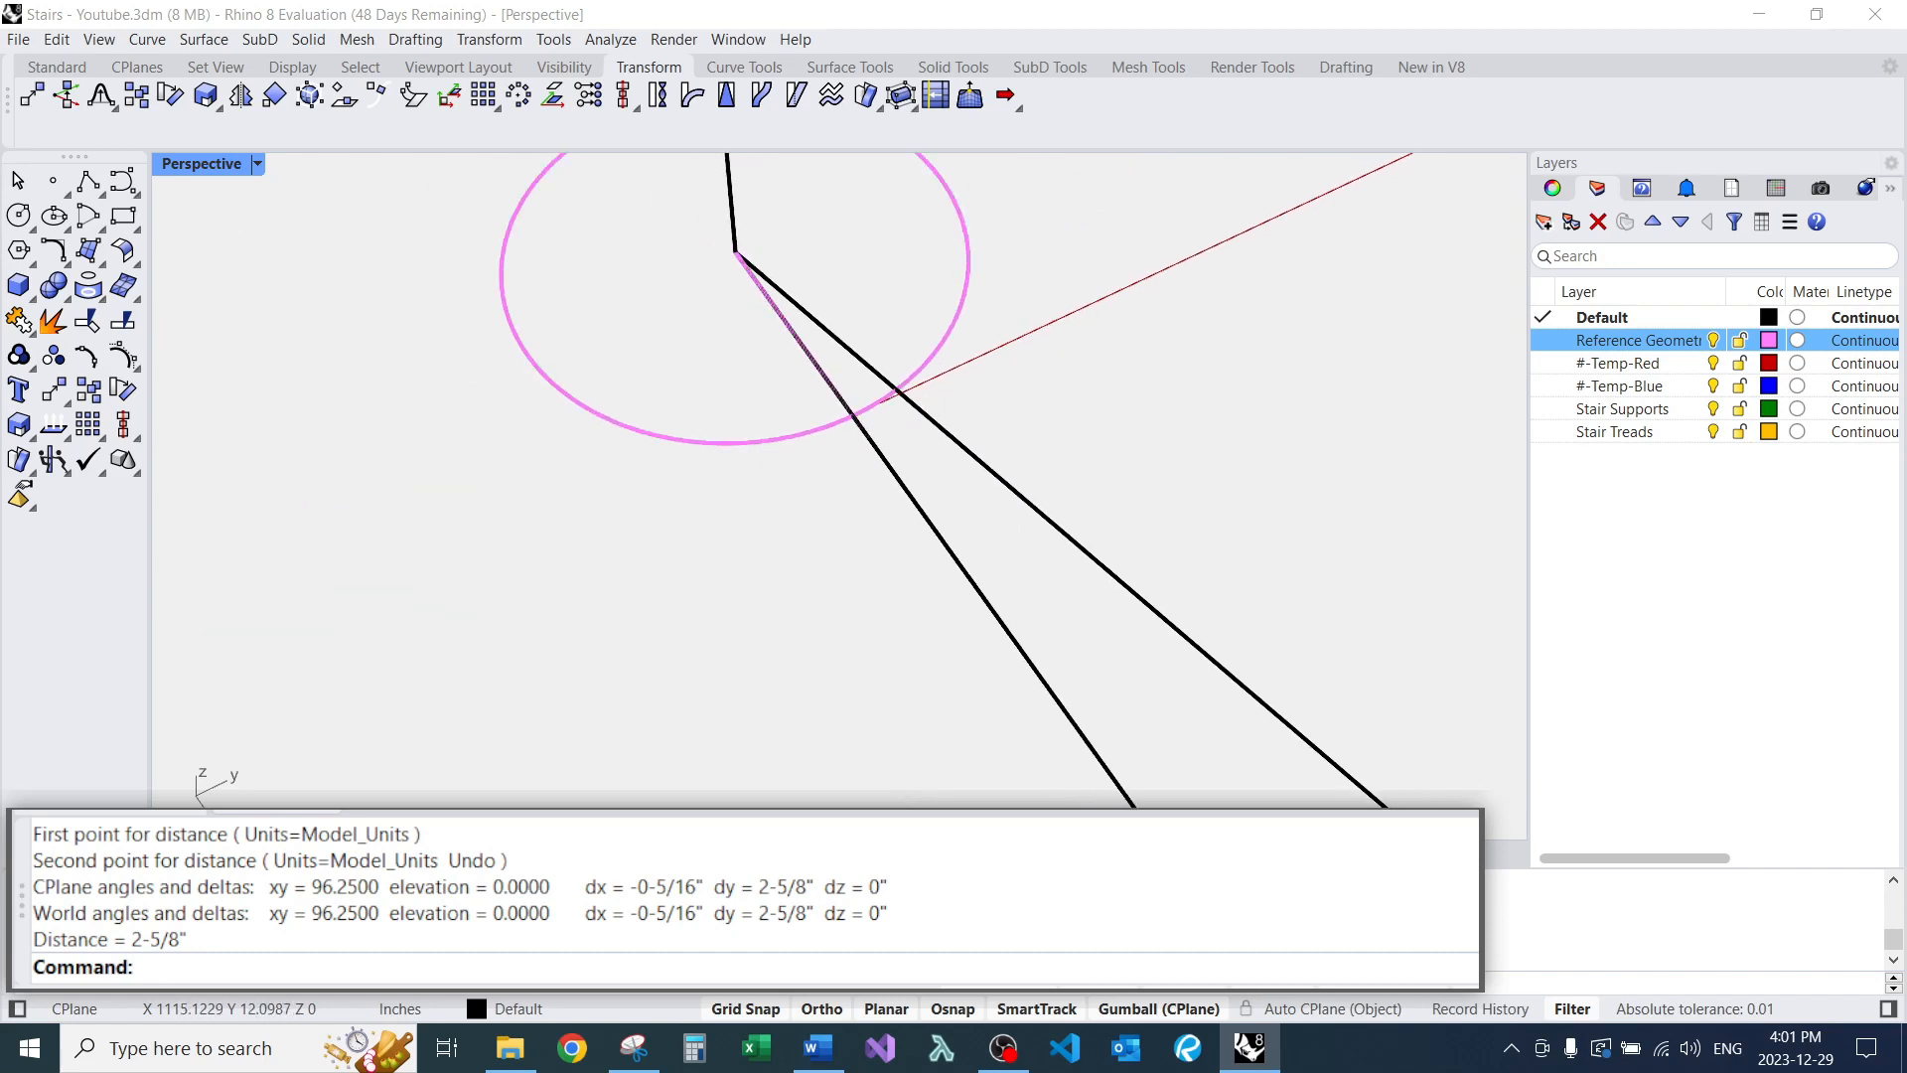
pyautogui.scroll(5, 895, 394)
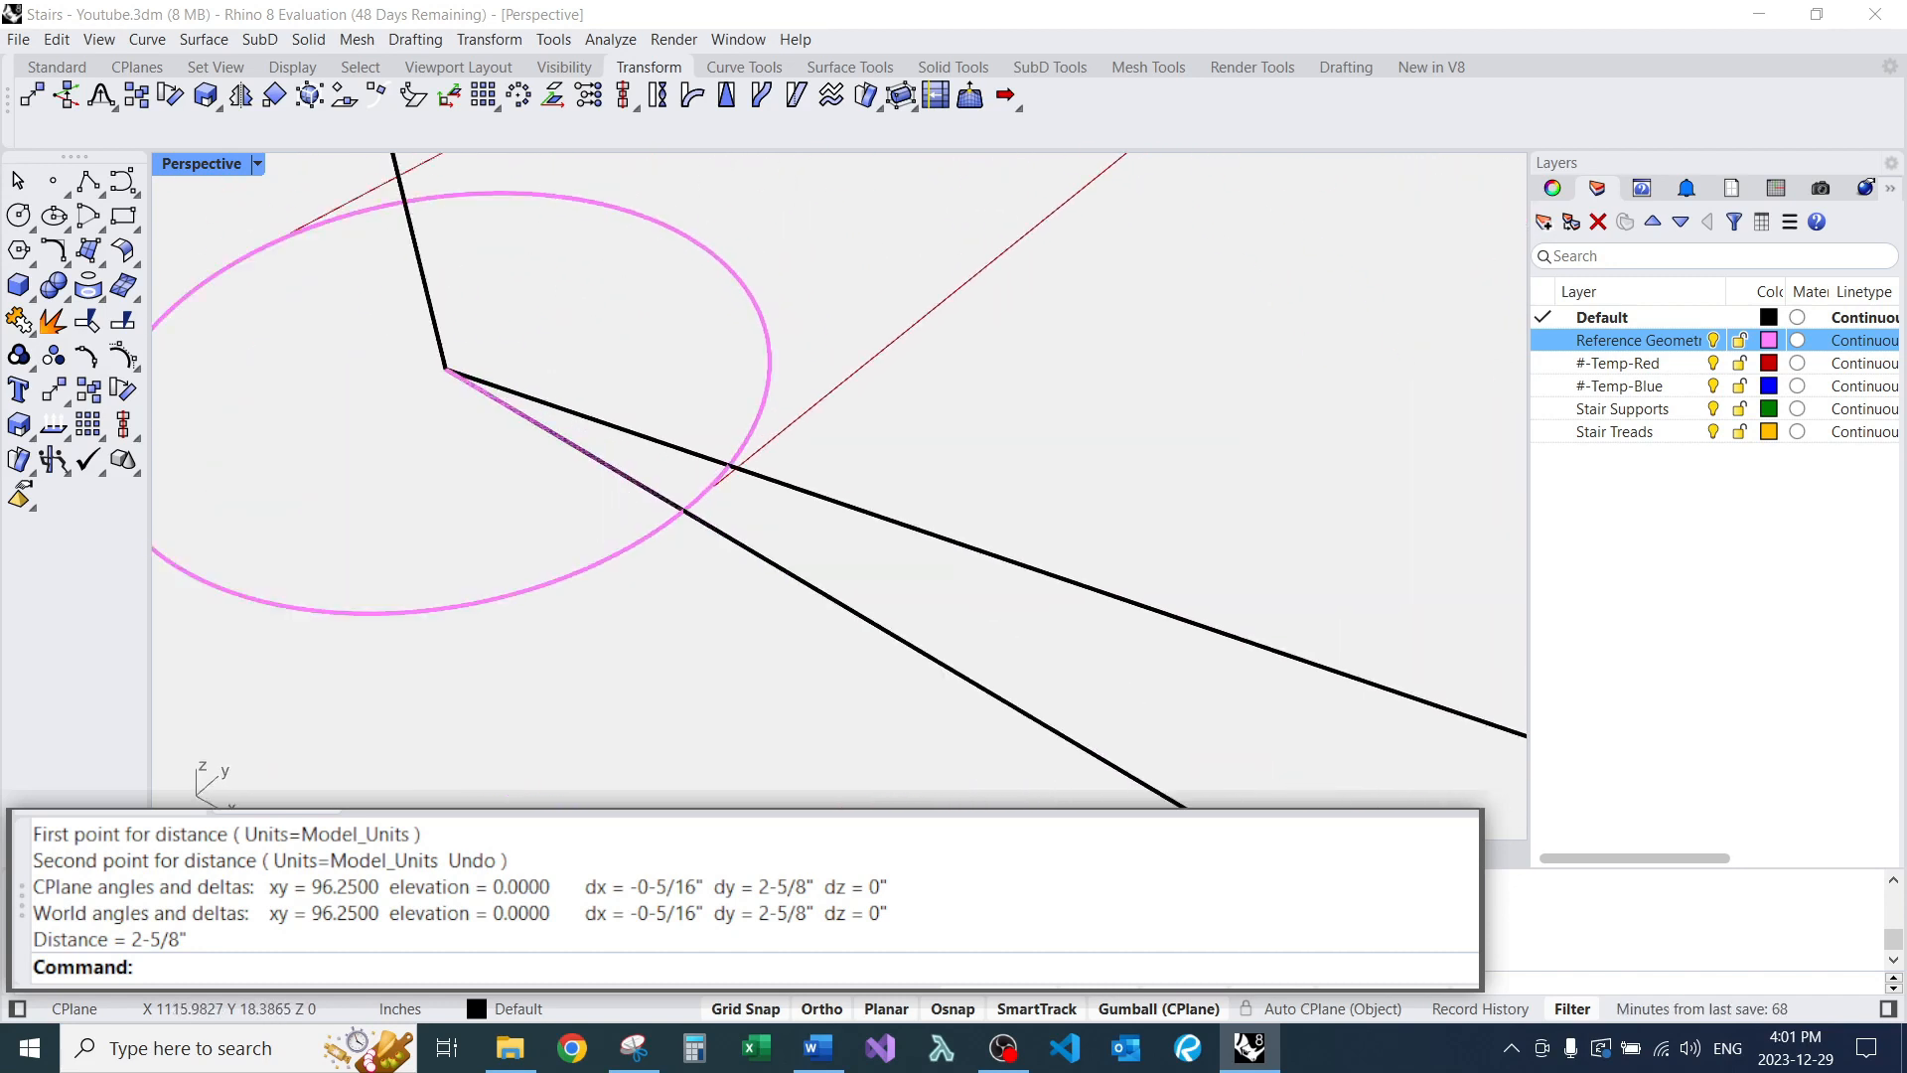
pyautogui.scroll(-3, 867, 404)
pyautogui.moveTo(867, 403)
pyautogui.mouseDown(button='right')
pyautogui.moveTo(680, 399)
pyautogui.moveTo(718, 385)
pyautogui.moveTo(695, 487)
pyautogui.mouseUp(button='right')
pyautogui.scroll(3, 783, 418)
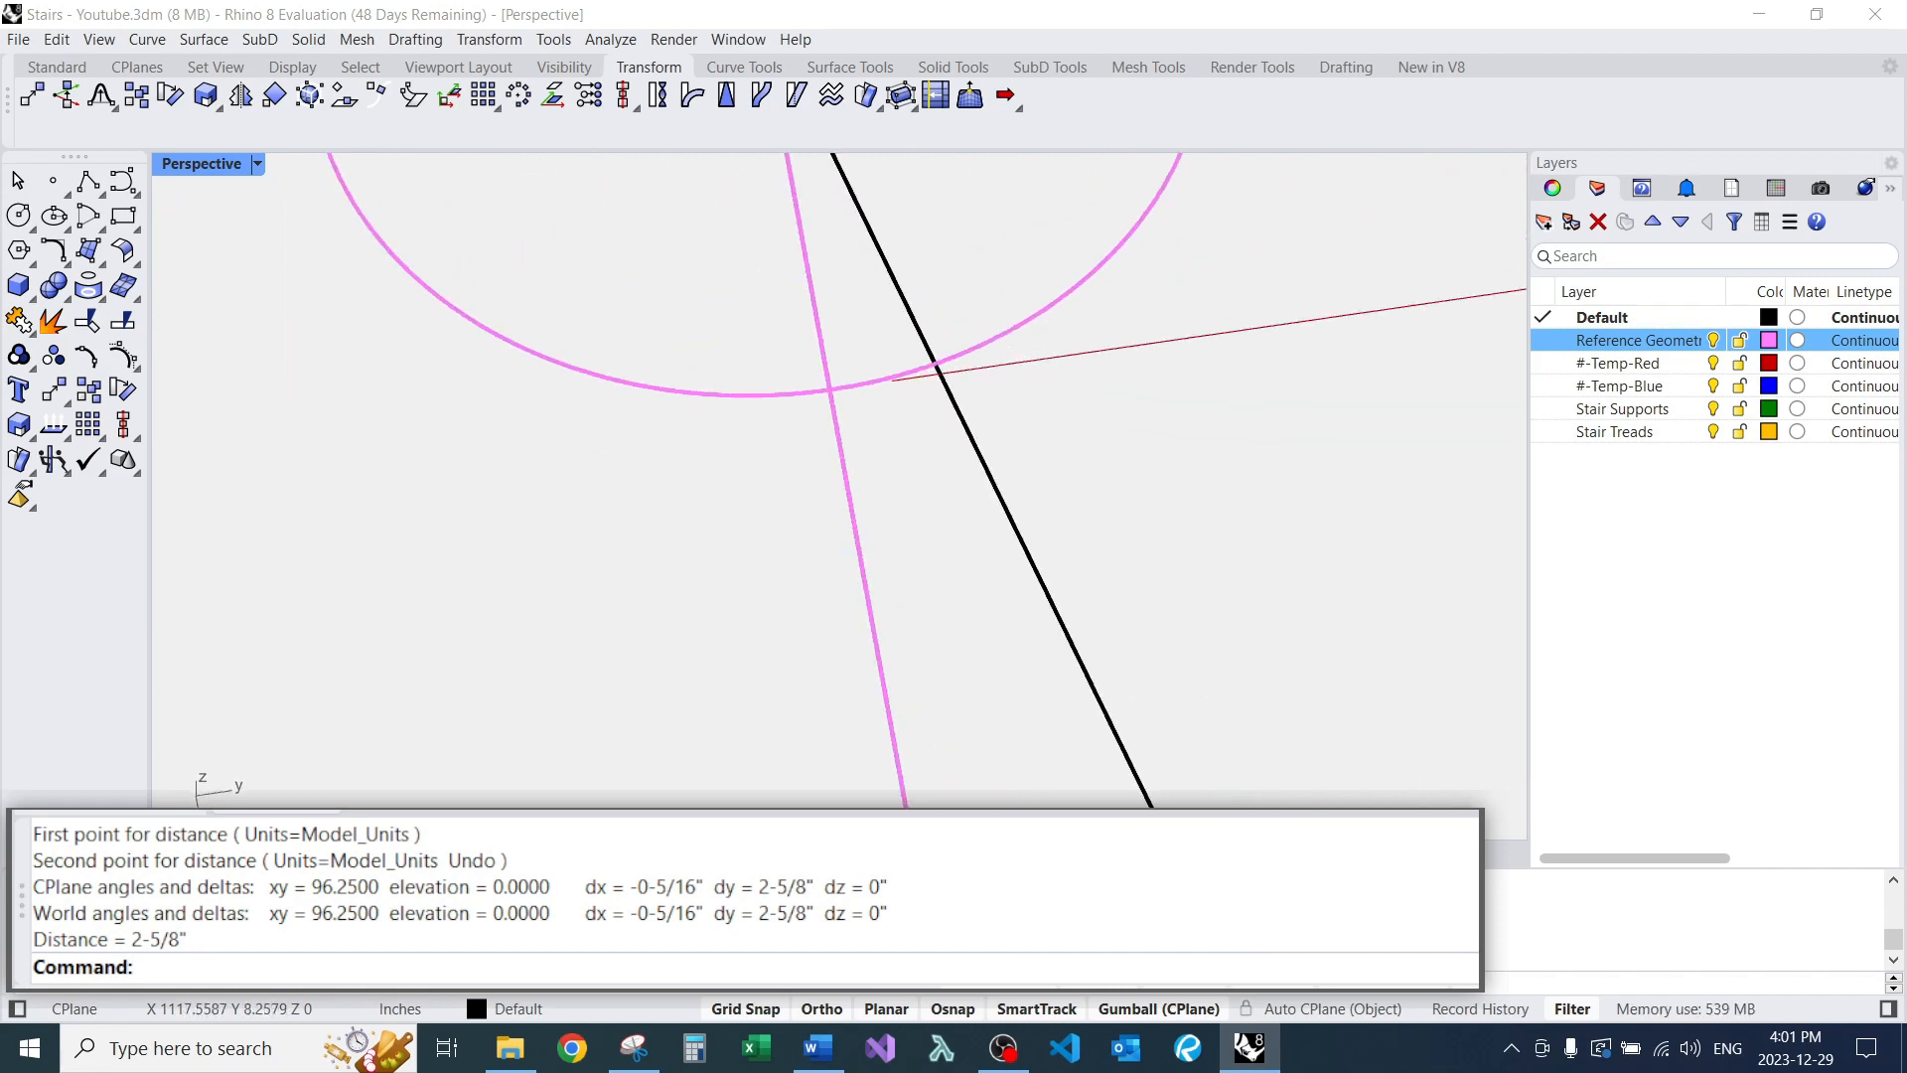
# Draw a corner-to-corner rectangle over the narrow end of the tread wedge at the inner circle.
pyautogui.write('REC')
pyautogui.press('Return')
pyautogui.click(758, 477)
pyautogui.click(978, 295)
pyautogui.scroll(2, 916, 323)
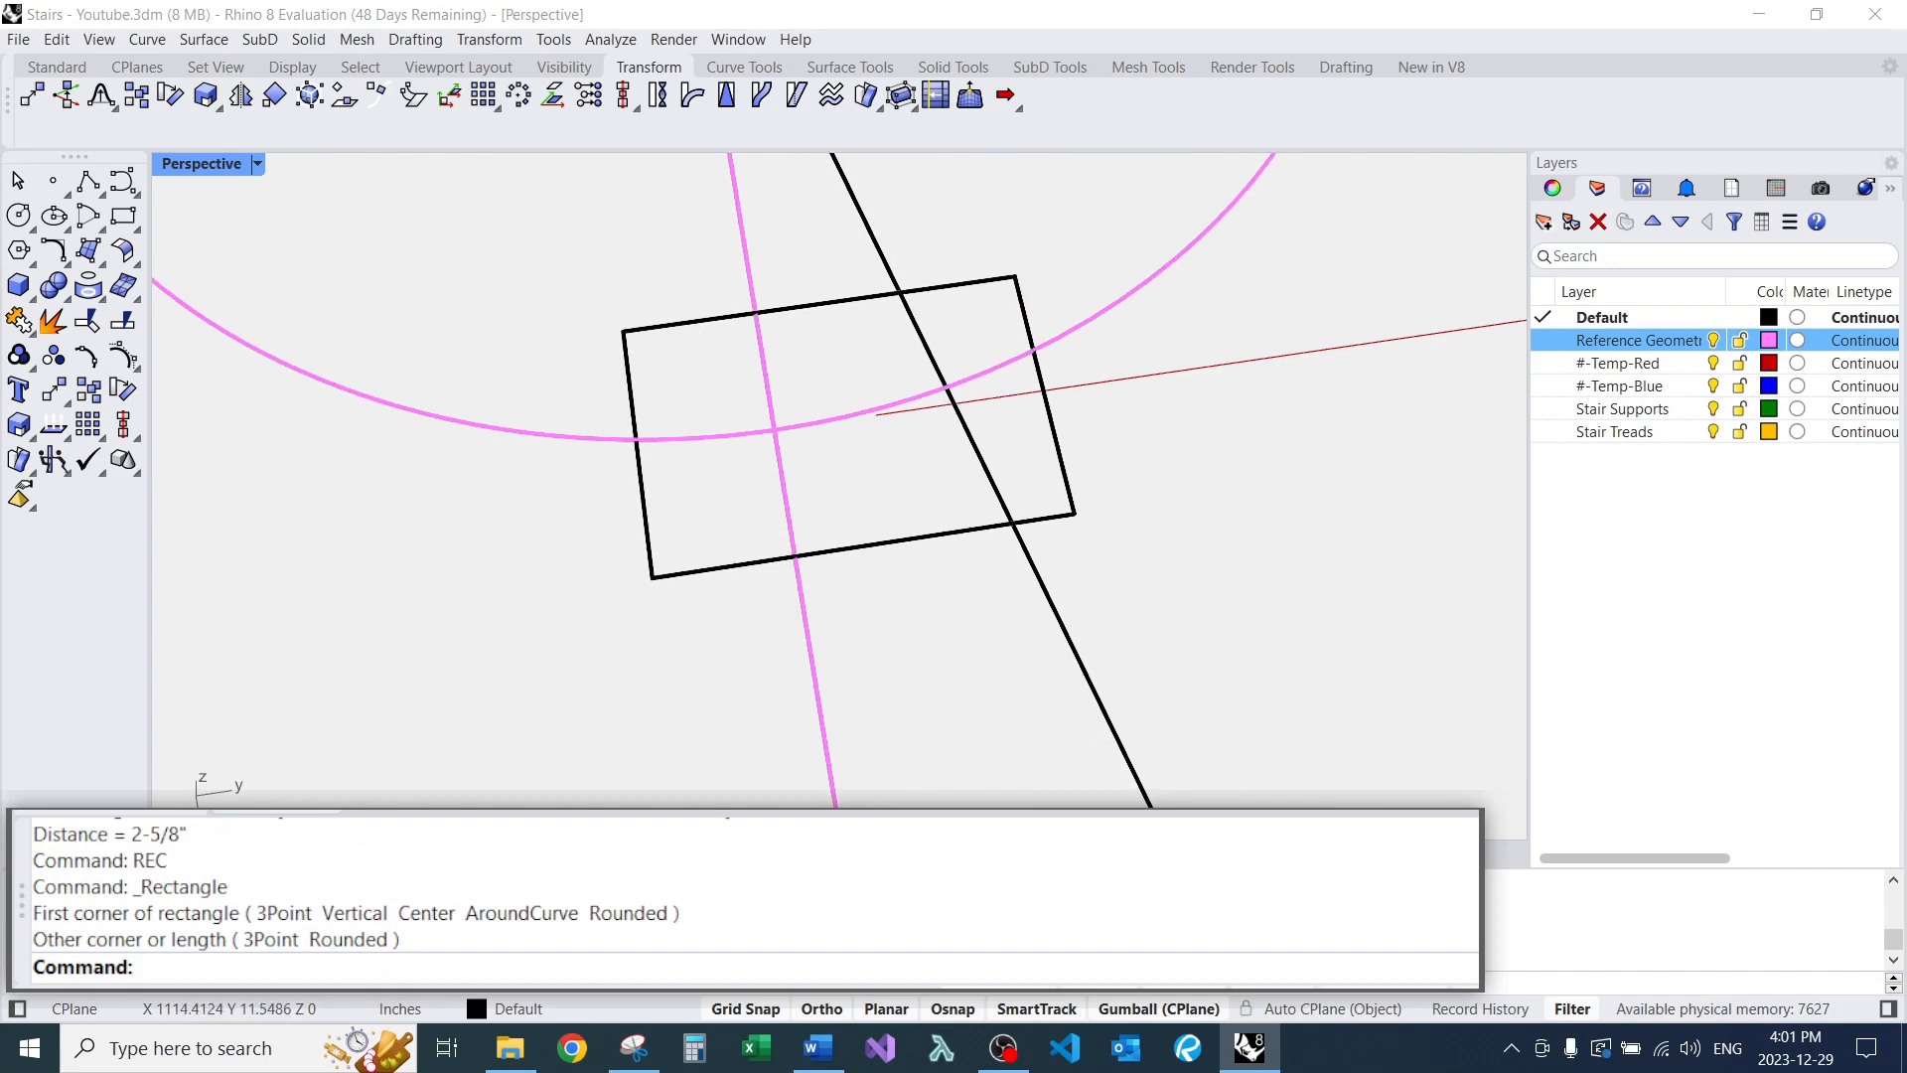
pyautogui.write('DE')
pyautogui.press('Return')
pyautogui.click(775, 430)
pyautogui.click(946, 388)
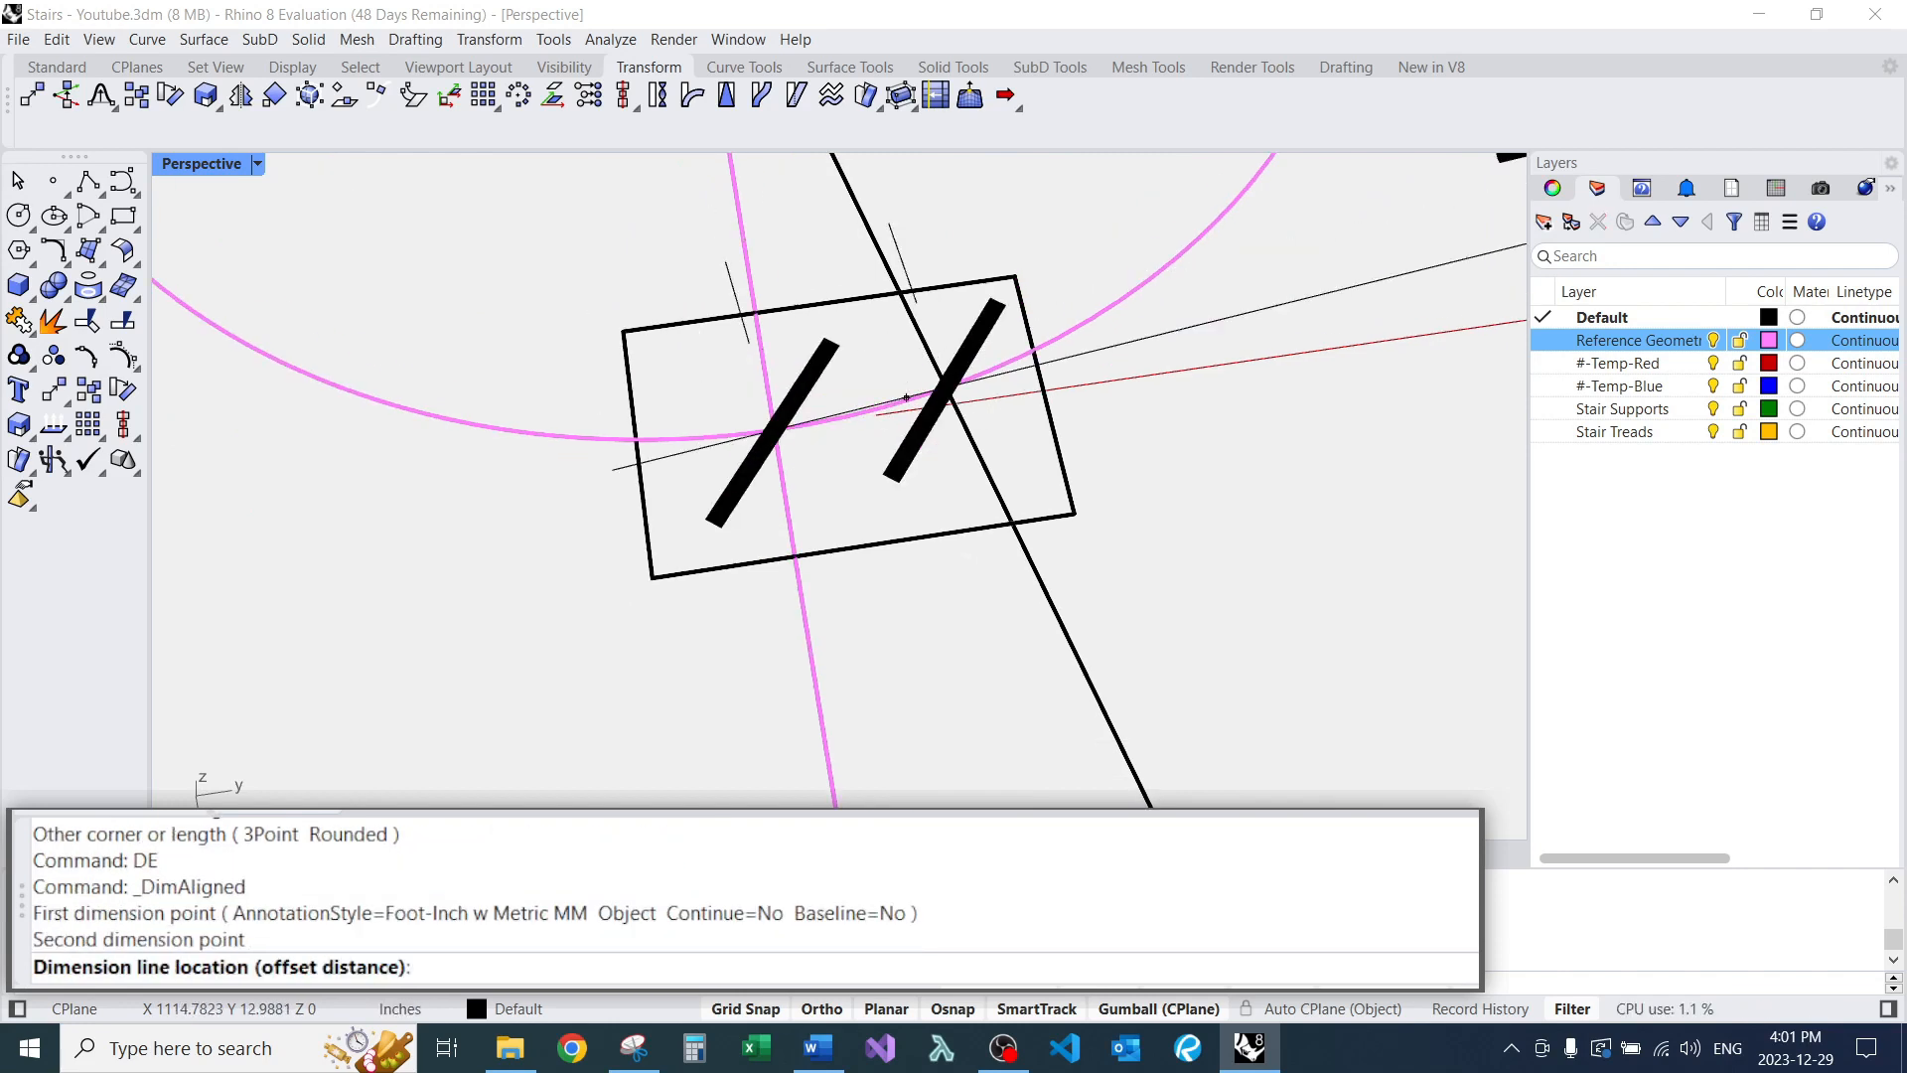
pyautogui.scroll(-4, 946, 388)
pyautogui.press('Escape')
# Delete the rectangle at the narrow end of the tread wedge.
pyautogui.click(874, 409)
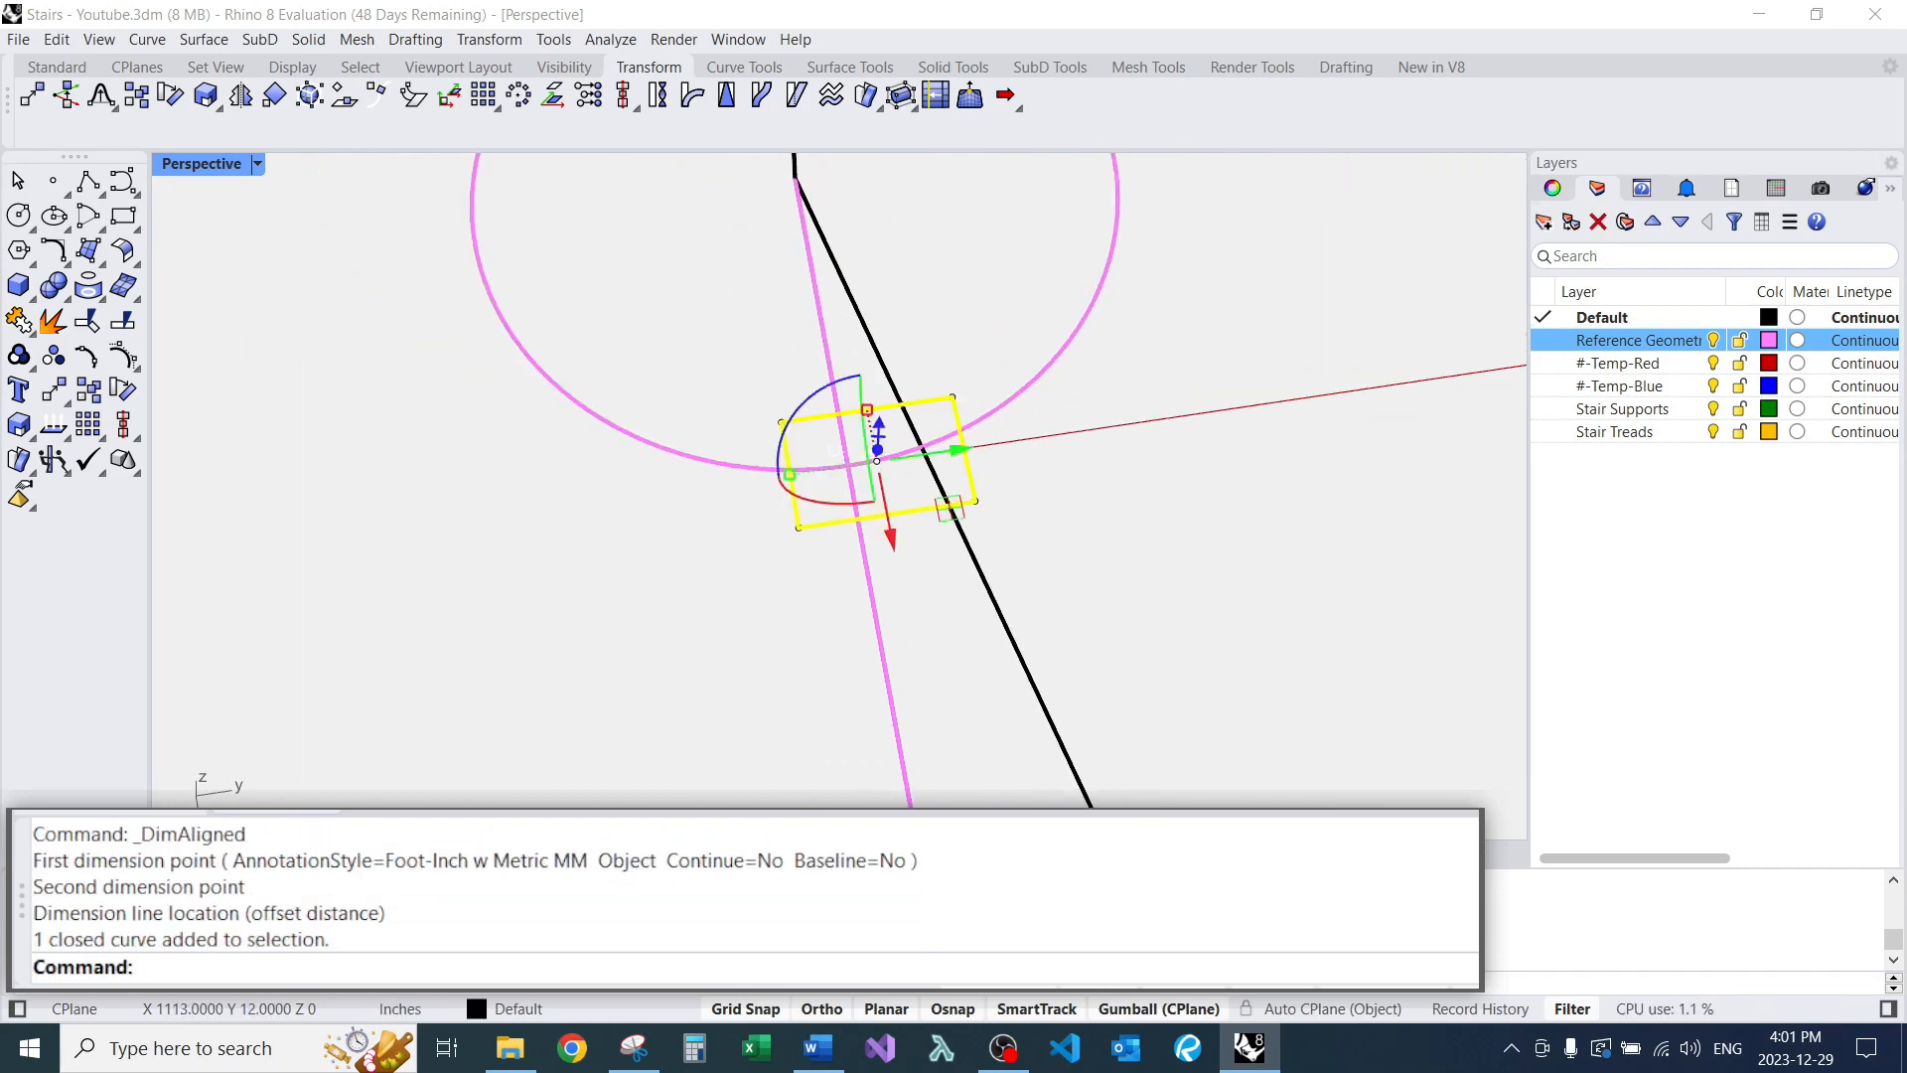
pyautogui.write('E')
pyautogui.press('Return')
# Examine the tread wedge that the two guide lines form across the inner and outer circles.
pyautogui.scroll(-5, 874, 437)
pyautogui.scroll(5, 873, 506)
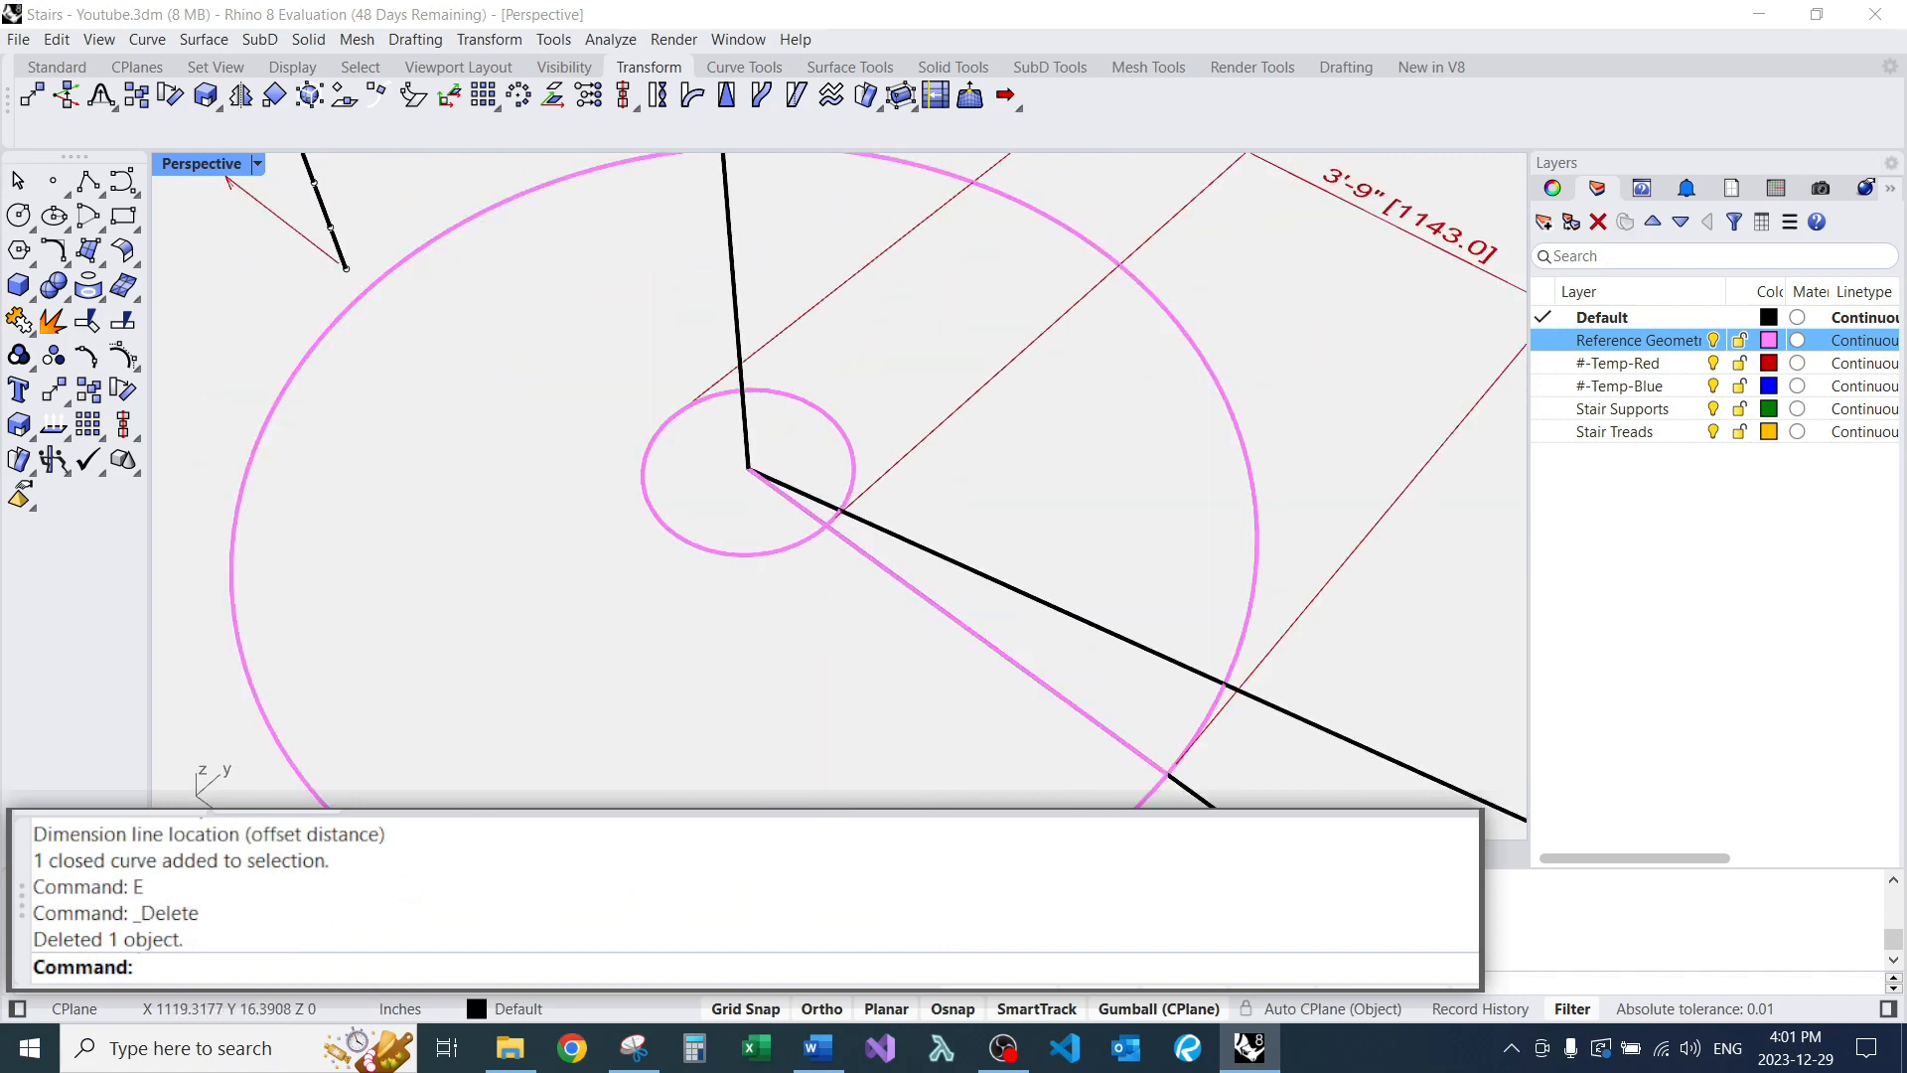
pyautogui.scroll(-4, 745, 467)
pyautogui.scroll(4, 745, 467)
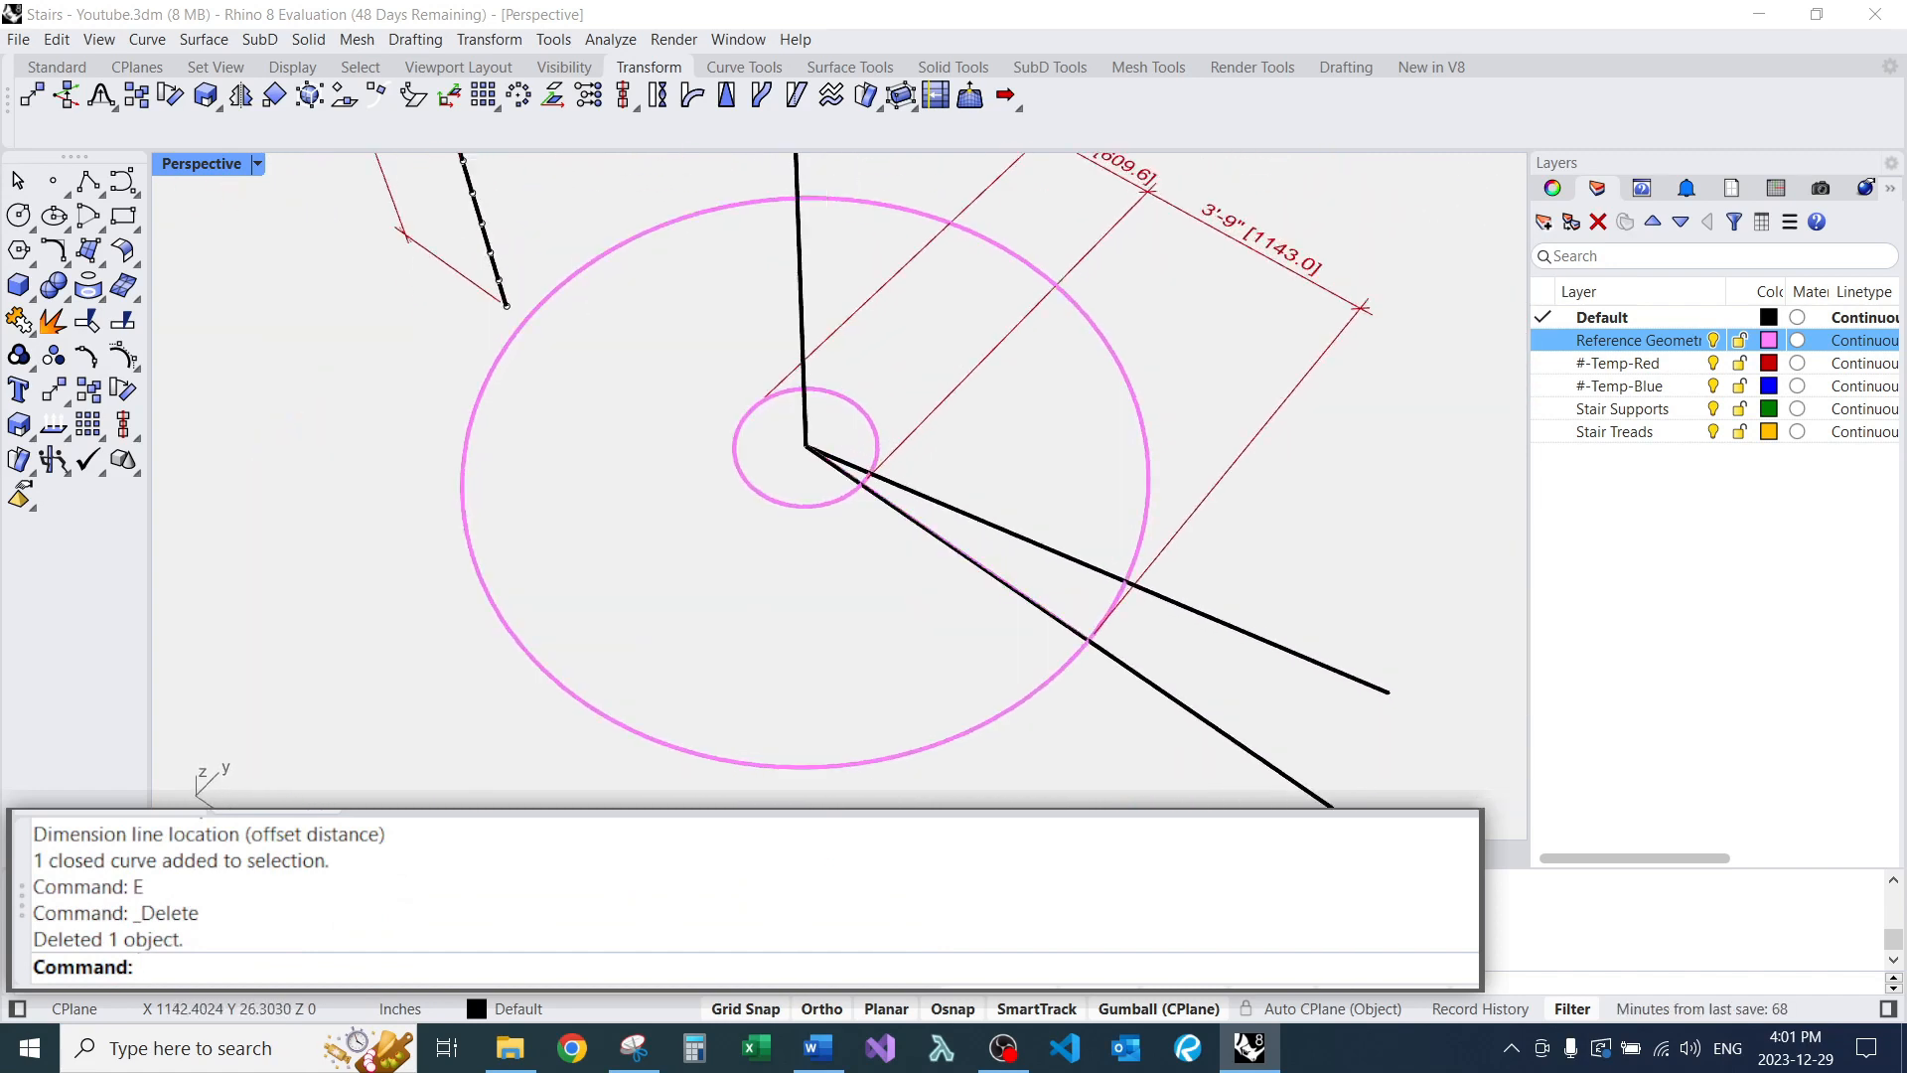
pyautogui.moveTo(934, 486); pyautogui.dragTo(1043, 576, button='right')
pyautogui.scroll(-3, 899, 407)
pyautogui.scroll(4, 971, 509)
pyautogui.click(972, 546)
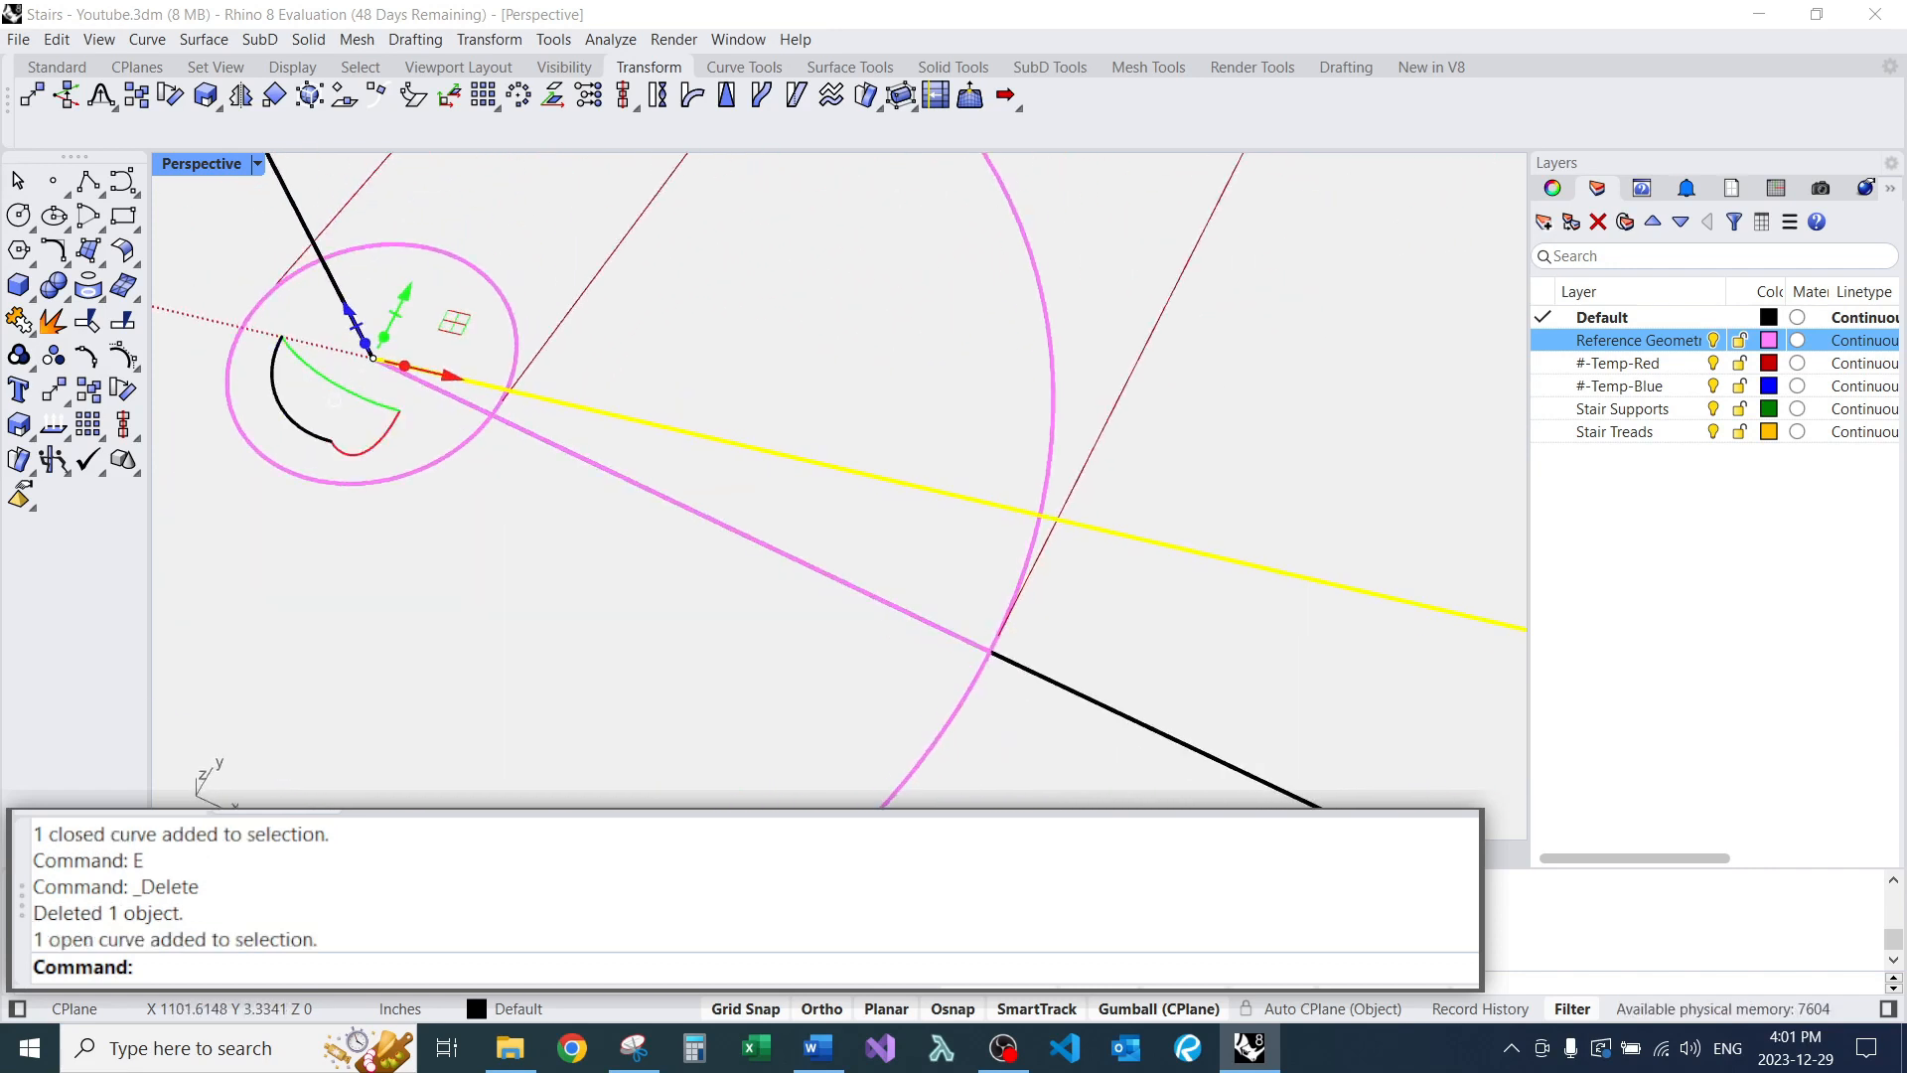
pyautogui.click(307, 432)
pyautogui.press('Return')
pyautogui.press('Escape')
# Add an angular dimension between the original guide line and its rotated copy, placed beyond their outer ends.
pyautogui.scroll(-4, 307, 417)
pyautogui.write('imAngle')
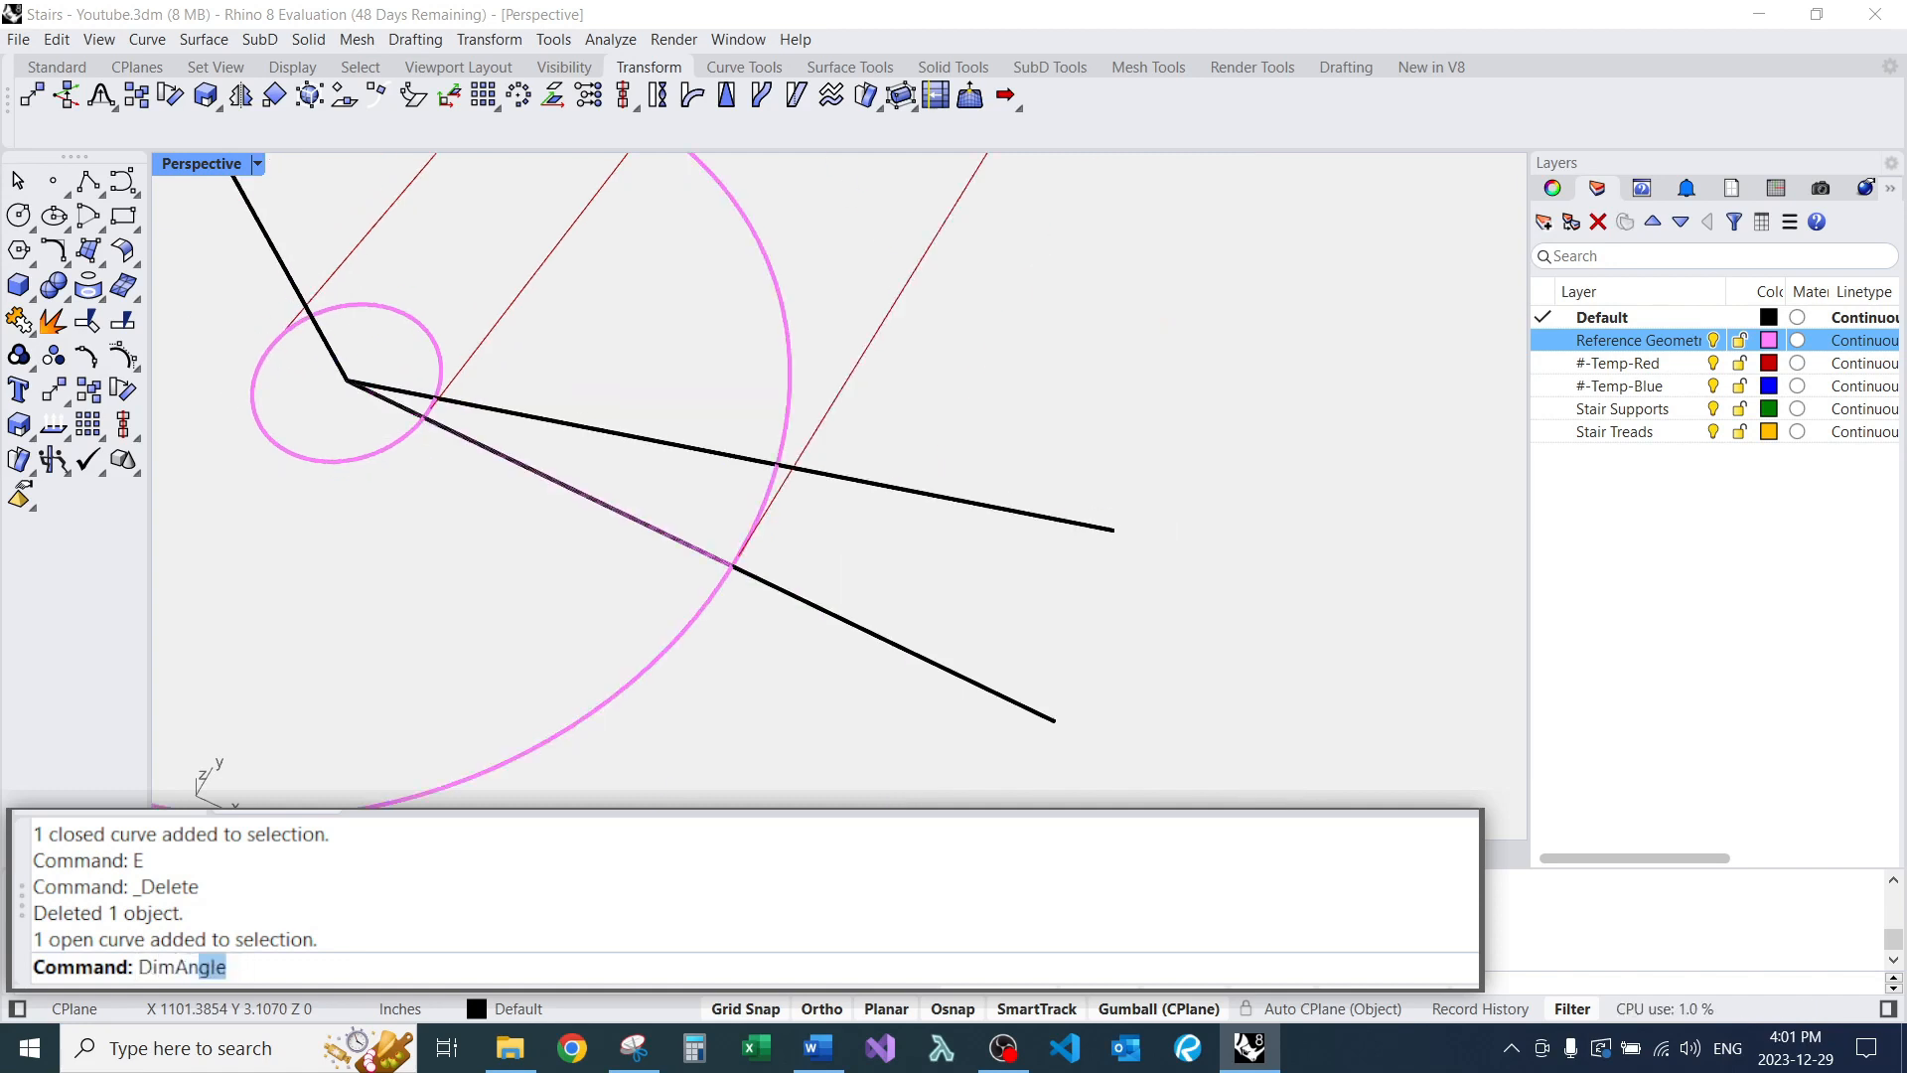
pyautogui.press('Return')
pyautogui.click(596, 499)
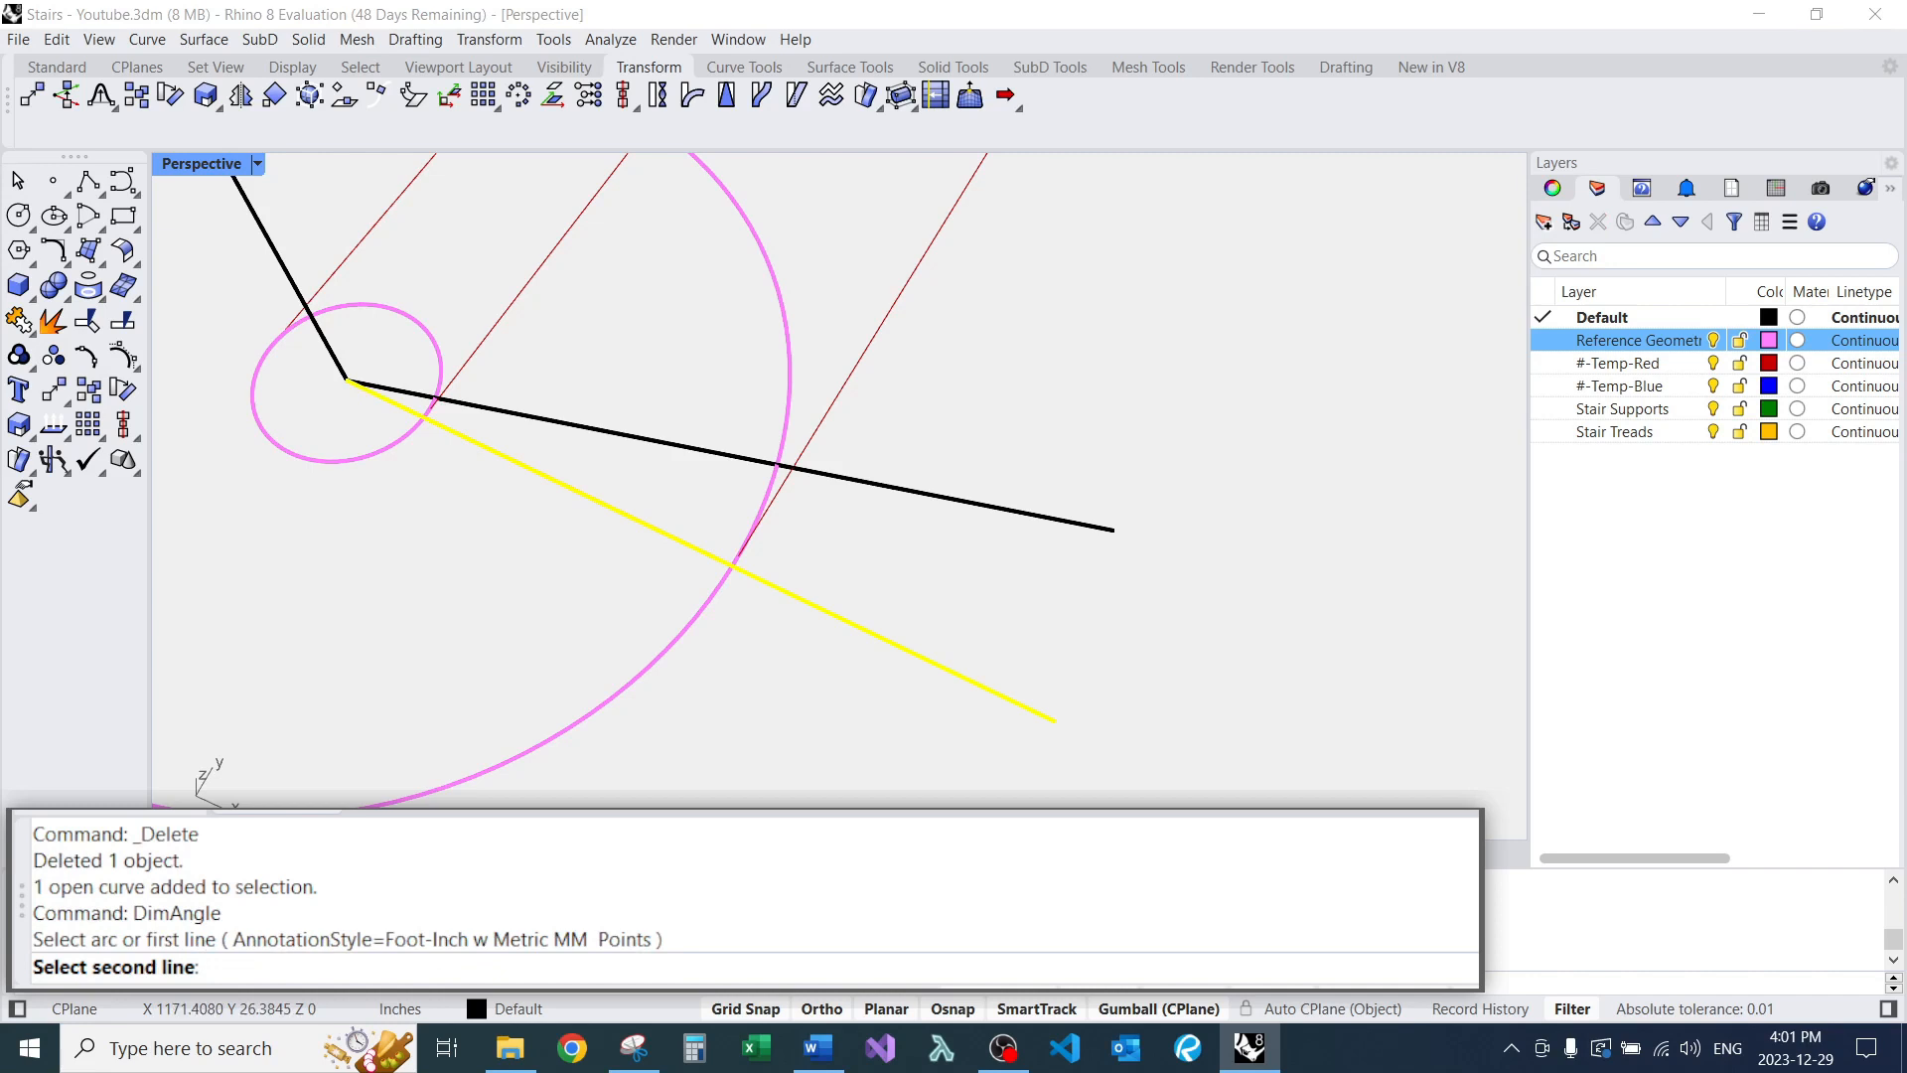
pyautogui.click(844, 476)
pyautogui.scroll(-3, 920, 536)
pyautogui.click(1208, 630)
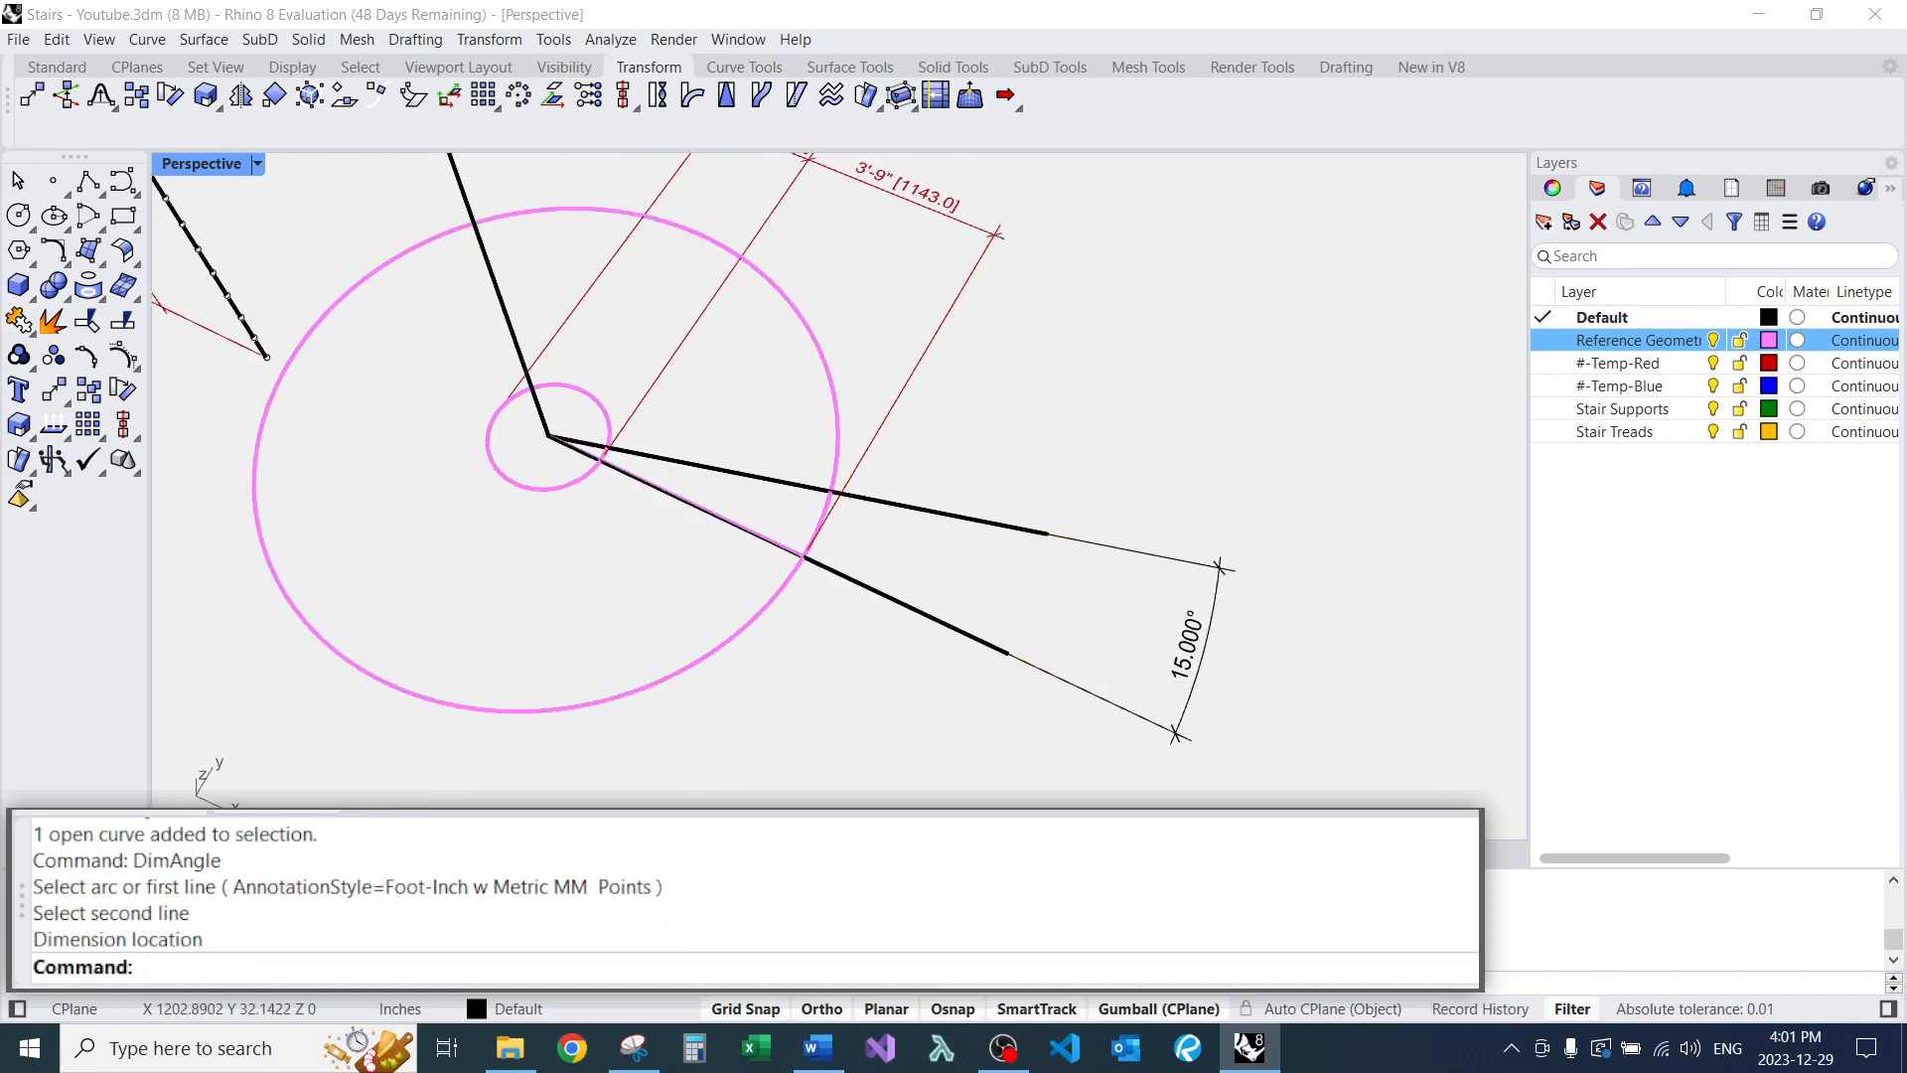
pyautogui.moveTo(994, 542); pyautogui.dragTo(888, 467, button='right')
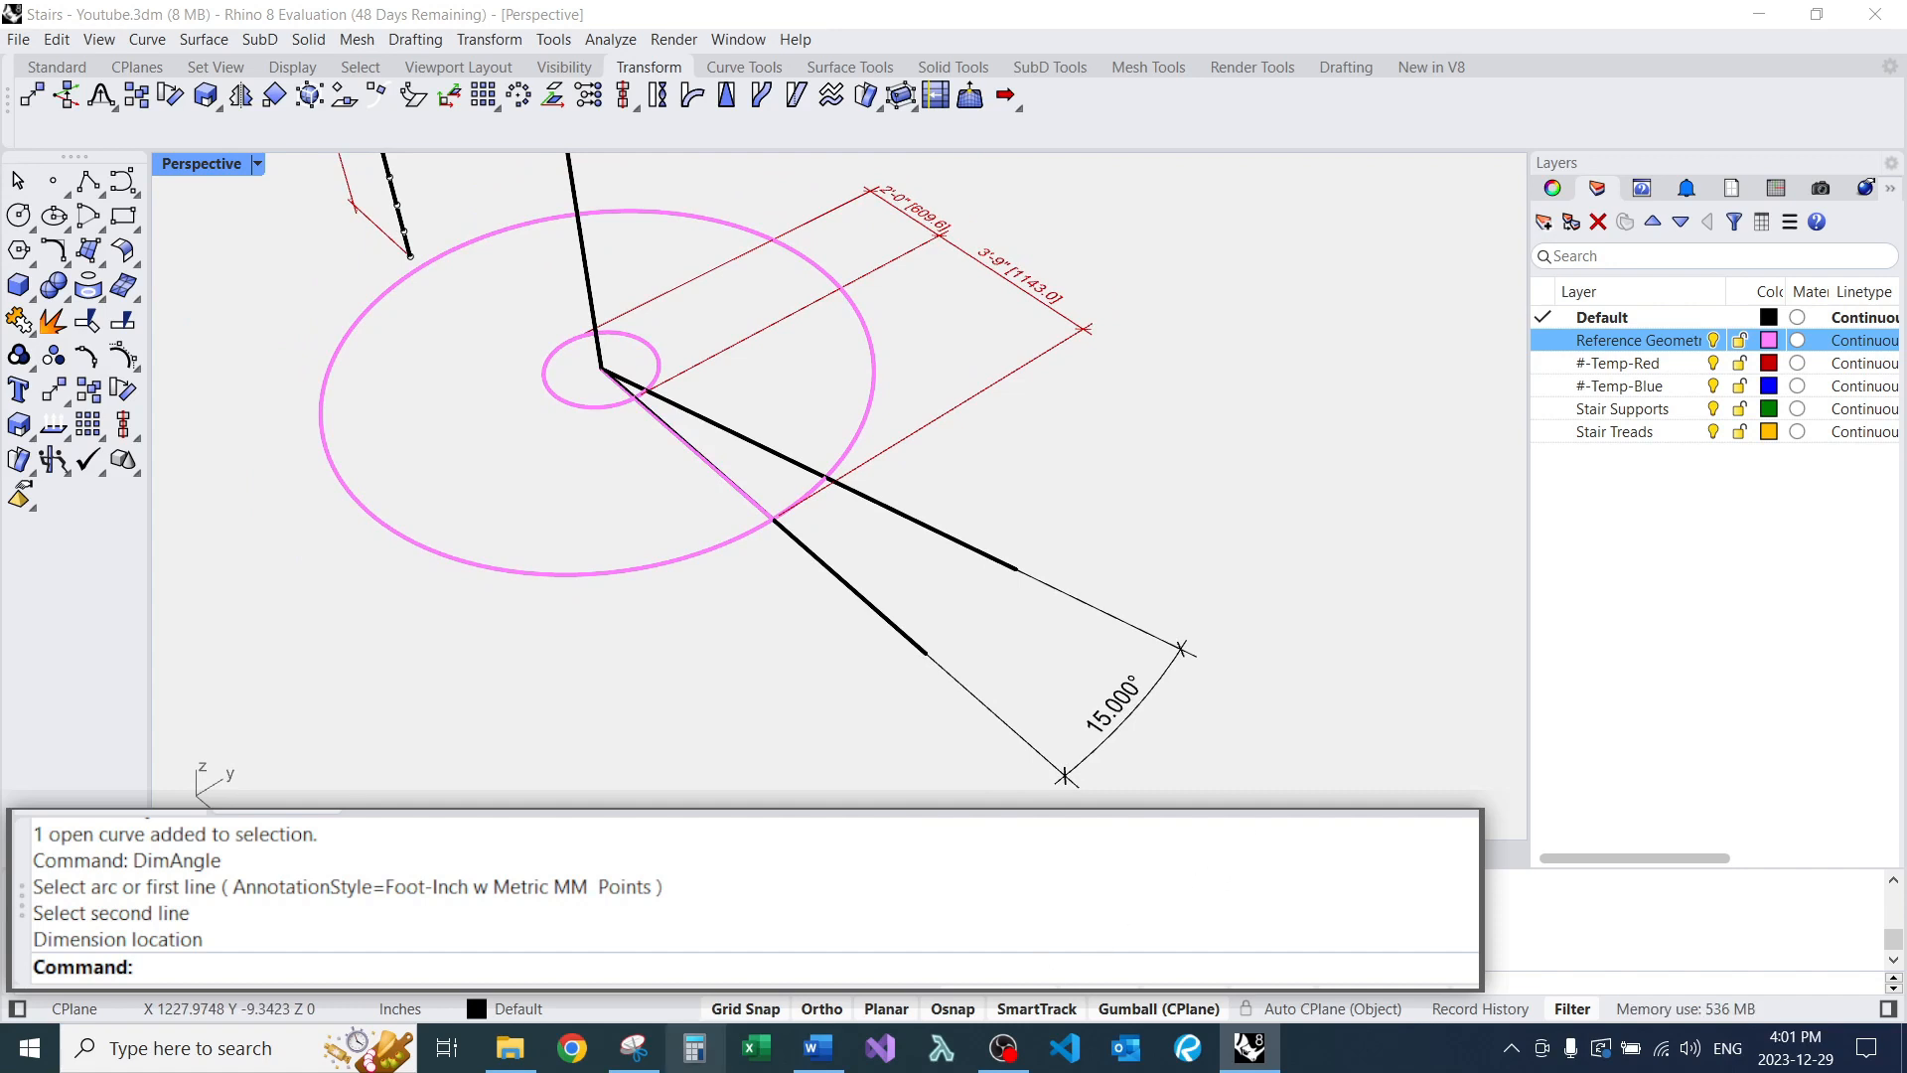
# Switch to Calculator, multiply the 15-degree tread angle by 16, and close it.
pyautogui.click(694, 1048)
pyautogui.press('*')
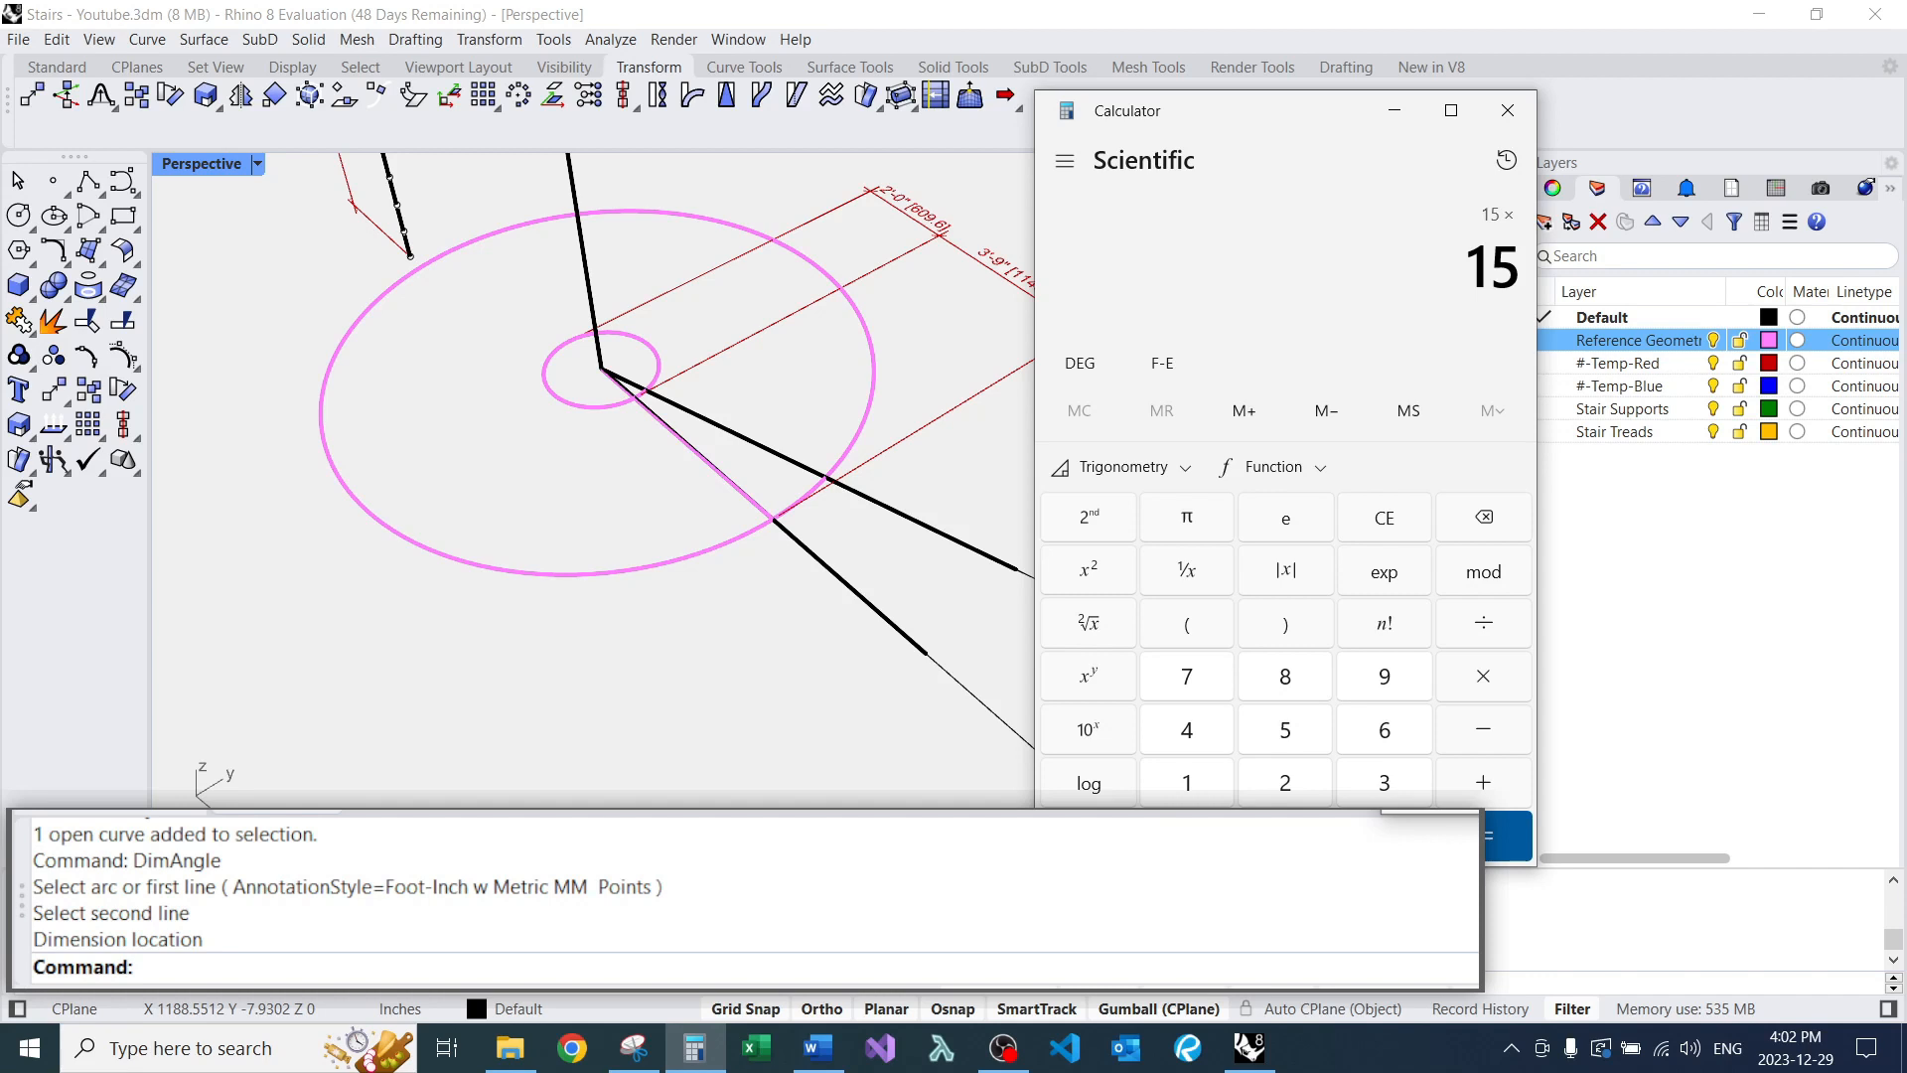
pyautogui.press('Return')
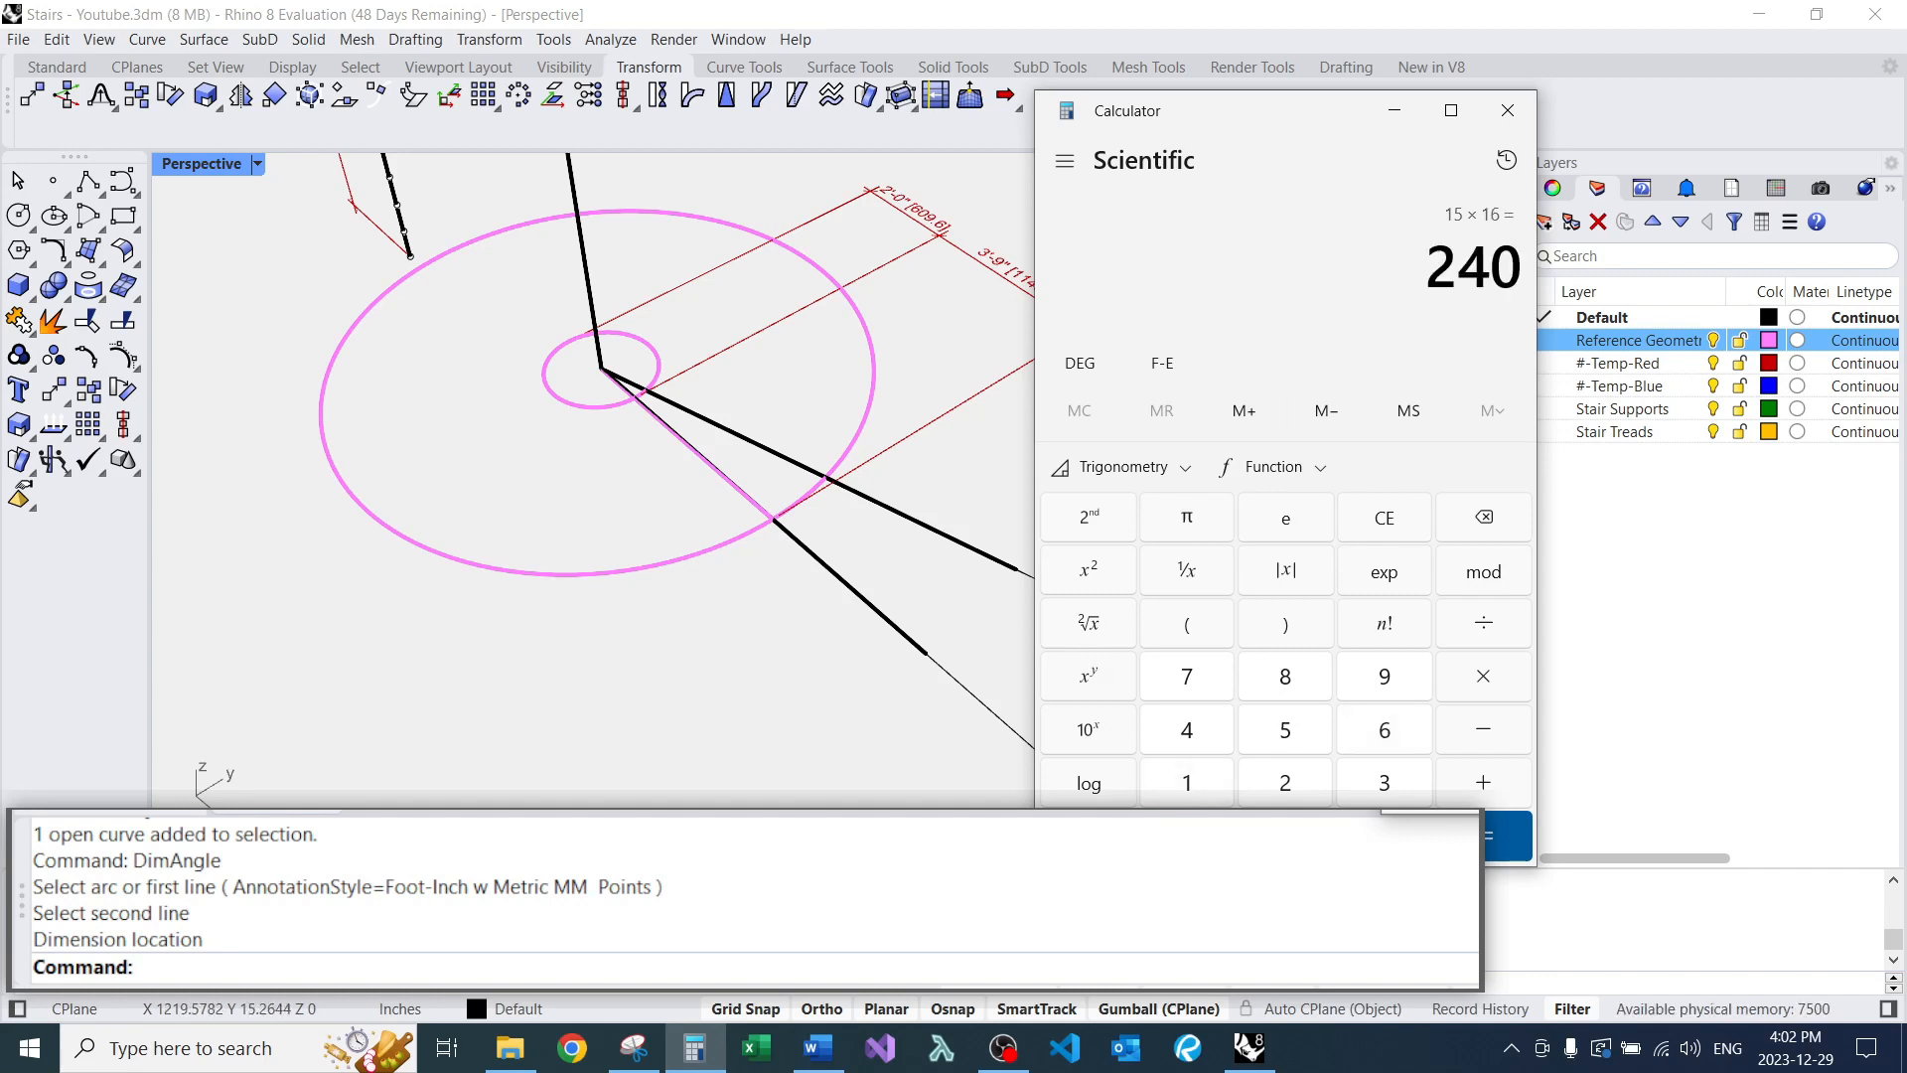
pyautogui.click(1507, 110)
pyautogui.scroll(-3, 695, 476)
pyautogui.scroll(5, 695, 477)
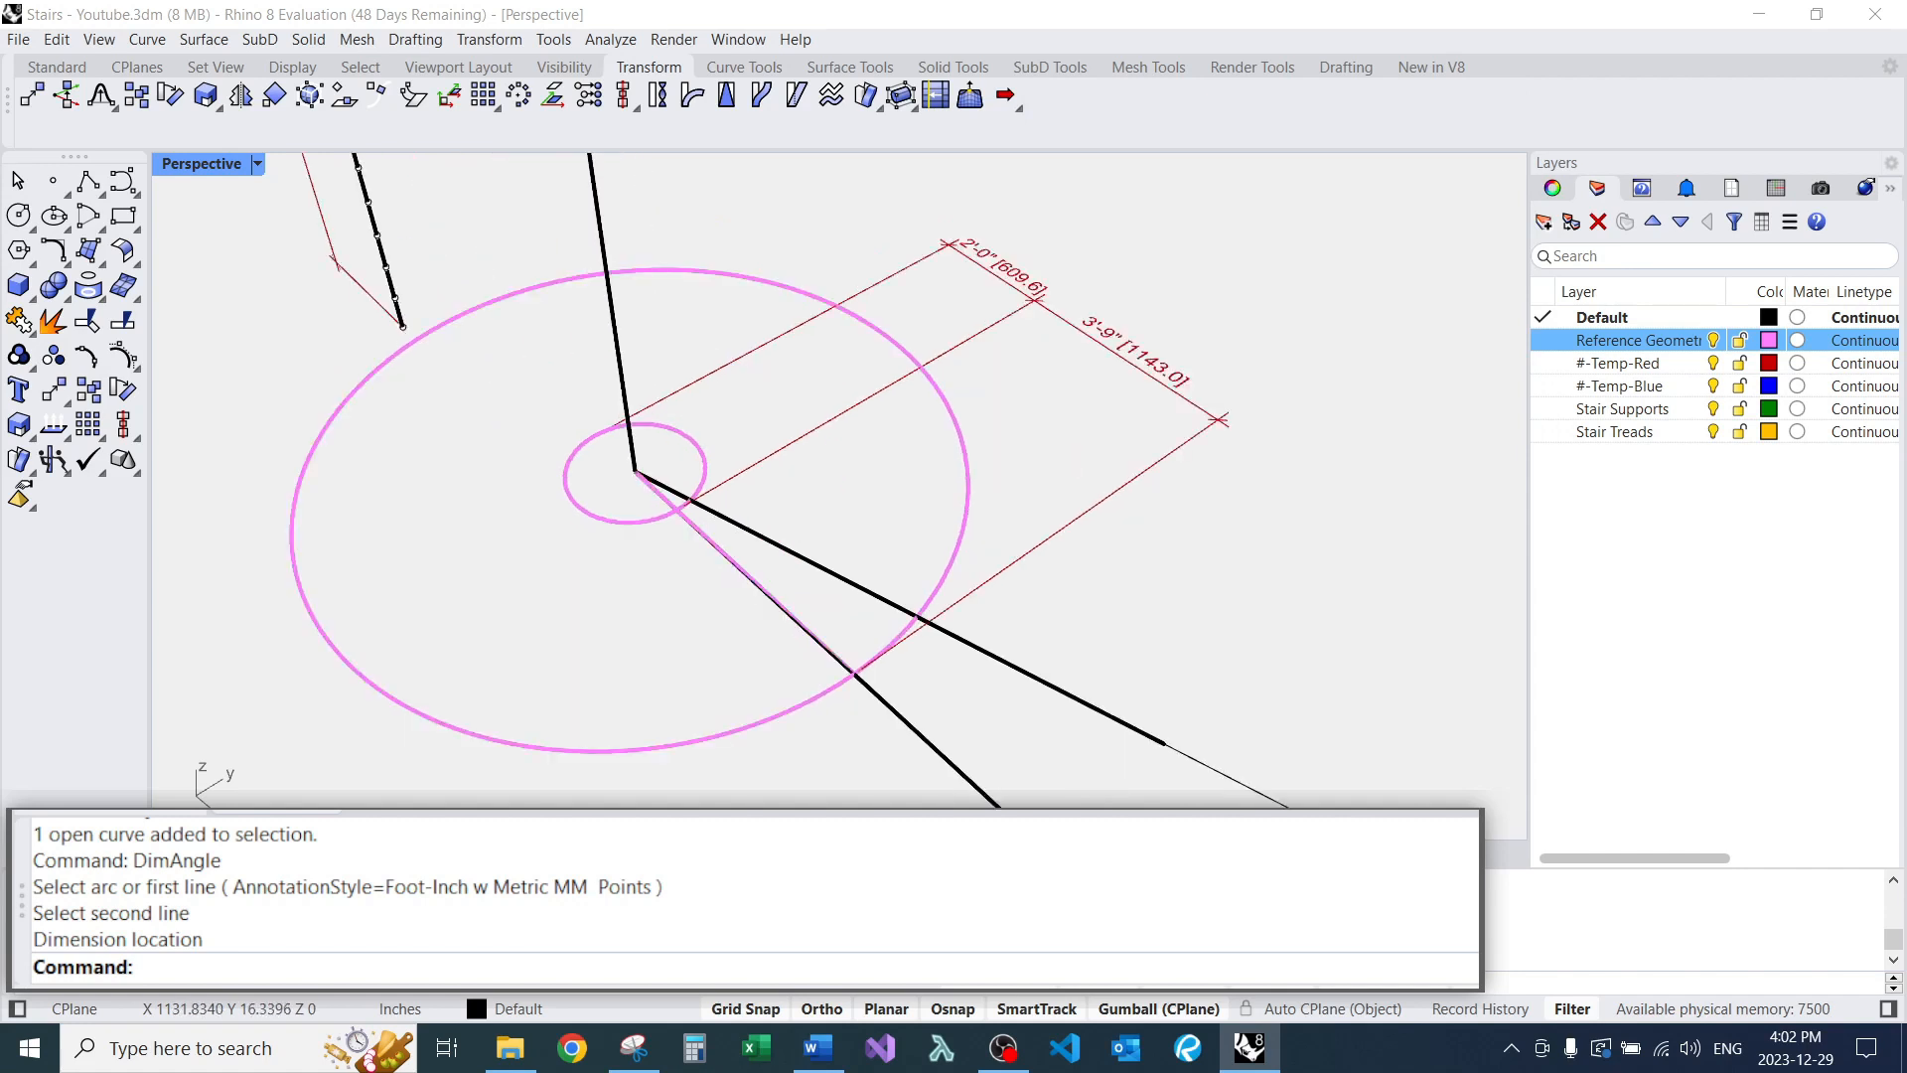
pyautogui.moveTo(695, 596); pyautogui.dragTo(705, 547, button='right')
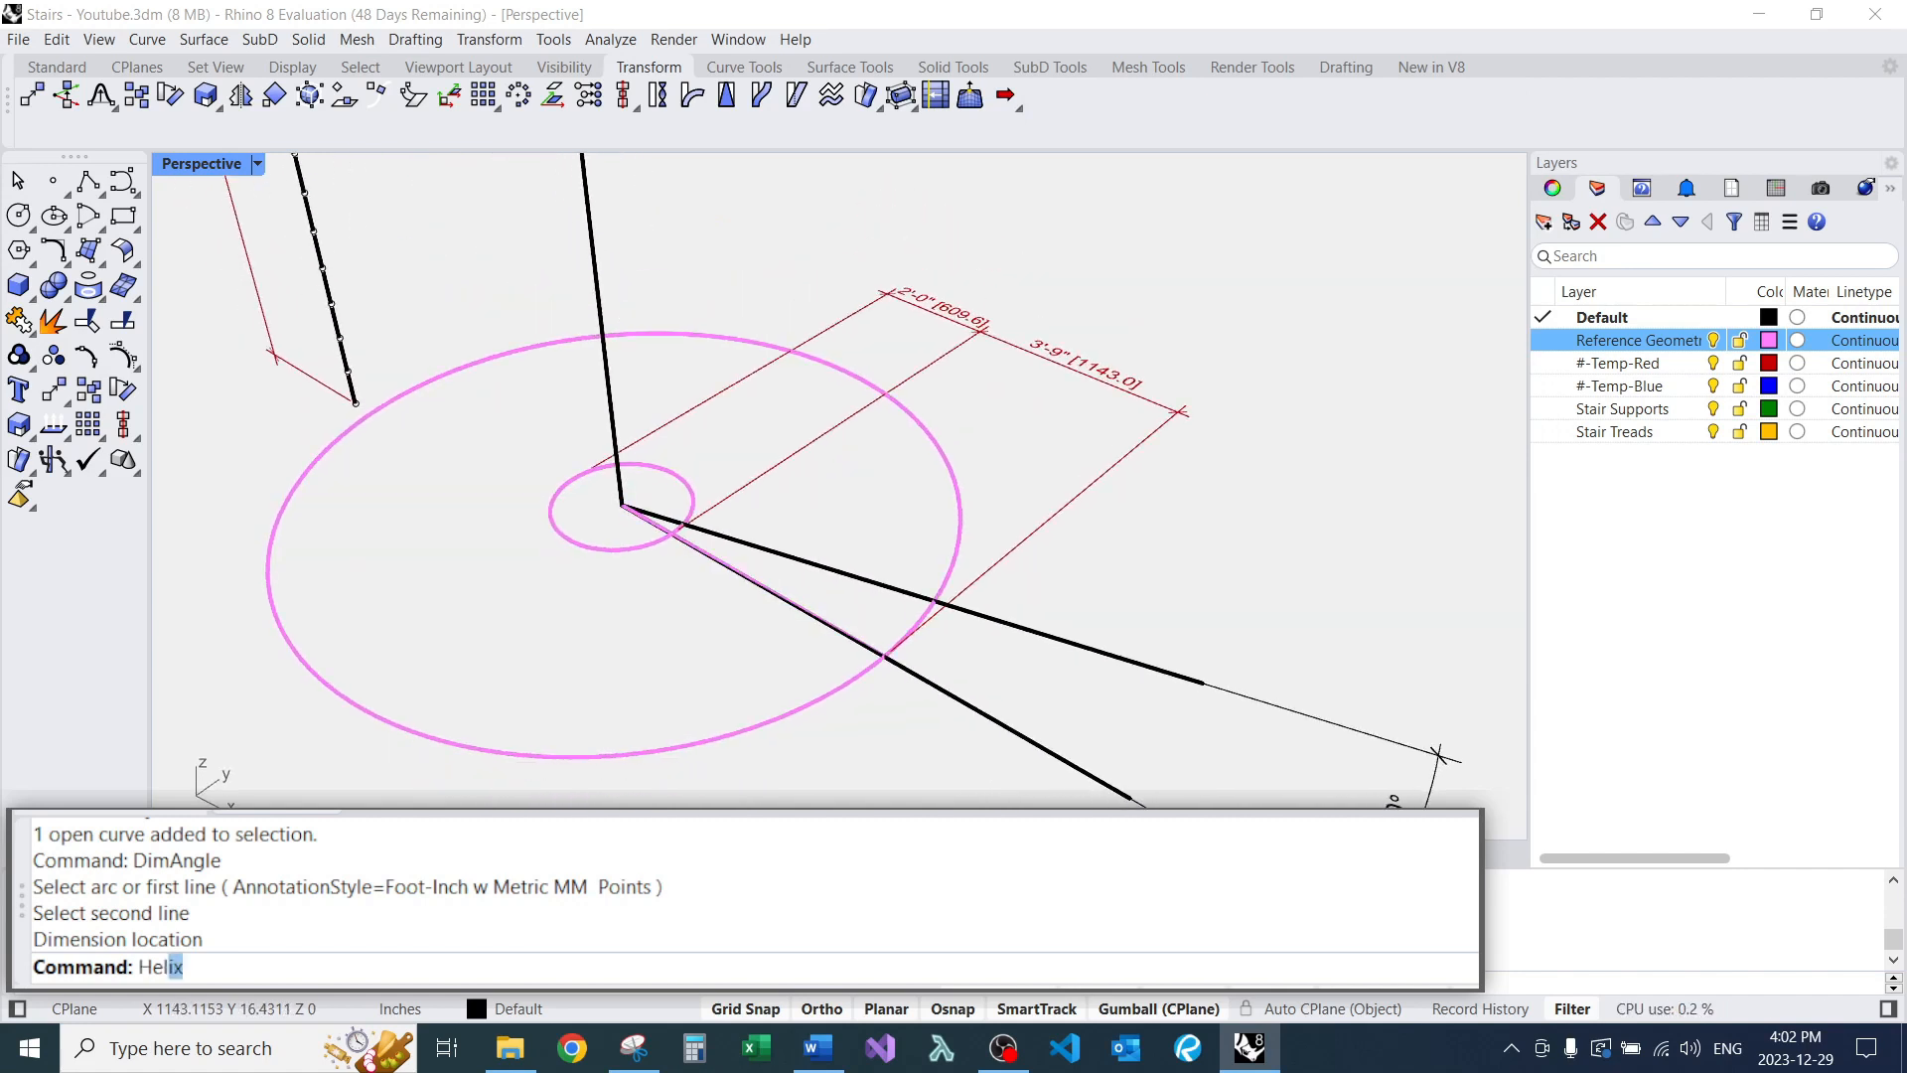
pyautogui.press('Return')
pyautogui.scroll(3, 617, 483)
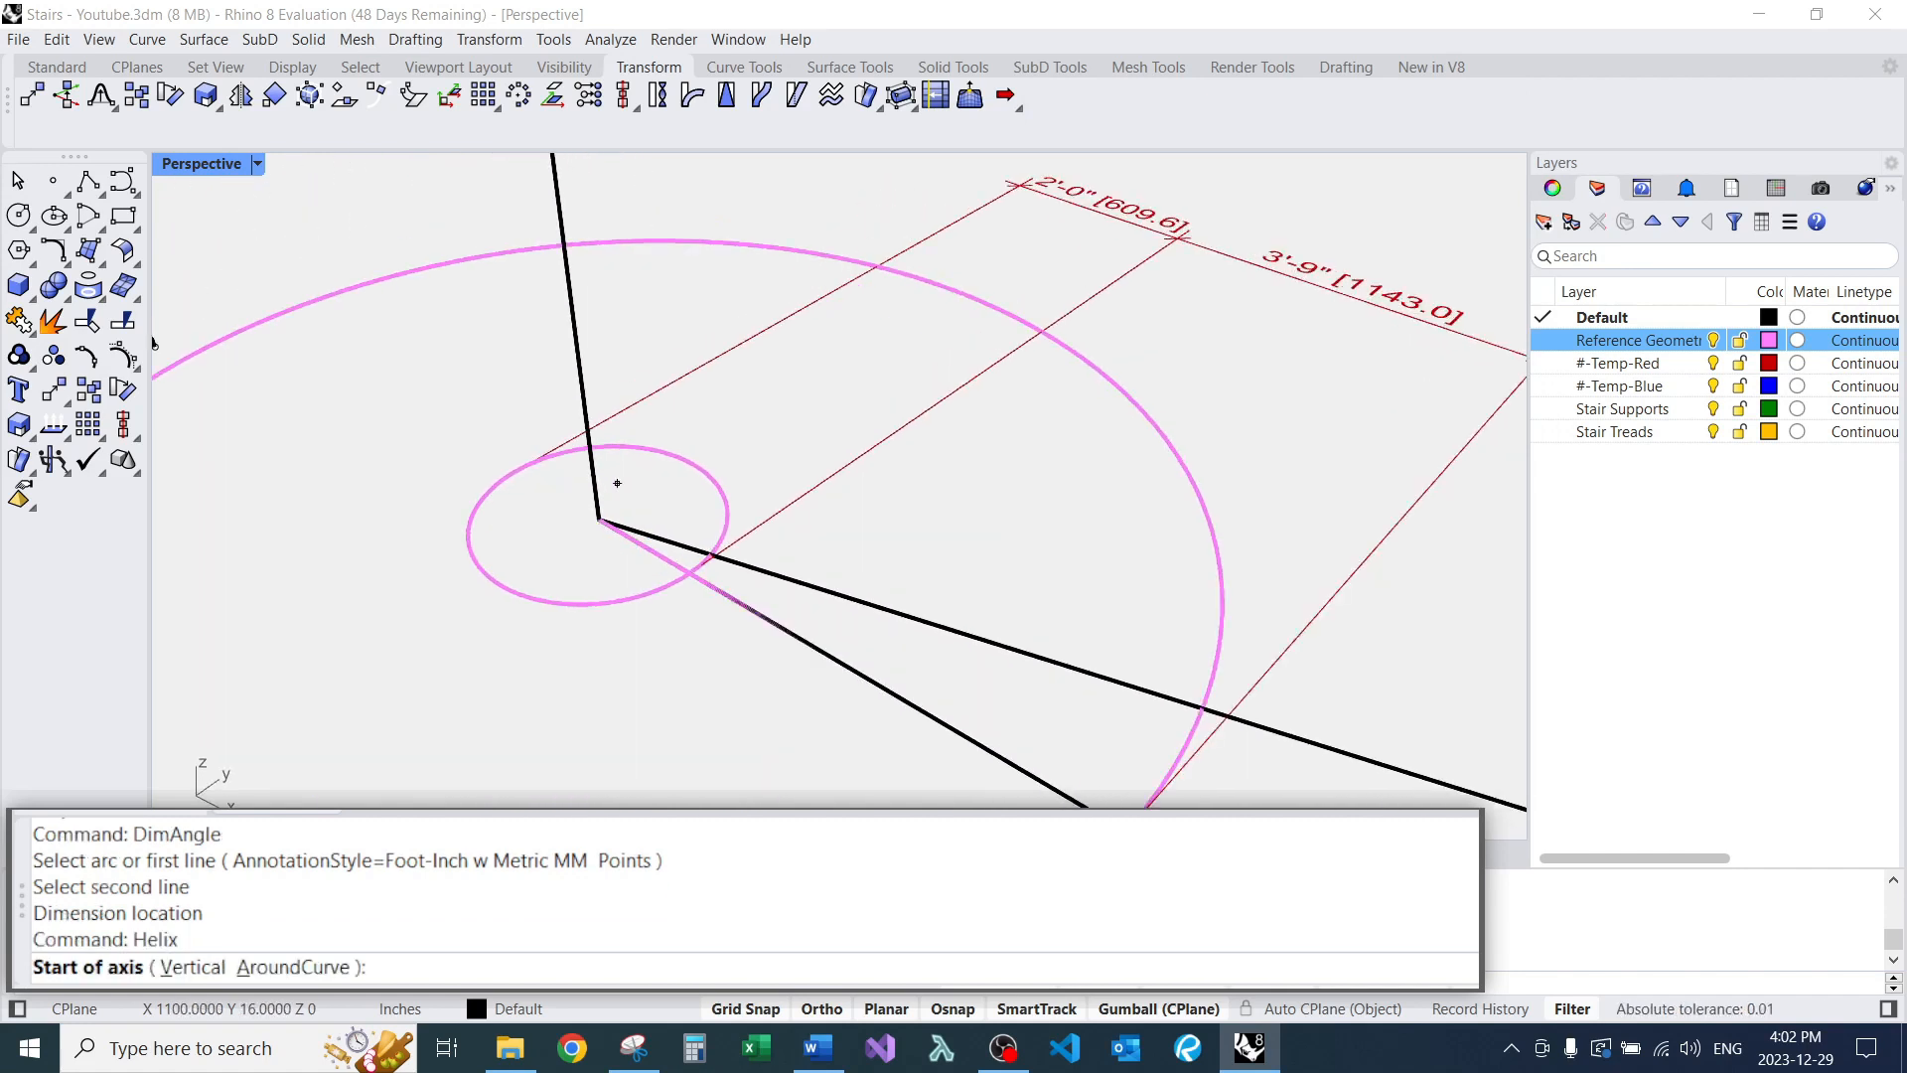
pyautogui.write('v')
pyautogui.press('Return')
pyautogui.click(599, 519)
pyautogui.scroll(-3, 621, 537)
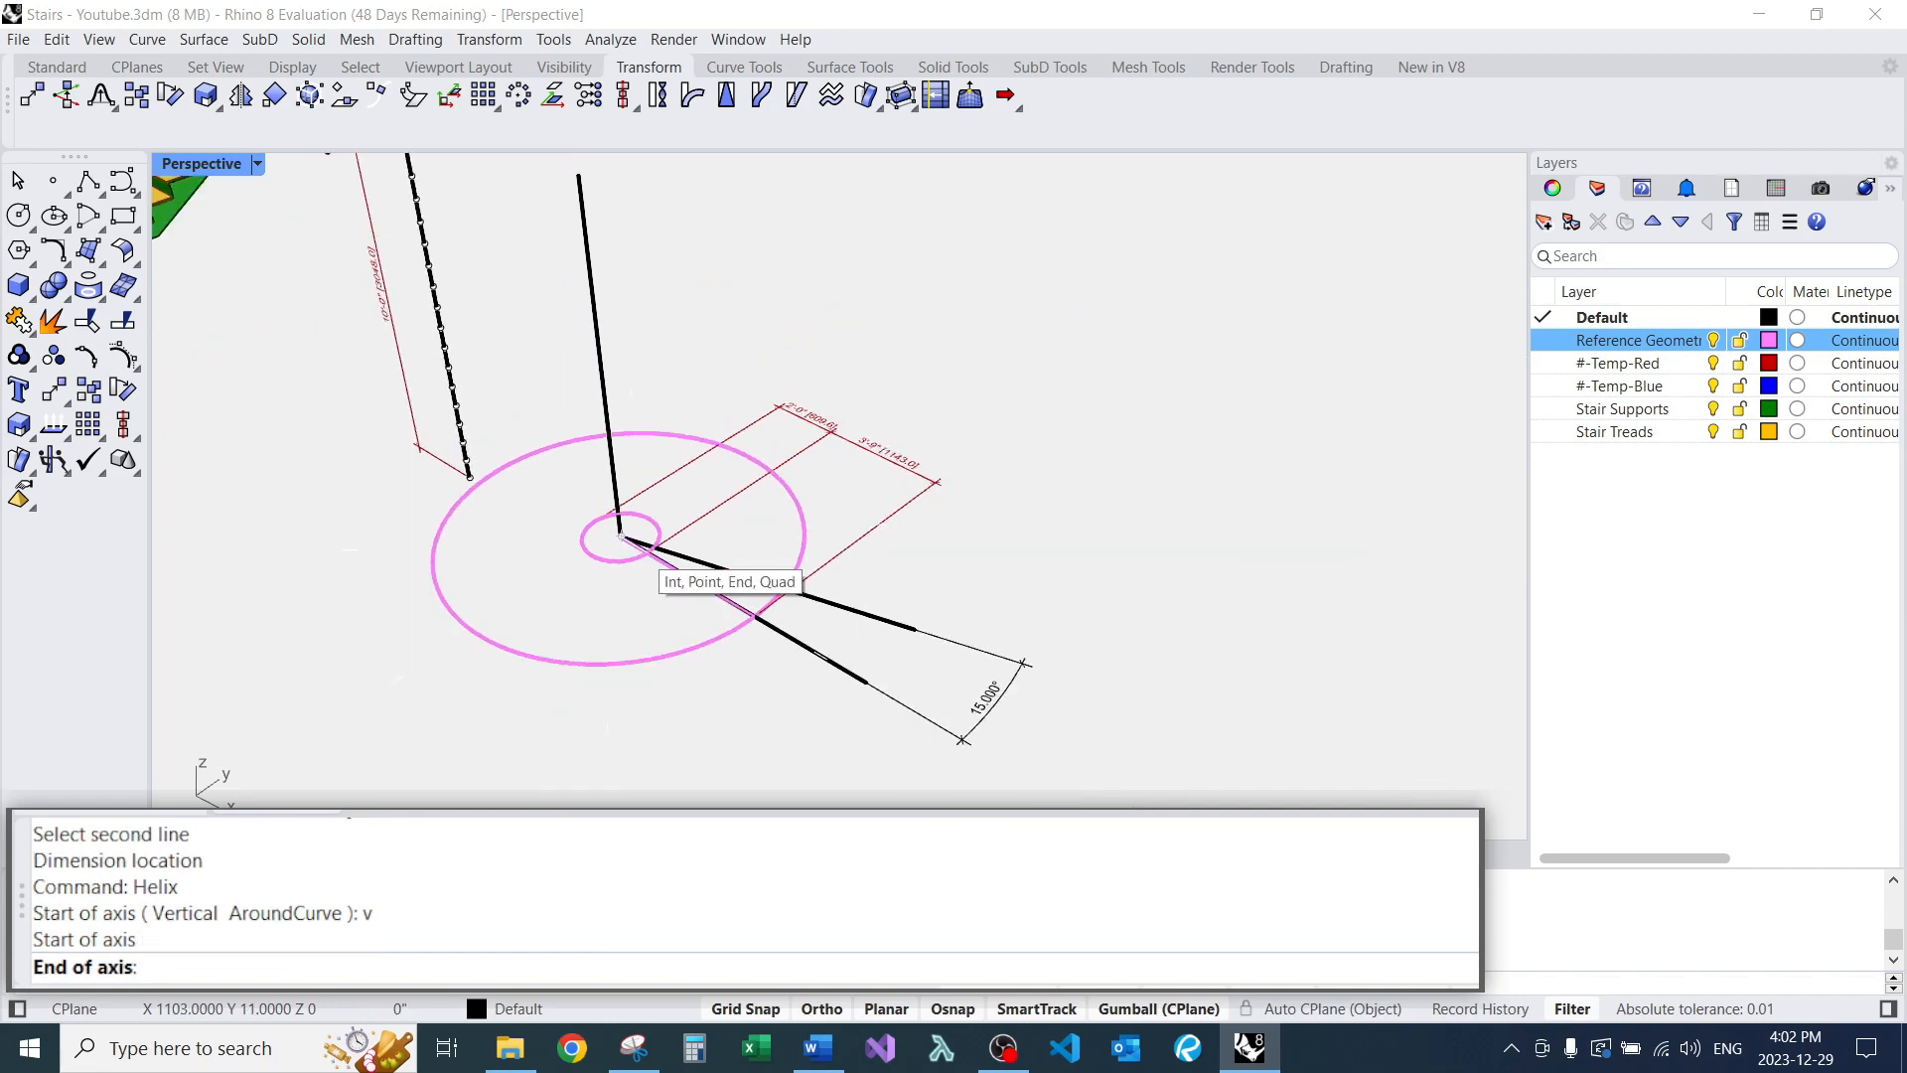
pyautogui.click(579, 177)
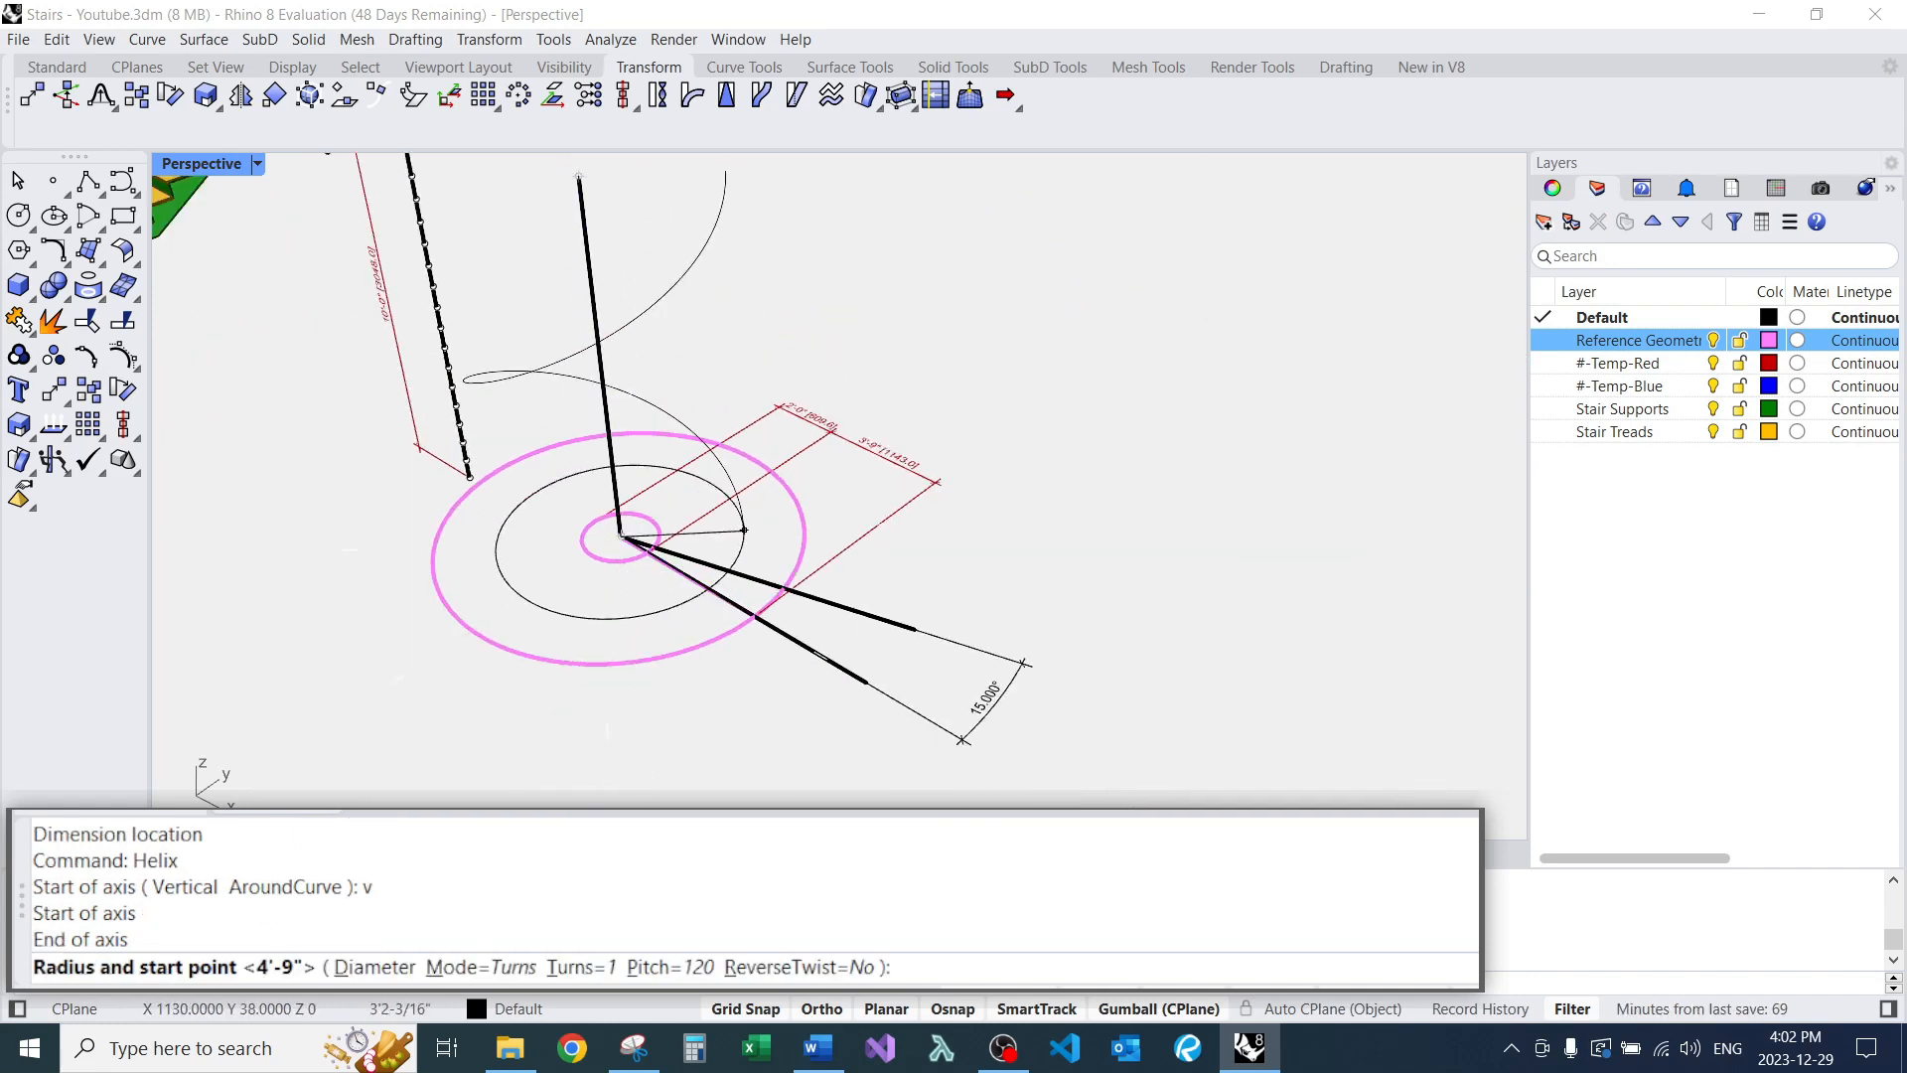
pyautogui.scroll(3, 744, 531)
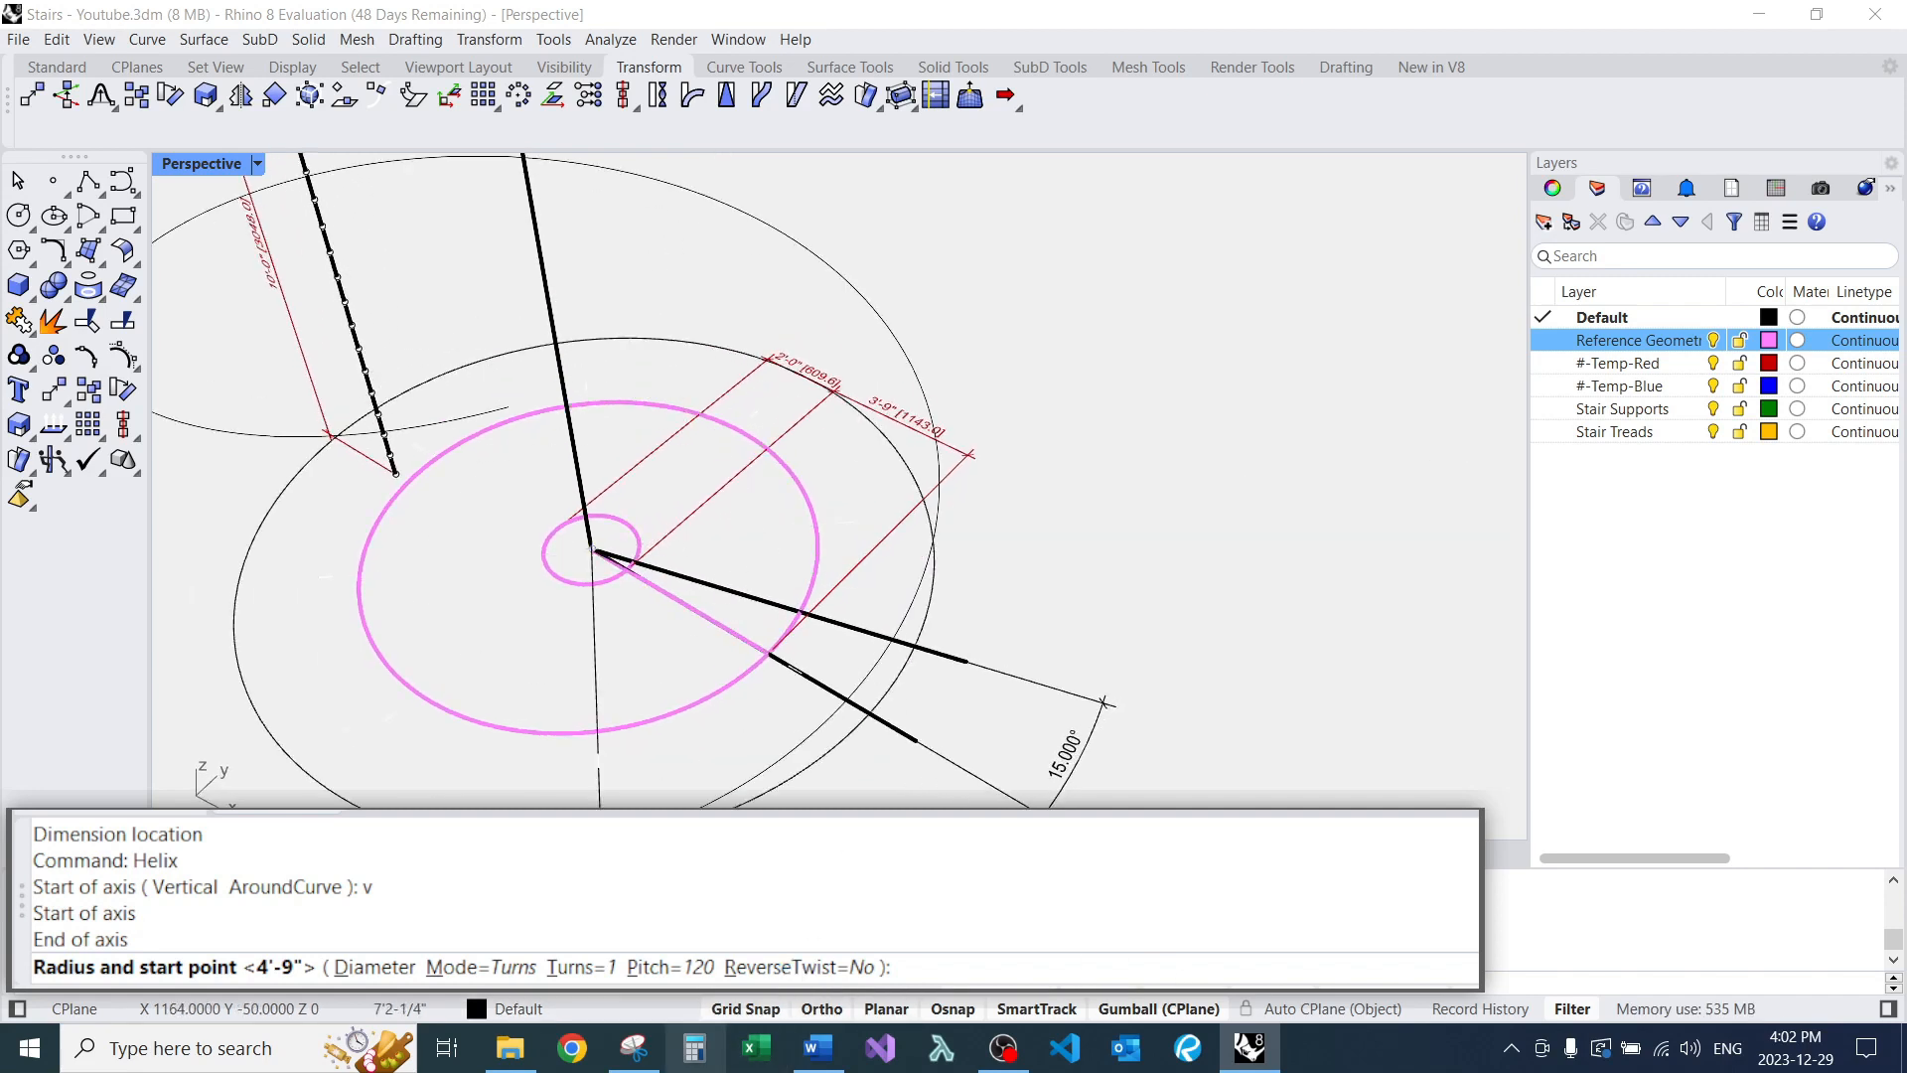
# Switch to Calculator, divide 240 by 360 to get the number of helix turns, and close it.
pyautogui.hotkey('alt', 'Tab')
pyautogui.write('240')
pyautogui.write('/360')
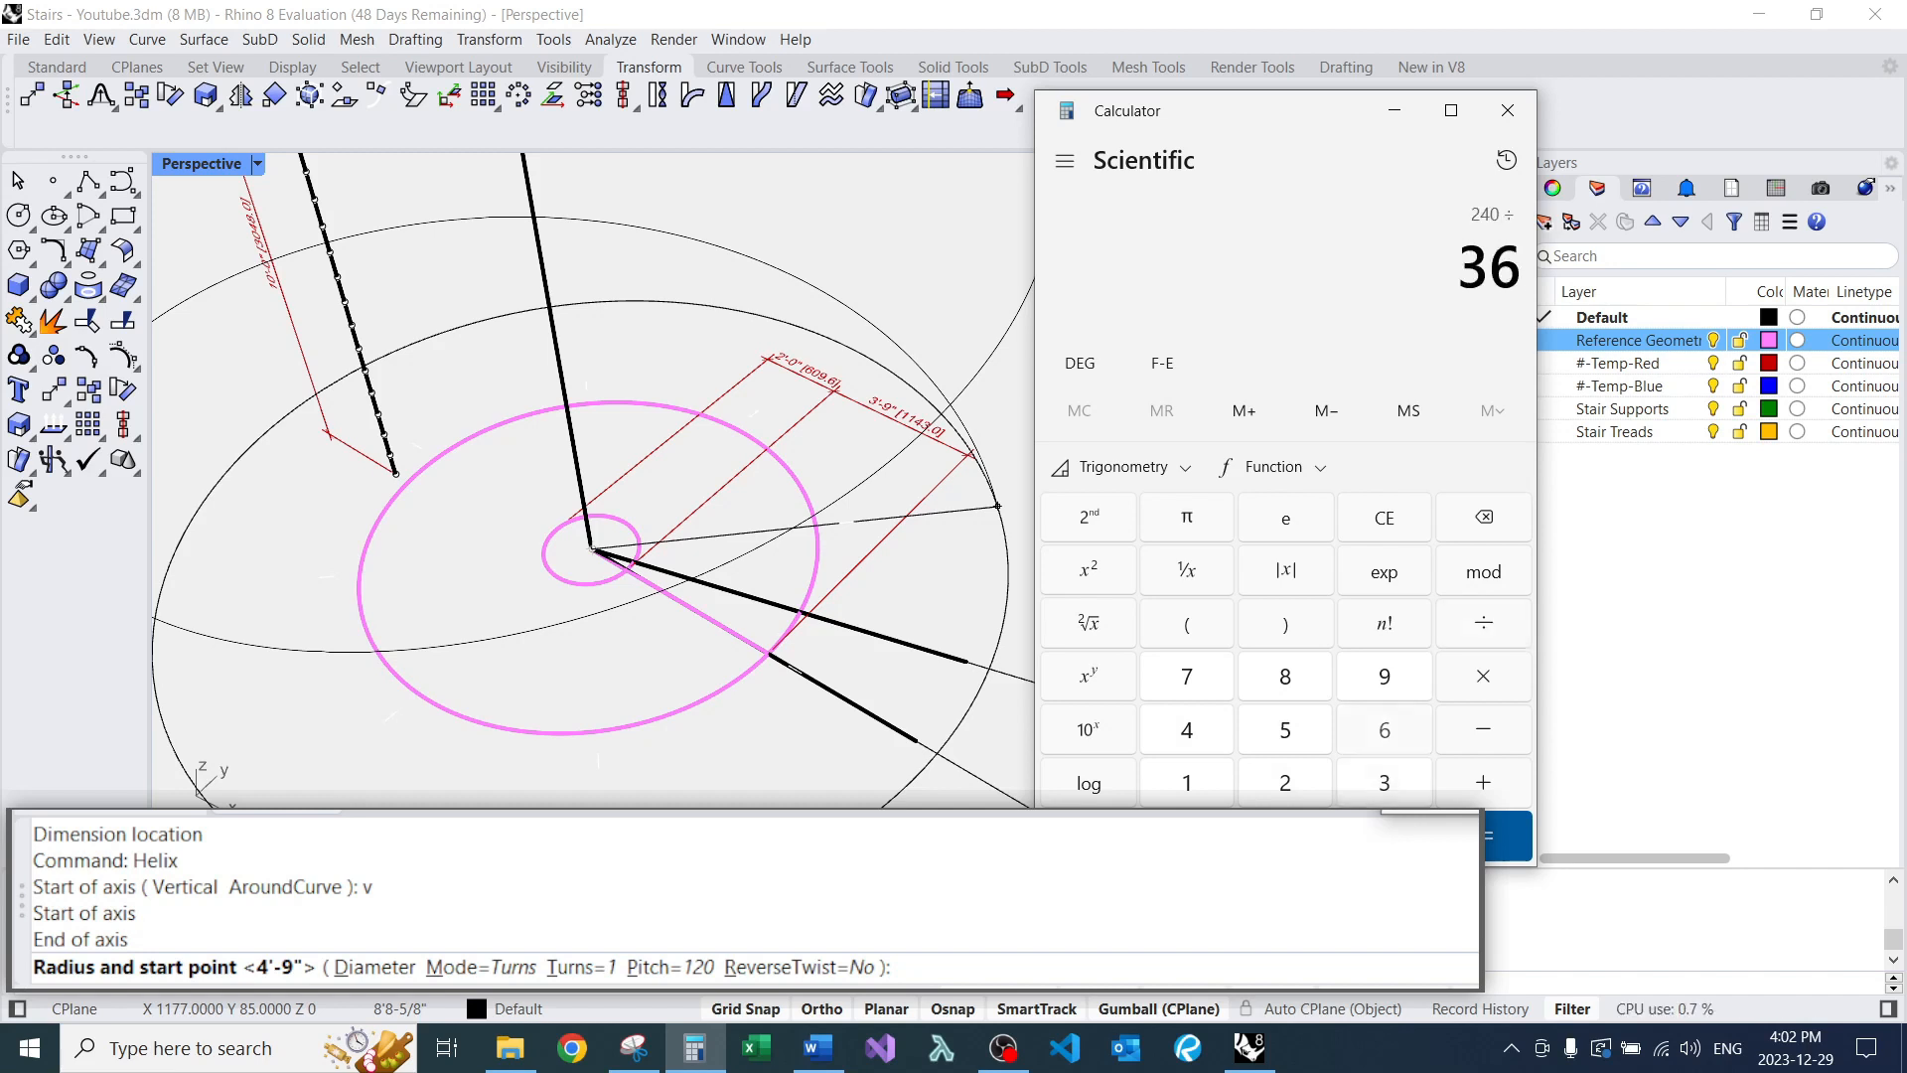
pyautogui.press('Return')
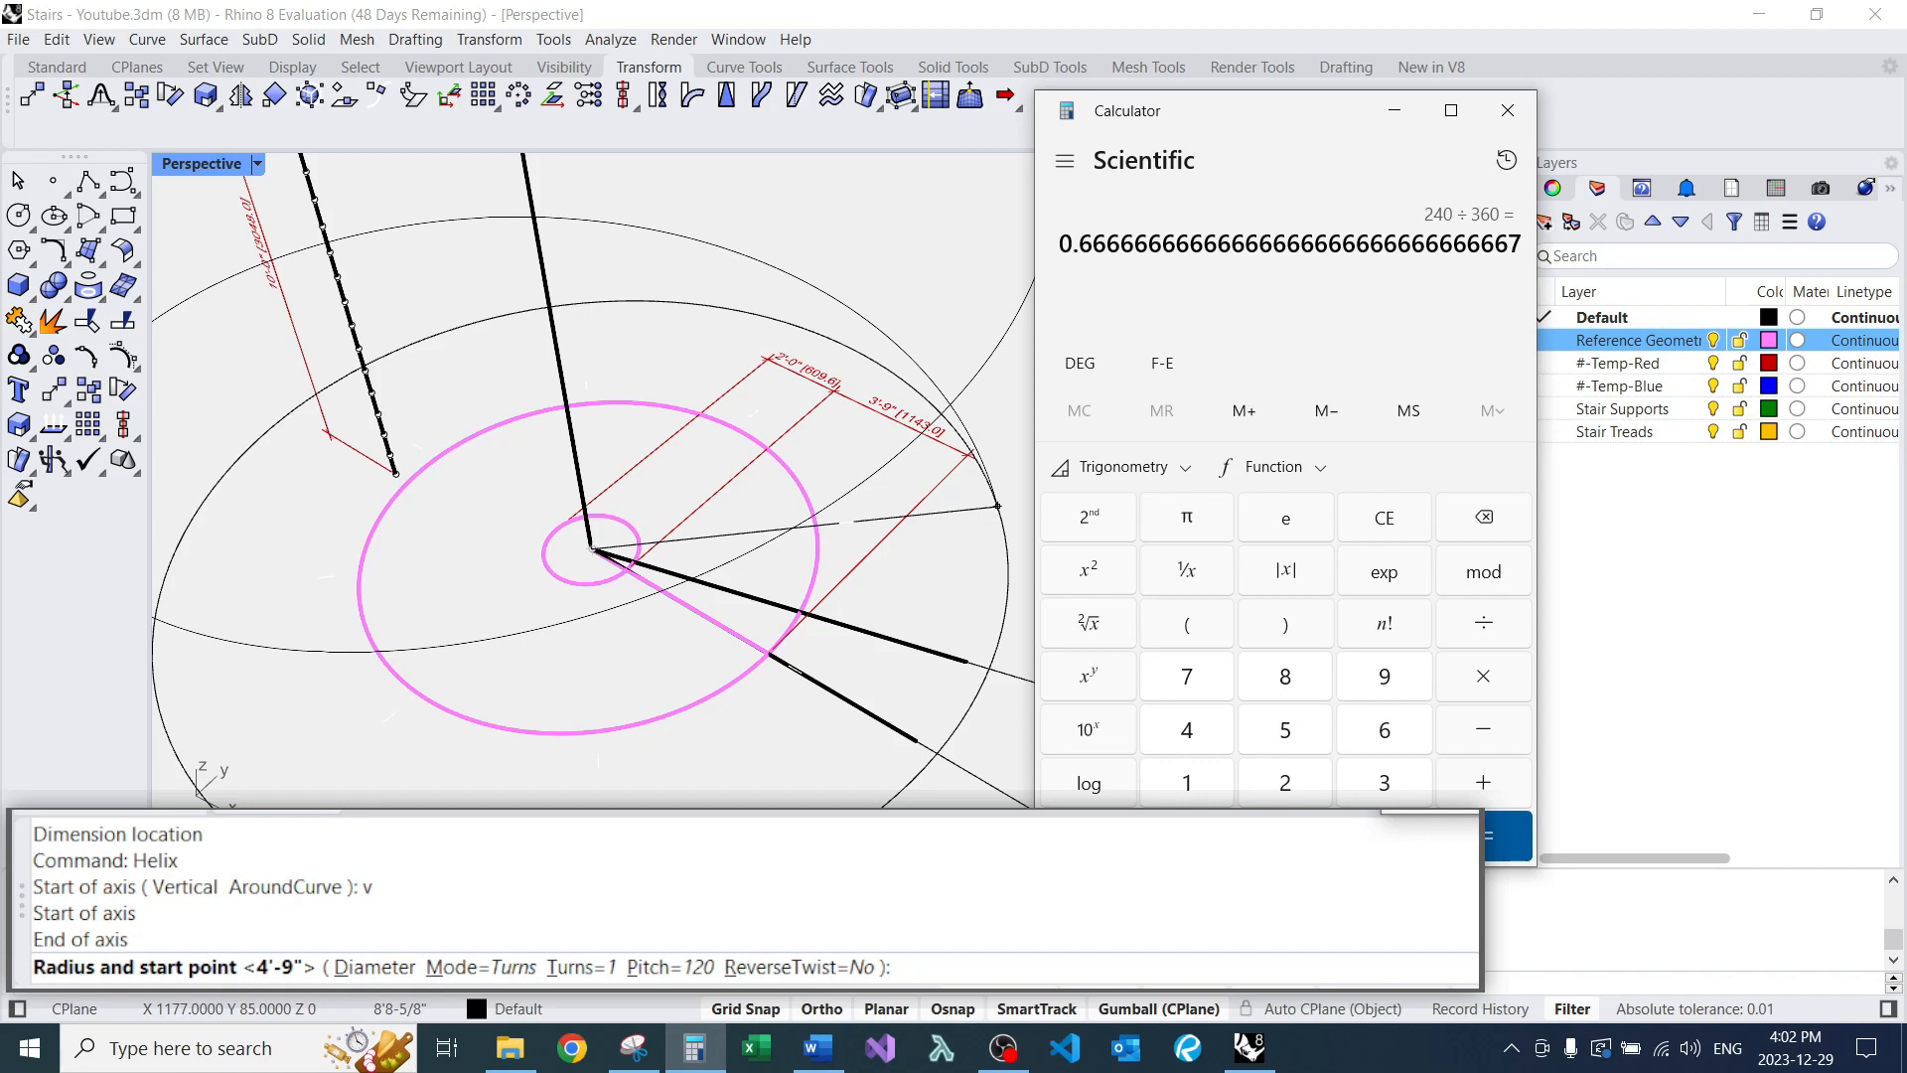
pyautogui.click(1507, 110)
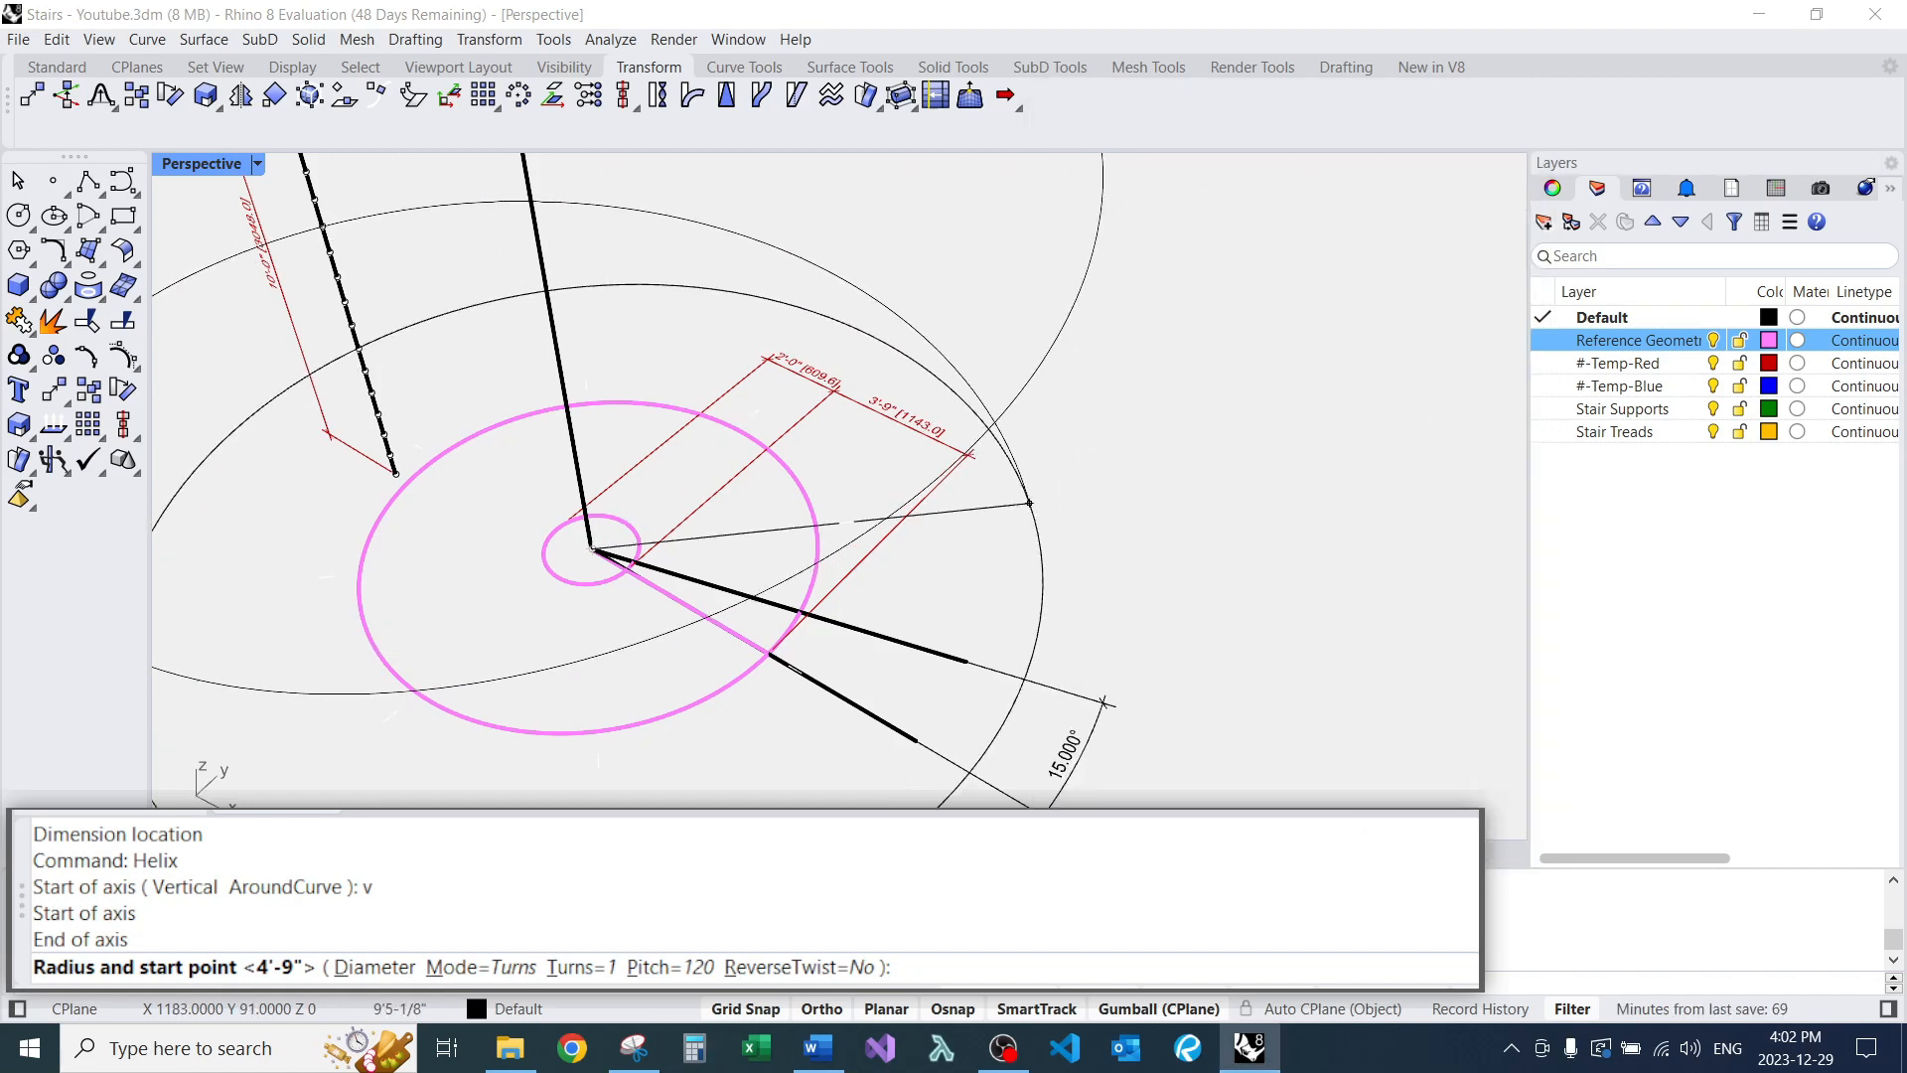
pyautogui.scroll(-2, 1033, 472)
pyautogui.scroll(2, 919, 567)
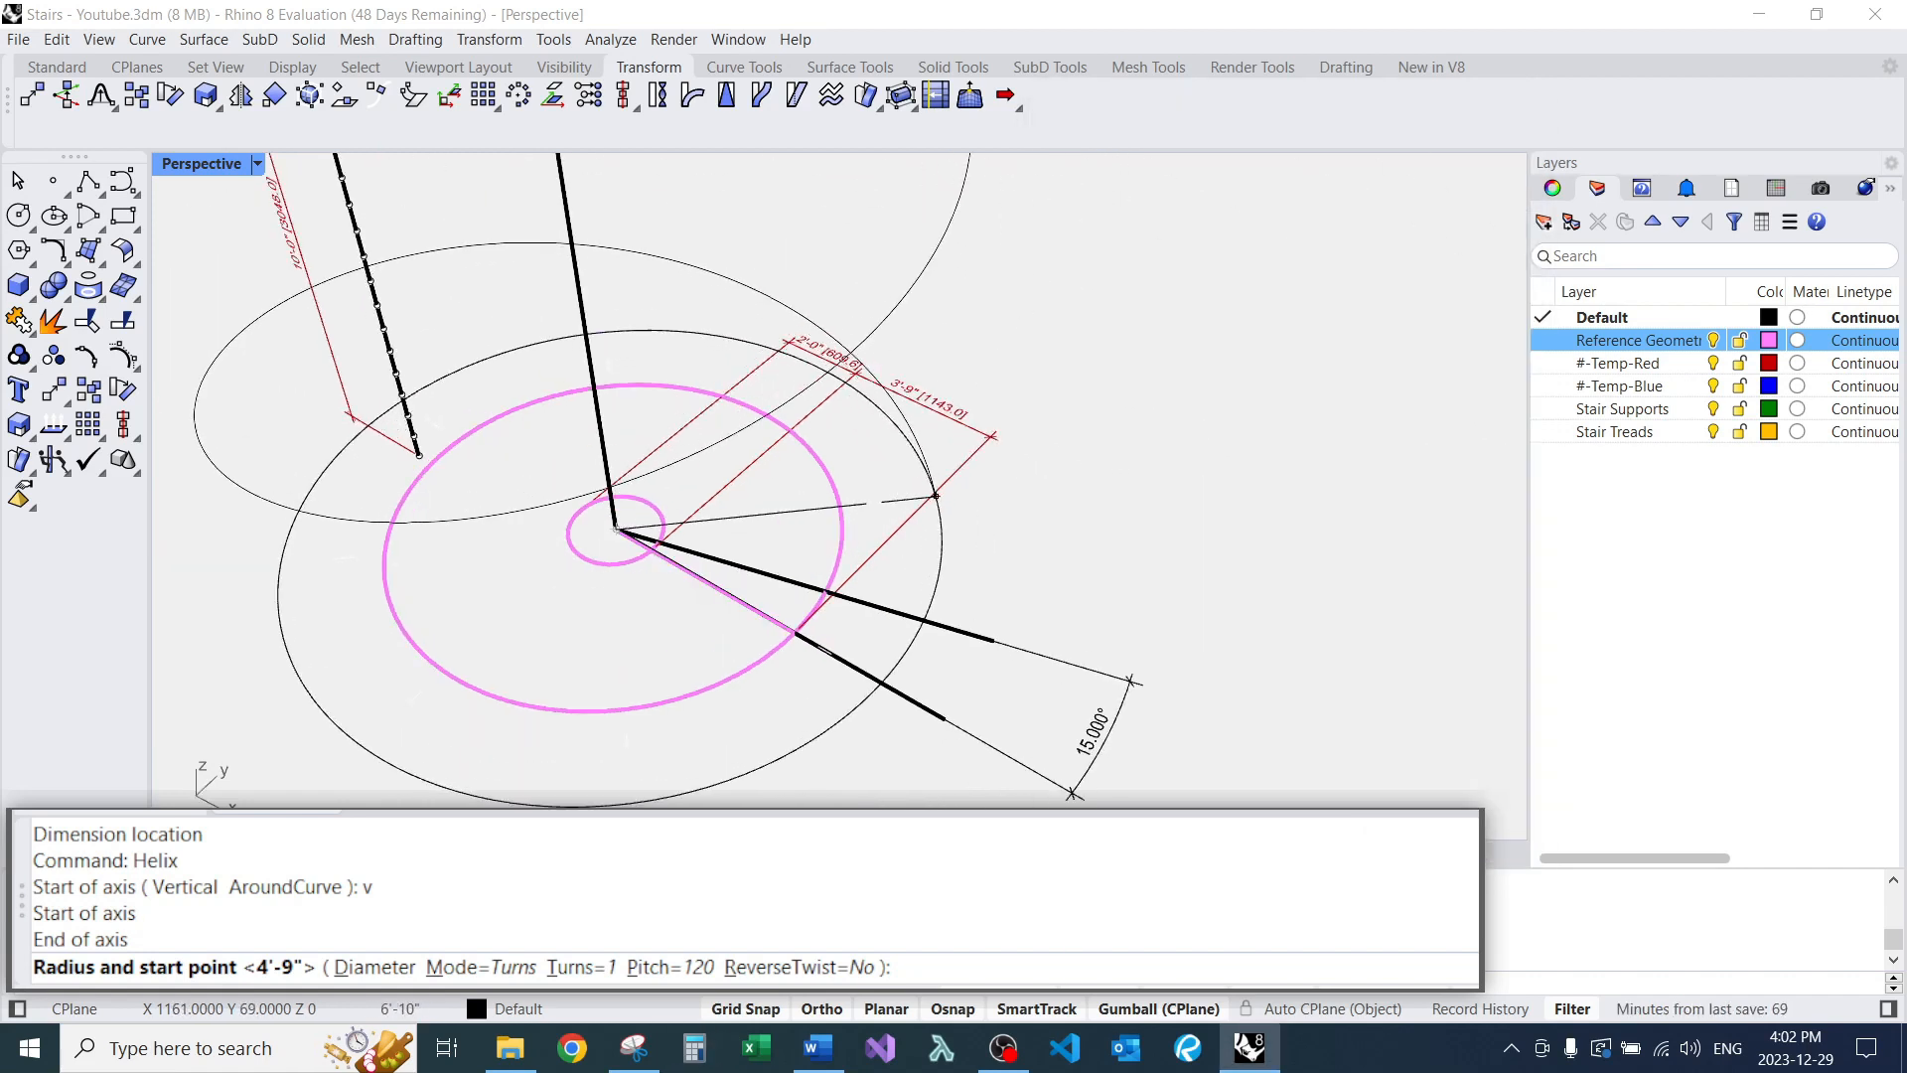
pyautogui.write('t')
pyautogui.press('Return')
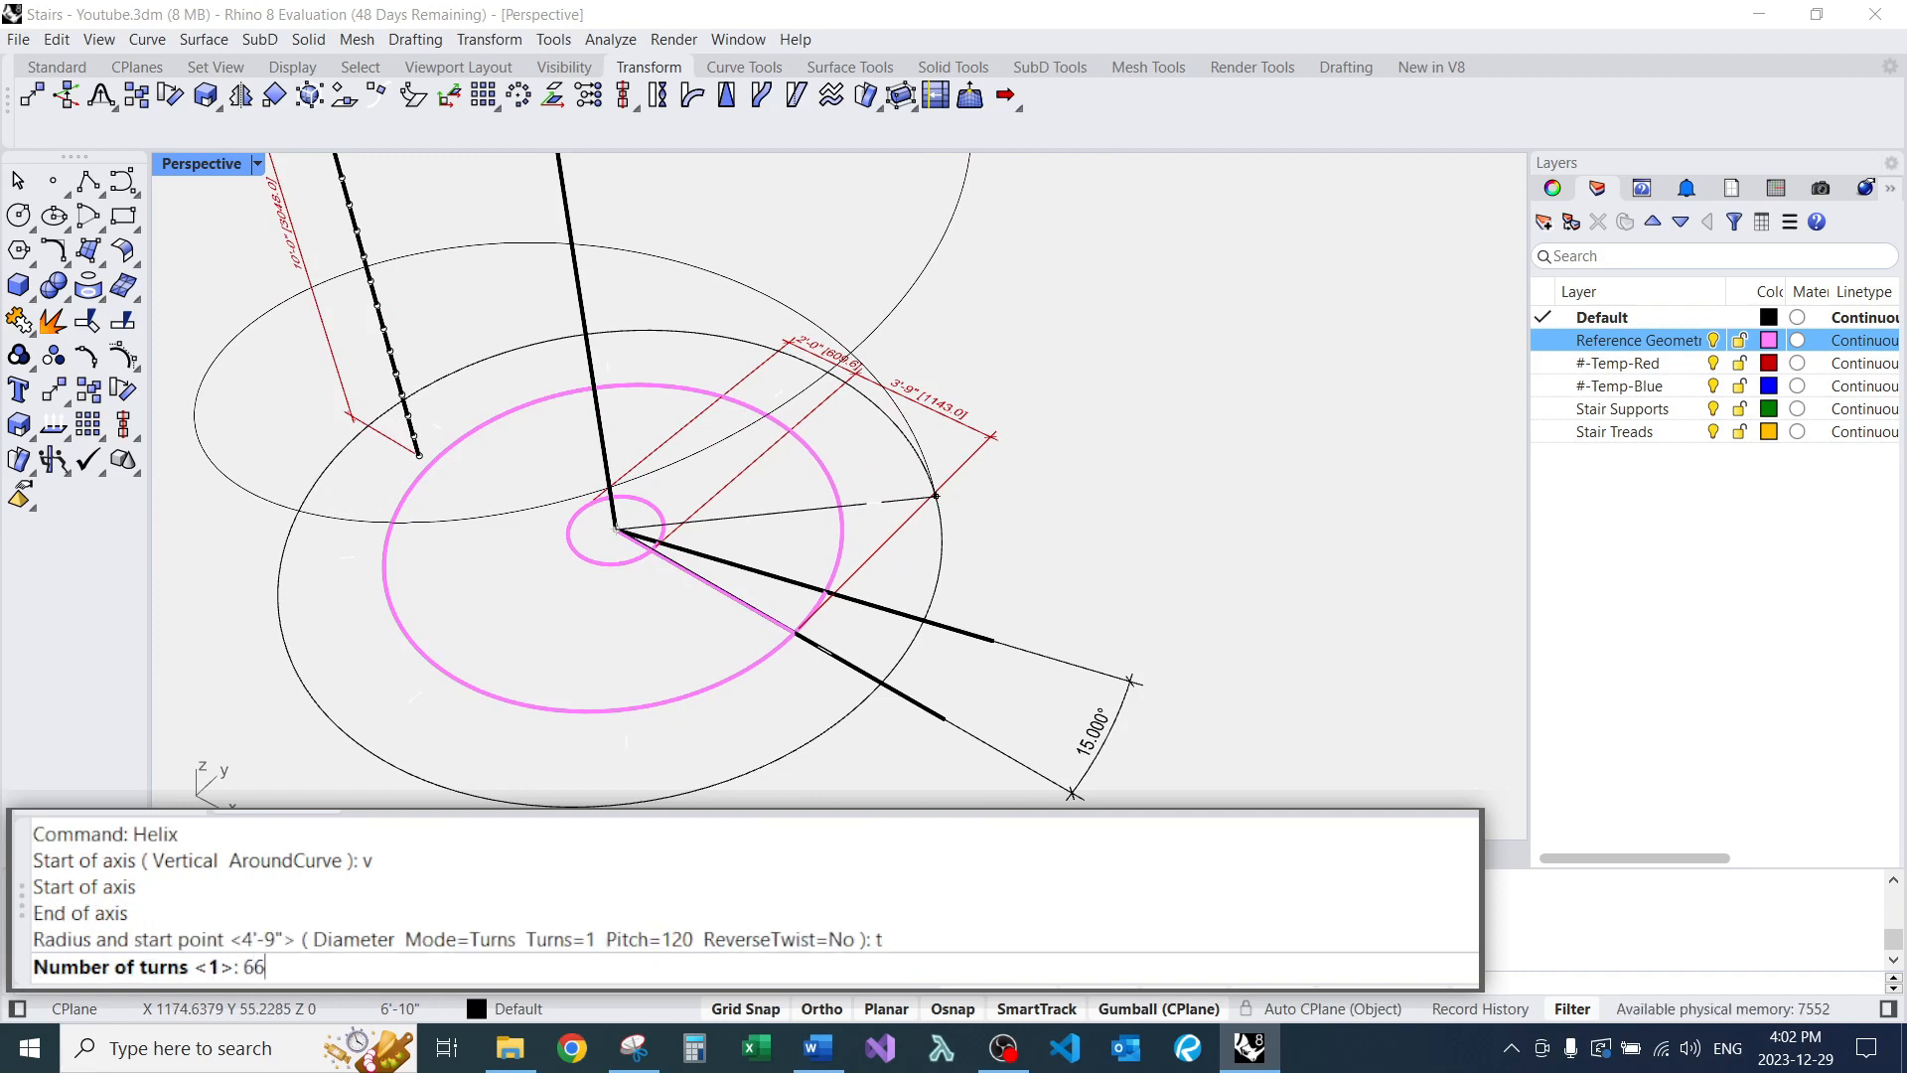
pyautogui.press('Return')
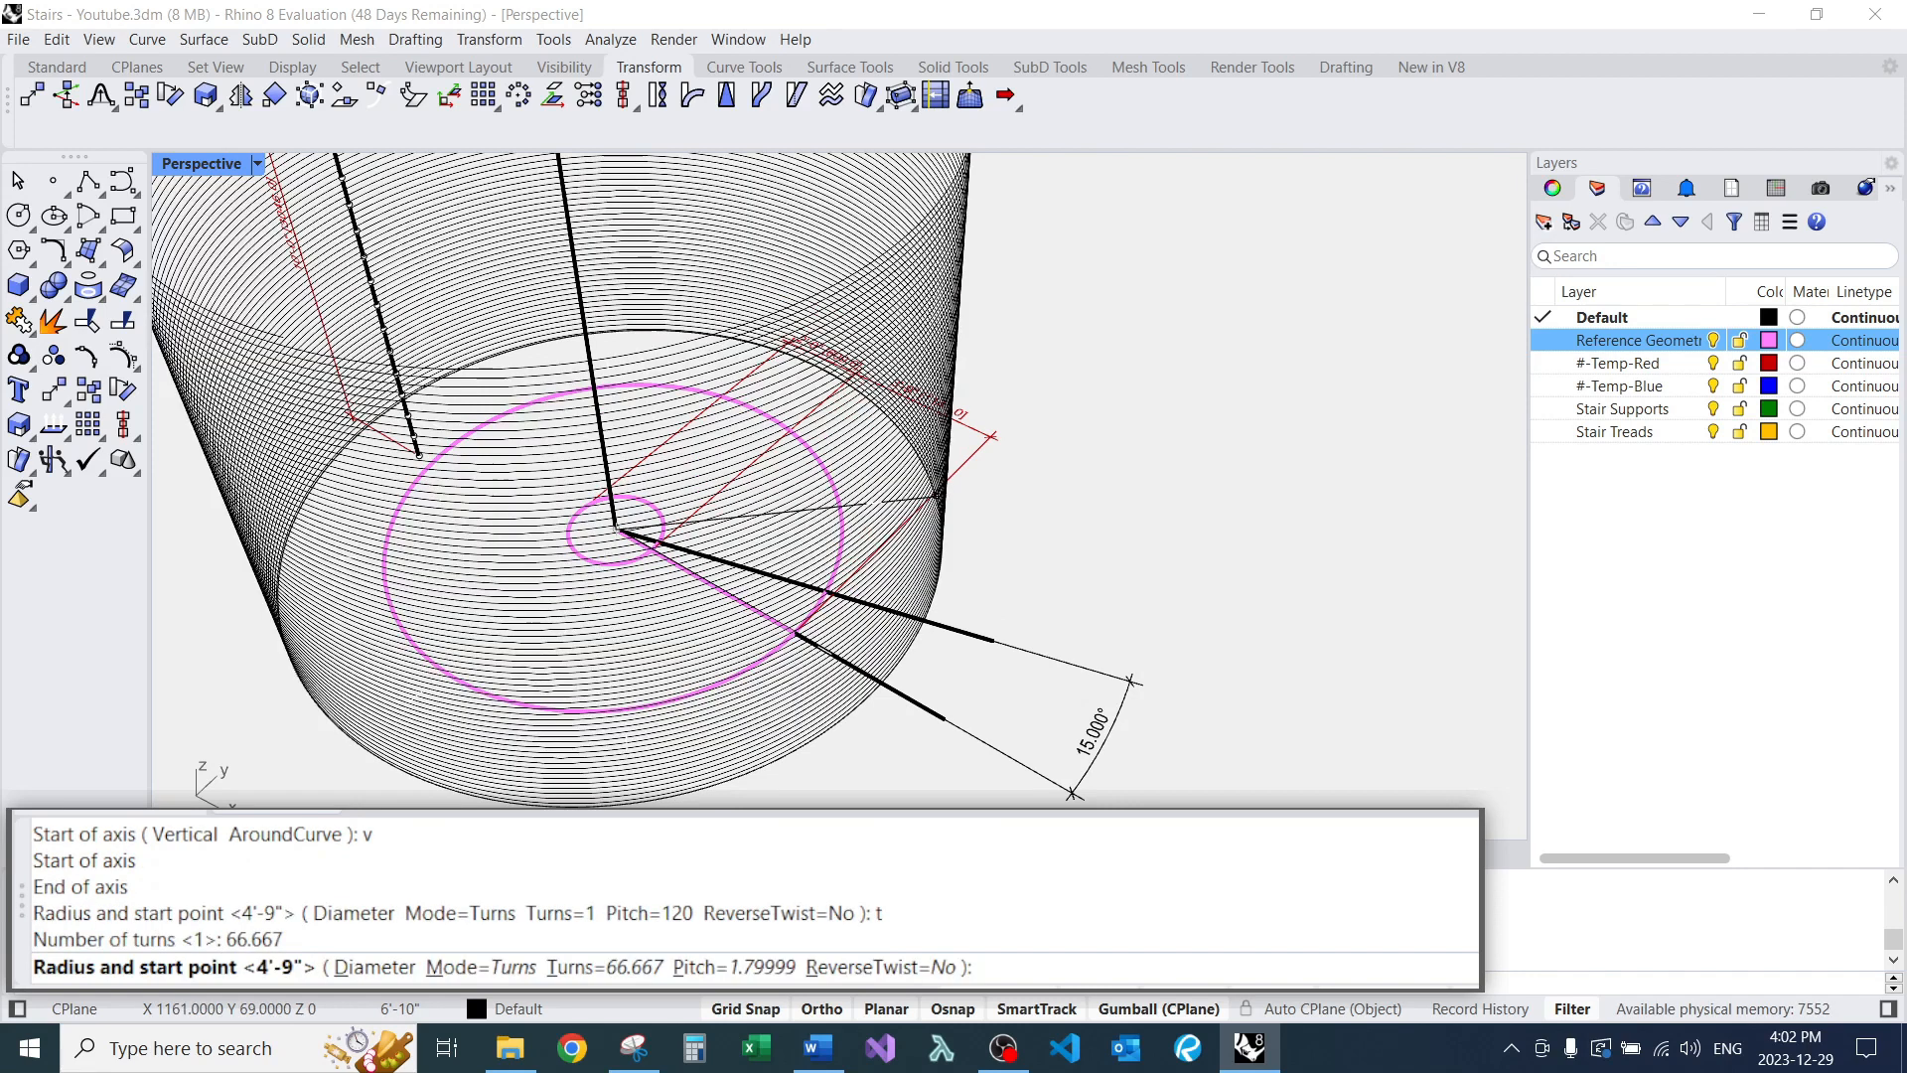
pyautogui.press('Escape')
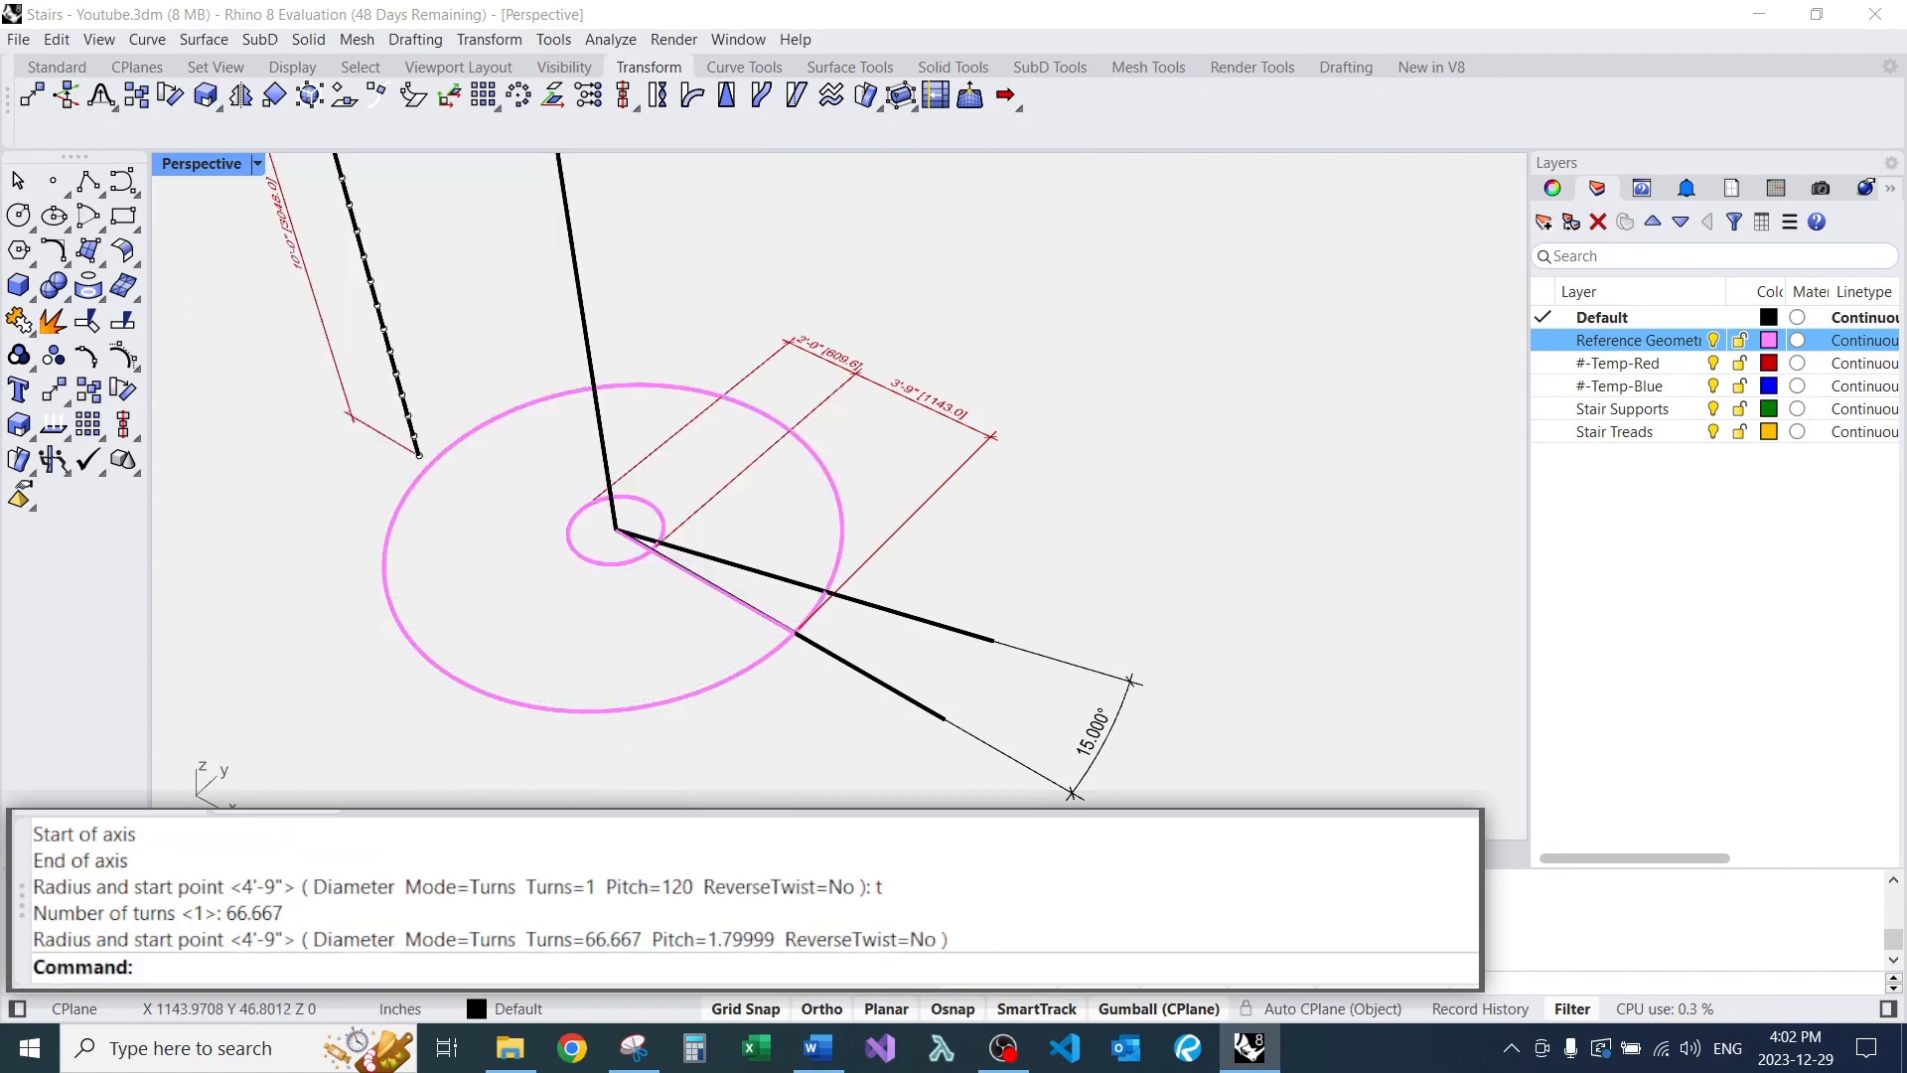
# Start a vertical helix with its axis running from the circles' centre to the upper end of the vertical axis line.
pyautogui.write('Helix')
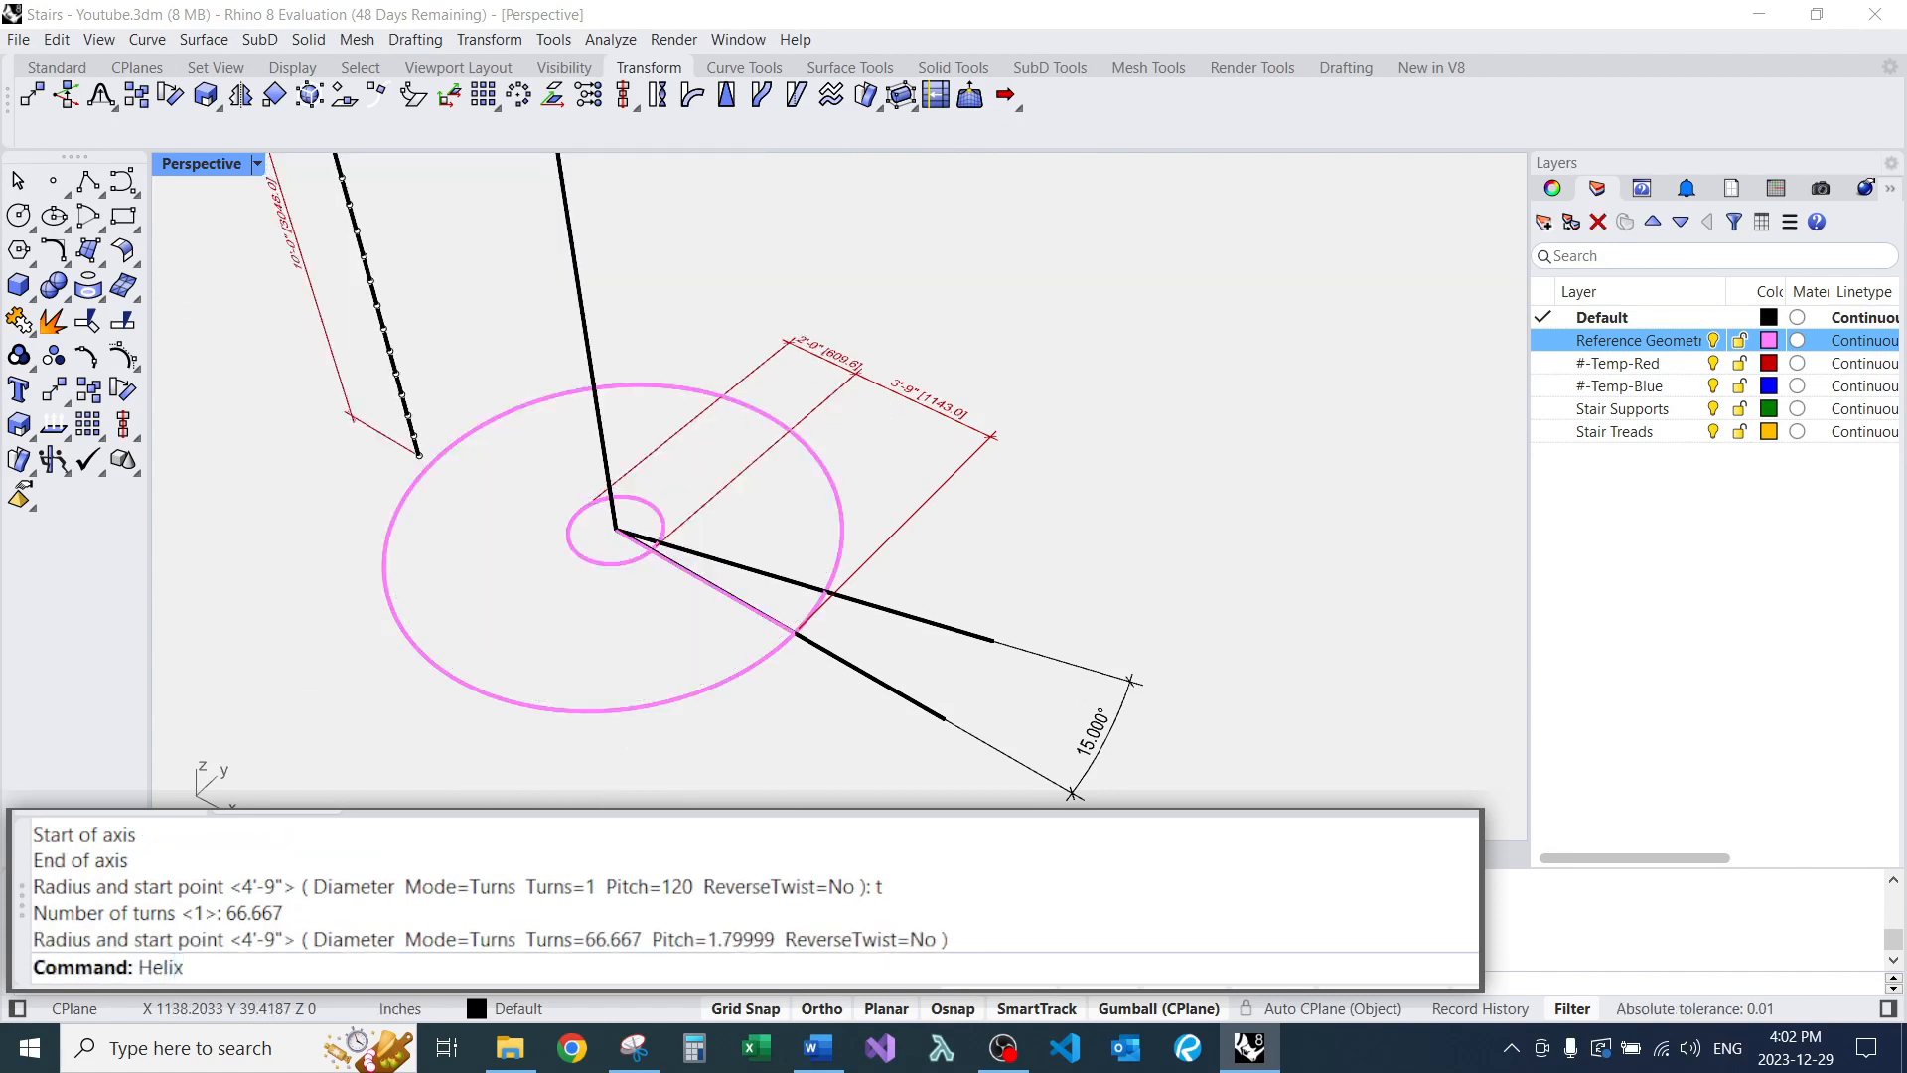
pyautogui.press('Return')
pyautogui.scroll(3, 604, 511)
pyautogui.write('v')
pyautogui.press('Return')
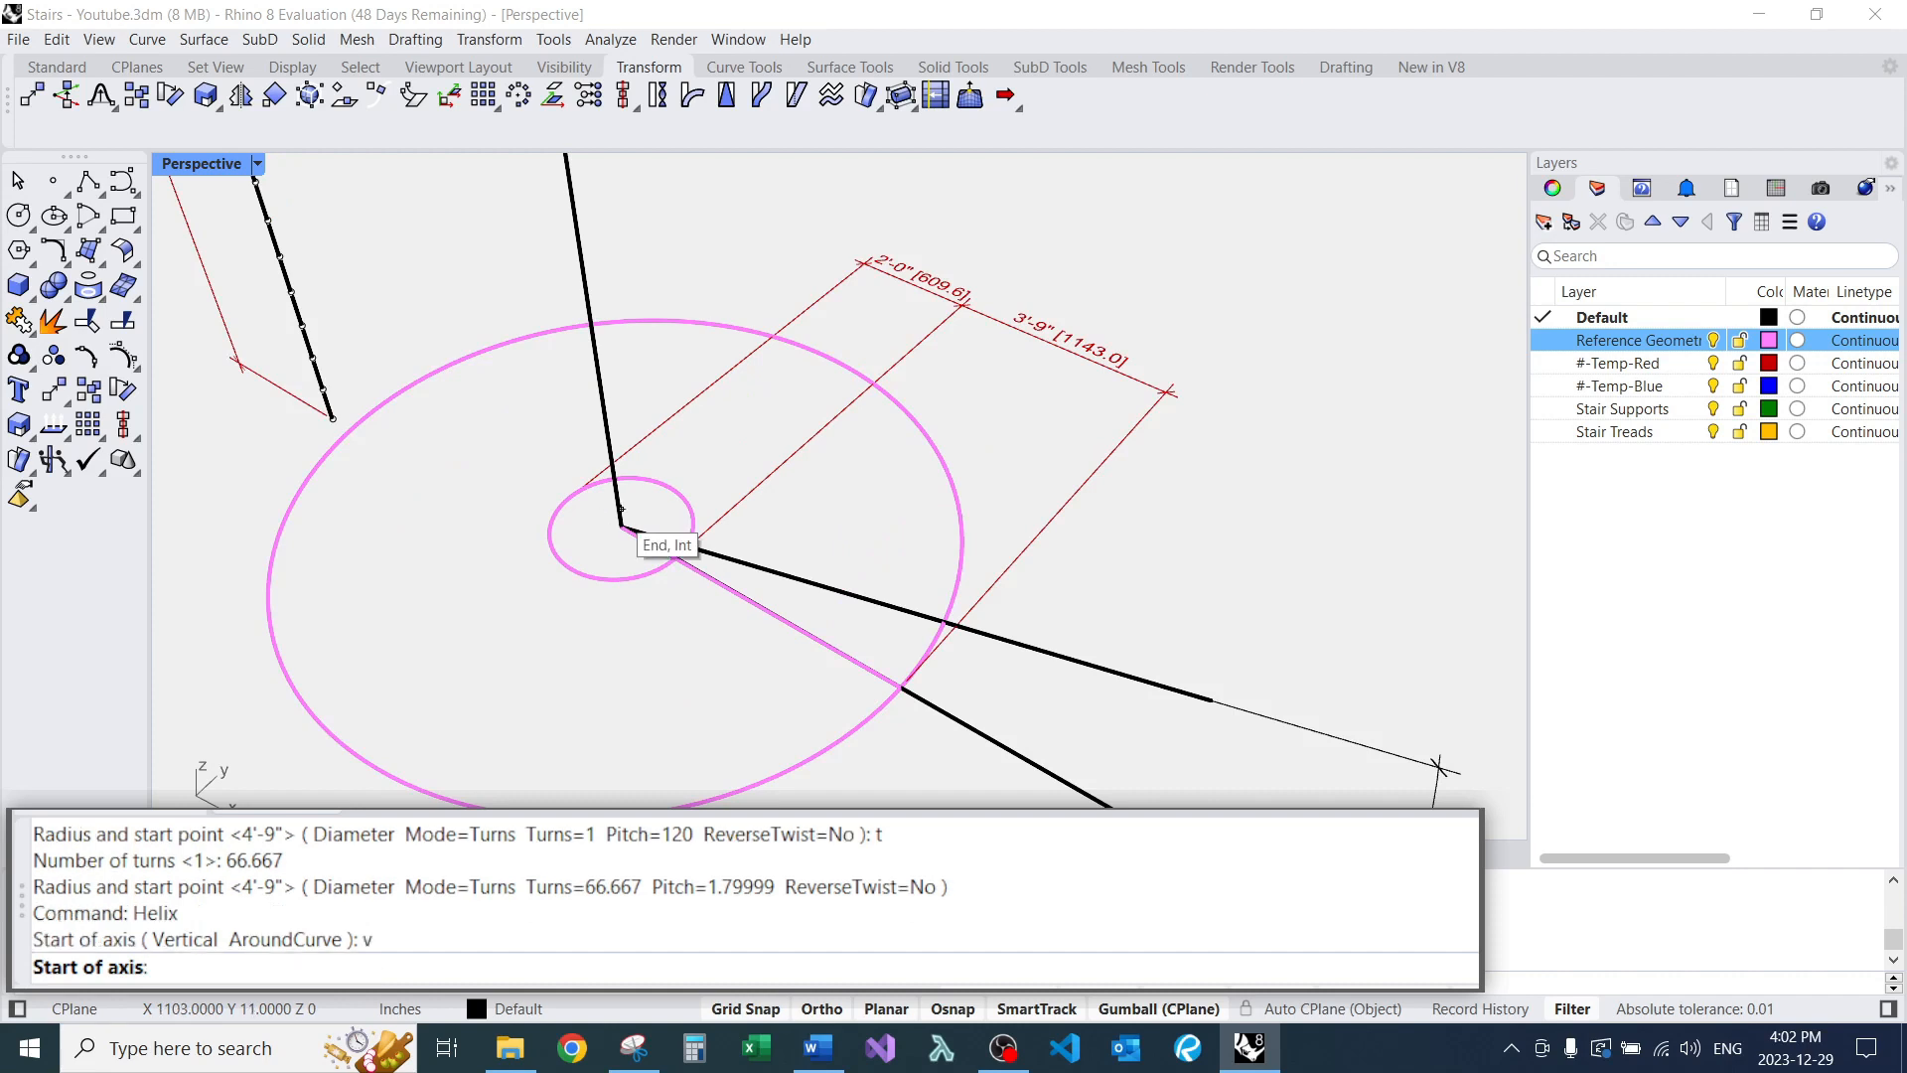
pyautogui.click(624, 528)
pyautogui.scroll(-3, 624, 528)
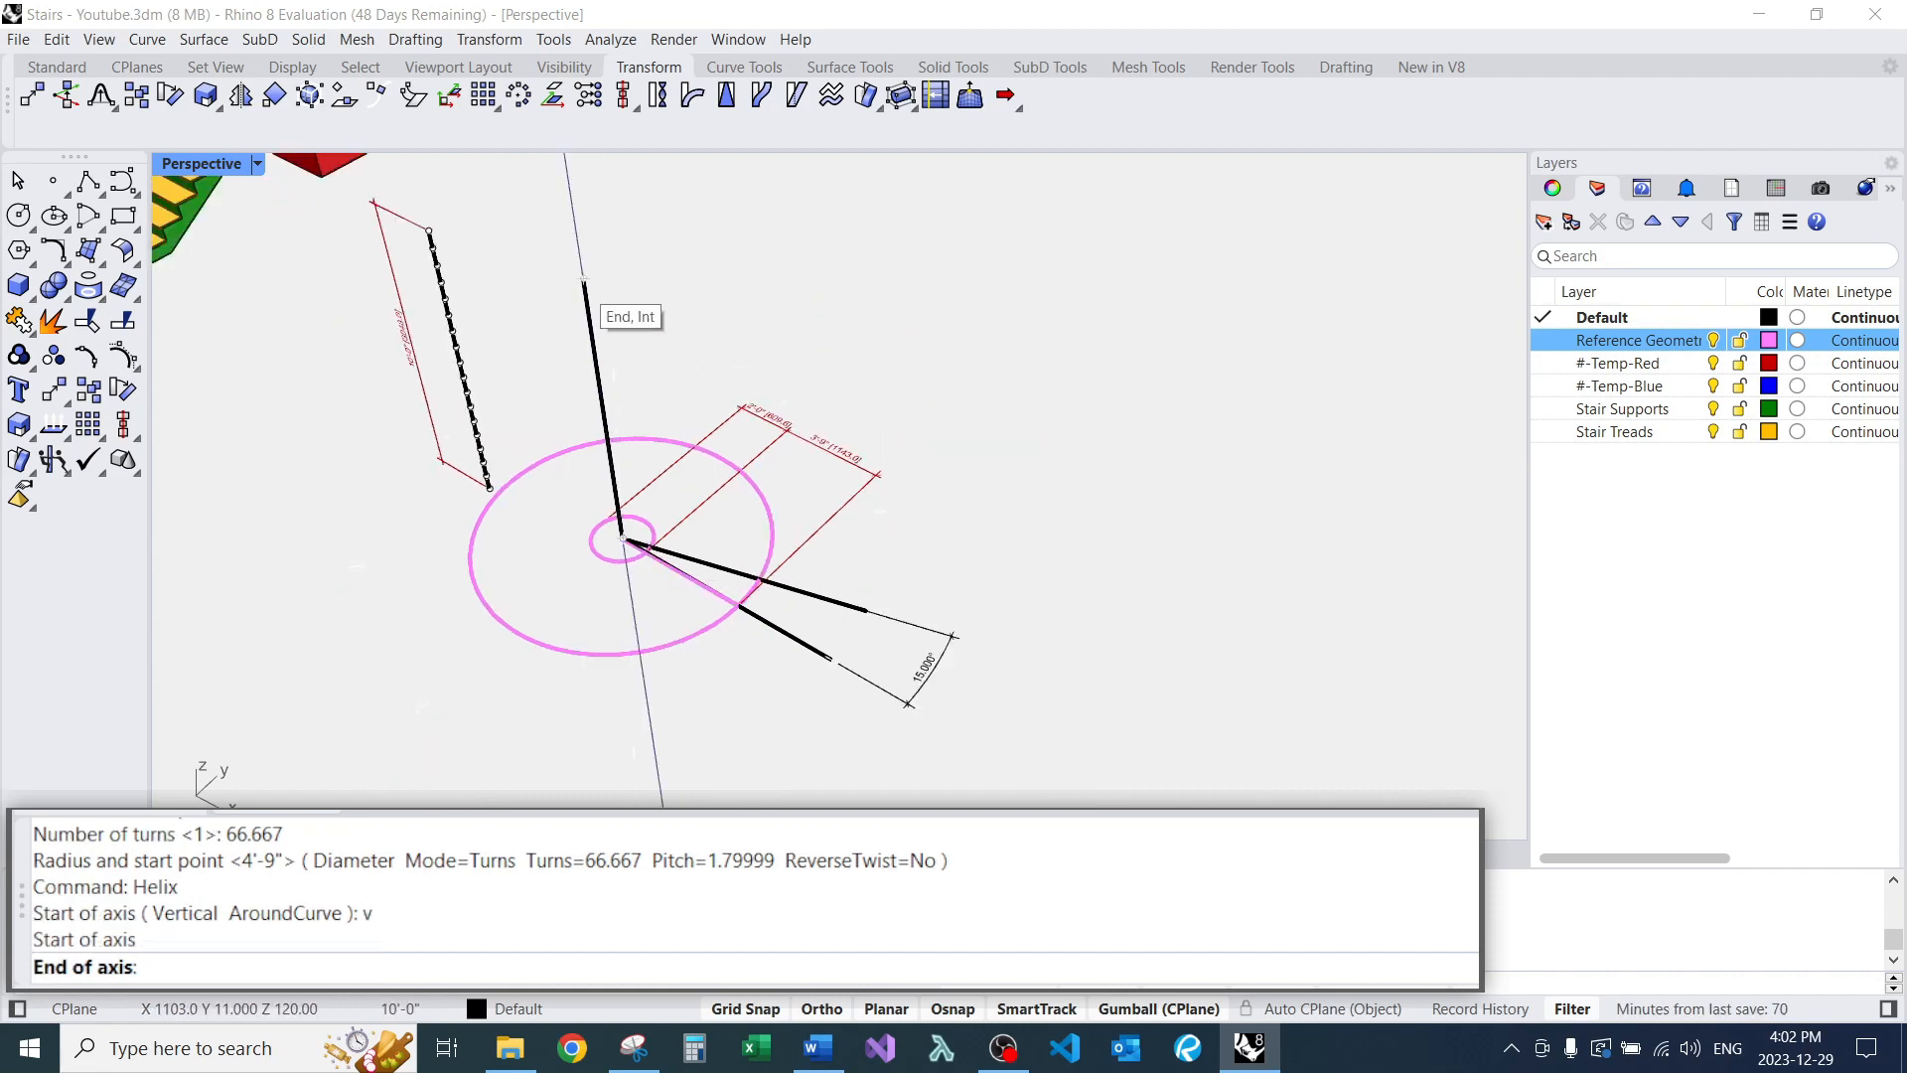
pyautogui.click(601, 298)
pyautogui.scroll(3, 731, 596)
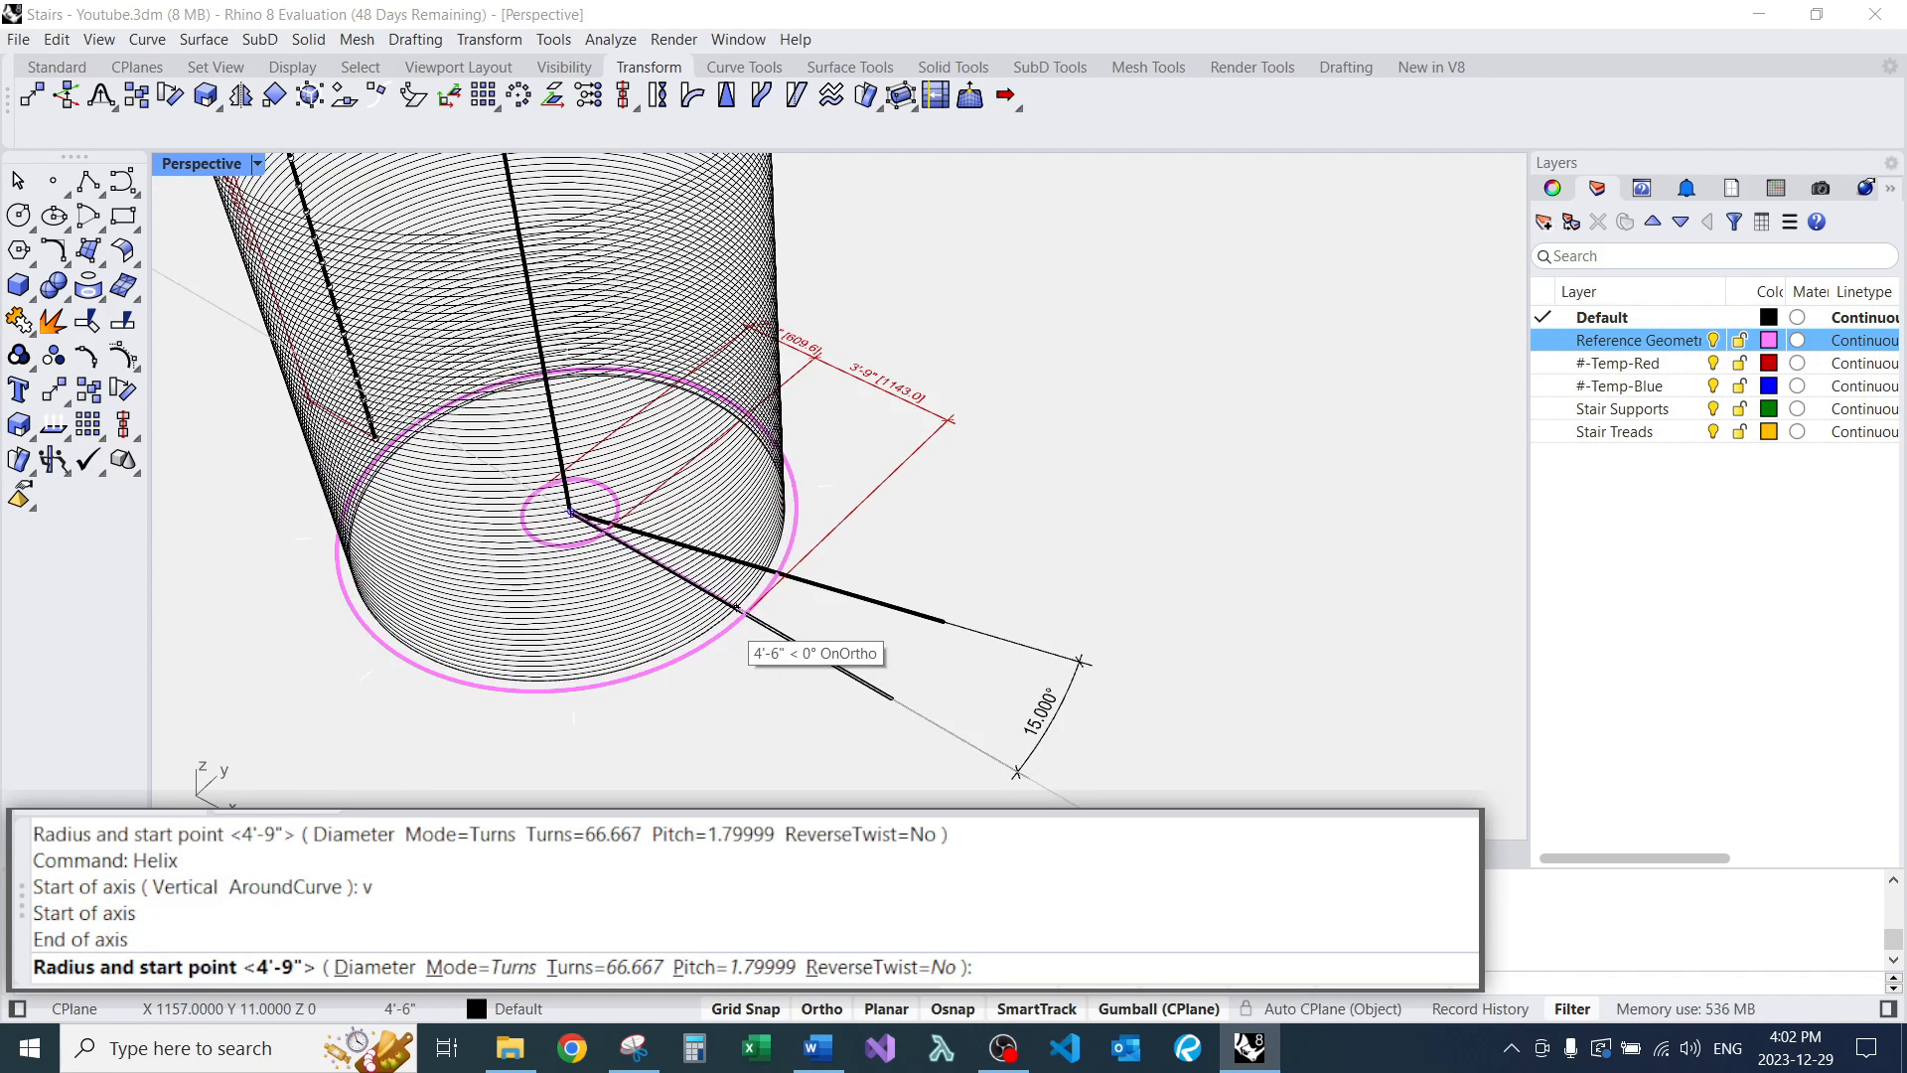
# Set the helix to 0.6667 turns and start it where the original guide line meets the outer circle.
pyautogui.write('t')
pyautogui.press('Return')
pyautogui.write('0.6667')
pyautogui.press('Return')
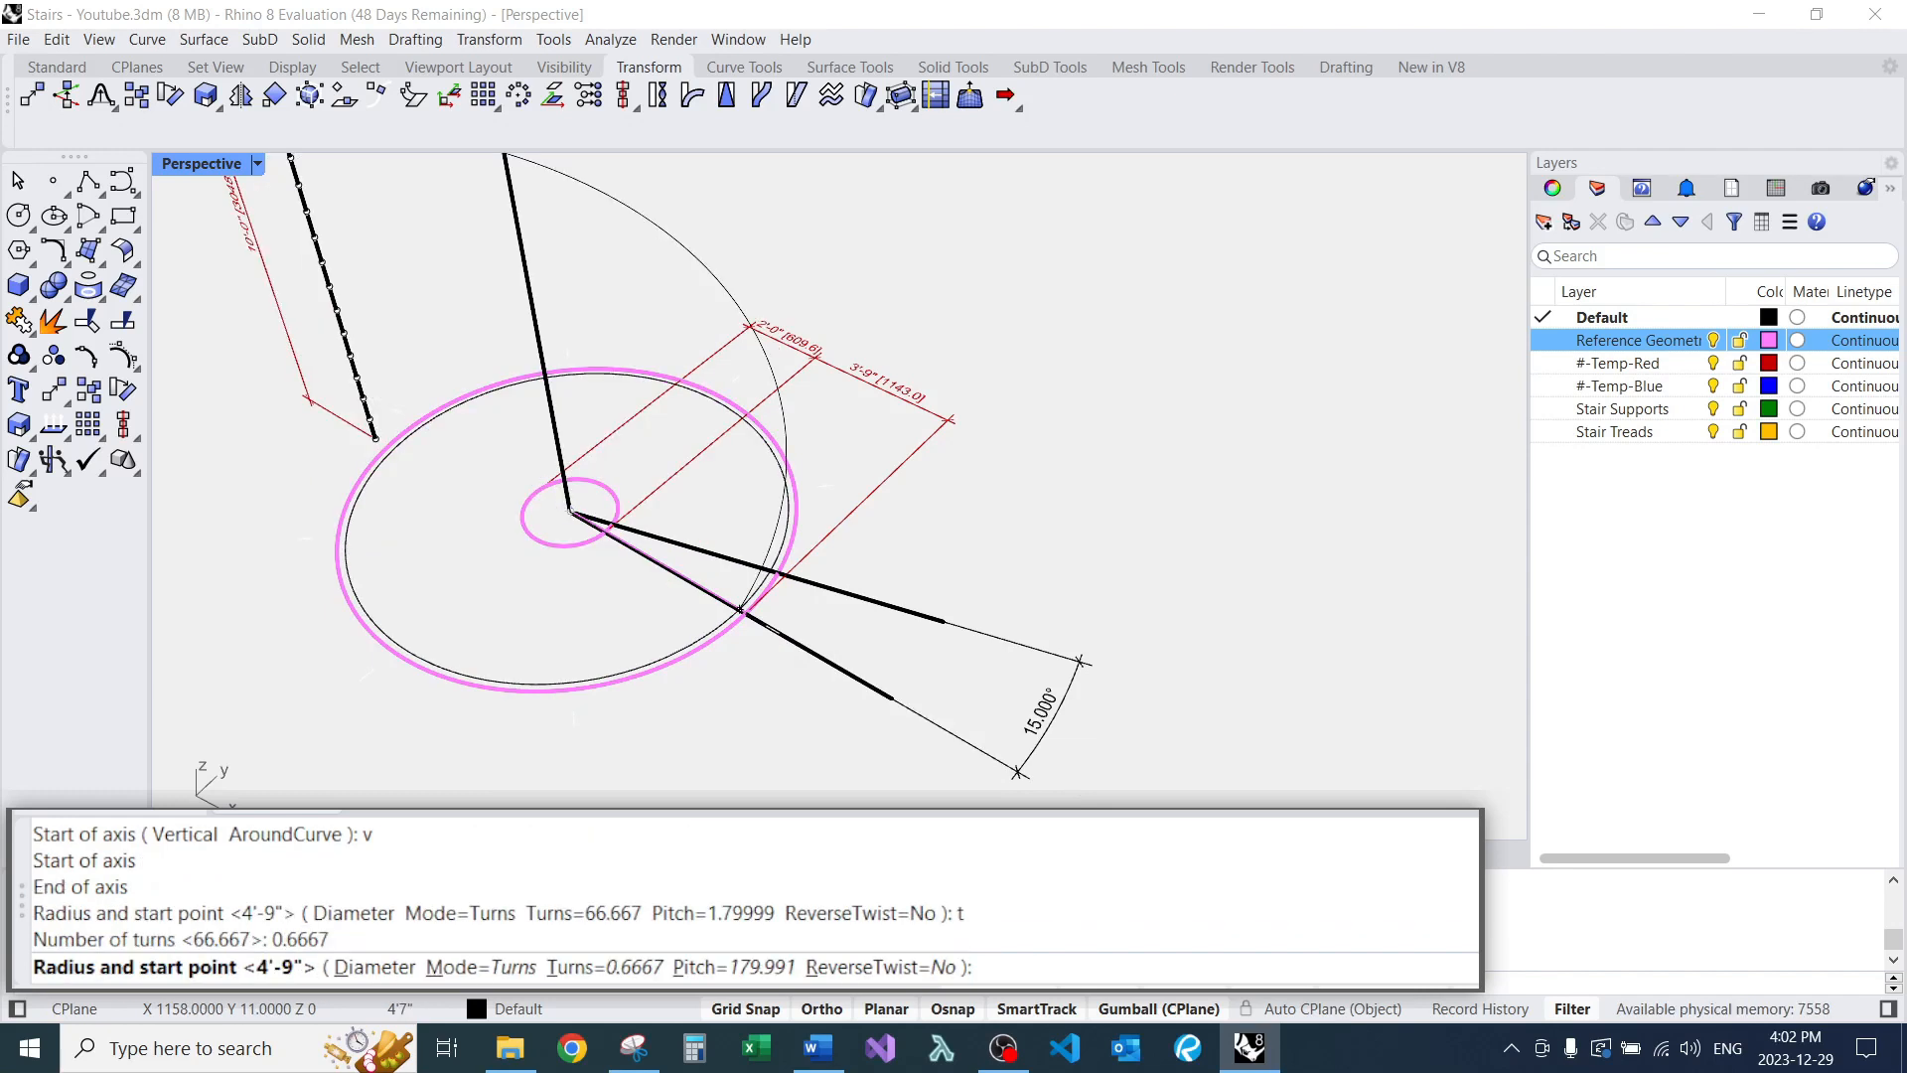
pyautogui.scroll(3, 755, 651)
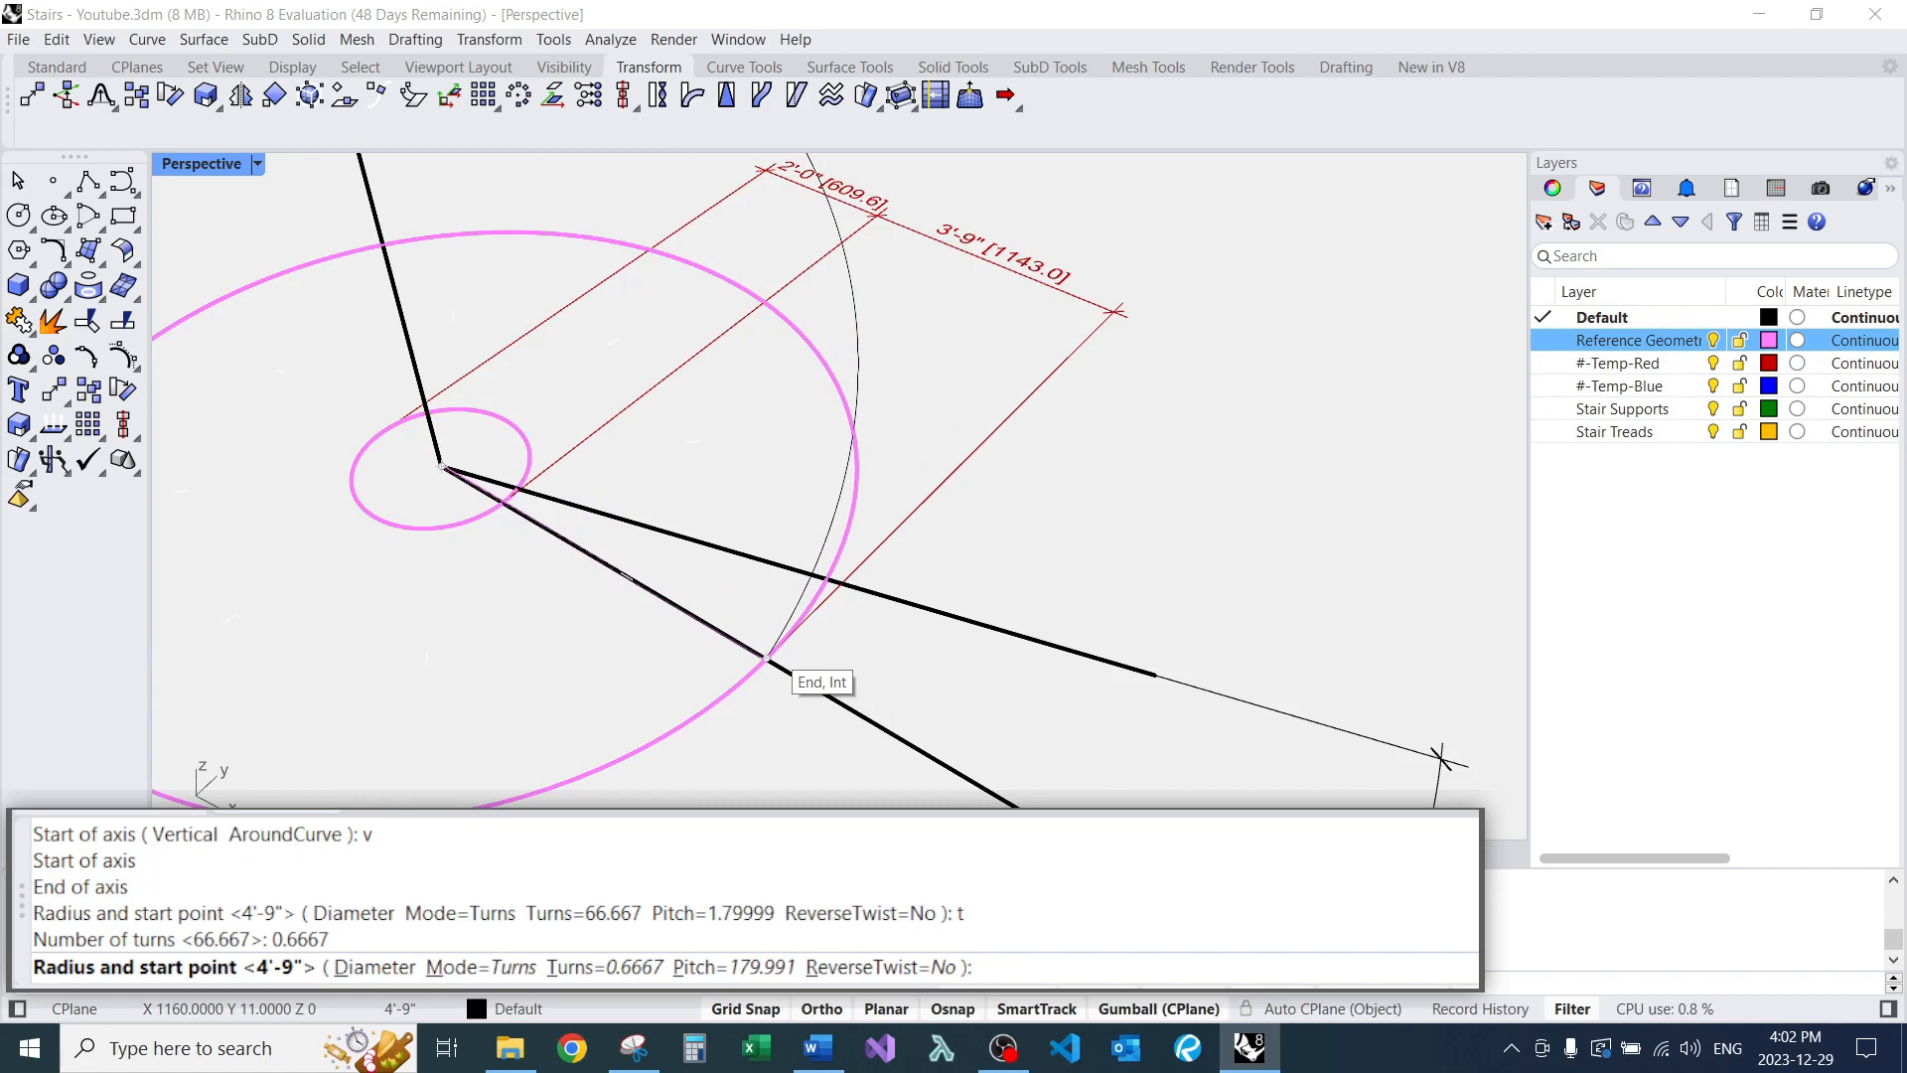
pyautogui.click(765, 658)
pyautogui.scroll(-4, 765, 658)
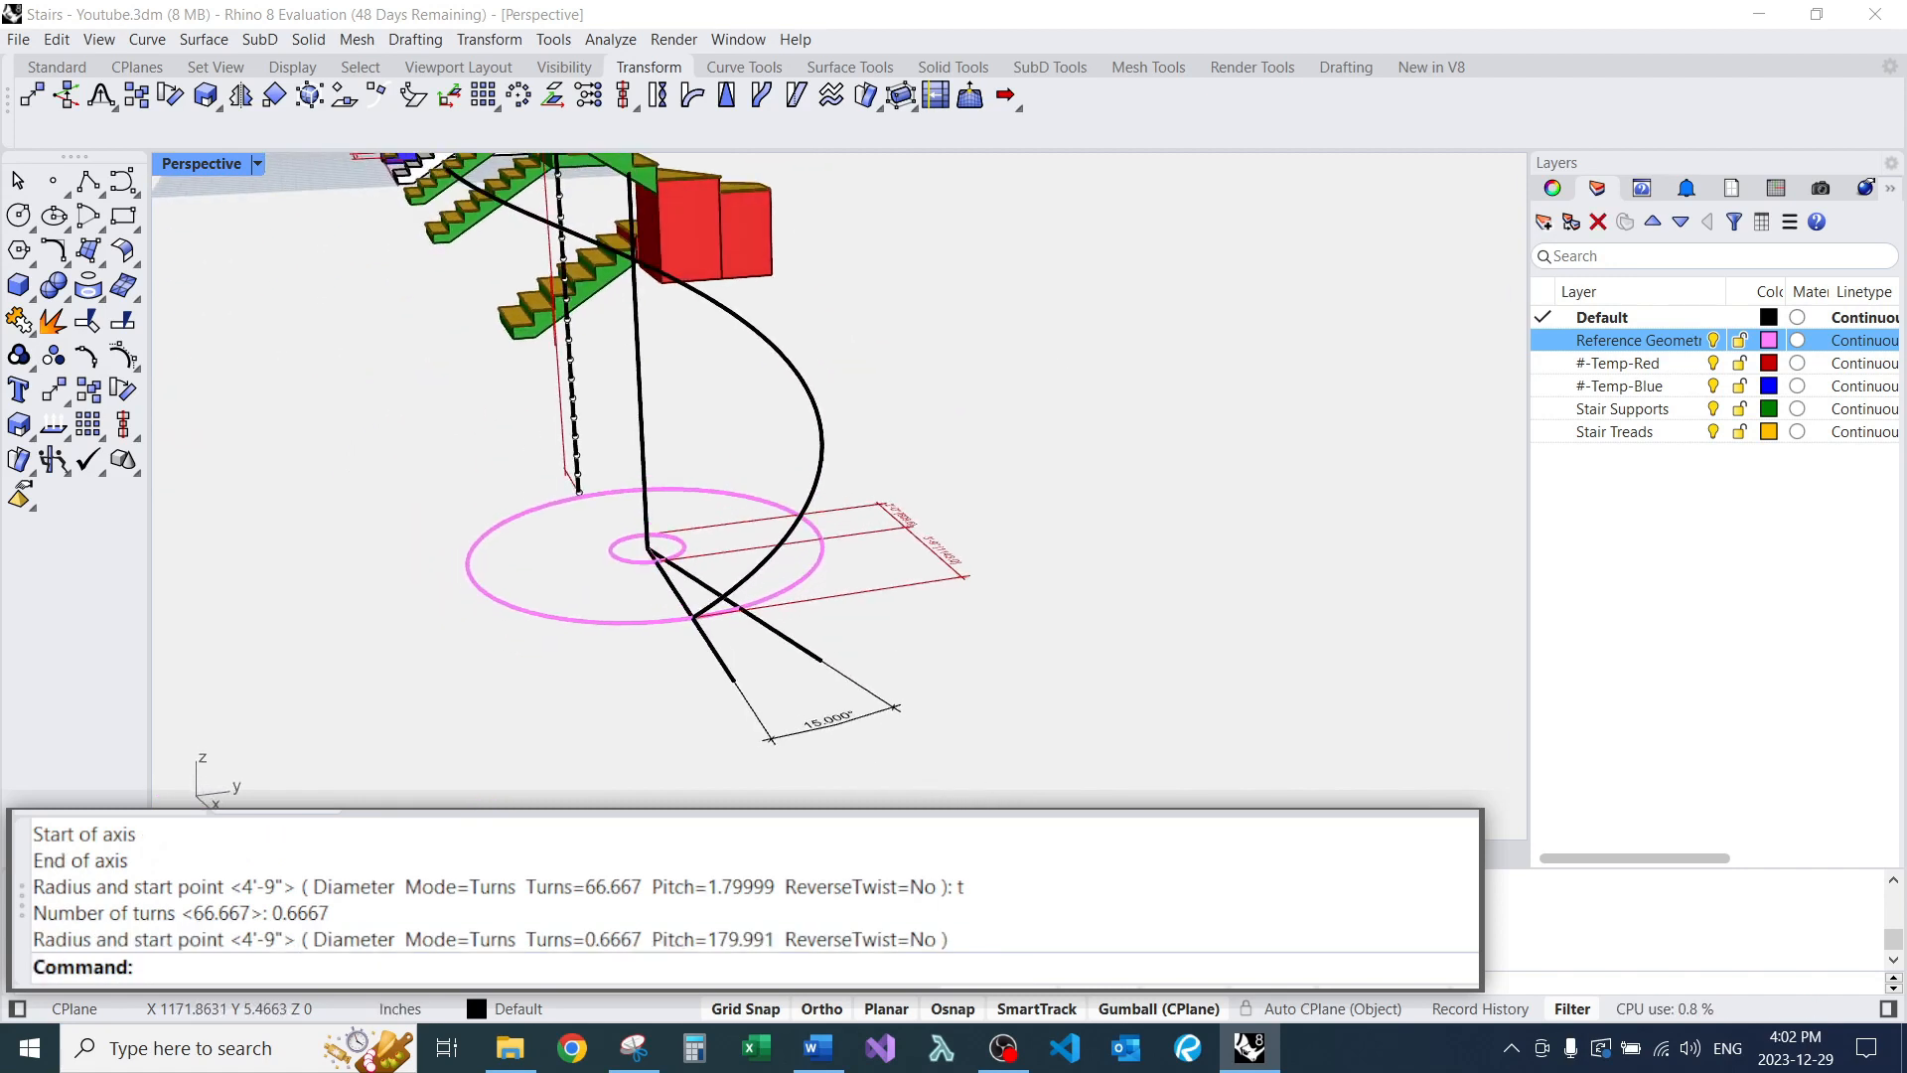
# Divide the outer helix into 17 segments with marked ends.
pyautogui.write('Divide')
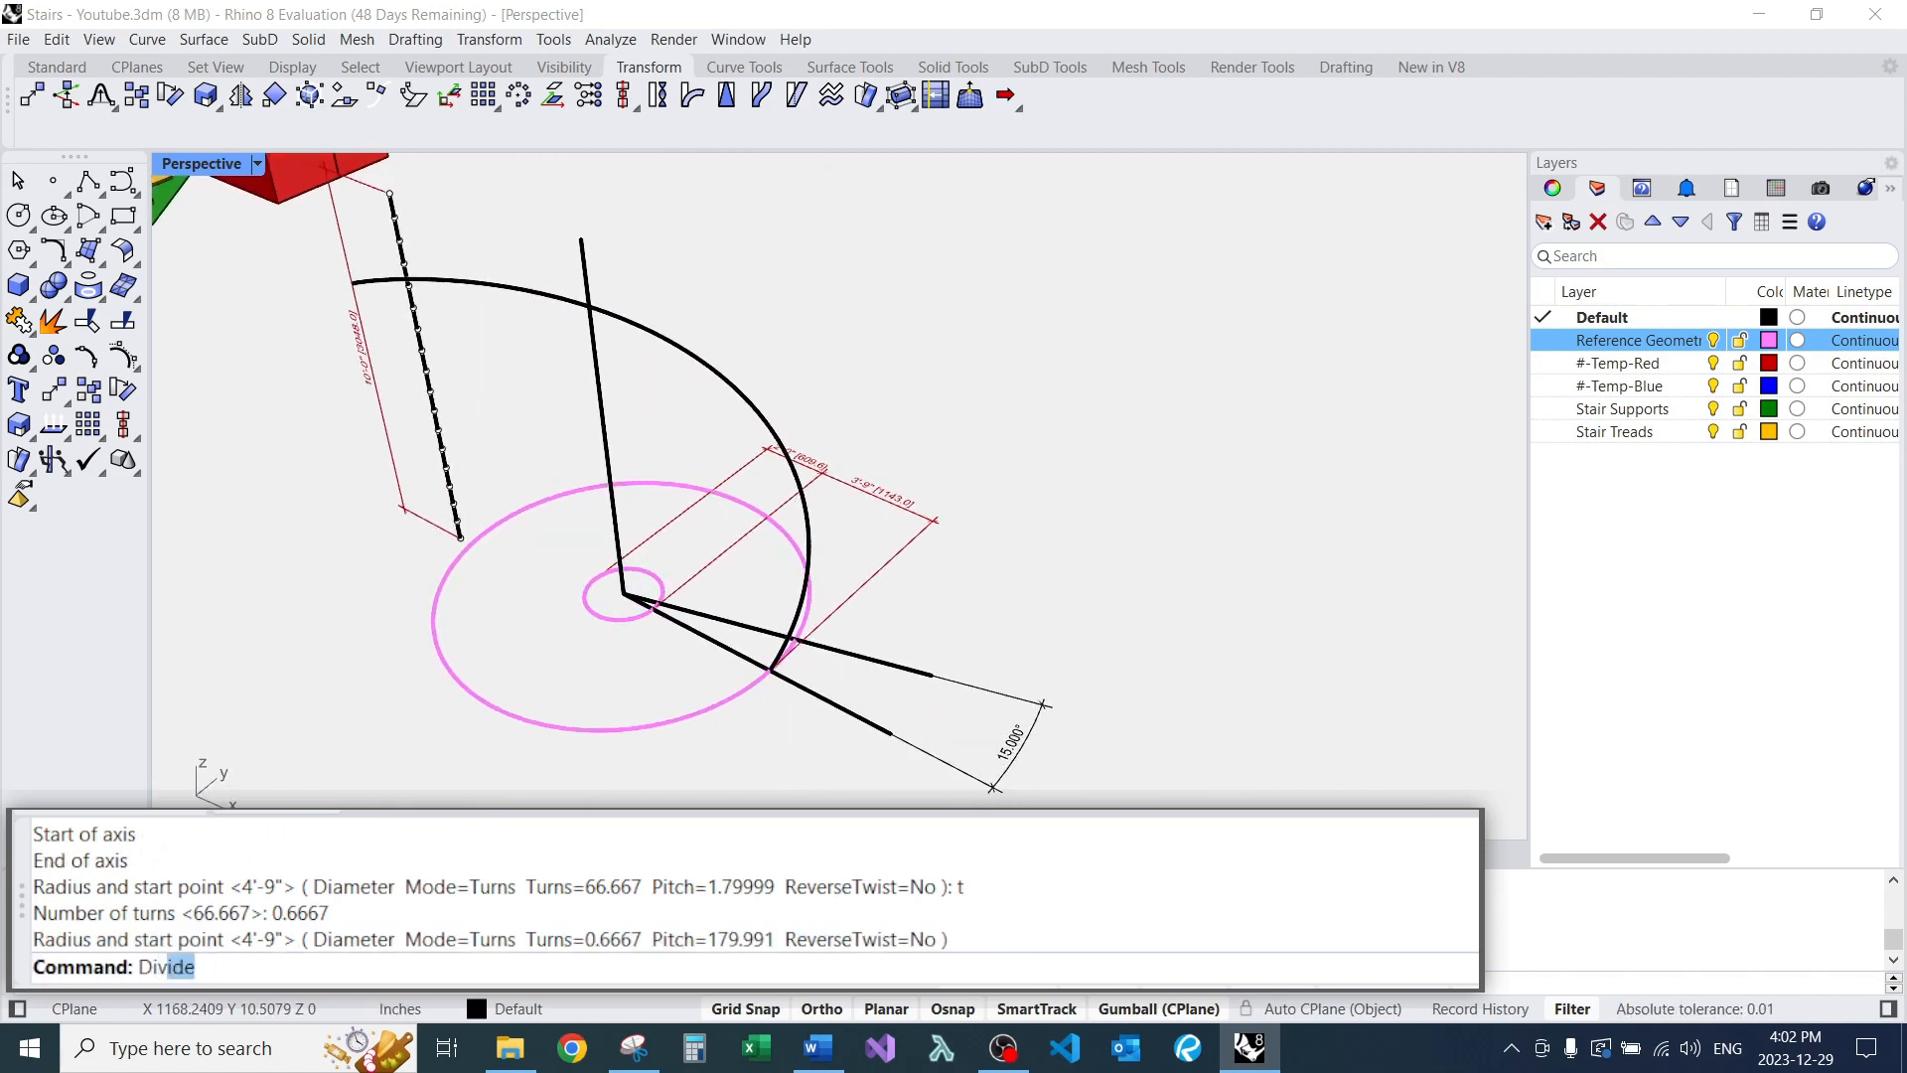
pyautogui.press('Return')
pyautogui.scroll(6, 804, 657)
pyautogui.click(765, 651)
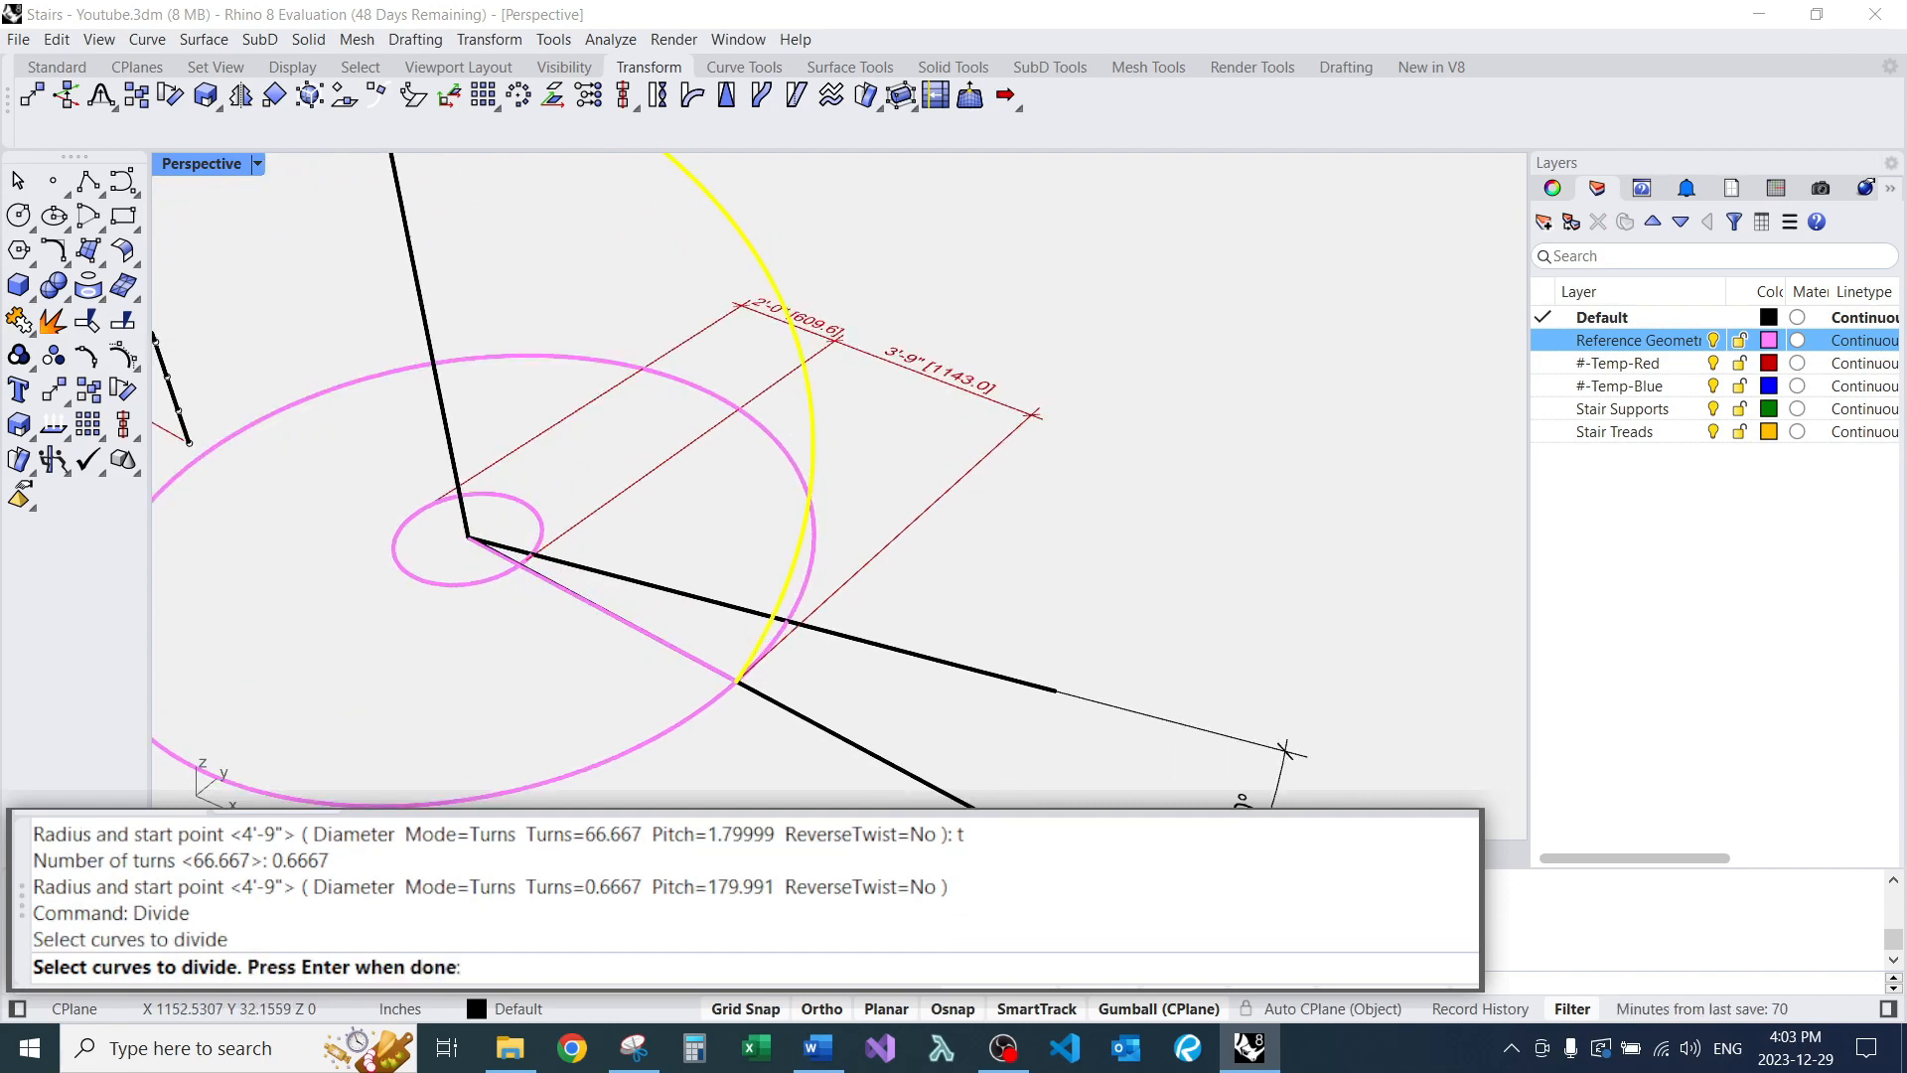
pyautogui.scroll(-6, 765, 701)
pyautogui.press('Return')
pyautogui.scroll(8, 857, 372)
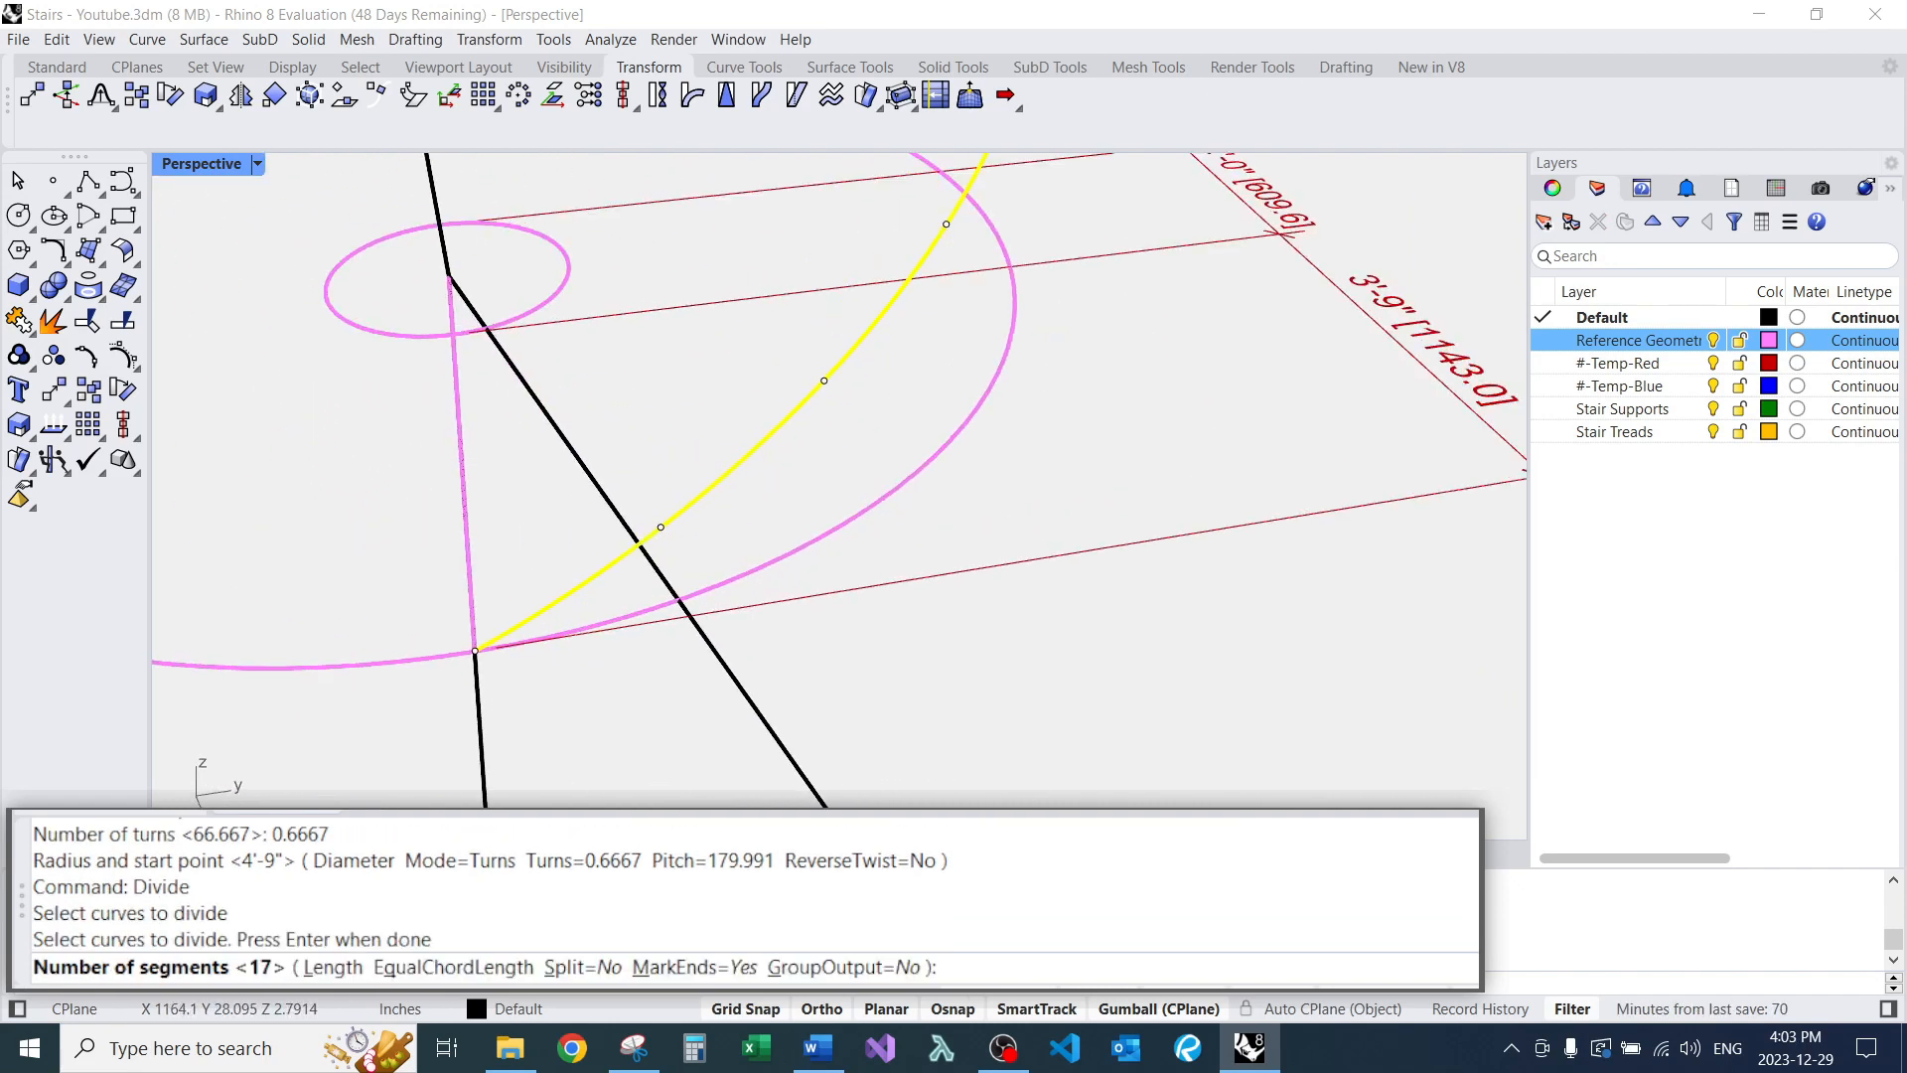
pyautogui.moveTo(856, 397); pyautogui.dragTo(894, 407, button='right')
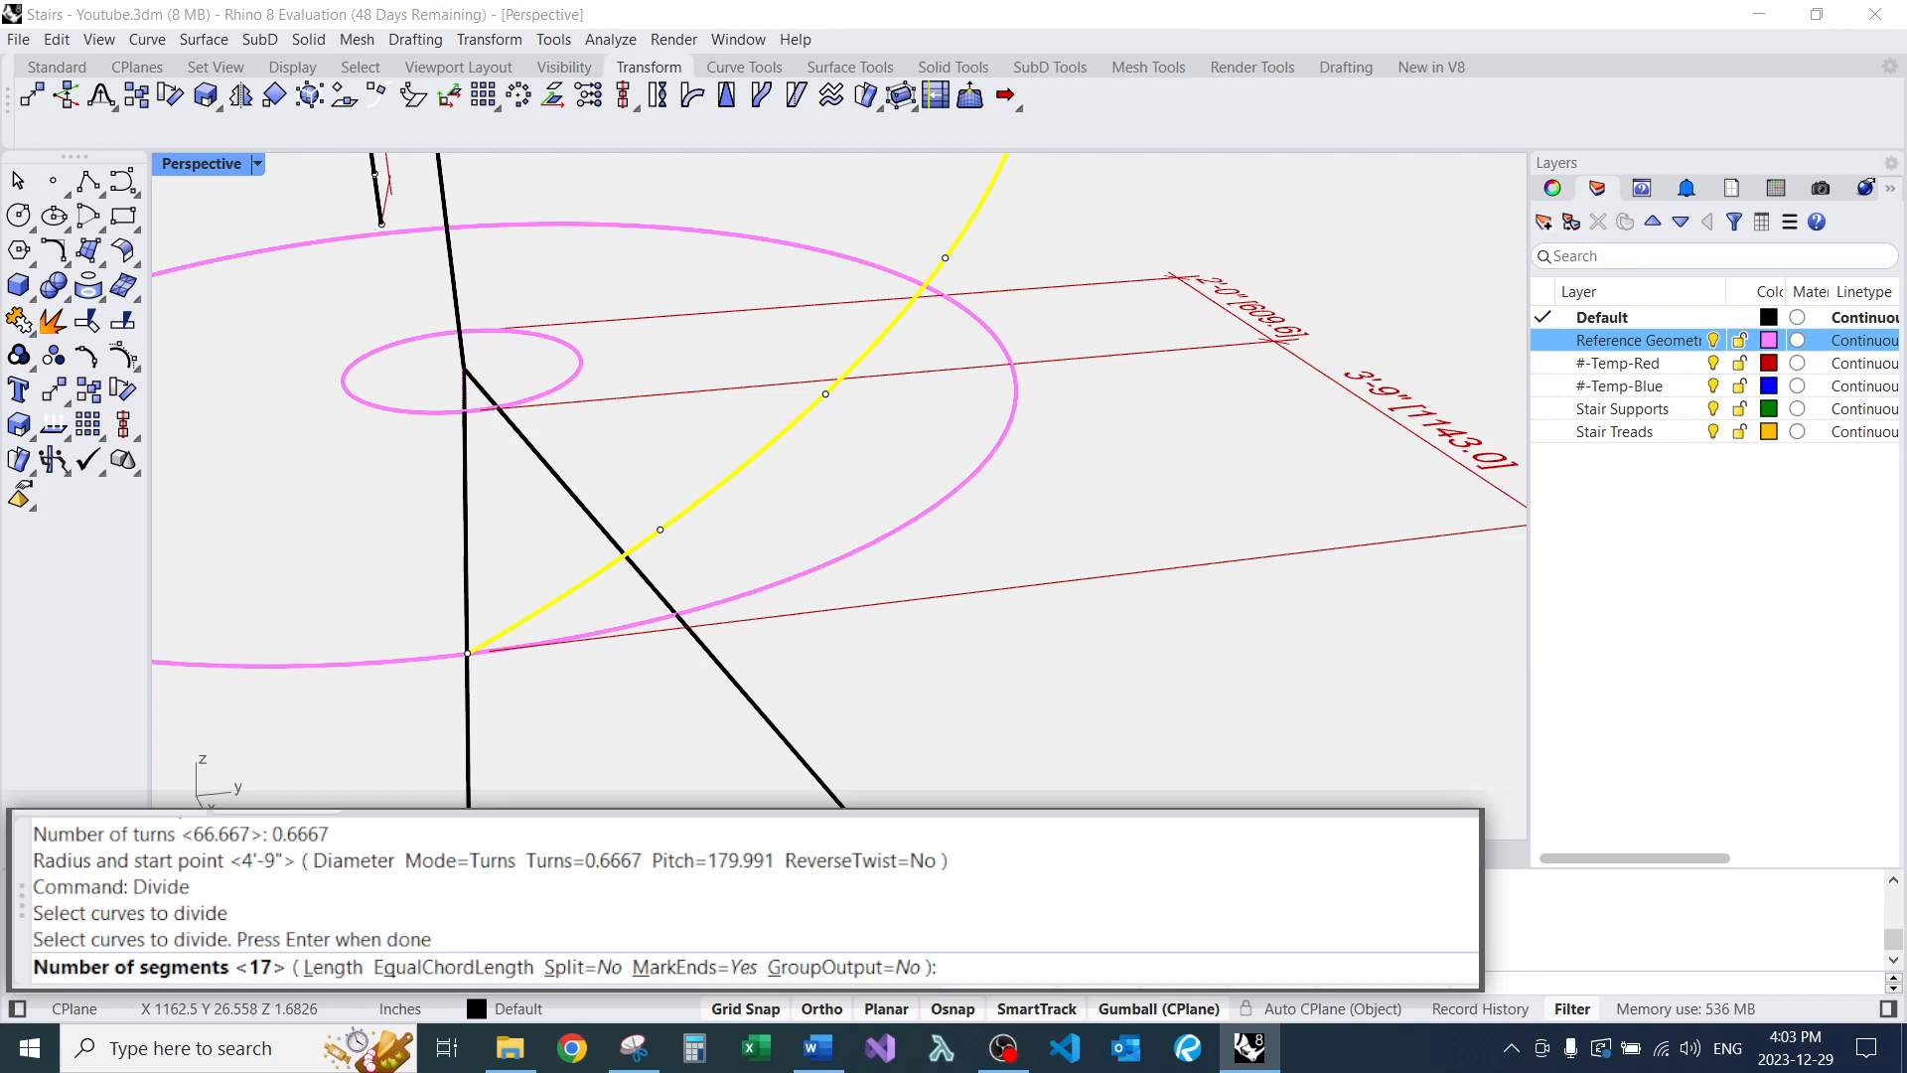
pyautogui.press('Return')
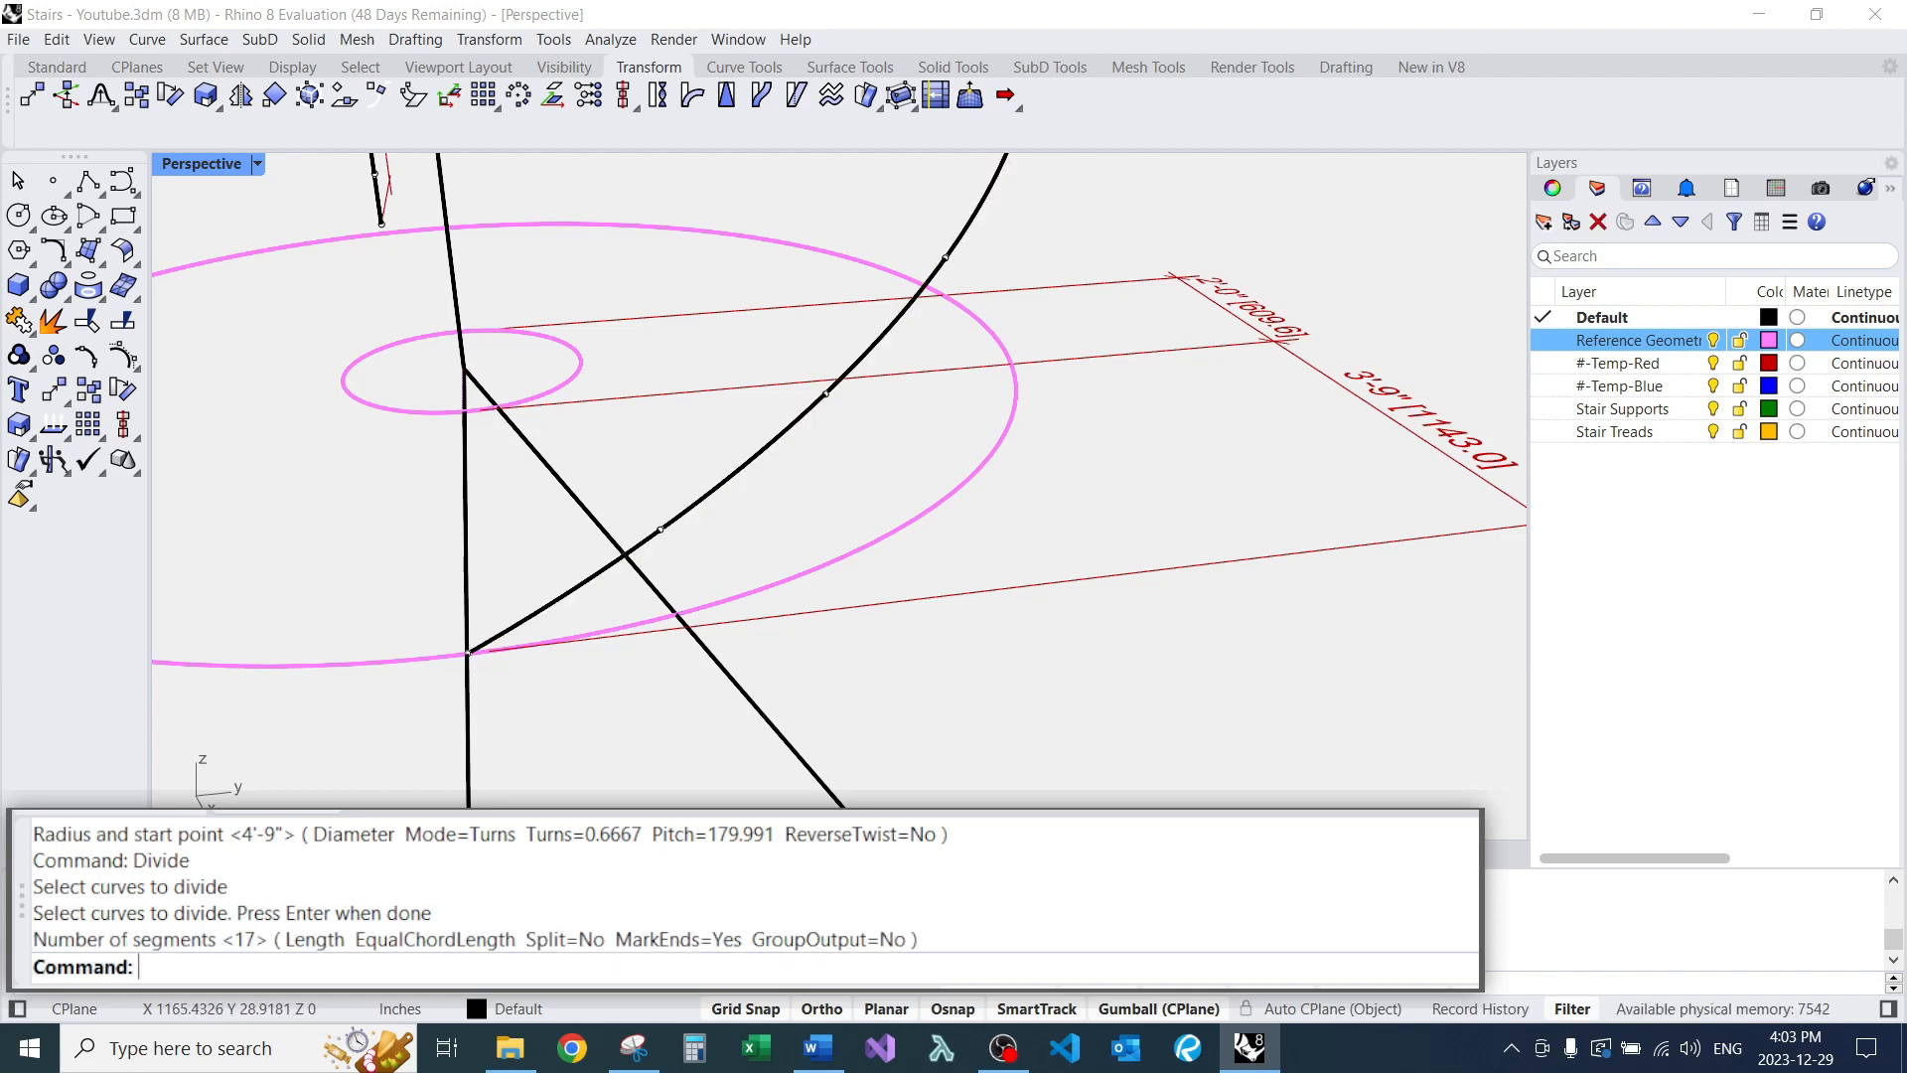
# Copy the angled tread line vertically from its intersection with the outer circle up to the helix's first division point.
pyautogui.click(681, 620)
pyautogui.write('cv')
pyautogui.press('Return')
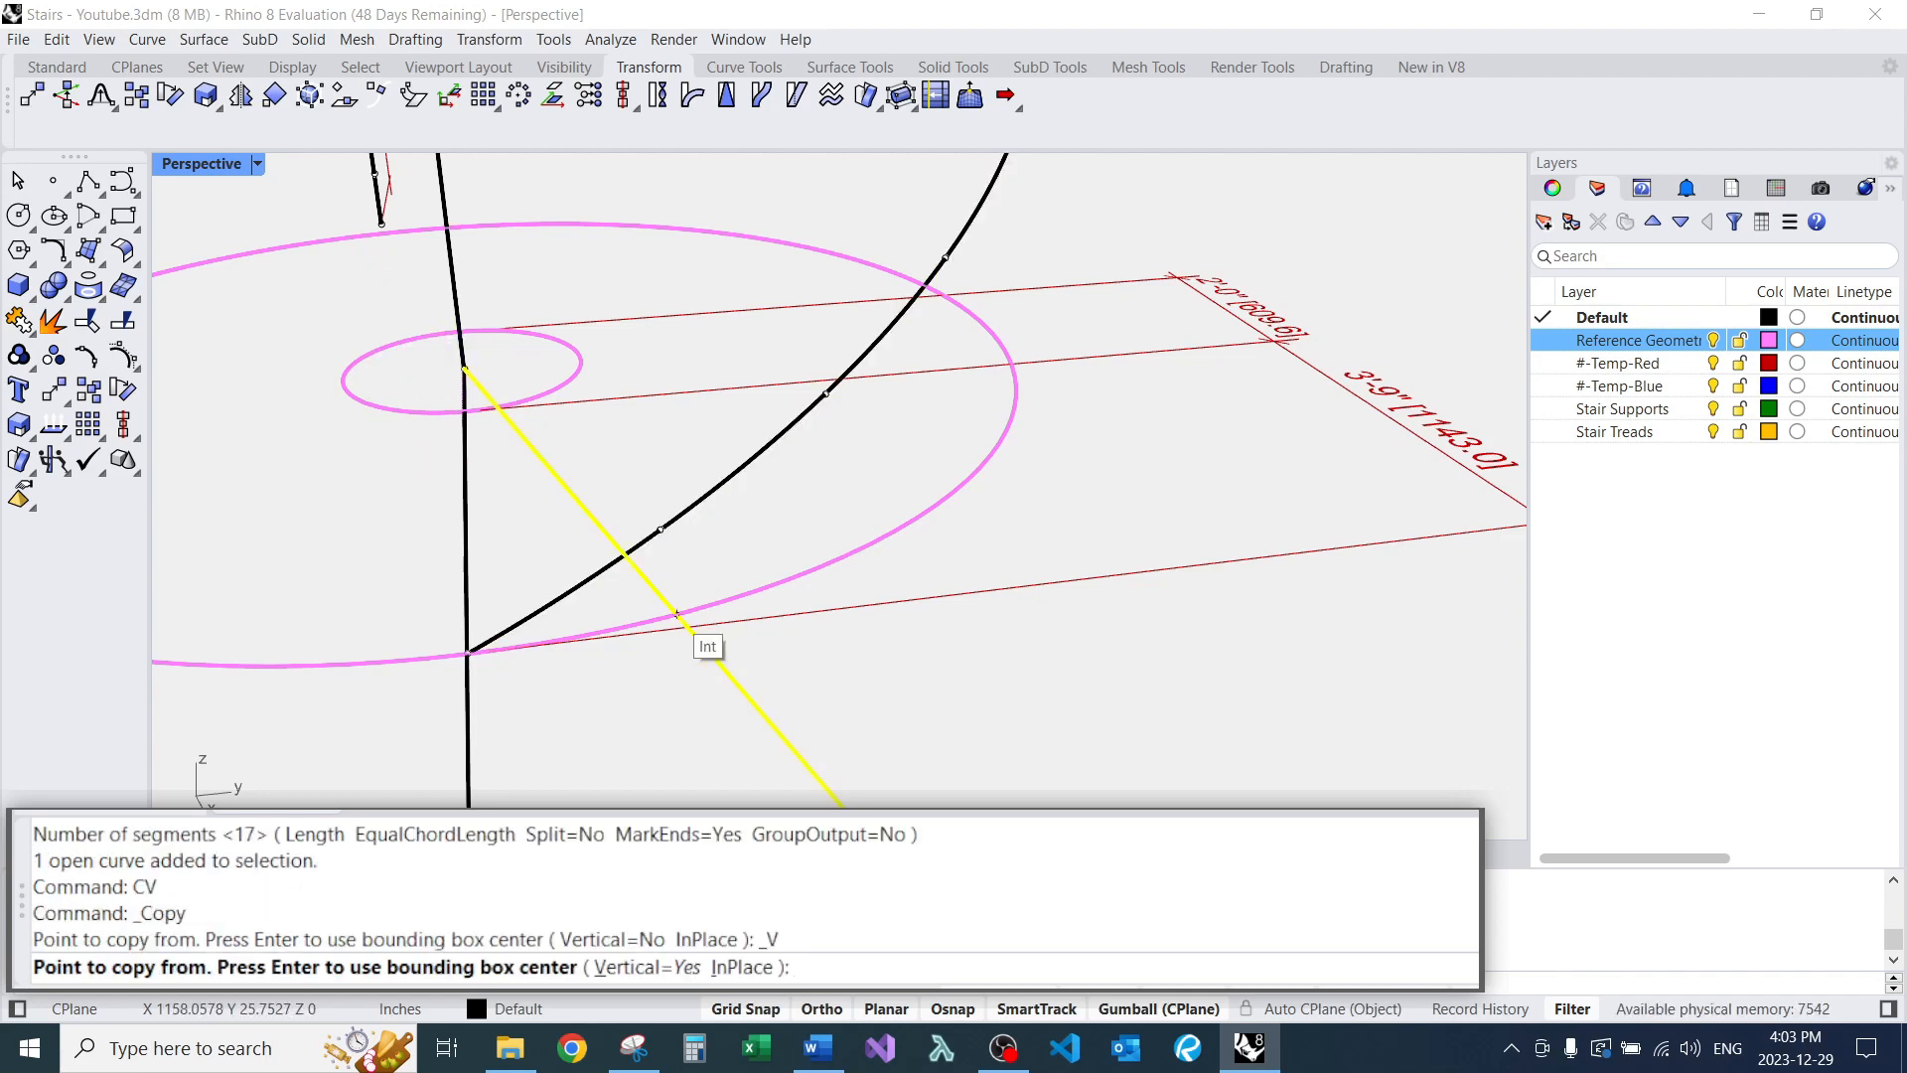
pyautogui.click(676, 615)
pyautogui.scroll(1, 707, 542)
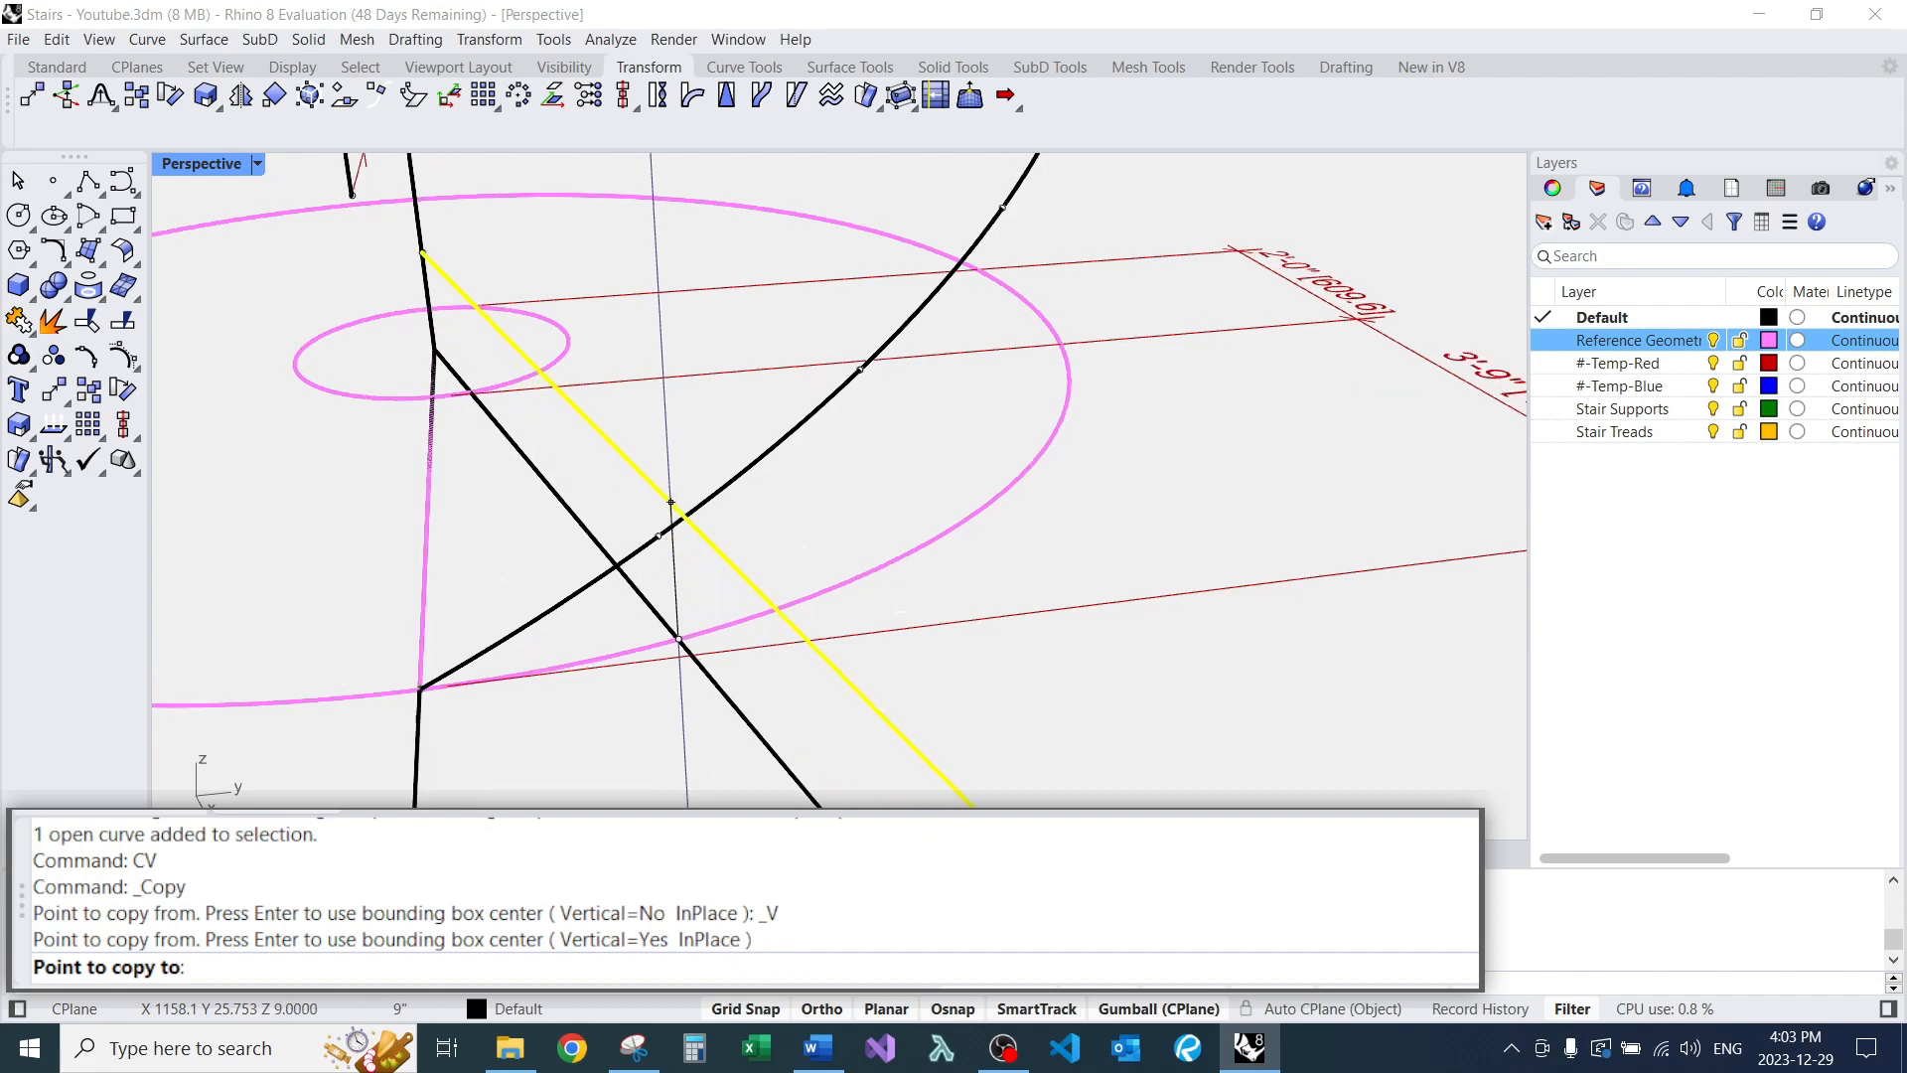
pyautogui.scroll(2, 671, 502)
pyautogui.click(674, 533)
pyautogui.press('Escape')
pyautogui.scroll(-4, 685, 537)
pyautogui.moveTo(711, 553); pyautogui.dragTo(934, 646, button='right')
pyautogui.scroll(-3, 691, 596)
pyautogui.moveTo(795, 616); pyautogui.dragTo(716, 556, button='right')
pyautogui.scroll(-3, 745, 621)
pyautogui.moveTo(745, 621)
pyautogui.mouseDown(button='right')
pyautogui.moveTo(785, 556)
pyautogui.moveTo(755, 616)
pyautogui.mouseUp(button='right')
pyautogui.scroll(5, 745, 626)
# Undo the vertical line copy and the division of the helix.
pyautogui.hotkey('ctrl', 'z')
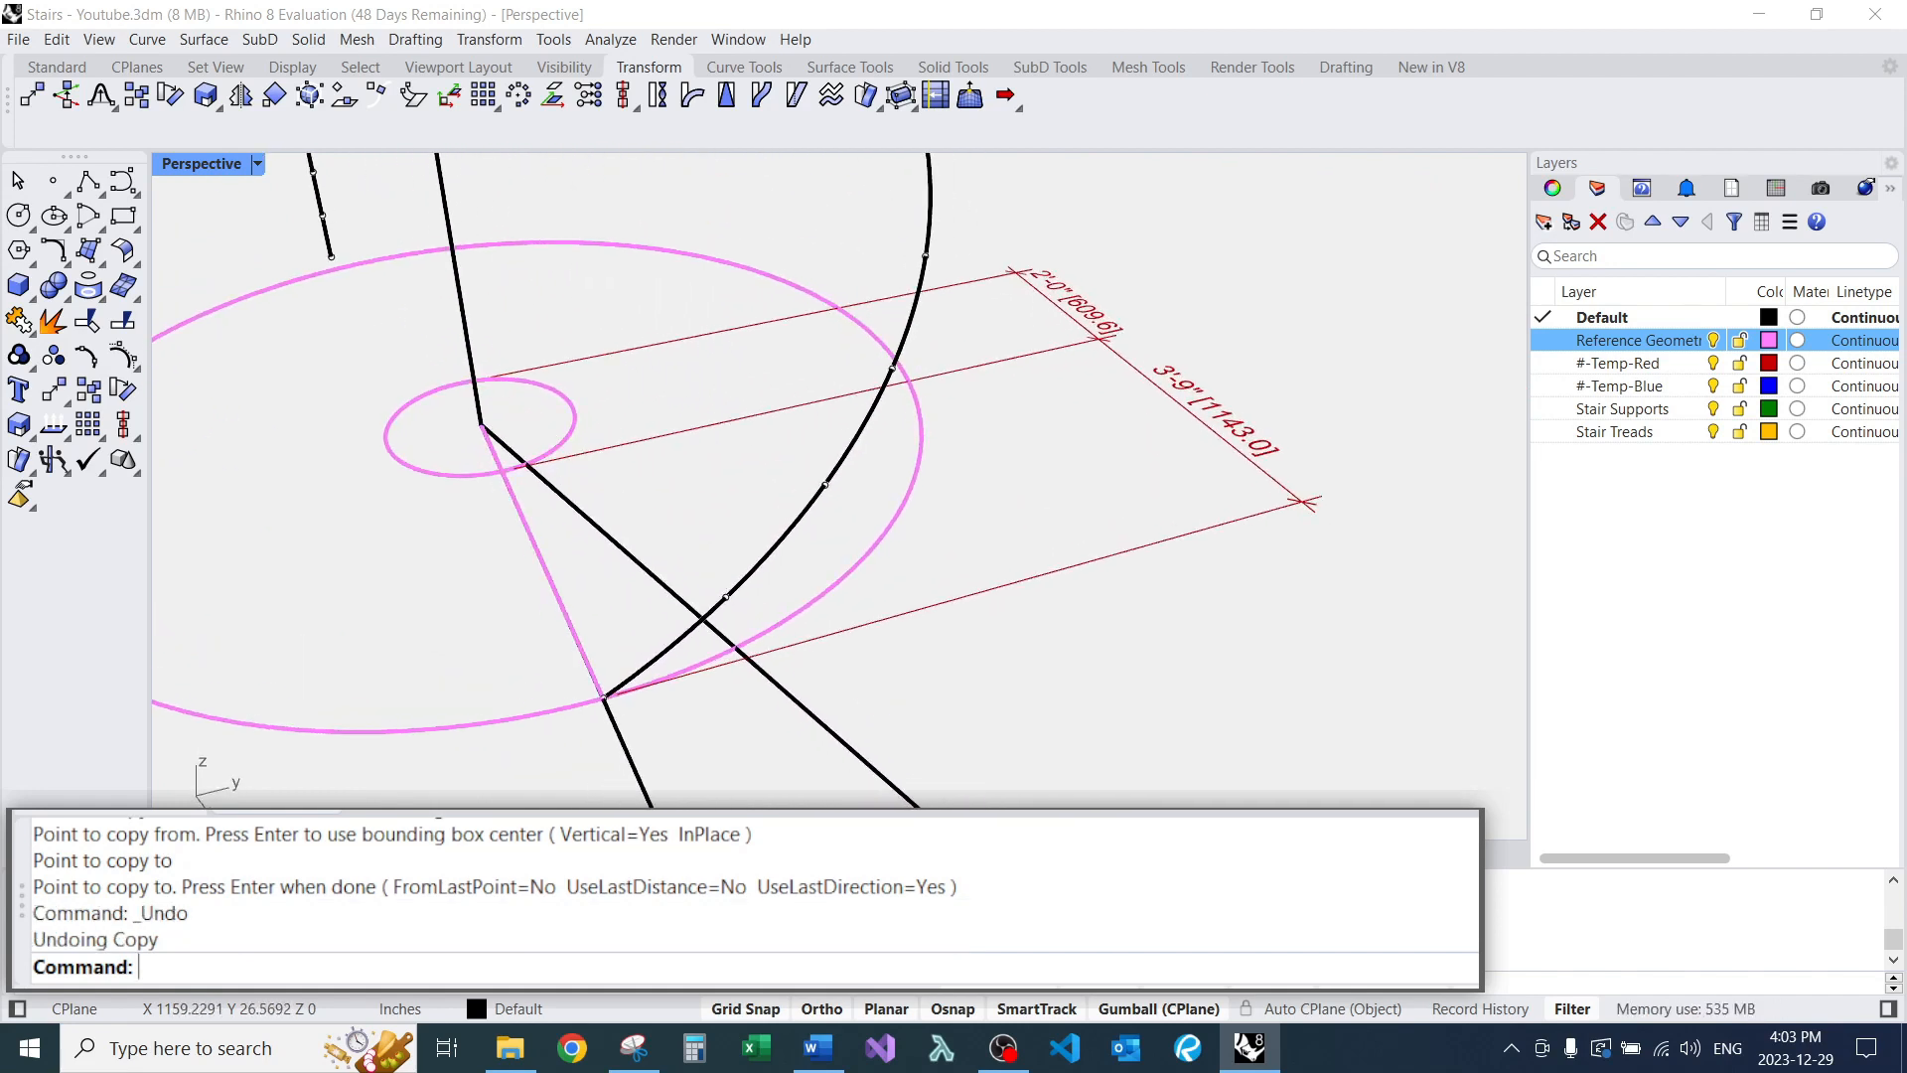
pyautogui.hotkey('ctrl', 'z')
pyautogui.scroll(-6, 785, 700)
pyautogui.moveTo(835, 695); pyautogui.dragTo(759, 689, button='right')
pyautogui.scroll(5, 760, 695)
pyautogui.scroll(-3, 745, 684)
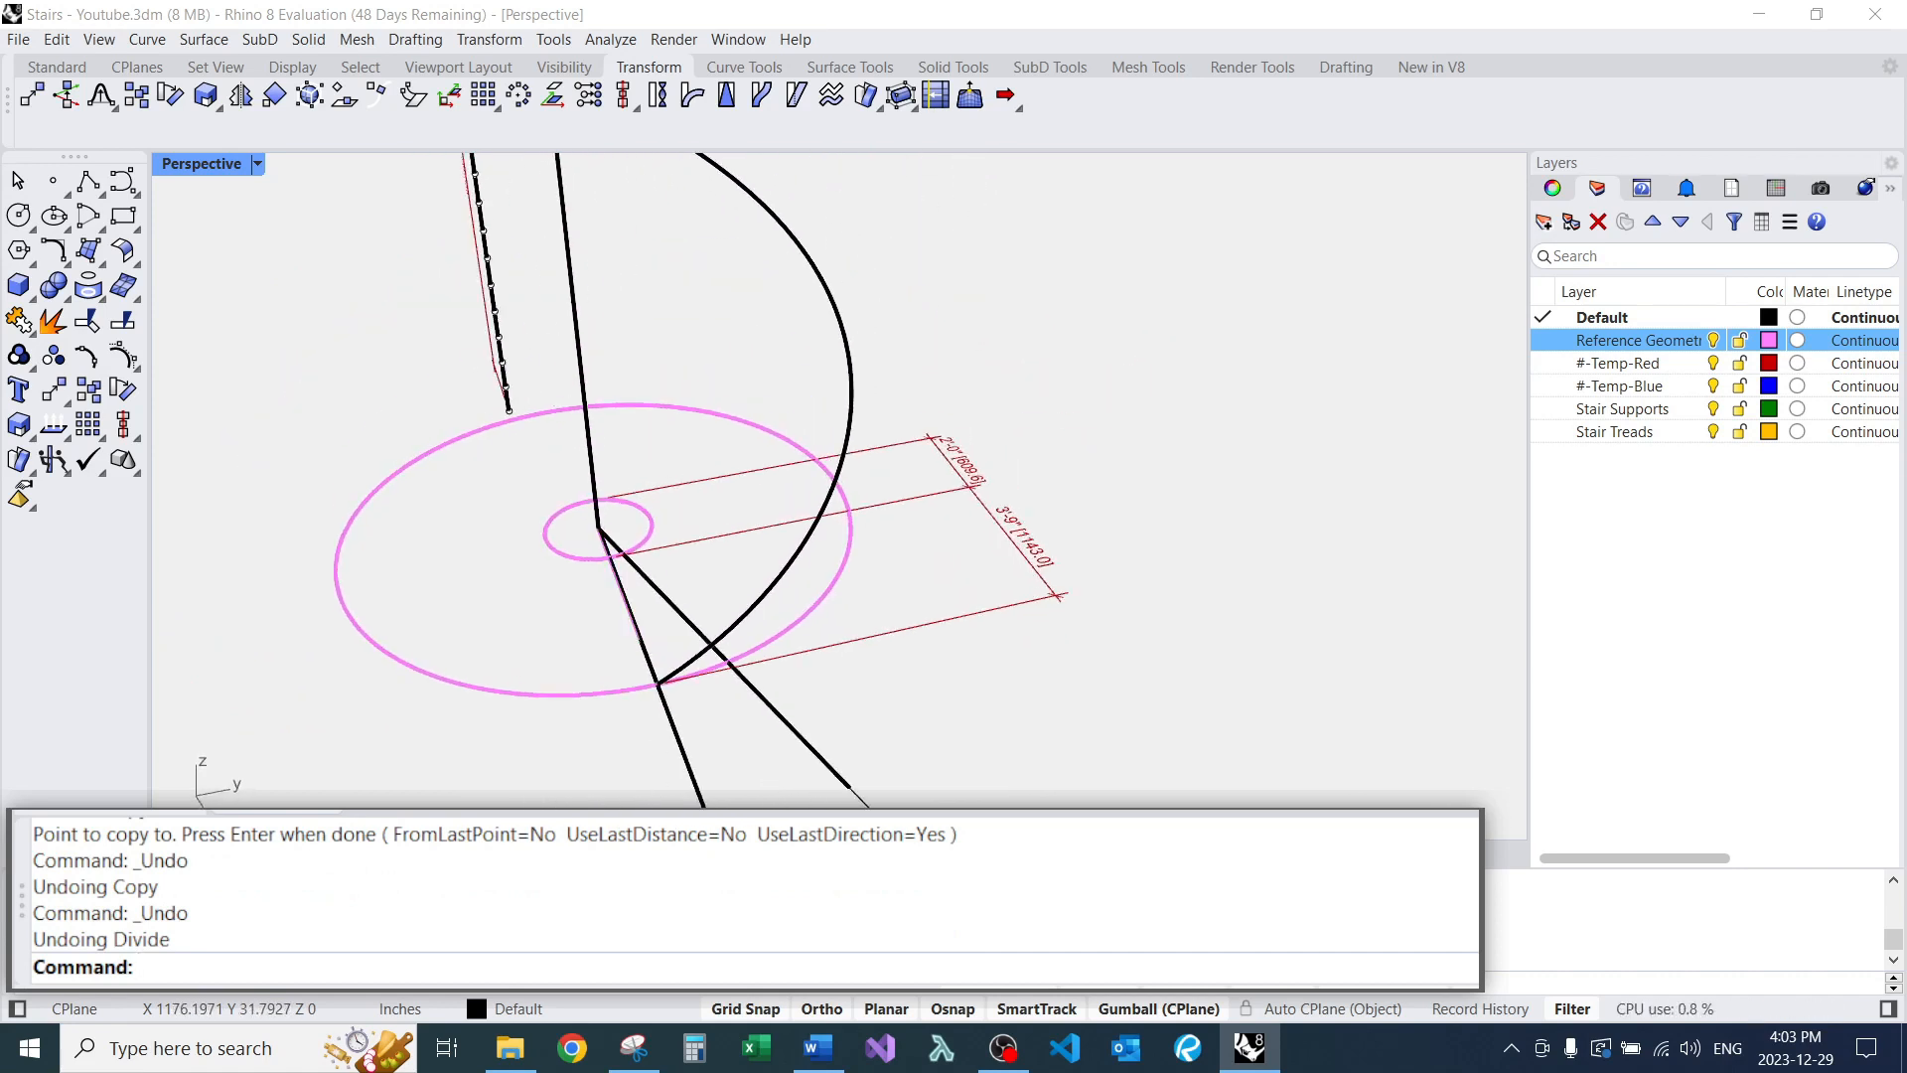
# Delete the existing helix and the angled tread line, keeping the original guide line.
pyautogui.scroll(5, 758, 689)
pyautogui.click(651, 592)
pyautogui.write('e')
pyautogui.press('Return')
pyautogui.click(655, 612)
pyautogui.write('e')
pyautogui.press('Return')
pyautogui.scroll(-5, 655, 613)
pyautogui.moveTo(596, 596); pyautogui.dragTo(654, 601, button='right')
pyautogui.scroll(-8, 655, 606)
pyautogui.scroll(4, 655, 601)
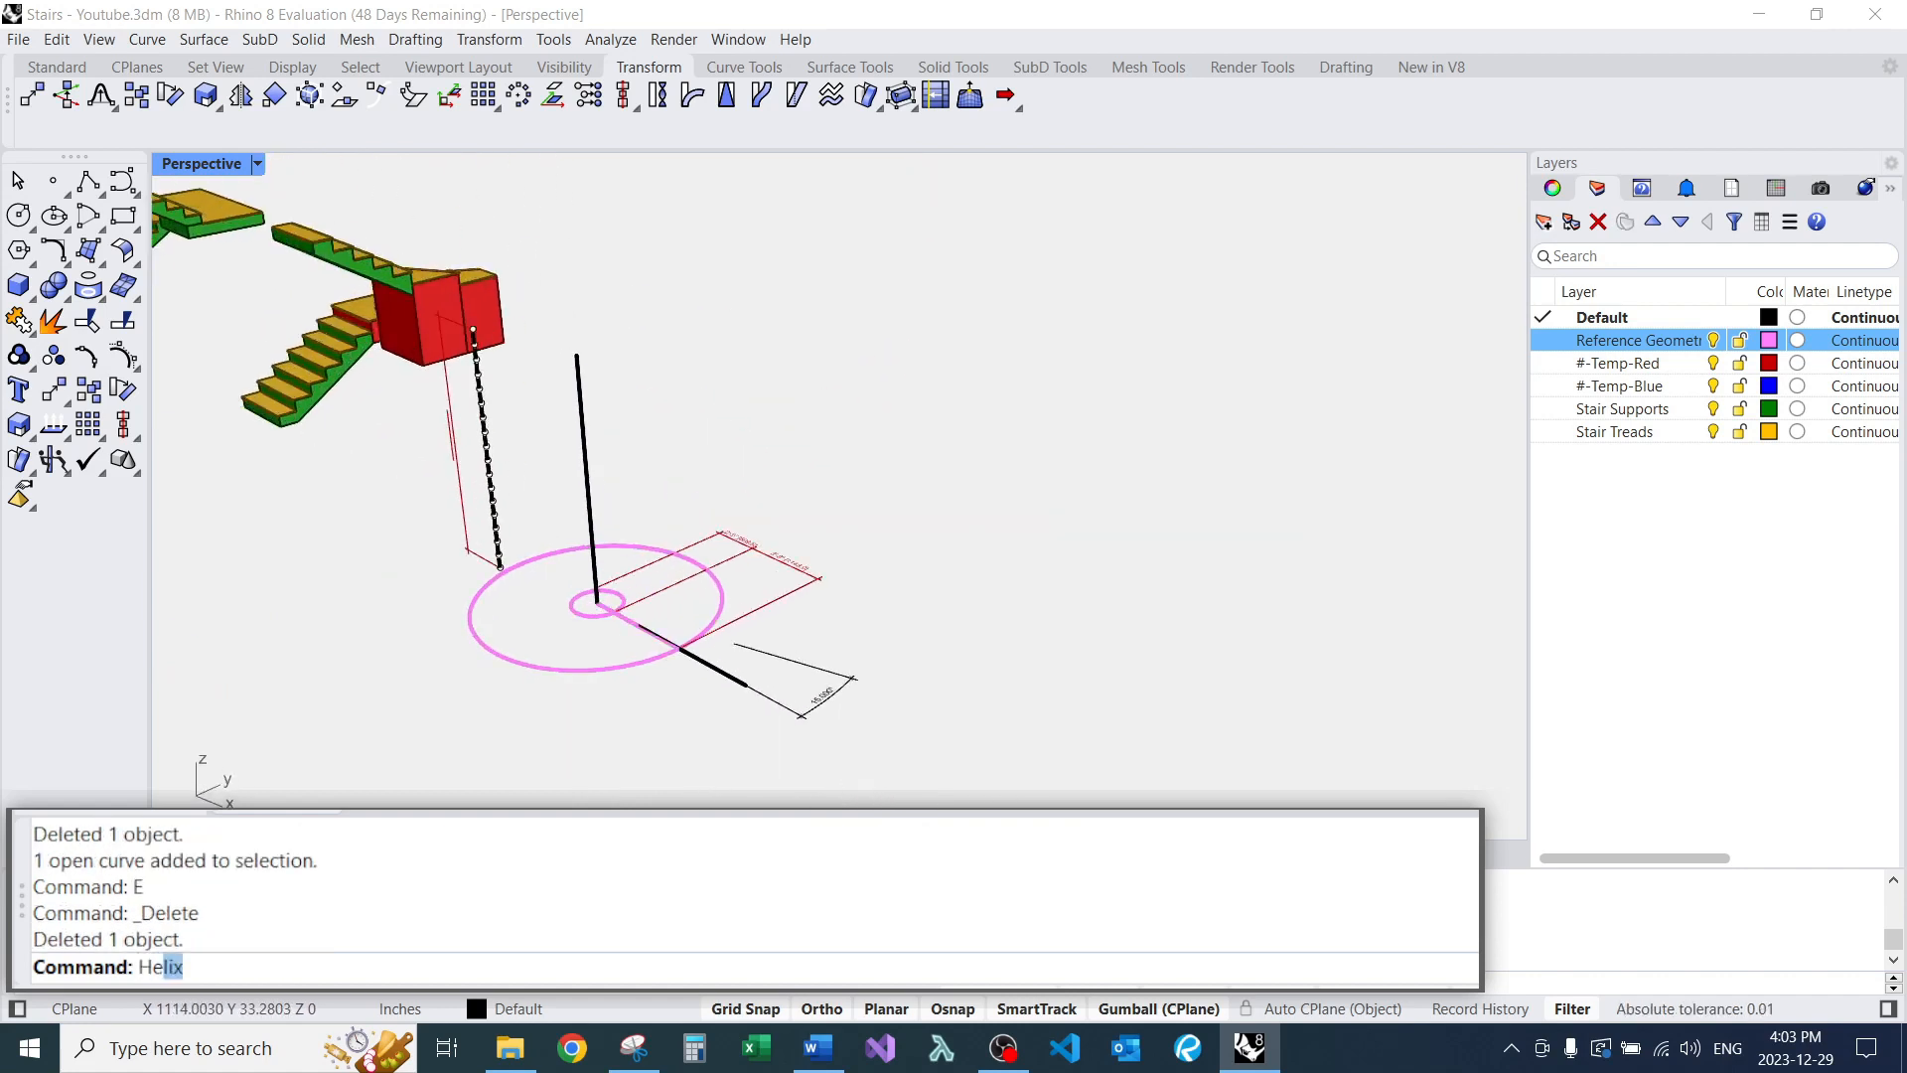
# Start a new vertical helix with its axis running from the circles' centre to the upper end of the axis line.
pyautogui.write('He')
pyautogui.press('Return')
pyautogui.write('v')
pyautogui.press('Return')
pyautogui.scroll(3, 650, 593)
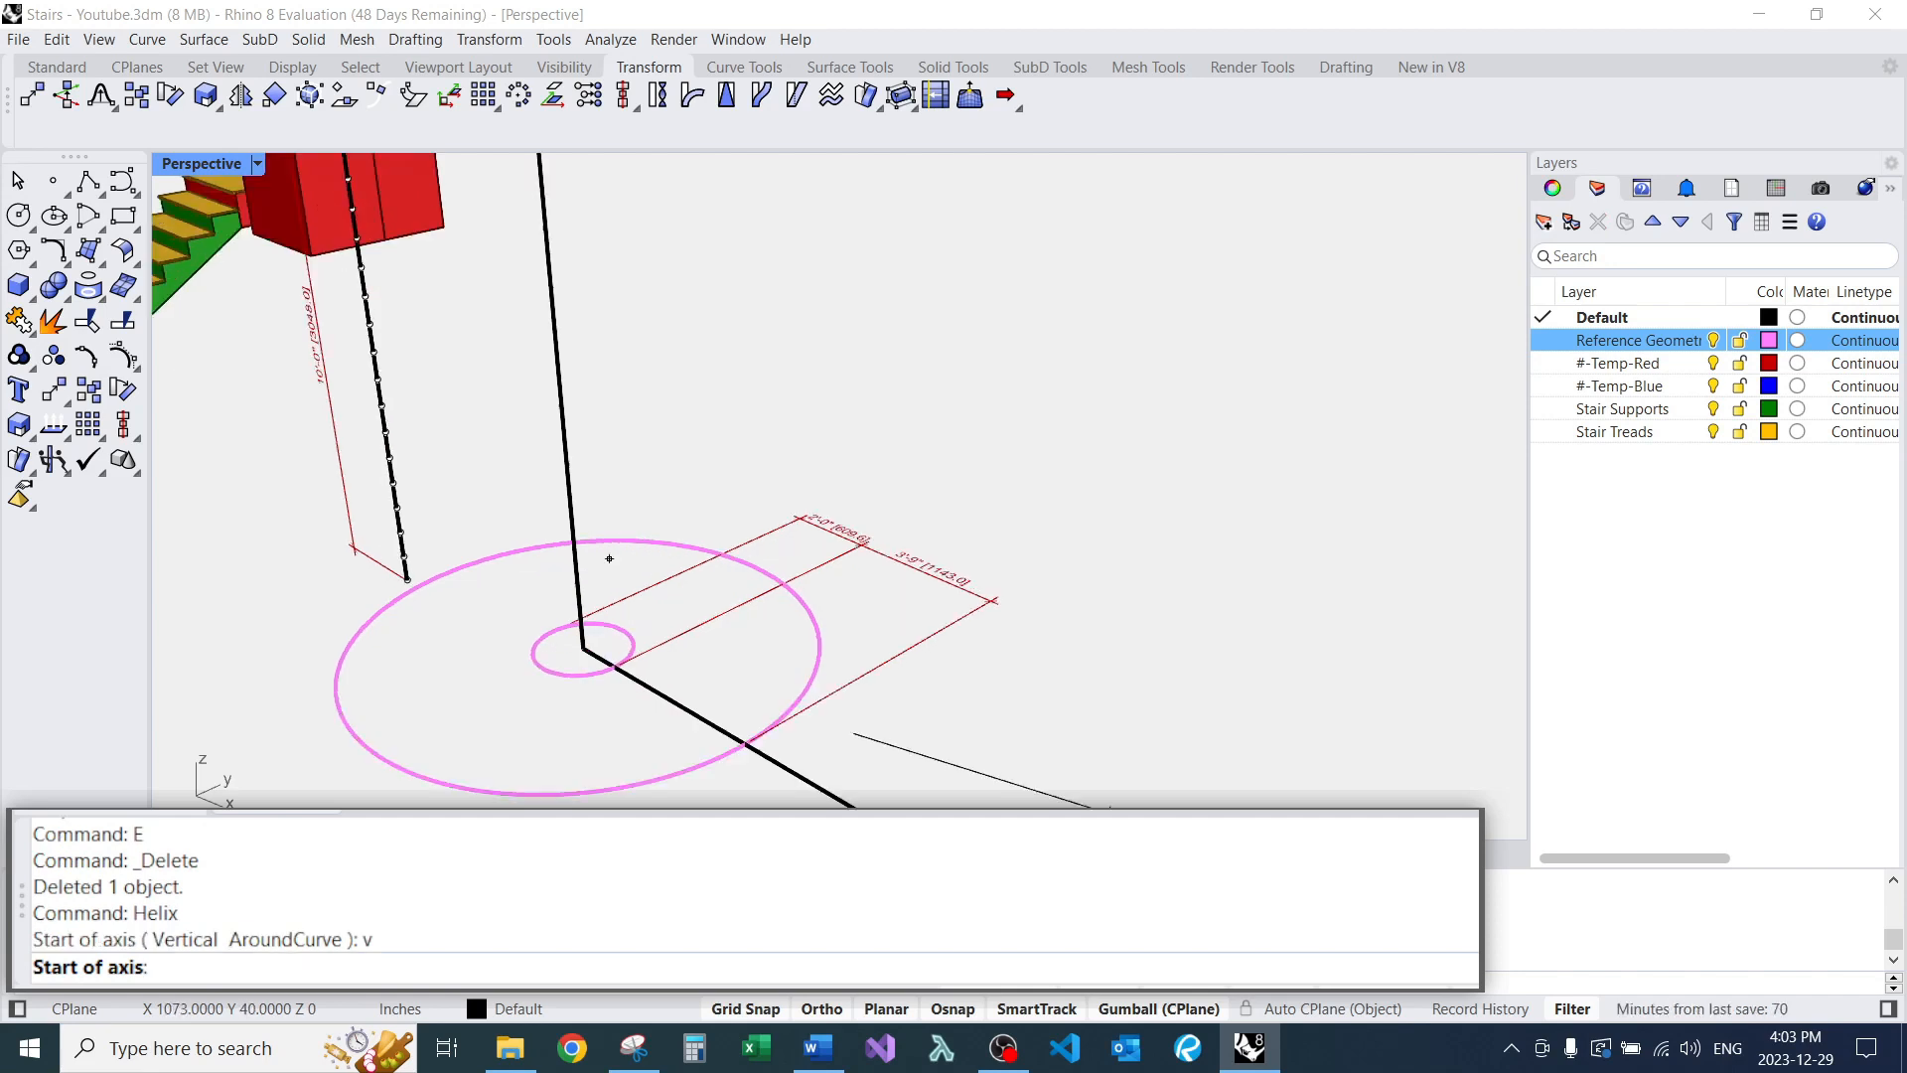
pyautogui.click(569, 722)
pyautogui.scroll(-7, 569, 722)
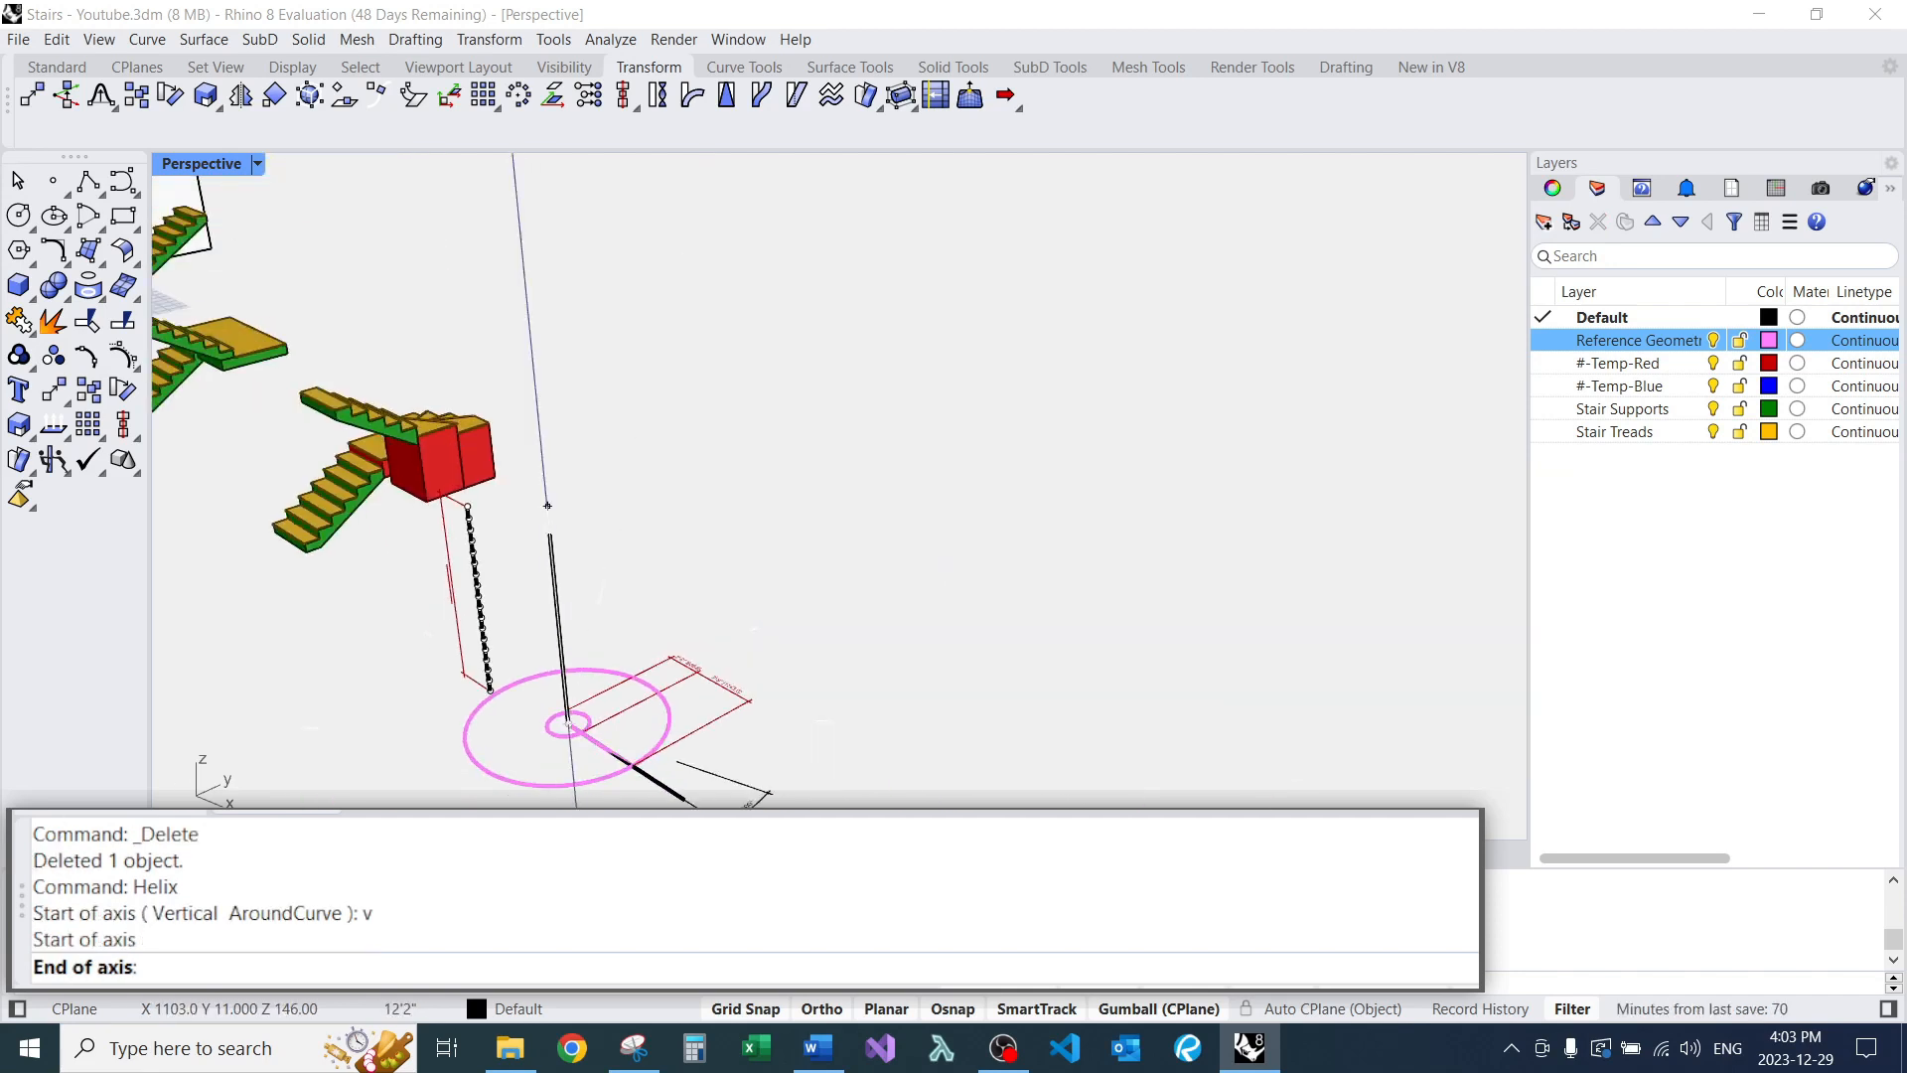
pyautogui.click(550, 532)
pyautogui.scroll(7, 627, 692)
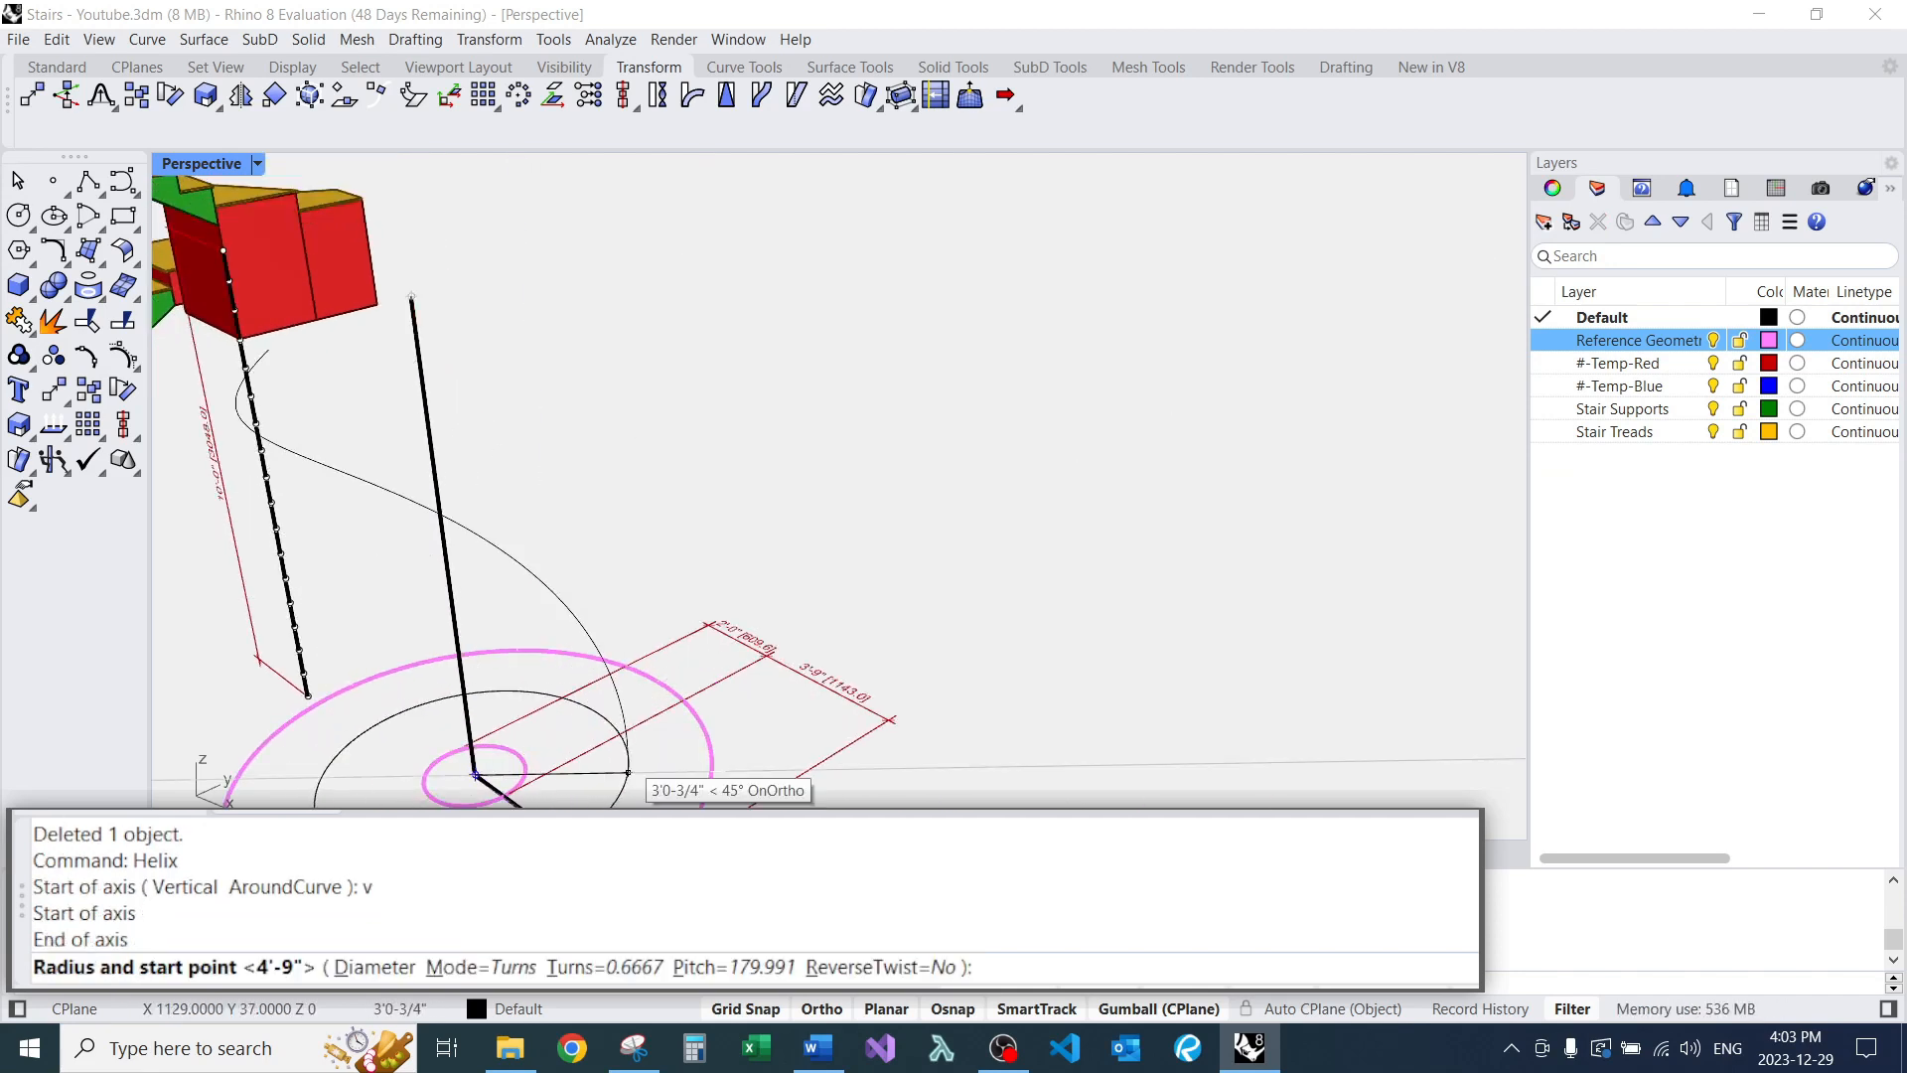
pyautogui.scroll(-7, 651, 646)
pyautogui.scroll(5, 647, 644)
pyautogui.scroll(-6, 650, 645)
pyautogui.scroll(4, 695, 765)
# Switch to Calculator, multiply 15 by 17 and divide the result by 360 to get the number of helix turns.
pyautogui.click(695, 1048)
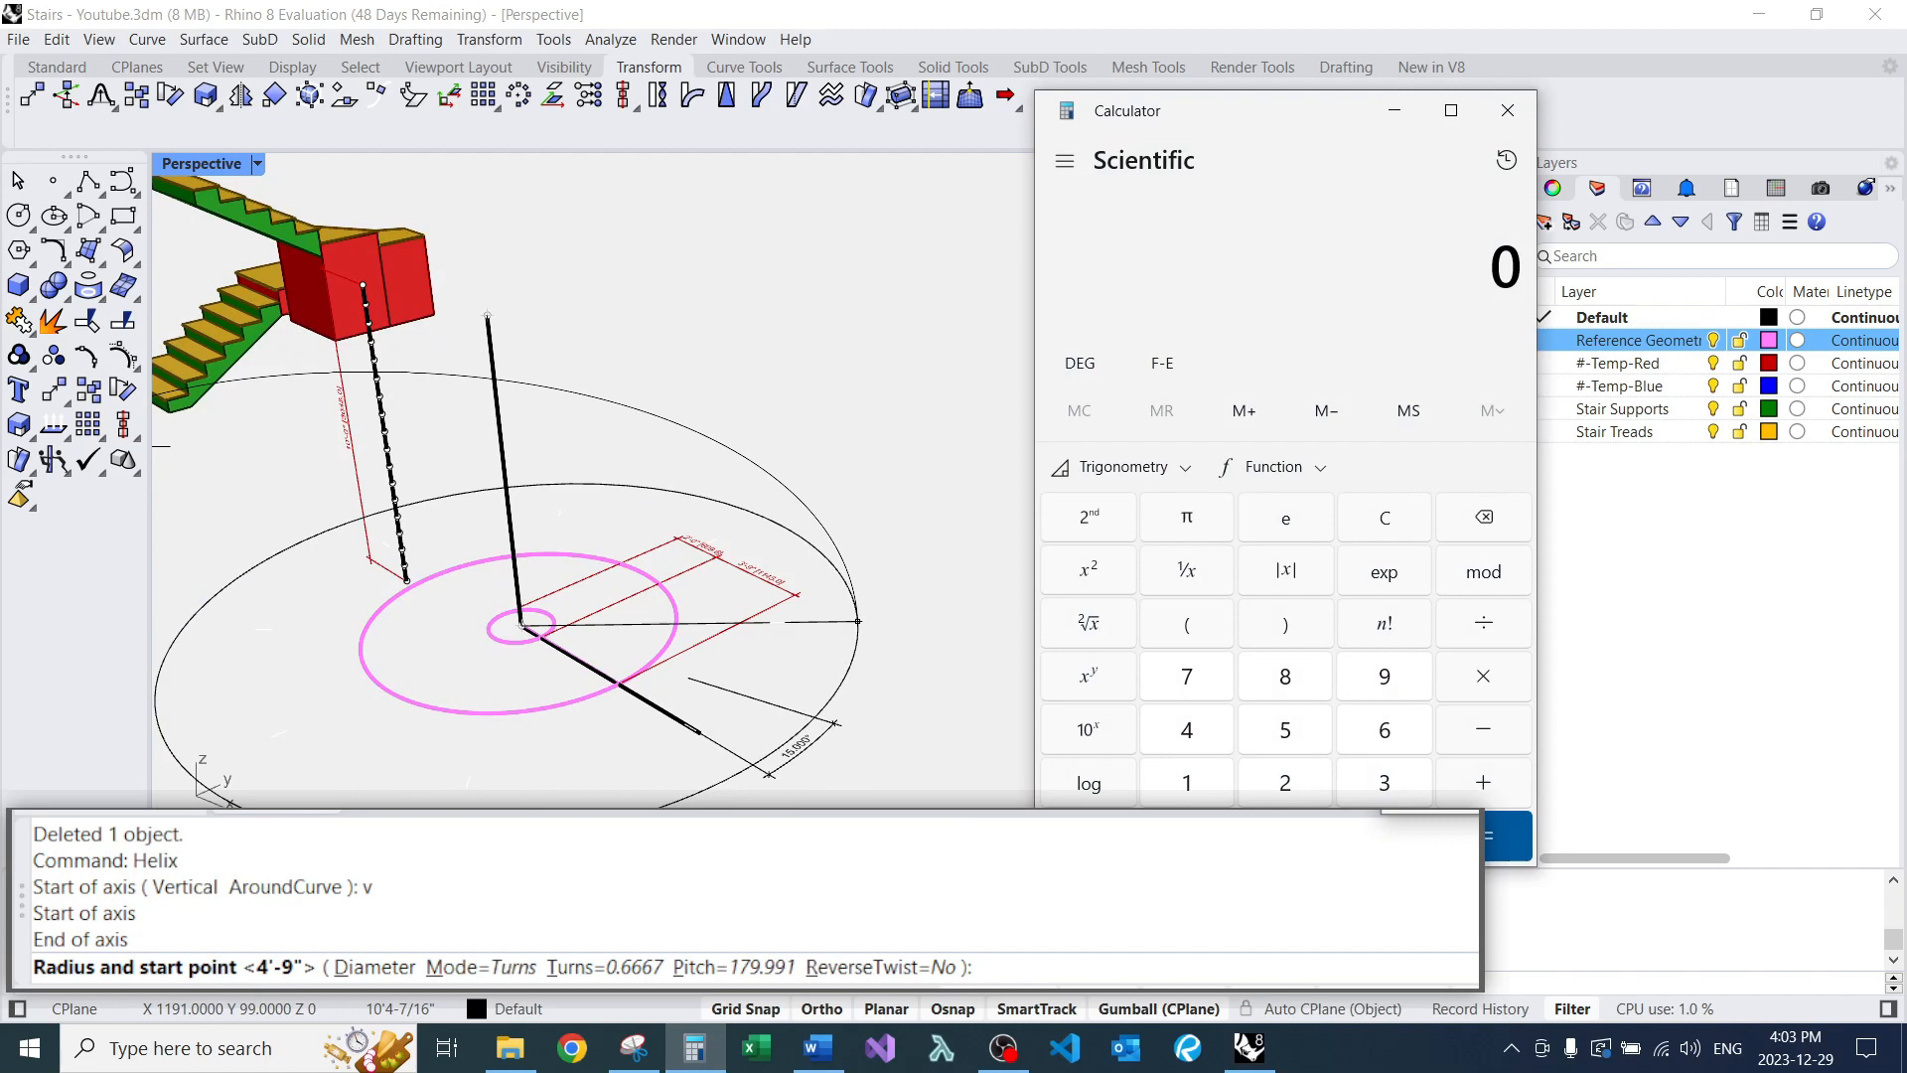
pyautogui.write('15')
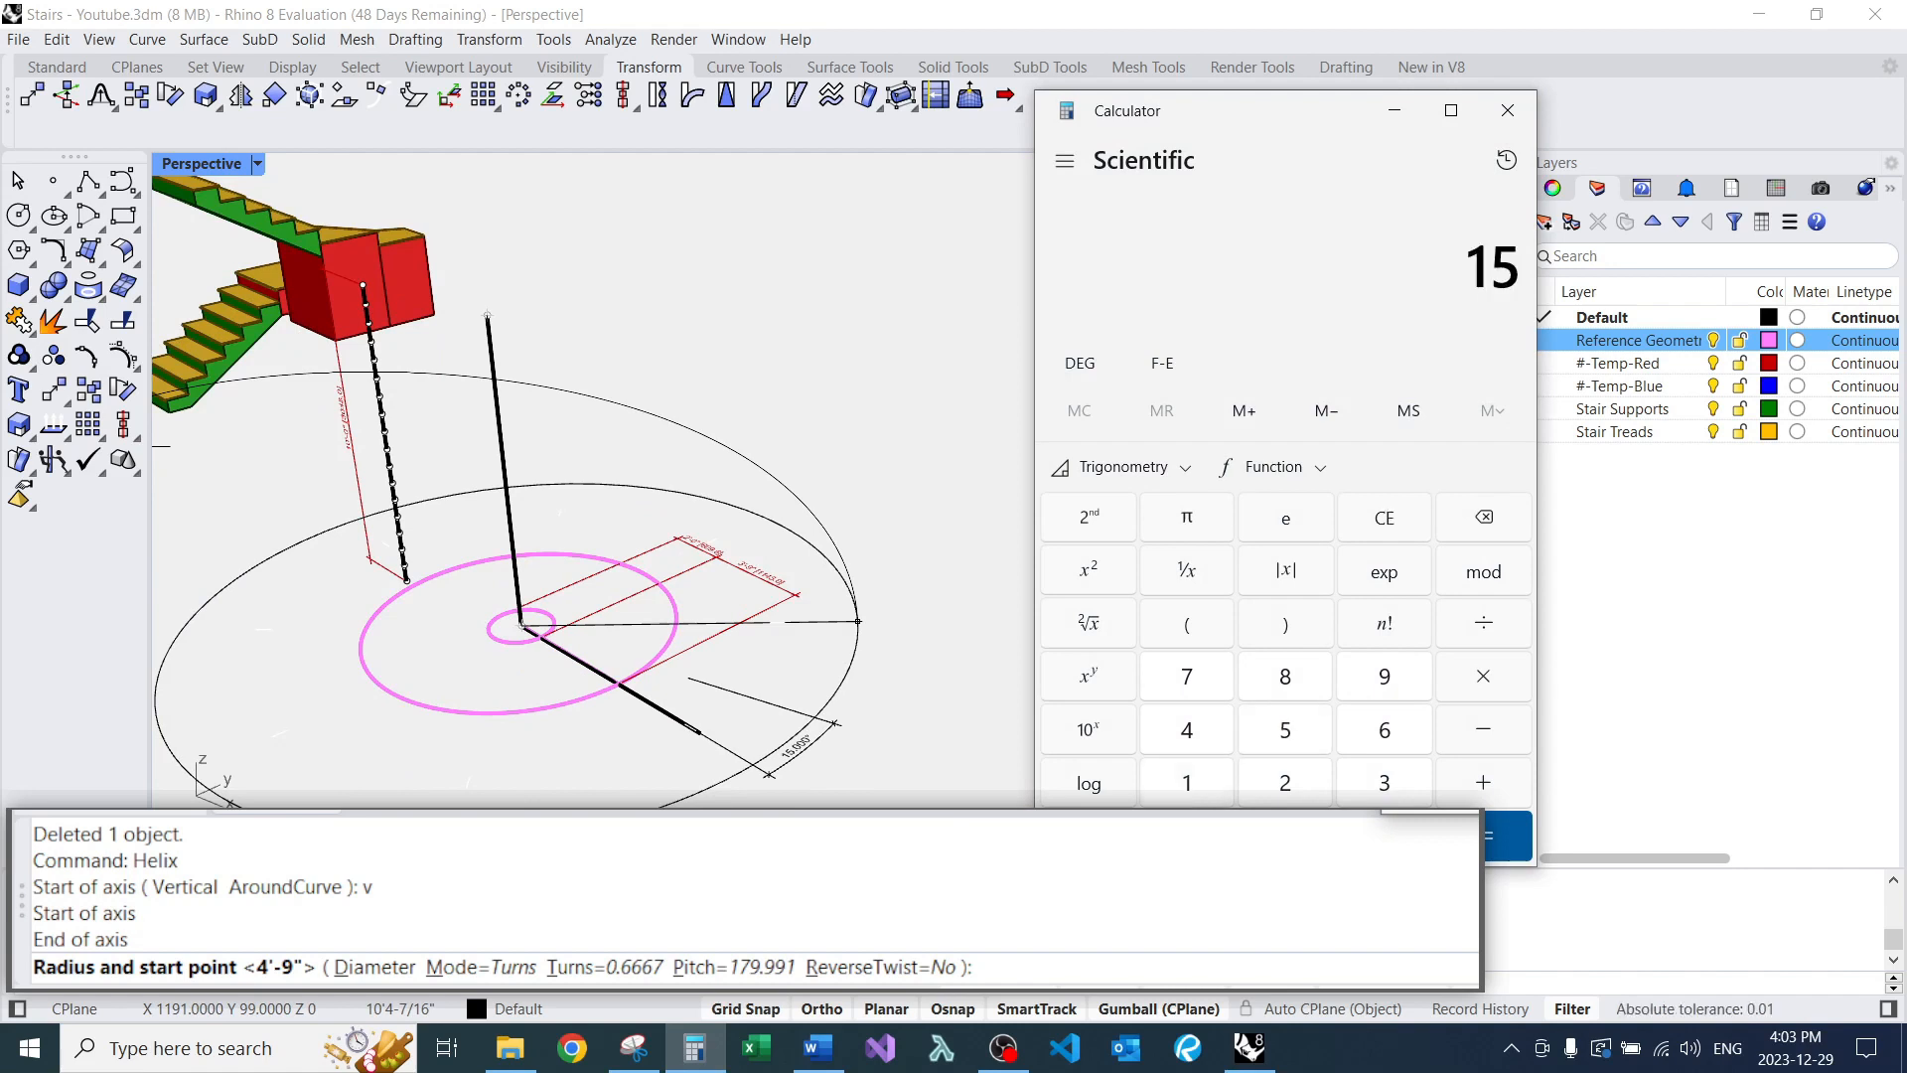
pyautogui.write(' × 17')
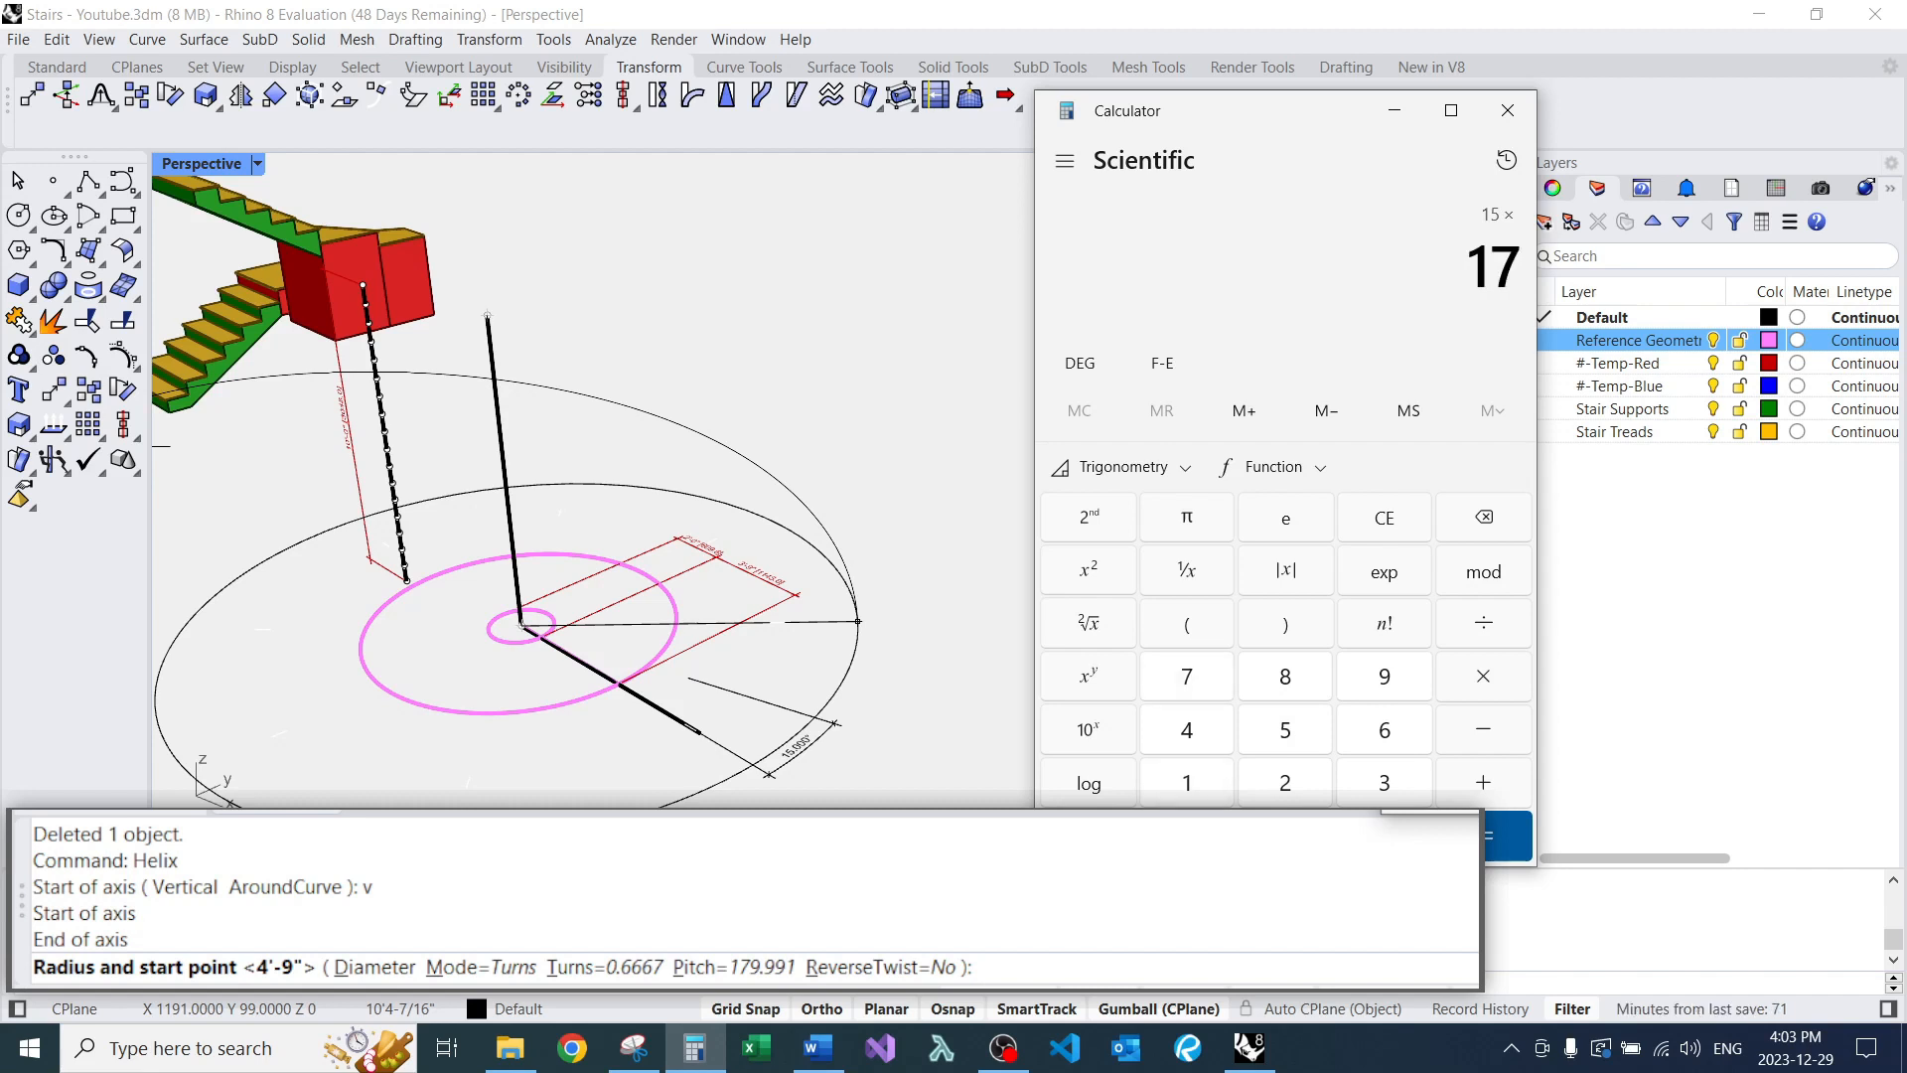
pyautogui.press('Return')
pyautogui.write('360')
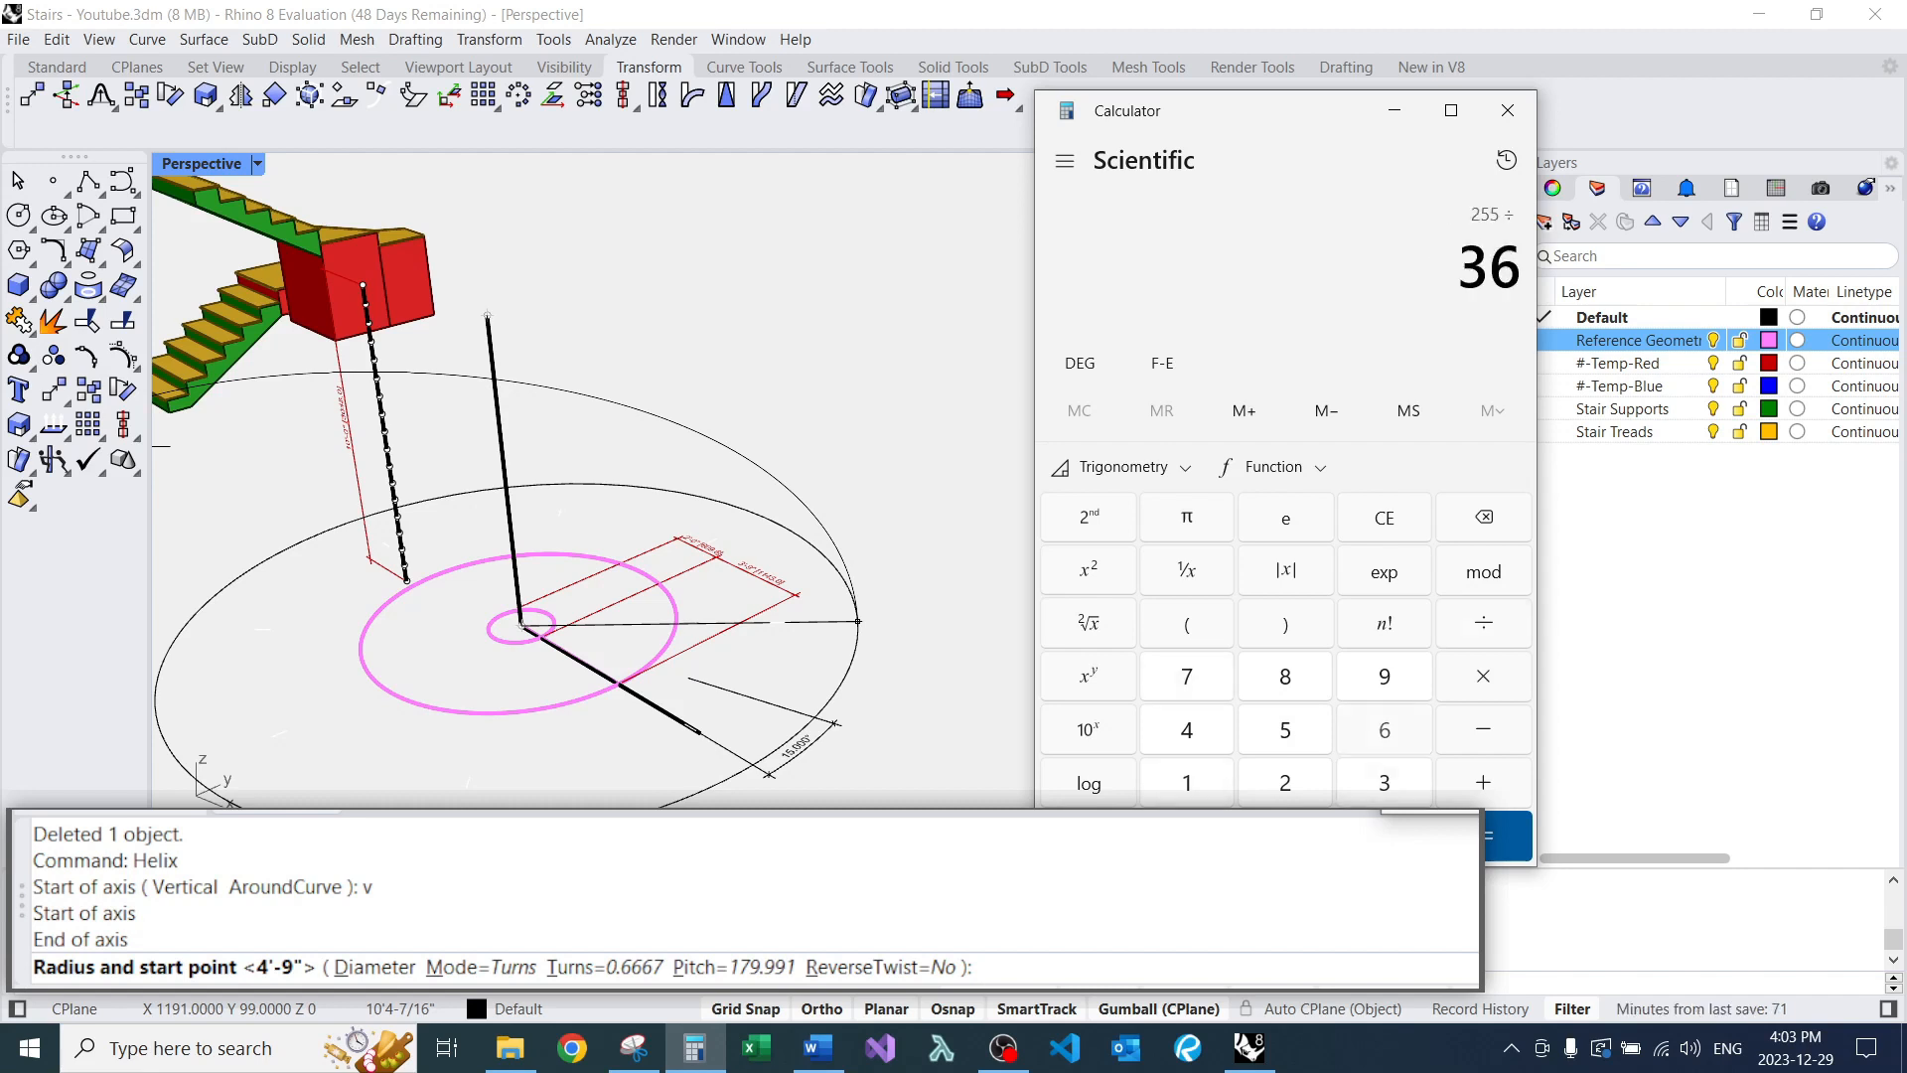
pyautogui.press('Return')
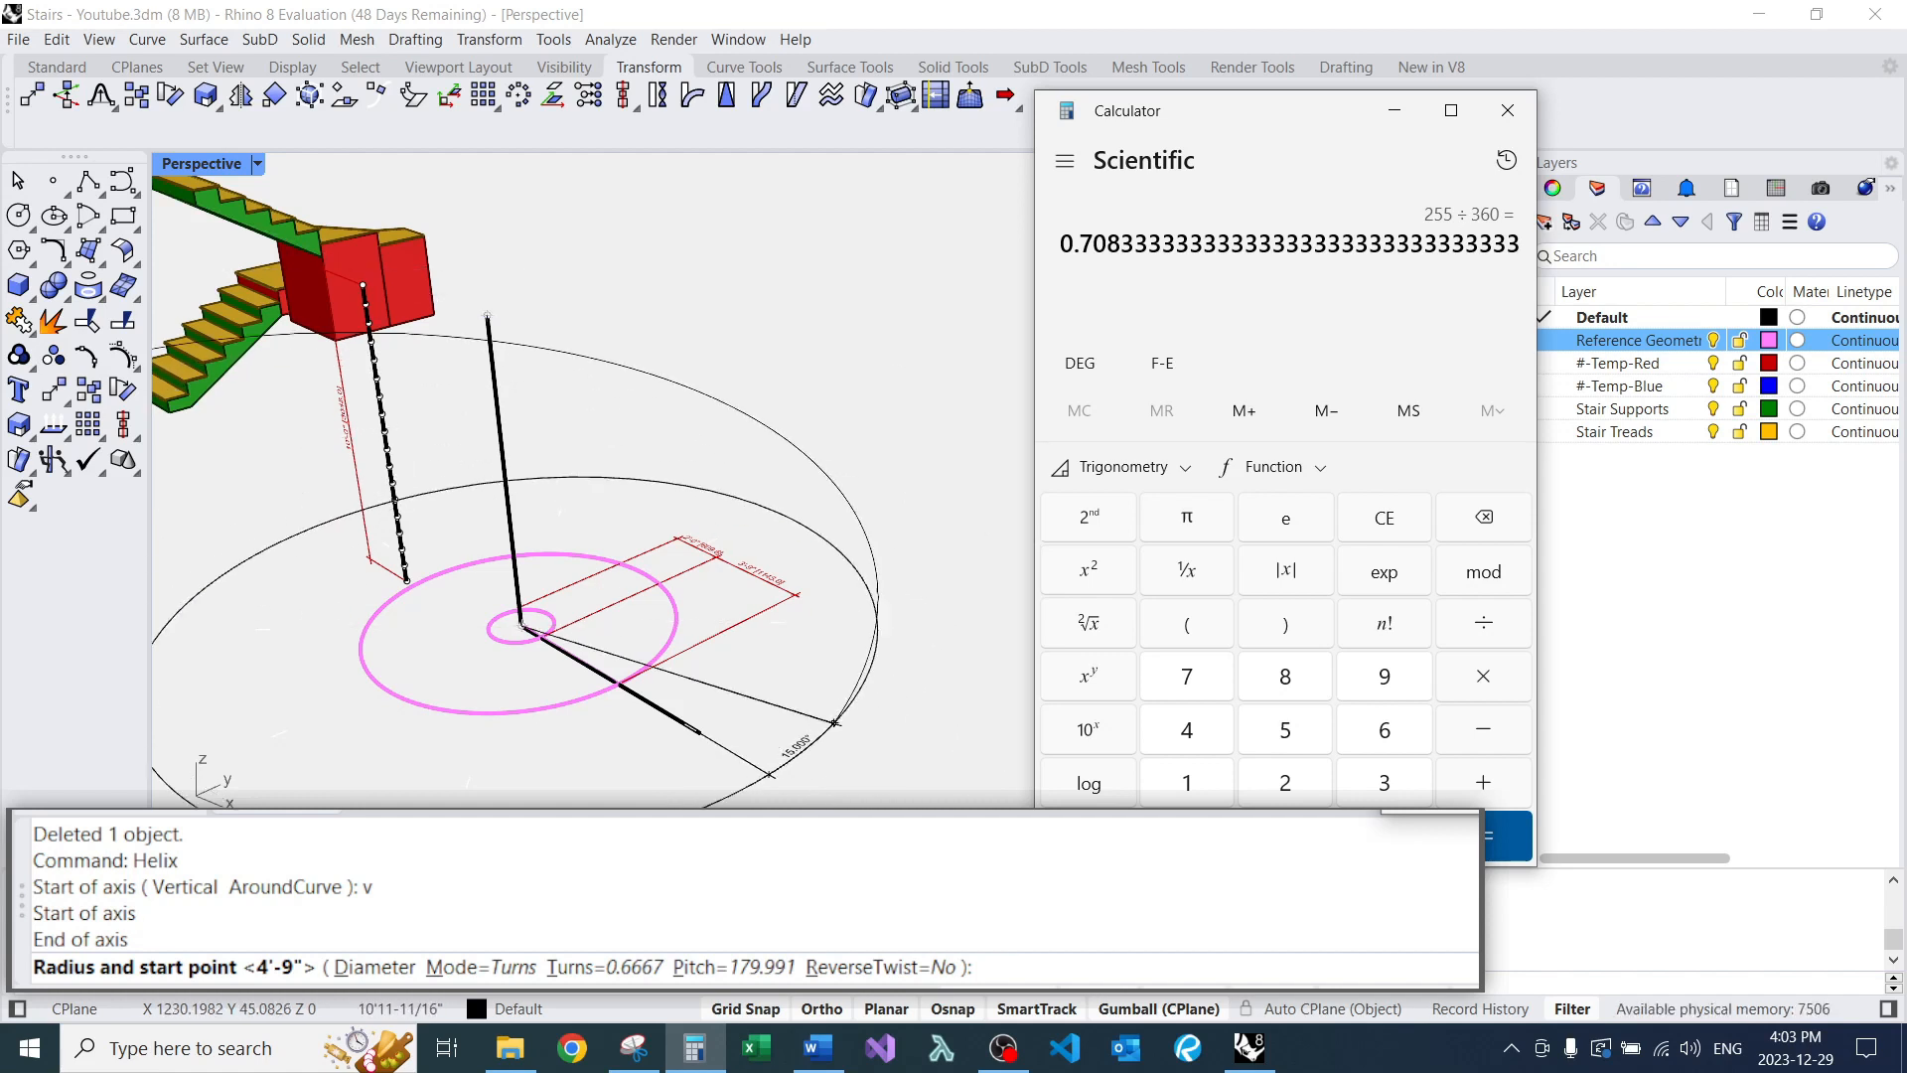
# Set the helix to 0.708333 turns and start it where the guide line meets the outer circle.
pyautogui.scroll(3, 699, 732)
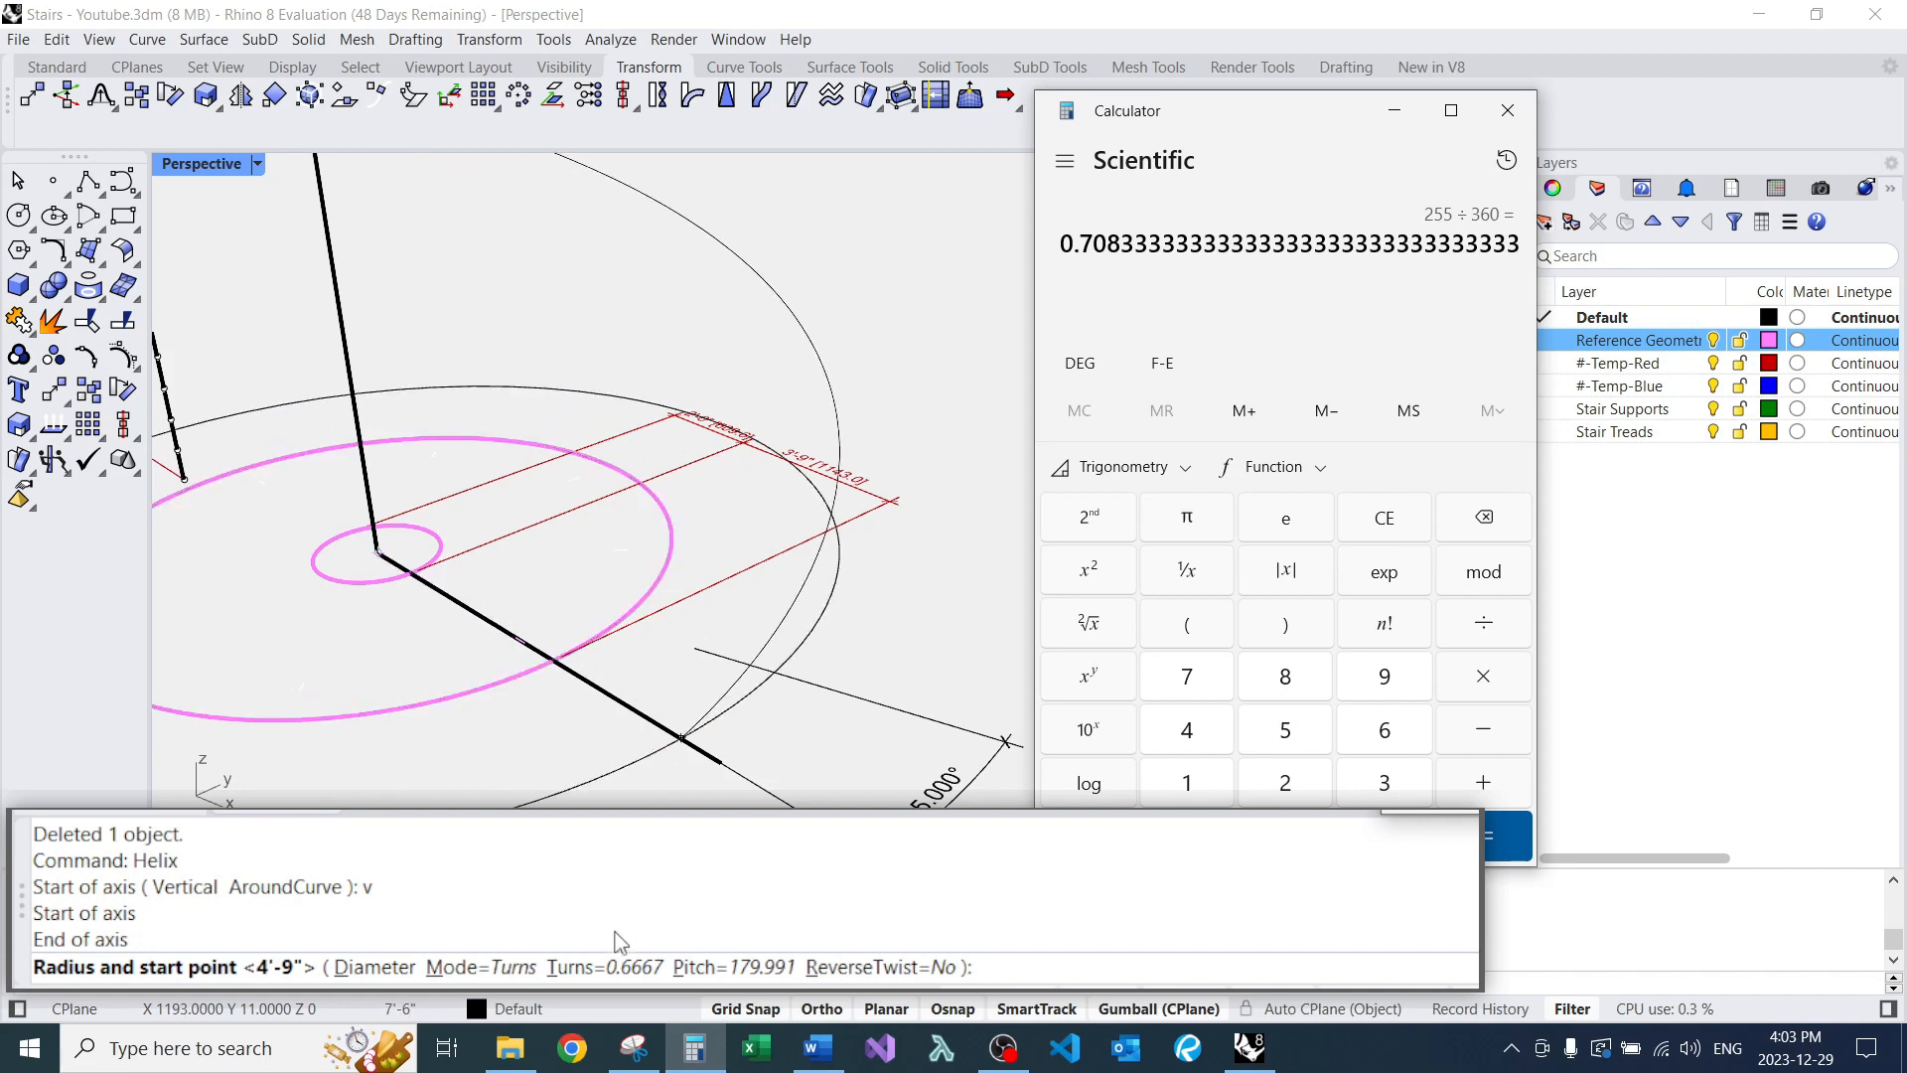
pyautogui.click(611, 966)
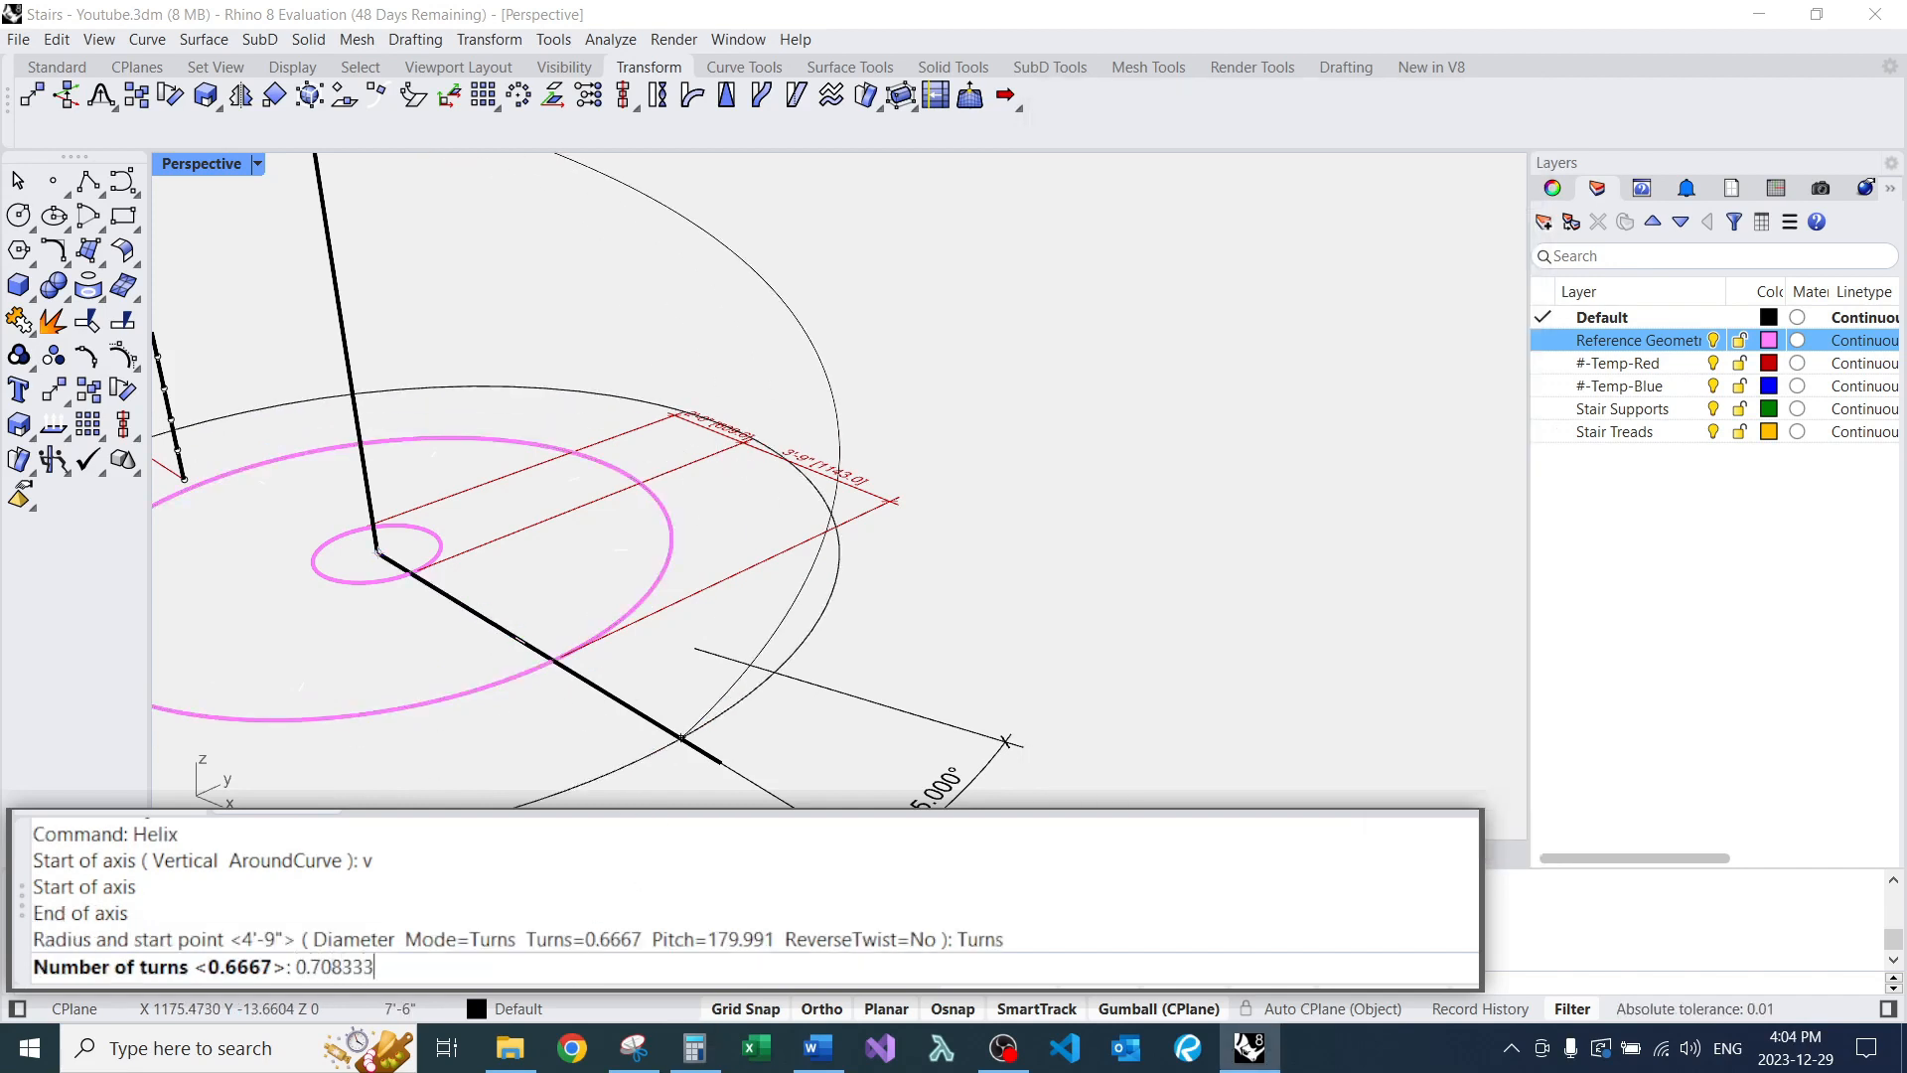
pyautogui.press('Return')
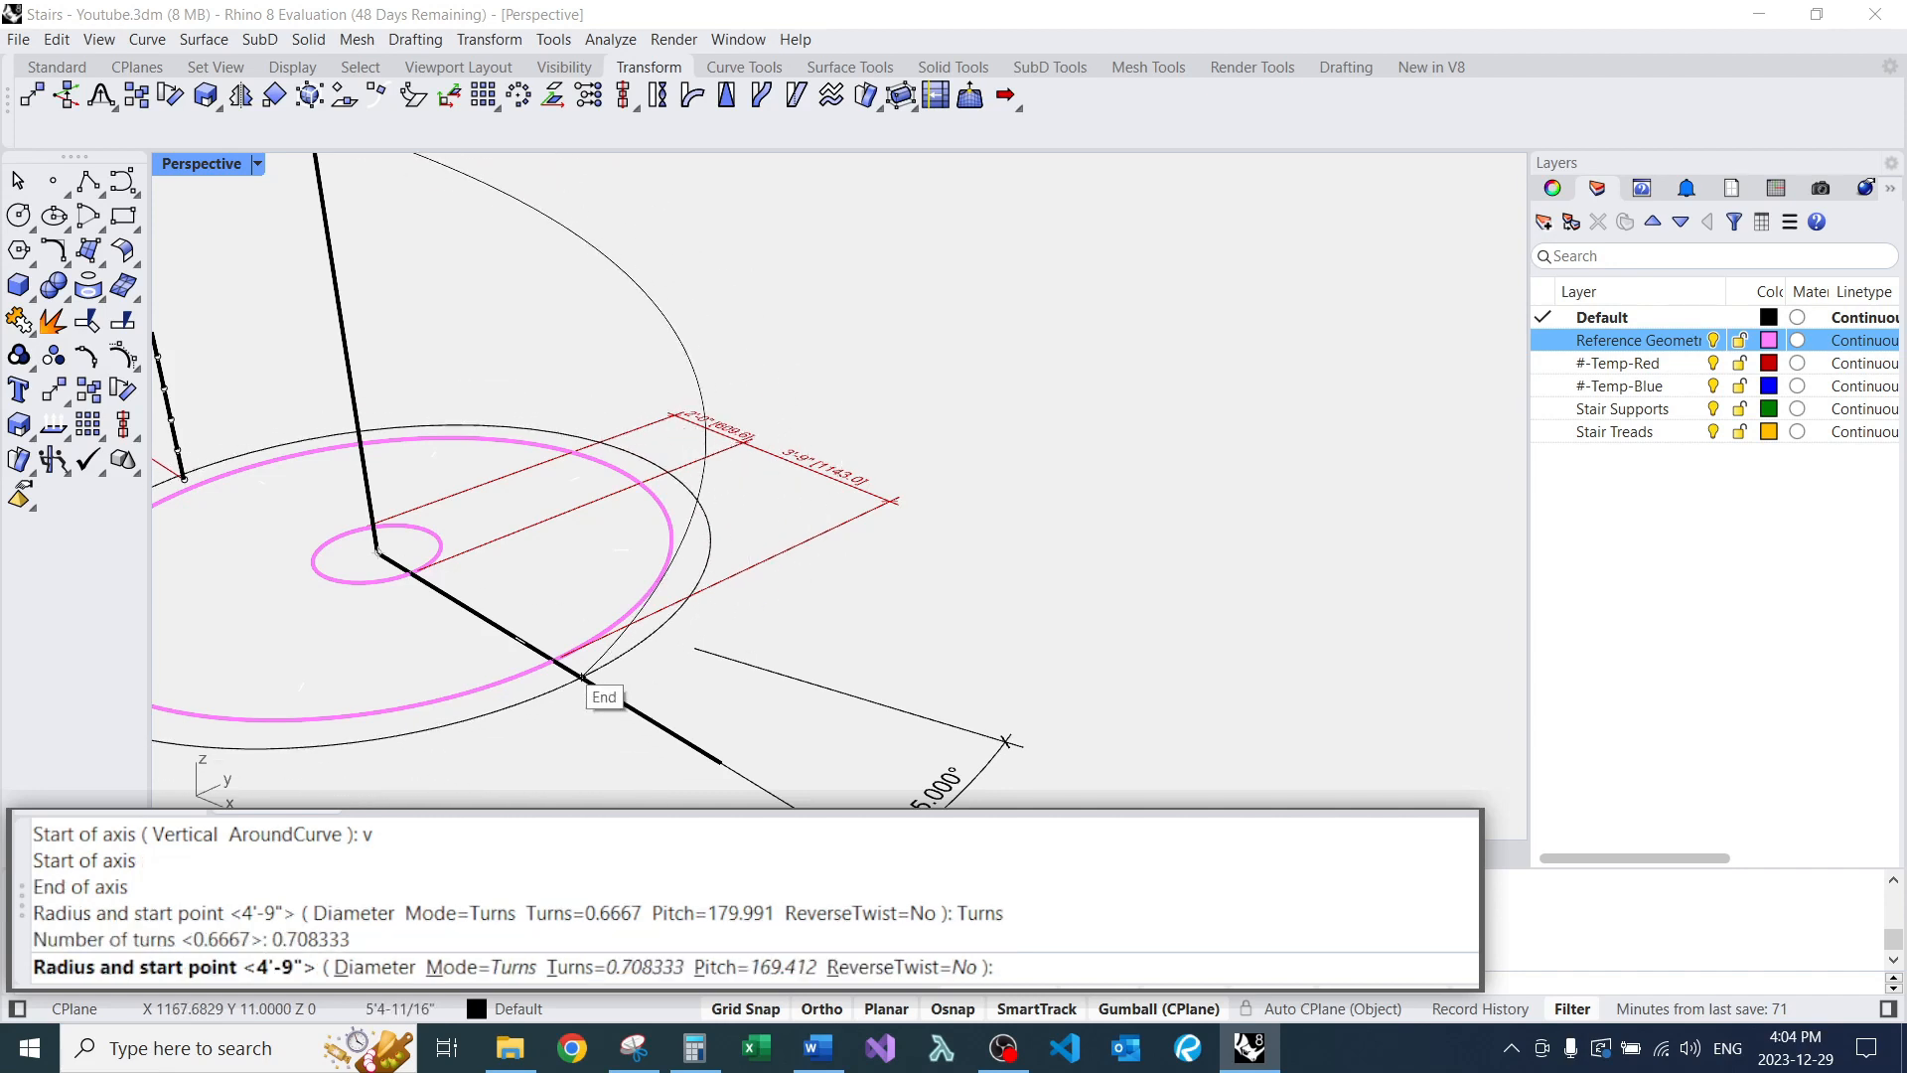
pyautogui.click(553, 658)
# Divide the new helix into 17 segments with division points.
pyautogui.scroll(-4, 554, 659)
pyautogui.write('Divide')
pyautogui.press('Return')
pyautogui.scroll(5, 650, 645)
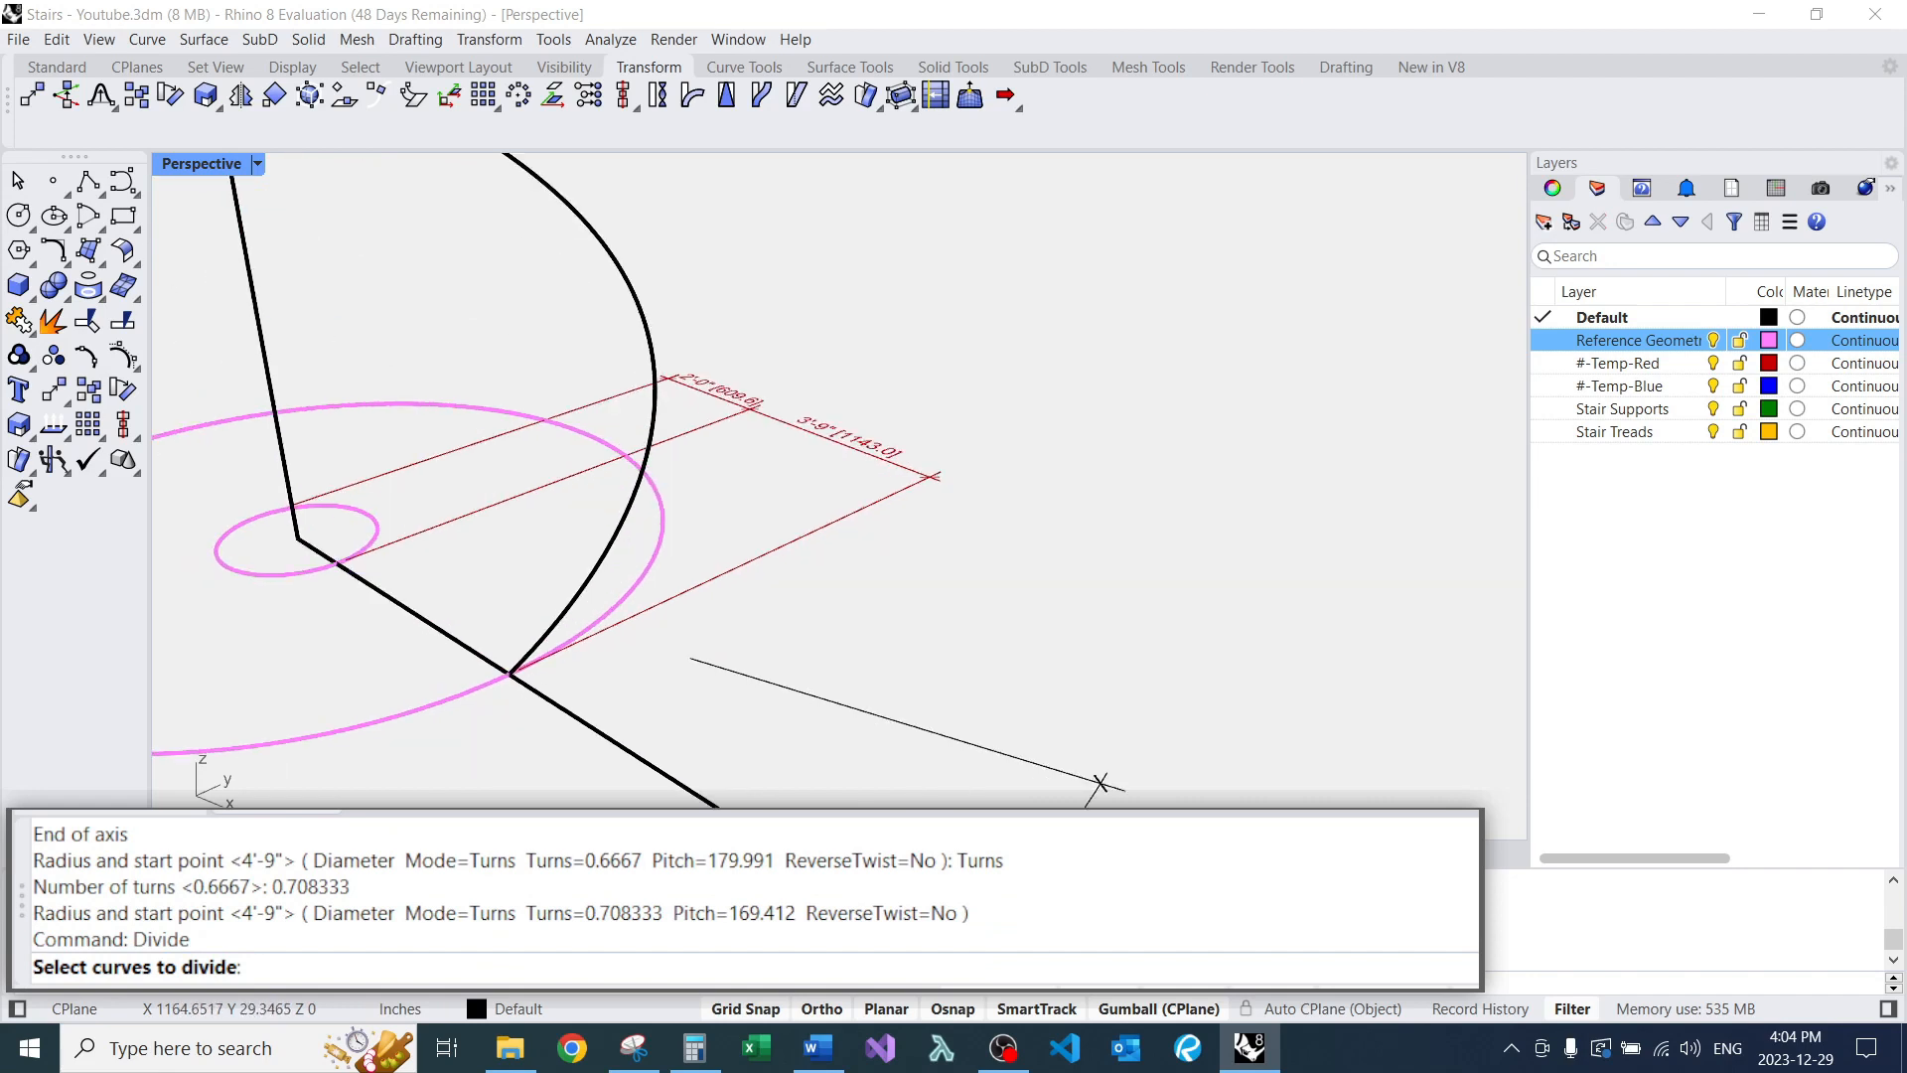
pyautogui.click(613, 537)
pyautogui.press('Return')
pyautogui.press('Return')
# Rotate a copy of the guide line by 15 degrees about the circles' centre.
pyautogui.moveTo(596, 696); pyautogui.dragTo(596, 736, button='right')
pyautogui.click(566, 727)
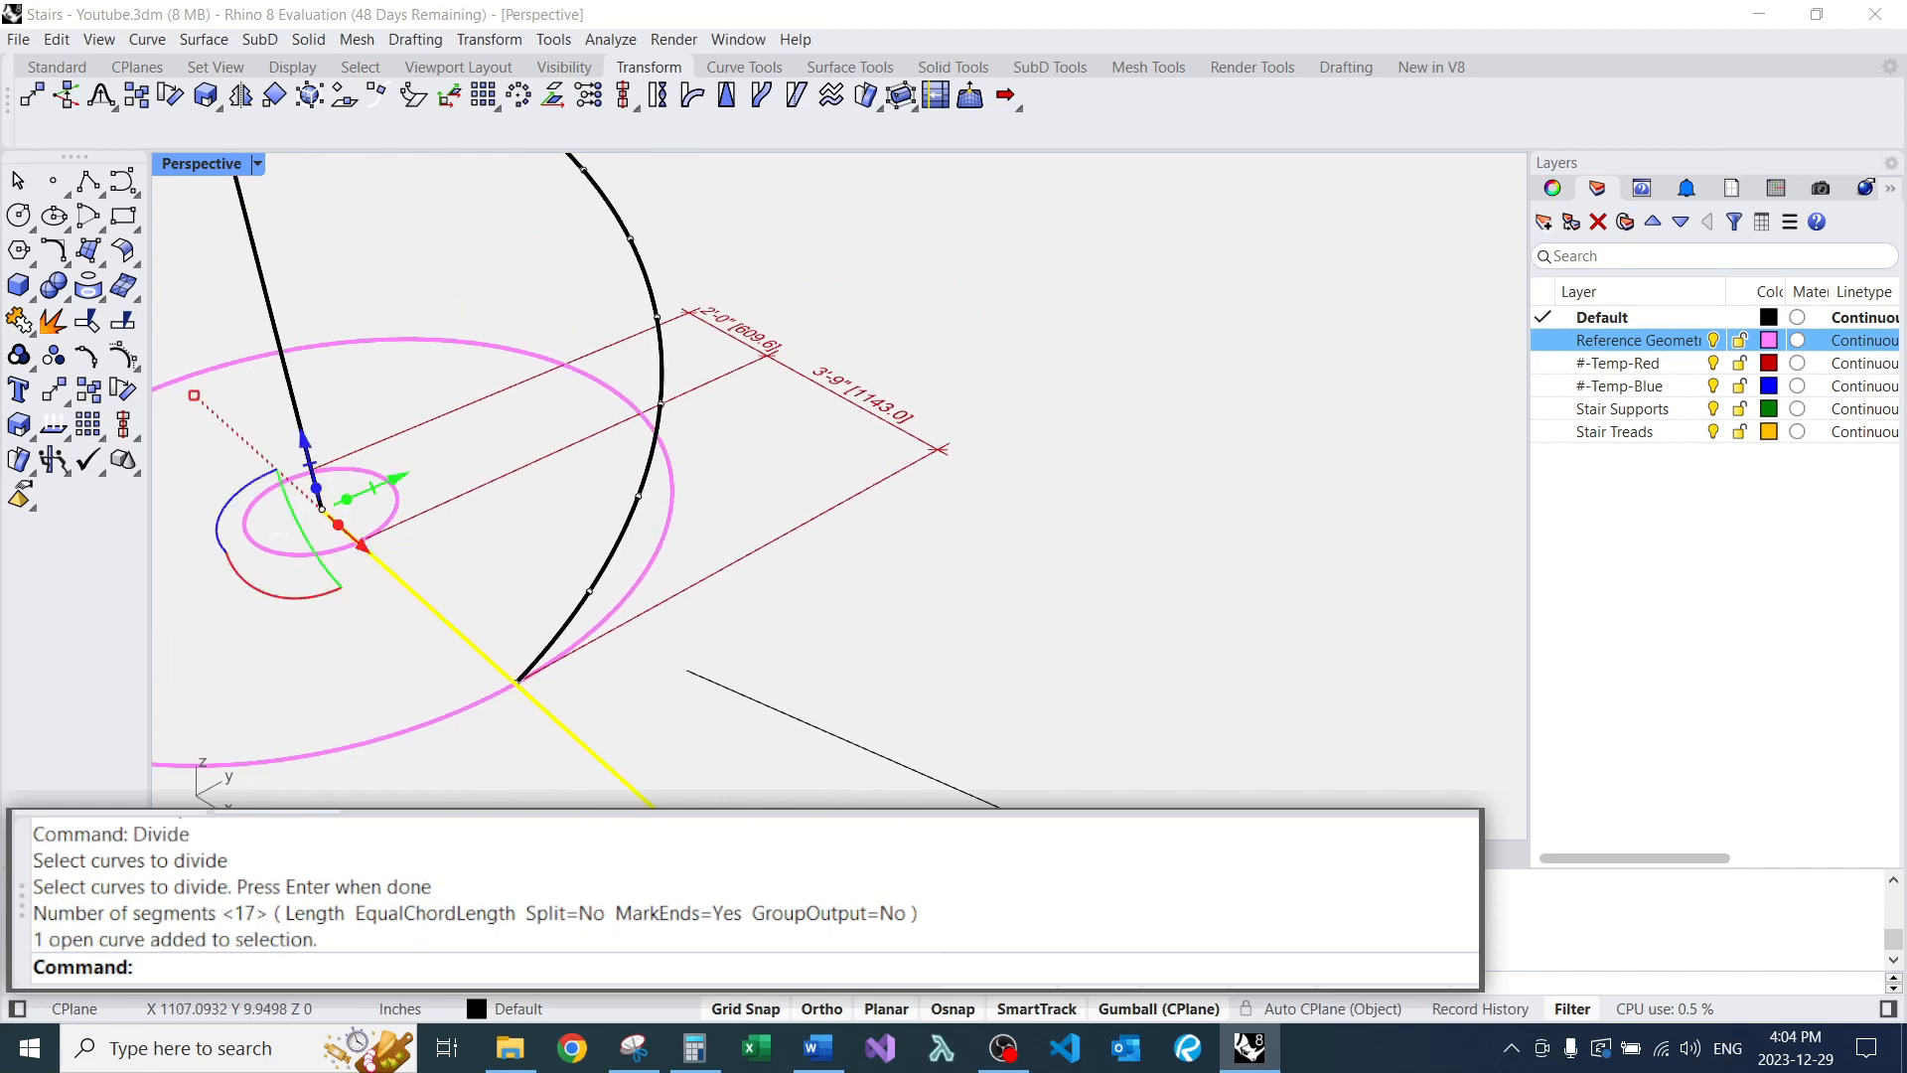
pyautogui.click(226, 511)
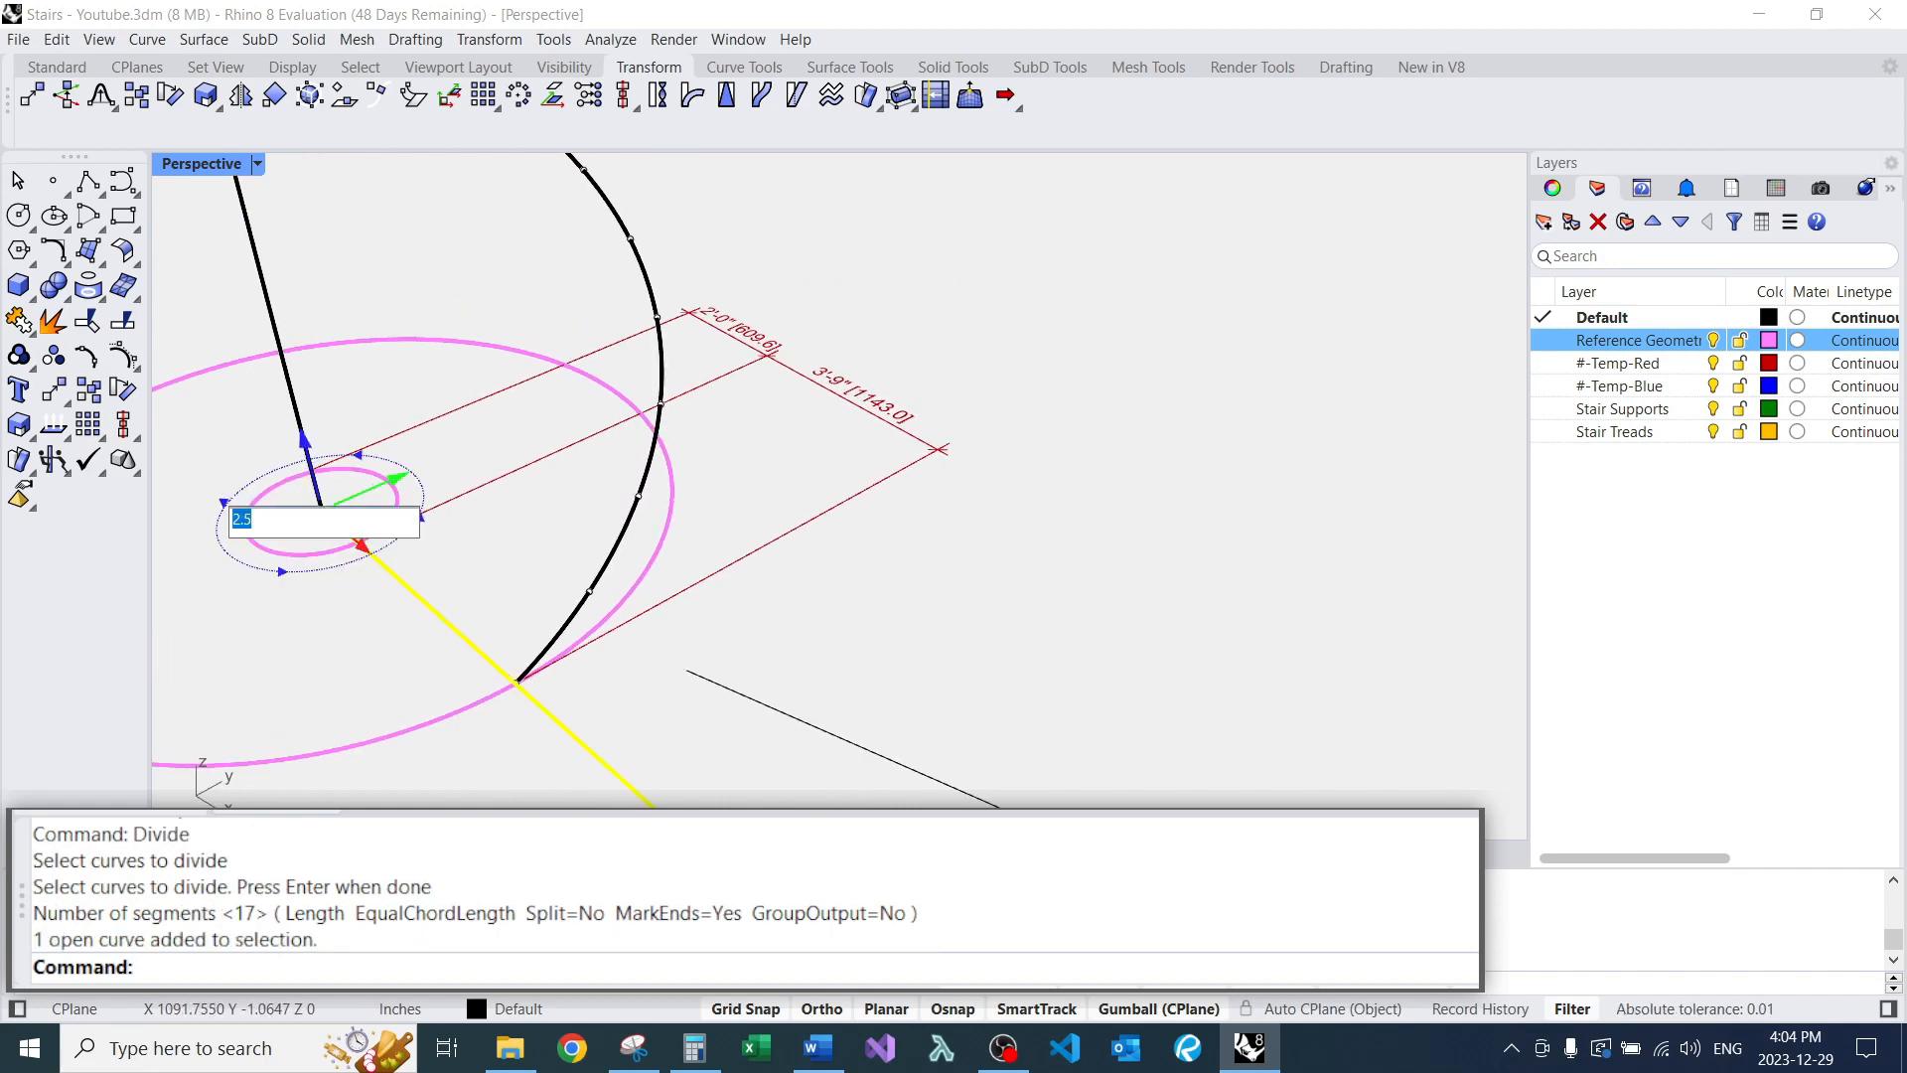
pyautogui.write('15')
pyautogui.press('Return')
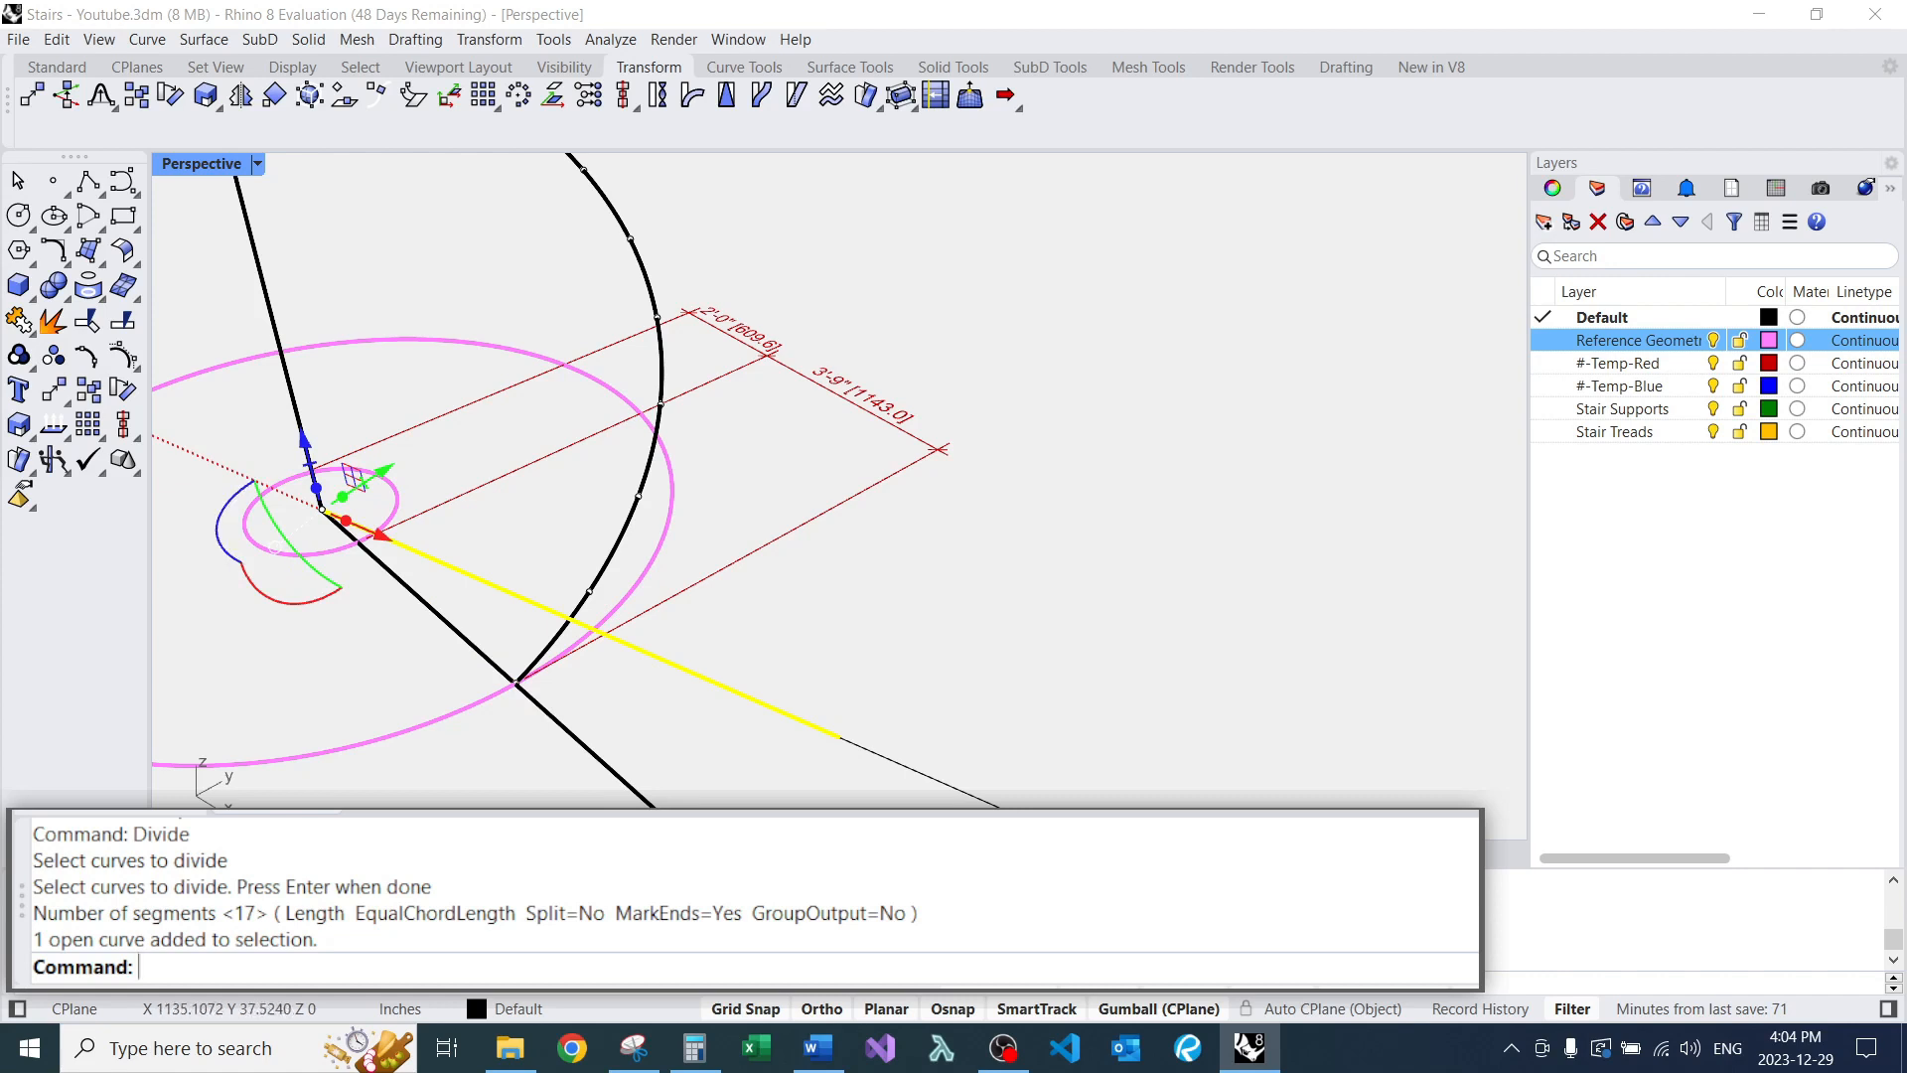
# Move the rotated line vertically up to the level of the helix's first division point.
pyautogui.moveTo(755, 516); pyautogui.dragTo(686, 477, button='right')
pyautogui.moveTo(351, 387); pyautogui.dragTo(562, 547)
pyautogui.press('Escape')
pyautogui.moveTo(755, 517); pyautogui.dragTo(728, 591, button='right')
pyautogui.scroll(10, 728, 591)
pyautogui.scroll(-10, 729, 592)
pyautogui.moveTo(1068, 790)
pyautogui.mouseDown(button='right')
pyautogui.moveTo(1086, 724)
pyautogui.moveTo(1053, 775)
pyautogui.mouseUp(button='right')
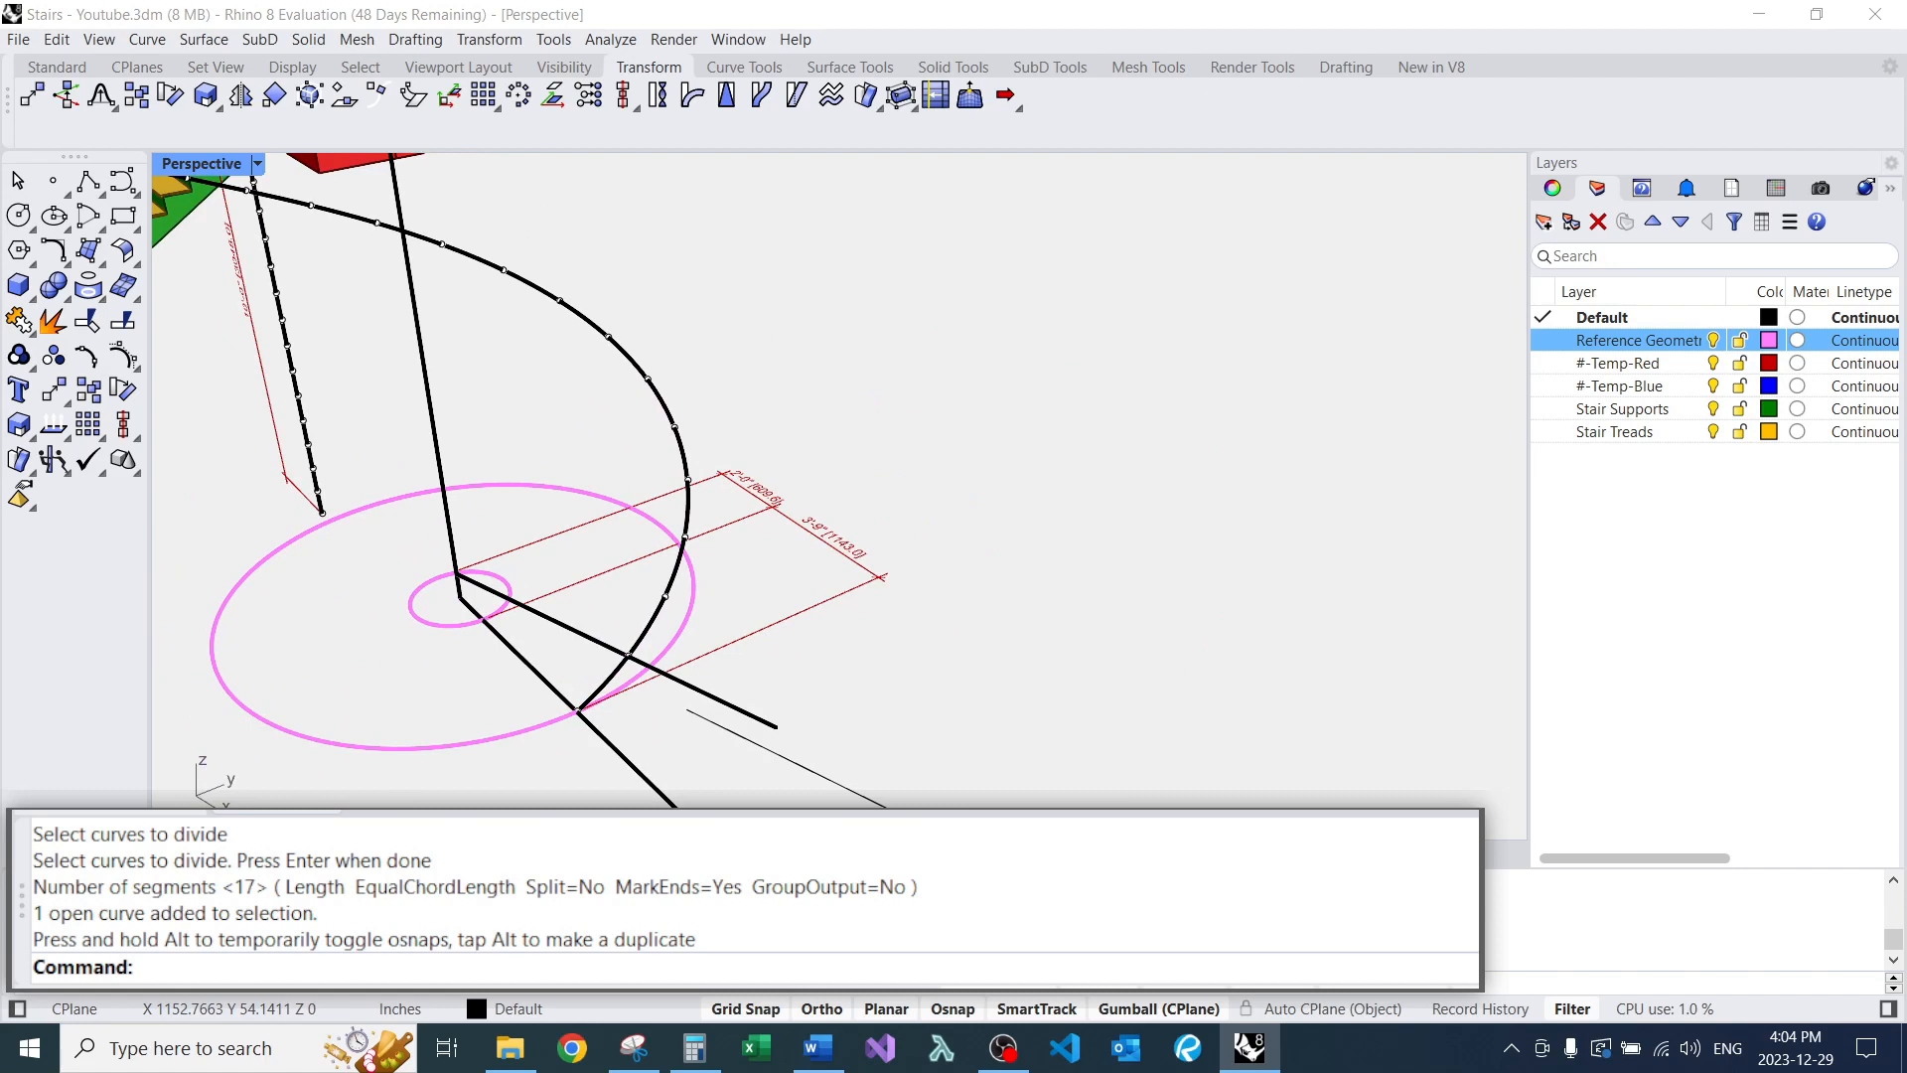
pyautogui.moveTo(477, 665); pyautogui.dragTo(568, 727, button='right')
# Copy the inner circle and the original guide line vertically up to the level of the raised tread line.
pyautogui.scroll(5, 568, 727)
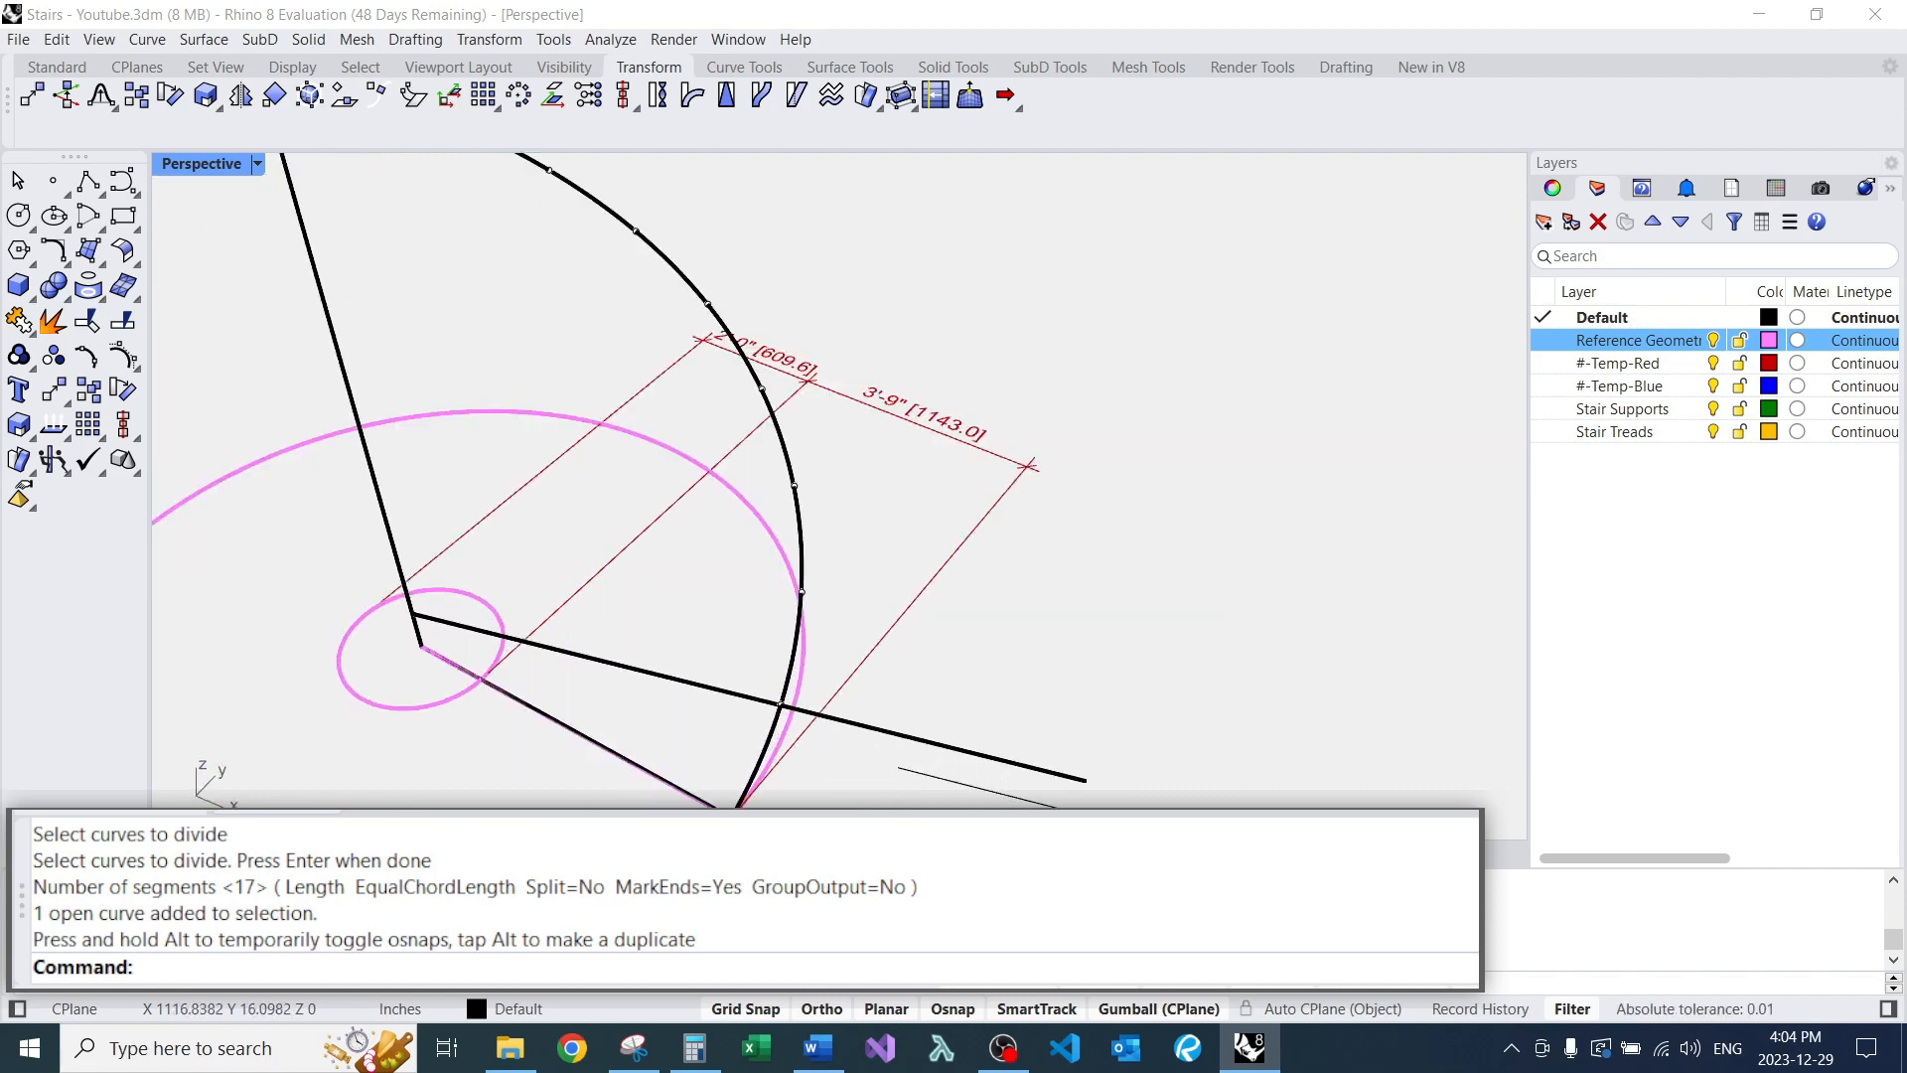
pyautogui.scroll(5, 536, 663)
pyautogui.click(485, 646)
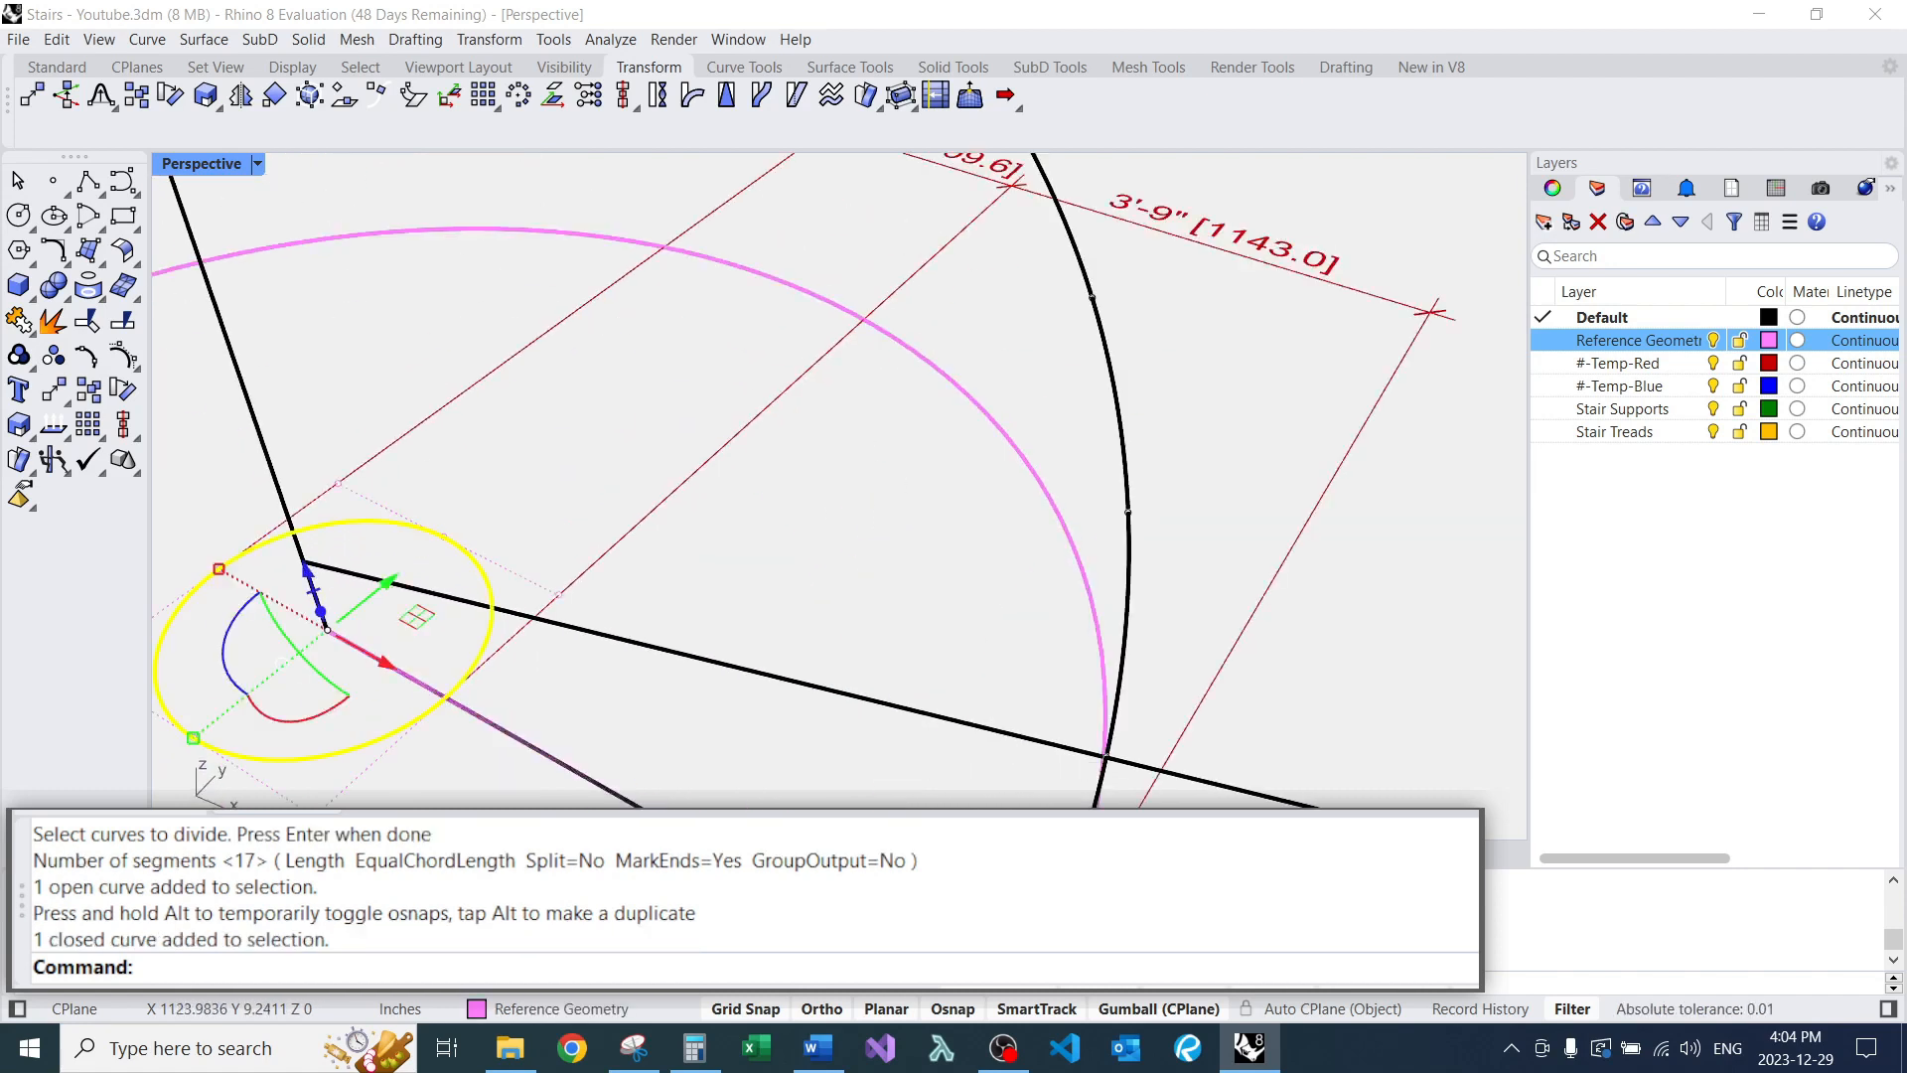
pyautogui.scroll(-5, 601, 476)
pyautogui.scroll(-2, 735, 268)
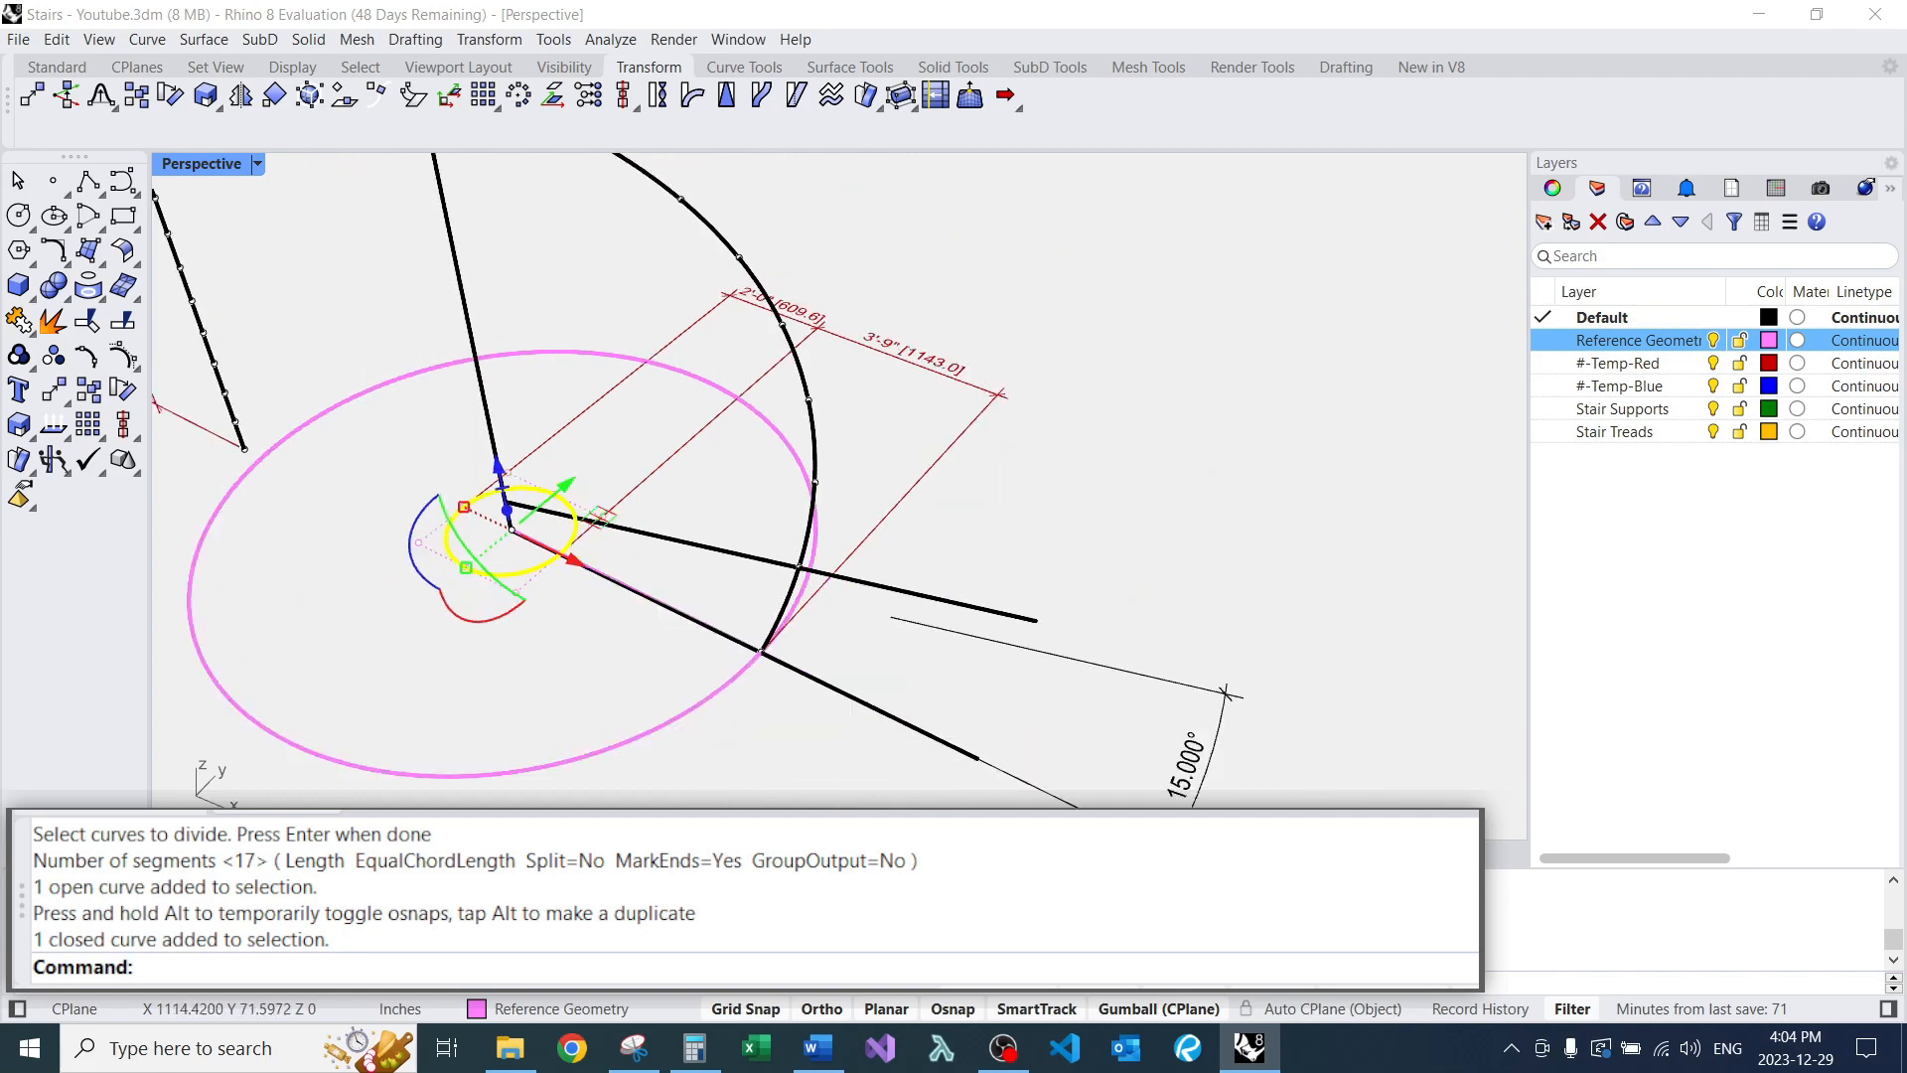
pyautogui.scroll(4, 799, 710)
pyautogui.click(853, 664)
pyautogui.click(891, 711)
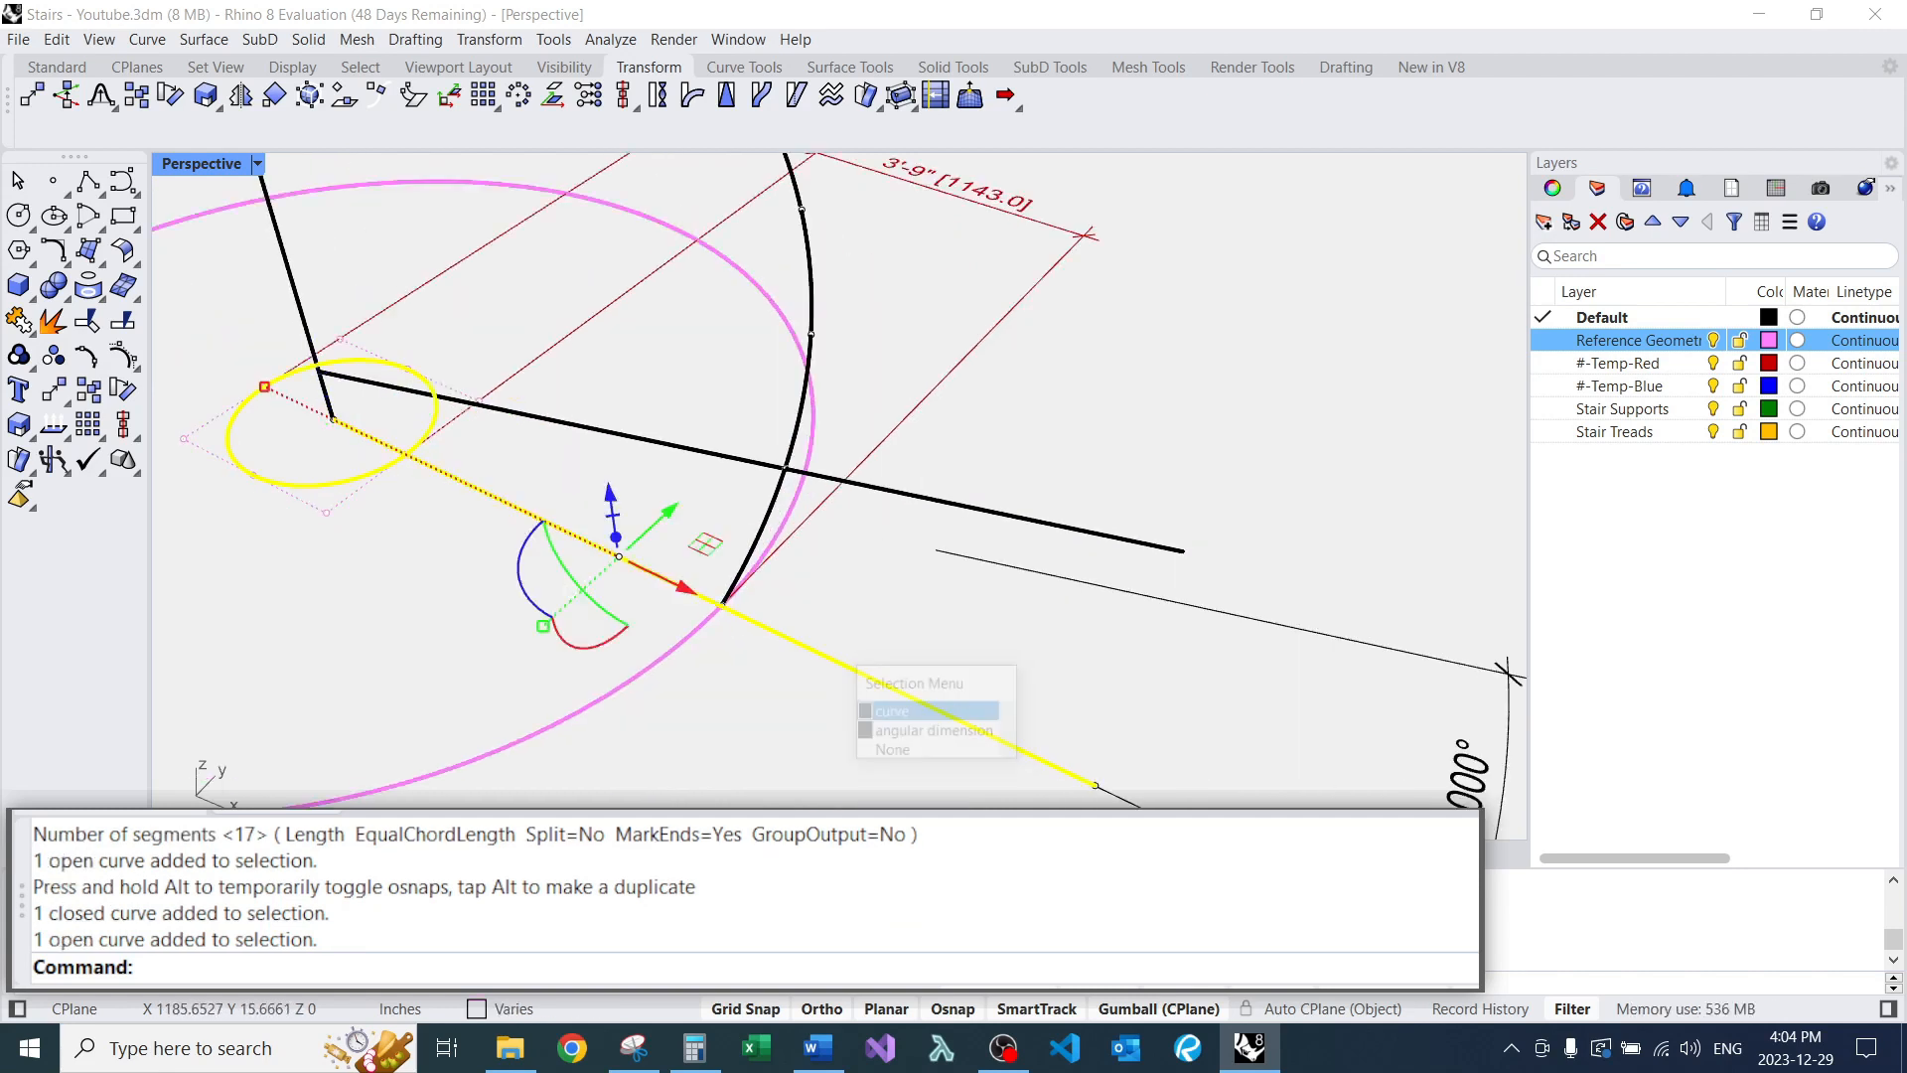
pyautogui.scroll(-5, 1037, 594)
pyautogui.moveTo(993, 586); pyautogui.dragTo(755, 462, button='right')
pyautogui.scroll(3, 745, 447)
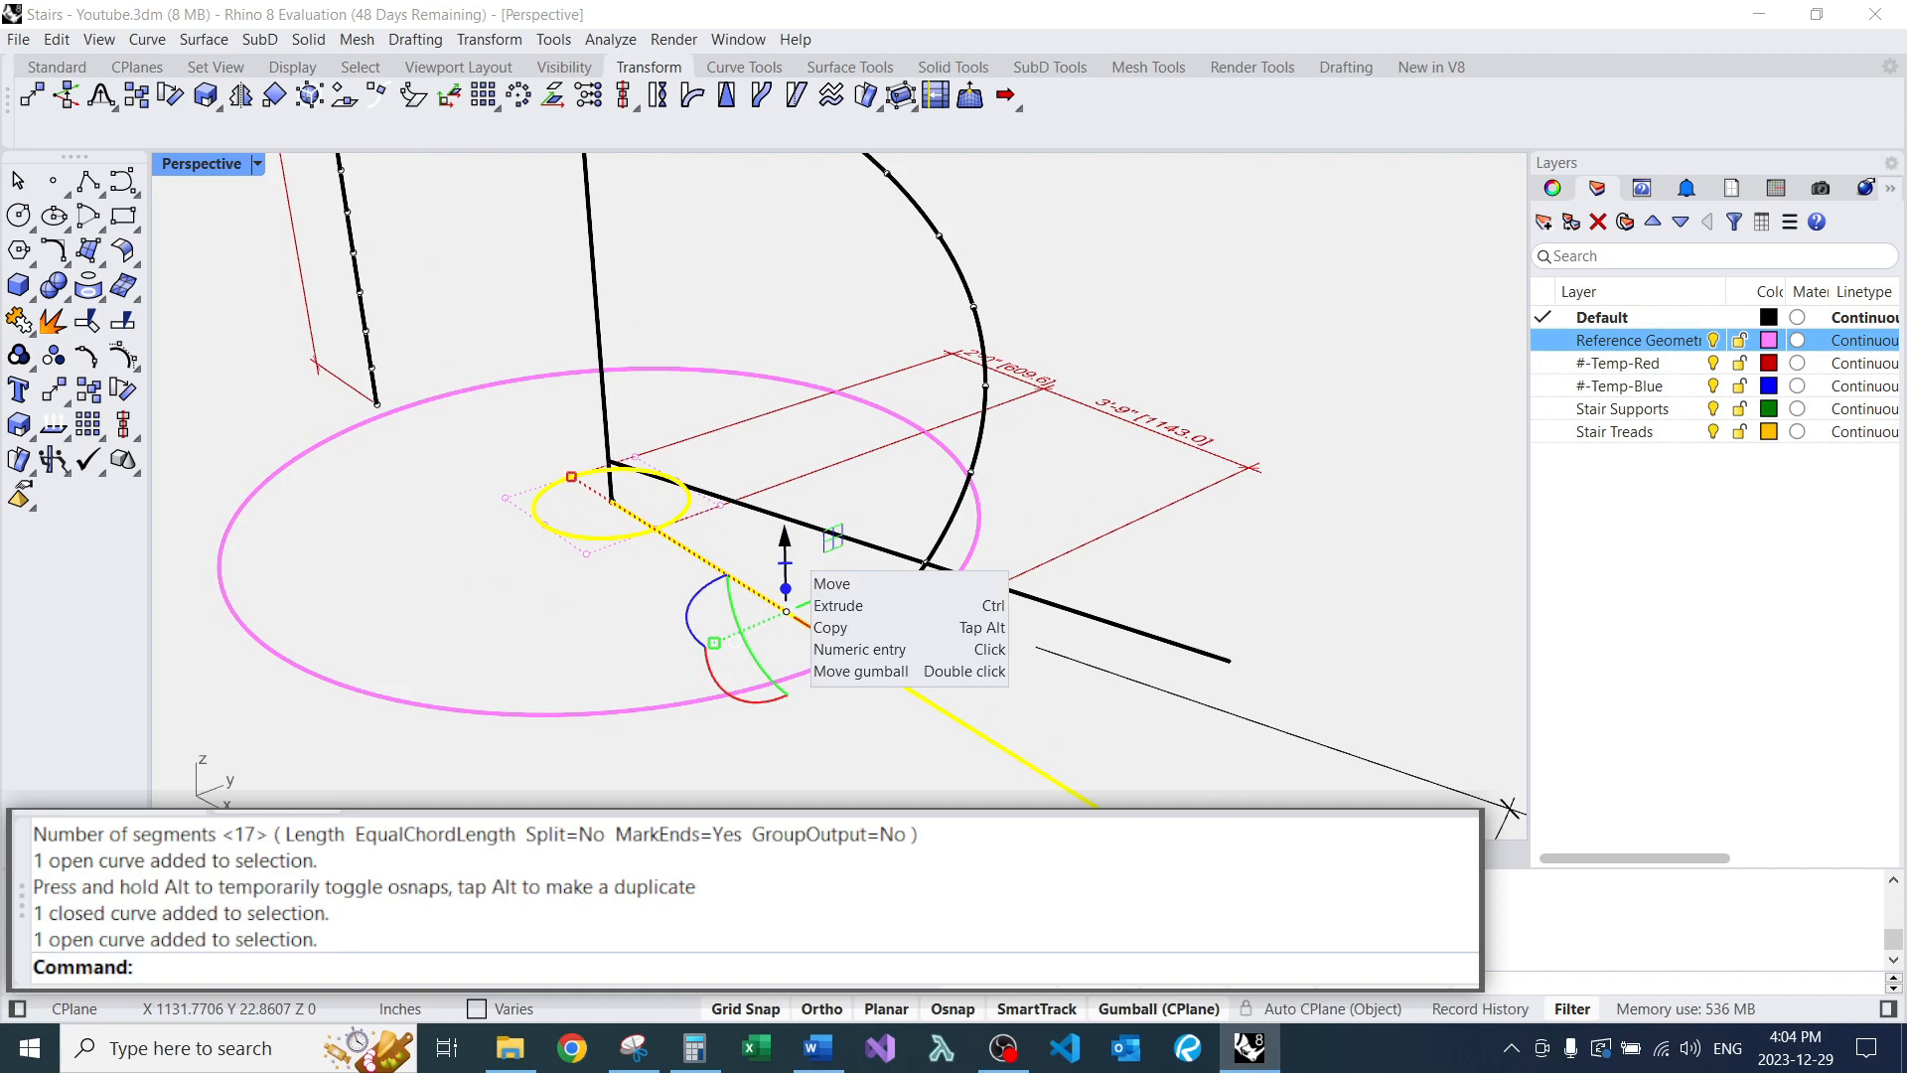
pyautogui.moveTo(787, 548); pyautogui.dragTo(602, 530)
pyautogui.scroll(7, 608, 415)
pyautogui.press('alt')
pyautogui.scroll(-5, 681, 380)
pyautogui.press('Escape')
# Trim the raised inner circle with the two raised lines, keeping only the short arc between them.
pyautogui.moveTo(696, 497); pyautogui.dragTo(867, 606, button='right')
pyautogui.scroll(4, 866, 606)
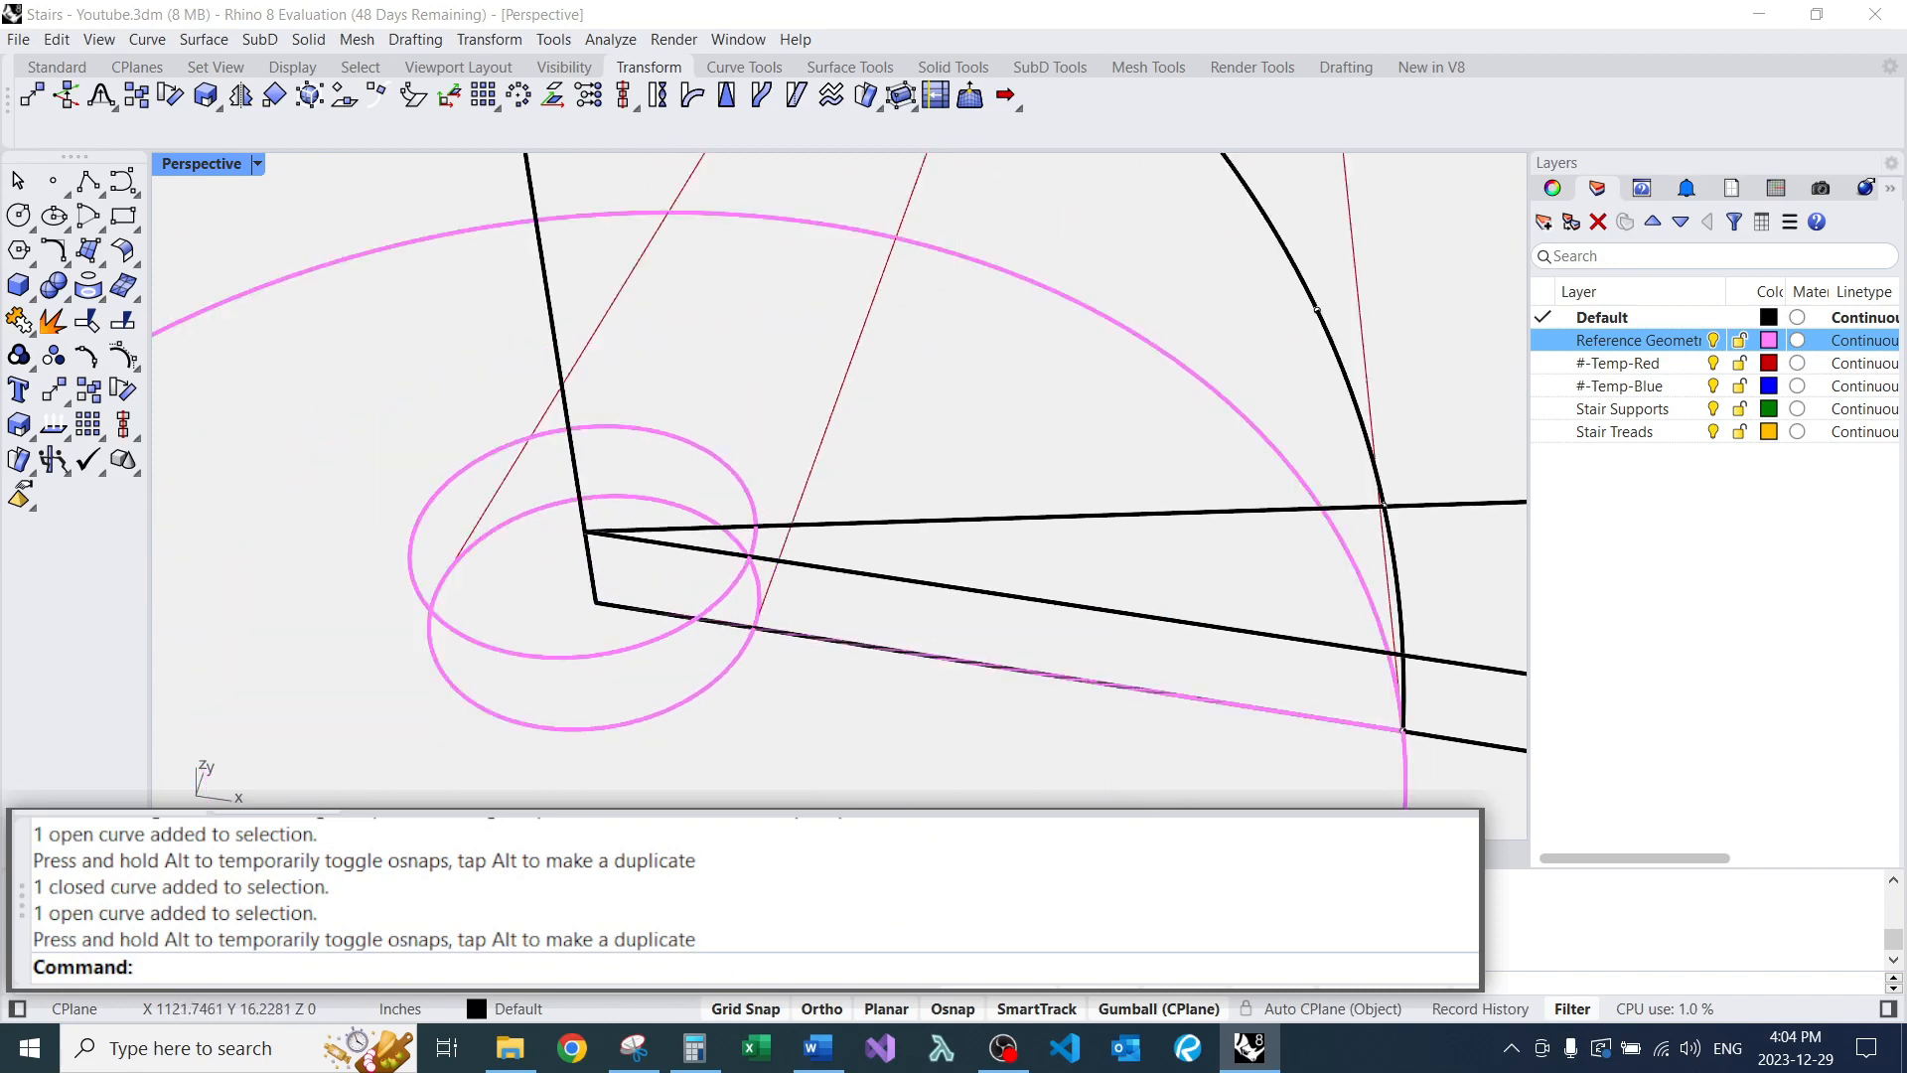
pyautogui.write('TR')
pyautogui.press('Return')
pyautogui.click(1055, 602)
pyautogui.click(1055, 515)
pyautogui.press('Return')
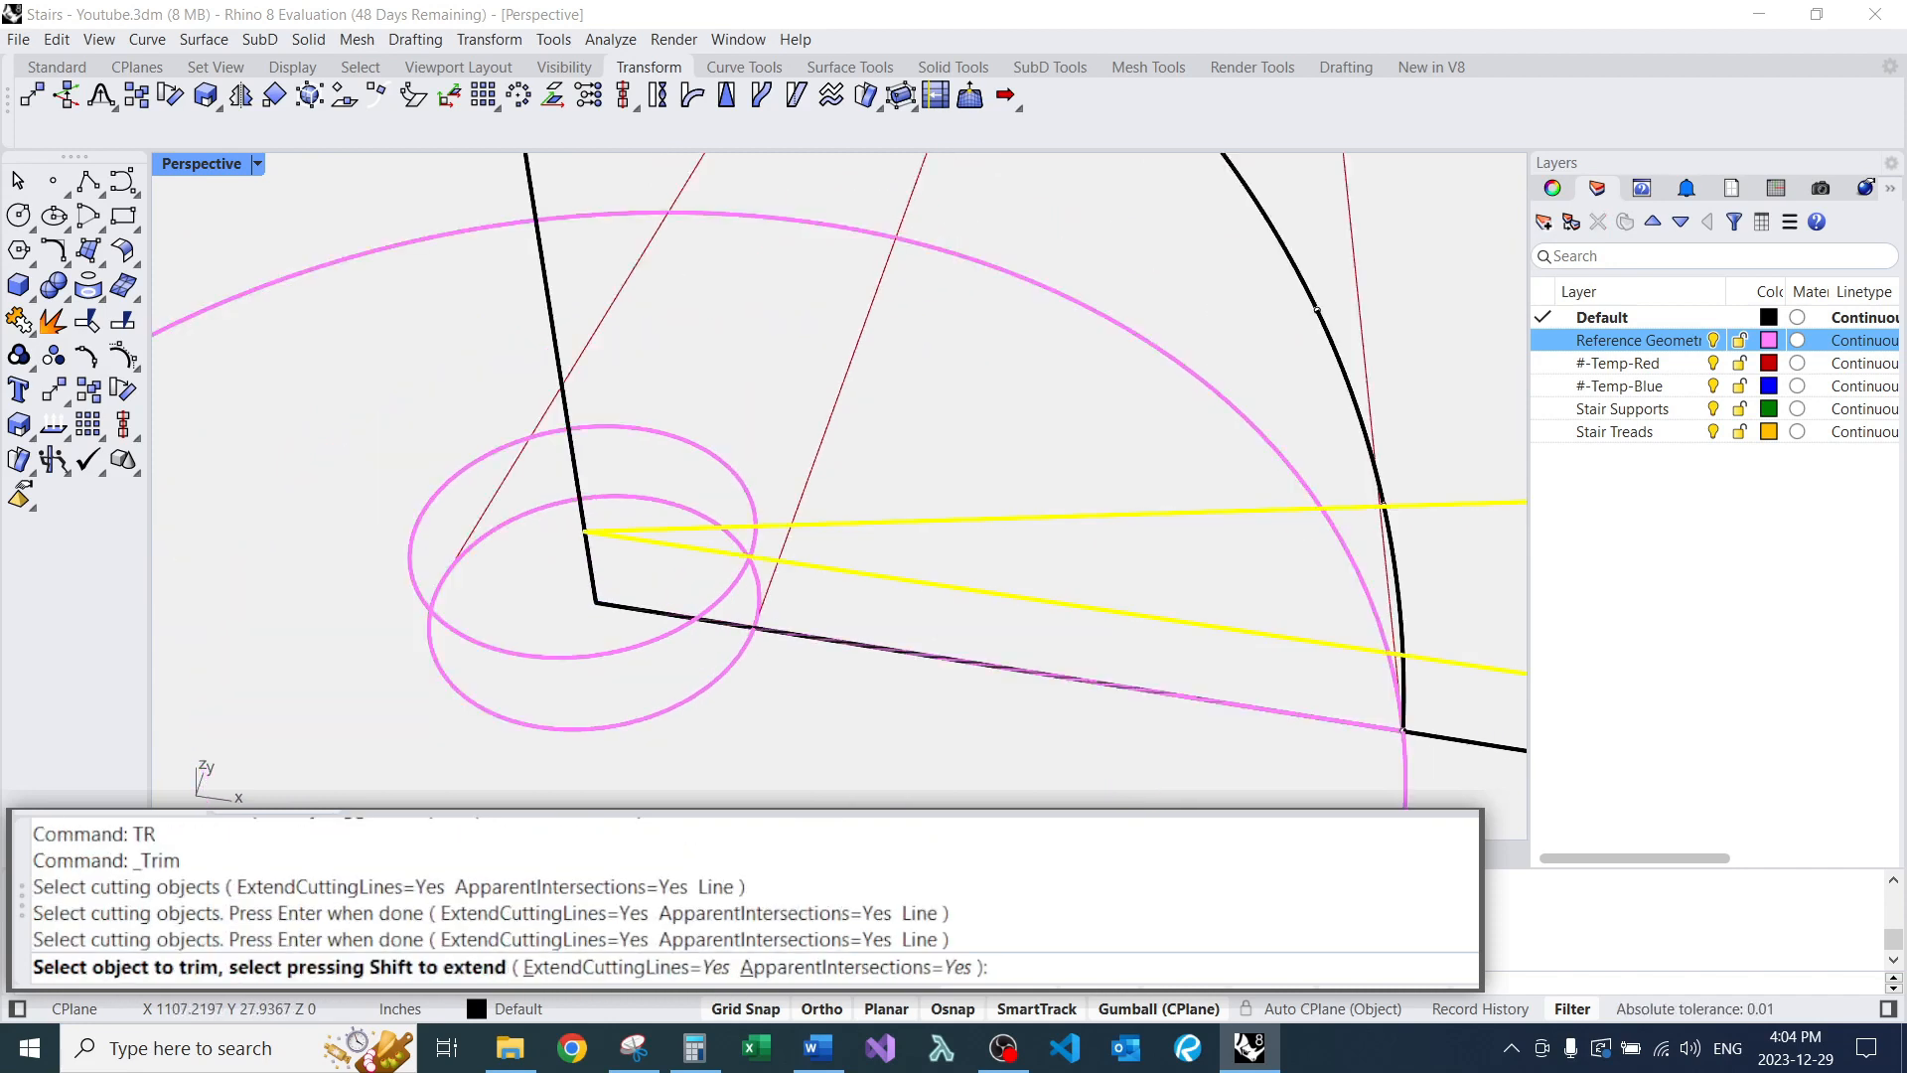
pyautogui.click(593, 428)
pyautogui.click(596, 653)
pyautogui.scroll(-7, 613, 492)
pyautogui.scroll(4, 613, 492)
pyautogui.moveTo(613, 492); pyautogui.dragTo(437, 472, button='right')
pyautogui.press('Return')
# Fillet the short inner arc with both raised tread lines at radius 0 to join them at sharp corners.
pyautogui.write('F')
pyautogui.press('Return')
pyautogui.write('r')
pyautogui.press('Return')
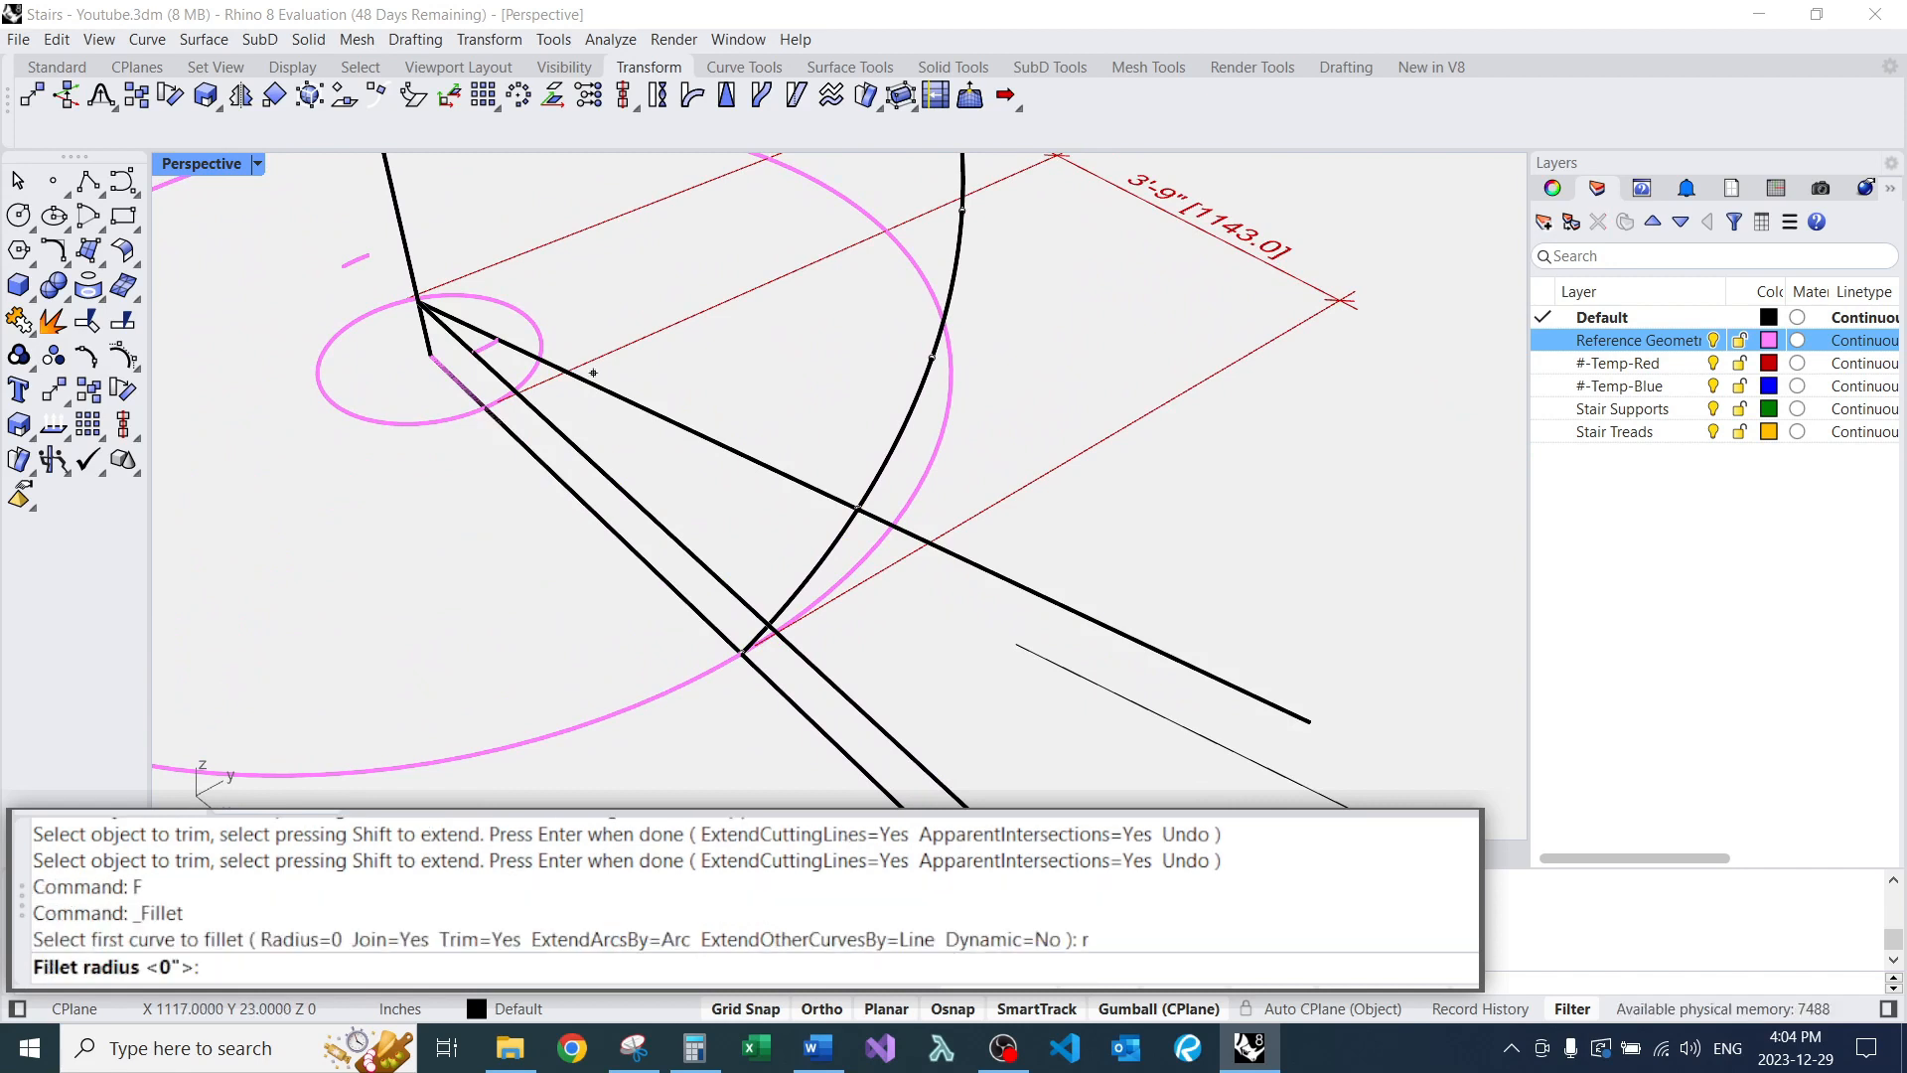
pyautogui.write('0')
pyautogui.press('Return')
pyautogui.scroll(4, 484, 325)
pyautogui.click(557, 452)
pyautogui.click(486, 358)
pyautogui.write('F')
pyautogui.press('Return')
pyautogui.click(486, 358)
pyautogui.click(545, 367)
pyautogui.scroll(-6, 399, 320)
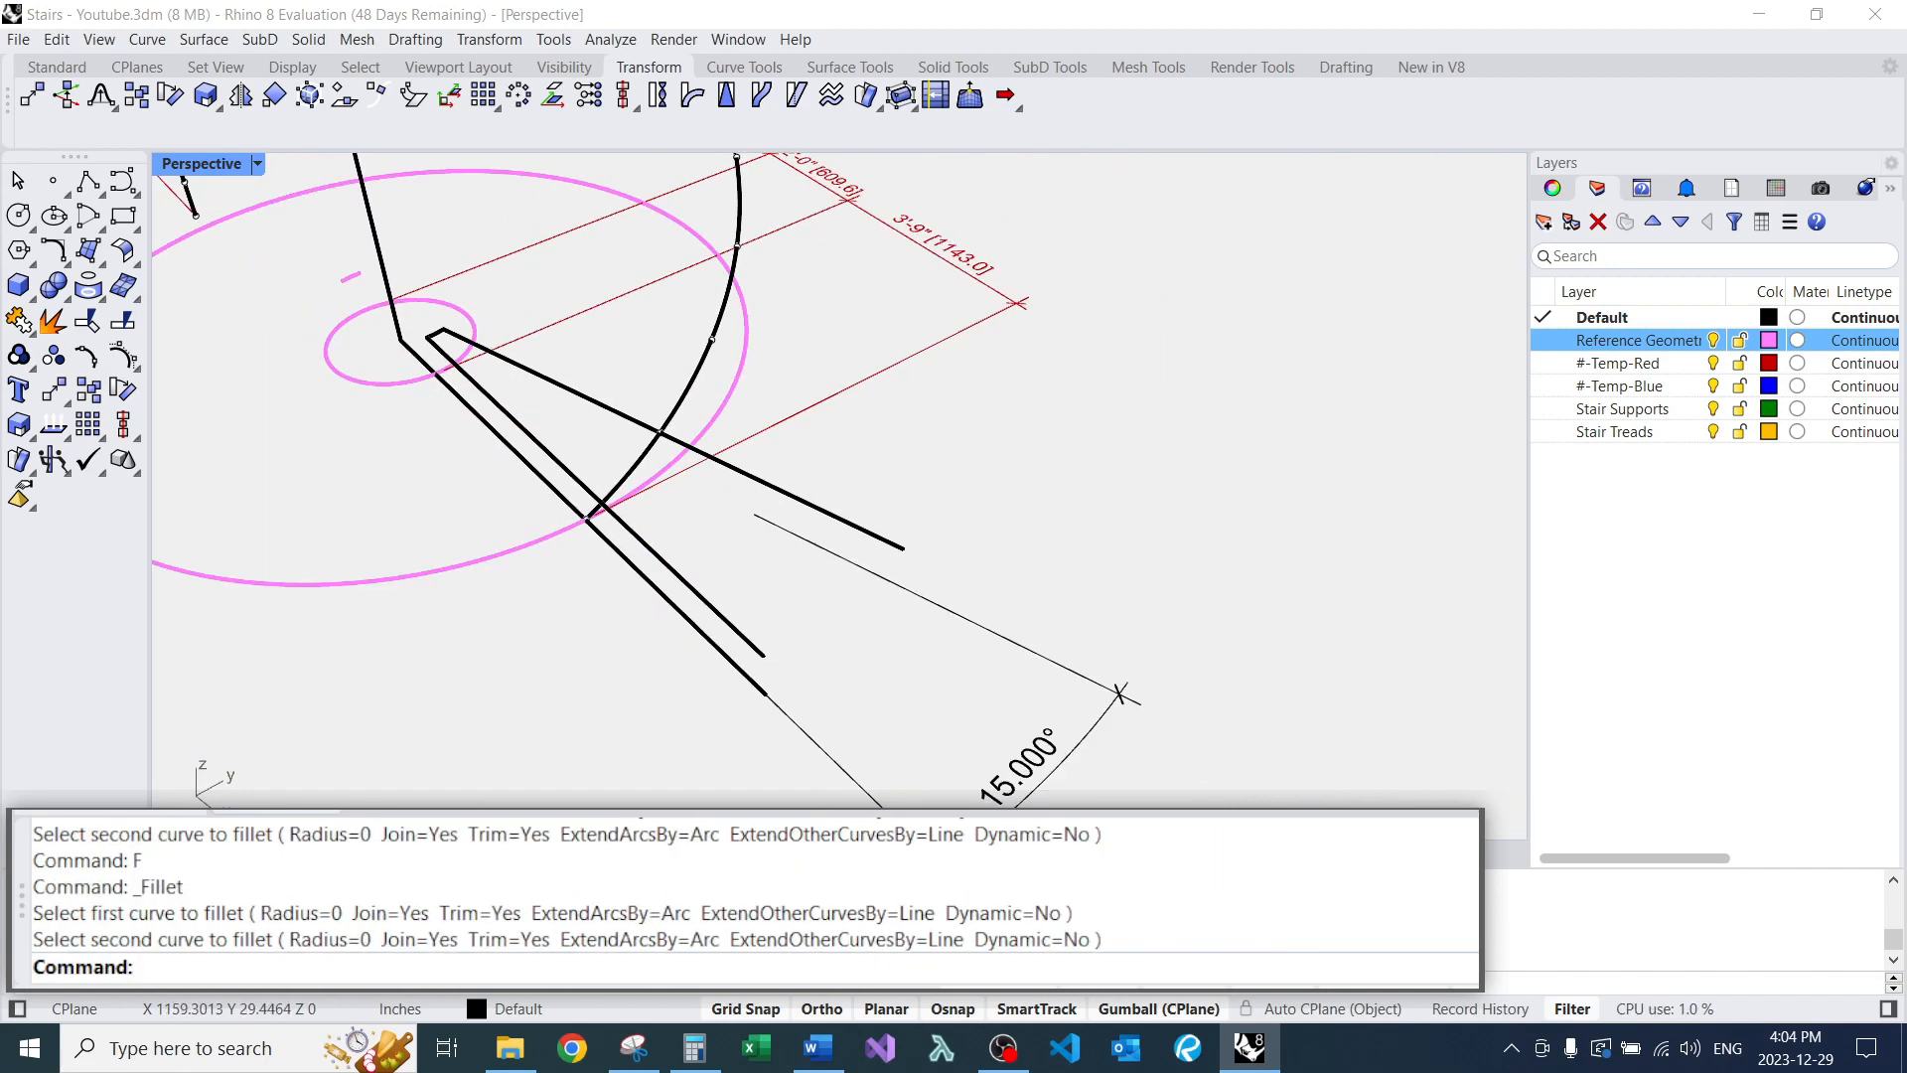
# Copy the outer circle vertically up to the level of the raised tread lines.
pyautogui.scroll(3, 707, 581)
pyautogui.moveTo(707, 582); pyautogui.dragTo(636, 626, button='right')
pyautogui.click(604, 515)
pyautogui.moveTo(616, 556); pyautogui.dragTo(676, 526, button='right')
pyautogui.scroll(-4, 672, 491)
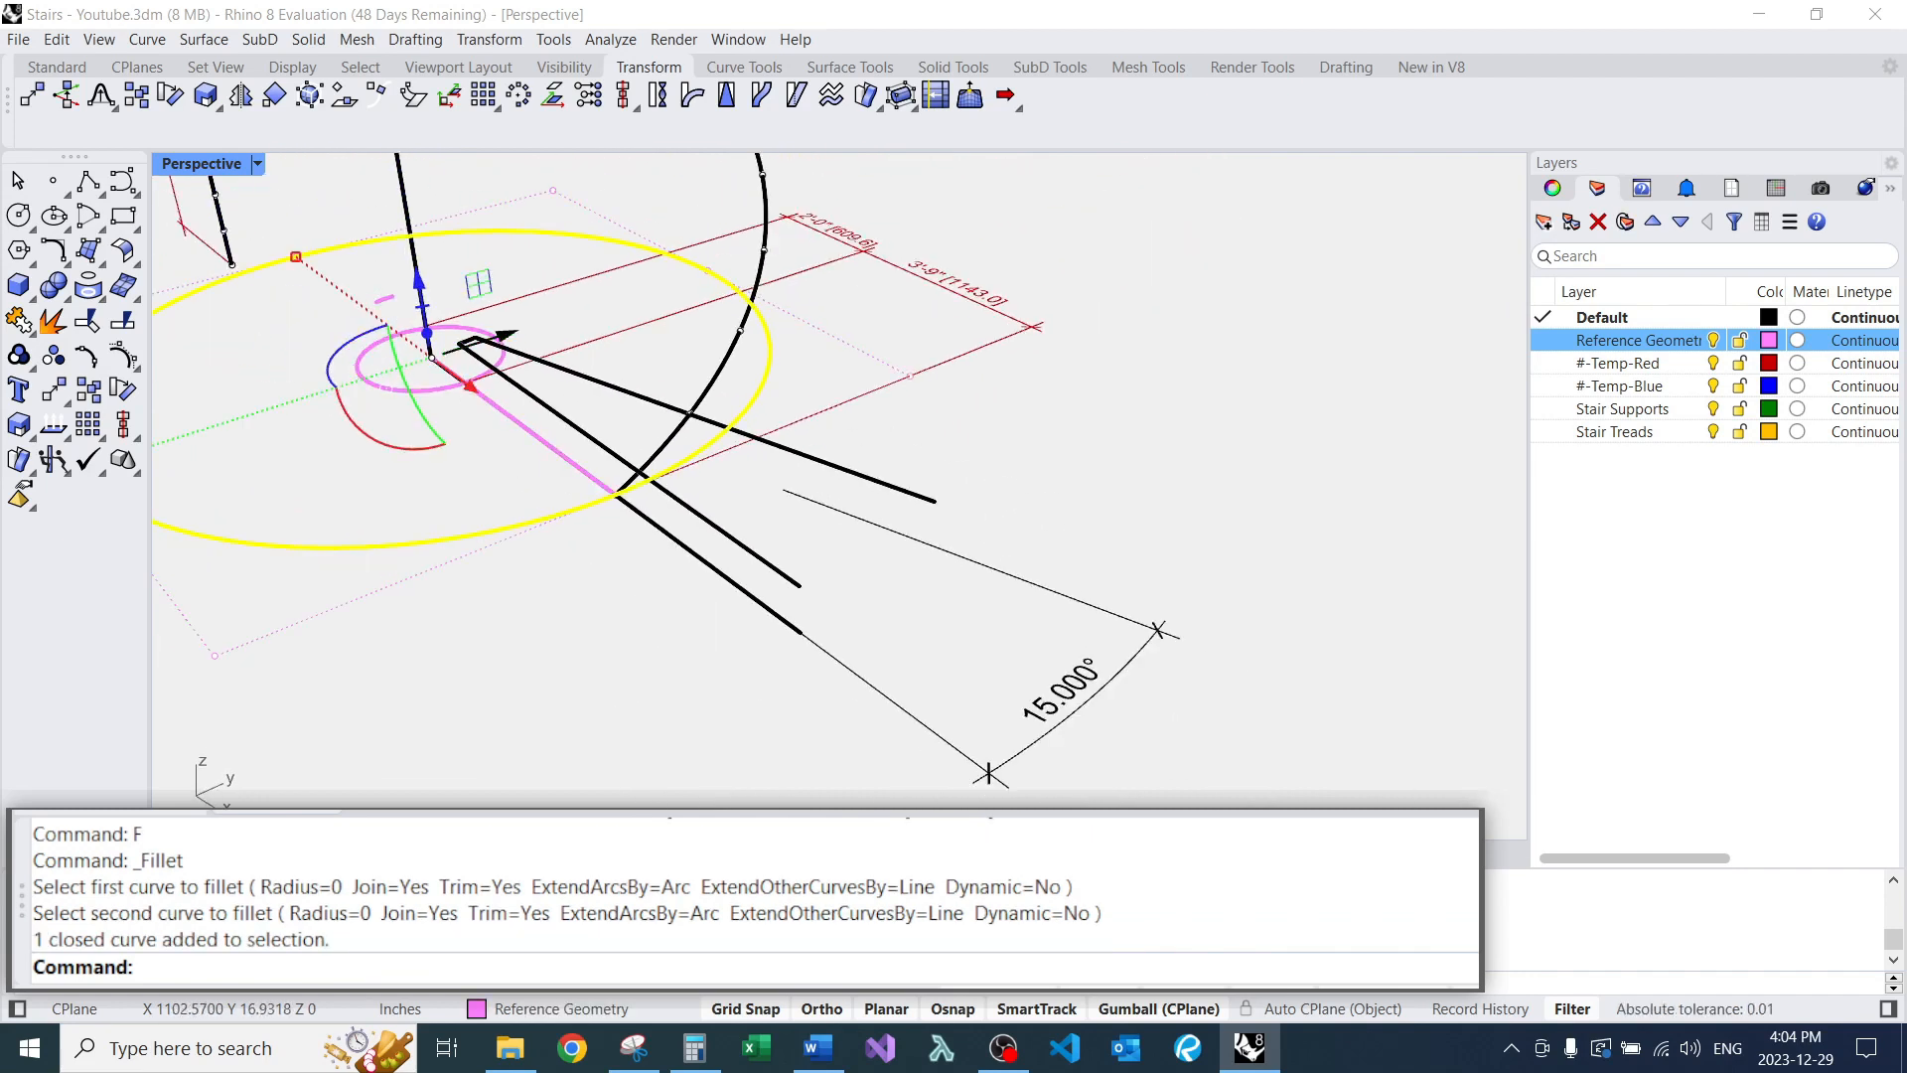
pyautogui.scroll(5, 437, 273)
pyautogui.moveTo(405, 327); pyautogui.dragTo(842, 493)
pyautogui.scroll(-4, 897, 473)
pyautogui.press('Escape')
# Trim the raised outer circle with the joined tread lines, keeping only the arc between them.
pyautogui.moveTo(845, 586); pyautogui.dragTo(1093, 566, button='right')
pyautogui.scroll(6, 923, 571)
pyautogui.write('r')
pyautogui.press('Return')
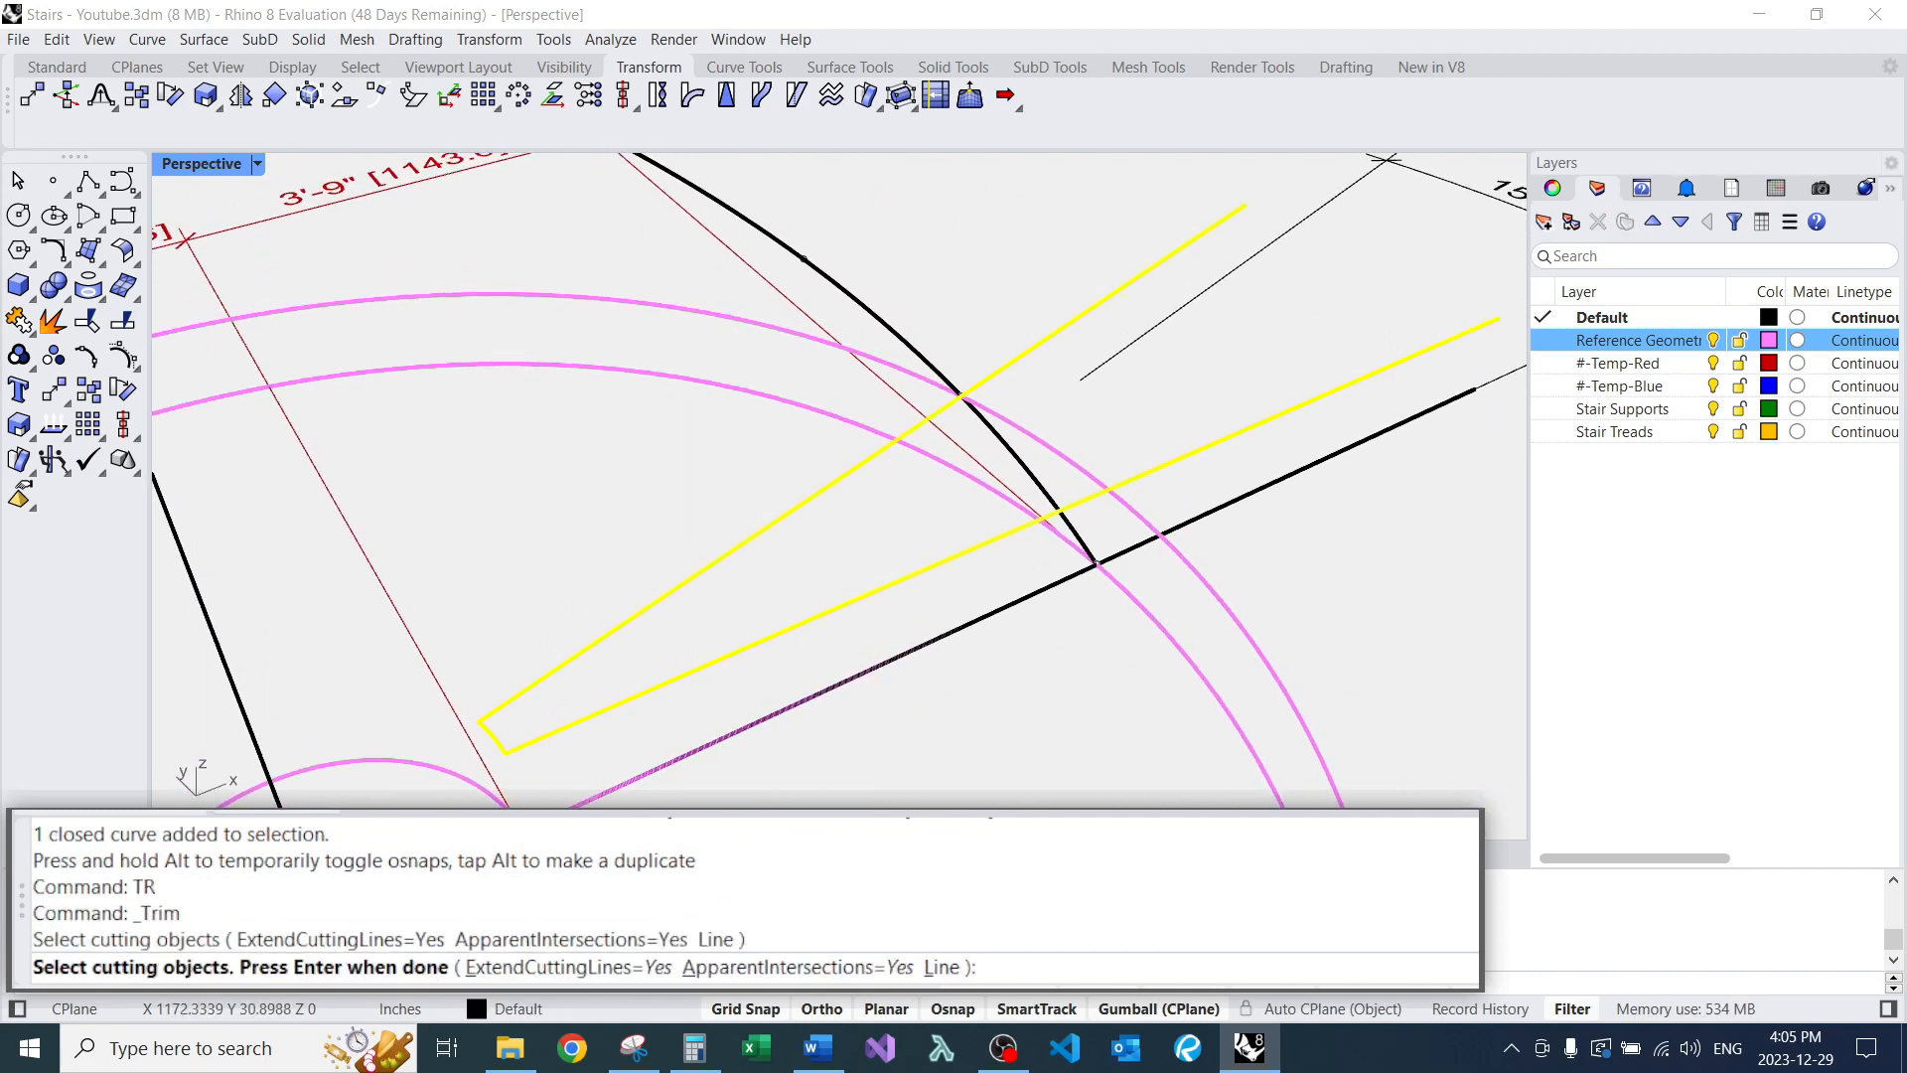
pyautogui.press('Return')
pyautogui.click(1232, 618)
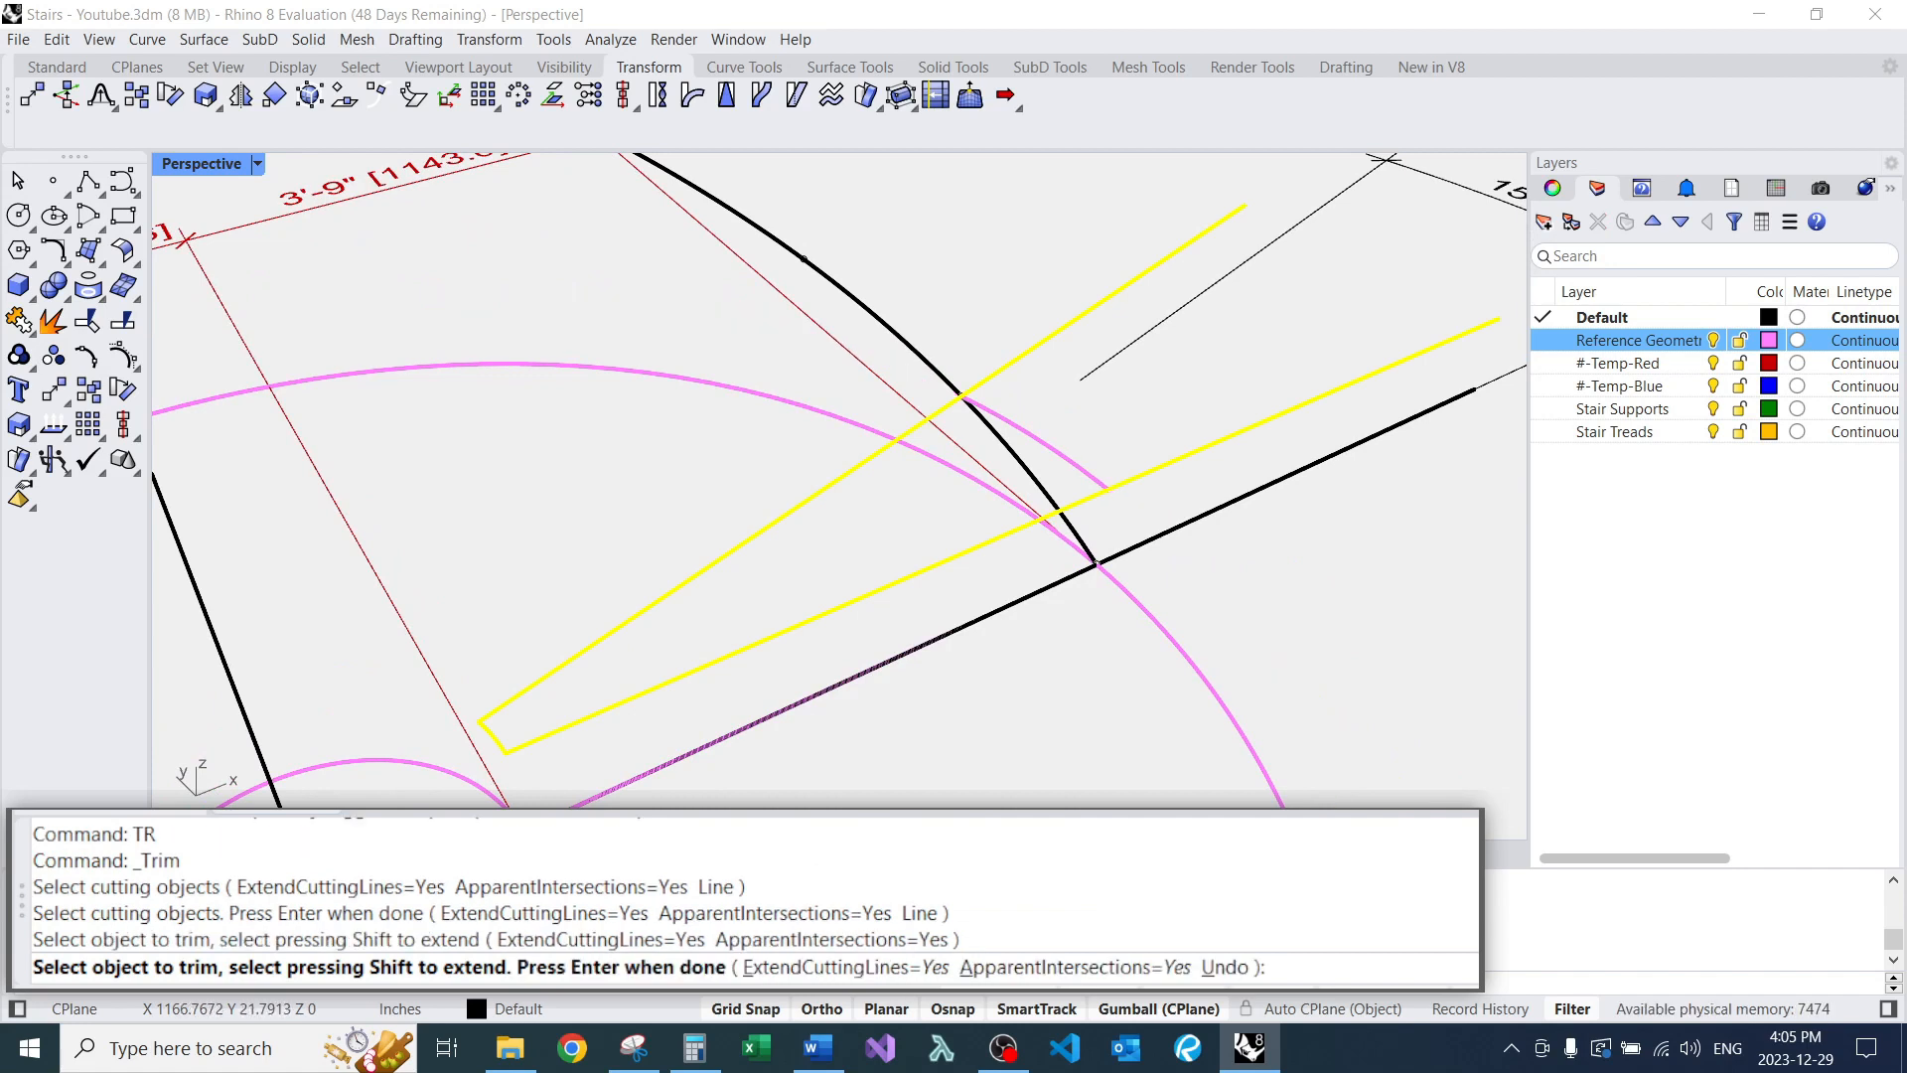
pyautogui.press('Return')
# Fillet the outer arc with both tread lines at radius 0 to close the tread outline.
pyautogui.moveTo(1033, 516); pyautogui.dragTo(667, 518, button='right')
pyautogui.write('f')
pyautogui.press('Return')
pyautogui.scroll(2, 676, 462)
pyautogui.scroll(2, 673, 462)
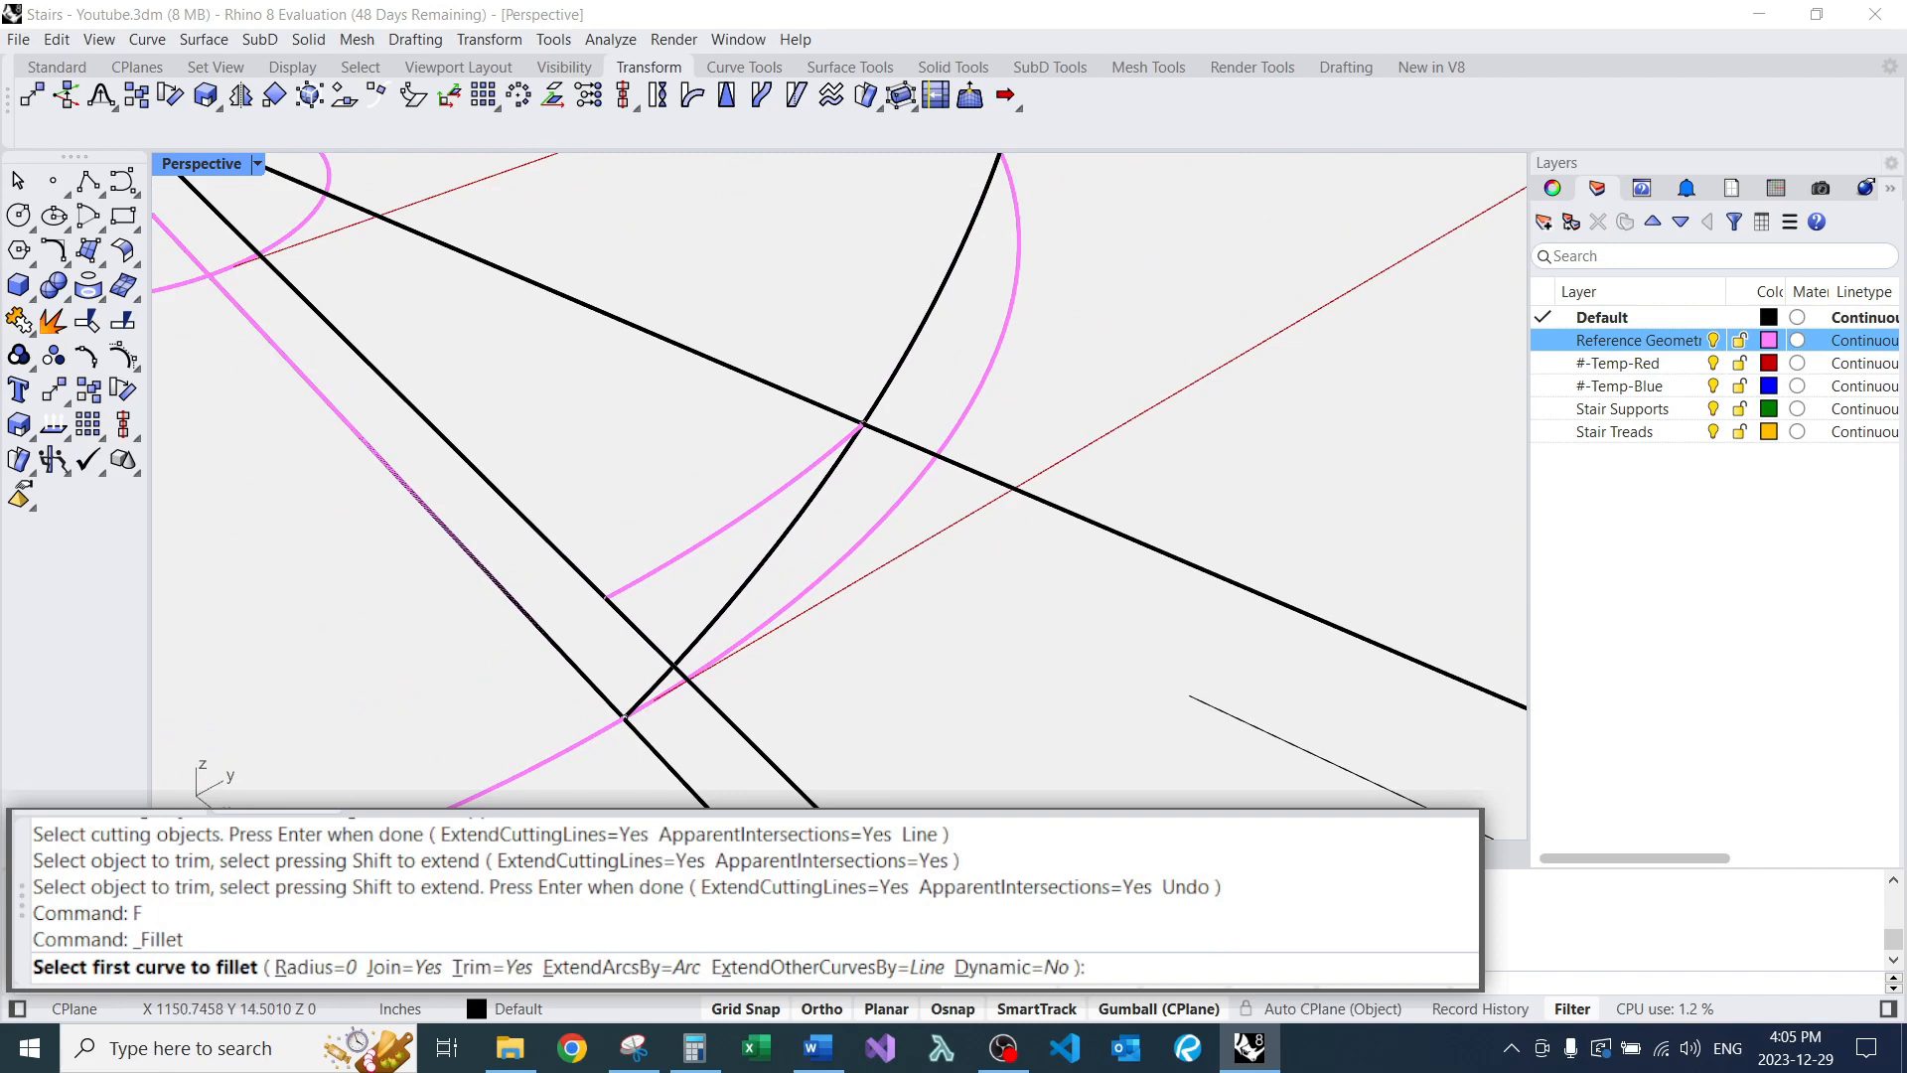
pyautogui.click(562, 554)
pyautogui.click(685, 553)
pyautogui.write('f')
pyautogui.press('Return')
pyautogui.click(735, 517)
pyautogui.click(715, 360)
# Create a planar surface from the closed tread outline.
pyautogui.scroll(-4, 774, 475)
pyautogui.moveTo(775, 475); pyautogui.dragTo(824, 467, button='right')
pyautogui.scroll(6, 675, 373)
pyautogui.moveTo(675, 372); pyautogui.dragTo(825, 380, button='right')
pyautogui.moveTo(837, 481); pyautogui.dragTo(843, 481, button='right')
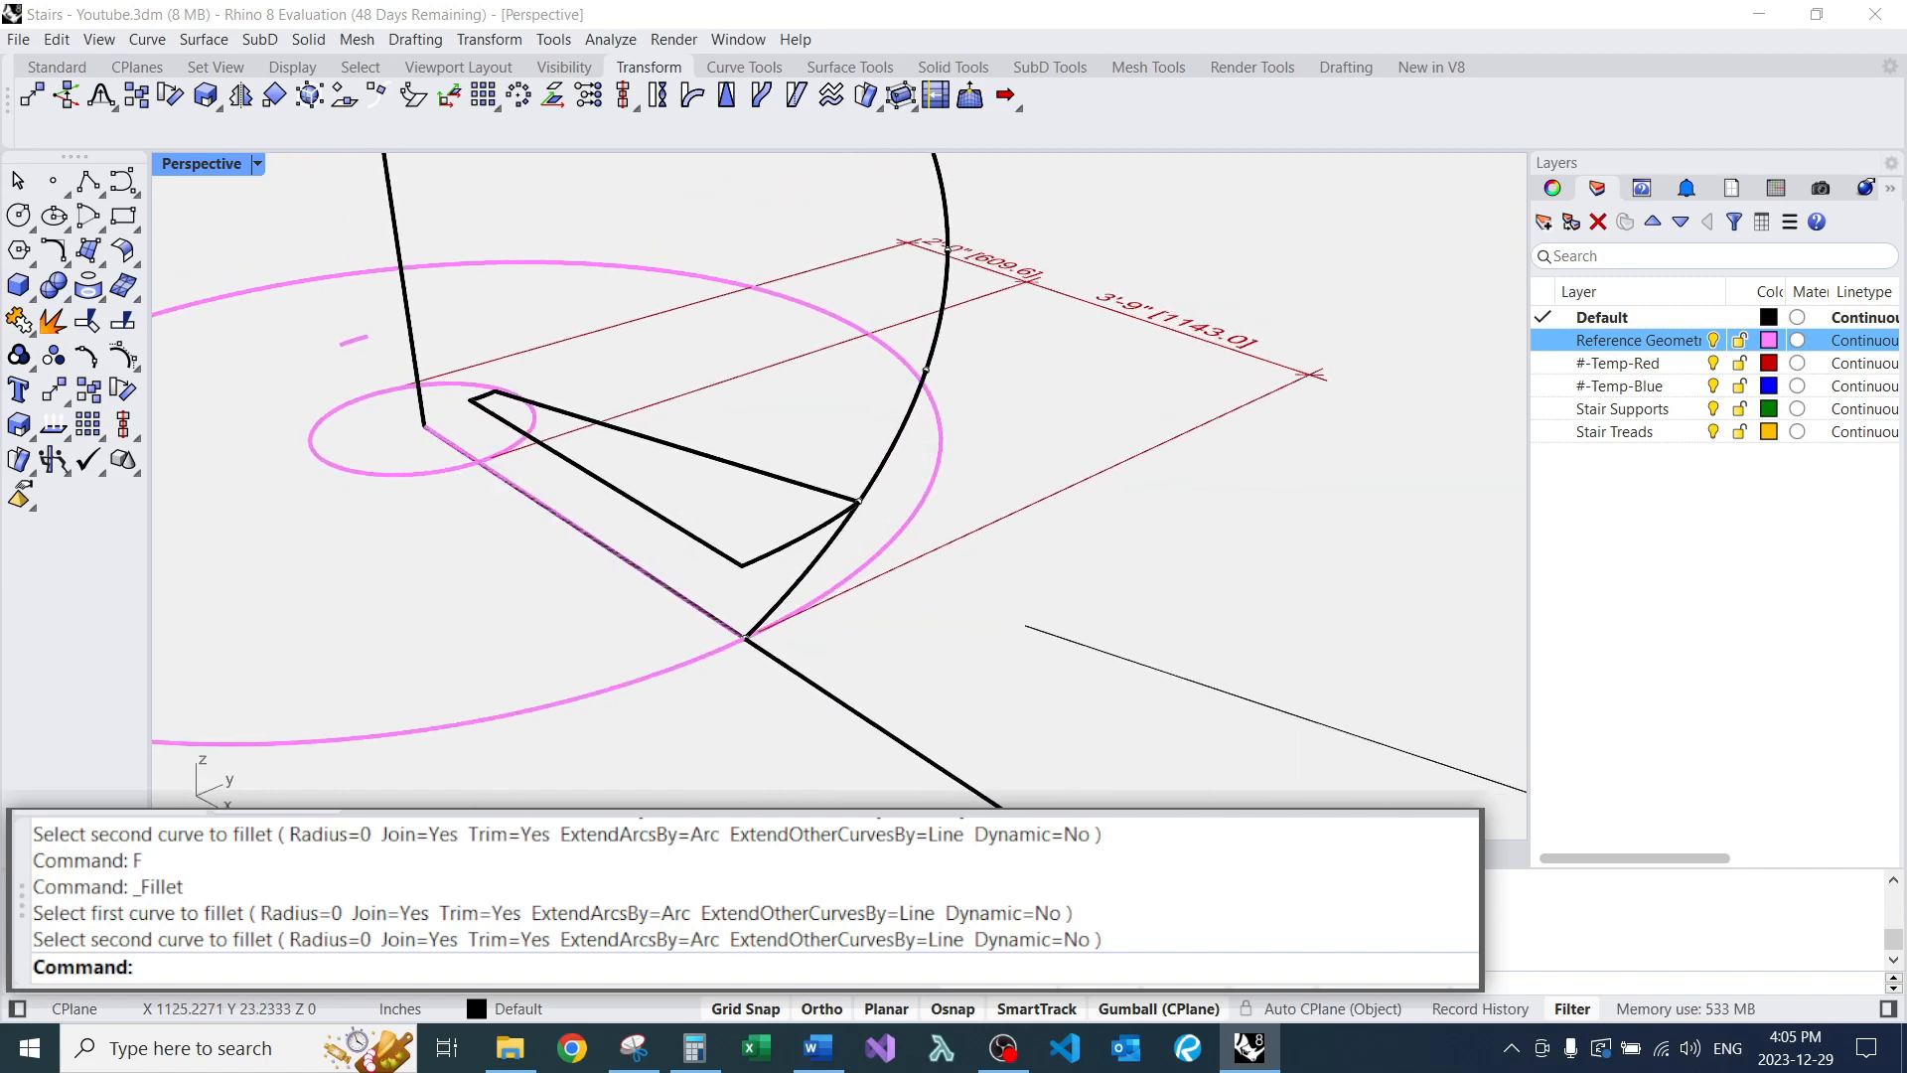
pyautogui.moveTo(837, 481)
pyautogui.mouseDown(button='right')
pyautogui.moveTo(755, 506)
pyautogui.moveTo(800, 566)
pyautogui.moveTo(807, 491)
pyautogui.moveTo(846, 475)
pyautogui.mouseUp(button='right')
pyautogui.write('PS')
pyautogui.press('Return')
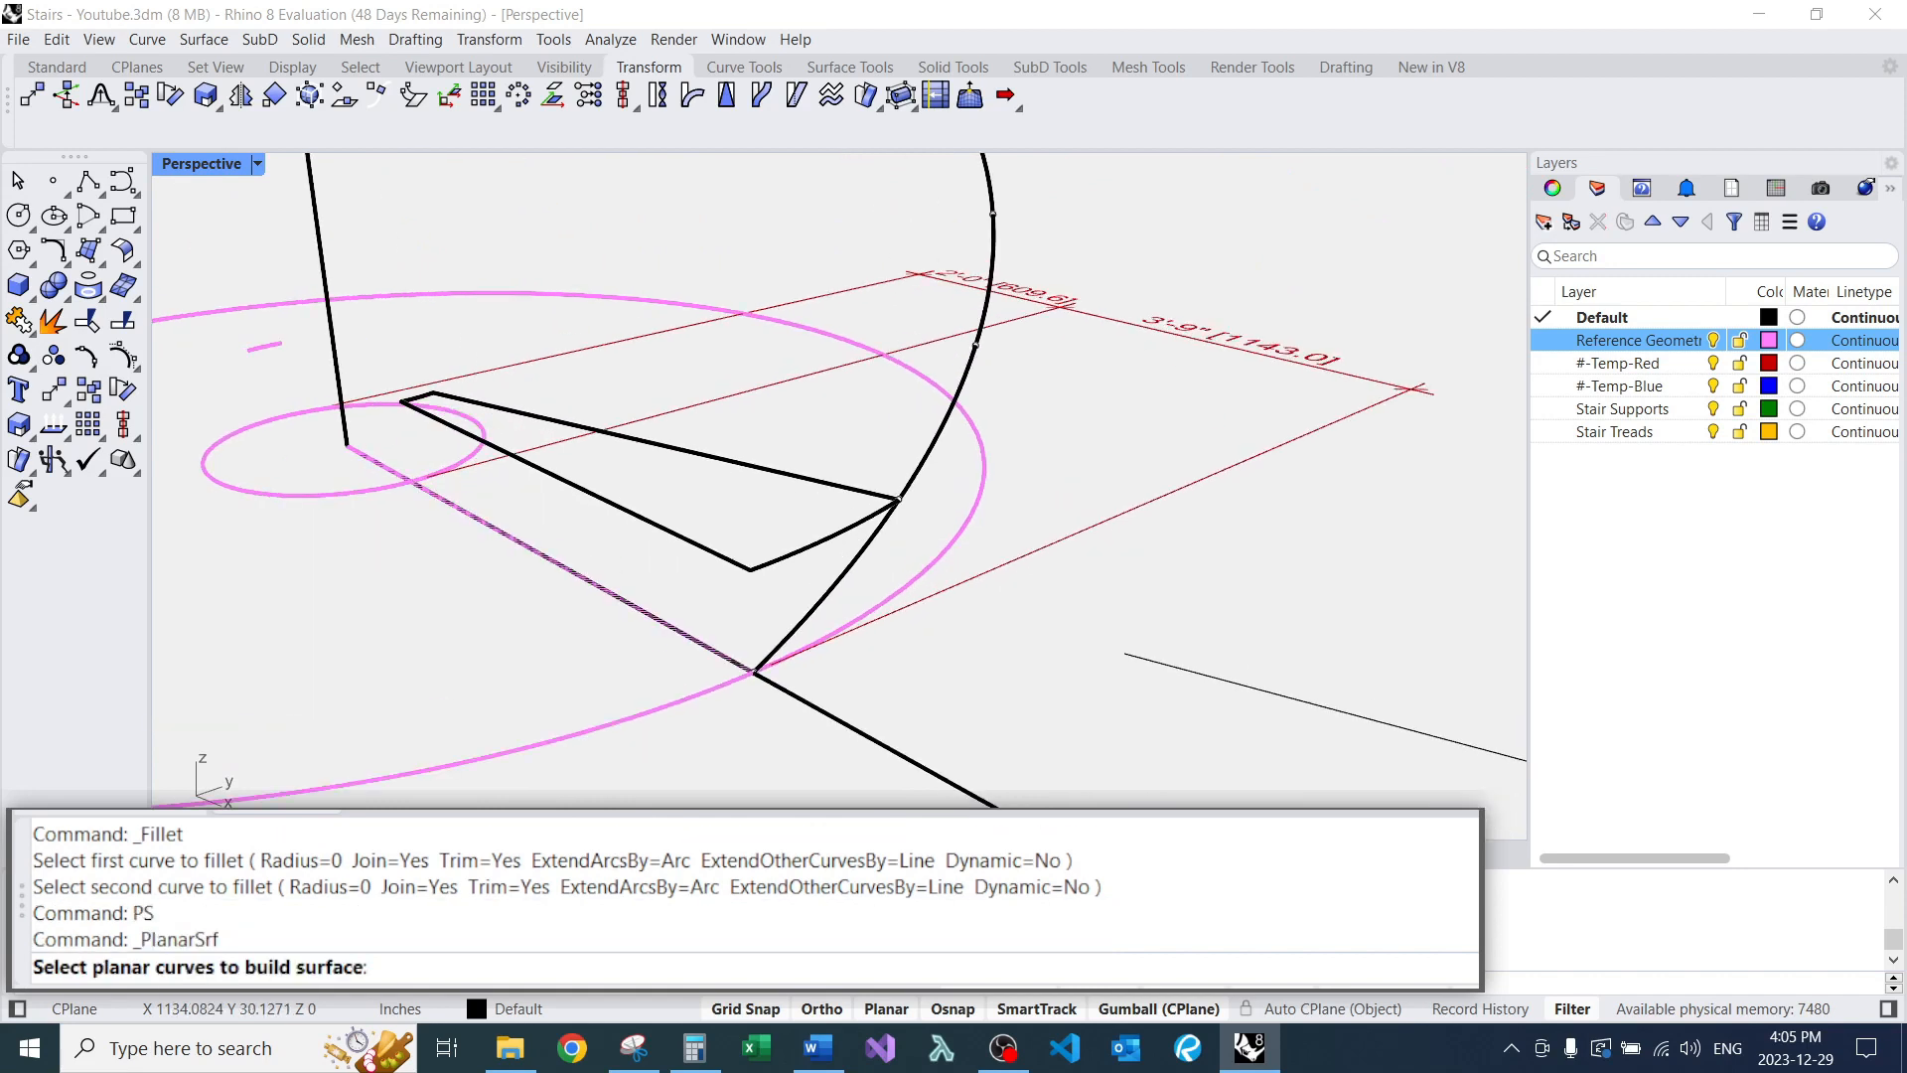
pyautogui.click(835, 485)
pyautogui.press('Return')
# Extrude the tread surface by 1 inch into a solid.
pyautogui.write('ES')
pyautogui.press('Return')
pyautogui.click(636, 475)
pyautogui.press('Return')
pyautogui.write('.7')
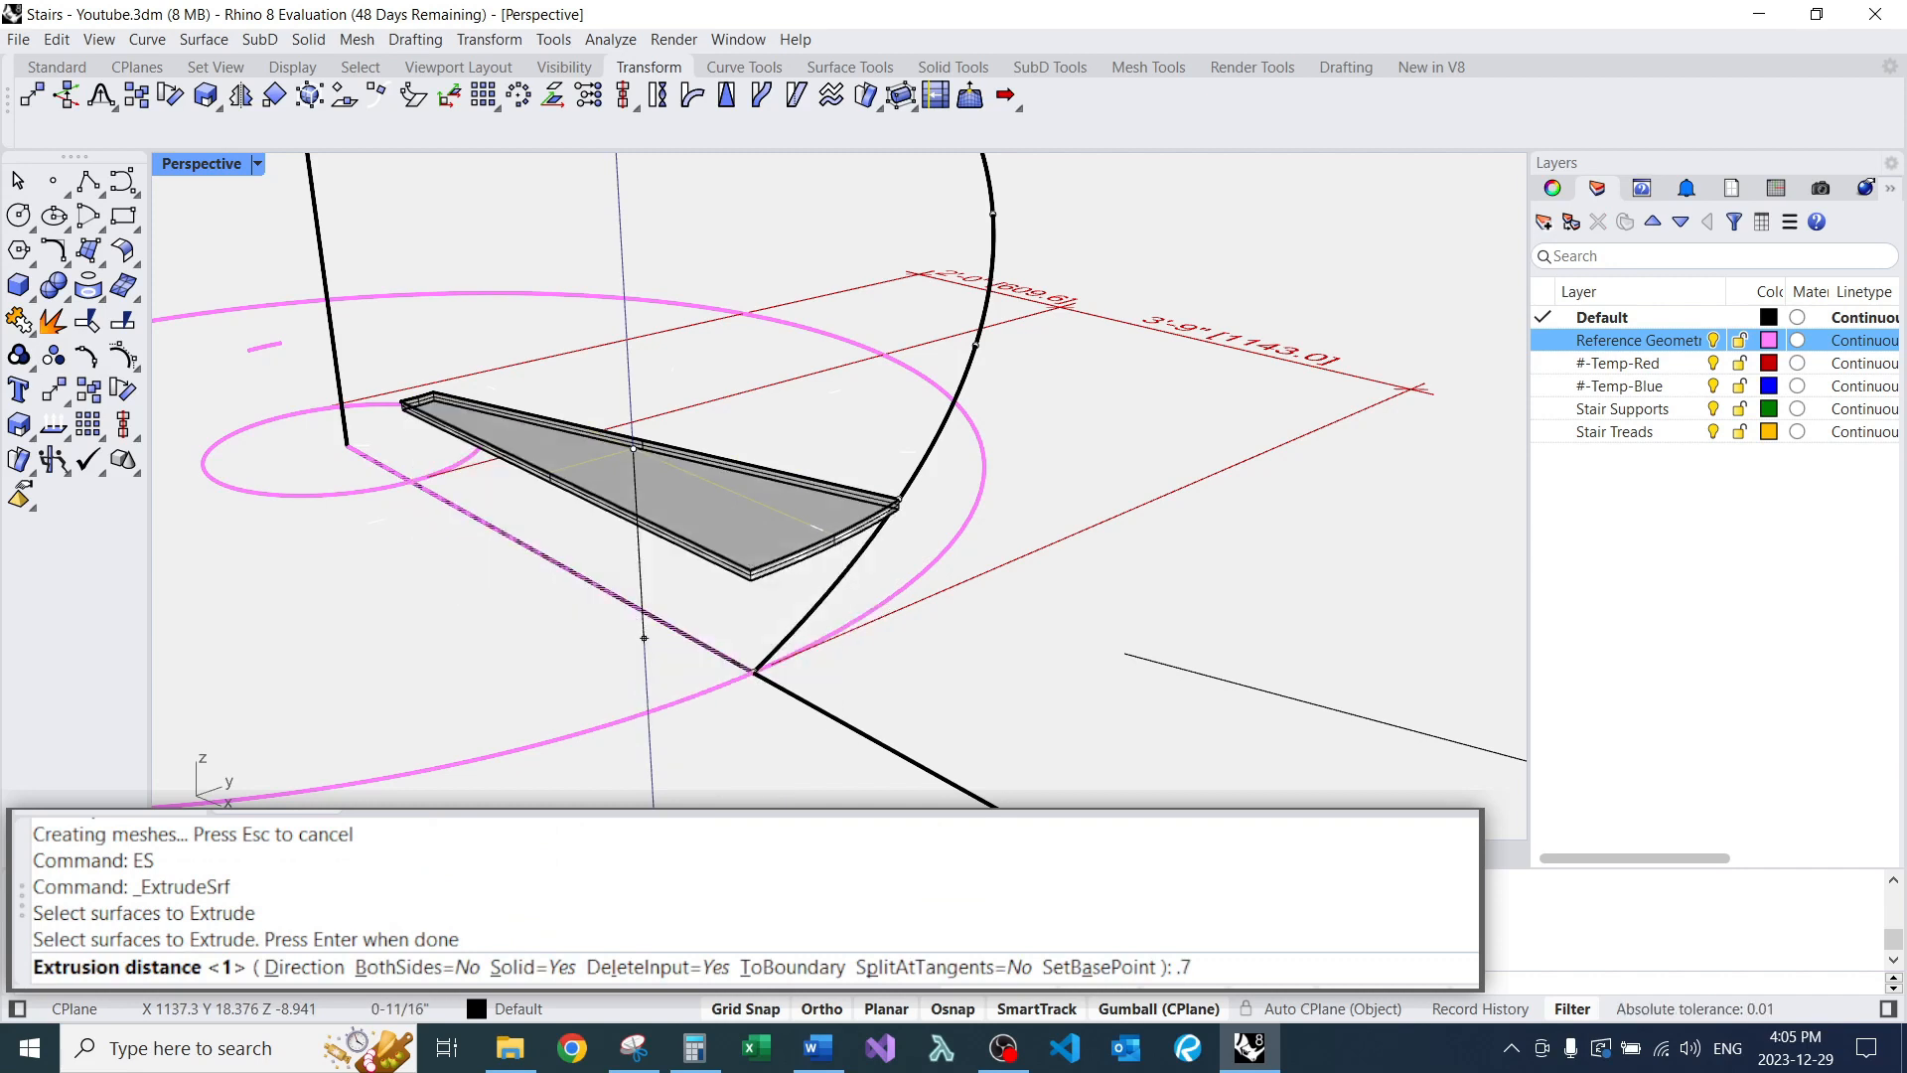
pyautogui.write('5')
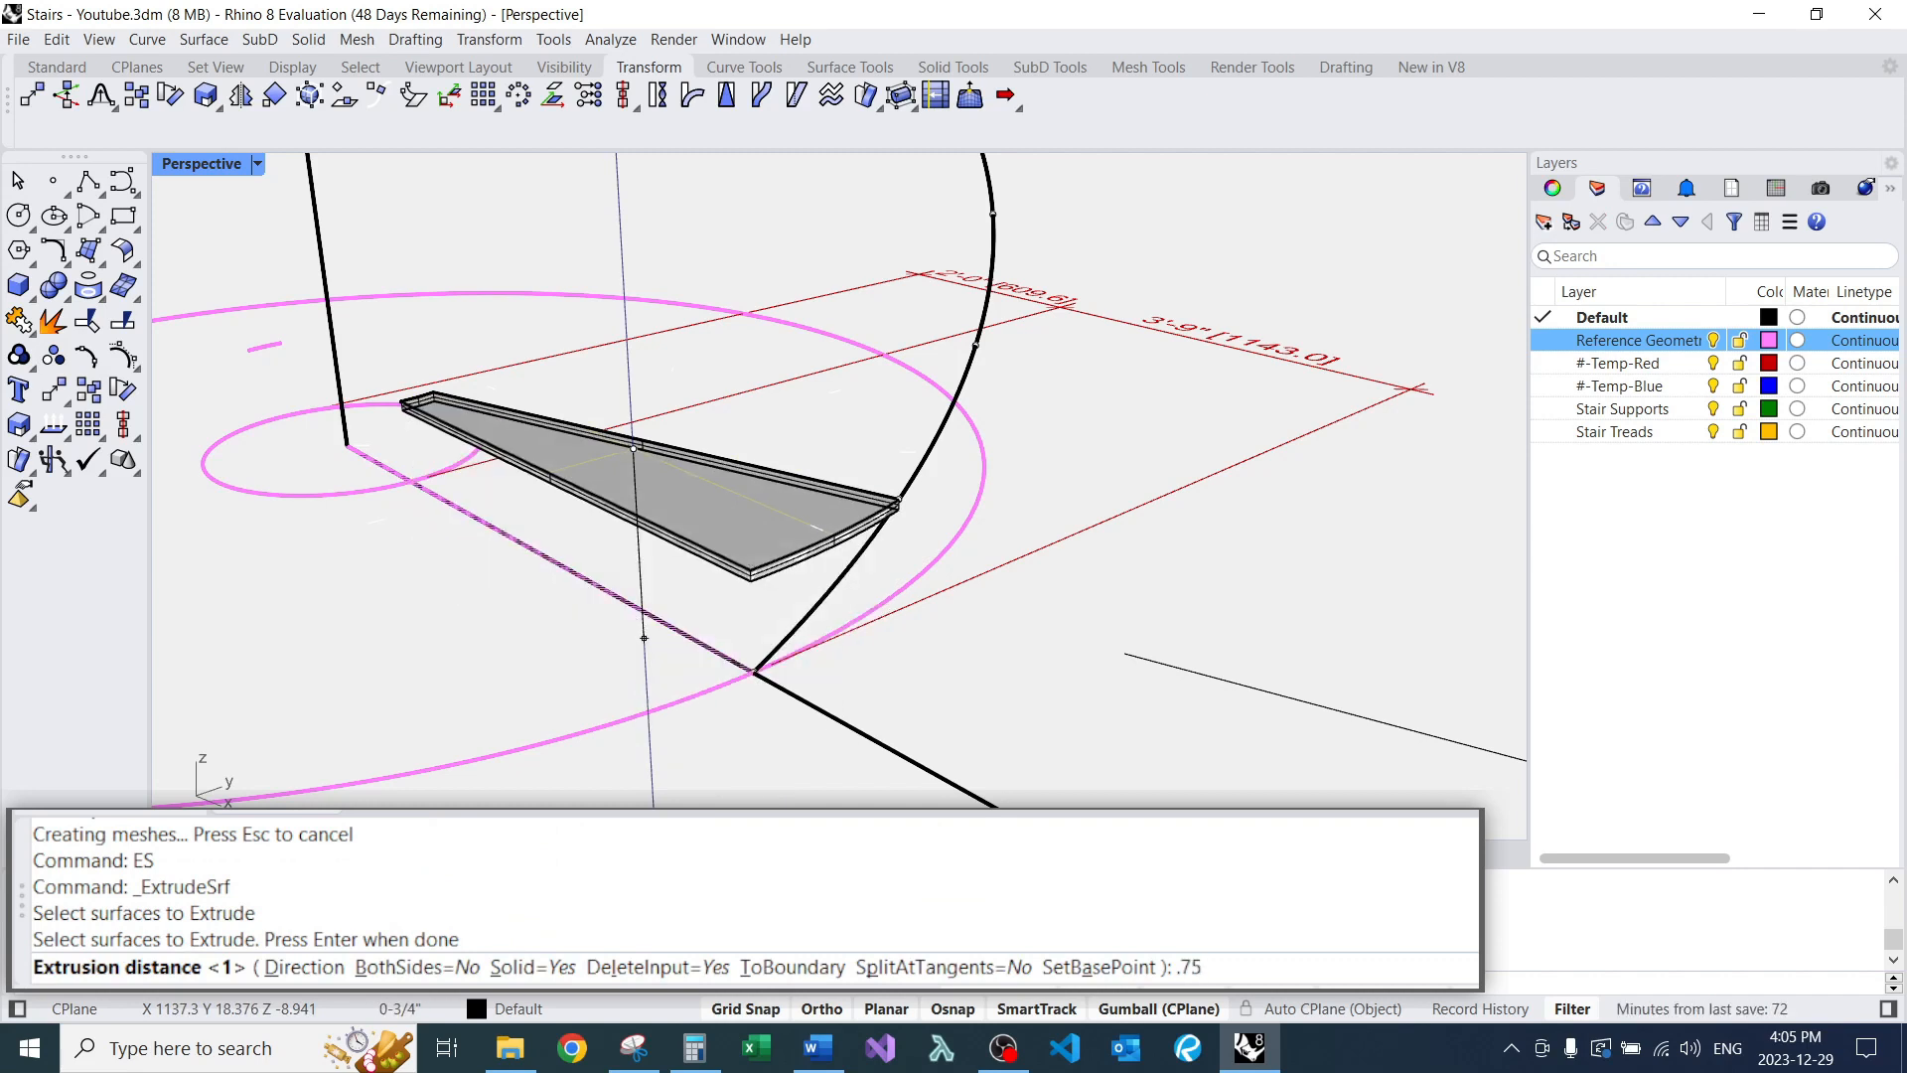
pyautogui.press('BackSpace')
pyautogui.press('BackSpace')
pyautogui.press('BackSpace')
pyautogui.write('1')
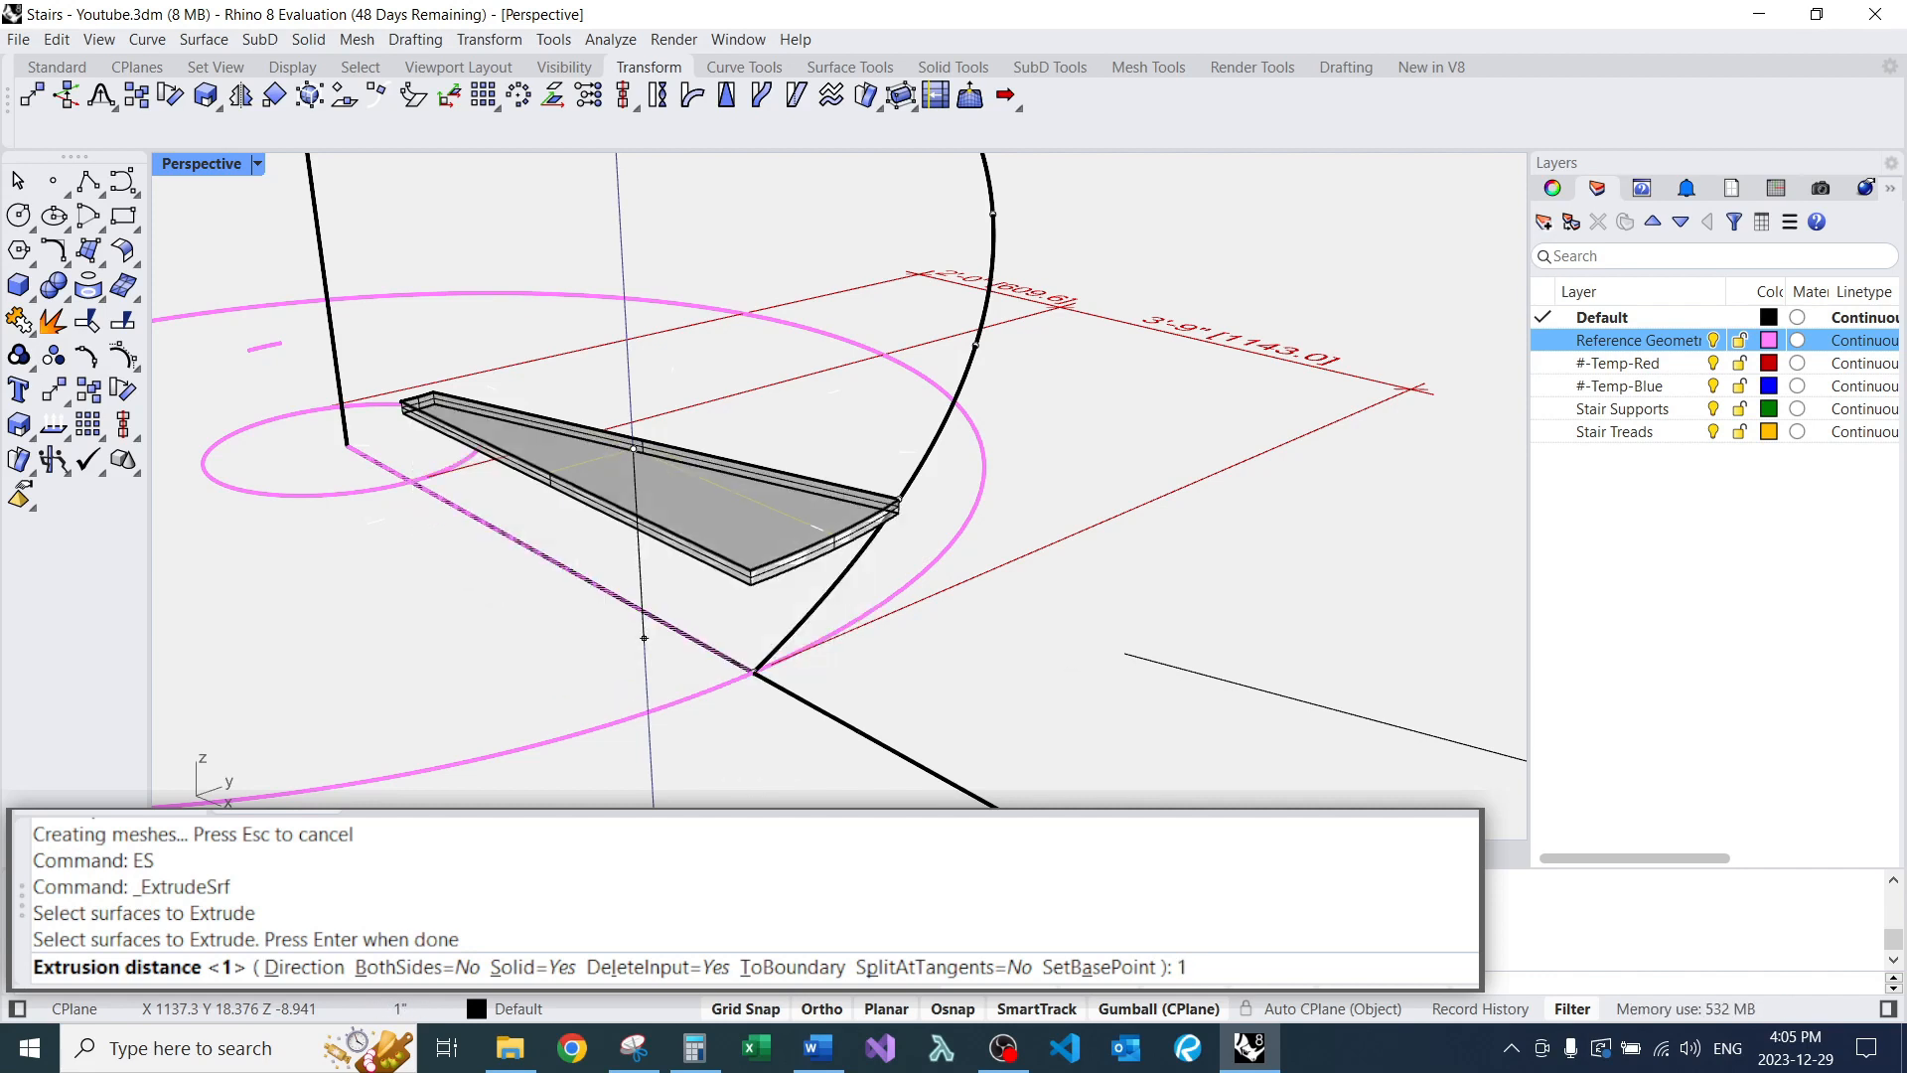
pyautogui.press('Return')
pyautogui.moveTo(840, 478); pyautogui.dragTo(840, 557, button='right')
pyautogui.scroll(6, 841, 557)
pyautogui.scroll(-5, 840, 556)
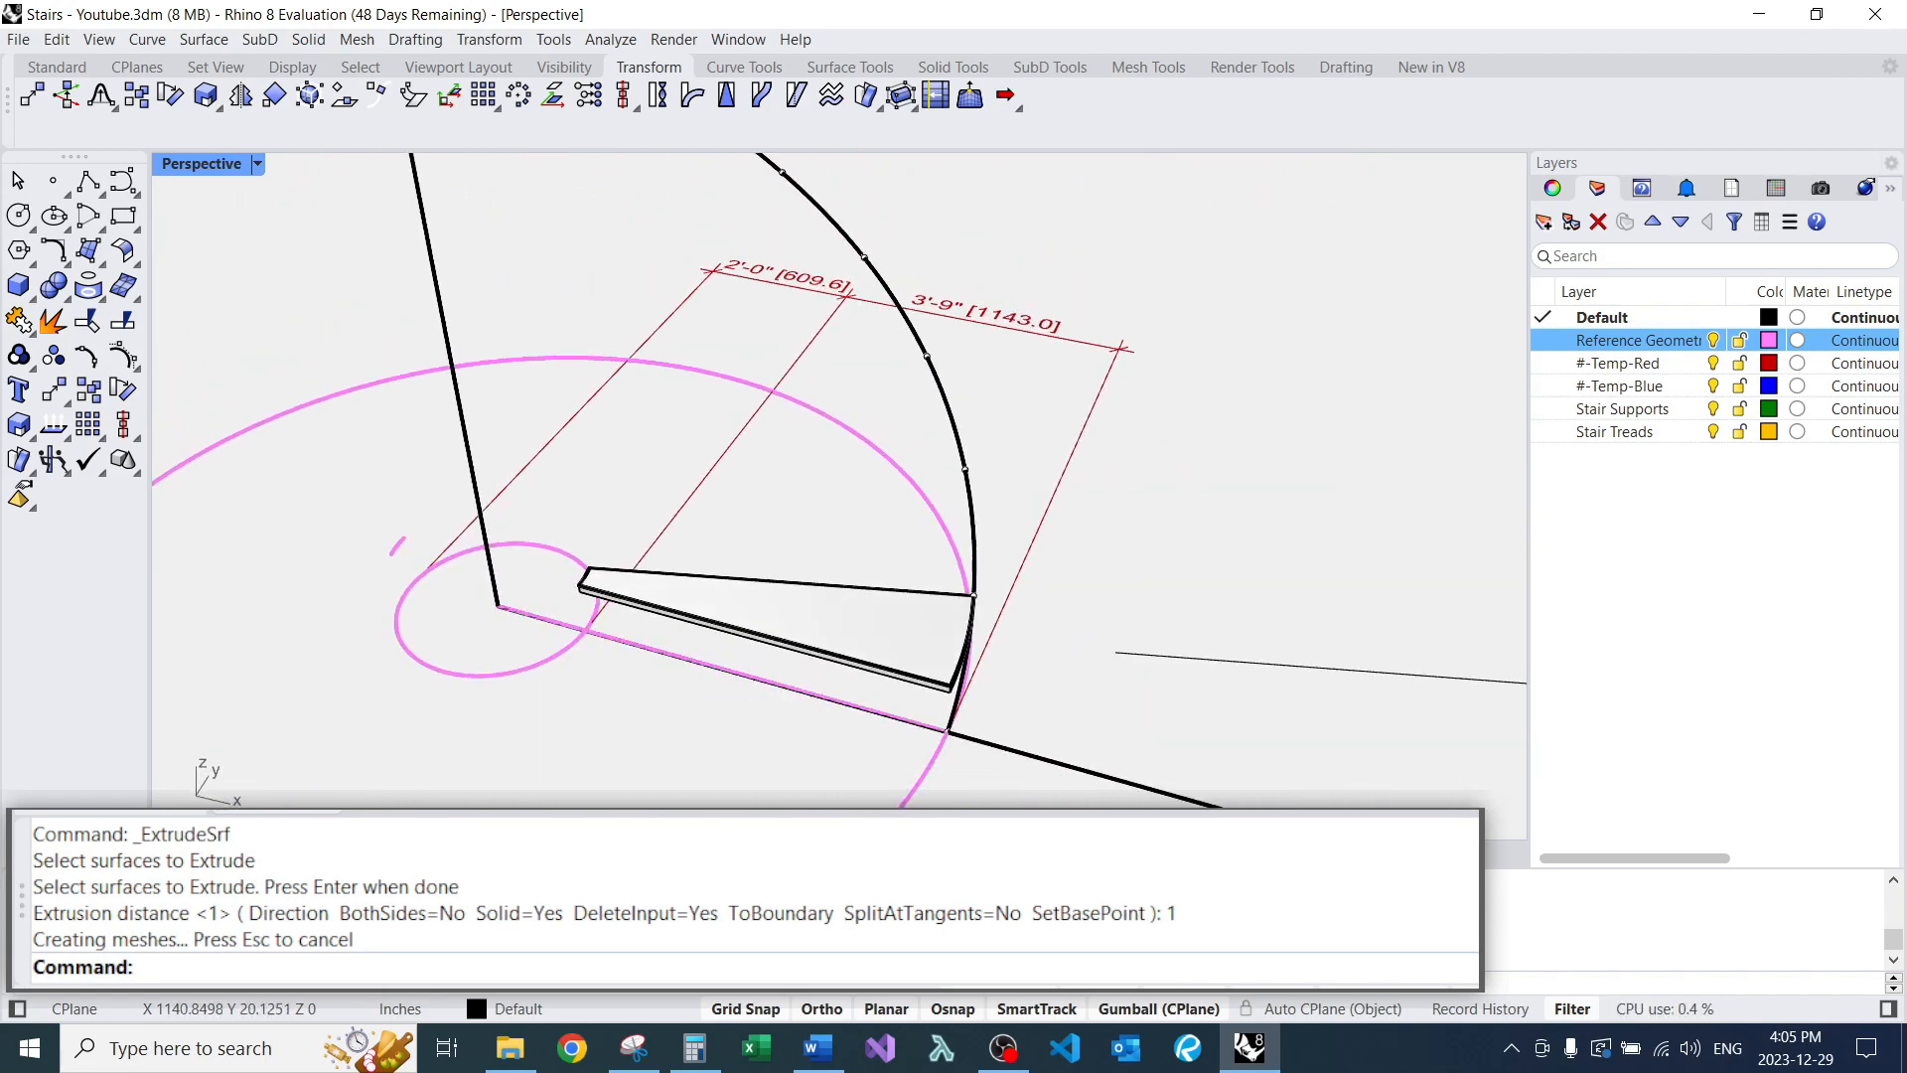
# Draw a vertical helix of 0.708333 turns along the staircase's centre axis, starting where the base guide line meets the inner circle.
pyautogui.write('Helix')
pyautogui.press('Return')
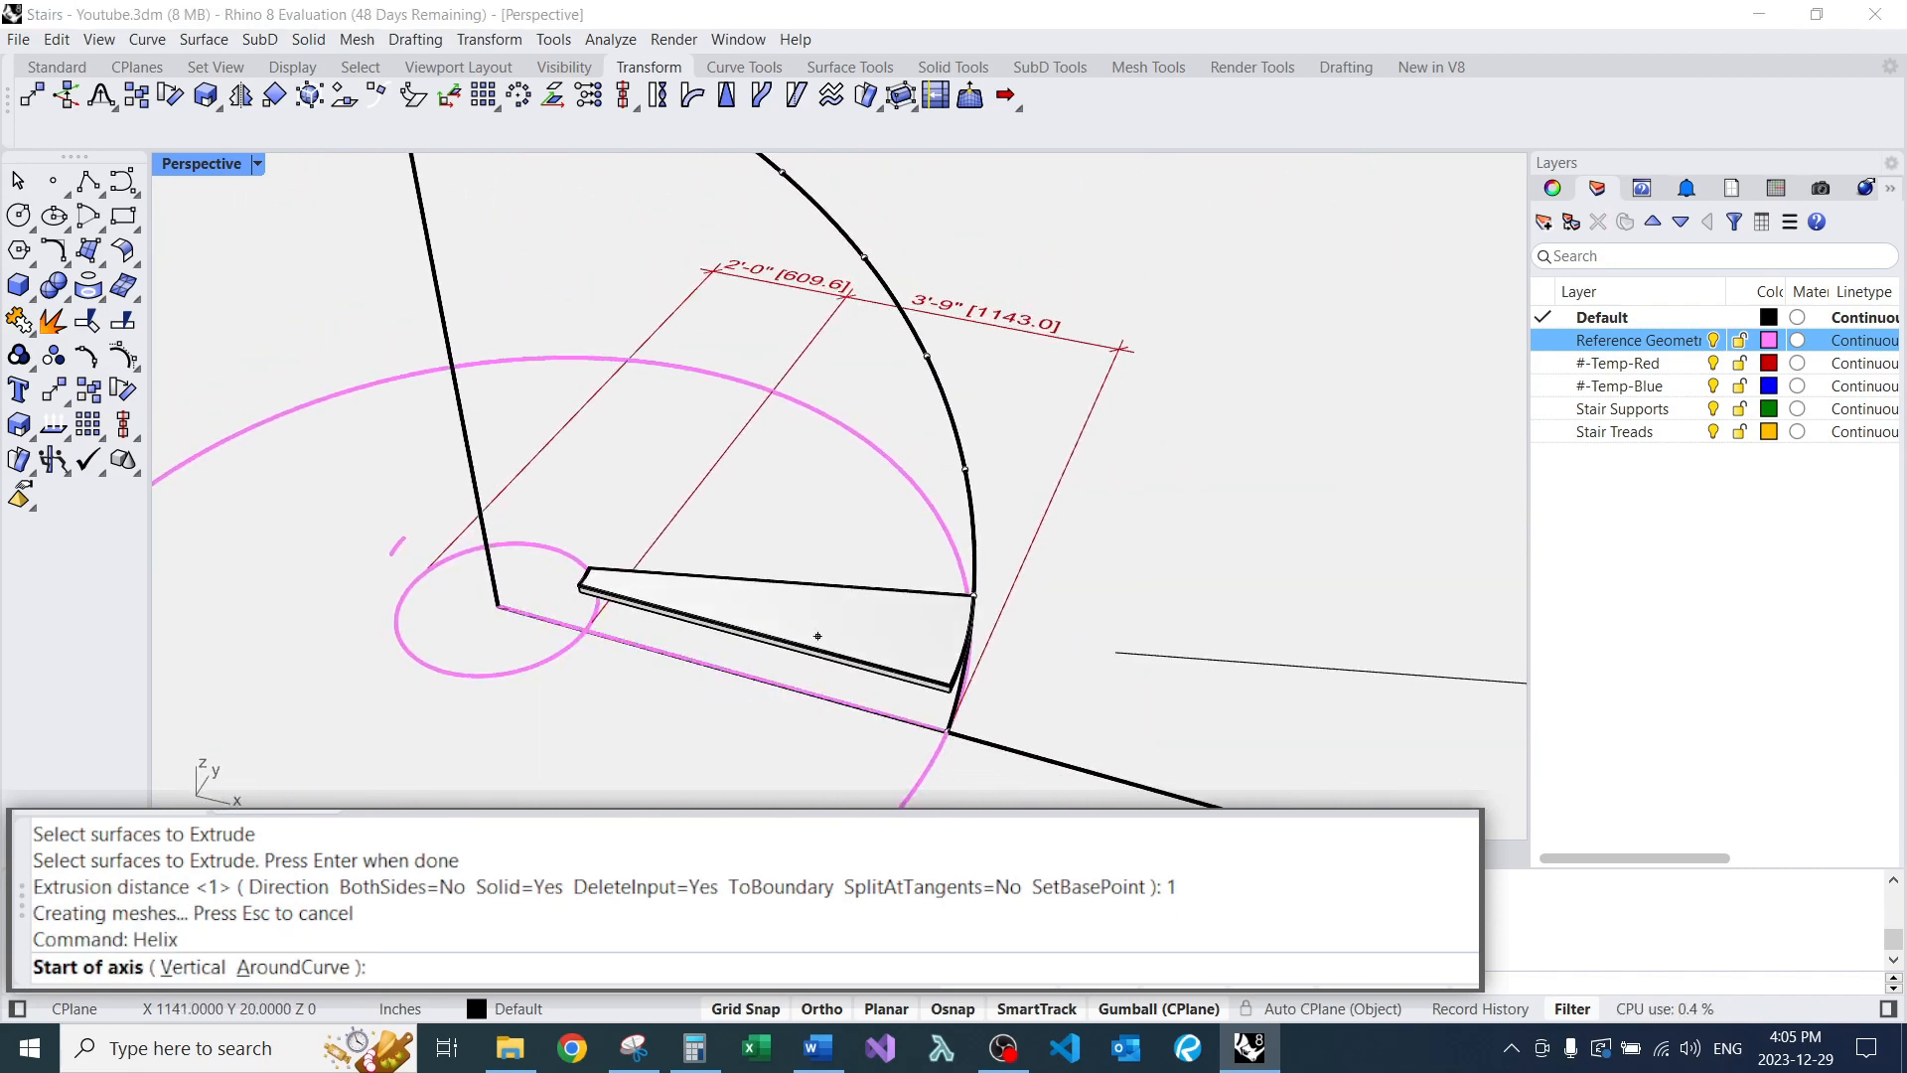
pyautogui.scroll(3, 498, 606)
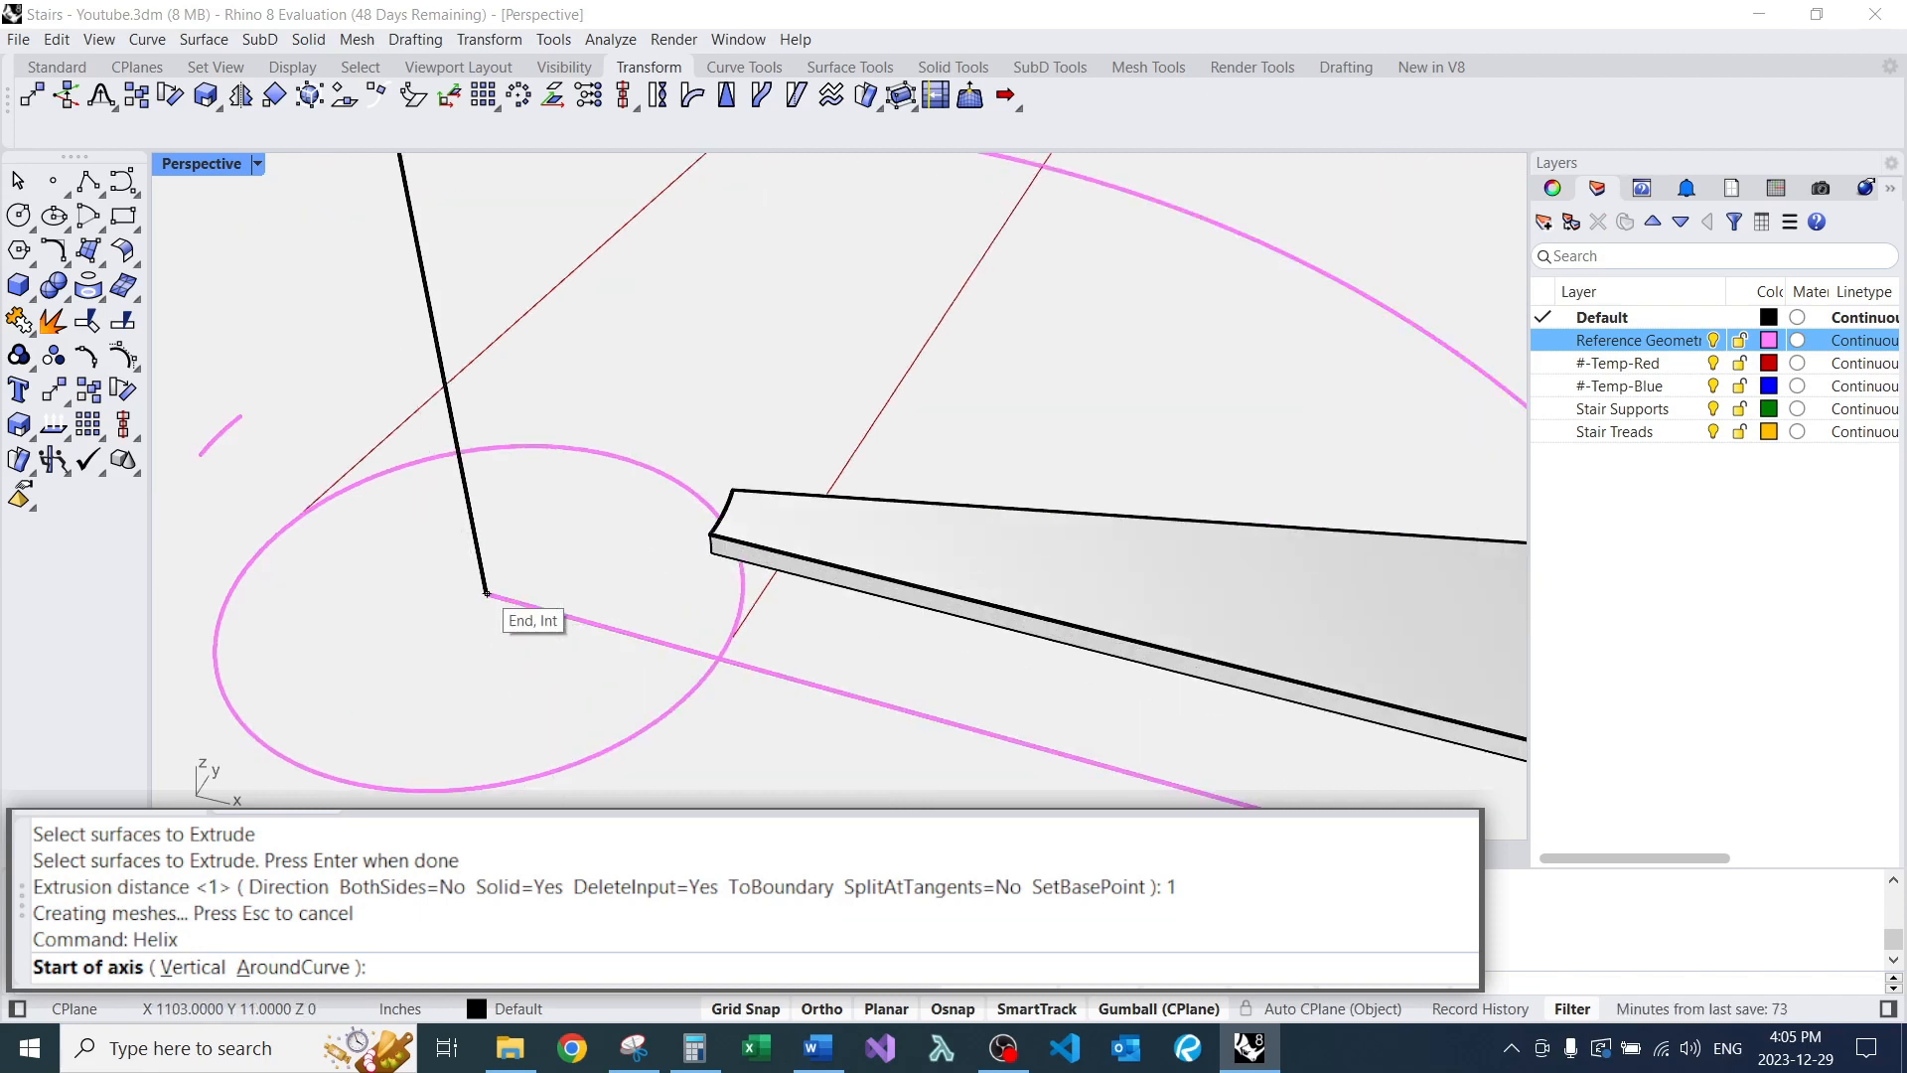
pyautogui.write('v')
pyautogui.press('Return')
pyautogui.click(487, 594)
pyautogui.scroll(-5, 487, 594)
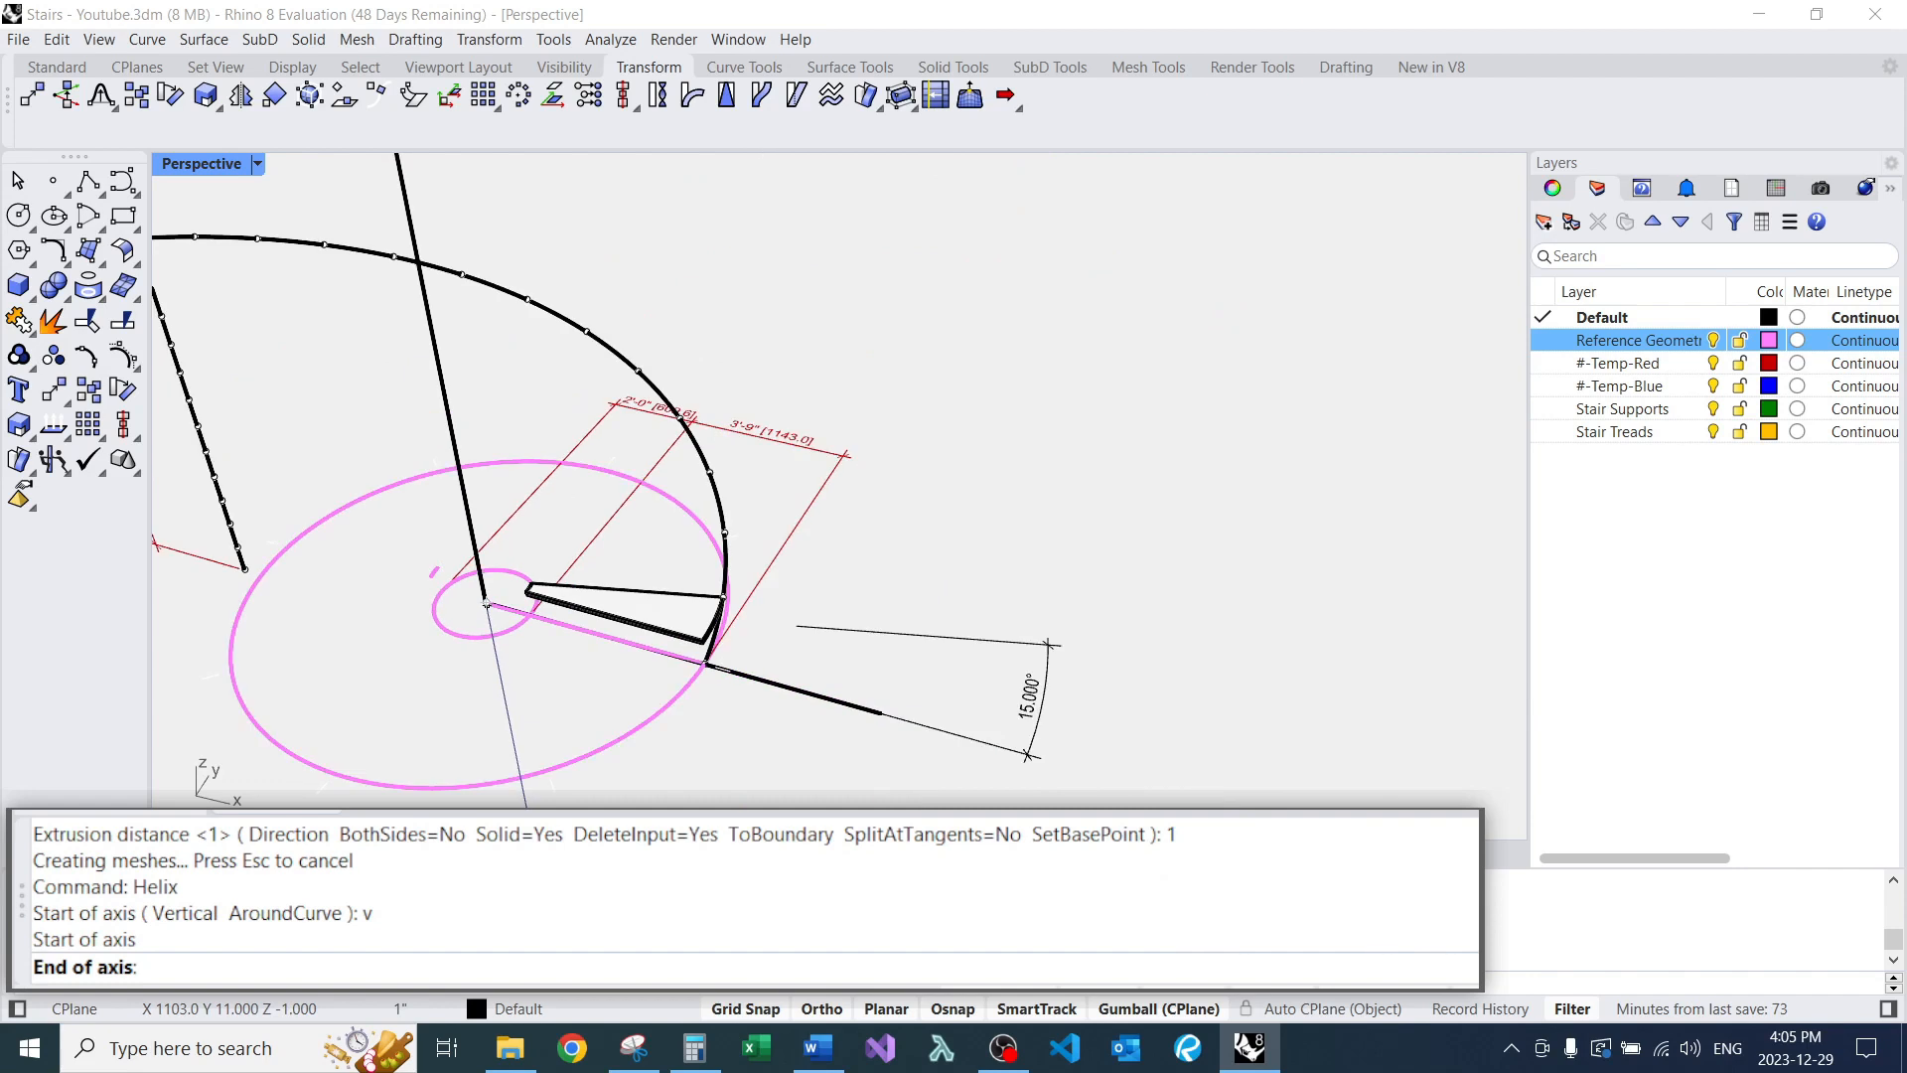
pyautogui.click(433, 319)
pyautogui.scroll(5, 562, 572)
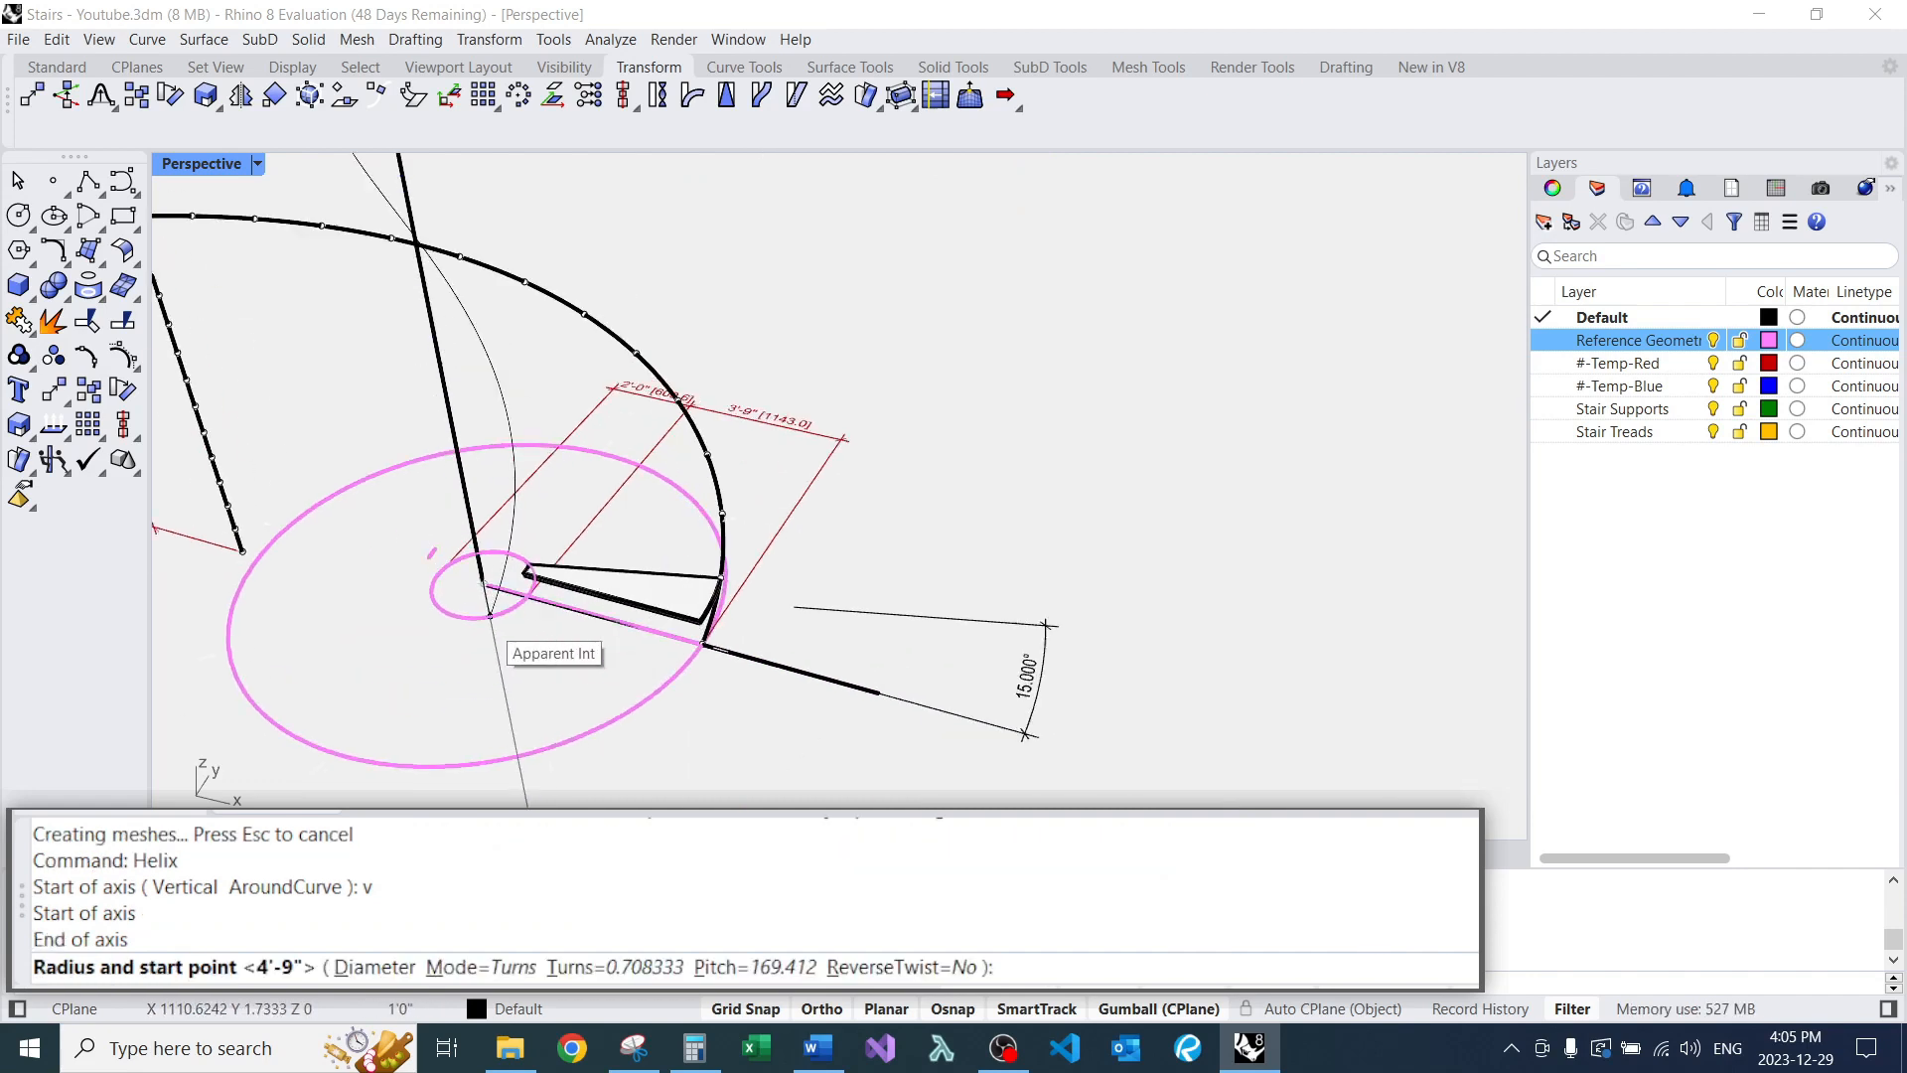
pyautogui.click(557, 569)
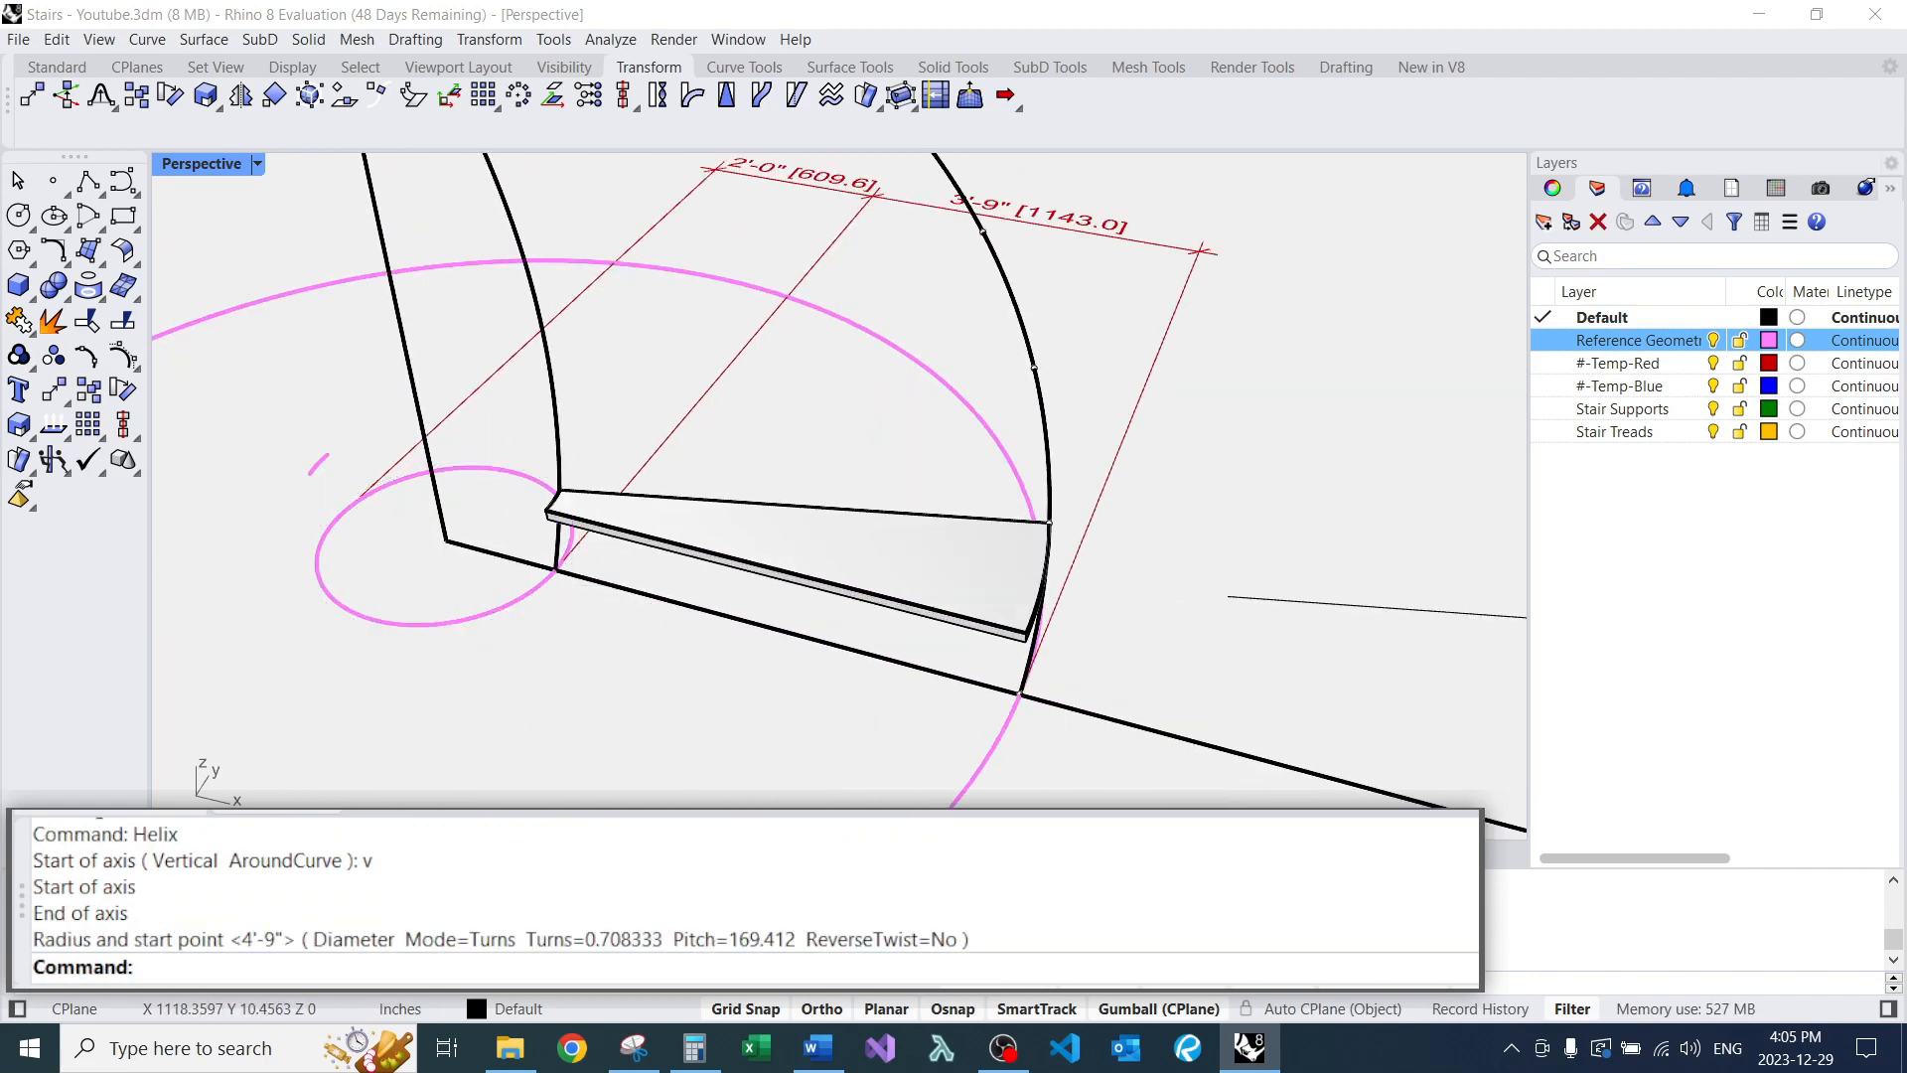
# Divide the inner helix into 17 segments with points marked at its ends.
pyautogui.write('Divide')
pyautogui.press('Return')
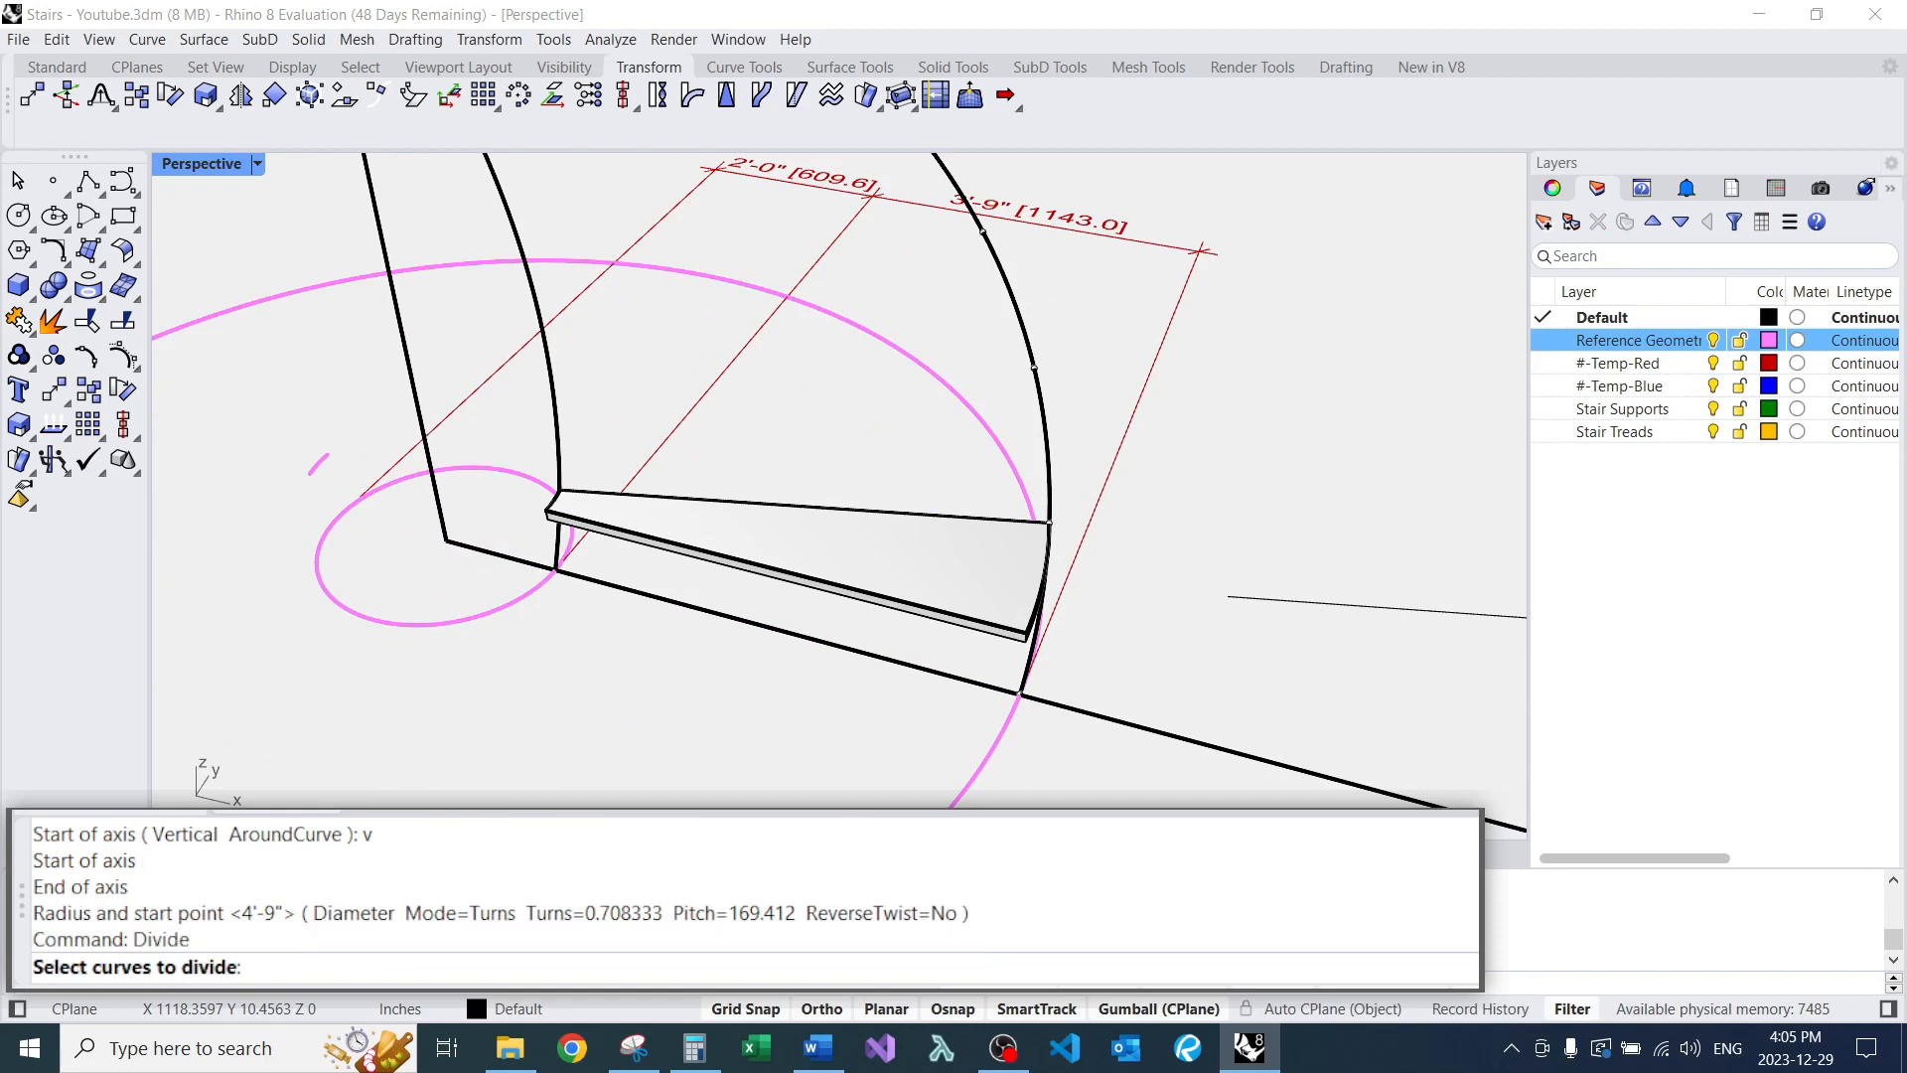
pyautogui.click(558, 526)
pyautogui.press('Return')
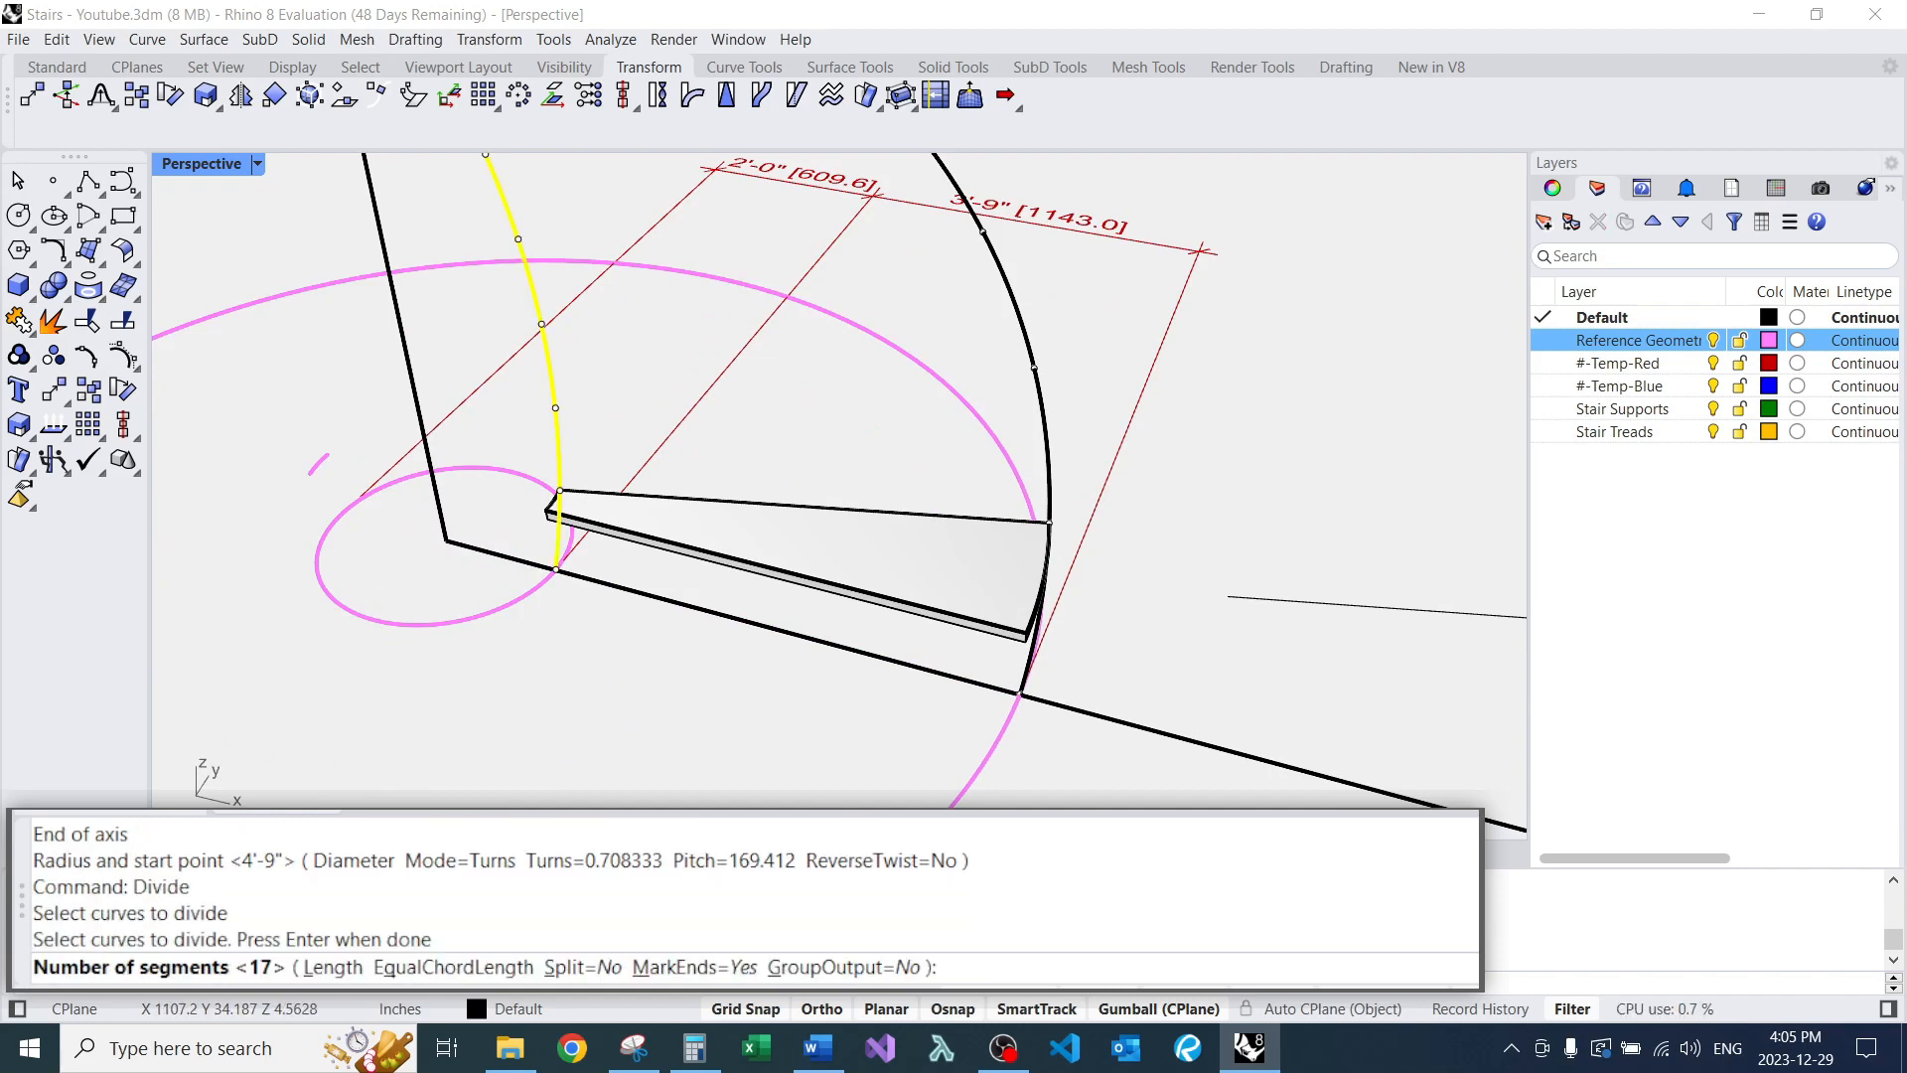
pyautogui.press('Return')
# Delete the divided vertical guide line beside the spiral, together with its division points and dimension.
pyautogui.moveTo(695, 486); pyautogui.dragTo(755, 507, button='right')
pyautogui.scroll(-5, 600, 450)
pyautogui.scroll(3, 279, 298)
pyautogui.scroll(-5, 655, 405)
pyautogui.moveTo(656, 406); pyautogui.dragTo(636, 369, button='right')
pyautogui.moveTo(646, 452); pyautogui.dragTo(685, 397, button='right')
pyautogui.scroll(-5, 668, 395)
pyautogui.moveTo(397, 205); pyautogui.dragTo(605, 680)
pyautogui.write('E')
pyautogui.press('Return')
pyautogui.write('E')
pyautogui.scroll(2, 620, 533)
pyautogui.click(593, 477)
pyautogui.write('E')
pyautogui.press('Return')
pyautogui.moveTo(564, 493); pyautogui.dragTo(622, 596)
pyautogui.write('E')
pyautogui.press('Return')
pyautogui.moveTo(622, 587); pyautogui.dragTo(636, 655, button='right')
# Move both helices, the vertical centre line and the upper division points to the Reference Geometry layer.
pyautogui.moveTo(724, 328)
pyautogui.mouseDown(button='right')
pyautogui.moveTo(671, 292)
pyautogui.moveTo(715, 332)
pyautogui.mouseUp(button='right')
pyautogui.scroll(4, 671, 292)
pyautogui.scroll(-6, 672, 292)
pyautogui.scroll(4, 715, 333)
pyautogui.scroll(2, 681, 571)
pyautogui.scroll(-6, 741, 502)
pyautogui.moveTo(741, 502); pyautogui.dragTo(731, 398, button='right')
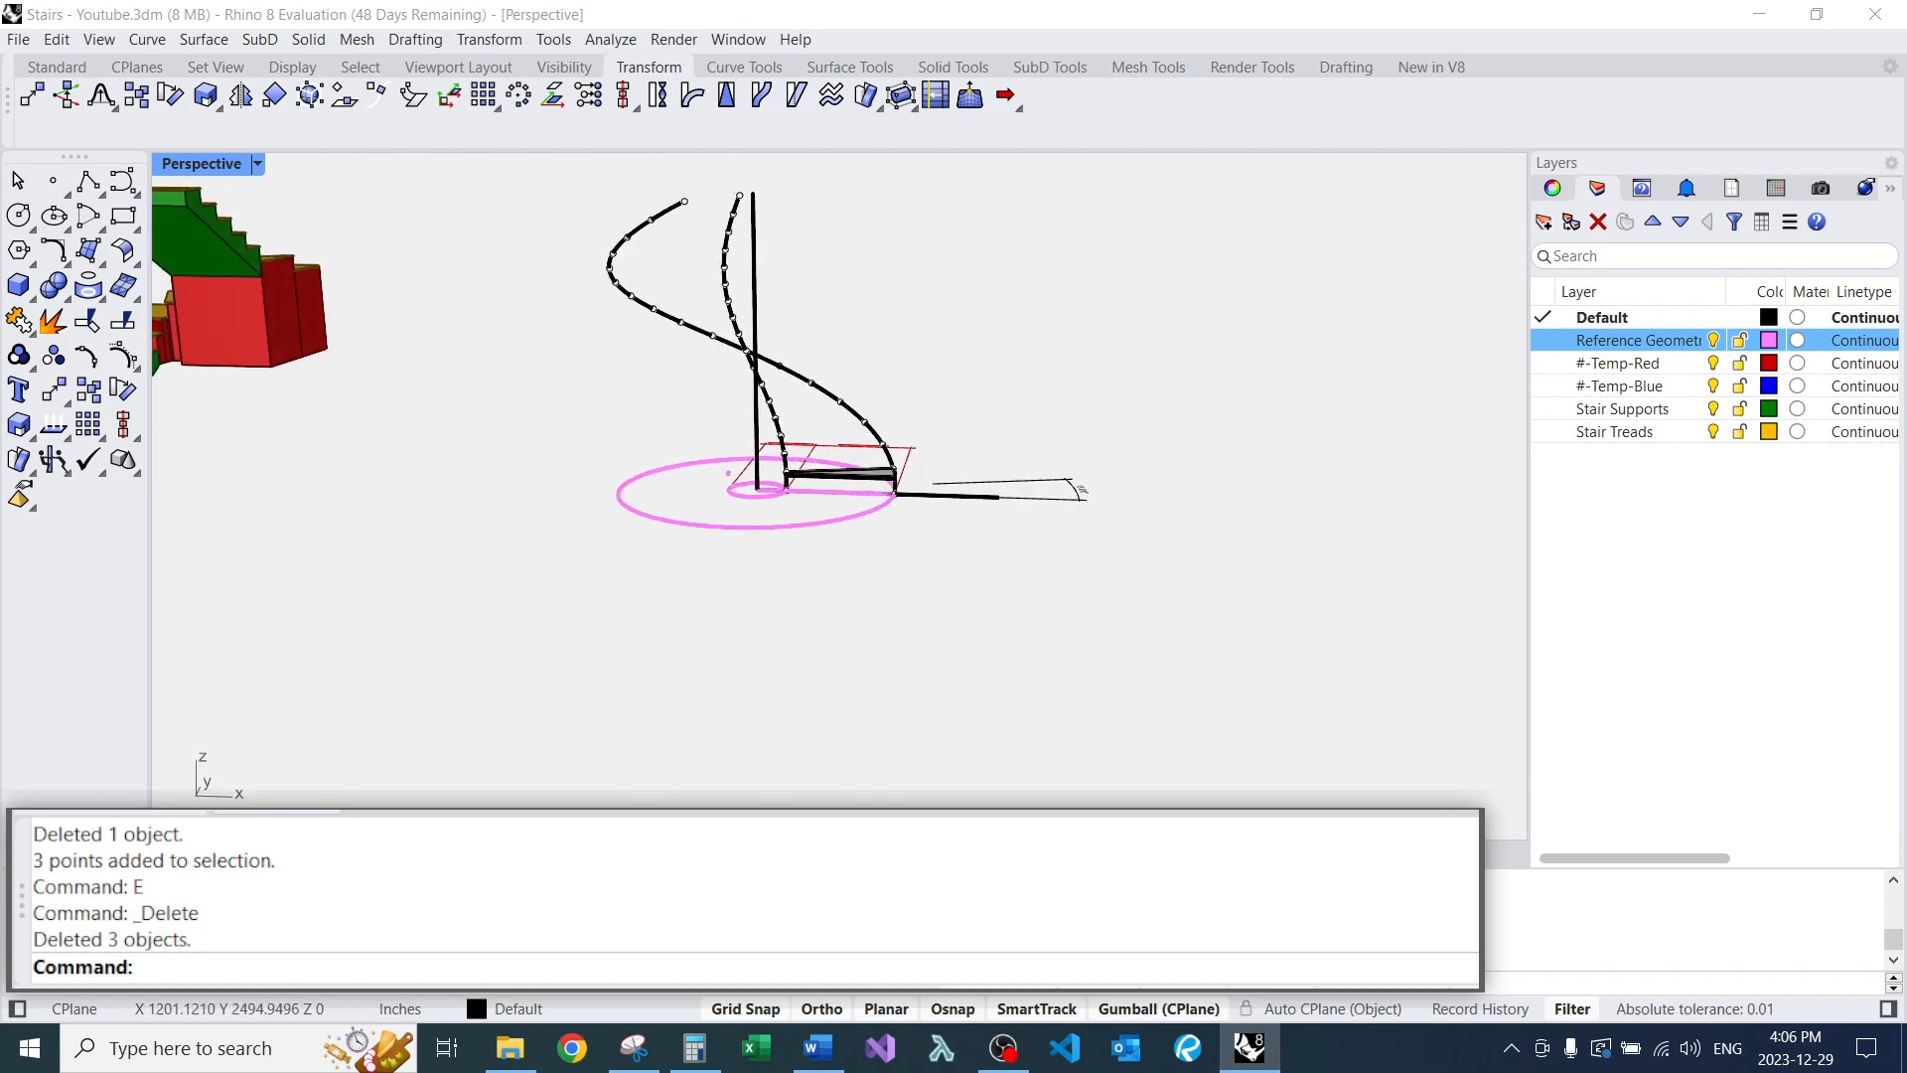
pyautogui.moveTo(1023, 167); pyautogui.dragTo(534, 445)
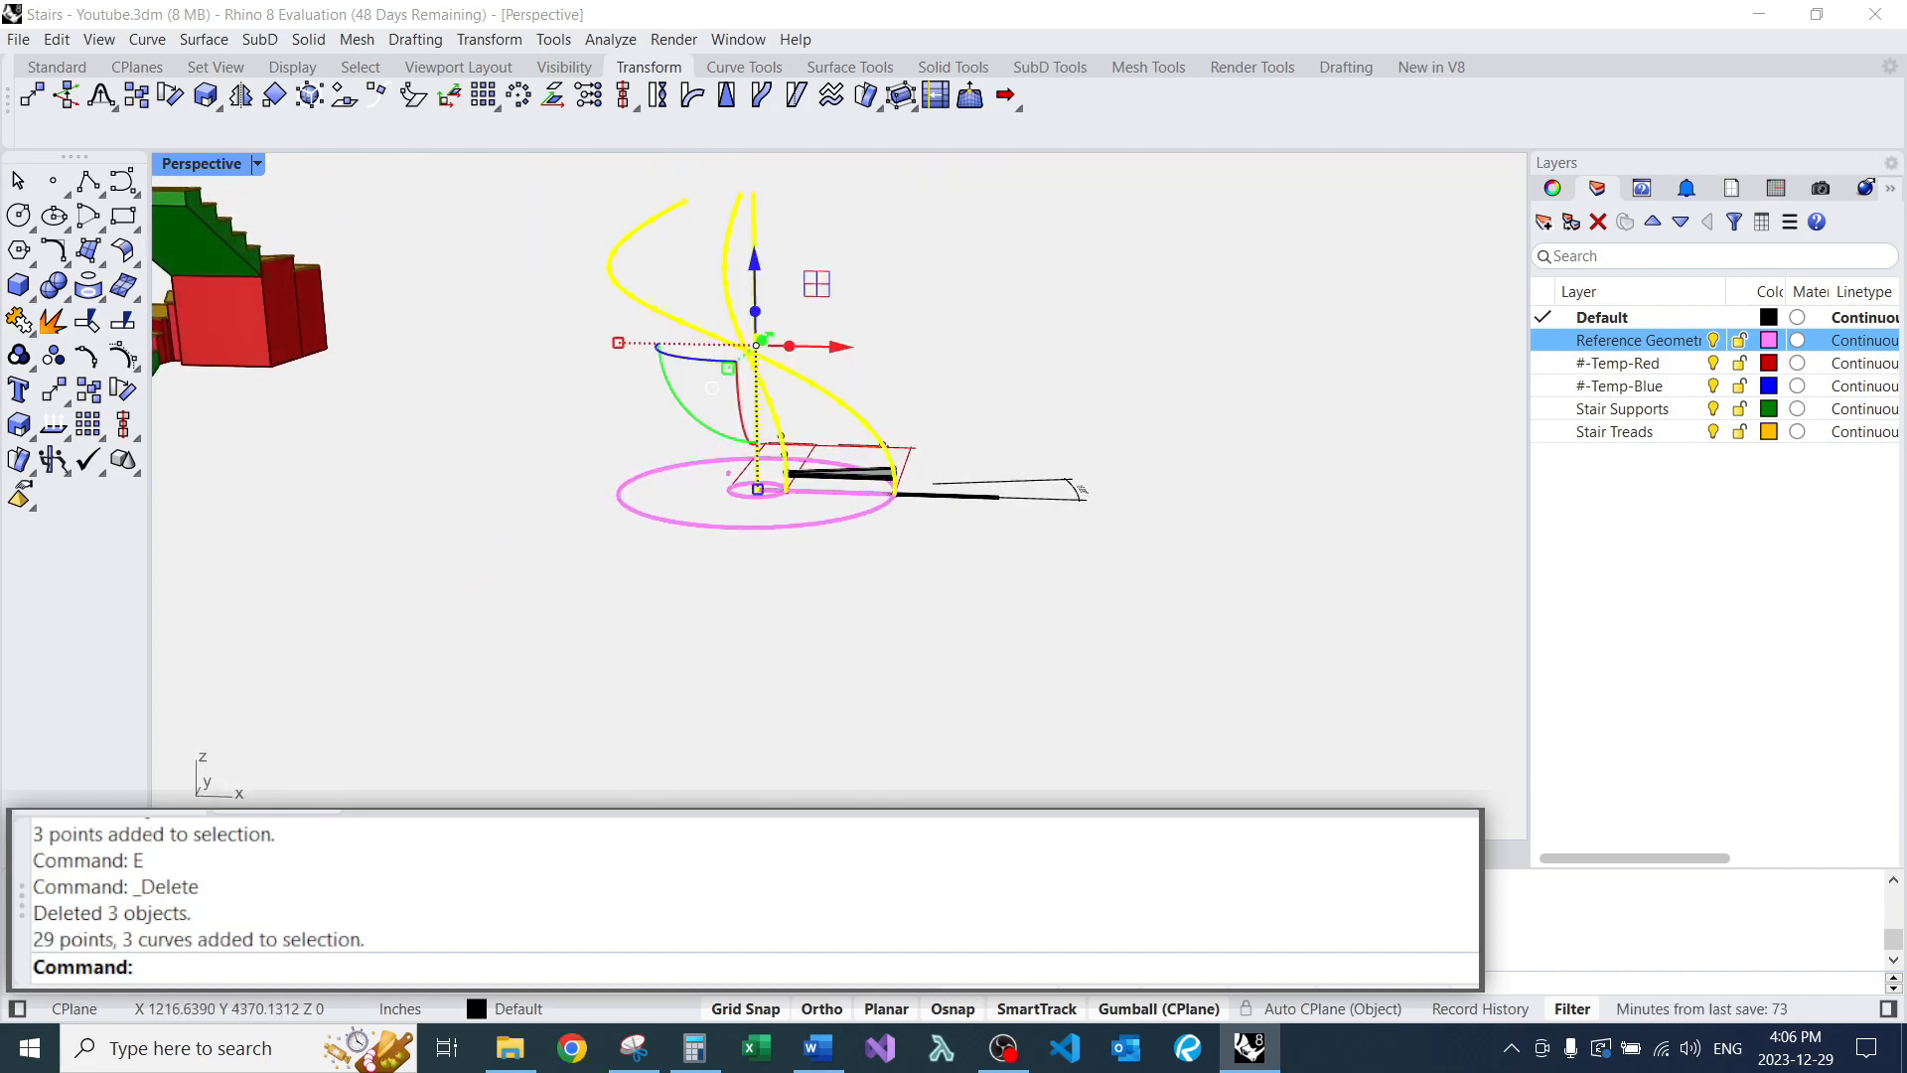
pyautogui.press('Return')
pyautogui.doubleClick(960, 164)
pyautogui.press('Escape')
# Move the remaining lower division points of both helices to the Reference Geometry layer.
pyautogui.scroll(7, 852, 471)
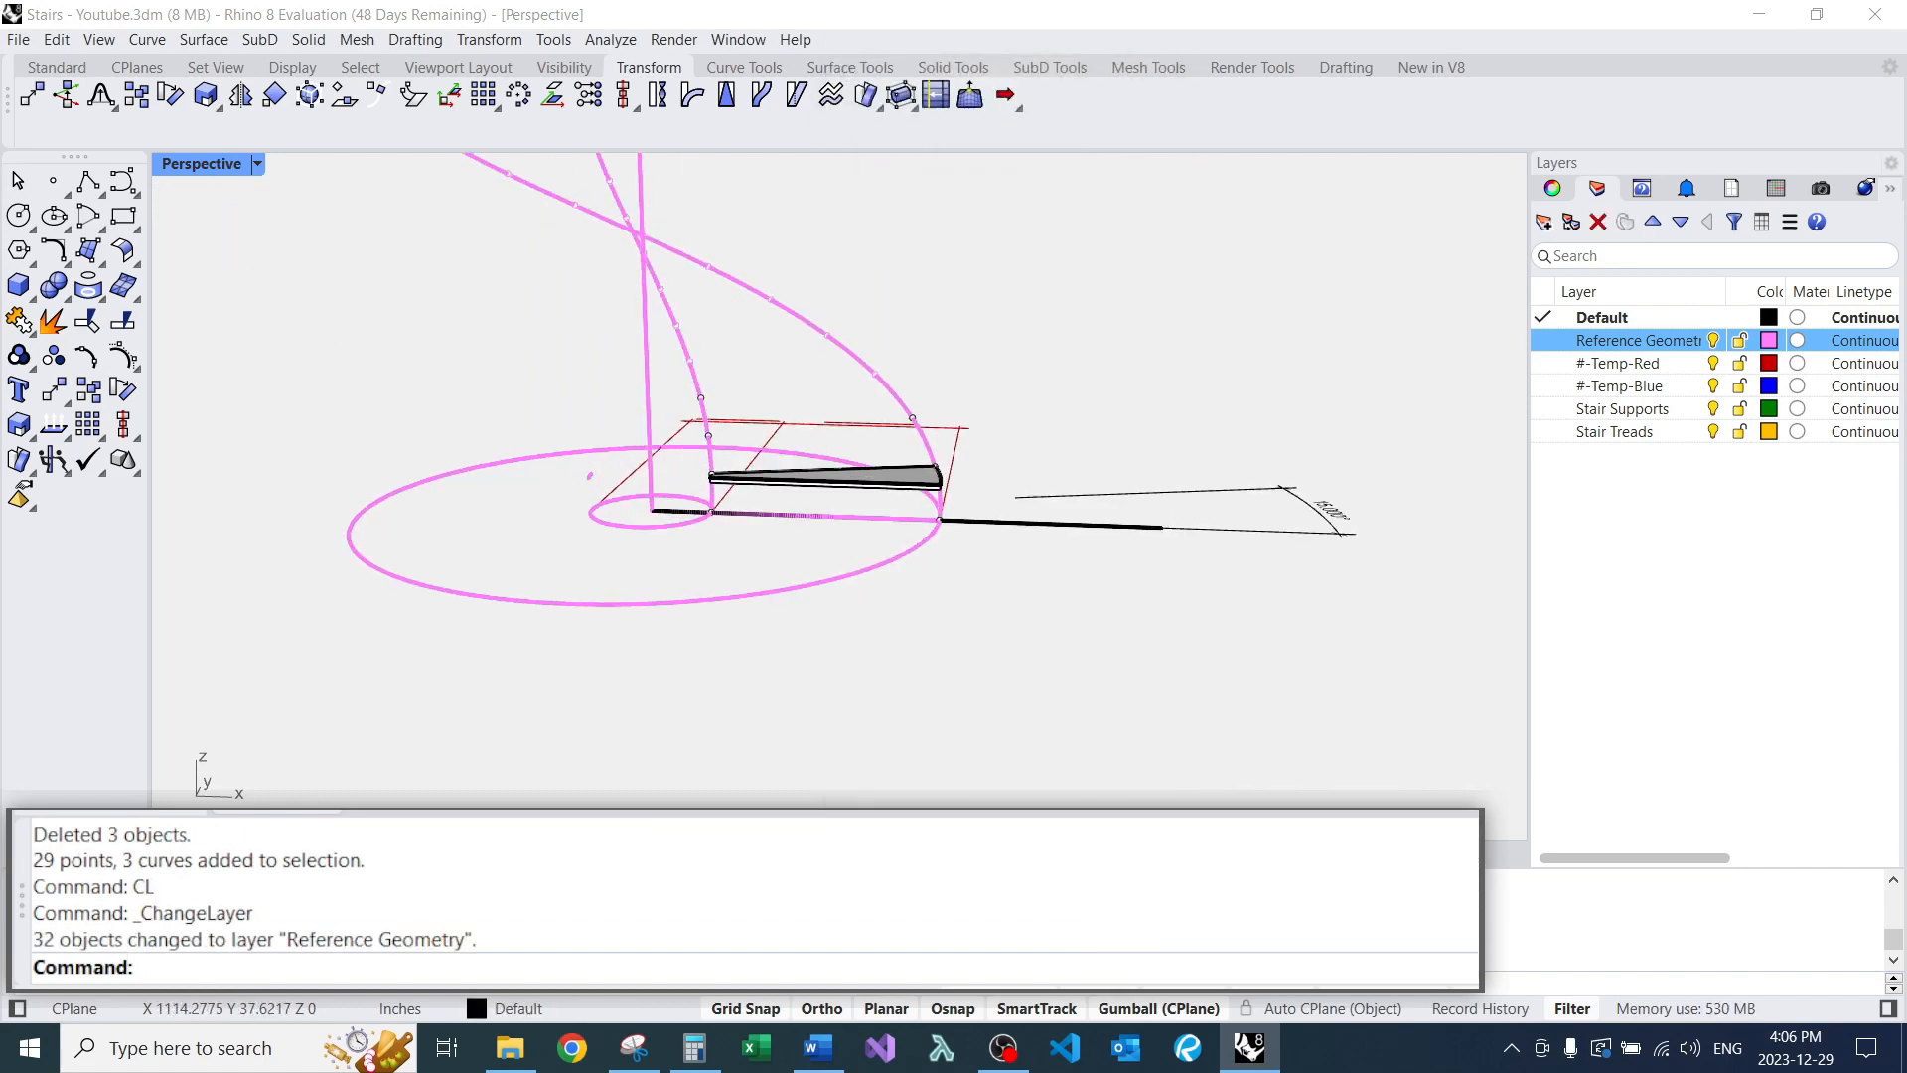
pyautogui.scroll(4, 719, 467)
pyautogui.moveTo(665, 345); pyautogui.dragTo(724, 563)
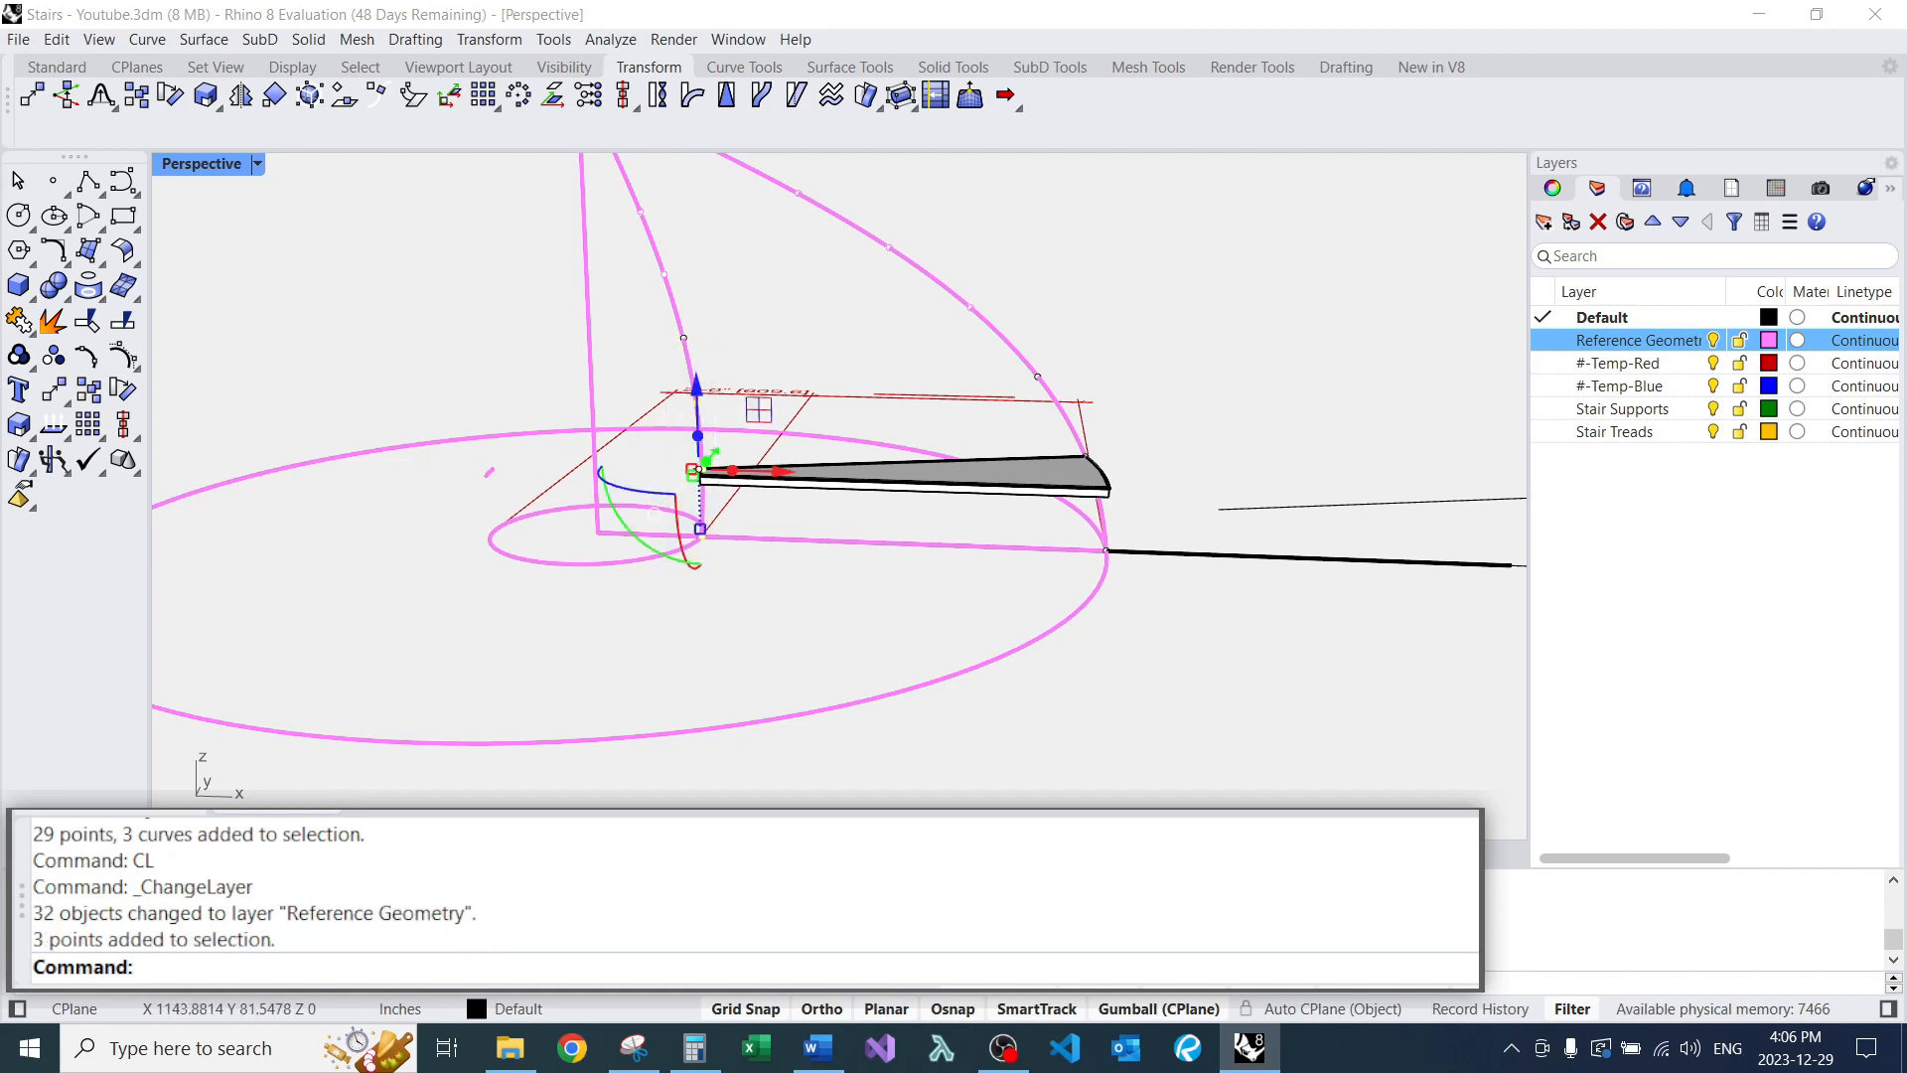
pyautogui.keyDown('shift'); pyautogui.moveTo(1034, 259); pyautogui.dragTo(1141, 587); pyautogui.keyUp('shift')
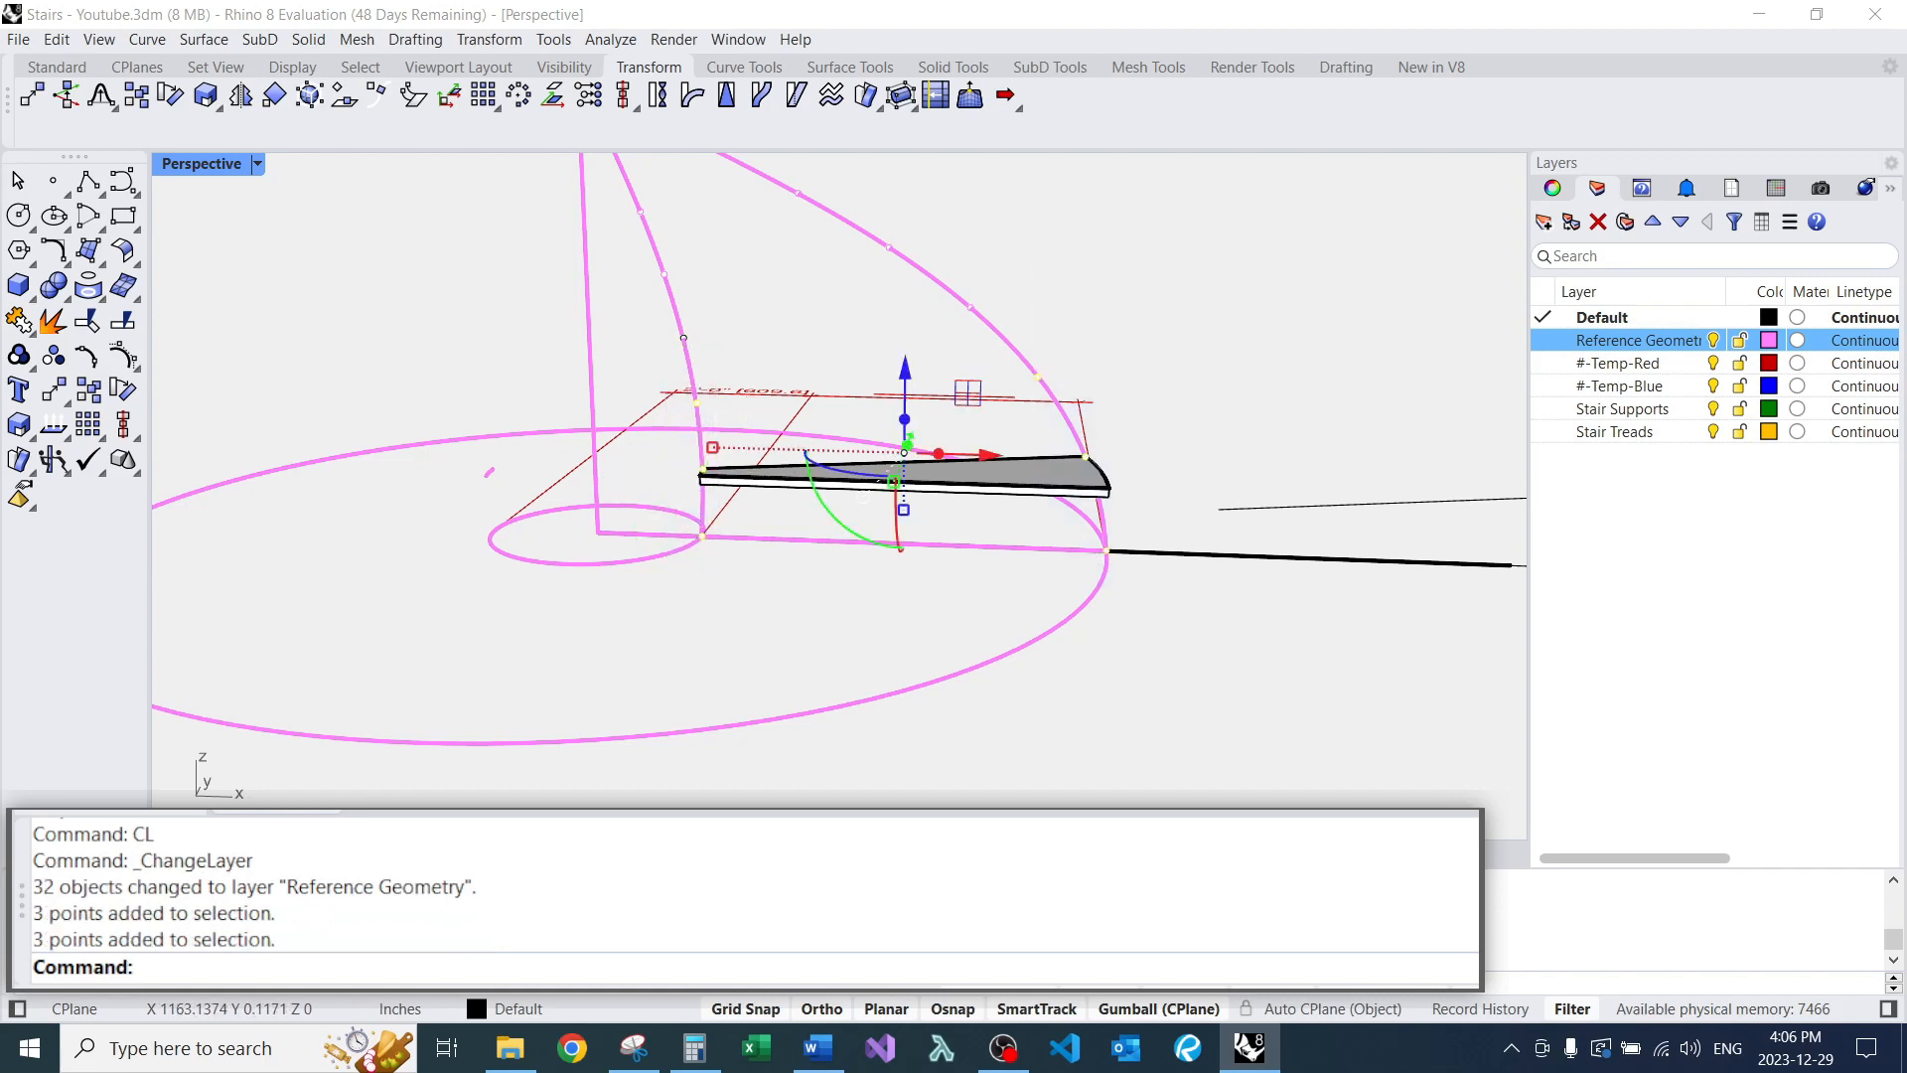
pyautogui.write('CL')
pyautogui.press('Return')
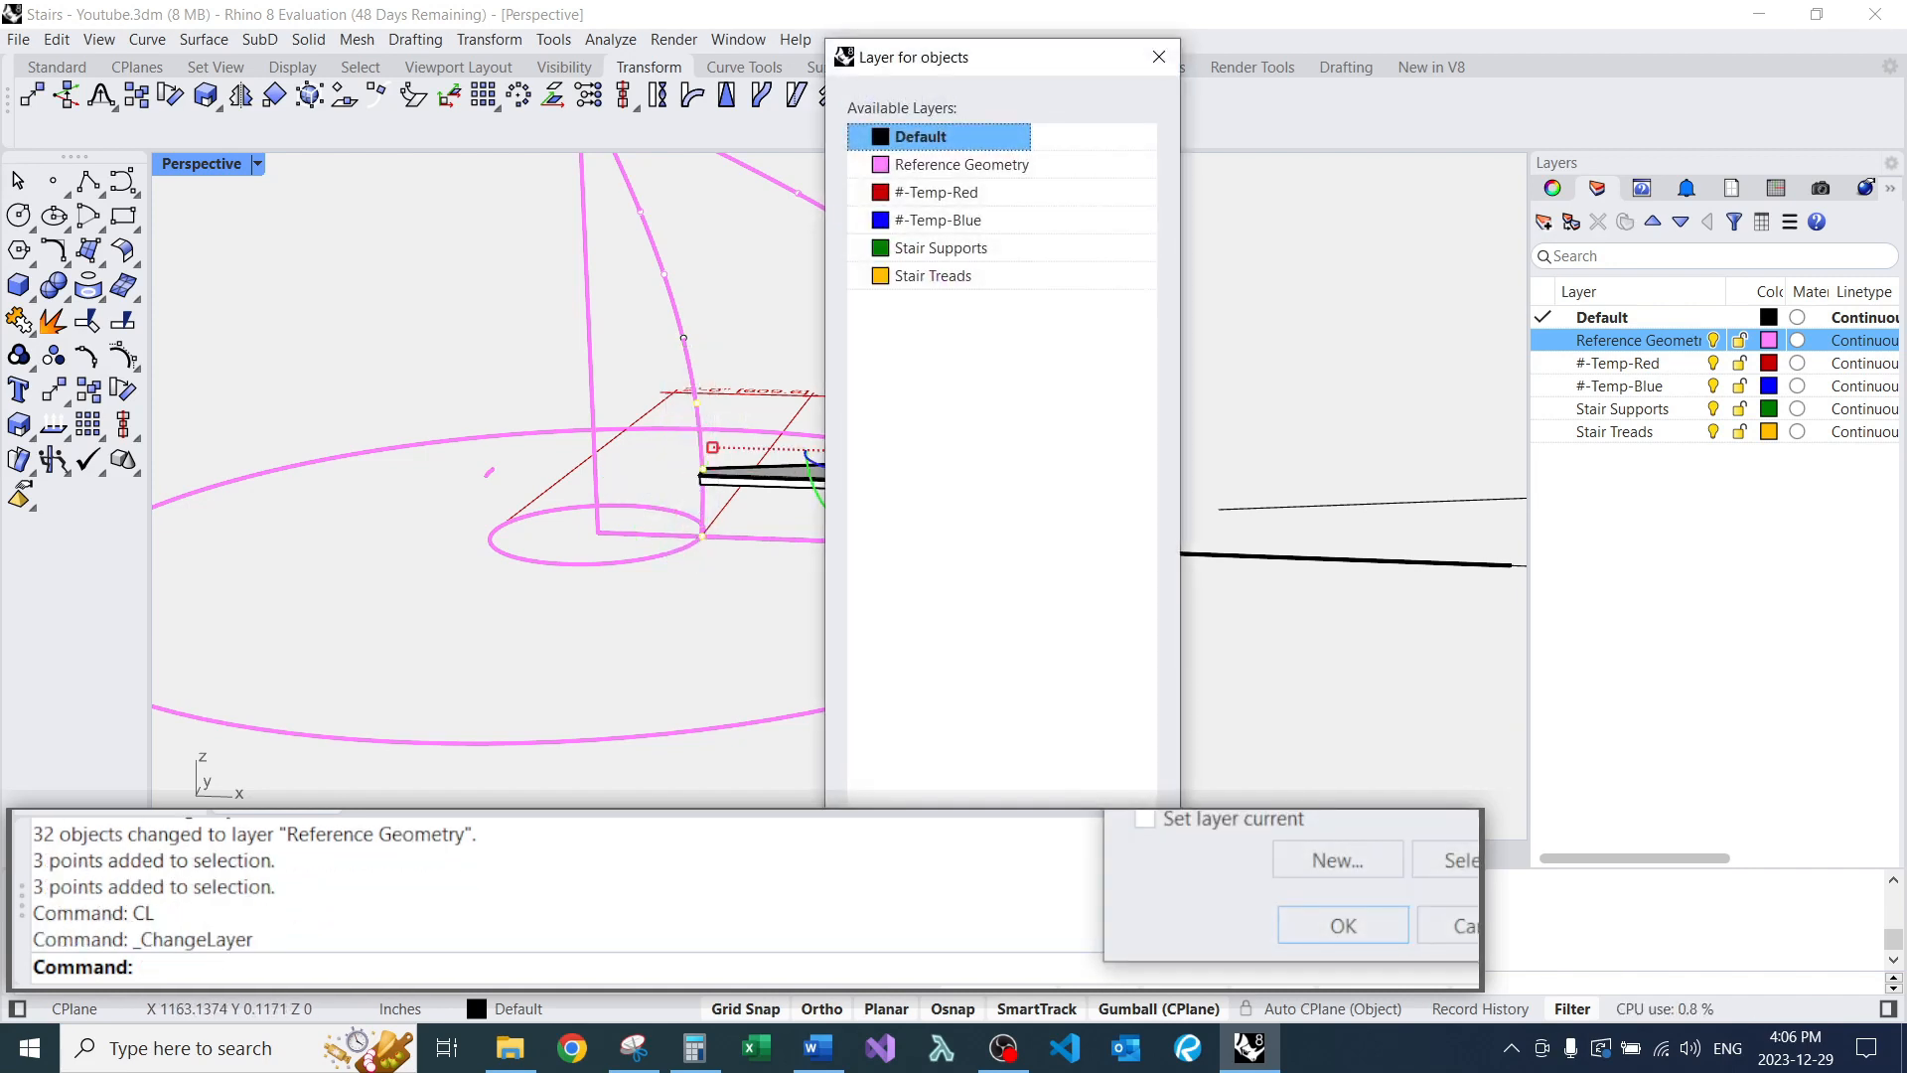
pyautogui.click(962, 165)
pyautogui.press('Return')
pyautogui.press('Escape')
# Delete the closed tread outline curve, leaving the solid tread.
pyautogui.moveTo(966, 394); pyautogui.dragTo(837, 471, button='right')
pyautogui.click(664, 695)
pyautogui.write('E')
pyautogui.press('Return')
# Turn the solid tread into a block named Spiral Stair Tread 2, with its base point at the narrow-end corner on the inner helix.
pyautogui.scroll(-3, 687, 547)
pyautogui.moveTo(636, 596); pyautogui.dragTo(728, 611, button='right')
pyautogui.scroll(5, 728, 620)
pyautogui.click(725, 636)
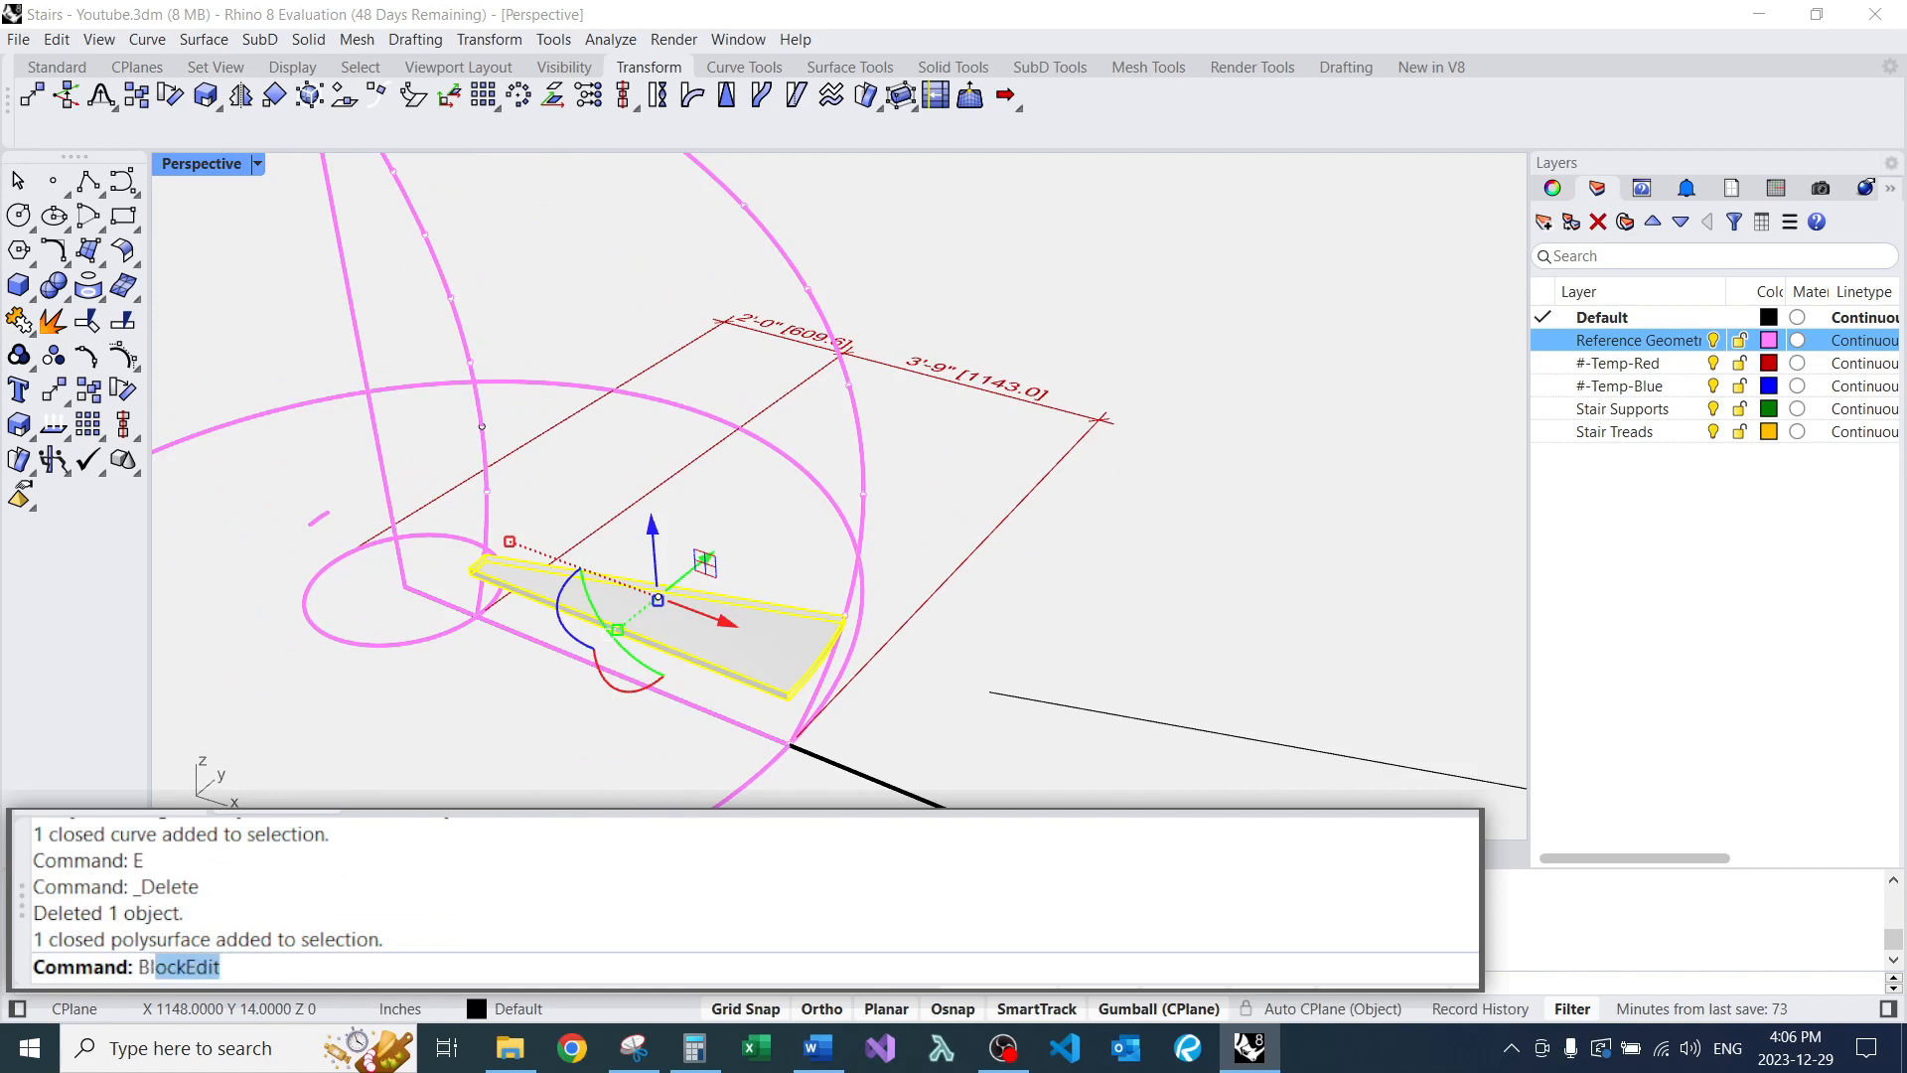
pyautogui.press('Return')
pyautogui.scroll(5, 596, 600)
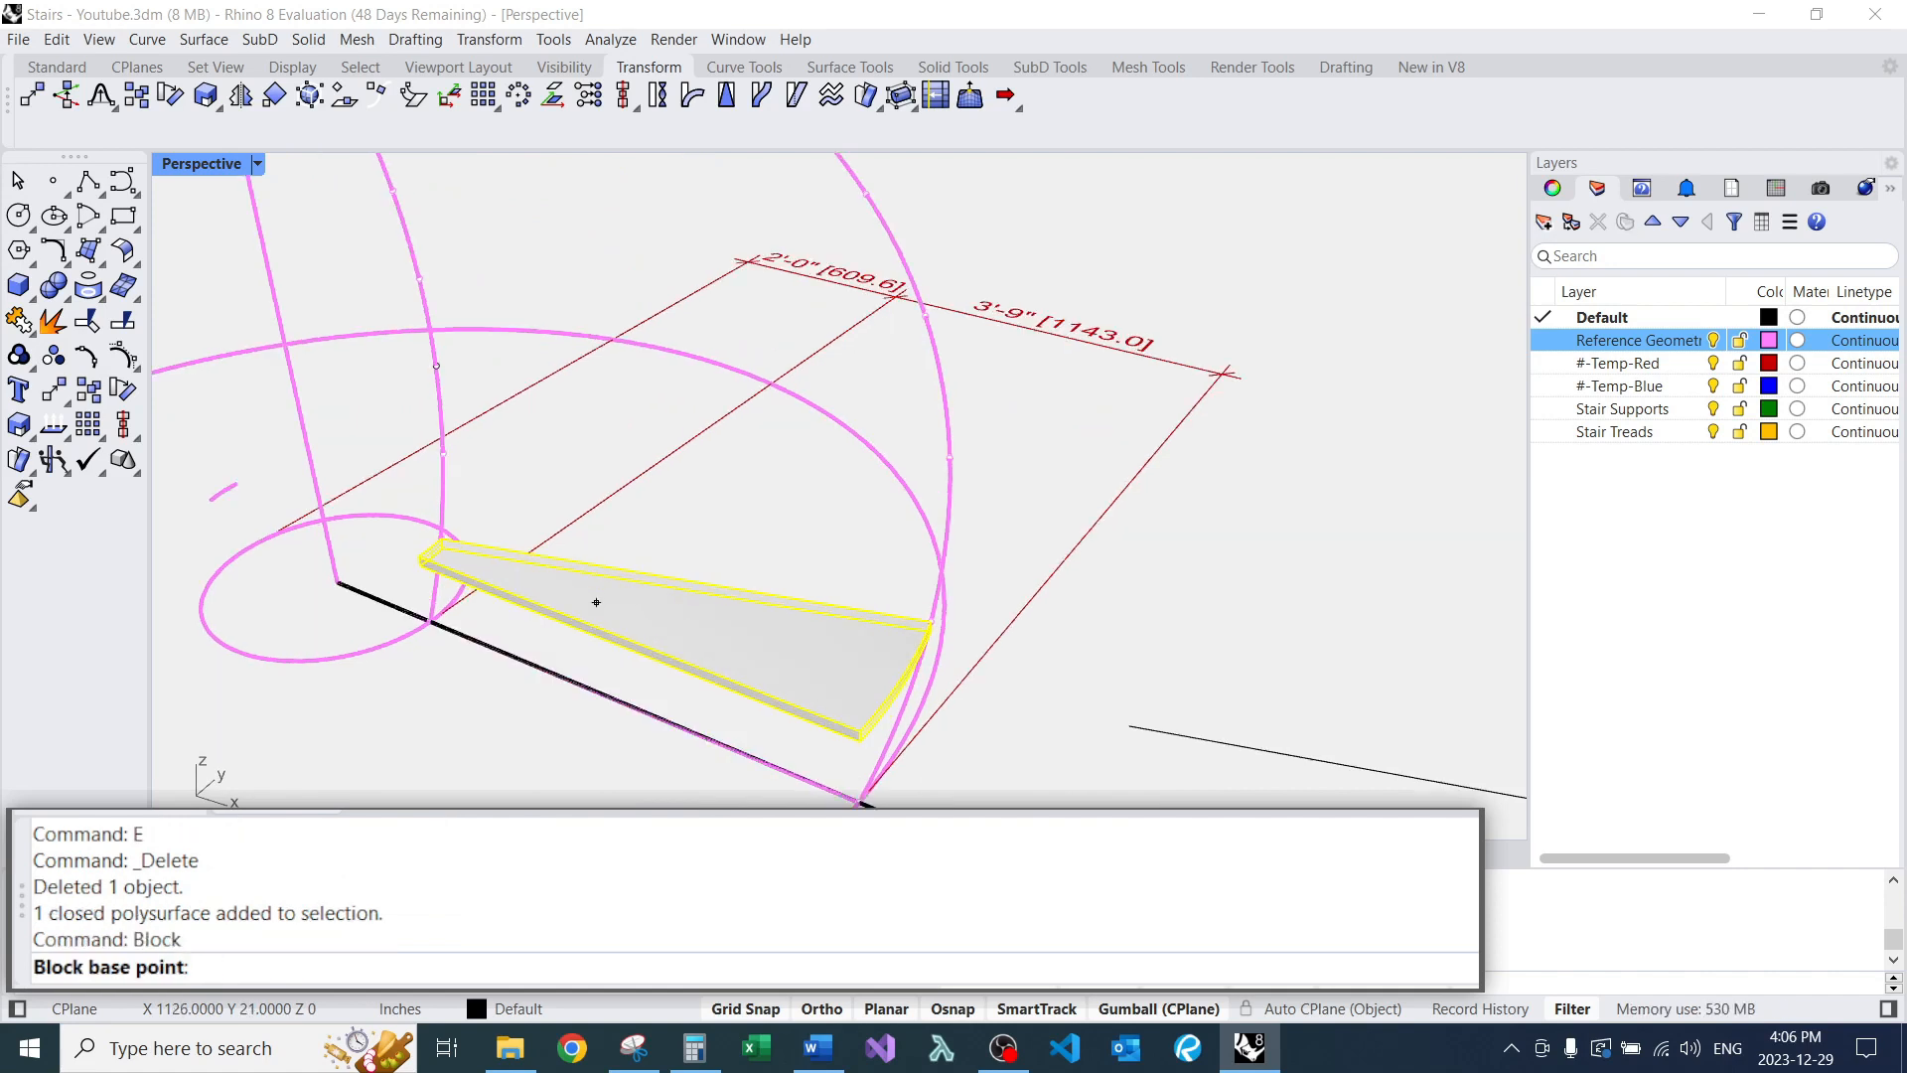
pyautogui.scroll(-5, 736, 536)
pyautogui.scroll(3, 776, 545)
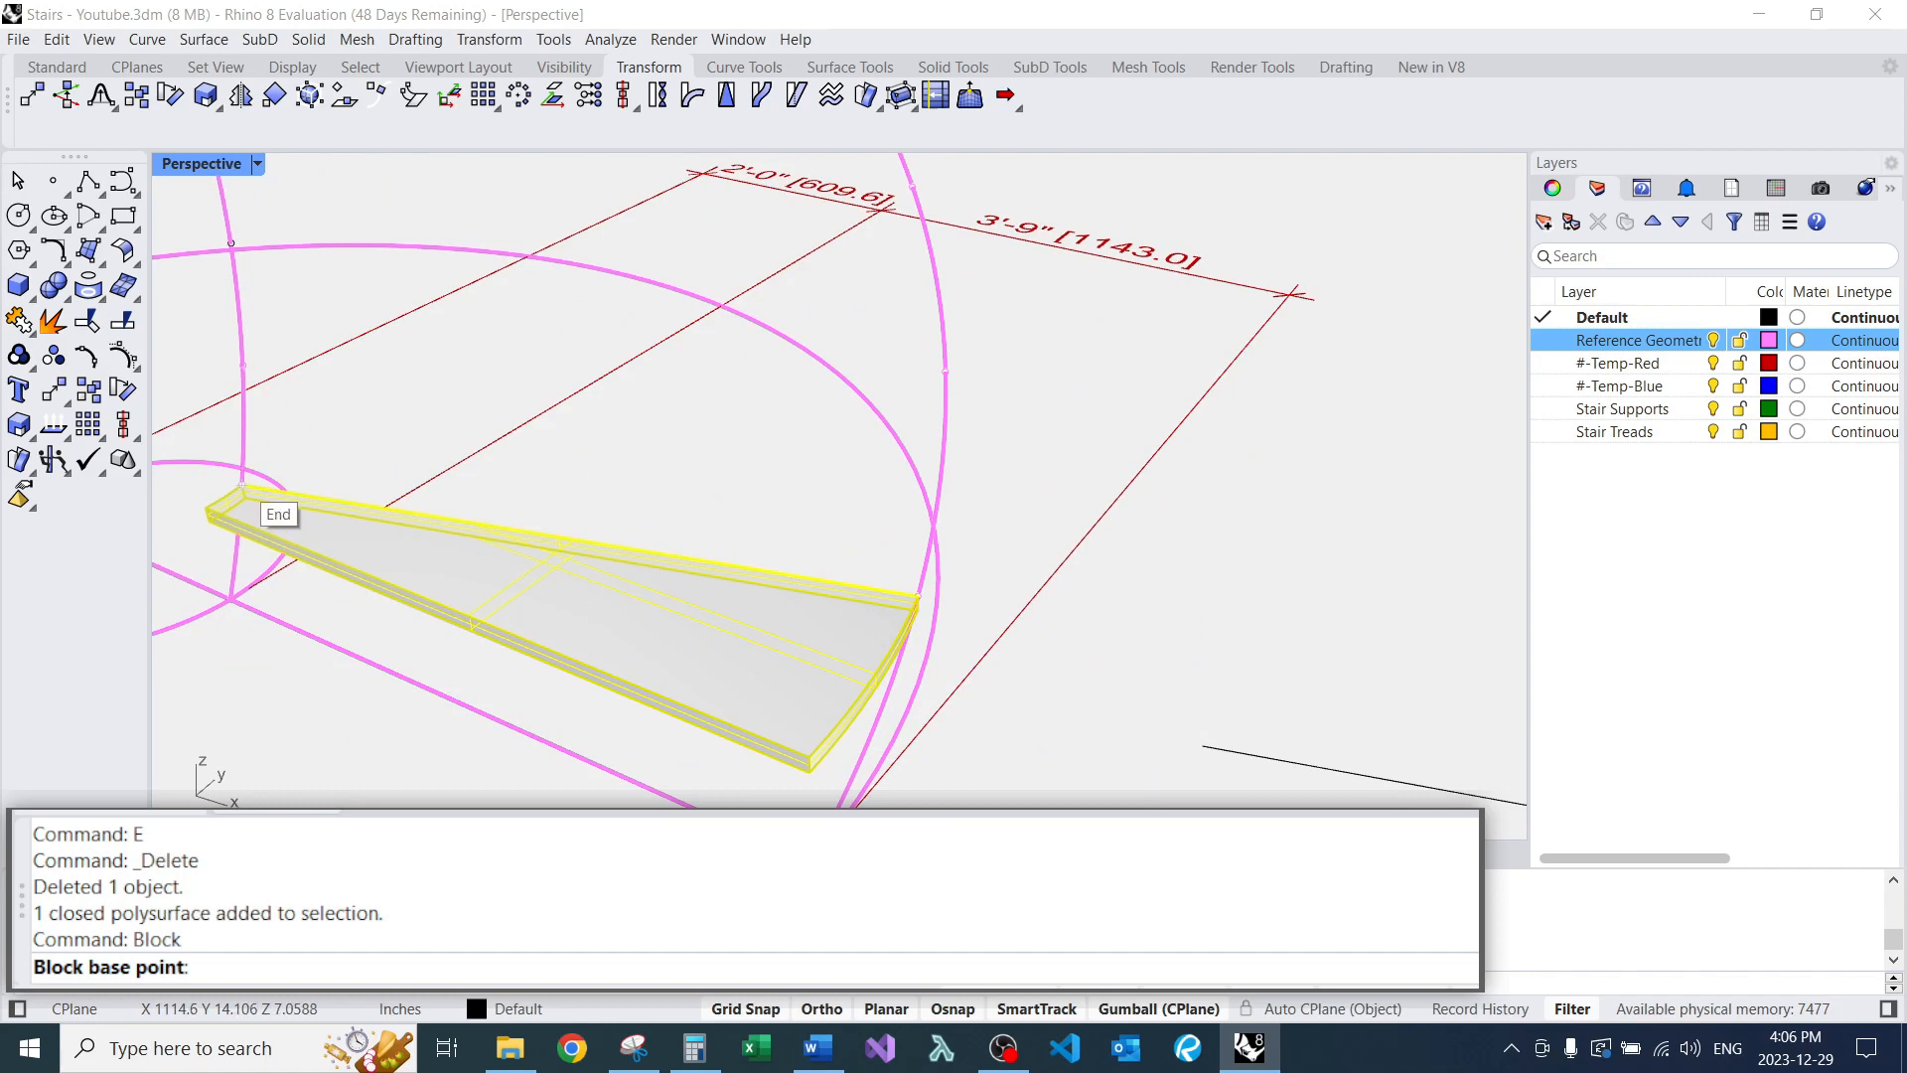
pyautogui.click(244, 489)
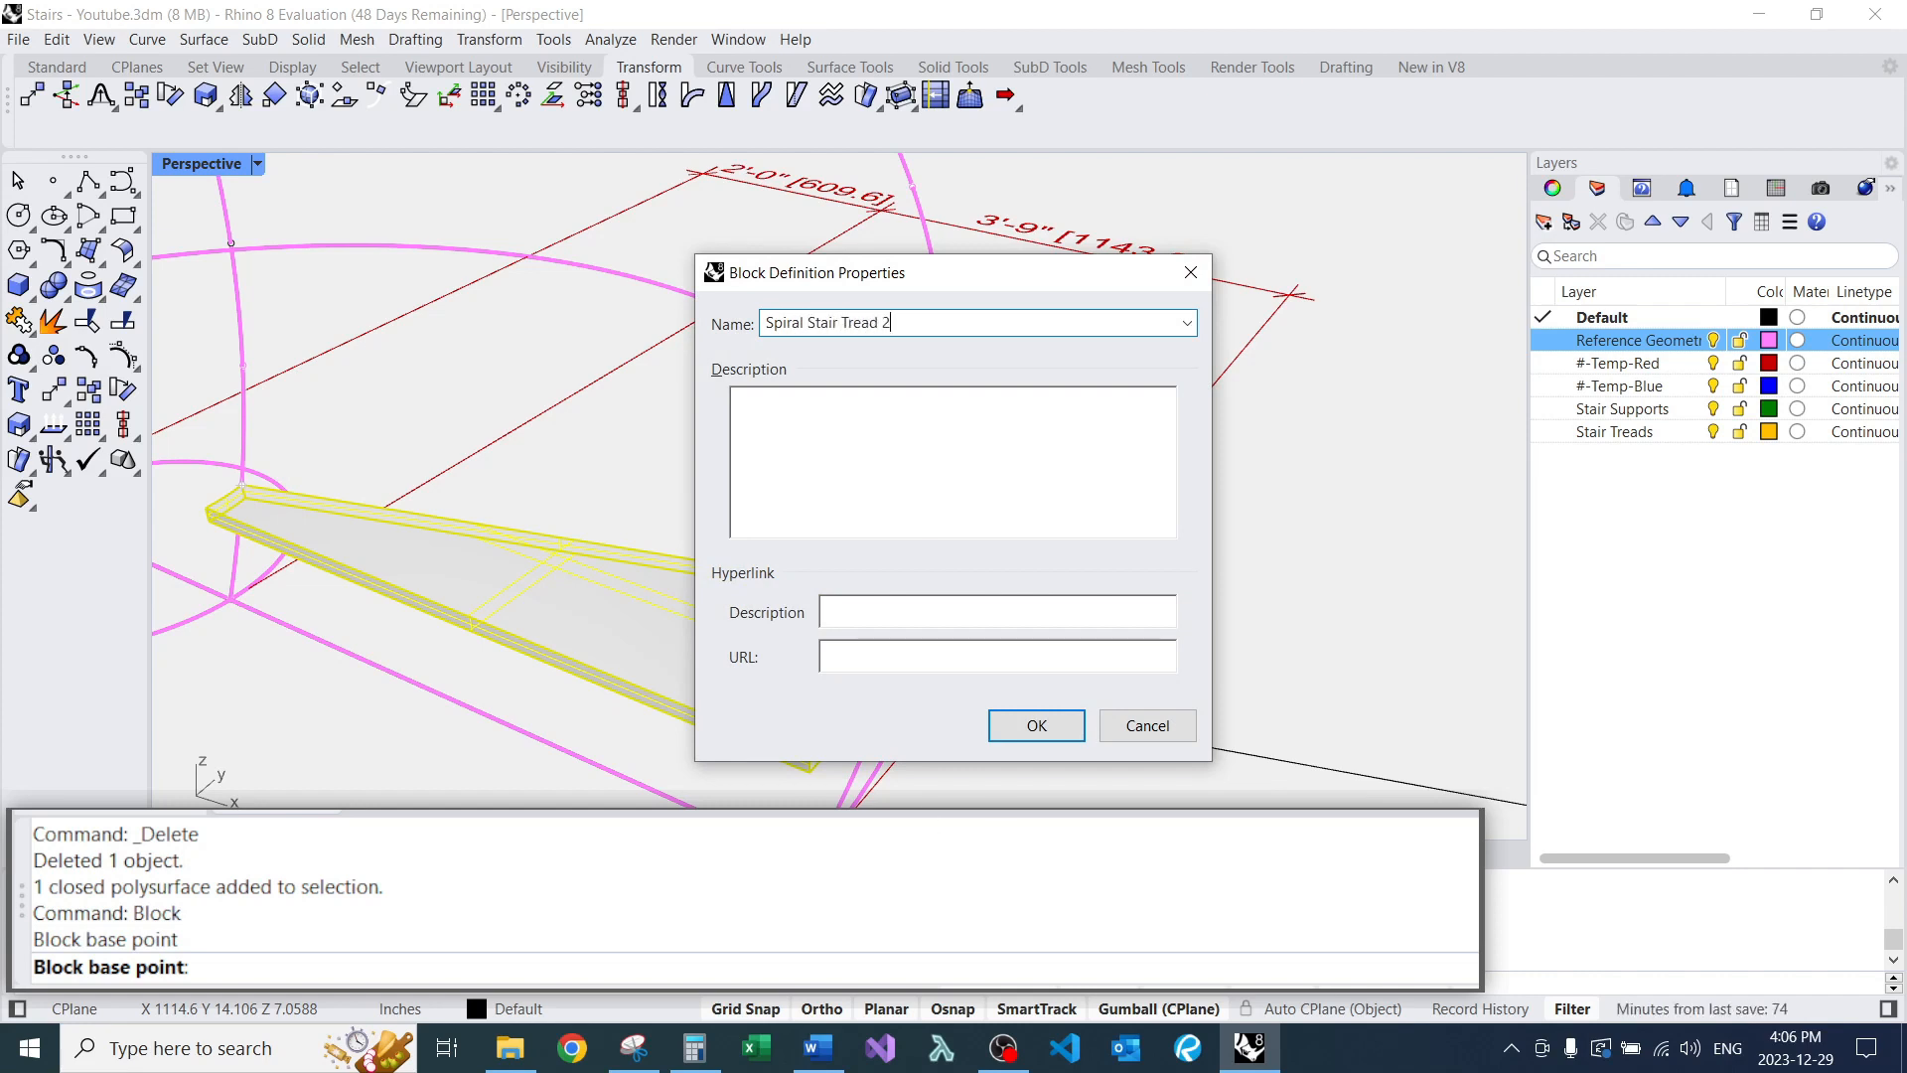
pyautogui.press('Return')
pyautogui.scroll(-3, 755, 447)
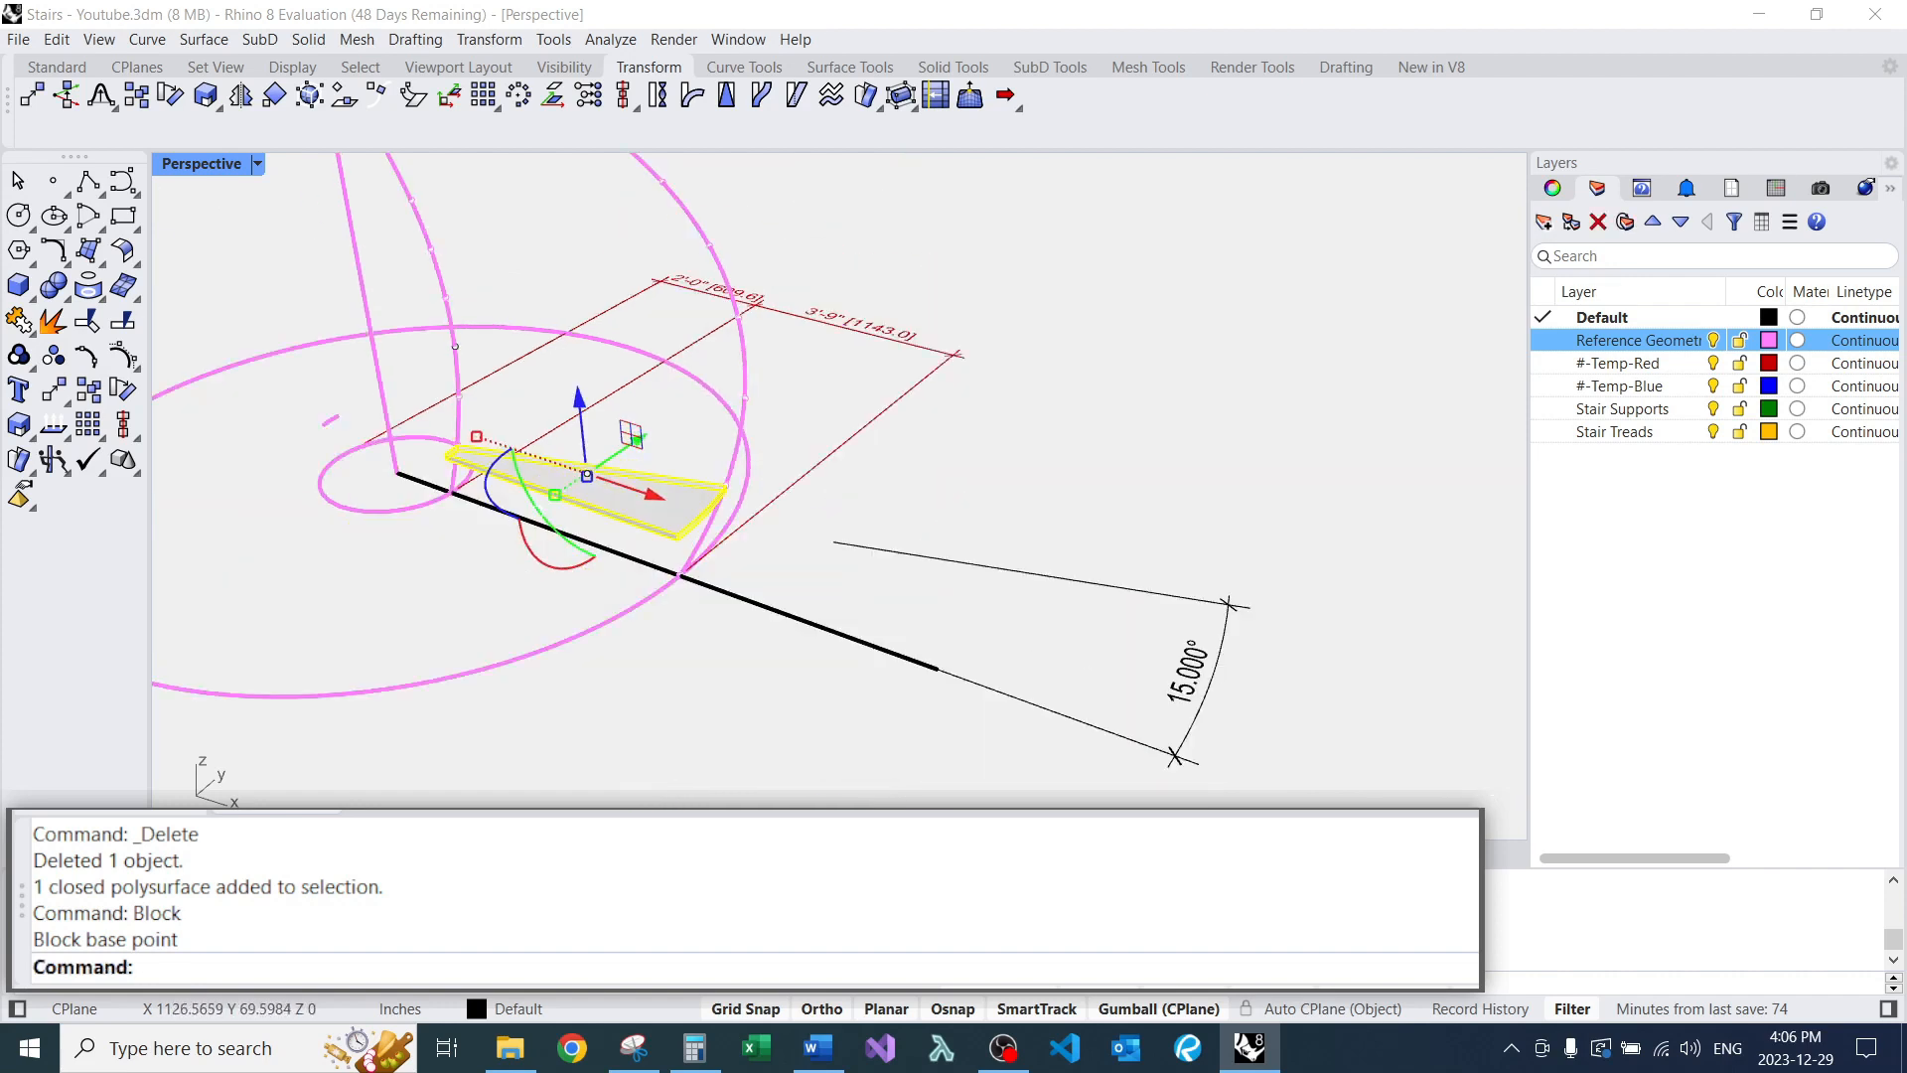
pyautogui.press('Escape')
# Measure the distance from the outer helix's start point to the tread's outer corner to check the riser height.
pyautogui.moveTo(894, 447)
pyautogui.mouseDown(button='right')
pyautogui.moveTo(795, 536)
pyautogui.moveTo(889, 471)
pyautogui.mouseUp(button='right')
pyautogui.moveTo(579, 538); pyautogui.dragTo(506, 527, button='right')
pyautogui.scroll(7, 718, 478)
pyautogui.scroll(-7, 718, 479)
pyautogui.scroll(2, 496, 631)
pyautogui.write('D')
pyautogui.press('Return')
pyautogui.click(519, 647)
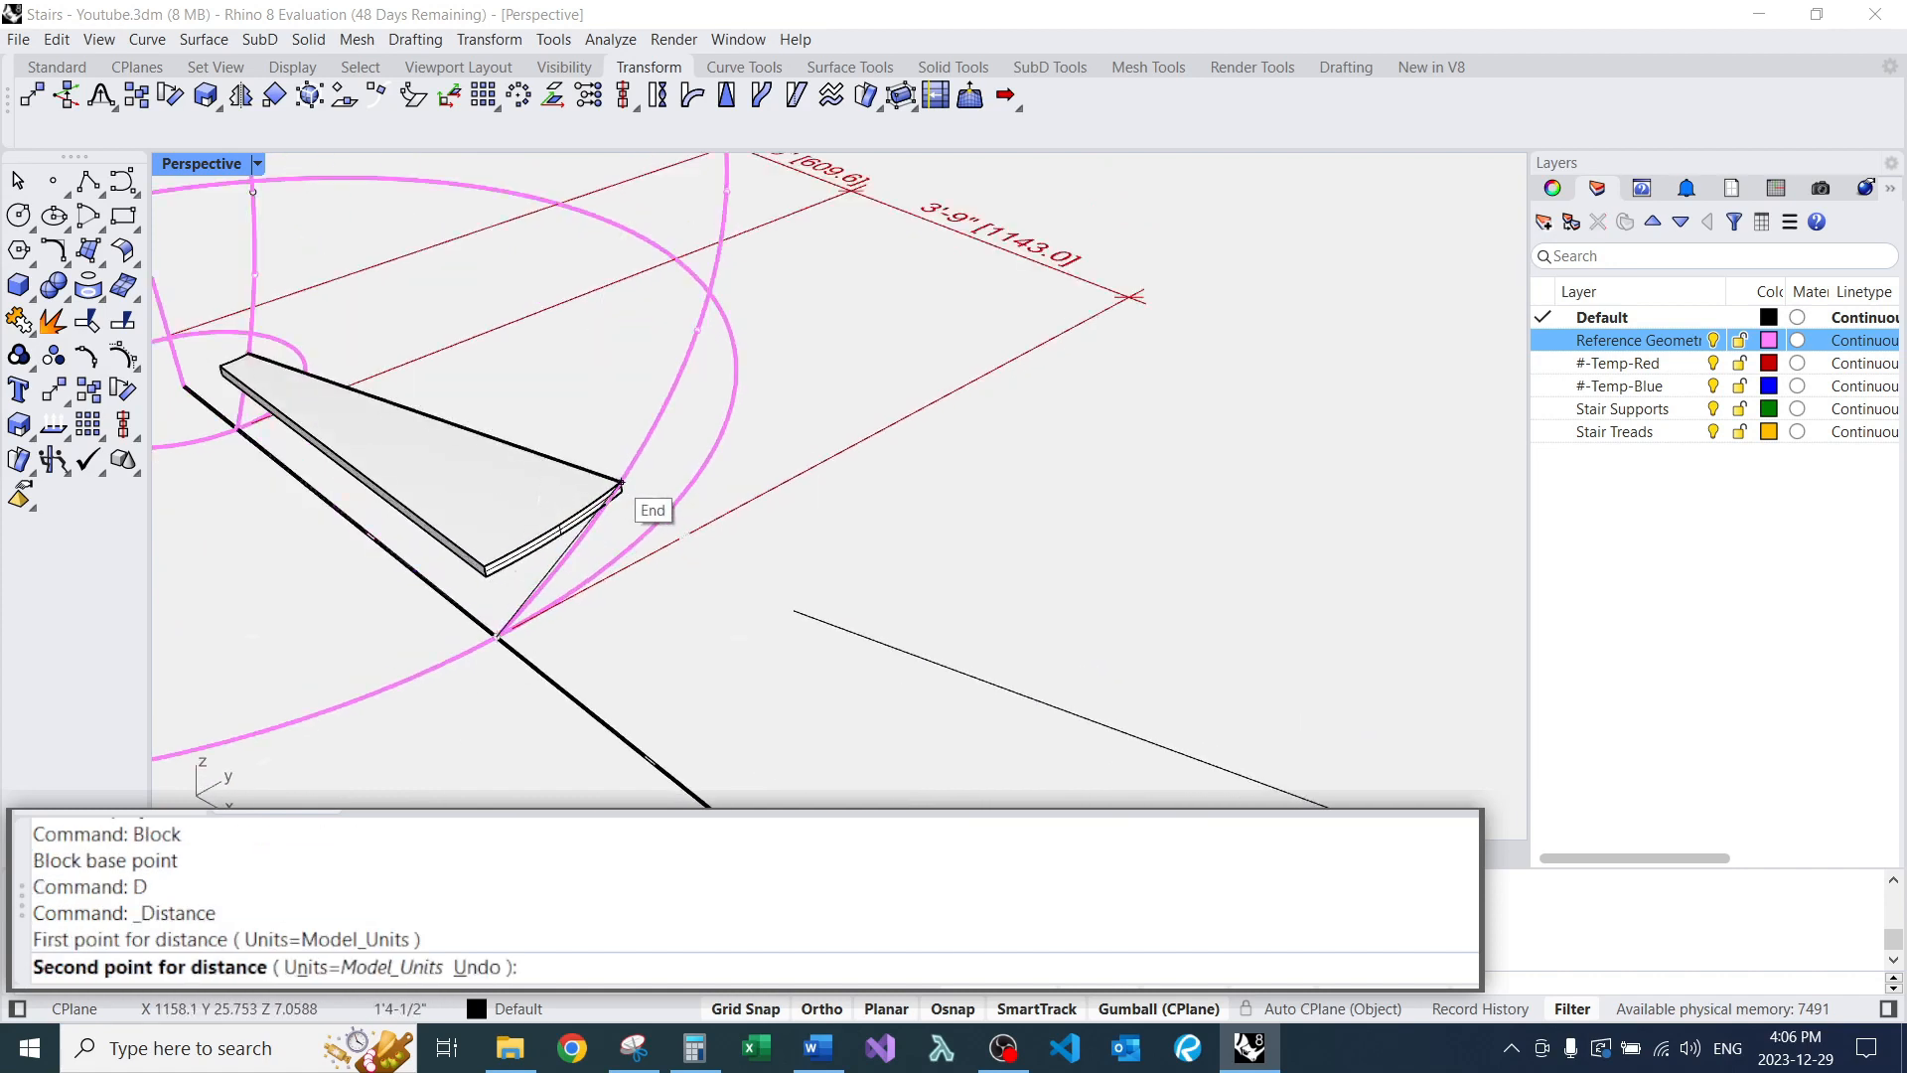
pyautogui.click(621, 486)
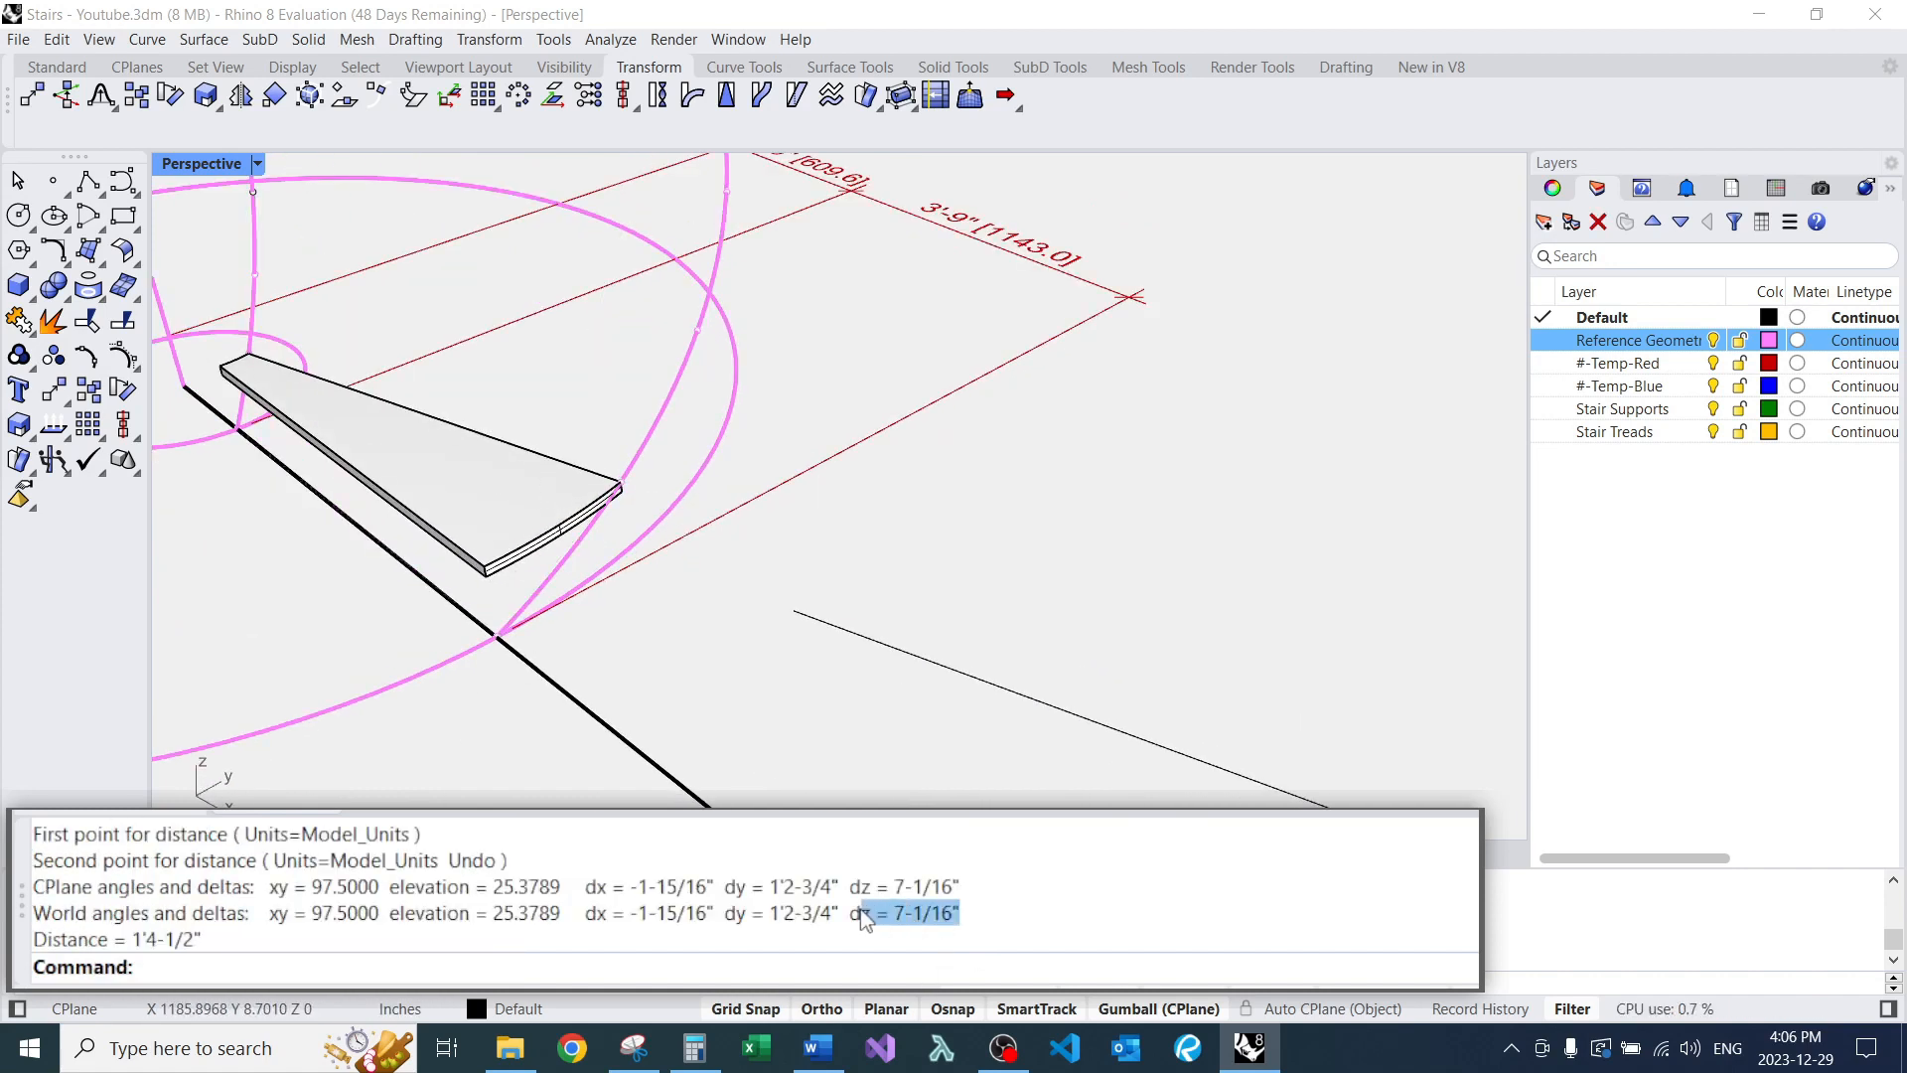
# Array the tread block along the outer helix with ArrayCrv, using 17 items.
pyautogui.scroll(-5, 810, 573)
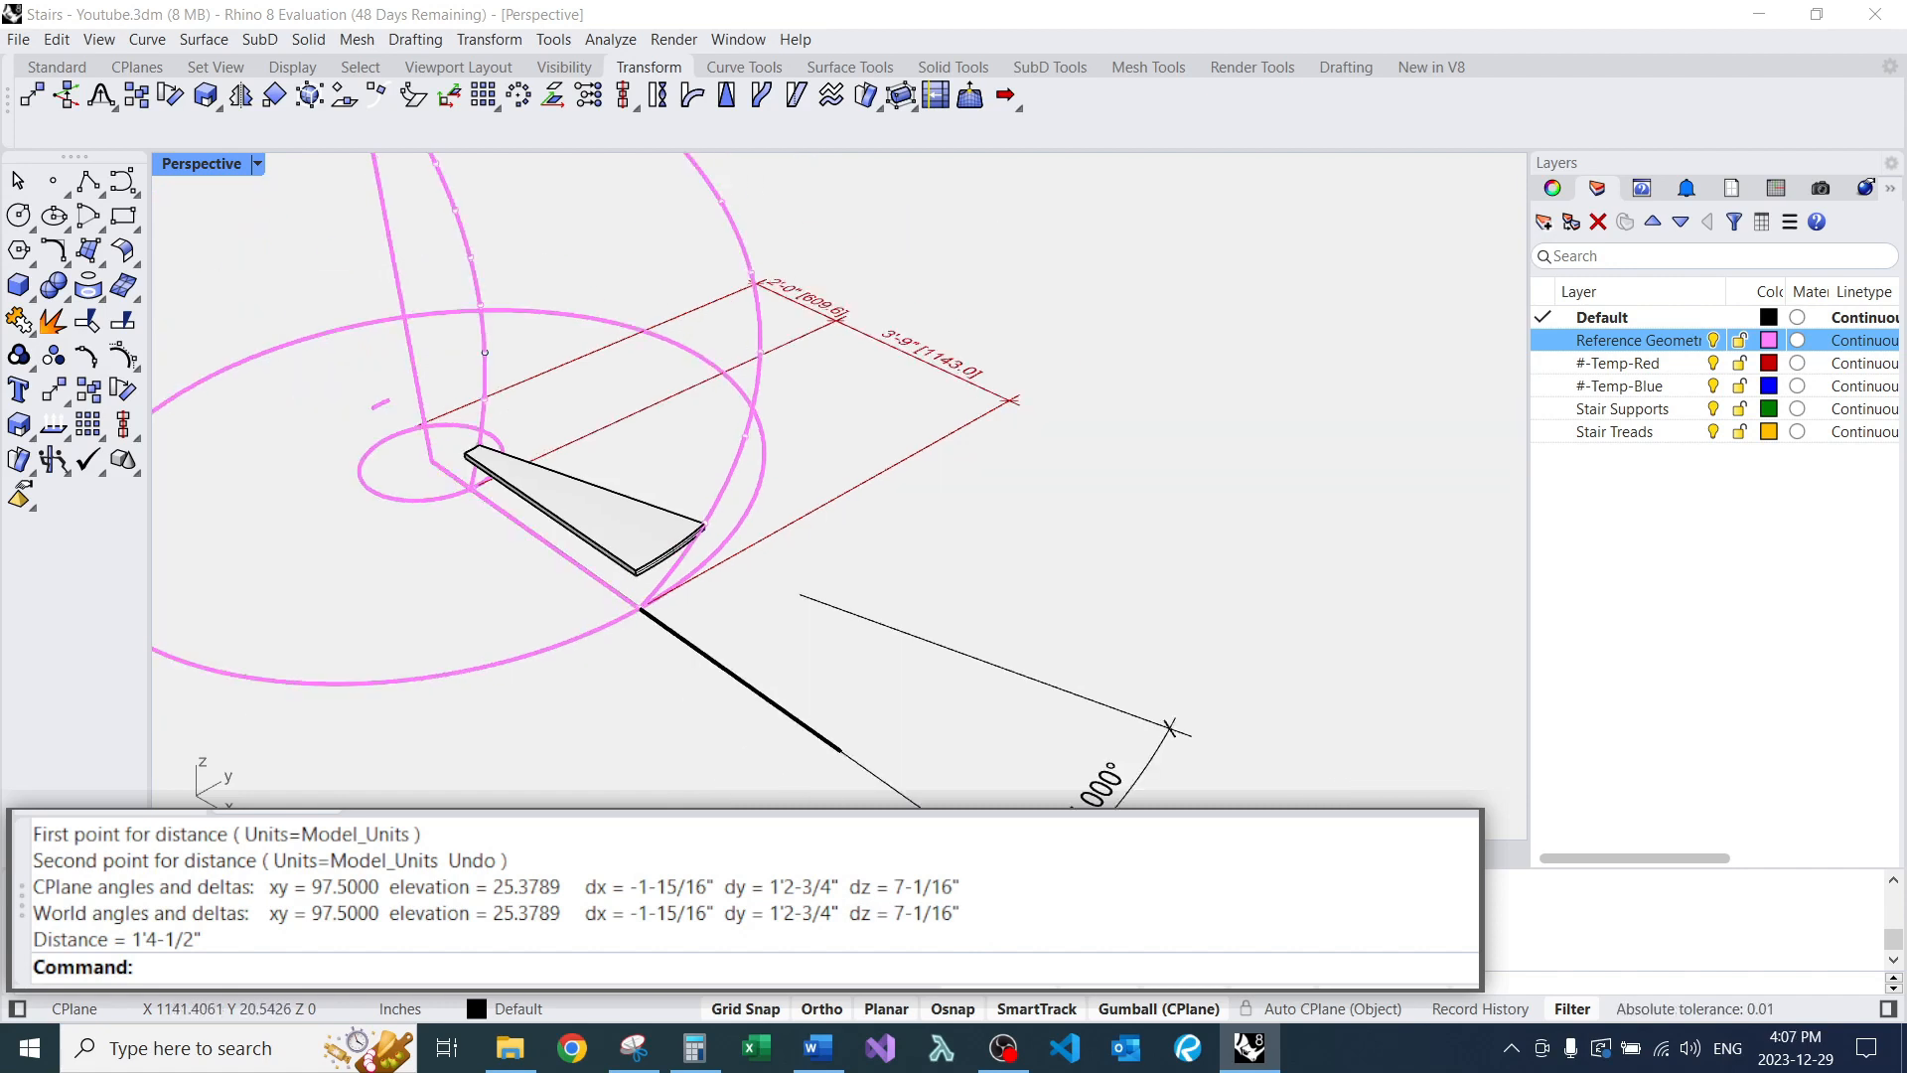
pyautogui.click(671, 549)
pyautogui.press('Escape')
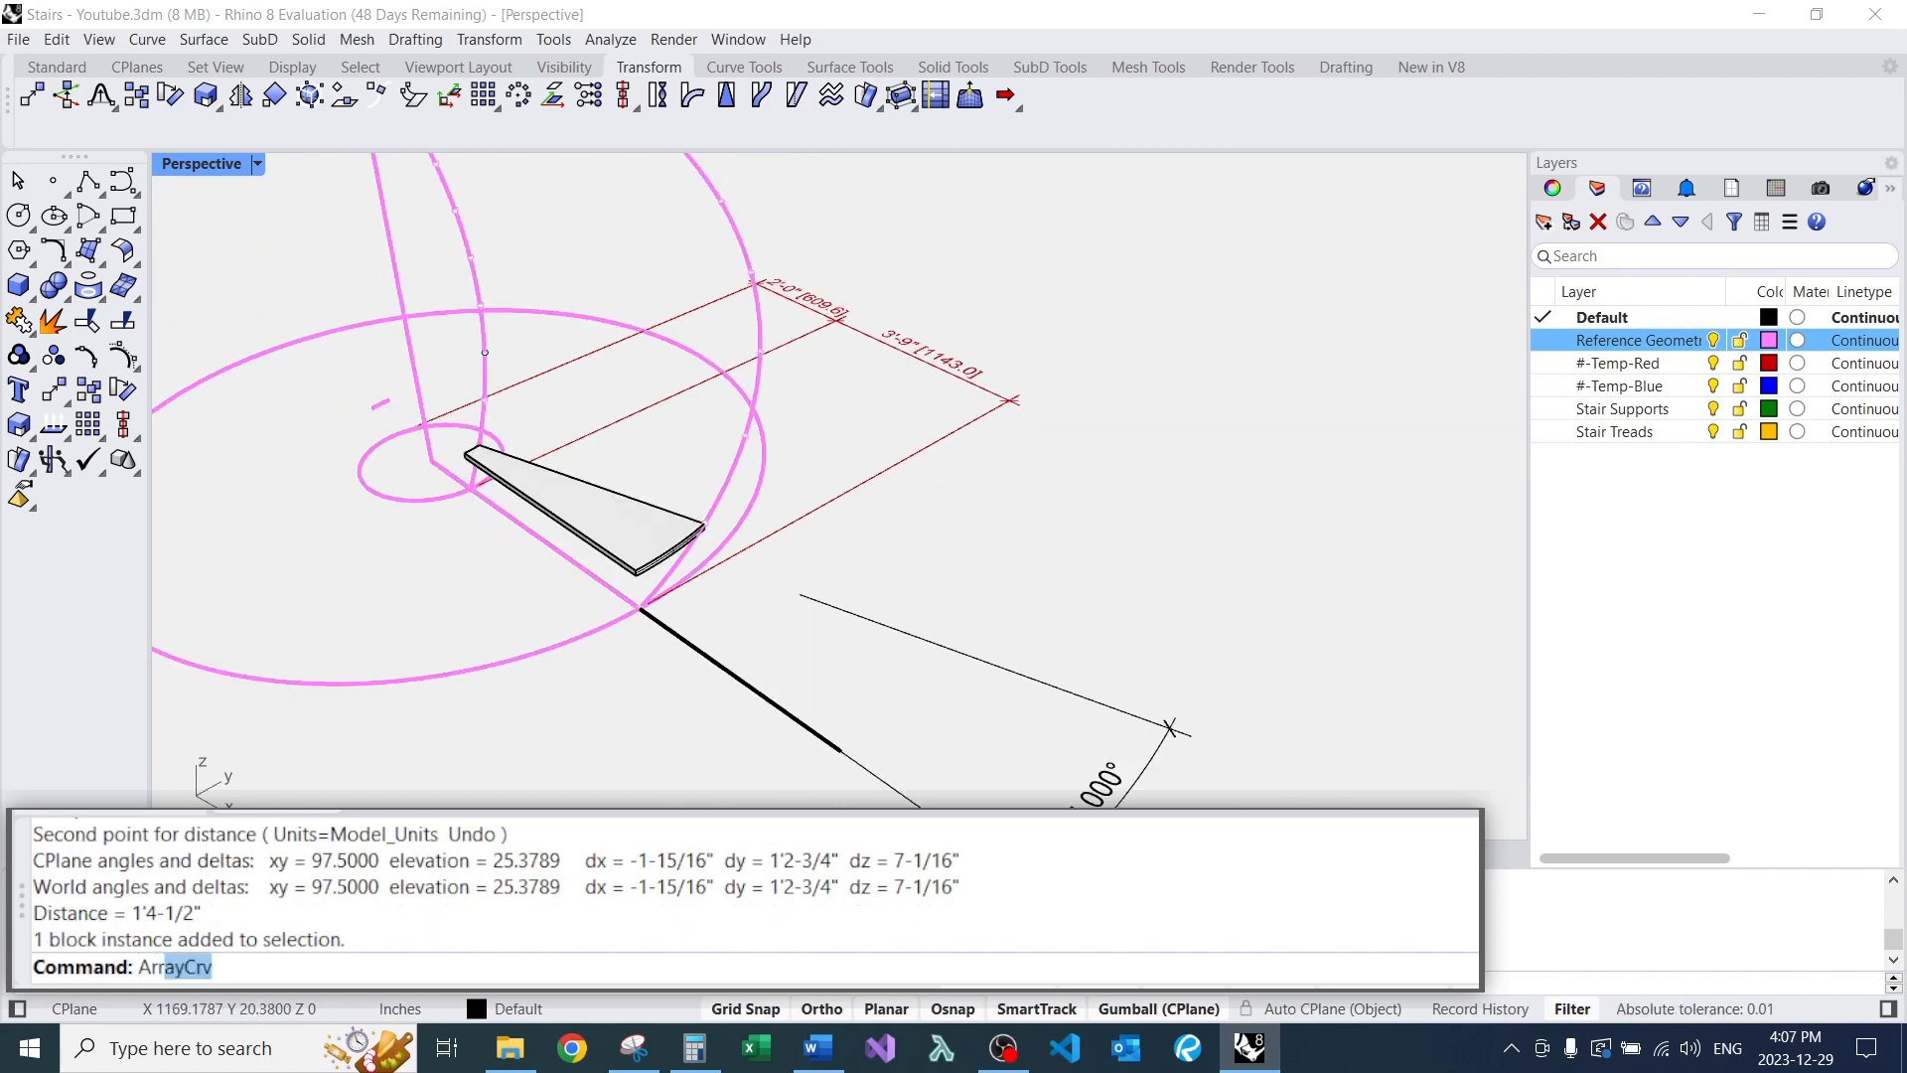
pyautogui.press('Return')
pyautogui.moveTo(606, 526); pyautogui.dragTo(606, 591, button='right')
pyautogui.scroll(4, 561, 586)
pyautogui.click(561, 586)
pyautogui.press('Return')
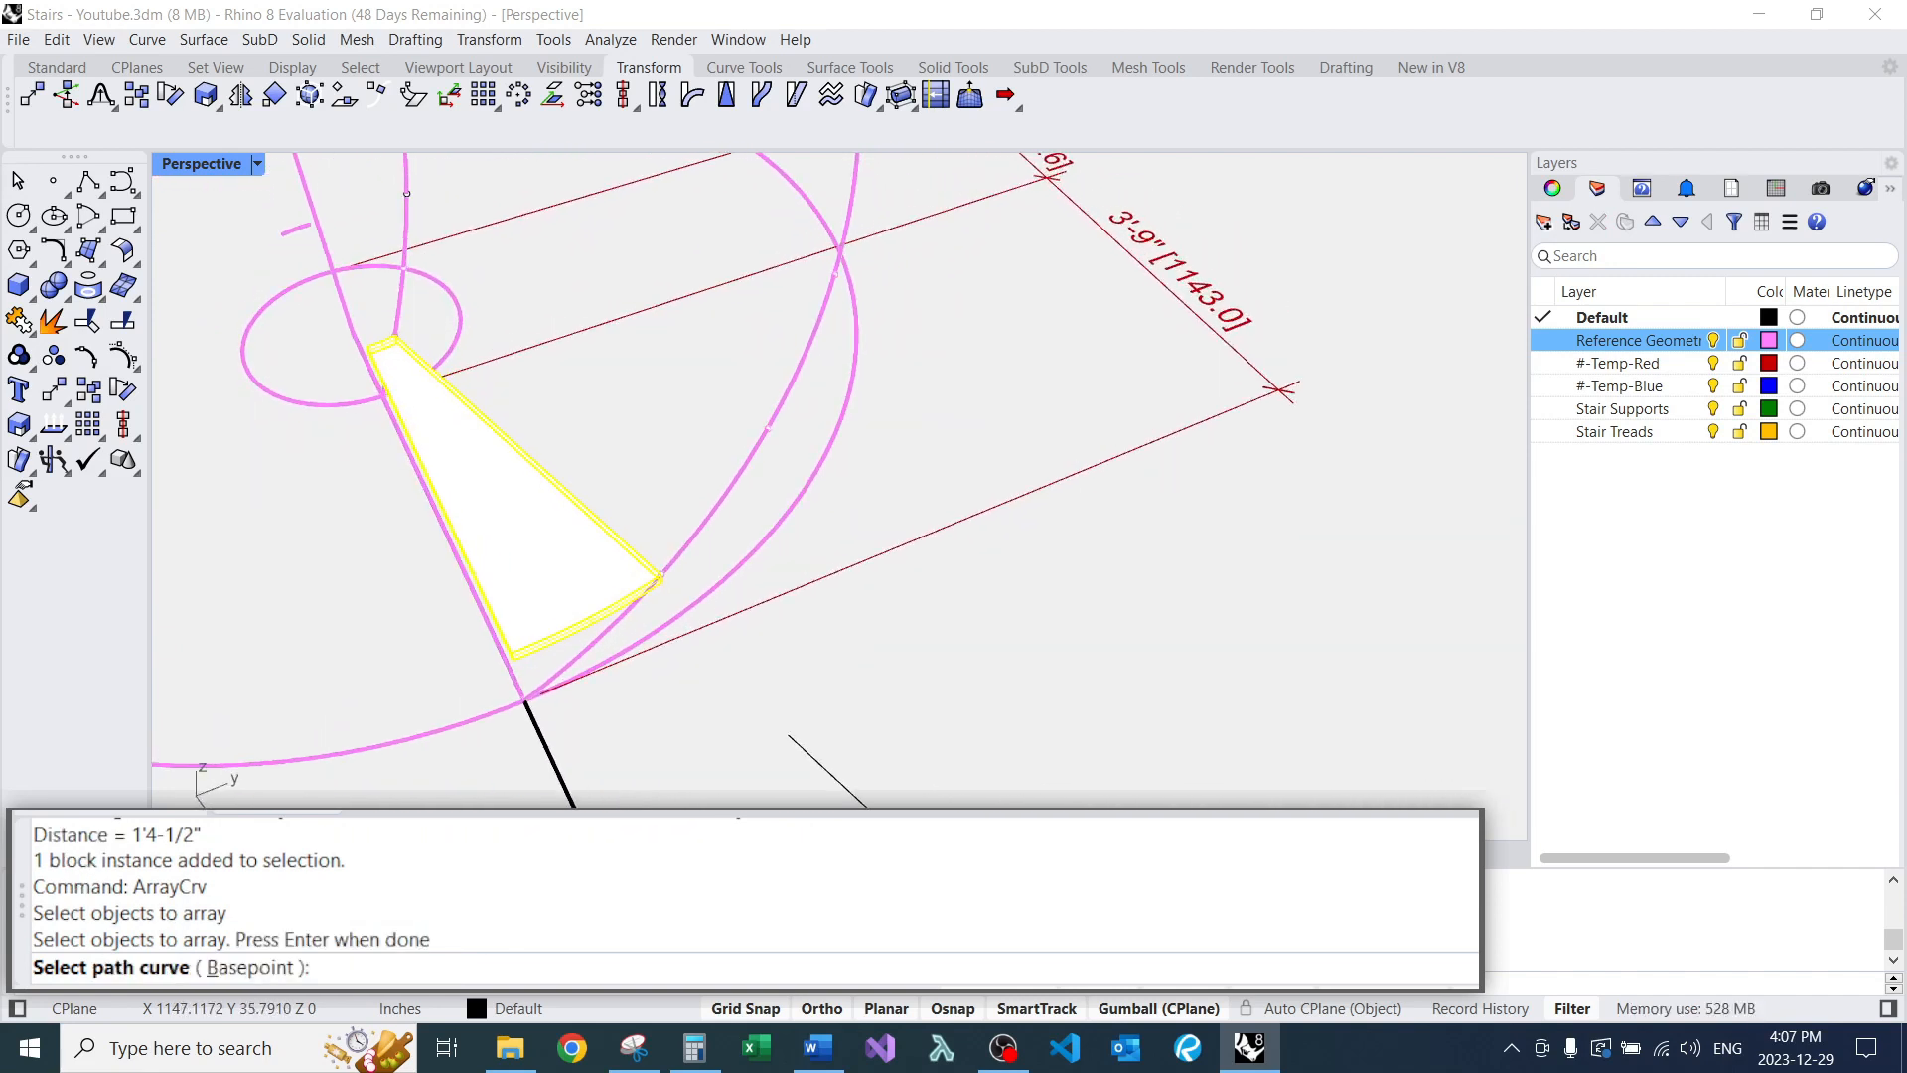
pyautogui.click(710, 518)
pyautogui.scroll(-6, 757, 568)
pyautogui.moveTo(757, 568)
pyautogui.mouseDown(button='right')
pyautogui.moveTo(790, 472)
pyautogui.moveTo(770, 556)
pyautogui.mouseUp(button='right')
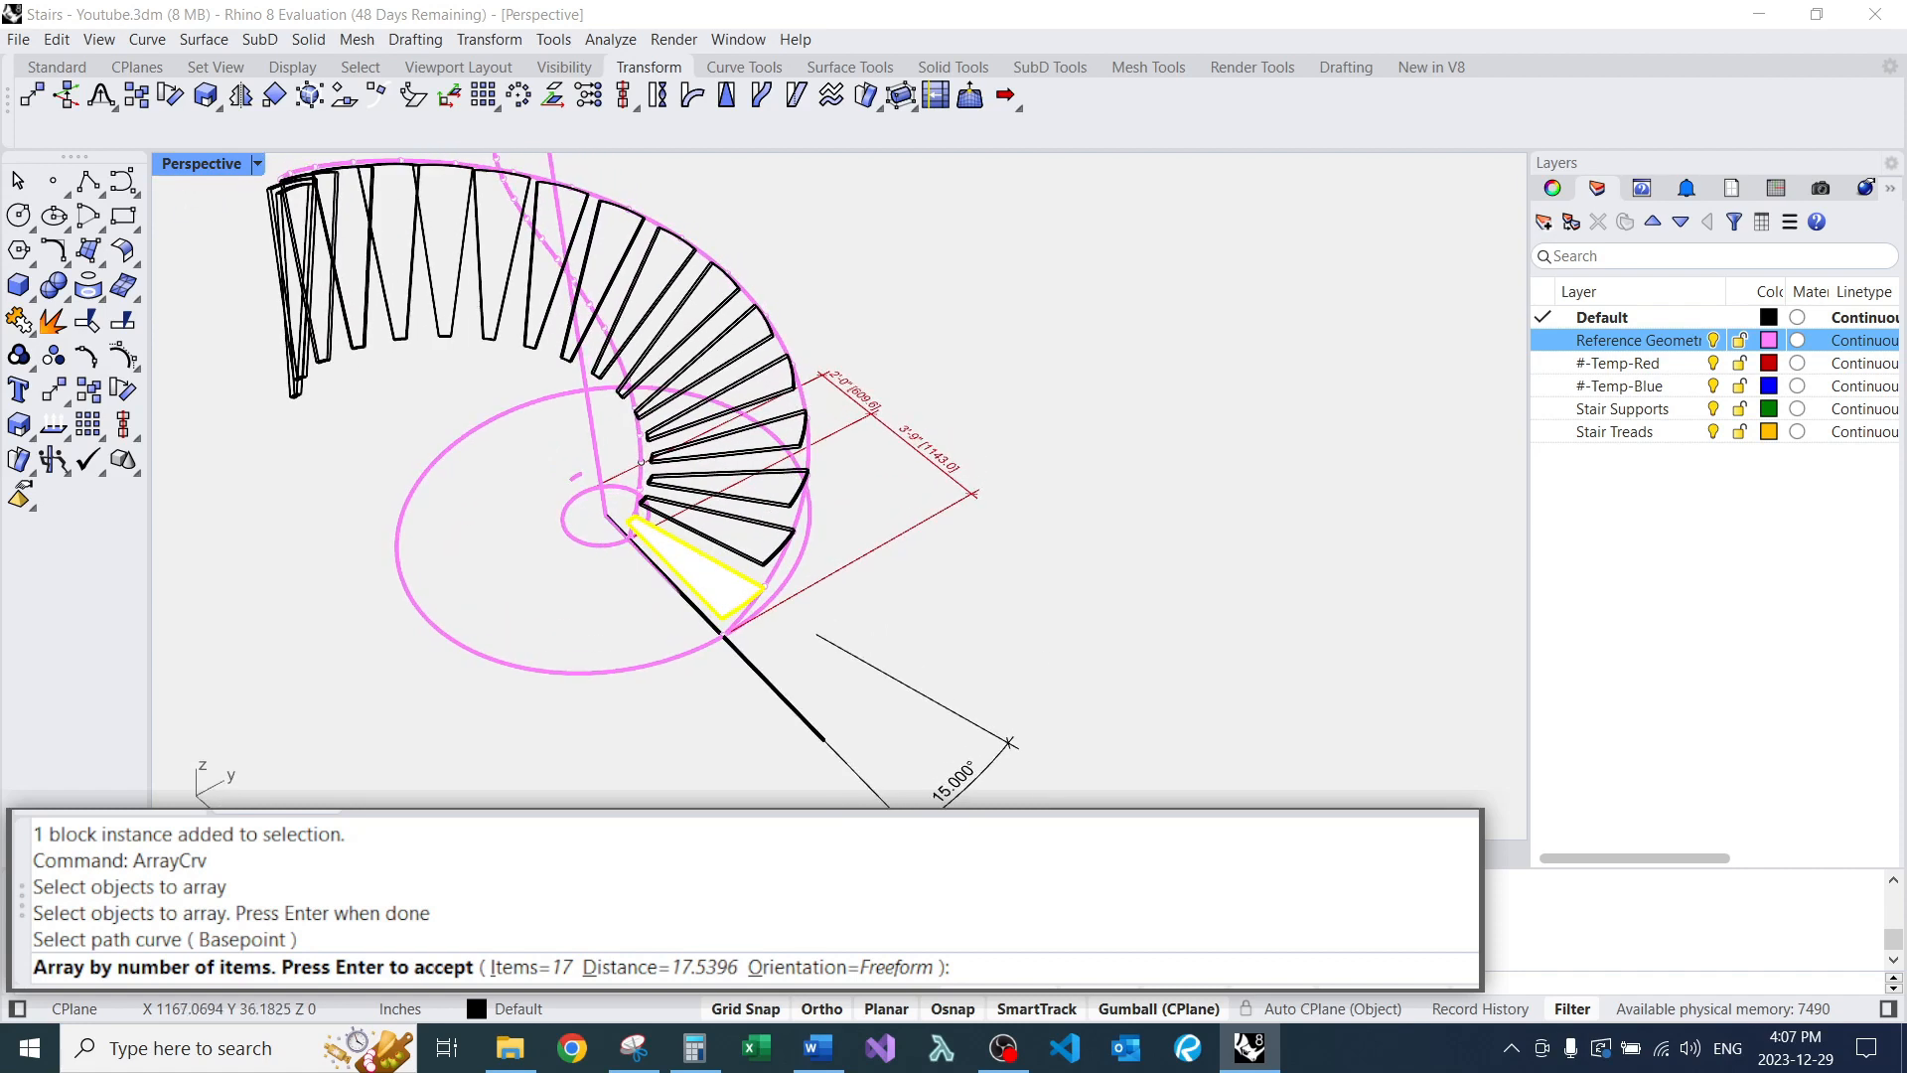
# Try the Stairlike orientation in the tread array preview.
pyautogui.click(894, 966)
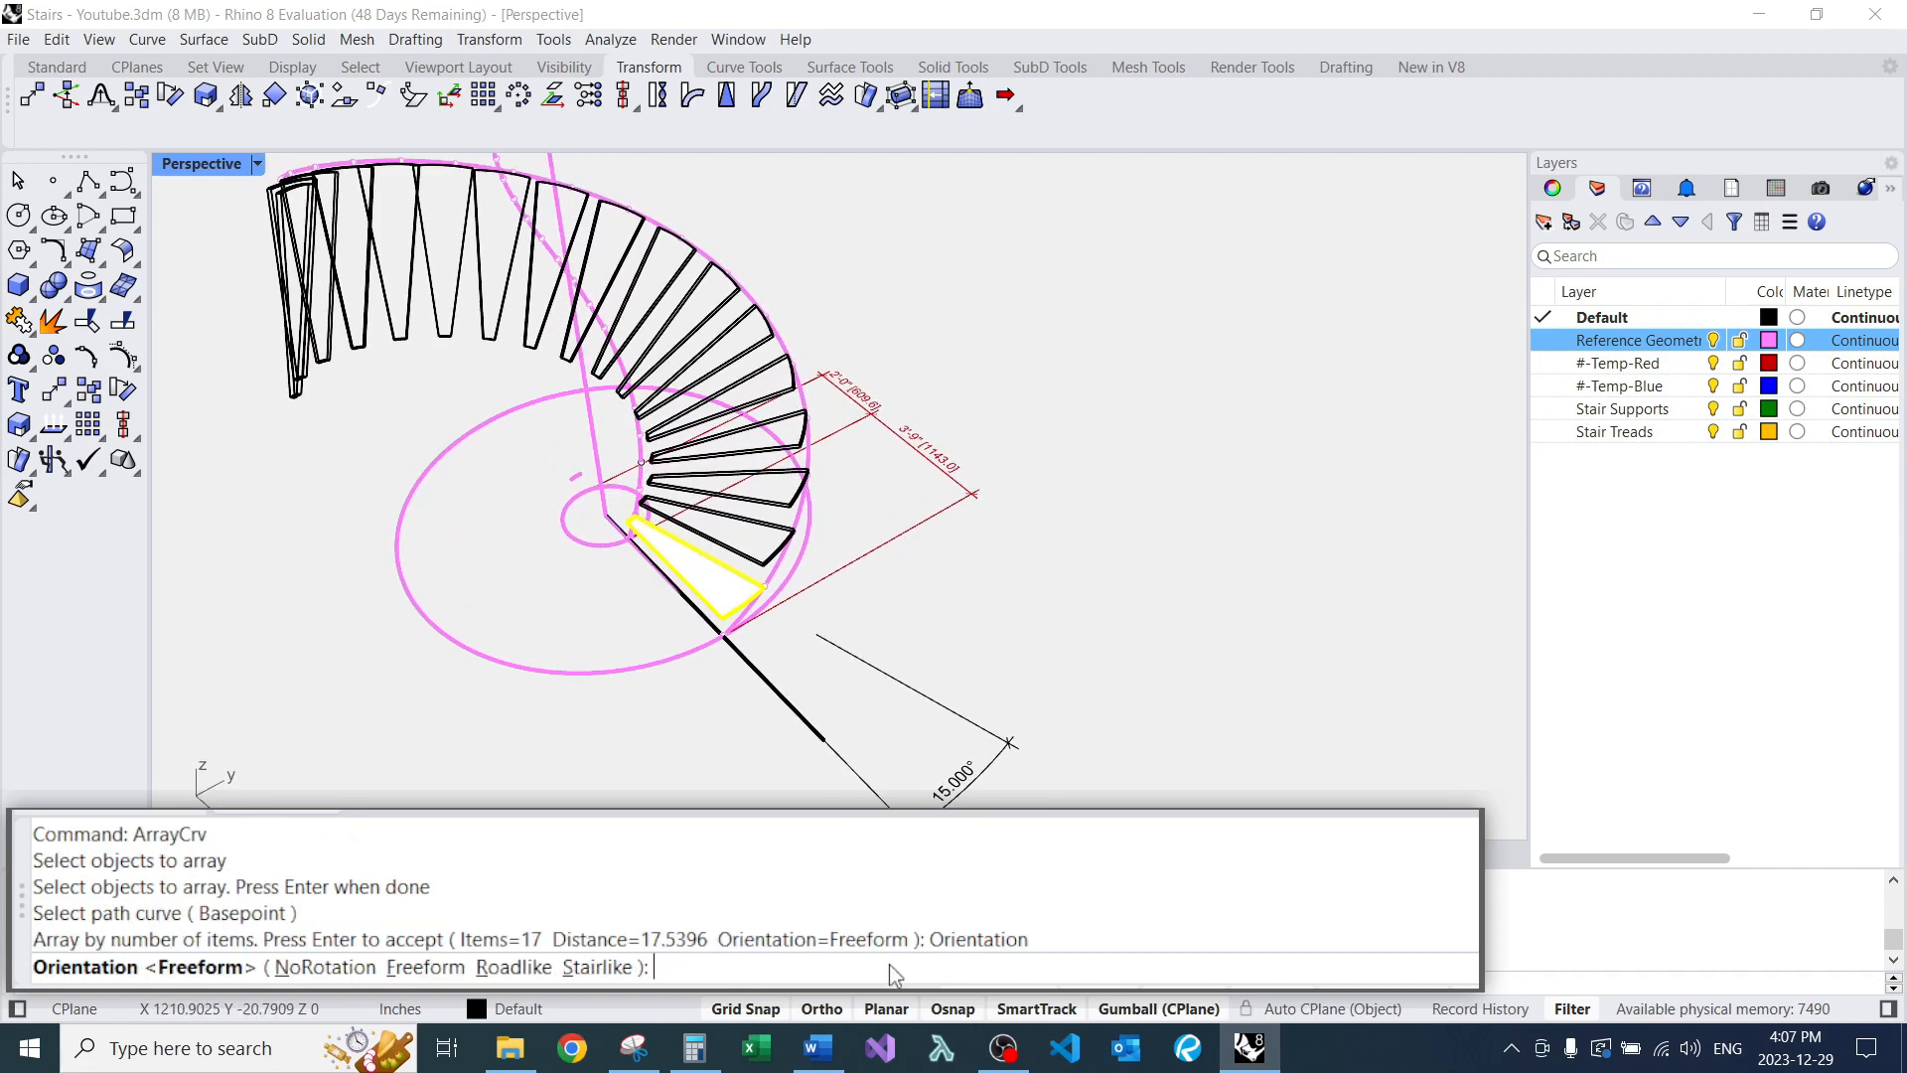
pyautogui.click(632, 967)
pyautogui.scroll(-4, 680, 653)
pyautogui.moveTo(679, 652); pyautogui.dragTo(745, 377, button='right')
pyautogui.scroll(7, 621, 298)
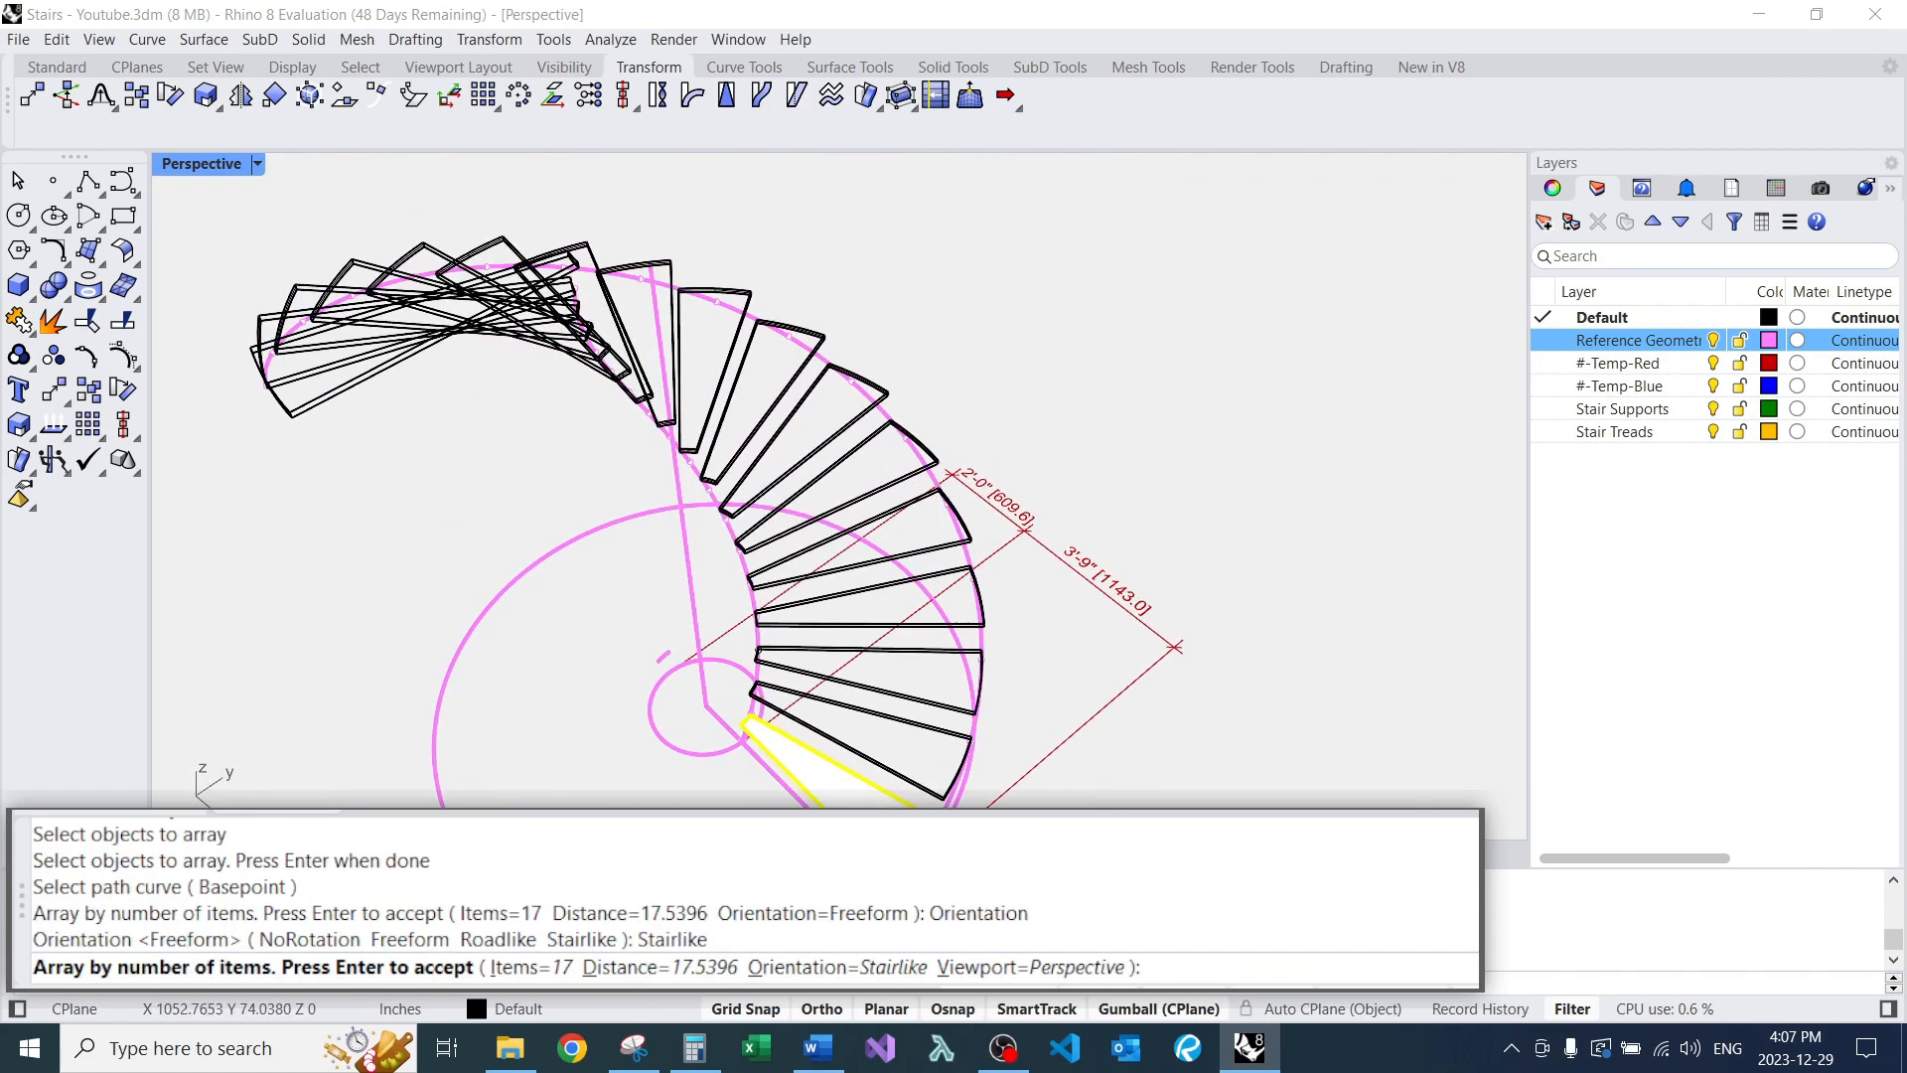
# Try the Roadlike and NoRotation orientations in the tread array preview.
pyautogui.click(864, 969)
pyautogui.click(503, 968)
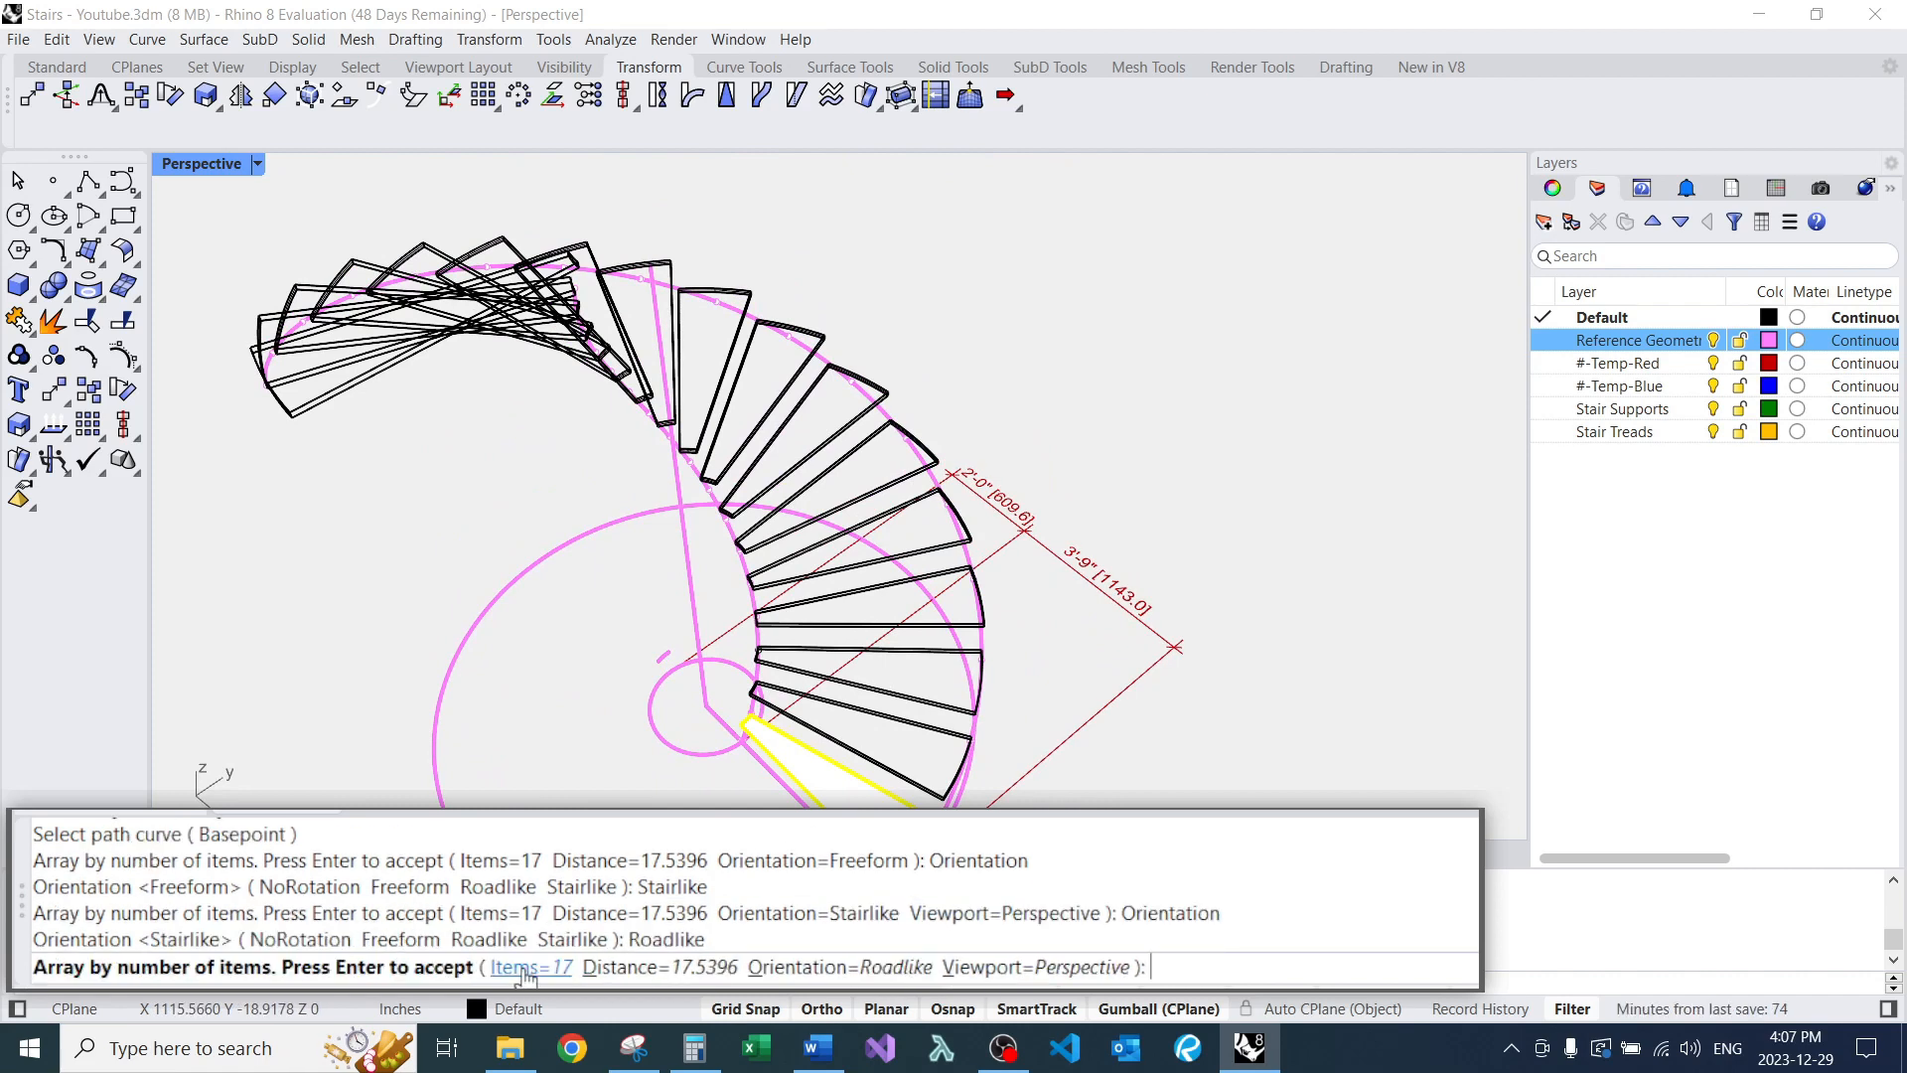
pyautogui.click(866, 970)
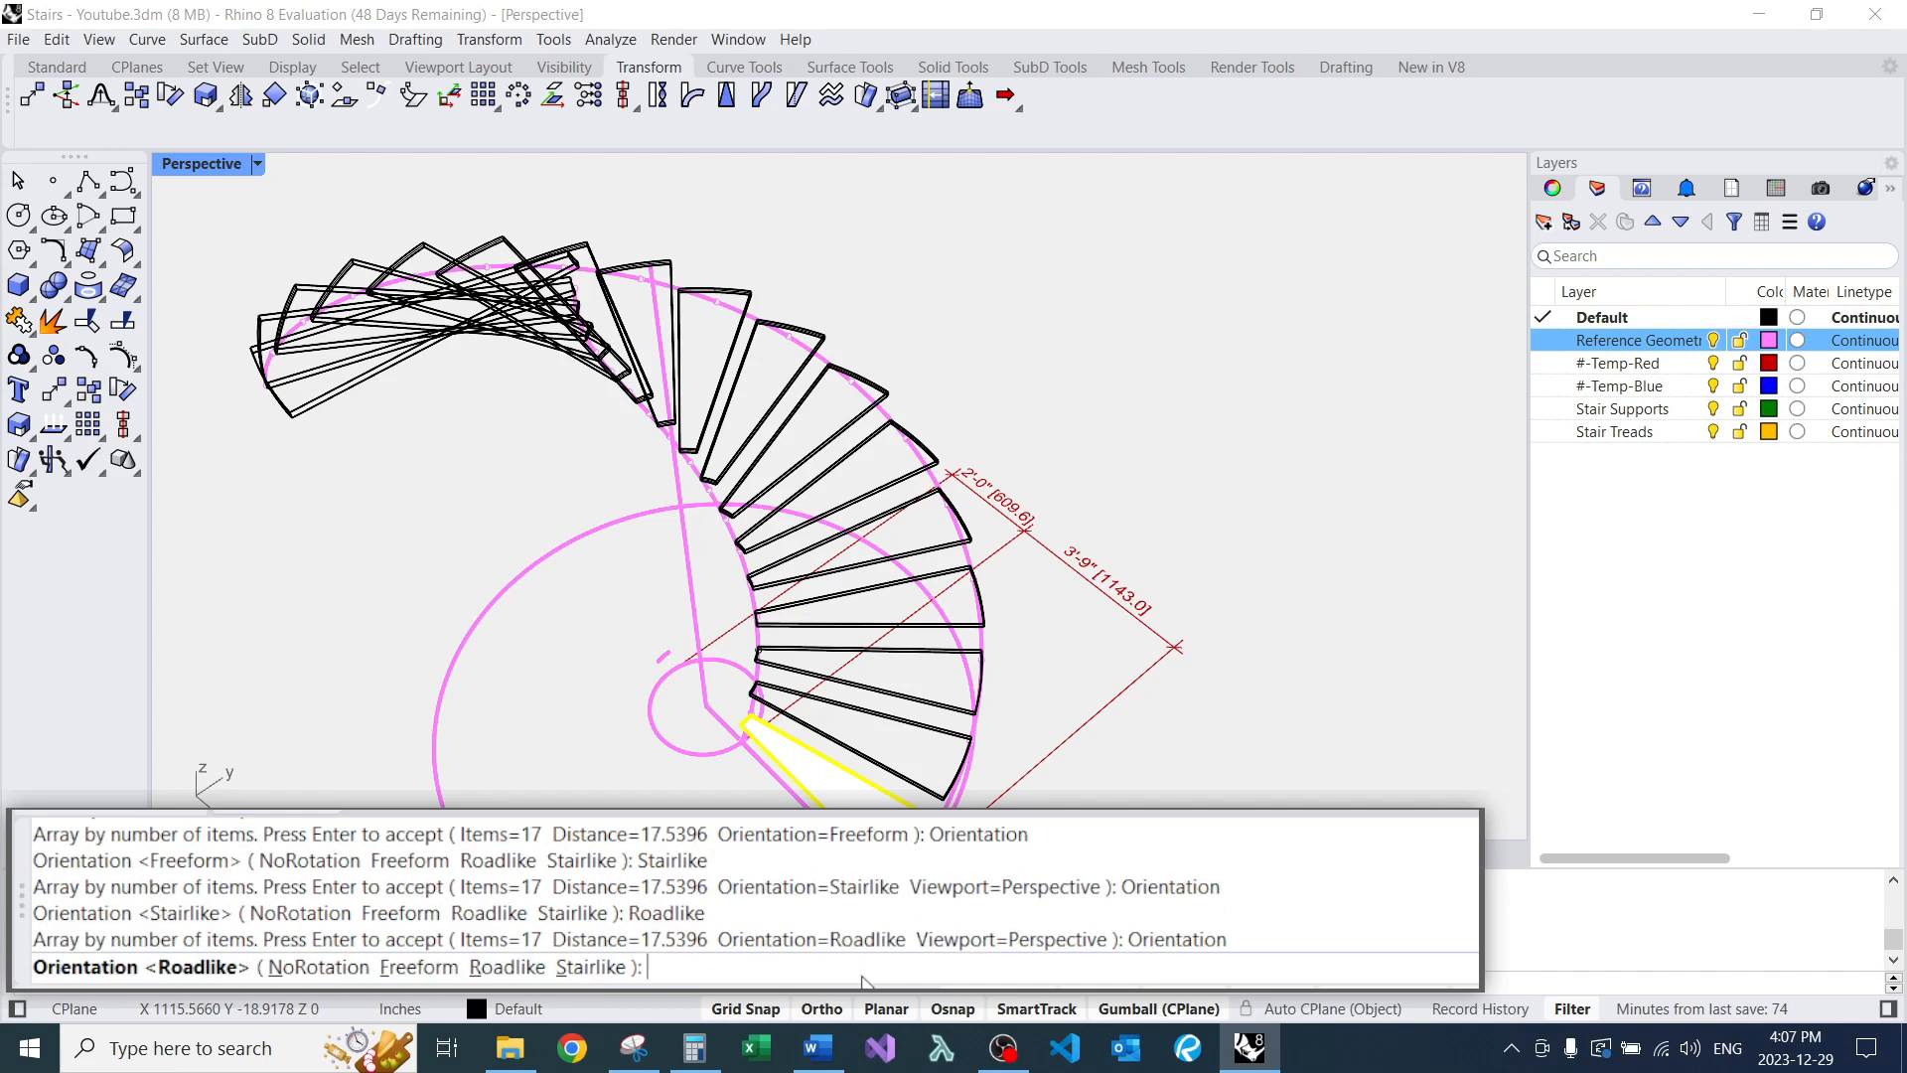
pyautogui.click(334, 972)
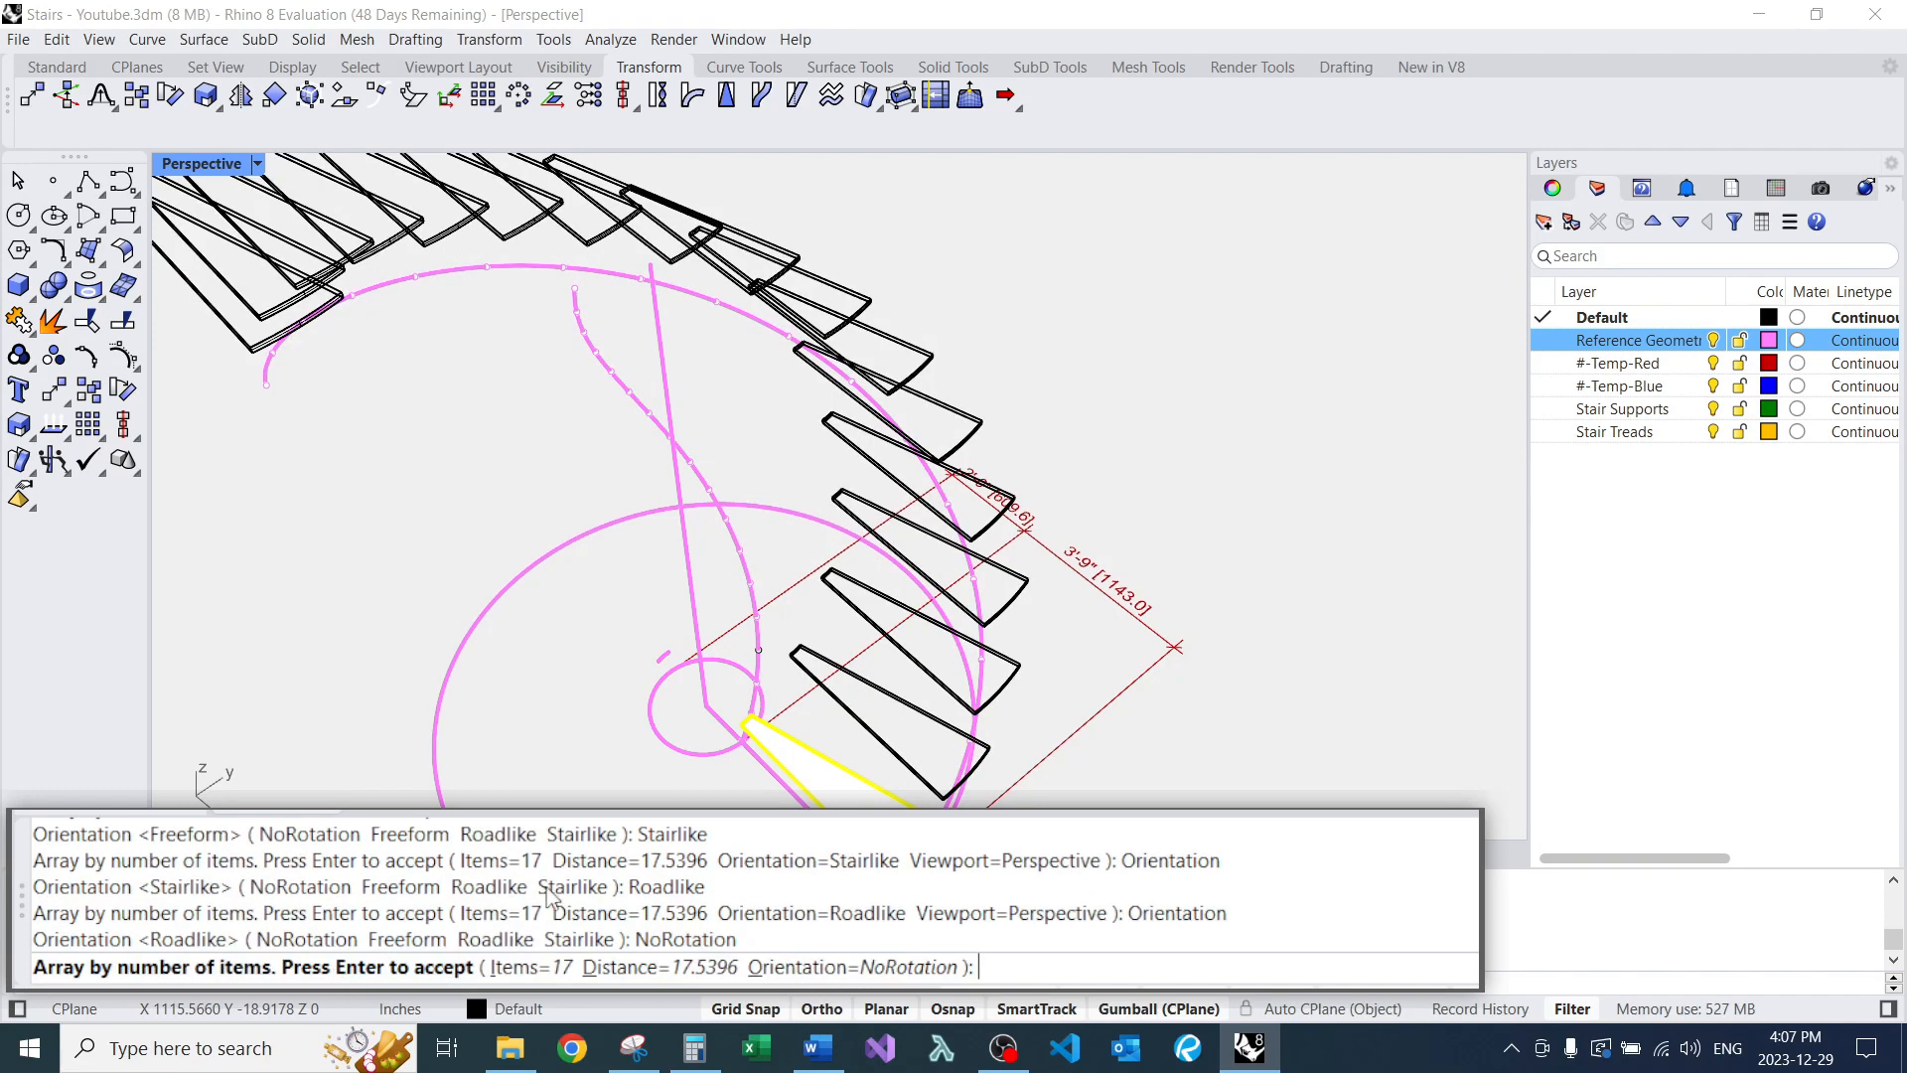
pyautogui.scroll(-6, 700, 804)
pyautogui.moveTo(755, 759); pyautogui.dragTo(686, 830, button='right')
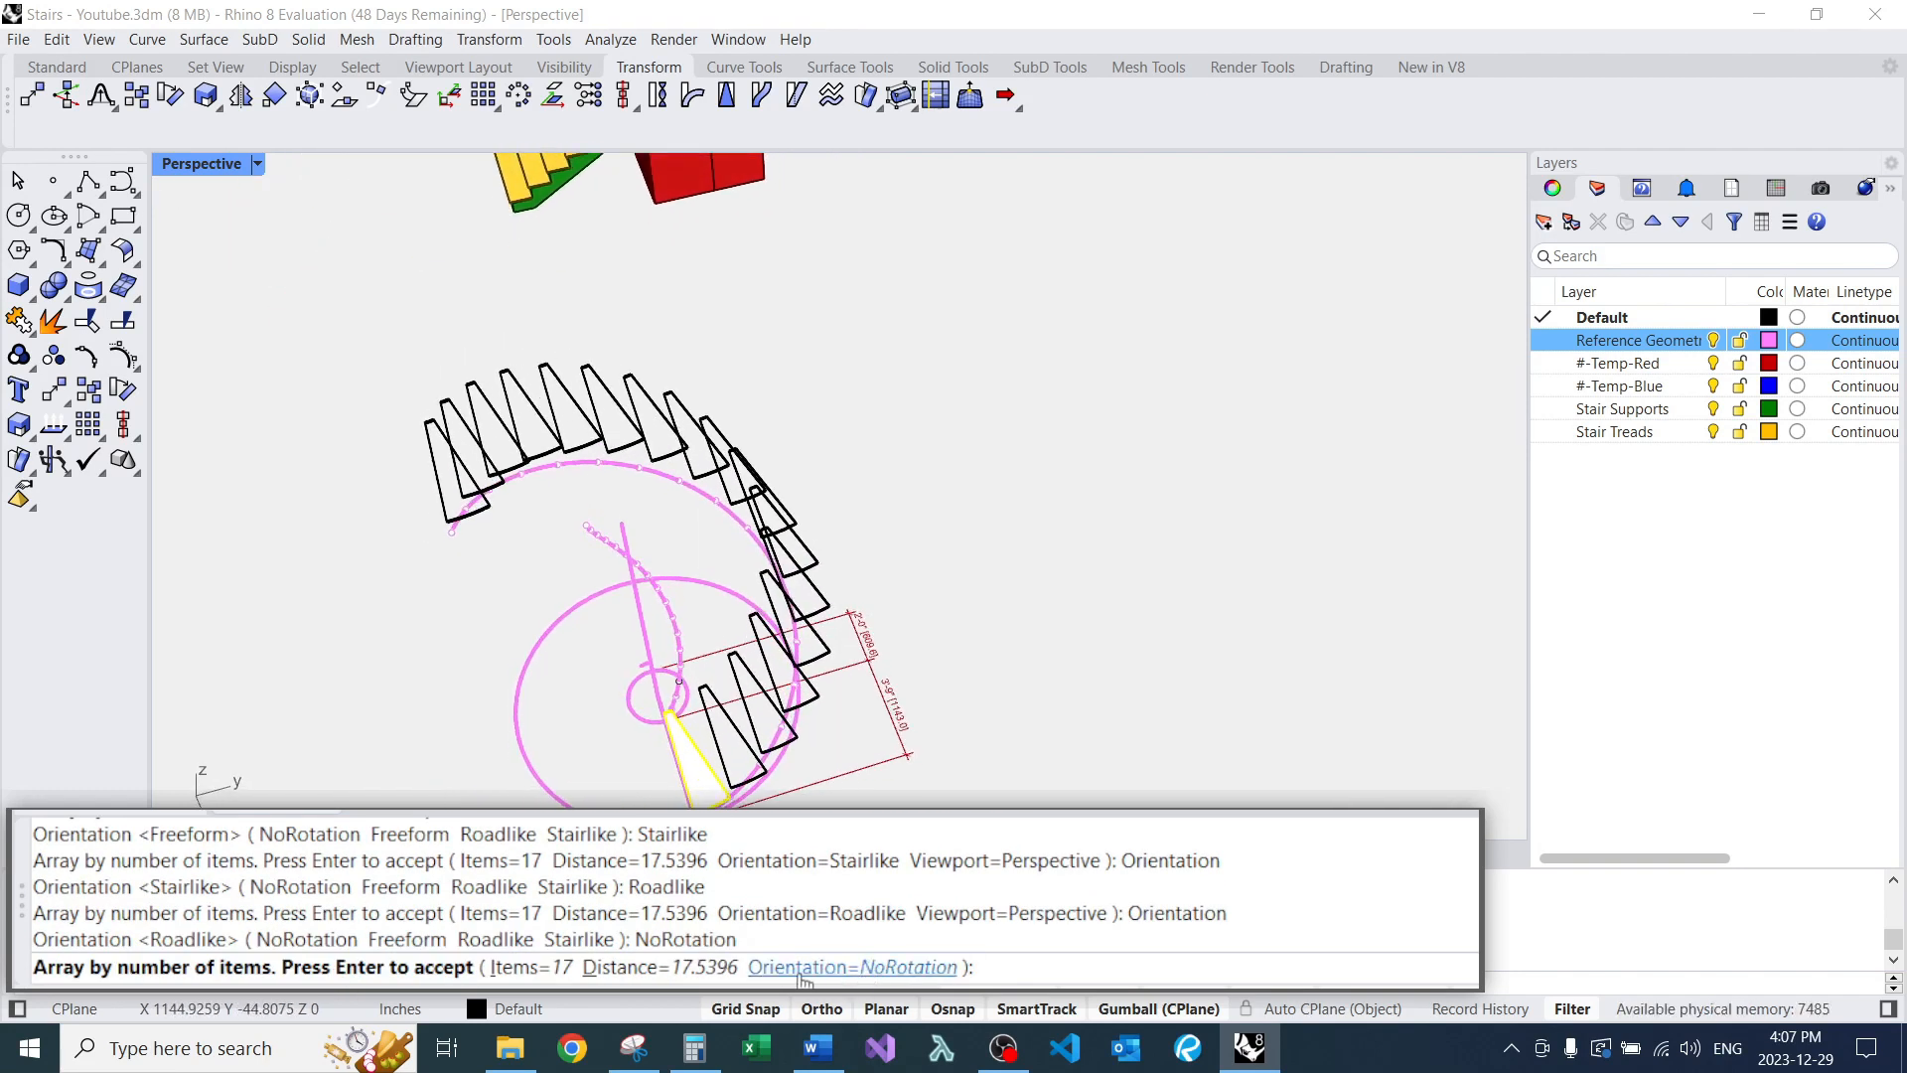
# Set the array orientation to Stairlike and create the 17 treads along the helix.
pyautogui.click(854, 968)
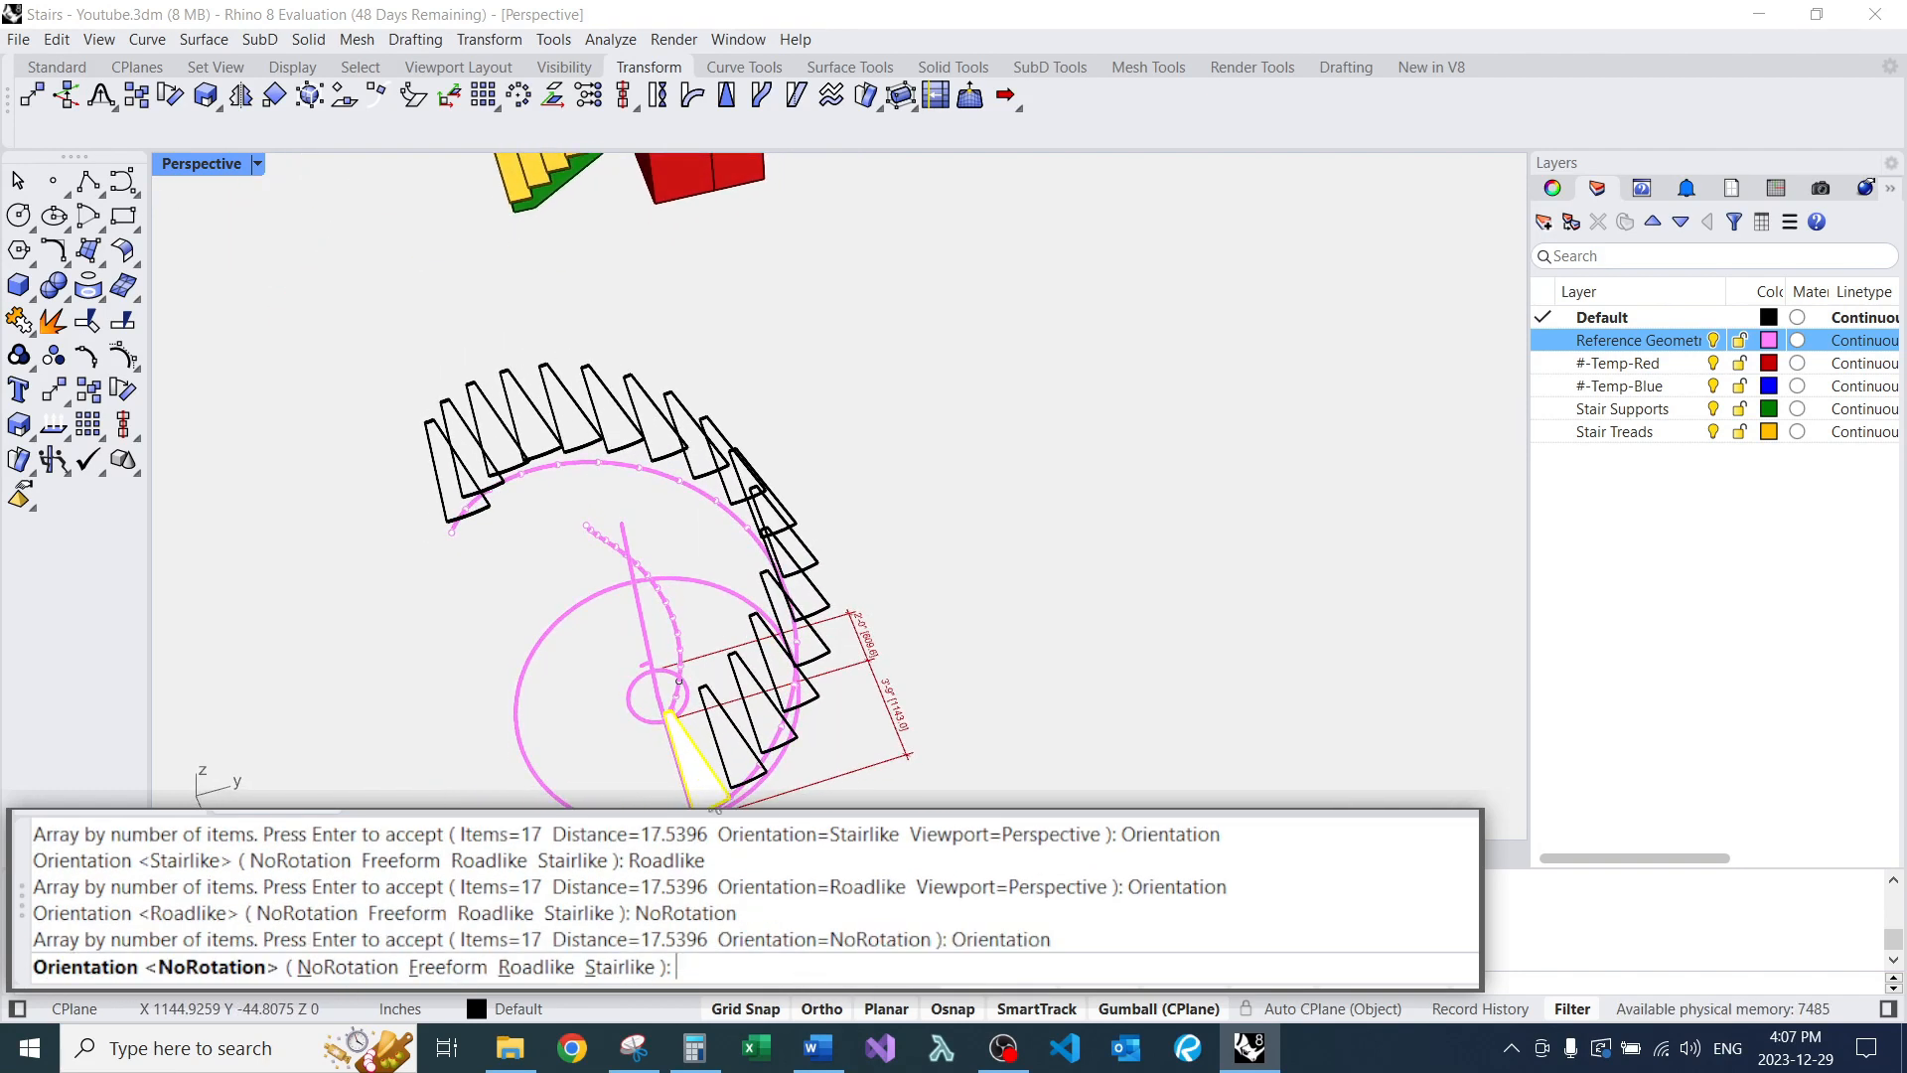
pyautogui.click(618, 968)
pyautogui.moveTo(695, 616); pyautogui.dragTo(934, 531, button='right')
pyautogui.scroll(3, 758, 596)
pyautogui.scroll(-3, 758, 596)
pyautogui.scroll(3, 675, 546)
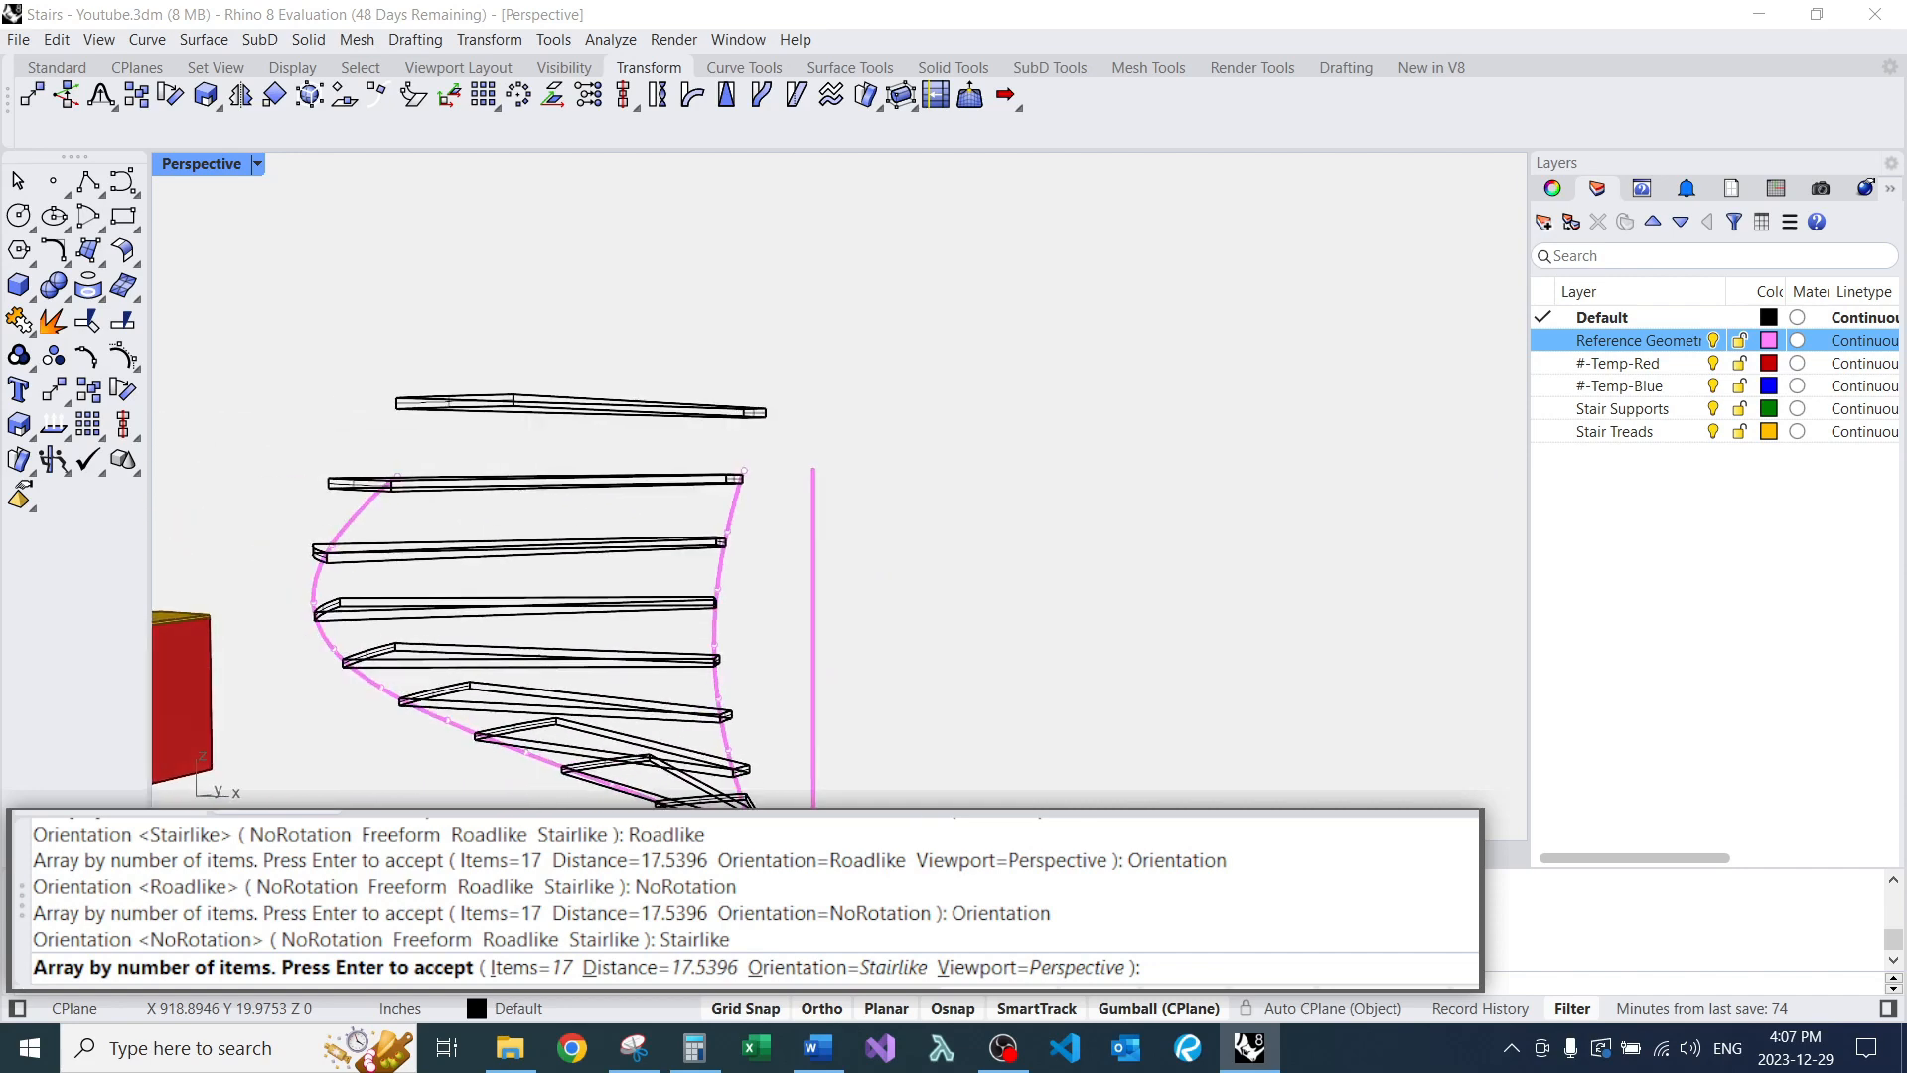
pyautogui.scroll(-13, 804, 382)
pyautogui.moveTo(825, 348); pyautogui.dragTo(864, 596, button='right')
pyautogui.scroll(12, 884, 601)
pyautogui.scroll(-6, 775, 556)
pyautogui.scroll(-4, 864, 596)
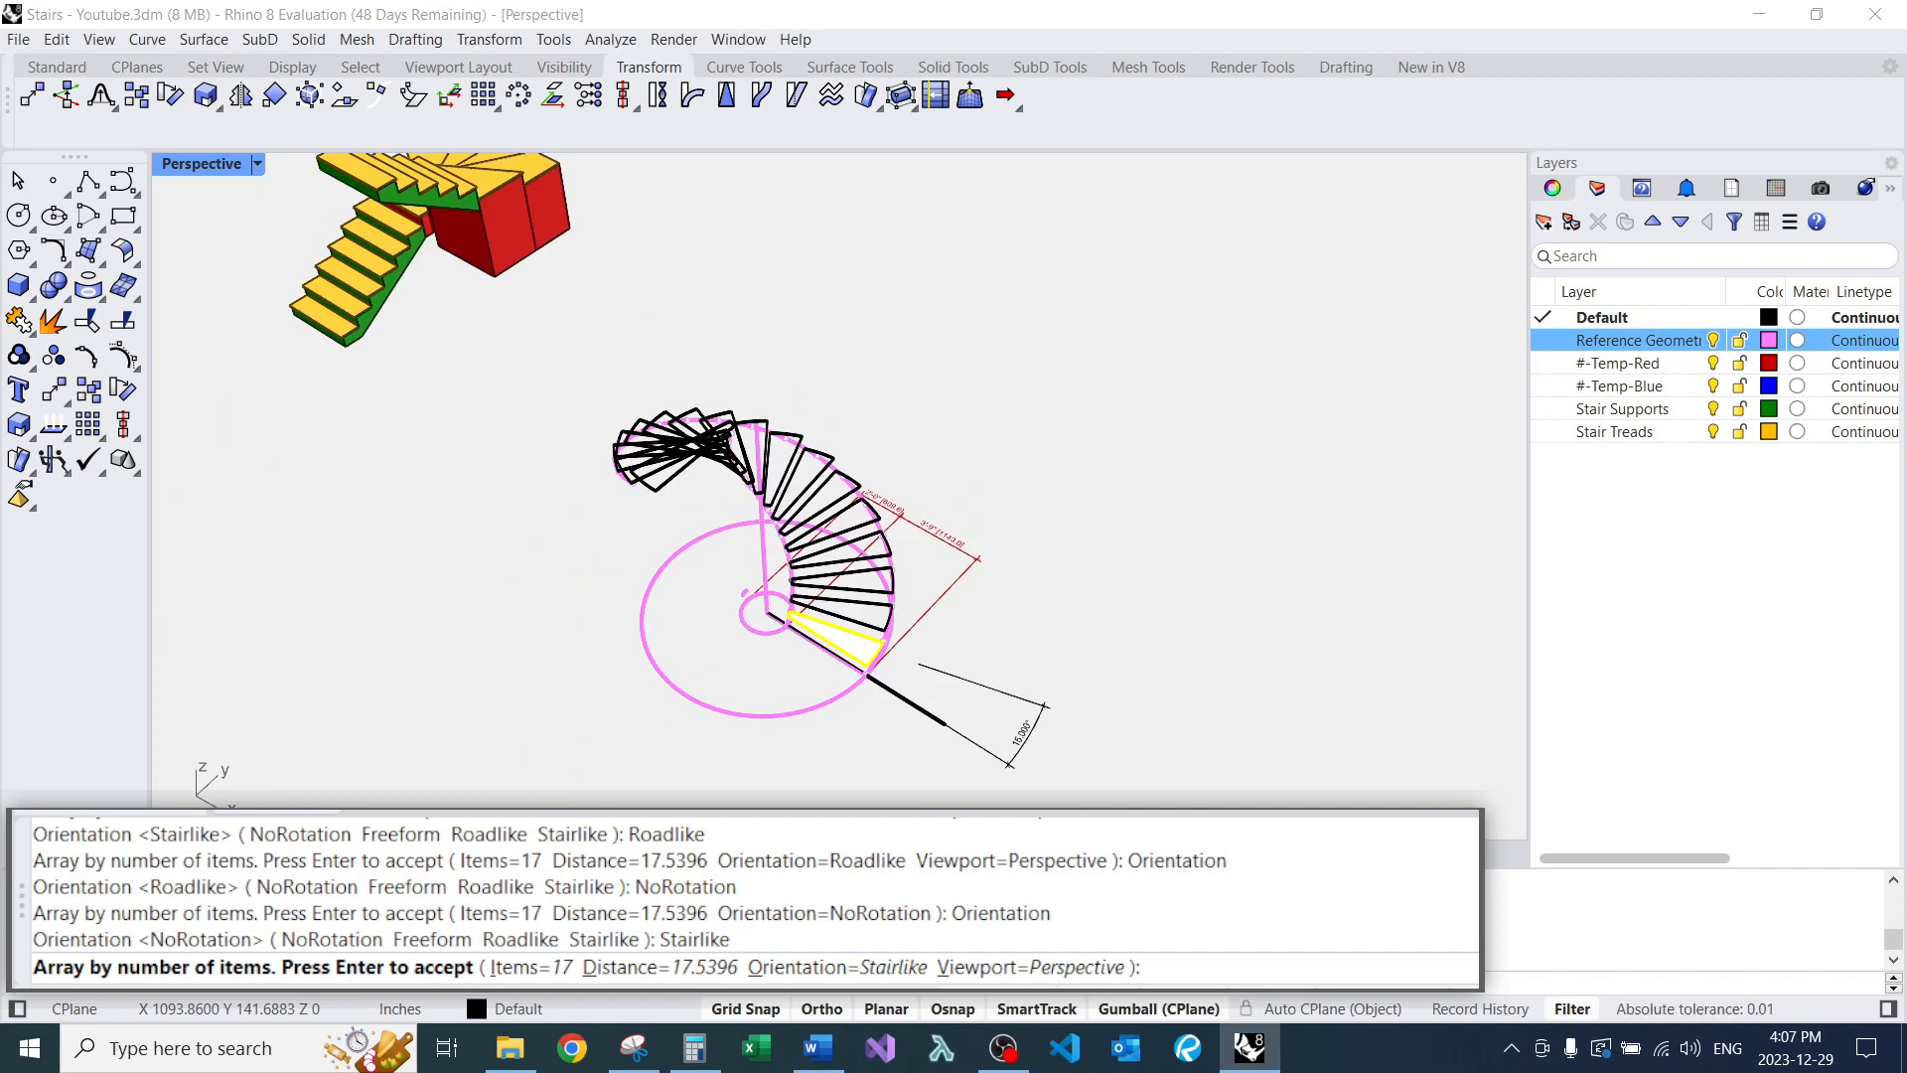
pyautogui.press('Return')
# Delete the extra topmost tread that sits above the ends of the helices.
pyautogui.moveTo(725, 516); pyautogui.dragTo(526, 310, button='right')
pyautogui.scroll(6, 894, 552)
pyautogui.click(894, 527)
pyautogui.scroll(-4, 527, 310)
pyautogui.scroll(6, 516, 223)
pyautogui.moveTo(517, 223); pyautogui.dragTo(775, 527, button='right')
pyautogui.write('e')
pyautogui.press('Return')
# Extrude the small inner circle into a solid central column 120 inches high.
pyautogui.scroll(-5, 696, 378)
pyautogui.scroll(-5, 695, 377)
pyautogui.scroll(5, 755, 635)
pyautogui.moveTo(754, 636); pyautogui.dragTo(815, 526, button='right')
pyautogui.scroll(3, 755, 695)
pyautogui.write('EC')
pyautogui.press('Return')
pyautogui.click(713, 755)
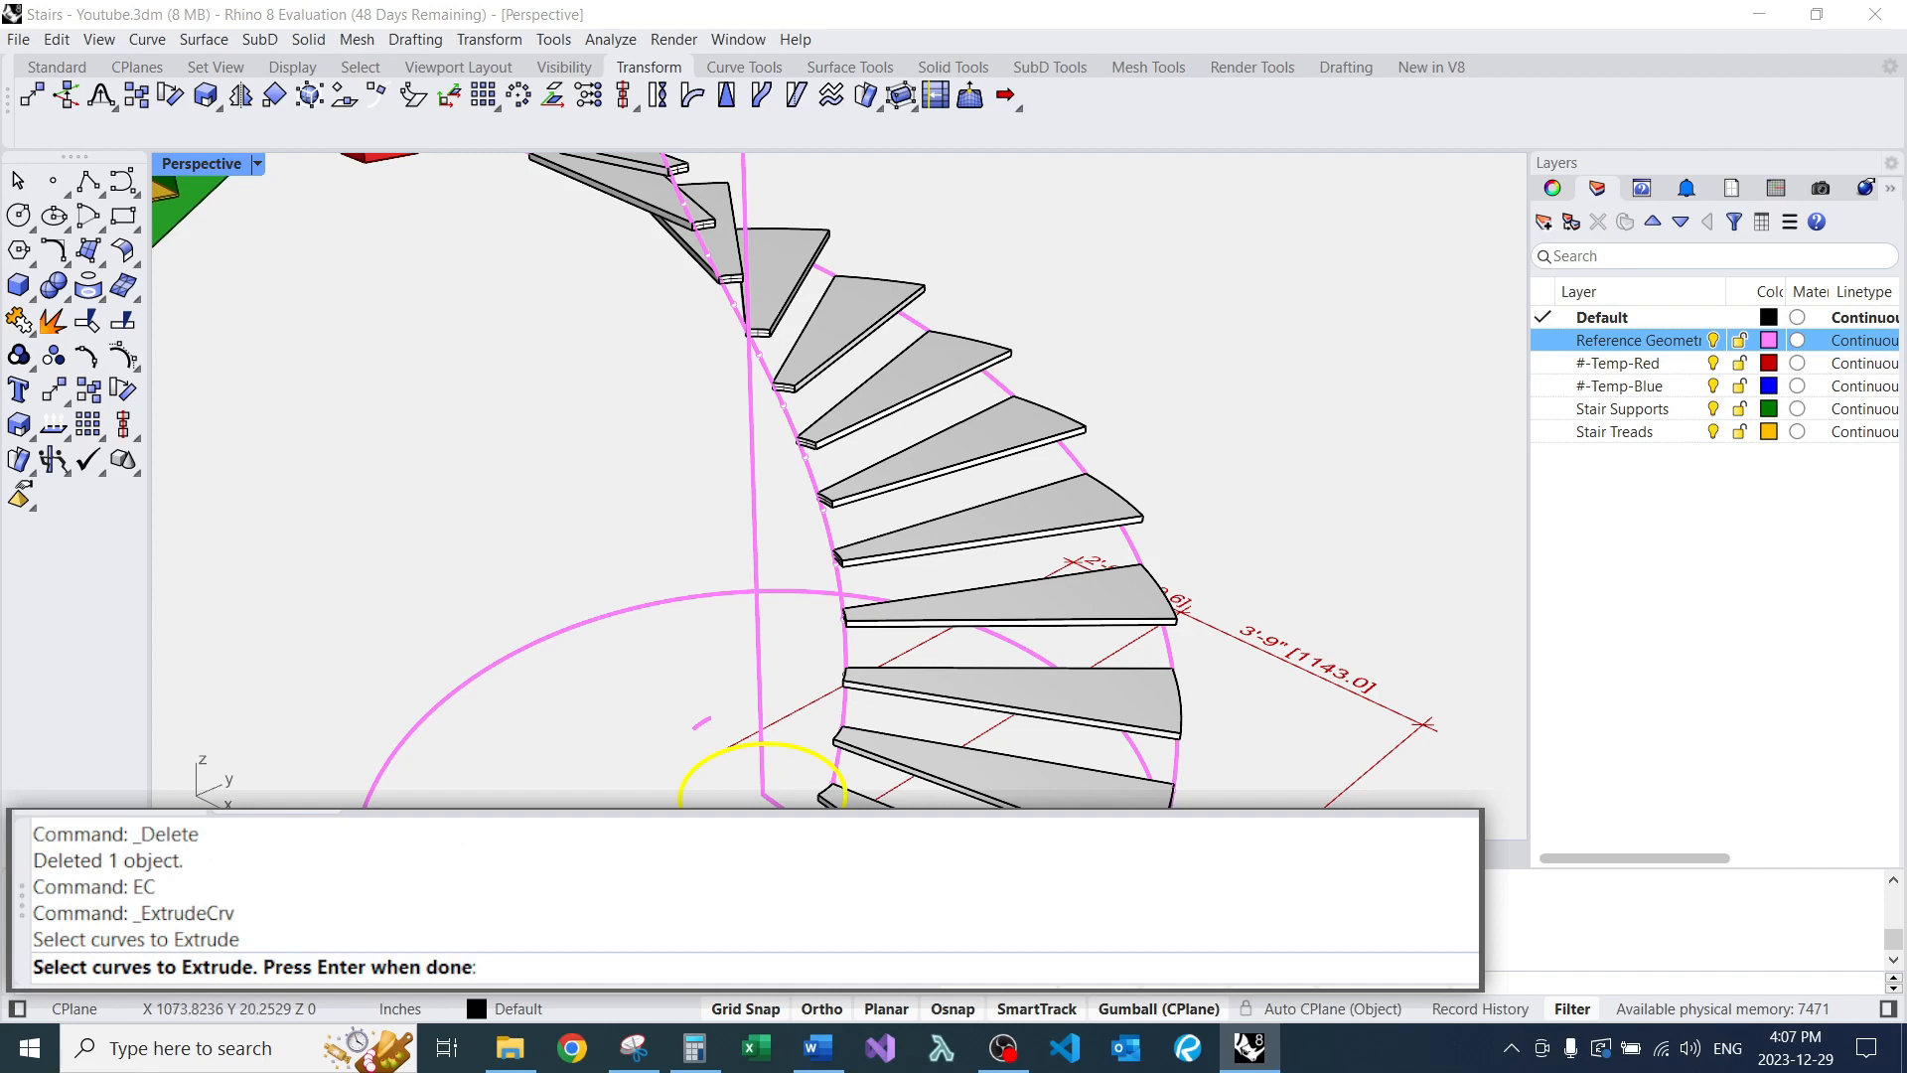
pyautogui.scroll(-4, 688, 711)
pyautogui.press('Return')
pyautogui.click(706, 393)
# Inspect the central column and how it meets the narrow ends of the treads.
pyautogui.moveTo(755, 477); pyautogui.dragTo(636, 467, button='right')
pyautogui.scroll(4, 768, 423)
pyautogui.scroll(-3, 795, 437)
pyautogui.moveTo(795, 437); pyautogui.dragTo(774, 476, button='right')
pyautogui.moveTo(864, 357); pyautogui.dragTo(801, 402, button='right')
pyautogui.scroll(5, 801, 403)
pyautogui.click(801, 403)
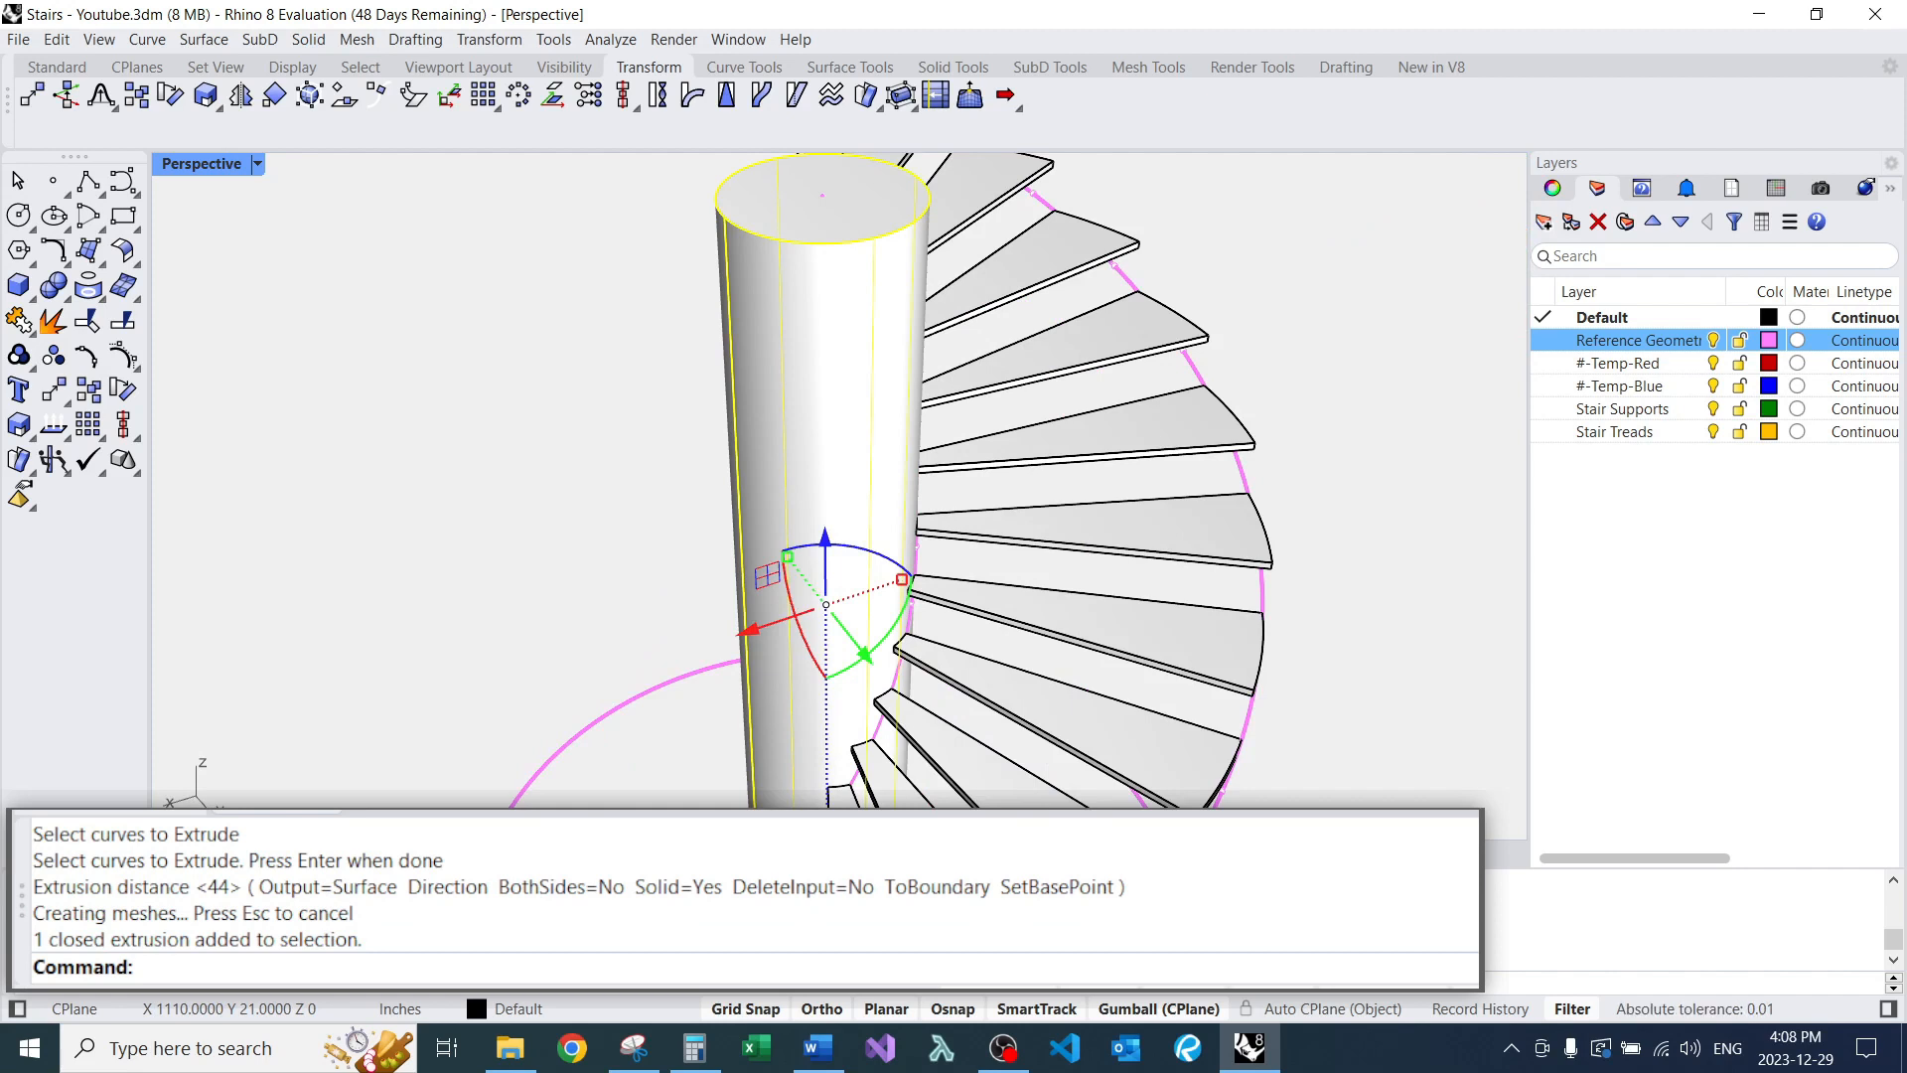
pyautogui.moveTo(802, 403); pyautogui.dragTo(894, 397, button='right')
pyautogui.scroll(-6, 1023, 477)
pyautogui.moveTo(636, 556); pyautogui.dragTo(783, 530, button='right')
pyautogui.scroll(8, 714, 514)
pyautogui.scroll(-7, 783, 530)
pyautogui.press('Escape')
# Examine the uppermost treads around the top of the column from above.
pyautogui.moveTo(934, 368); pyautogui.dragTo(840, 469, button='right')
pyautogui.scroll(7, 846, 441)
pyautogui.scroll(7, 756, 485)
pyautogui.scroll(-7, 756, 485)
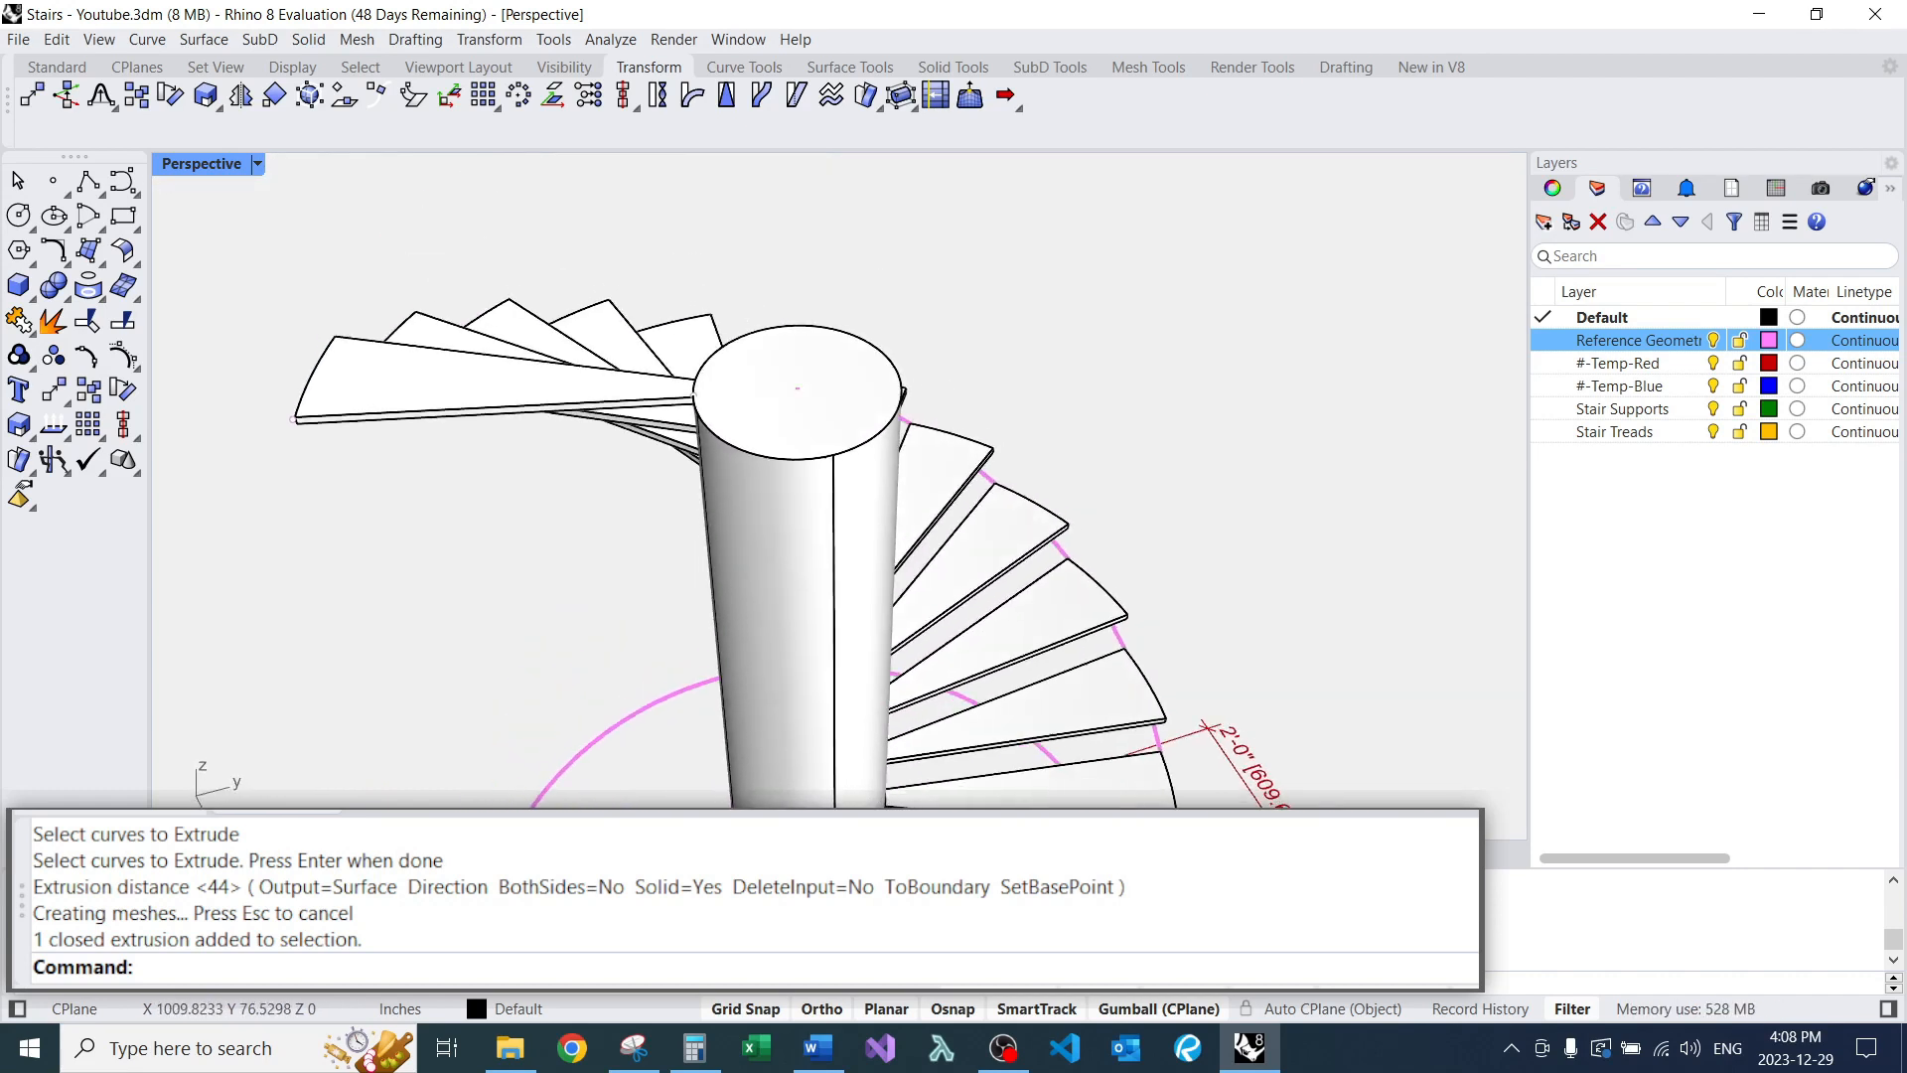
pyautogui.click(493, 383)
pyautogui.press('Escape')
pyautogui.scroll(-8, 651, 428)
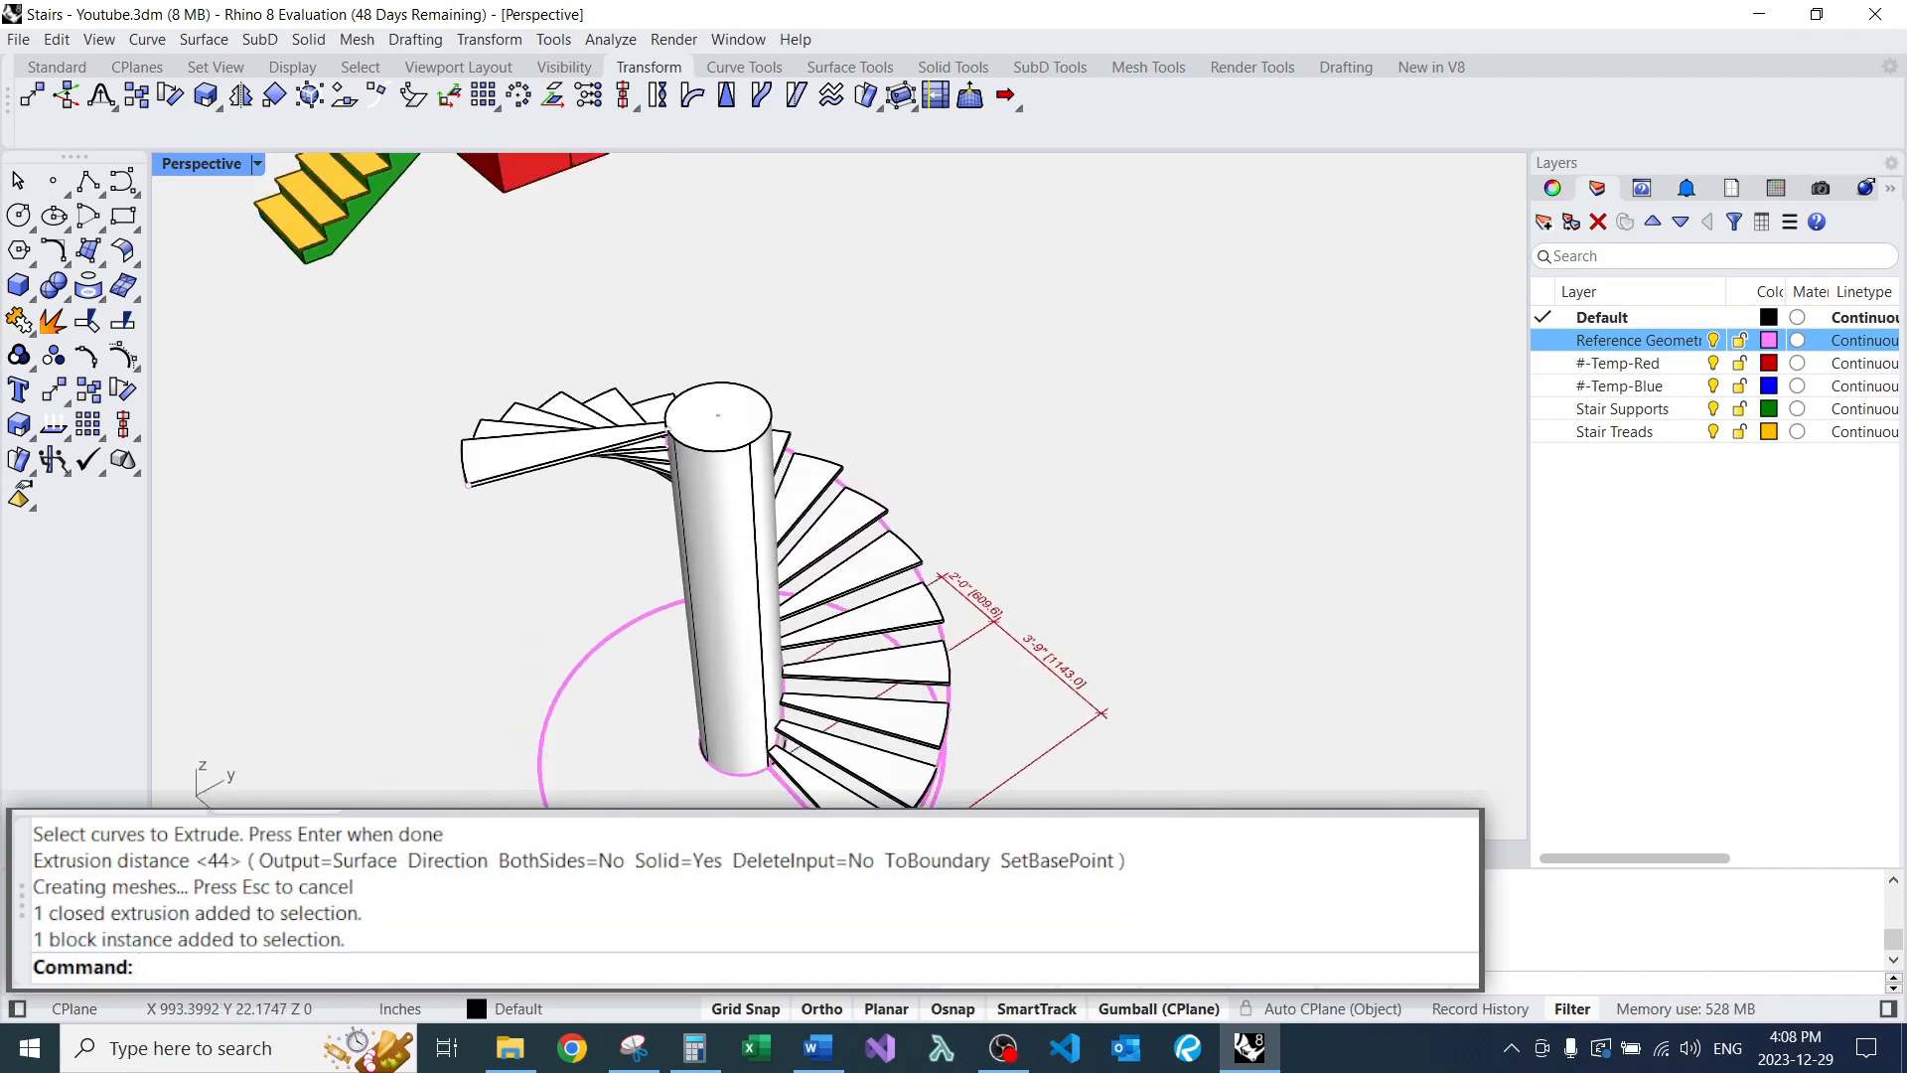
pyautogui.moveTo(650, 427); pyautogui.dragTo(770, 372, button='right')
pyautogui.scroll(5, 795, 571)
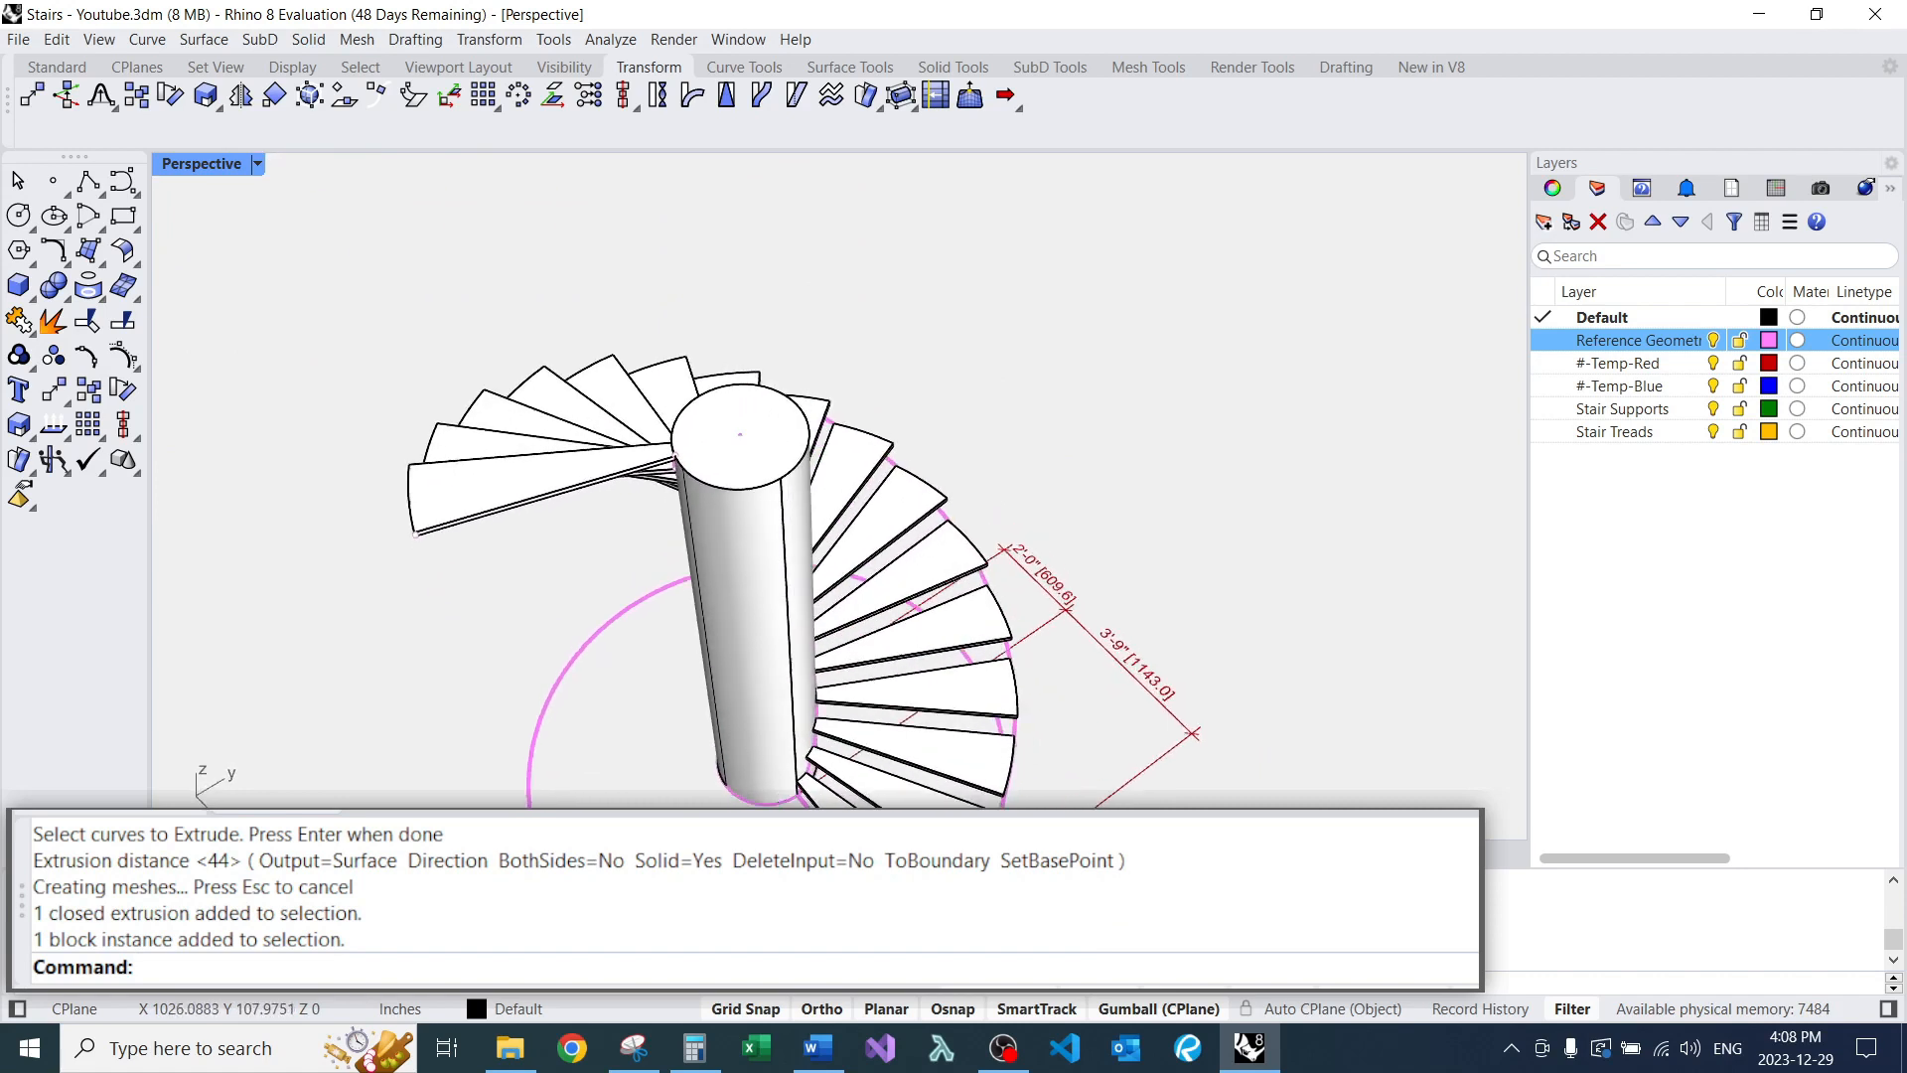
# Examine the whole staircase from the opposite side and the lower treads up close.
pyautogui.moveTo(794, 477); pyautogui.dragTo(755, 566, button='right')
pyautogui.scroll(-5, 709, 475)
pyautogui.scroll(7, 775, 487)
pyautogui.scroll(-4, 755, 487)
pyautogui.scroll(-5, 960, 544)
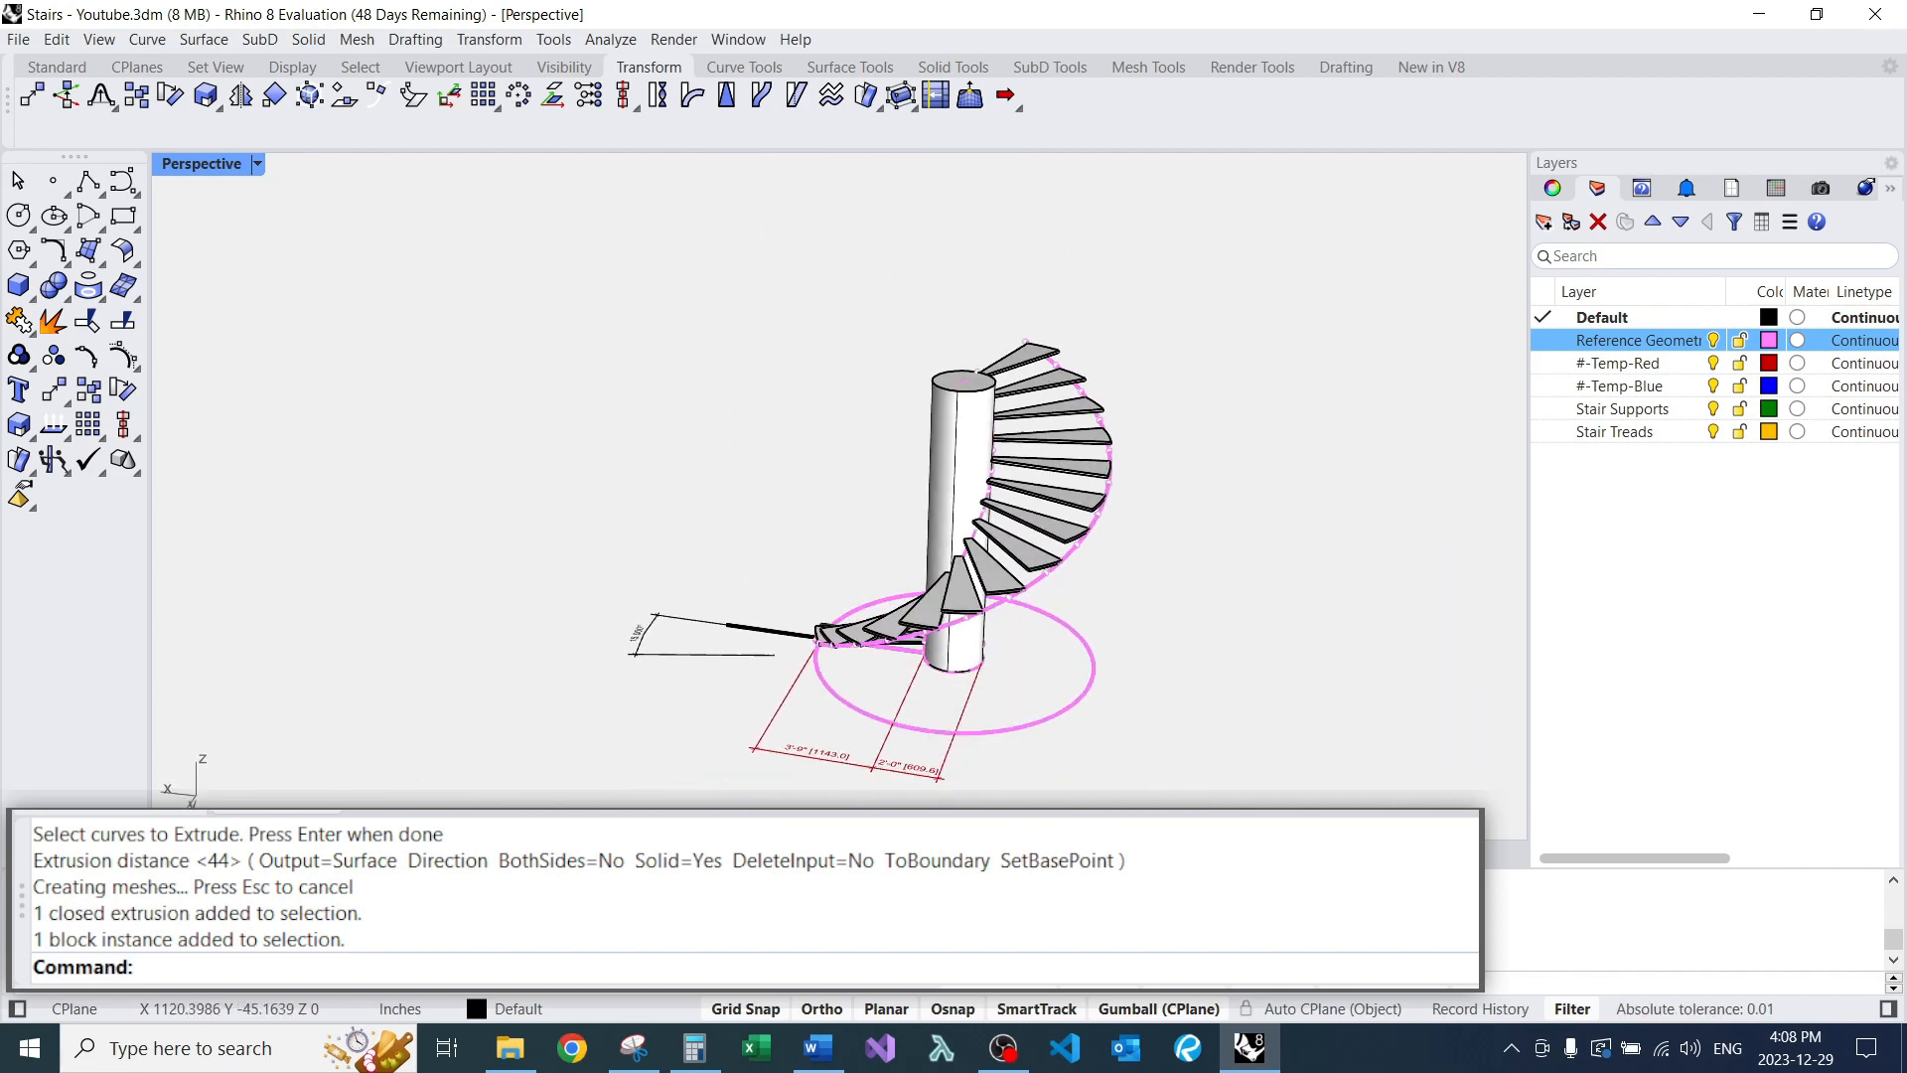
pyautogui.moveTo(894, 556); pyautogui.dragTo(844, 577, button='right')
pyautogui.scroll(4, 1092, 636)
pyautogui.scroll(3, 937, 591)
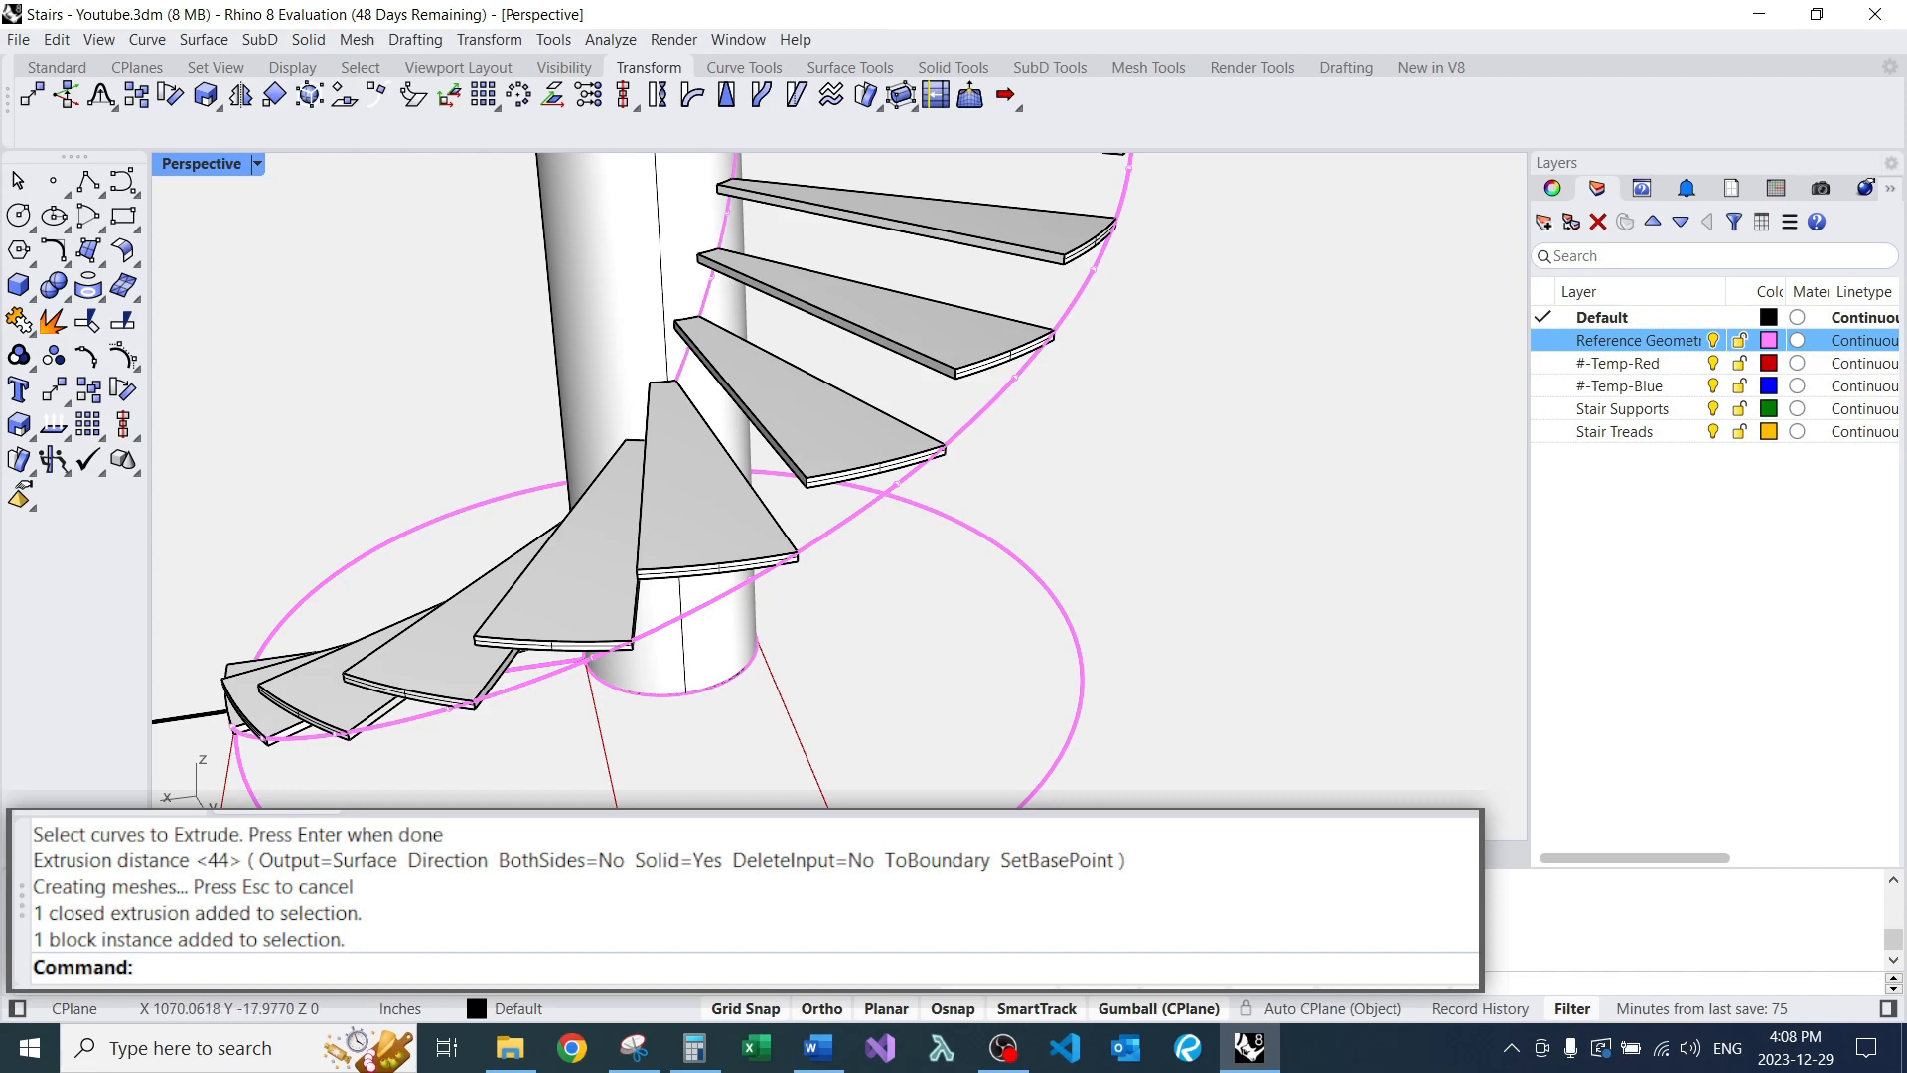
pyautogui.click(720, 516)
pyautogui.press('Escape')
pyautogui.moveTo(894, 497); pyautogui.dragTo(978, 502, button='right')
pyautogui.scroll(4, 1091, 185)
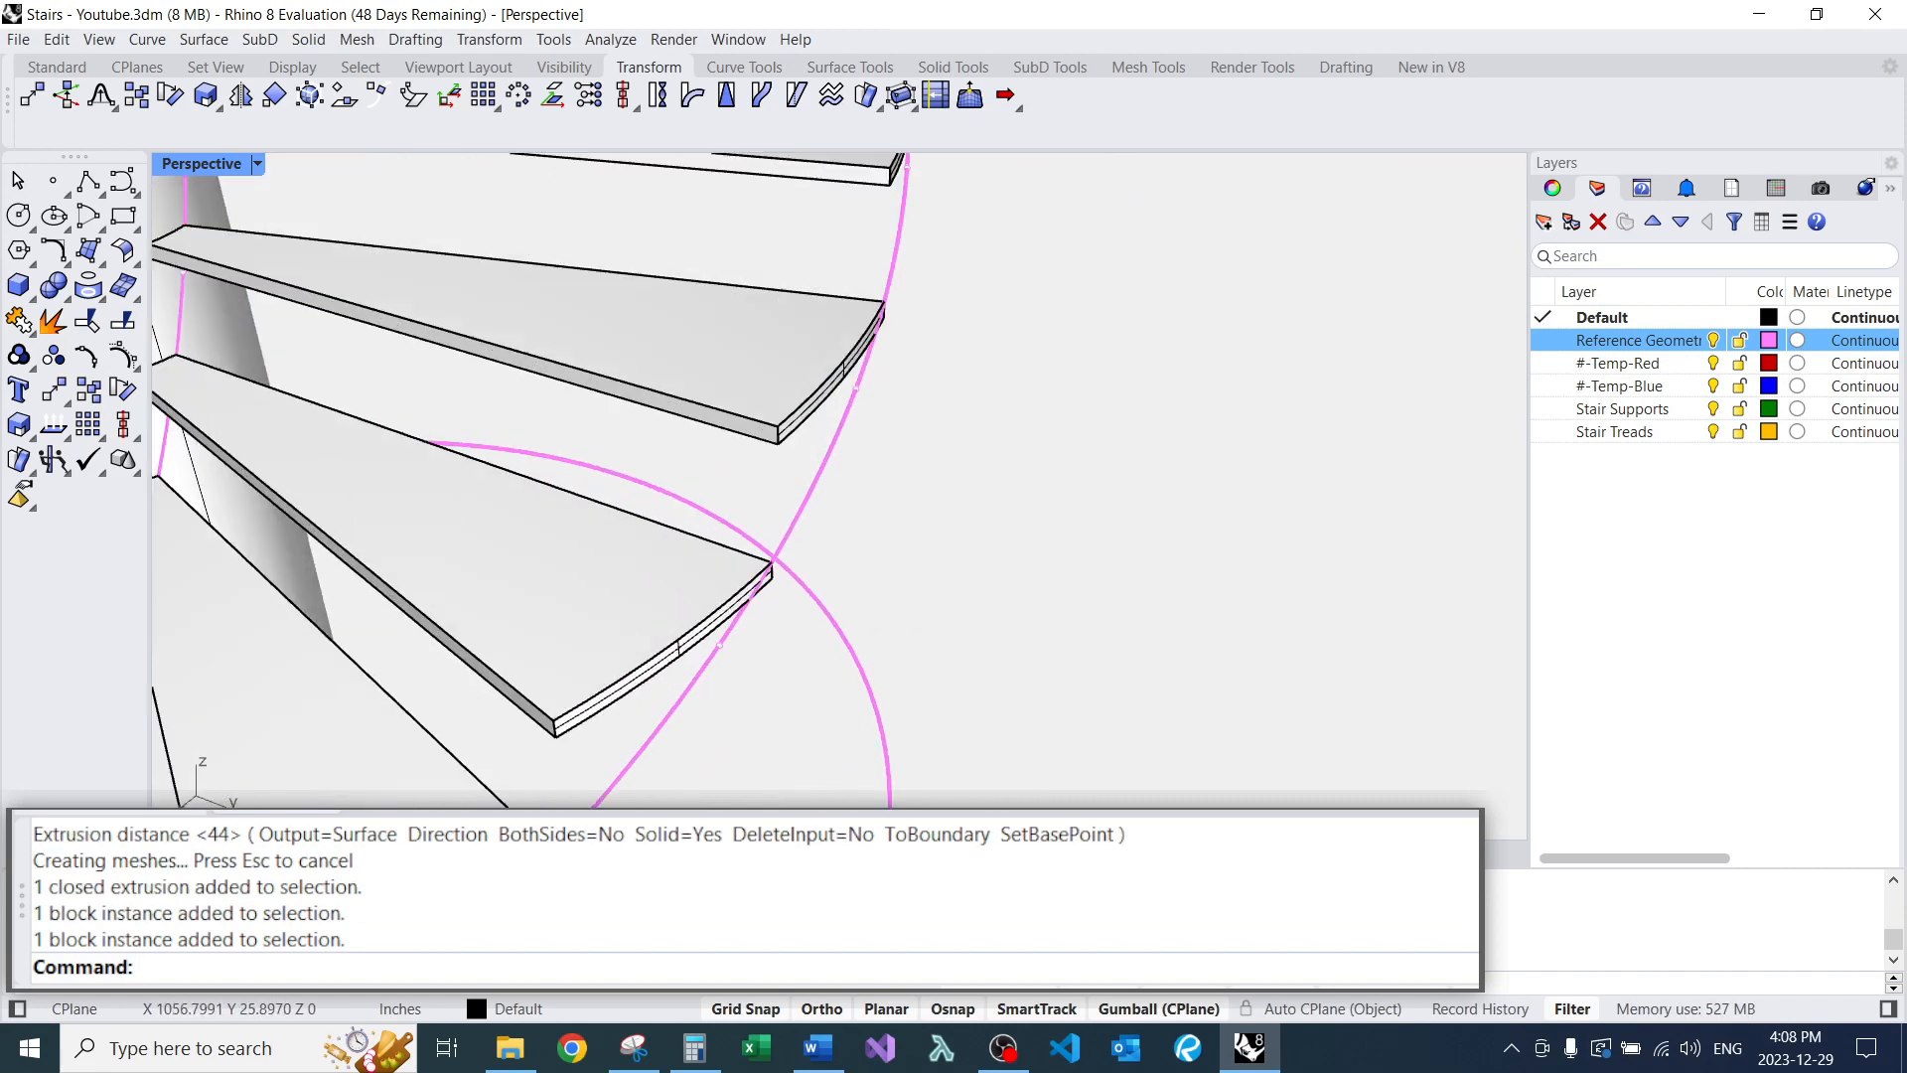
pyautogui.write('EC')
pyautogui.press('Return')
pyautogui.click(700, 628)
pyautogui.scroll(-9, 700, 628)
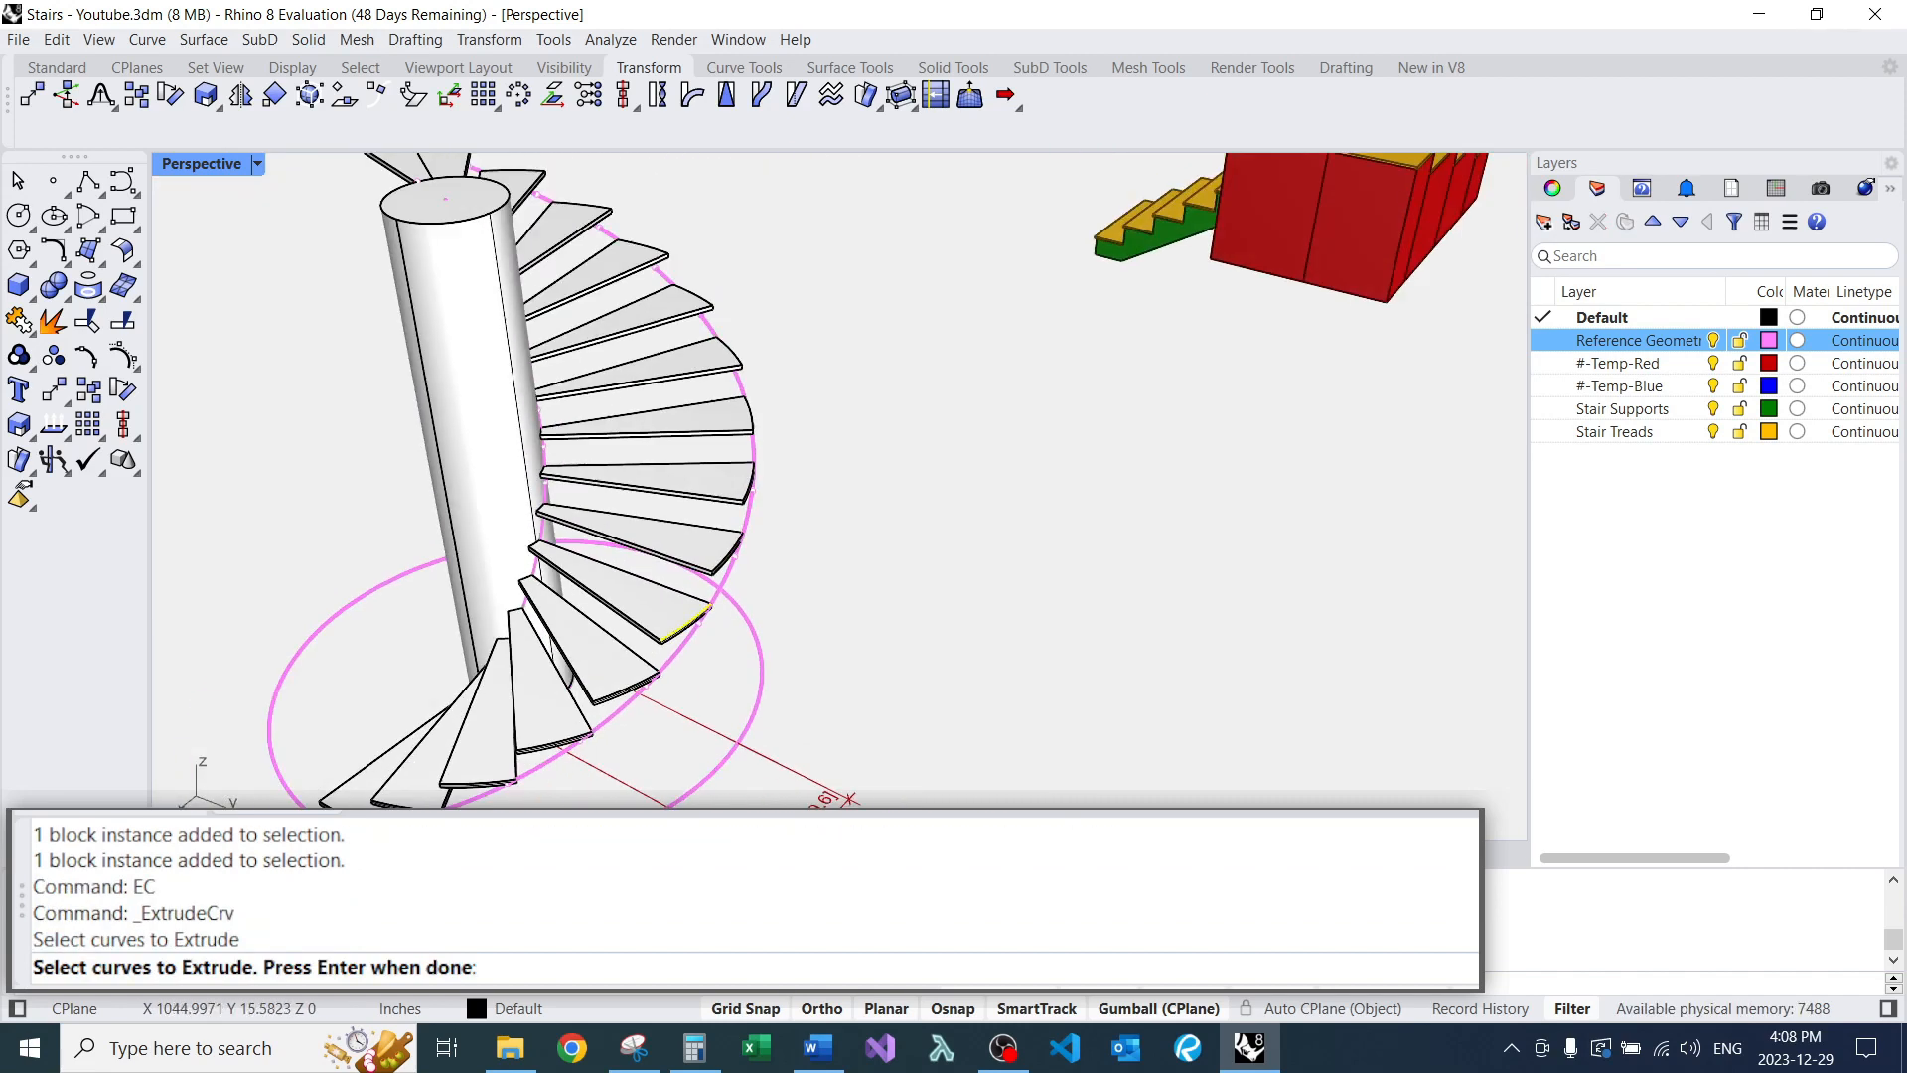
pyautogui.press('Return')
pyautogui.press('Escape')
# Review the treads, the outer helix and the column from several angles.
pyautogui.scroll(-4, 671, 395)
pyautogui.moveTo(672, 477); pyautogui.dragTo(775, 482, button='right')
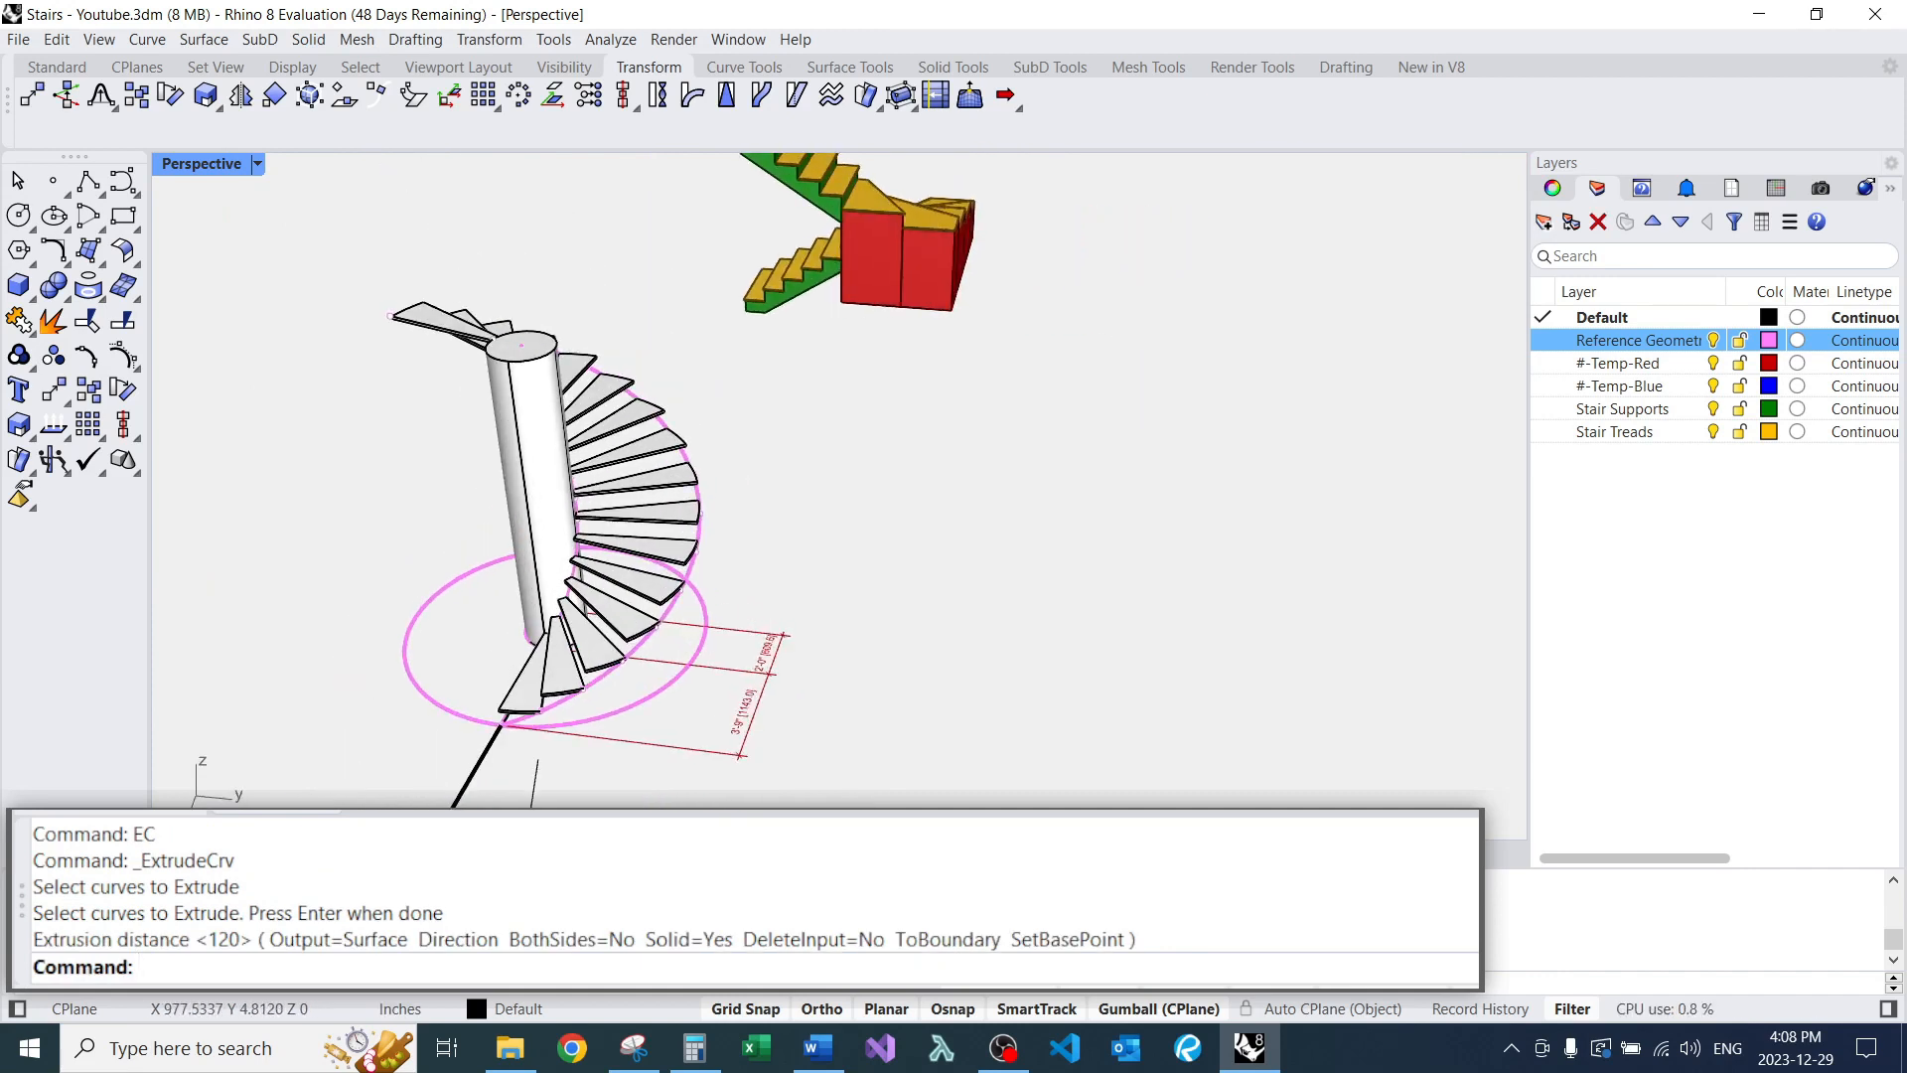
pyautogui.scroll(10, 638, 397)
pyautogui.scroll(-9, 637, 397)
pyautogui.moveTo(638, 417); pyautogui.dragTo(536, 427, button='right')
pyautogui.scroll(4, 536, 696)
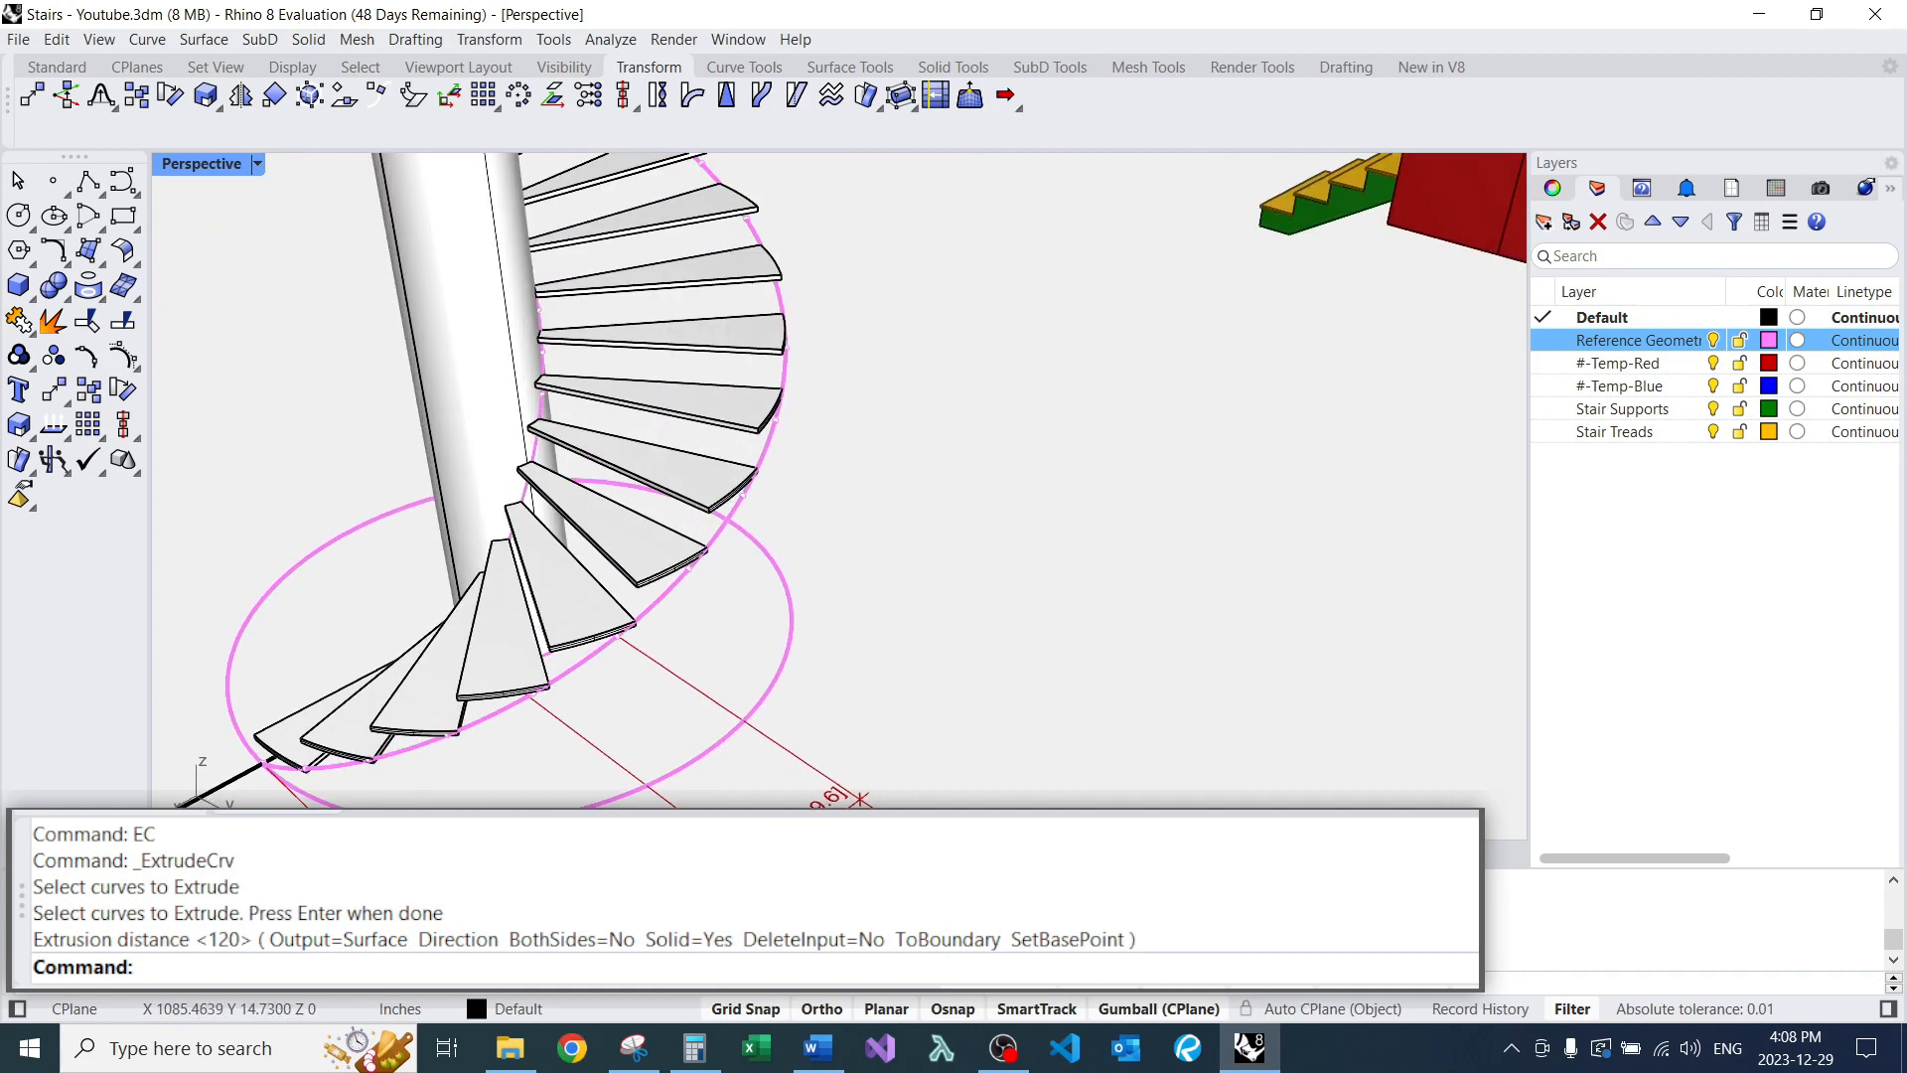
pyautogui.scroll(-5, 824, 566)
pyautogui.moveTo(825, 567); pyautogui.dragTo(954, 574, button='right')
pyautogui.scroll(6, 668, 472)
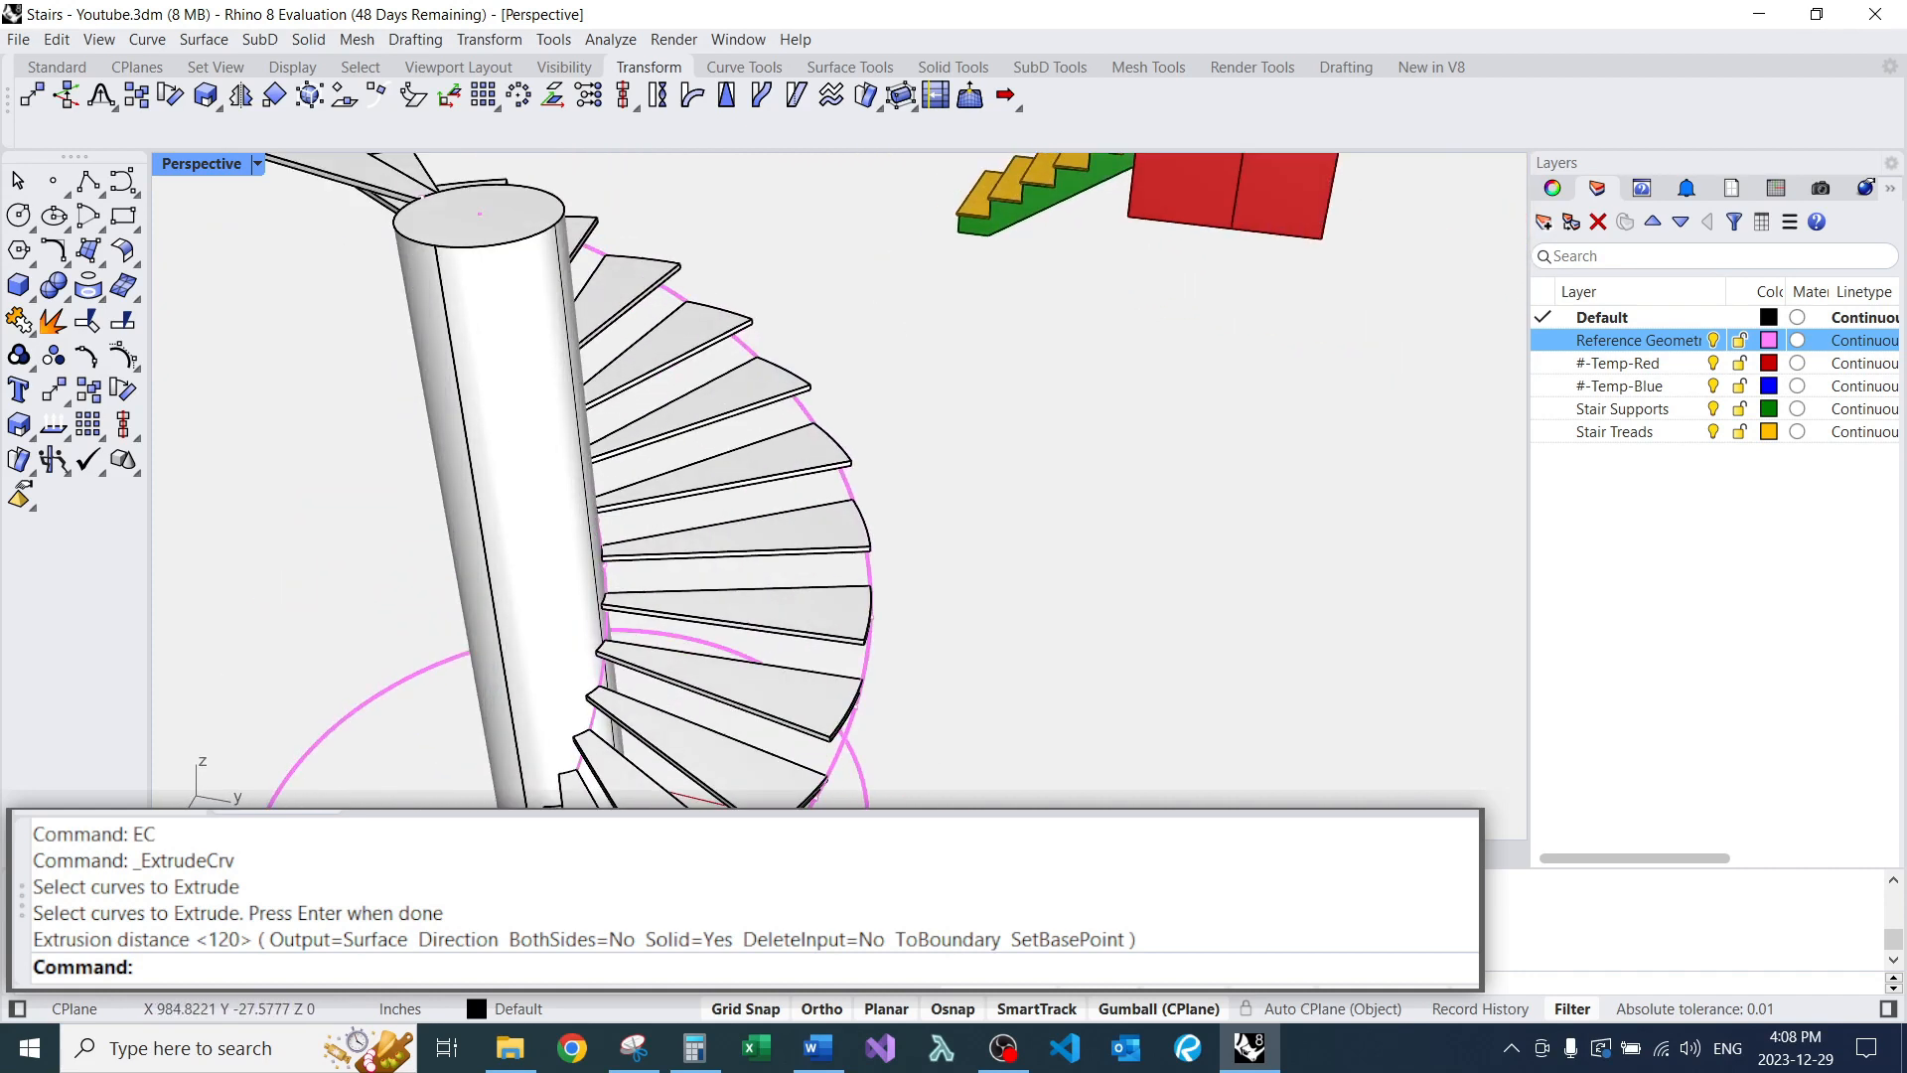
pyautogui.scroll(-4, 866, 447)
pyautogui.scroll(-3, 844, 427)
pyautogui.scroll(5, 636, 428)
# Try to slim the central column by scaling it horizontally by a factor of 0.5.
pyautogui.moveTo(636, 427); pyautogui.dragTo(676, 338, button='right')
pyautogui.moveTo(695, 447); pyautogui.dragTo(1033, 497, button='right')
pyautogui.scroll(5, 814, 308)
pyautogui.click(862, 532)
pyautogui.scroll(-3, 862, 527)
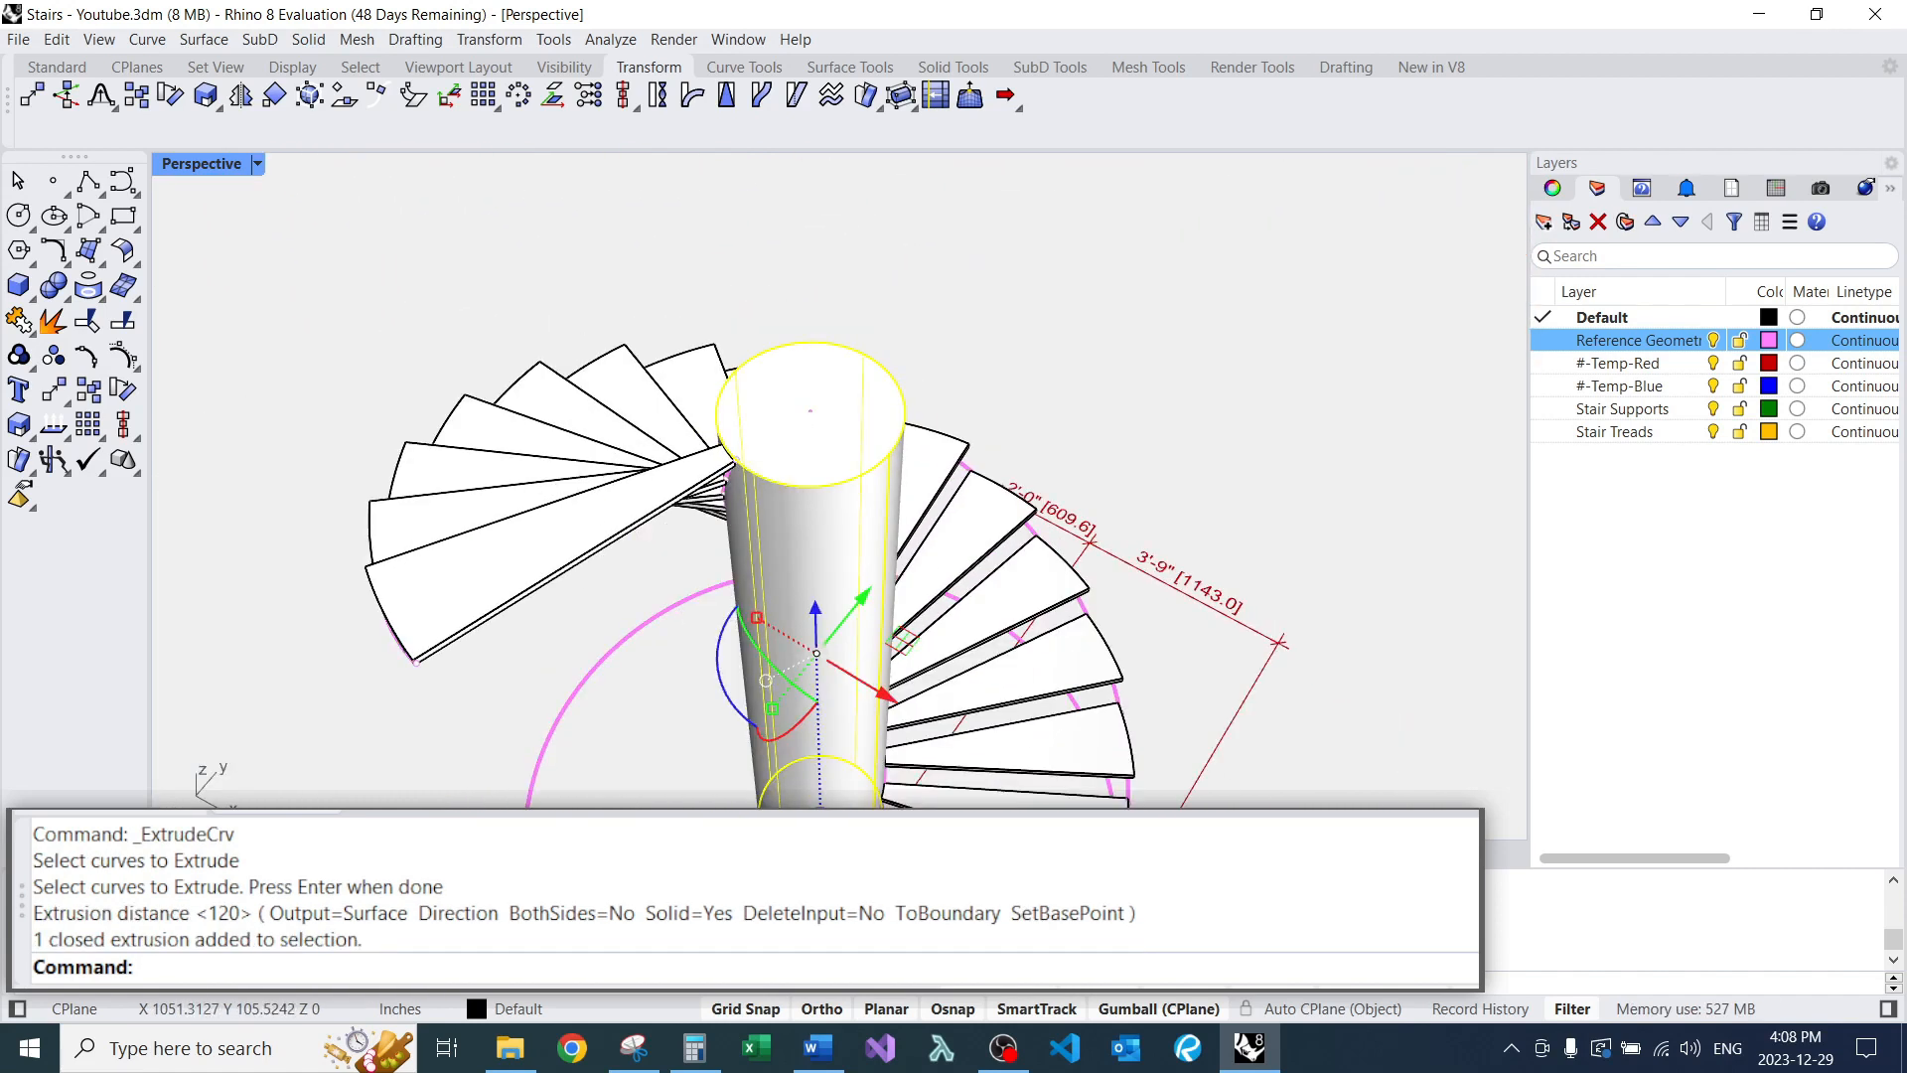
pyautogui.scroll(3, 821, 795)
pyautogui.click(733, 538)
pyautogui.write('.5')
pyautogui.press('Return')
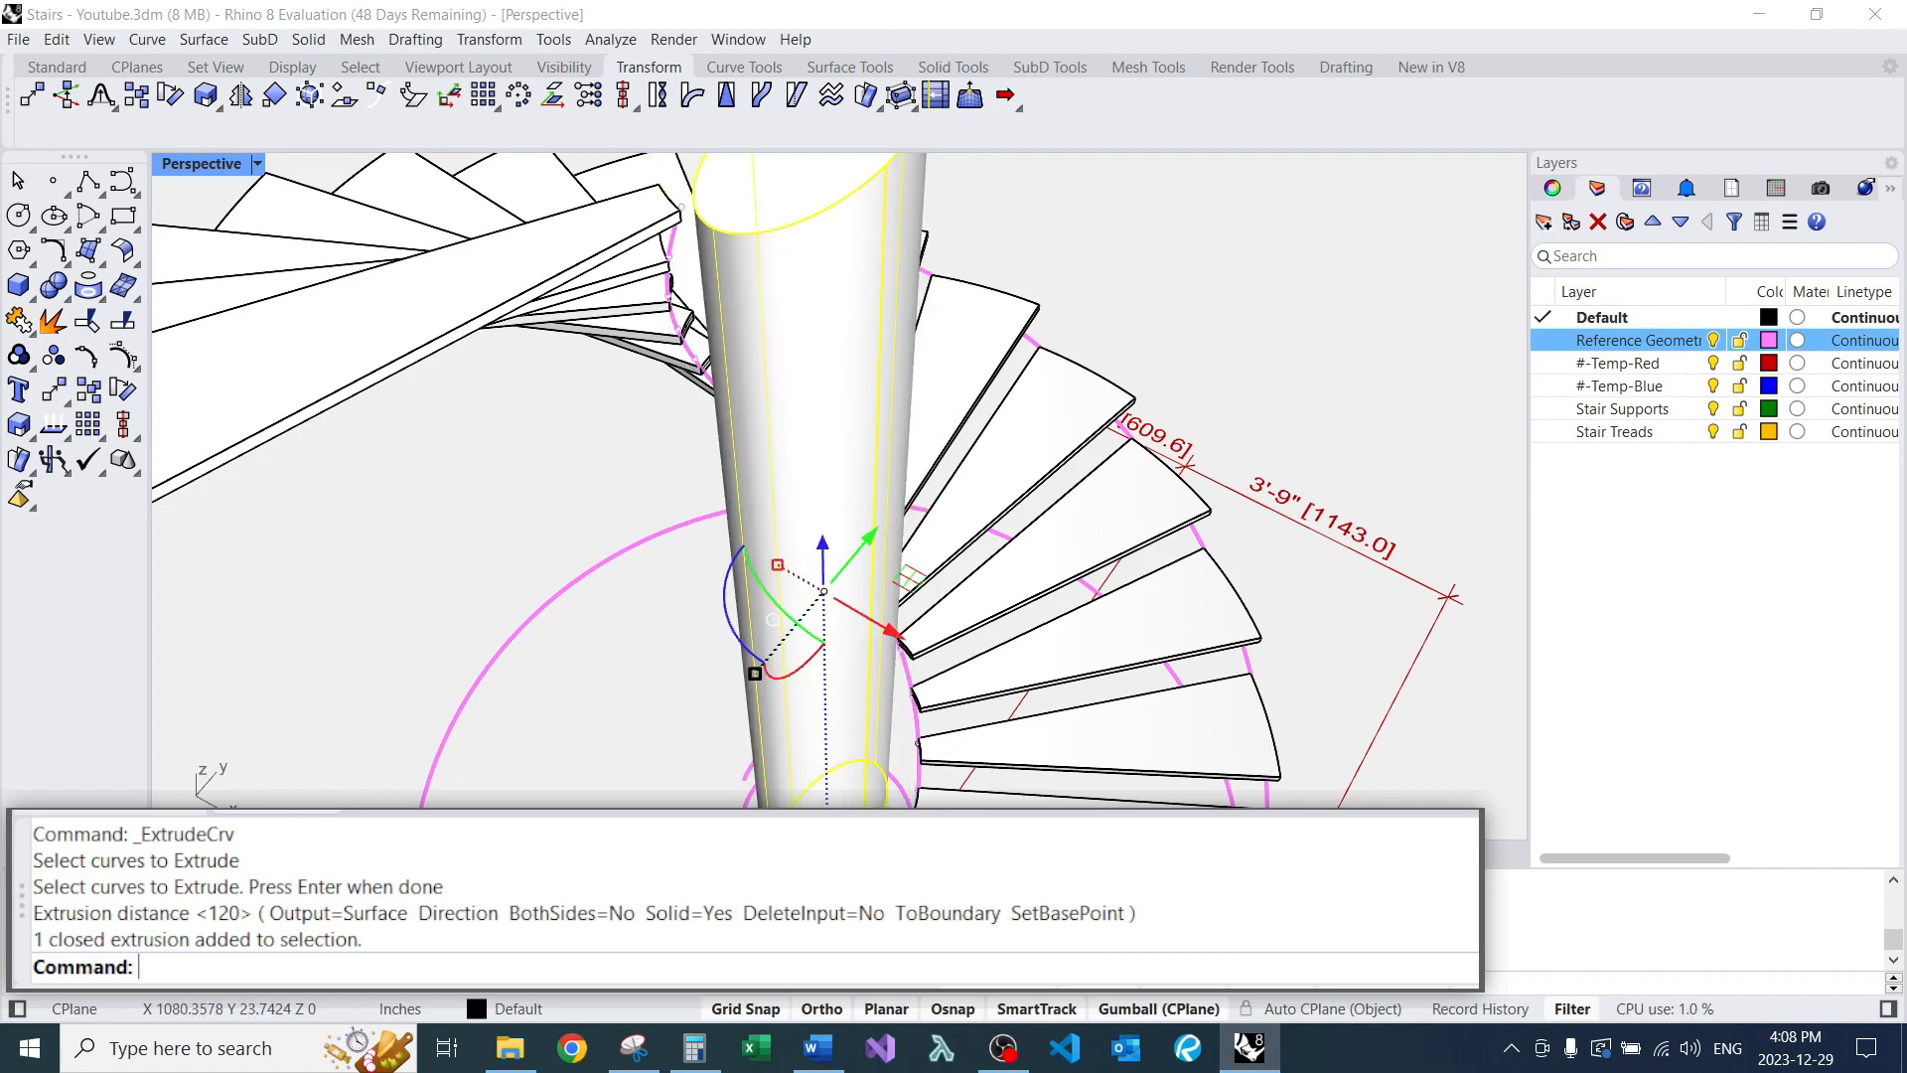
pyautogui.press('Return')
pyautogui.press('Escape')
pyautogui.scroll(-5, 792, 596)
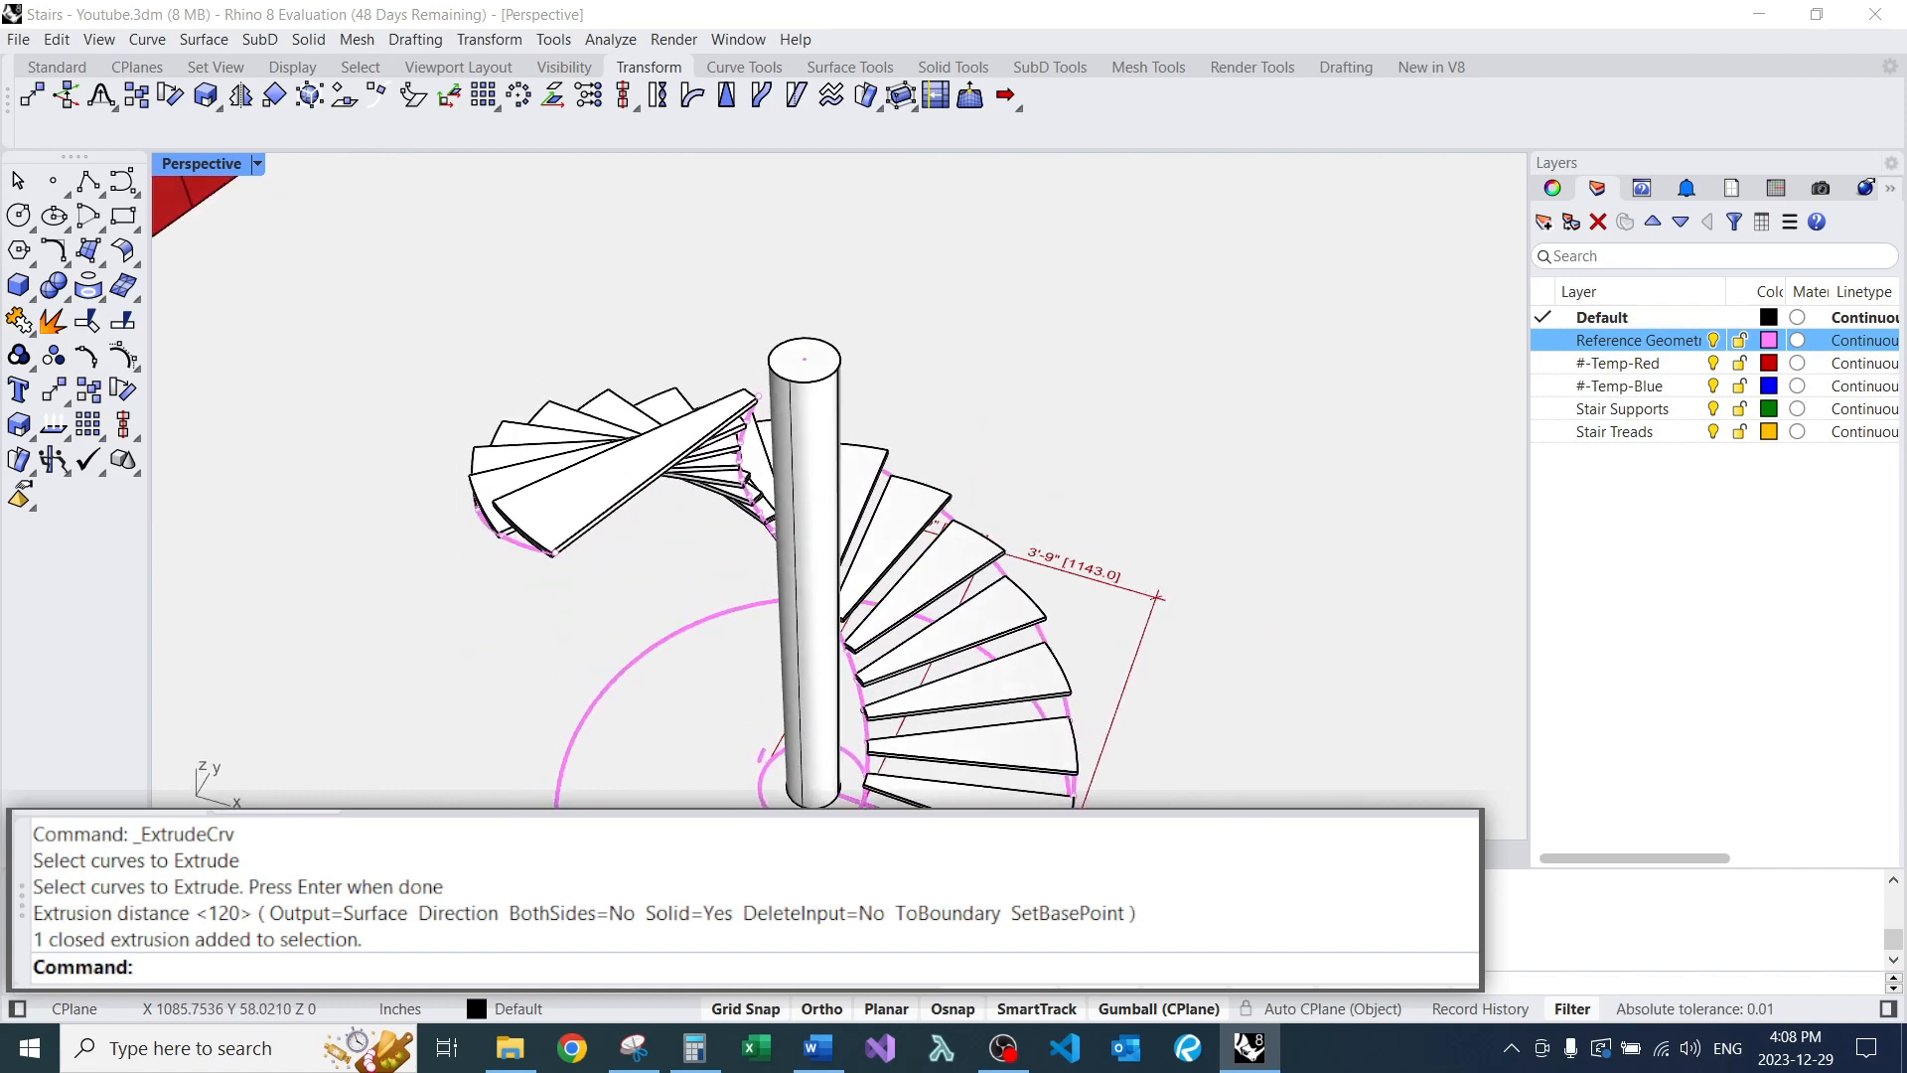
# Inspect the spacing between the slimmed column and the inner ends of the treads.
pyautogui.click(806, 477)
pyautogui.moveTo(933, 437); pyautogui.dragTo(814, 467, button='right')
pyautogui.scroll(5, 830, 442)
pyautogui.scroll(6, 779, 358)
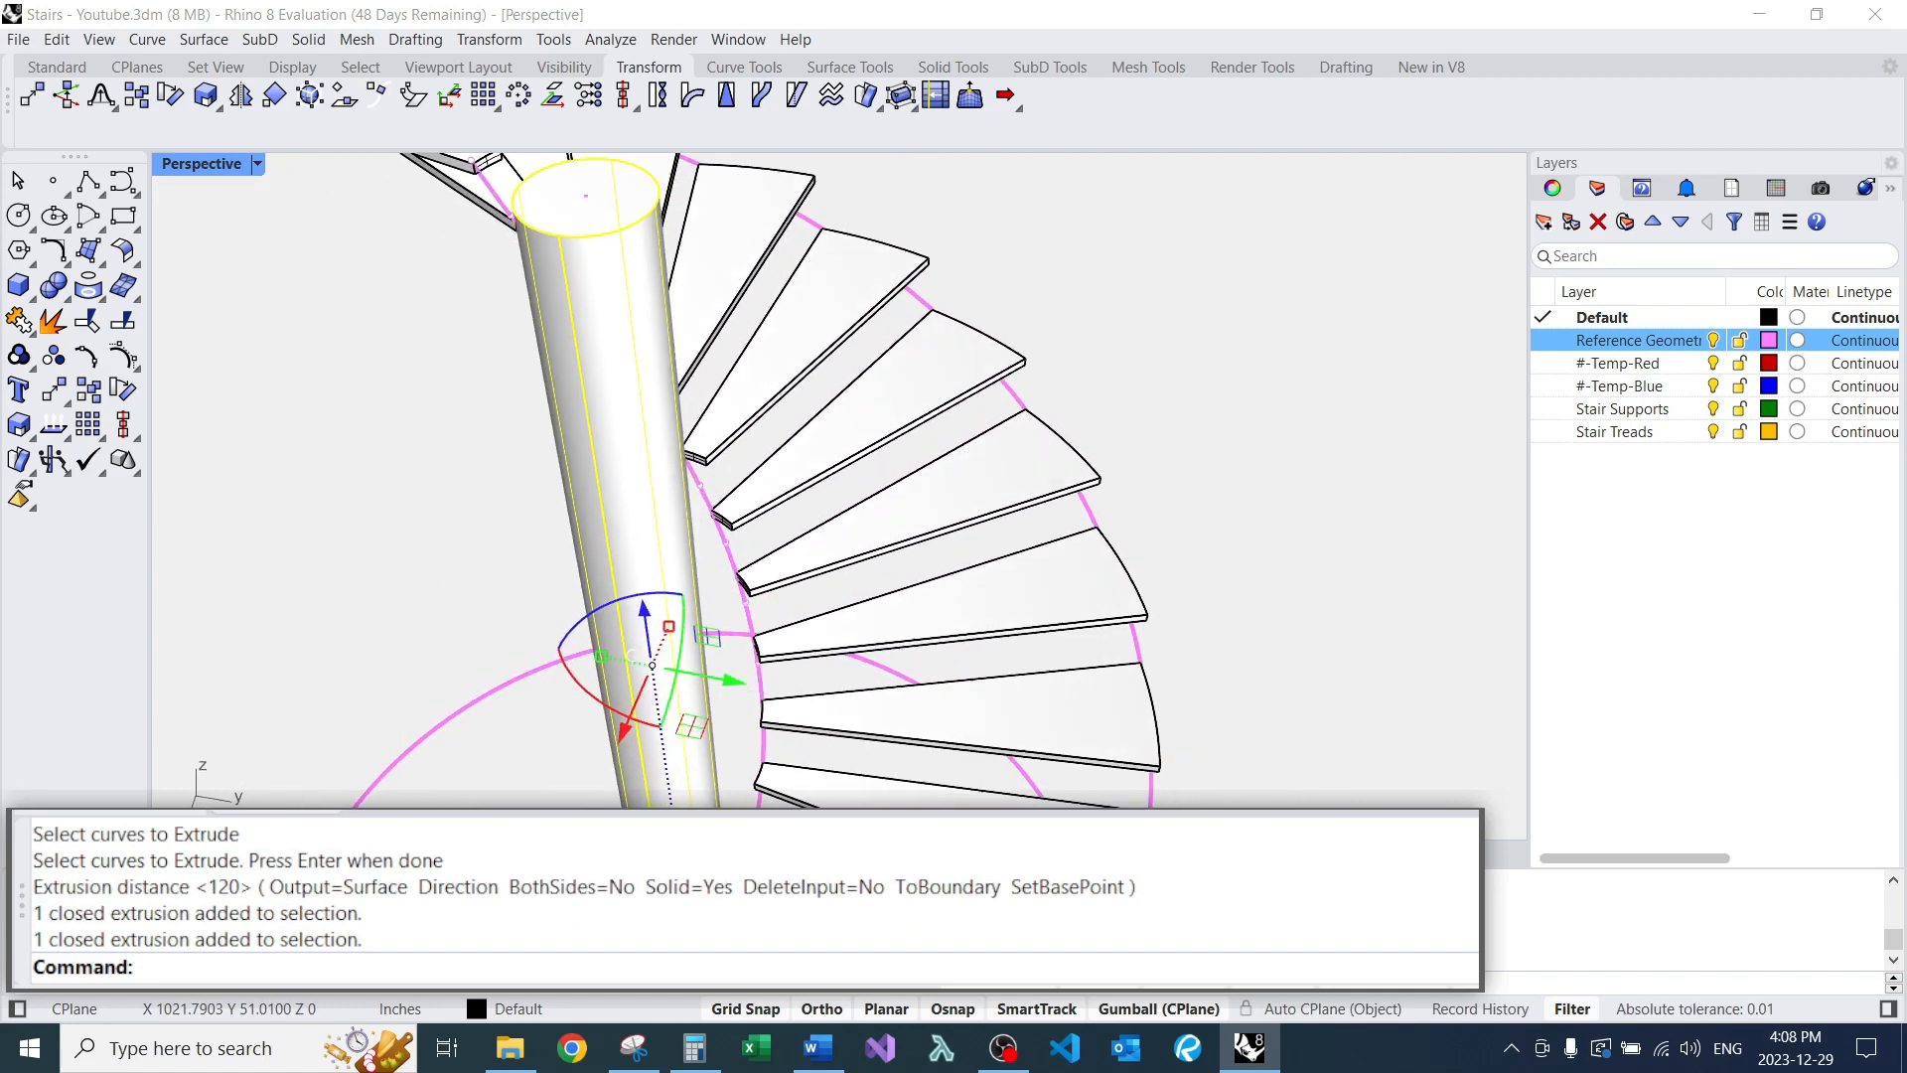
pyautogui.press('Escape')
pyautogui.moveTo(780, 358); pyautogui.dragTo(616, 427, button='right')
pyautogui.scroll(-5, 835, 427)
pyautogui.scroll(-8, 719, 381)
pyautogui.scroll(-4, 795, 596)
# Review the overall staircase with the slimmed column from below and from the sides.
pyautogui.moveTo(794, 596); pyautogui.dragTo(795, 517, button='right')
pyautogui.scroll(-5, 768, 626)
pyautogui.scroll(4, 795, 517)
pyautogui.moveTo(884, 437); pyautogui.dragTo(849, 586, button='right')
pyautogui.scroll(6, 849, 586)
pyautogui.scroll(-6, 849, 586)
pyautogui.moveTo(850, 516); pyautogui.dragTo(1013, 586, button='right')
pyautogui.scroll(4, 696, 696)
pyautogui.moveTo(874, 636); pyautogui.dragTo(949, 472, button='right')
# Undo the last two scale changes on the central column.
pyautogui.hotkey('ctrl', 'z')
pyautogui.hotkey('ctrl', 'z')
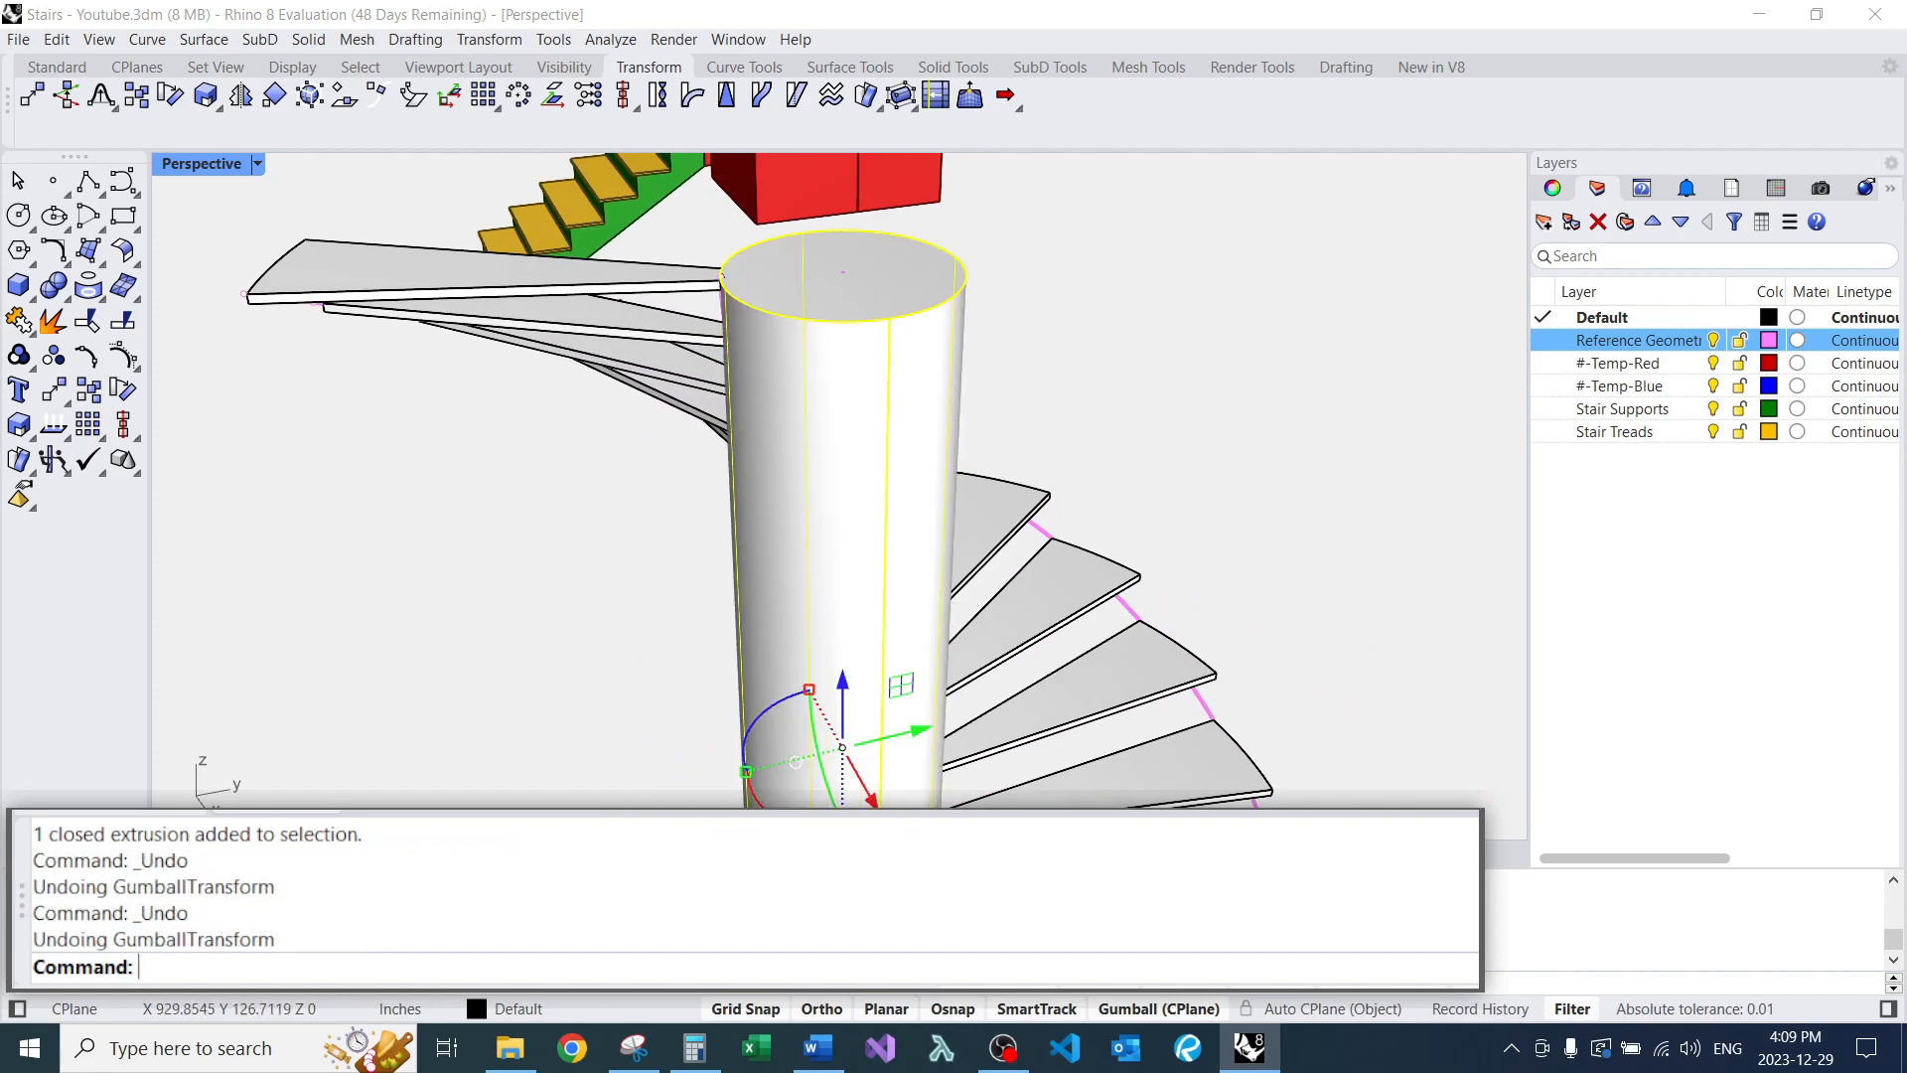
pyautogui.press('Escape')
# Scale the central column horizontally by a factor of 4 so that it cuts through the treads.
pyautogui.scroll(-6, 1117, 412)
pyautogui.moveTo(1118, 412); pyautogui.dragTo(983, 486, button='right')
pyautogui.scroll(3, 1093, 536)
pyautogui.scroll(-7, 835, 347)
pyautogui.scroll(6, 954, 437)
pyautogui.moveTo(874, 397); pyautogui.dragTo(944, 437, button='right')
pyautogui.click(814, 516)
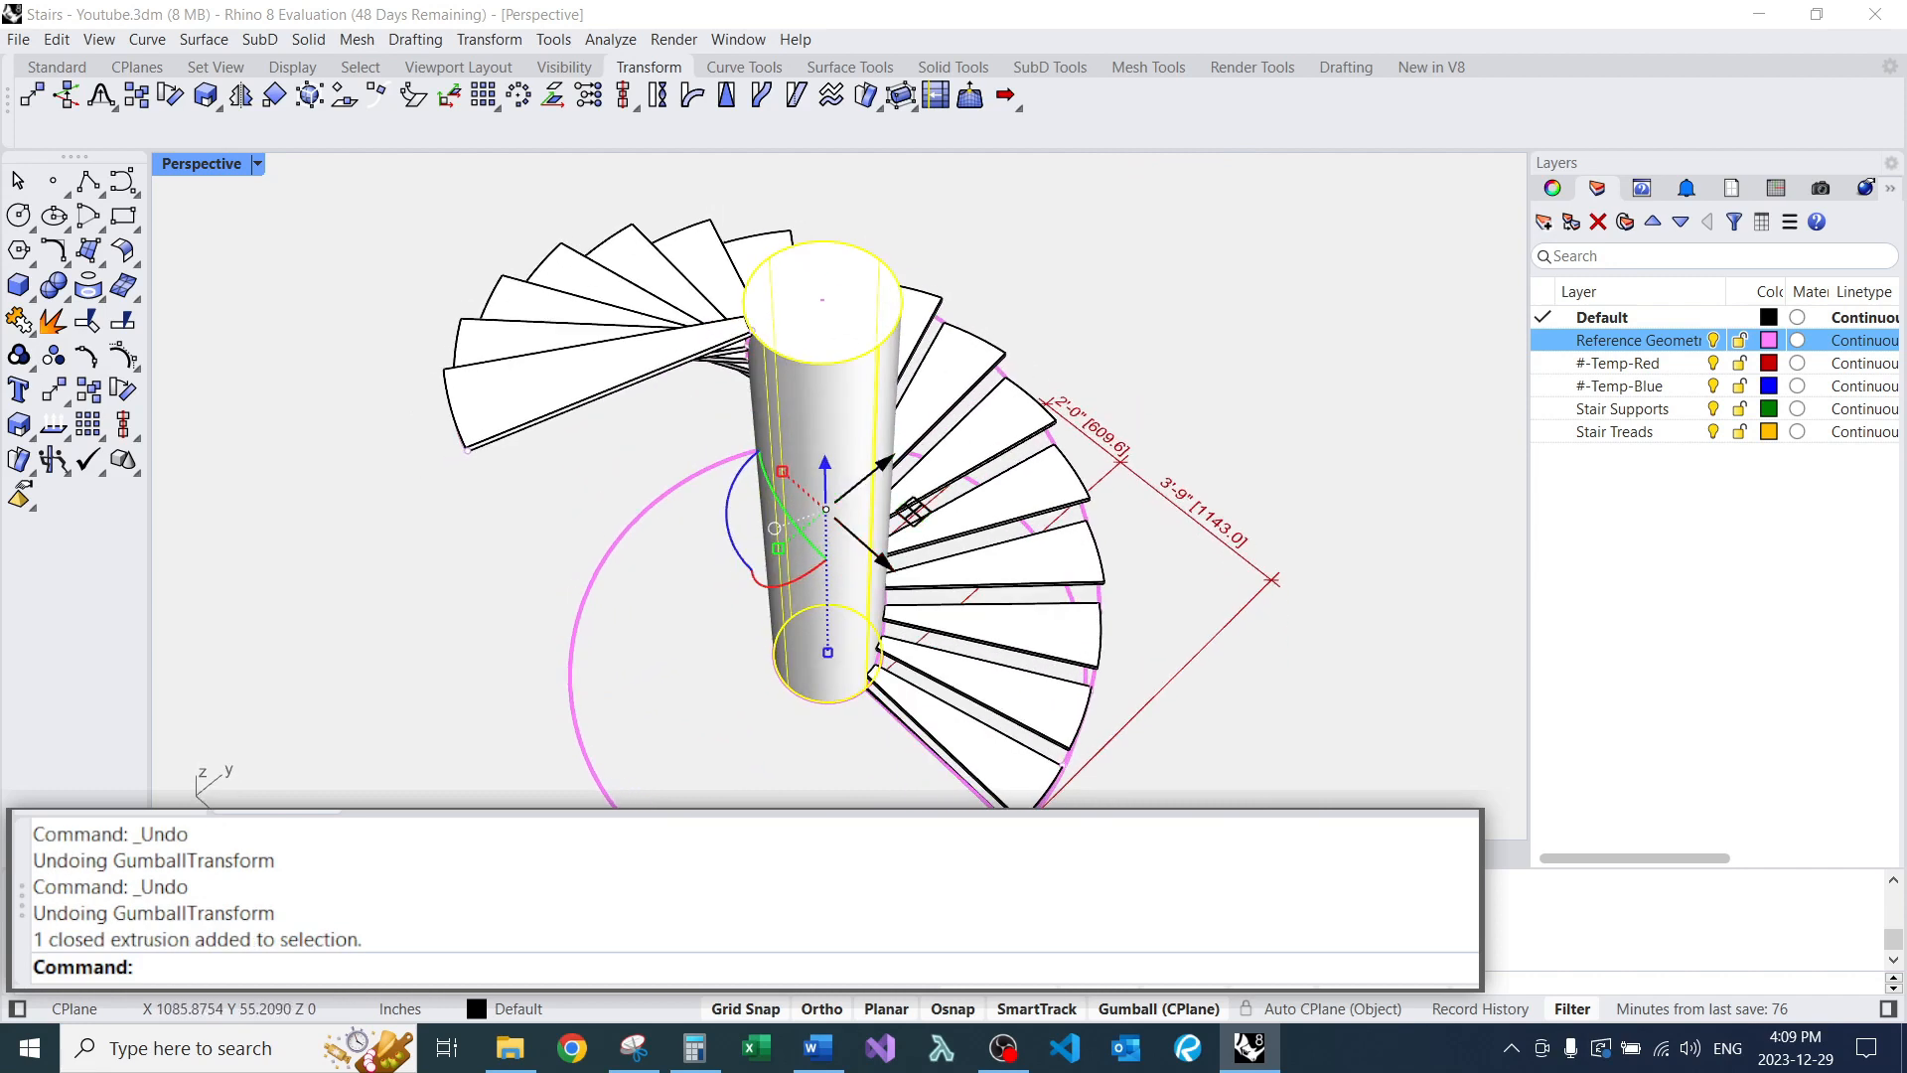
pyautogui.write('4')
pyautogui.press('Return')
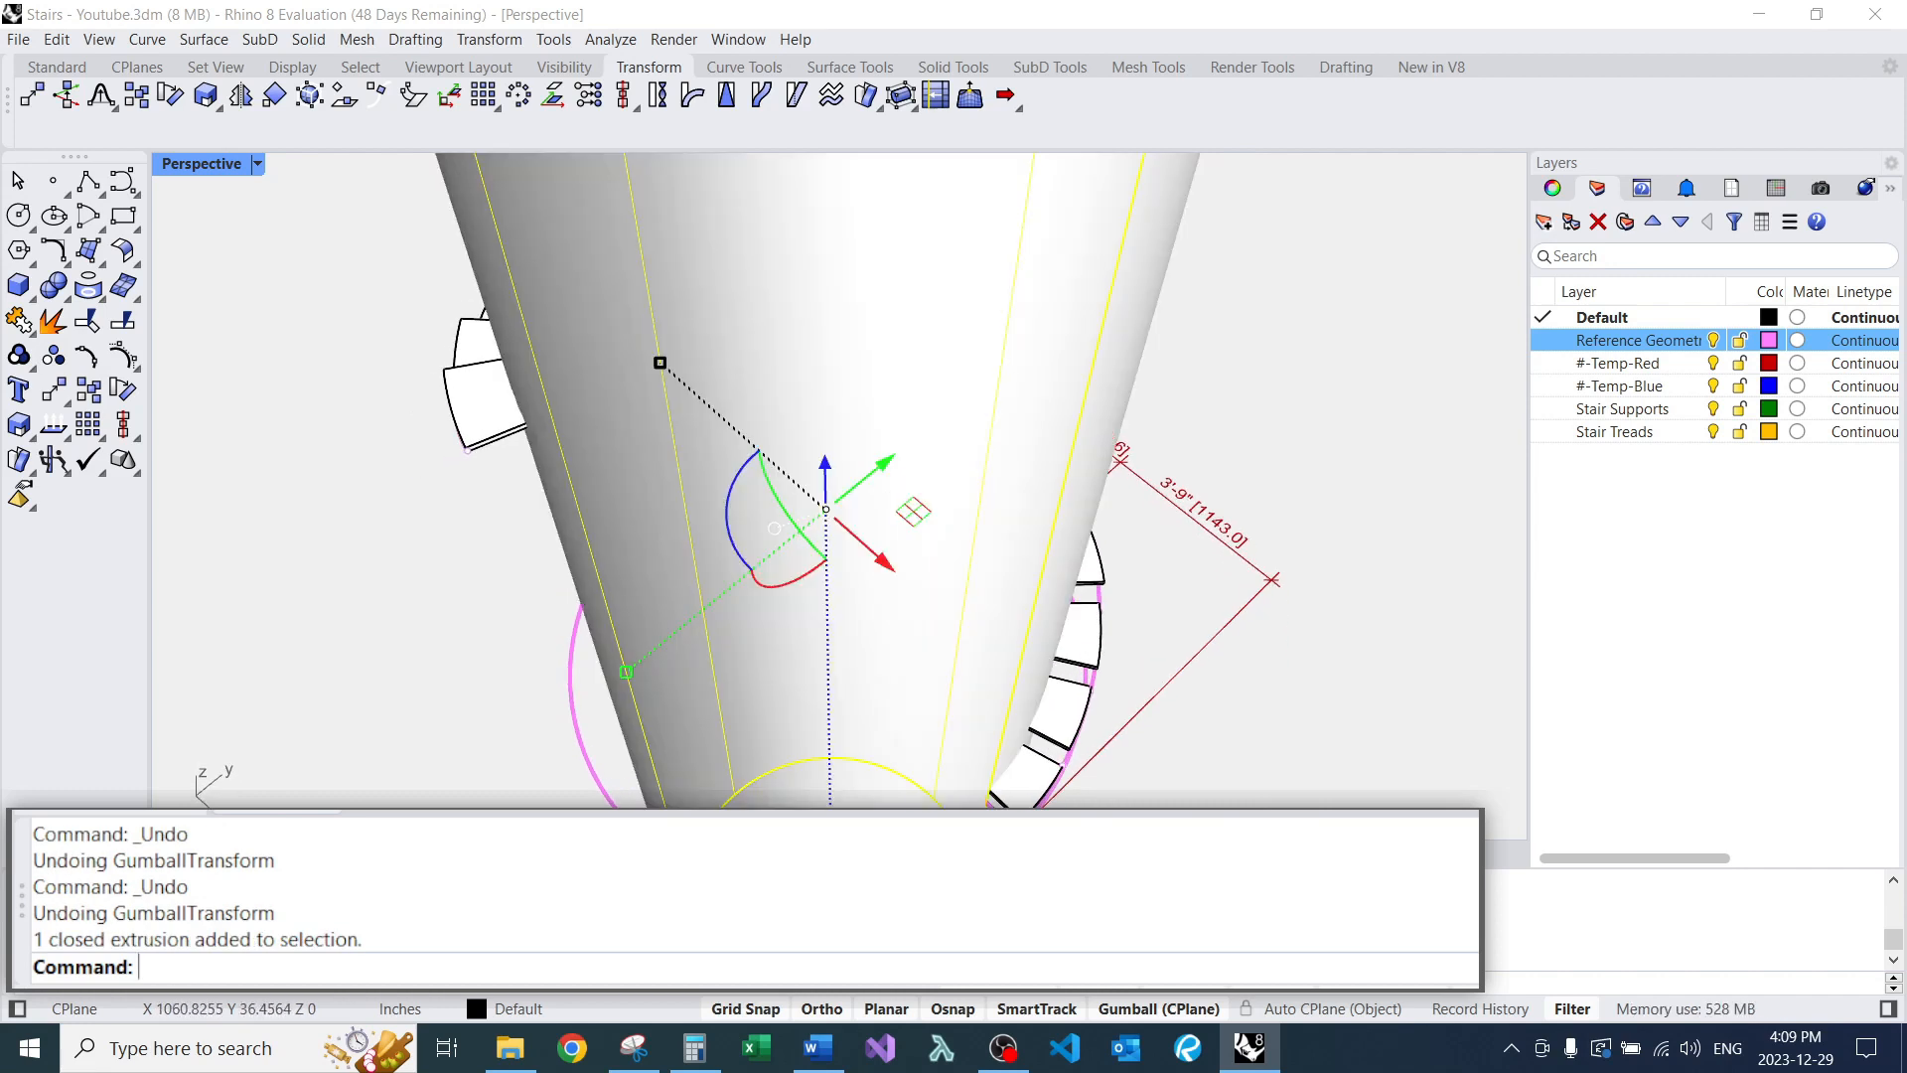
pyautogui.scroll(-6, 794, 477)
pyautogui.press('Escape')
# Intersect the solid inside the second-lowest tread block with the enlarged column's side surface to create their intersection curve.
pyautogui.moveTo(844, 477); pyautogui.dragTo(815, 527, button='right')
pyautogui.scroll(10, 839, 551)
pyautogui.keyDown('ctrl'); pyautogui.keyDown('shift'); pyautogui.click(834, 566); pyautogui.keyUp('shift'); pyautogui.keyUp('ctrl')
pyautogui.keyDown('ctrl'); pyautogui.keyDown('shift'); pyautogui.click(552, 626); pyautogui.keyUp('shift'); pyautogui.keyUp('ctrl')
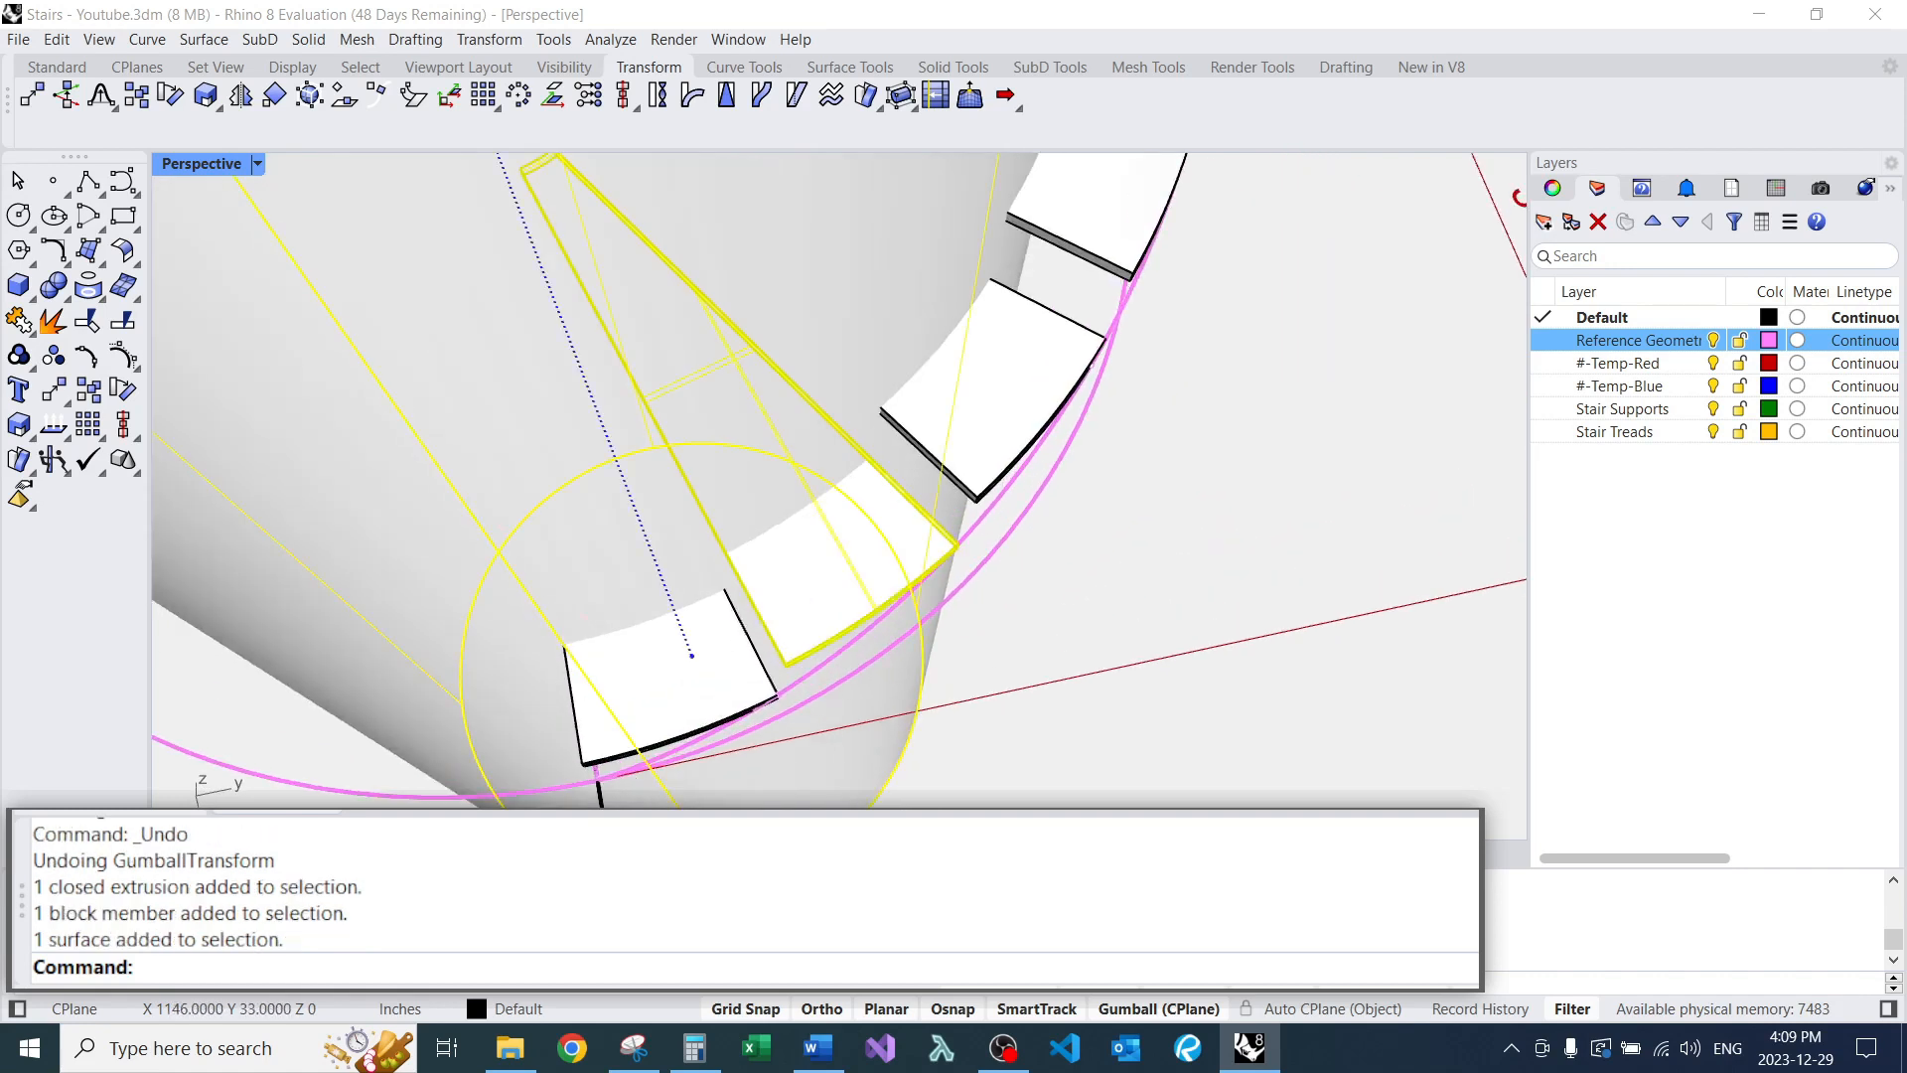
pyautogui.write('Inter')
pyautogui.press('Return')
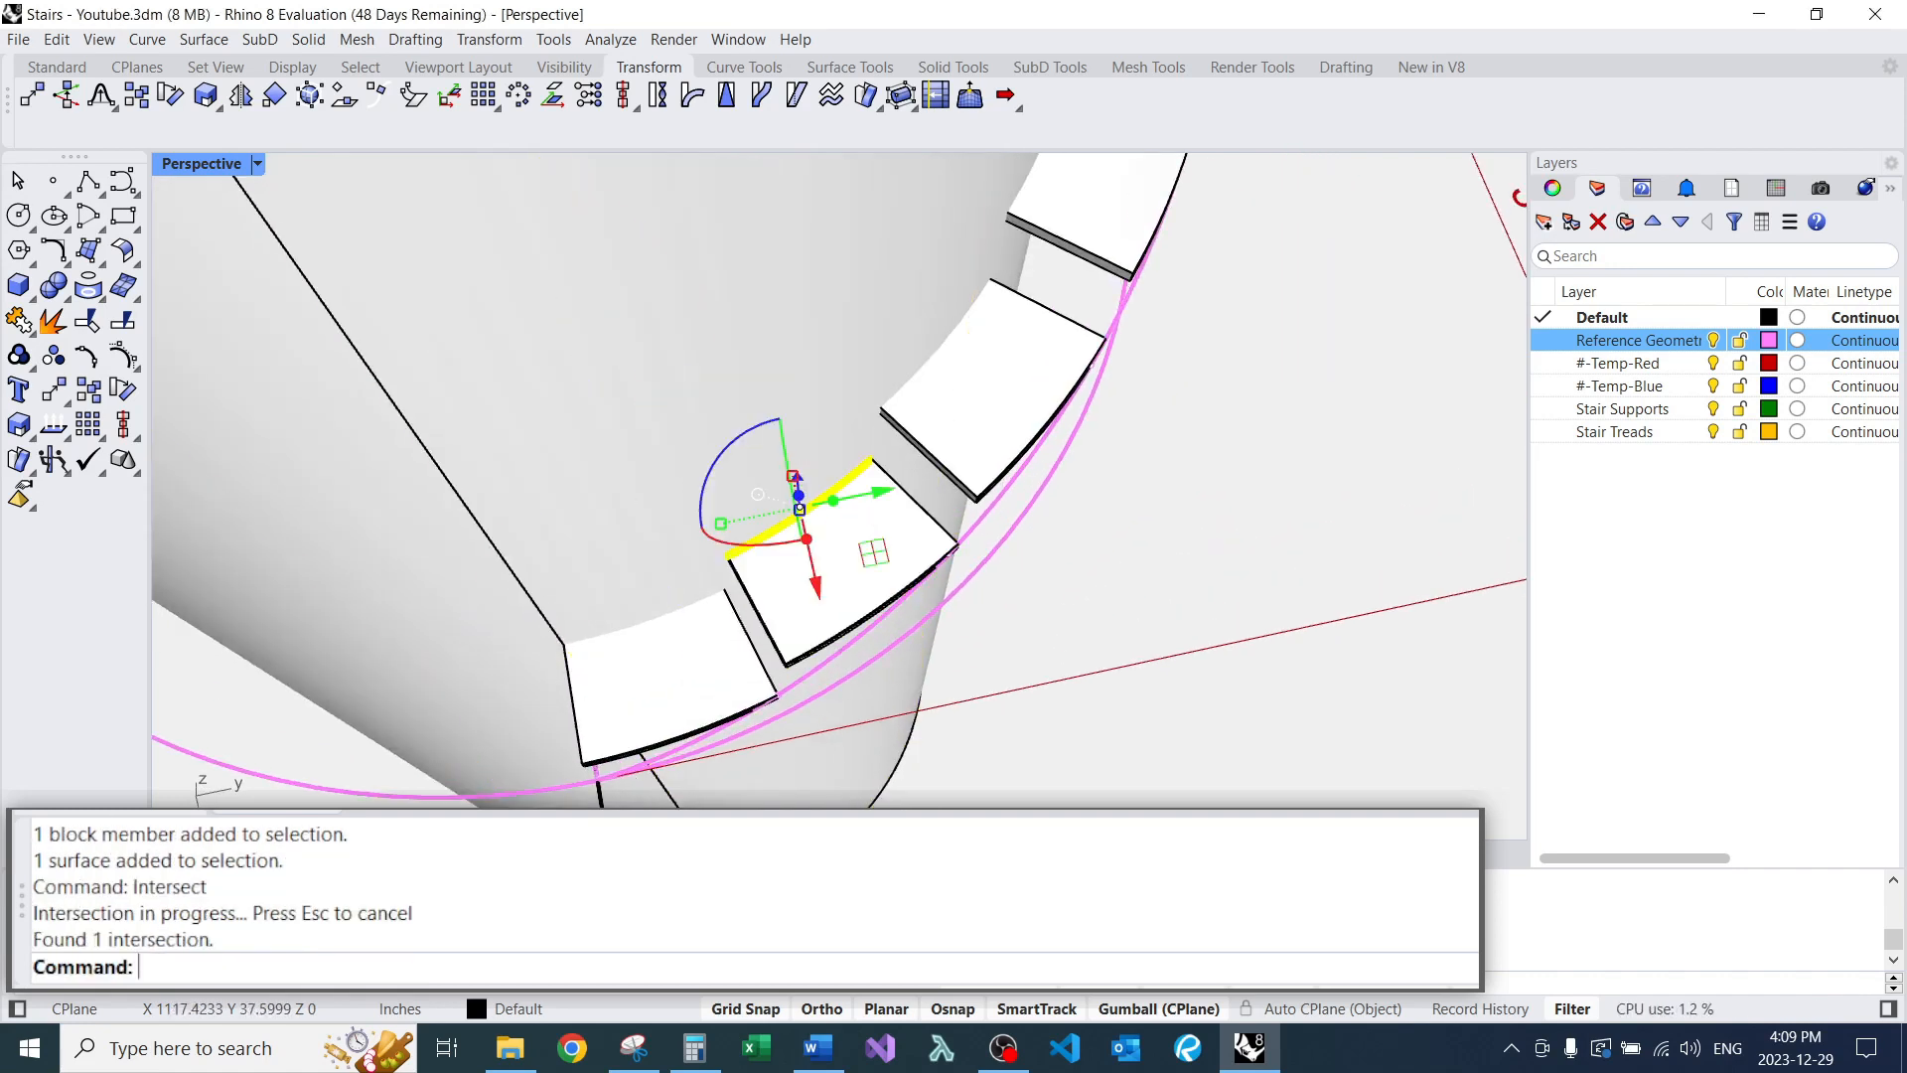
pyautogui.scroll(4, 830, 473)
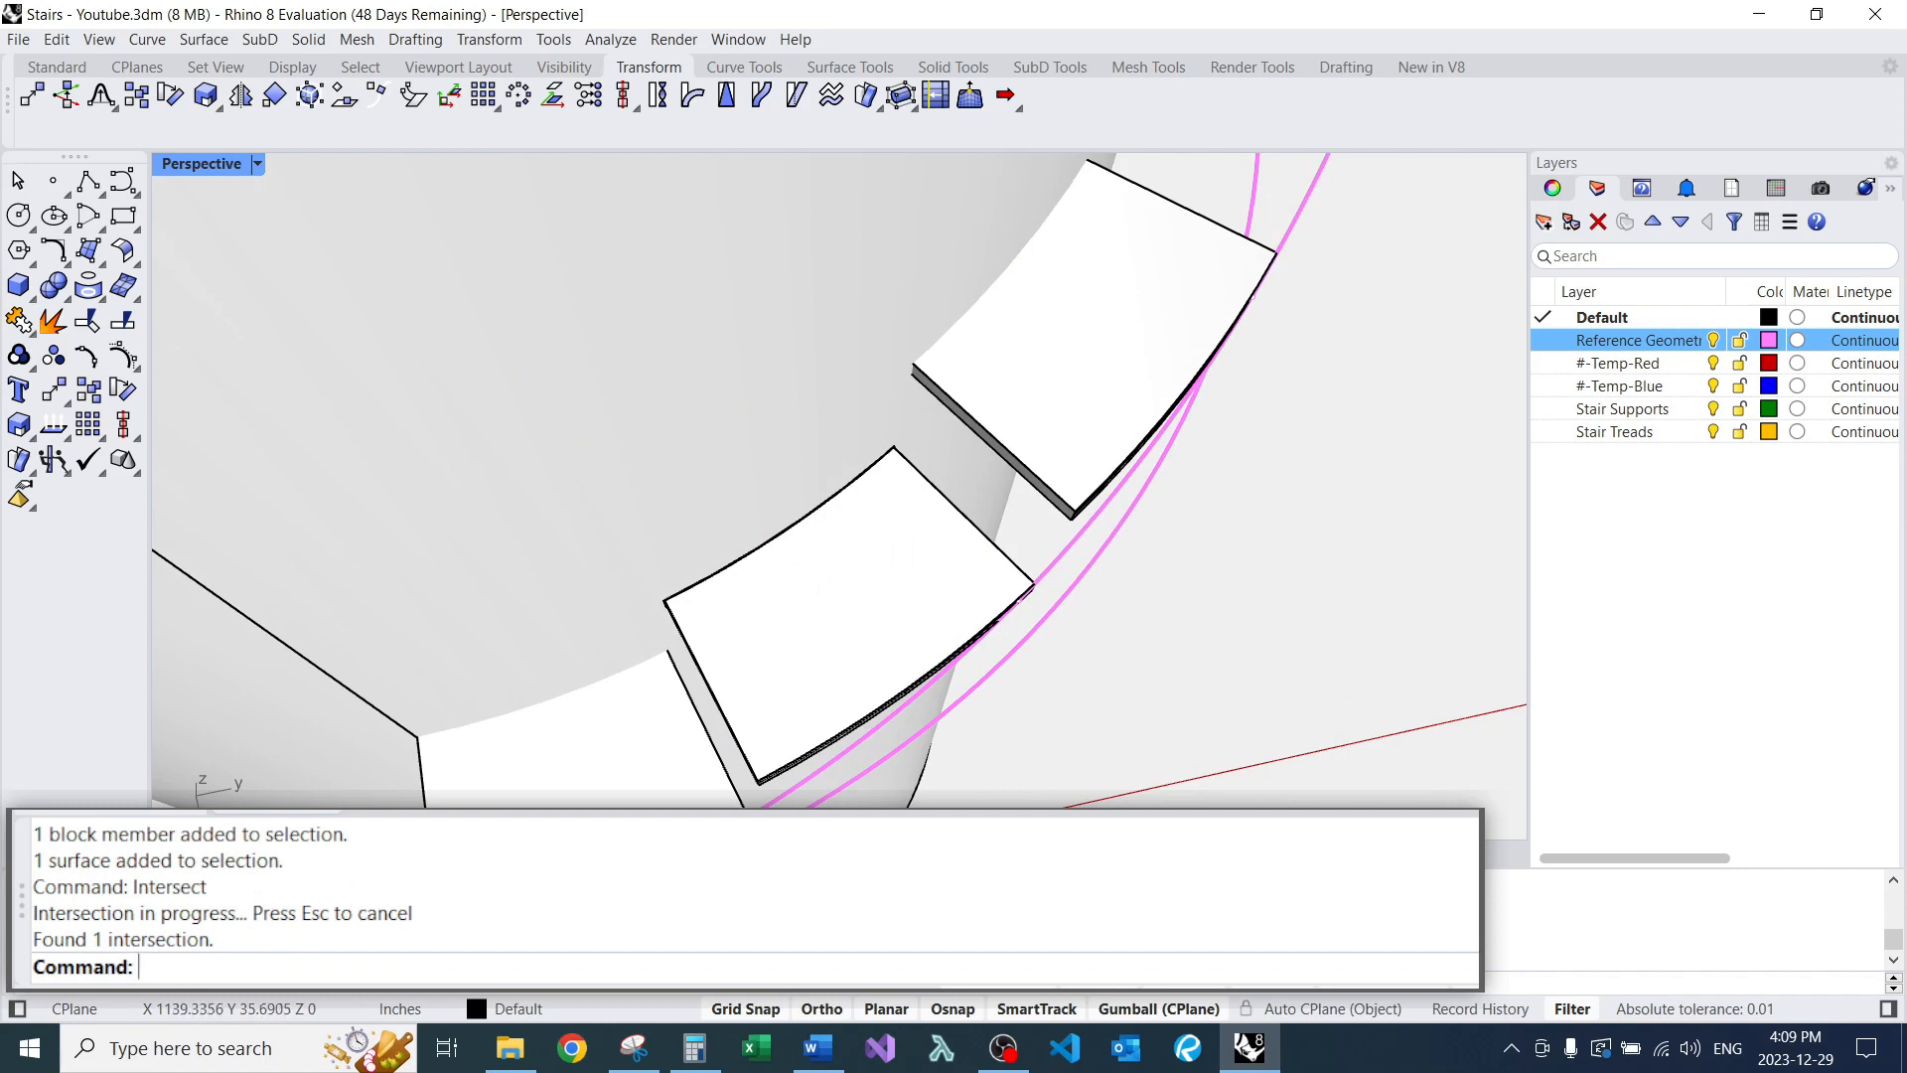
# Delete the intersection curve between the second-lowest tread and the enlarged central column.
pyautogui.click(876, 462)
pyautogui.press('Escape')
pyautogui.scroll(-3, 755, 571)
pyautogui.moveTo(755, 571); pyautogui.dragTo(835, 574, button='right')
pyautogui.scroll(-6, 894, 505)
pyautogui.moveTo(894, 505); pyautogui.dragTo(884, 459, button='right')
pyautogui.scroll(5, 884, 459)
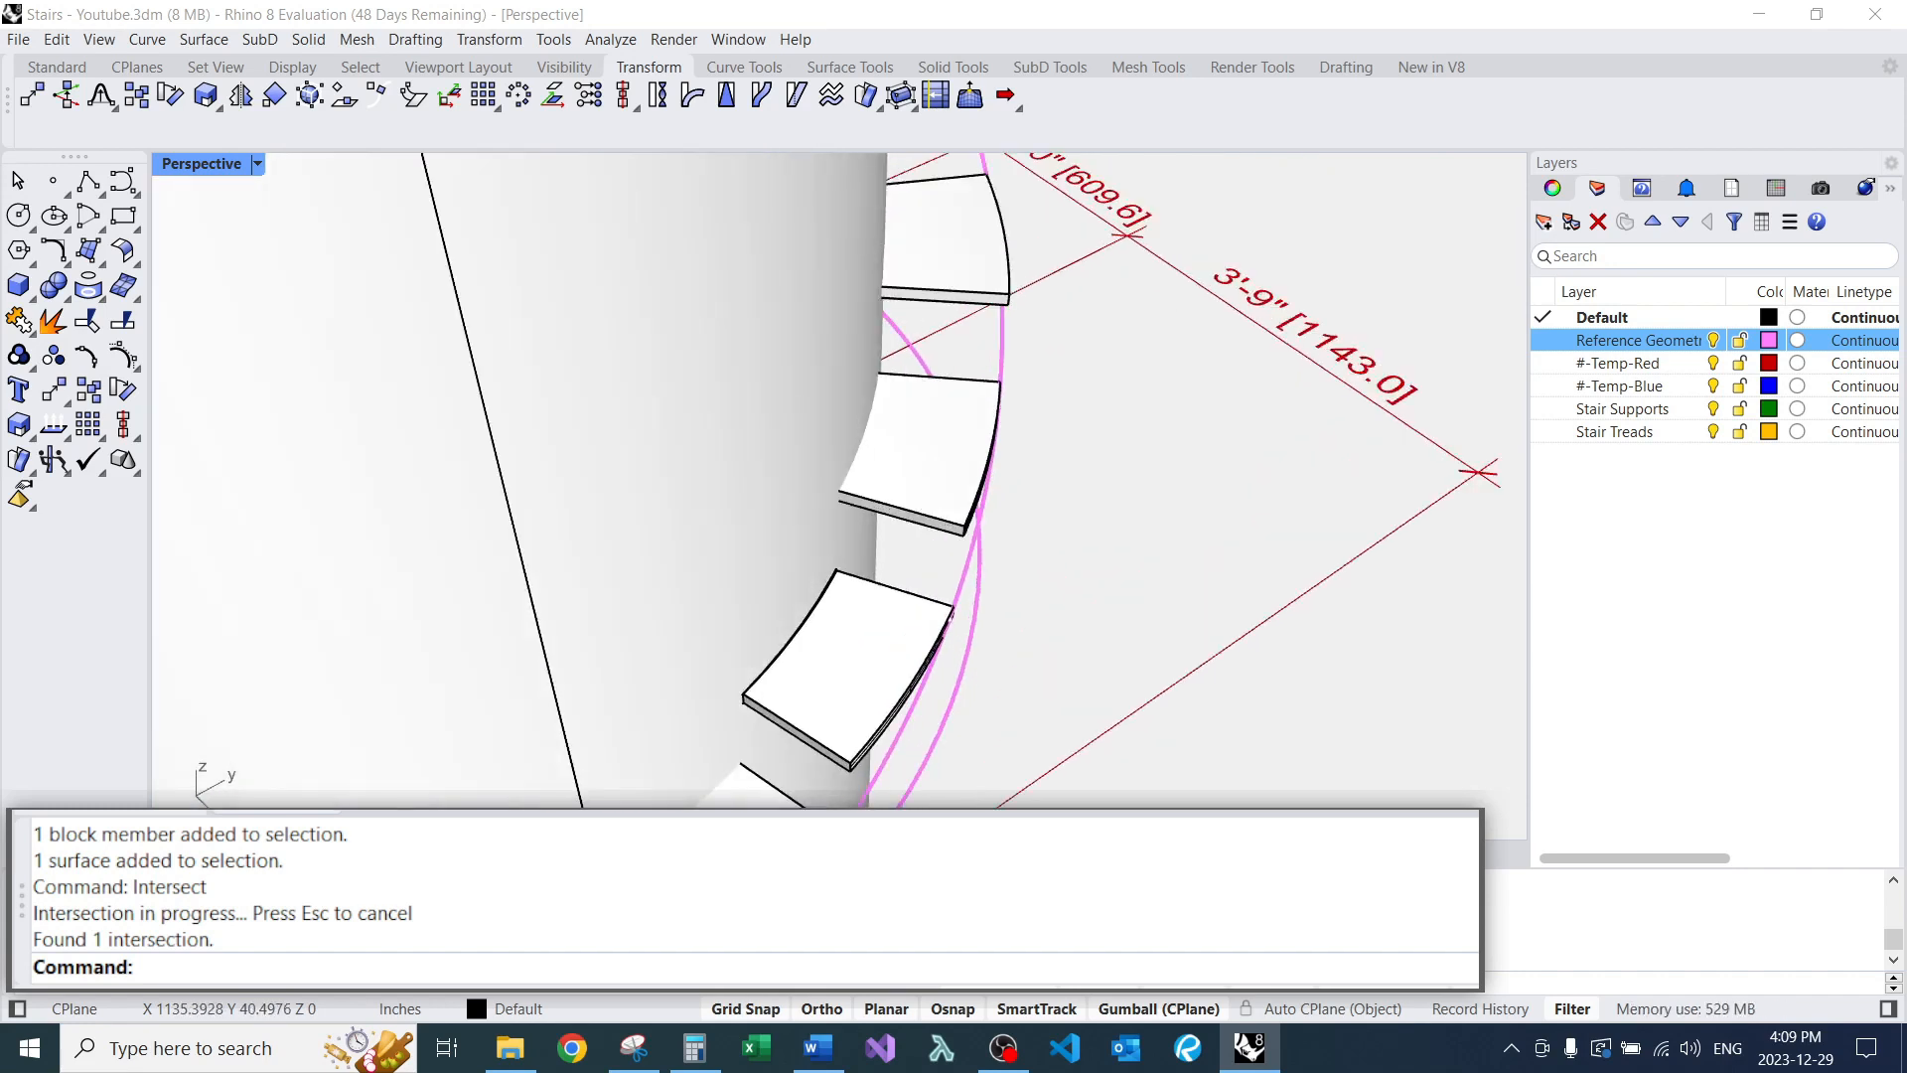
pyautogui.click(866, 663)
pyautogui.press('Escape')
pyautogui.click(831, 586)
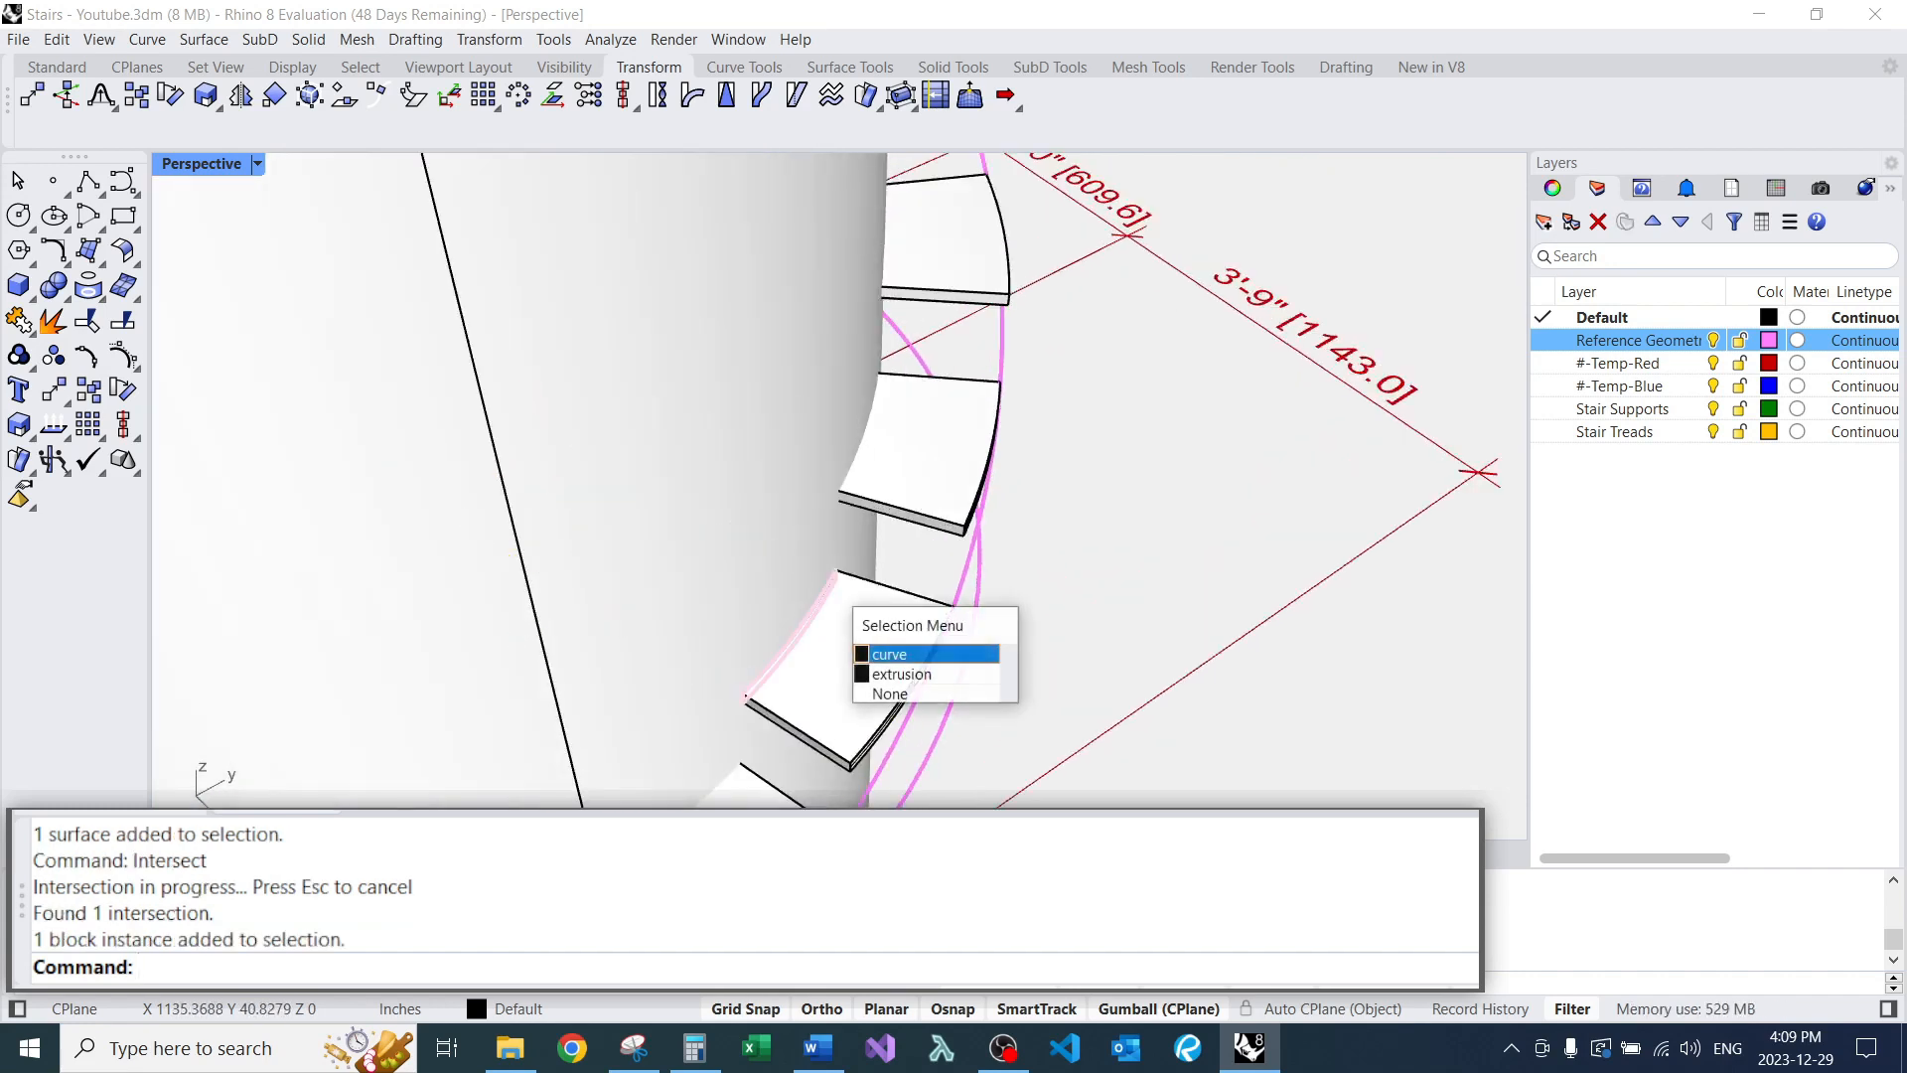
pyautogui.click(889, 654)
pyautogui.write('e')
pyautogui.press('space')
pyautogui.scroll(-9, 844, 516)
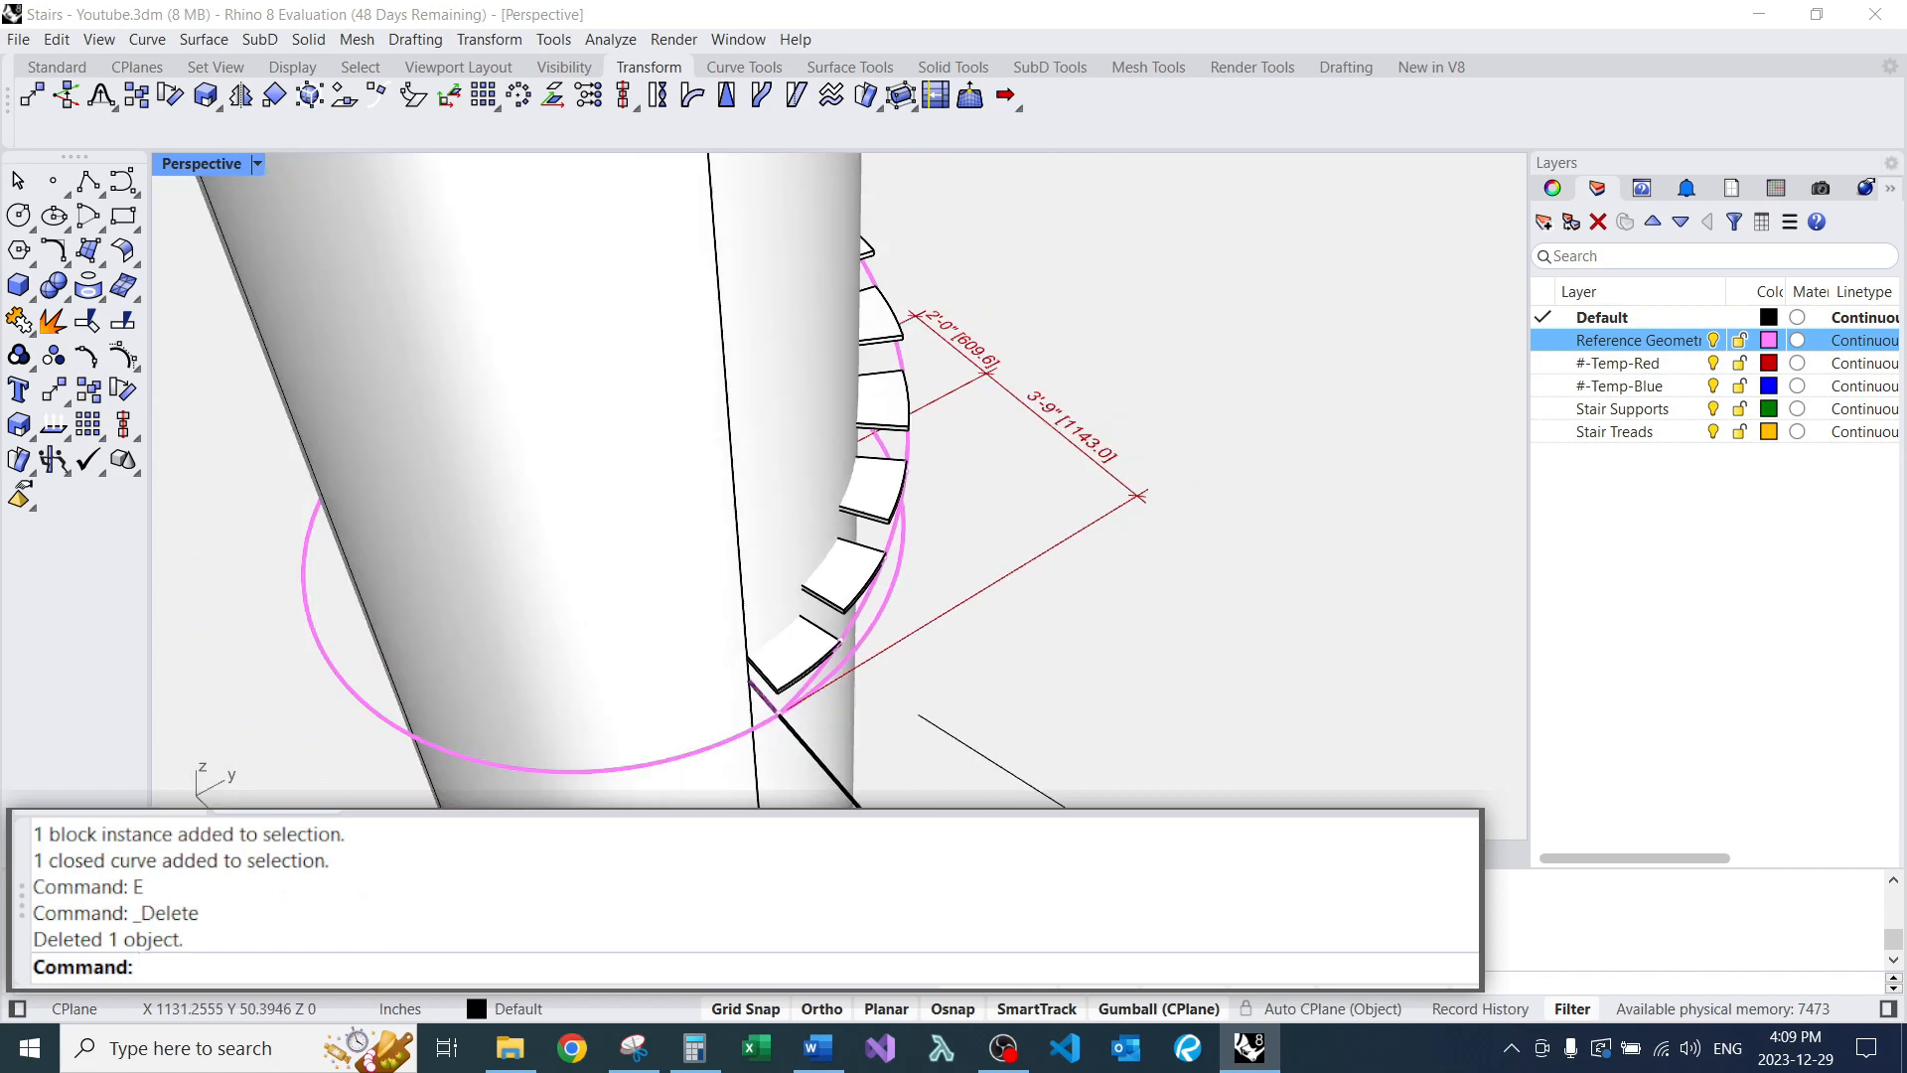
# Delete the enlarged central column so that only the treads and reference curves are left.
pyautogui.click(705, 467)
pyautogui.press('Escape')
pyautogui.scroll(-7, 1004, 449)
pyautogui.moveTo(1004, 449); pyautogui.dragTo(1055, 449, button='right')
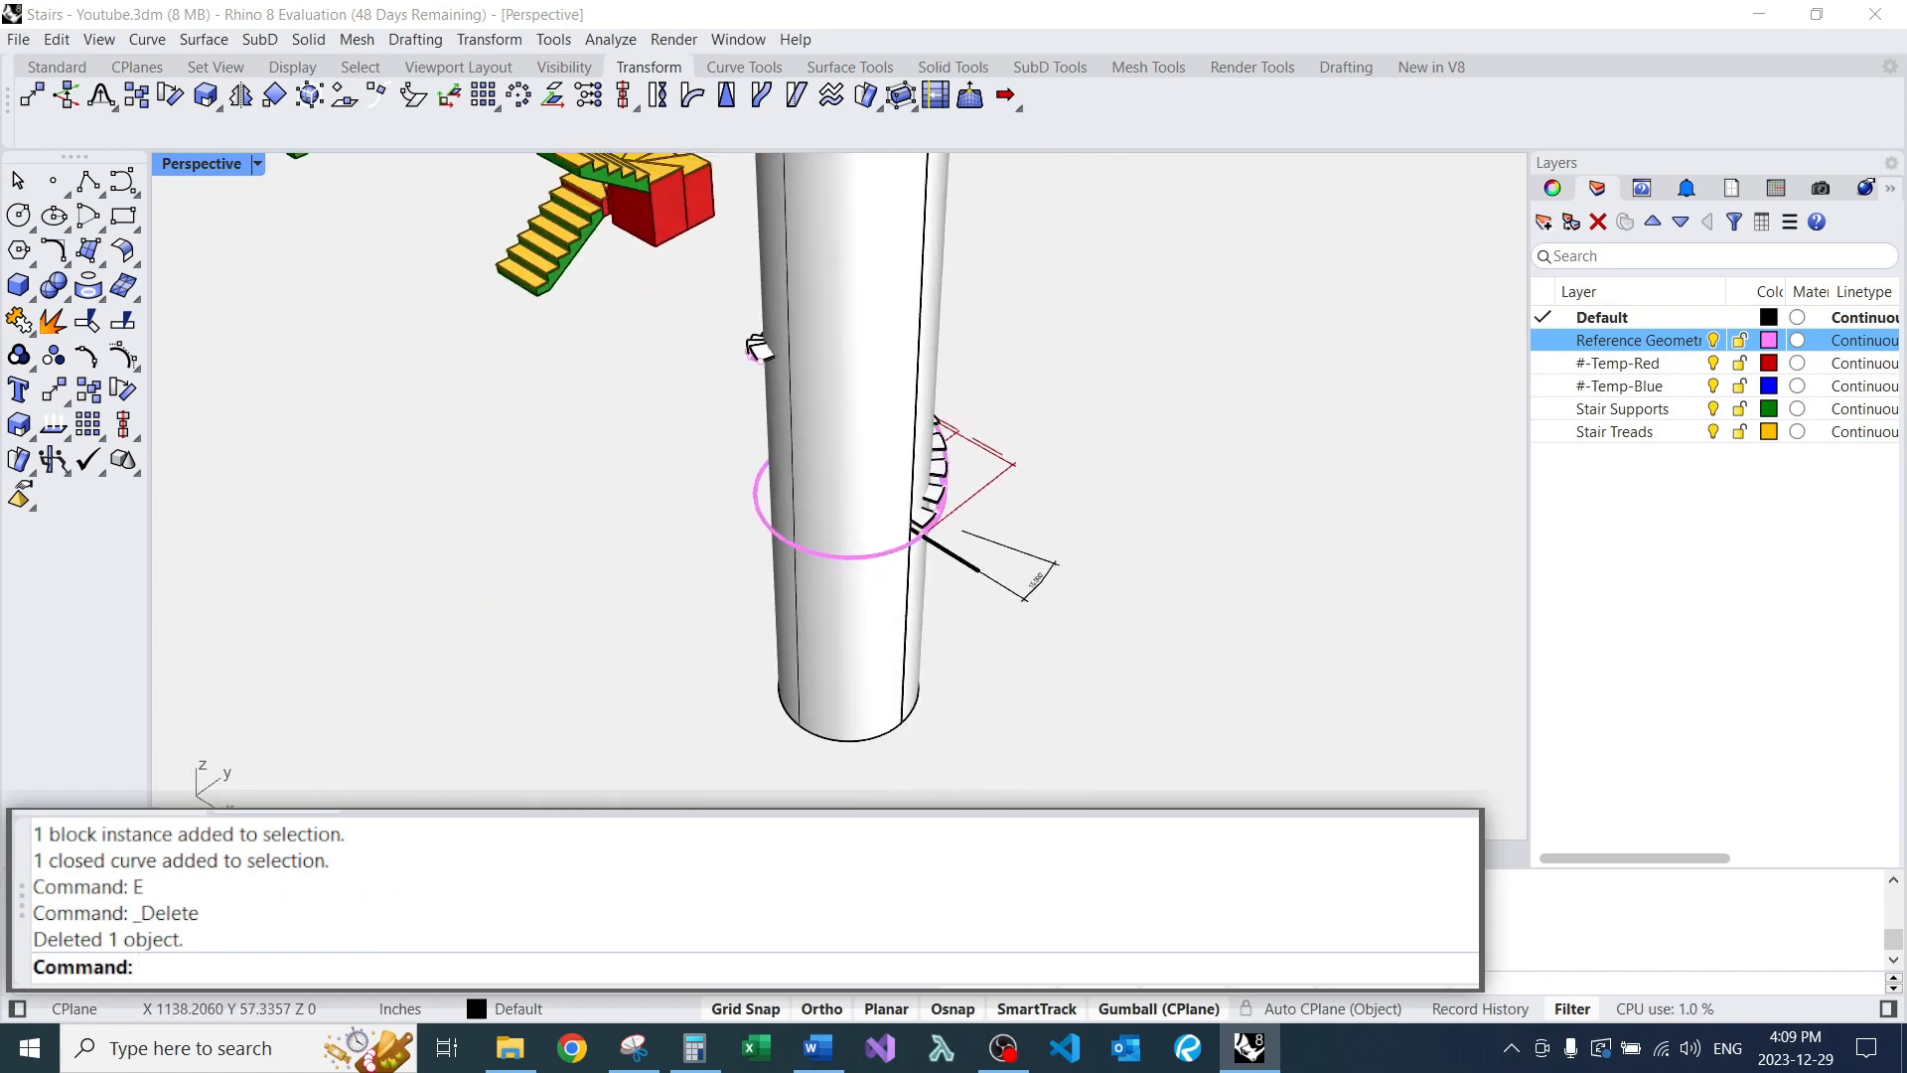
pyautogui.click(758, 348)
pyautogui.write('E')
pyautogui.press('Return')
pyautogui.scroll(5, 785, 447)
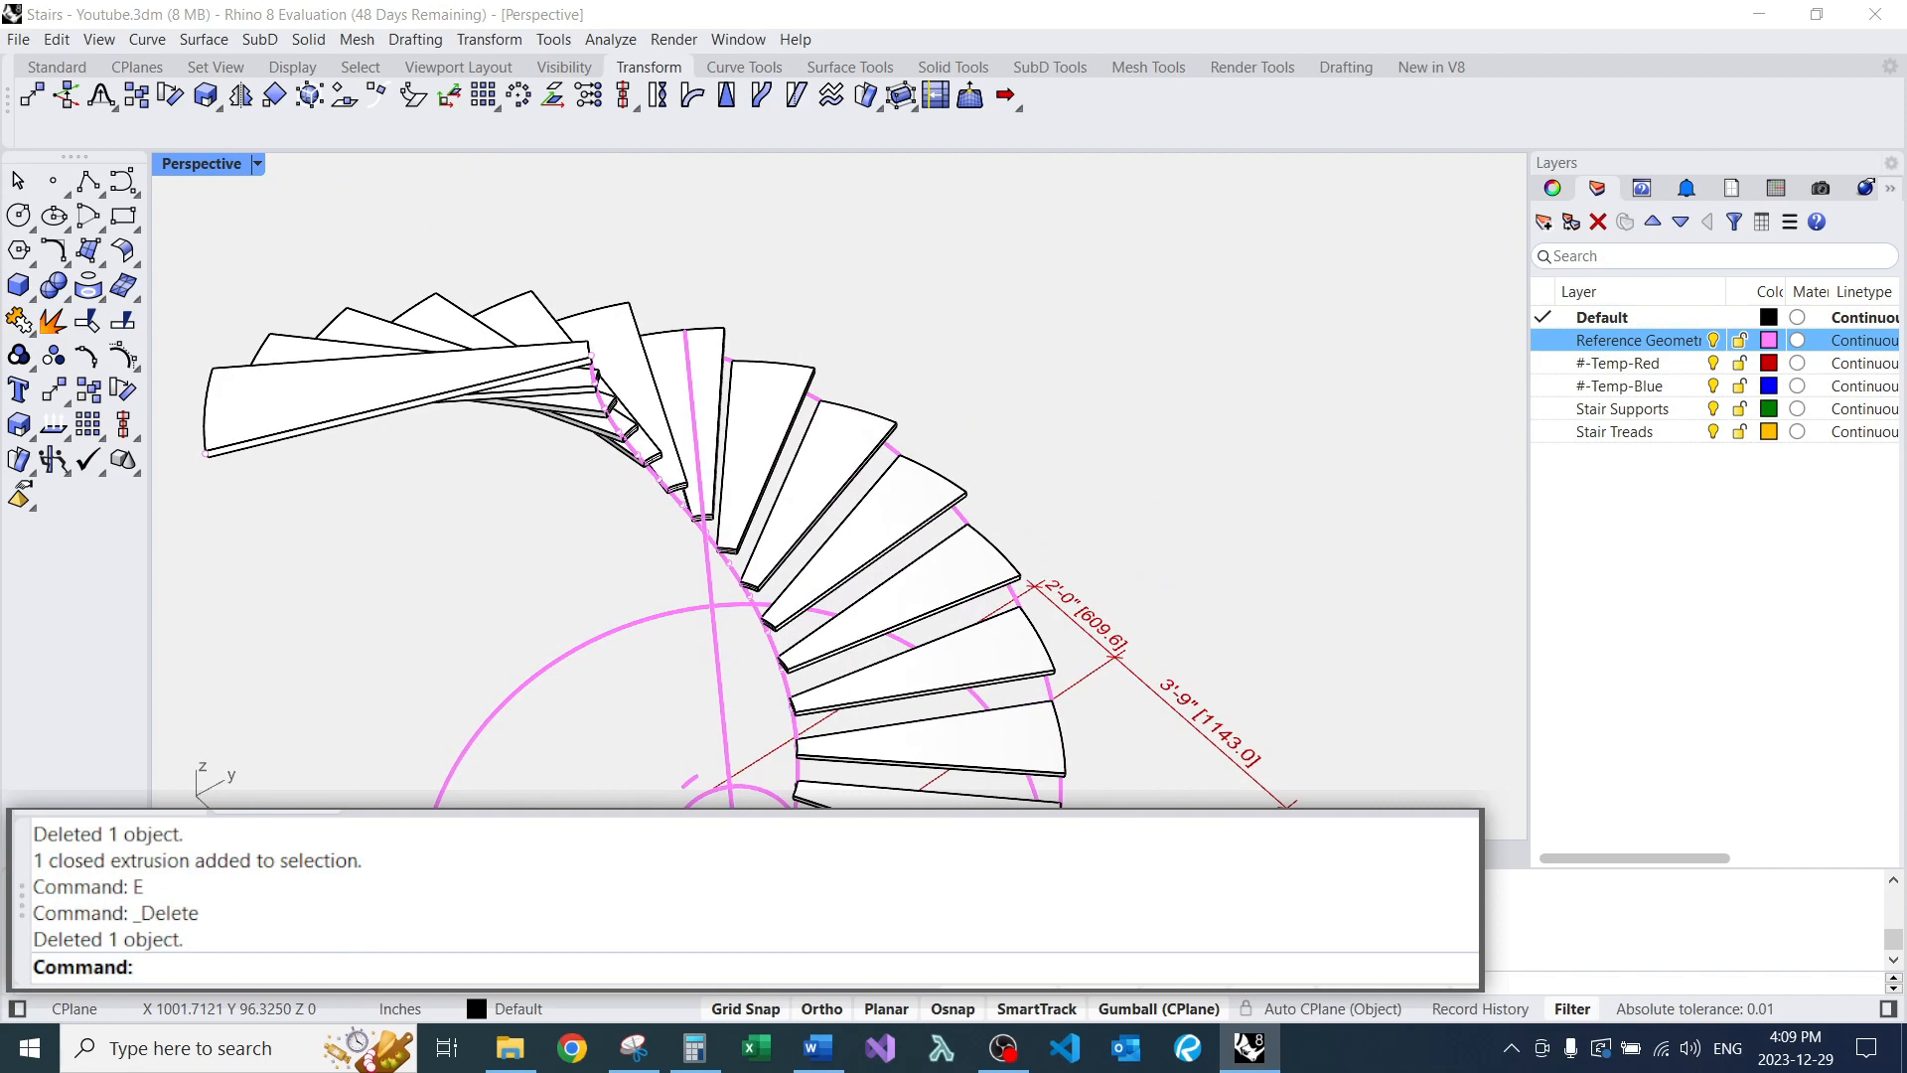
# Draw a vertical plane surface beside the spiral staircase and align the construction plane to it.
pyautogui.scroll(1, 770, 382)
pyautogui.scroll(-6, 751, 417)
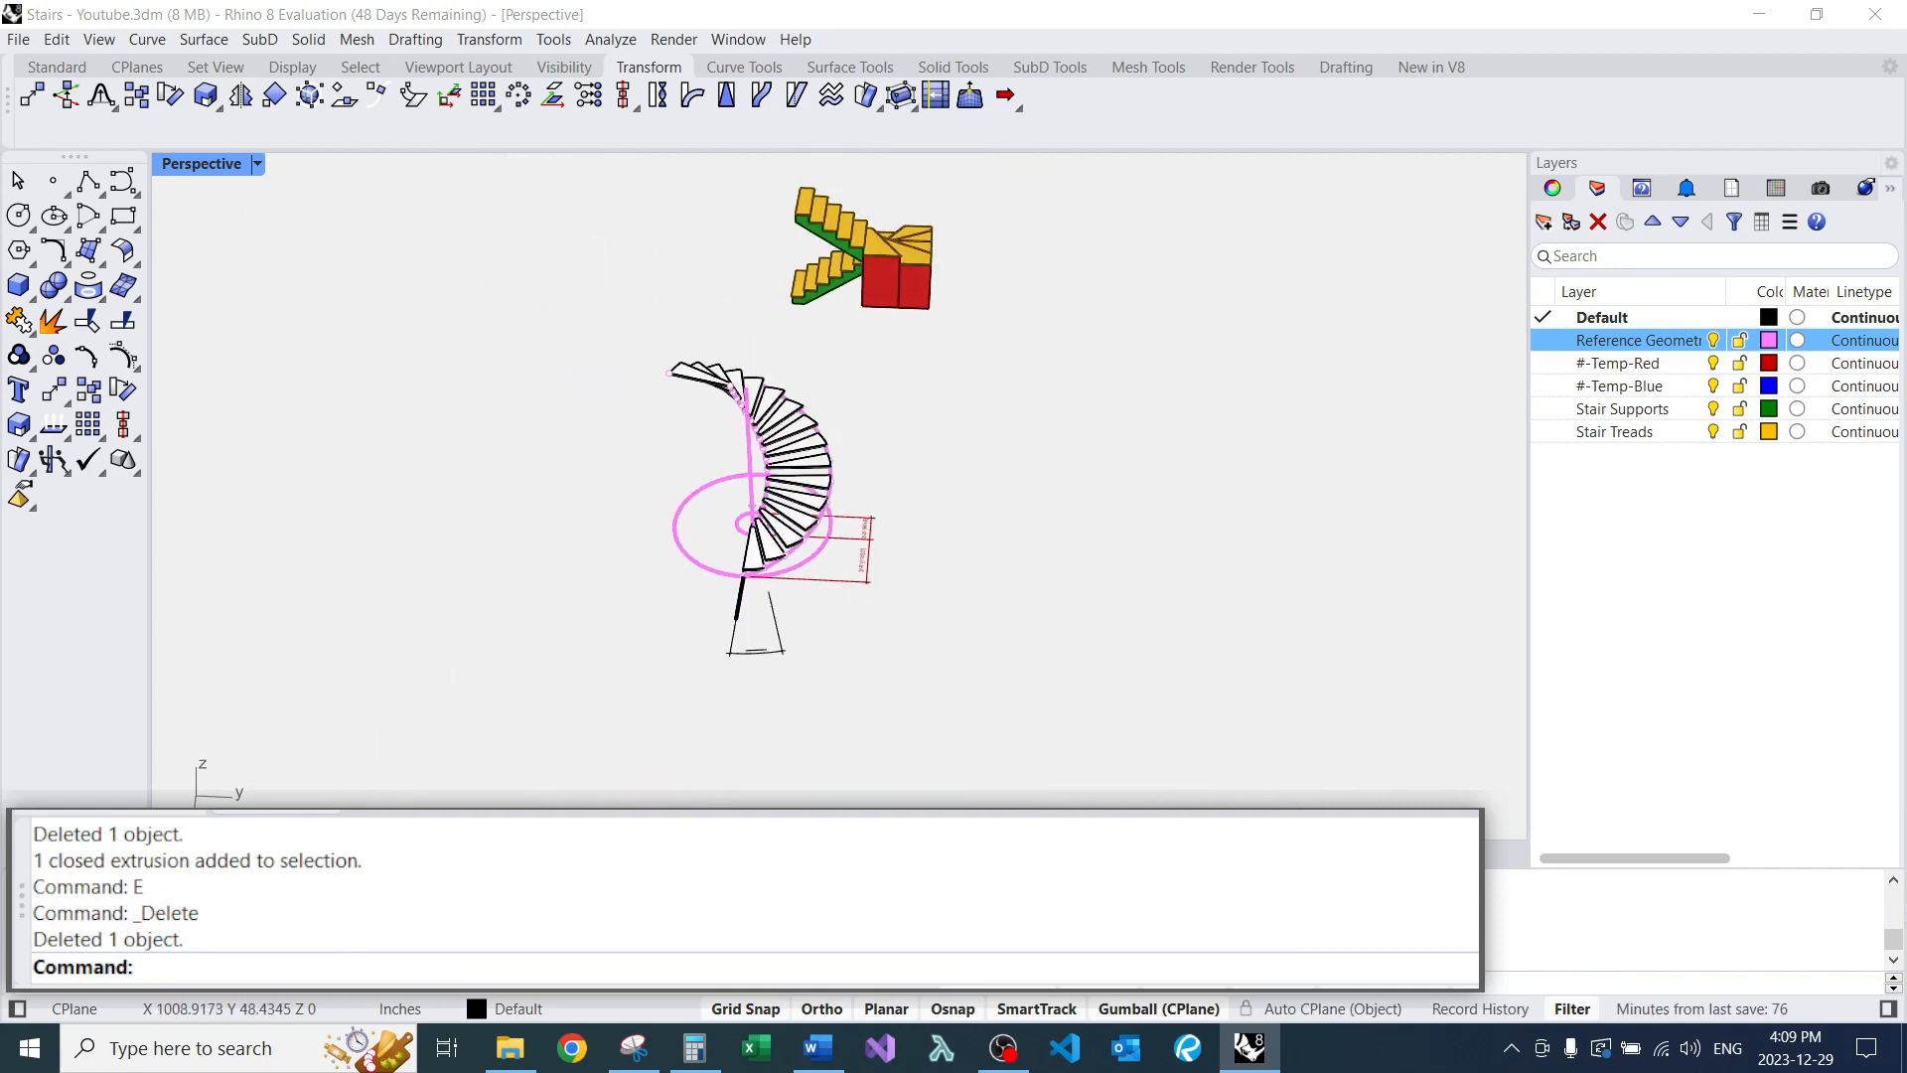
pyautogui.scroll(3, 751, 418)
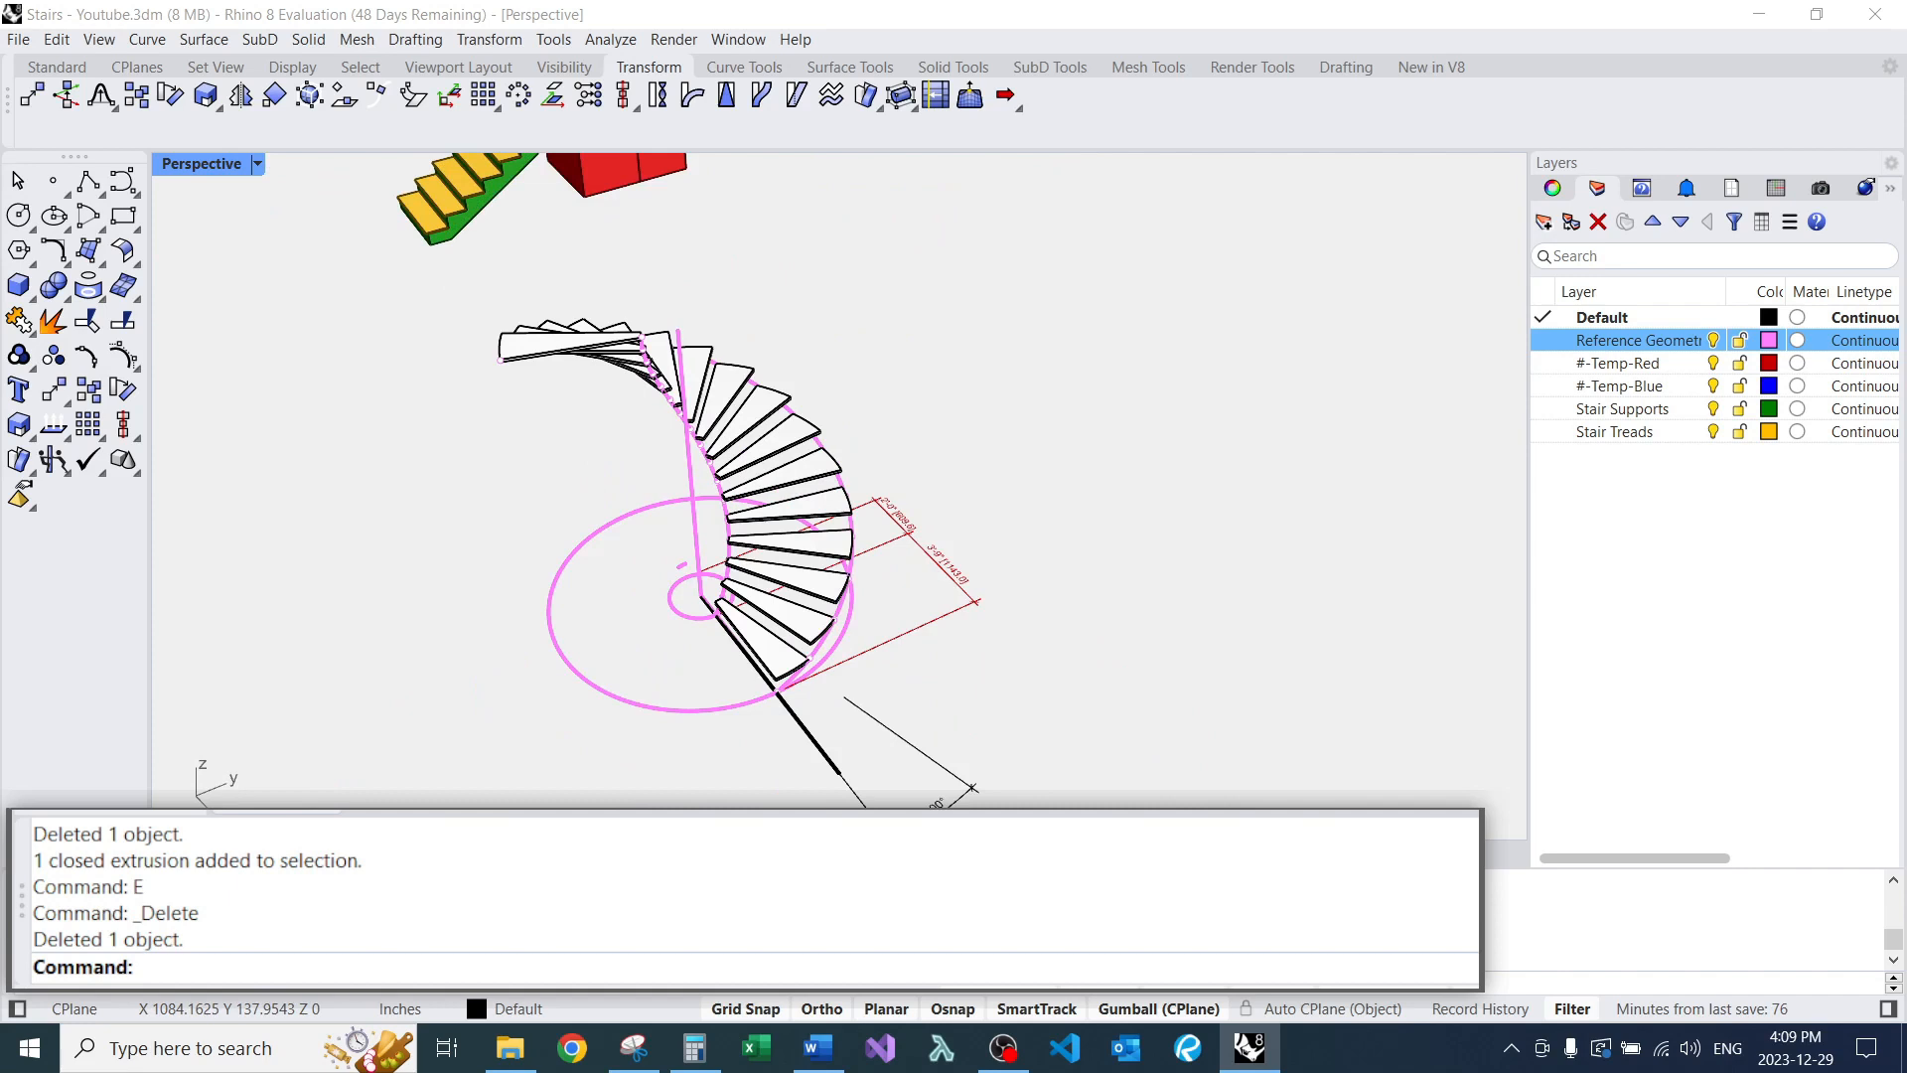
pyautogui.write('PV')
pyautogui.press('Return')
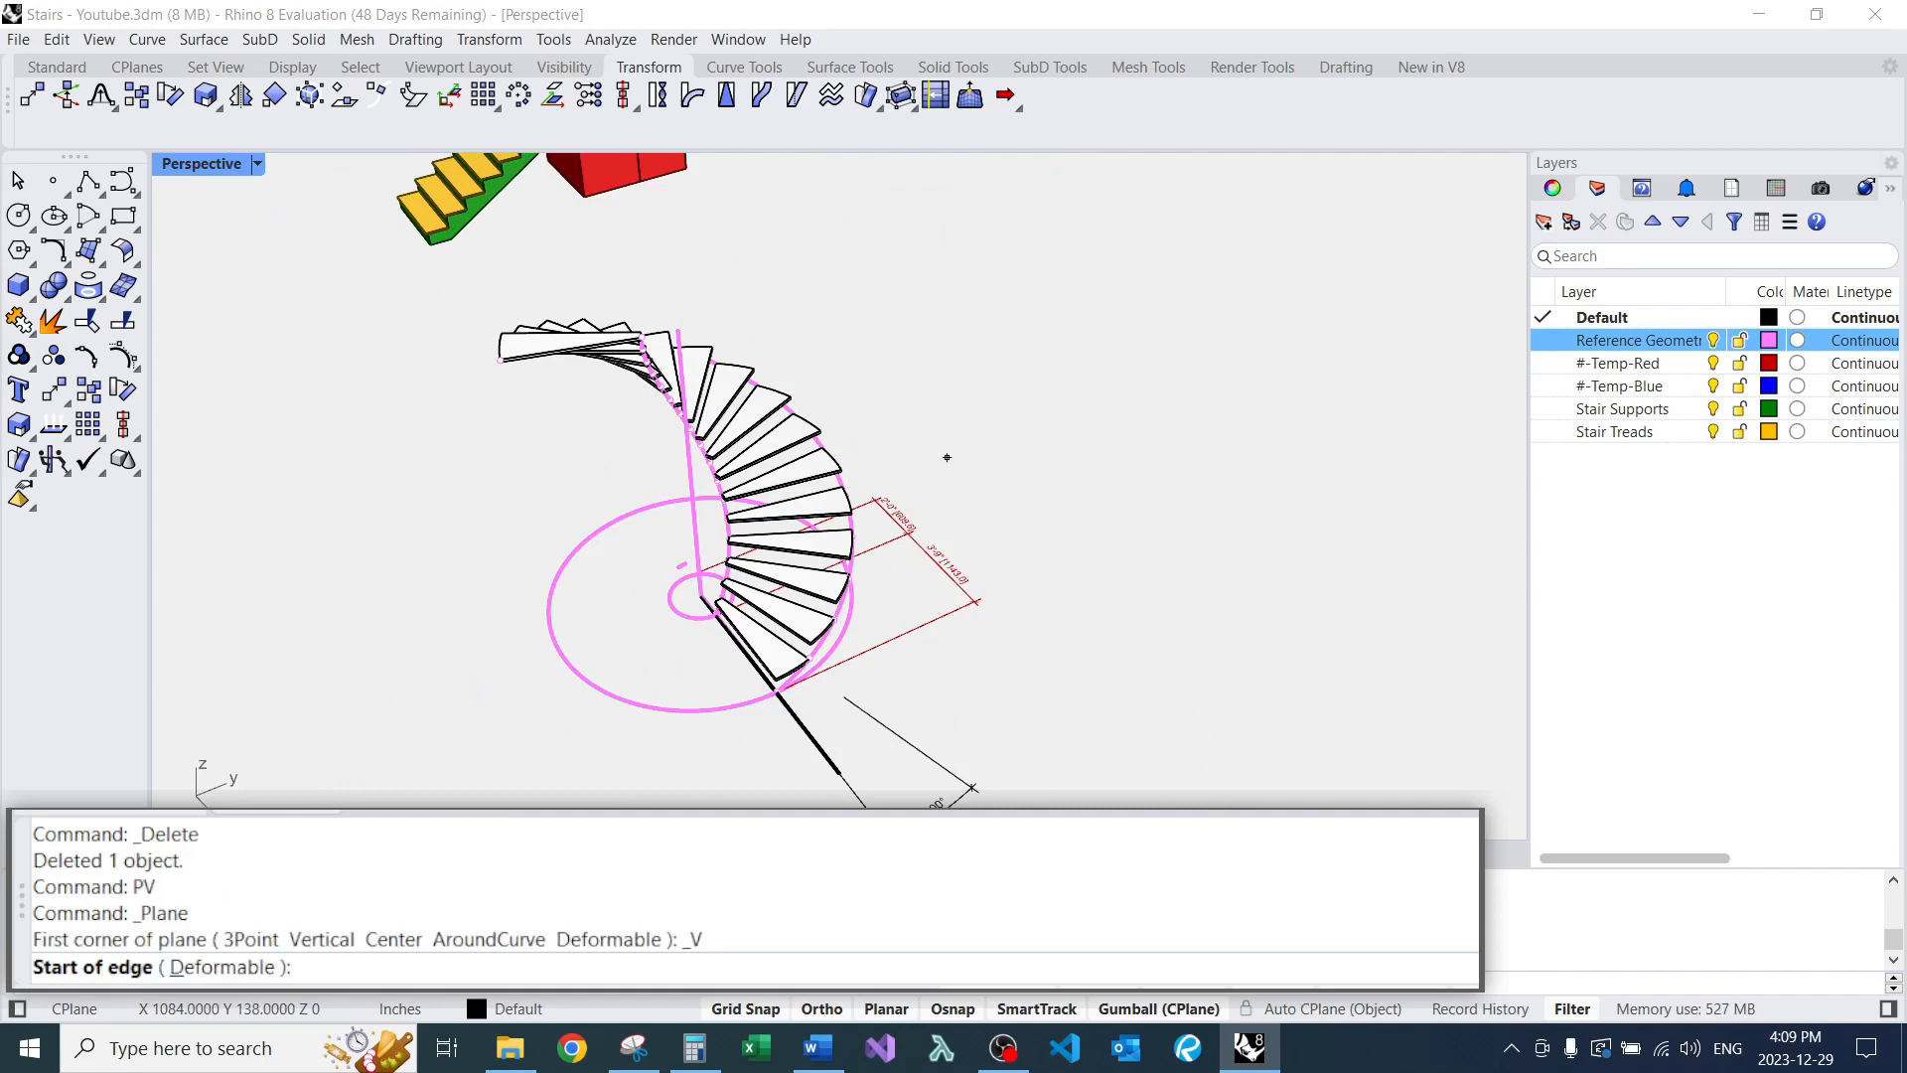
pyautogui.click(951, 456)
pyautogui.click(1331, 311)
pyautogui.click(1366, 179)
pyautogui.middleClick(1202, 345)
pyautogui.click(1236, 346)
pyautogui.click(968, 362)
# Draw an open stepped polyline with three risers and three treads on the vertical plane, starting at its lower corner.
pyautogui.scroll(7, 968, 361)
pyautogui.write('PL')
pyautogui.press('Return')
pyautogui.click(920, 515)
pyautogui.click(996, 485)
pyautogui.click(1008, 373)
pyautogui.click(1103, 336)
pyautogui.click(1187, 304)
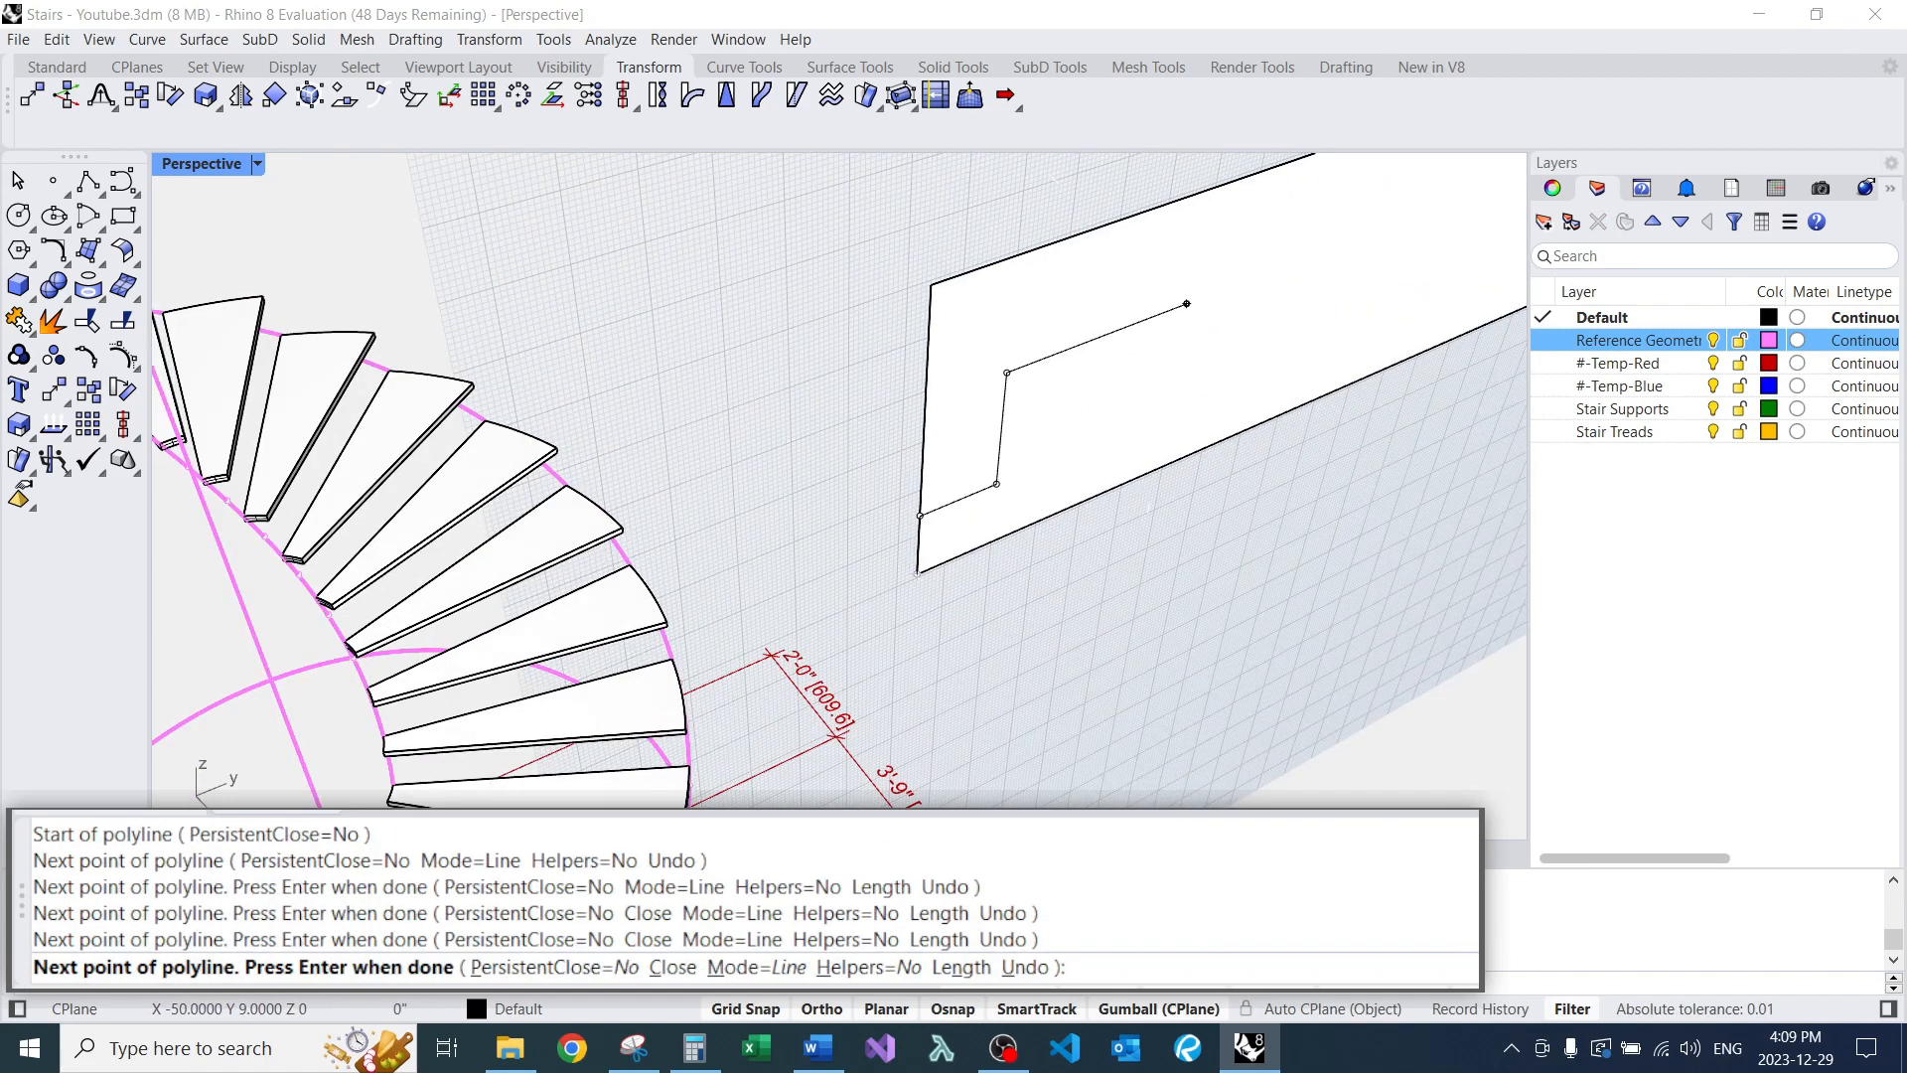
pyautogui.click(1200, 231)
pyautogui.click(1299, 211)
pyautogui.press('Return')
# Extrude the stepped polyline about 3'-9" perpendicular to the vertical plane.
pyautogui.write('EC')
pyautogui.press('Return')
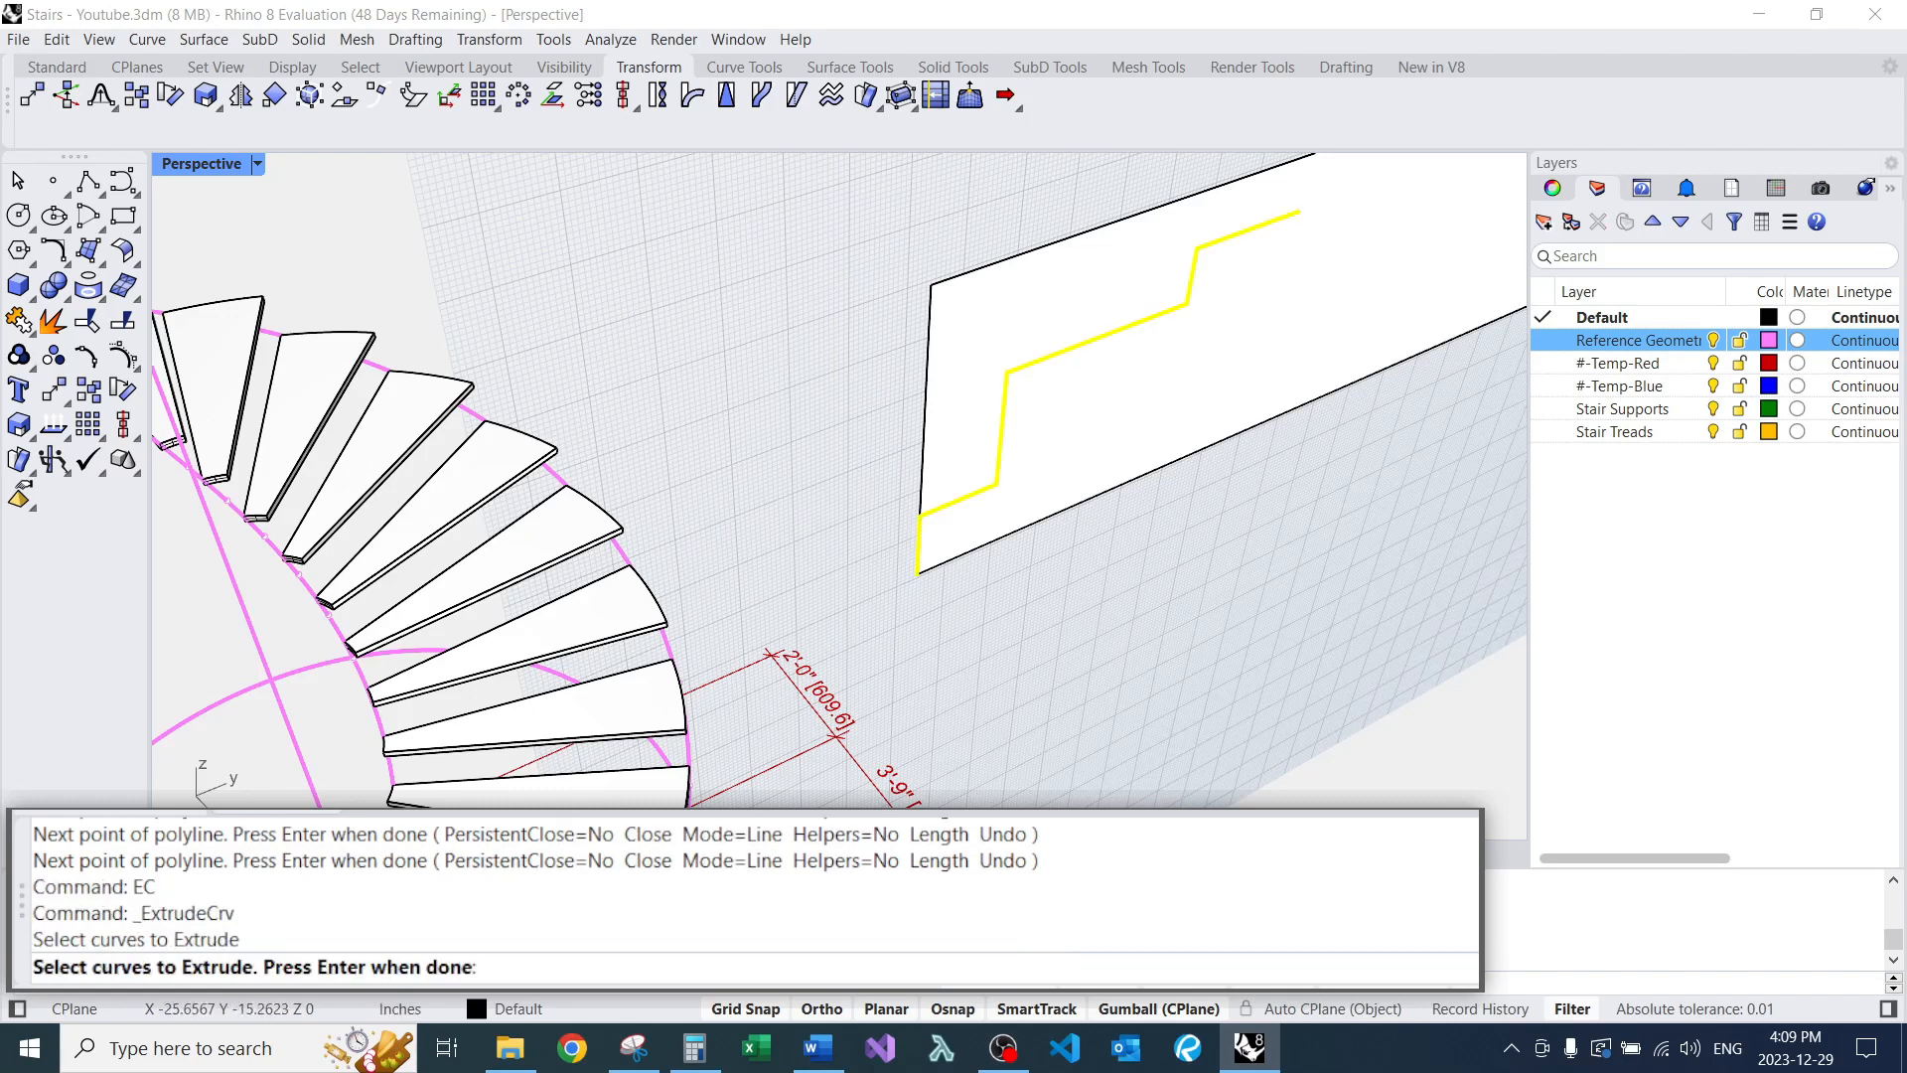
pyautogui.press('Return')
pyautogui.click(1210, 579)
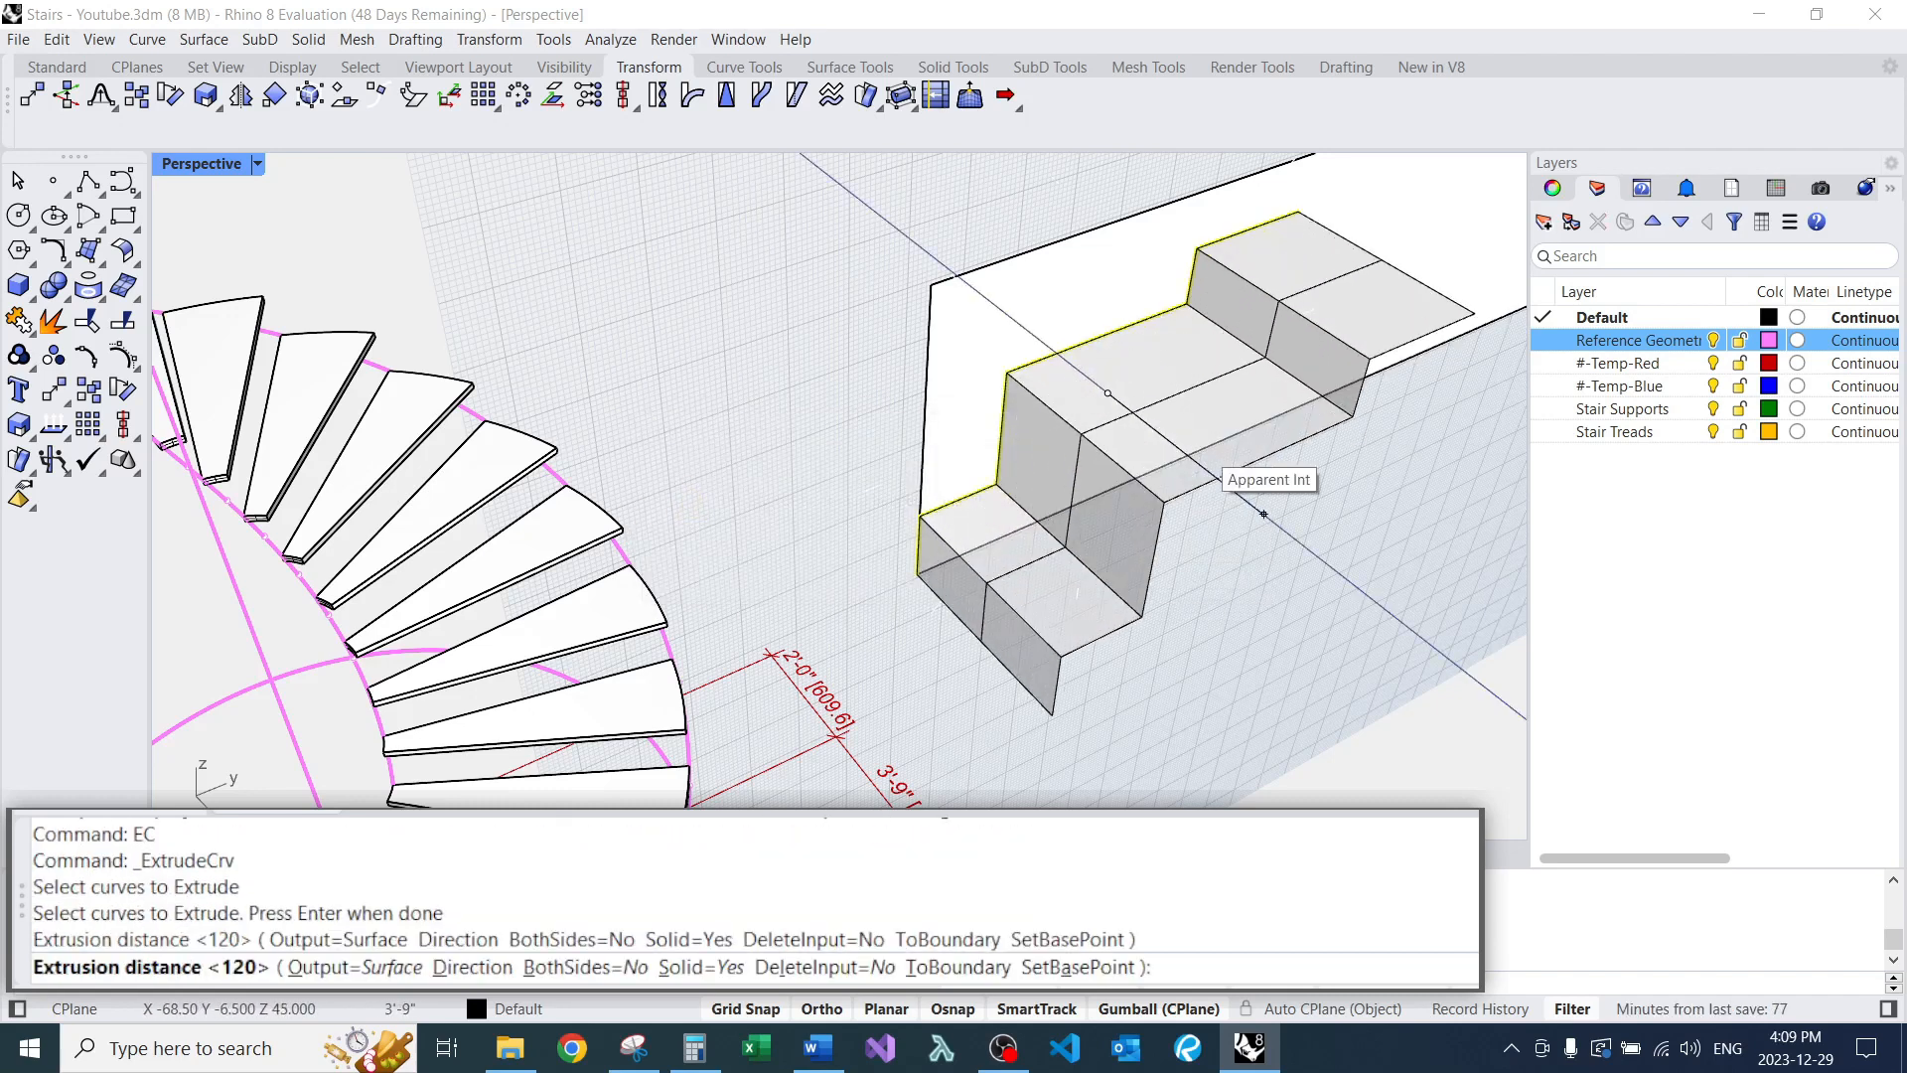
pyautogui.click(1263, 514)
pyautogui.moveTo(1263, 513)
pyautogui.mouseDown(button='right')
pyautogui.moveTo(1056, 443)
pyautogui.moveTo(1123, 497)
pyautogui.mouseUp(button='right')
pyautogui.scroll(-4, 1056, 443)
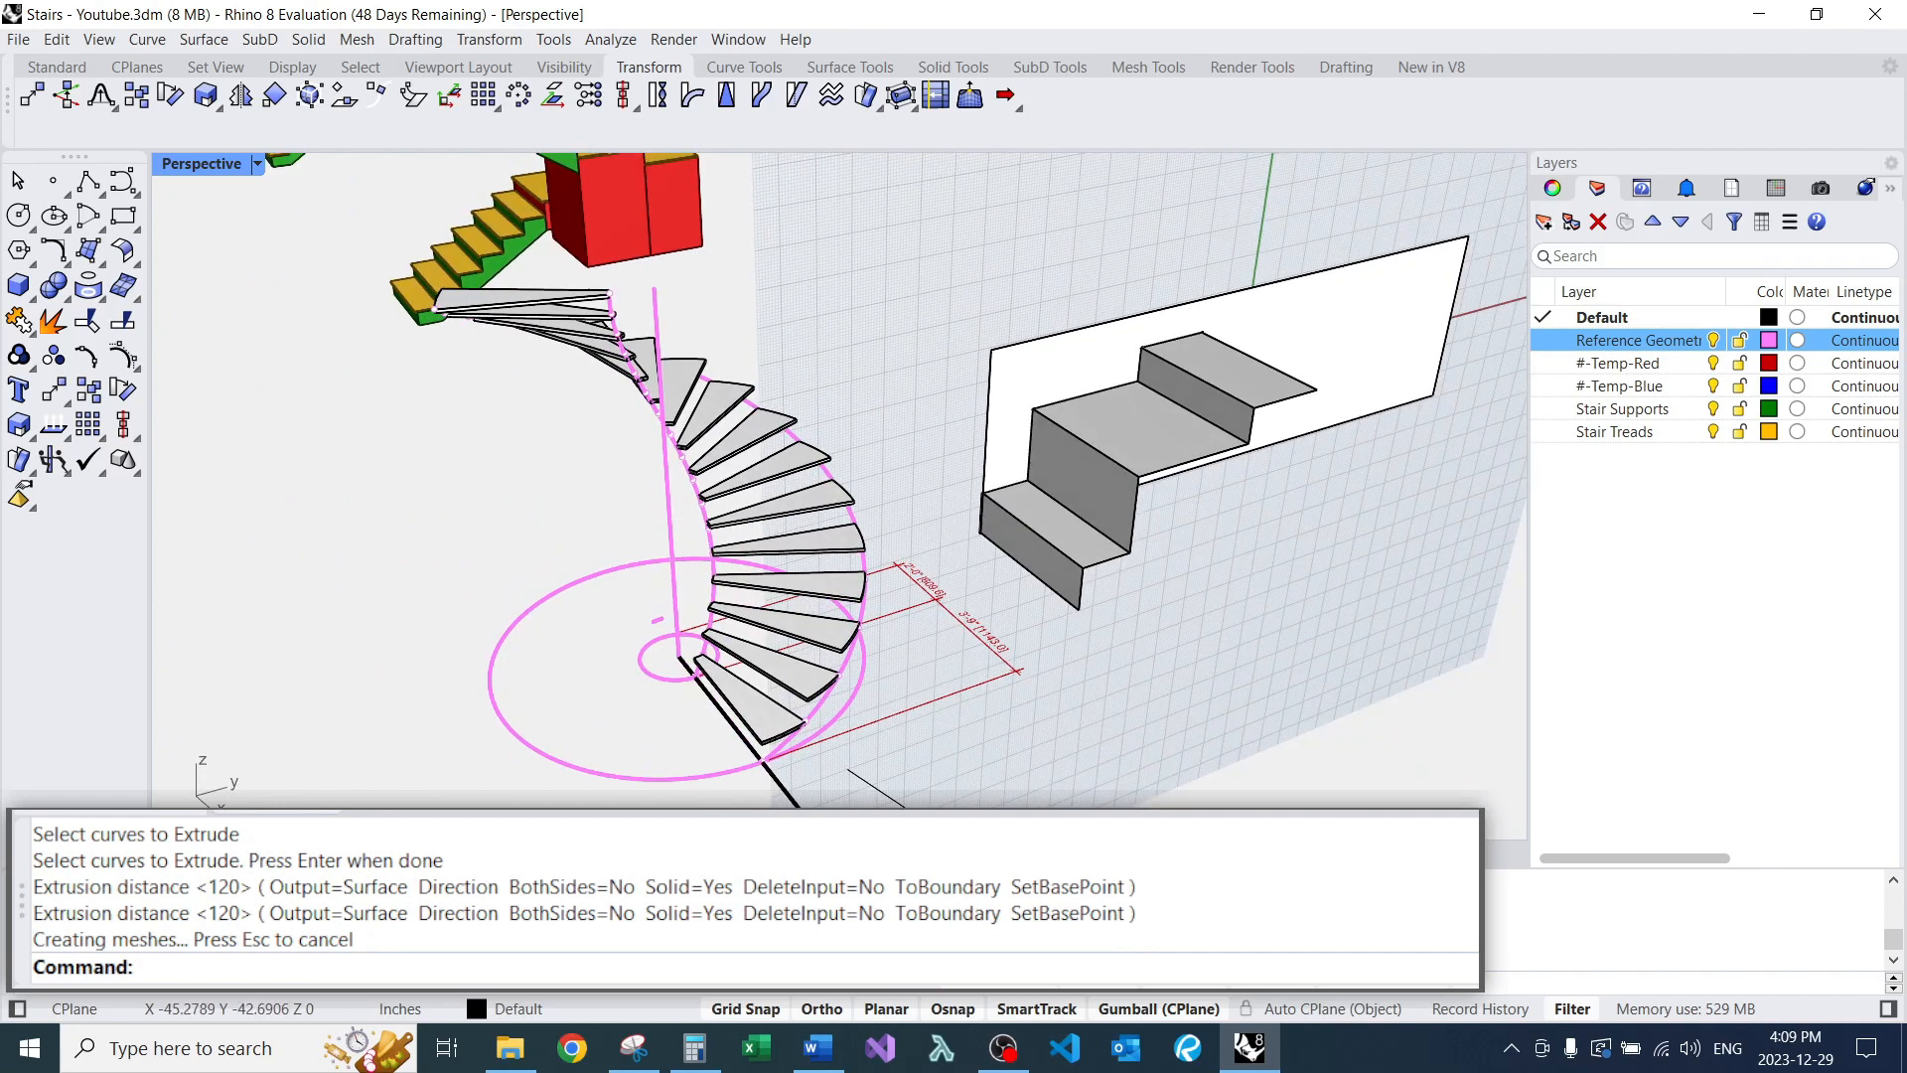
# Delete the stepped extrusion, its polyline and the vertical plane, and reset the construction plane to World Top.
pyautogui.scroll(3, 1133, 482)
pyautogui.click(1430, 323)
pyautogui.press('Escape')
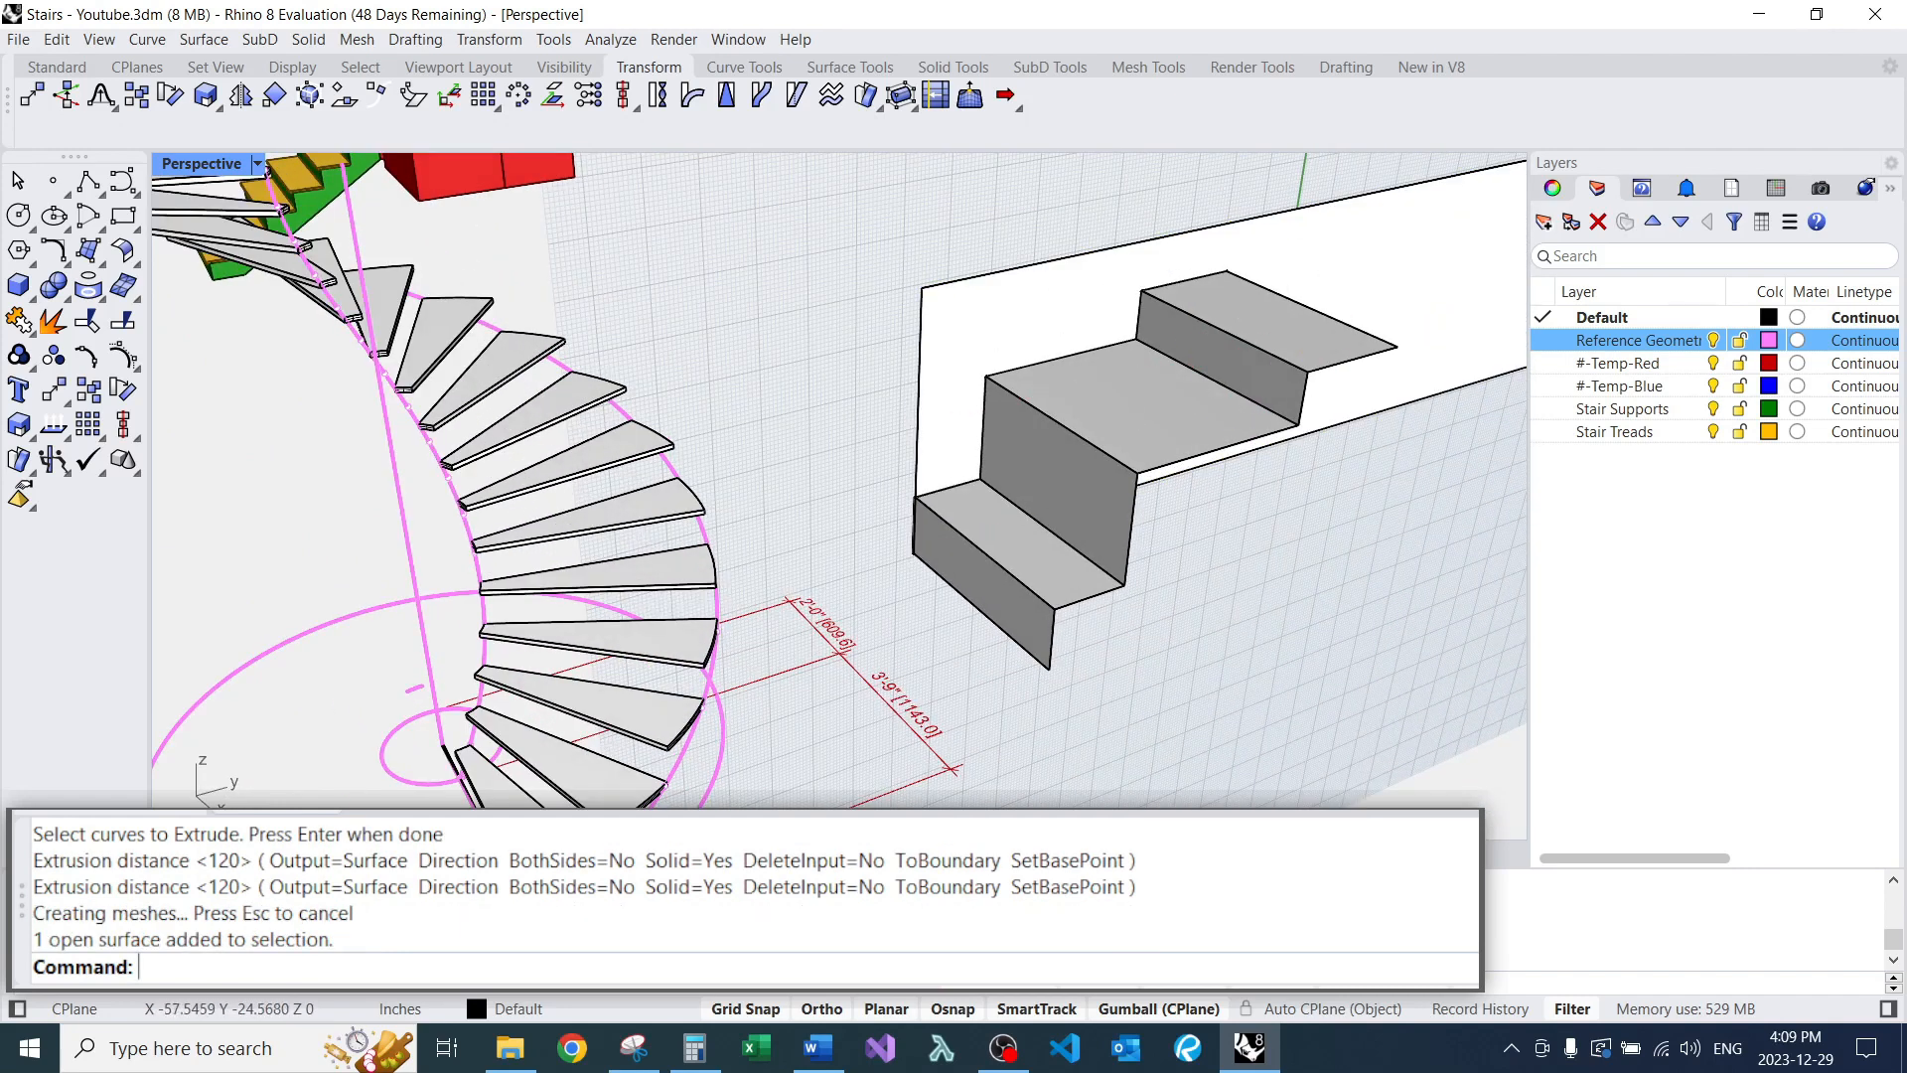
pyautogui.click(1222, 387)
pyautogui.write('e')
pyautogui.press('Return')
pyautogui.click(1061, 359)
pyautogui.click(1109, 444)
pyautogui.write('e')
pyautogui.press('Return')
pyautogui.scroll(-8, 942, 437)
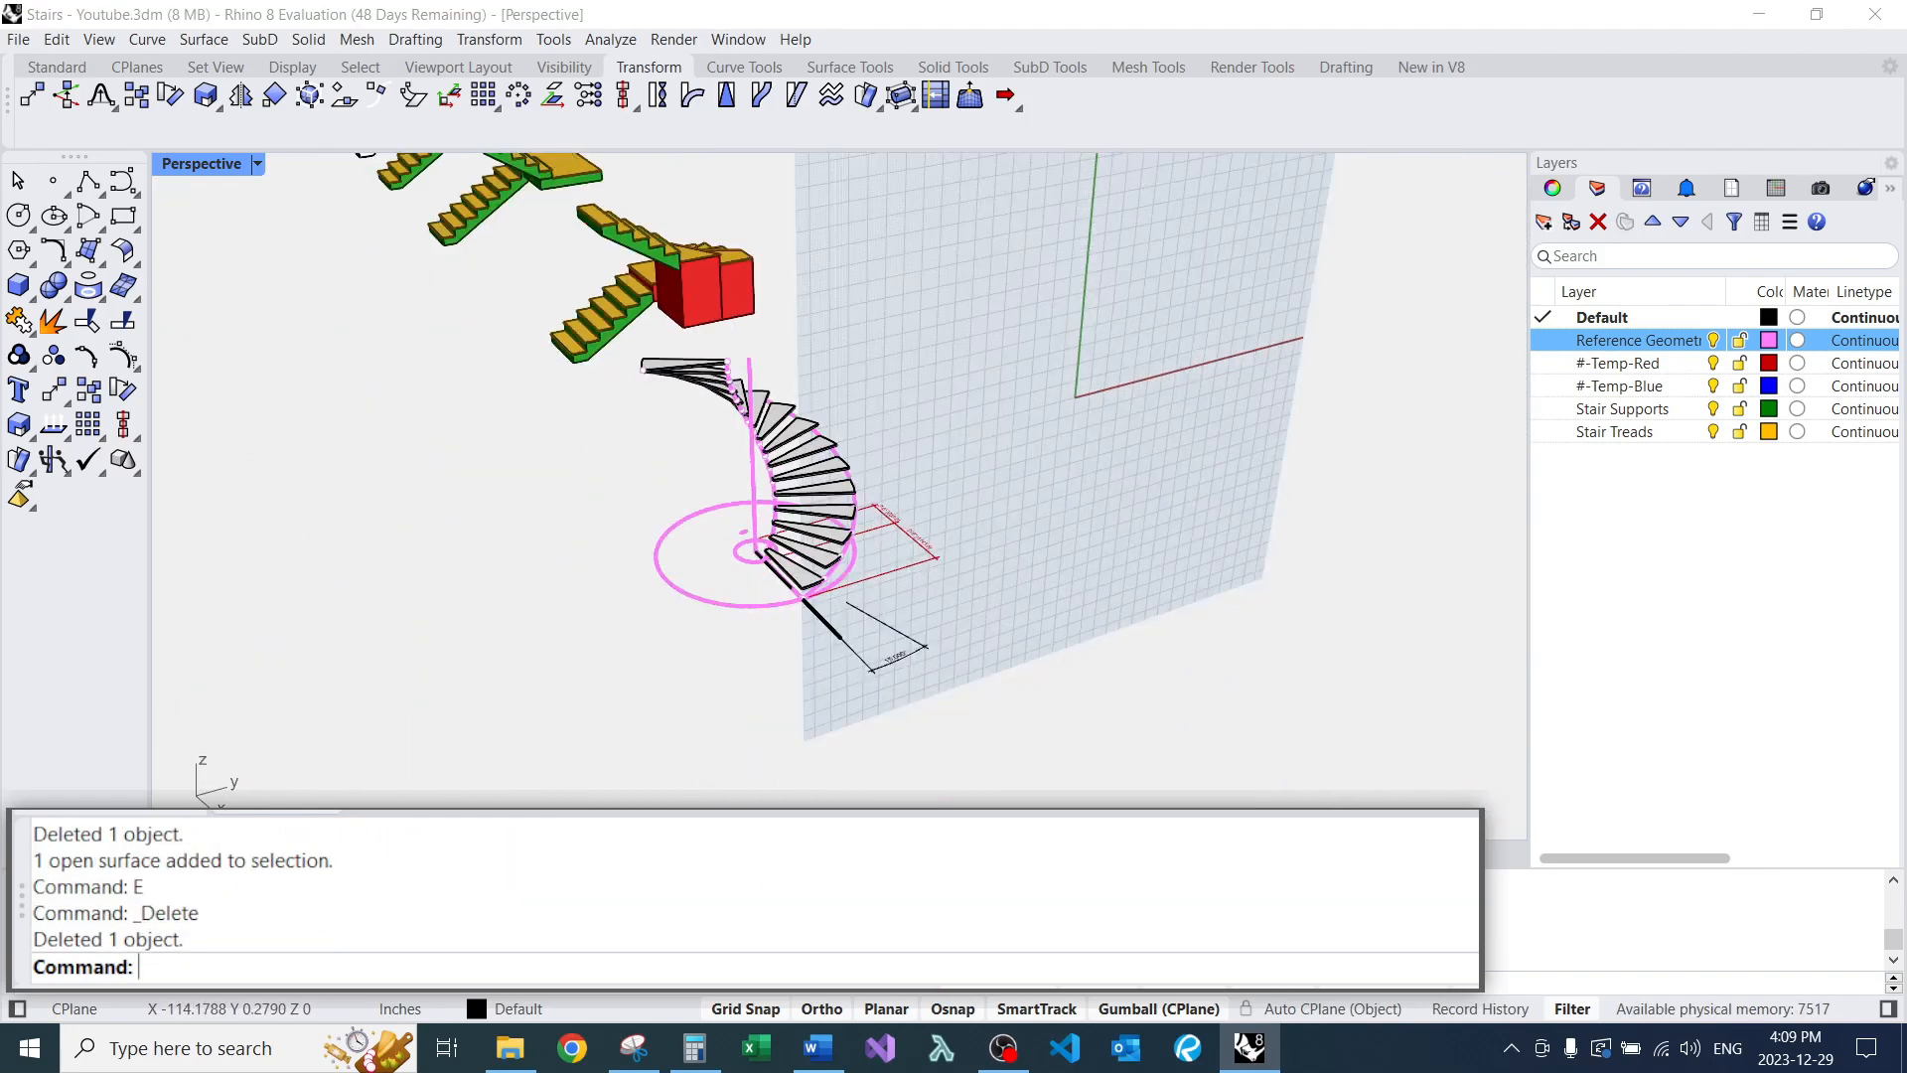
pyautogui.middleClick(983, 433)
pyautogui.click(913, 470)
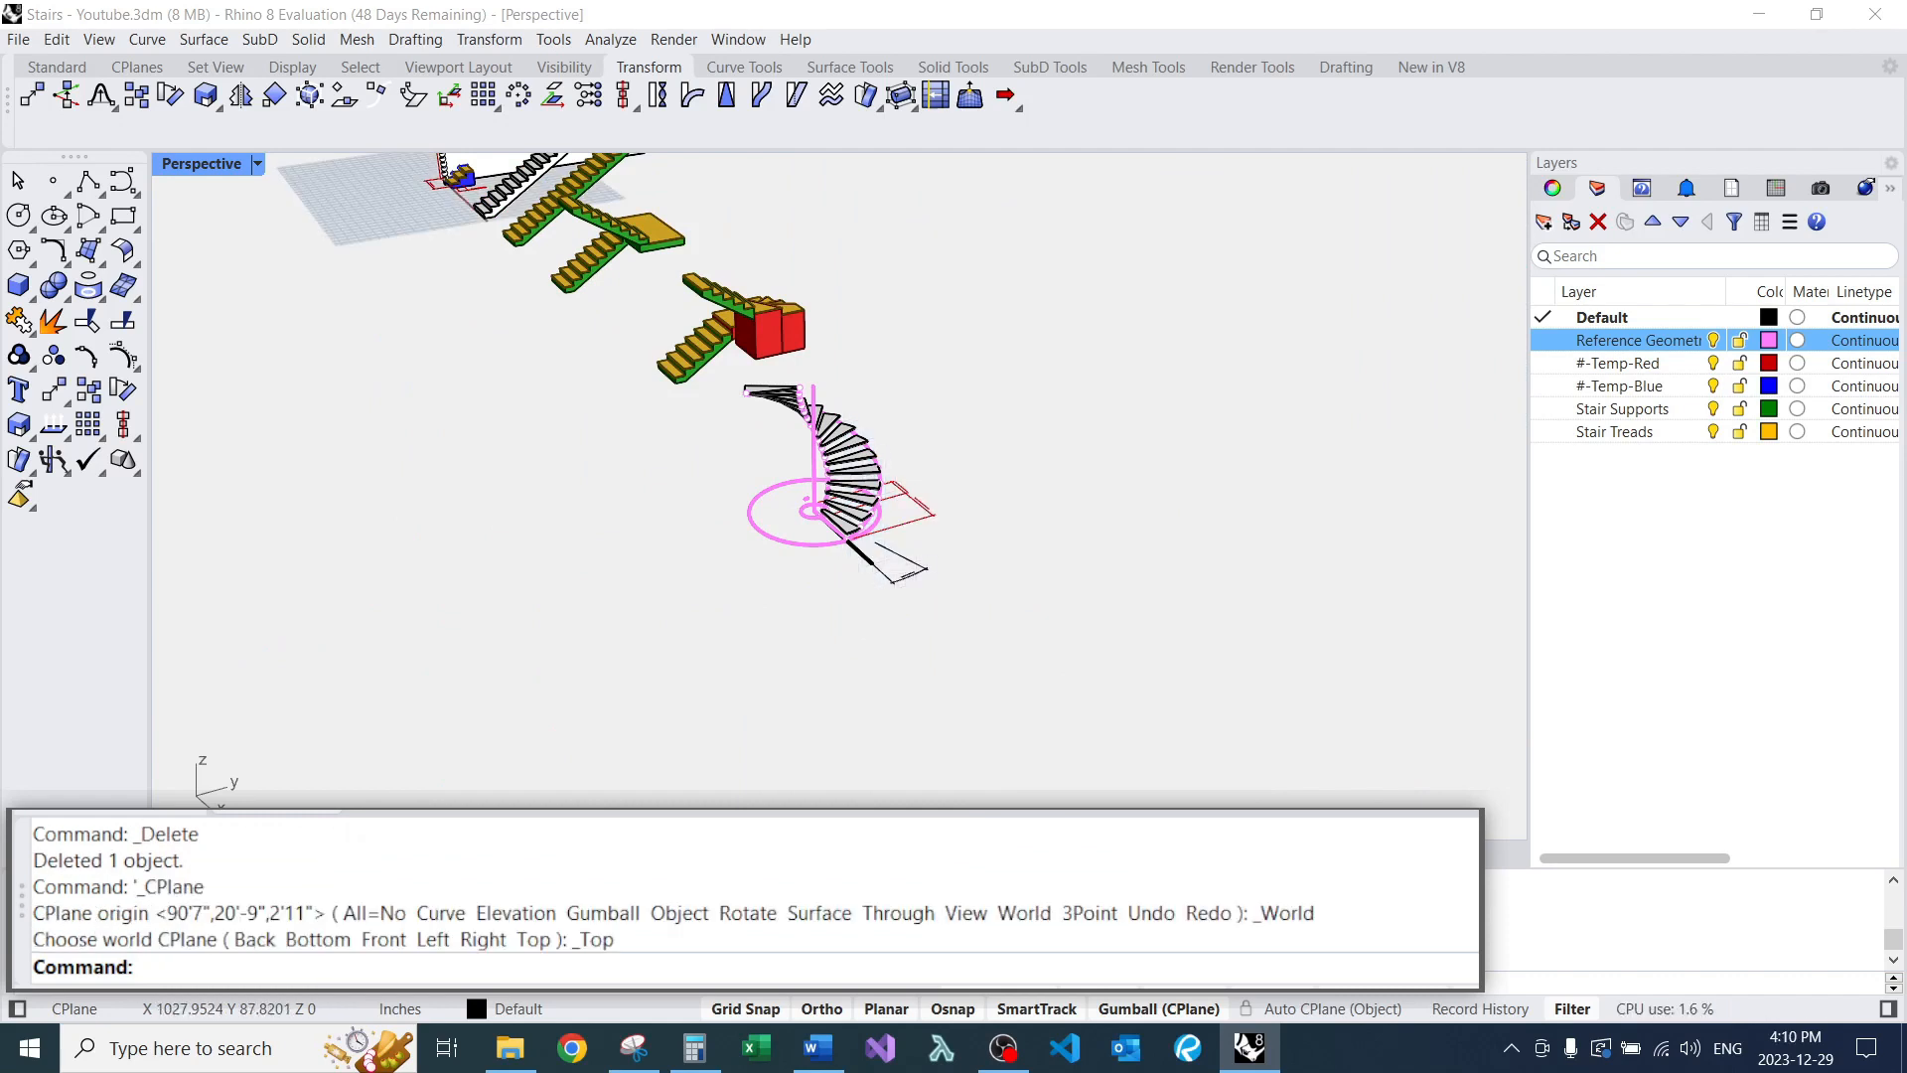
# Extrude the outer reference circle vertically into a solid cylinder reaching about the top tread of the spiral staircase.
pyautogui.scroll(6, 804, 452)
pyautogui.scroll(-6, 825, 538)
pyautogui.moveTo(824, 538); pyautogui.dragTo(859, 452, button='right')
pyautogui.scroll(4, 755, 516)
pyautogui.scroll(-5, 859, 447)
pyautogui.write('EC')
pyautogui.press('Return')
pyautogui.click(862, 652)
pyautogui.press('Return')
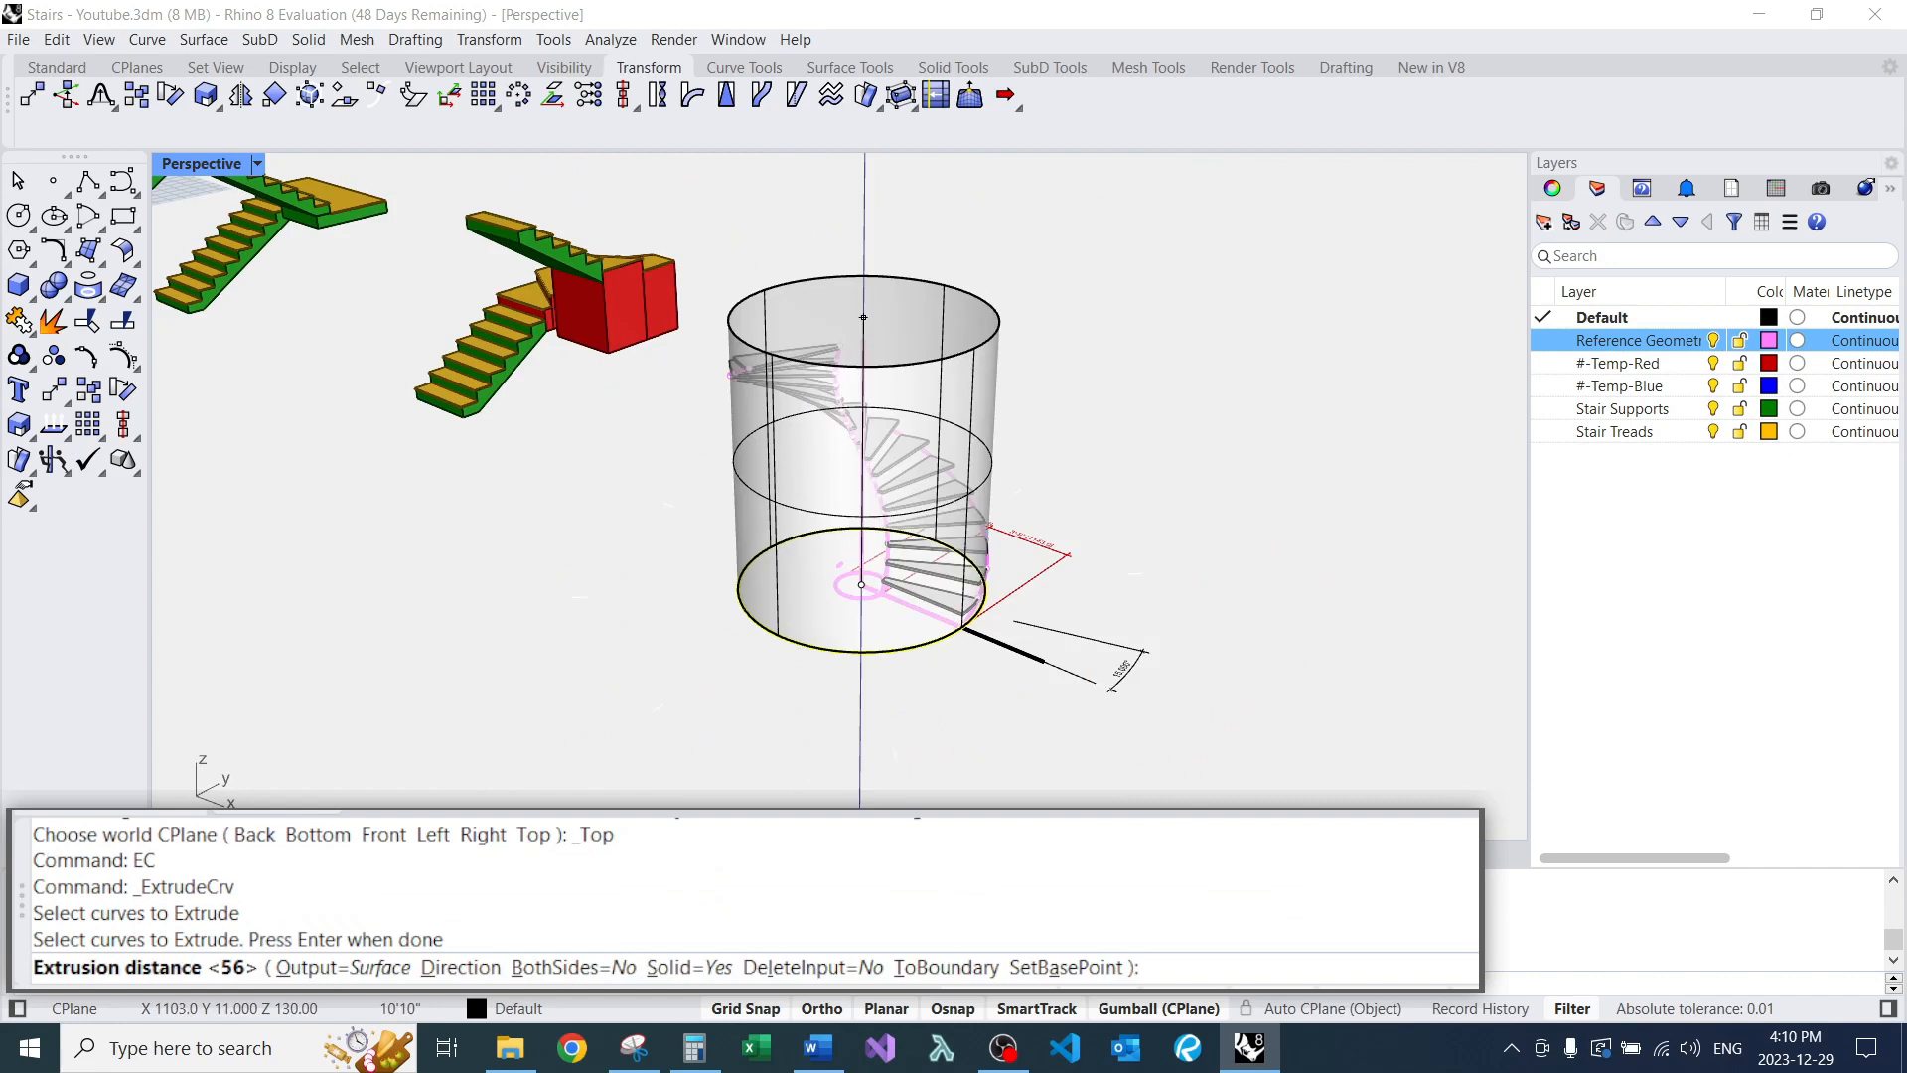
pyautogui.click(862, 339)
pyautogui.scroll(-6, 930, 361)
pyautogui.scroll(12, 930, 353)
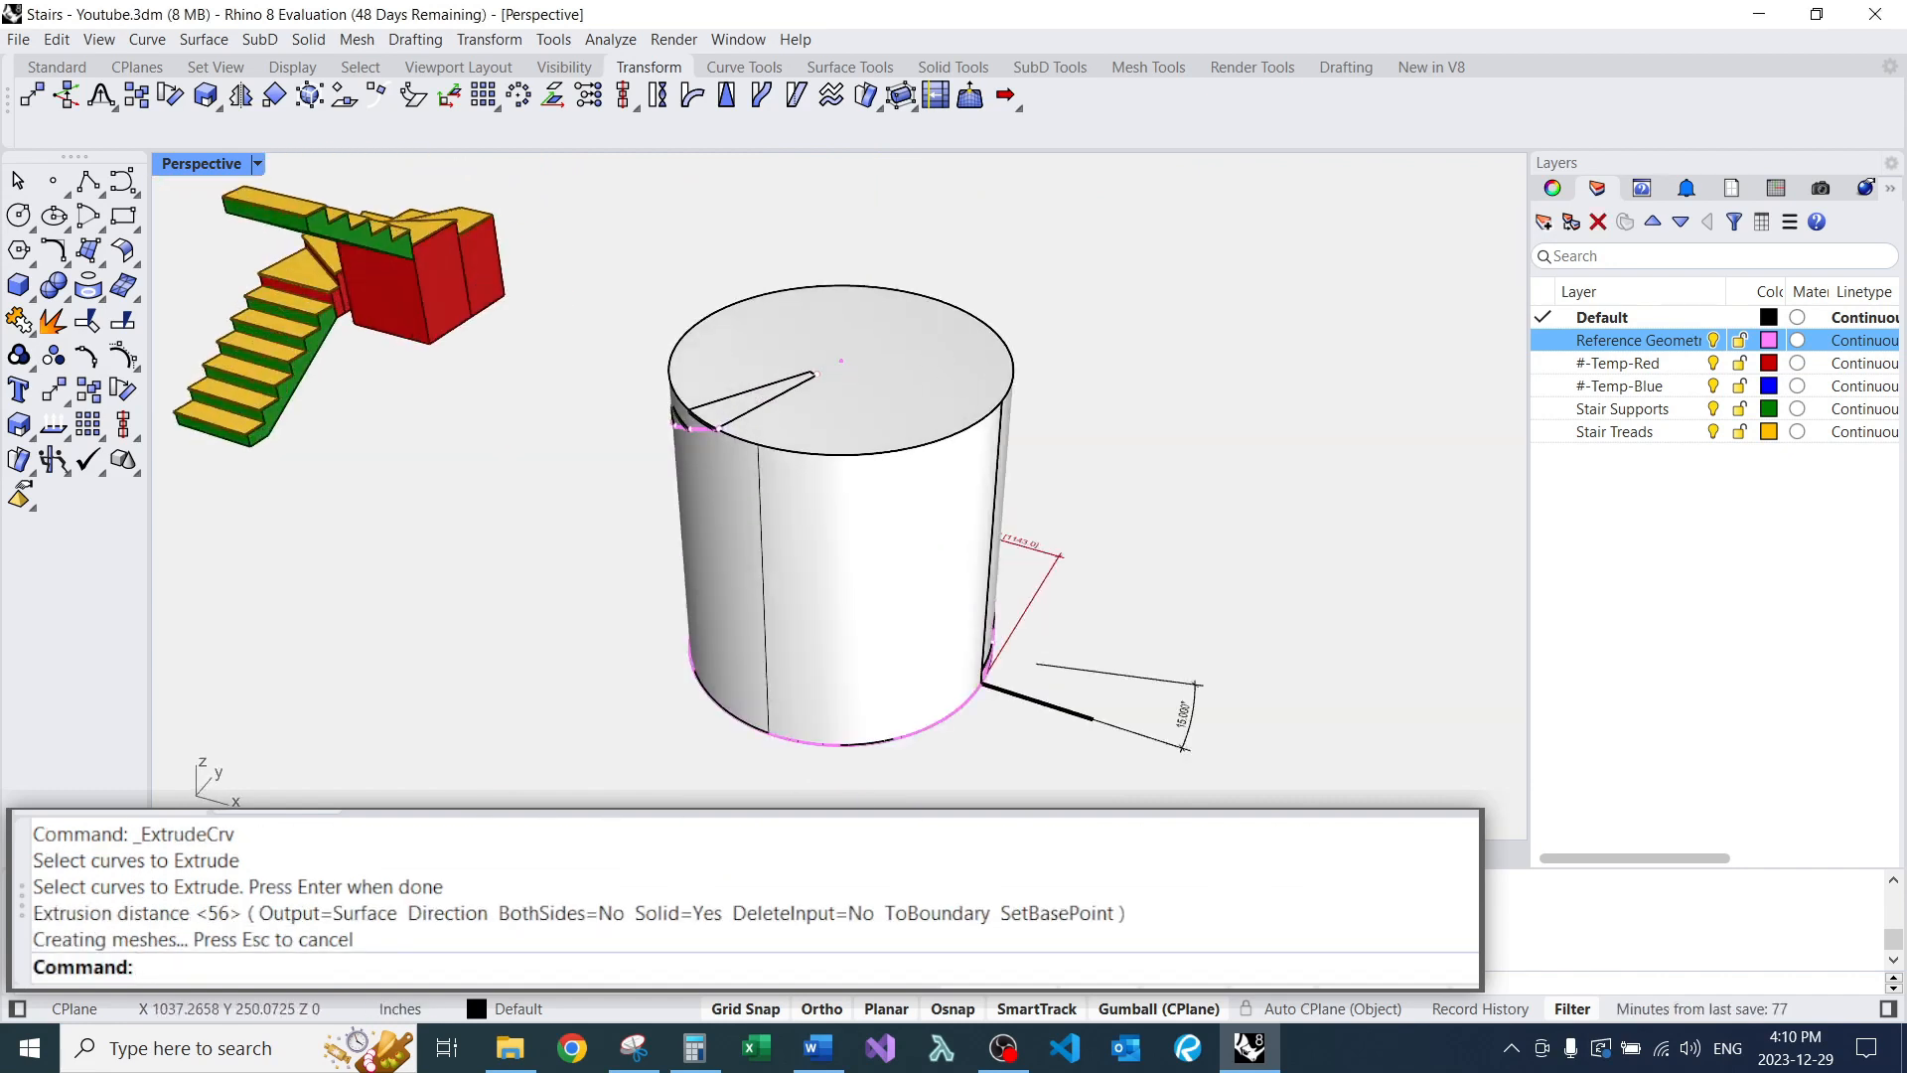
# Delete the solid cylinder around the spiral staircase.
pyautogui.click(929, 336)
pyautogui.write('E')
pyautogui.press('Return')
pyautogui.scroll(-6, 894, 447)
# Examine the complete spiral staircase and the neighbouring winder staircase from several angles.
pyautogui.moveTo(885, 343); pyautogui.dragTo(1219, 587)
pyautogui.scroll(6, 933, 487)
pyautogui.moveTo(944, 474); pyautogui.dragTo(1164, 515, button='right')
pyautogui.scroll(-4, 1164, 515)
pyautogui.press('Escape')
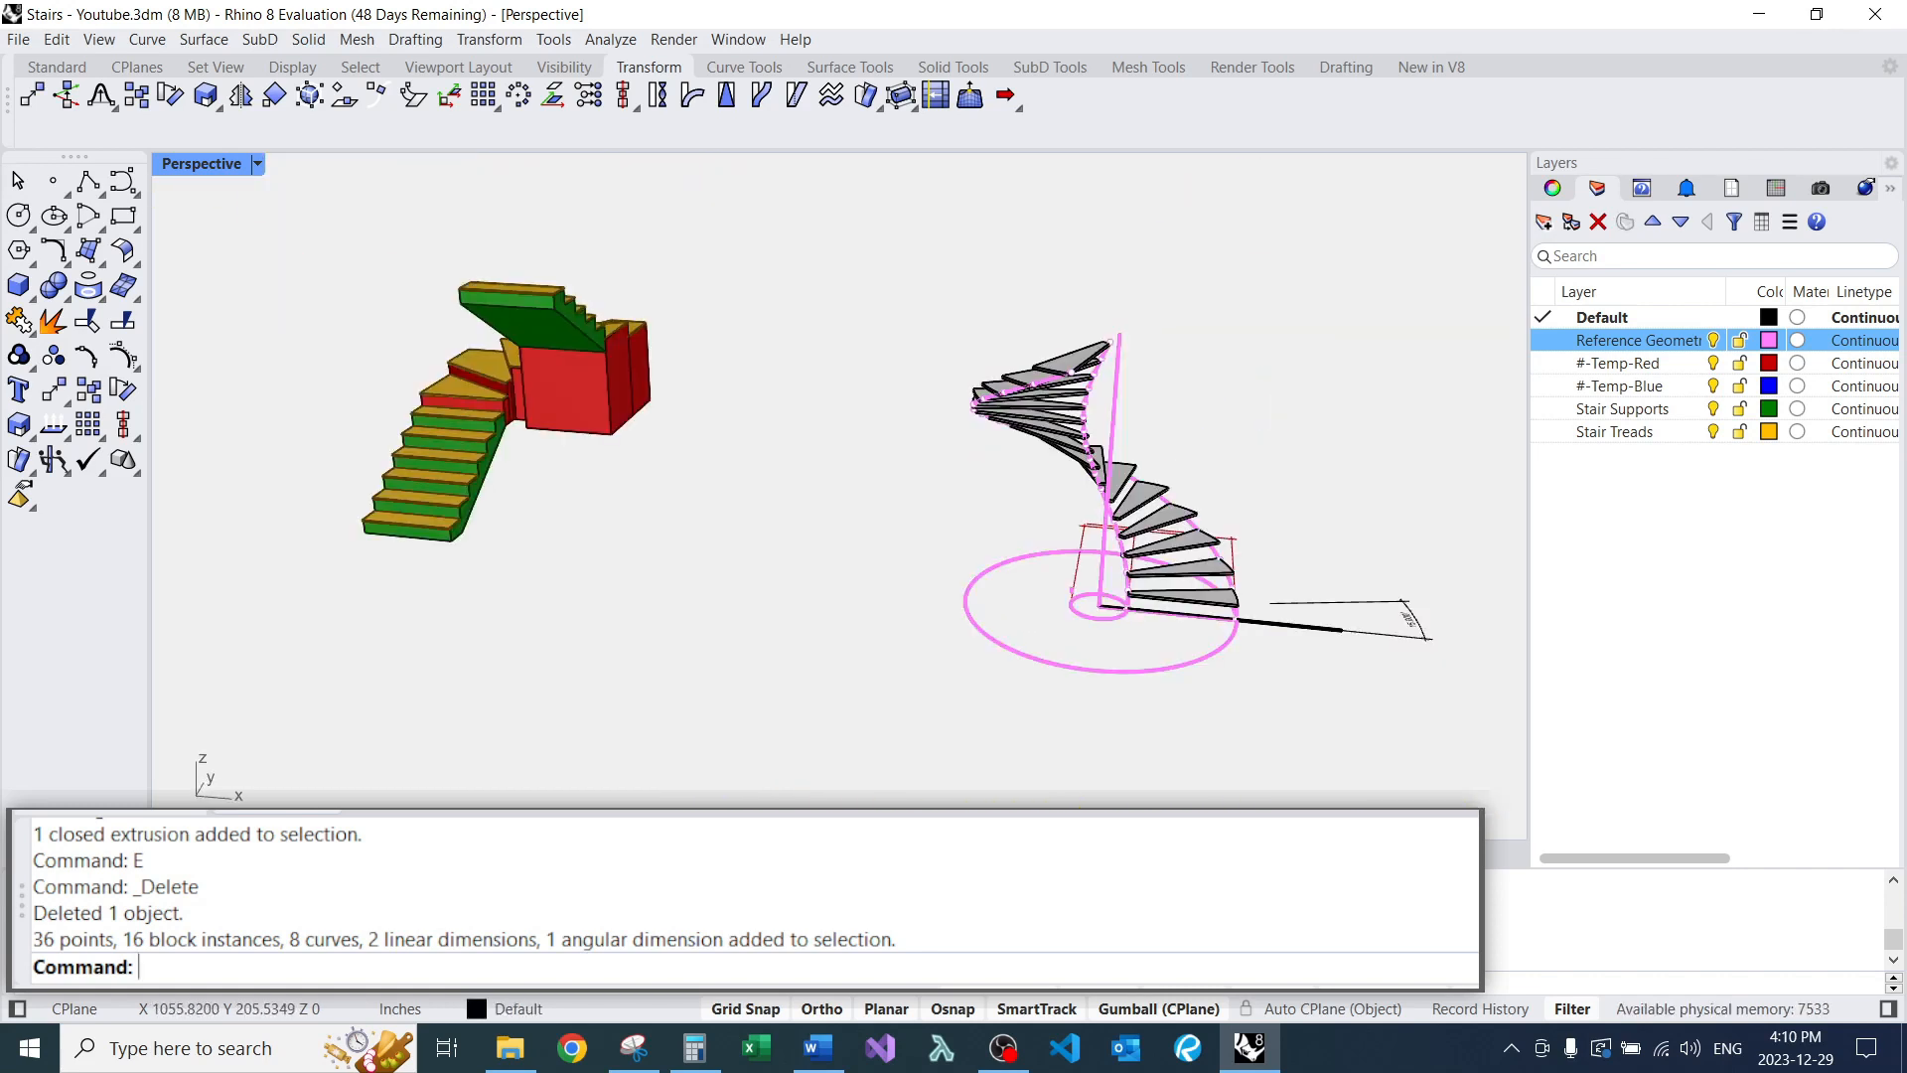
pyautogui.scroll(-5, 844, 447)
pyautogui.moveTo(500, 237); pyautogui.dragTo(797, 534)
pyautogui.press('Escape')
pyautogui.moveTo(853, 325); pyautogui.dragTo(1240, 614)
pyautogui.moveTo(1240, 614); pyautogui.dragTo(1053, 556, button='right')
pyautogui.press('Escape')
pyautogui.scroll(2, 1053, 556)
pyautogui.scroll(6, 984, 517)
pyautogui.moveTo(894, 517); pyautogui.dragTo(1092, 506, button='right')
pyautogui.scroll(8, 933, 477)
pyautogui.scroll(-5, 934, 477)
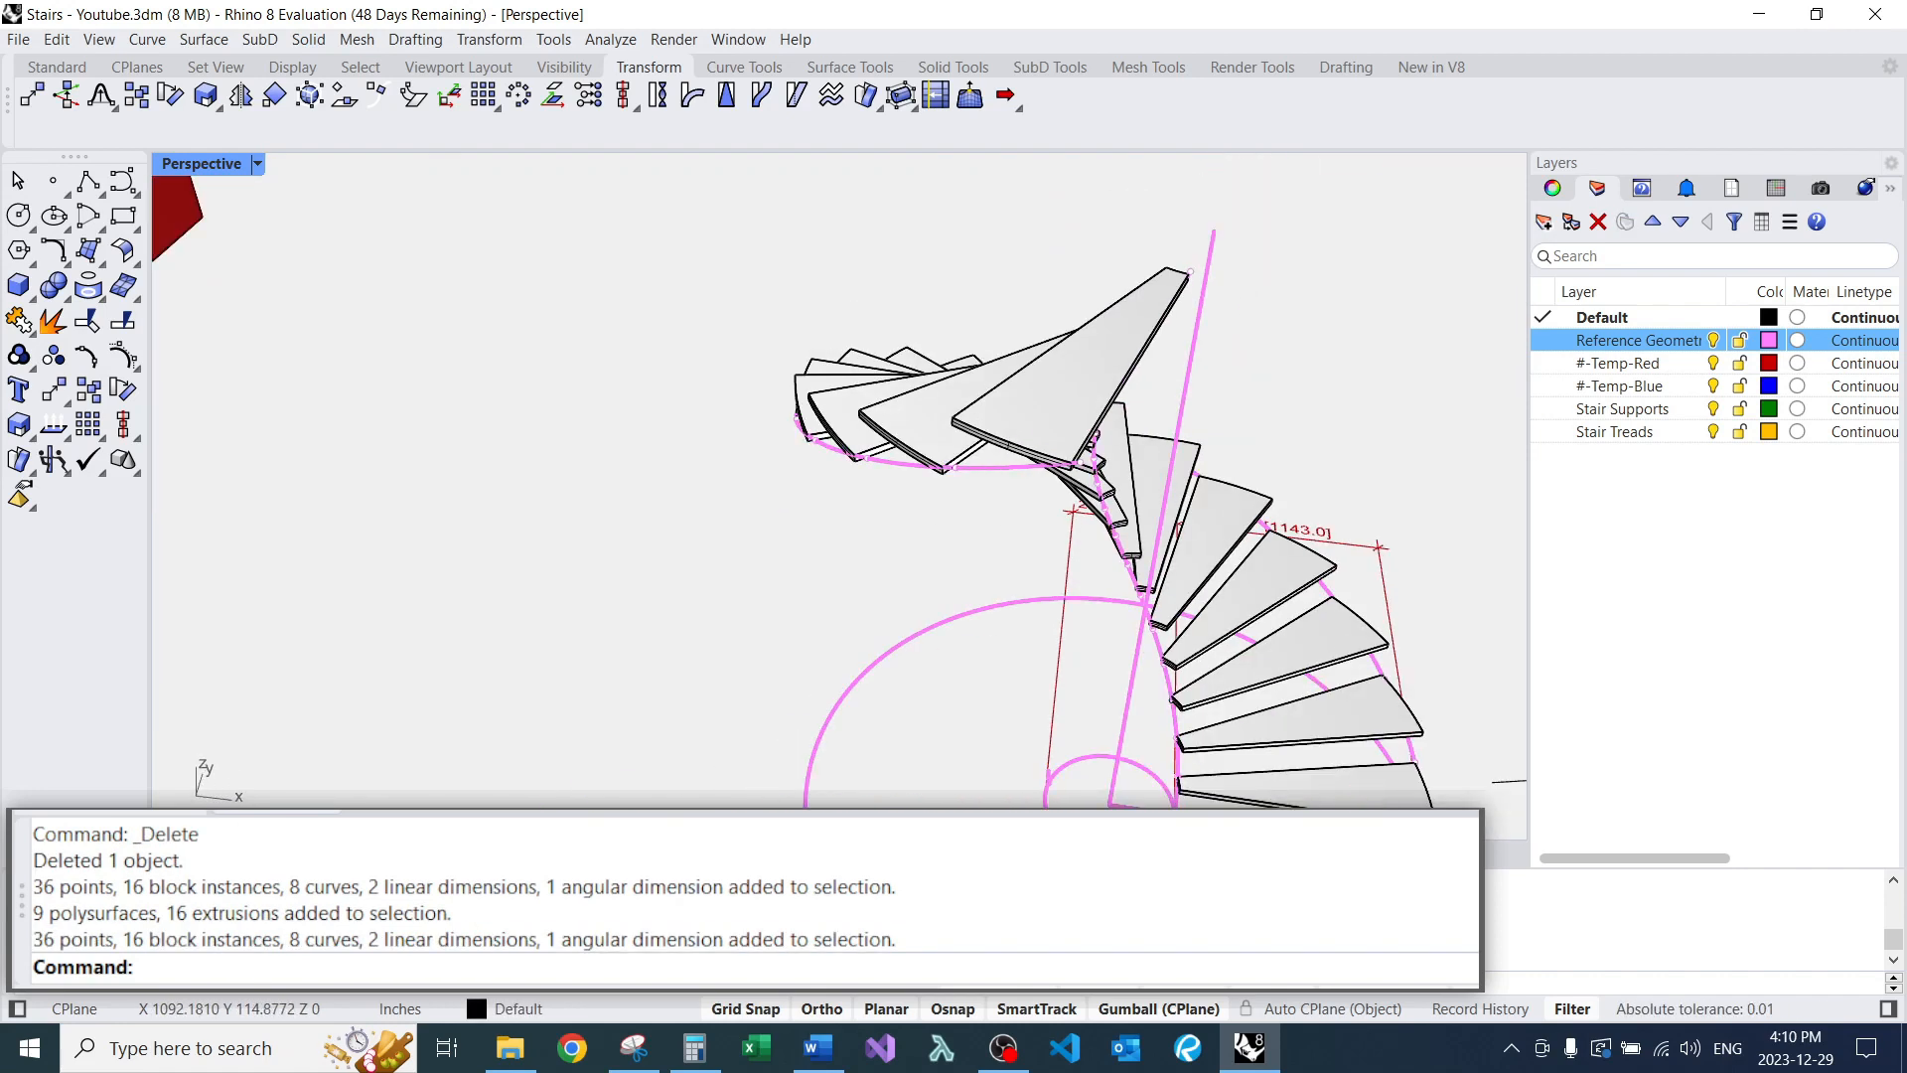
pyautogui.scroll(-10, 933, 442)
pyautogui.scroll(8, 1222, 388)
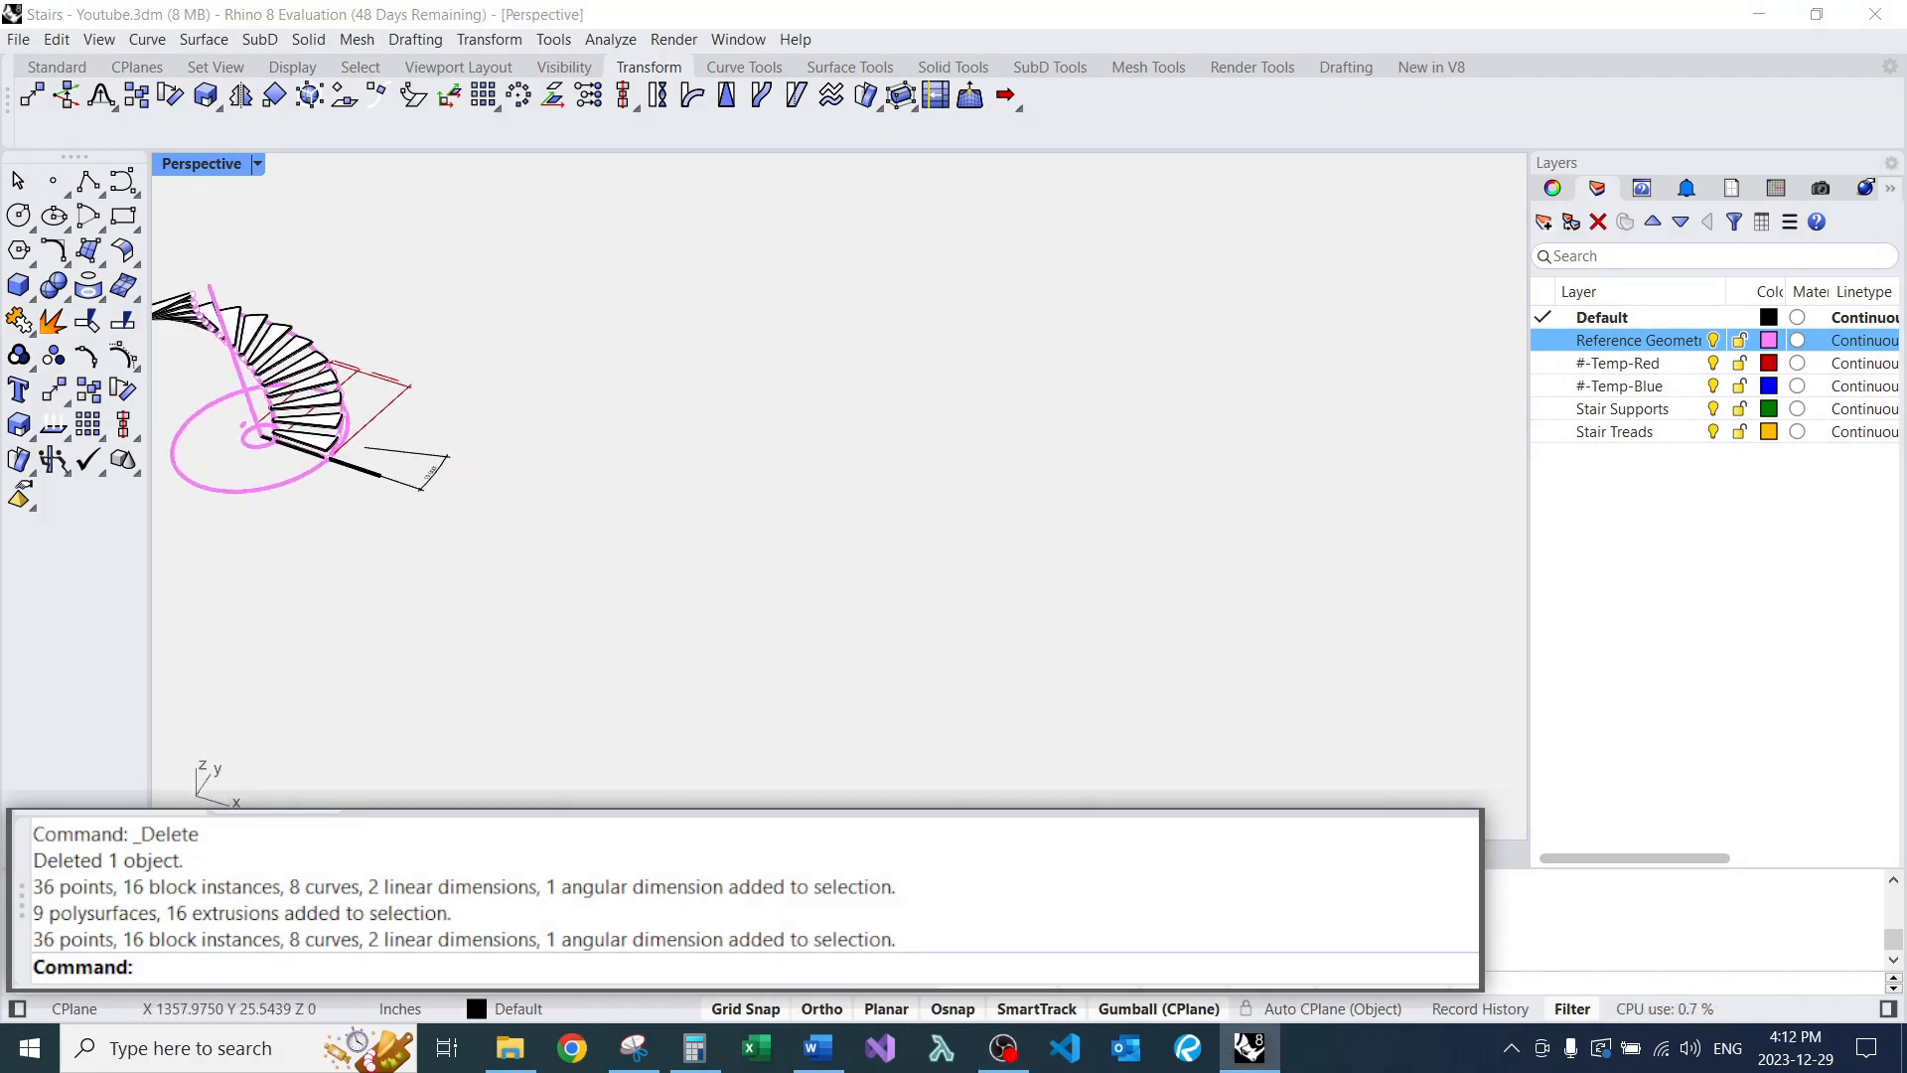
# Draw a circle with an 18' radius in the empty area beside the spiral staircase.
pyautogui.moveTo(864, 348); pyautogui.dragTo(959, 358, button='right')
pyautogui.keyDown('shift'); pyautogui.moveTo(958, 358); pyautogui.dragTo(769, 522, button='right'); pyautogui.keyUp('shift')
pyautogui.scroll(-4, 770, 522)
pyautogui.scroll(4, 934, 571)
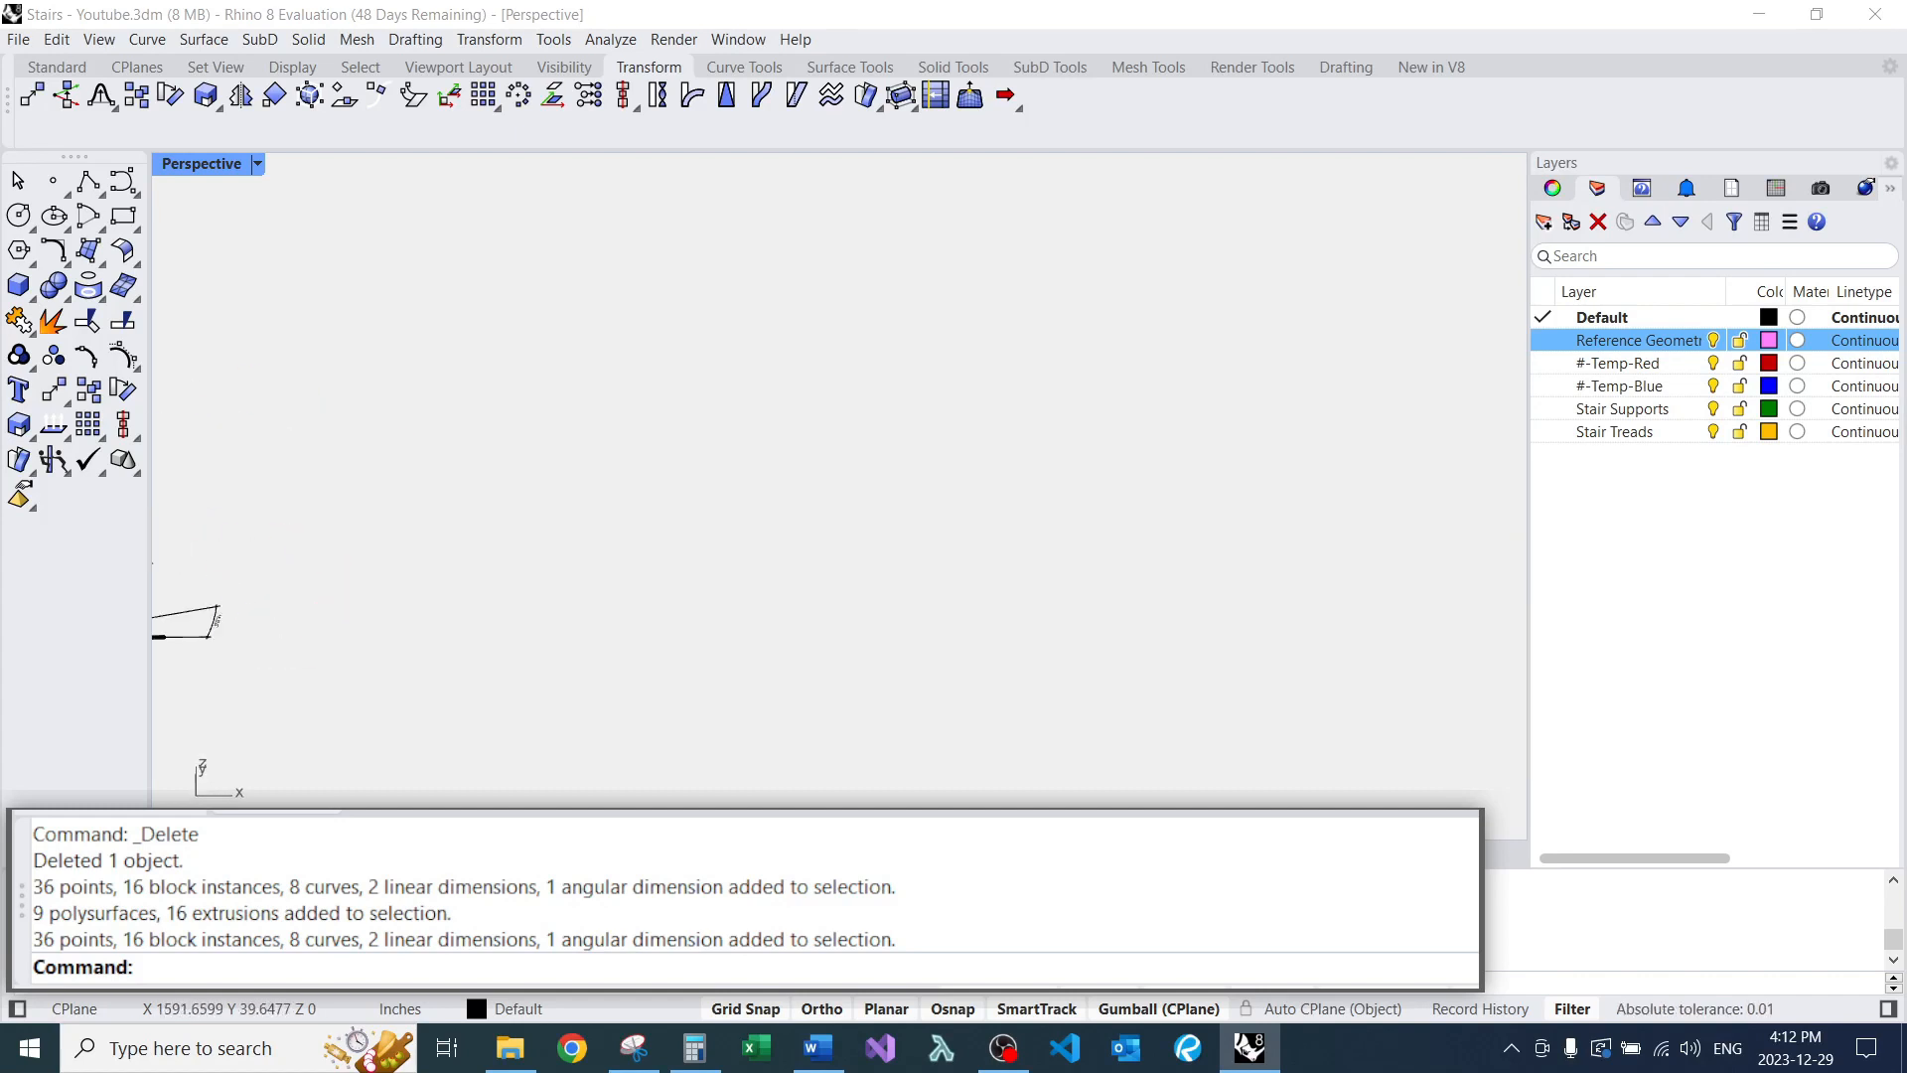
pyautogui.press('Return')
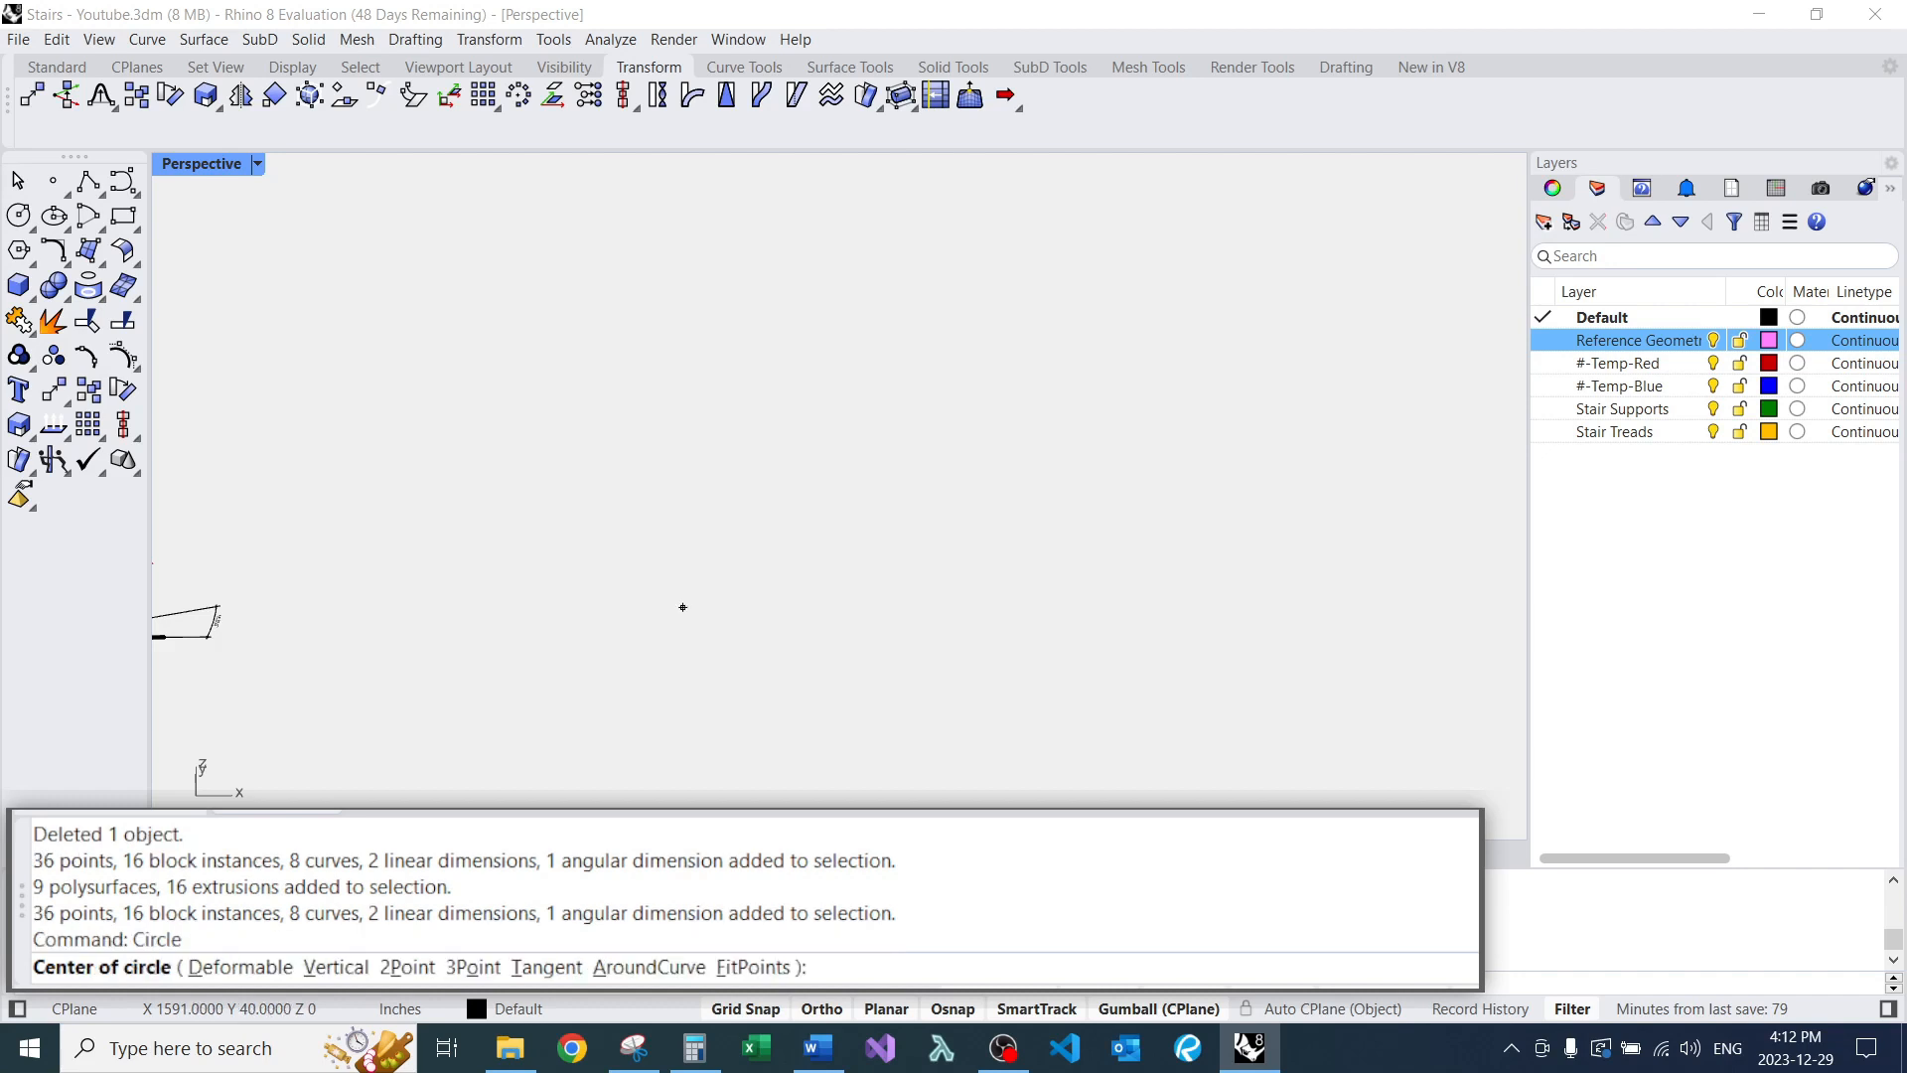
pyautogui.click(623, 621)
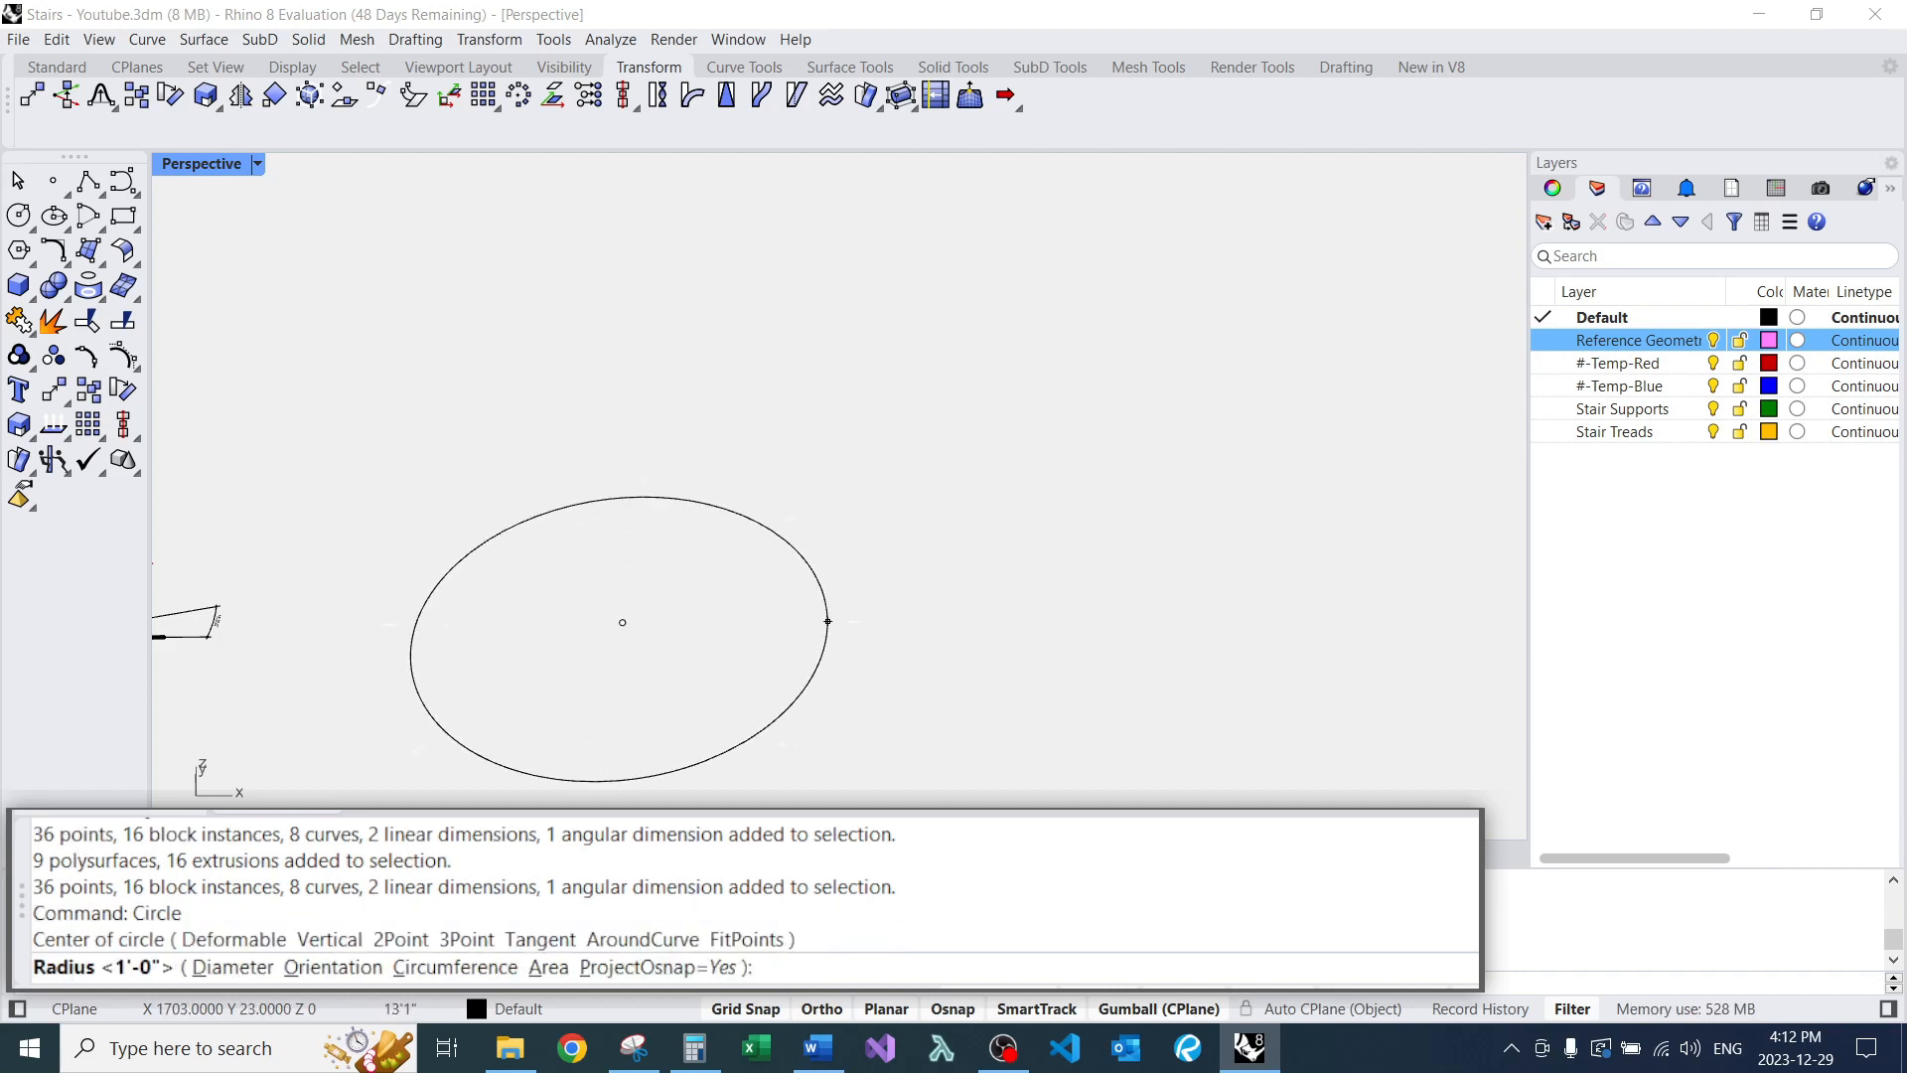
pyautogui.scroll(-4, 828, 621)
pyautogui.scroll(4, 828, 621)
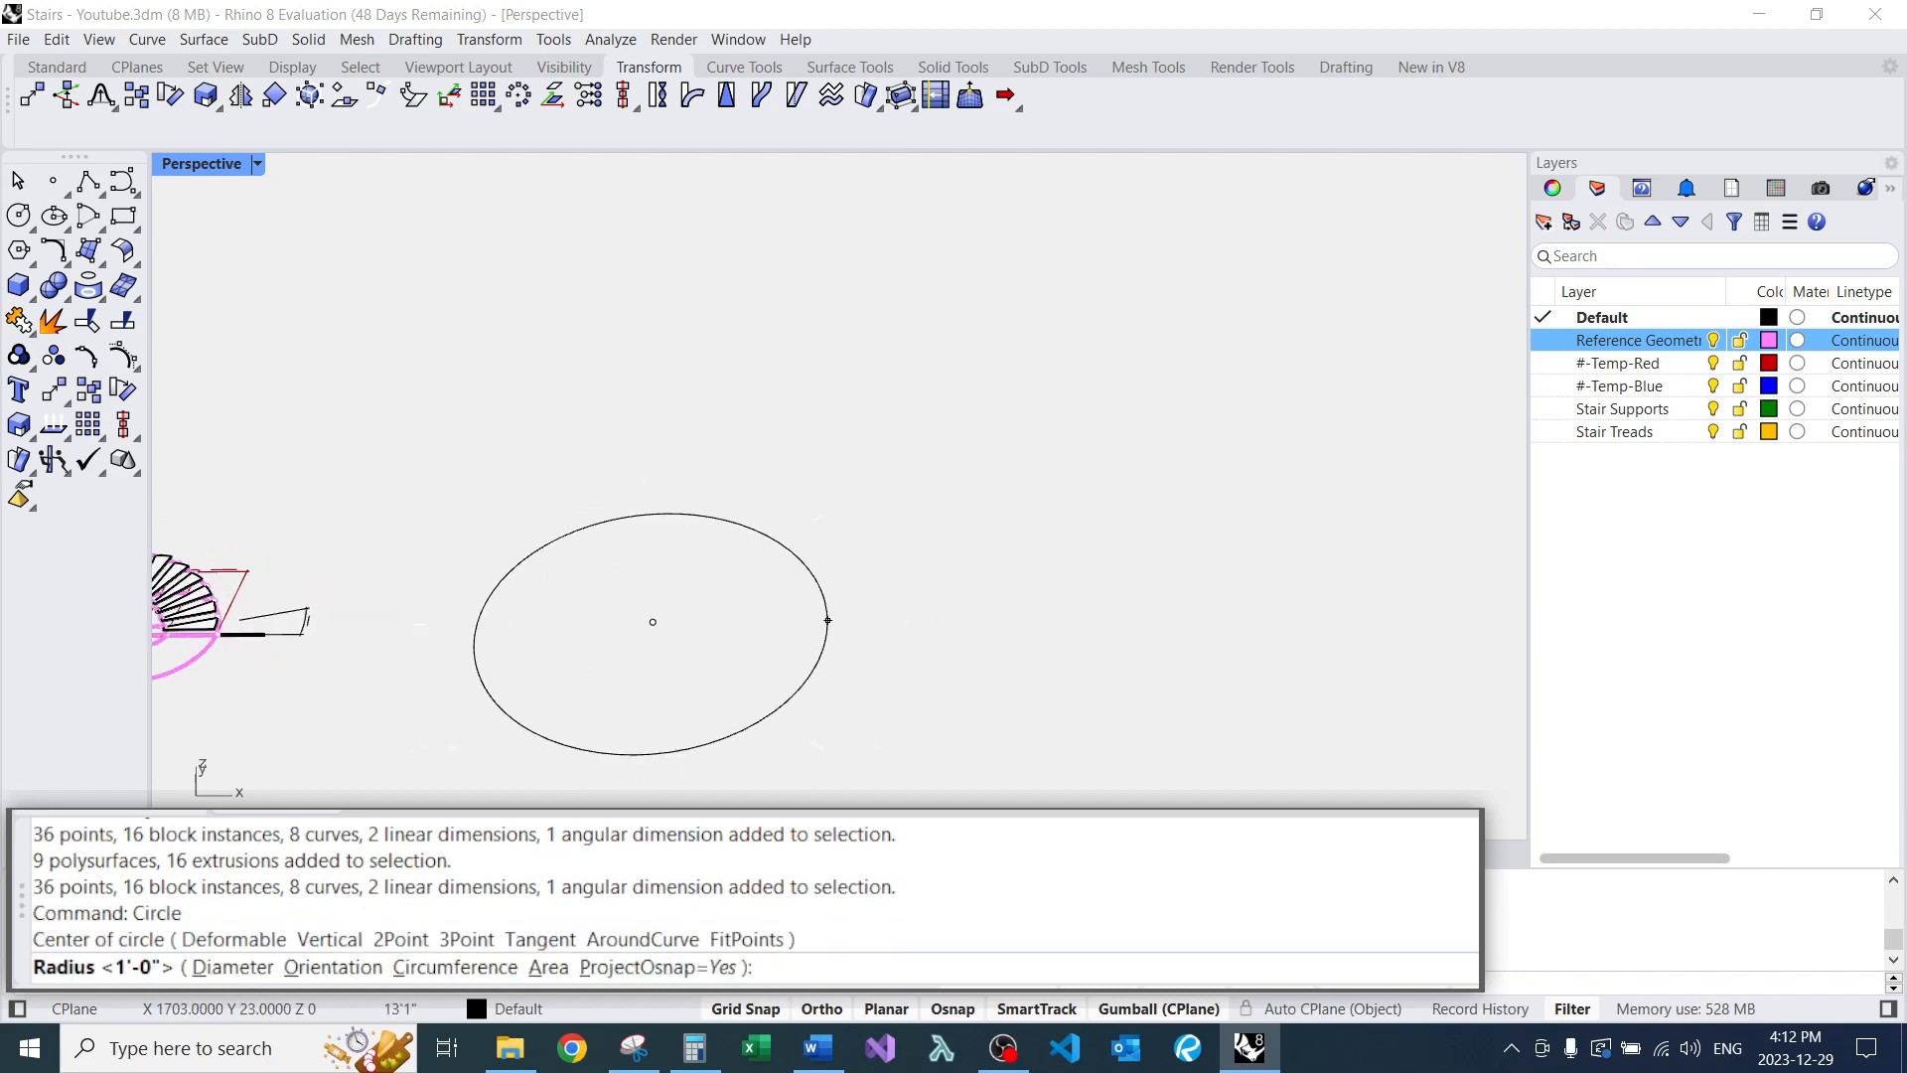
pyautogui.write("18'")
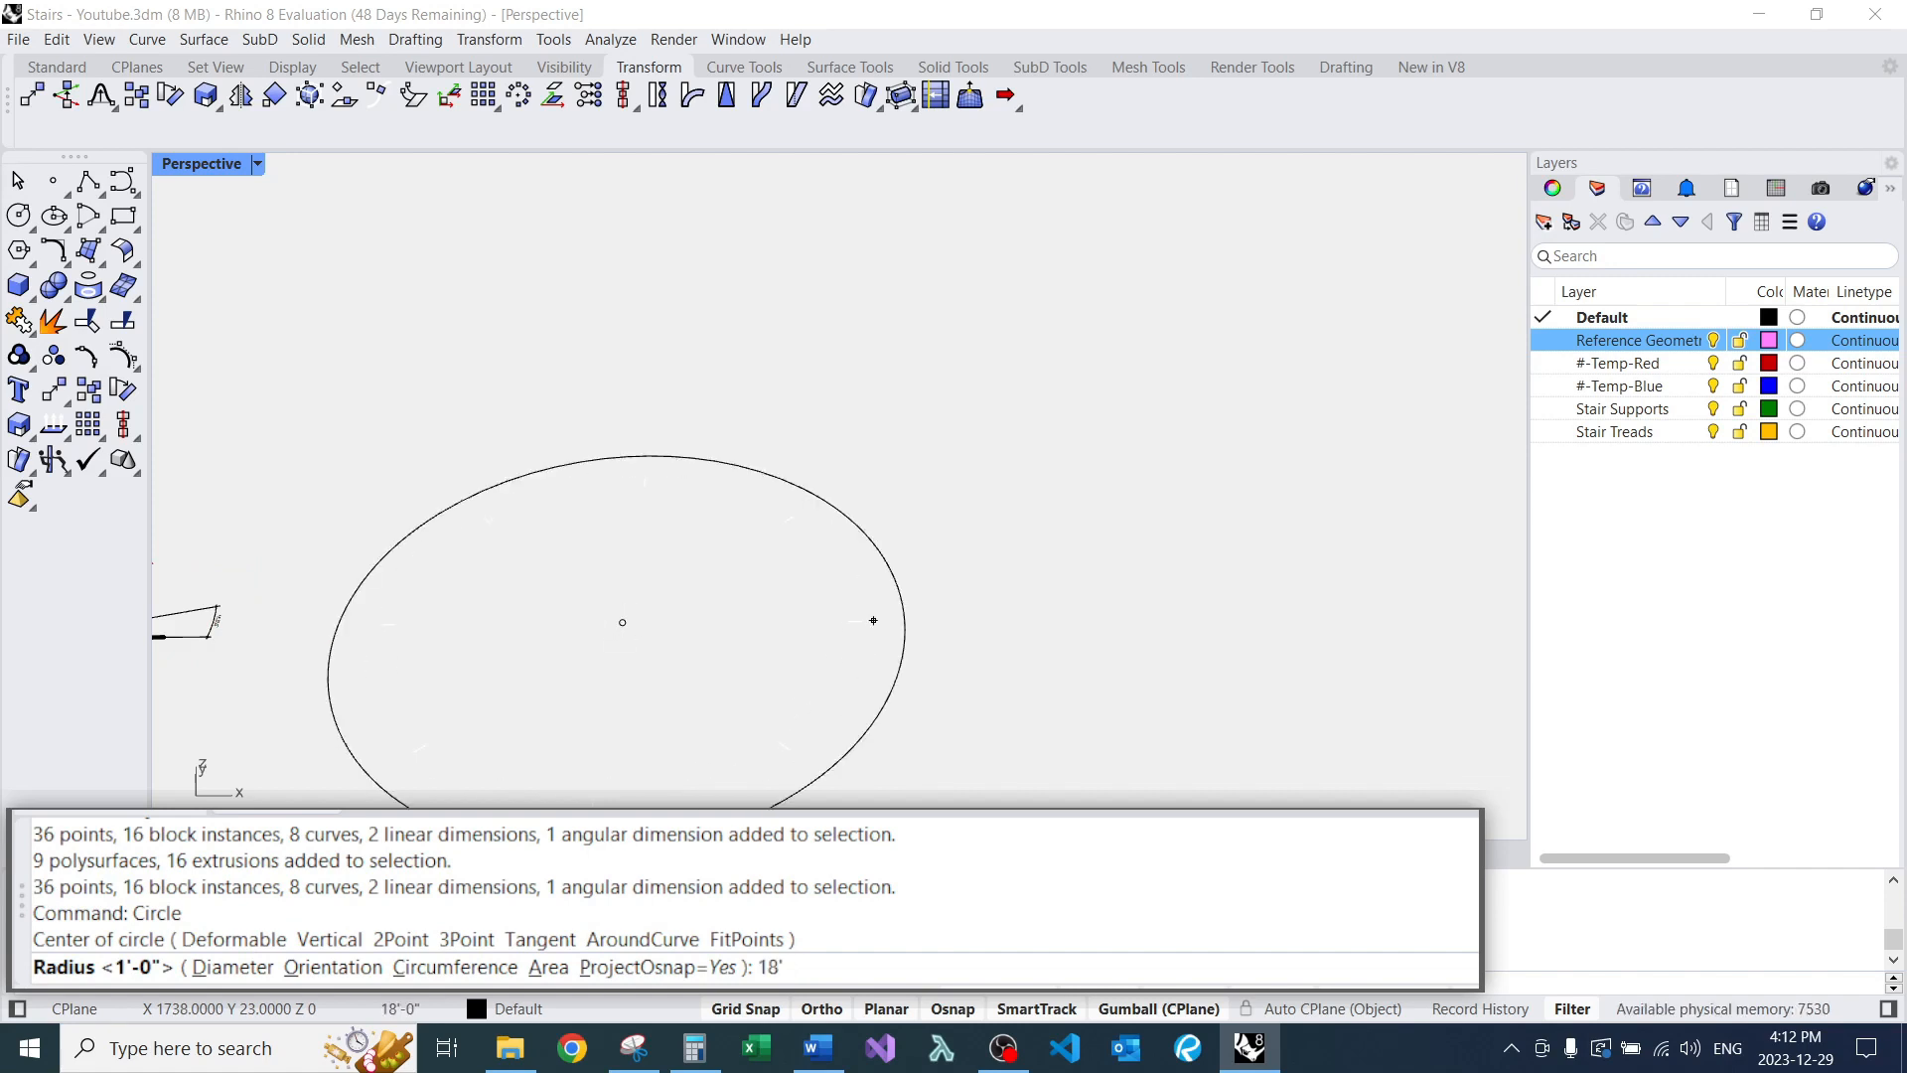
pyautogui.press('Return')
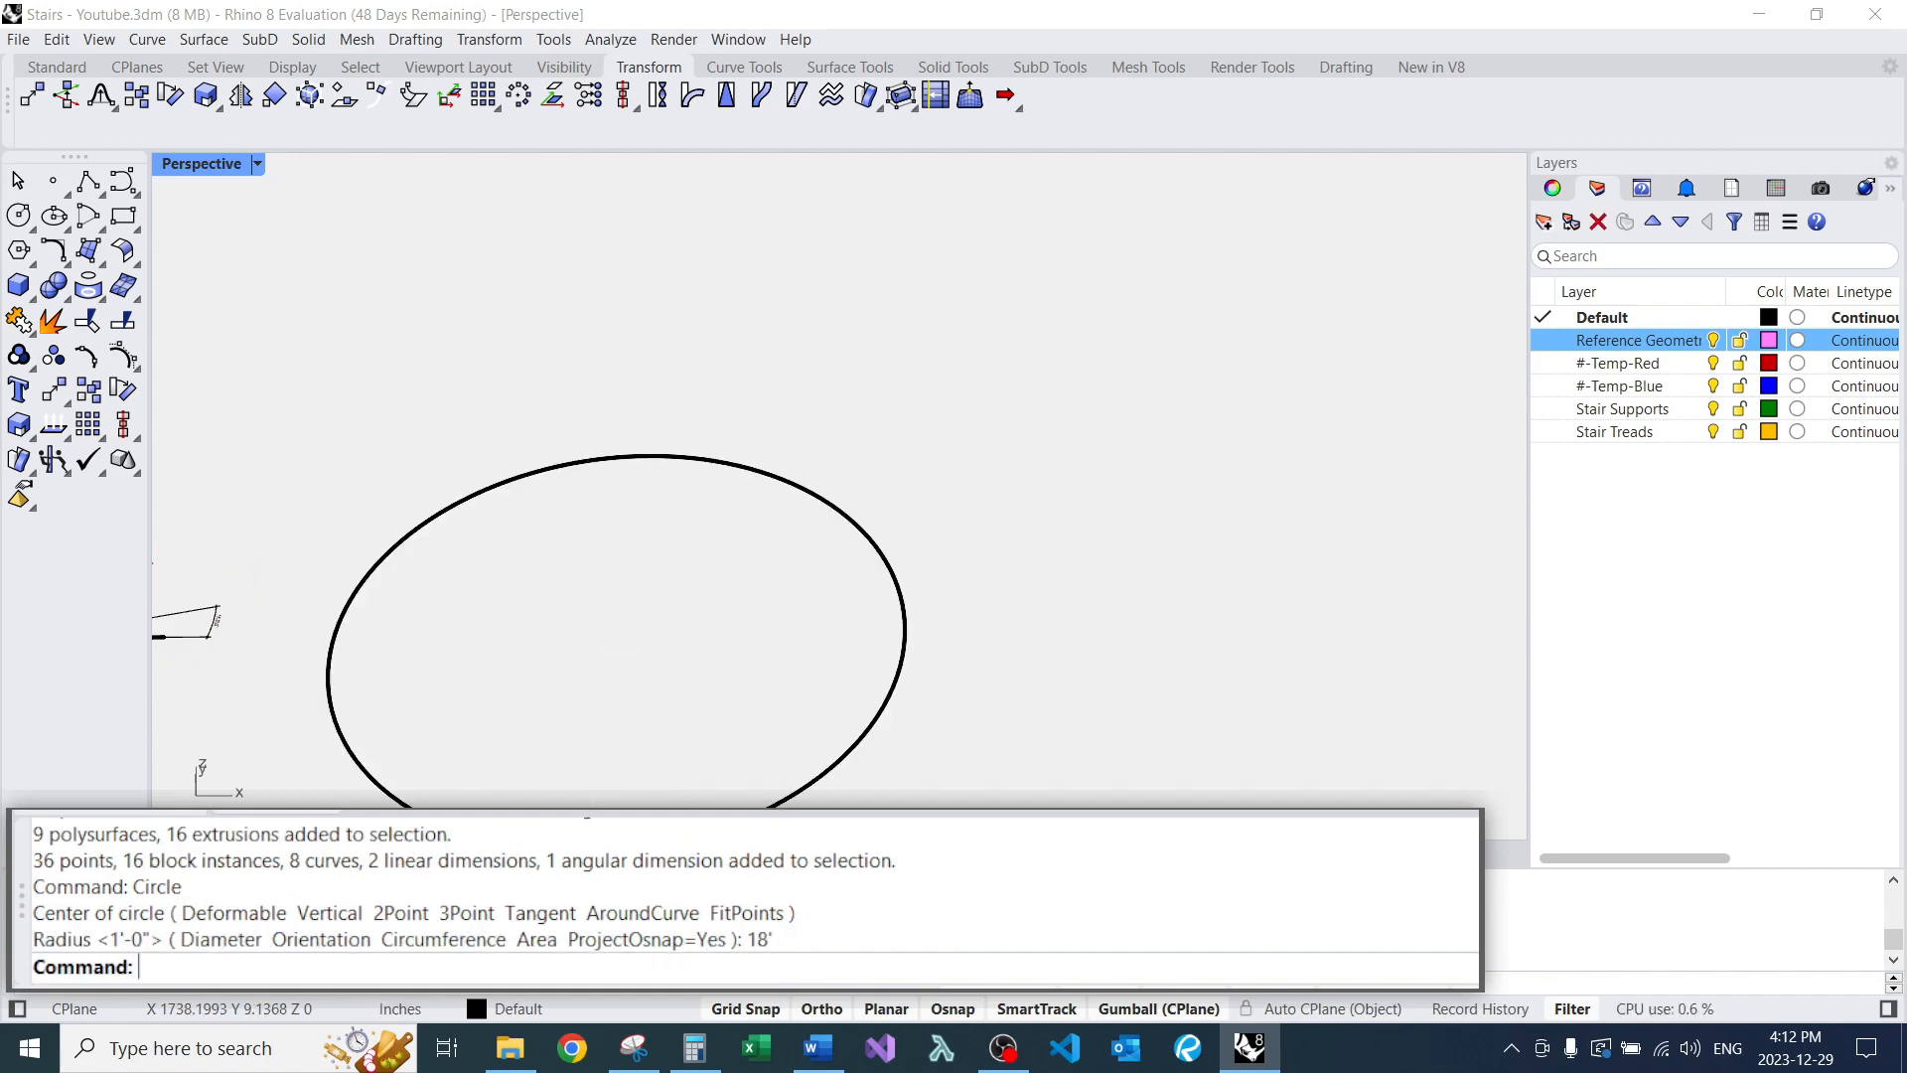
# Offset the 18' radius circle outward by 45 inches.
pyautogui.scroll(-4, 981, 392)
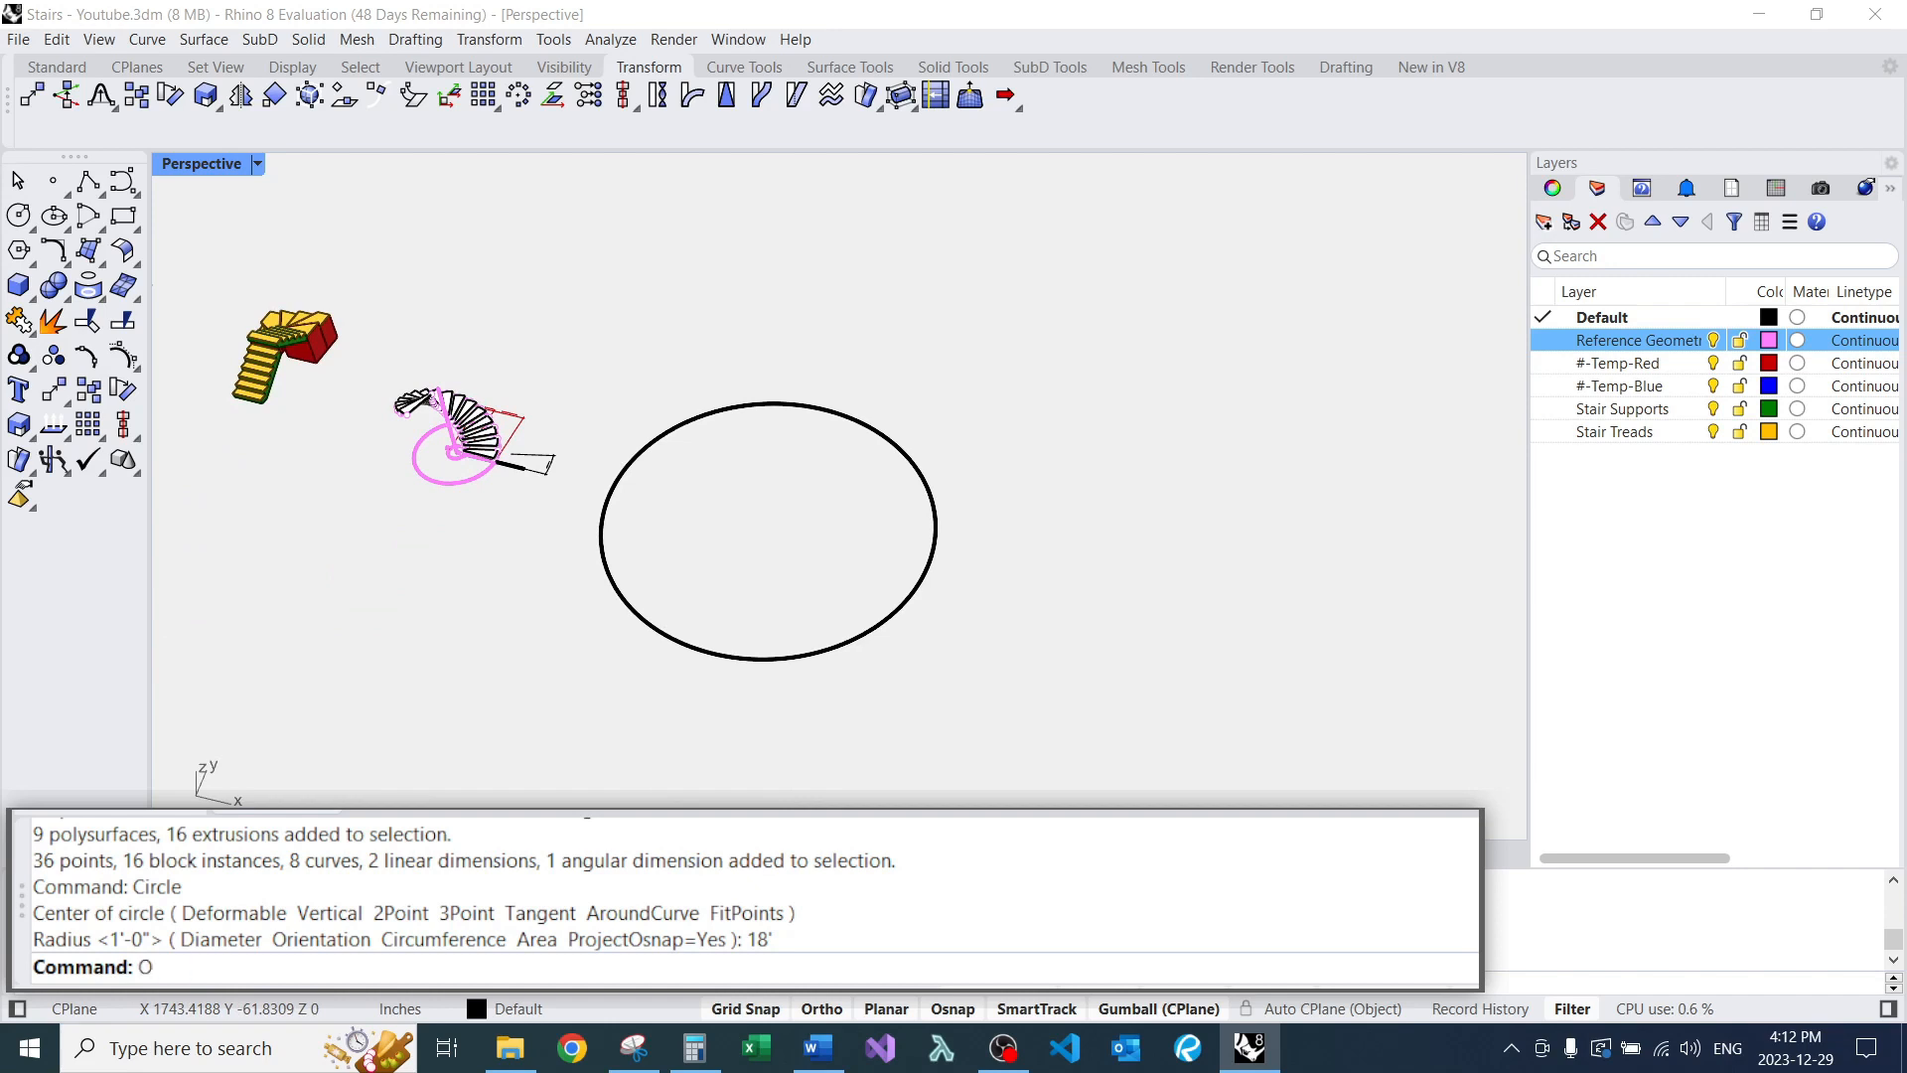
pyautogui.press('Return')
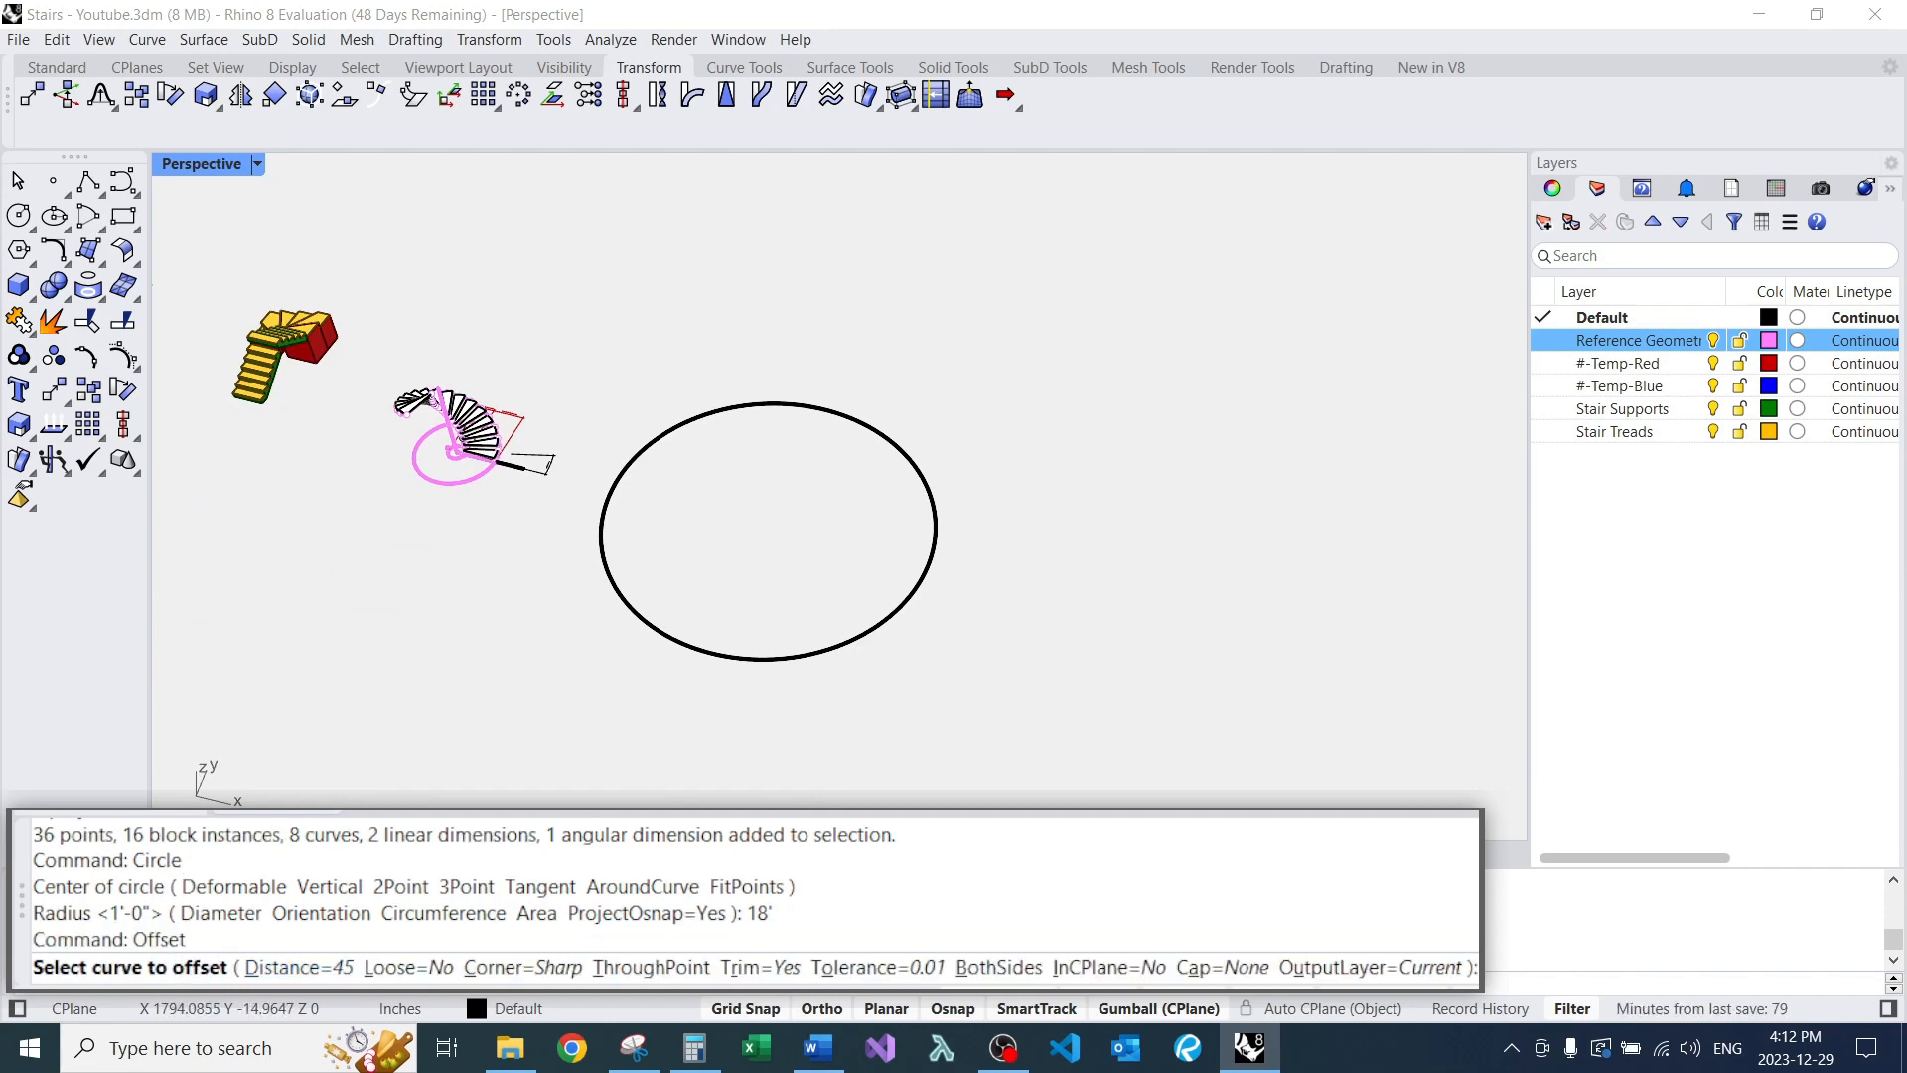
pyautogui.click(911, 598)
pyautogui.click(944, 636)
pyautogui.moveTo(944, 635); pyautogui.dragTo(944, 594, button='right')
# Draw a line from the common centre of the two circles to the outer circle.
pyautogui.write('l')
pyautogui.press('Return')
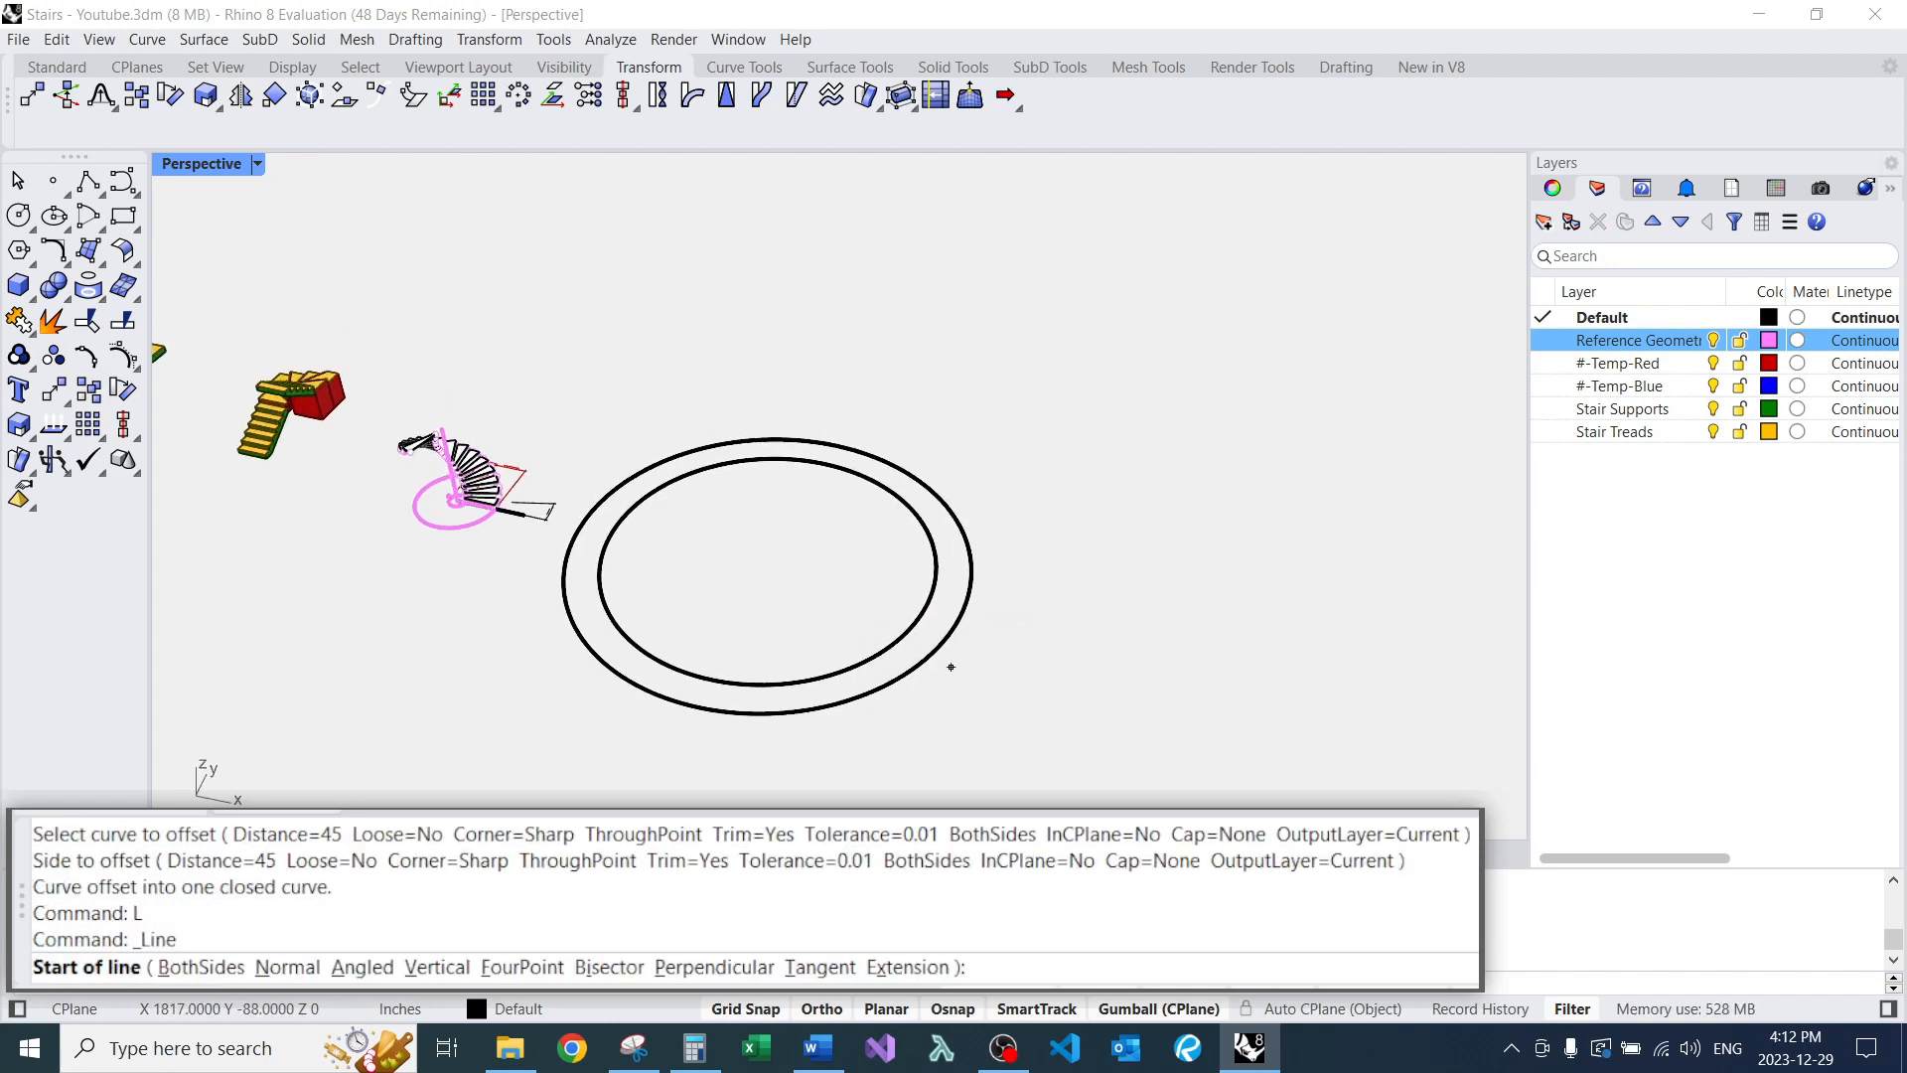
pyautogui.write('cen')
pyautogui.press('Return')
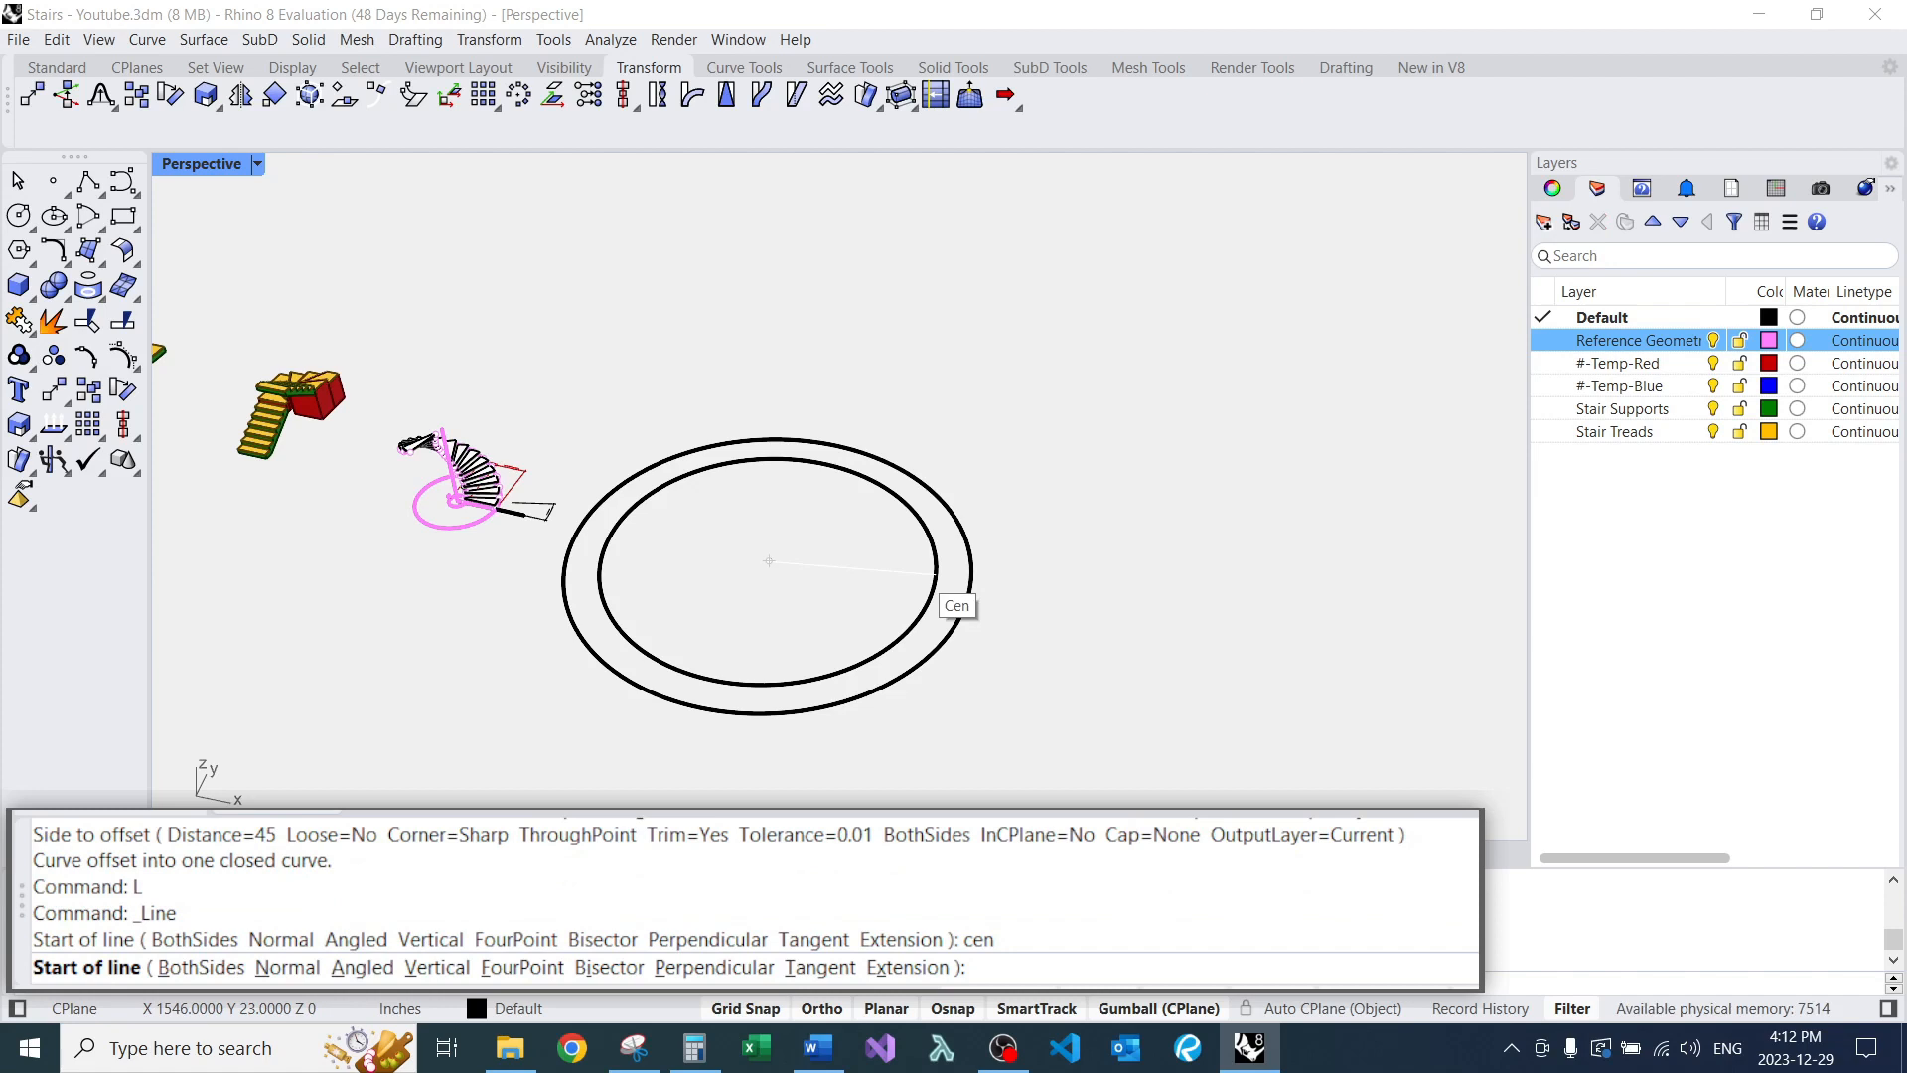
pyautogui.click(937, 581)
pyautogui.click(966, 602)
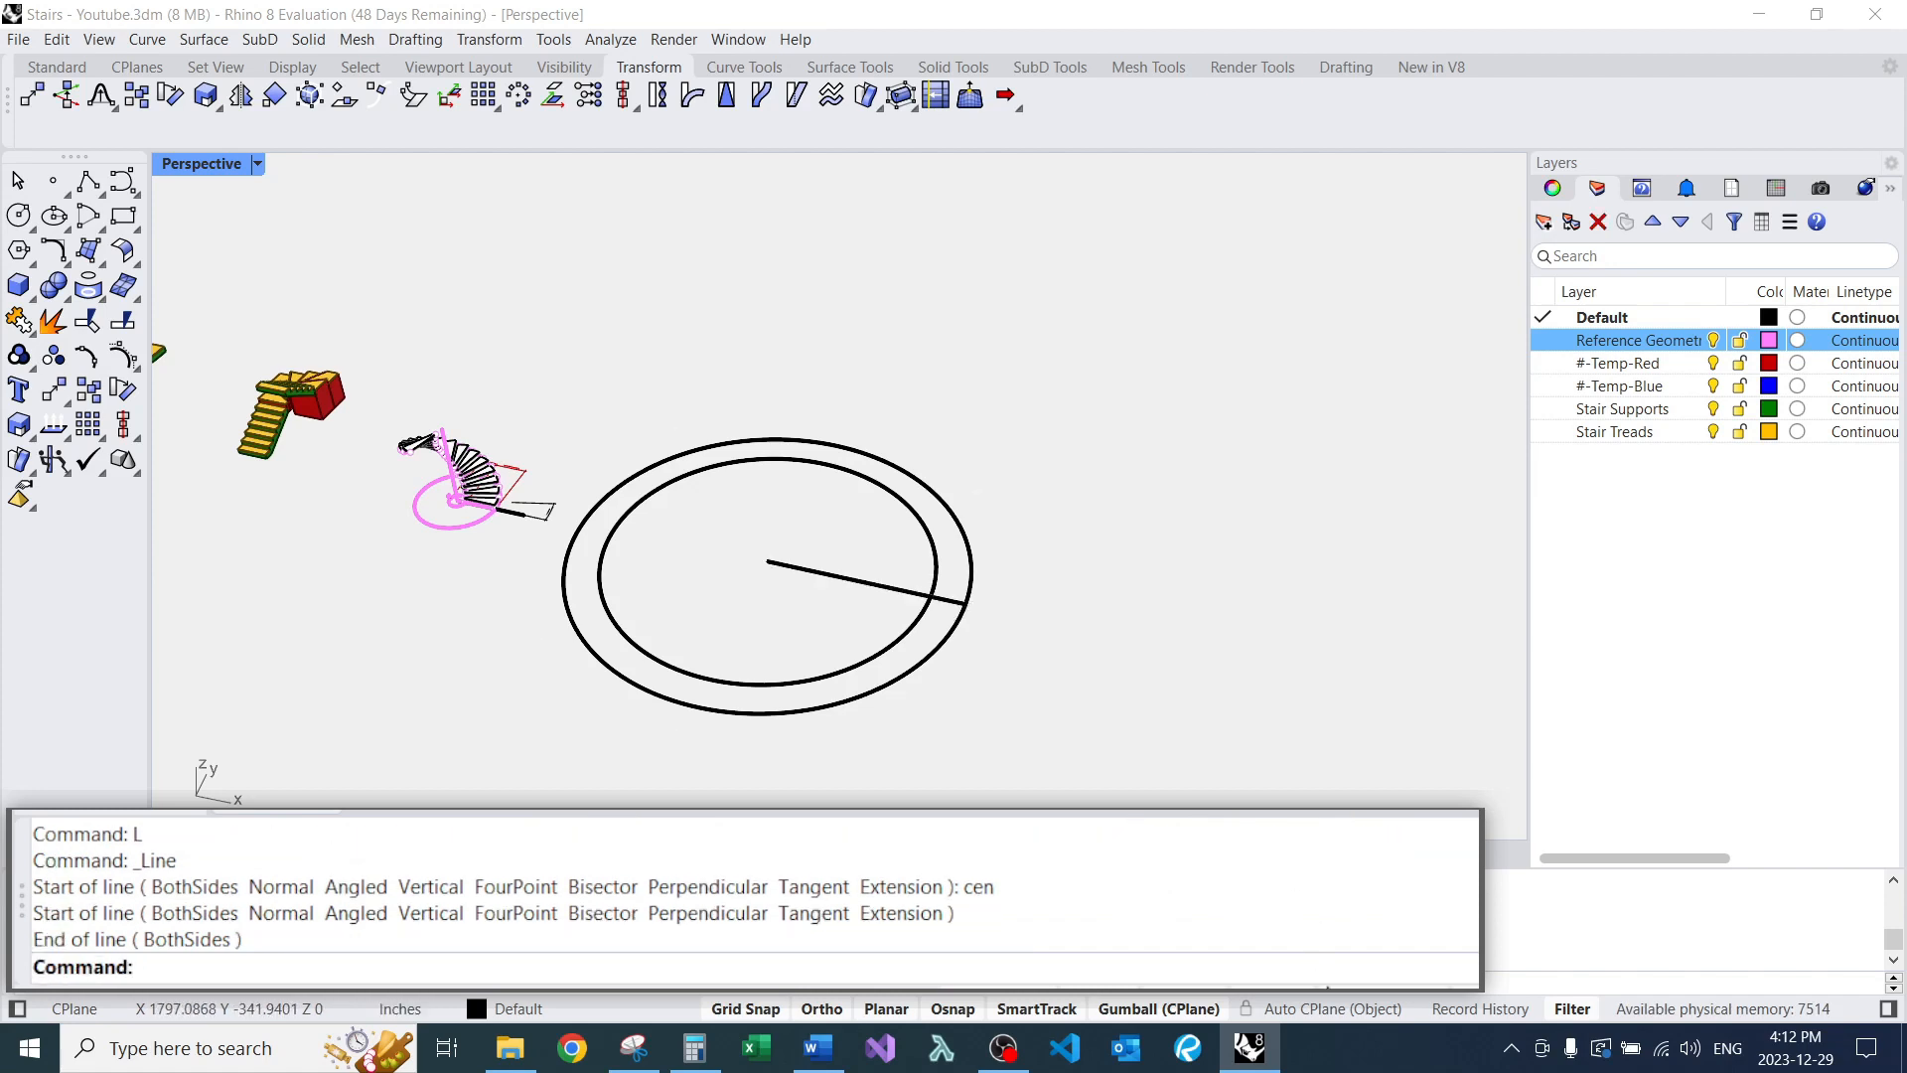
pyautogui.click(950, 1008)
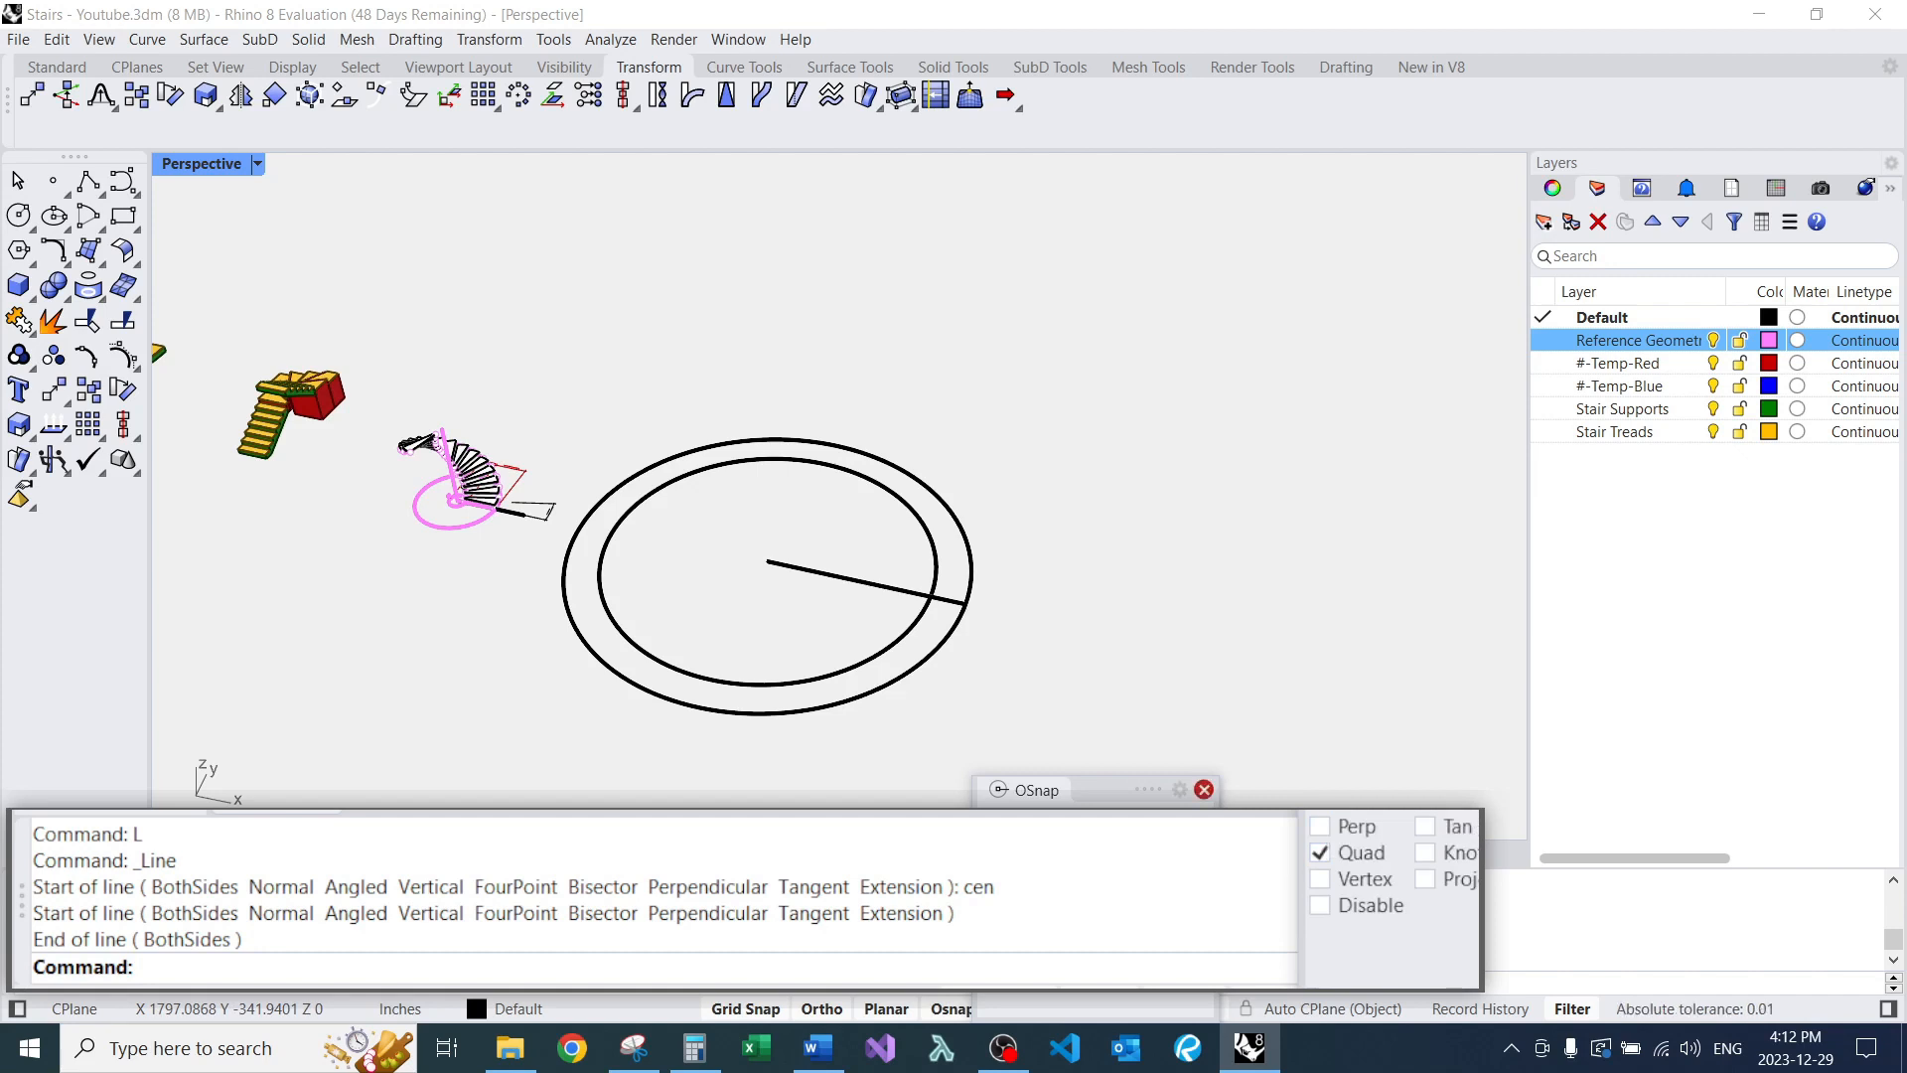
pyautogui.scroll(3, 1061, 685)
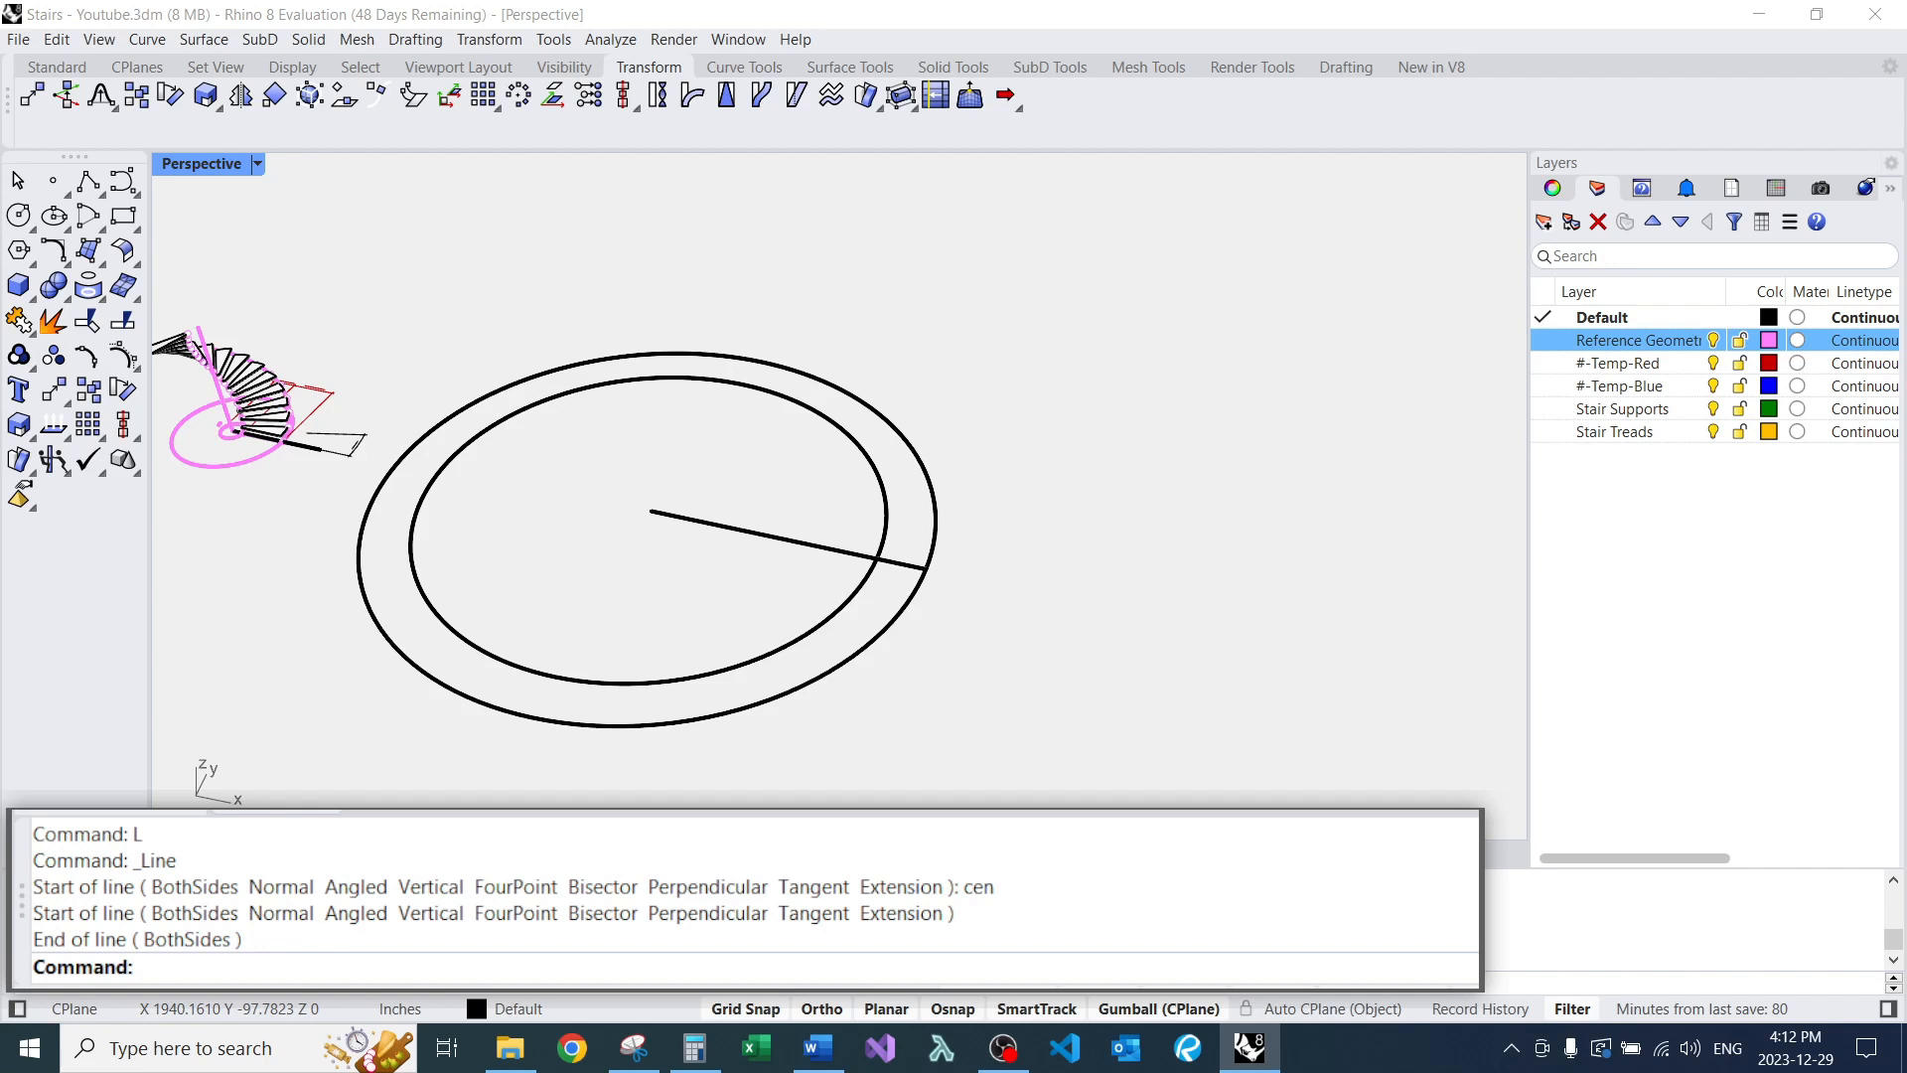
pyautogui.write('L')
pyautogui.press('Return')
pyautogui.write('cen')
pyautogui.press('Return')
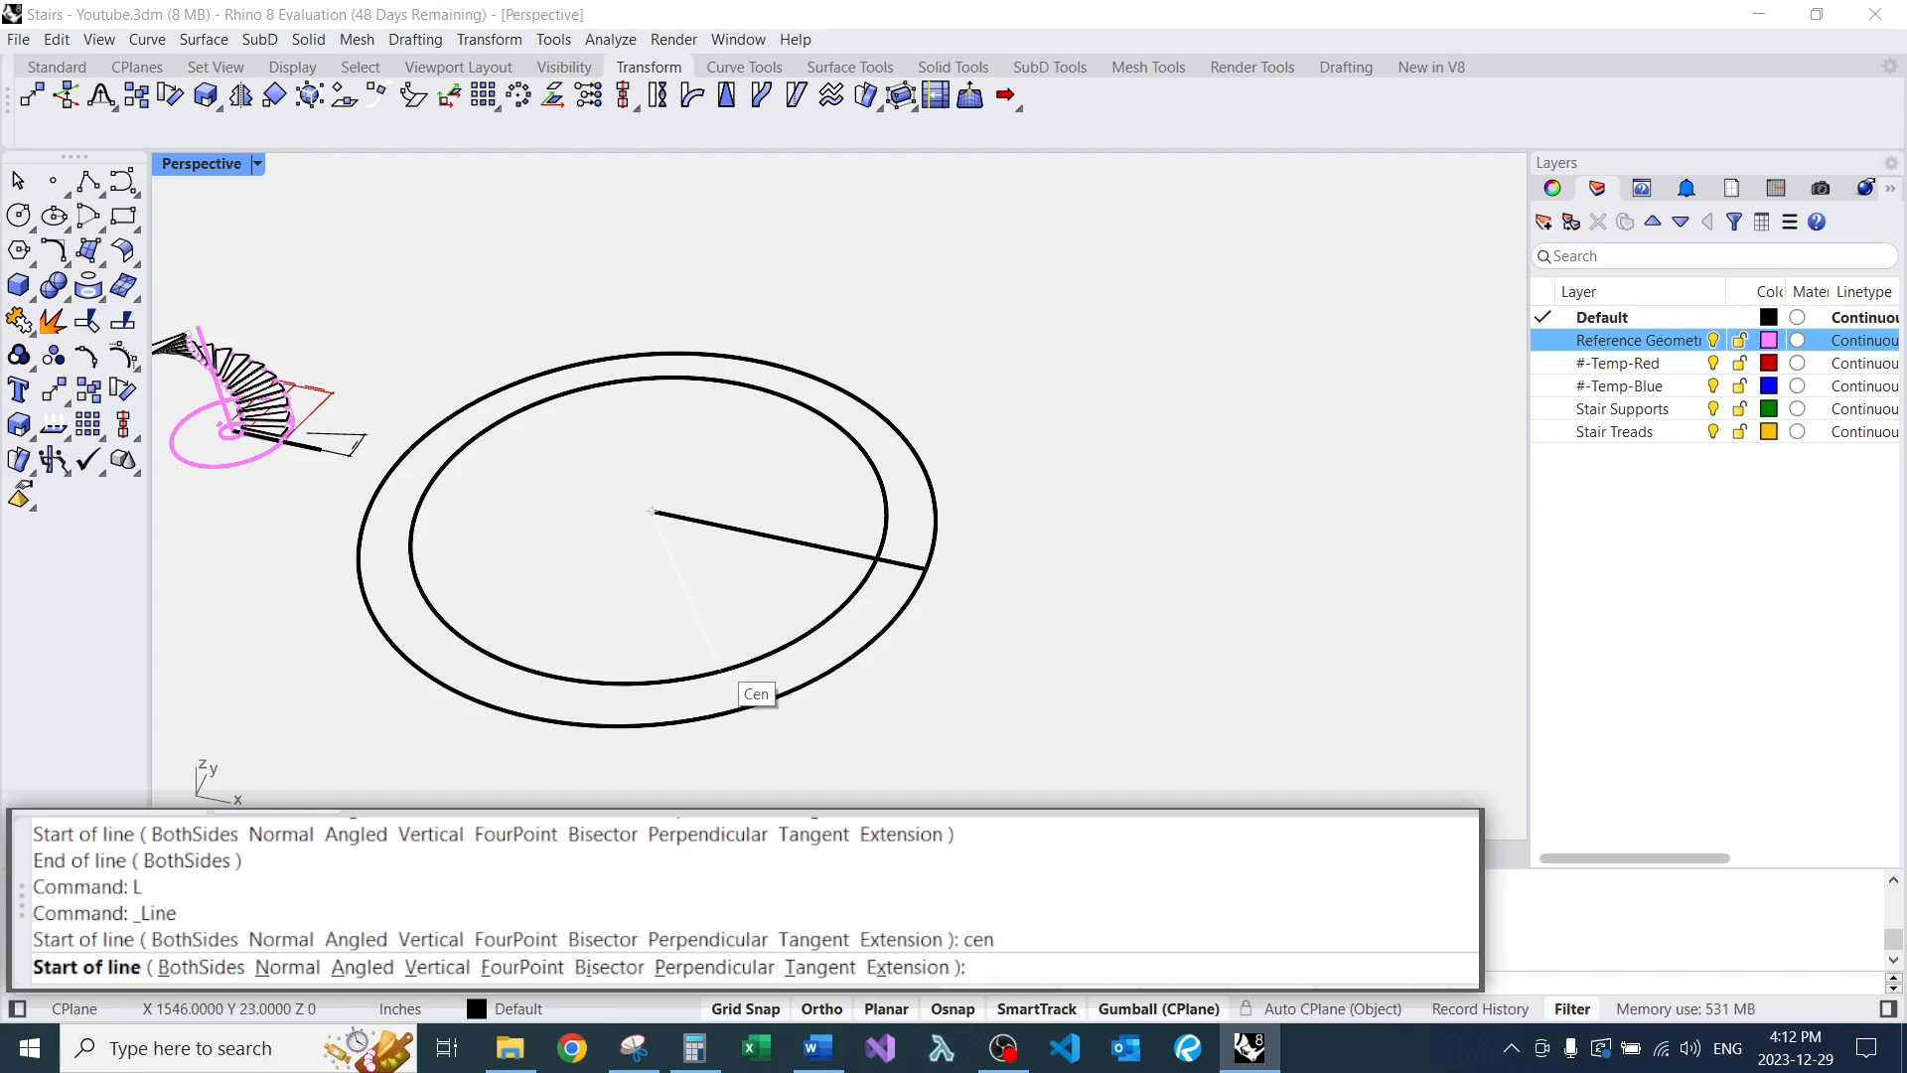
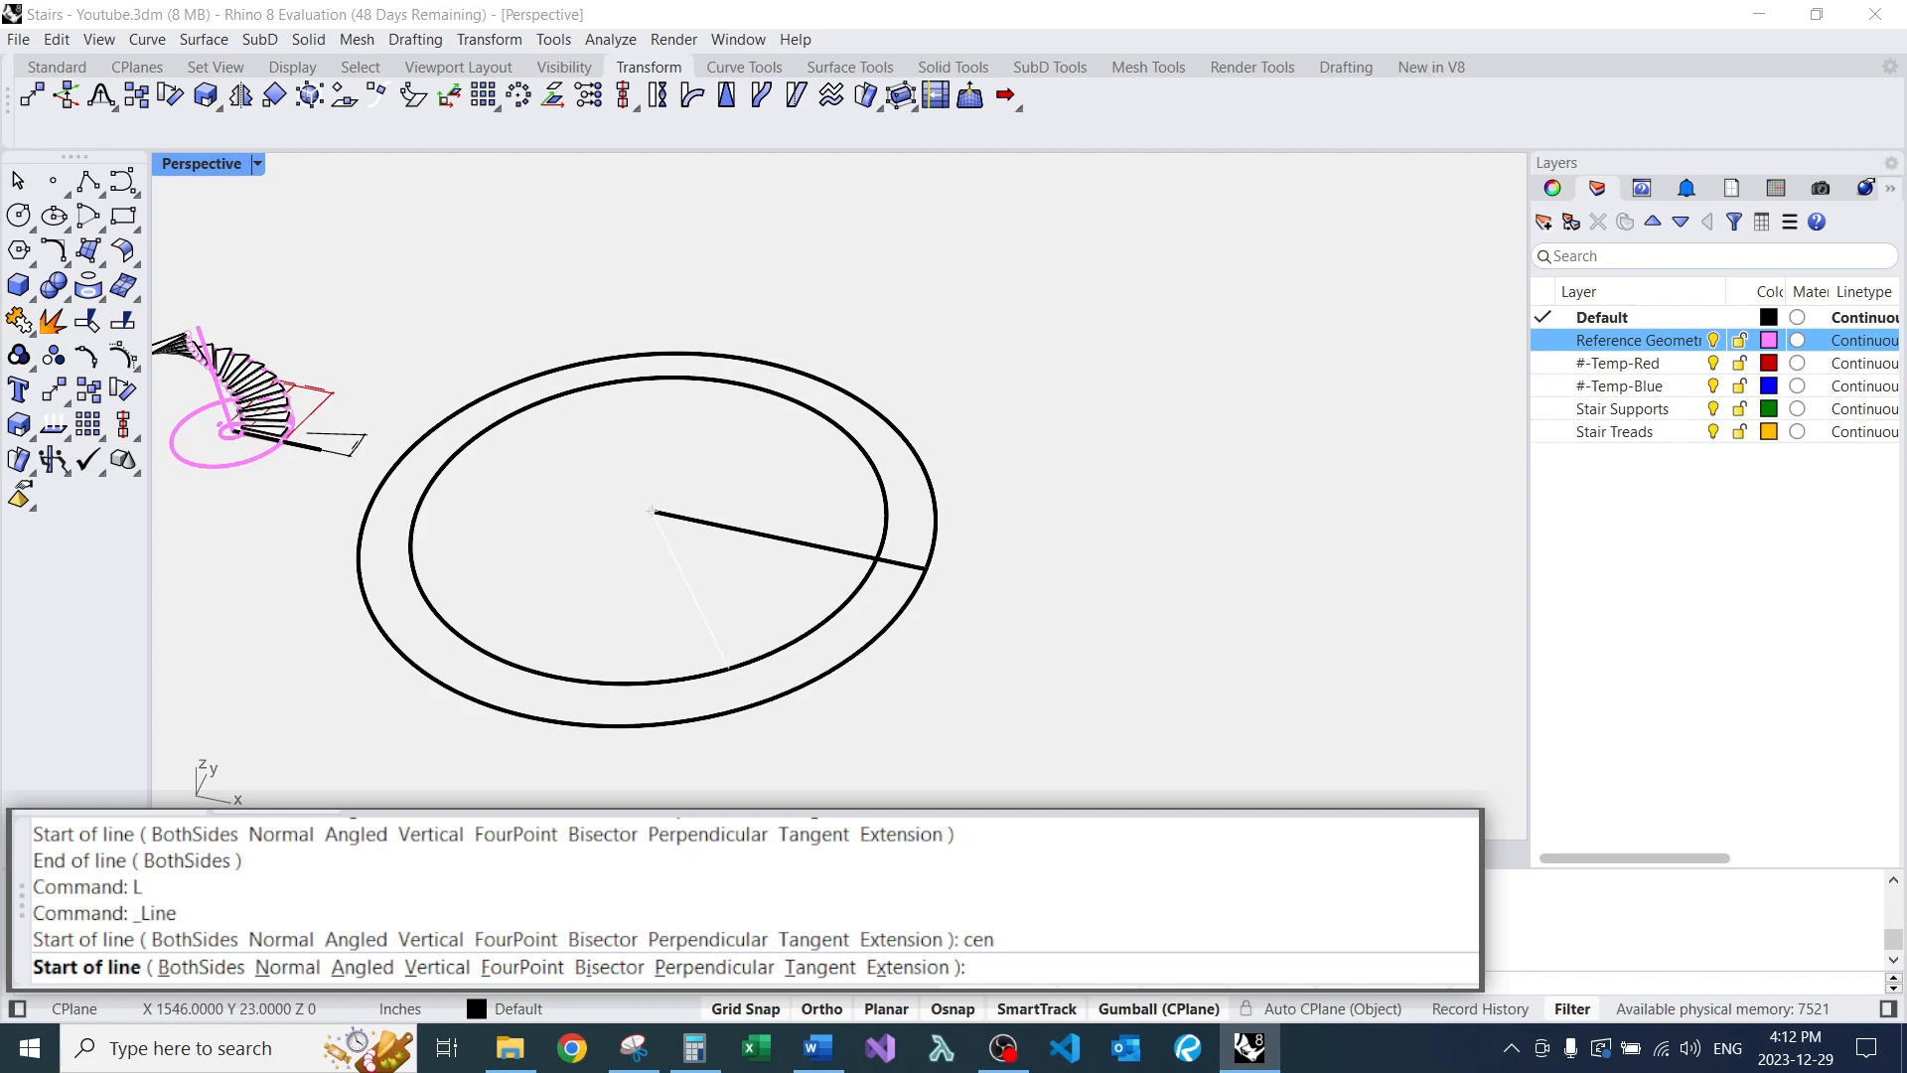
pyautogui.press('Escape')
# Draw a line from a point on the inner circle to the common centre, using the Near snap for its start.
pyautogui.write('L')
pyautogui.press('Return')
pyautogui.write('nea')
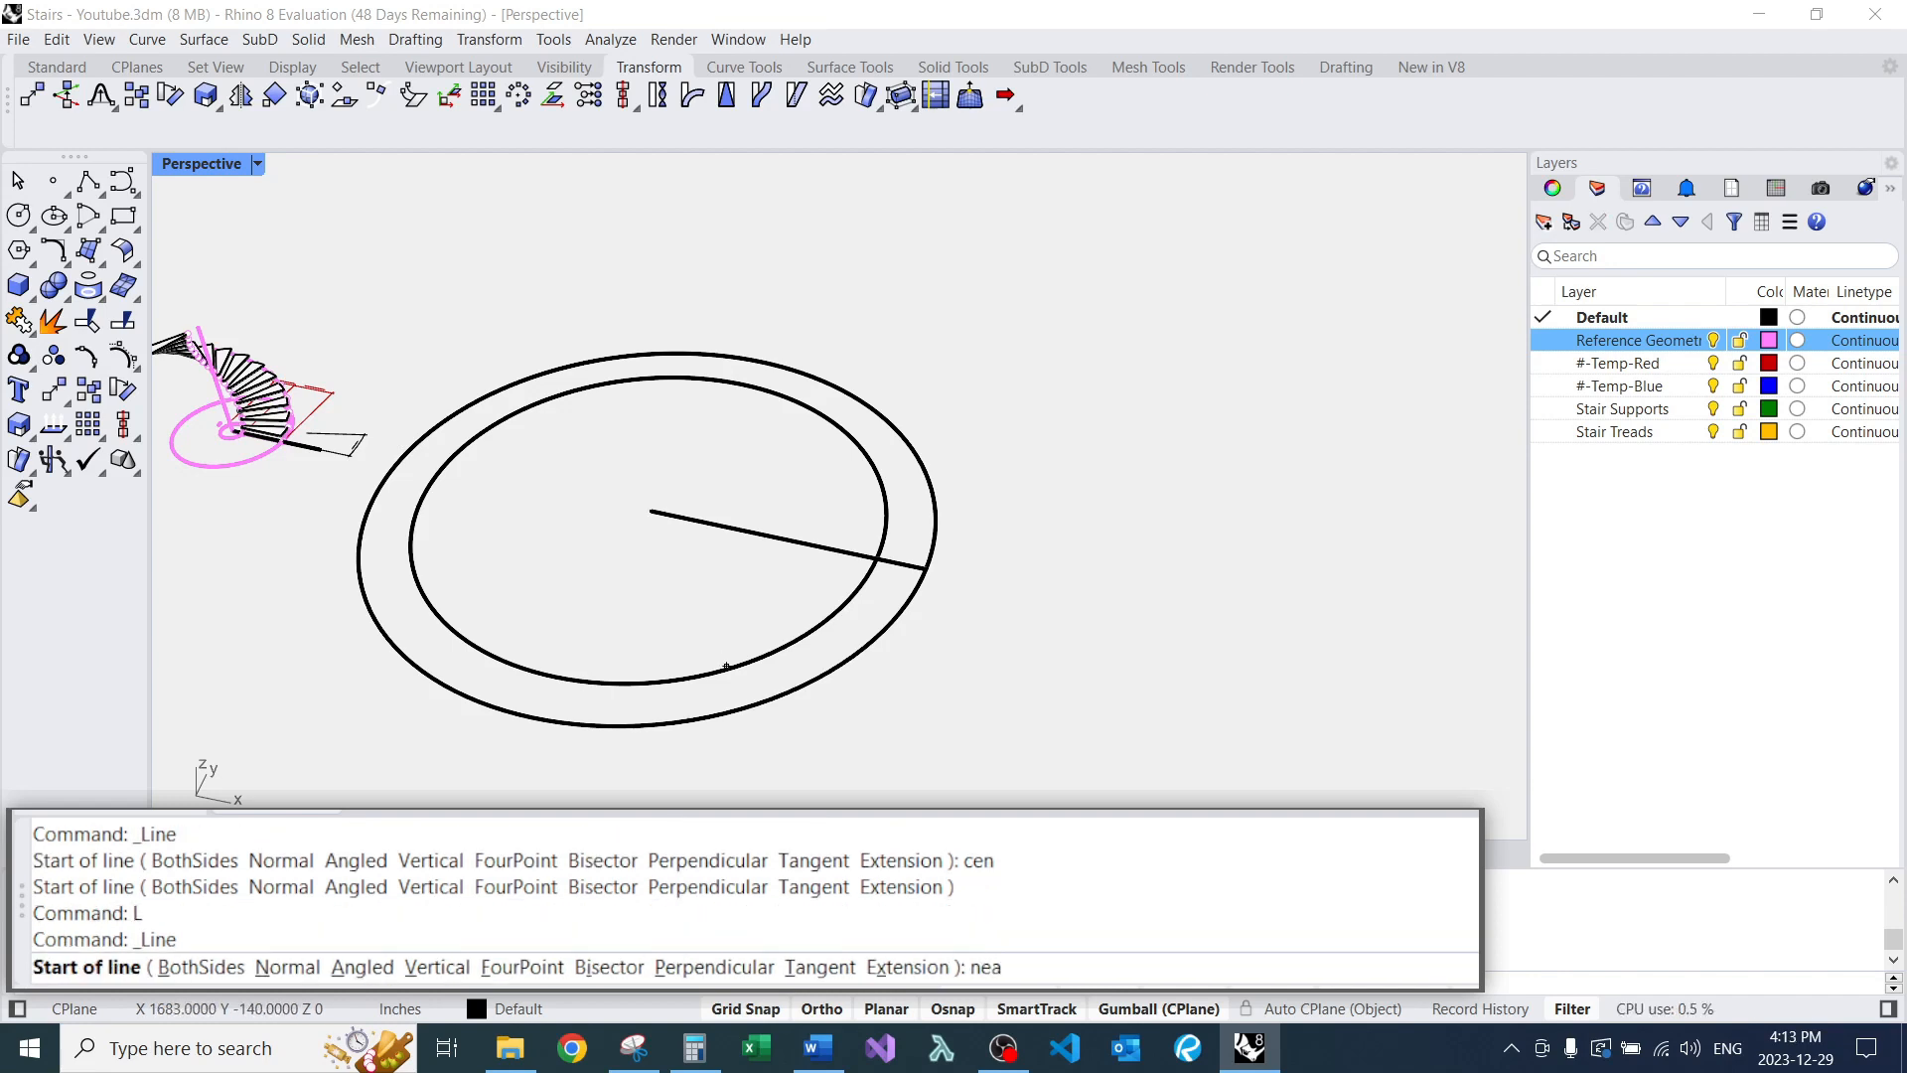
pyautogui.write('r')
pyautogui.press('Return')
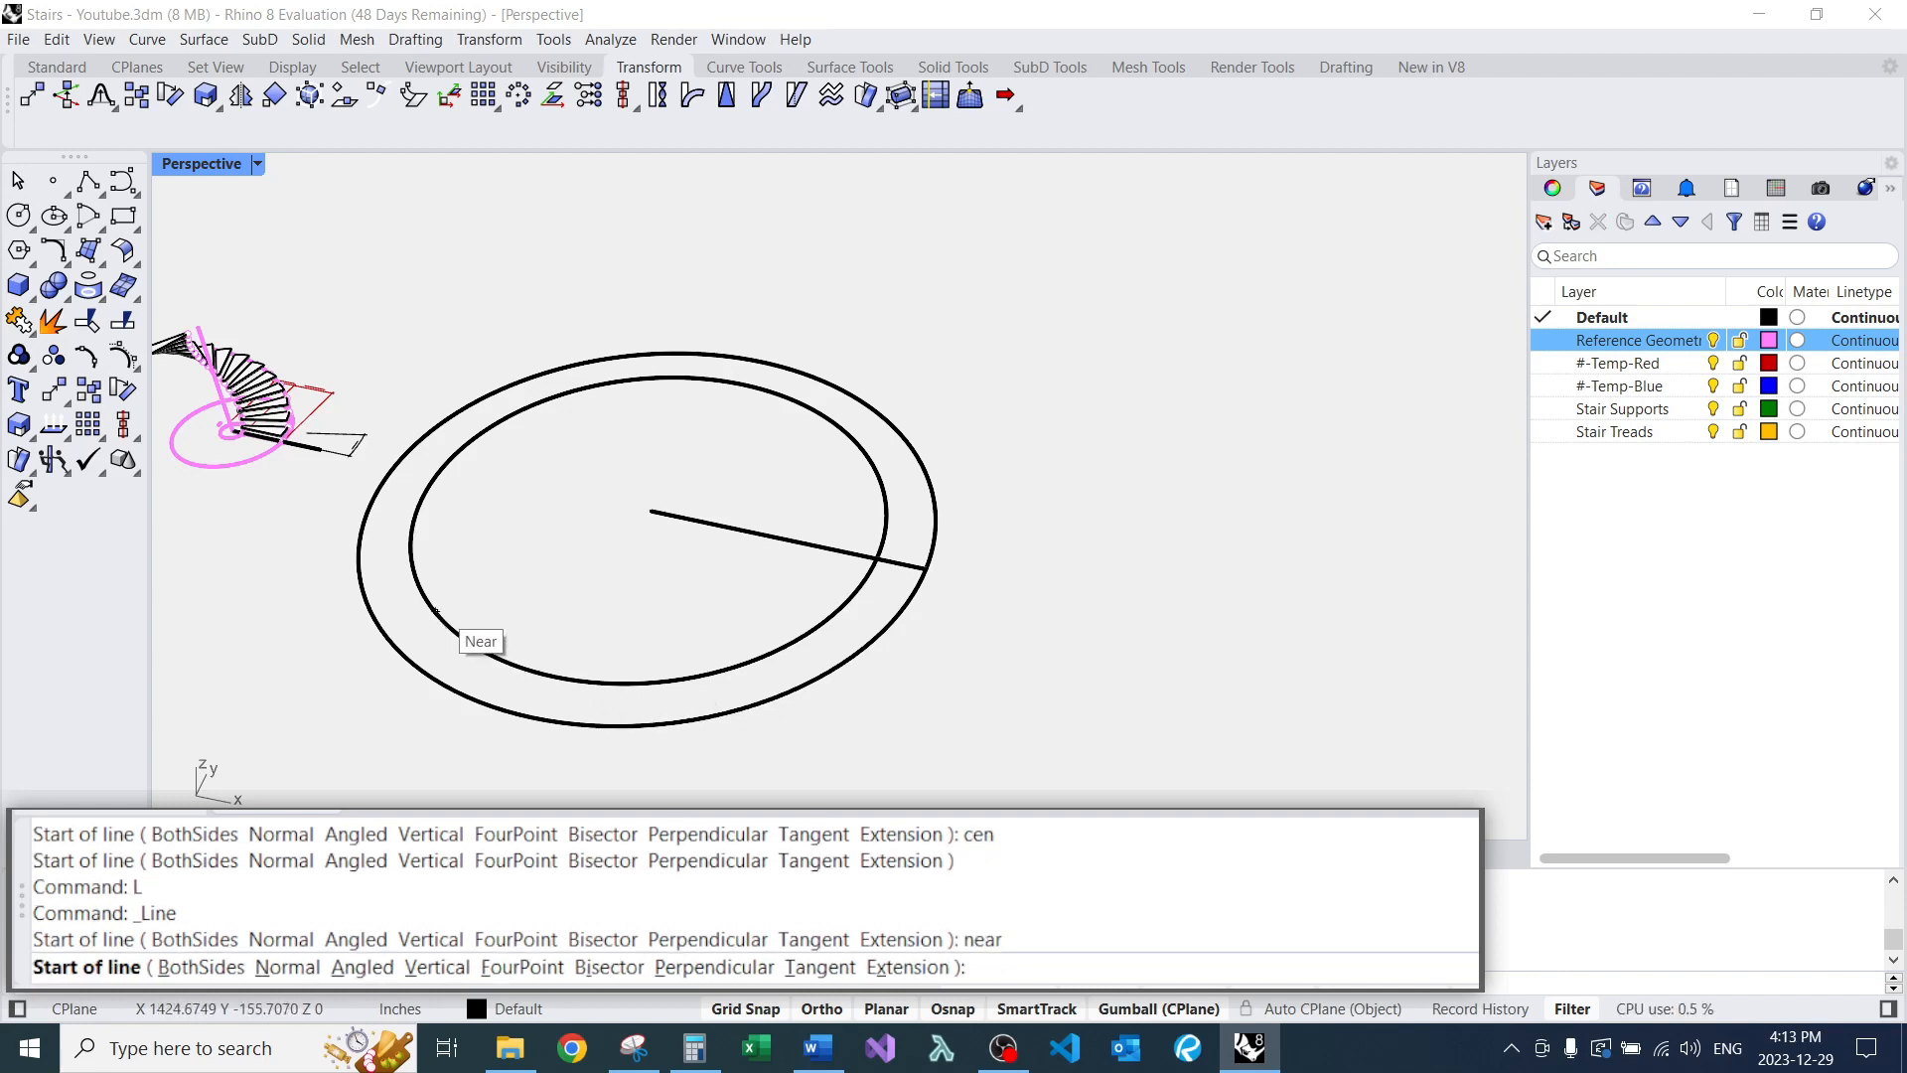
pyautogui.click(437, 611)
pyautogui.click(651, 512)
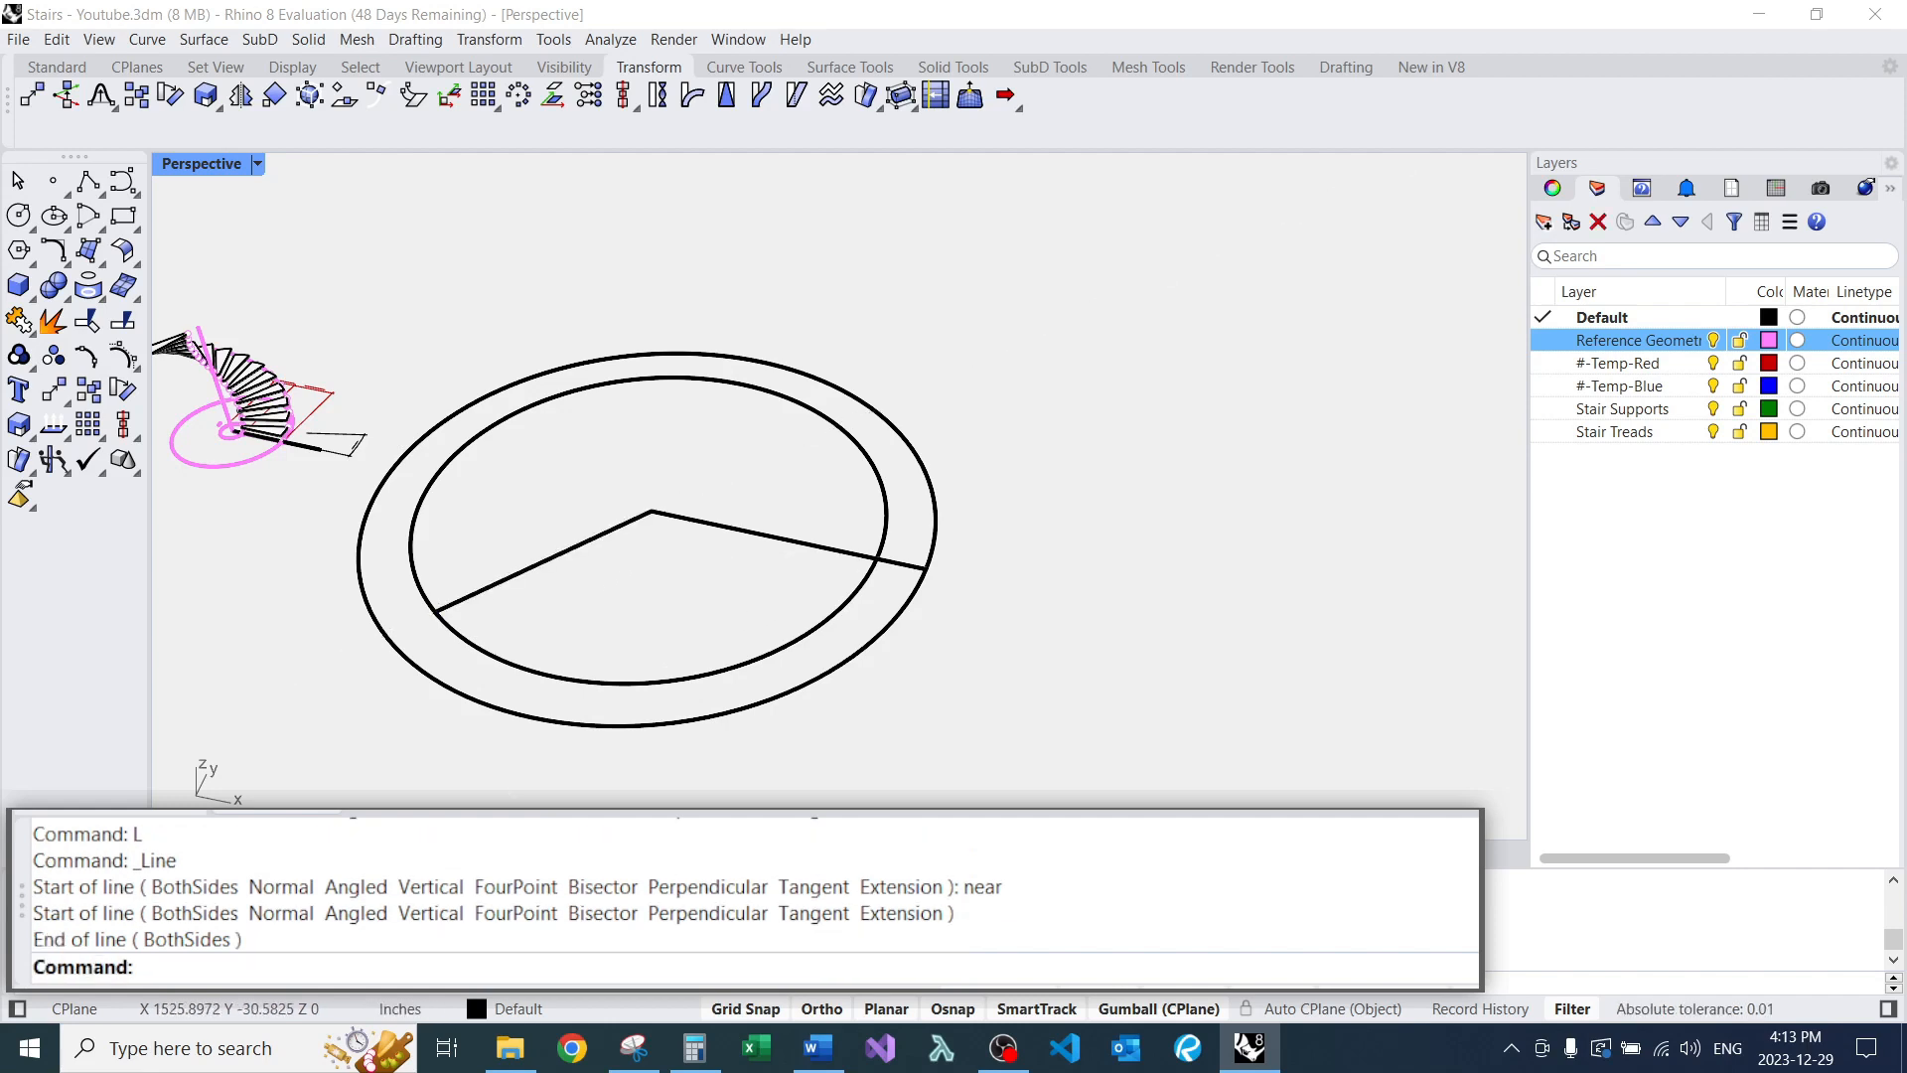
# Delete the line just drawn from the inner circle to the centre.
pyautogui.click(544, 561)
pyautogui.write('E')
pyautogui.press('Return')
# Zoom to the two concentric circles with their radial line and examine the layout beside the spiral staircase.
pyautogui.scroll(-7, 646, 573)
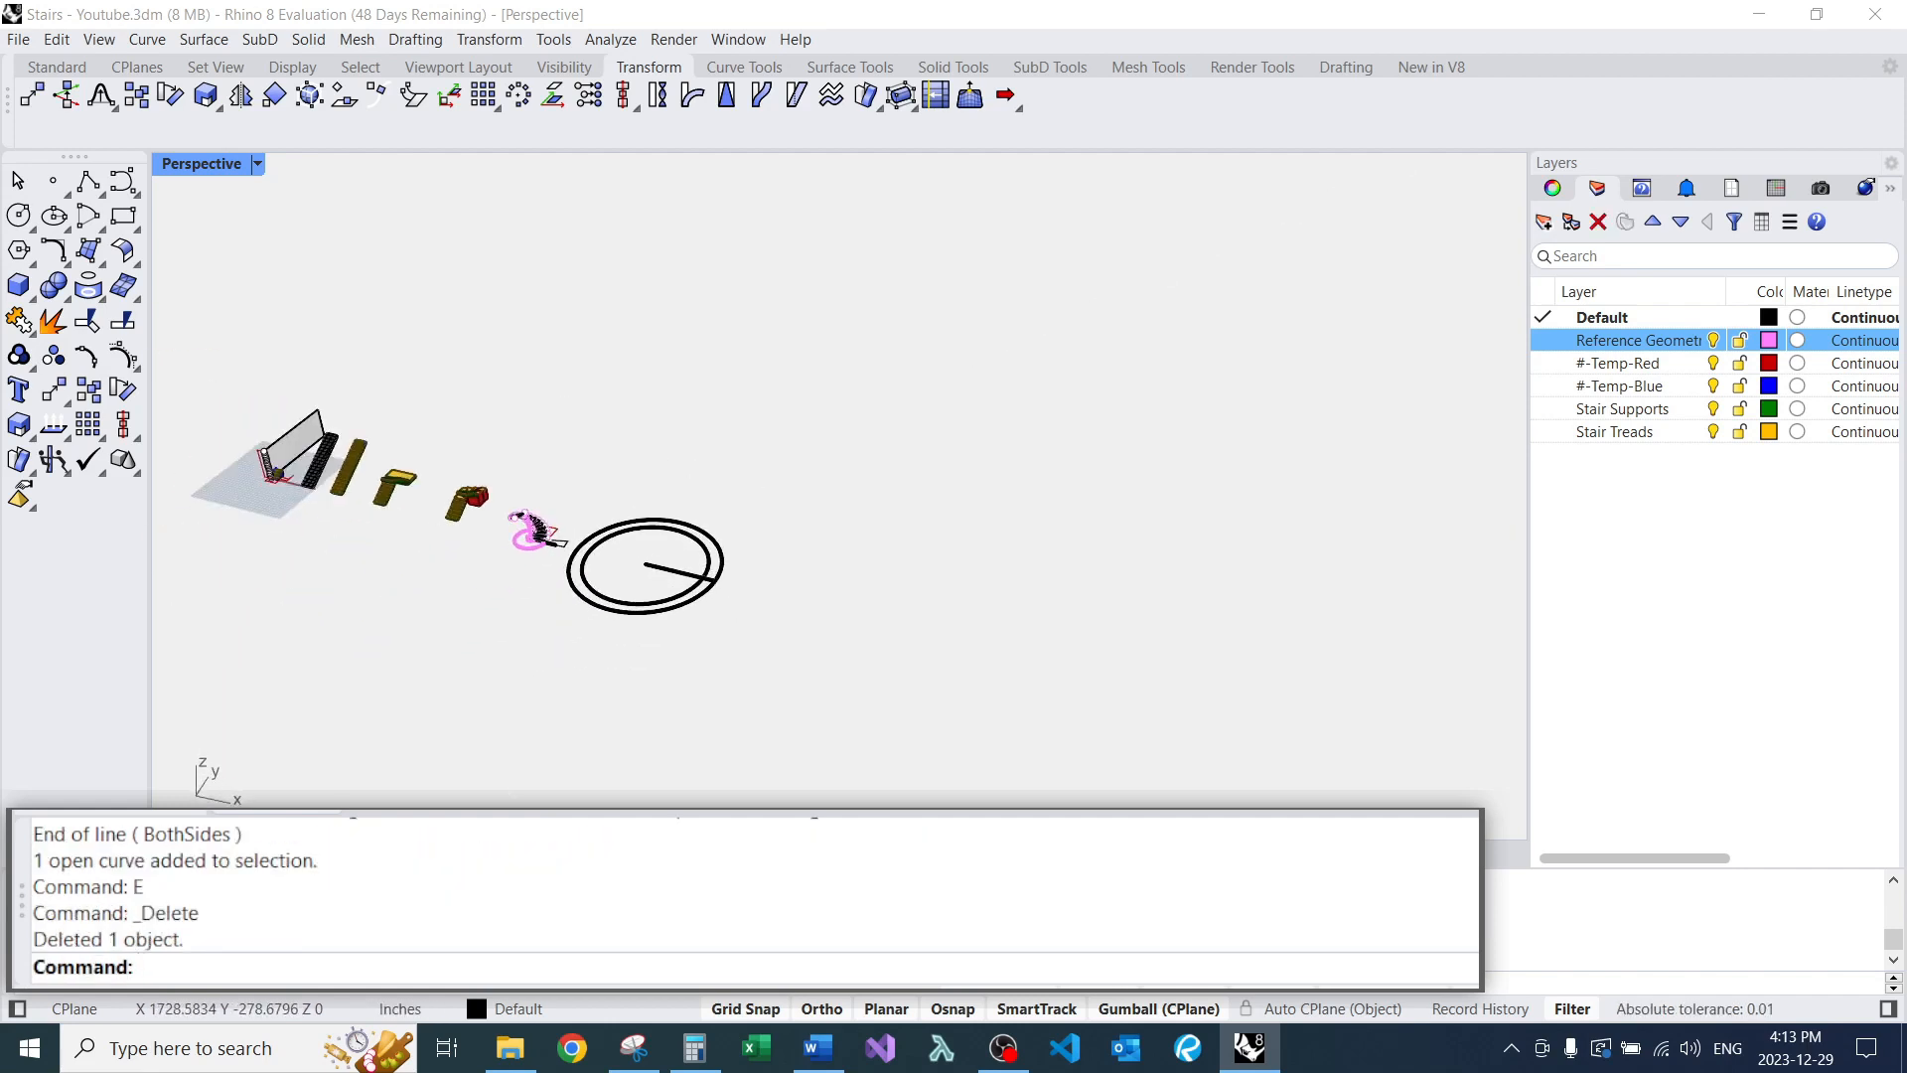
pyautogui.scroll(4, 567, 545)
pyautogui.moveTo(525, 367); pyautogui.dragTo(981, 715)
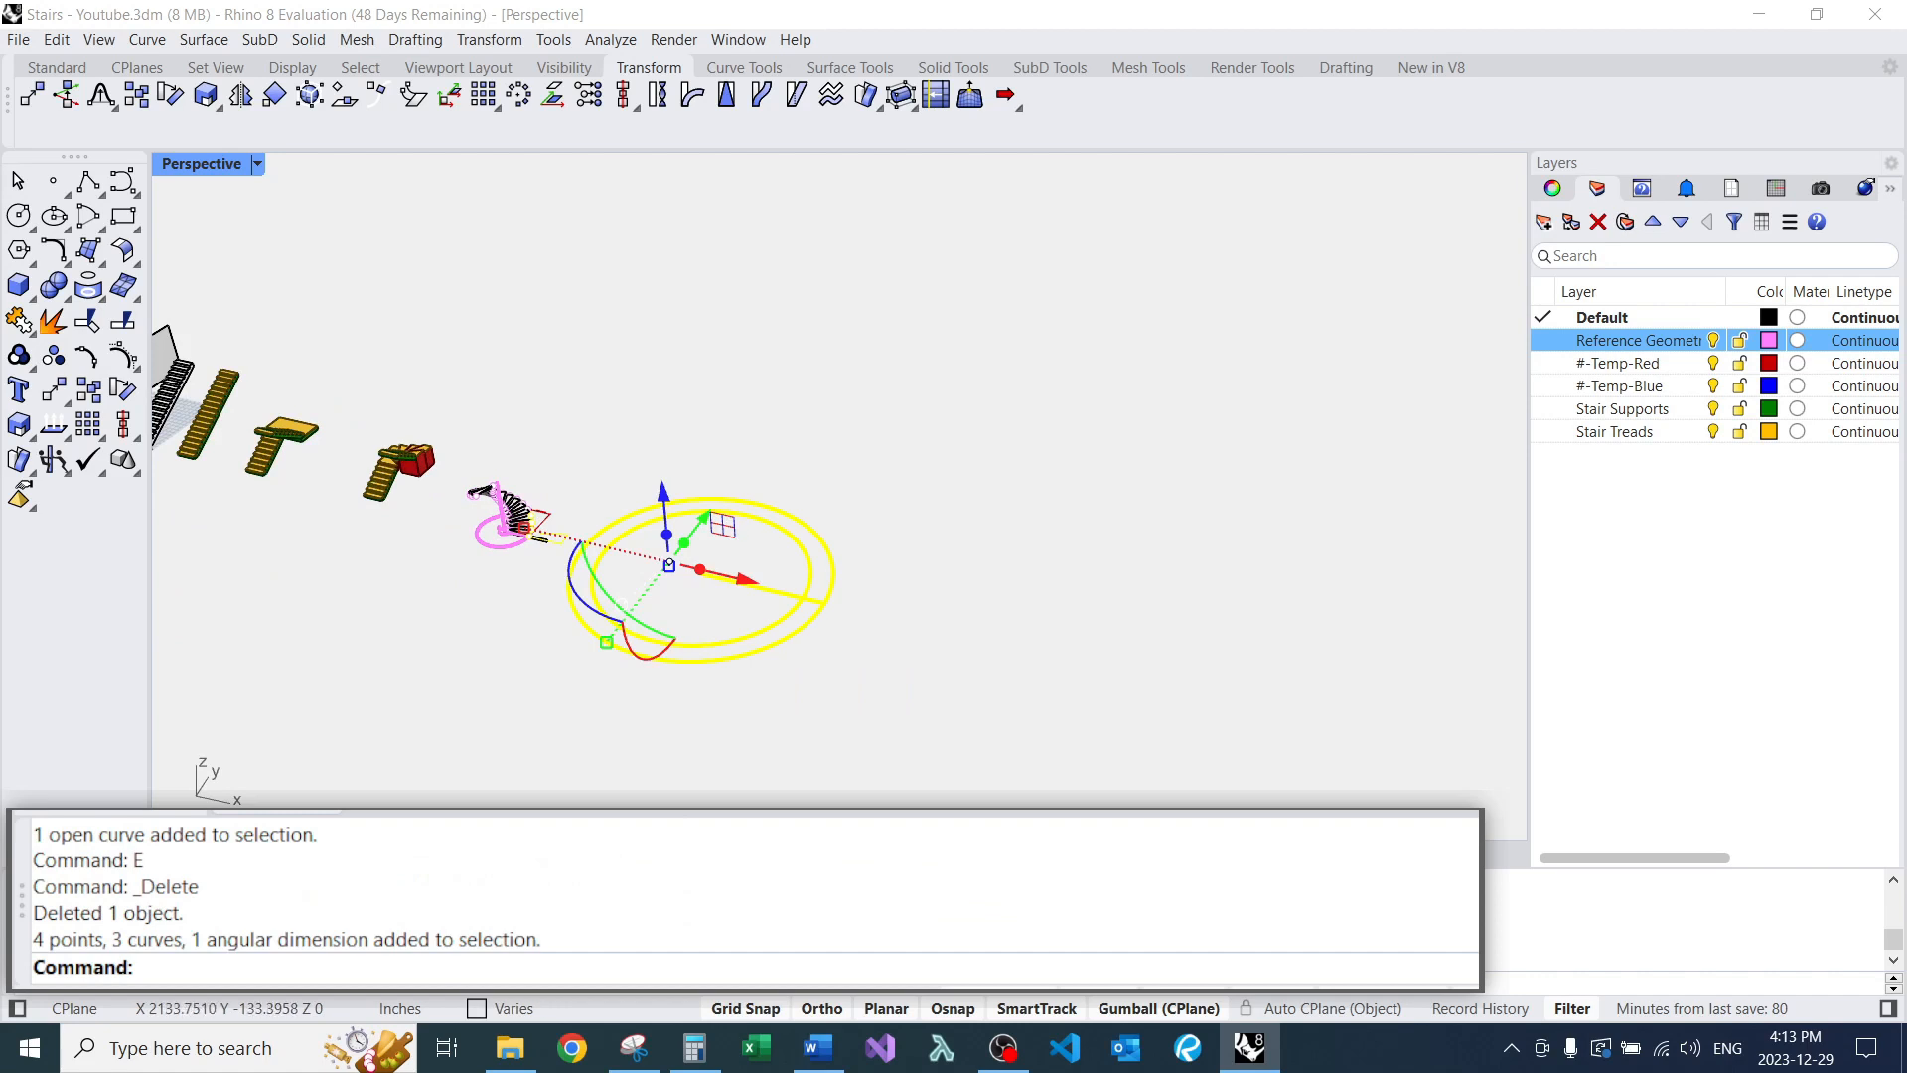
pyautogui.write('zs')
pyautogui.press('Return')
pyautogui.press('Escape')
pyautogui.scroll(-6, 811, 598)
pyautogui.moveTo(810, 597); pyautogui.dragTo(834, 632, button='right')
pyautogui.scroll(6, 874, 537)
pyautogui.scroll(-5, 755, 616)
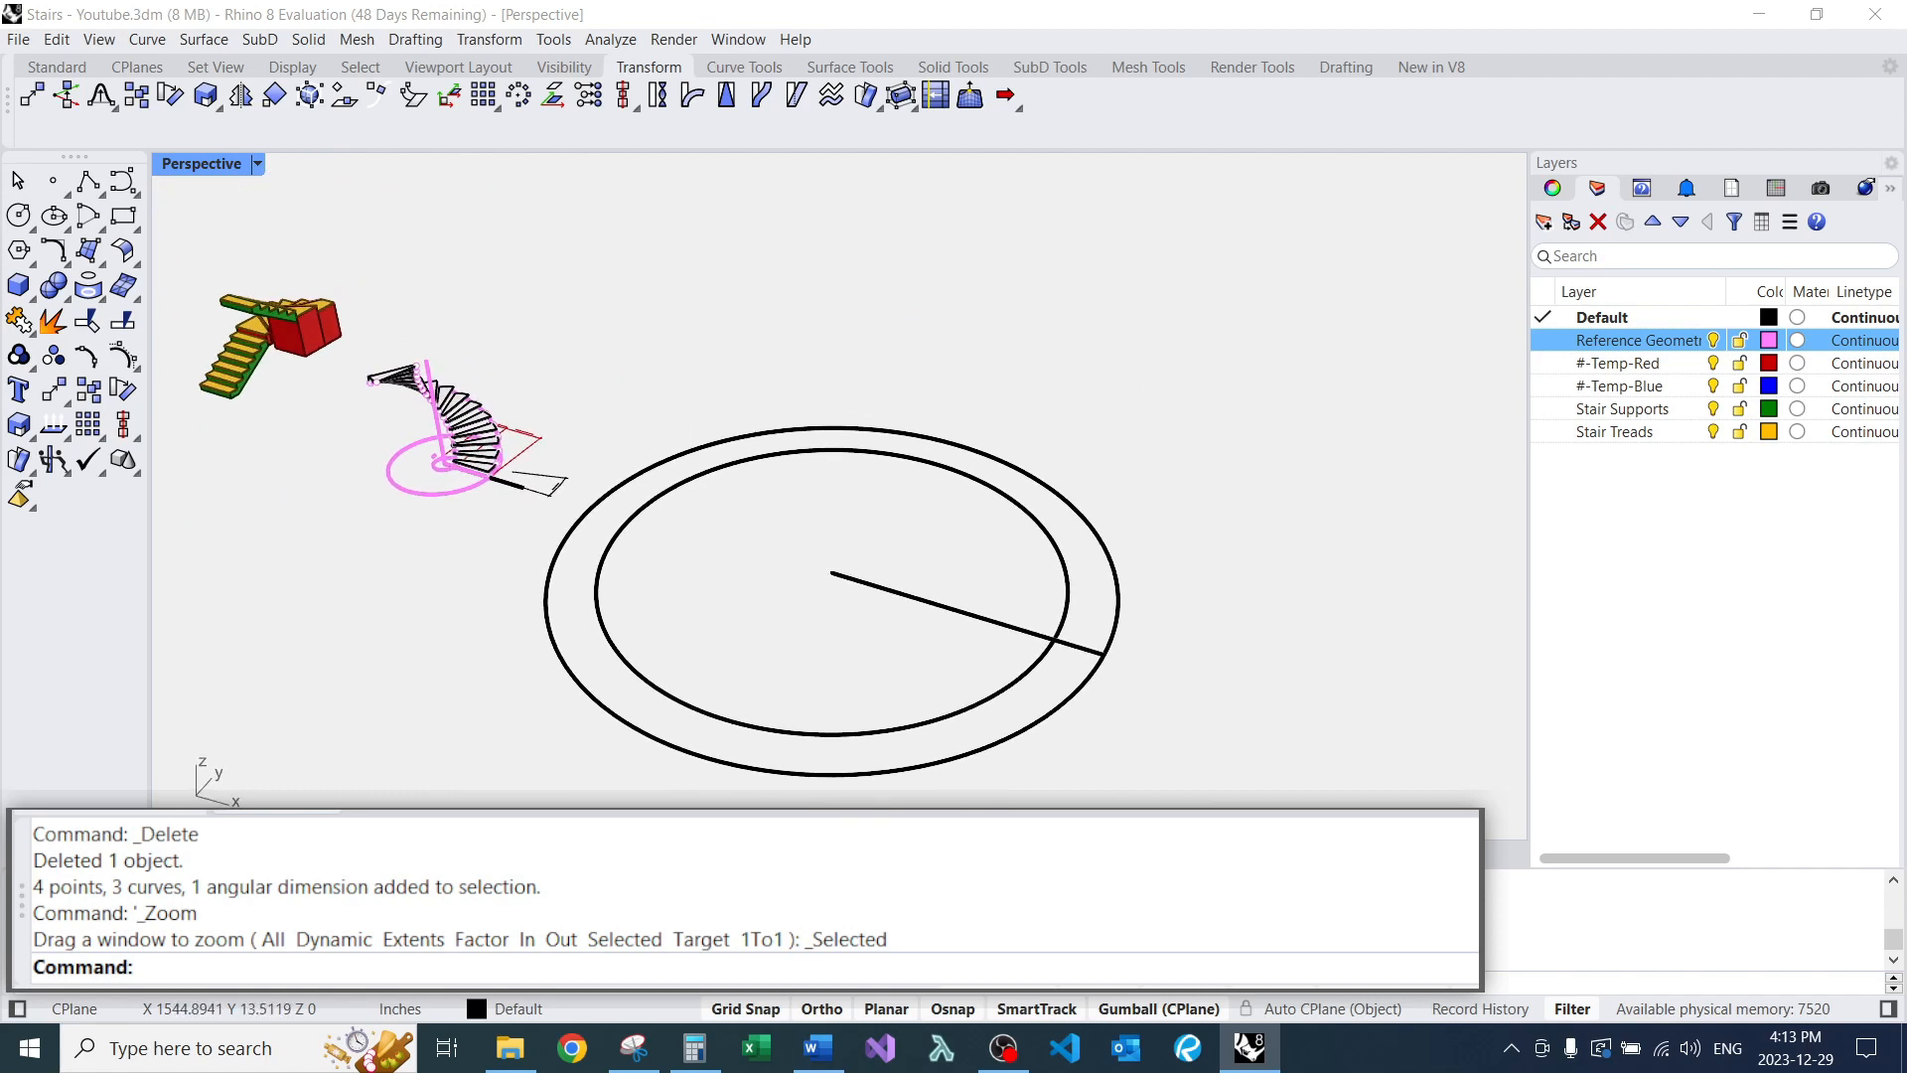
# Relocate the radial line's gumball to the line's end at the common centre of the circles.
pyautogui.scroll(6, 988, 613)
pyautogui.scroll(-6, 984, 608)
pyautogui.moveTo(984, 609); pyautogui.dragTo(874, 645, button='right')
pyautogui.scroll(6, 874, 616)
pyautogui.click(802, 559)
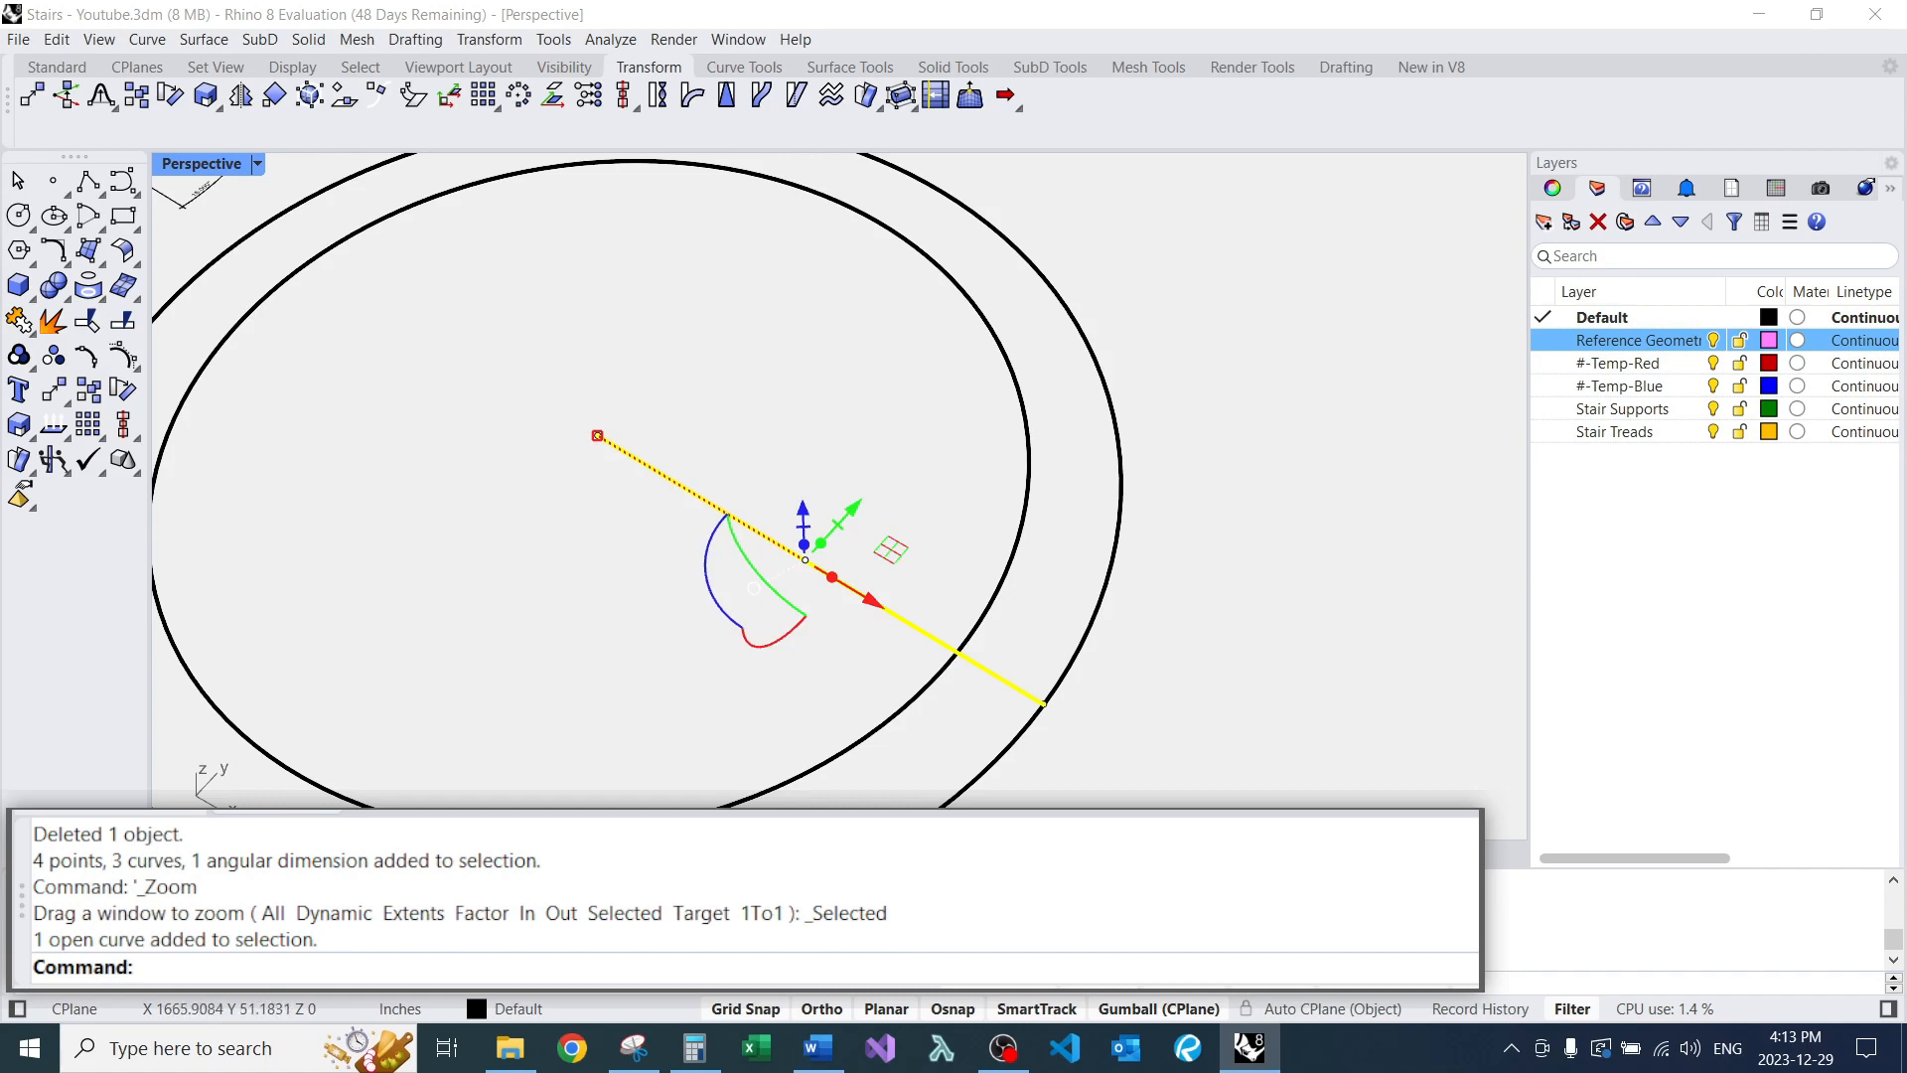
pyautogui.keyDown('ctrl'); pyautogui.moveTo(804, 560); pyautogui.dragTo(597, 435); pyautogui.keyUp('ctrl')
pyautogui.moveTo(606, 447); pyautogui.dragTo(656, 427, button='right')
pyautogui.scroll(-5, 652, 430)
pyautogui.scroll(3, 596, 419)
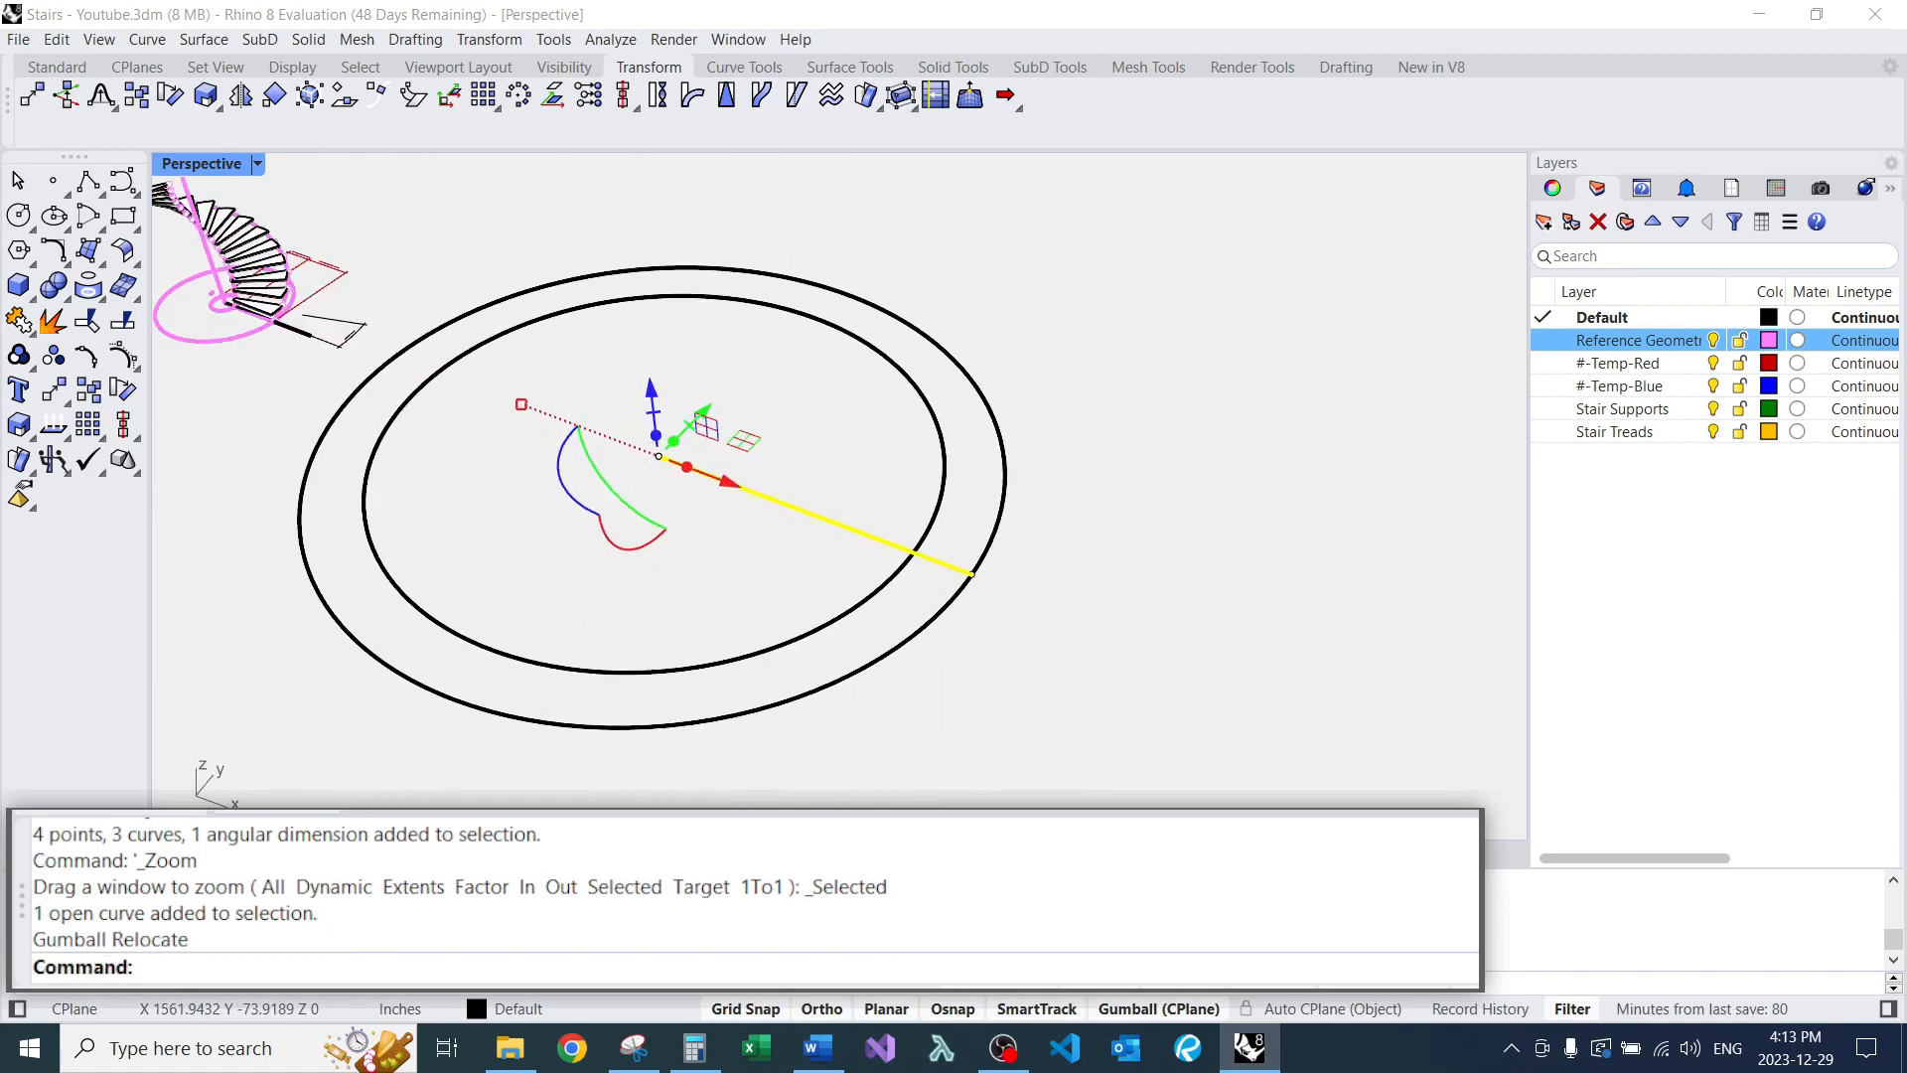
# Rotate a copy of the radial line 5 degrees about the circle centre.
pyautogui.click(608, 488)
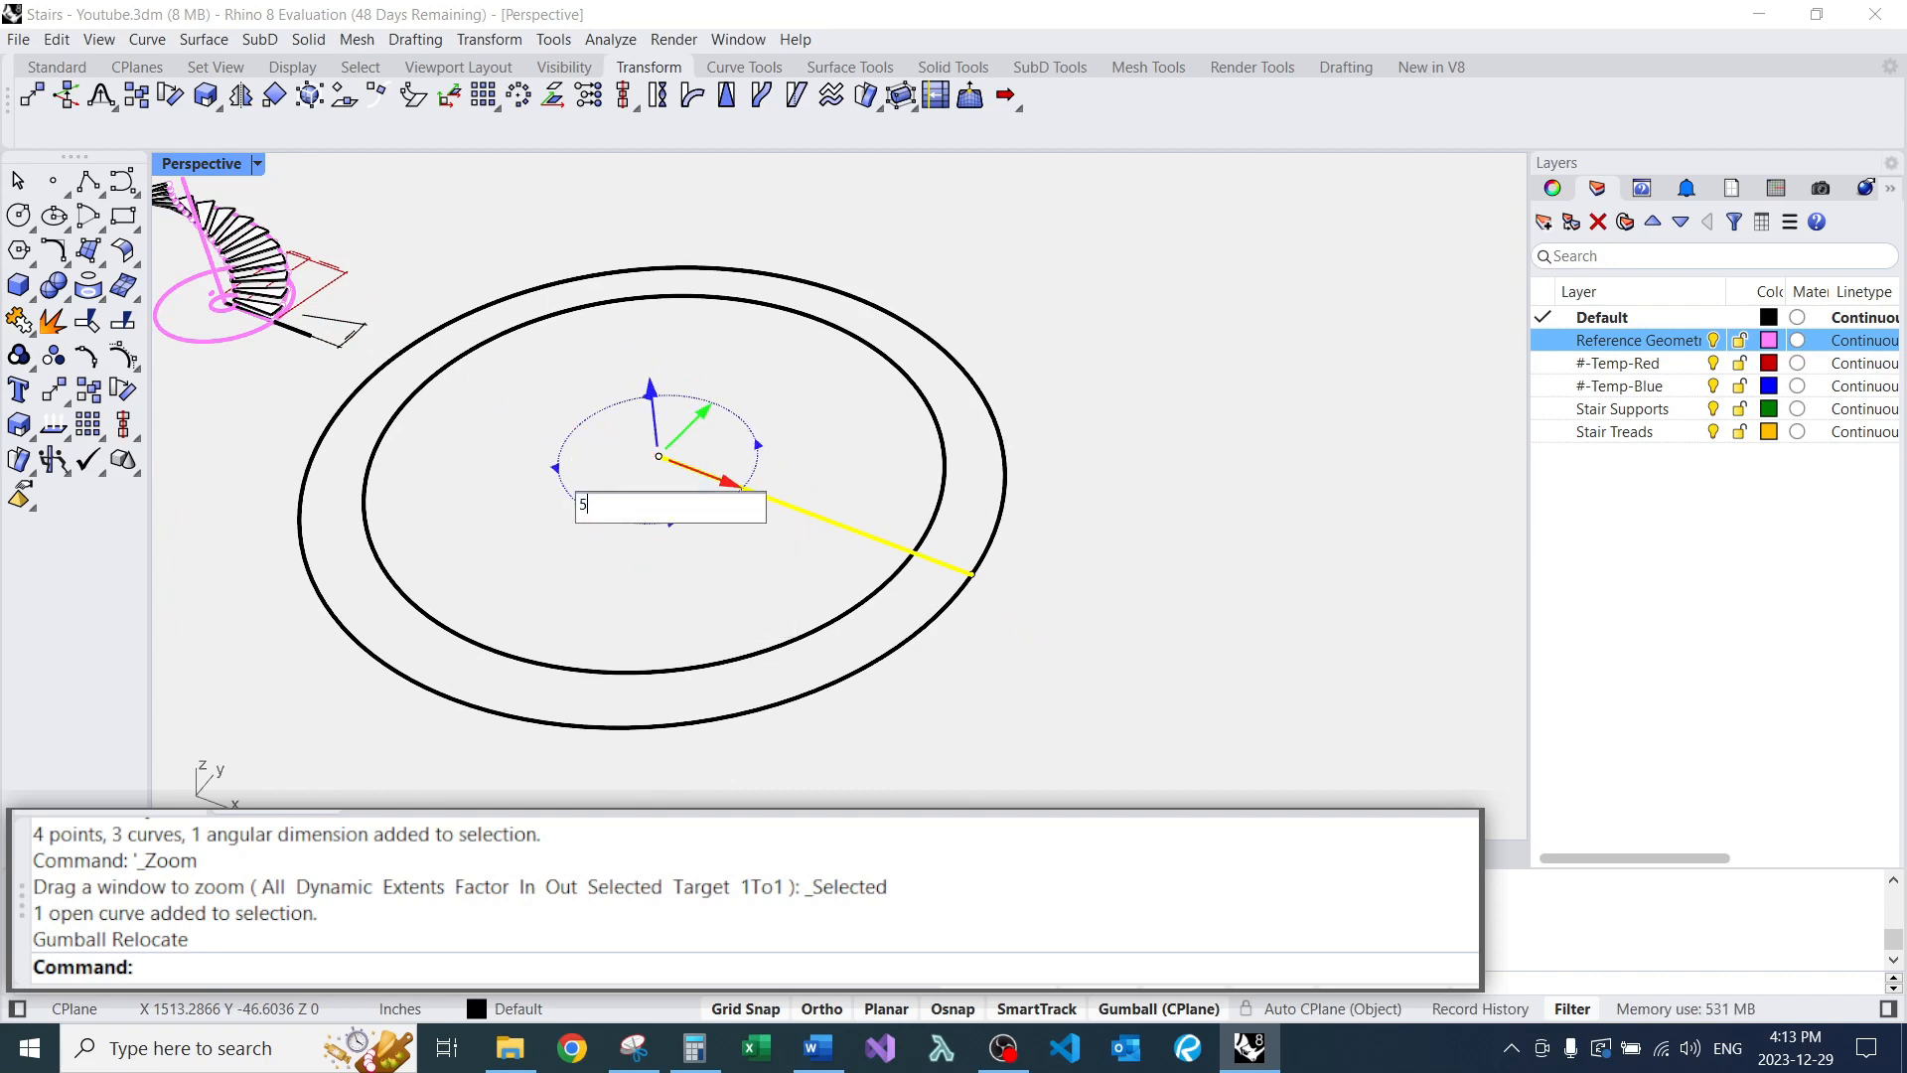
pyautogui.press('Return')
pyautogui.scroll(5, 934, 557)
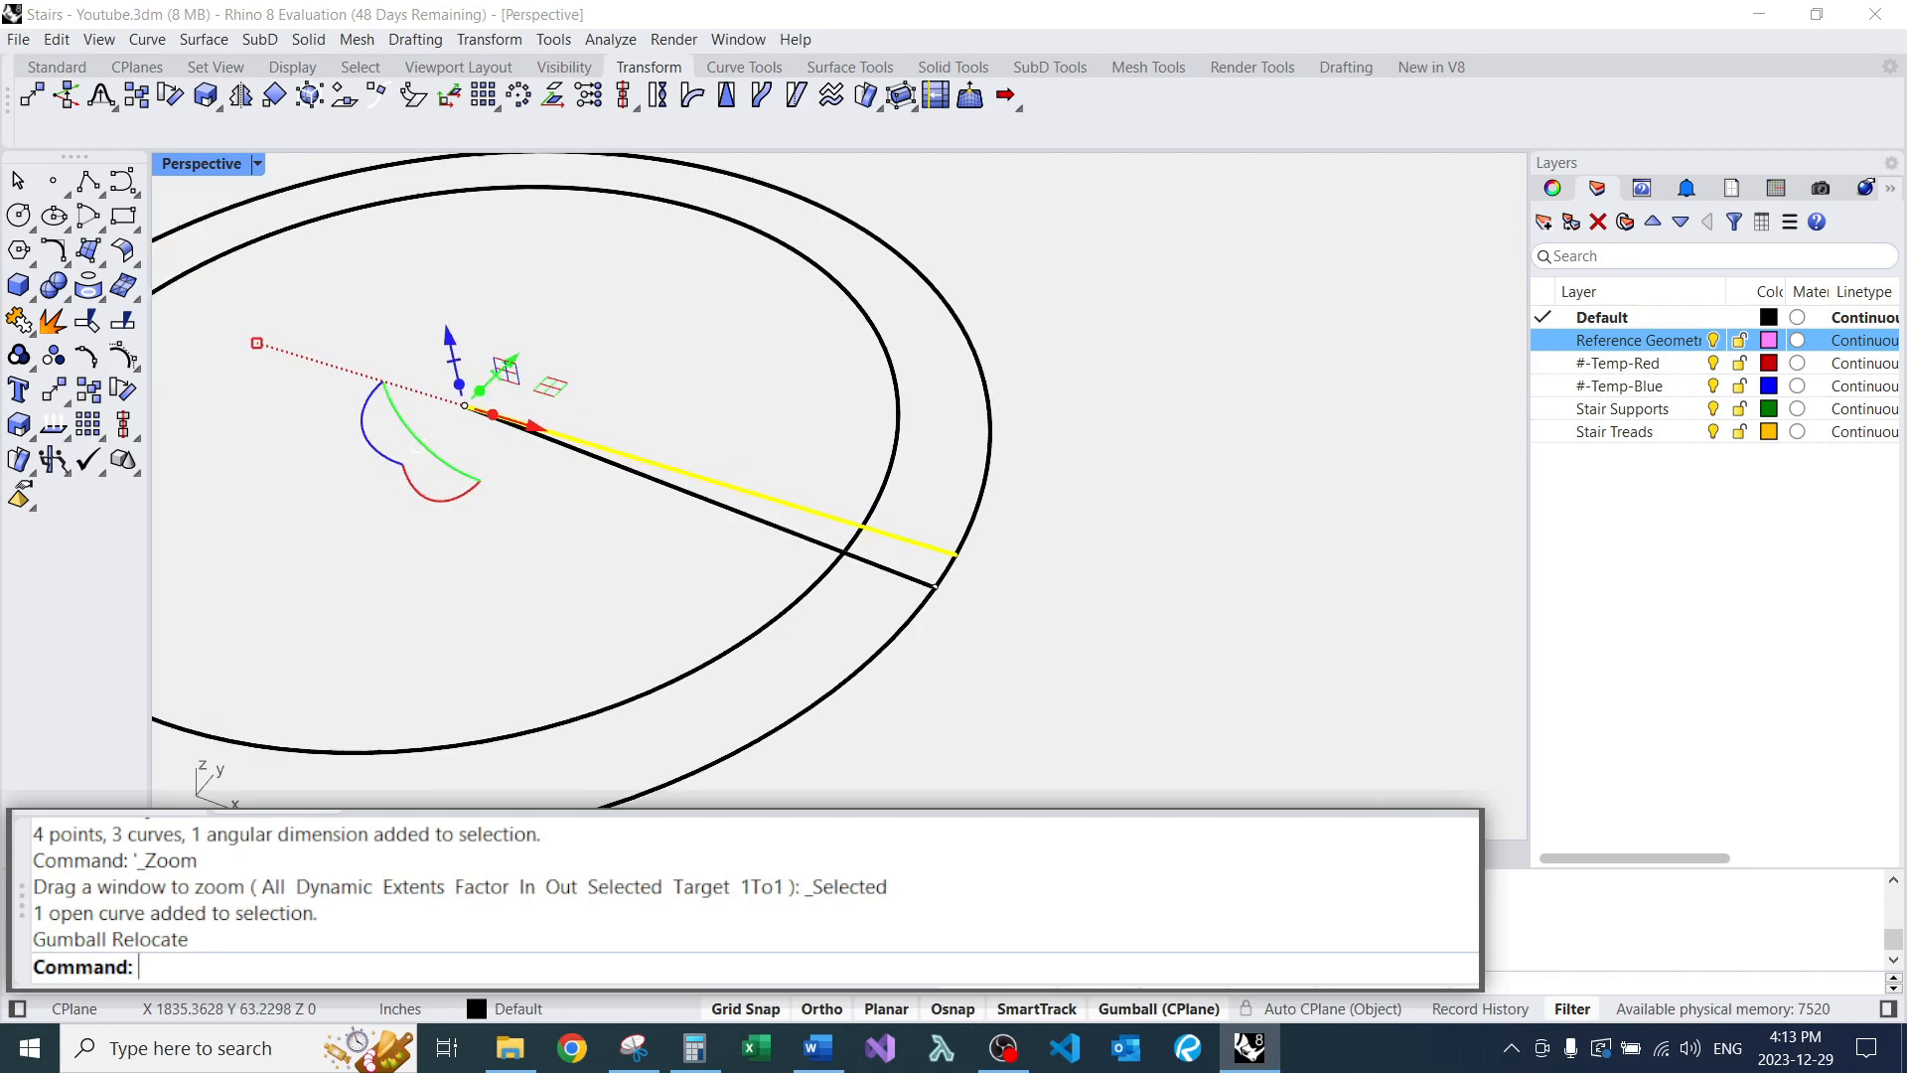
# Measure the distance between the outer ends of the two radial lines.
pyautogui.write('D')
pyautogui.press('Return')
pyautogui.click(913, 610)
pyautogui.click(958, 541)
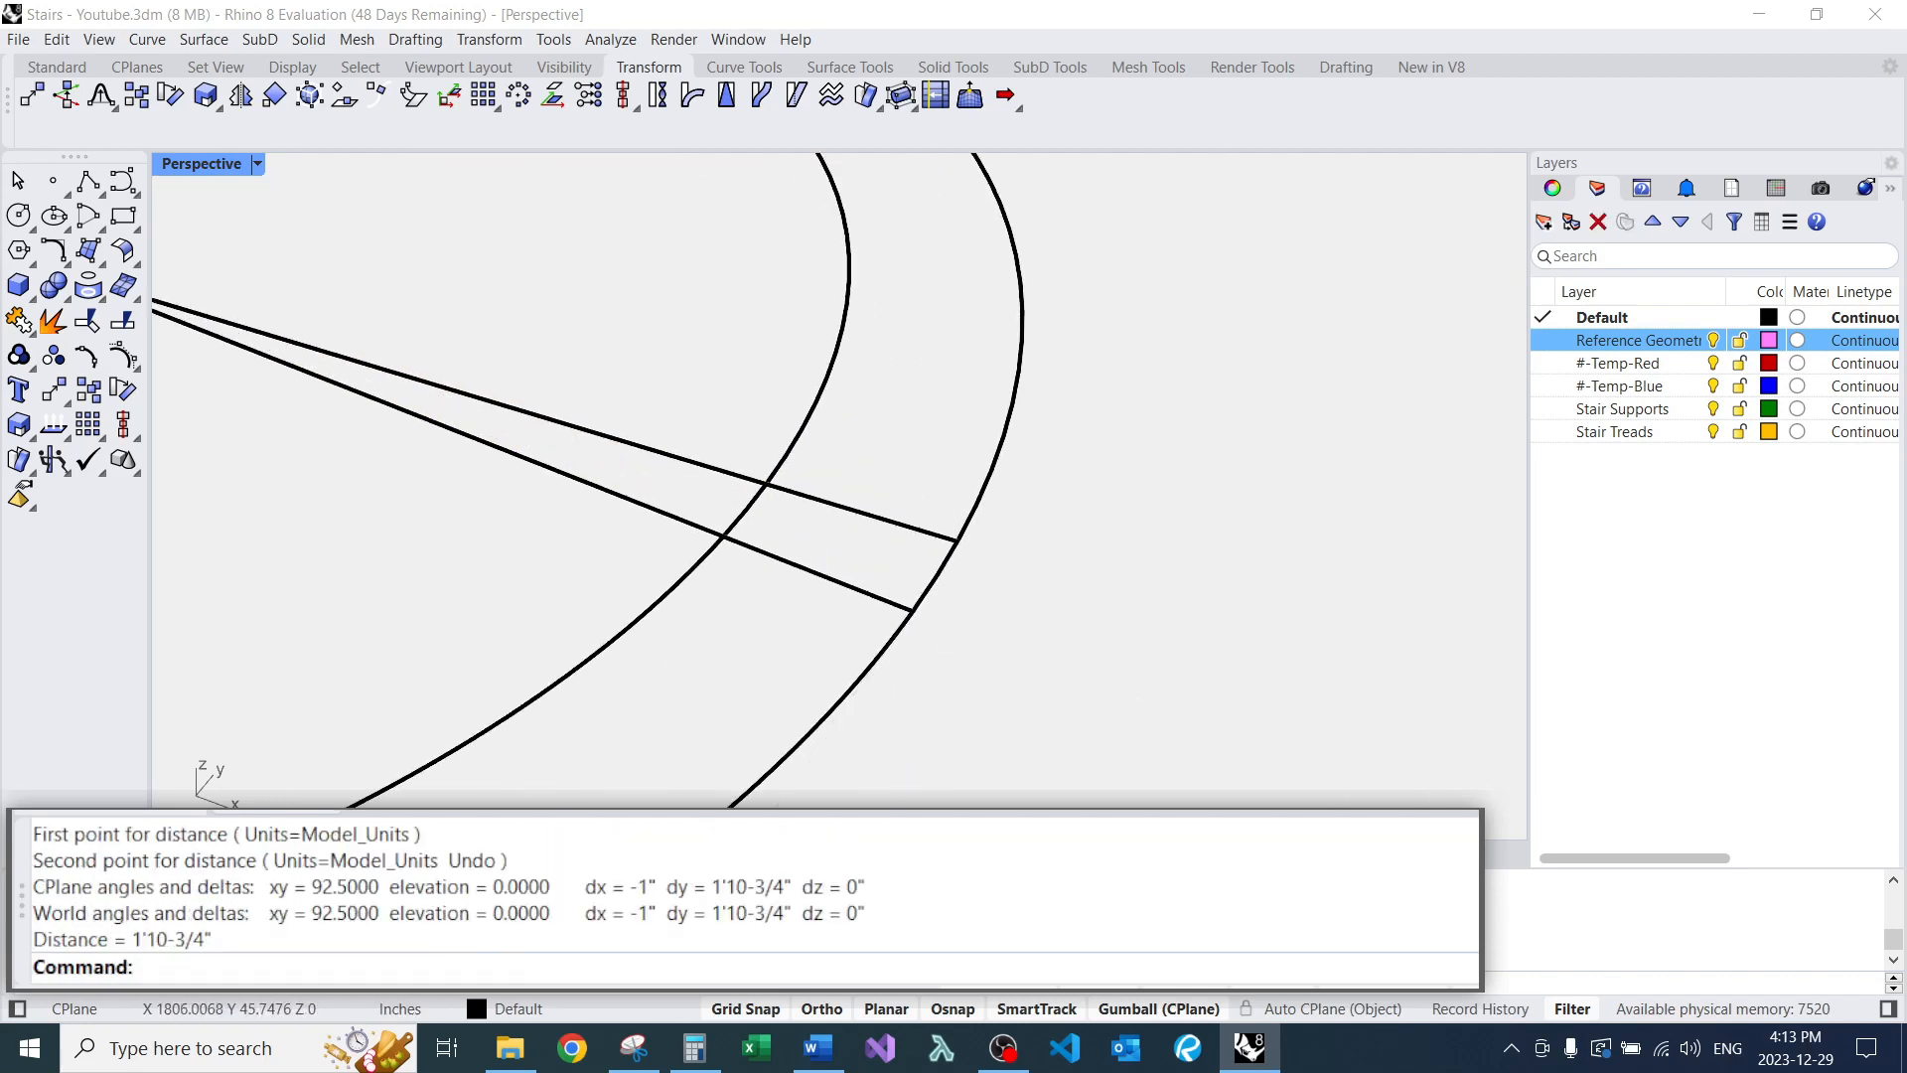
# Try to place a rotated dimension at angle 0 between the outer ends of the two radial lines.
pyautogui.scroll(-4, 855, 534)
pyautogui.write('dx')
pyautogui.press('Return')
pyautogui.click(891, 579)
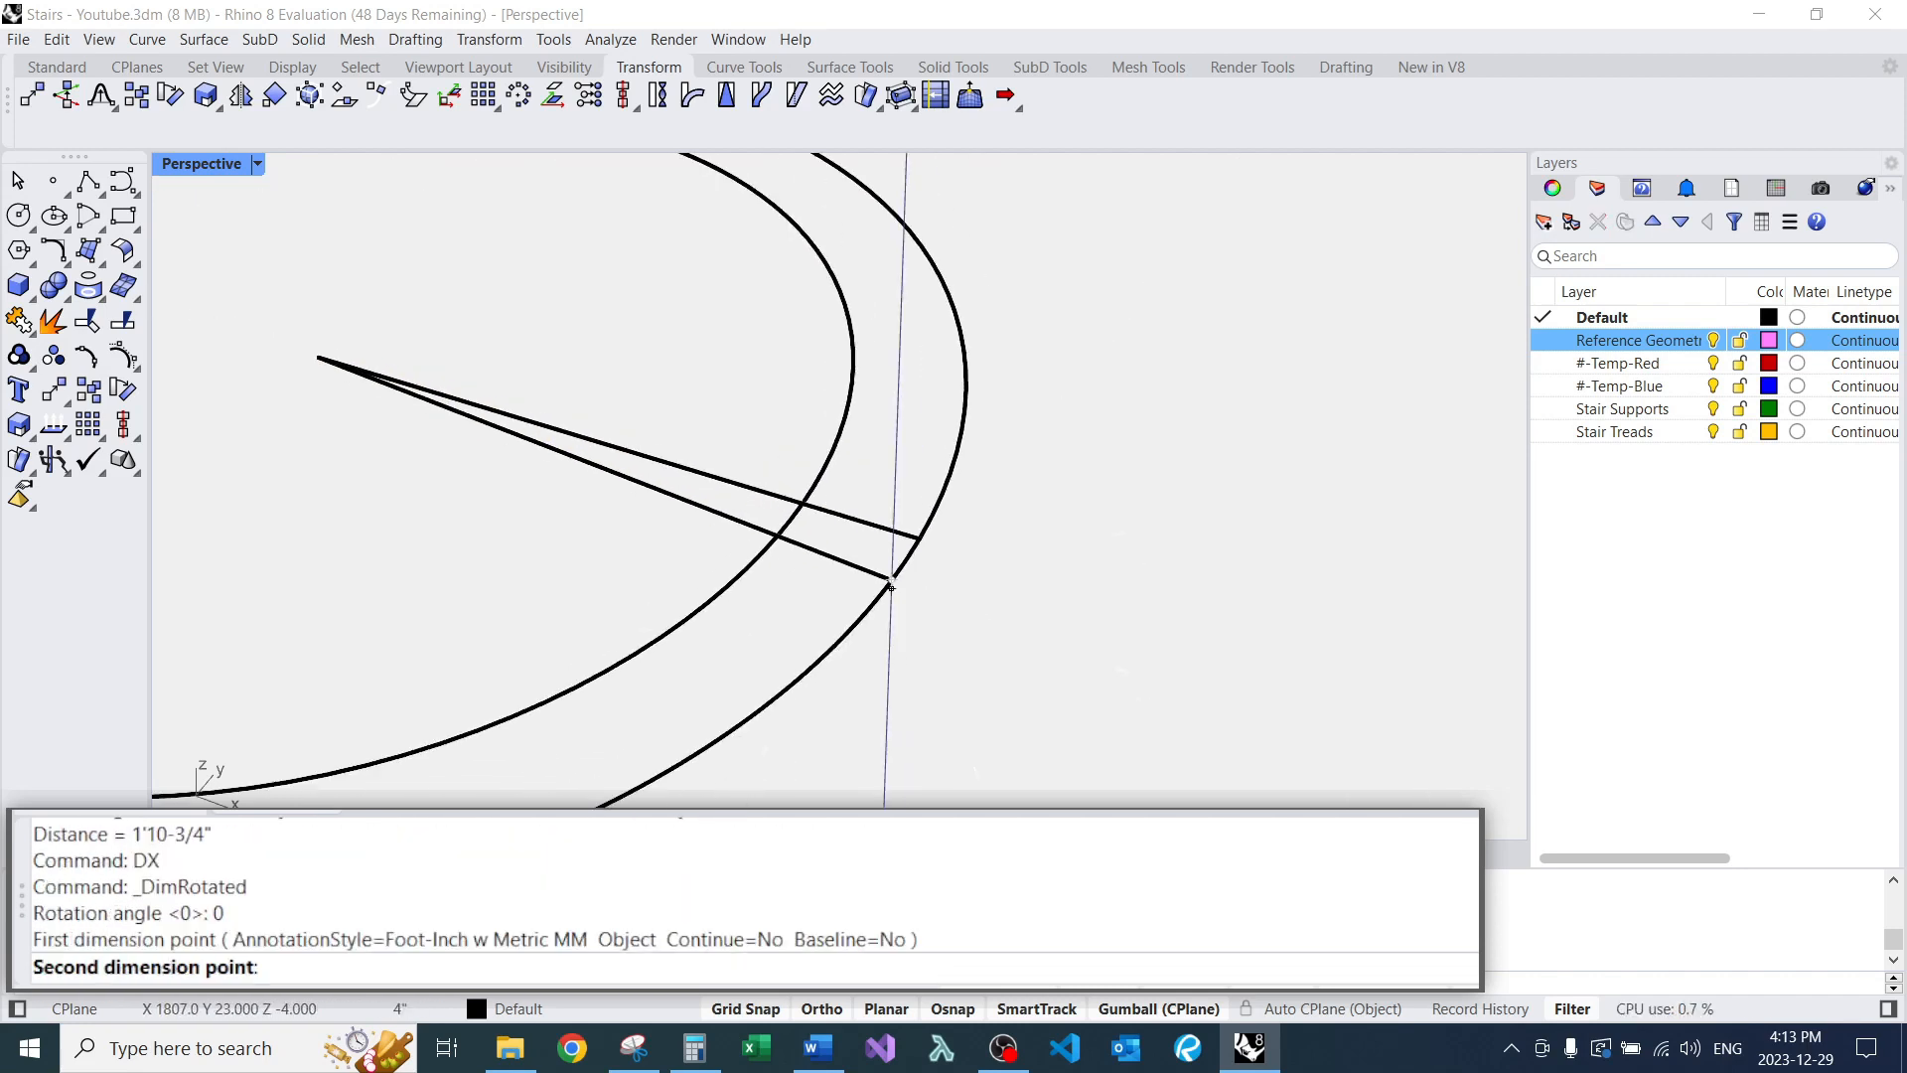
pyautogui.click(921, 538)
pyautogui.click(944, 601)
pyautogui.scroll(-4, 929, 591)
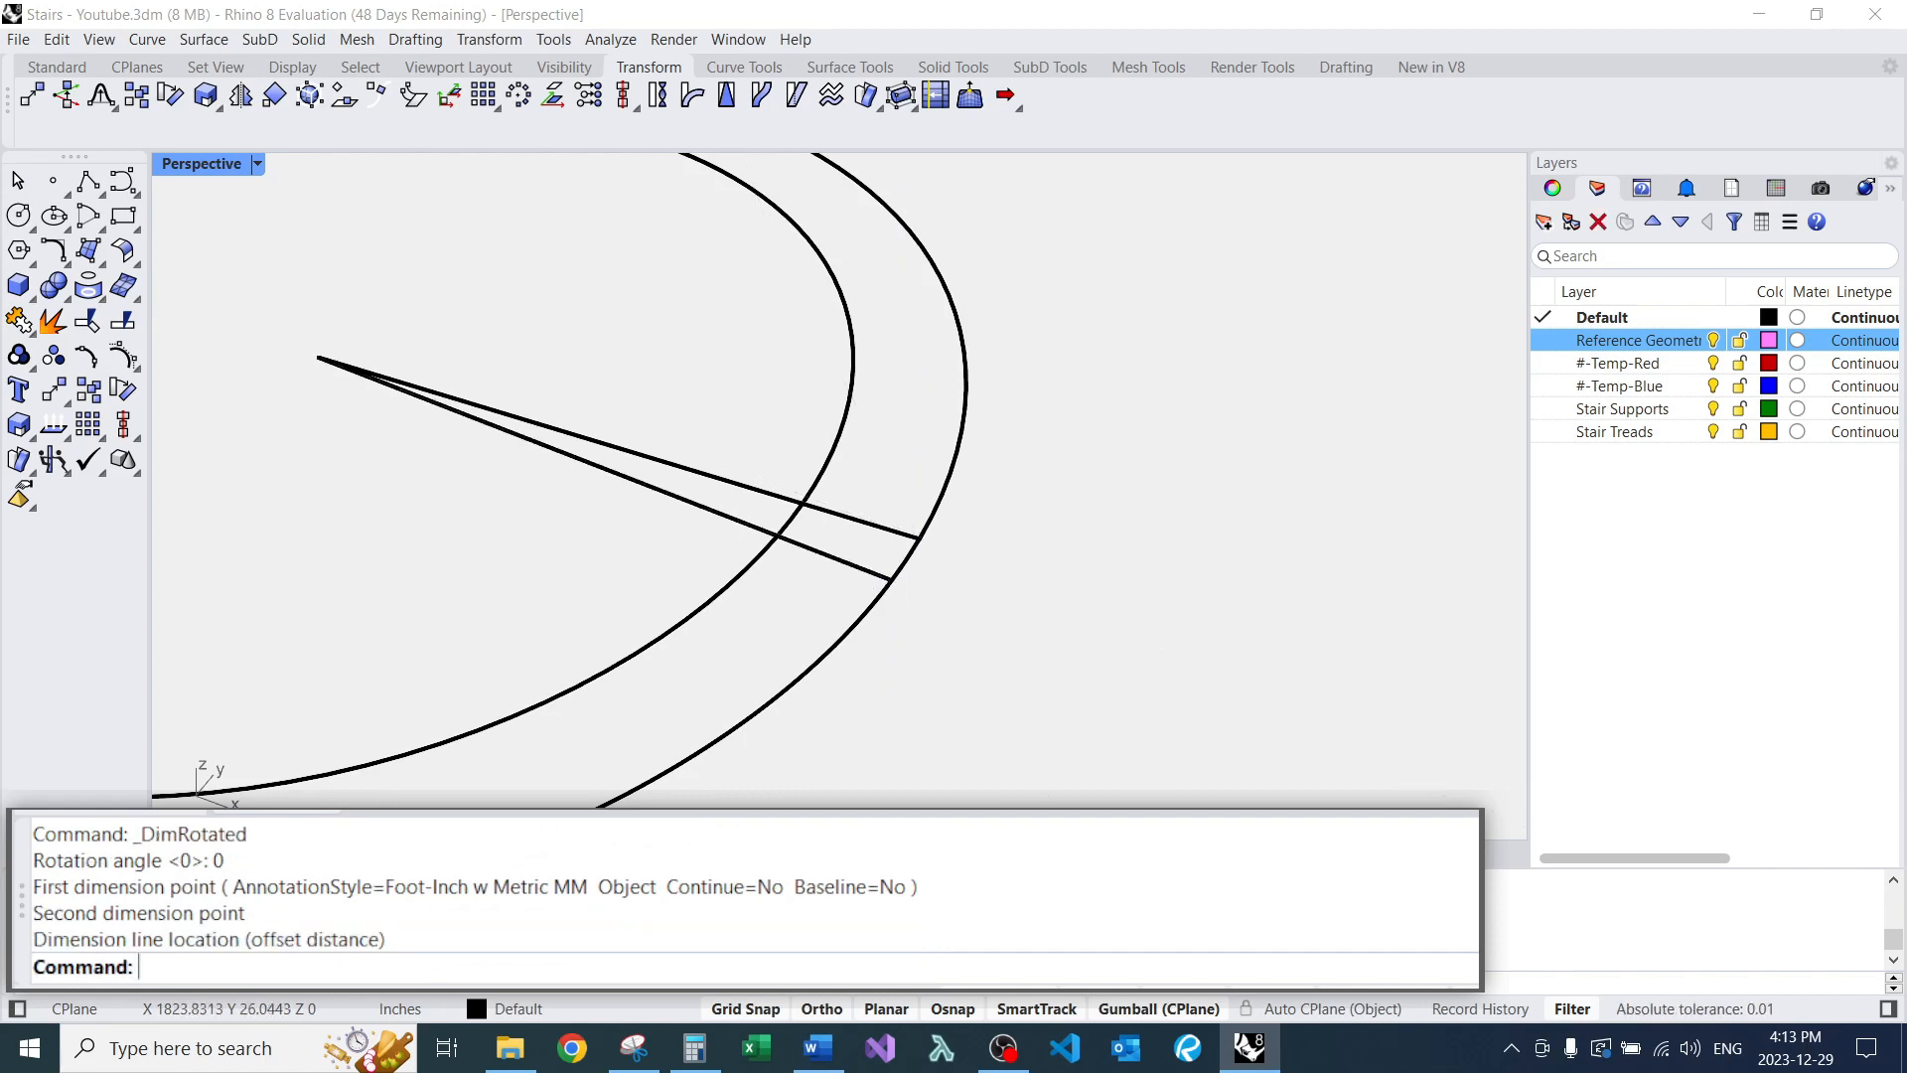
# Dimension the gap between the radial lines' outer ends with a rotated dimension at 90 degrees.
pyautogui.press('Return')
pyautogui.click(912, 586)
pyautogui.click(925, 565)
pyautogui.click(1013, 607)
pyautogui.scroll(4, 1005, 581)
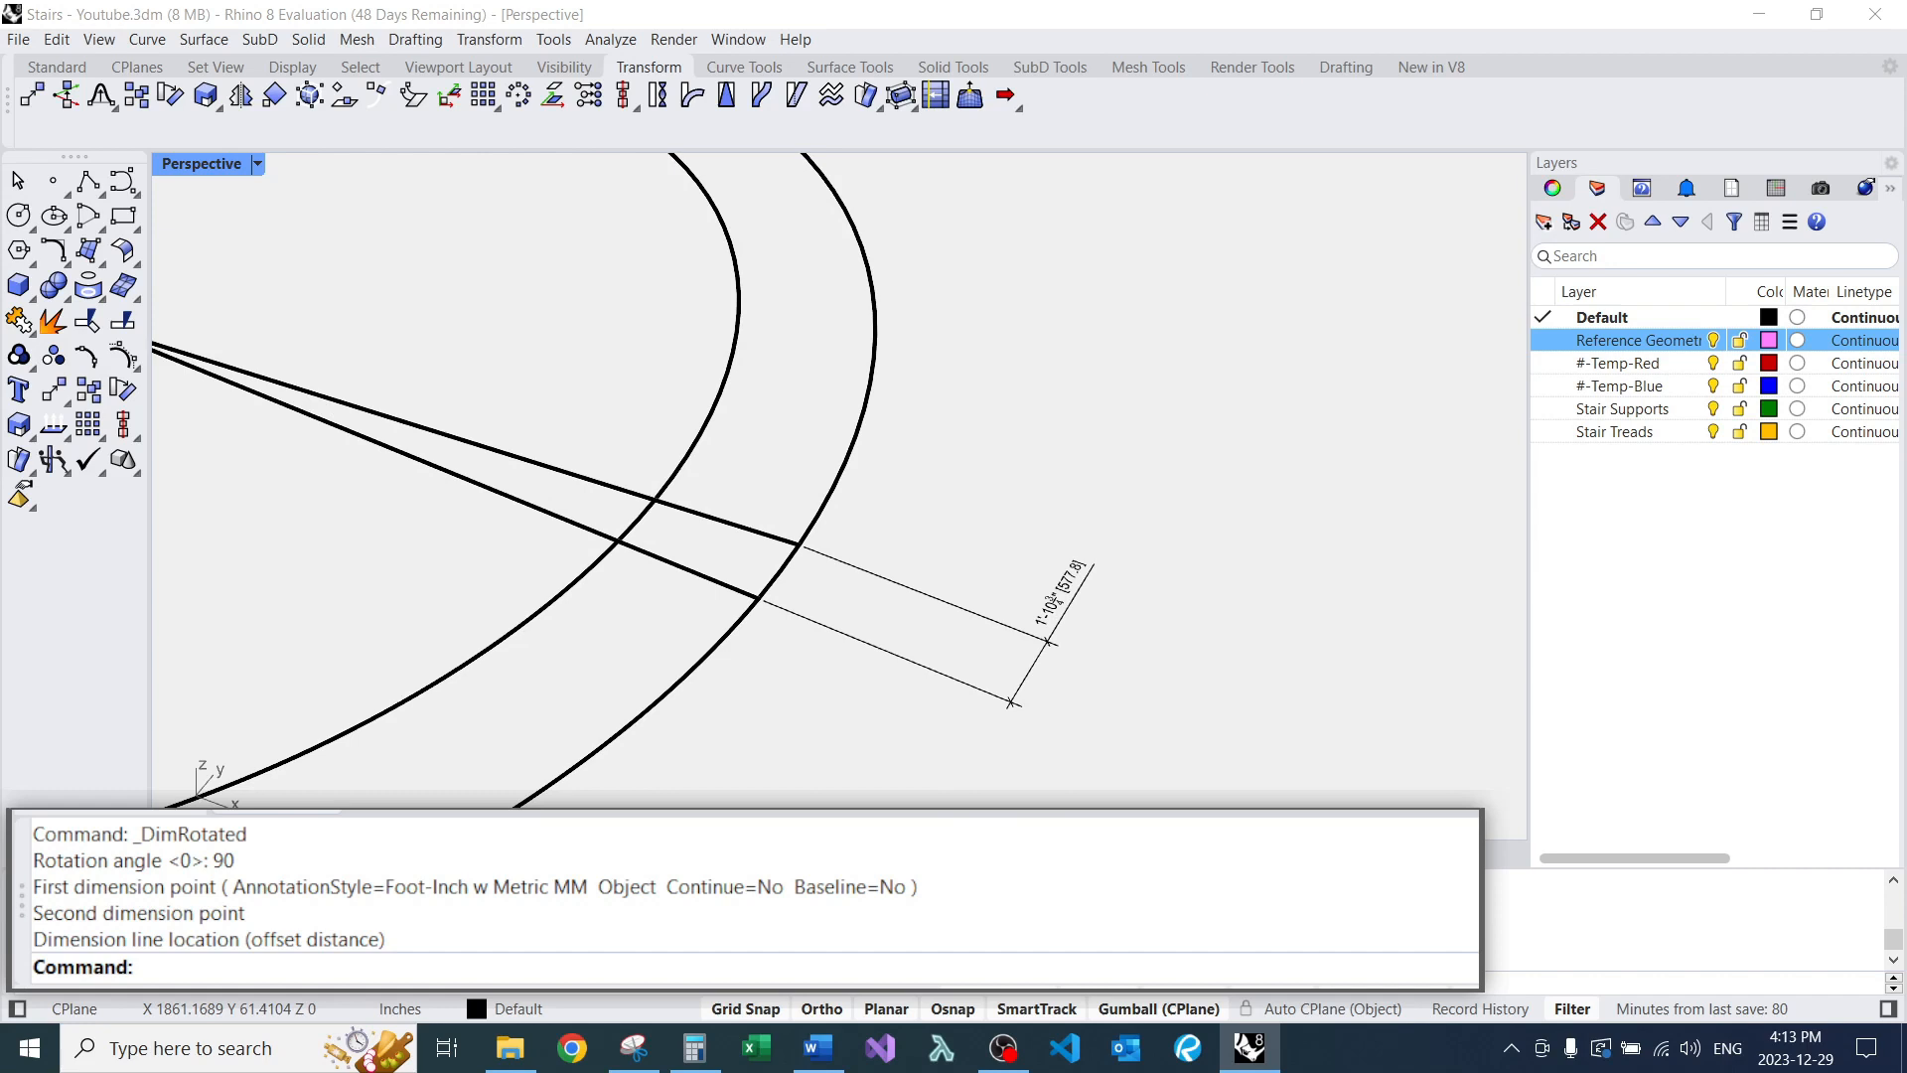
# Delete the radial line copy rotated by 5 degrees.
pyautogui.scroll(-6, 1085, 606)
pyautogui.scroll(3, 807, 534)
pyautogui.click(807, 528)
pyautogui.write('e')
pyautogui.press('Return')
# Rotate a copy of the remaining radial line 3 degrees about the circle centre.
pyautogui.click(806, 545)
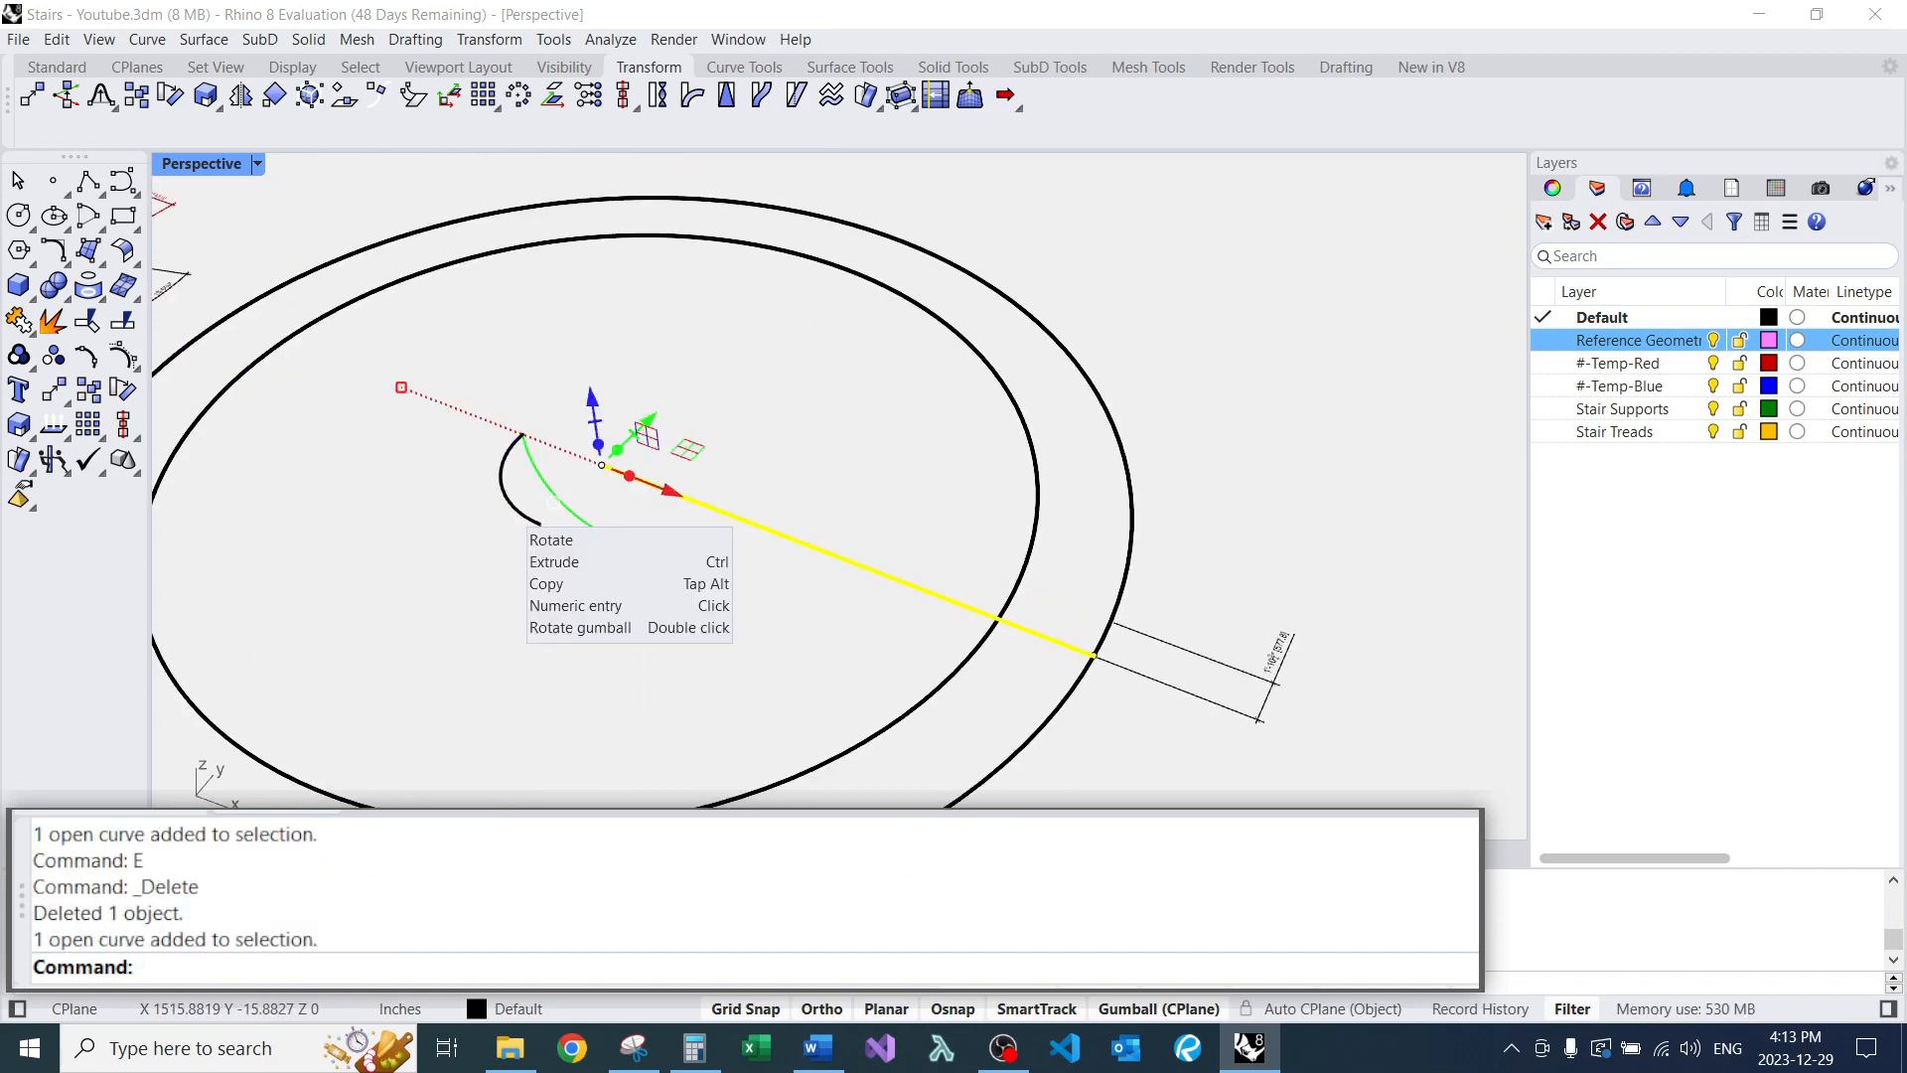
pyautogui.click(513, 505)
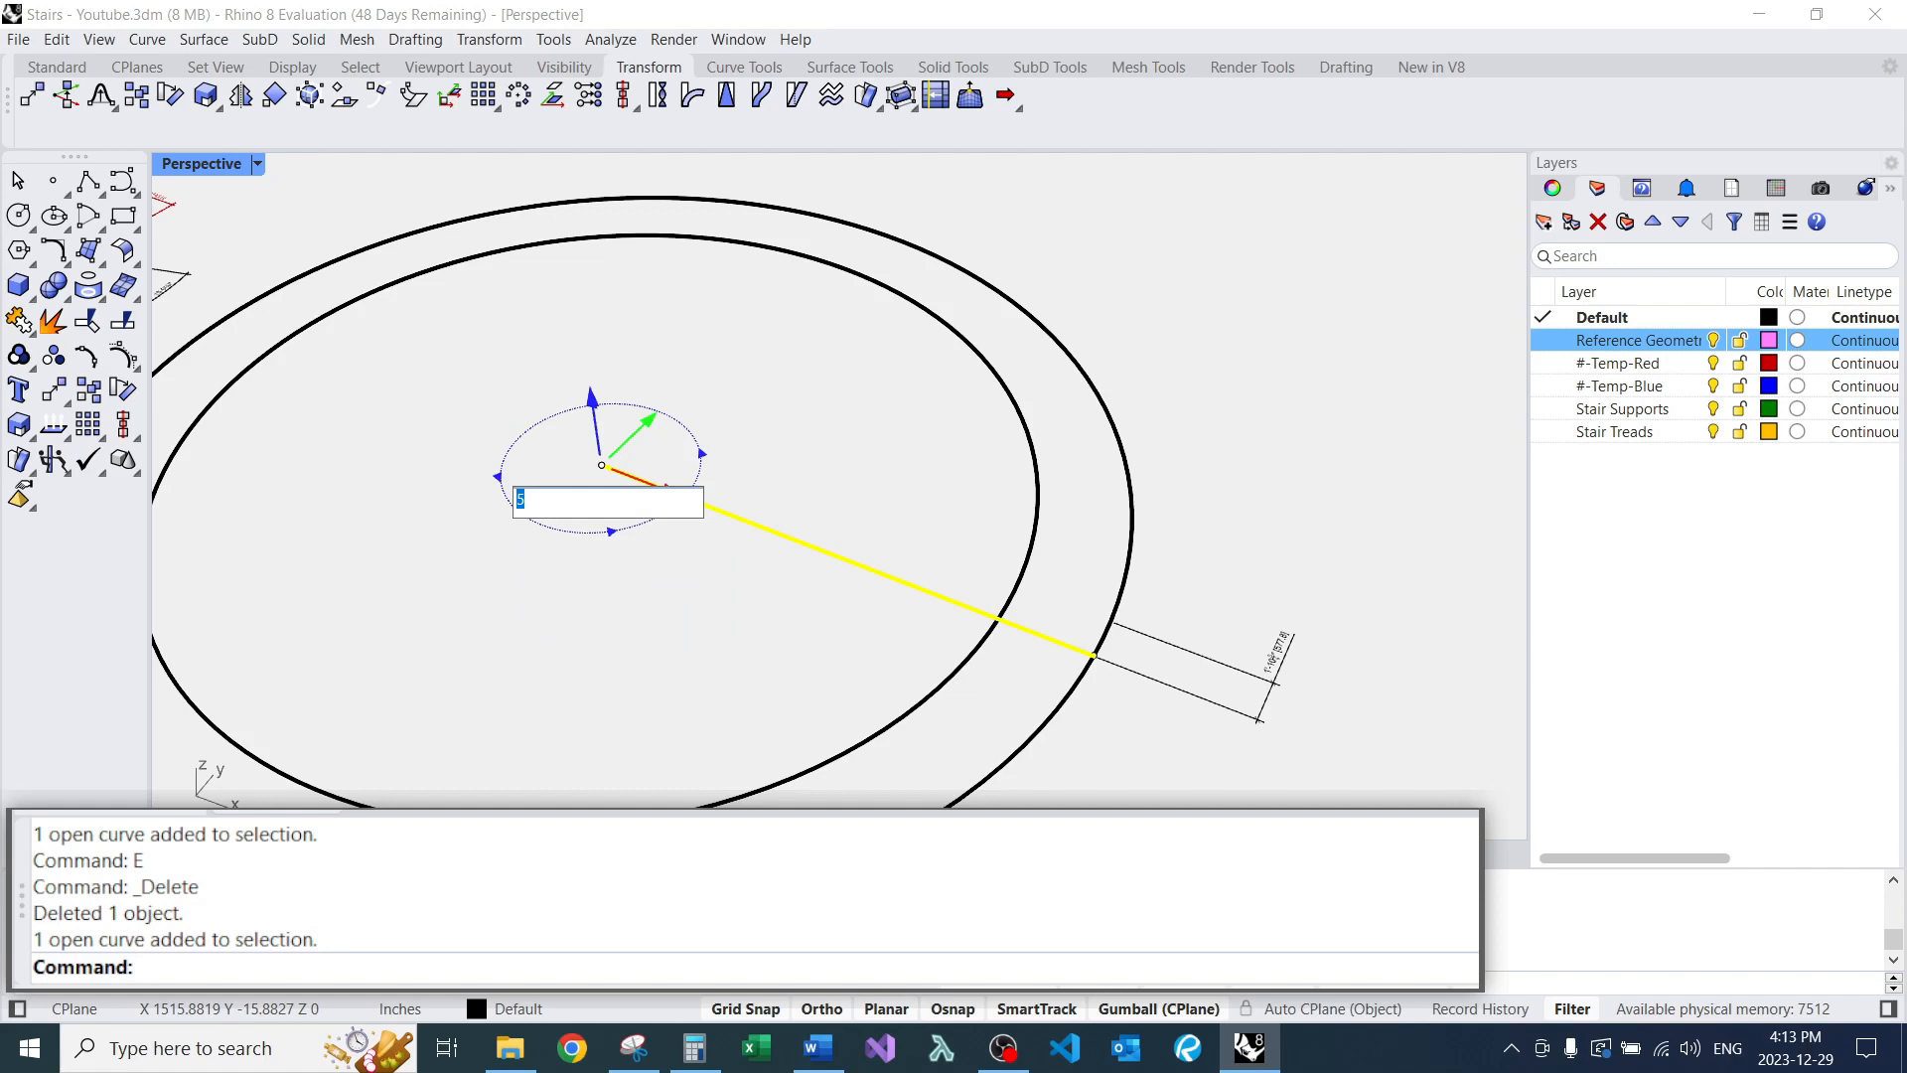
pyautogui.write('3')
pyautogui.press('Return')
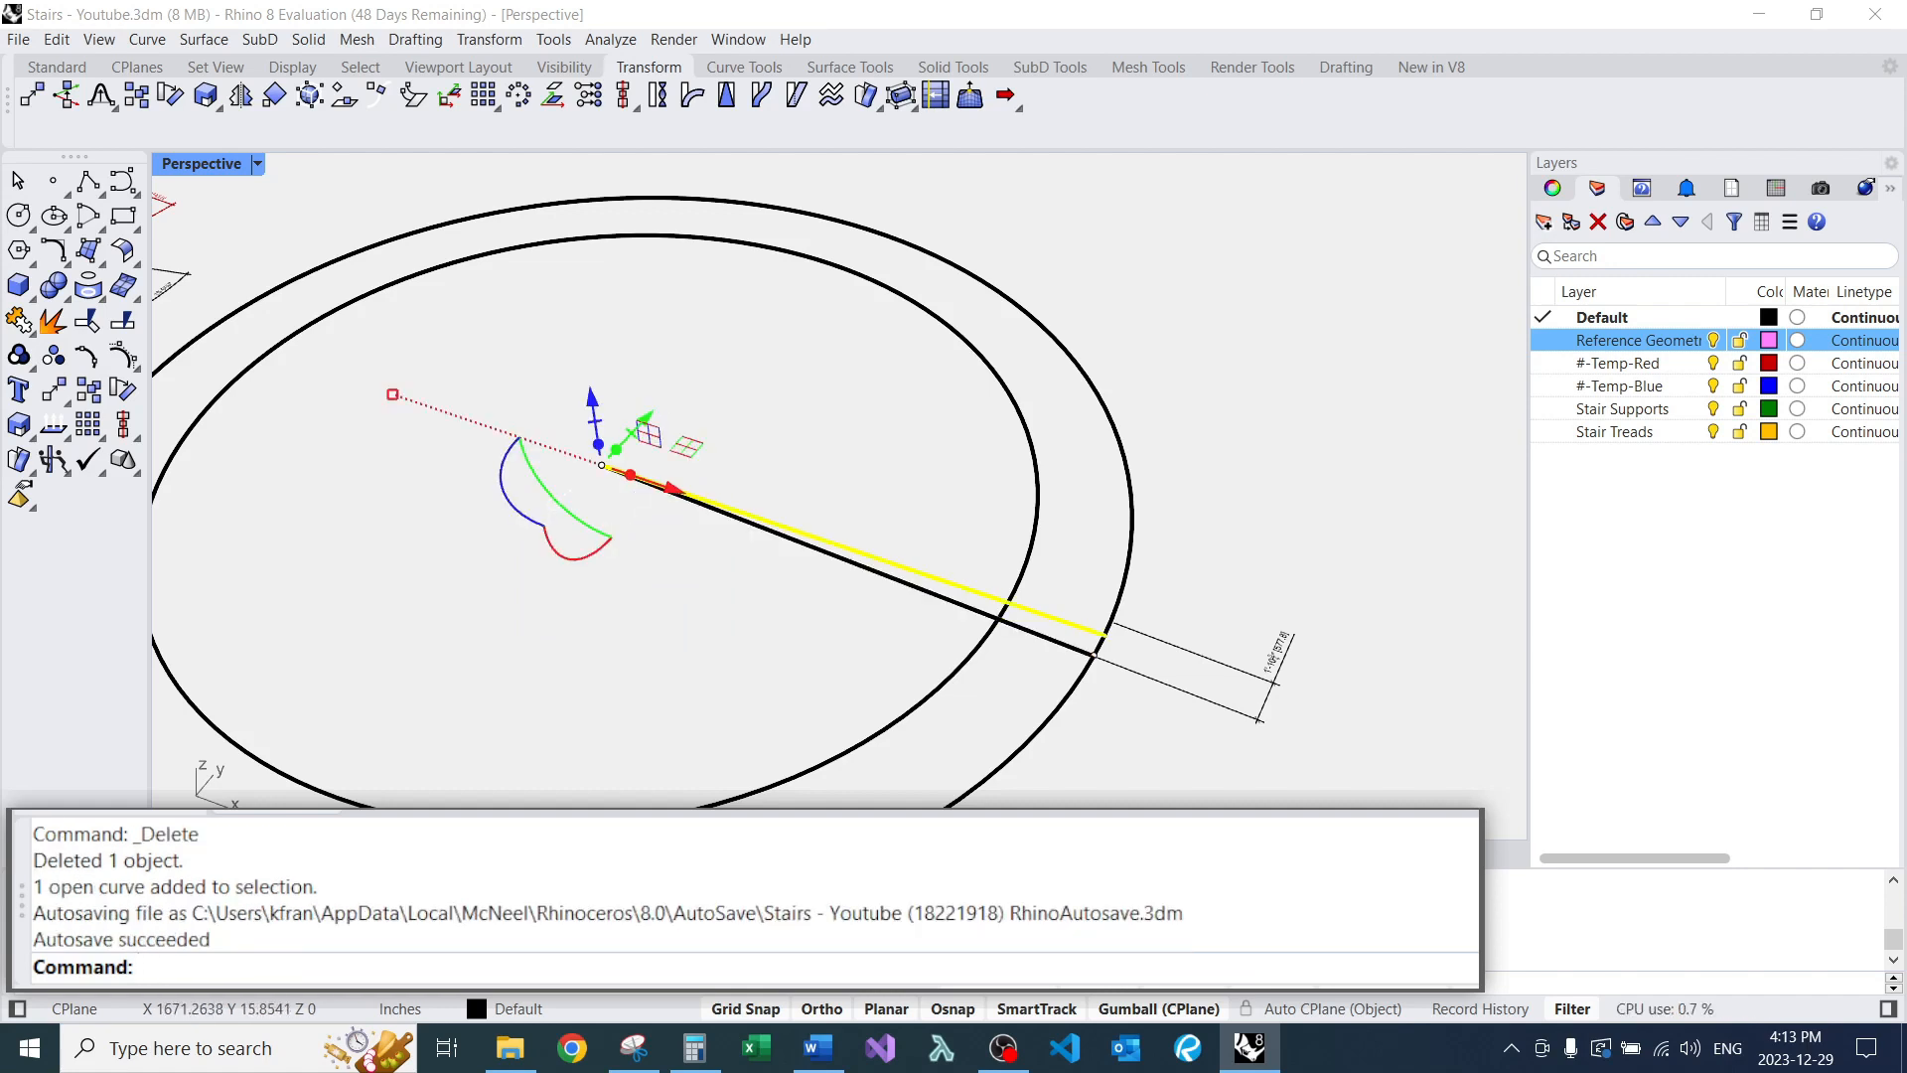
pyautogui.press('Escape')
pyautogui.scroll(10, 1122, 638)
pyautogui.write('DA')
pyautogui.press('Return')
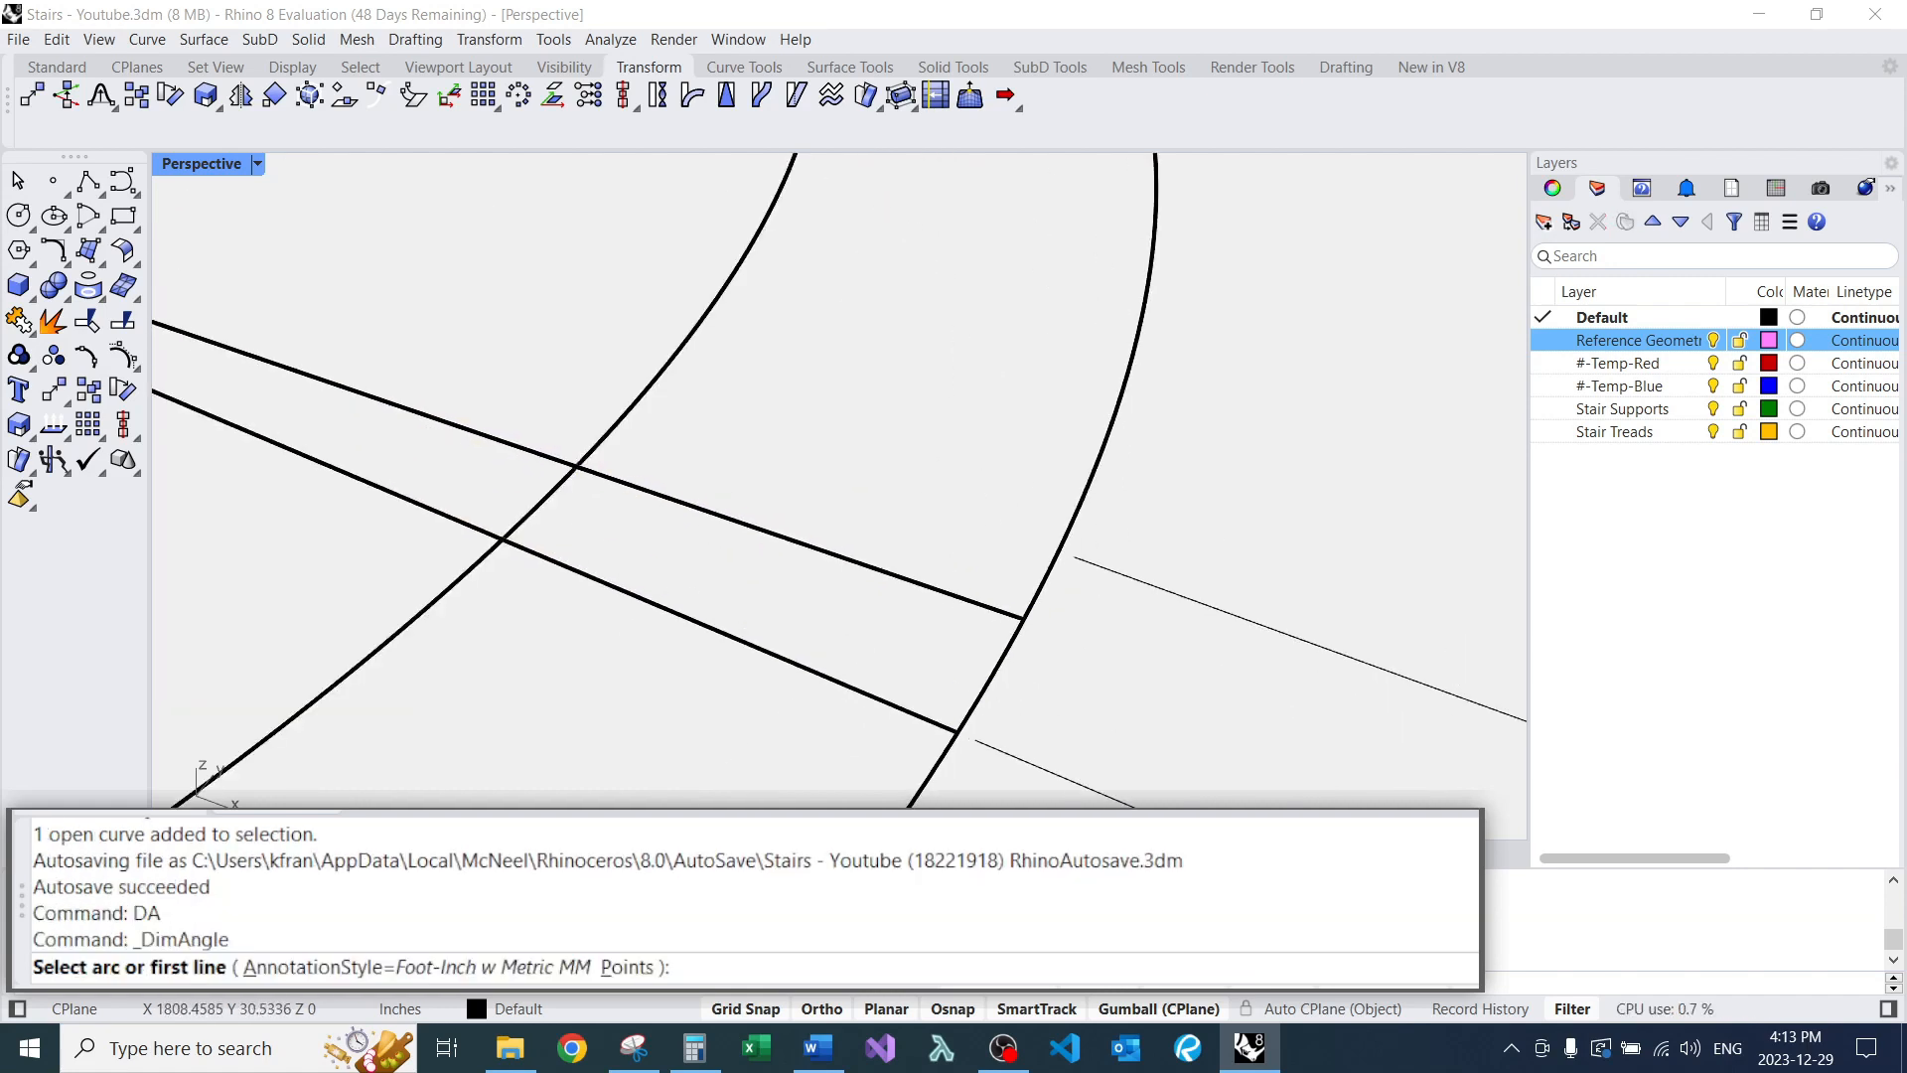
pyautogui.press('Escape')
# Add an aligned dimension between the two radial lines' ends on the outer circle.
pyautogui.click(959, 732)
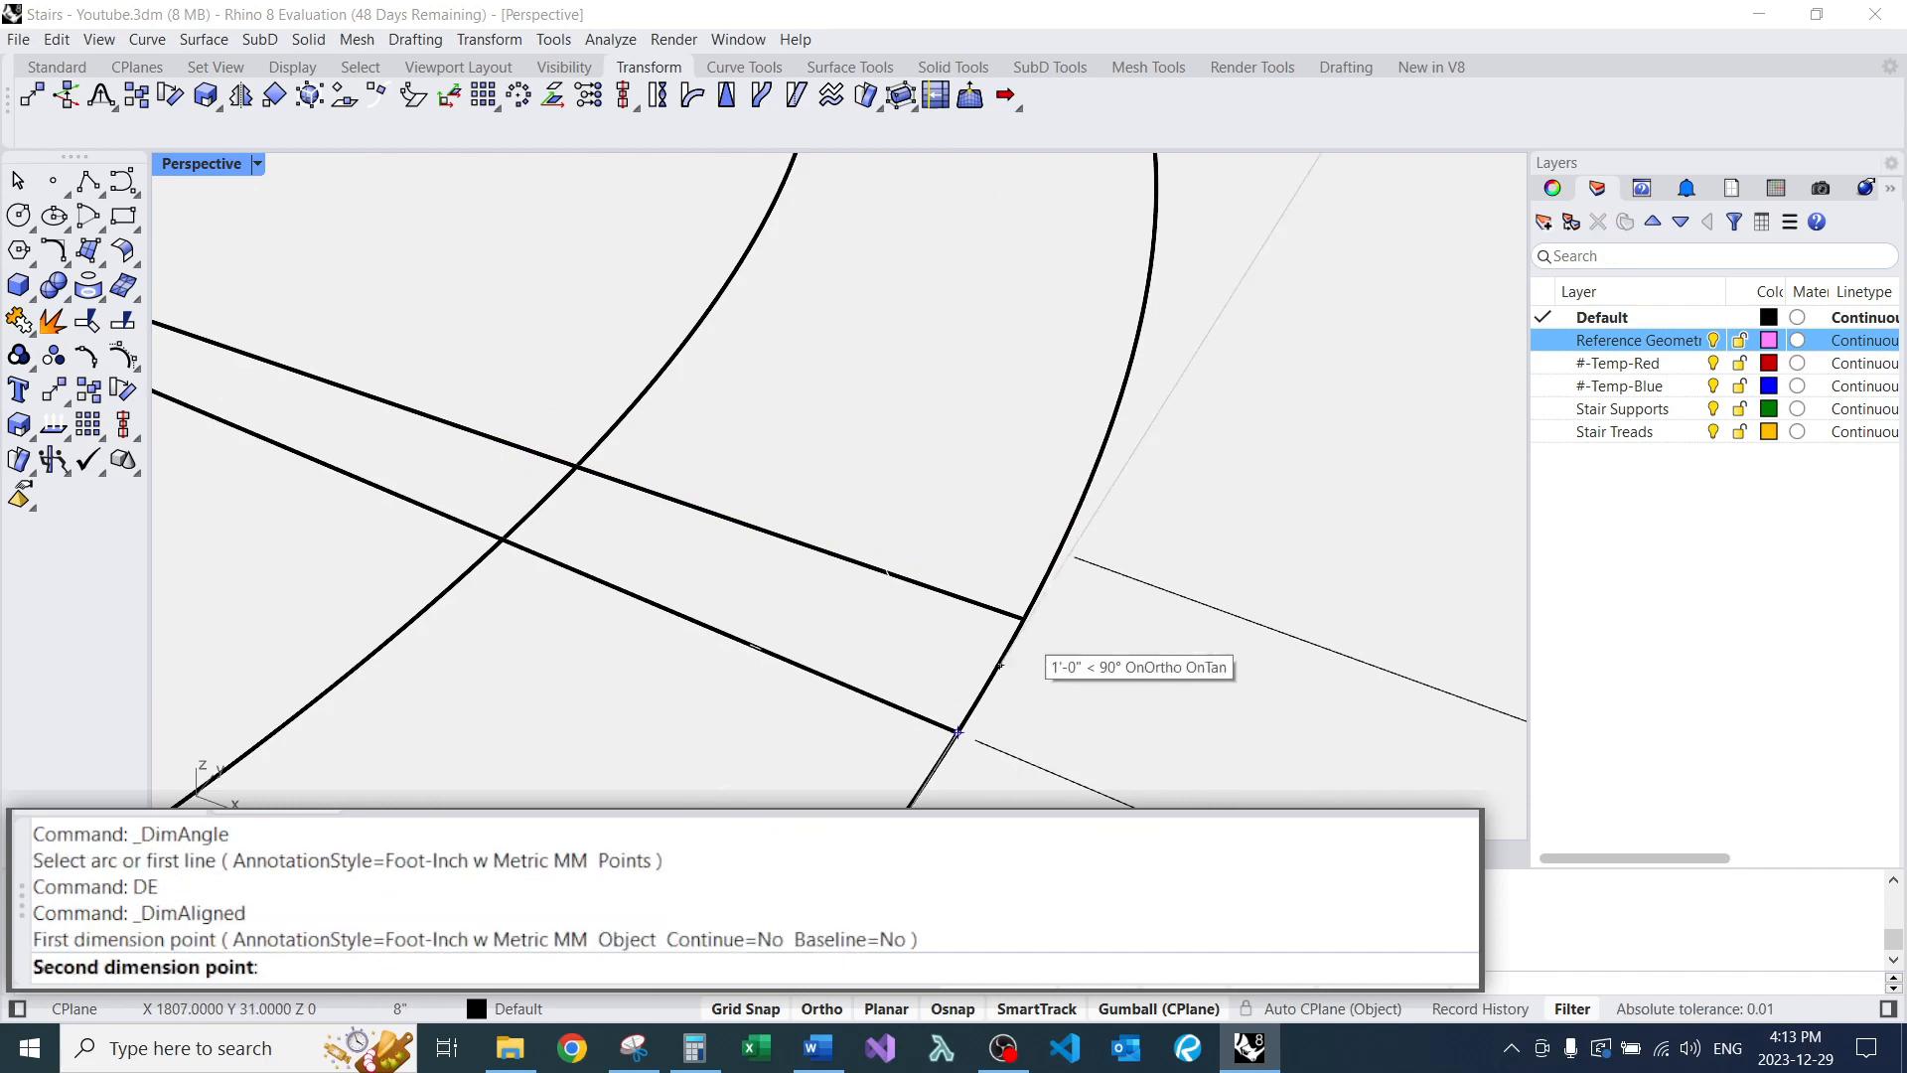
pyautogui.click(1025, 620)
pyautogui.scroll(-5, 1056, 646)
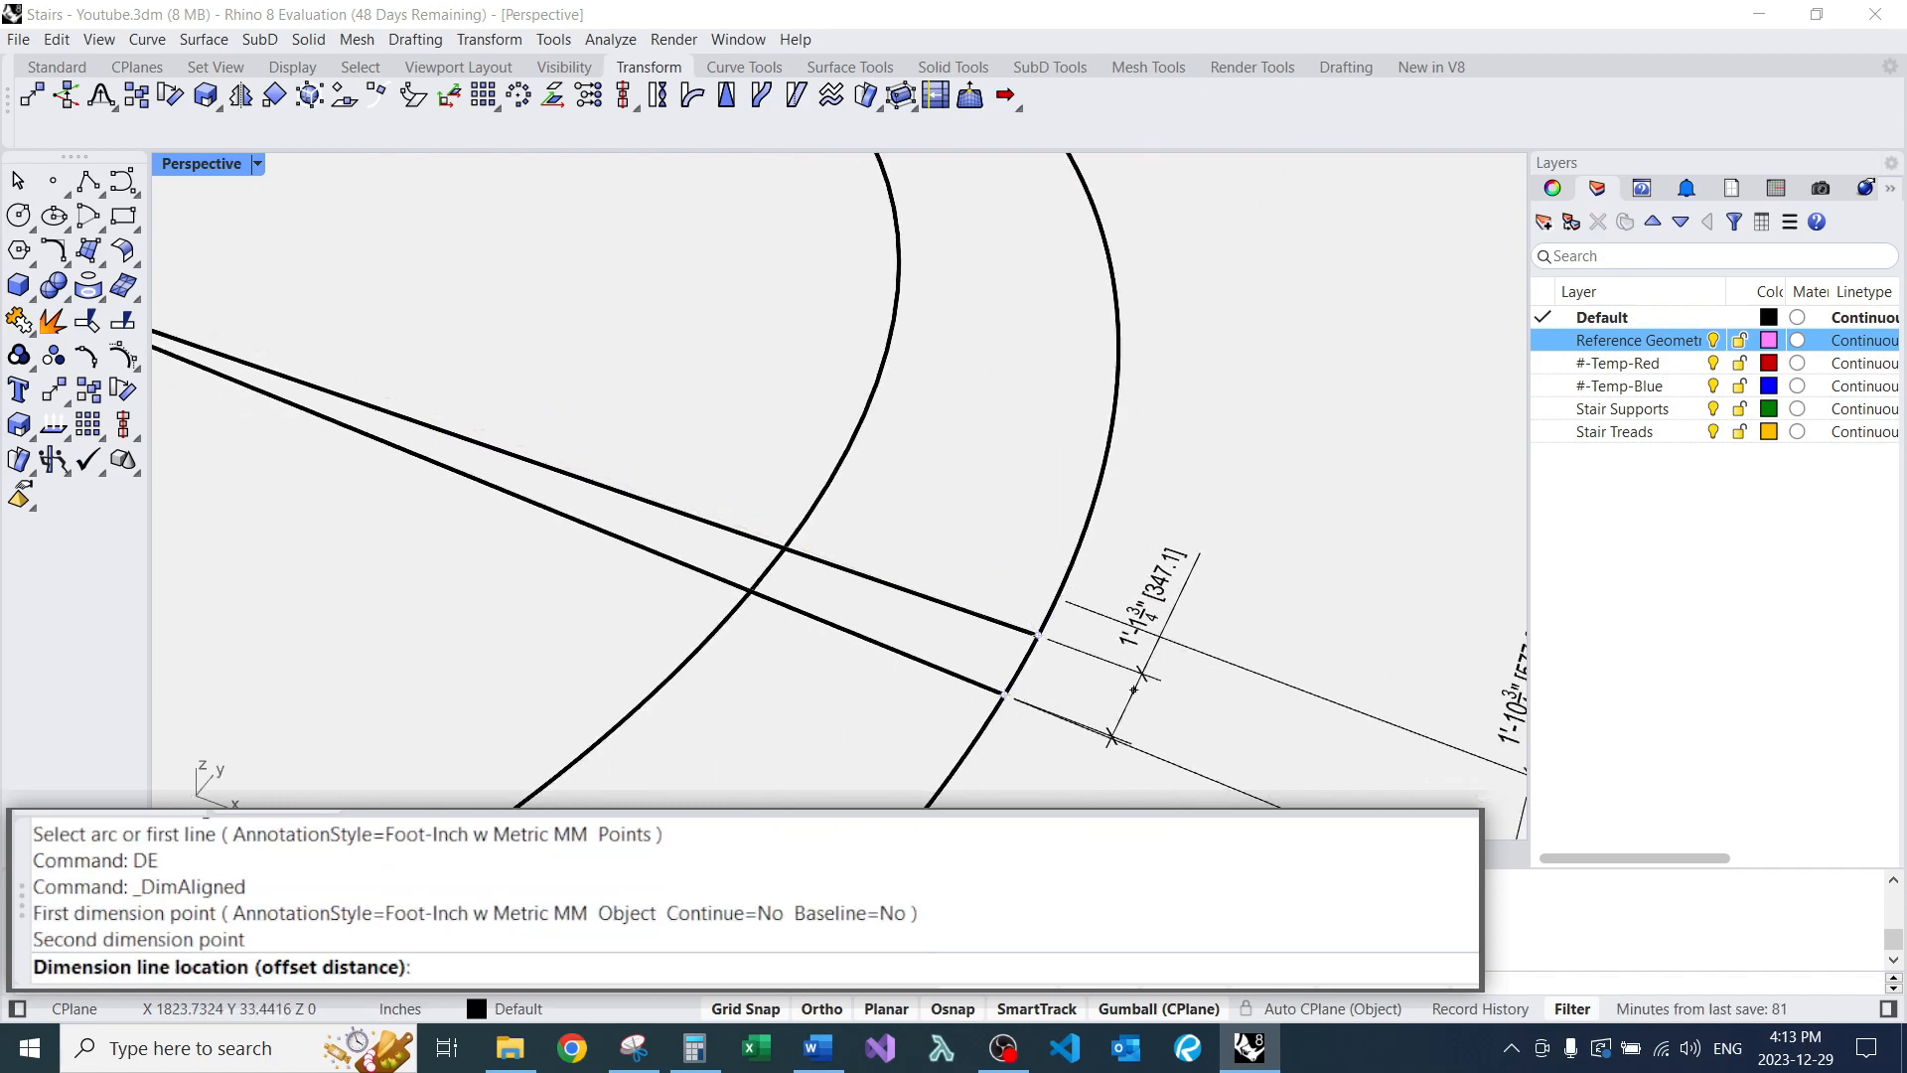
pyautogui.click(1152, 697)
# Add an aligned dimension between the two radial lines' intersections with the inner circle and compare the tread widths.
pyautogui.press('space')
pyautogui.click(751, 593)
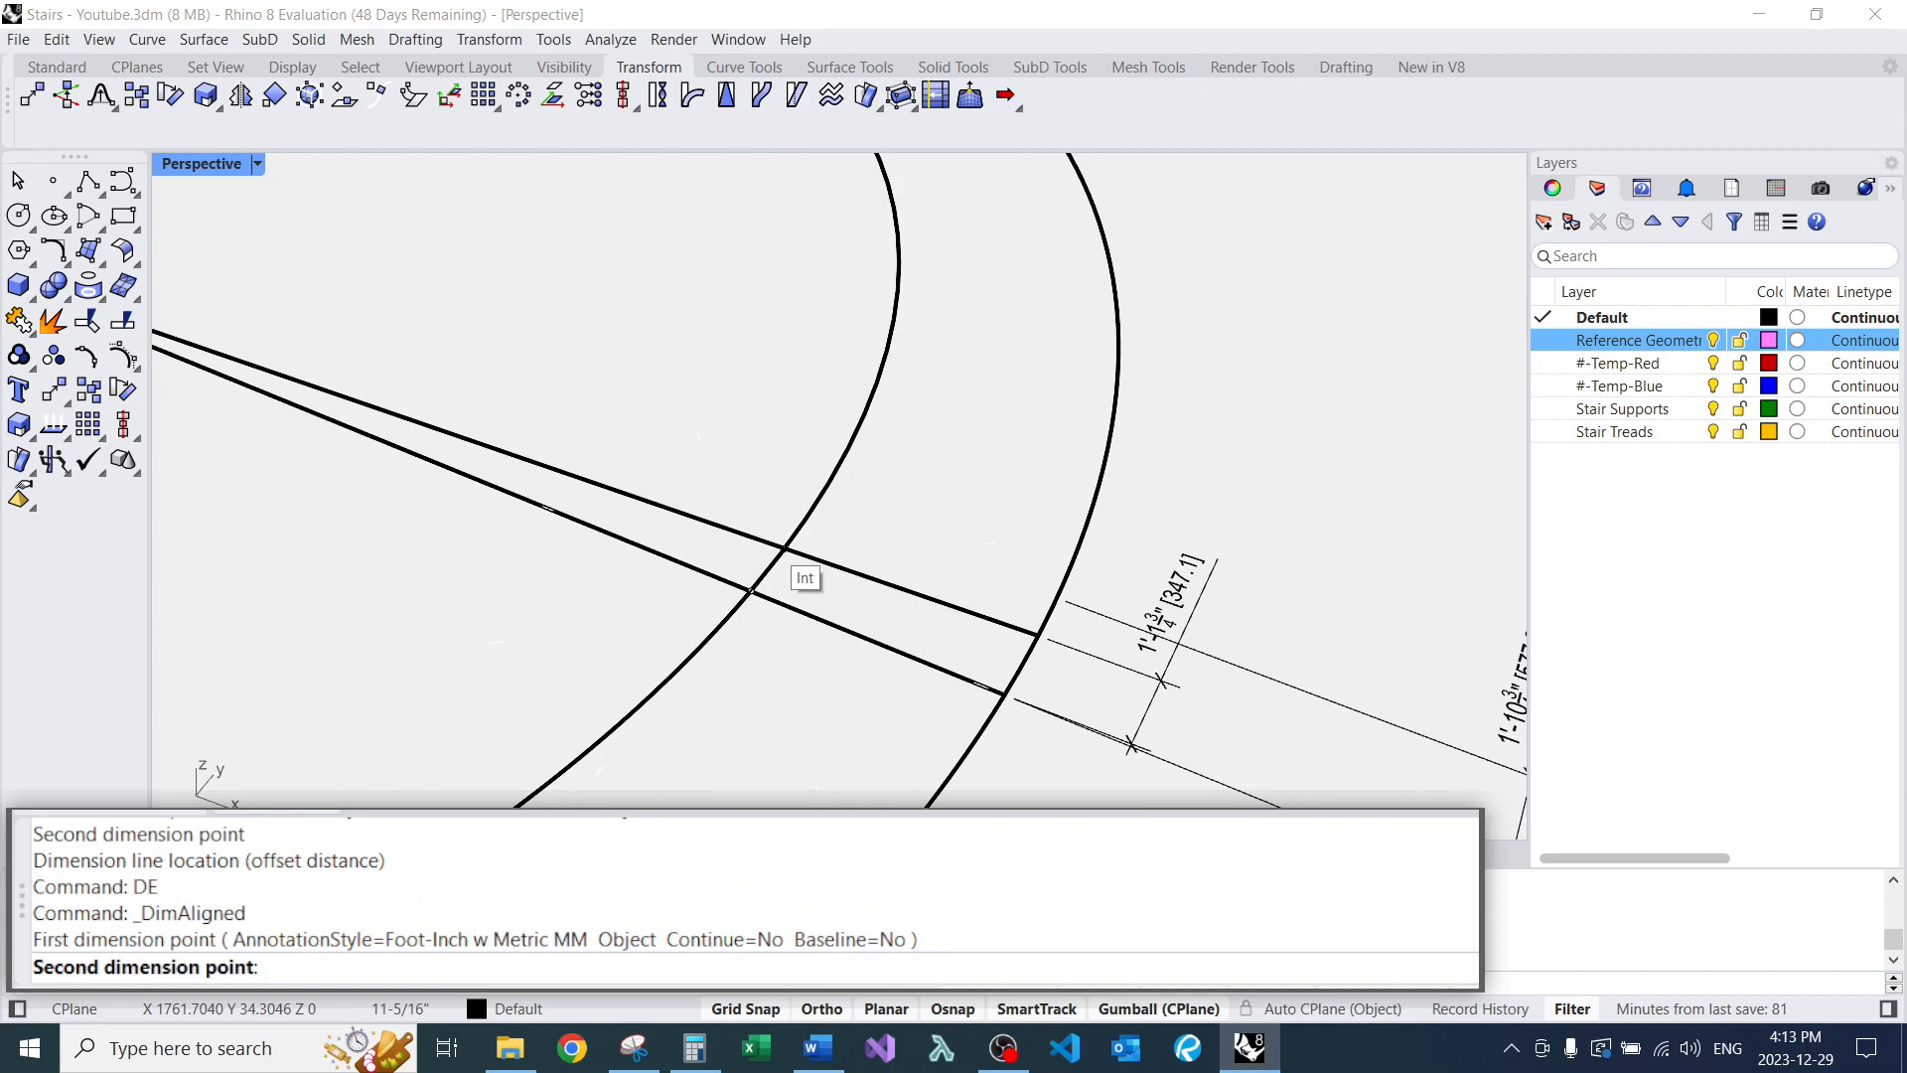
pyautogui.click(785, 549)
pyautogui.click(655, 494)
pyautogui.moveTo(755, 432); pyautogui.dragTo(773, 491, button='right')
pyautogui.scroll(-8, 785, 497)
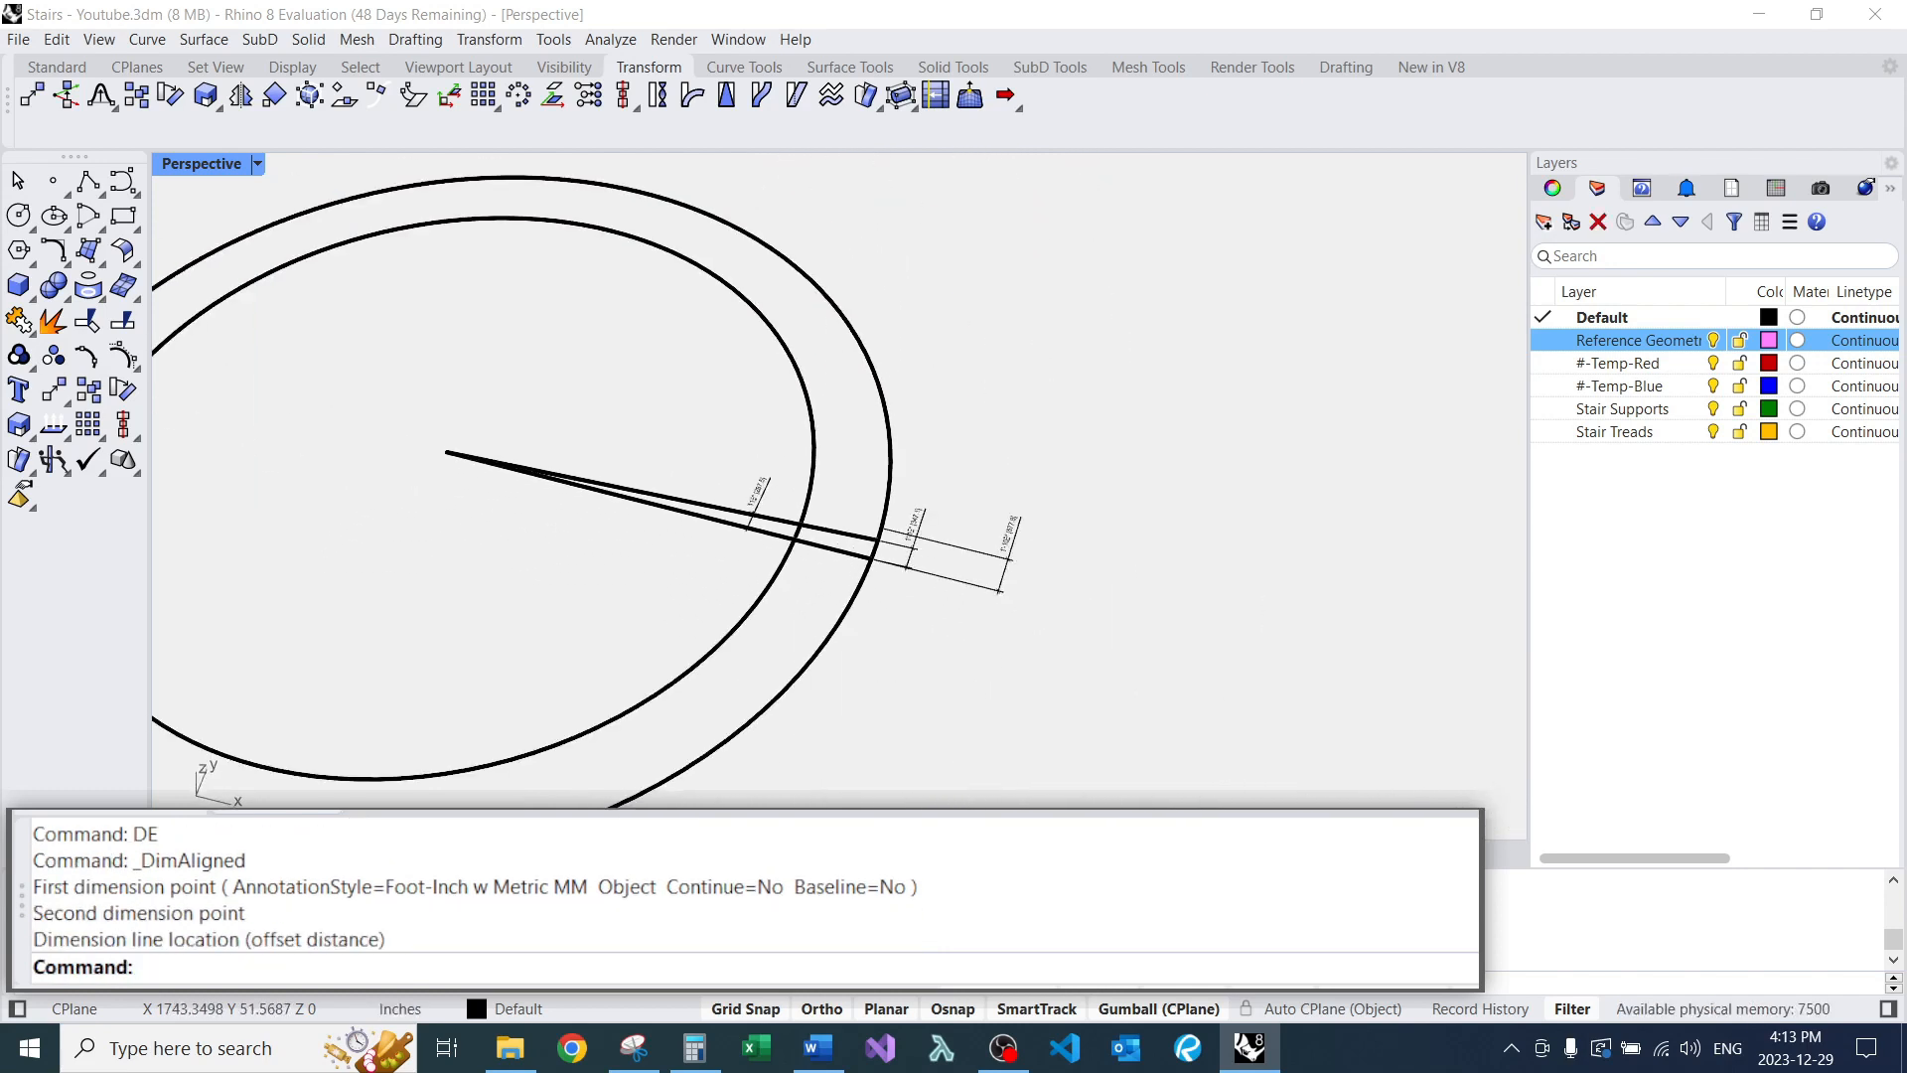
pyautogui.scroll(5, 807, 492)
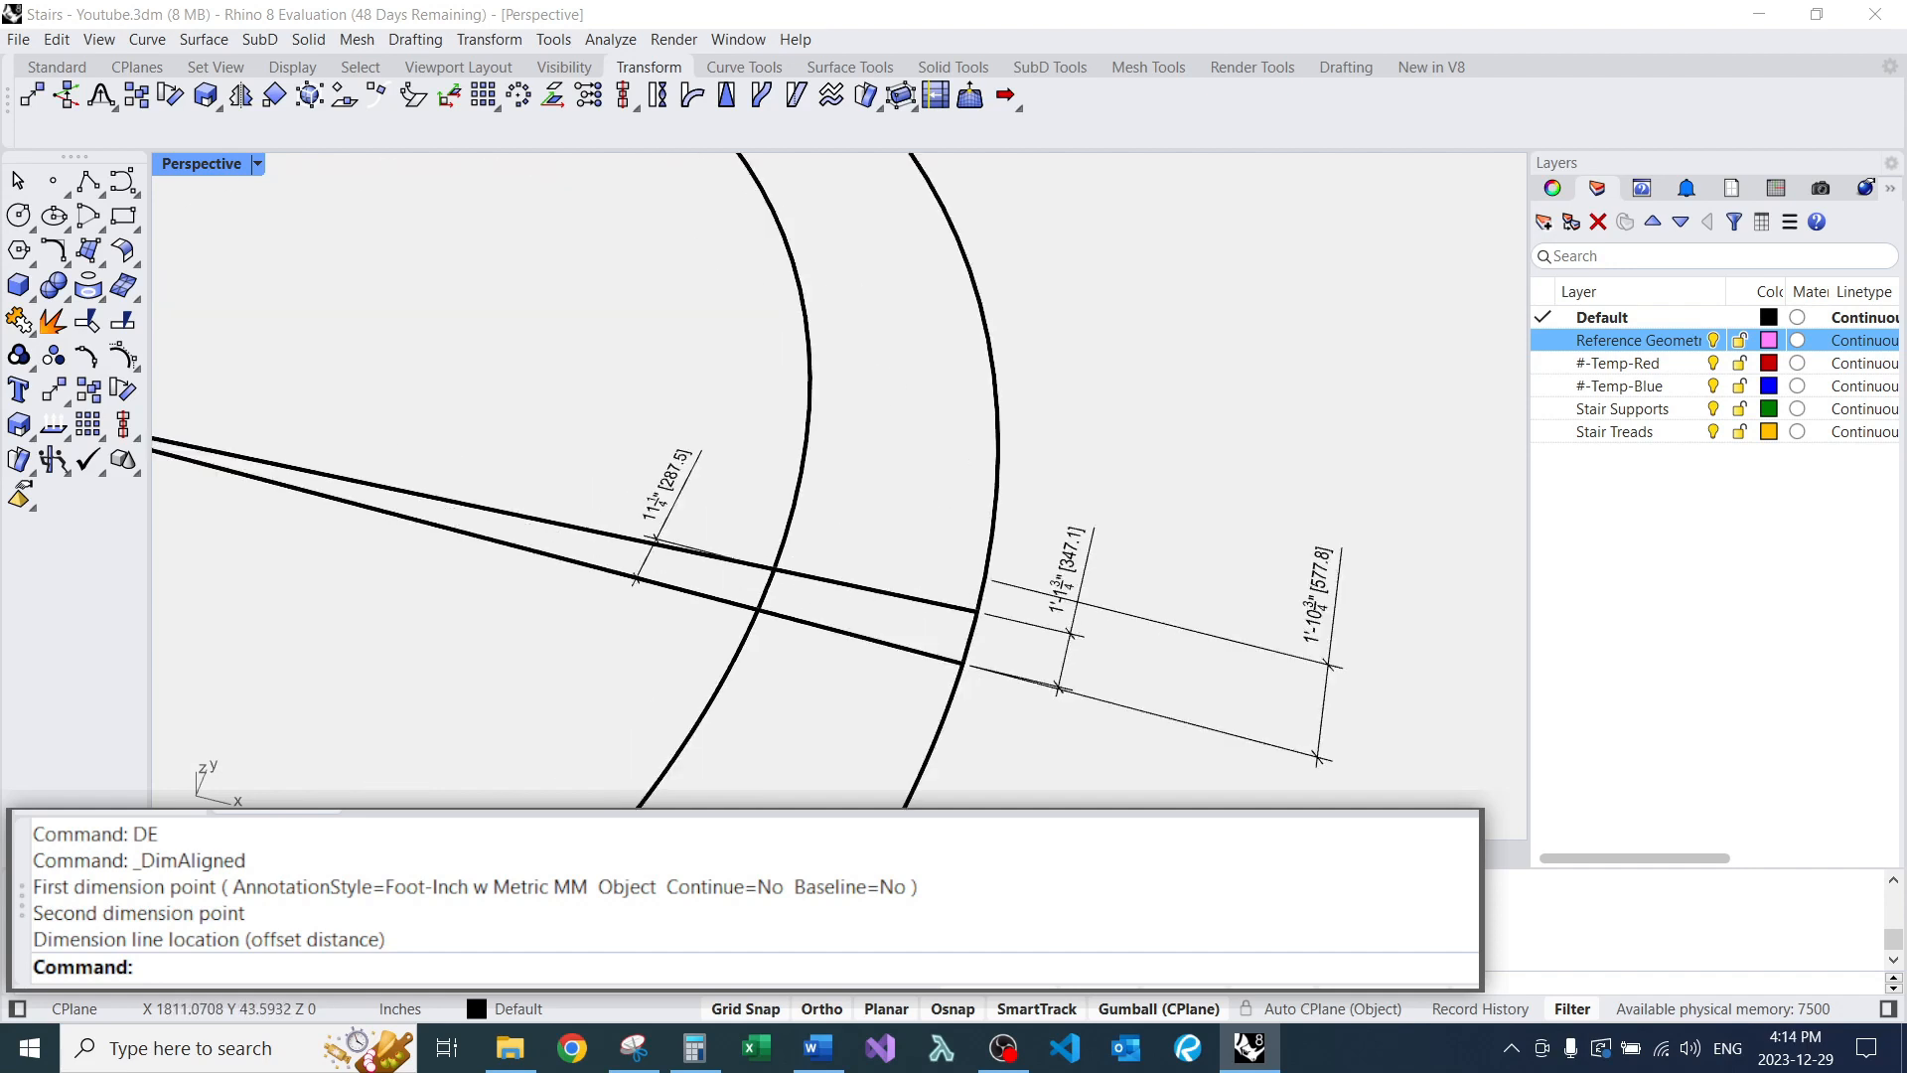
pyautogui.scroll(-5, 770, 531)
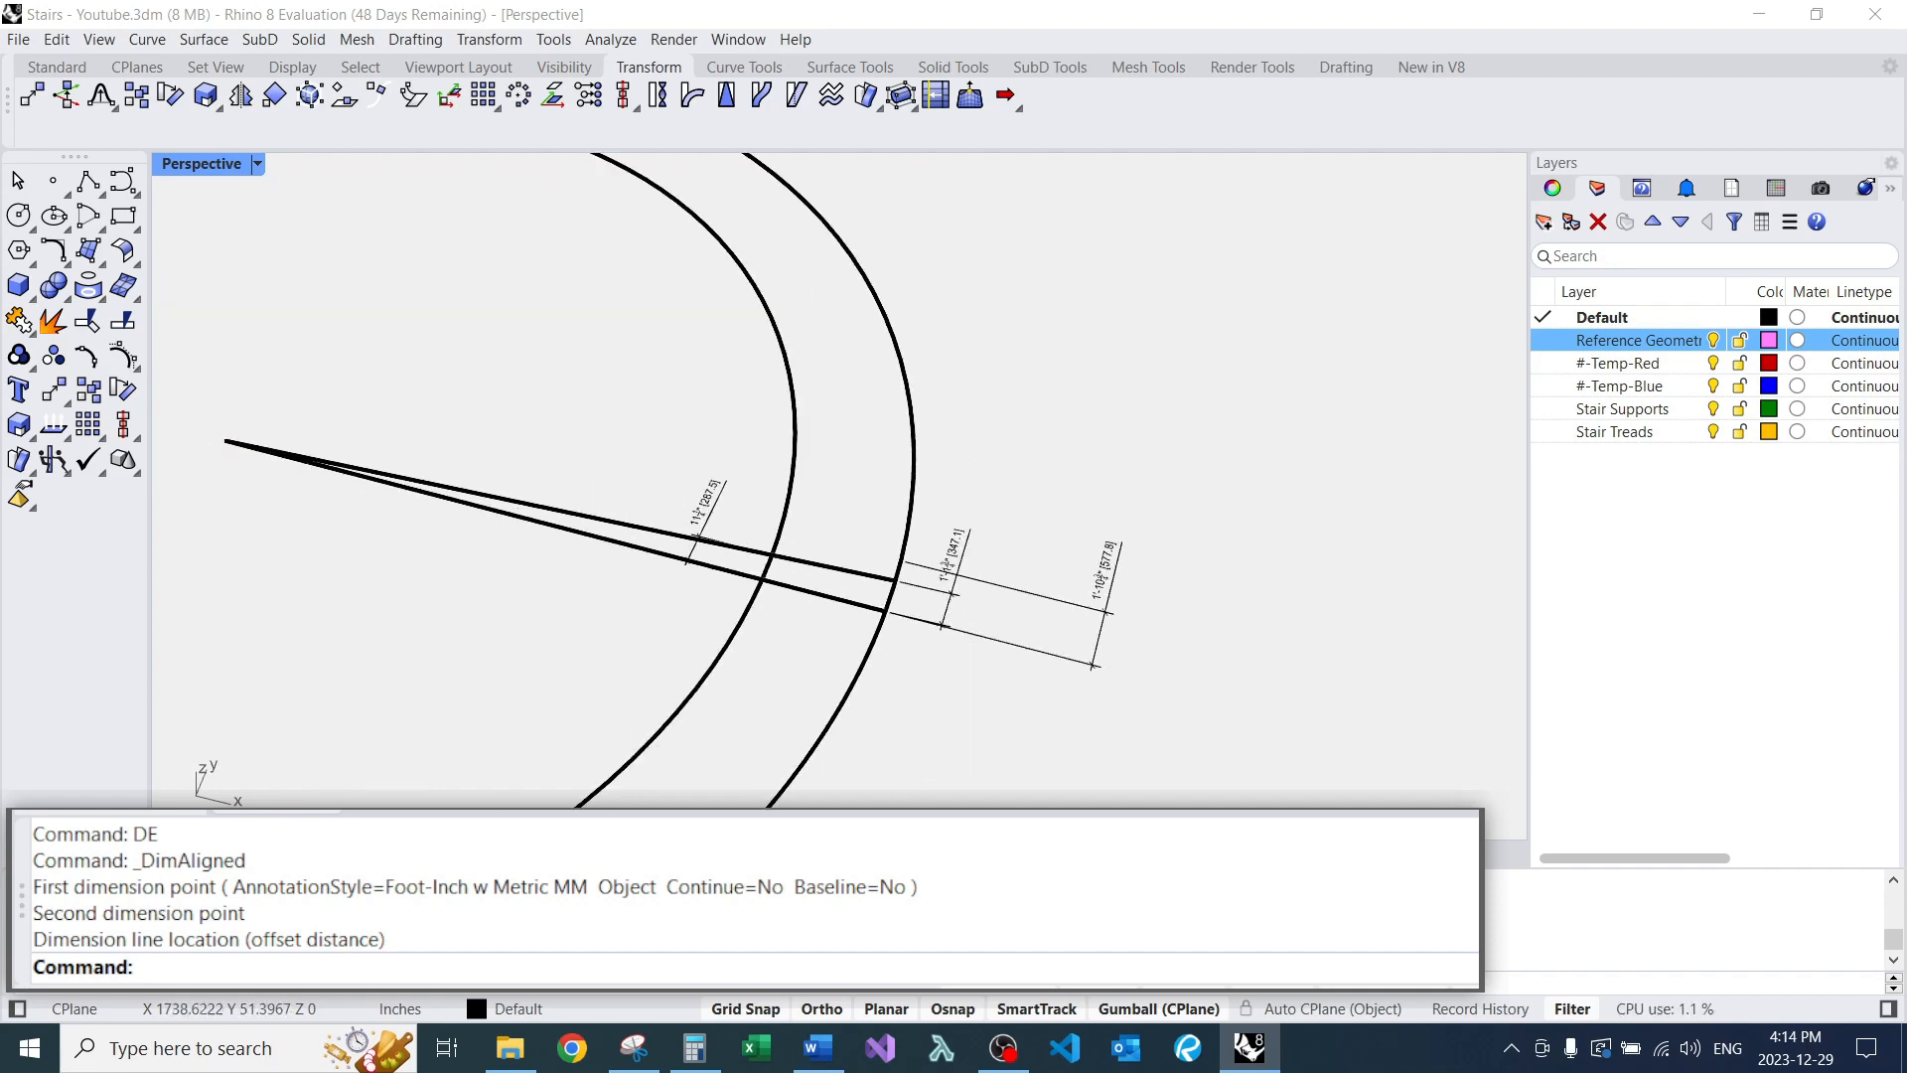
# Delete the three dimensions between the radial lines at the inner and outer circles.
pyautogui.click(688, 562)
pyautogui.moveTo(993, 556); pyautogui.dragTo(899, 559, button='right')
pyautogui.scroll(5, 899, 559)
pyautogui.scroll(-5, 899, 559)
pyautogui.write('e')
pyautogui.press('Return')
pyautogui.click(909, 576)
pyautogui.write('e')
pyautogui.press('Return')
pyautogui.click(1053, 627)
pyautogui.write('e')
pyautogui.press('Return')
# Delete the radial line copy rotated by 3 degrees.
pyautogui.click(378, 354)
pyautogui.write('E')
pyautogui.press('Return')
# Rotate a copy of the original radial line 2 degrees about the circle centre.
pyautogui.click(596, 481)
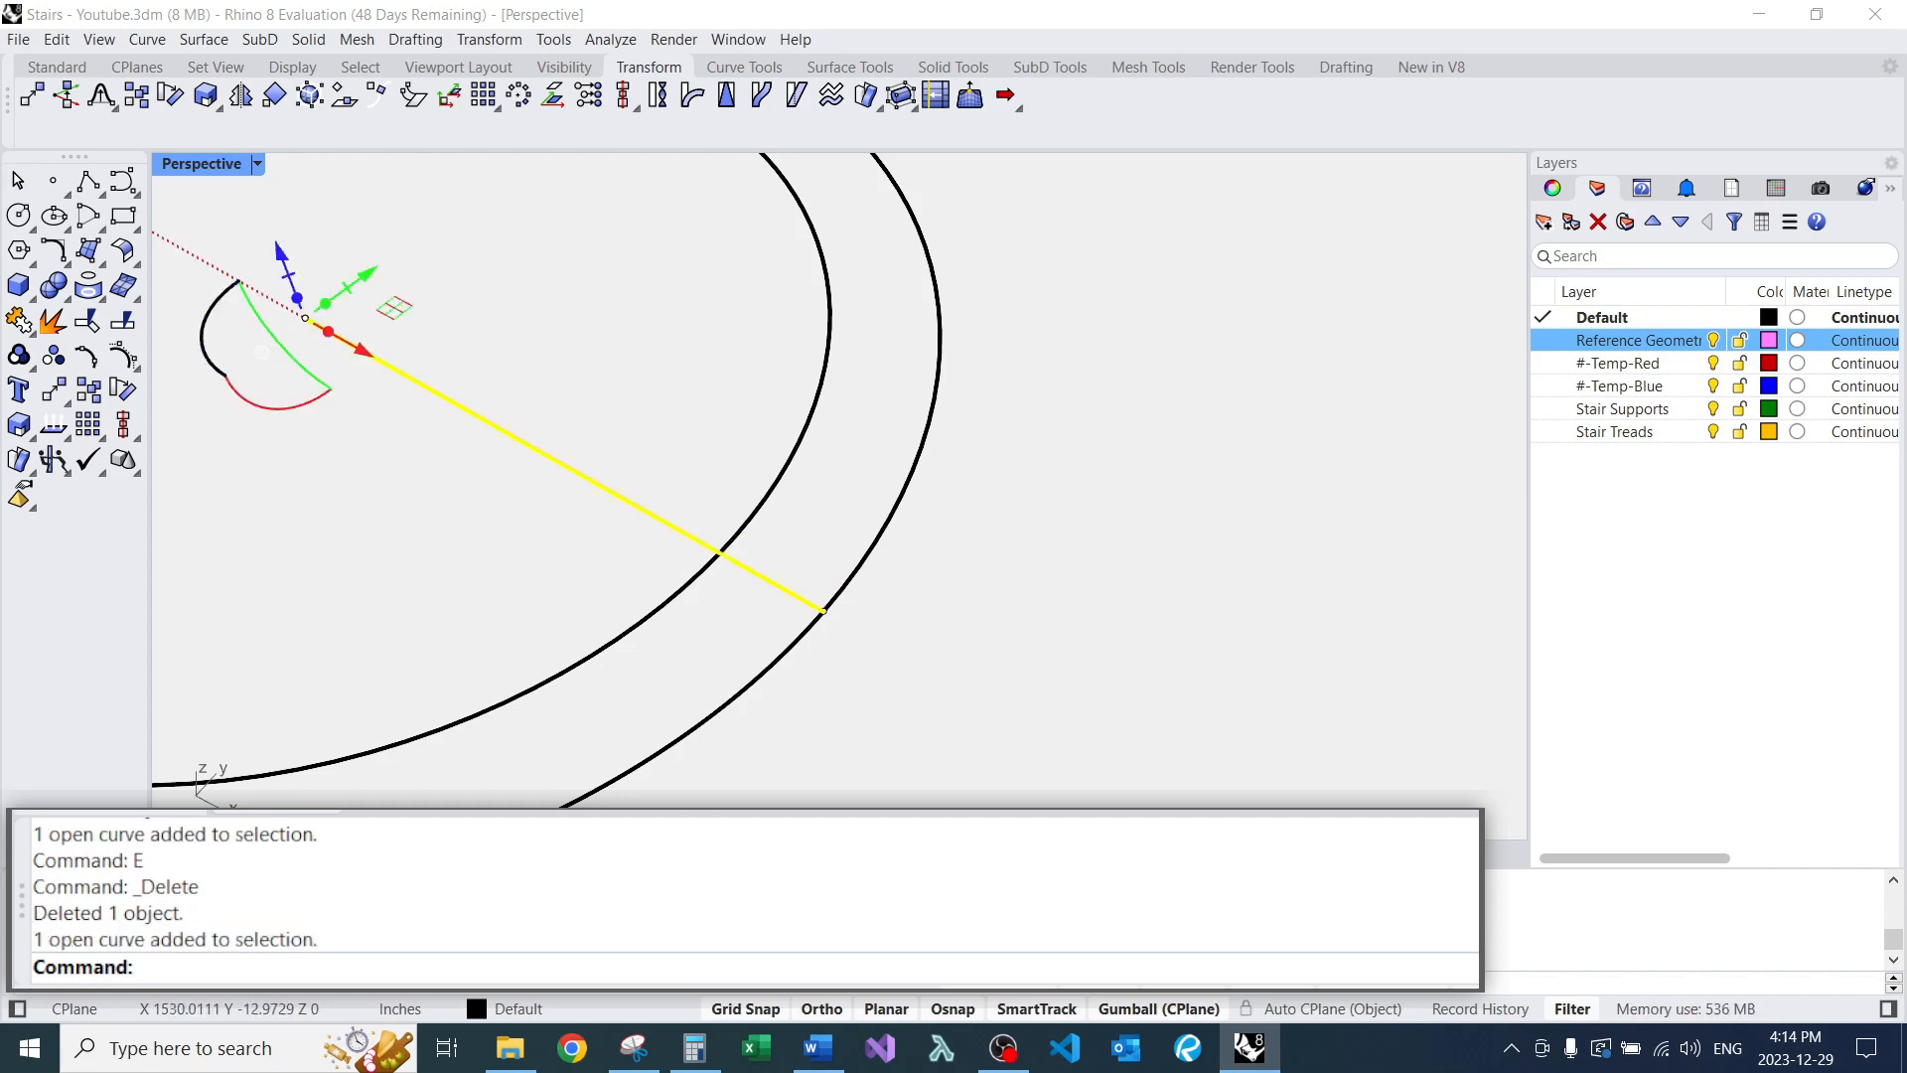
pyautogui.click(213, 359)
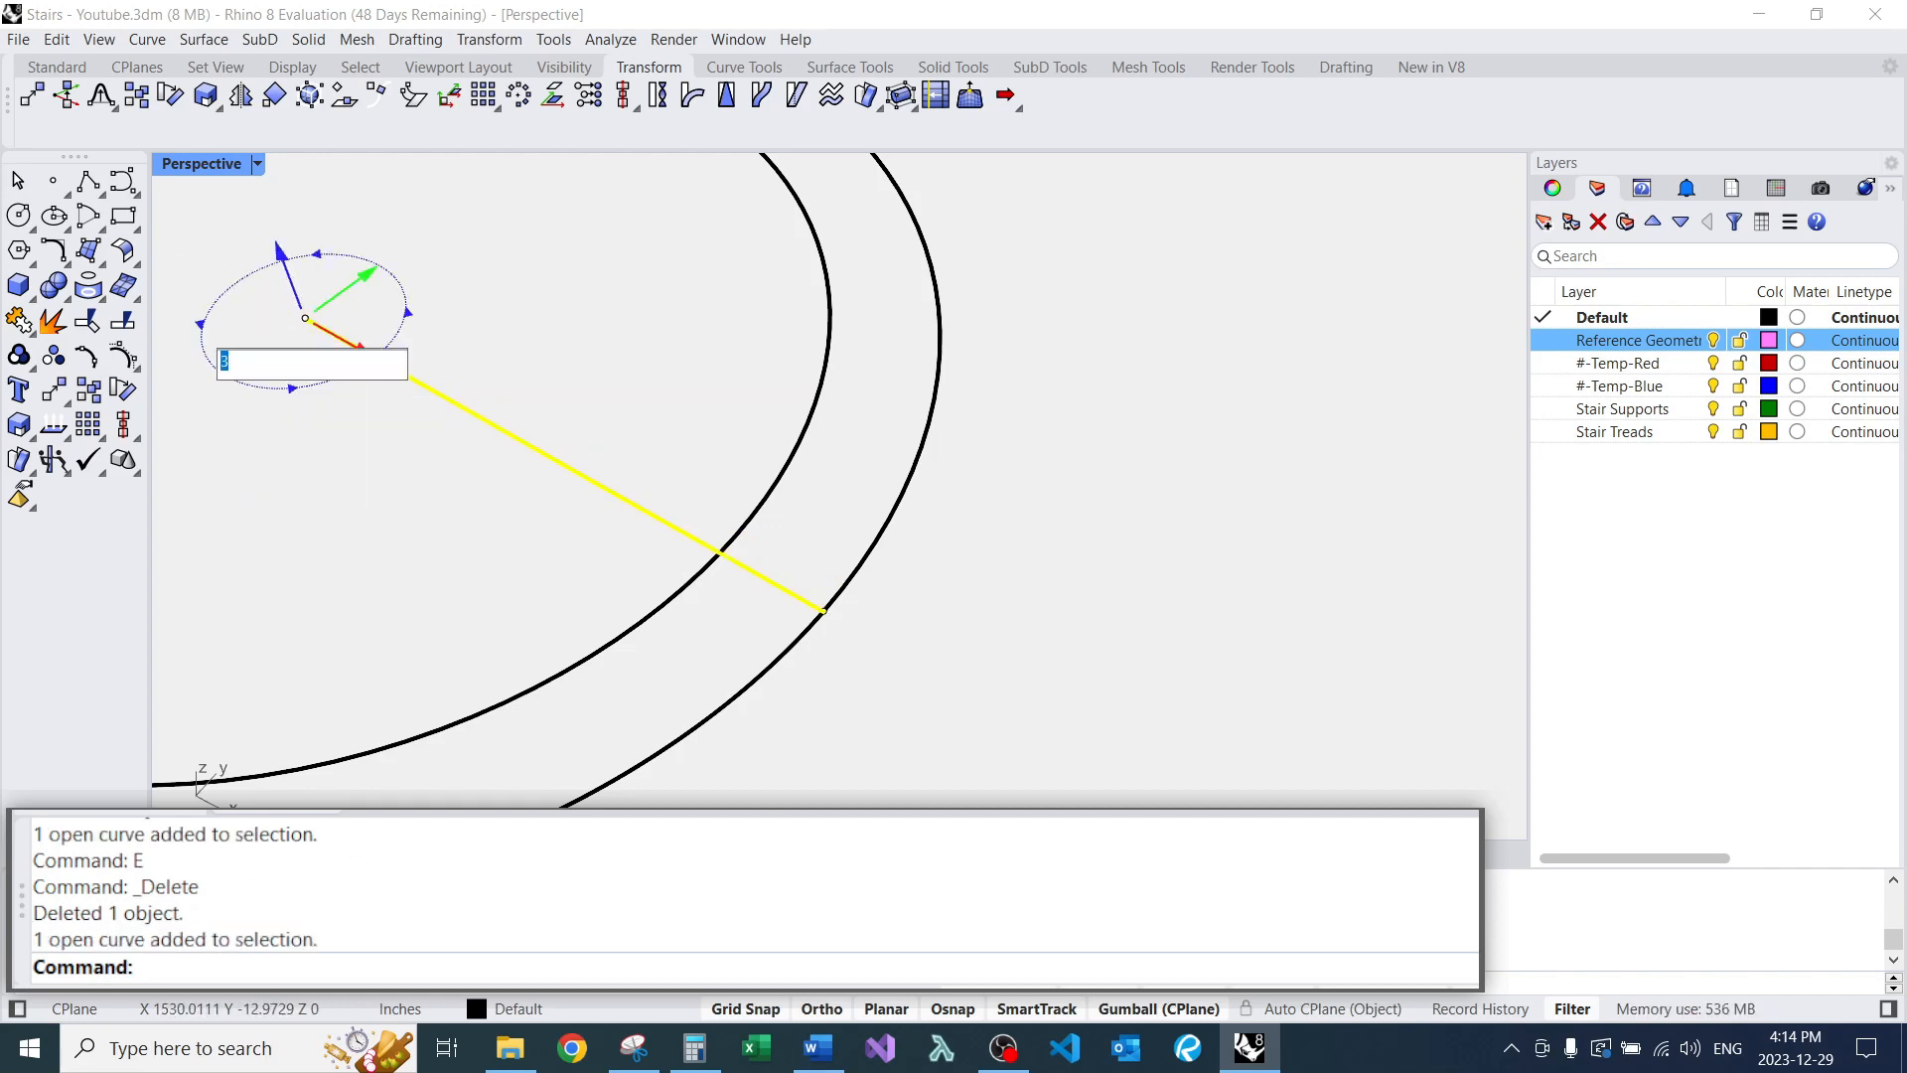
pyautogui.write('2')
pyautogui.press('Return')
pyautogui.press('Escape')
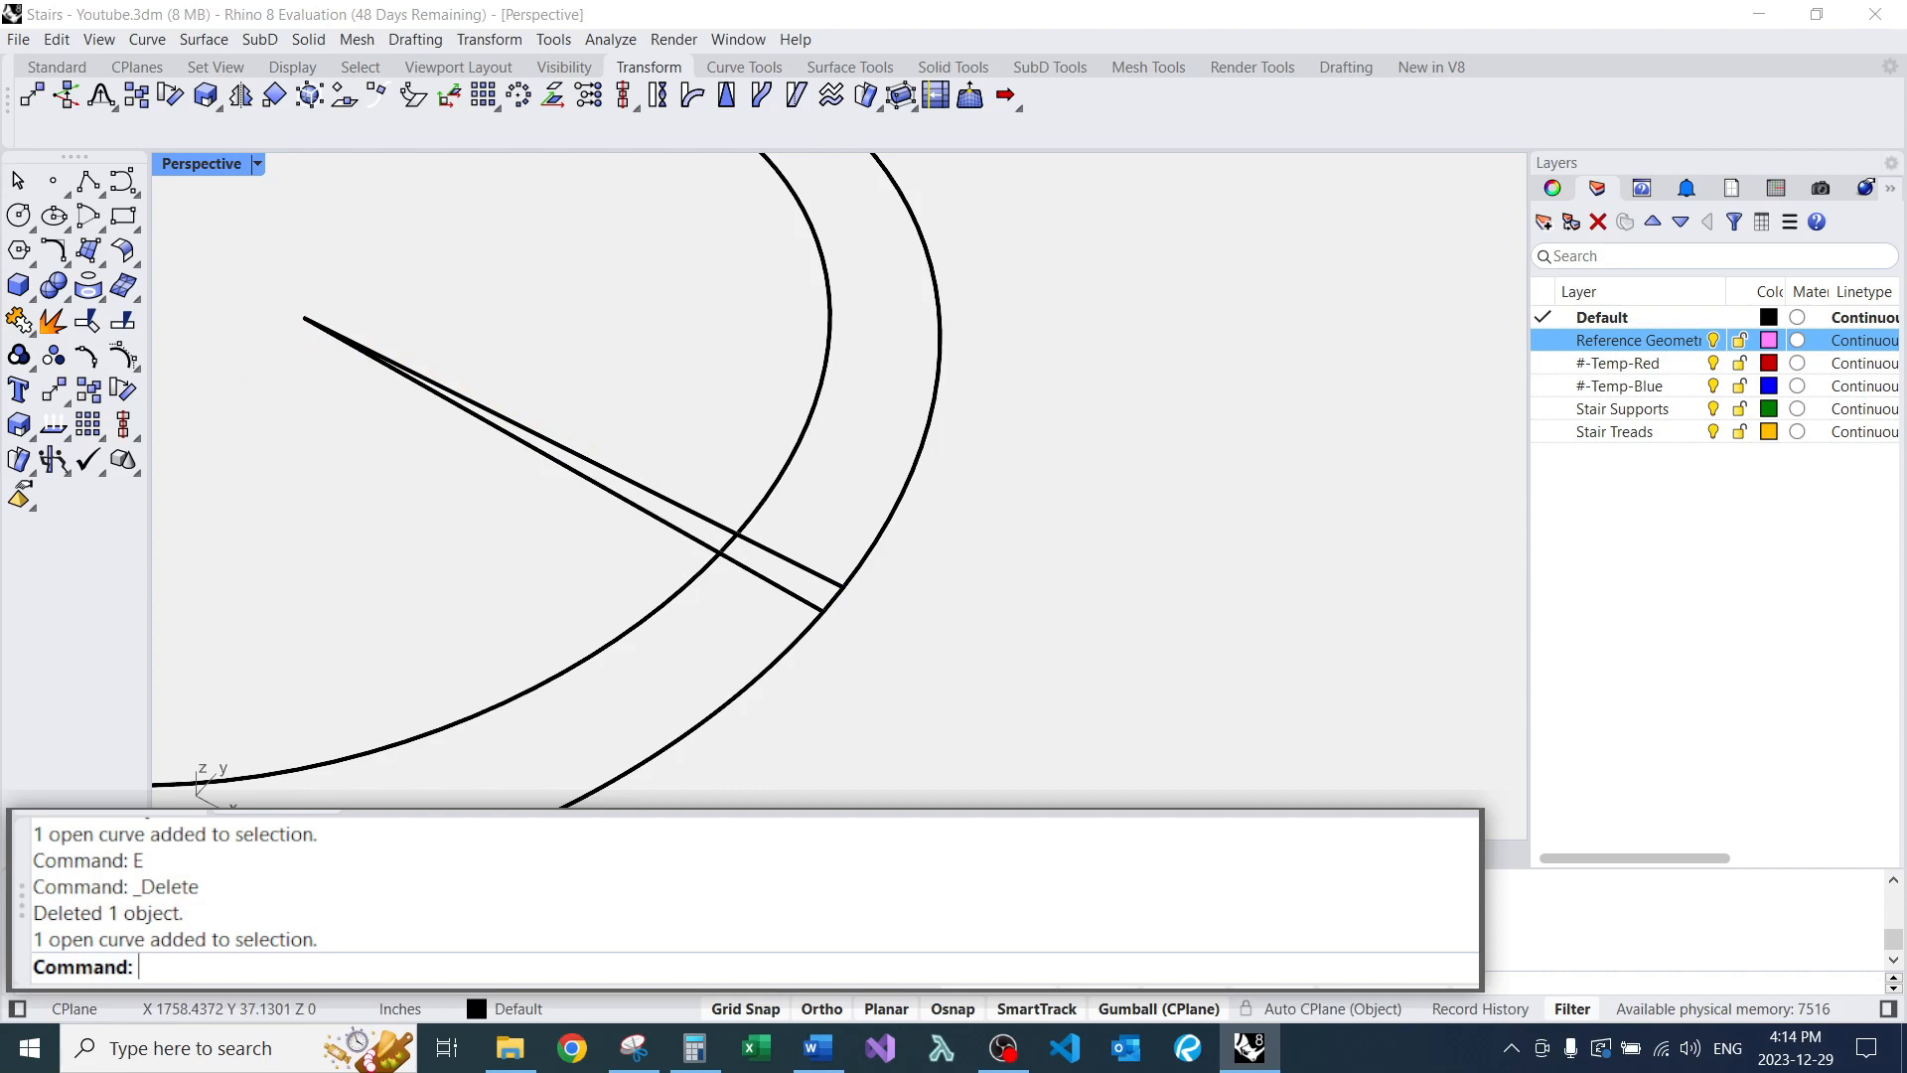
# Add an aligned dimension across the narrow wedge where the radial lines cross the inner circle.
pyautogui.scroll(12, 732, 532)
pyautogui.write('DE')
pyautogui.press('Return')
pyautogui.click(682, 608)
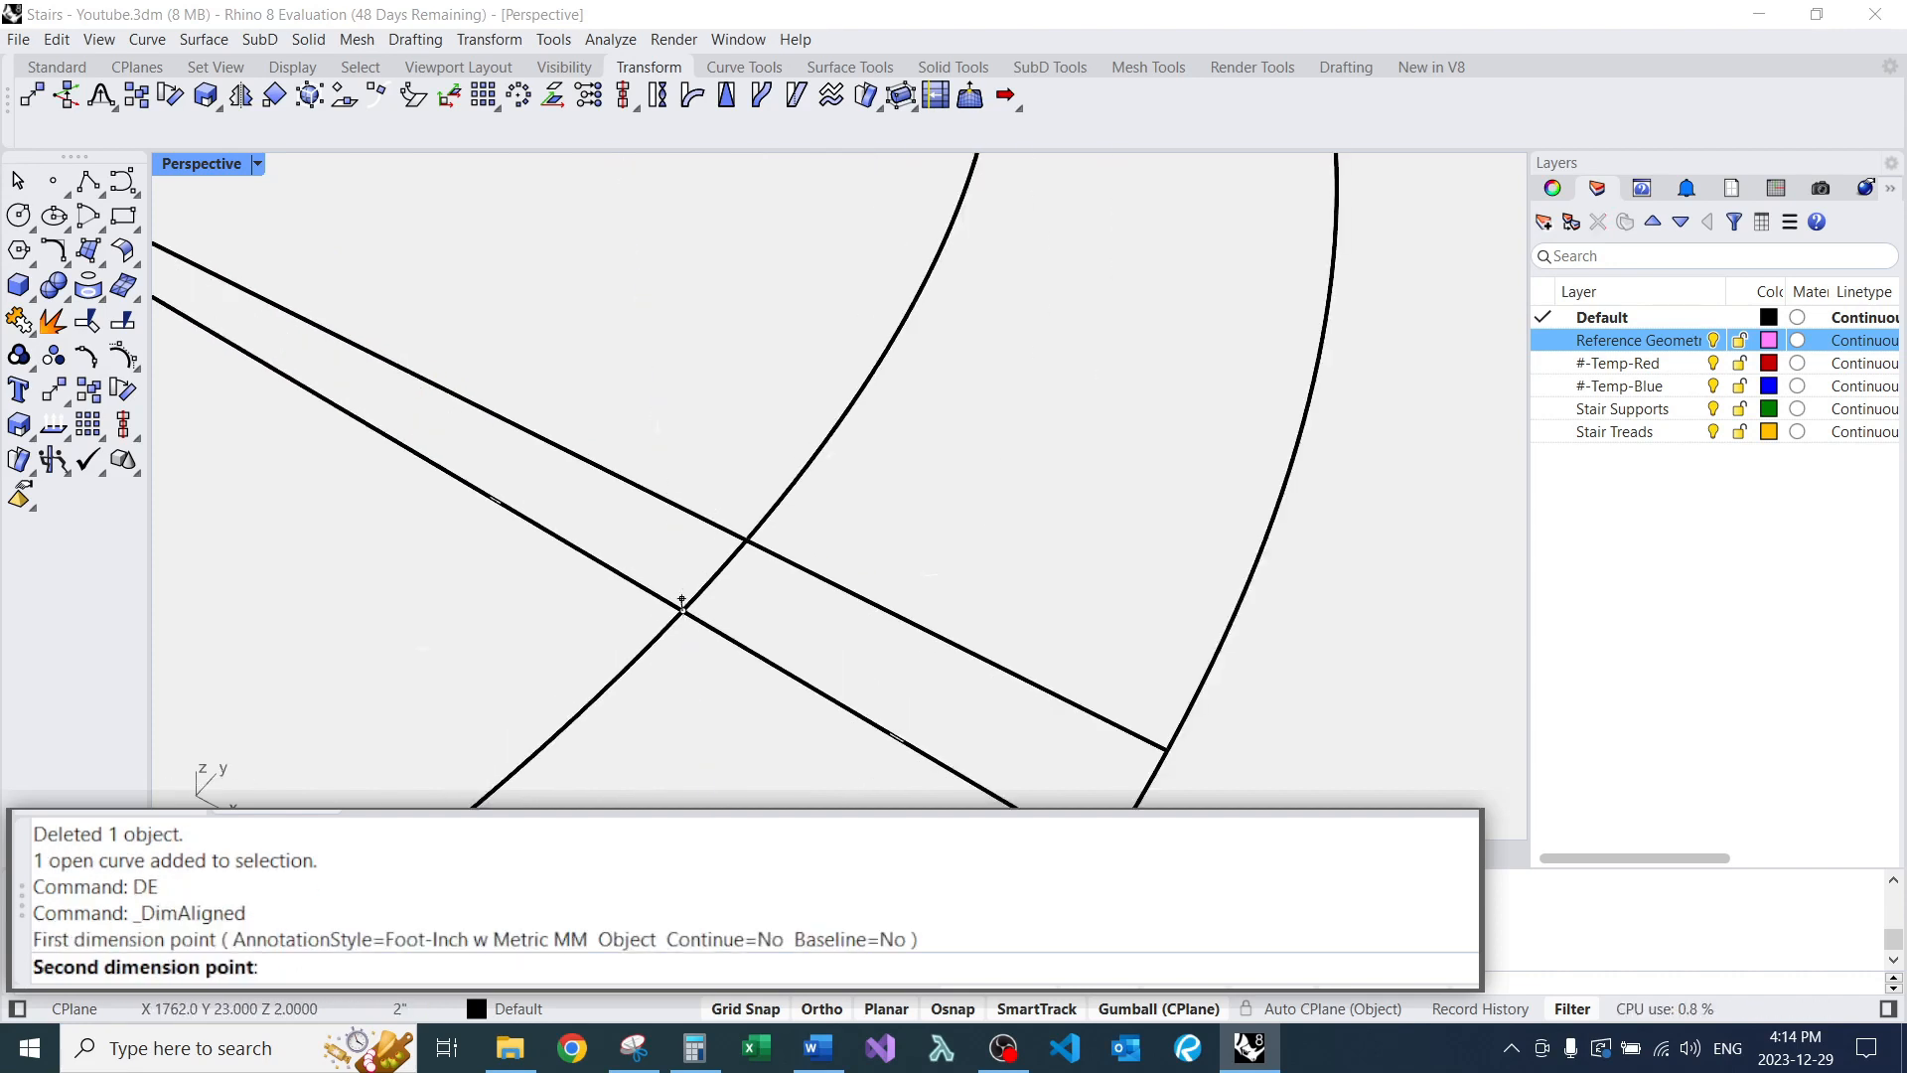
pyautogui.click(778, 556)
pyautogui.click(645, 384)
pyautogui.scroll(-3, 683, 397)
# Add an aligned dimension across the narrow wedge at the outer ends of the radial lines.
pyautogui.press('Return')
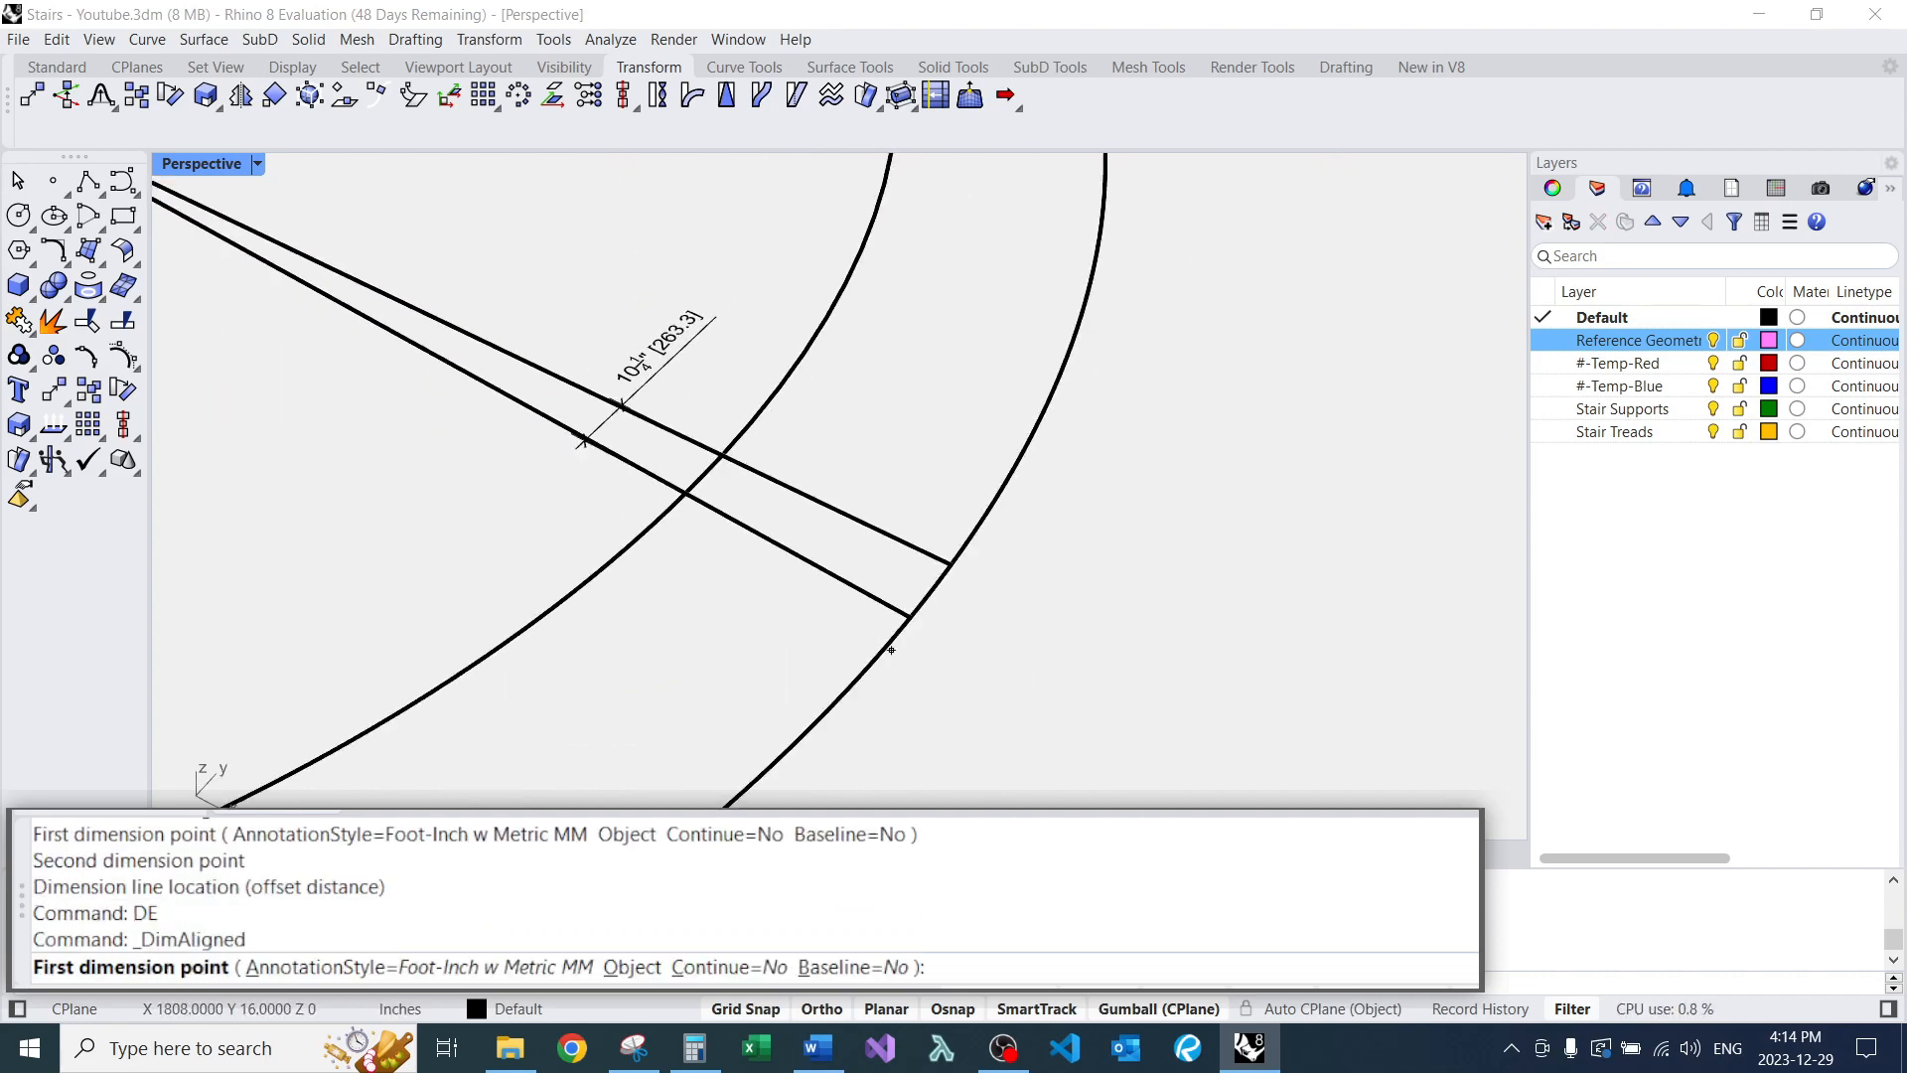
pyautogui.click(911, 616)
pyautogui.click(952, 563)
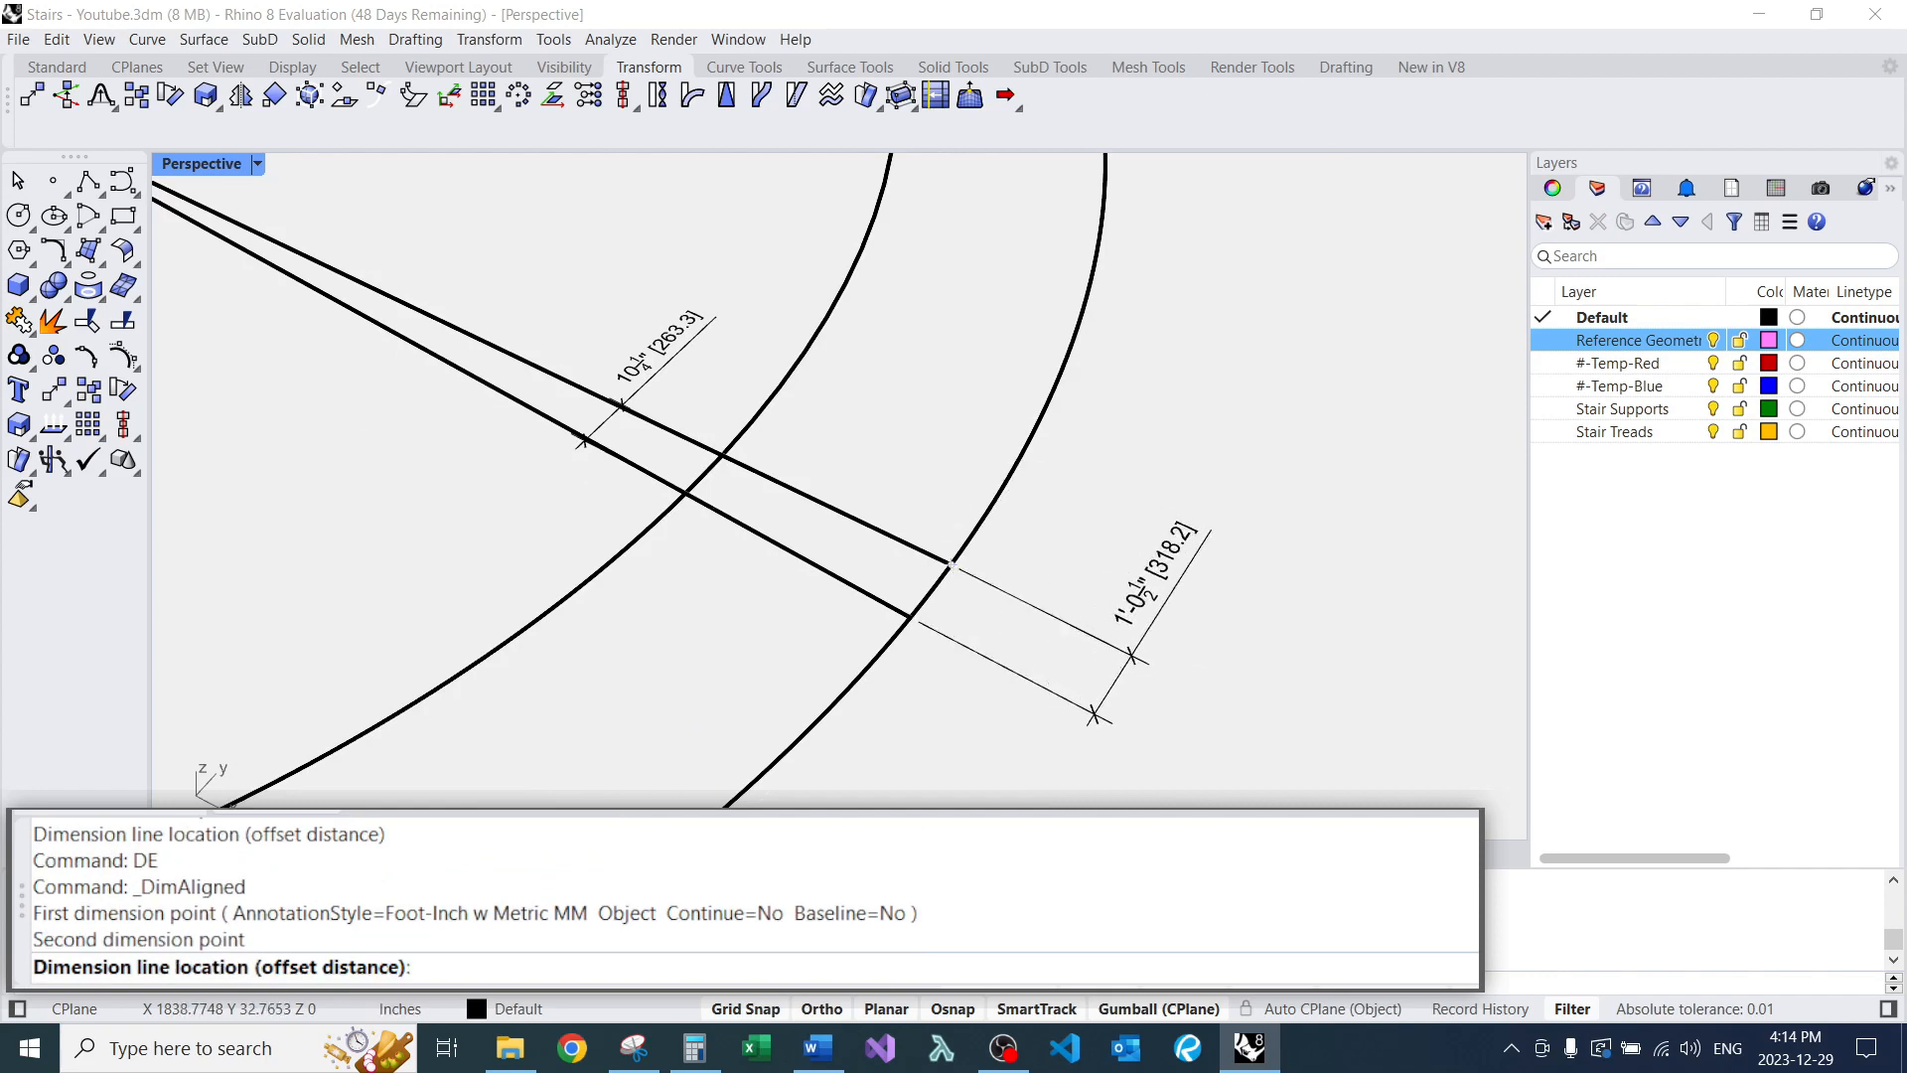
pyautogui.click(1112, 676)
# Move the two aligned wedge dimensions to the #-Temp-Red layer.
pyautogui.moveTo(1142, 566); pyautogui.dragTo(1192, 521, button='right')
pyautogui.scroll(-6, 923, 646)
pyautogui.moveTo(984, 616); pyautogui.dragTo(944, 556, button='right')
pyautogui.scroll(7, 952, 558)
pyautogui.scroll(-4, 943, 566)
pyautogui.click(785, 469)
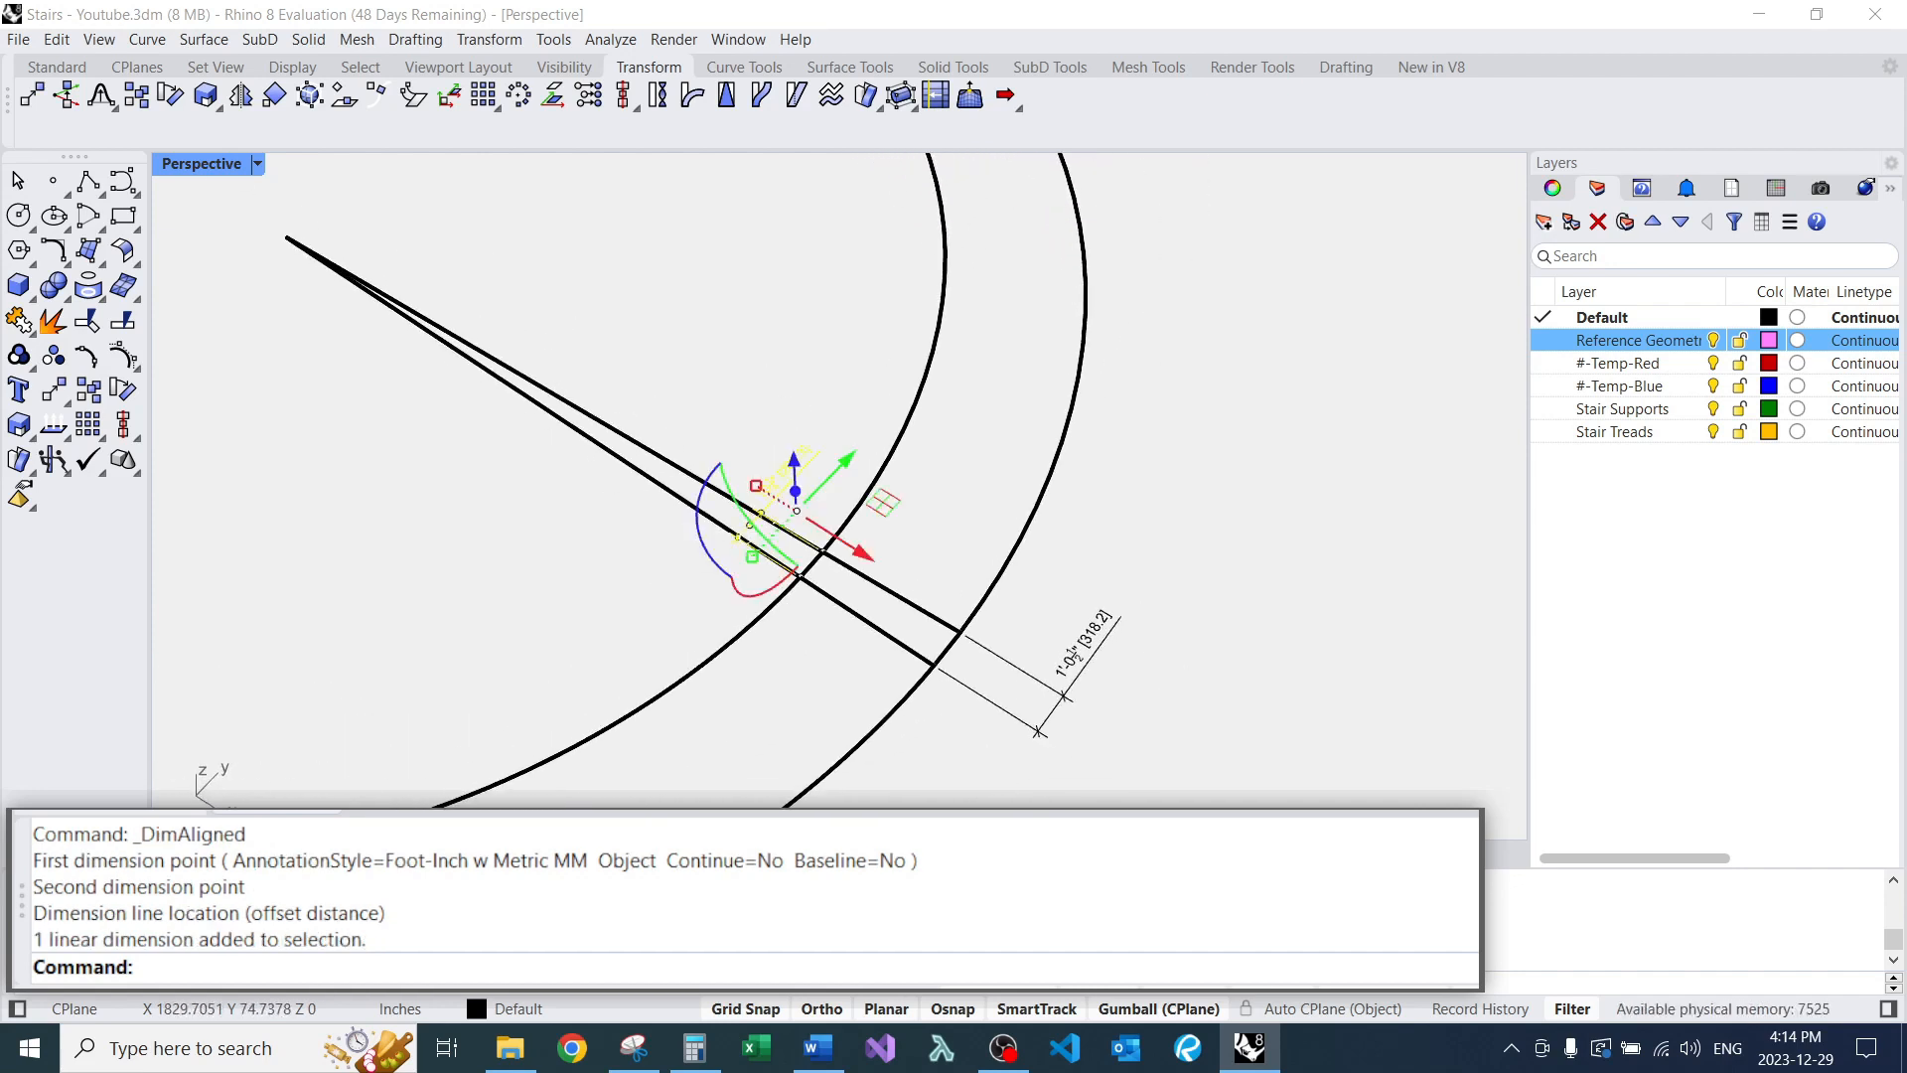
pyautogui.keyDown('shift'); pyautogui.click(1087, 651); pyautogui.keyUp('shift')
pyautogui.write('CL')
pyautogui.press('Return')
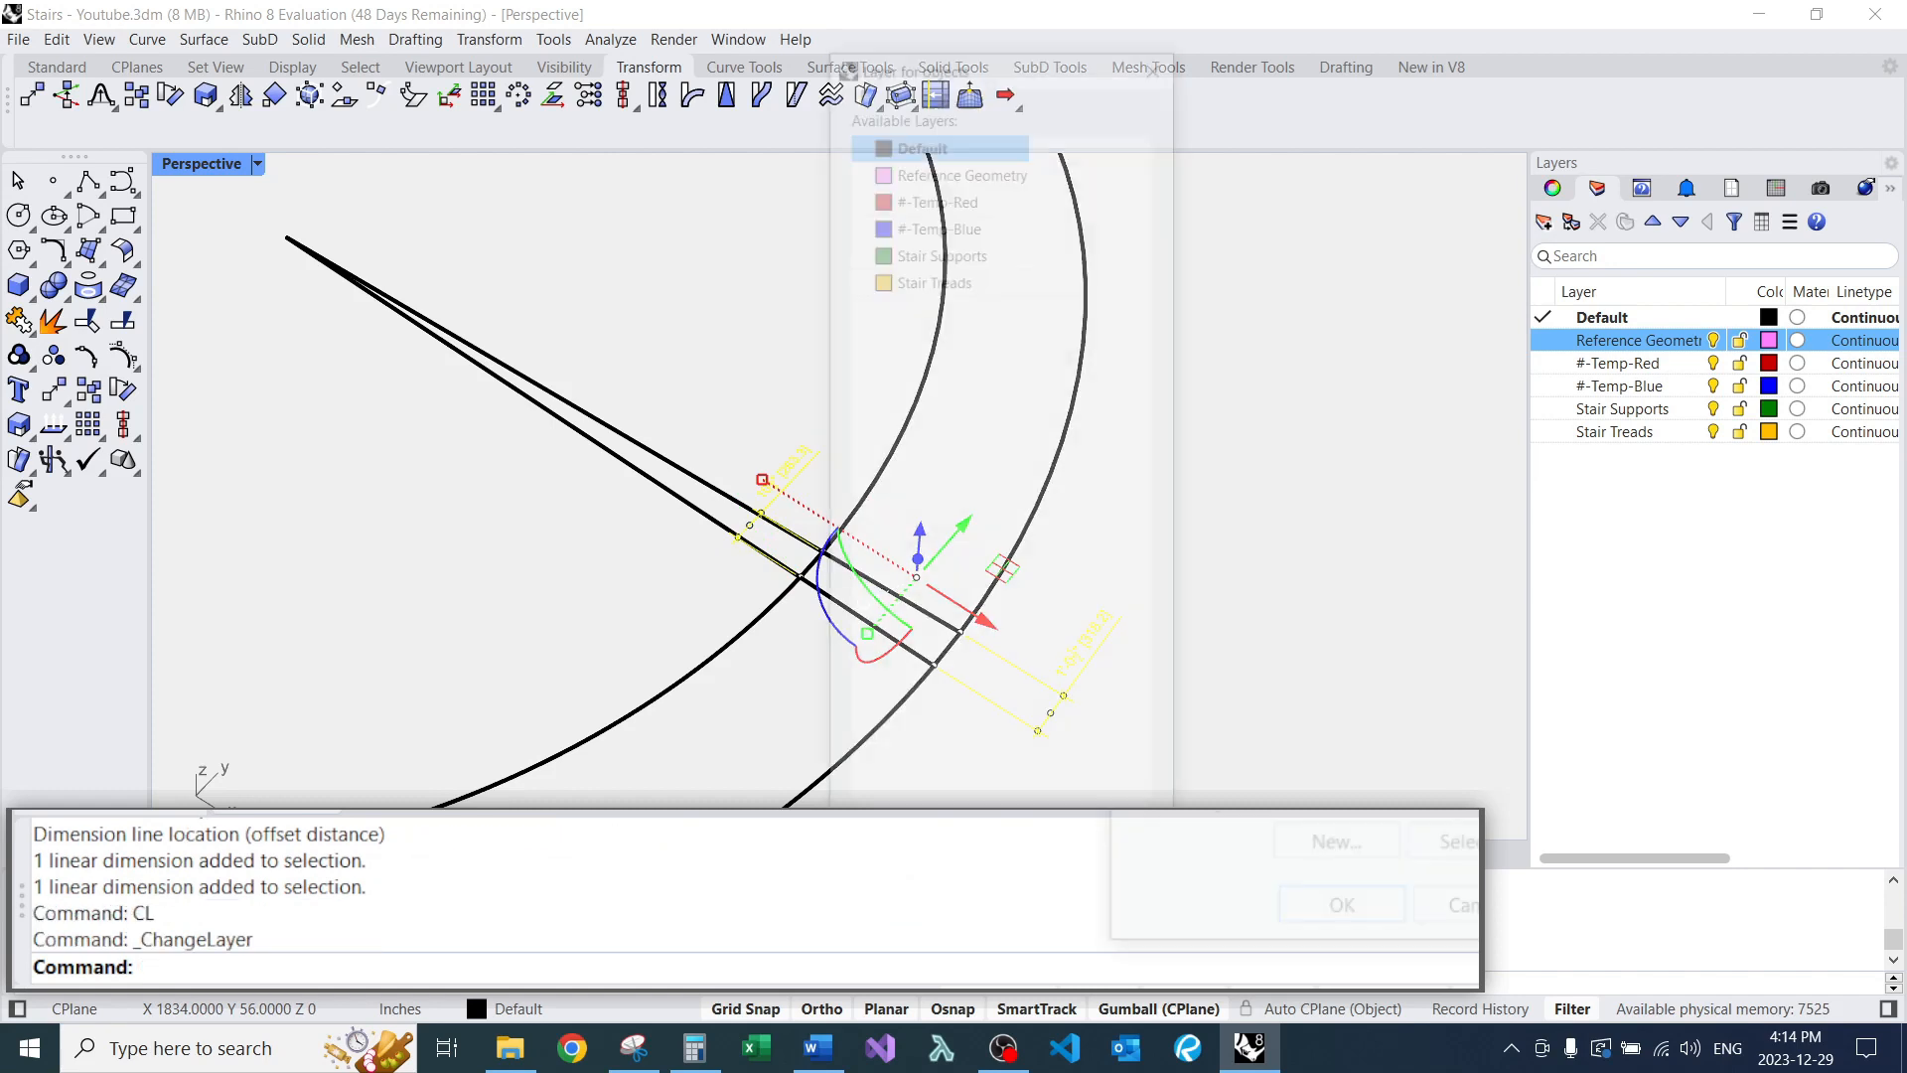
pyautogui.doubleClick(937, 191)
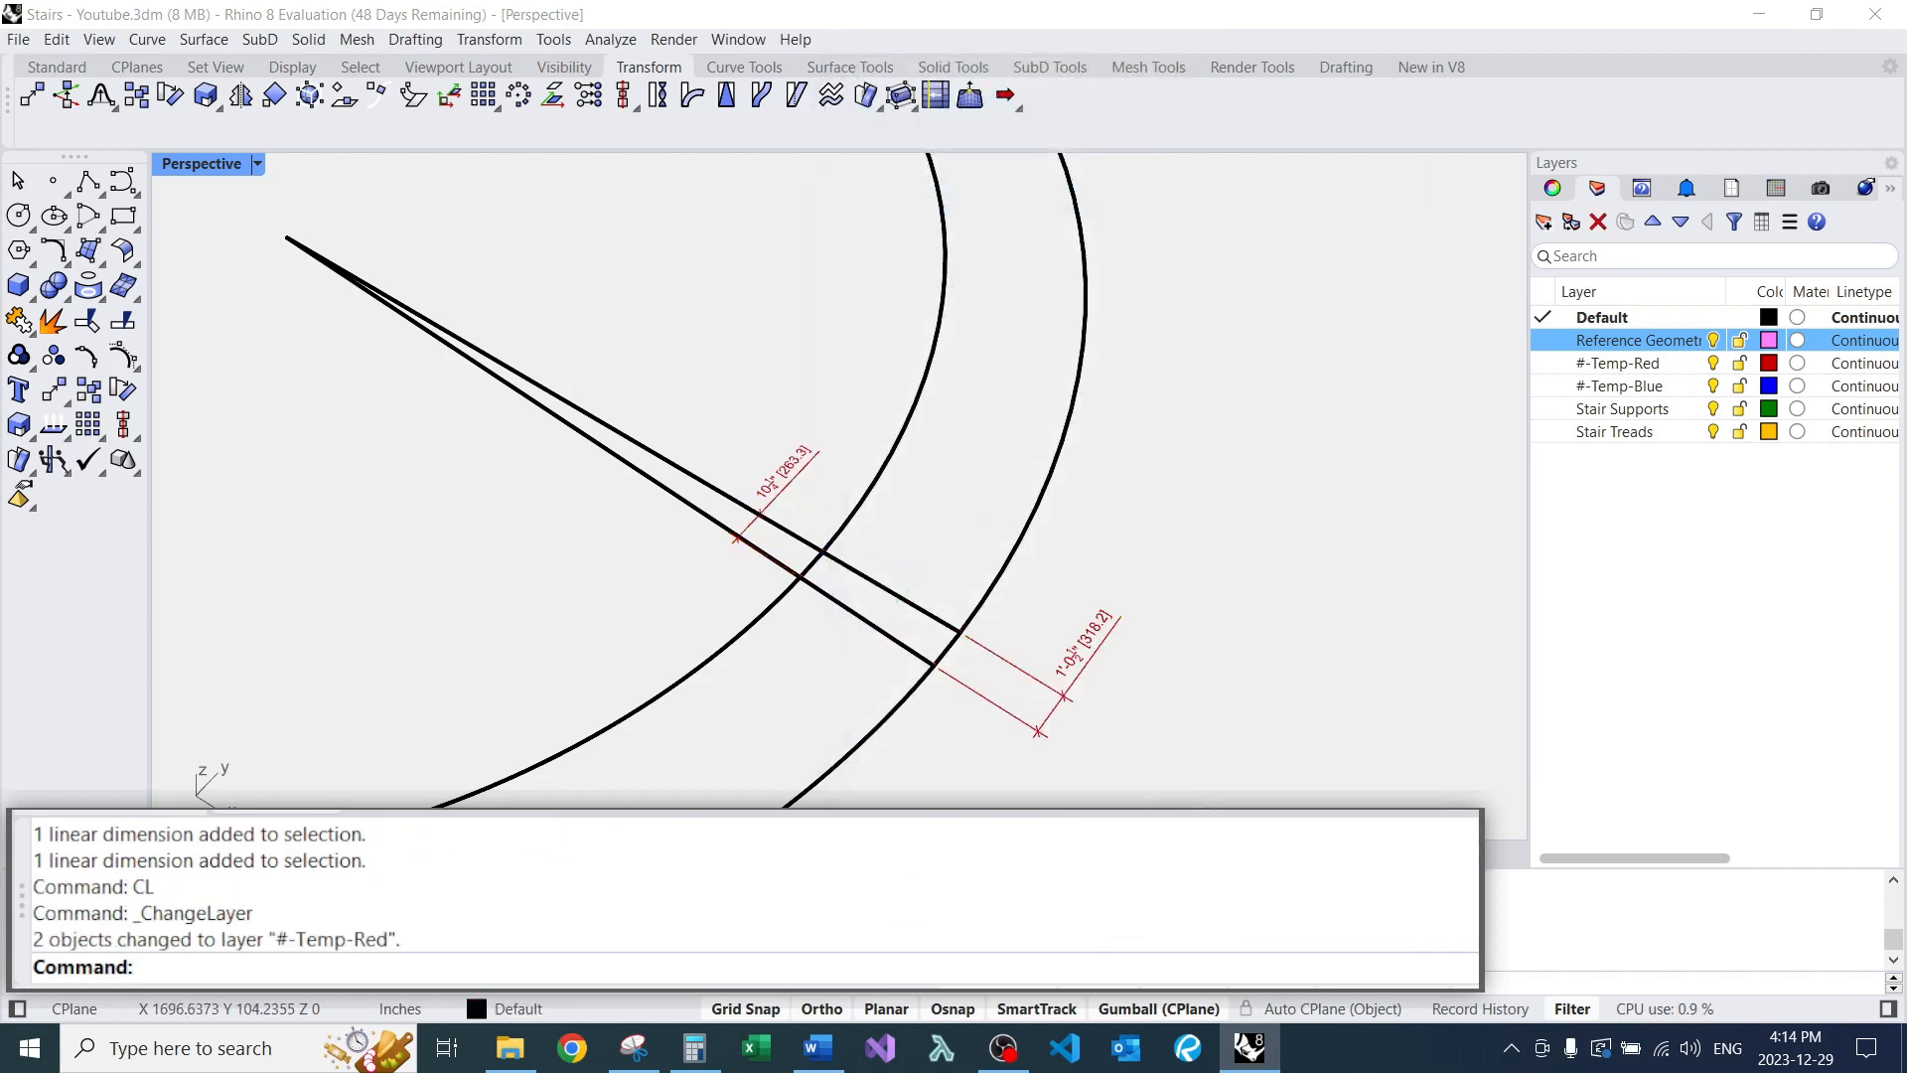
# Offset the rotated radial line by 1 inch toward the outside of the wedge.
pyautogui.scroll(4, 874, 695)
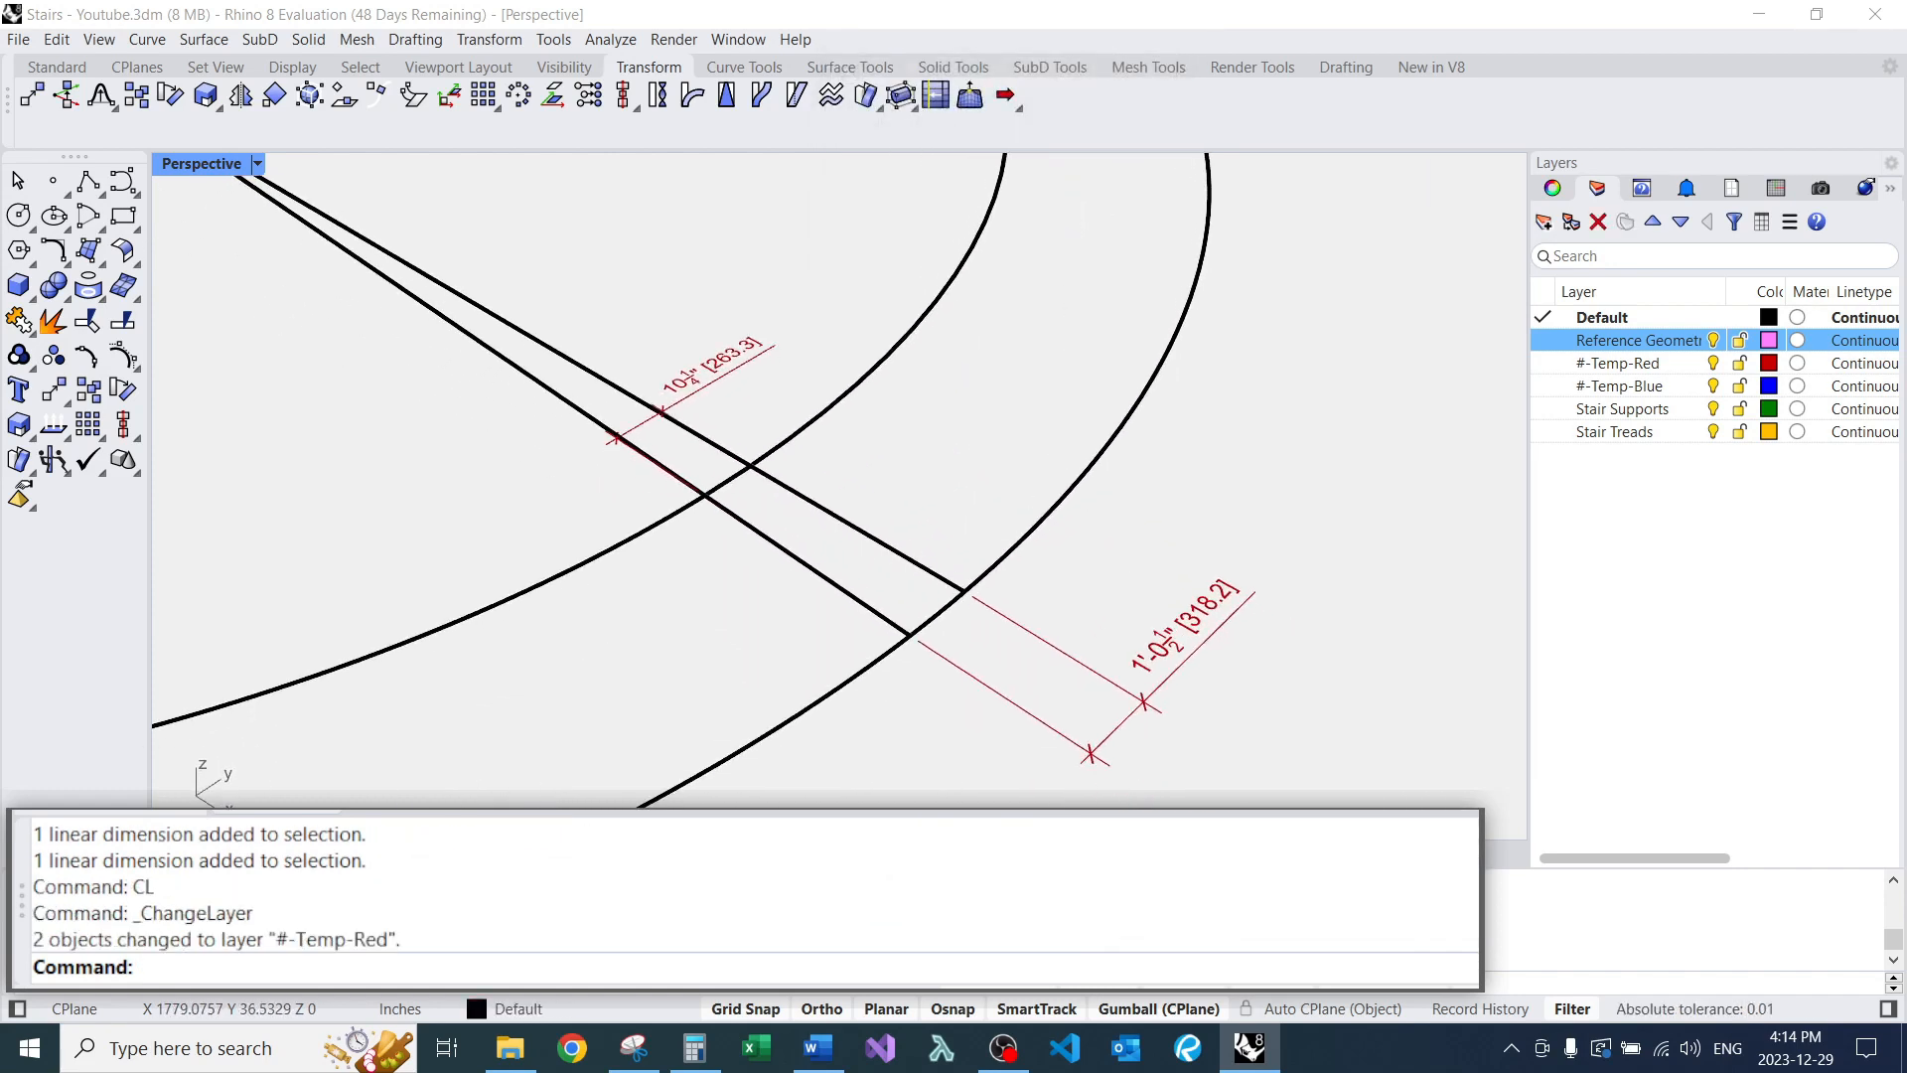
pyautogui.press('Return')
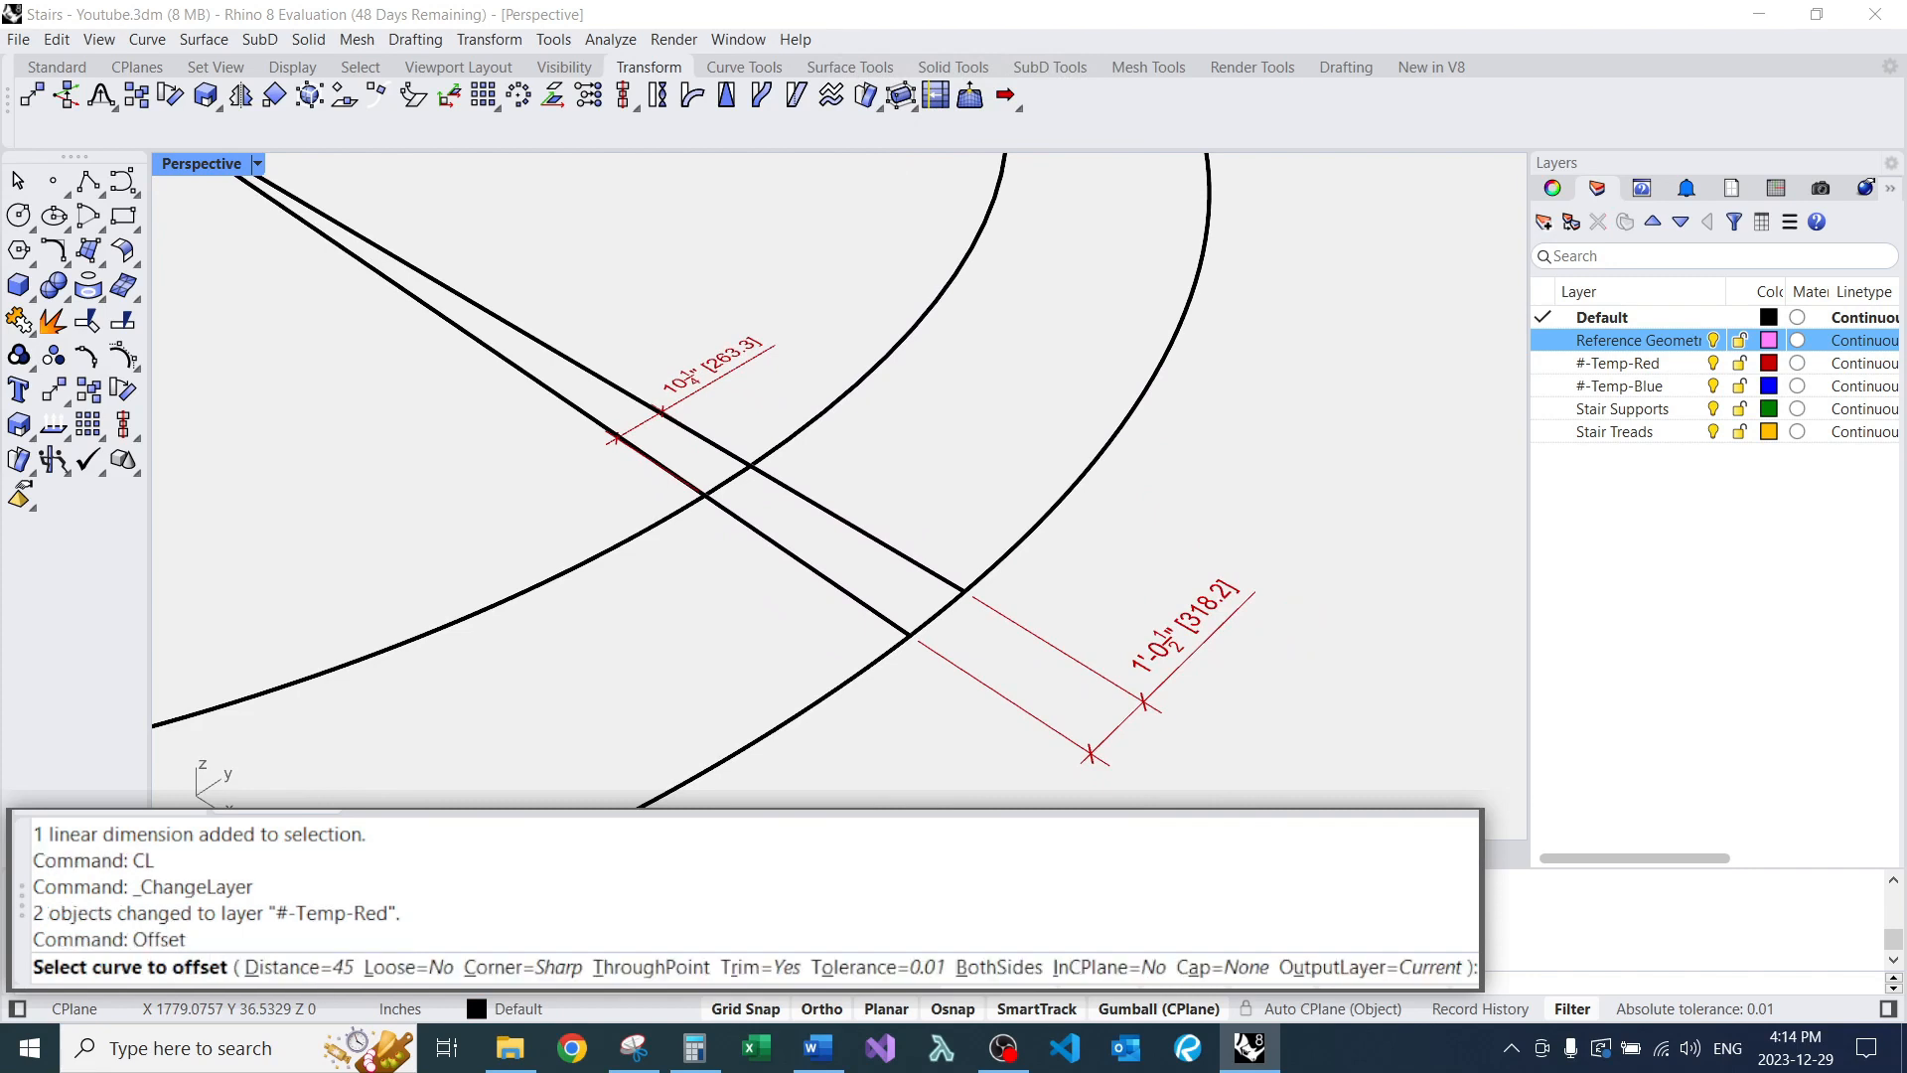
pyautogui.write('1')
pyautogui.press('Return')
pyautogui.click(847, 525)
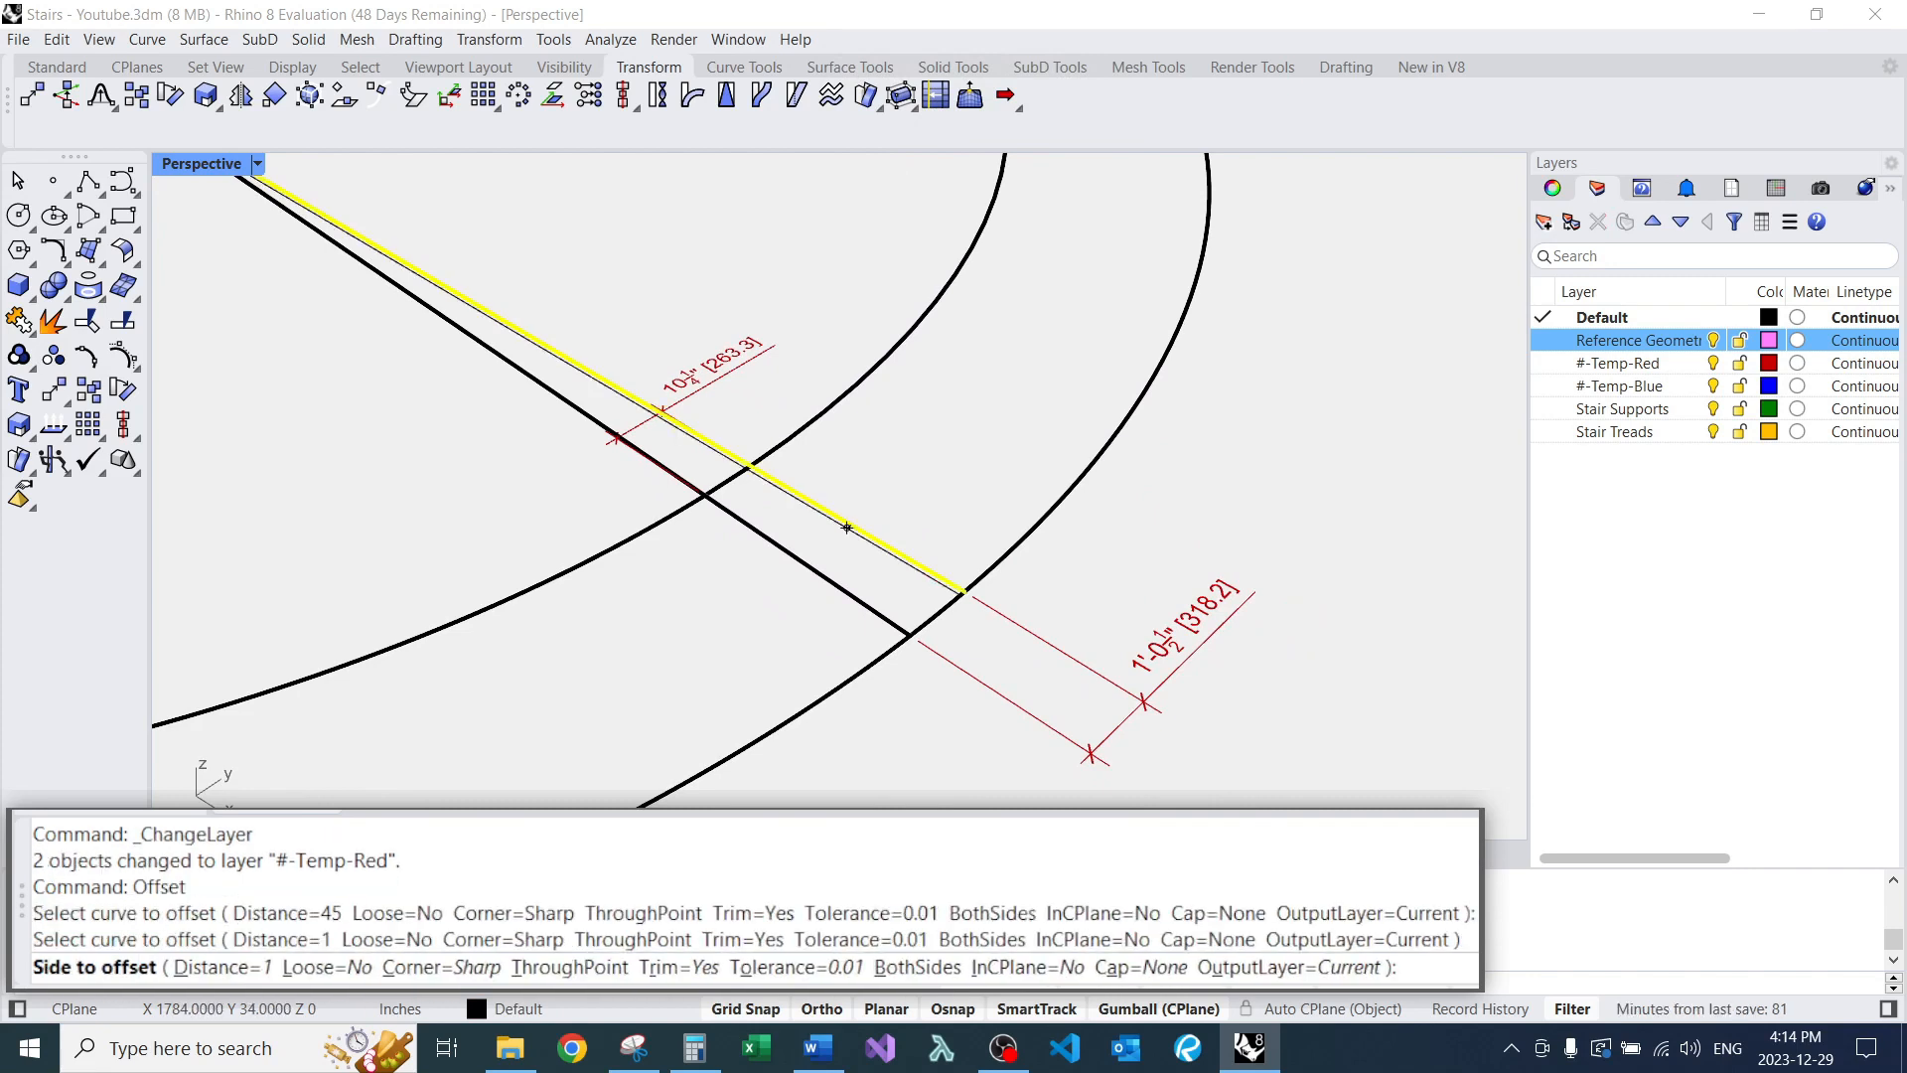
pyautogui.click(874, 502)
# Move the 1-inch offset line to the #-Temp-Red layer.
pyautogui.moveTo(879, 517); pyautogui.dragTo(859, 565, button='right')
pyautogui.scroll(6, 858, 565)
pyautogui.click(860, 597)
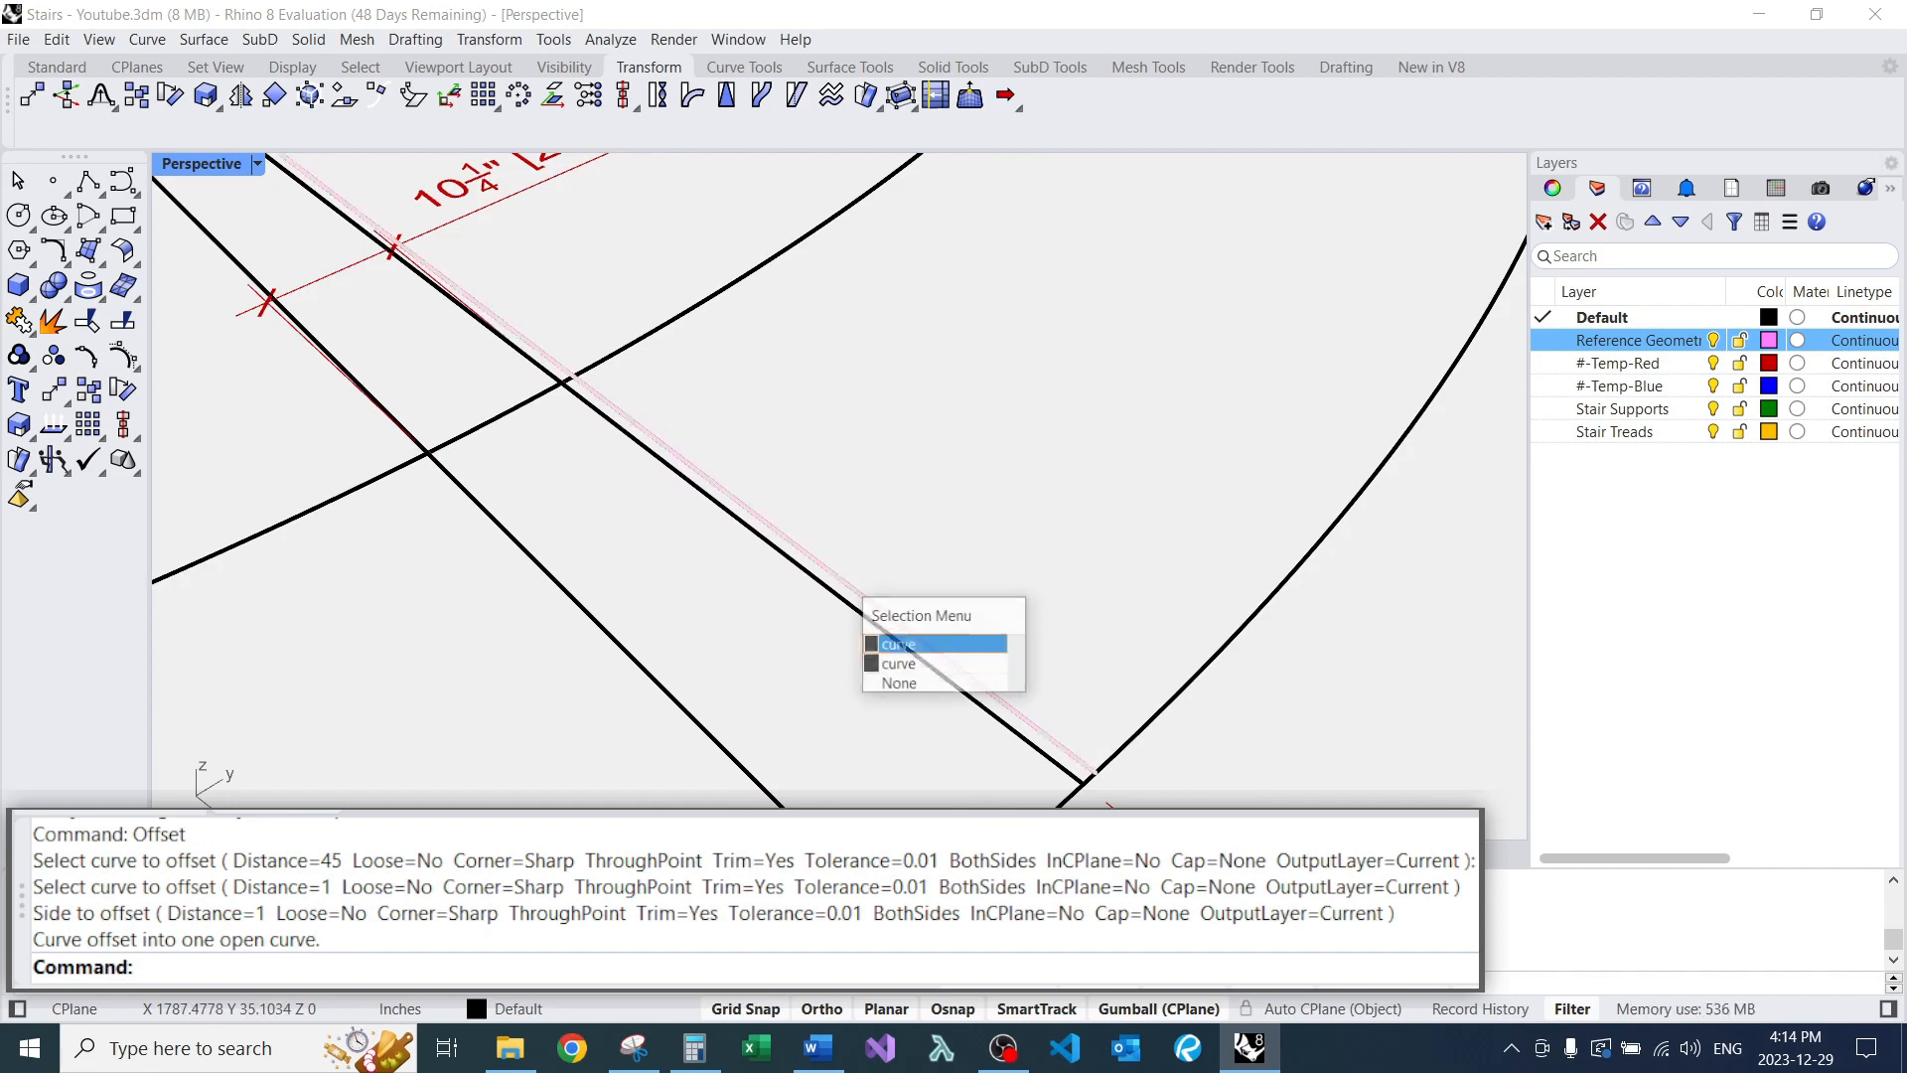
pyautogui.click(915, 643)
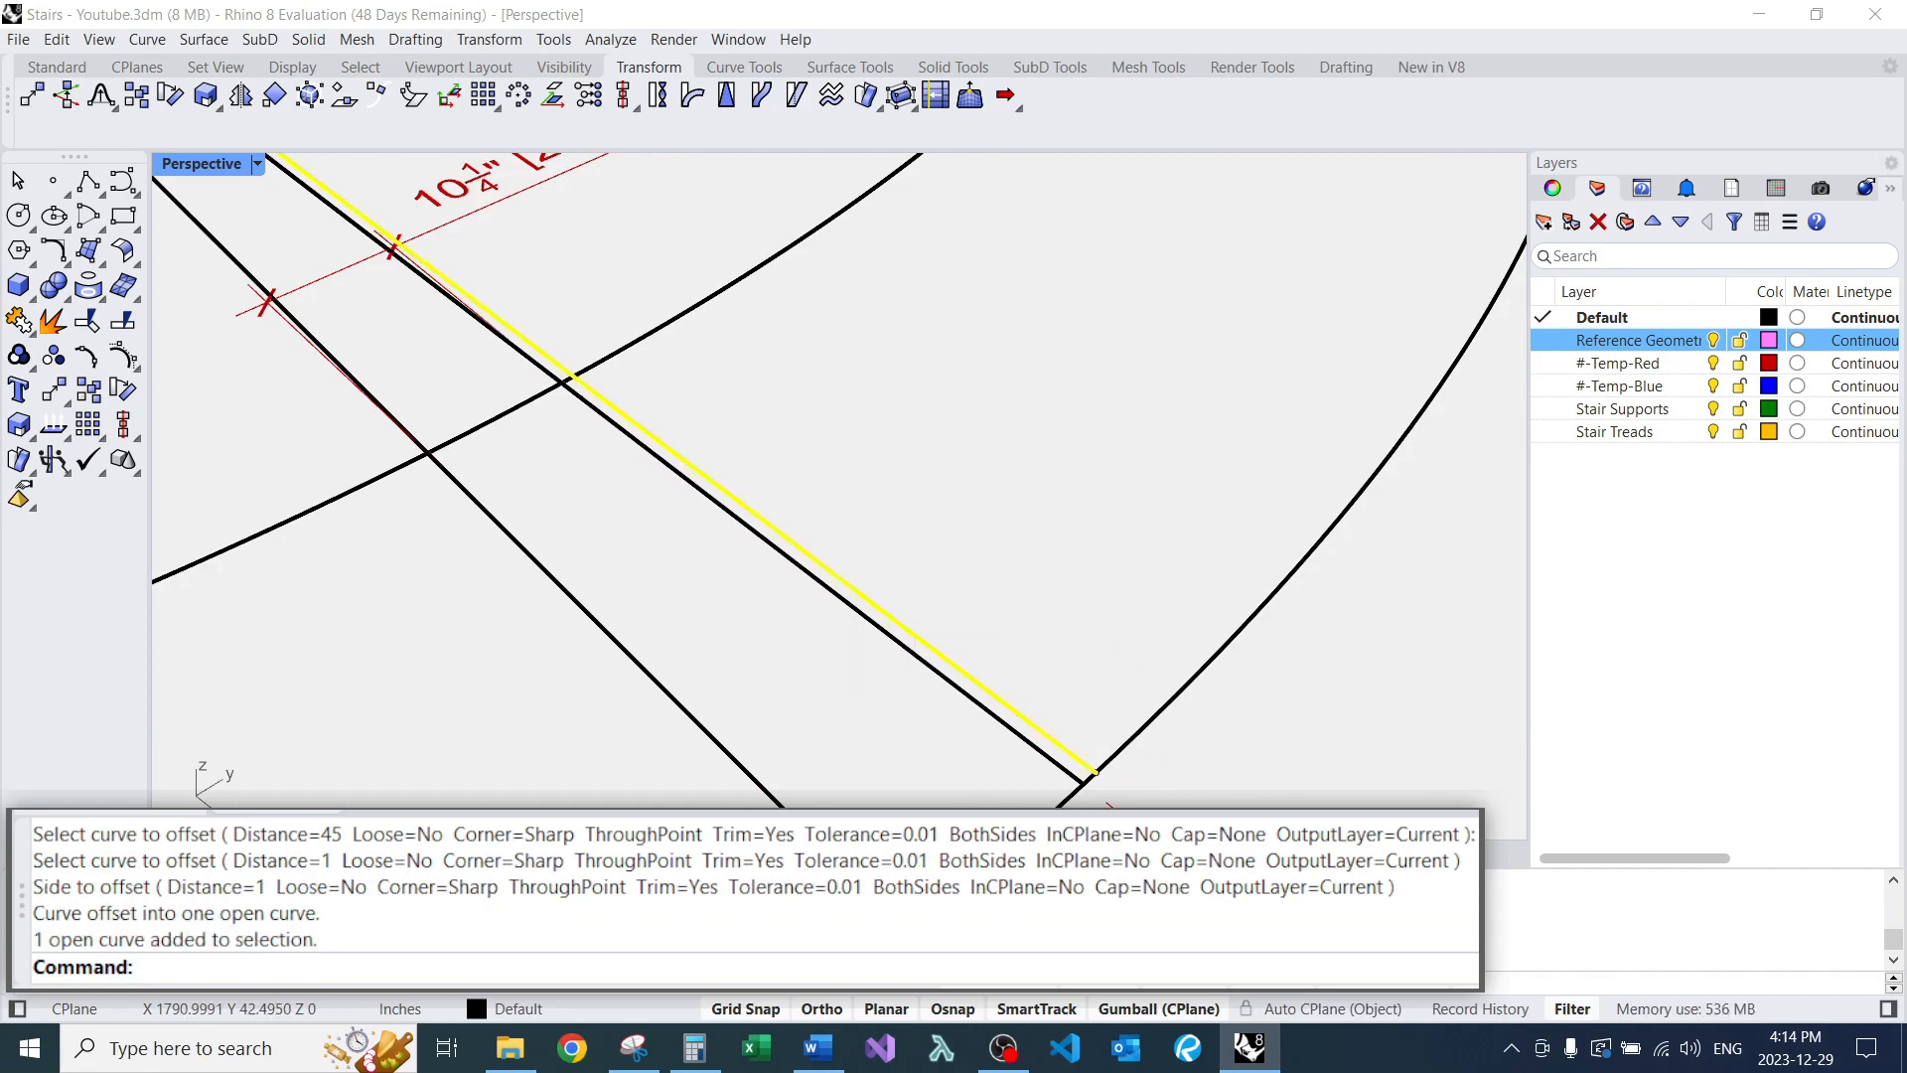
pyautogui.write('CL')
pyautogui.press('Return')
pyautogui.press('Return')
pyautogui.write('CL')
pyautogui.press('Return')
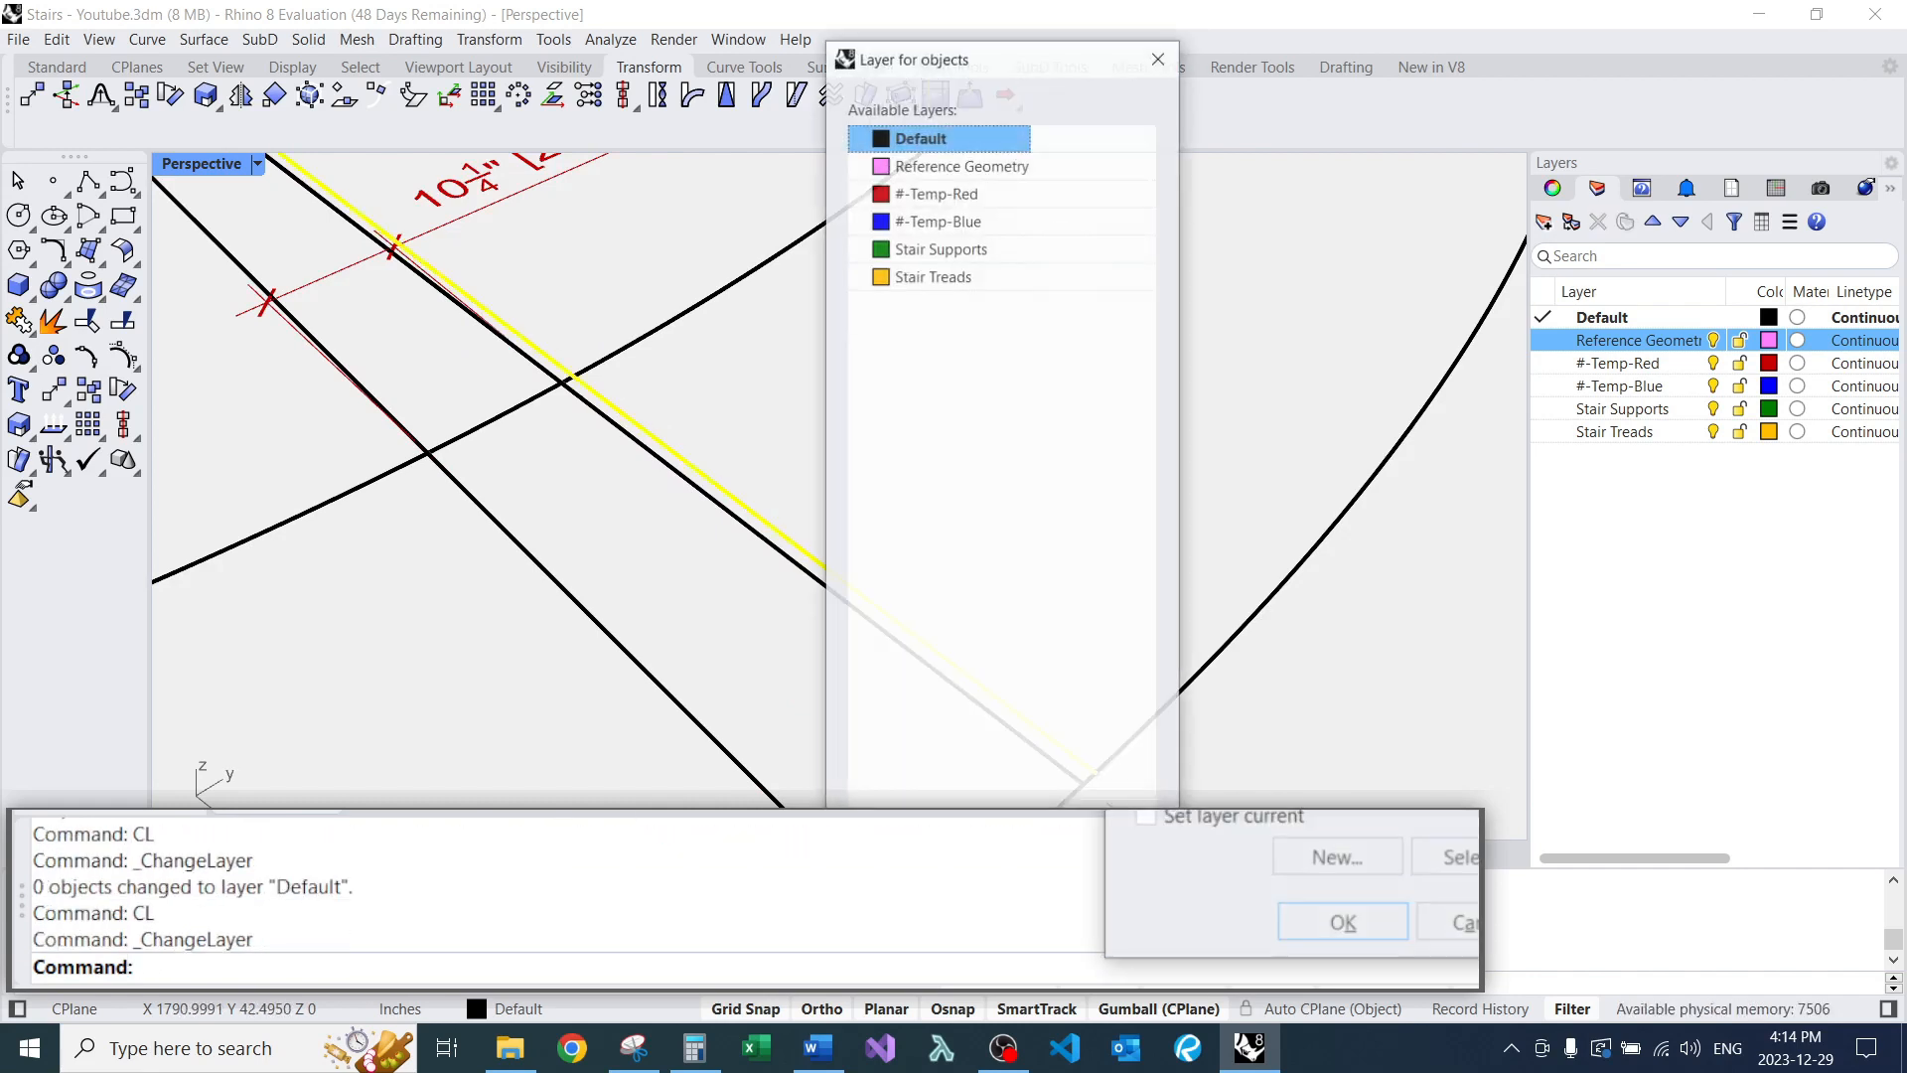
pyautogui.doubleClick(936, 192)
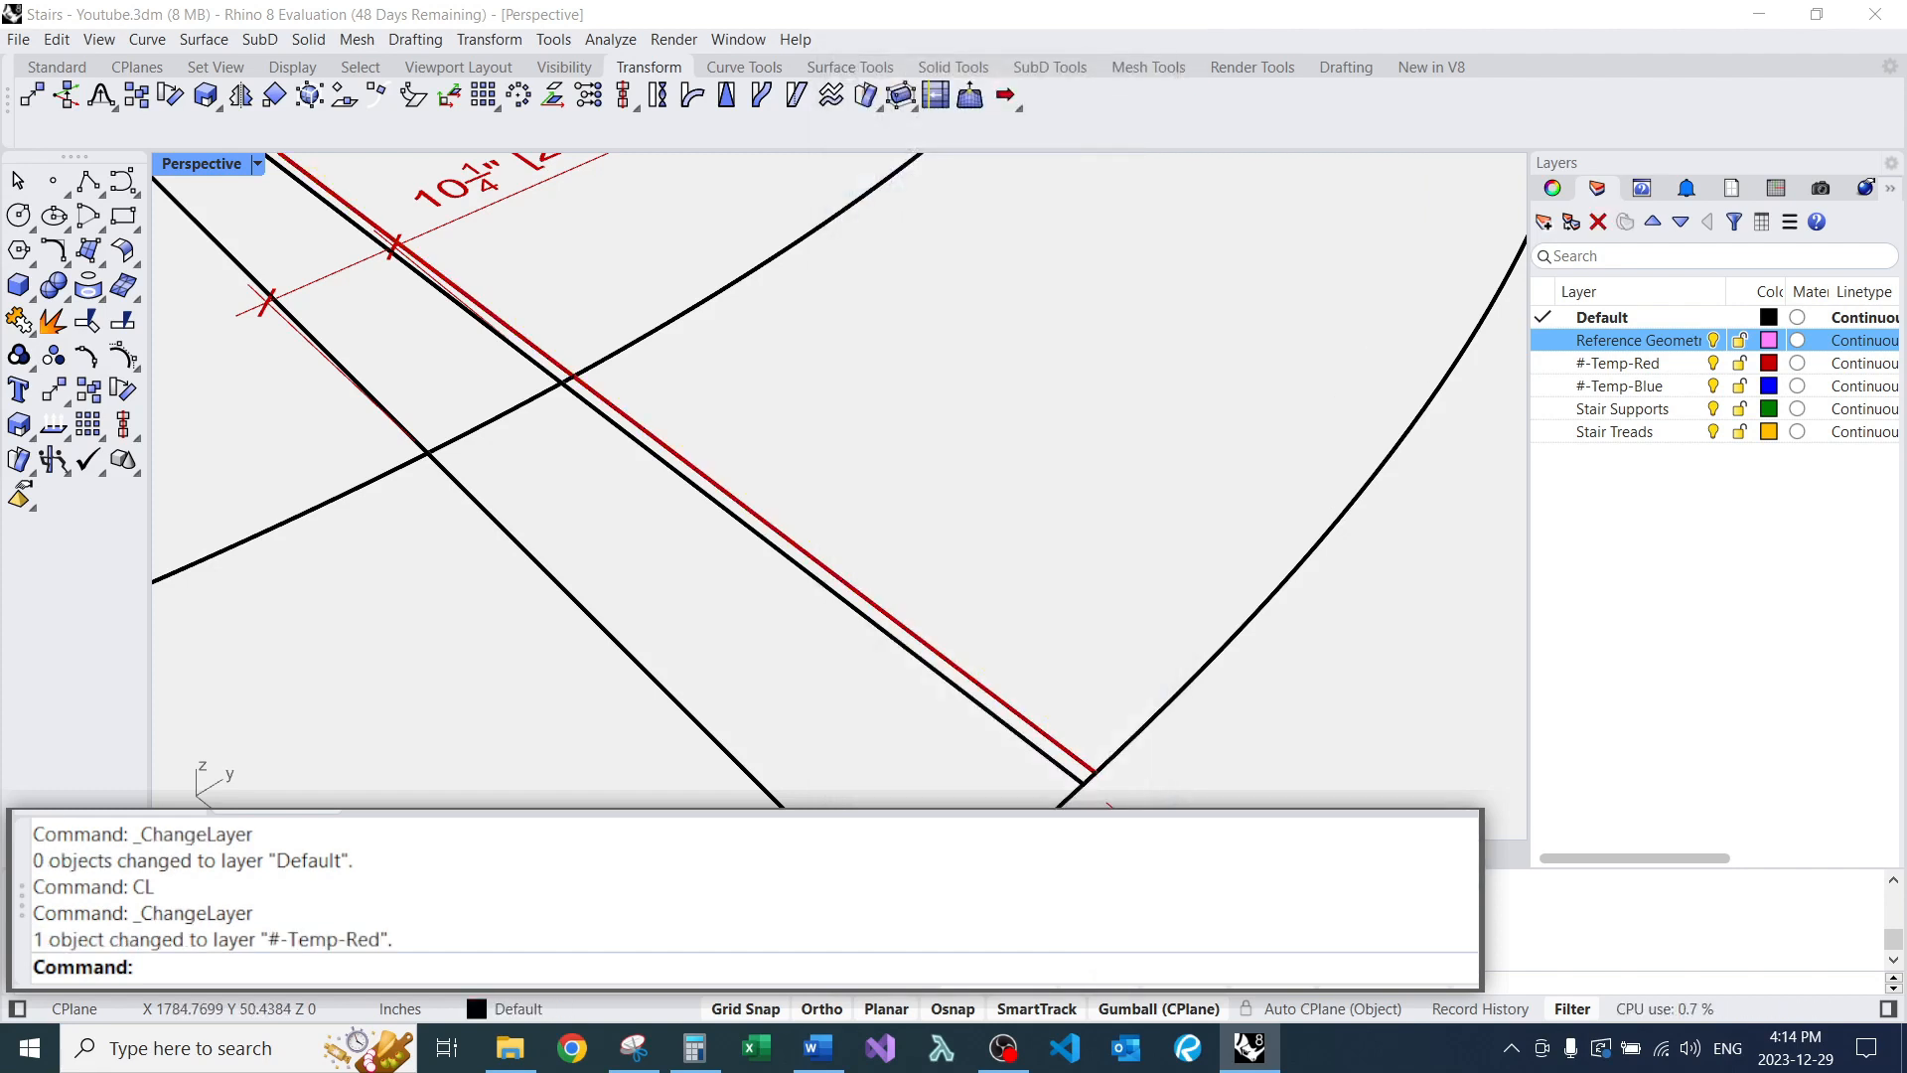
# Select the red offset line and set the gumball alignment to Object.
pyautogui.scroll(-6, 929, 517)
pyautogui.moveTo(844, 501); pyautogui.dragTo(929, 517, button='right')
pyautogui.scroll(9, 928, 516)
pyautogui.click(993, 449)
pyautogui.scroll(-10, 992, 422)
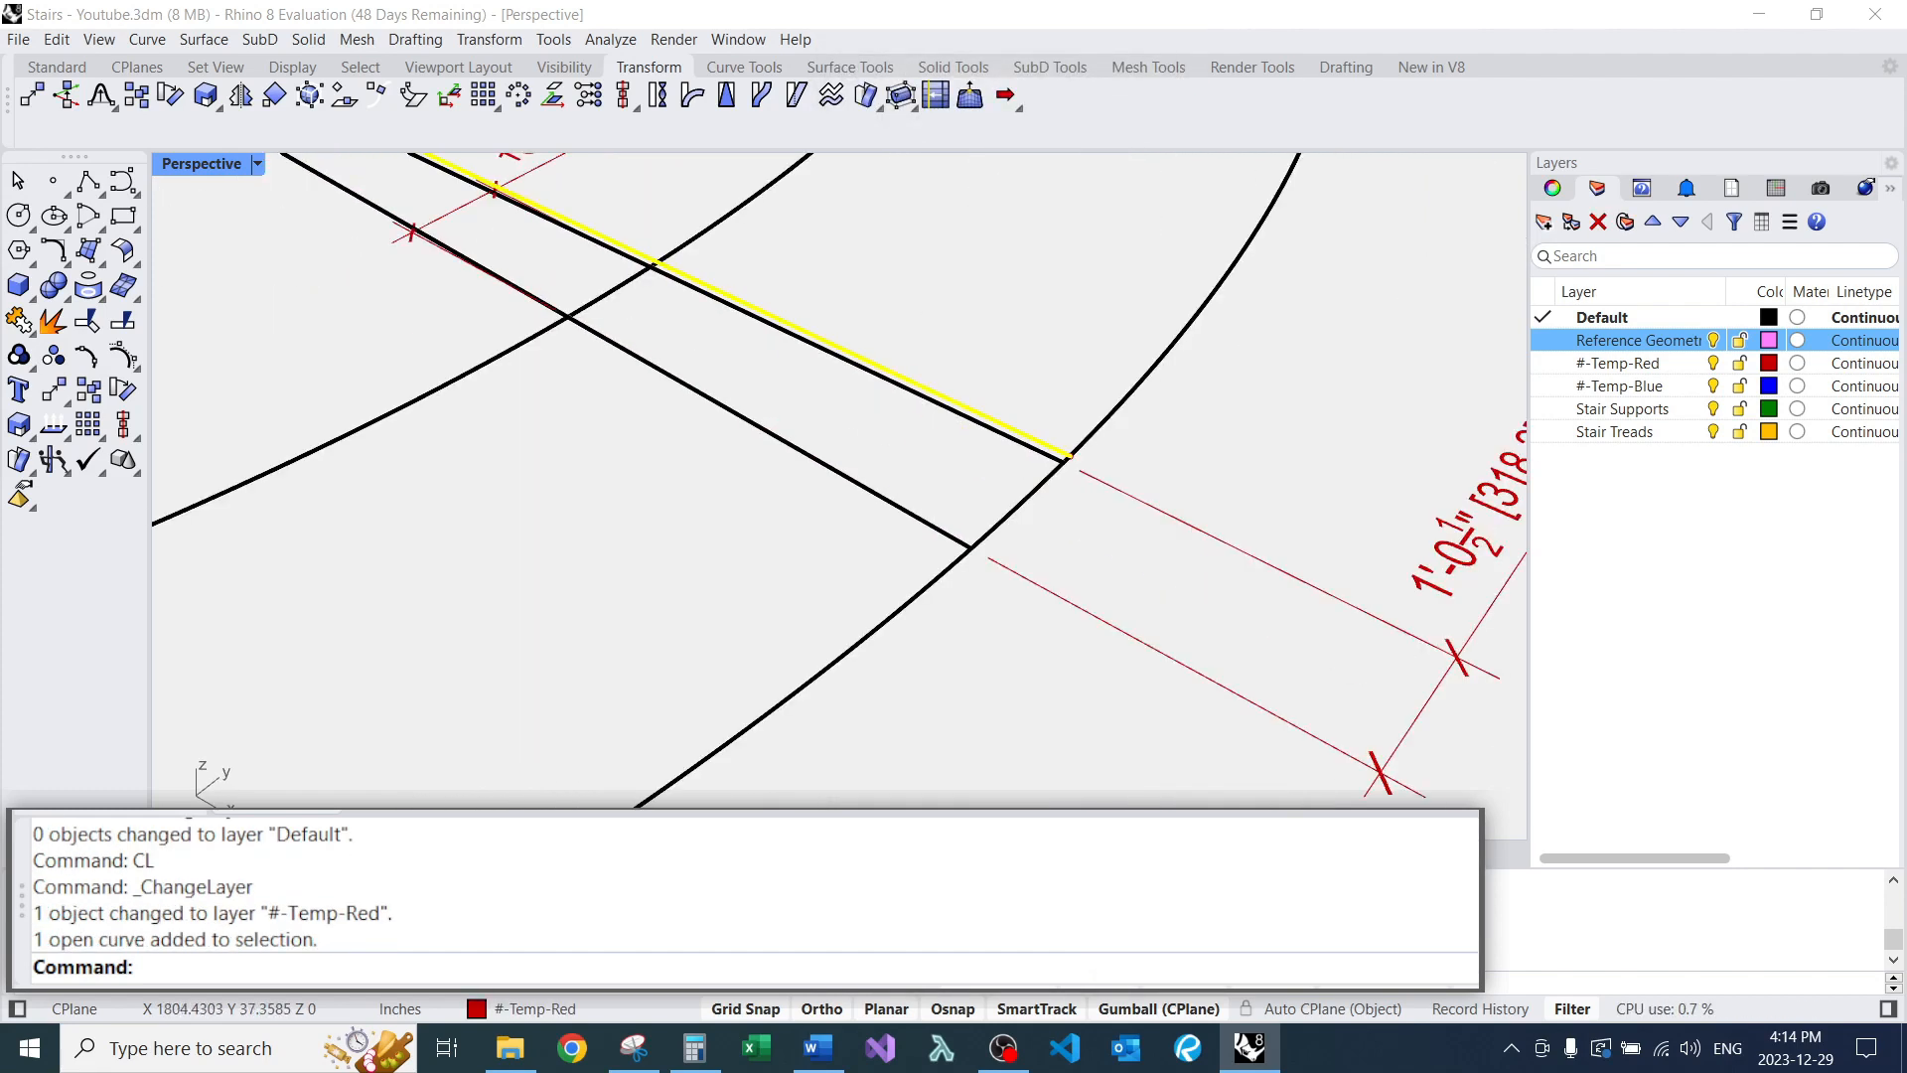
pyautogui.scroll(3, 1150, 490)
pyautogui.scroll(-10, 1063, 492)
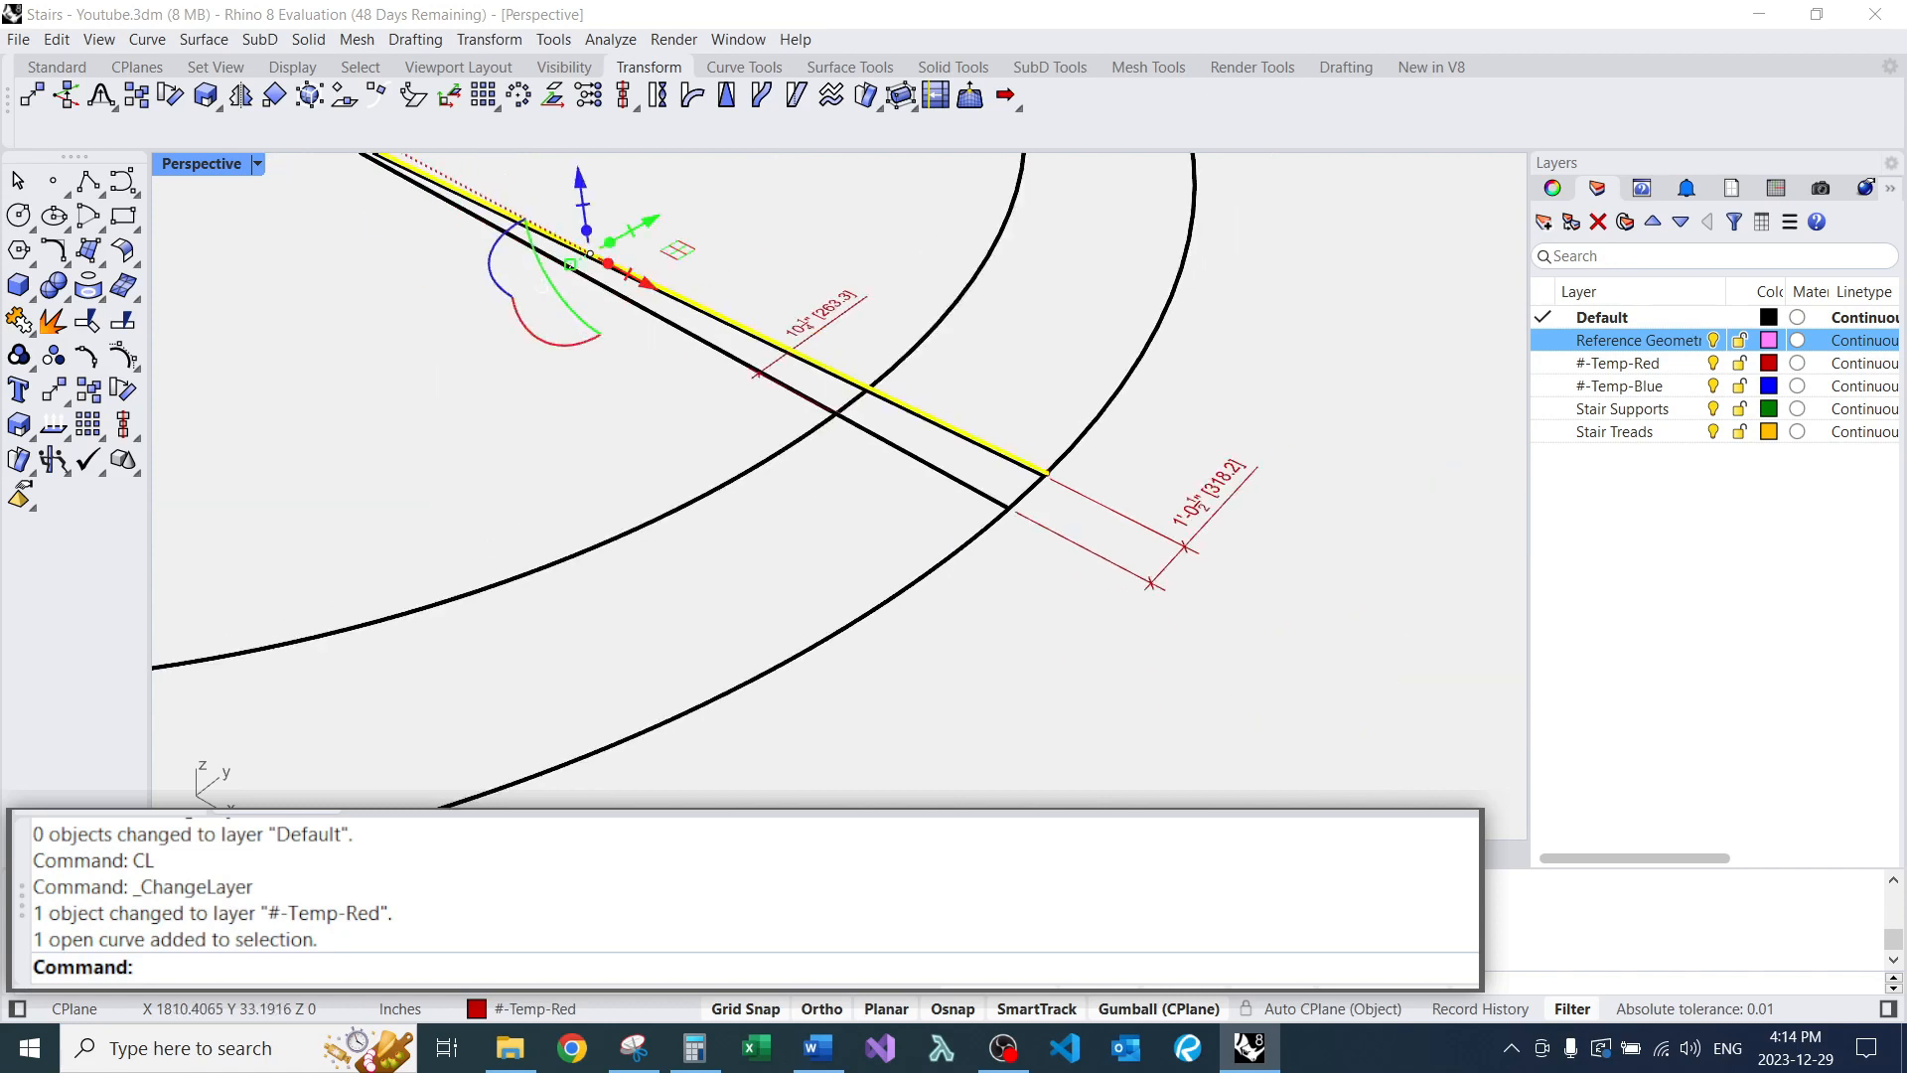
pyautogui.scroll(4, 447, 189)
pyautogui.scroll(-2, 457, 303)
pyautogui.scroll(5, 807, 363)
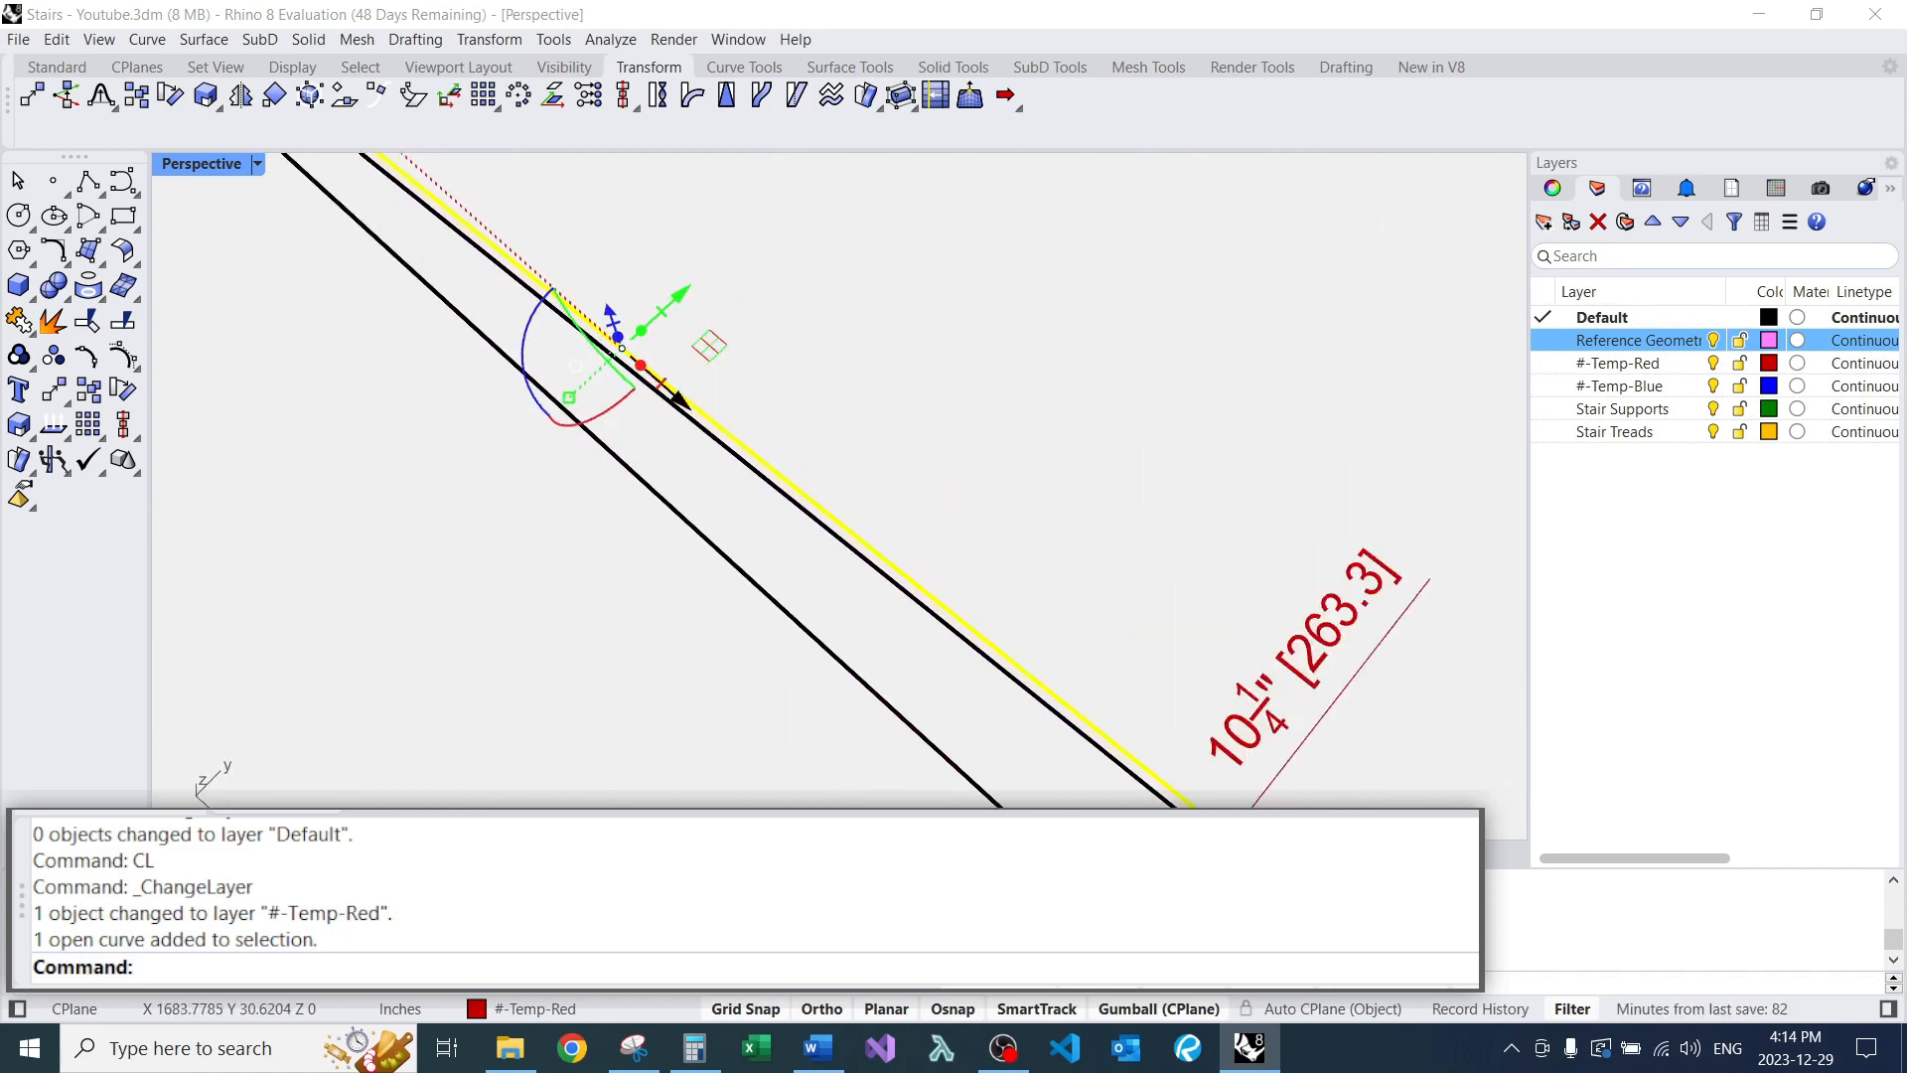
pyautogui.rightClick(680, 399)
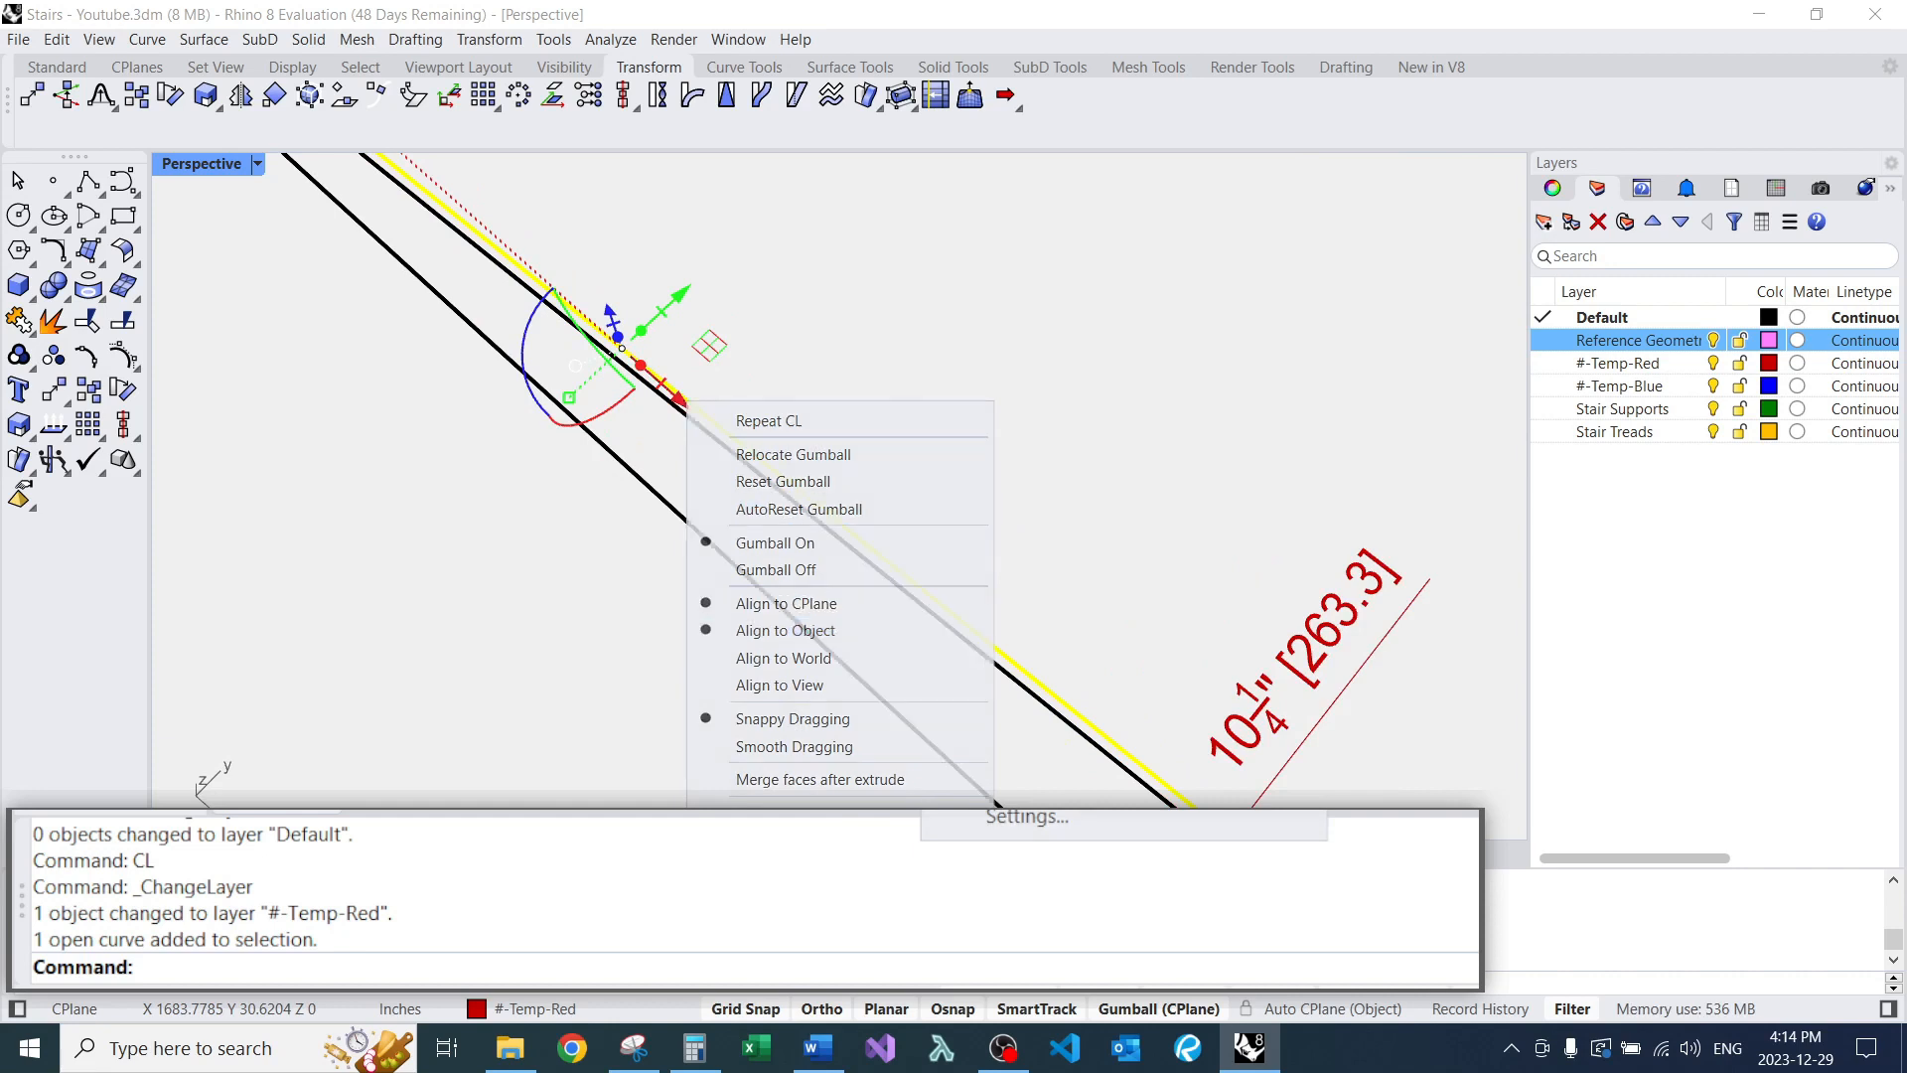
pyautogui.click(795, 631)
# Stretch the red offset line along its own axis so its outer end extends past the outer circle.
pyautogui.scroll(4, 715, 398)
pyautogui.moveTo(715, 397); pyautogui.dragTo(859, 467, button='right')
pyautogui.scroll(-10, 833, 495)
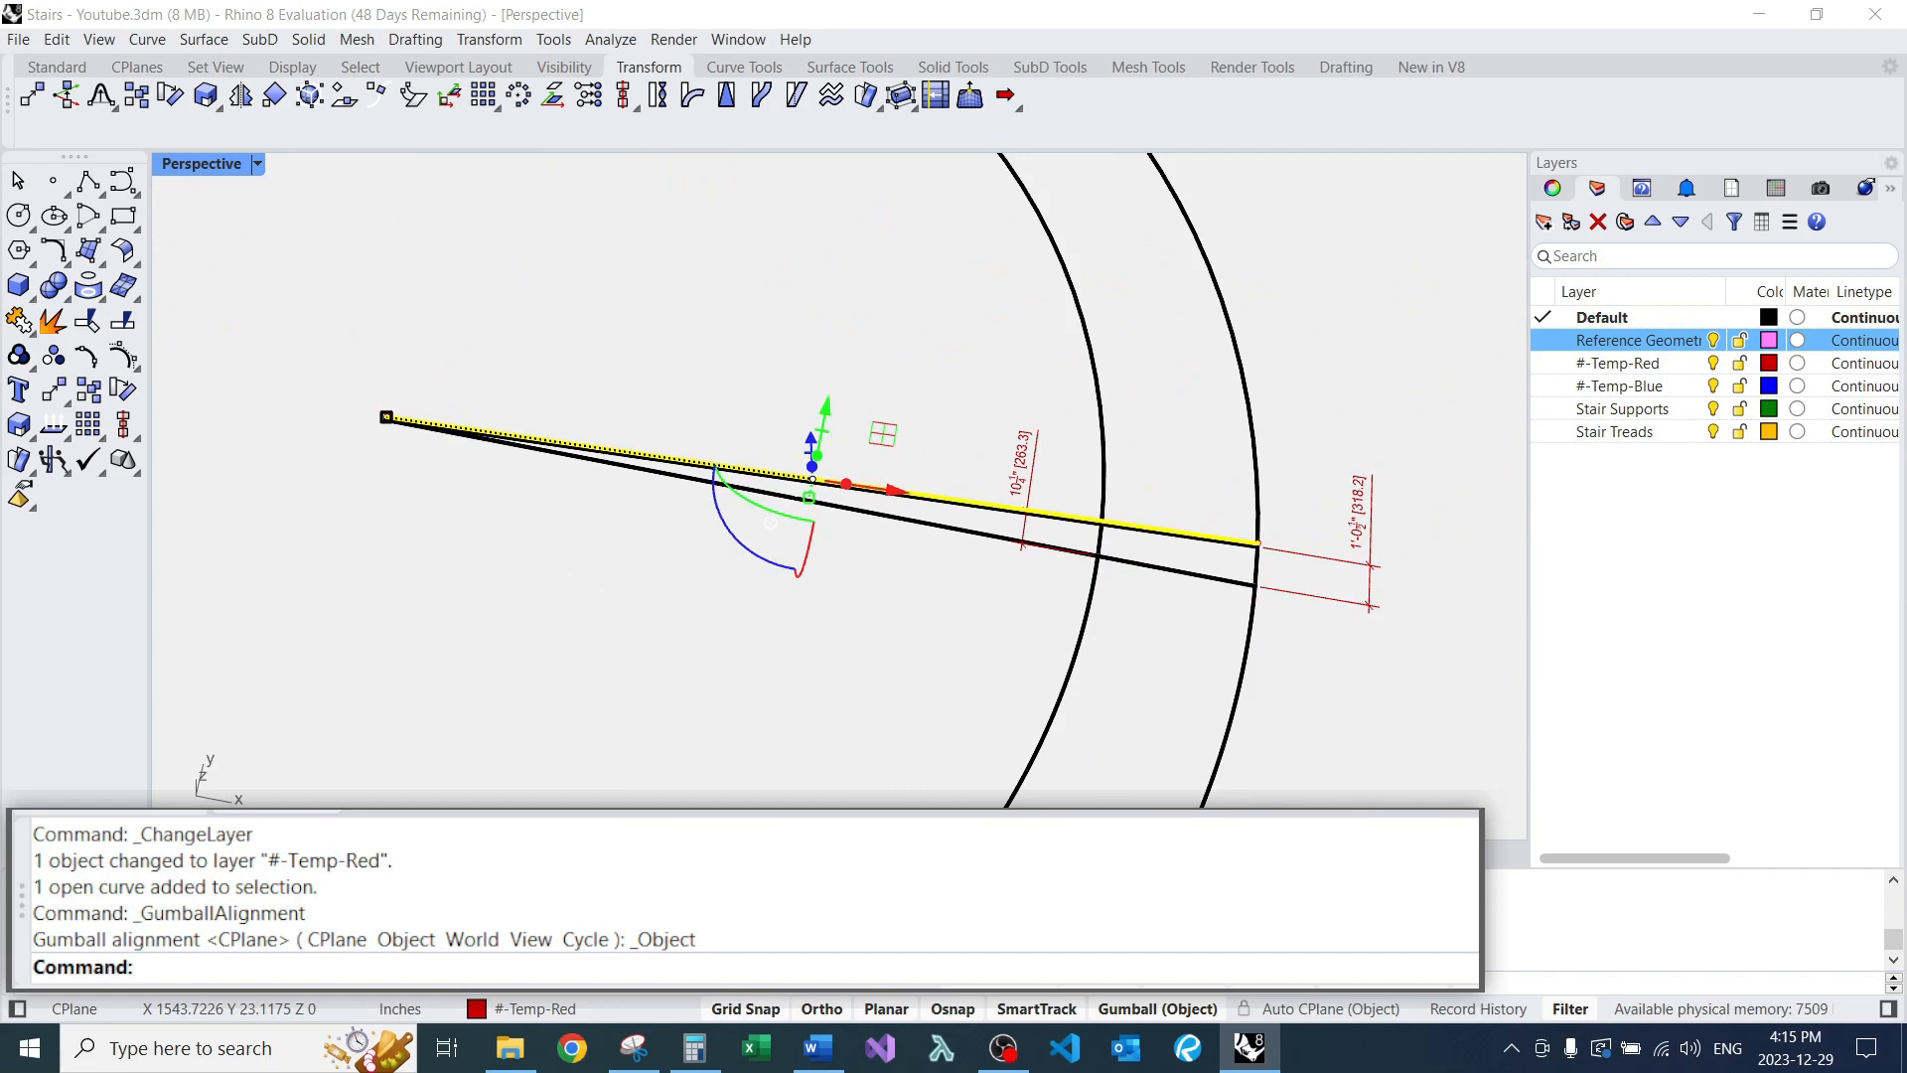
pyautogui.moveTo(387, 417); pyautogui.dragTo(229, 395)
pyautogui.click(954, 346)
# Copy the inner and outer circles in place.
pyautogui.moveTo(954, 346); pyautogui.dragTo(884, 369, button='right')
pyautogui.scroll(7, 1116, 577)
pyautogui.moveTo(1013, 536); pyautogui.dragTo(953, 507, button='right')
pyautogui.scroll(3, 1013, 536)
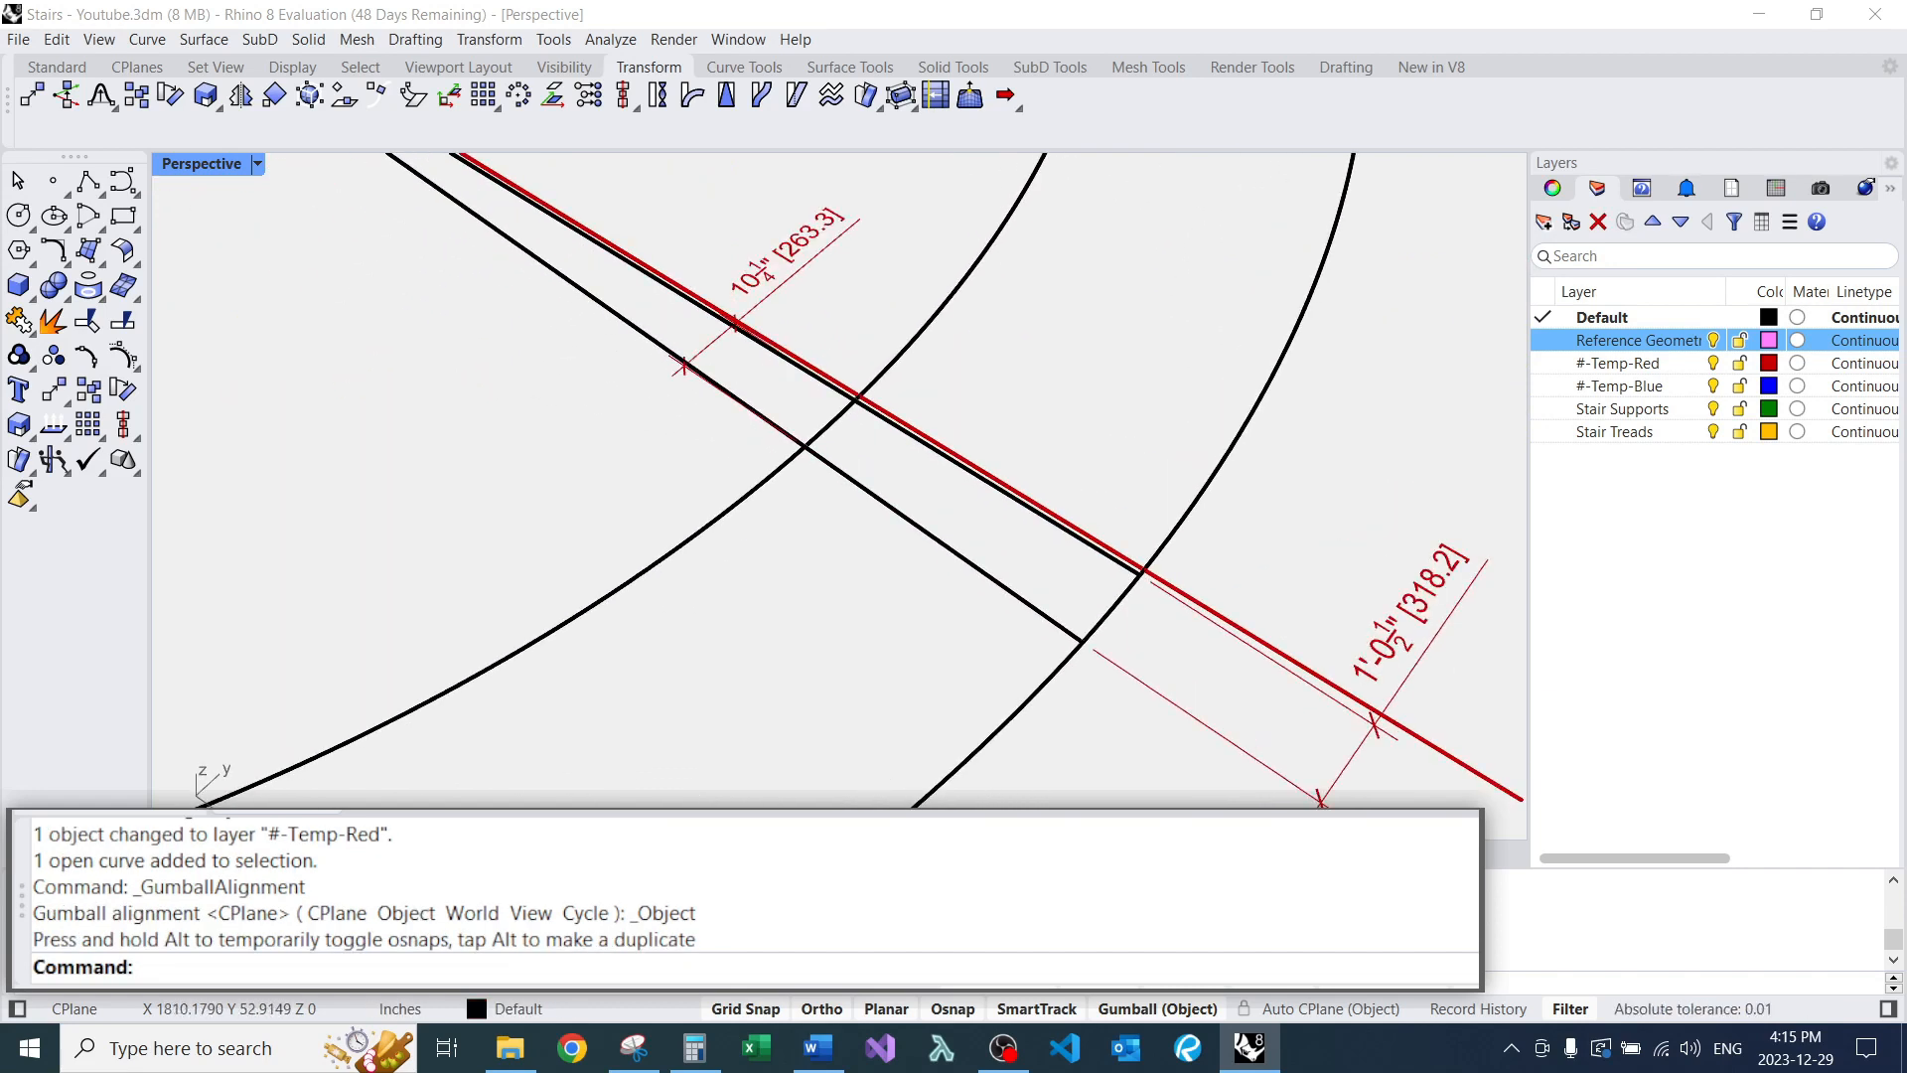
pyautogui.click(1266, 412)
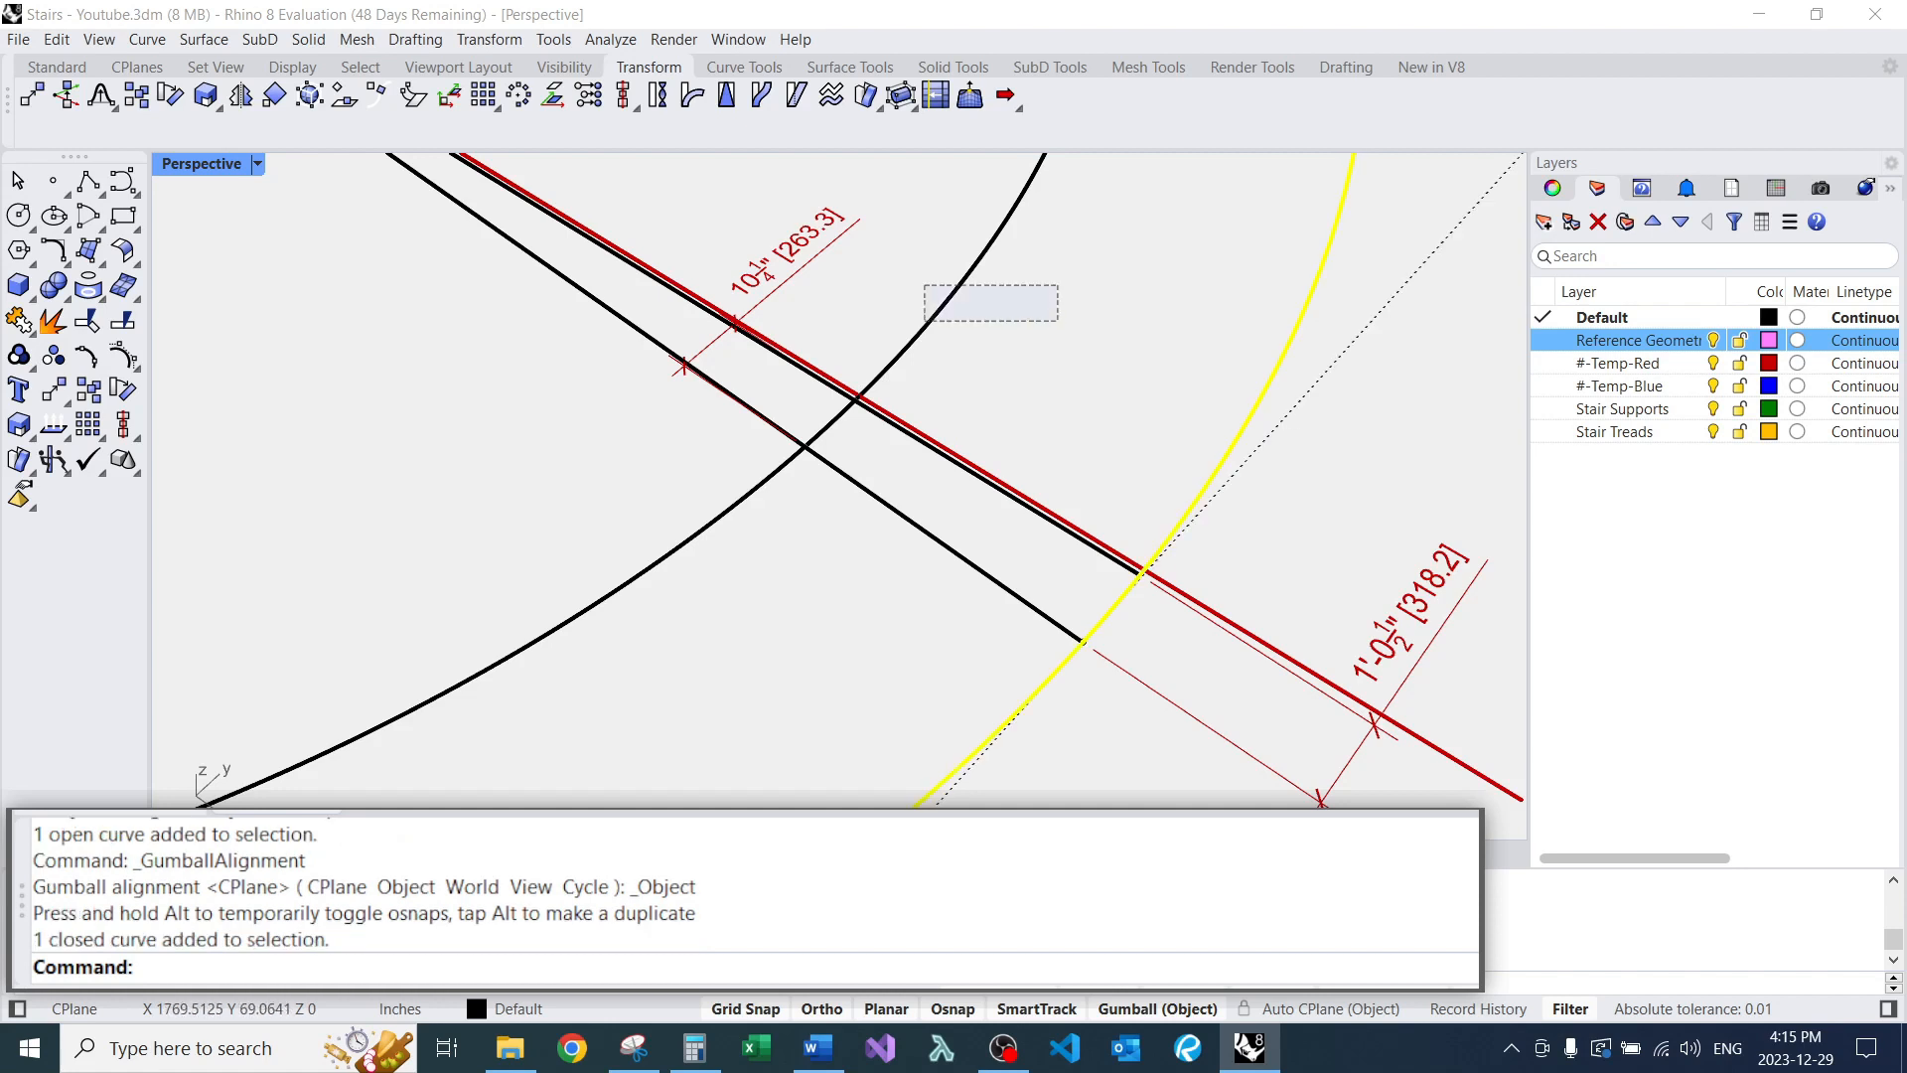
pyautogui.click(948, 303)
pyautogui.write('C')
pyautogui.press('Return')
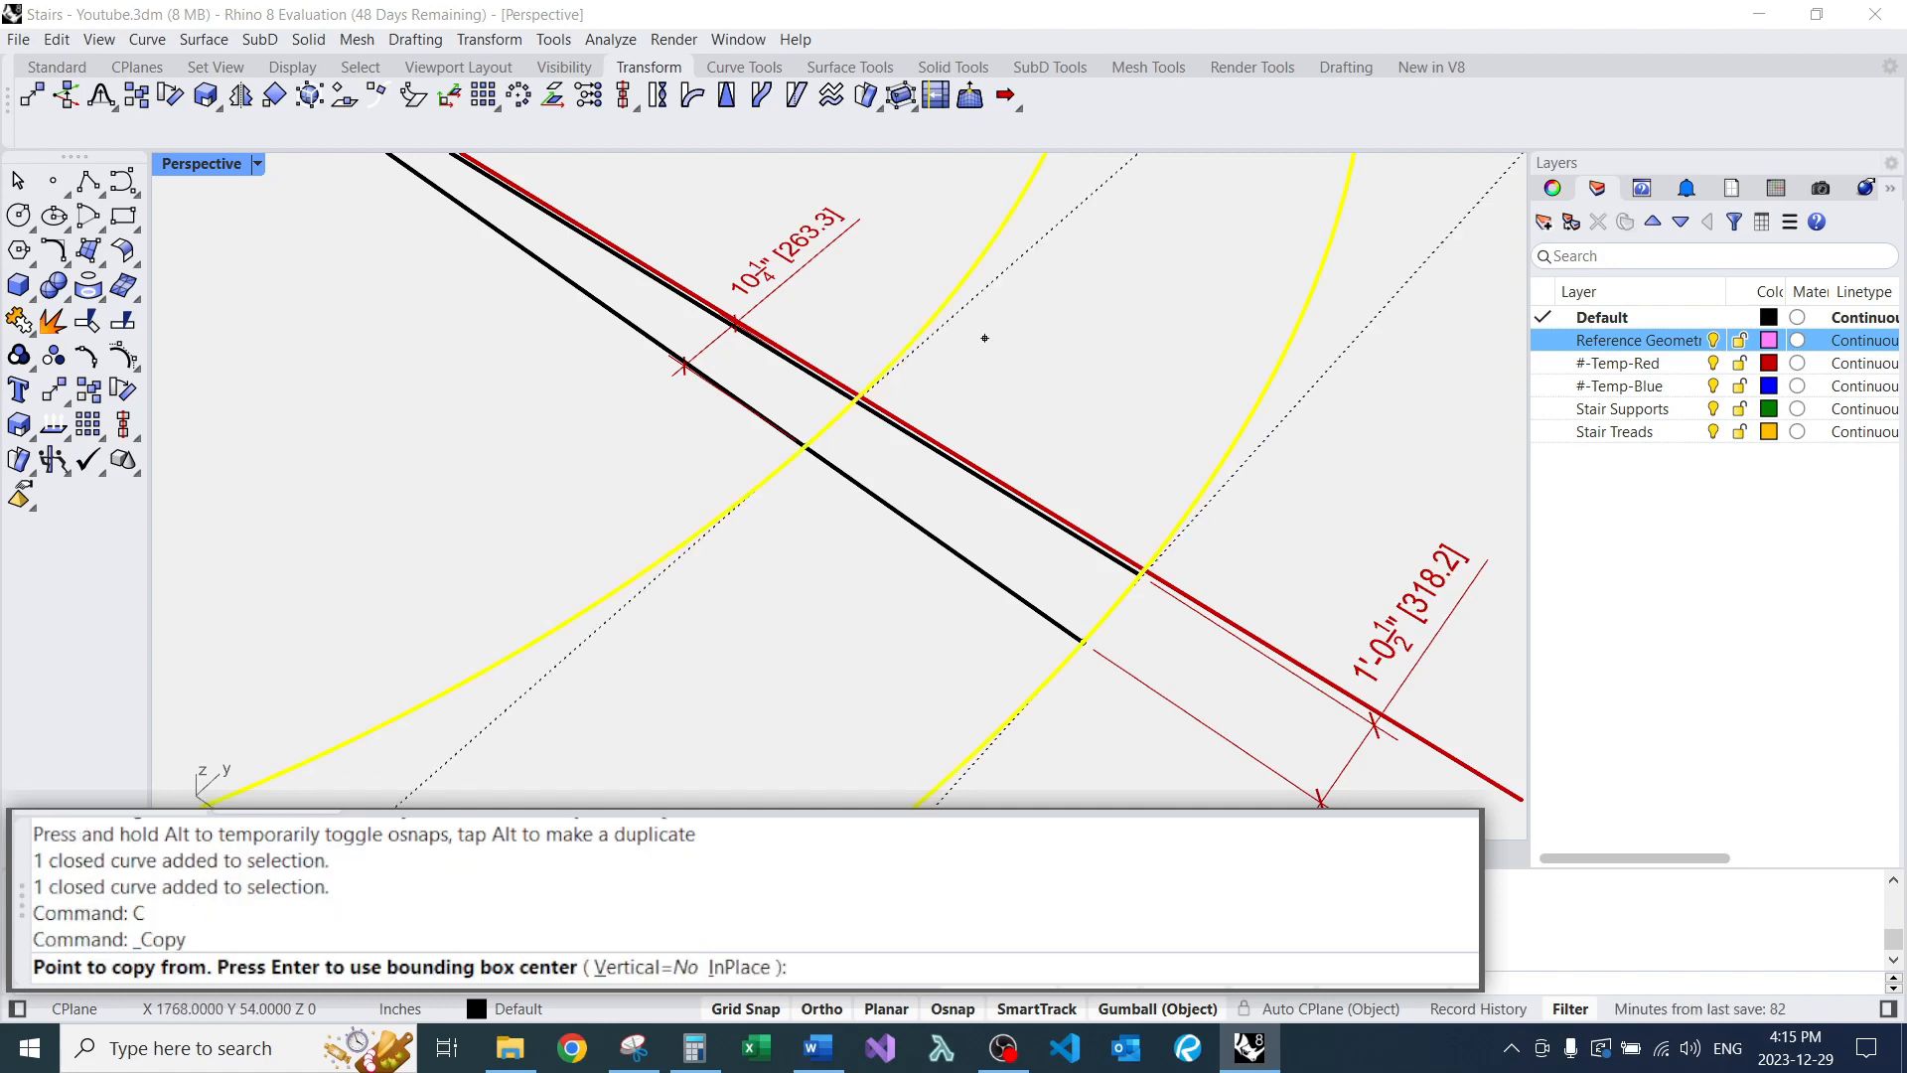
pyautogui.write('i')
pyautogui.press('Return')
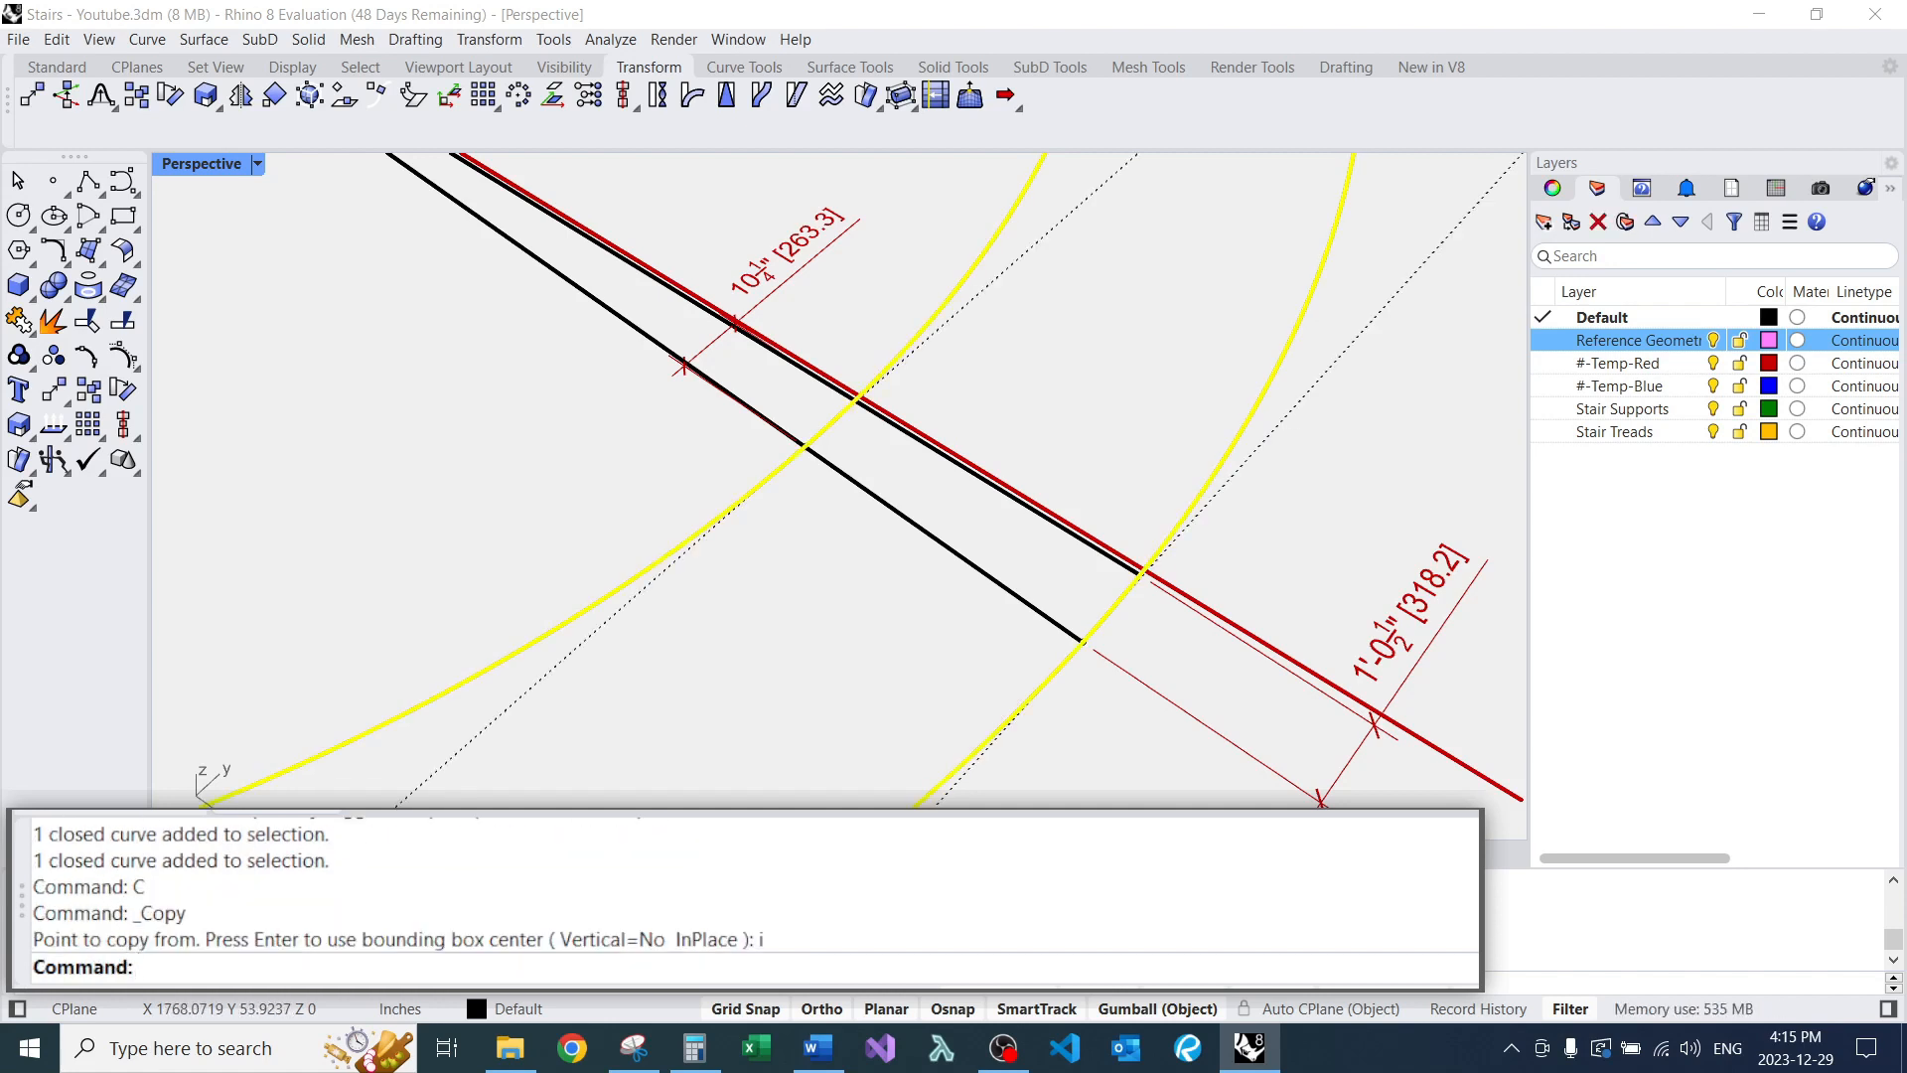
# Hide one set of the duplicated inner and outer circles.
pyautogui.moveTo(839, 480); pyautogui.dragTo(838, 427, button='right')
pyautogui.scroll(4, 838, 480)
pyautogui.scroll(-3, 838, 480)
pyautogui.scroll(-5, 847, 397)
pyautogui.scroll(3, 876, 379)
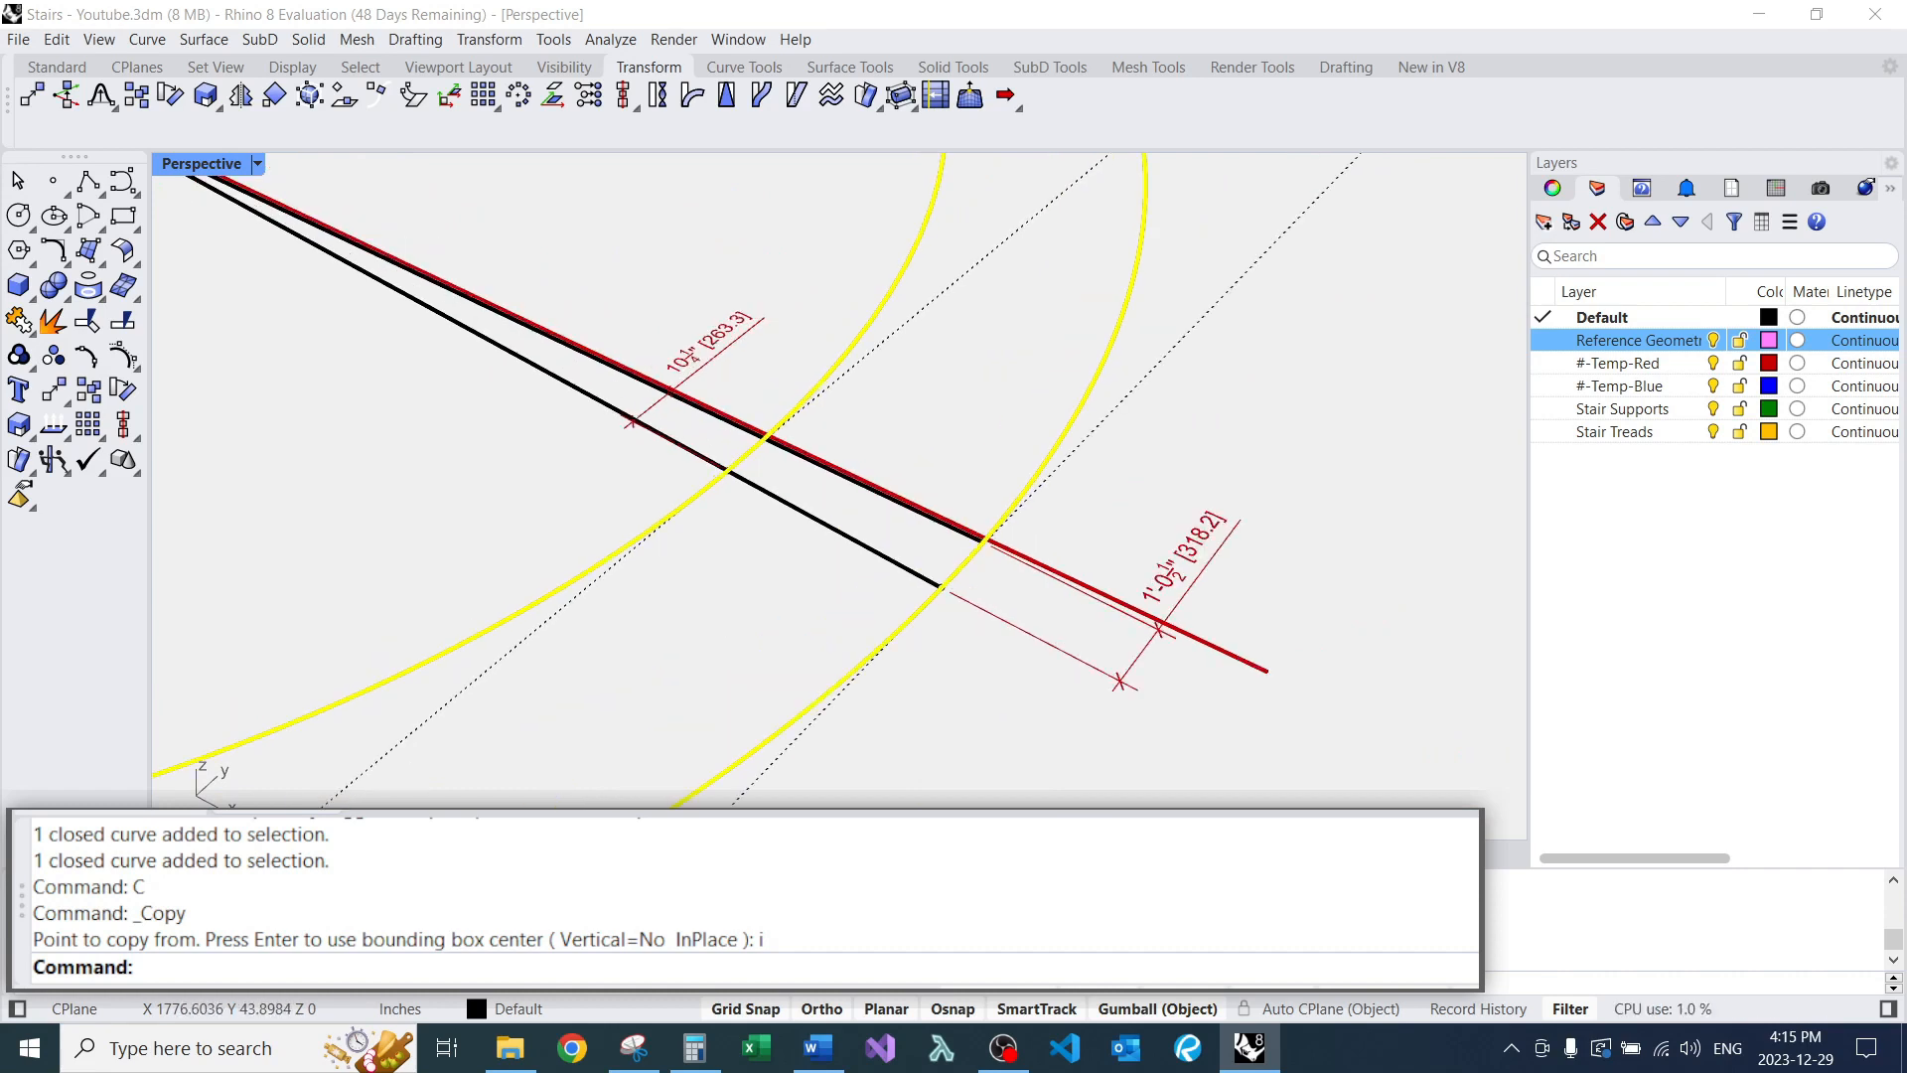
pyautogui.press('Escape')
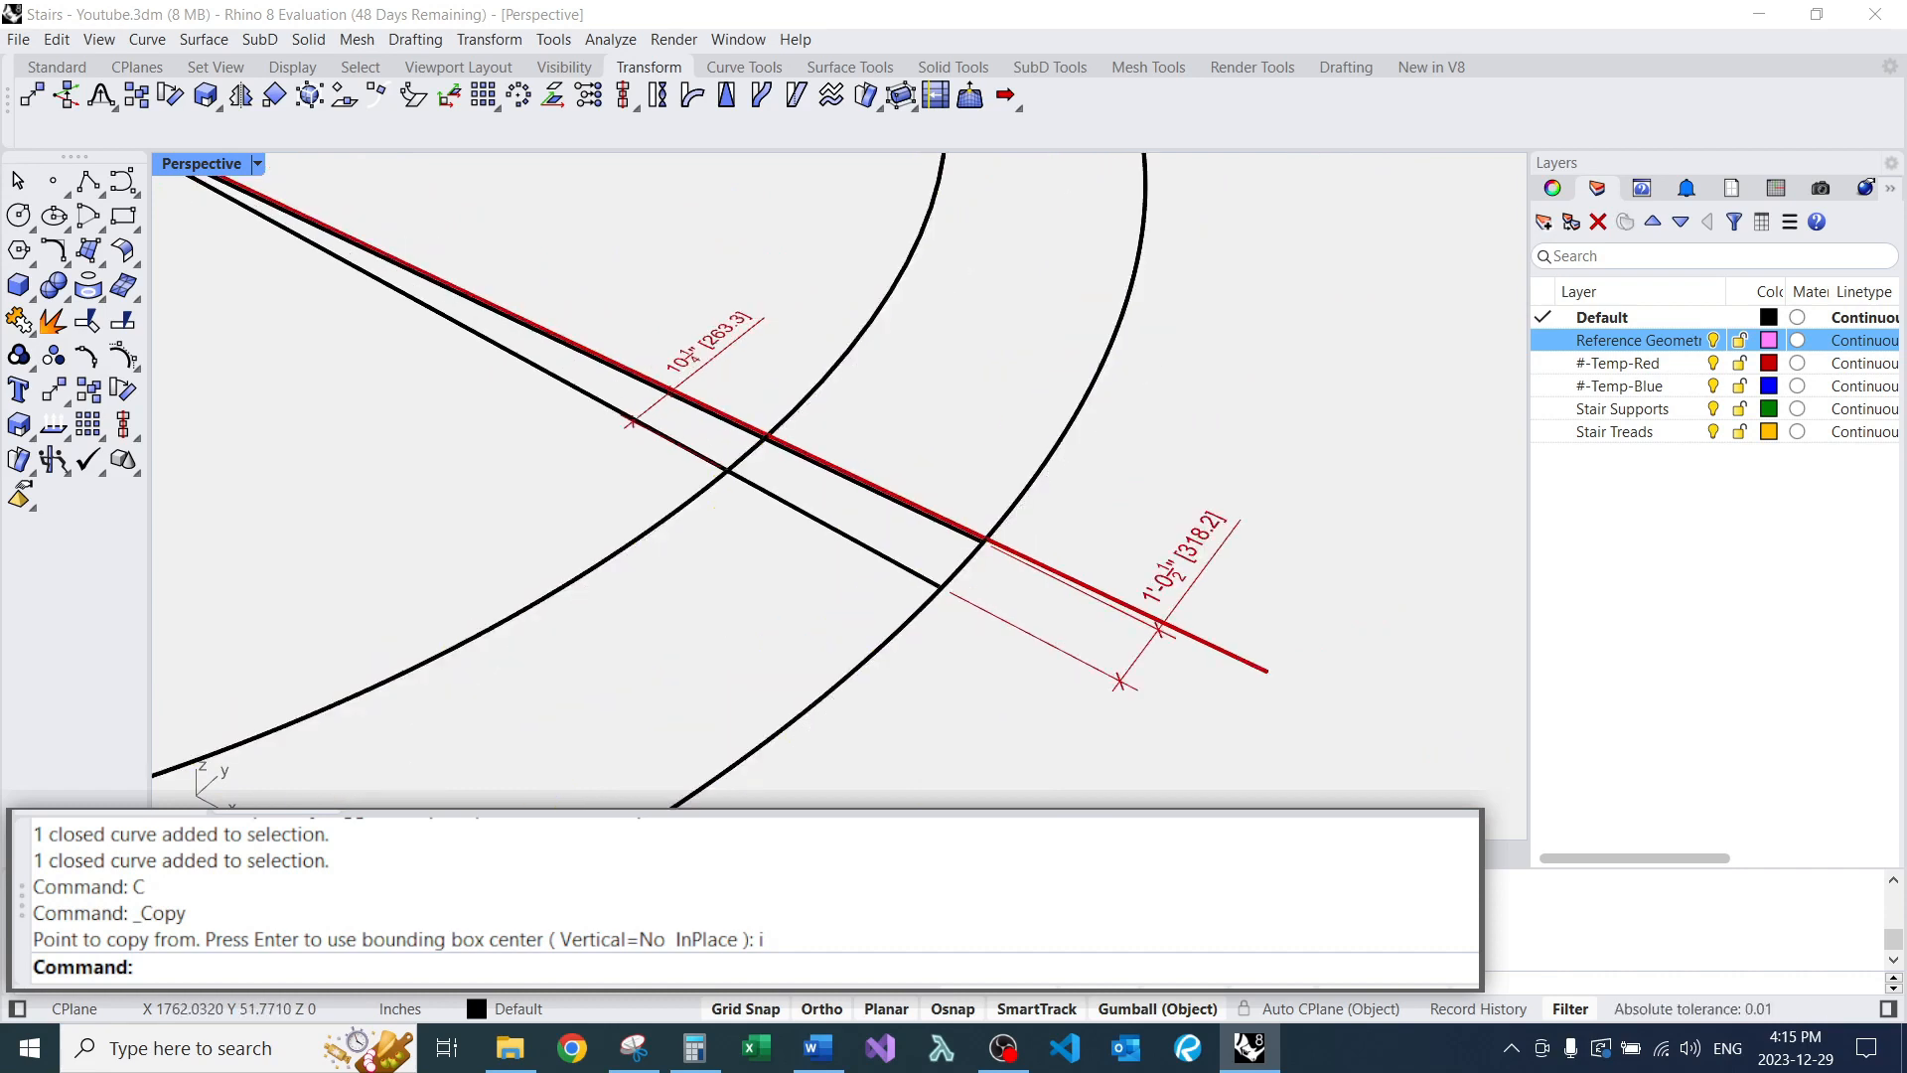
pyautogui.click(843, 369)
pyautogui.click(932, 431)
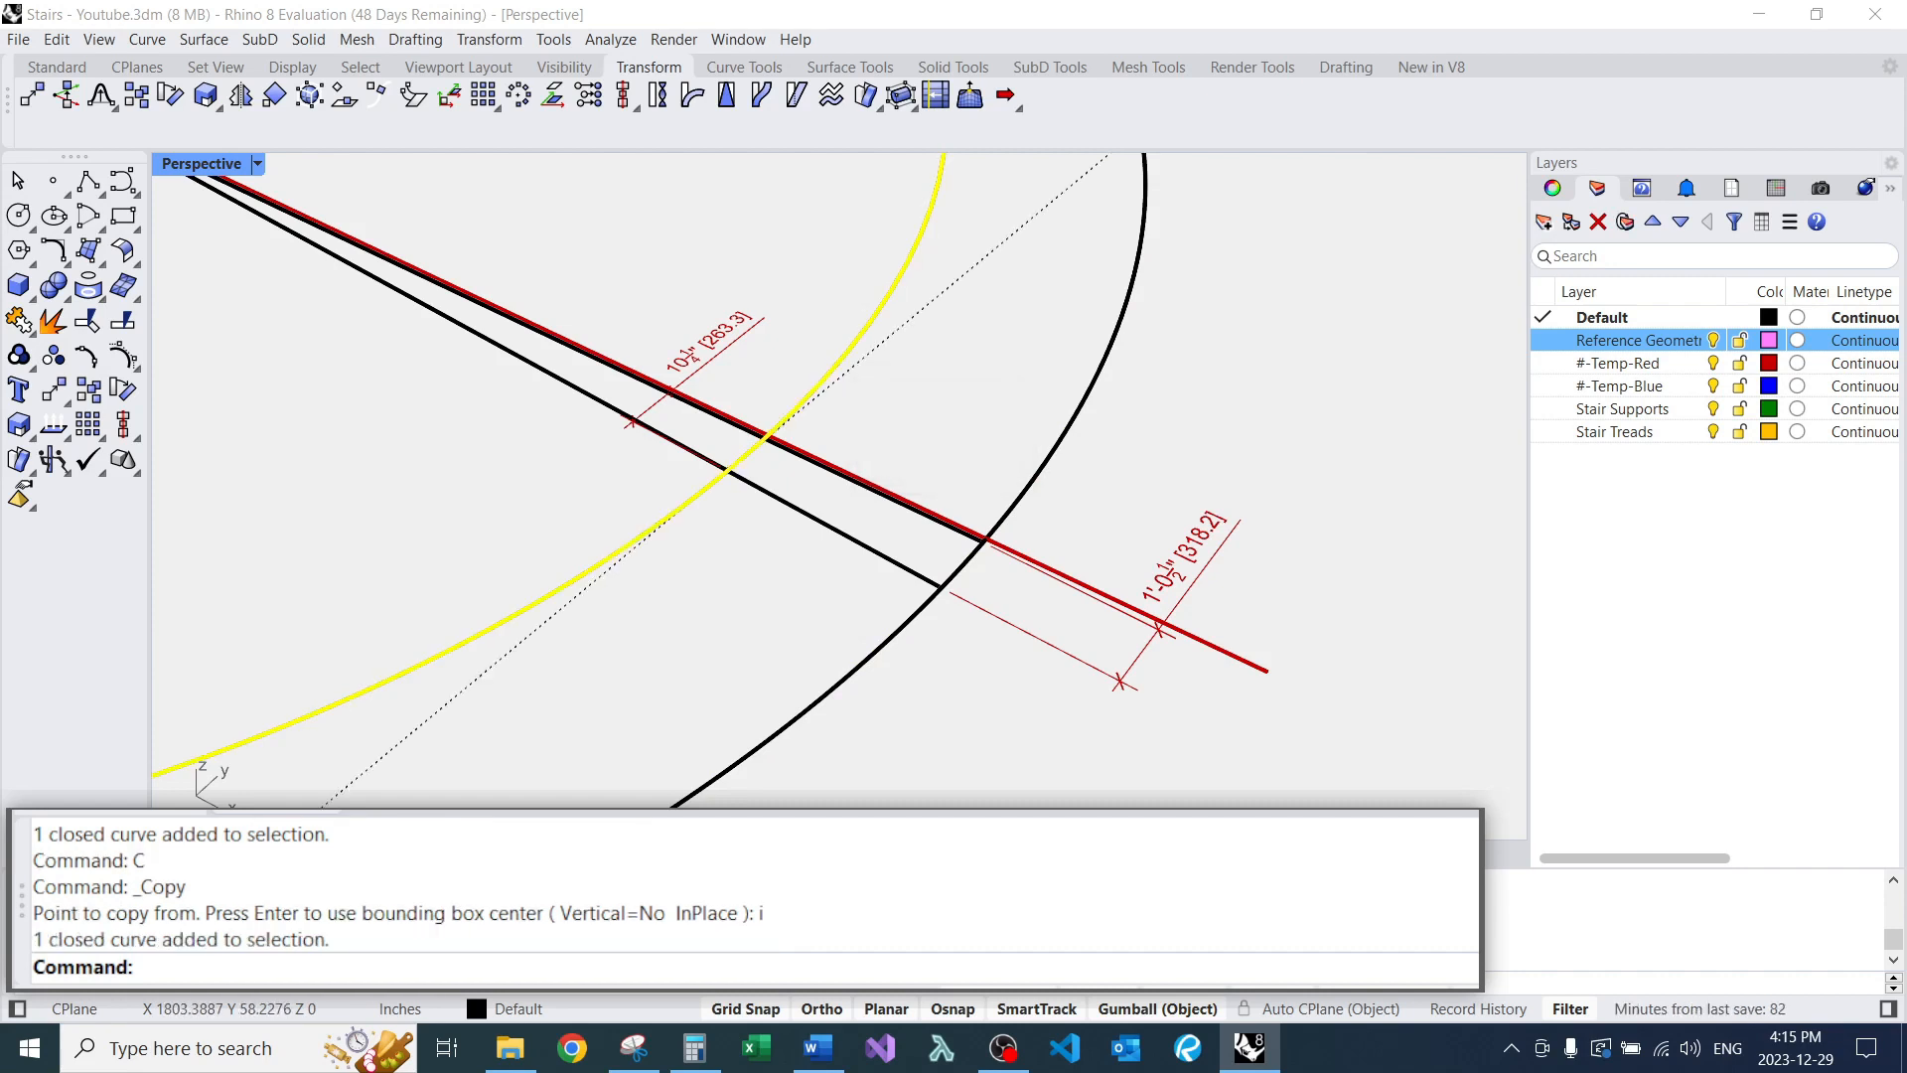
pyautogui.click(1054, 460)
pyautogui.click(1142, 522)
pyautogui.middleClick(1156, 445)
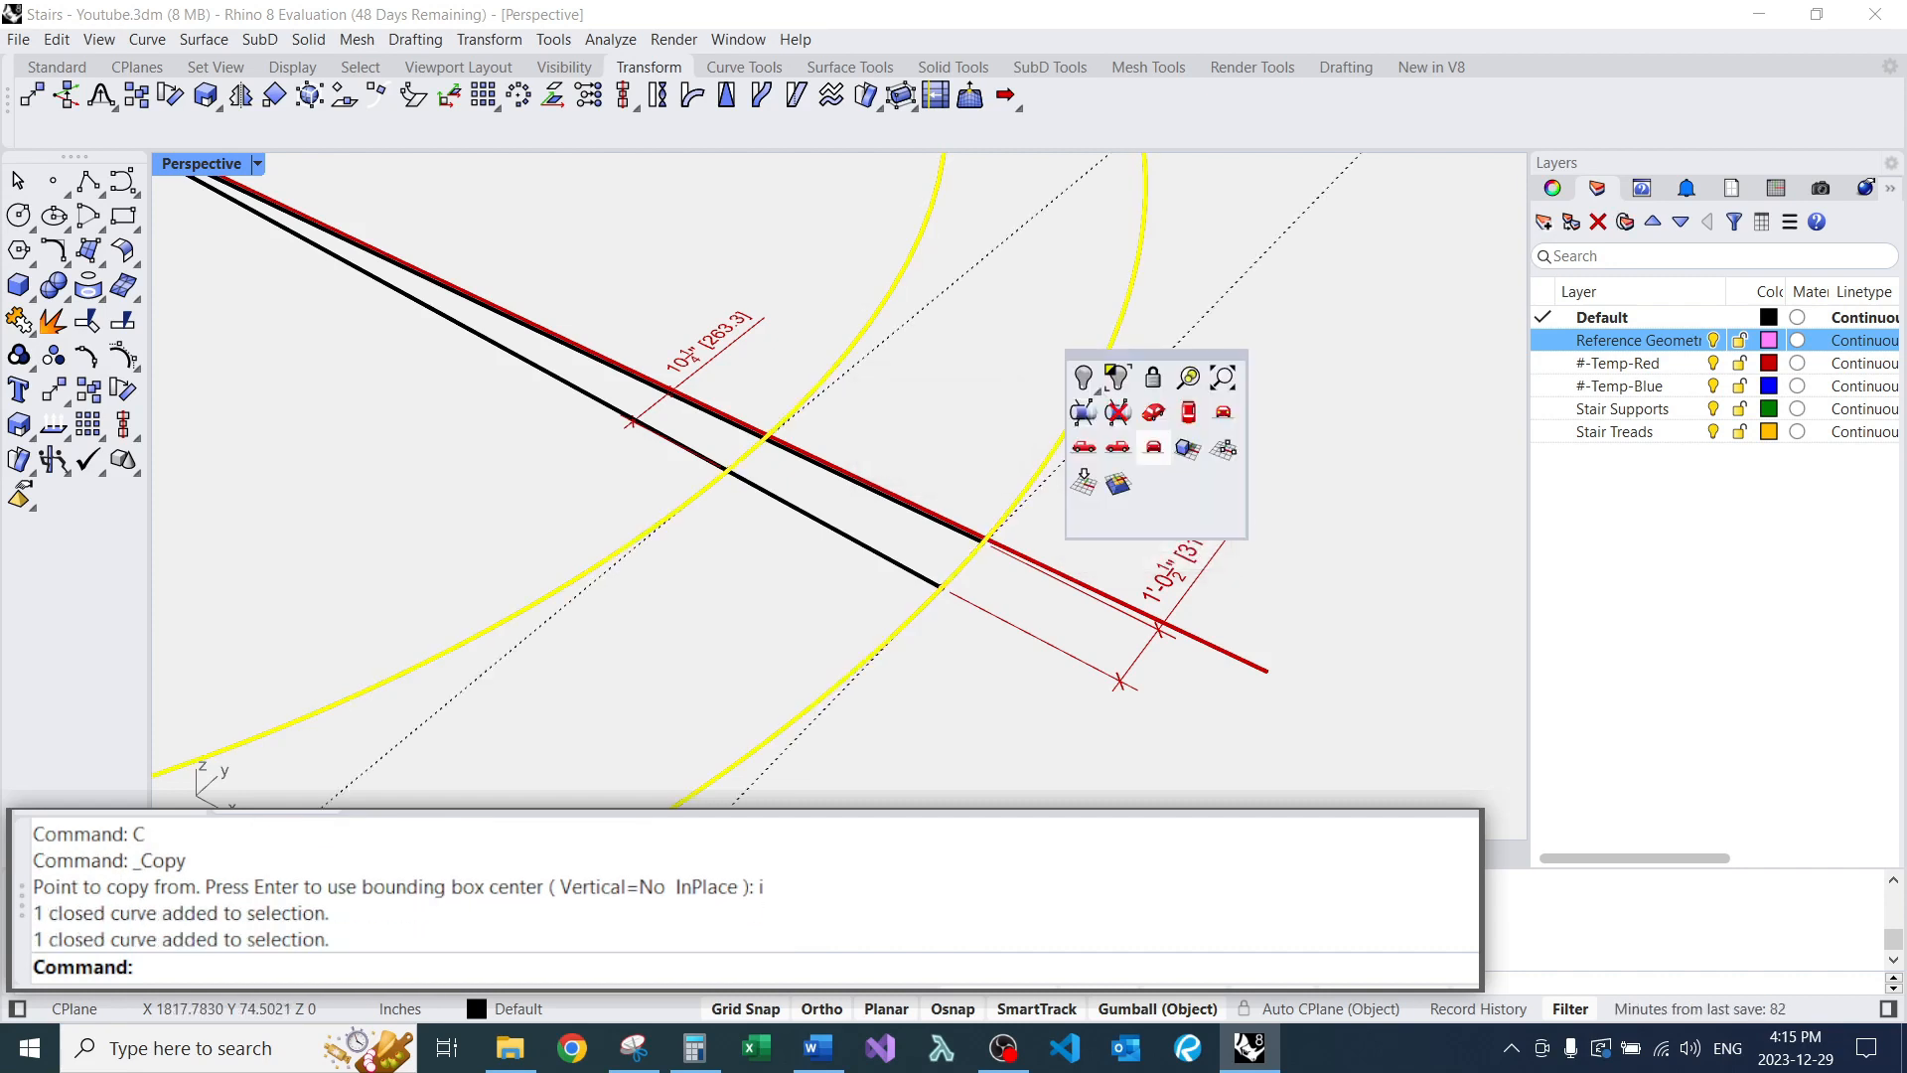
pyautogui.click(1083, 377)
# Fillet the red offset line with the inner circle at radius 0, keeping the line's part outside that circle.
pyautogui.moveTo(859, 373); pyautogui.dragTo(854, 433, button='right')
pyautogui.scroll(1, 789, 498)
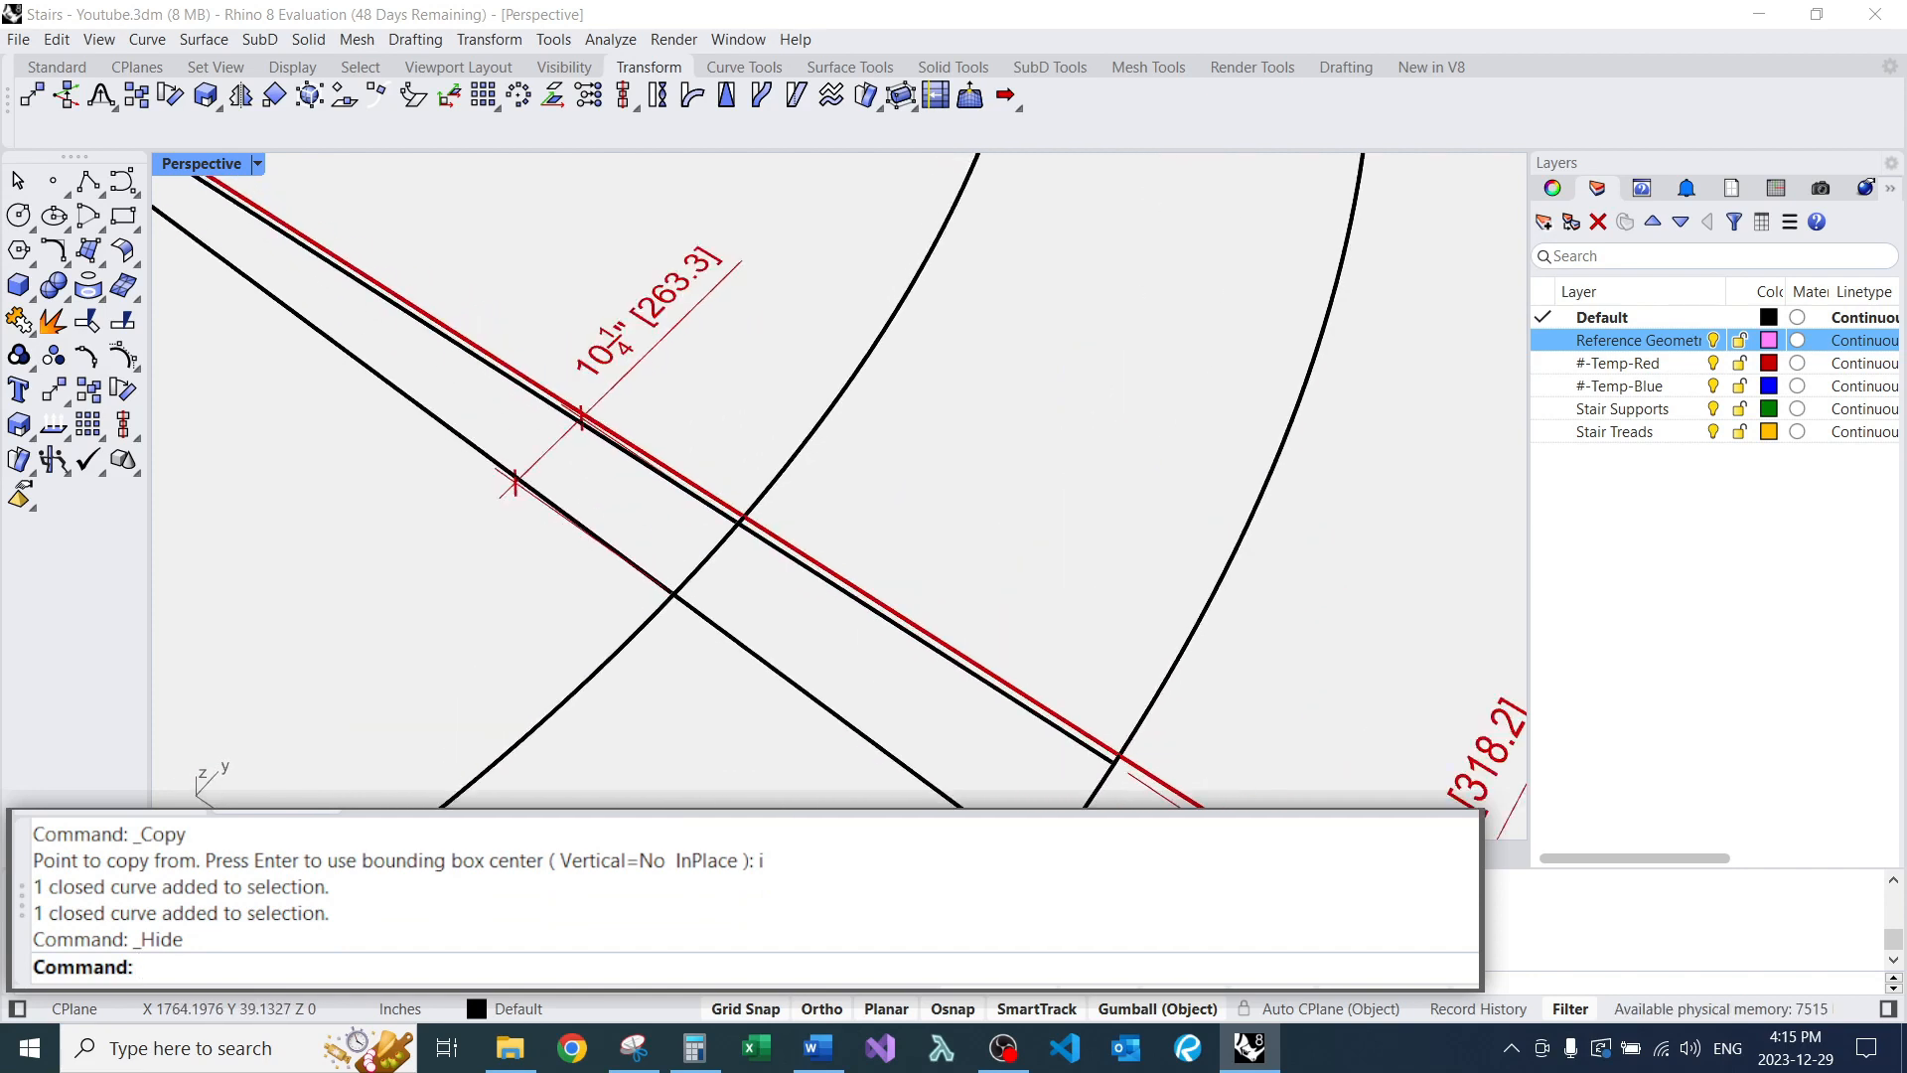
pyautogui.write('F')
pyautogui.press('Return')
pyautogui.write('r')
pyautogui.press('Return')
pyautogui.scroll(3, 770, 506)
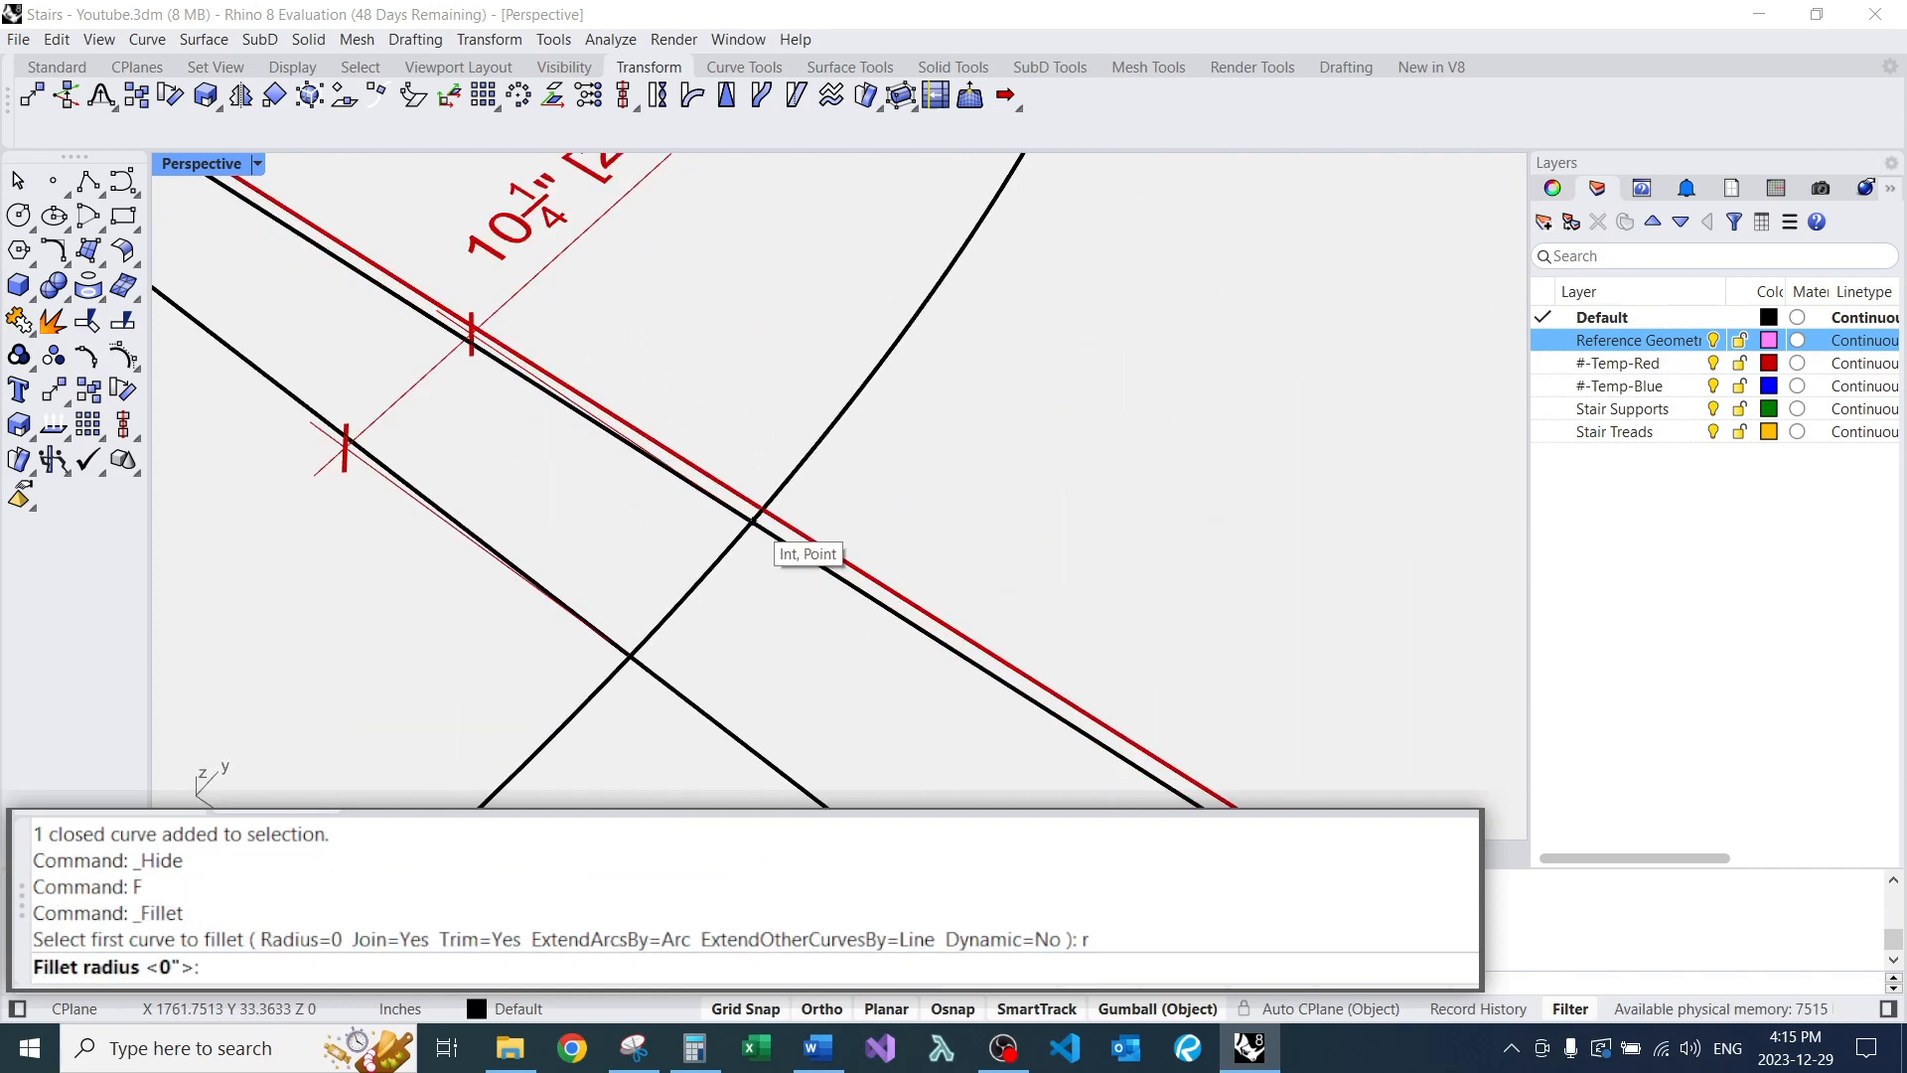
pyautogui.press('Return')
pyautogui.click(783, 496)
pyautogui.click(874, 467)
pyautogui.scroll(-5, 829, 433)
pyautogui.scroll(-5, 826, 430)
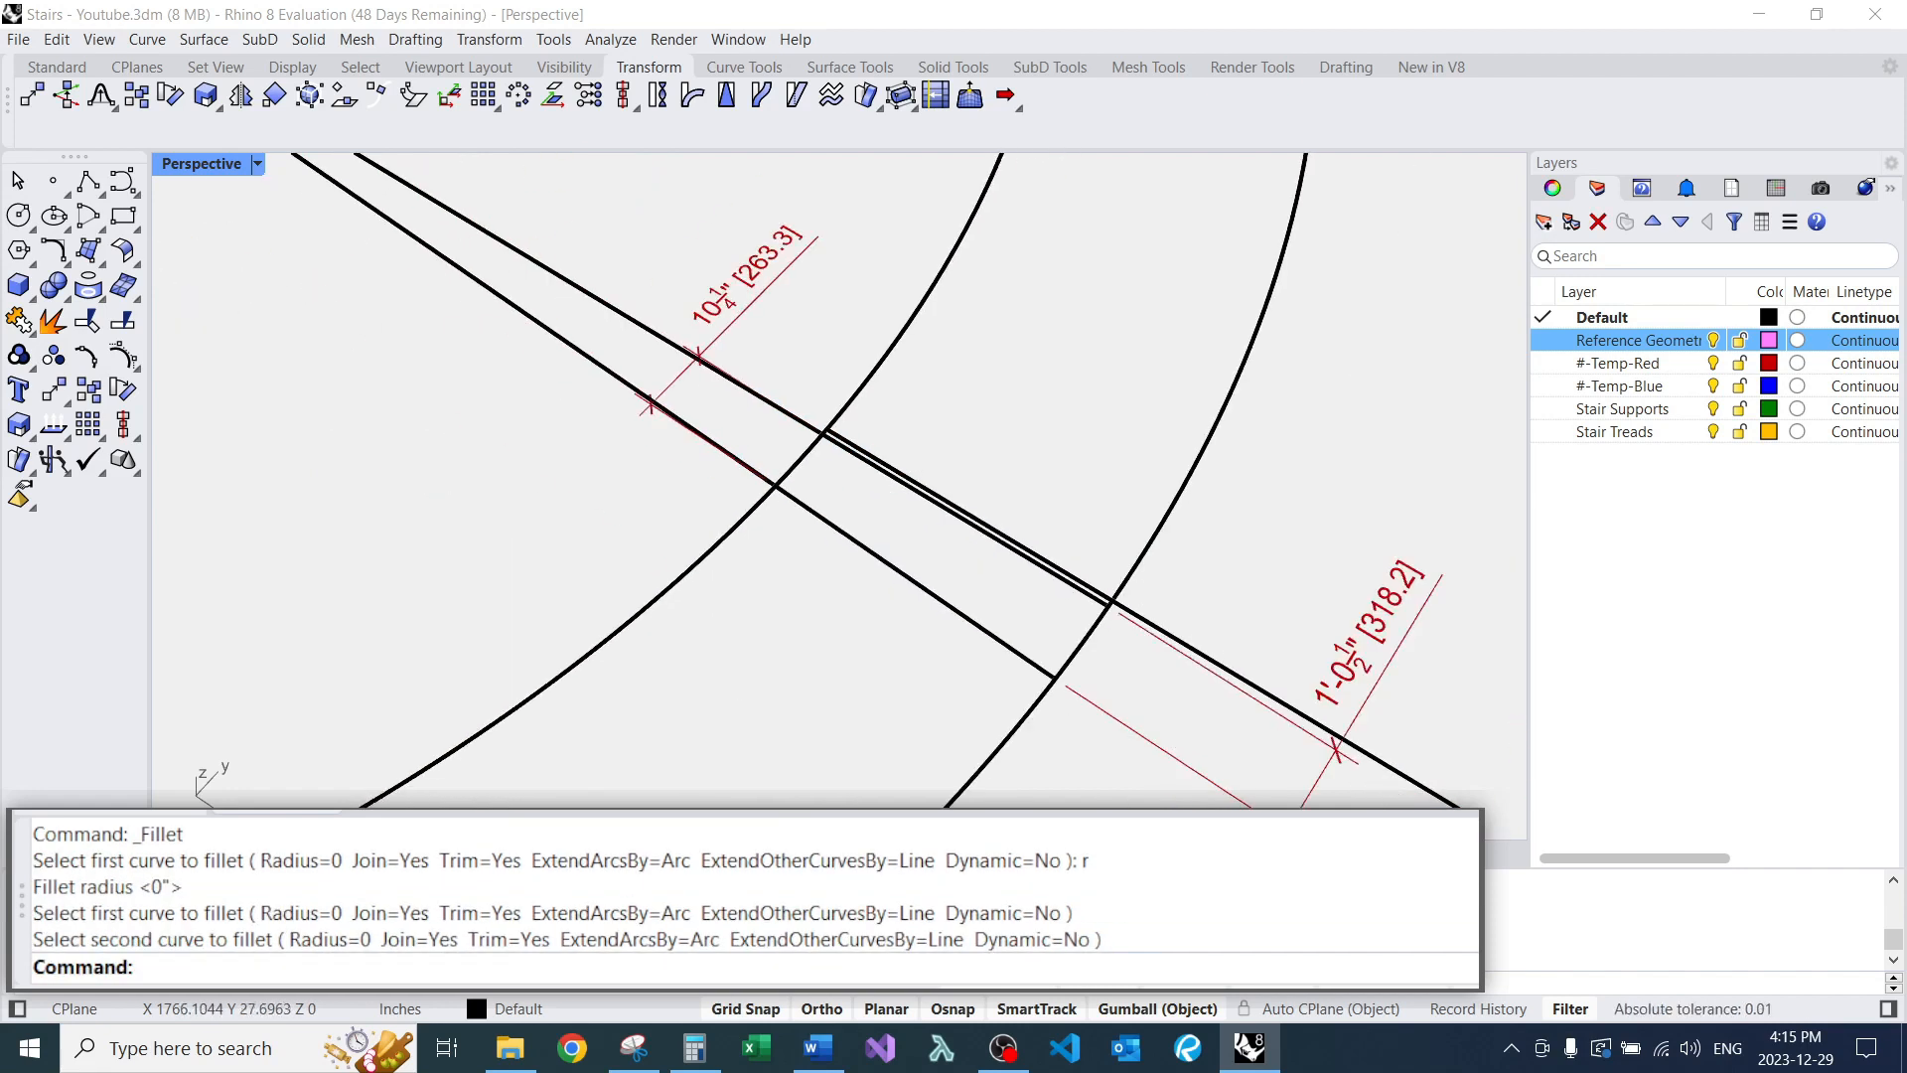
# Try to fillet the original radial line with the inner circle at radius 0.
pyautogui.scroll(3, 811, 466)
pyautogui.write('F')
pyautogui.press('Return')
pyautogui.click(781, 518)
pyautogui.click(780, 463)
pyautogui.click(730, 518)
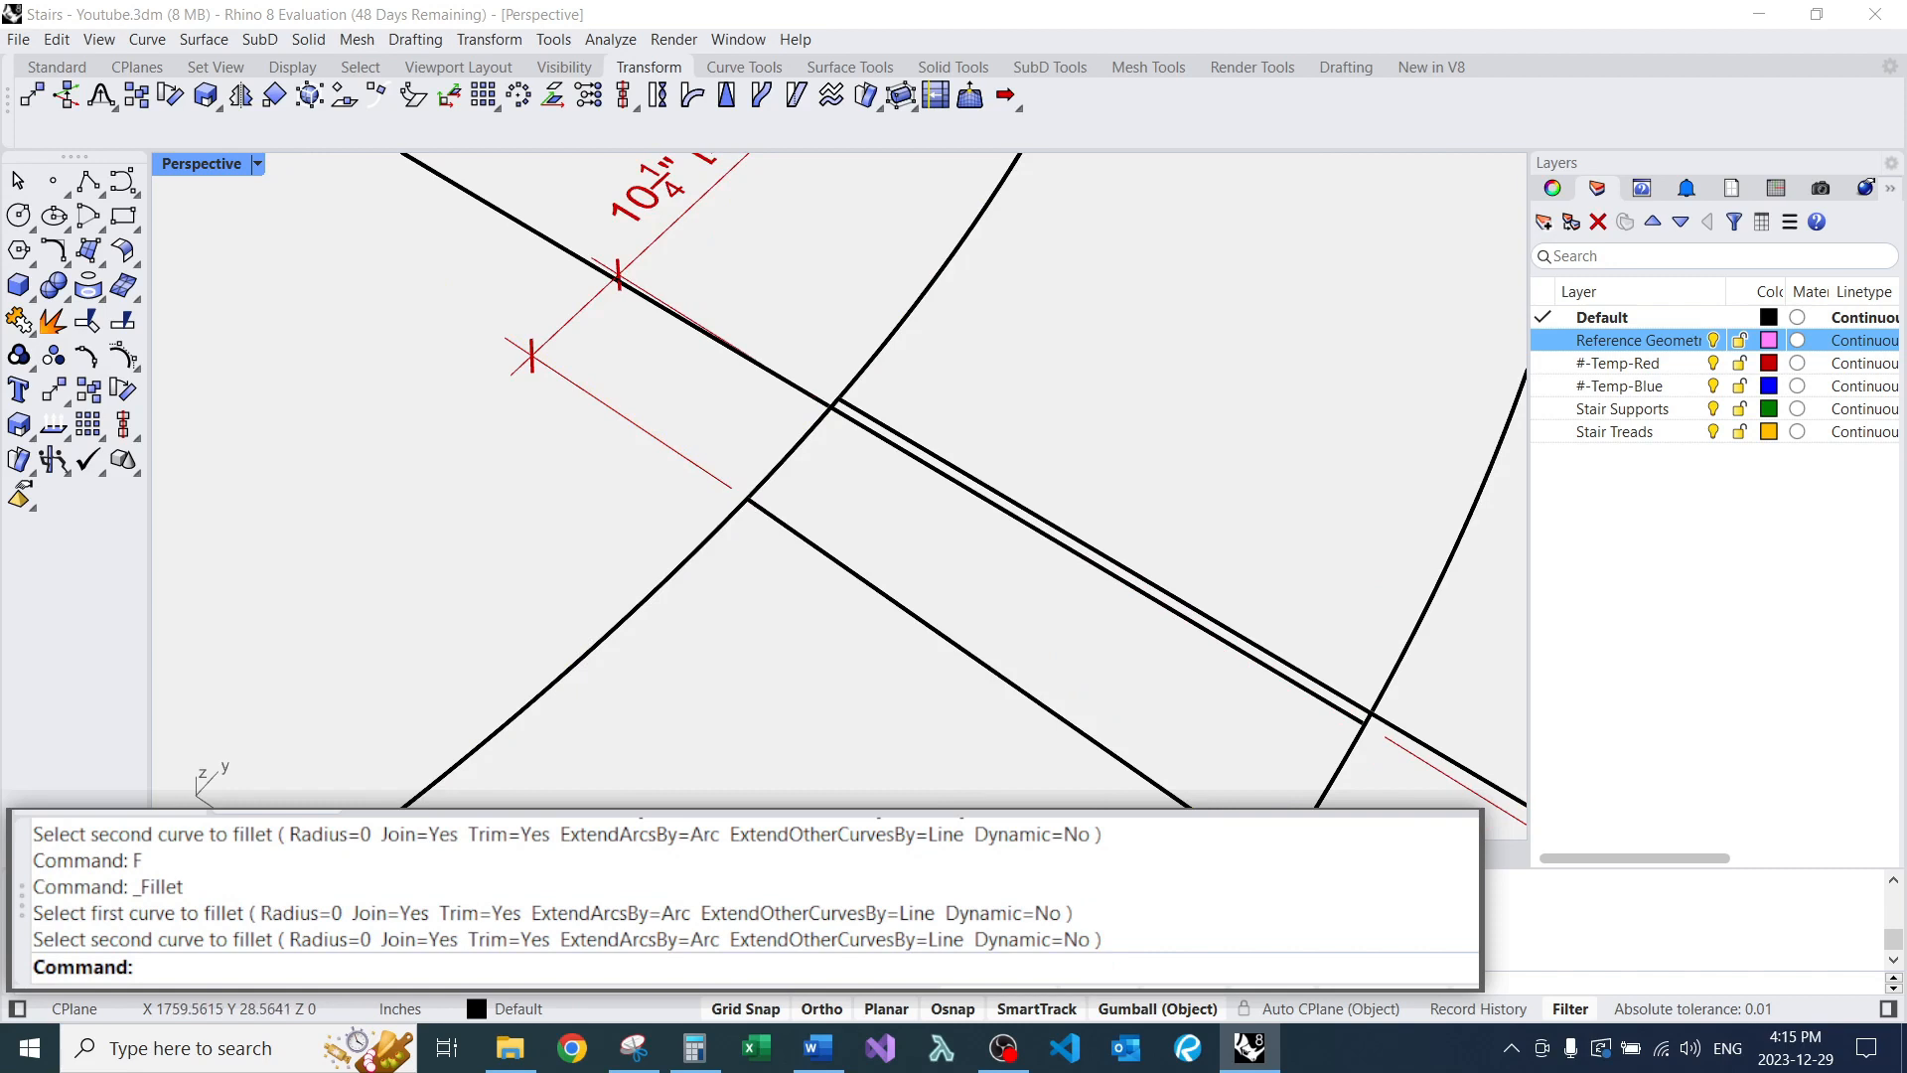
pyautogui.scroll(-3, 755, 501)
pyautogui.keyDown('shift'); pyautogui.moveTo(755, 502); pyautogui.dragTo(616, 346, button='right'); pyautogui.keyUp('shift')
pyautogui.write('F')
pyautogui.press('Return')
pyautogui.click(944, 576)
pyautogui.press('Escape')
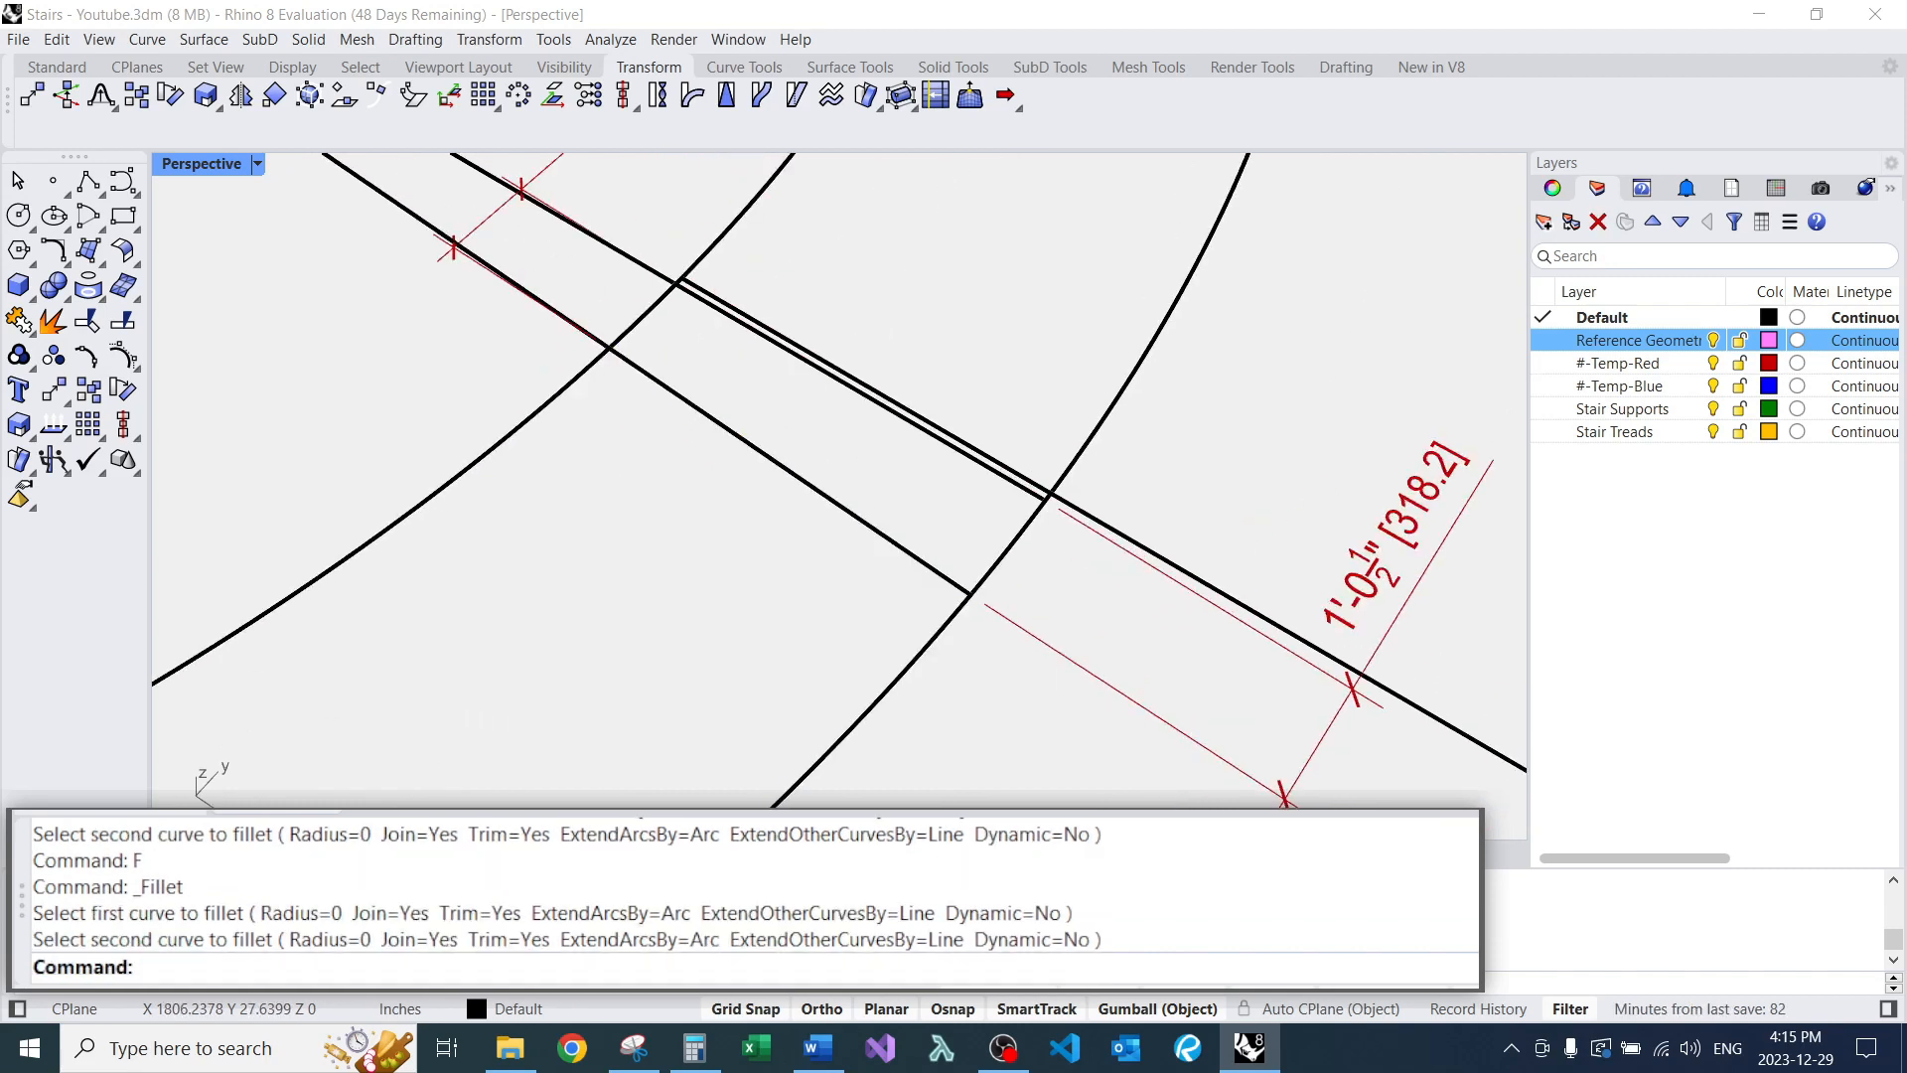
# Fillet the offset line's outer end with the outer circle at radius 0.
pyautogui.write('F')
pyautogui.press('Return')
pyautogui.click(944, 433)
pyautogui.click(1011, 545)
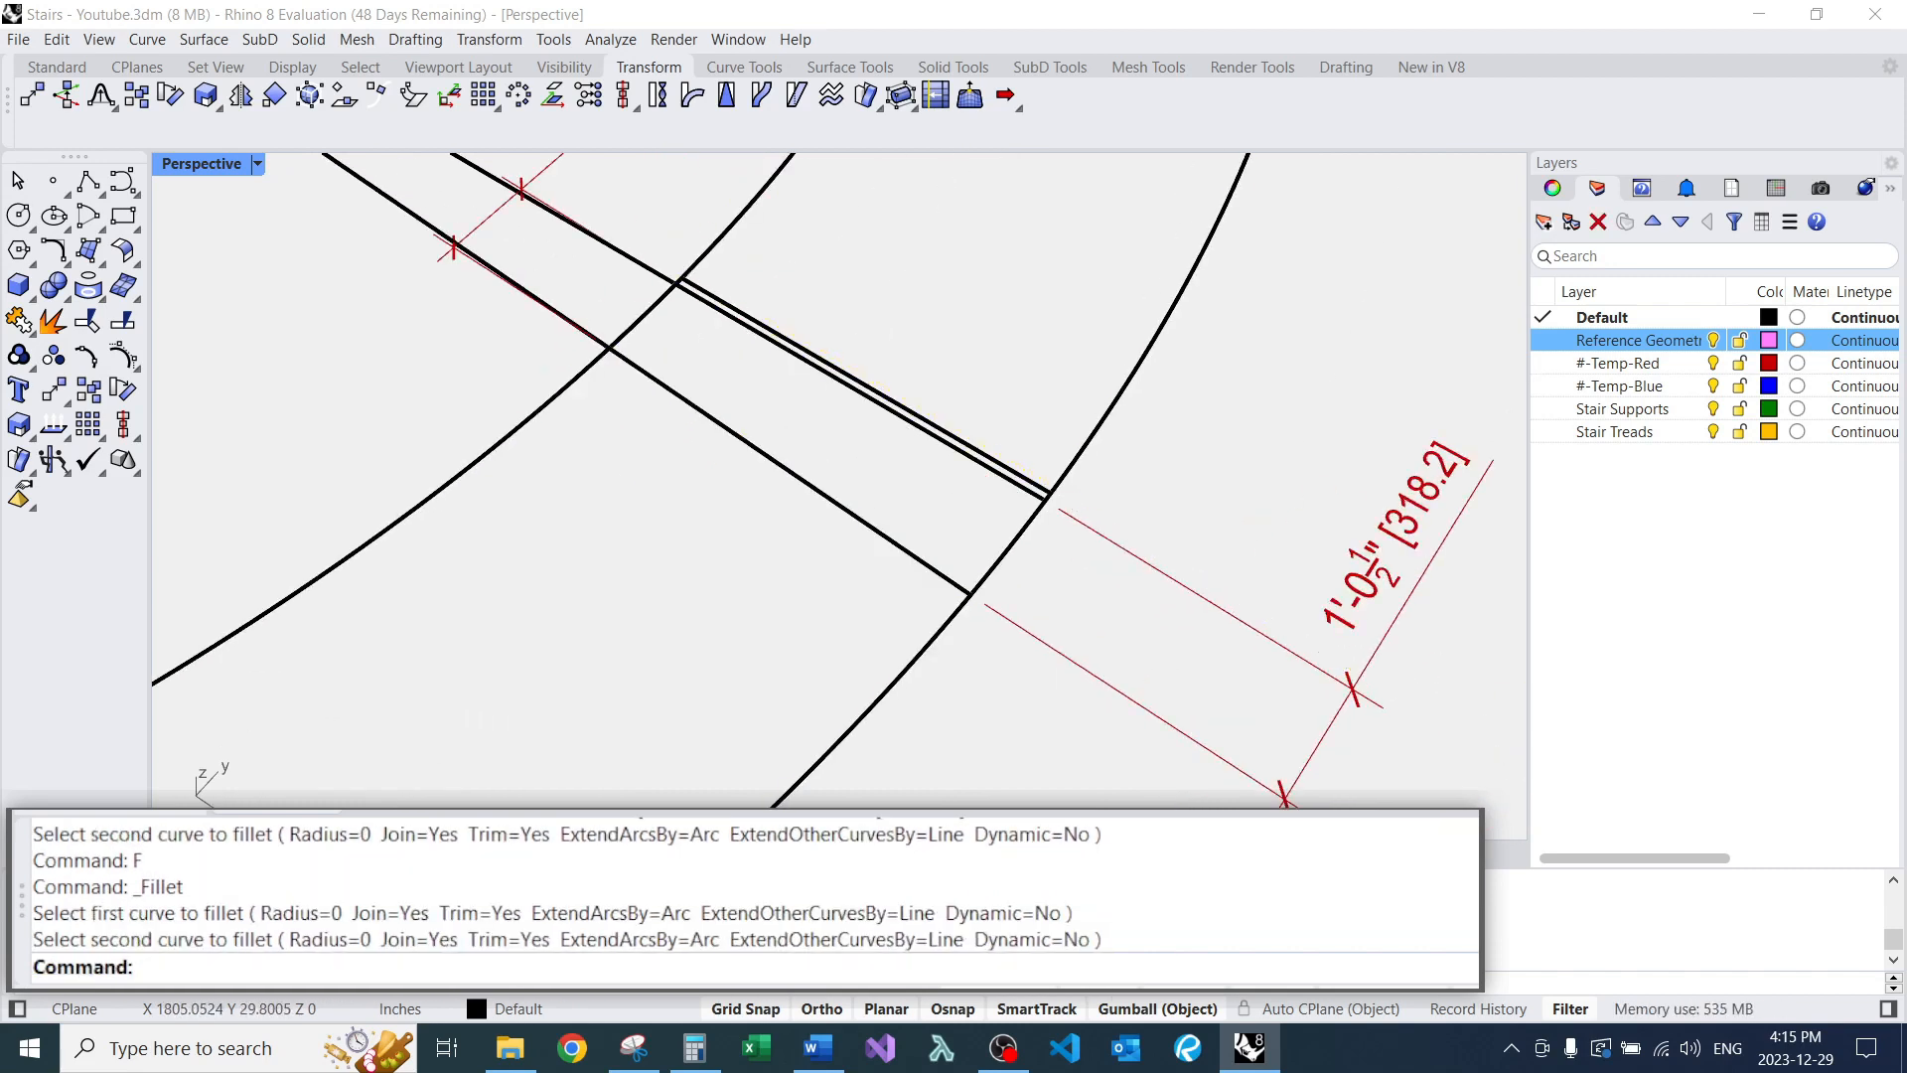
pyautogui.scroll(-7, 929, 510)
pyautogui.write('F')
pyautogui.press('Return')
pyautogui.scroll(3, 923, 463)
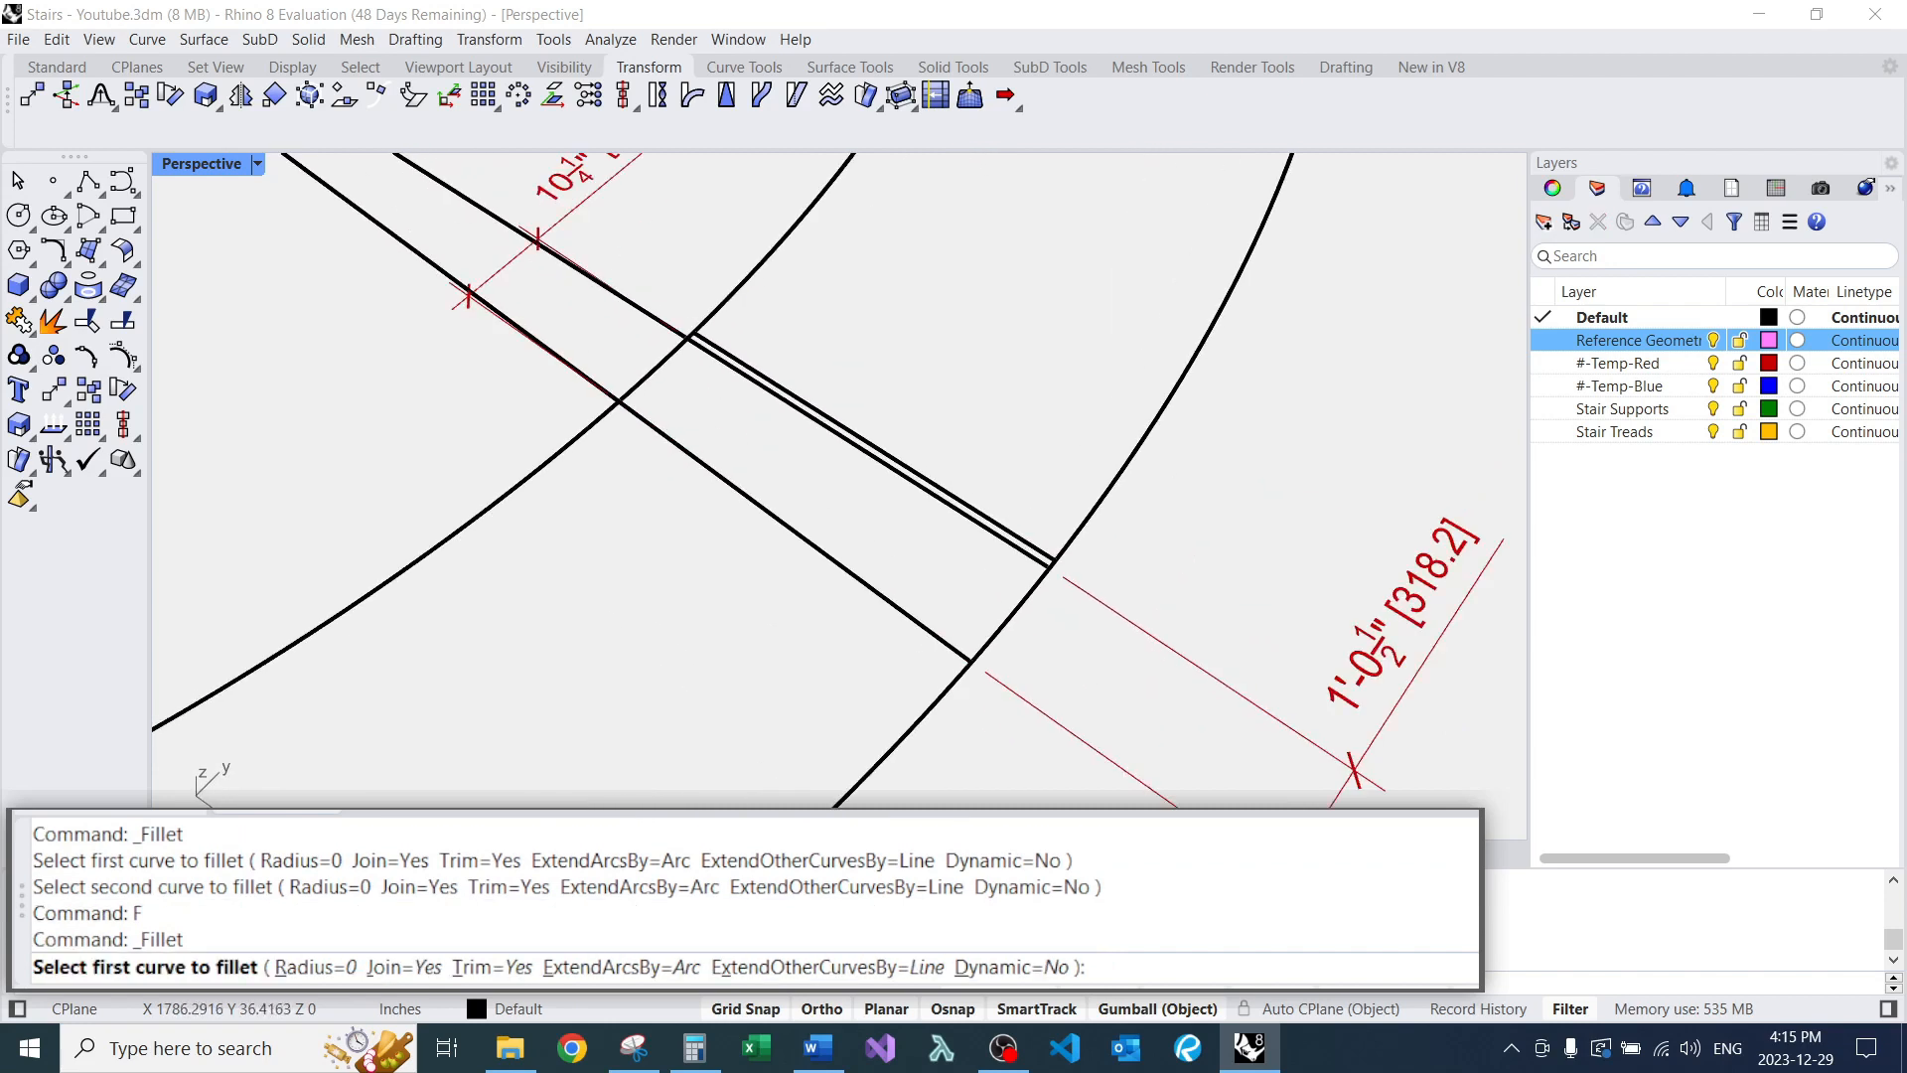
pyautogui.click(910, 470)
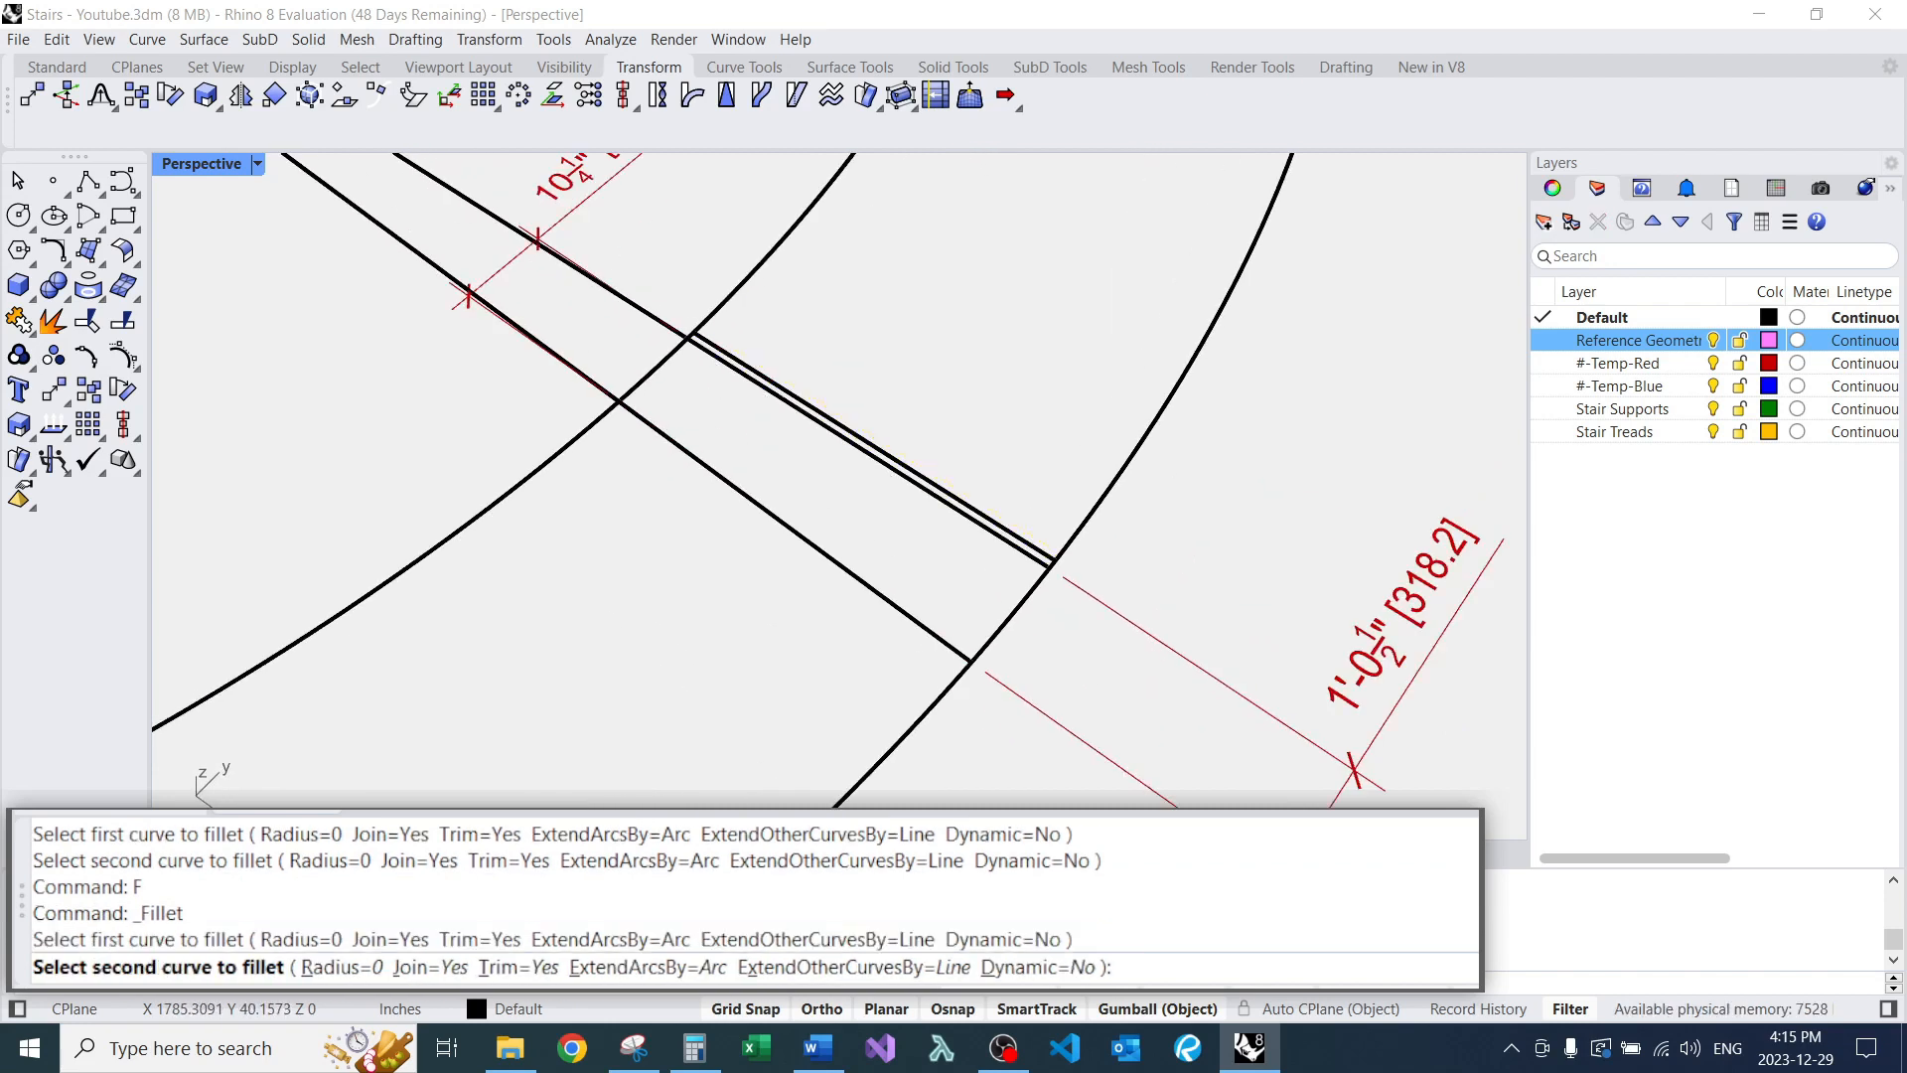
pyautogui.press('Escape')
pyautogui.click(910, 478)
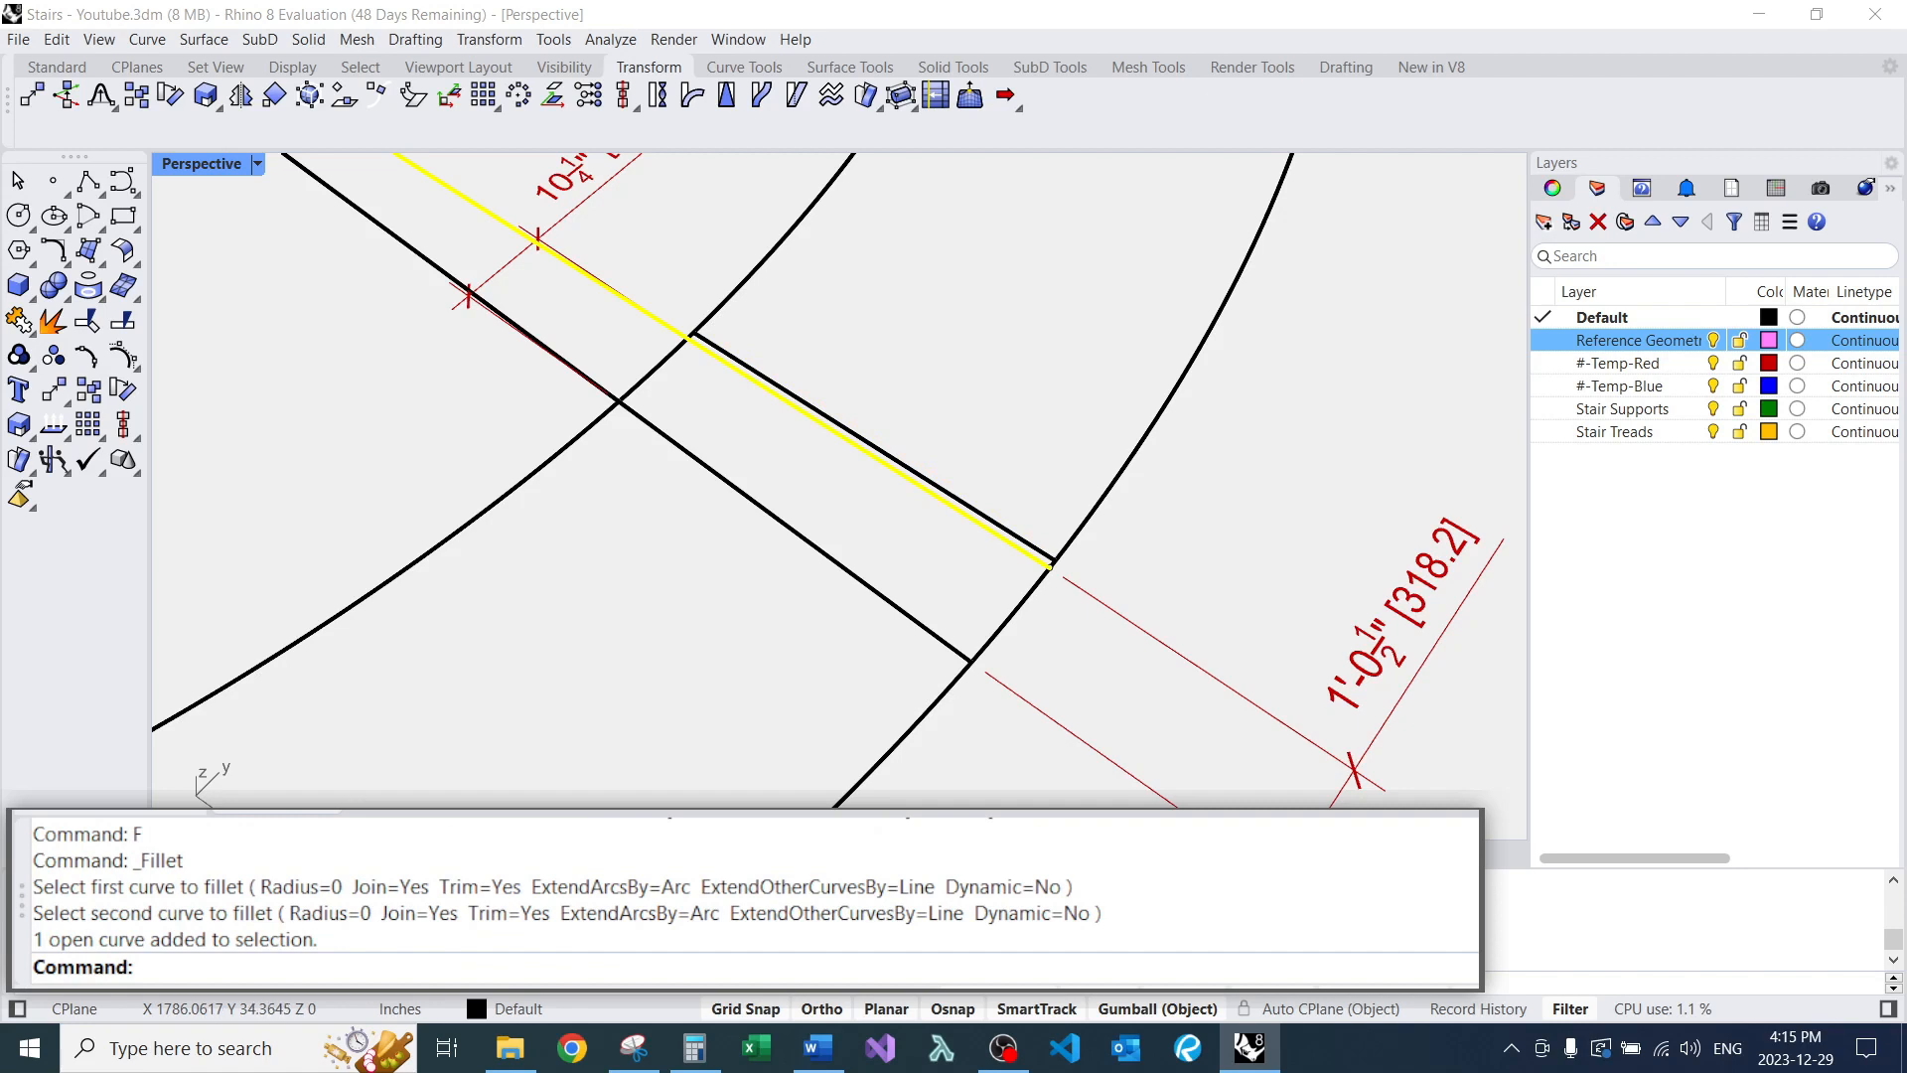
pyautogui.scroll(3, 1024, 497)
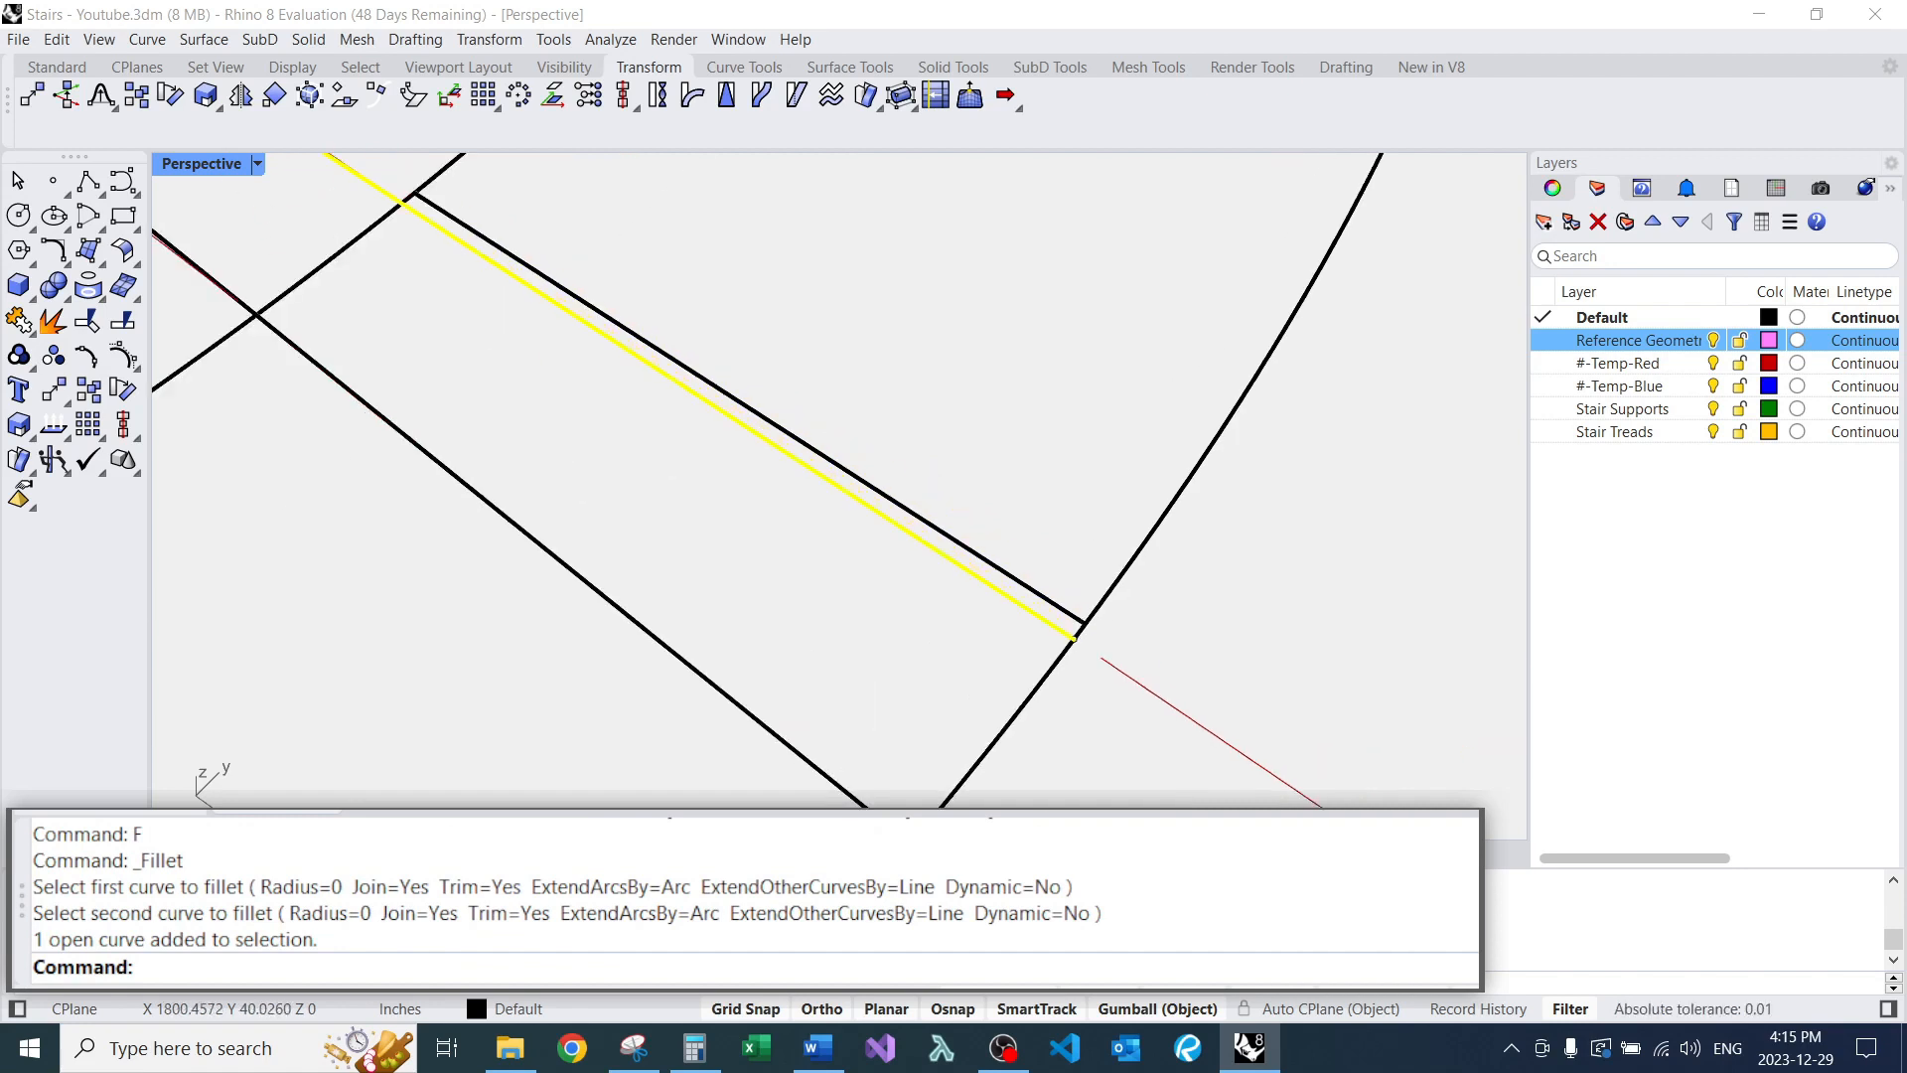
pyautogui.press('Escape')
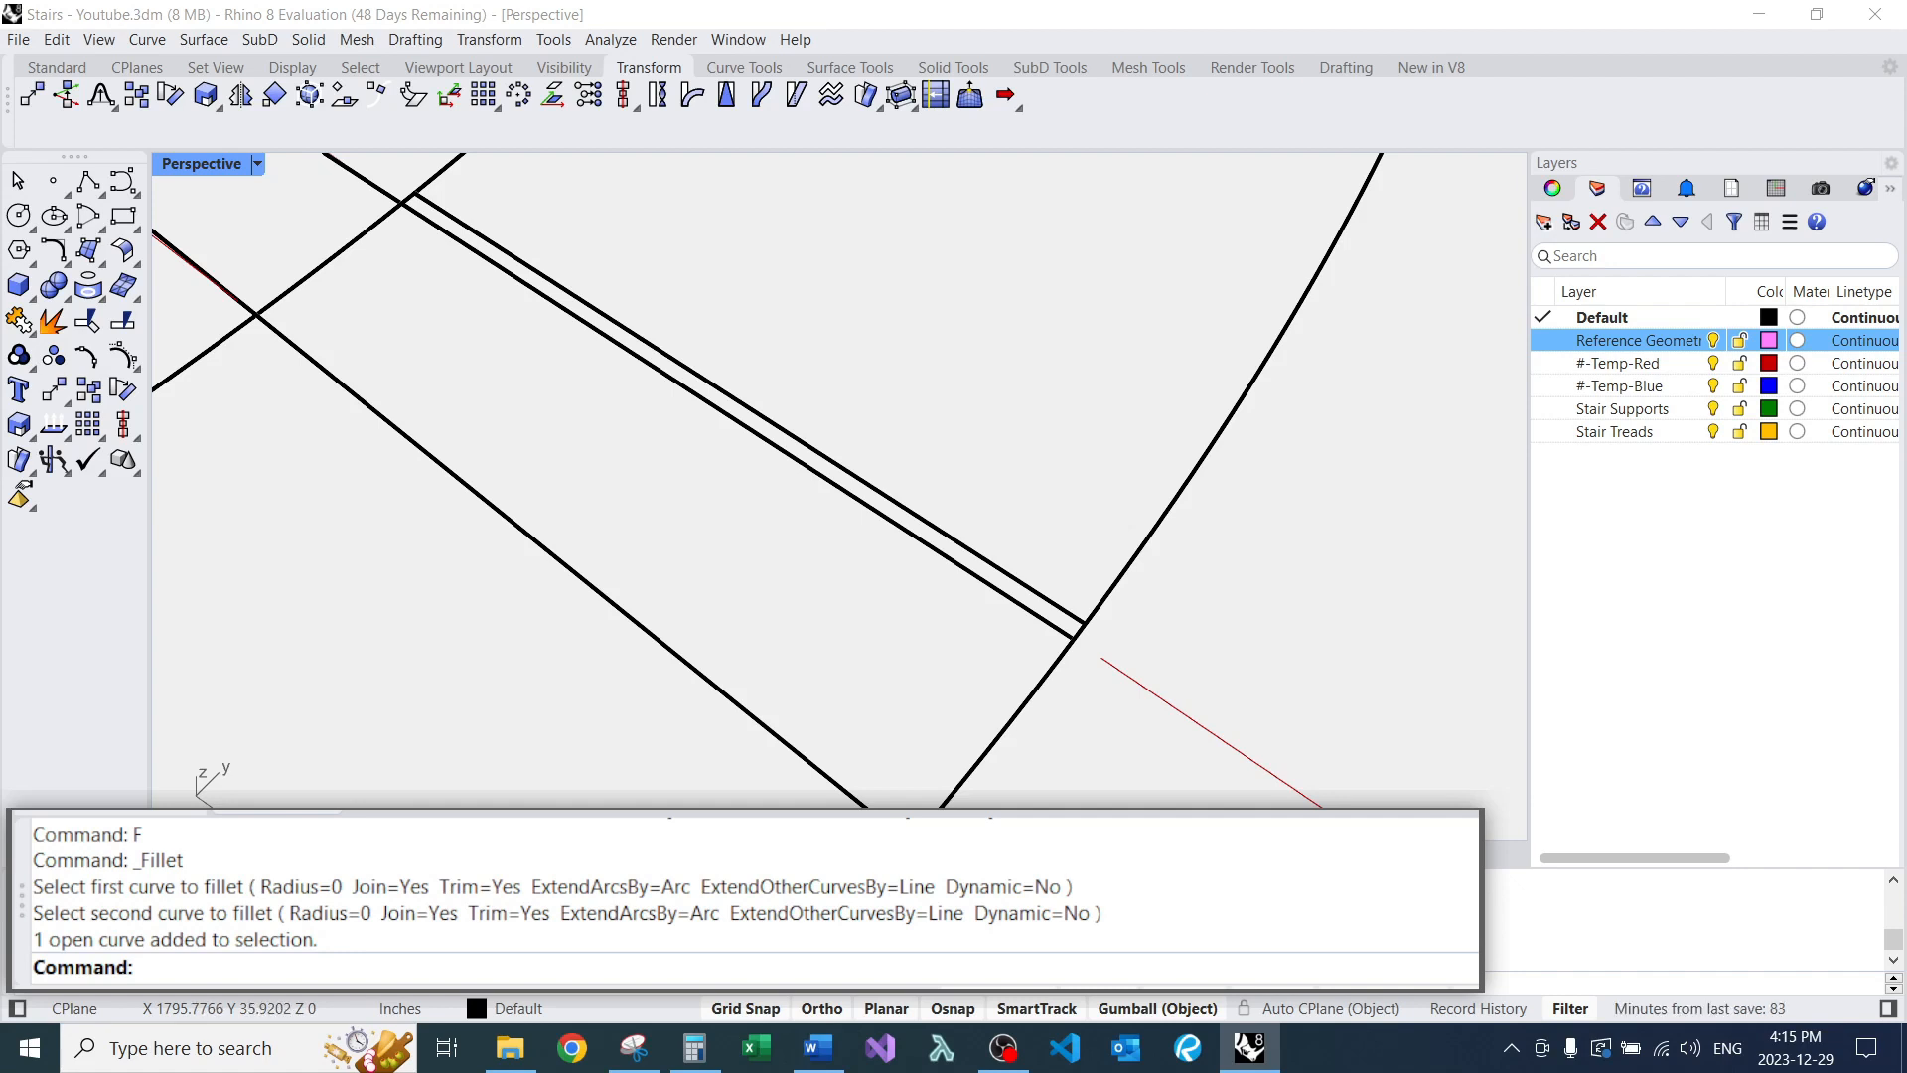
# Trim the outer circle beyond the offset line, using the offset line and the original radial line as cutting edges.
pyautogui.click(717, 386)
pyautogui.keyDown('shift'); pyautogui.click(560, 559); pyautogui.keyUp('shift')
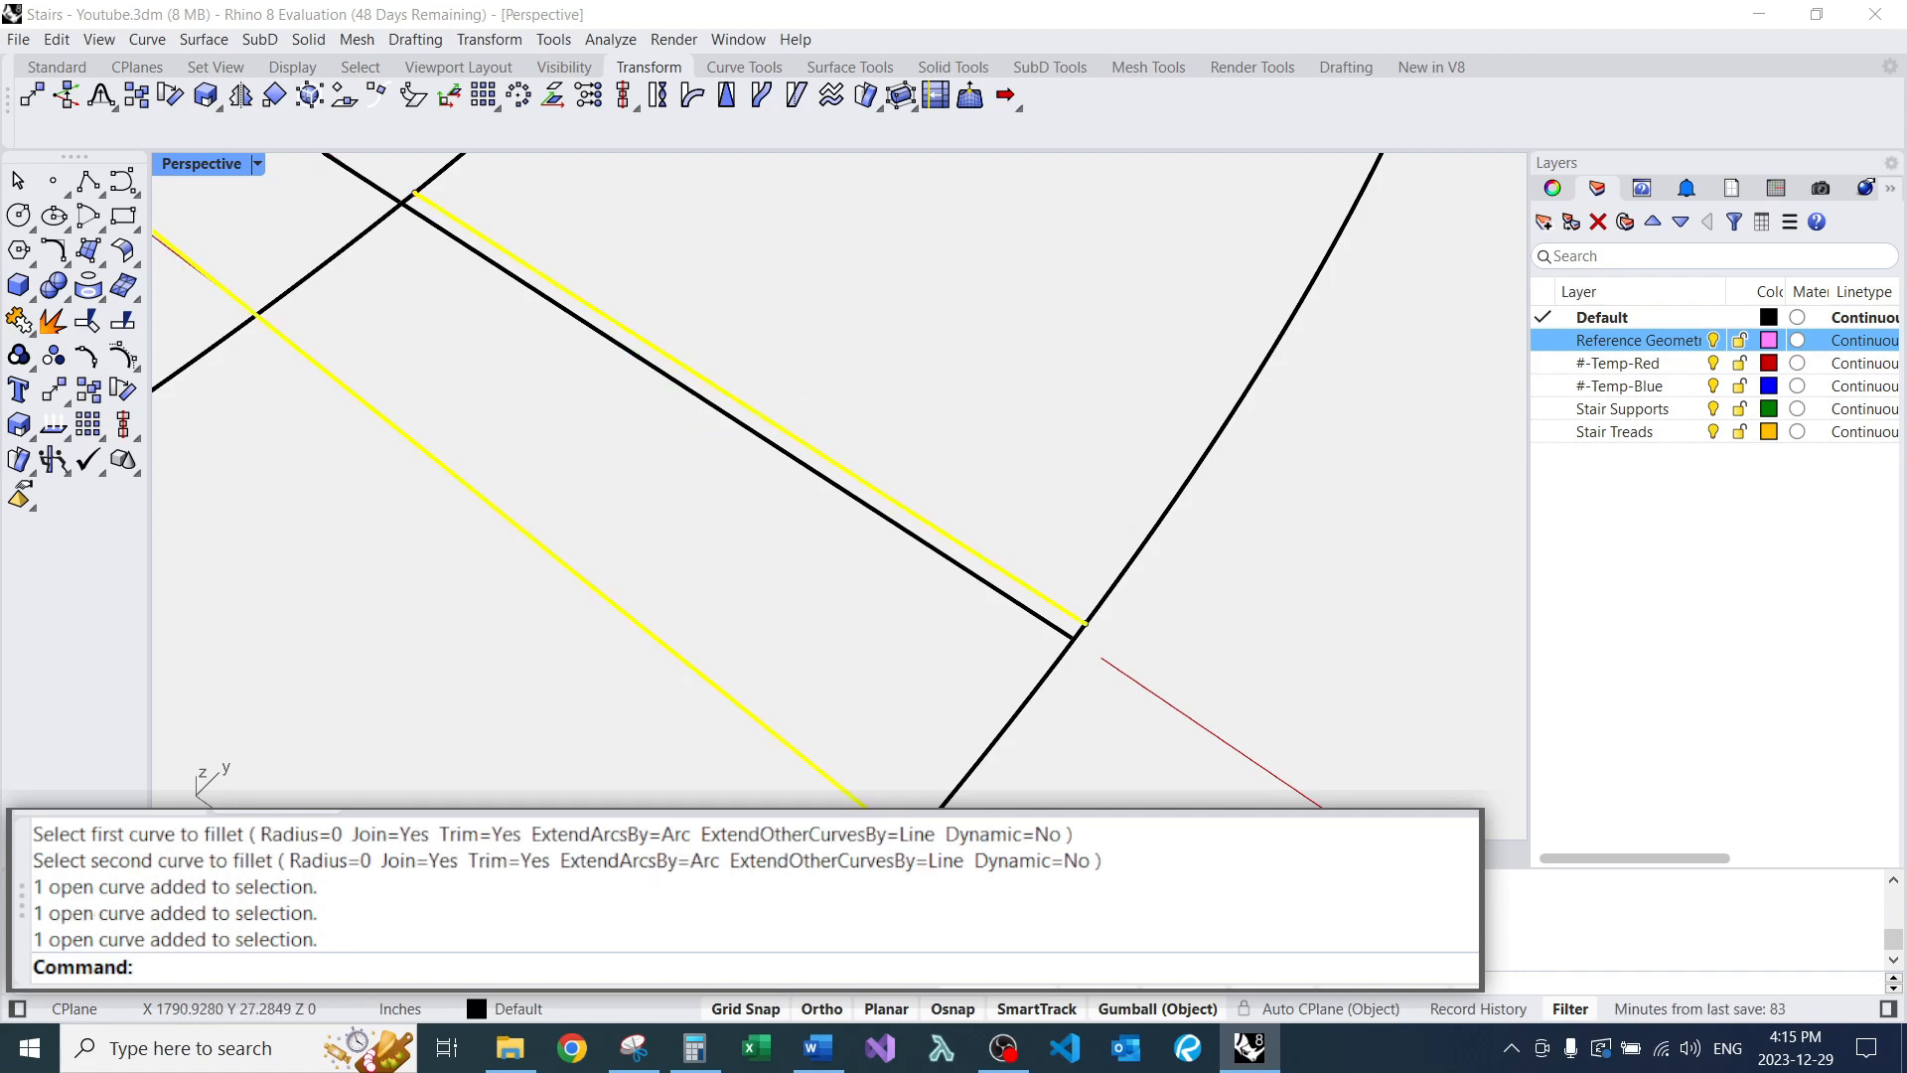
pyautogui.write('TR')
pyautogui.press('Return')
pyautogui.scroll(-3, 839, 476)
pyautogui.scroll(2, 839, 477)
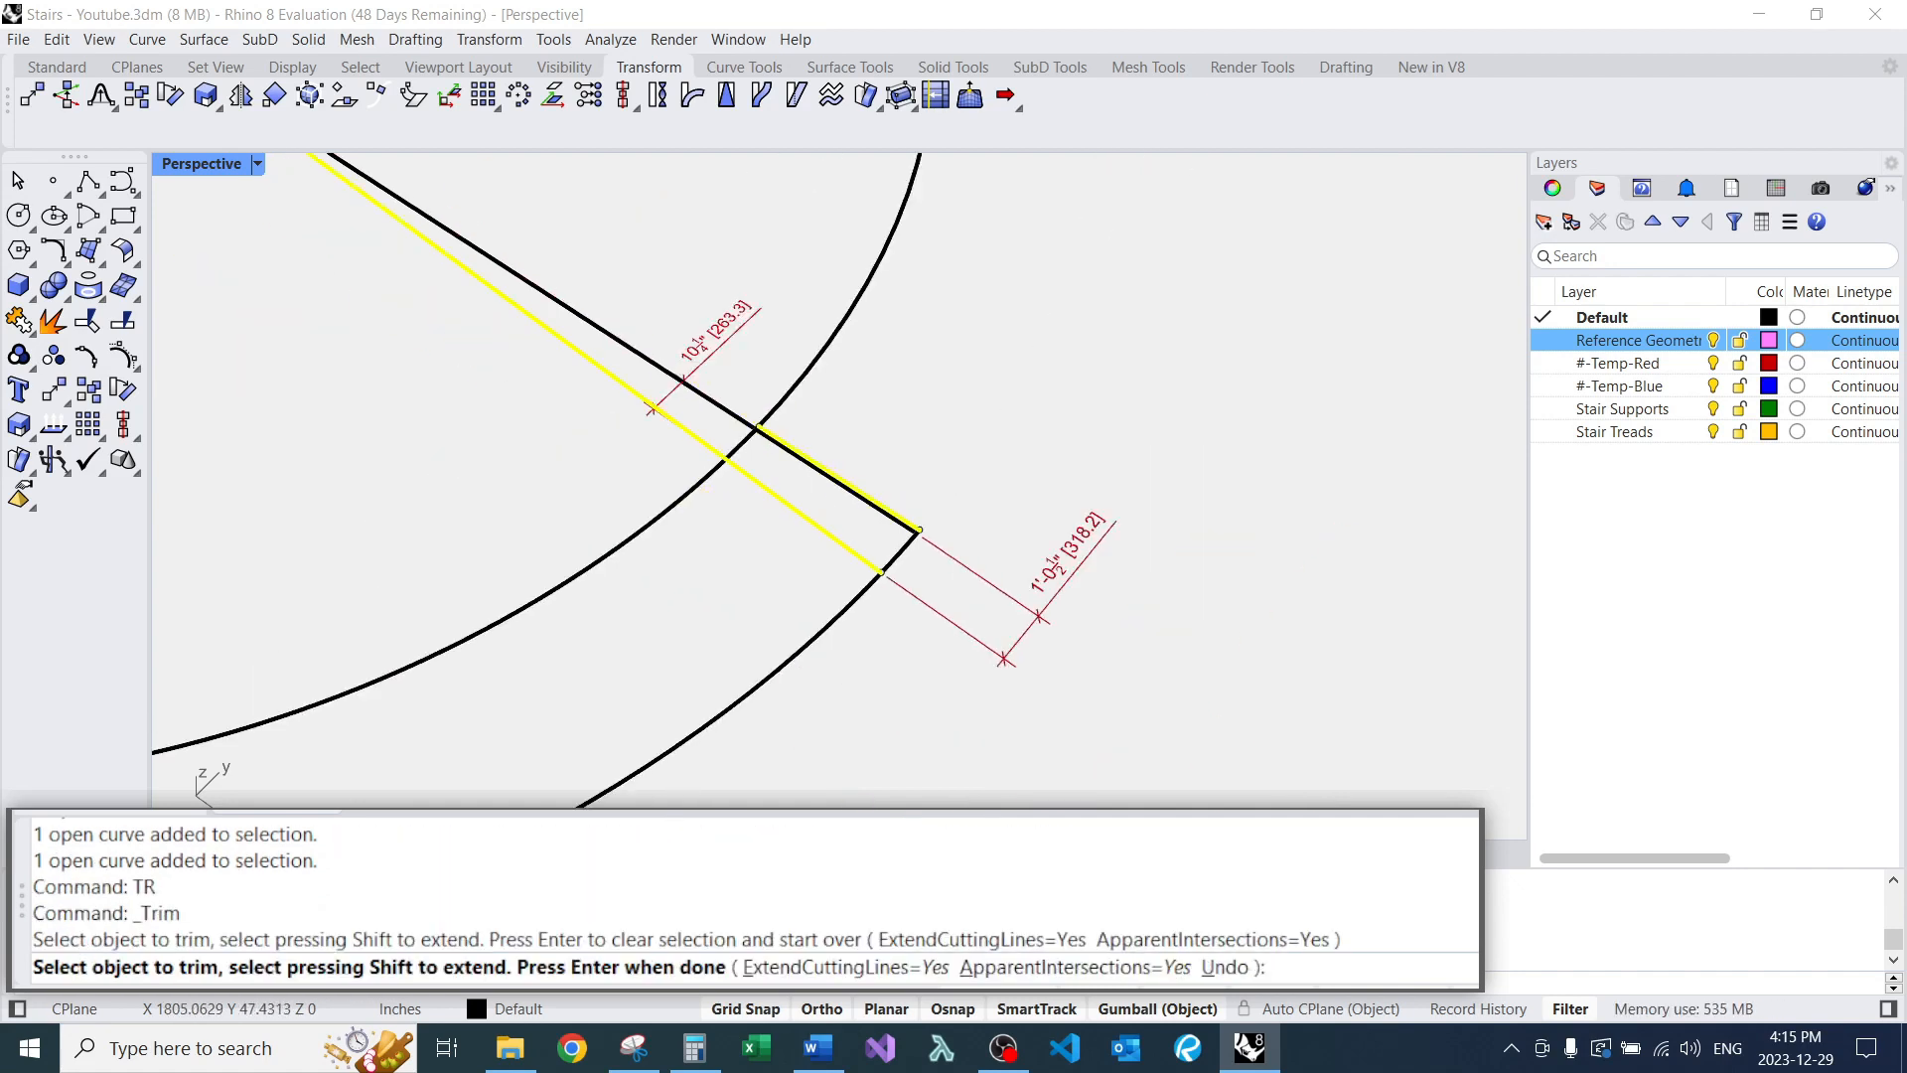
# Trim the inner and outer circles so only the short arcs between the two radial tread lines remain.
pyautogui.click(819, 637)
pyautogui.click(650, 524)
pyautogui.click(822, 352)
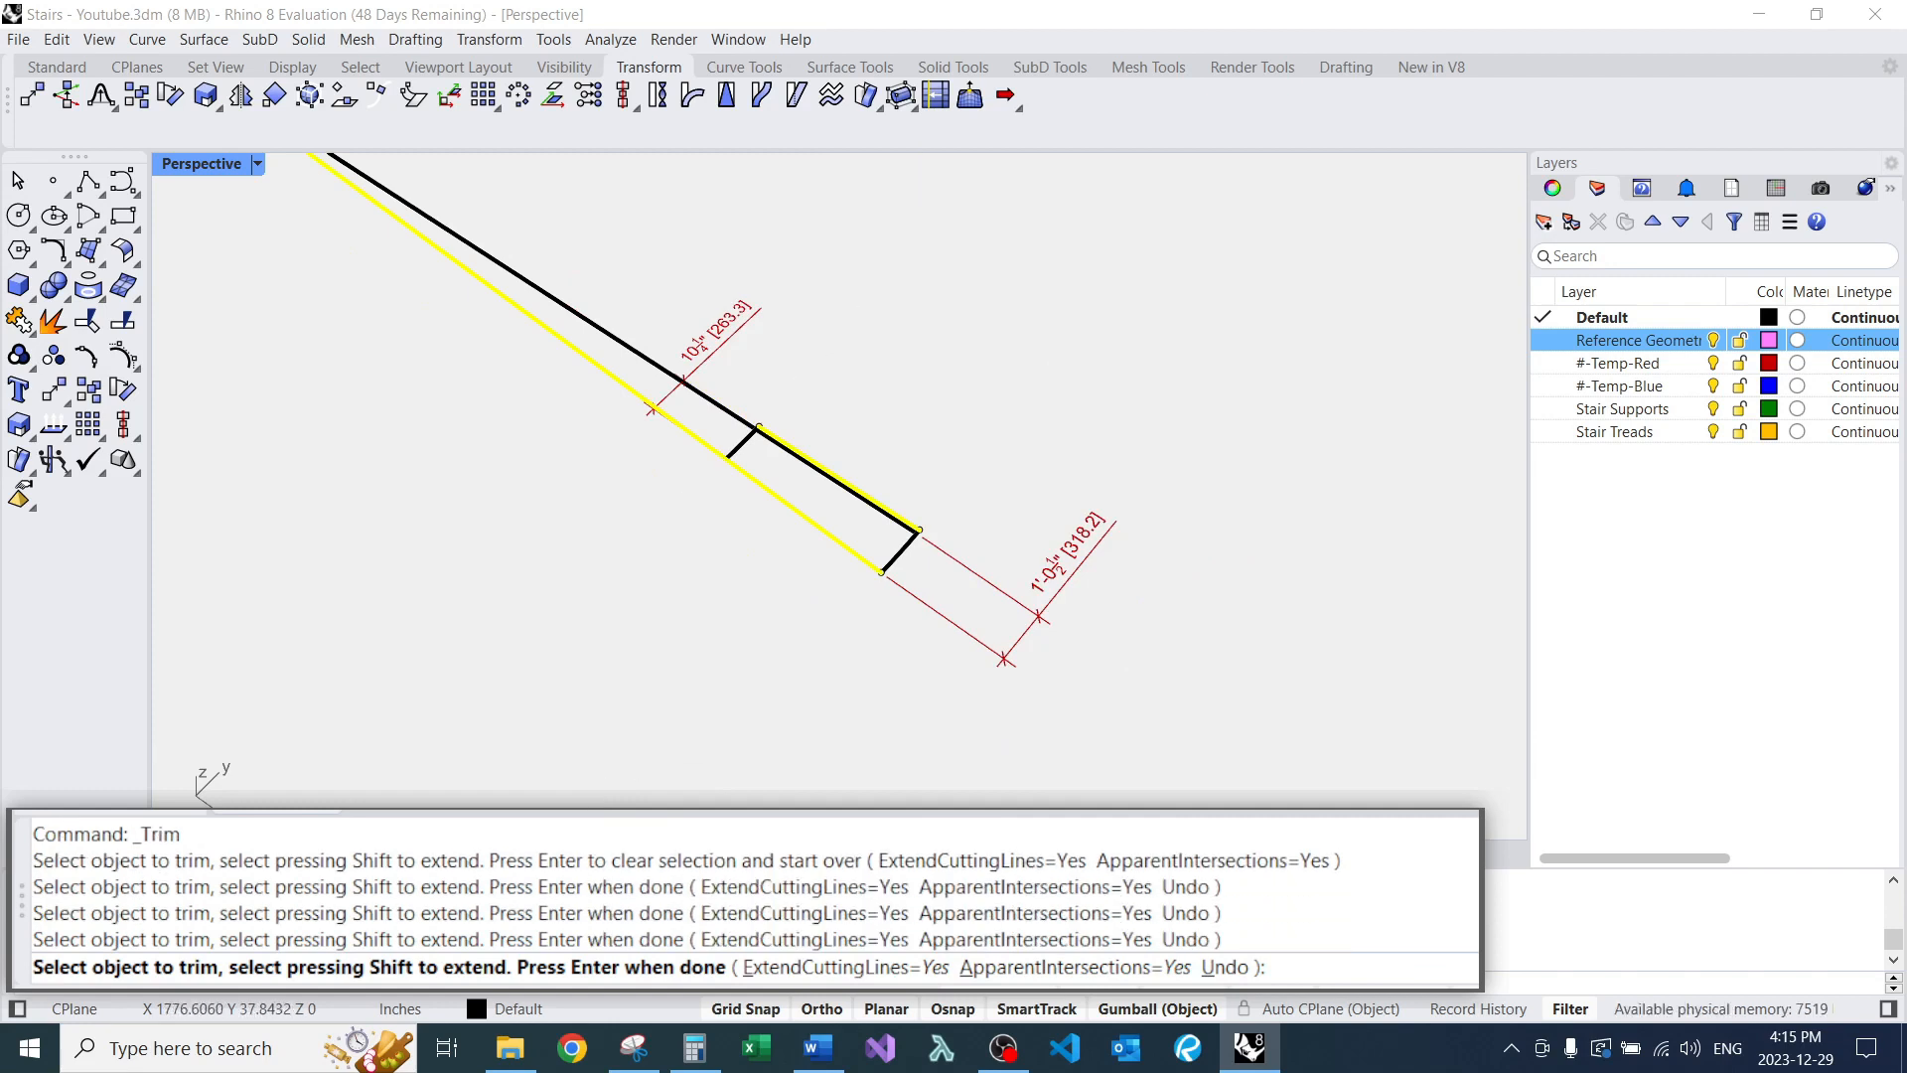
pyautogui.scroll(-8, 827, 445)
pyautogui.scroll(6, 813, 432)
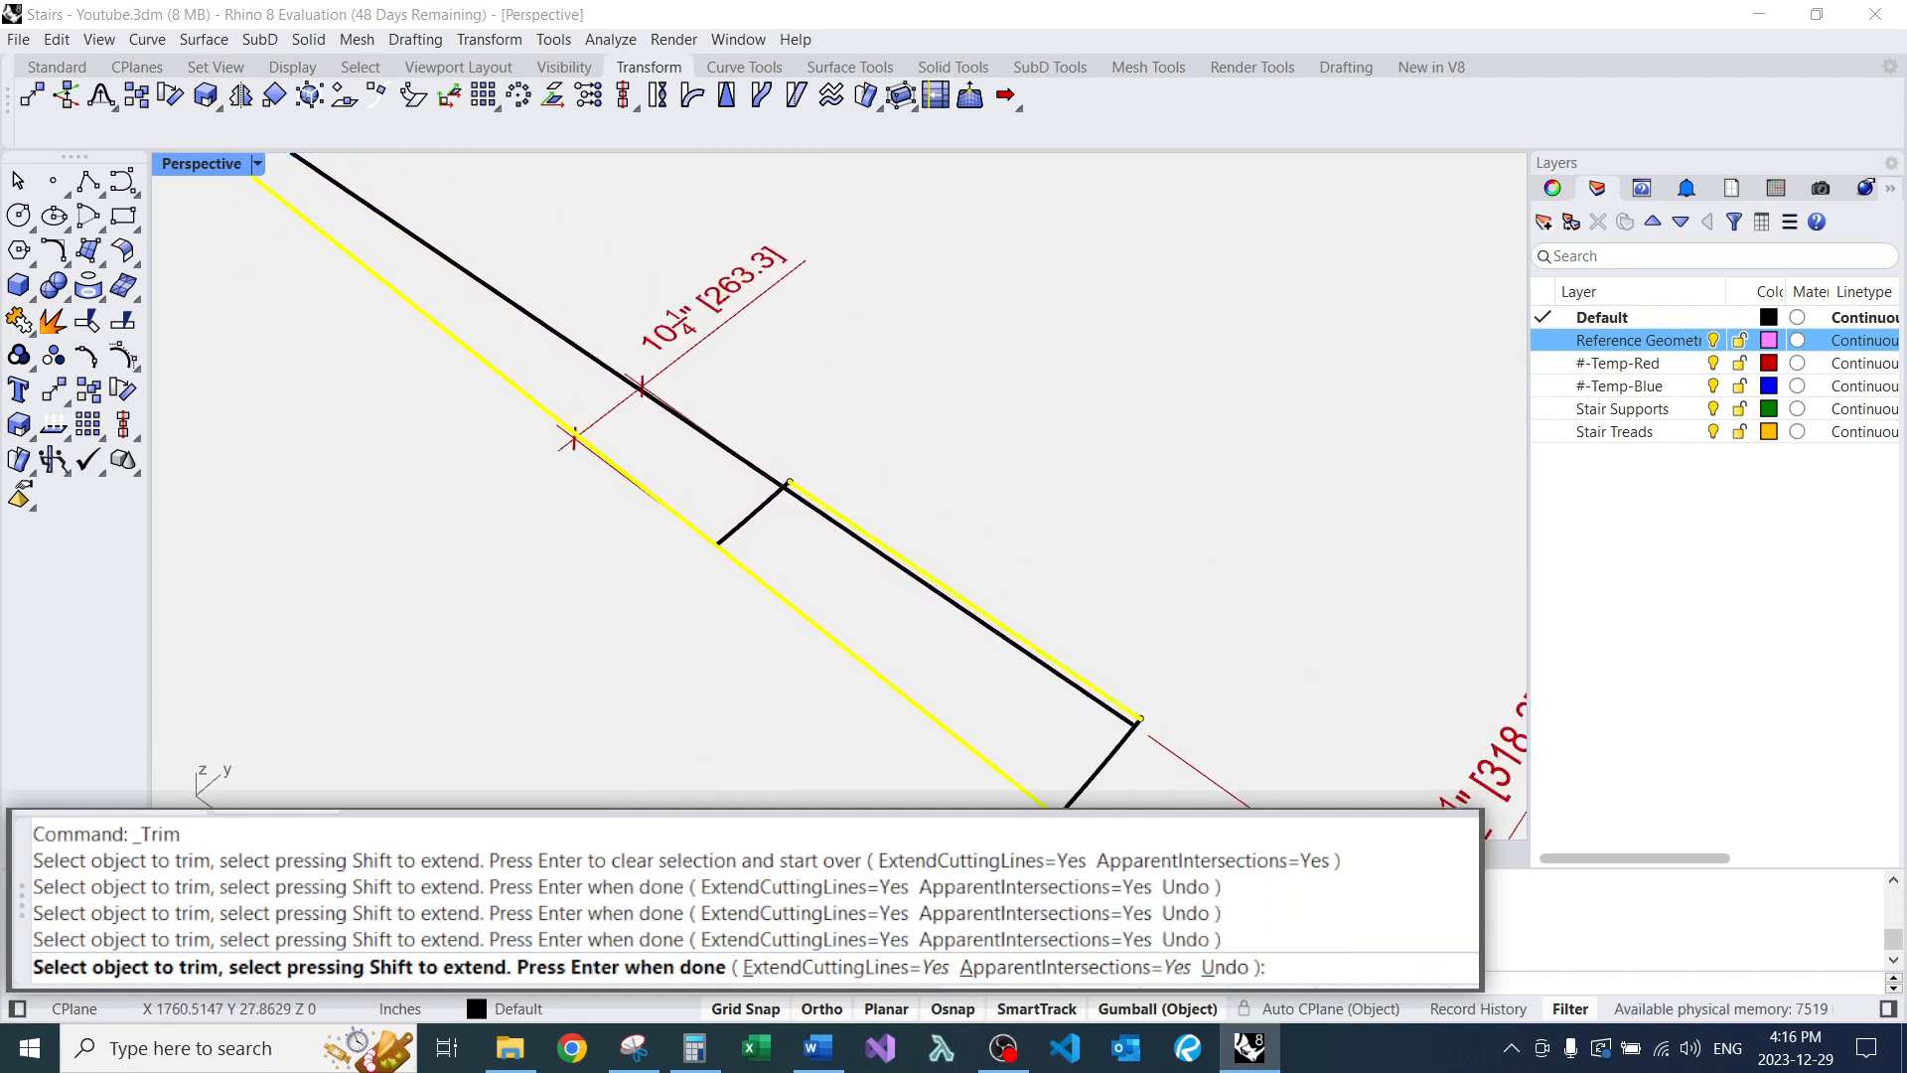
pyautogui.press('Return')
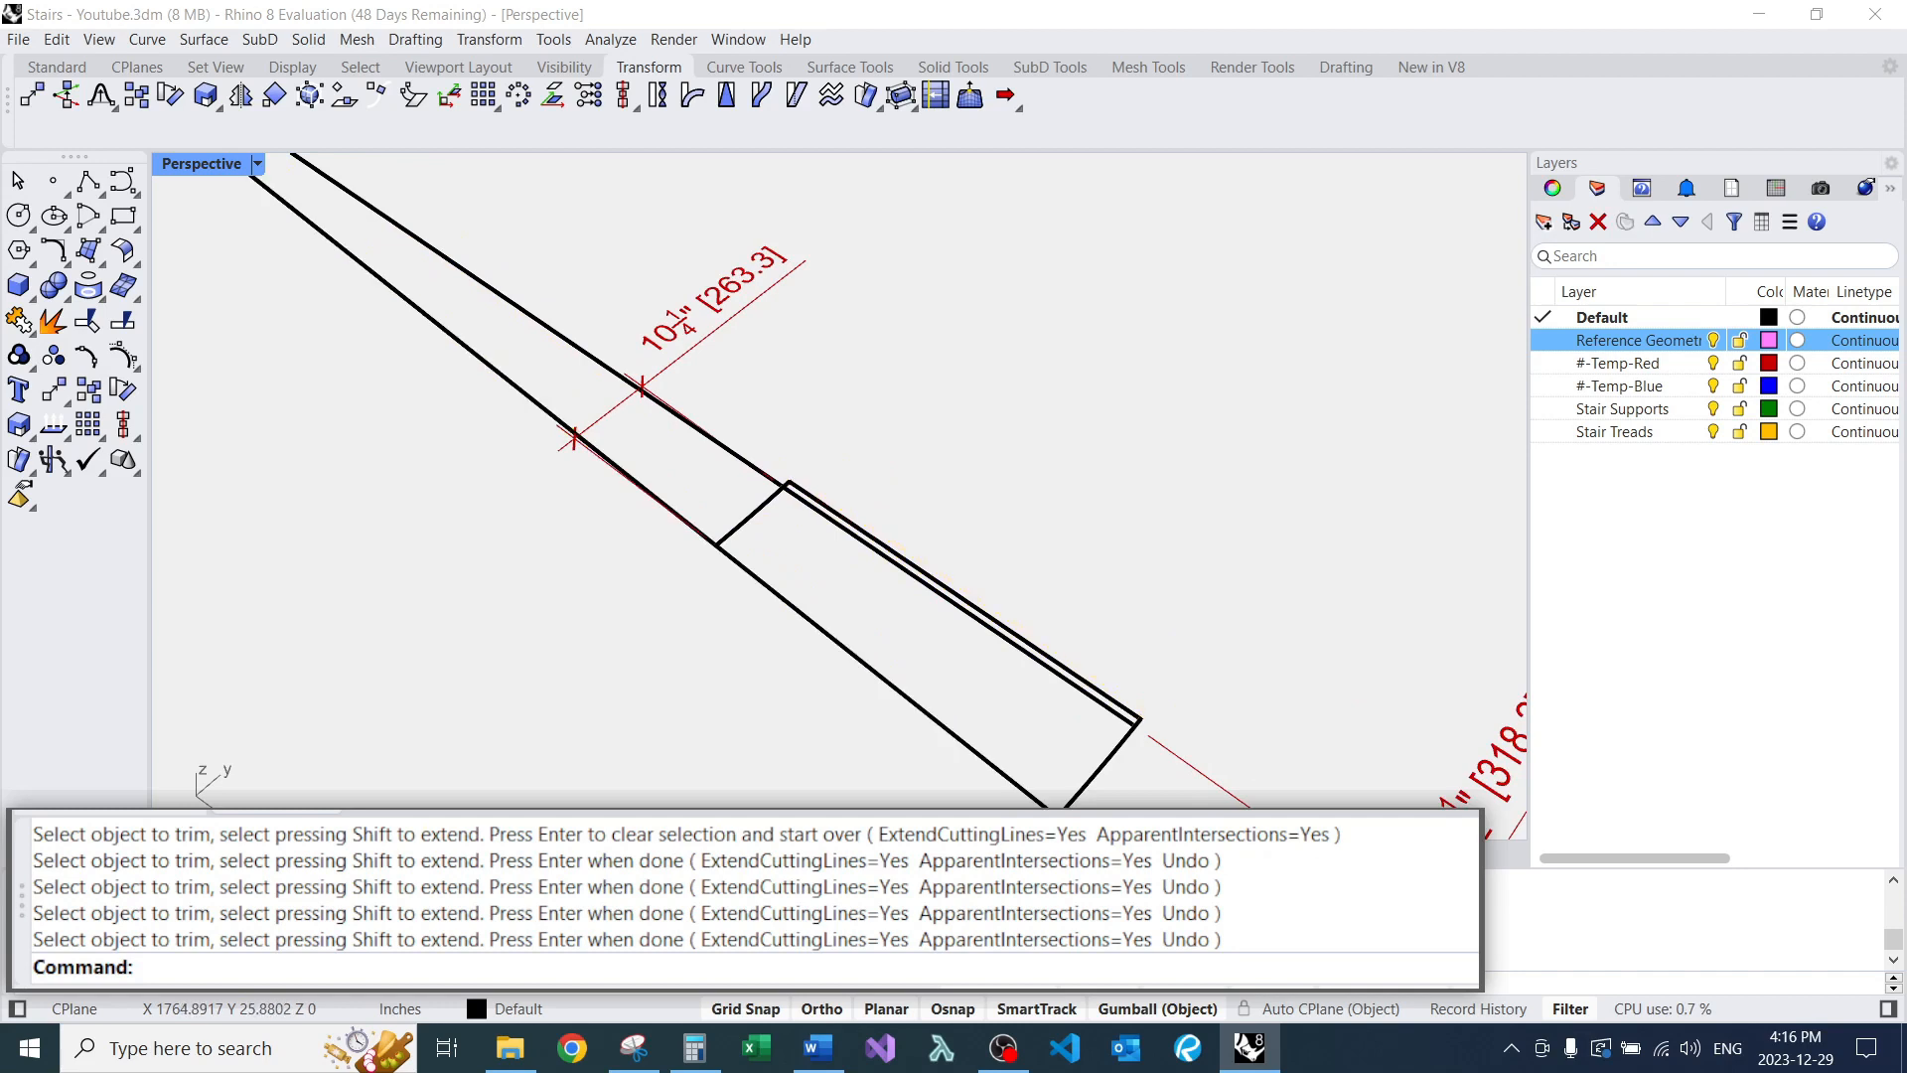
# Try a zero-radius fillet between the lower radial line and the inner arc, and undo it.
pyautogui.write('f')
pyautogui.press('Return')
pyautogui.click(789, 603)
pyautogui.click(752, 513)
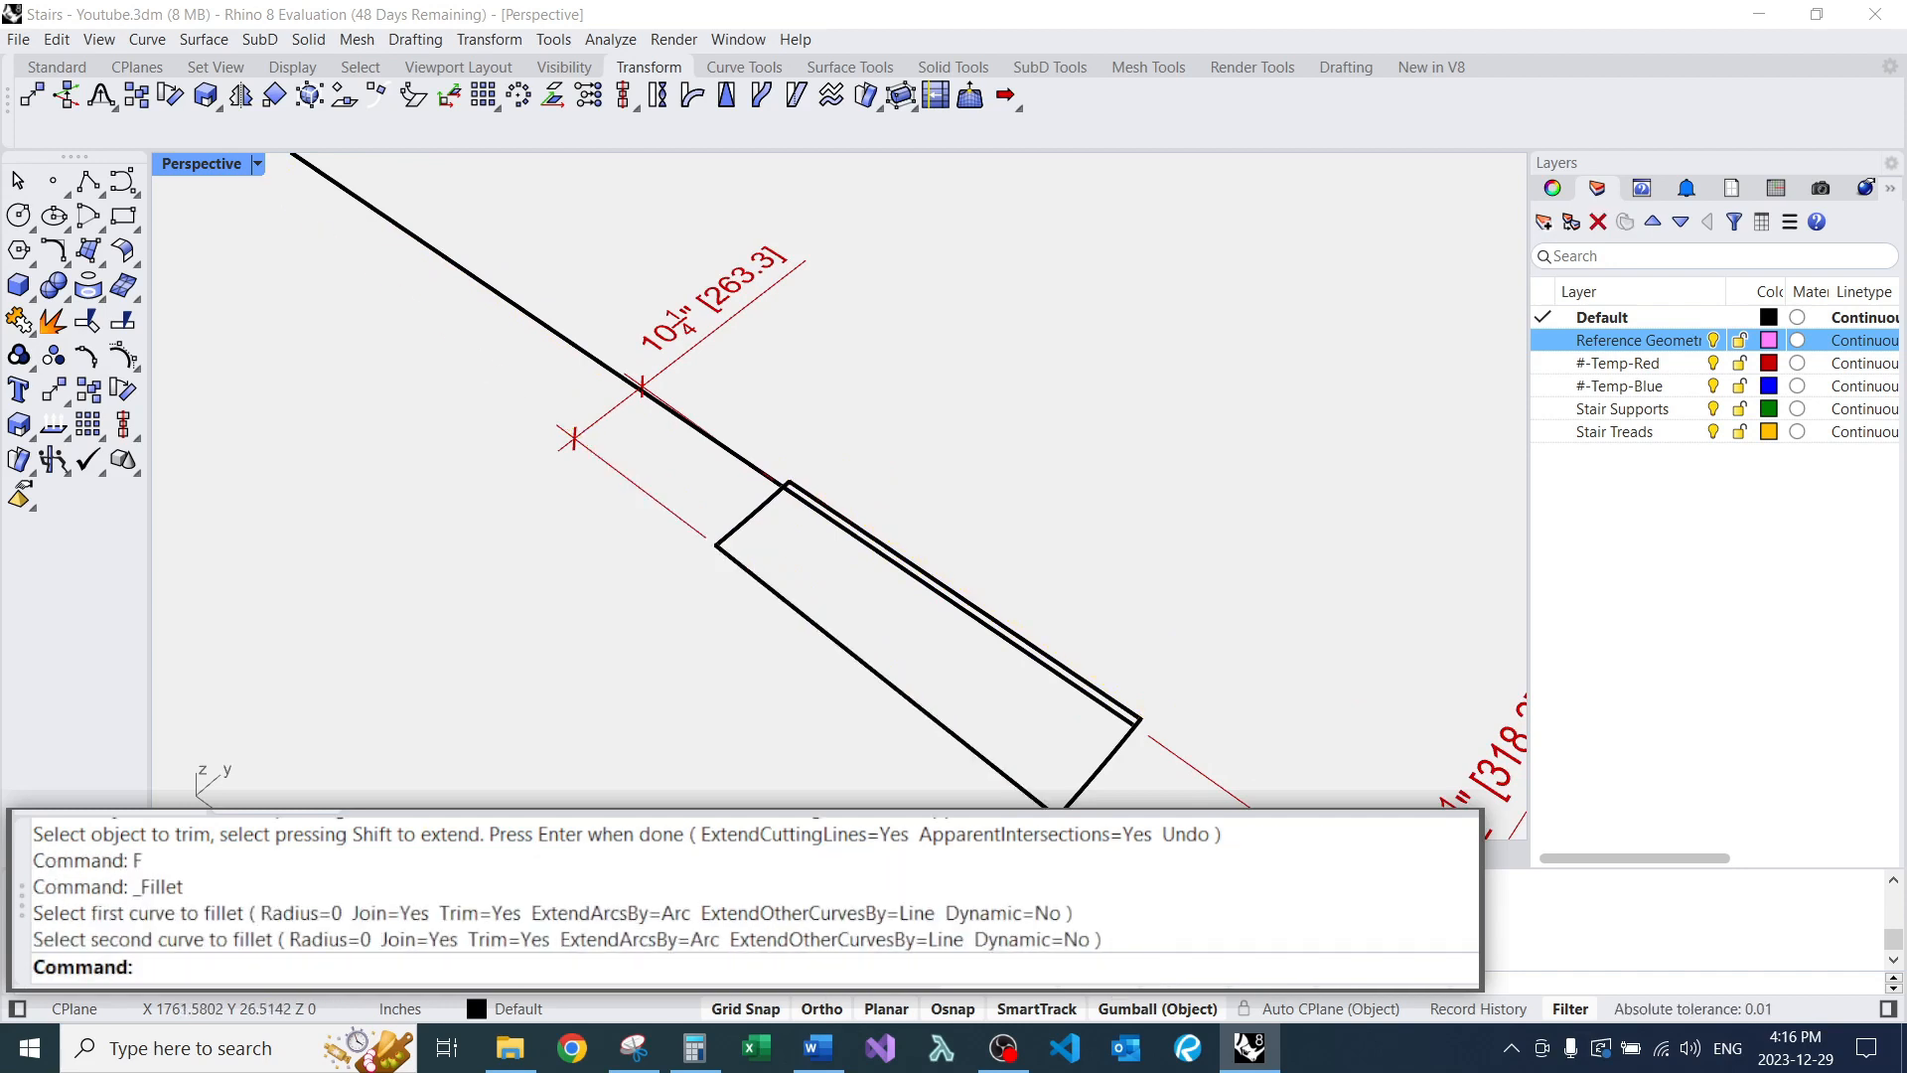
pyautogui.scroll(-3, 741, 543)
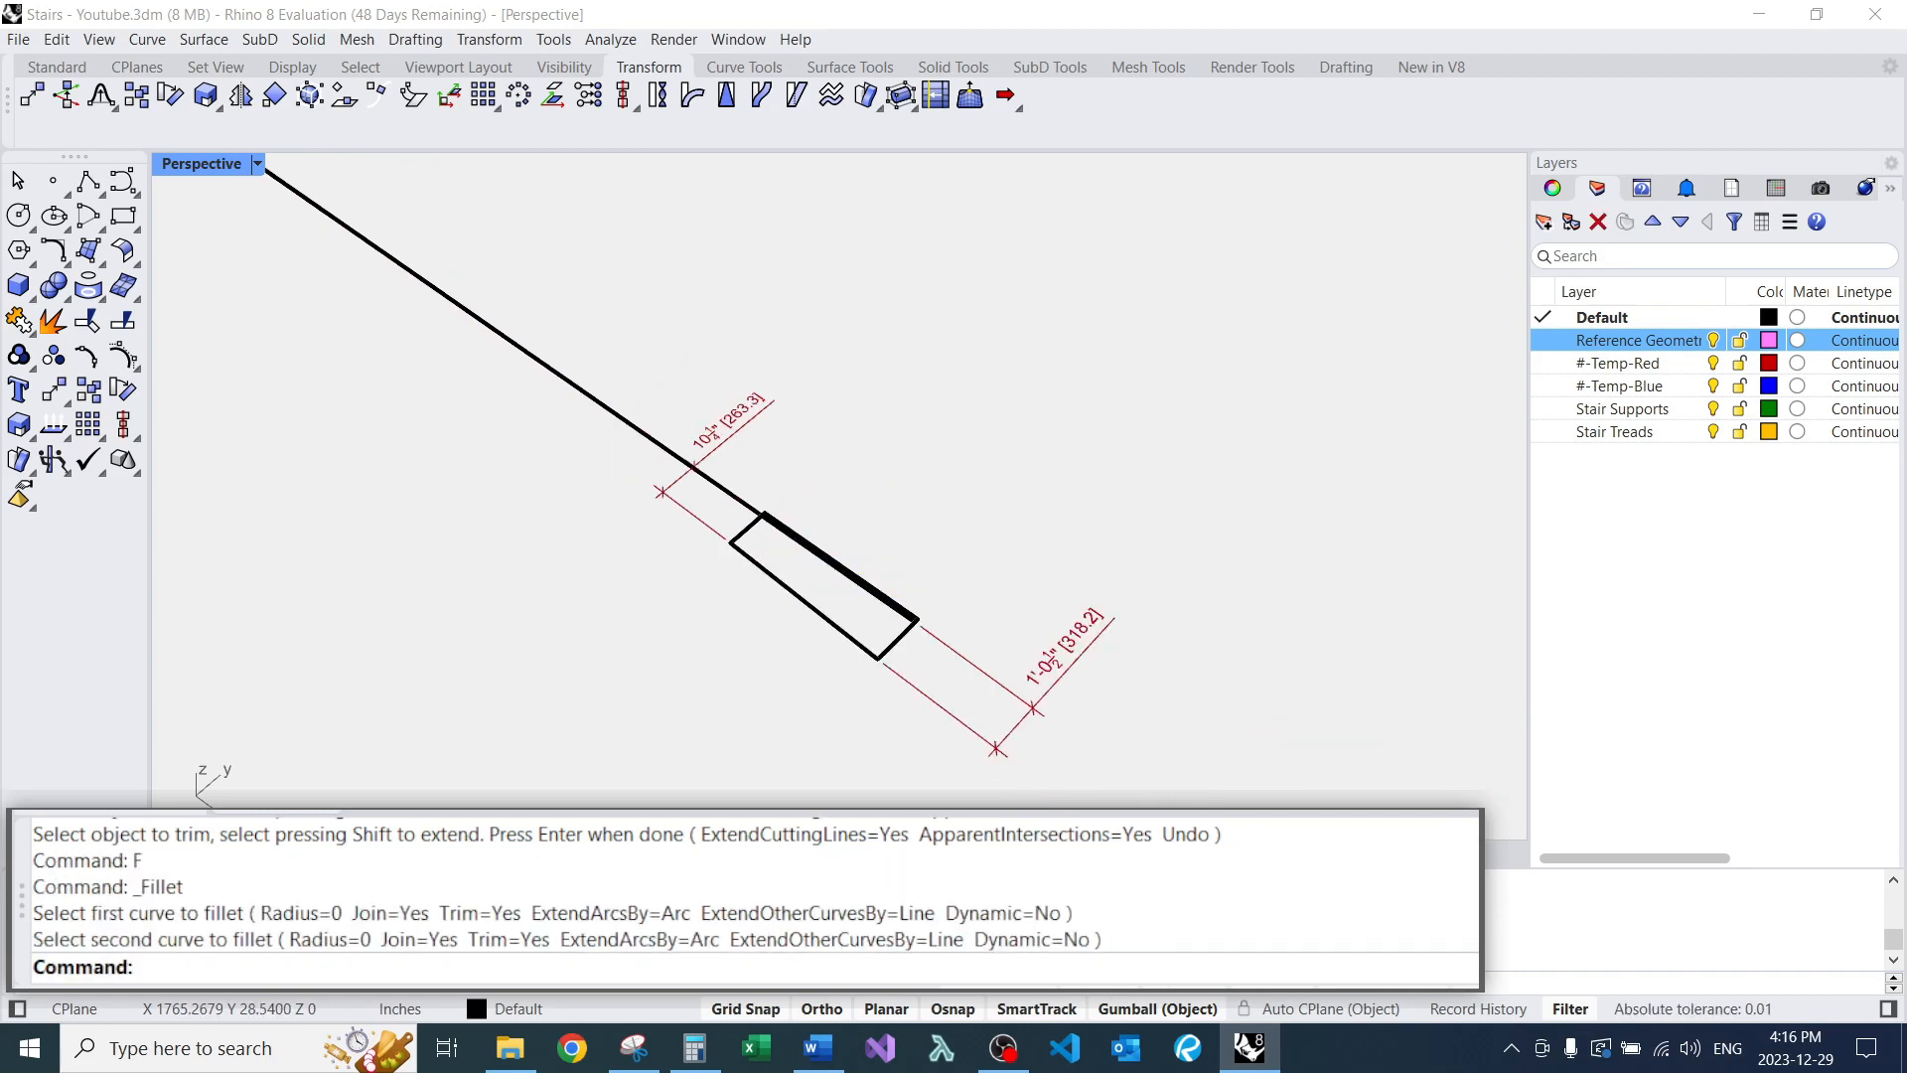
pyautogui.hotkey('ctrl', 'z')
pyautogui.scroll(5, 754, 552)
pyautogui.press('Escape')
pyautogui.click(699, 524)
pyautogui.press('Escape')
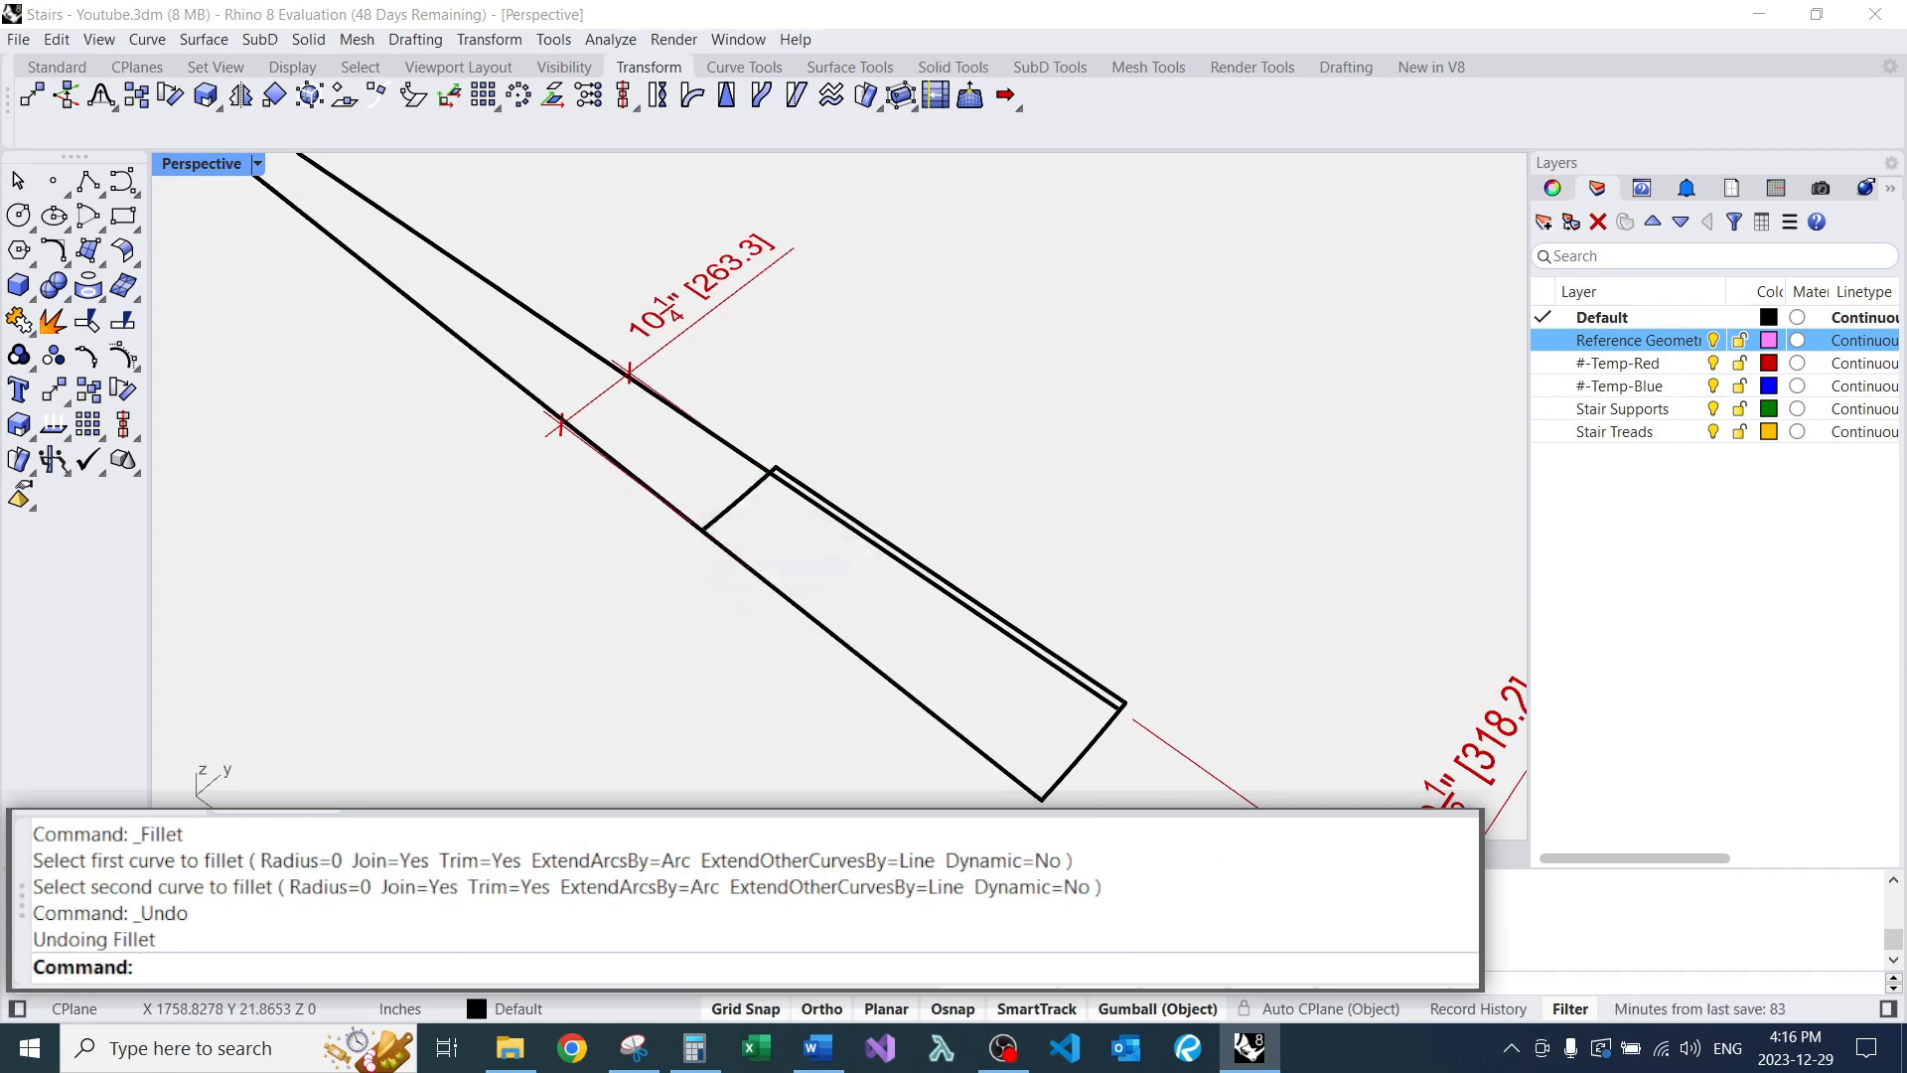
# Draw a line along the tread's lower edge, from the inner arc's endpoint to the outer arc's endpoint.
pyautogui.scroll(-5, 749, 523)
pyautogui.moveTo(749, 523); pyautogui.dragTo(894, 536, button='right')
pyautogui.scroll(5, 1068, 692)
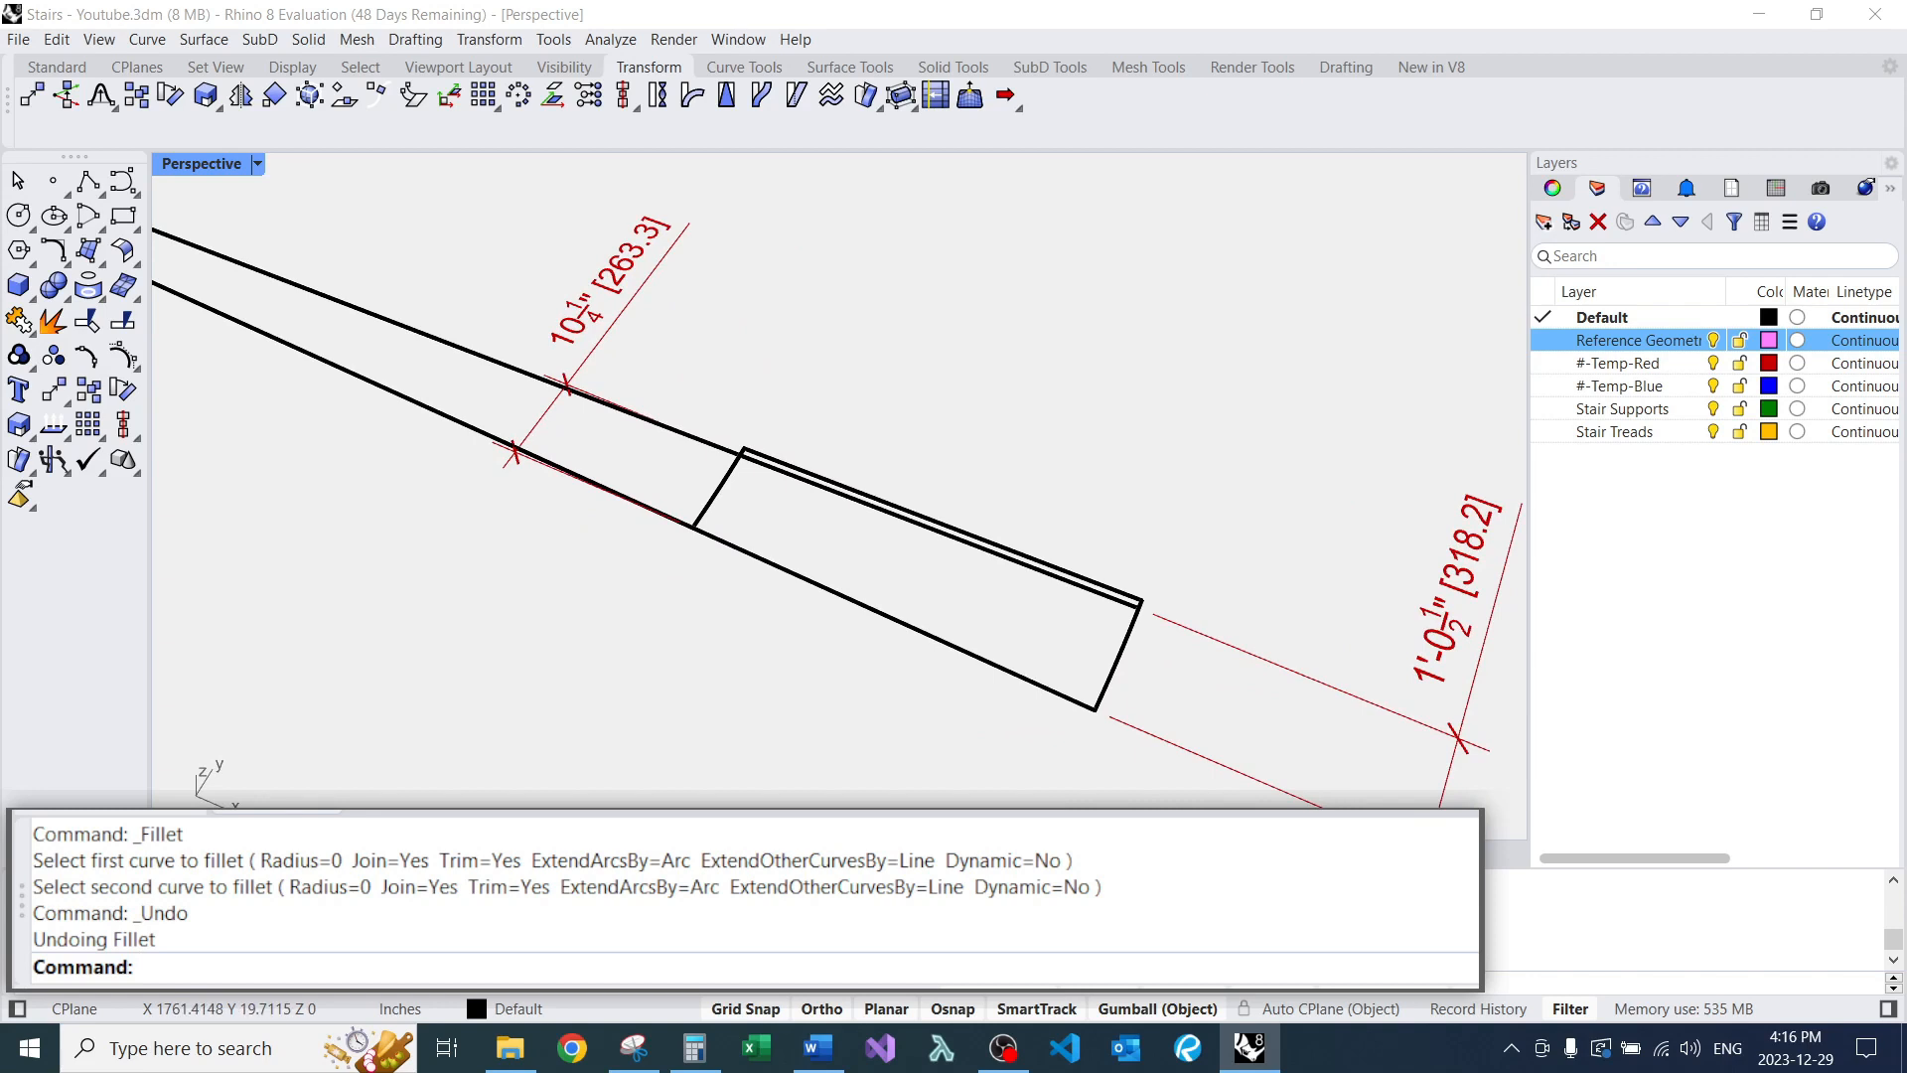
pyautogui.write('l')
pyautogui.press('Return')
pyautogui.click(694, 526)
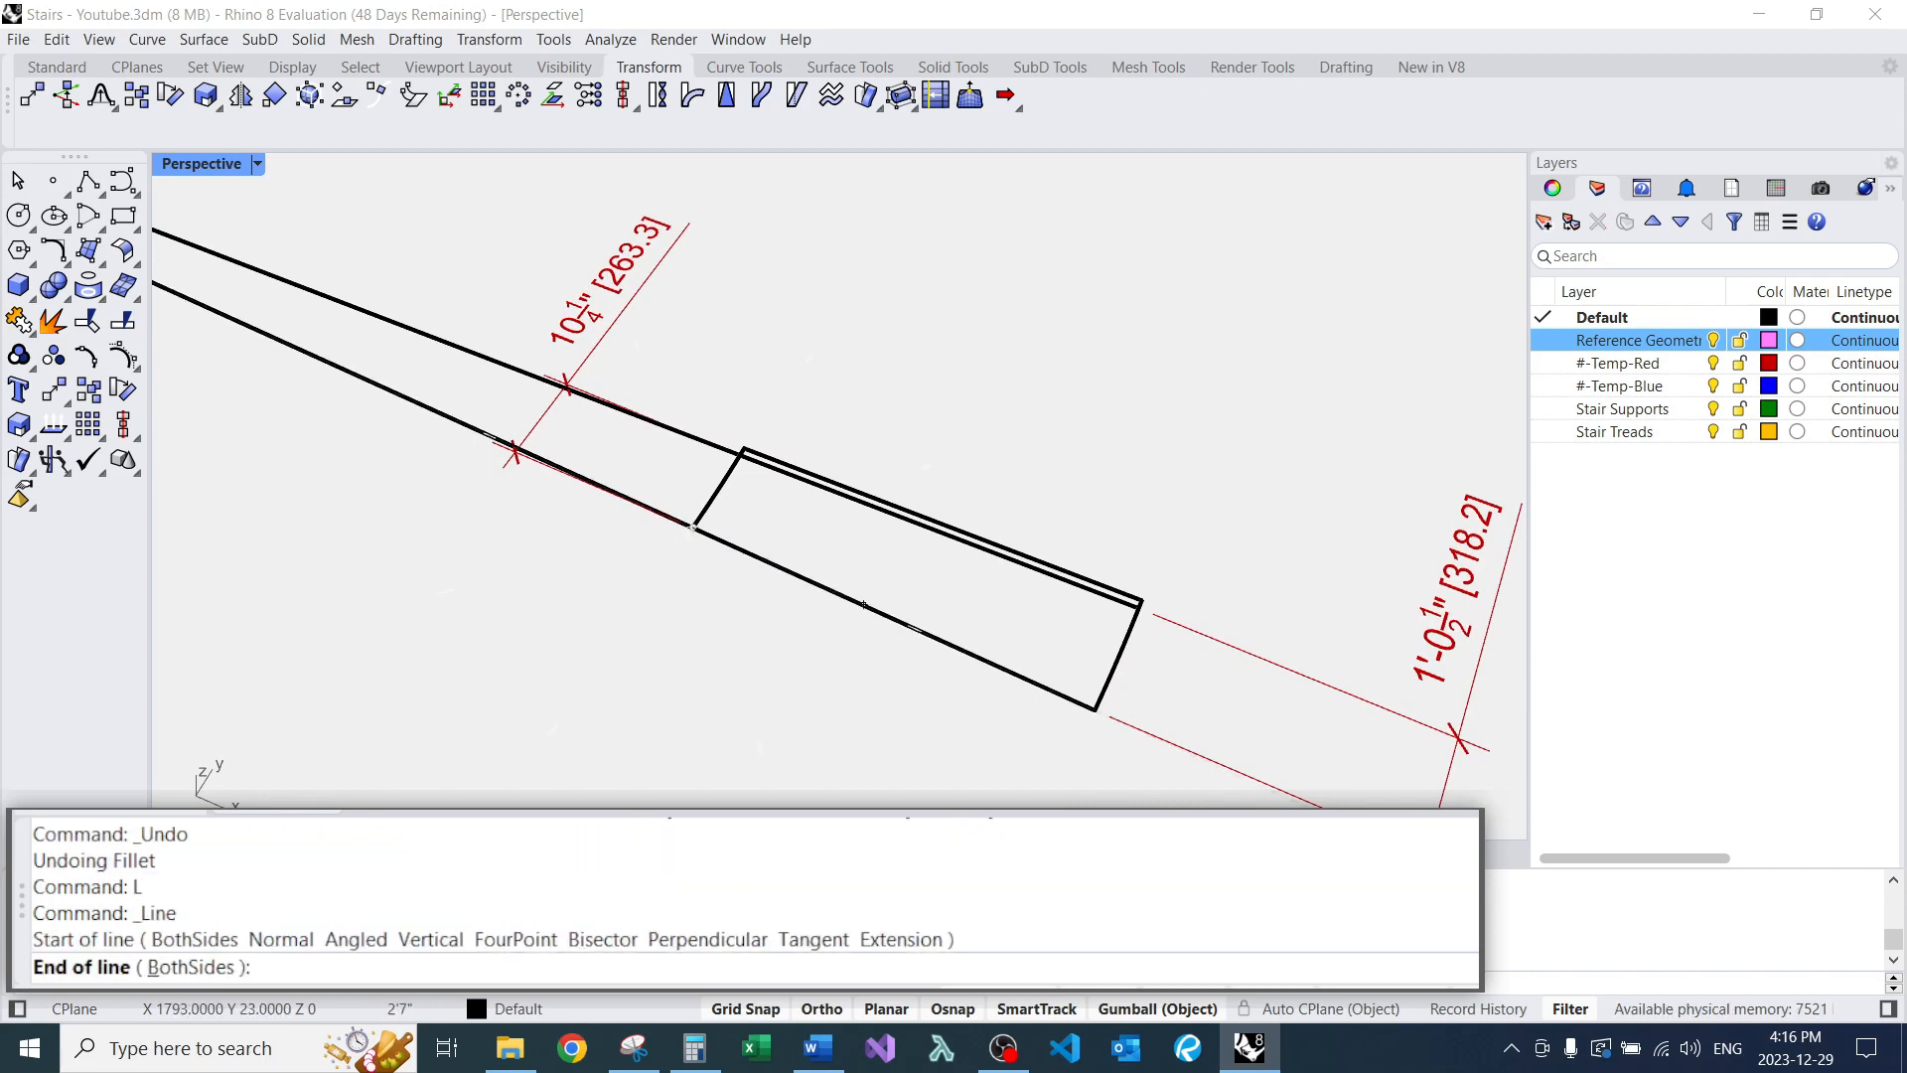
pyautogui.click(1096, 711)
# Build a planar surface from the four edge curves of the tread outline.
pyautogui.scroll(-5, 744, 608)
pyautogui.moveTo(745, 608); pyautogui.dragTo(773, 626, button='right')
pyautogui.scroll(5, 773, 626)
pyautogui.write('PS')
pyautogui.press('Return')
pyautogui.click(790, 567)
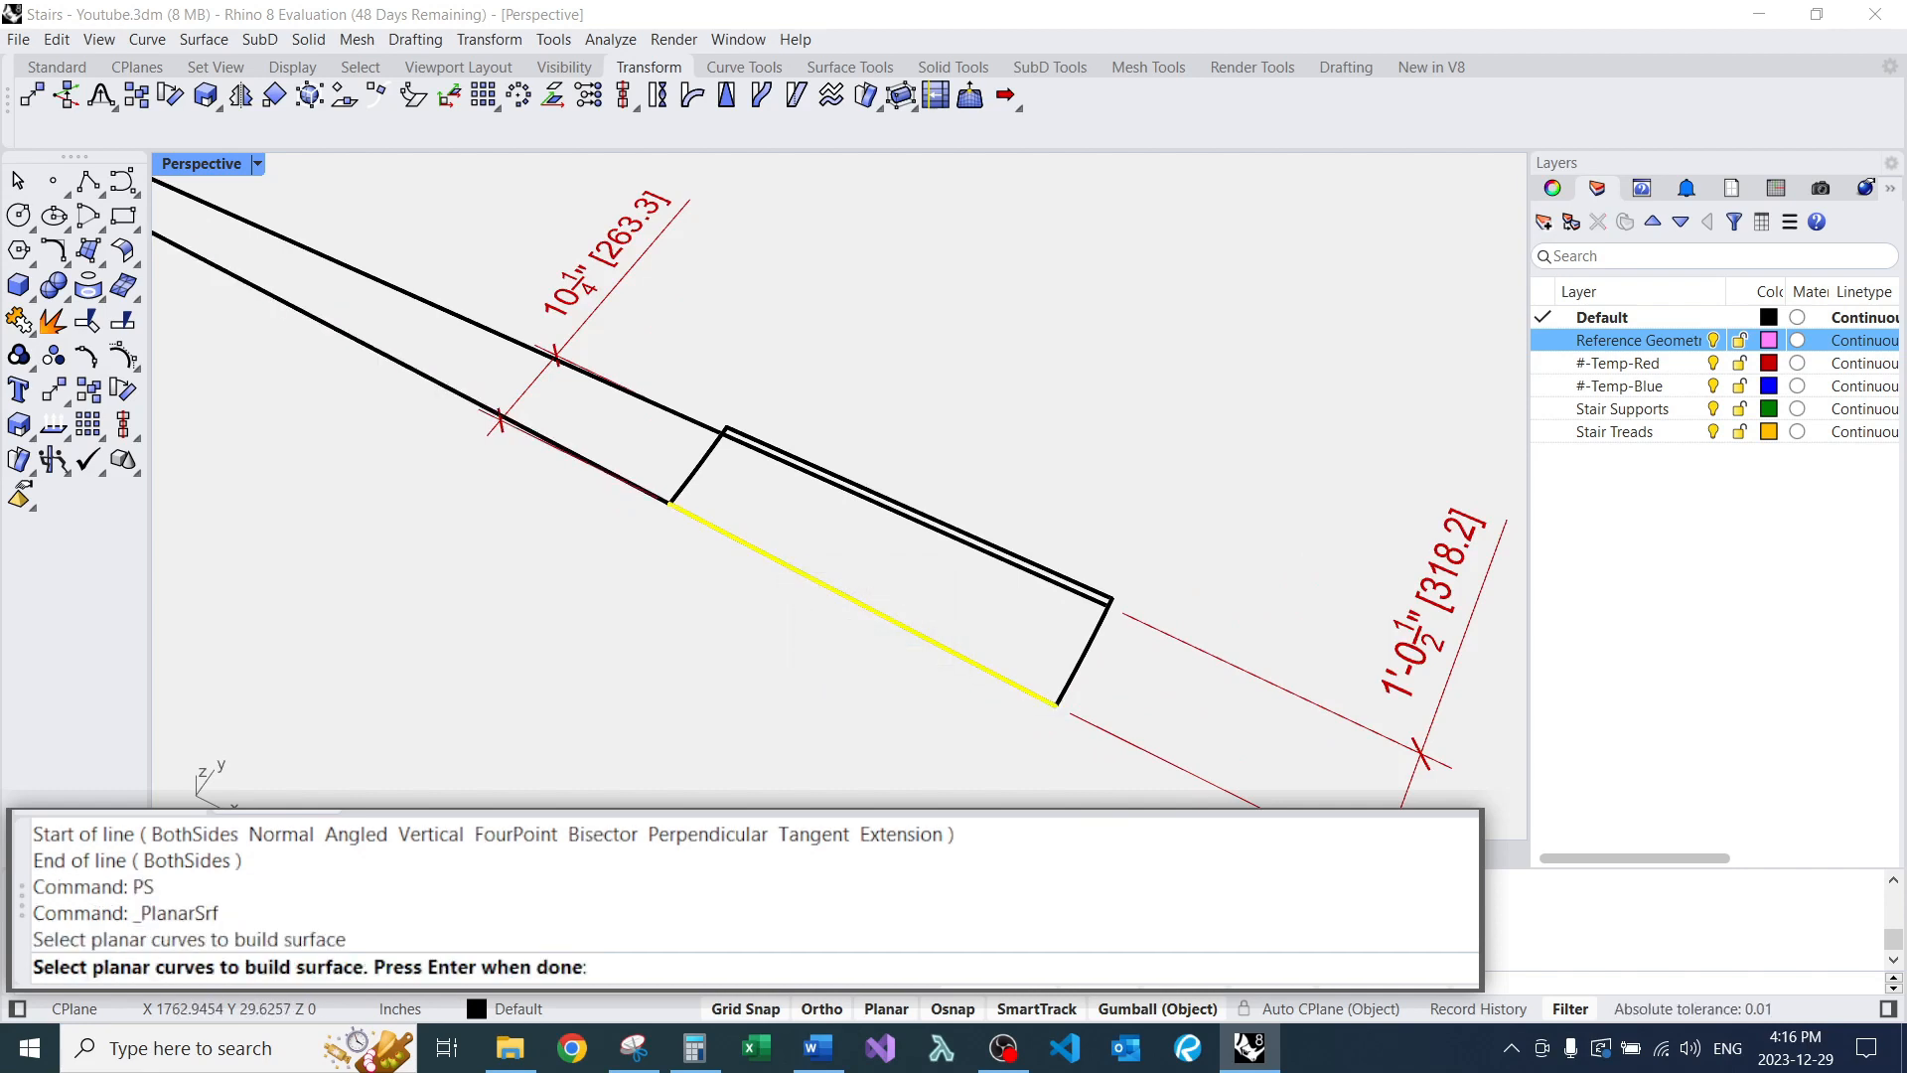
pyautogui.click(698, 466)
pyautogui.click(919, 513)
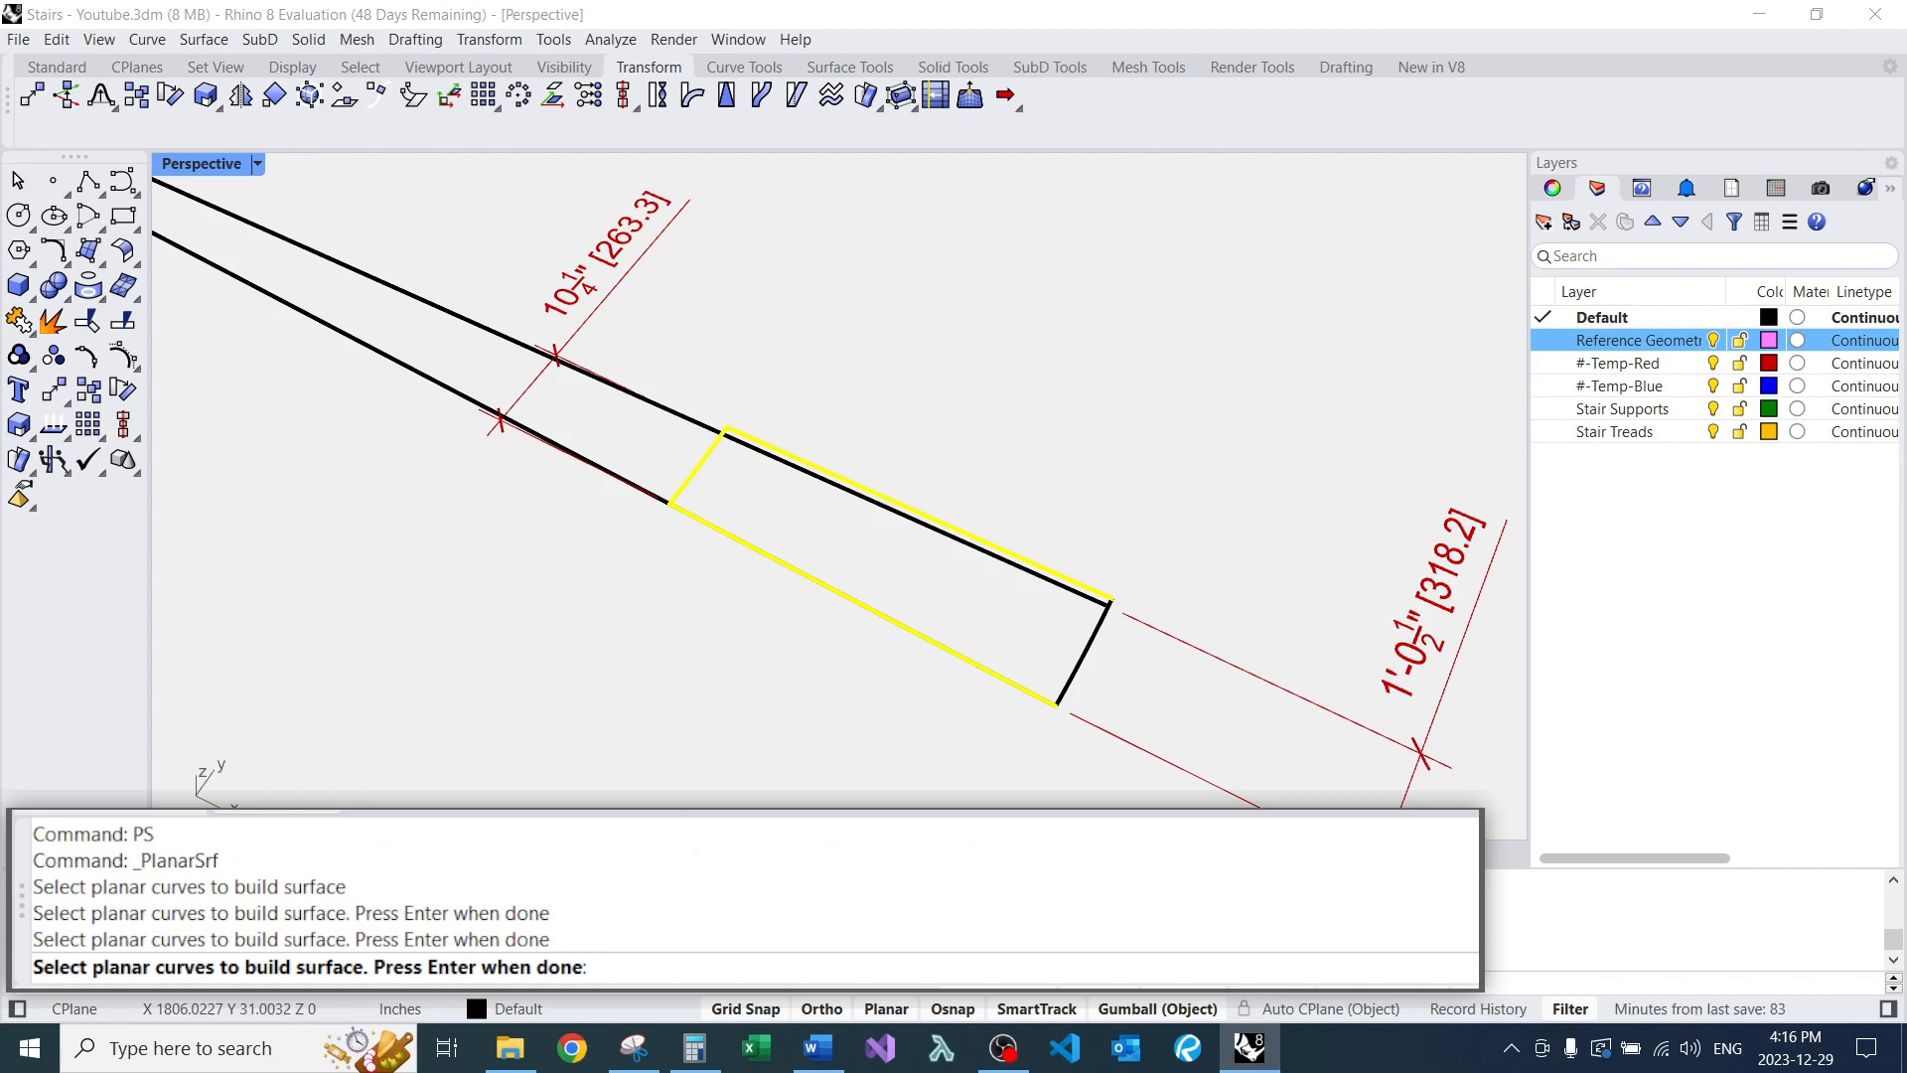
pyautogui.click(1082, 652)
pyautogui.scroll(-5, 1001, 596)
pyautogui.moveTo(1001, 596); pyautogui.dragTo(1005, 527, button='right')
pyautogui.press('Return')
# Delete the planar surface inside the tread outline and leave no curves selected.
pyautogui.scroll(4, 849, 452)
pyautogui.scroll(-5, 923, 529)
pyautogui.moveTo(839, 477)
pyautogui.mouseDown(button='right')
pyautogui.moveTo(929, 495)
pyautogui.moveTo(894, 517)
pyautogui.mouseUp(button='right')
pyautogui.click(885, 509)
pyautogui.write('e')
pyautogui.press('Return')
pyautogui.click(760, 468)
pyautogui.click(1062, 585)
pyautogui.press('Escape')
# Show the hidden objects so the full inner and outer circles return around the tread outline.
pyautogui.scroll(-7, 929, 494)
pyautogui.scroll(-4, 994, 563)
pyautogui.middleClick(987, 465)
pyautogui.rightClick(914, 397)
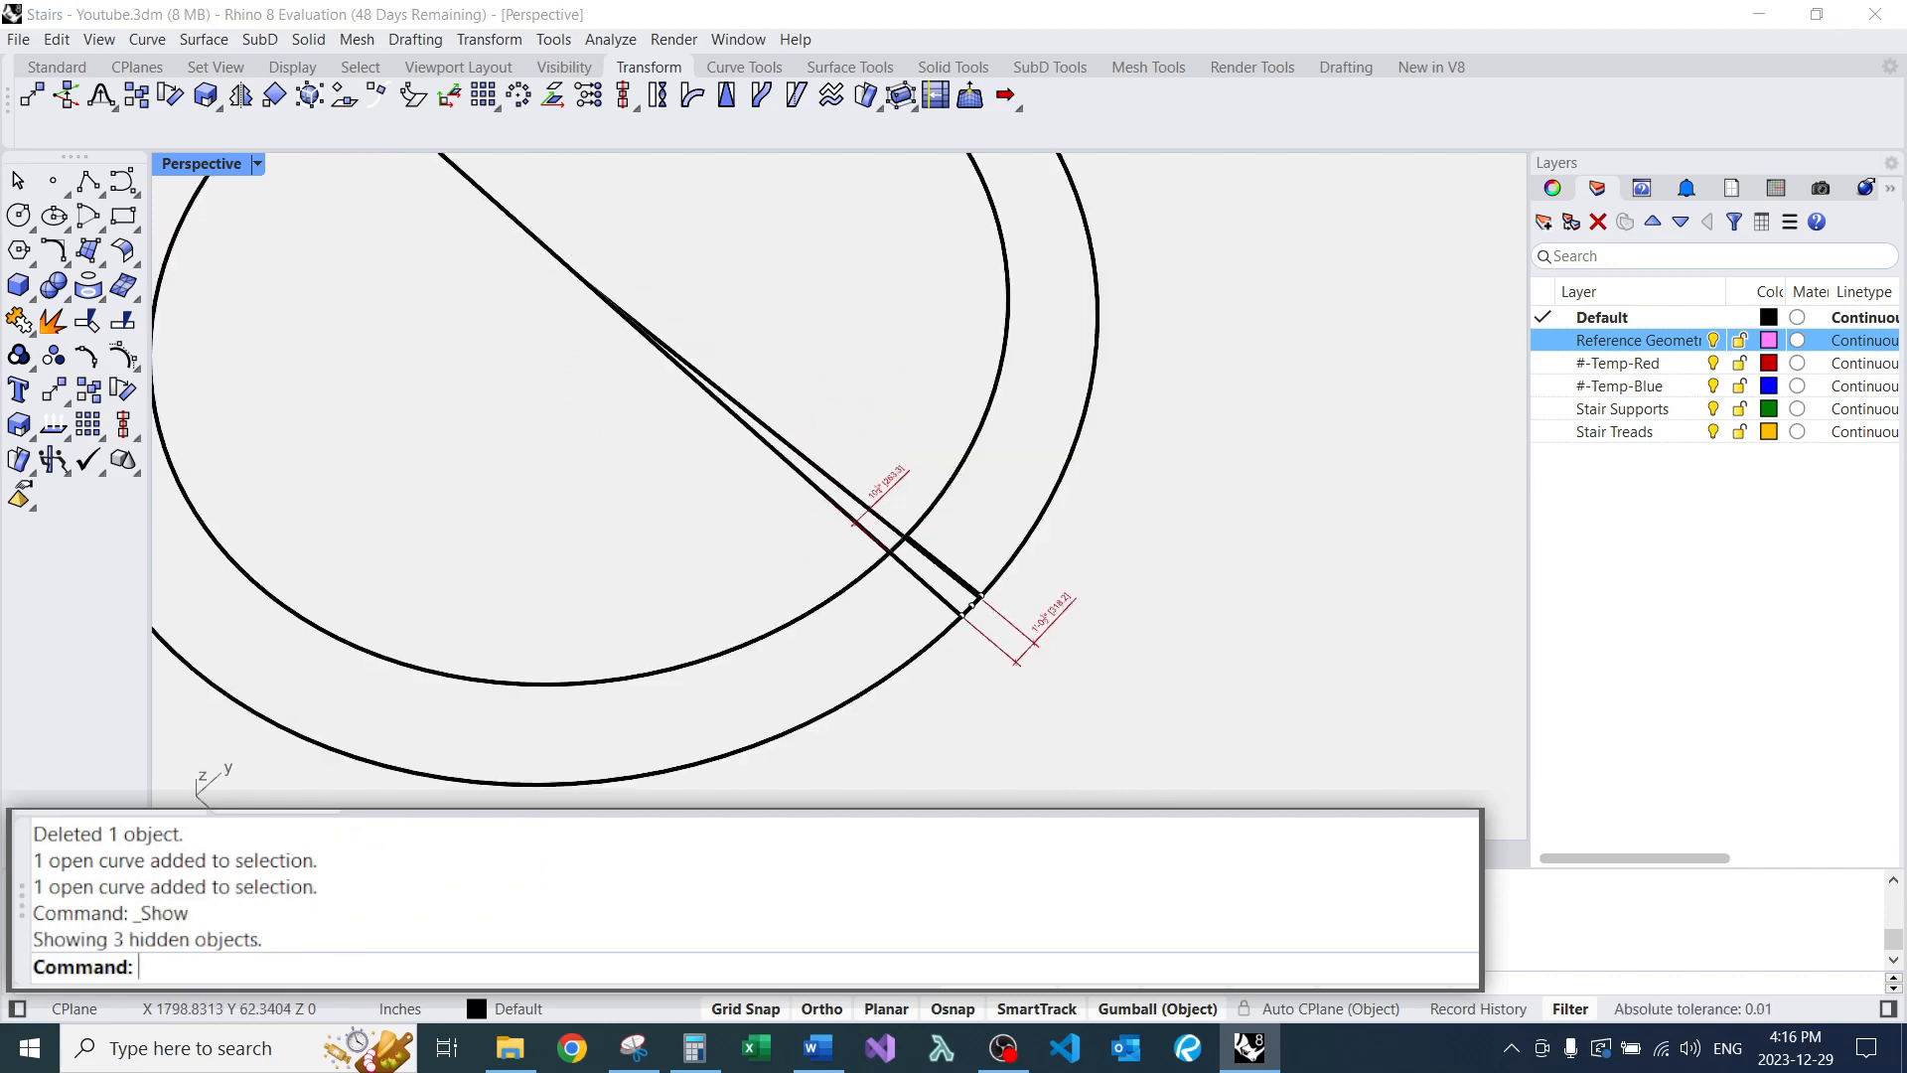
# Move the two full circles to the Reference Geometry layer.
pyautogui.moveTo(914, 397); pyautogui.dragTo(933, 343, button='right')
pyautogui.scroll(4, 889, 318)
pyautogui.moveTo(1103, 268); pyautogui.dragTo(844, 298)
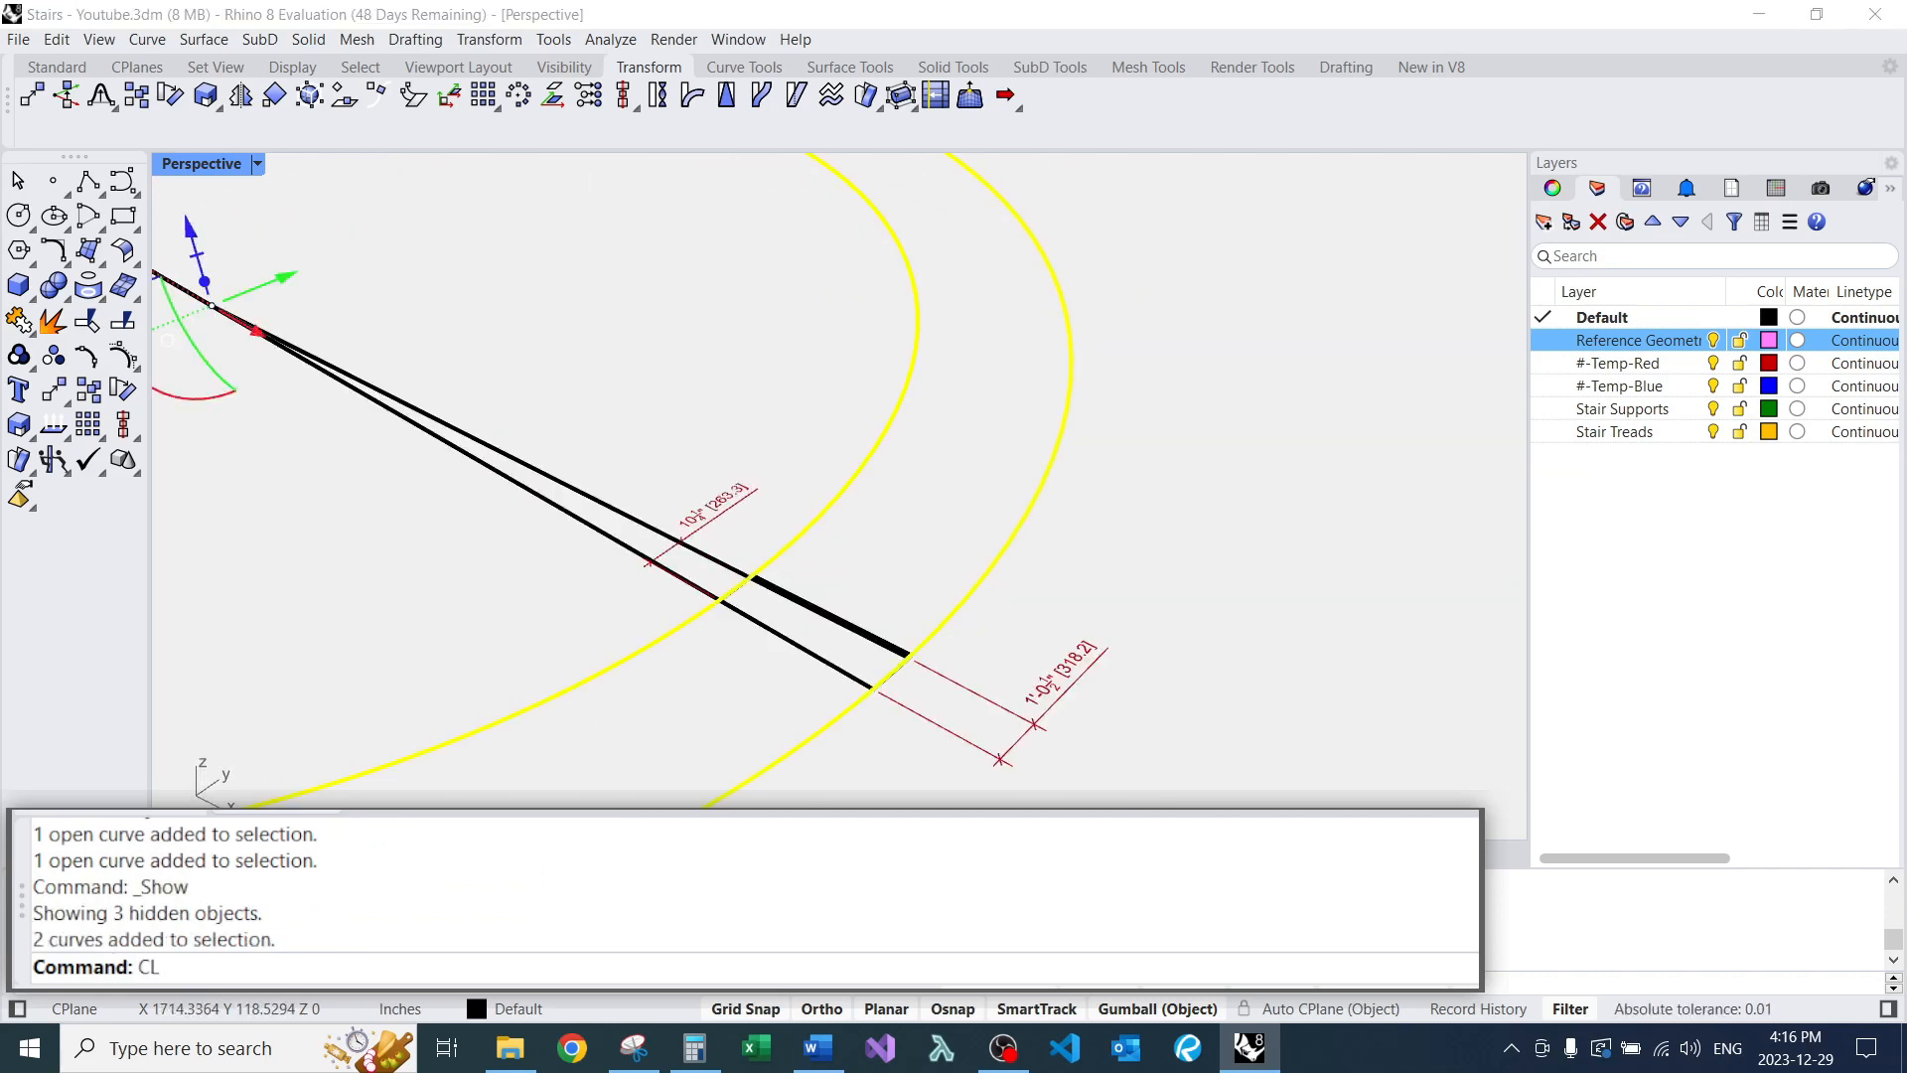
pyautogui.press('Return')
pyautogui.doubleClick(944, 164)
pyautogui.press('Escape')
# Set the Reference Geometry layer's color to the purple shade #912CEE.
pyautogui.click(1767, 339)
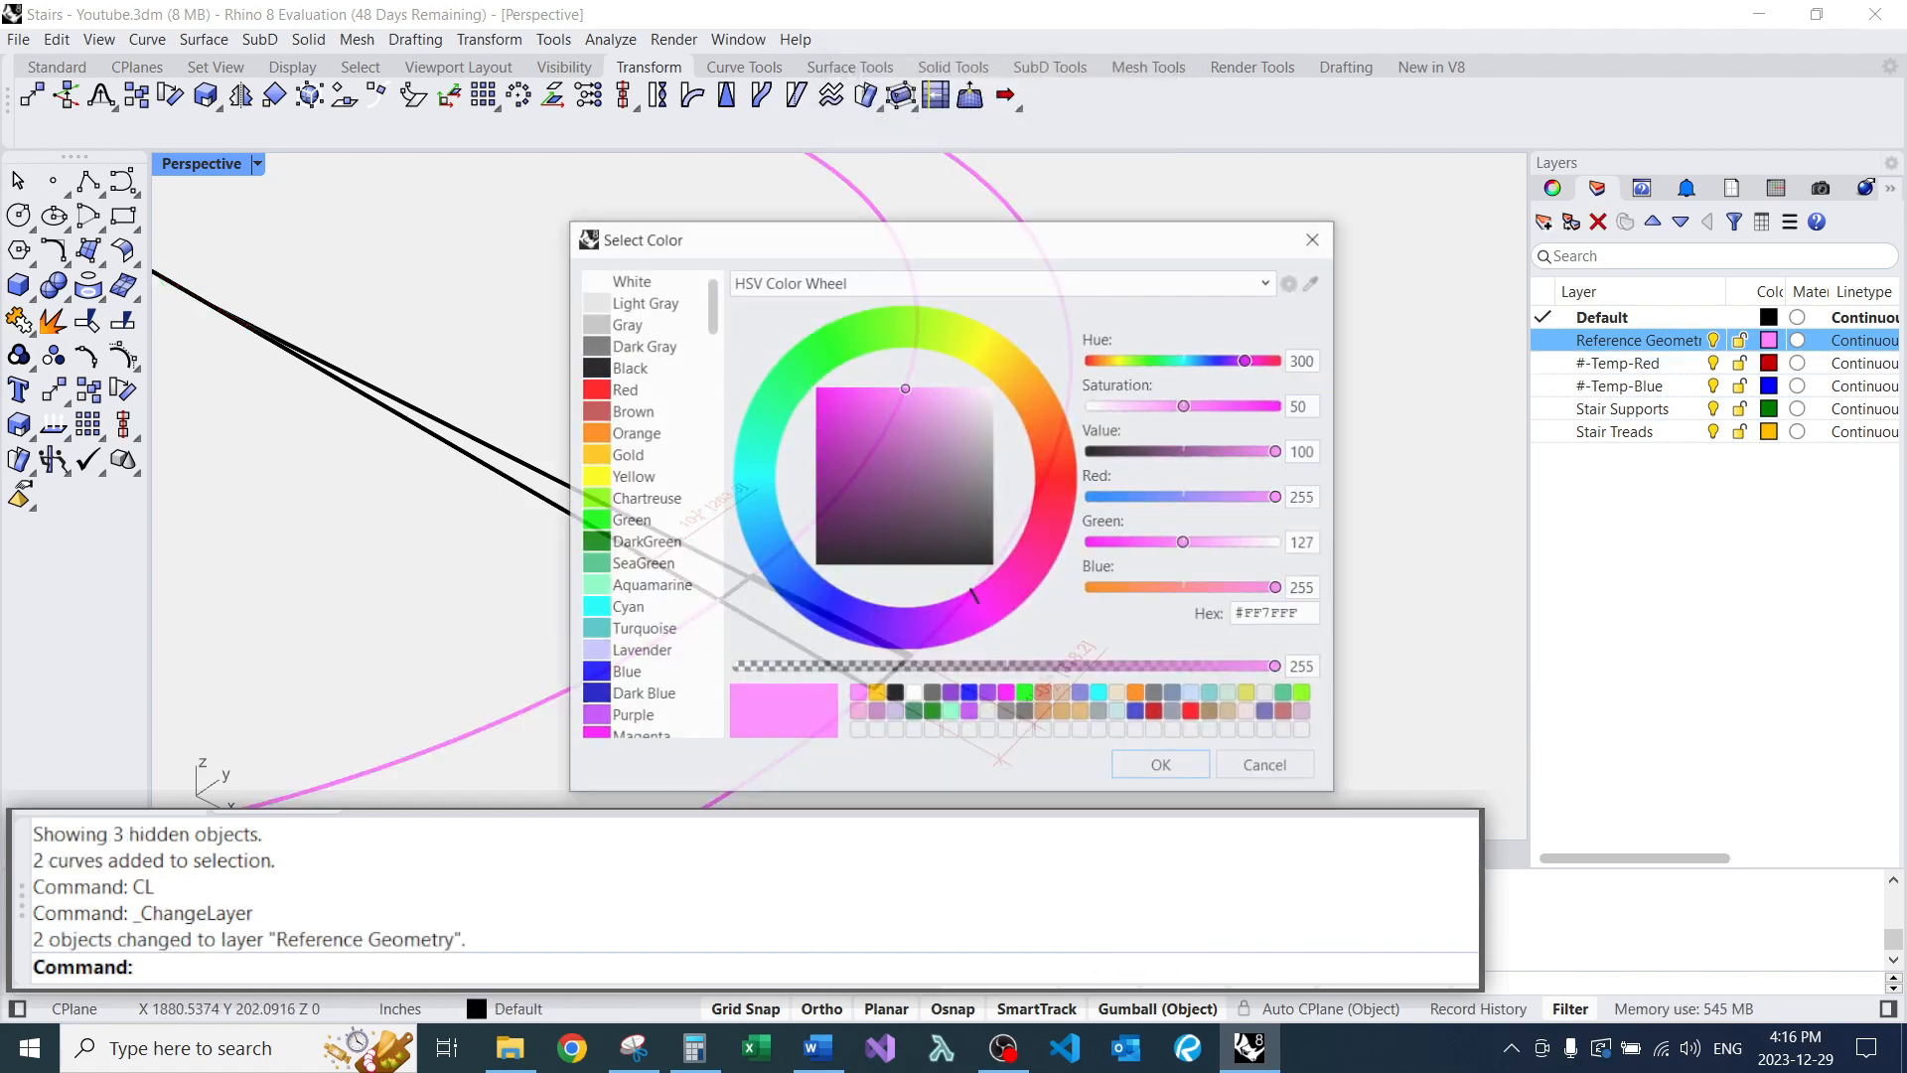
pyautogui.scroll(-2, 650, 477)
pyautogui.scroll(-10, 651, 487)
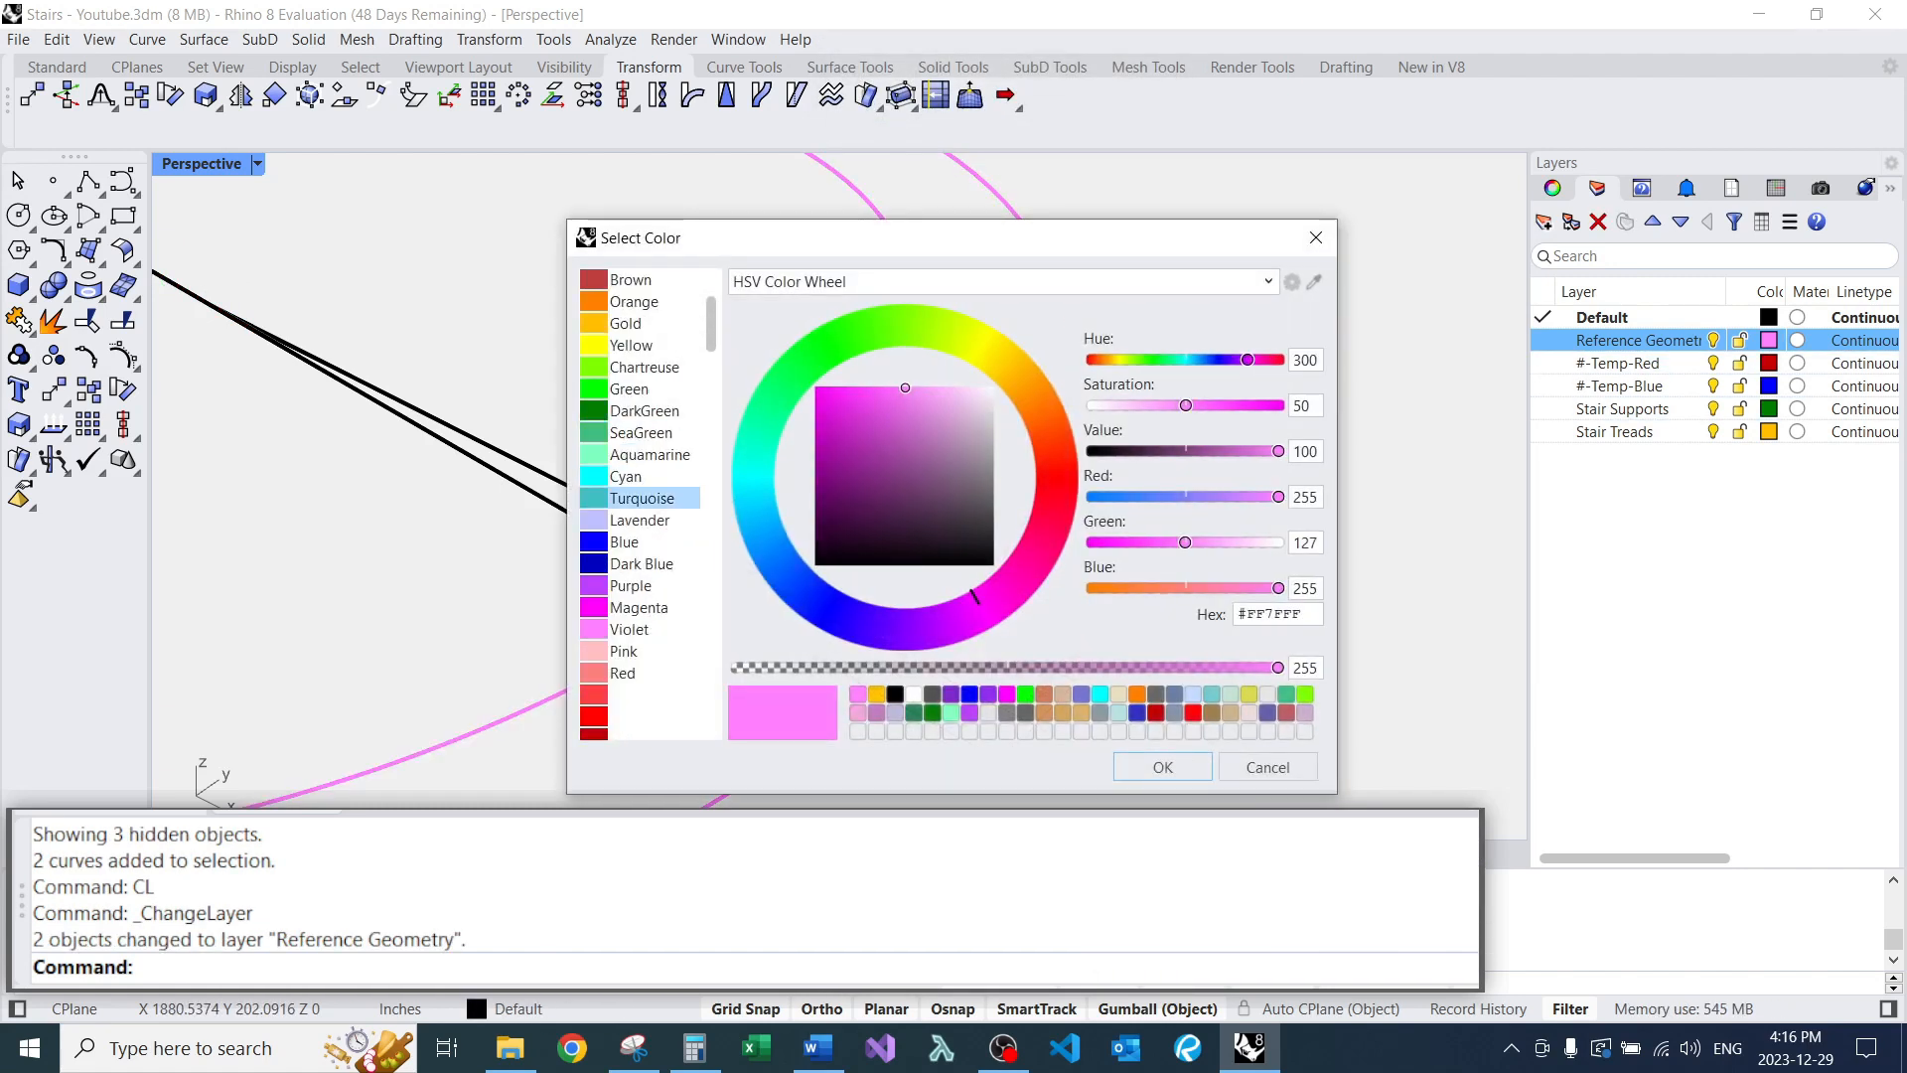
pyautogui.scroll(2, 651, 487)
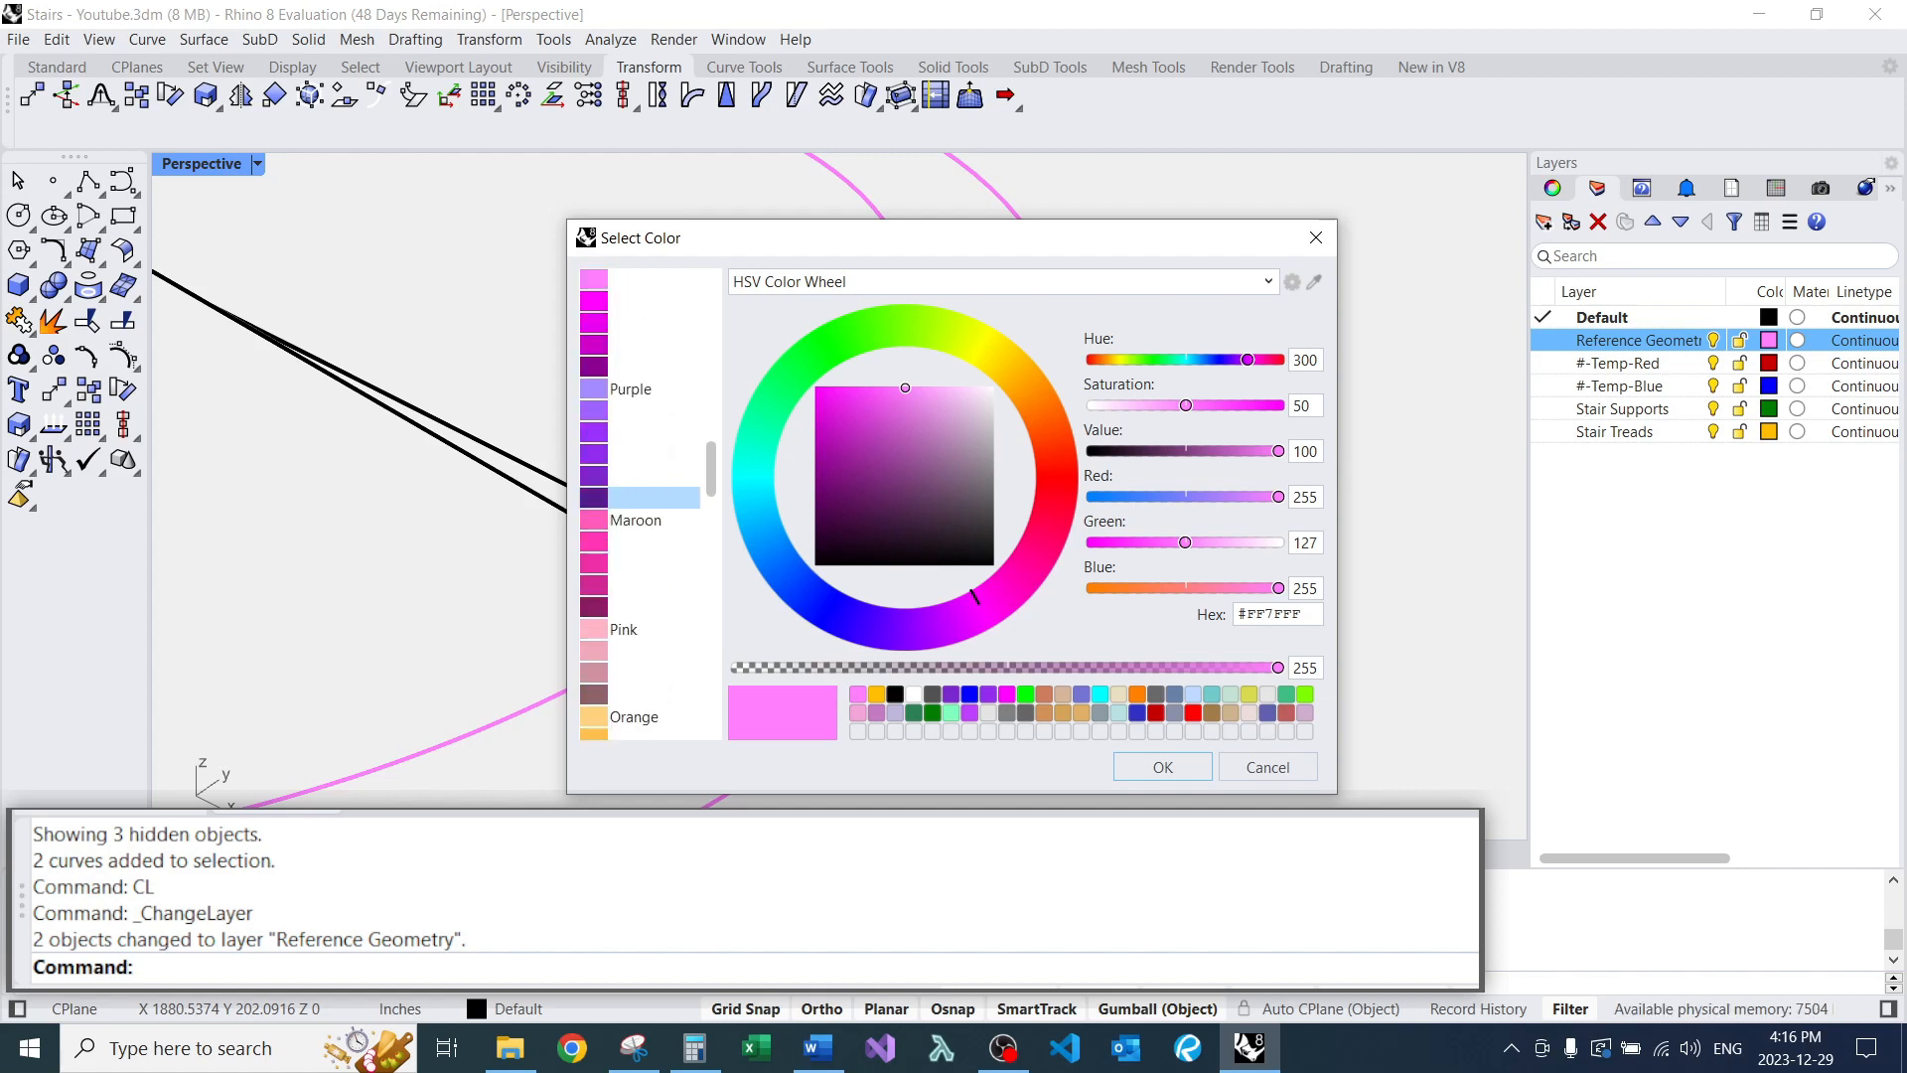
pyautogui.click(650, 475)
pyautogui.click(650, 454)
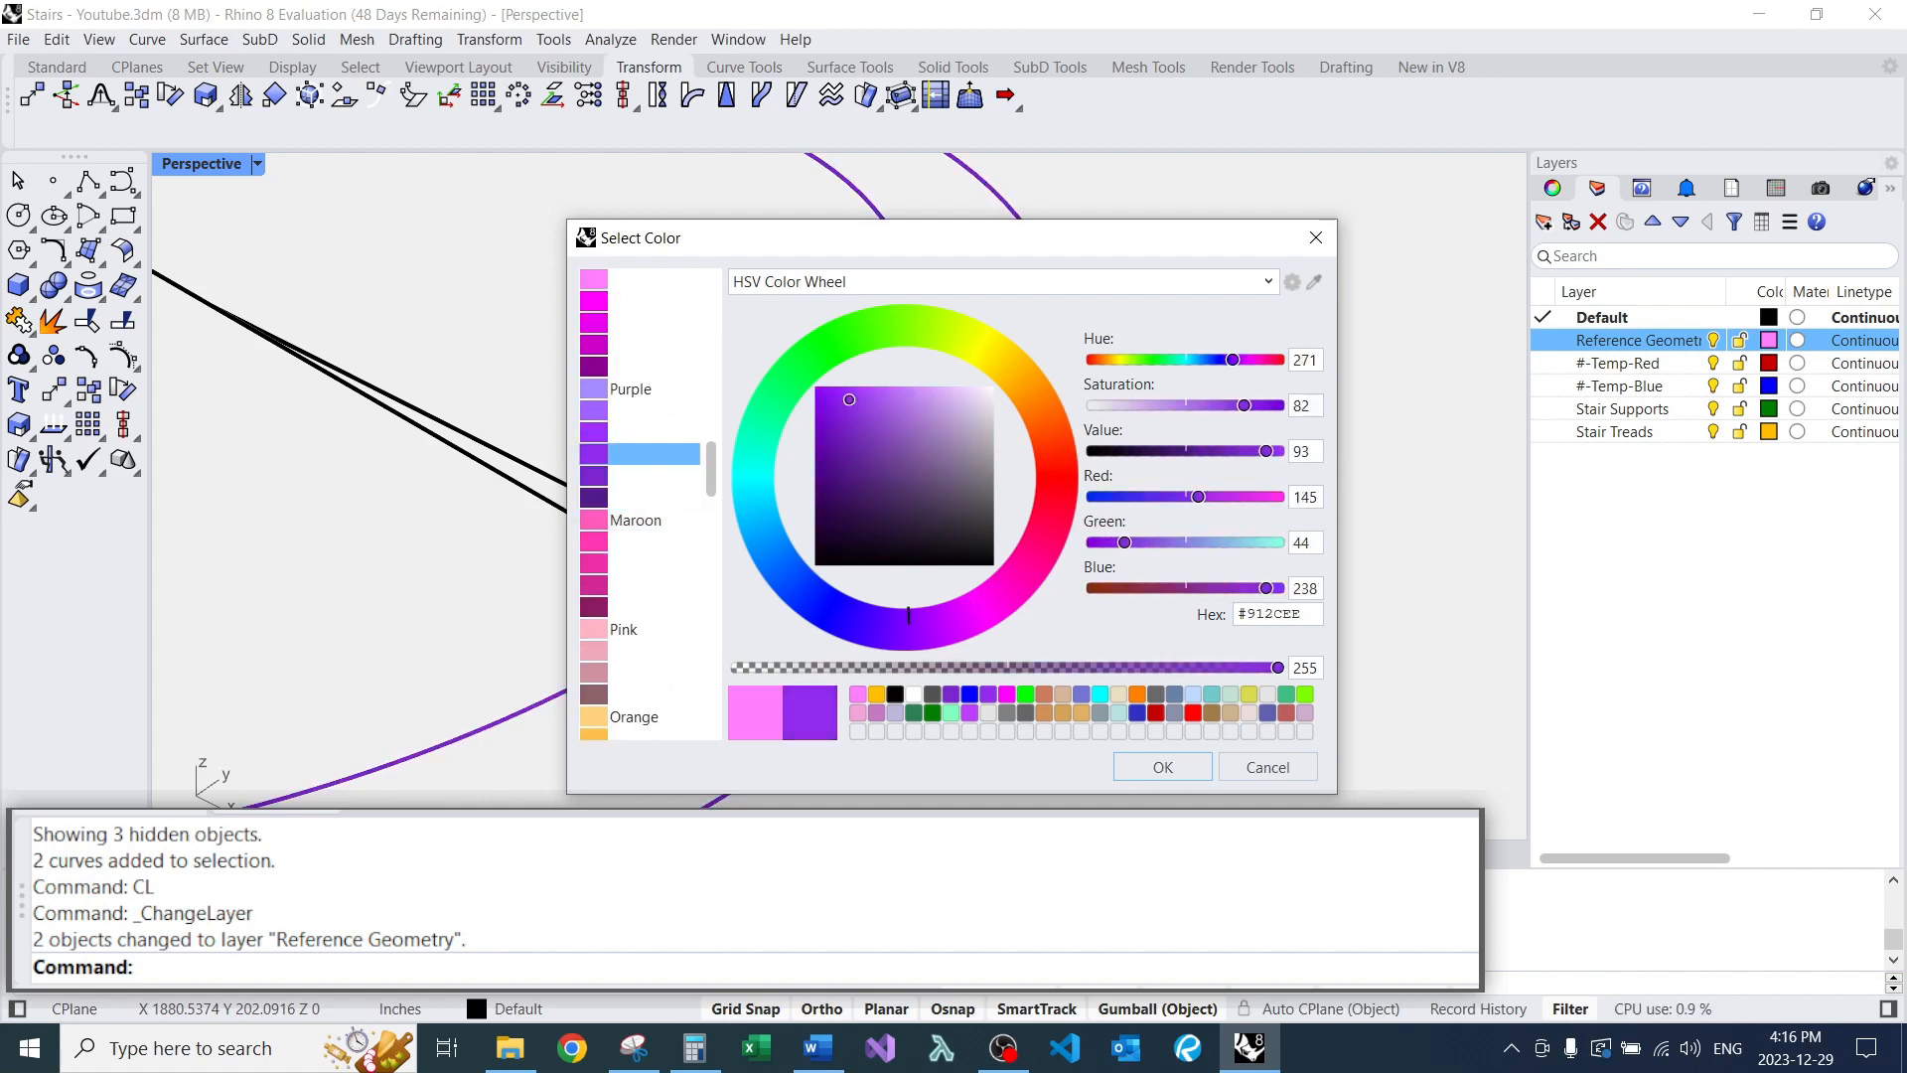
pyautogui.press('Return')
# Examine the tread outline where it meets the inner and outer reference circles.
pyautogui.moveTo(814, 556)
pyautogui.mouseDown(button='right')
pyautogui.moveTo(814, 636)
pyautogui.moveTo(844, 571)
pyautogui.mouseUp(button='right')
pyautogui.scroll(4, 815, 635)
pyautogui.scroll(5, 700, 677)
pyautogui.scroll(-5, 700, 677)
pyautogui.moveTo(699, 677); pyautogui.dragTo(699, 735, button='right')
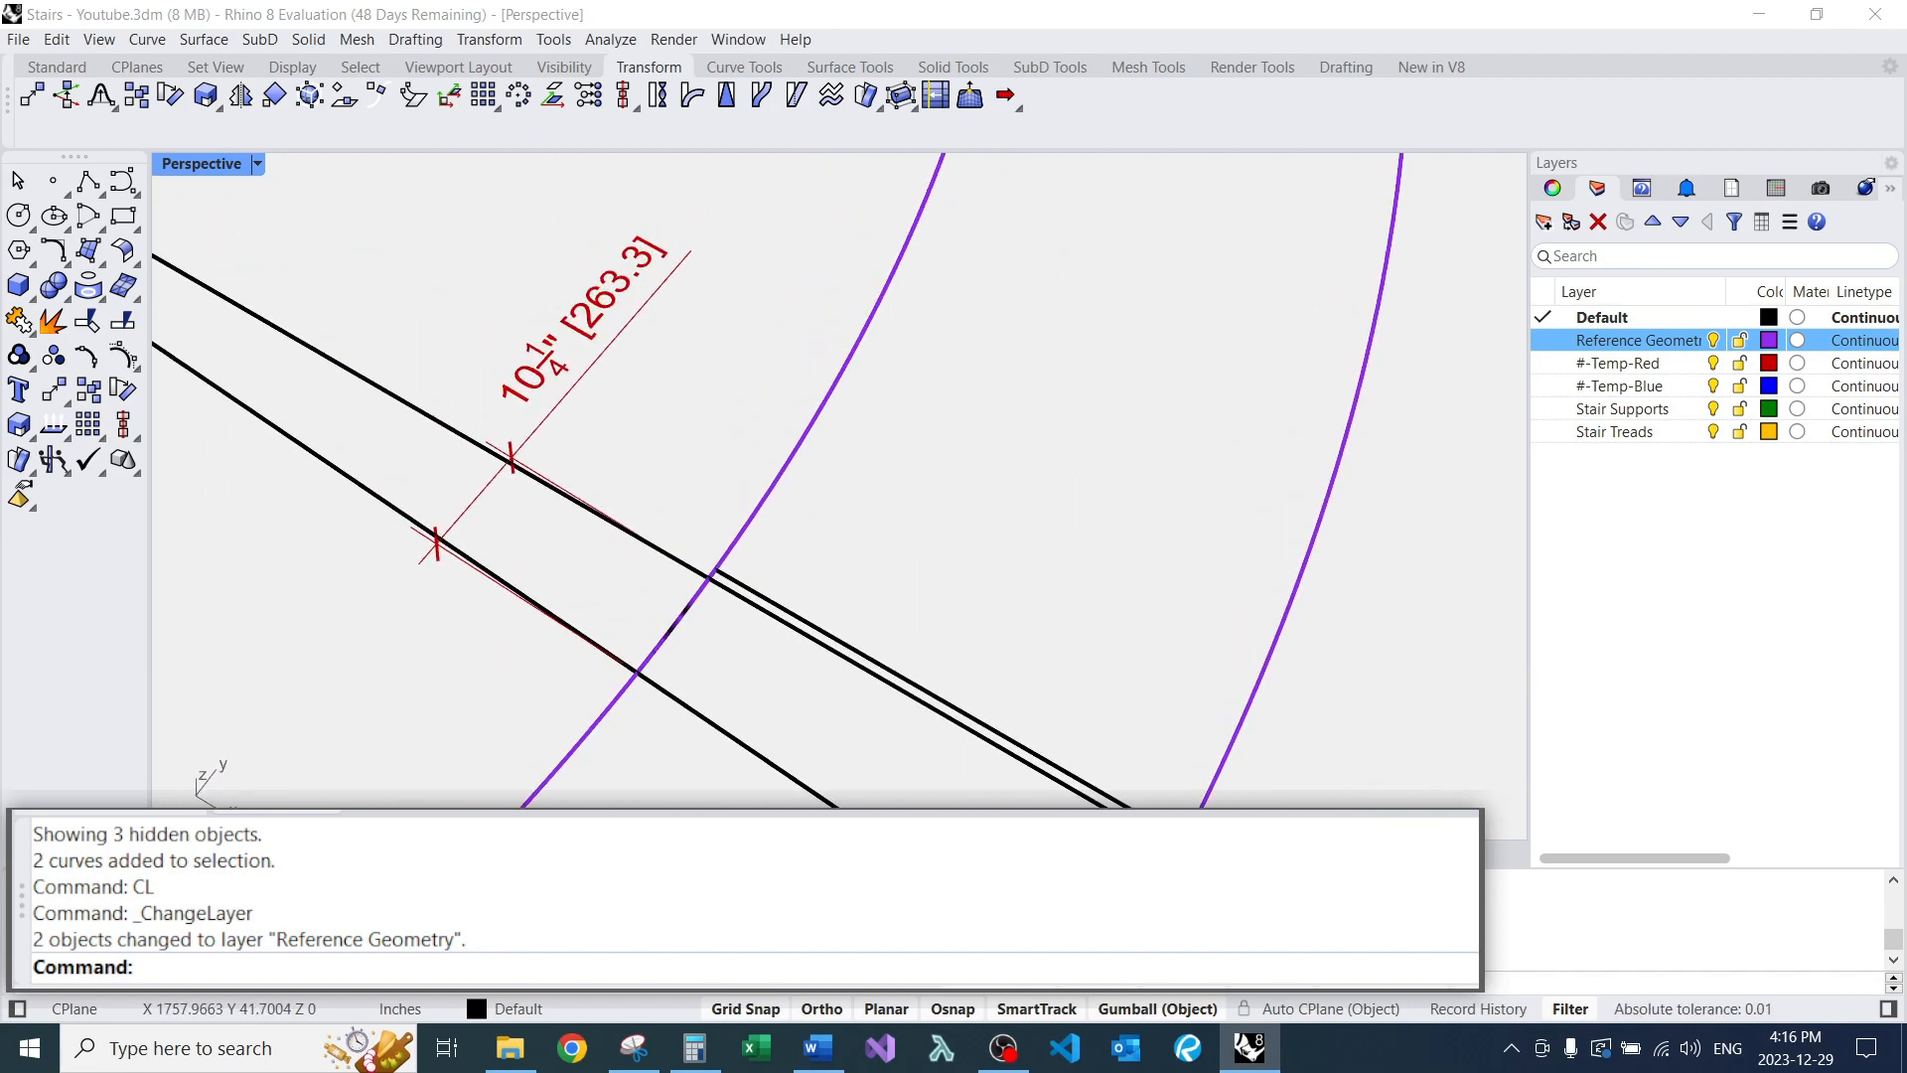
pyautogui.scroll(-4, 735, 466)
pyautogui.moveTo(735, 465); pyautogui.dragTo(685, 348, button='right')
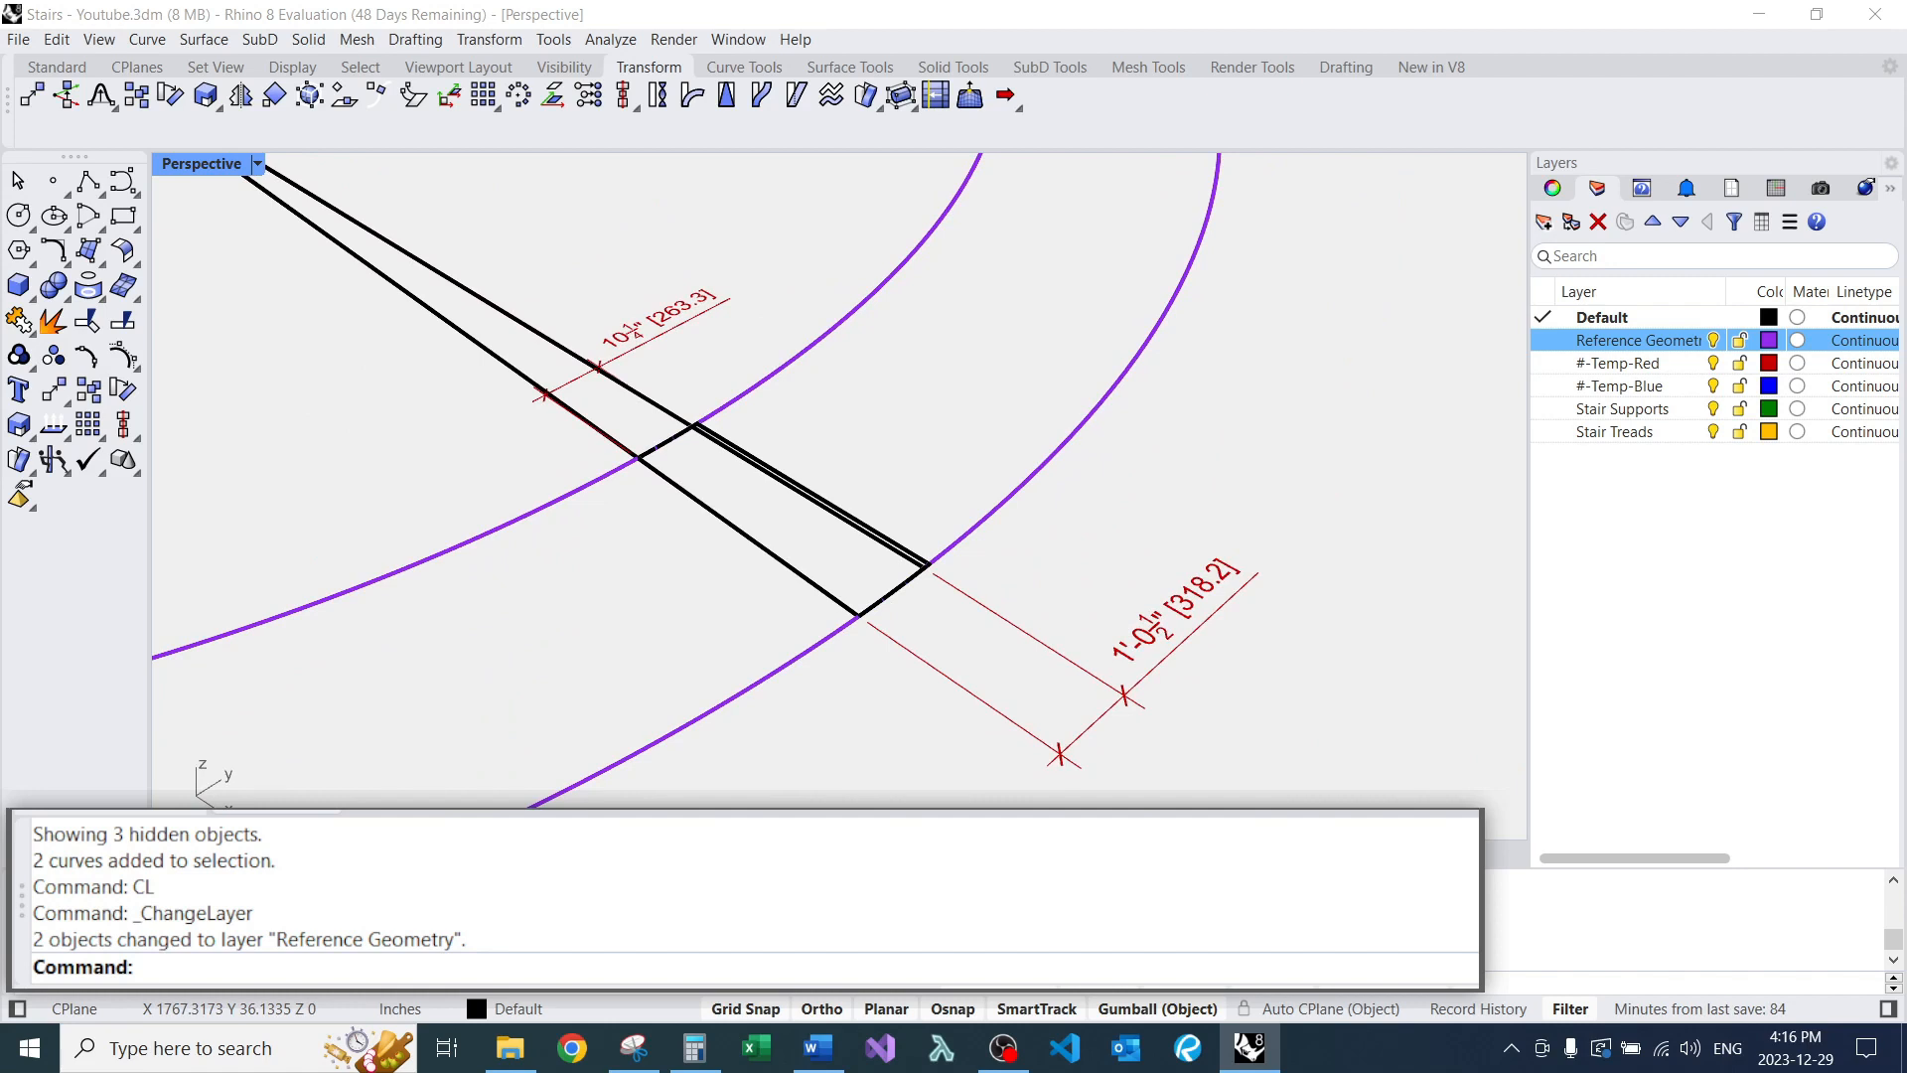
pyautogui.moveTo(686, 347); pyautogui.dragTo(732, 444, button='right')
pyautogui.scroll(-5, 695, 417)
pyautogui.scroll(5, 596, 403)
pyautogui.scroll(-6, 675, 437)
pyautogui.scroll(-9, 732, 444)
pyautogui.scroll(6, 557, 382)
# Trim away the far half of the diameter line beyond the circles' center, using the upper radial line as the cutting object.
pyautogui.click(558, 380)
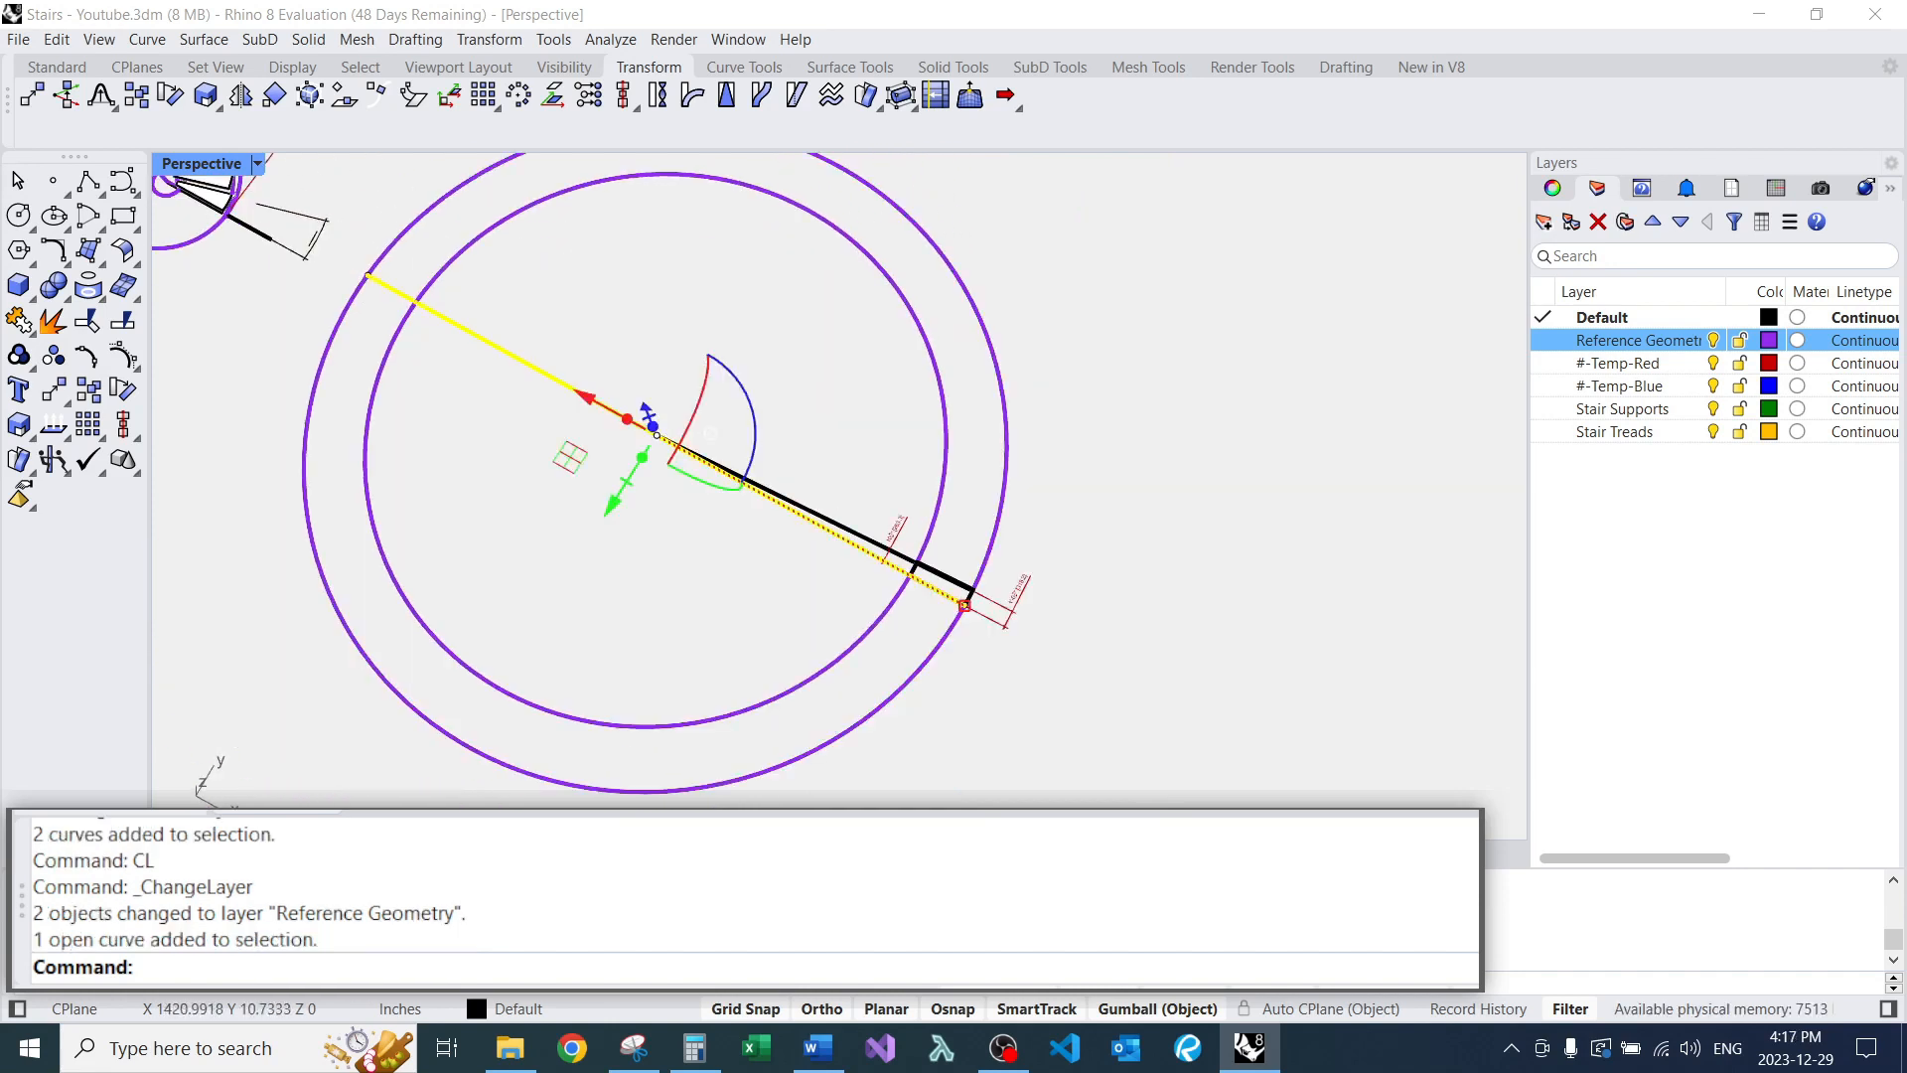
pyautogui.moveTo(710, 433); pyautogui.dragTo(685, 348, button='right')
pyautogui.press('Escape')
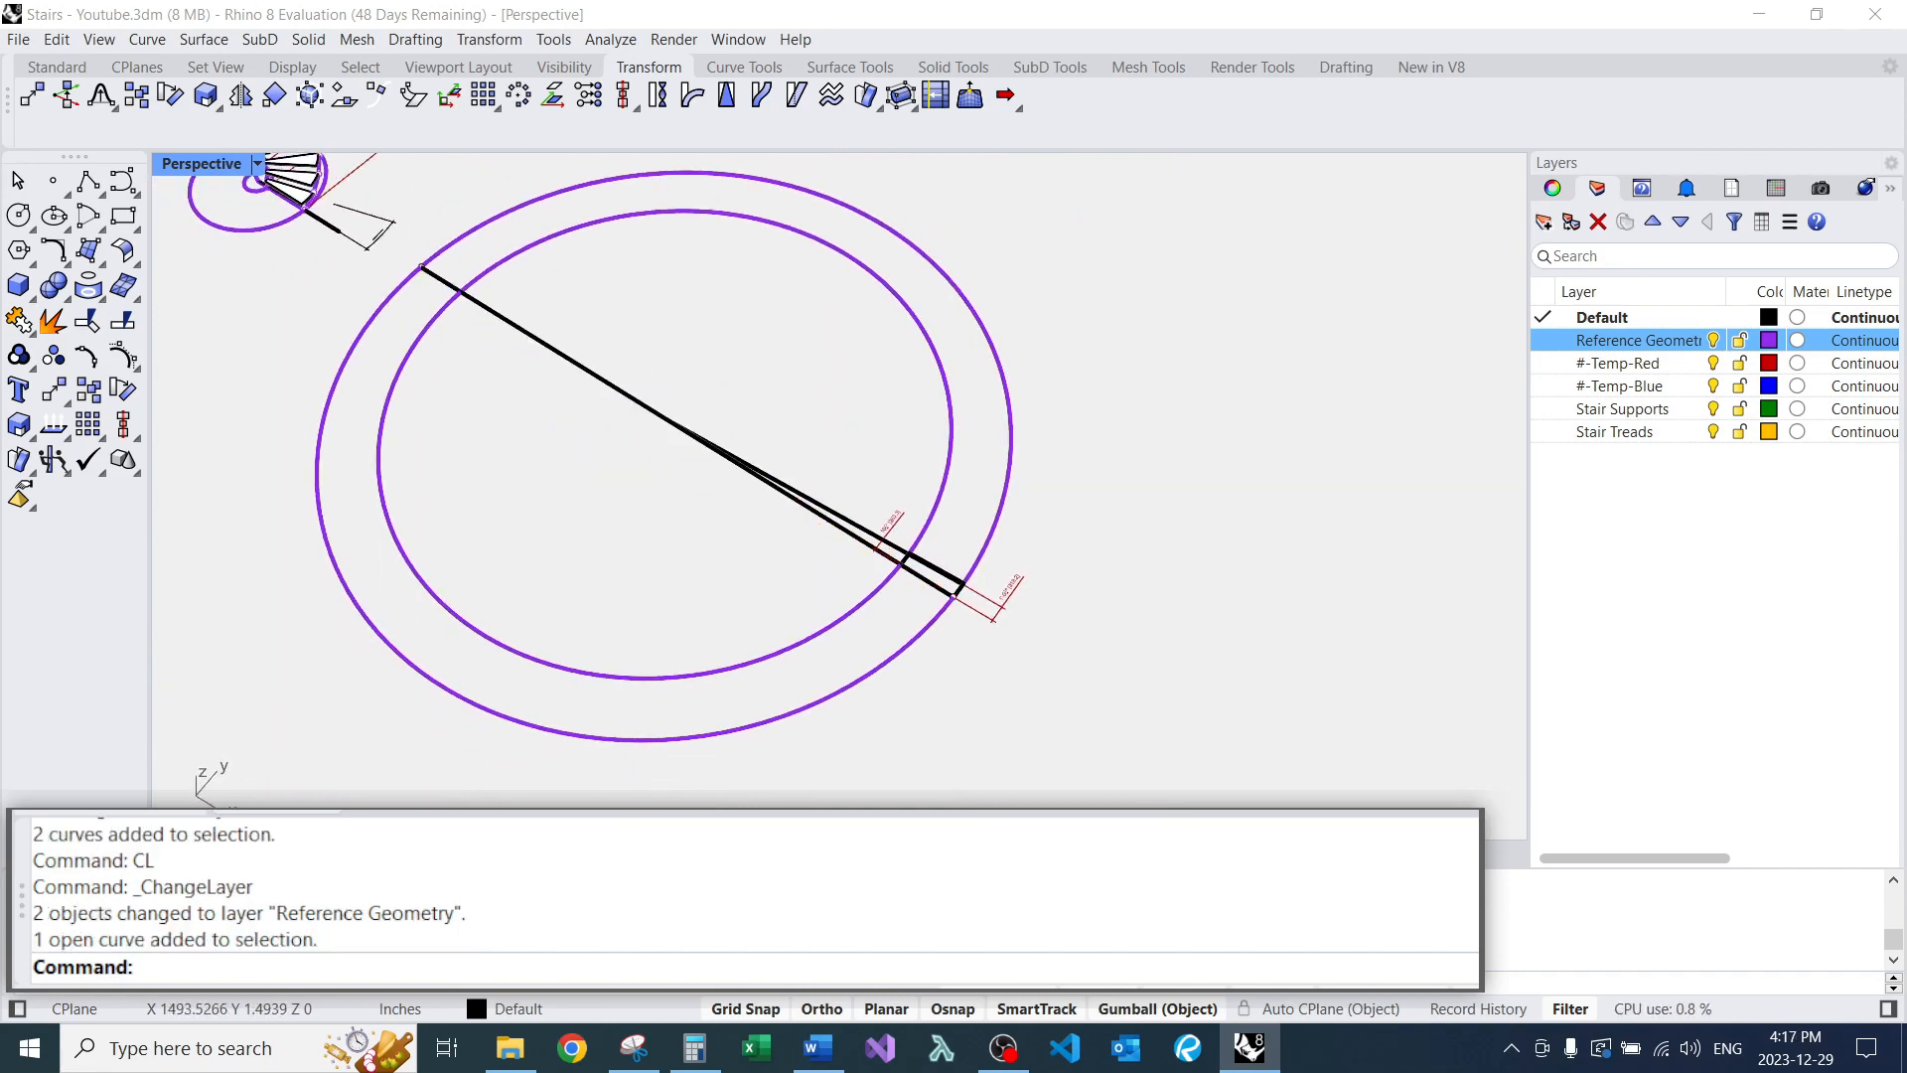
pyautogui.click(676, 427)
pyautogui.scroll(4, 647, 452)
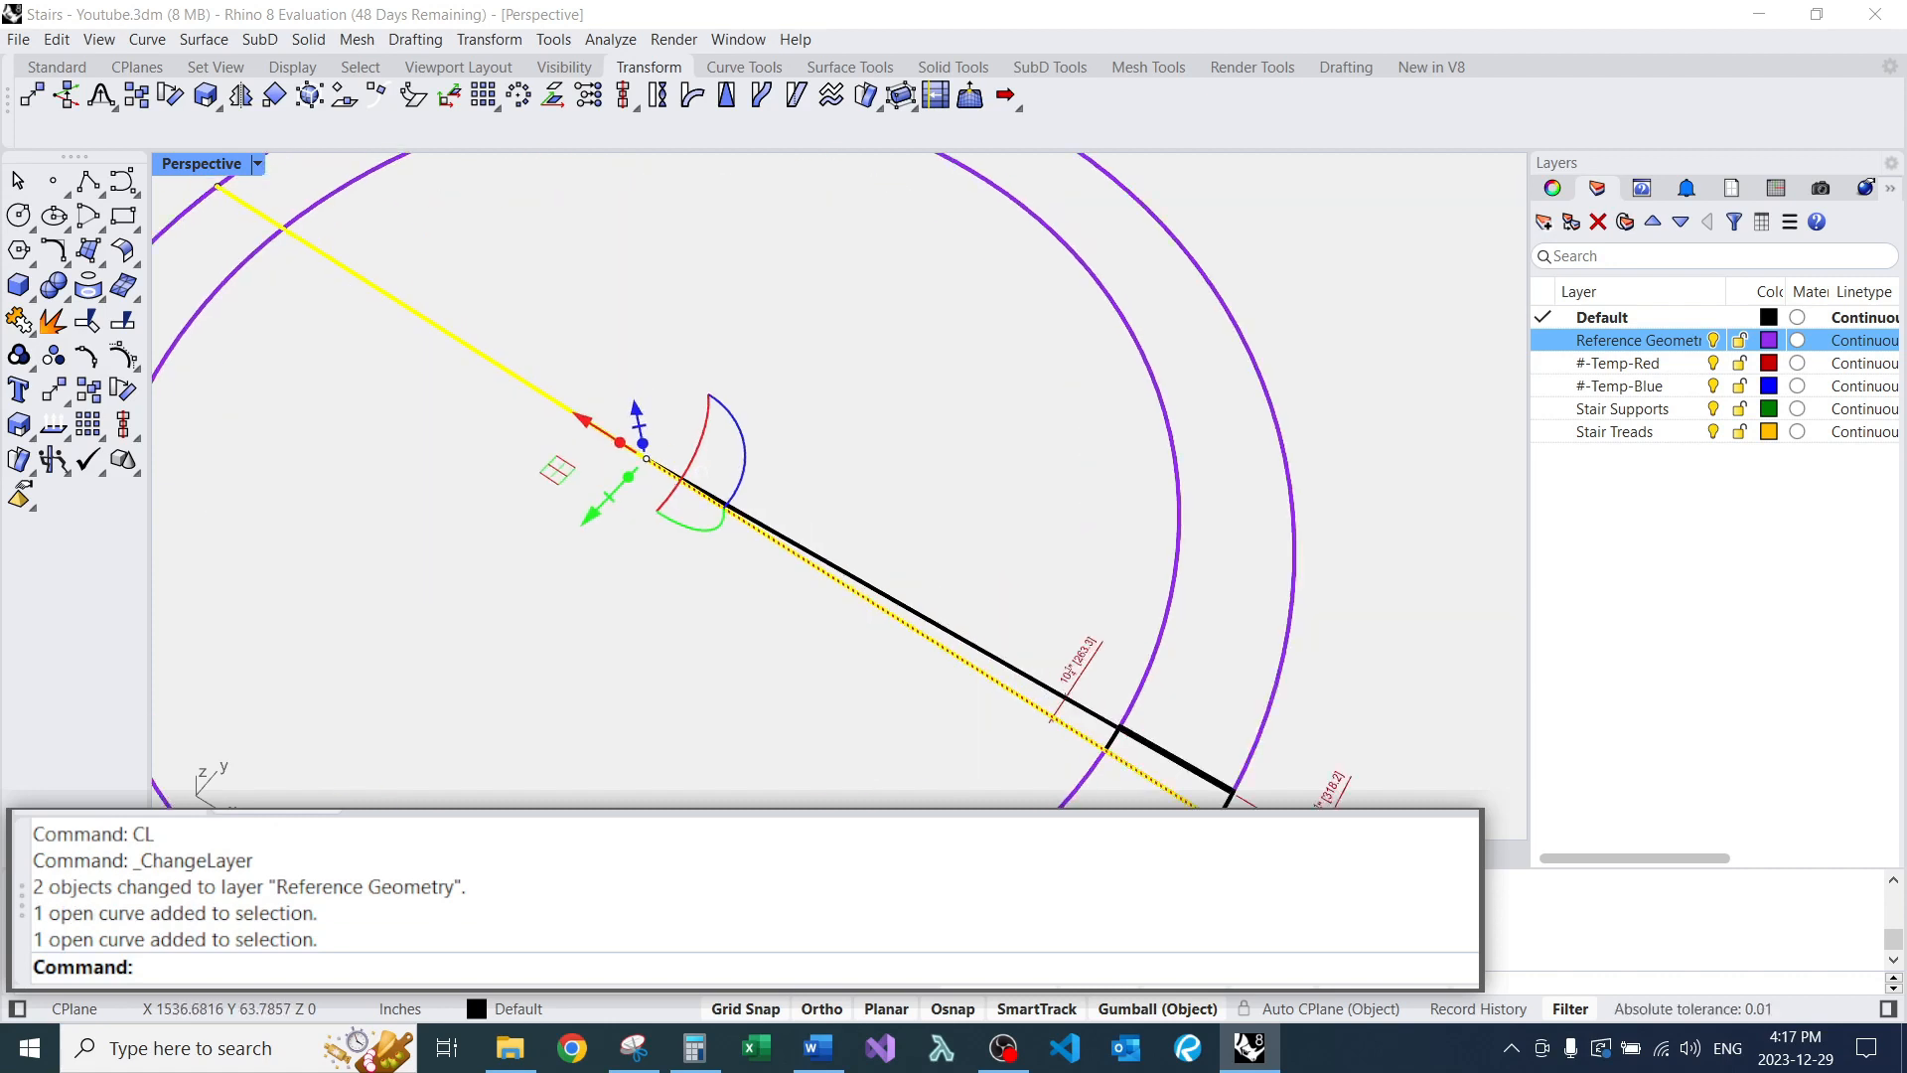
pyautogui.press('Escape')
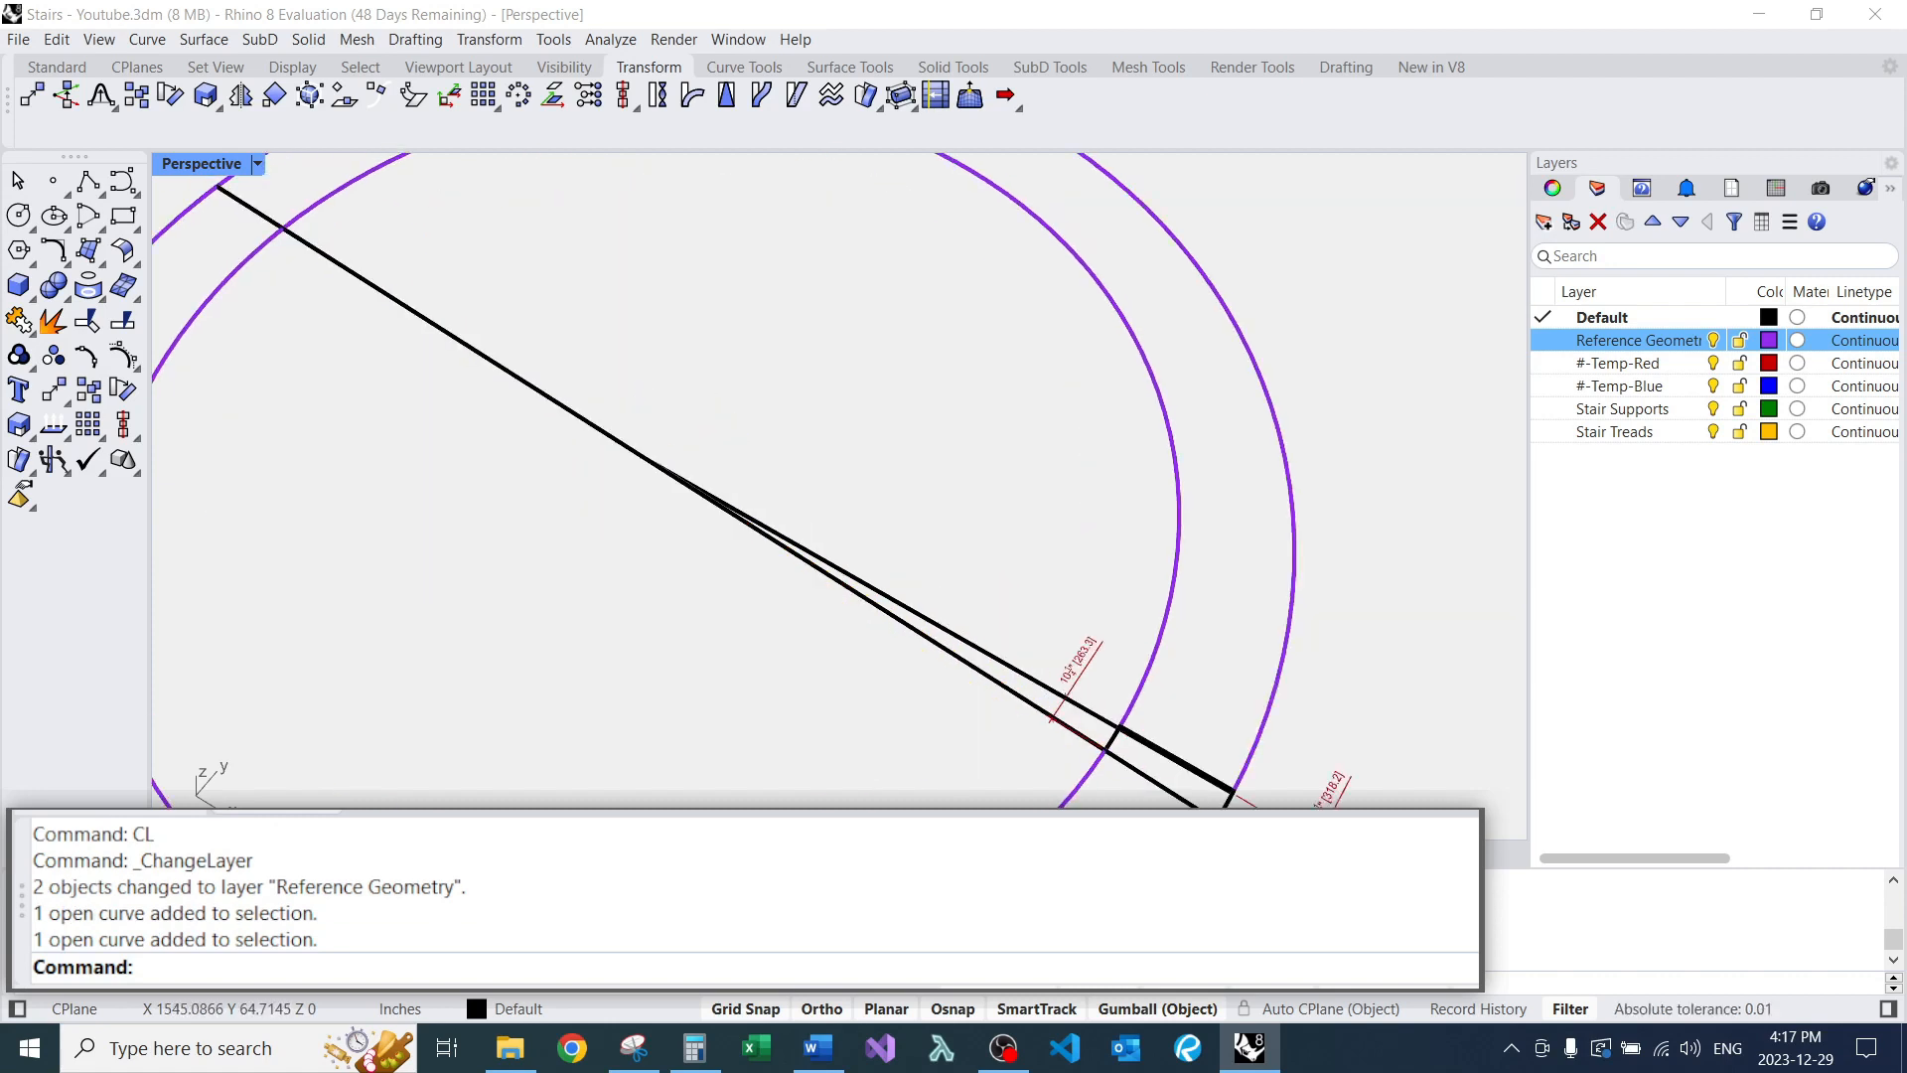
pyautogui.write('TR')
pyautogui.press('Return')
pyautogui.click(848, 569)
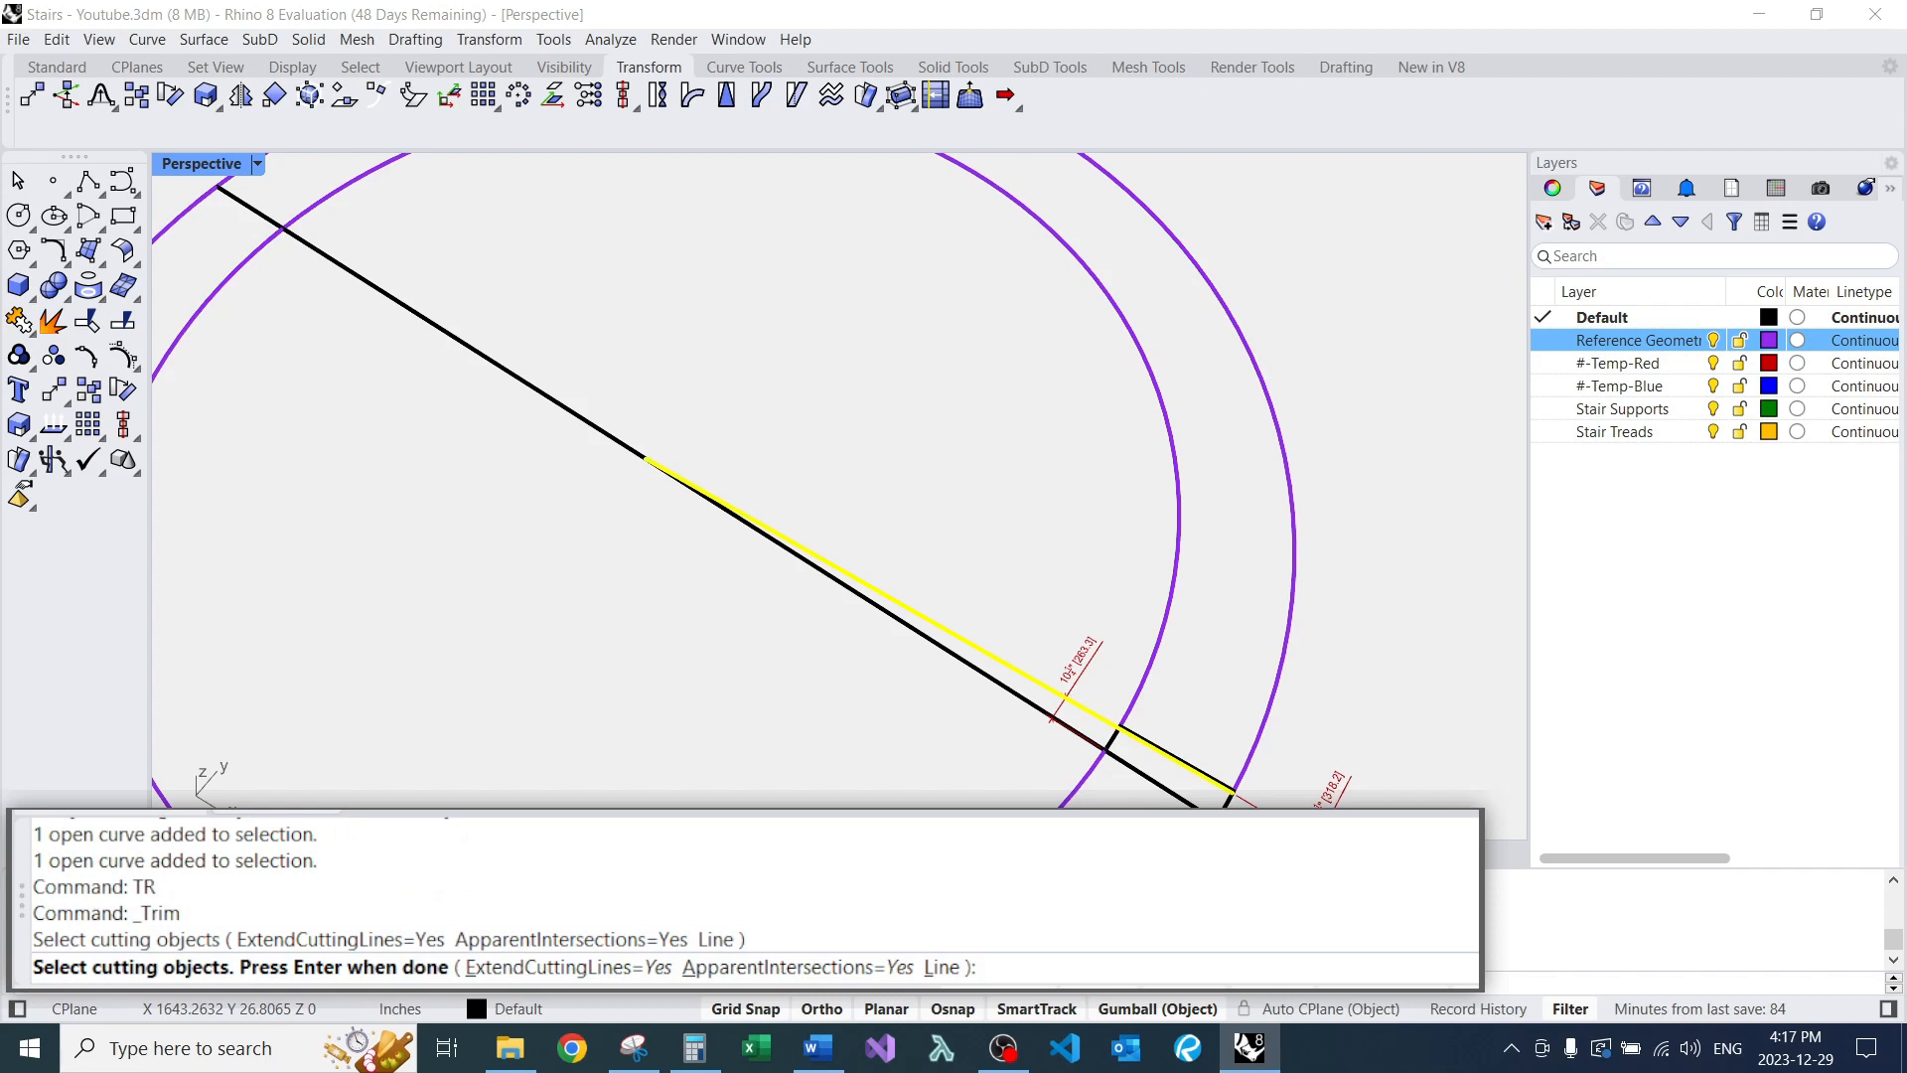
pyautogui.press('Return')
pyautogui.scroll(-4, 899, 527)
pyautogui.click(557, 376)
pyautogui.scroll(4, 884, 527)
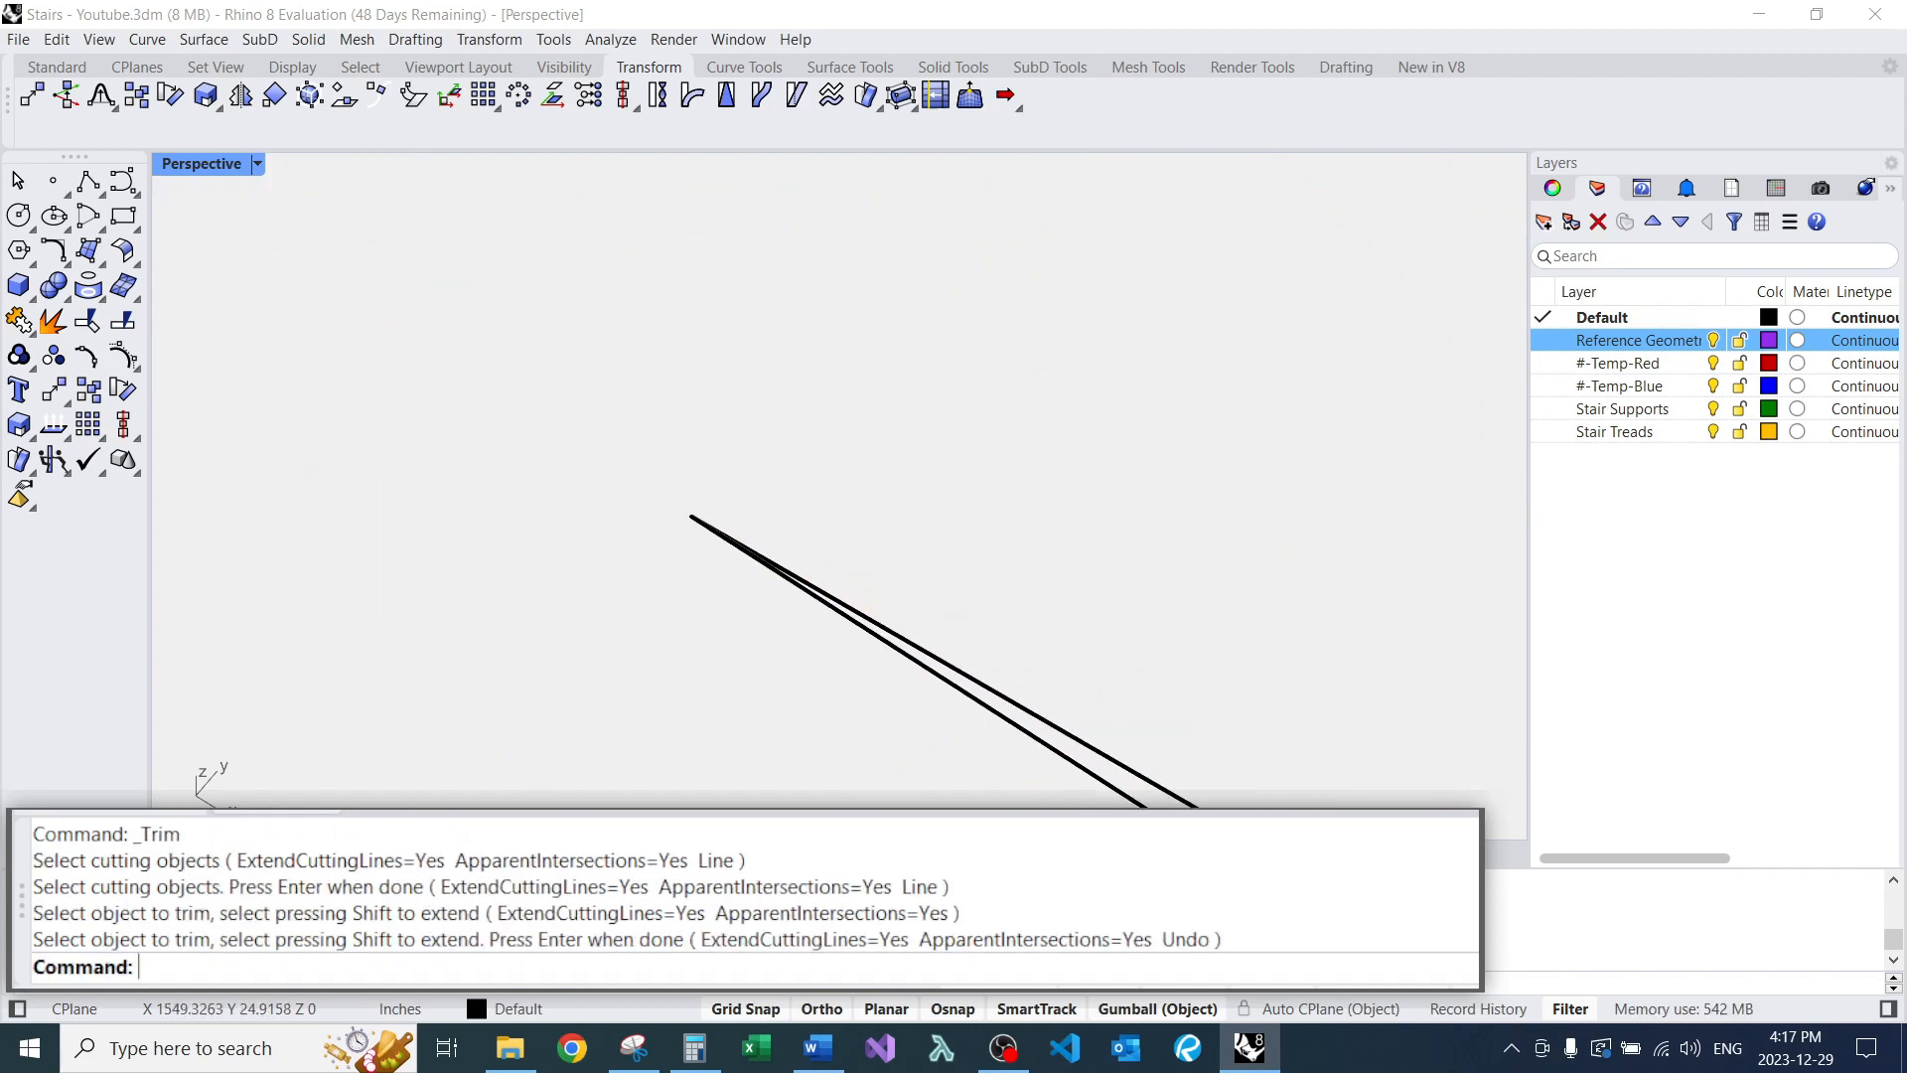
# Draw a vertical line 15' high upward from the center of the reference circles.
pyautogui.moveTo(651, 465)
pyautogui.keyDown('shift'); pyautogui.mouseDown(button='right')
pyautogui.moveTo(598, 465)
pyautogui.moveTo(616, 465)
pyautogui.mouseUp(button='right'); pyautogui.keyUp('shift')
pyautogui.scroll(-8, 592, 455)
pyautogui.scroll(7, 591, 466)
pyautogui.scroll(-4, 577, 486)
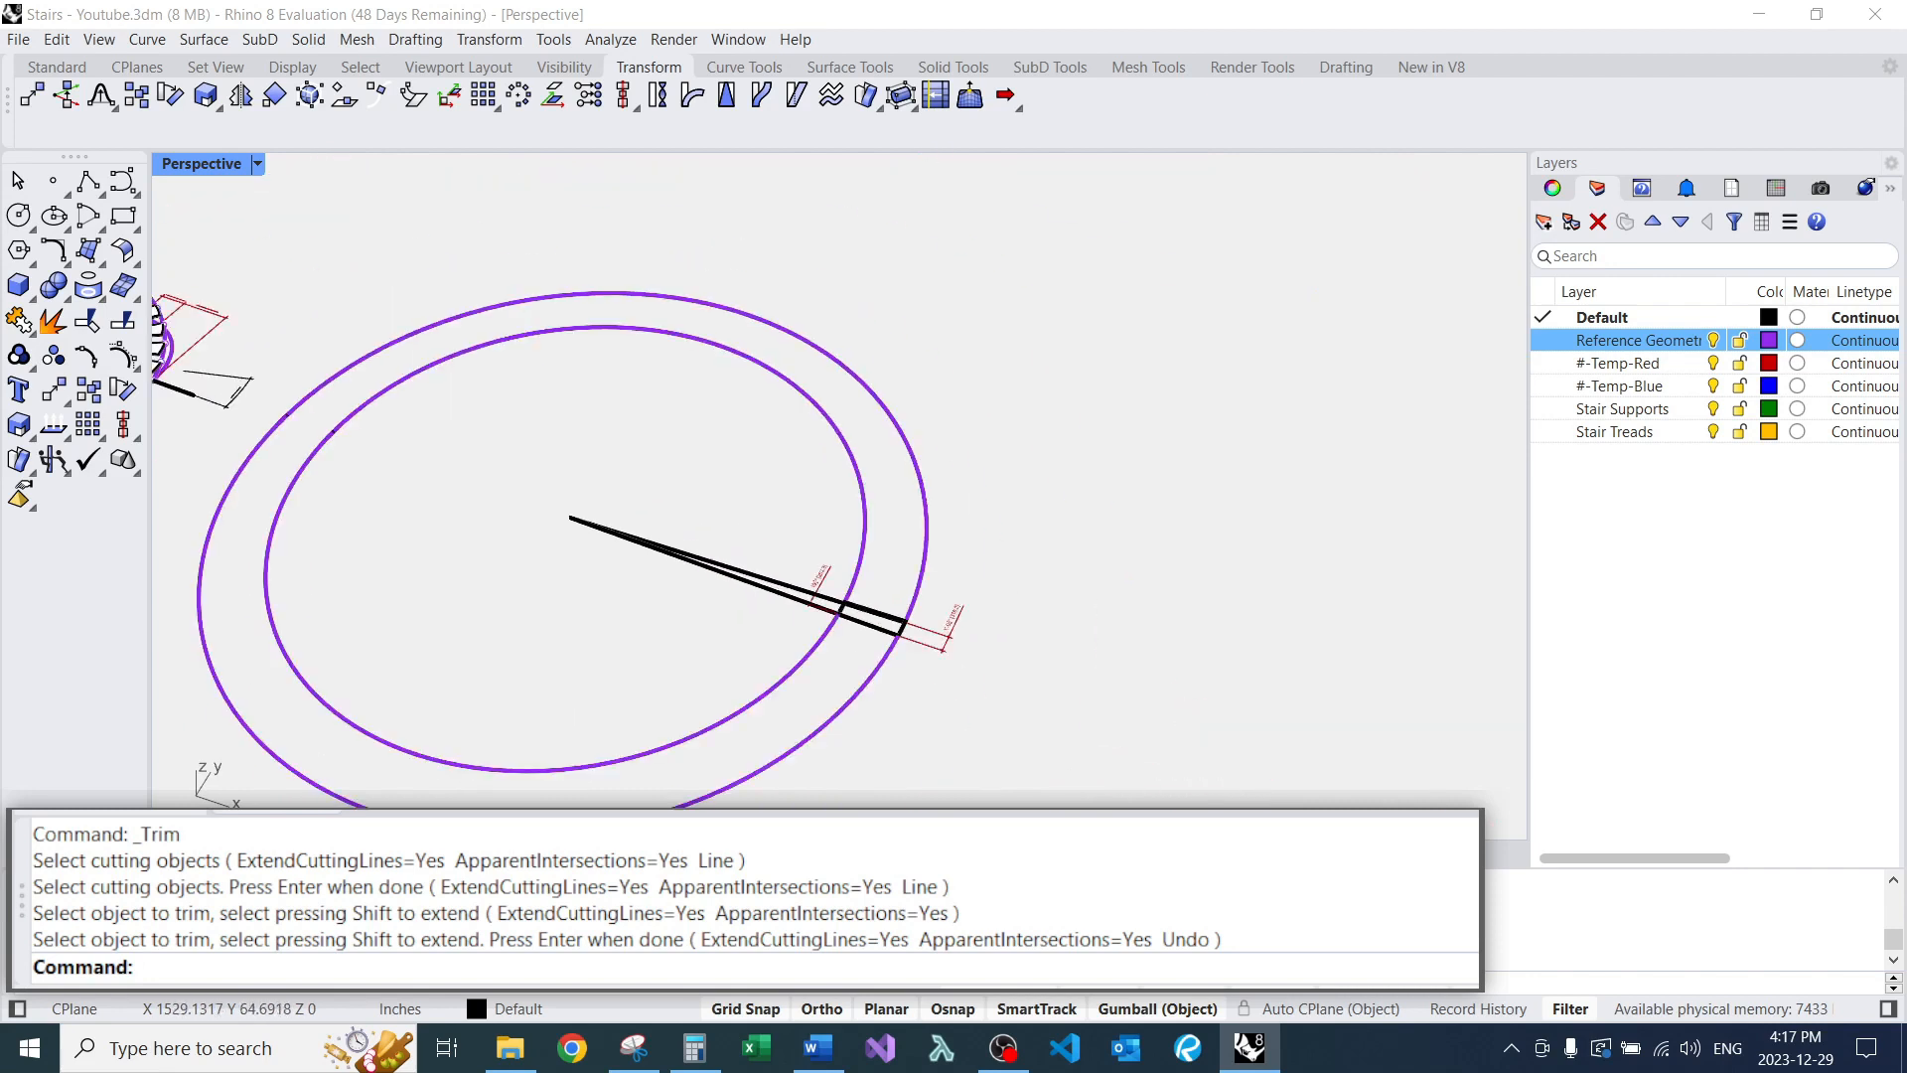
pyautogui.write('L')
pyautogui.press('Return')
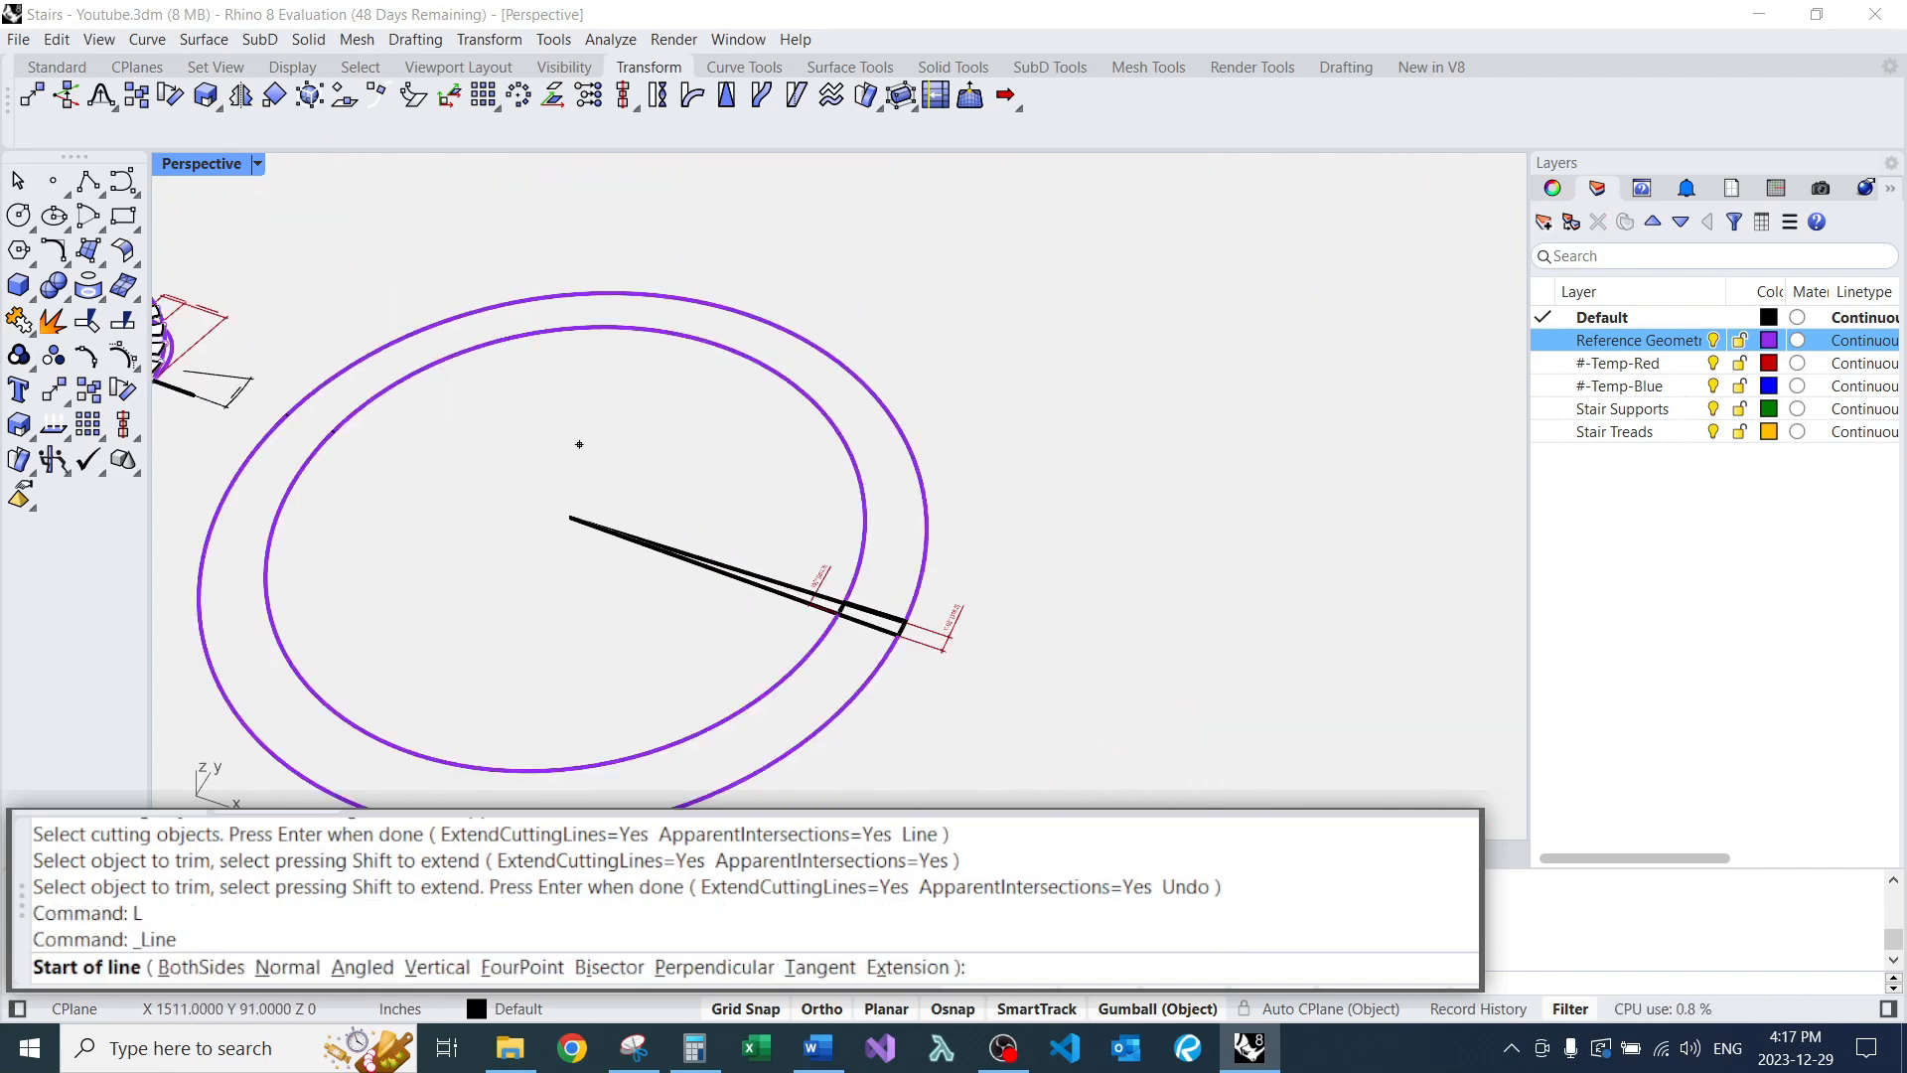
pyautogui.write('v')
pyautogui.press('Return')
pyautogui.write('cen')
pyautogui.press('Return')
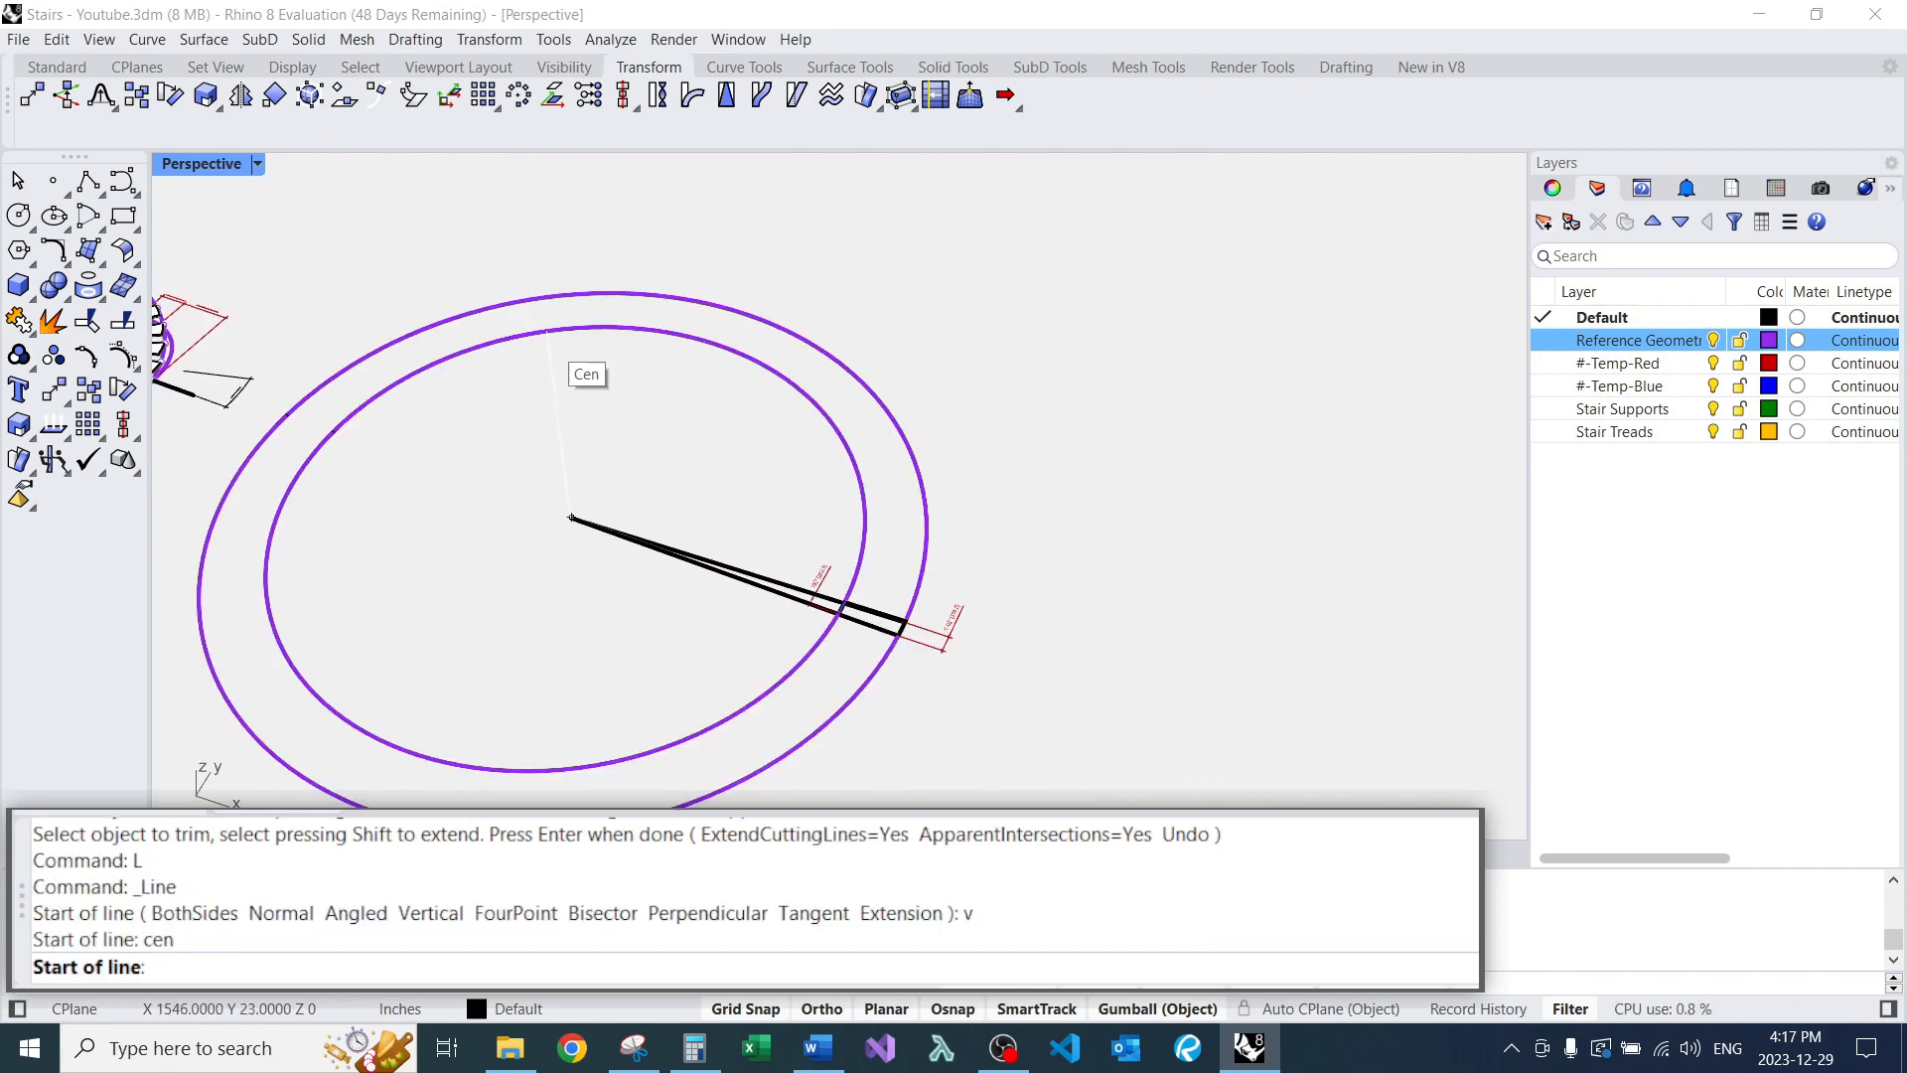
pyautogui.click(572, 517)
pyautogui.scroll(-3, 571, 517)
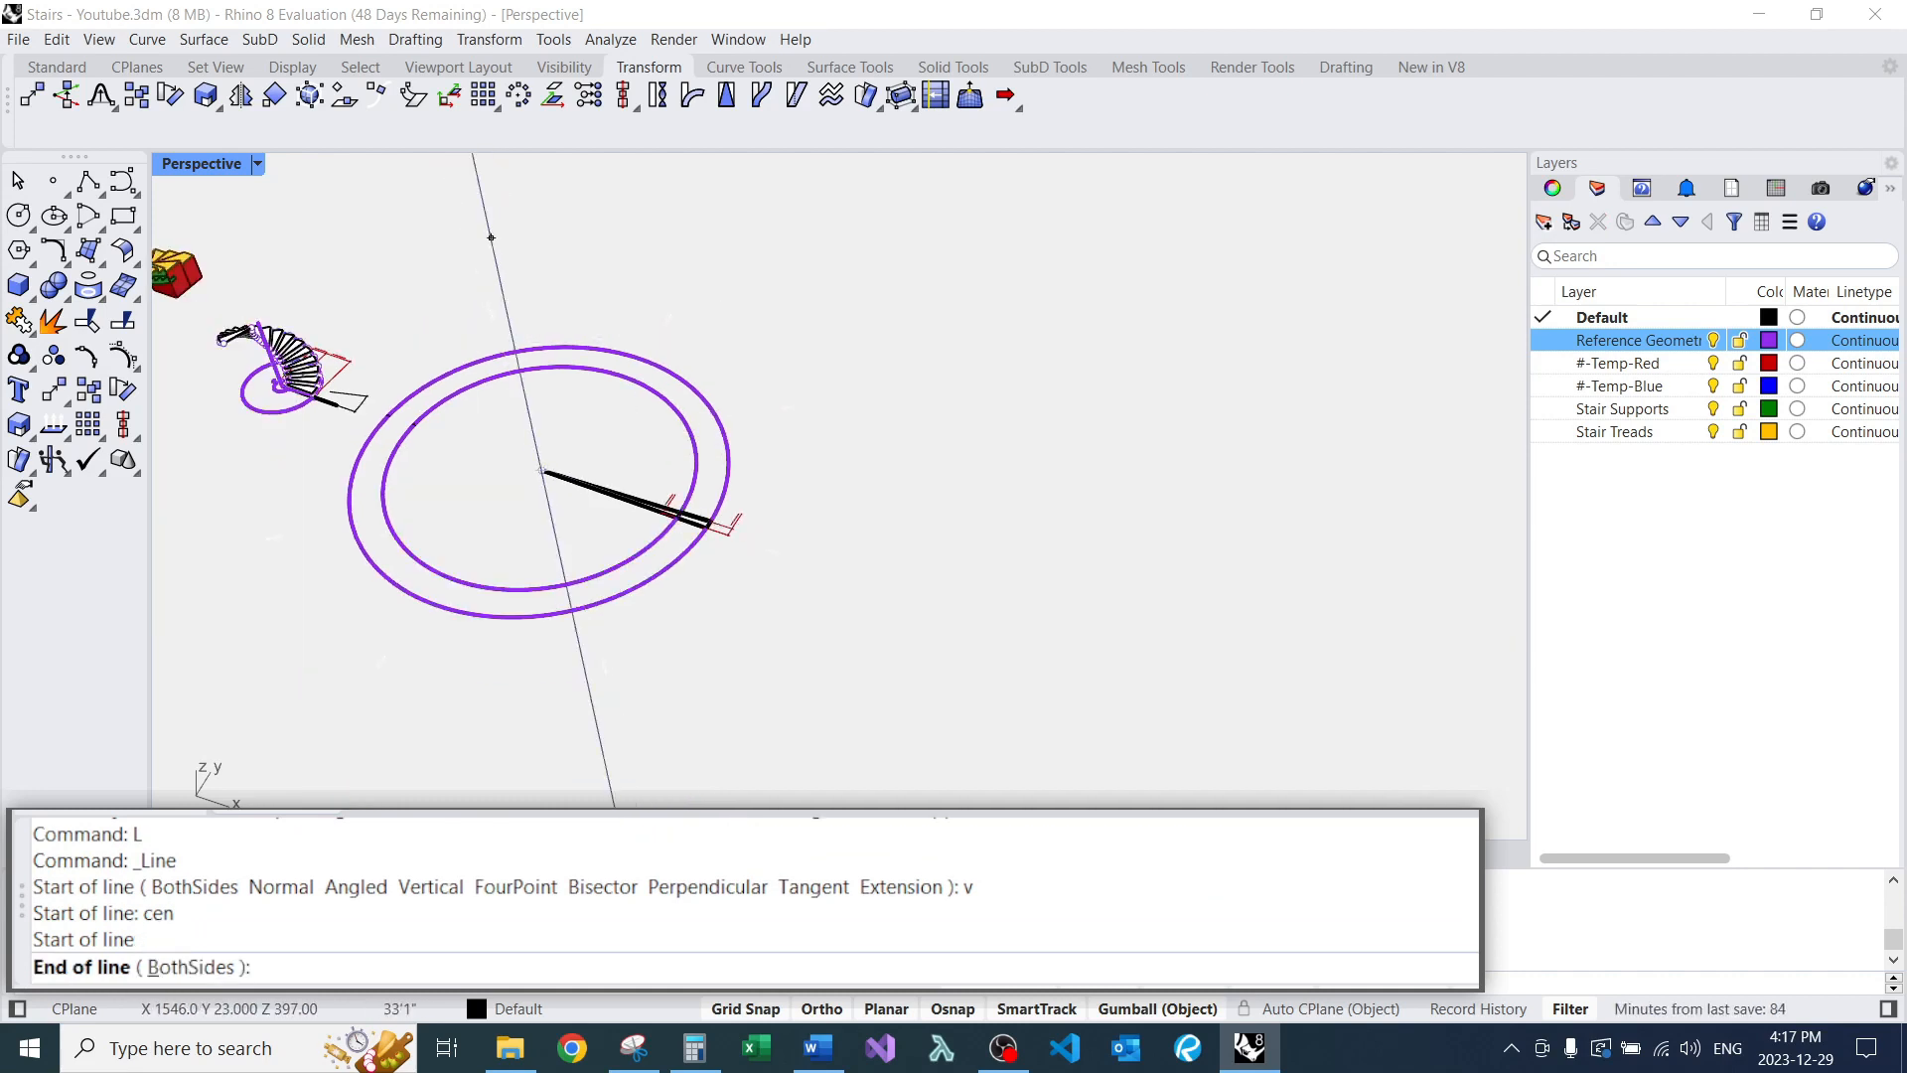
pyautogui.write("15'")
pyautogui.press('Return')
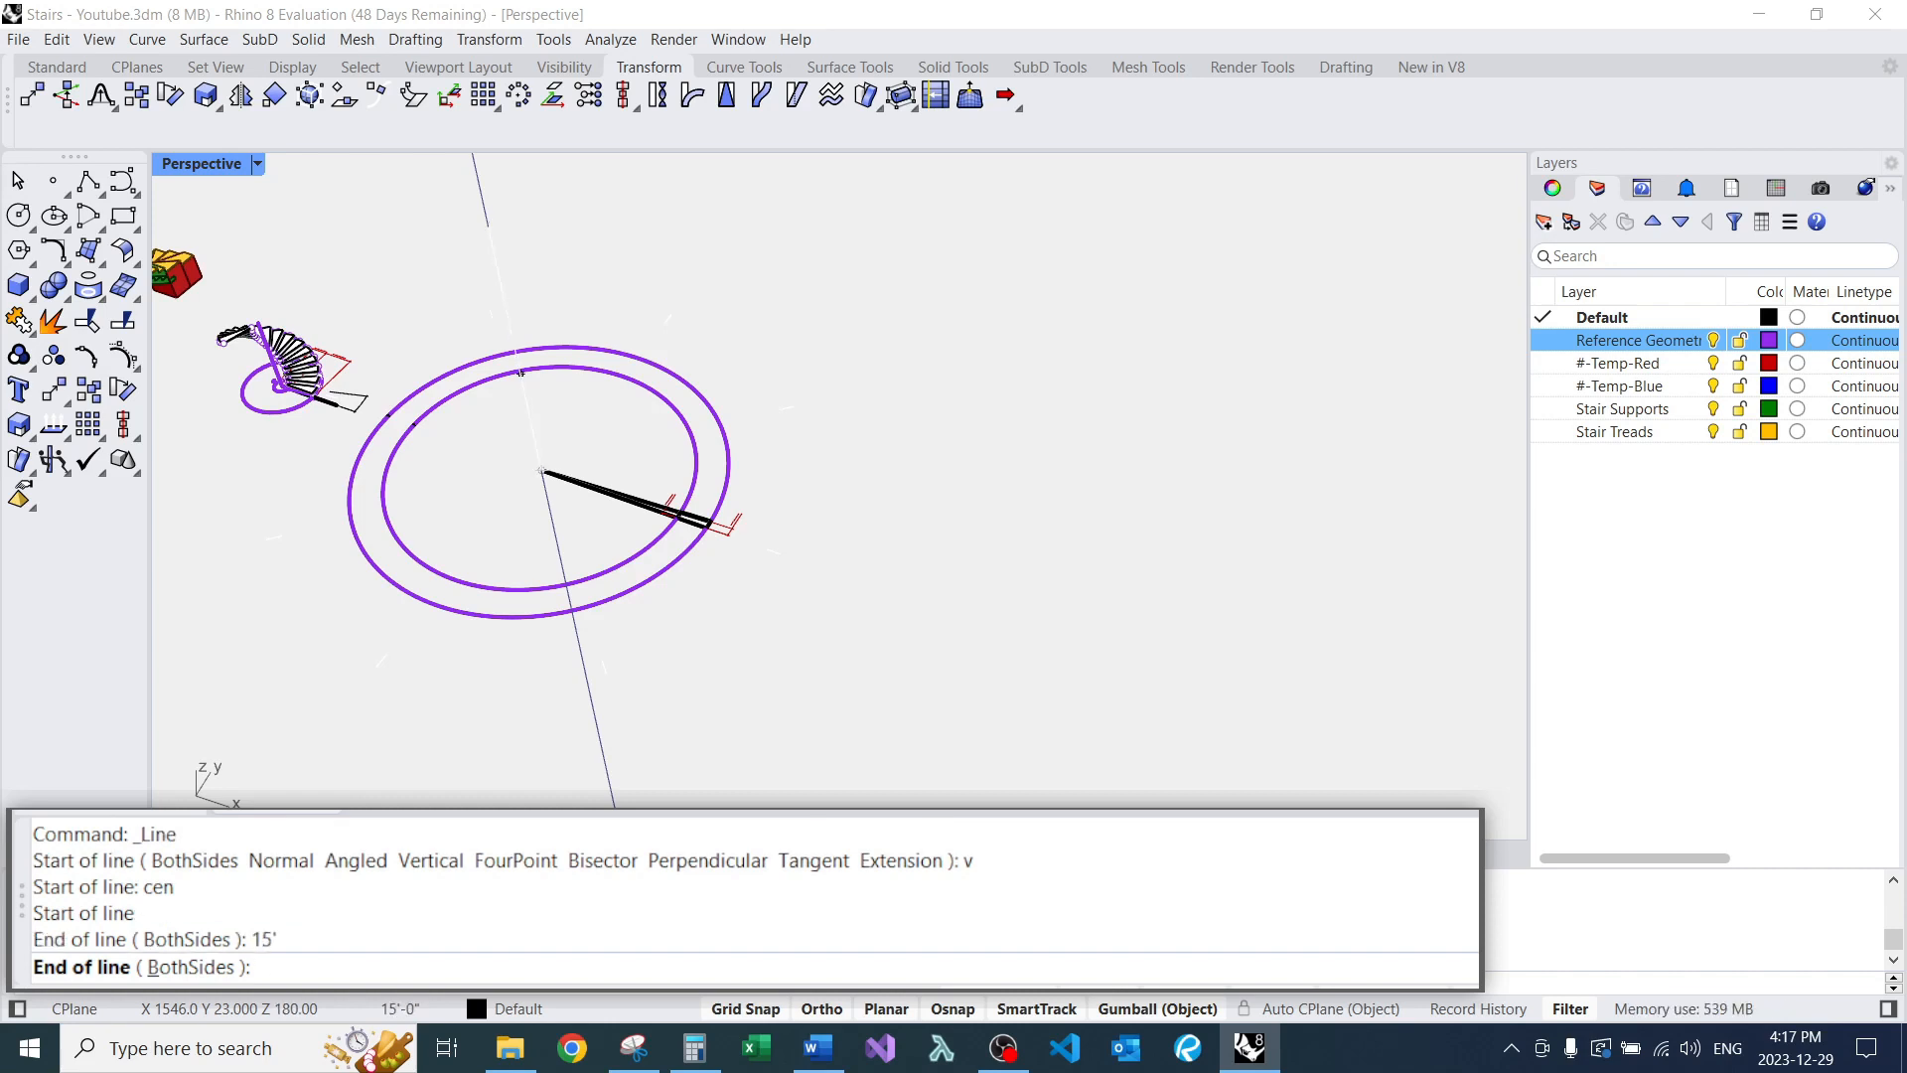
pyautogui.click(520, 373)
# Measure the vertical line's length from the circles' center to its upper end.
pyautogui.moveTo(566, 527); pyautogui.dragTo(491, 522, button='right')
pyautogui.scroll(5, 587, 429)
pyautogui.write('D')
pyautogui.press('Return')
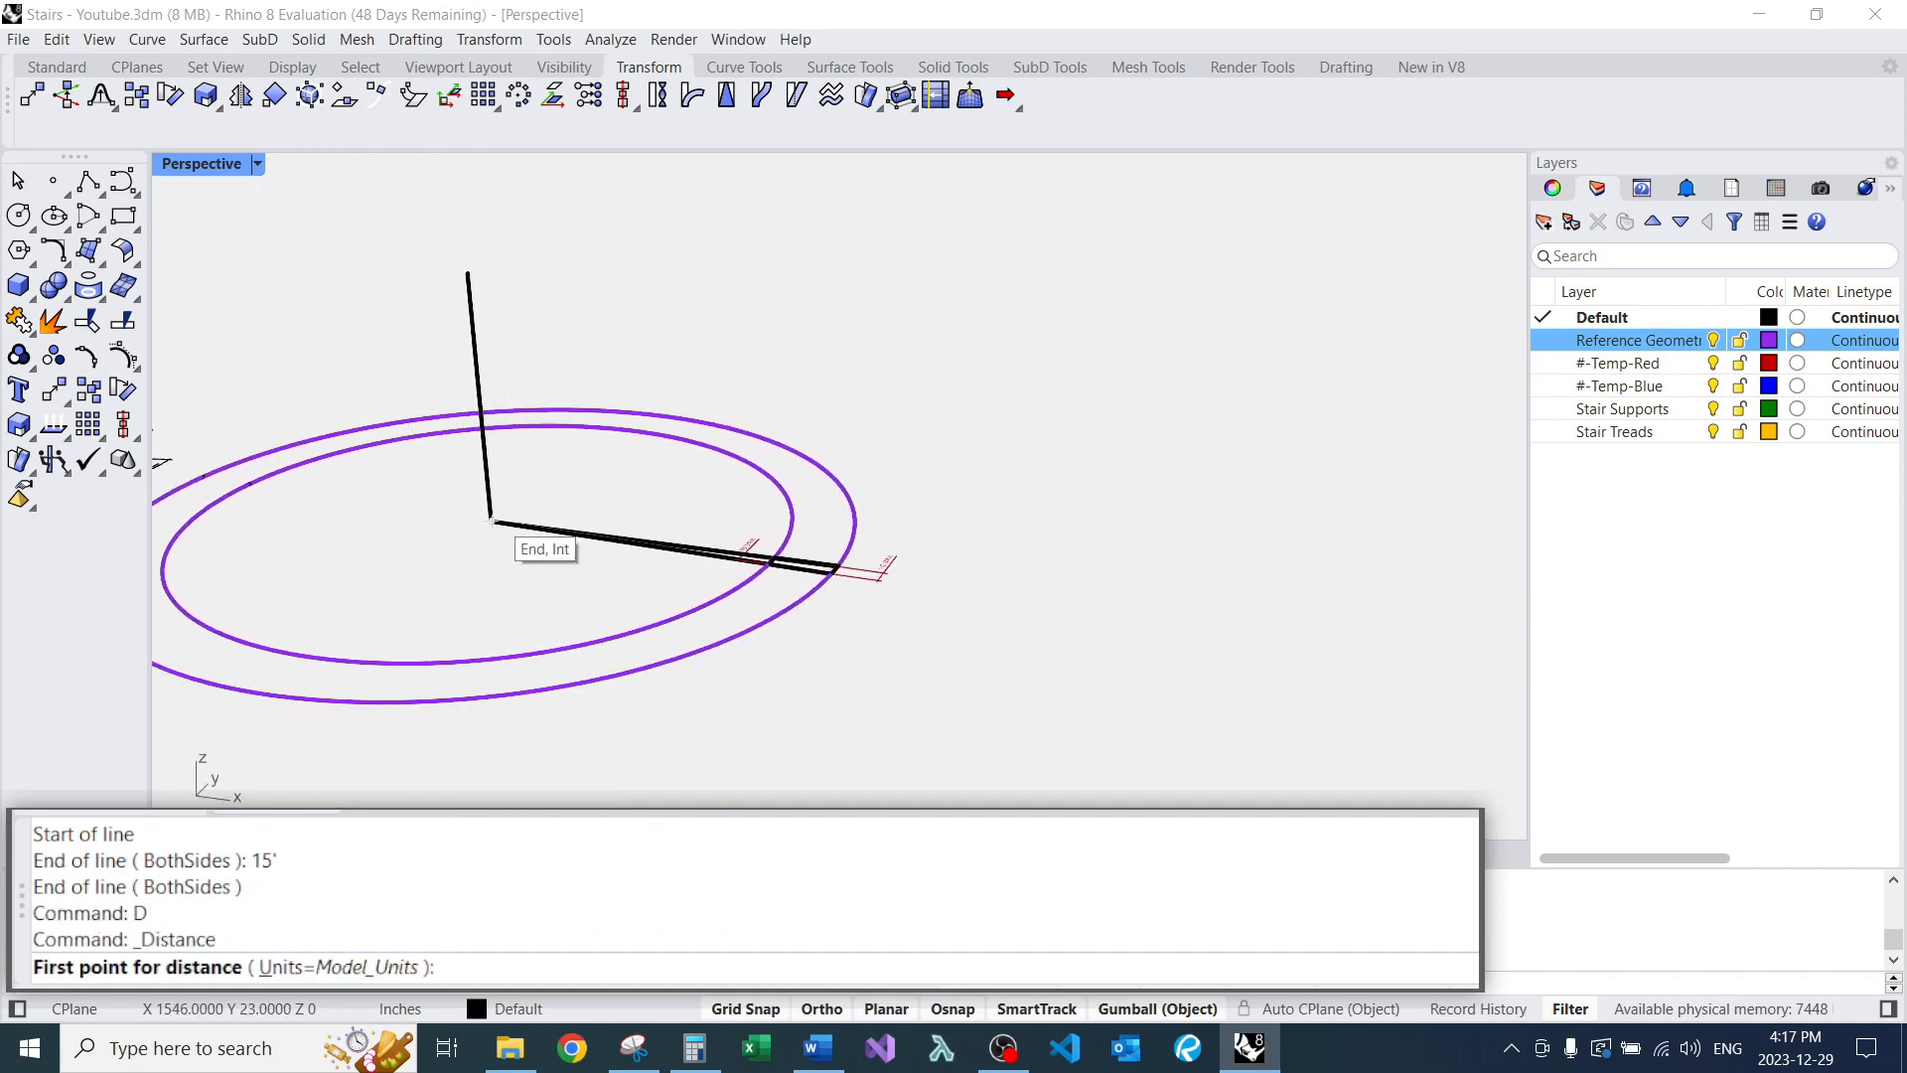
pyautogui.click(491, 521)
pyautogui.click(468, 276)
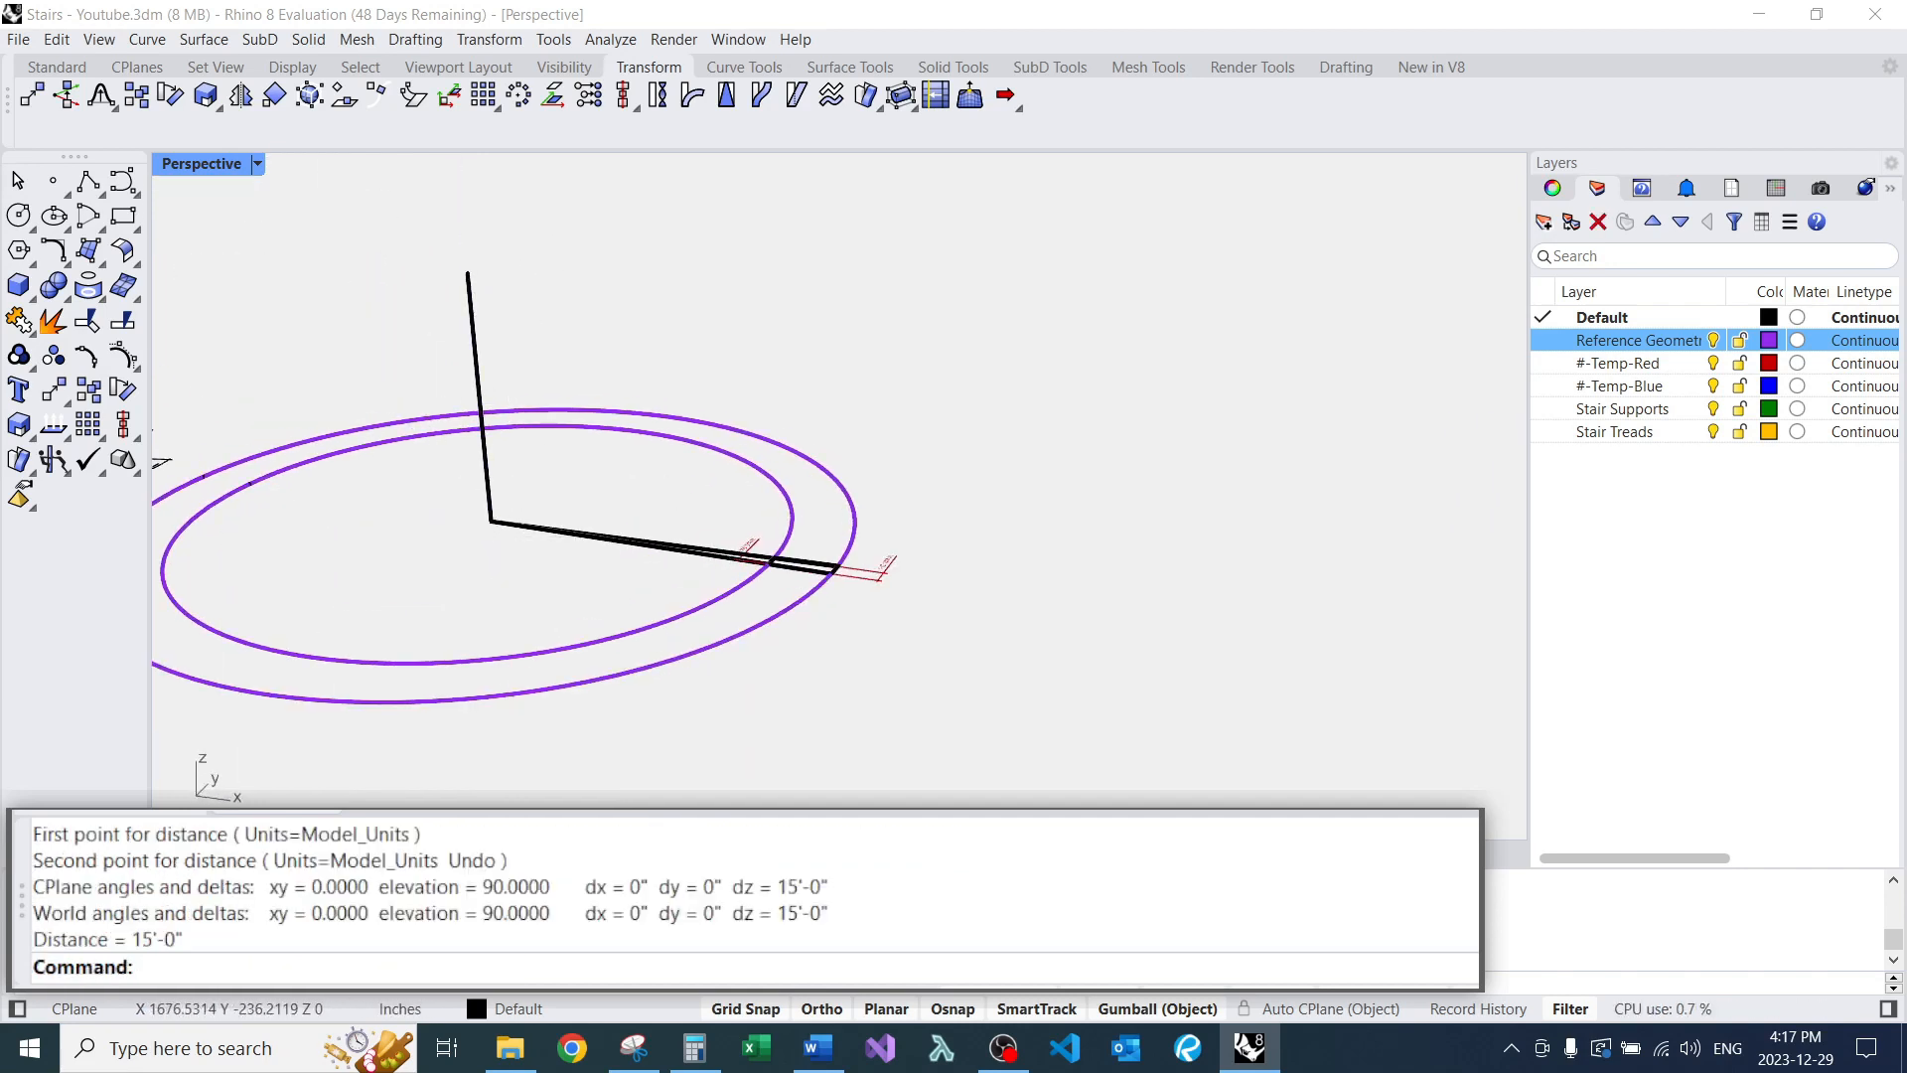
pyautogui.moveTo(594, 920); pyautogui.dragTo(823, 916)
pyautogui.moveTo(696, 467)
pyautogui.mouseDown(button='right')
pyautogui.moveTo(556, 586)
pyautogui.moveTo(626, 533)
pyautogui.moveTo(675, 576)
pyautogui.moveTo(705, 466)
pyautogui.mouseUp(button='right')
pyautogui.scroll(3, 556, 586)
pyautogui.scroll(-3, 626, 534)
pyautogui.scroll(-5, 676, 576)
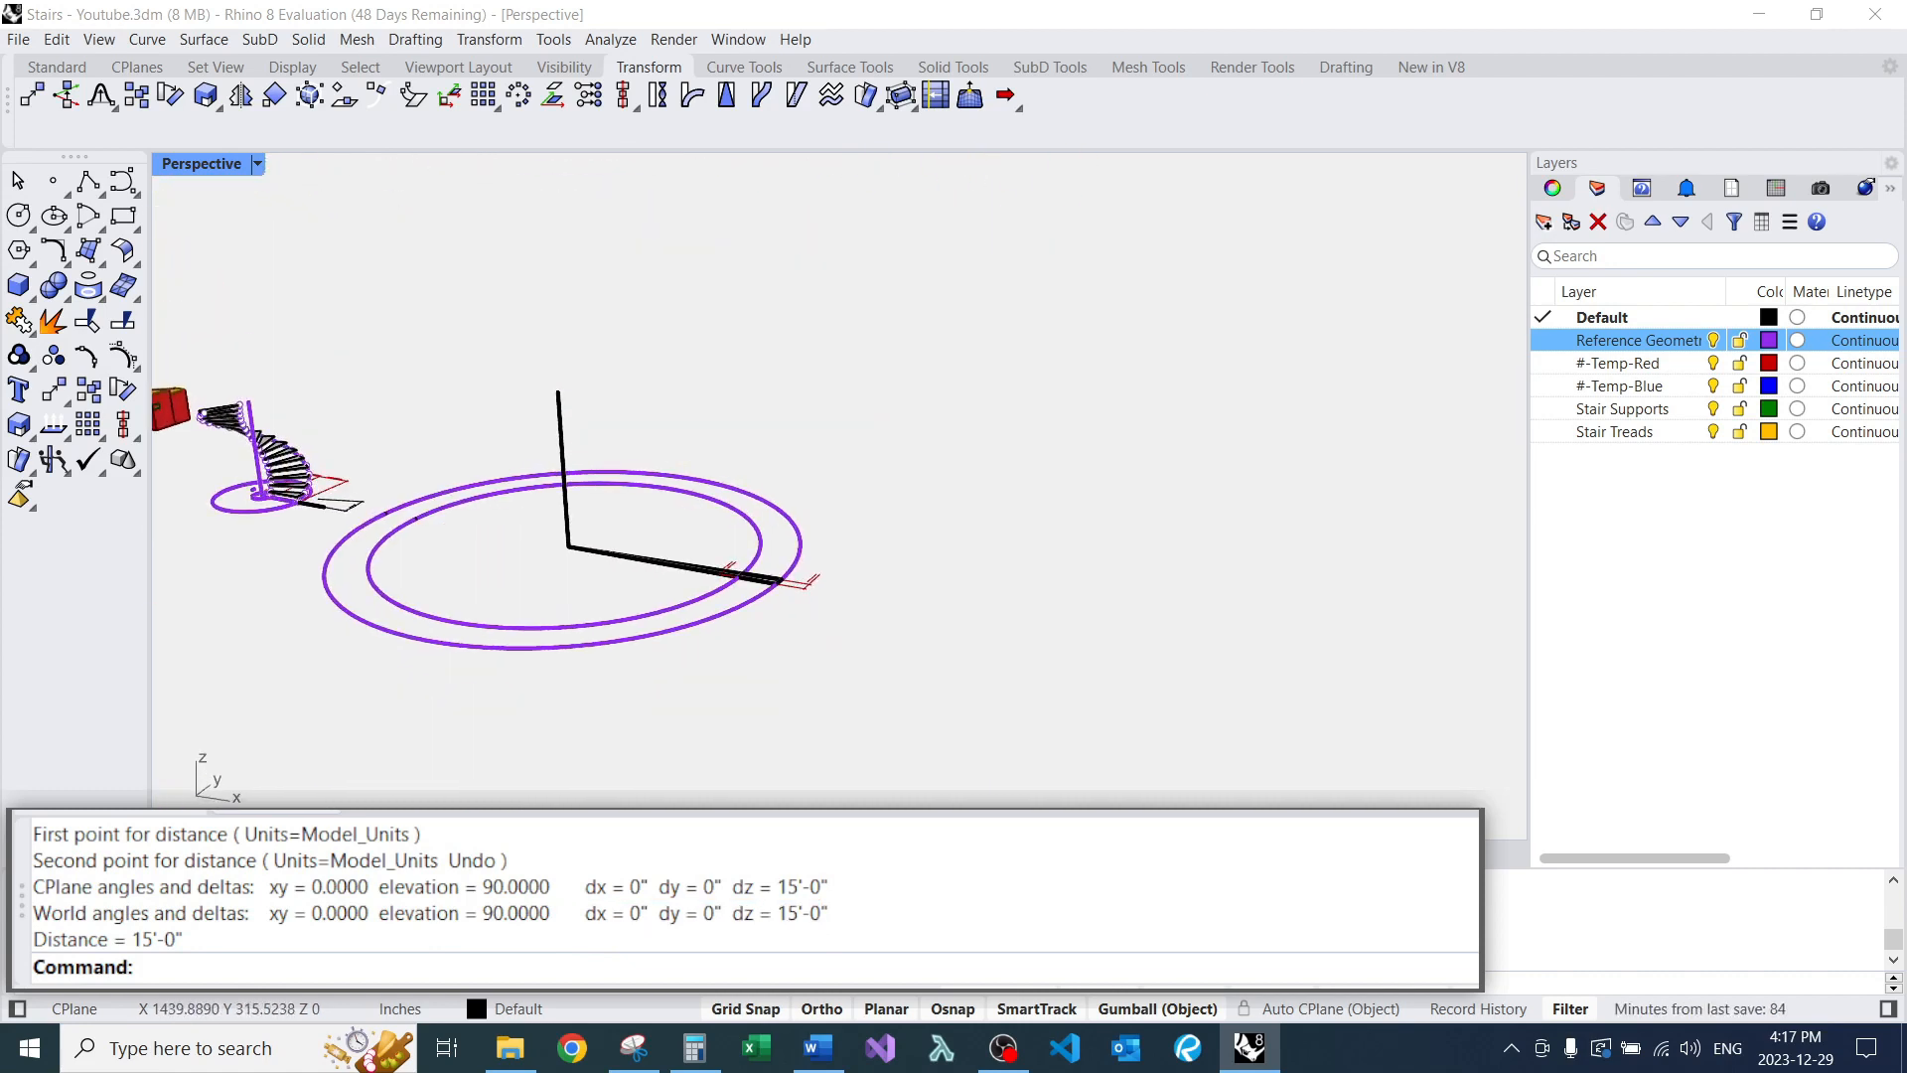
# Switch to Calculator and multiply 15 by 12 to convert the stair height to inches.
pyautogui.click(694, 1048)
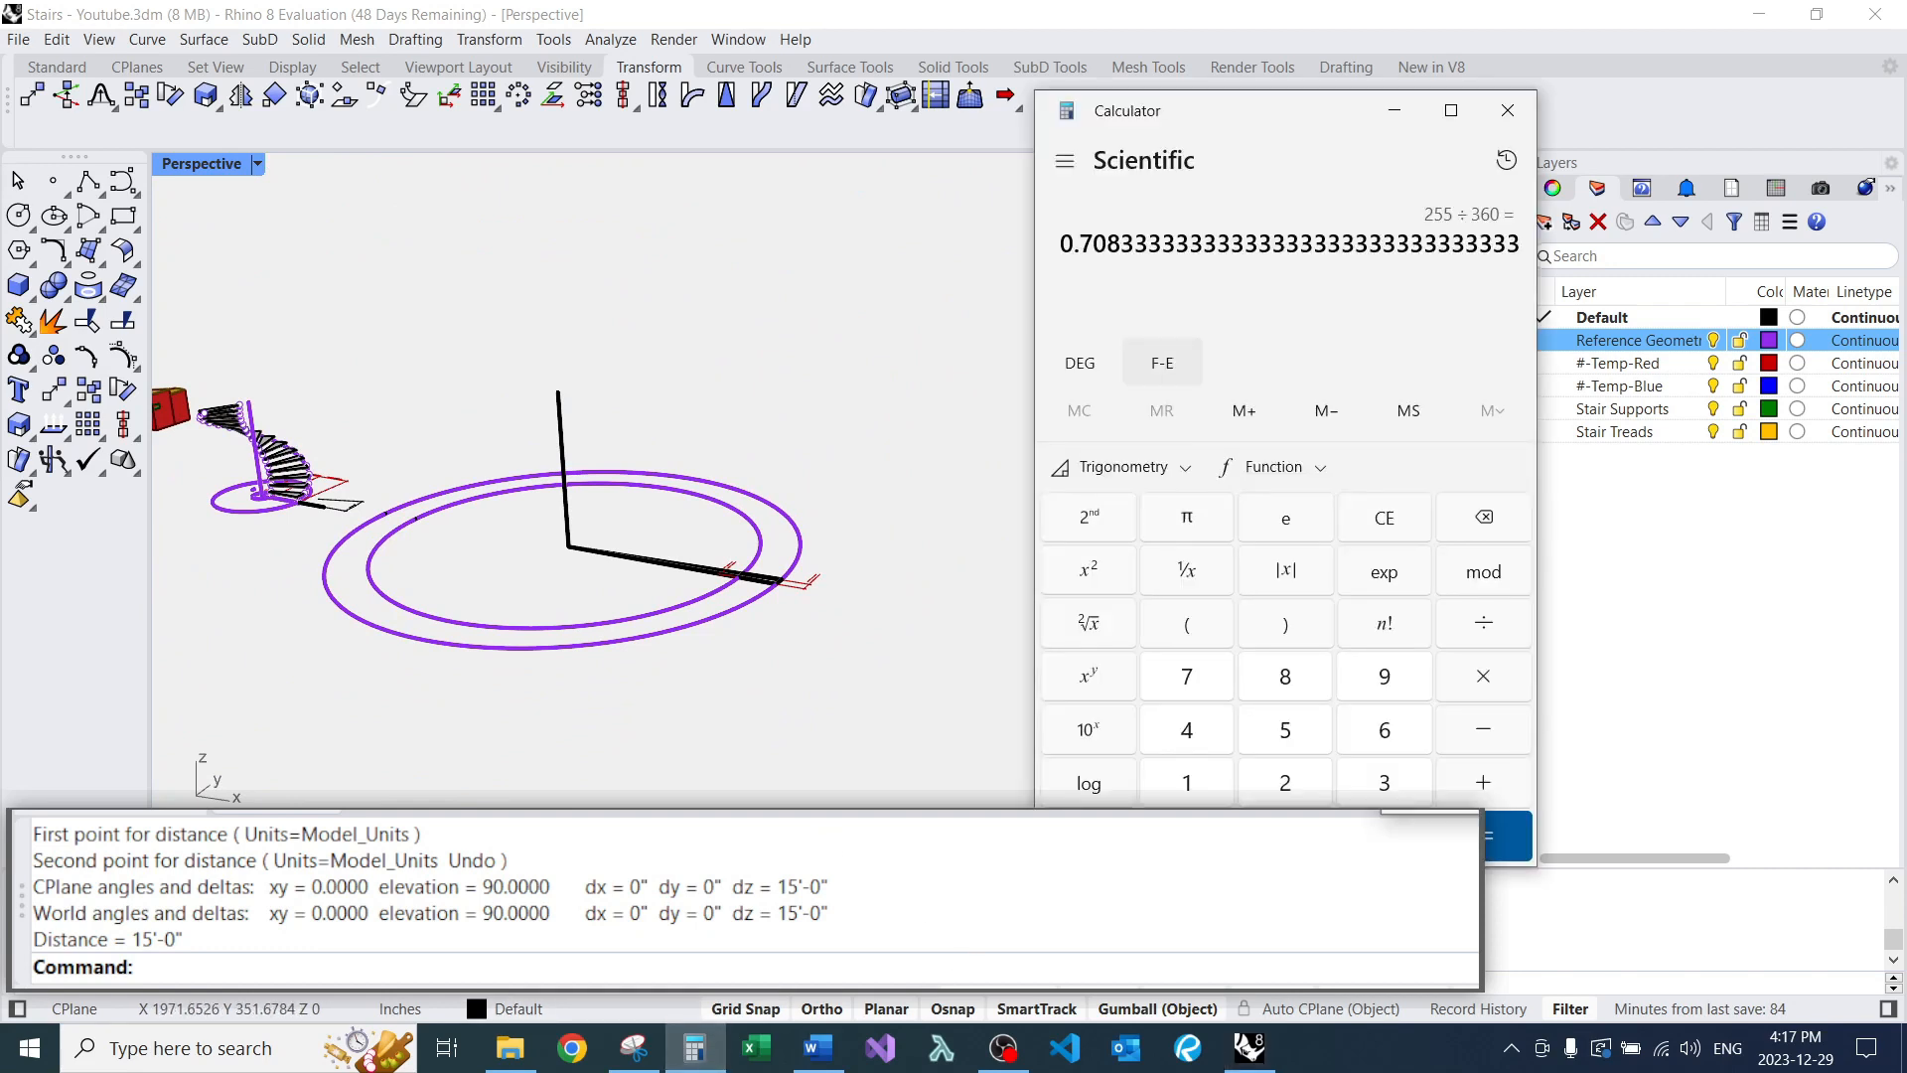
pyautogui.press('Escape')
pyautogui.write('15')
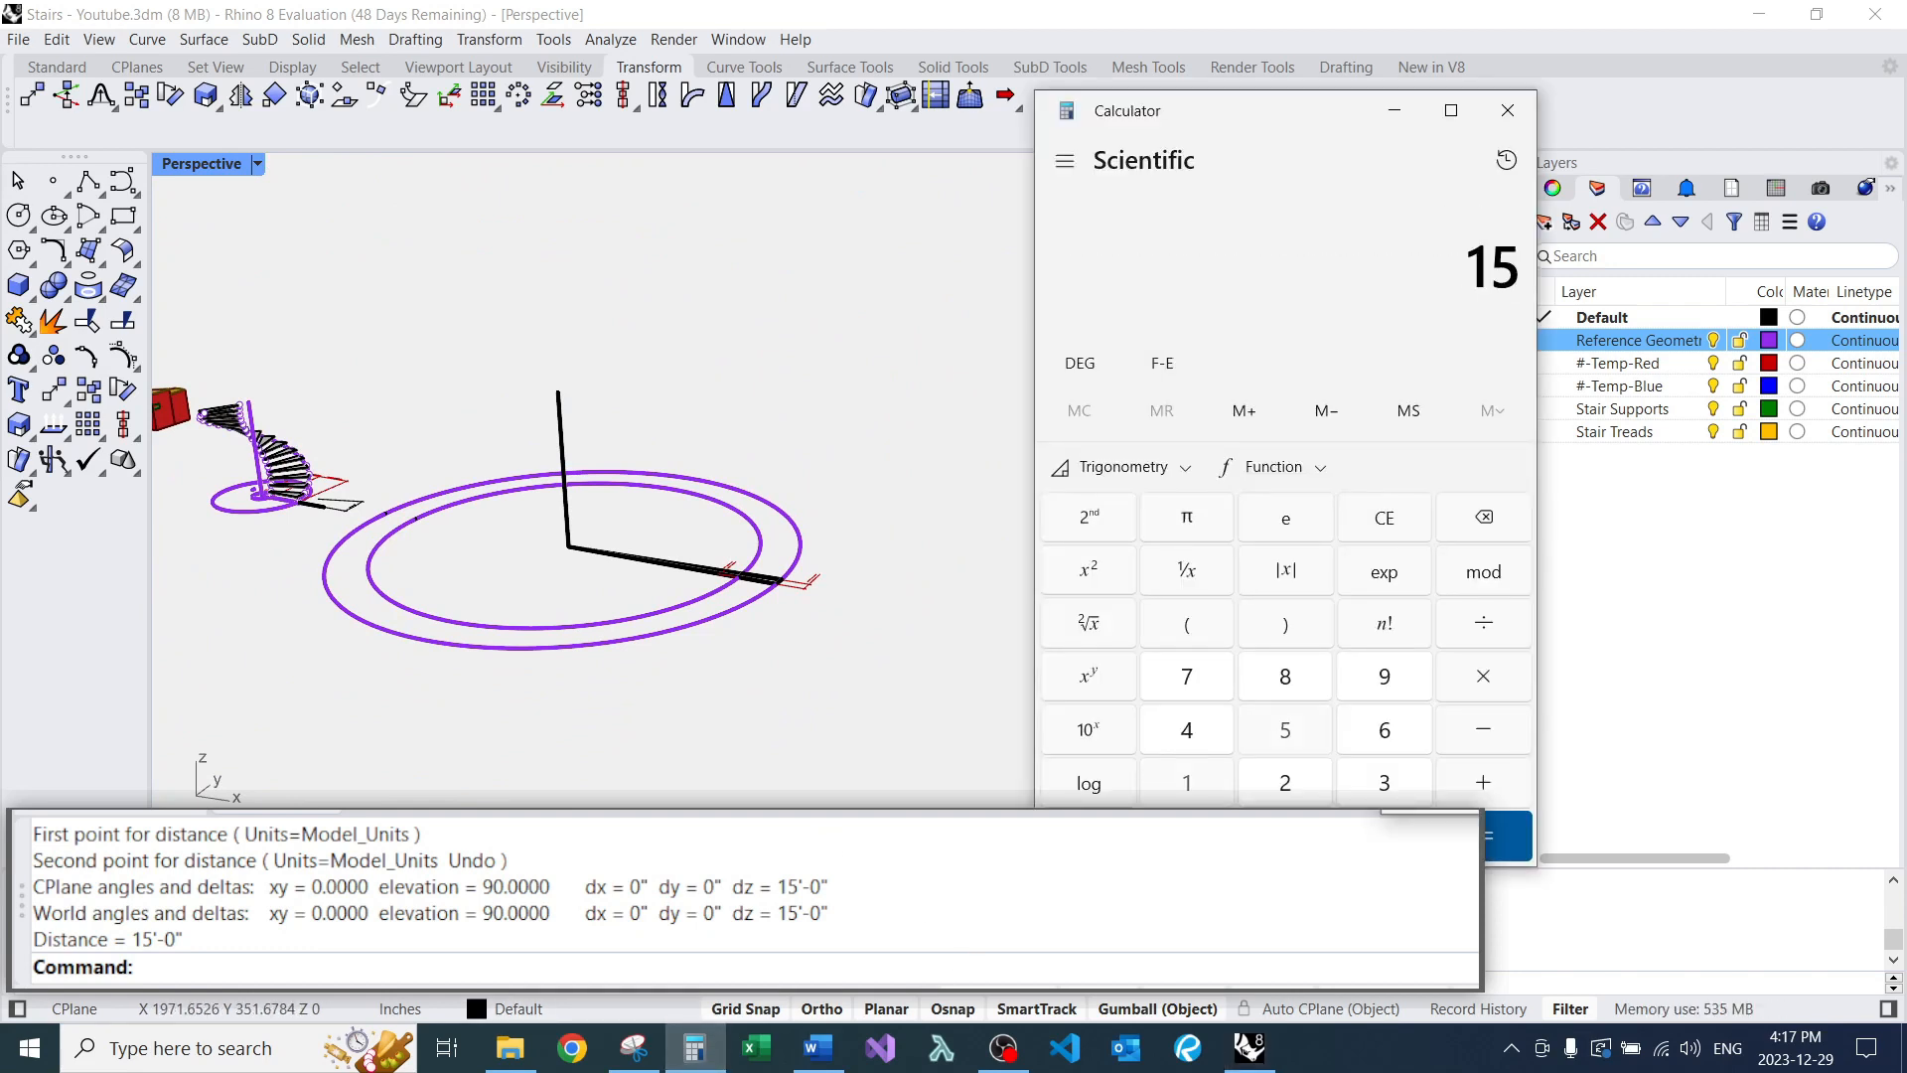
pyautogui.write(' × 12')
pyautogui.press('Return')
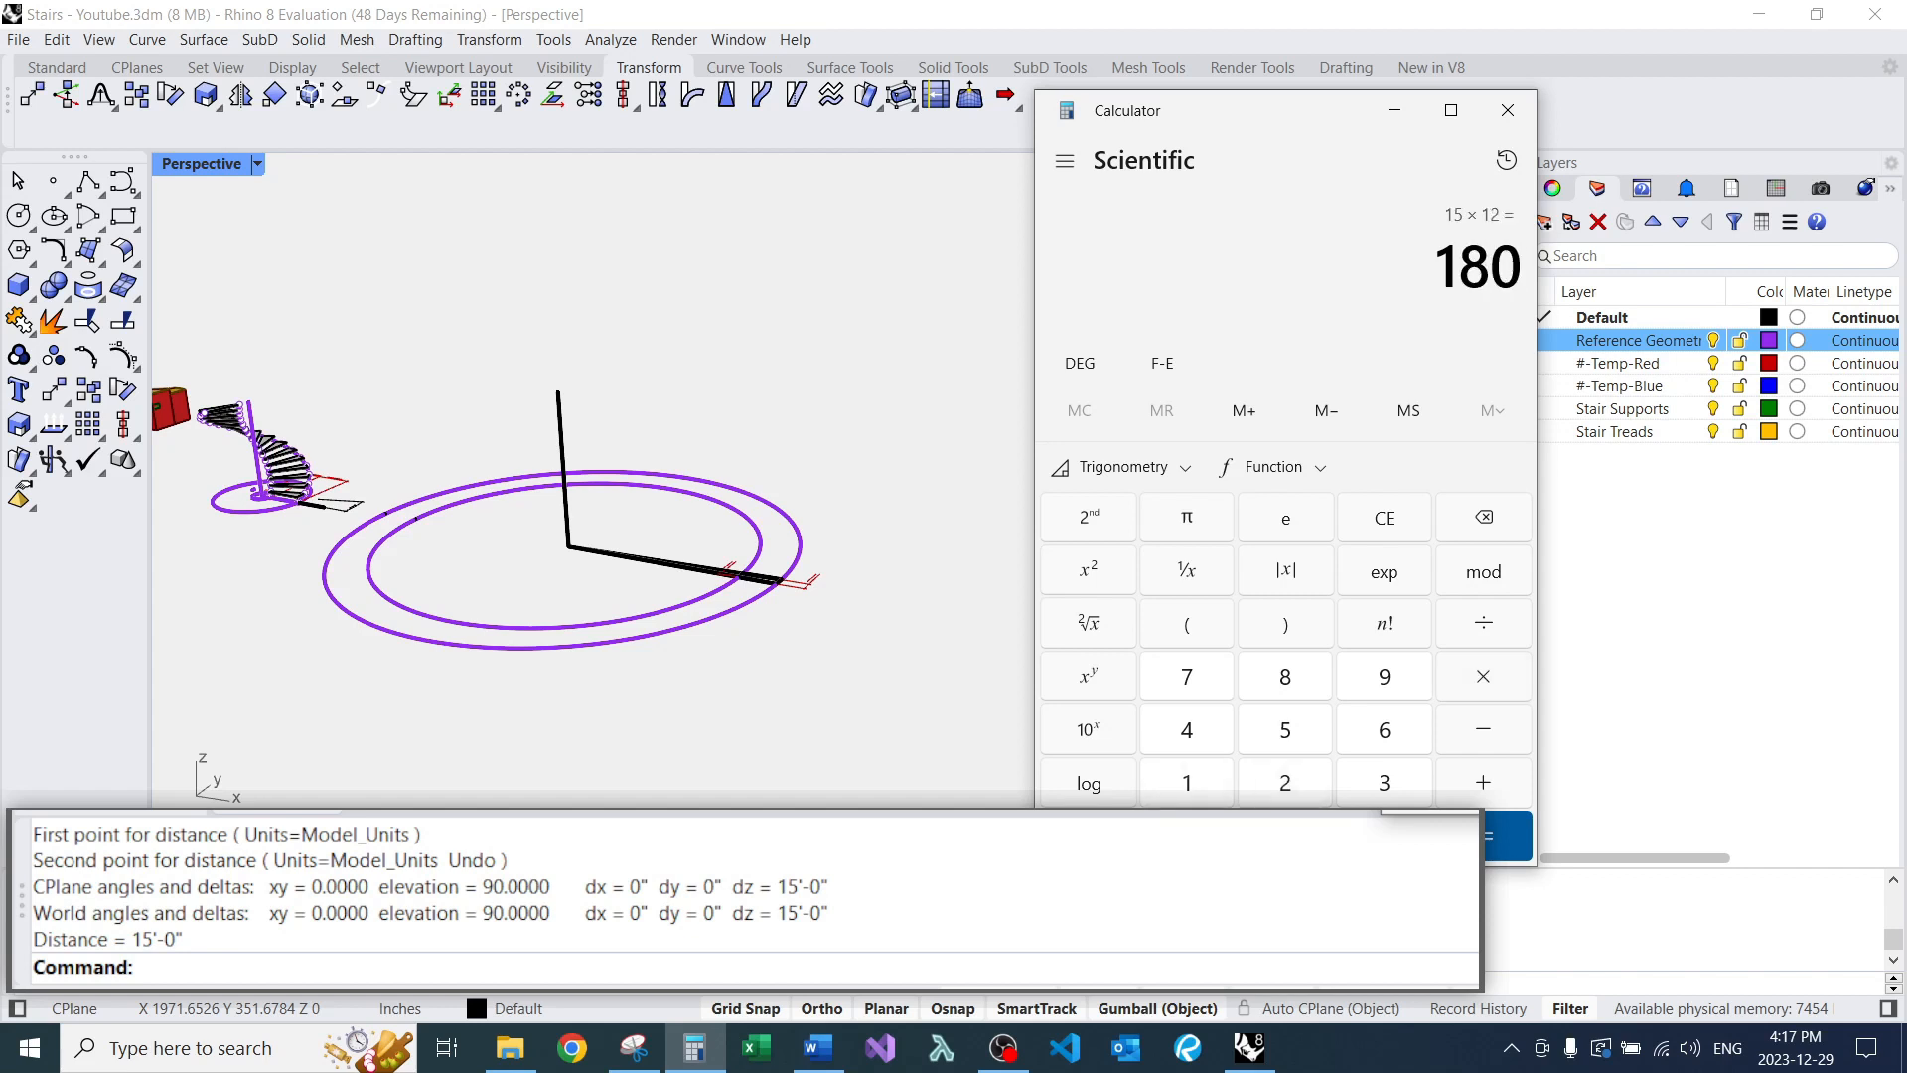
# Divide the 180-inch stair height by 7 in Calculator and clear the calculation.
pyautogui.write('/7')
pyautogui.press('Return')
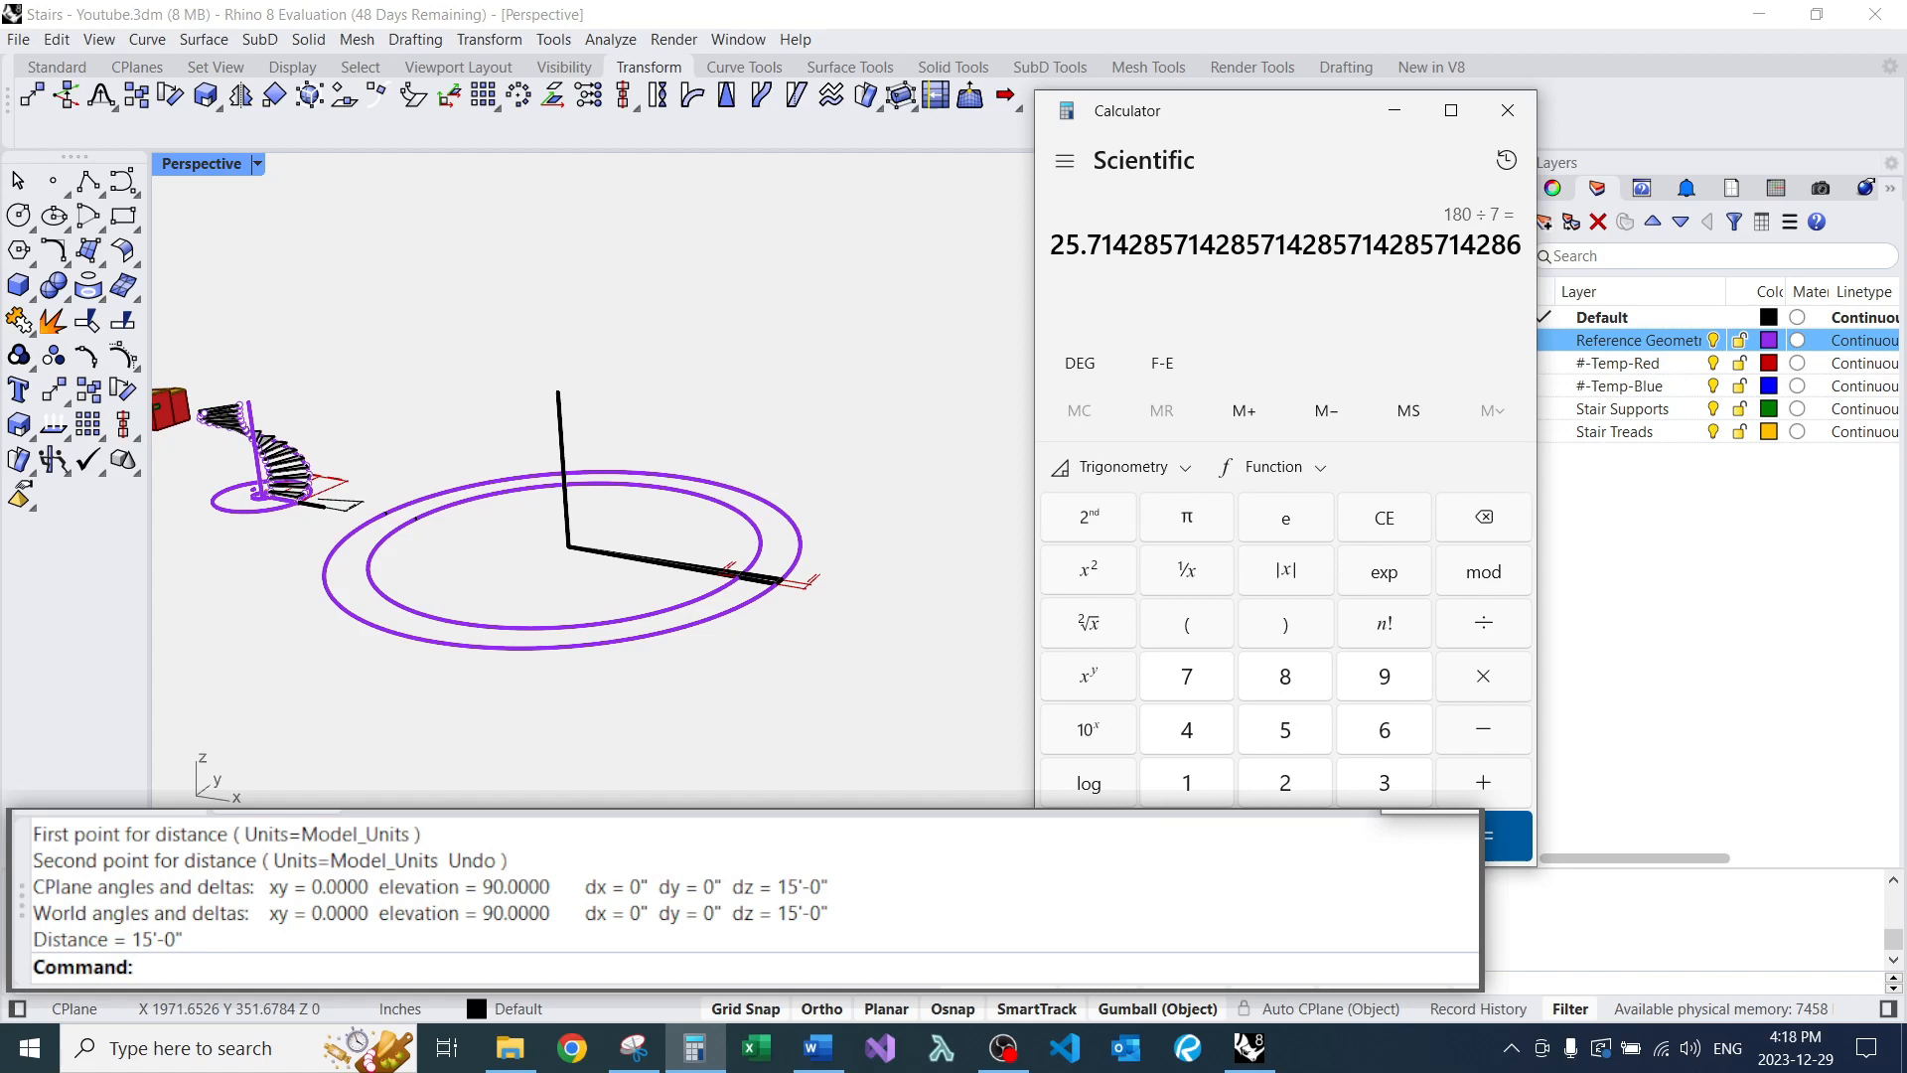
pyautogui.press('Escape')
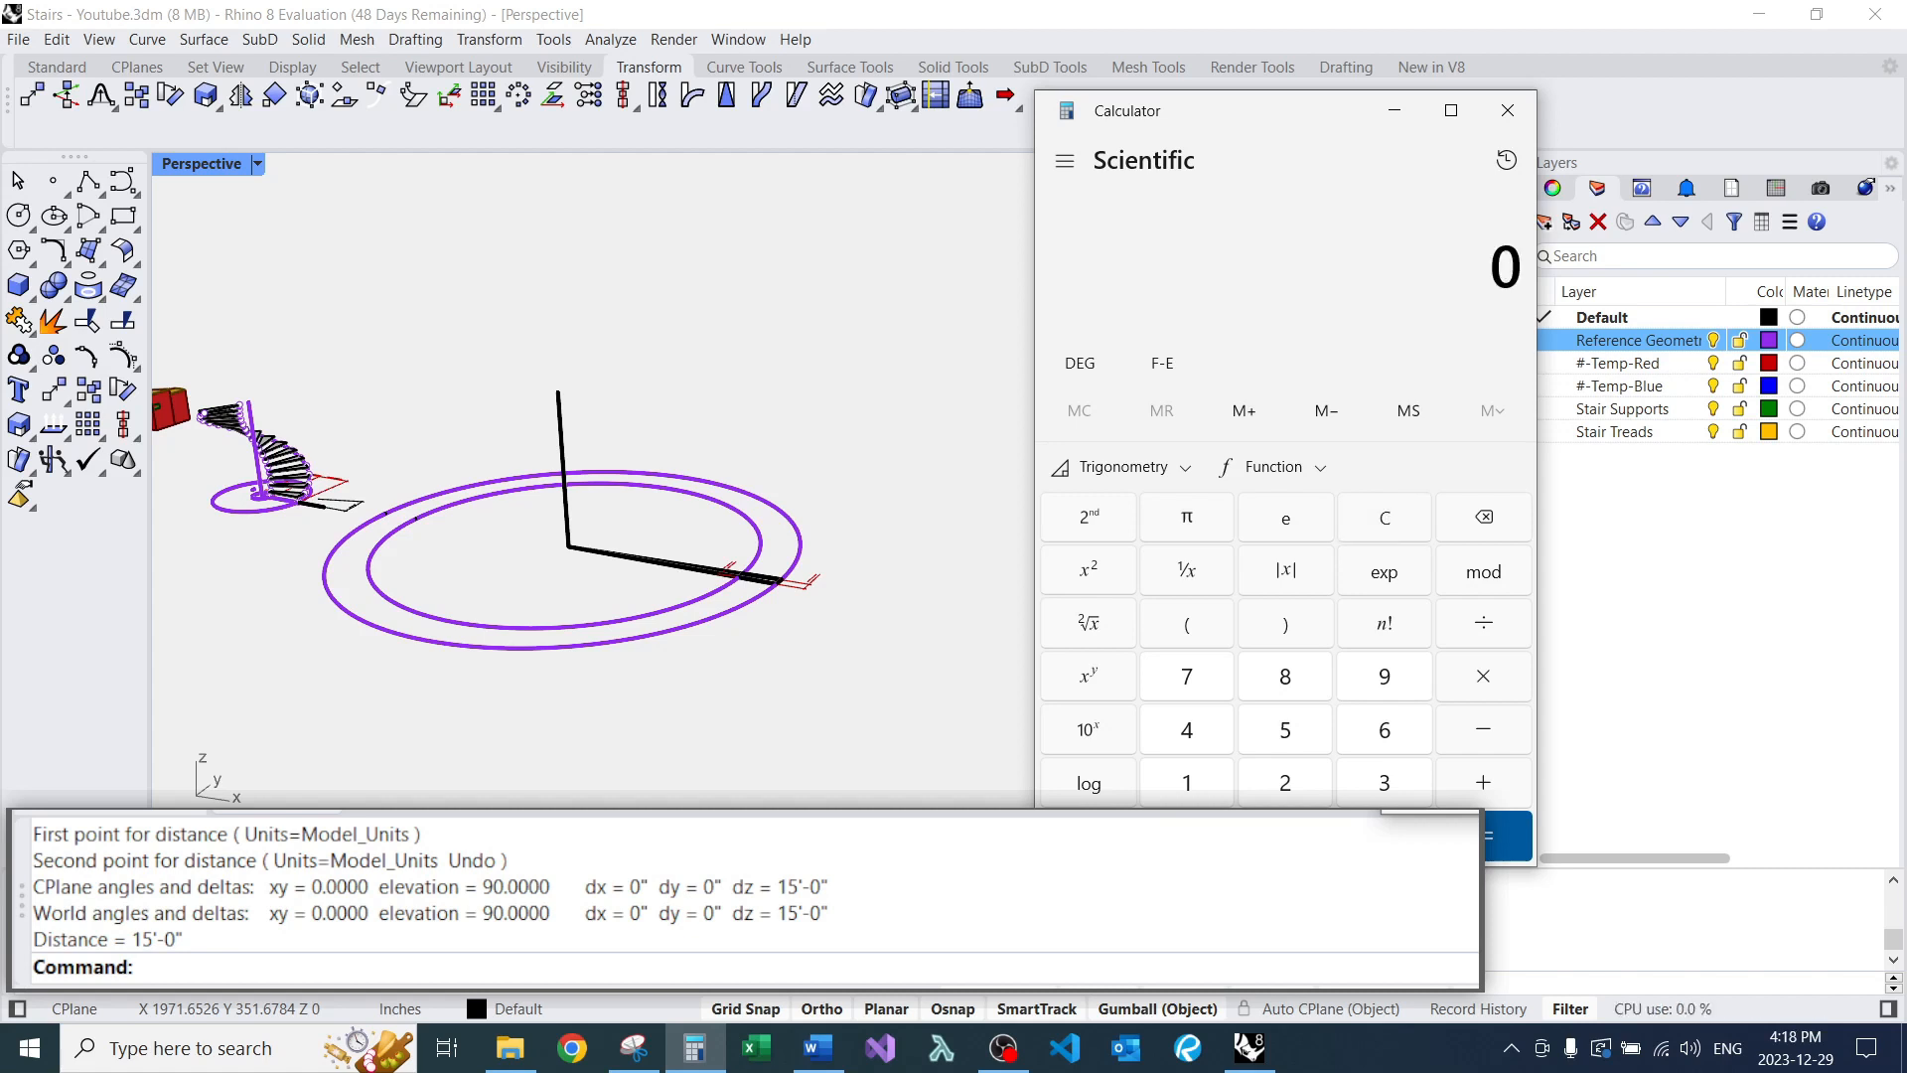
# Calculate the riser height by multiplying 15 by 12 and dividing by 26, and close Calculator.
pyautogui.write('15 × 12')
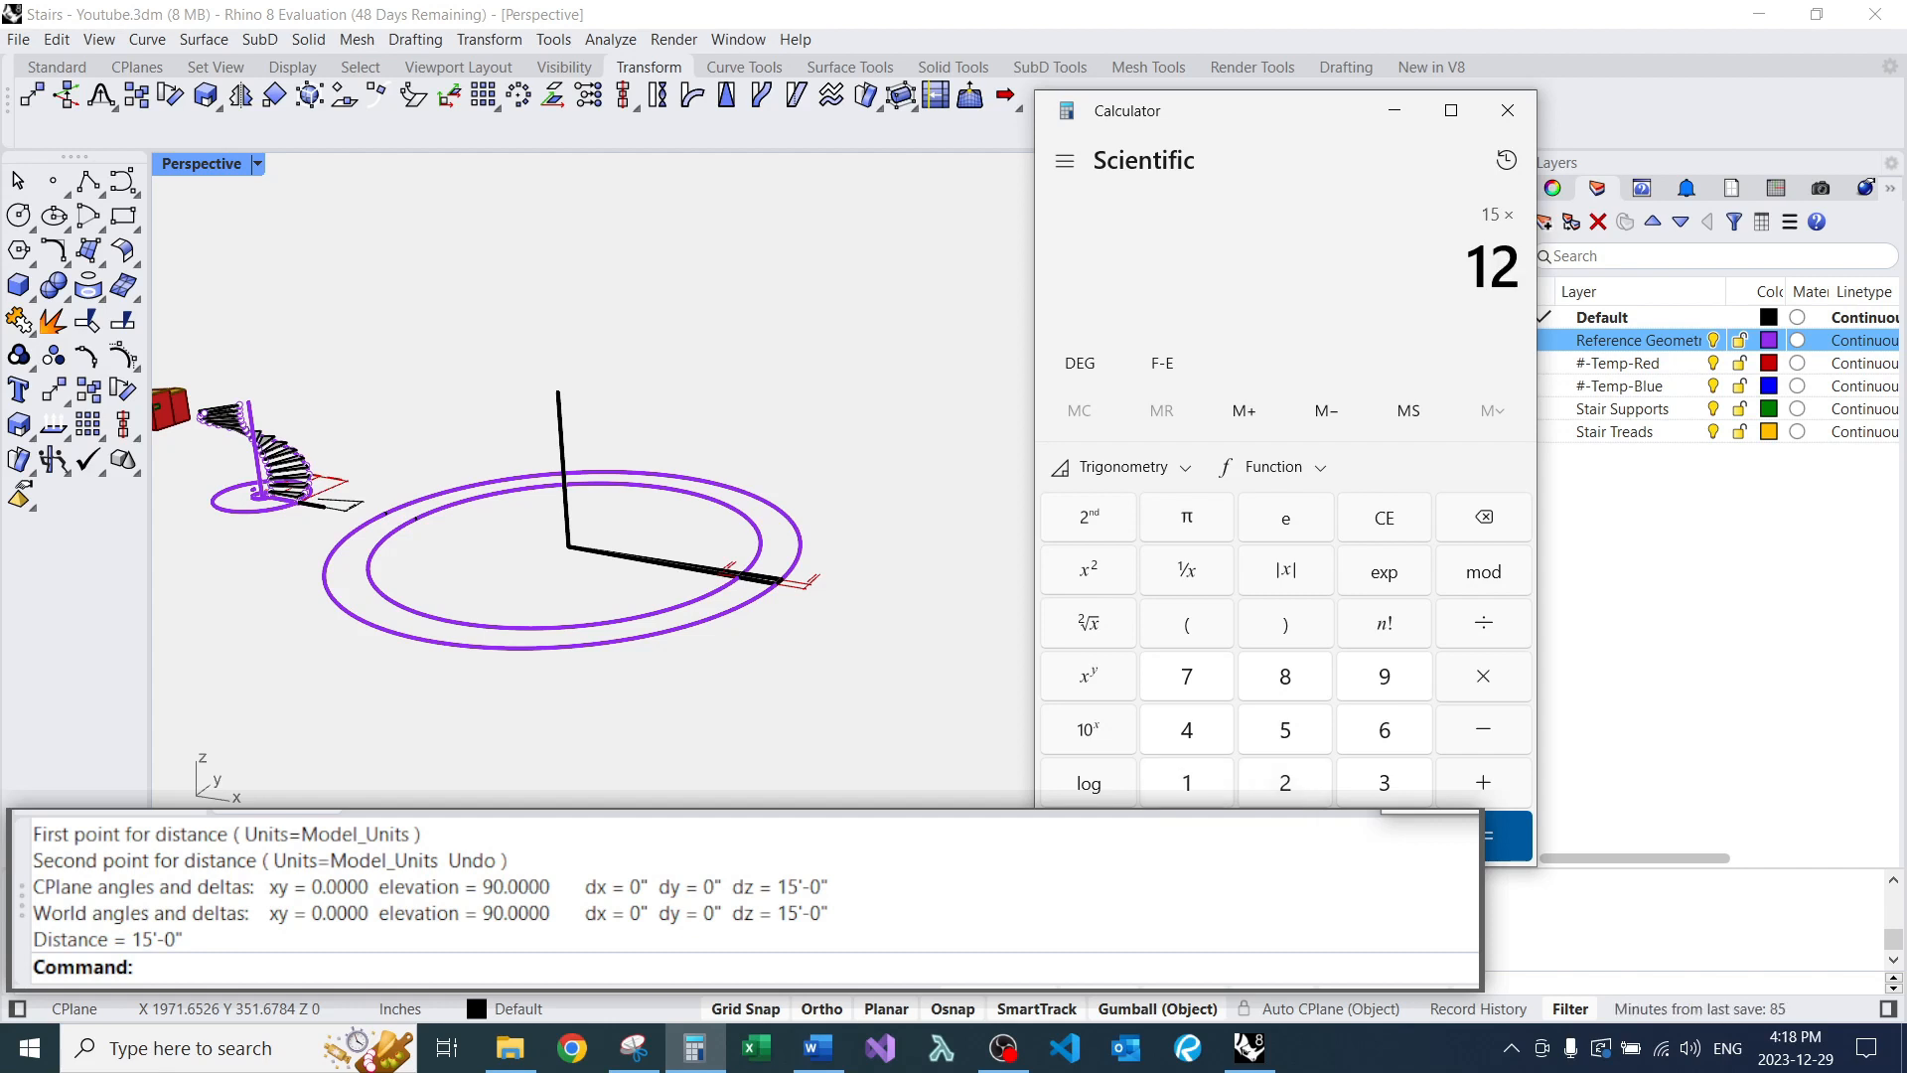
pyautogui.press('Return')
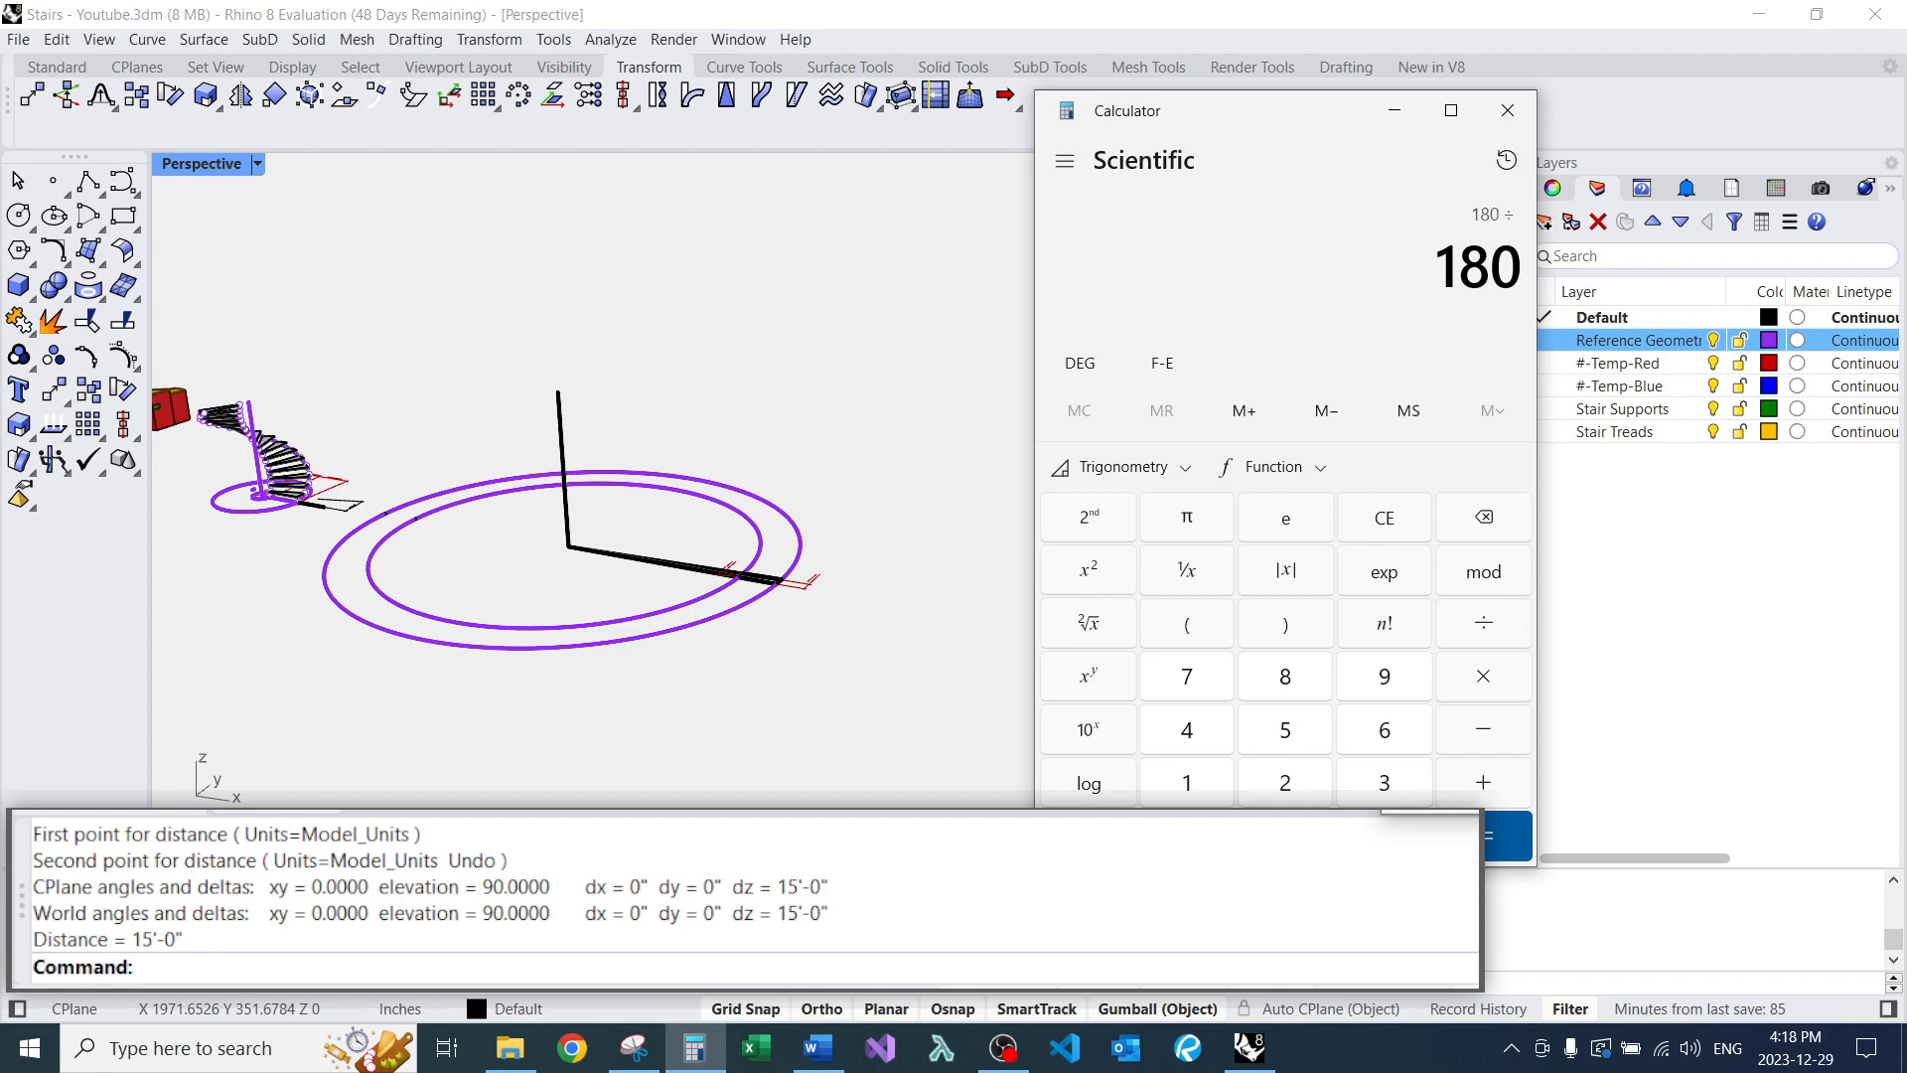
pyautogui.write('26')
pyautogui.press('Return')
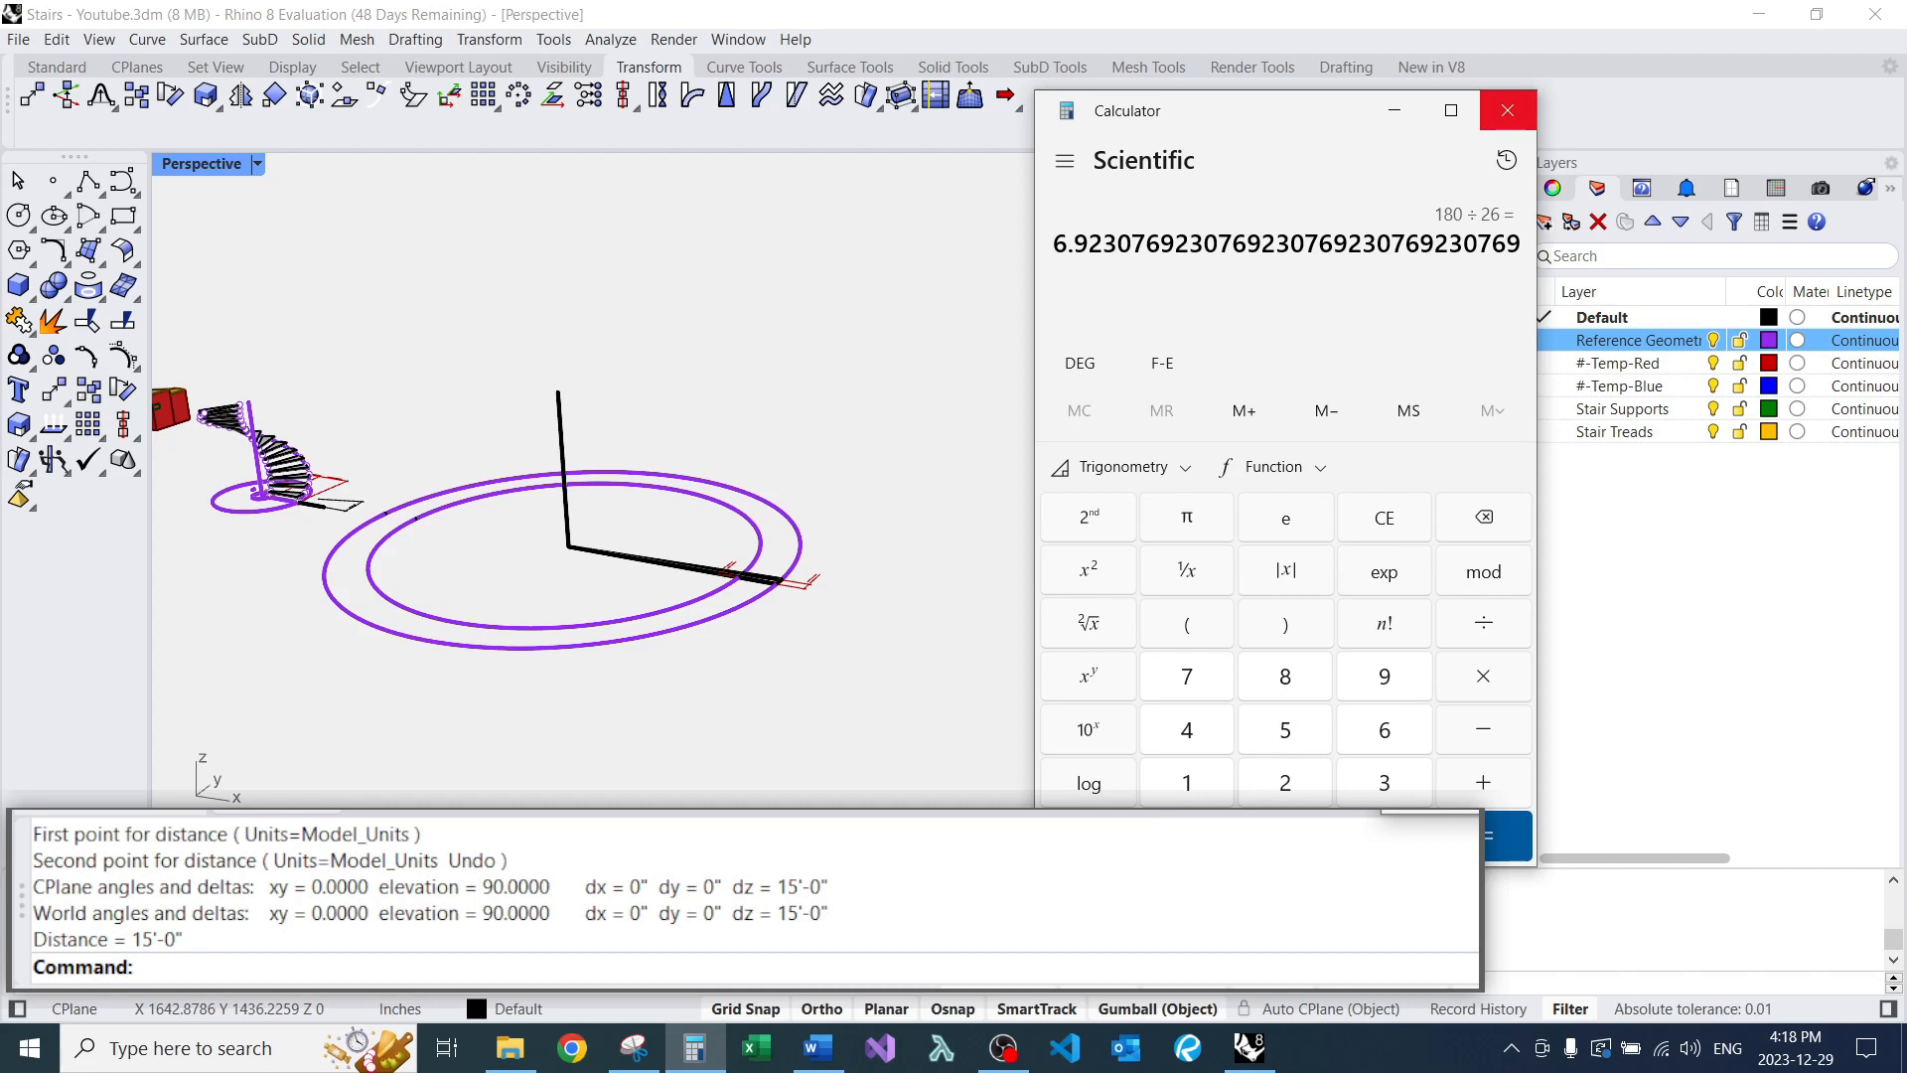
pyautogui.click(1508, 110)
# Divide the vertical height line at the circles' center into 26 segments with points.
pyautogui.scroll(4, 509, 495)
pyautogui.write('Divide')
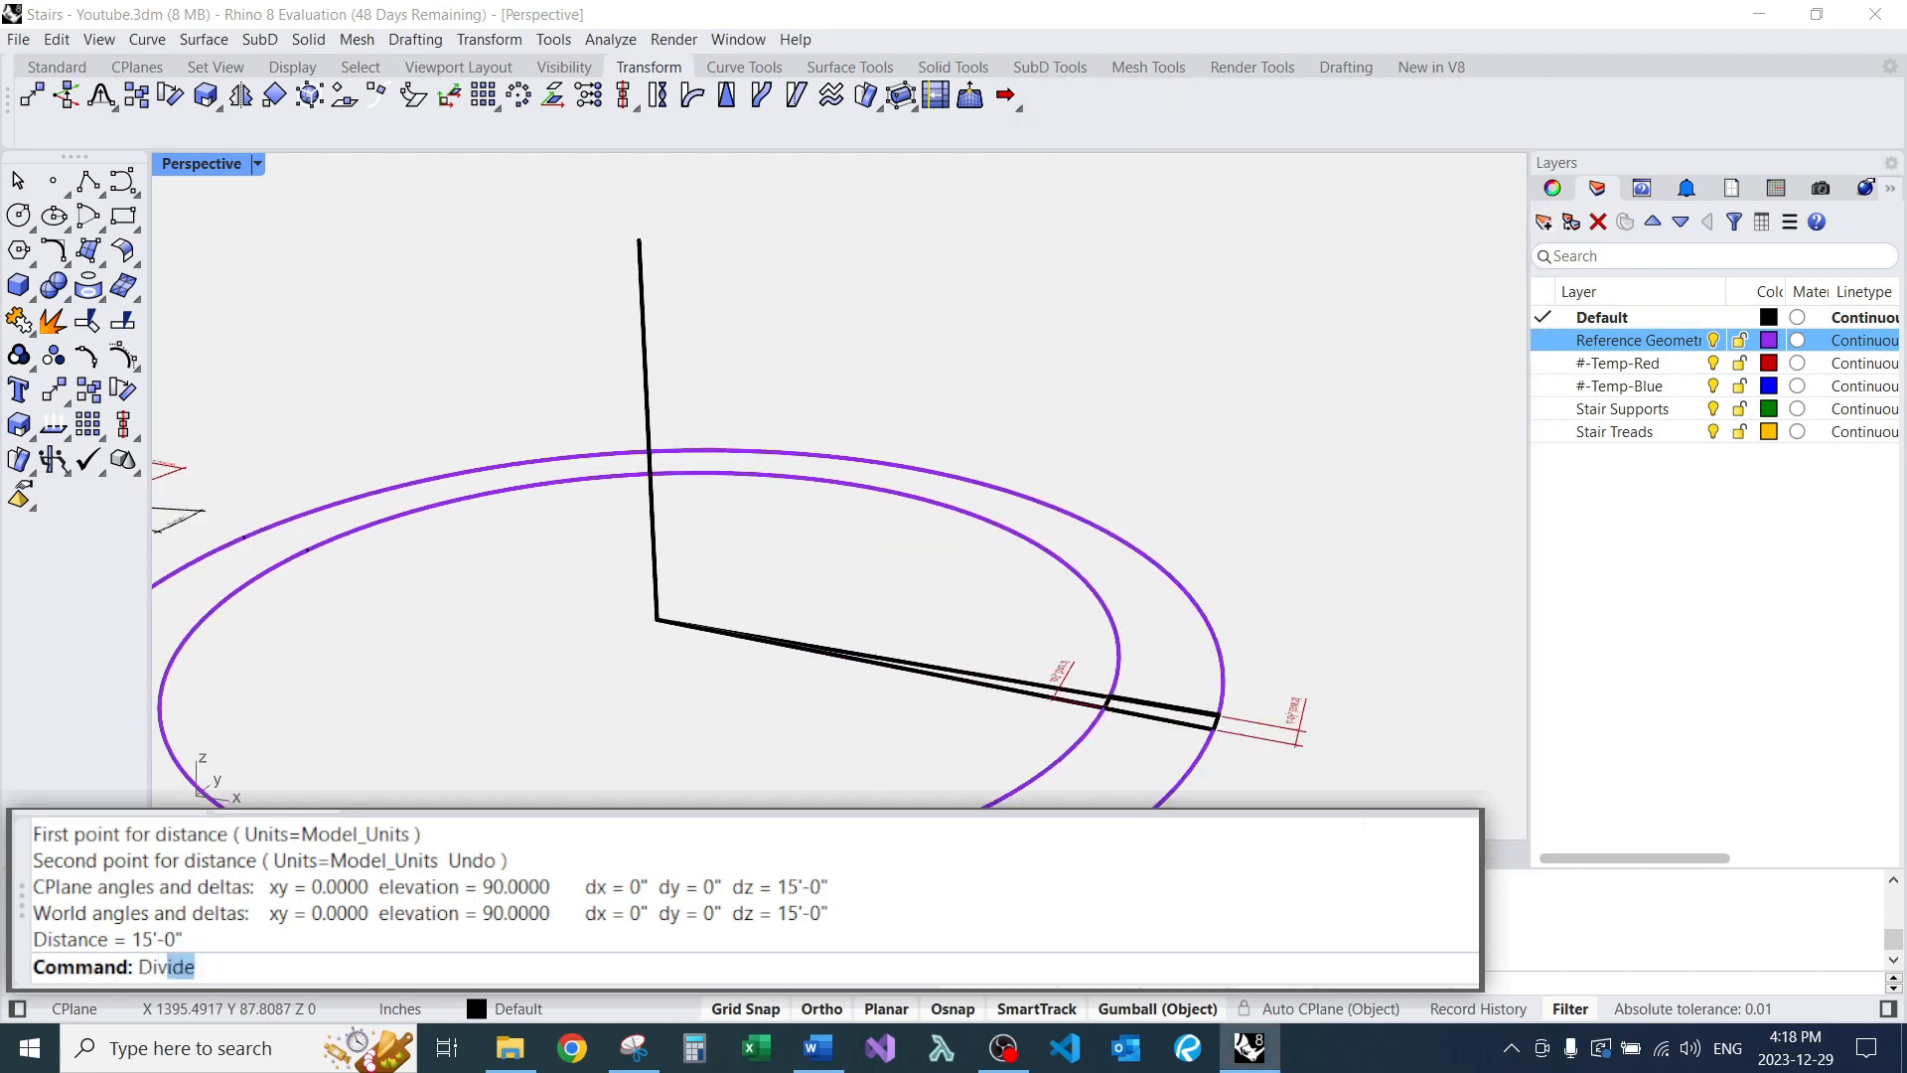
pyautogui.press('Return')
pyautogui.click(655, 593)
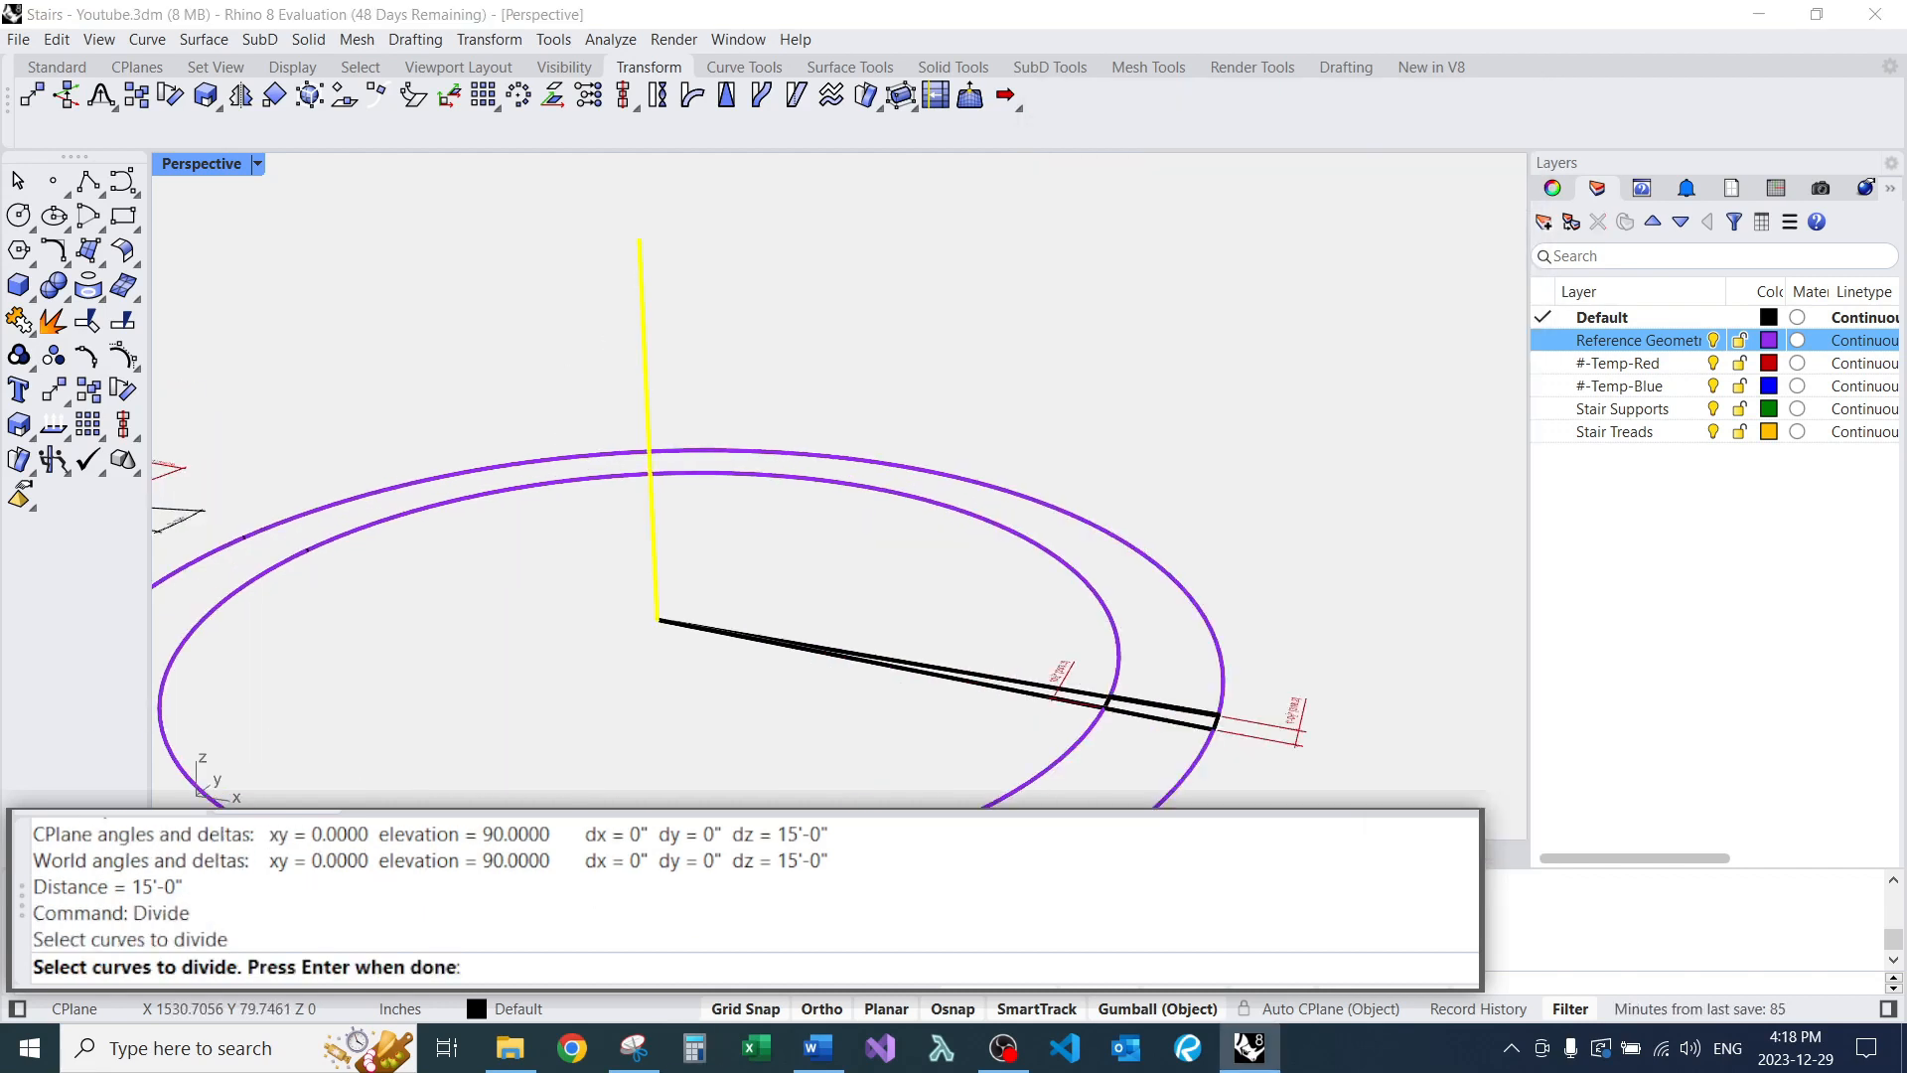
pyautogui.press('Return')
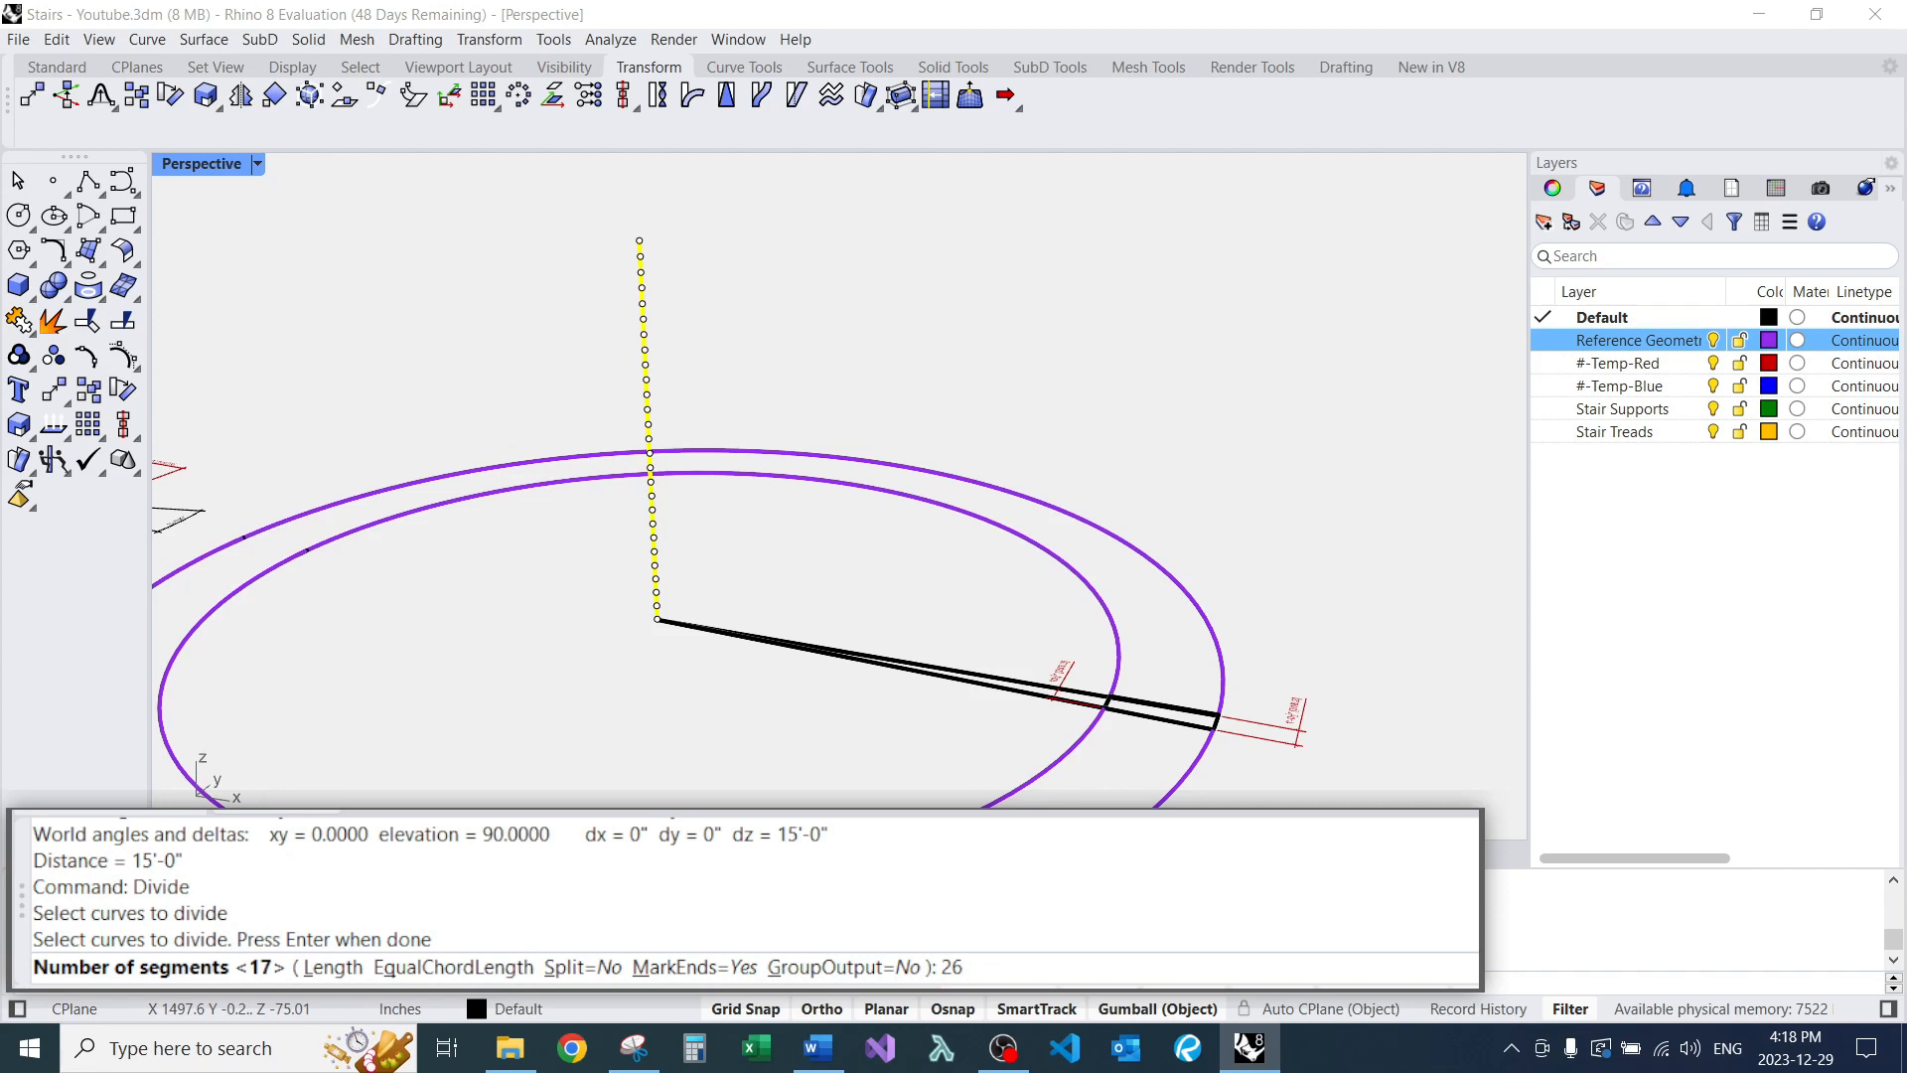
pyautogui.press('Return')
# Measure the distance between the two lowest division points on the vertical line and highlight its vertical offset.
pyautogui.scroll(5, 655, 587)
pyautogui.write('d')
pyautogui.press('Return')
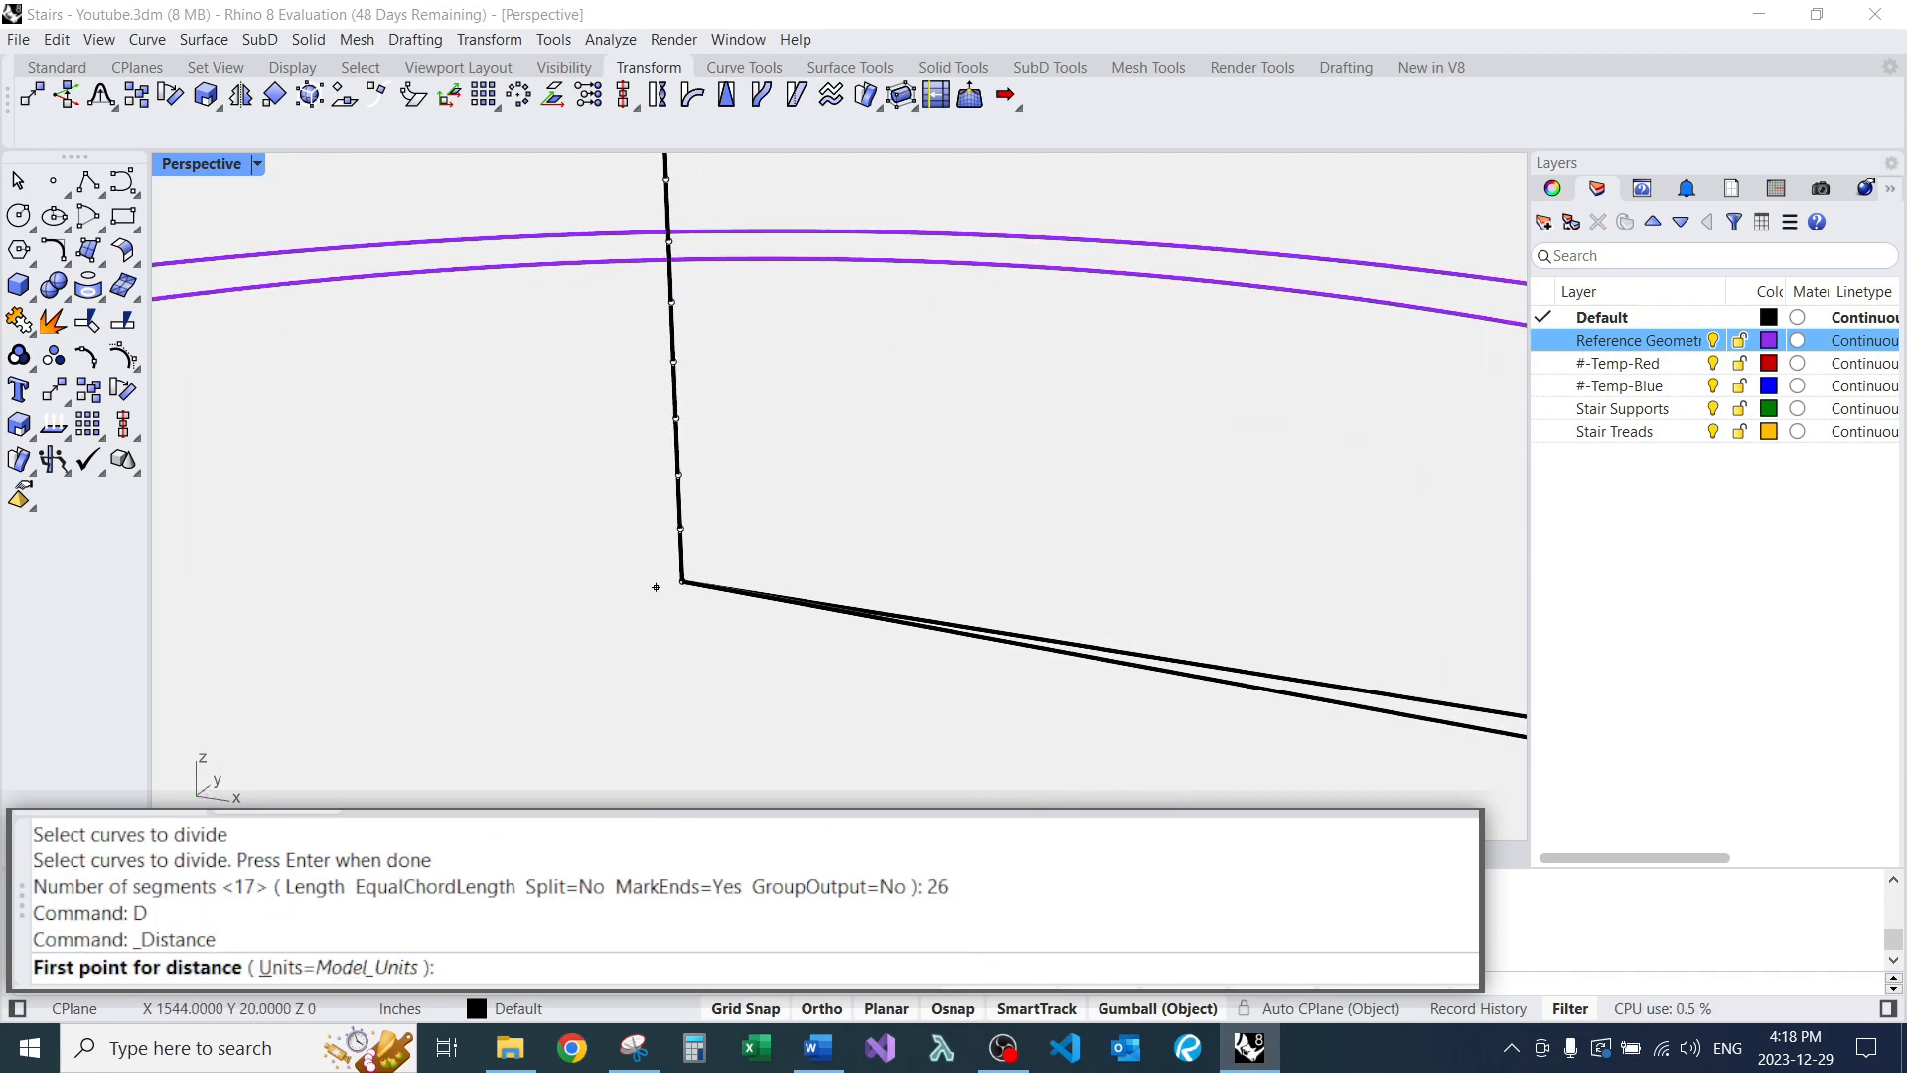
pyautogui.click(682, 582)
pyautogui.click(680, 529)
pyautogui.moveTo(854, 916); pyautogui.dragTo(826, 921)
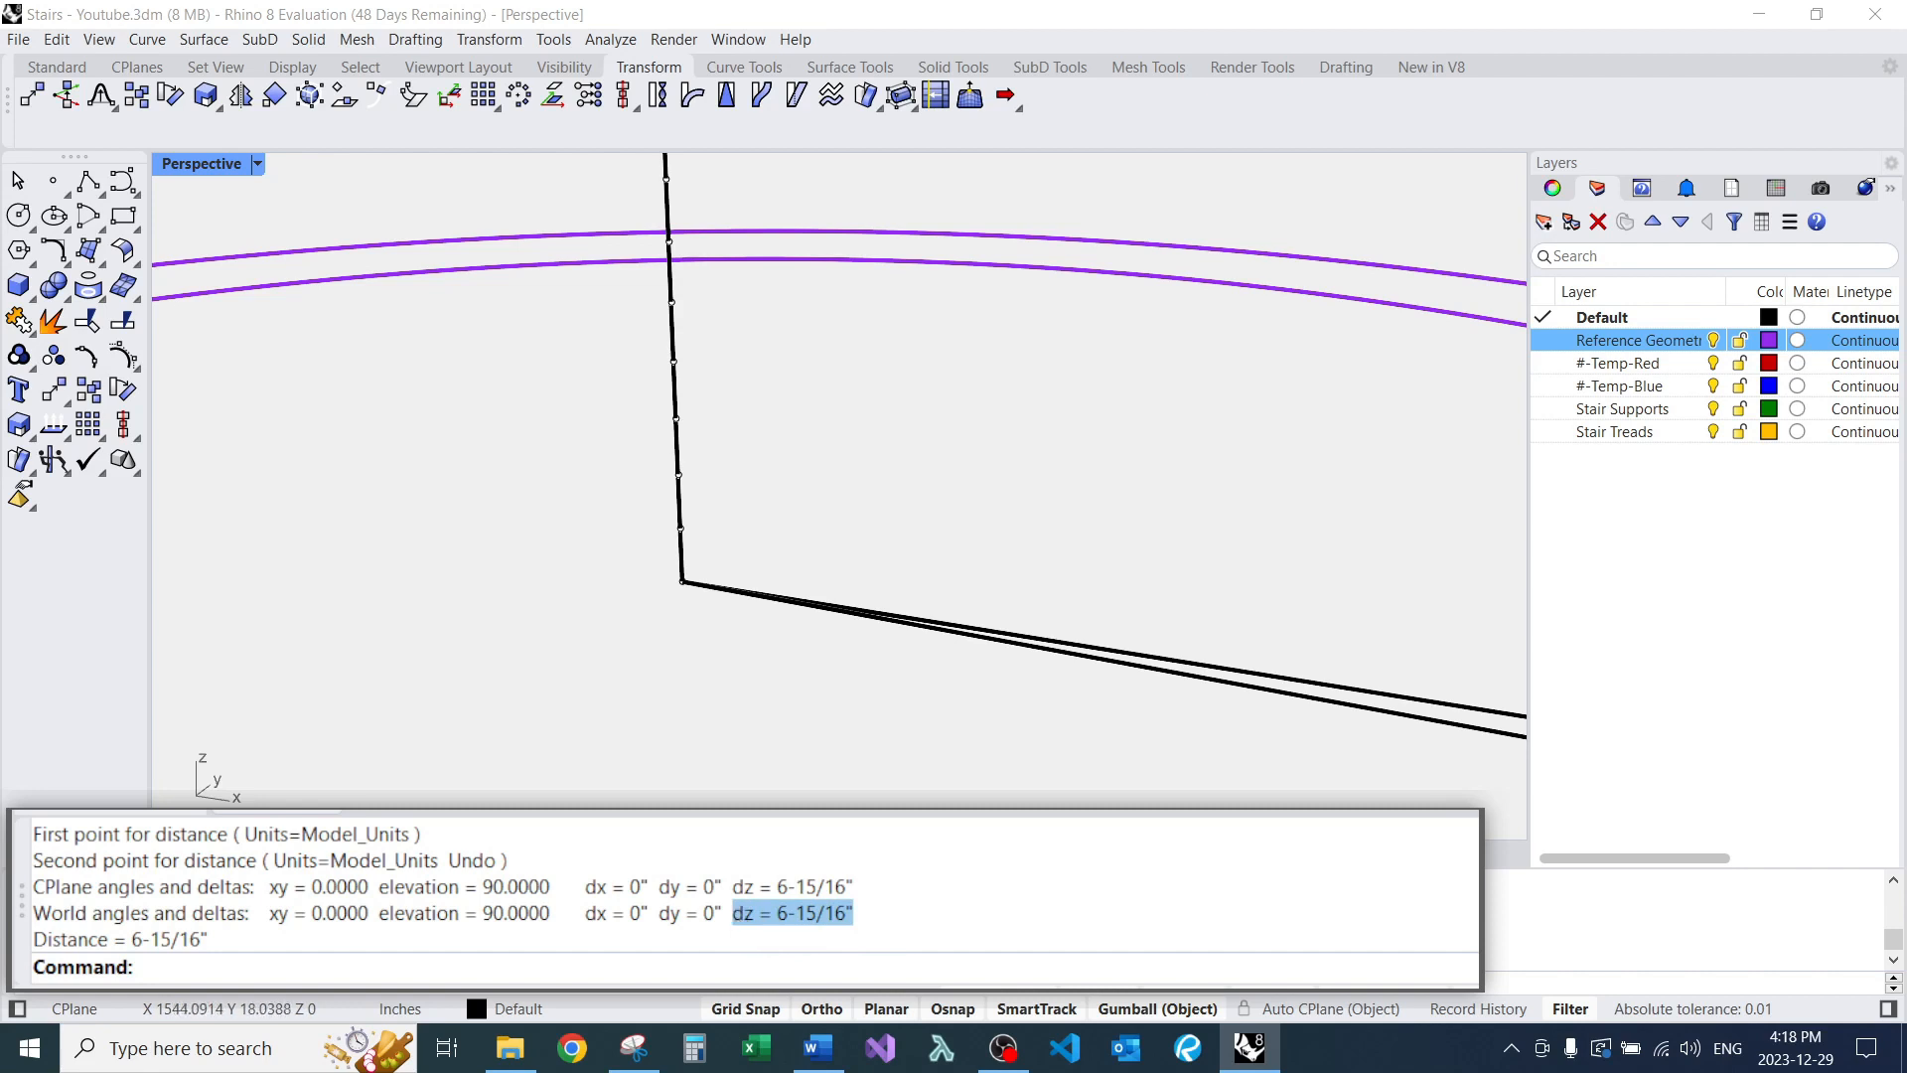
# Move the vertical line and all its division points to the Reference Geometry layer.
pyautogui.scroll(-15, 615, 572)
pyautogui.moveTo(616, 572); pyautogui.dragTo(616, 621, button='right')
pyautogui.scroll(8, 594, 560)
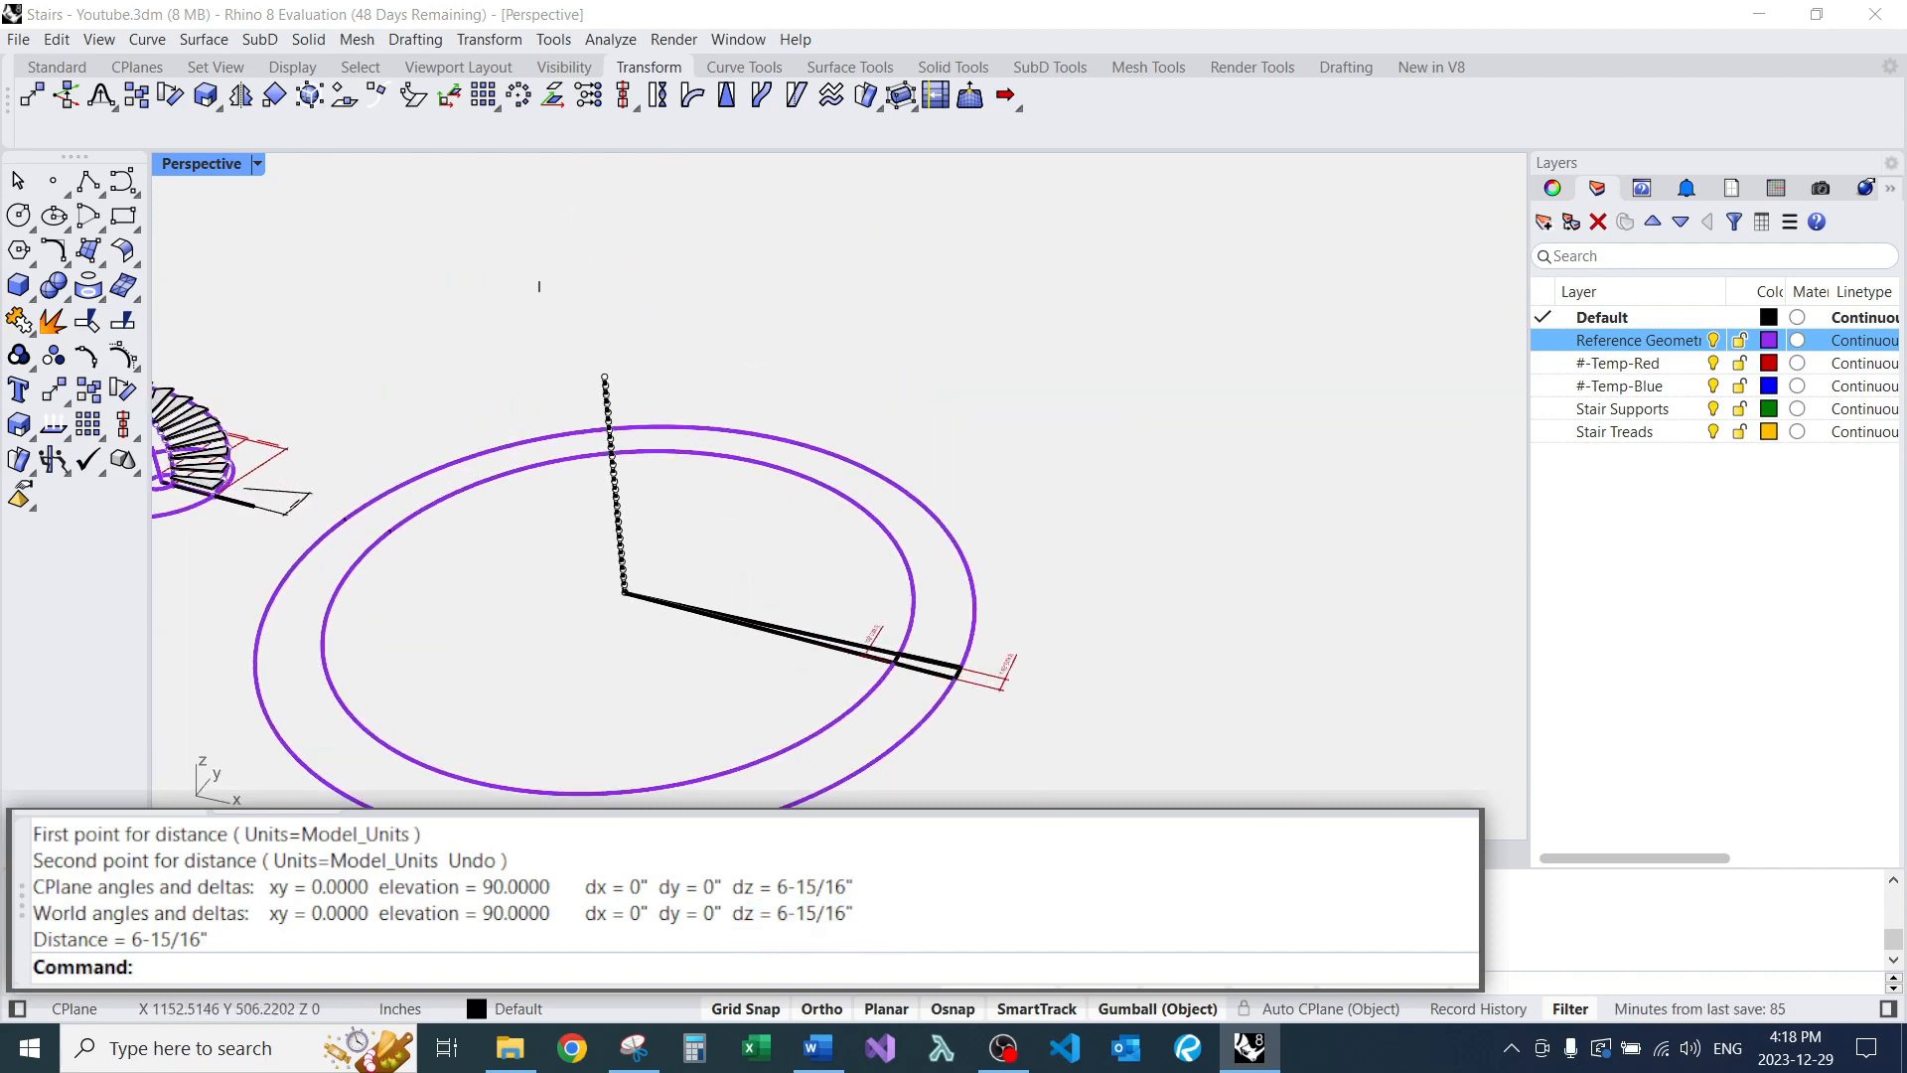
pyautogui.moveTo(536, 283); pyautogui.dragTo(650, 658)
pyautogui.press('Return')
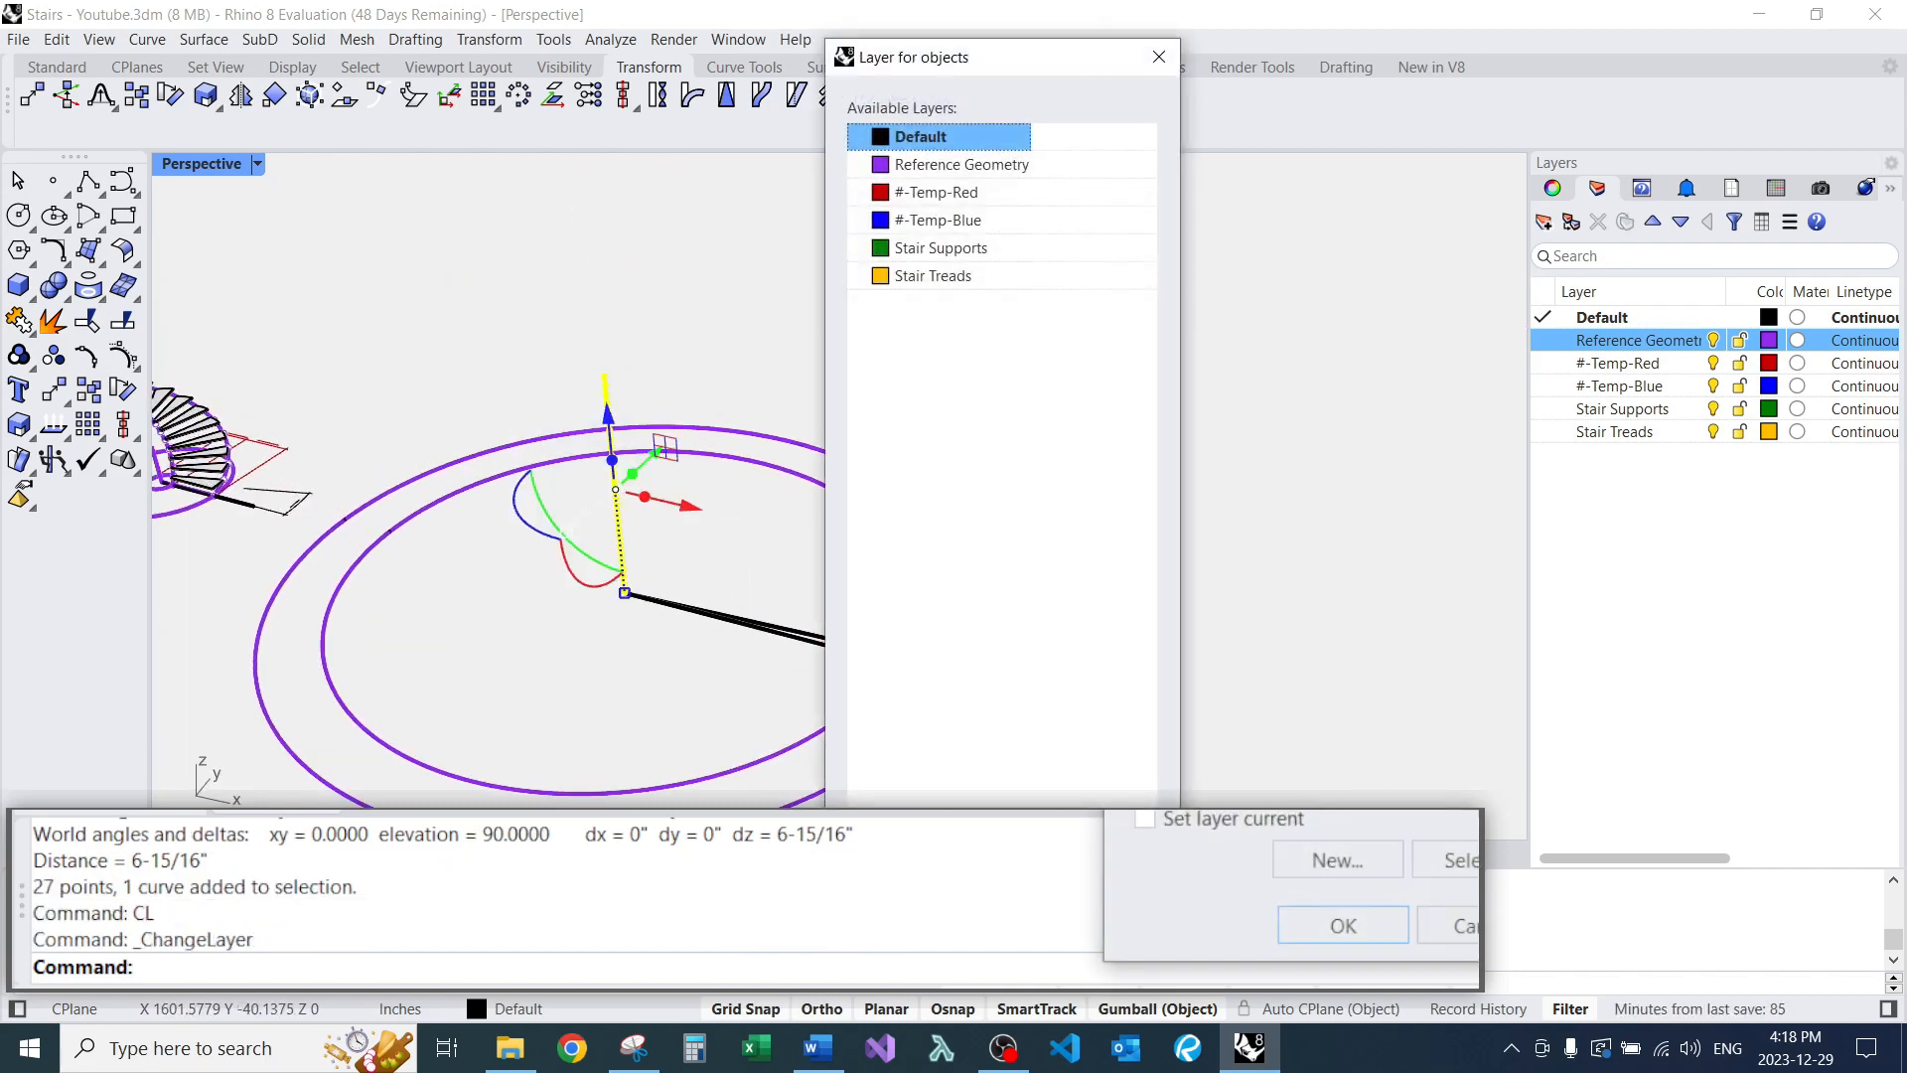
pyautogui.doubleClick(933, 164)
pyautogui.press('Escape')
# Place a text note reading "26 risers!!!!" inside the inner reference circle near the center.
pyautogui.moveTo(725, 531)
pyautogui.mouseDown(button='right')
pyautogui.moveTo(725, 615)
pyautogui.moveTo(726, 535)
pyautogui.mouseUp(button='right')
pyautogui.scroll(6, 725, 526)
pyautogui.scroll(-12, 724, 536)
pyautogui.scroll(4, 685, 646)
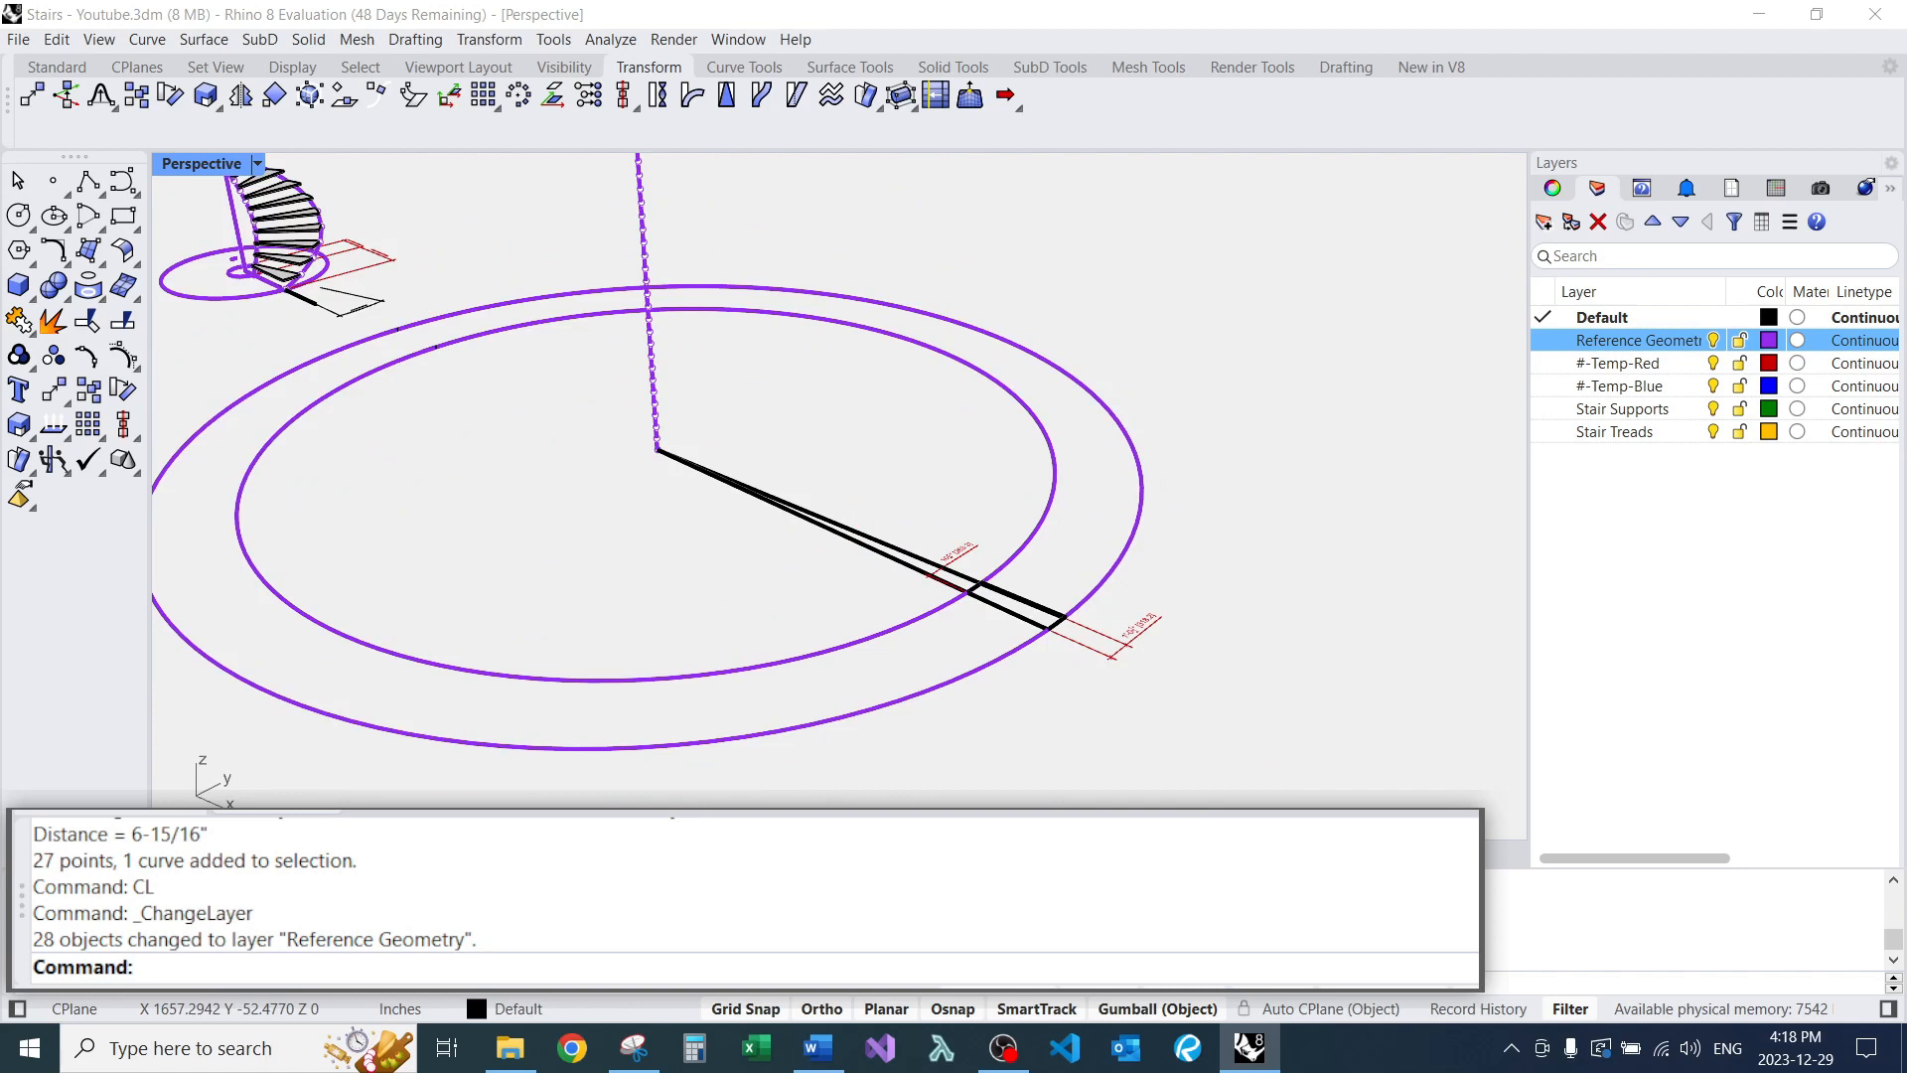
pyautogui.write('Text')
pyautogui.press('Return')
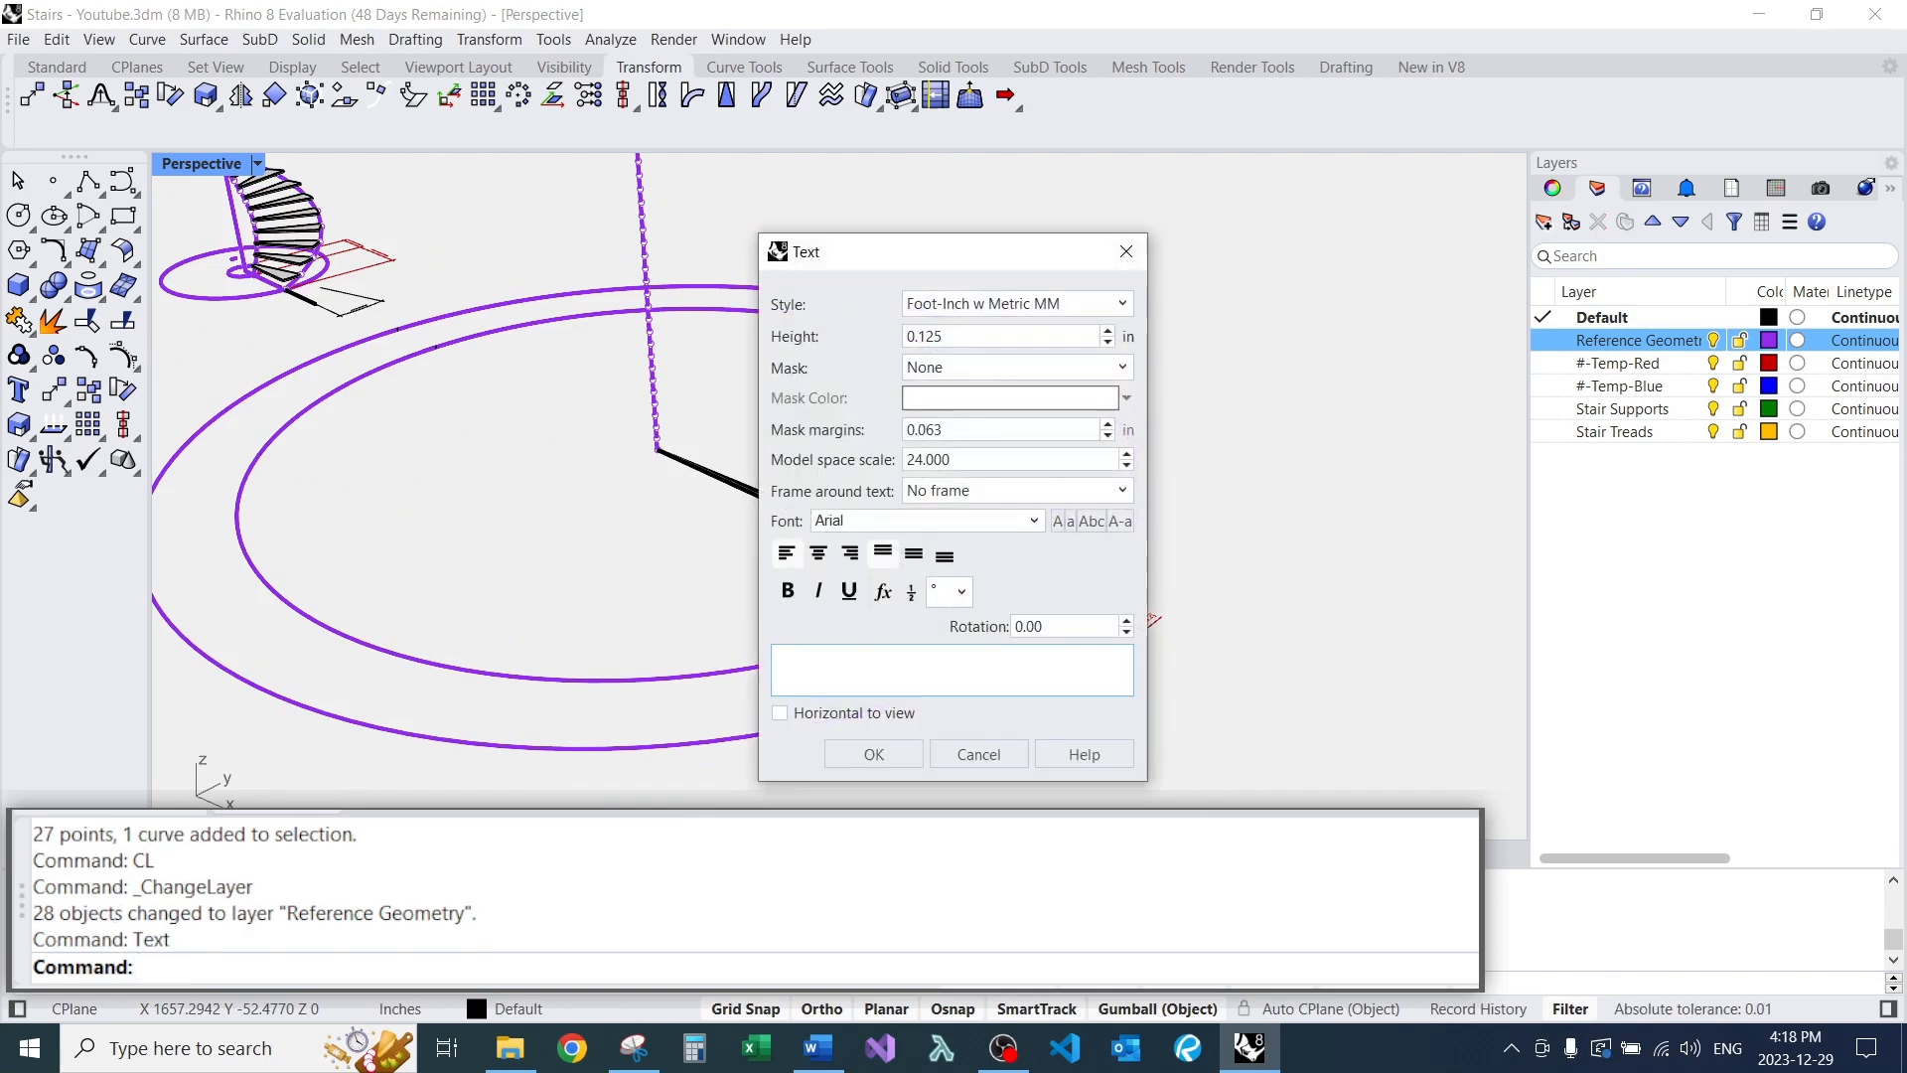
pyautogui.write('26 risers!!!!')
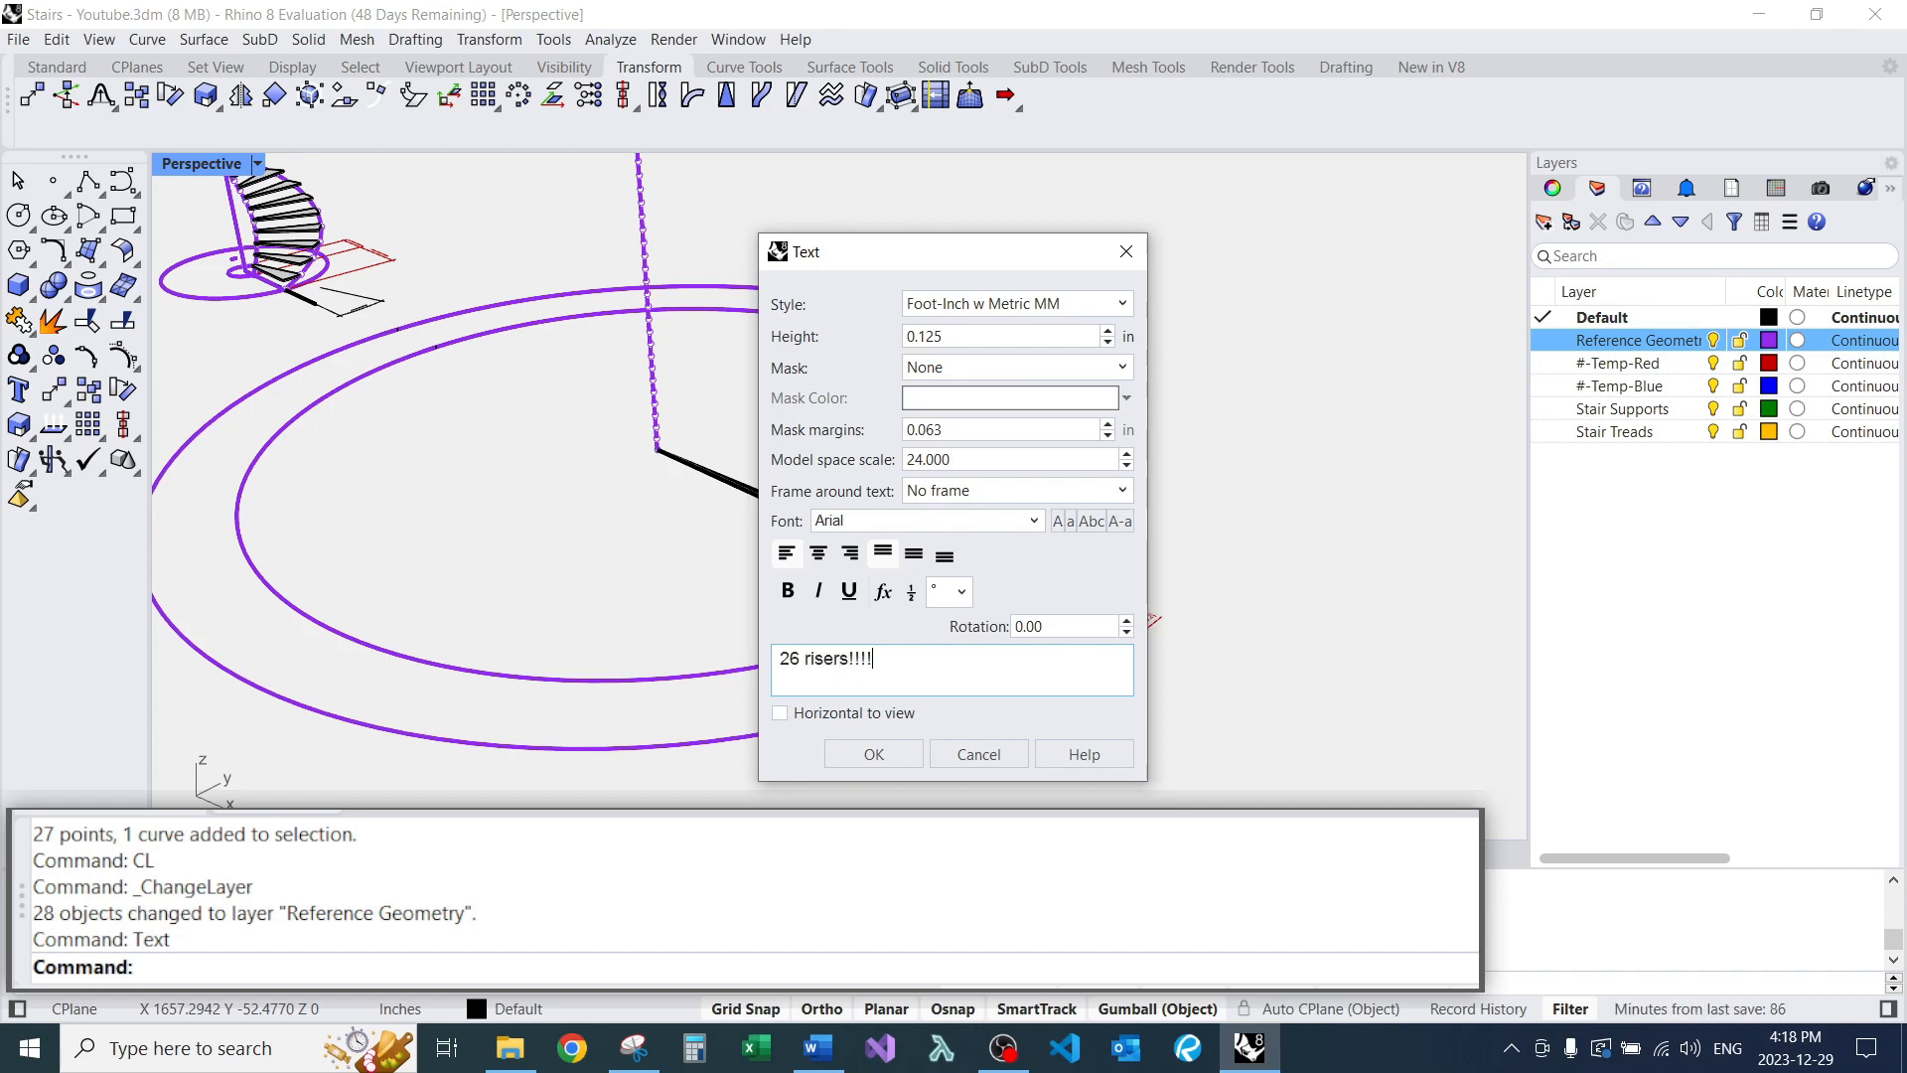
pyautogui.click(874, 754)
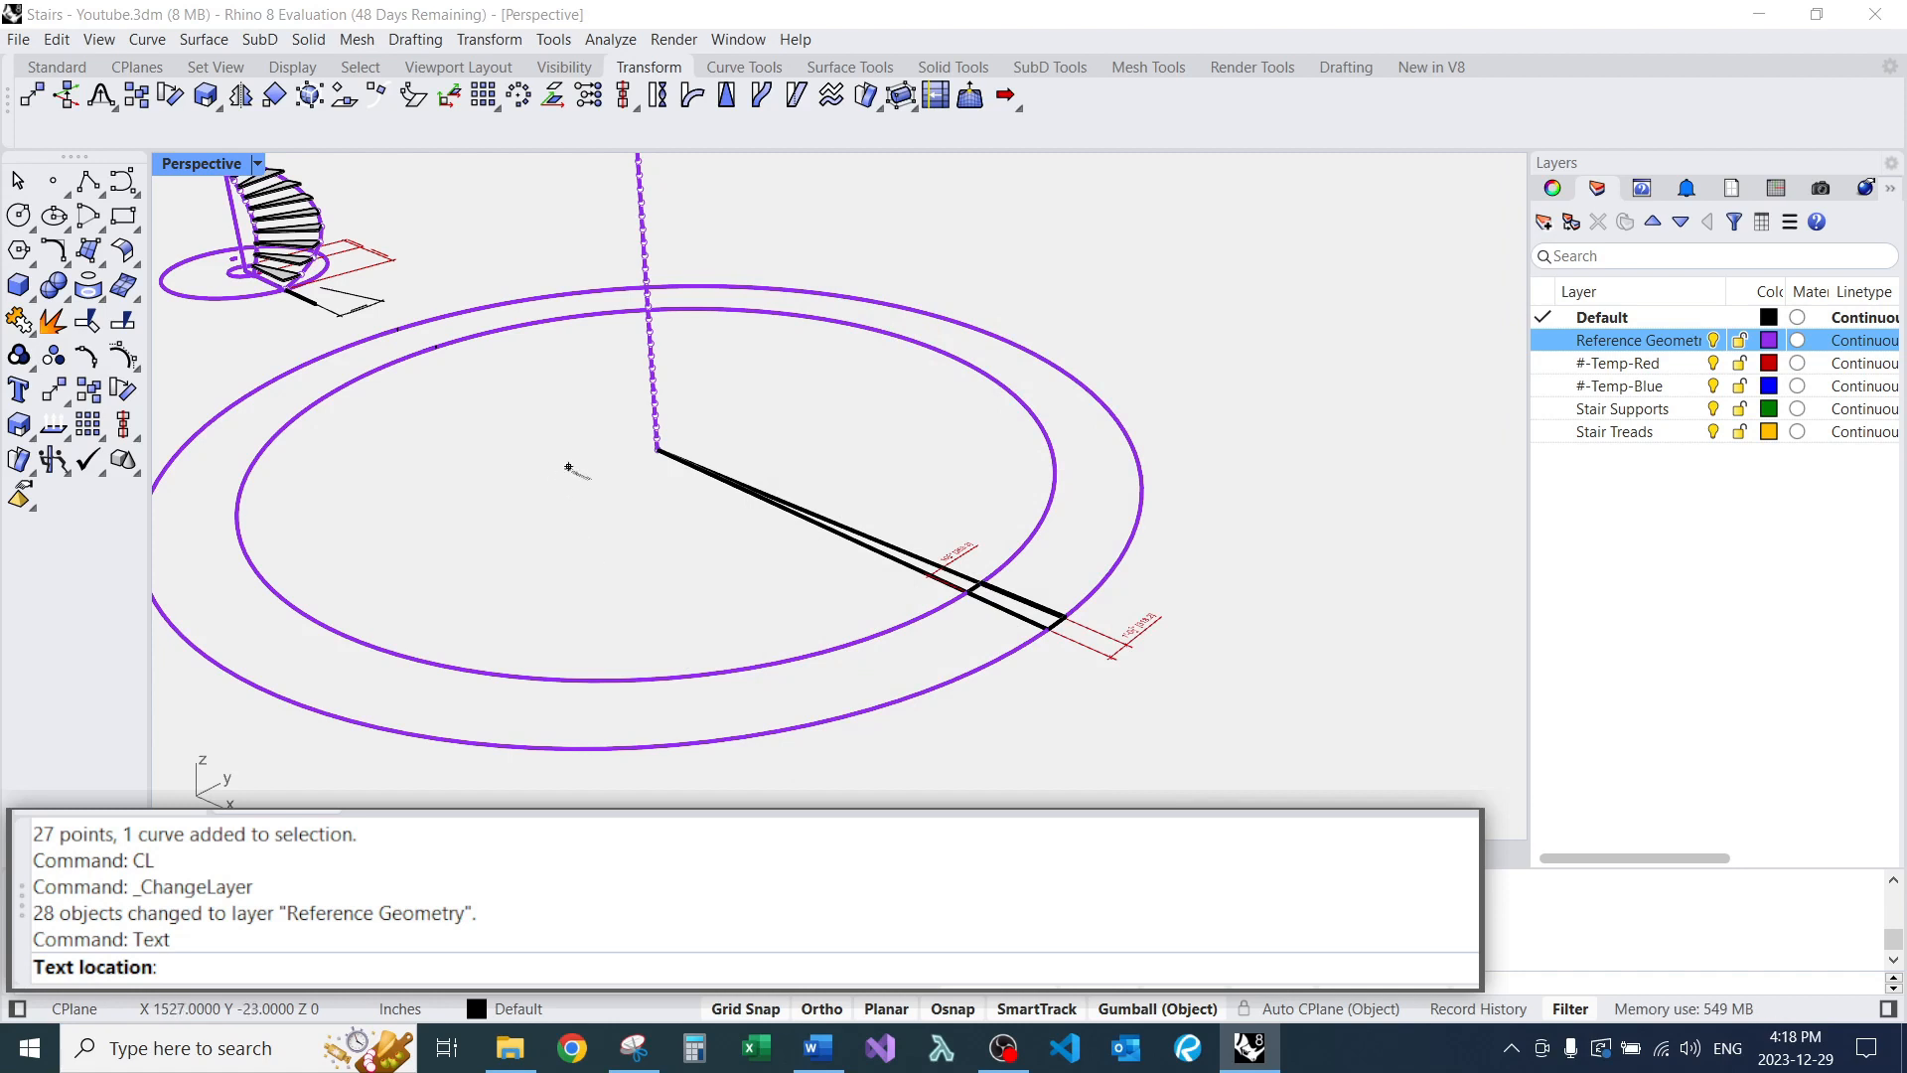
pyautogui.click(576, 491)
# Try to scale the "26 risers!!!!" note, cancel the scaling and delete the note.
pyautogui.scroll(3, 576, 492)
pyautogui.moveTo(645, 436); pyautogui.dragTo(547, 542)
pyautogui.write('sc')
pyautogui.press('Return')
pyautogui.press('Escape')
pyautogui.moveTo(634, 457); pyautogui.dragTo(513, 512)
pyautogui.press('e')
pyautogui.press('Return')
# Examine the tread outline, its two width dimensions and the radial lines from several angles.
pyautogui.scroll(-4, 512, 512)
pyautogui.moveTo(556, 516); pyautogui.dragTo(586, 606, button='right')
pyautogui.scroll(7, 686, 573)
pyautogui.scroll(-7, 685, 573)
pyautogui.scroll(4, 616, 487)
pyautogui.scroll(-5, 615, 486)
pyautogui.scroll(2, 616, 486)
pyautogui.scroll(-4, 616, 487)
pyautogui.scroll(3, 615, 487)
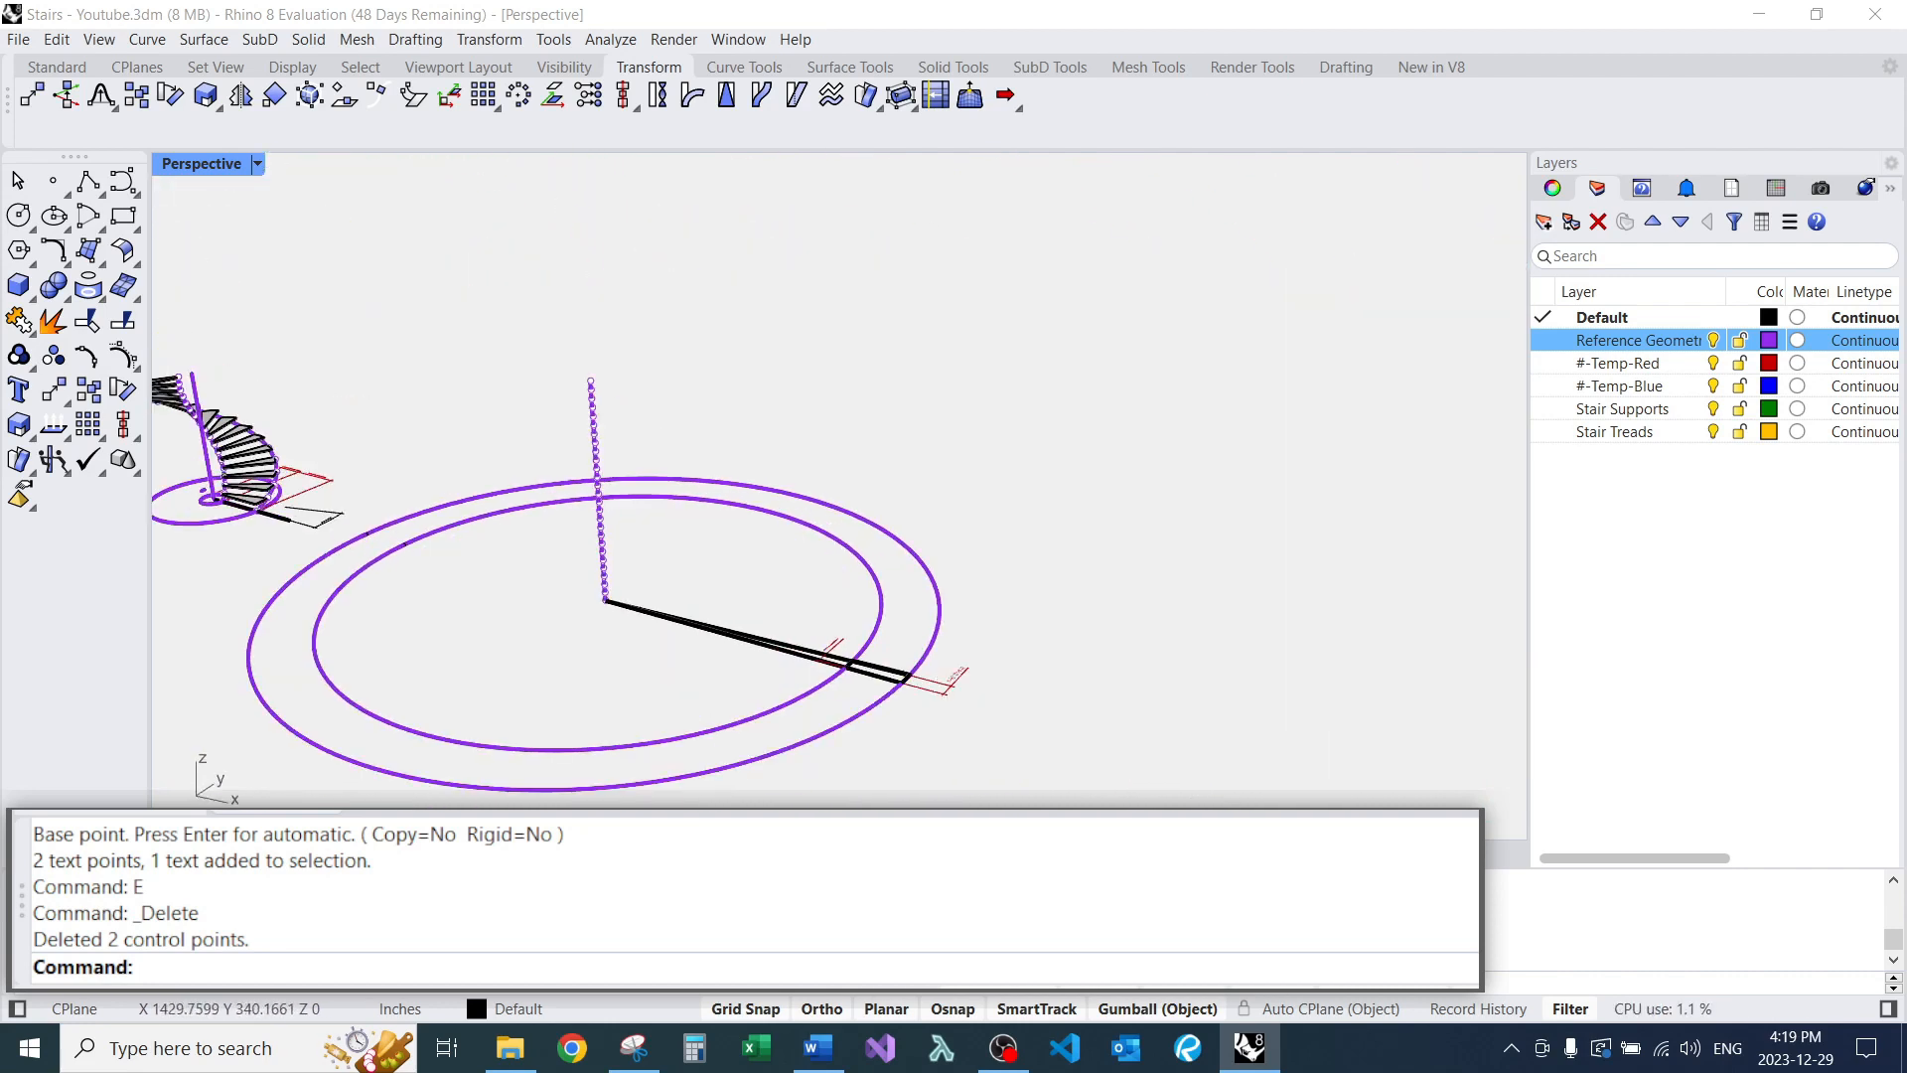
pyautogui.scroll(3, 854, 670)
pyautogui.scroll(-3, 854, 670)
pyautogui.scroll(5, 854, 671)
pyautogui.scroll(-3, 695, 407)
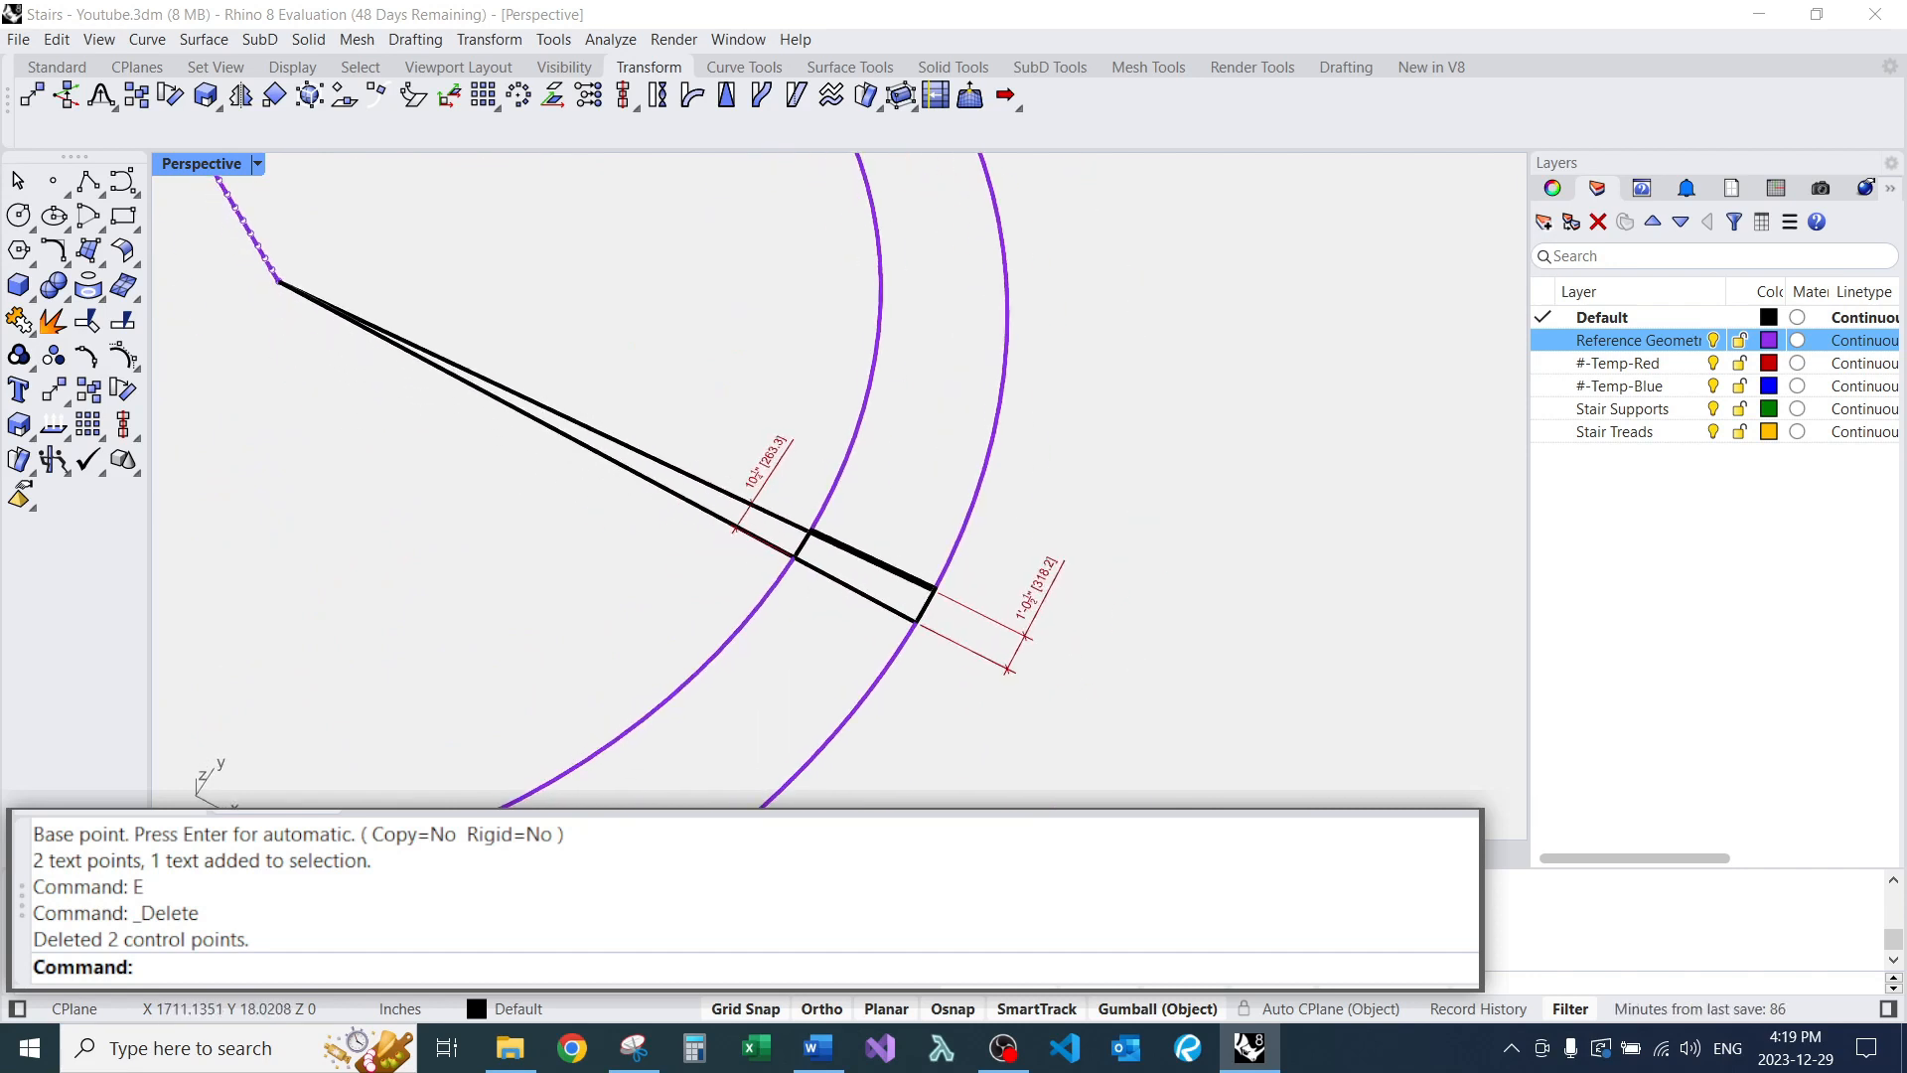
pyautogui.scroll(-4, 716, 542)
pyautogui.moveTo(715, 541); pyautogui.dragTo(874, 541, button='right')
pyautogui.scroll(5, 740, 547)
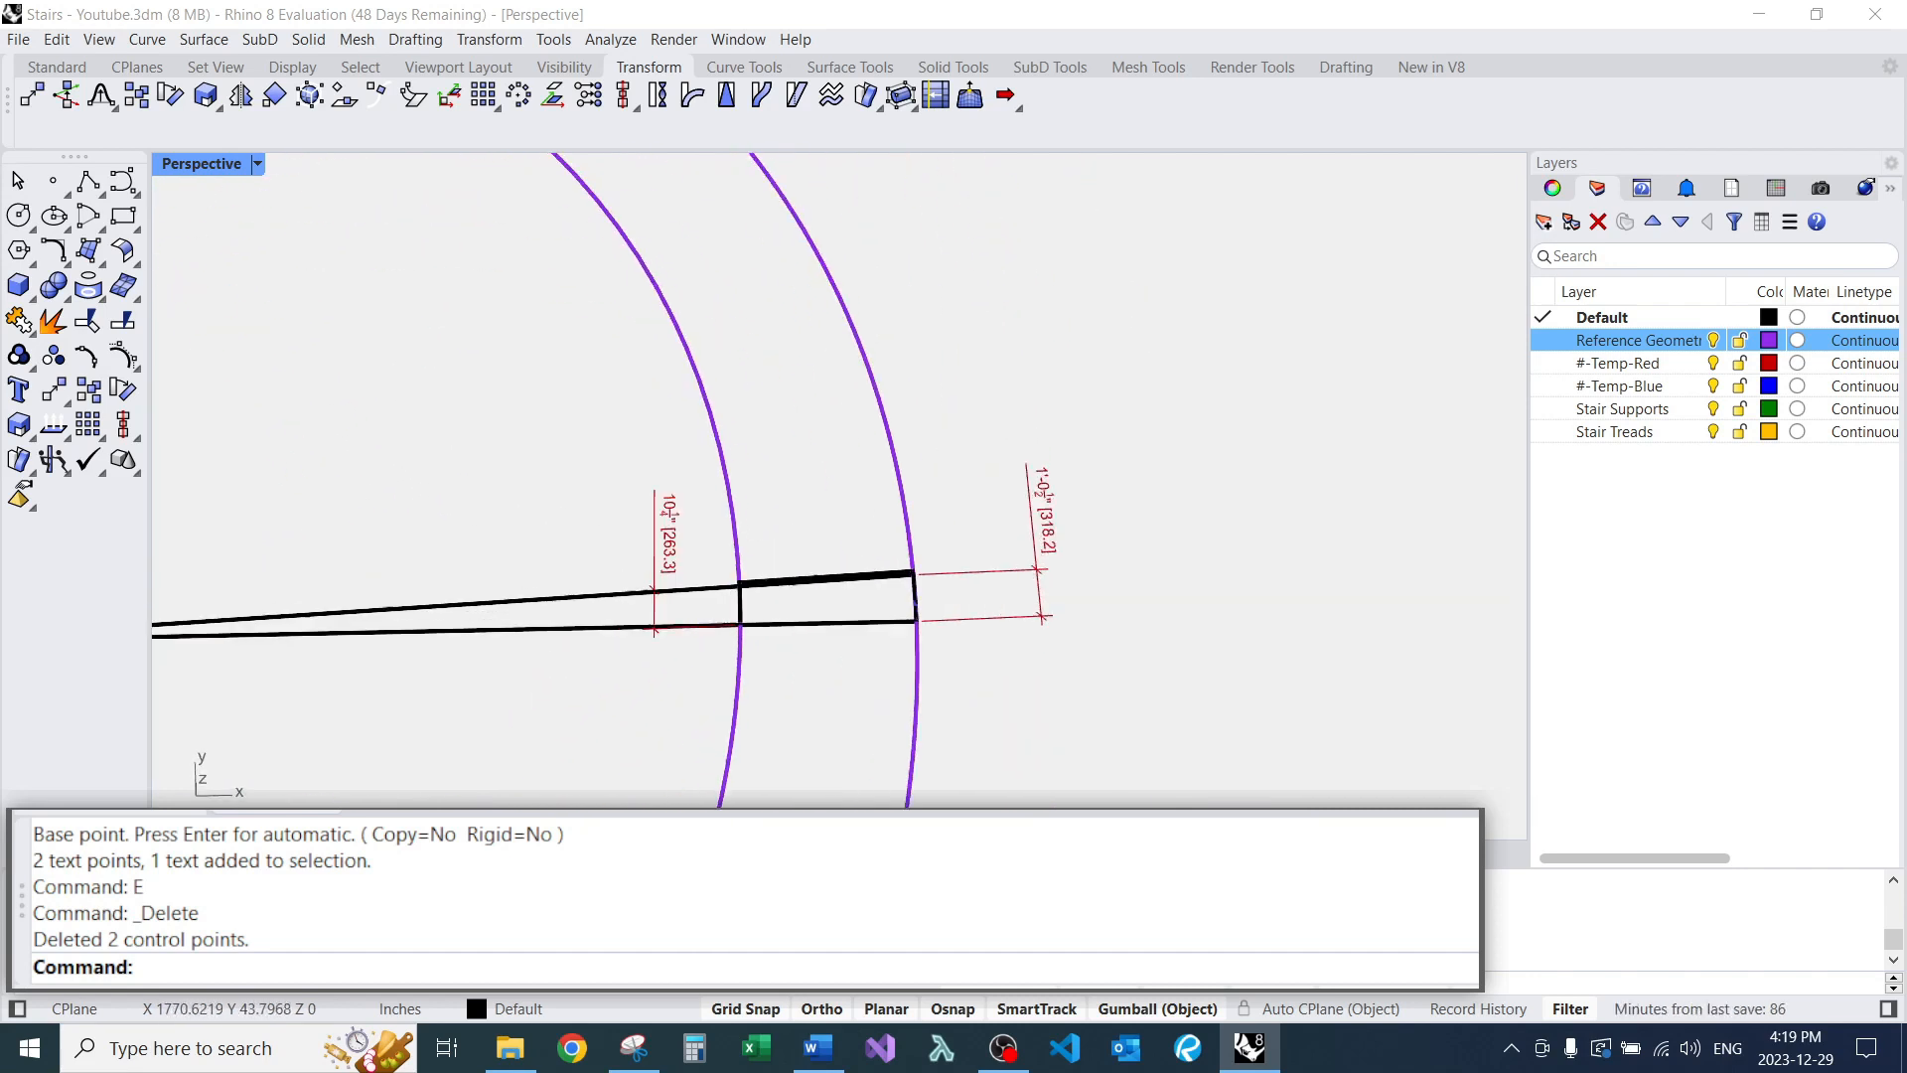
pyautogui.moveTo(740, 546); pyautogui.dragTo(537, 522, button='right')
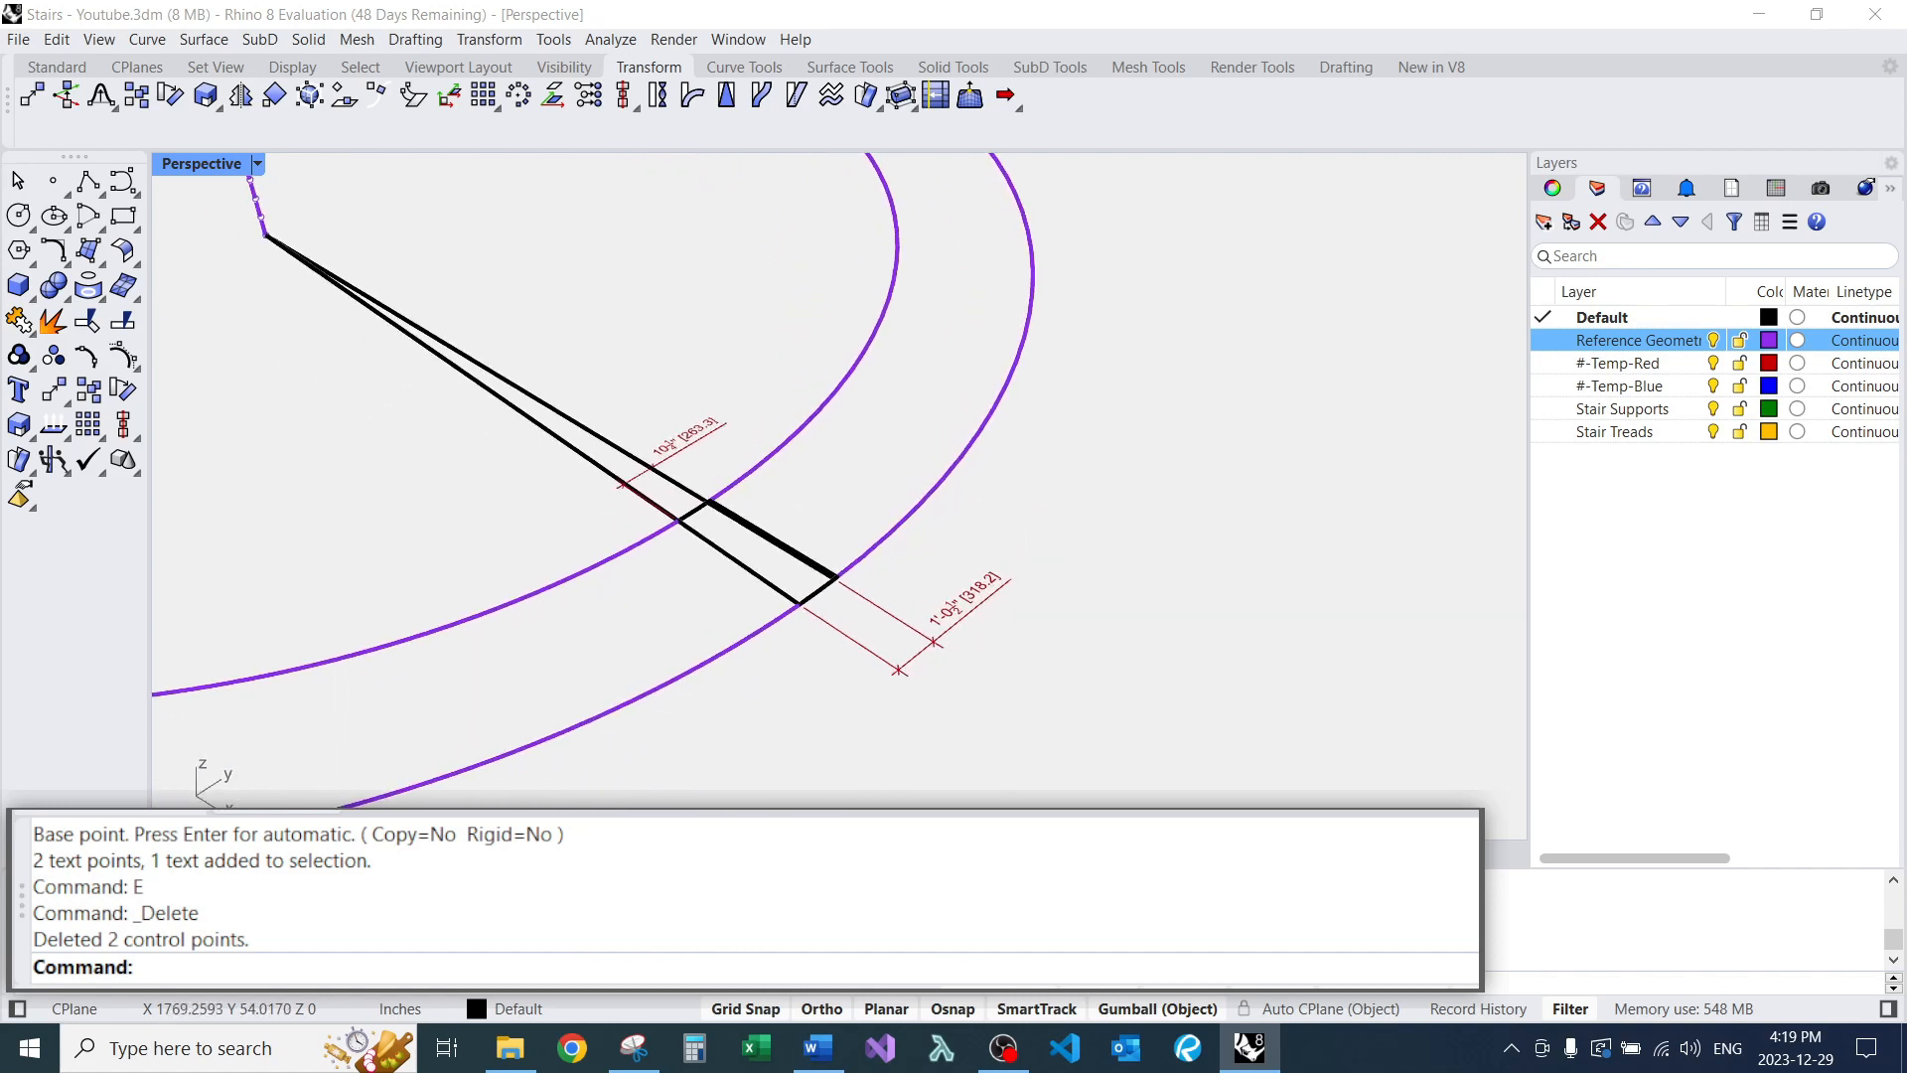
pyautogui.scroll(-3, 755, 547)
pyautogui.moveTo(755, 546); pyautogui.dragTo(665, 552, button='right')
pyautogui.scroll(-3, 745, 576)
pyautogui.scroll(6, 655, 557)
pyautogui.scroll(6, 666, 553)
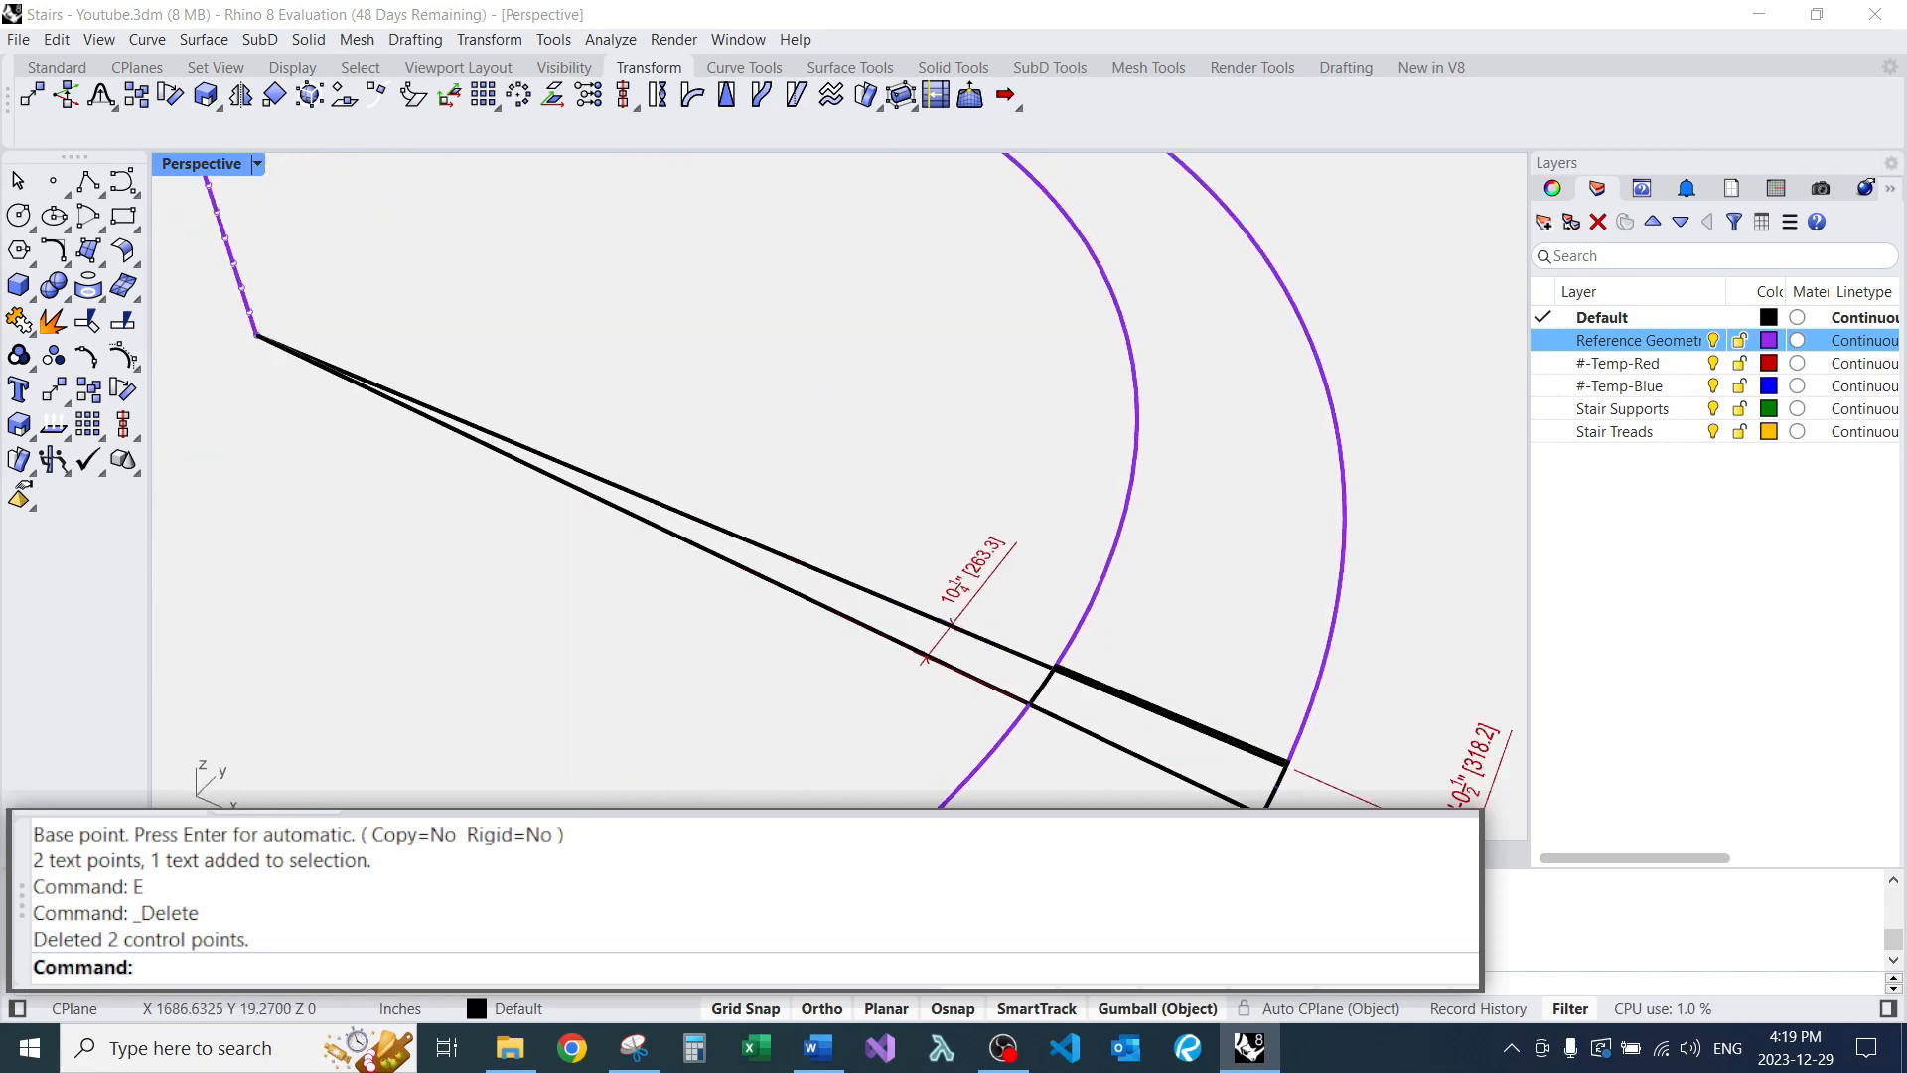
# Add an angular dimension between the two radial lines, placed beyond the outer reference circle.
pyautogui.write('DimA')
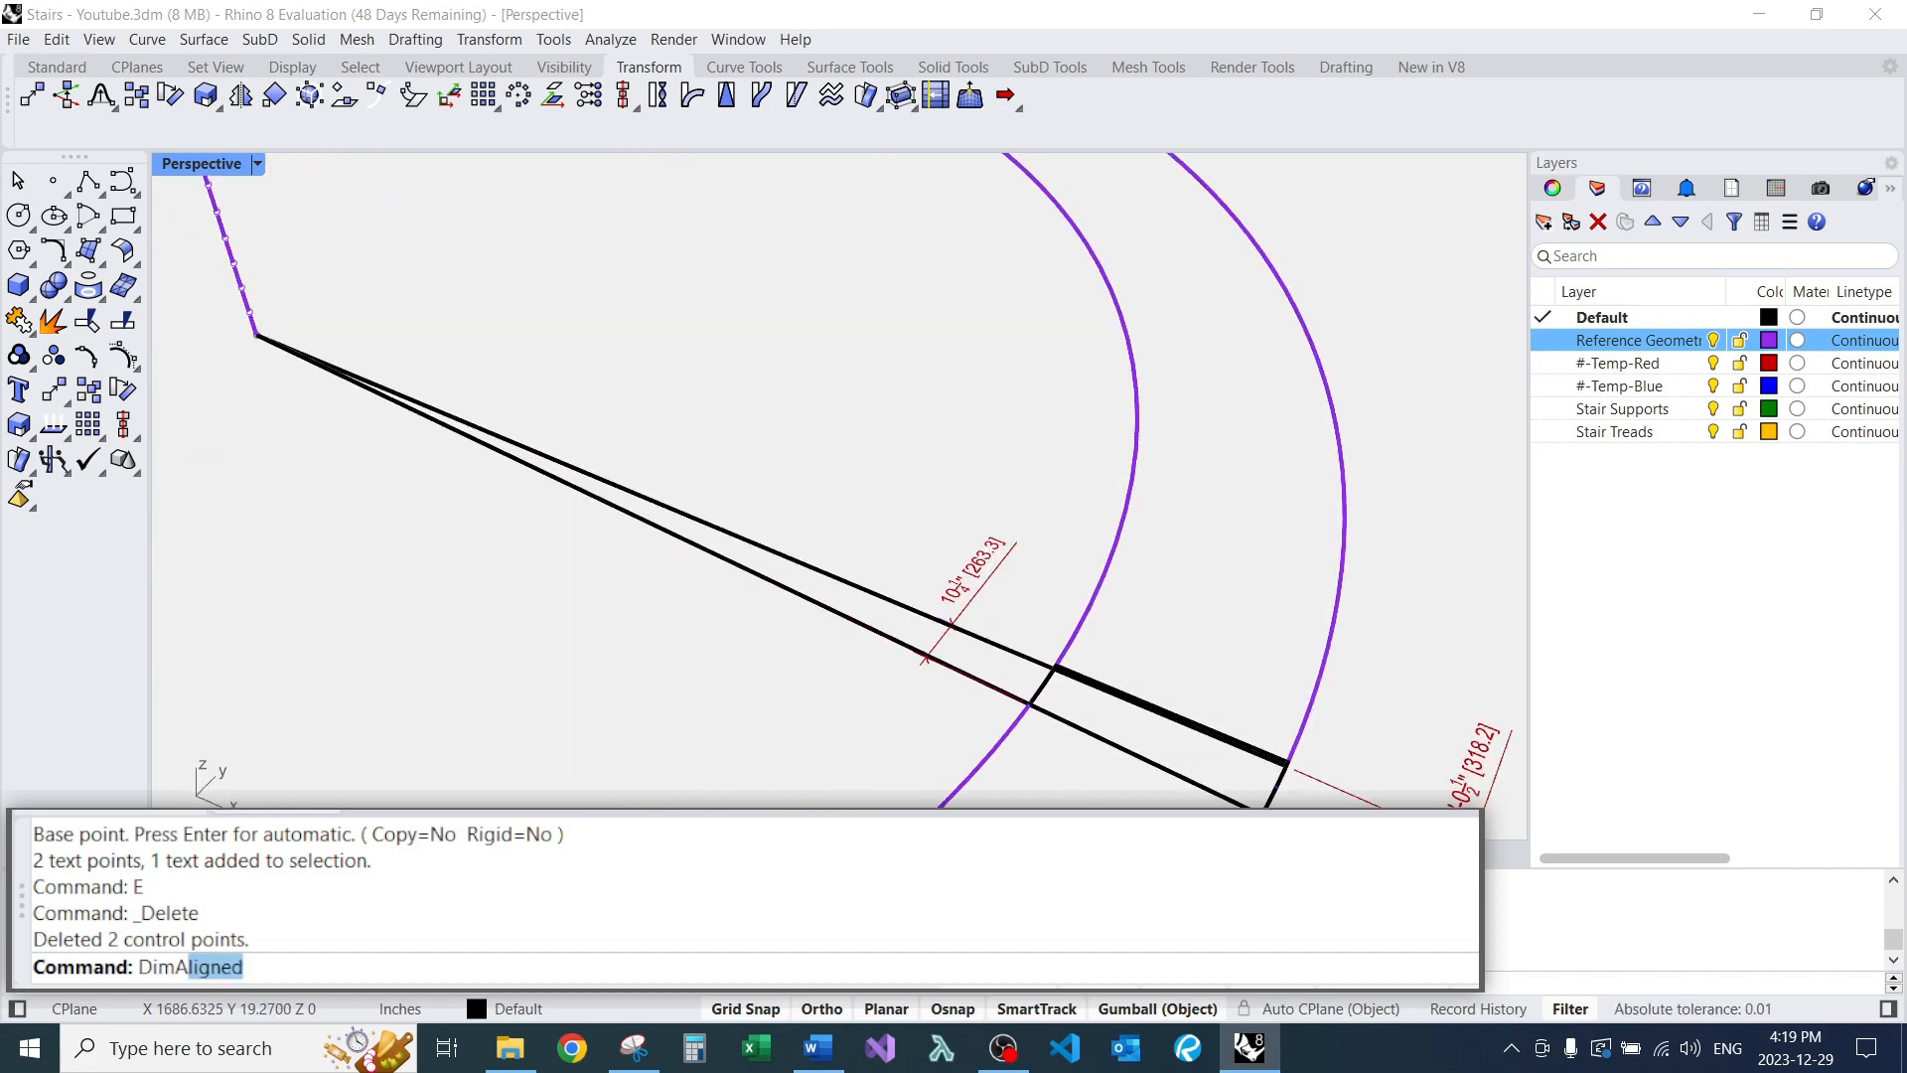
pyautogui.write('ngle')
pyautogui.press('Return')
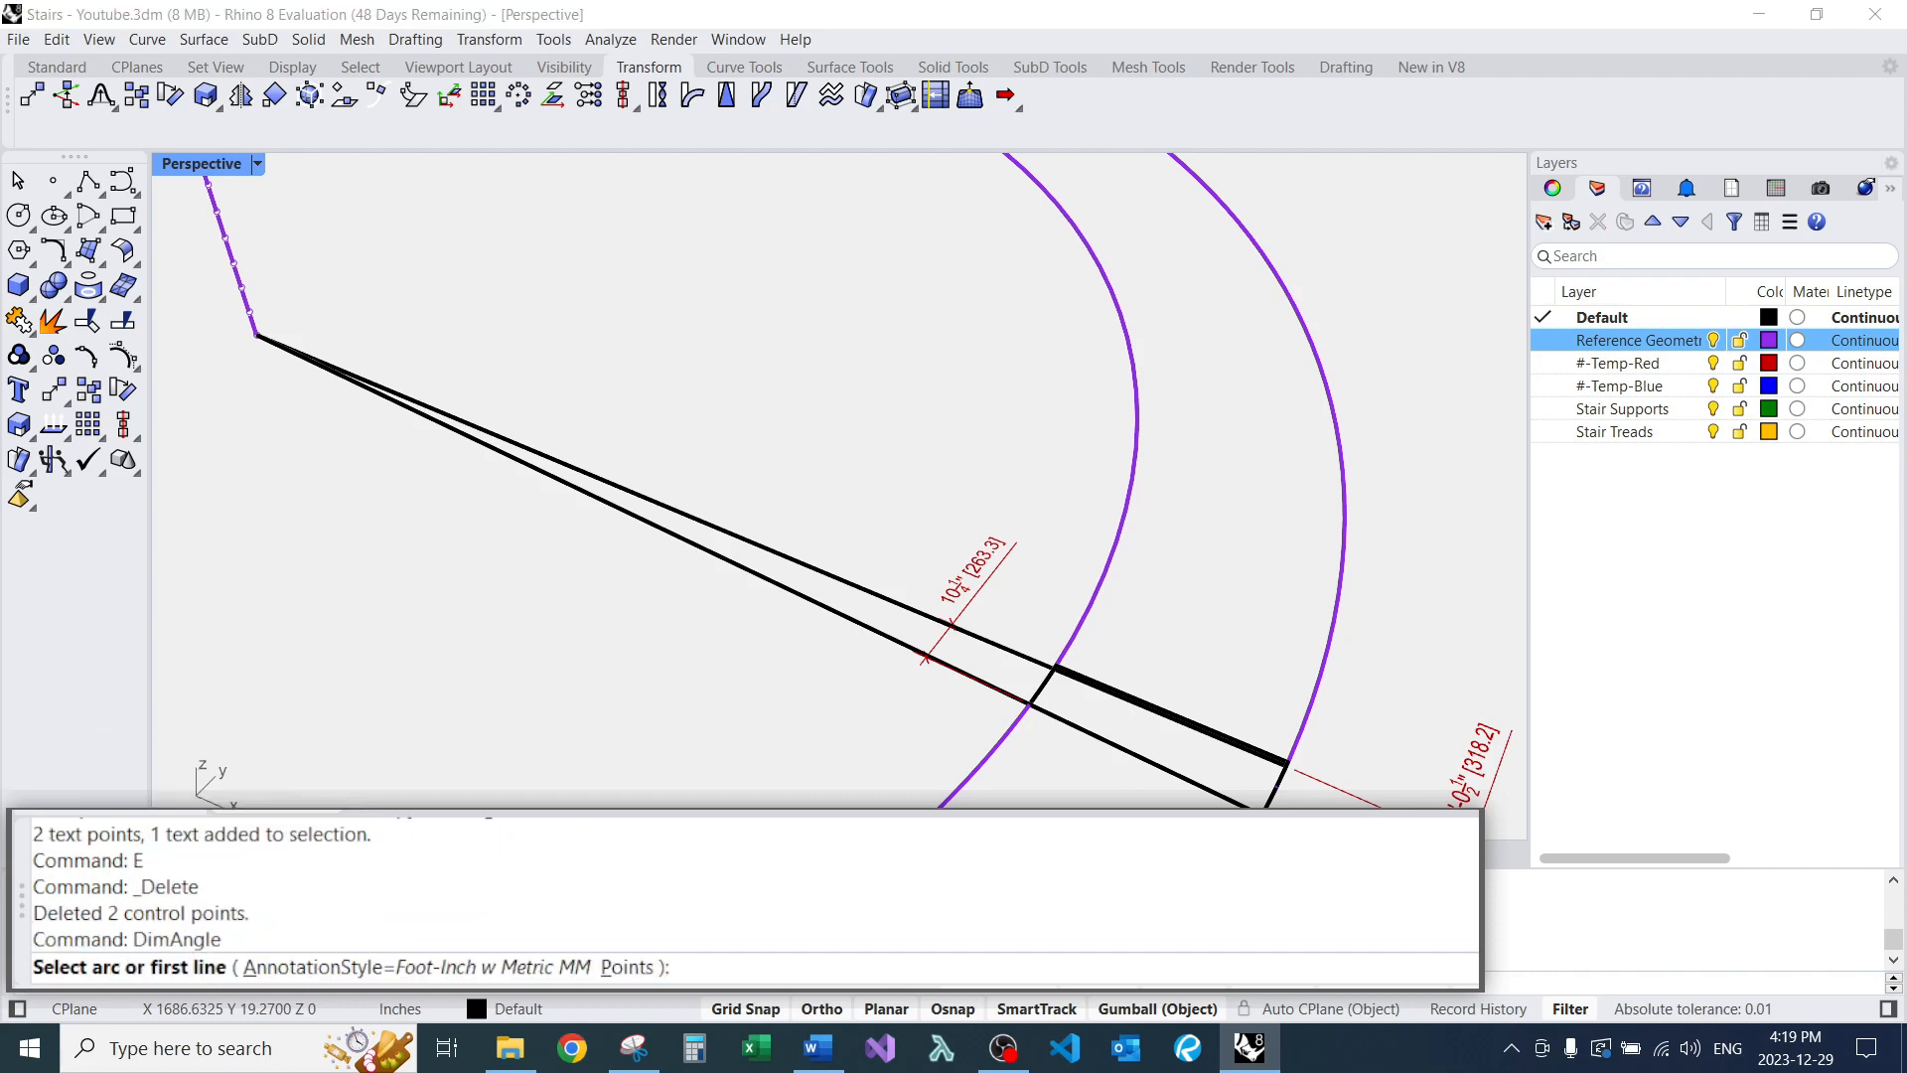
pyautogui.scroll(1, 675, 529)
pyautogui.click(695, 545)
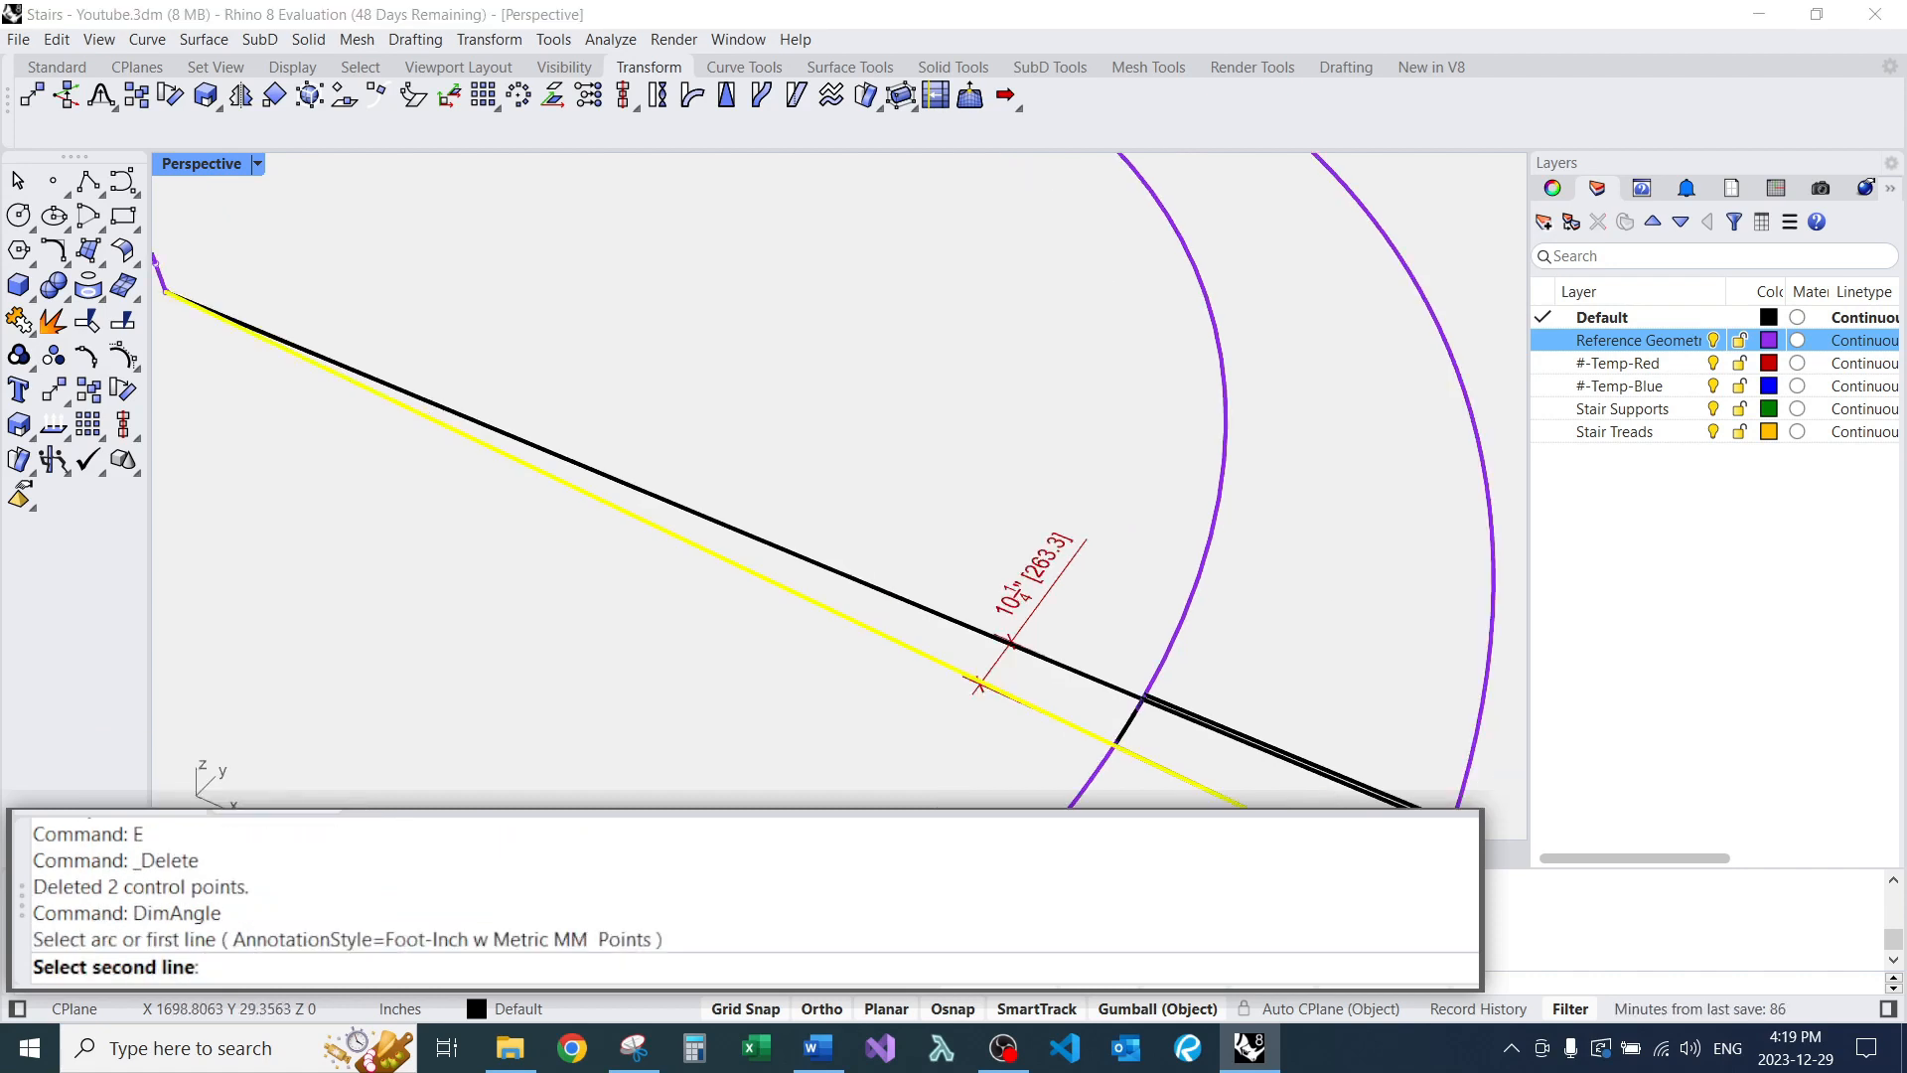
pyautogui.click(755, 537)
pyautogui.scroll(-9, 577, 481)
pyautogui.click(1061, 677)
# Select and inspect the angular dimension between the radial lines, and delete it.
pyautogui.scroll(-5, 1061, 678)
pyautogui.moveTo(1033, 636); pyautogui.dragTo(1033, 693, button='right')
pyautogui.scroll(6, 1033, 693)
pyautogui.click(1033, 693)
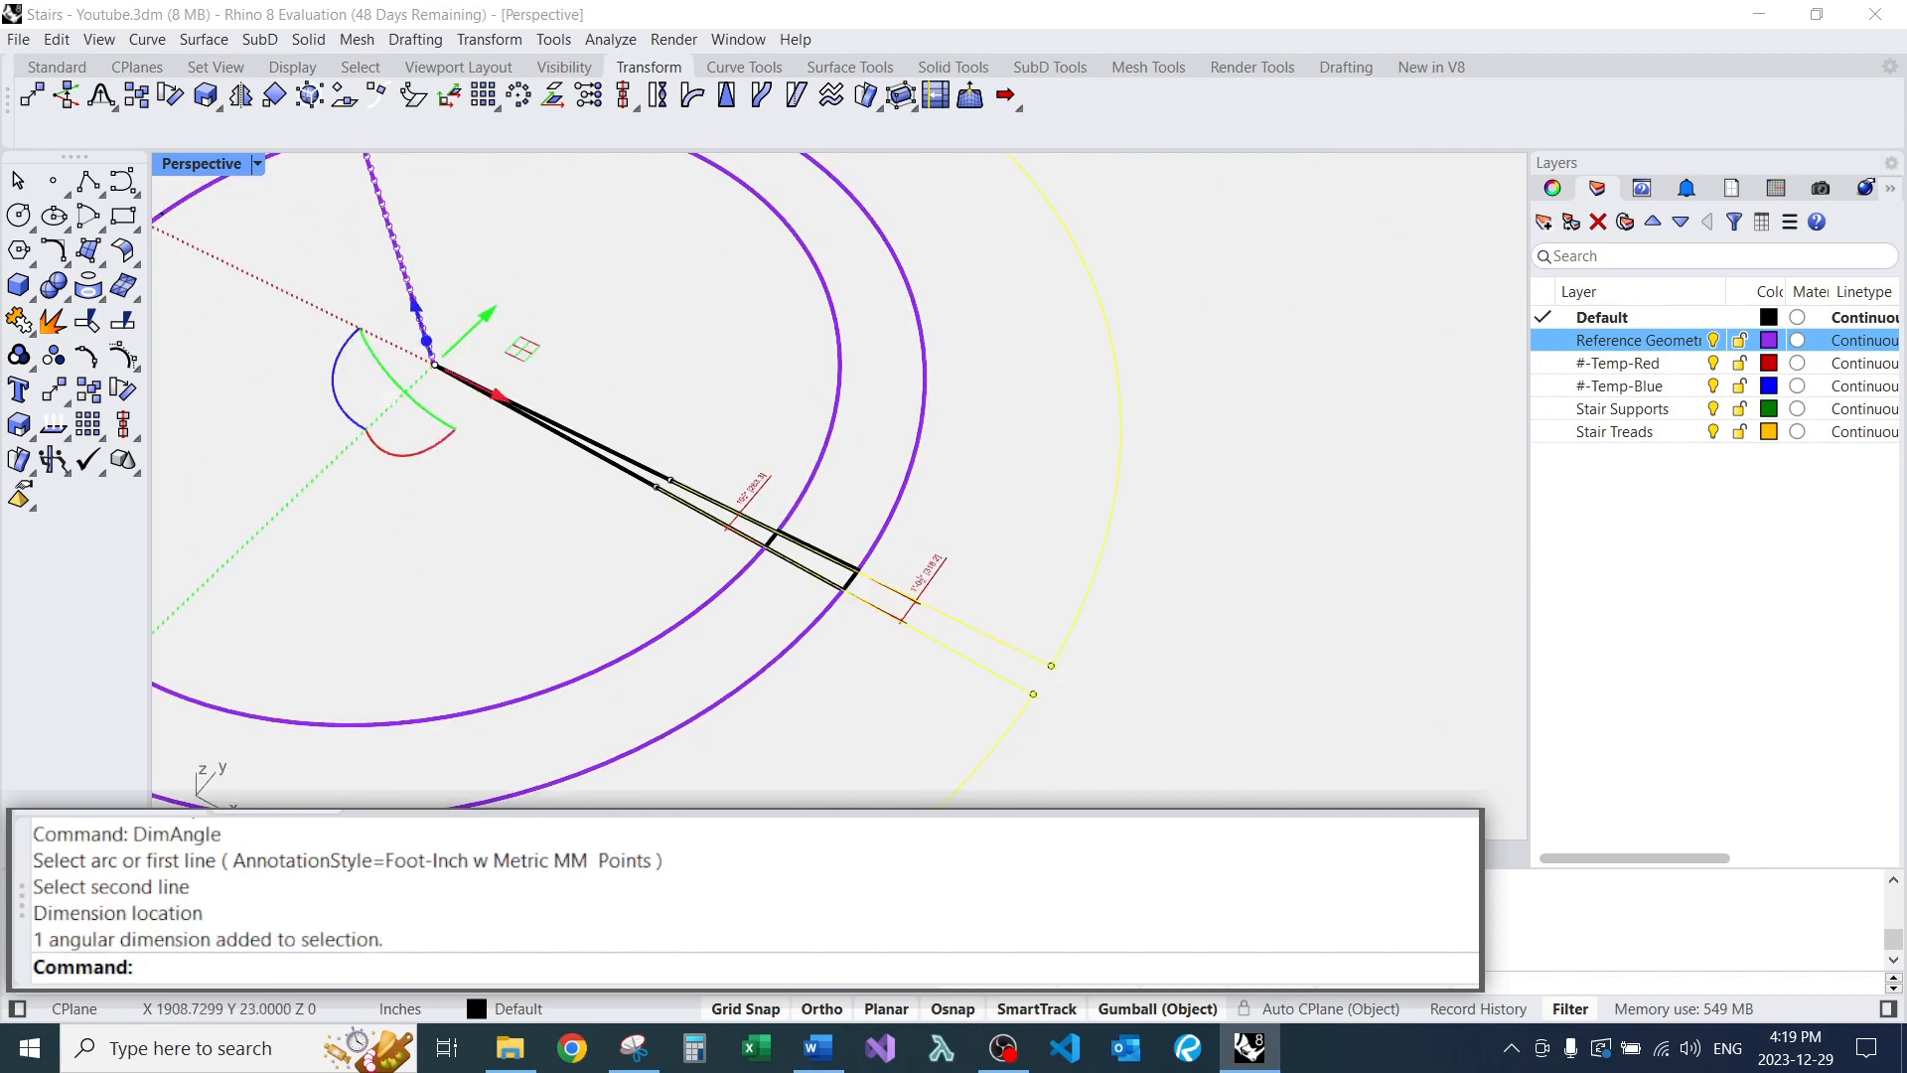
pyautogui.scroll(-5, 1068, 673)
pyautogui.scroll(10, 400, 343)
pyautogui.scroll(-15, 394, 388)
pyautogui.scroll(10, 851, 611)
pyautogui.moveTo(851, 611); pyautogui.dragTo(943, 755, button='right')
pyautogui.scroll(-9, 614, 536)
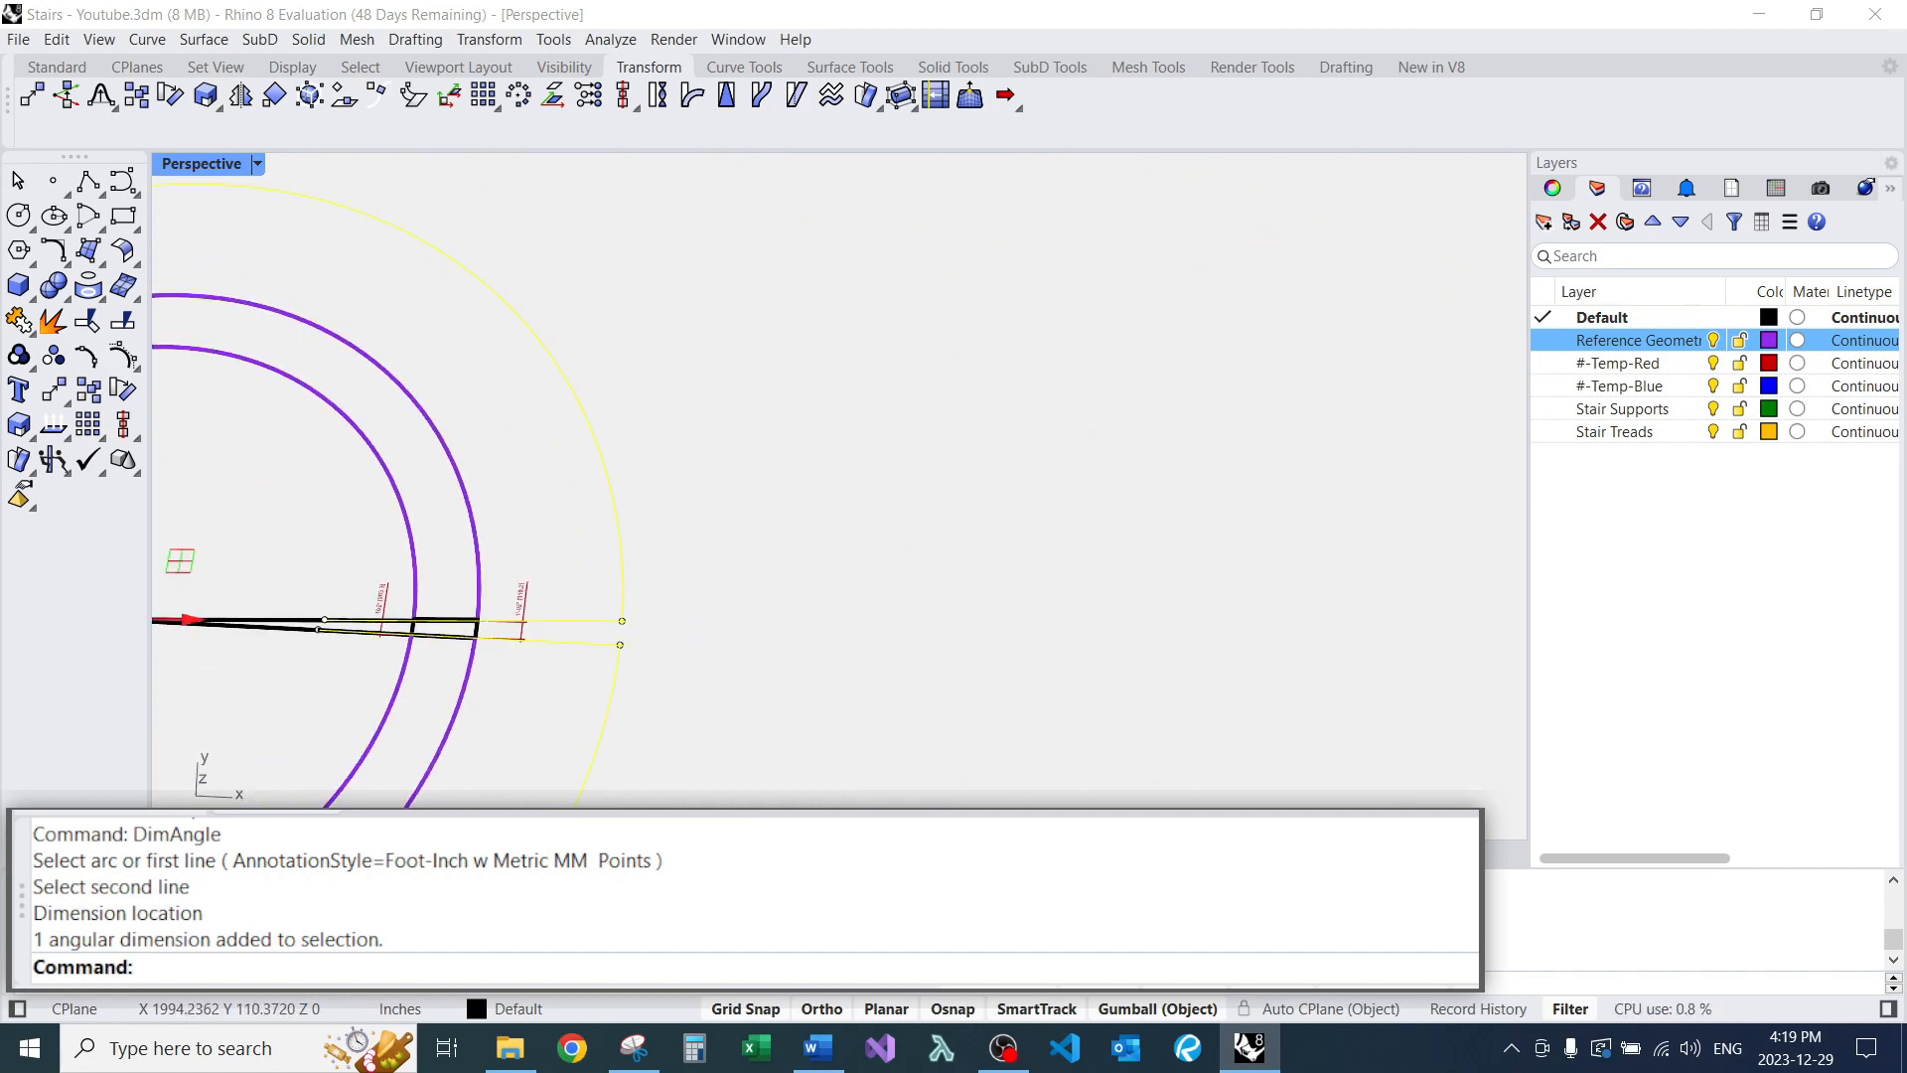
pyautogui.scroll(4, 621, 606)
pyautogui.moveTo(711, 670); pyautogui.dragTo(644, 586, button='right')
pyautogui.scroll(-6, 645, 601)
pyautogui.write('e')
pyautogui.press('Return')
# Switch to Calculator and multiply the 2.75-degree tread angle by 26 risers.
pyautogui.scroll(10, 347, 422)
pyautogui.scroll(-5, 586, 476)
pyautogui.moveTo(586, 477); pyautogui.dragTo(537, 417, button='right')
pyautogui.scroll(-5, 844, 596)
pyautogui.scroll(7, 844, 596)
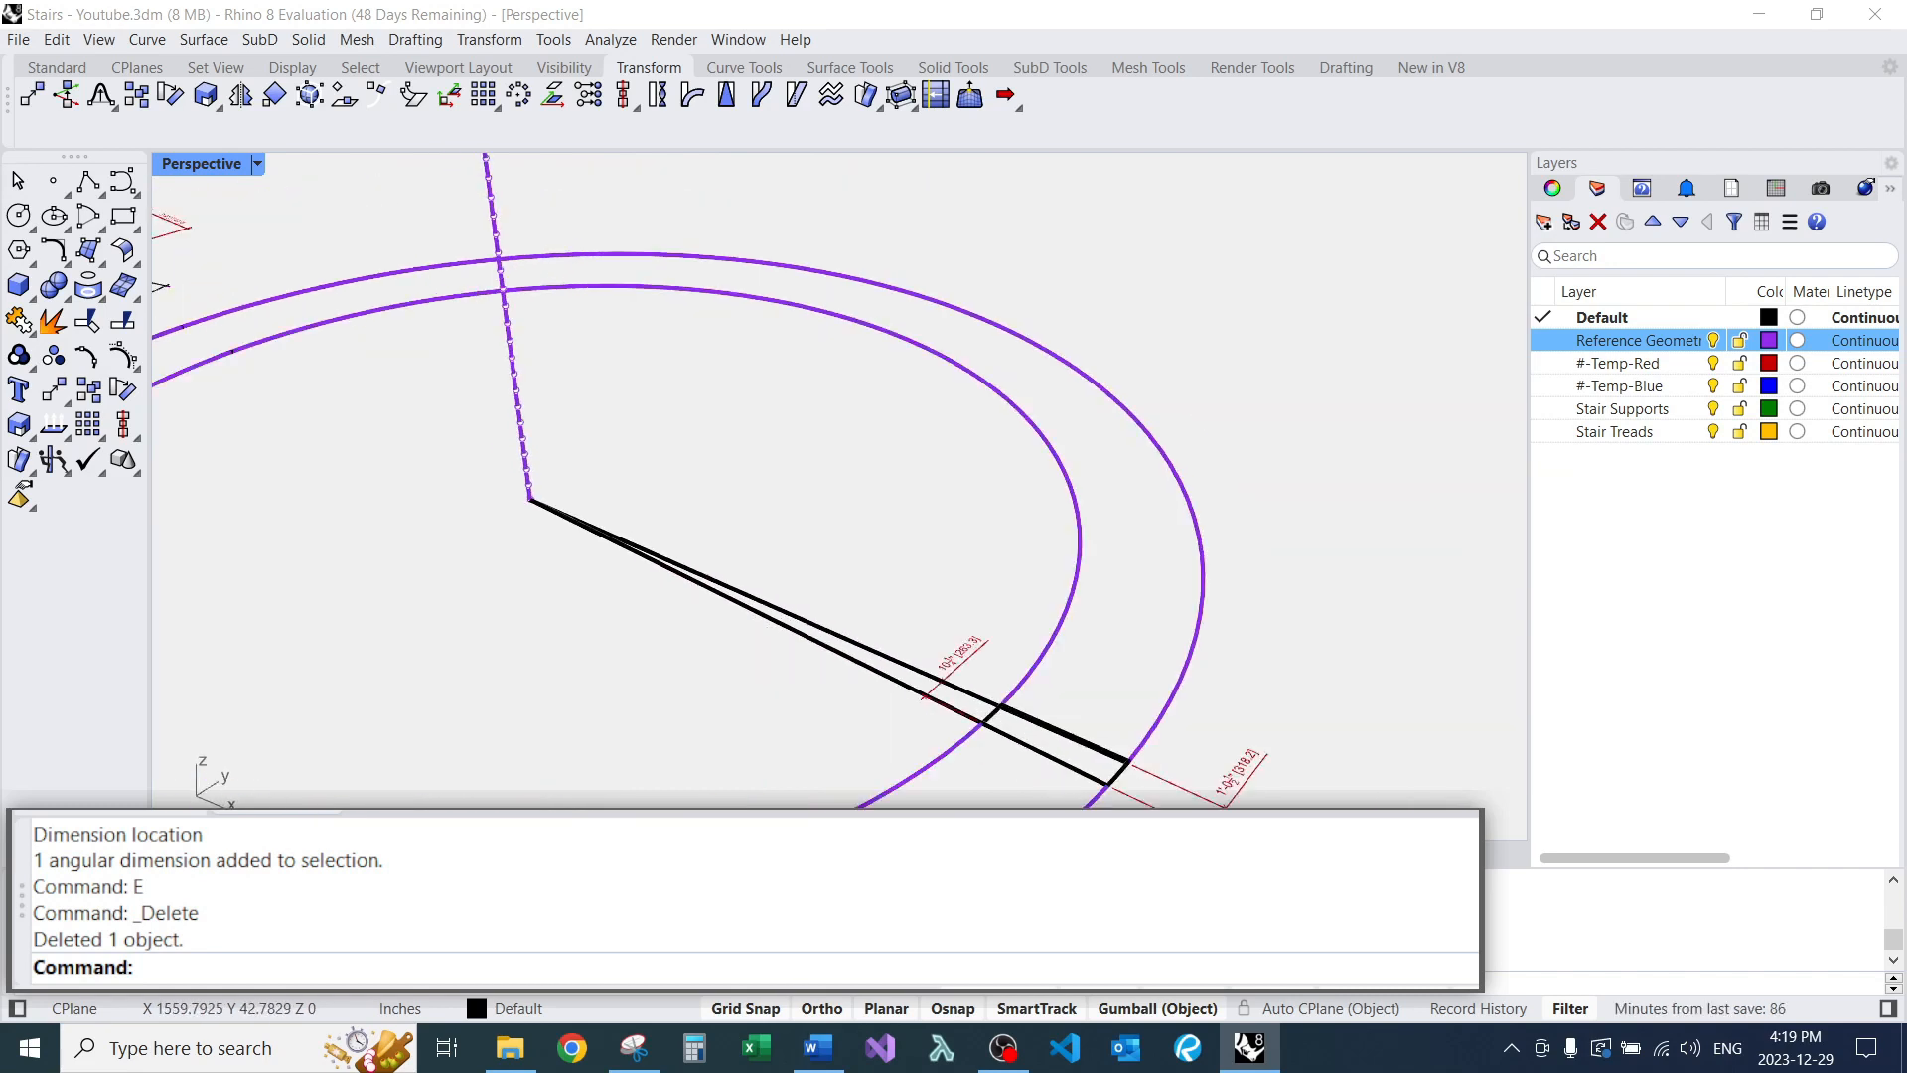
pyautogui.scroll(1, 993, 775)
pyautogui.click(694, 1048)
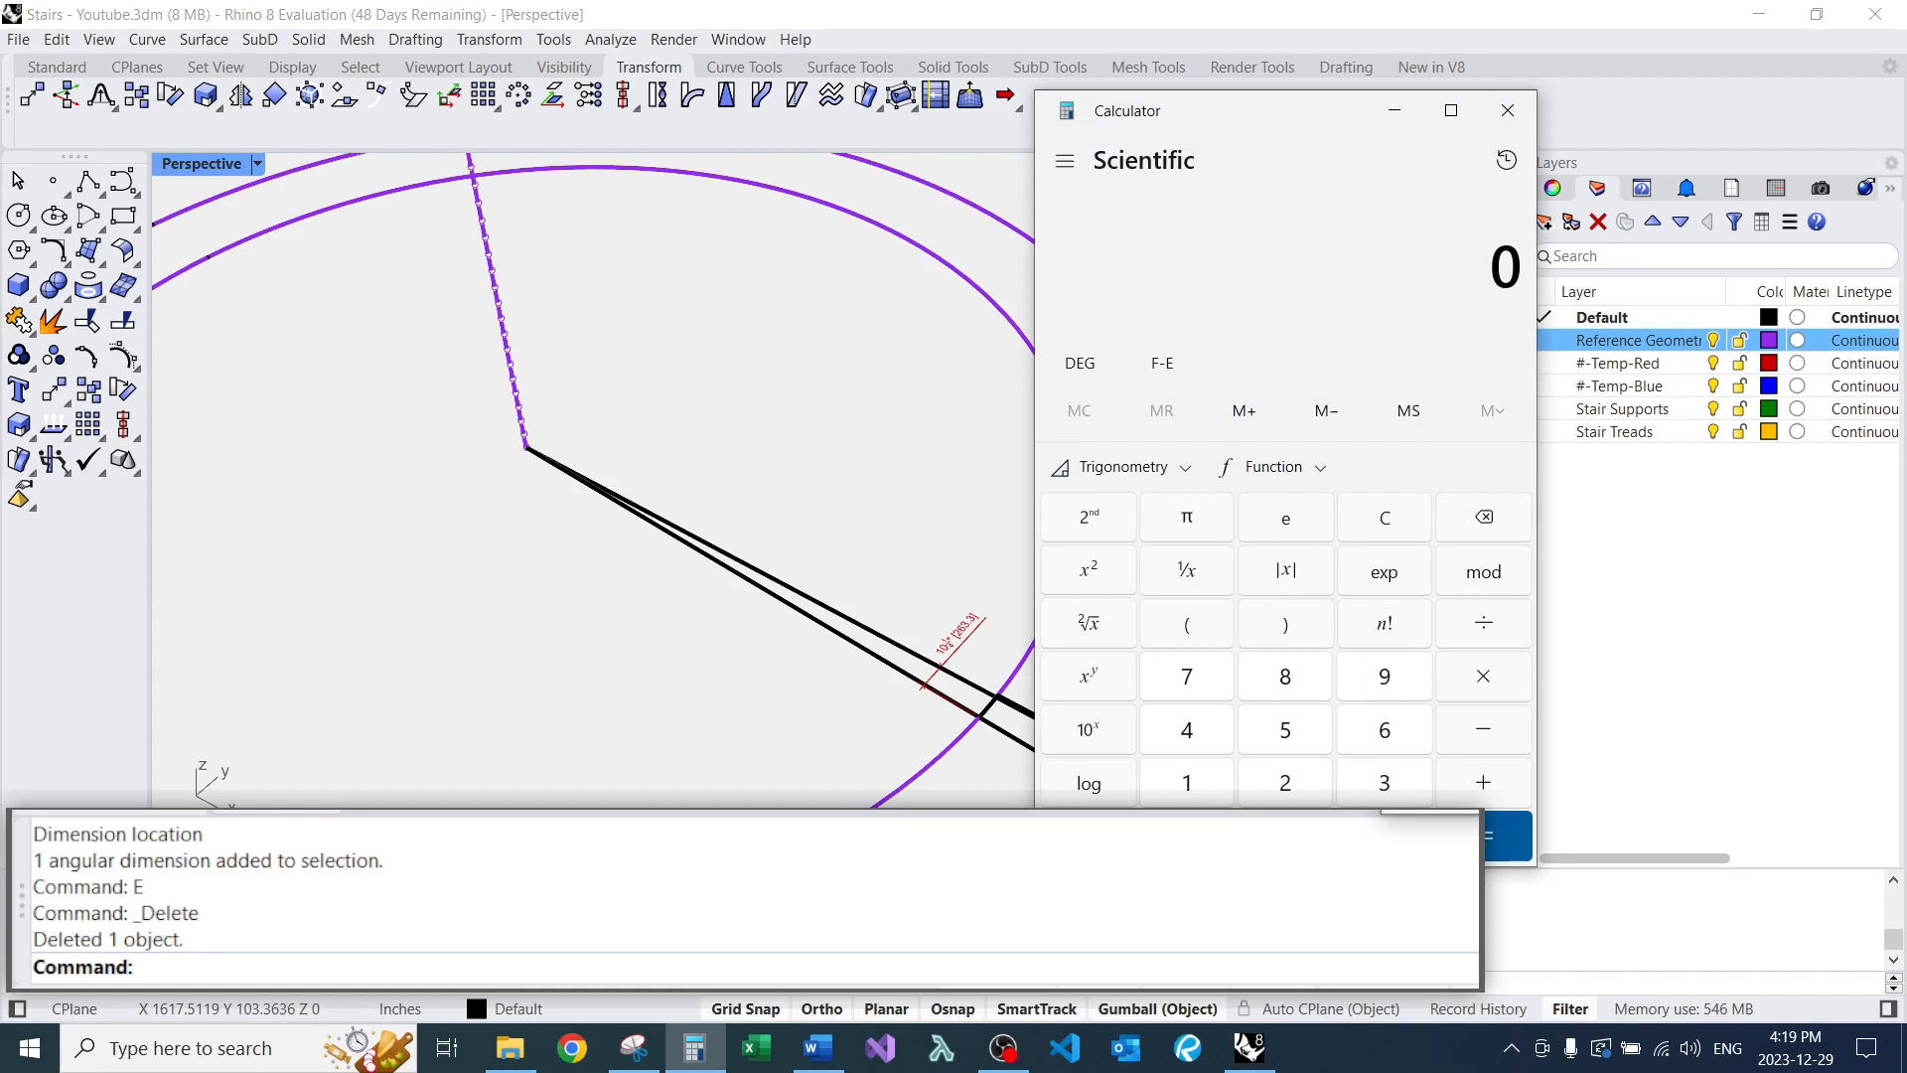
pyautogui.write('2.75*26')
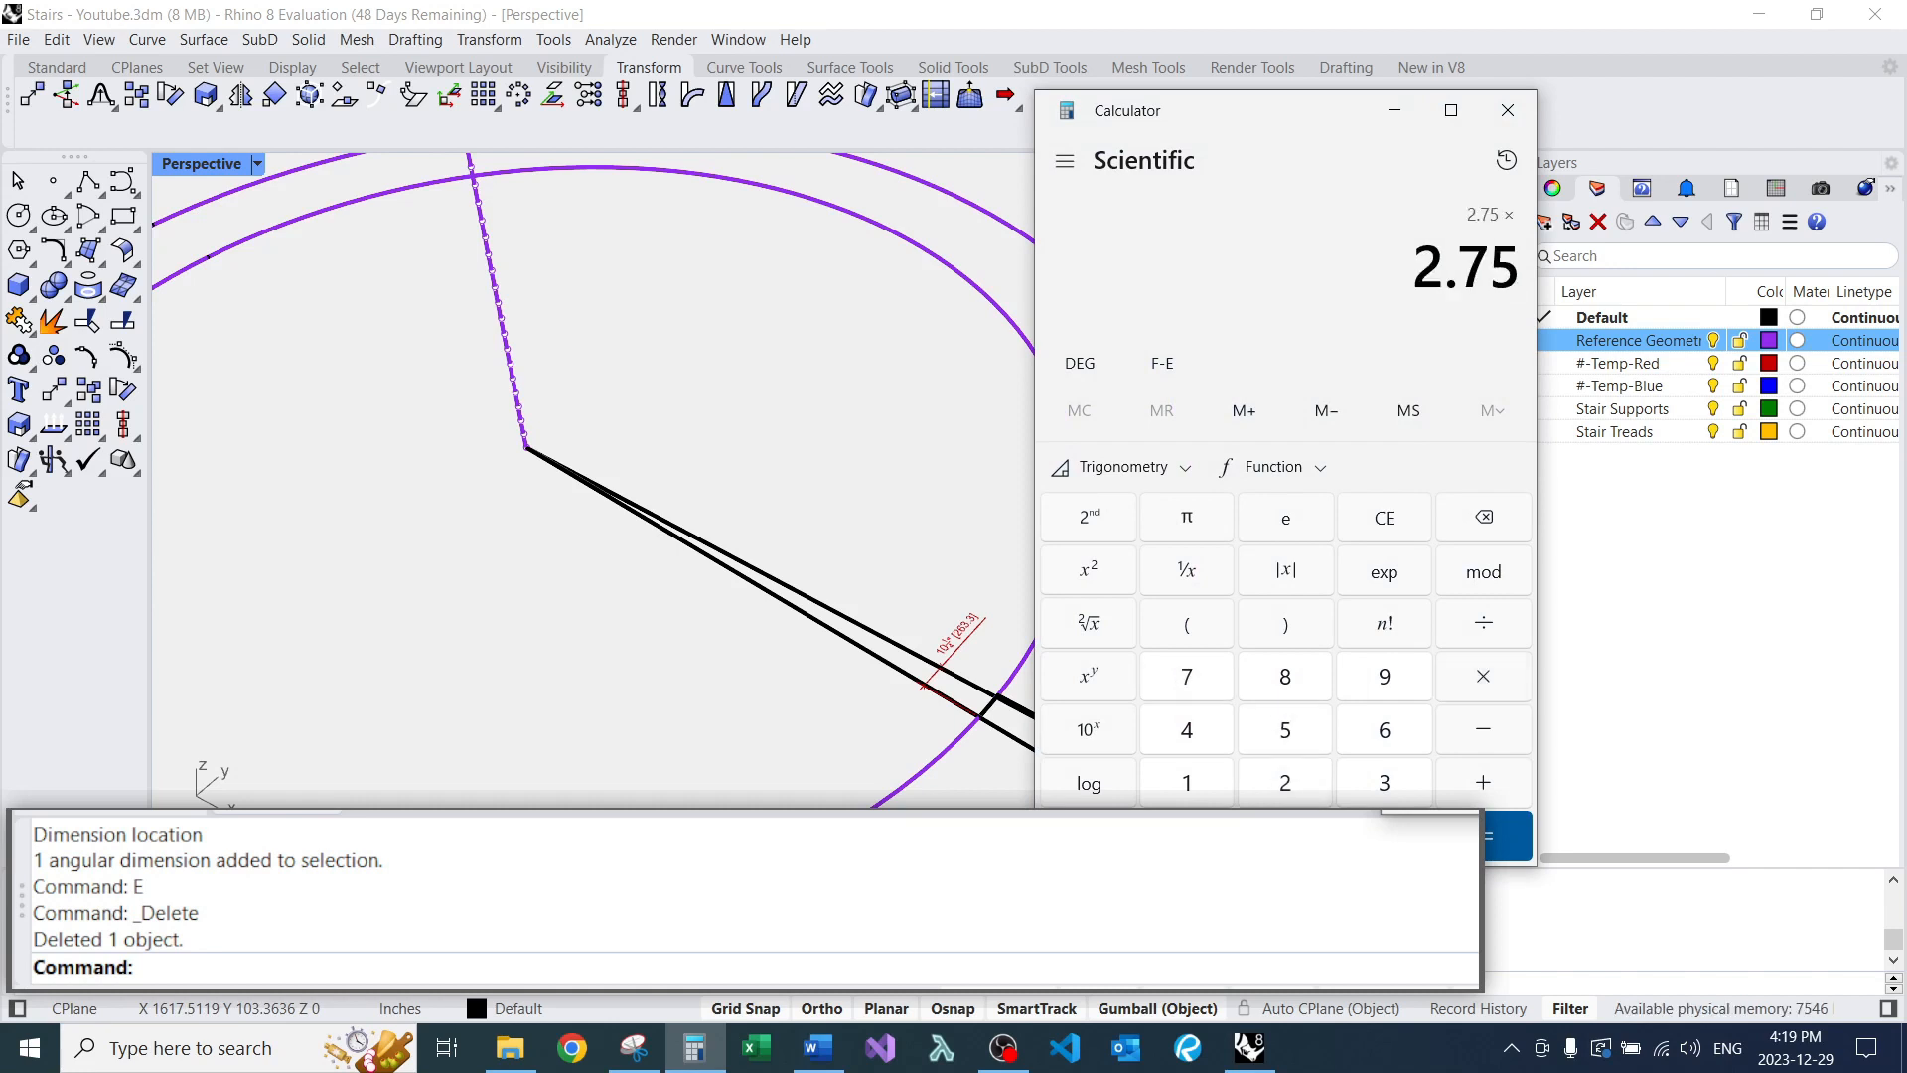
pyautogui.press('Return')
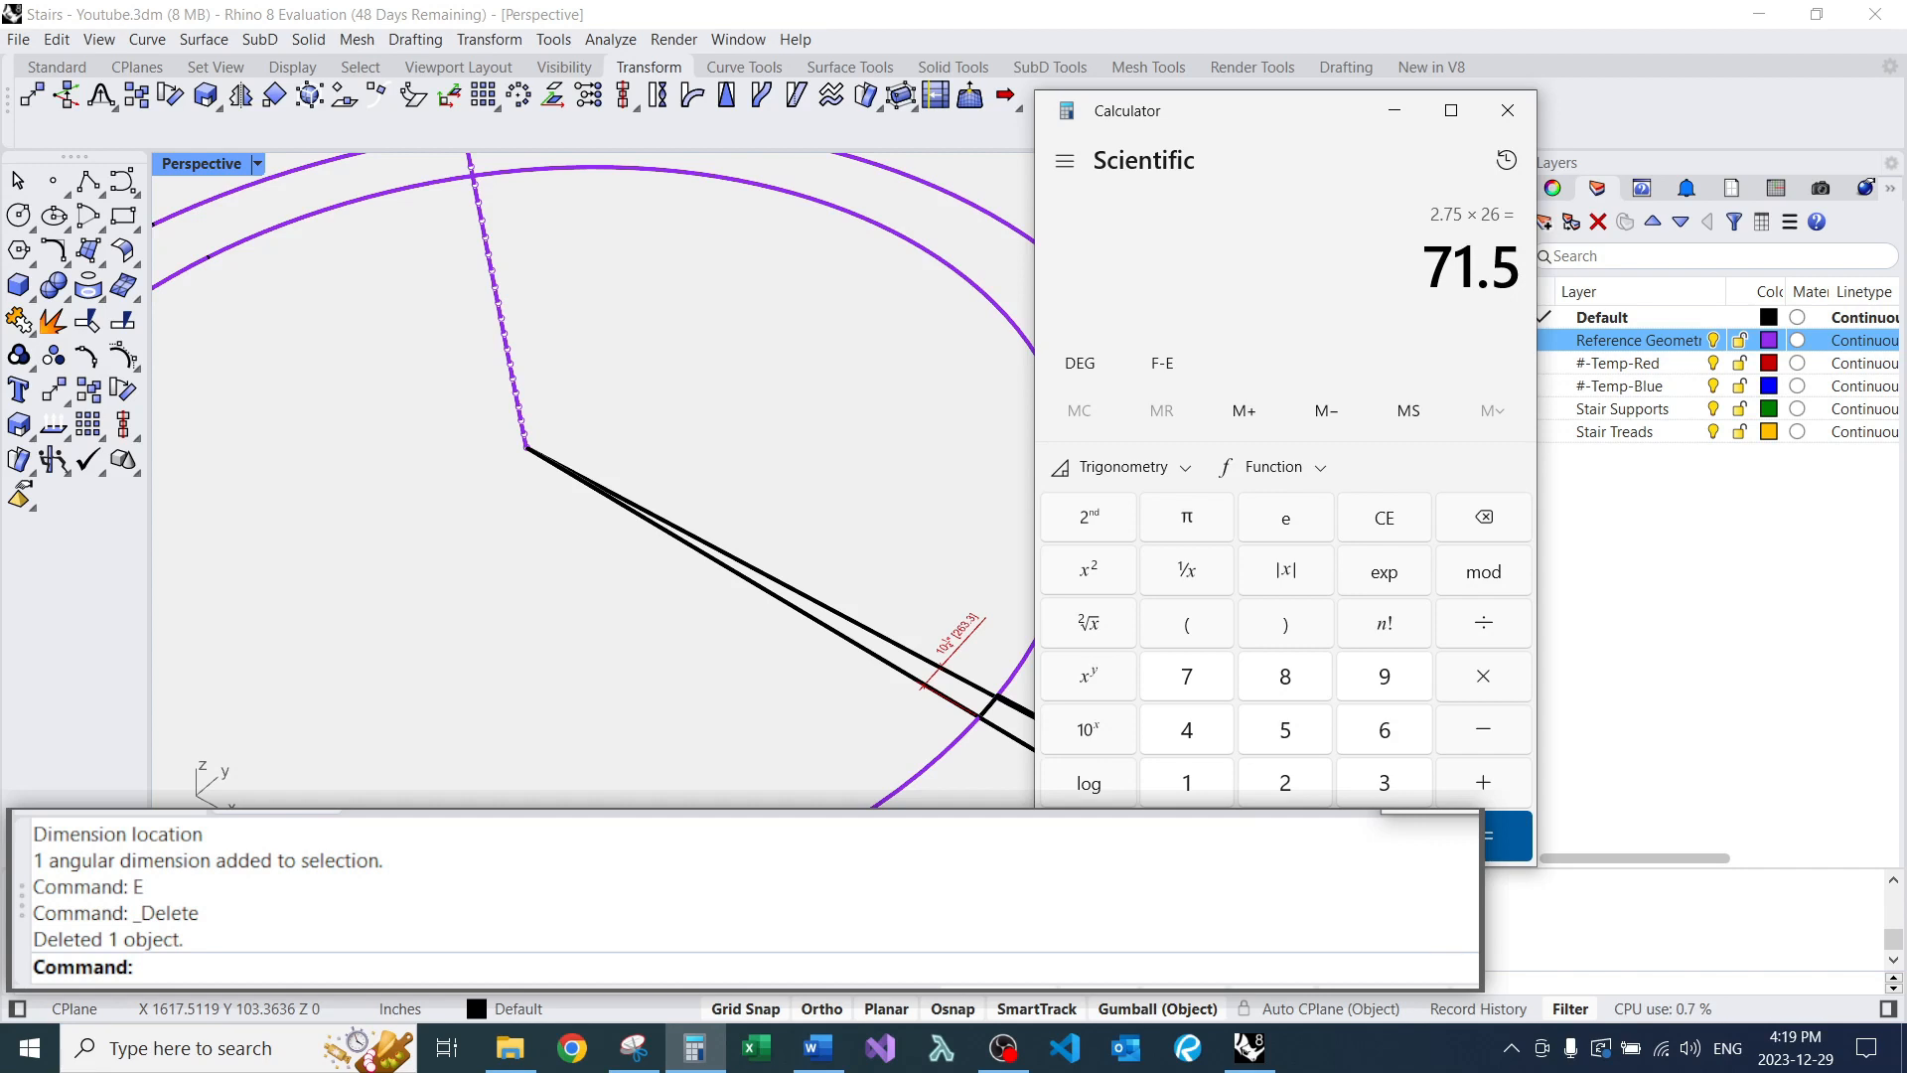
# Divide the total stair angle by 360 to get the number of helix turns, and close Calculator.
pyautogui.write('360')
pyautogui.press('Return')
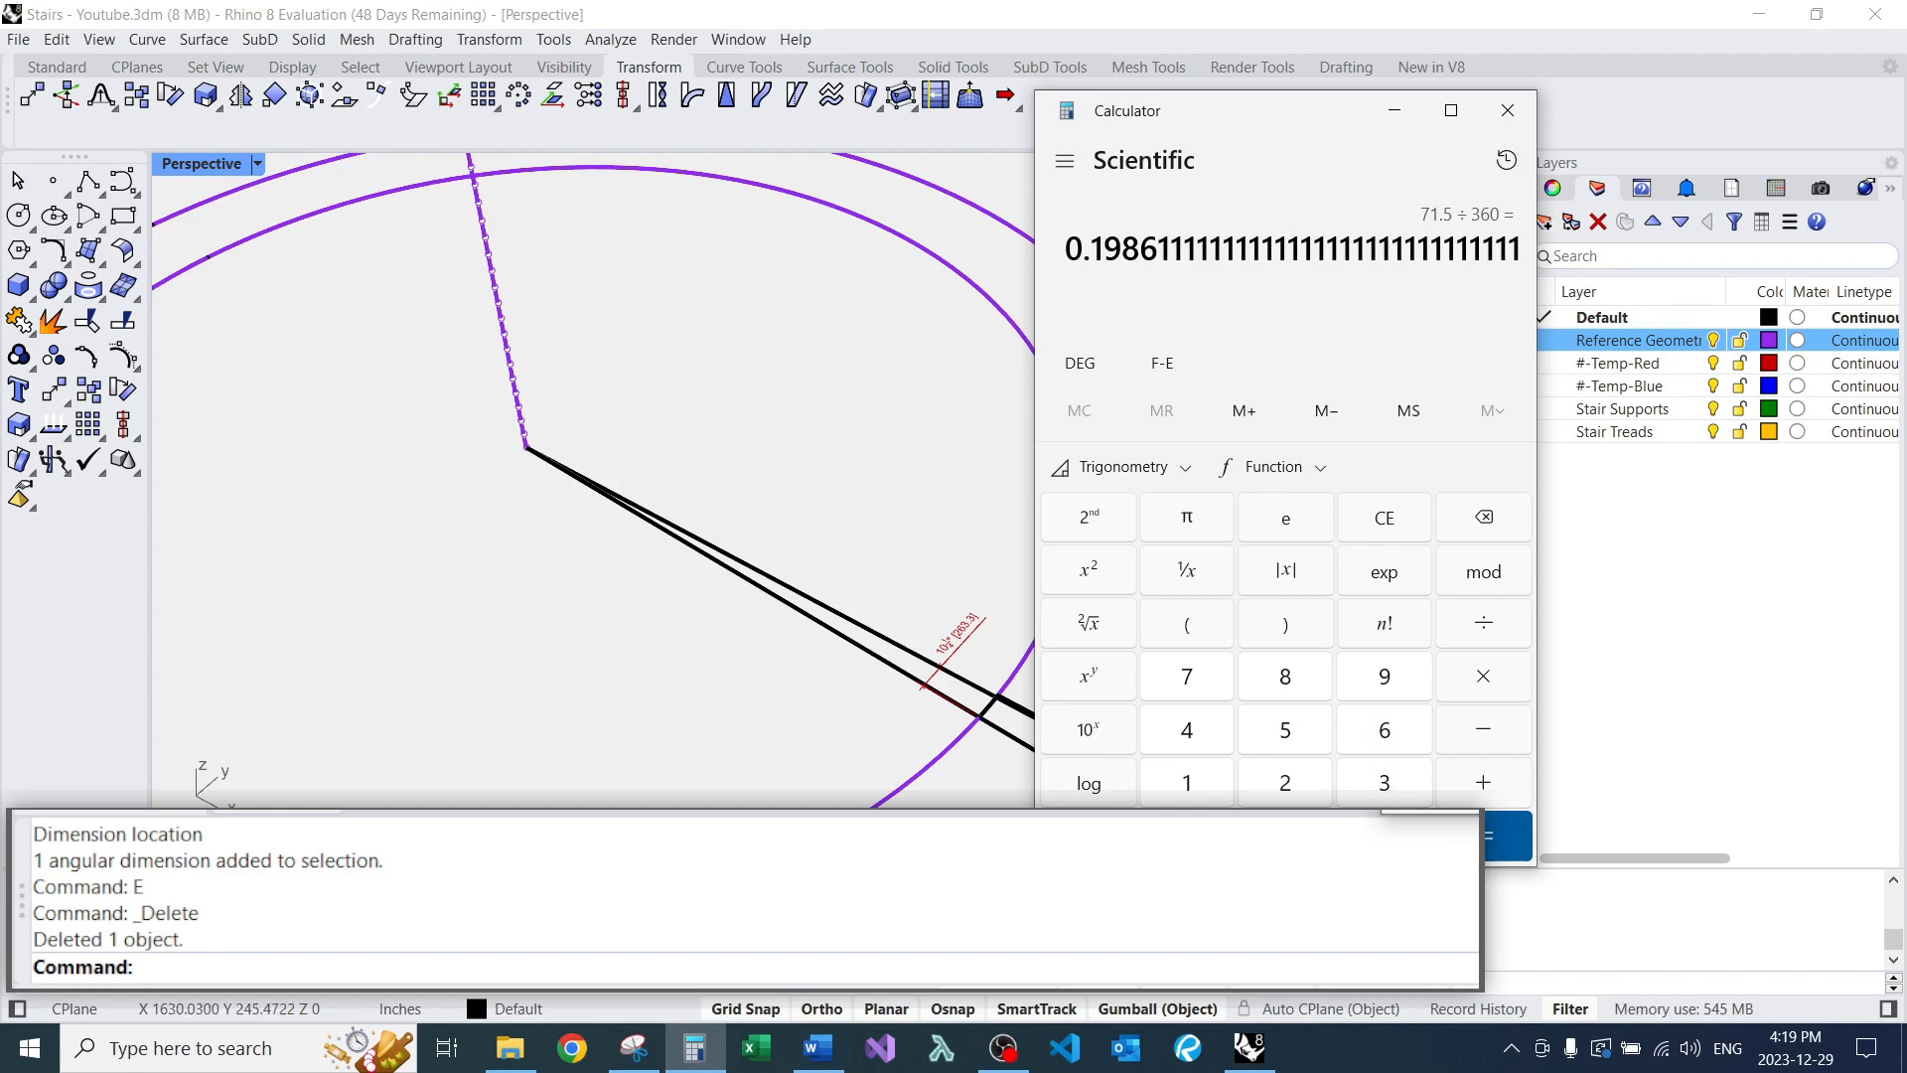
pyautogui.moveTo(1066, 248); pyautogui.dragTo(1223, 249)
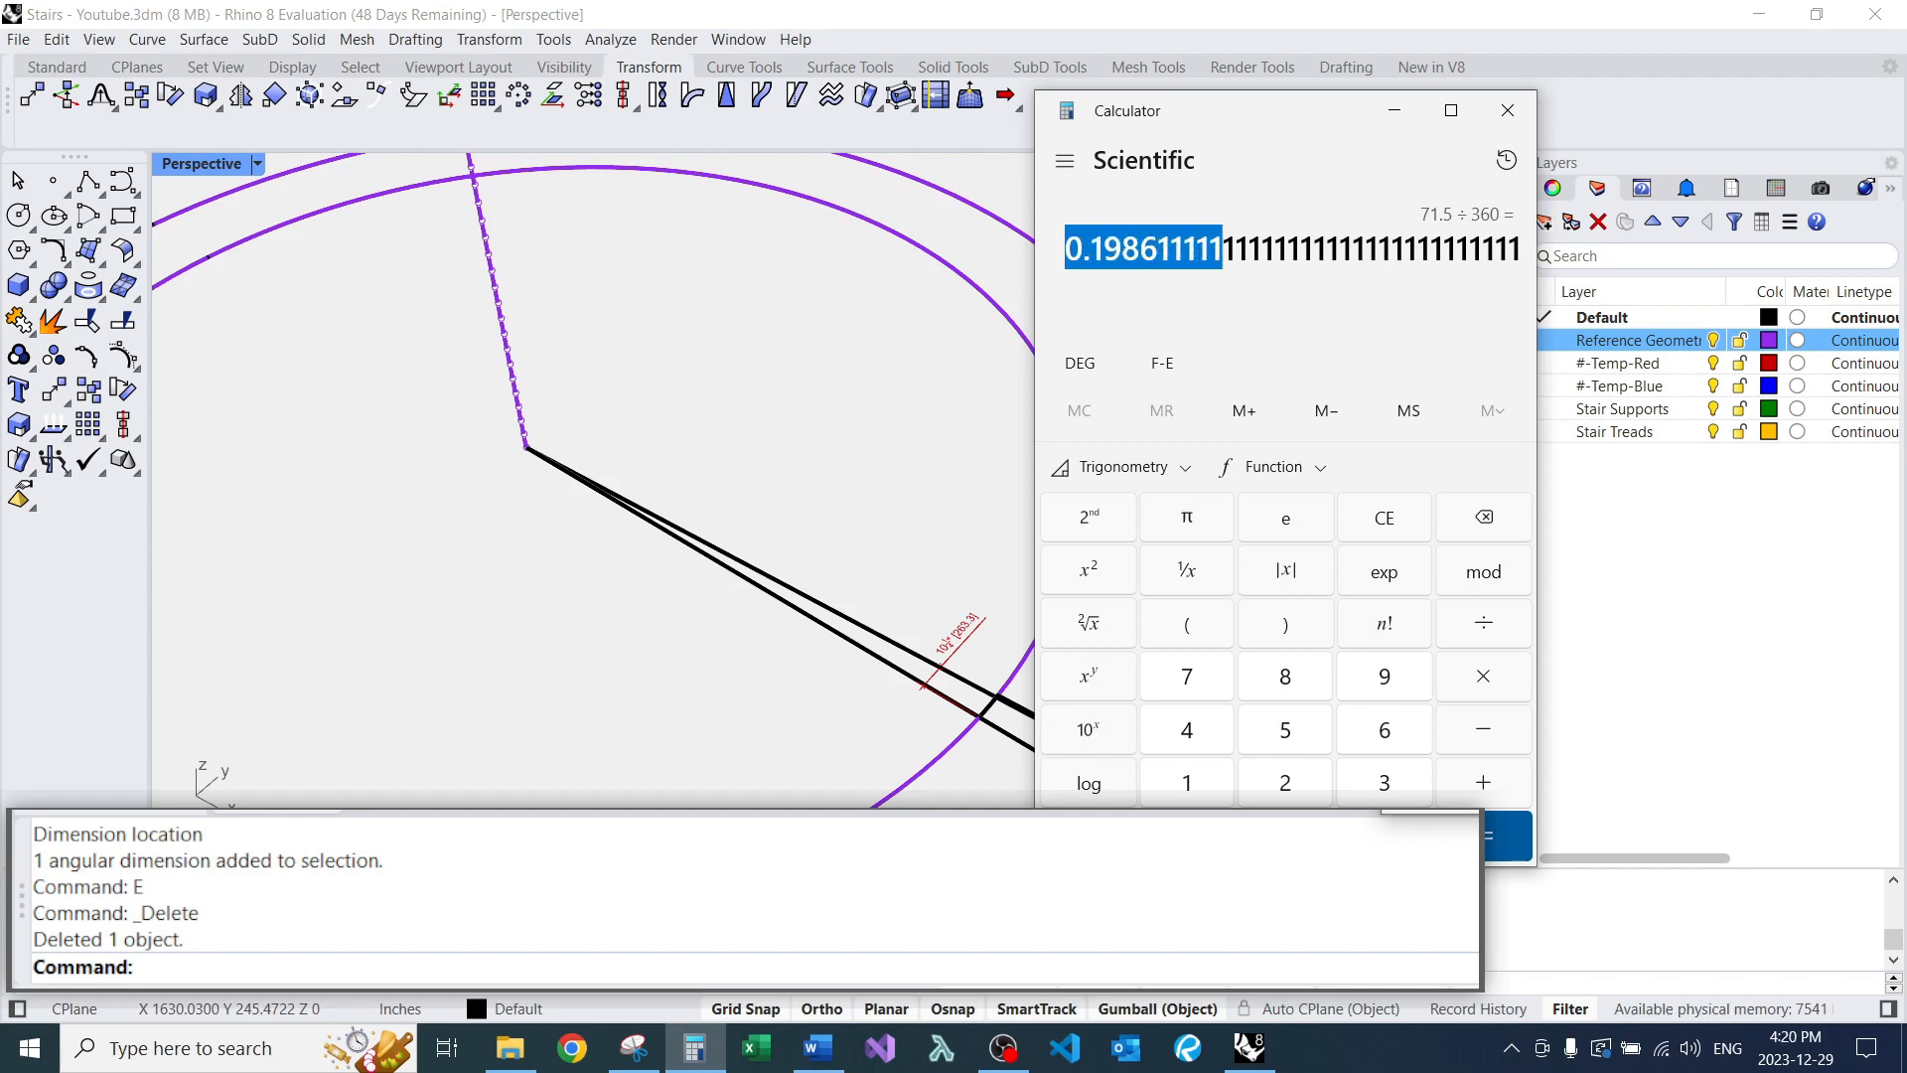
pyautogui.click(1506, 110)
# Draw a vertical helix around the height axis, starting where the first radial line meets the outer reference circle.
pyautogui.scroll(-5, 784, 358)
pyautogui.moveTo(785, 357); pyautogui.dragTo(834, 392, button='right')
pyautogui.scroll(4, 835, 417)
pyautogui.write('Helix')
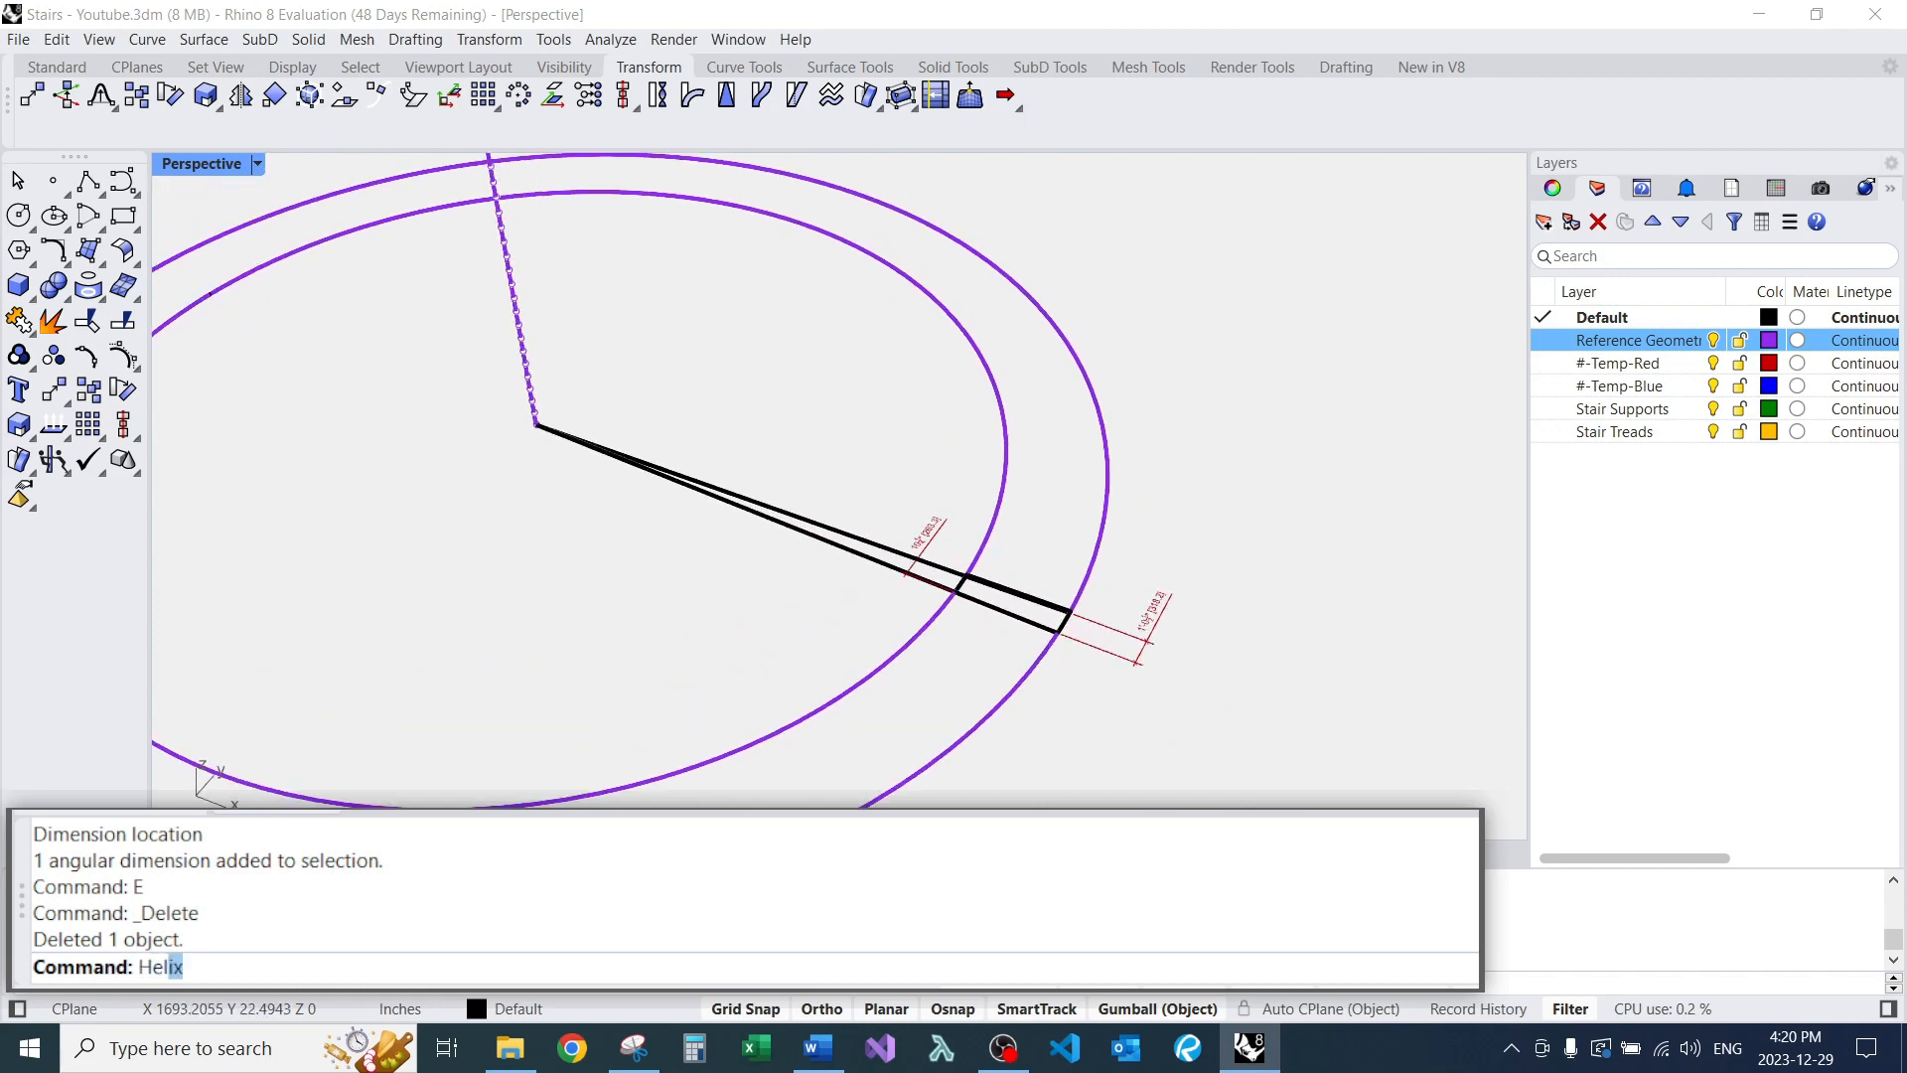
pyautogui.press('Return')
pyautogui.scroll(4, 456, 453)
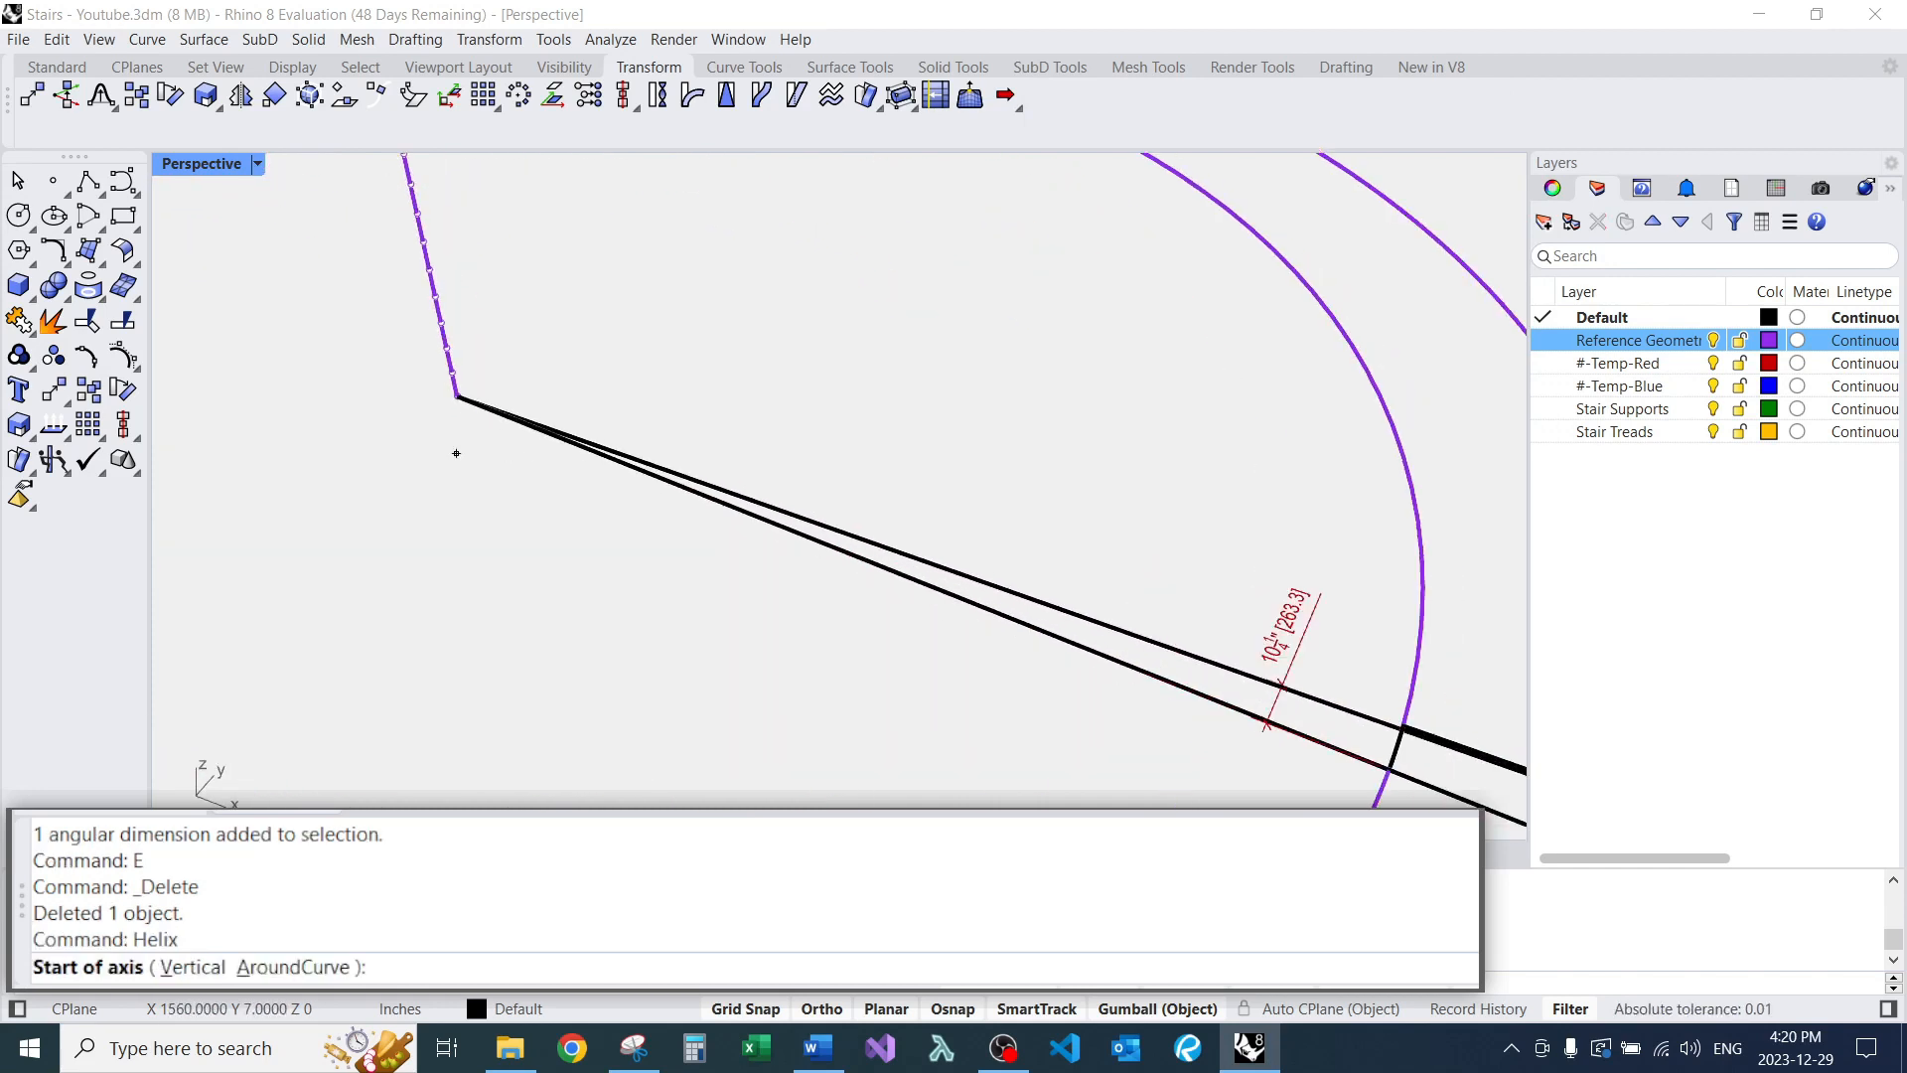
pyautogui.write('v')
pyautogui.press('Return')
pyautogui.click(457, 397)
pyautogui.scroll(-6, 457, 397)
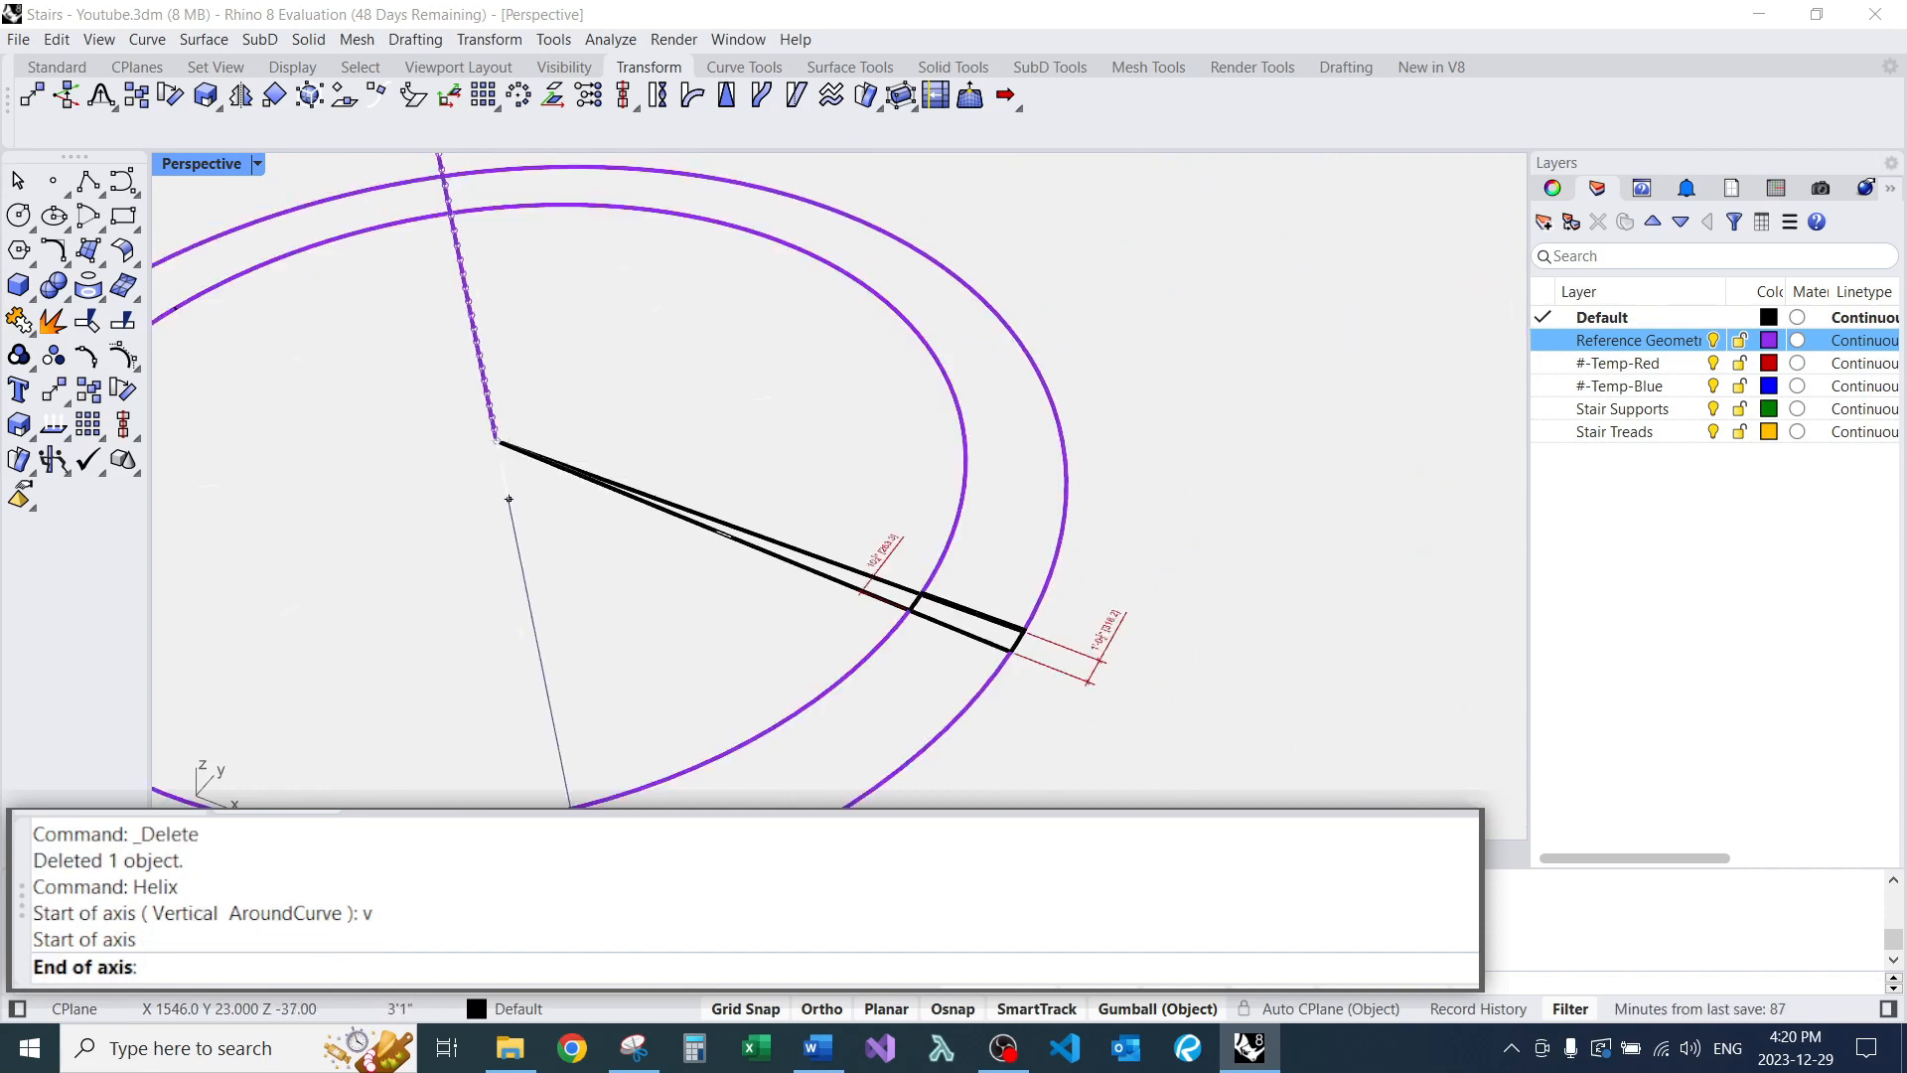
pyautogui.scroll(4, 502, 380)
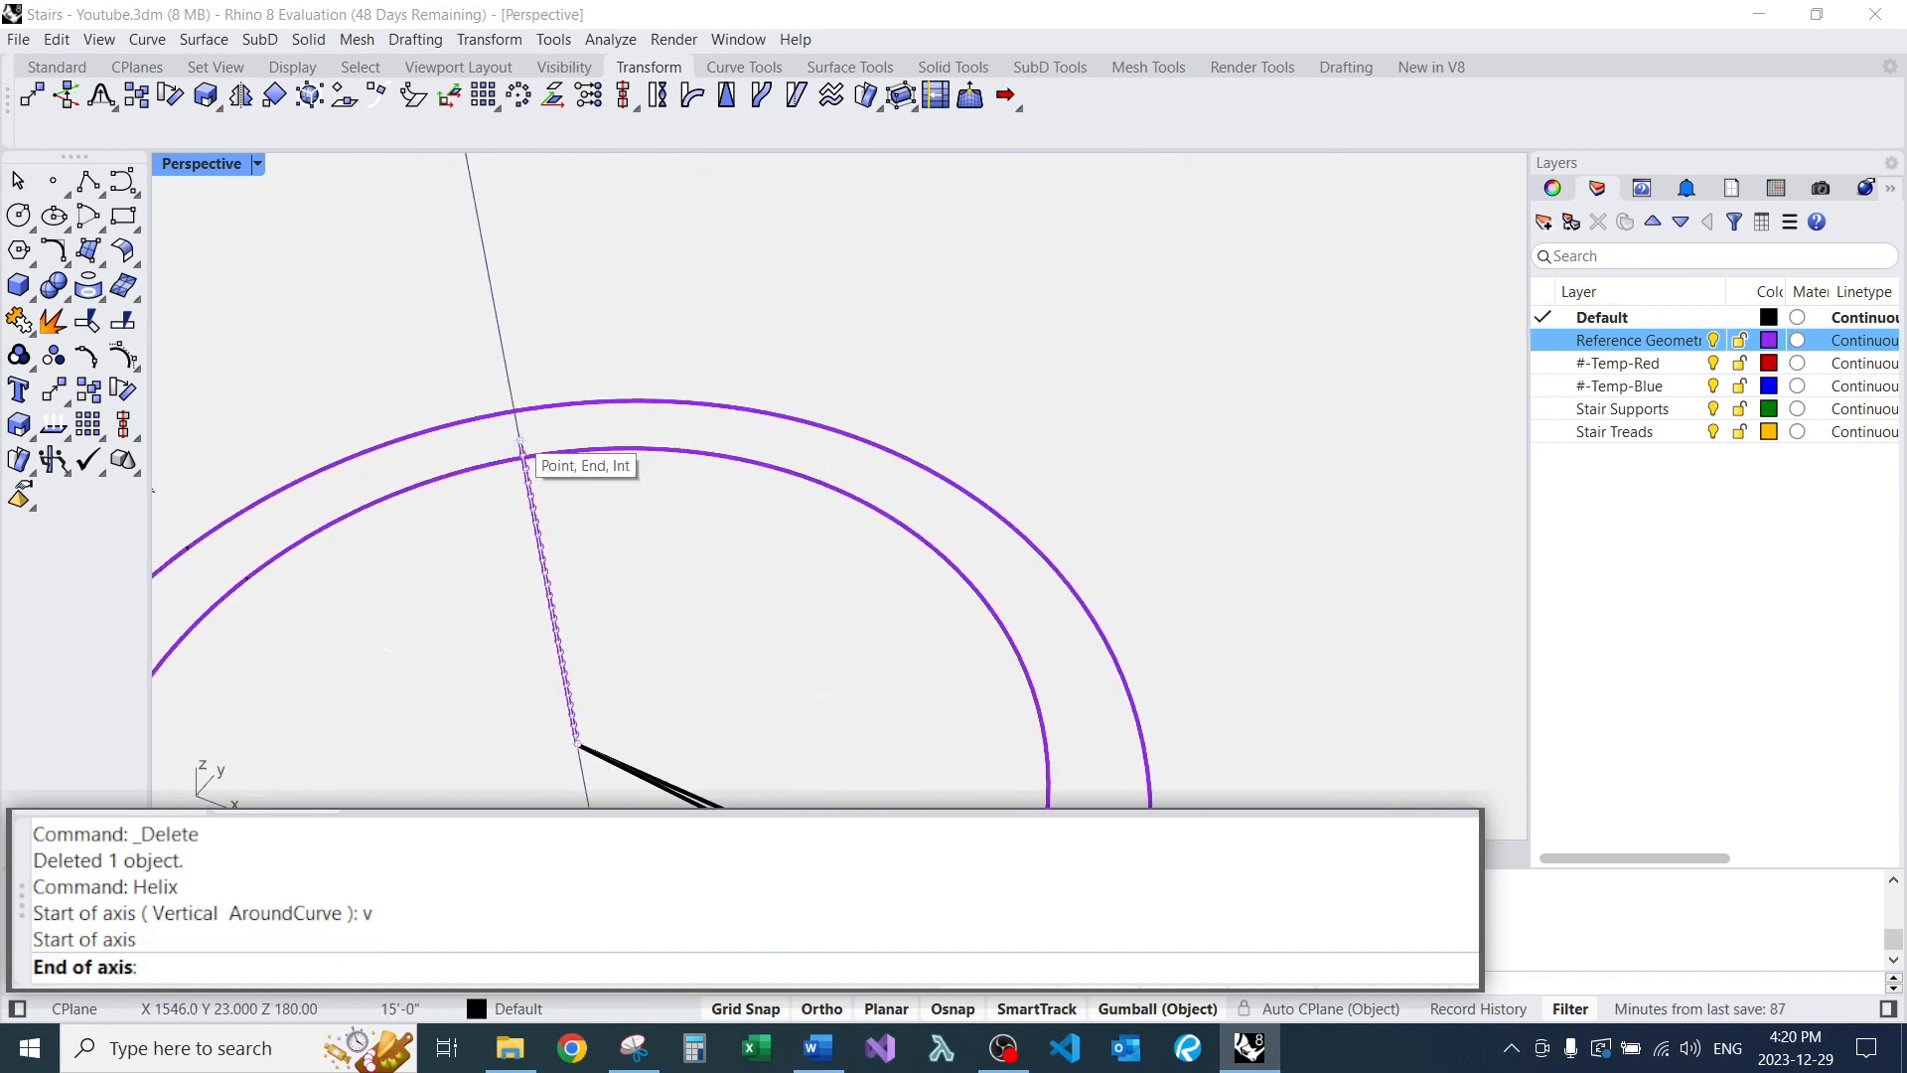
pyautogui.click(520, 440)
pyautogui.scroll(-3, 480, 310)
pyautogui.scroll(5, 879, 755)
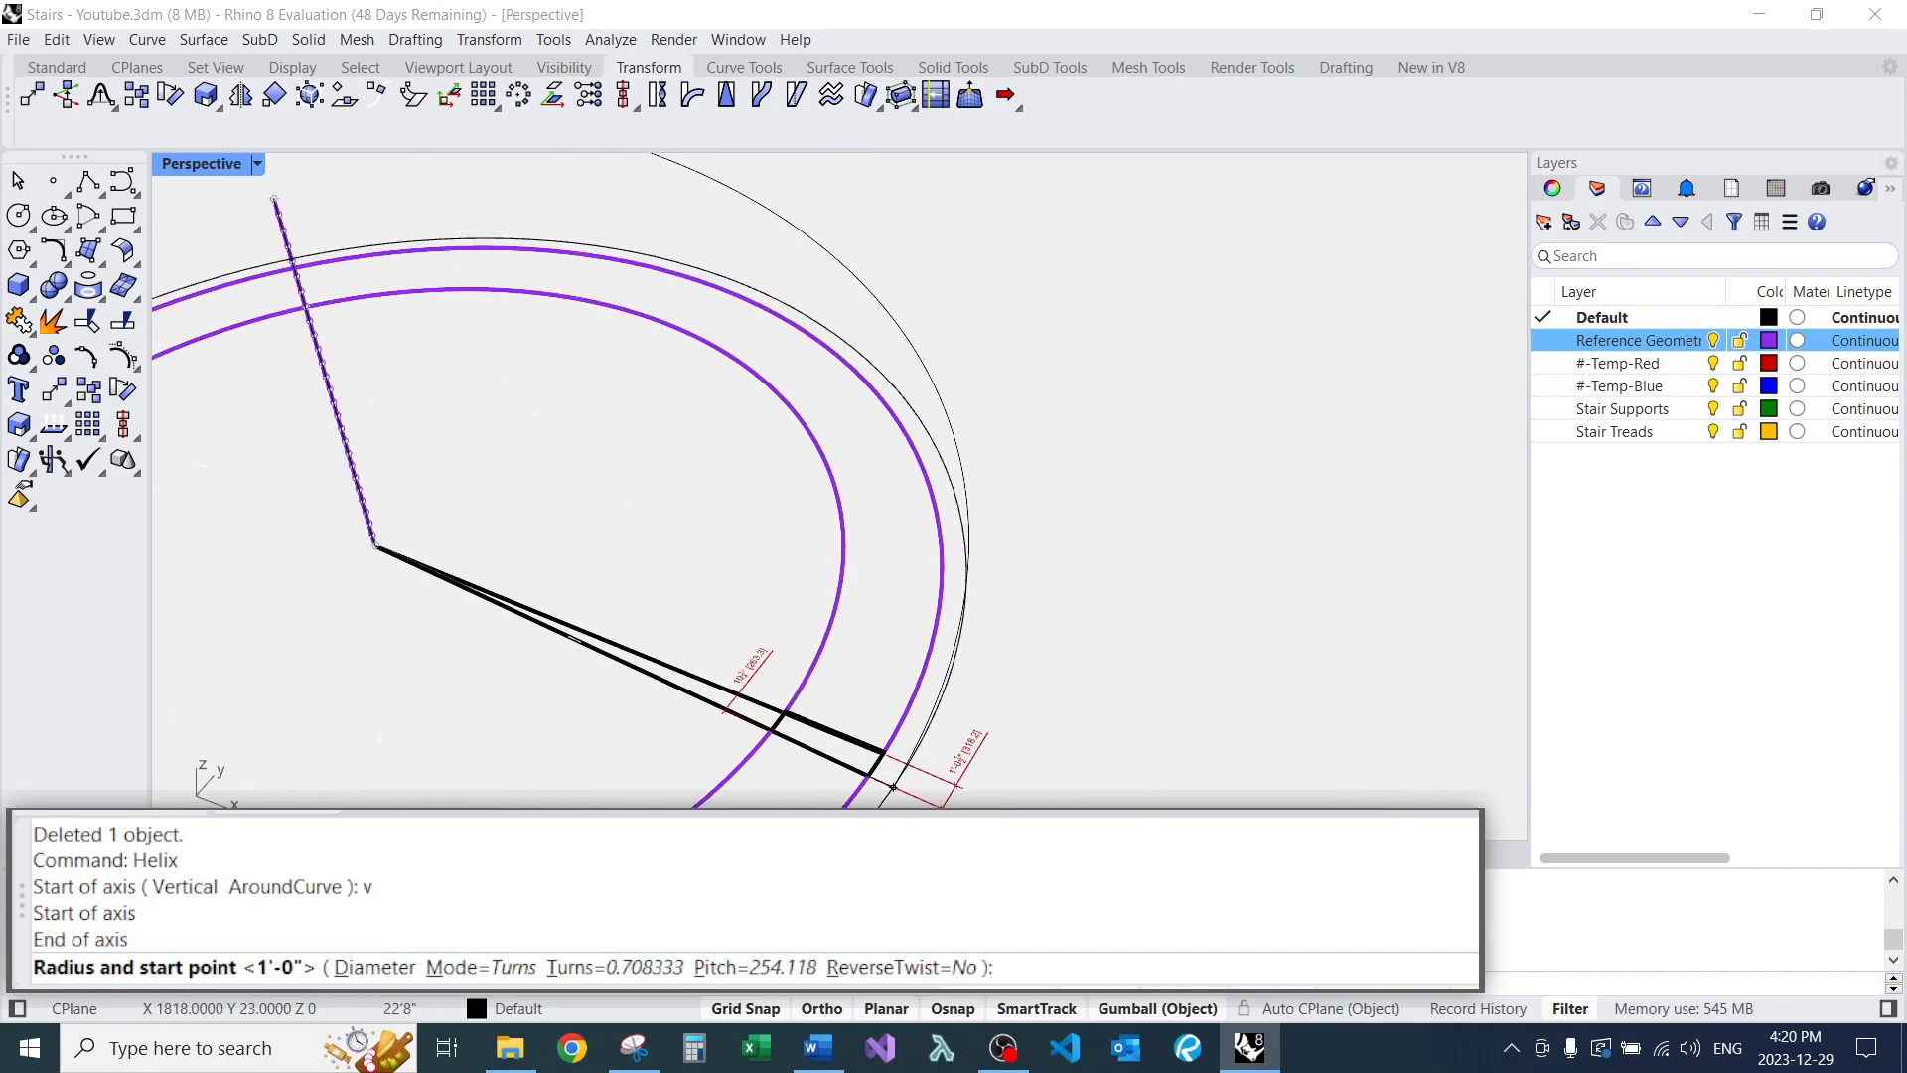
pyautogui.scroll(-4, 878, 779)
pyautogui.scroll(4, 896, 745)
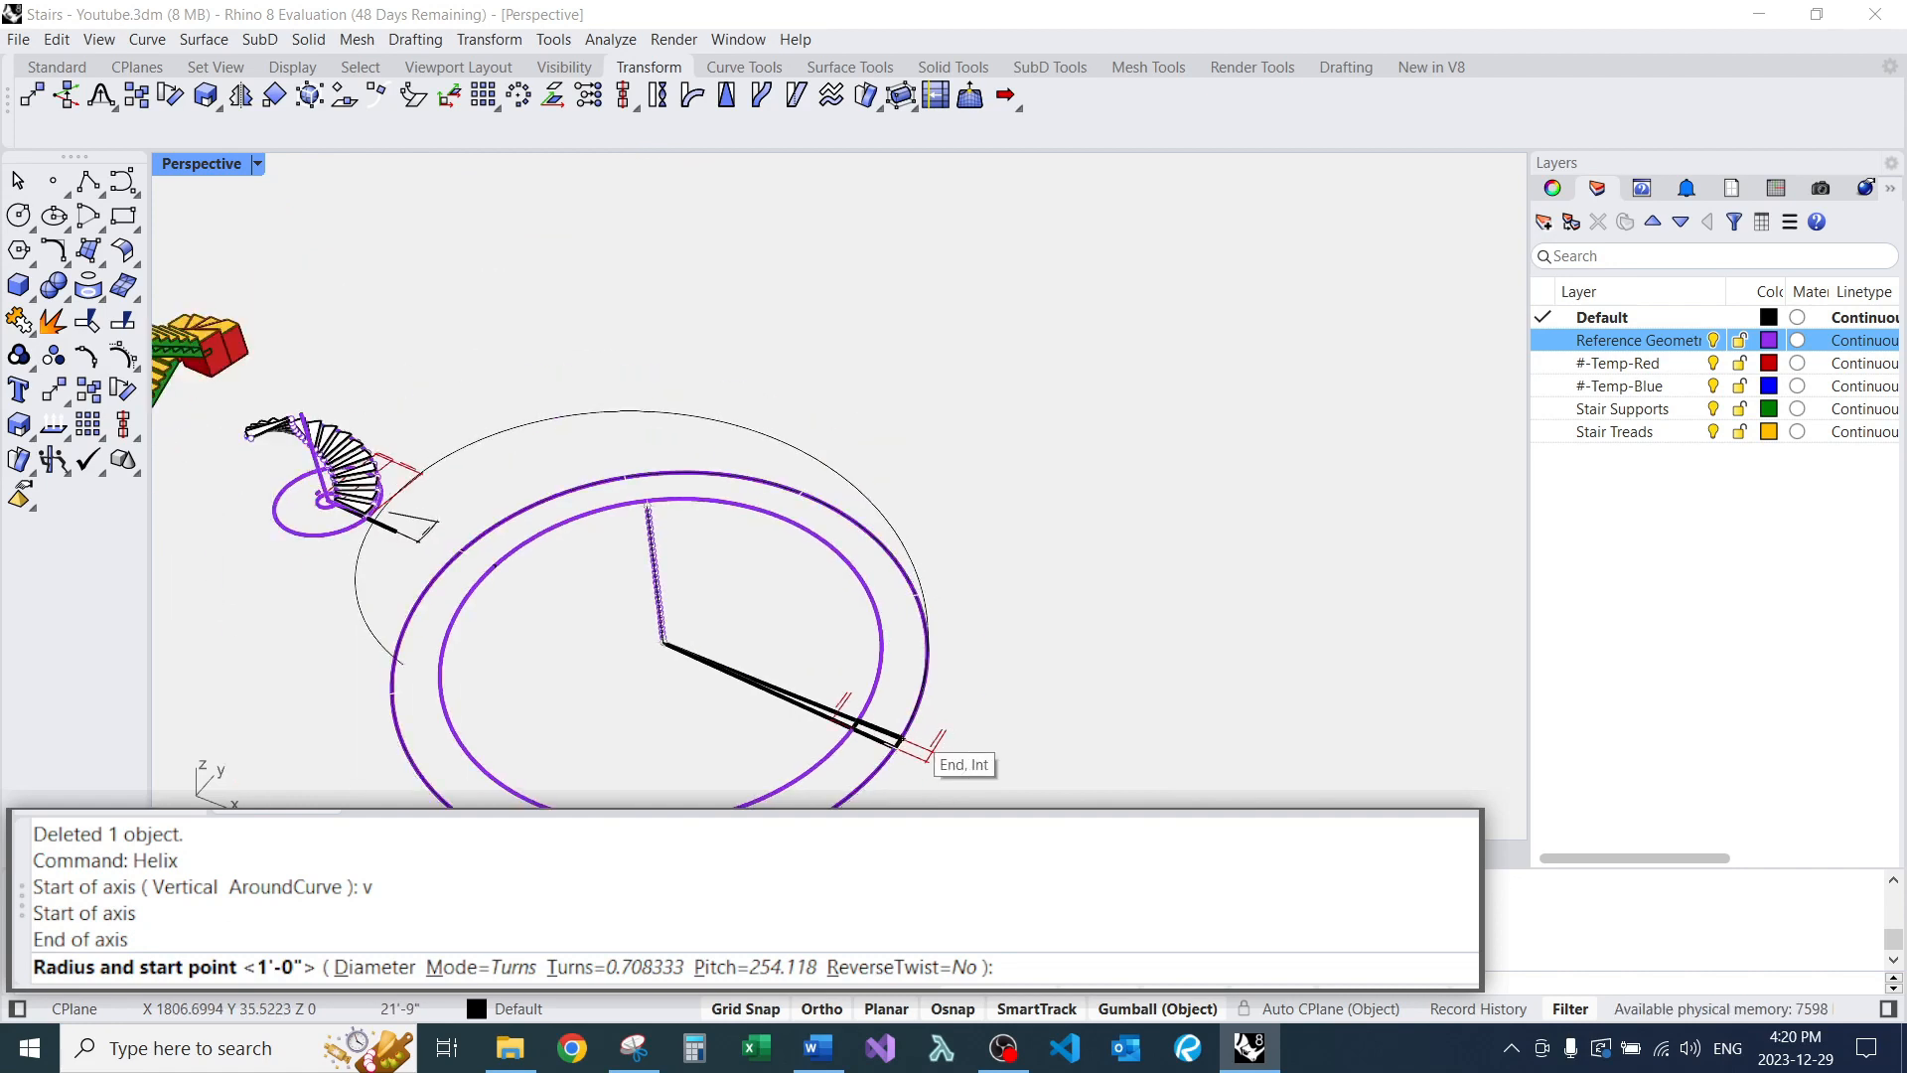
pyautogui.scroll(2, 895, 743)
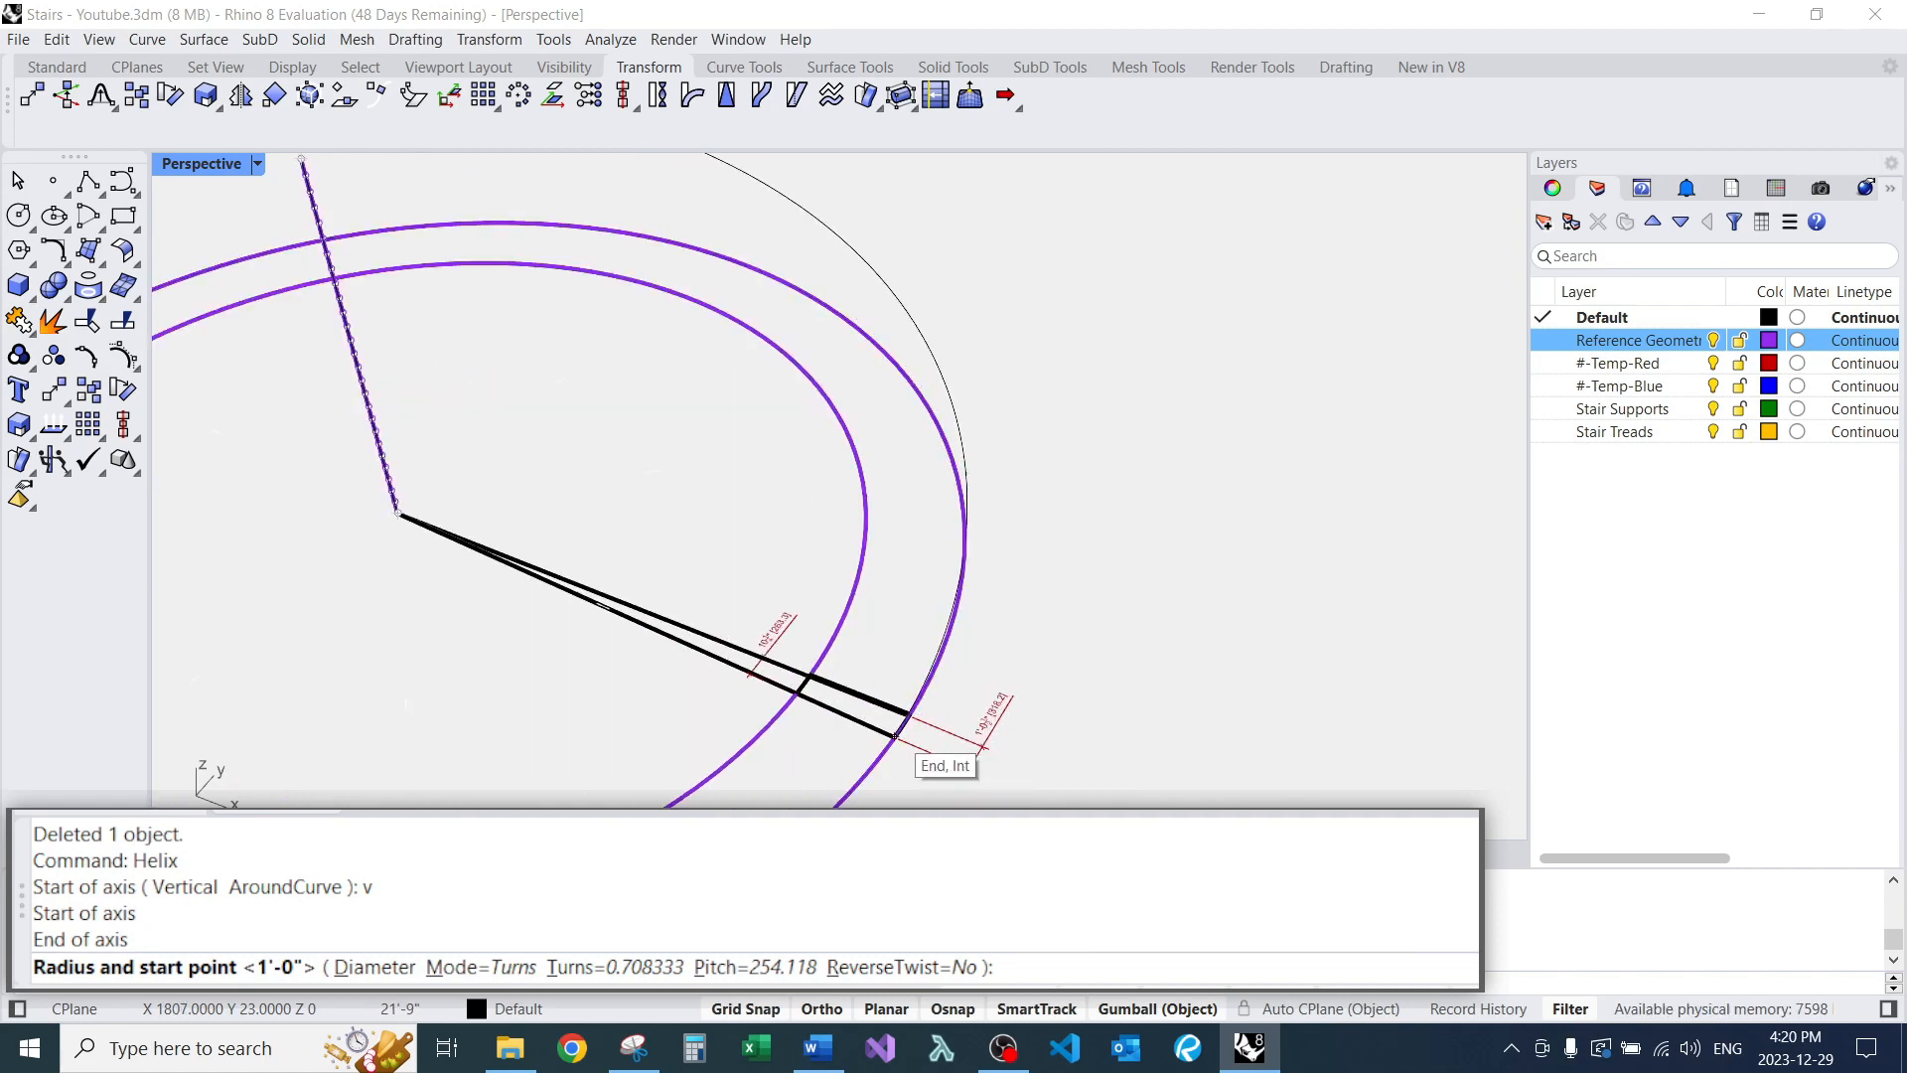
pyautogui.click(895, 736)
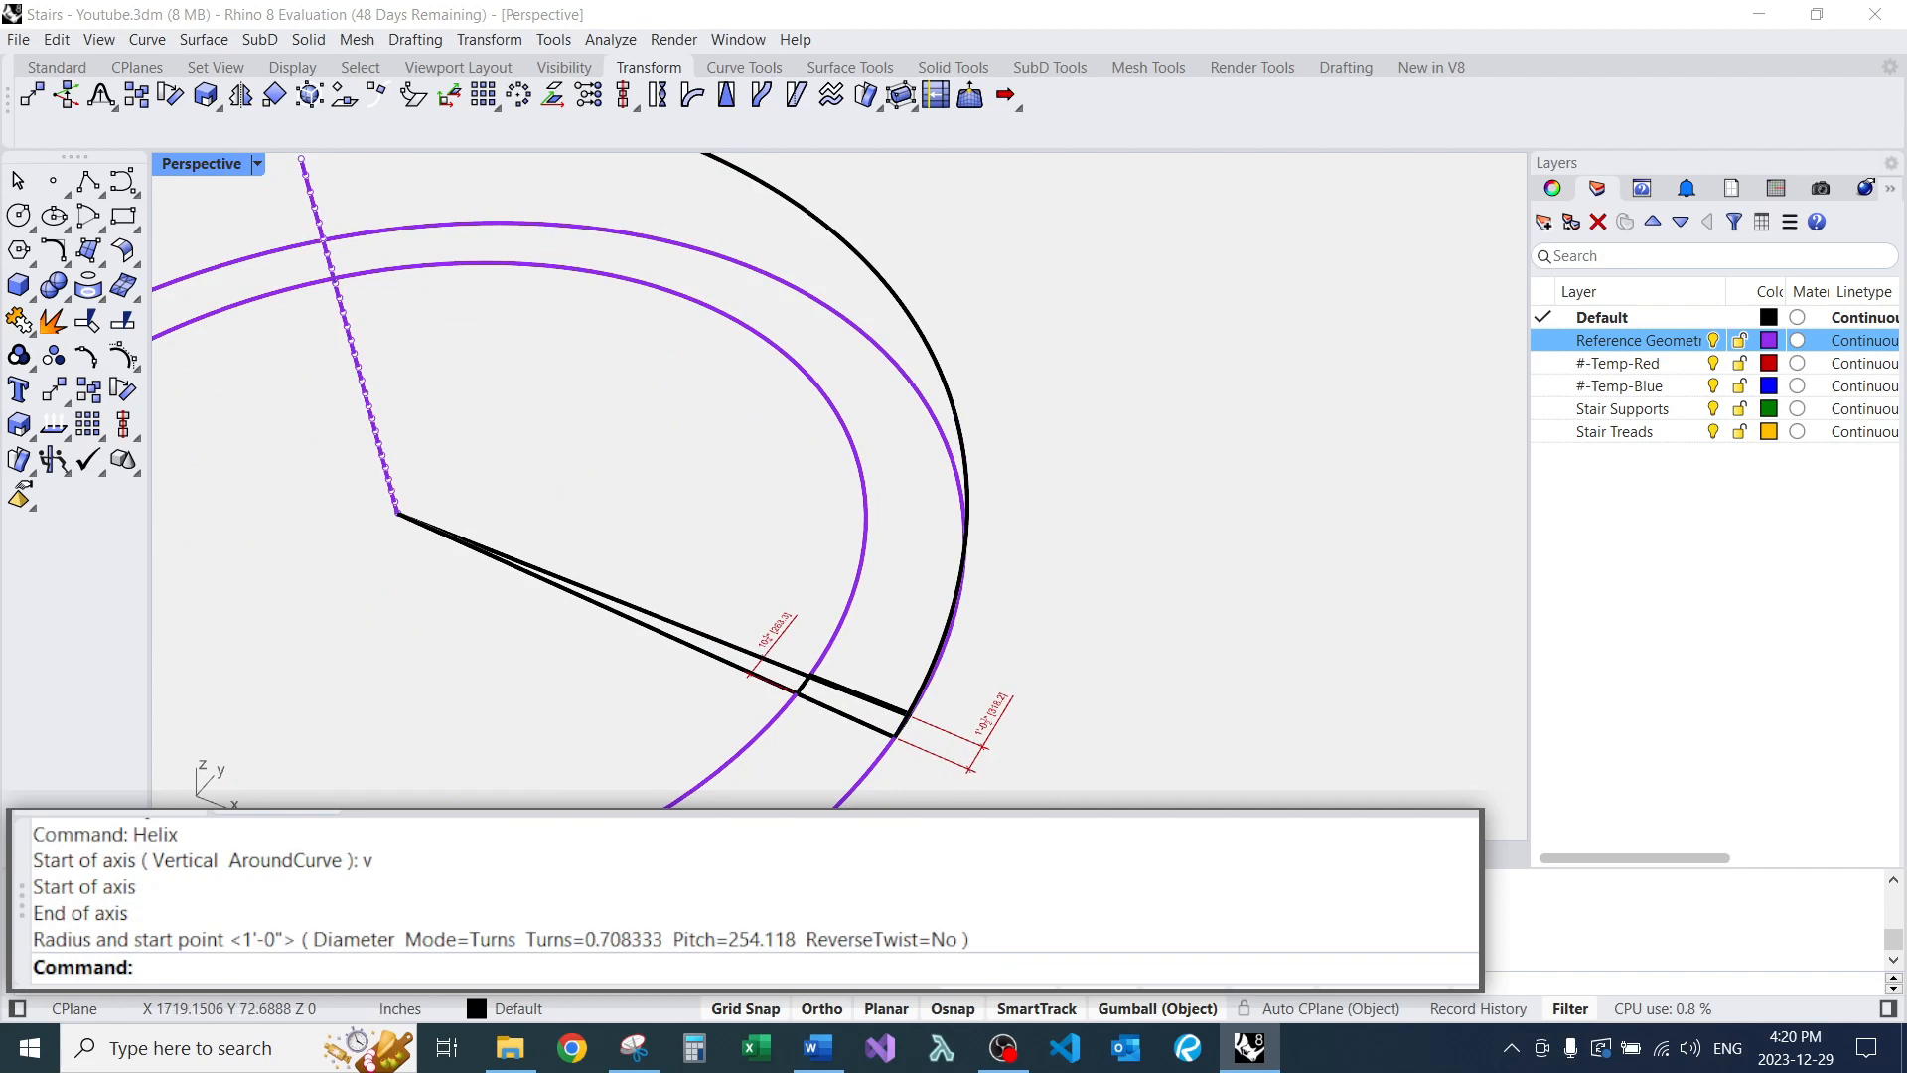
# Select the new helix and delete it.
pyautogui.scroll(-3, 820, 560)
pyautogui.click(503, 325)
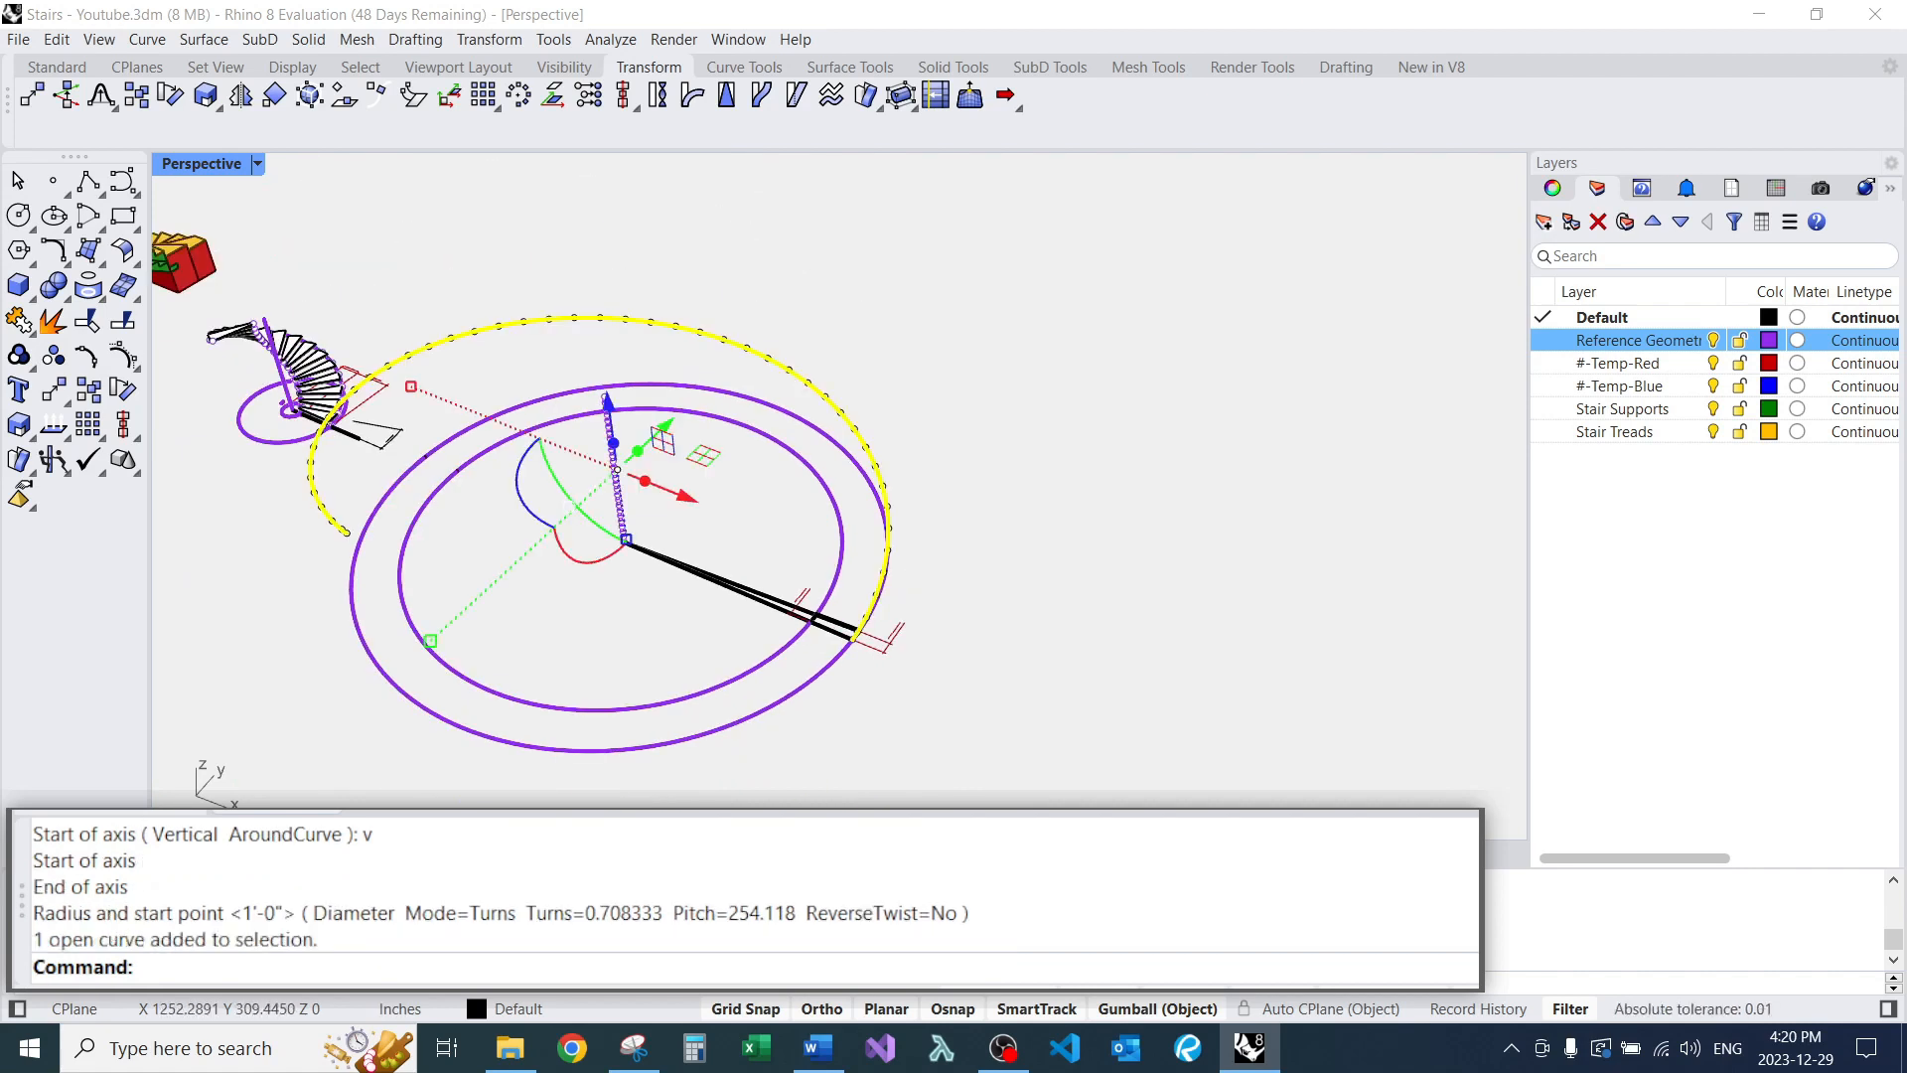
pyautogui.scroll(2, 545, 374)
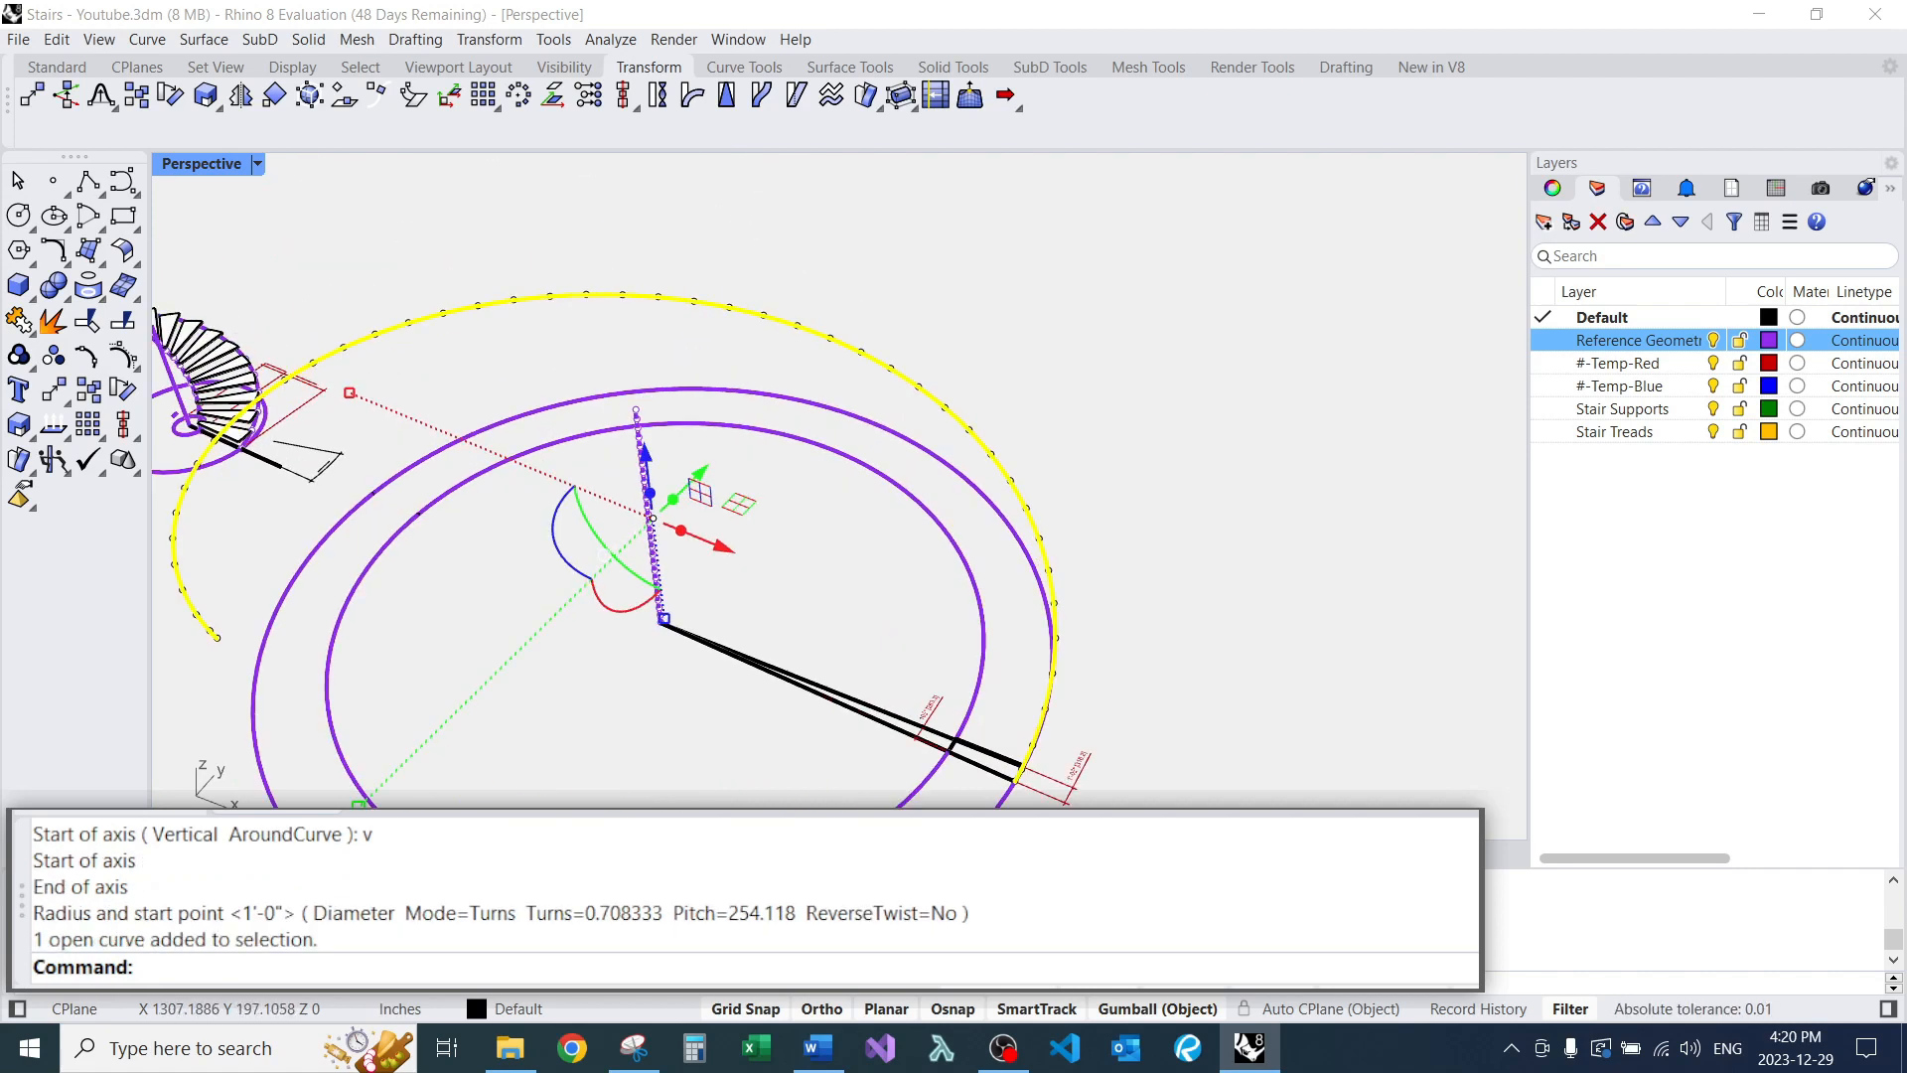
pyautogui.write('E')
pyautogui.press('Return')
# Start a vertical helix with its axis running from the base to the top point of the height axis.
pyautogui.write('Helix')
pyautogui.press('Return')
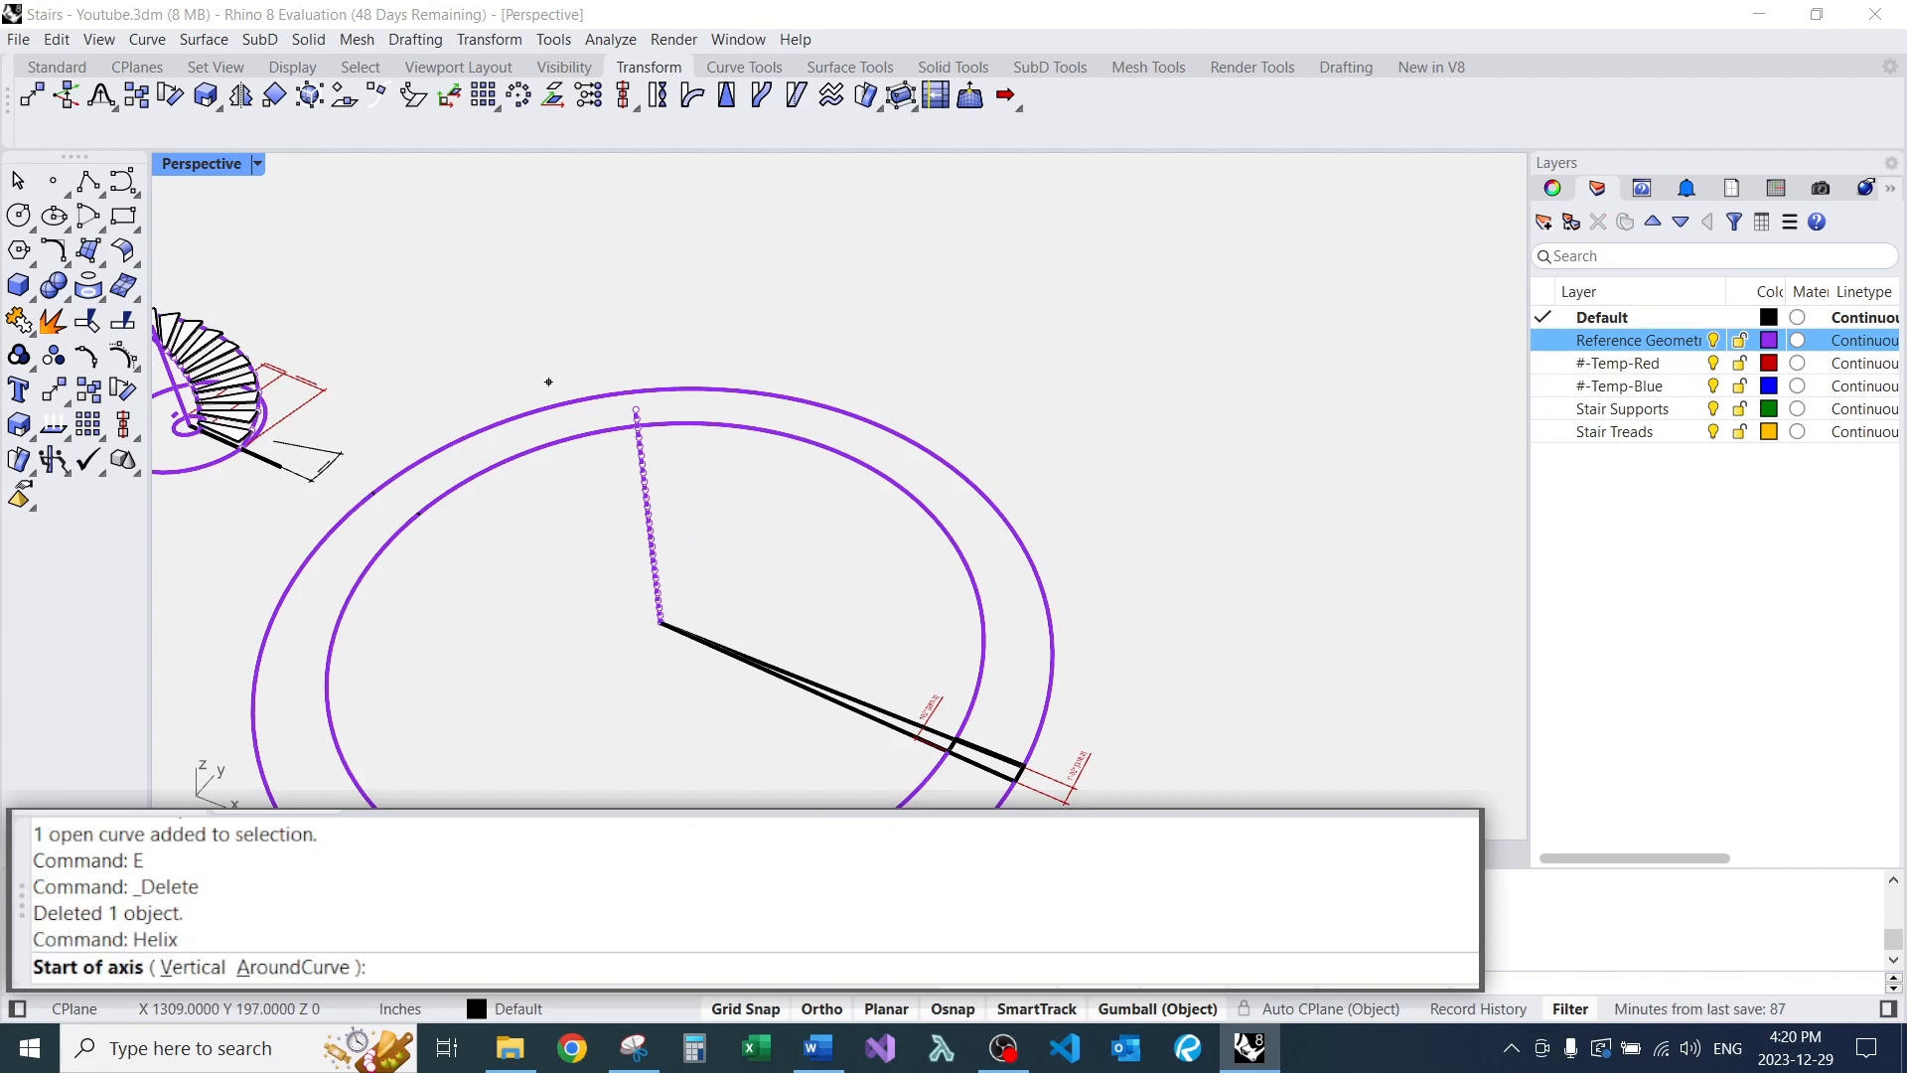
pyautogui.write('v')
pyautogui.press('Return')
pyautogui.scroll(3, 656, 616)
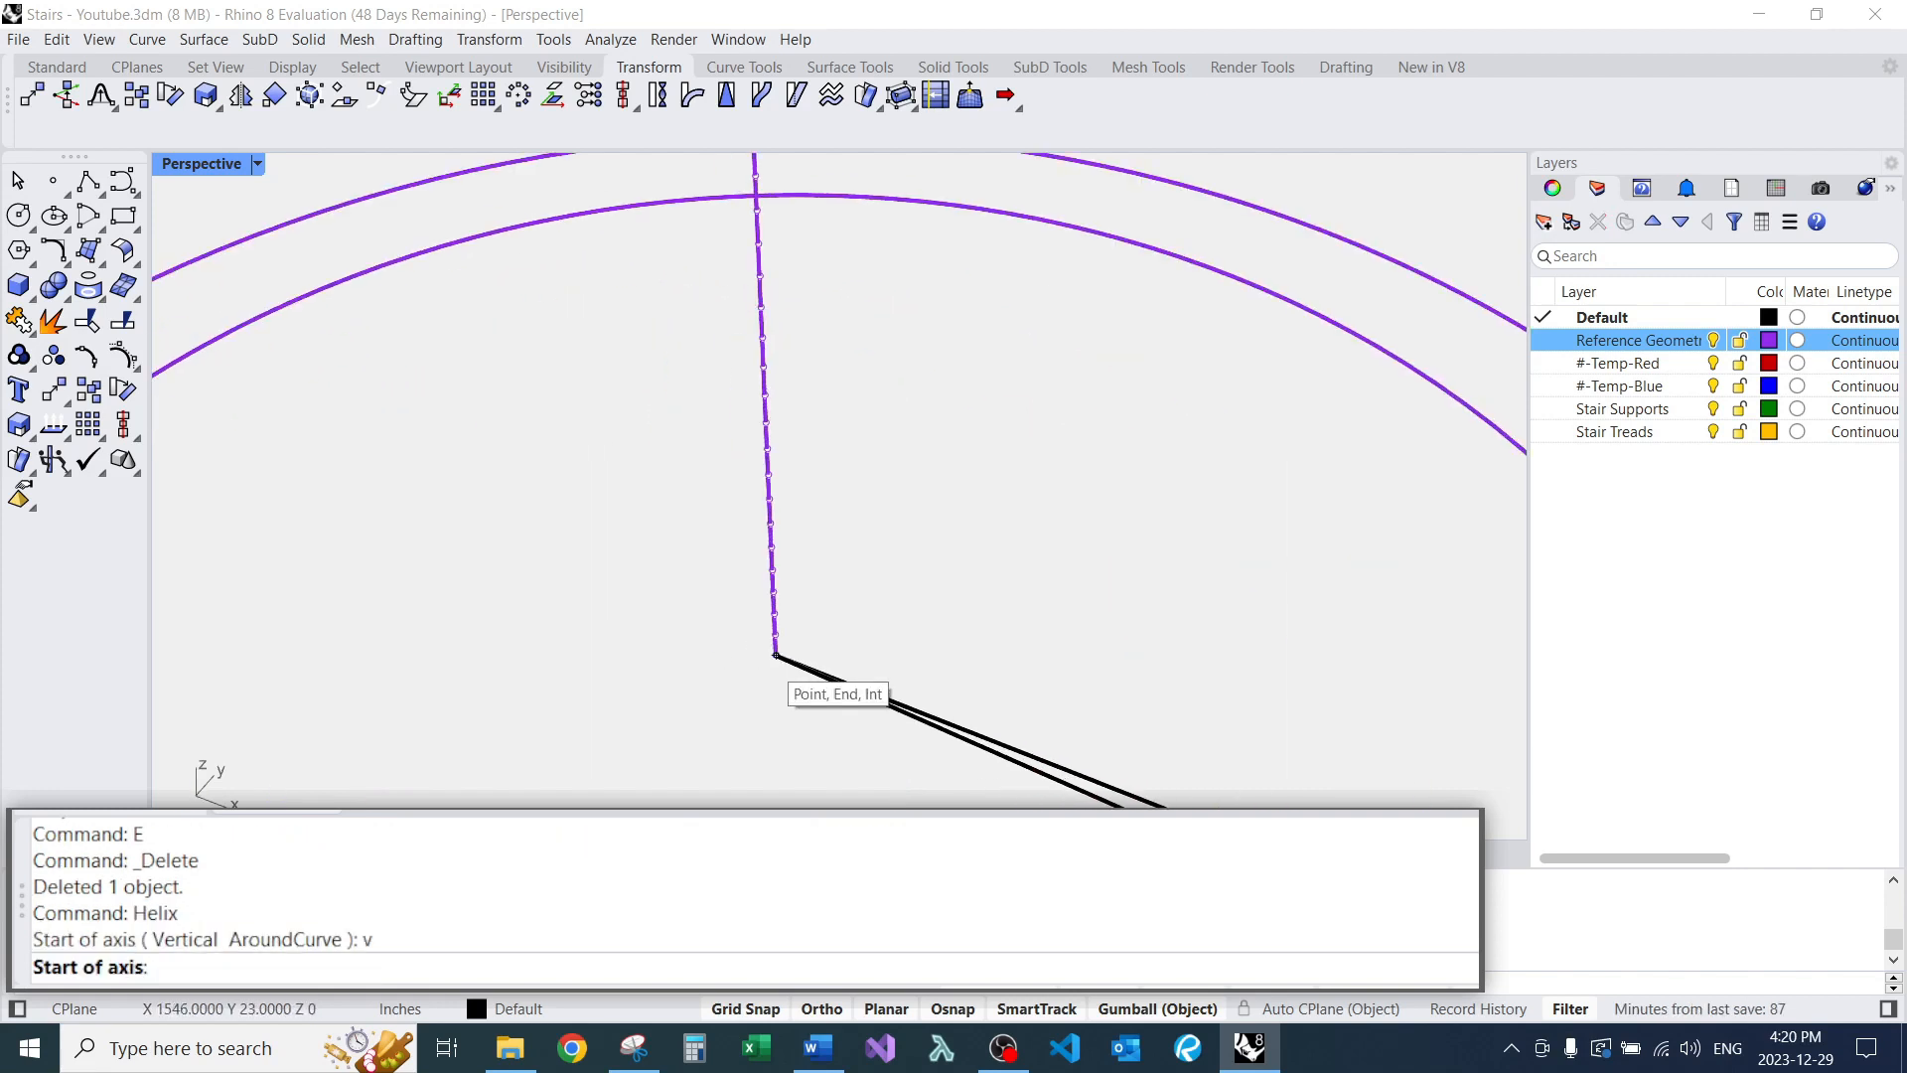
pyautogui.click(773, 658)
pyautogui.scroll(-3, 743, 683)
pyautogui.scroll(5, 743, 682)
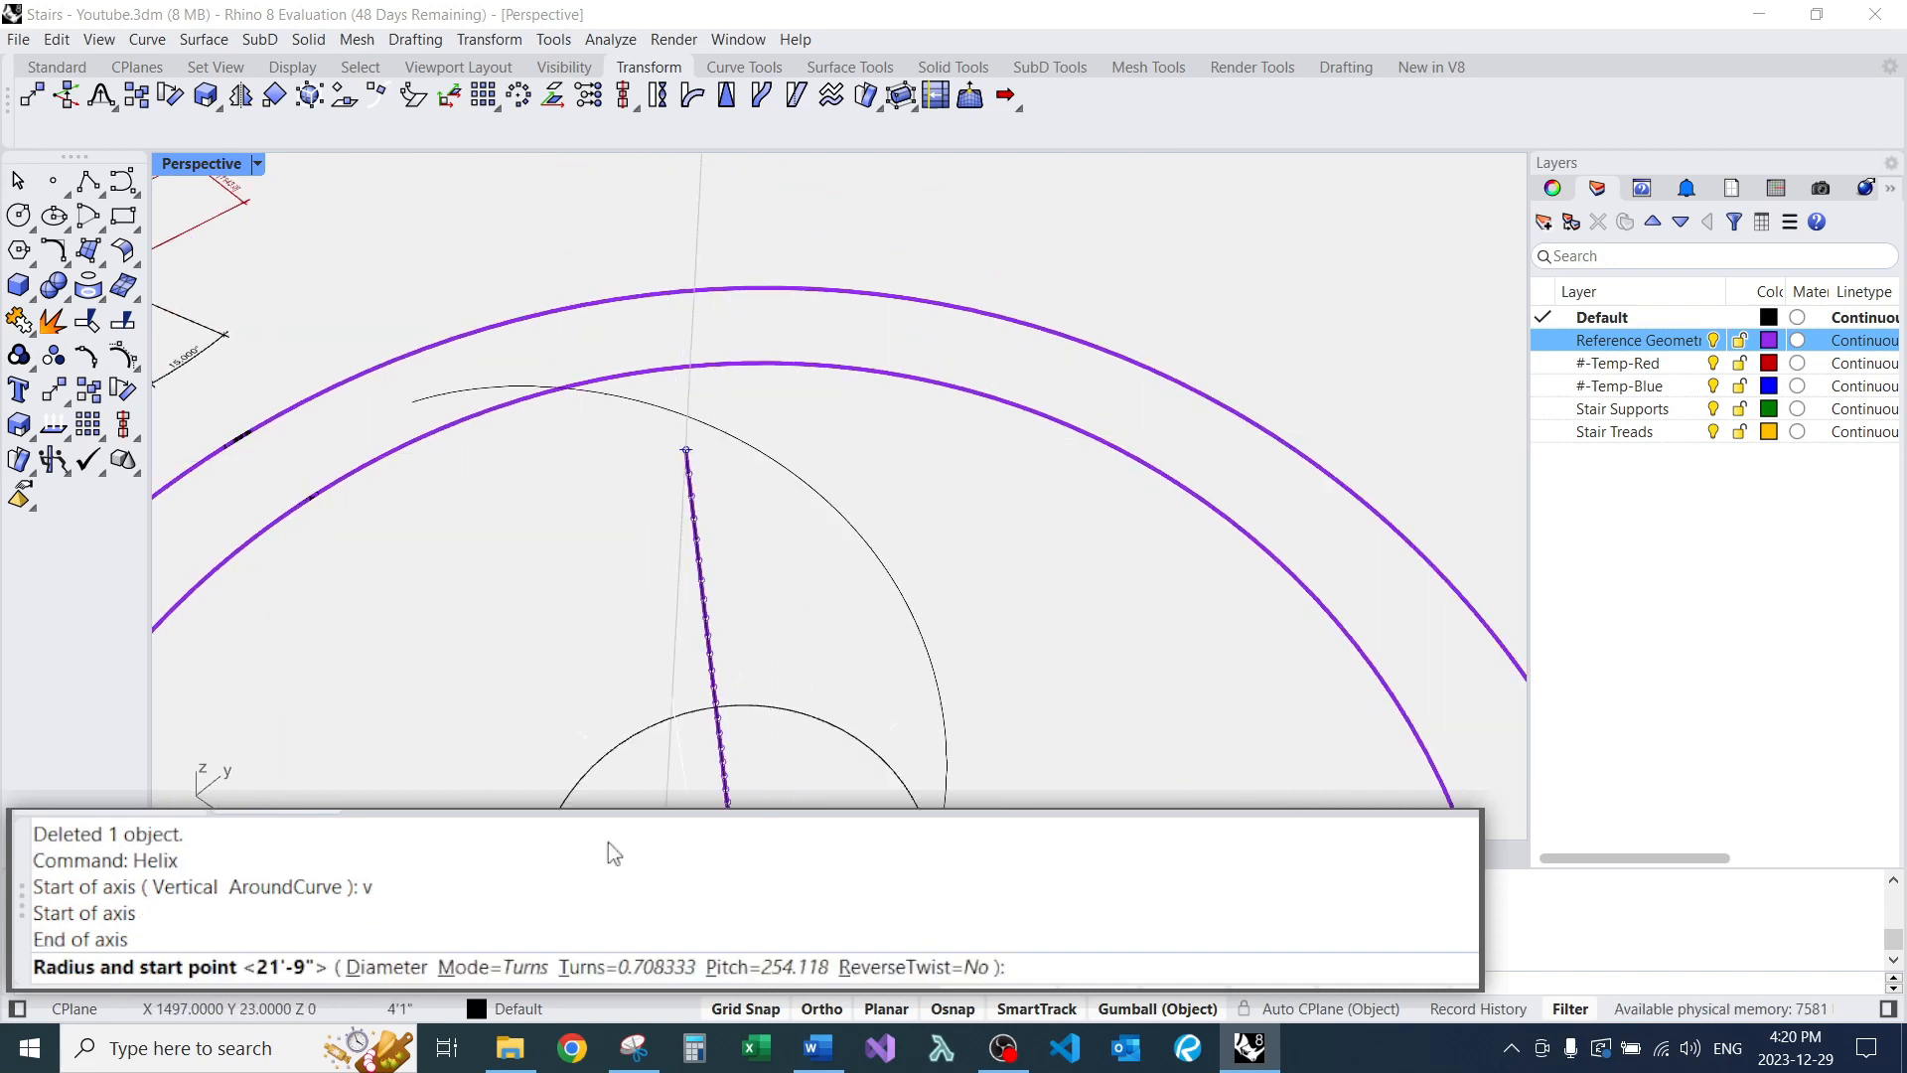
# Give the helix 0.198611111 turns and start it where the first radial line meets the outer reference circle.
pyautogui.scroll(-8, 795, 397)
pyautogui.scroll(3, 929, 615)
pyautogui.scroll(-5, 1013, 497)
pyautogui.scroll(4, 1038, 671)
pyautogui.scroll(2, 1084, 699)
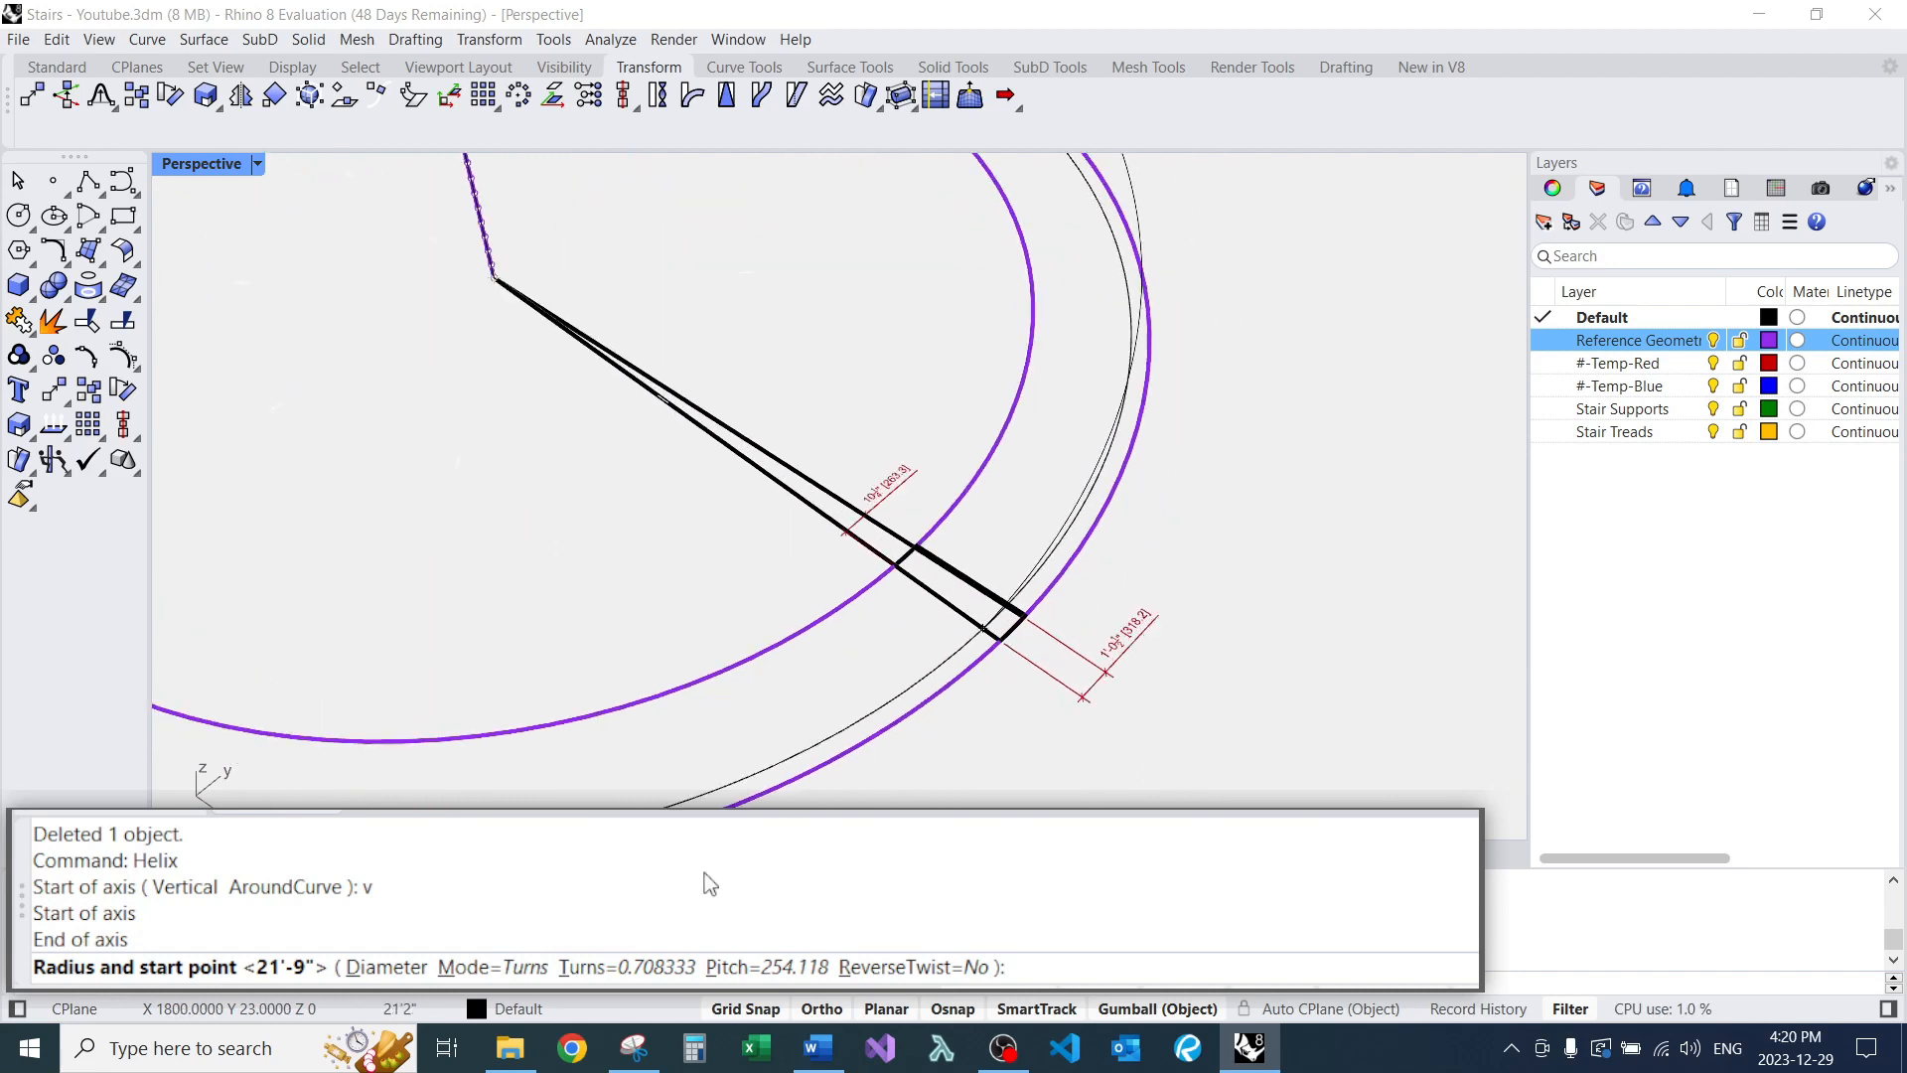
pyautogui.click(596, 967)
pyautogui.write('0.198611111')
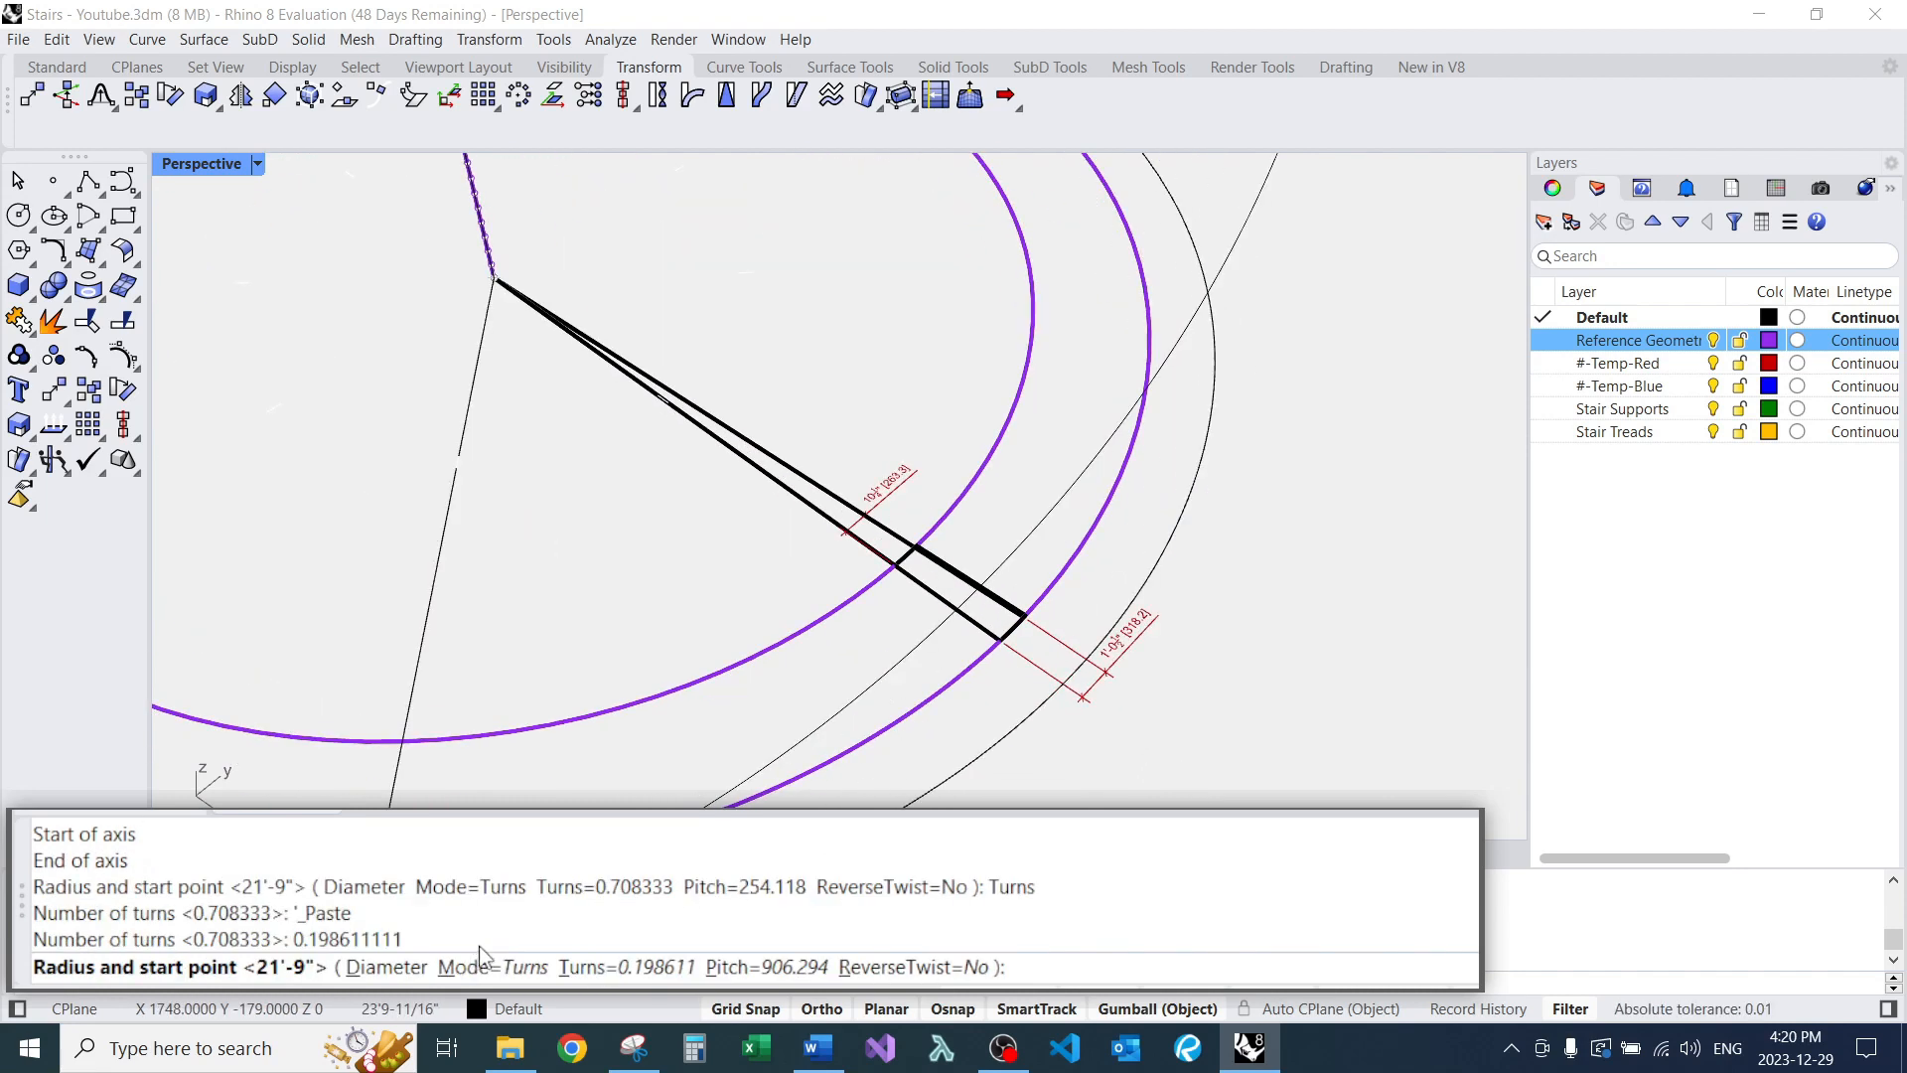
pyautogui.scroll(-2, 998, 637)
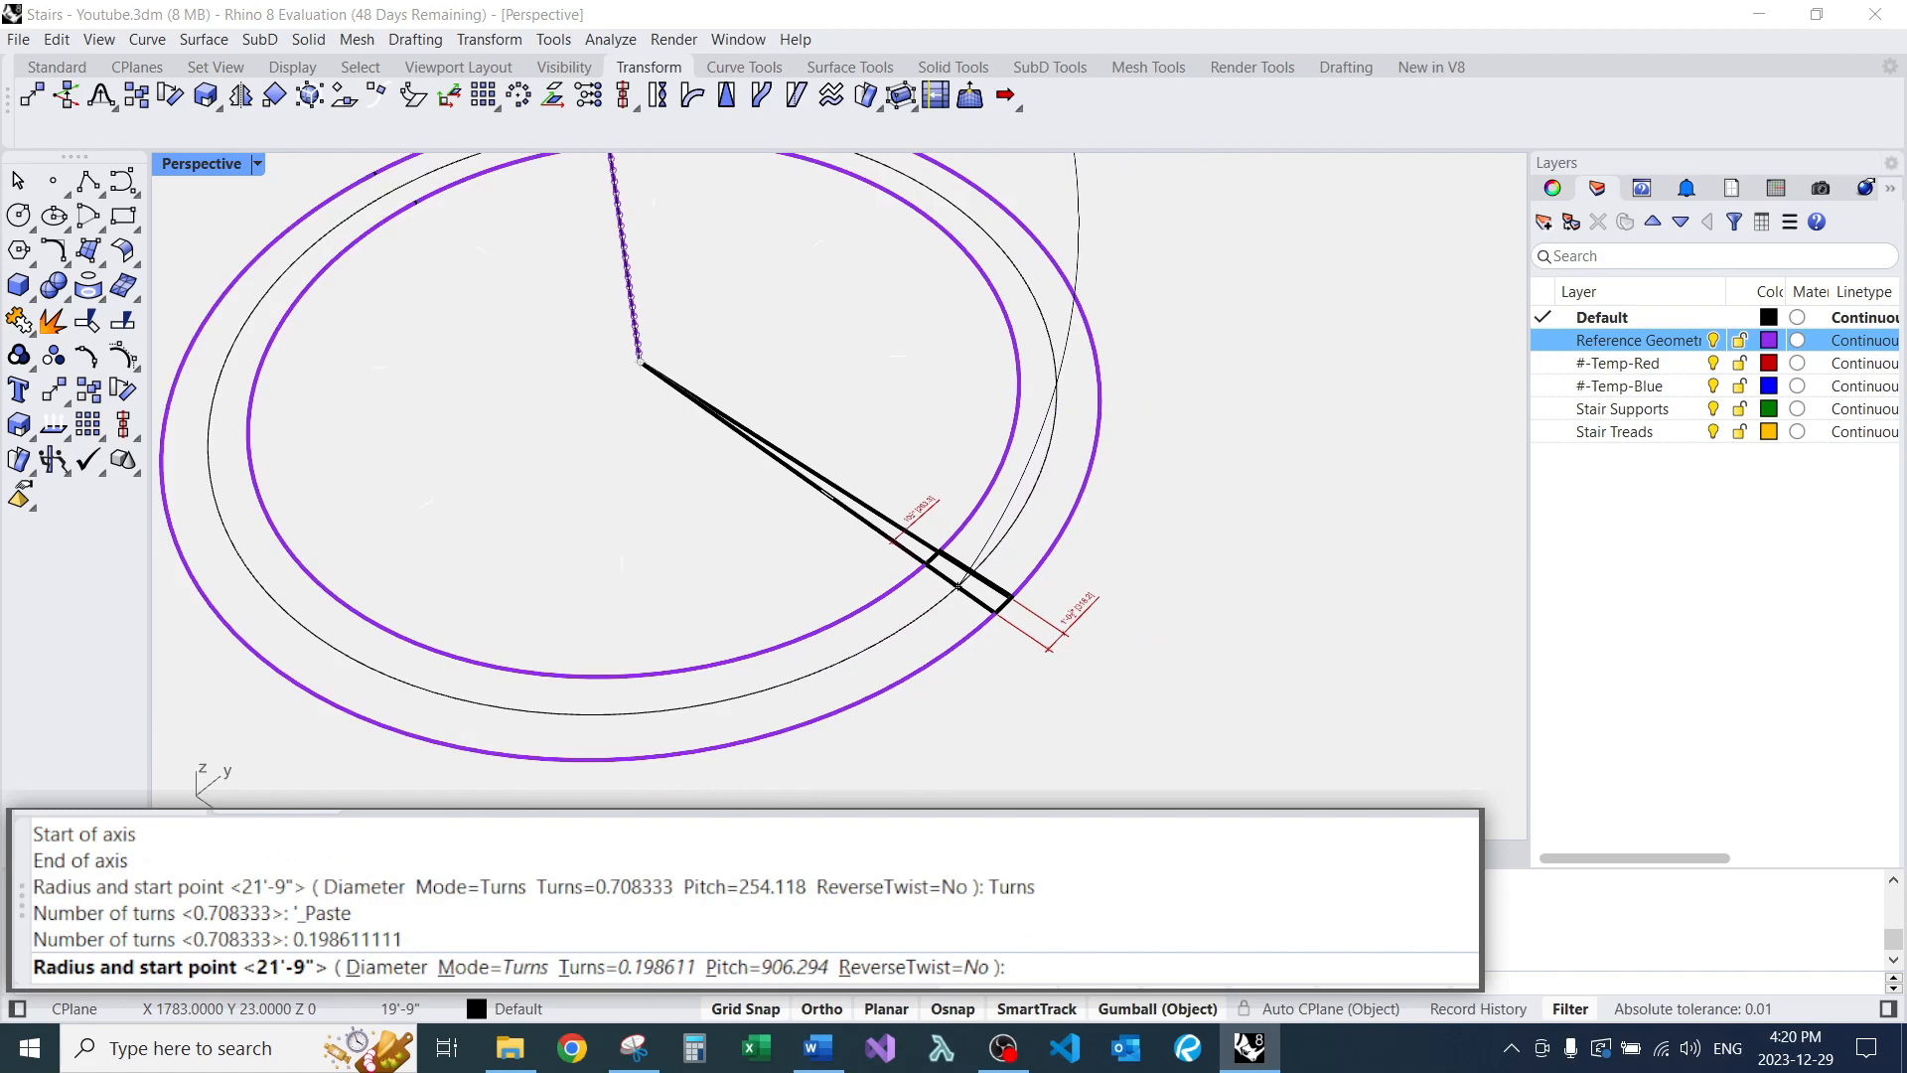
pyautogui.scroll(-3, 956, 586)
pyautogui.scroll(6, 993, 606)
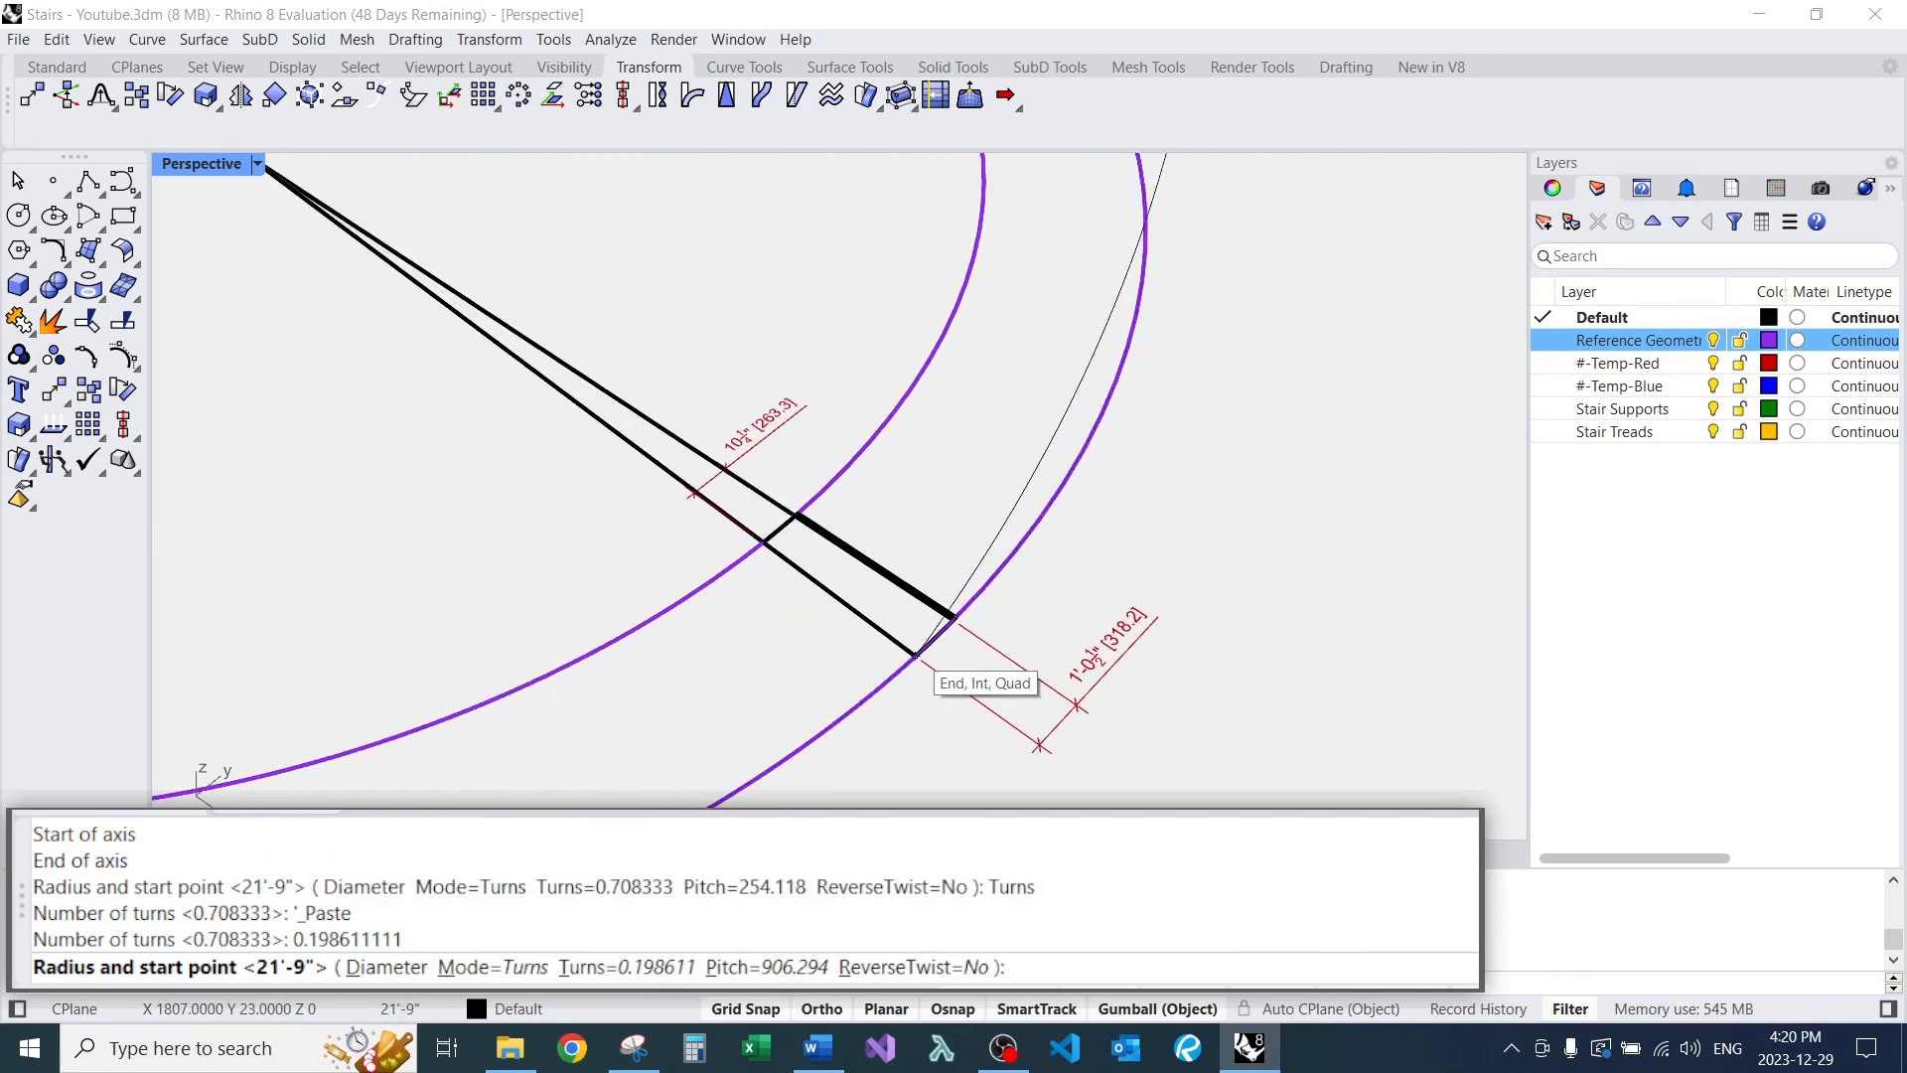
pyautogui.click(915, 655)
pyautogui.scroll(-4, 915, 656)
pyautogui.scroll(3, 915, 655)
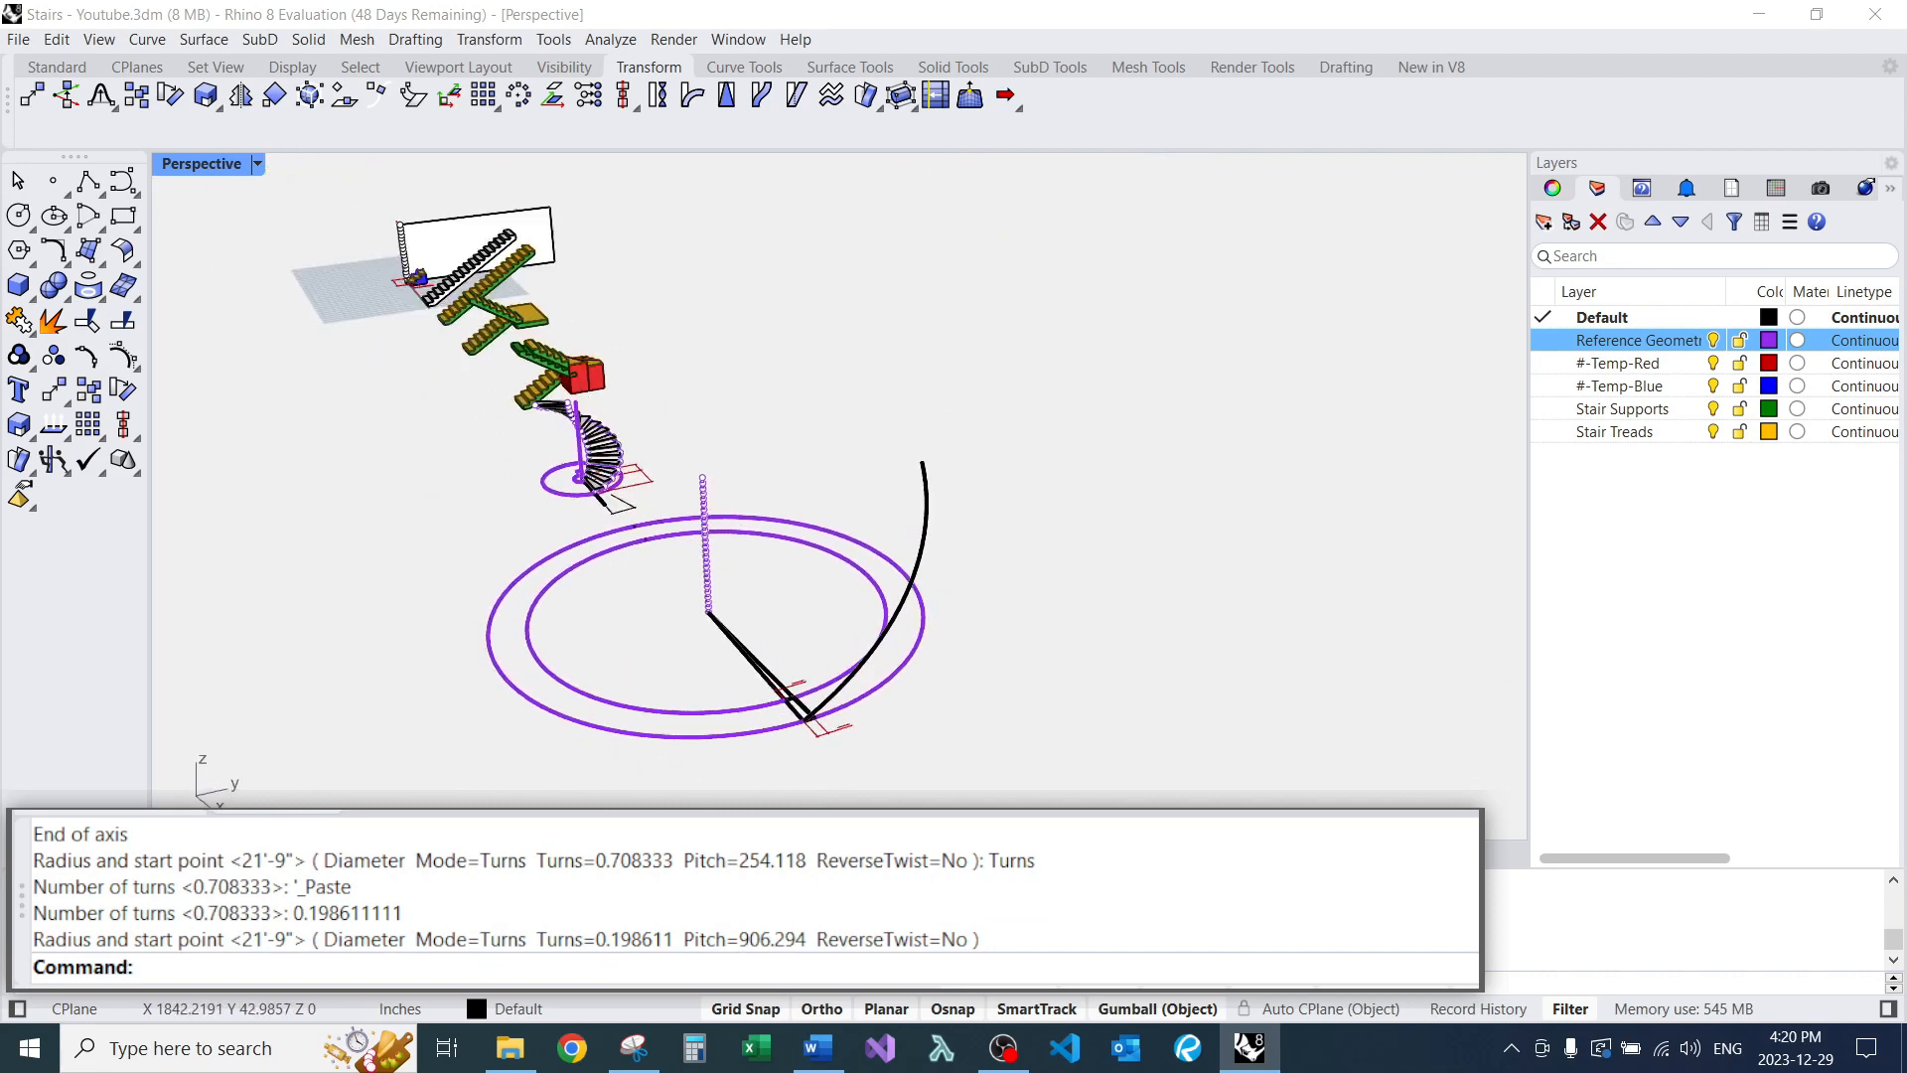
# Draw a second vertical helix around the height axis, starting where the first radial line meets the inner reference circle.
pyautogui.press('Return')
pyautogui.scroll(4, 622, 599)
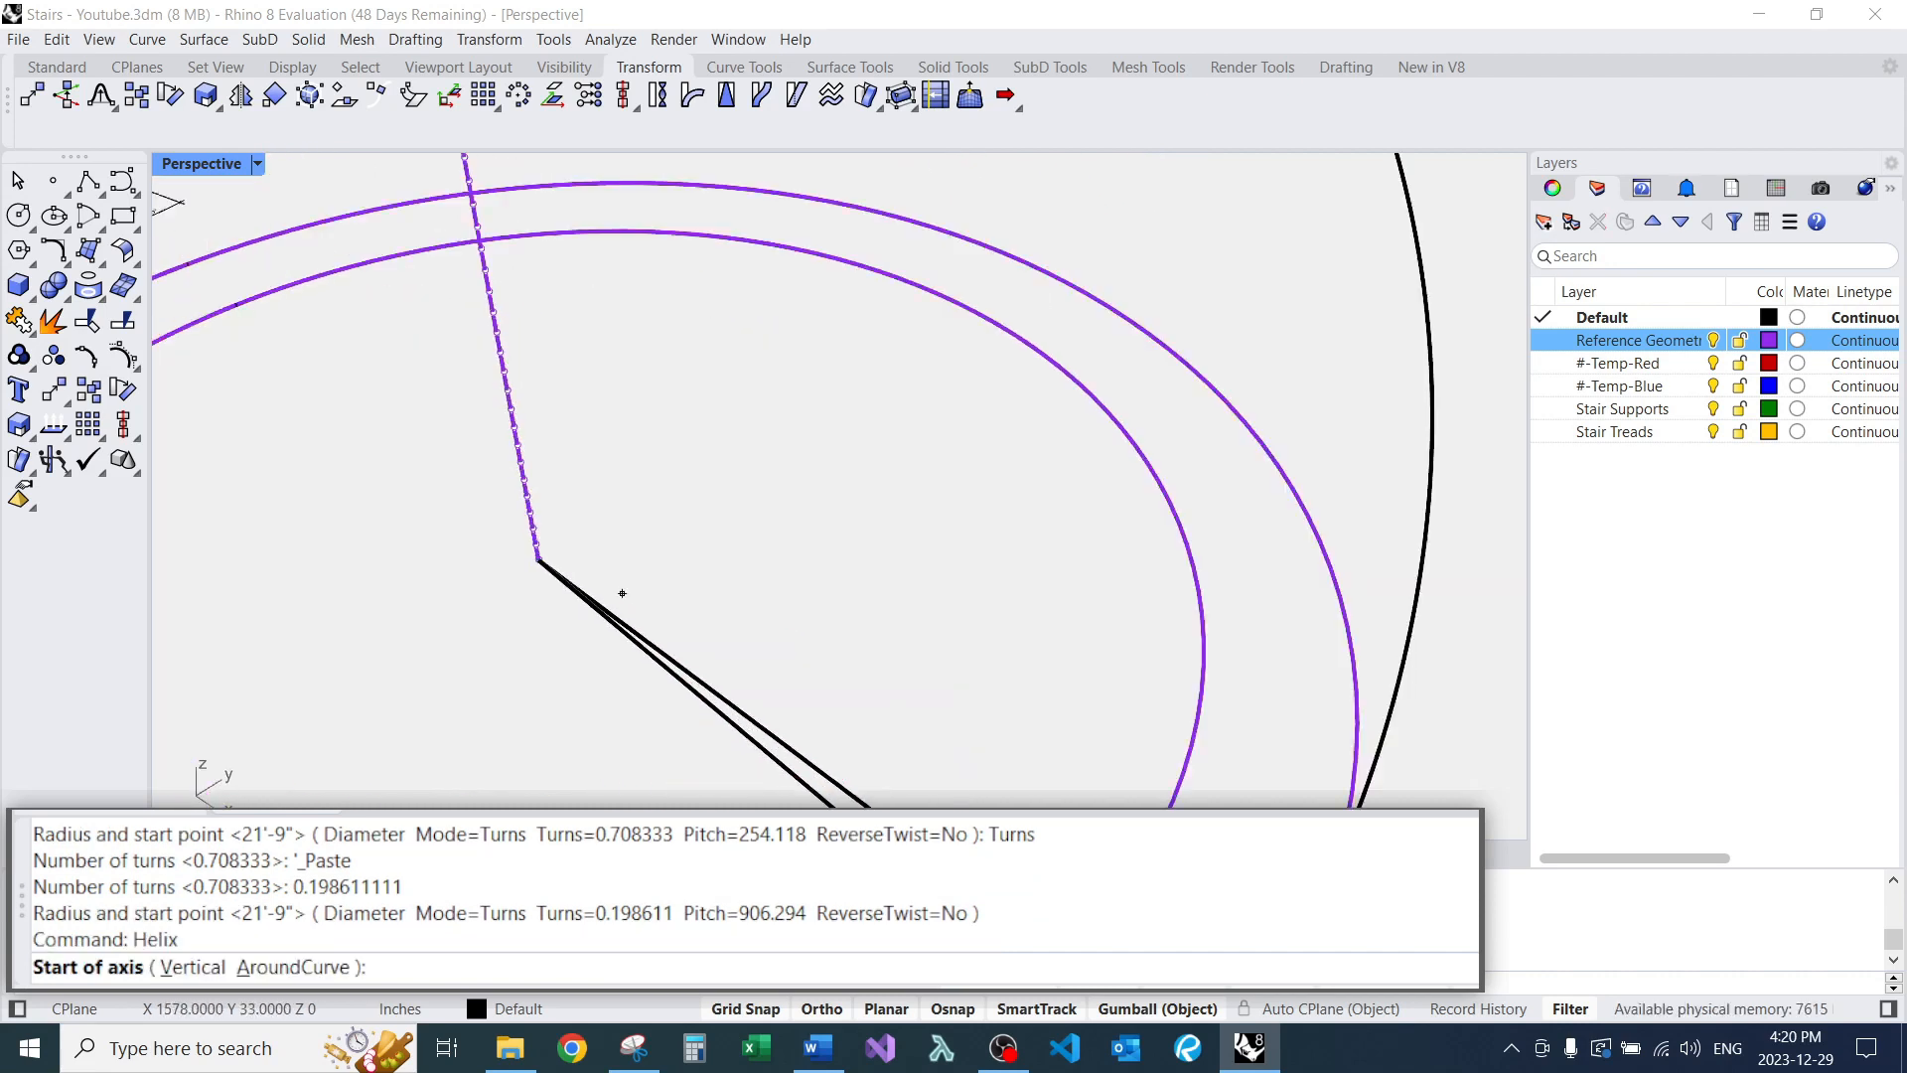
pyautogui.write('v')
pyautogui.press('Return')
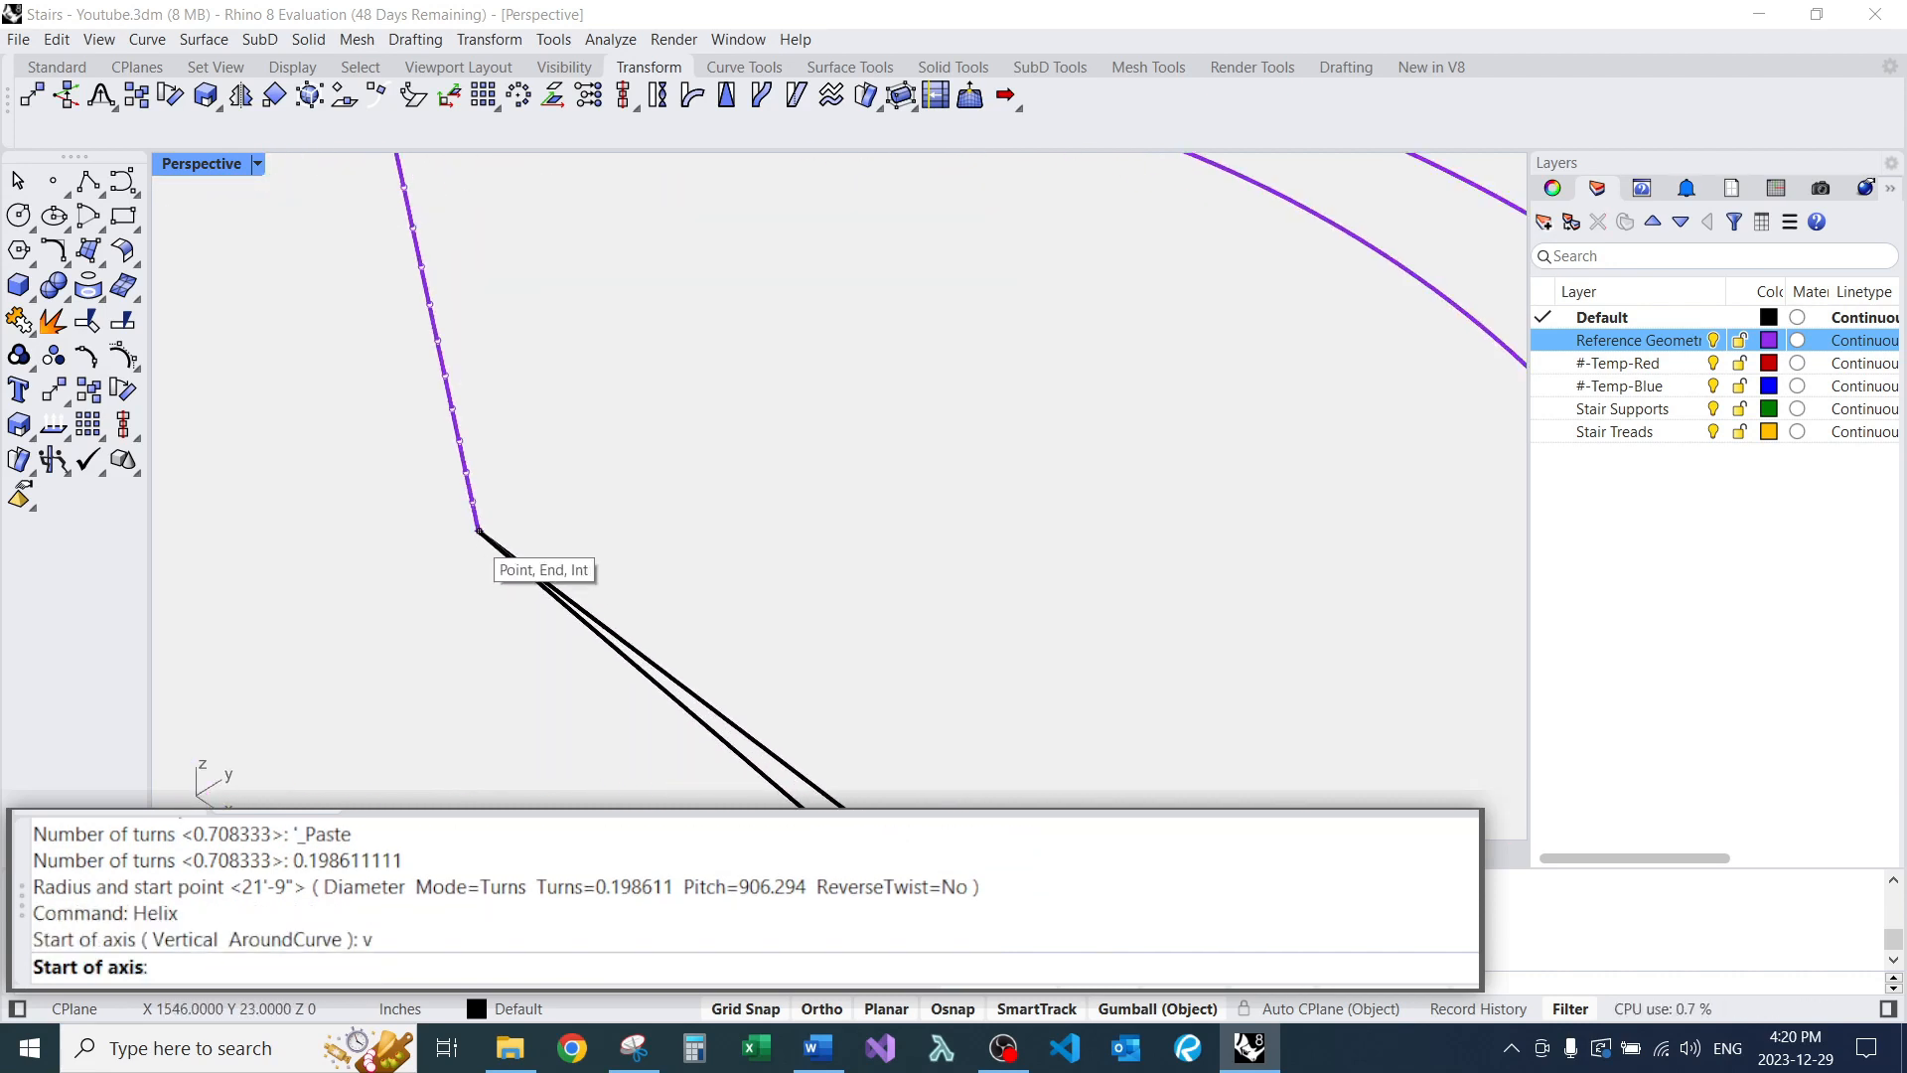
pyautogui.click(479, 533)
pyautogui.scroll(-4, 478, 532)
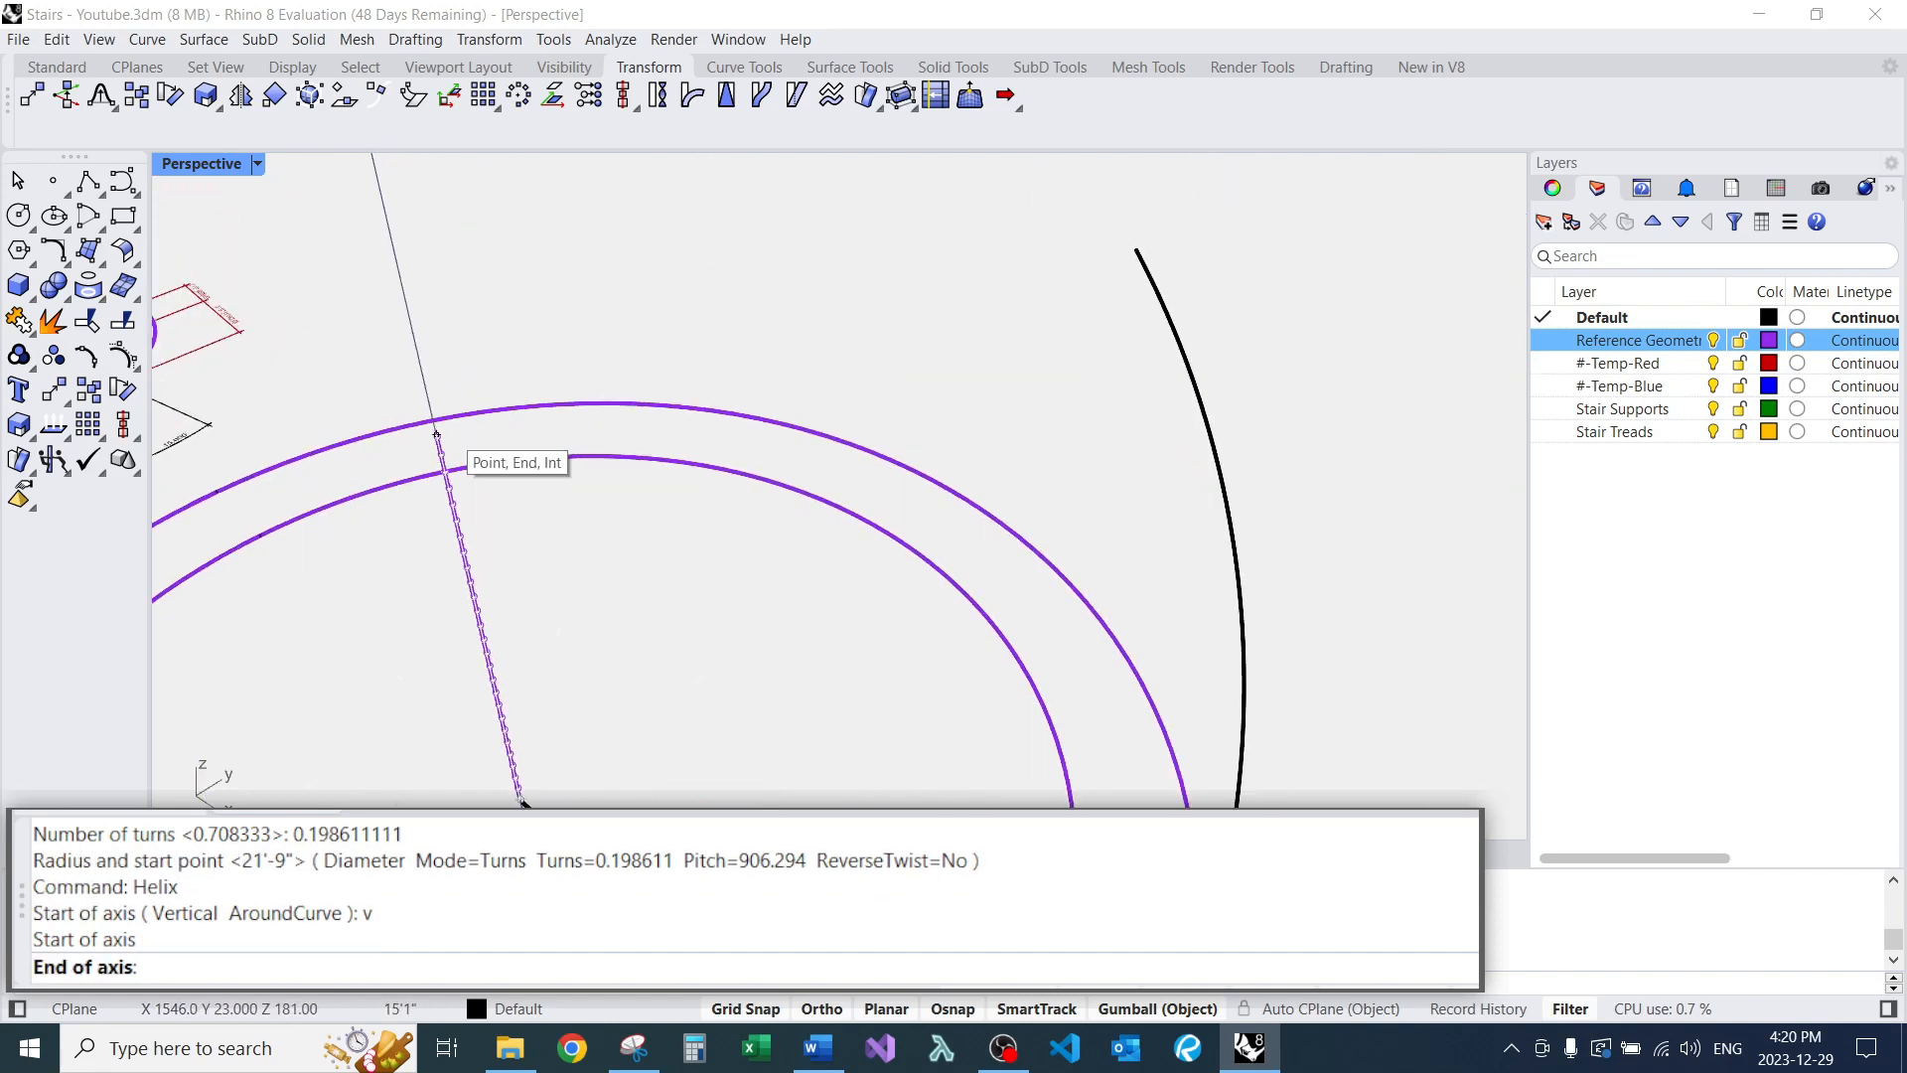
pyautogui.click(437, 435)
pyautogui.scroll(-5, 492, 417)
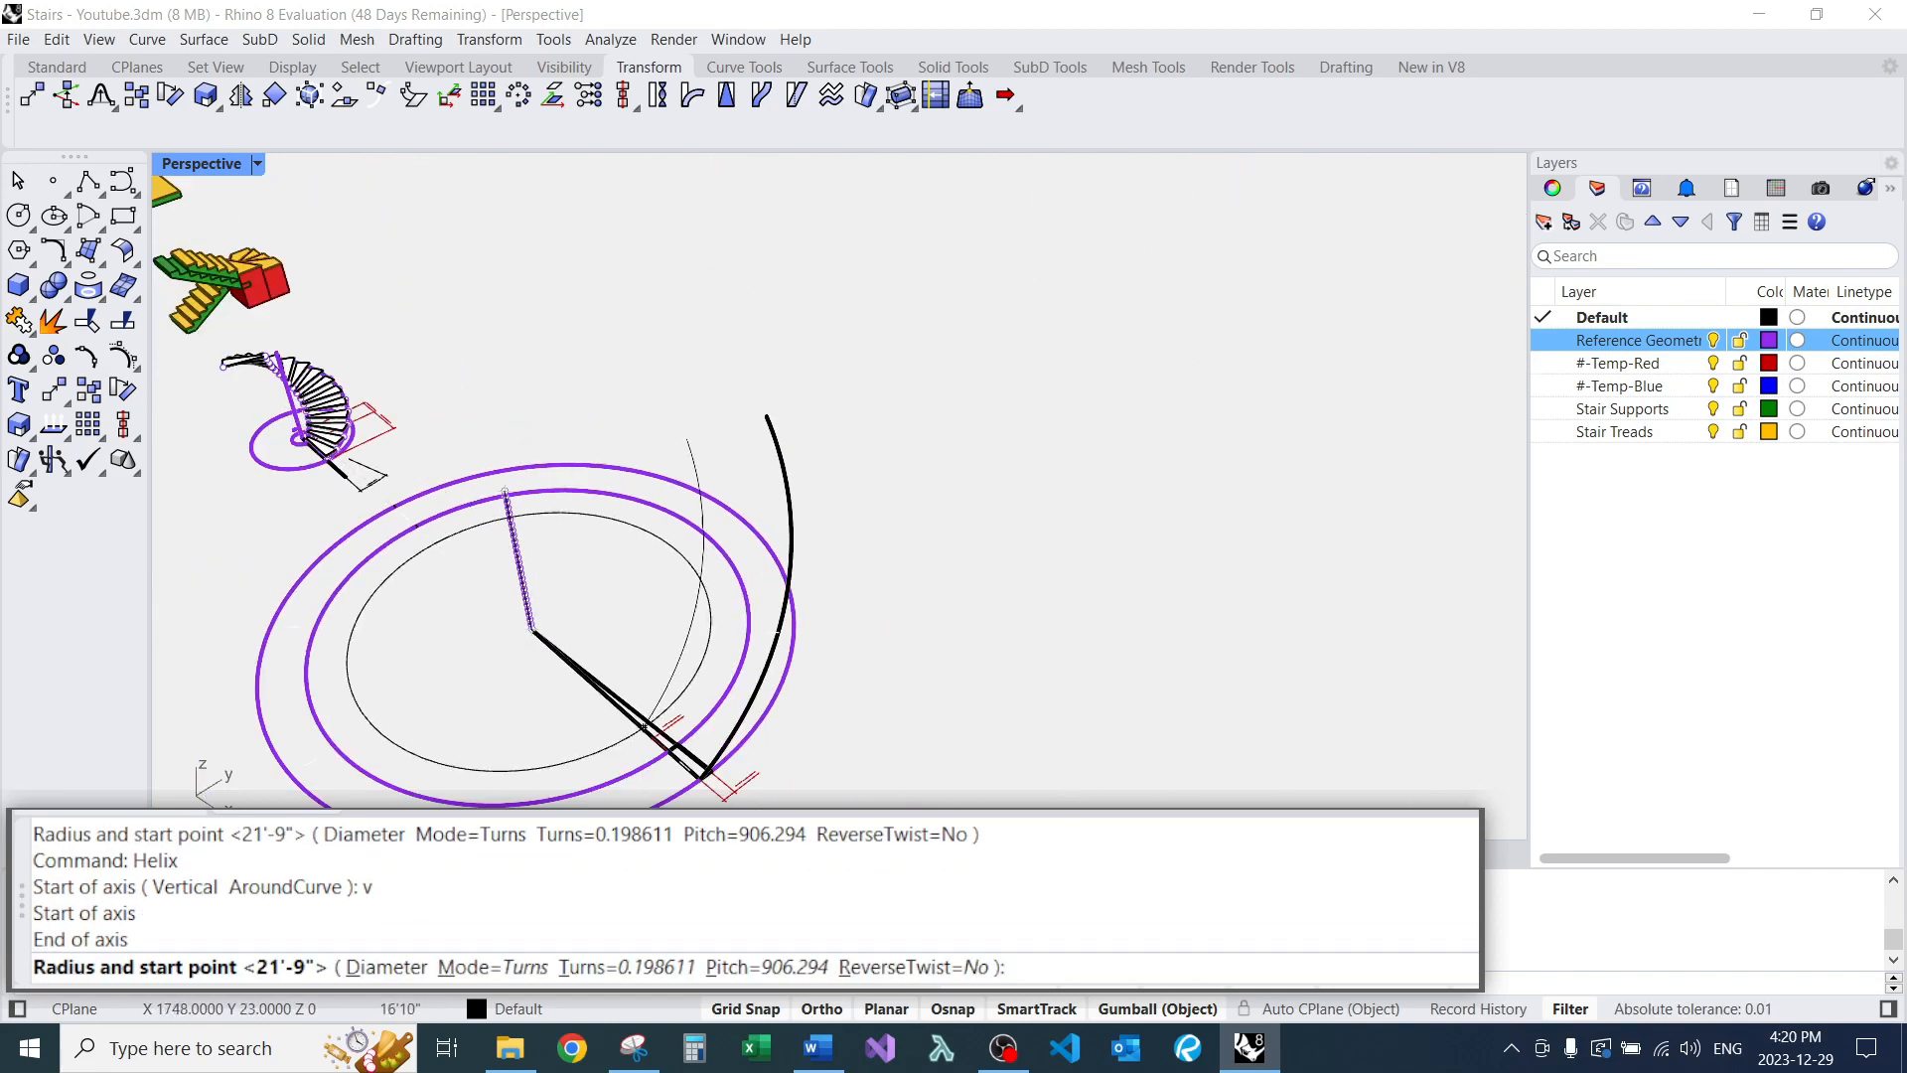
pyautogui.scroll(5, 663, 763)
pyautogui.click(679, 702)
# Copy the height axis and its division points from its base to the first radial line's intersection with the inner circle.
pyautogui.scroll(-5, 680, 701)
pyautogui.moveTo(680, 701); pyautogui.dragTo(566, 586, button='right')
pyautogui.moveTo(993, 476); pyautogui.dragTo(898, 641, button='right')
pyautogui.scroll(-5, 899, 640)
pyautogui.scroll(10, 736, 385)
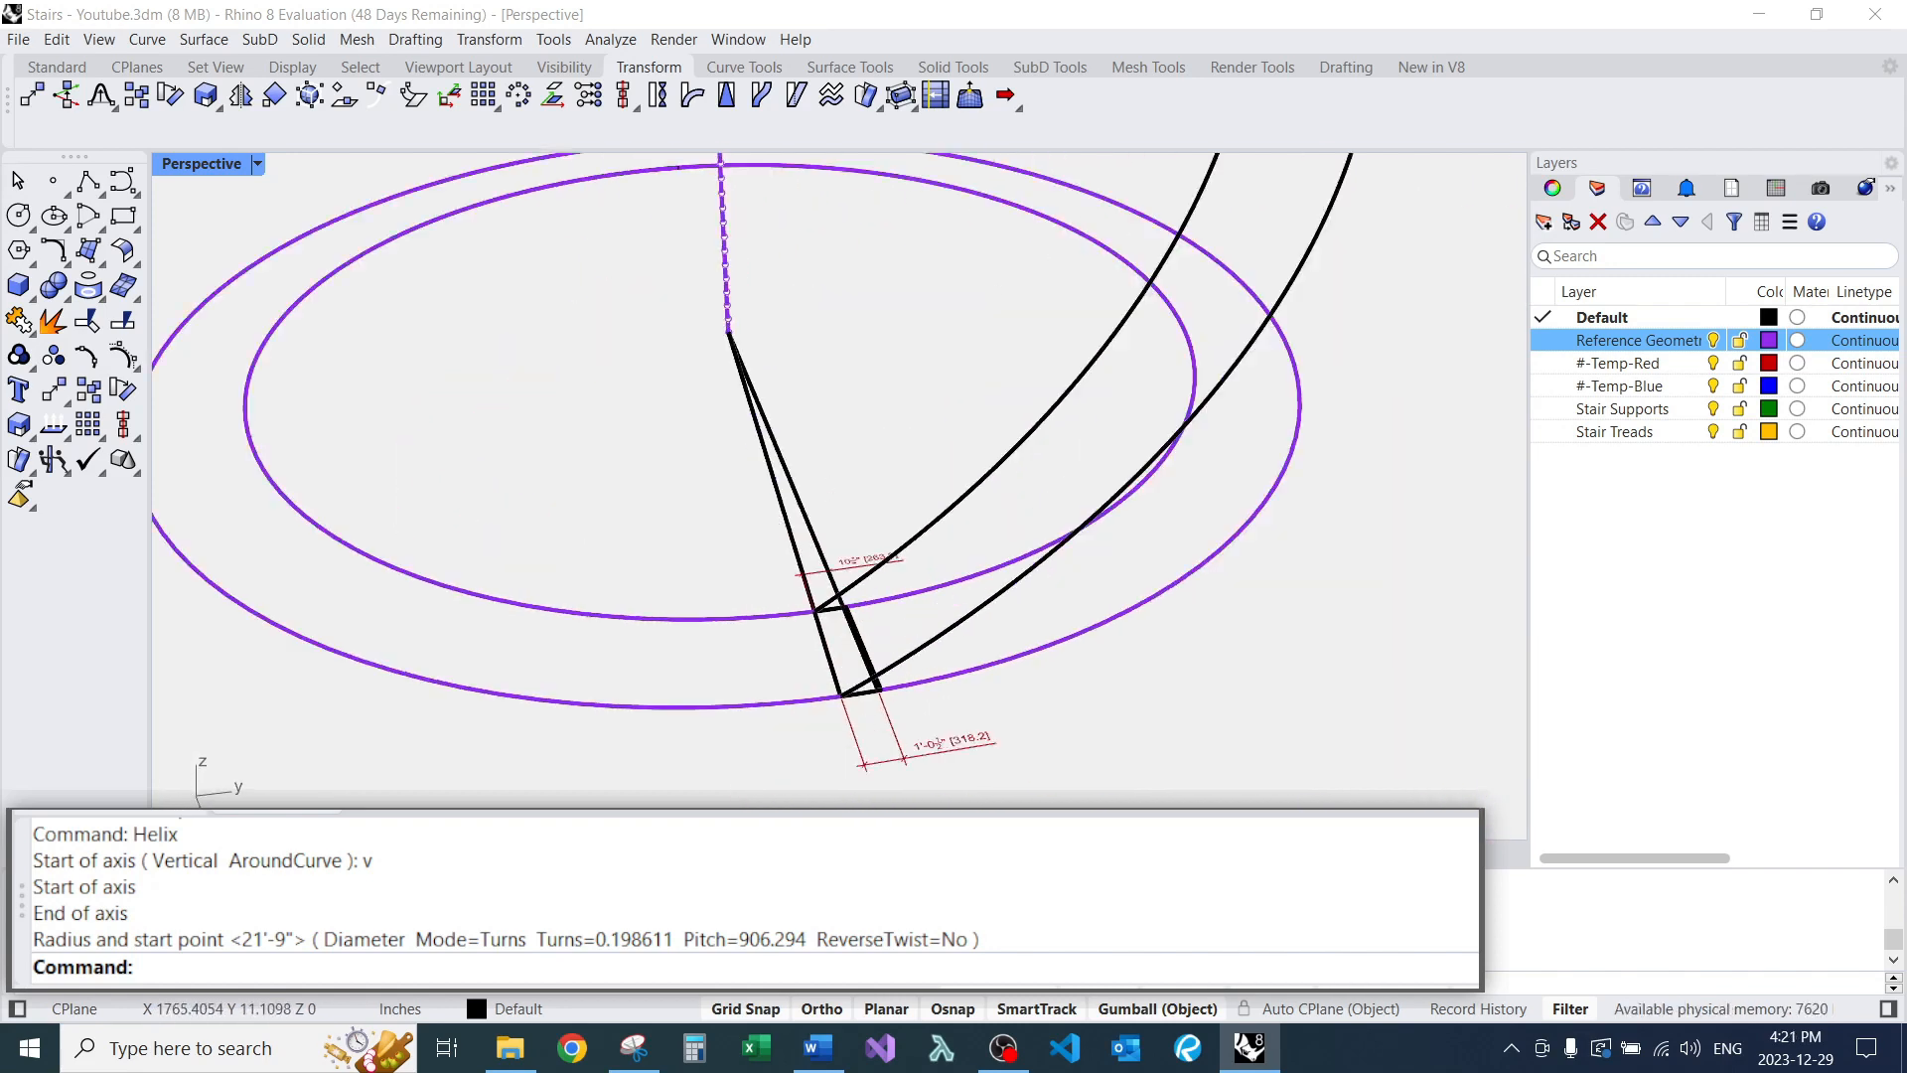
pyautogui.moveTo(736, 417); pyautogui.dragTo(676, 383, button='right')
pyautogui.scroll(-6, 695, 447)
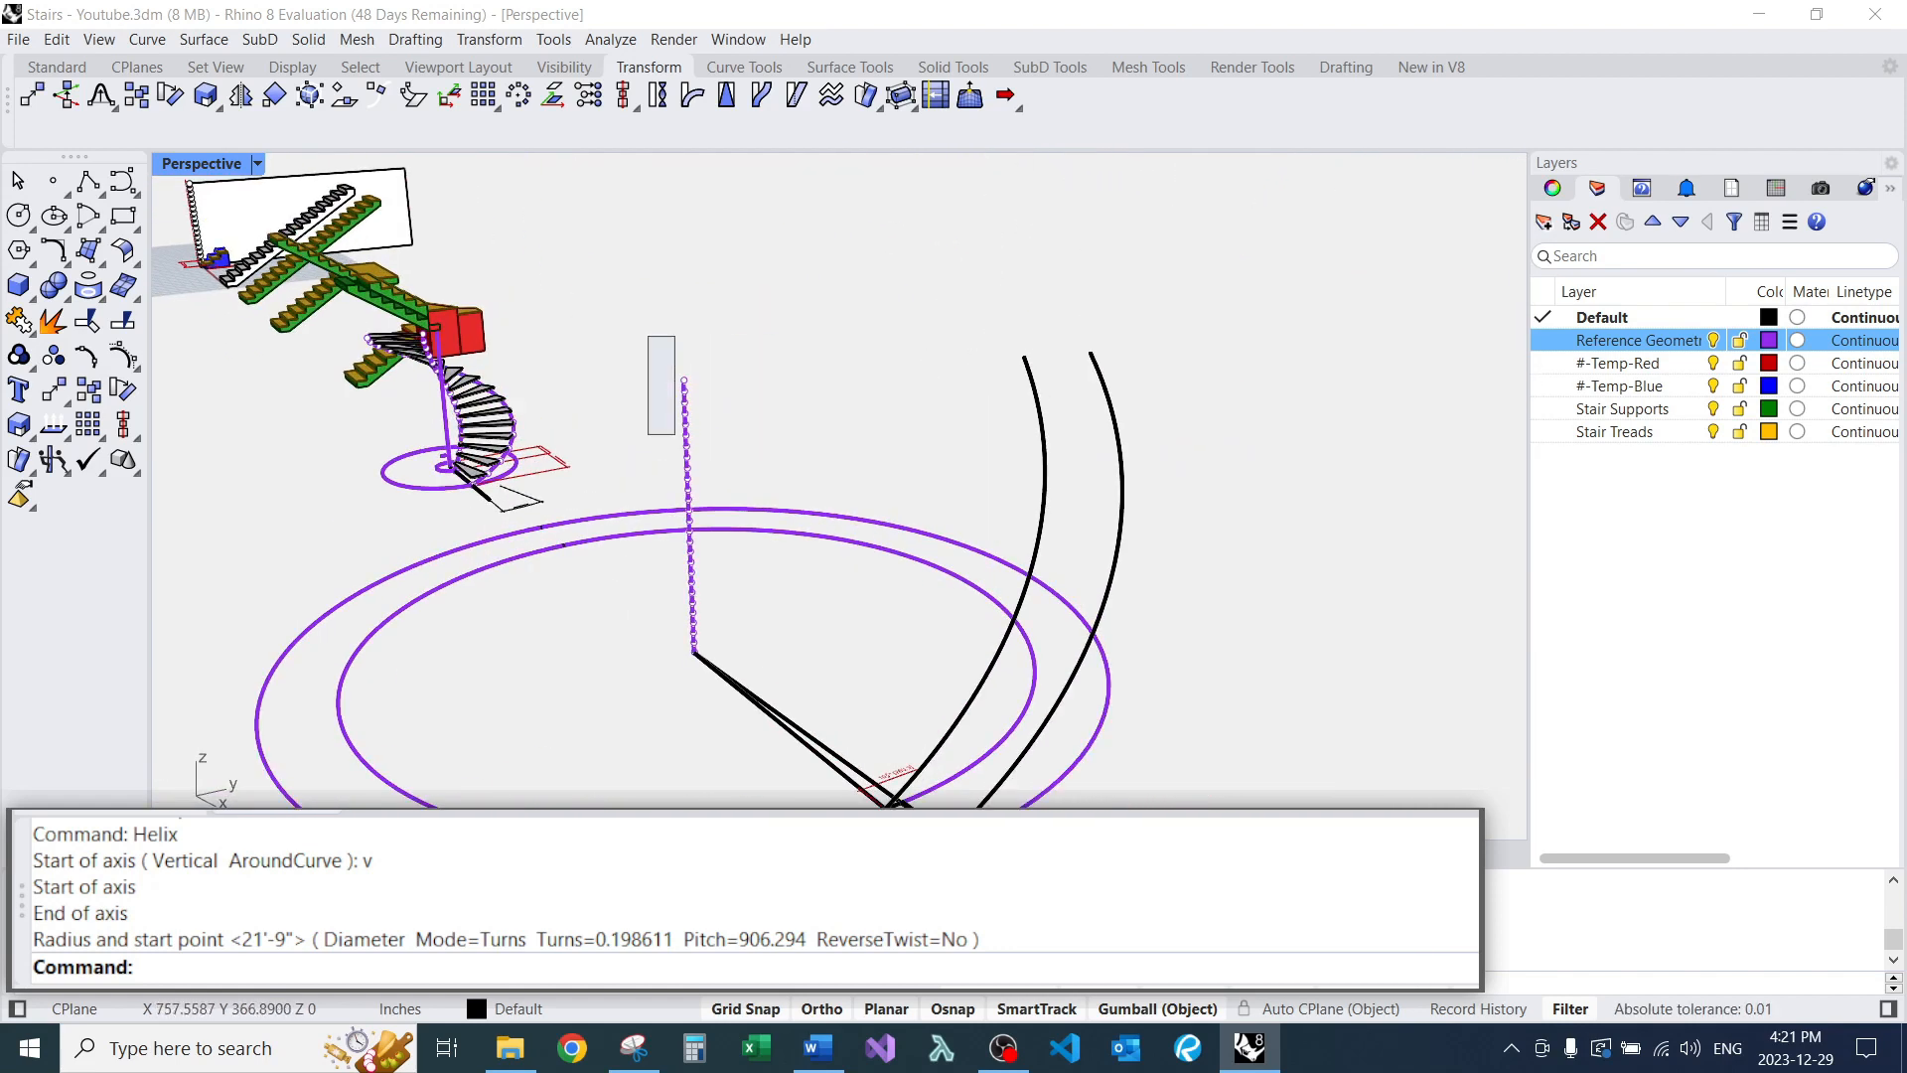
pyautogui.moveTo(675, 434); pyautogui.dragTo(725, 682)
pyautogui.scroll(5, 696, 636)
pyautogui.write('c')
pyautogui.press('Return')
pyautogui.click(697, 625)
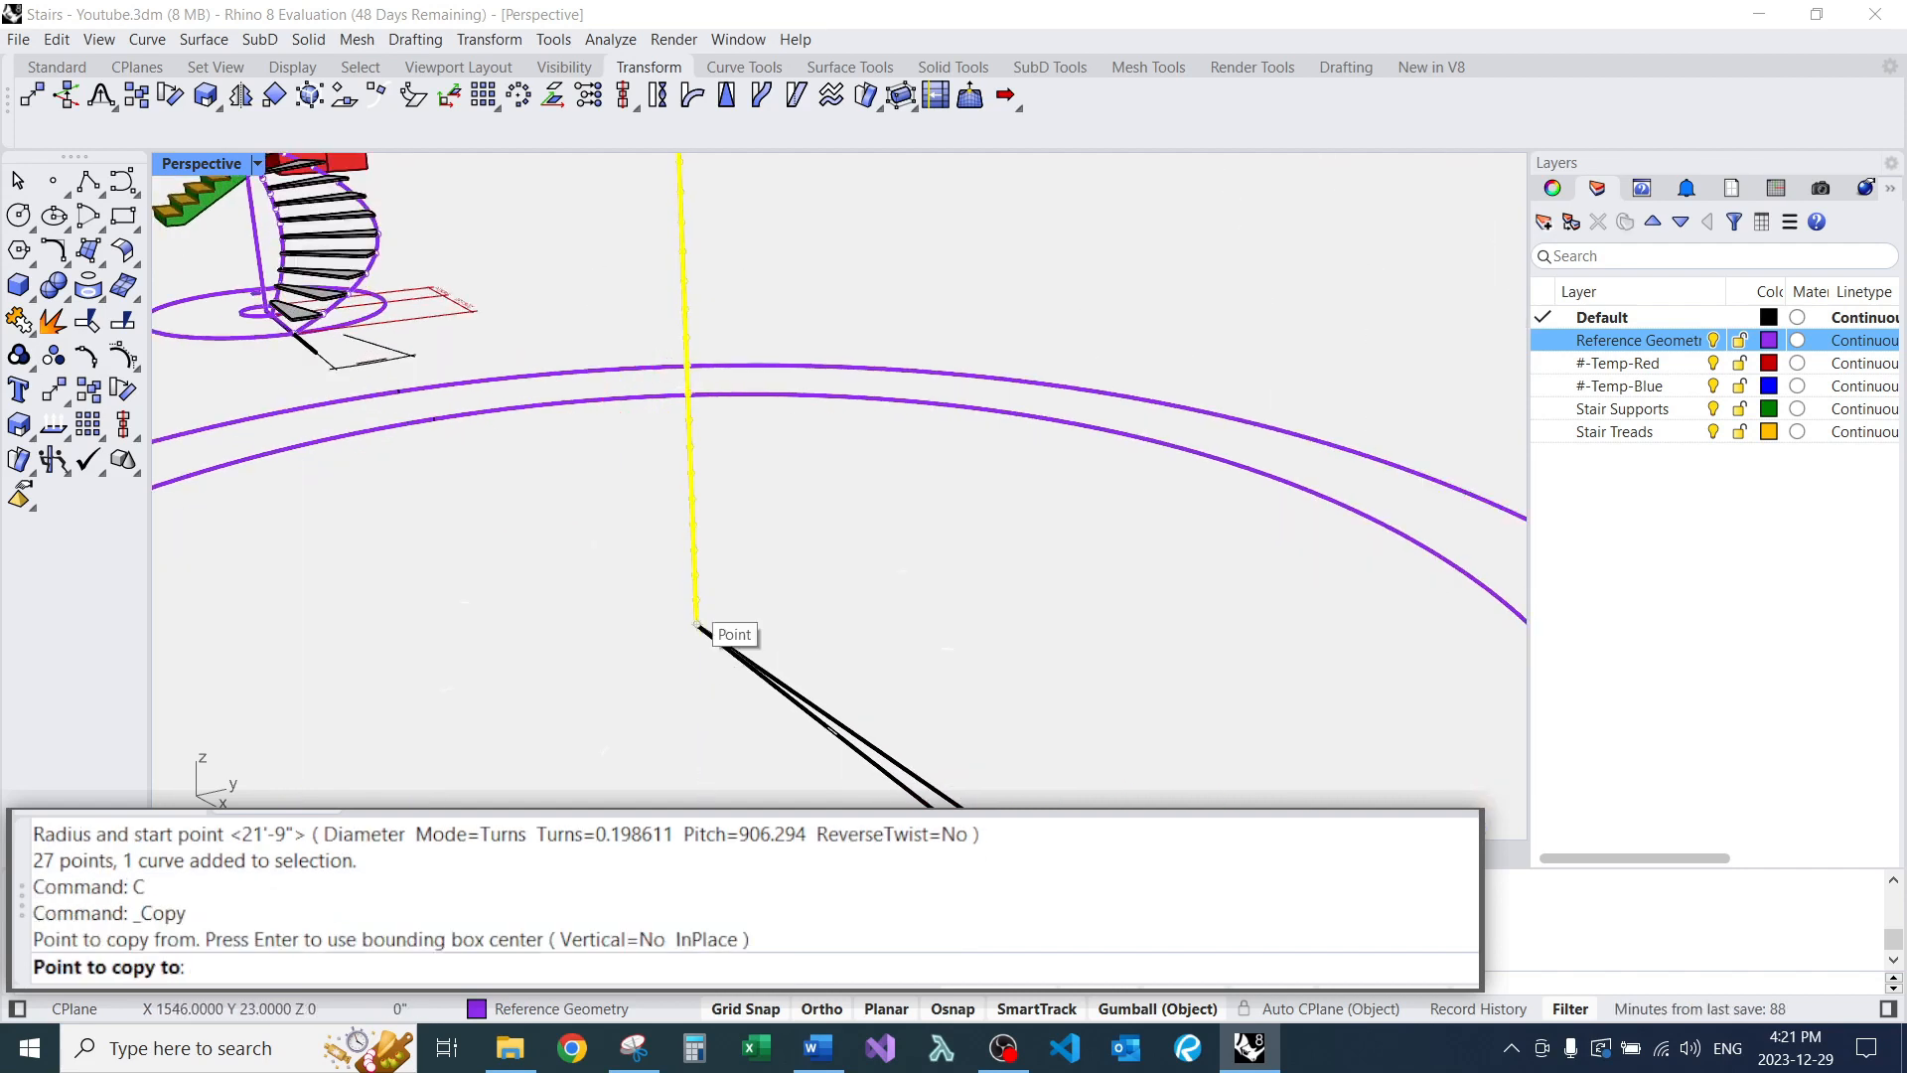
pyautogui.scroll(-6, 757, 425)
pyautogui.scroll(8, 909, 611)
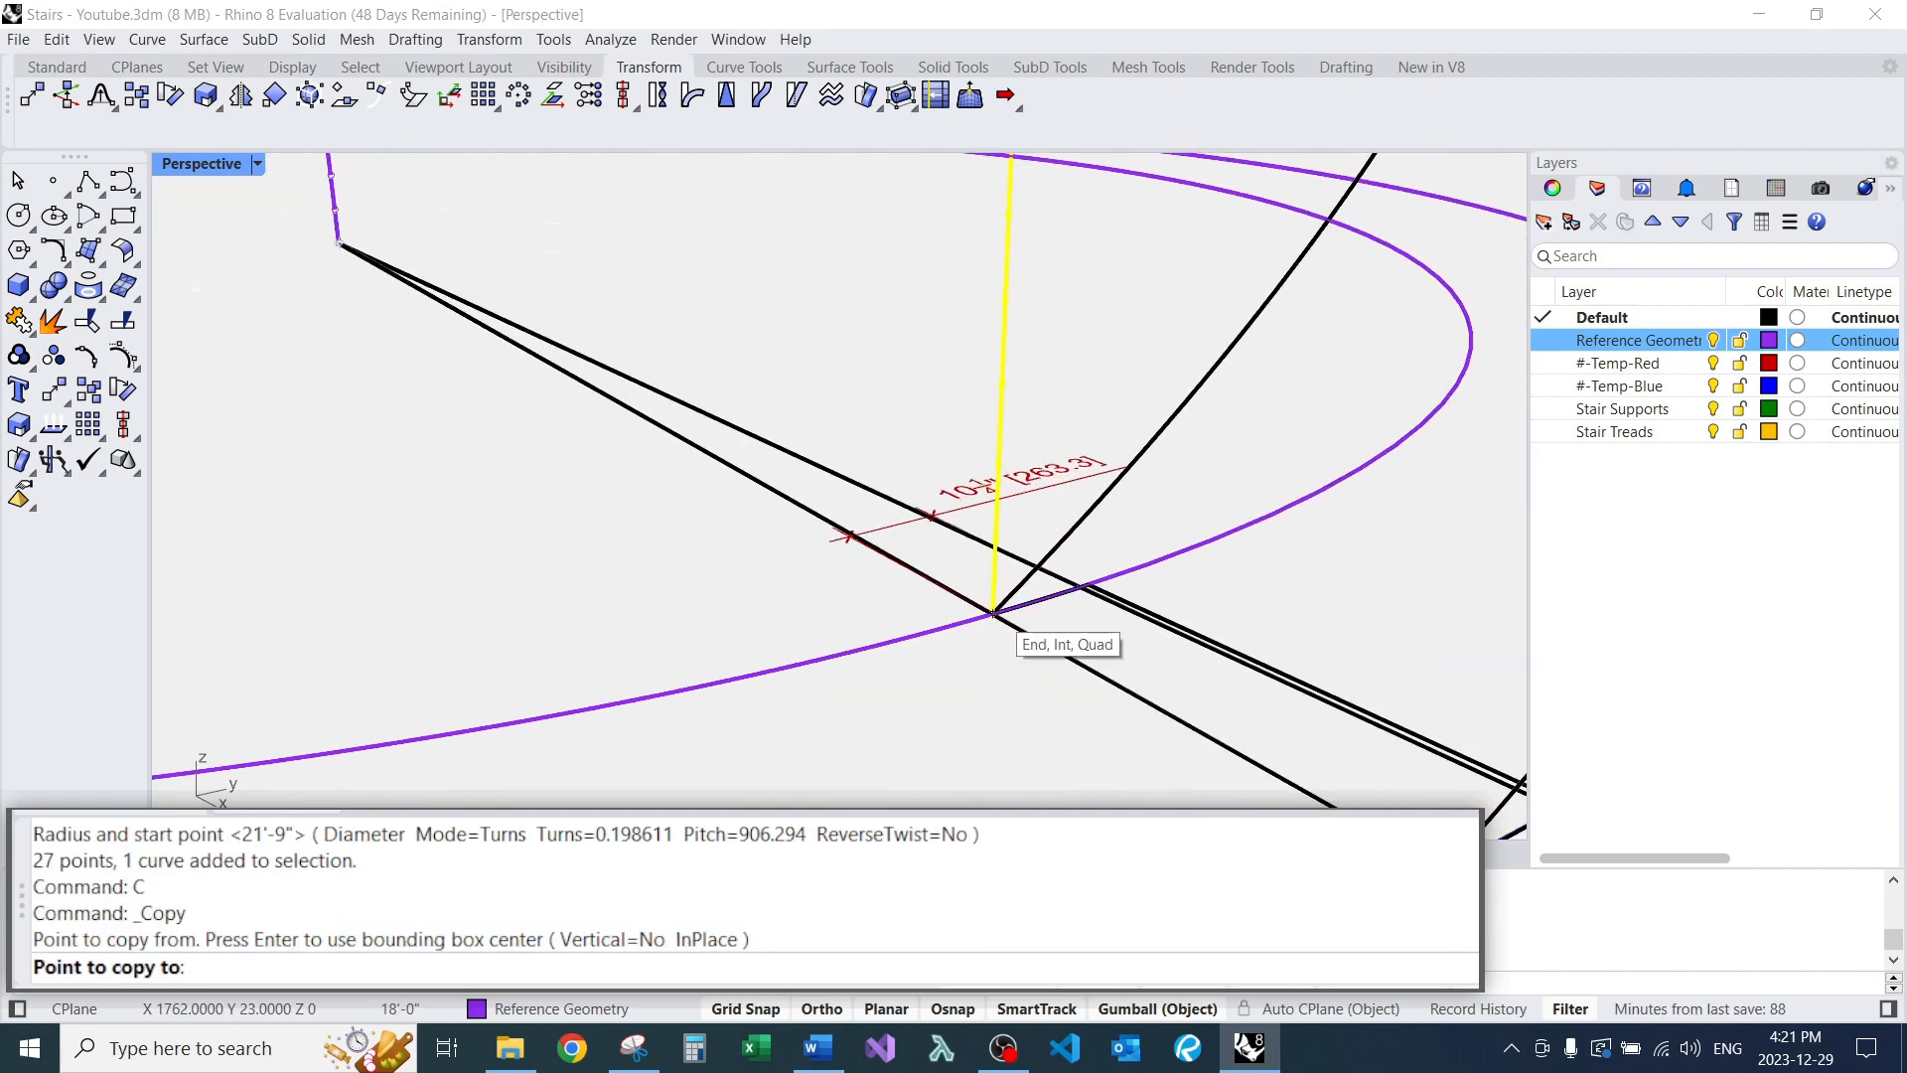
pyautogui.click(994, 613)
pyautogui.press('Return')
# Copy the tread's inner and outer end curves vertically up to the first riser point on the copied axis.
pyautogui.scroll(-3, 765, 536)
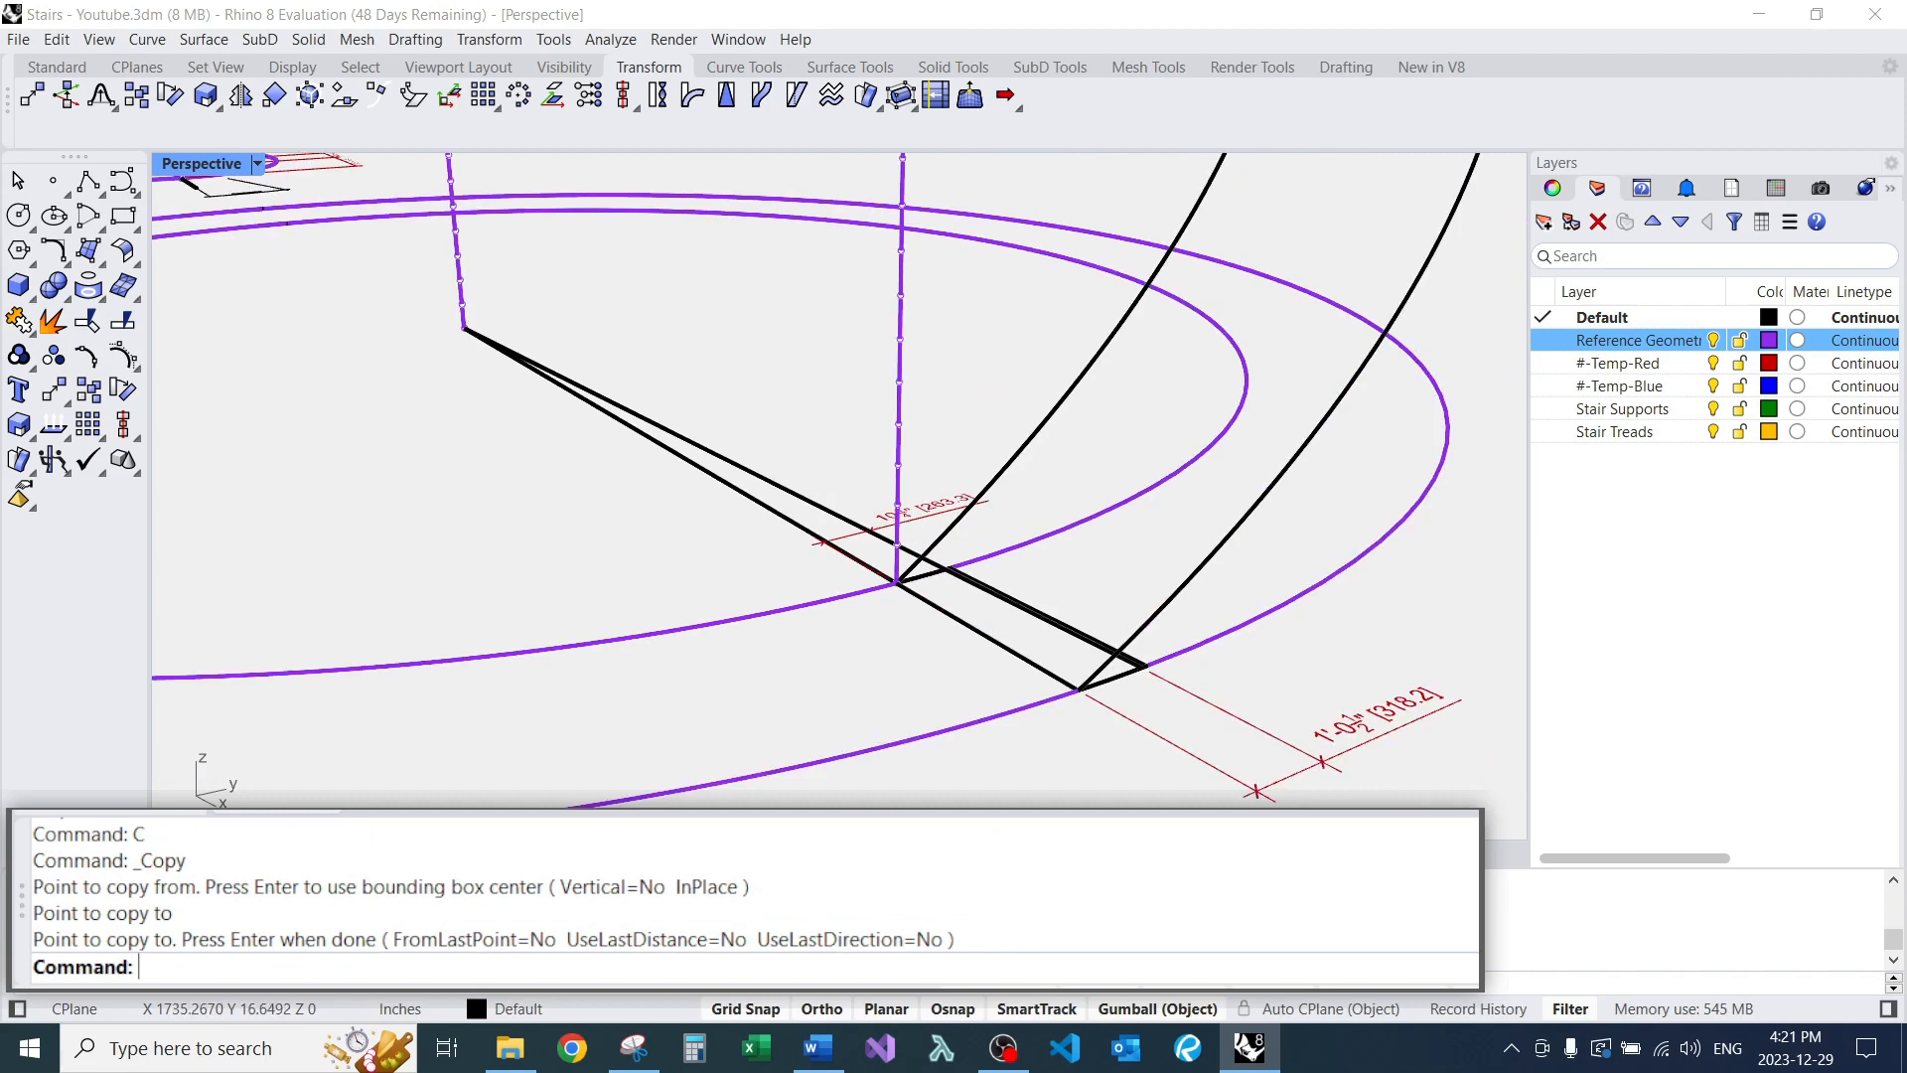
pyautogui.moveTo(894, 418)
pyautogui.mouseDown(button='right')
pyautogui.moveTo(925, 488)
pyautogui.moveTo(874, 447)
pyautogui.mouseUp(button='right')
pyautogui.scroll(7, 925, 488)
pyautogui.scroll(-7, 800, 495)
pyautogui.scroll(-5, 998, 645)
pyautogui.scroll(6, 998, 645)
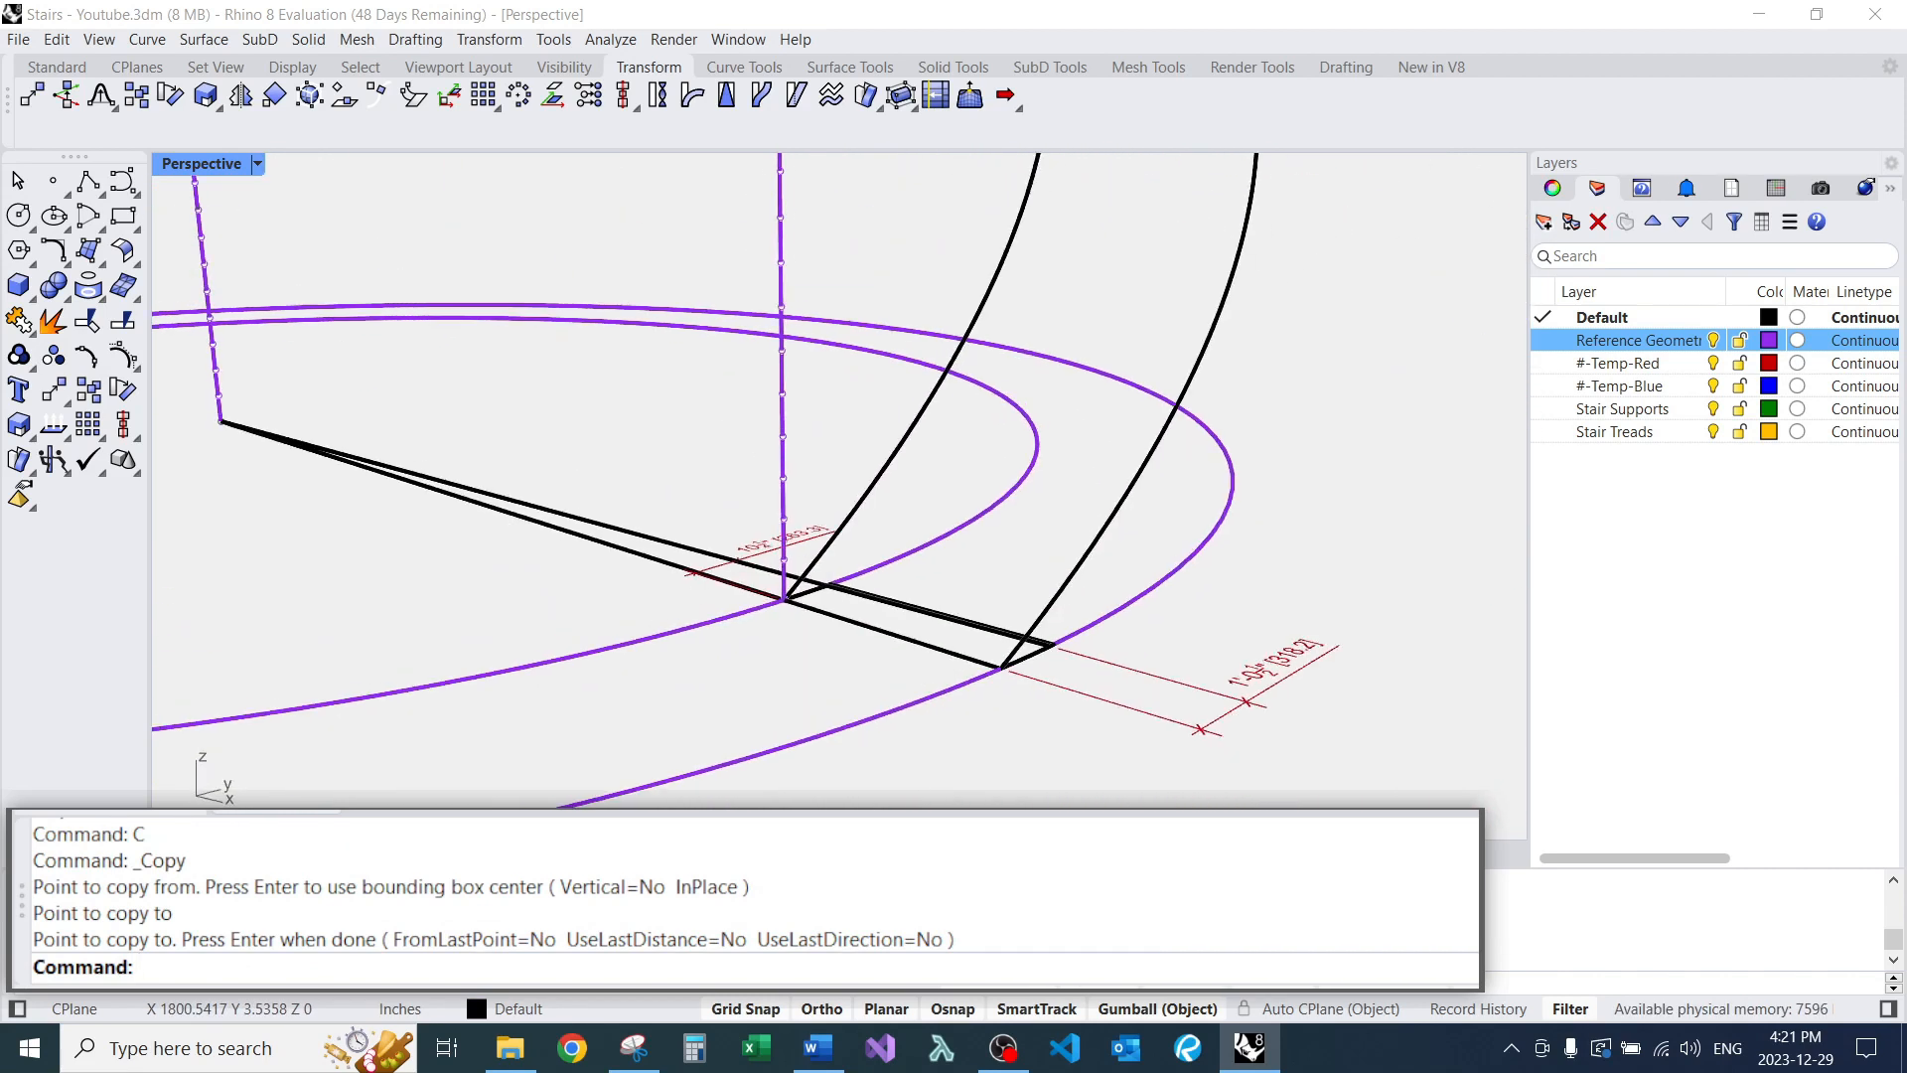
pyautogui.moveTo(999, 596)
pyautogui.mouseDown(button='right')
pyautogui.moveTo(1001, 664)
pyautogui.moveTo(994, 629)
pyautogui.mouseUp(button='right')
pyautogui.scroll(7, 1083, 628)
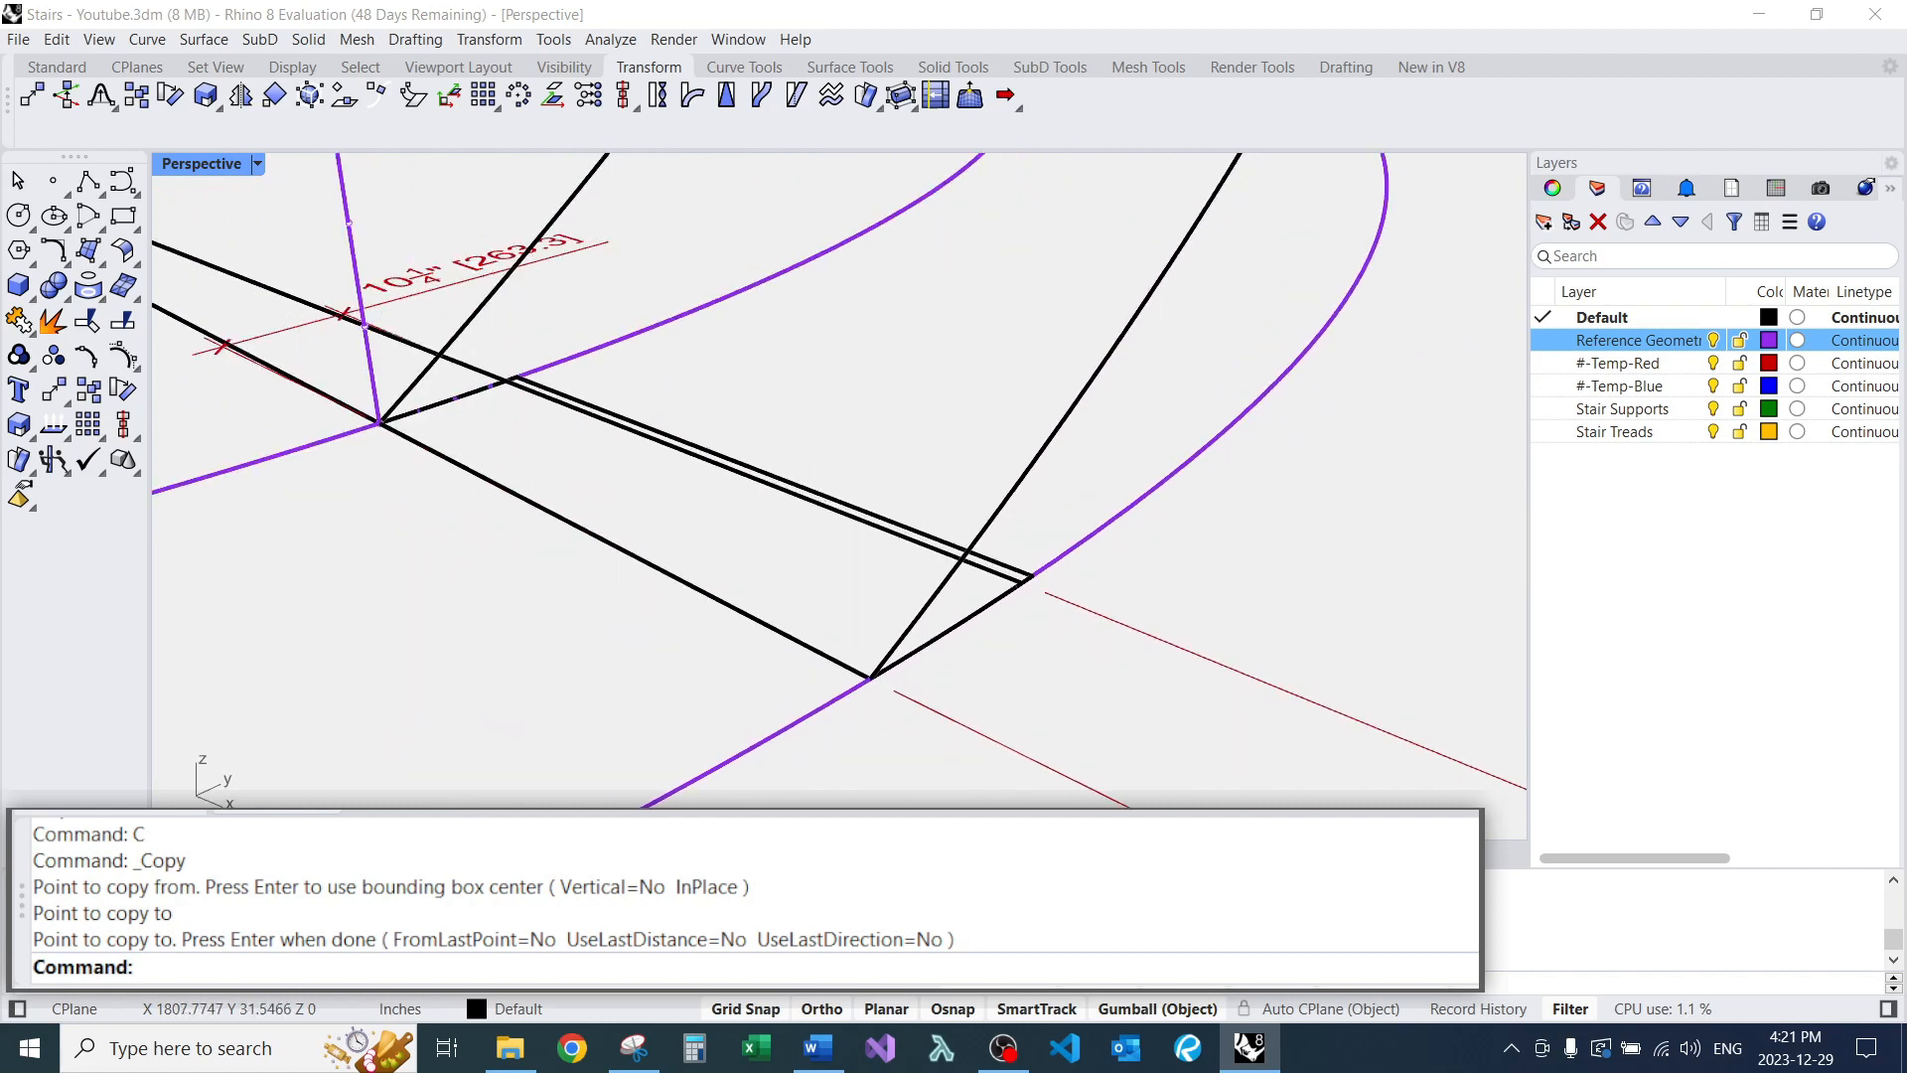
pyautogui.click(991, 600)
pyautogui.click(1053, 685)
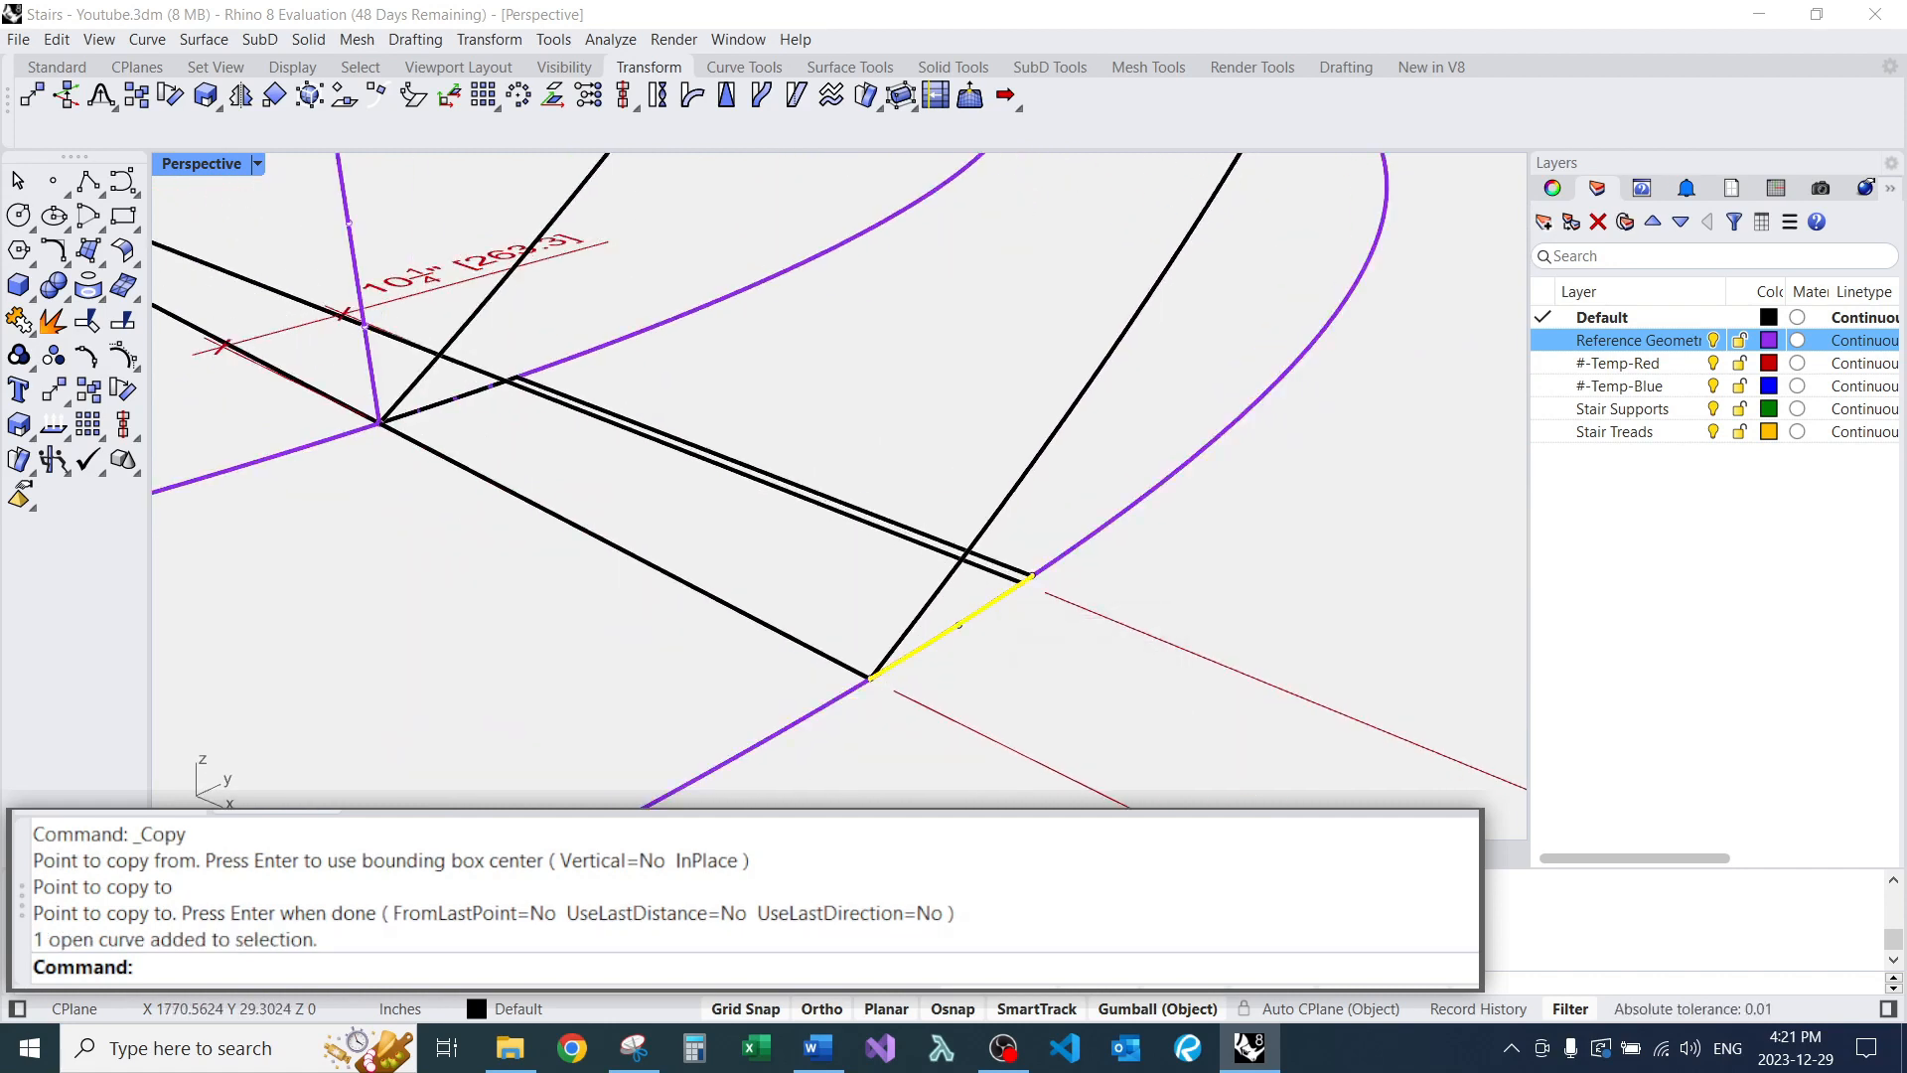
pyautogui.click(526, 465)
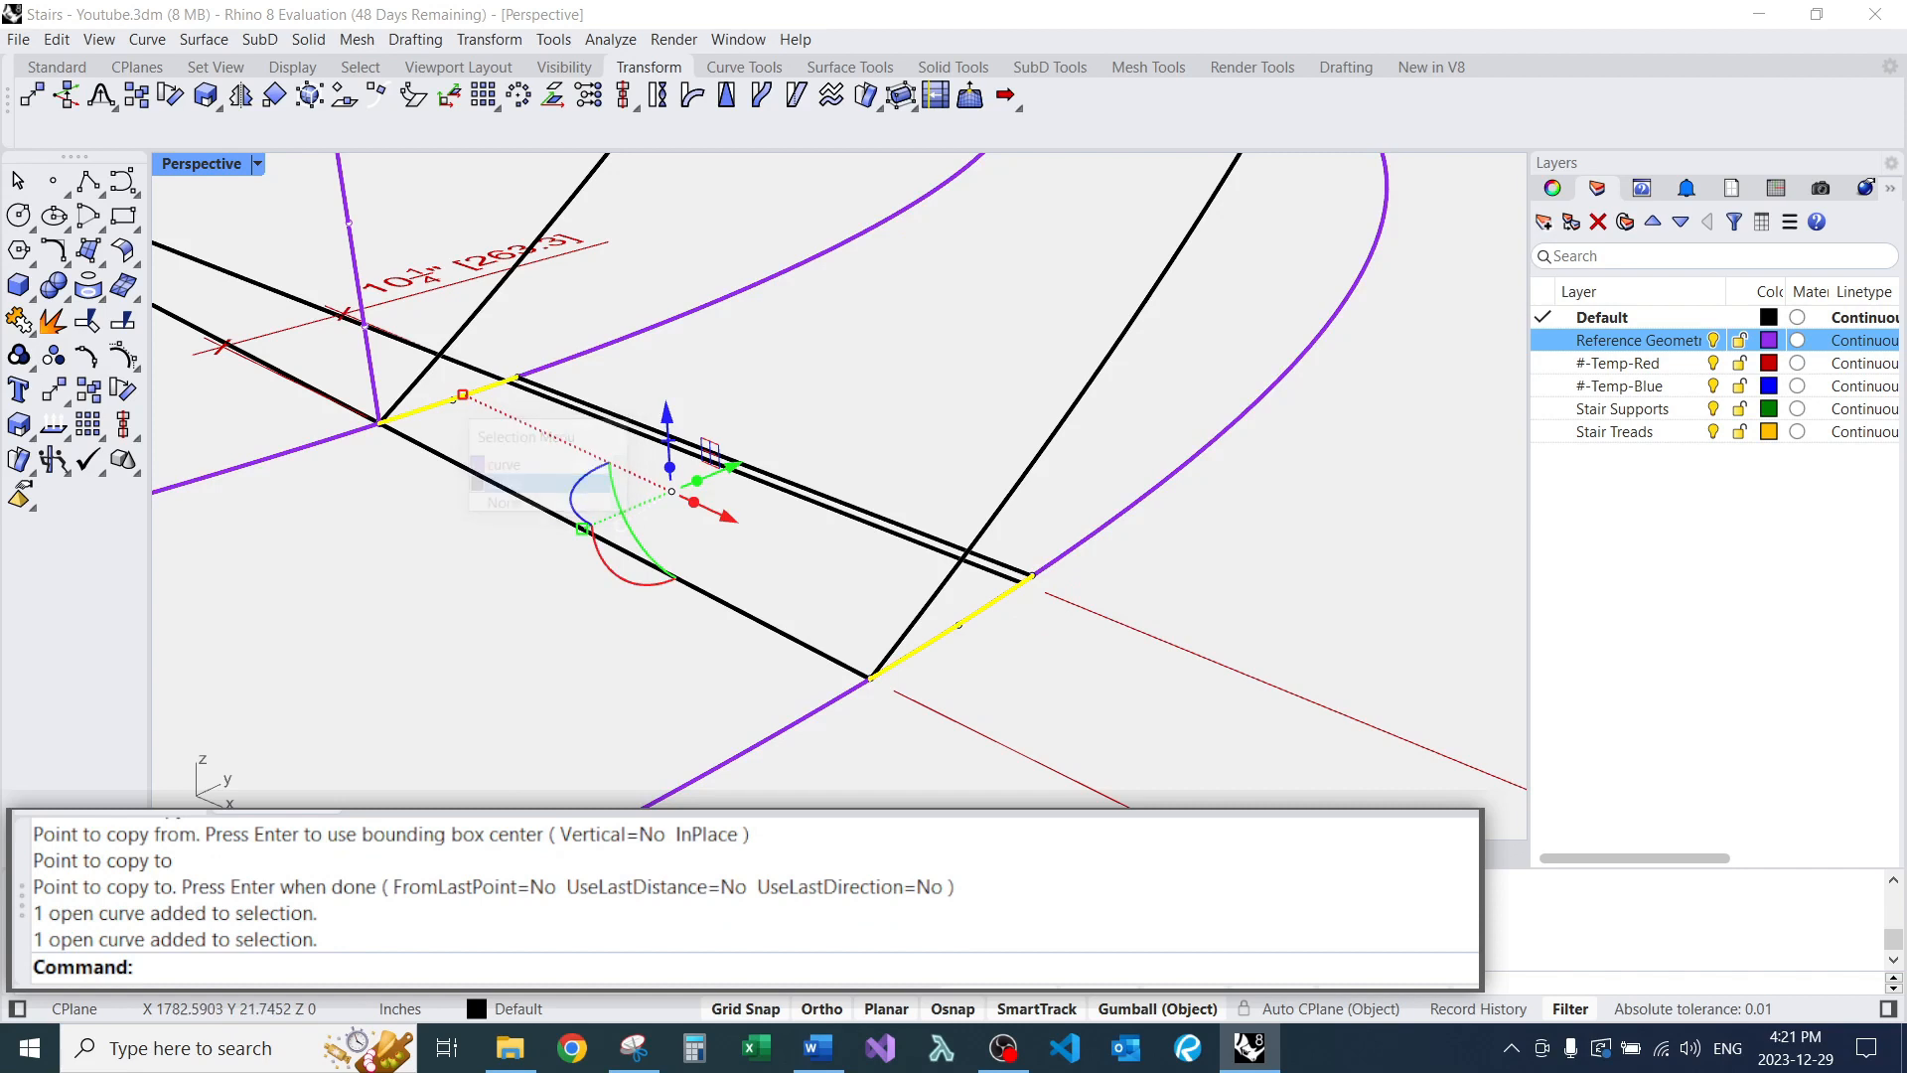
pyautogui.scroll(-2, 496, 477)
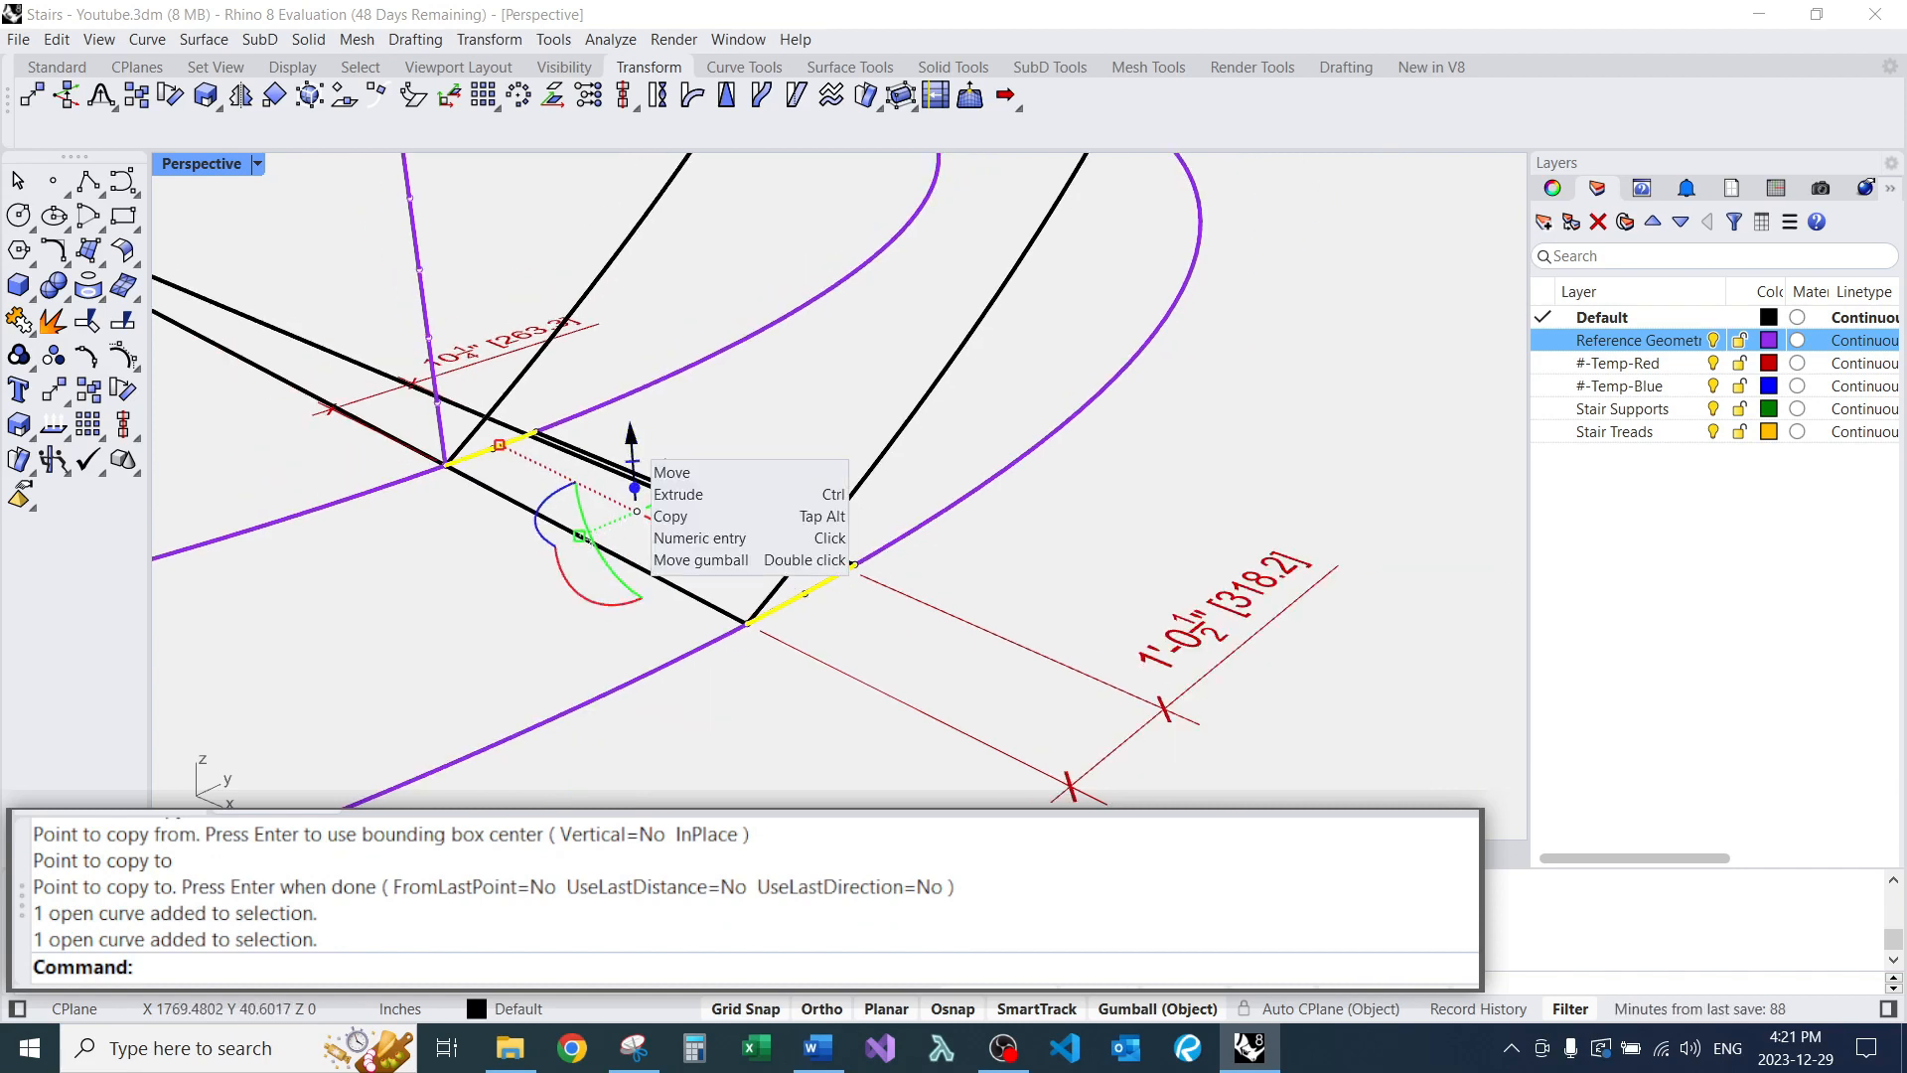
pyautogui.moveTo(632, 440); pyautogui.dragTo(437, 402)
# Offset the first radial line by 1" toward the tread.
pyautogui.moveTo(833, 435); pyautogui.dragTo(920, 425, button='right')
pyautogui.scroll(2, 760, 517)
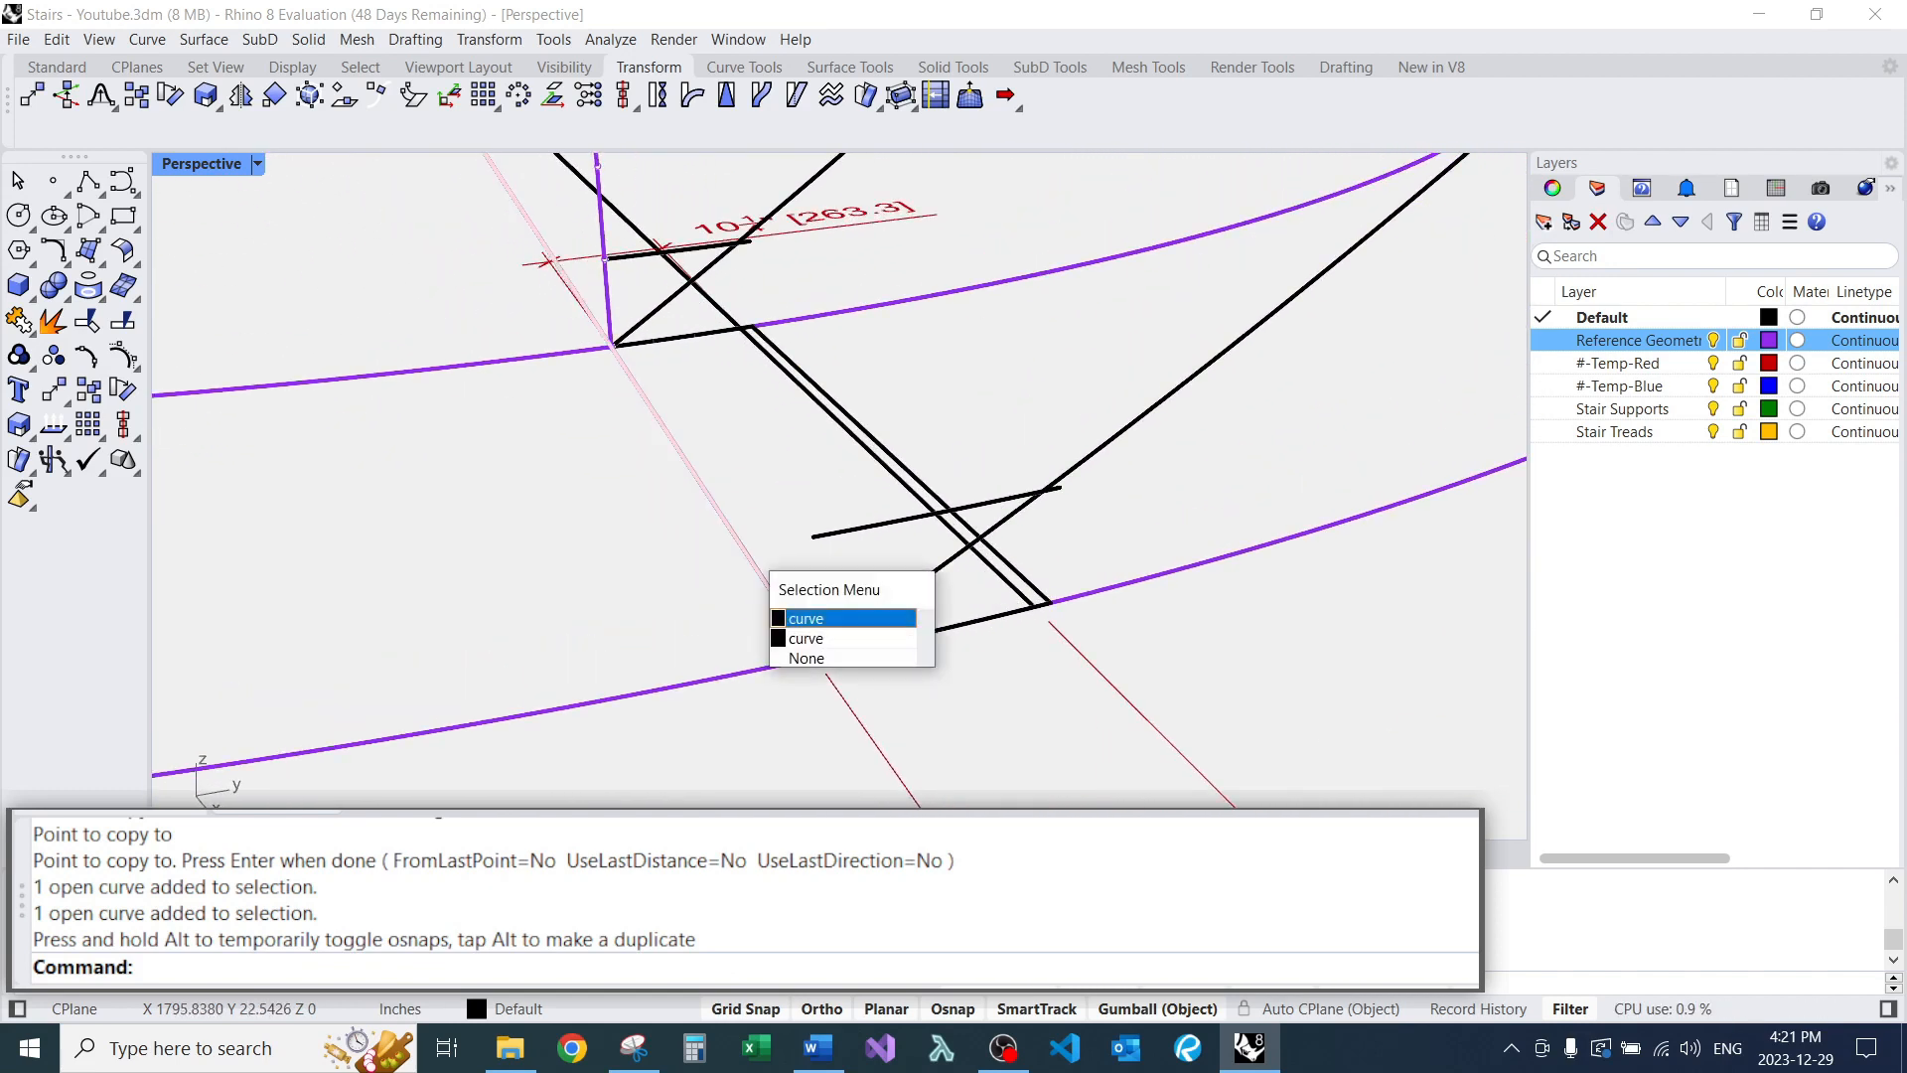
pyautogui.click(844, 638)
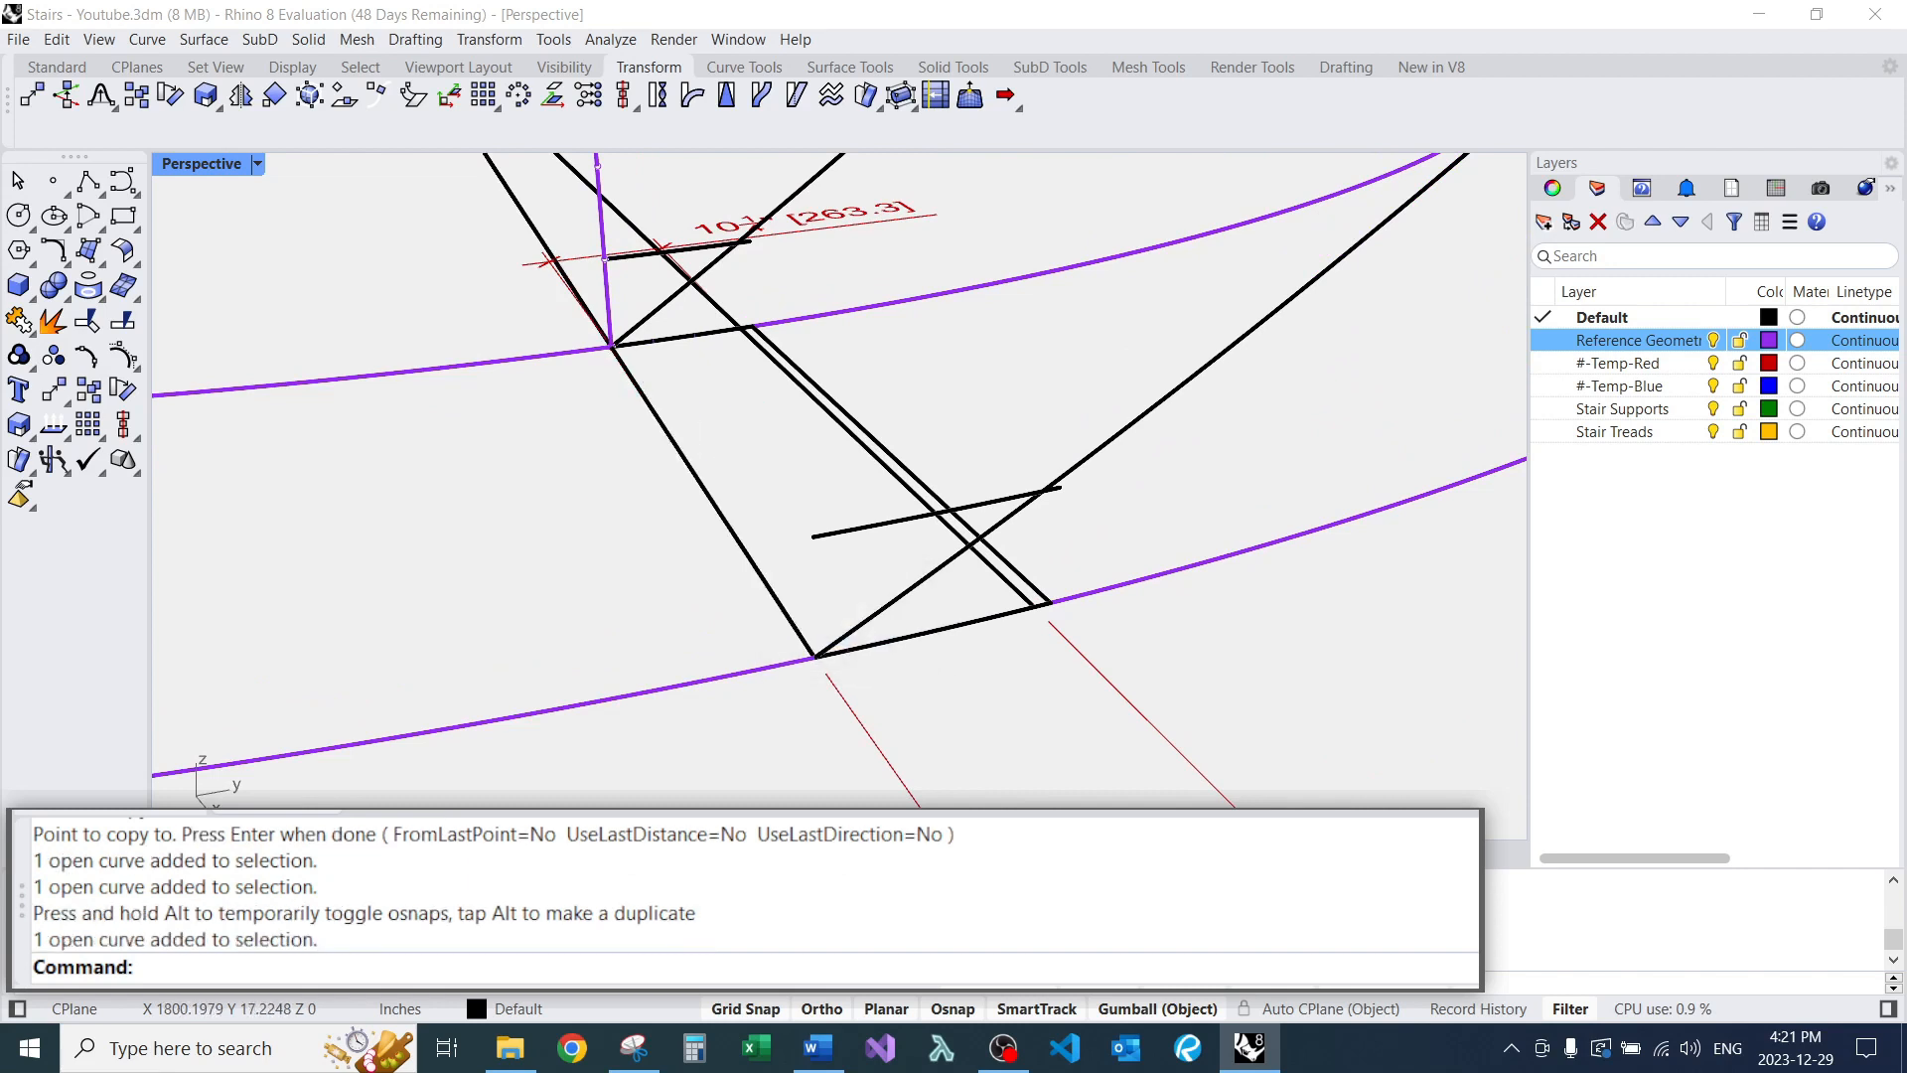
pyautogui.write('Offset')
pyautogui.press('Return')
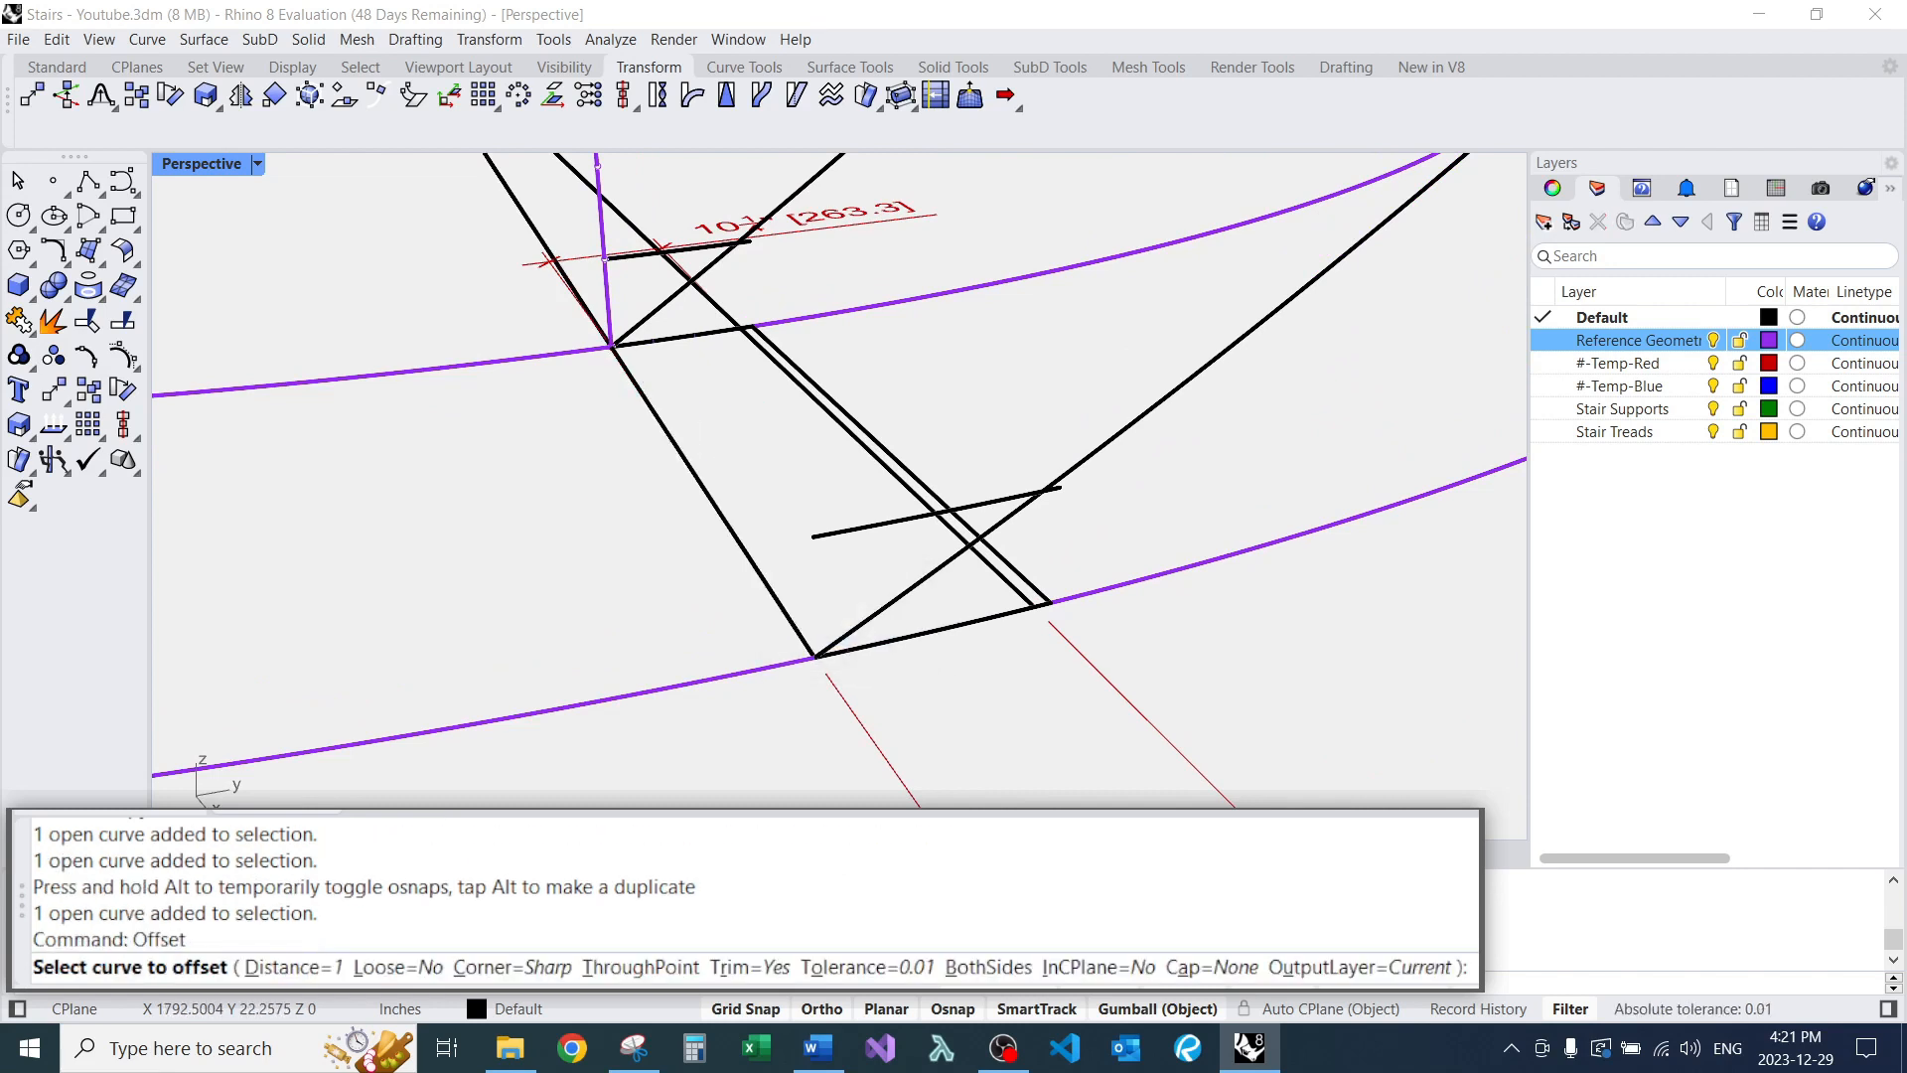
pyautogui.click(795, 573)
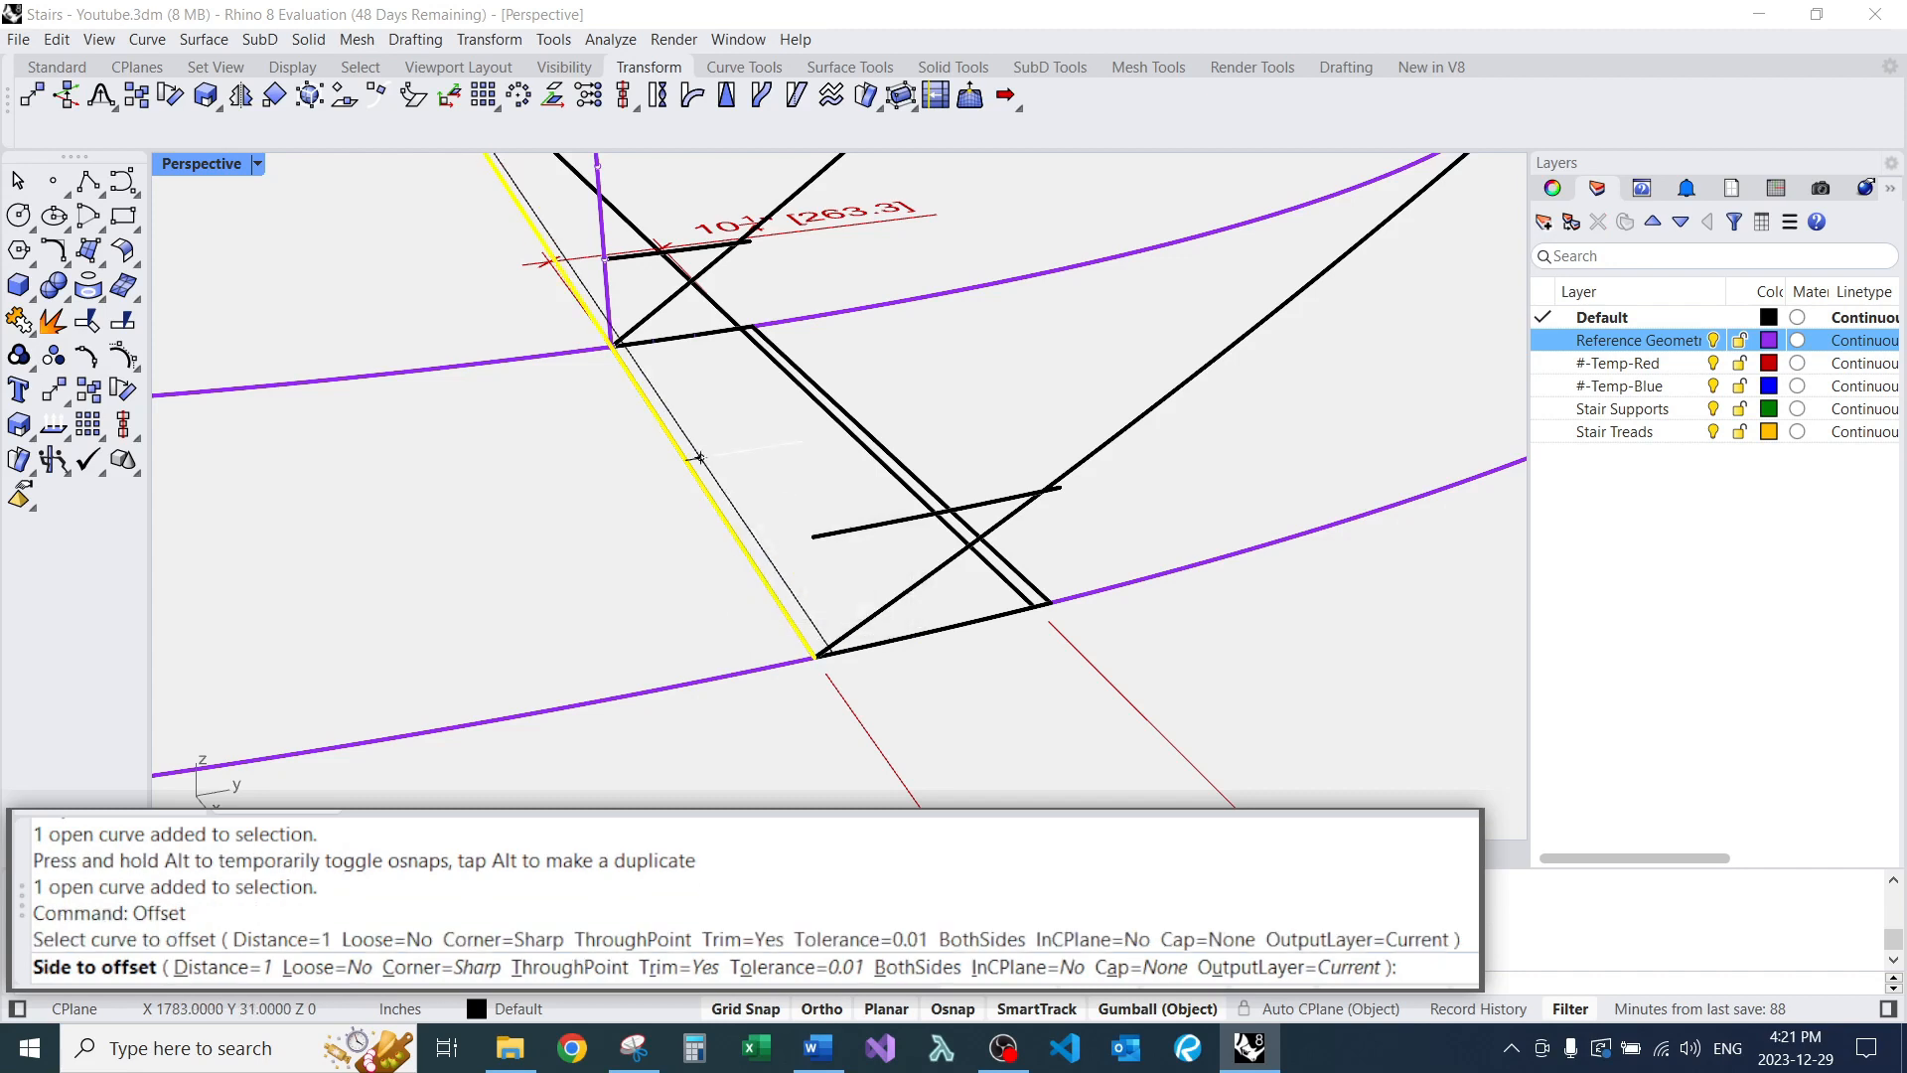
pyautogui.click(700, 458)
pyautogui.click(703, 458)
pyautogui.moveTo(703, 458); pyautogui.dragTo(836, 560, button='right')
pyautogui.press('Escape')
pyautogui.scroll(6, 837, 561)
pyautogui.scroll(8, 722, 537)
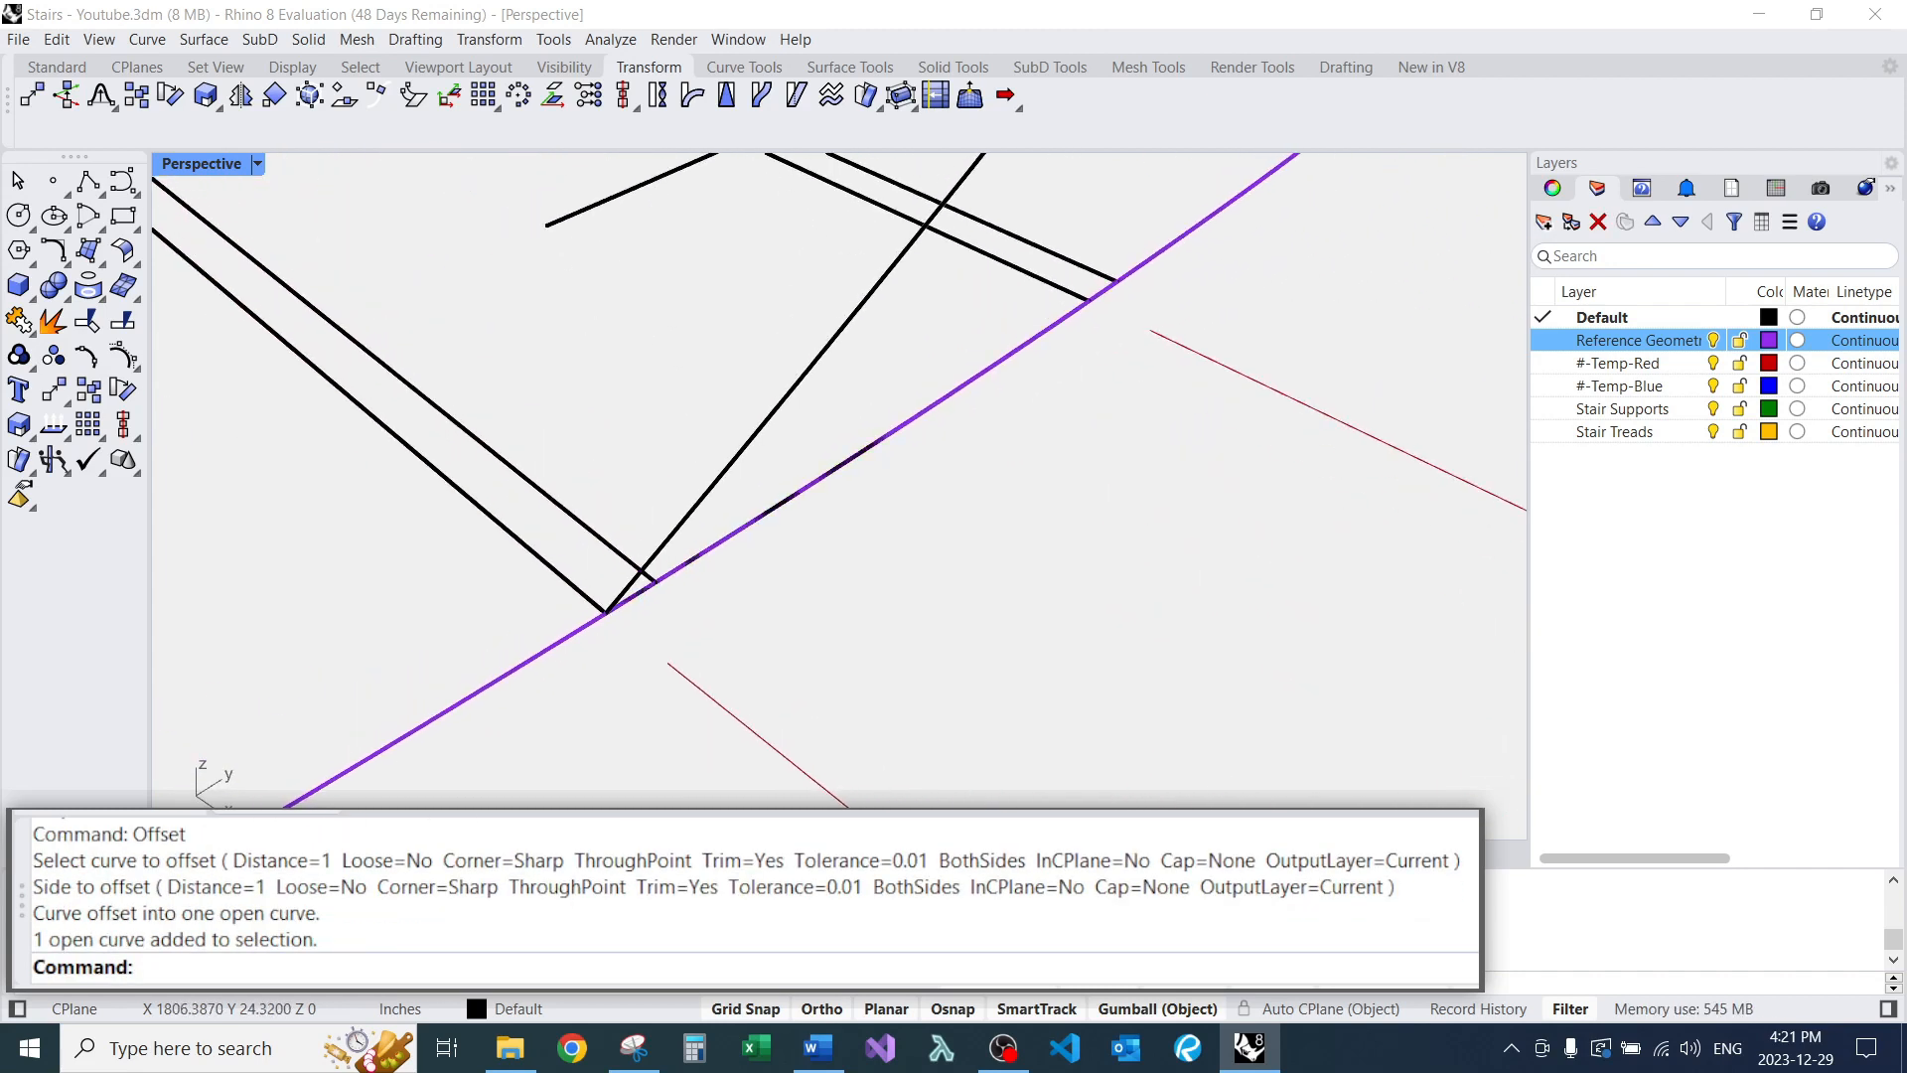
pyautogui.scroll(3, 837, 560)
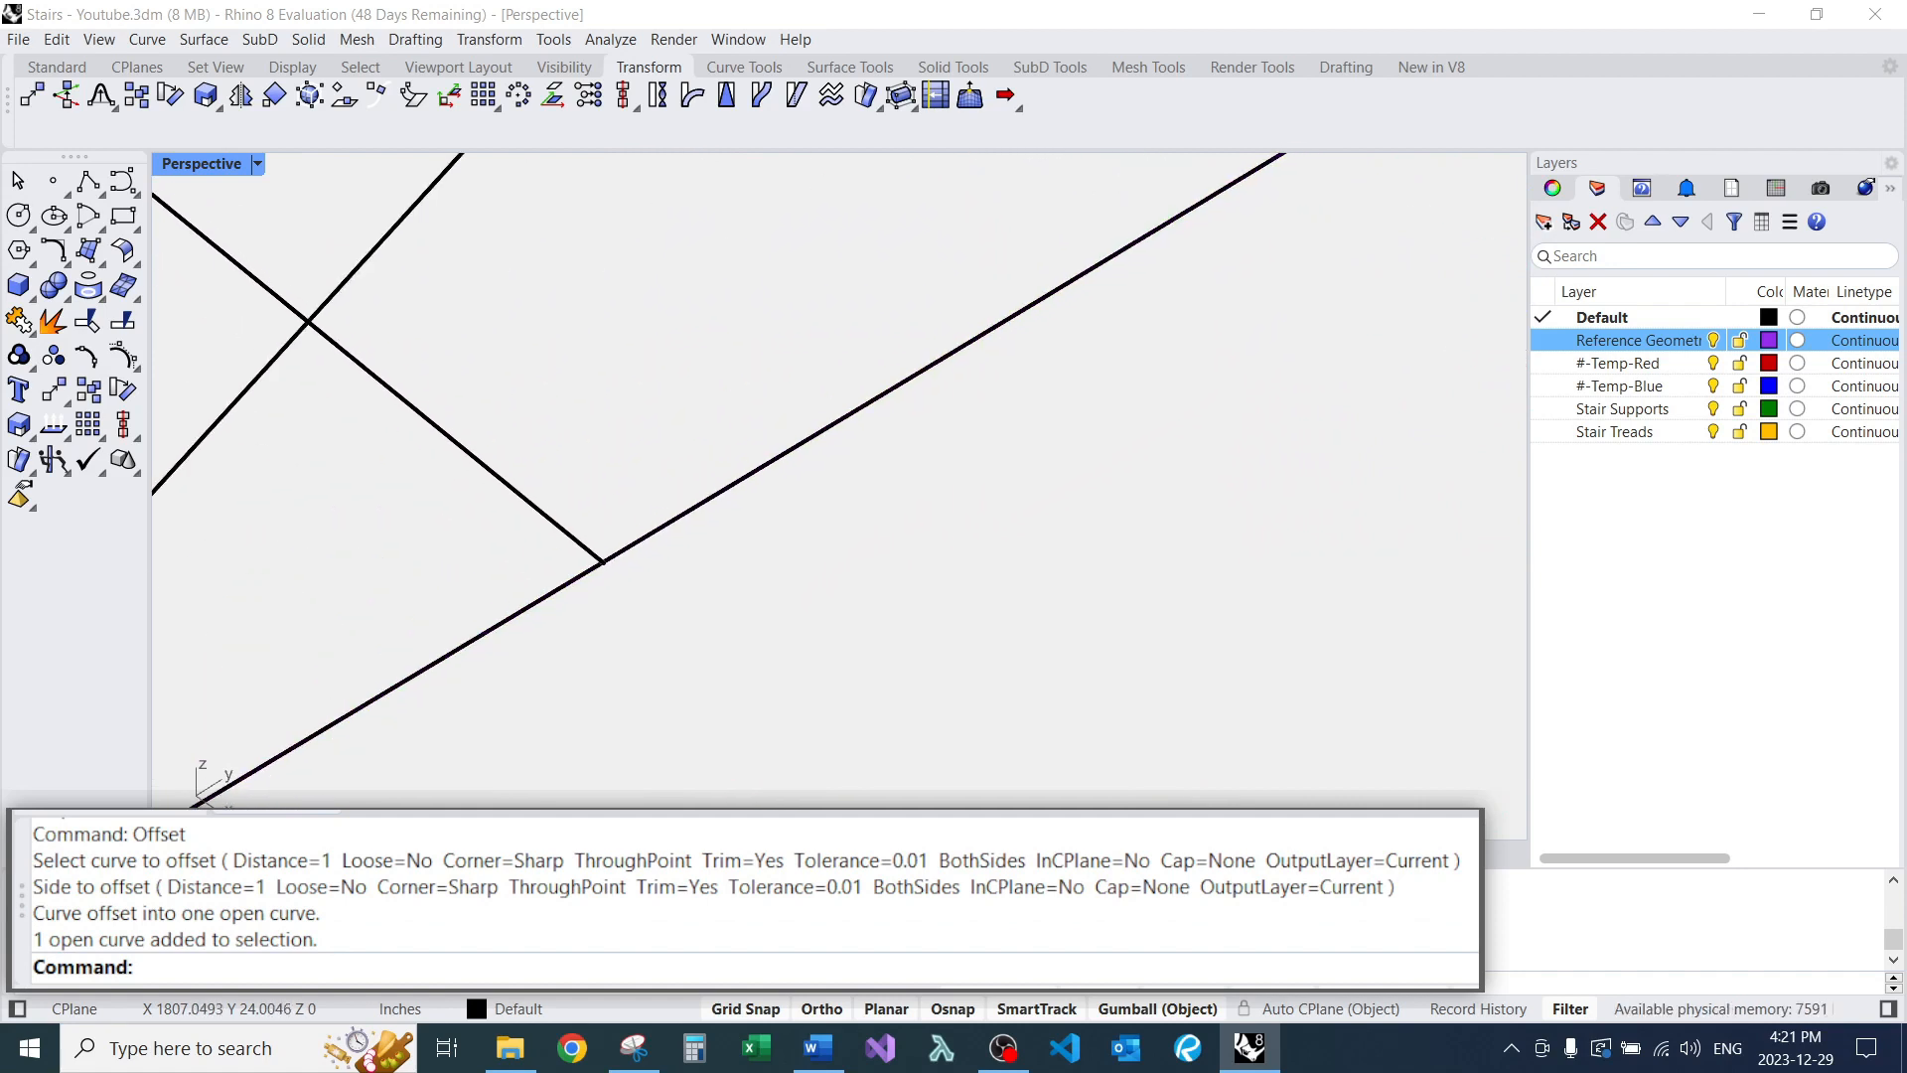
pyautogui.scroll(-4, 837, 560)
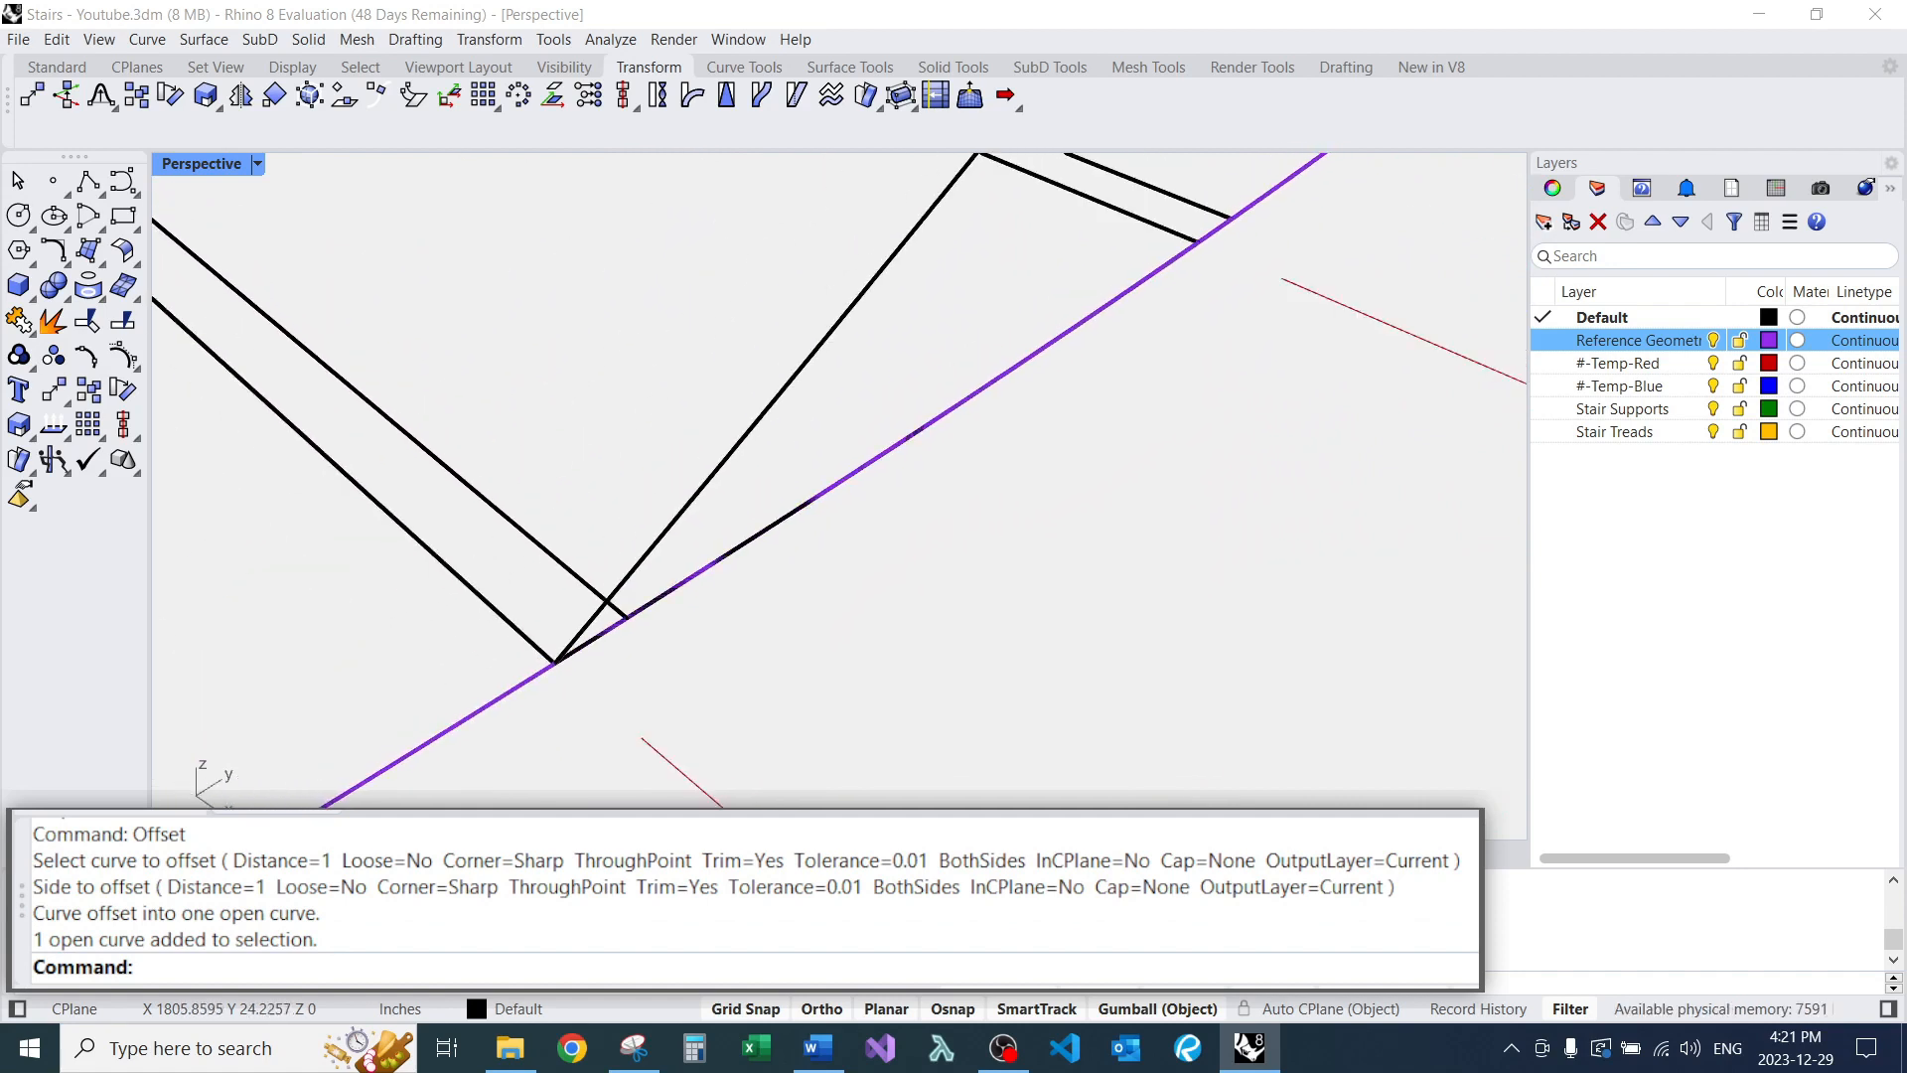
pyautogui.scroll(-12, 596, 536)
pyautogui.scroll(6, 673, 628)
pyautogui.scroll(-6, 836, 560)
pyautogui.scroll(6, 765, 651)
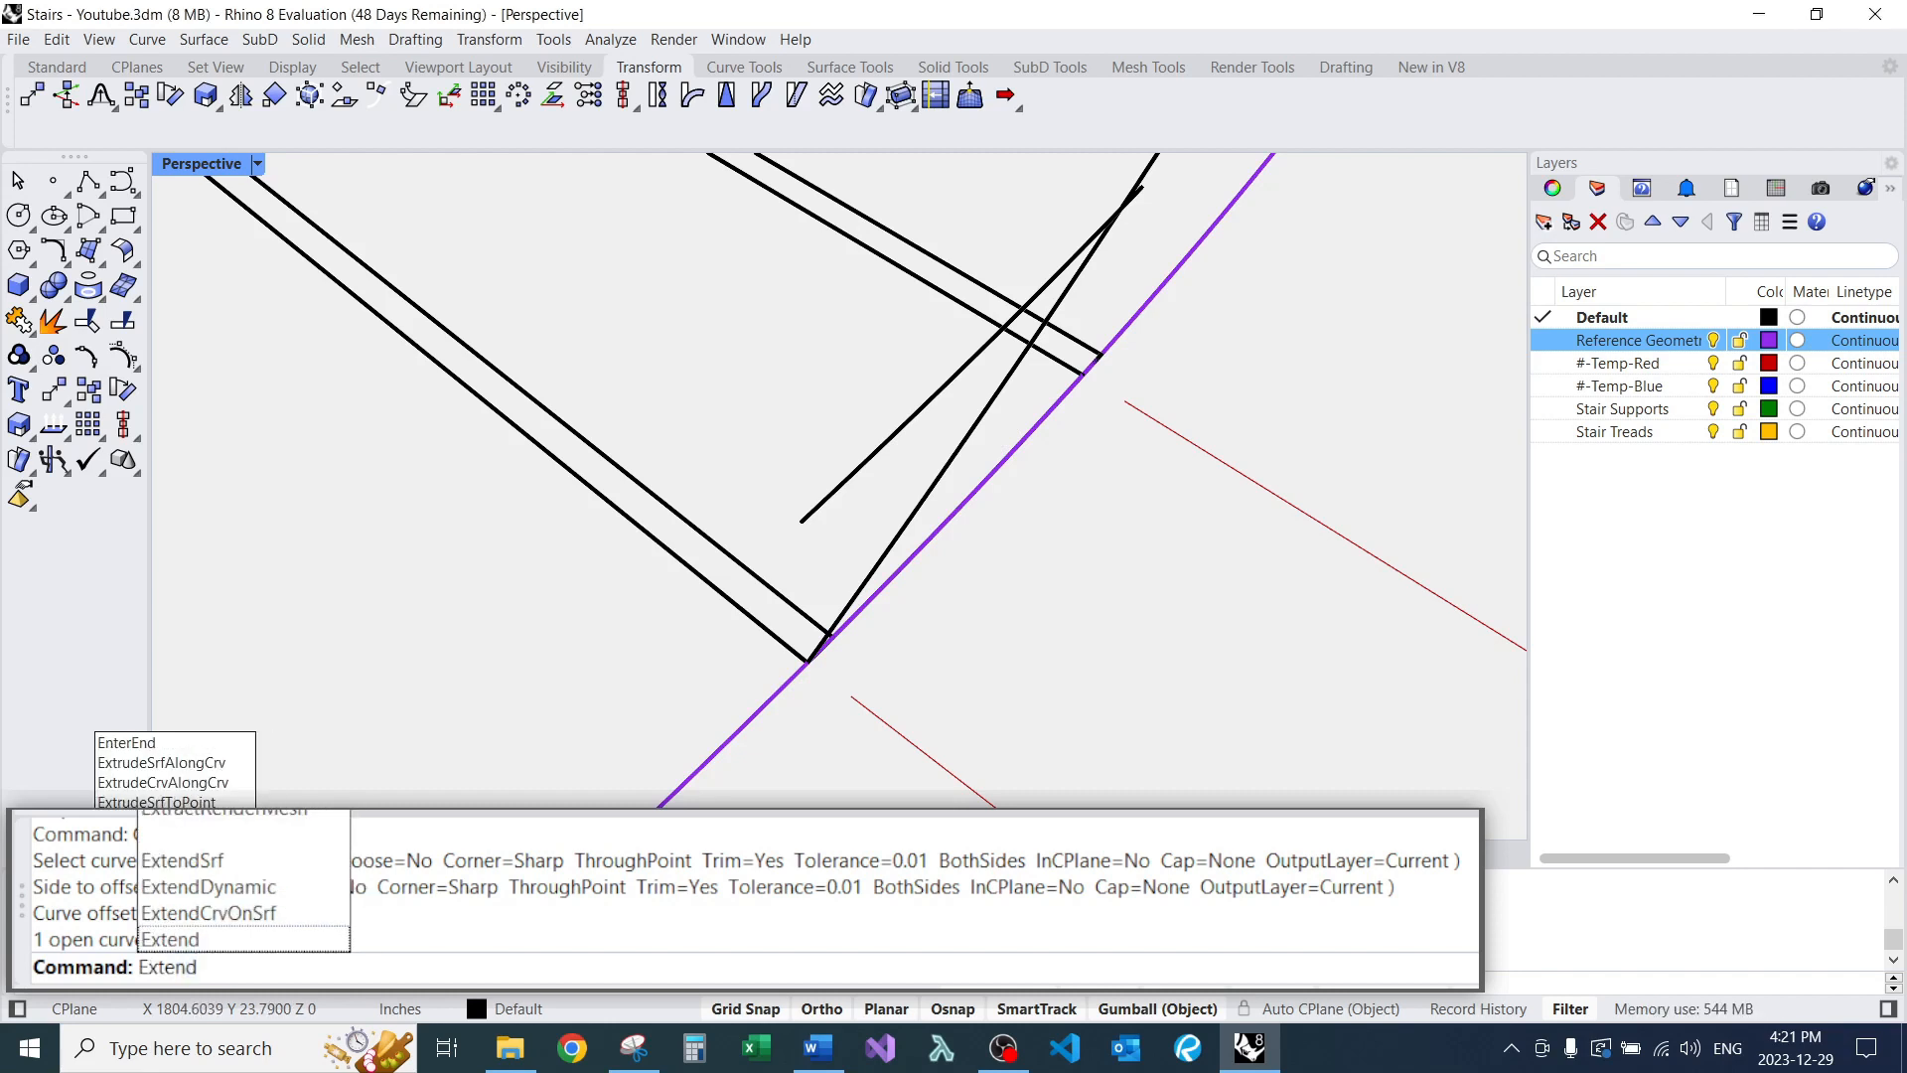
pyautogui.press('Return')
pyautogui.click(695, 527)
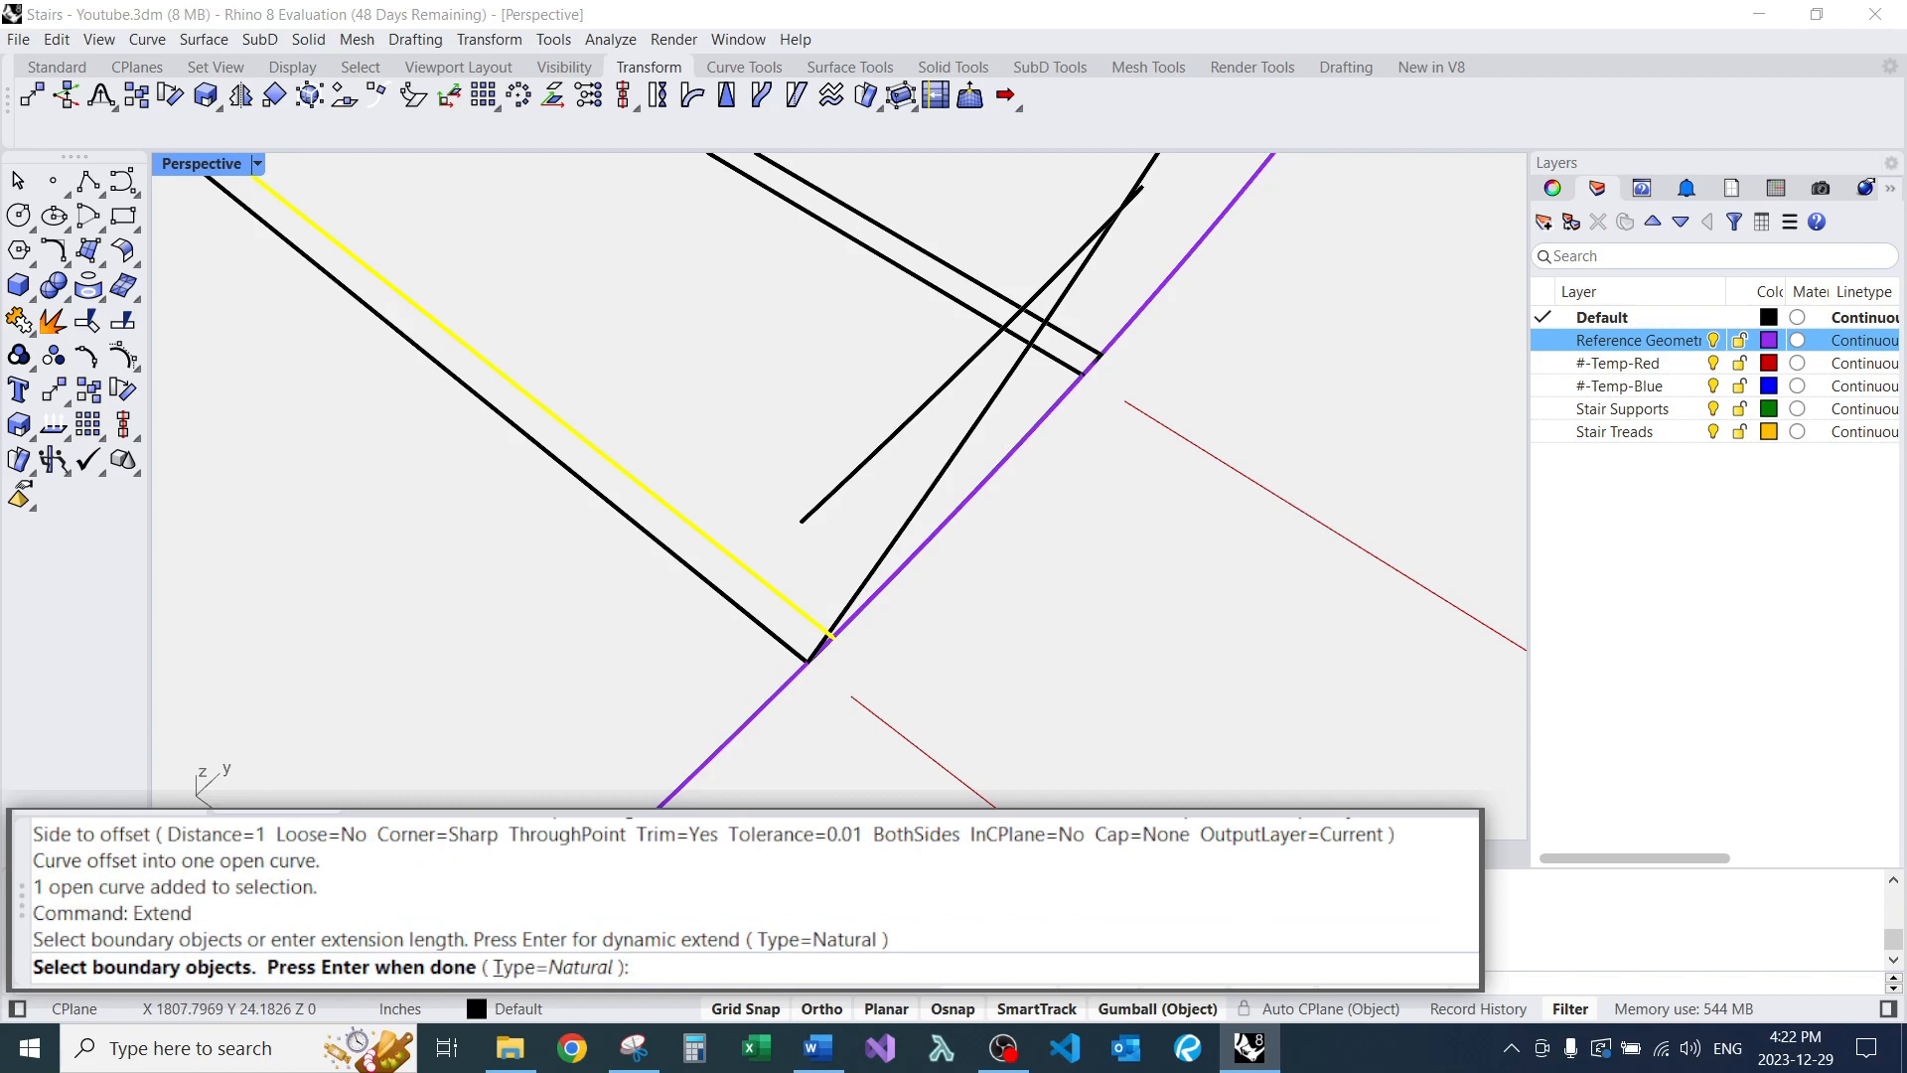
pyautogui.press('Escape')
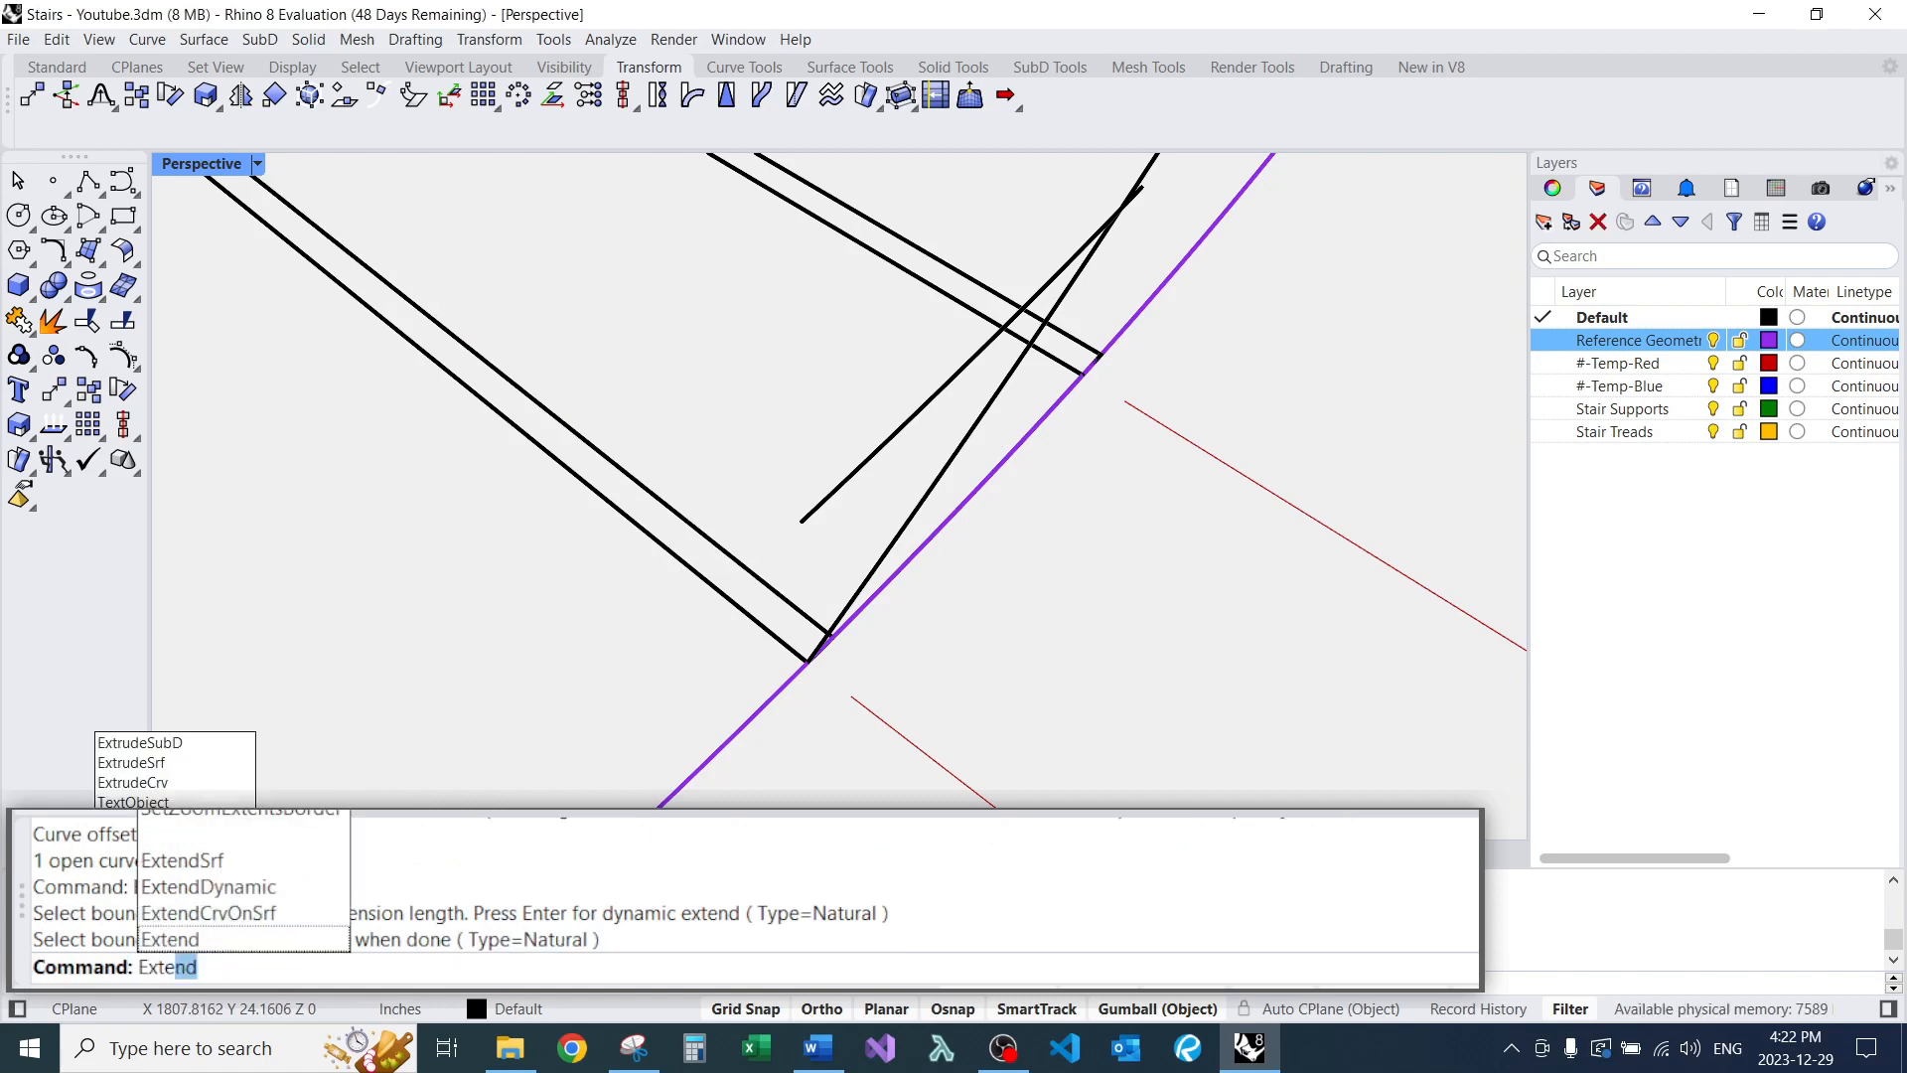
# Extend the offset line's outer end about 5" past the outer reference circle.
pyautogui.press('Return')
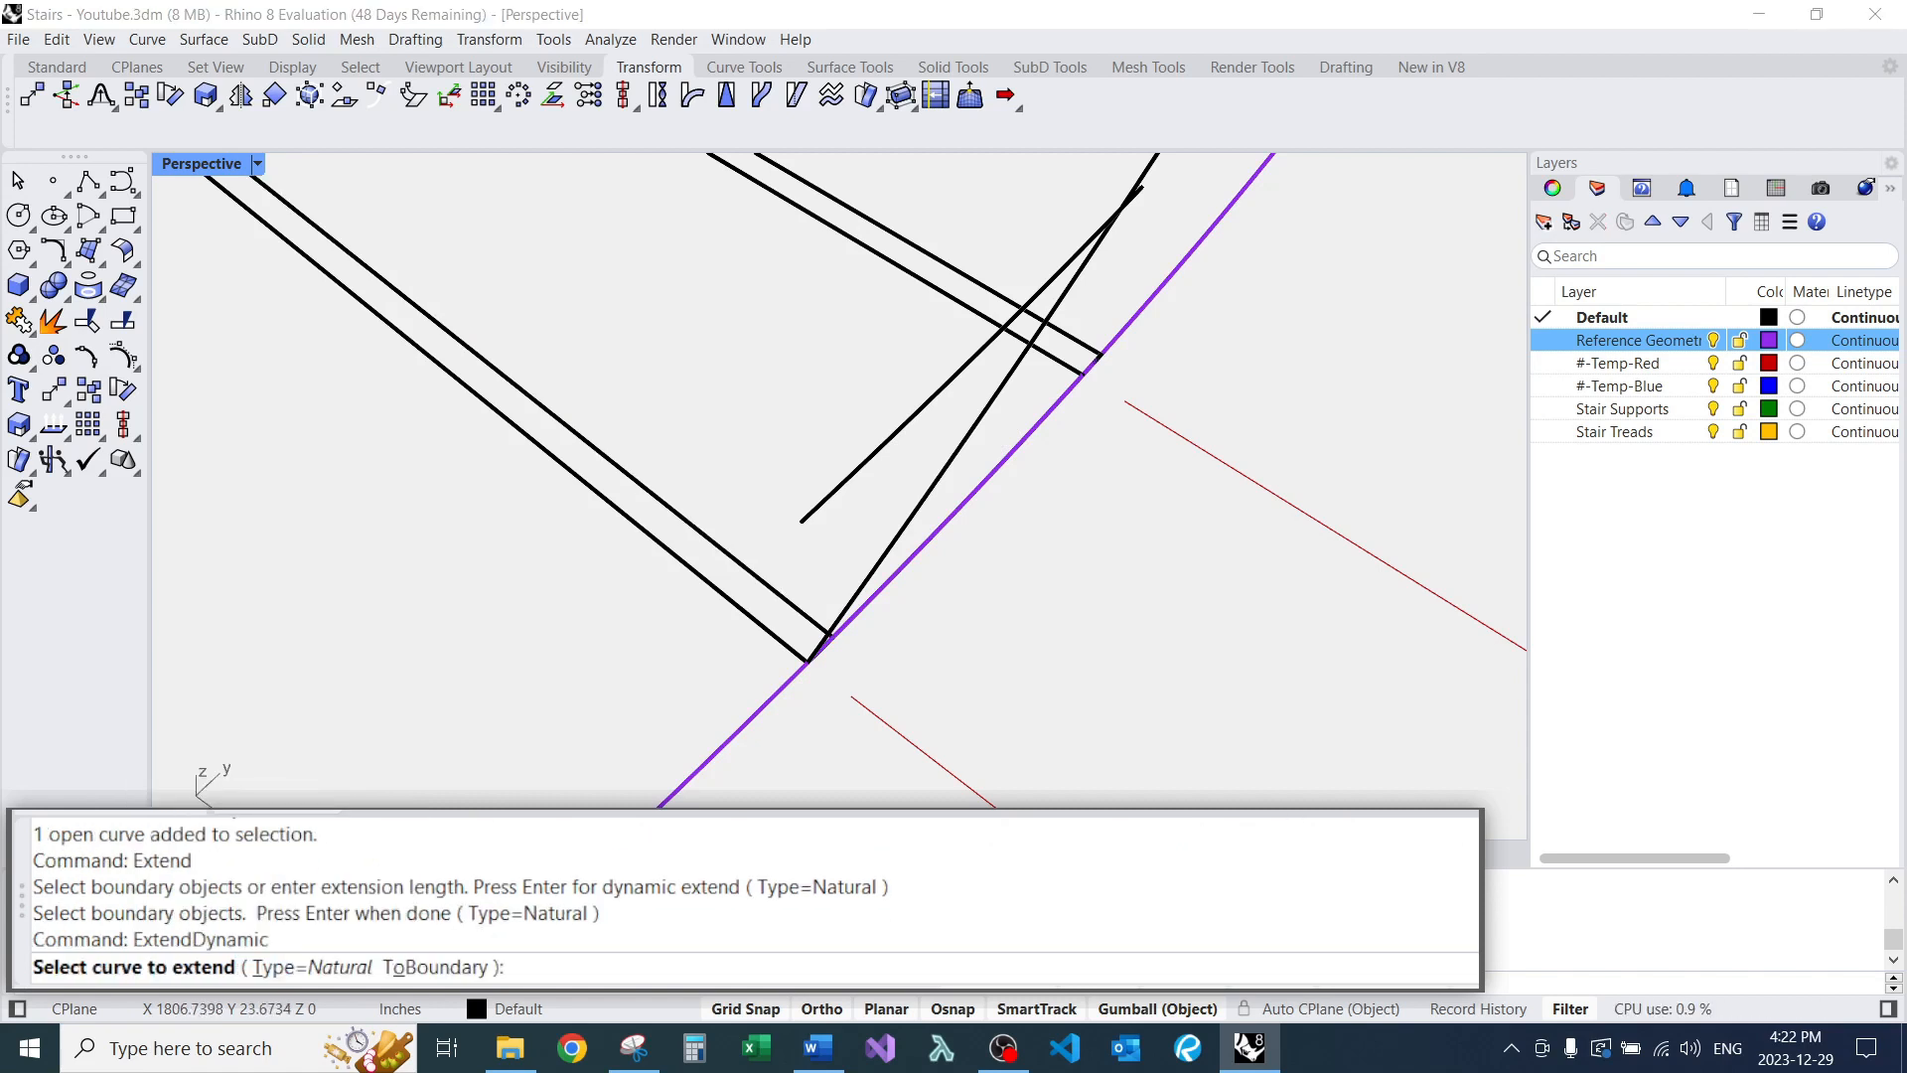
pyautogui.click(836, 630)
pyautogui.scroll(-1, 929, 710)
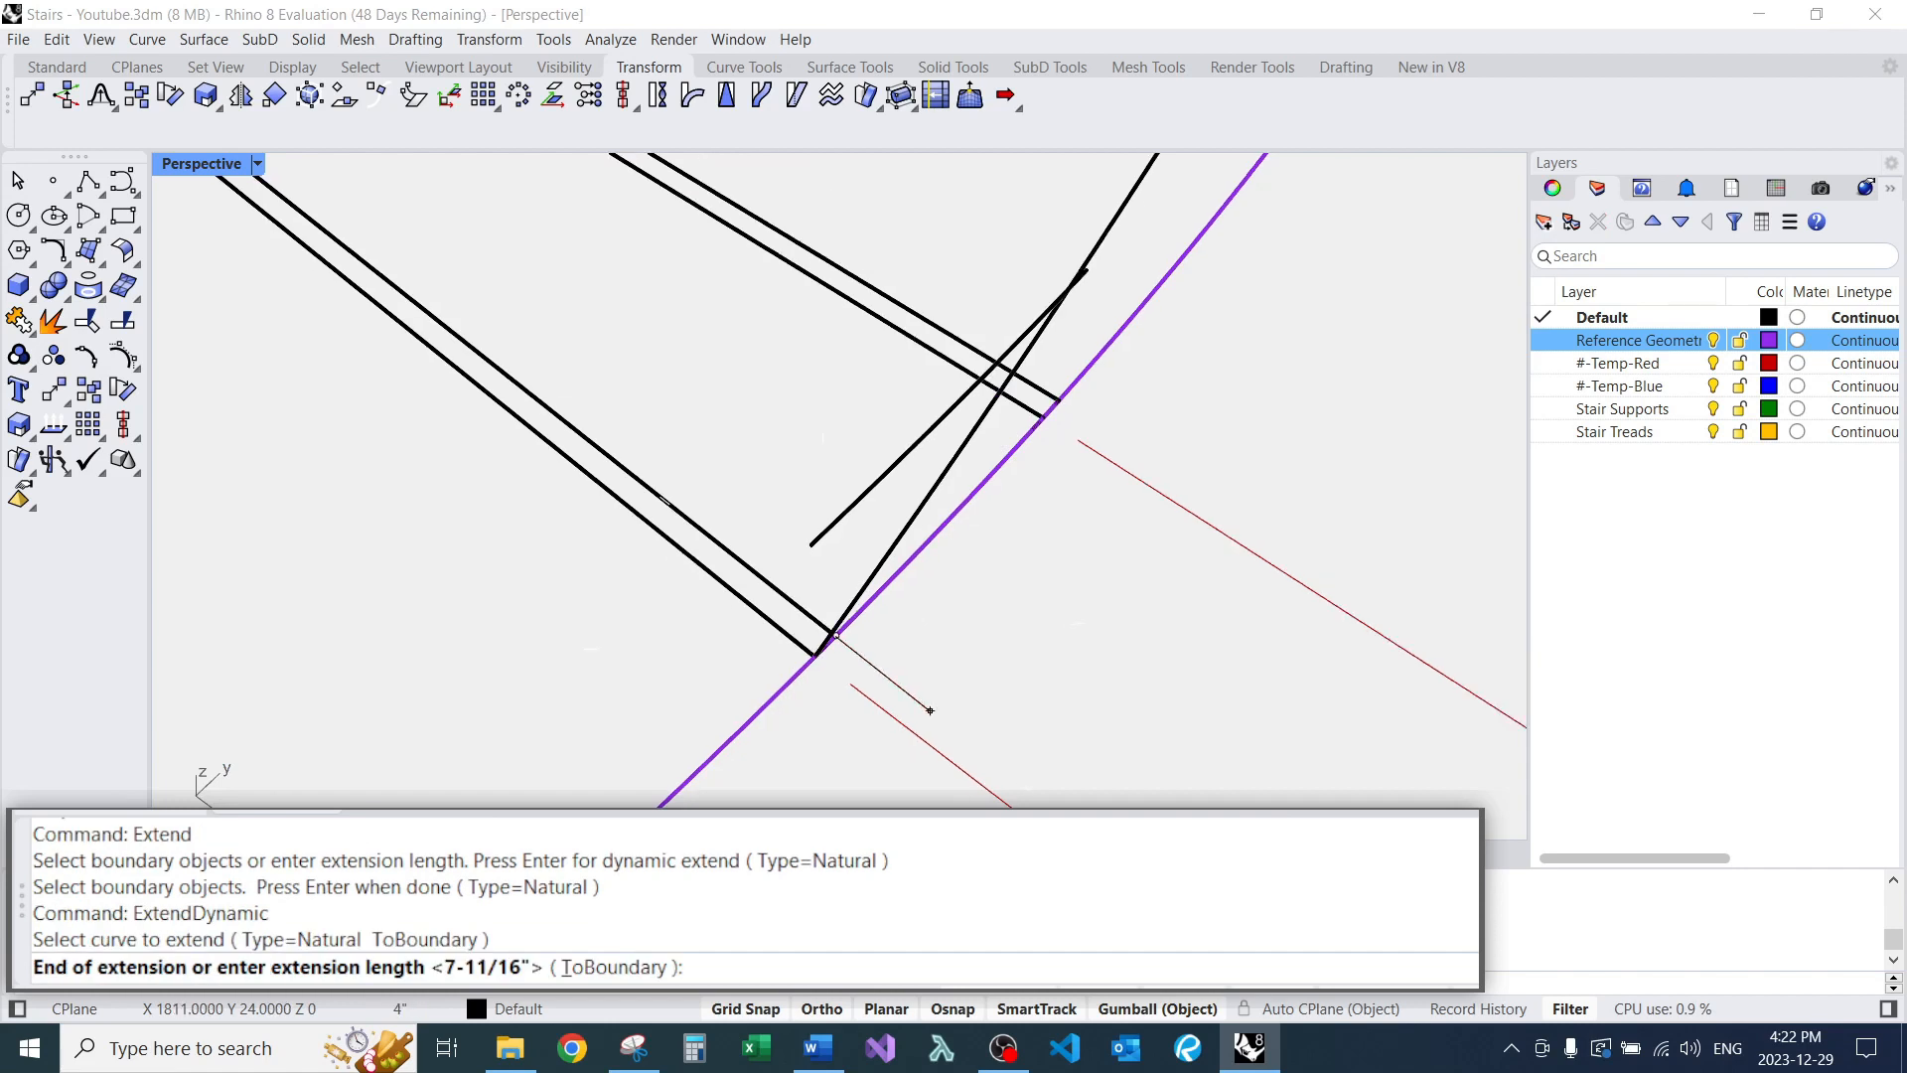
pyautogui.click(955, 730)
pyautogui.moveTo(954, 730); pyautogui.dragTo(835, 632, button='right')
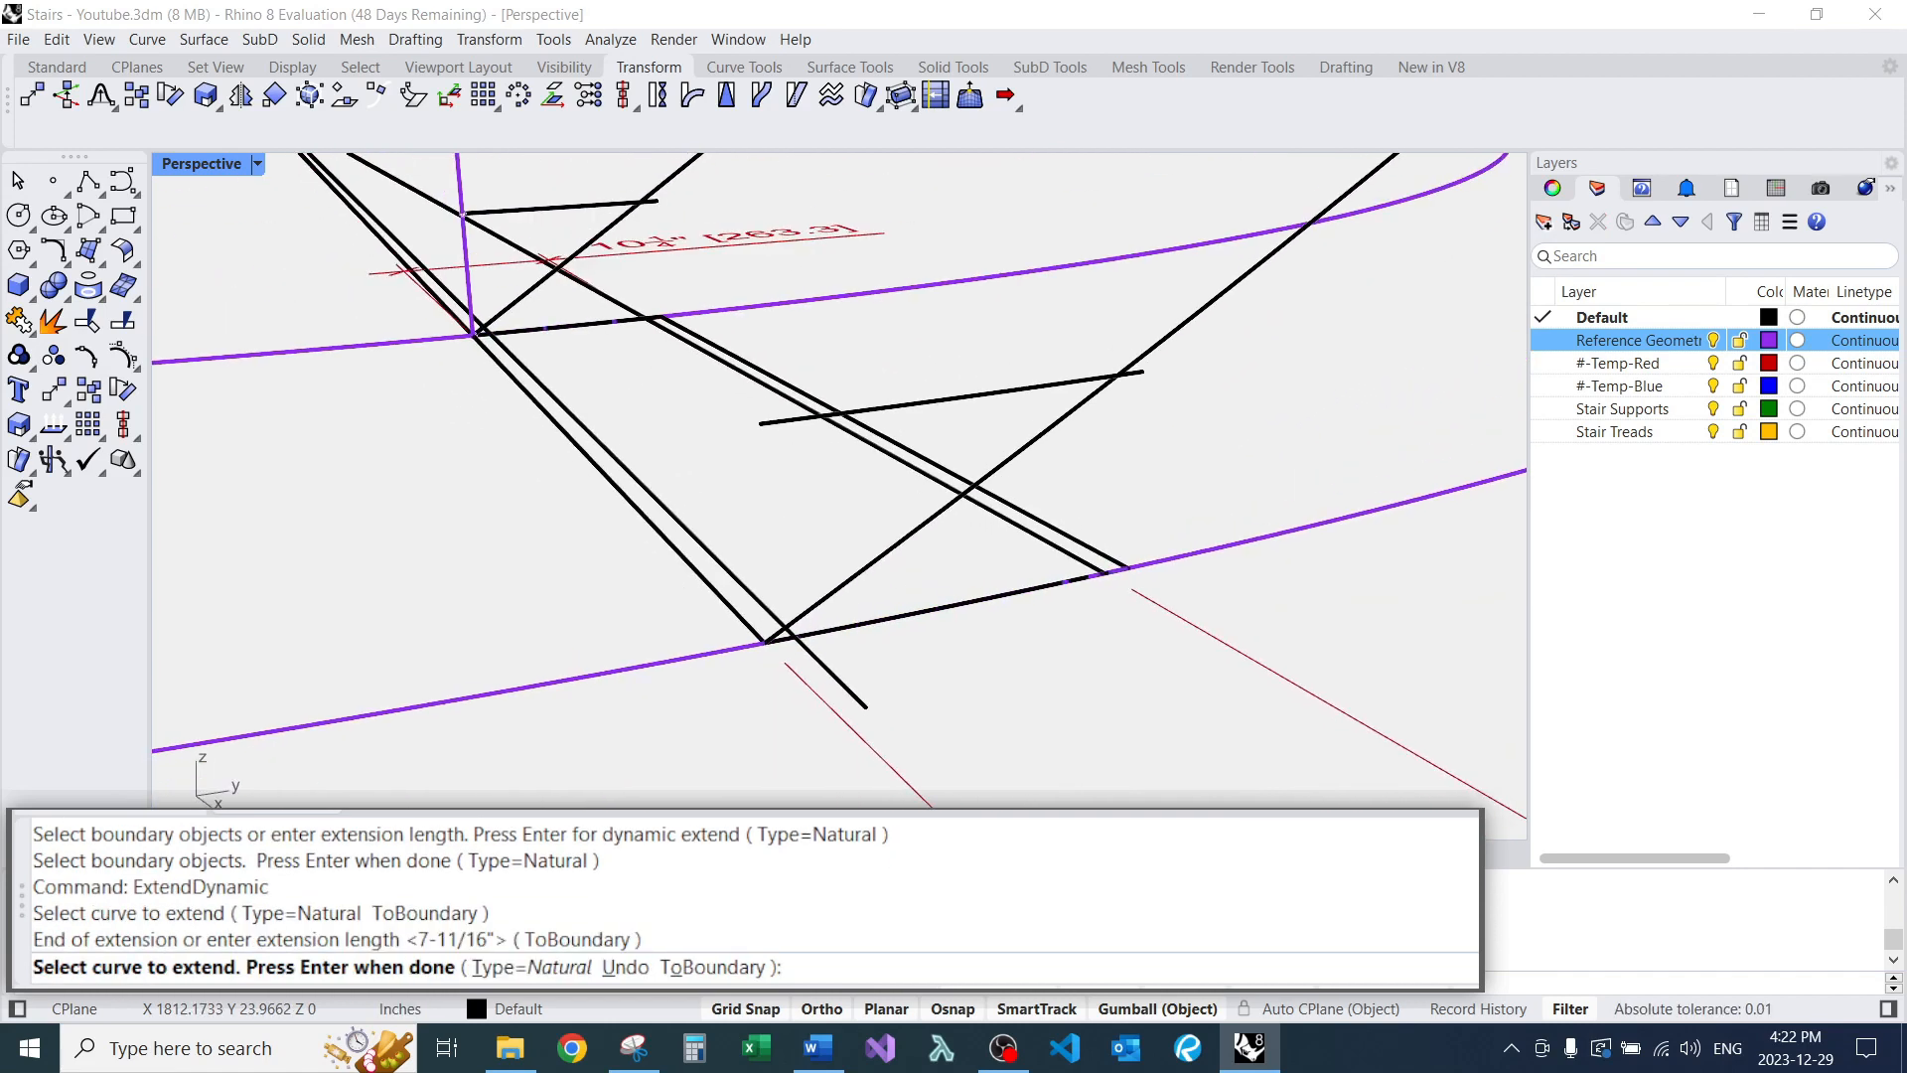
pyautogui.scroll(8, 835, 632)
pyautogui.press('Escape')
pyautogui.click(698, 648)
pyautogui.press('Escape')
pyautogui.scroll(-8, 693, 698)
# Draw a riser line from the offset line's outer crossing up to the front end of the raised outer tread curve, and join them.
pyautogui.moveTo(693, 697); pyautogui.dragTo(805, 711, button='right')
pyautogui.write('L')
pyautogui.press('Return')
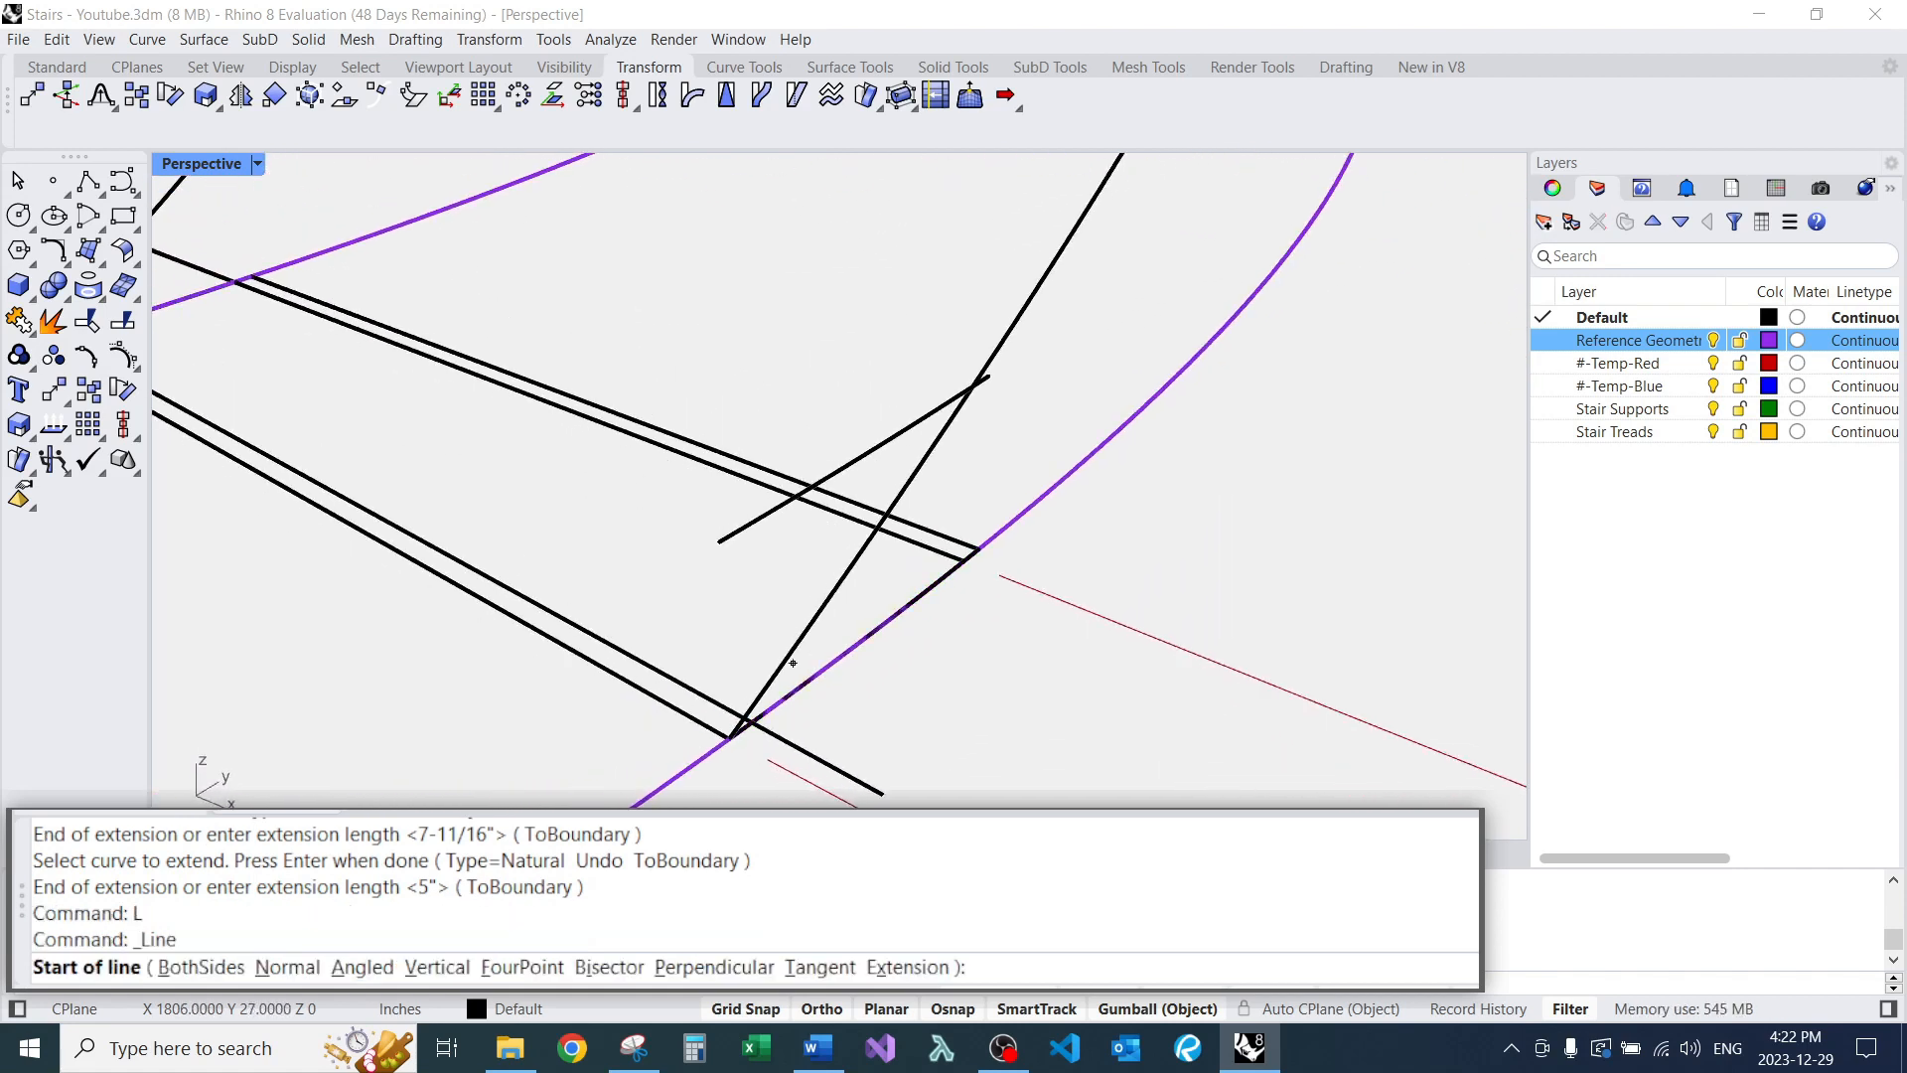
pyautogui.click(752, 720)
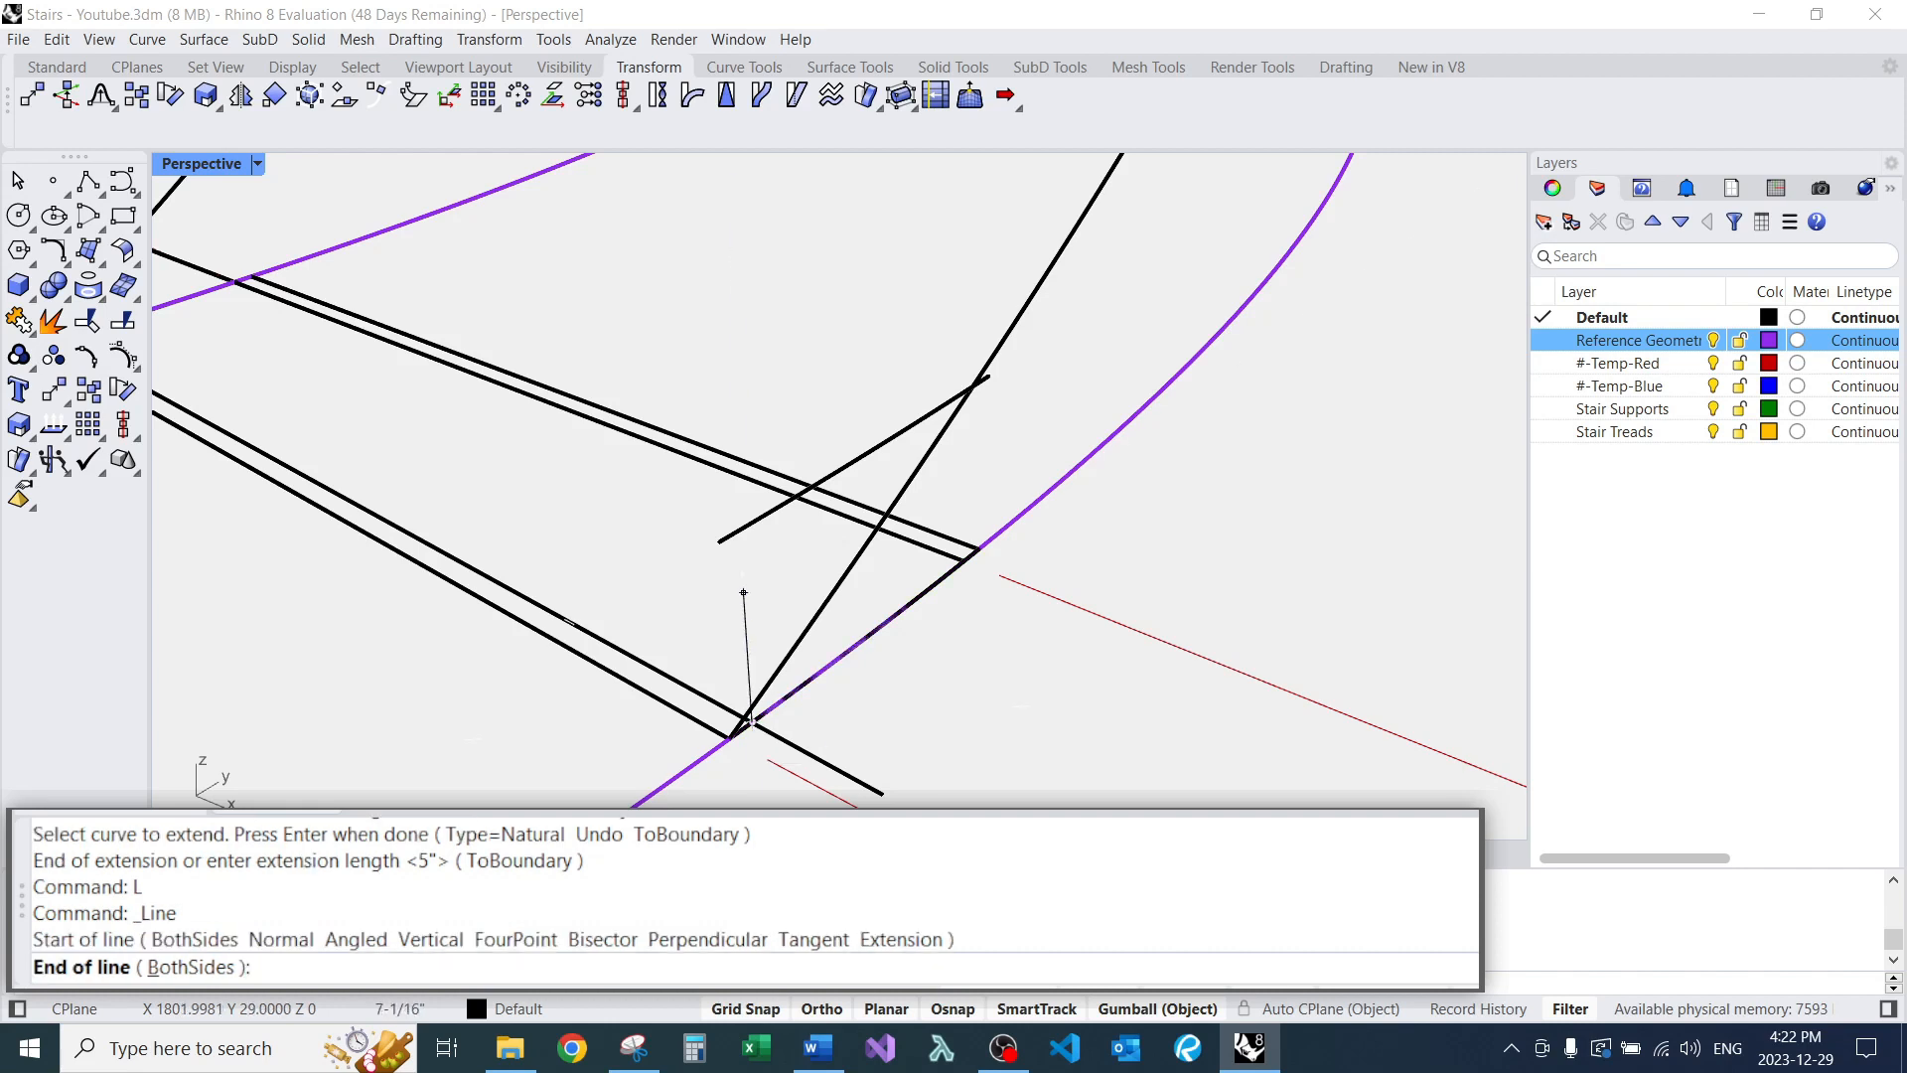
pyautogui.click(720, 540)
pyautogui.moveTo(720, 540); pyautogui.dragTo(695, 571, button='right')
pyautogui.moveTo(784, 670); pyautogui.dragTo(875, 459, button='right')
pyautogui.scroll(4, 904, 492)
pyautogui.scroll(1, 965, 463)
pyautogui.scroll(-6, 966, 463)
pyautogui.scroll(8, 874, 459)
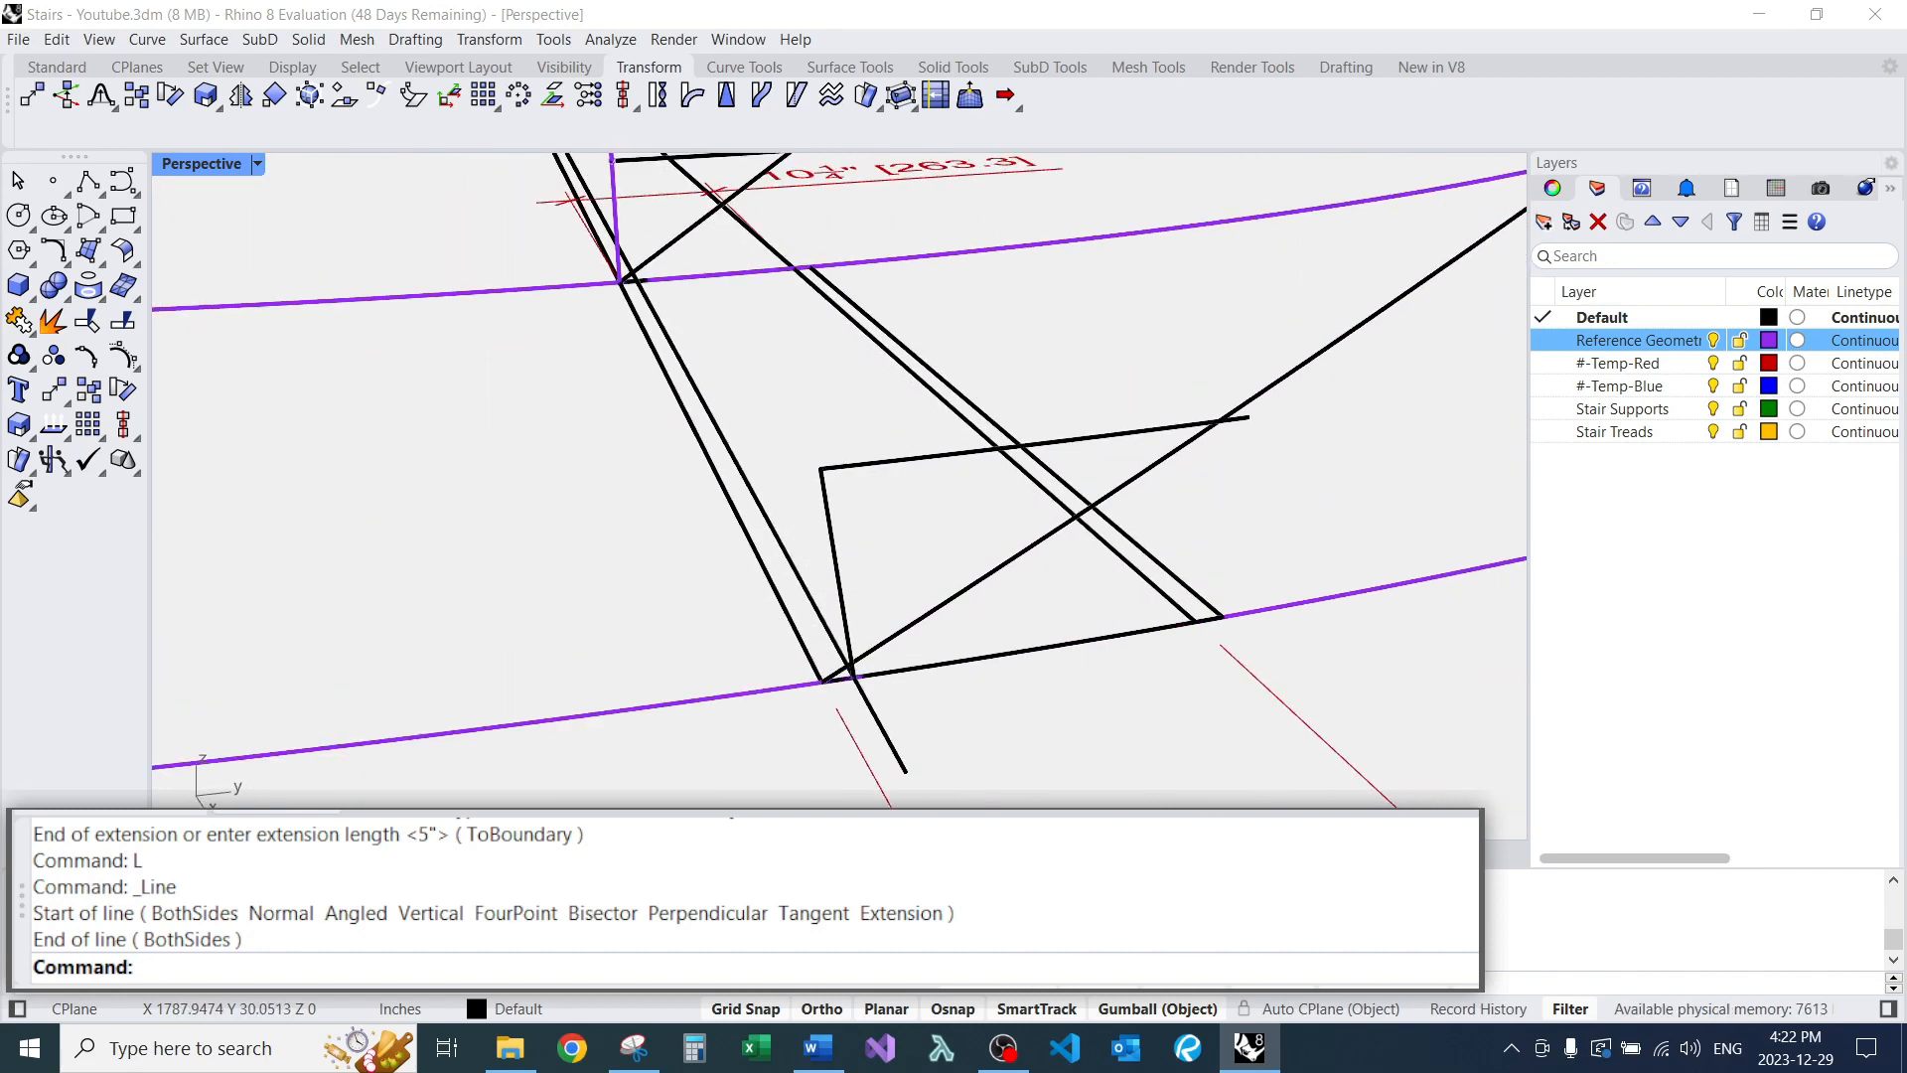
pyautogui.moveTo(879, 432); pyautogui.dragTo(779, 501)
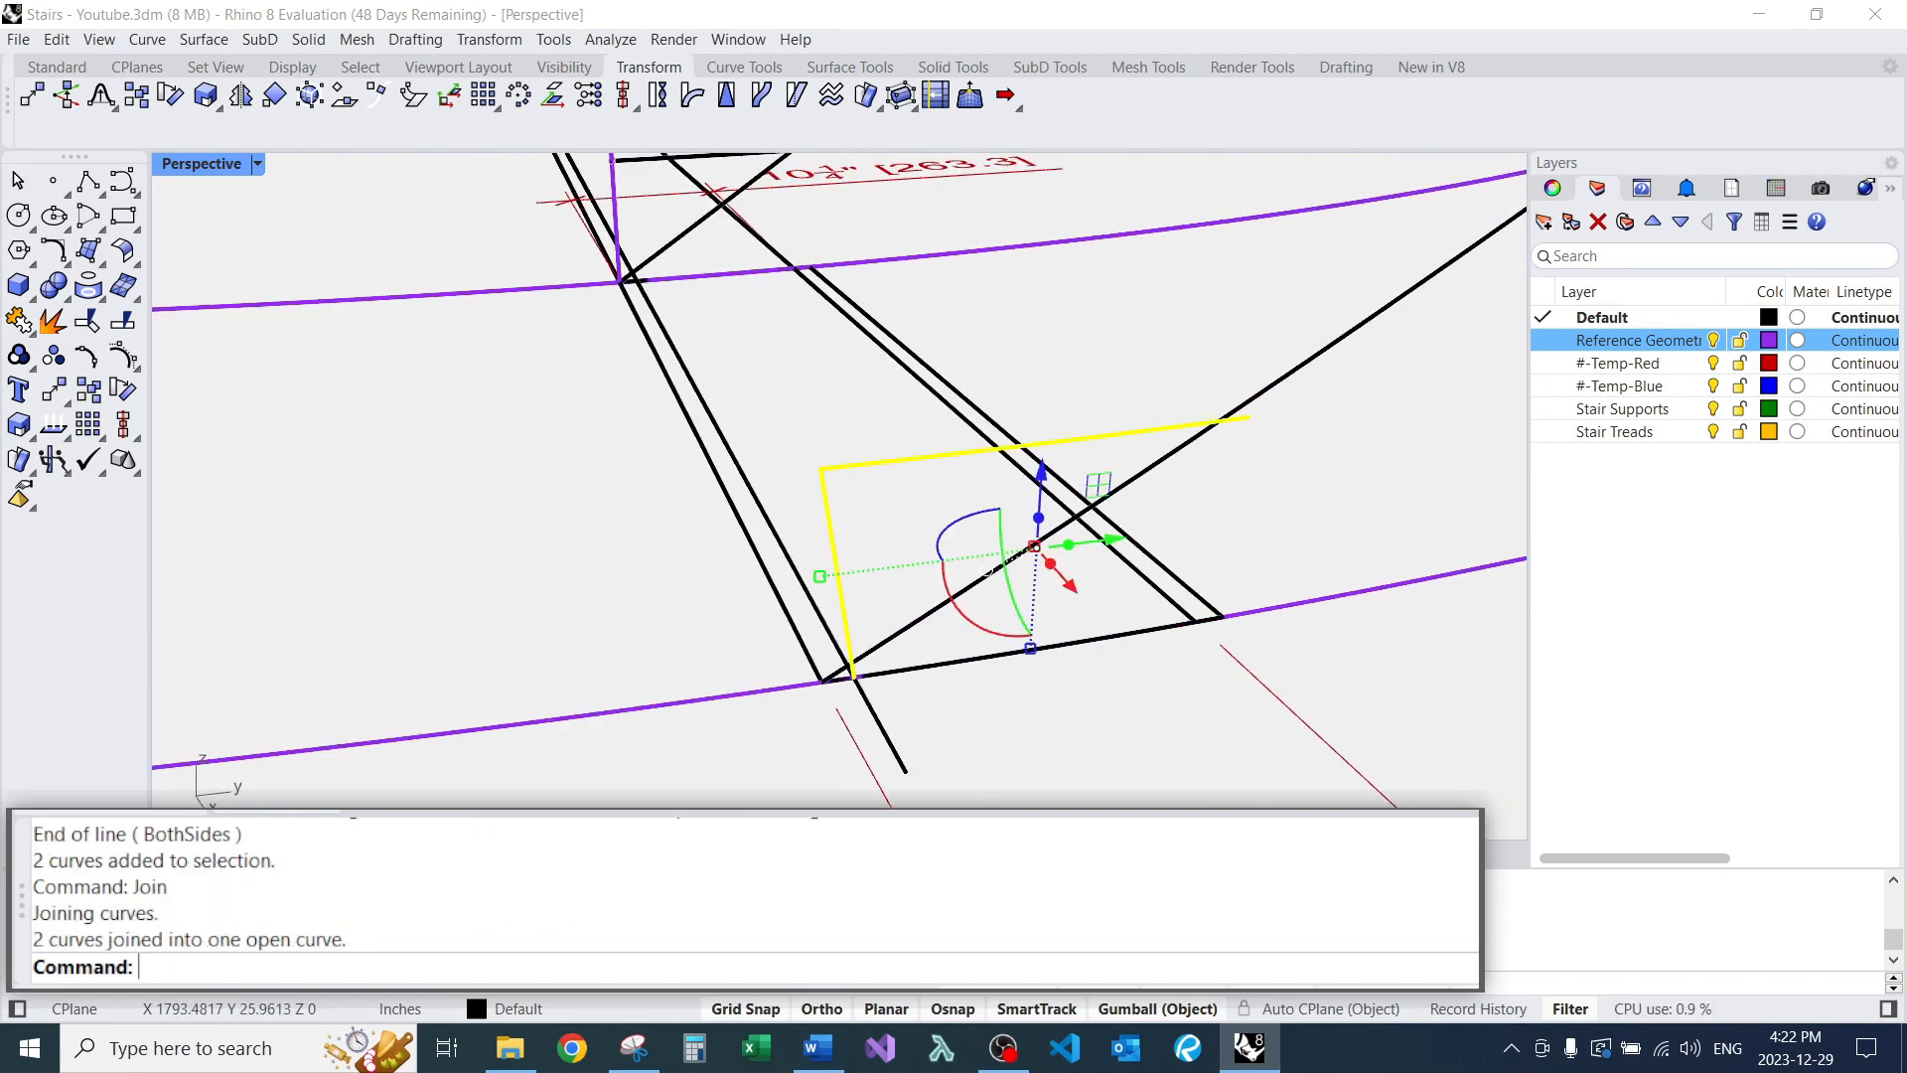
# Draw a riser line from the front end of the raised inner tread curve down to the offset line near the inner circle.
pyautogui.moveTo(988, 570); pyautogui.dragTo(918, 579, button='right')
pyautogui.keyDown('shift'); pyautogui.moveTo(695, 233); pyautogui.dragTo(769, 383, button='right'); pyautogui.keyUp('shift')
pyautogui.scroll(5, 770, 382)
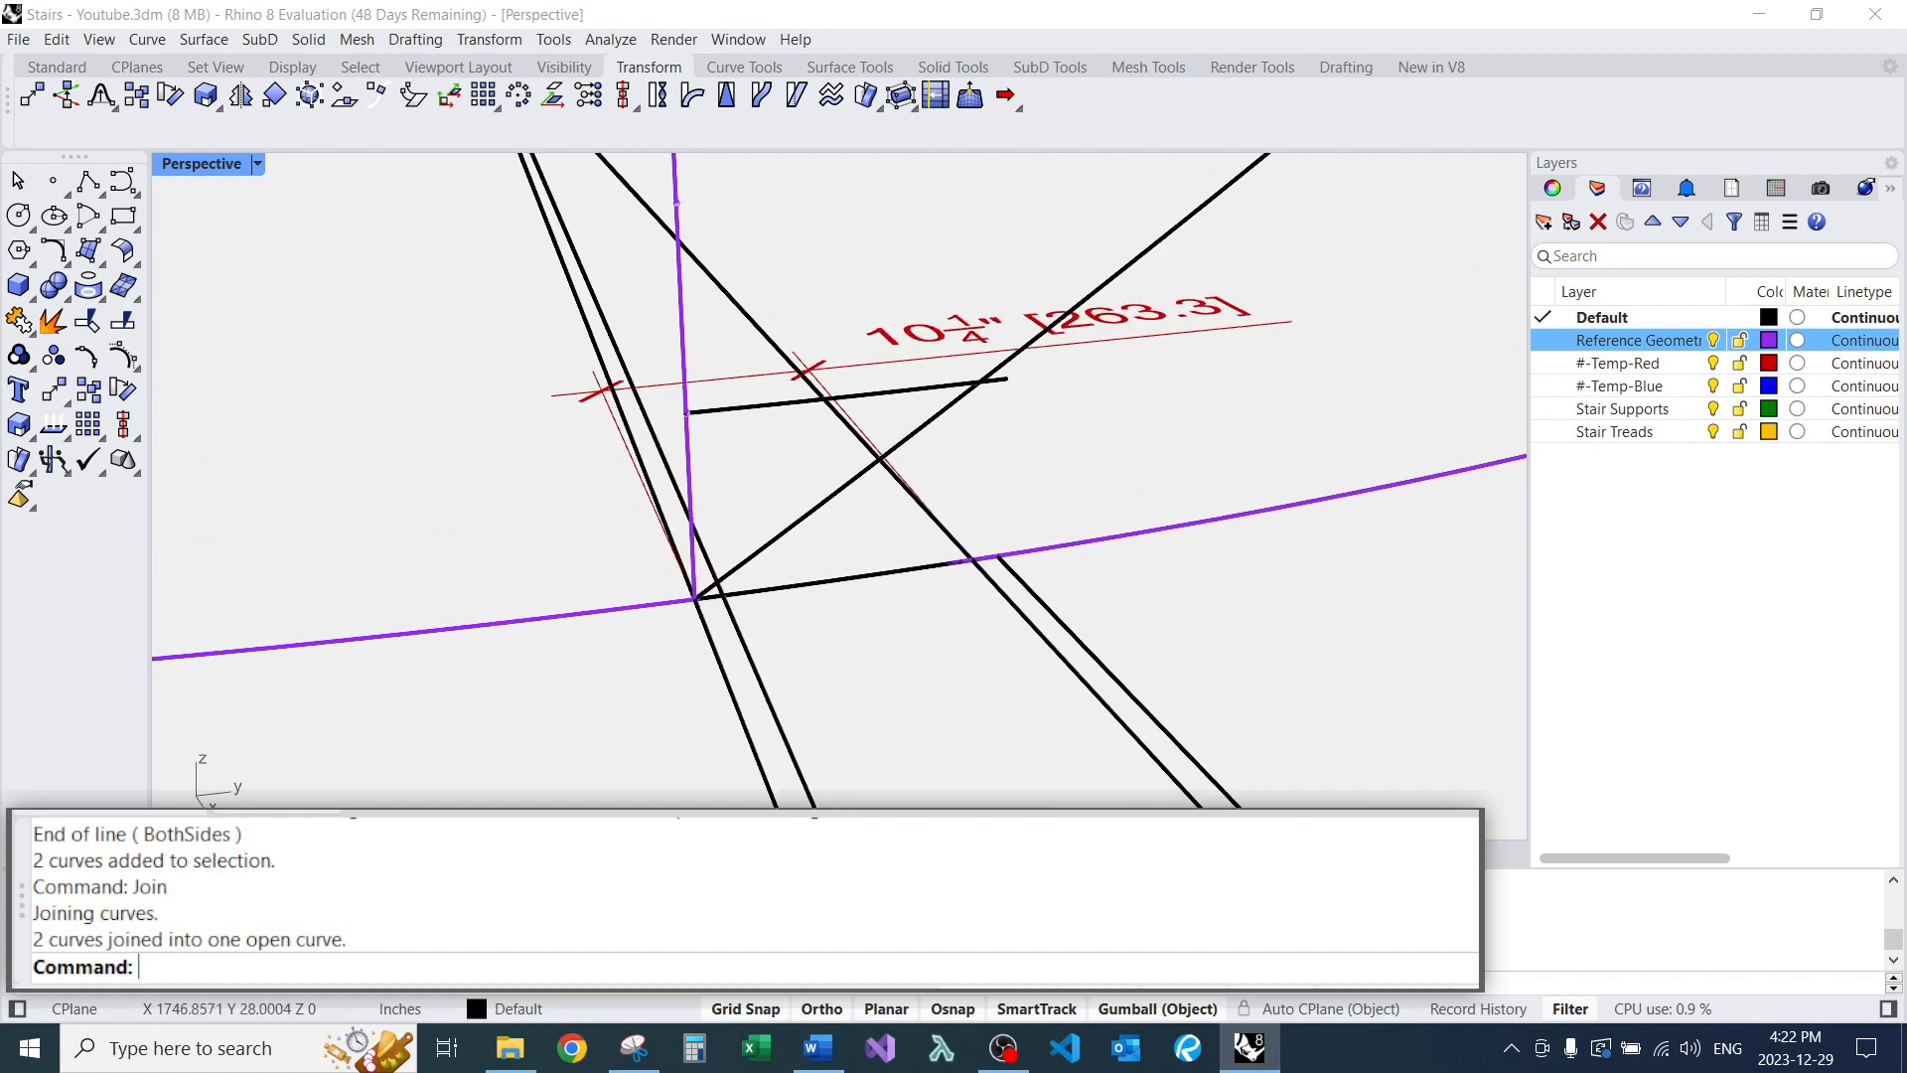
pyautogui.click(685, 412)
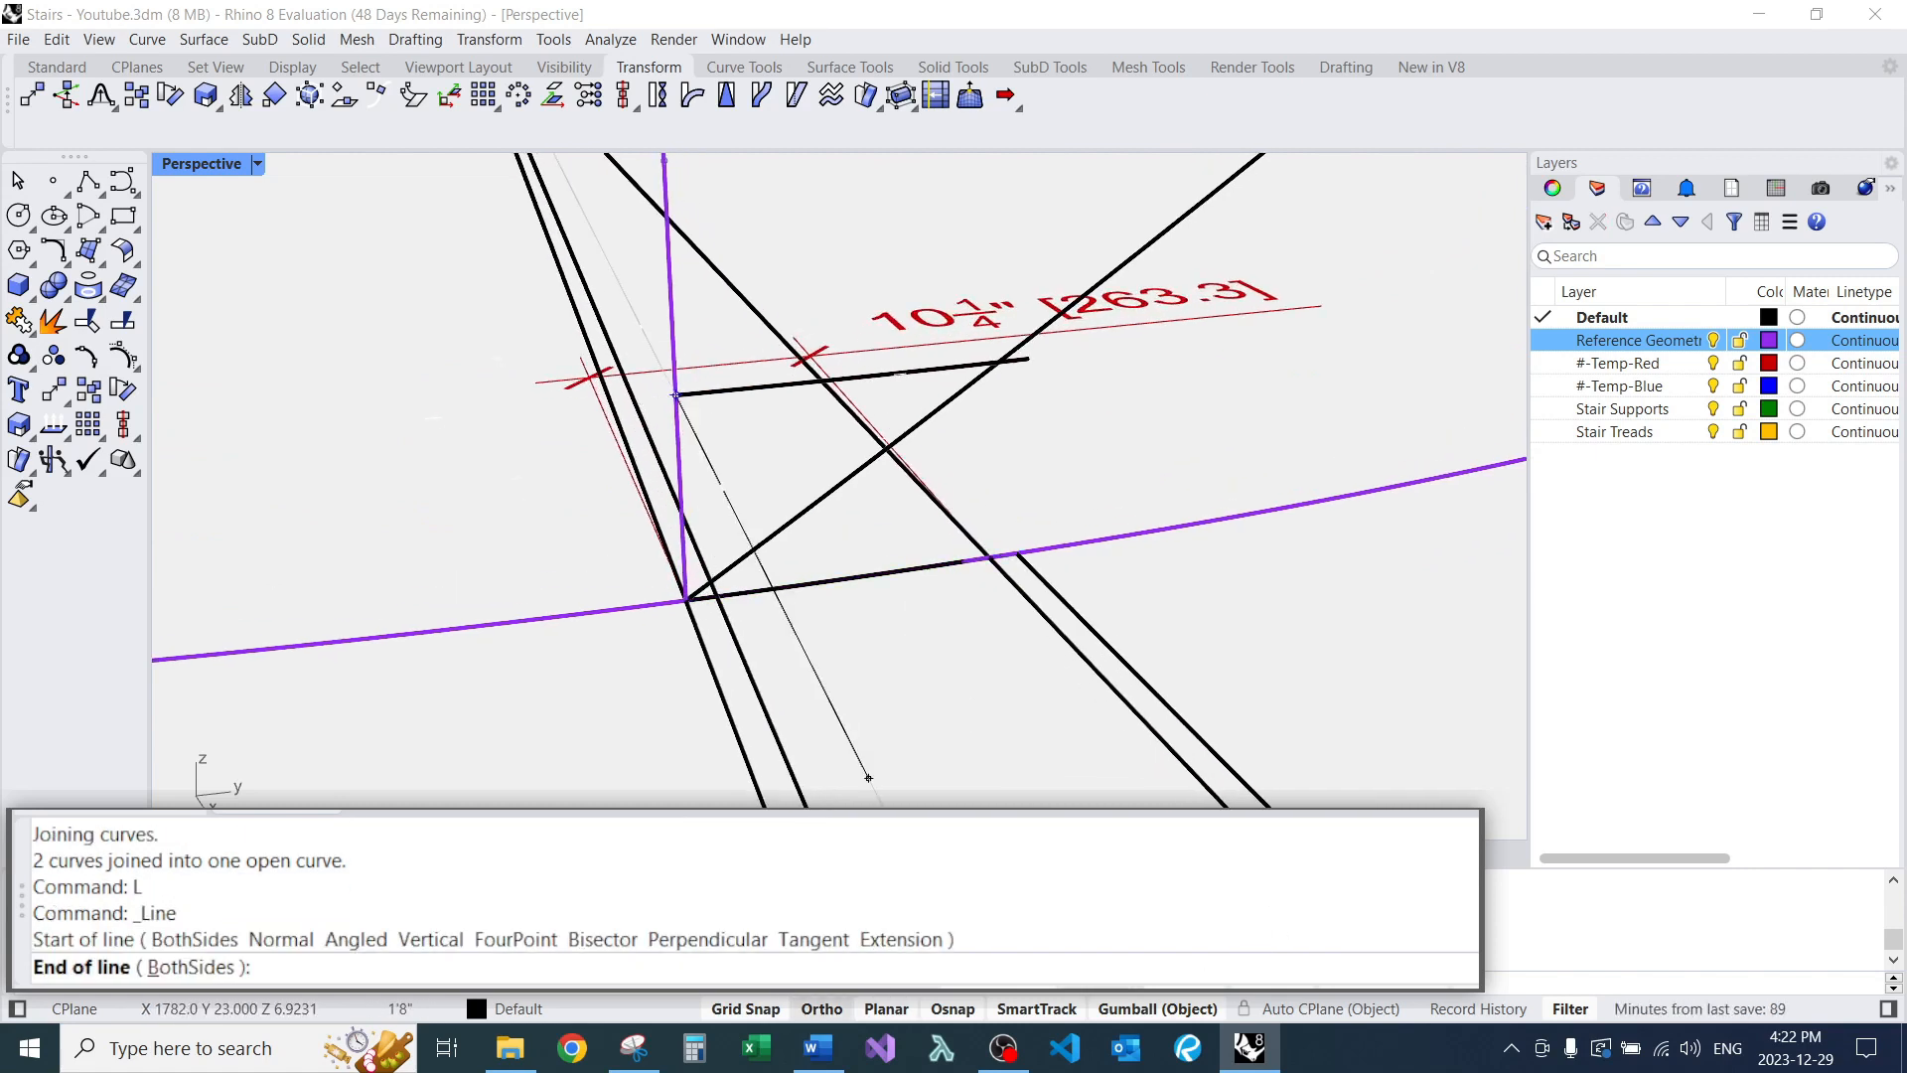
pyautogui.click(711, 600)
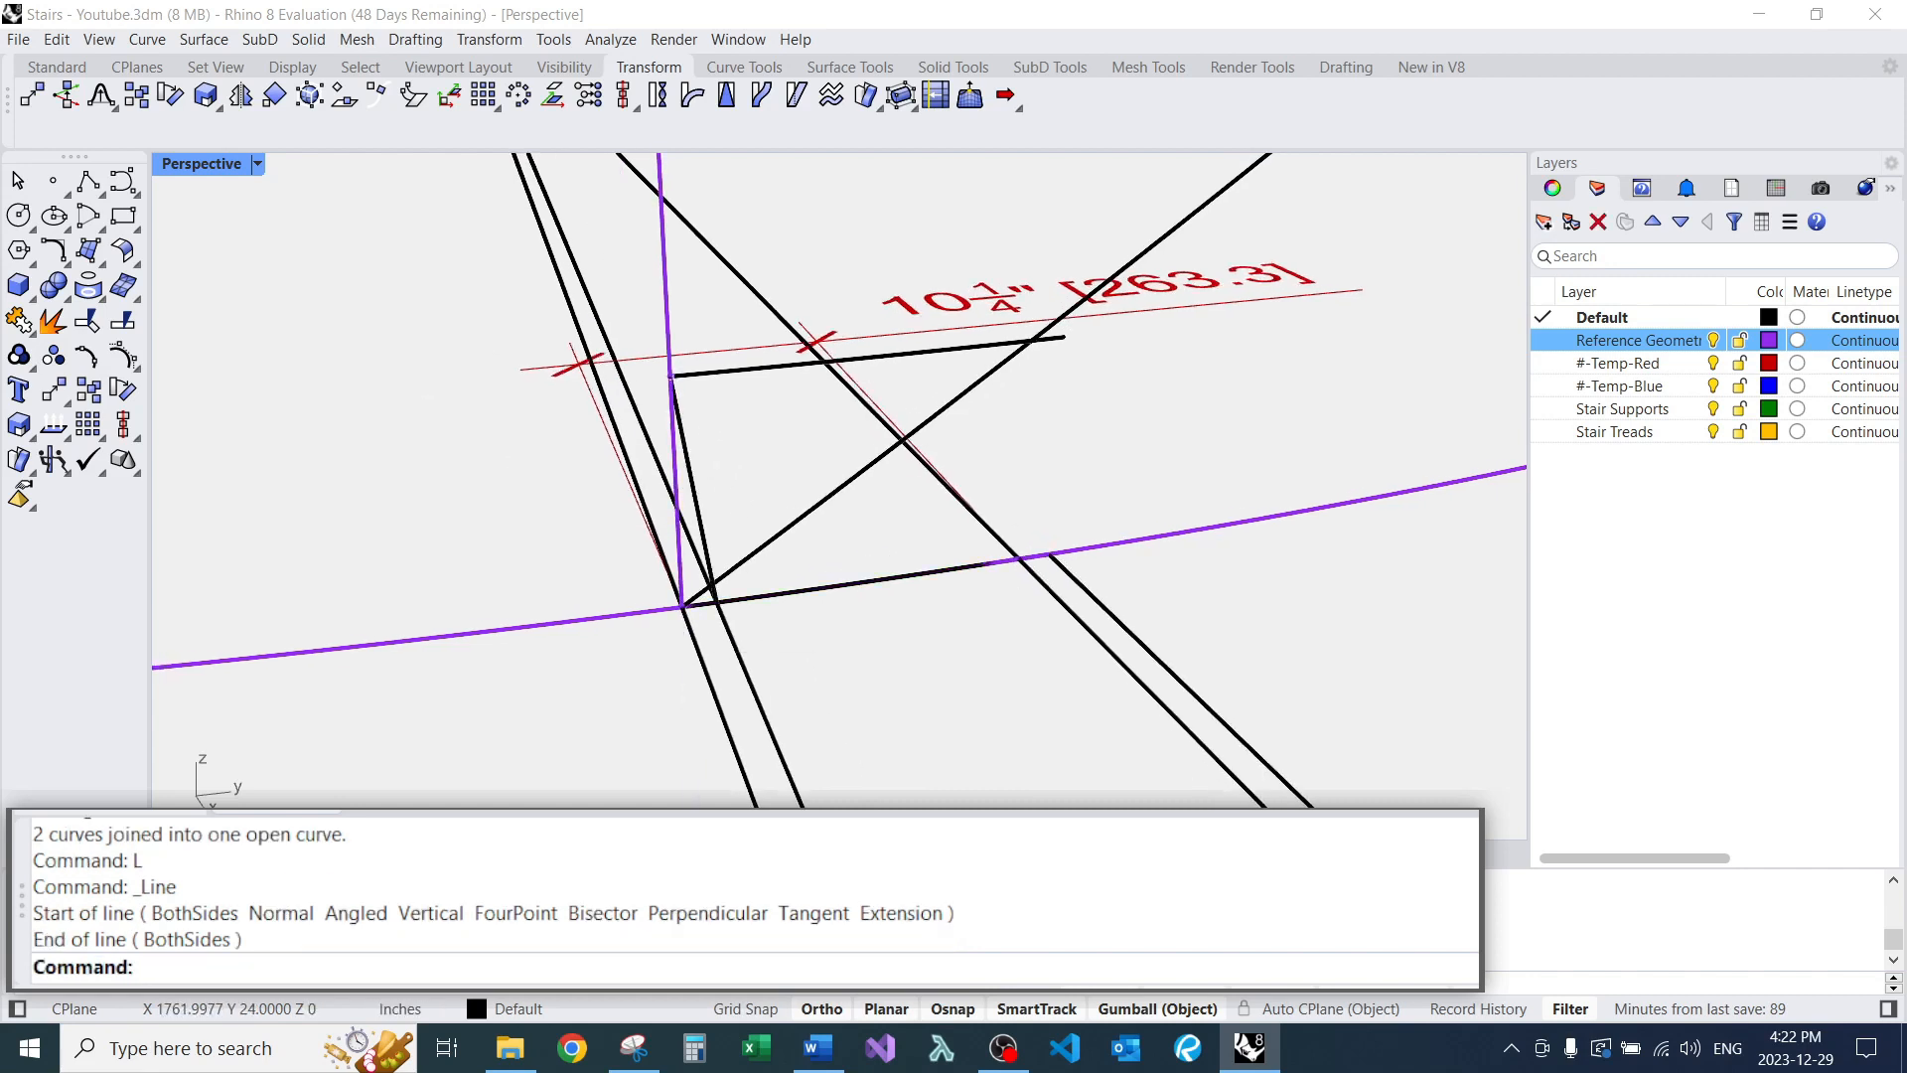
# Delete the inner riser line and the riser segment of the joined outer profile.
pyautogui.click(689, 467)
pyautogui.write('e')
pyautogui.press('Return')
pyautogui.scroll(-8, 724, 404)
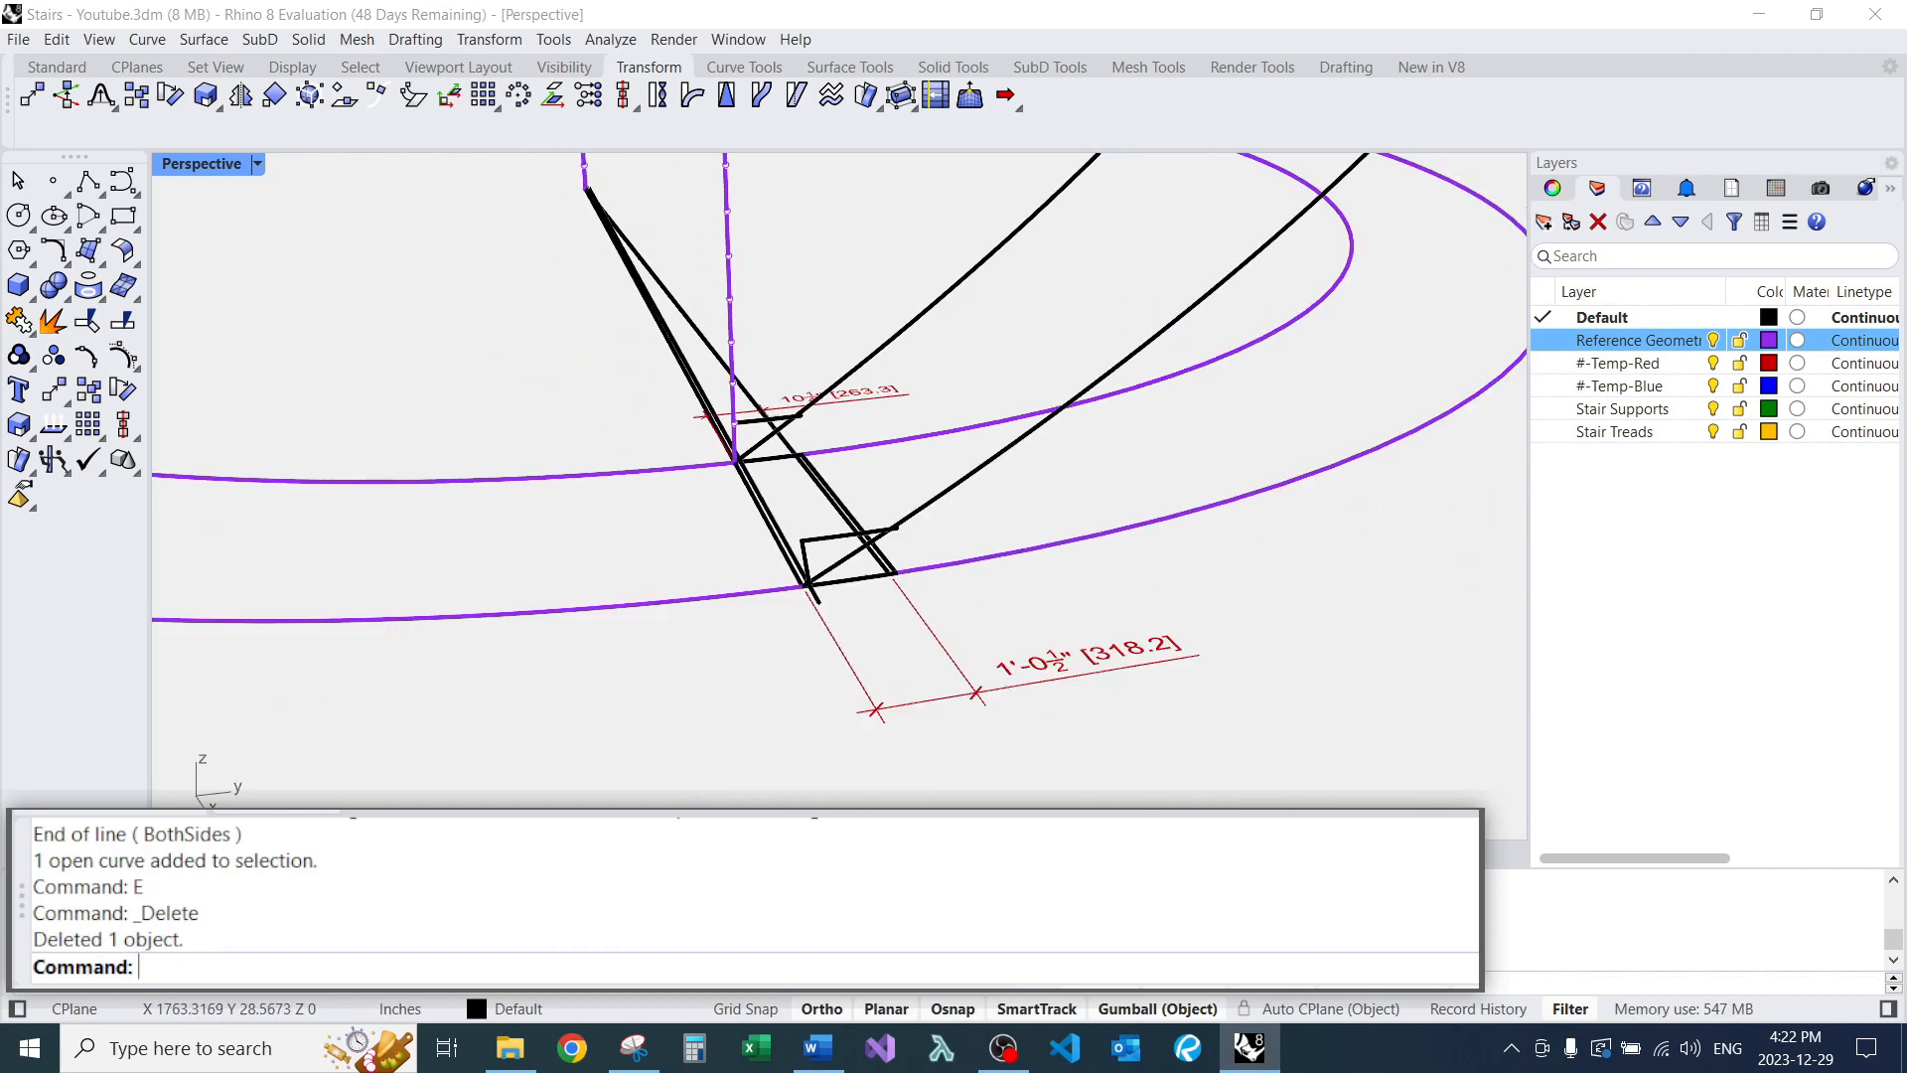
pyautogui.scroll(7, 818, 578)
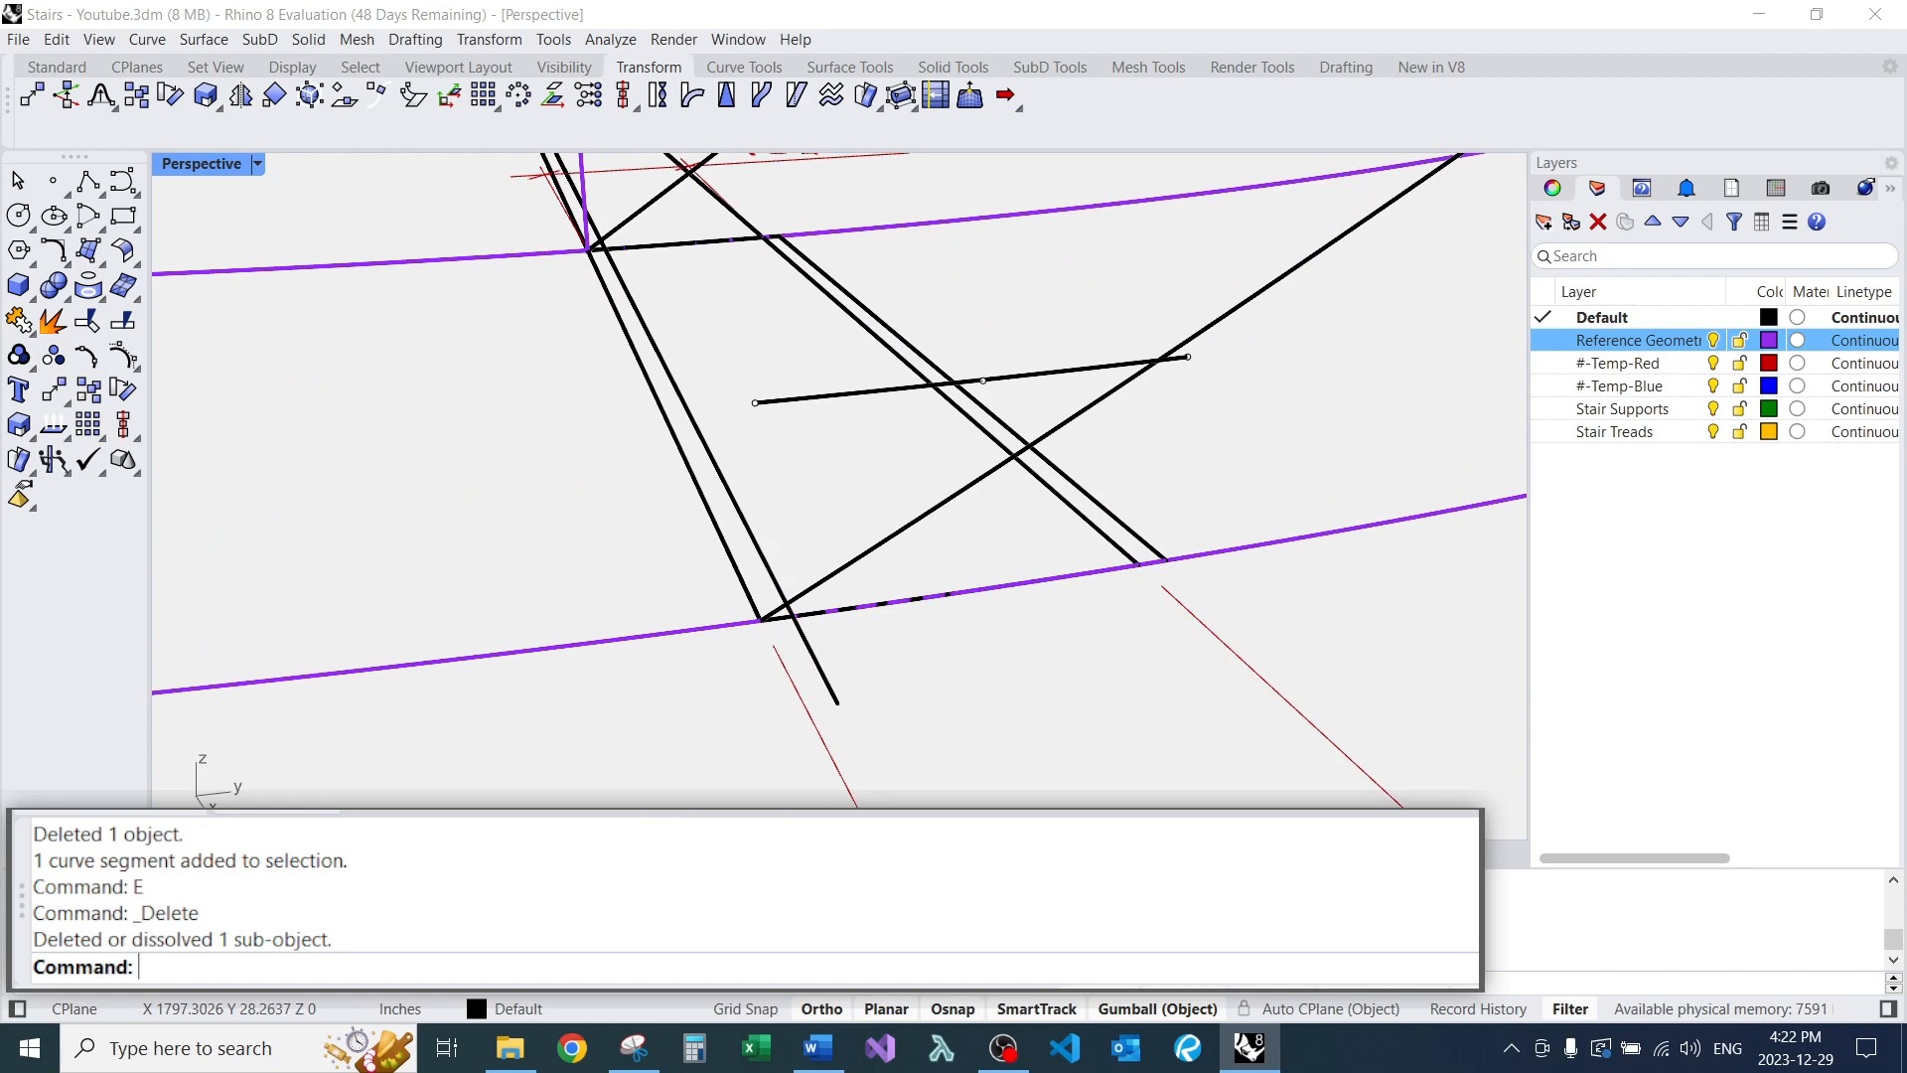
# Redraw the outer riser from the raised tread curve's front end to the offset line's outer circle intersection, and join it to the tread curve.
pyautogui.click(755, 402)
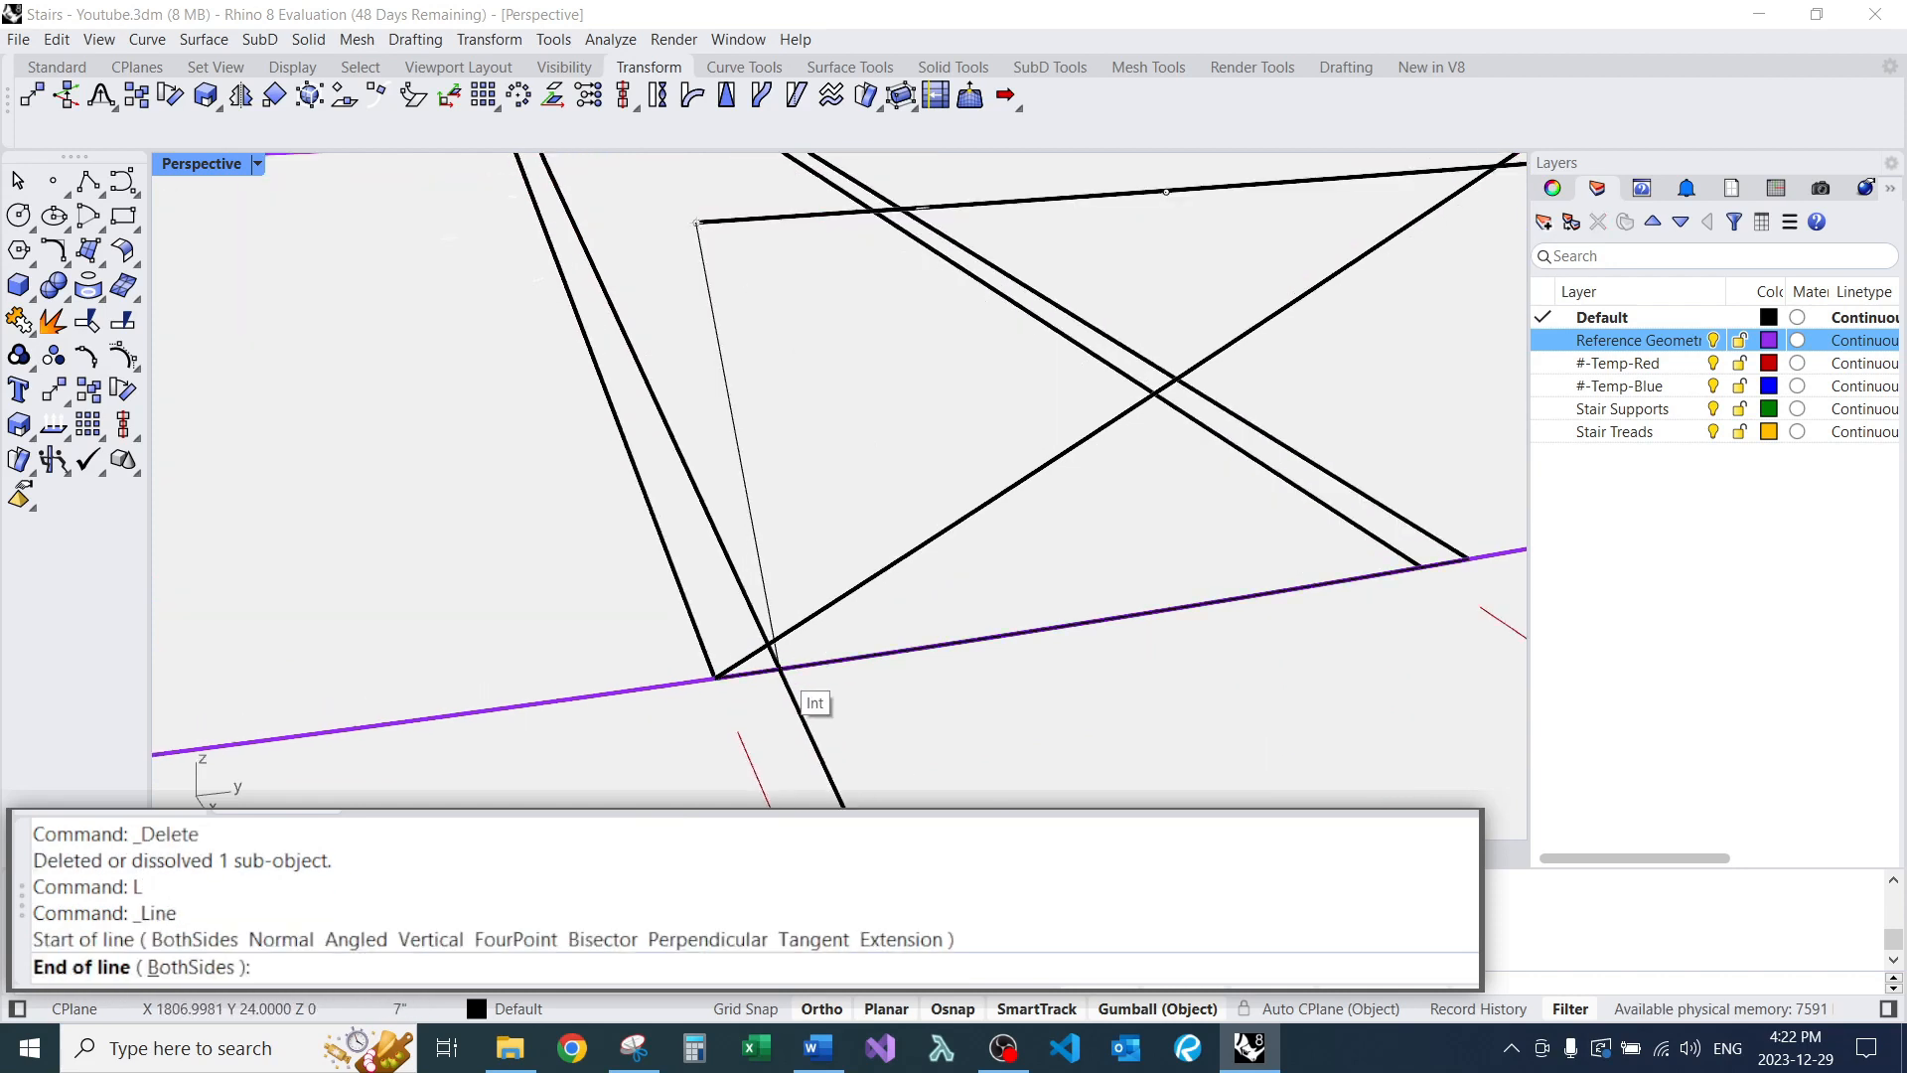
pyautogui.click(776, 661)
pyautogui.moveTo(744, 408); pyautogui.dragTo(692, 429)
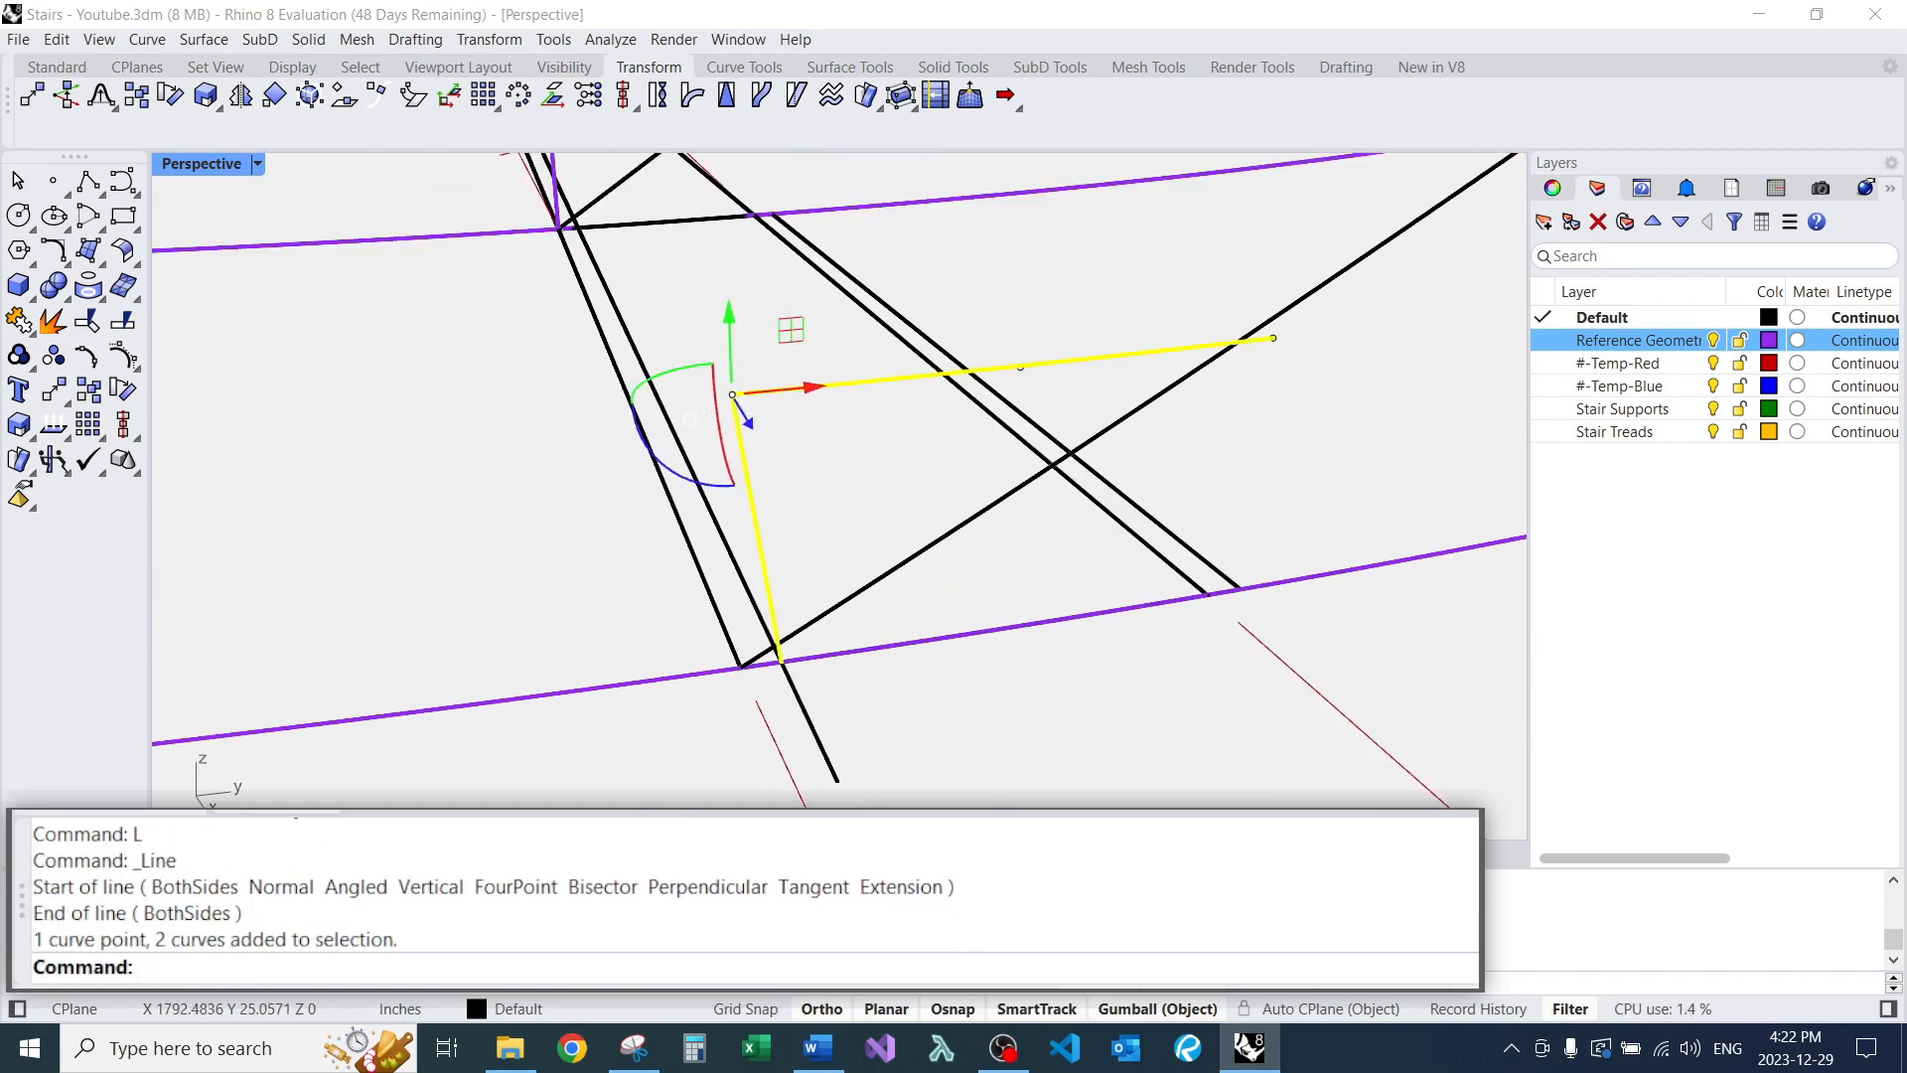
pyautogui.write('Join')
pyautogui.press('Return')
# Draw the inner riser from the raised tread curve's front end to the offset line's inner circle intersection, and join it to the tread curve.
pyautogui.write('L')
pyautogui.press('Return')
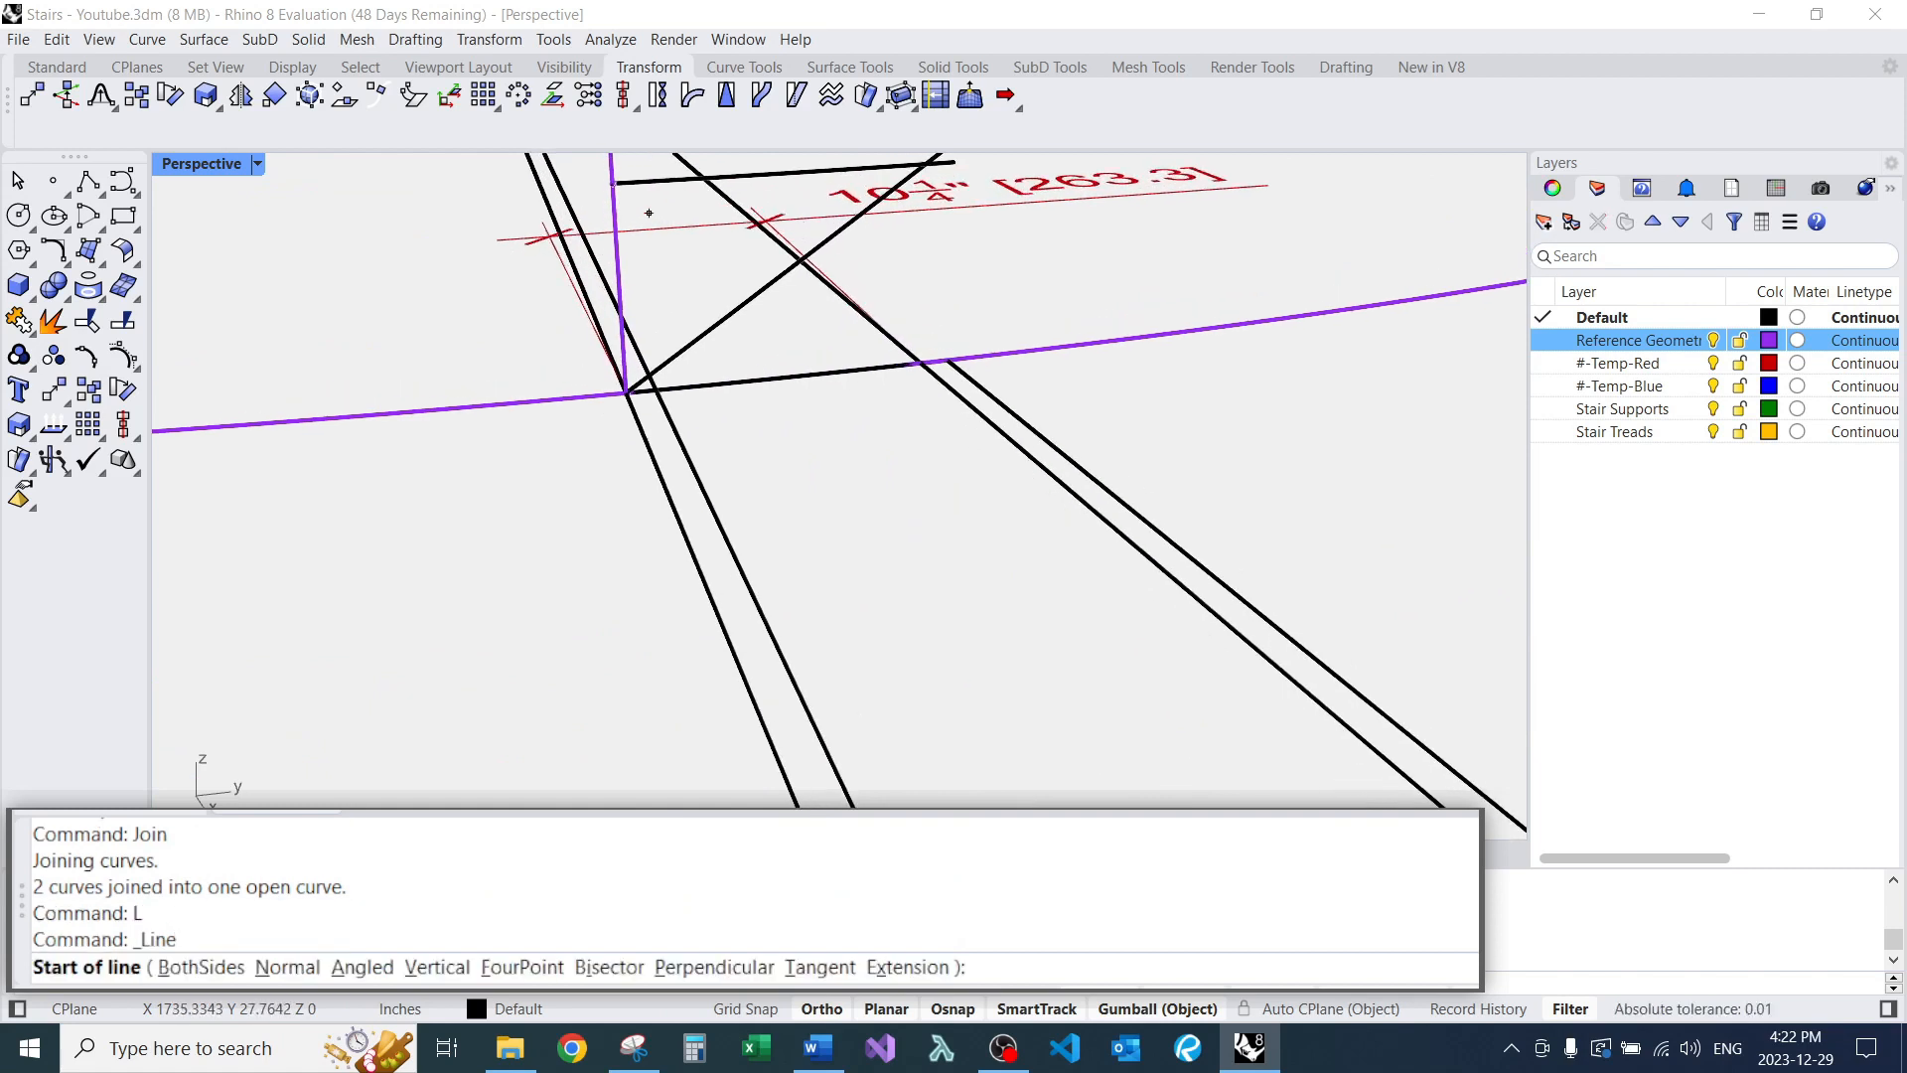
pyautogui.click(611, 186)
pyautogui.click(656, 421)
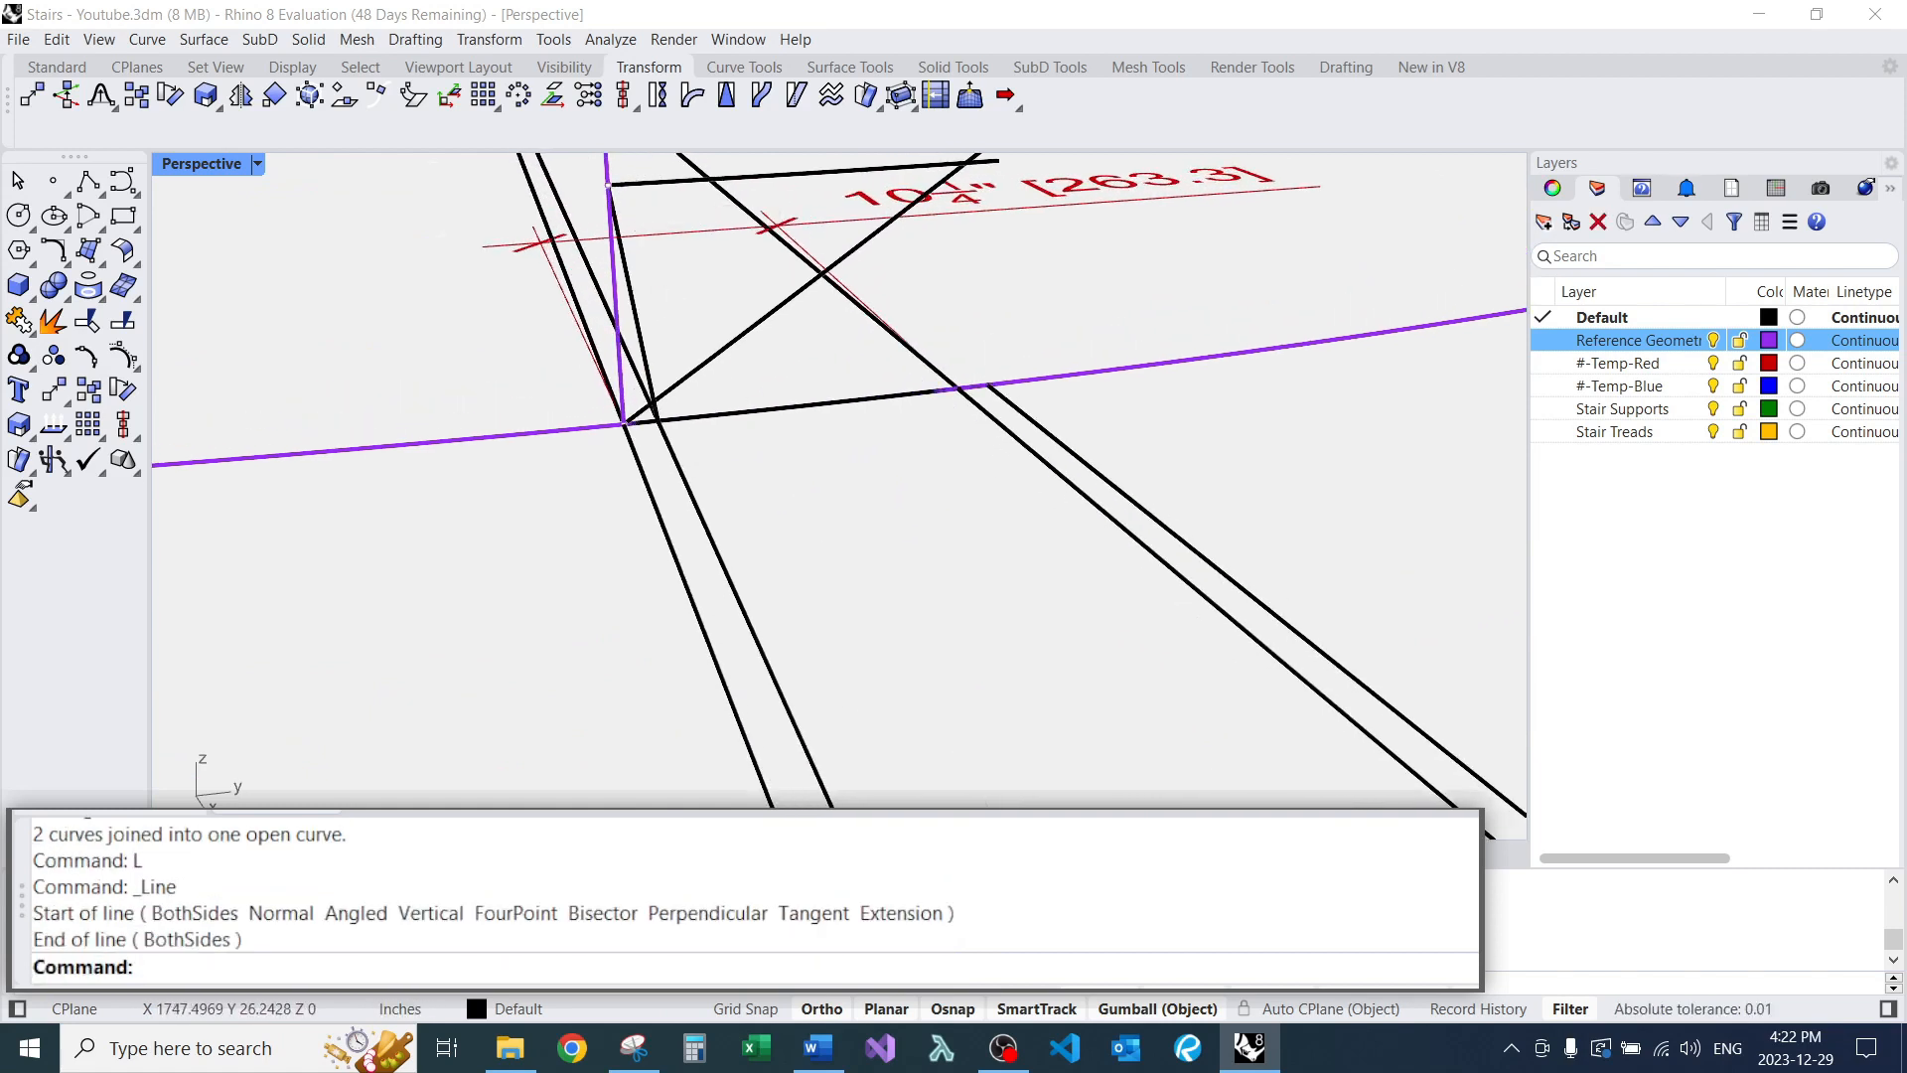
pyautogui.click(626, 284)
pyautogui.keyDown('shift'); pyautogui.click(761, 175); pyautogui.keyUp('shift')
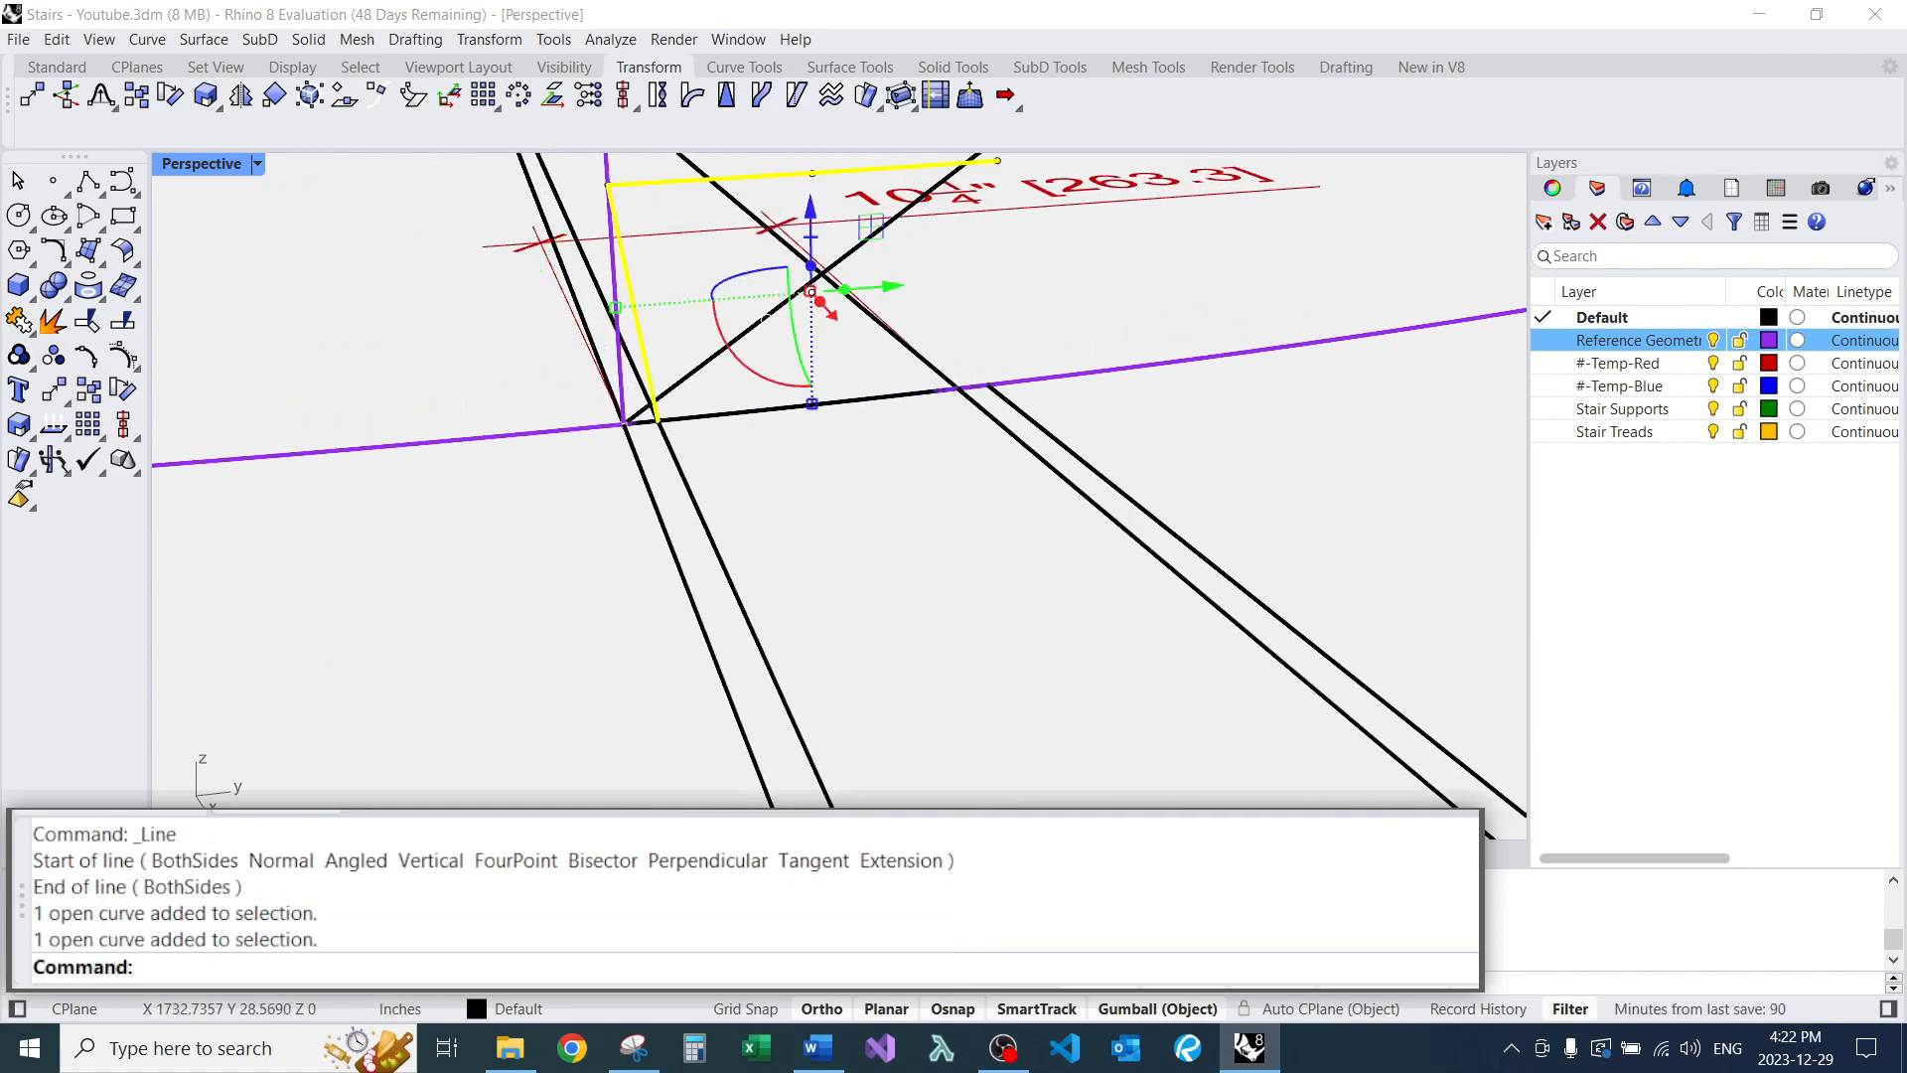
pyautogui.scroll(-6, 755, 461)
pyautogui.press('Escape')
# Divide the outer and inner helices into 26 segments each, with their ends marked by points.
pyautogui.scroll(-7, 506, 423)
pyautogui.moveTo(505, 423); pyautogui.dragTo(611, 467, button='right')
pyautogui.scroll(9, 611, 472)
pyautogui.moveTo(675, 537); pyautogui.dragTo(712, 571, button='right')
pyautogui.scroll(-4, 964, 561)
pyautogui.scroll(-4, 712, 586)
pyautogui.scroll(3, 705, 448)
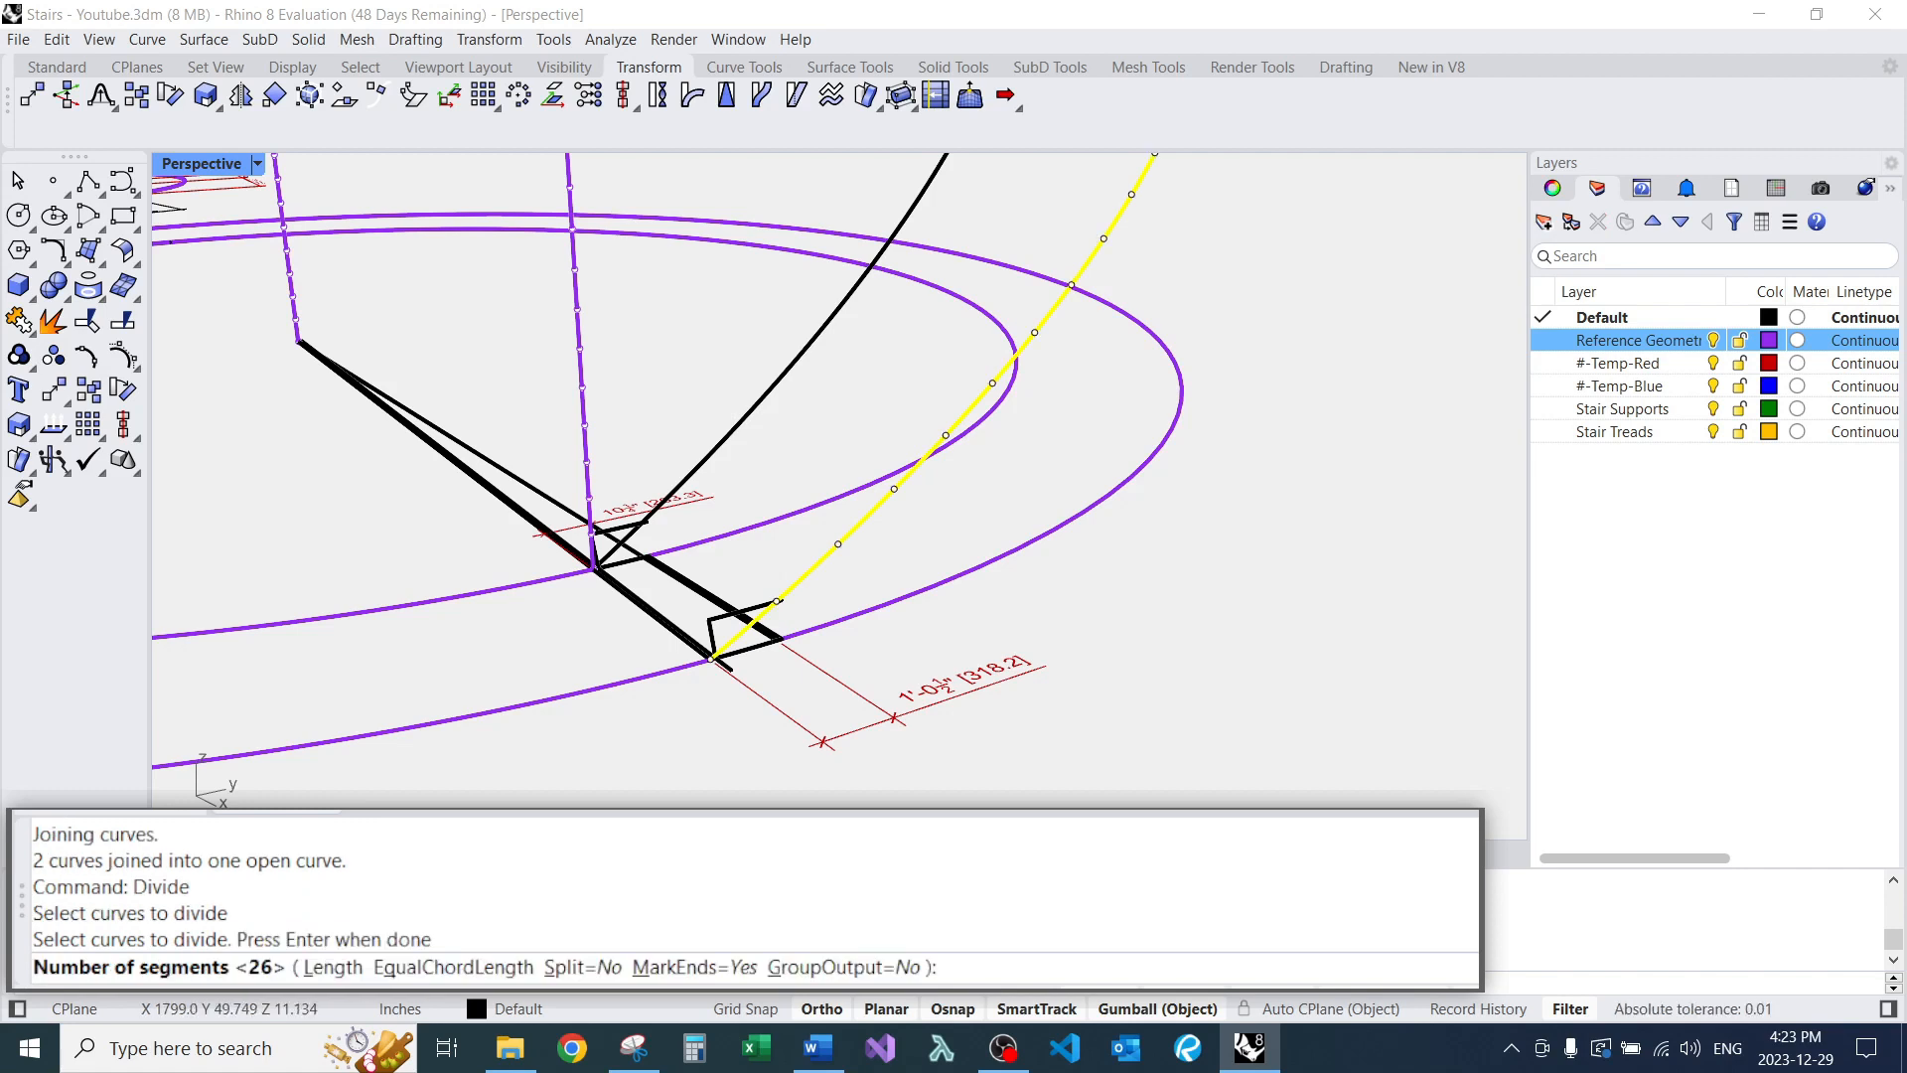
pyautogui.press('Return')
pyautogui.press('Return')
pyautogui.click(772, 386)
pyautogui.press('Return')
pyautogui.press('Return')
# Trim the back end of the raised outer tread curve where it overshoots the outer helix.
pyautogui.moveTo(773, 386); pyautogui.dragTo(765, 447, button='right')
pyautogui.scroll(-2, 765, 447)
pyautogui.scroll(8, 810, 546)
pyautogui.scroll(15, 624, 432)
pyautogui.scroll(-12, 618, 508)
pyautogui.moveTo(617, 508)
pyautogui.mouseDown(button='right')
pyautogui.moveTo(537, 427)
pyautogui.moveTo(546, 472)
pyautogui.moveTo(685, 507)
pyautogui.moveTo(636, 496)
pyautogui.mouseUp(button='right')
pyautogui.write('tr')
pyautogui.press('Return')
pyautogui.scroll(3, 669, 482)
pyautogui.click(677, 484)
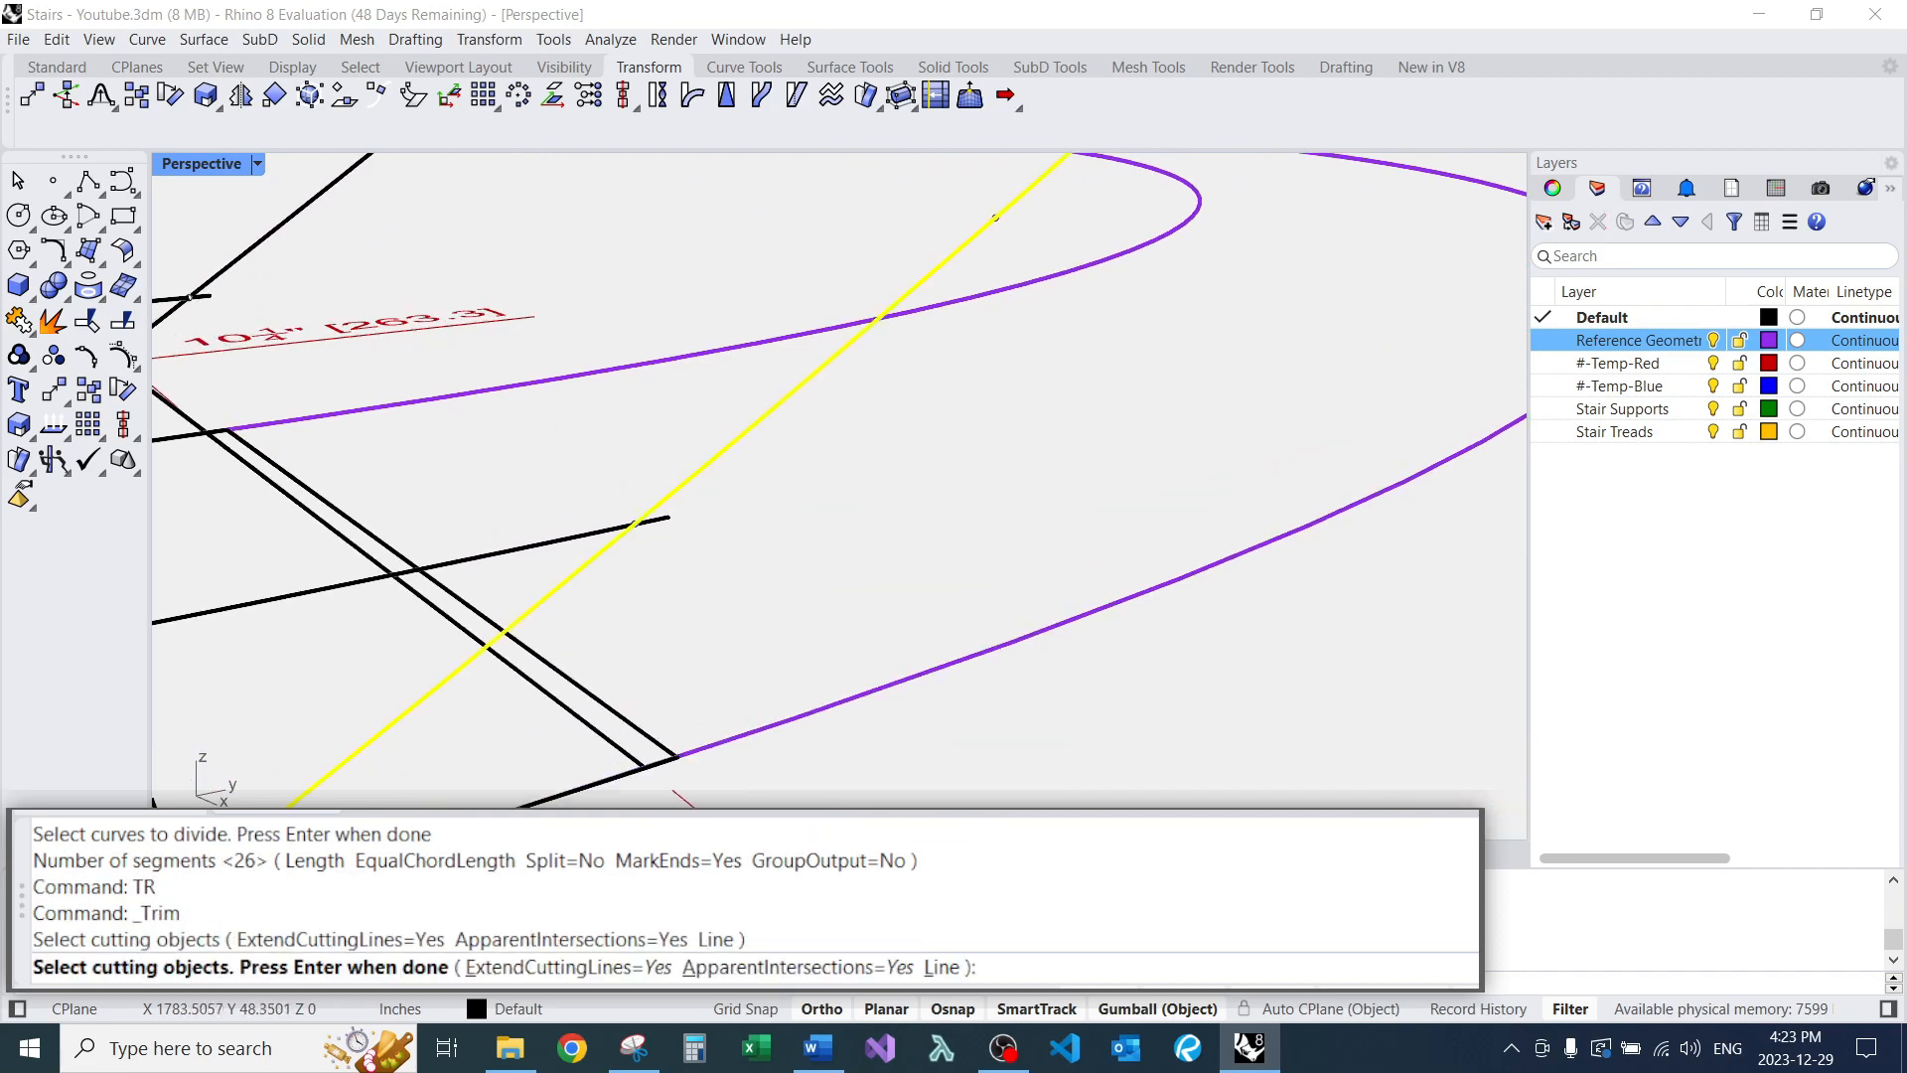
pyautogui.press('Return')
pyautogui.click(657, 513)
pyautogui.scroll(-5, 765, 601)
pyautogui.scroll(3, 452, 434)
pyautogui.press('Return')
# Trim the back end of the raised inner tread curve where it overshoots the inner helix.
pyautogui.write('tr')
pyautogui.press('Return')
pyautogui.click(681, 171)
pyautogui.press('Return')
pyautogui.click(429, 410)
pyautogui.press('Return')
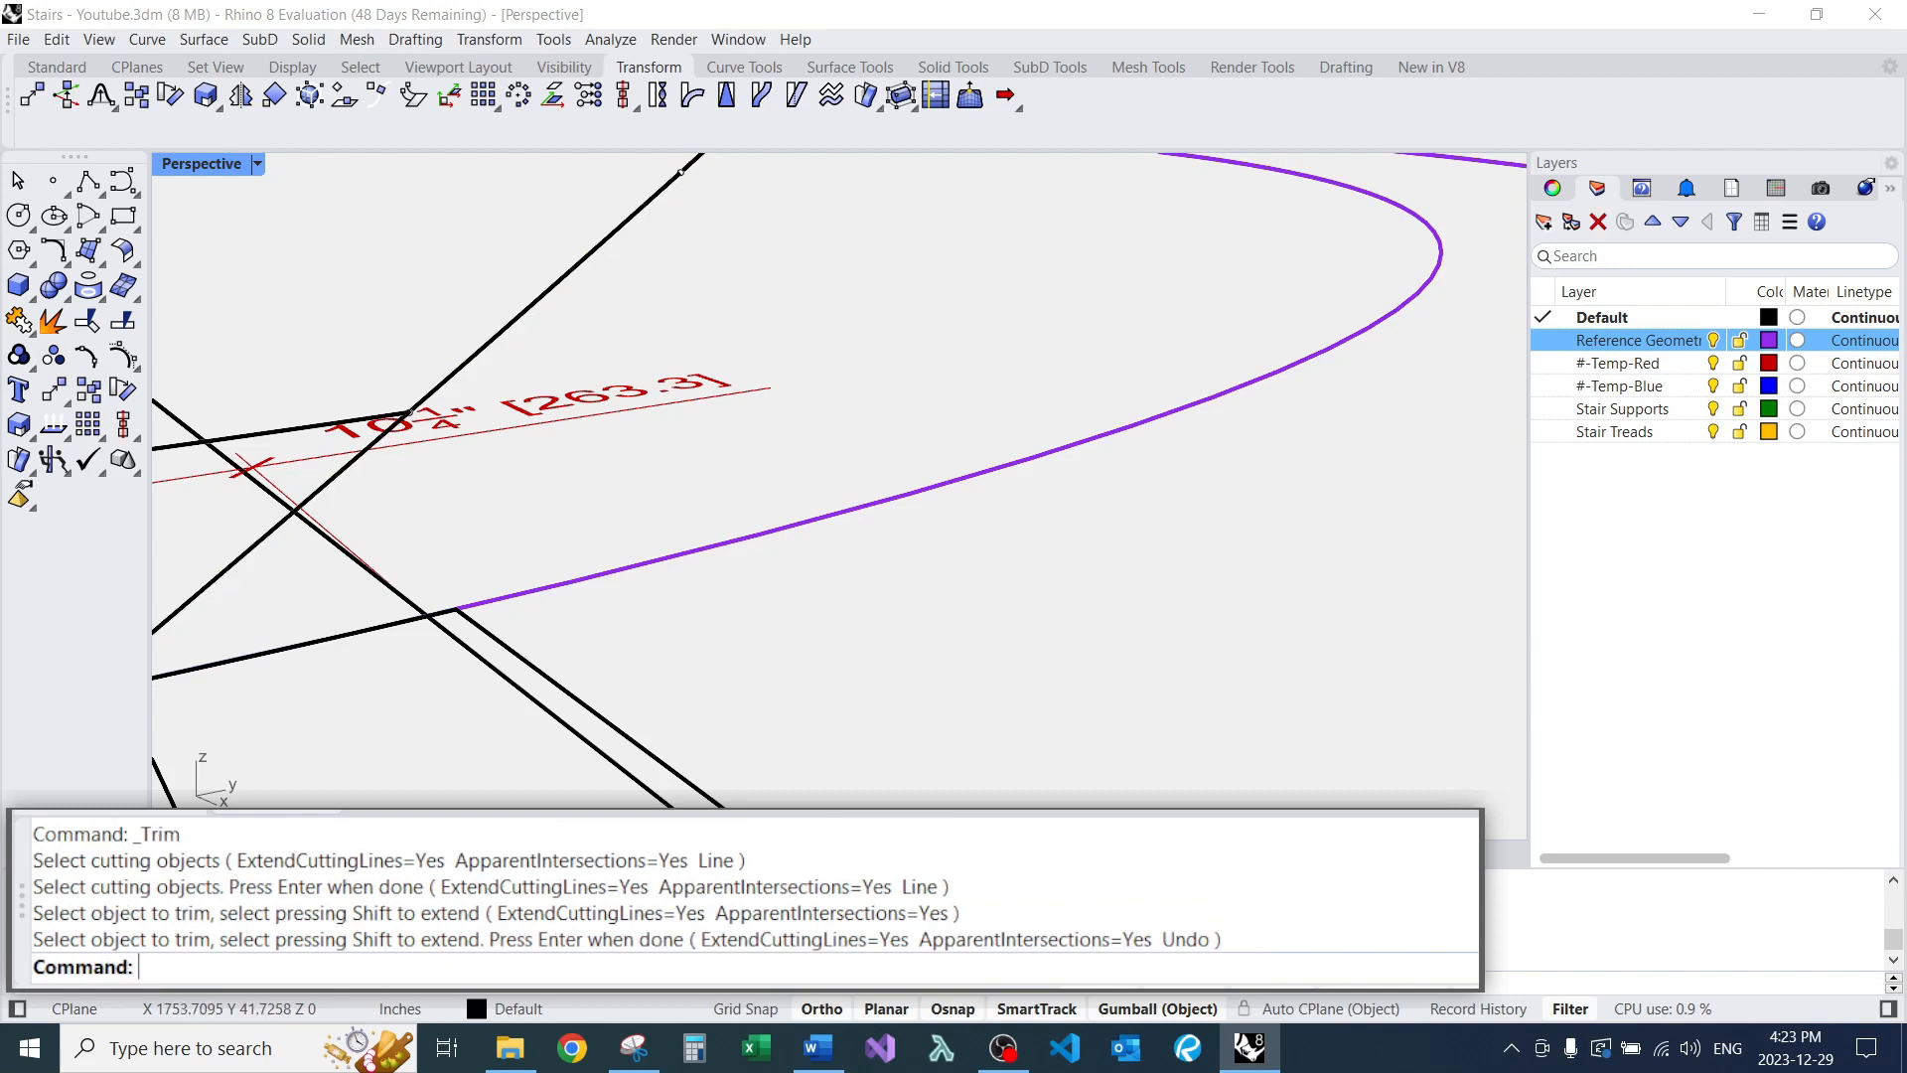
# Start a curve array of the joined outer tread-and-riser profile, using the outer helix as the path.
pyautogui.scroll(-5, 552, 437)
pyautogui.moveTo(556, 437); pyautogui.dragTo(636, 477, button='right')
pyautogui.scroll(7, 636, 562)
pyautogui.scroll(-5, 636, 561)
pyautogui.moveTo(636, 561); pyautogui.dragTo(655, 626, button='right')
pyautogui.write('a')
pyautogui.press('Return')
pyautogui.scroll(6, 592, 585)
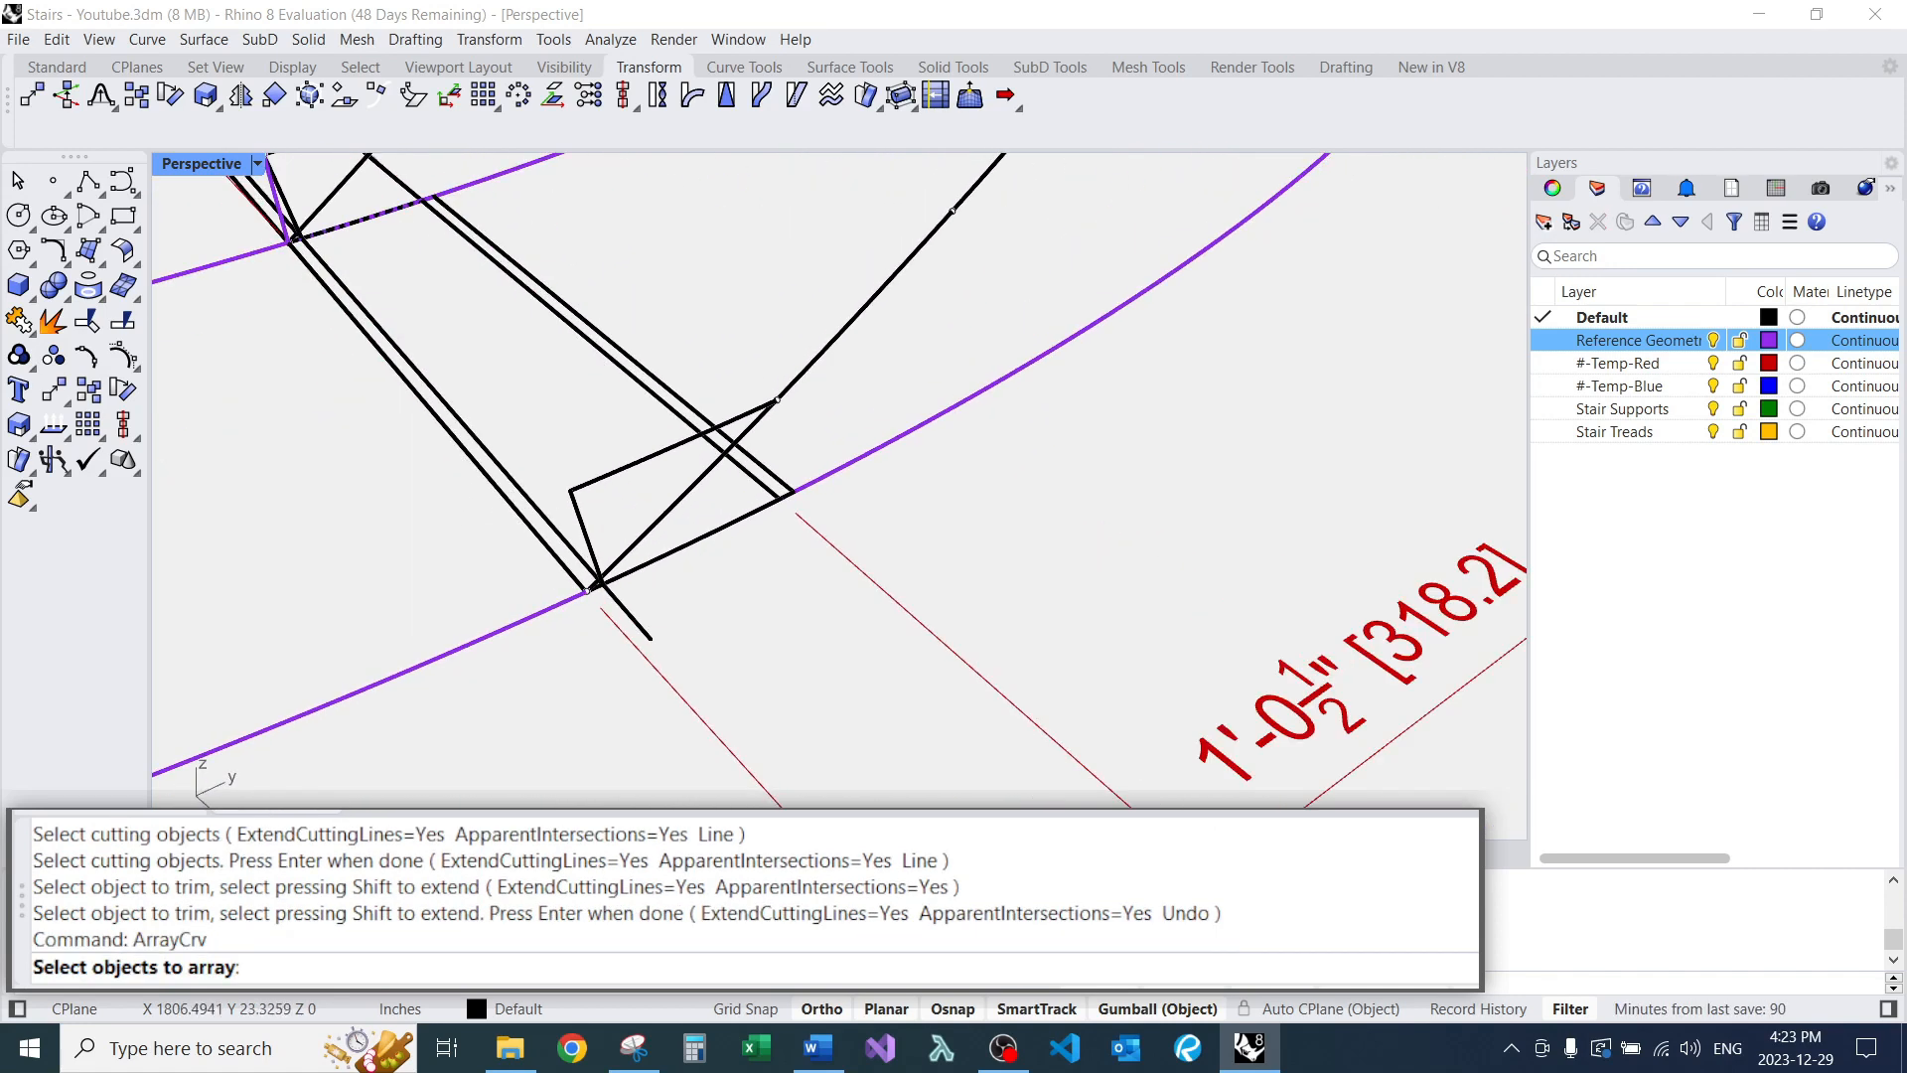
pyautogui.click(586, 536)
pyautogui.press('Return')
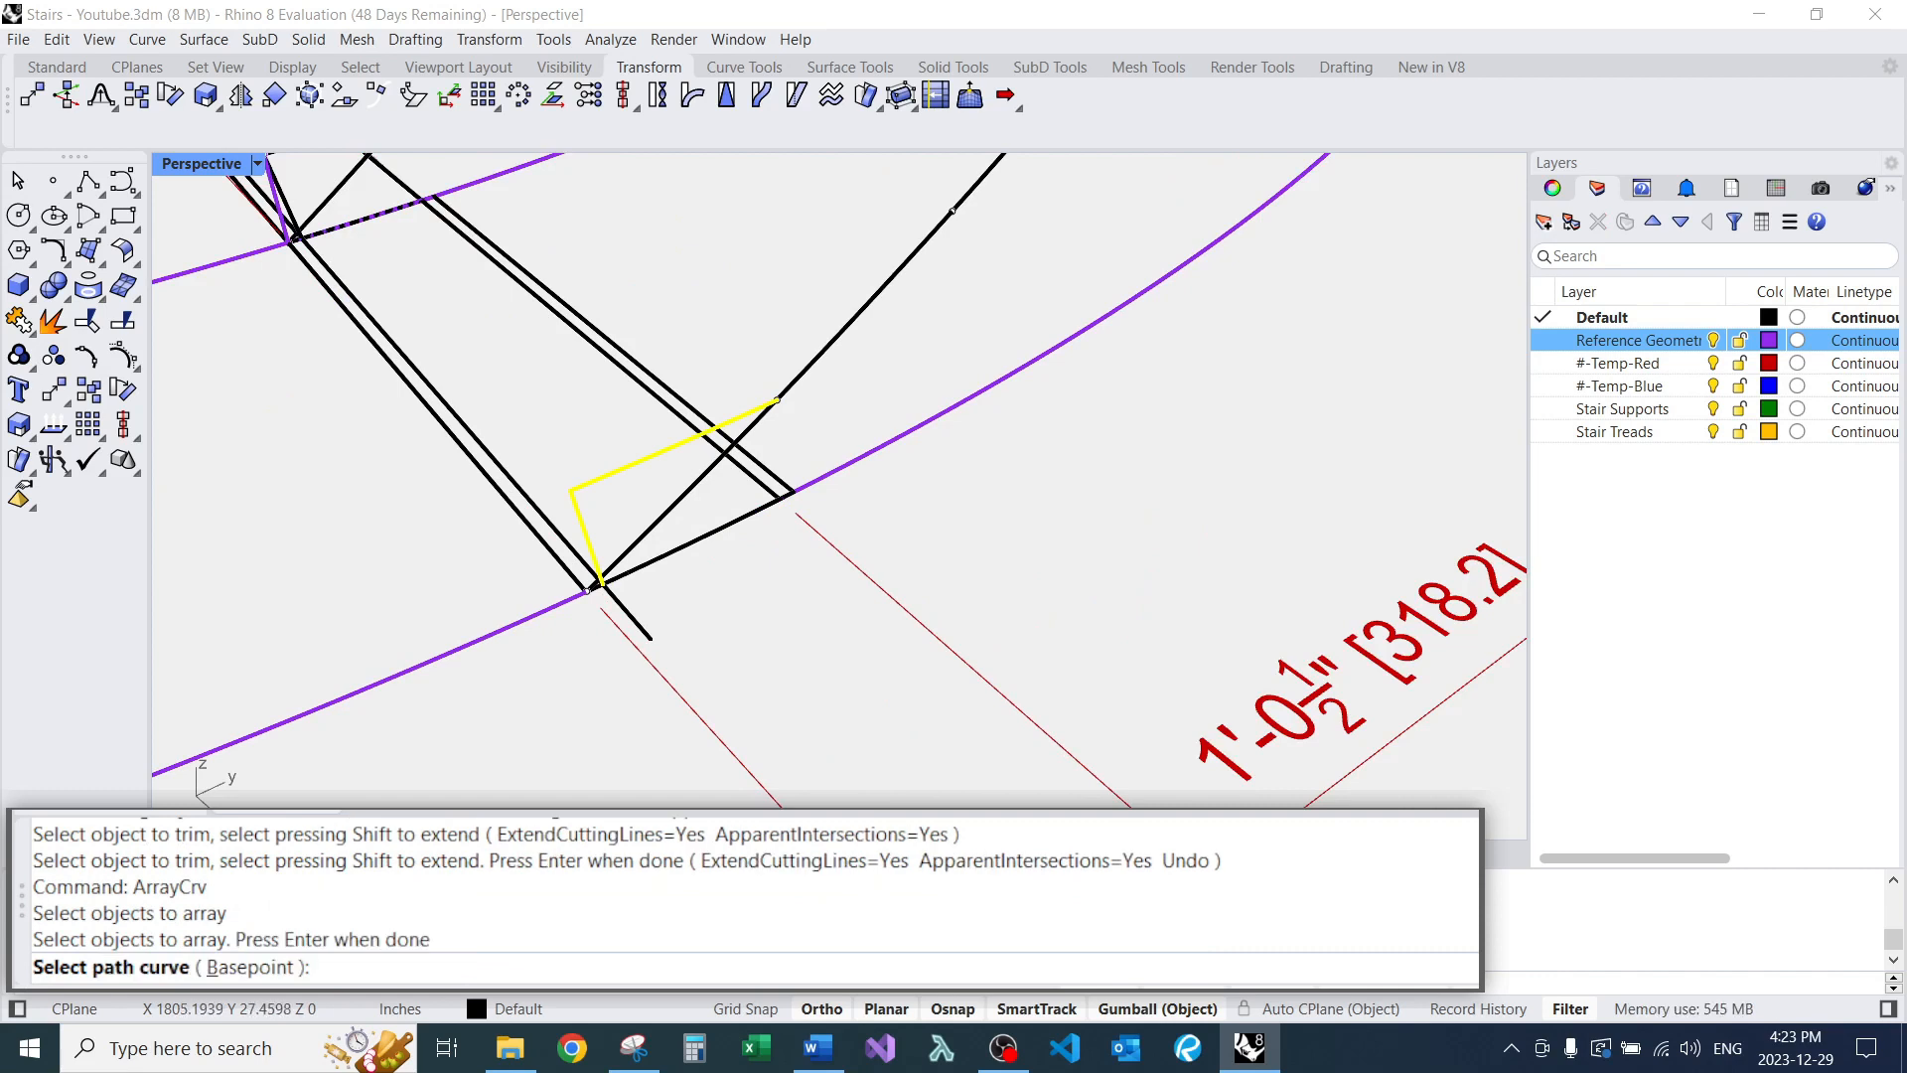
pyautogui.click(647, 537)
pyautogui.scroll(-6, 648, 539)
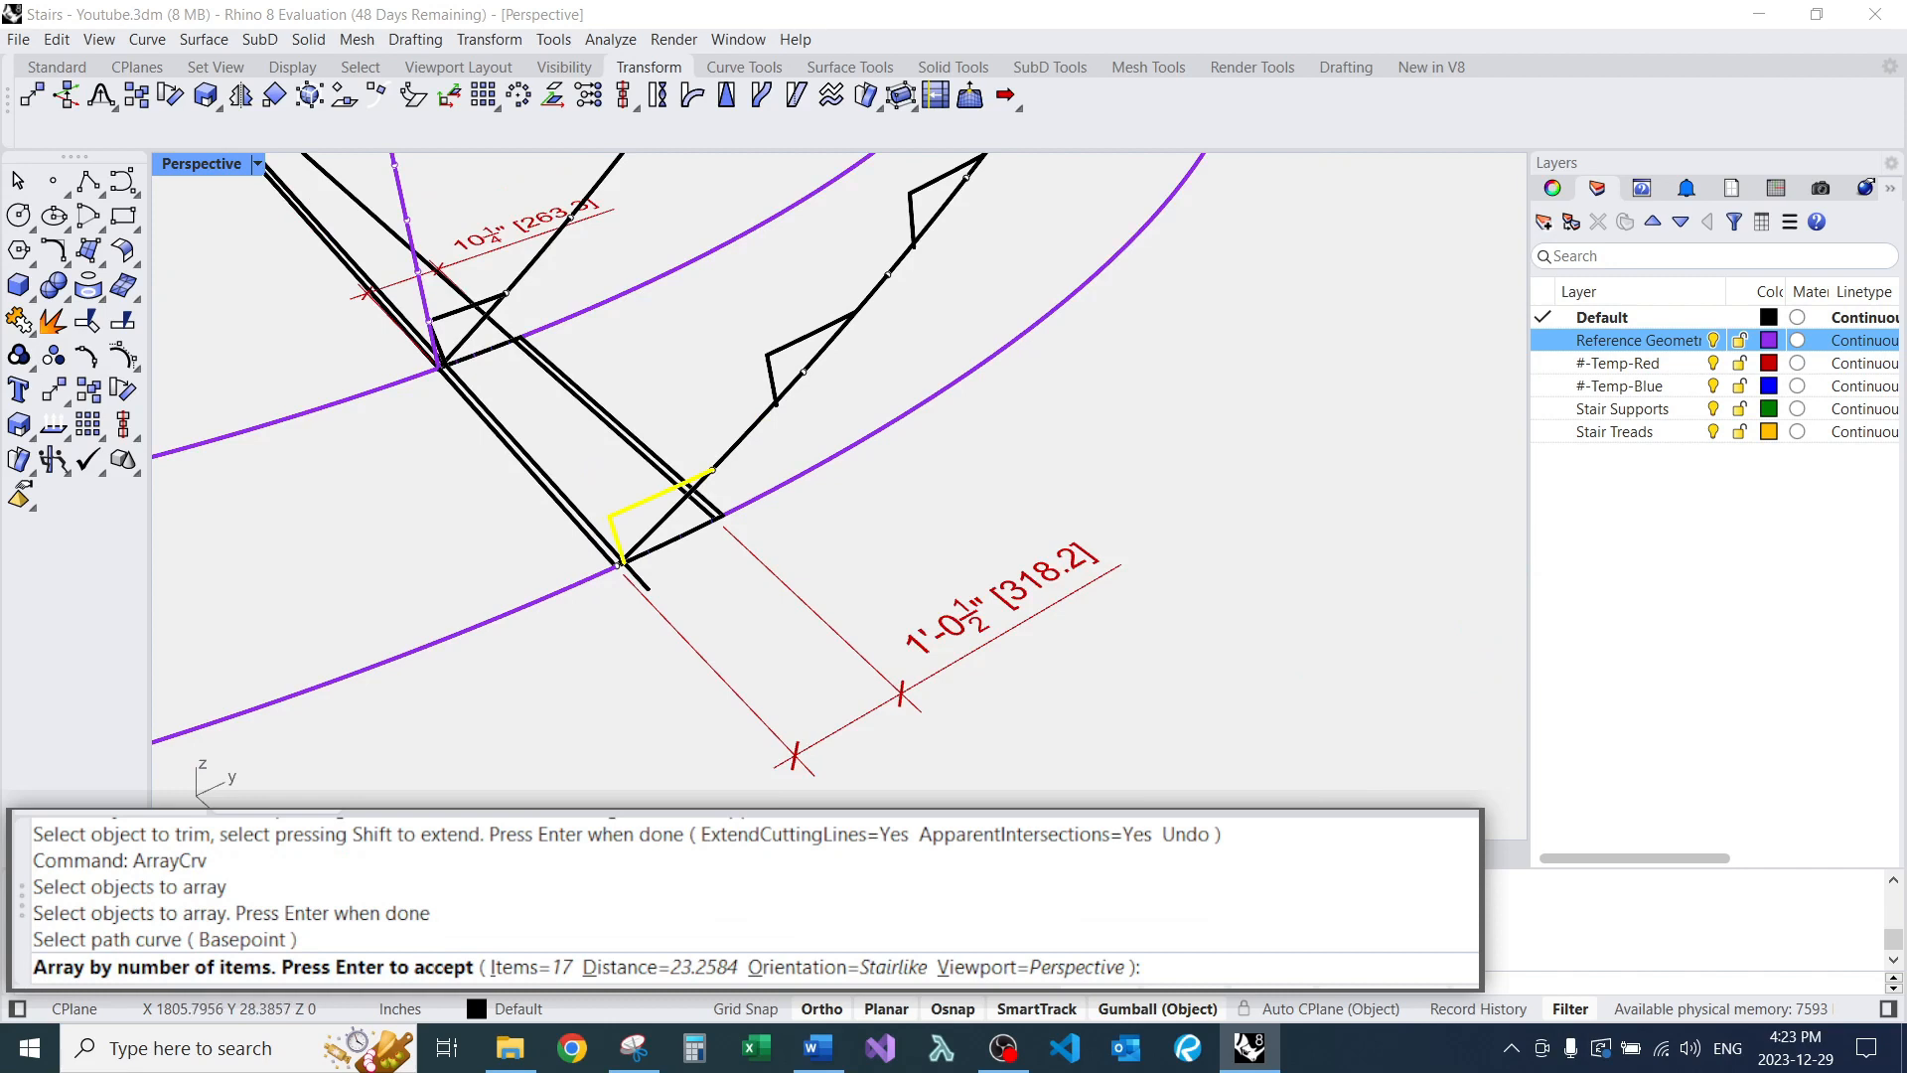
# Try to array the trimmed outer tread-and-riser profile along the outer helix with 27 items and Stairlike orientation.
pyautogui.write('i')
pyautogui.press('Return')
pyautogui.write('26')
pyautogui.press('Return')
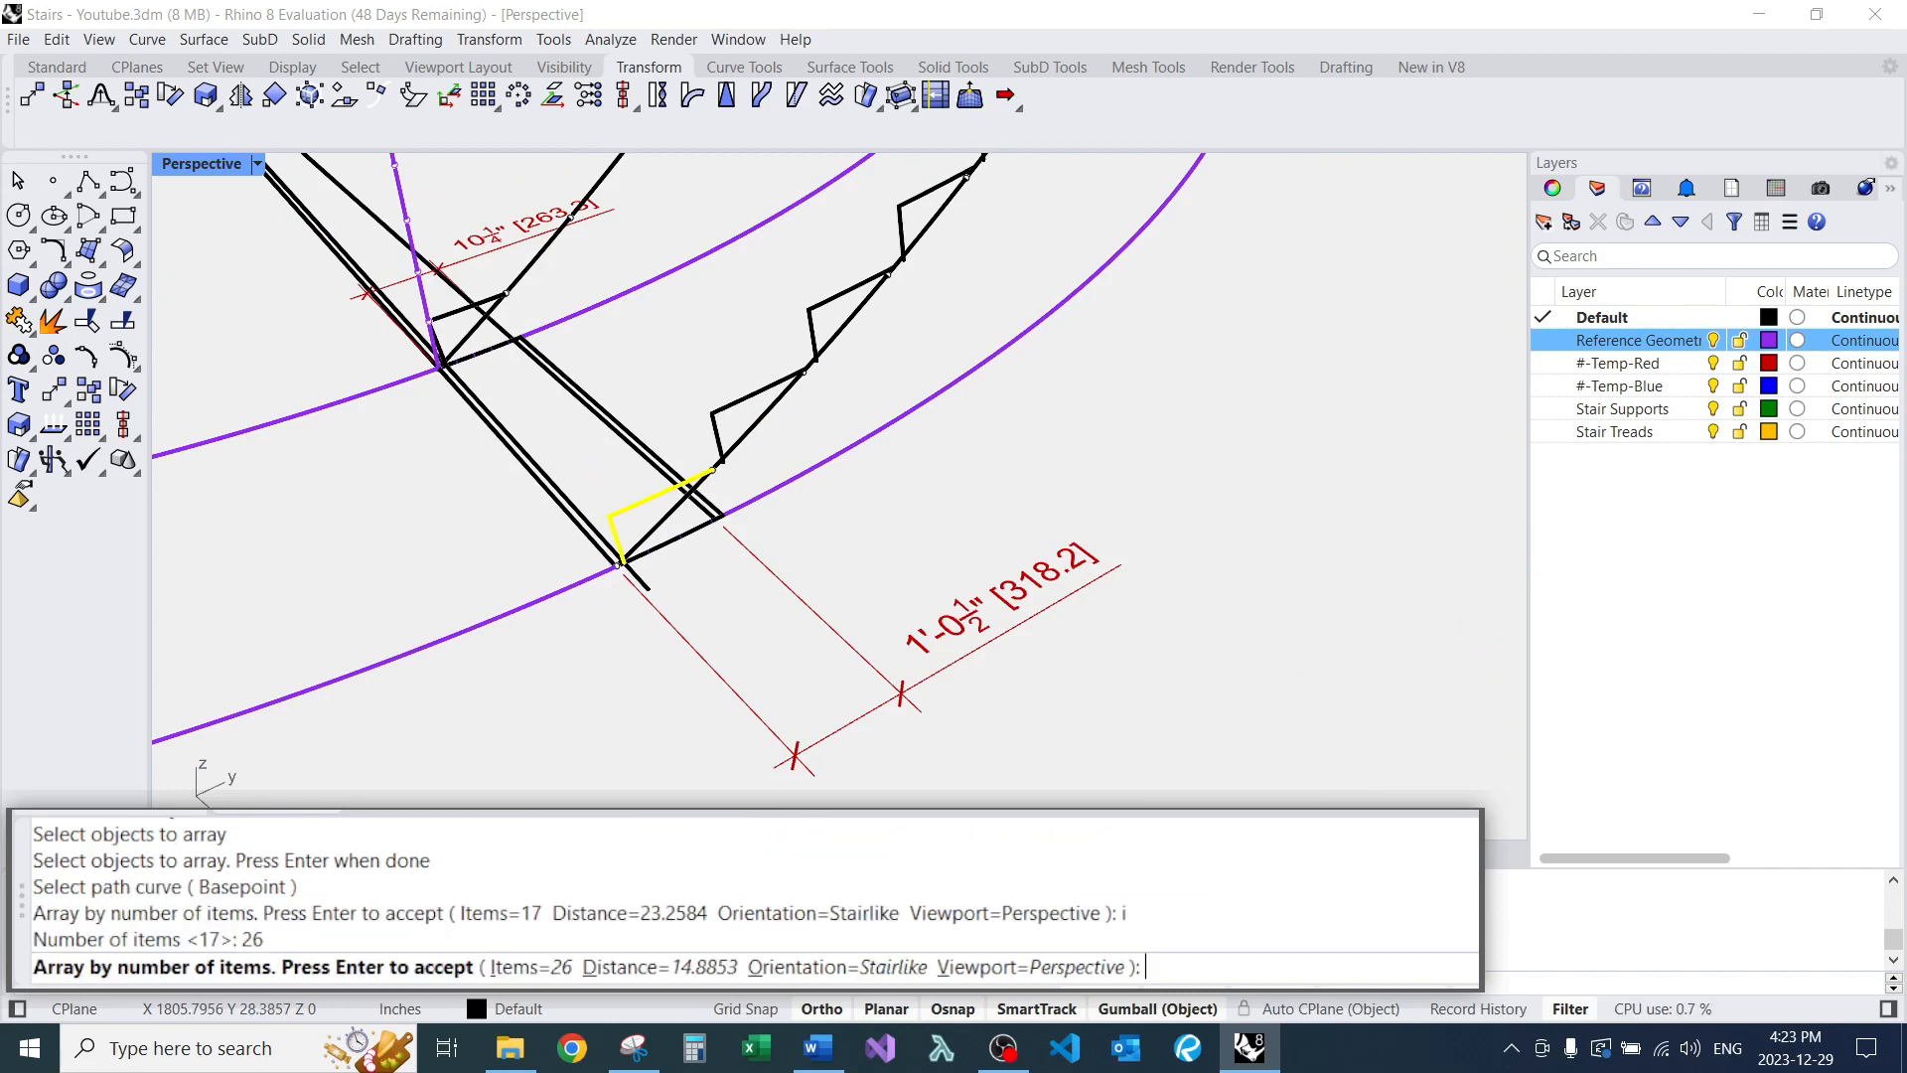
pyautogui.write('i')
pyautogui.press('Return')
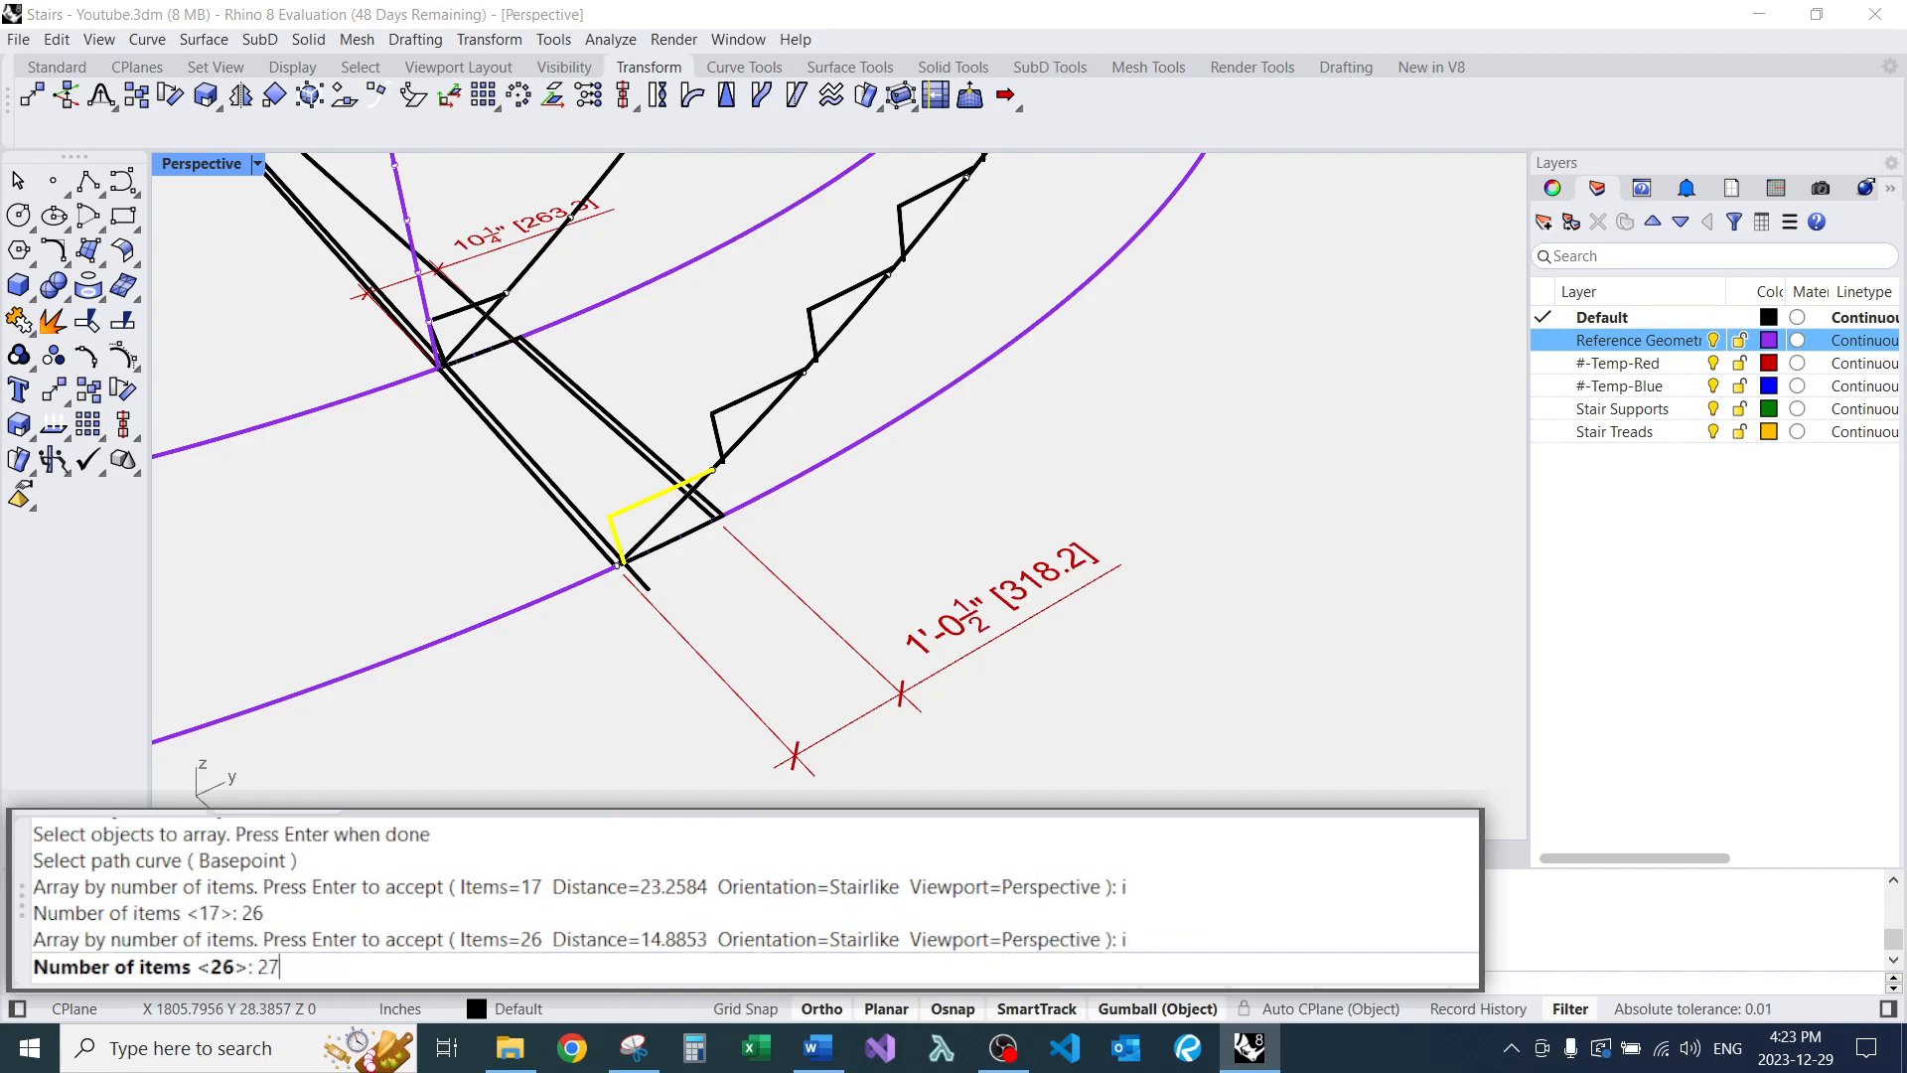
pyautogui.press('Return')
pyautogui.scroll(5, 745, 432)
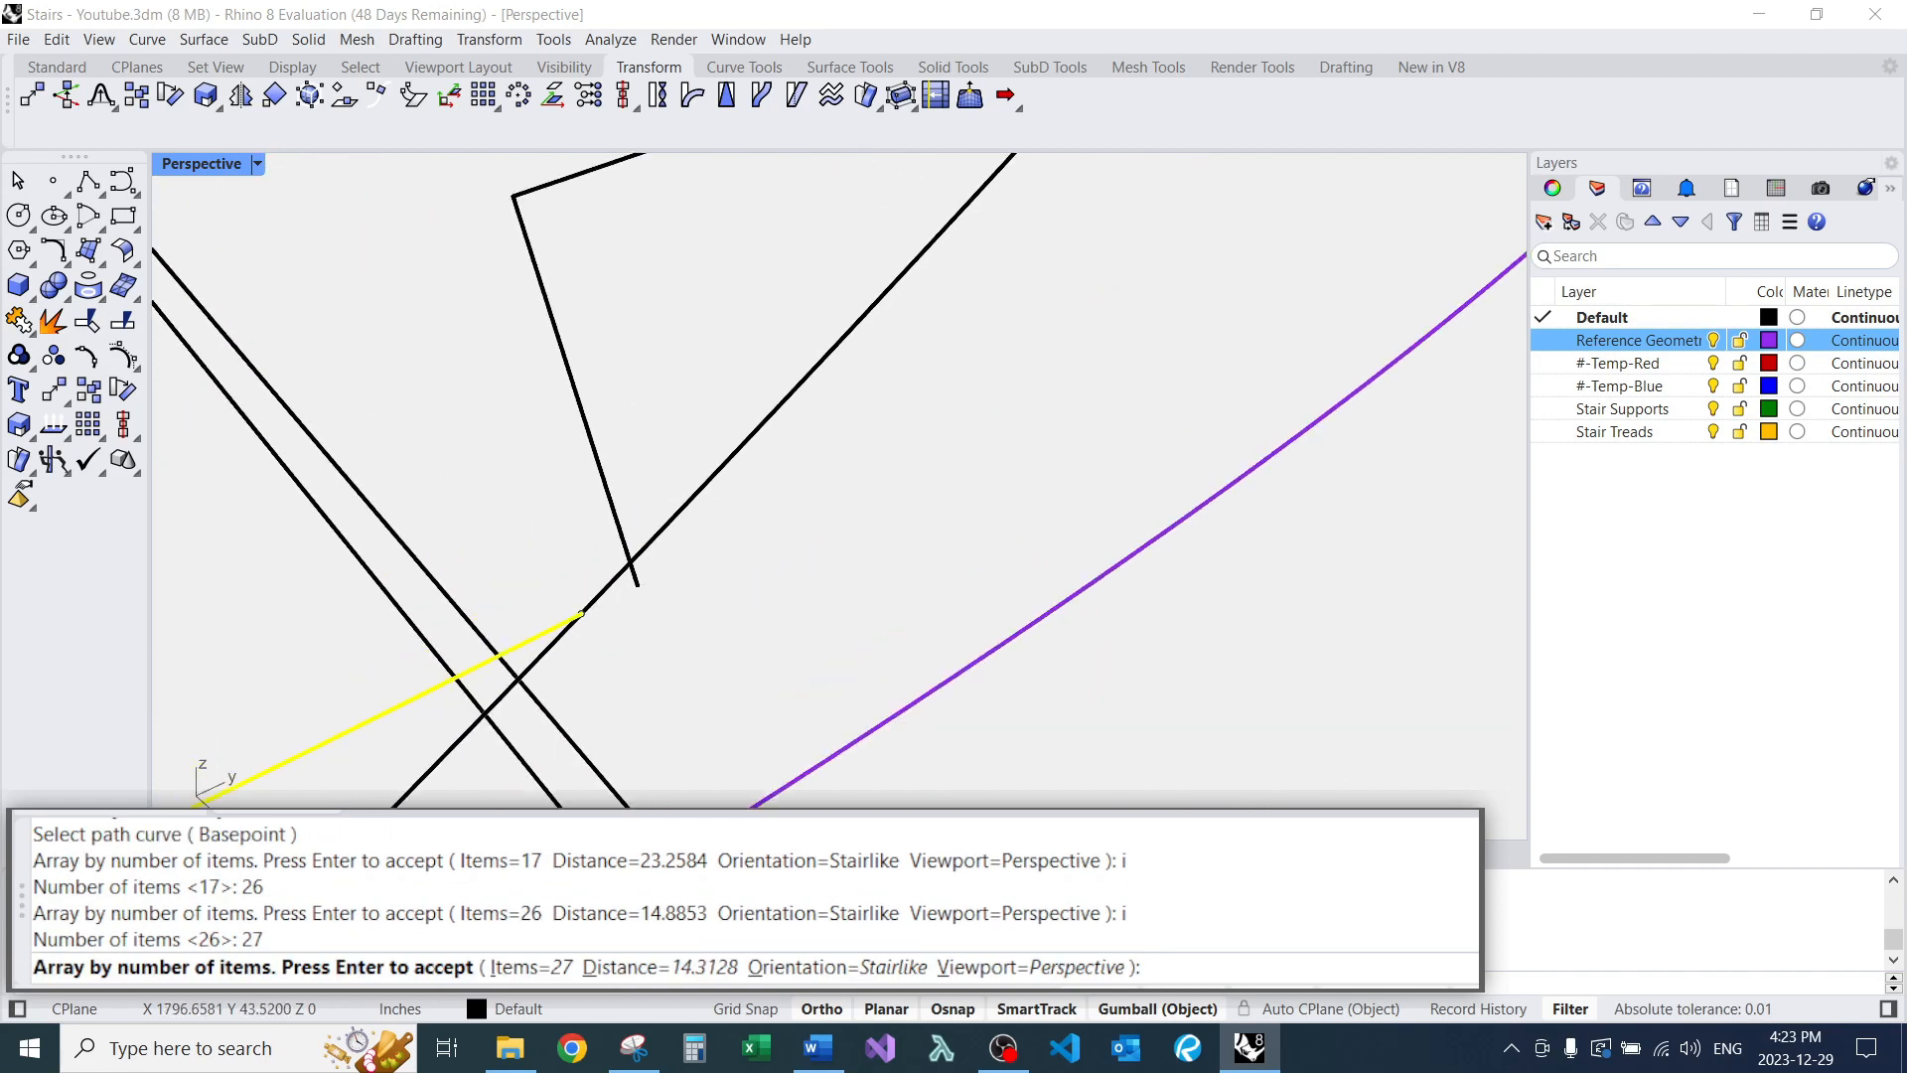
pyautogui.scroll(-5, 596, 577)
pyautogui.scroll(6, 596, 576)
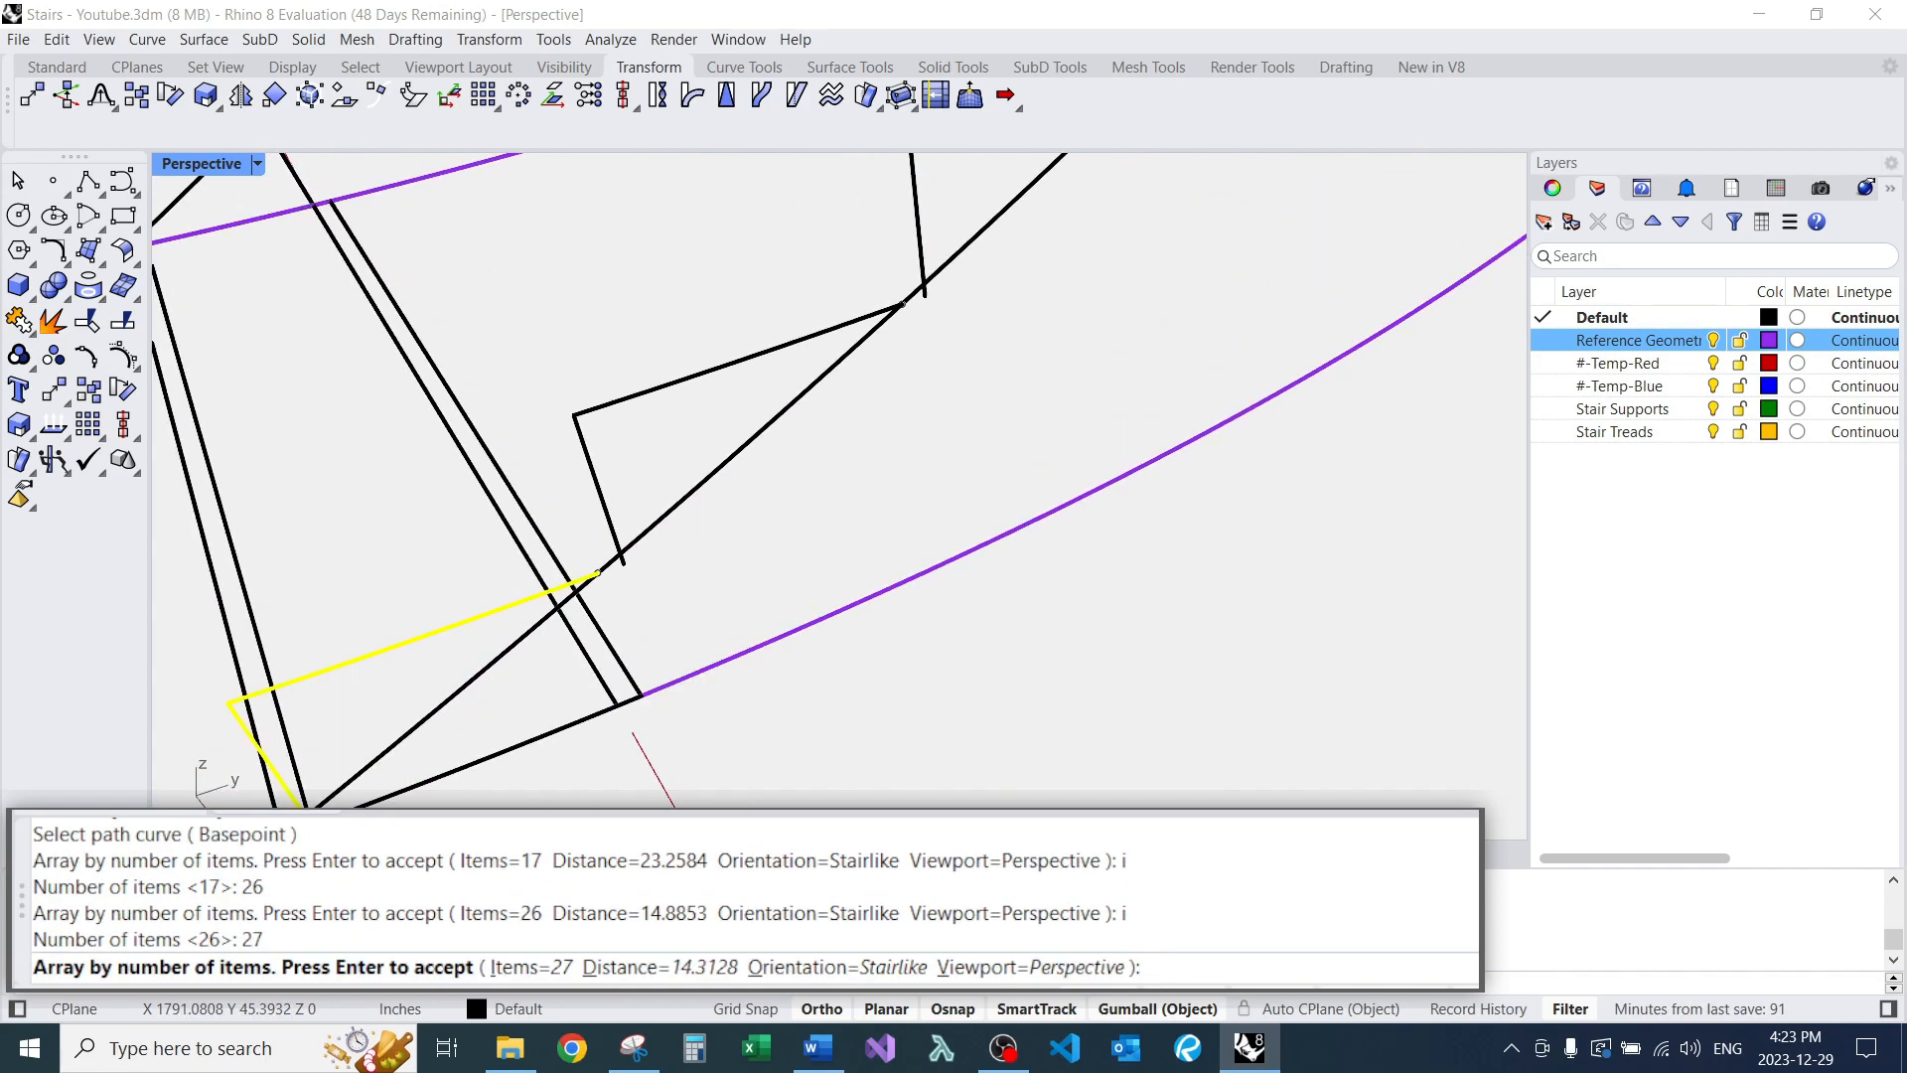
pyautogui.moveTo(596, 576); pyautogui.dragTo(638, 568, button='right')
pyautogui.scroll(5, 596, 479)
pyautogui.scroll(1, 586, 479)
pyautogui.scroll(-6, 596, 482)
pyautogui.press('Return')
# Undo the curve array and the back-end trims of both the inner and outer tread curves.
pyautogui.hotkey('ctrl', 'z')
pyautogui.hotkey('ctrl', 'z')
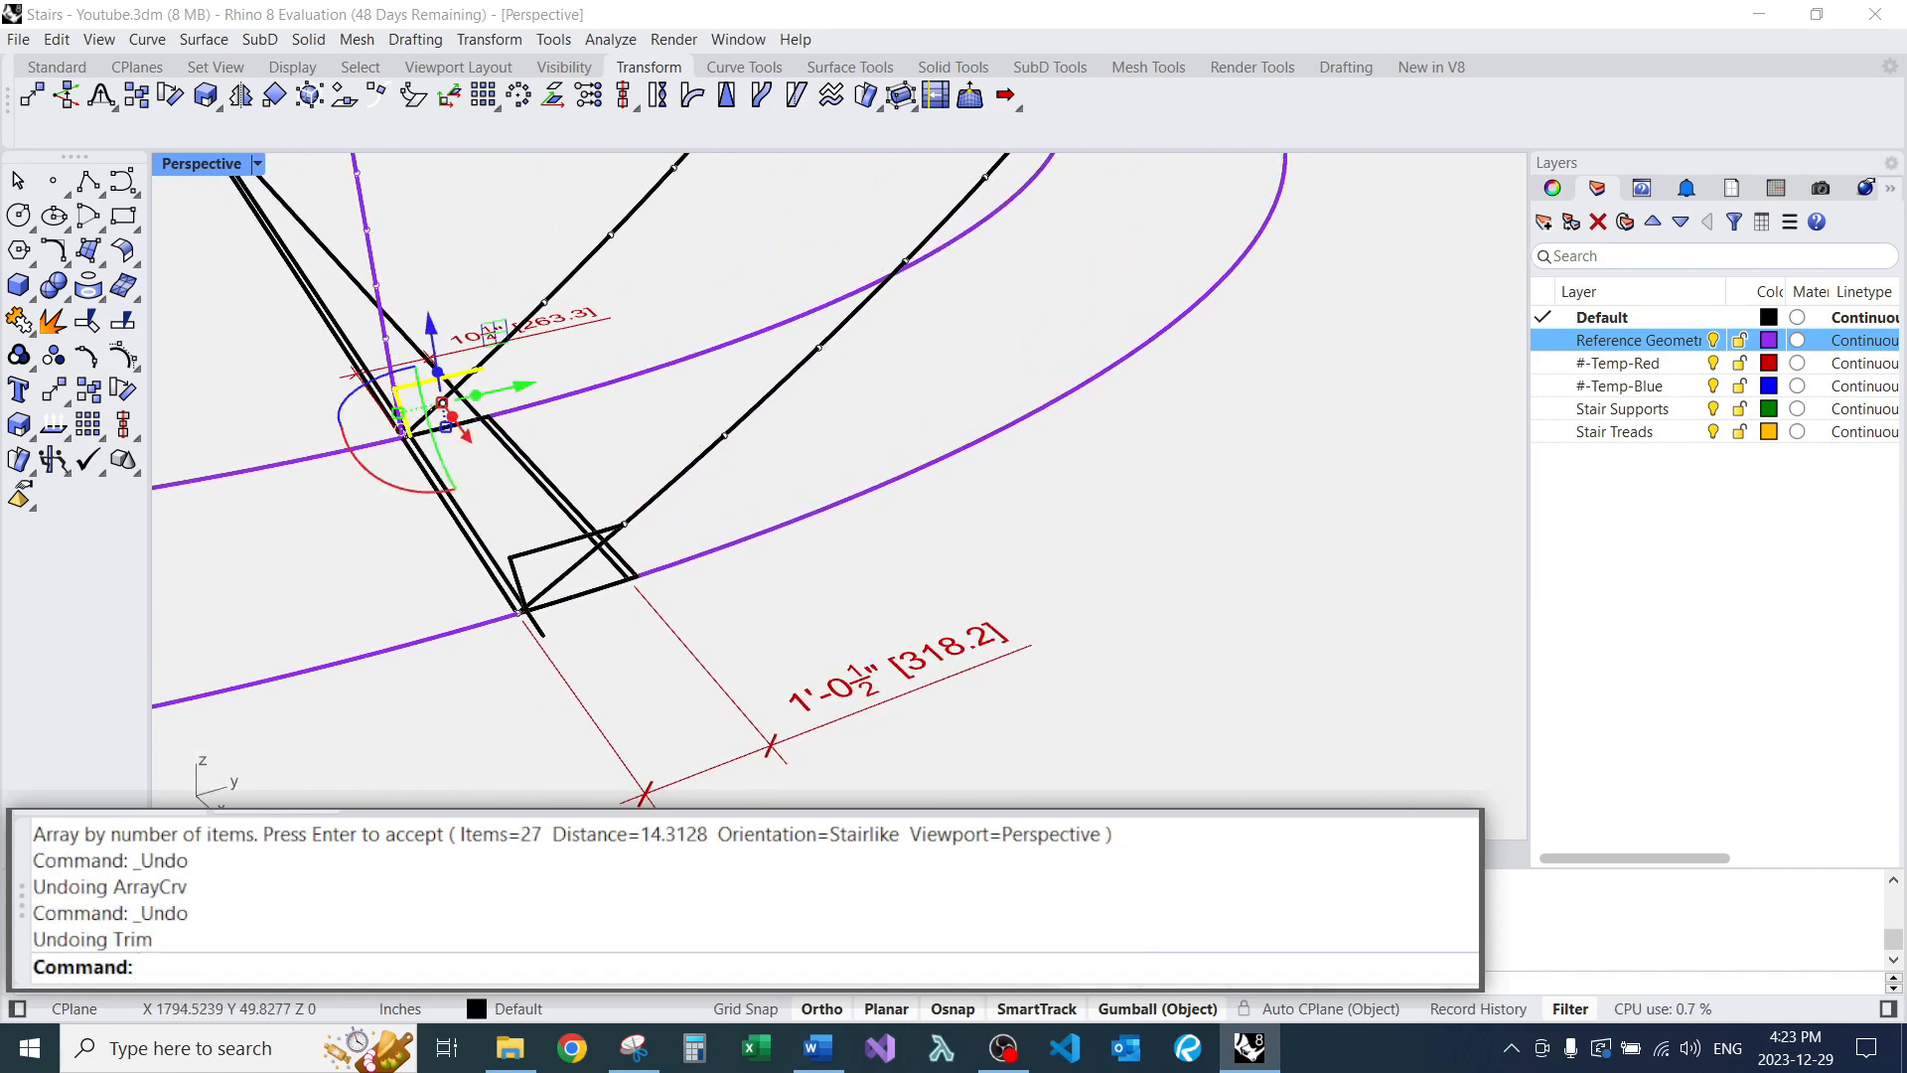
pyautogui.hotkey('ctrl', 'z')
pyautogui.scroll(5, 616, 536)
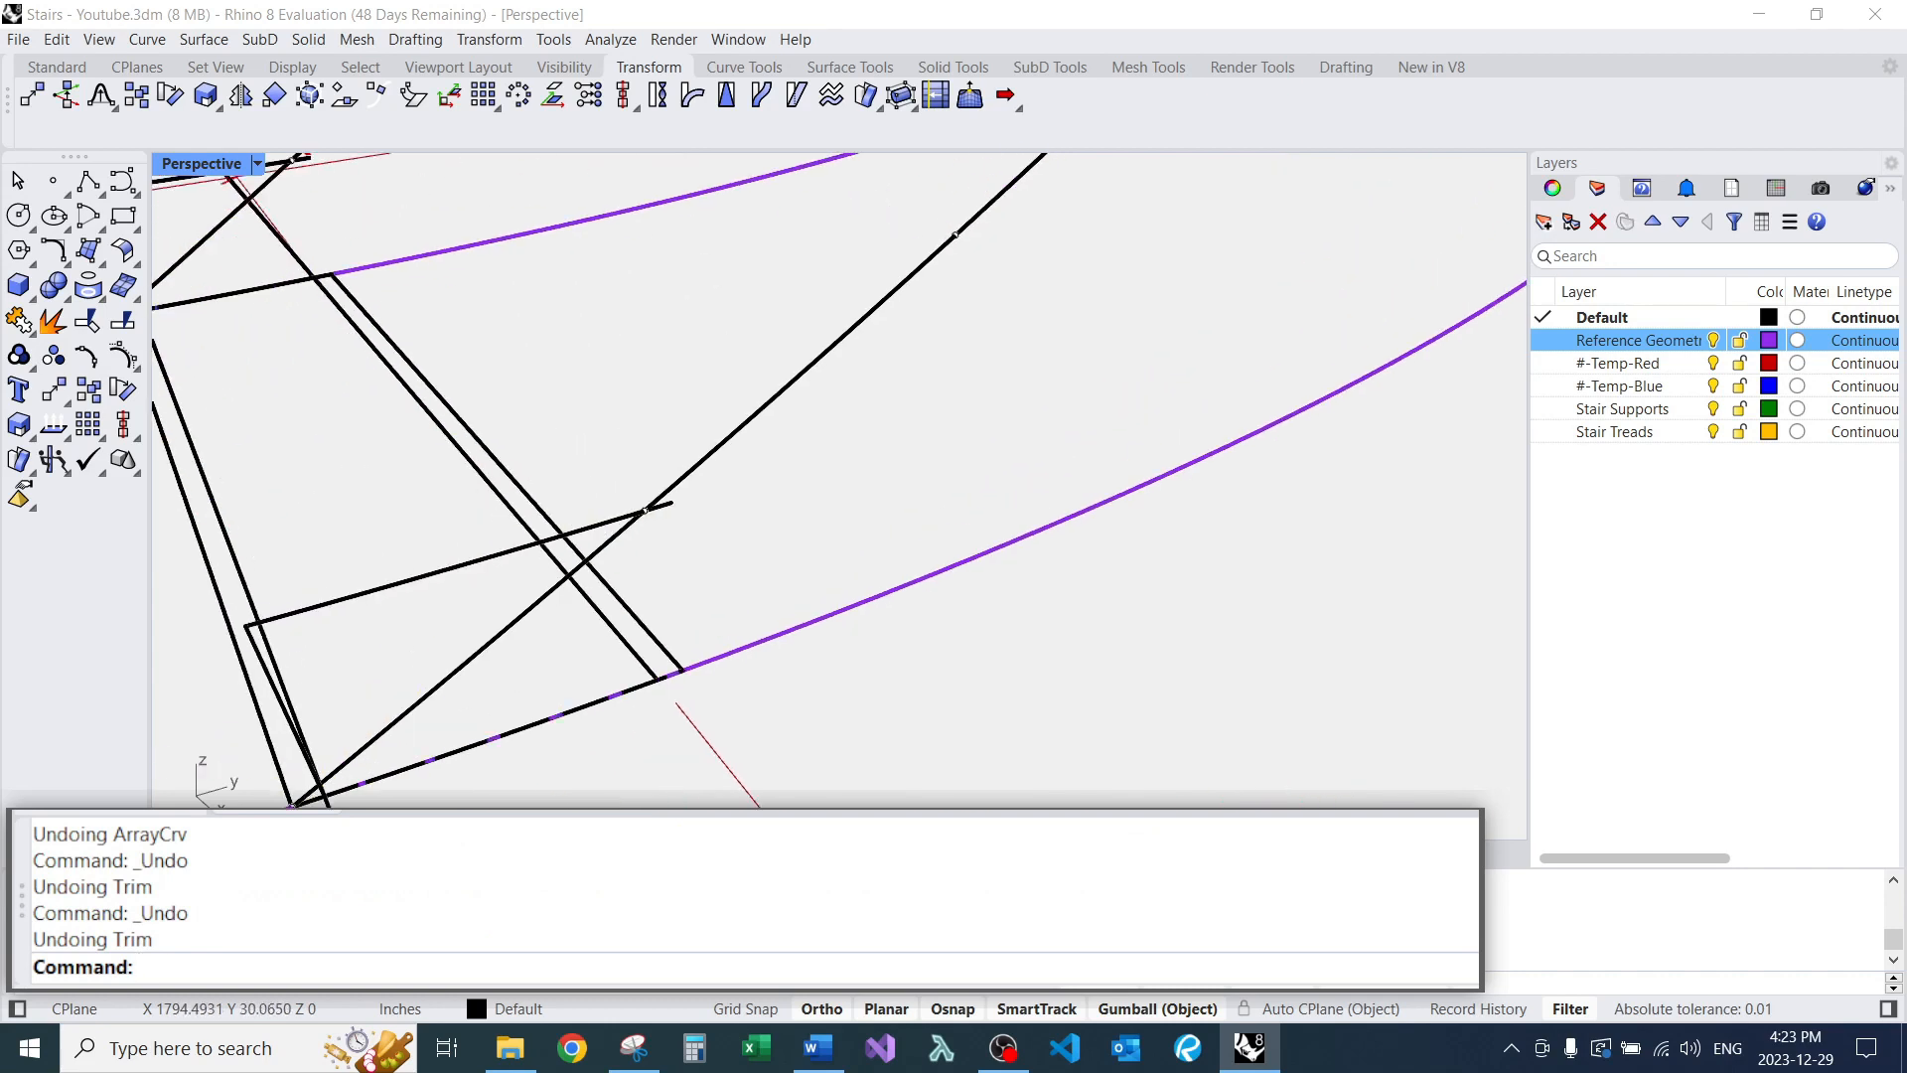
pyautogui.click(646, 510)
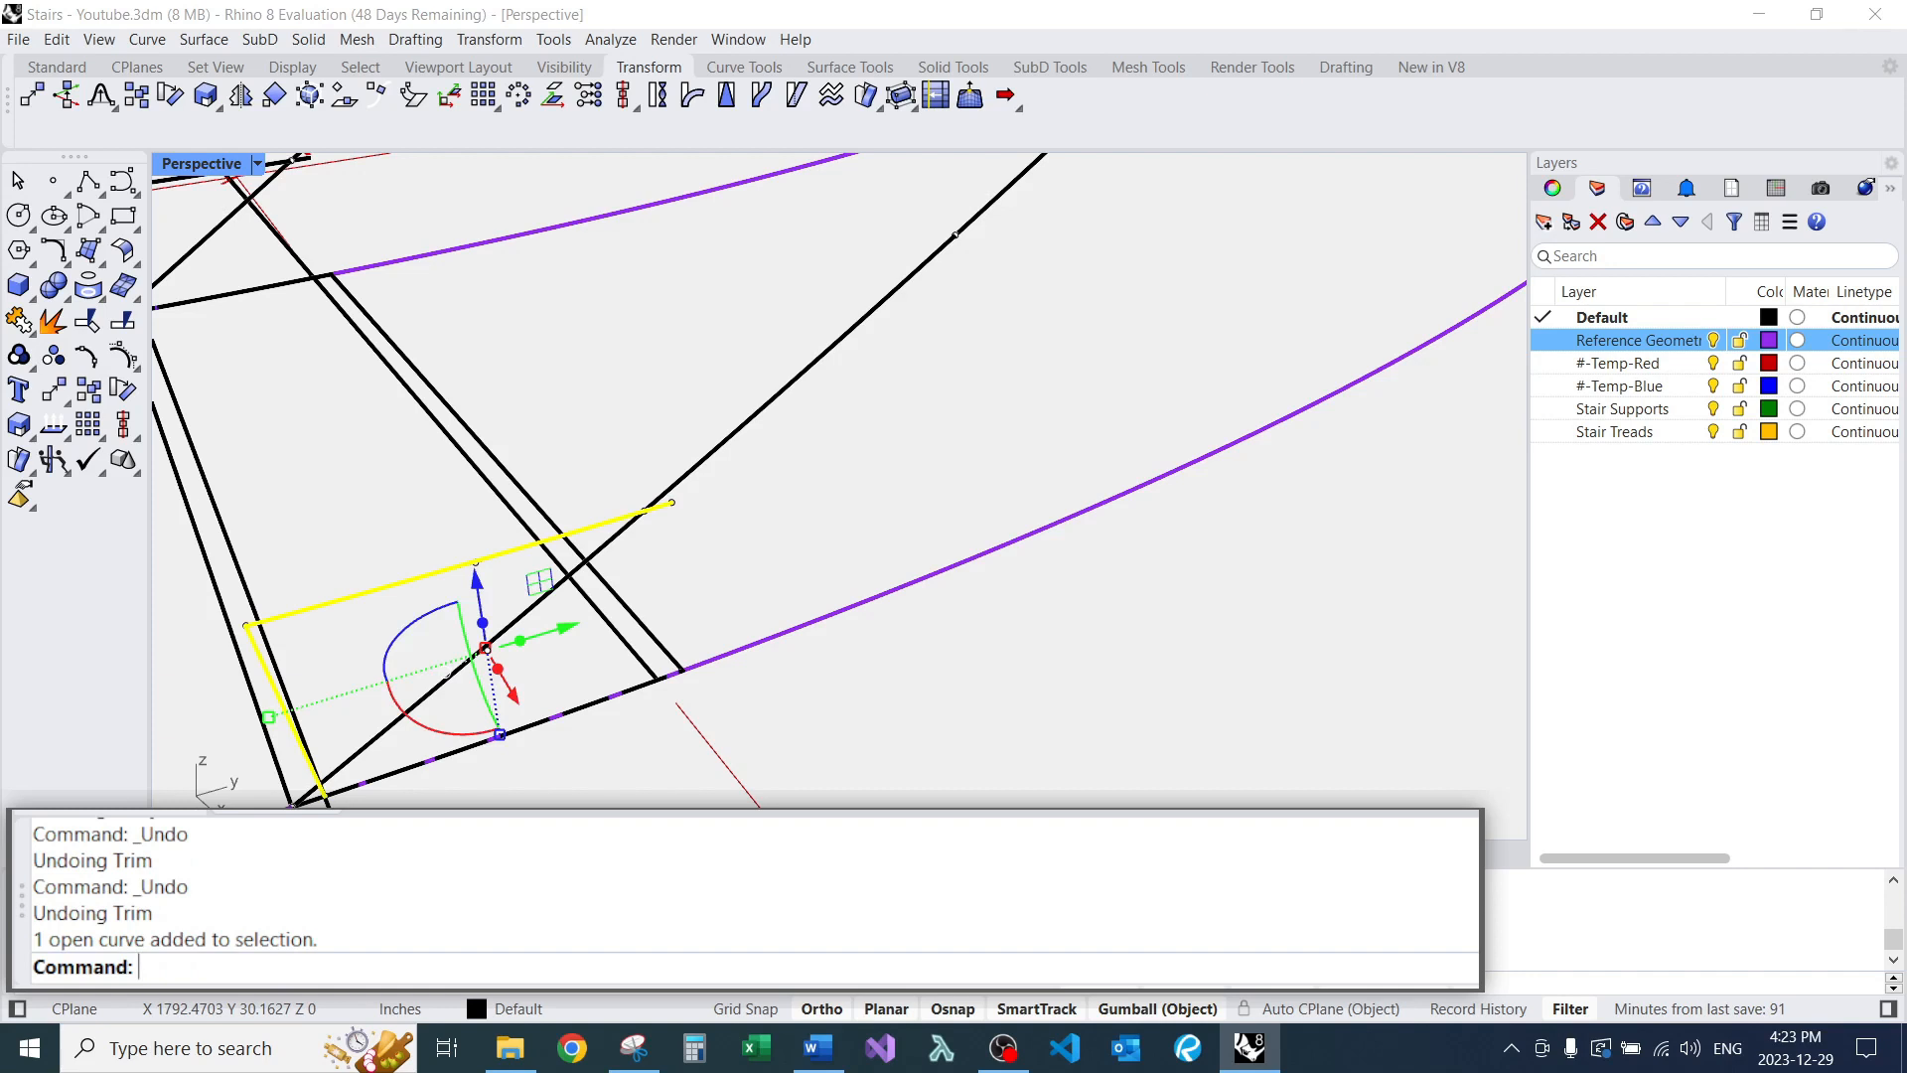
pyautogui.press('Escape')
pyautogui.scroll(-7, 390, 482)
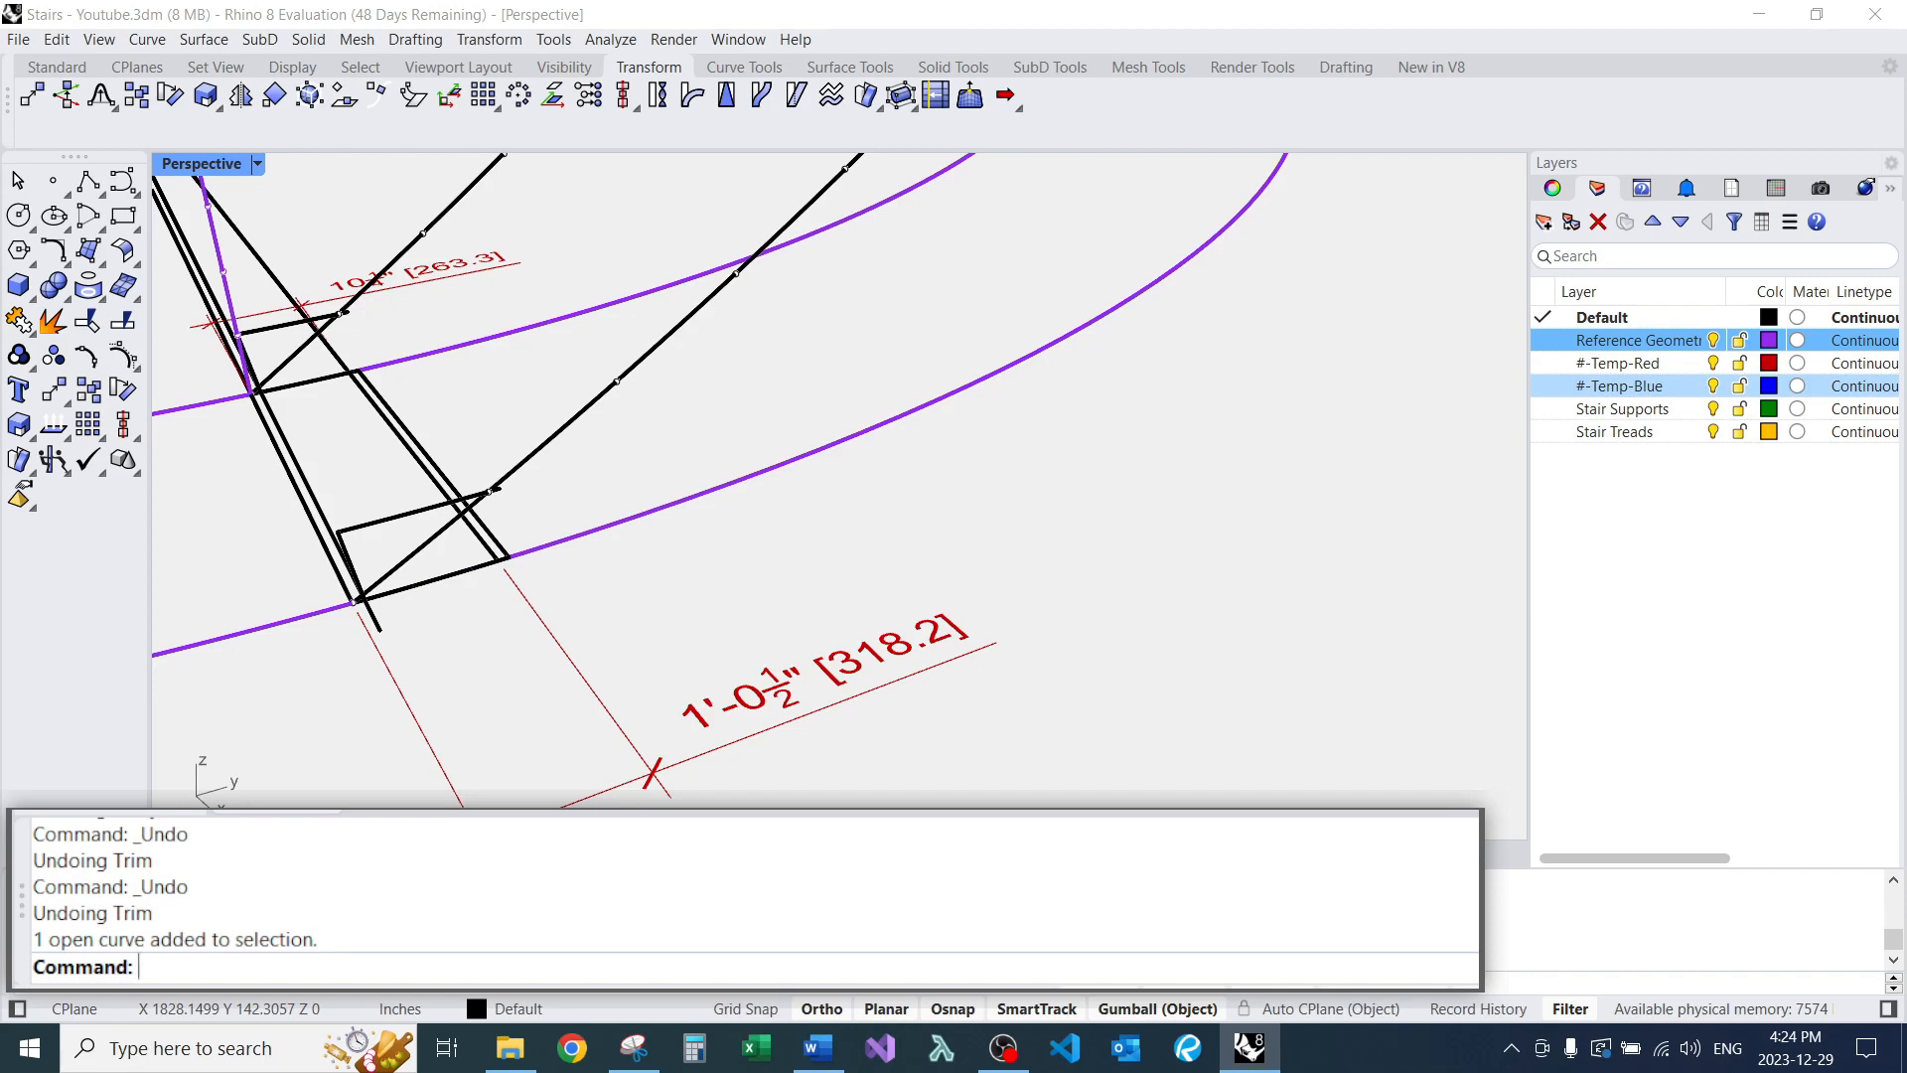
# Move the outer and inner tread-and-riser profiles to the #-Temp-Red layer.
pyautogui.click(1617, 363)
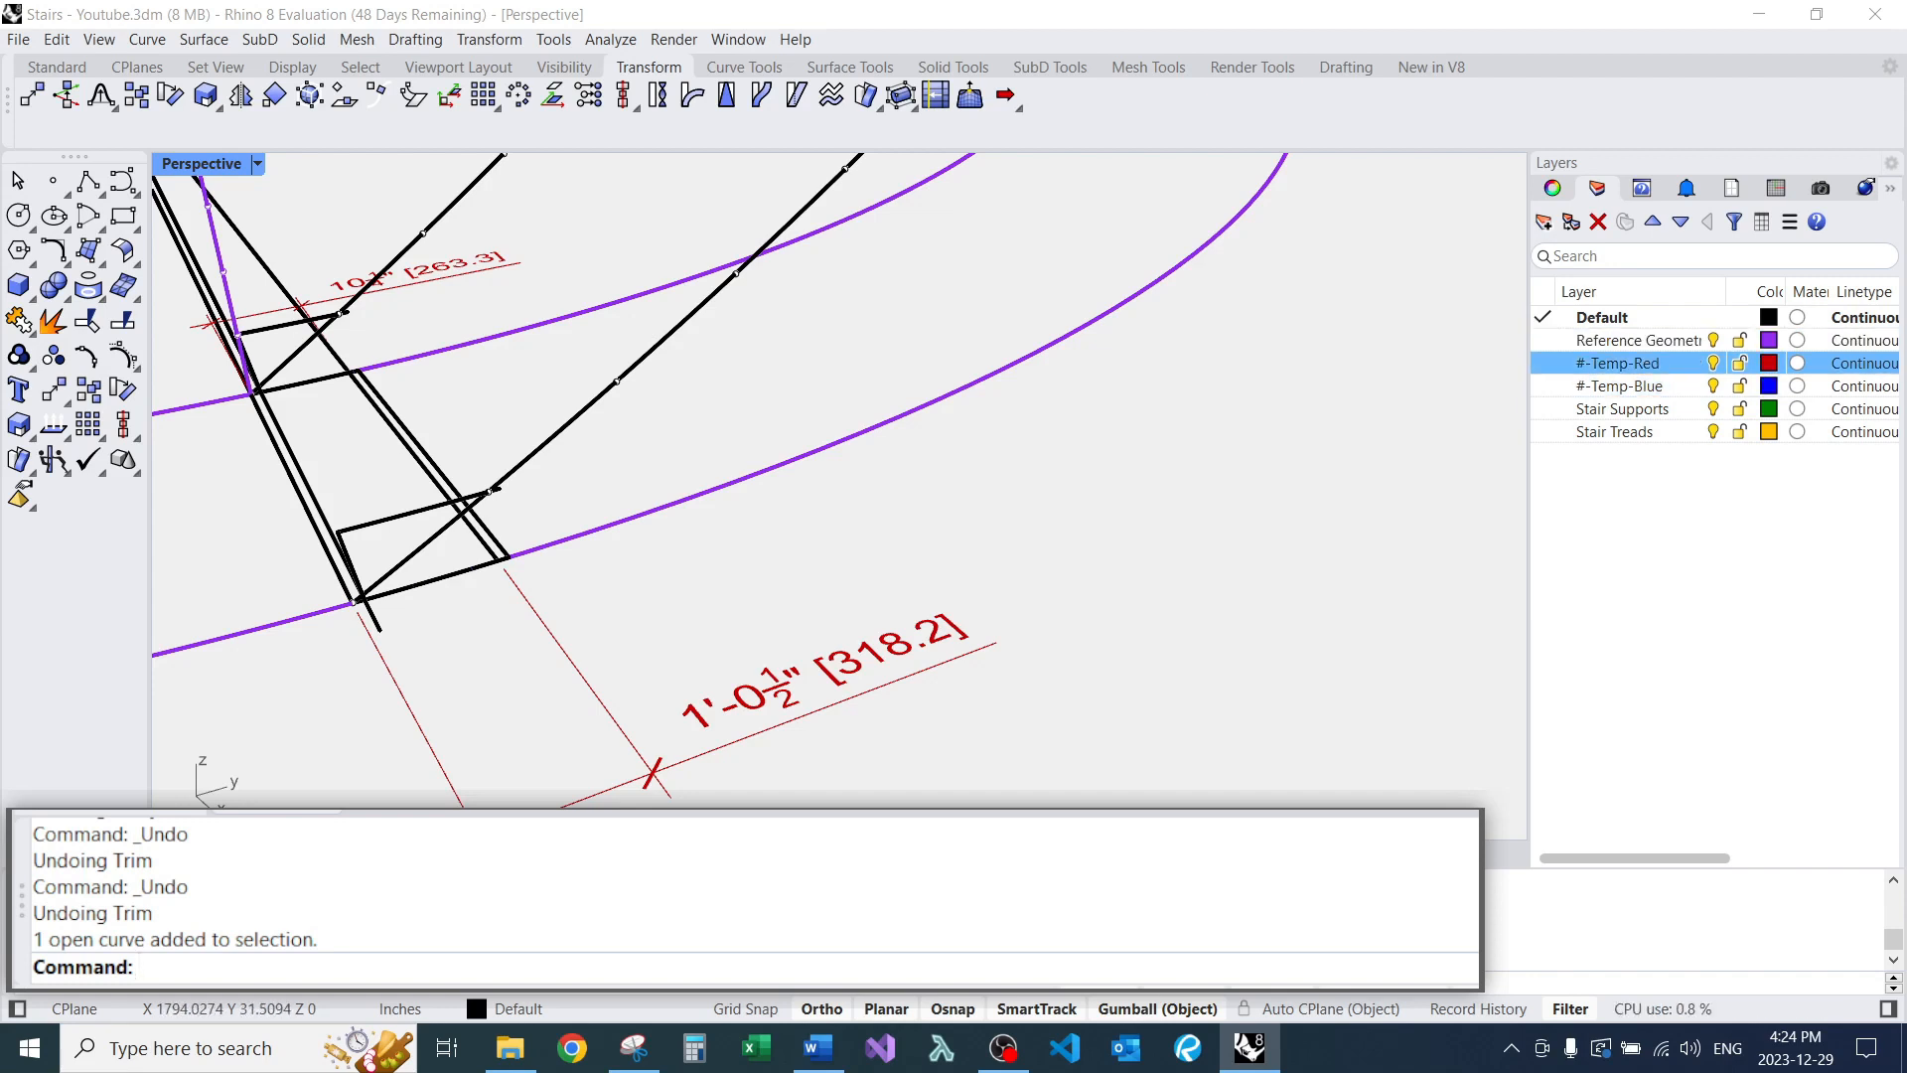
pyautogui.click(402, 515)
pyautogui.keyDown('shift'); pyautogui.click(283, 326); pyautogui.keyUp('shift')
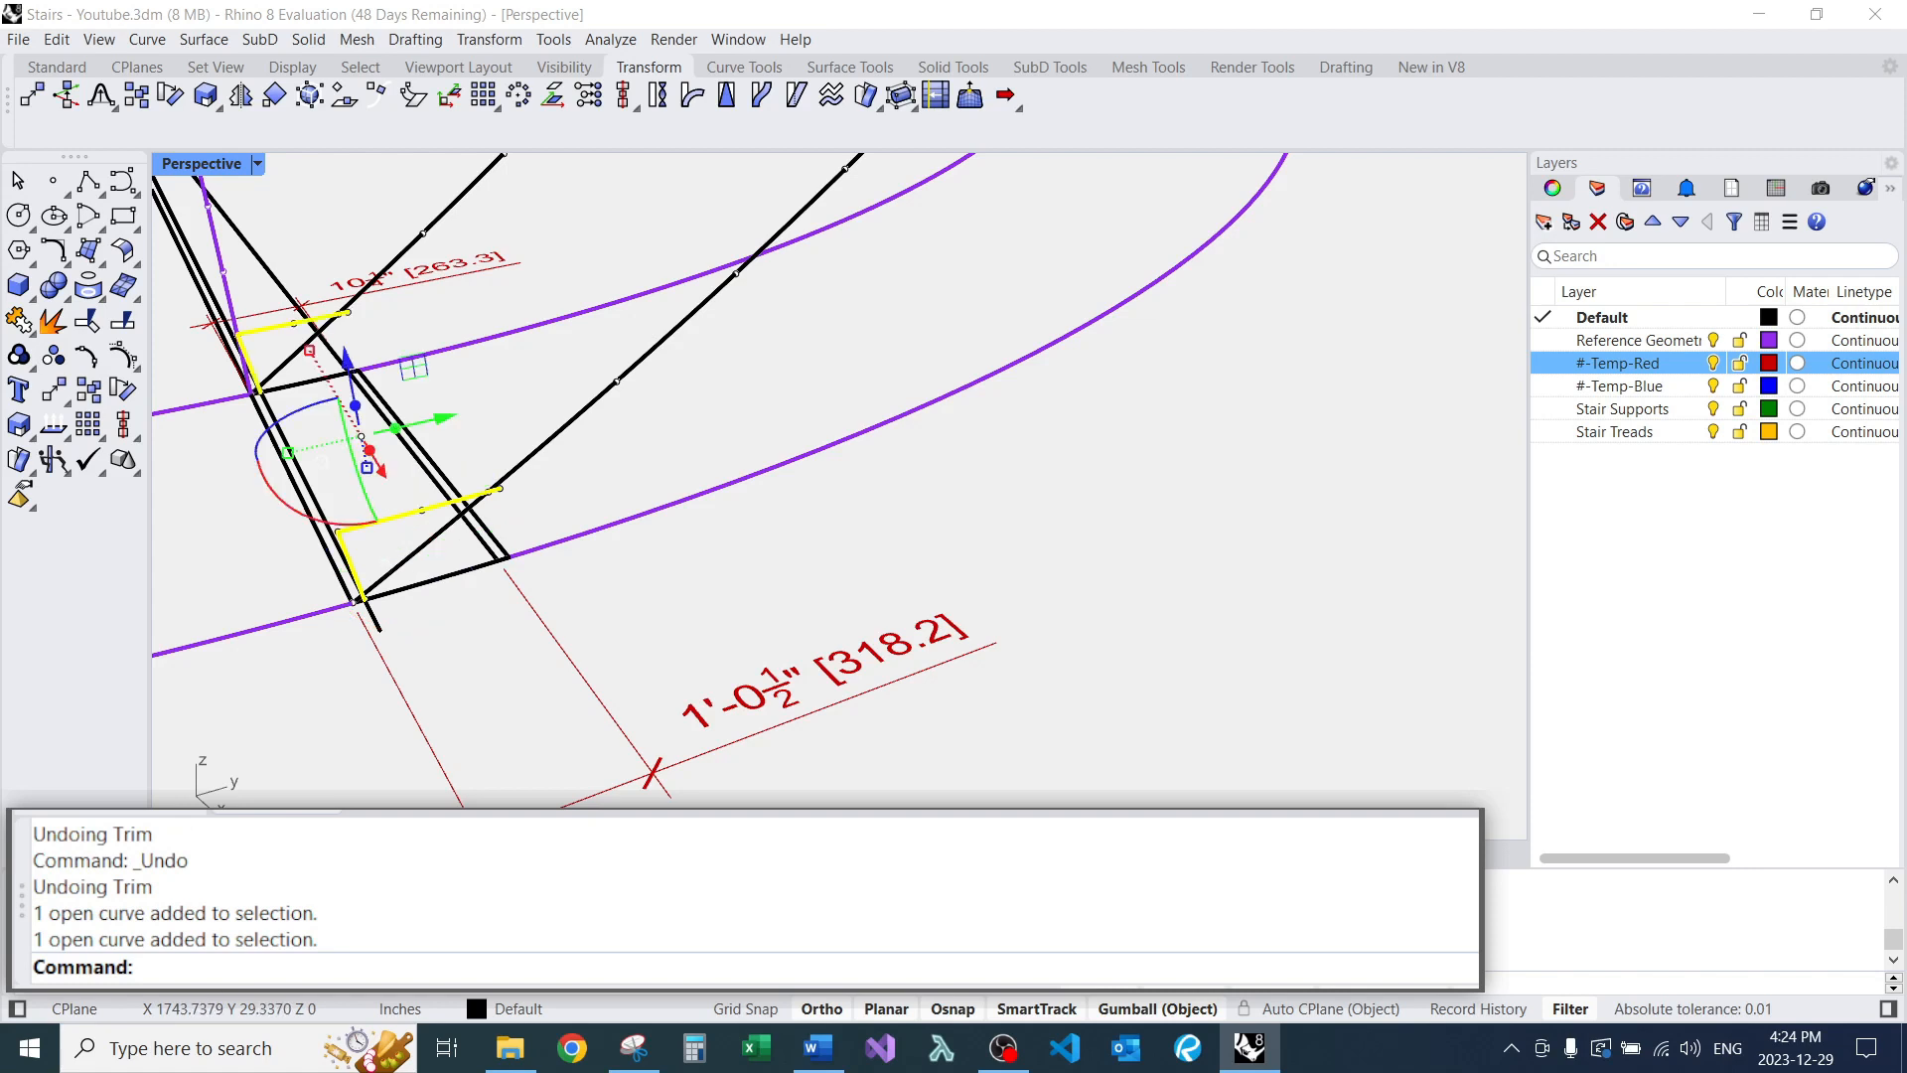
pyautogui.press('Return')
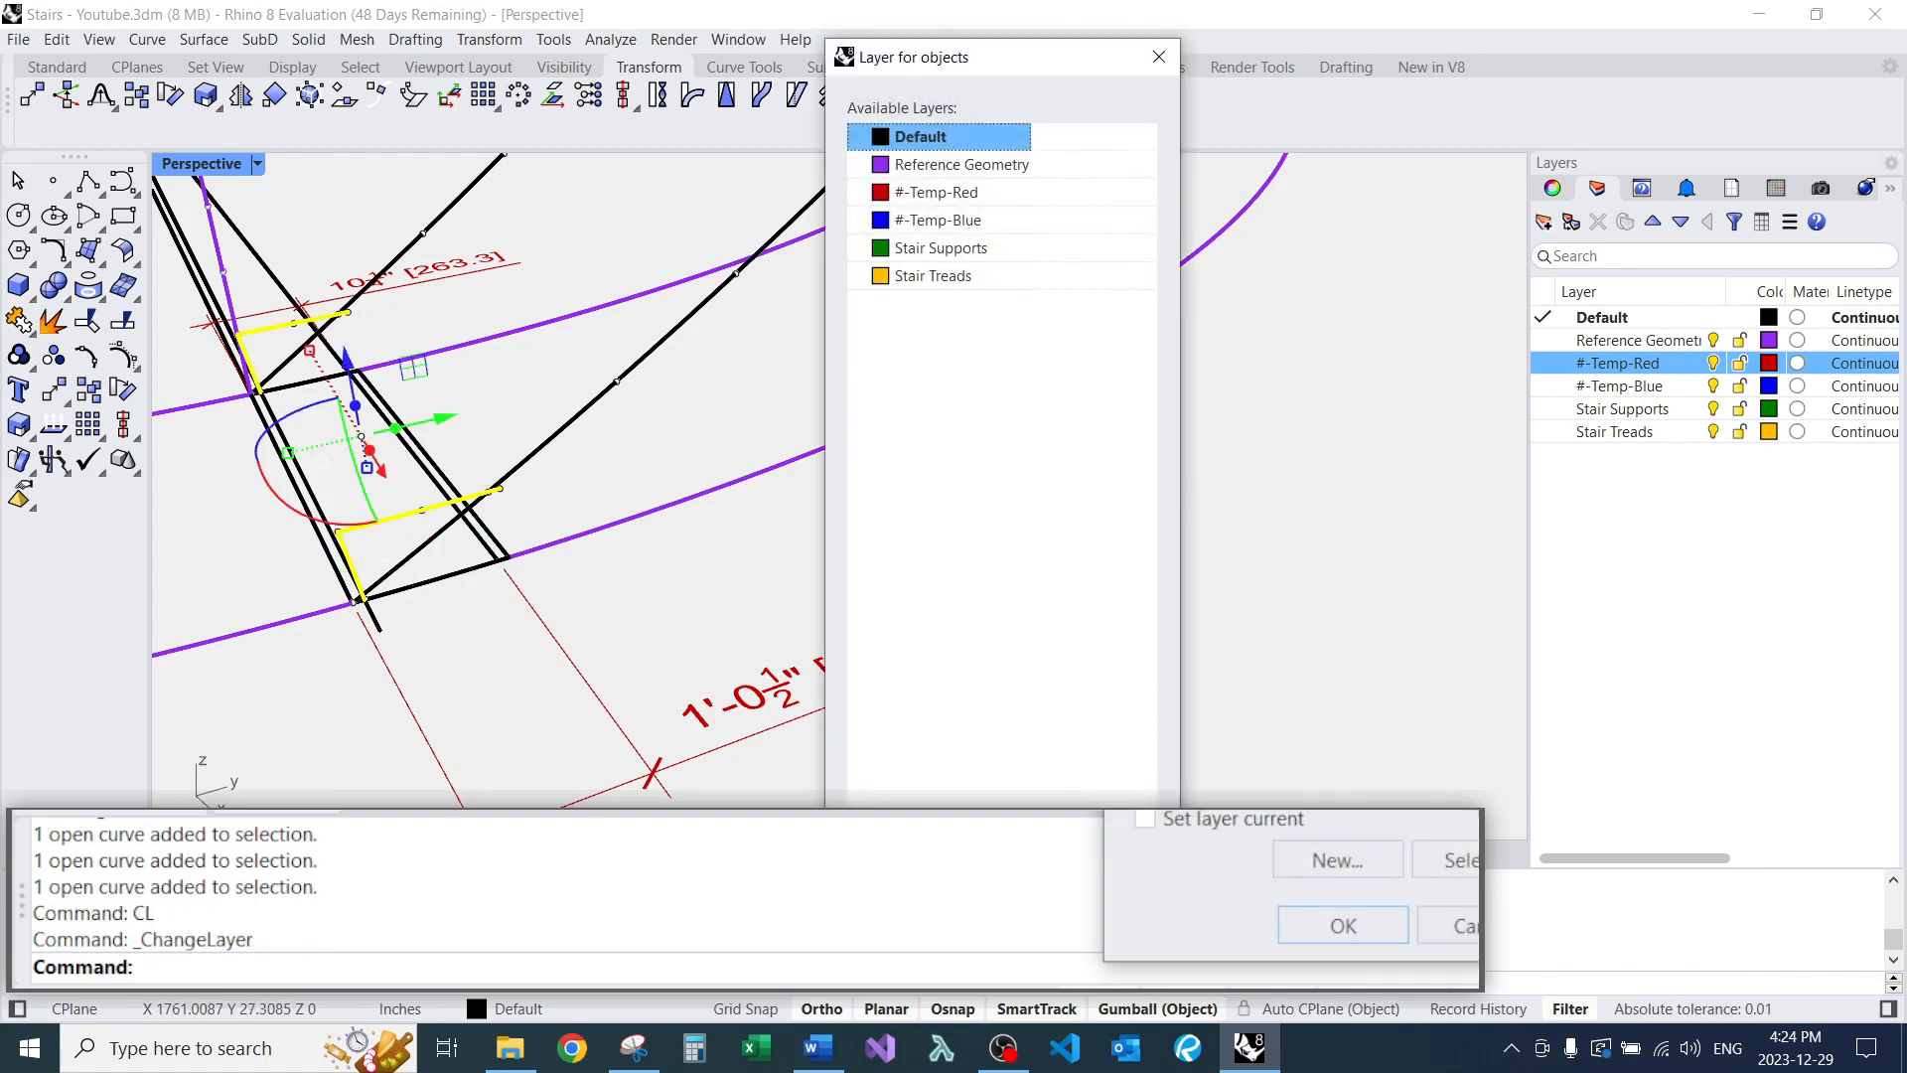
pyautogui.press('Down')
pyautogui.press('Down')
pyautogui.press('Return')
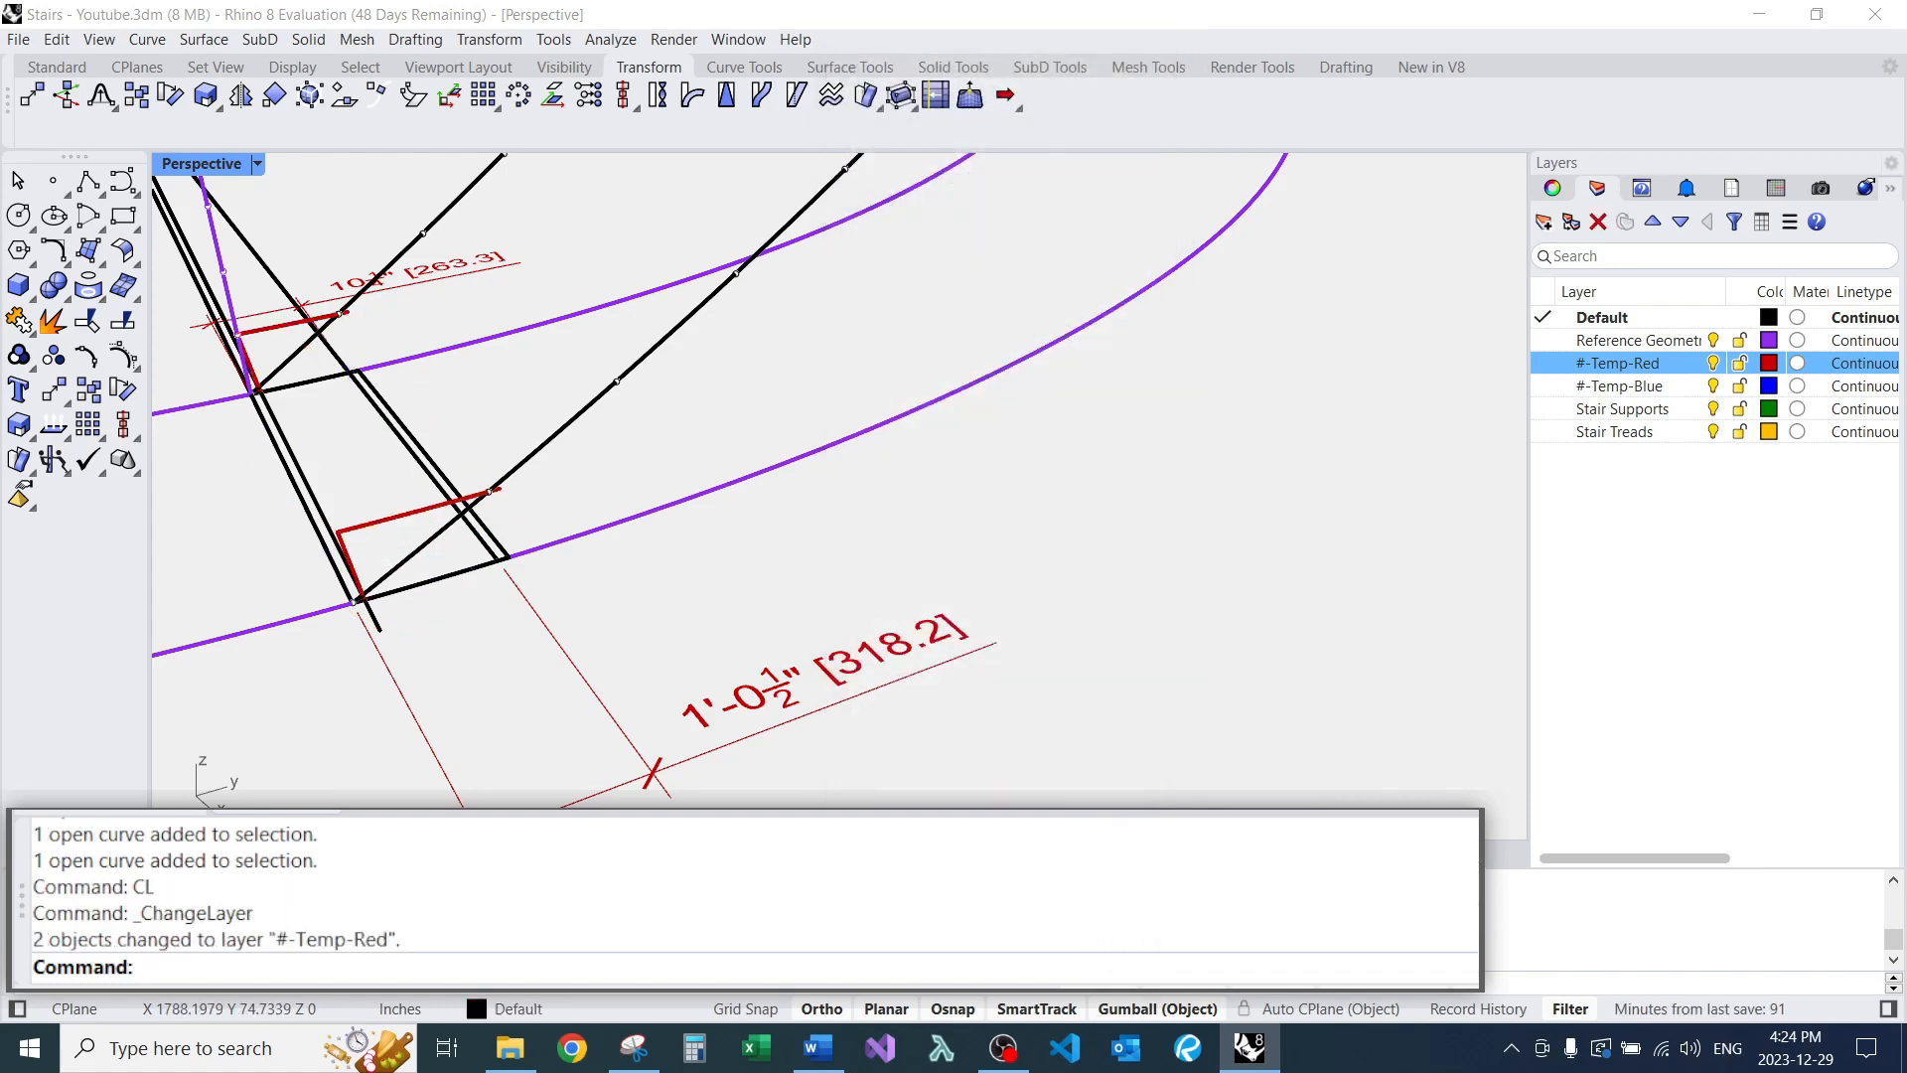
# Array the untrimmed outer tread-and-riser profile along the outer helix with 27 items and Stairlike orientation.
pyautogui.click(402, 515)
pyautogui.write('Ara')
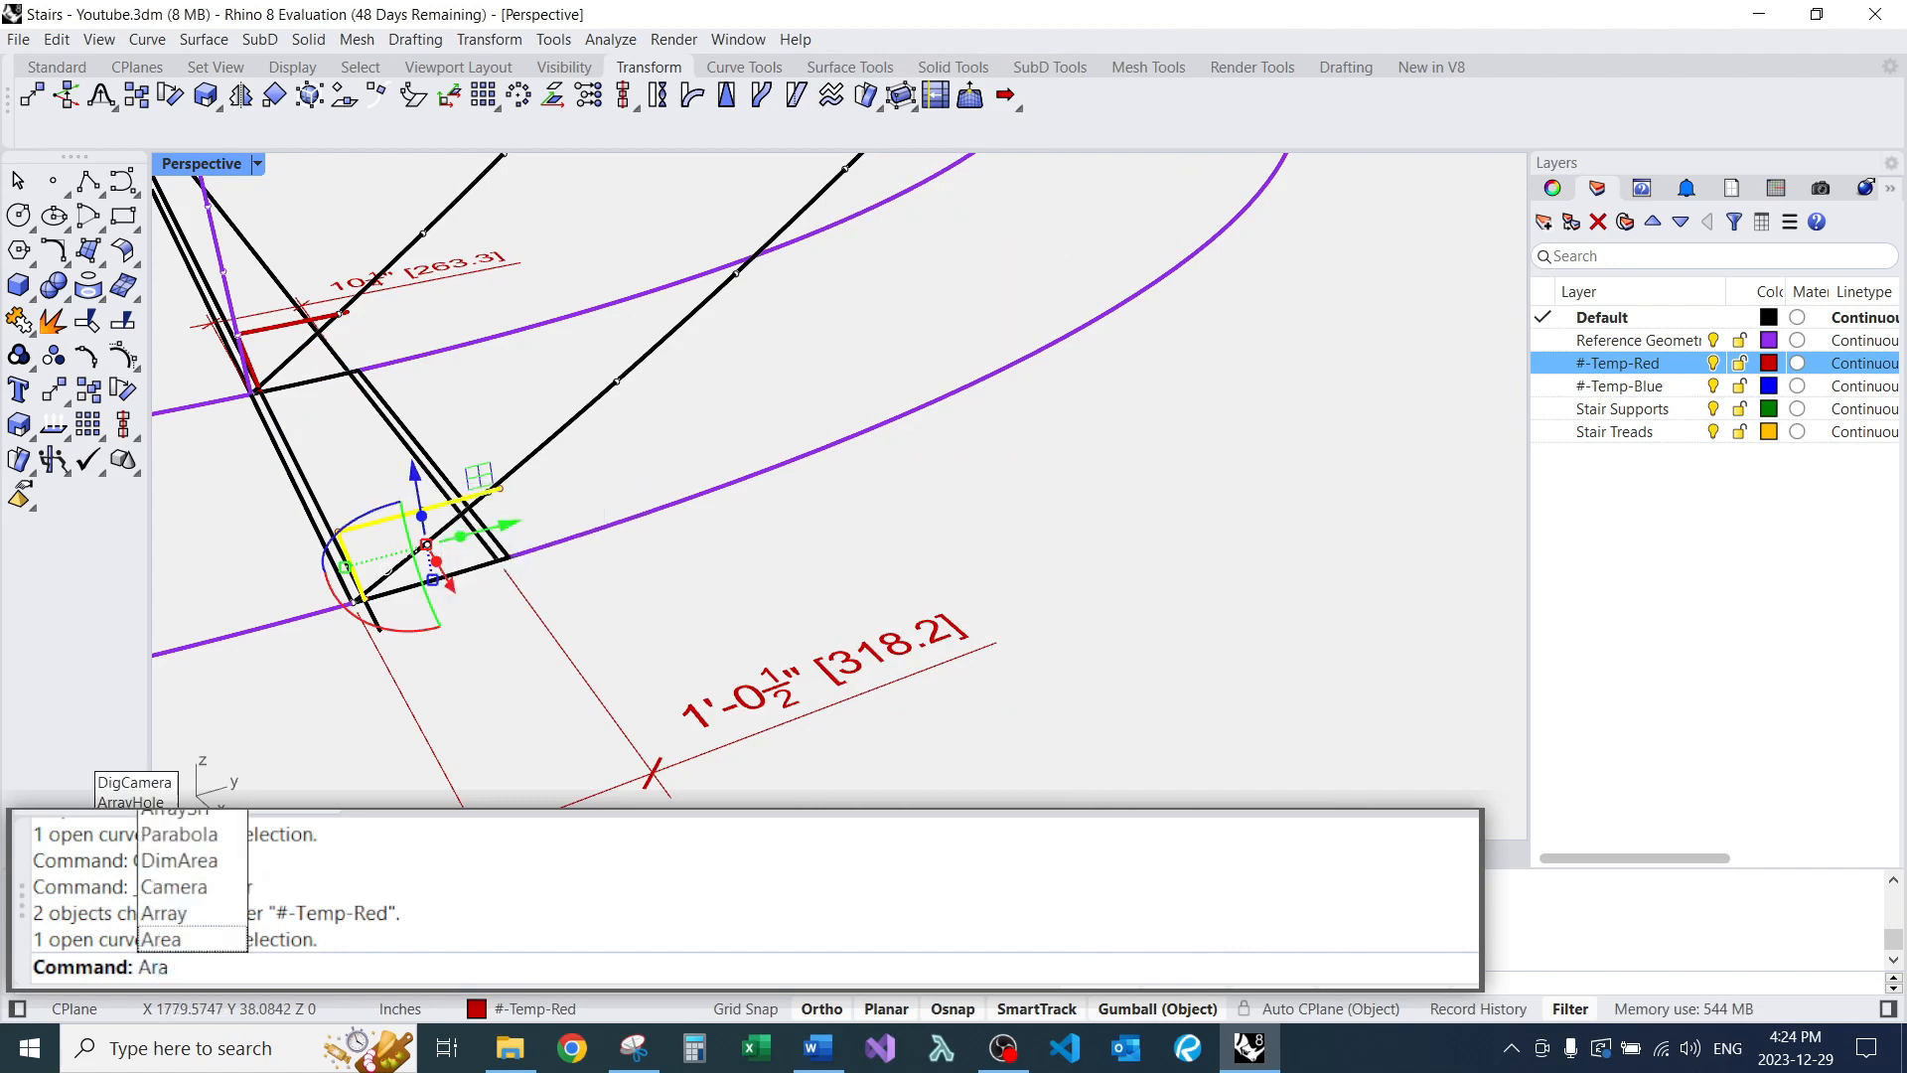
pyautogui.press('BackSpace')
pyautogui.write('rayCrv')
pyautogui.press('Return')
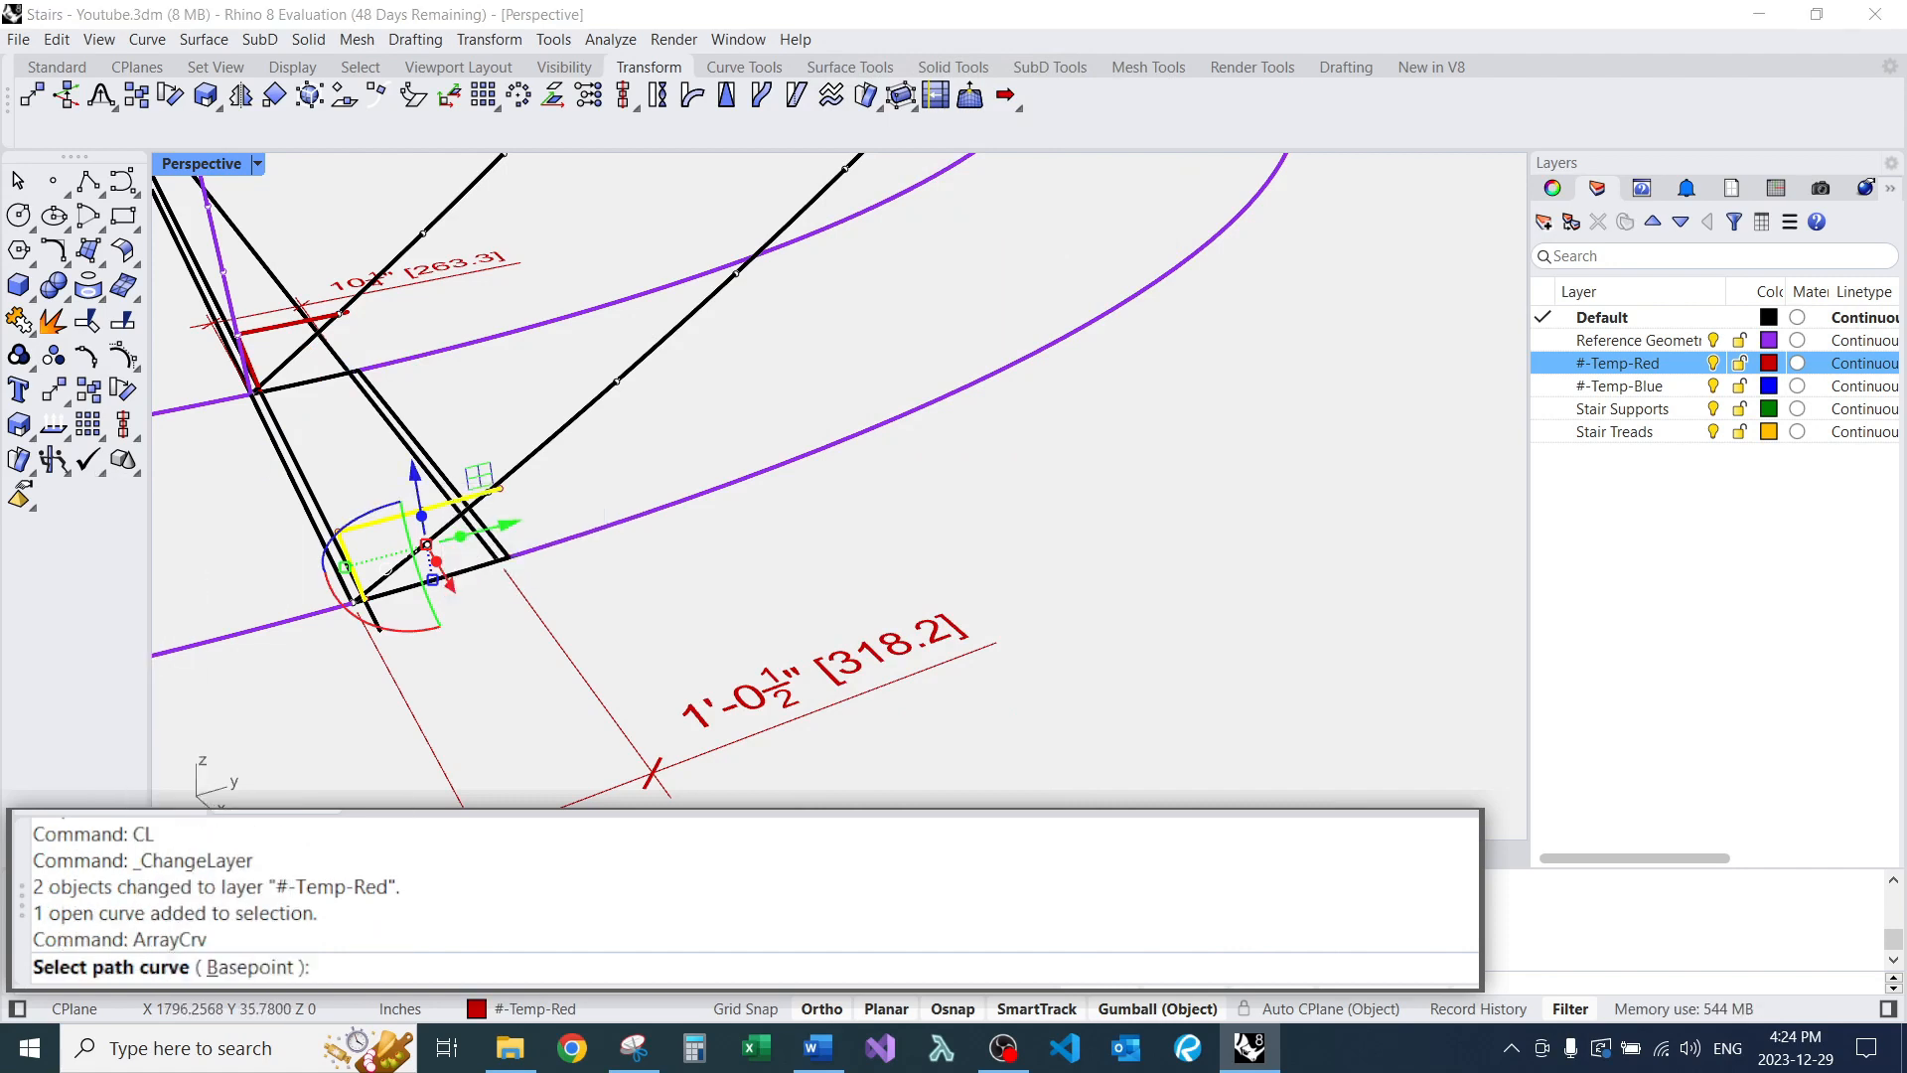
pyautogui.scroll(6, 454, 516)
pyautogui.scroll(-5, 795, 509)
pyautogui.moveTo(794, 508); pyautogui.dragTo(675, 554, button='right')
pyautogui.scroll(2, 676, 555)
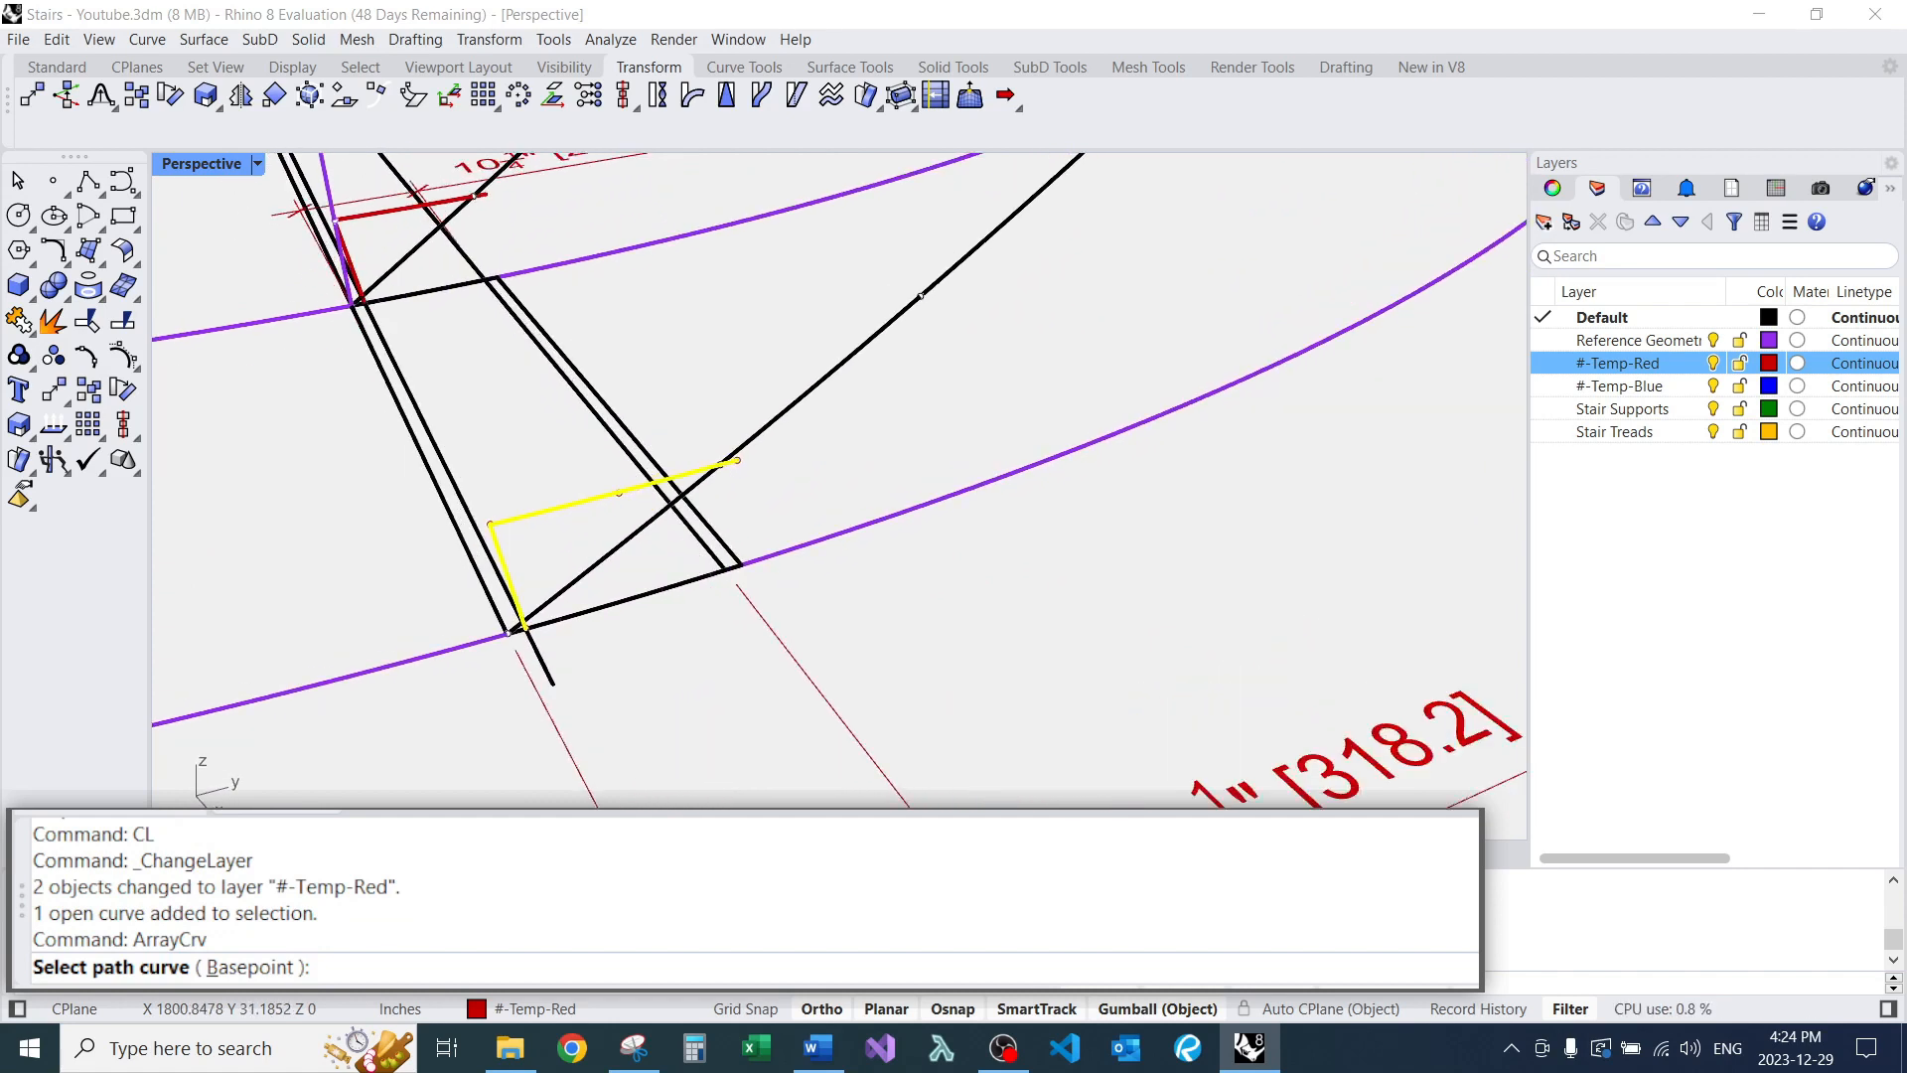
pyautogui.click(802, 397)
pyautogui.scroll(6, 804, 406)
pyautogui.scroll(-10, 710, 582)
pyautogui.scroll(-7, 825, 502)
pyautogui.moveTo(825, 501); pyautogui.dragTo(655, 447, button='right')
pyautogui.scroll(6, 903, 383)
pyautogui.moveTo(903, 477)
pyautogui.mouseDown(button='right')
pyautogui.moveTo(814, 486)
pyautogui.moveTo(874, 477)
pyautogui.moveTo(884, 427)
pyautogui.moveTo(1113, 428)
pyautogui.moveTo(1113, 447)
pyautogui.moveTo(1073, 397)
pyautogui.moveTo(1003, 437)
pyautogui.moveTo(815, 427)
pyautogui.moveTo(929, 473)
pyautogui.mouseUp(button='right')
pyautogui.scroll(3, 874, 477)
pyautogui.scroll(-3, 944, 418)
pyautogui.scroll(4, 1103, 417)
pyautogui.scroll(-4, 1013, 465)
pyautogui.scroll(-7, 894, 417)
pyautogui.press('Return')
pyautogui.scroll(5, 928, 473)
pyautogui.press('Escape')
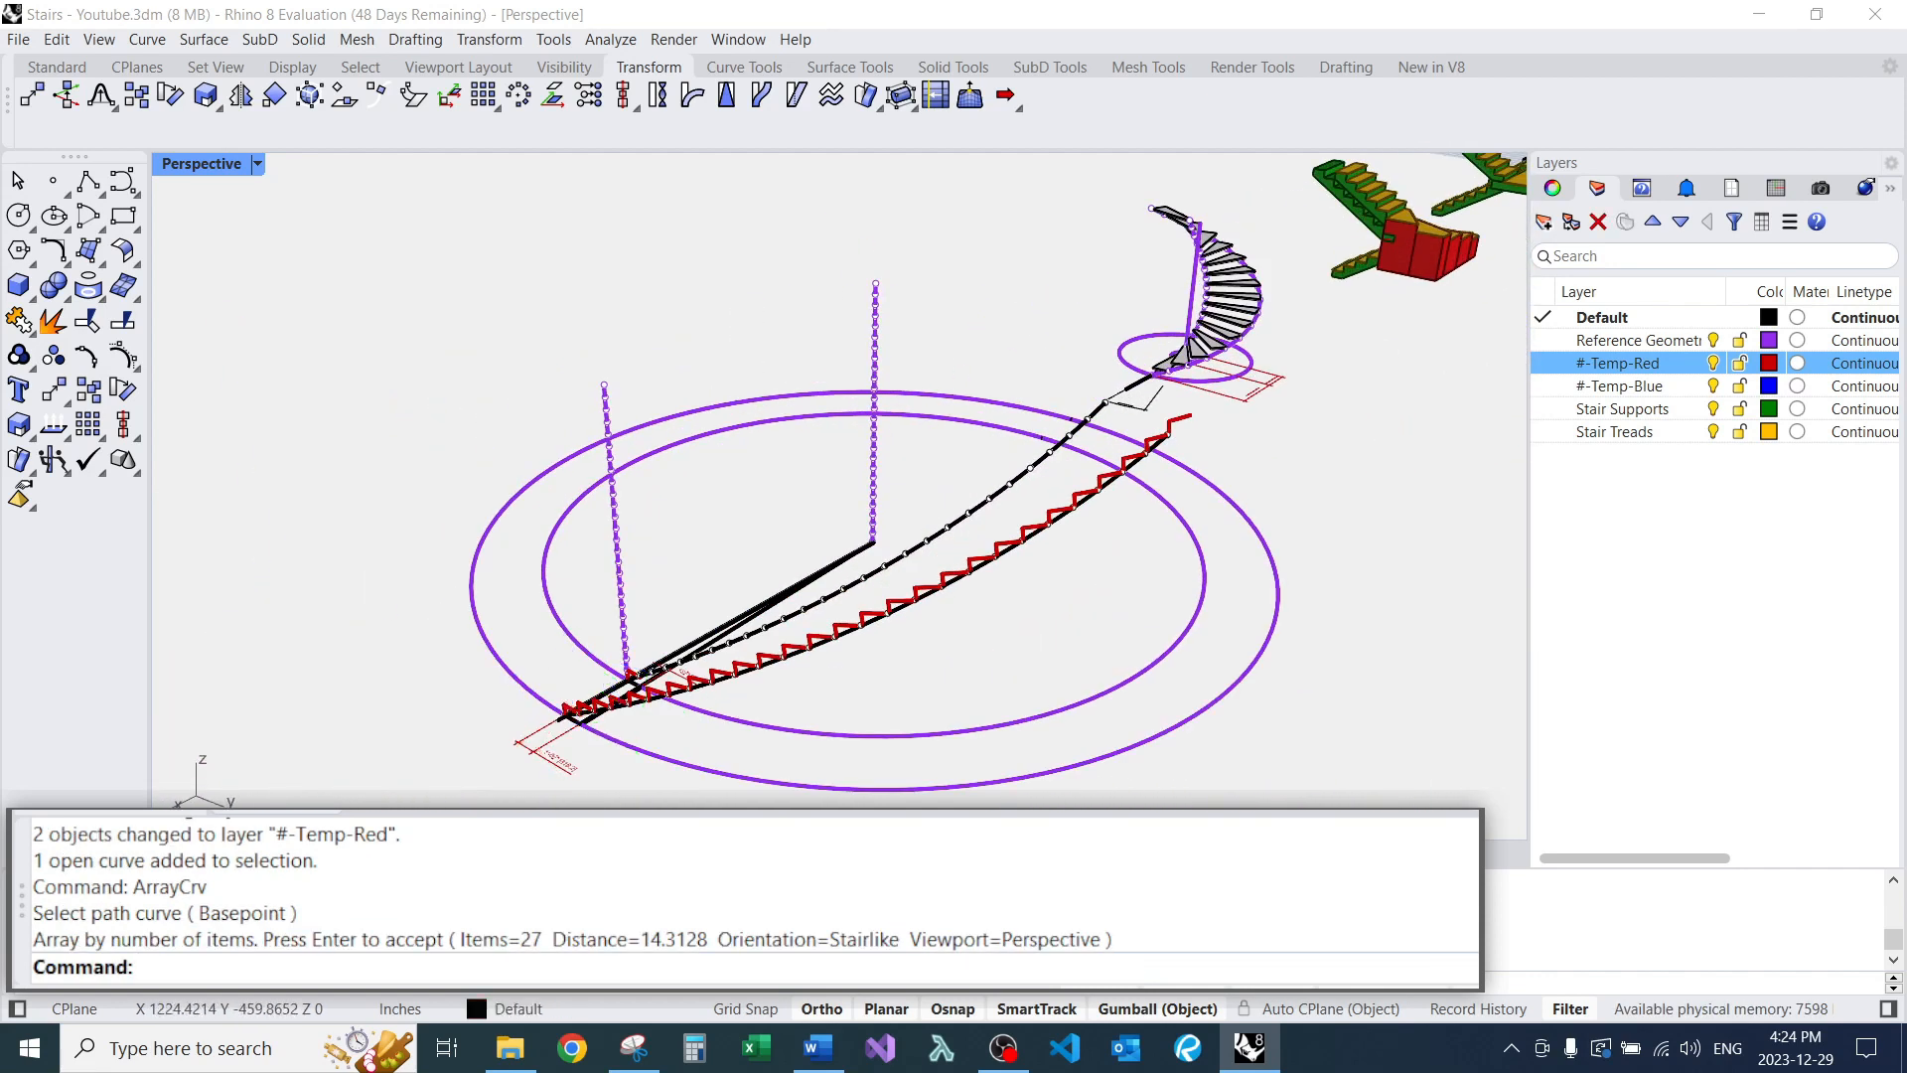
# Measure from the top of the vertical reference line at the stair's start to the top of the last arrayed riser.
pyautogui.write('d')
pyautogui.press('Return')
pyautogui.click(604, 385)
pyautogui.scroll(3, 1113, 392)
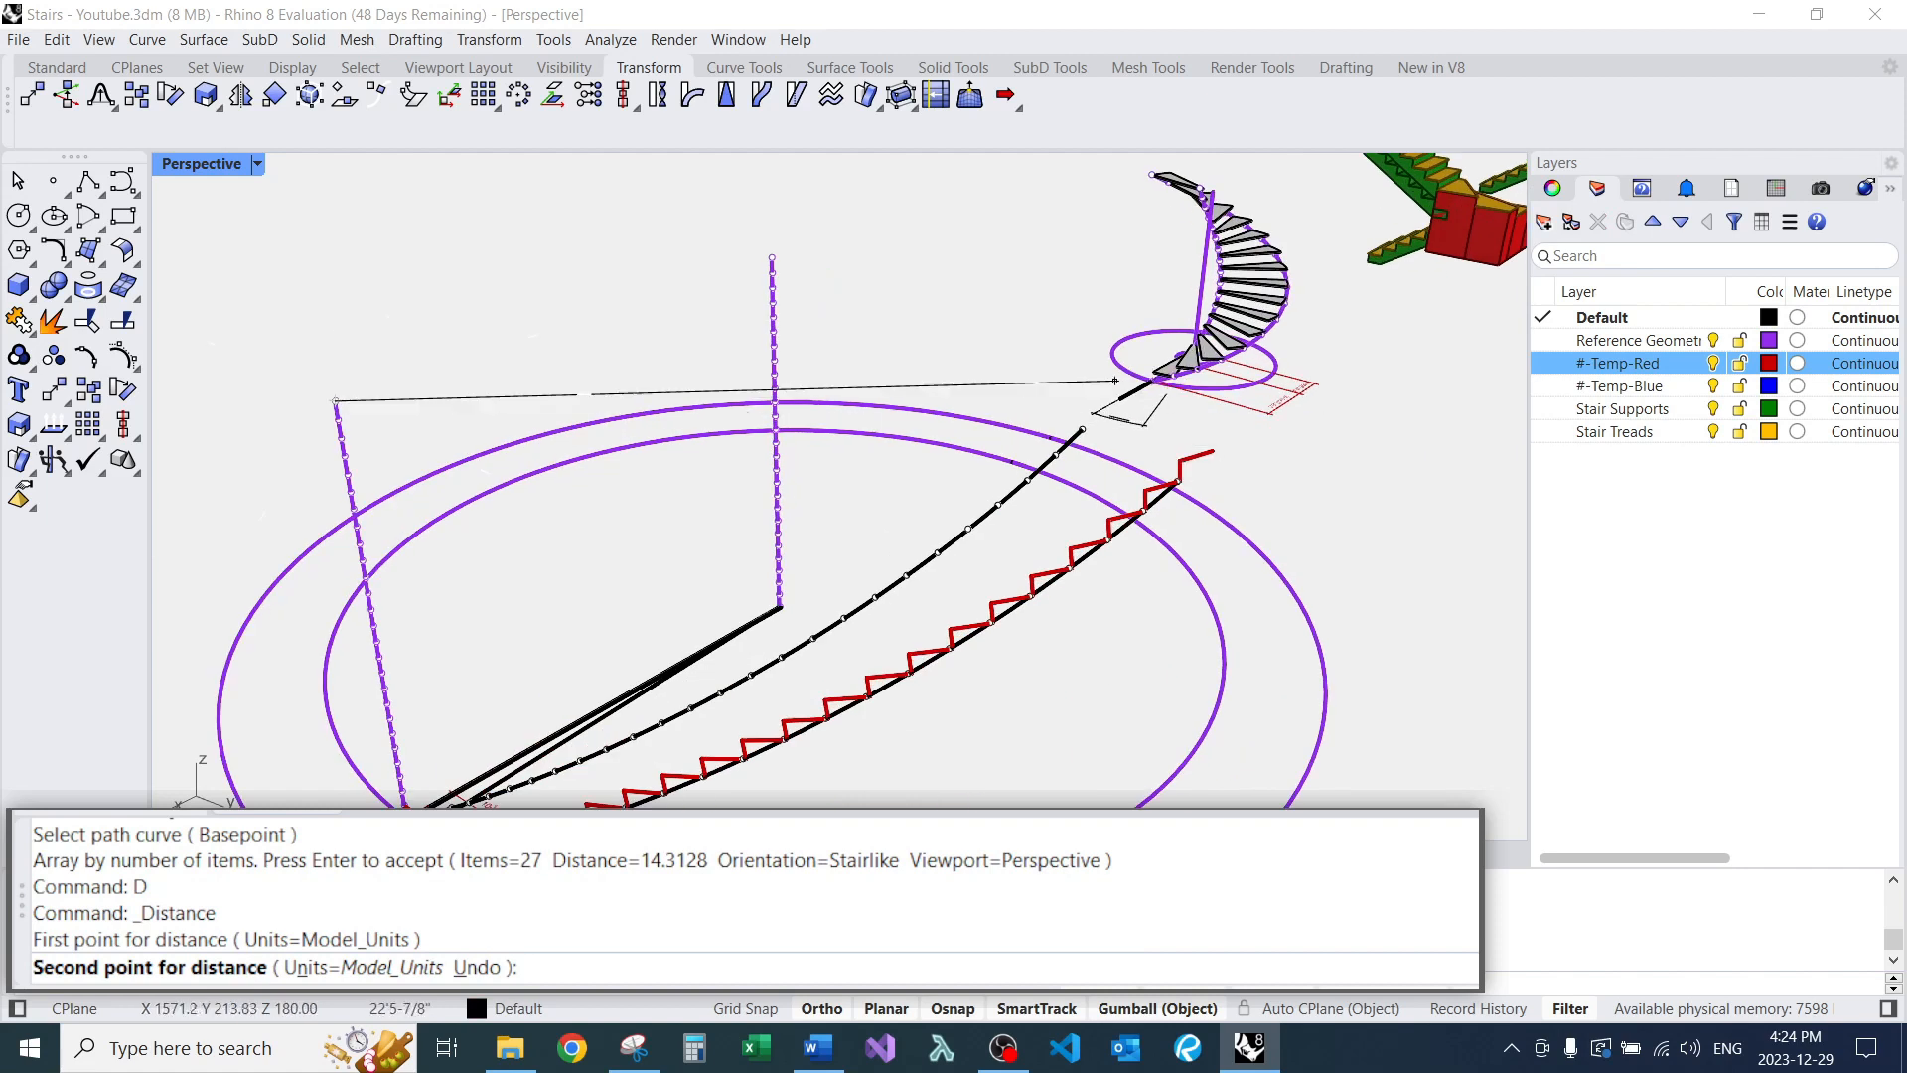
pyautogui.click(1179, 462)
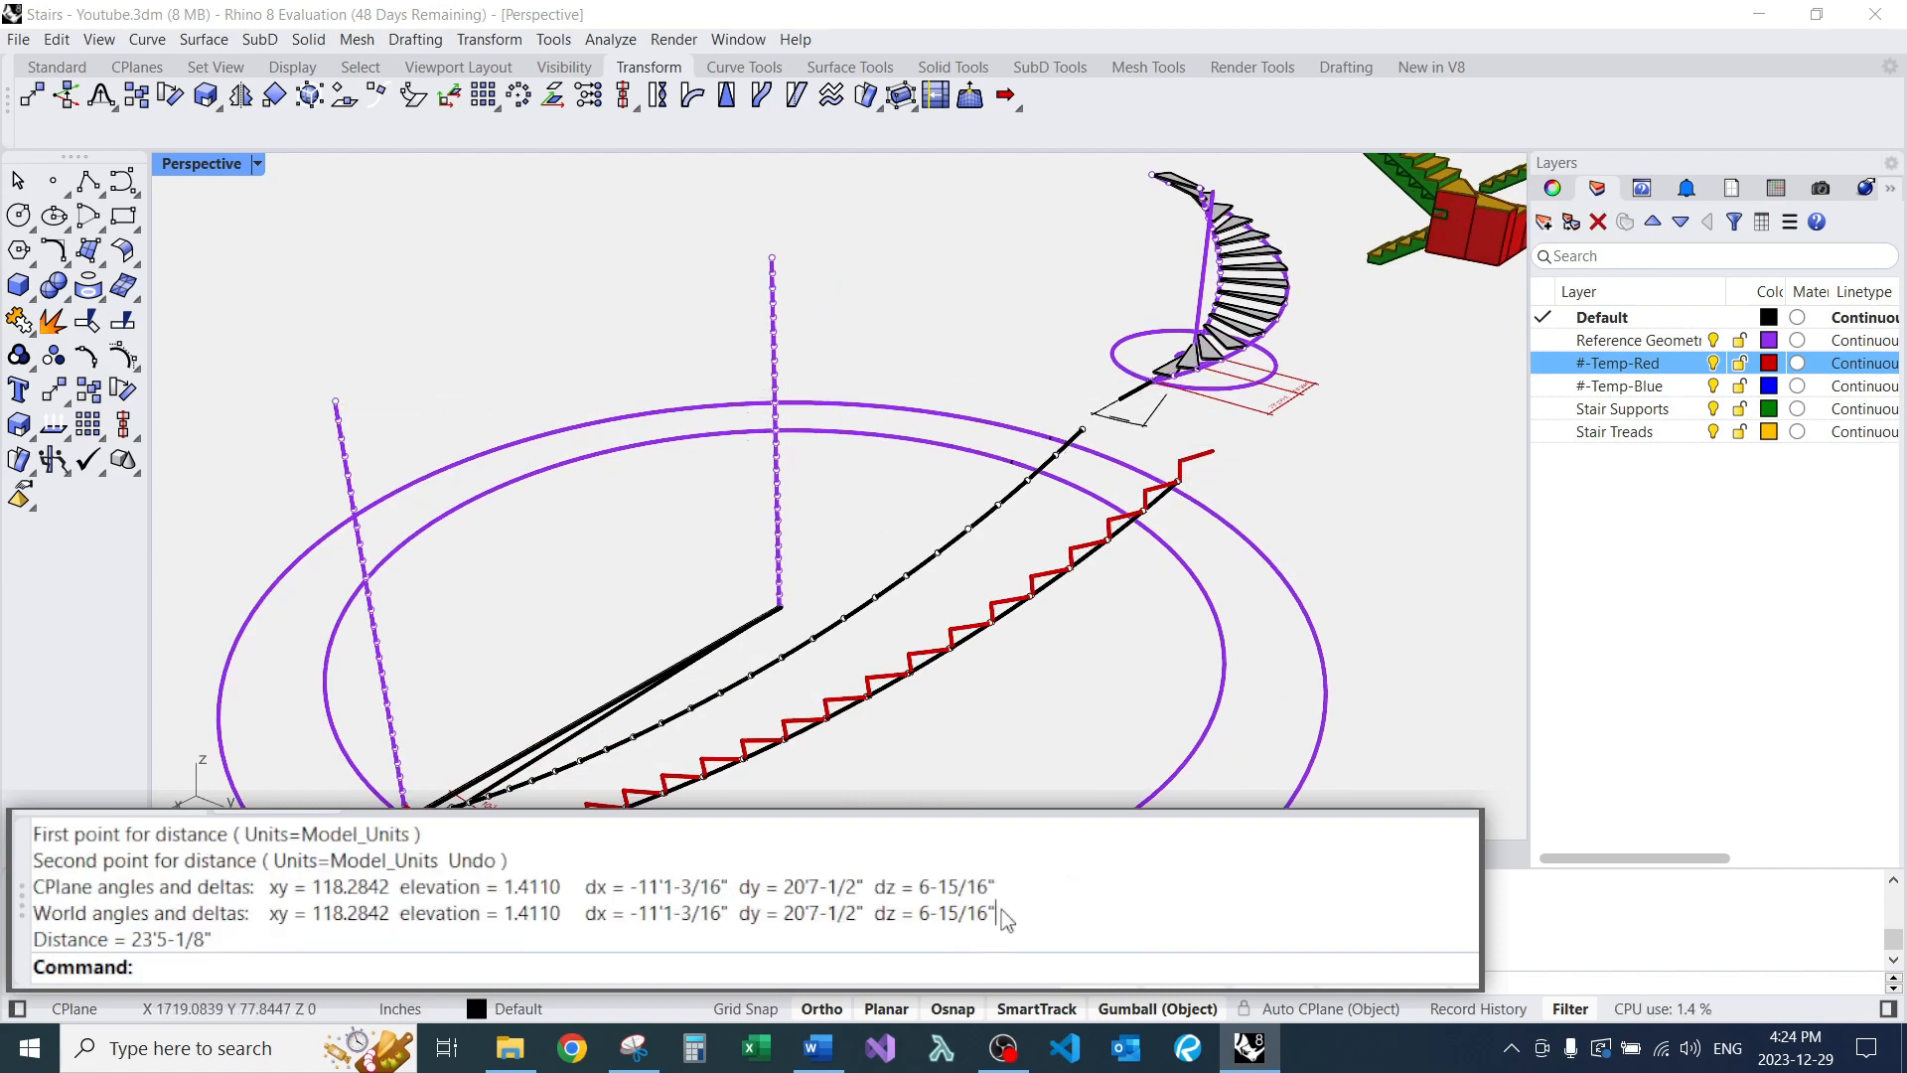
pyautogui.moveTo(999, 911); pyautogui.dragTo(892, 920)
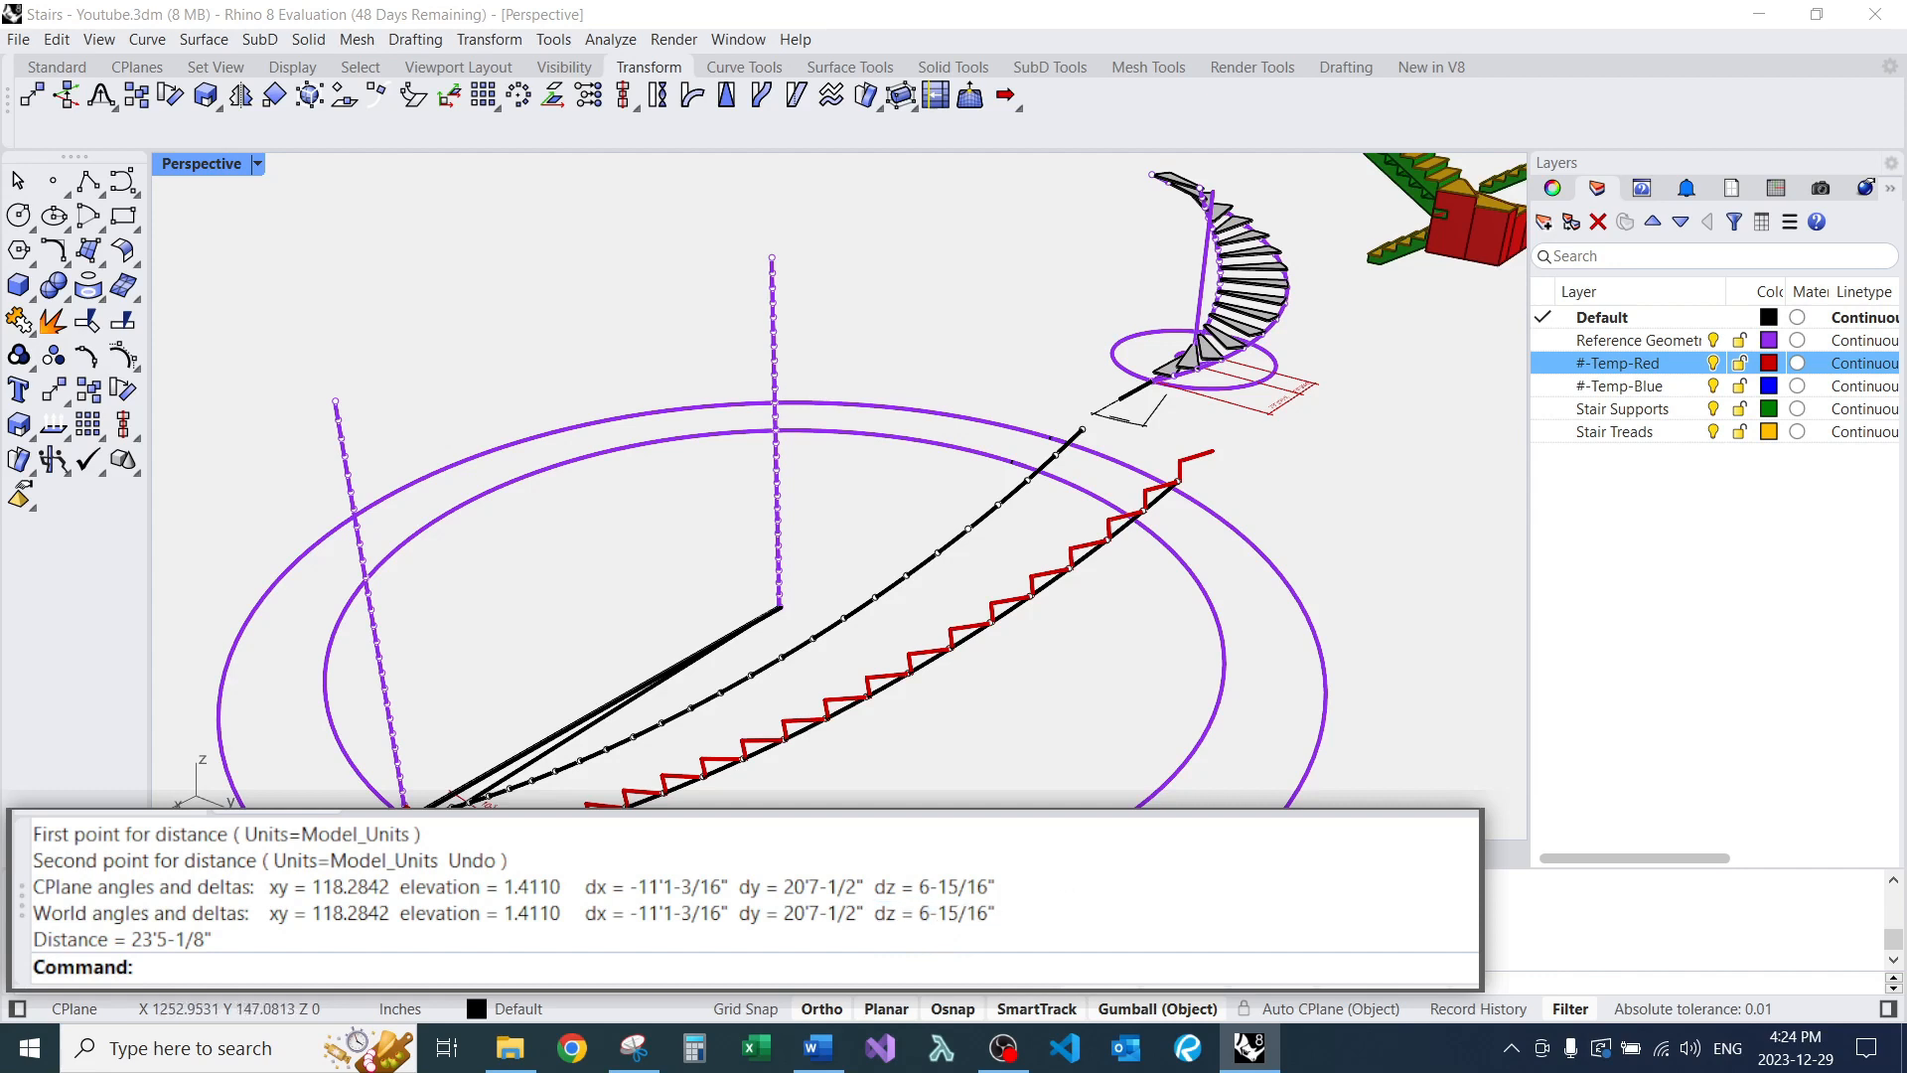
# Repeat the height check in reverse, from the last arrayed riser's top to the top of the vertical reference line.
pyautogui.scroll(3, 1292, 418)
pyautogui.press('Return')
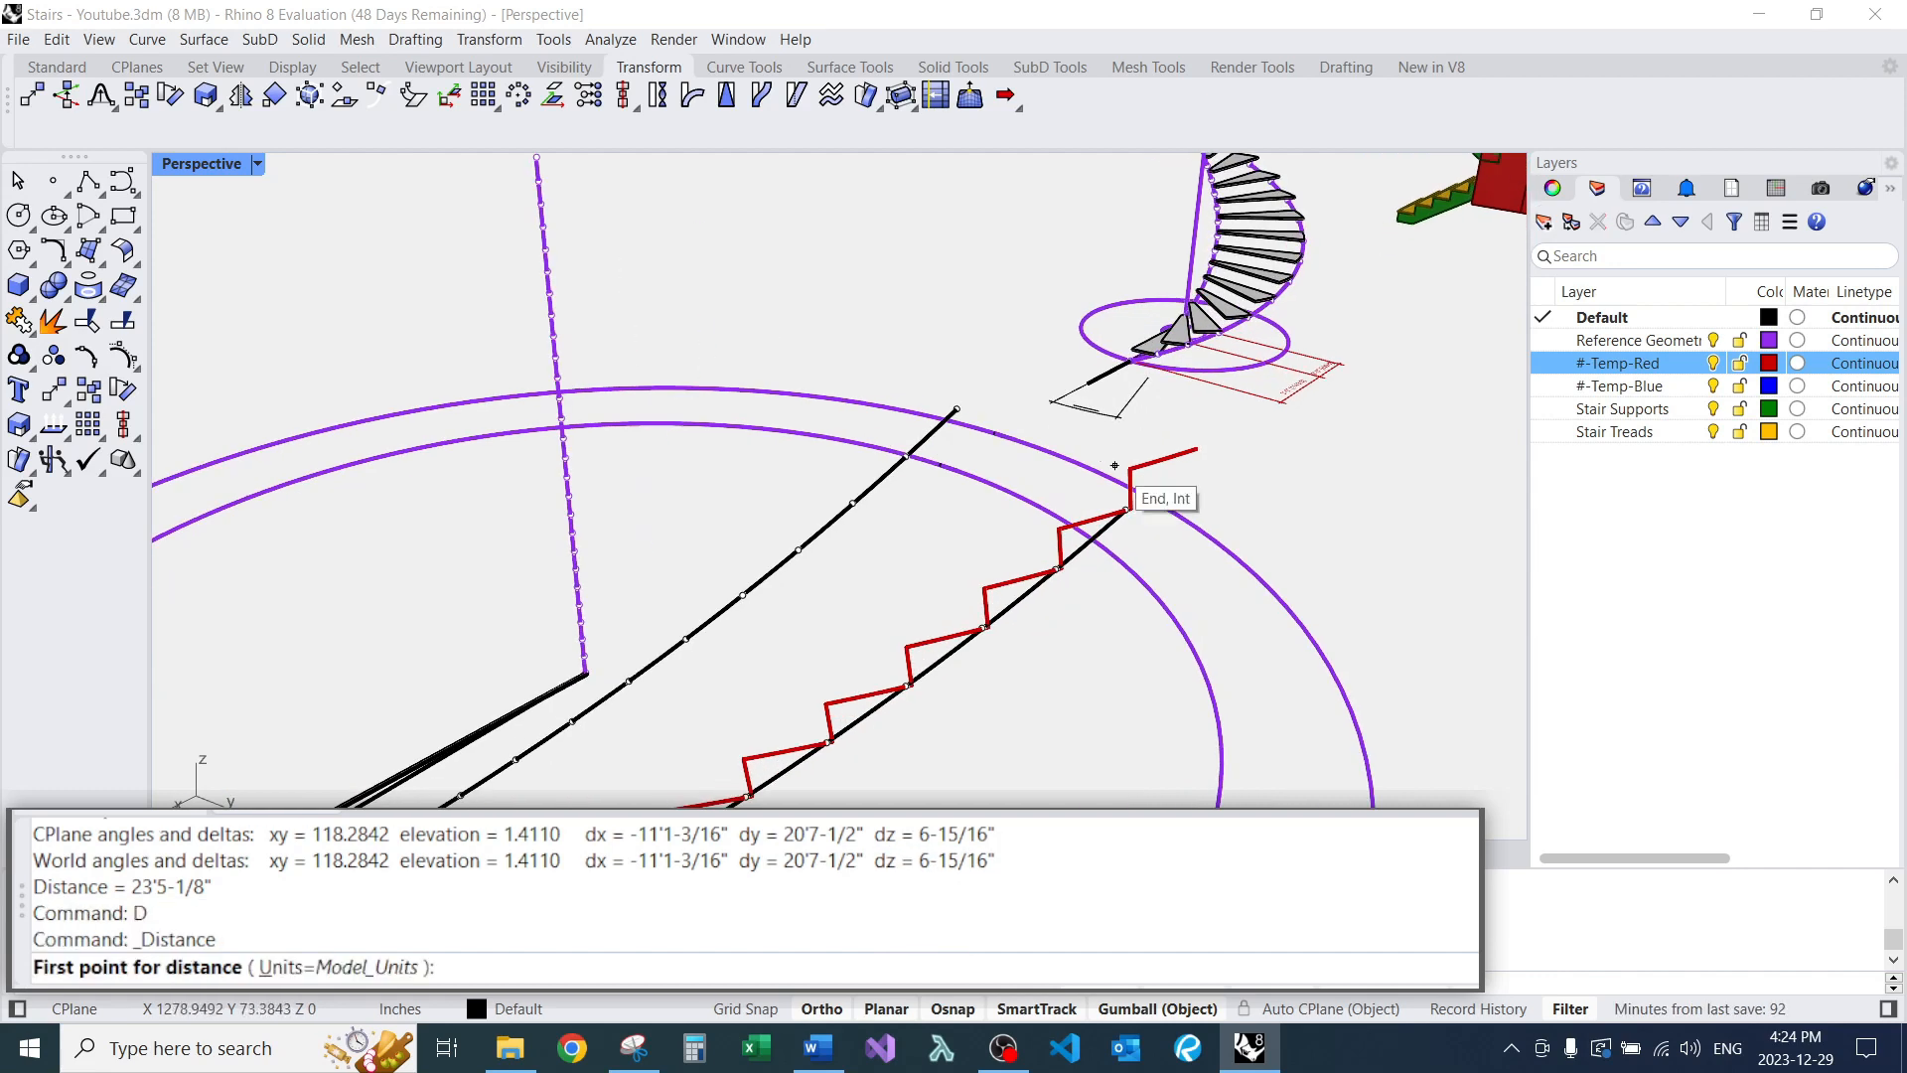
pyautogui.click(1127, 468)
pyautogui.scroll(-8, 1128, 468)
pyautogui.click(432, 484)
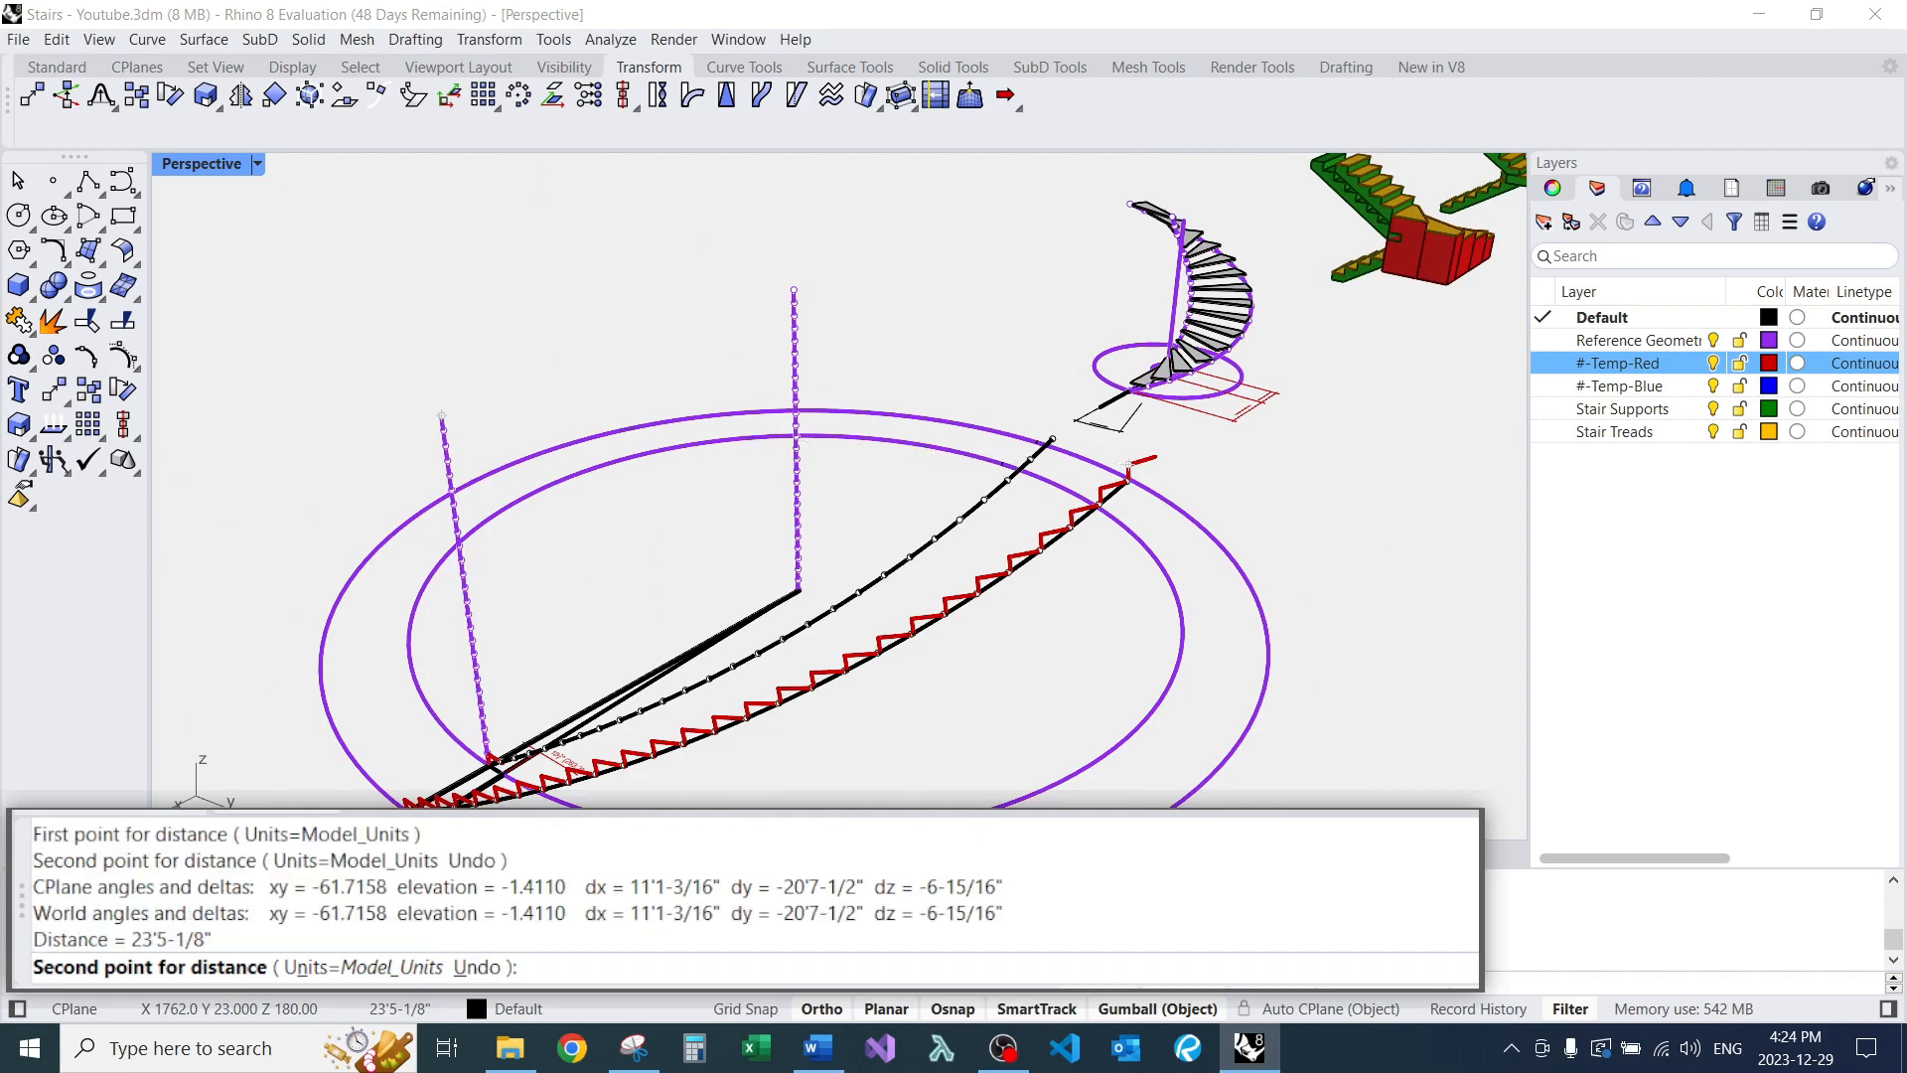
pyautogui.moveTo(920, 913); pyautogui.dragTo(998, 913)
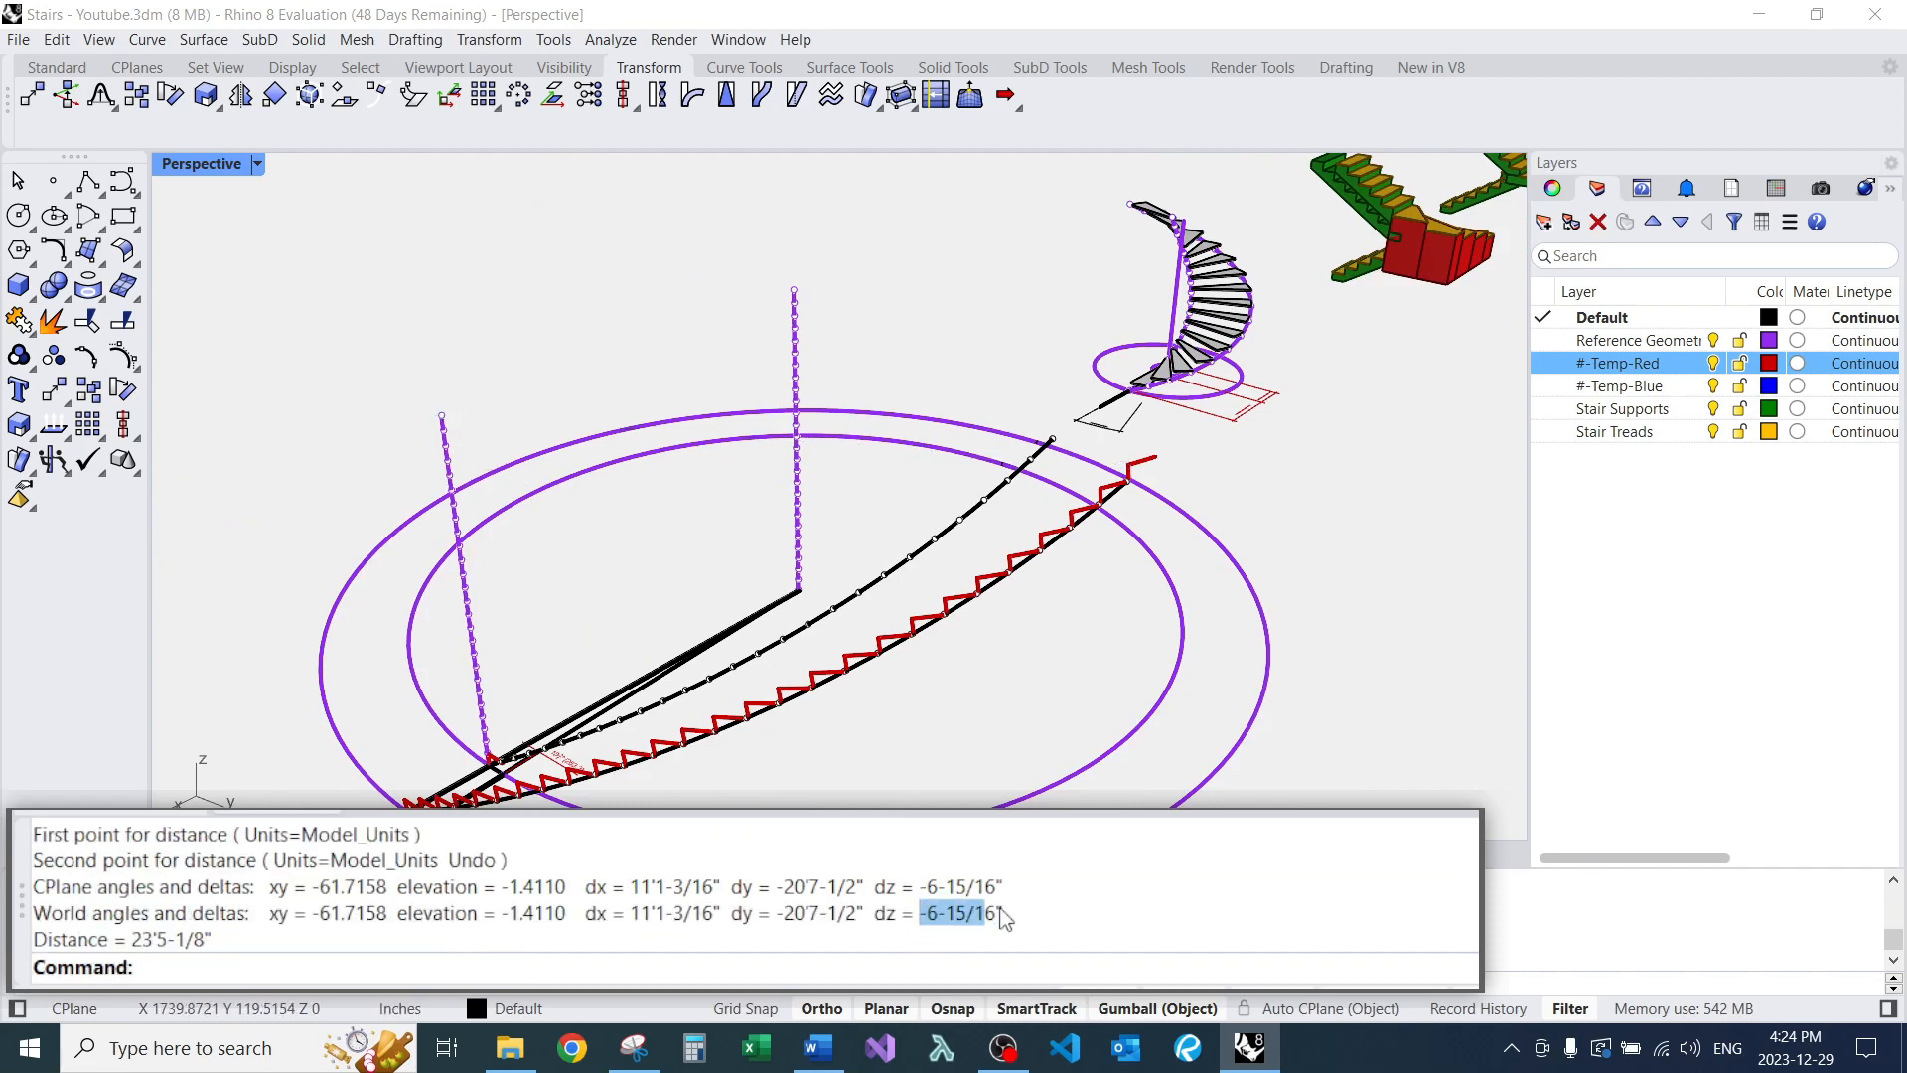
# Delete the extra tread-and-riser profile at the upper end of the outer helix.
pyautogui.scroll(4, 1127, 487)
pyautogui.click(1132, 467)
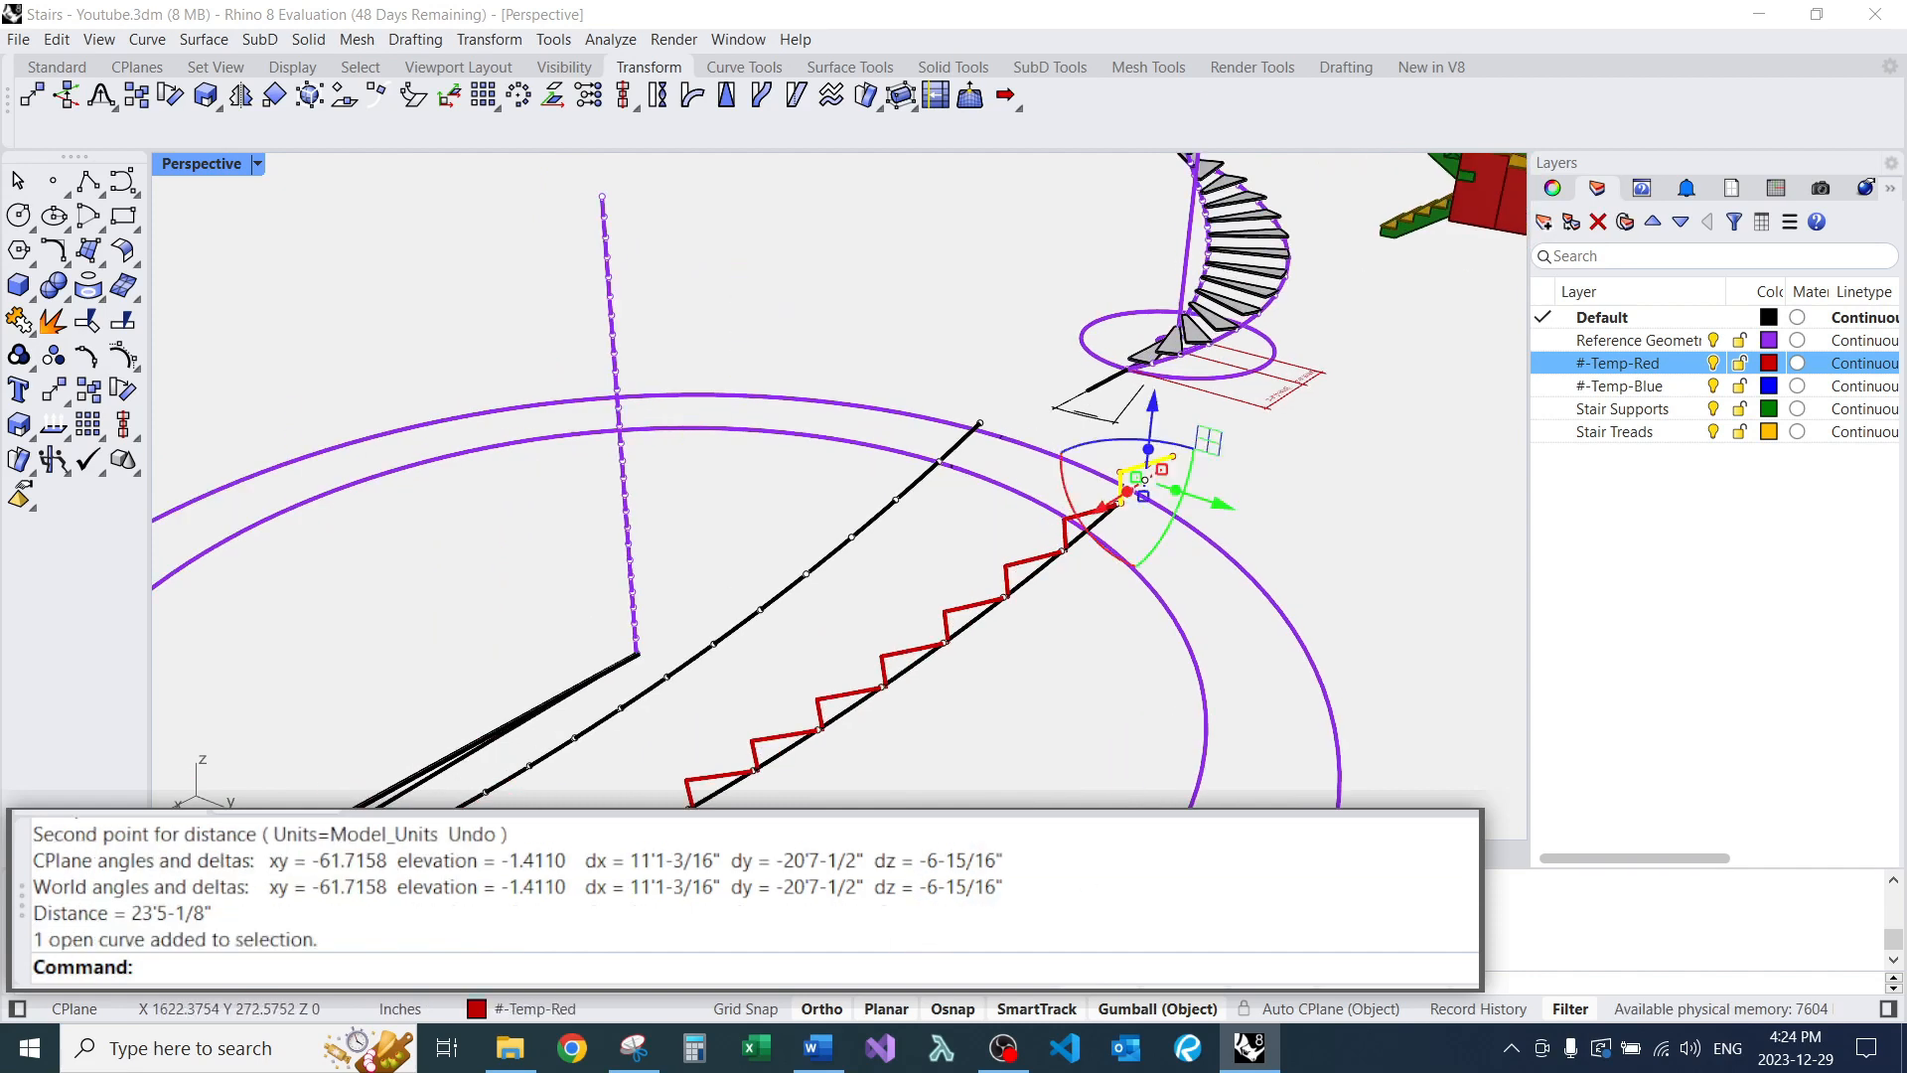
pyautogui.write('E')
pyautogui.press('Return')
# Measure from the end of the remaining topmost outer tread to the top of the vertical reference line.
pyautogui.scroll(3, 1127, 500)
pyautogui.write('D')
pyautogui.press('Return')
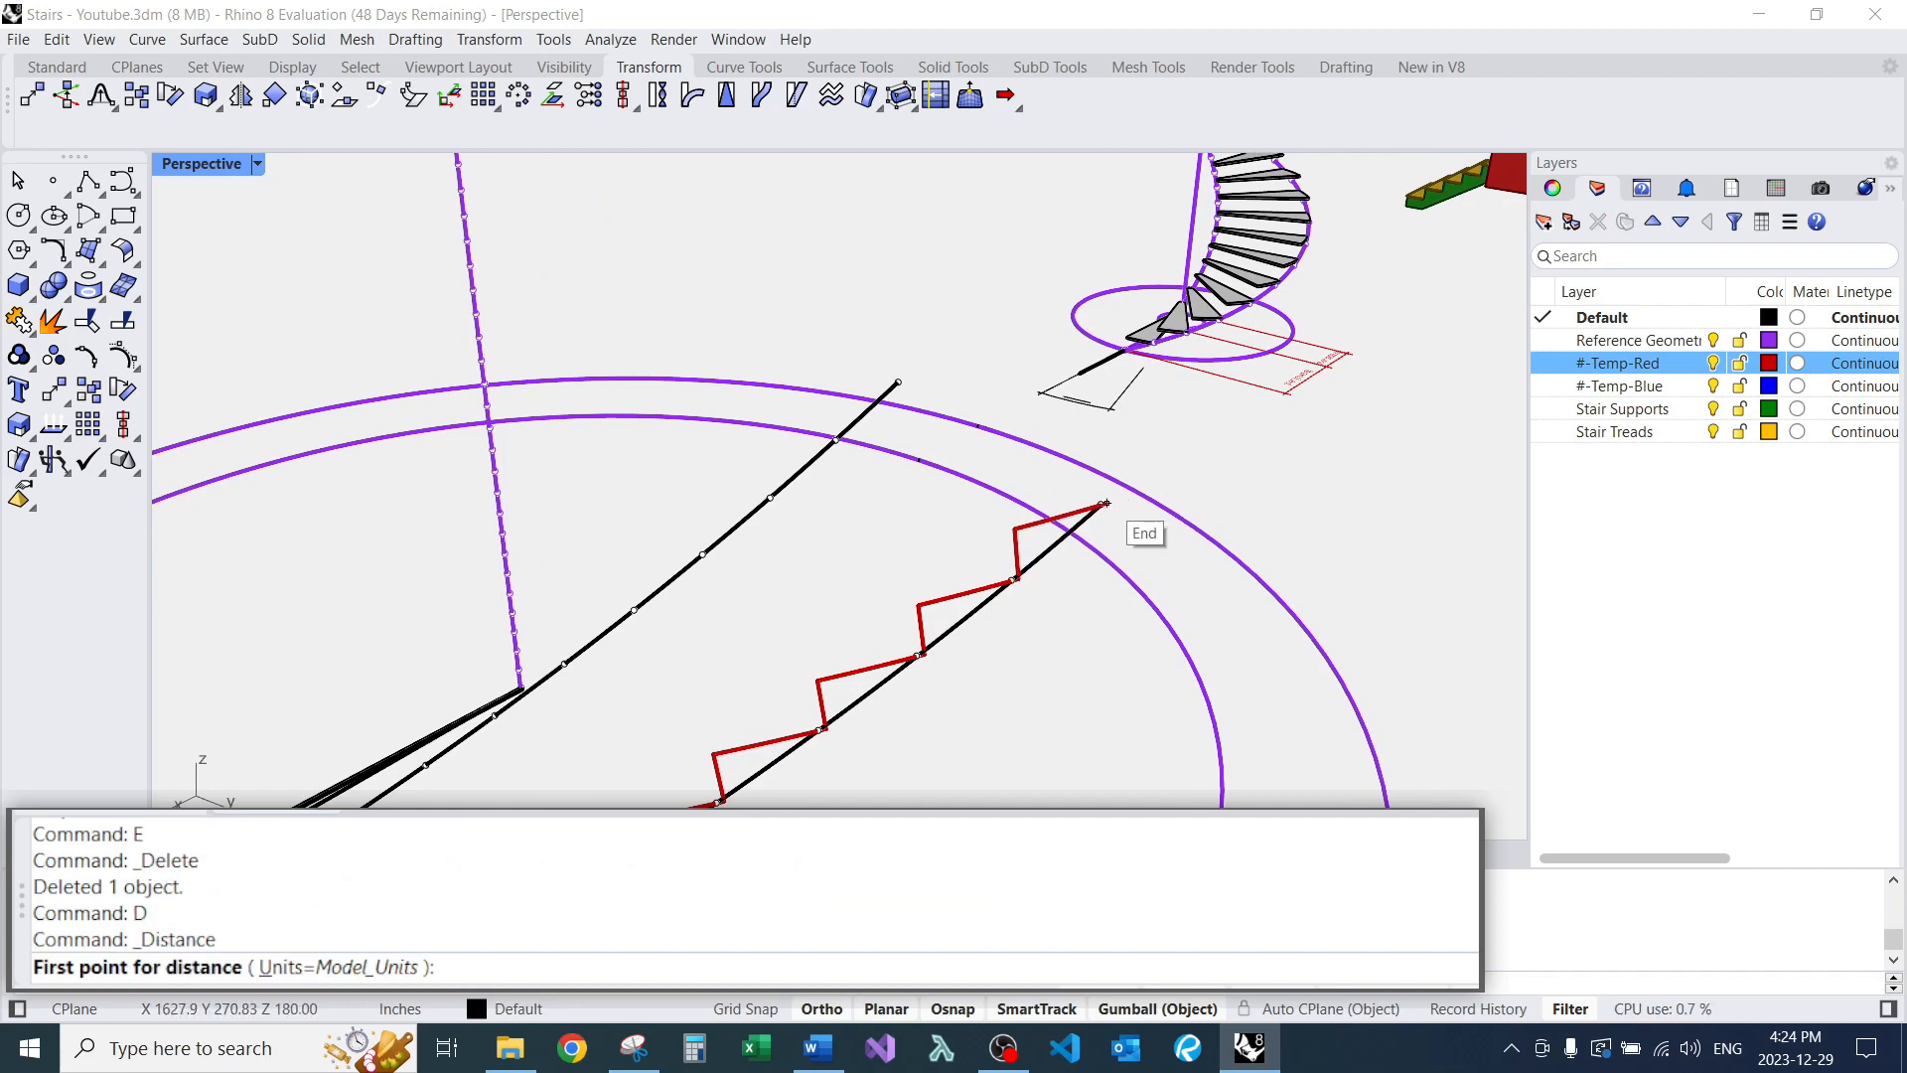
pyautogui.click(1106, 505)
pyautogui.scroll(-4, 1107, 509)
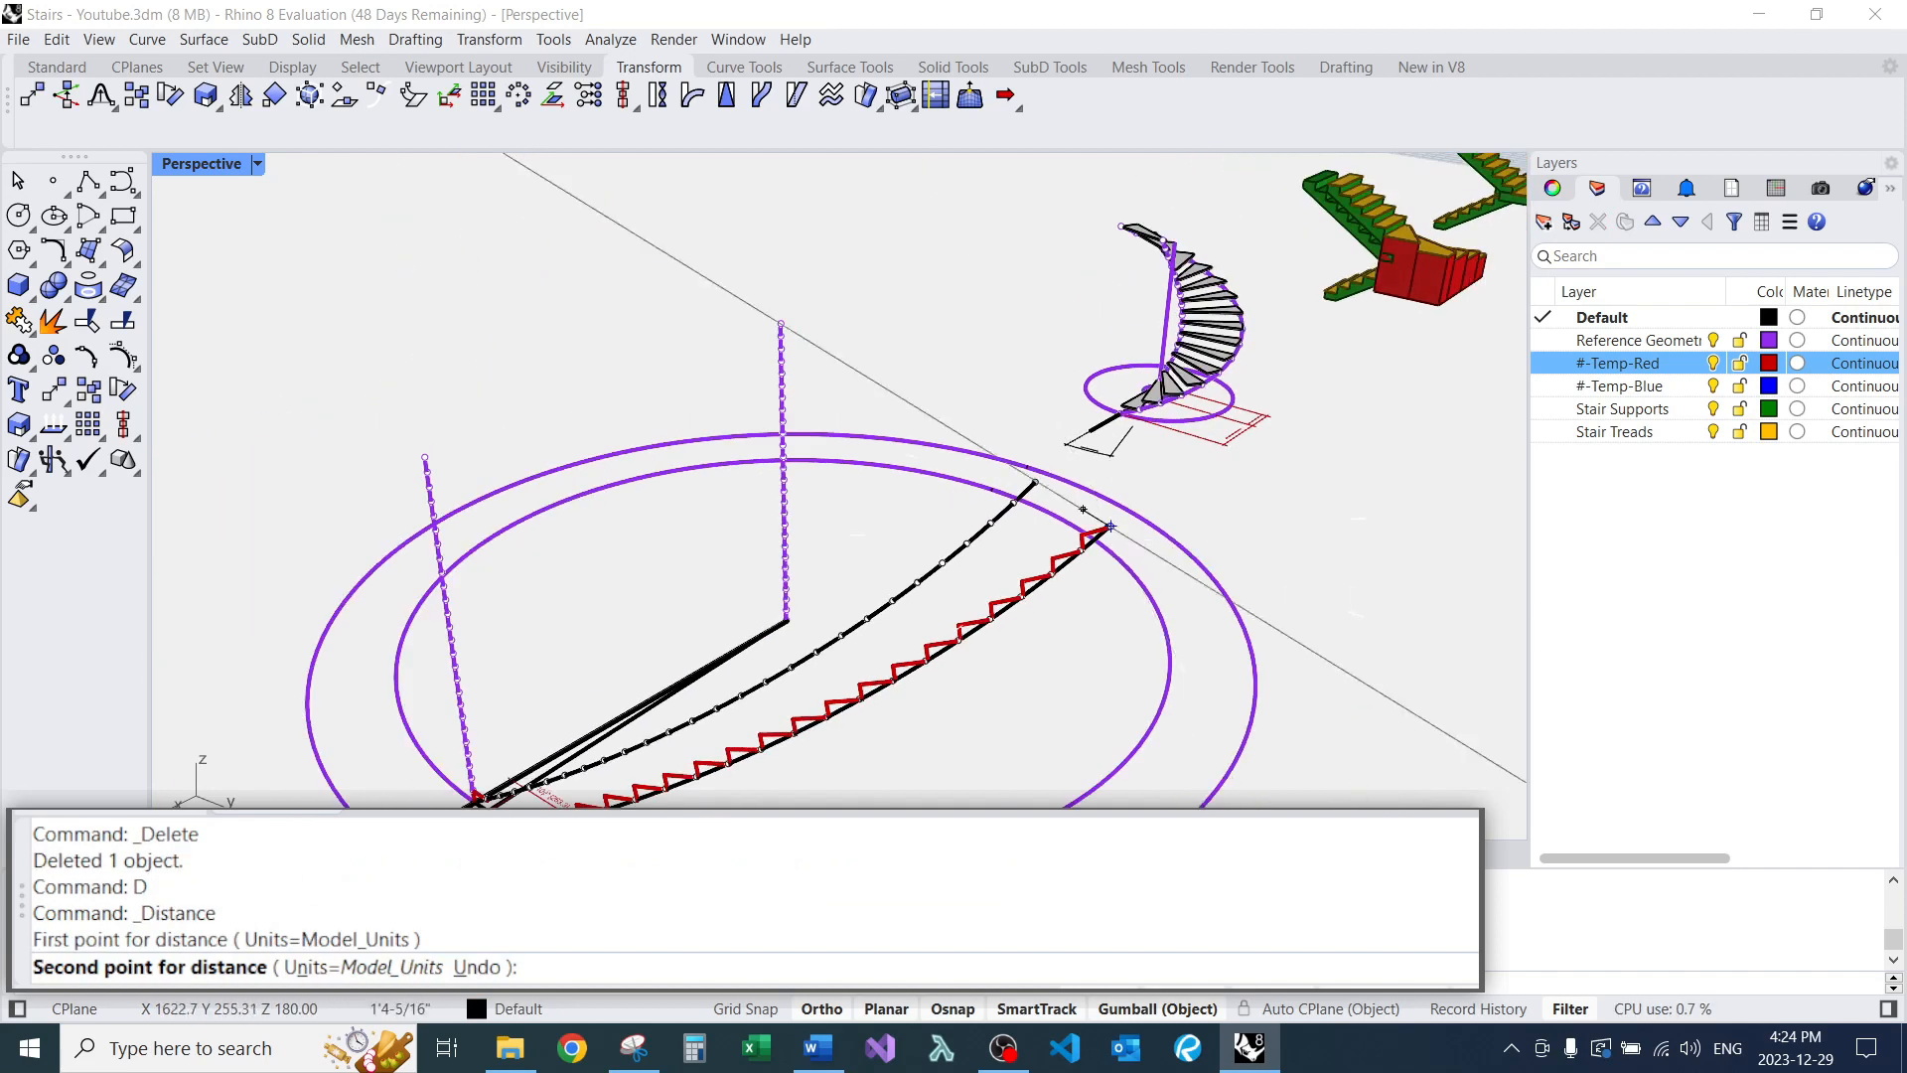
pyautogui.click(425, 458)
# Copy the outer reference circle vertically upward by 7.5 feet.
pyautogui.scroll(-6, 599, 413)
pyautogui.moveTo(599, 413); pyautogui.dragTo(800, 526, button='right')
pyautogui.scroll(6, 879, 402)
pyautogui.scroll(-7, 894, 538)
pyautogui.scroll(4, 794, 581)
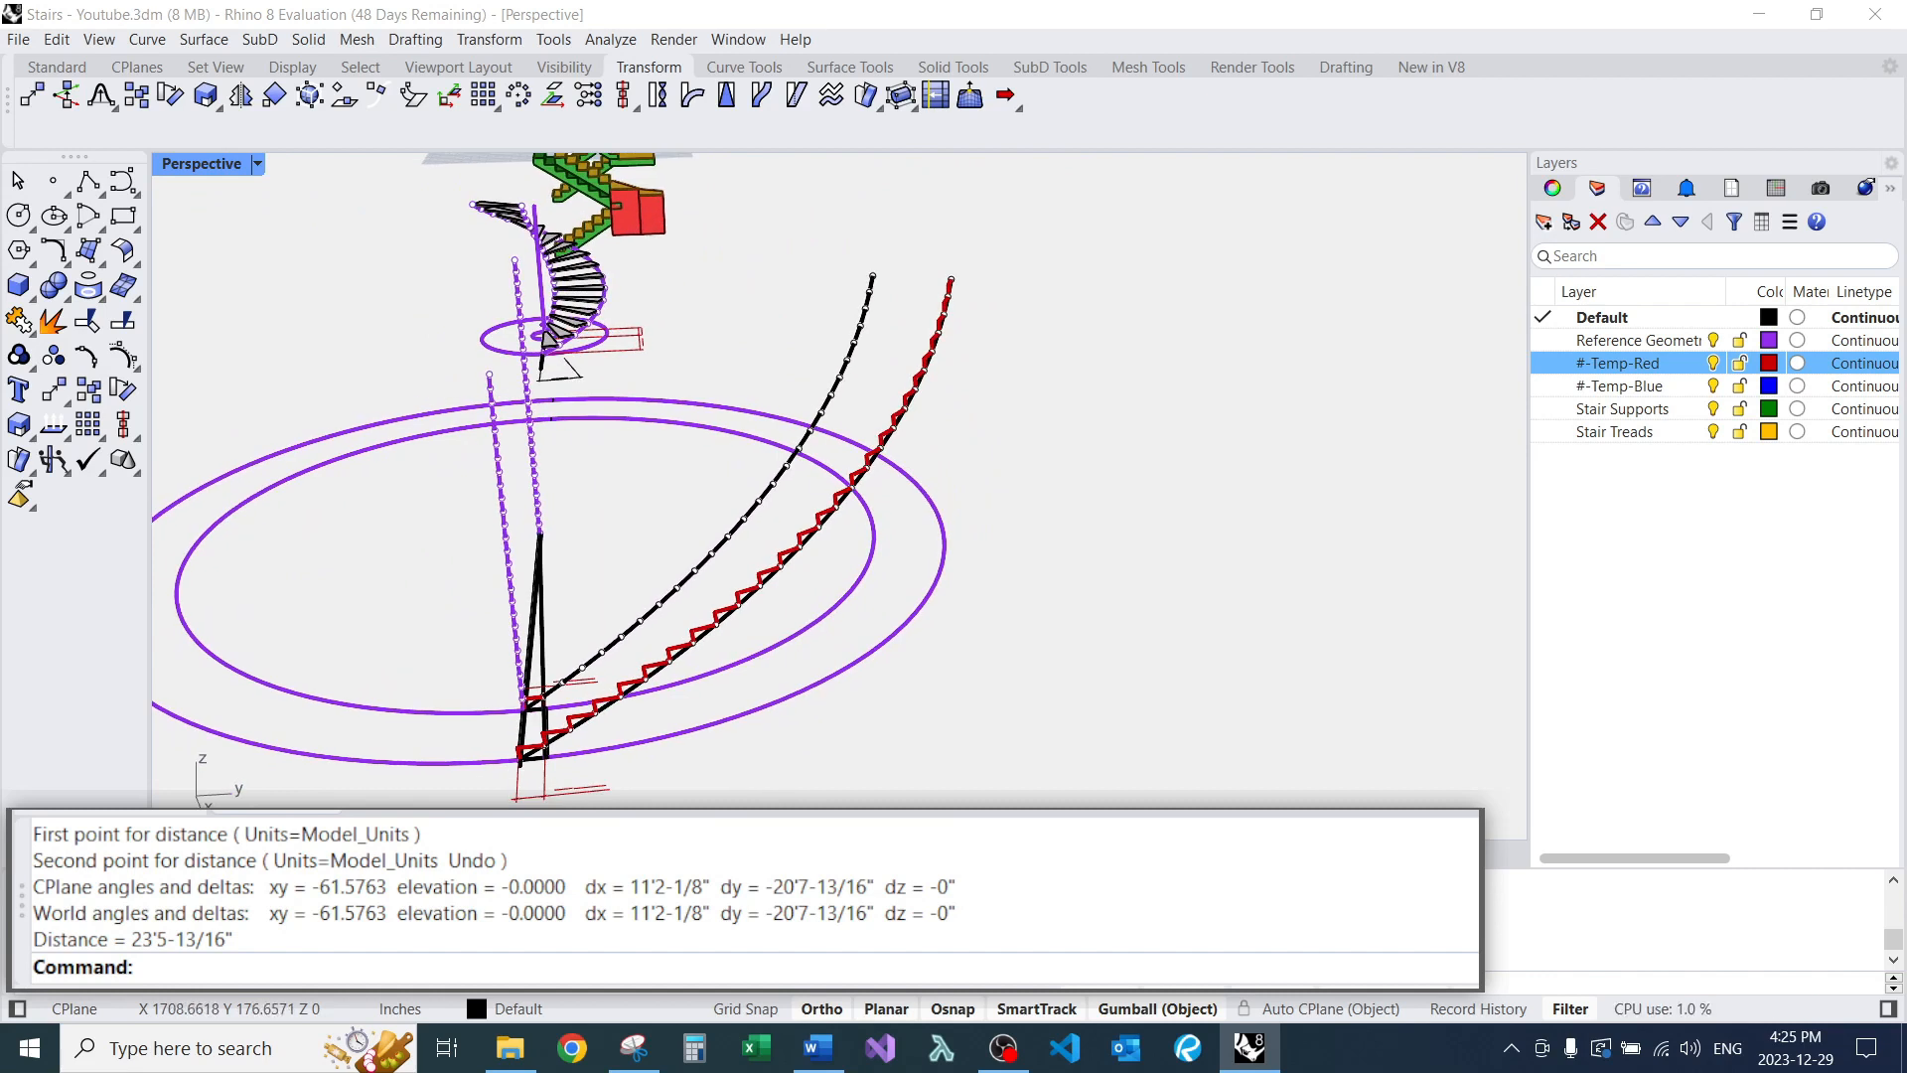
pyautogui.moveTo(675, 502); pyautogui.dragTo(656, 505, button='right')
pyautogui.click(860, 443)
pyautogui.moveTo(860, 443); pyautogui.dragTo(790, 402, button='right')
pyautogui.moveTo(298, 586); pyautogui.dragTo(536, 655, button='right')
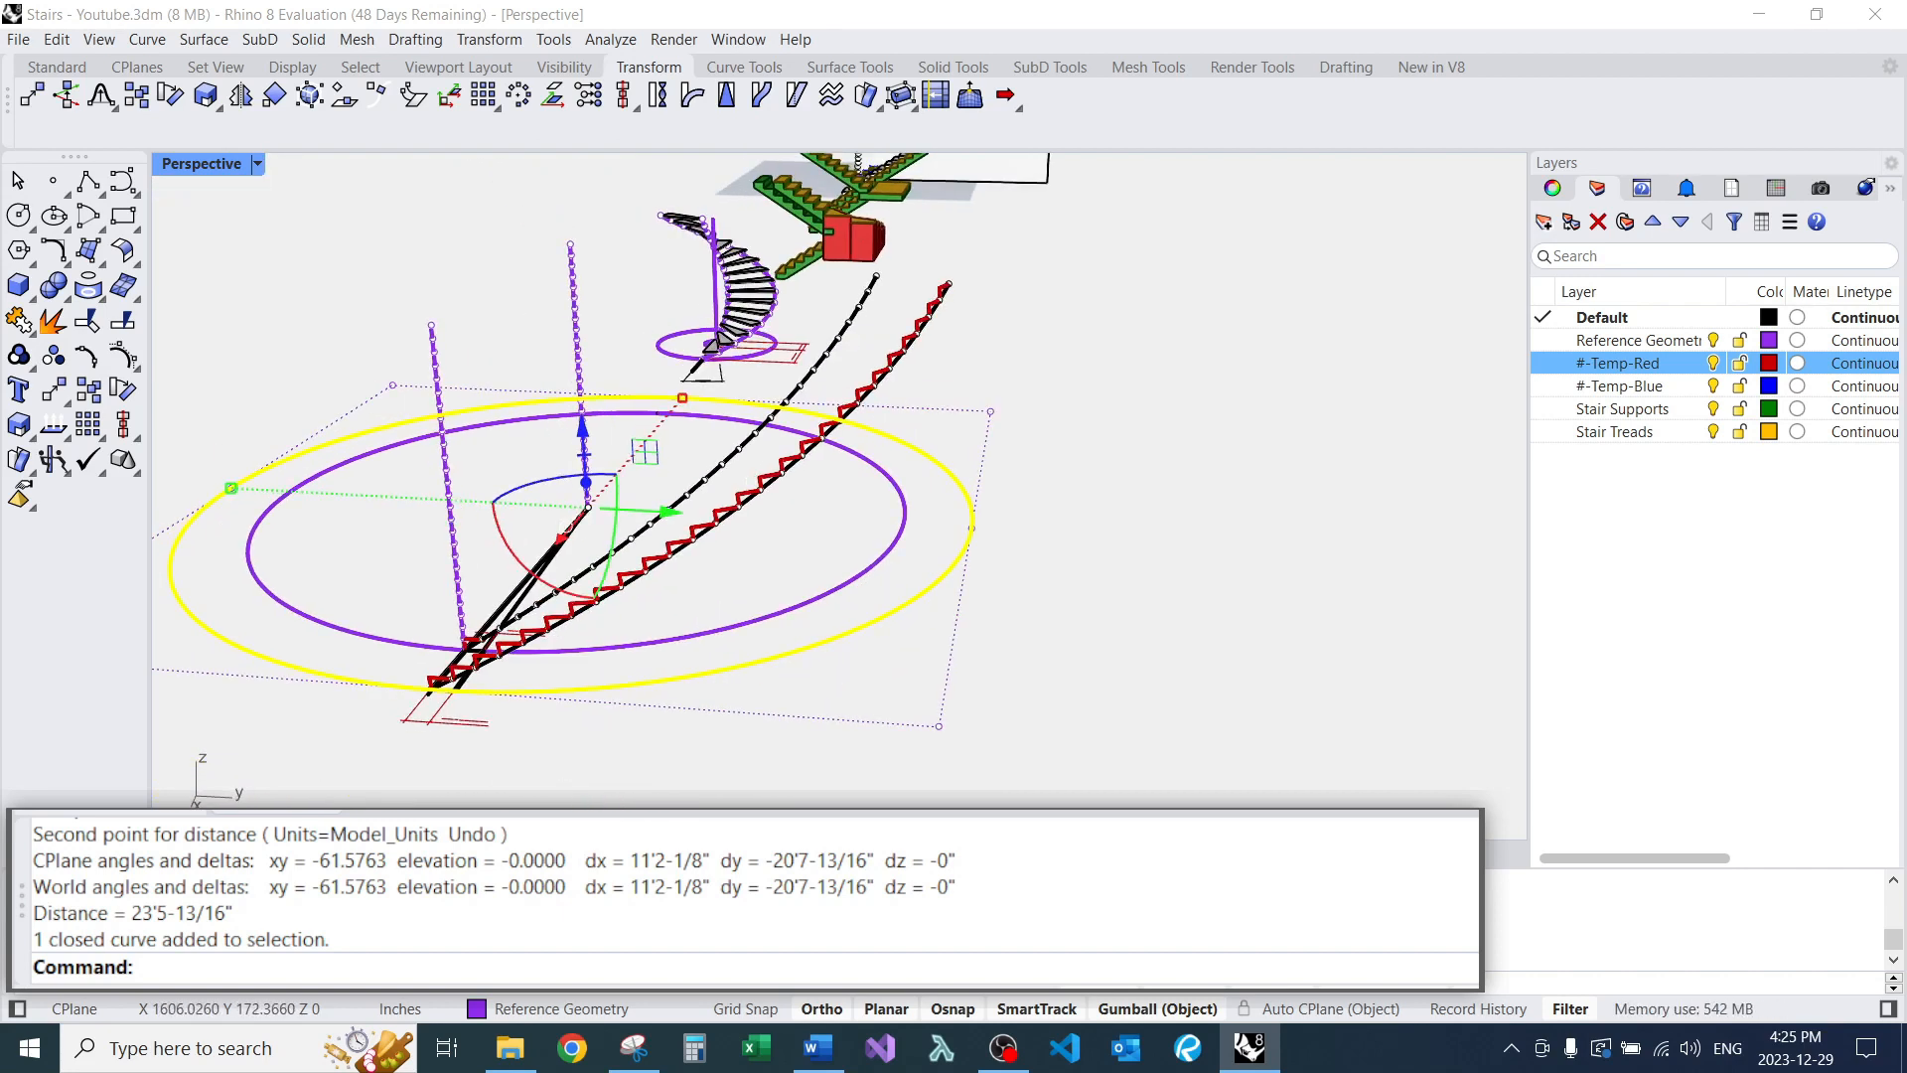
pyautogui.moveTo(382, 576); pyautogui.dragTo(471, 600, button='right')
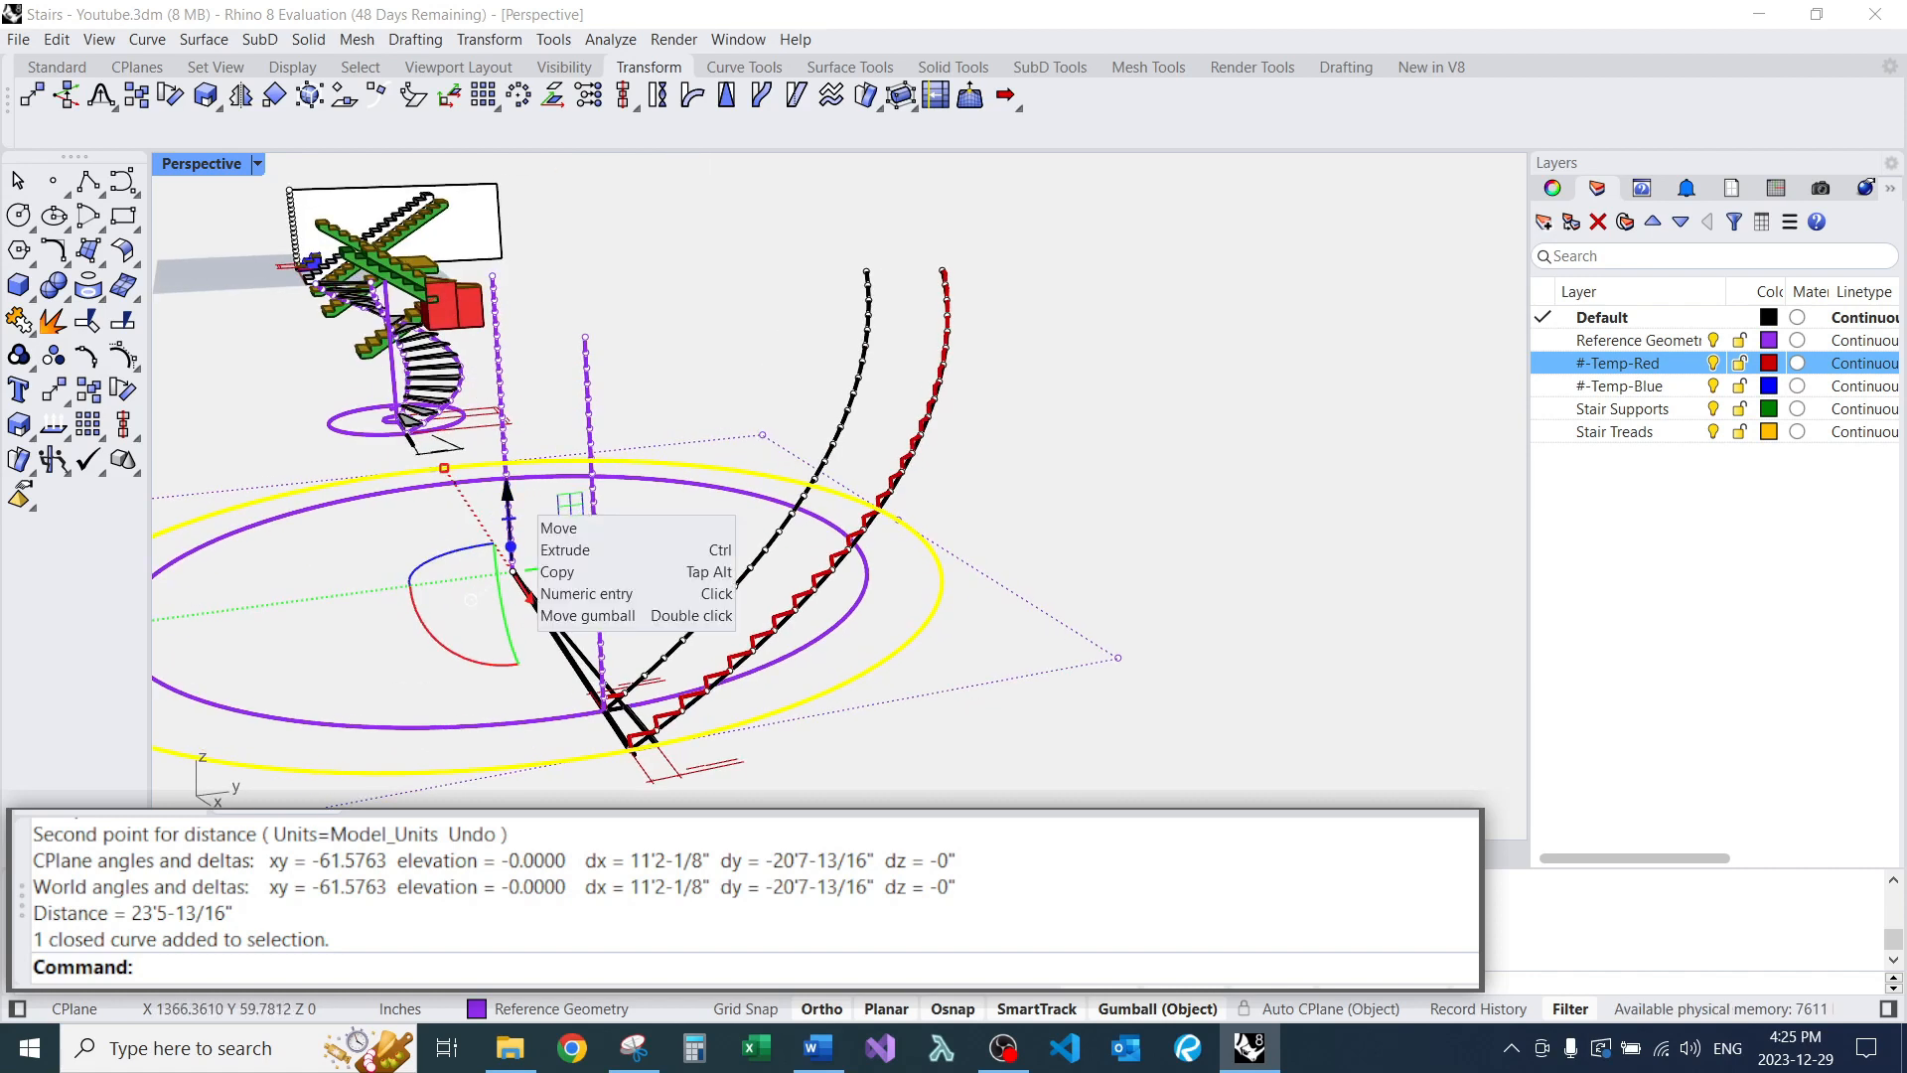
pyautogui.click(507, 497)
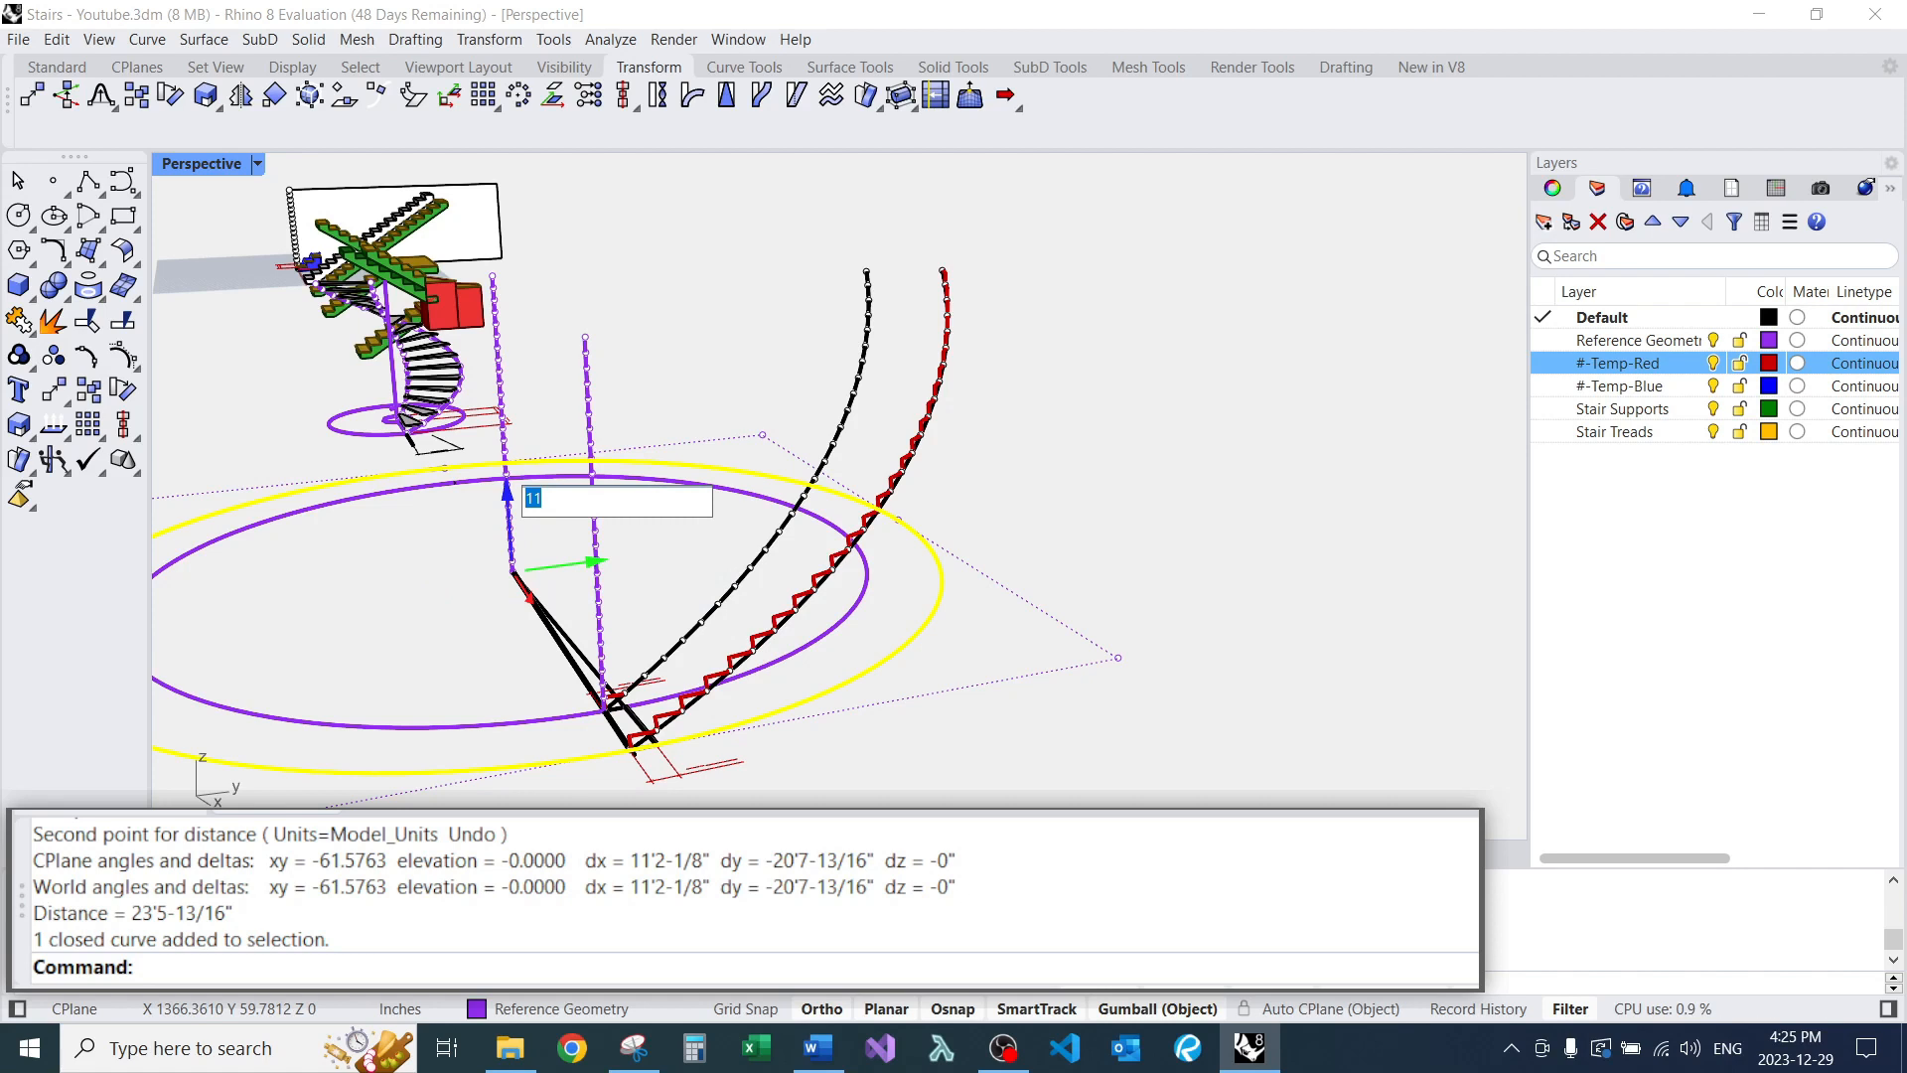
pyautogui.write('7.5')
pyautogui.press('Return')
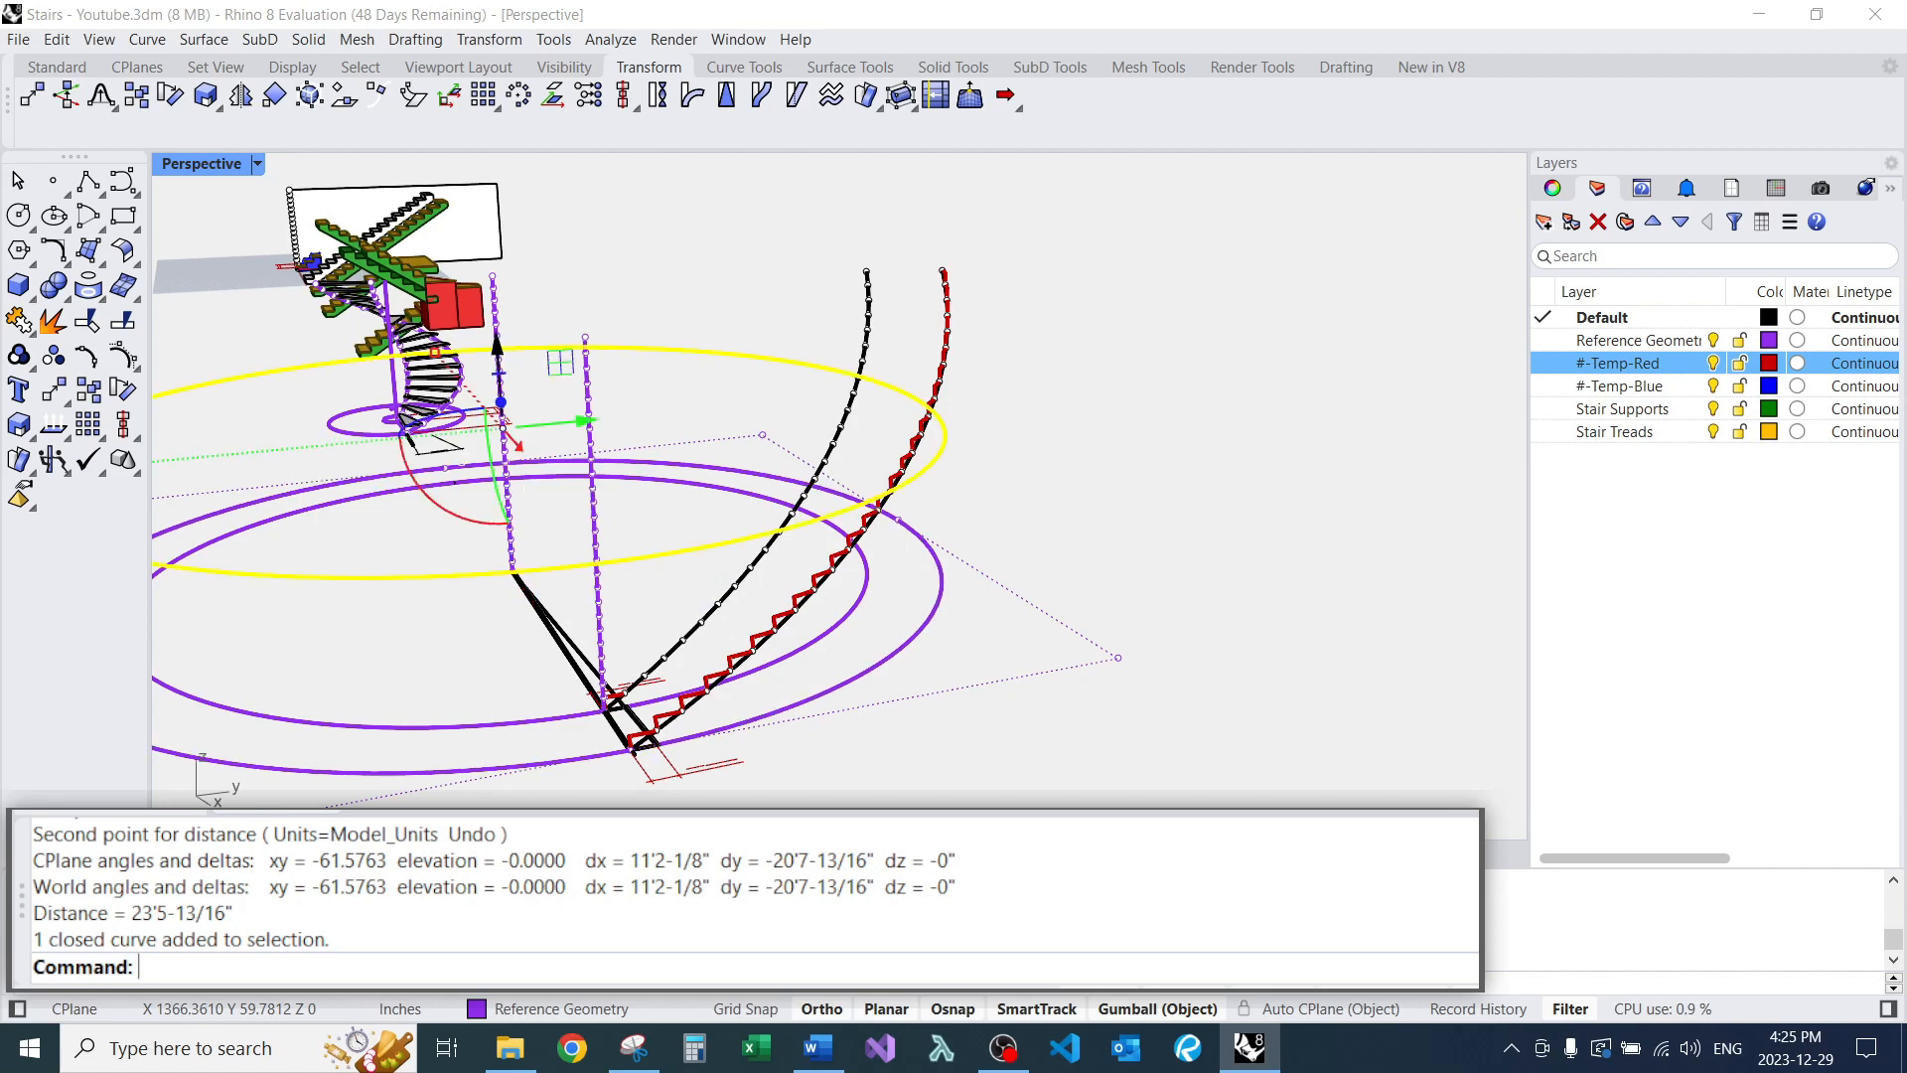
# Draw a straight marker line outward from the point where the raised reference circle meets the outer stair profile.
pyautogui.scroll(2, 922, 481)
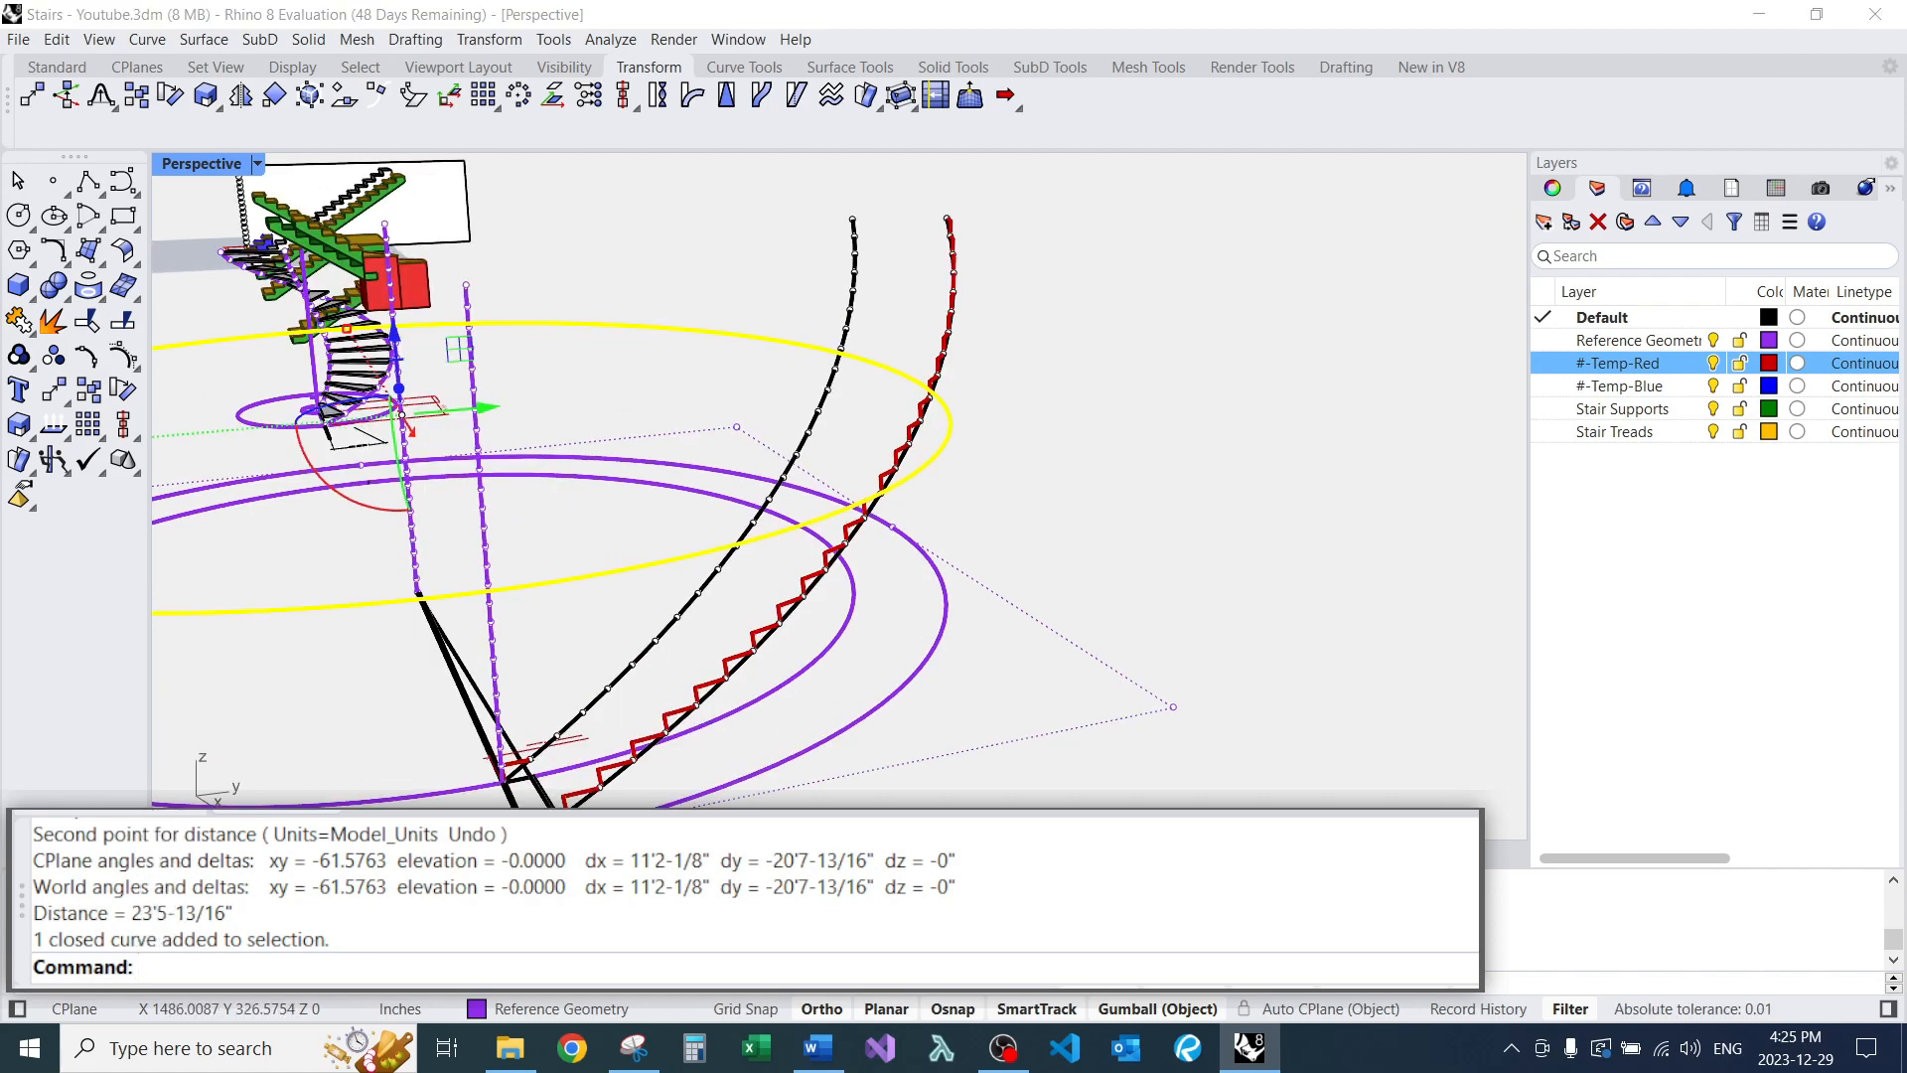
pyautogui.scroll(5, 879, 507)
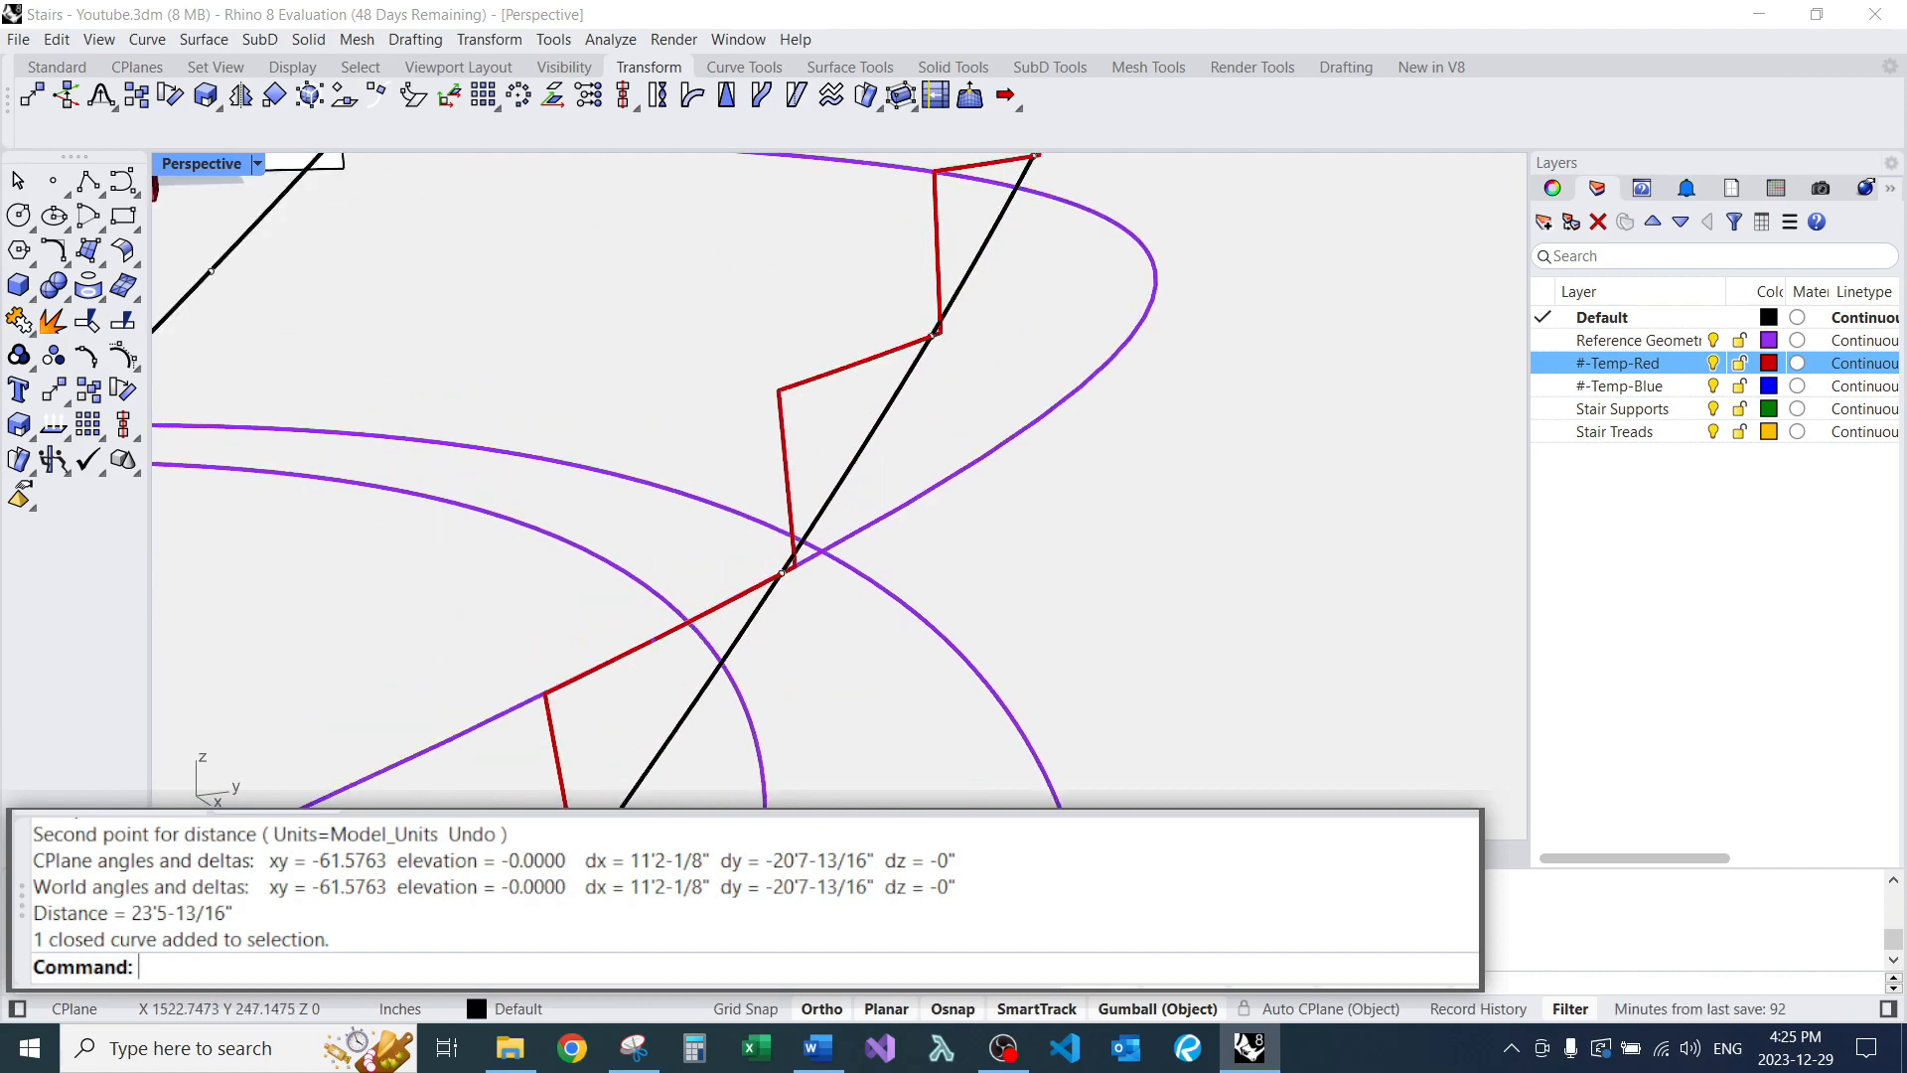
pyautogui.scroll(-8, 840, 480)
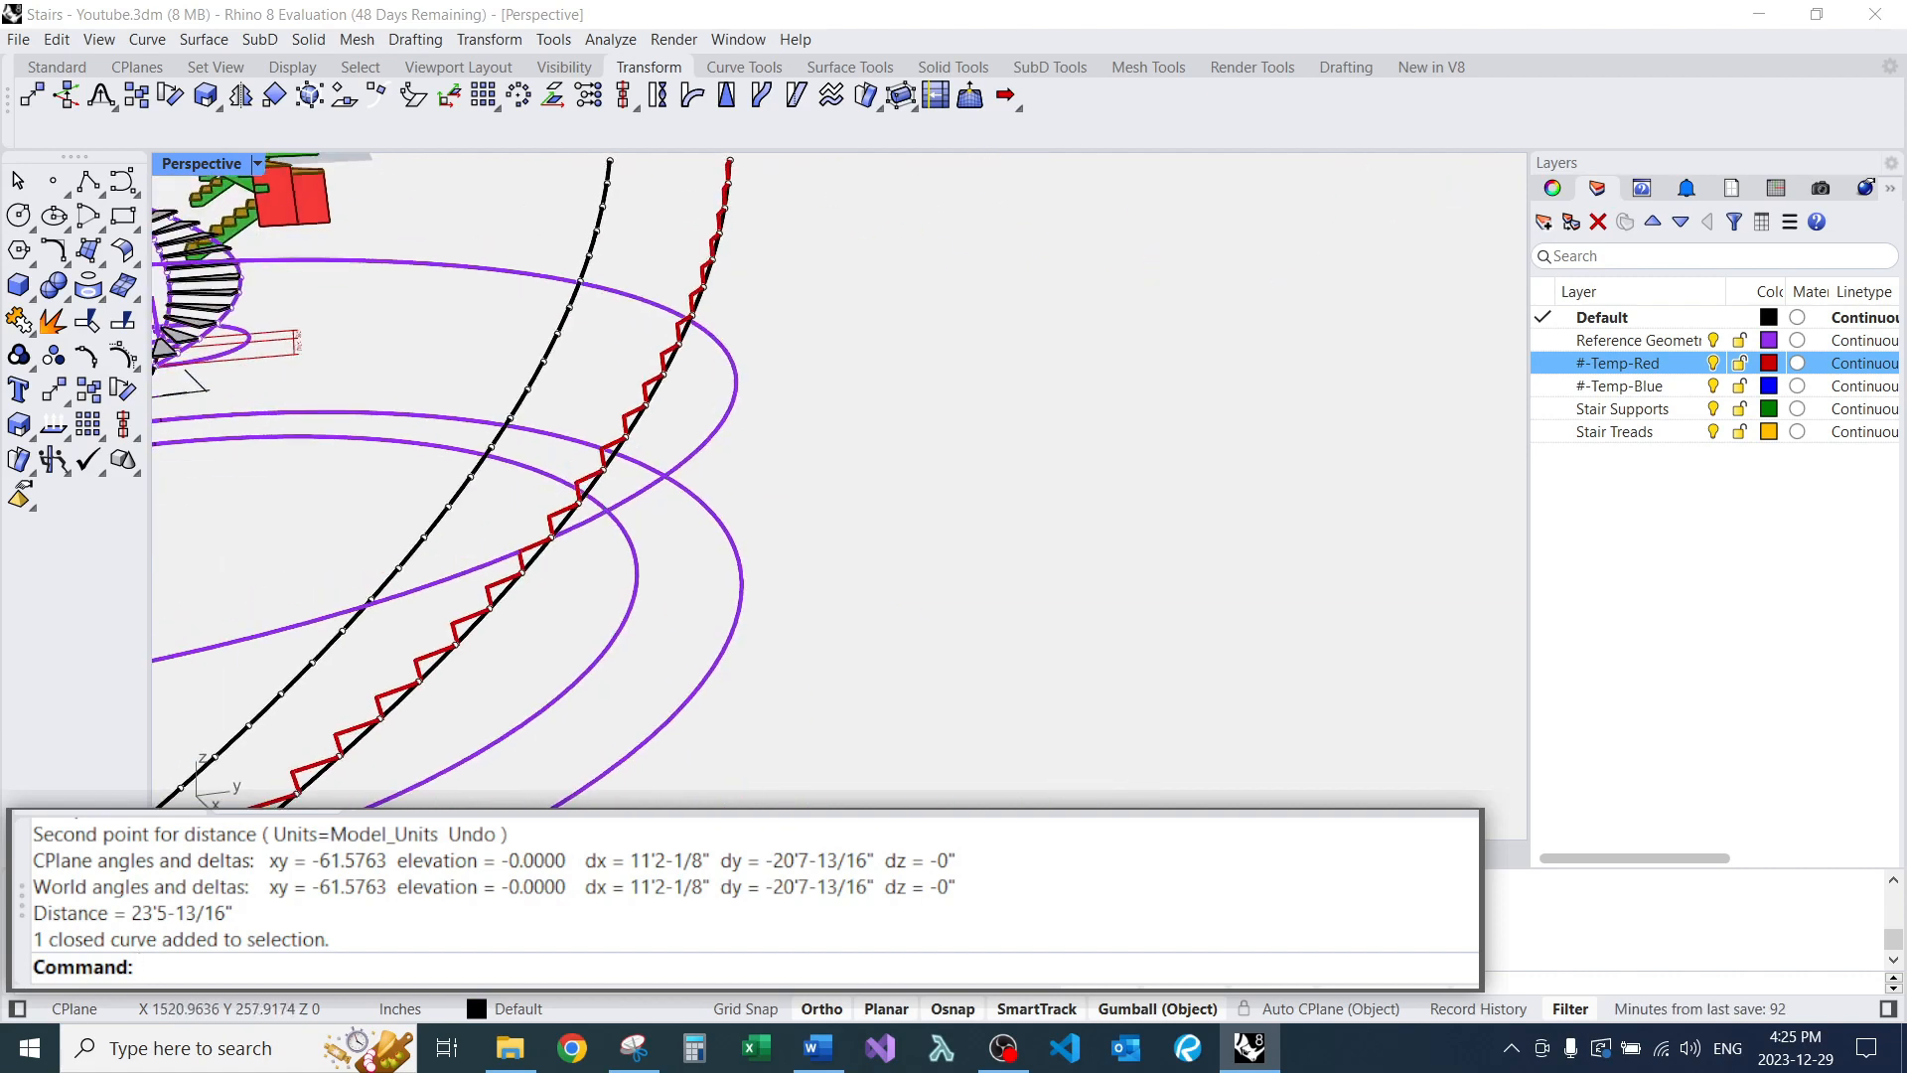
pyautogui.scroll(3, 596, 556)
pyautogui.write('L')
pyautogui.press('Return')
pyautogui.moveTo(636, 581); pyautogui.dragTo(581, 627, button='right')
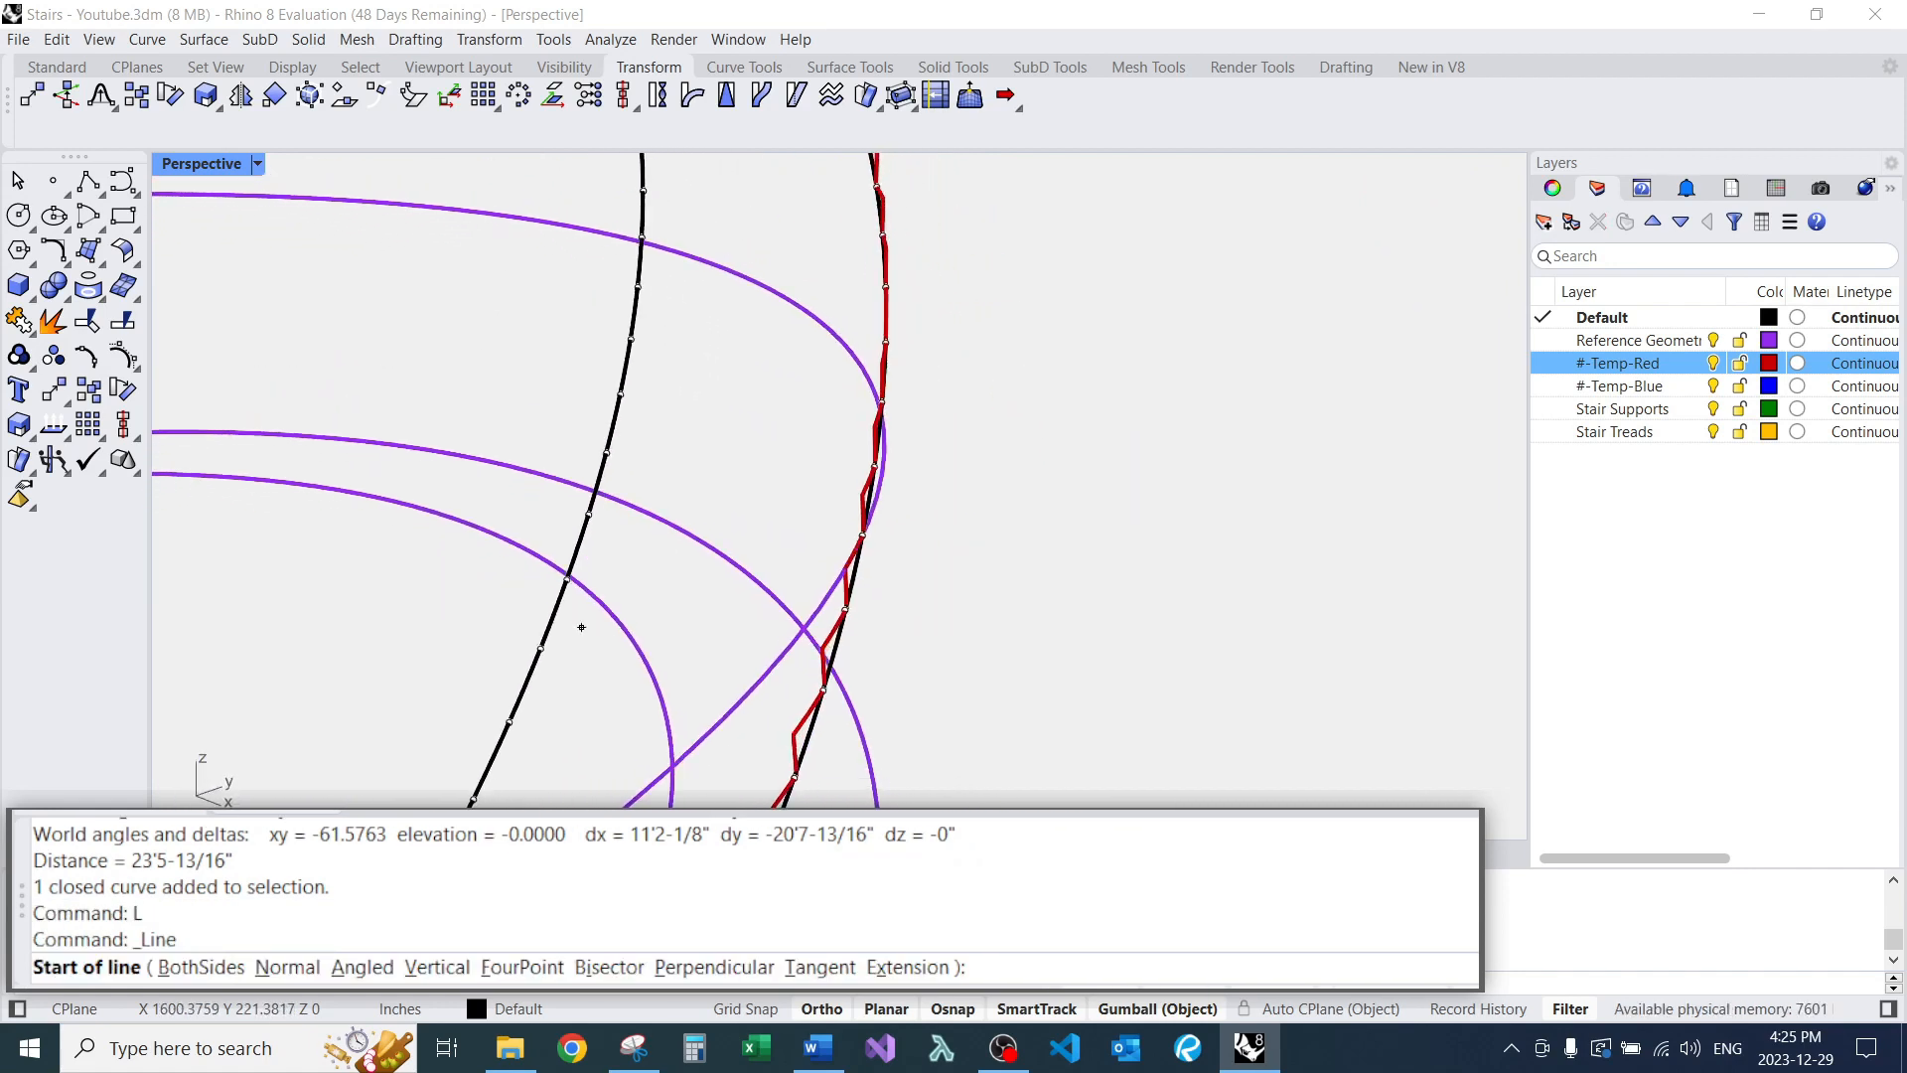
pyautogui.scroll(5, 872, 544)
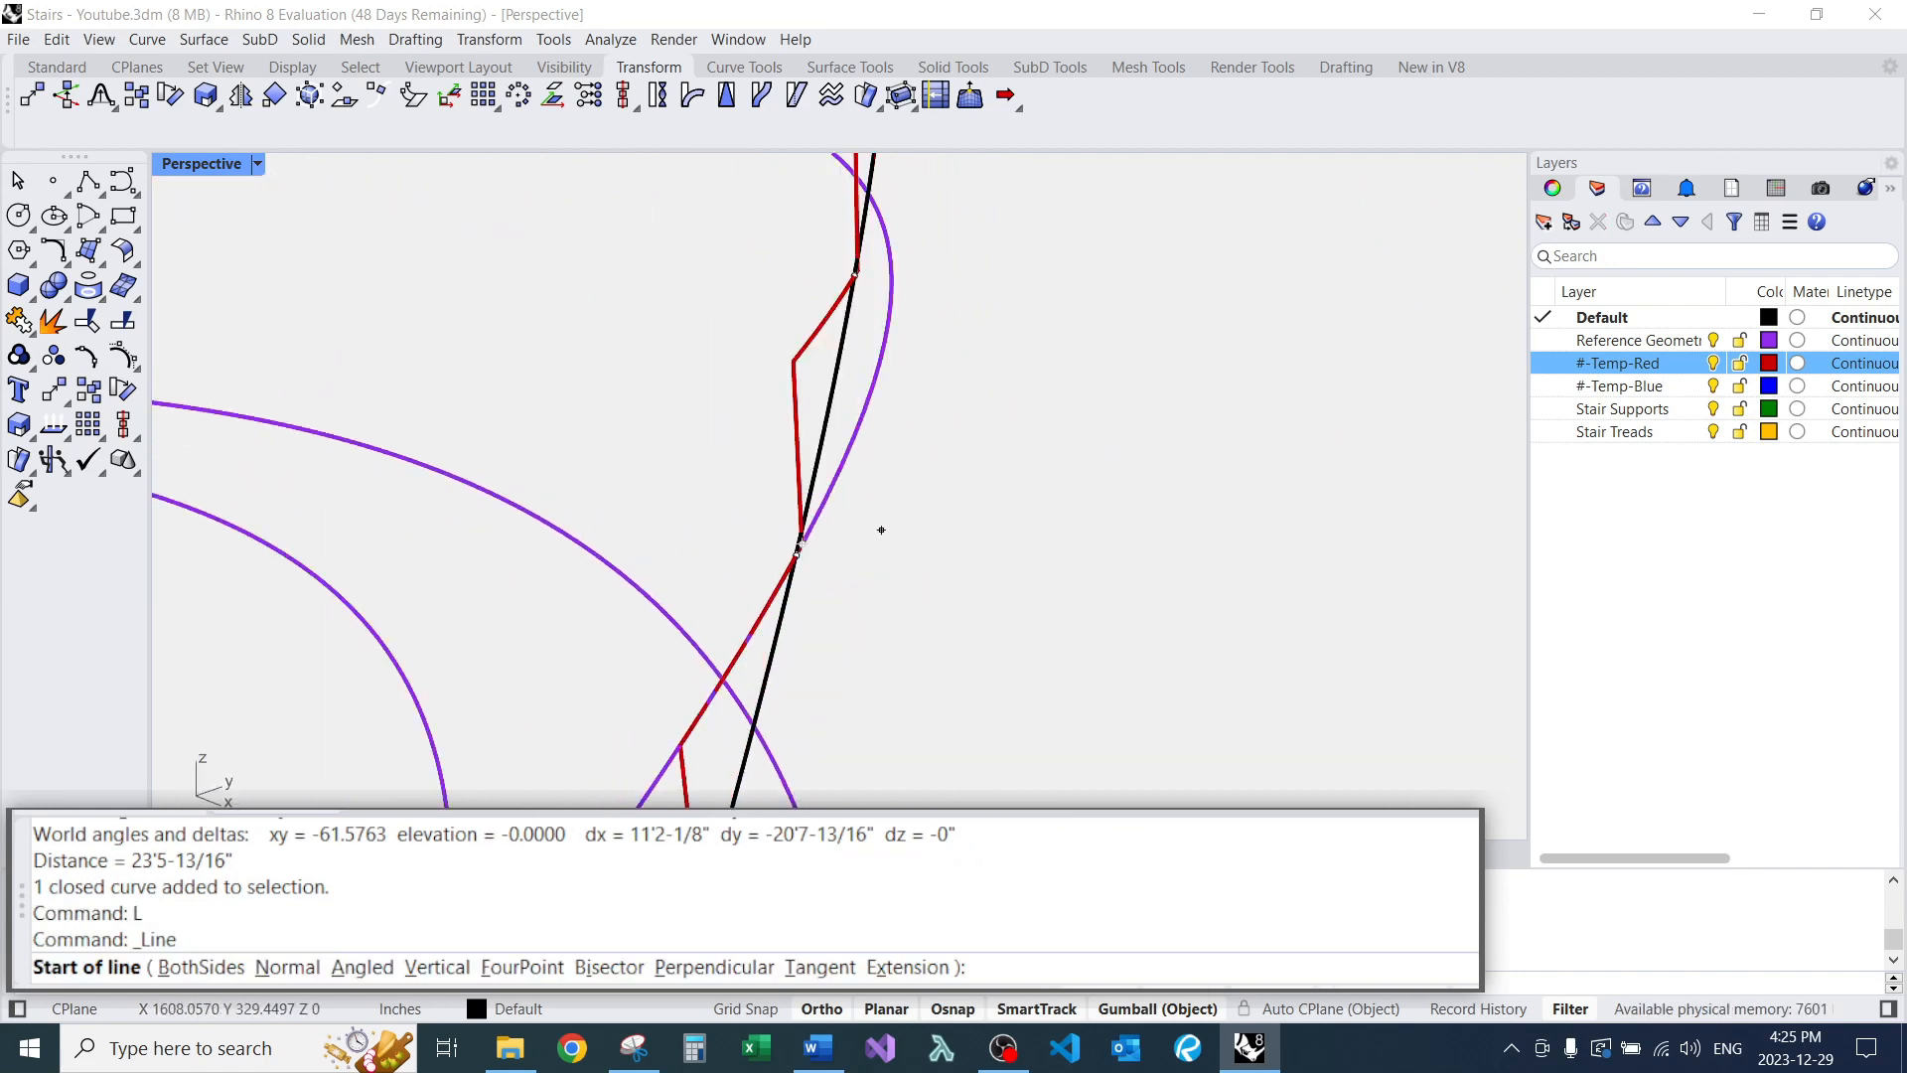
pyautogui.click(799, 546)
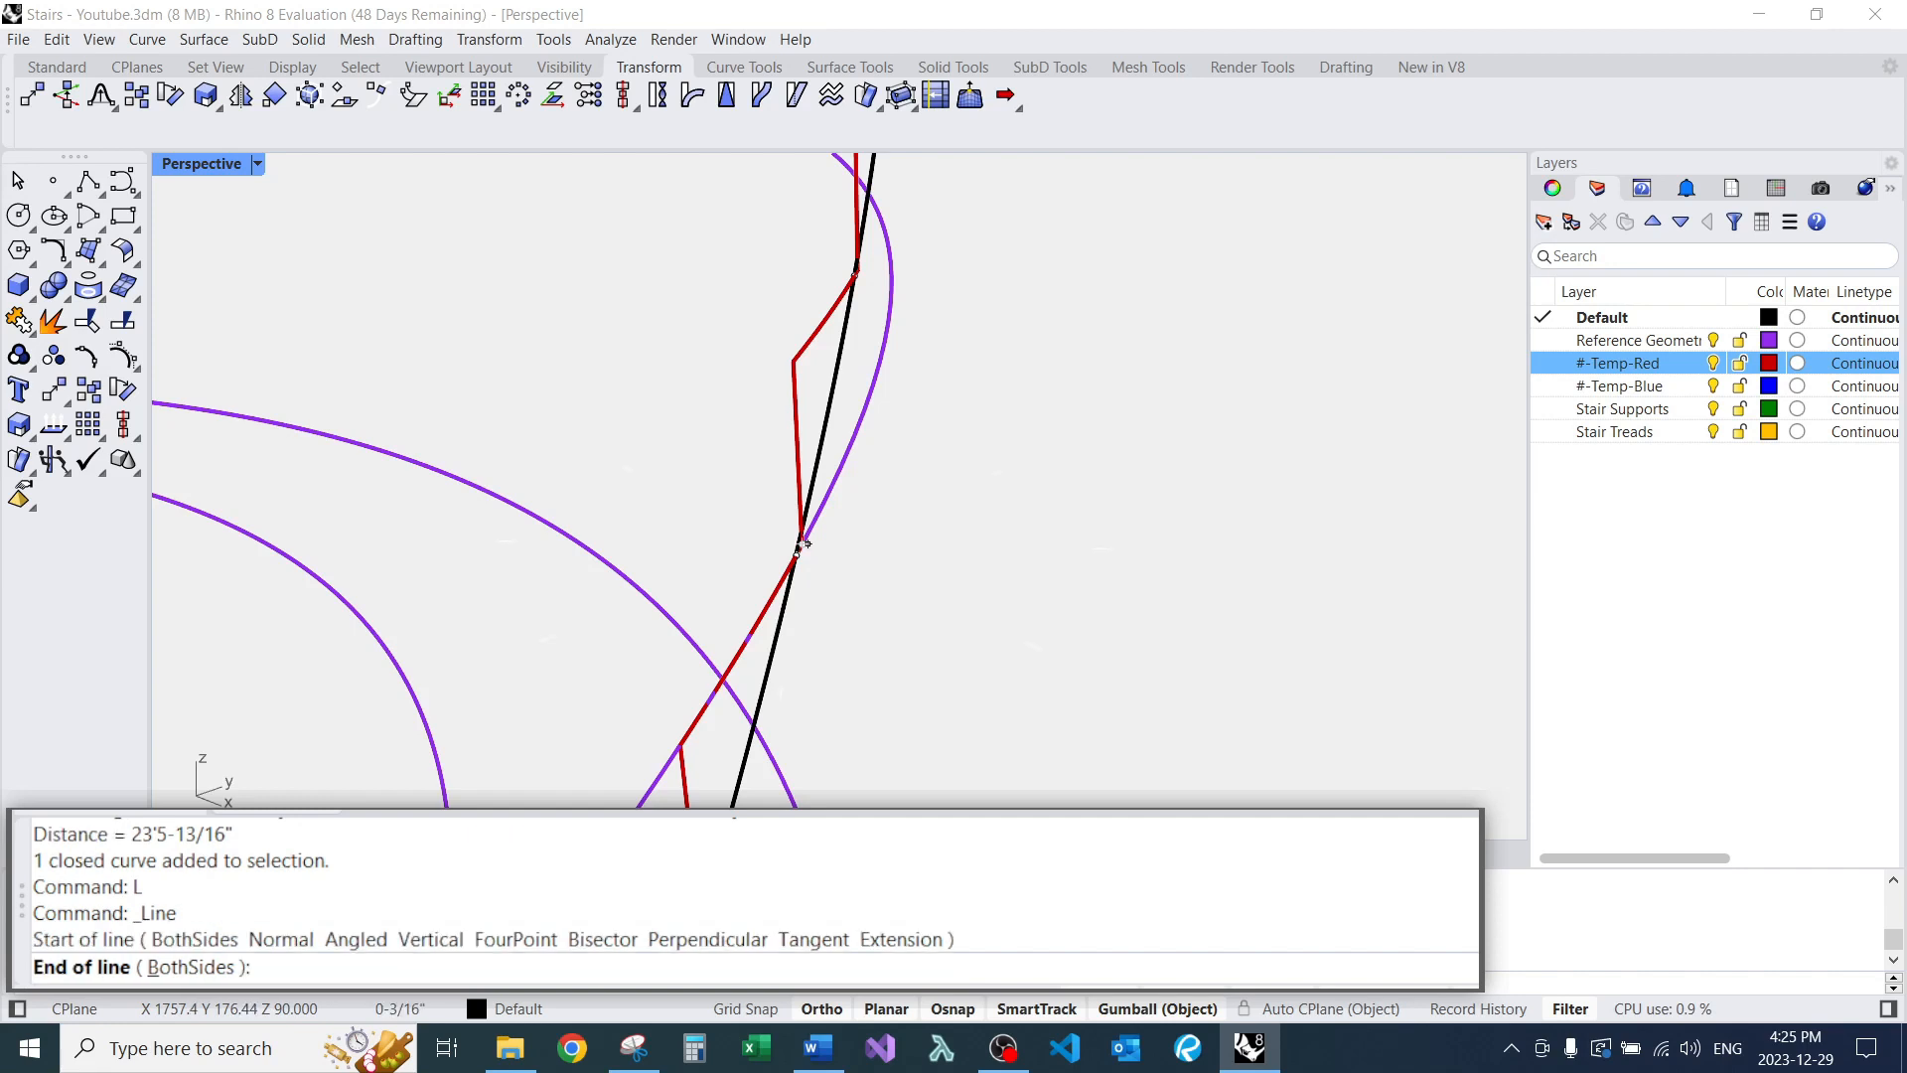
pyautogui.scroll(-5, 803, 546)
pyautogui.click(1384, 549)
# Zoom to the point at the marker line's start and examine from several angles how the line, raised circle and outer profile meet.
pyautogui.scroll(5, 835, 532)
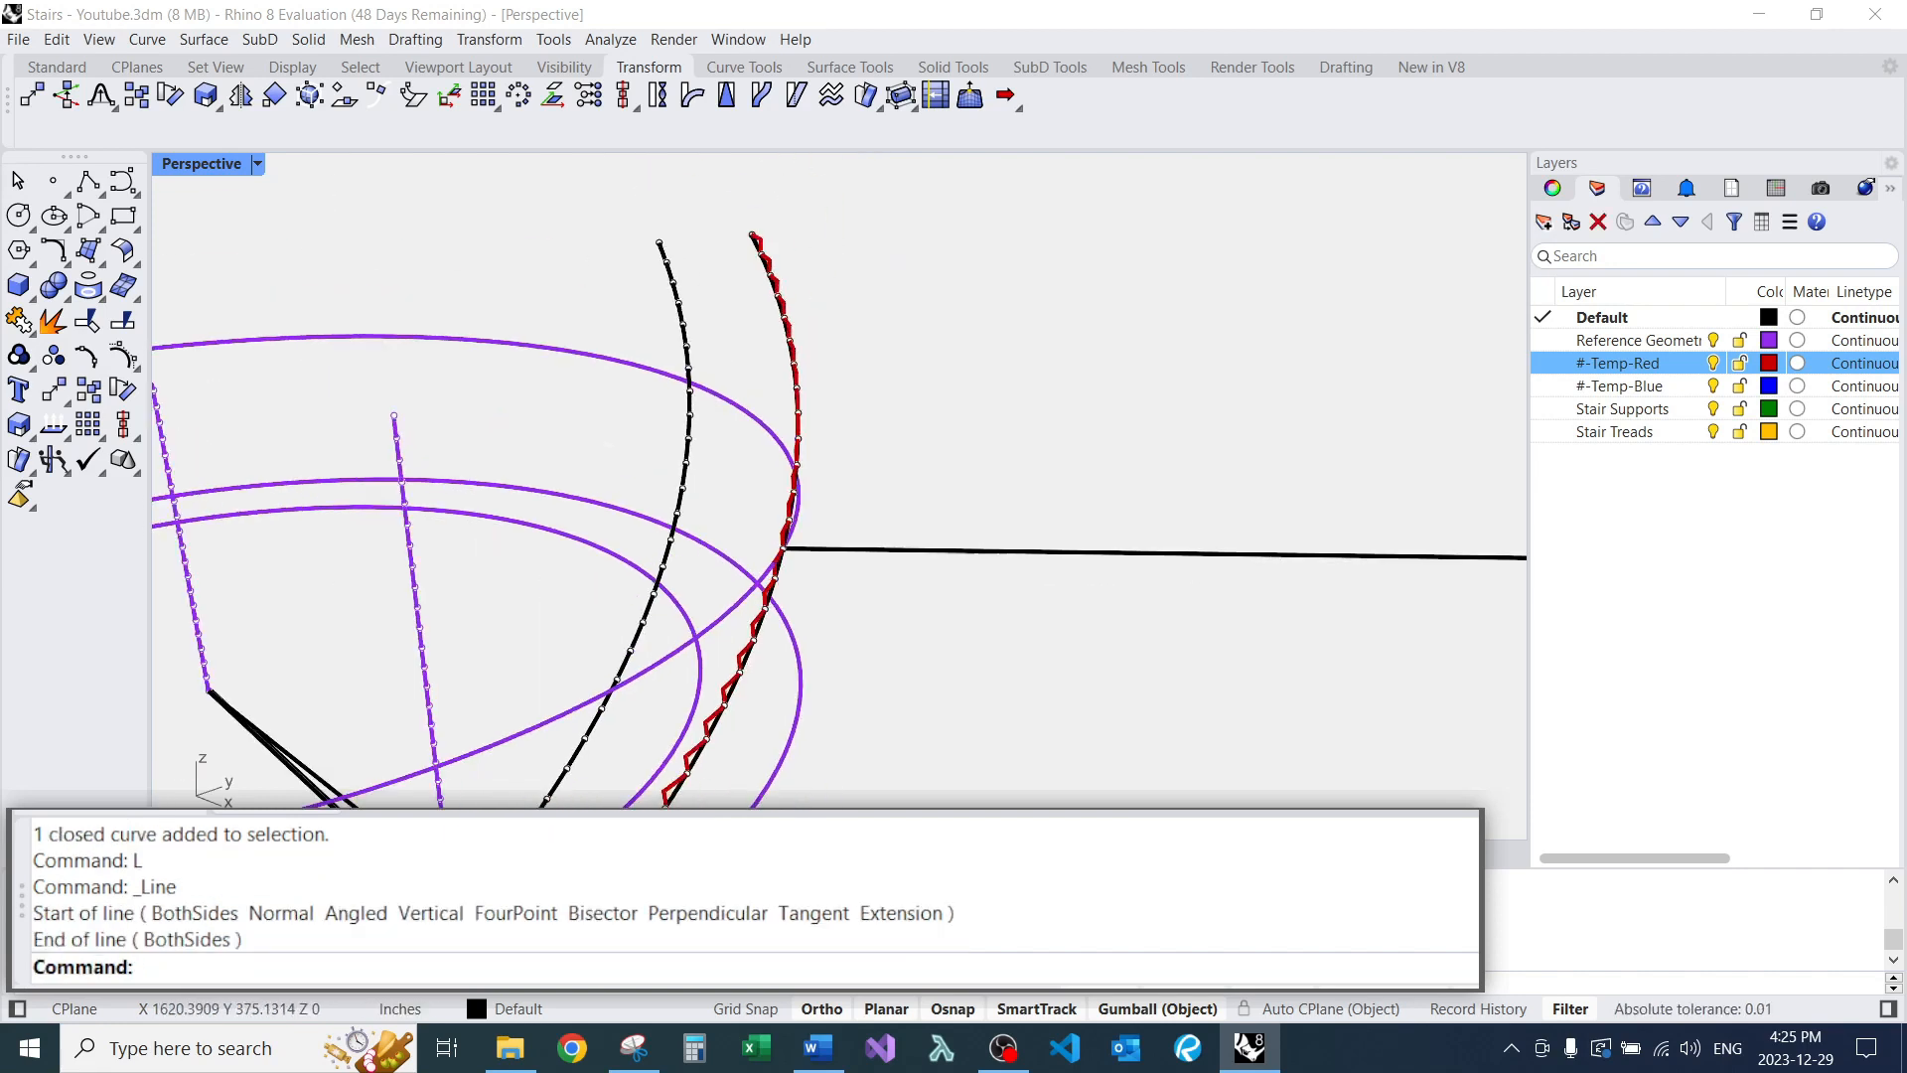
pyautogui.click(751, 571)
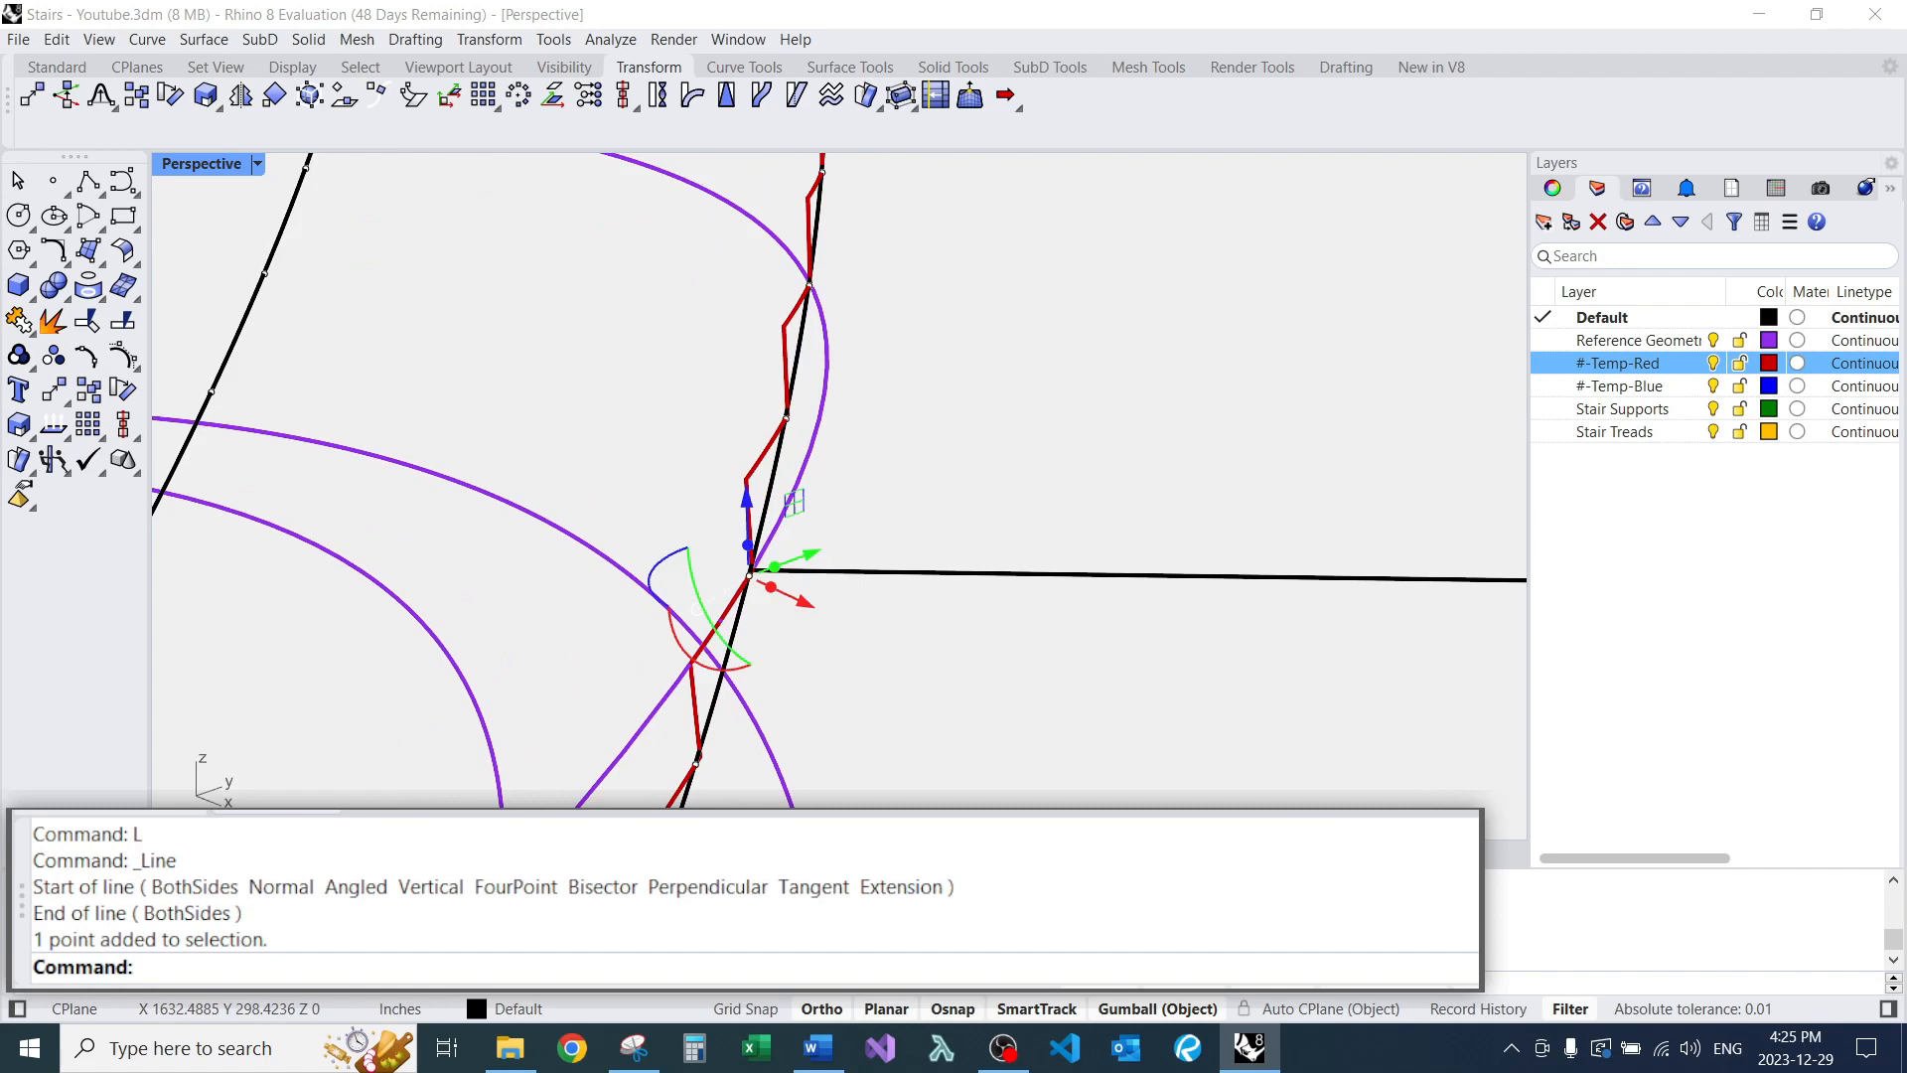
pyautogui.write('zs')
pyautogui.press('Return')
pyautogui.press('Escape')
pyautogui.moveTo(839, 497); pyautogui.dragTo(993, 517, button='right')
pyautogui.moveTo(1142, 427); pyautogui.dragTo(1520, 417, button='right')
pyautogui.scroll(-10, 893, 409)
pyautogui.scroll(-12, 934, 430)
pyautogui.moveTo(934, 430); pyautogui.dragTo(954, 546, button='right')
pyautogui.scroll(20, 1020, 370)
pyautogui.moveTo(944, 477); pyautogui.dragTo(834, 388, button='right')
pyautogui.scroll(-14, 934, 447)
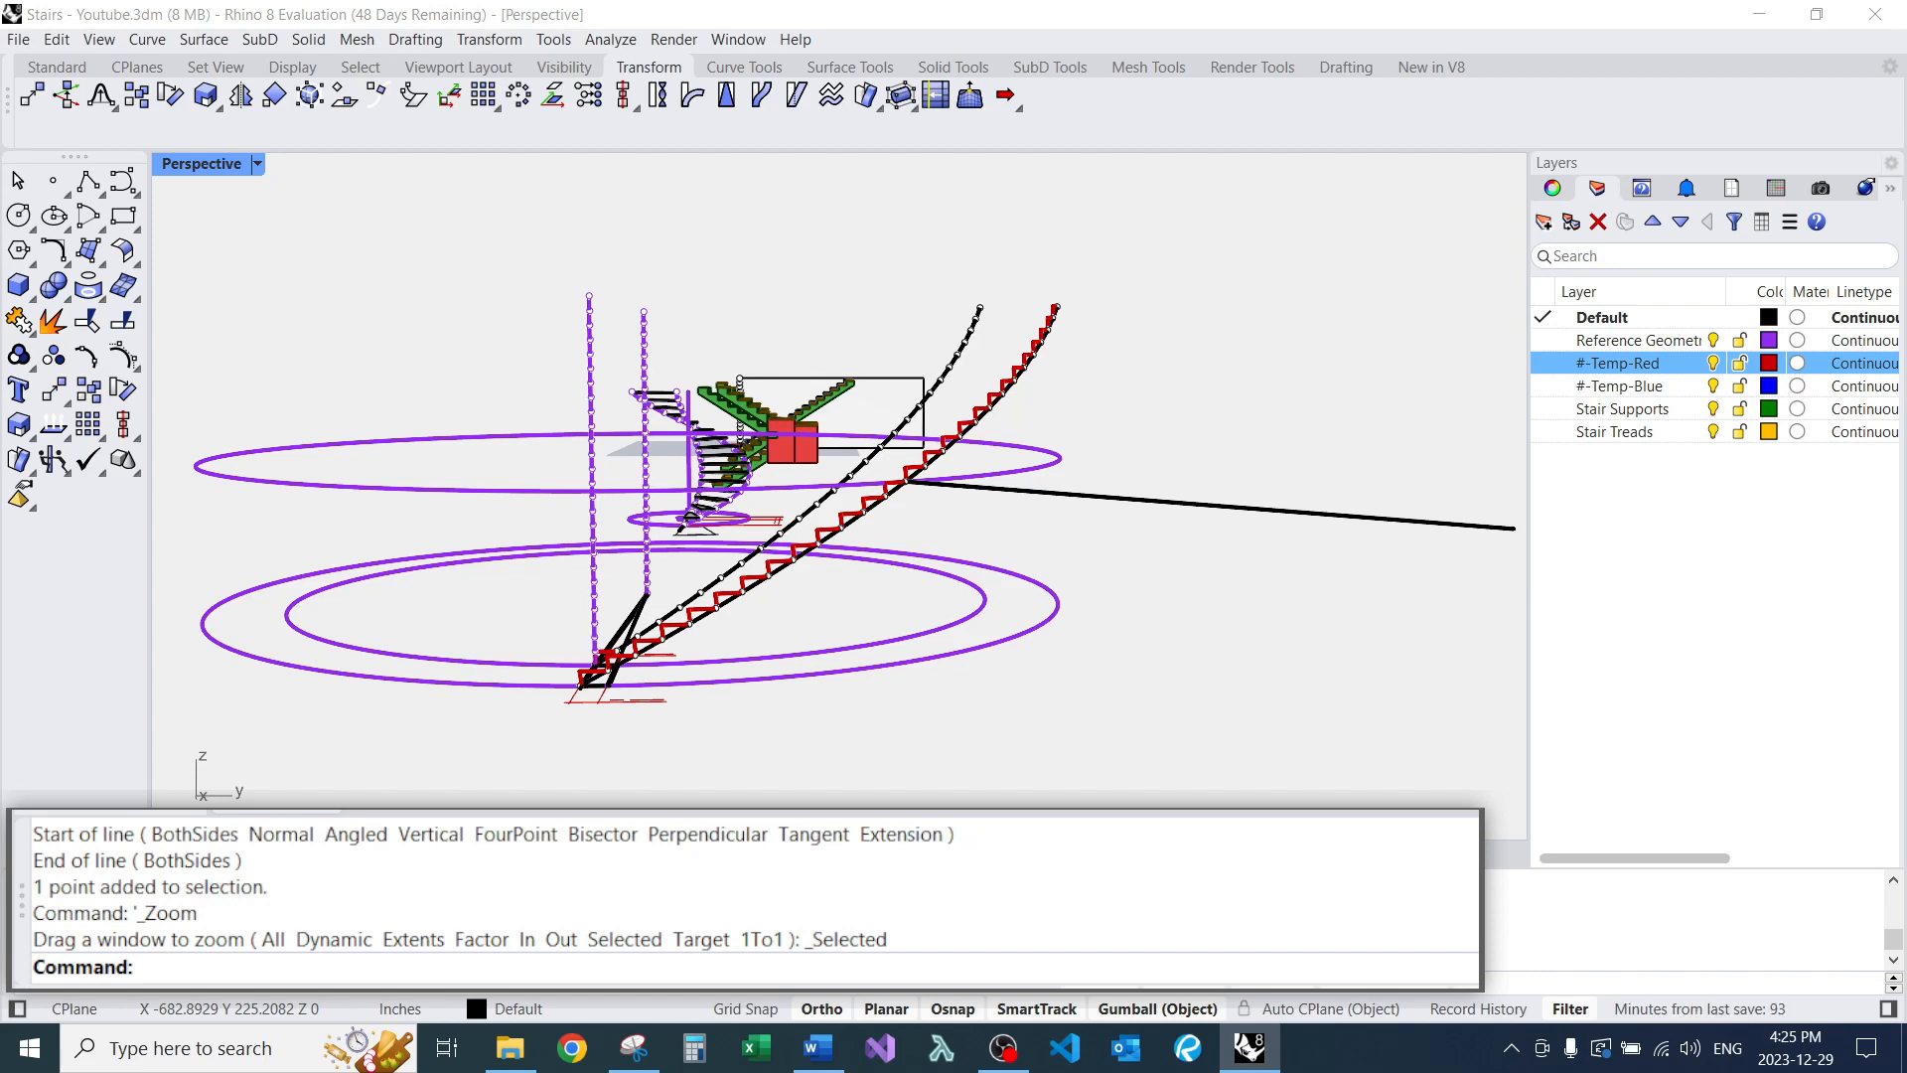
pyautogui.scroll(8, 993, 596)
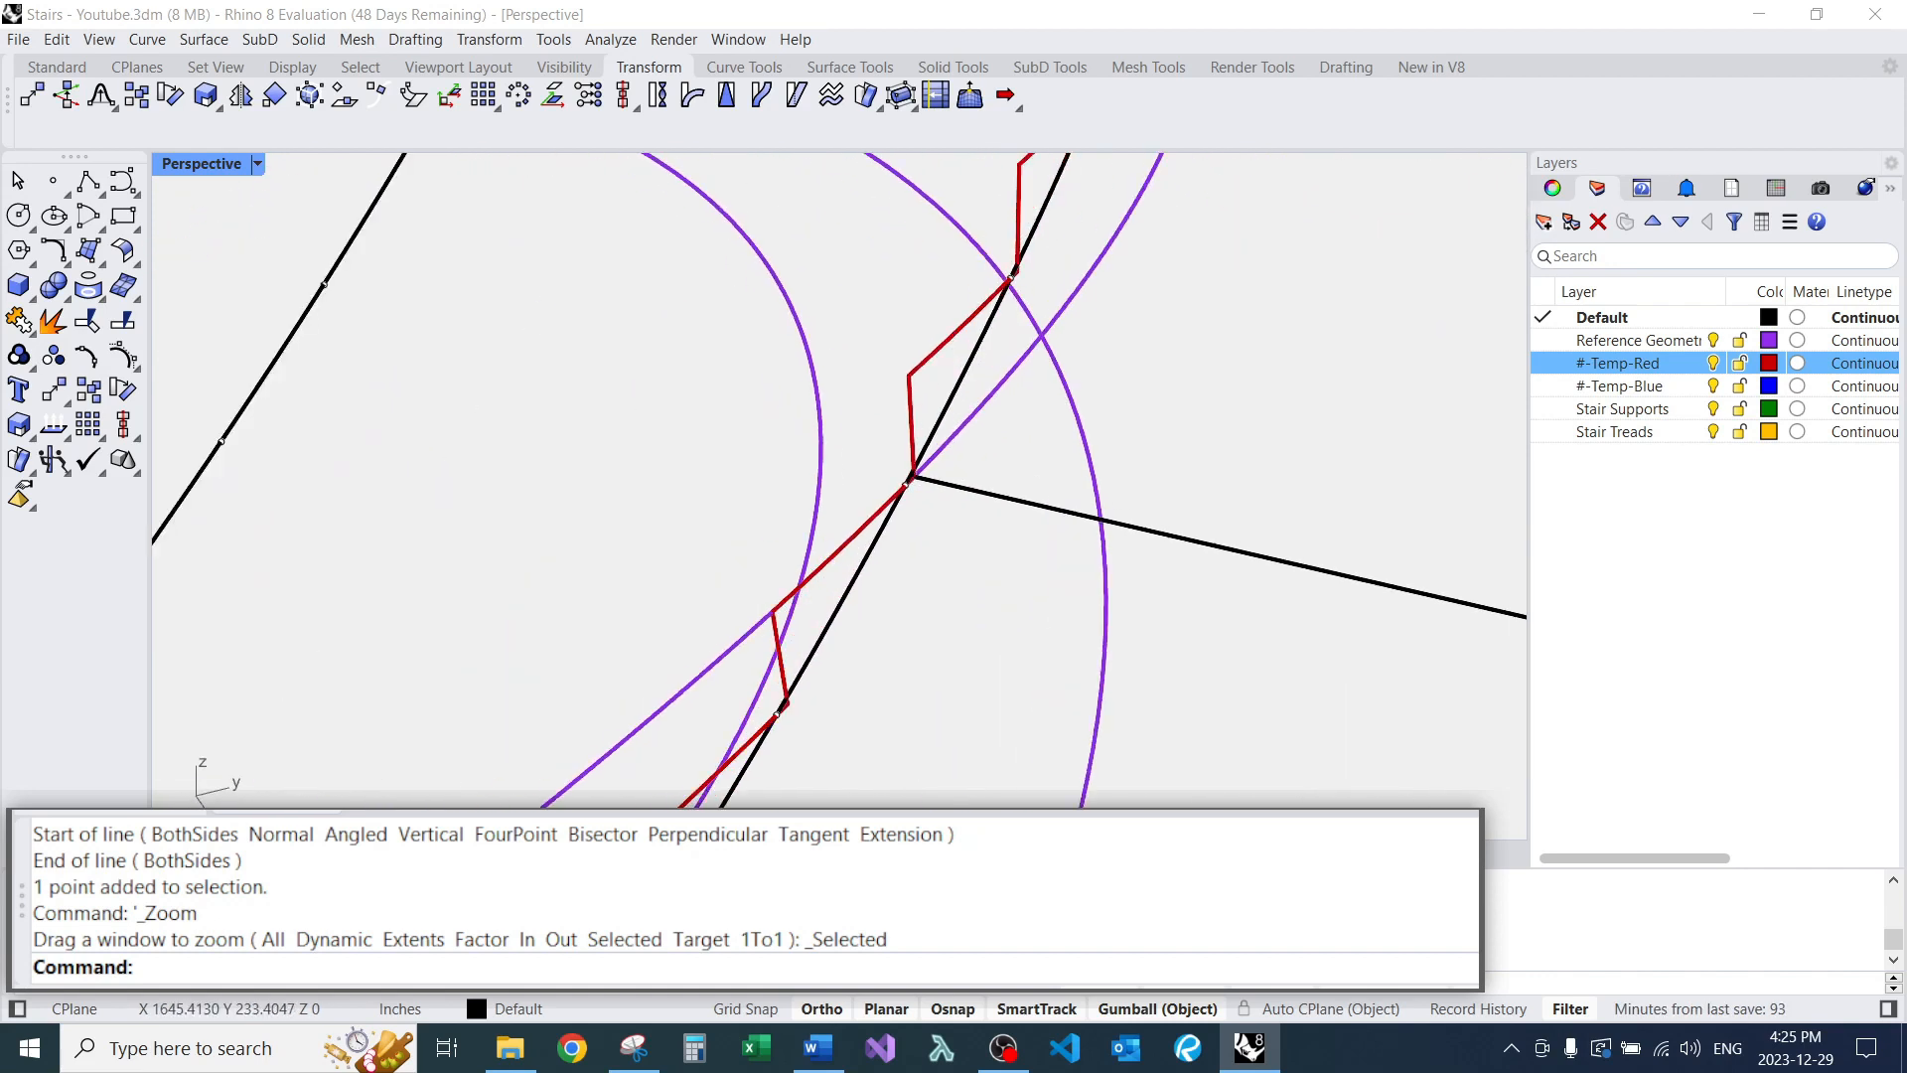
pyautogui.scroll(-14, 854, 546)
# Move the new marker line to the #-Temp-Red layer.
pyautogui.moveTo(864, 516); pyautogui.dragTo(932, 489, button='right')
pyautogui.click(1106, 586)
pyautogui.write('C')
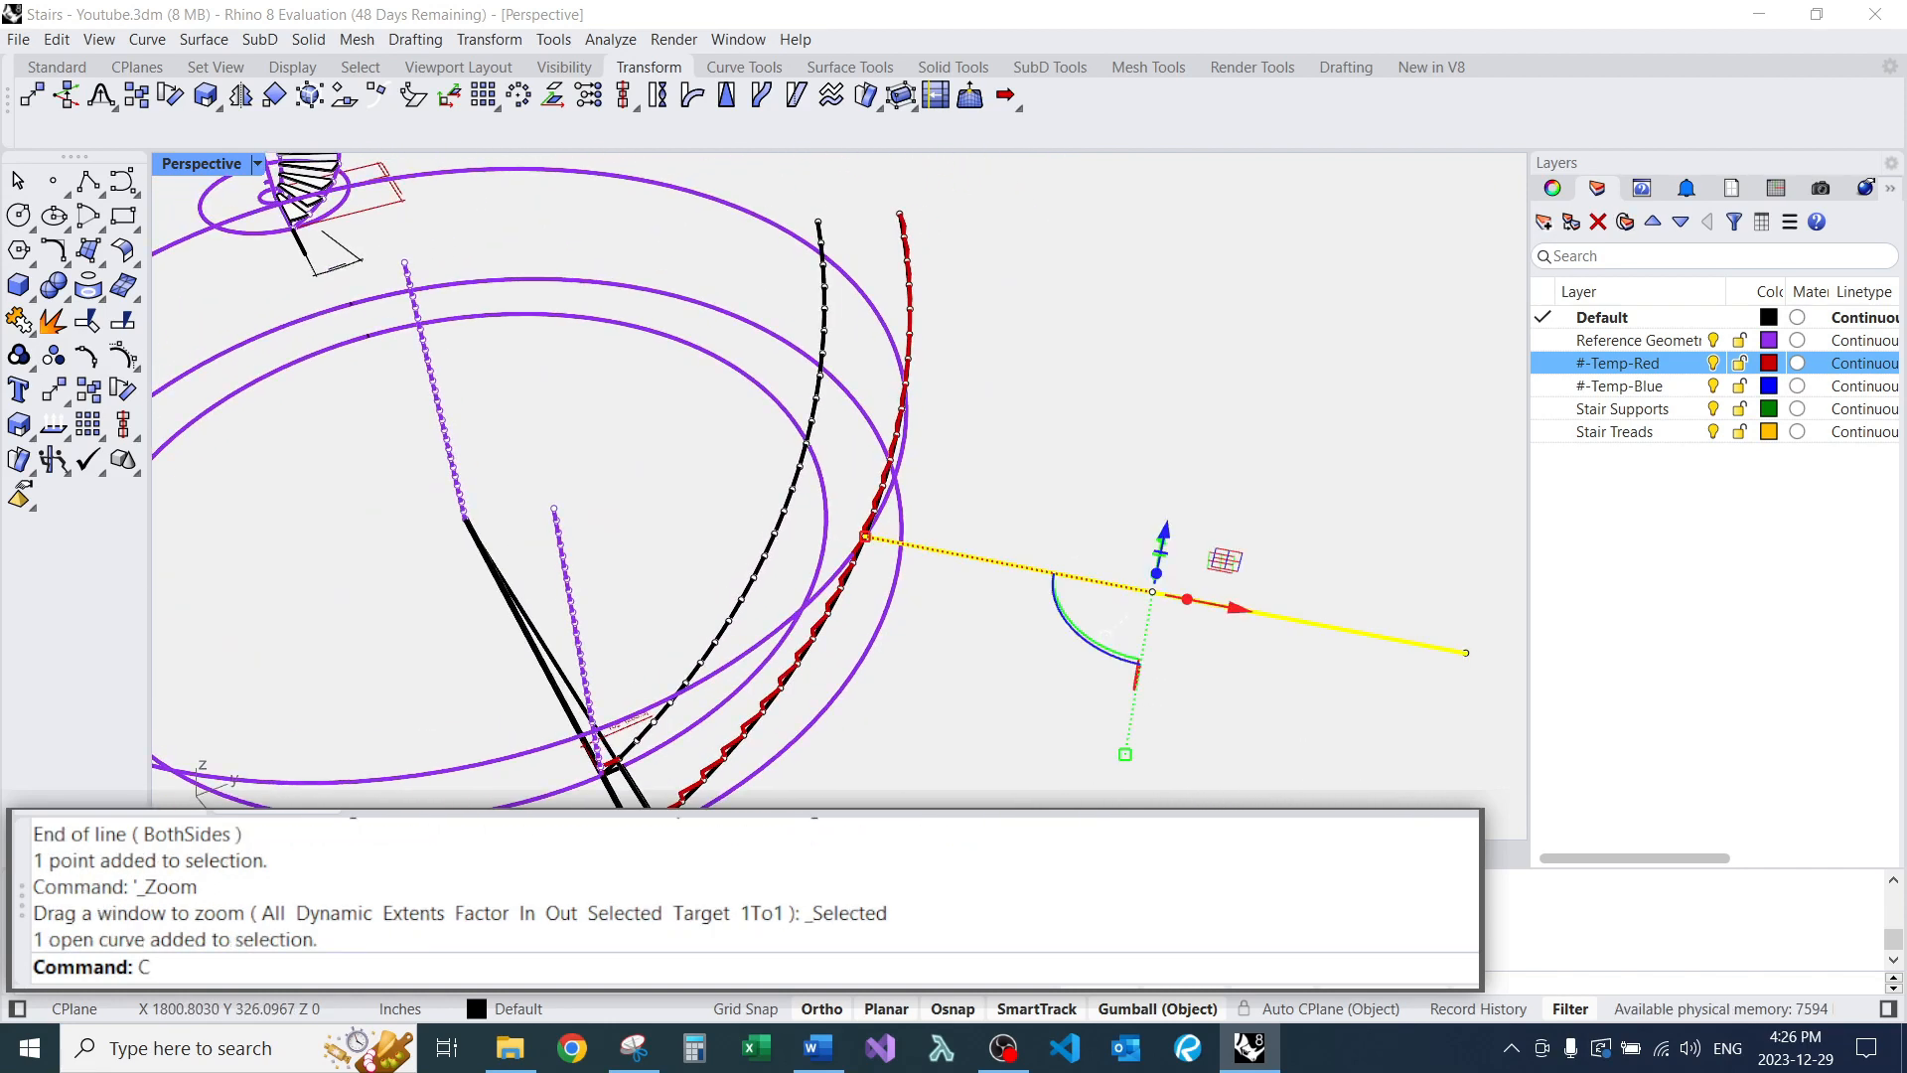
pyautogui.write('L')
pyautogui.press('Return')
pyautogui.doubleClick(936, 192)
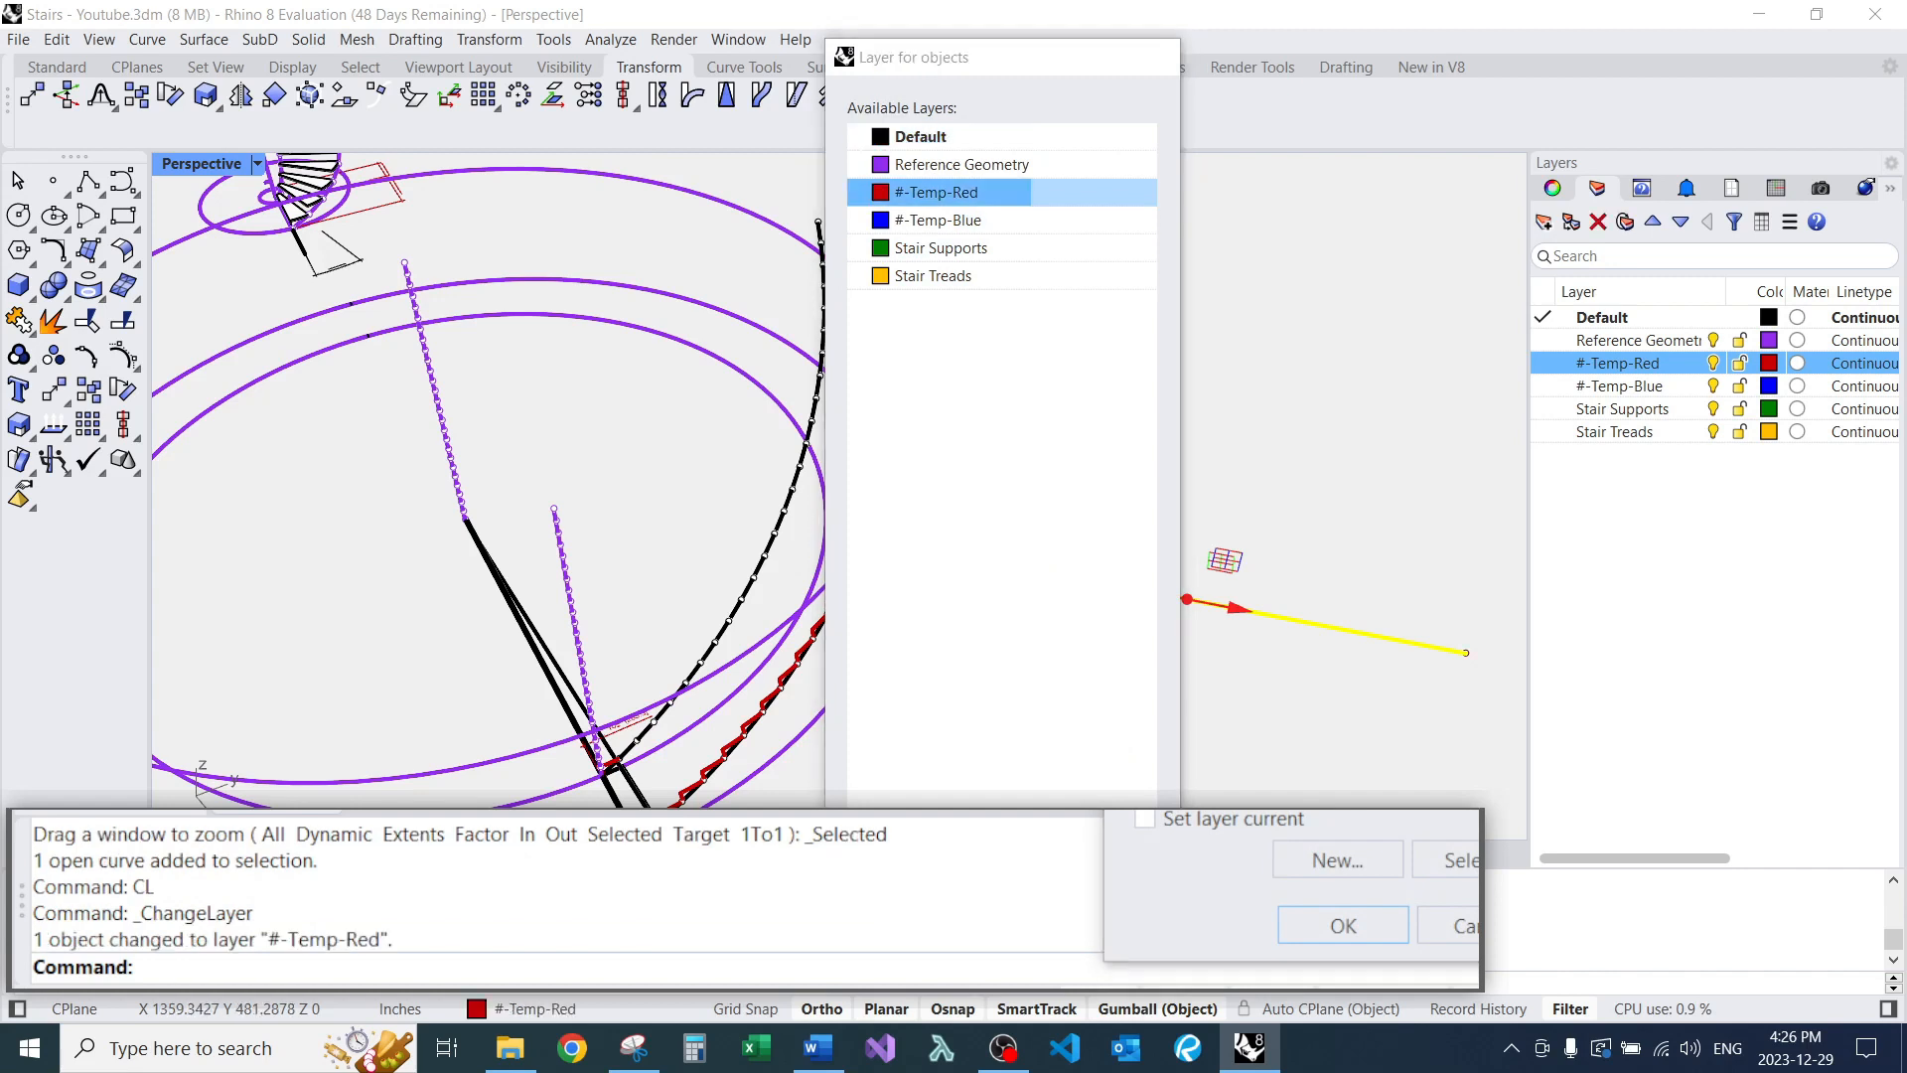
pyautogui.press('Escape')
# Join all outer tread-and-riser profiles above the marker line into one curve.
pyautogui.moveTo(894, 496); pyautogui.dragTo(953, 494, button='right')
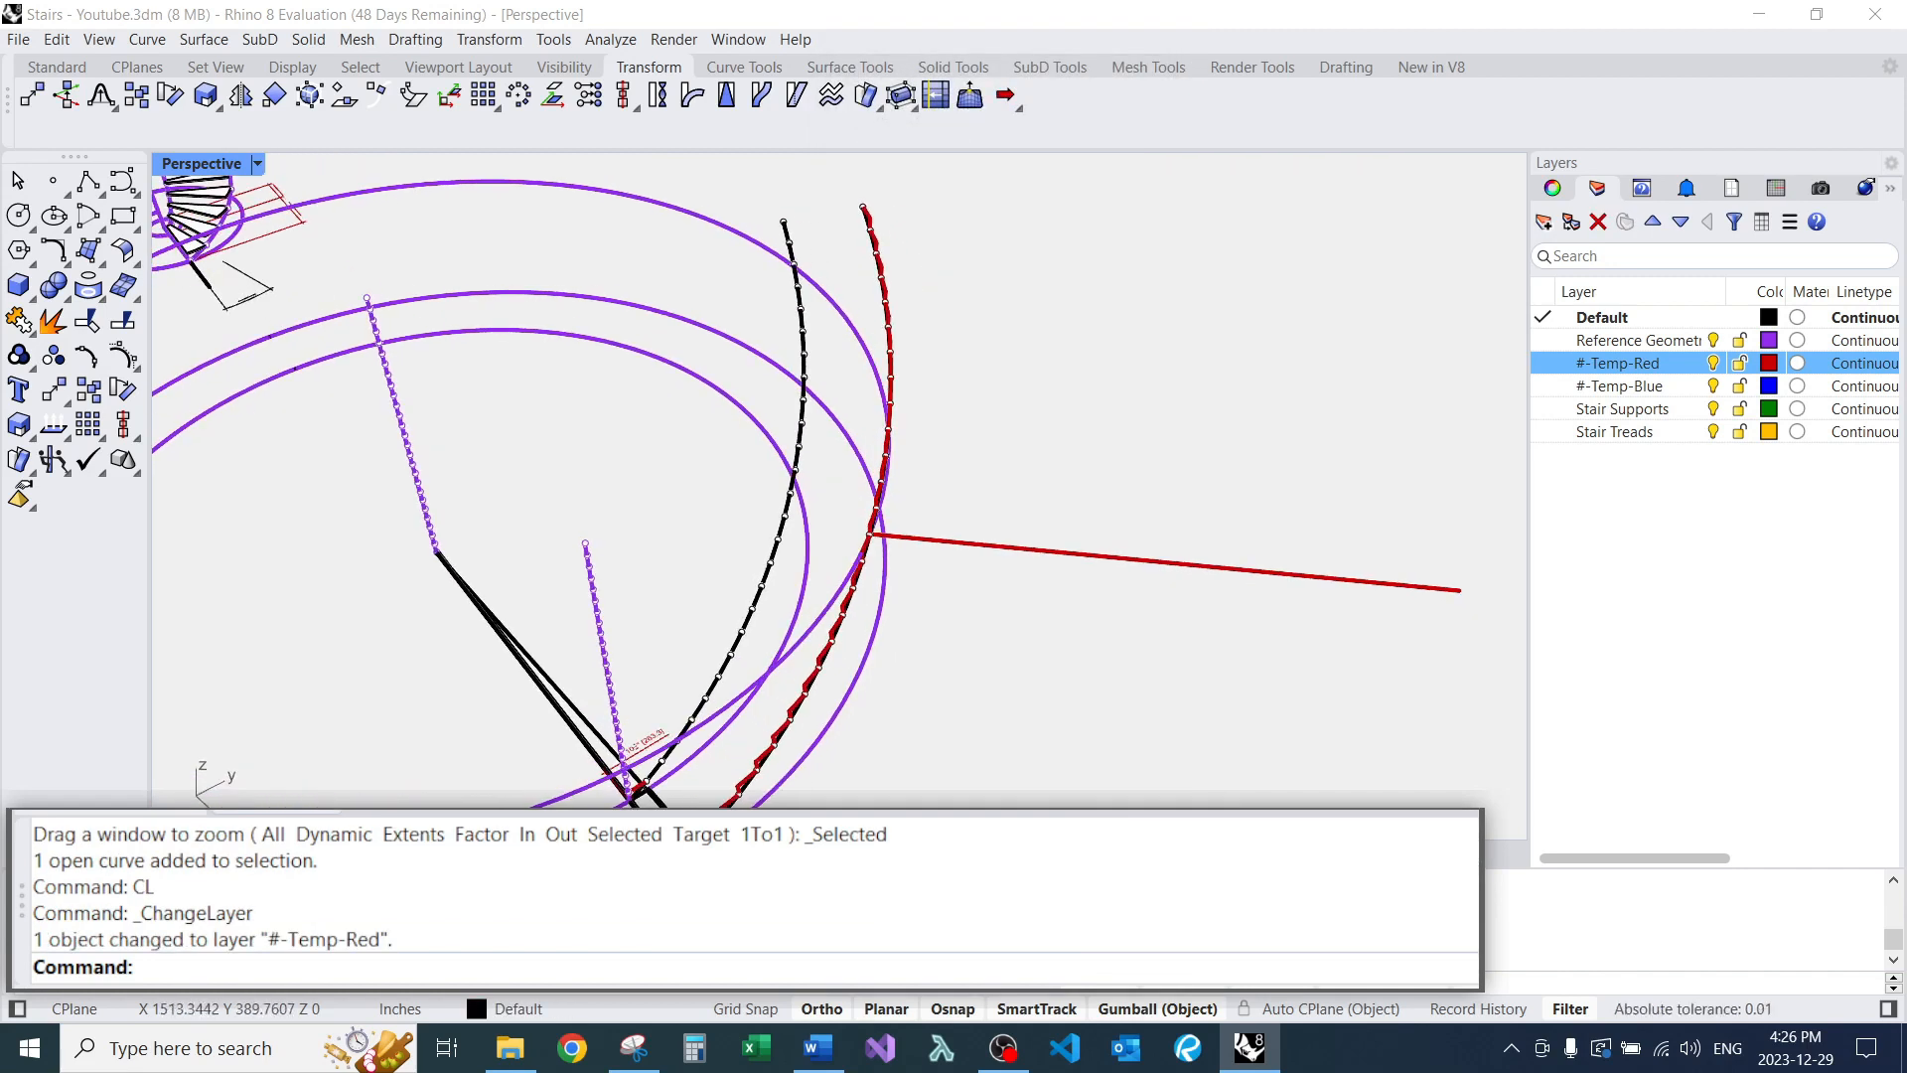
pyautogui.moveTo(839, 182); pyautogui.dragTo(964, 545)
pyautogui.write('join')
pyautogui.press('Return')
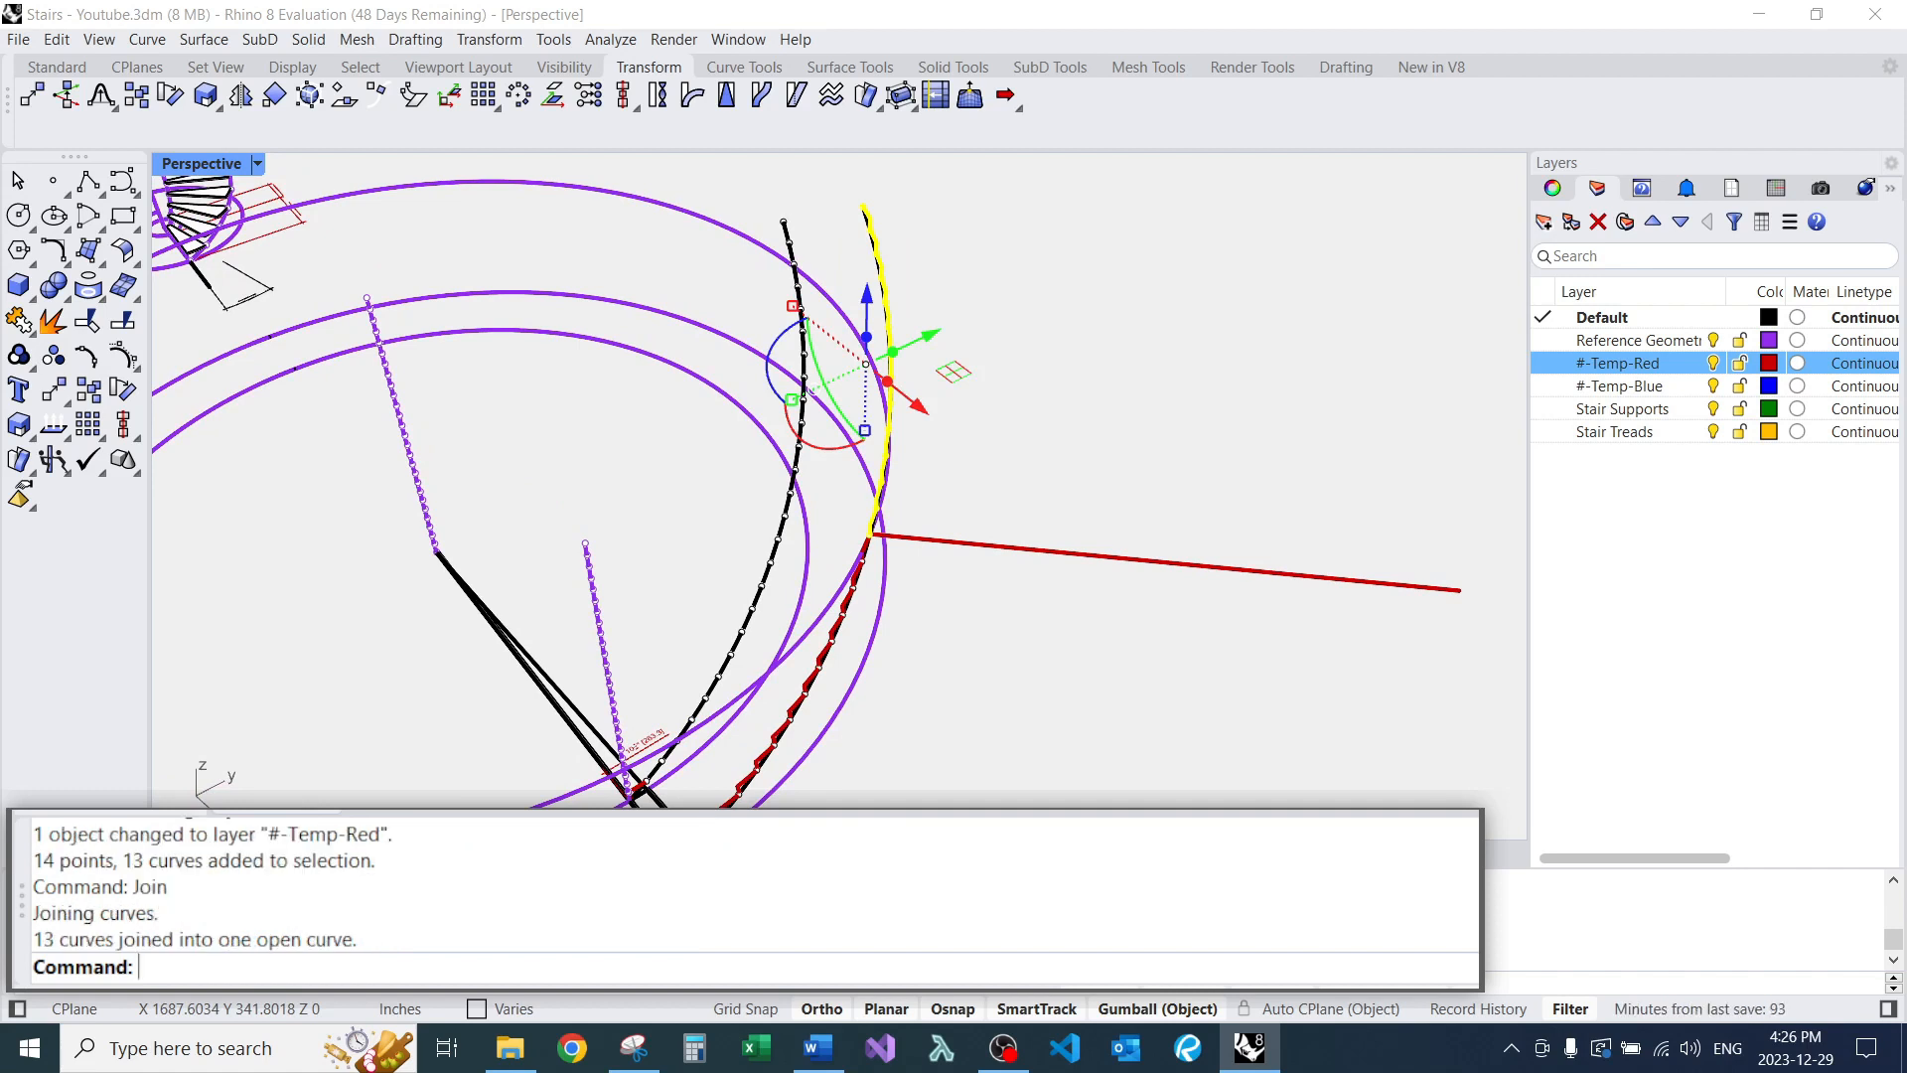
# Join the outer tread-and-riser profiles below the marker line into one curve, leaving out the ground-level arc at the first step.
pyautogui.moveTo(685, 526); pyautogui.dragTo(926, 507, button='right')
pyautogui.scroll(5, 926, 507)
pyautogui.scroll(-6, 890, 434)
pyautogui.moveTo(890, 433); pyautogui.dragTo(928, 437, button='right')
pyautogui.scroll(4, 884, 457)
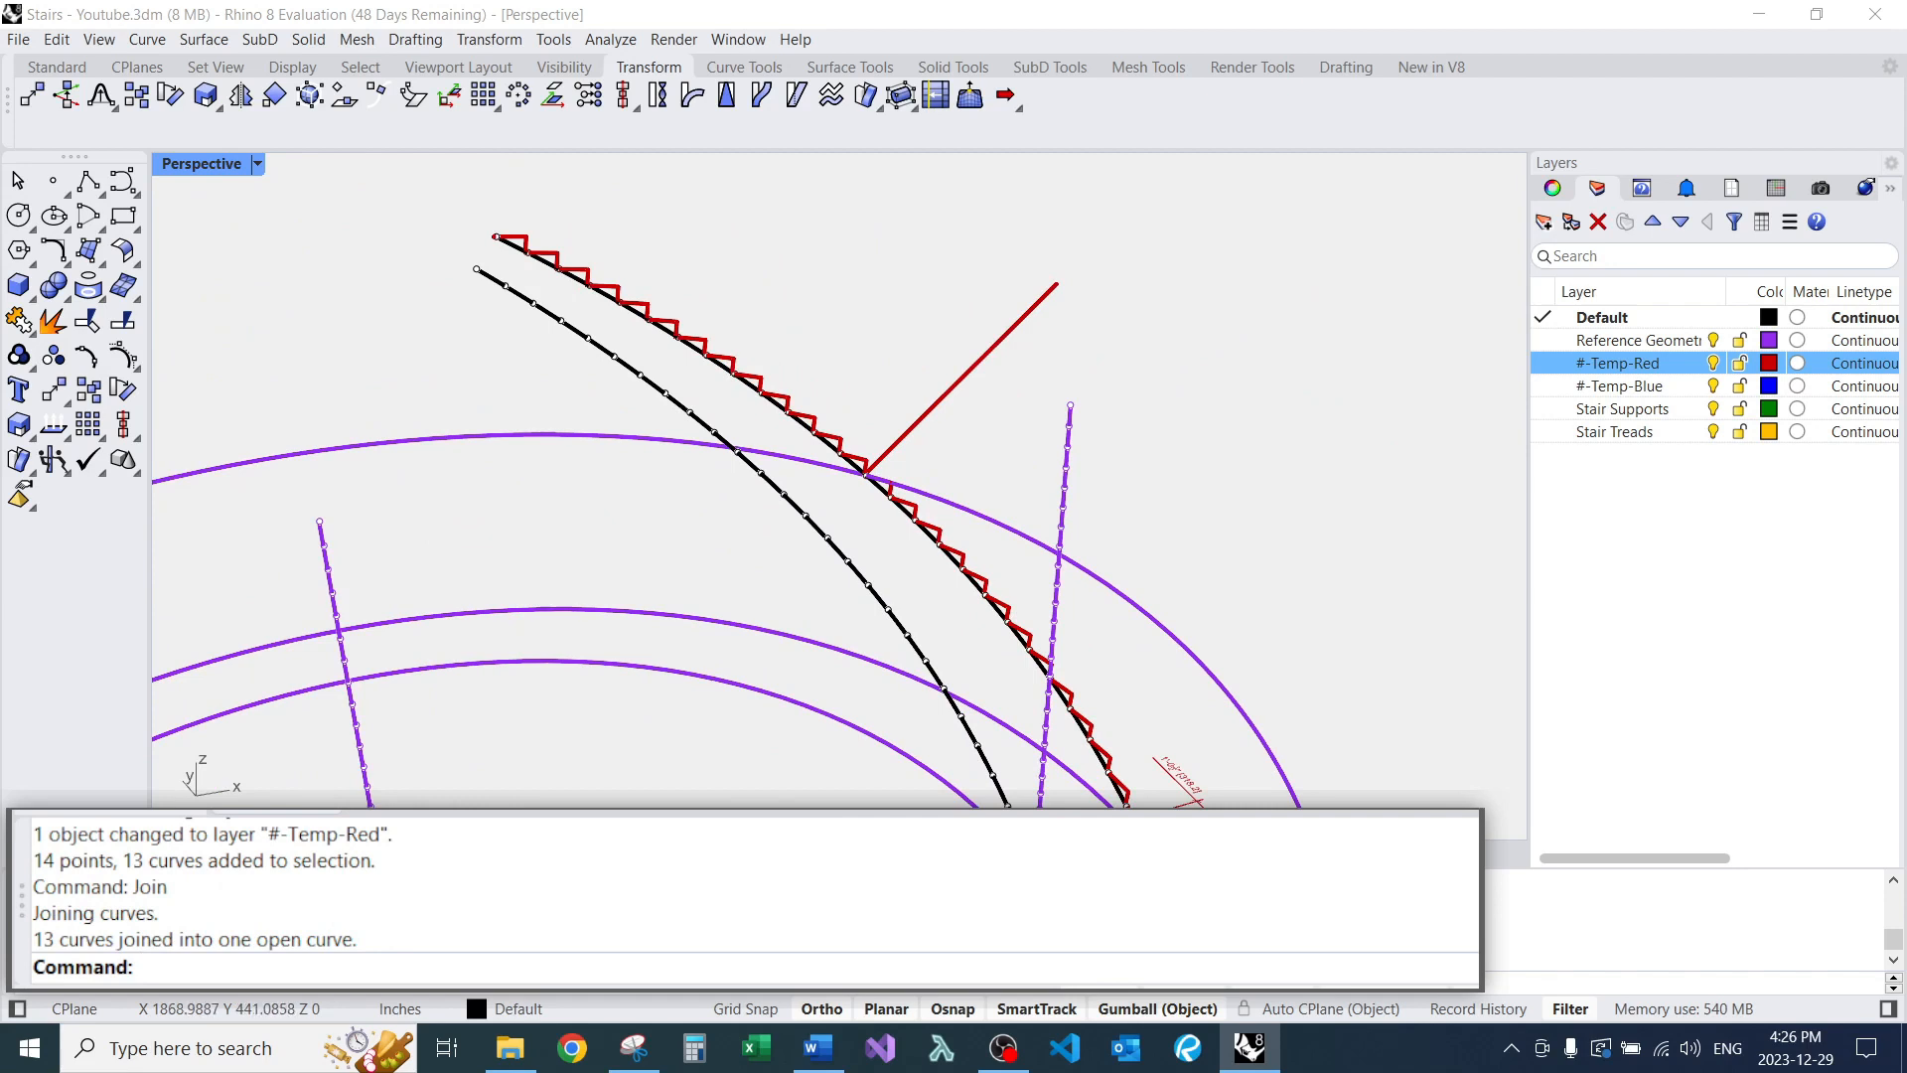
pyautogui.scroll(-3, 889, 368)
pyautogui.moveTo(889, 368); pyautogui.dragTo(763, 456, button='right')
pyautogui.scroll(-7, 841, 328)
pyautogui.scroll(5, 856, 632)
pyautogui.moveTo(844, 653); pyautogui.dragTo(903, 227)
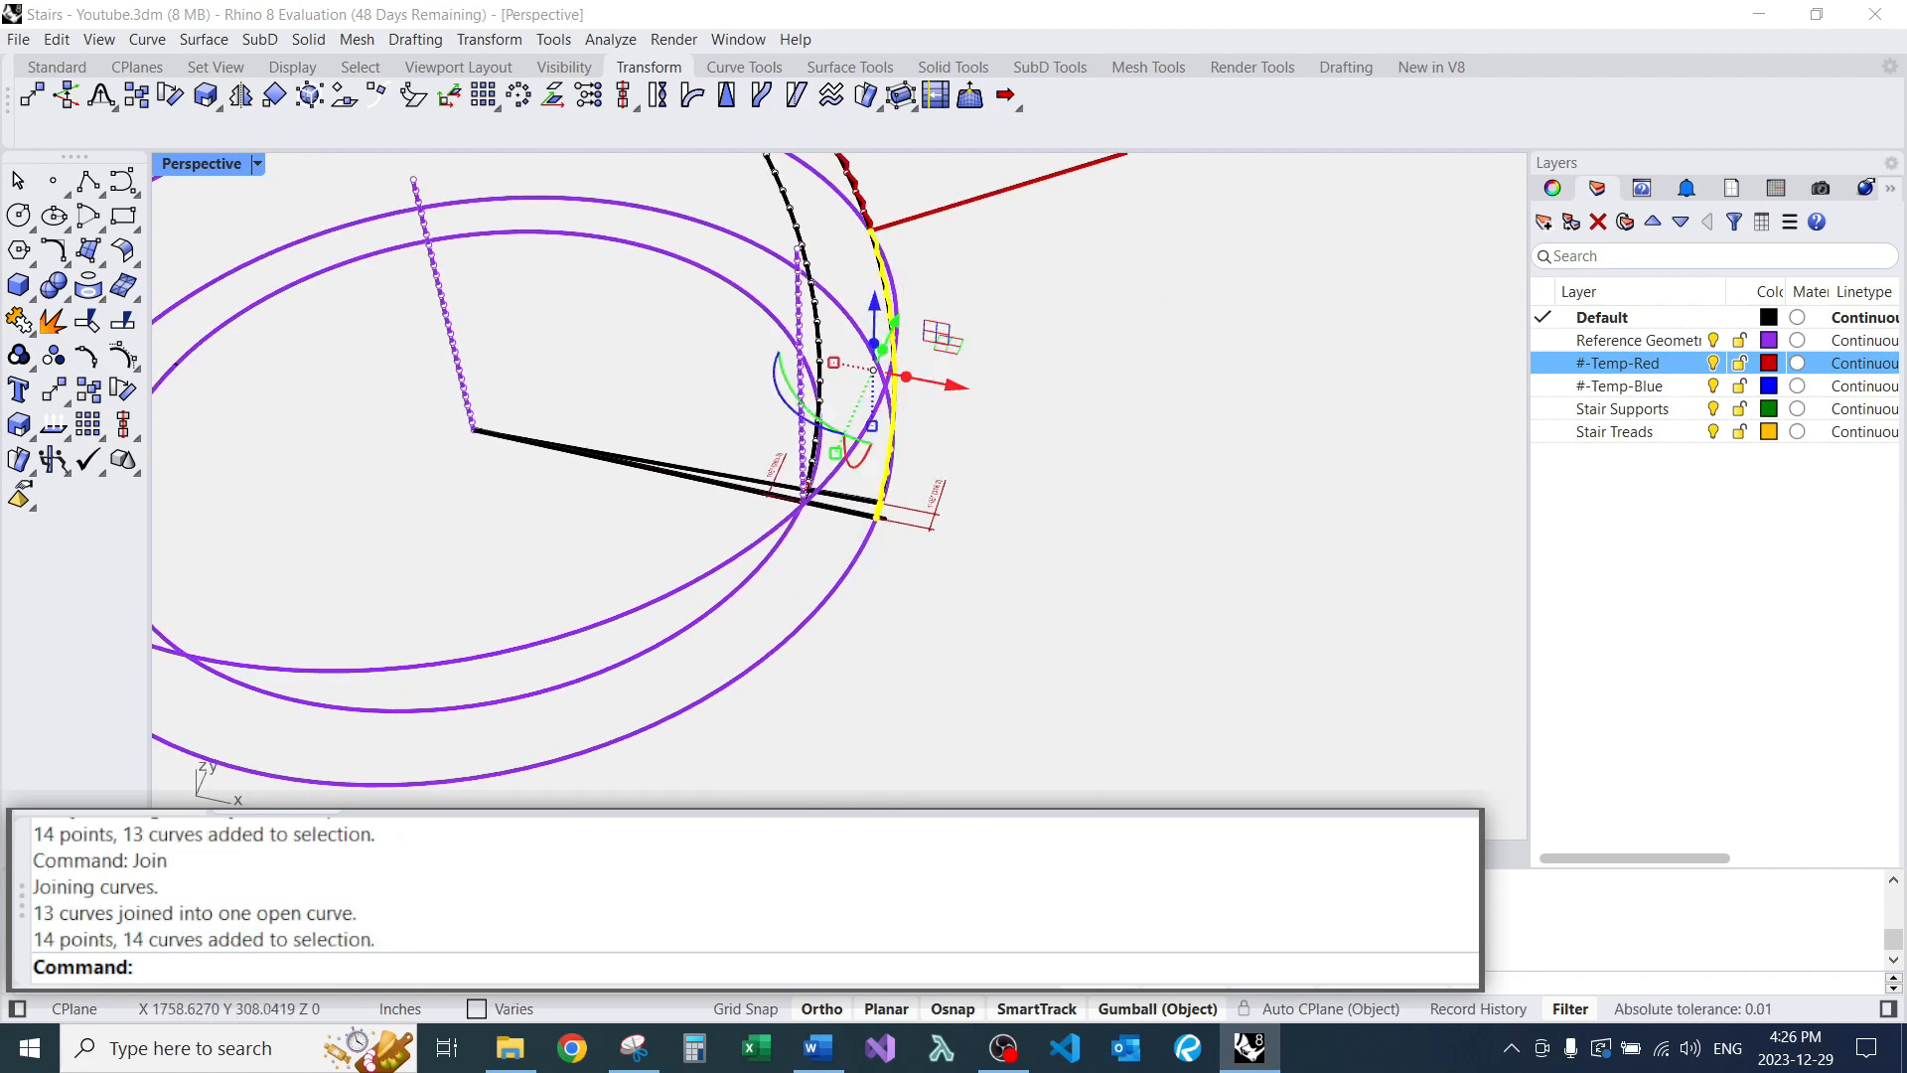
pyautogui.moveTo(1083, 348); pyautogui.dragTo(958, 360, button='right')
pyautogui.scroll(8, 966, 342)
pyautogui.scroll(-5, 949, 373)
pyautogui.scroll(6, 703, 651)
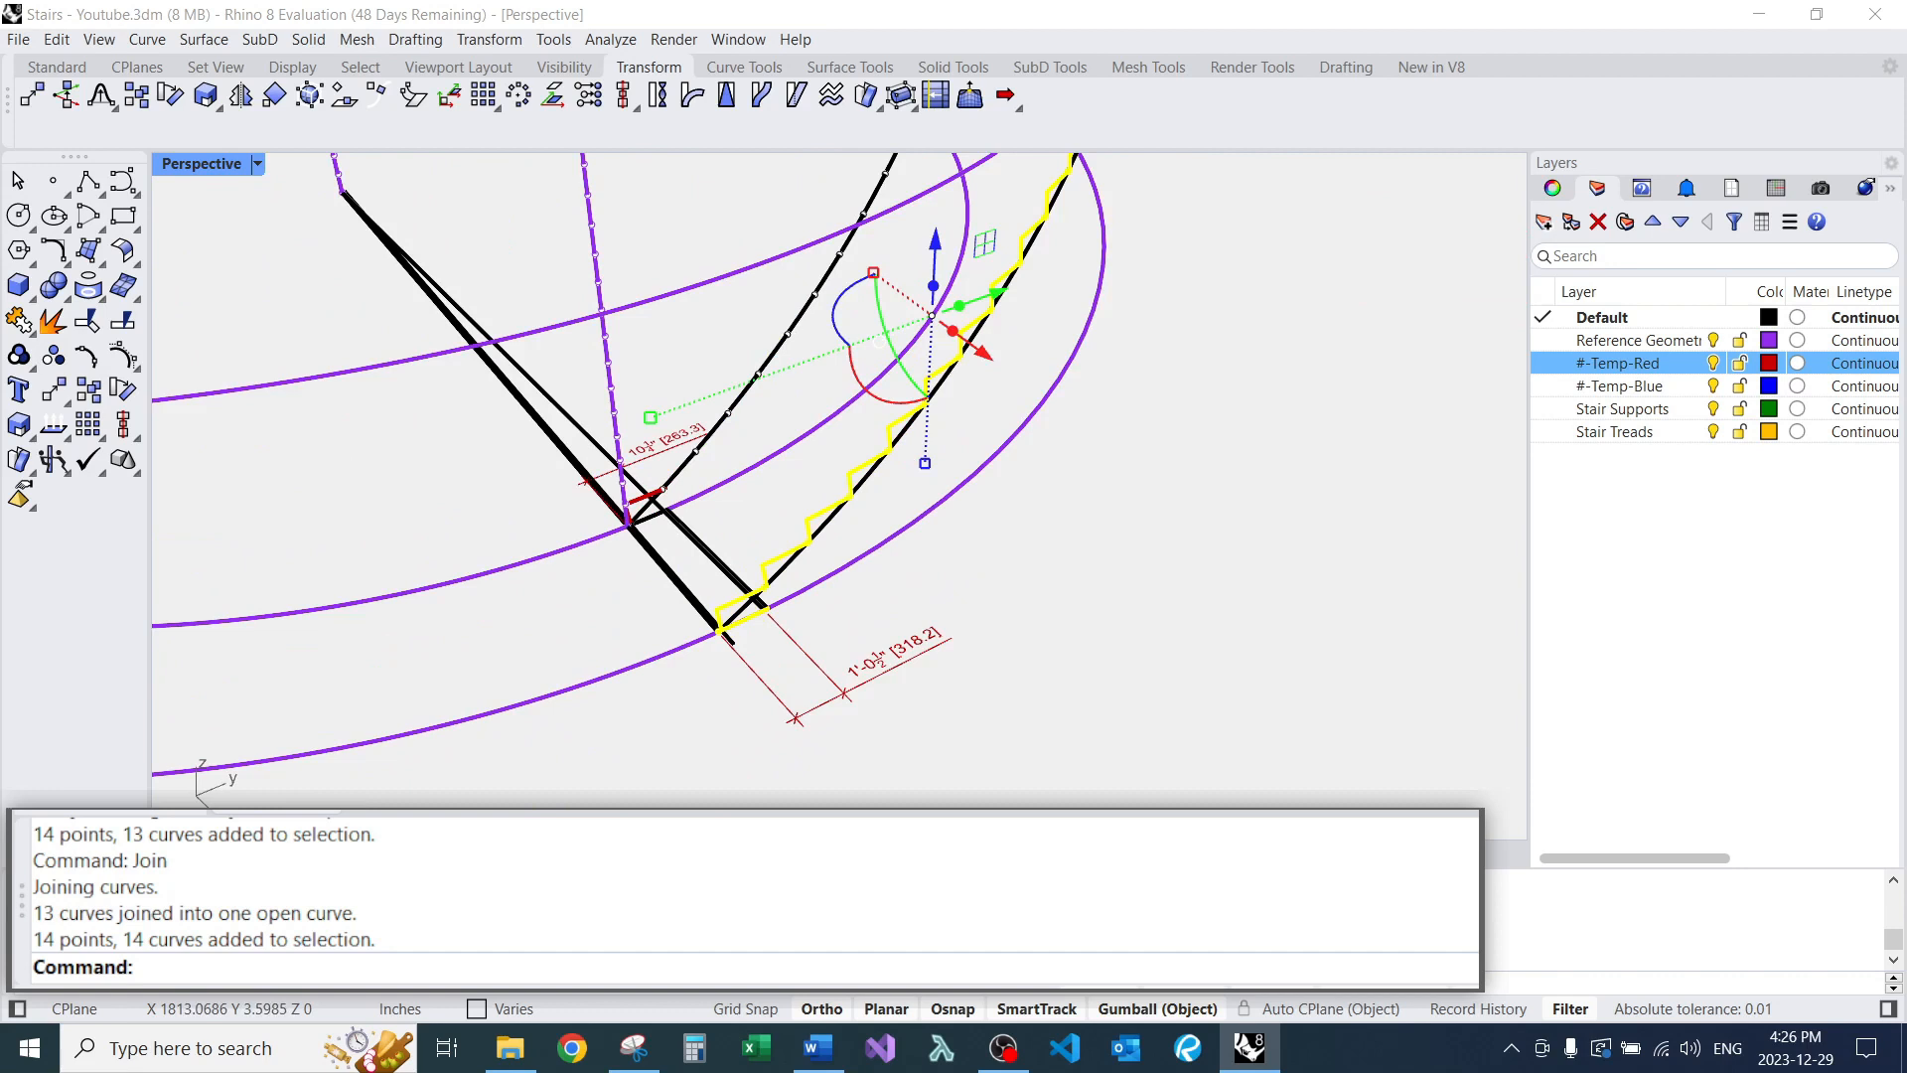
pyautogui.moveTo(704, 651); pyautogui.dragTo(616, 586, button='right')
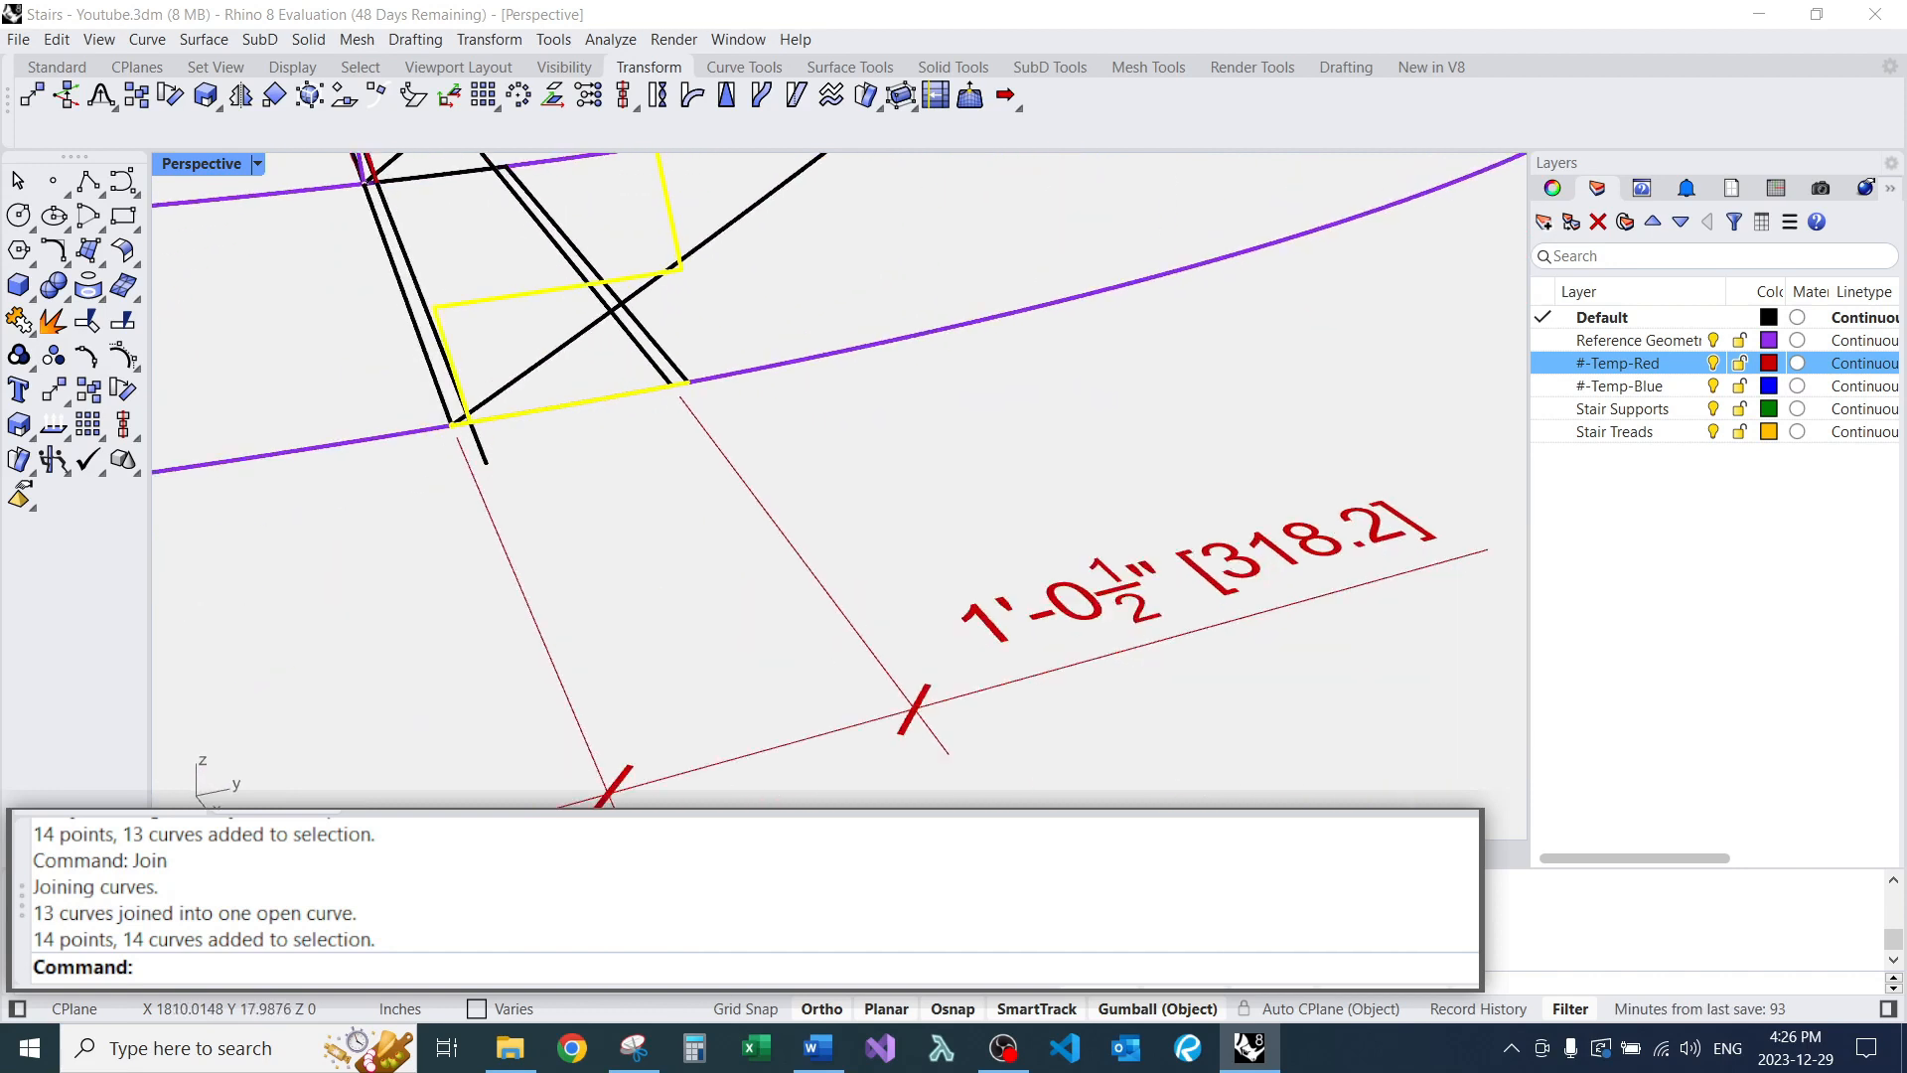
pyautogui.keyDown('ctrl'); pyautogui.moveTo(381, 552); pyautogui.dragTo(802, 327); pyautogui.keyUp('ctrl')
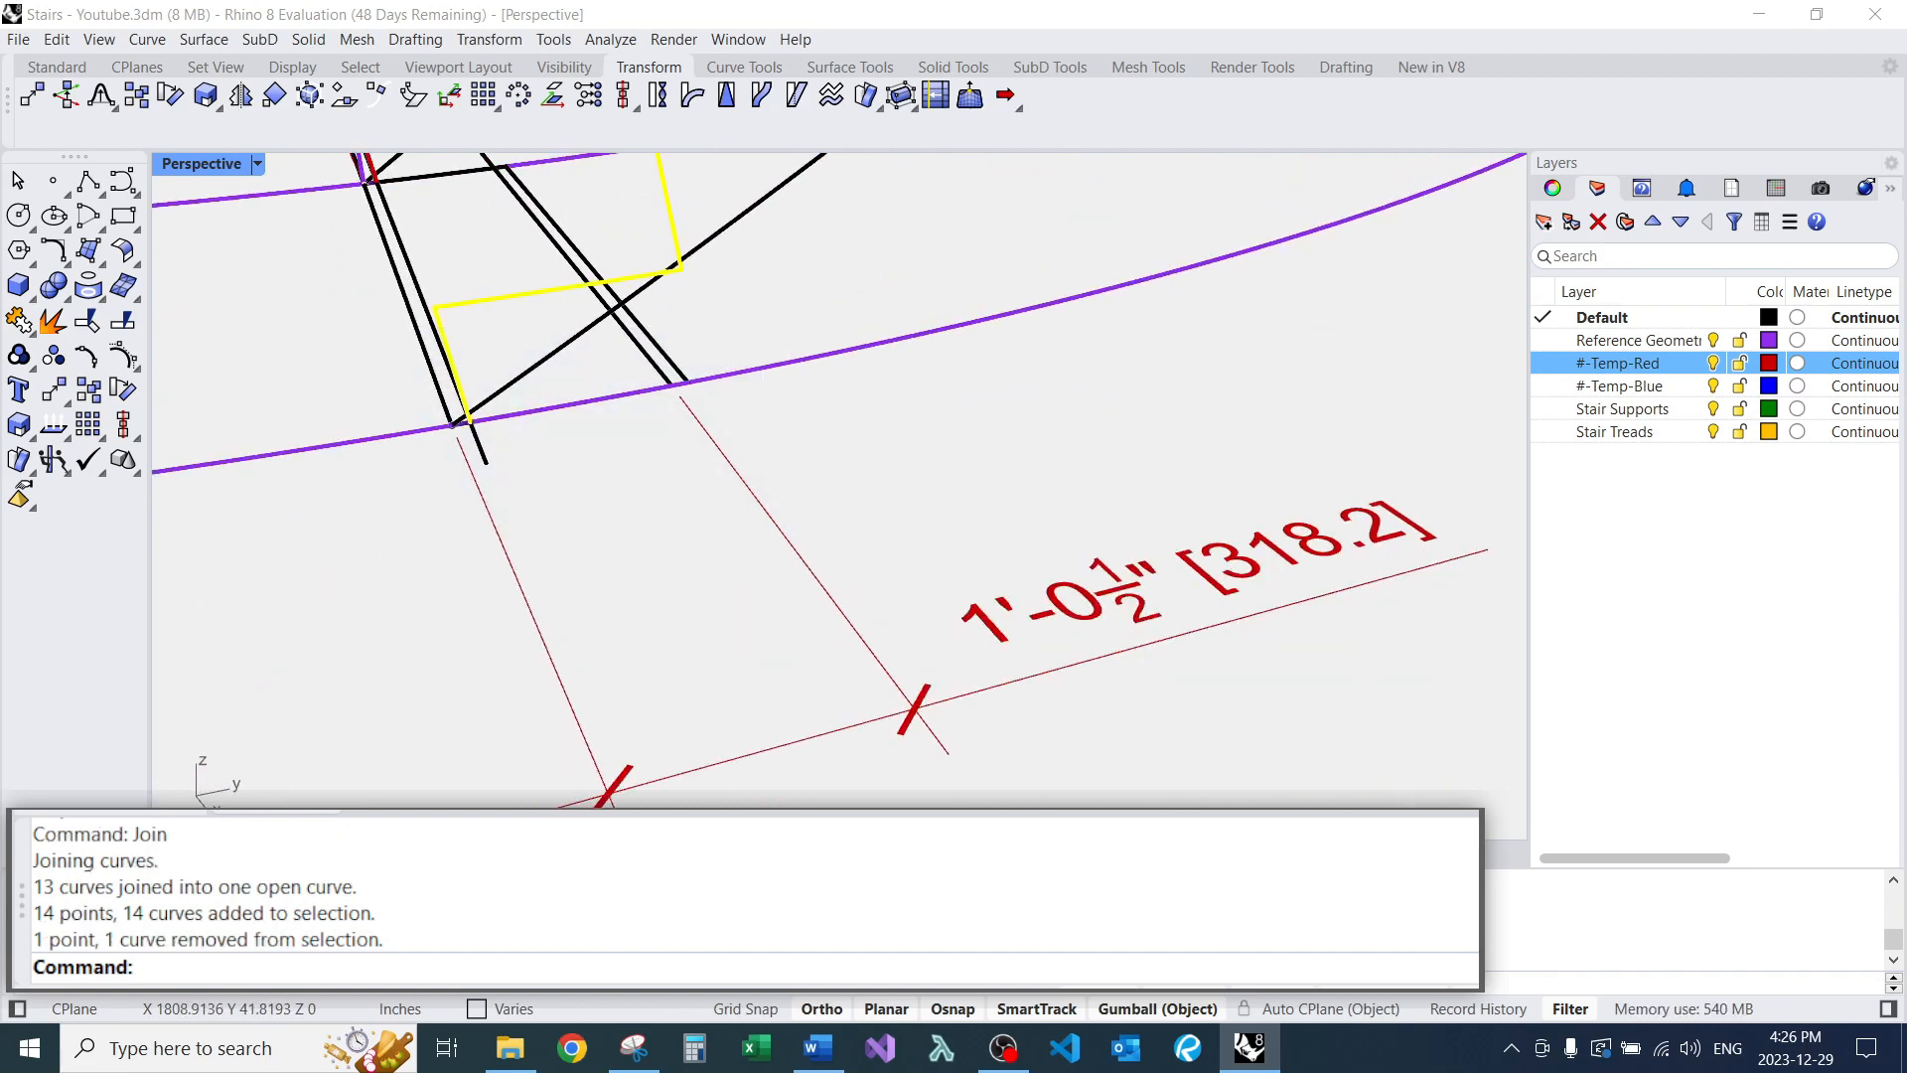
pyautogui.press('Return')
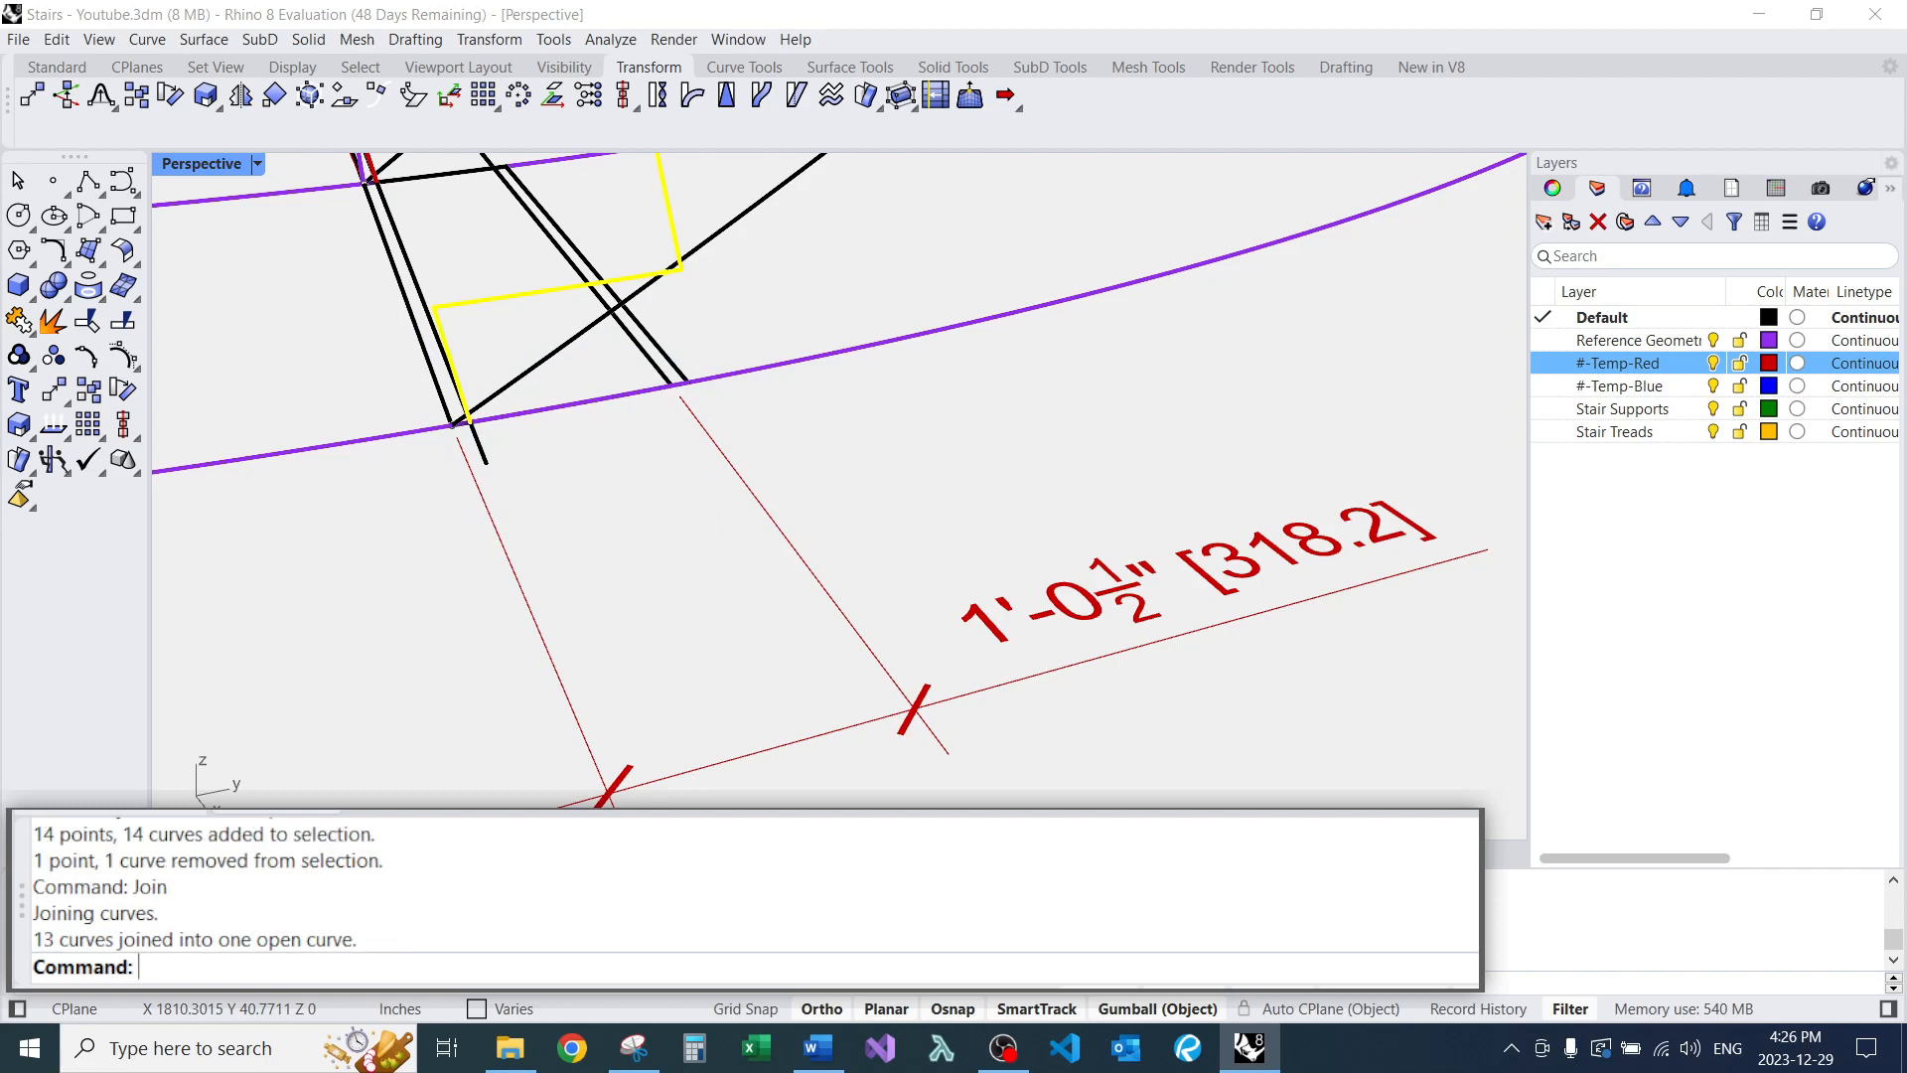
# Select the joined lower outer profile to check its extent.
pyautogui.press('Escape')
pyautogui.click(556, 288)
pyautogui.scroll(-12, 551, 683)
pyautogui.moveTo(557, 683); pyautogui.dragTo(496, 625, button='right')
pyautogui.scroll(3, 834, 658)
pyautogui.press('Escape')
# Array the inner tread-and-riser profile along the inner helix with 27 items and Stairlike orientation.
pyautogui.scroll(-3, 834, 657)
pyautogui.scroll(12, 470, 645)
pyautogui.write('ra')
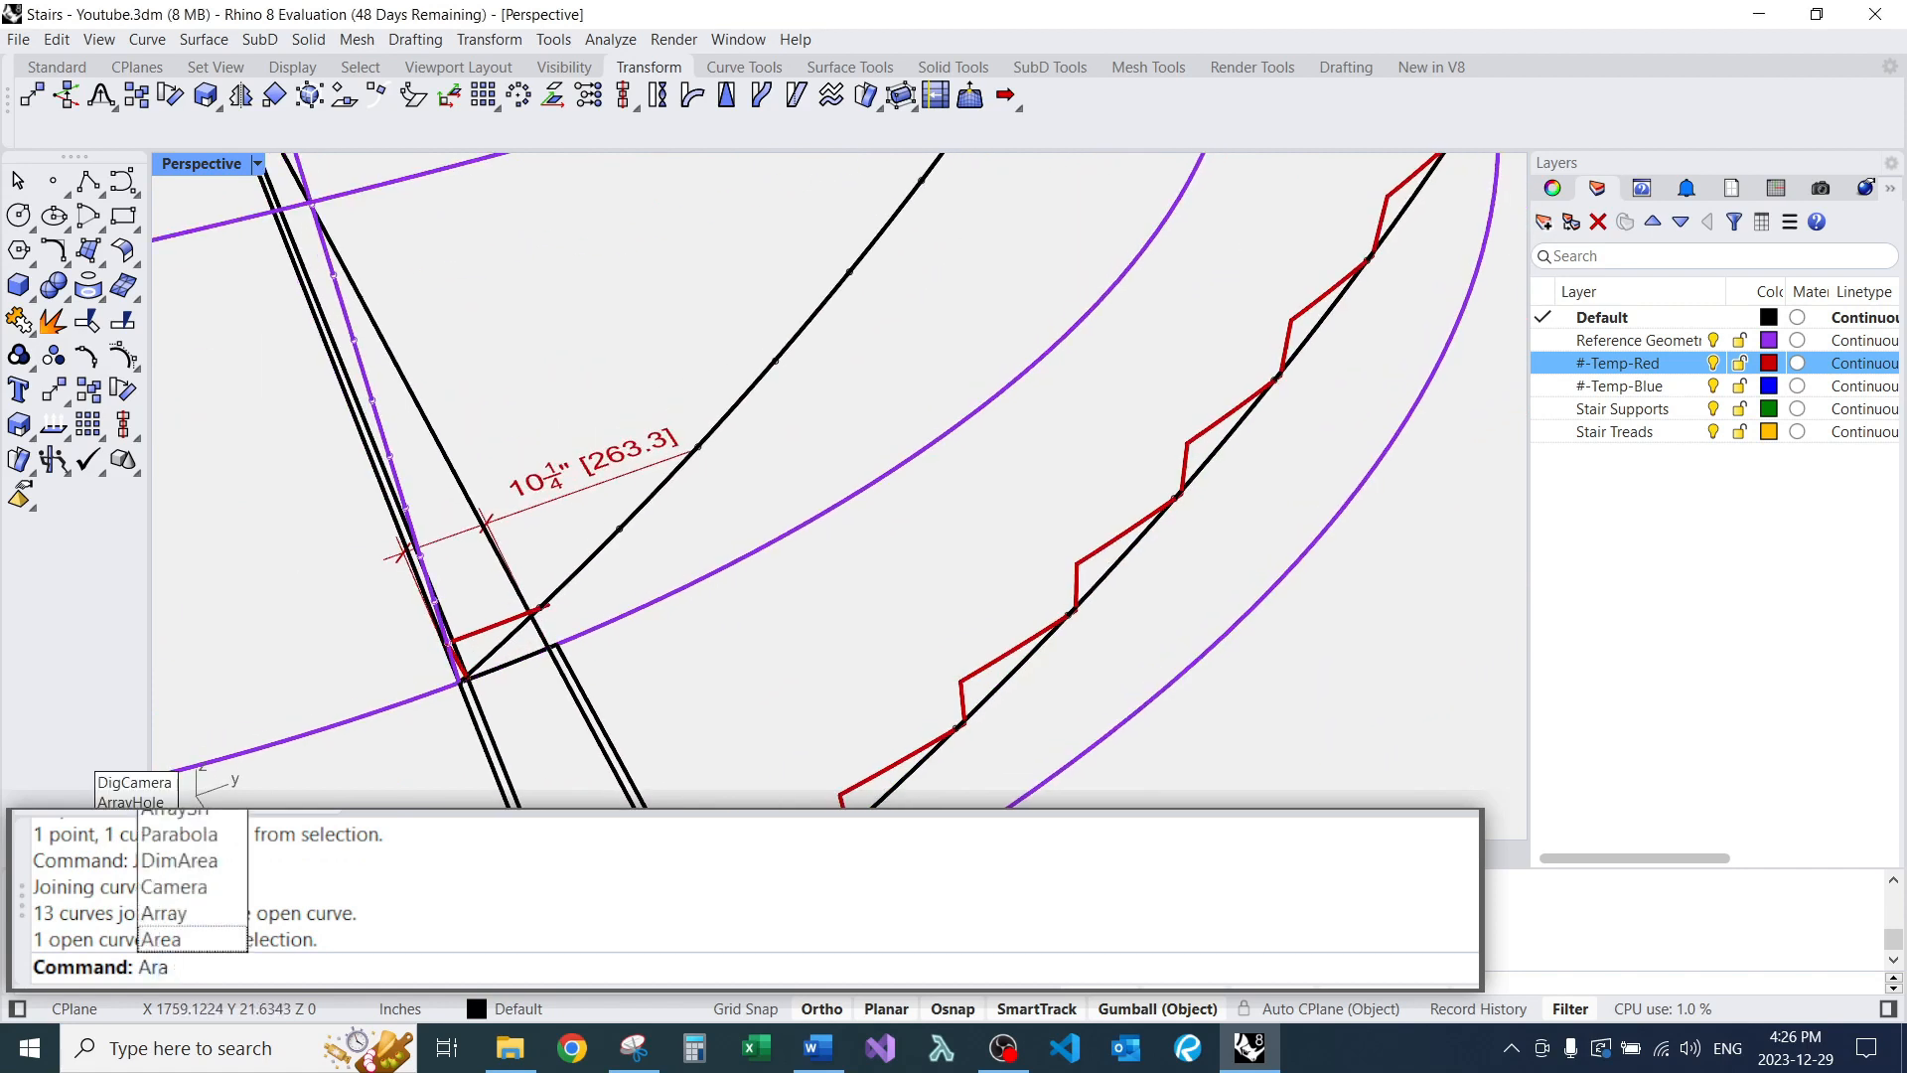
pyautogui.press('BackSpace')
pyautogui.press('BackSpace')
pyautogui.write('rrayCrv')
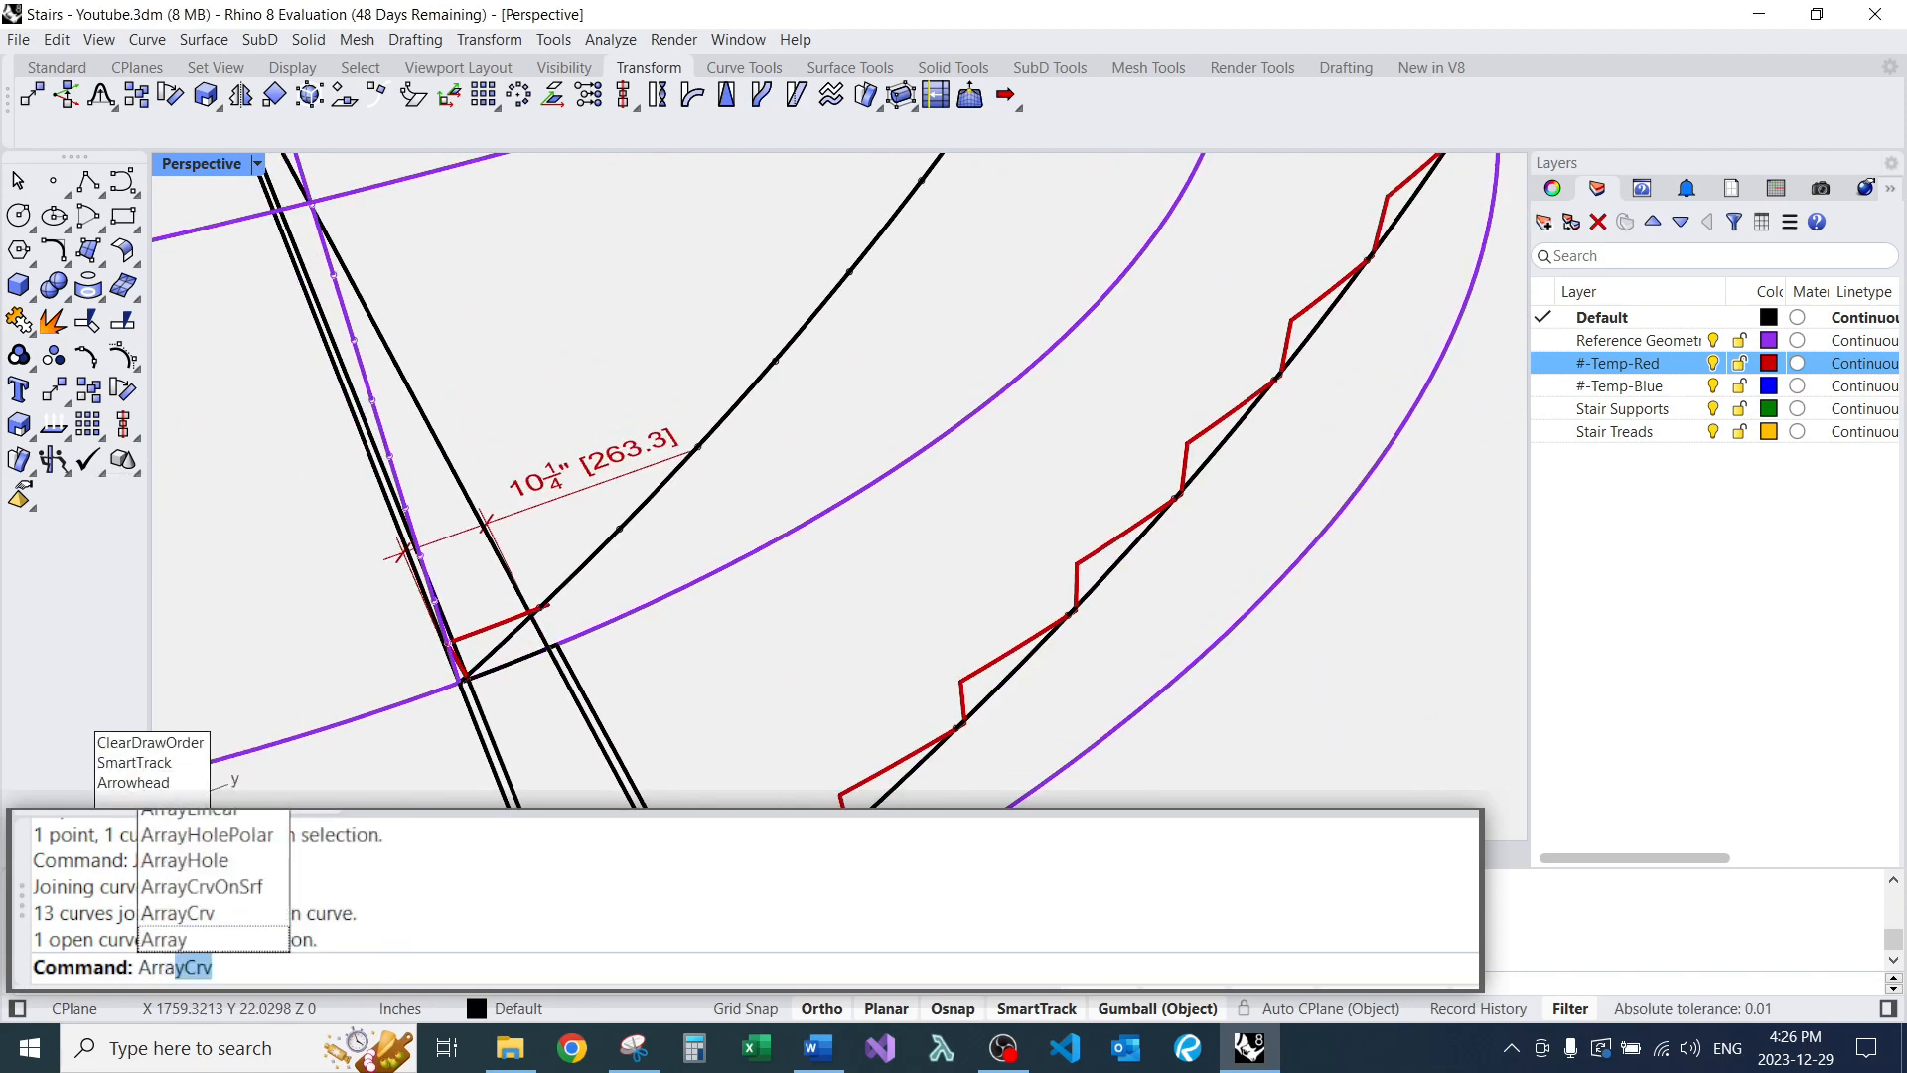
pyautogui.press('Return')
pyautogui.scroll(5, 486, 628)
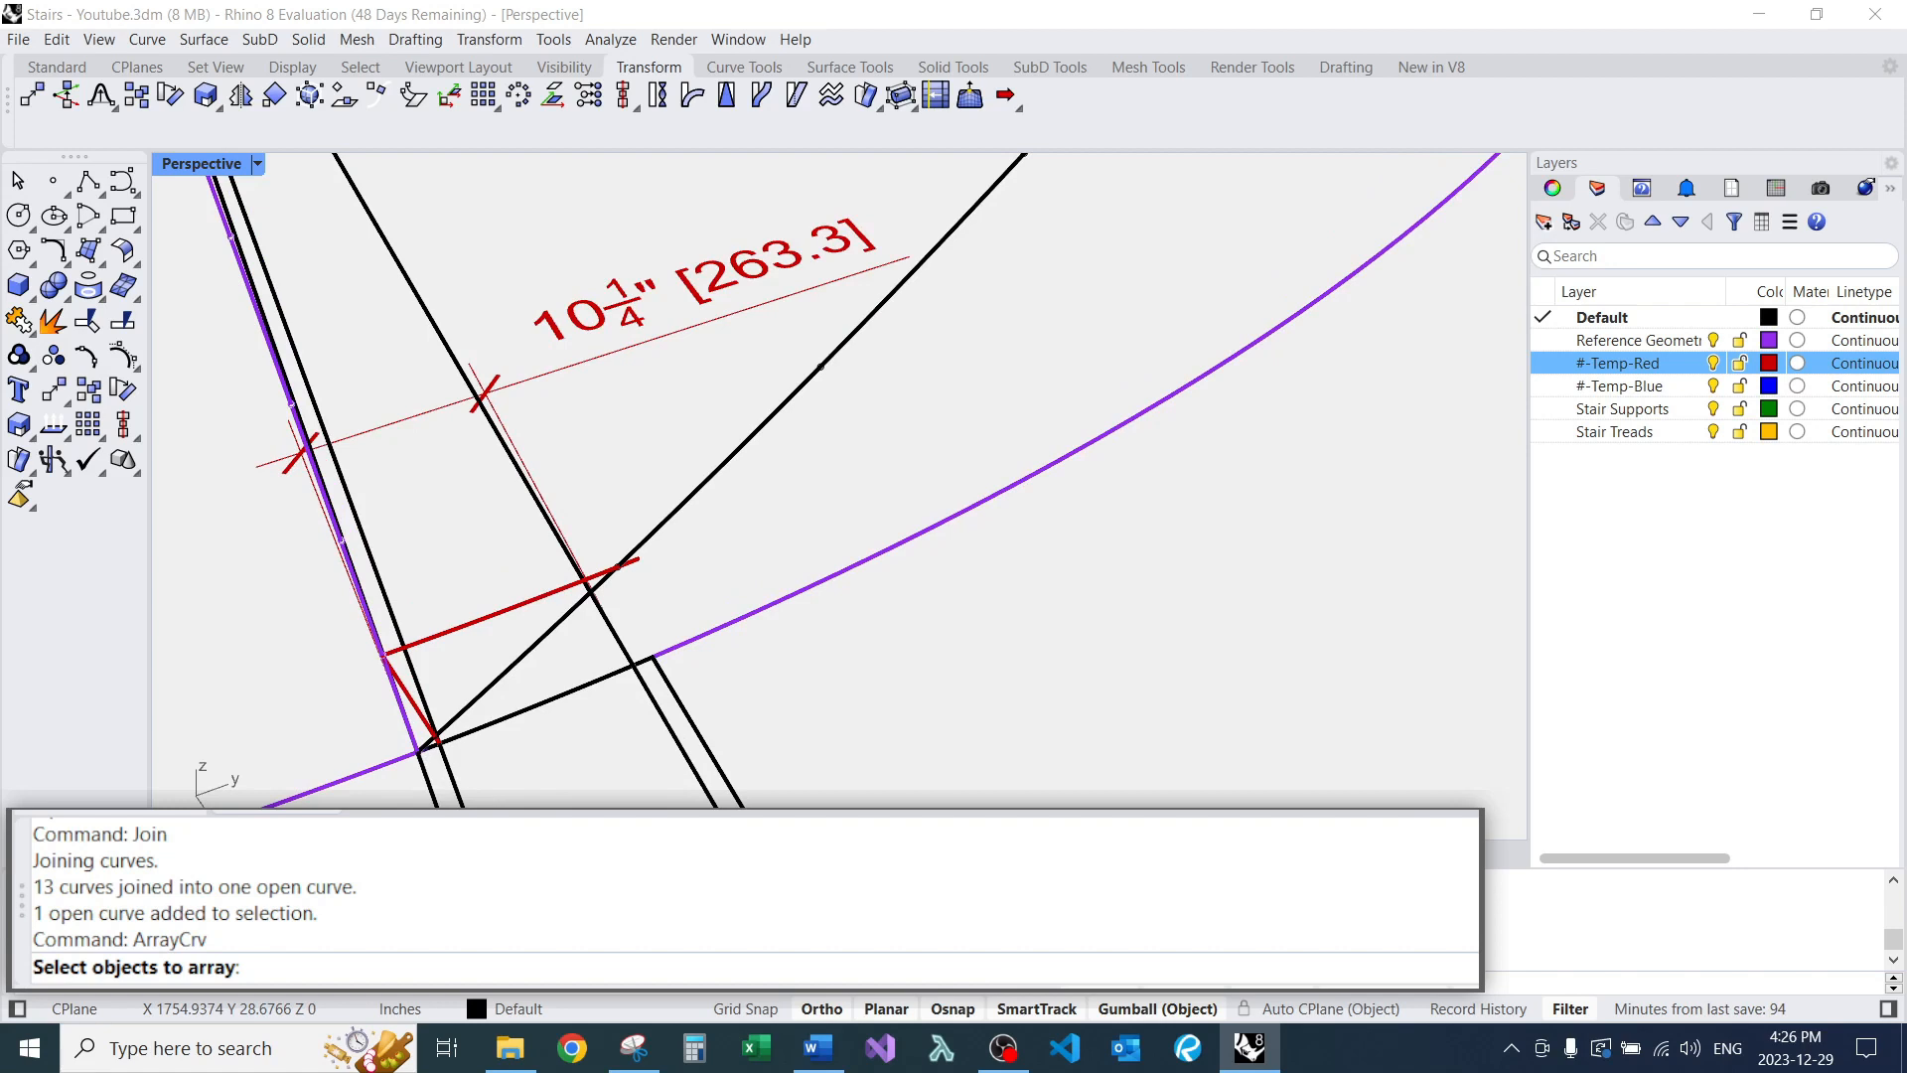
pyautogui.click(486, 616)
pyautogui.press('Return')
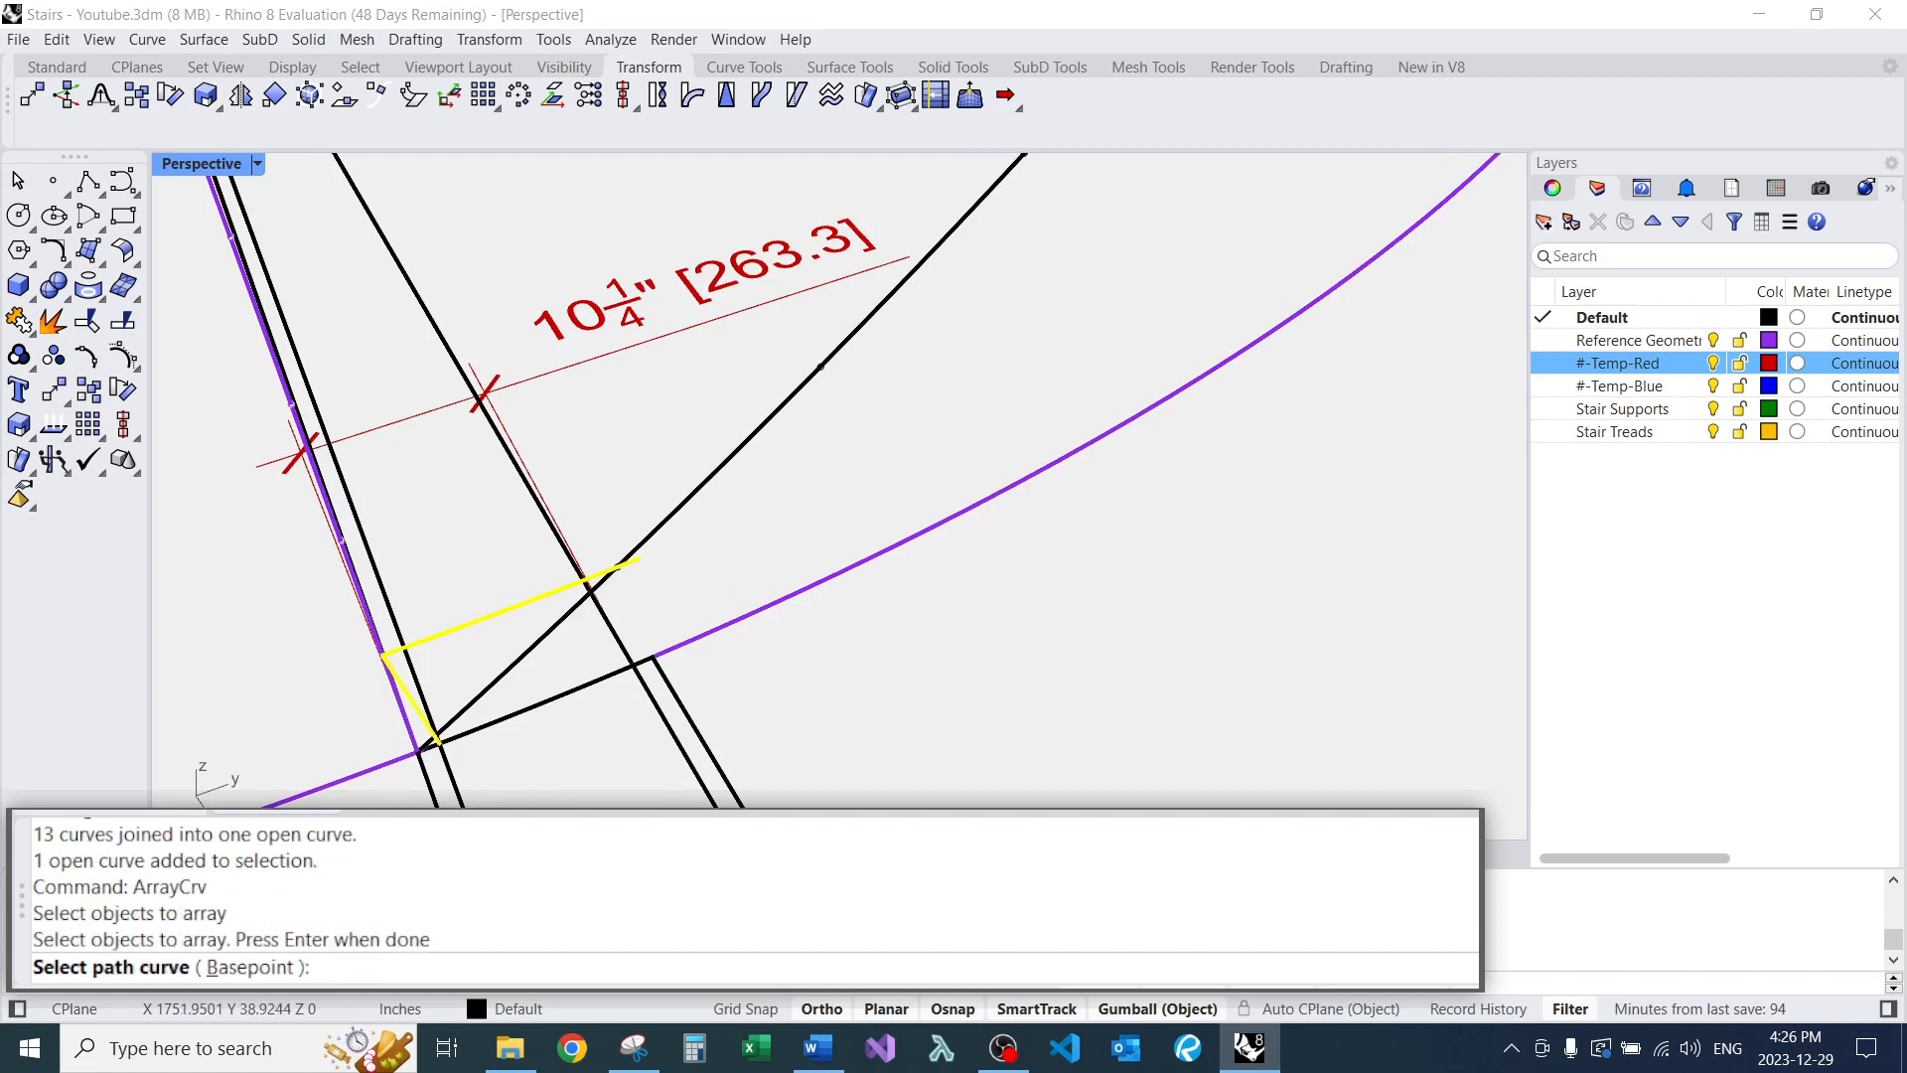
pyautogui.click(820, 366)
pyautogui.scroll(-10, 820, 398)
pyautogui.moveTo(821, 497); pyautogui.dragTo(955, 552, button='right')
pyautogui.scroll(-8, 793, 572)
pyautogui.moveTo(792, 572); pyautogui.dragTo(894, 578, button='right')
pyautogui.scroll(12, 696, 374)
pyautogui.press('Return')
# Delete the extra tread-and-riser profile at the upper end of the inner helix.
pyautogui.click(701, 368)
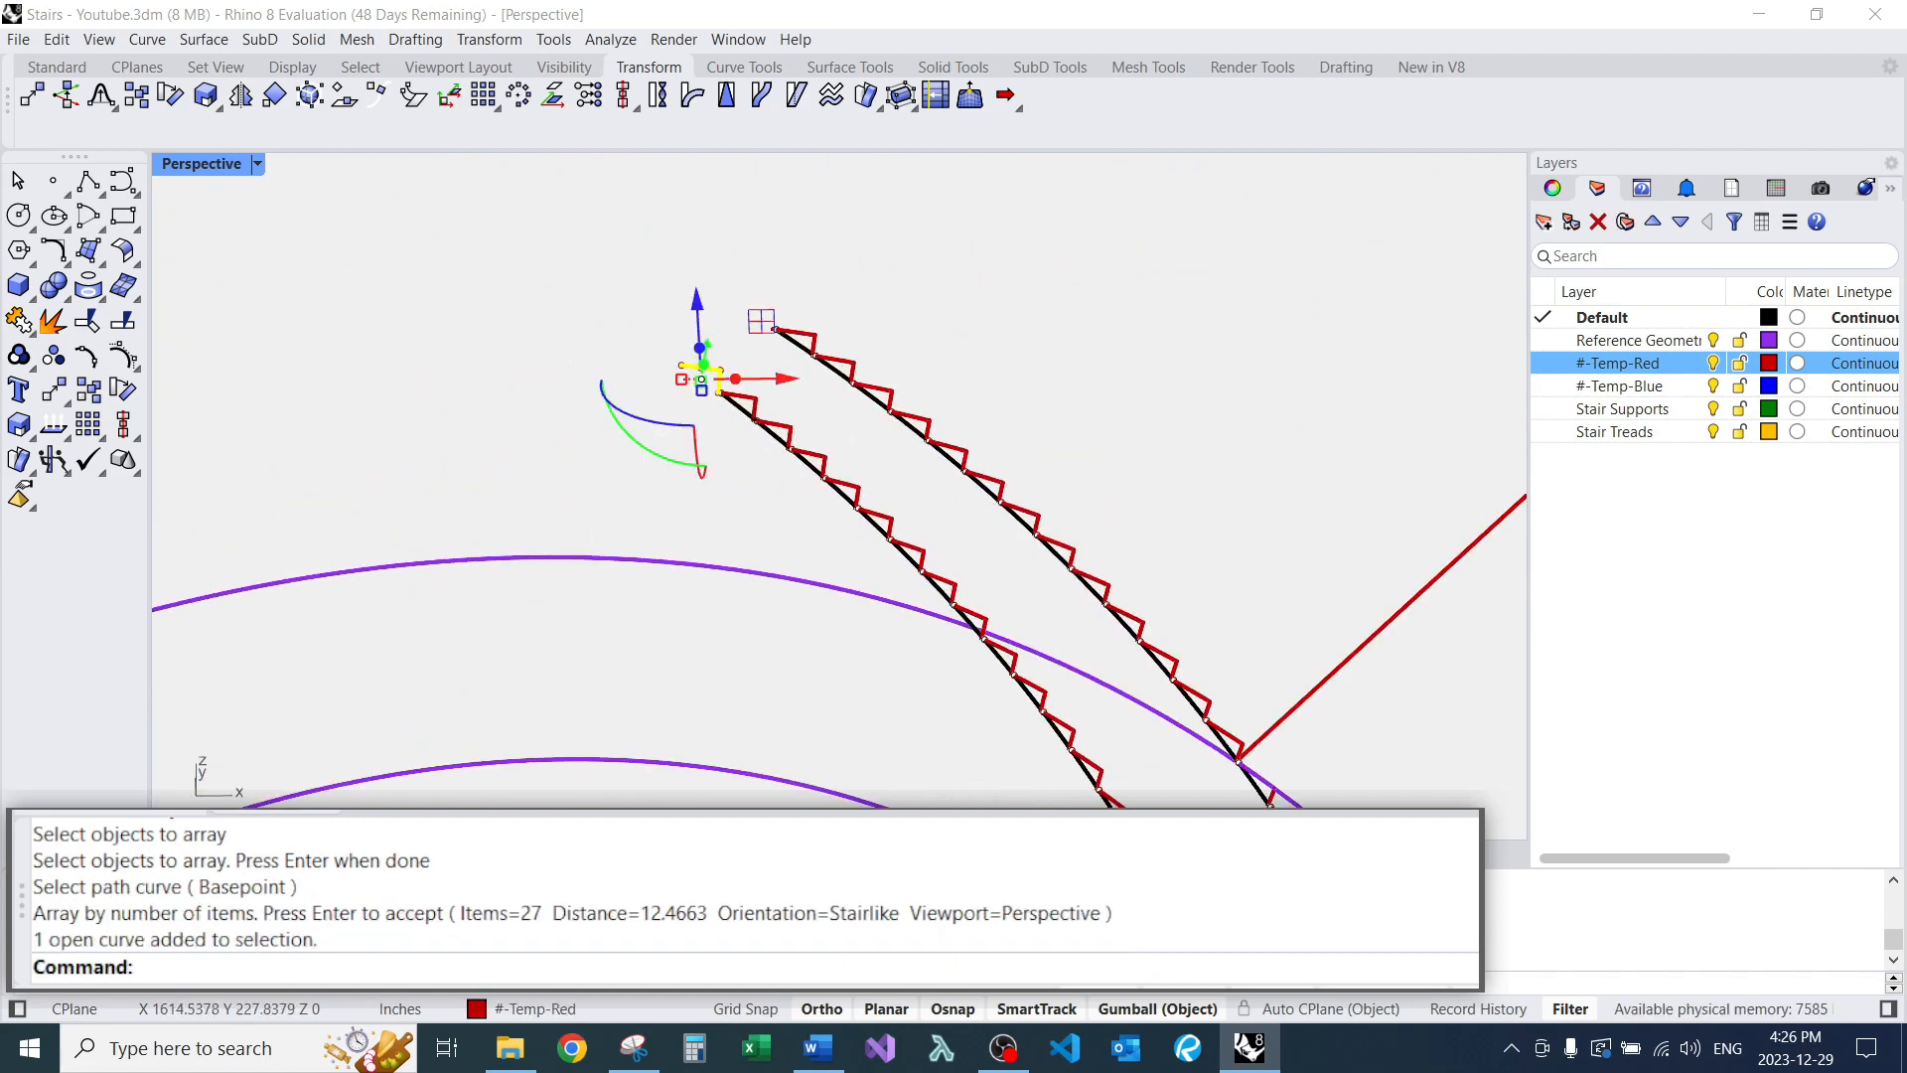
pyautogui.write('e')
pyautogui.press('Return')
# Measure twice between the inner profile corner at the raised circle's level and the outer profile corner at the marker line's start.
pyautogui.scroll(-6, 586, 328)
pyautogui.scroll(6, 814, 447)
pyautogui.moveTo(695, 446); pyautogui.dragTo(815, 477, button='right')
pyautogui.scroll(6, 962, 496)
pyautogui.write('d')
pyautogui.press('Return')
pyautogui.click(851, 589)
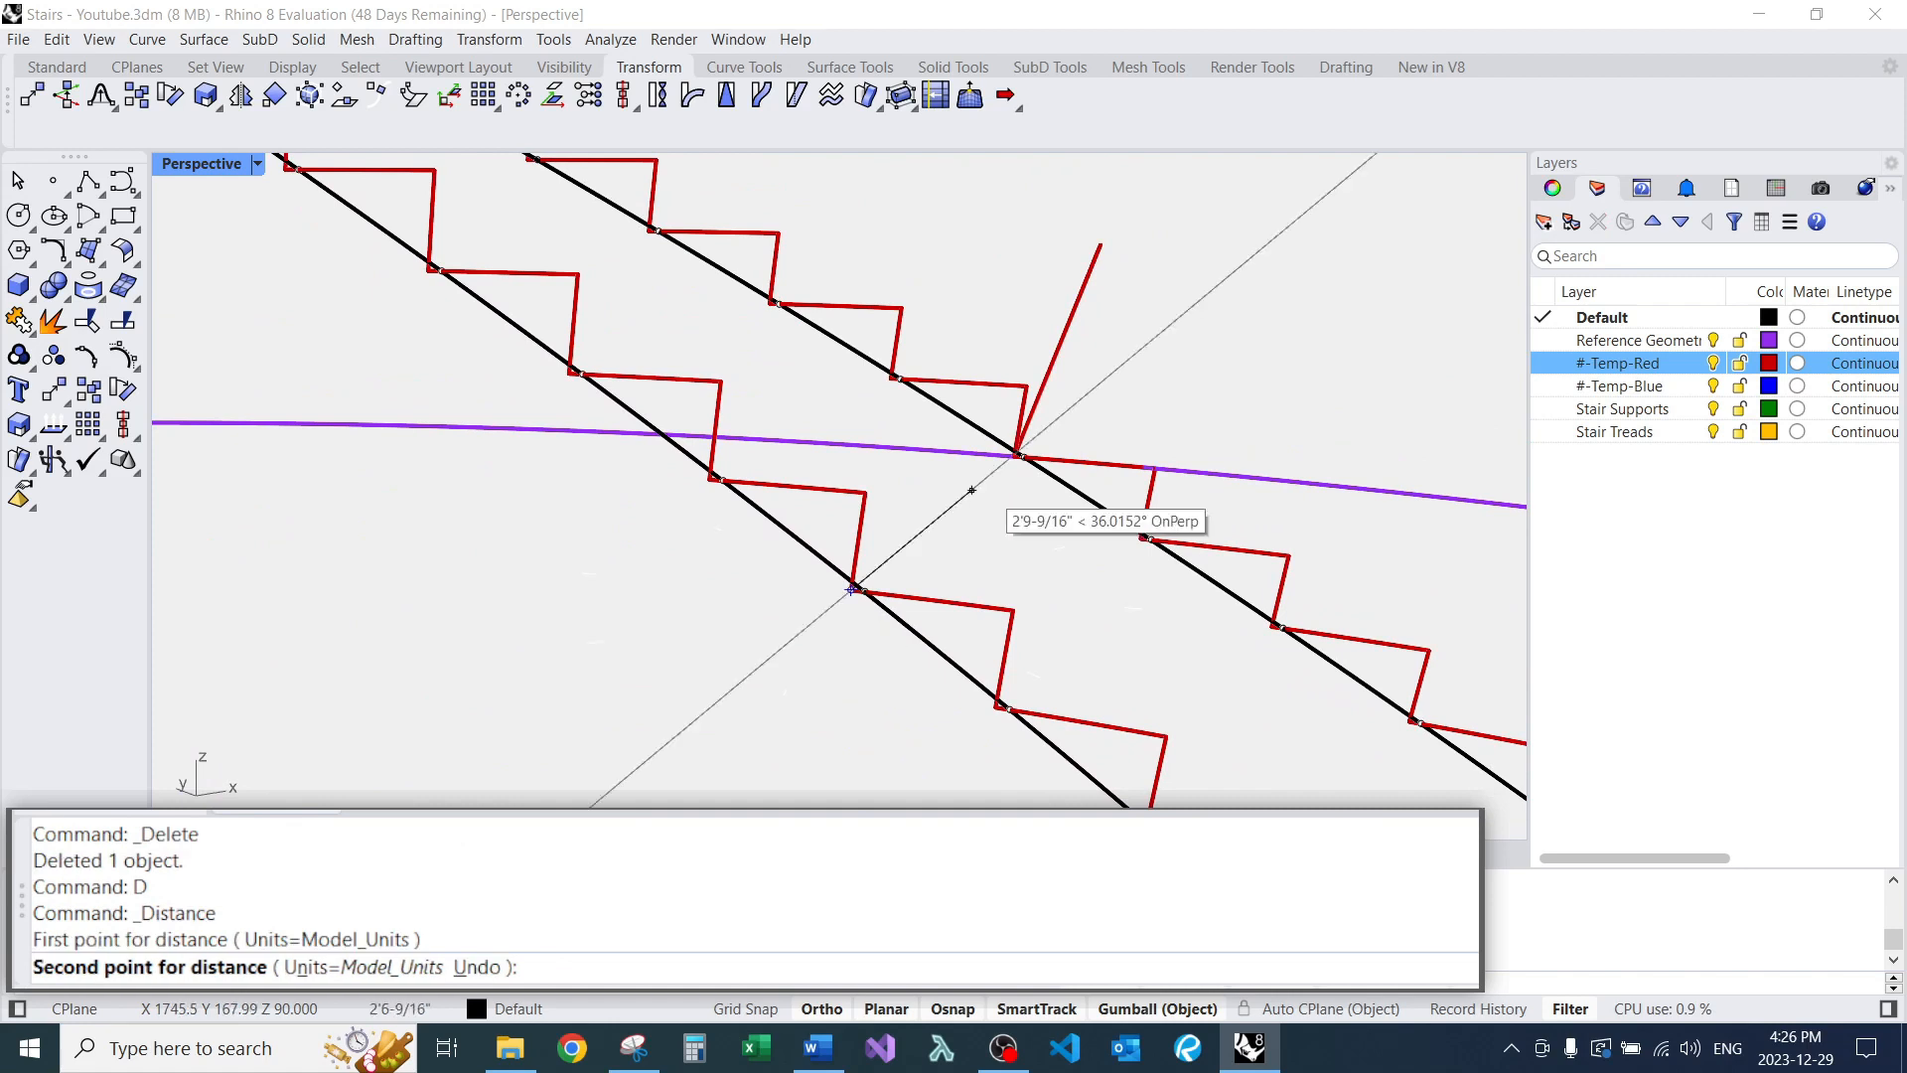
pyautogui.click(1021, 459)
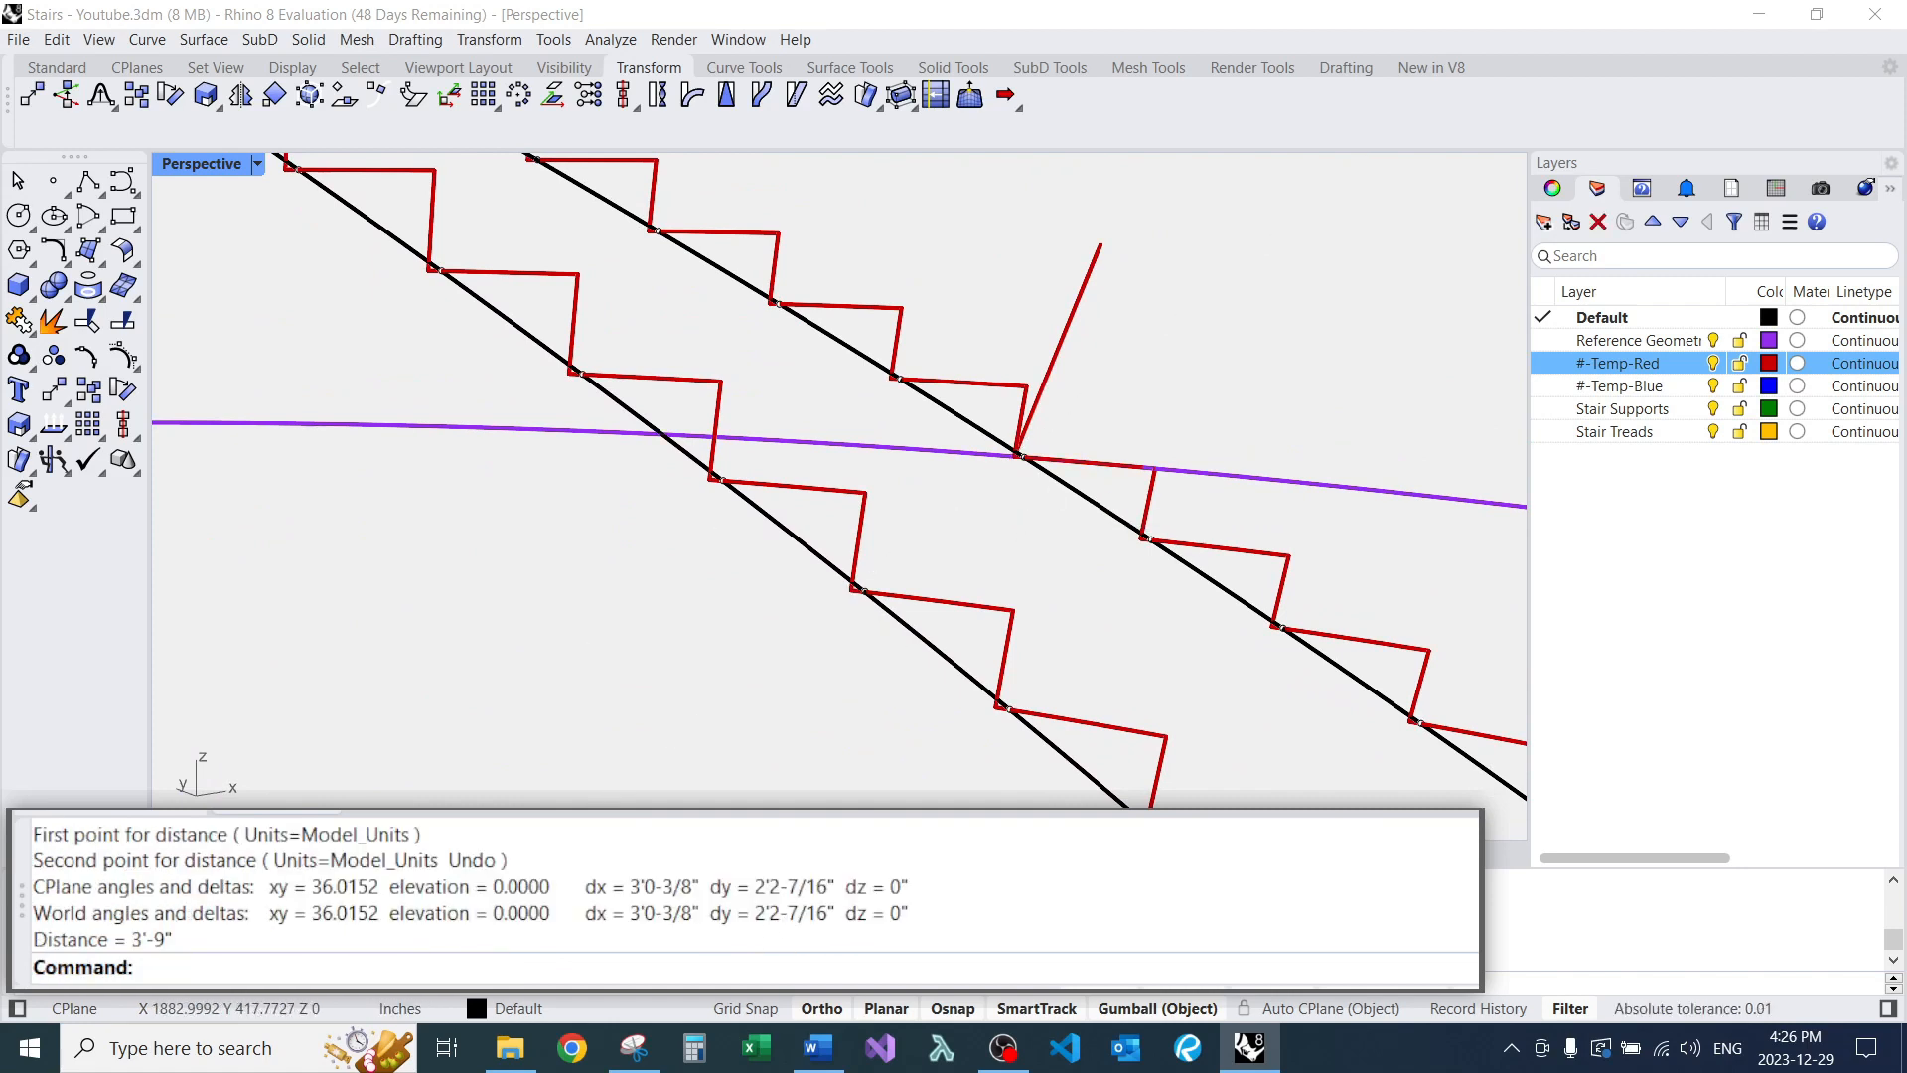
pyautogui.write('d')
pyautogui.press('Return')
pyautogui.click(852, 589)
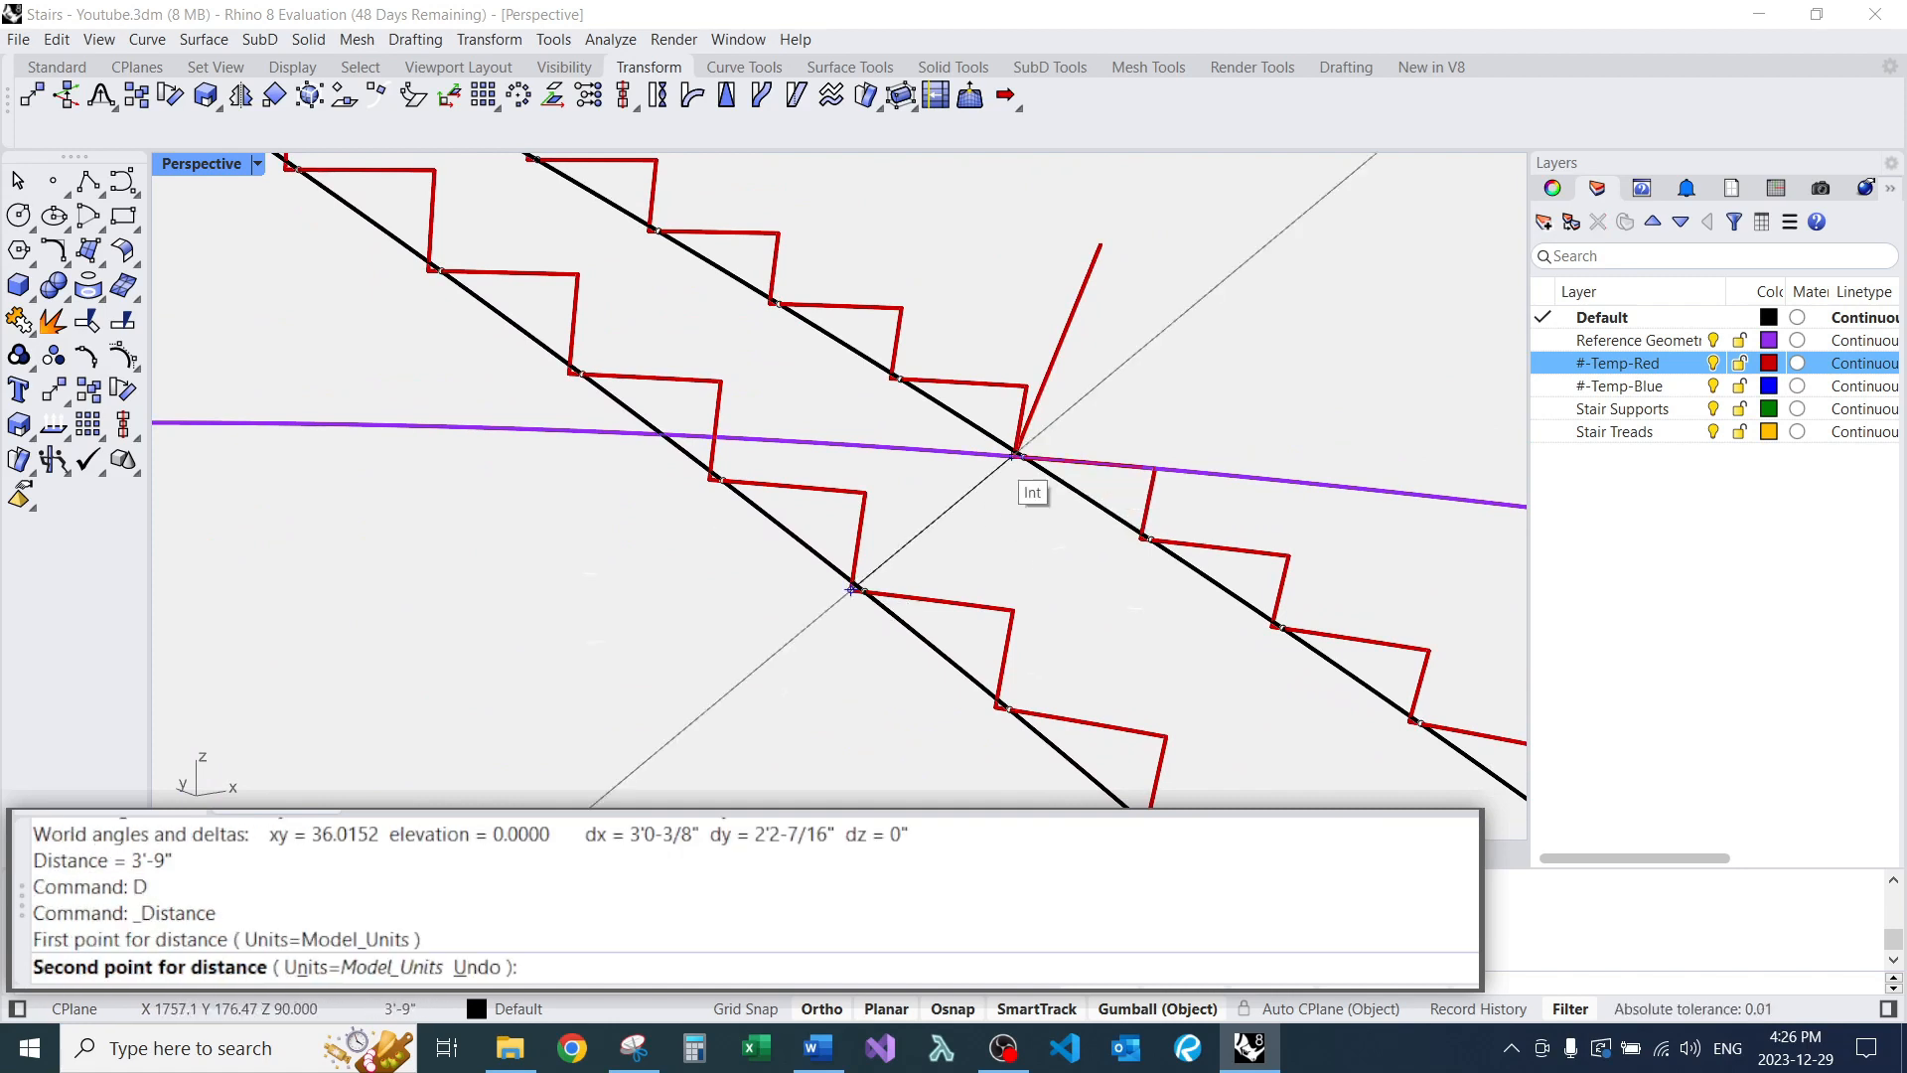
pyautogui.click(1021, 459)
# Join the inner tread-and-riser profiles above the marker line's level into one curve.
pyautogui.click(829, 489)
pyautogui.scroll(-6, 834, 527)
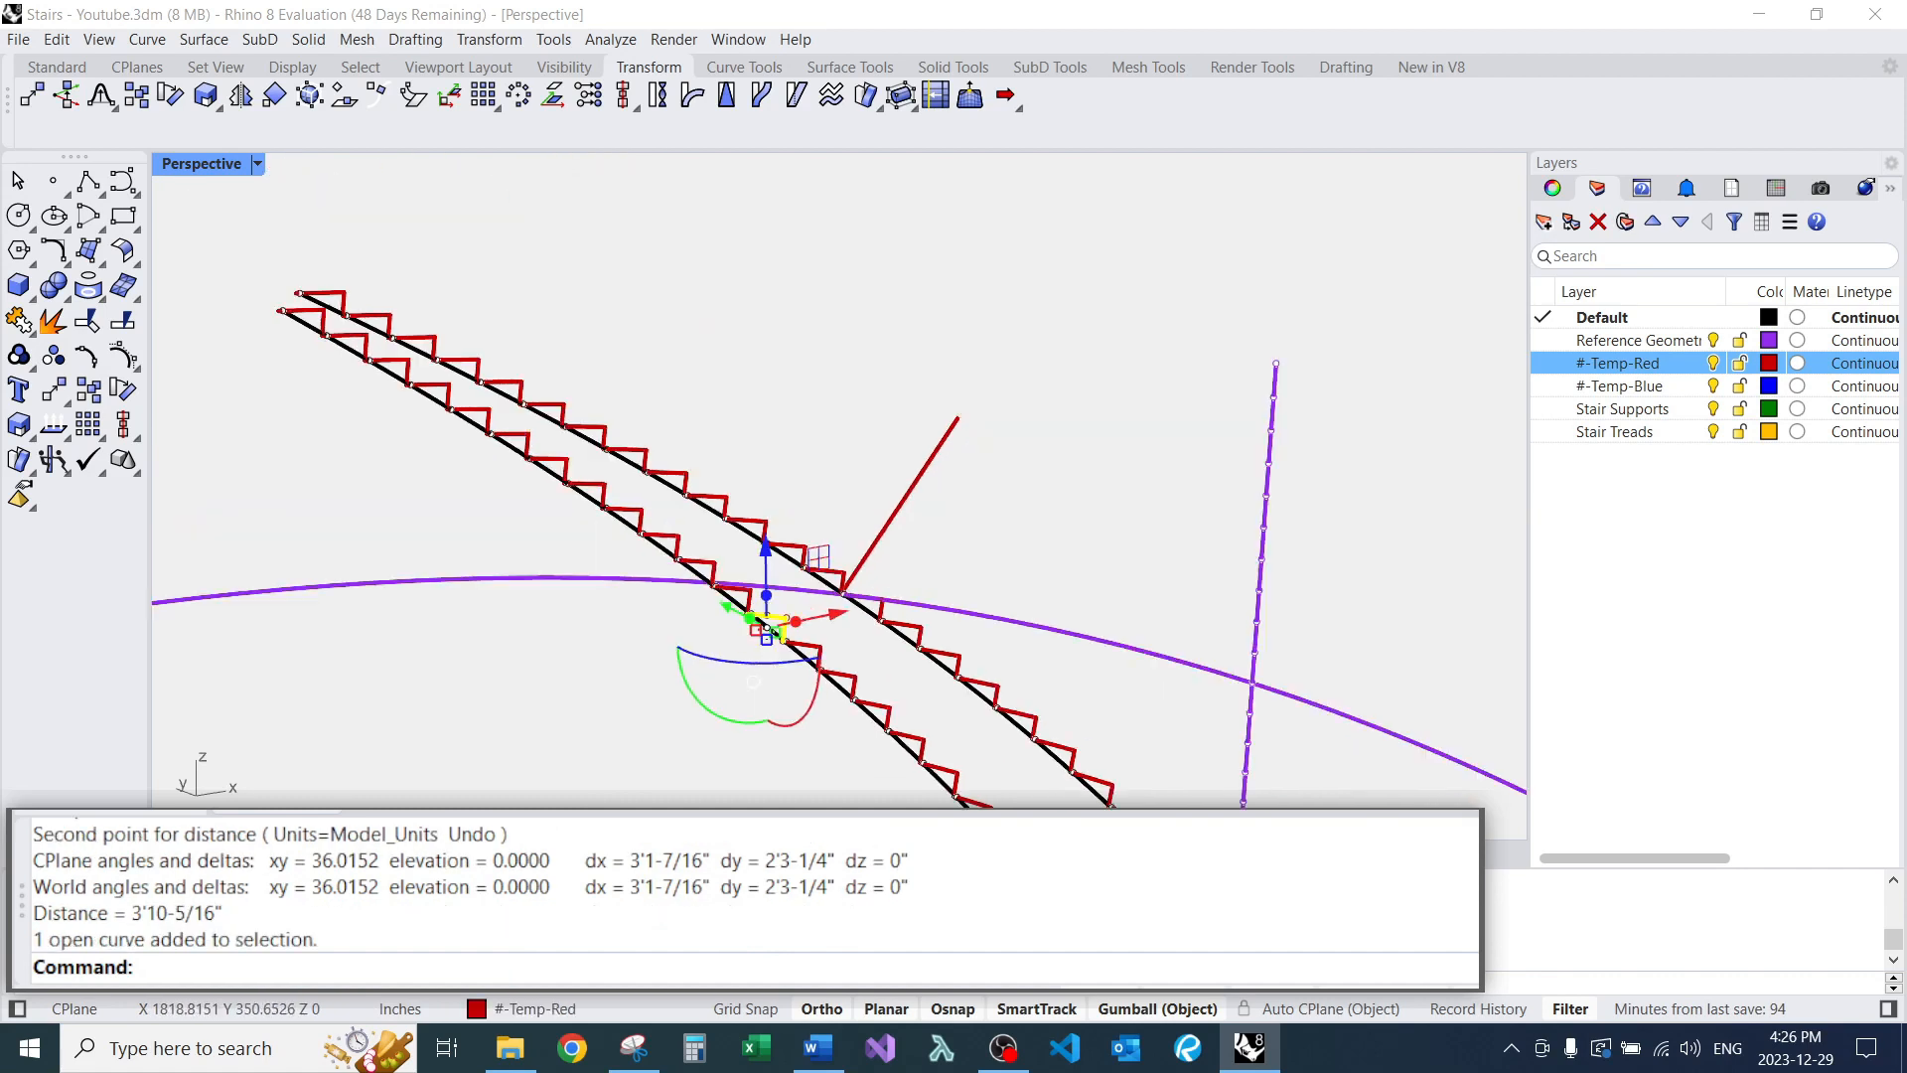
pyautogui.moveTo(343, 266); pyautogui.dragTo(789, 650)
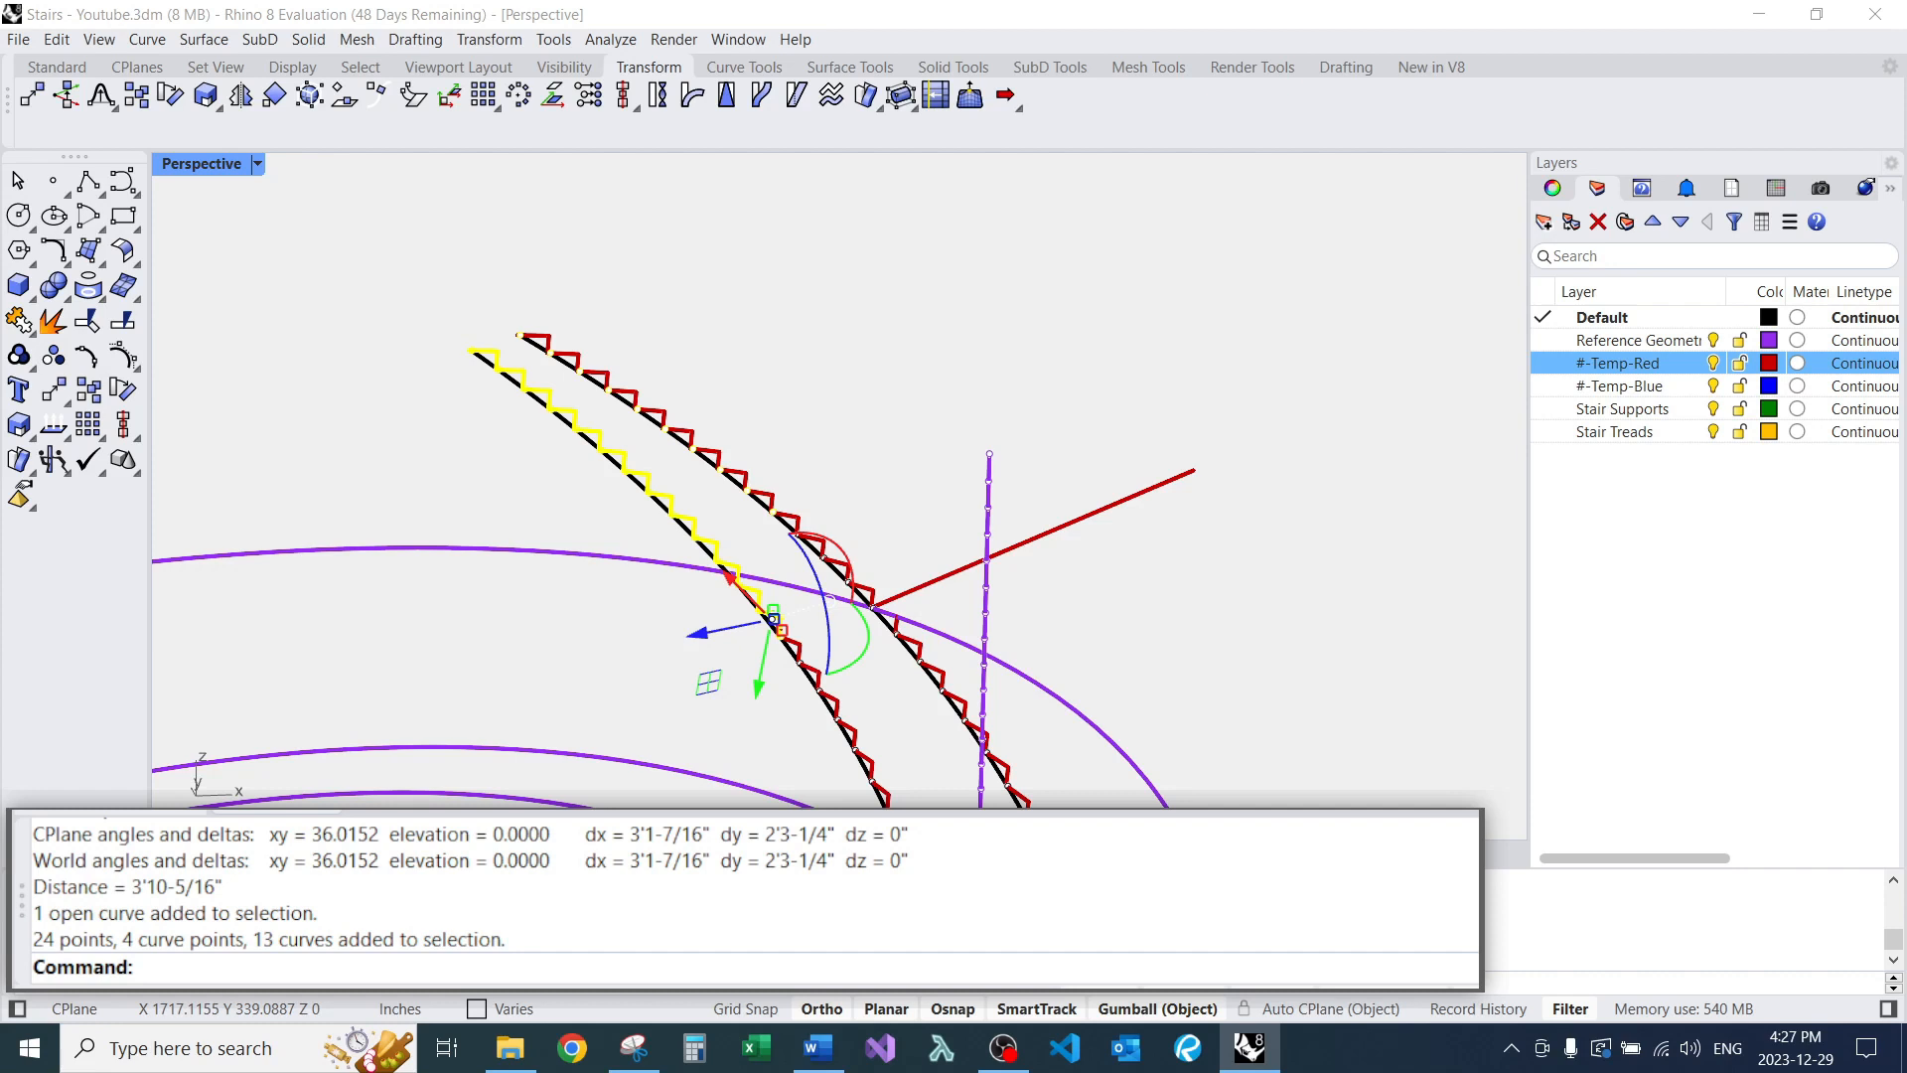
pyautogui.write('join')
pyautogui.press('Return')
# Measure from the lower end of the joined upper inner profile to the outer profile corner at the marker line's start.
pyautogui.scroll(5, 765, 621)
pyautogui.write('D')
pyautogui.press('Return')
pyautogui.press('Escape')
pyautogui.click(748, 626)
pyautogui.write('D')
pyautogui.press('Return')
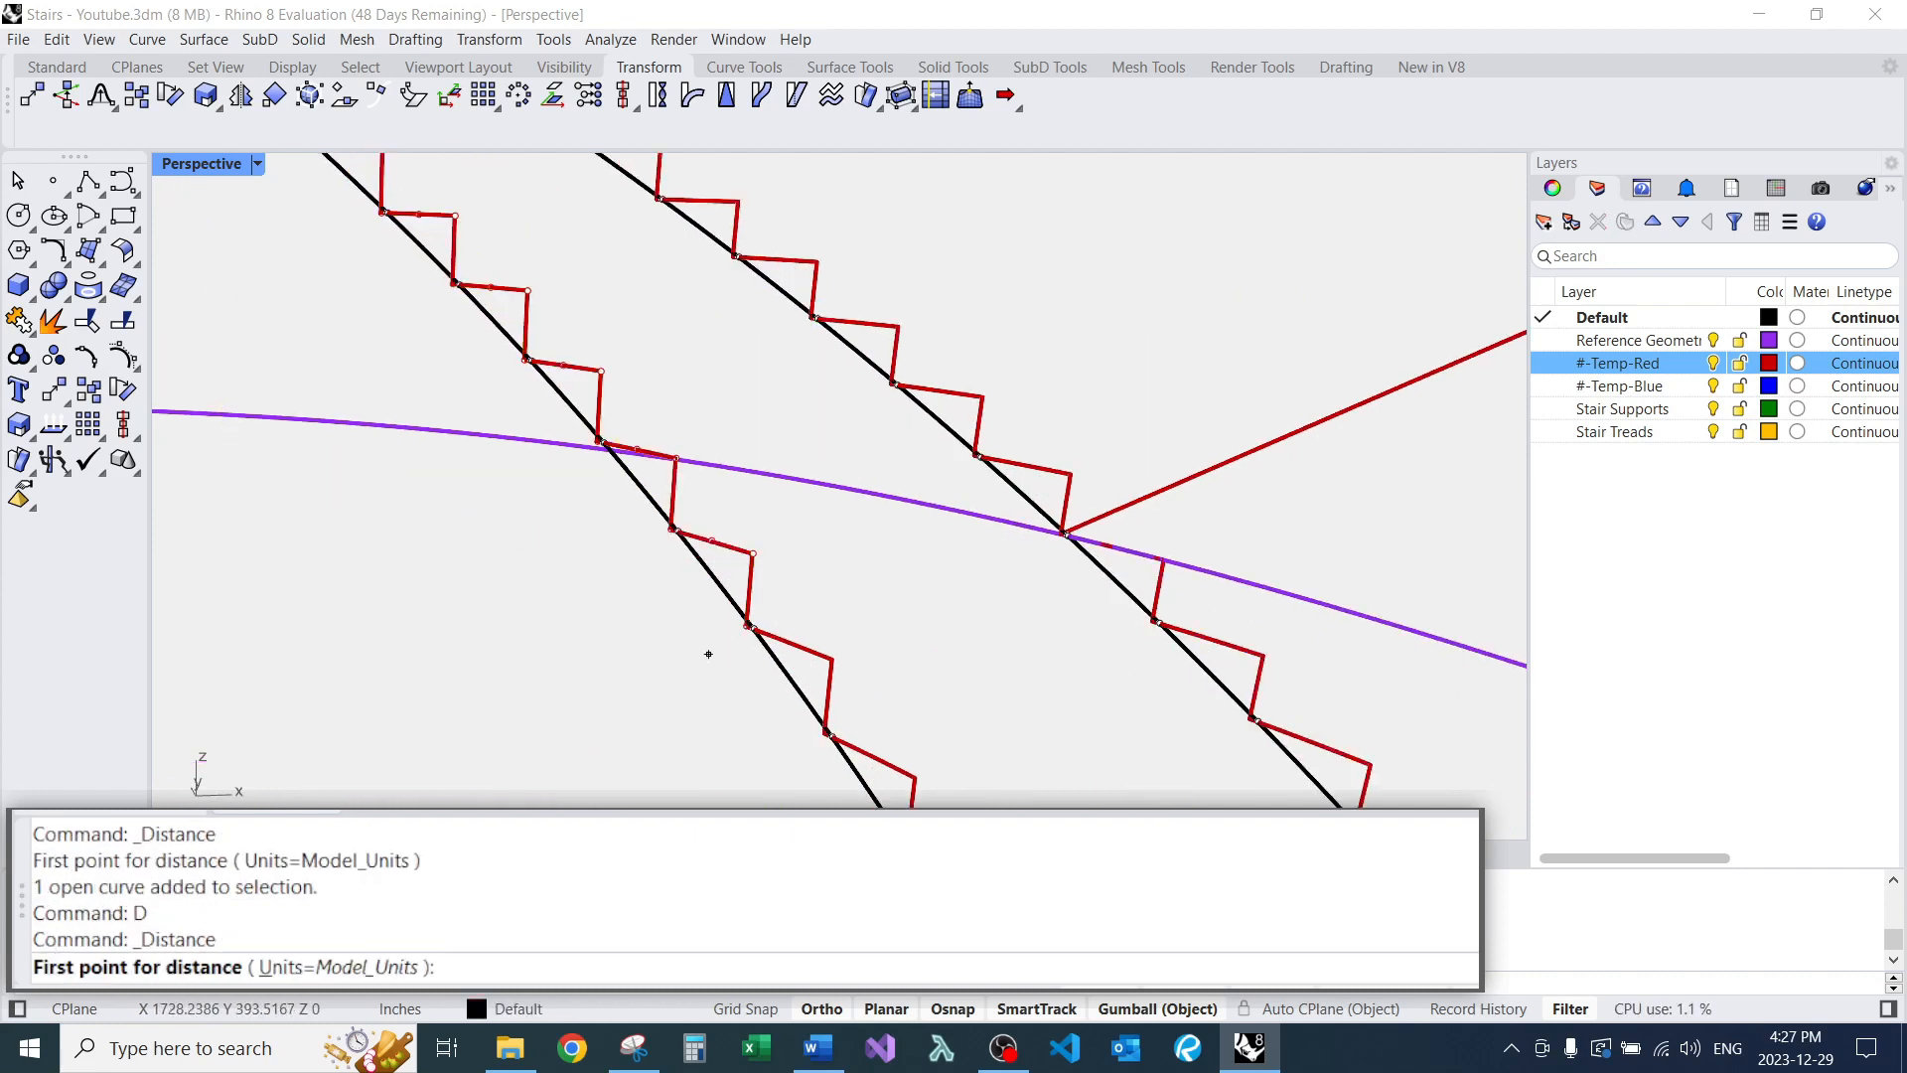
pyautogui.click(748, 626)
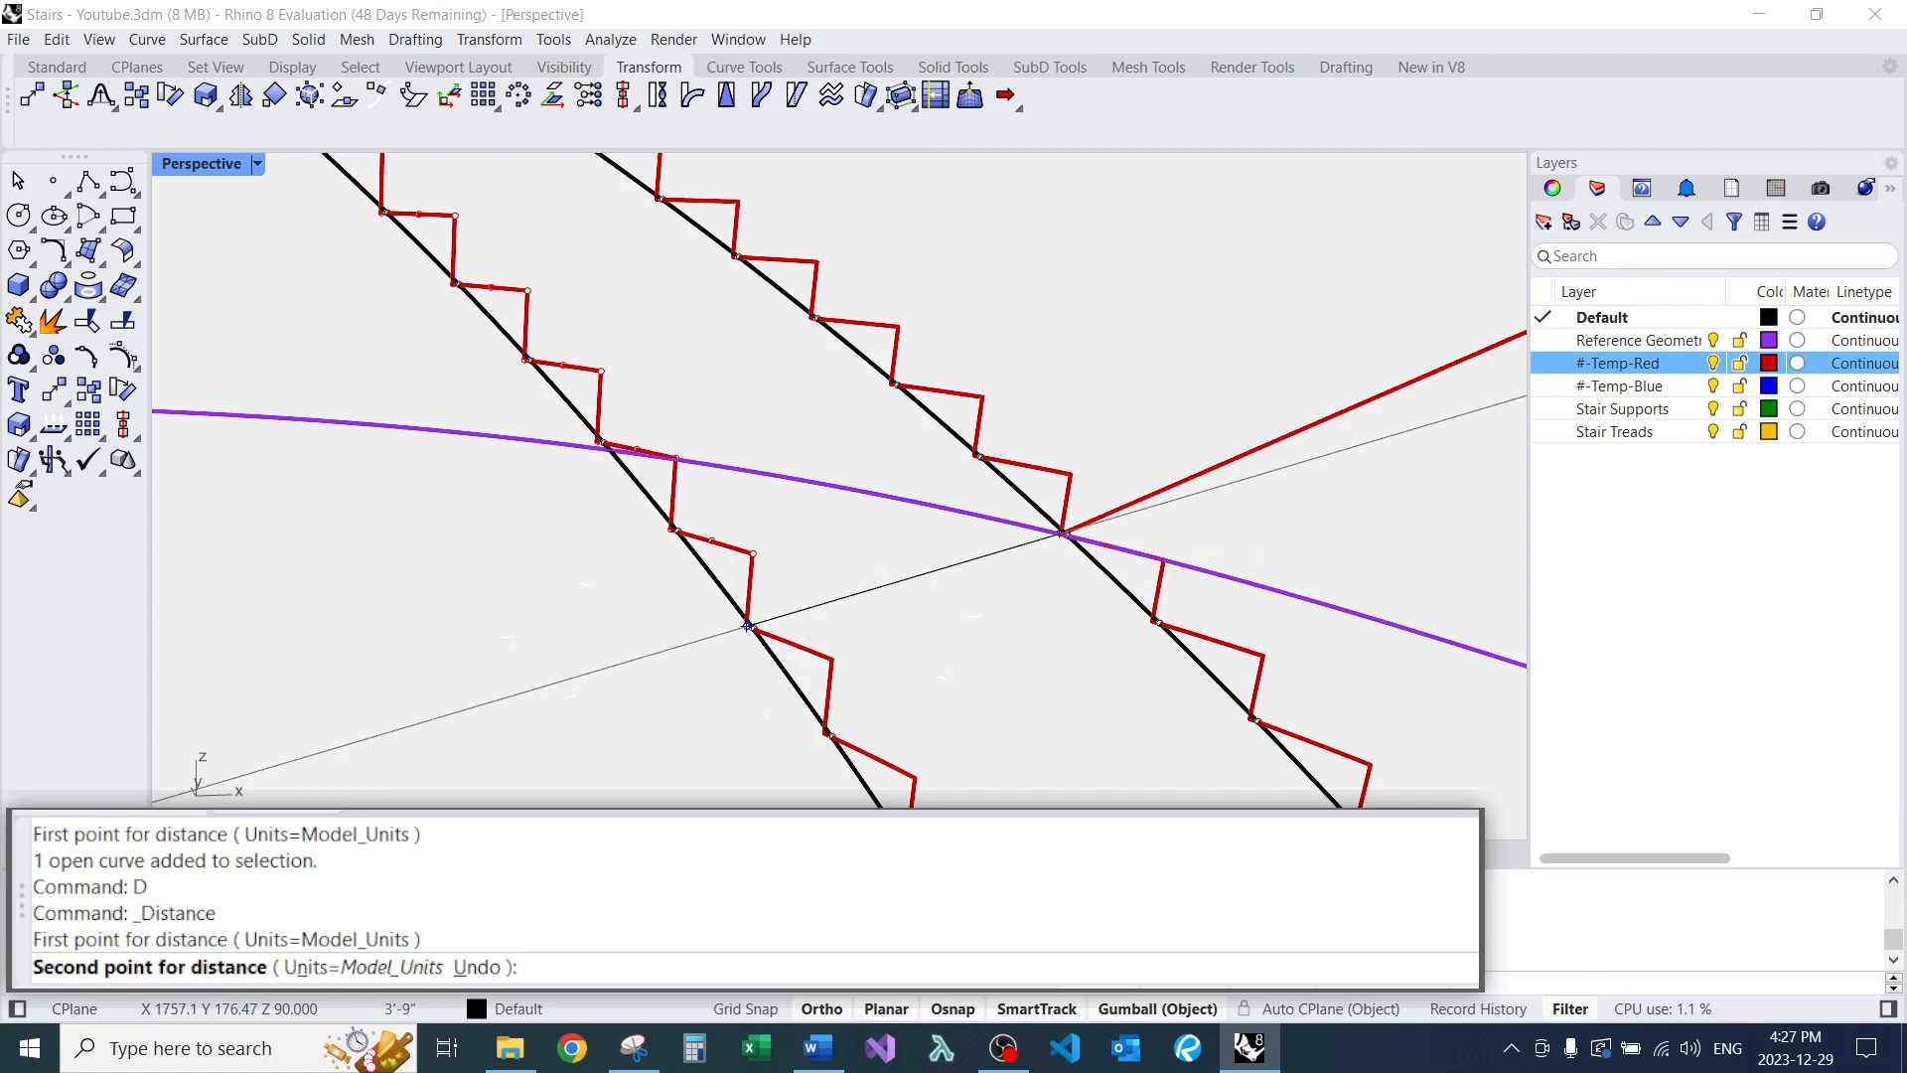
pyautogui.click(1065, 534)
# Join the run of inner tread-and-riser profiles just below the marker line's level into one curve.
pyautogui.moveTo(785, 477); pyautogui.dragTo(1033, 477, button='right')
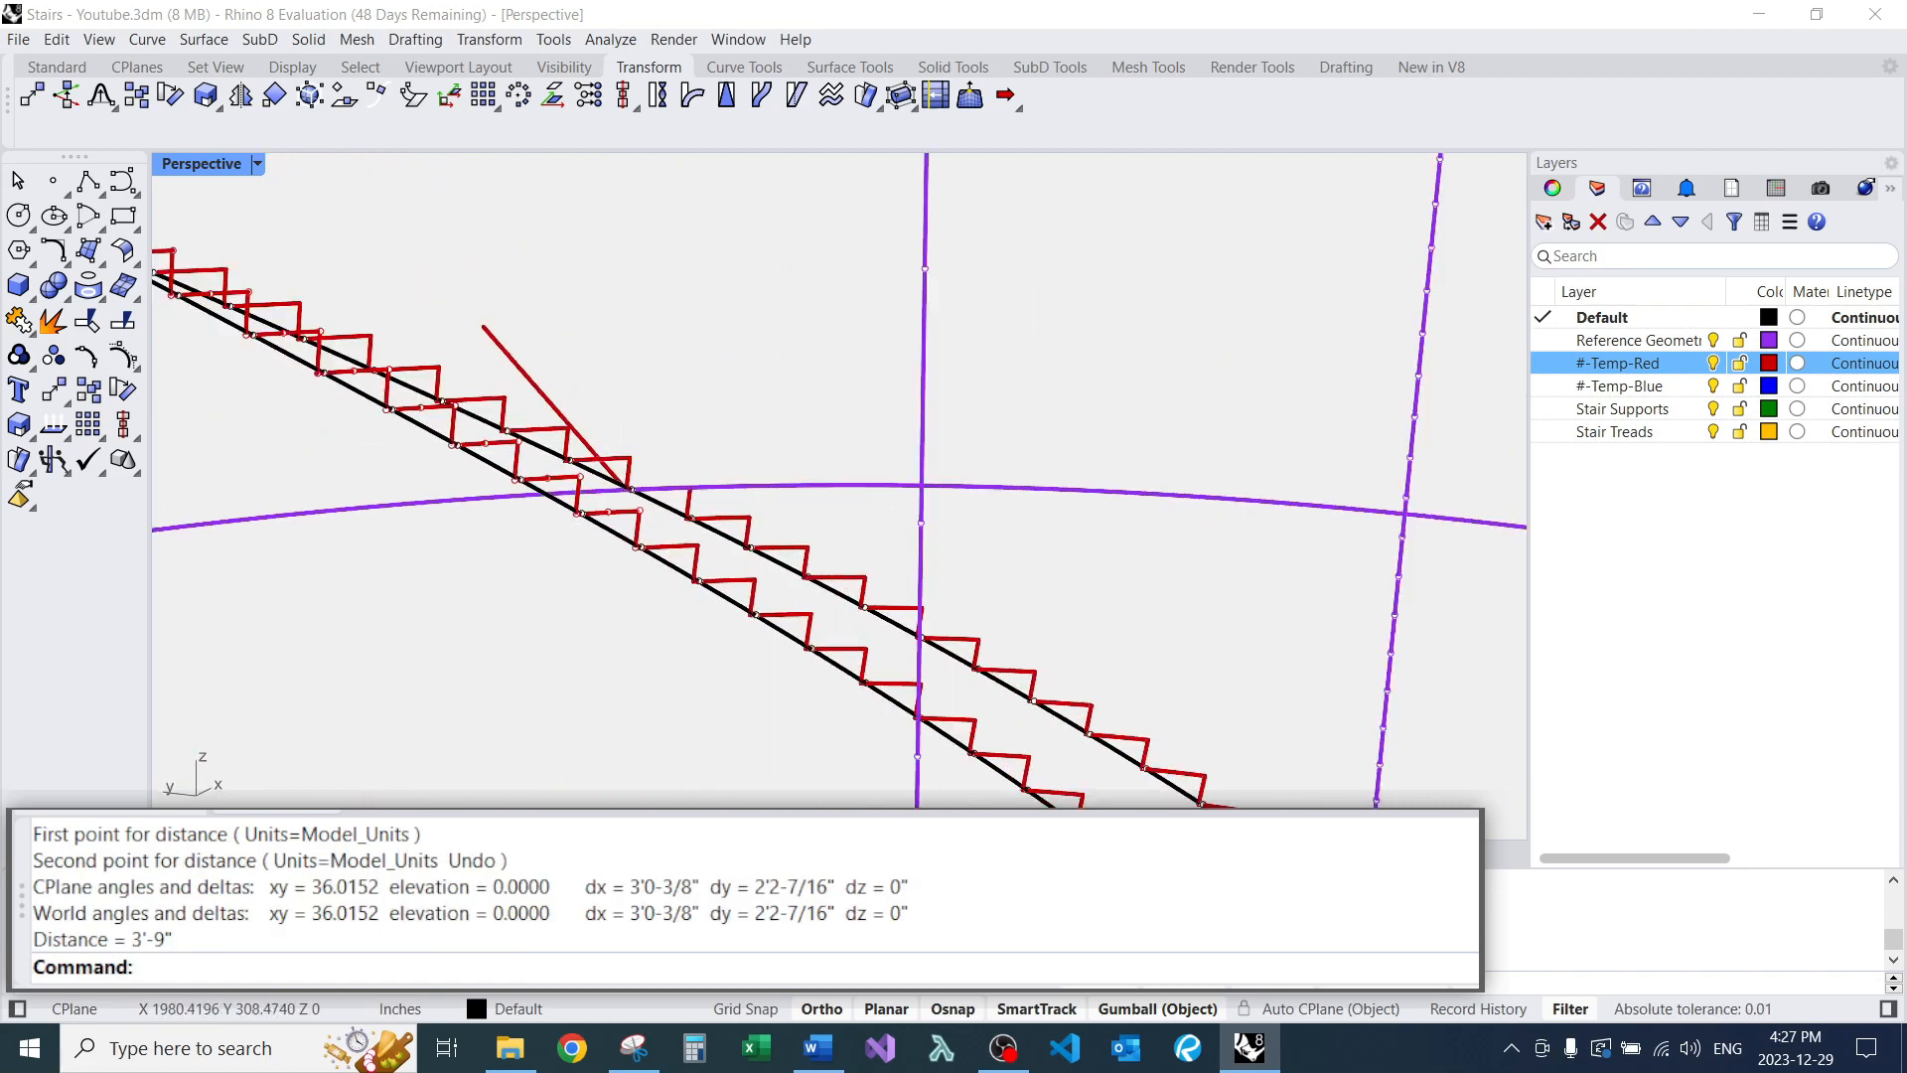
pyautogui.click(666, 545)
pyautogui.press('Escape')
pyautogui.click(609, 512)
pyautogui.press('Escape')
pyautogui.click(638, 529)
pyautogui.scroll(-4, 638, 529)
pyautogui.moveTo(755, 497); pyautogui.dragTo(507, 546, button='right')
pyautogui.scroll(6, 725, 537)
pyautogui.moveTo(725, 536); pyautogui.dragTo(780, 581, button='right')
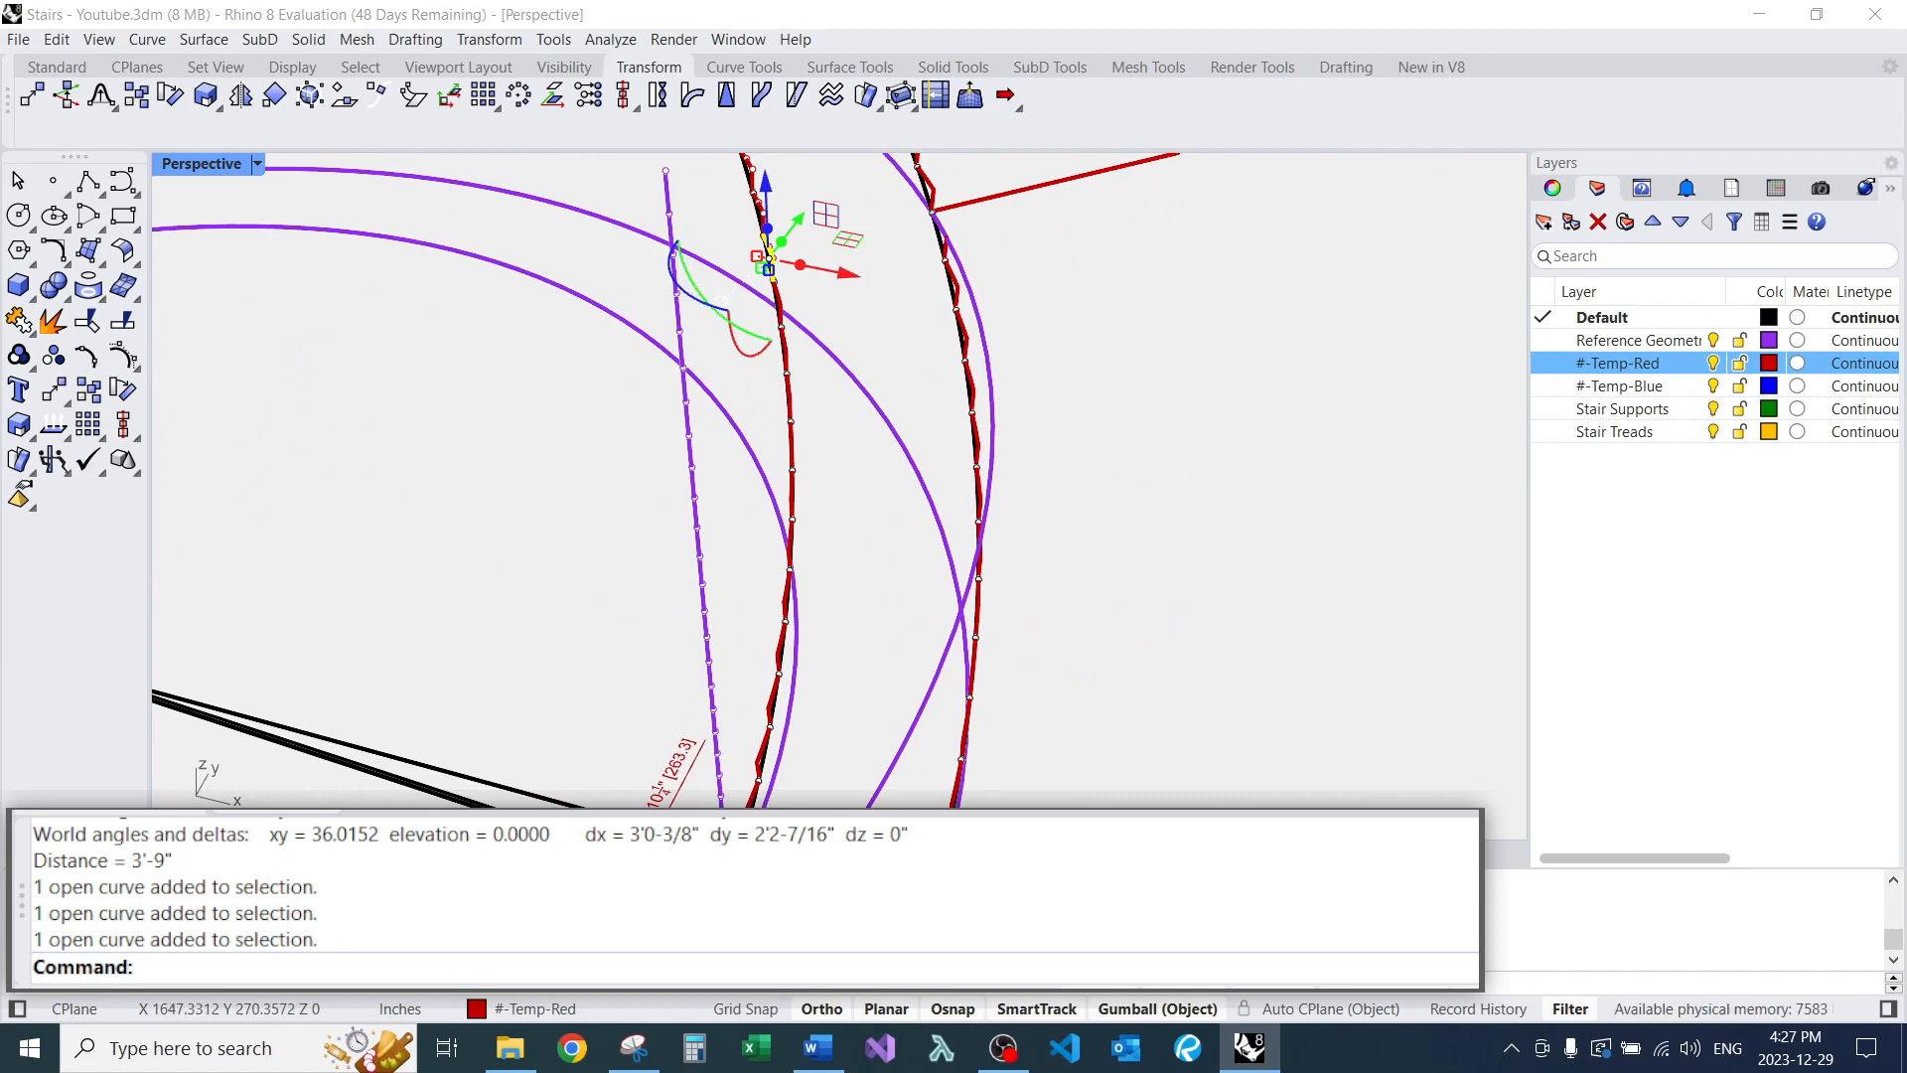
pyautogui.press('Escape')
pyautogui.click(770, 260)
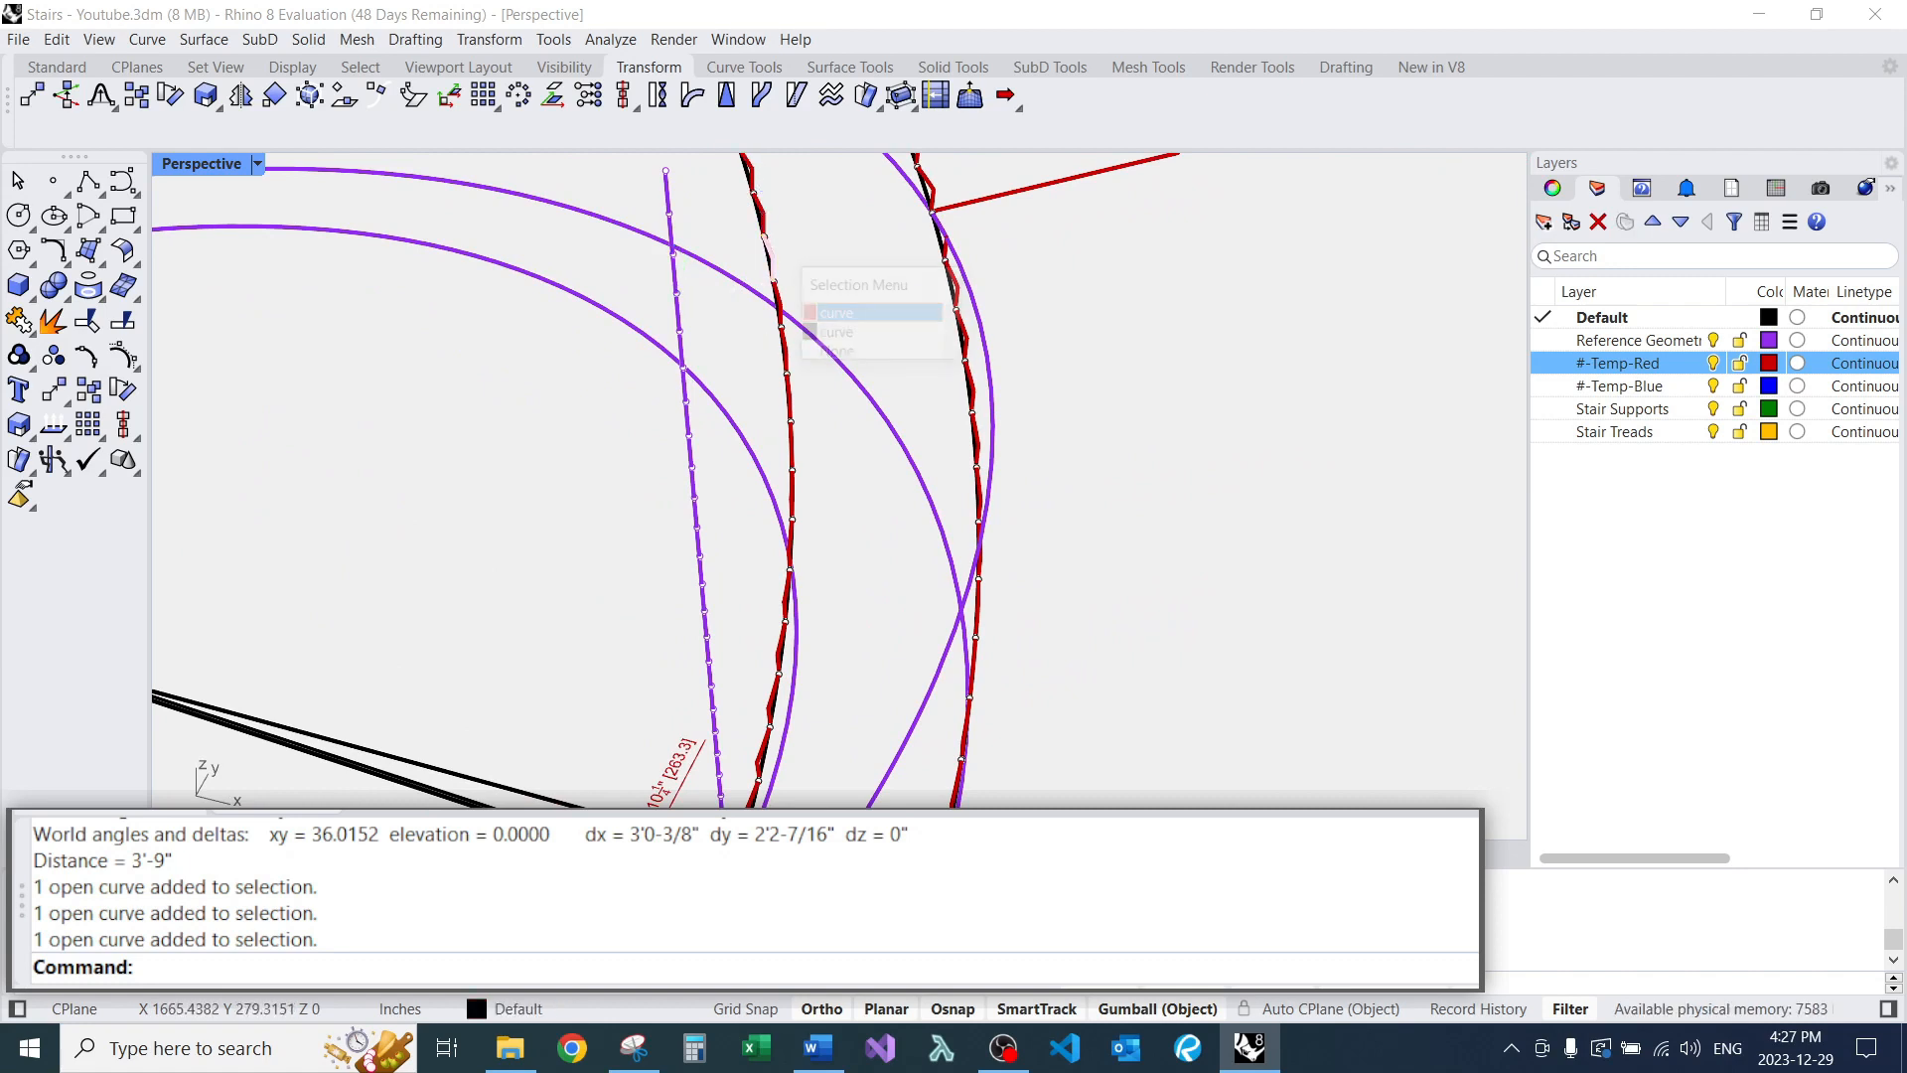
pyautogui.click(854, 312)
pyautogui.moveTo(732, 242); pyautogui.dragTo(906, 632)
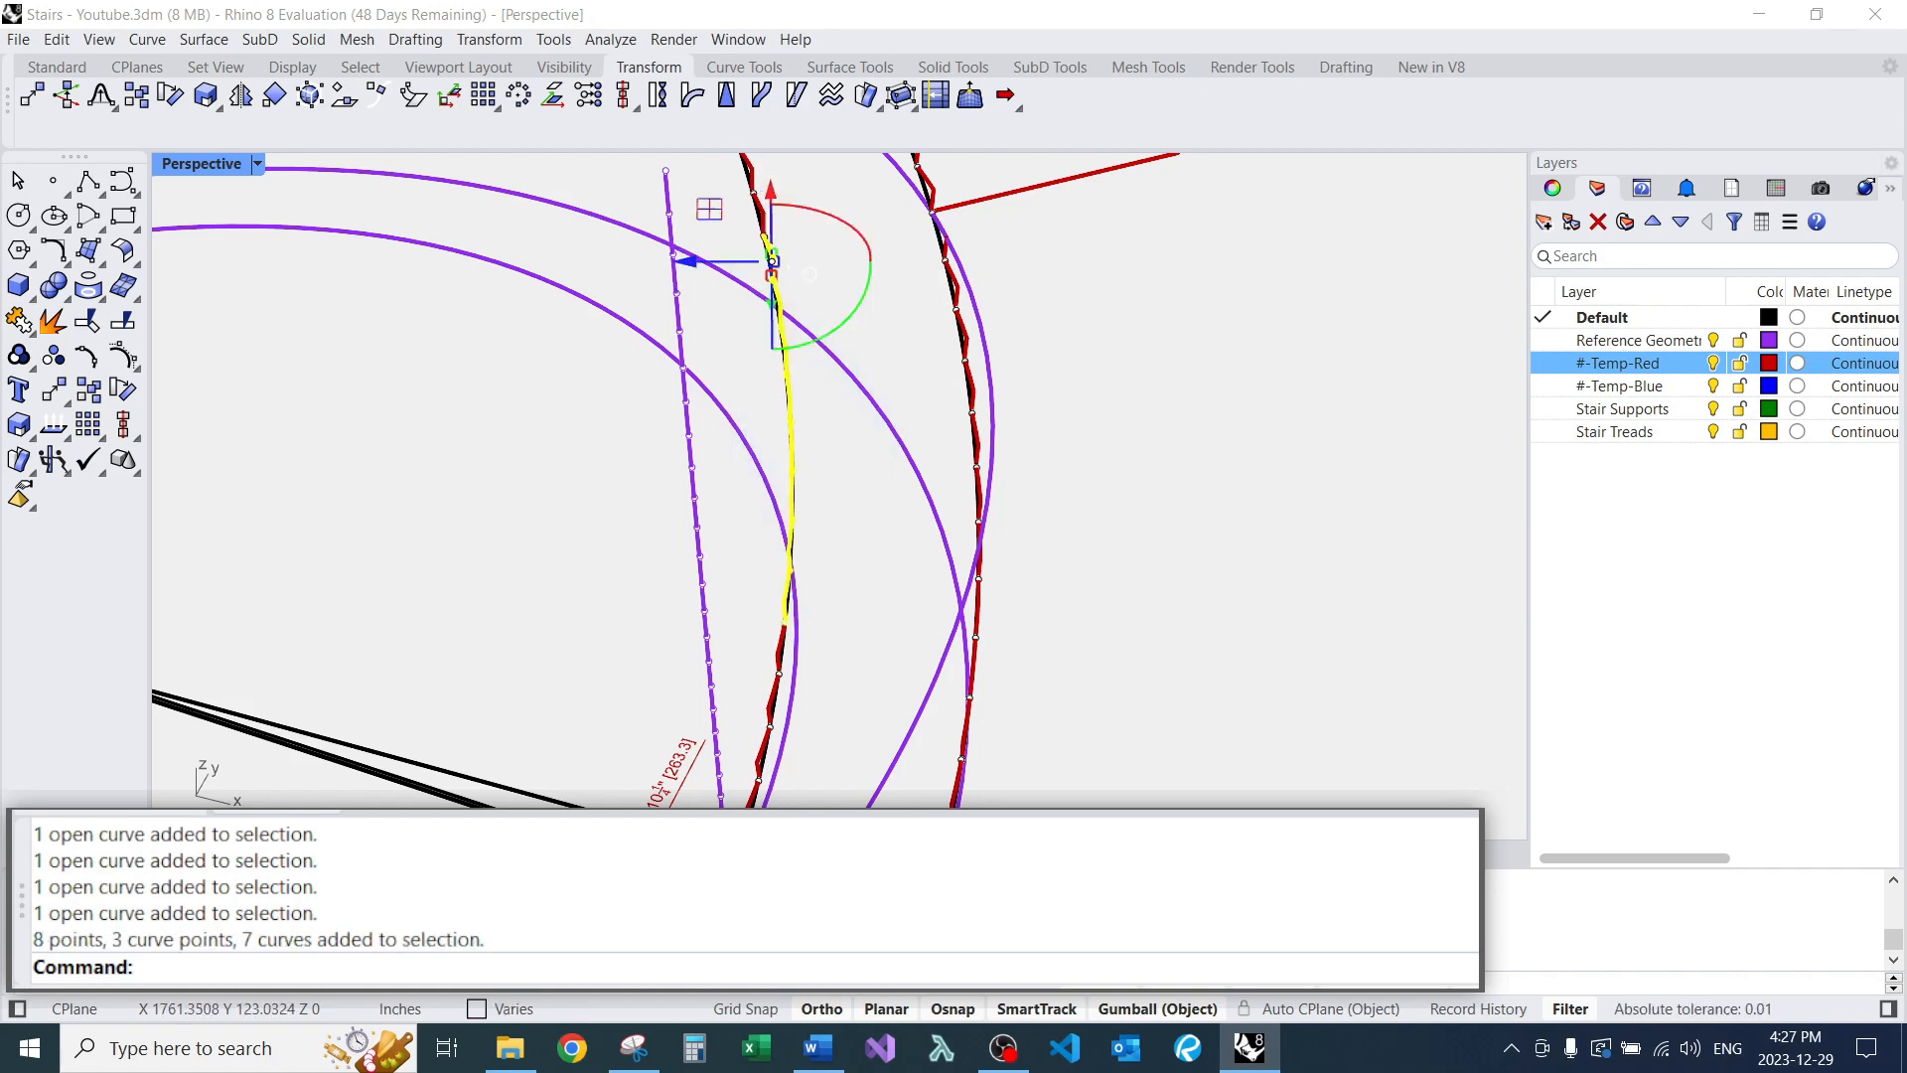
pyautogui.hotkey('ctrl', 'j')
pyautogui.press('Escape')
# Join the remaining inner profiles at the foot of the staircase with the section above them into one curve.
pyautogui.scroll(-4, 838, 477)
pyautogui.moveTo(838, 477); pyautogui.dragTo(837, 437, button='right')
pyautogui.scroll(-3, 838, 437)
pyautogui.scroll(5, 803, 663)
pyautogui.moveTo(845, 616); pyautogui.dragTo(719, 596, button='right')
pyautogui.scroll(6, 719, 596)
pyautogui.click(717, 603)
pyautogui.keyDown('shift'); pyautogui.click(774, 521); pyautogui.keyUp('shift')
pyautogui.keyDown('shift'); pyautogui.click(817, 450); pyautogui.keyUp('shift')
pyautogui.keyDown('shift'); pyautogui.click(858, 380); pyautogui.keyUp('shift')
pyautogui.keyDown('shift'); pyautogui.click(890, 313); pyautogui.keyUp('shift')
pyautogui.keyDown('shift'); pyautogui.click(918, 249); pyautogui.keyUp('shift')
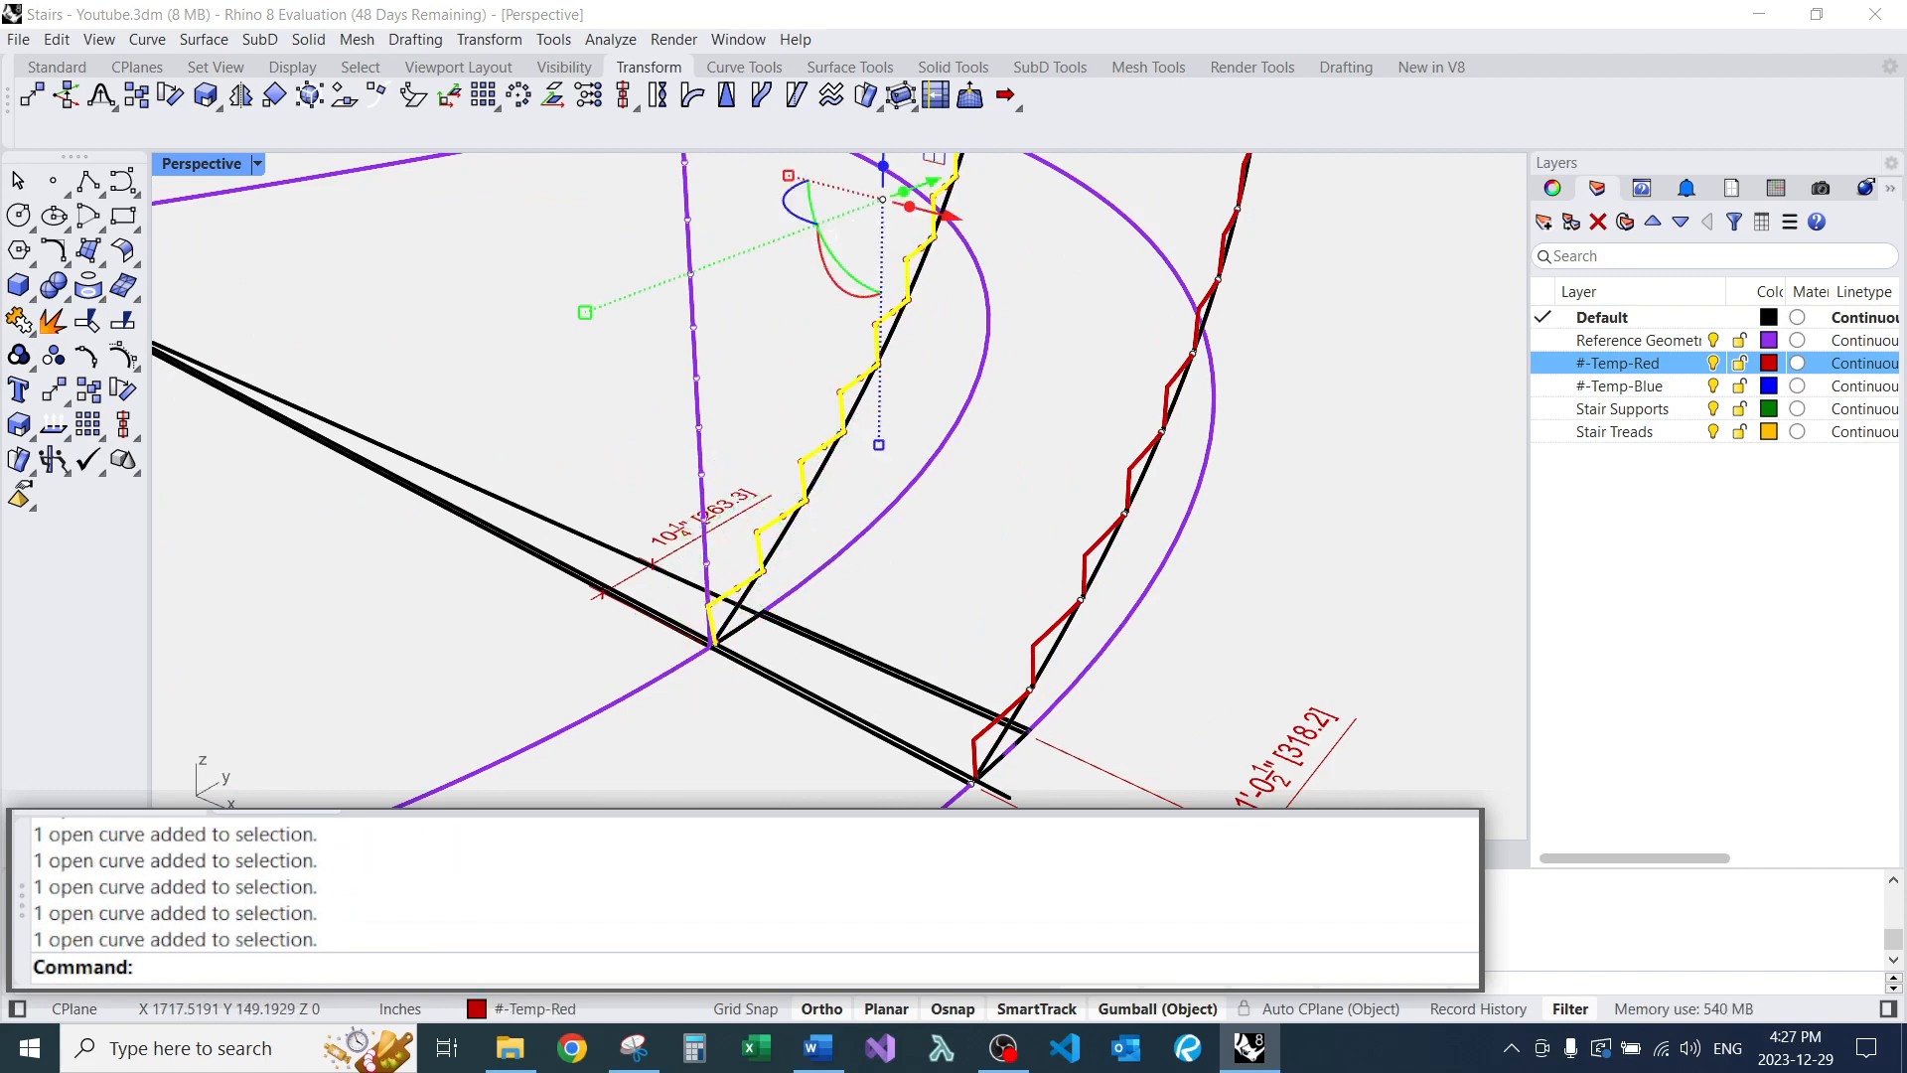
pyautogui.hotkey('ctrl', 'j')
pyautogui.press('Escape')
# Rotate the joined upper outer profile by 45 degrees about the staircase's center, without making a copy.
pyautogui.scroll(-10, 866, 606)
pyautogui.moveTo(866, 605); pyautogui.dragTo(1023, 650, button='right')
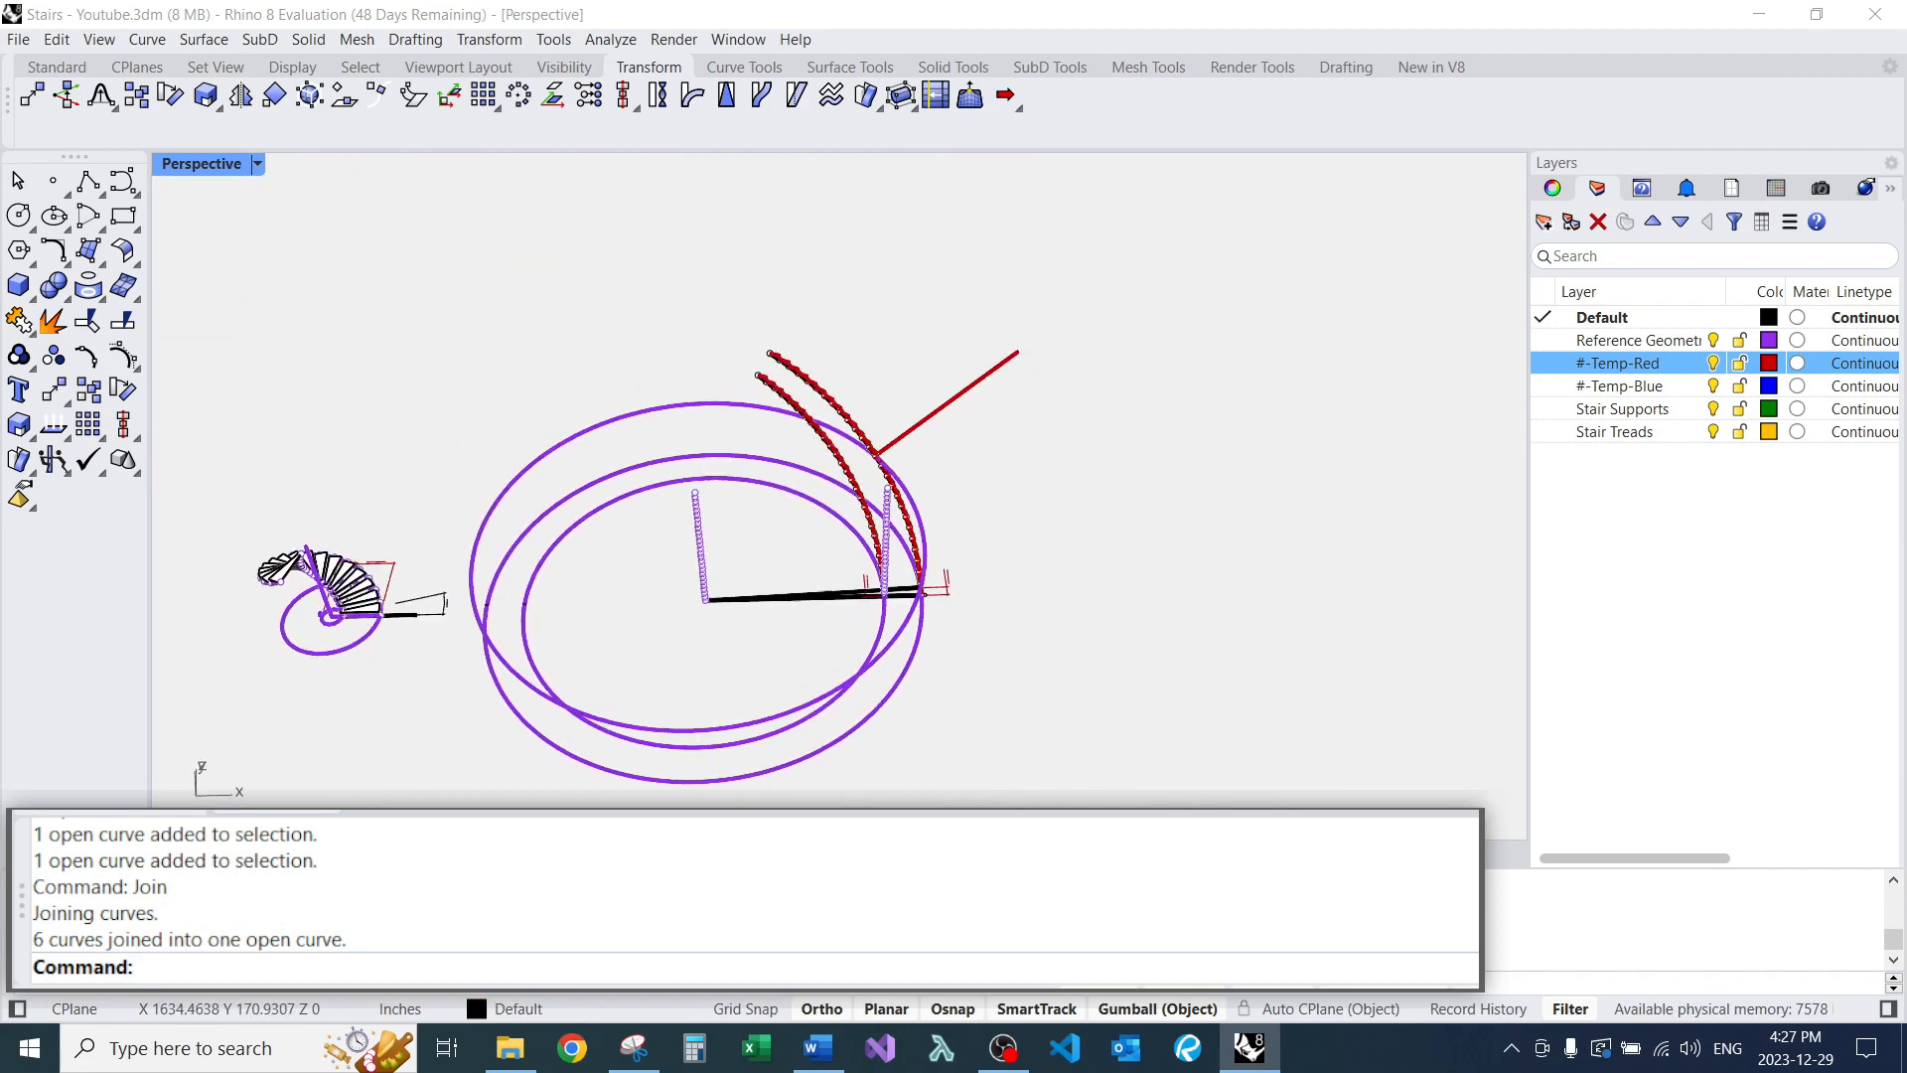
pyautogui.scroll(8, 879, 457)
pyautogui.click(711, 425)
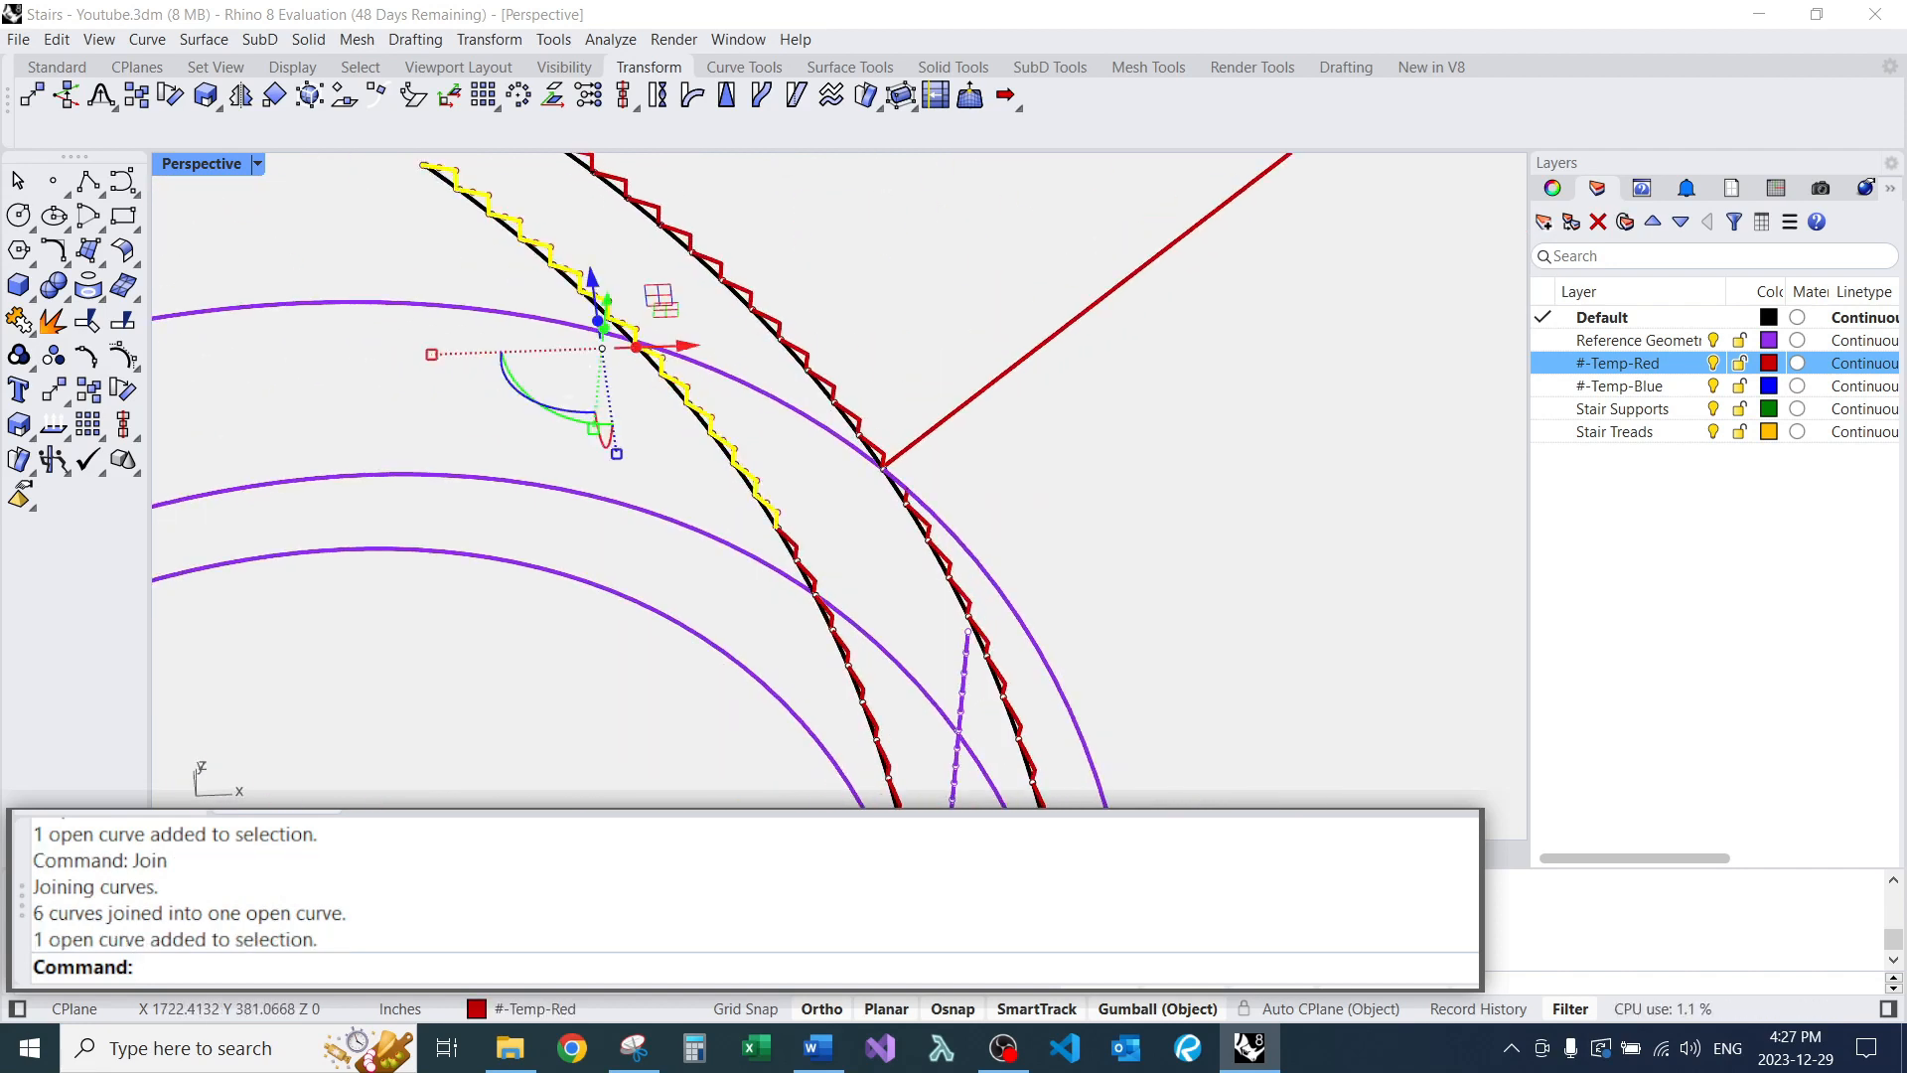
pyautogui.click(807, 359)
pyautogui.scroll(-12, 894, 261)
pyautogui.scroll(8, 749, 455)
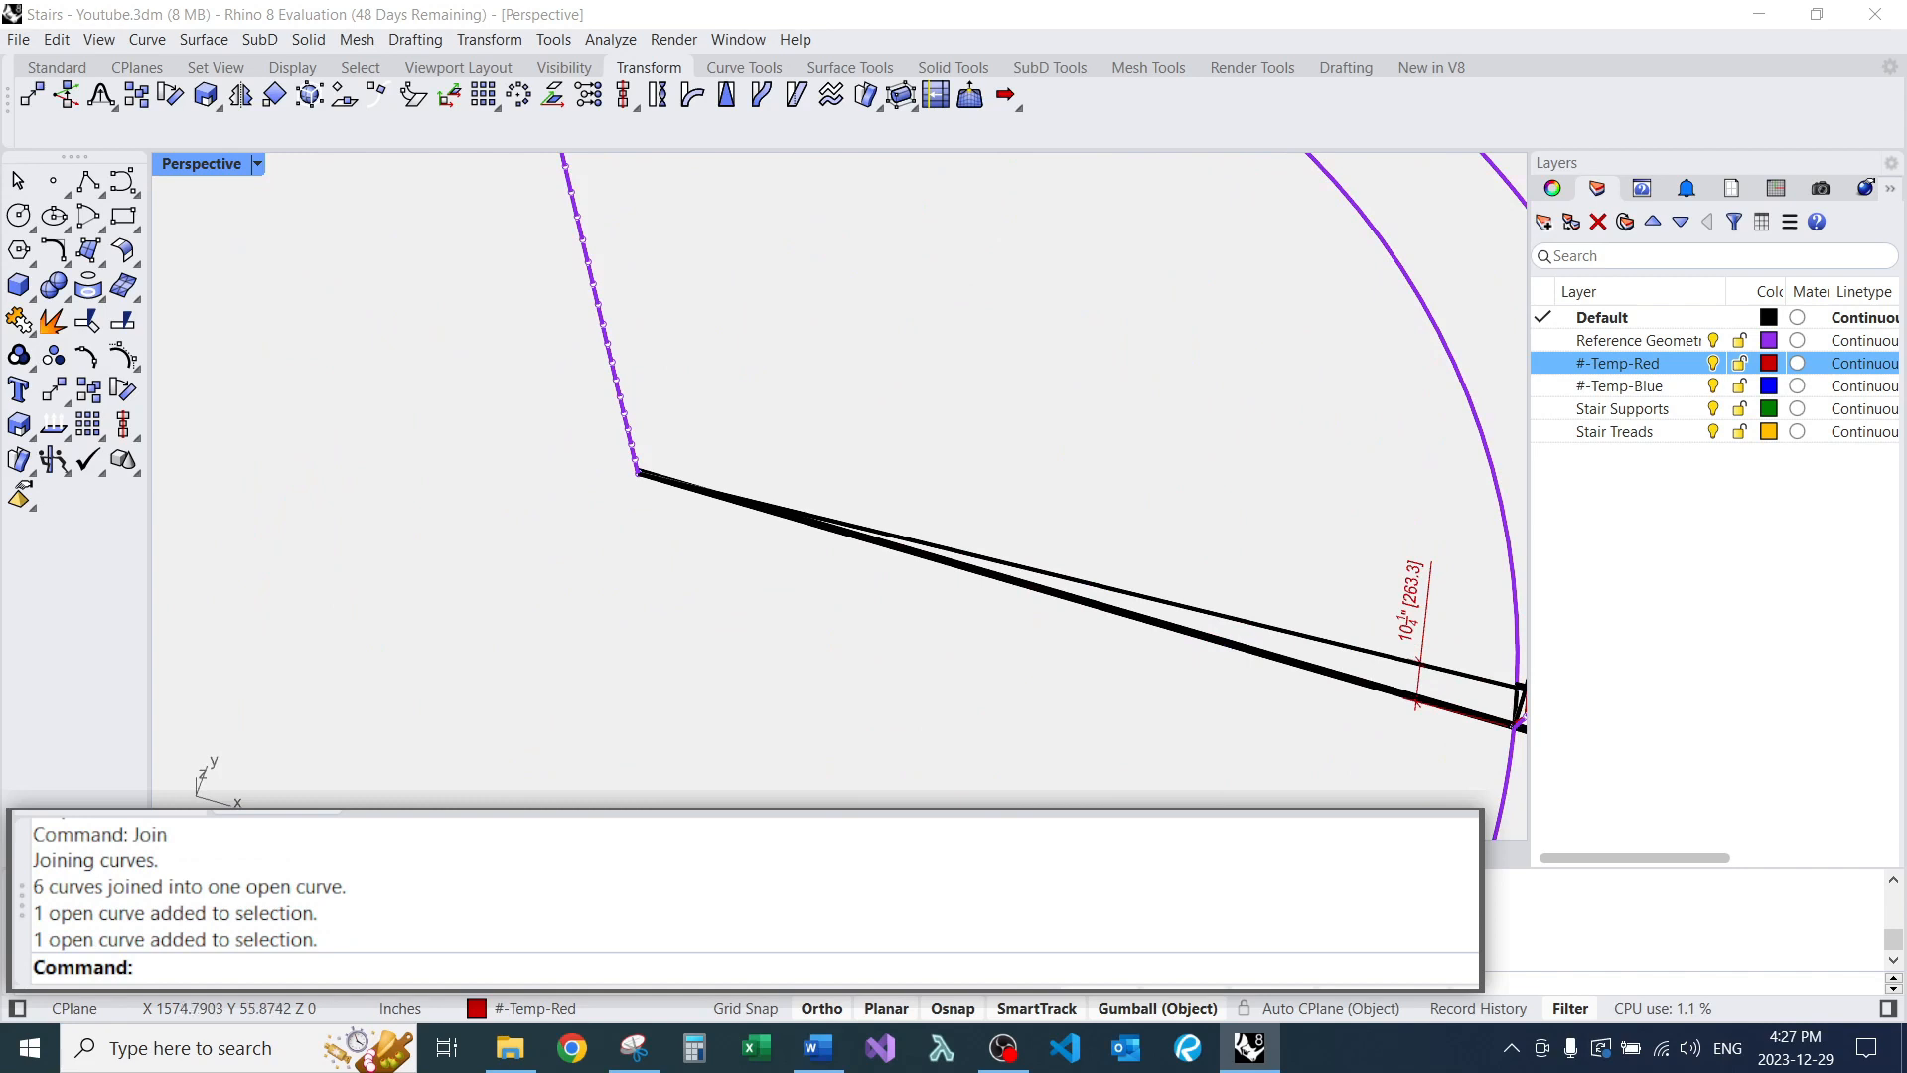
pyautogui.write('R')
pyautogui.press('Return')
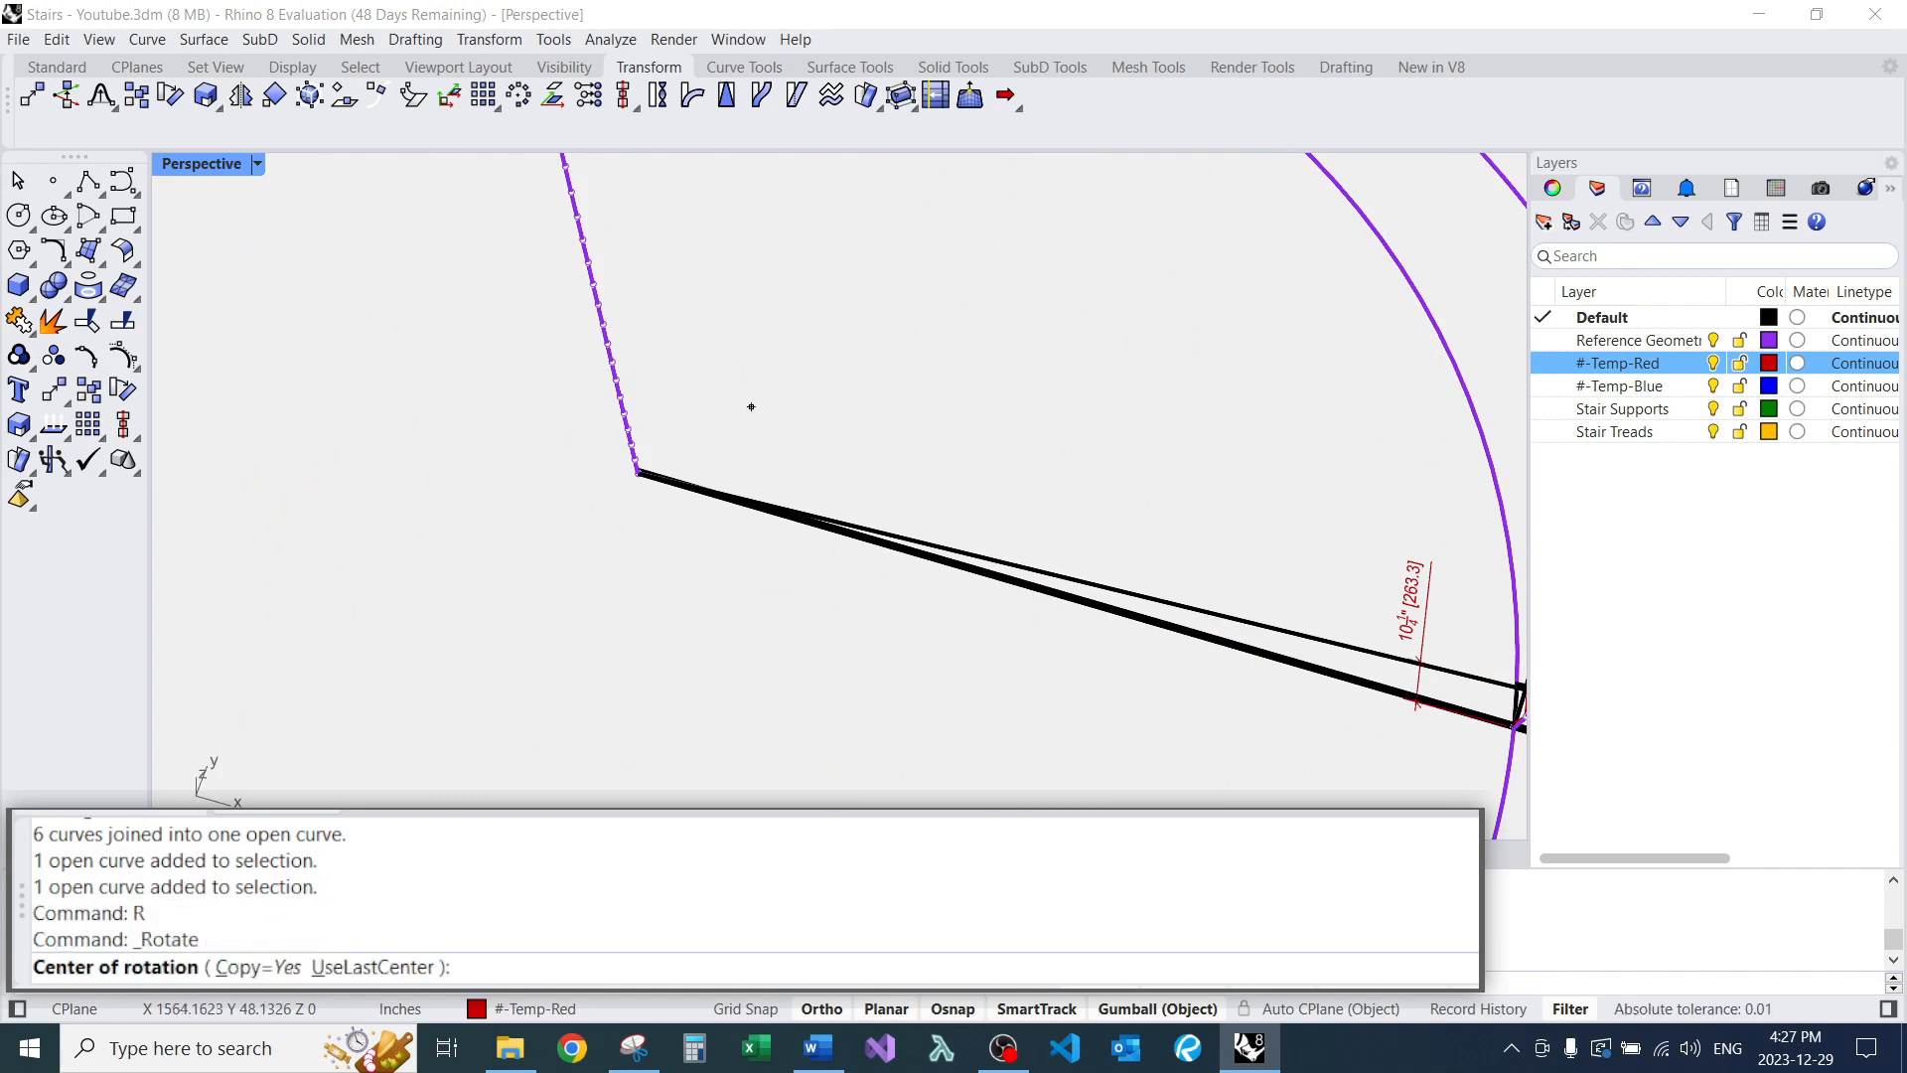
pyautogui.scroll(2, 638, 473)
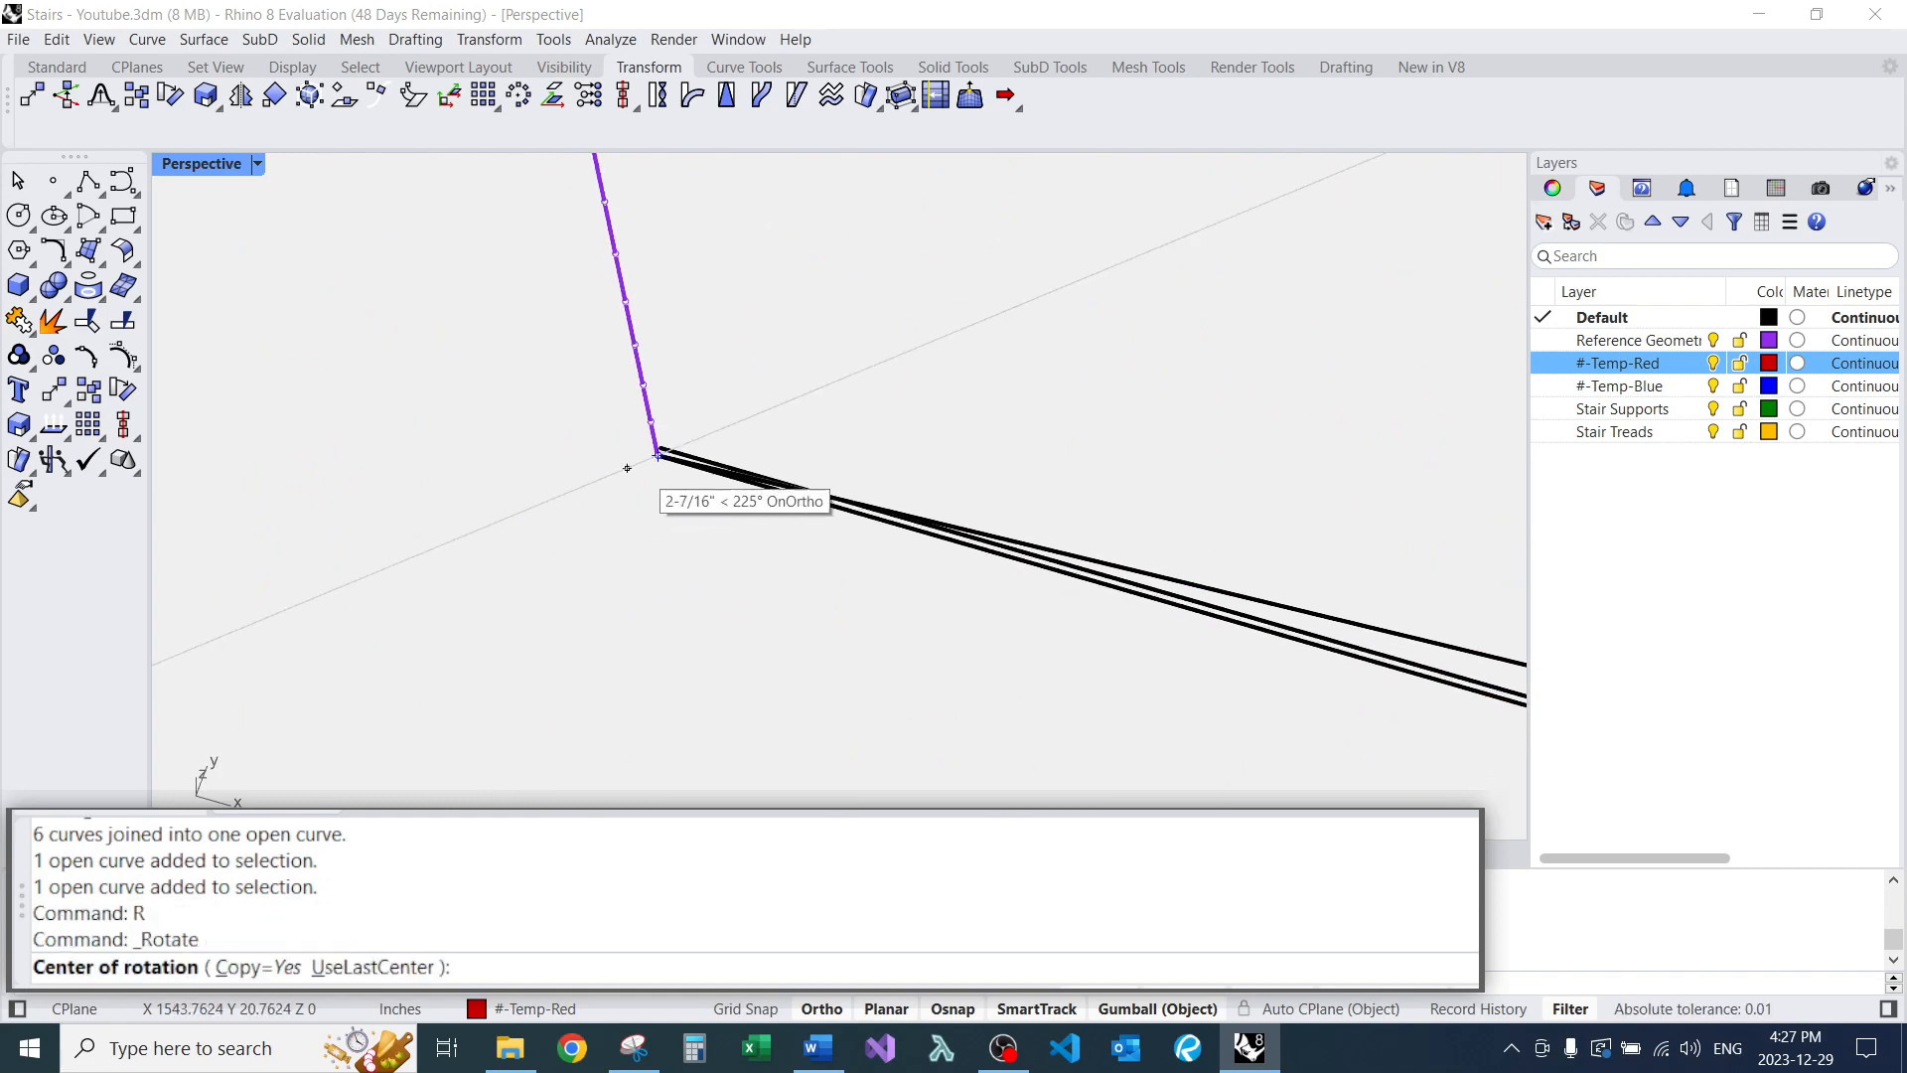
pyautogui.click(649, 459)
pyautogui.scroll(-10, 649, 459)
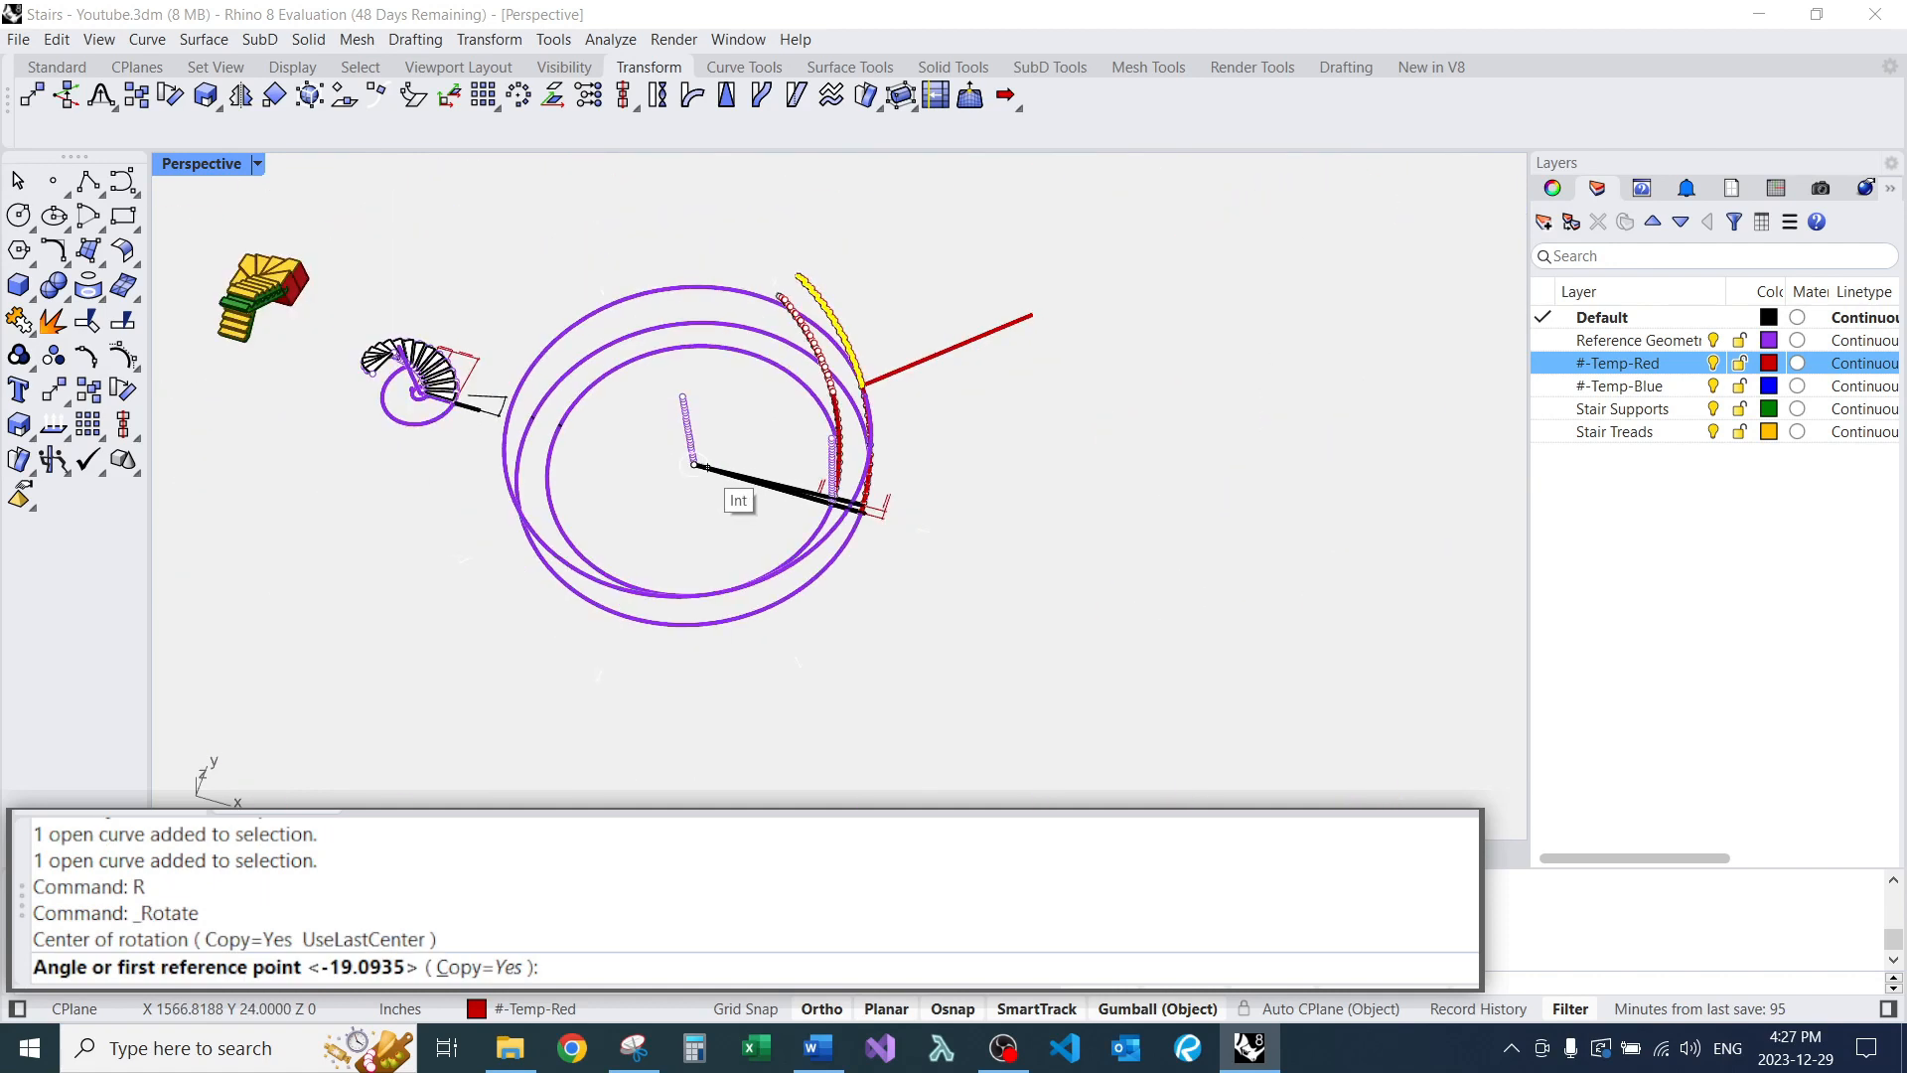
pyautogui.scroll(1, 707, 468)
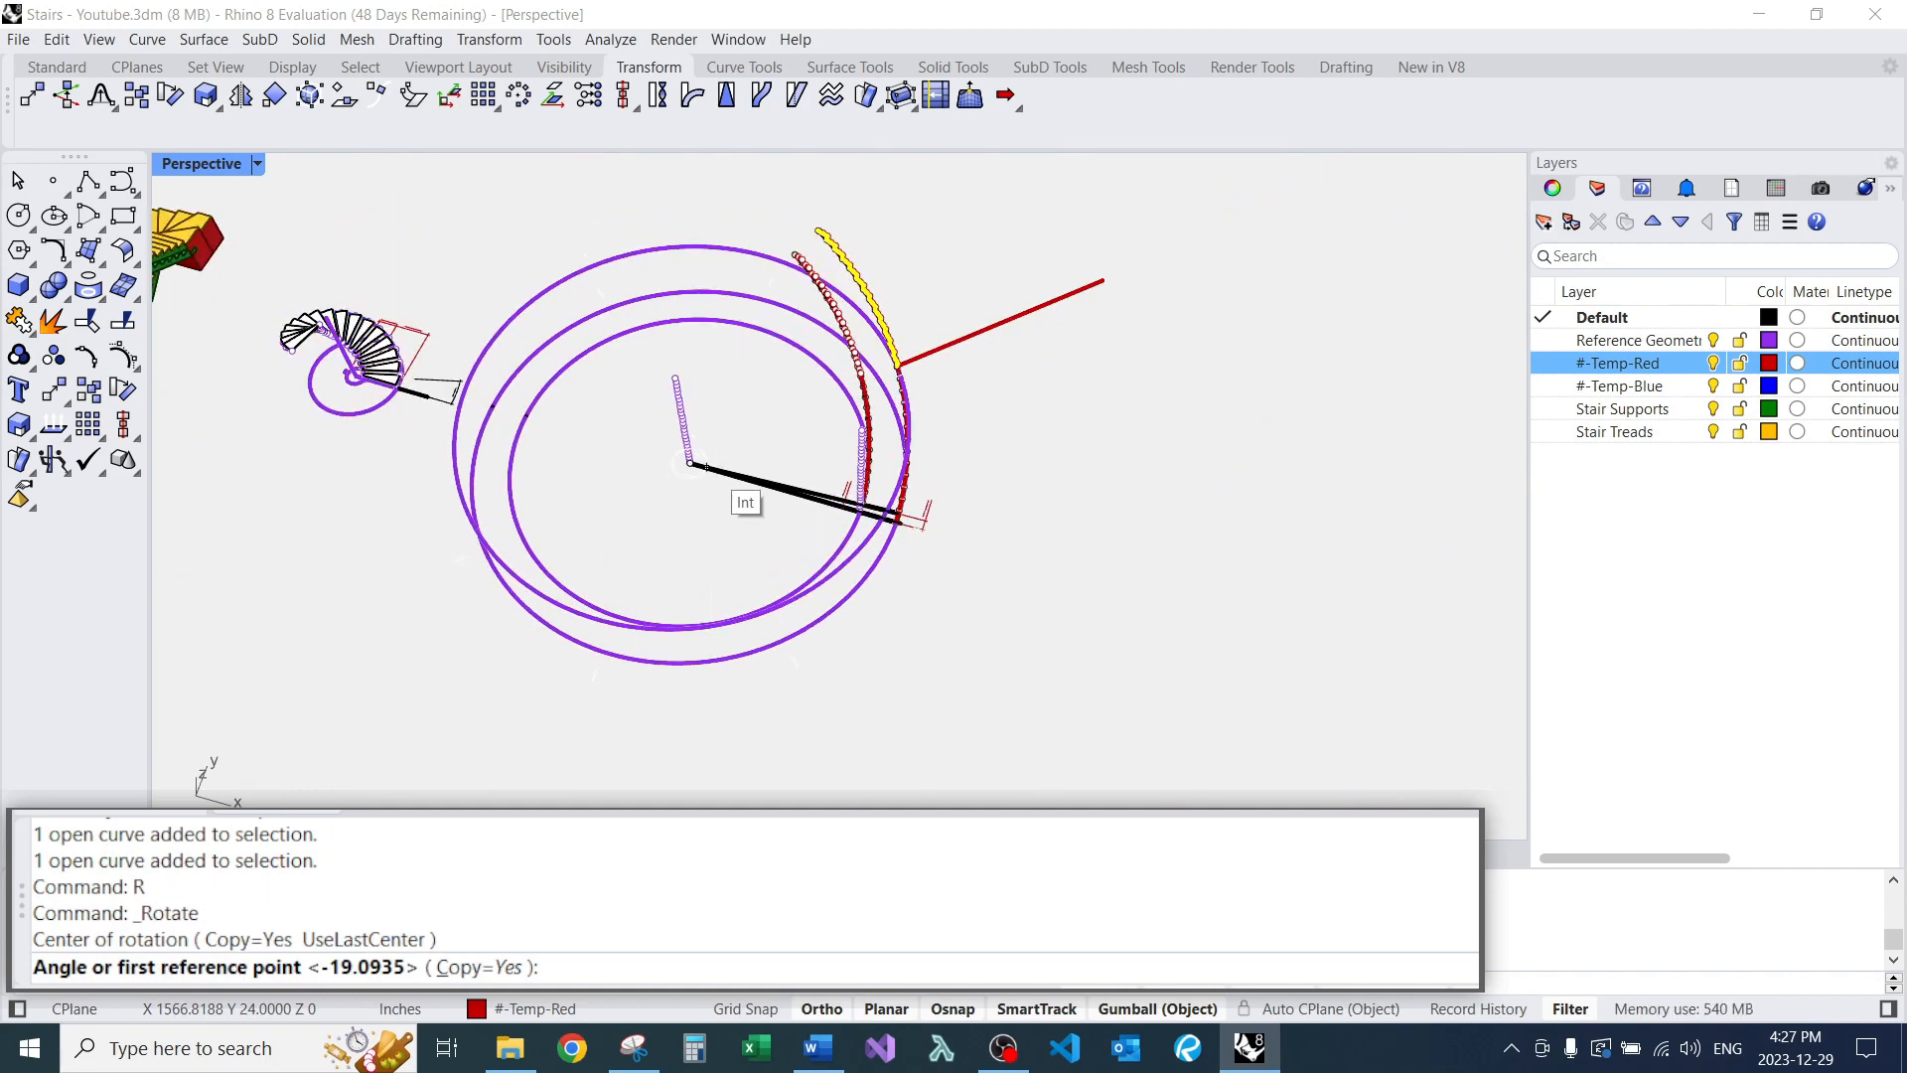
pyautogui.write('c')
pyautogui.press('Return')
pyautogui.click(1197, 608)
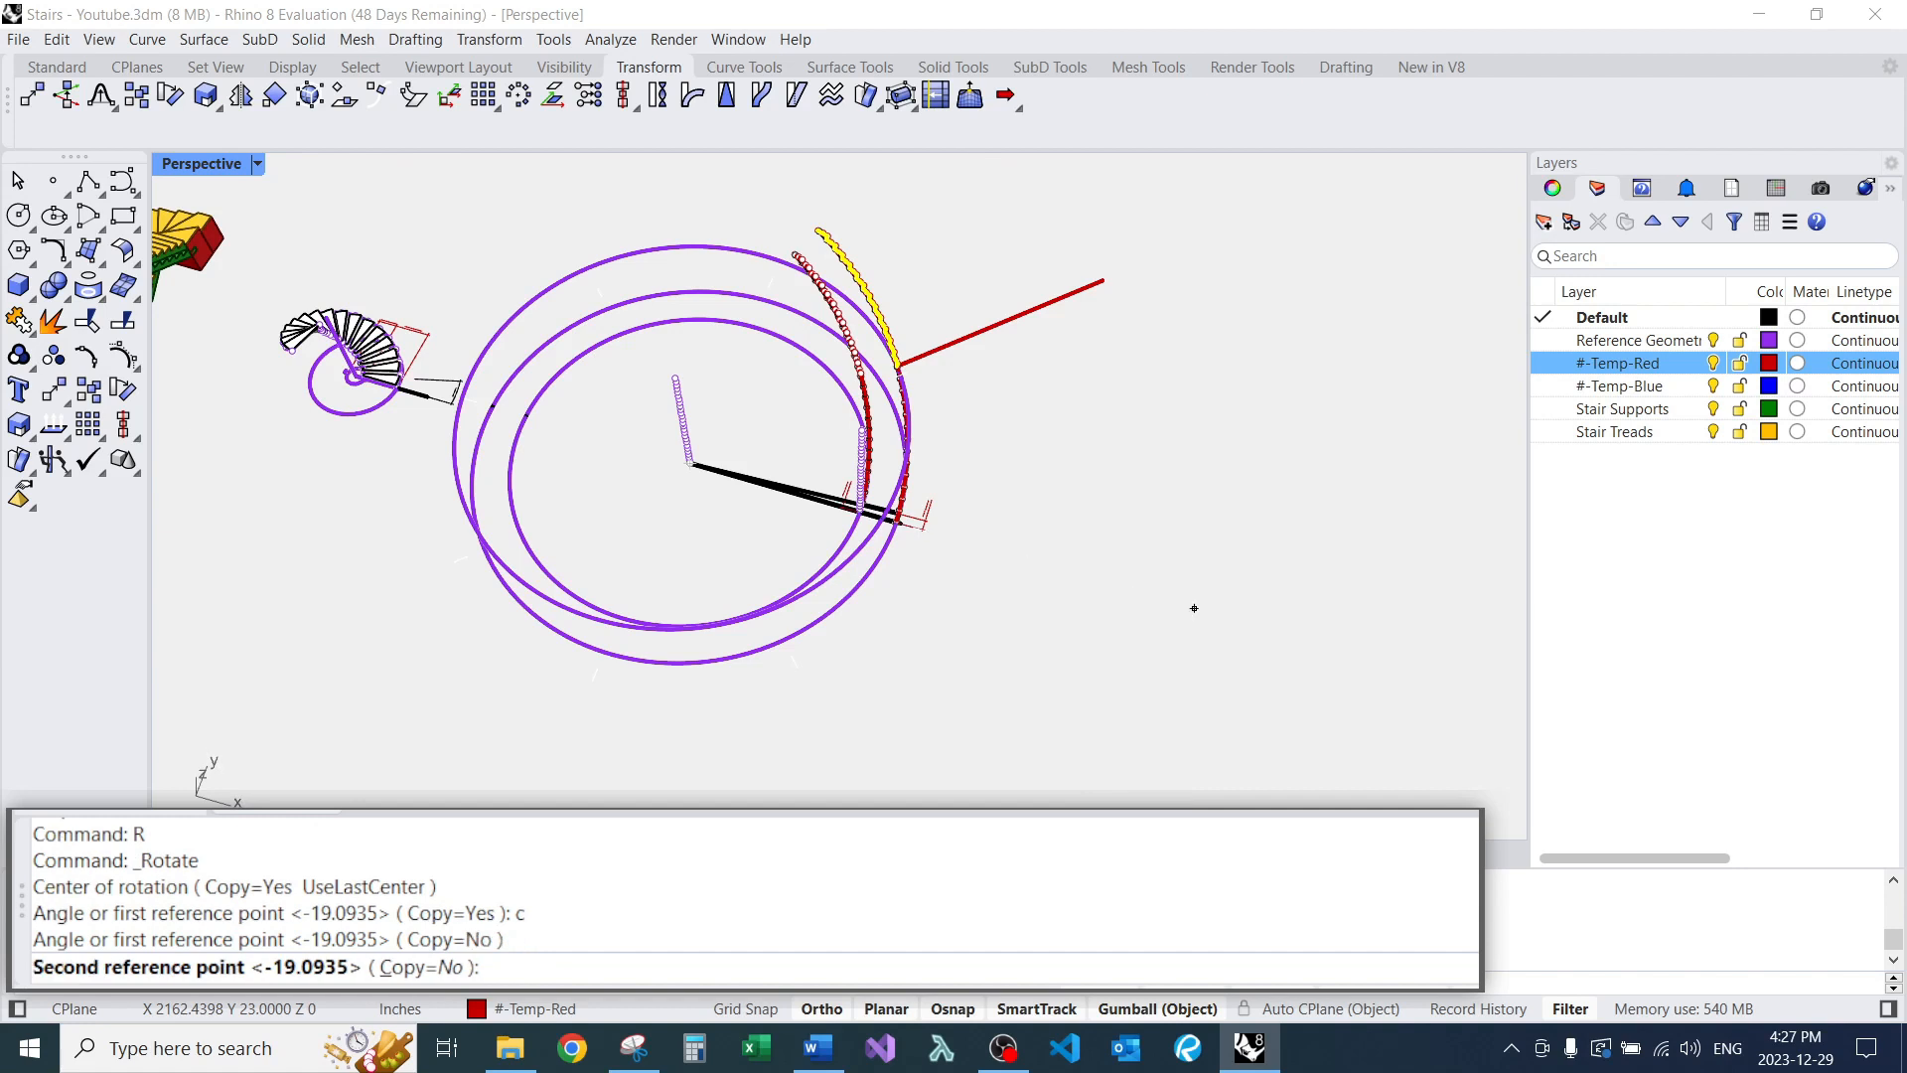
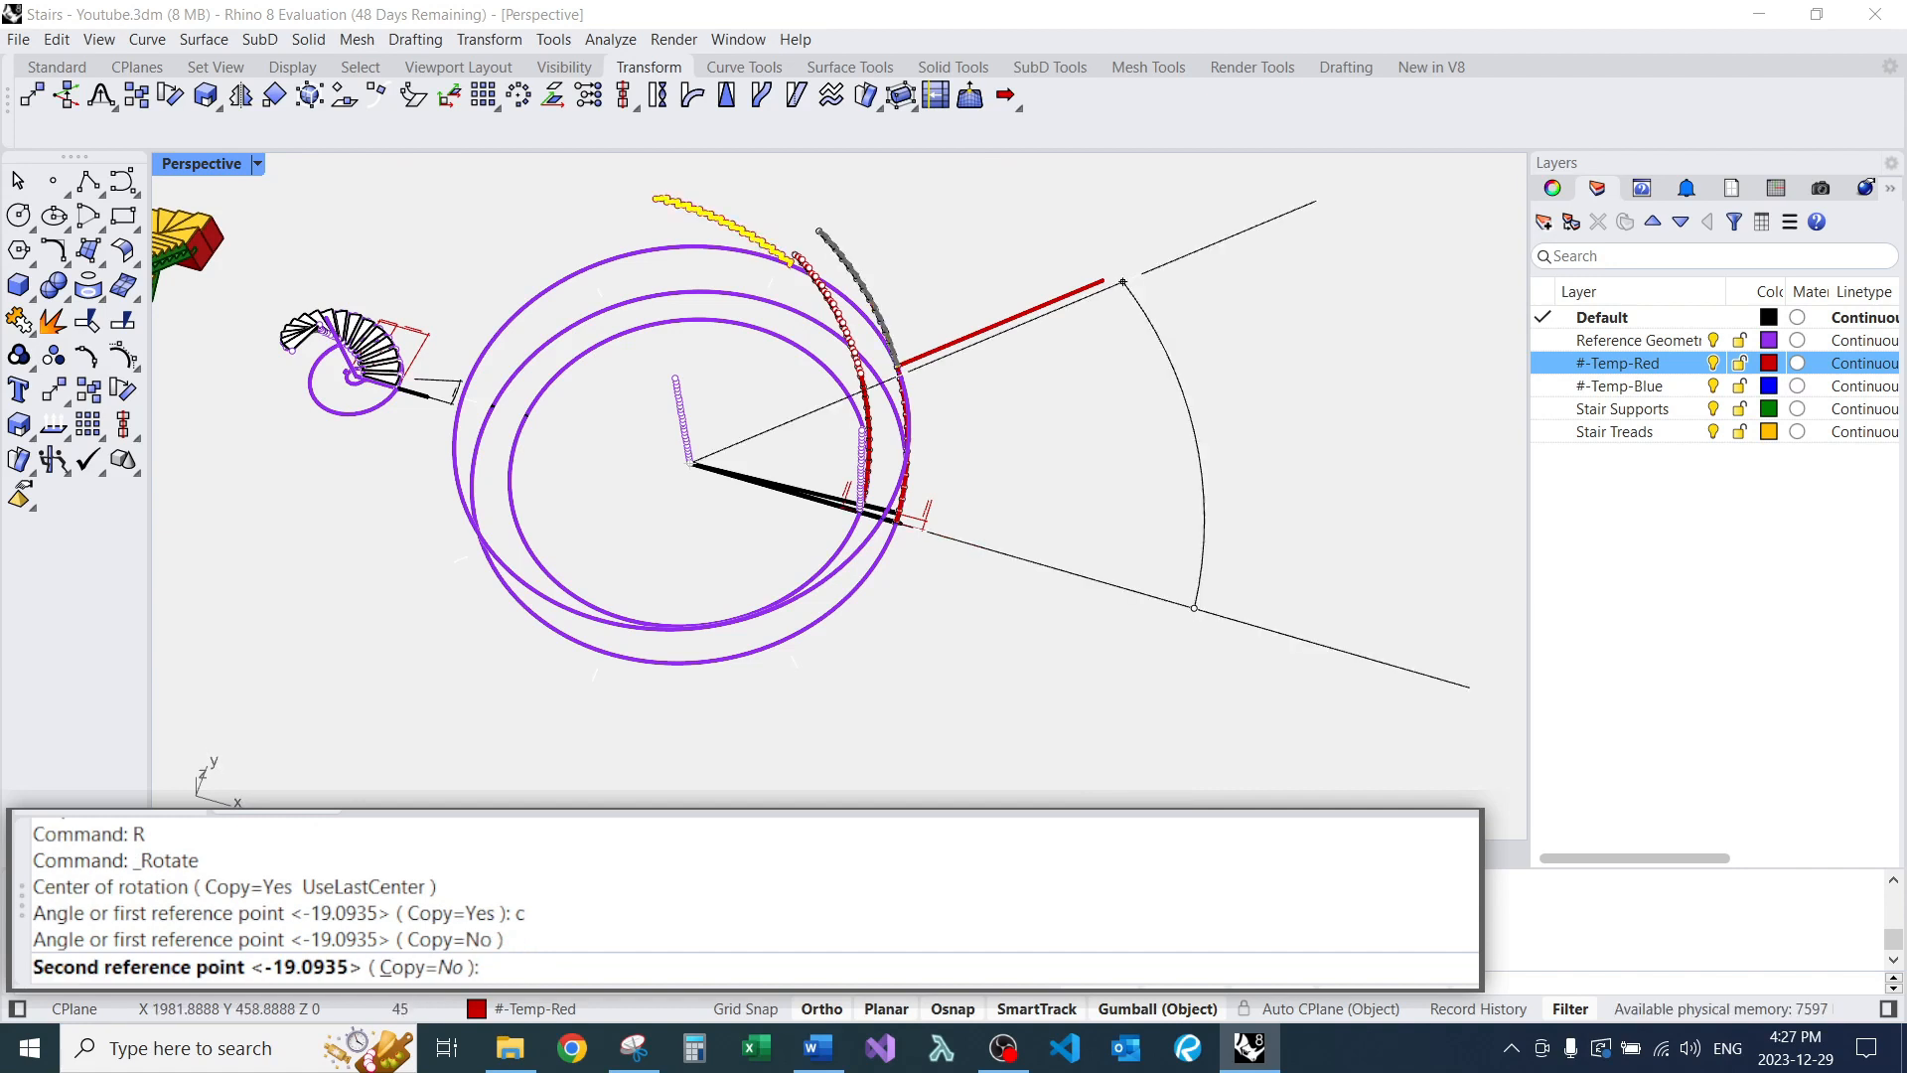
pyautogui.write('45')
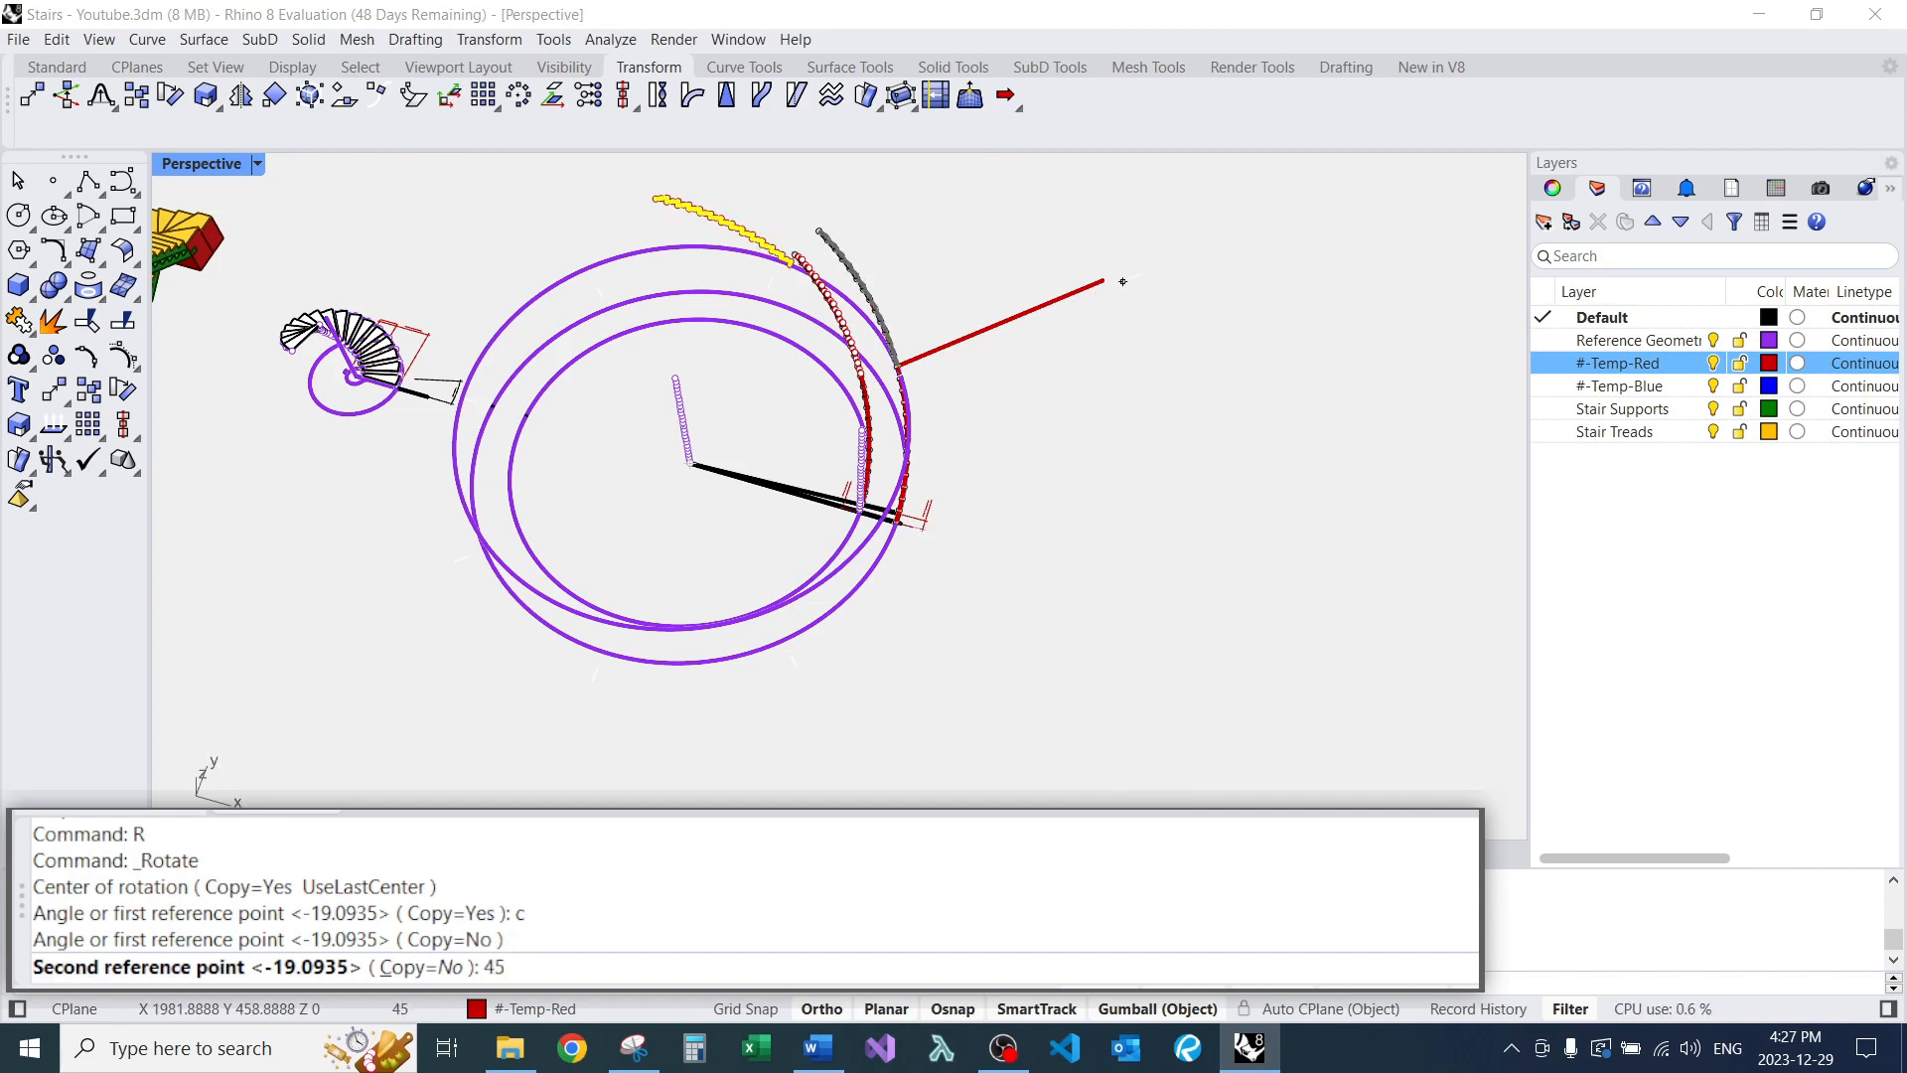
pyautogui.press('Return')
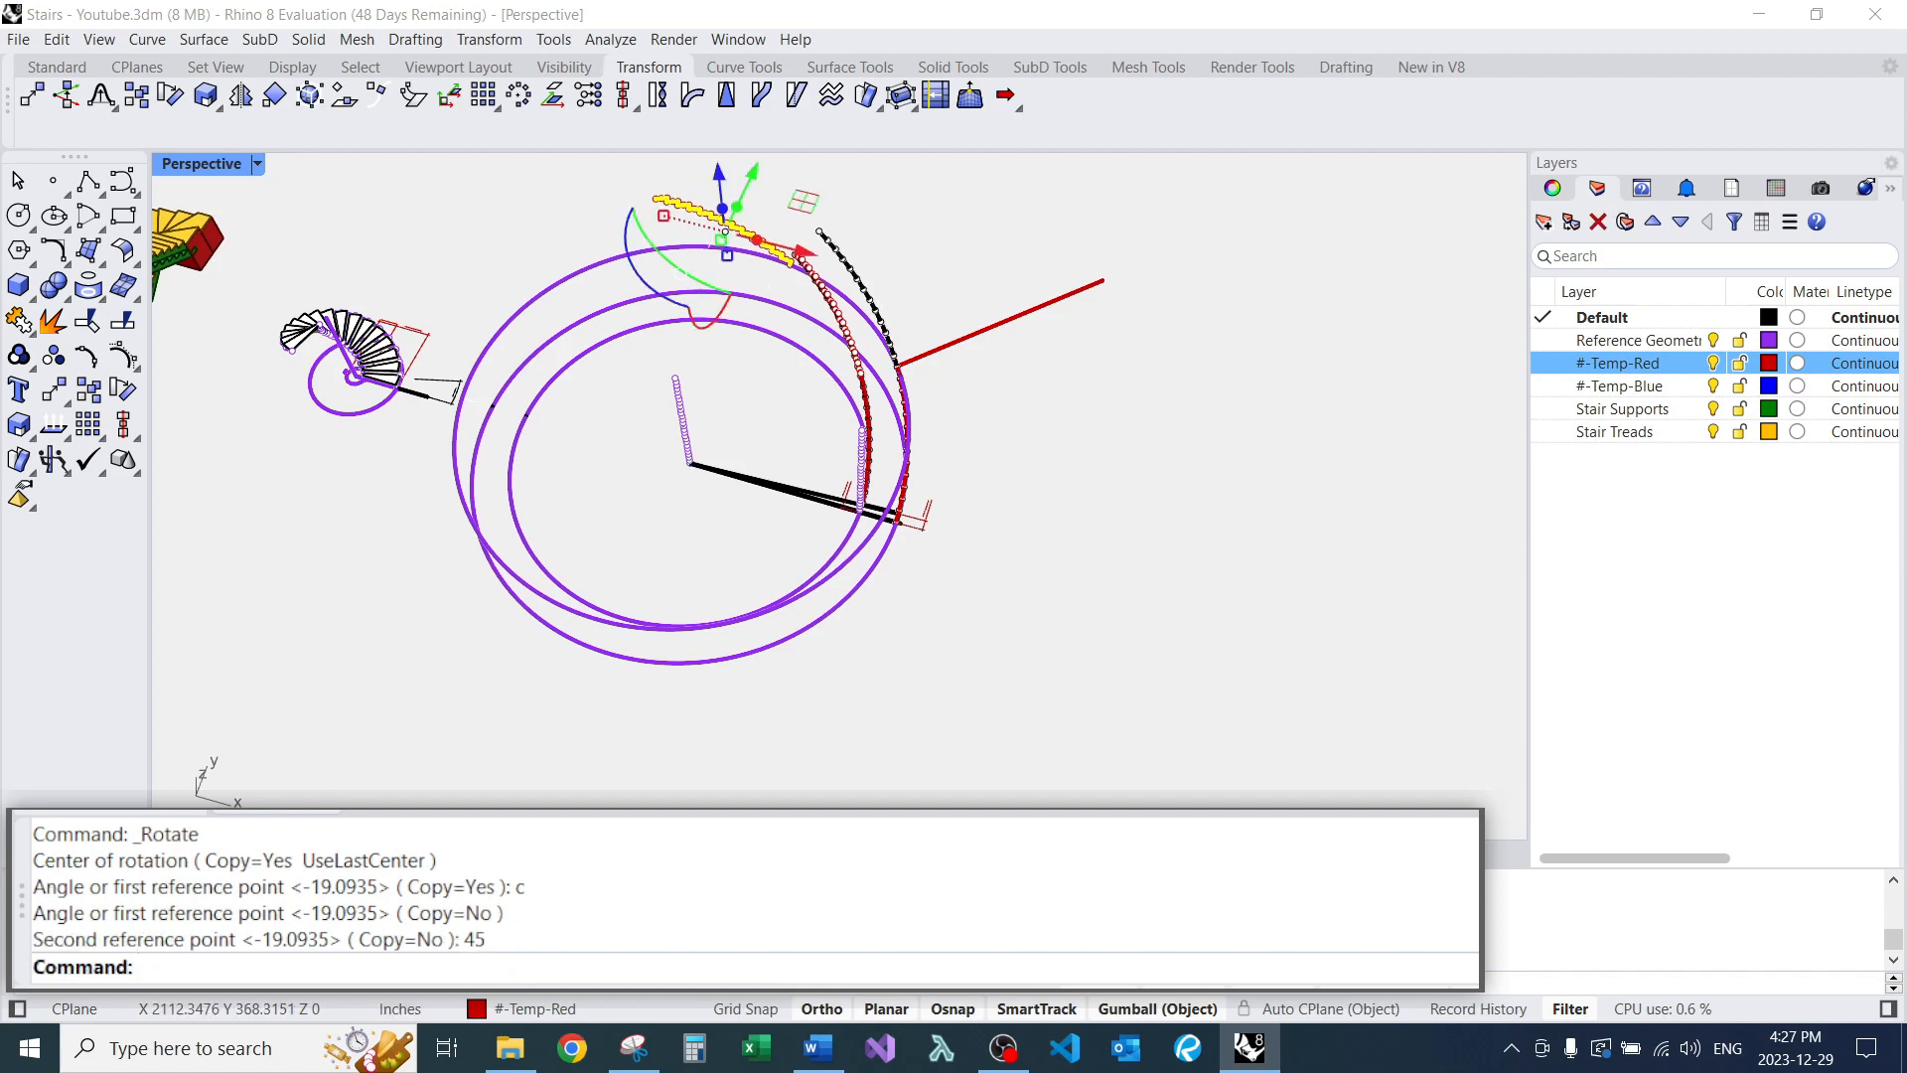
# Undo the 45-degree rotation of the upper outer profile.
pyautogui.moveTo(1093, 497); pyautogui.dragTo(943, 457, button='right')
pyautogui.scroll(5, 775, 428)
pyautogui.press('Escape')
pyautogui.scroll(5, 934, 348)
pyautogui.click(778, 319)
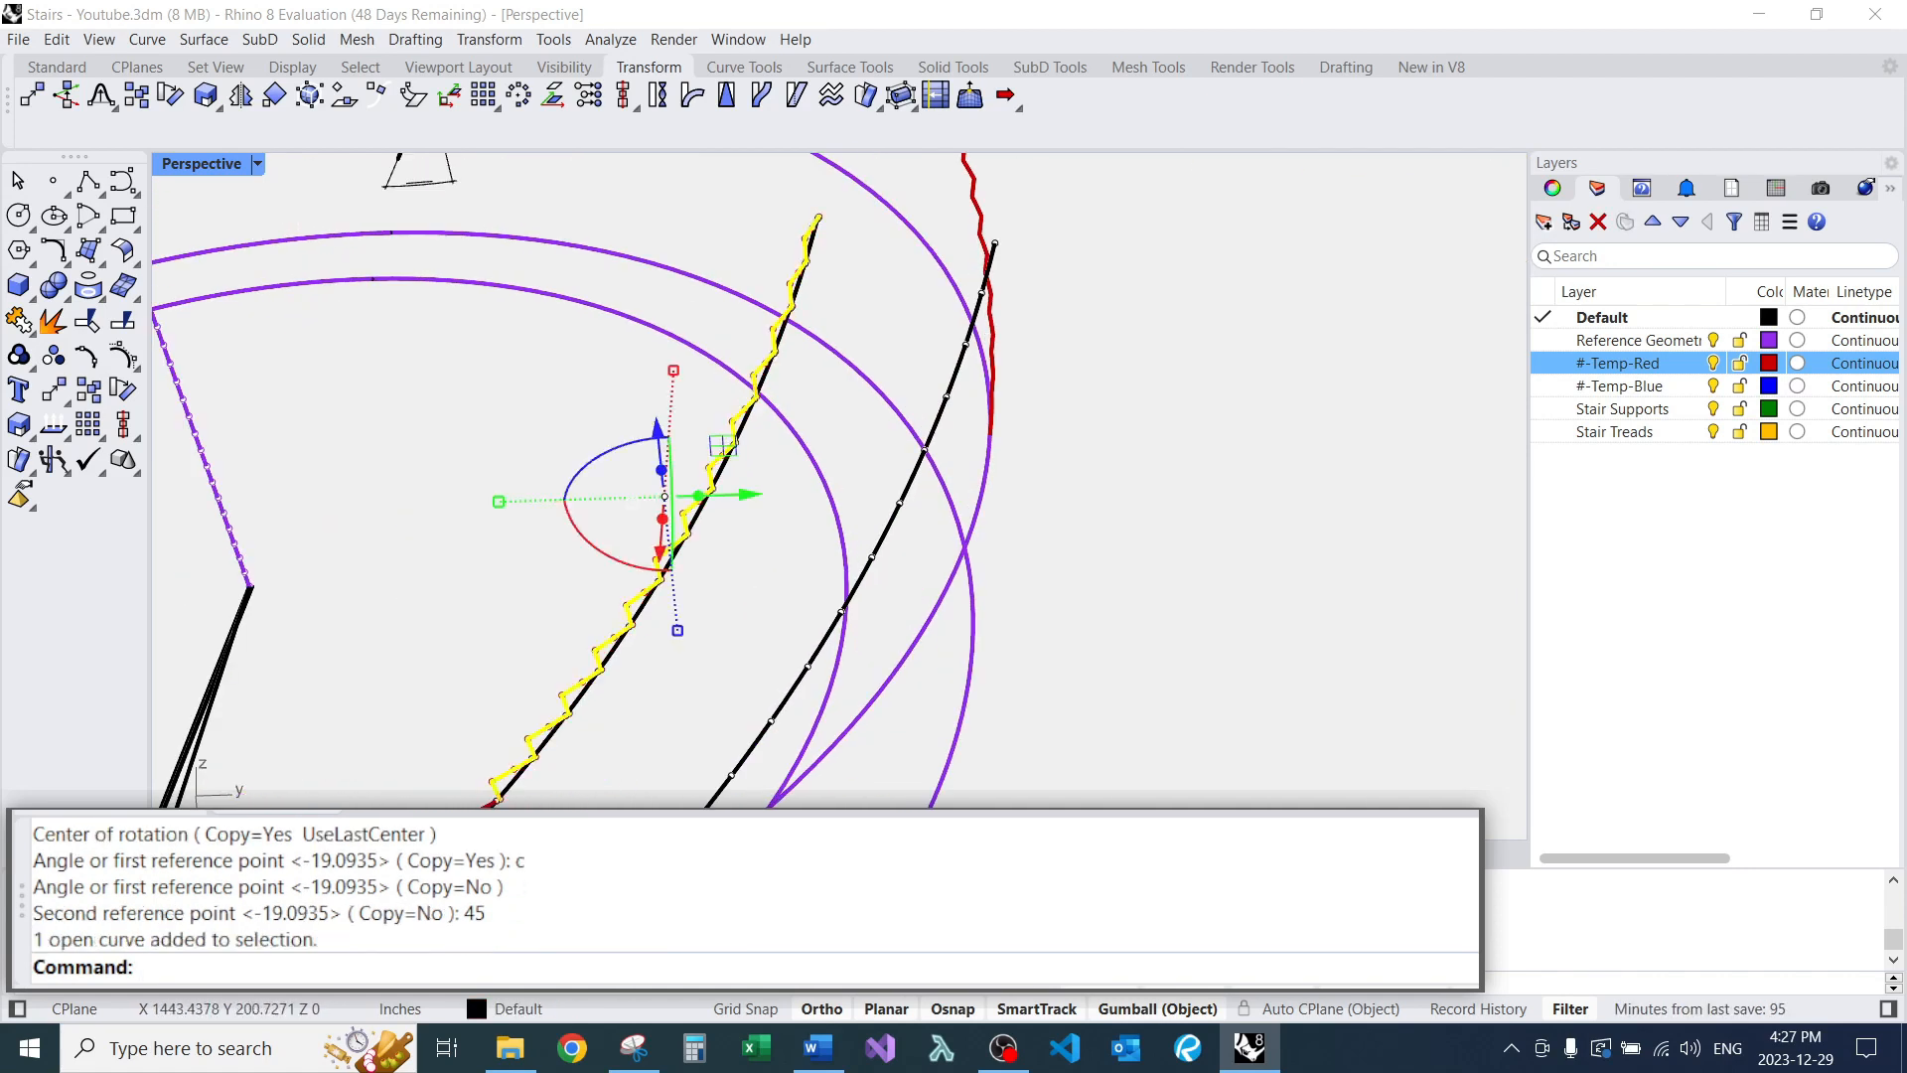
pyautogui.scroll(-5, 948, 287)
pyautogui.scroll(-7, 764, 457)
pyautogui.moveTo(457, 476); pyautogui.dragTo(700, 596, button='right')
pyautogui.scroll(14, 700, 616)
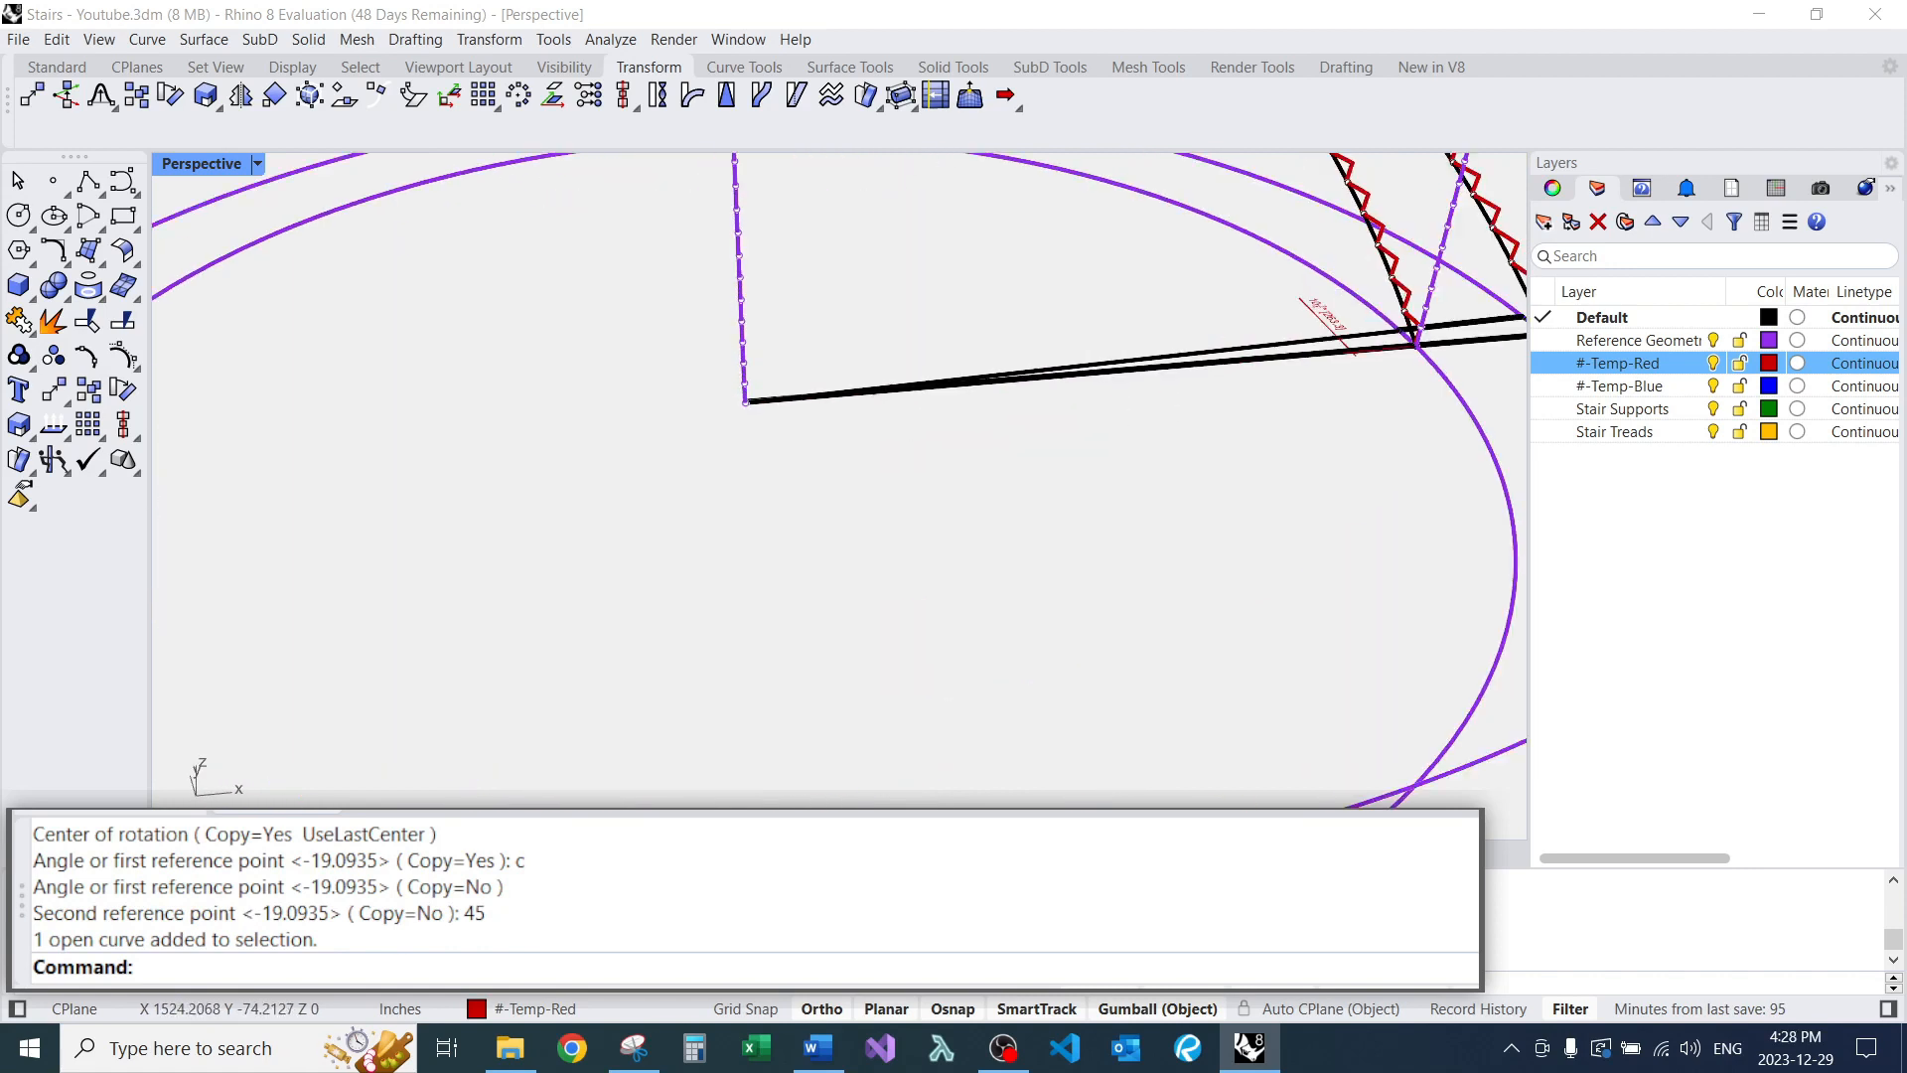
pyautogui.scroll(-9, 705, 610)
pyautogui.hotkey('ctrl', 'z')
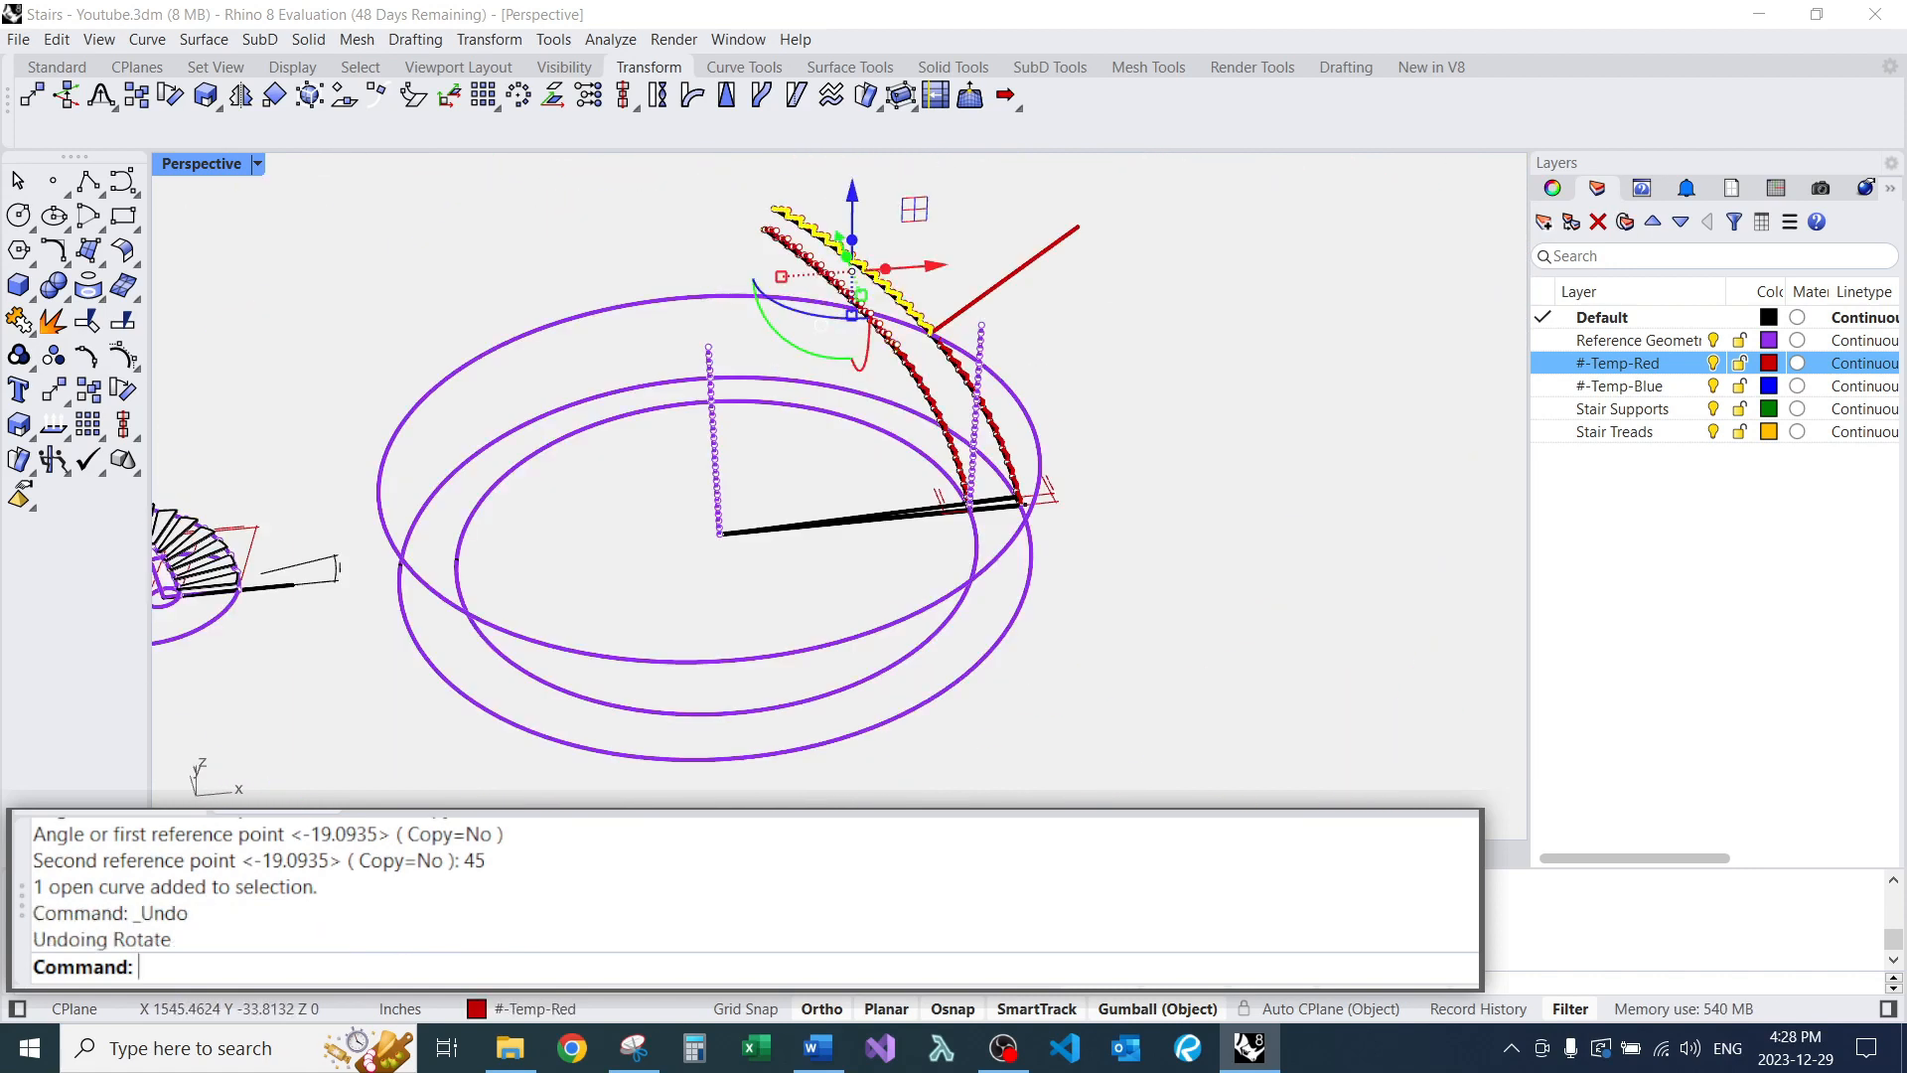
# Rotate the joined upper inner and outer profiles together by 12 degrees about the staircase's center, without making a copy.
pyautogui.scroll(8, 951, 323)
pyautogui.scroll(3, 696, 447)
pyautogui.keyDown('shift'); pyautogui.click(681, 512); pyautogui.keyUp('shift')
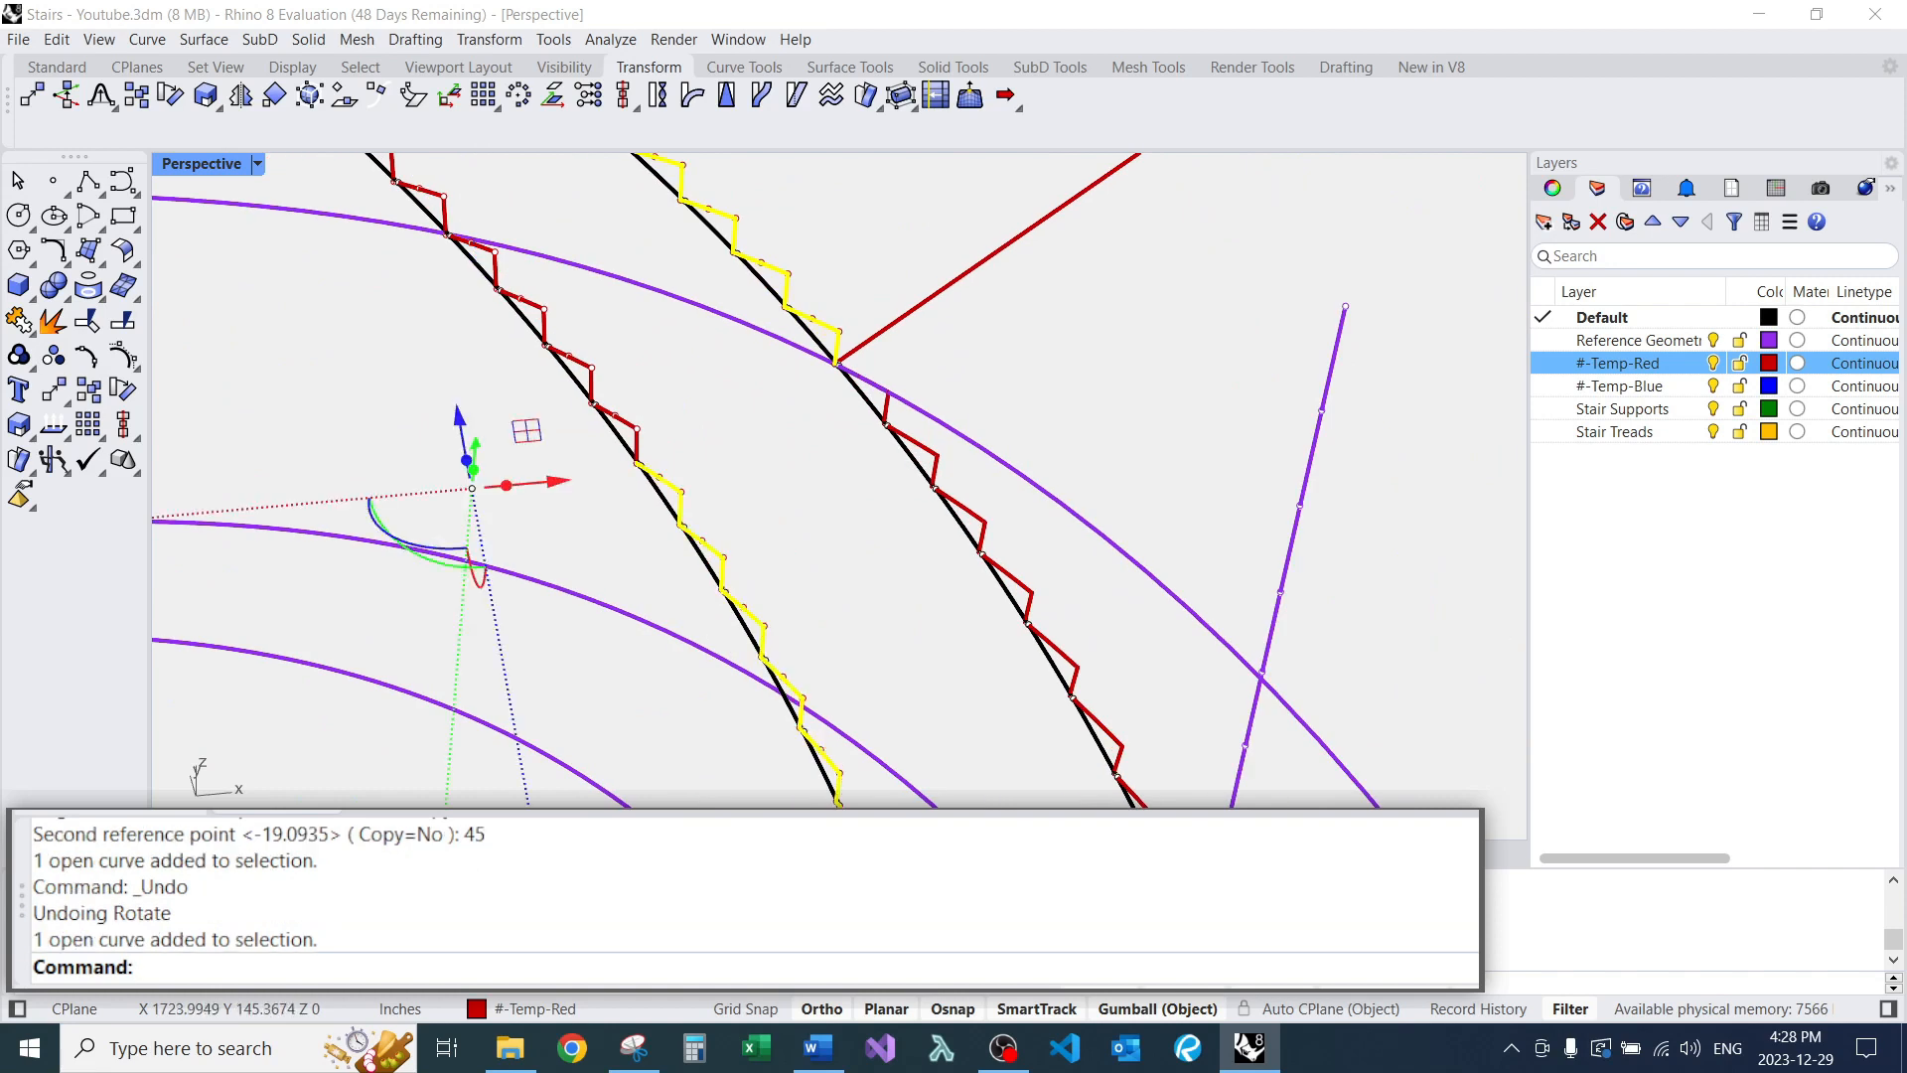
pyautogui.keyDown('ctrl'); pyautogui.click(681, 511); pyautogui.keyUp('ctrl')
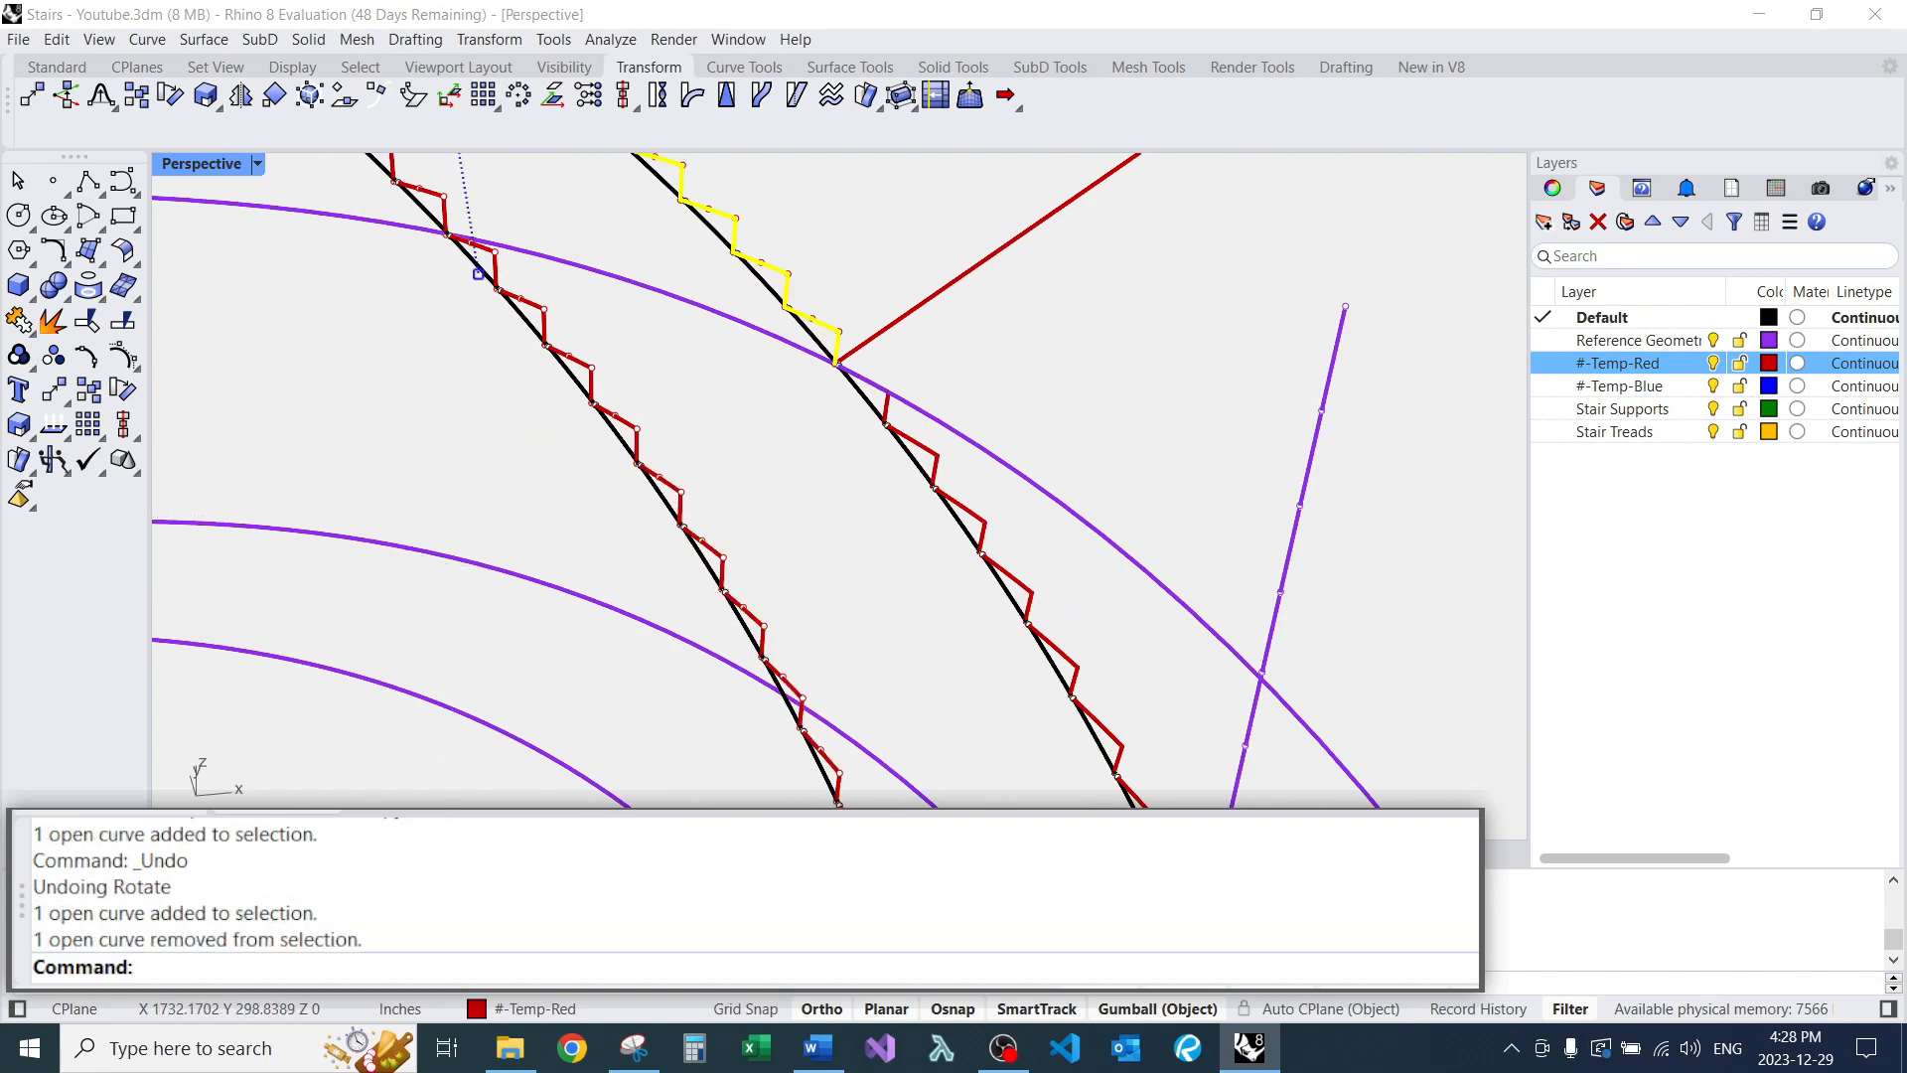
pyautogui.keyDown('shift'); pyautogui.click(639, 437); pyautogui.keyUp('shift')
pyautogui.click(703, 504)
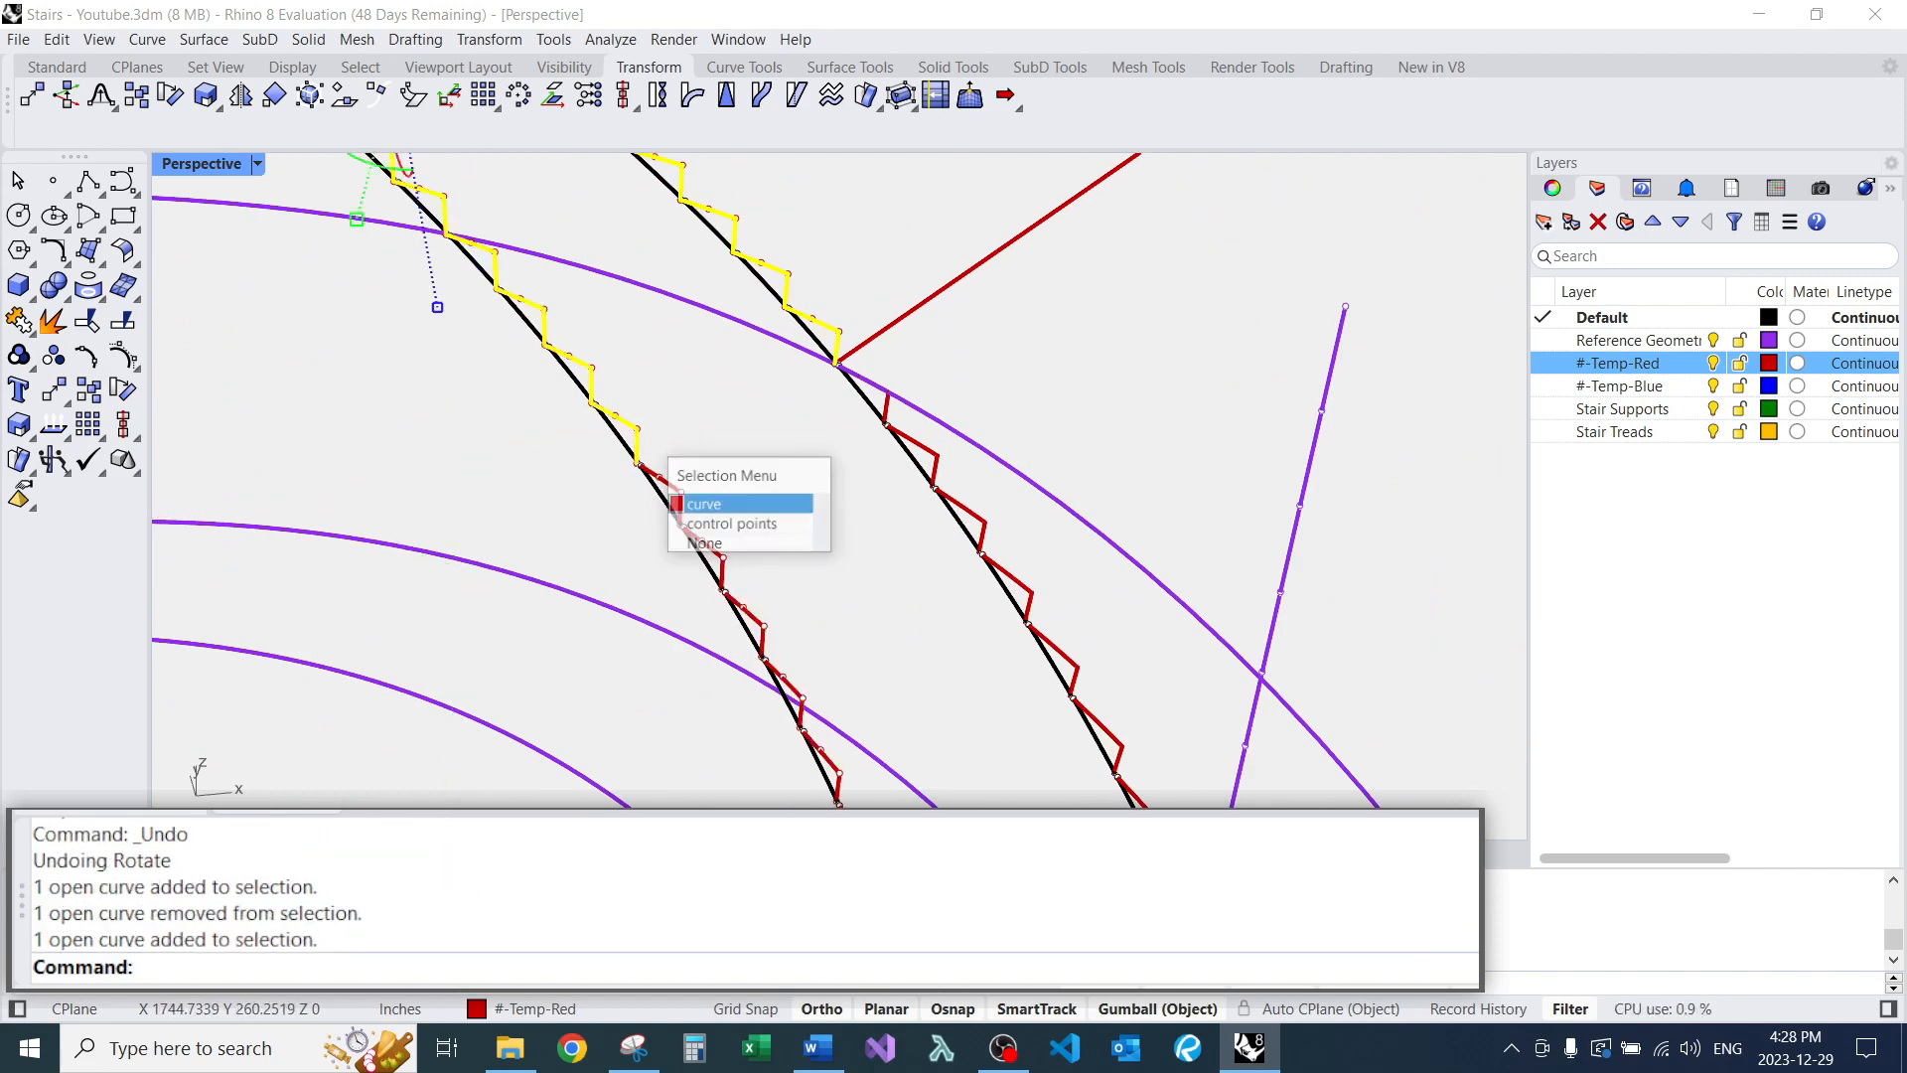
pyautogui.scroll(-12, 775, 364)
pyautogui.scroll(12, 643, 501)
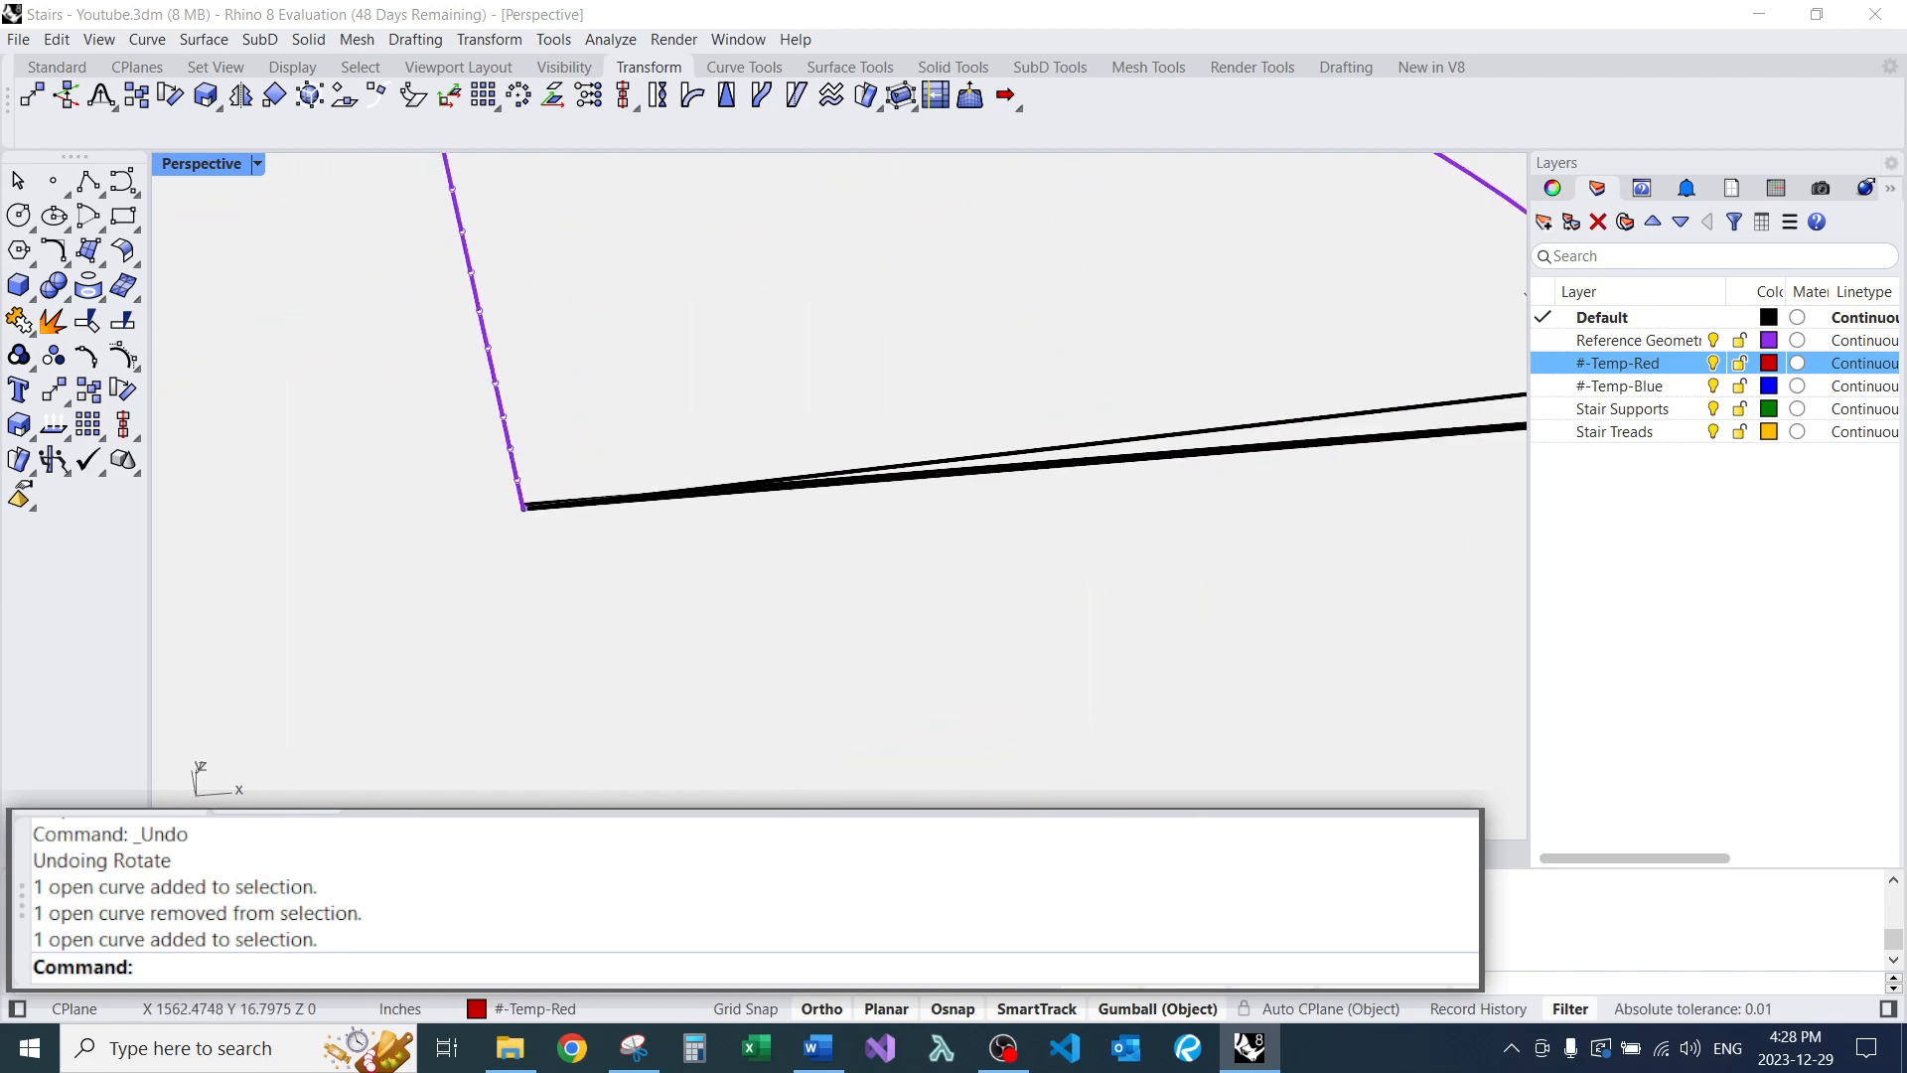
pyautogui.write('R')
pyautogui.press('Return')
pyautogui.click(526, 516)
pyautogui.scroll(-8, 517, 531)
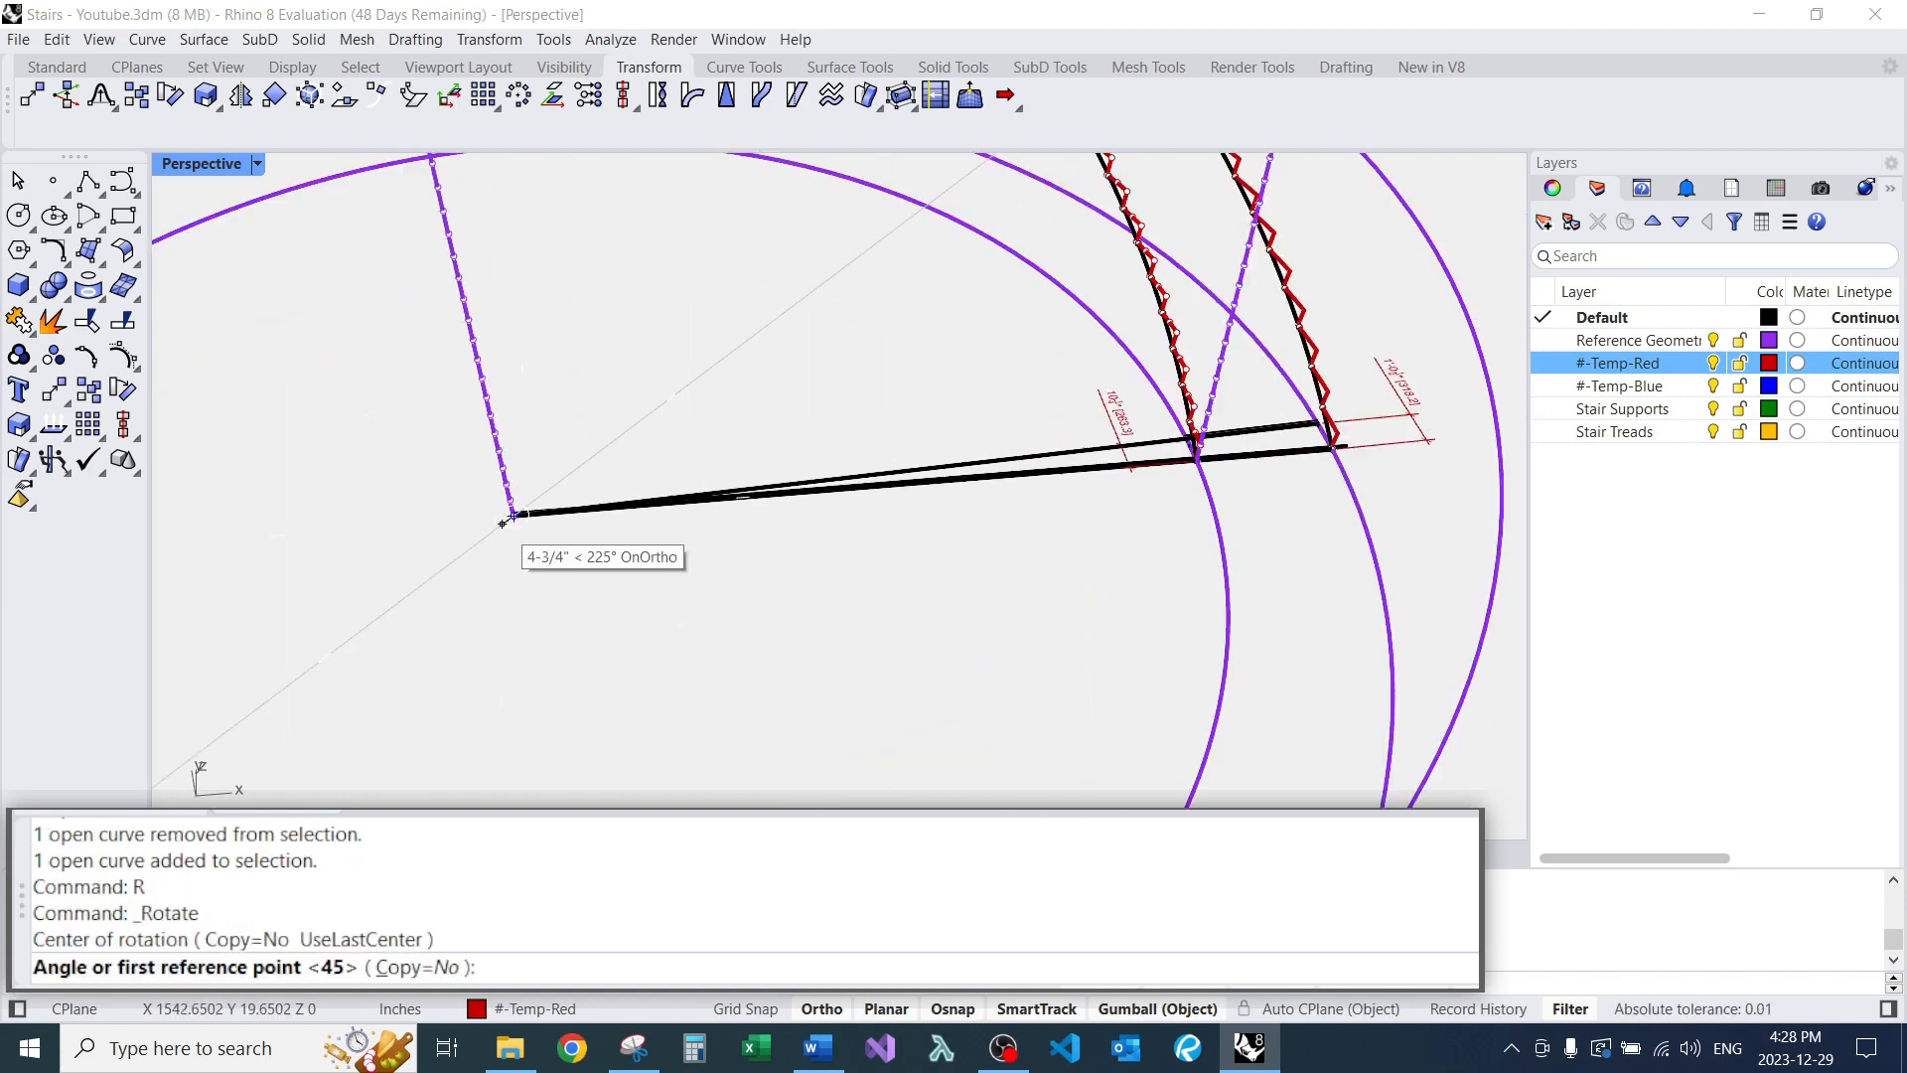
pyautogui.click(844, 493)
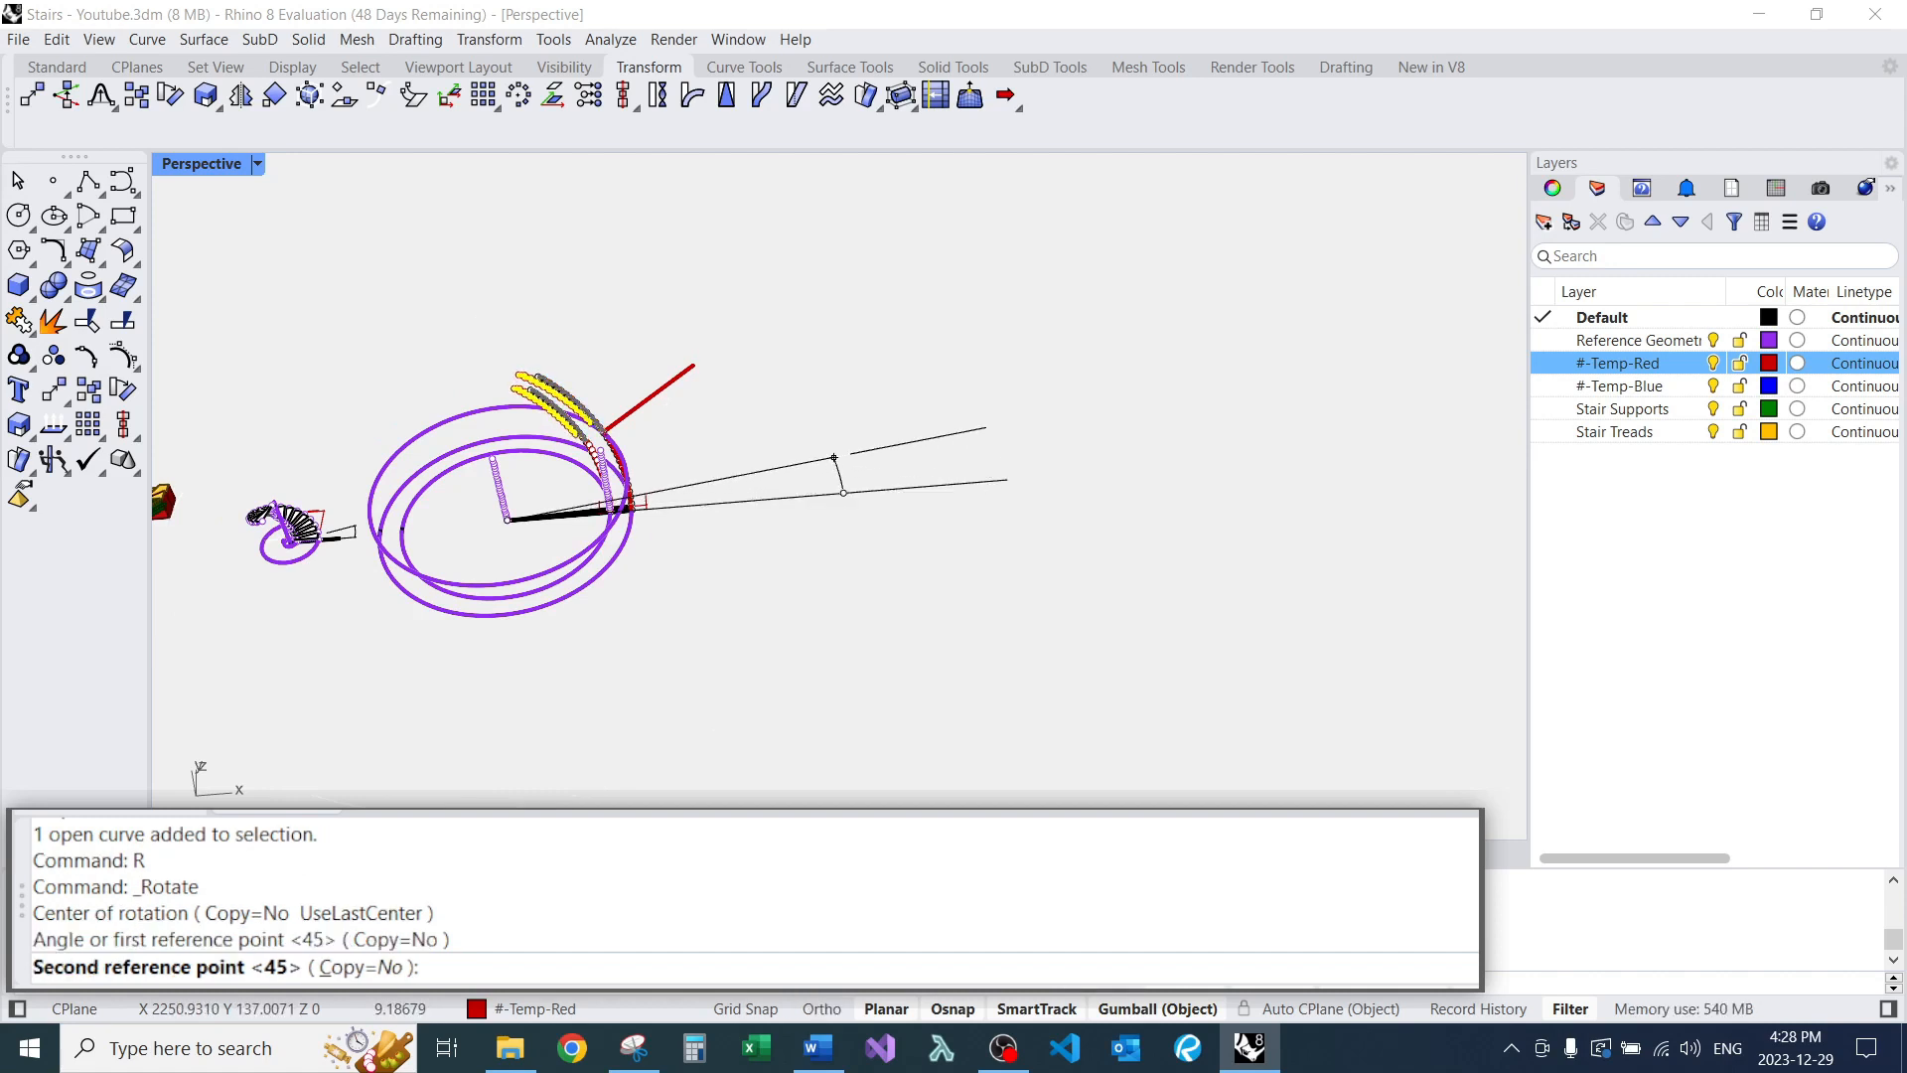
pyautogui.scroll(2, 835, 461)
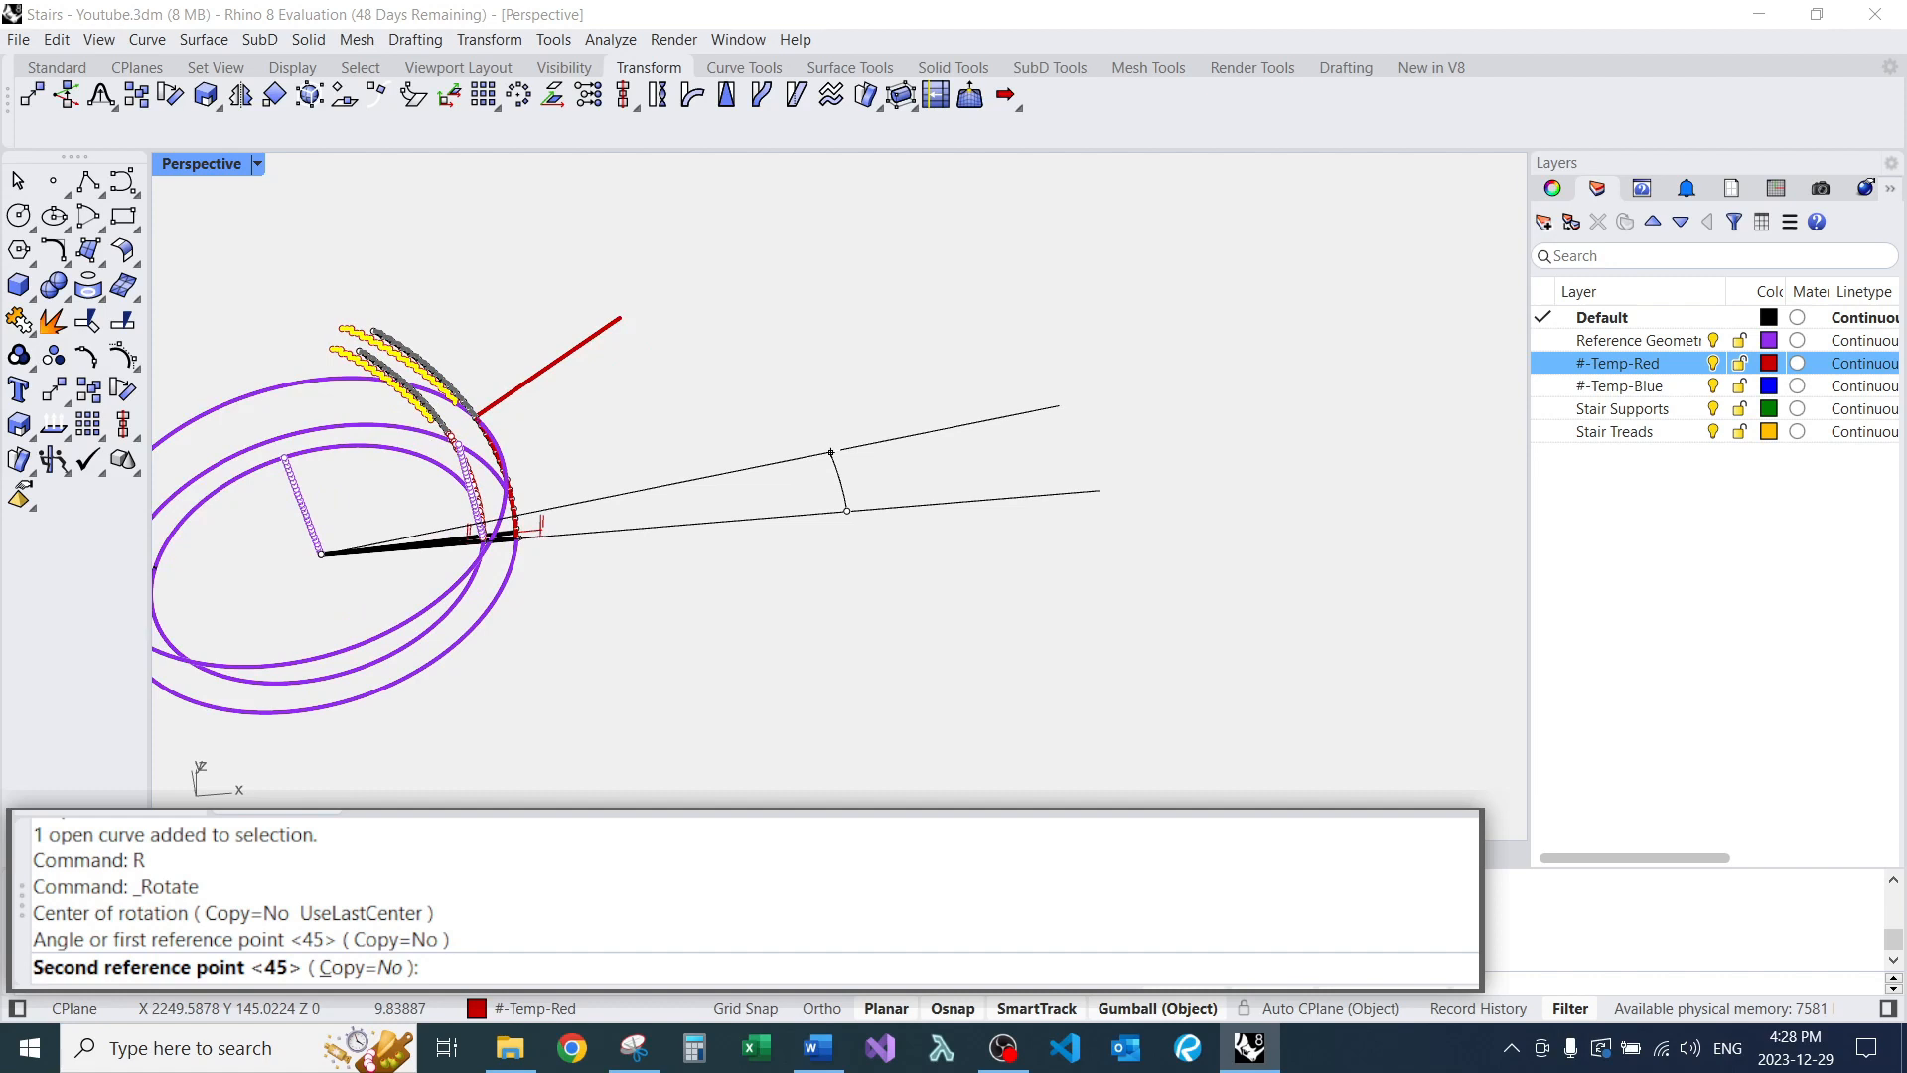
pyautogui.press('shift')
pyautogui.write('12')
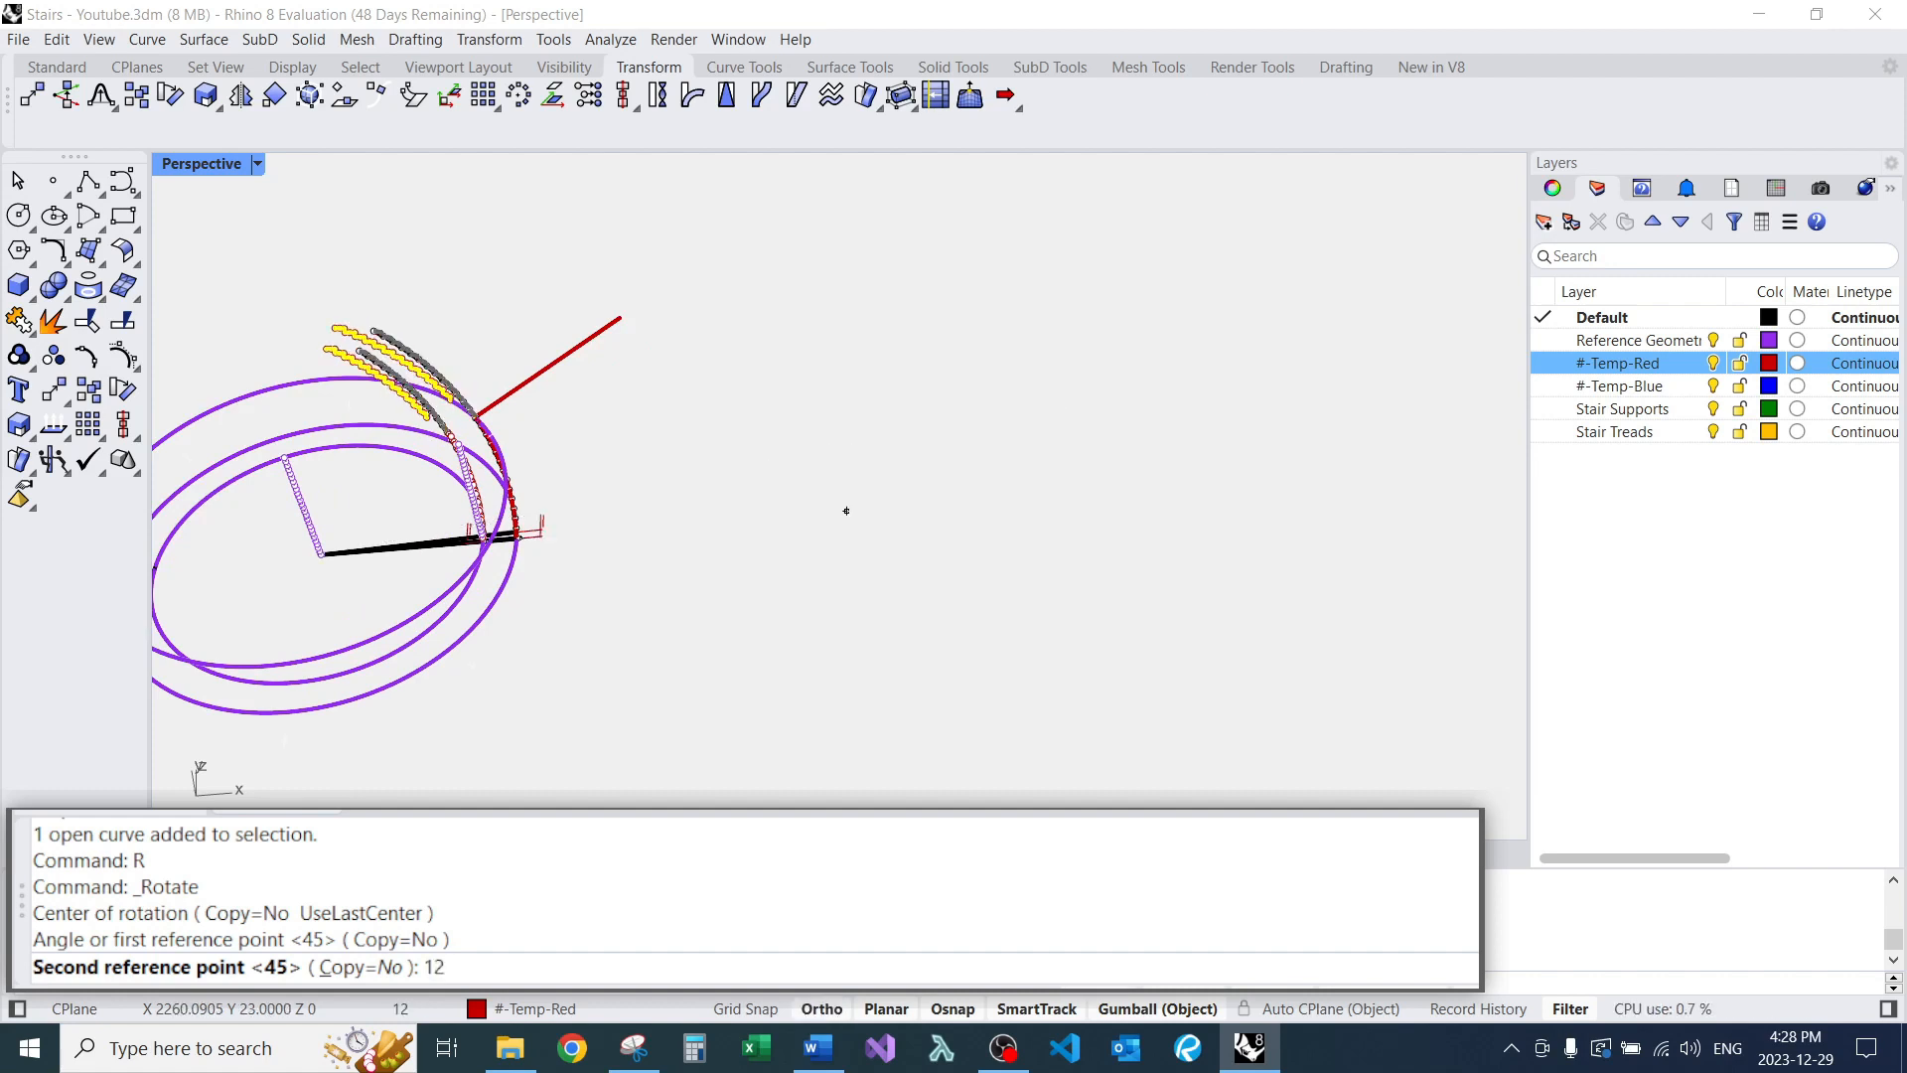
pyautogui.press('Return')
pyautogui.press('Escape')
# Examine the landing gap between the rotated upper profiles and the lower profiles along both helices.
pyautogui.scroll(8, 337, 351)
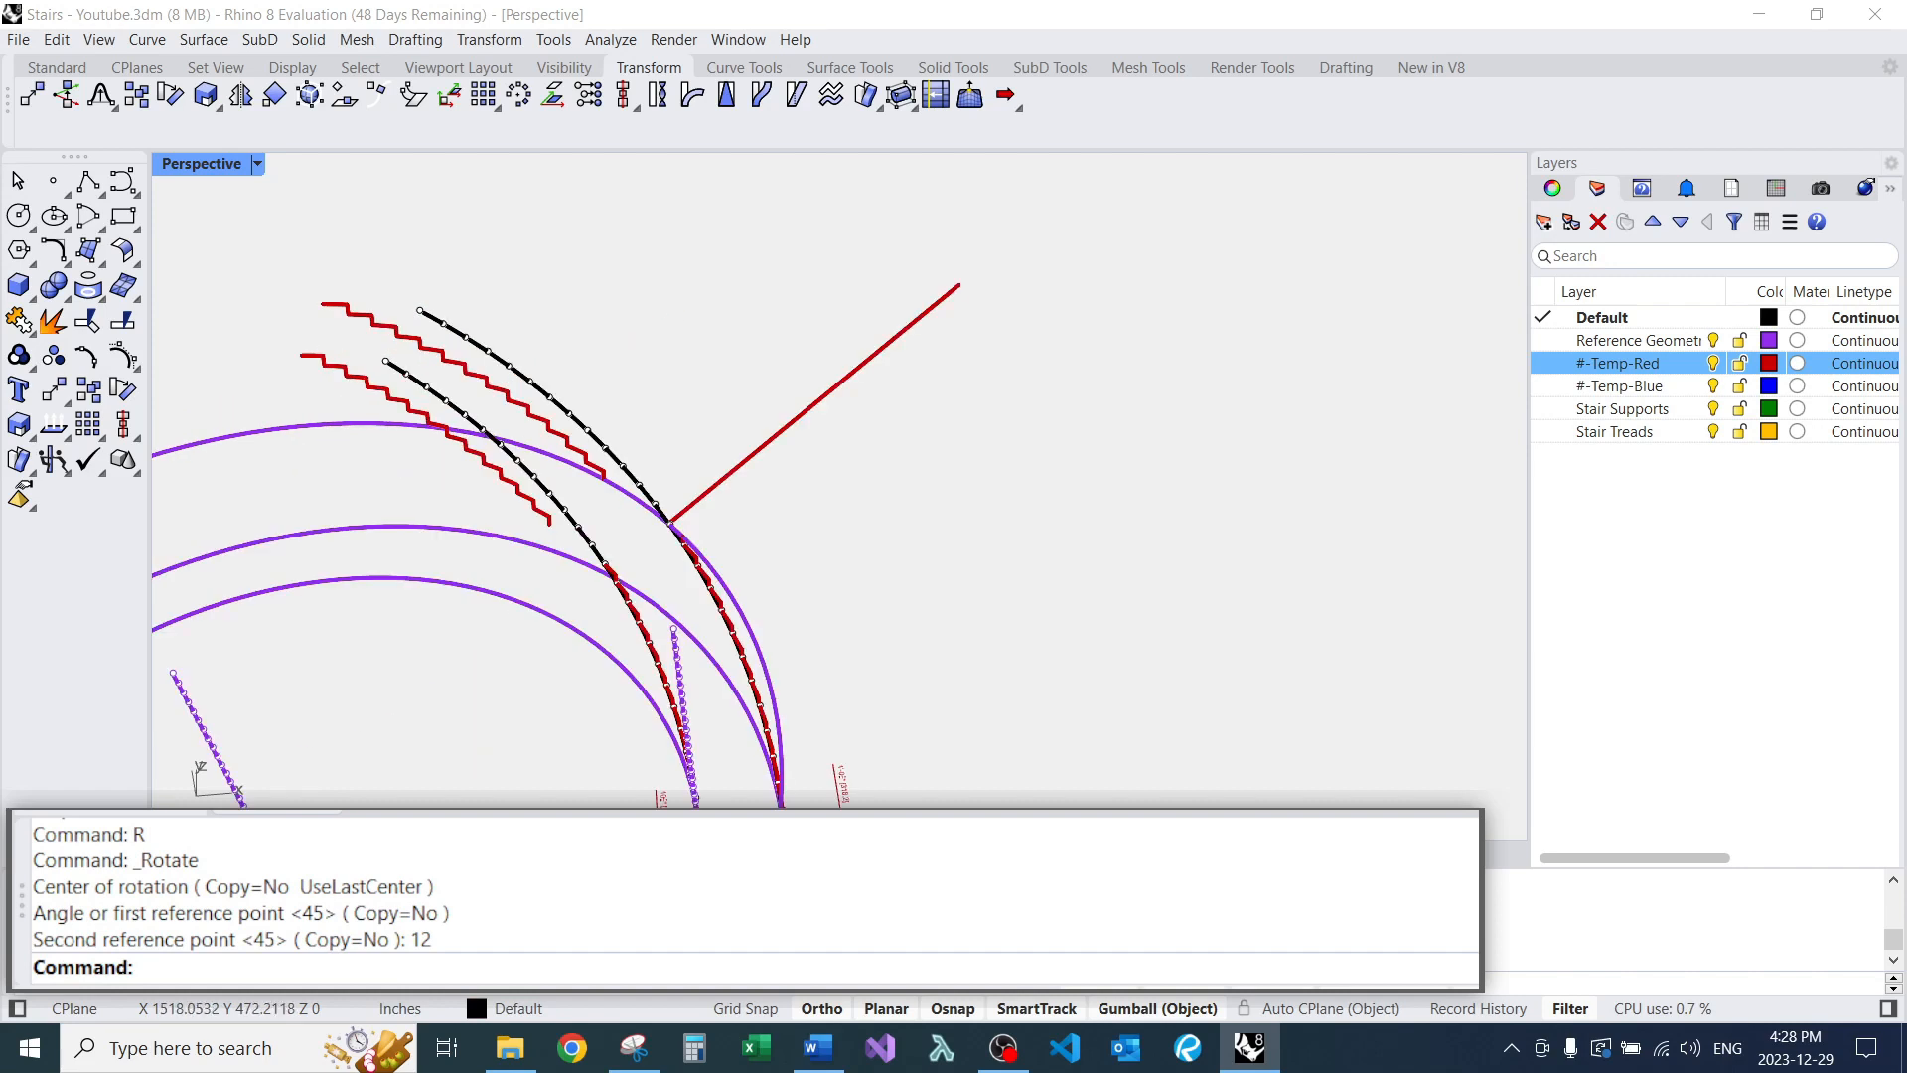
pyautogui.moveTo(337, 352); pyautogui.dragTo(407, 397, button='right')
pyautogui.moveTo(557, 256); pyautogui.dragTo(616, 264, button='right')
pyautogui.scroll(7, 839, 436)
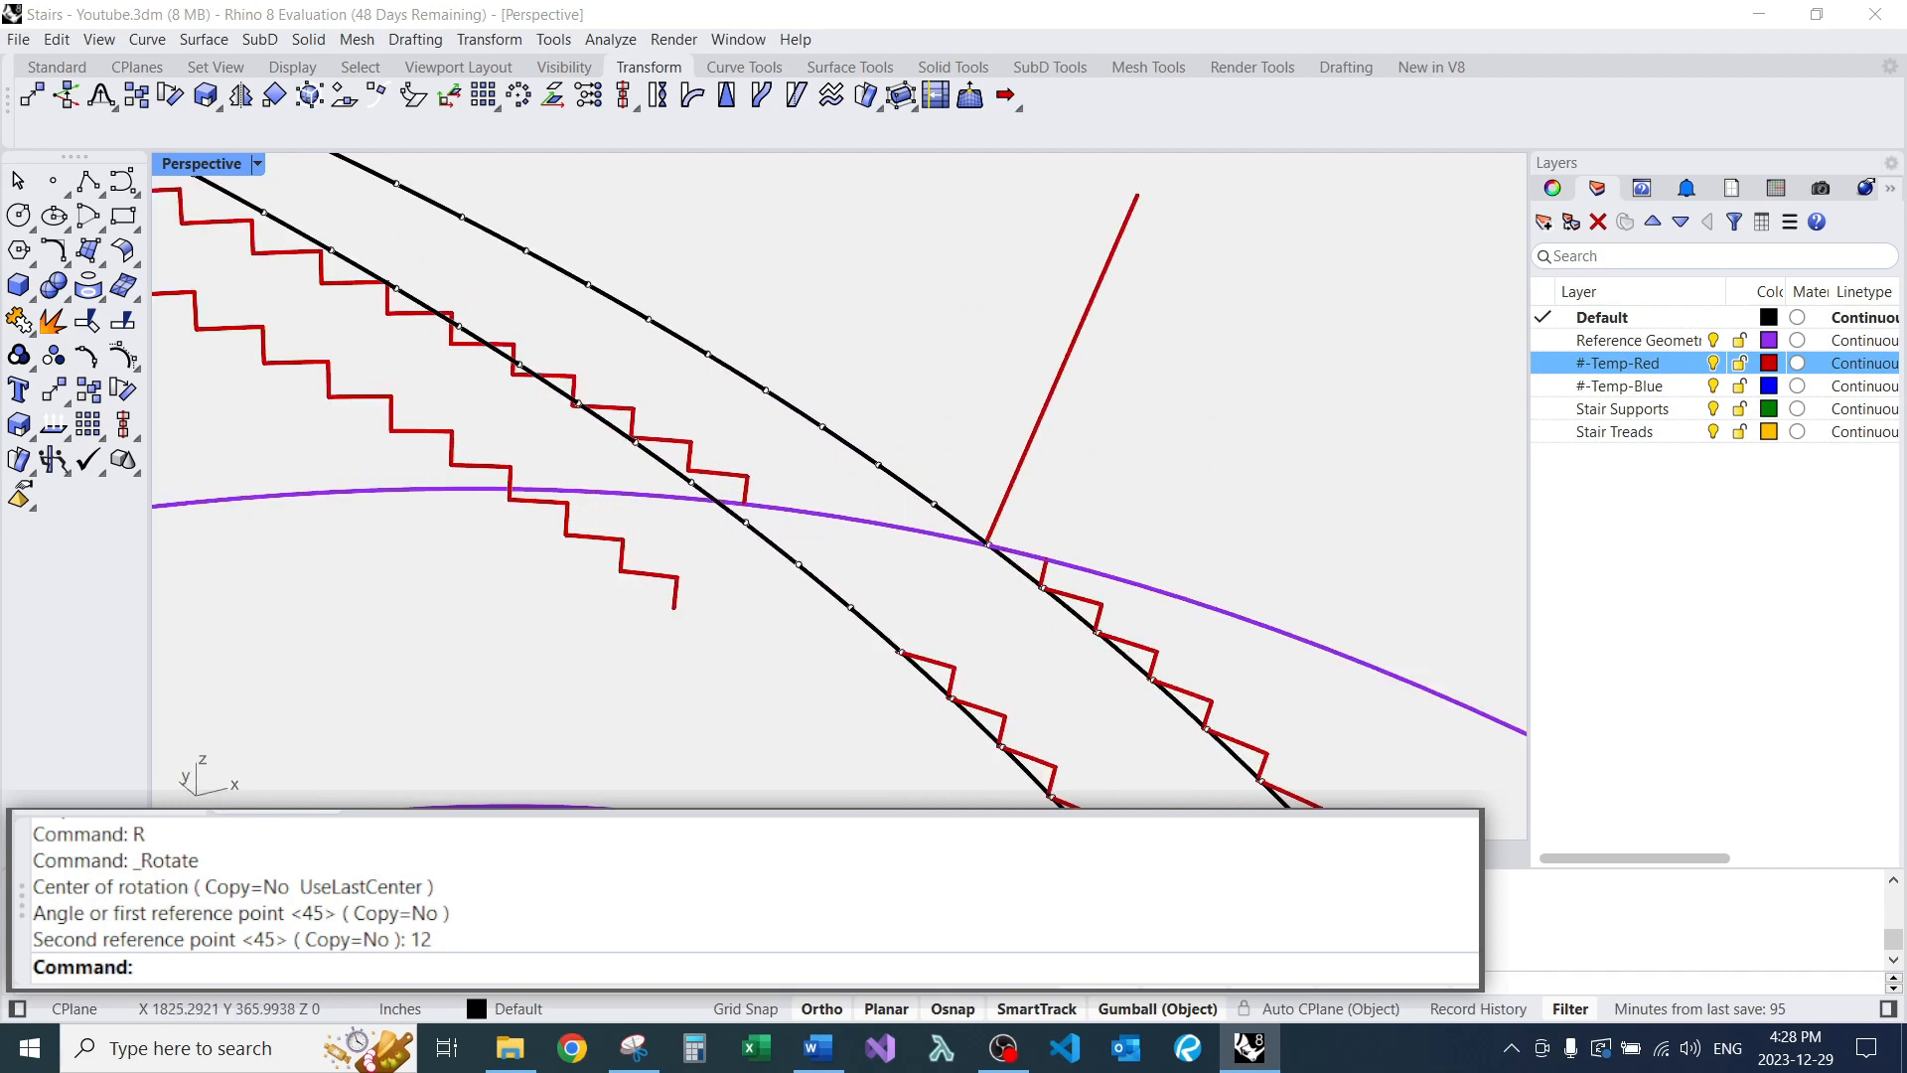
pyautogui.scroll(4, 924, 655)
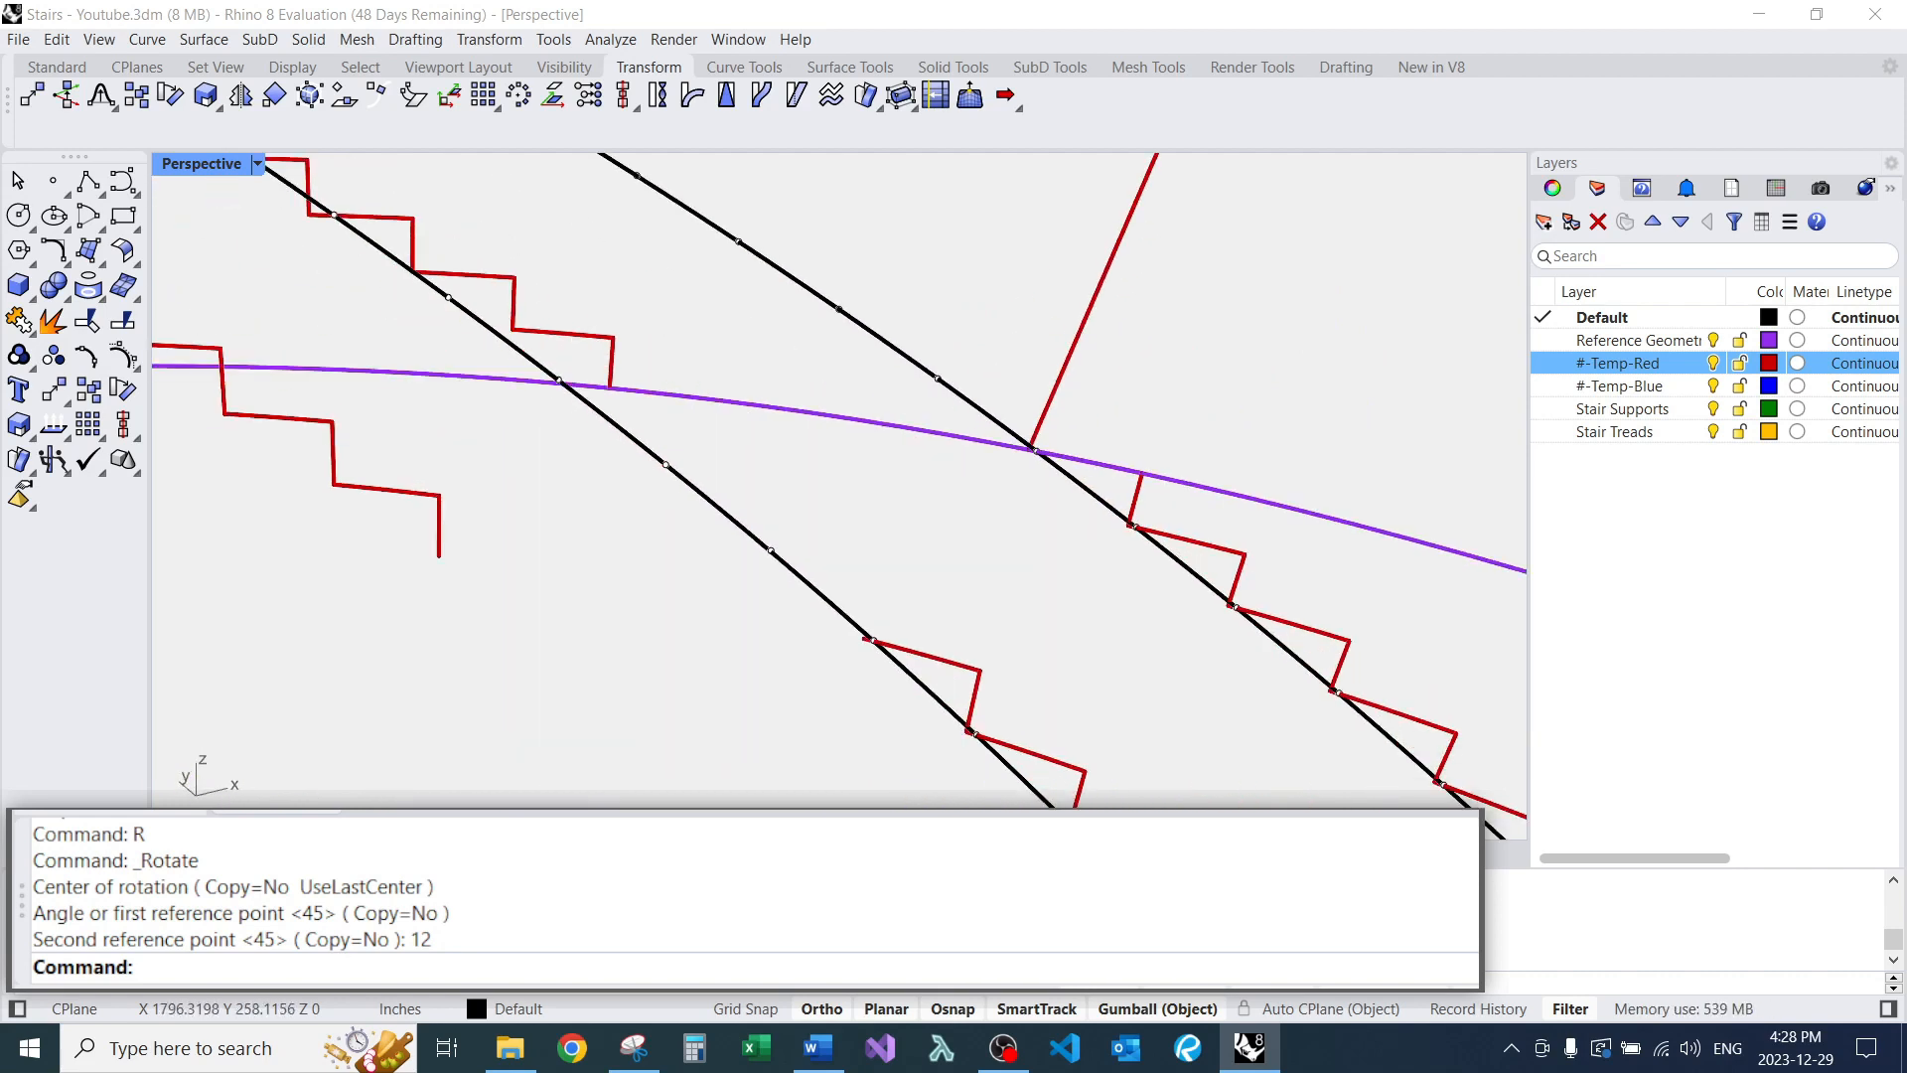
pyautogui.click(719, 506)
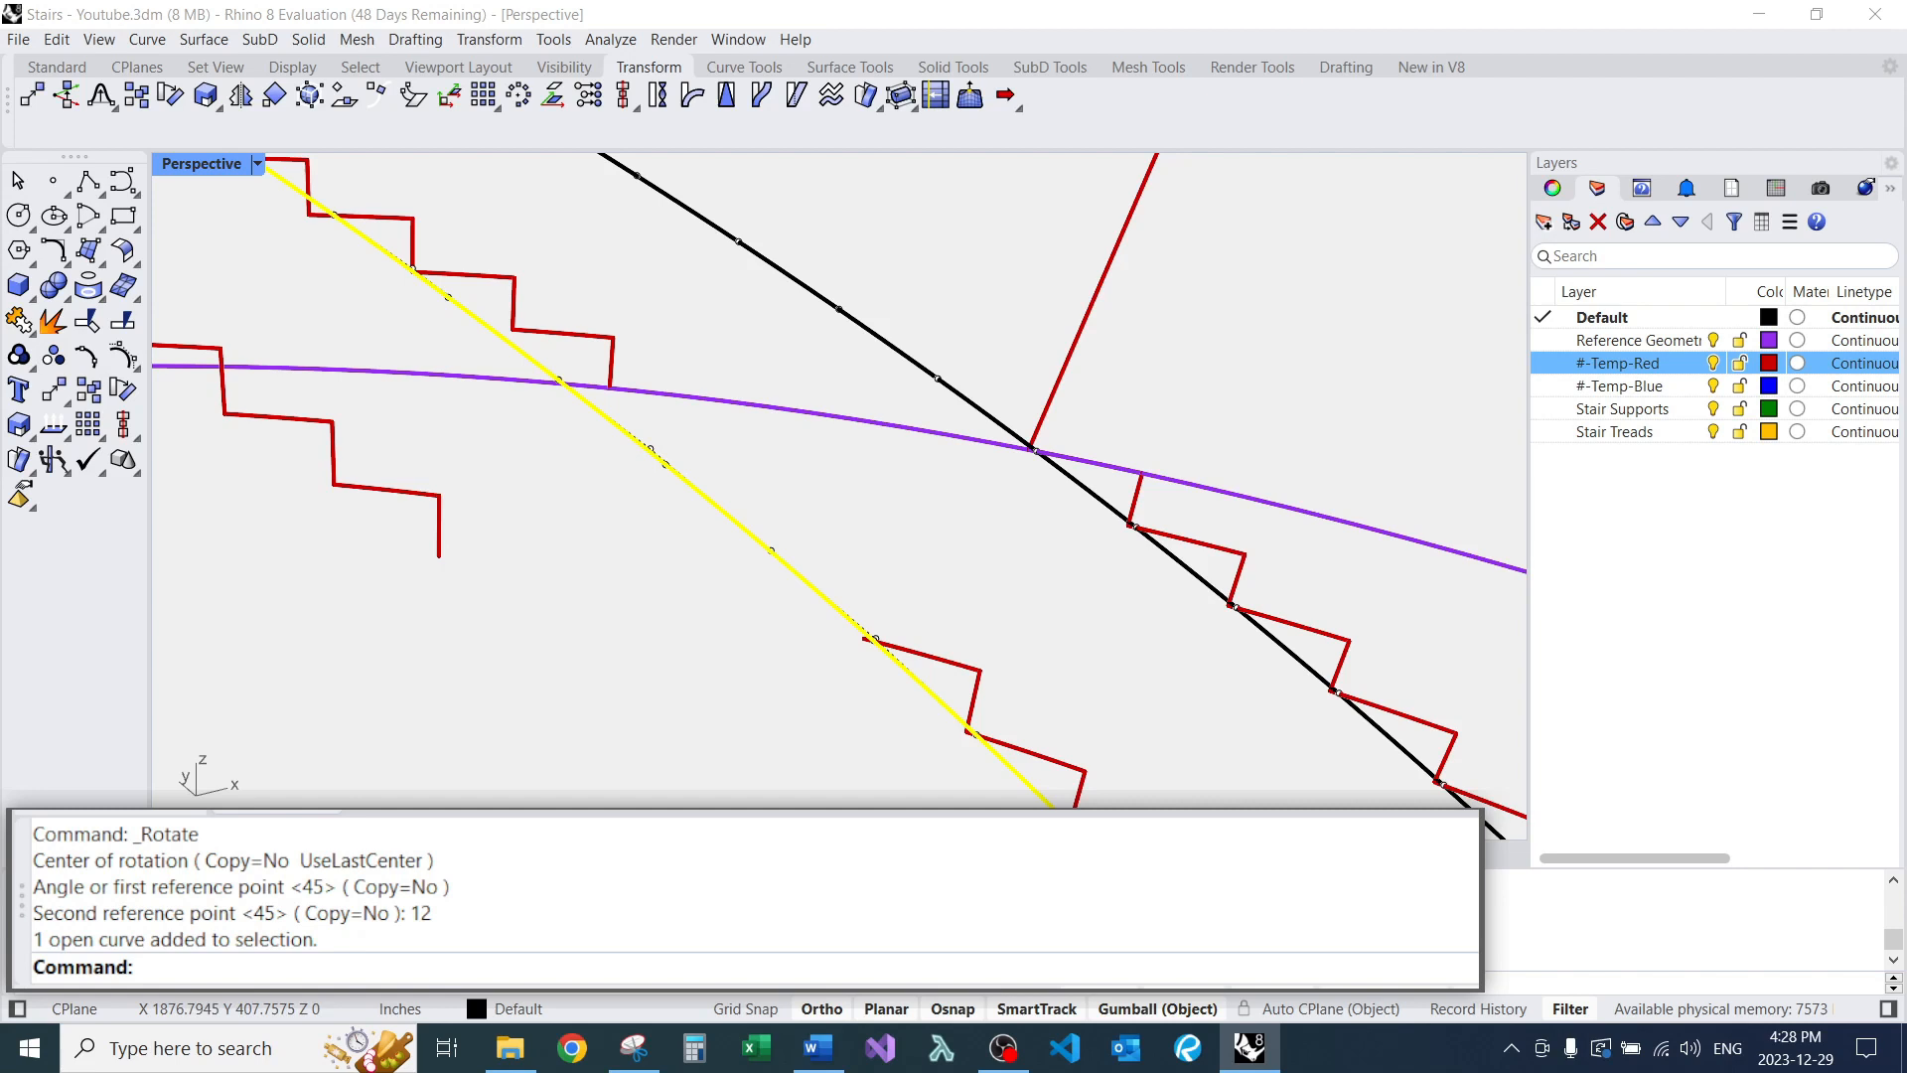
pyautogui.scroll(-16, 894, 454)
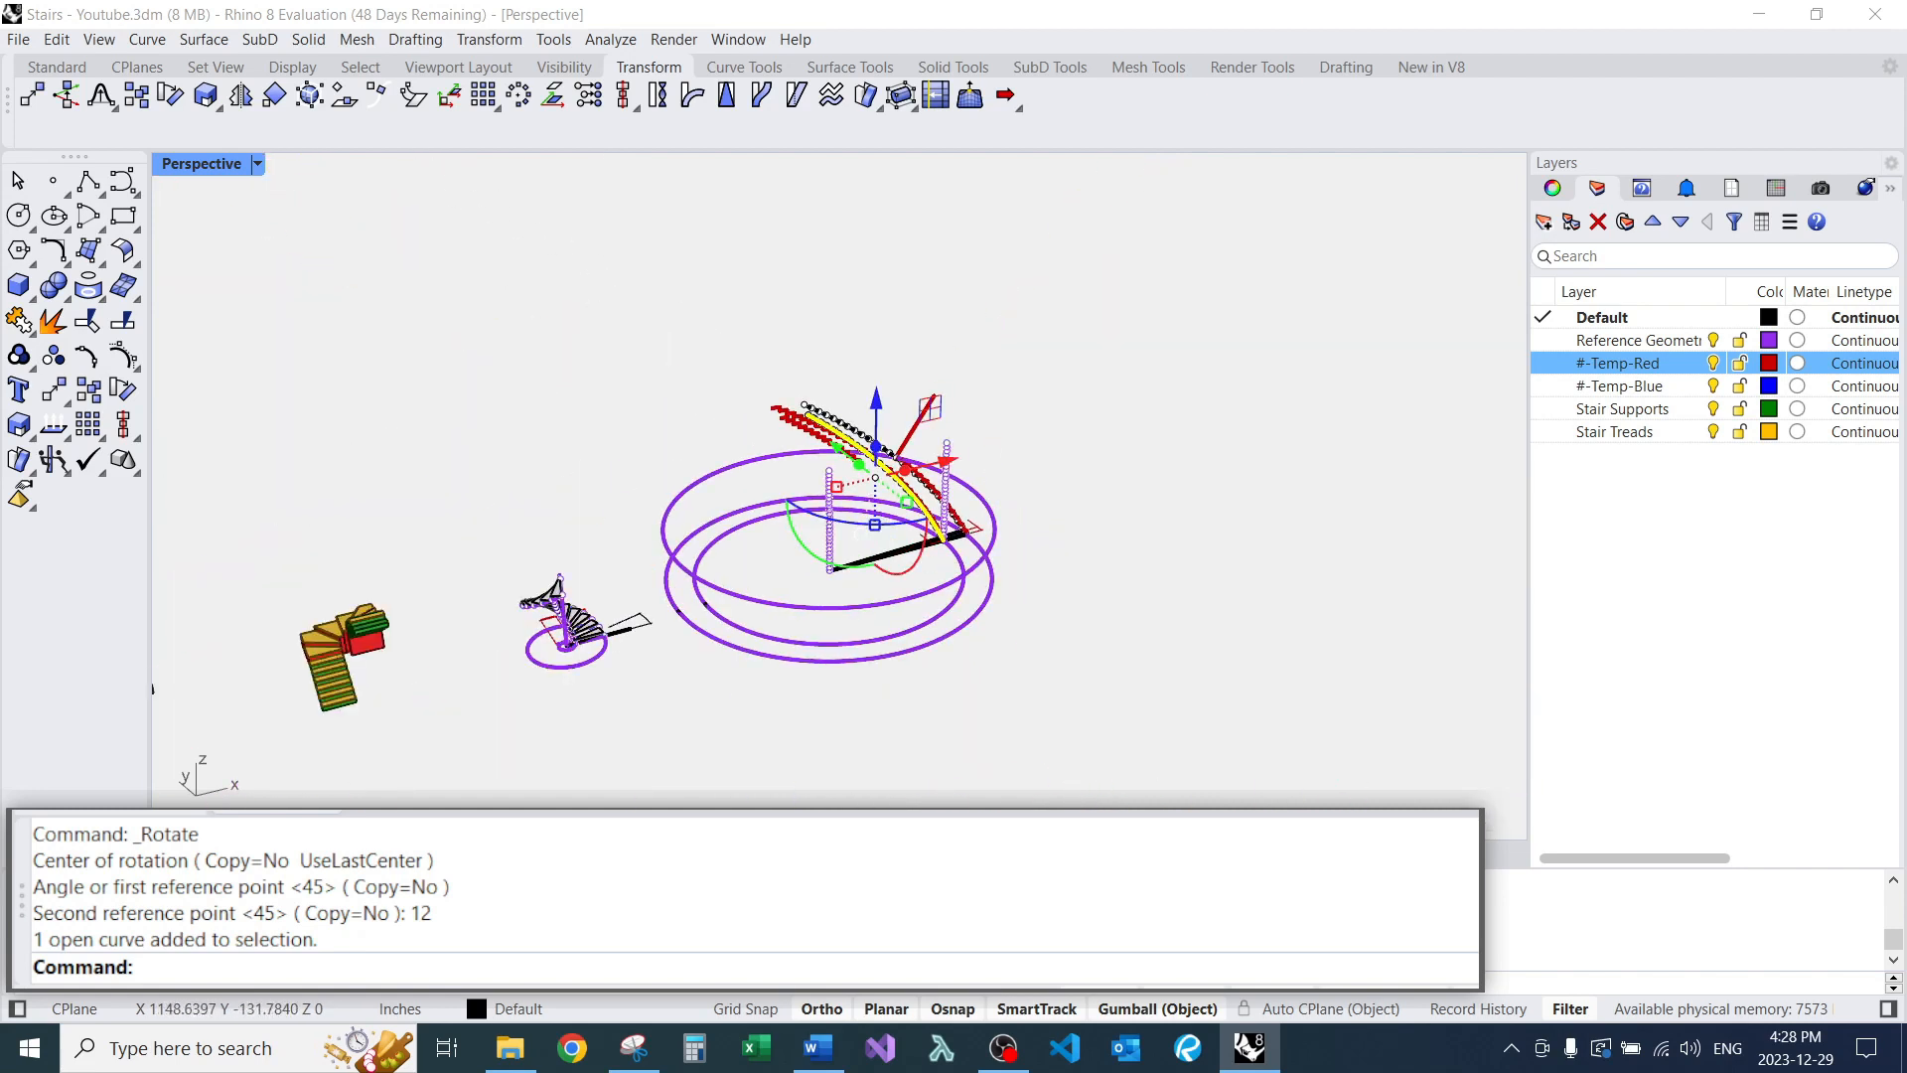
pyautogui.scroll(7, 606, 691)
pyautogui.press('Escape')
# Raise the outer helix of the small spiral staircase above its treads.
pyautogui.moveTo(636, 517); pyautogui.dragTo(571, 586, button='right')
pyautogui.scroll(-7, 677, 564)
pyautogui.scroll(8, 543, 445)
pyautogui.click(472, 581)
pyautogui.press('Escape')
pyautogui.scroll(7, 490, 594)
pyautogui.click(459, 594)
pyautogui.scroll(-11, 592, 561)
pyautogui.scroll(-3, 616, 556)
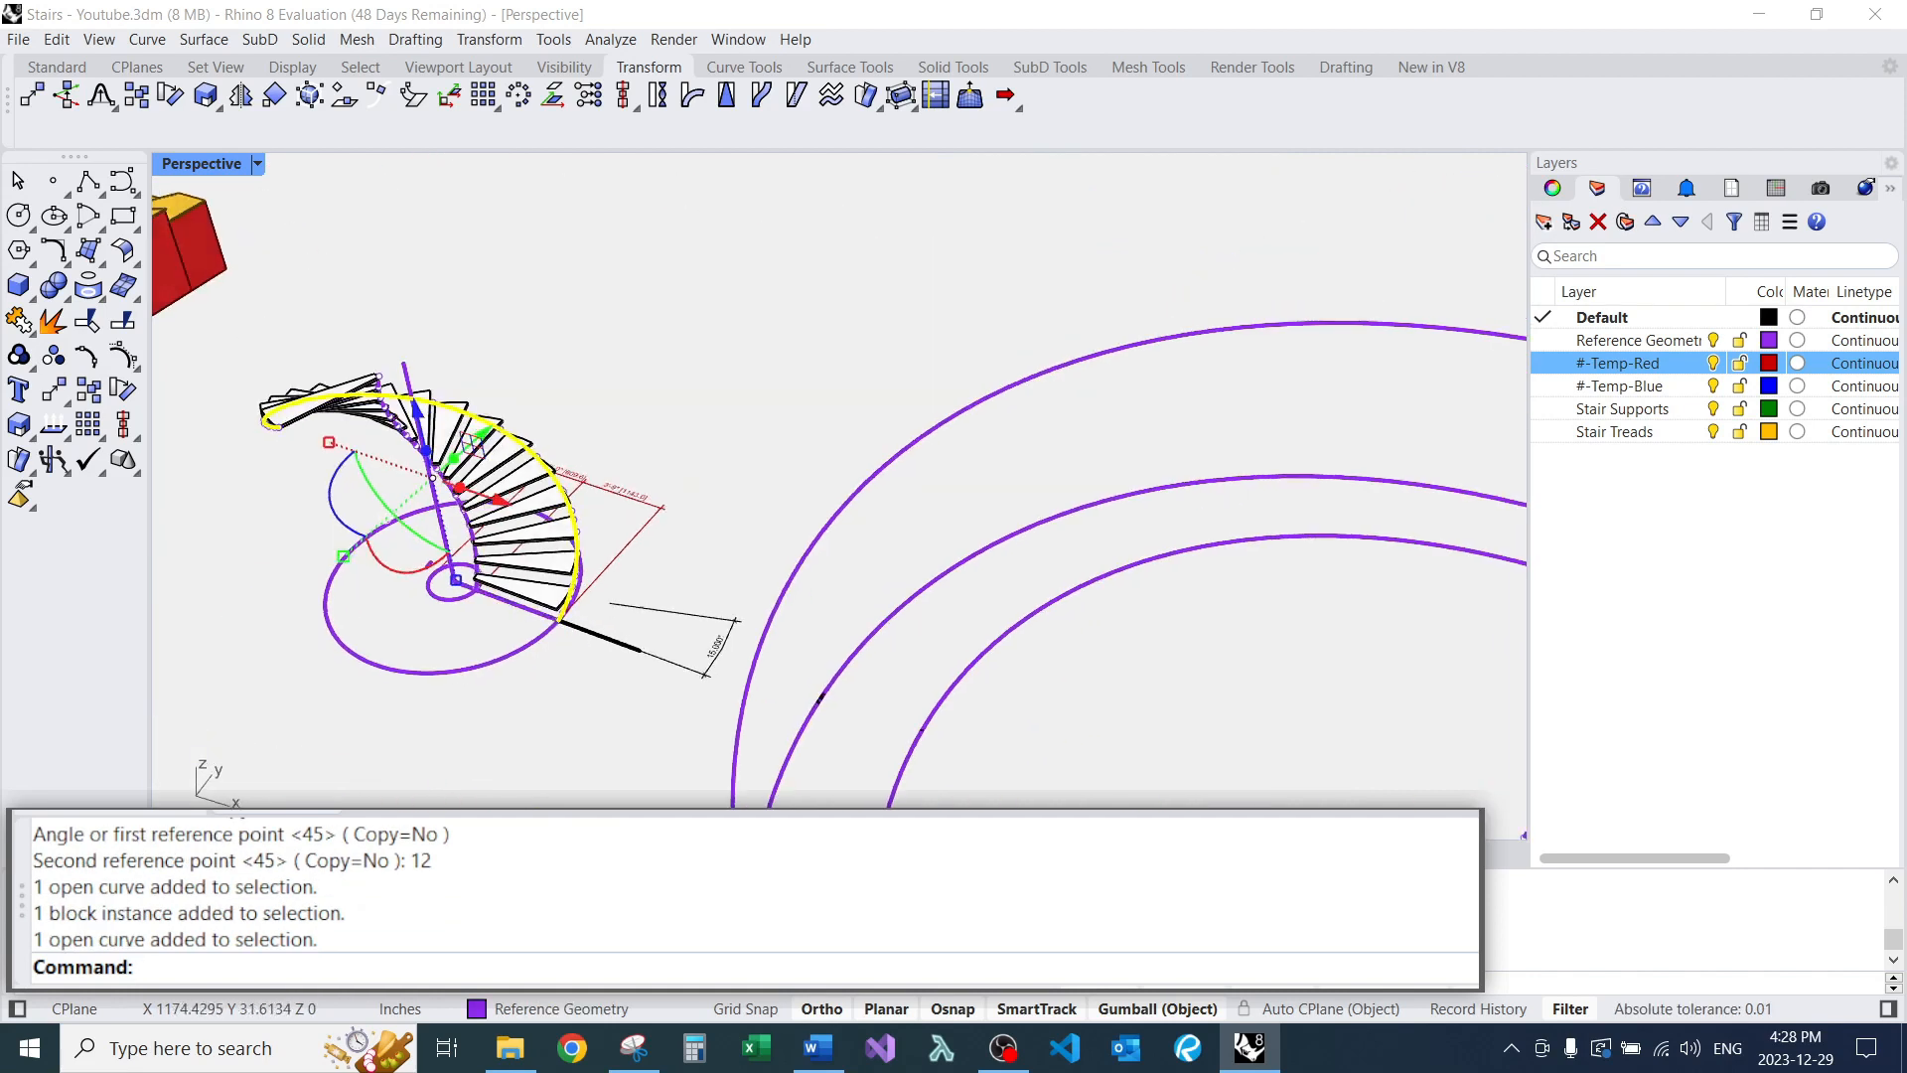
pyautogui.moveTo(616, 556); pyautogui.dragTo(526, 576, button='right')
pyautogui.scroll(4, 408, 370)
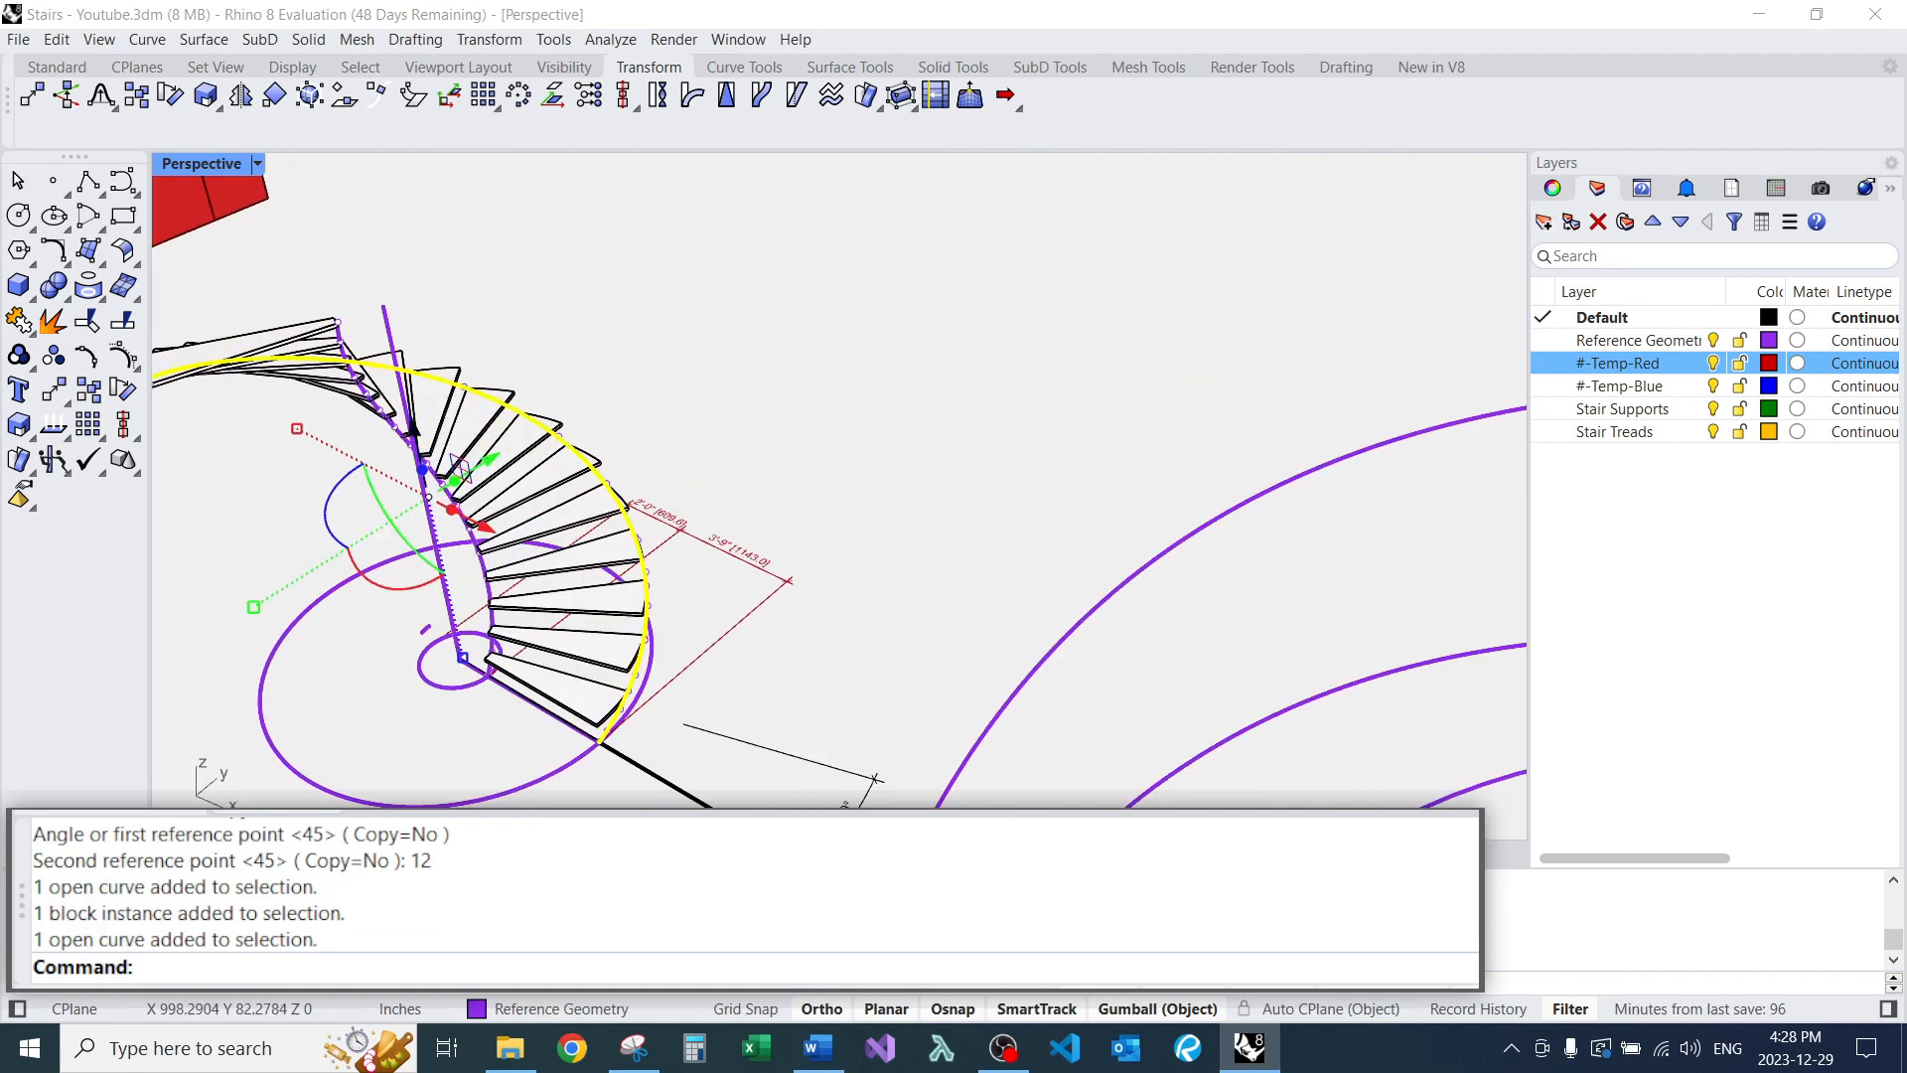
pyautogui.moveTo(459, 467); pyautogui.dragTo(480, 396)
pyautogui.press('Escape')
pyautogui.scroll(5, 641, 496)
pyautogui.scroll(-6, 656, 537)
pyautogui.moveTo(646, 378); pyautogui.dragTo(740, 412, button='right')
pyautogui.scroll(5, 596, 430)
pyautogui.scroll(-5, 740, 418)
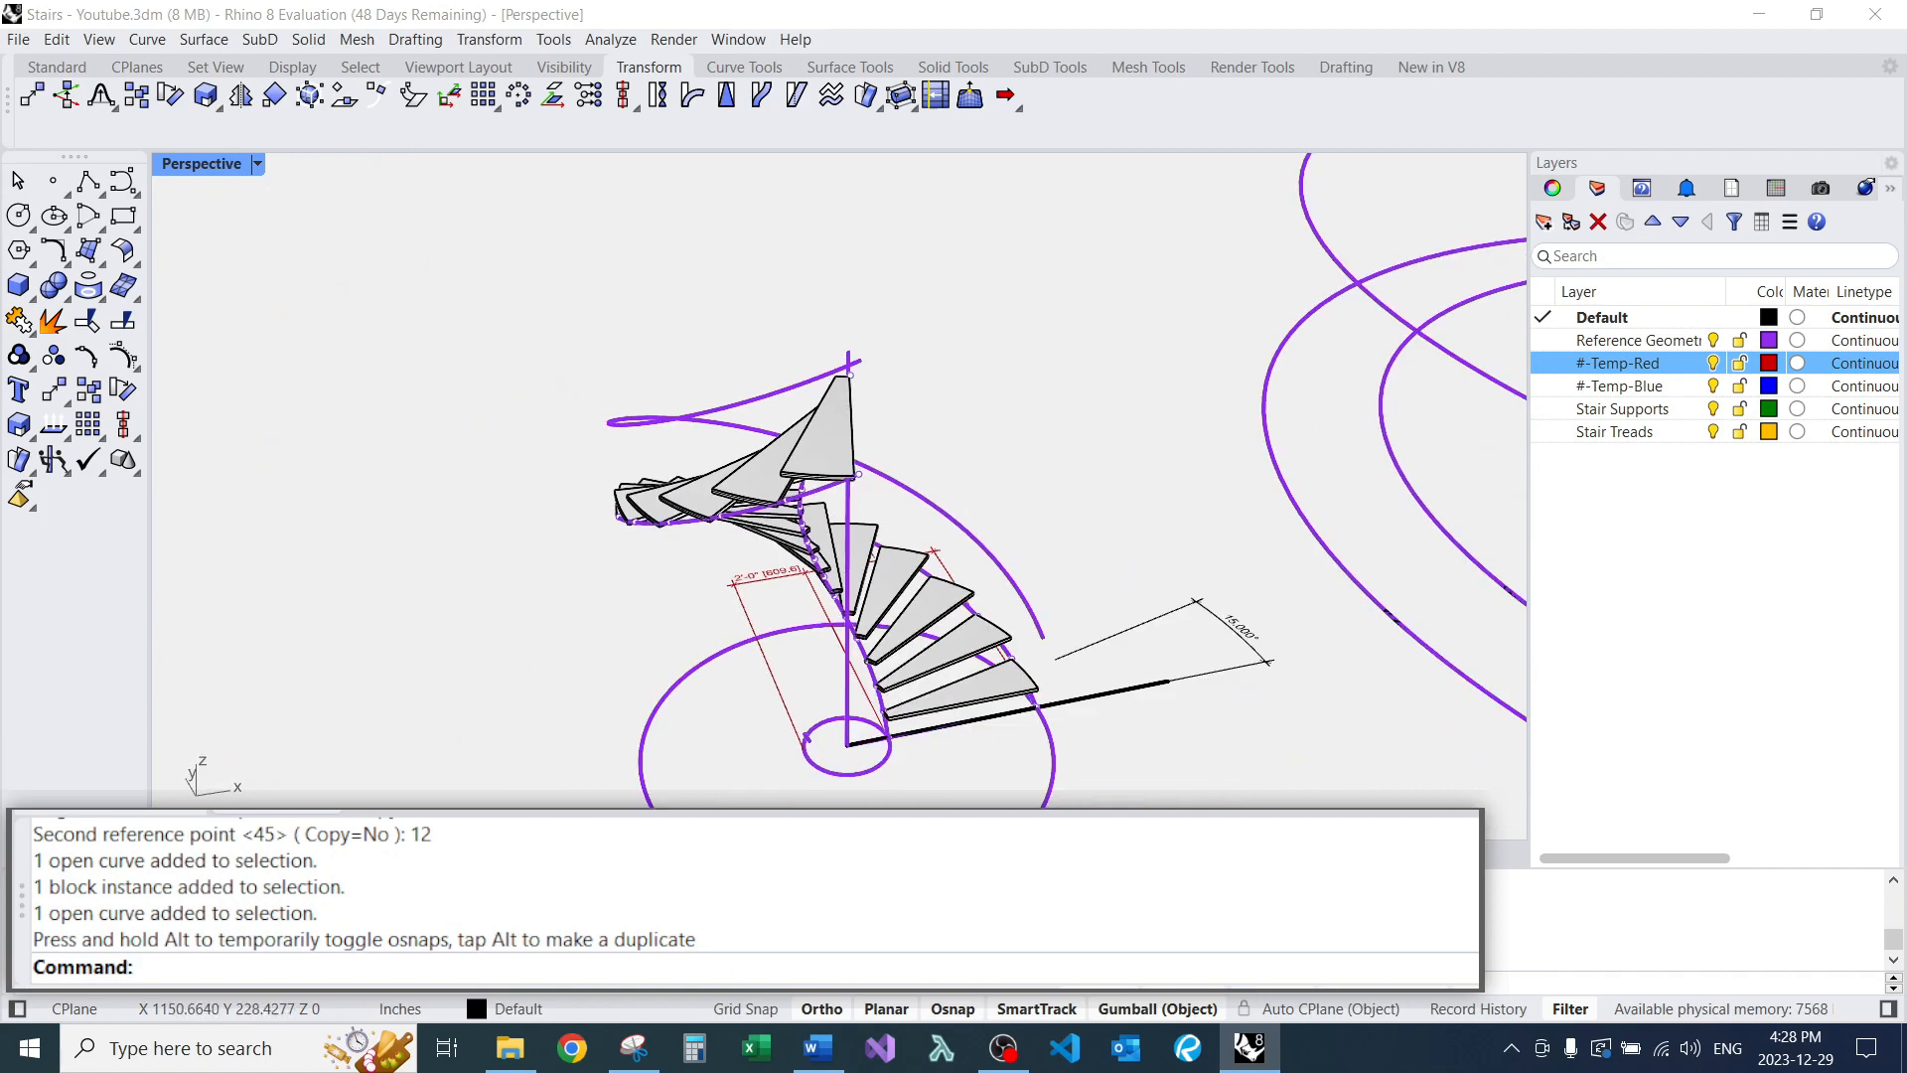
# Delete the raised outer helix above the treads of the small spiral staircase.
pyautogui.click(907, 487)
pyautogui.press('Escape')
pyautogui.moveTo(907, 488); pyautogui.dragTo(805, 547, button='right')
pyautogui.scroll(5, 894, 635)
pyautogui.moveTo(893, 635); pyautogui.dragTo(983, 656, button='right')
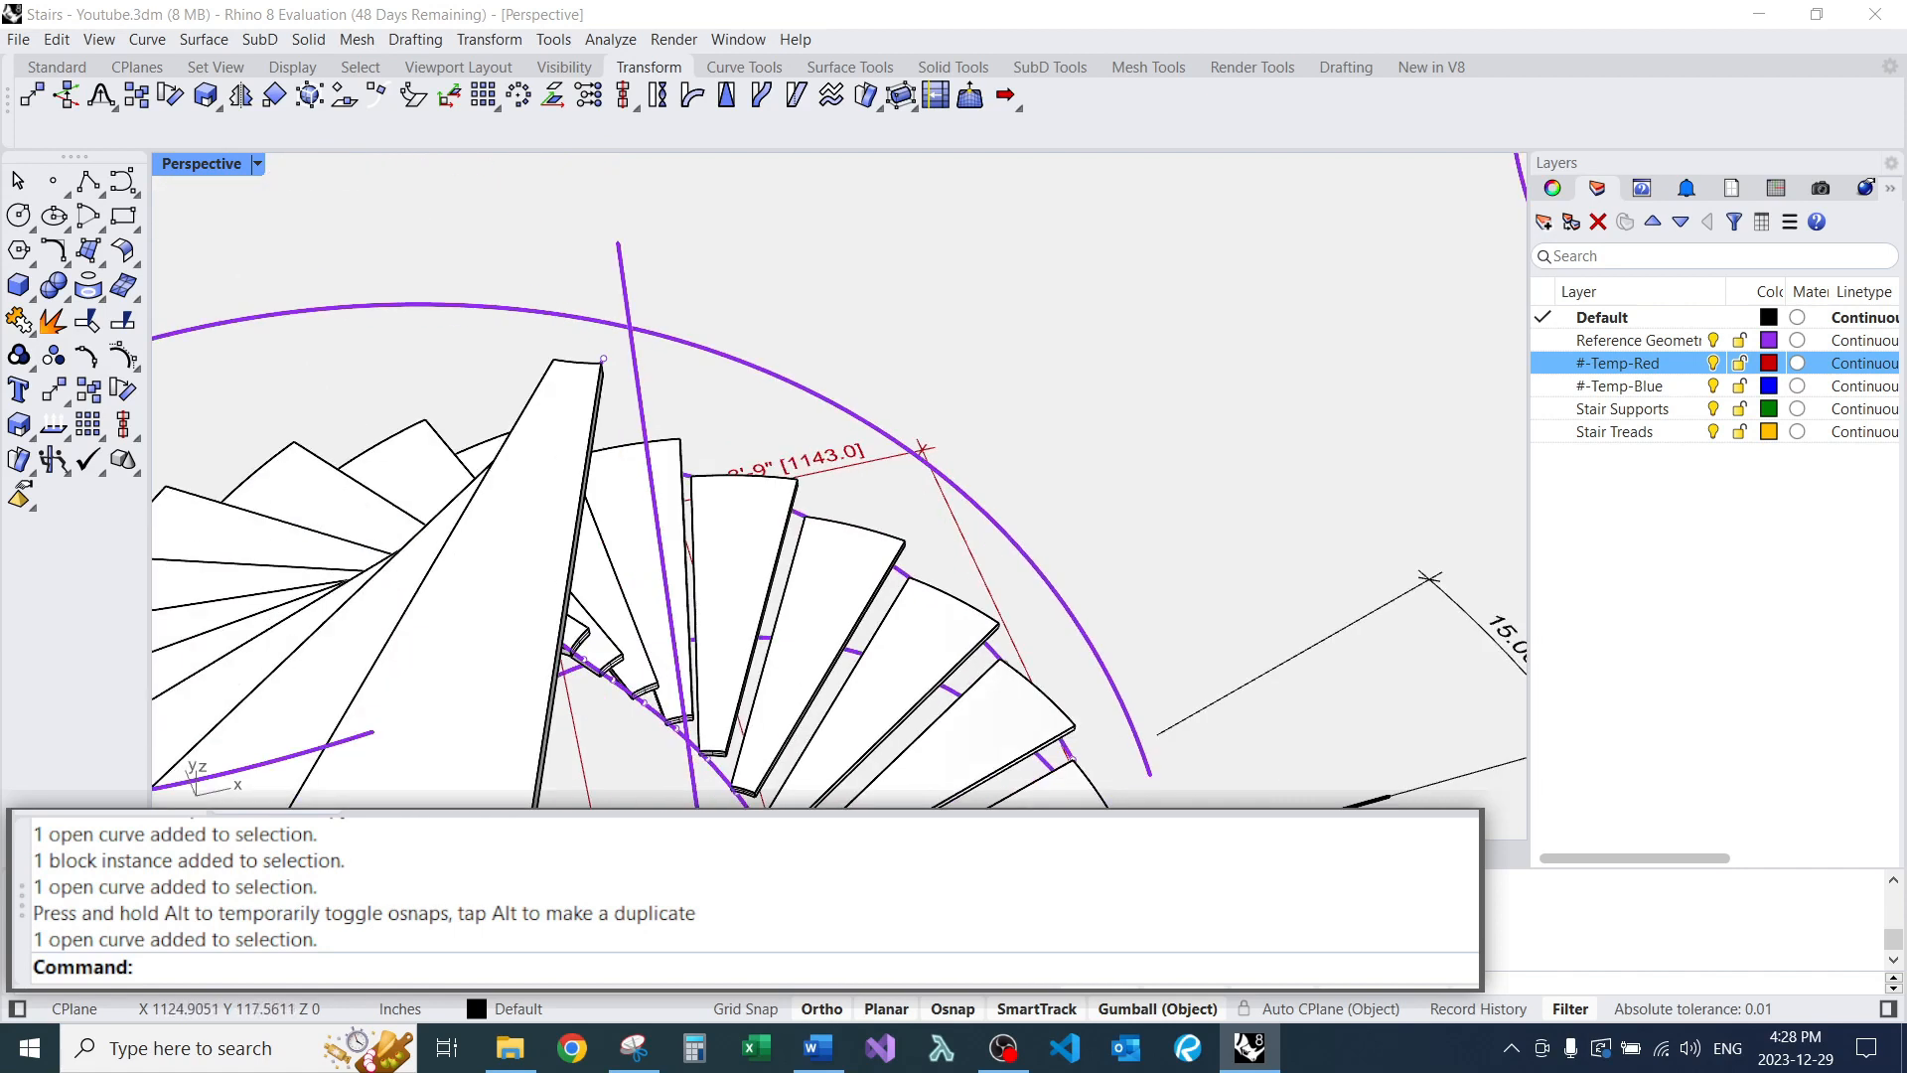
pyautogui.scroll(-4, 795, 397)
pyautogui.click(942, 475)
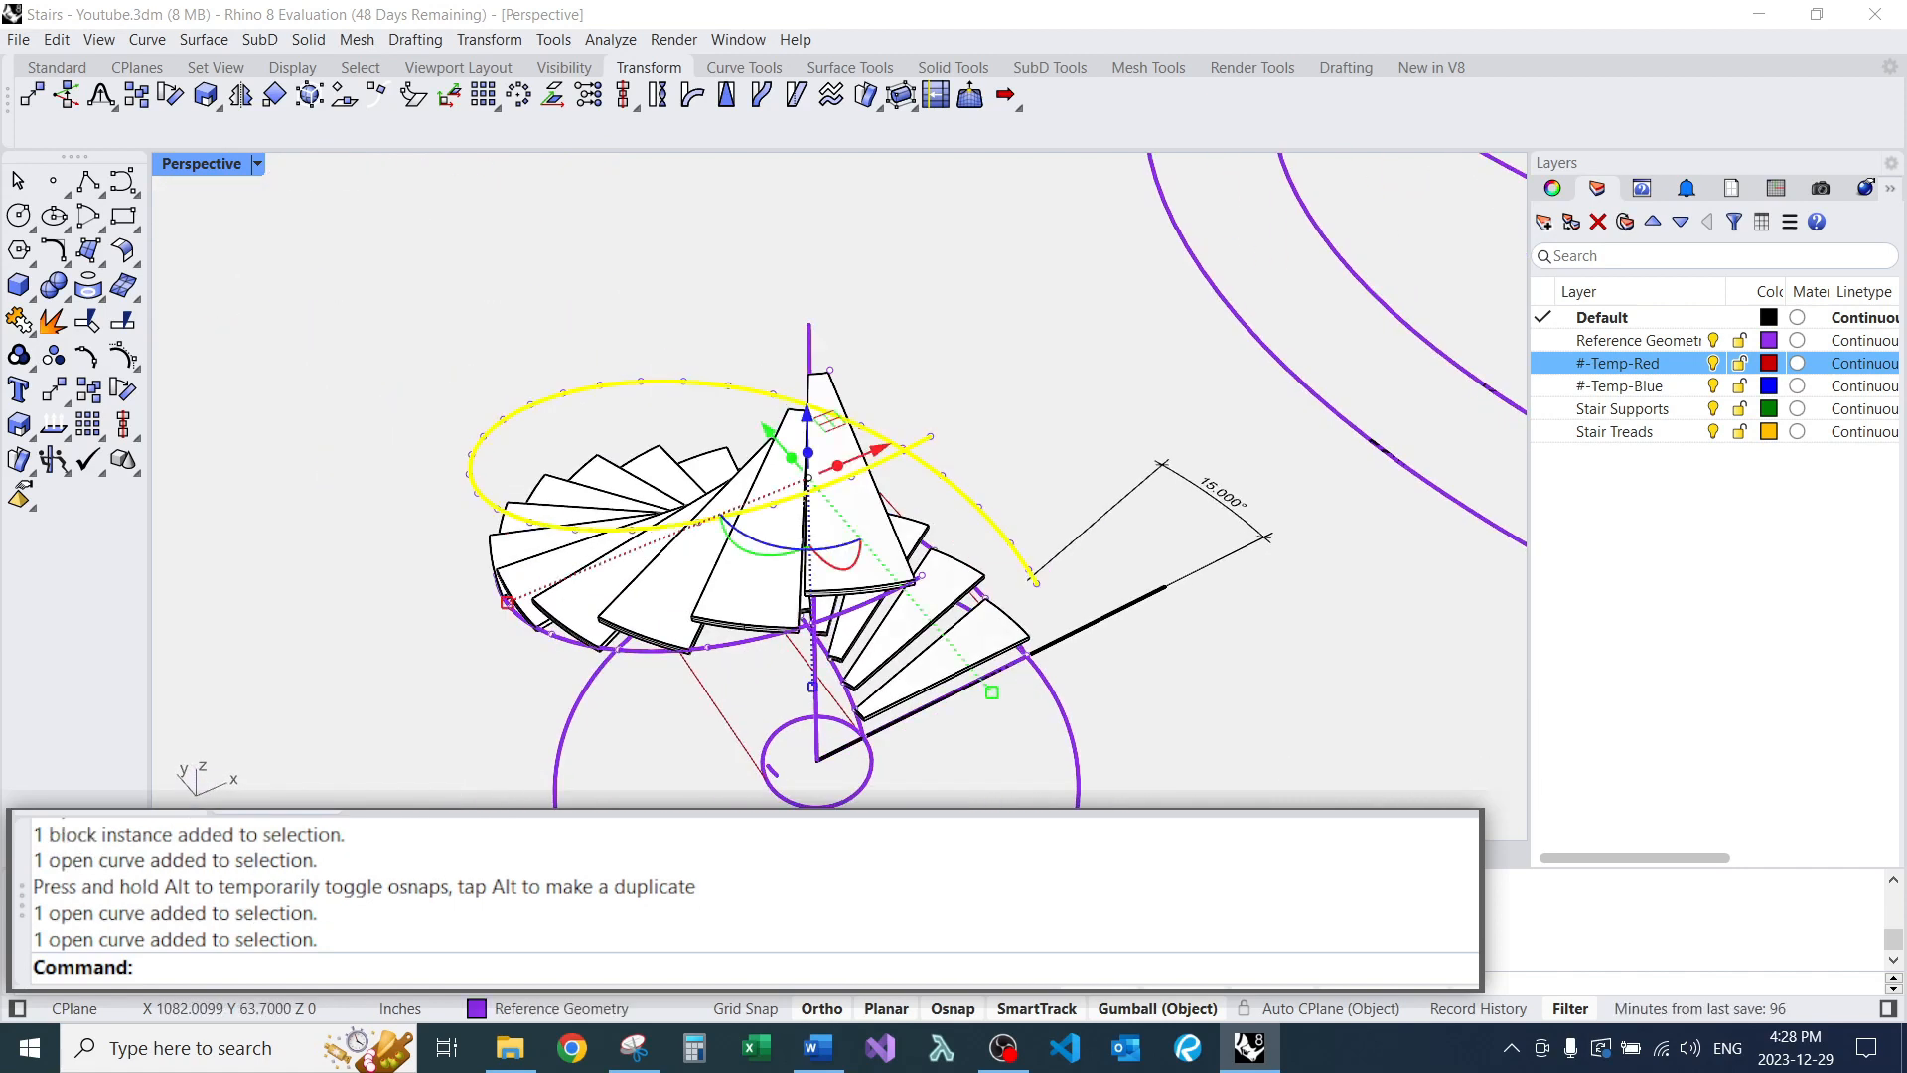
pyautogui.write('e')
pyautogui.press('Return')
# Copy the large staircase's inner base circle vertically up to the top tread of the lower inner profile.
pyautogui.scroll(-12, 596, 382)
pyautogui.moveTo(894, 447); pyautogui.dragTo(899, 506, button='right')
pyautogui.scroll(7, 993, 556)
pyautogui.scroll(-7, 874, 476)
pyautogui.scroll(3, 948, 486)
pyautogui.moveTo(497, 479); pyautogui.dragTo(457, 475, button='right')
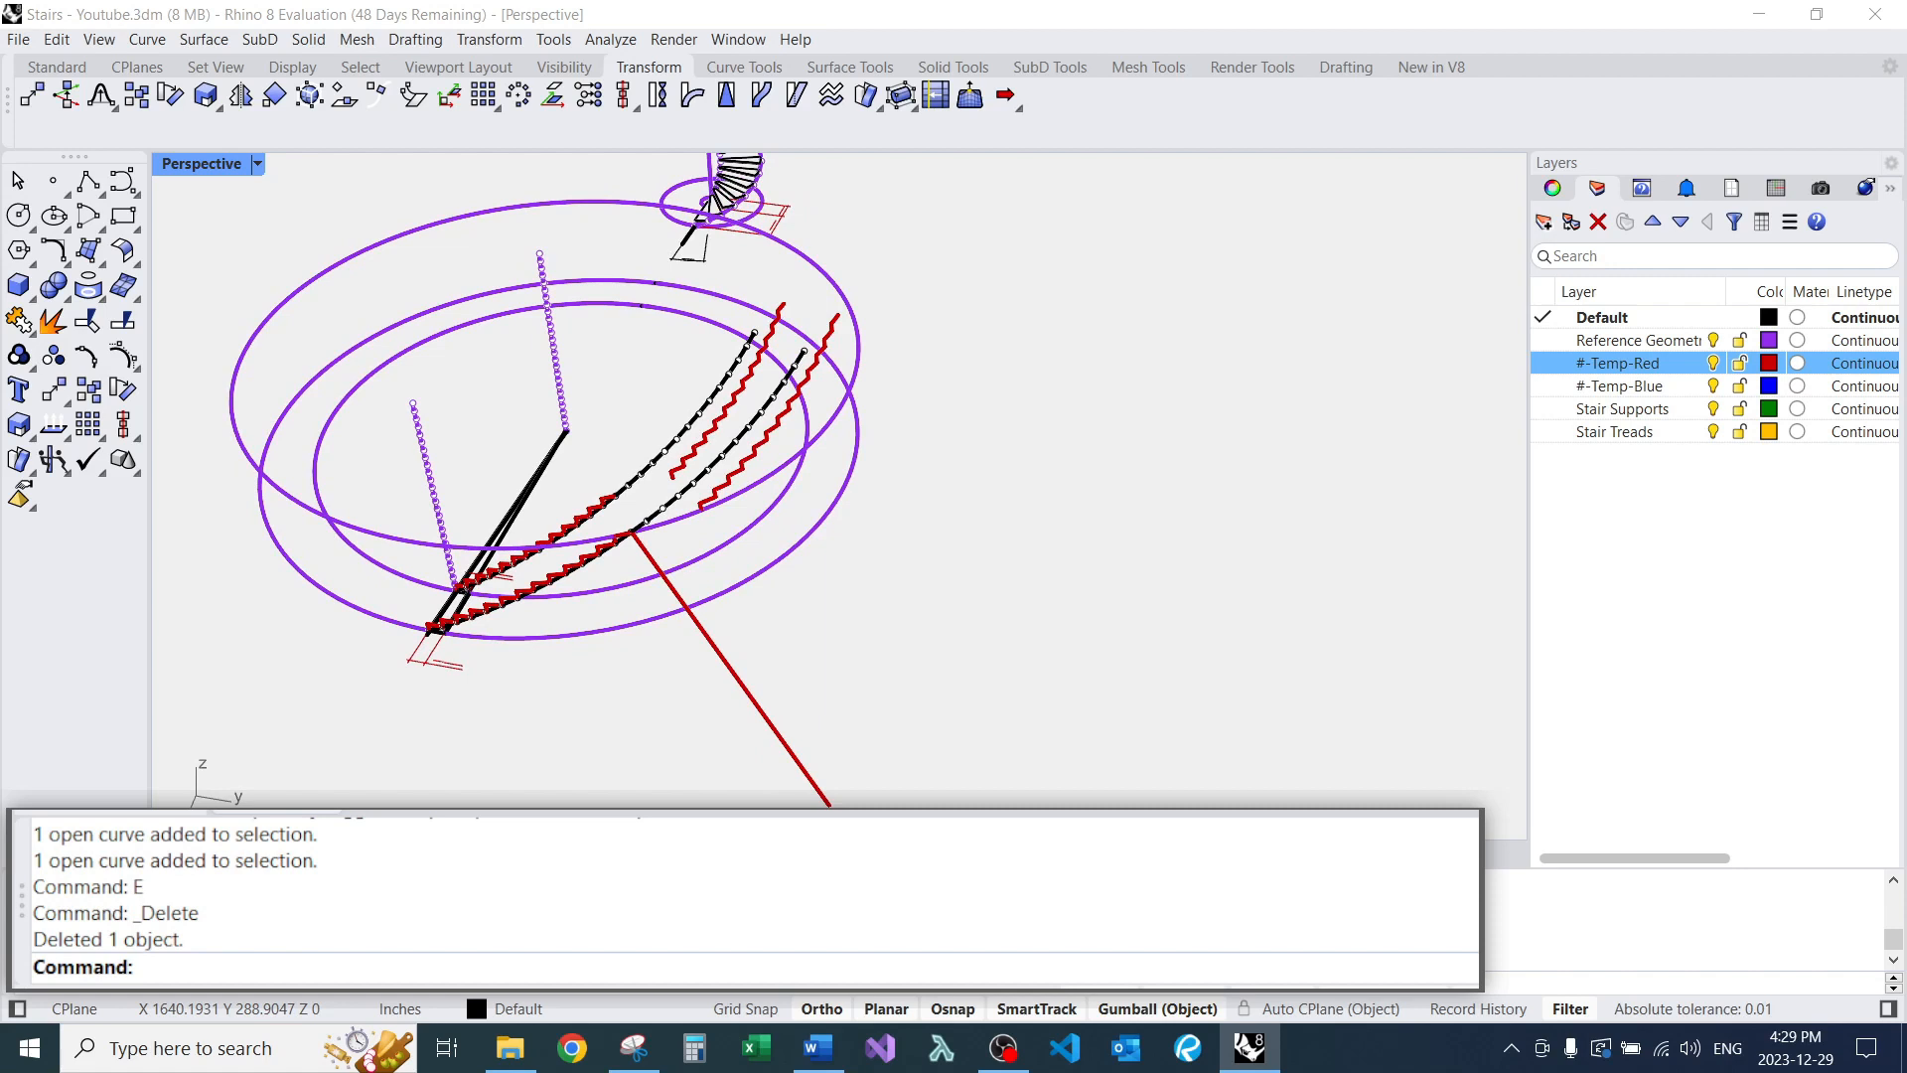
pyautogui.scroll(10, 552, 546)
pyautogui.scroll(-4, 639, 510)
pyautogui.moveTo(755, 447); pyautogui.dragTo(859, 419, button='right')
pyautogui.scroll(6, 860, 419)
pyautogui.scroll(-8, 754, 467)
pyautogui.moveTo(755, 466); pyautogui.dragTo(744, 407, button='right')
pyautogui.scroll(2, 785, 596)
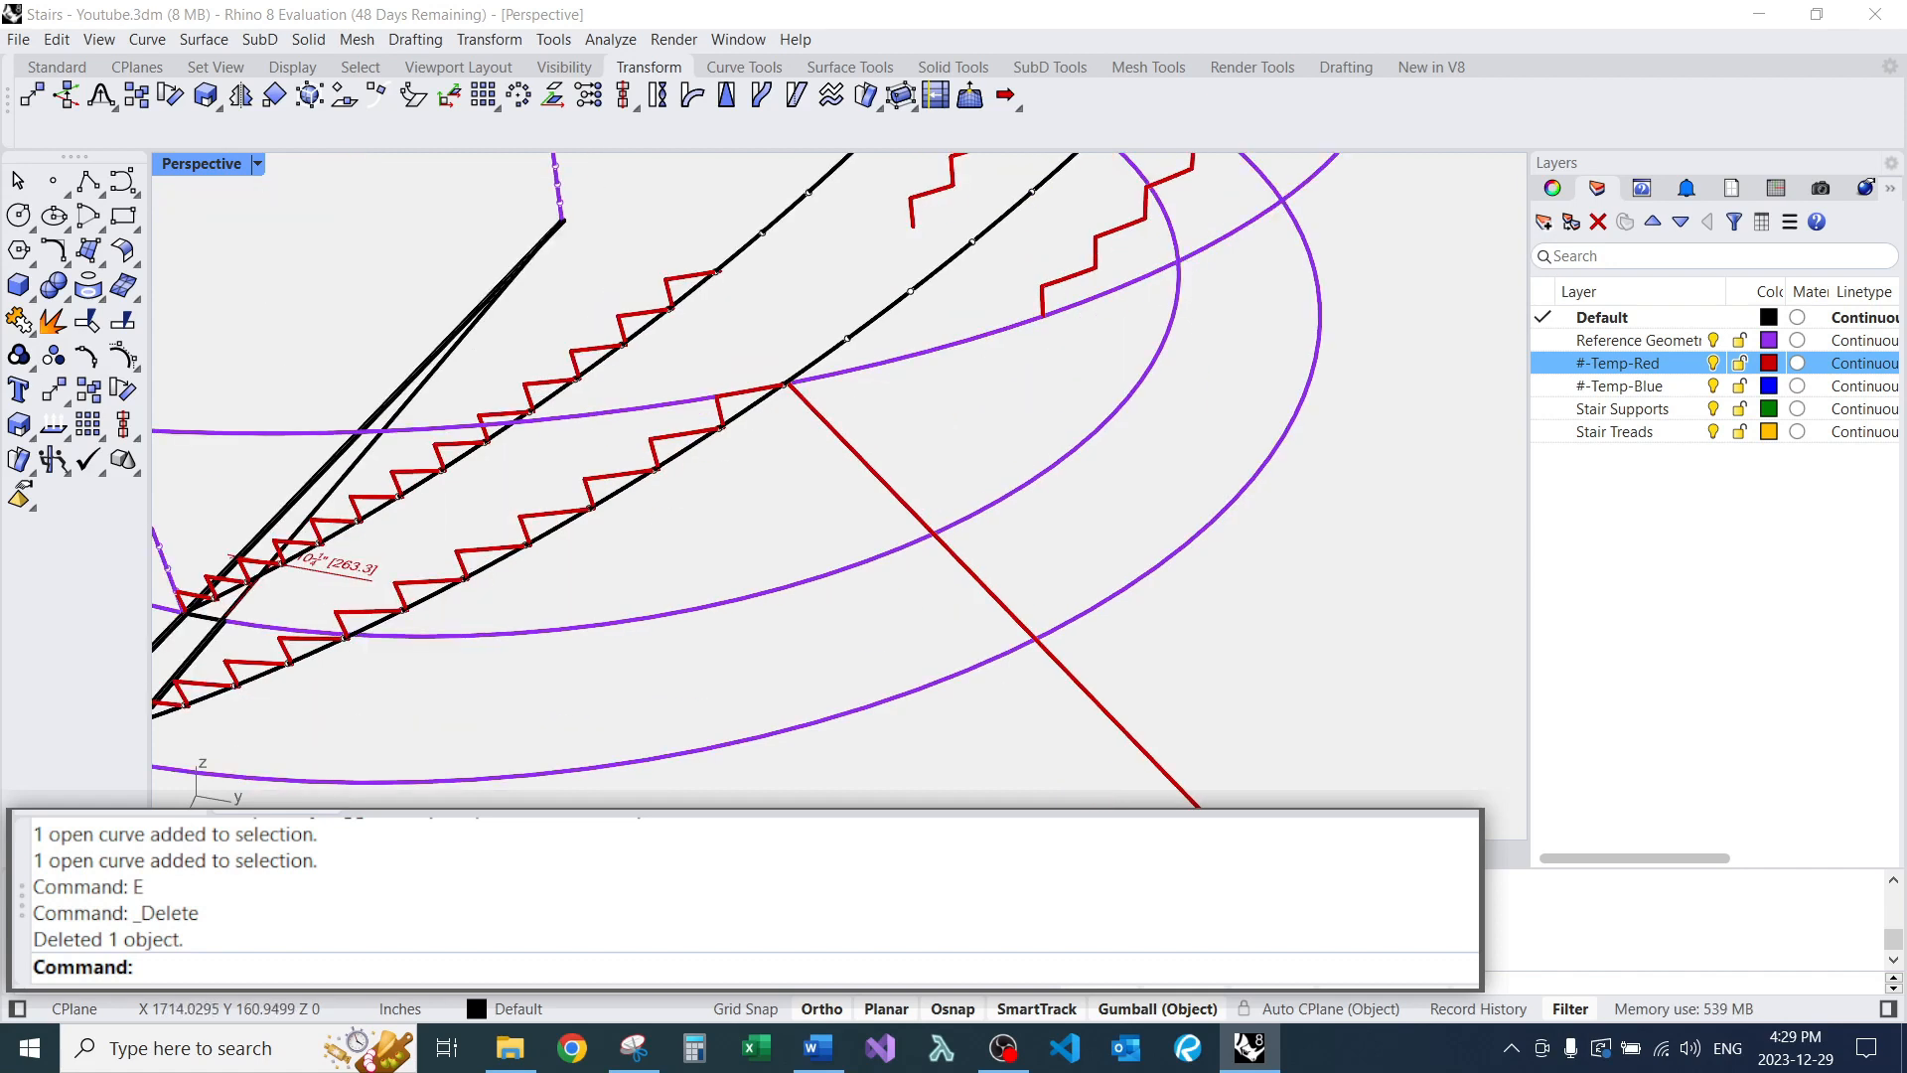
pyautogui.click(785, 587)
pyautogui.scroll(-3, 785, 596)
pyautogui.moveTo(785, 596); pyautogui.dragTo(850, 636, button='right')
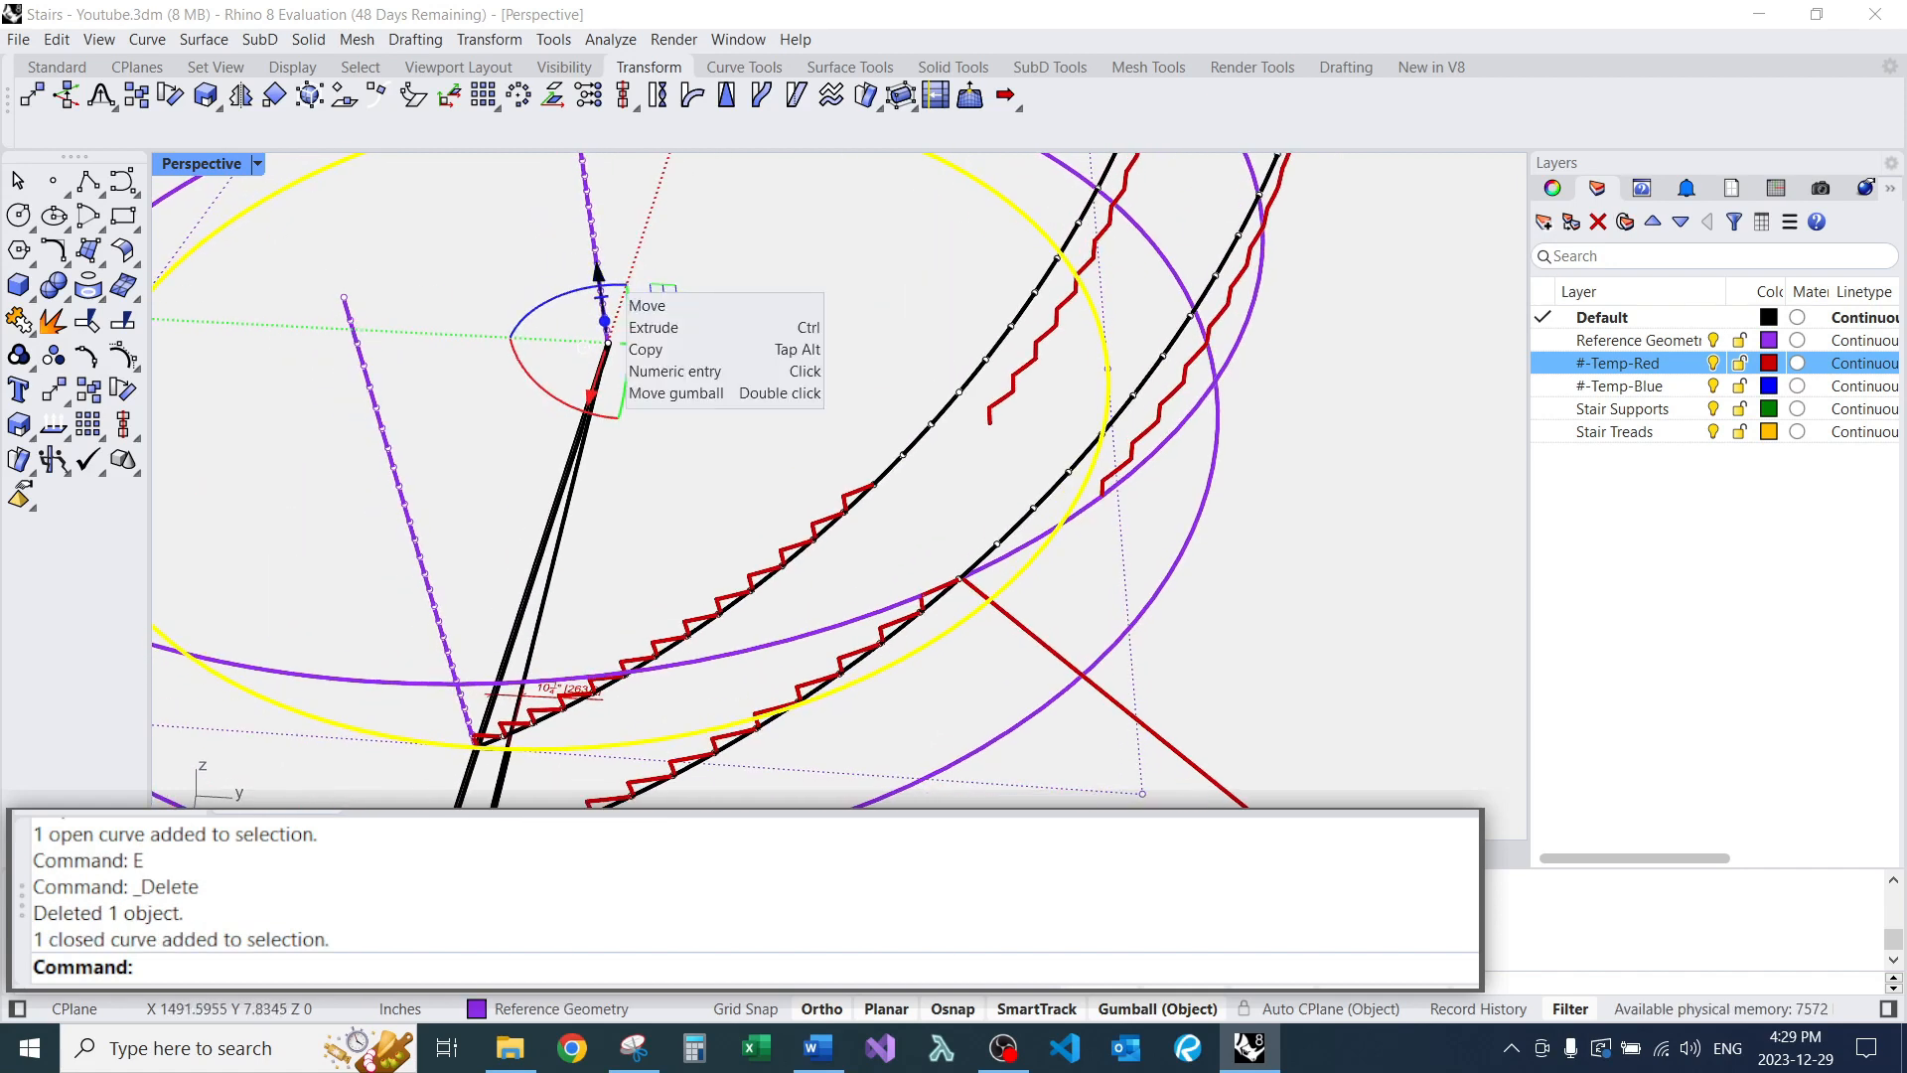
pyautogui.moveTo(600, 280); pyautogui.dragTo(843, 495)
pyautogui.moveTo(1068, 494); pyautogui.dragTo(979, 494, button='right')
pyautogui.press('Escape')
pyautogui.moveTo(834, 417); pyautogui.dragTo(899, 401, button='right')
pyautogui.scroll(5, 899, 401)
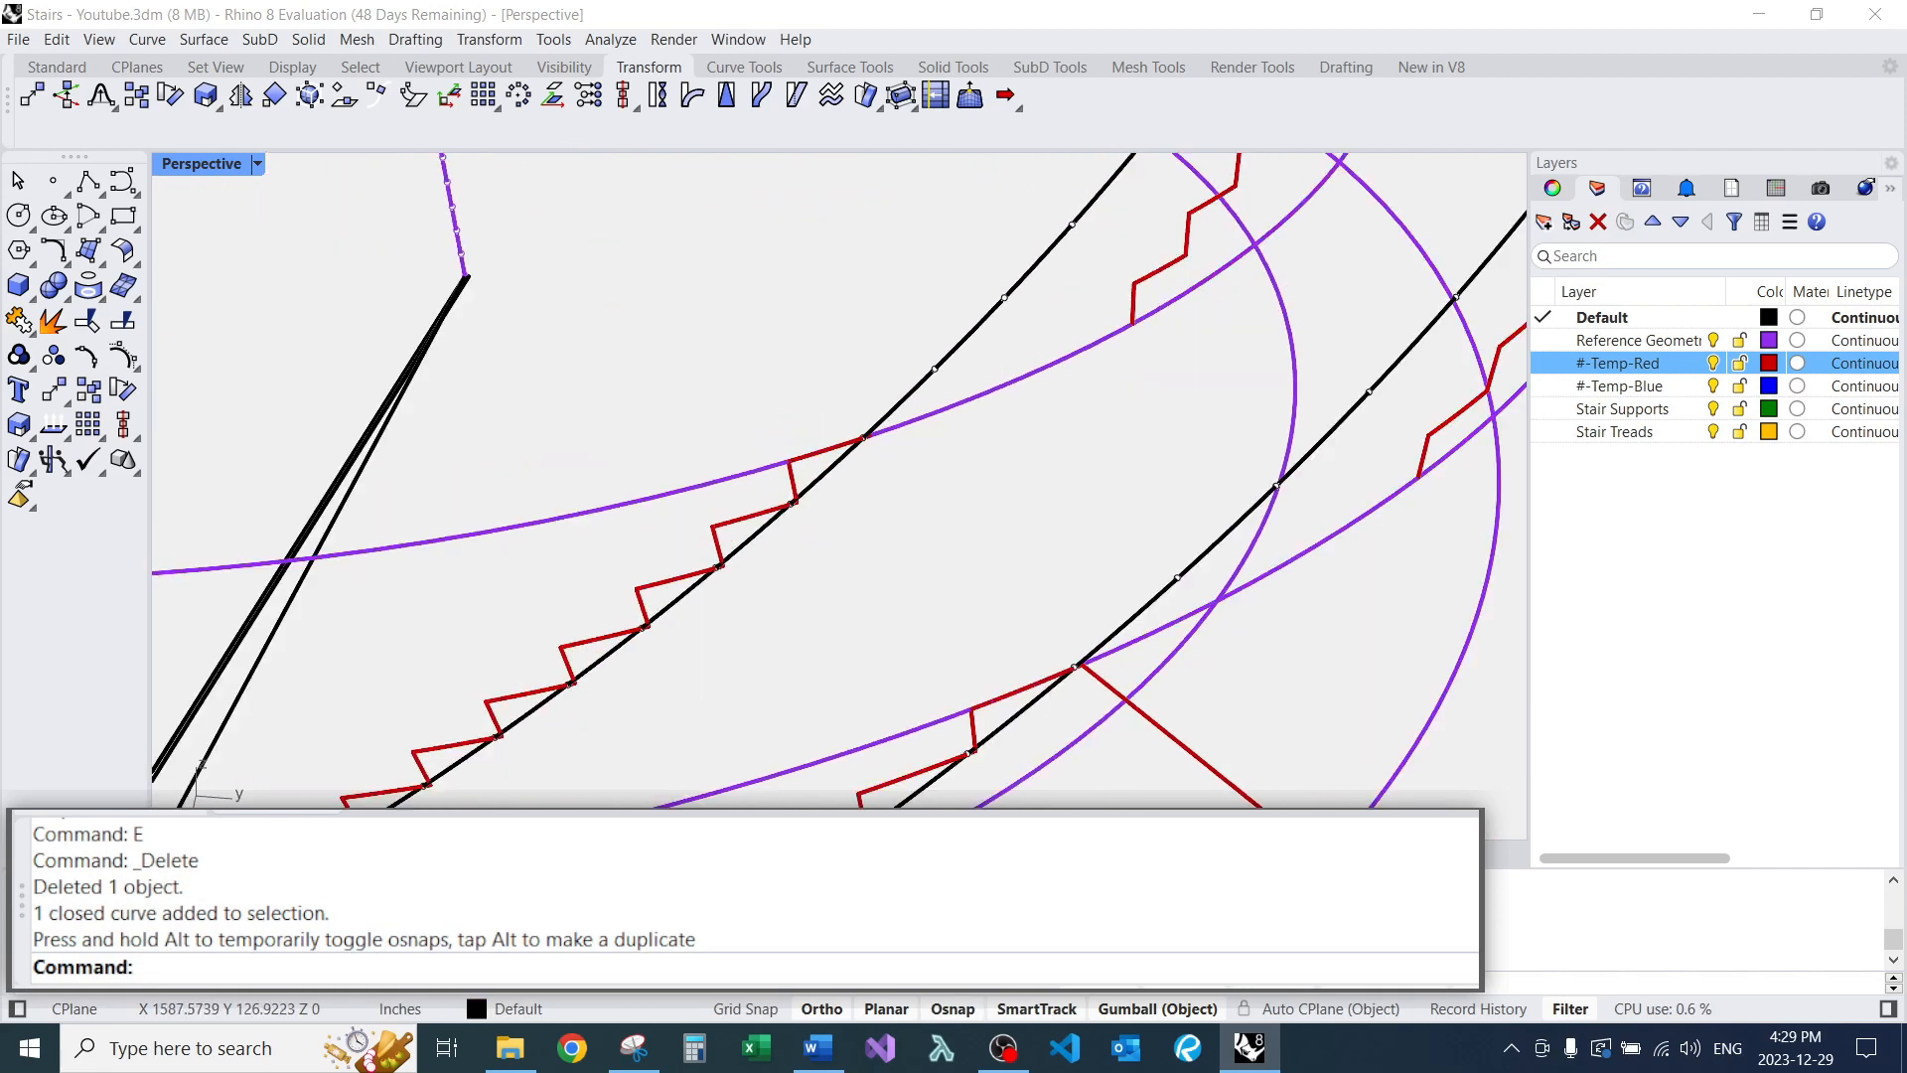
# Trim the raised inner circle with the lower and upper inner profiles, keeping only the arc across the landing.
pyautogui.write('TR')
pyautogui.press('Return')
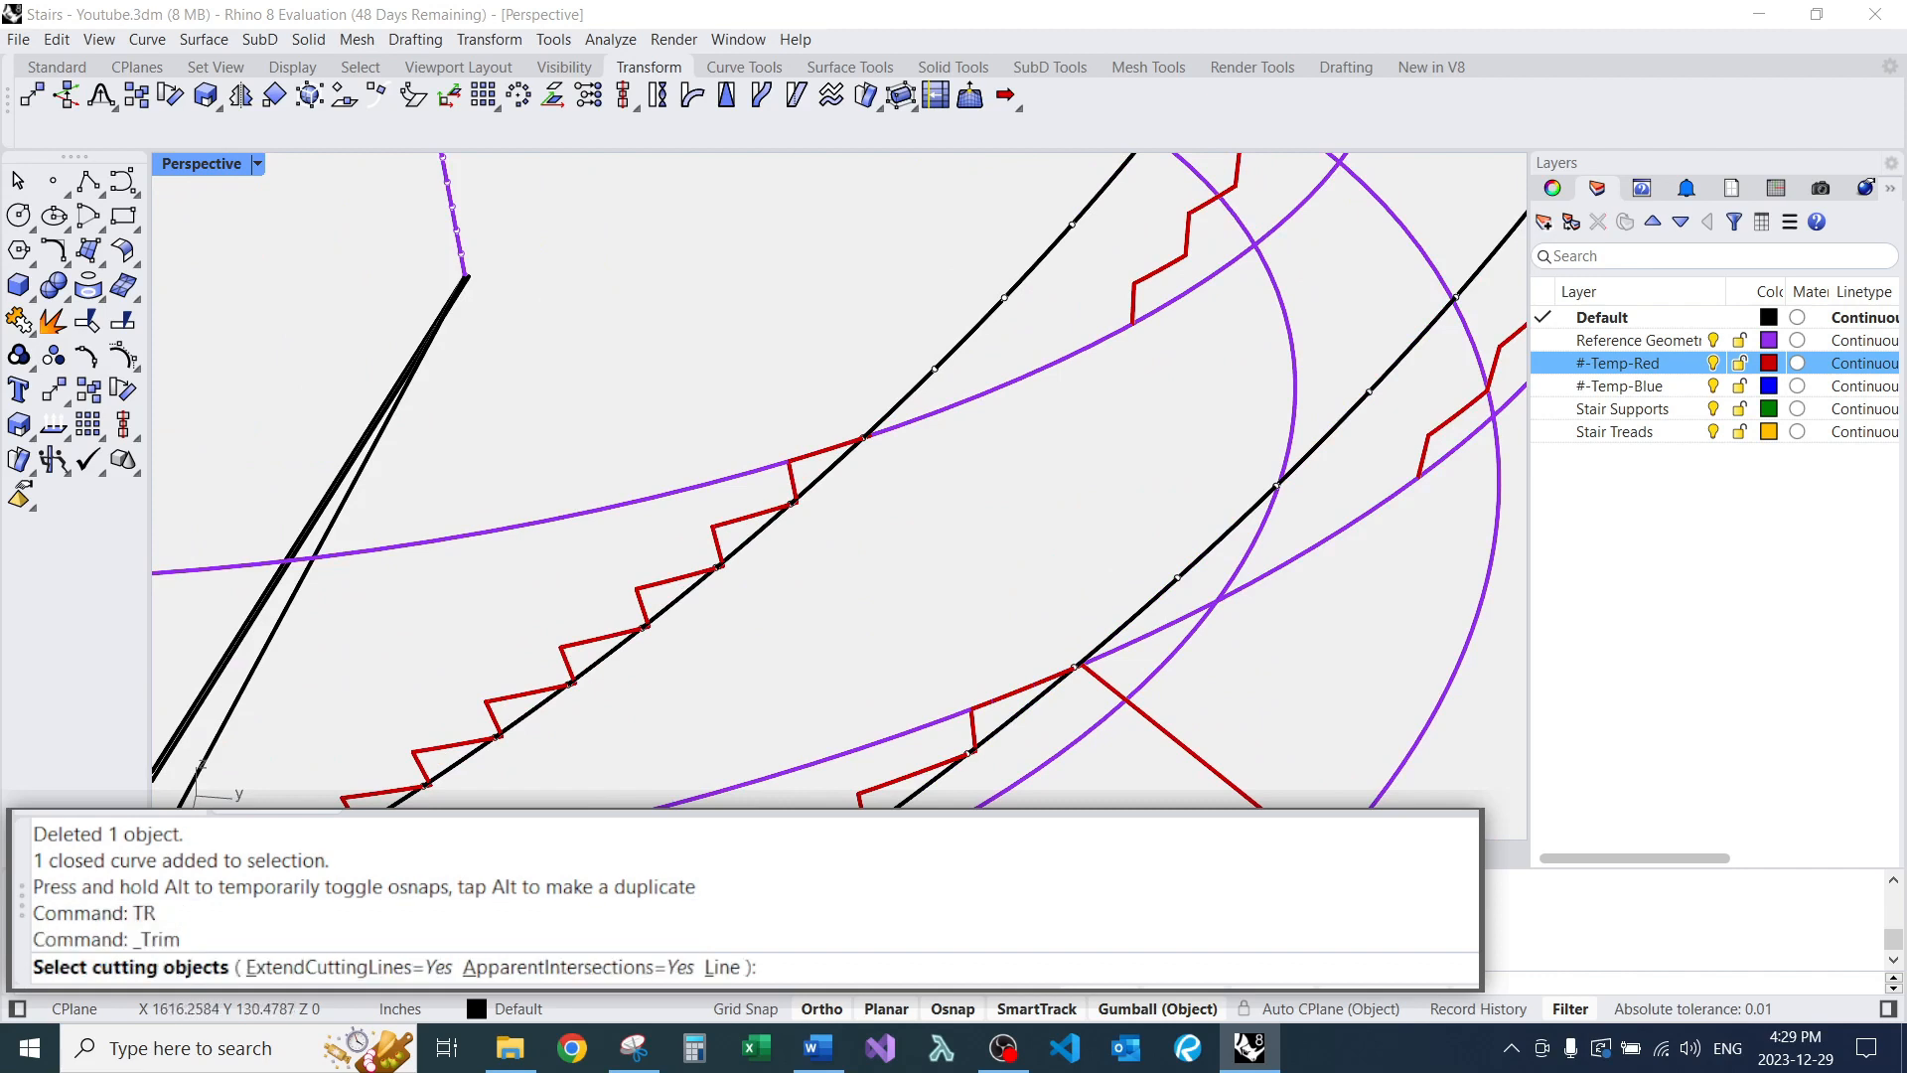
pyautogui.click(826, 449)
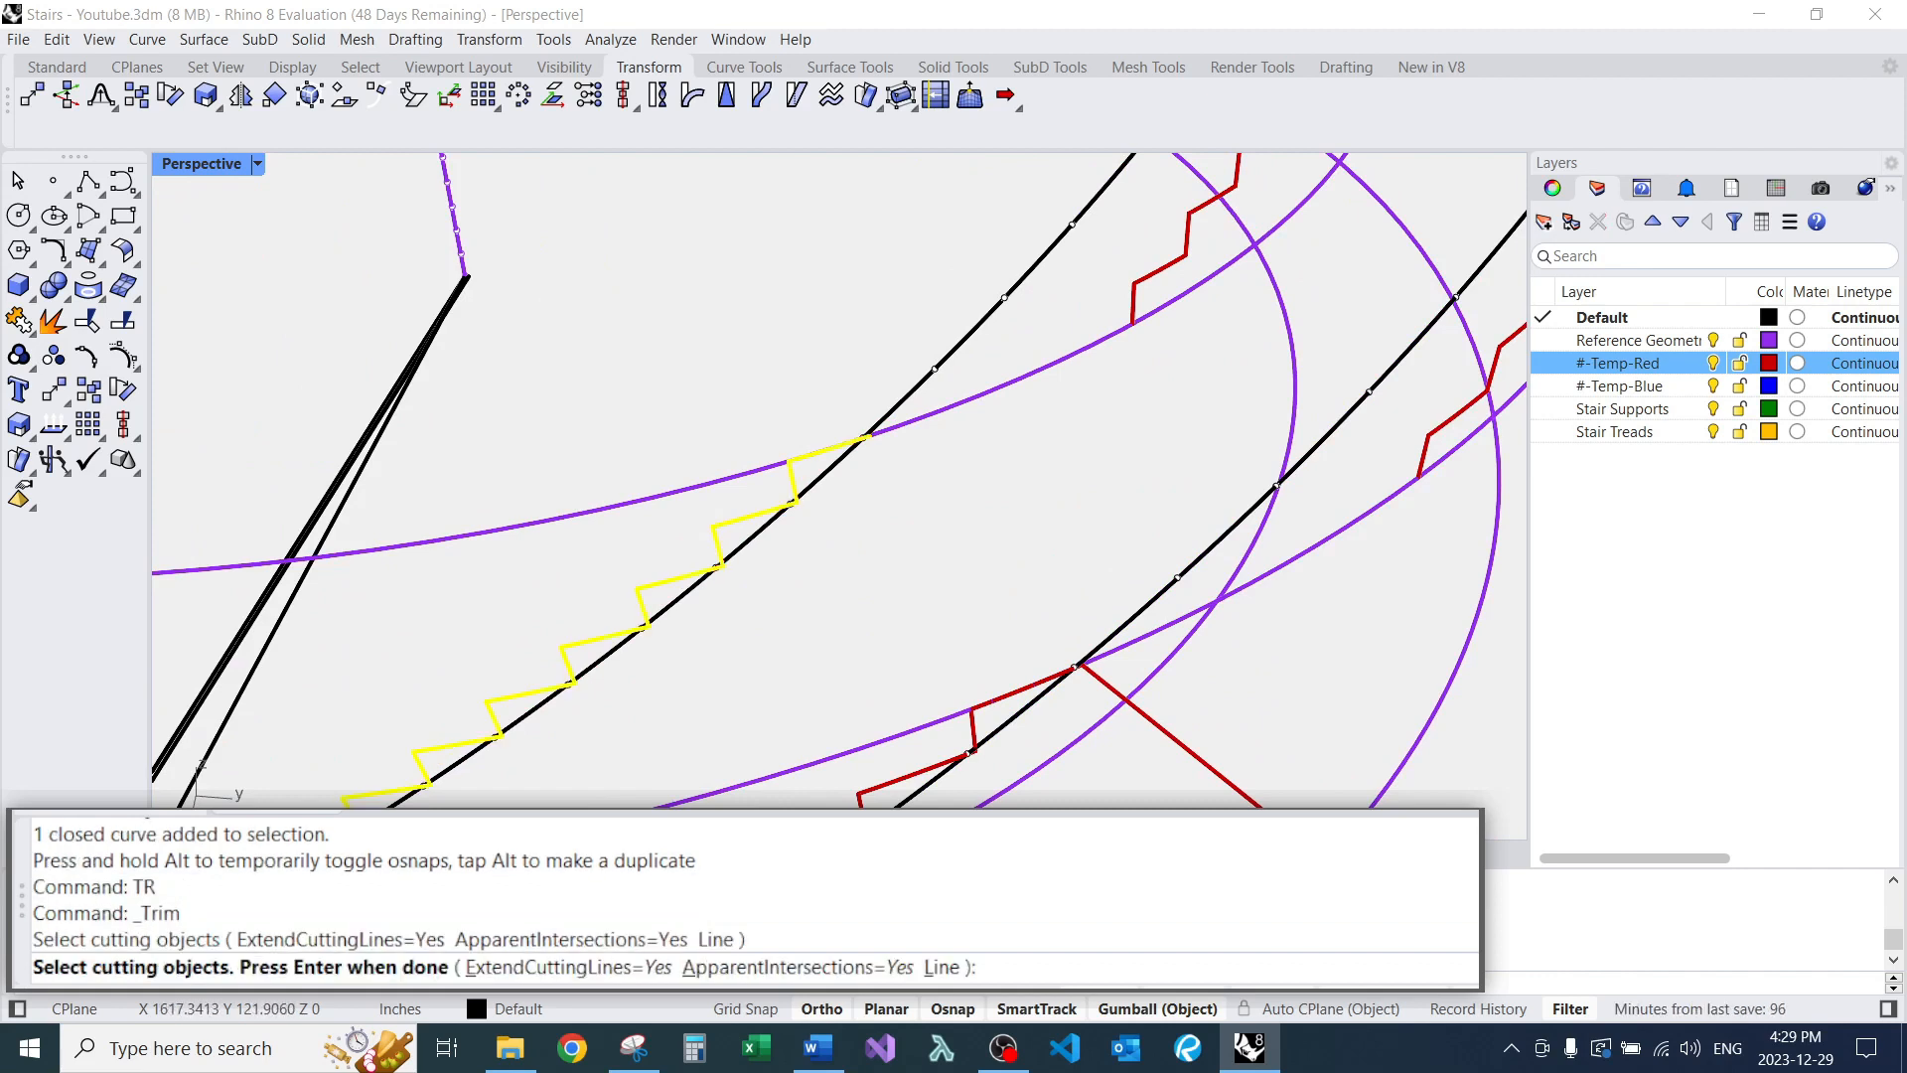
pyautogui.click(1160, 269)
pyautogui.press('Return')
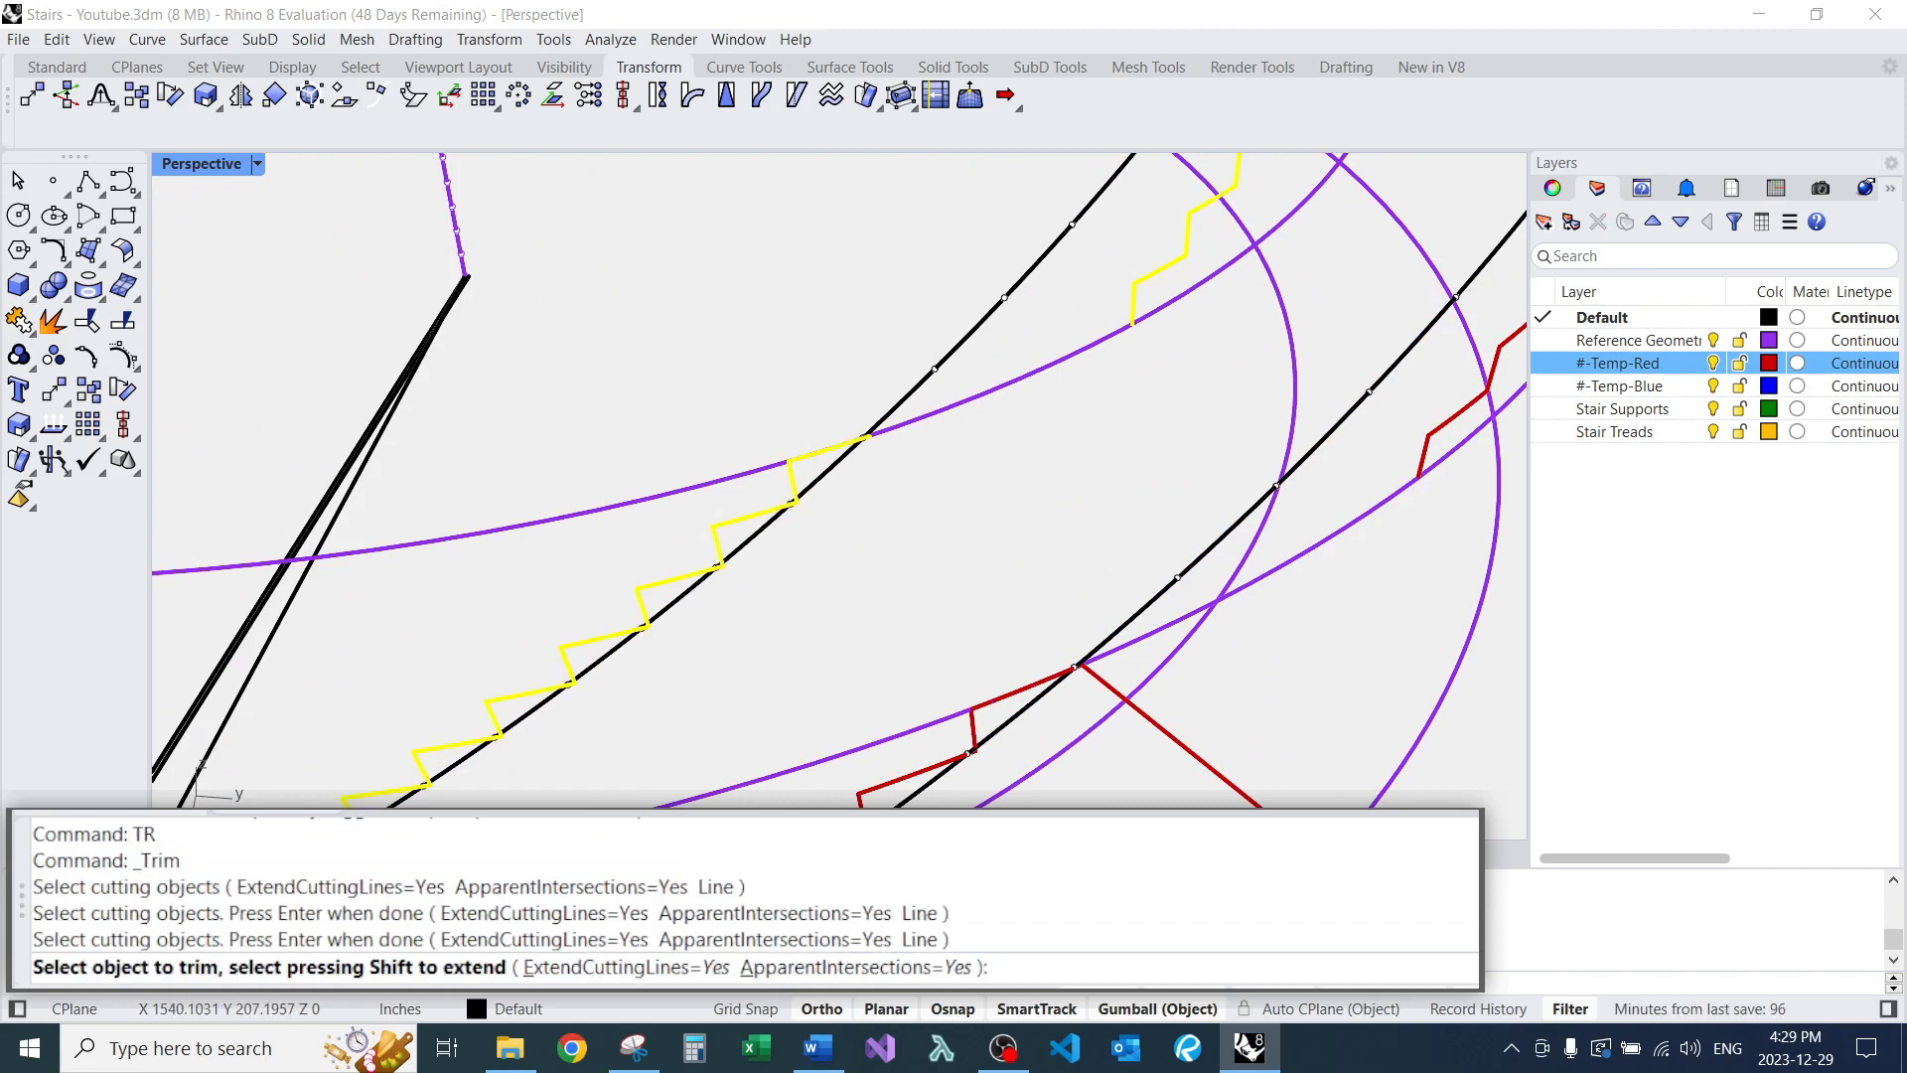
pyautogui.click(1281, 223)
pyautogui.click(384, 550)
pyautogui.press('Return')
pyautogui.click(924, 418)
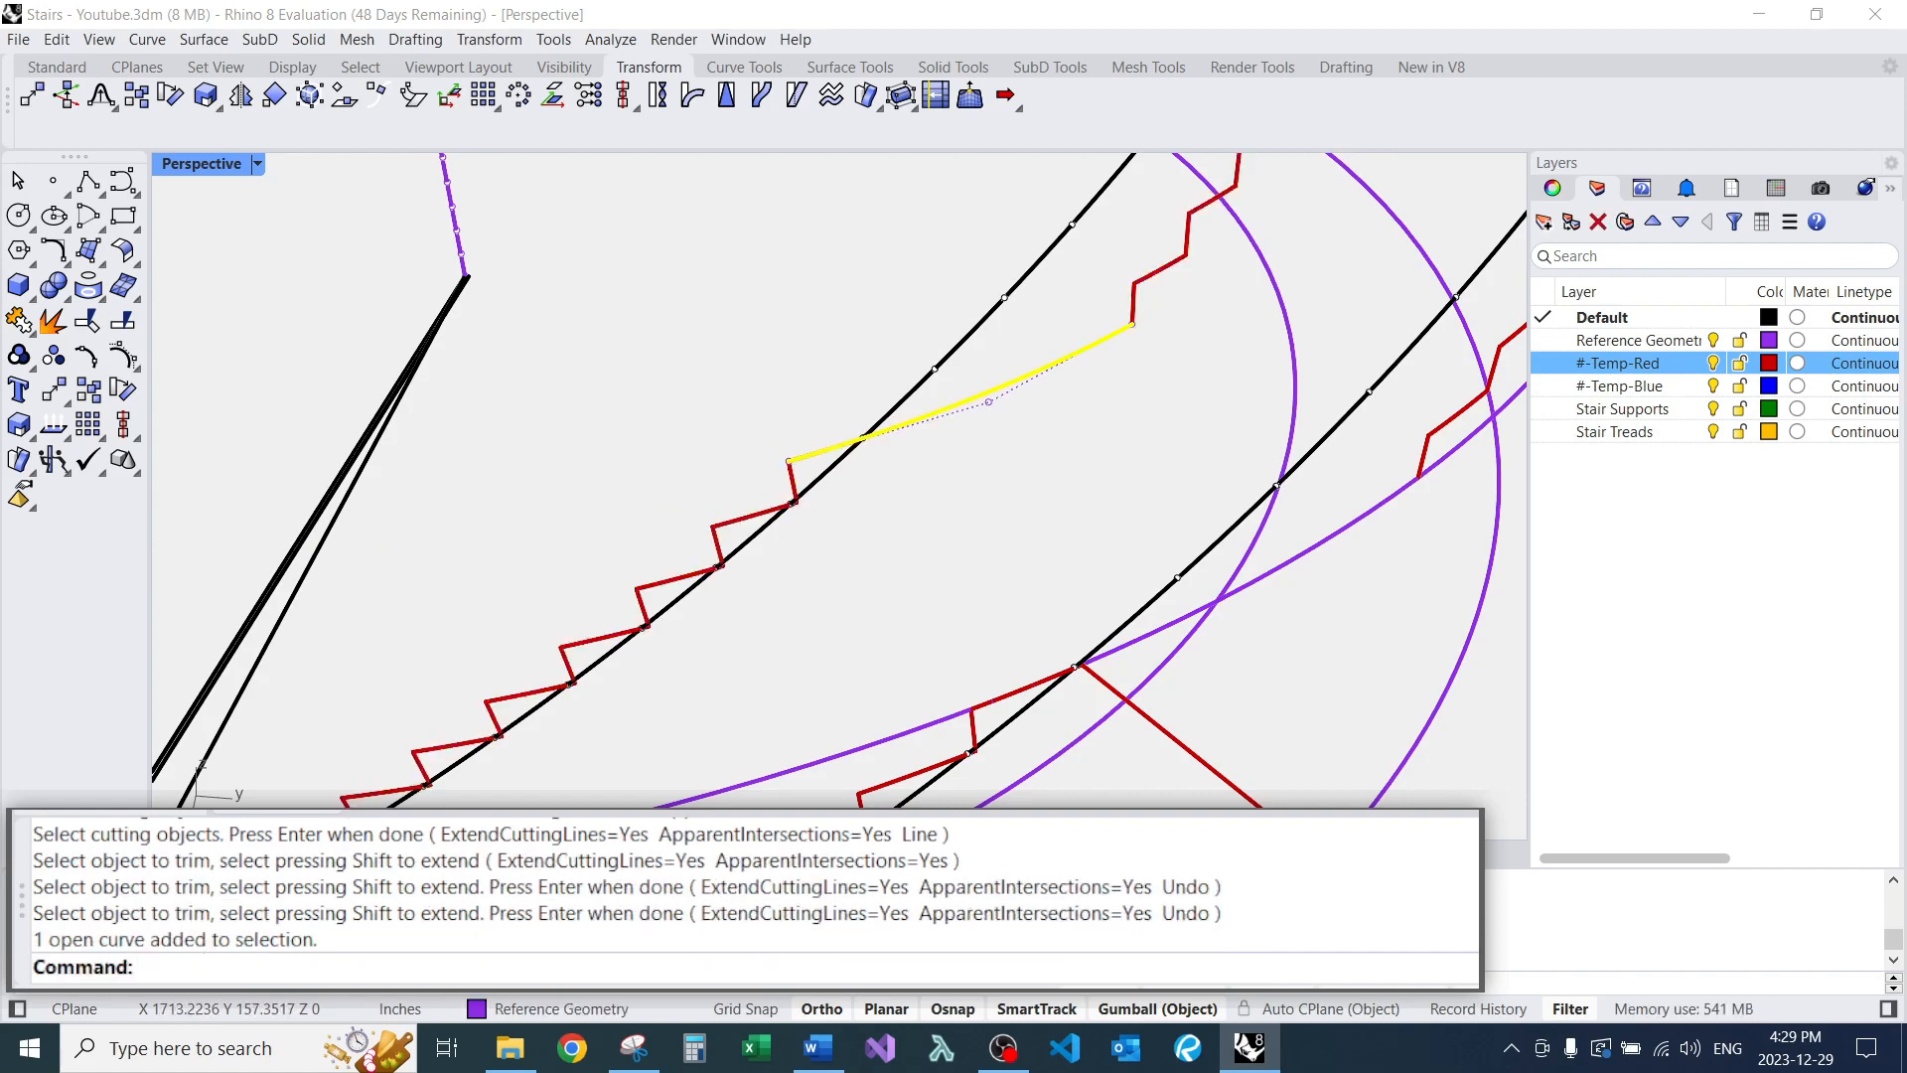
pyautogui.scroll(6, 919, 429)
pyautogui.press('Escape')
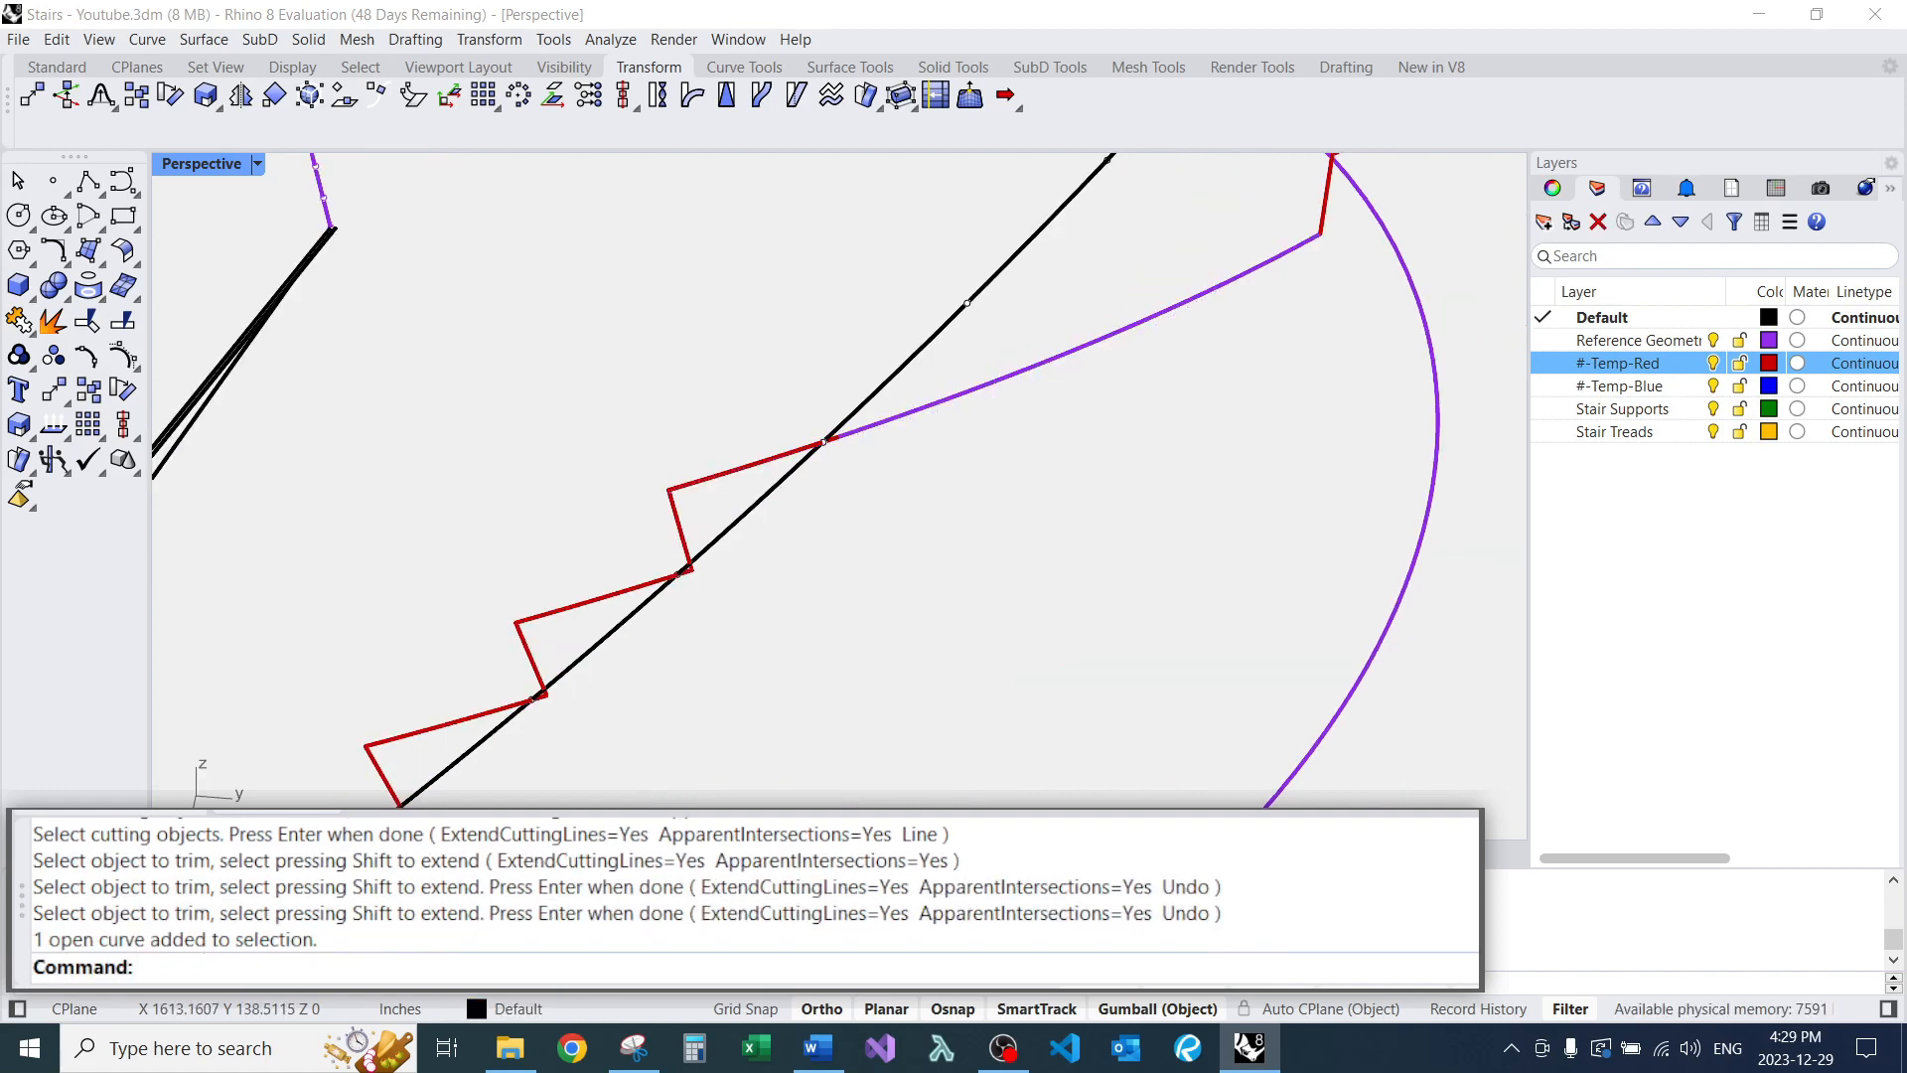
# Trim the top tread segment that overlaps the inner landing arc off the lower inner profile, using the arc as cutter.
pyautogui.write('TR')
pyautogui.press('Return')
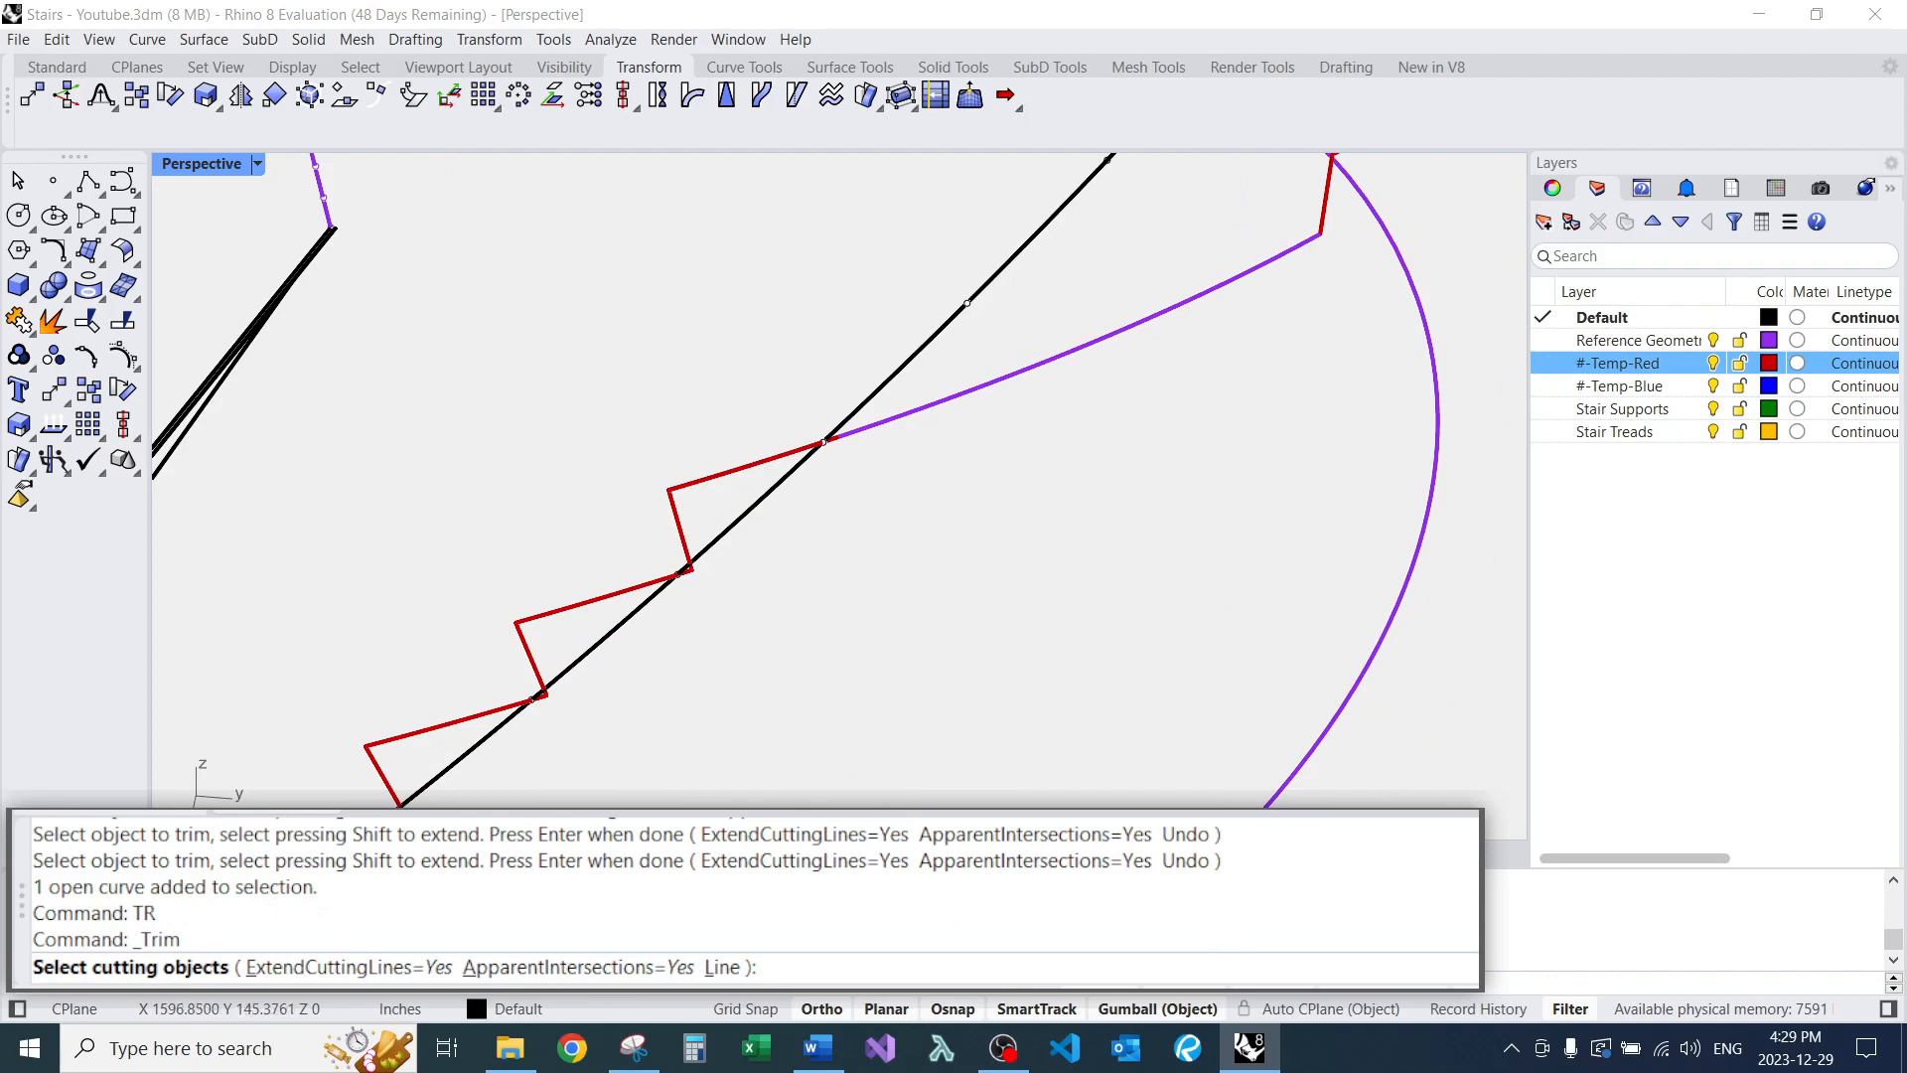
pyautogui.click(993, 382)
pyautogui.press('Return')
pyautogui.click(745, 466)
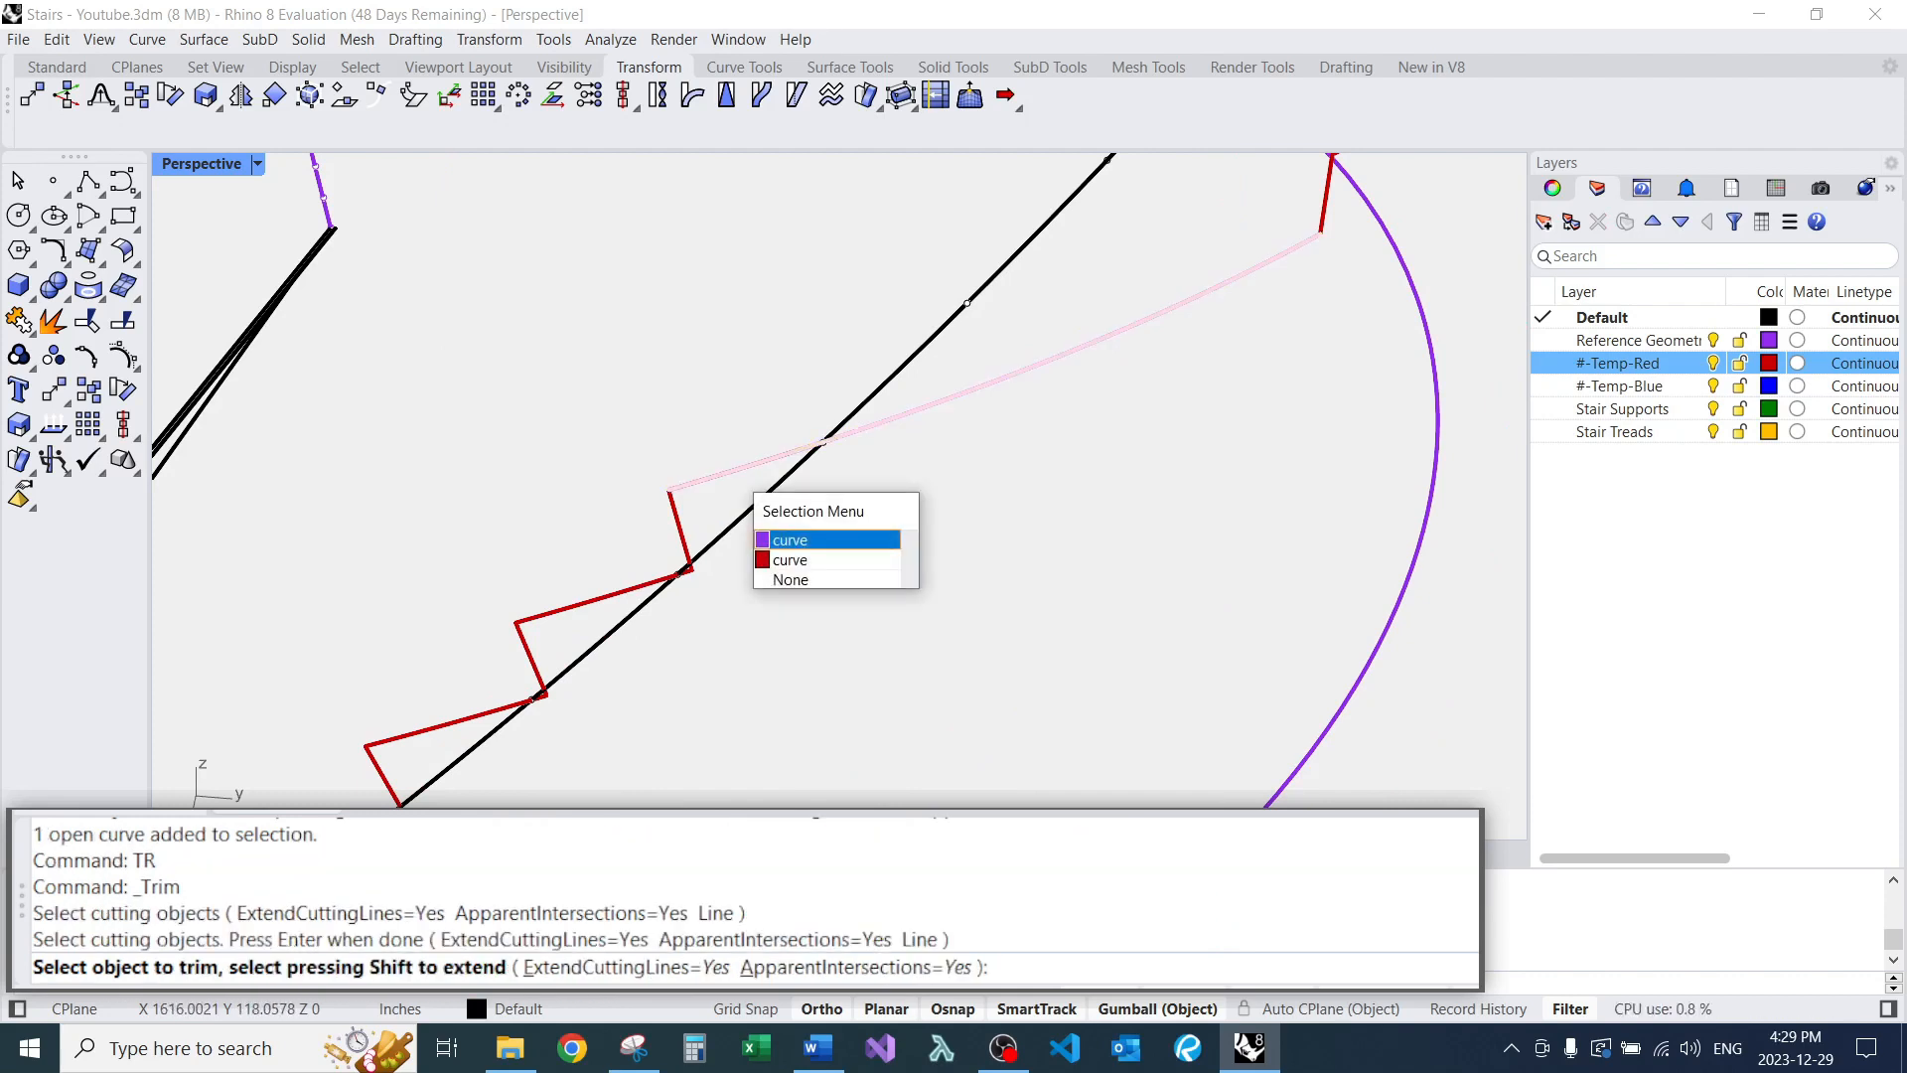
pyautogui.click(789, 539)
pyautogui.press('Return')
pyautogui.scroll(-3, 993, 625)
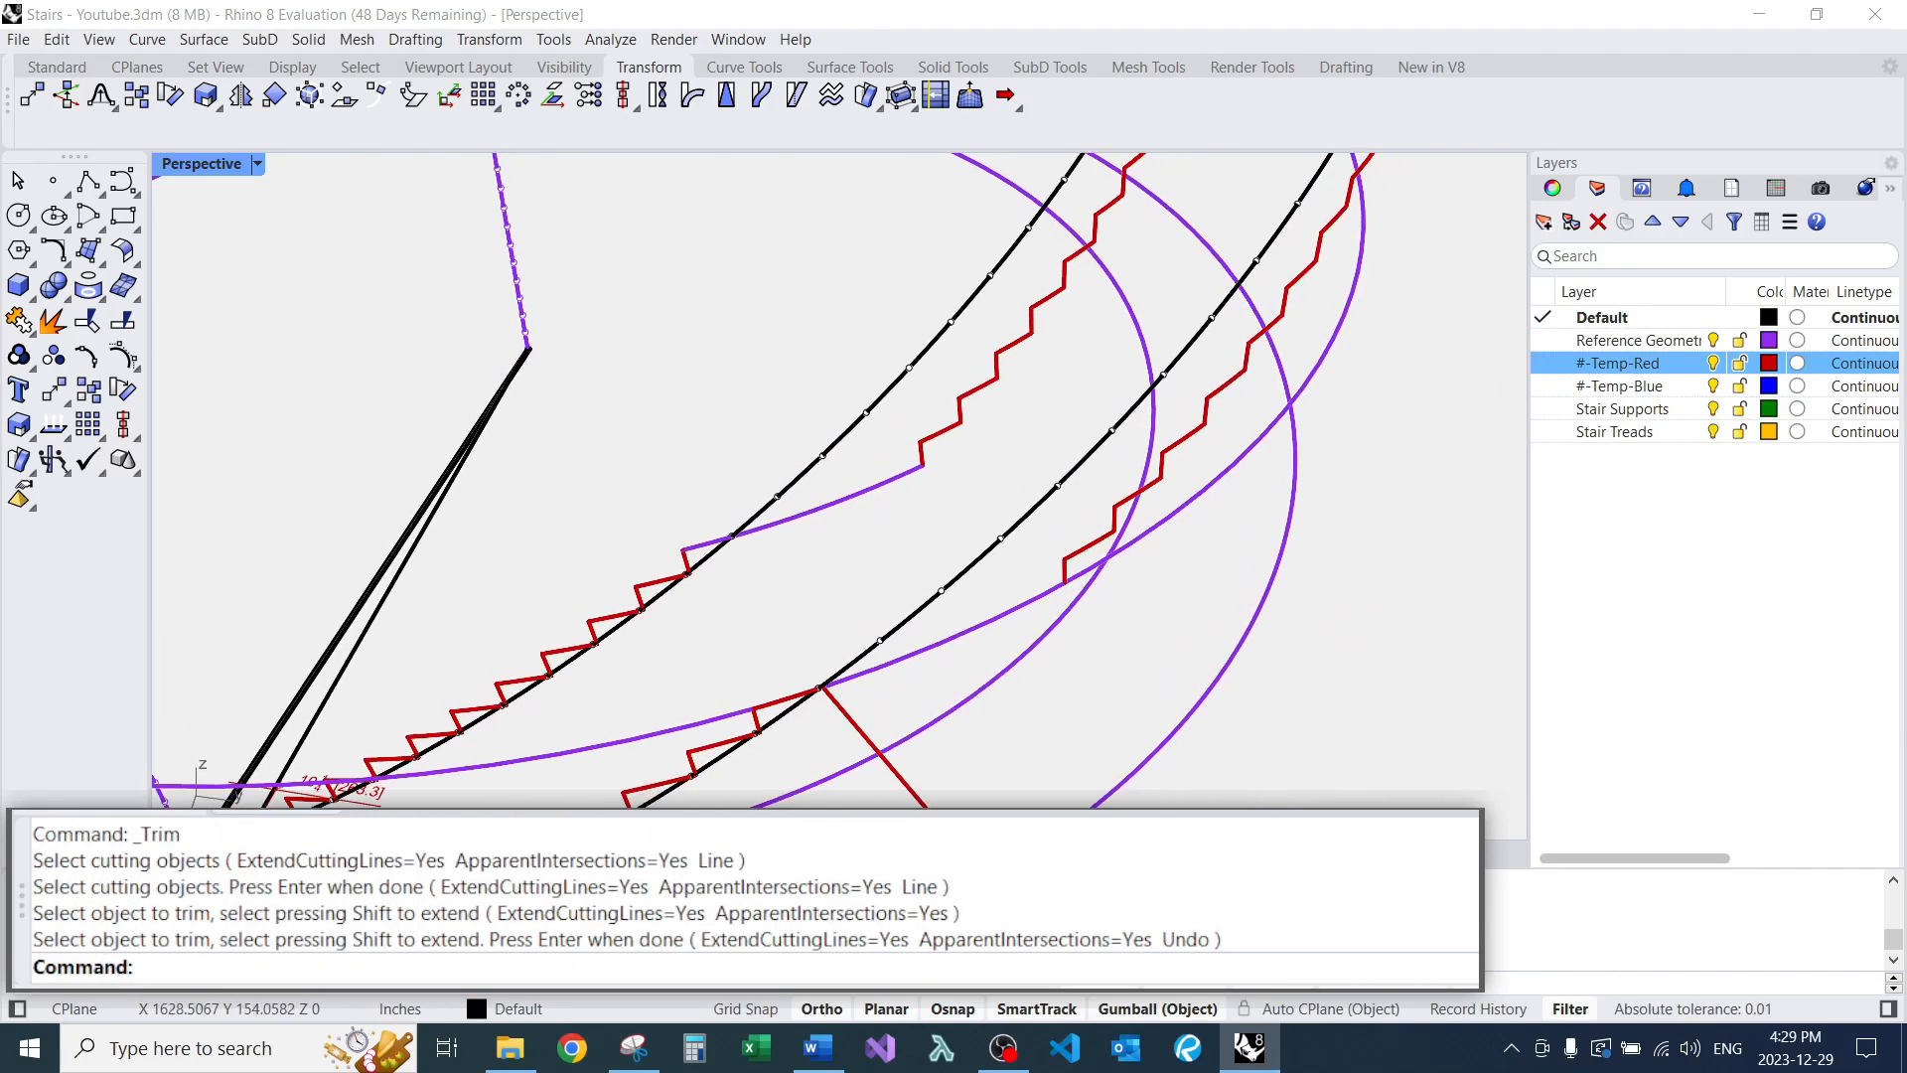
# Join the lower inner profile, the inner landing arc and the upper inner profile into one curve.
pyautogui.write('Join')
pyautogui.press('Return')
pyautogui.scroll(4, 636, 594)
pyautogui.click(671, 577)
pyautogui.click(894, 471)
pyautogui.click(1109, 343)
pyautogui.press('Return')
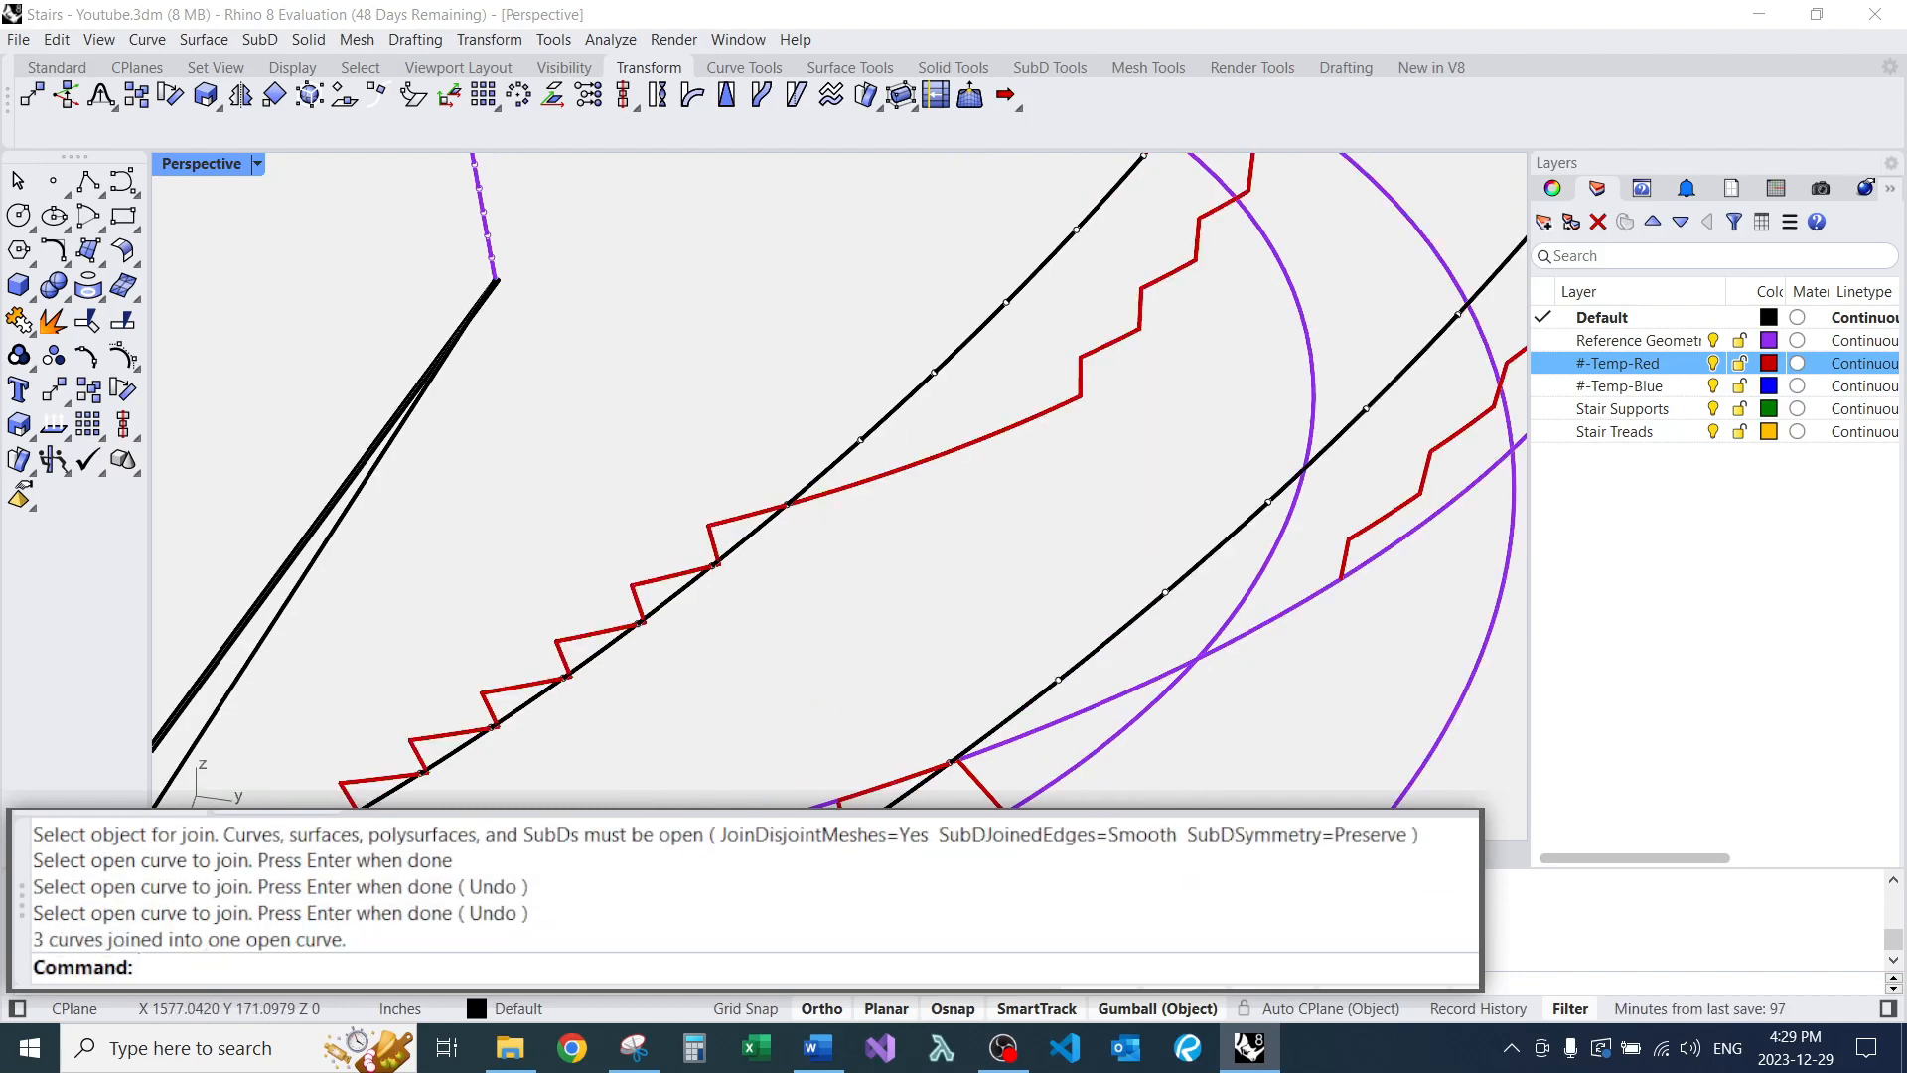
pyautogui.click(1033, 417)
pyautogui.press('Escape')
# Trim the raised outer circle with the lower and upper outer profiles, keeping only the arc across the landing.
pyautogui.scroll(-7, 1006, 354)
pyautogui.scroll(7, 1018, 417)
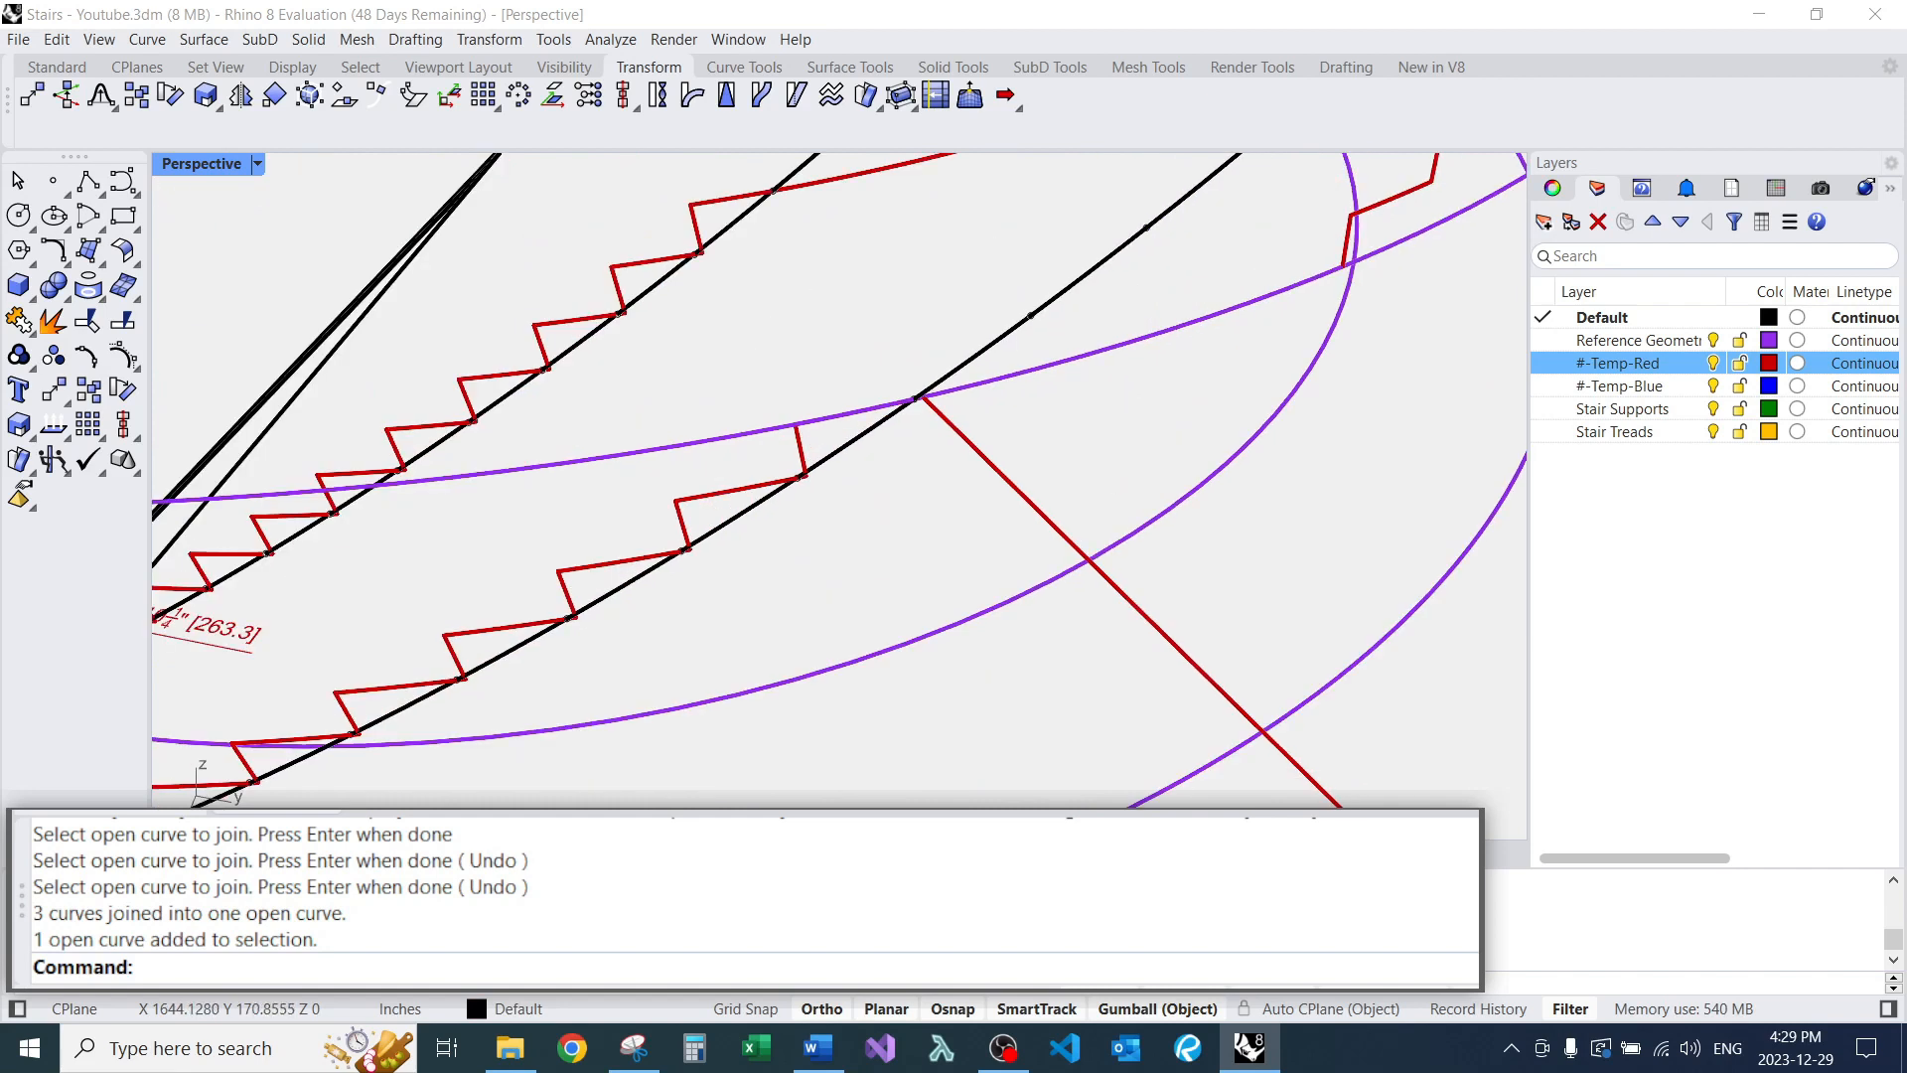
pyautogui.write('TR')
pyautogui.press('Return')
pyautogui.click(800, 449)
pyautogui.scroll(-9, 798, 447)
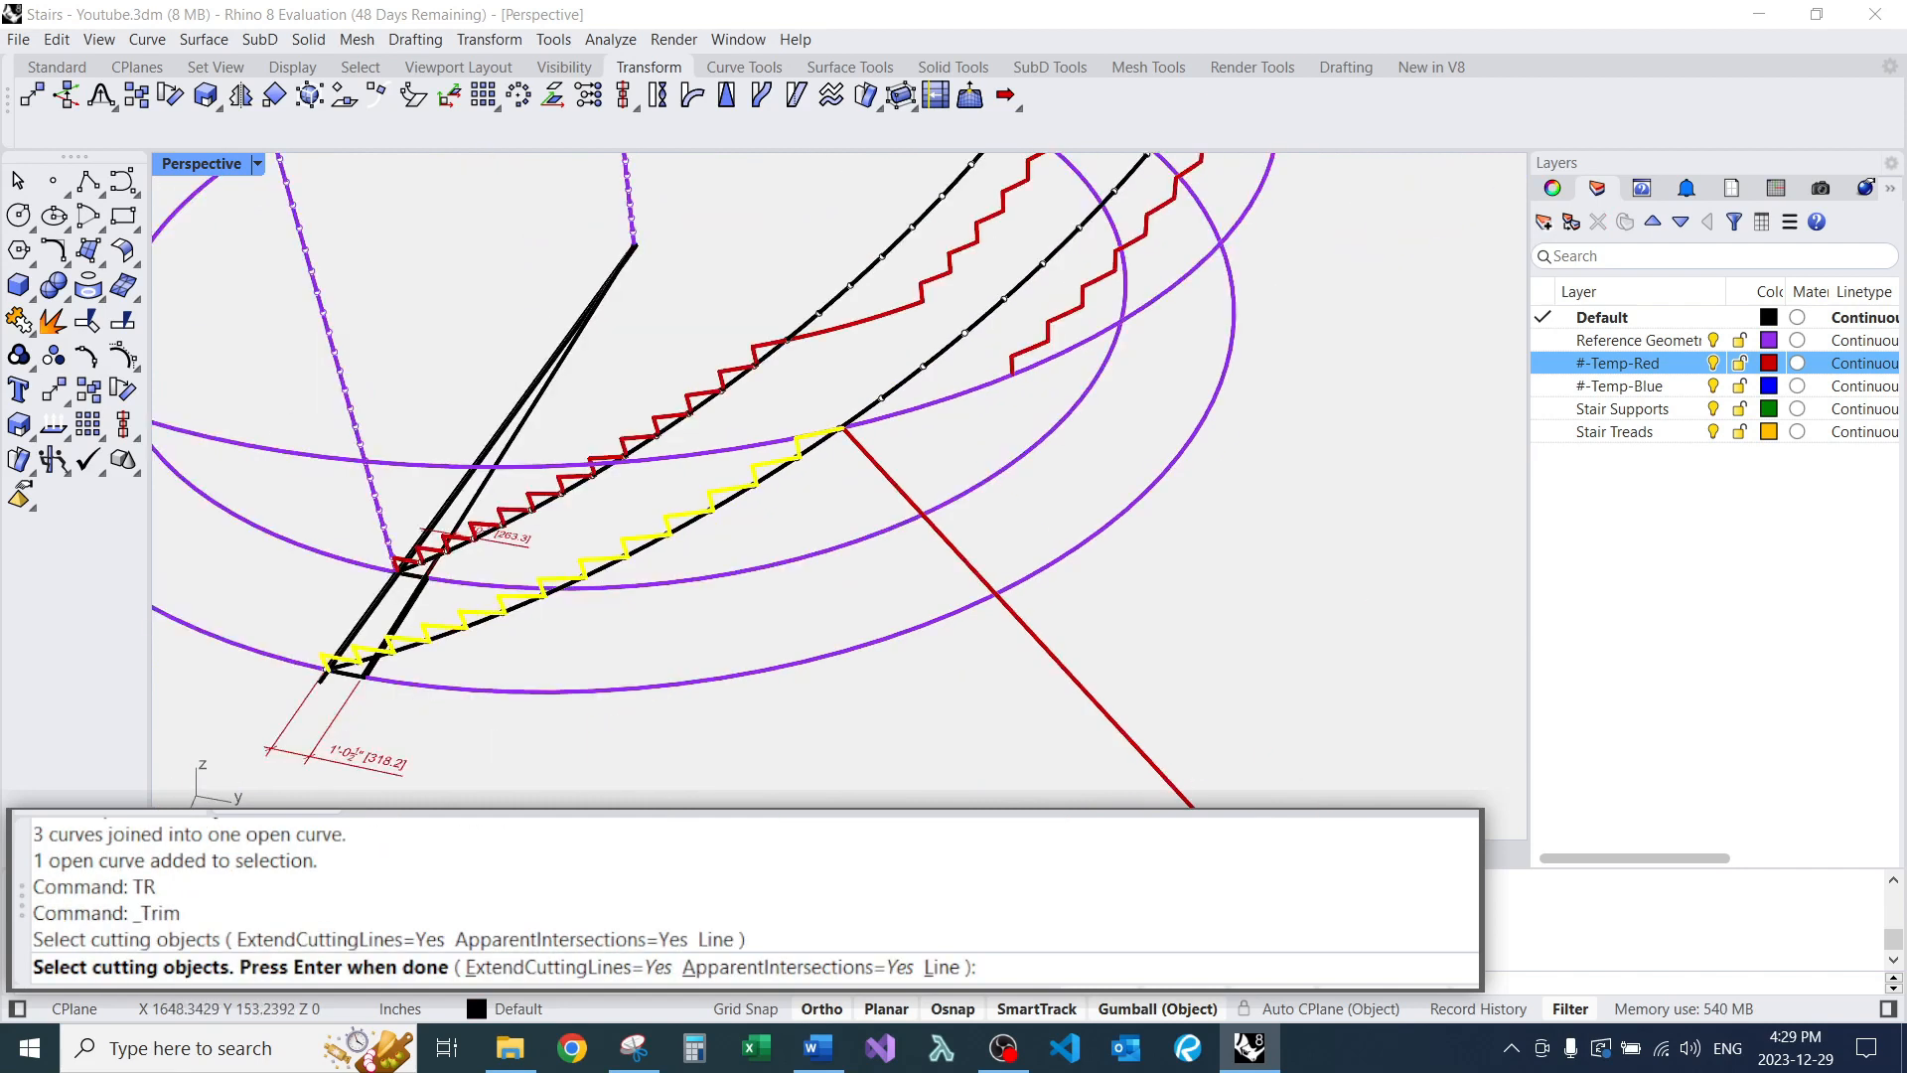
pyautogui.click(1048, 333)
pyautogui.press('Return')
pyautogui.click(1122, 320)
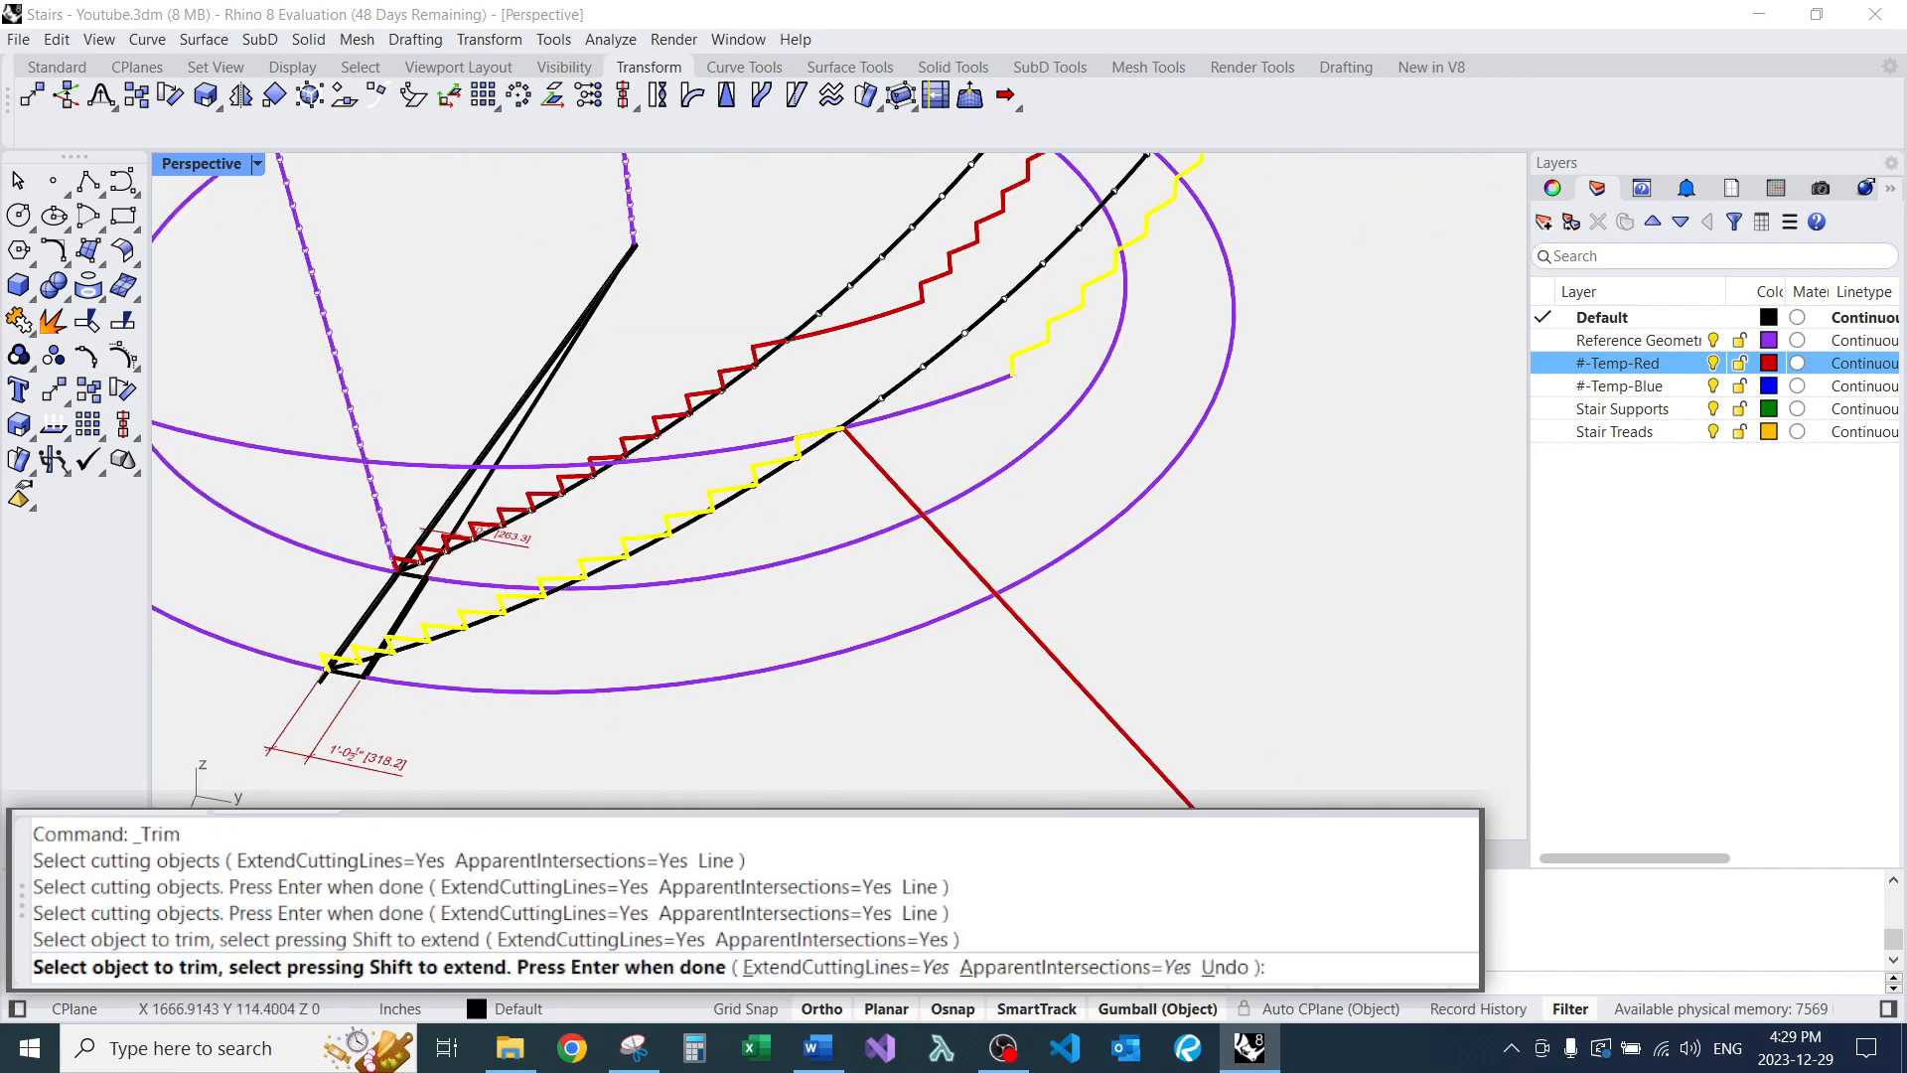
pyautogui.click(735, 449)
pyautogui.press('Return')
pyautogui.scroll(7, 787, 431)
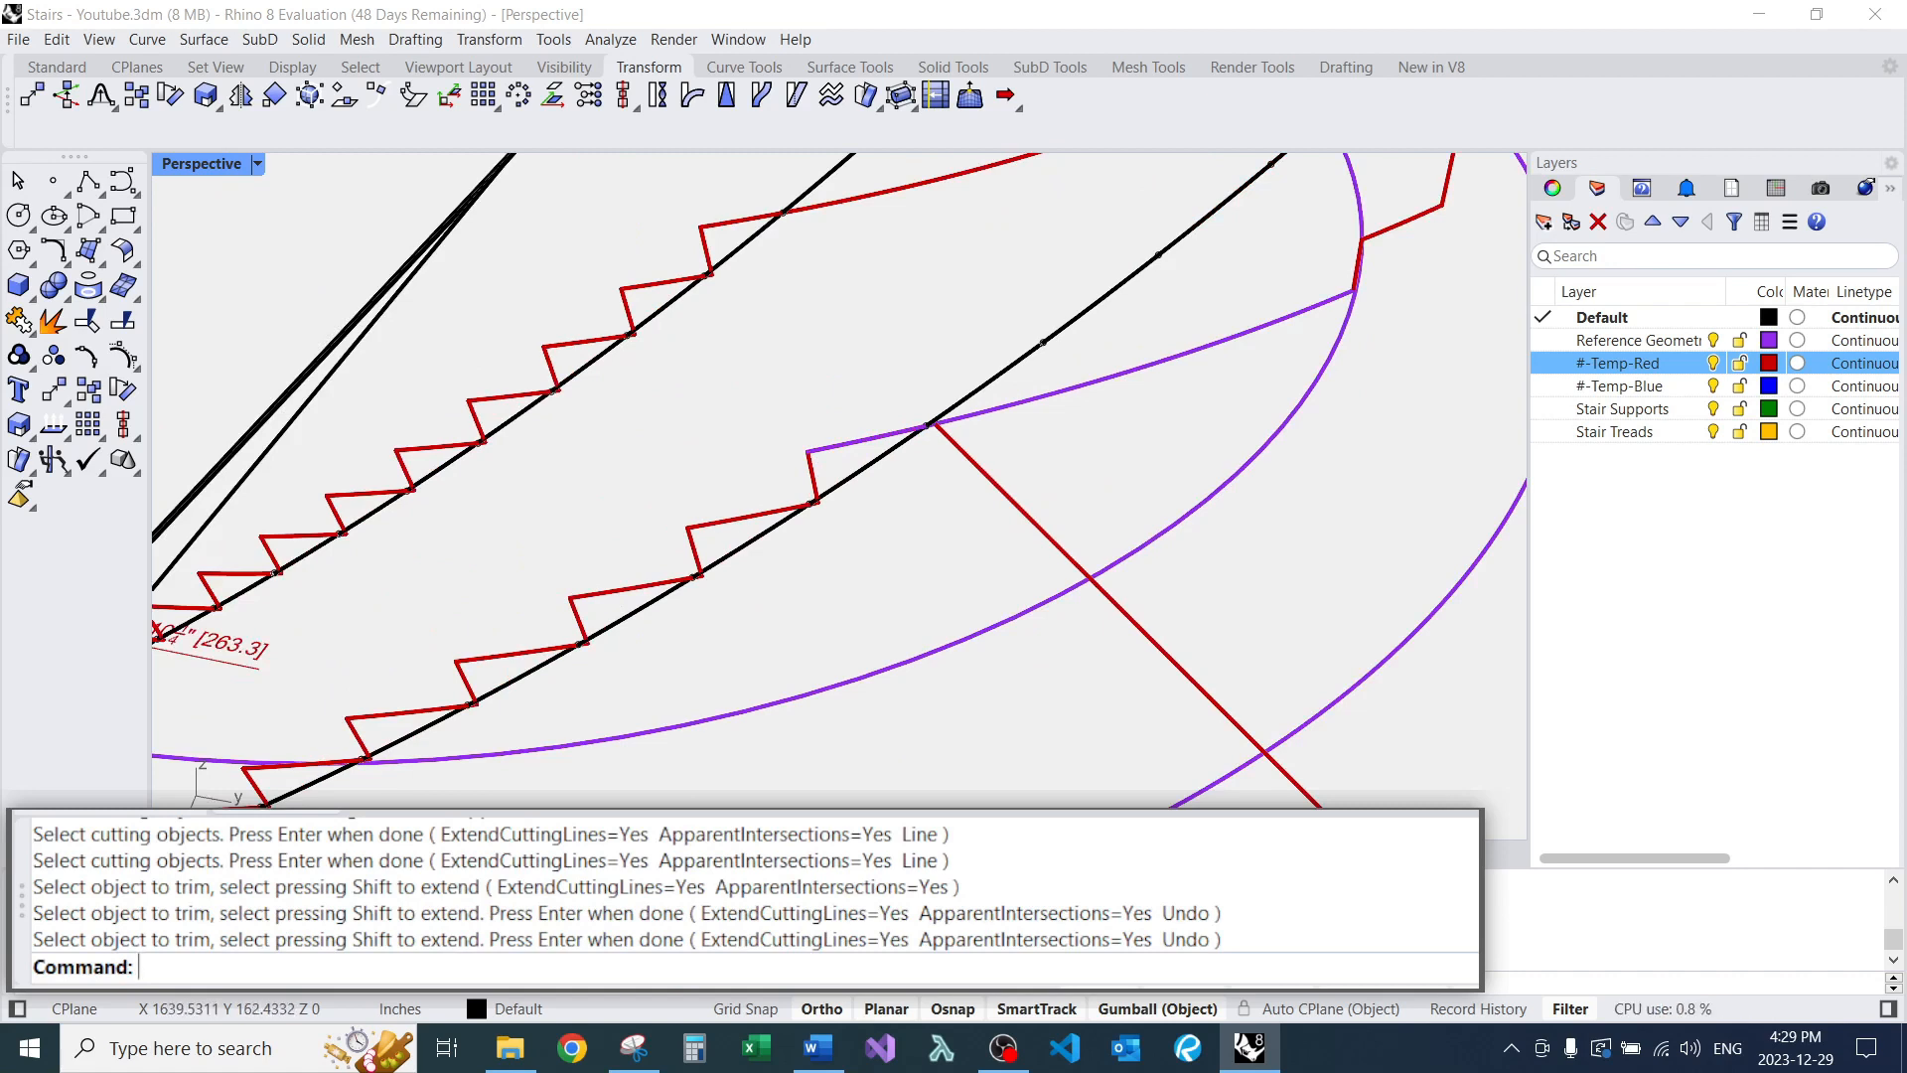
# Trim the overlapping top tread segment off the lower outer profile, using the outer landing arc as cutter.
pyautogui.write('TR')
pyautogui.press('Return')
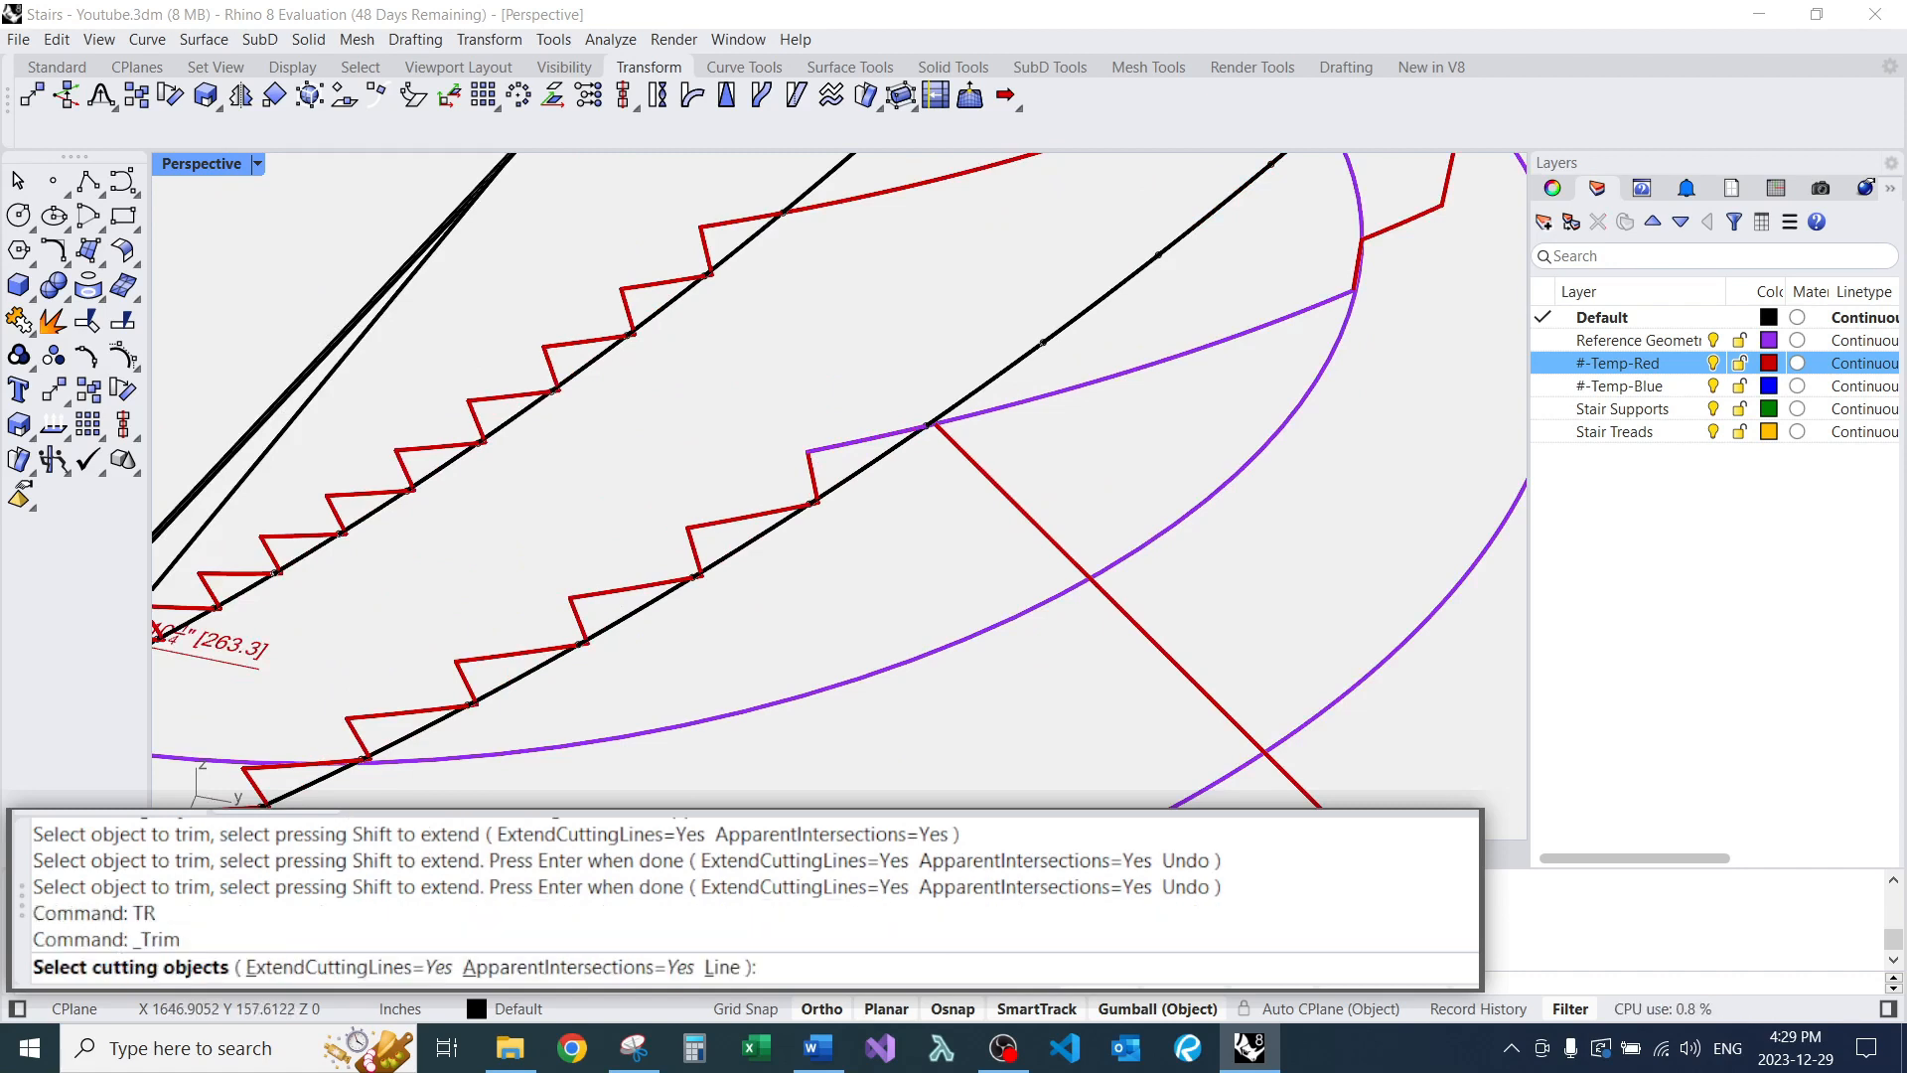
pyautogui.click(874, 438)
pyautogui.press('Return')
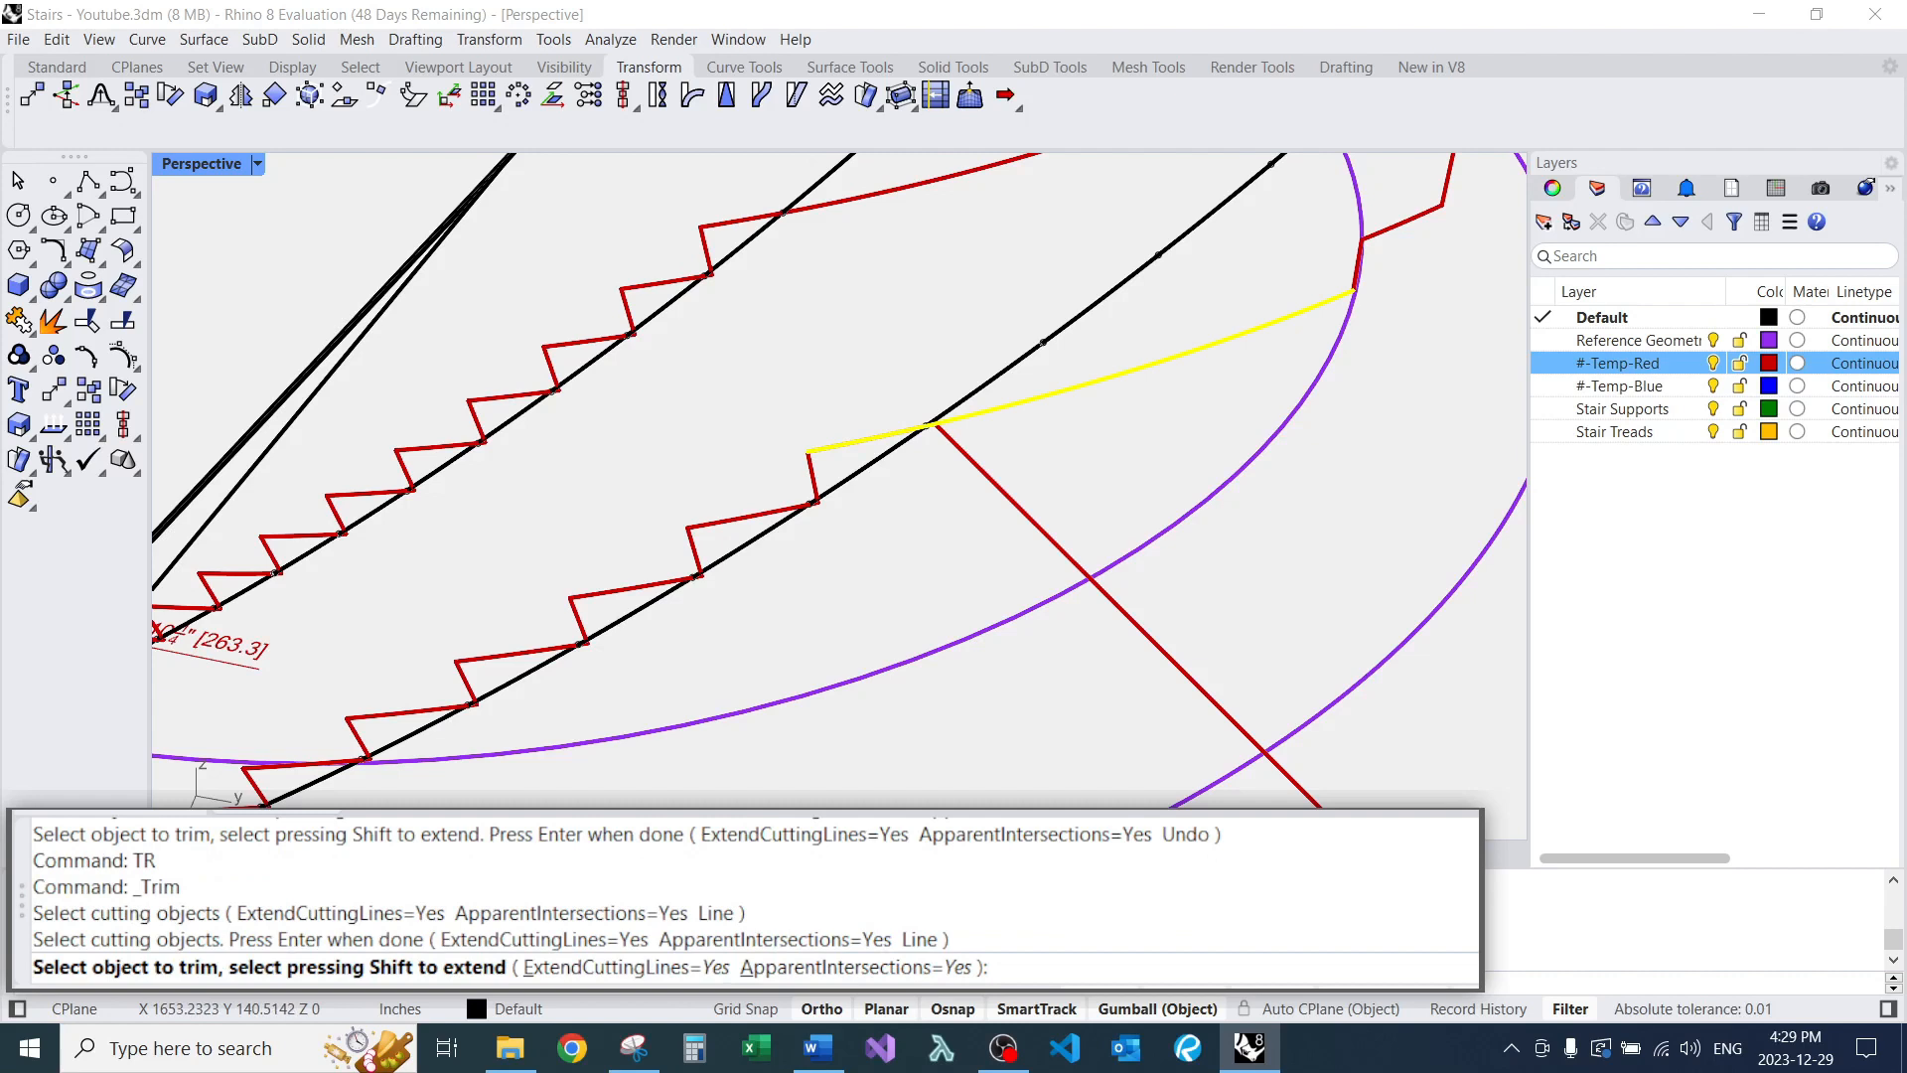
pyautogui.click(880, 452)
pyautogui.click(951, 504)
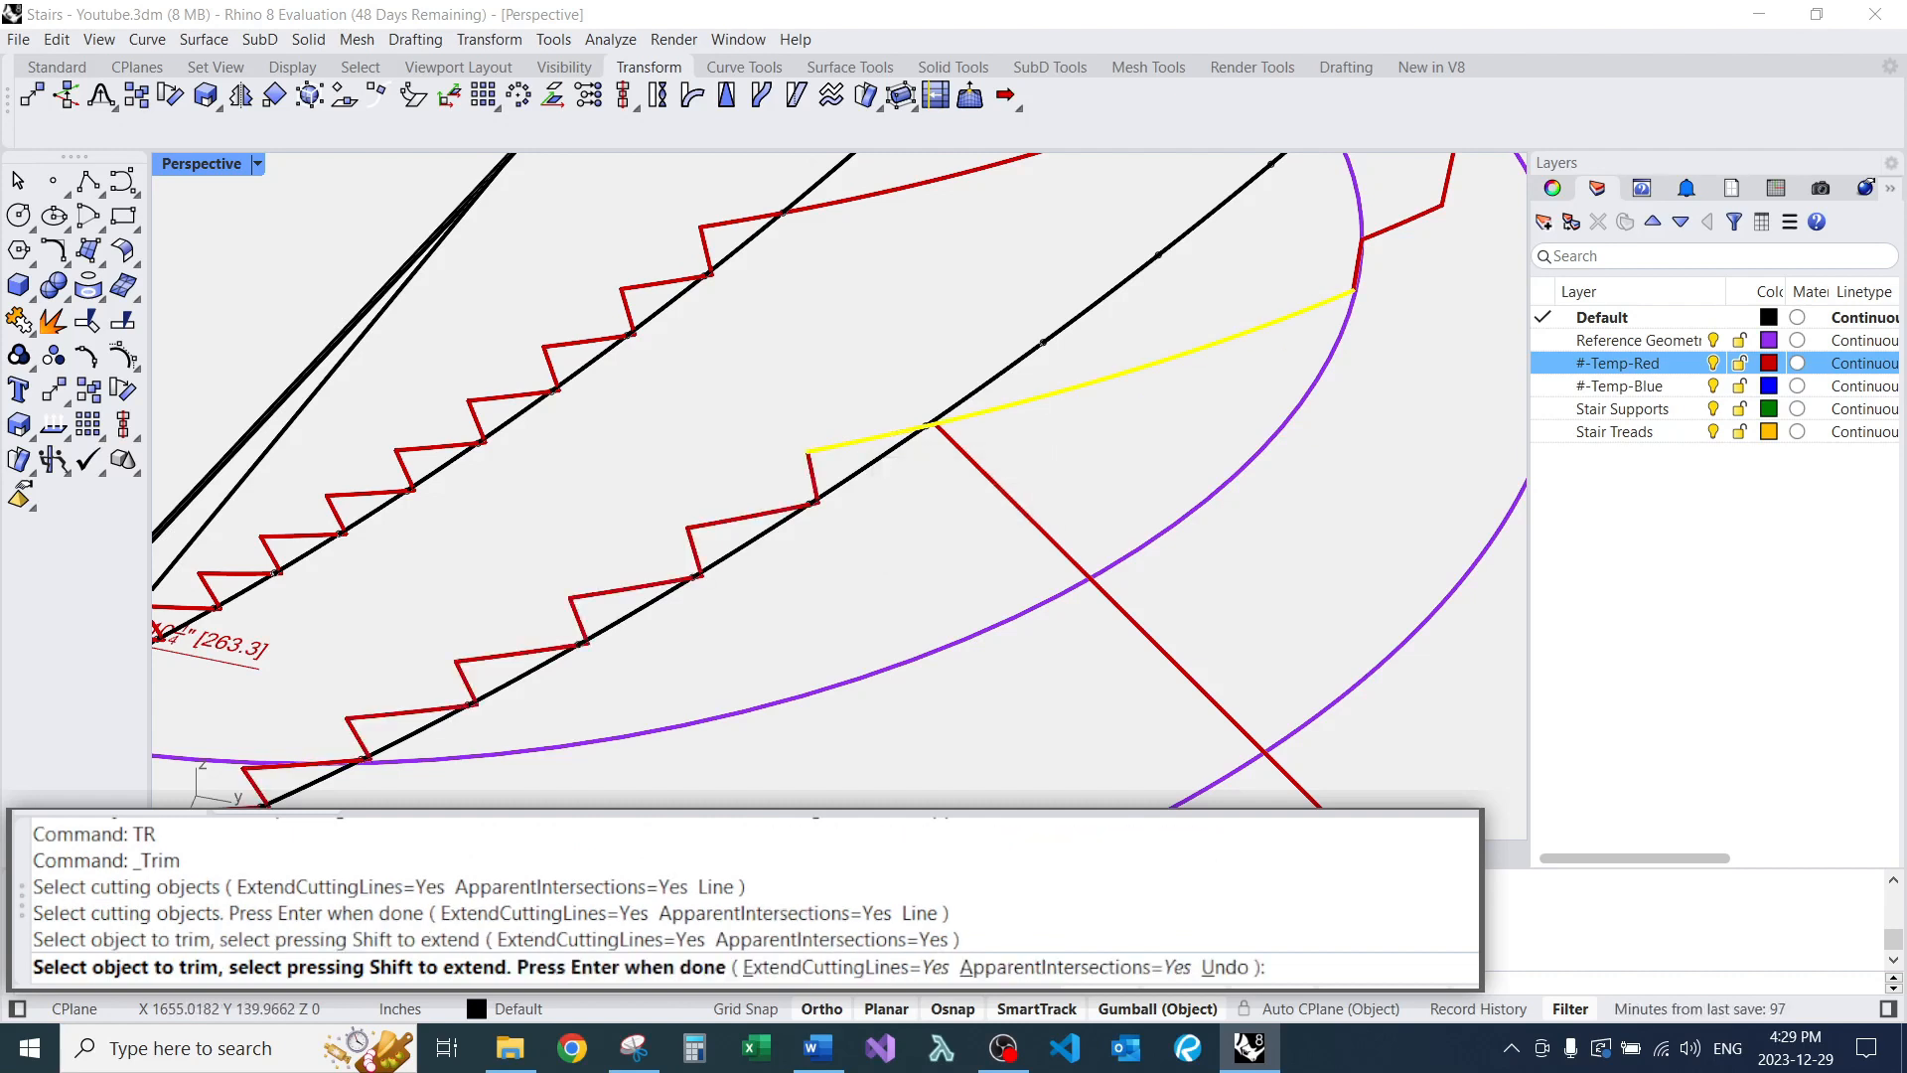
pyautogui.press('Return')
# Join the lower outer profile, the outer landing arc and the upper outer profile into one curve.
pyautogui.write('Join')
pyautogui.press('Return')
pyautogui.click(812, 476)
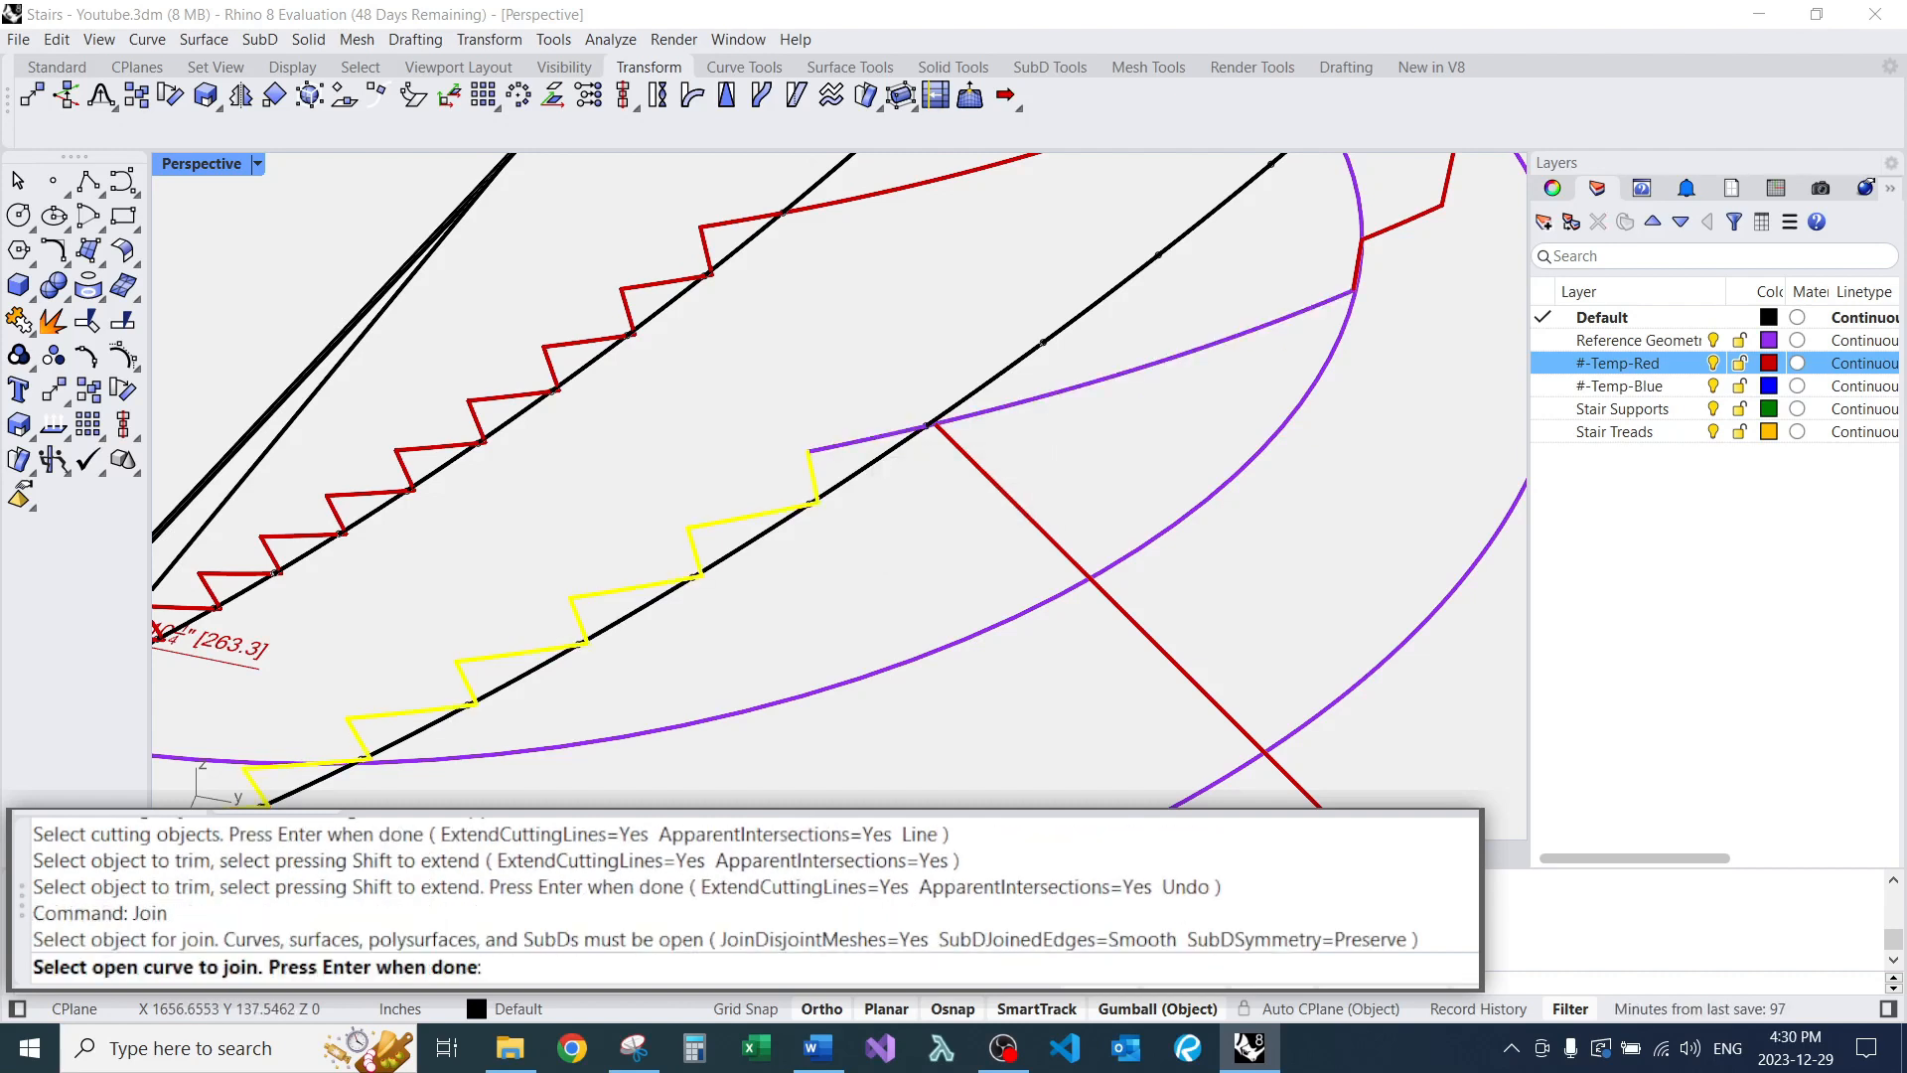
pyautogui.click(860, 440)
pyautogui.scroll(-8, 707, 502)
pyautogui.scroll(2, 959, 362)
pyautogui.scroll(3, 919, 381)
pyautogui.click(919, 381)
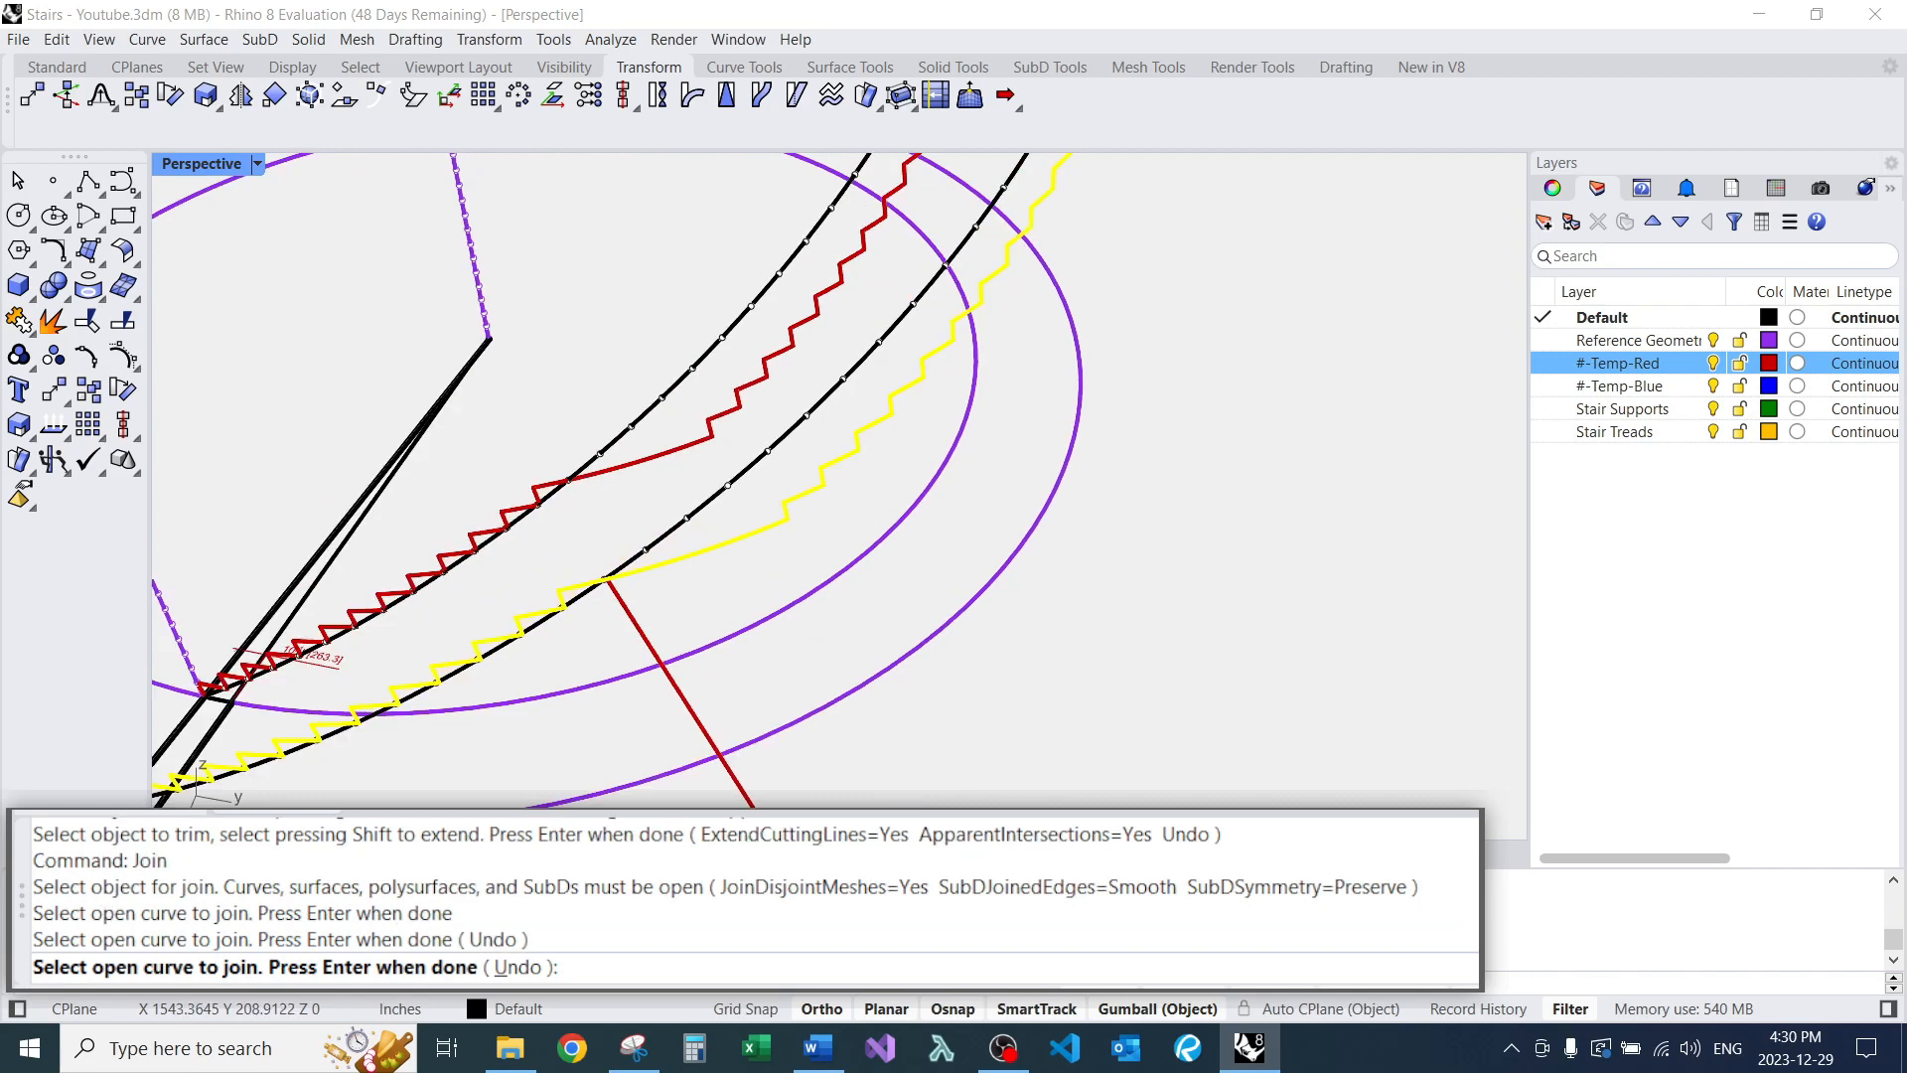
pyautogui.press('Return')
# Select the joined inner and outer profiles in turn to check their continuity across the landing.
pyautogui.scroll(-7, 869, 407)
pyautogui.click(878, 400)
pyautogui.press('Escape')
pyautogui.scroll(7, 816, 408)
pyautogui.click(827, 407)
pyautogui.scroll(-7, 755, 427)
pyautogui.press('Escape')
pyautogui.moveTo(824, 418)
pyautogui.mouseDown(button='right')
pyautogui.moveTo(626, 417)
pyautogui.moveTo(814, 328)
pyautogui.moveTo(844, 388)
pyautogui.mouseUp(button='right')
pyautogui.scroll(4, 919, 348)
pyautogui.moveTo(720, 447); pyautogui.dragTo(956, 428, button='right')
pyautogui.scroll(-3, 955, 437)
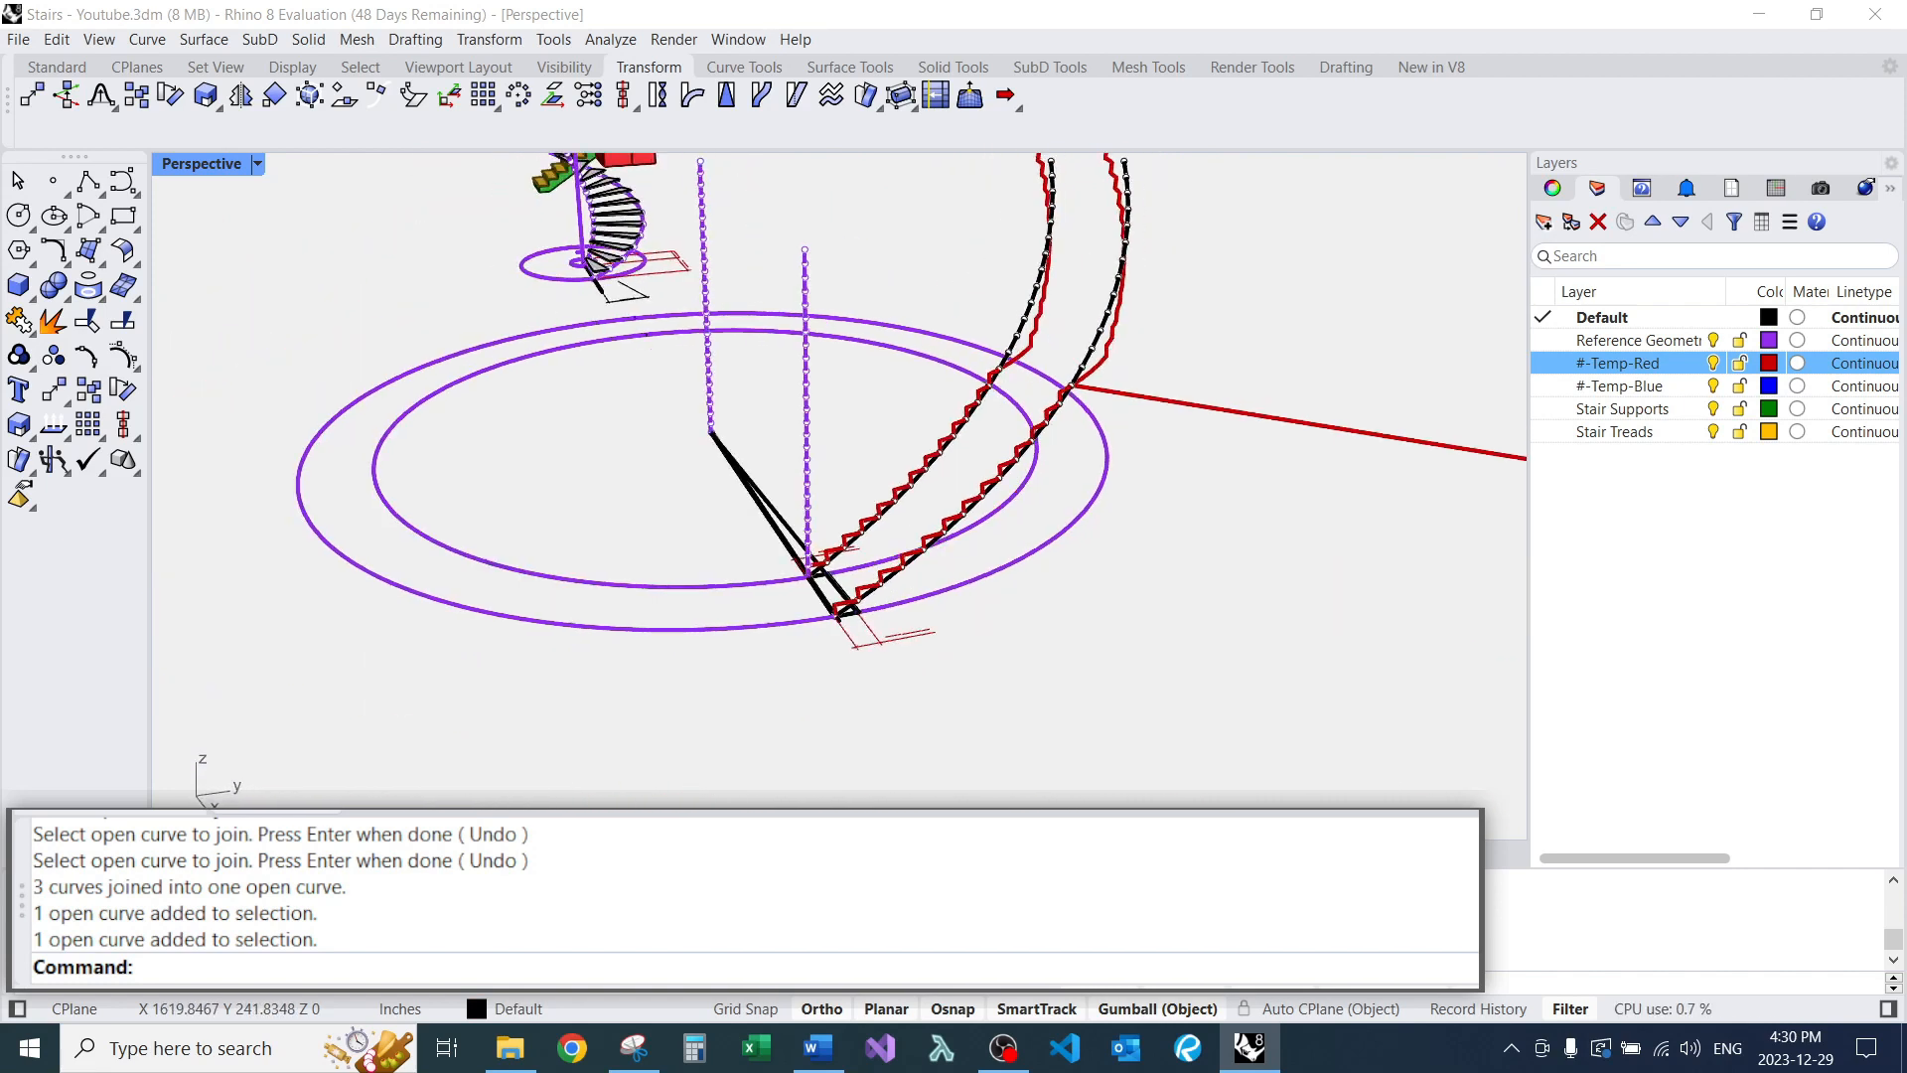
# Try to loft a surface between the joined outer and inner stair profiles.
pyautogui.scroll(3, 894, 467)
pyautogui.moveTo(859, 487); pyautogui.dragTo(943, 536, button='right')
pyautogui.scroll(4, 929, 586)
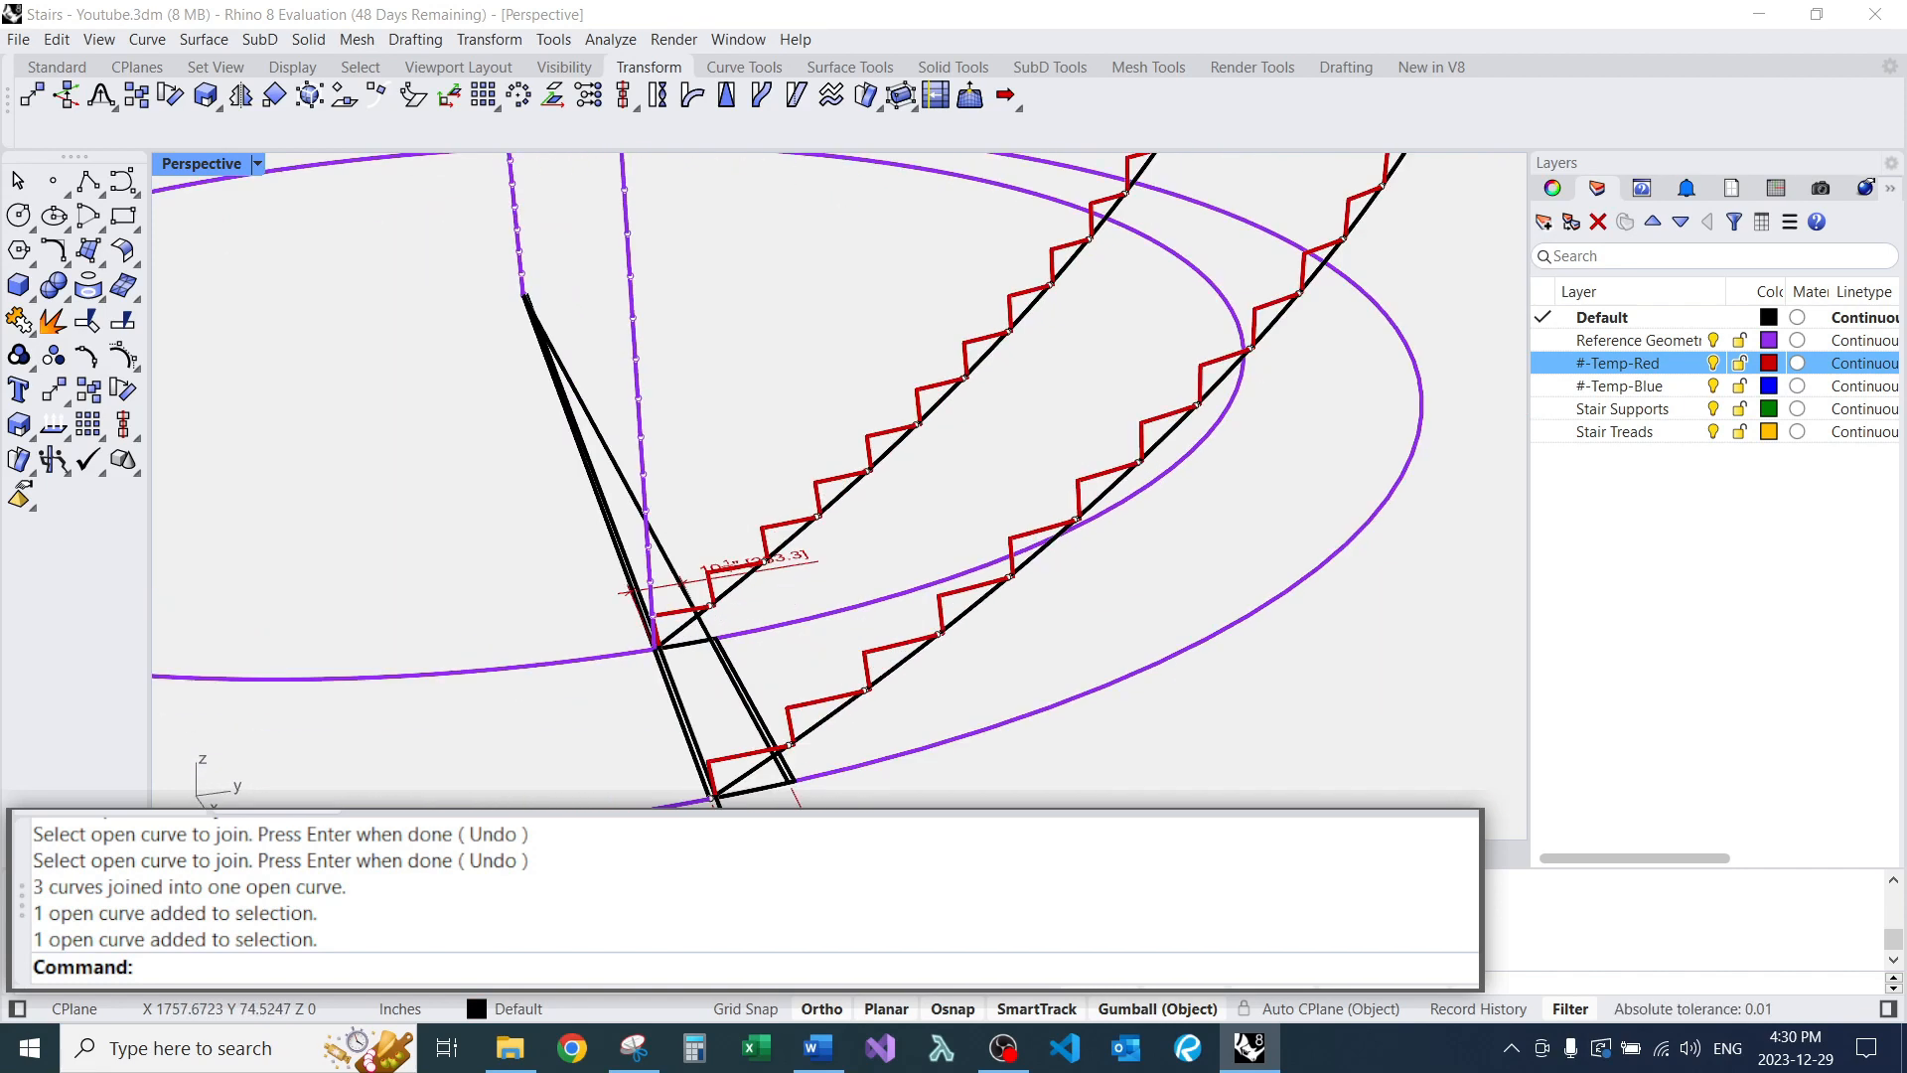
pyautogui.press('Return')
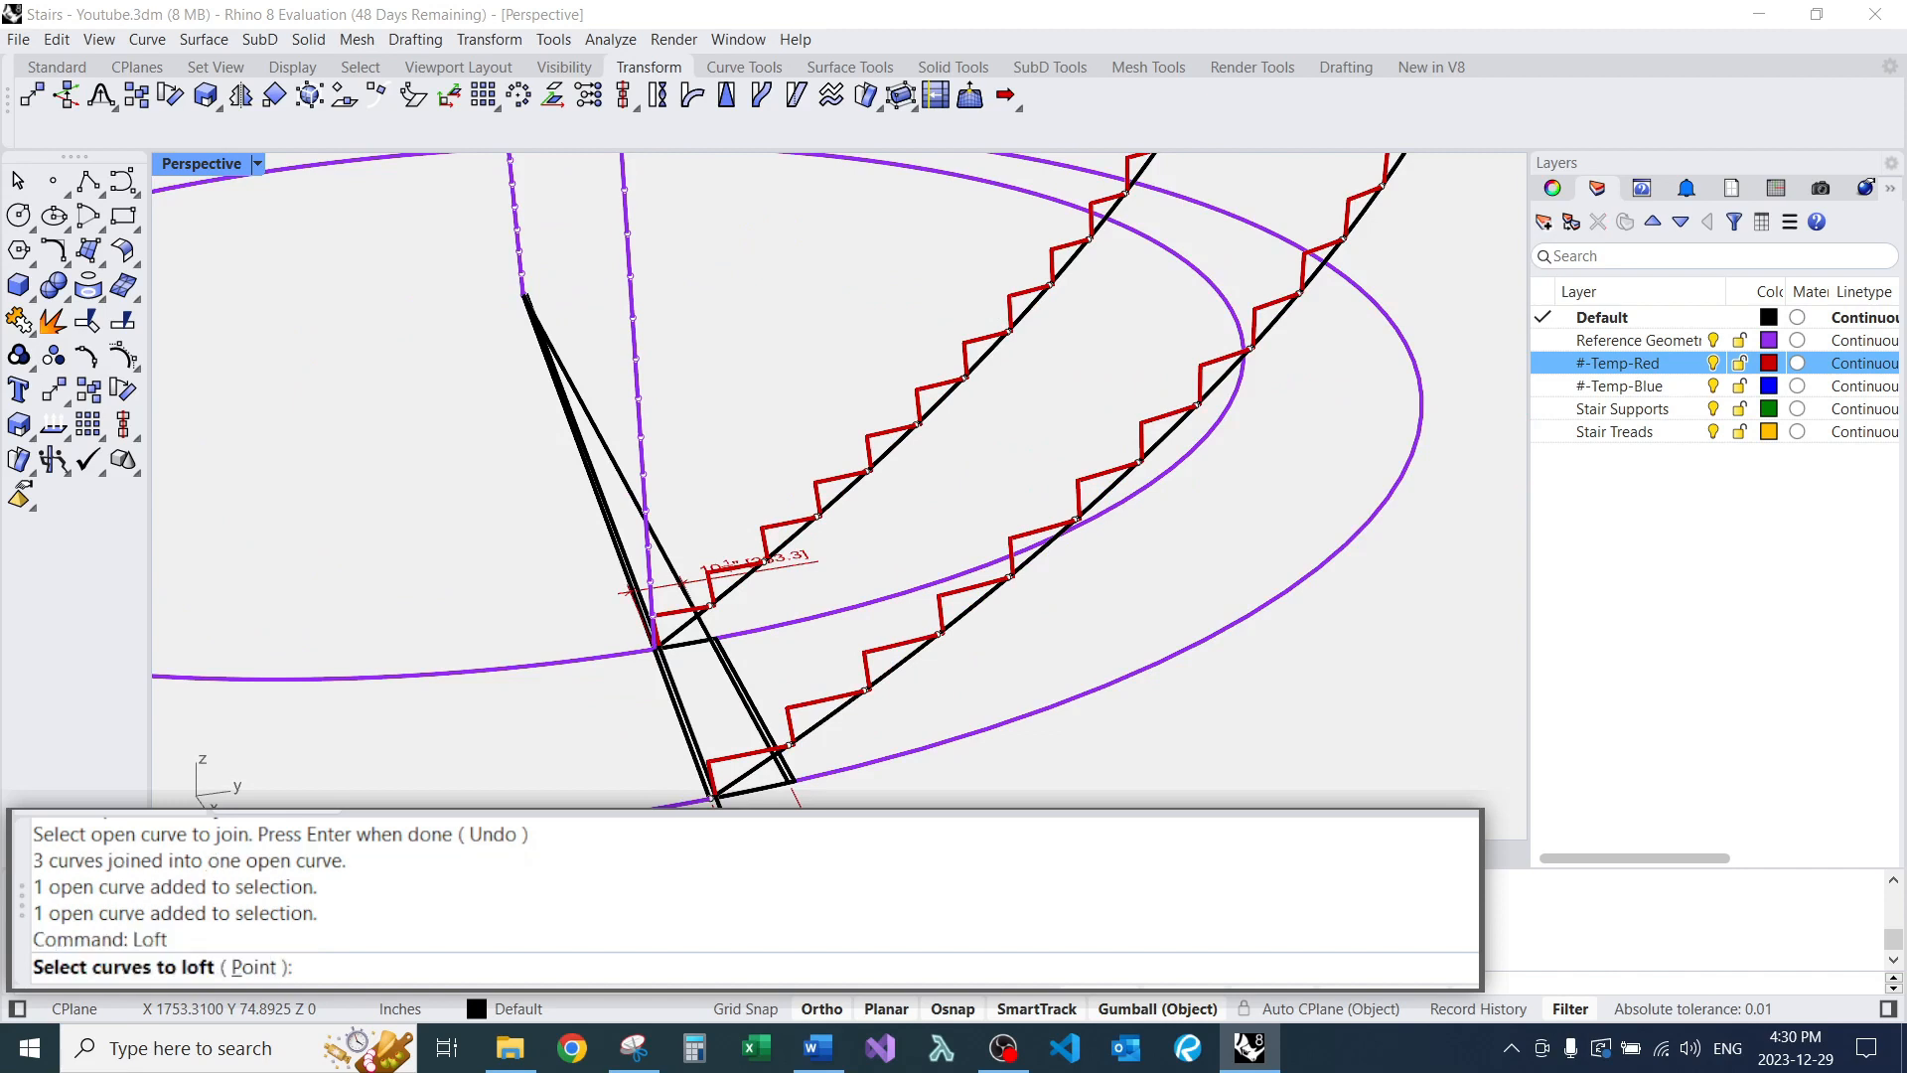
pyautogui.click(938, 616)
pyautogui.click(867, 452)
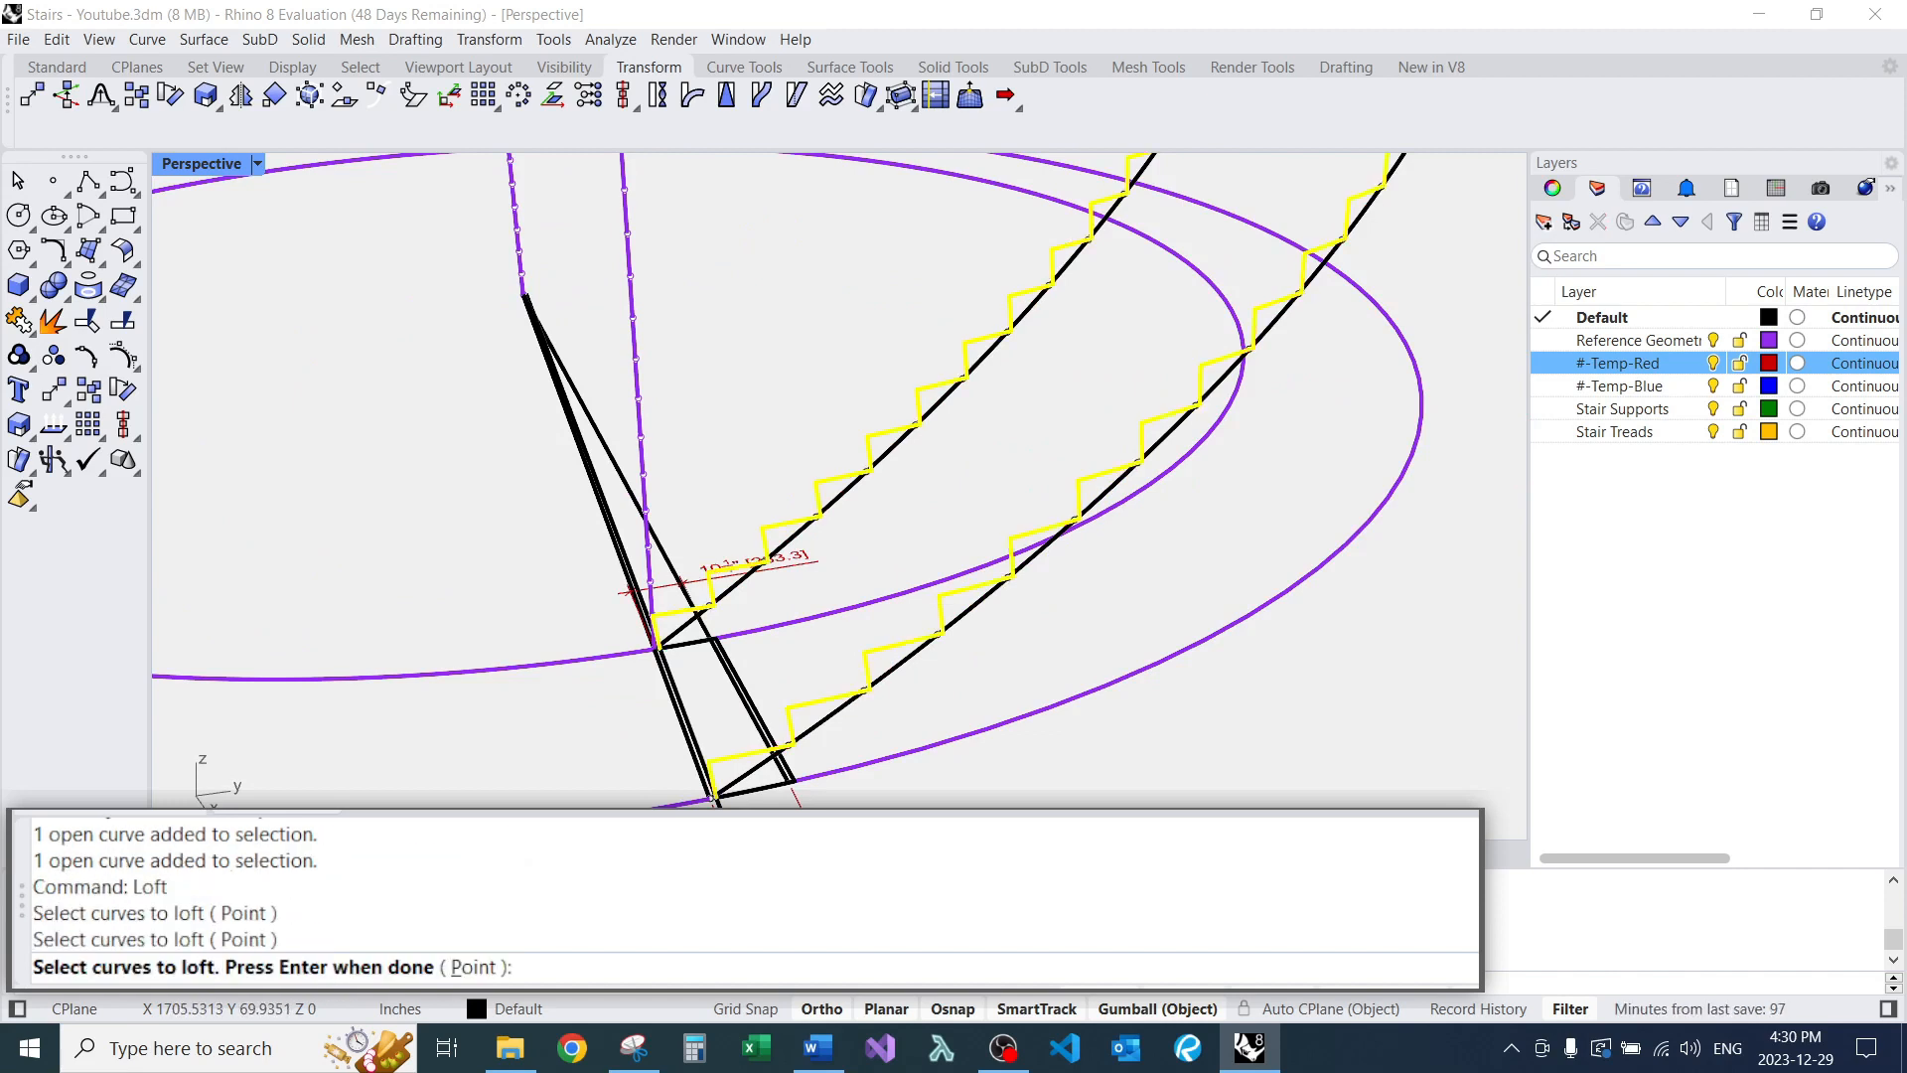
pyautogui.press('Return')
# Compare the Straight sections, Uniform, Loose and Normal styles for the stair loft.
pyautogui.click(593, 313)
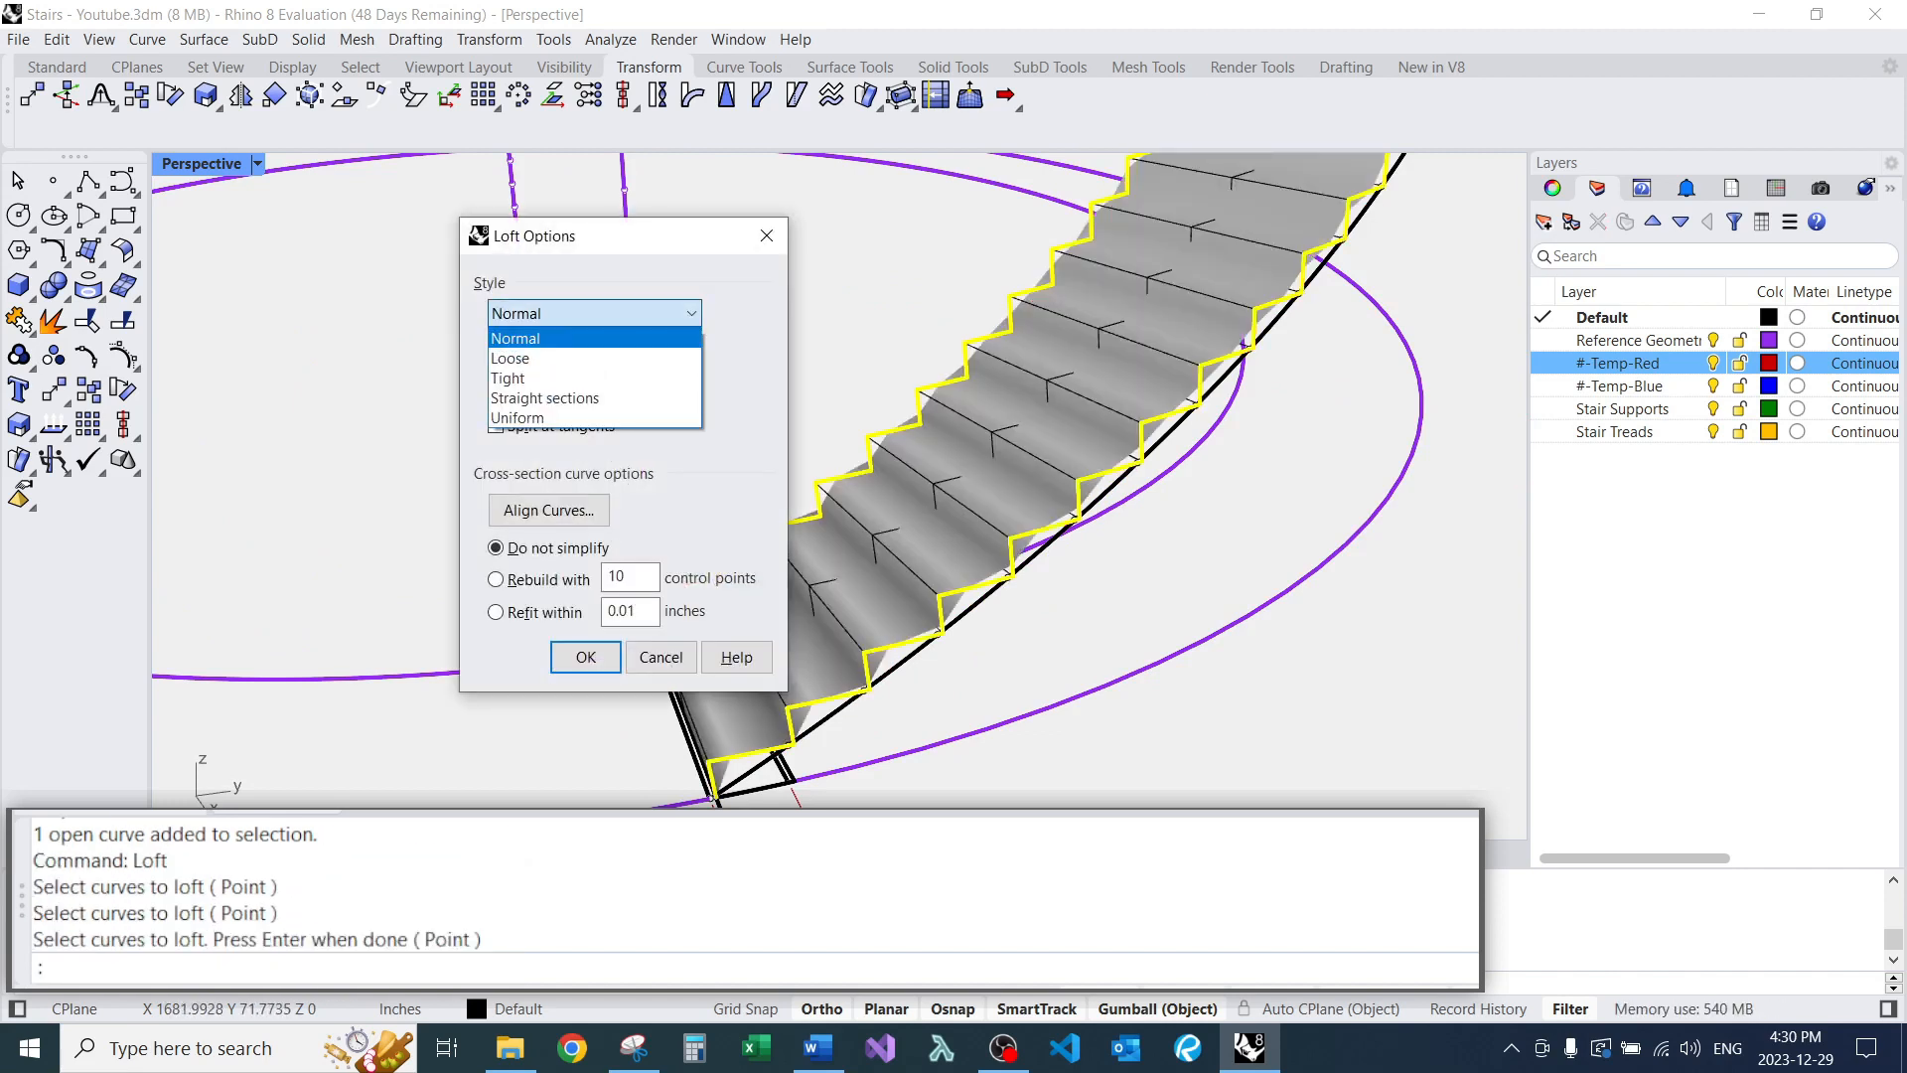
pyautogui.click(593, 396)
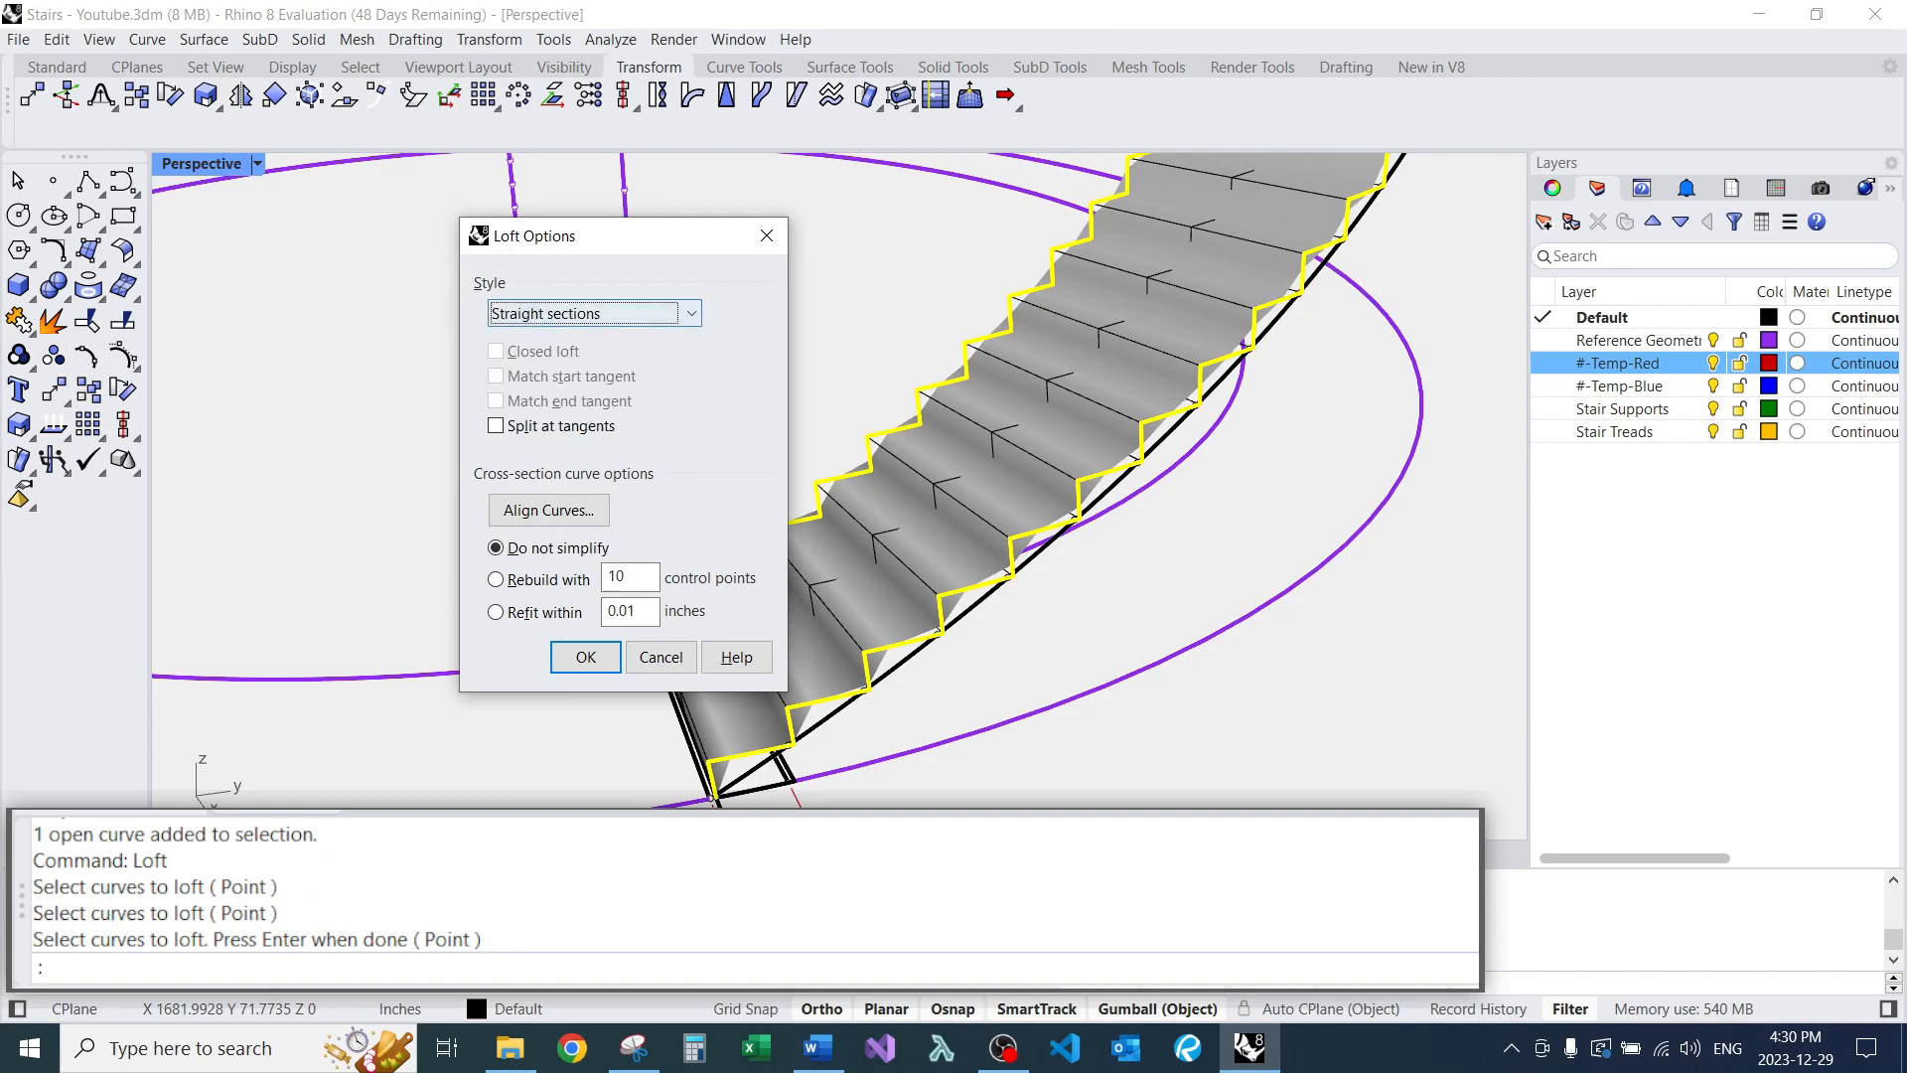
pyautogui.click(593, 313)
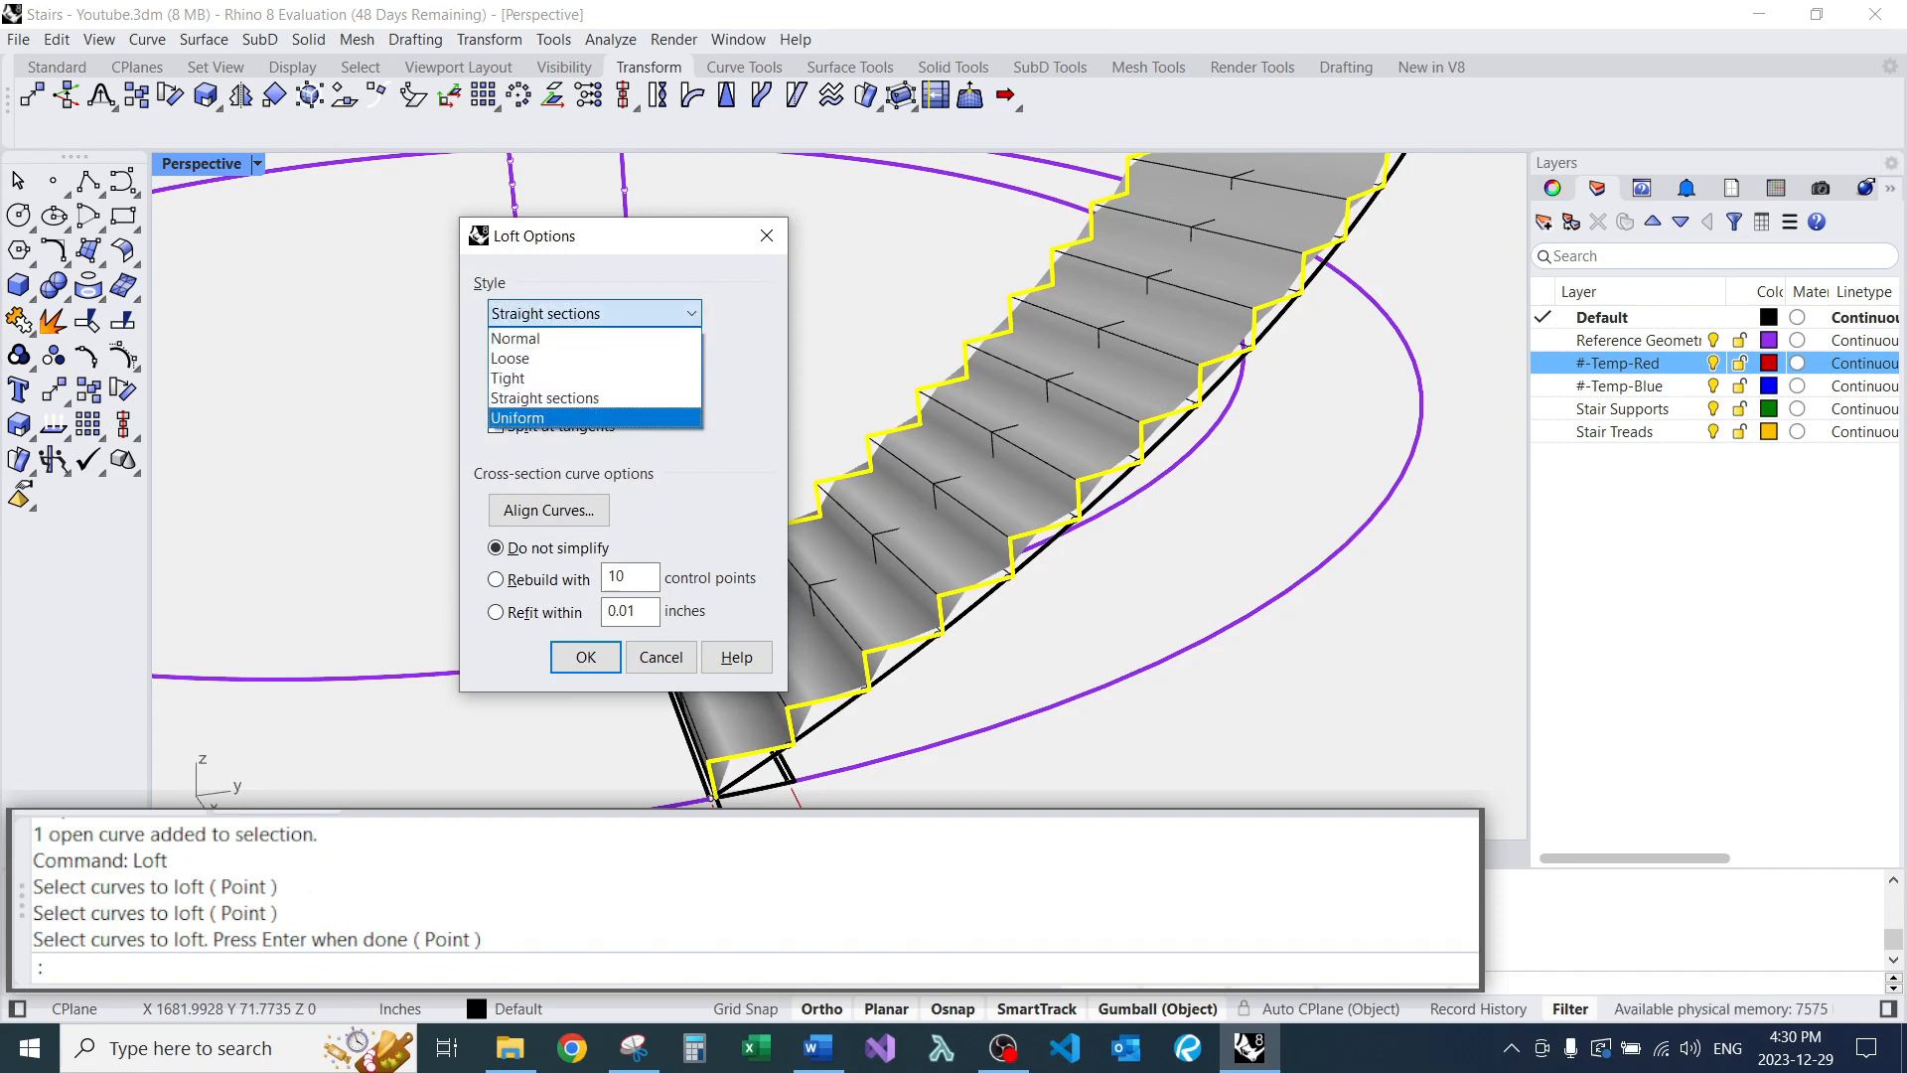
pyautogui.click(593, 417)
pyautogui.click(593, 313)
pyautogui.click(593, 358)
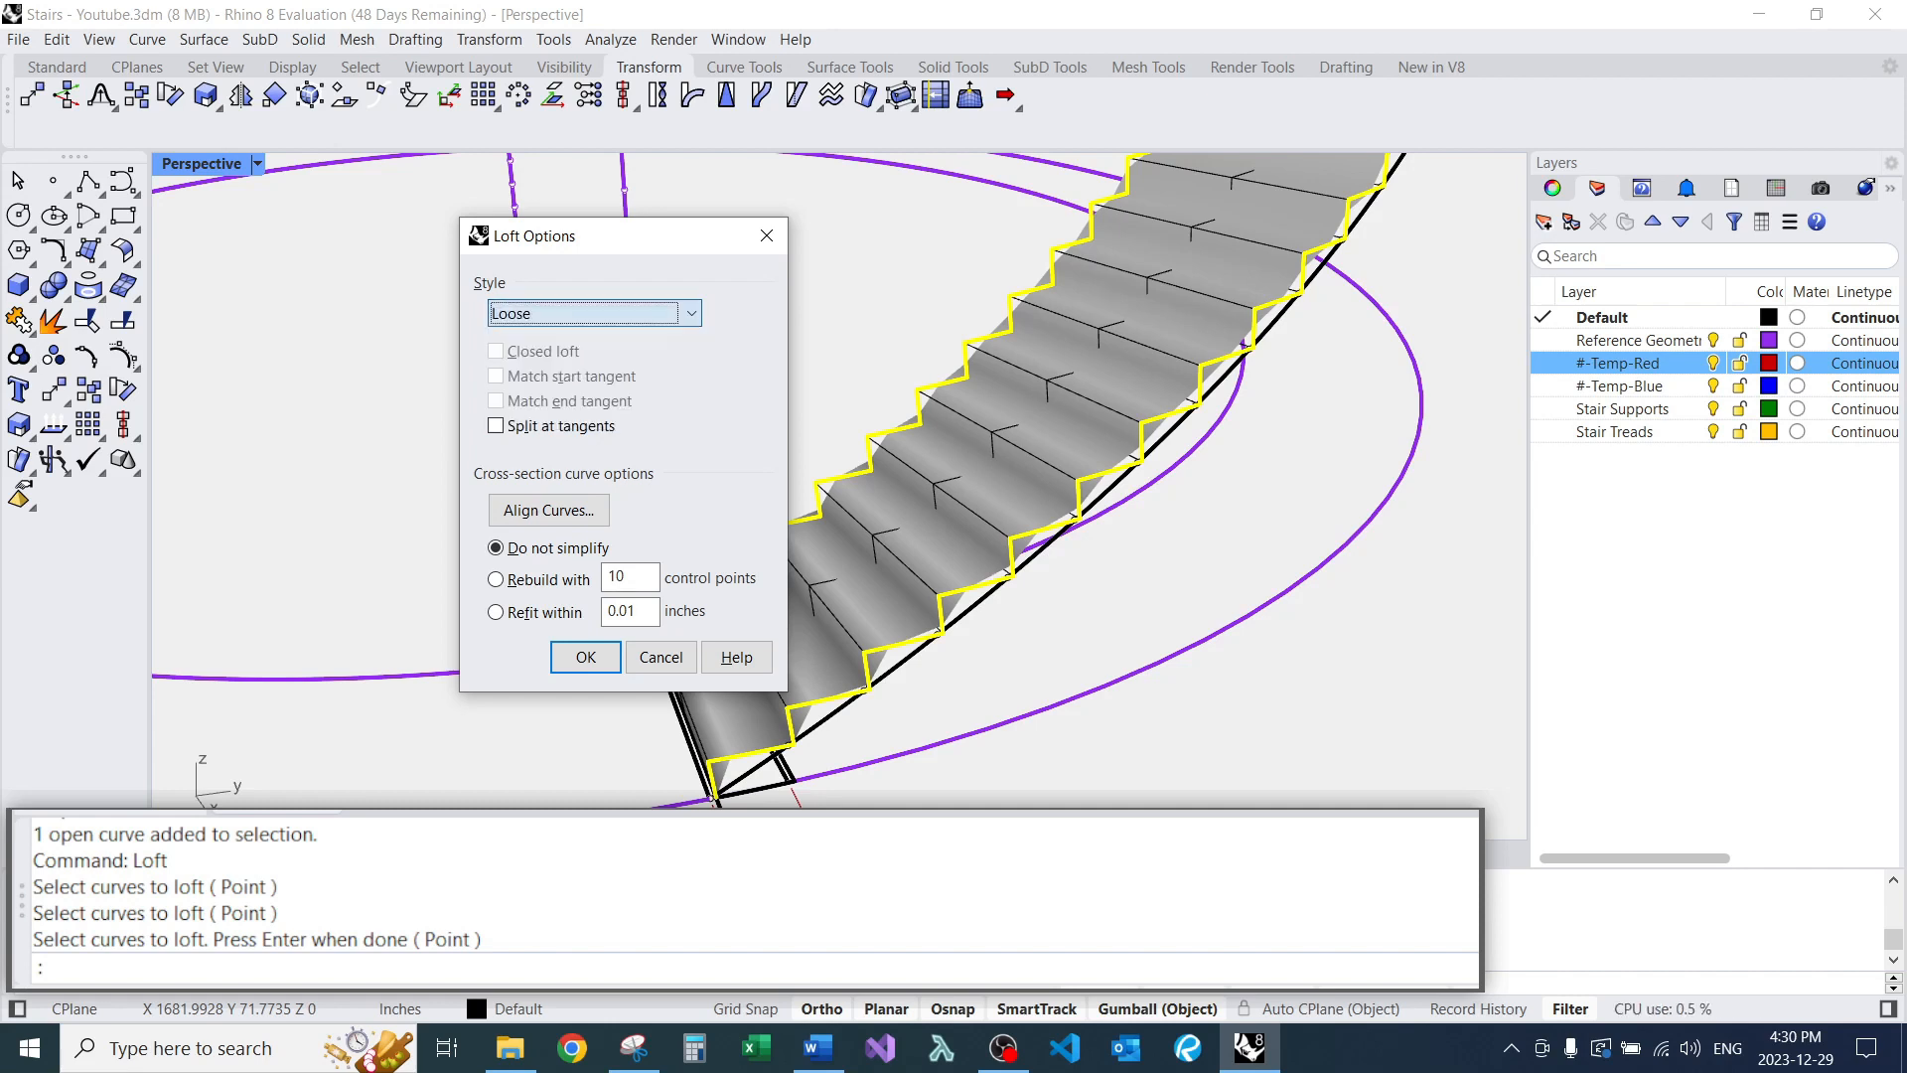
pyautogui.click(593, 313)
pyautogui.click(593, 336)
# Examine the loft preview around the landing and cancel the loft.
pyautogui.scroll(-5, 1068, 542)
pyautogui.moveTo(1067, 543); pyautogui.dragTo(1004, 586, button='right')
pyautogui.scroll(6, 1128, 497)
pyautogui.moveTo(1128, 497); pyautogui.dragTo(1142, 313, button='right')
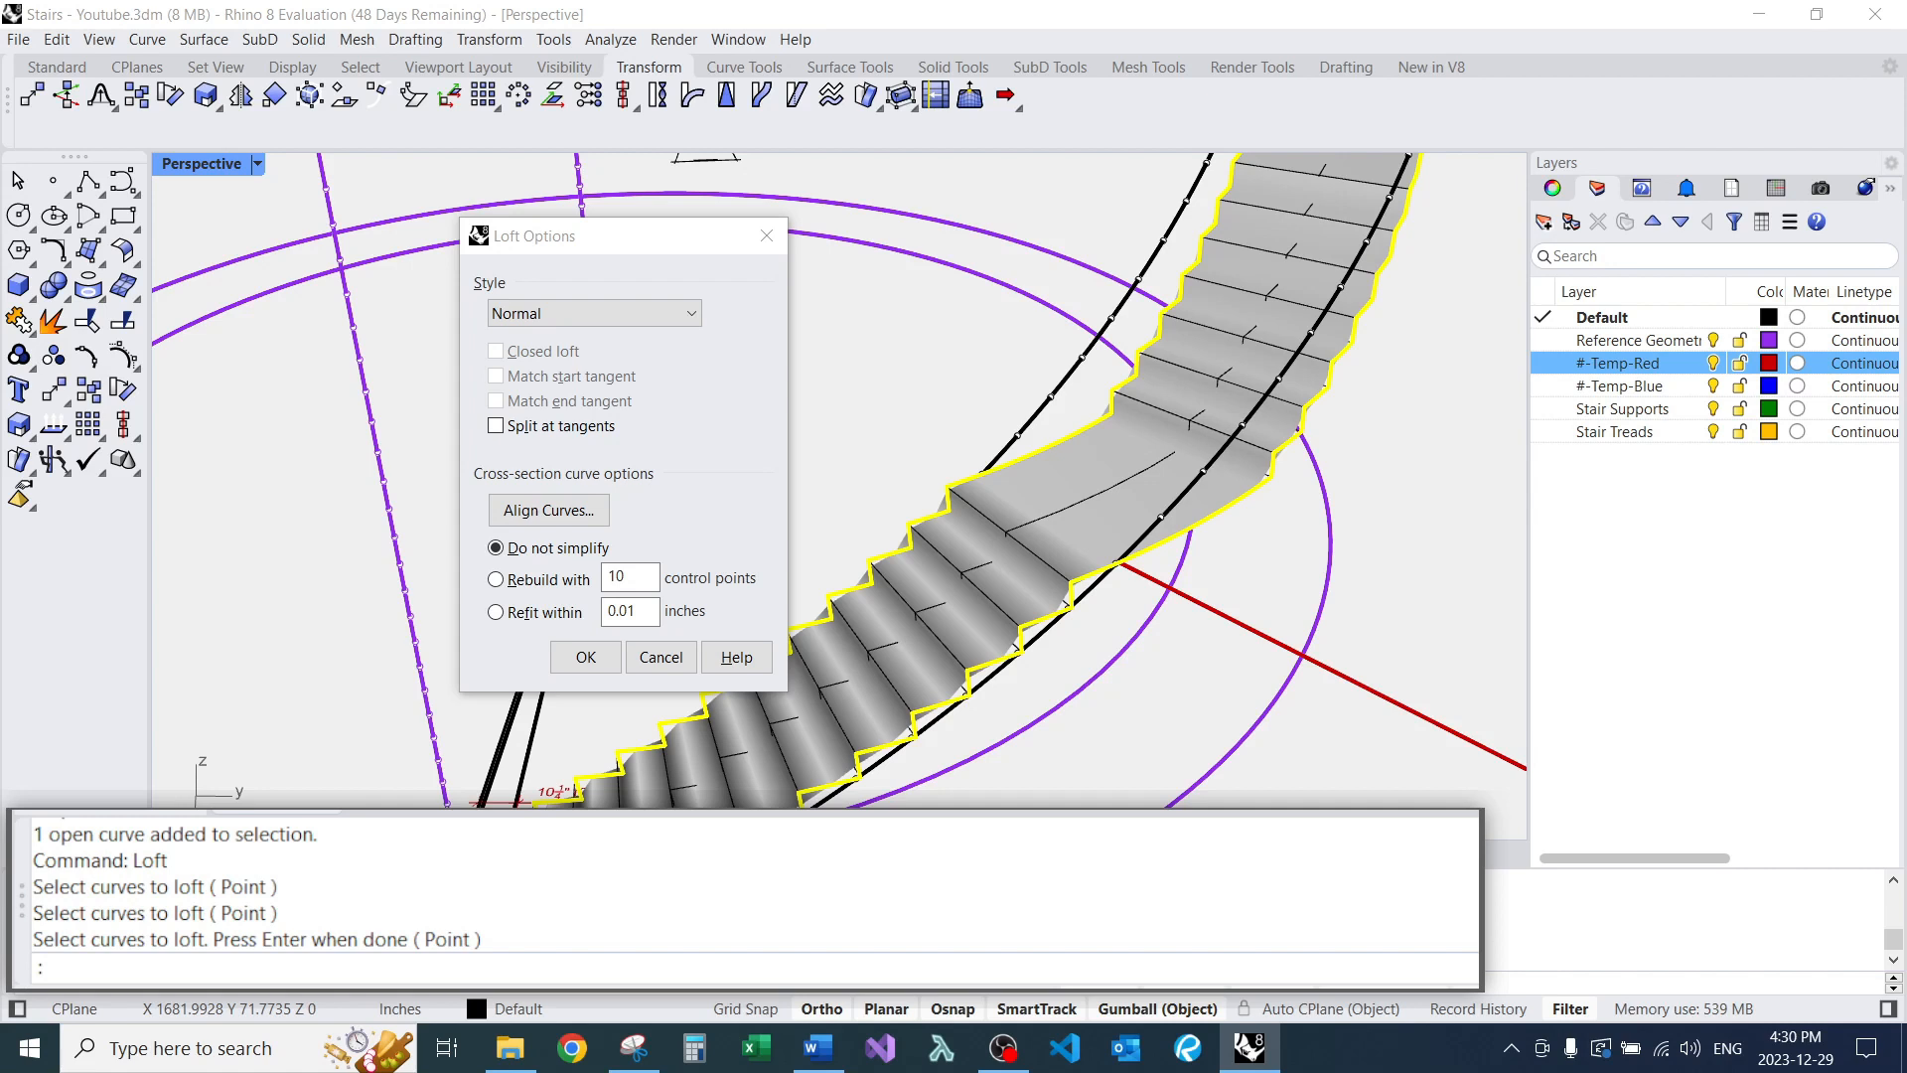
pyautogui.moveTo(993, 517); pyautogui.dragTo(978, 467, button='right')
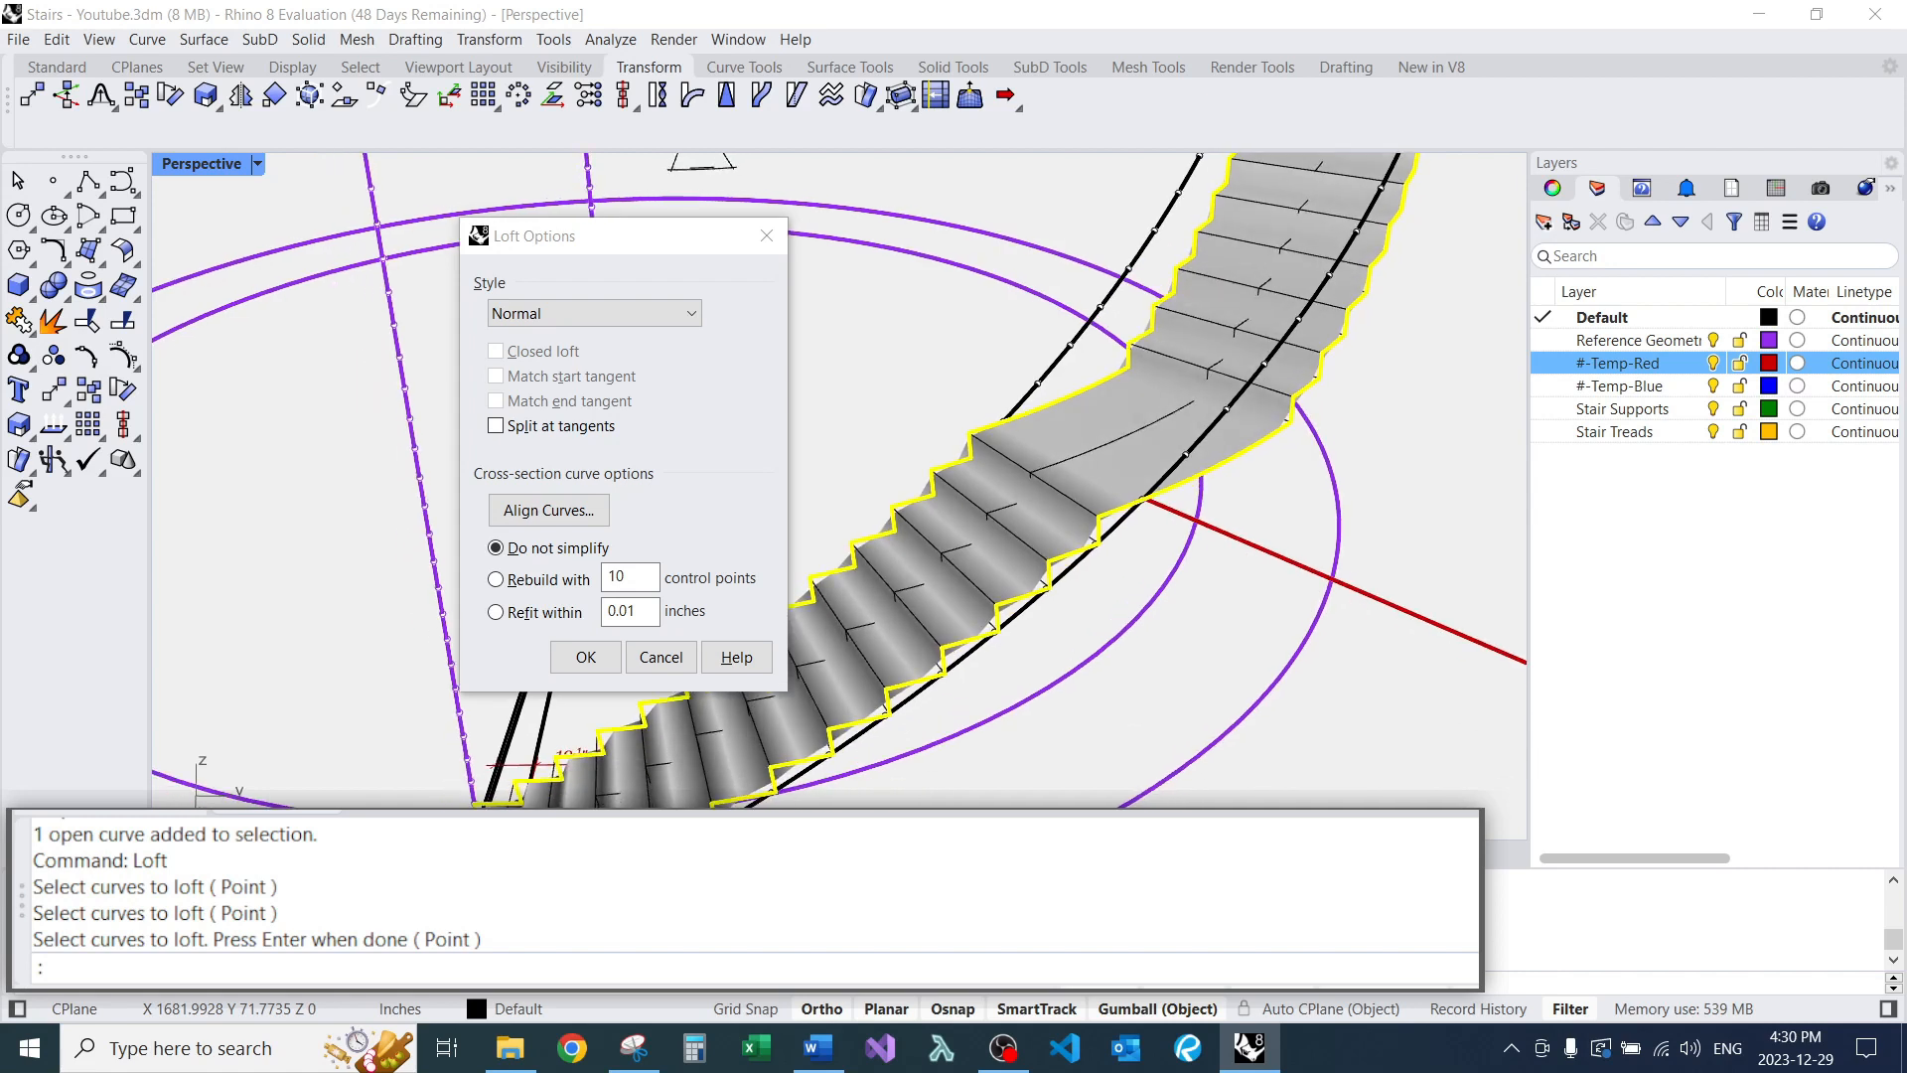
pyautogui.click(660, 657)
# Examine the first risers of the inner and outer profiles at the foot of the staircase.
pyautogui.scroll(-6, 824, 541)
pyautogui.moveTo(824, 542); pyautogui.dragTo(928, 537, button='right')
pyautogui.scroll(6, 735, 754)
pyautogui.moveTo(1093, 516); pyautogui.dragTo(1202, 511, button='right')
pyautogui.scroll(6, 1296, 452)
pyautogui.scroll(-7, 1041, 618)
pyautogui.scroll(4, 1045, 620)
pyautogui.scroll(3, 910, 570)
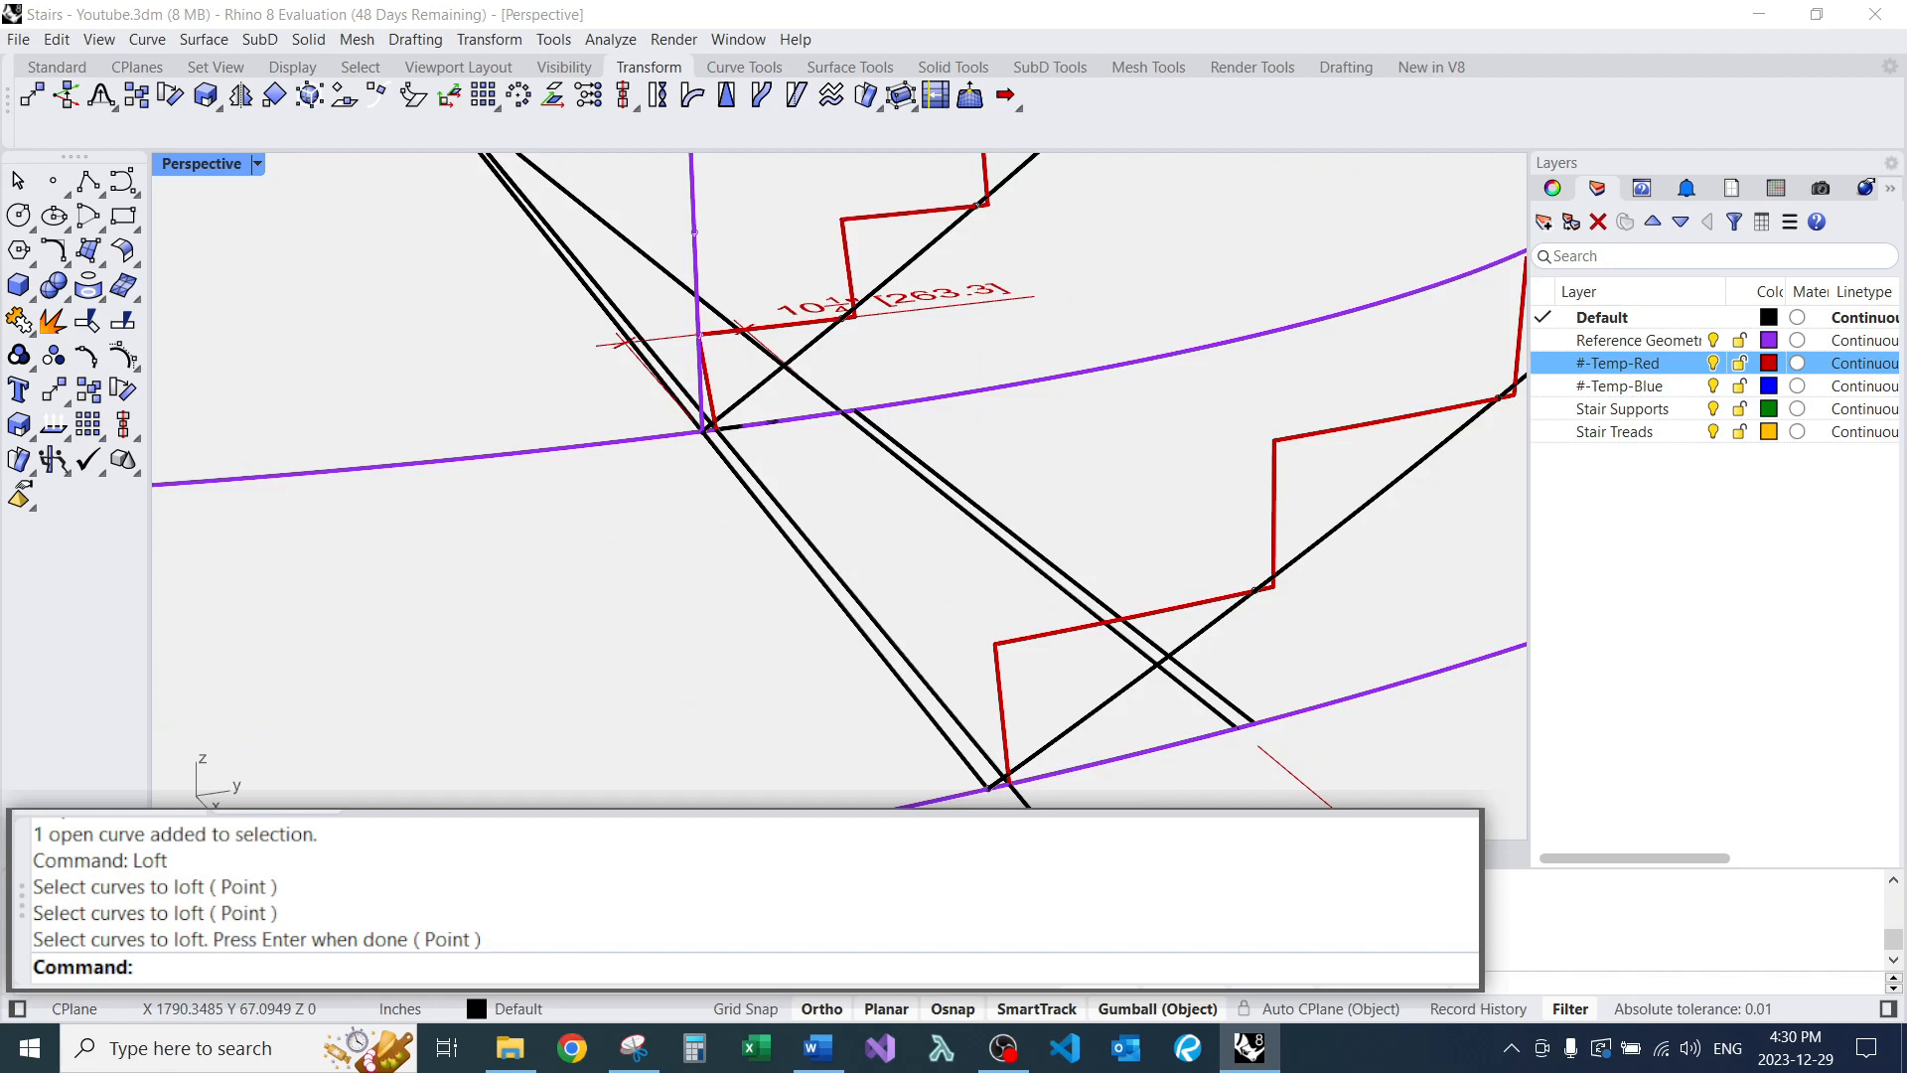
# Make the #-Temp-Blue layer current and draw a line joining the starting points of the inner and outer stair profiles.
pyautogui.doubleClick(1621, 385)
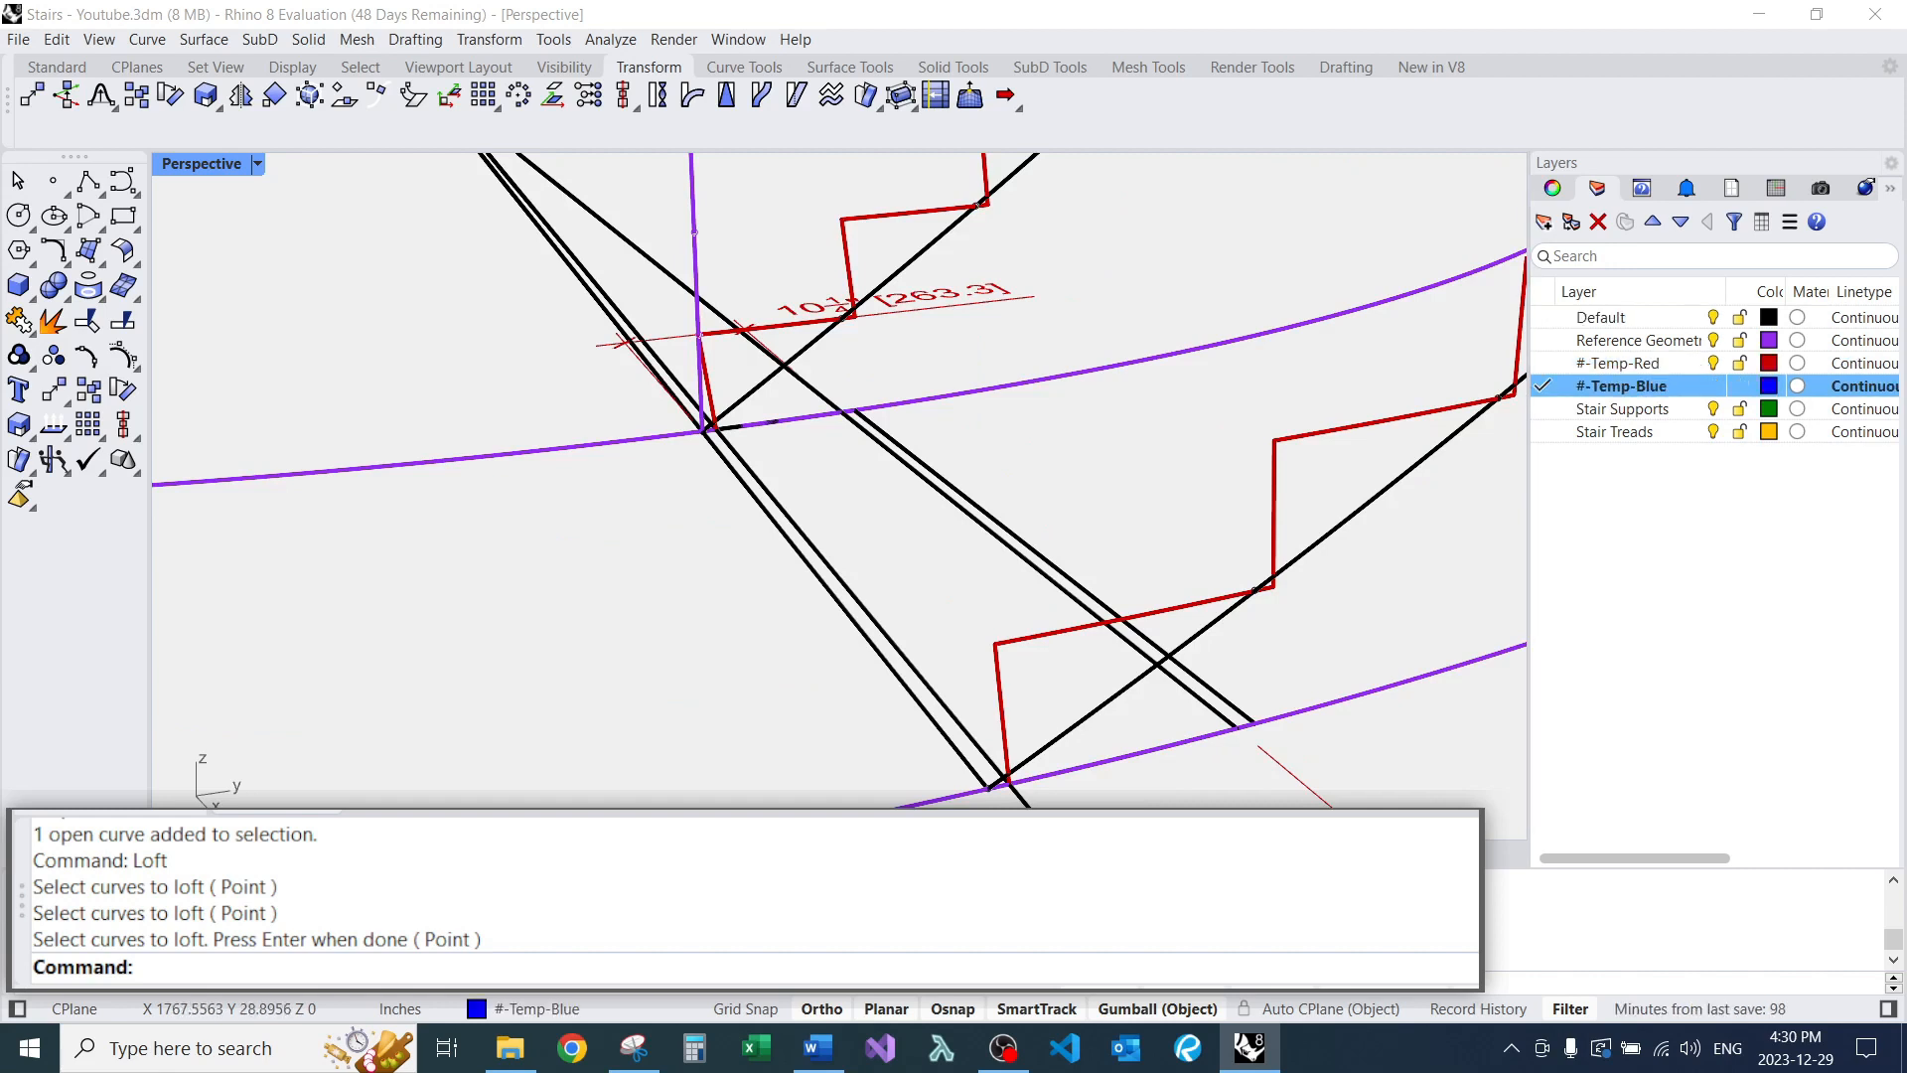
pyautogui.scroll(3, 841, 479)
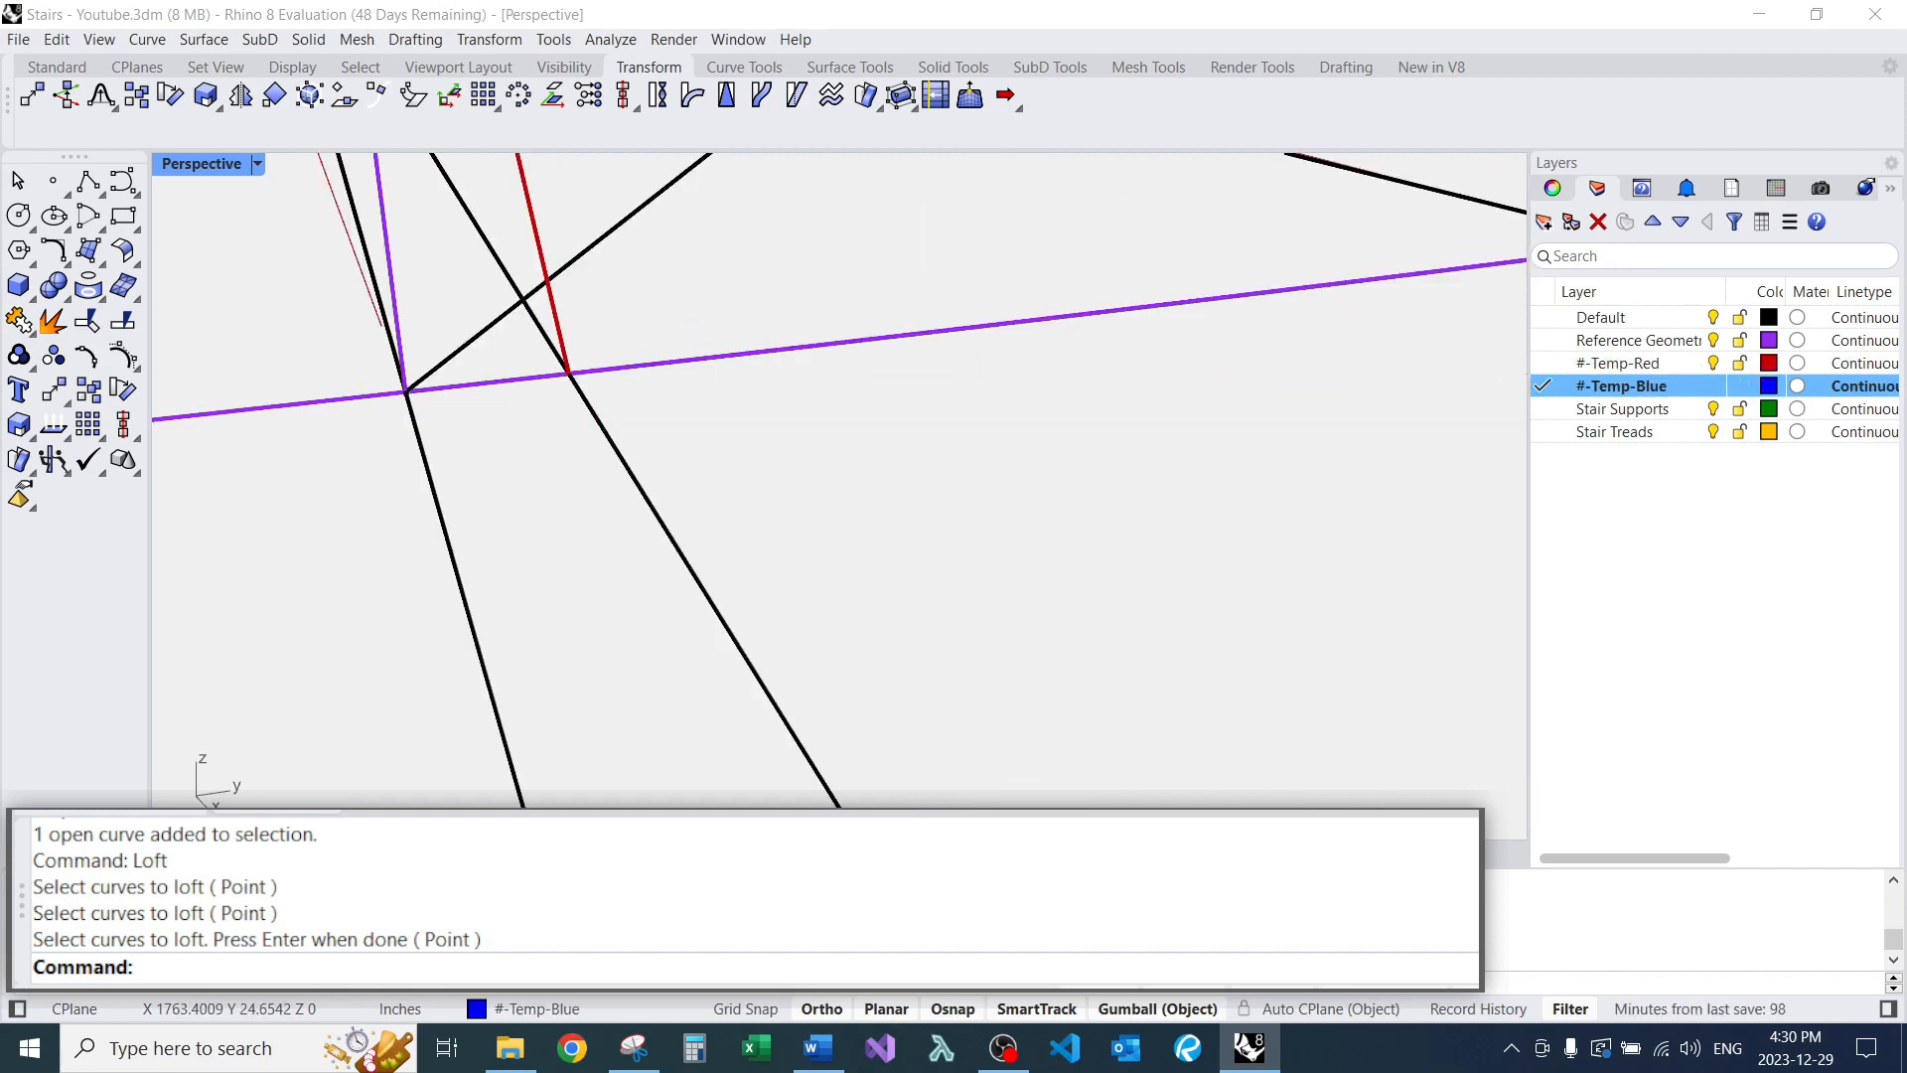
pyautogui.write('L')
pyautogui.press('Return')
pyautogui.click(571, 375)
pyautogui.scroll(-3, 675, 415)
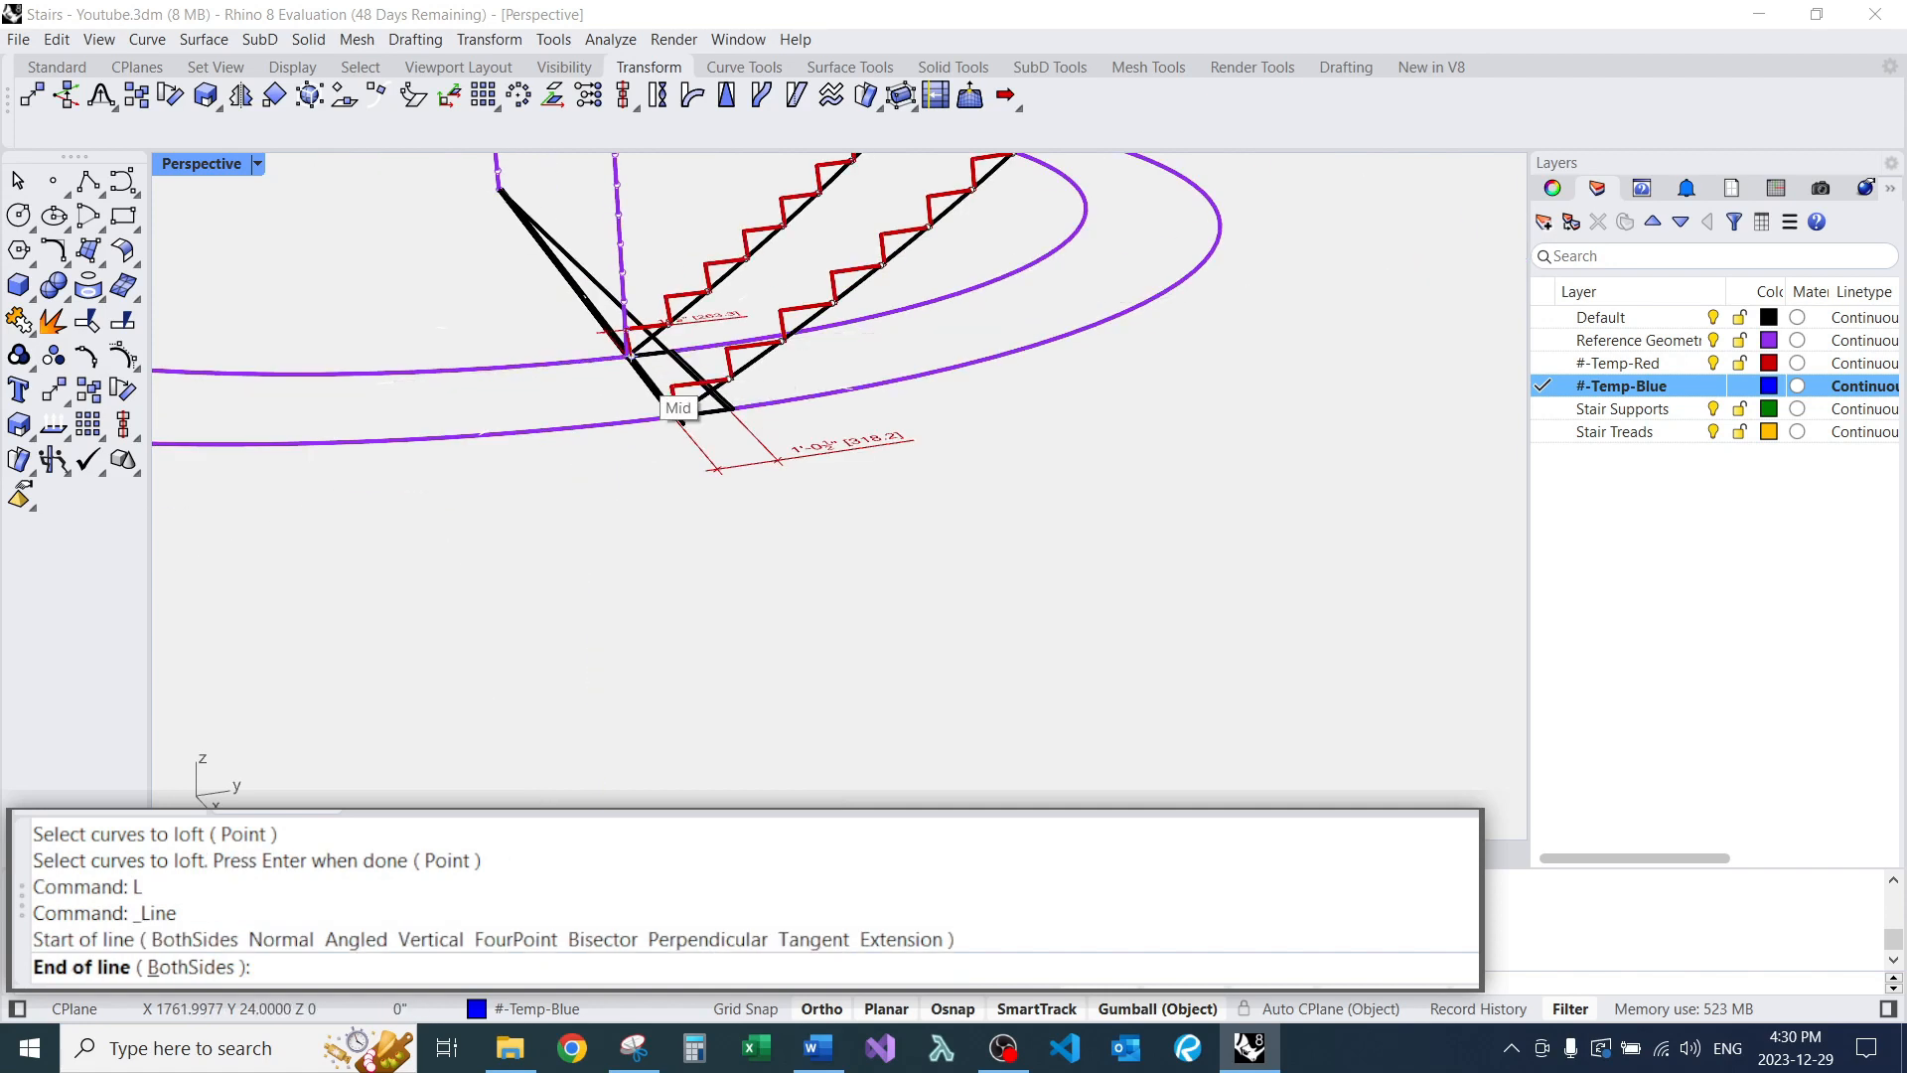
pyautogui.scroll(3, 681, 422)
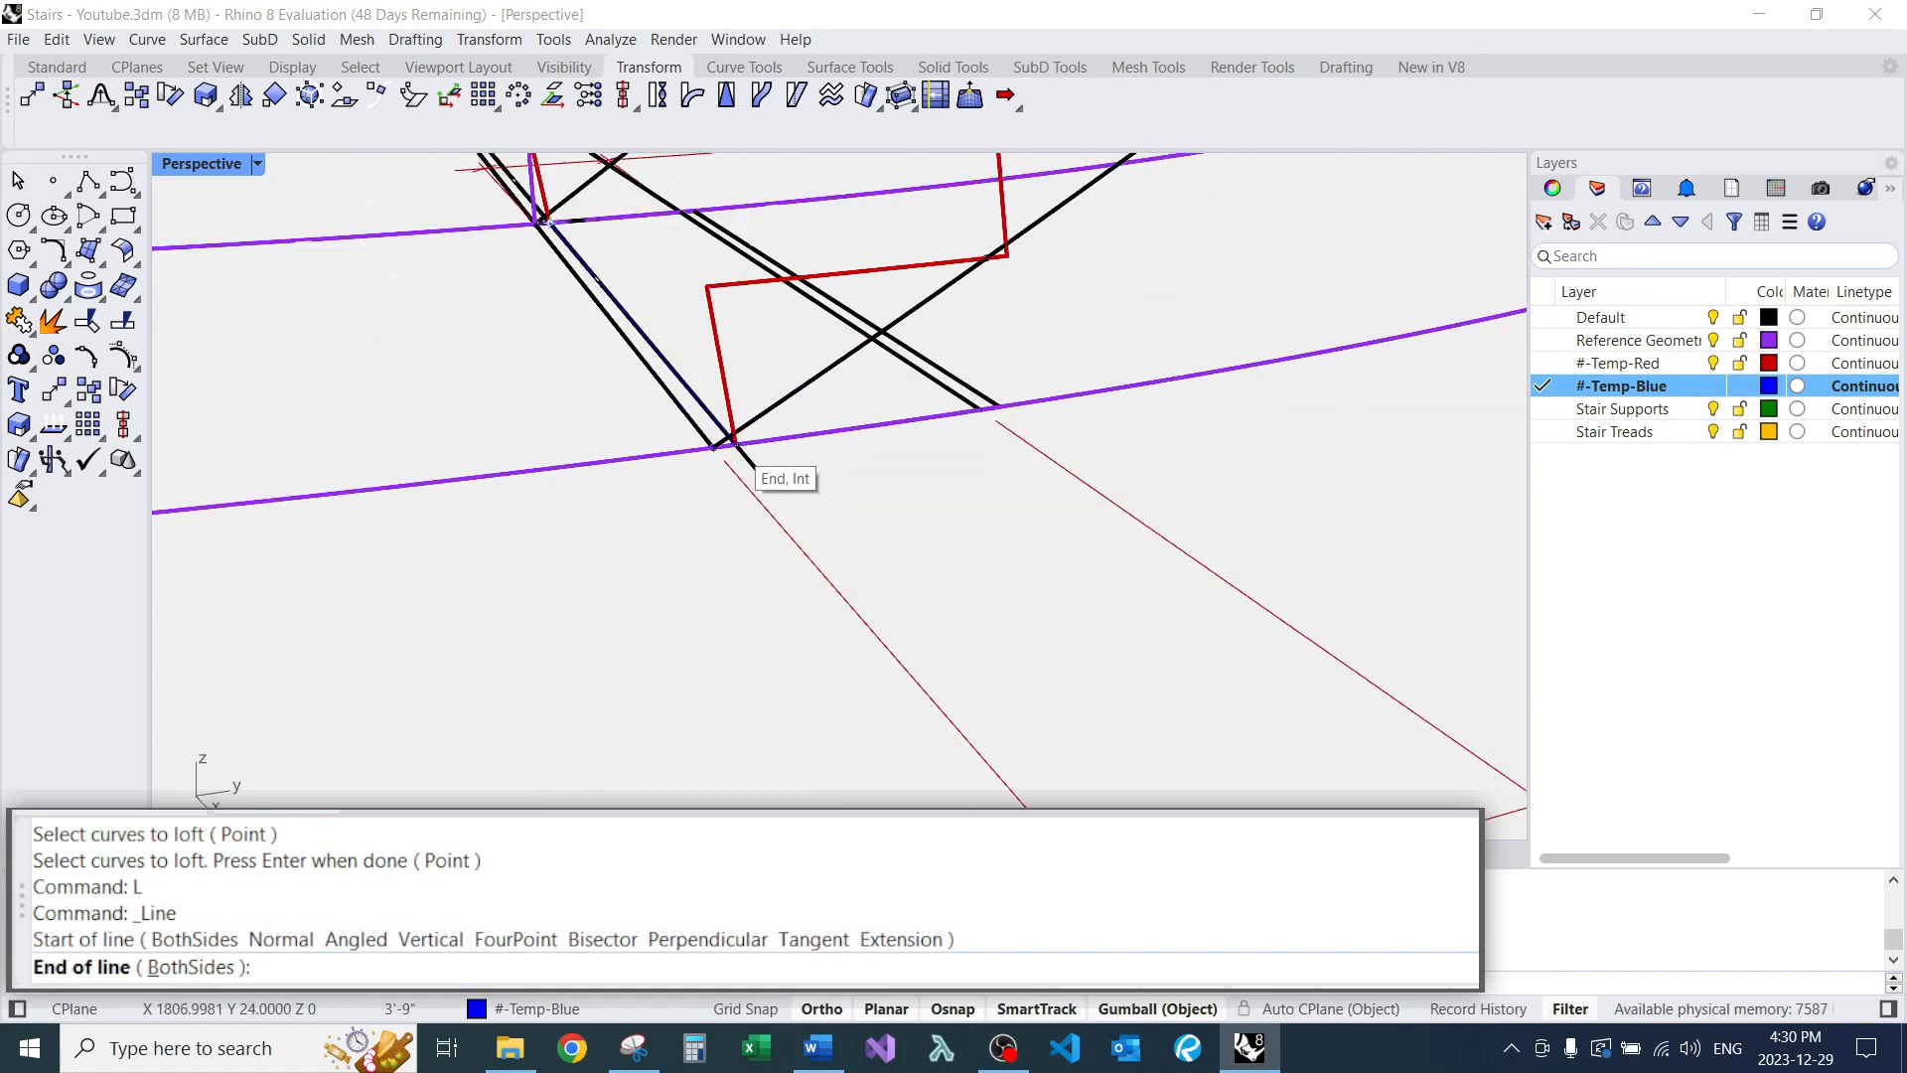
pyautogui.click(773, 488)
pyautogui.scroll(-2, 713, 448)
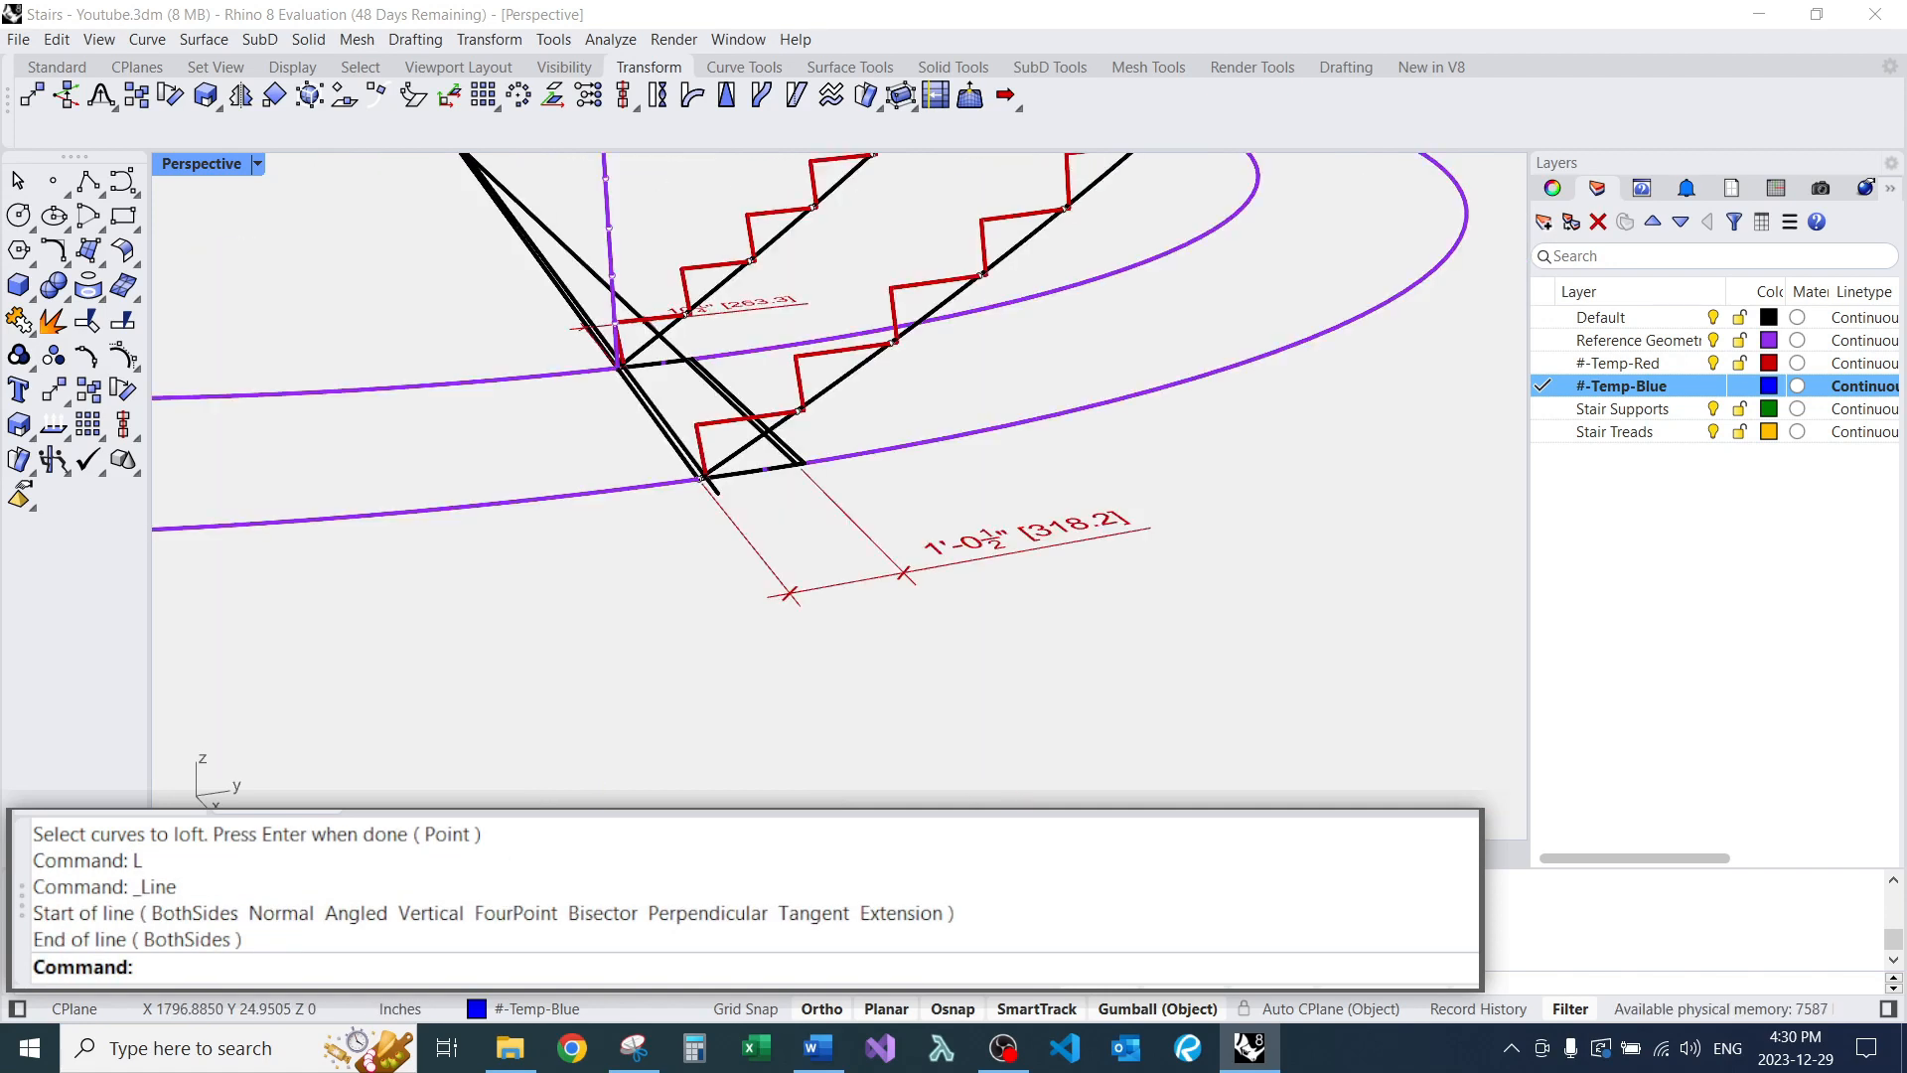
pyautogui.click(704, 478)
pyautogui.click(755, 511)
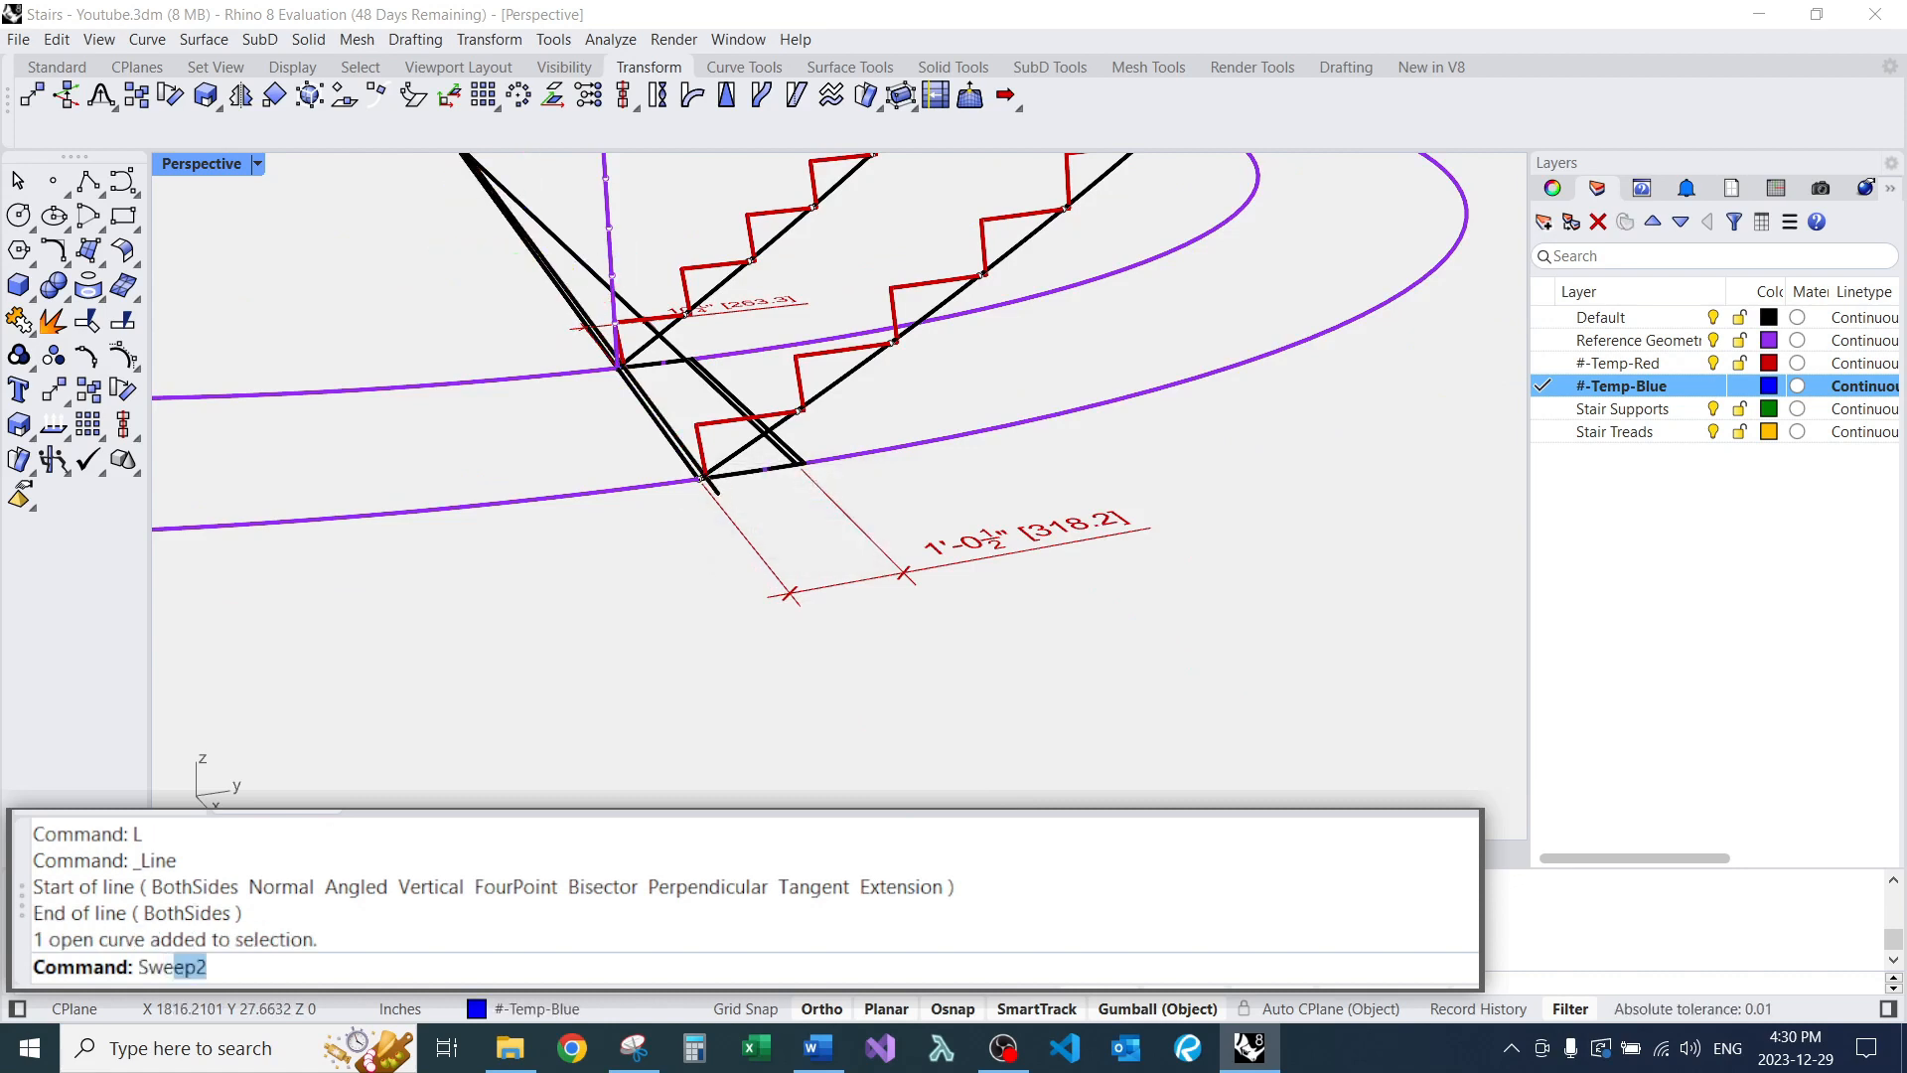
pyautogui.write('Swe')
pyautogui.press('Return')
pyautogui.scroll(8, 699, 347)
pyautogui.scroll(-8, 708, 504)
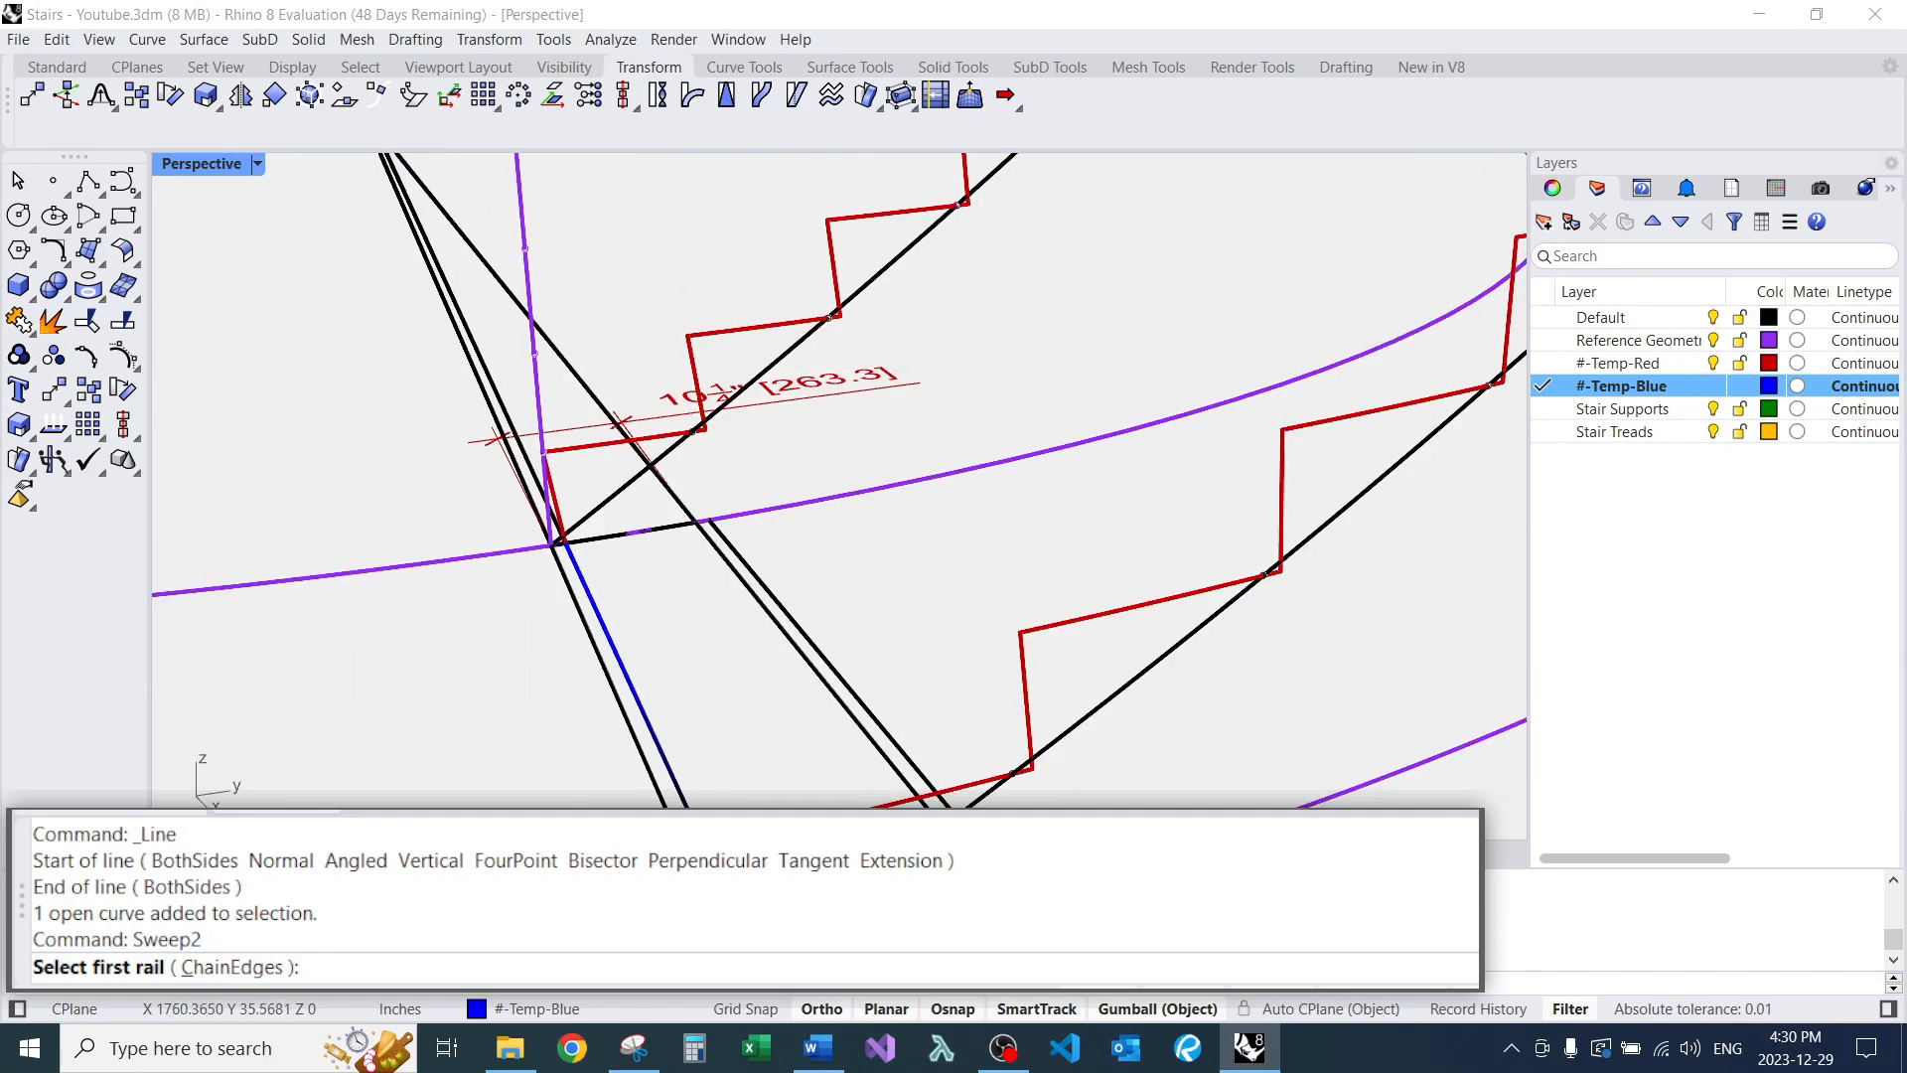
pyautogui.click(825, 559)
pyautogui.scroll(-10, 798, 541)
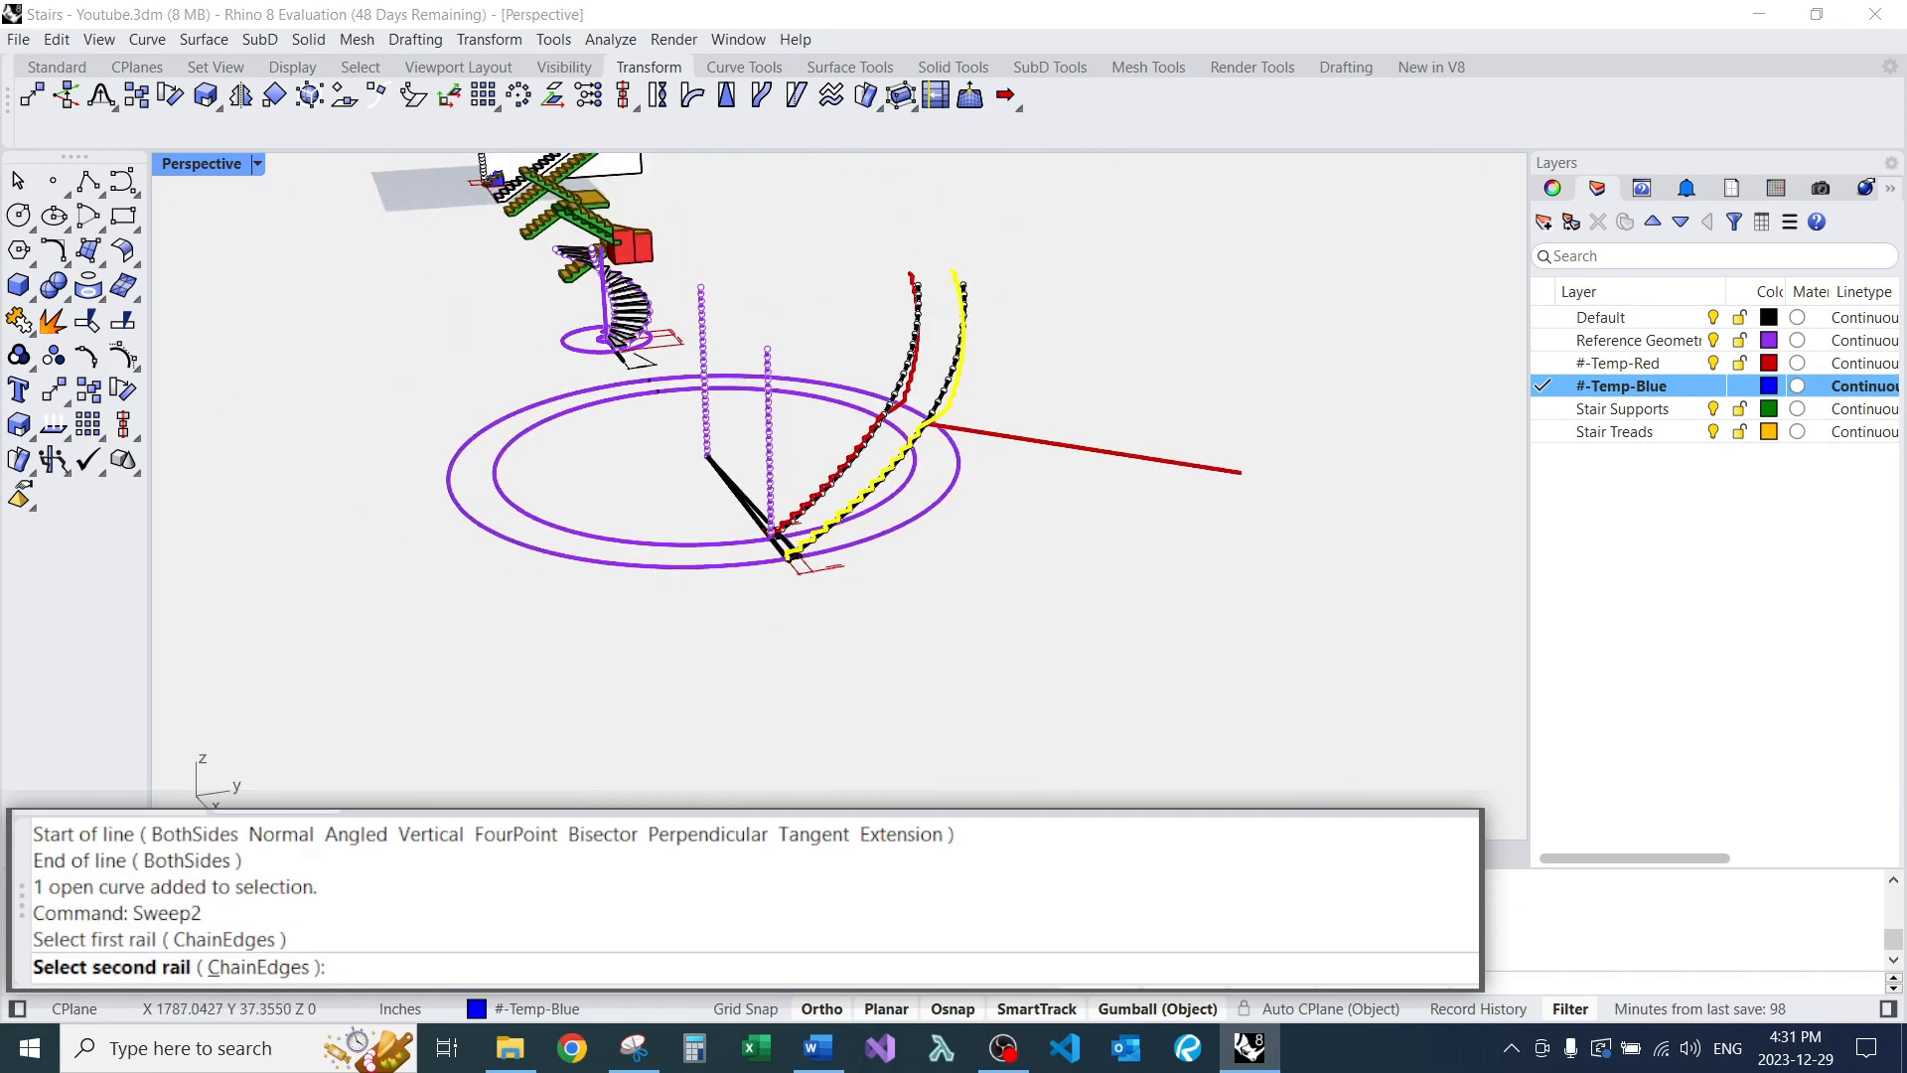
pyautogui.scroll(4, 785, 469)
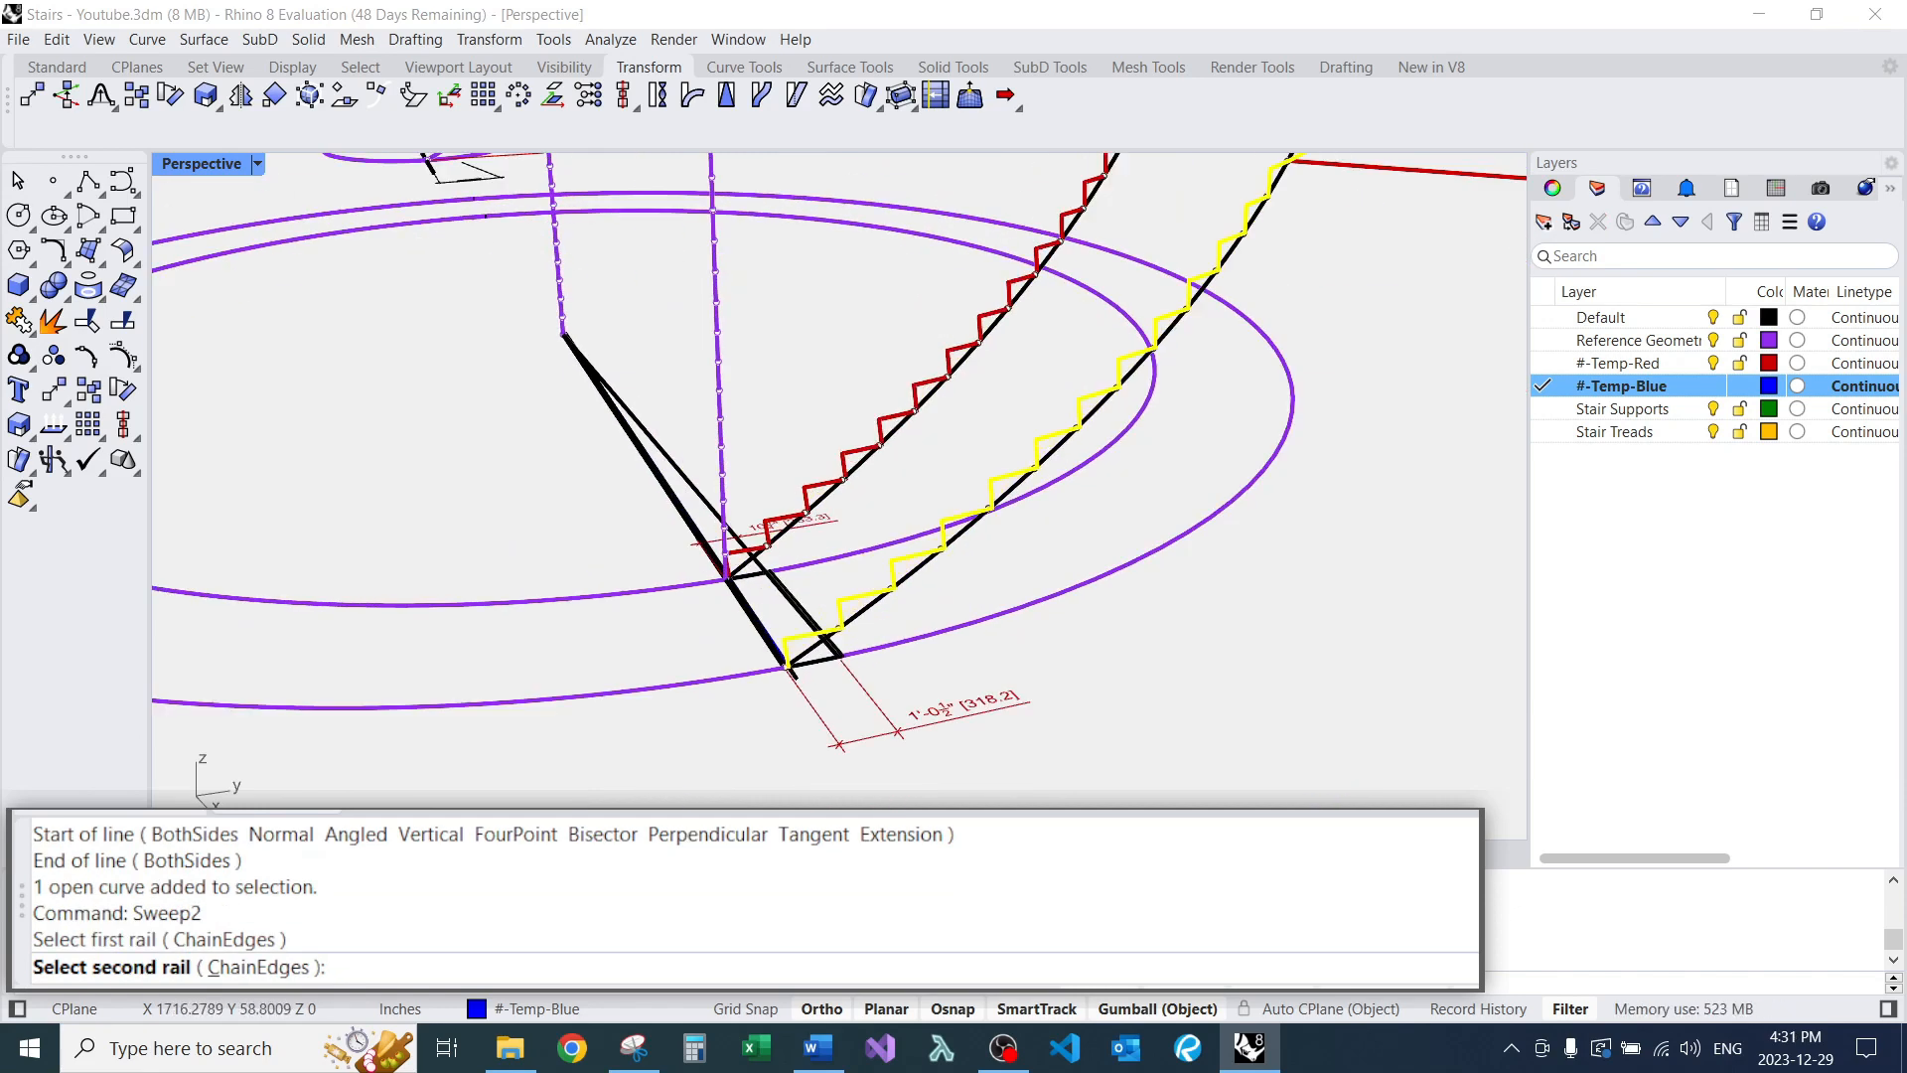
pyautogui.click(804, 489)
pyautogui.scroll(-5, 784, 477)
pyautogui.moveTo(785, 476); pyautogui.dragTo(763, 527, button='right')
pyautogui.scroll(5, 763, 527)
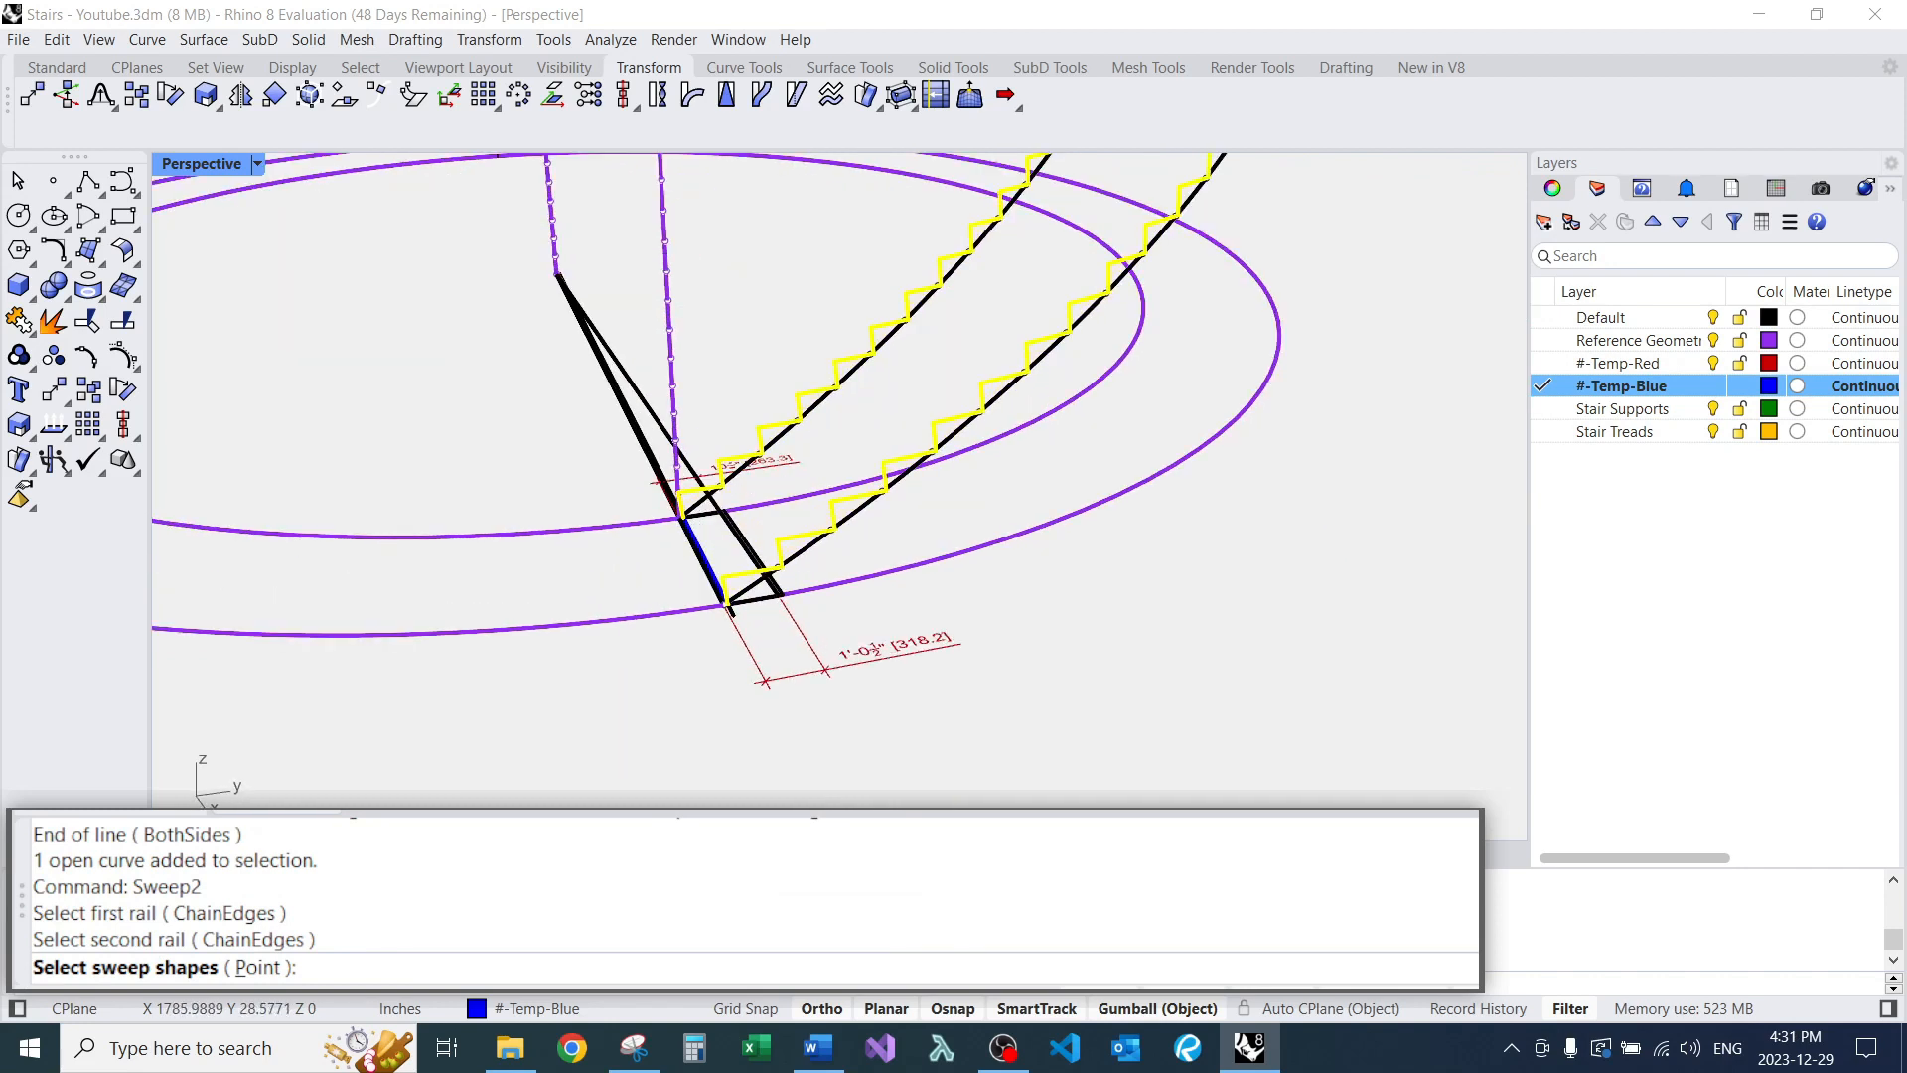
pyautogui.scroll(2, 763, 526)
pyautogui.press('Escape')
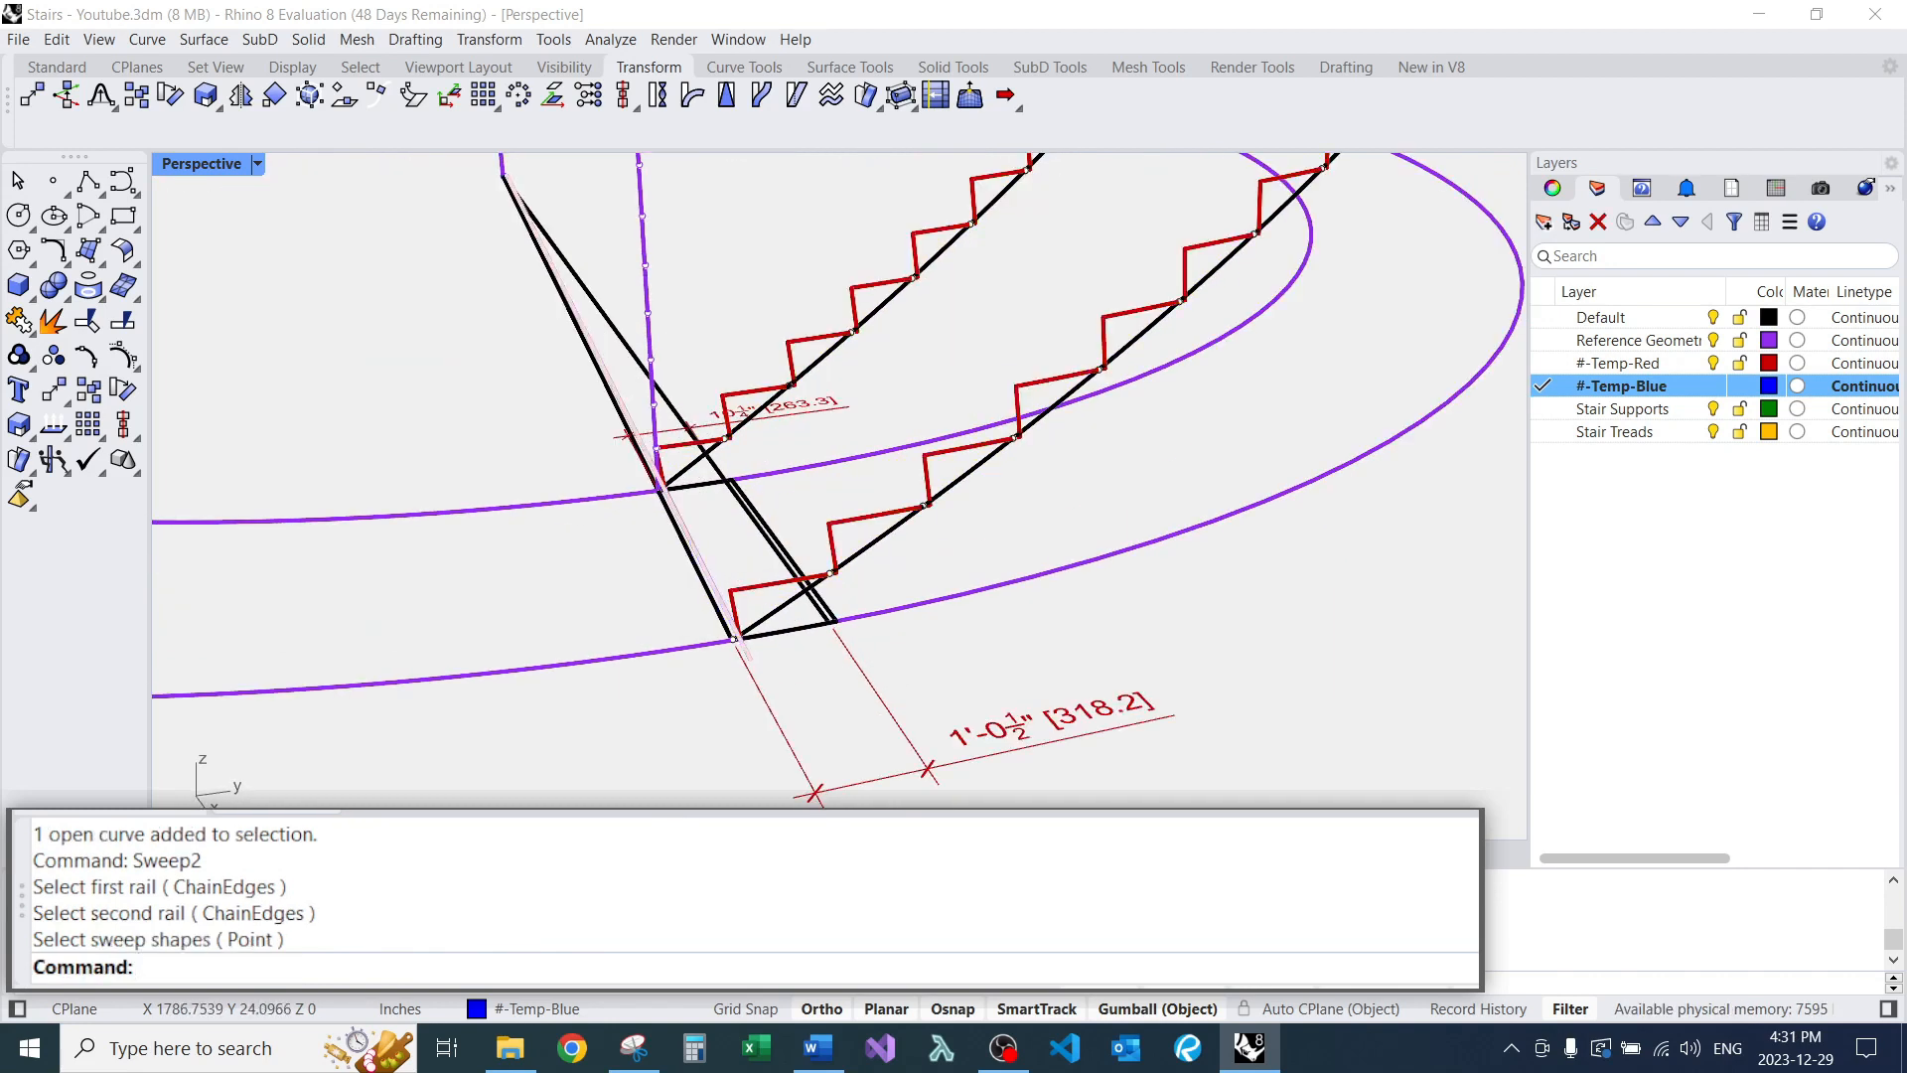
pyautogui.click(717, 593)
pyautogui.press('Escape')
# Sweep the blue line along the outer and inner stair profiles as two rails with Sweep2, keeping the cross sections unchanged.
pyautogui.write('Sw')
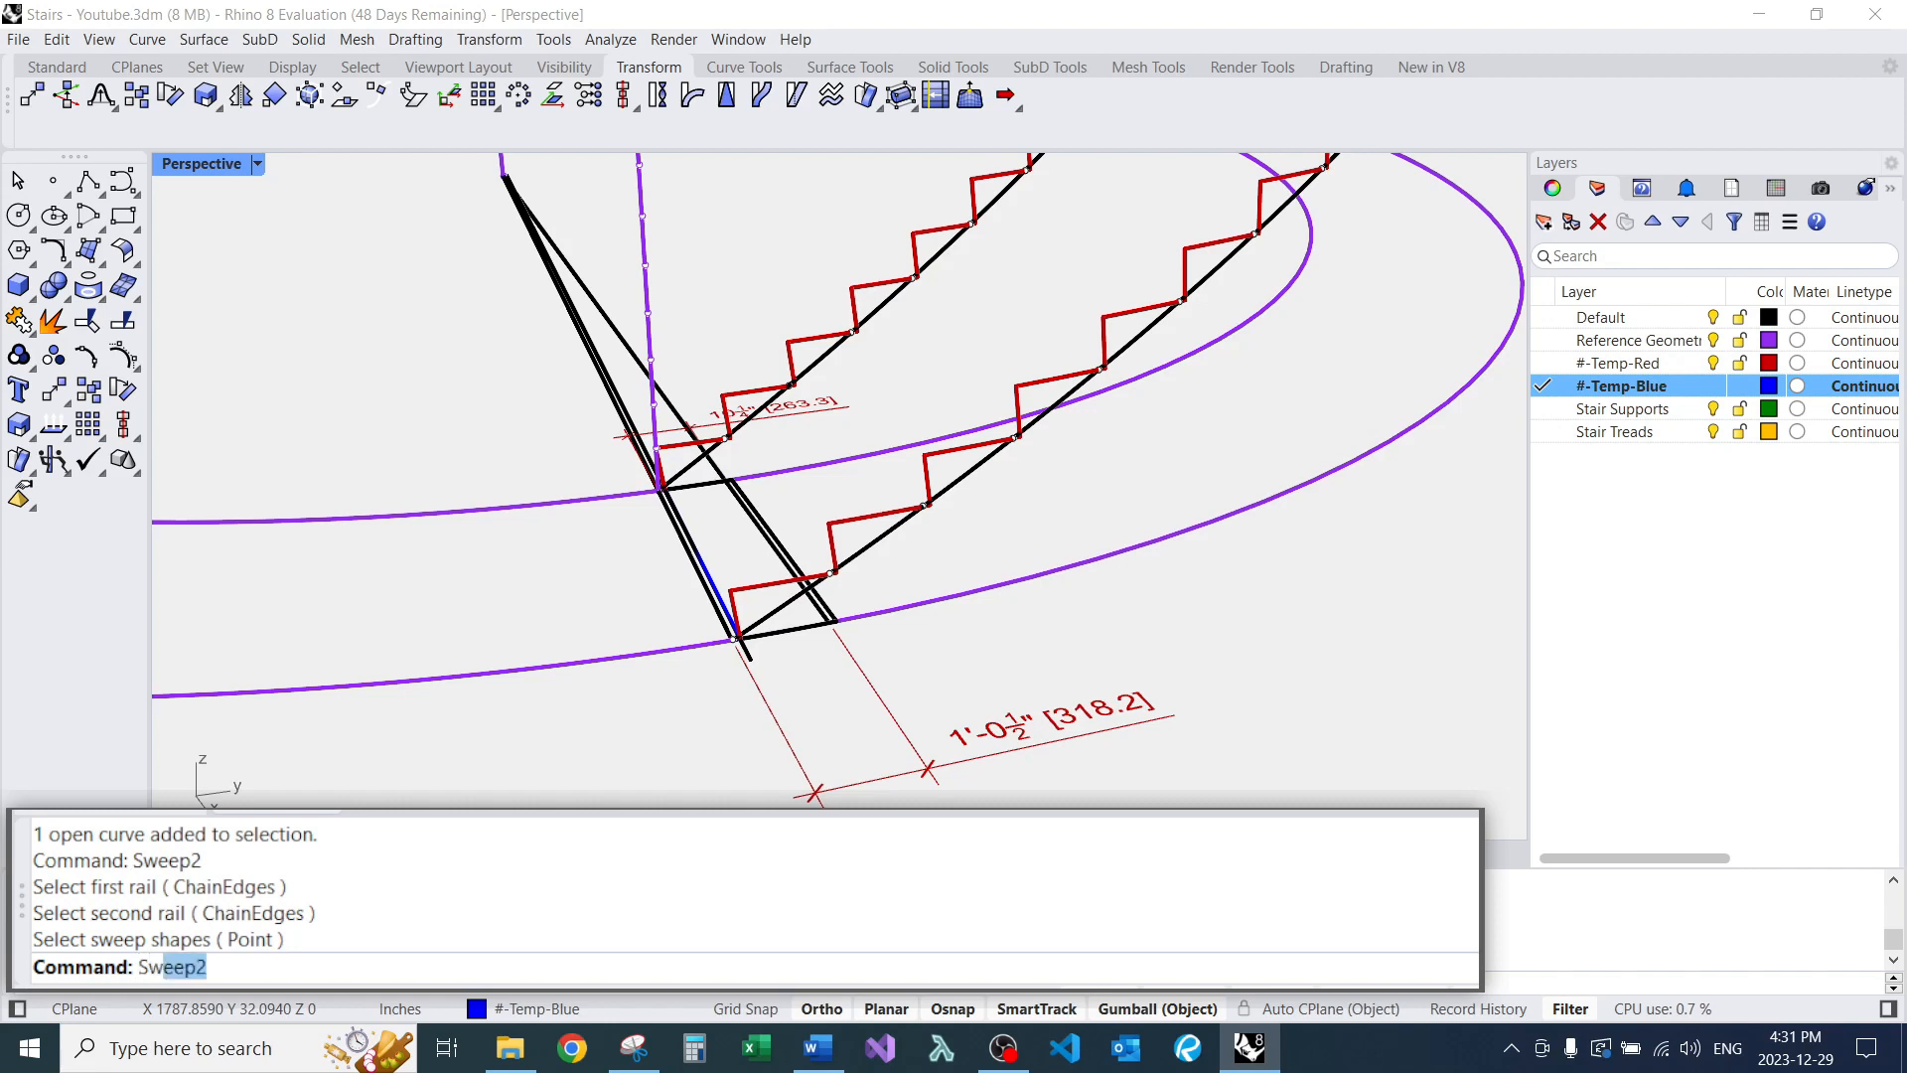
pyautogui.write('e')
pyautogui.press('Return')
pyautogui.scroll(3, 760, 527)
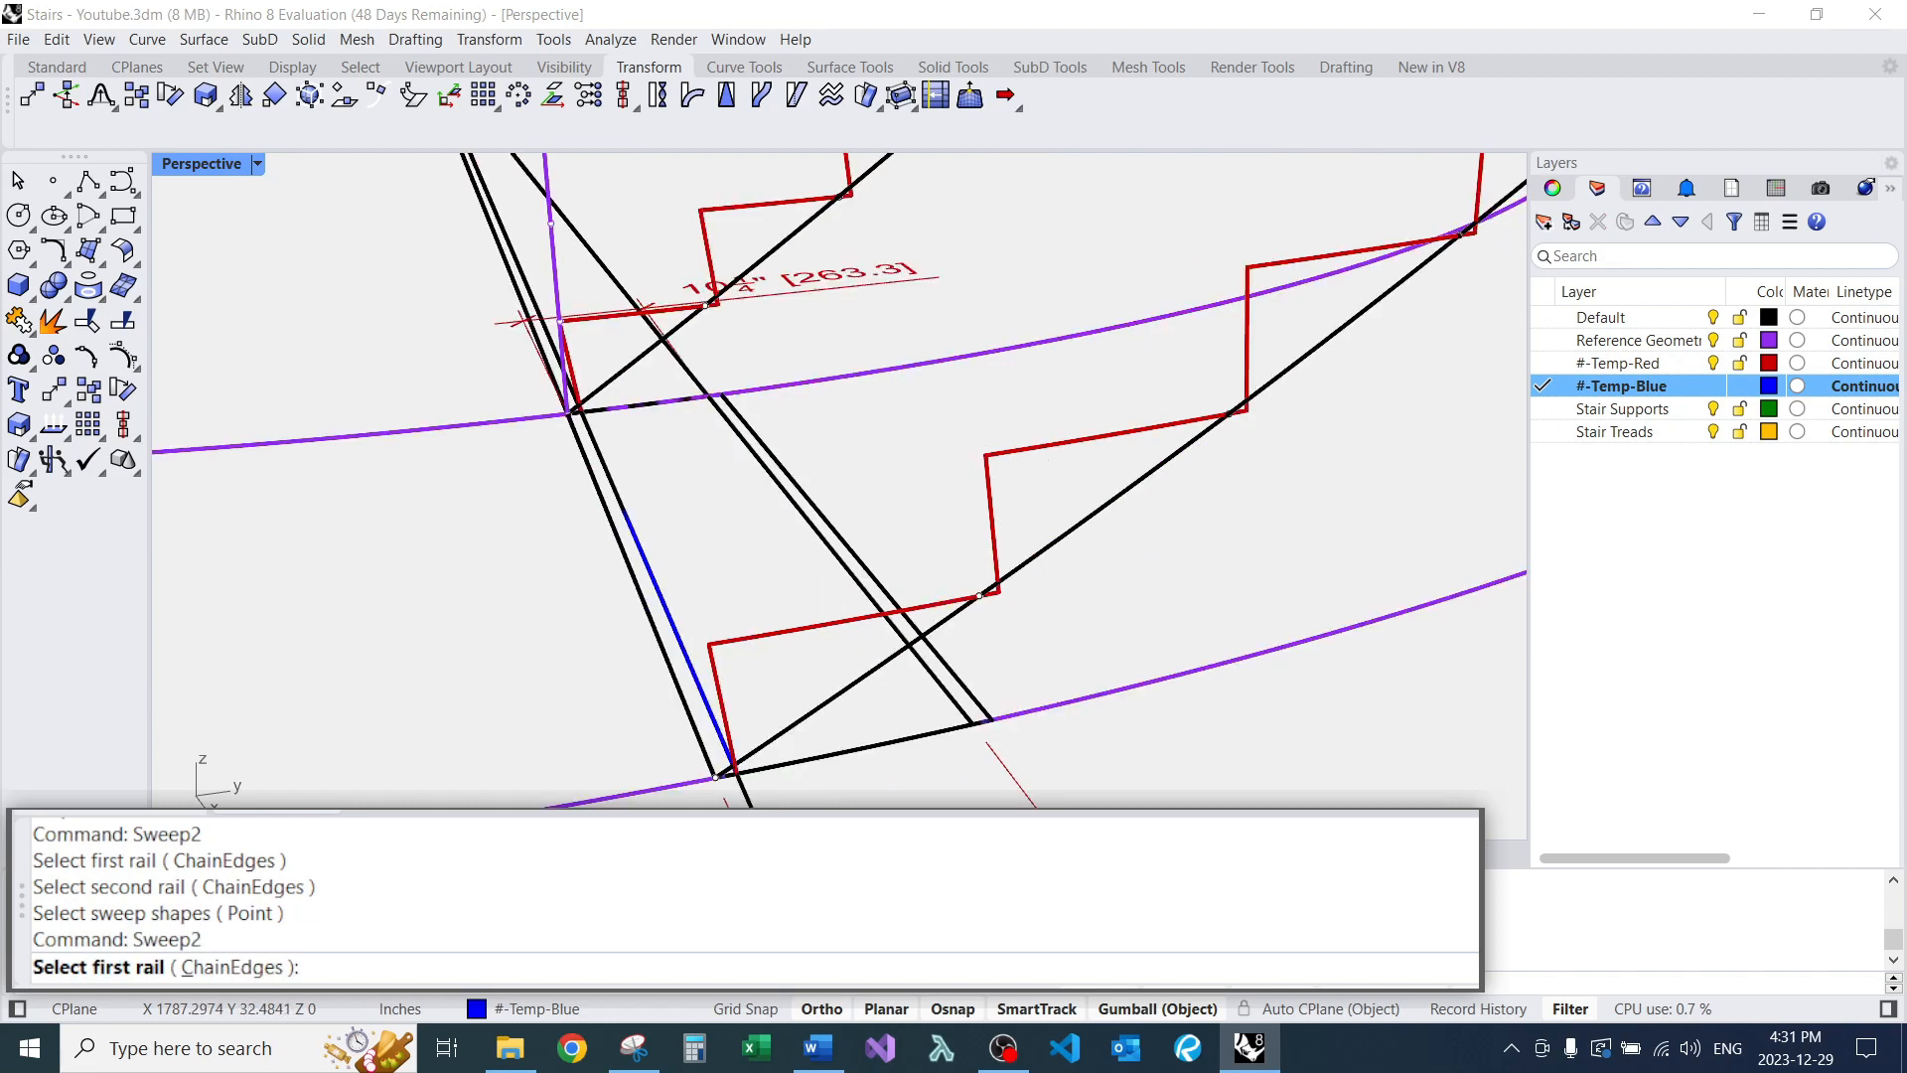
pyautogui.click(772, 633)
pyautogui.scroll(-7, 772, 637)
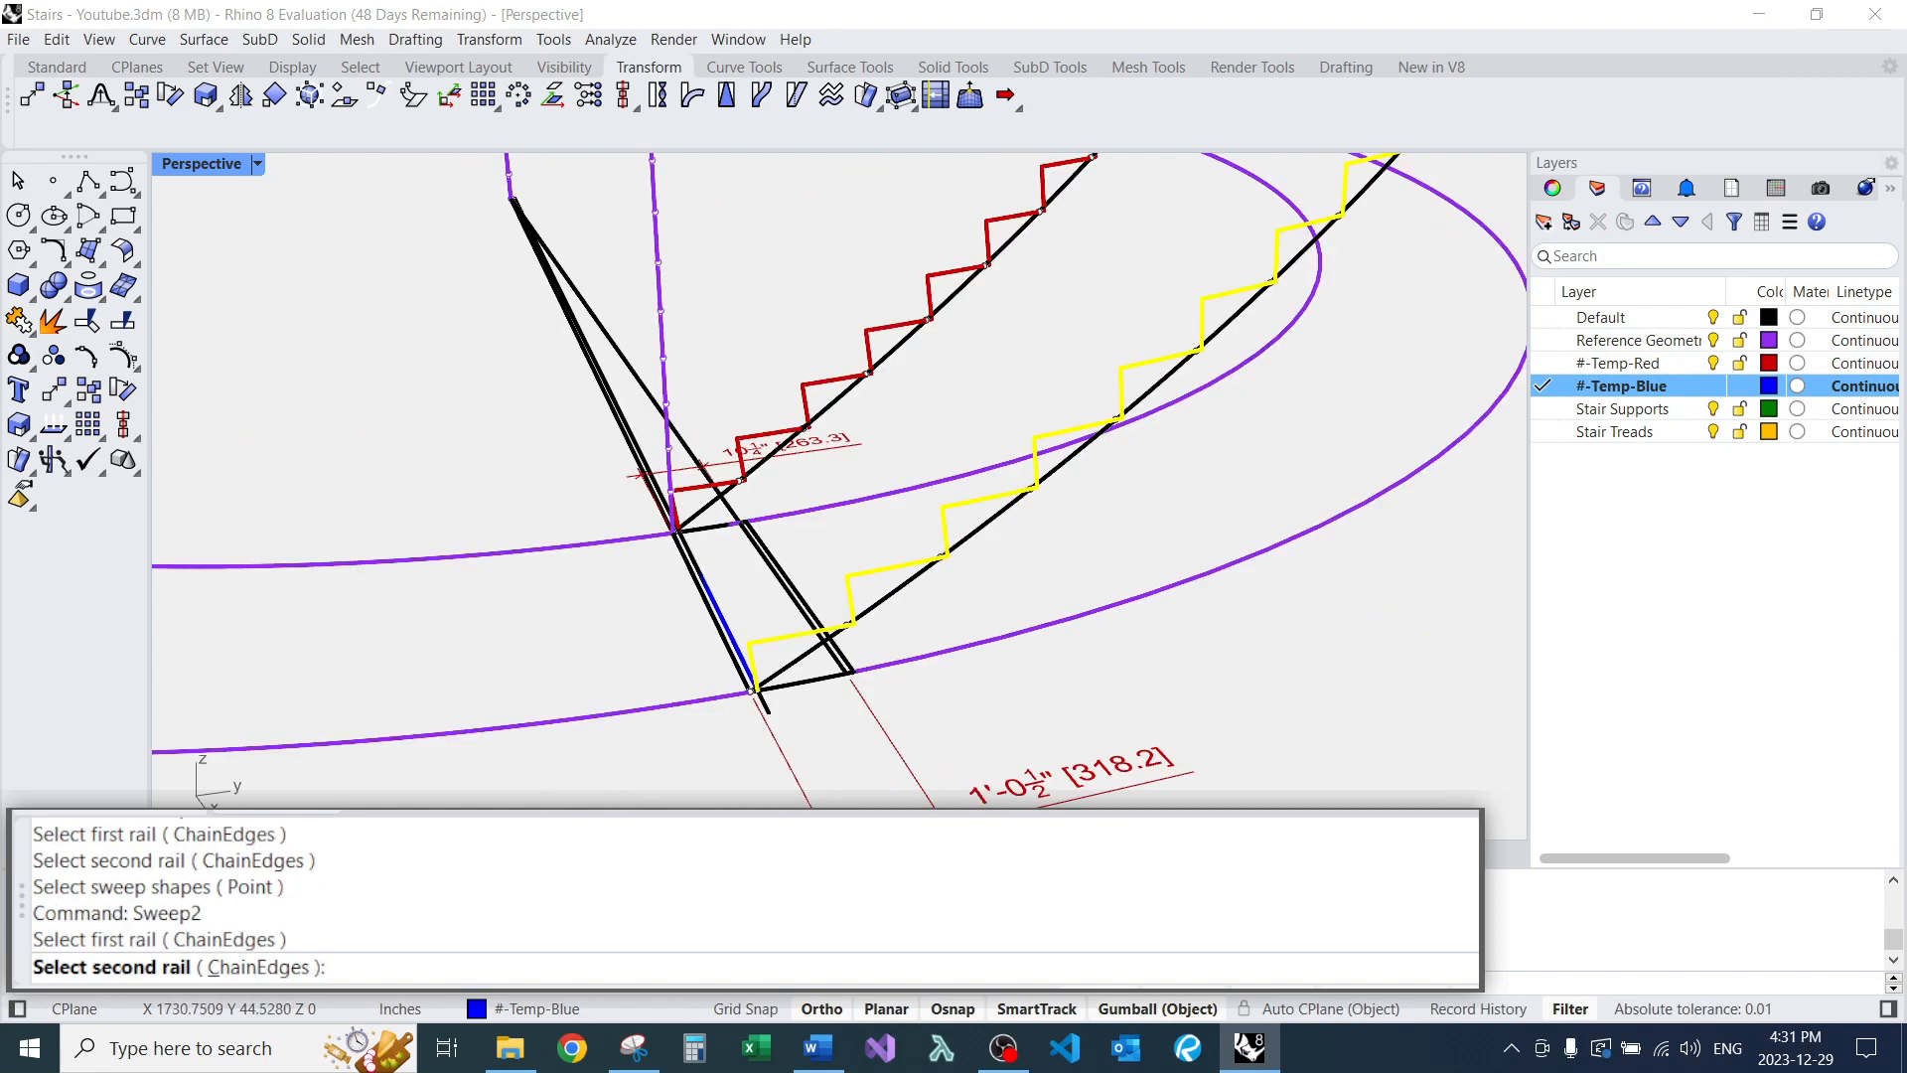
pyautogui.scroll(3, 850, 373)
pyautogui.click(851, 380)
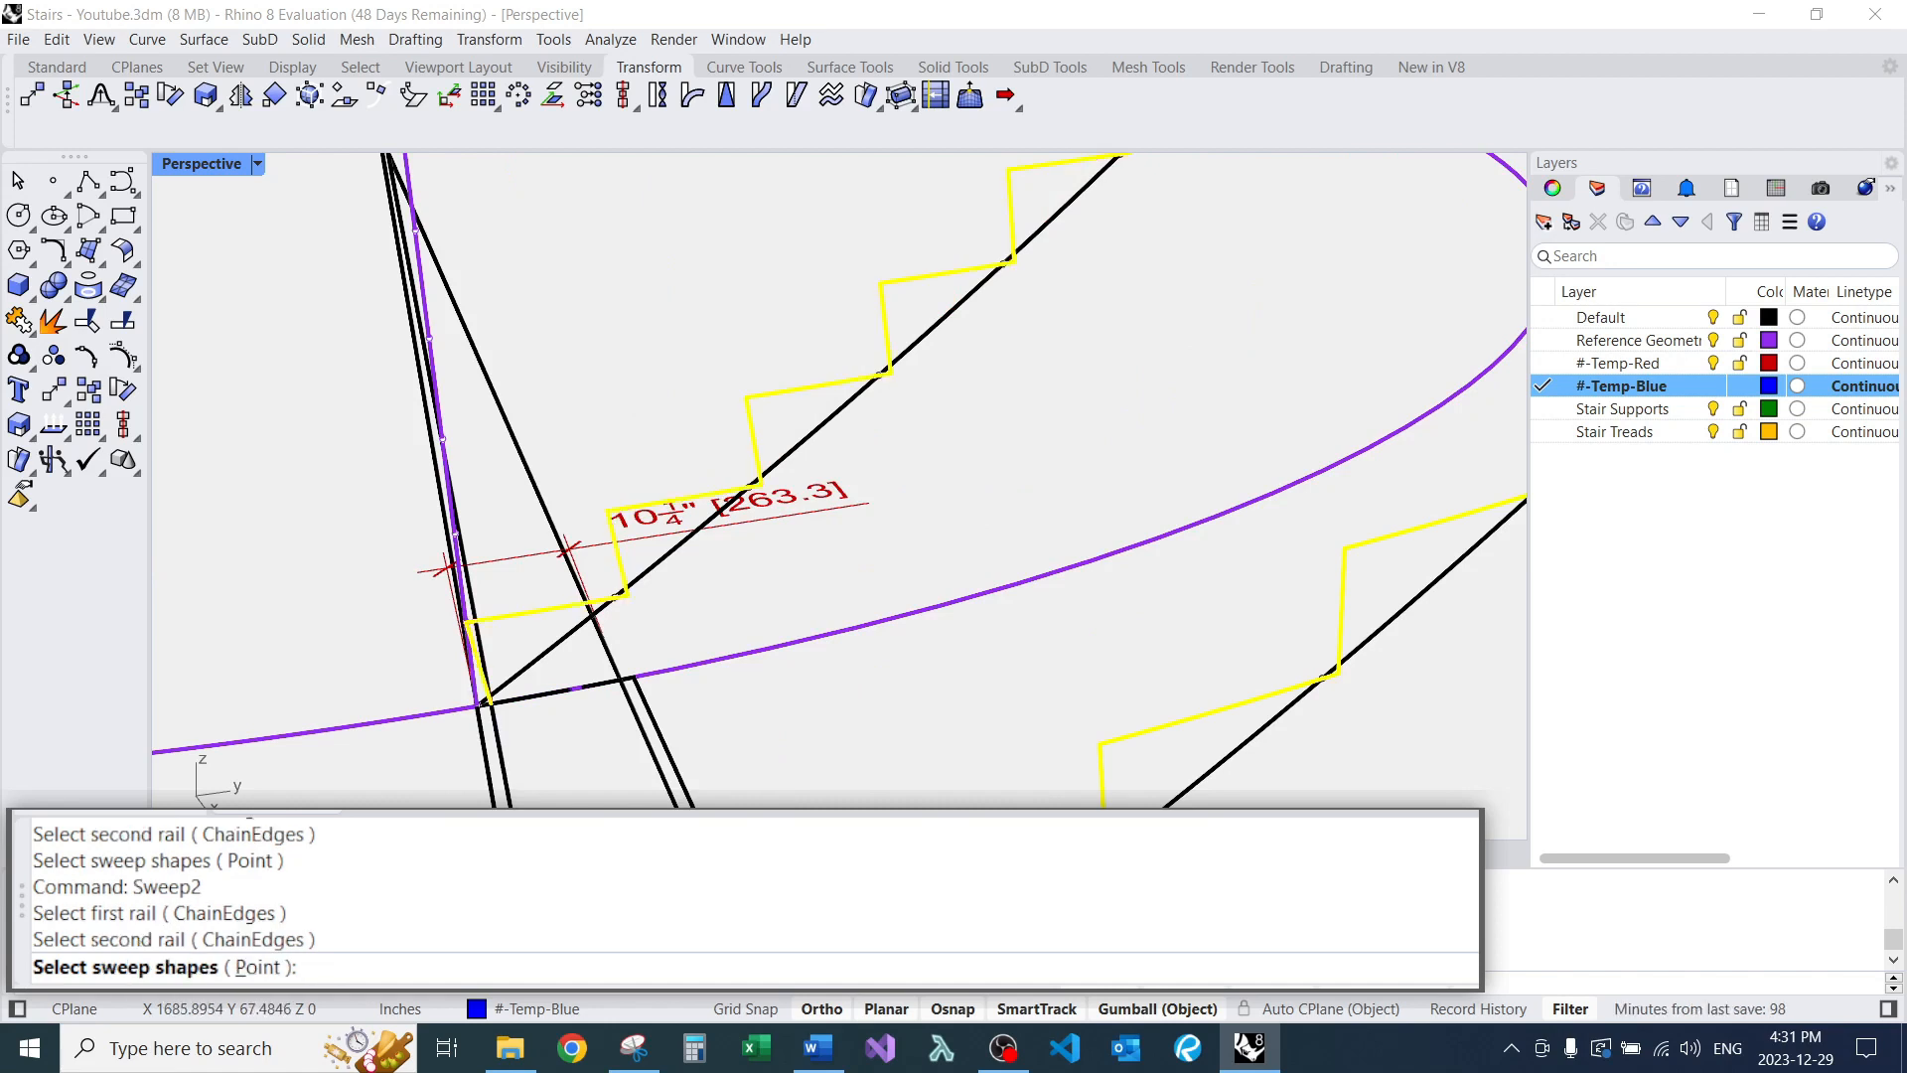
pyautogui.scroll(-4, 766, 328)
pyautogui.scroll(4, 688, 508)
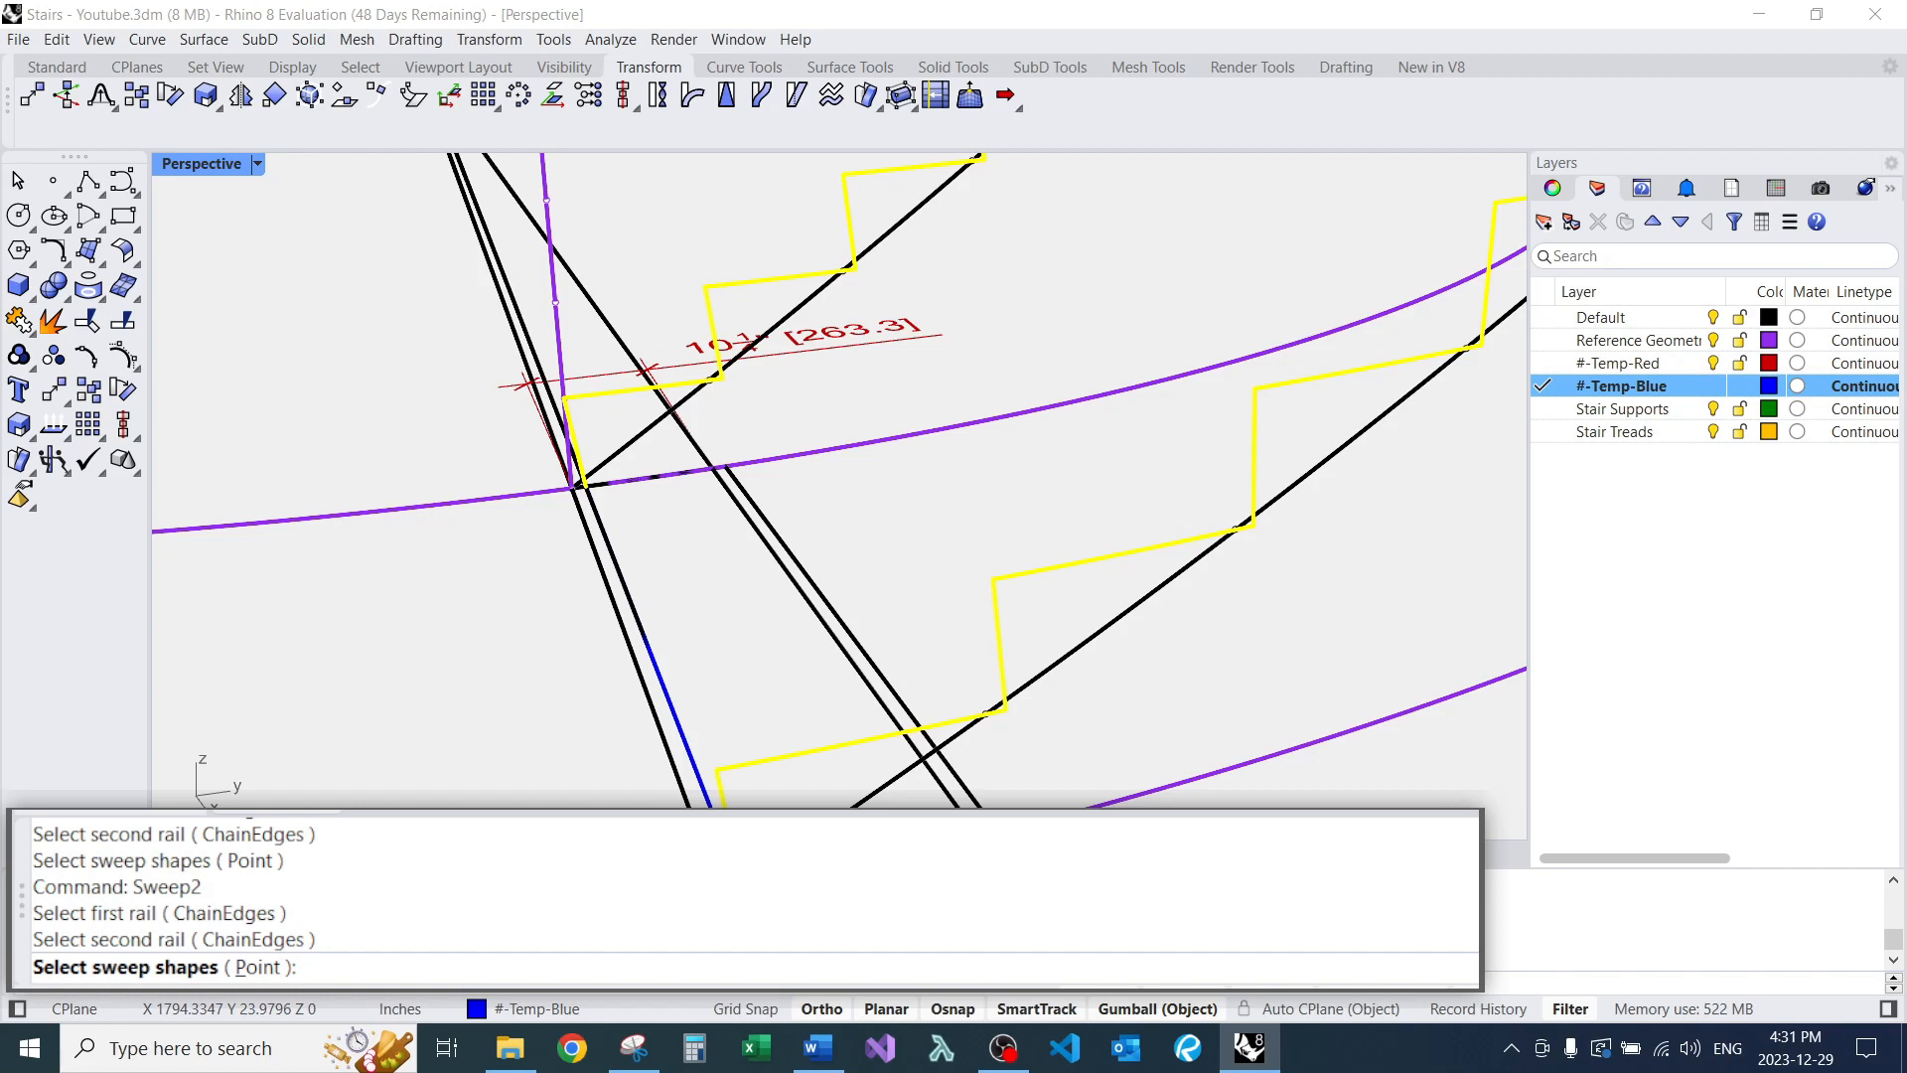
pyautogui.click(705, 795)
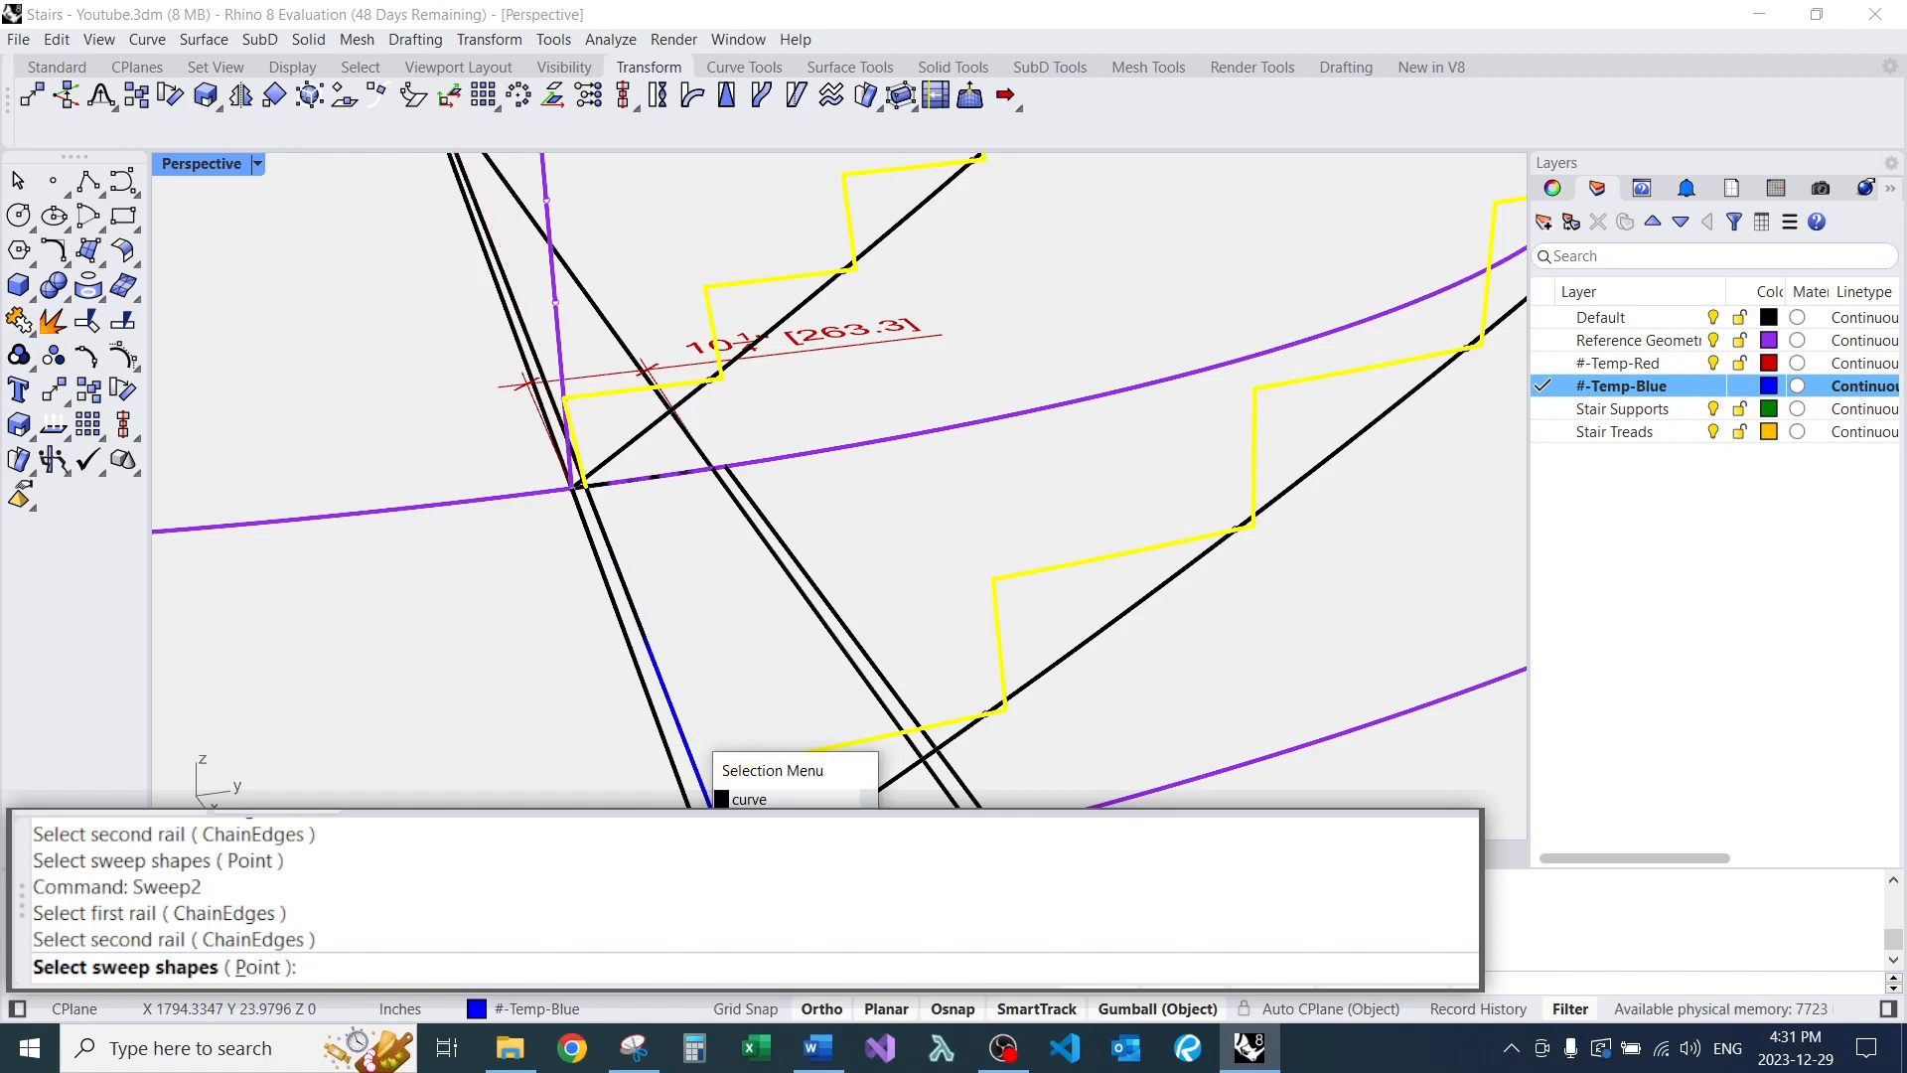
pyautogui.click(755, 819)
pyautogui.scroll(-4, 825, 696)
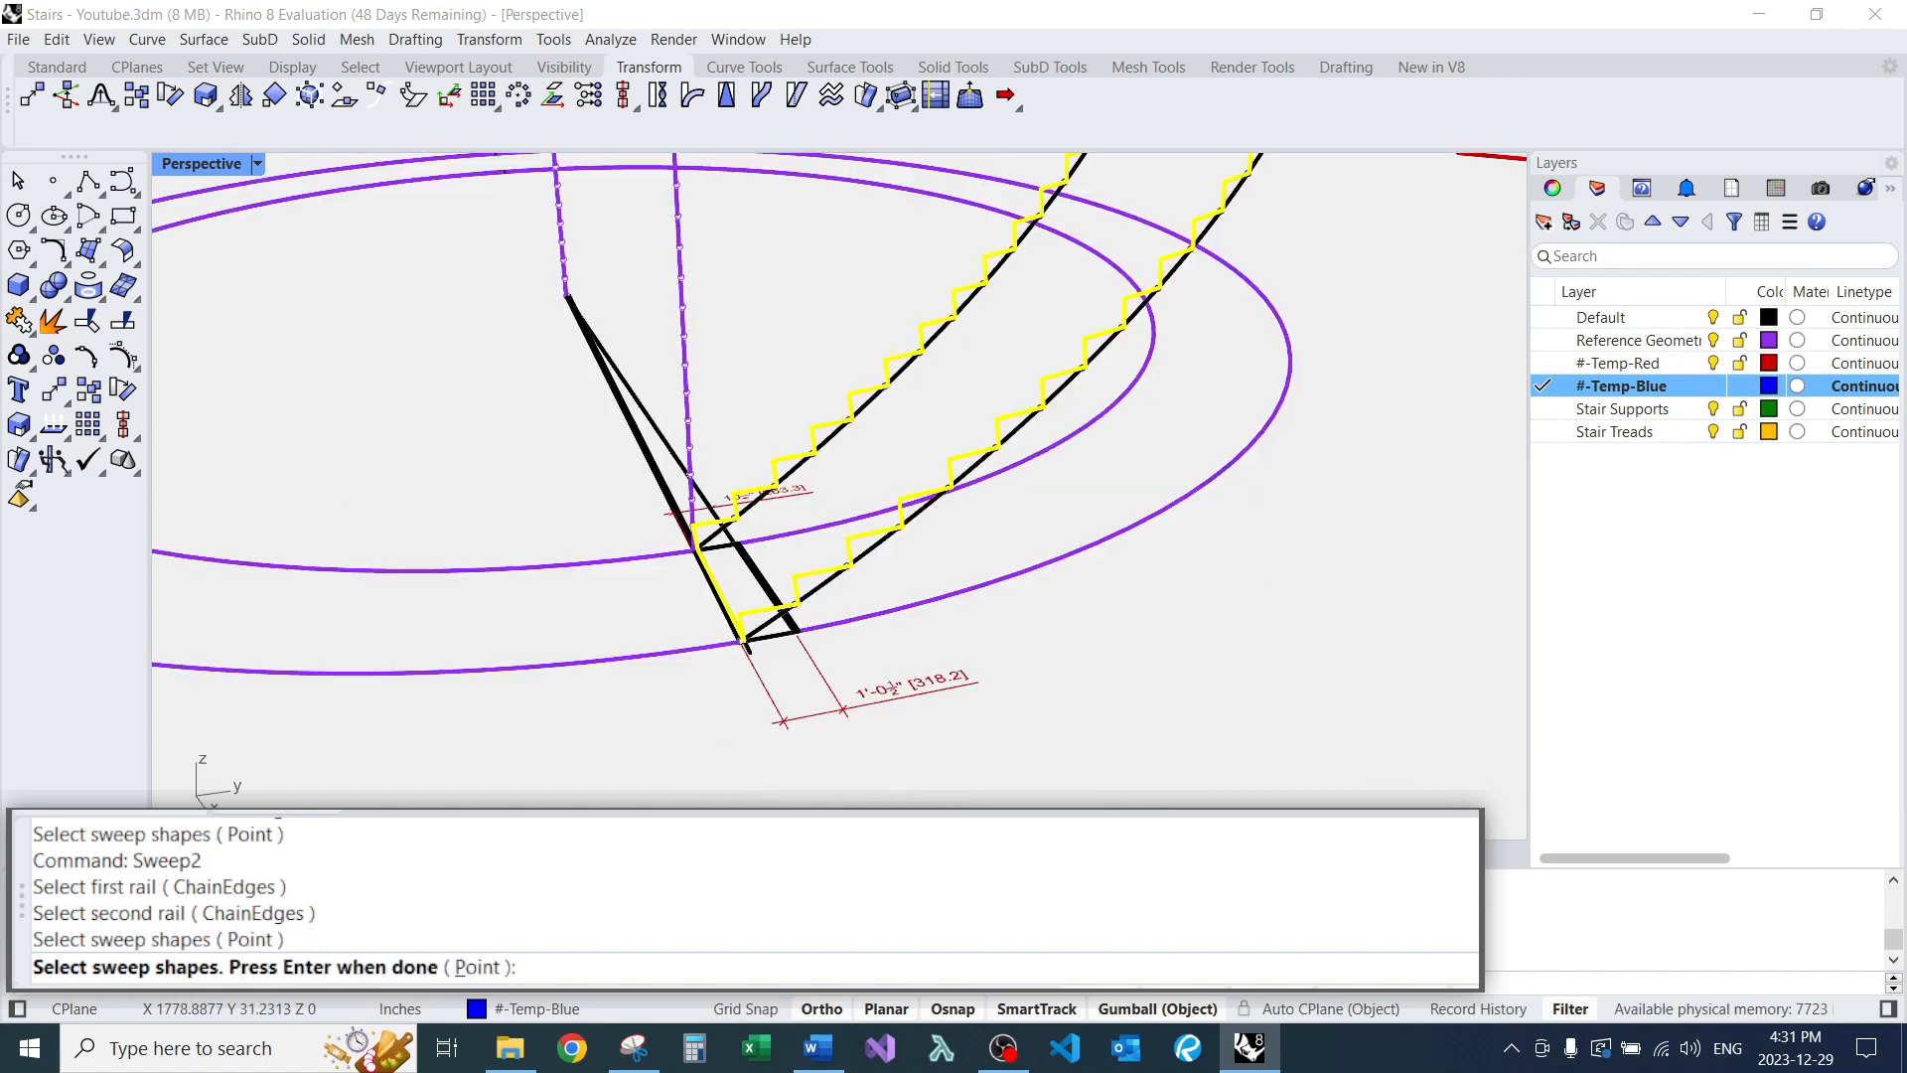
pyautogui.press('Return')
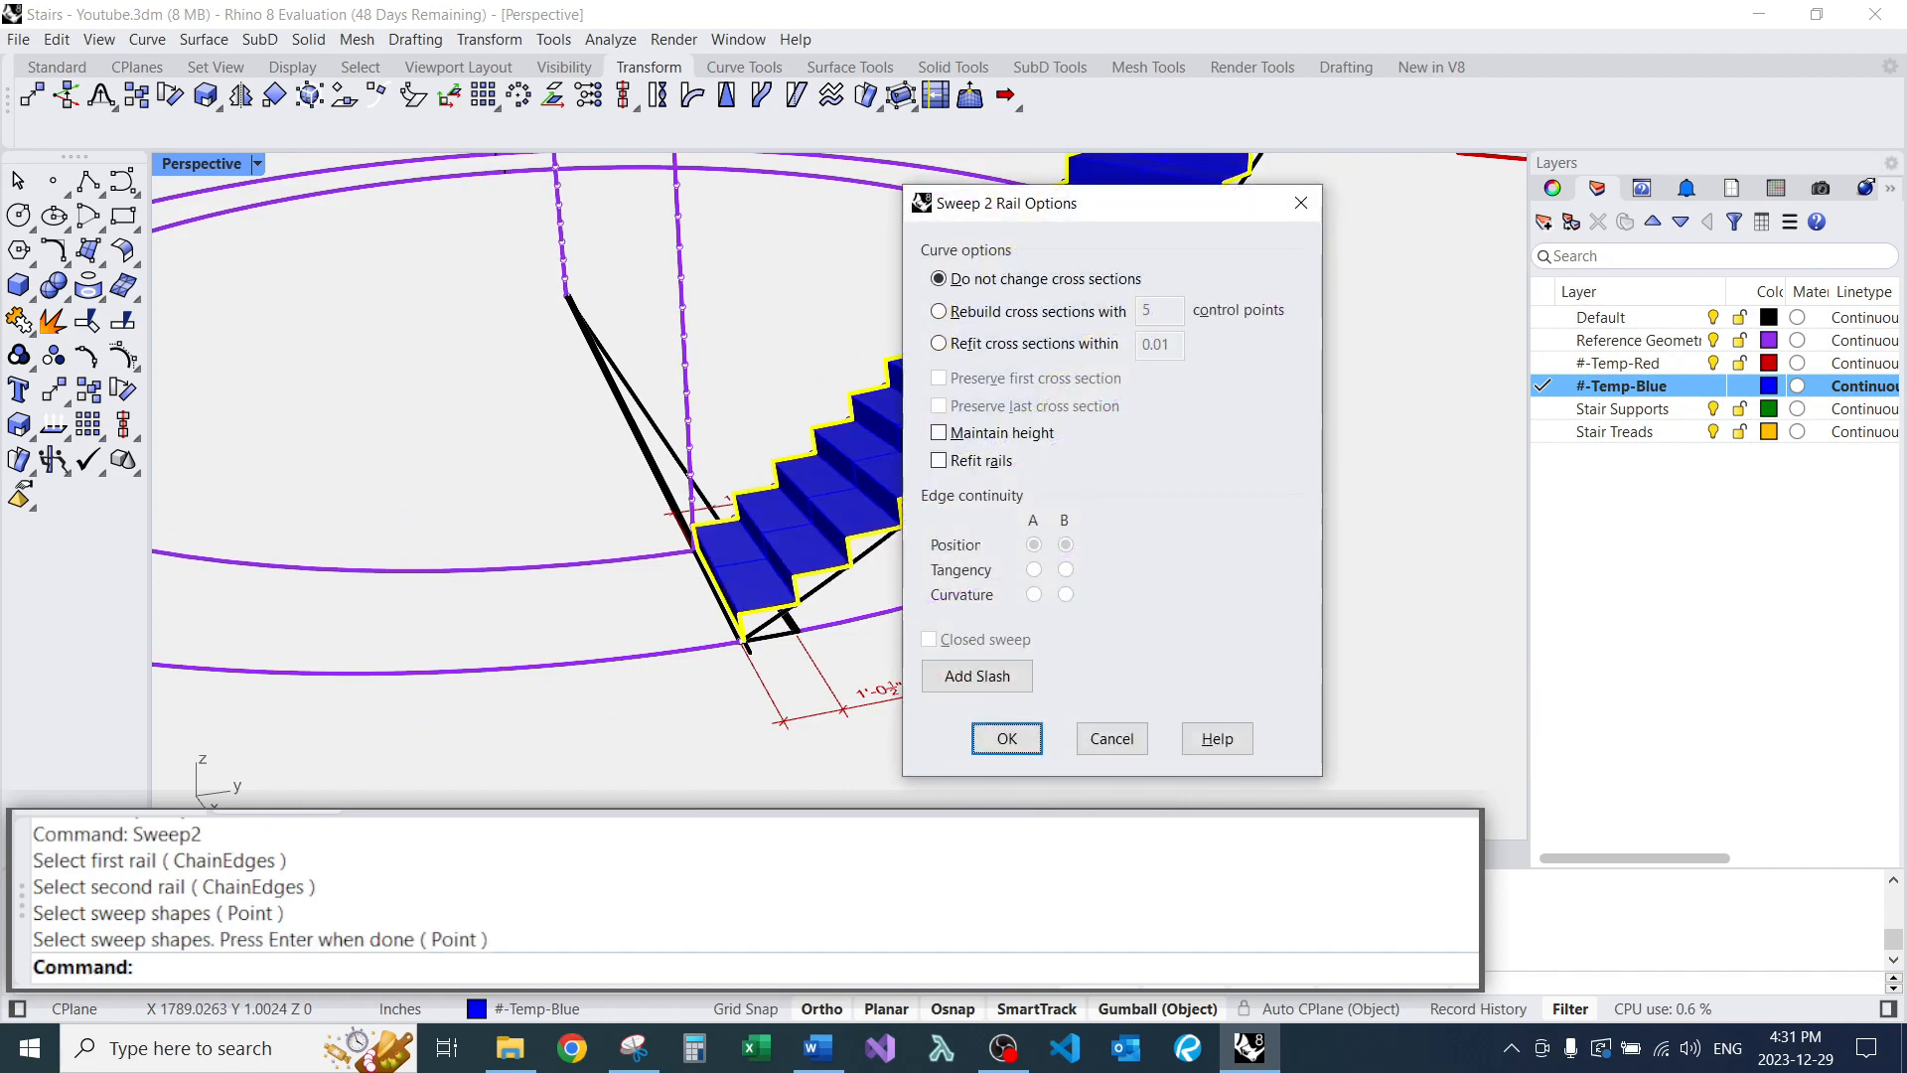
# Examine the Sweep2 preview along both flights and around the landing.
pyautogui.scroll(-6, 472, 641)
pyautogui.moveTo(496, 636); pyautogui.dragTo(516, 417, button='right')
pyautogui.scroll(6, 616, 501)
pyautogui.scroll(-6, 616, 457)
pyautogui.scroll(4, 556, 397)
pyautogui.scroll(-5, 696, 377)
pyautogui.scroll(-5, 814, 367)
pyautogui.scroll(6, 815, 353)
pyautogui.scroll(-4, 596, 397)
pyautogui.scroll(3, 695, 298)
pyautogui.moveTo(645, 398); pyautogui.dragTo(795, 378, button='right')
pyautogui.moveTo(709, 298); pyautogui.dragTo(755, 338, button='right')
pyautogui.scroll(-4, 755, 397)
pyautogui.moveTo(636, 397); pyautogui.dragTo(755, 417, button='right')
pyautogui.scroll(4, 814, 447)
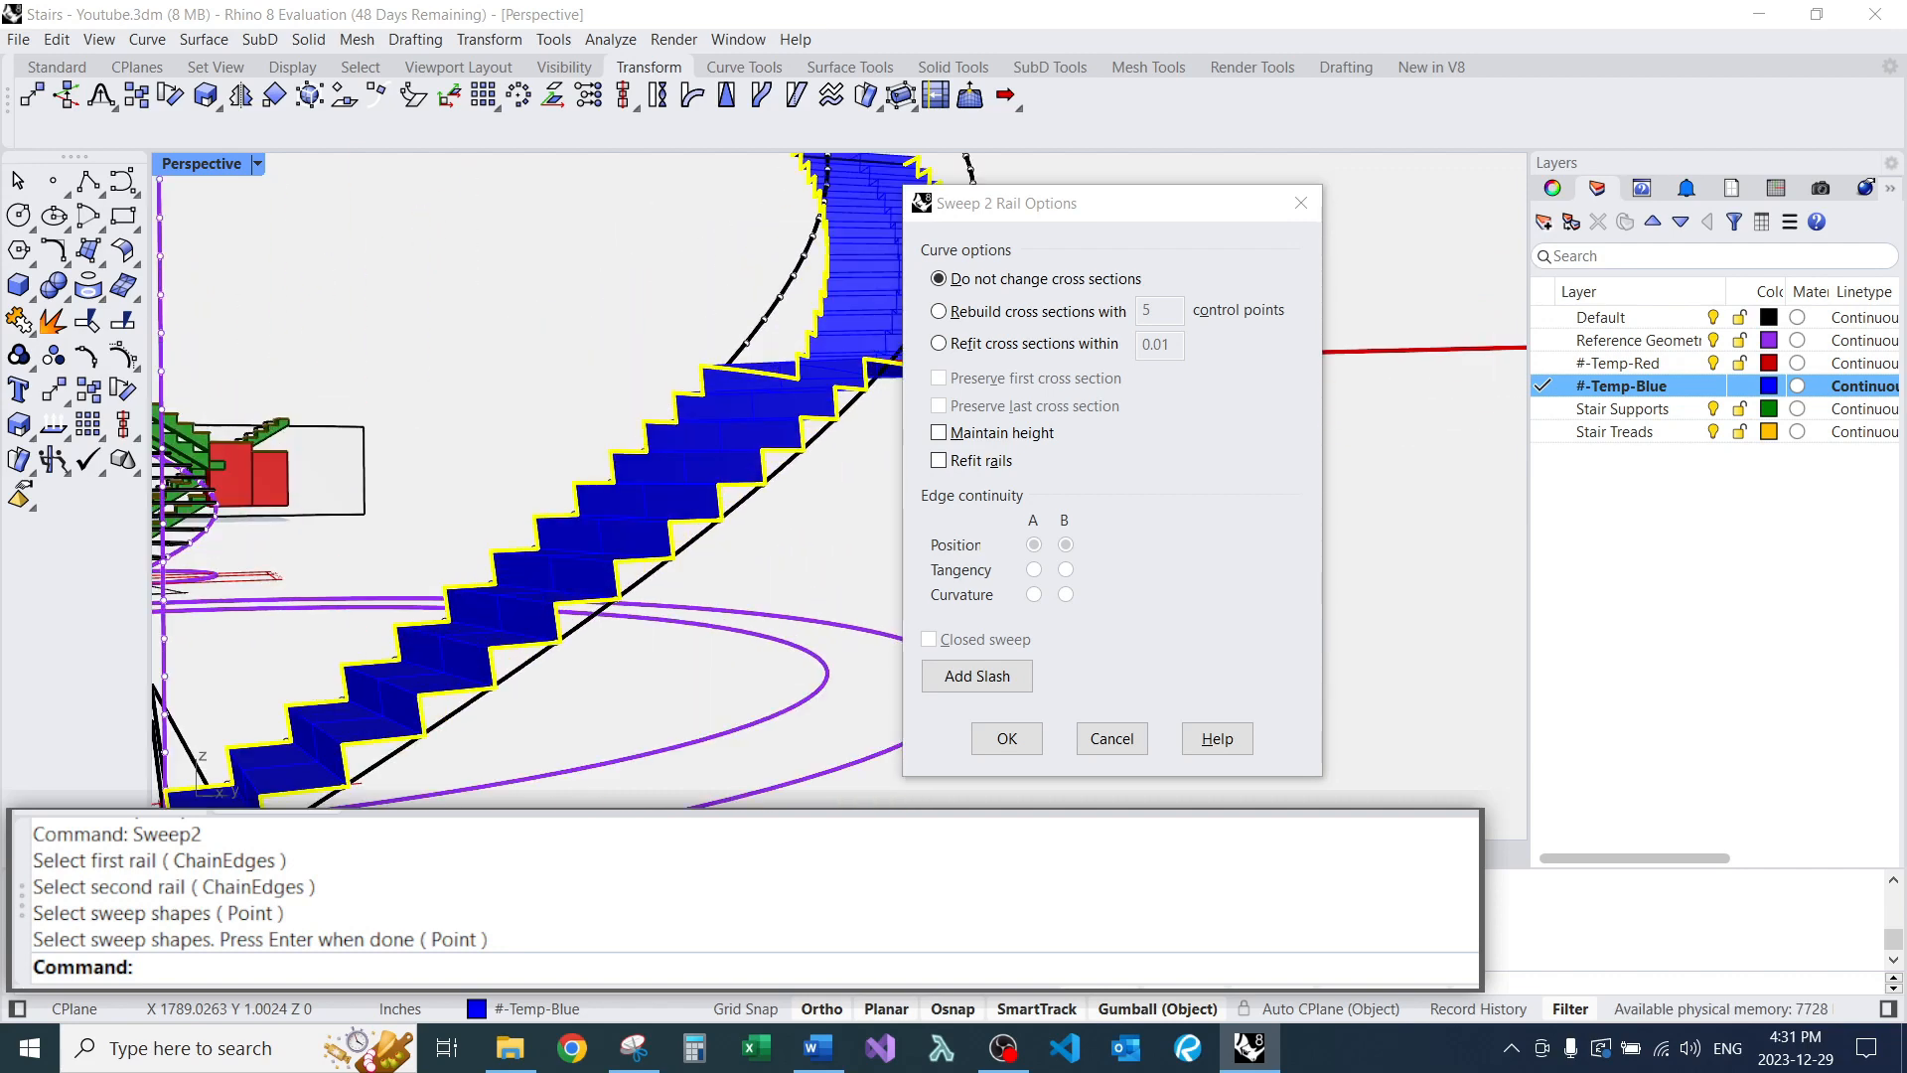
pyautogui.scroll(-5, 526, 476)
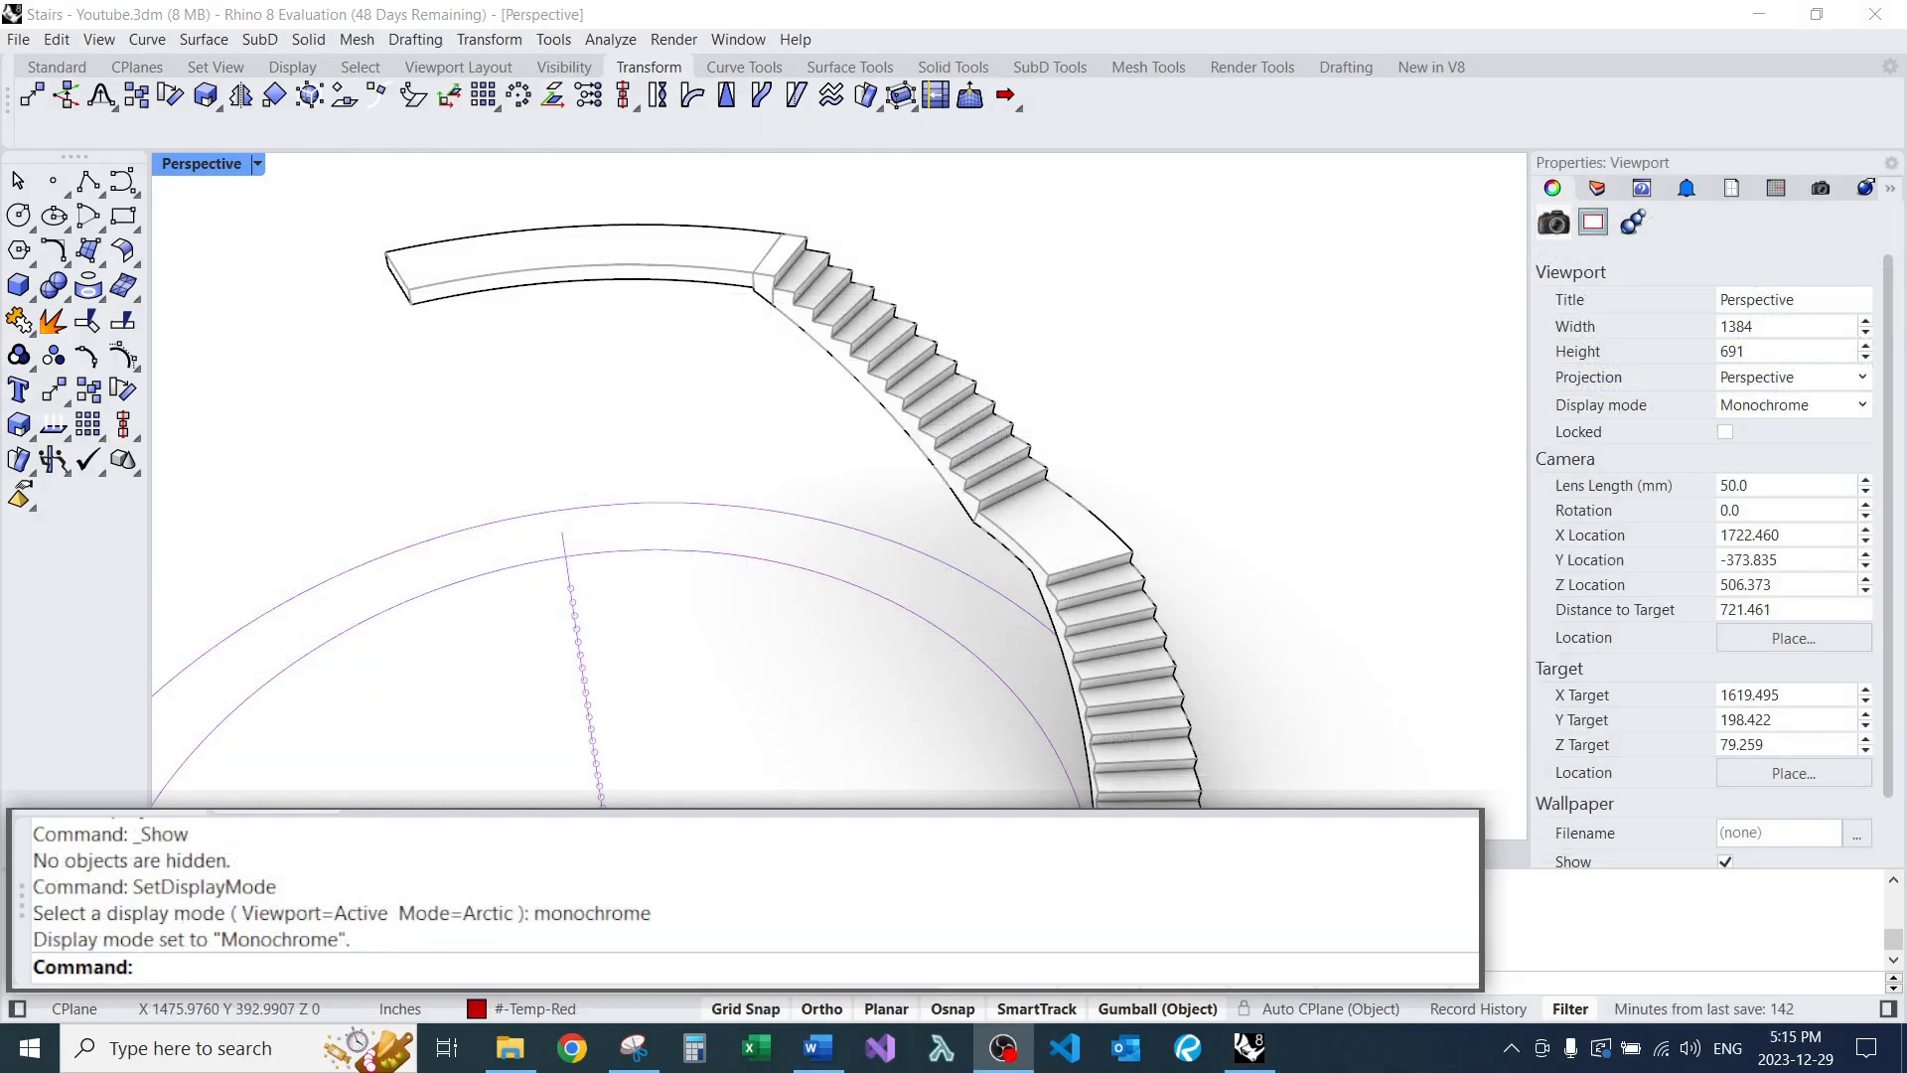
# Examine the solid curved staircase, its landing and its underside in Monochrome display.
pyautogui.scroll(3, 620, 383)
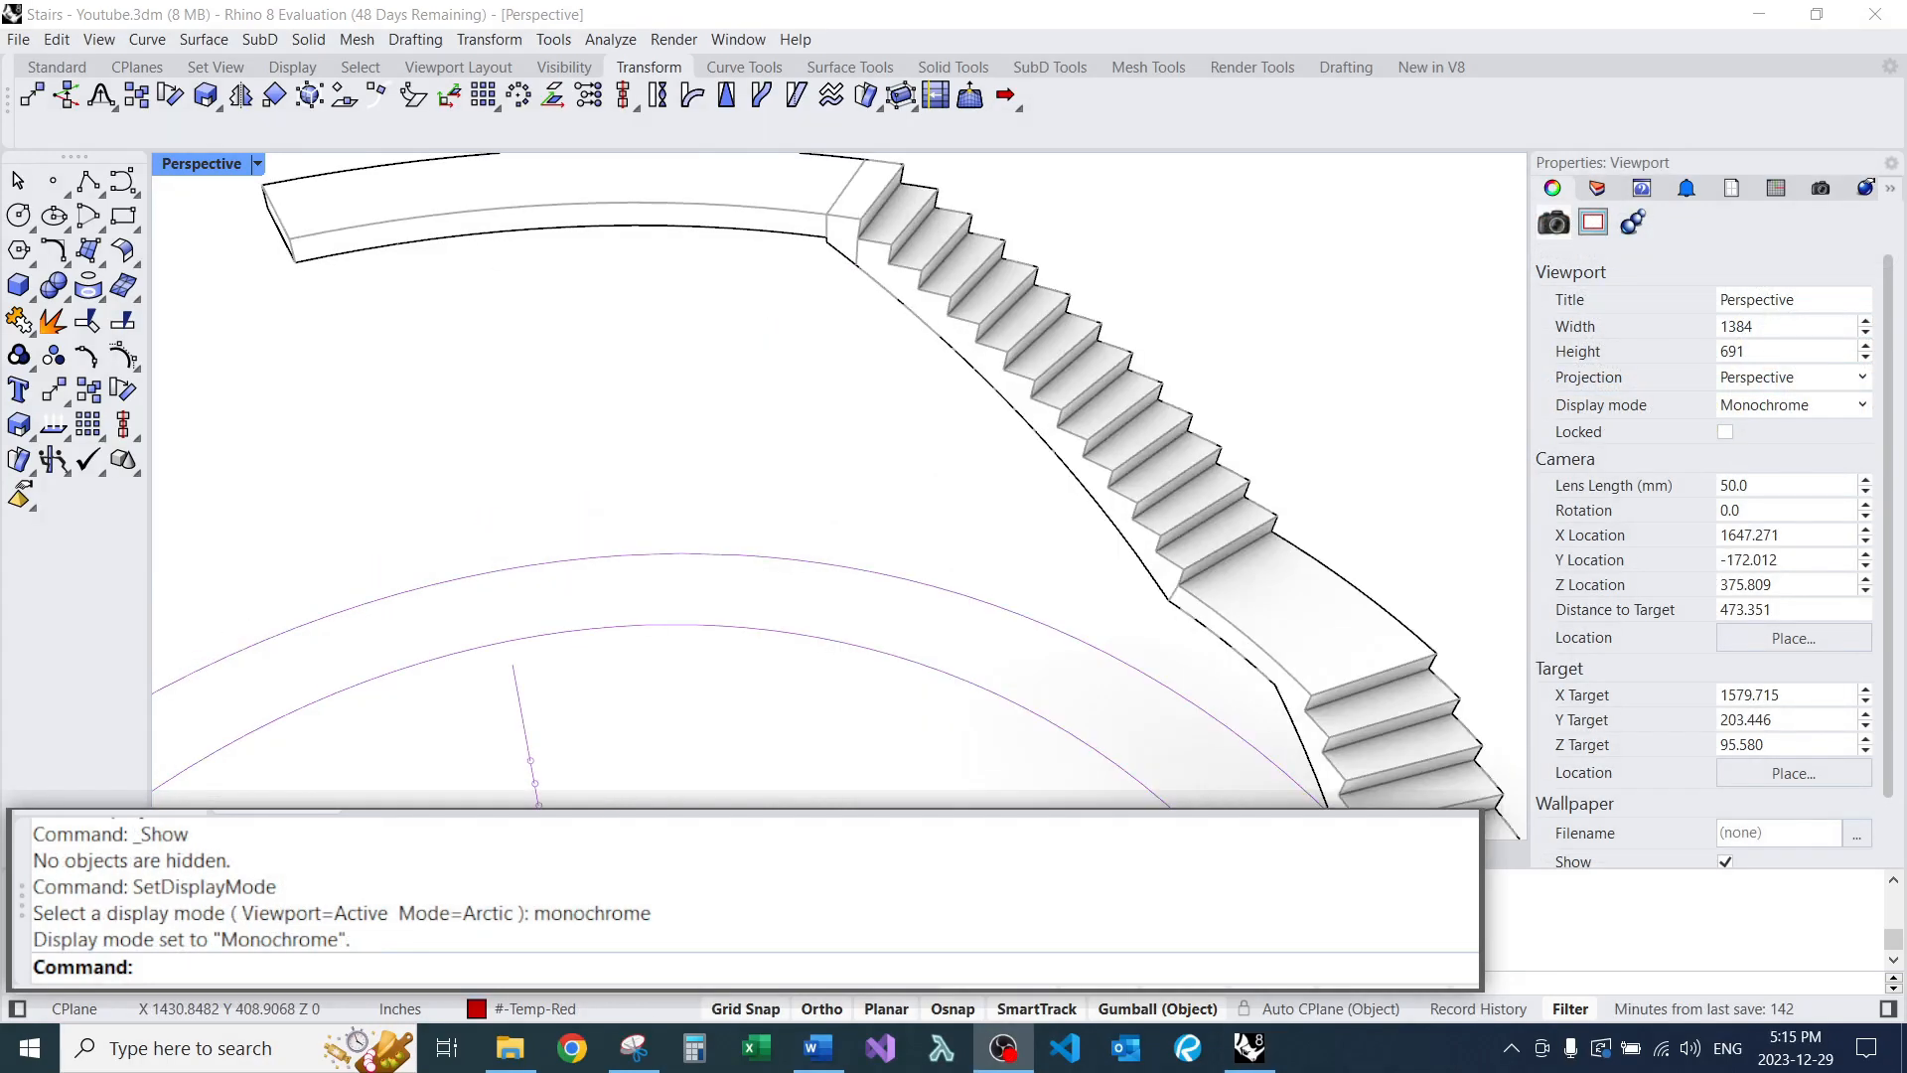
pyautogui.moveTo(619, 381); pyautogui.dragTo(839, 355, button='right')
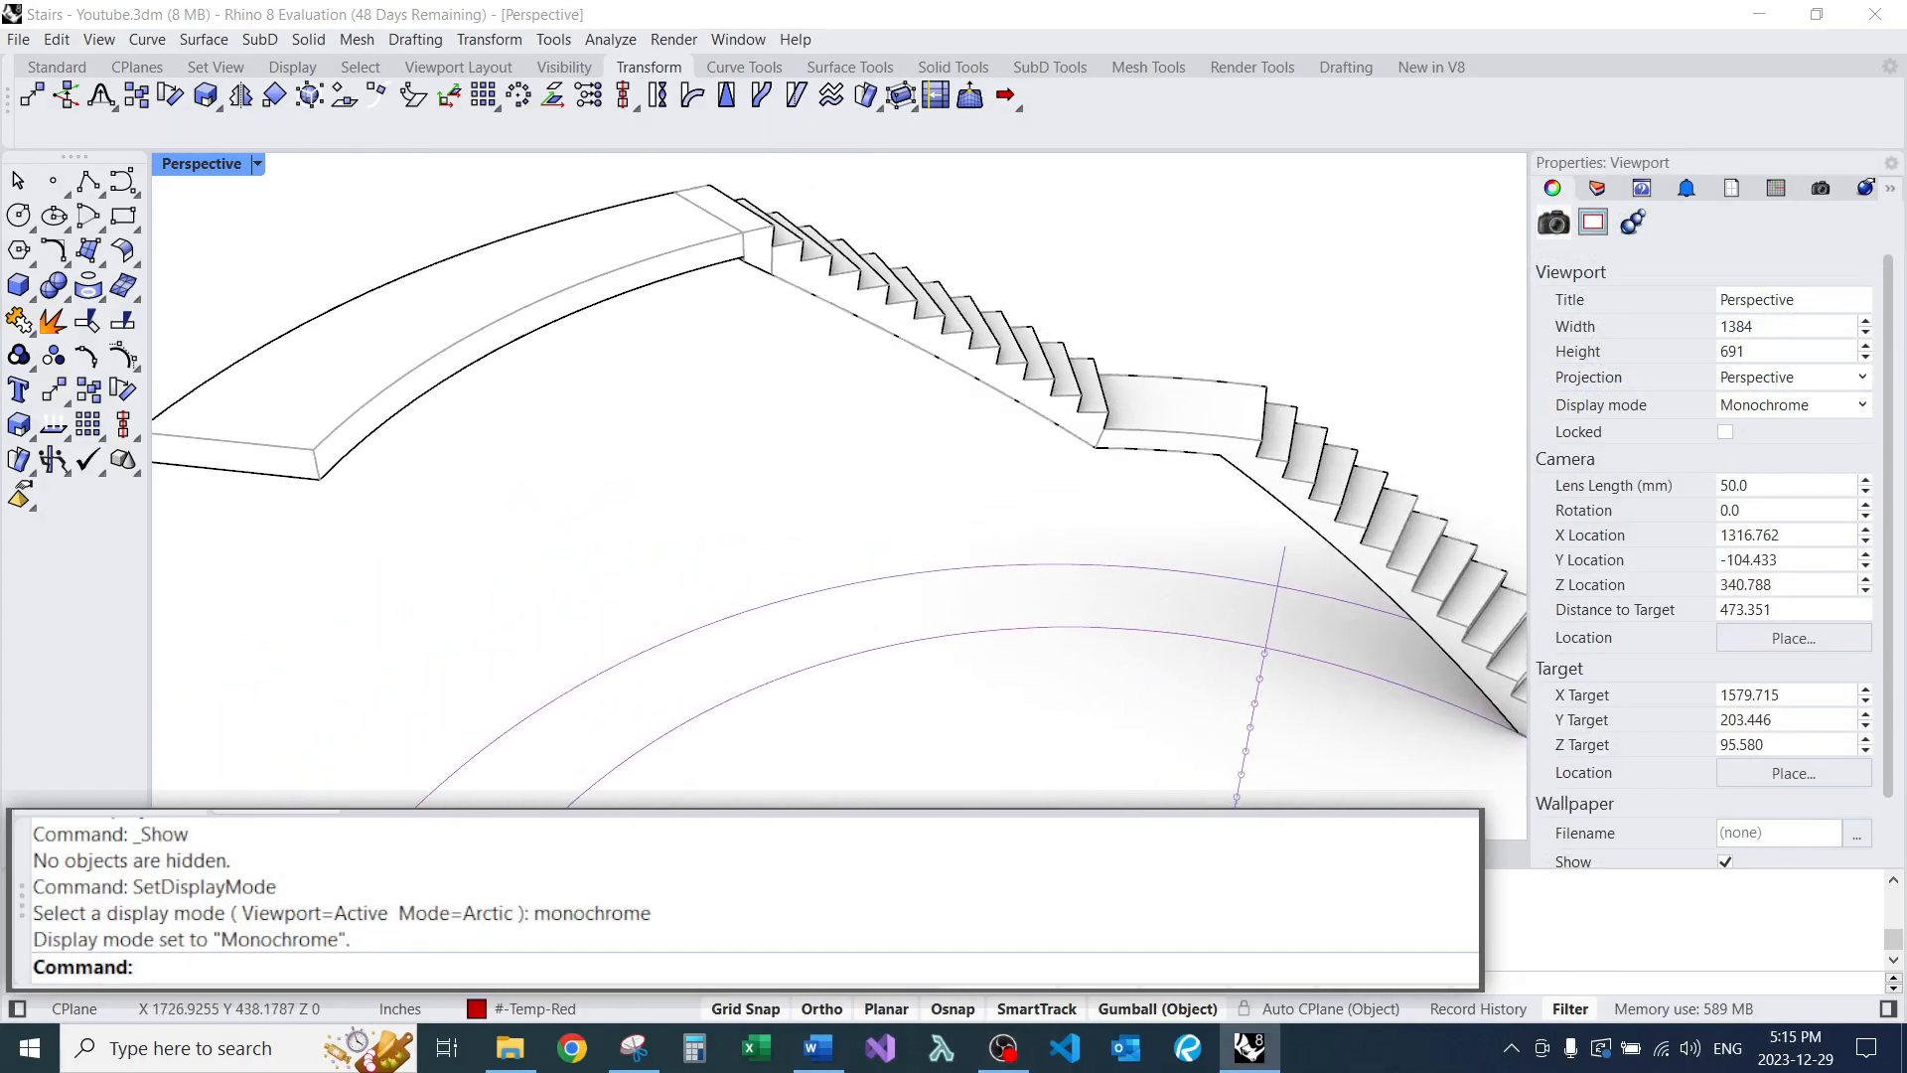
pyautogui.scroll(-6, 703, 329)
pyautogui.scroll(6, 994, 318)
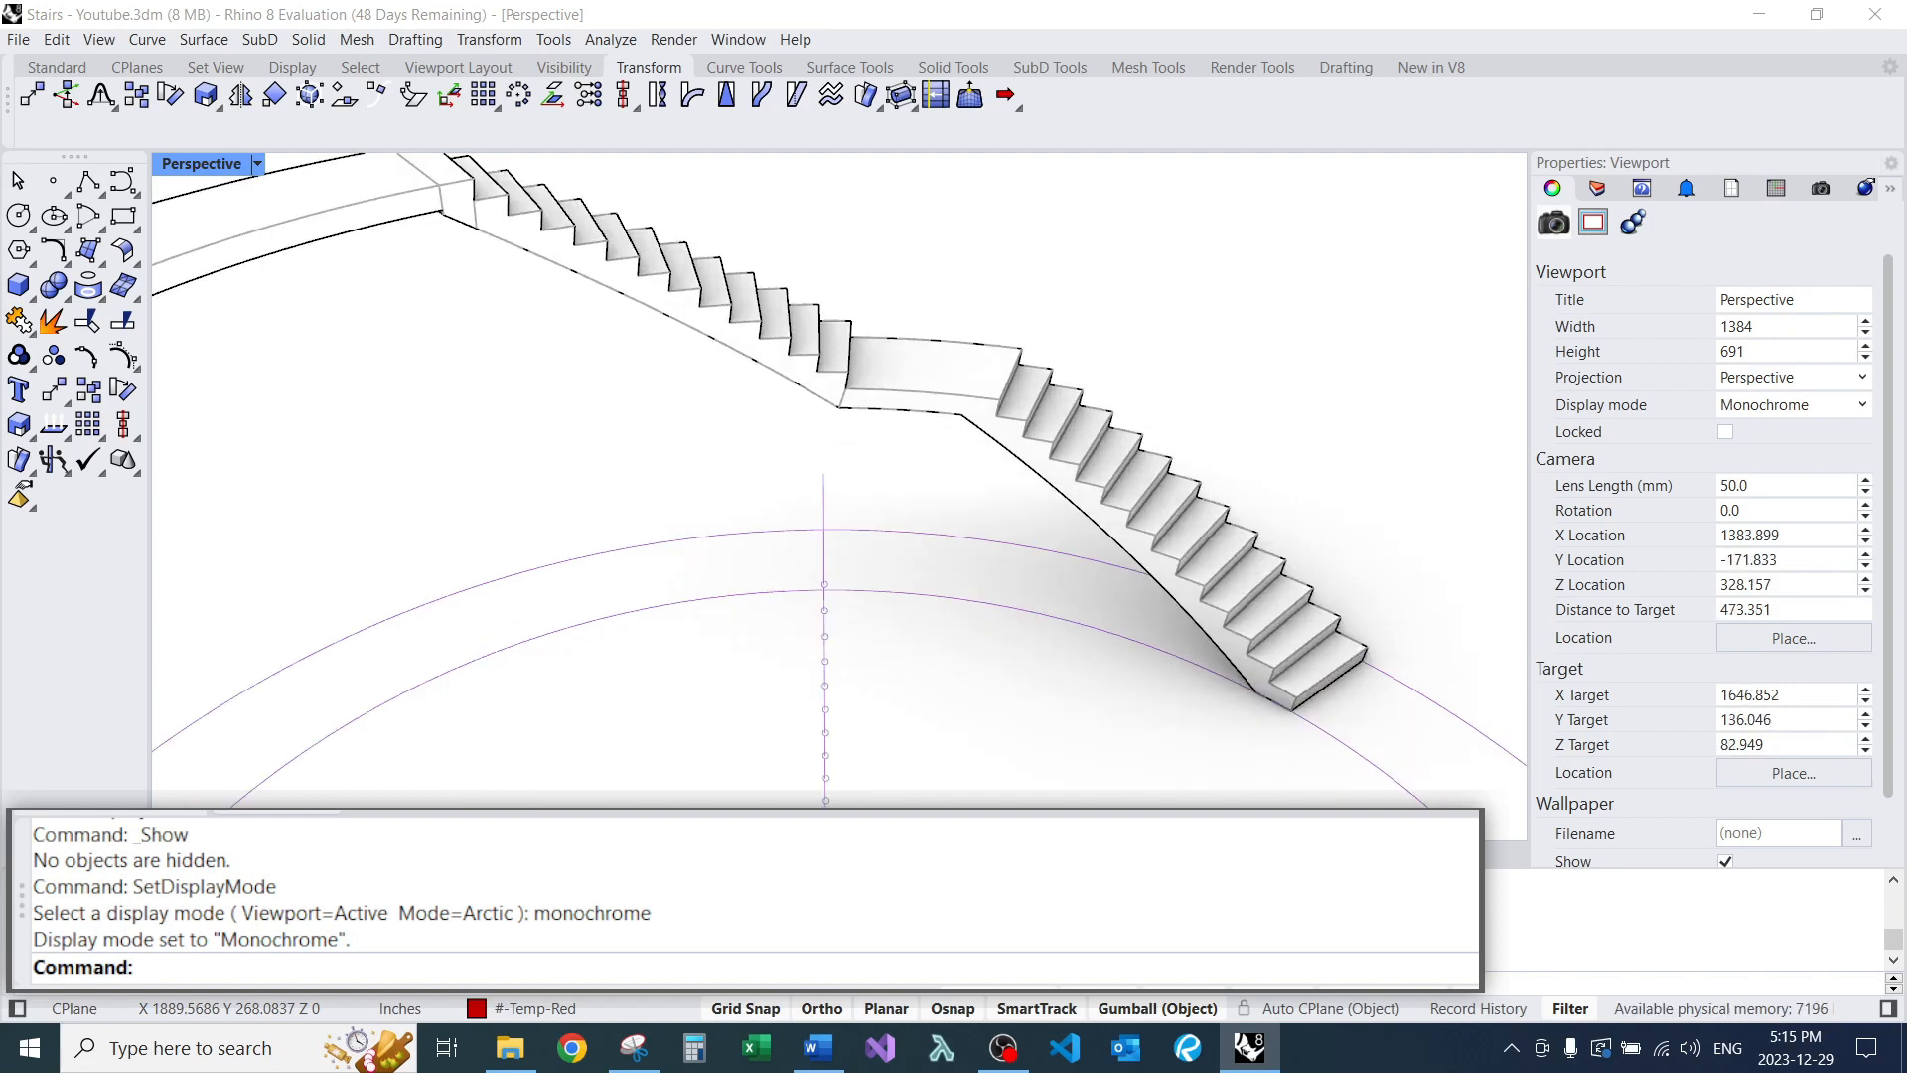
pyautogui.moveTo(805, 655); pyautogui.dragTo(862, 546, button='right')
pyautogui.scroll(6, 929, 565)
pyautogui.scroll(-8, 997, 540)
pyautogui.scroll(12, 784, 358)
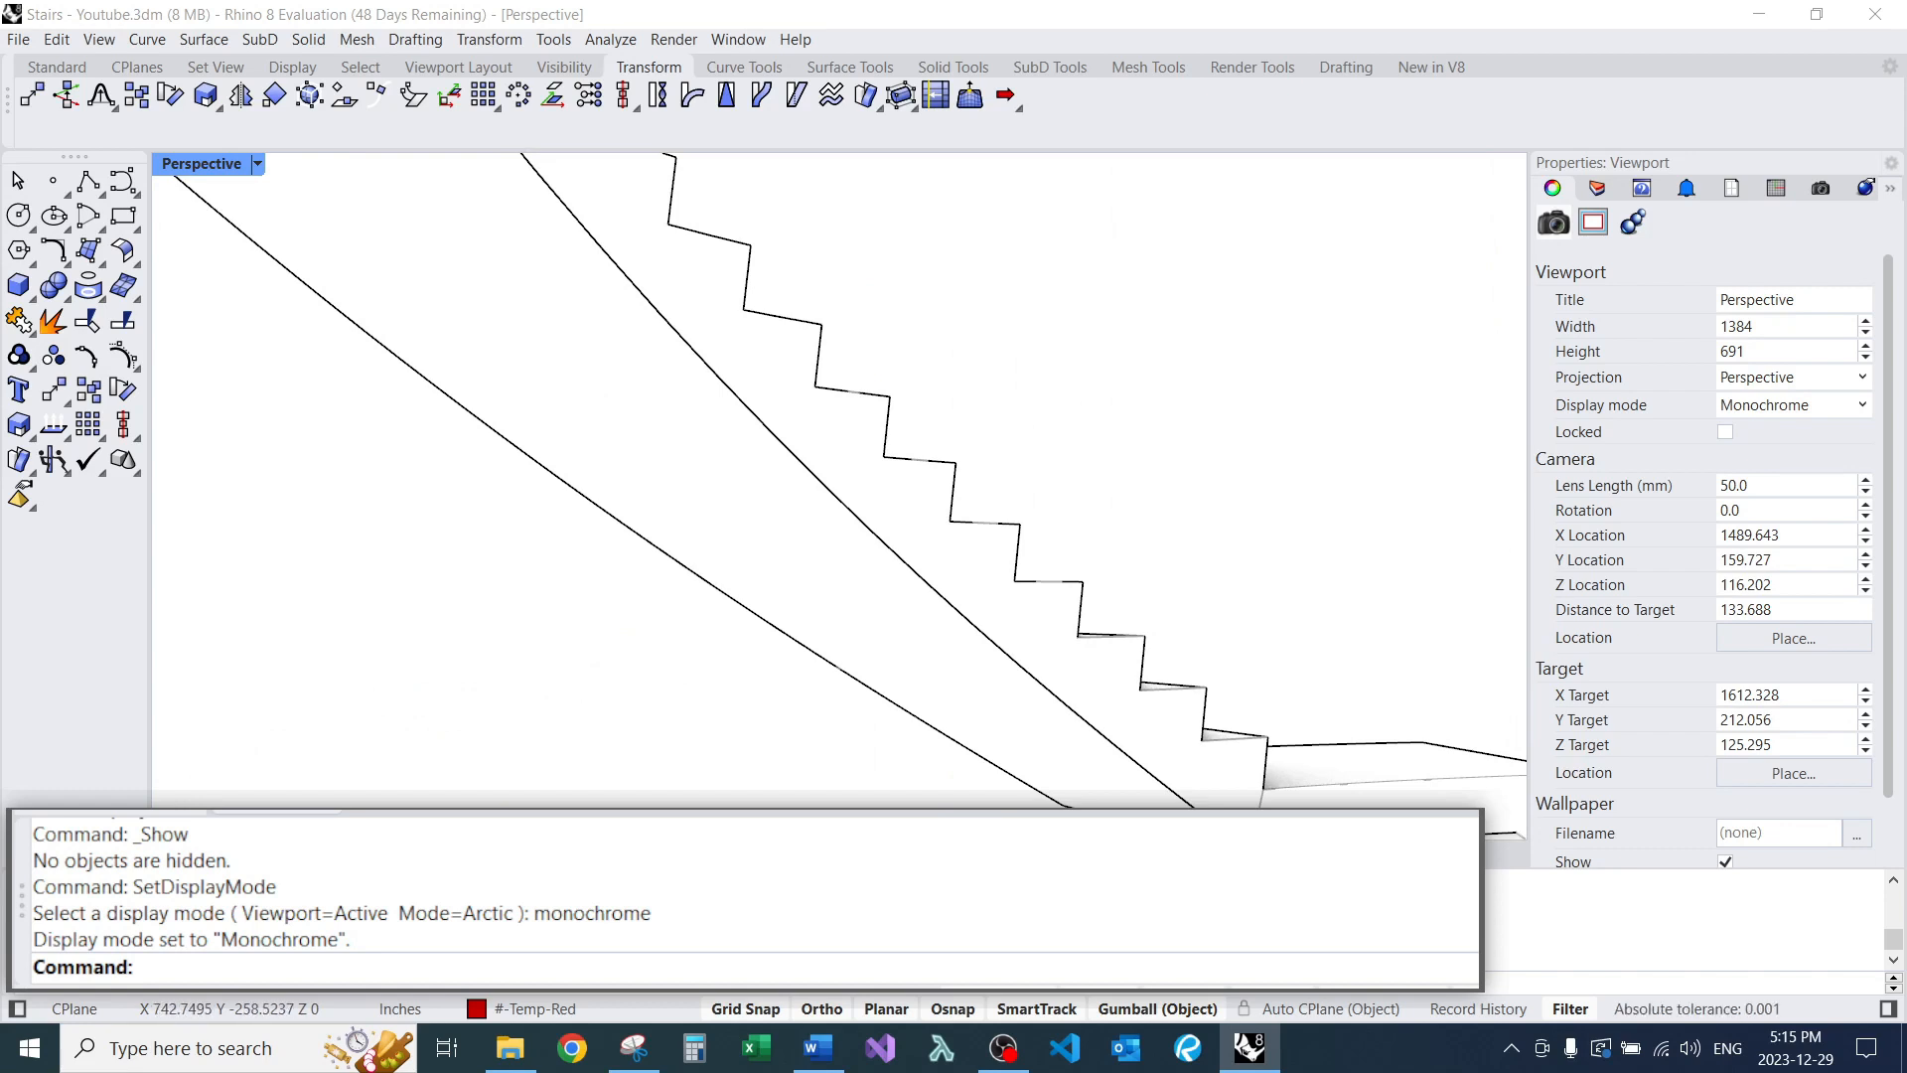
pyautogui.scroll(-15, 537, 370)
pyautogui.moveTo(586, 372); pyautogui.dragTo(576, 413, button='right')
pyautogui.scroll(7, 632, 298)
pyautogui.scroll(9, 546, 308)
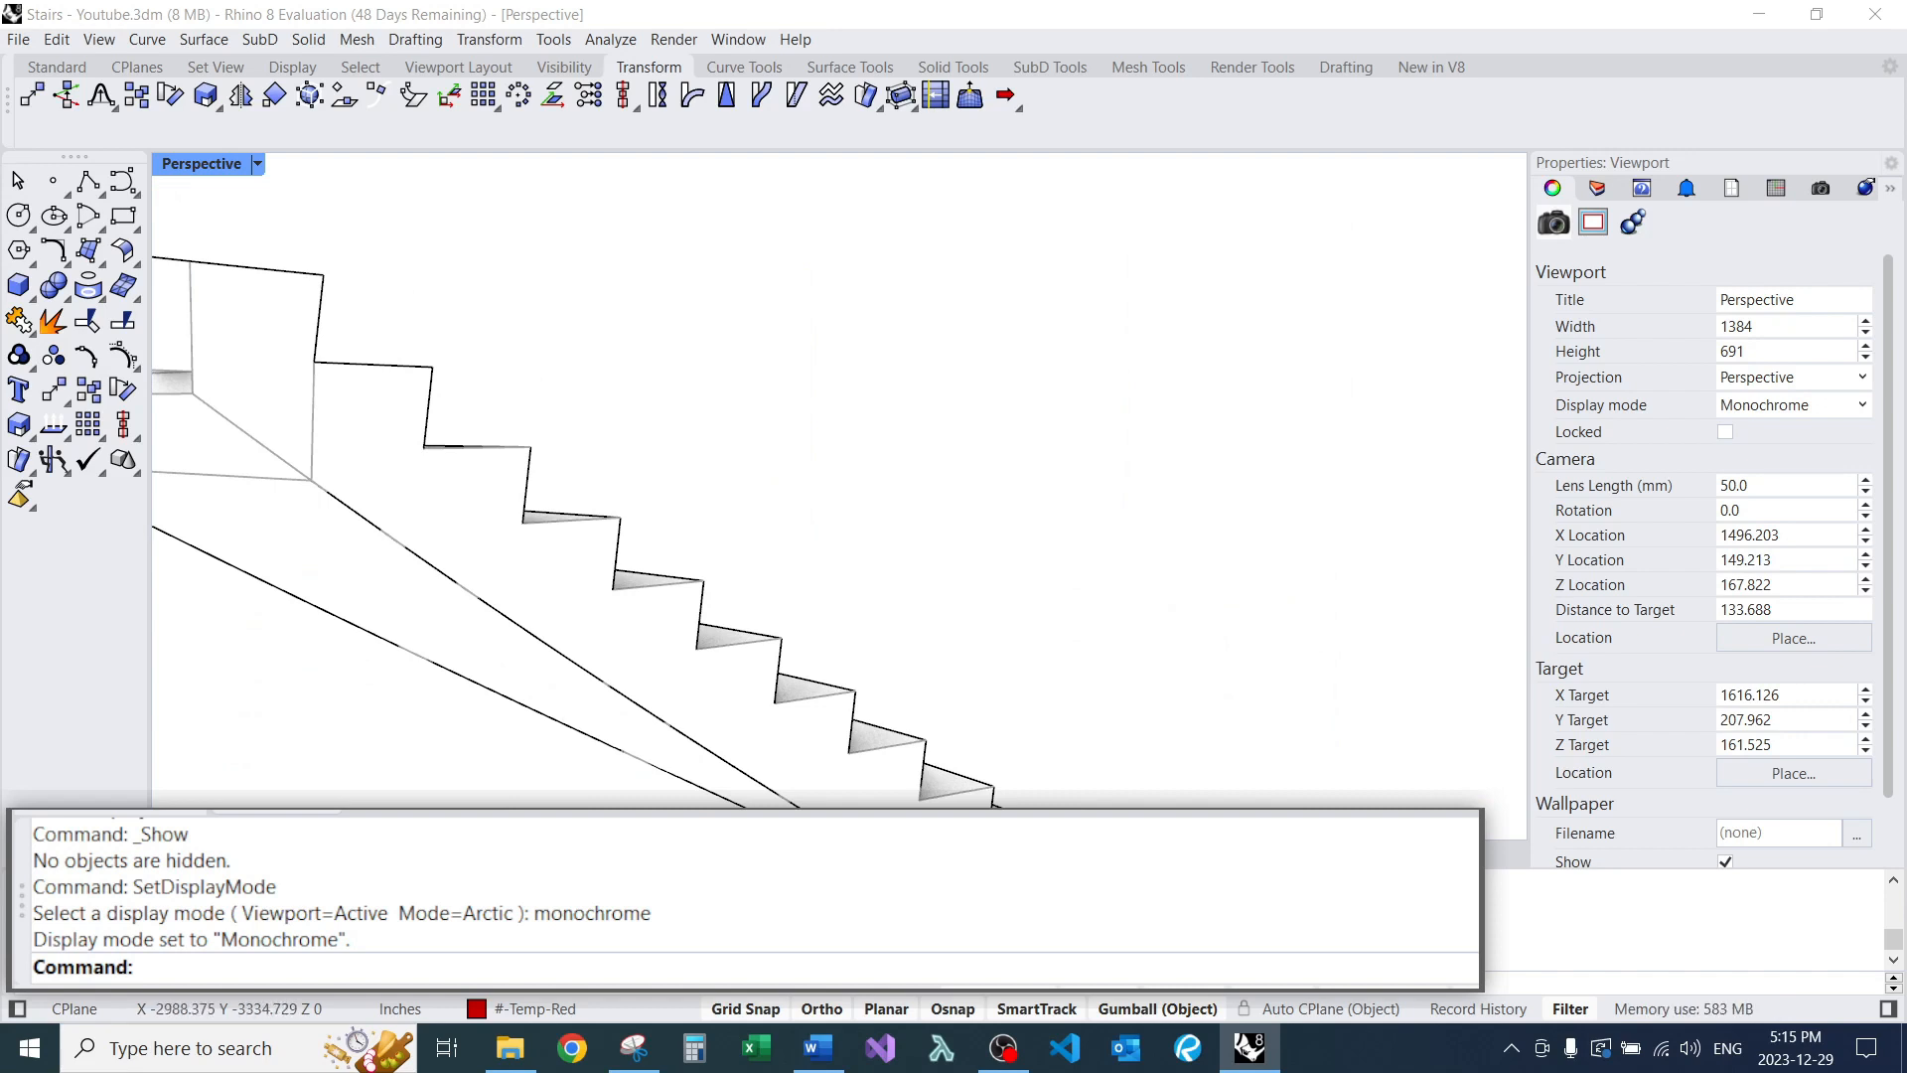
# Select individual side faces of the staircase solid along the flights and landing to check how they are divided.
pyautogui.scroll(-8, 481, 379)
pyautogui.scroll(12, 457, 397)
pyautogui.keyDown('ctrl'); pyautogui.keyDown('shift'); pyautogui.click(447, 405); pyautogui.keyUp('shift'); pyautogui.keyUp('ctrl')
pyautogui.scroll(-7, 602, 286)
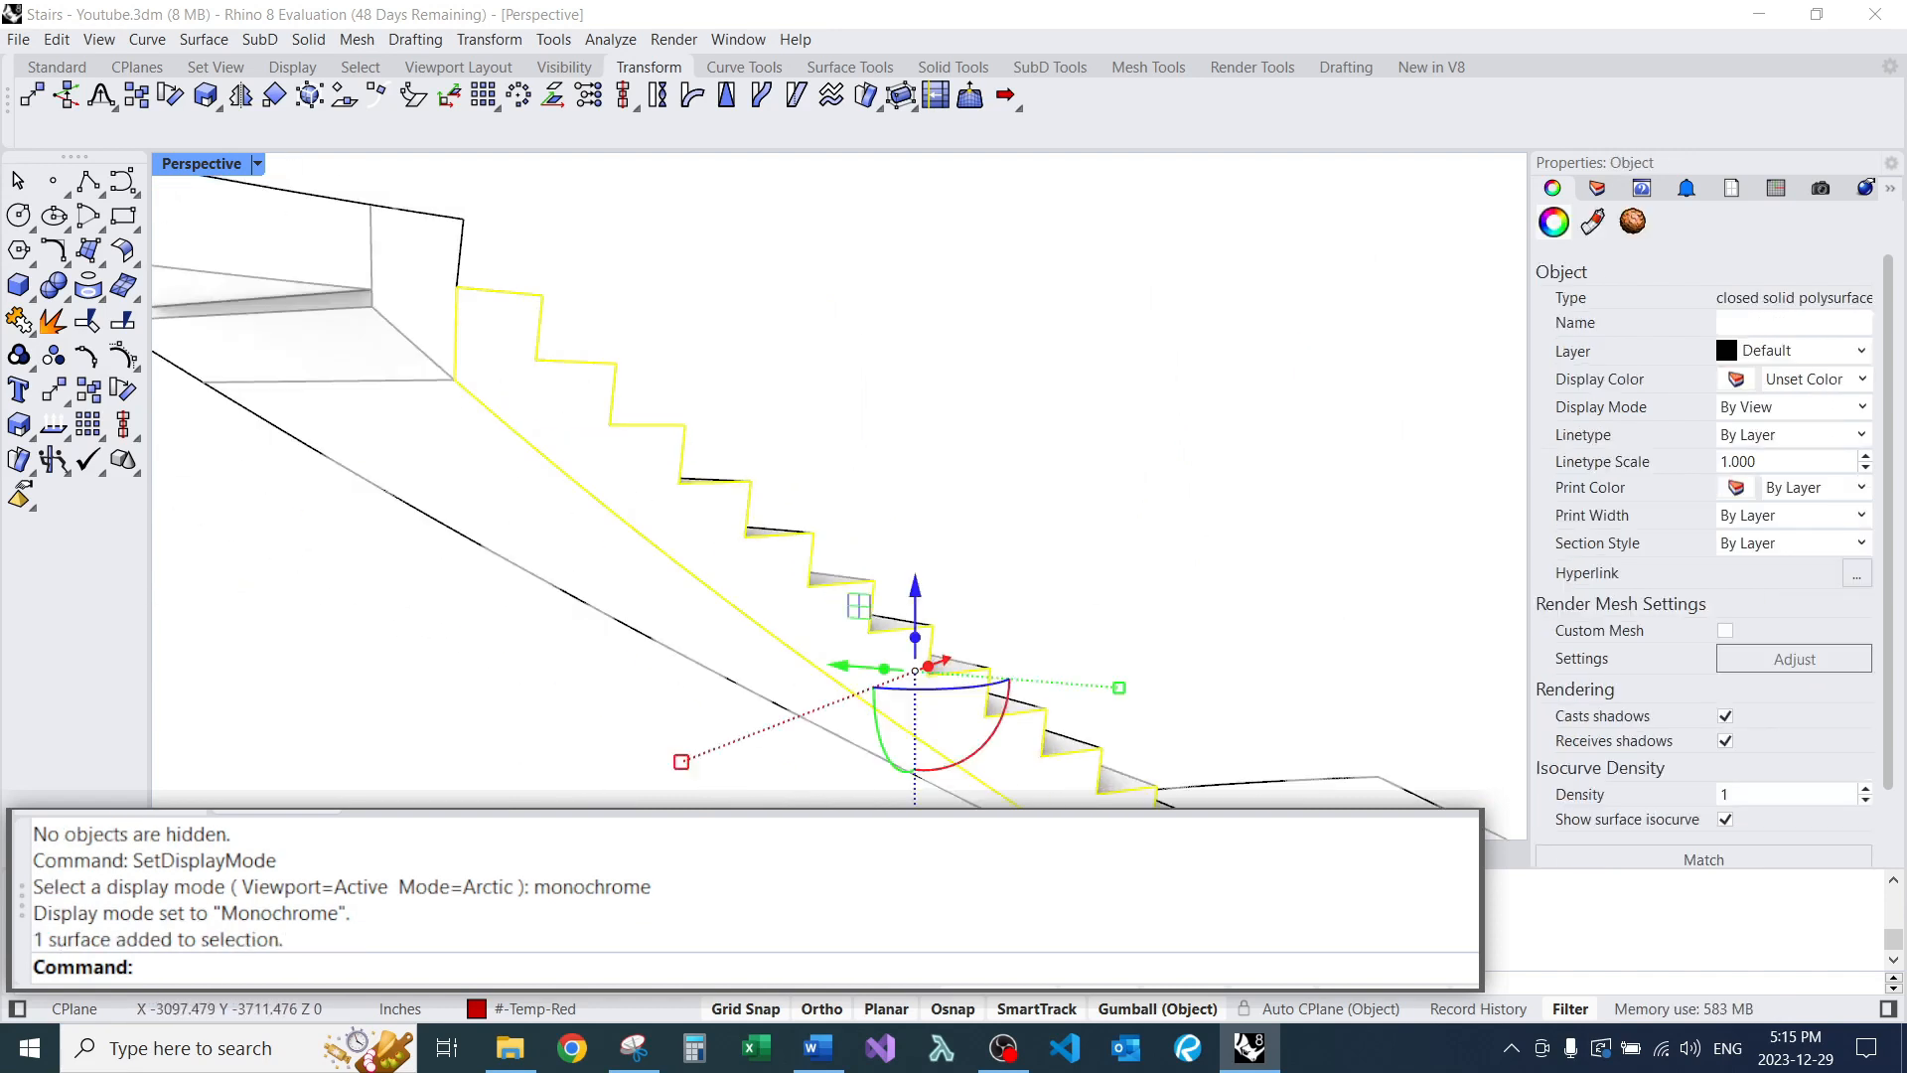
pyautogui.keyDown('ctrl'); pyautogui.keyDown('shift'); pyautogui.click(427, 457); pyautogui.keyUp('shift'); pyautogui.keyUp('ctrl')
pyautogui.scroll(-7, 360, 284)
pyautogui.press('Escape')
pyautogui.moveTo(695, 447); pyautogui.dragTo(596, 407, button='right')
pyautogui.scroll(9, 705, 672)
pyautogui.keyDown('ctrl'); pyautogui.keyDown('shift'); pyautogui.click(695, 685); pyautogui.keyUp('shift'); pyautogui.keyUp('ctrl')
pyautogui.keyDown('ctrl'); pyautogui.keyDown('shift'); pyautogui.click(765, 755); pyautogui.keyUp('shift'); pyautogui.keyUp('ctrl')
pyautogui.scroll(-6, 692, 534)
pyautogui.press('Escape')
pyautogui.moveTo(692, 534); pyautogui.dragTo(606, 686, button='right')
pyautogui.scroll(-6, 851, 464)
pyautogui.scroll(11, 851, 464)
pyautogui.keyDown('ctrl'); pyautogui.keyDown('shift'); pyautogui.click(851, 464); pyautogui.keyUp('shift'); pyautogui.keyUp('ctrl')
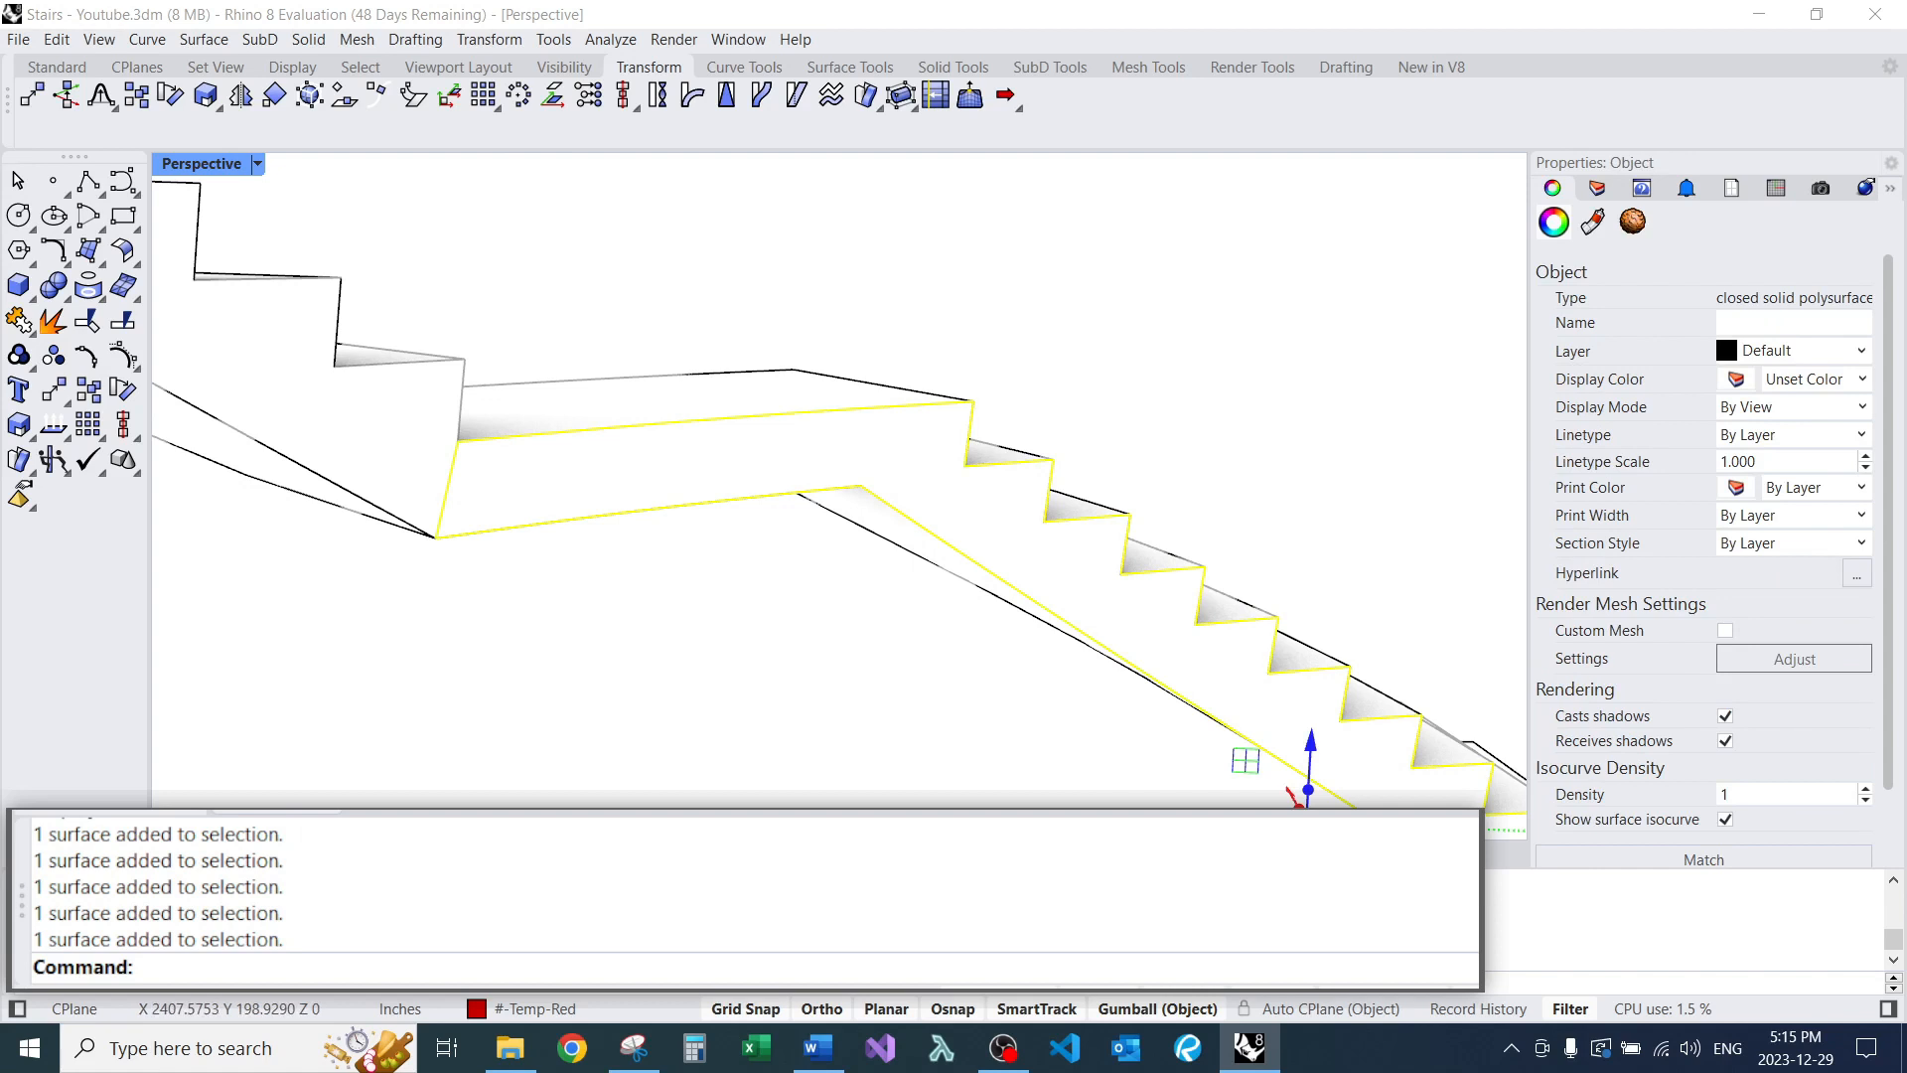
pyautogui.press('Escape')
# Check the absolute tolerance in the document's unit settings and close them unchanged.
pyautogui.scroll(-3, 884, 387)
pyautogui.write('Units')
pyautogui.press('Return')
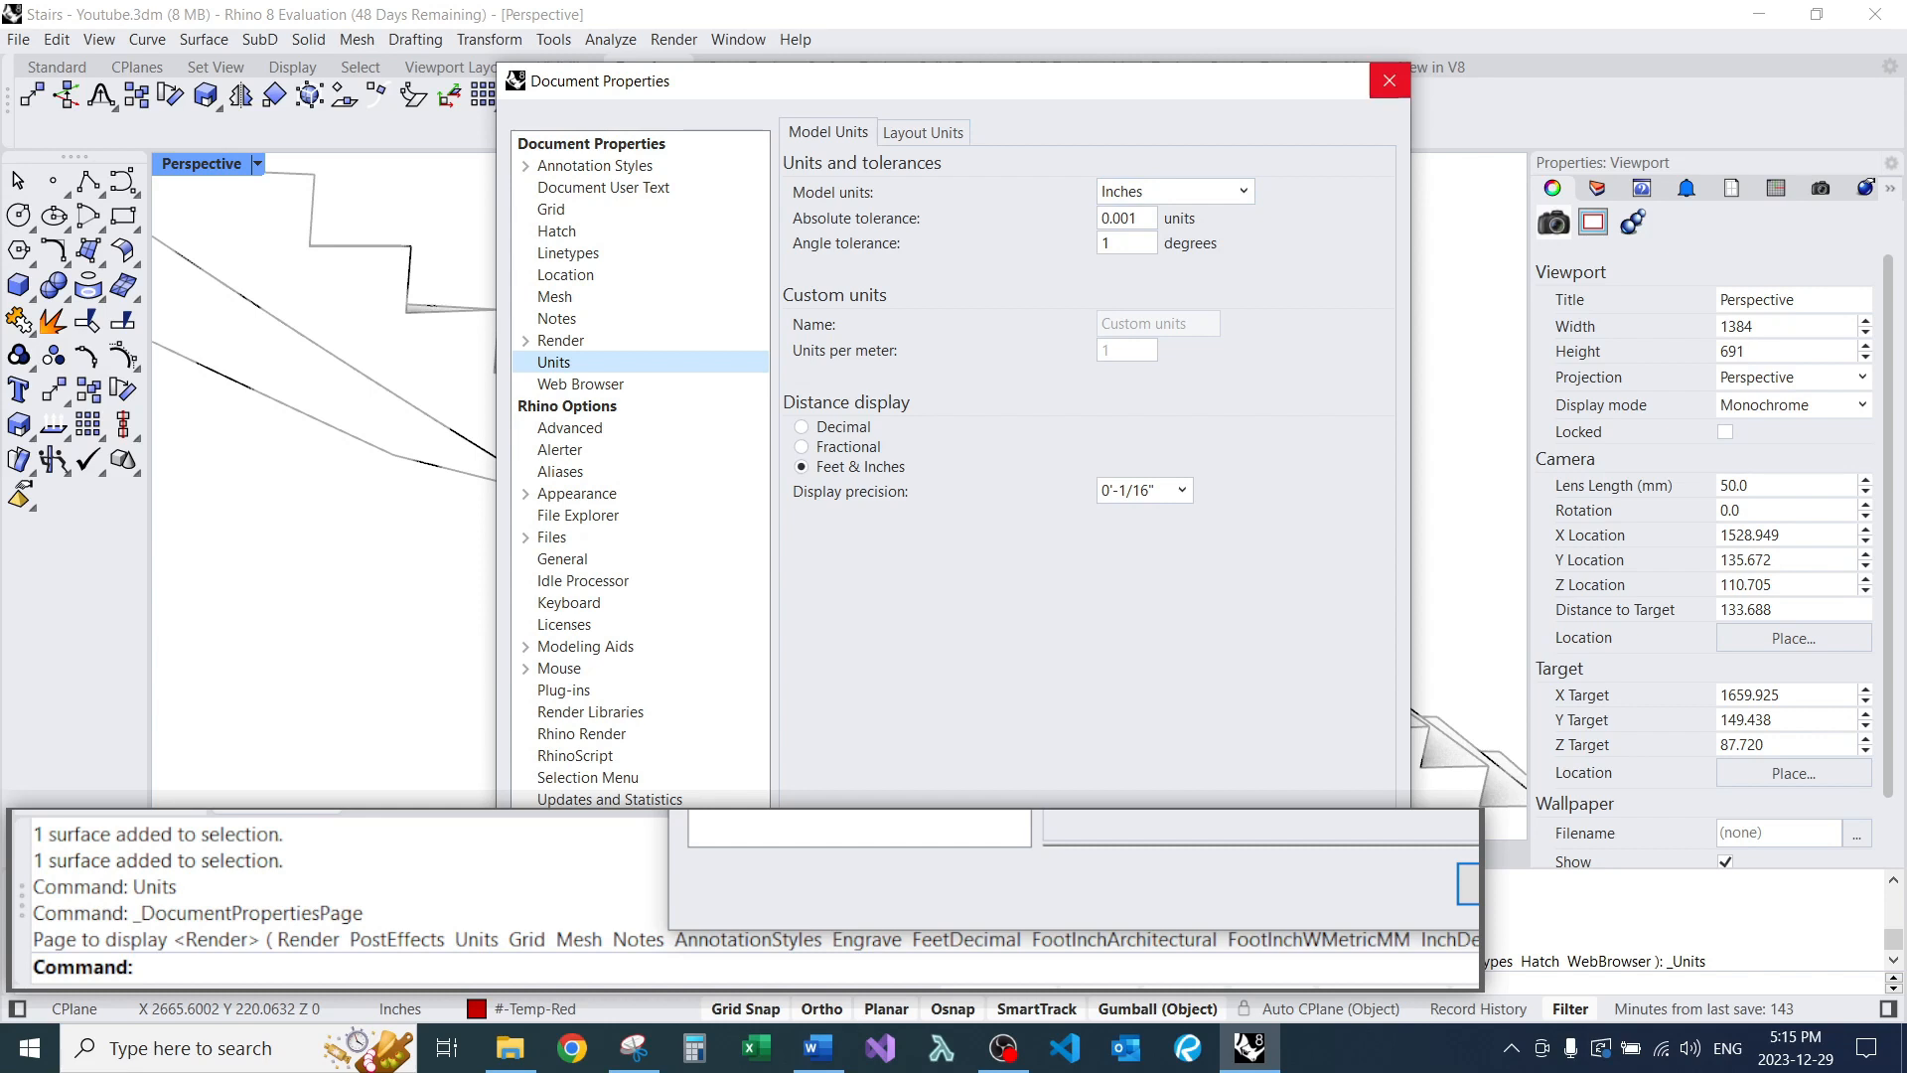
pyautogui.doubleClick(1125, 217)
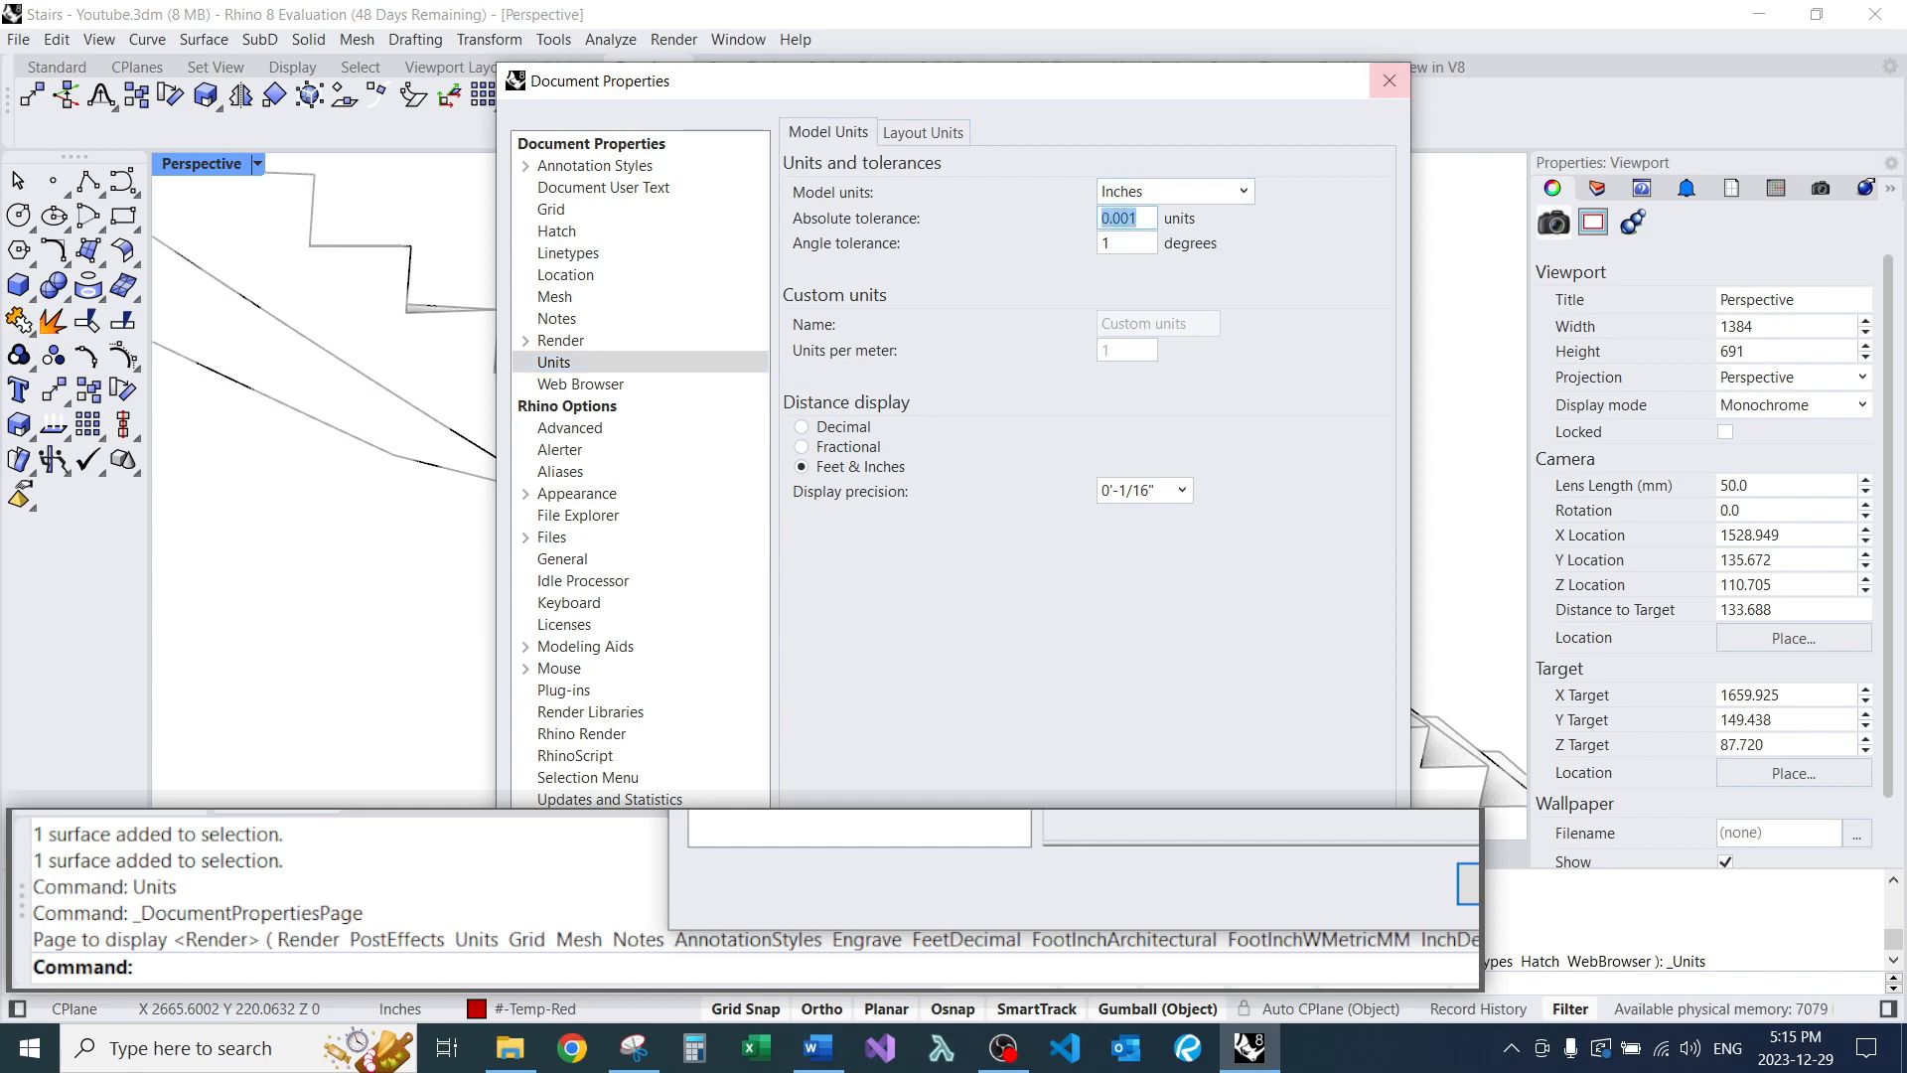
pyautogui.click(1389, 80)
# Examine the landing and the underside of the upper flight in Monochrome display.
pyautogui.moveTo(1041, 325); pyautogui.dragTo(934, 348, button='right')
pyautogui.scroll(-16, 934, 358)
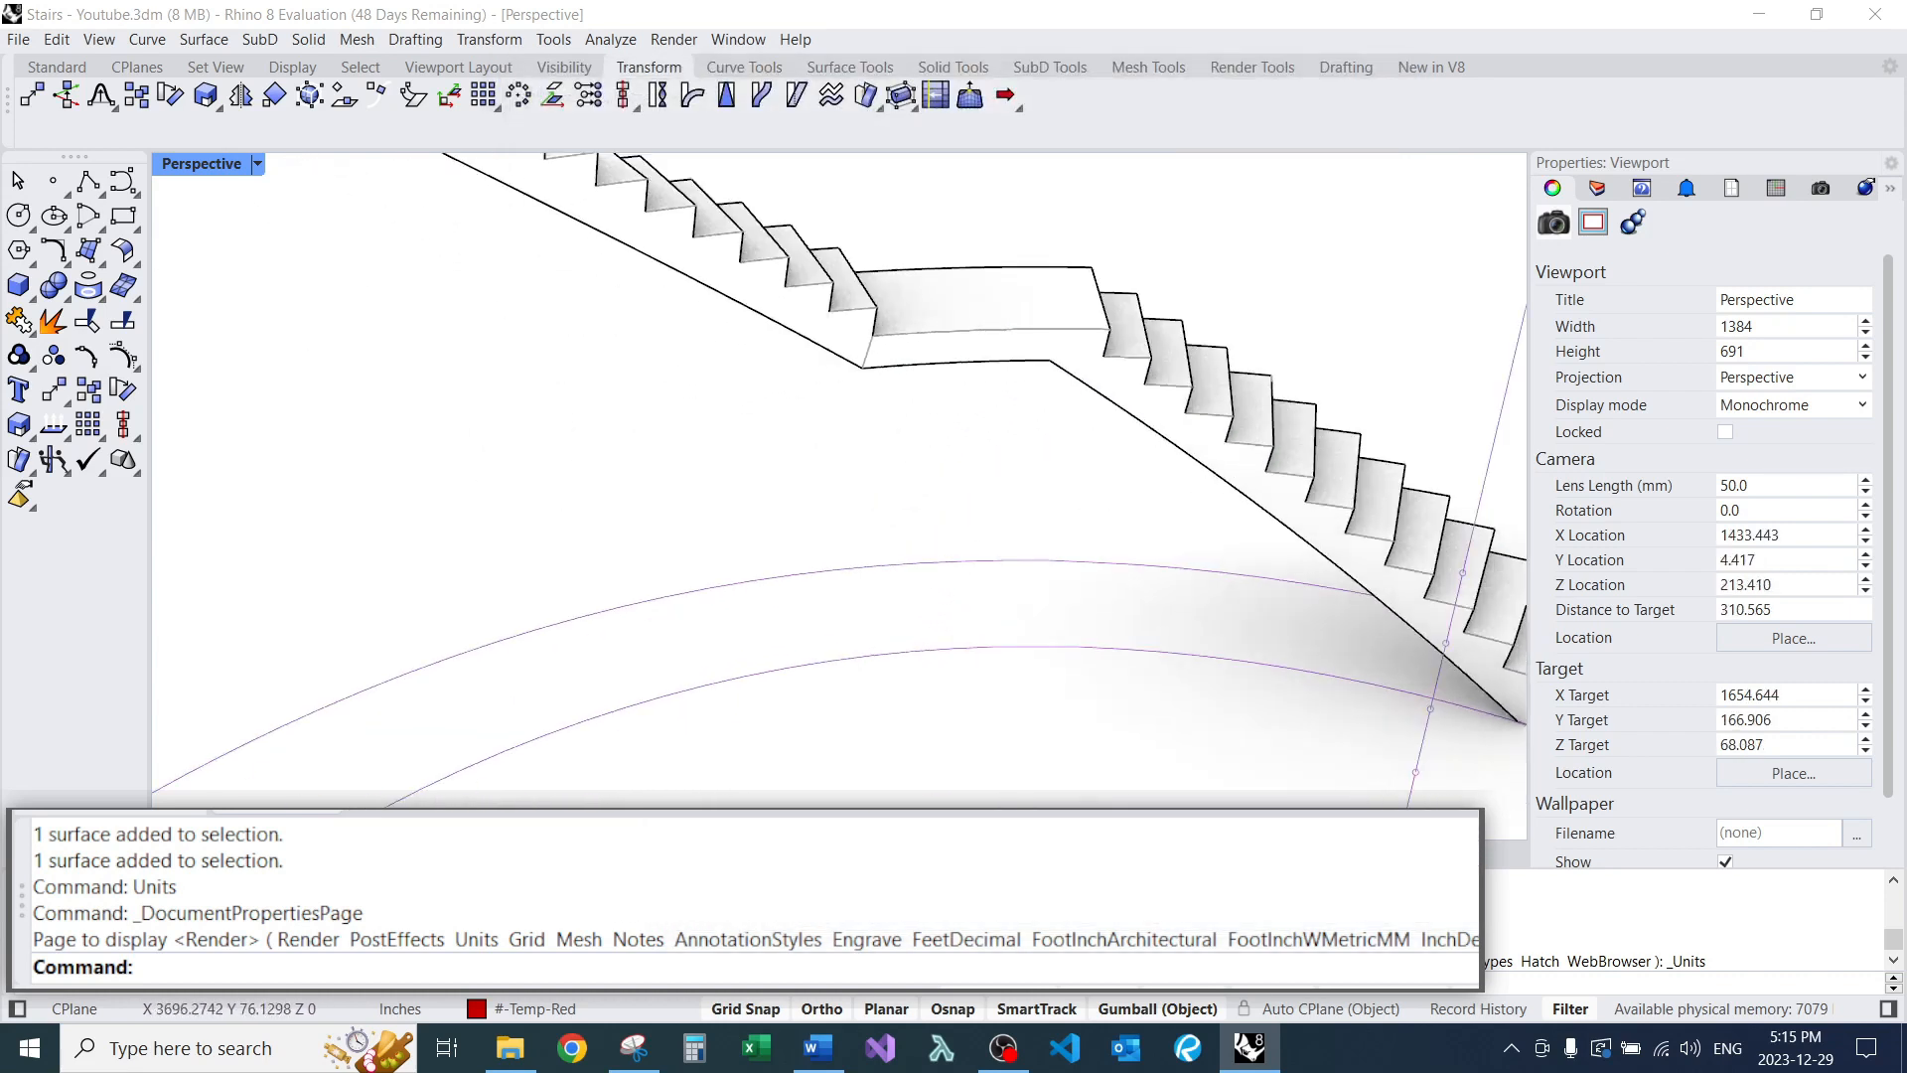
pyautogui.scroll(6, 896, 312)
pyautogui.moveTo(1073, 303); pyautogui.dragTo(1055, 244, button='right')
pyautogui.scroll(-8, 869, 366)
pyautogui.scroll(8, 676, 297)
pyautogui.scroll(6, 697, 297)
pyautogui.moveTo(696, 297); pyautogui.dragTo(843, 320, button='right')
# Set the Perspective viewport's display mode to Shaded.
pyautogui.write('SetDisplayMode')
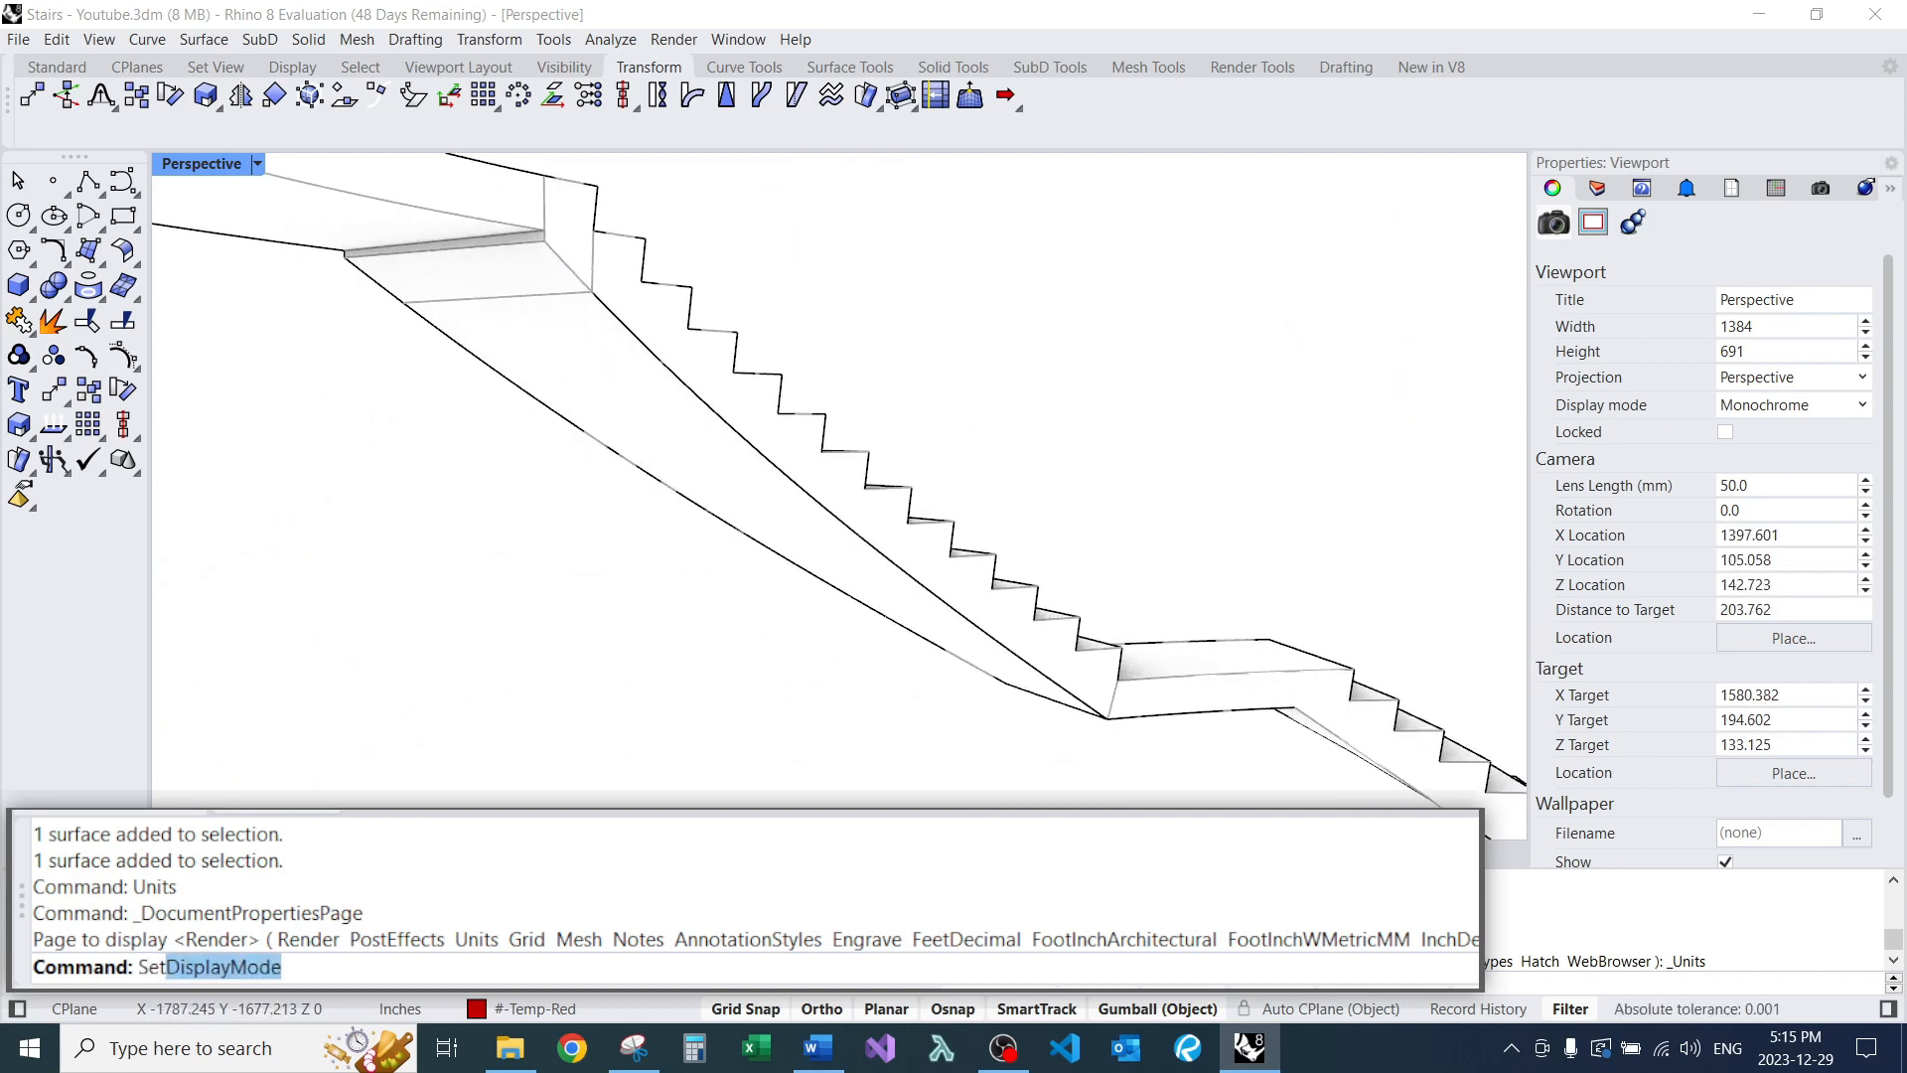
pyautogui.press('Return')
pyautogui.write('shaded')
pyautogui.press('Return')
pyautogui.scroll(5, 840, 480)
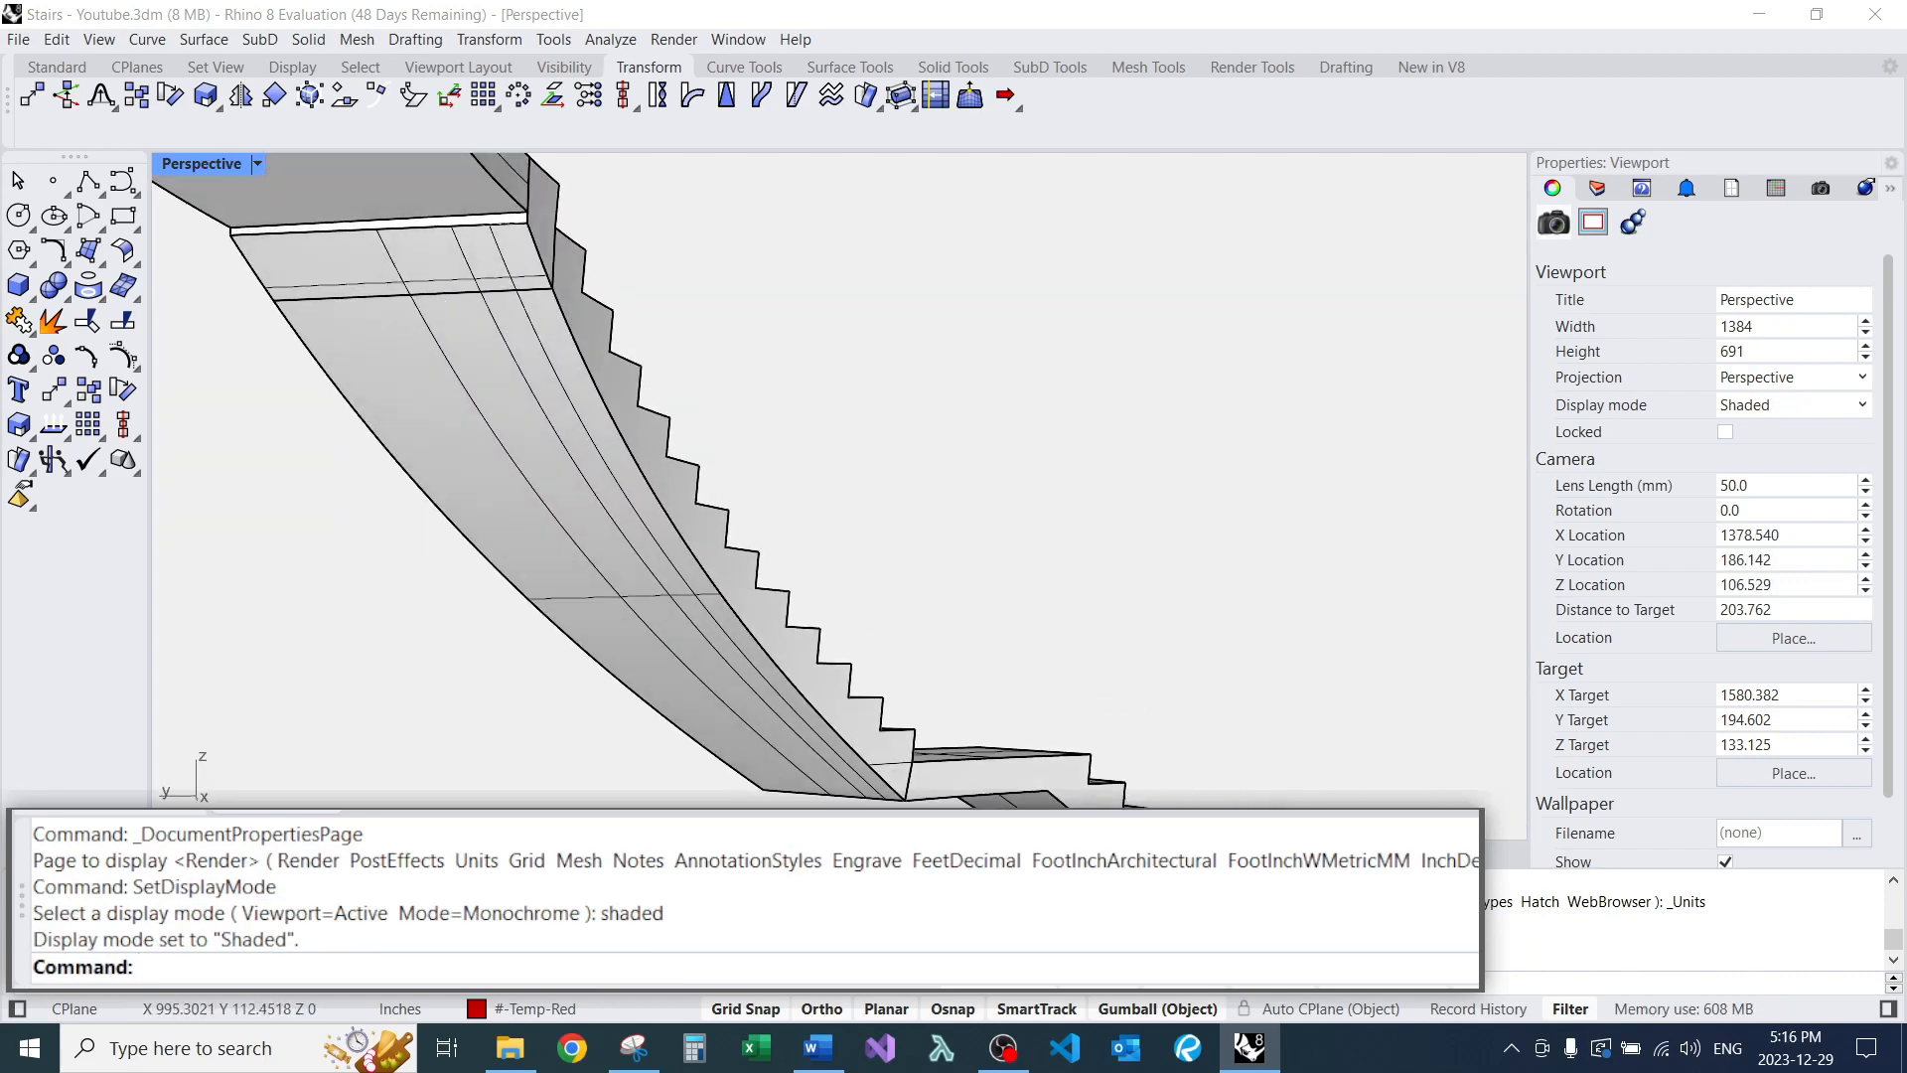
# Examine the shaded staircase's underside, lower flight and connection to the curved upper floor.
pyautogui.click(556, 447)
pyautogui.press('Escape')
pyautogui.scroll(-14, 742, 240)
pyautogui.scroll(14, 954, 511)
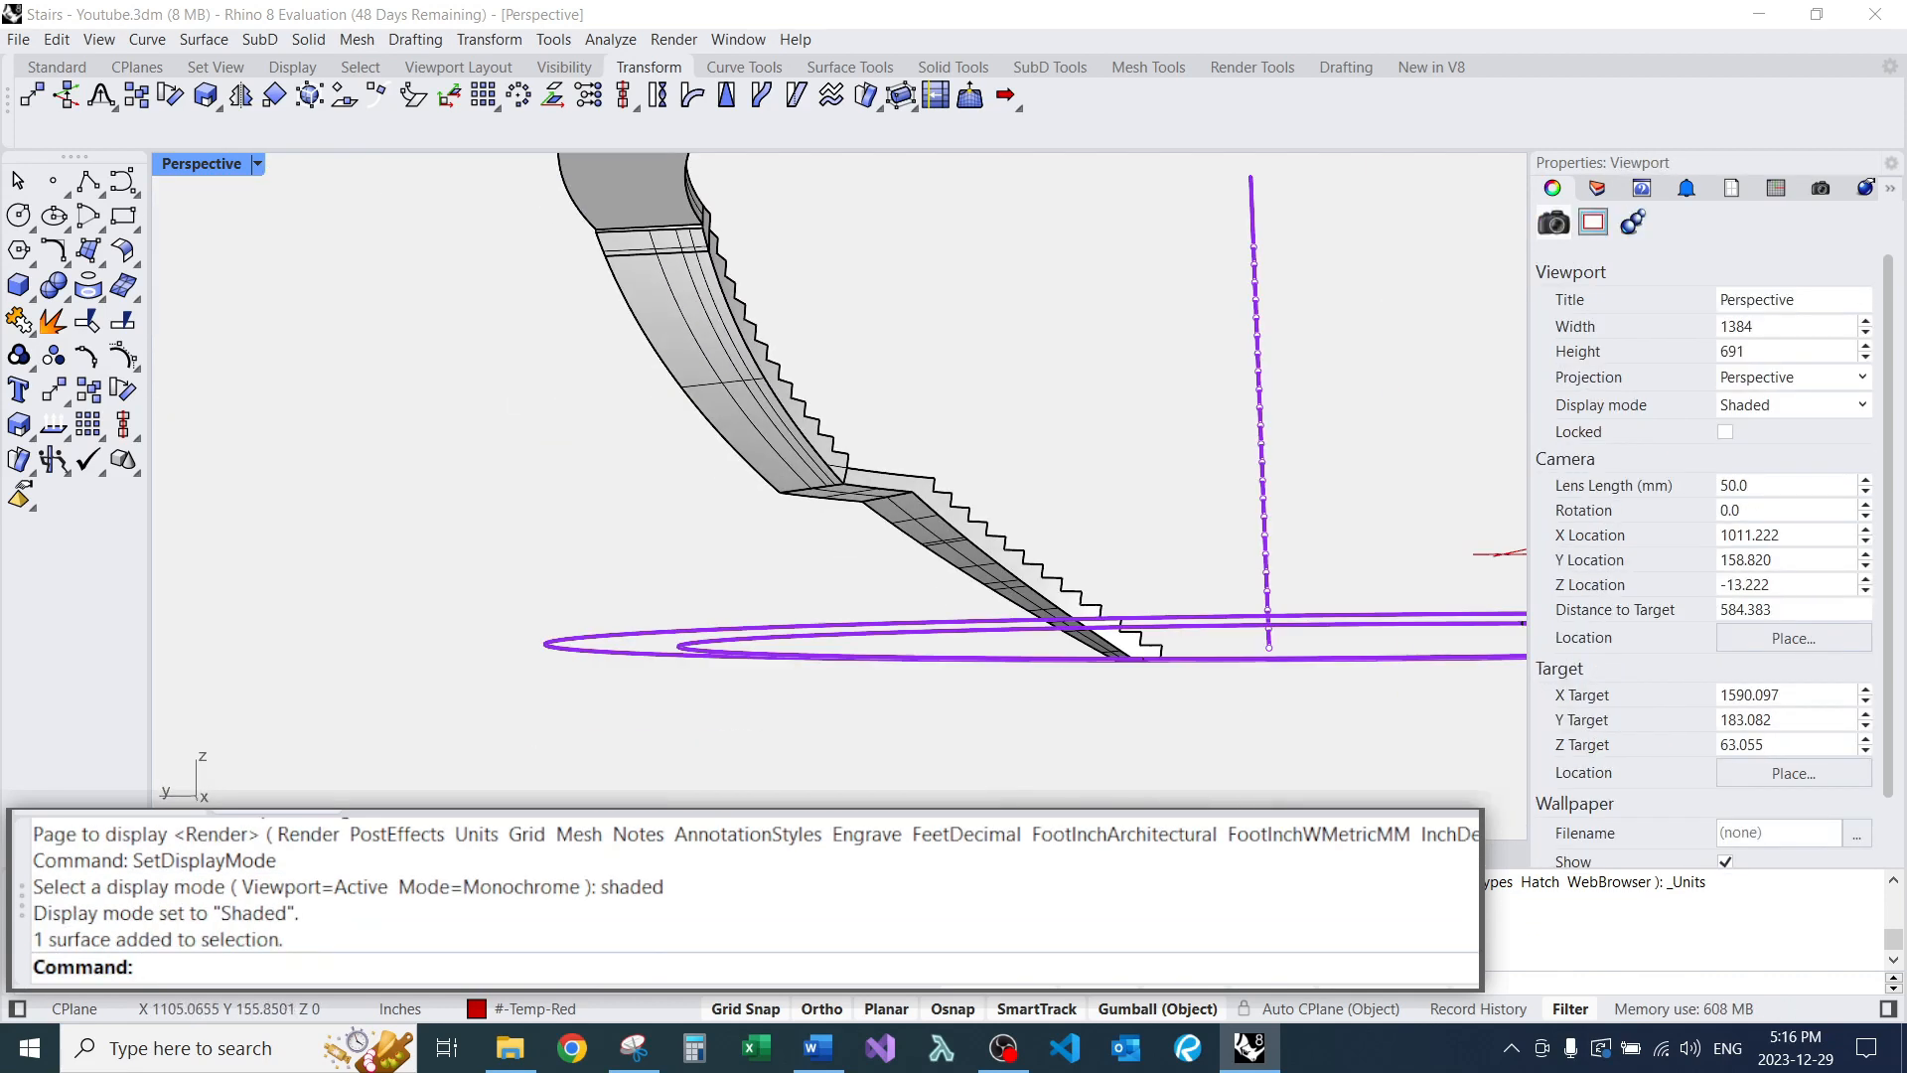
pyautogui.scroll(-19, 839, 552)
pyautogui.moveTo(840, 551); pyautogui.dragTo(716, 695, button='right')
pyautogui.scroll(13, 656, 392)
pyautogui.moveTo(656, 392); pyautogui.dragTo(497, 393, button='right')
pyautogui.scroll(-2, 557, 496)
pyautogui.scroll(-4, 640, 461)
pyautogui.scroll(4, 628, 276)
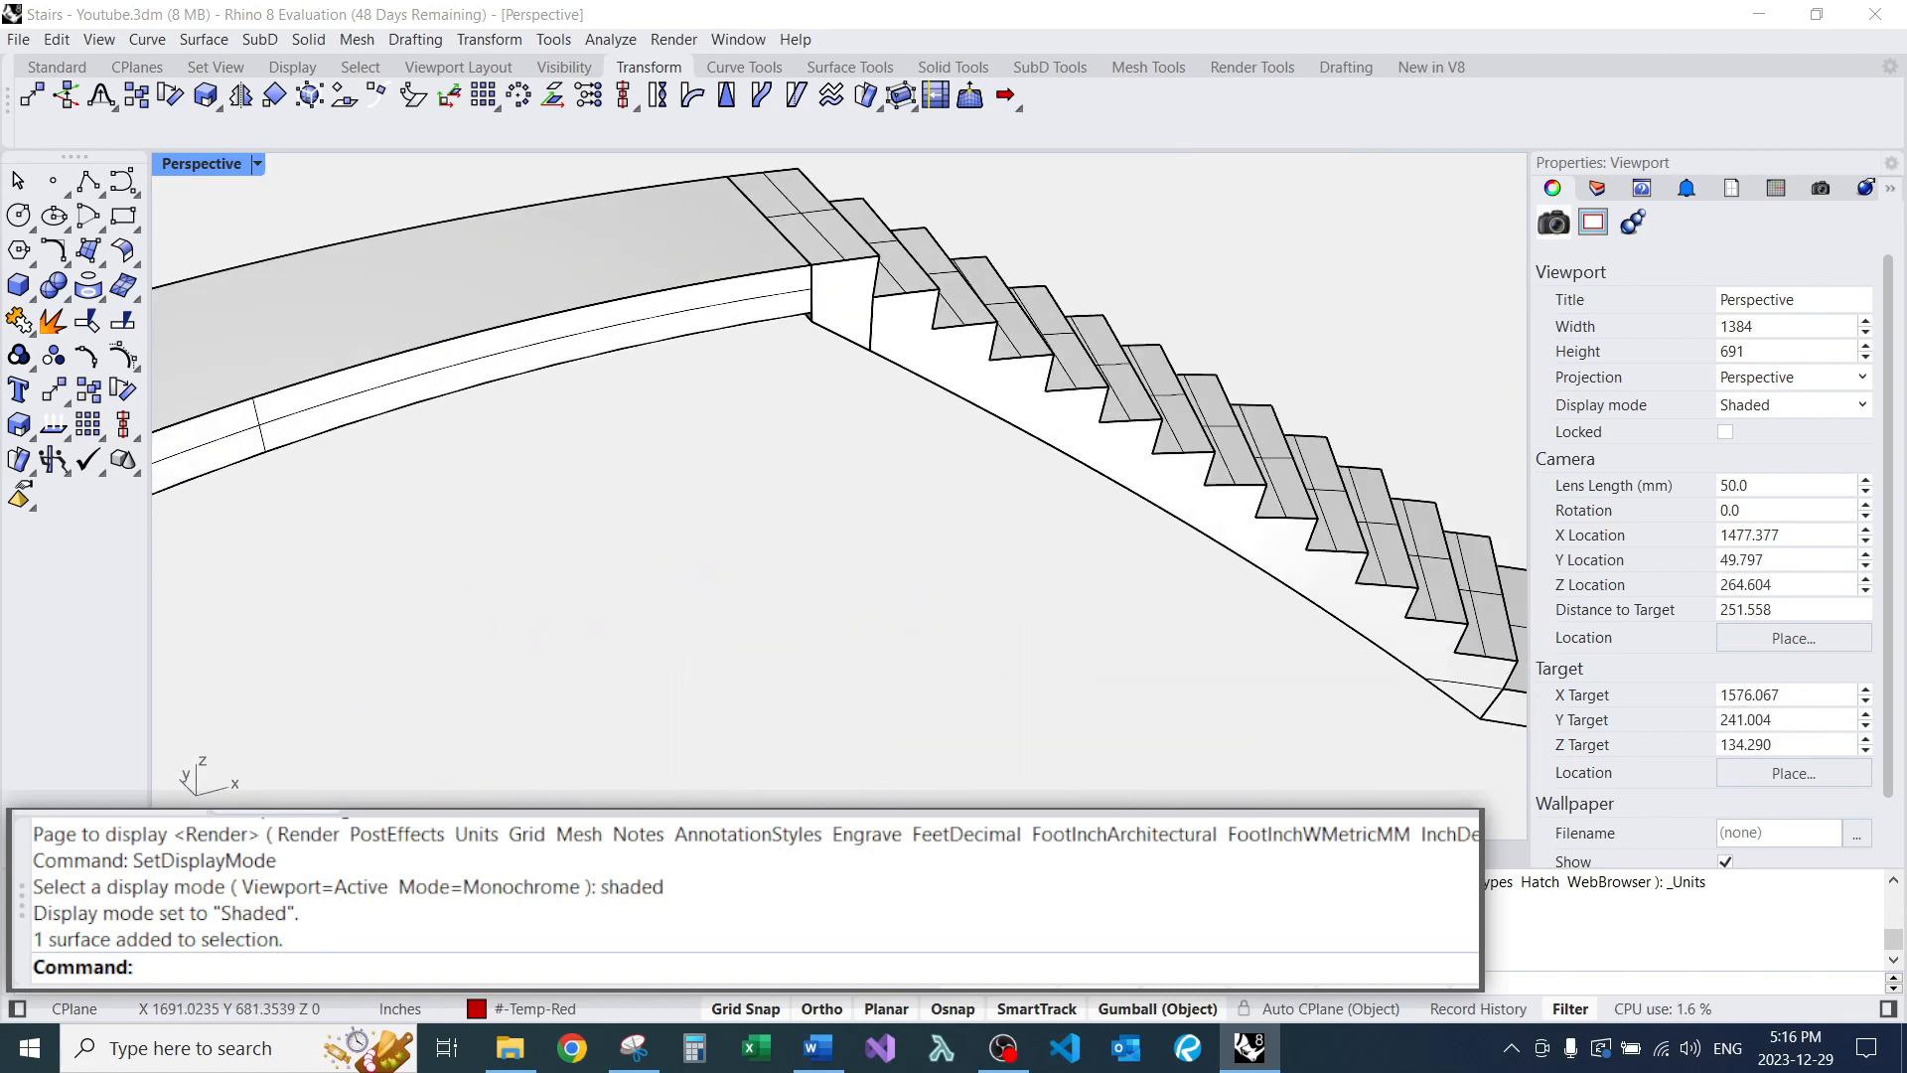
# Examine the joint between the curved upper floor and the top riser of the large staircase up close.
pyautogui.click(743, 310)
pyautogui.scroll(-5, 746, 340)
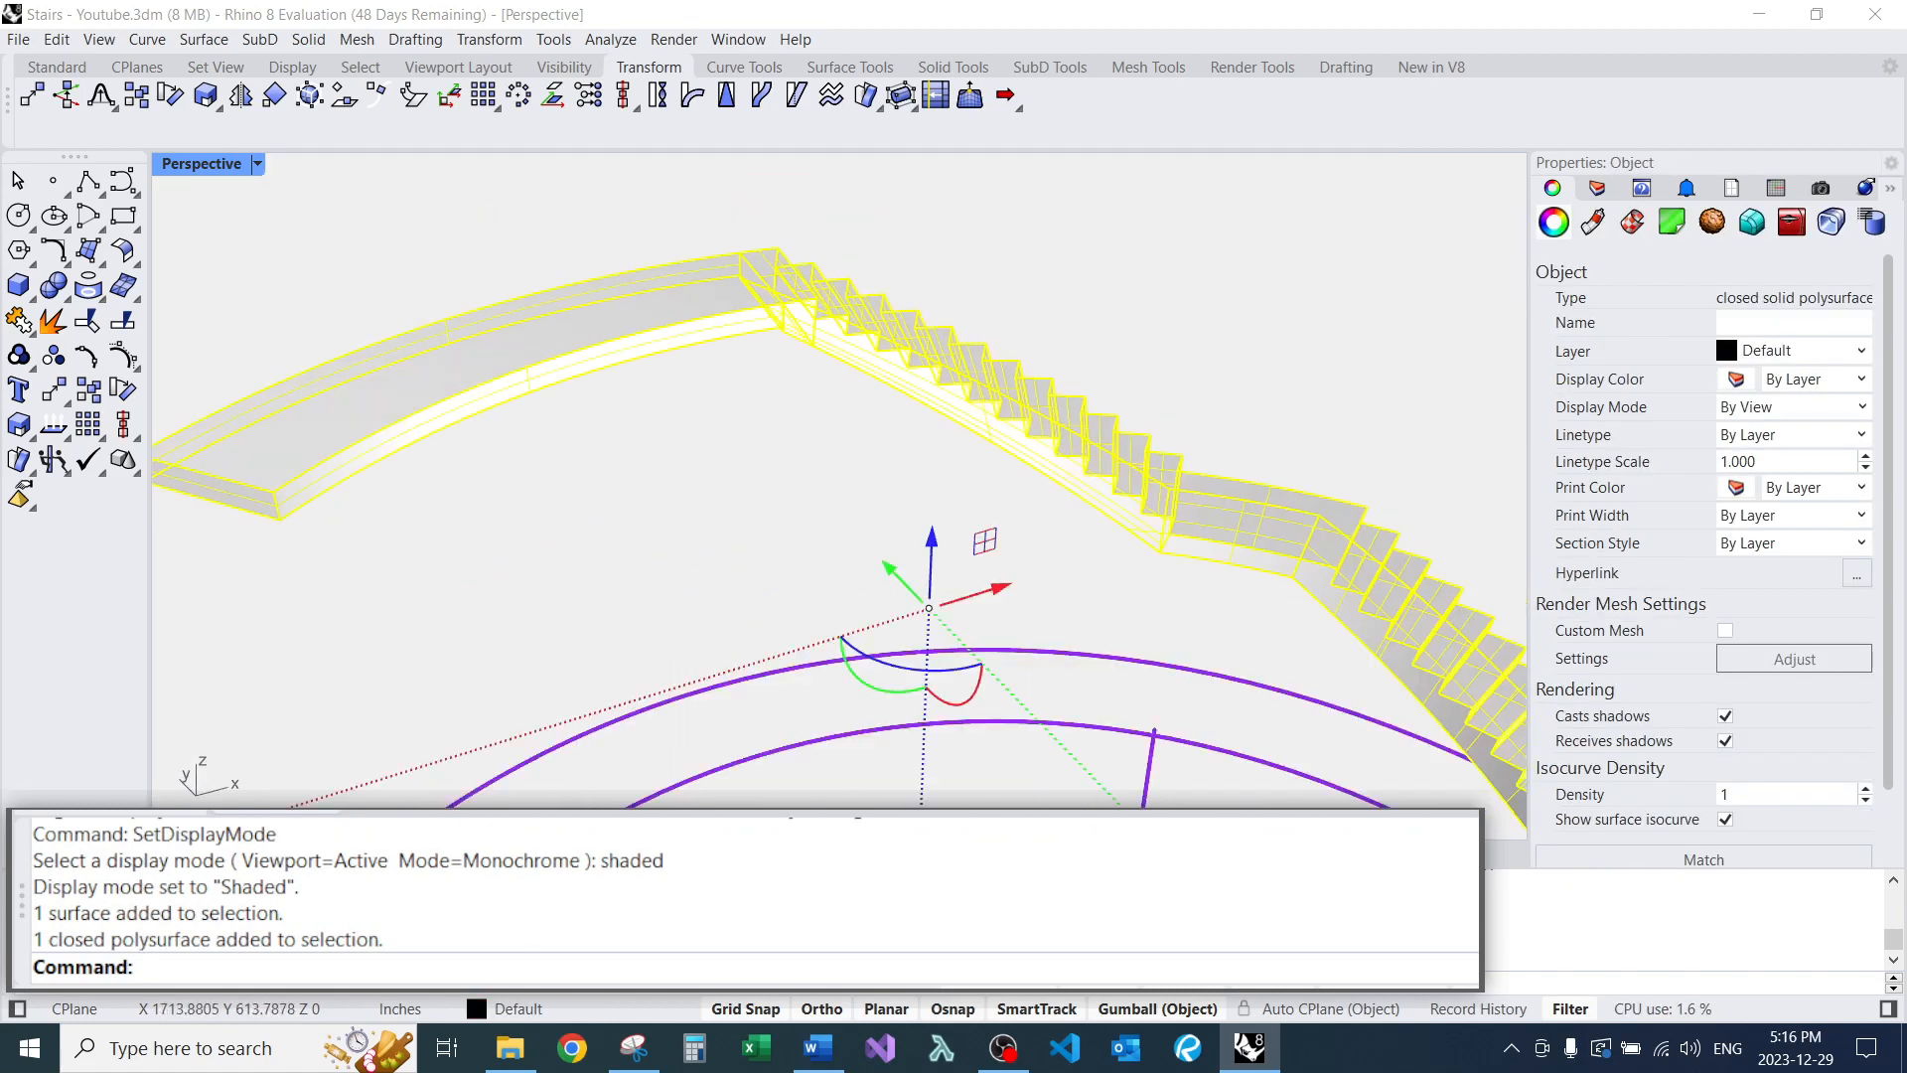
pyautogui.moveTo(686, 367); pyautogui.dragTo(720, 298, button='right')
pyautogui.scroll(5, 729, 363)
pyautogui.press('Escape')
pyautogui.scroll(16, 867, 221)
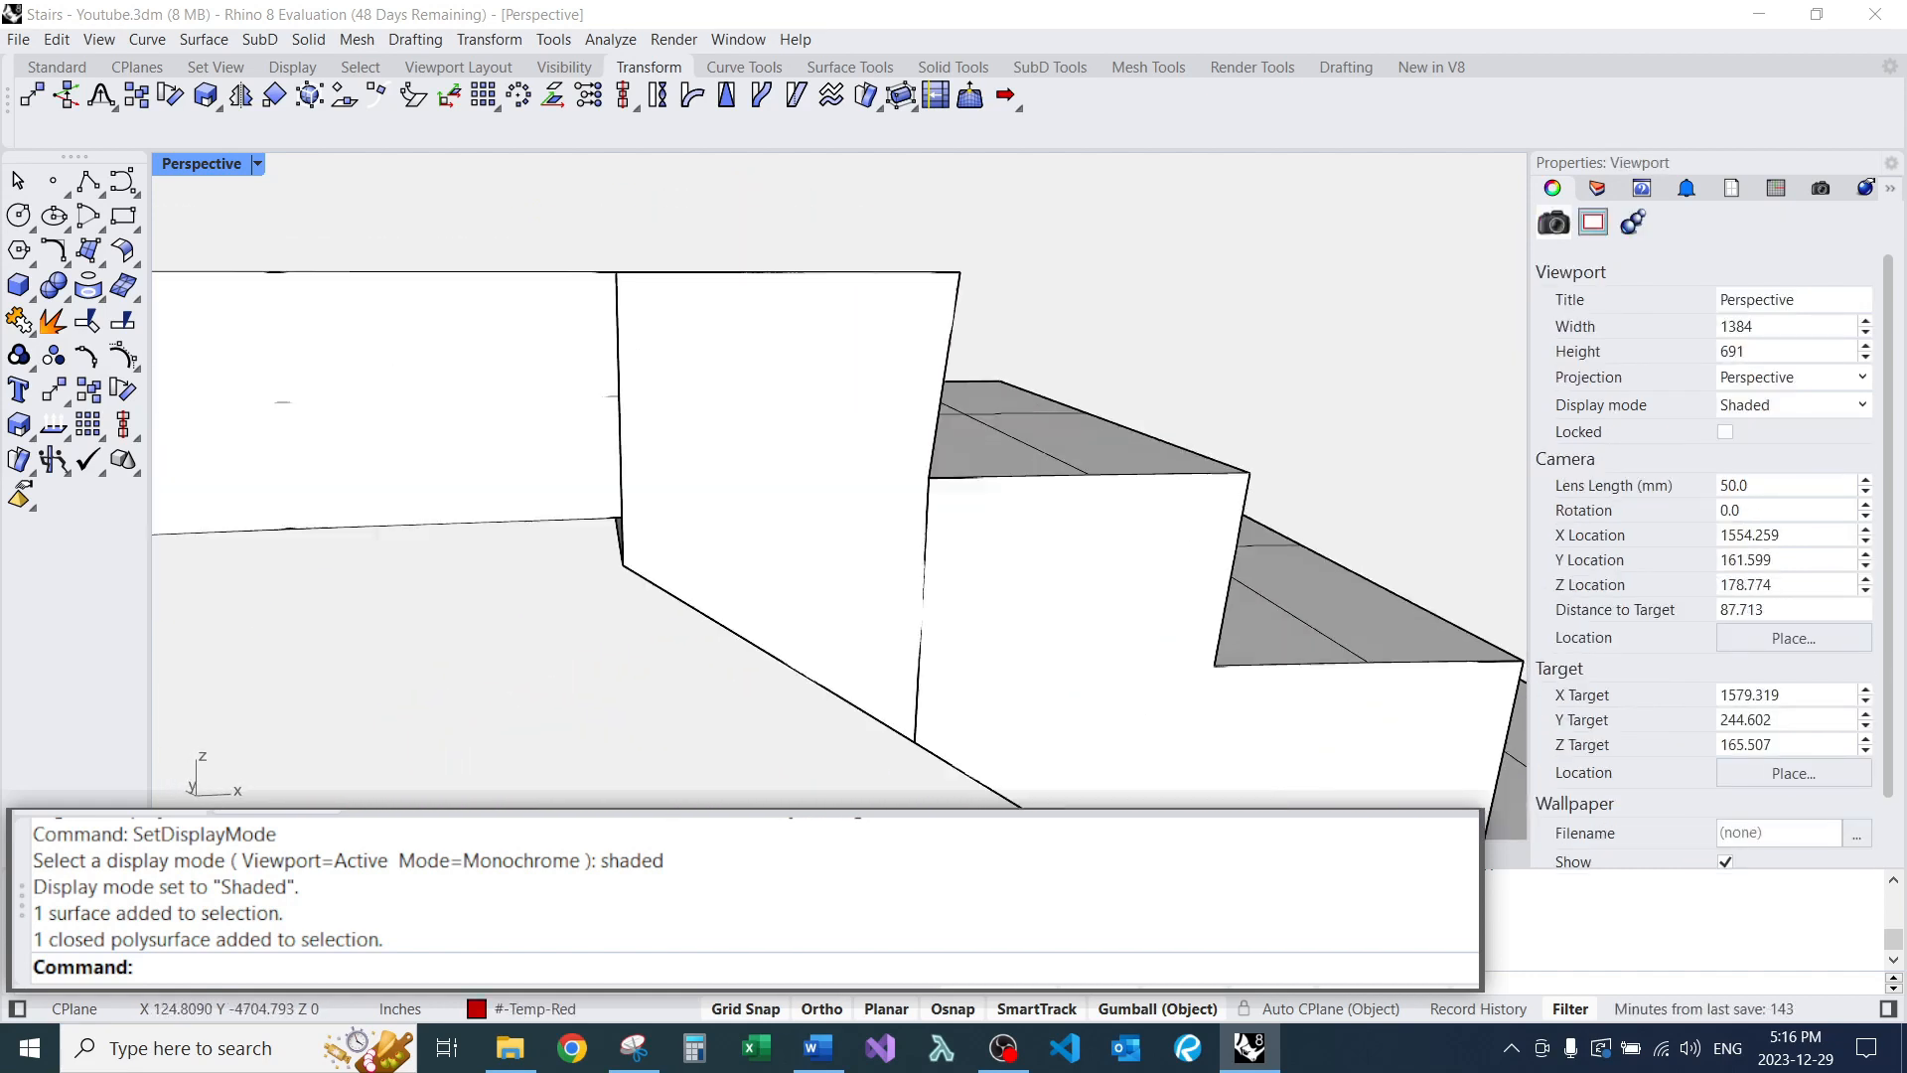
pyautogui.scroll(-8, 839, 476)
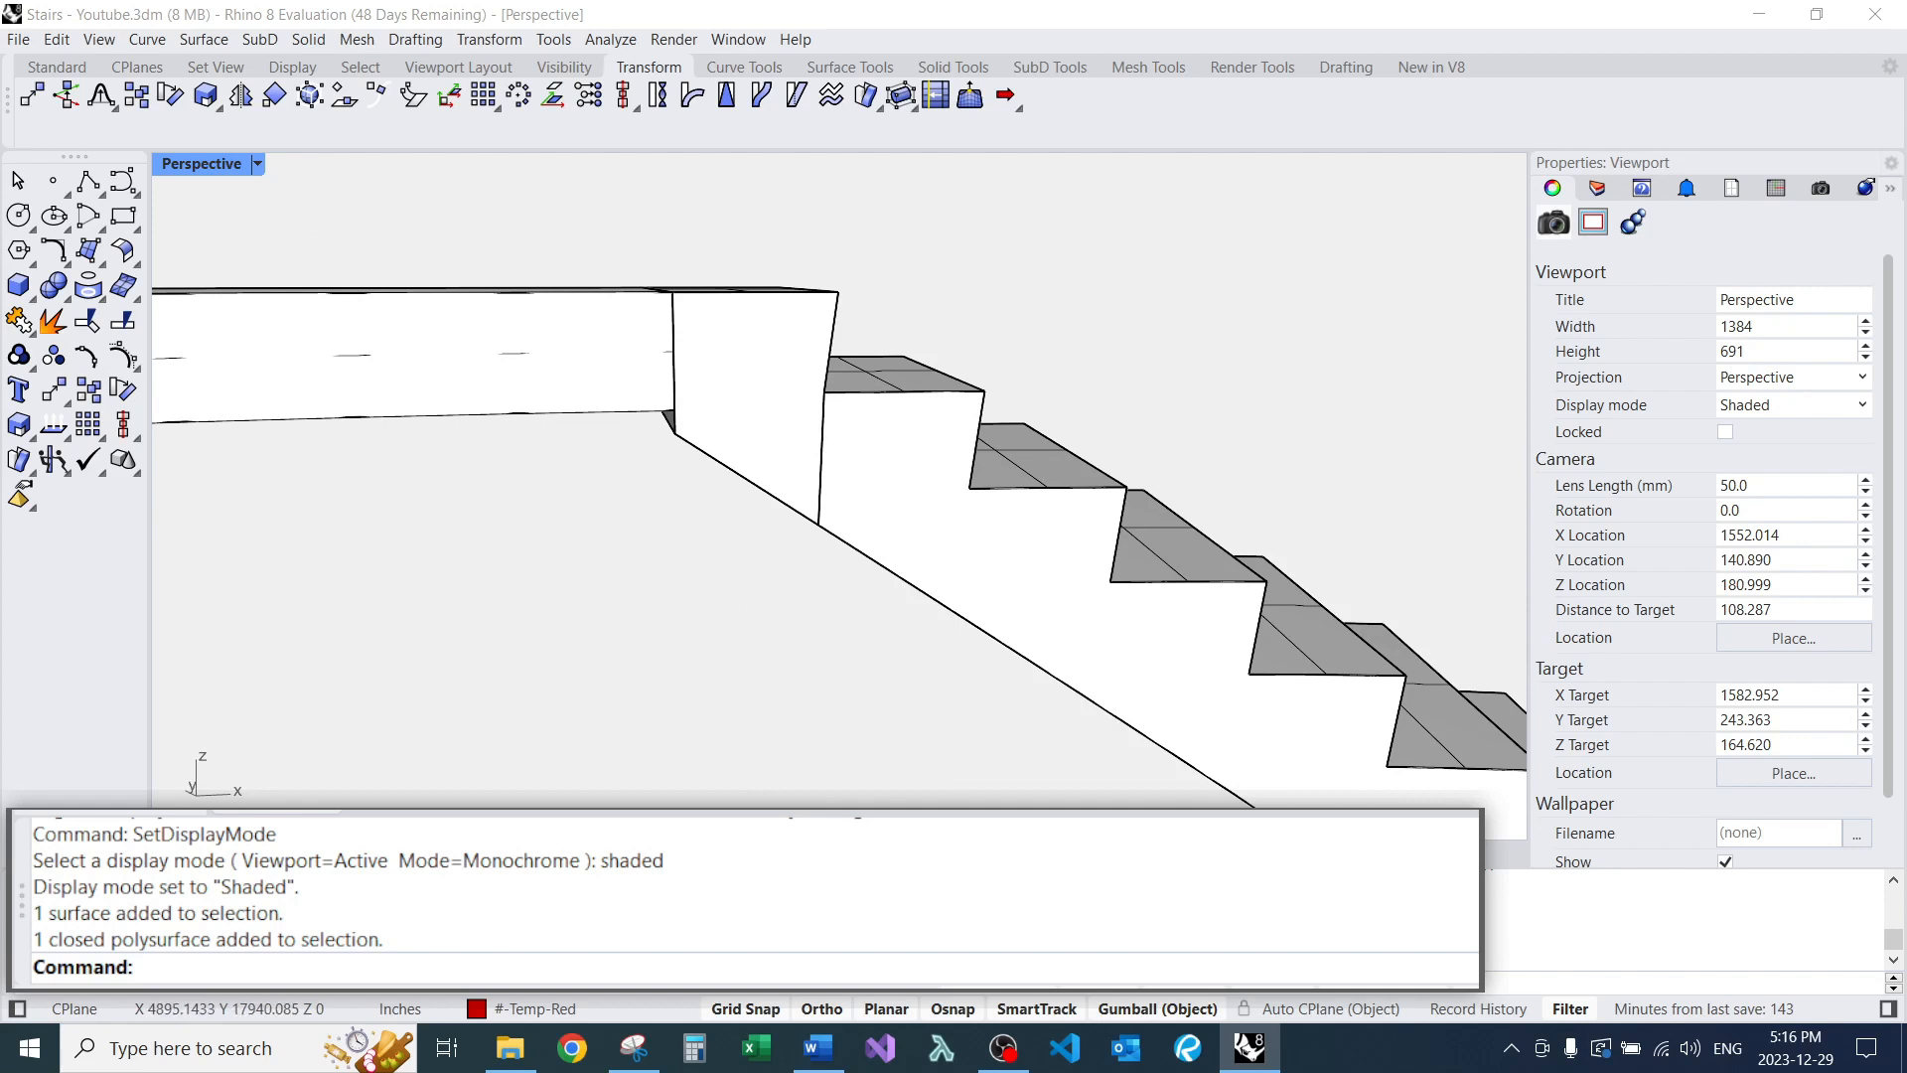
pyautogui.scroll(-7, 839, 477)
pyautogui.scroll(9, 839, 477)
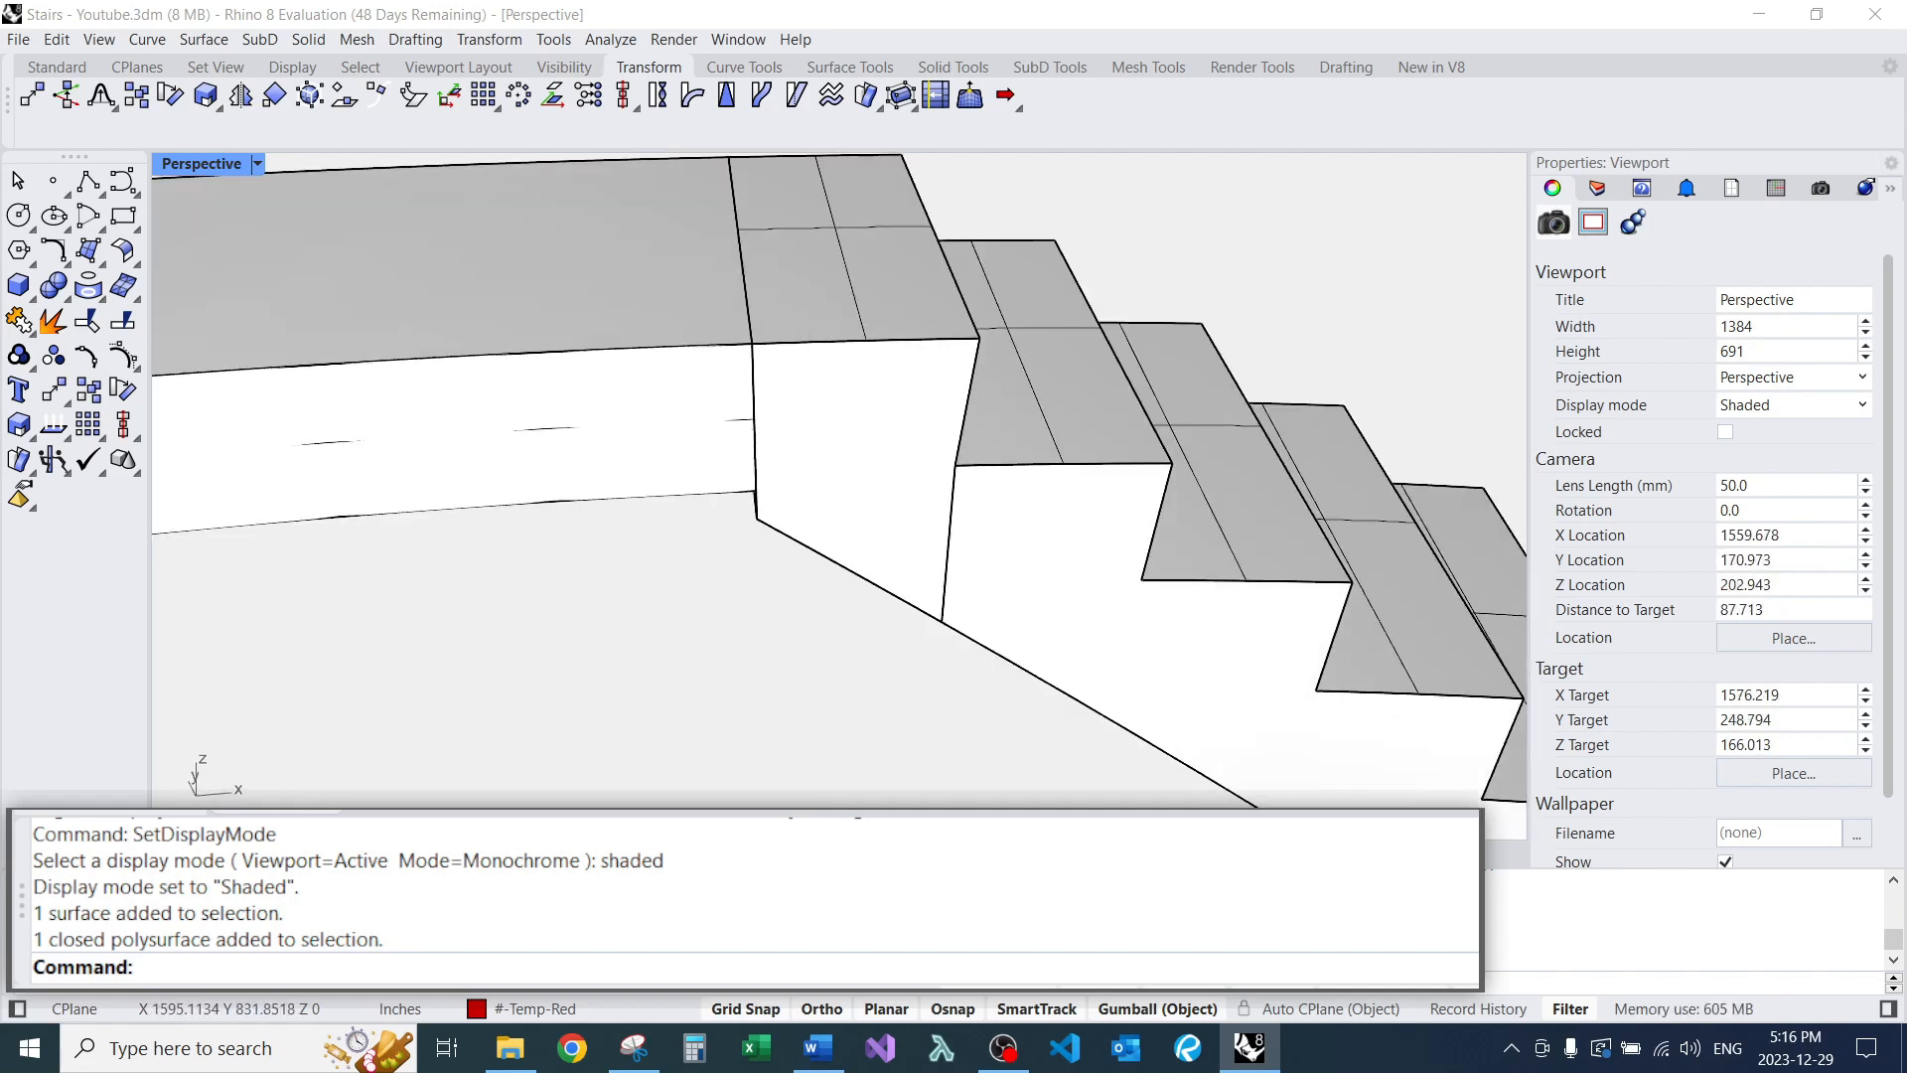
pyautogui.scroll(-8, 686, 358)
pyautogui.scroll(4, 689, 331)
pyautogui.scroll(-8, 764, 353)
# Examine the whole curved staircase, from the upper floor over both flights and the landing.
pyautogui.moveTo(765, 352); pyautogui.dragTo(730, 397, button='right')
pyautogui.scroll(-8, 737, 308)
pyautogui.scroll(-4, 754, 298)
pyautogui.moveTo(754, 298); pyautogui.dragTo(785, 423, button='right')
pyautogui.scroll(4, 957, 389)
pyautogui.scroll(12, 880, 426)
pyautogui.scroll(-8, 831, 423)
pyautogui.scroll(12, 869, 378)
pyautogui.scroll(-16, 860, 431)
pyautogui.moveTo(874, 304); pyautogui.dragTo(732, 285, button='right')
pyautogui.scroll(8, 808, 329)
pyautogui.scroll(-10, 829, 342)
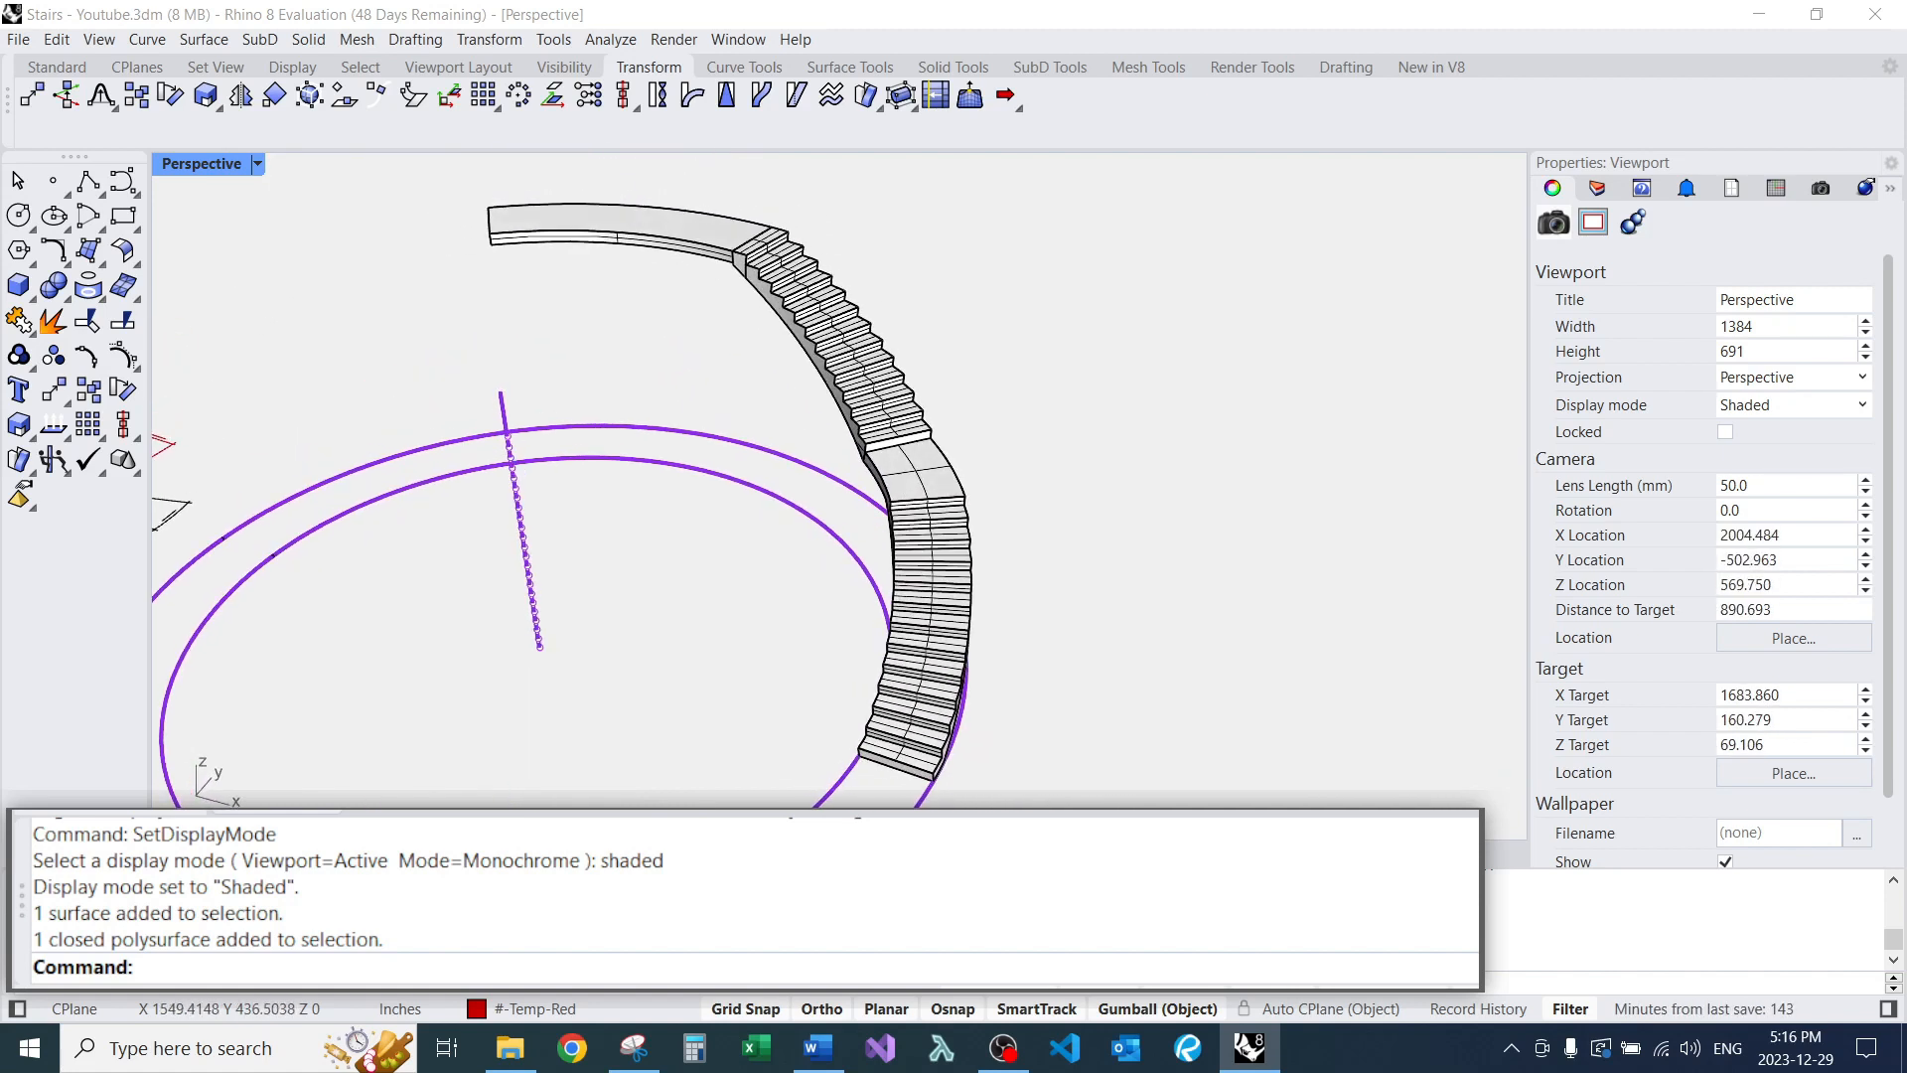
pyautogui.scroll(5, 760, 184)
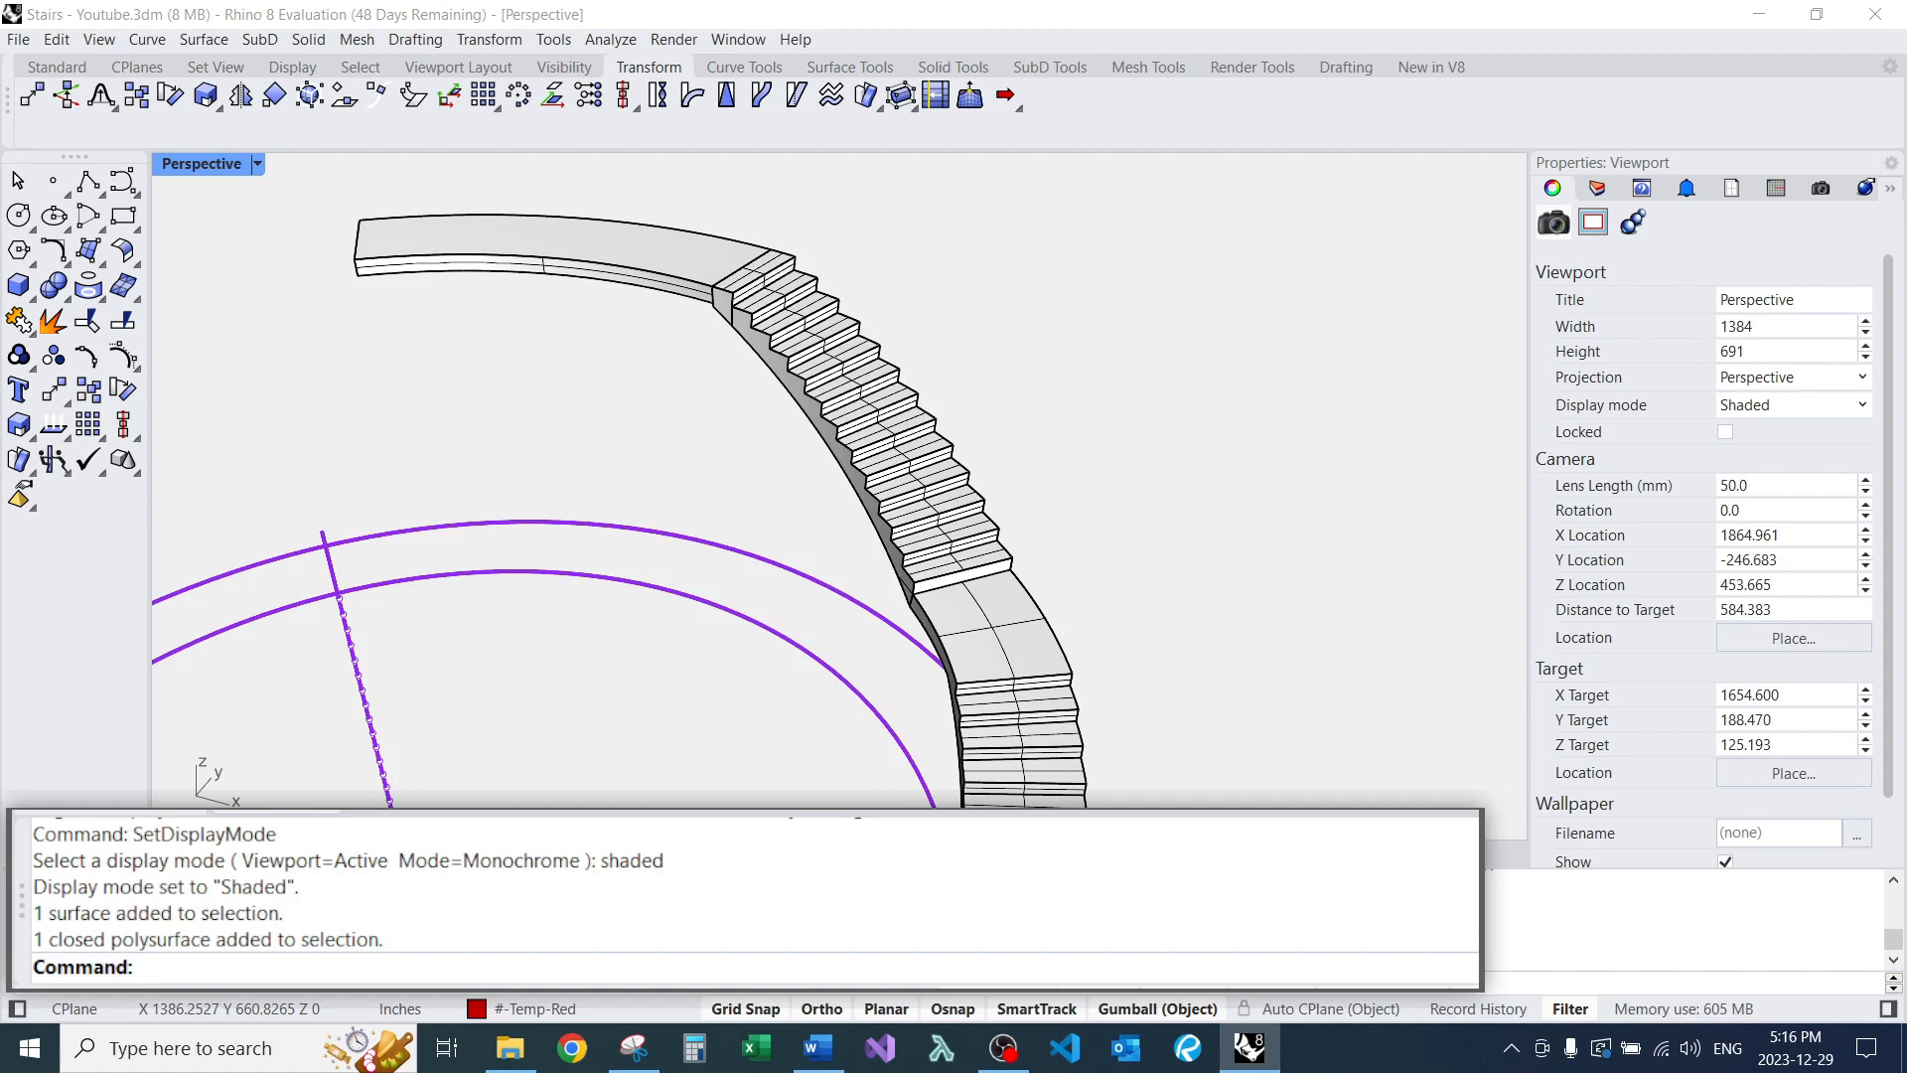
pyautogui.scroll(-6, 695, 418)
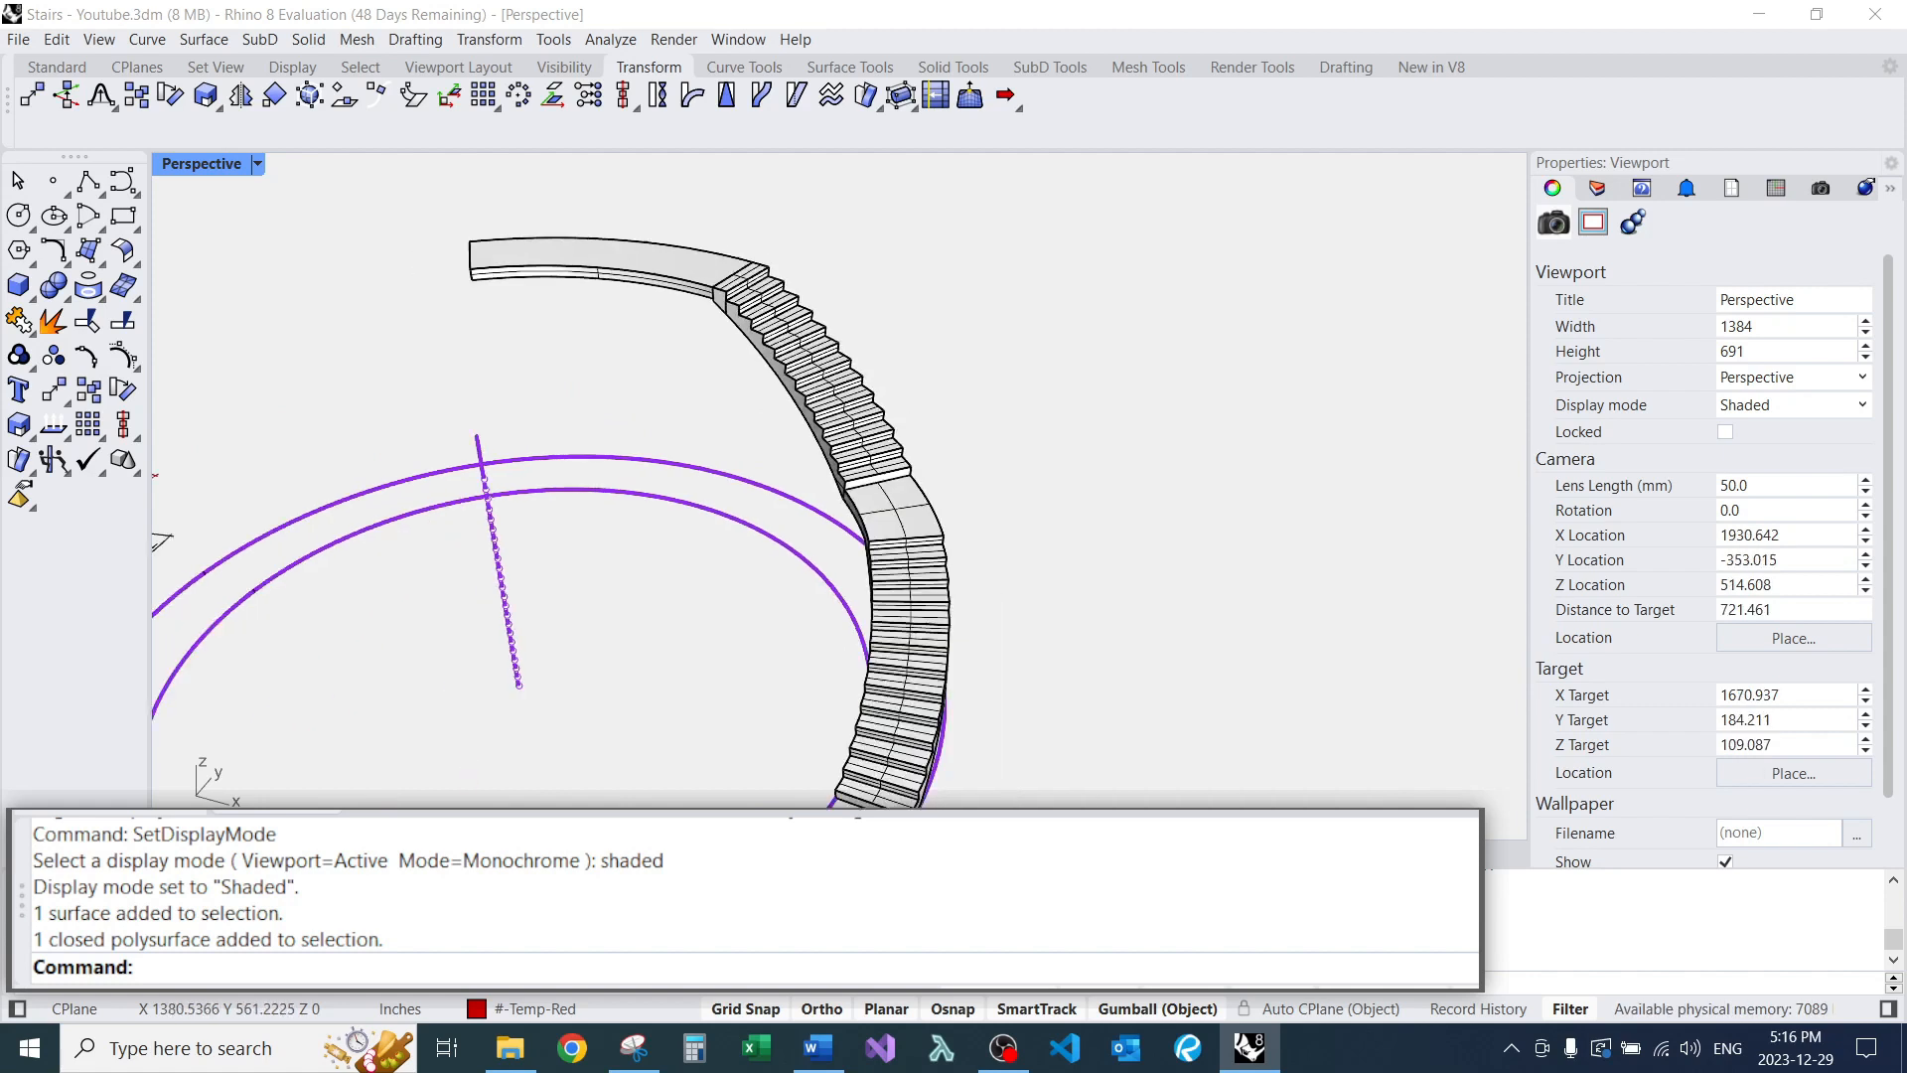
pyautogui.moveTo(744, 285); pyautogui.dragTo(759, 342, button='right')
# Review all the staircase models in the scene together, from the straight flight to the large curved staircase.
pyautogui.scroll(6, 646, 378)
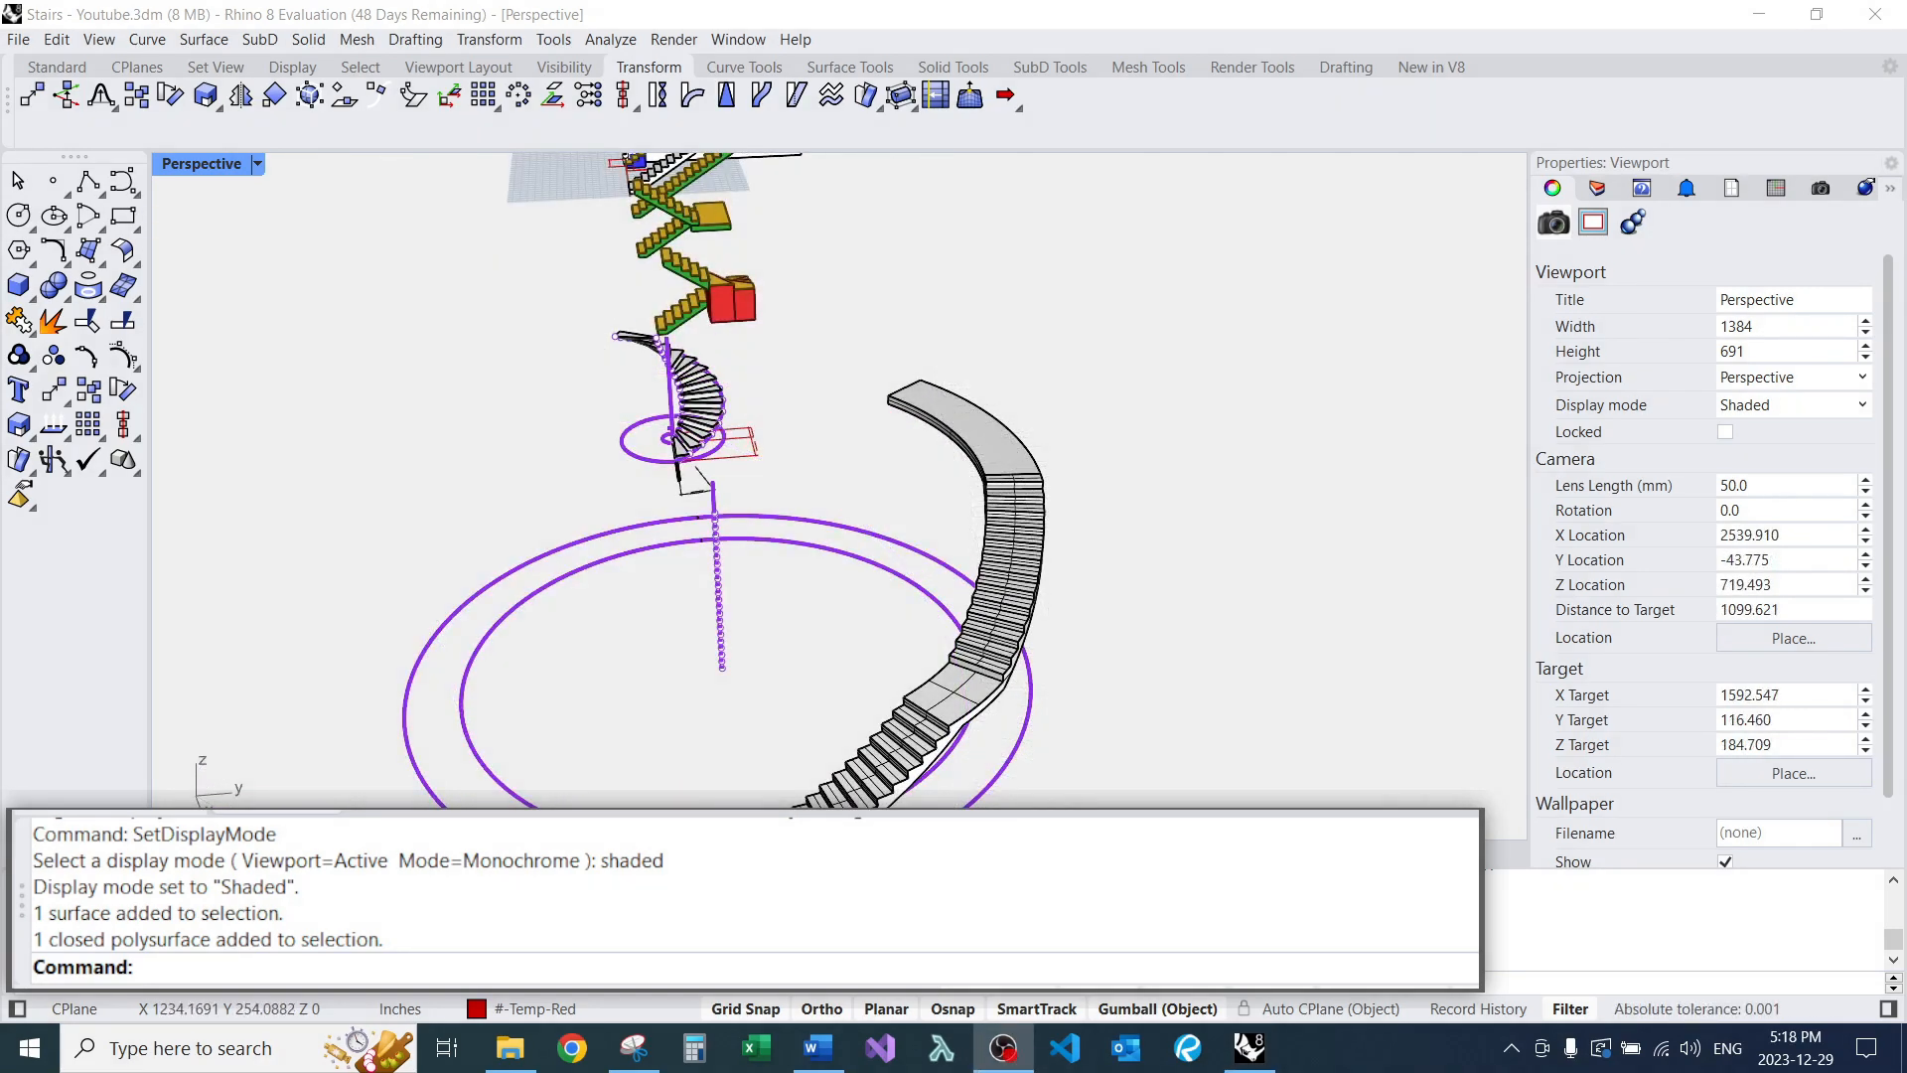
pyautogui.scroll(4, 920, 511)
pyautogui.scroll(-6, 899, 537)
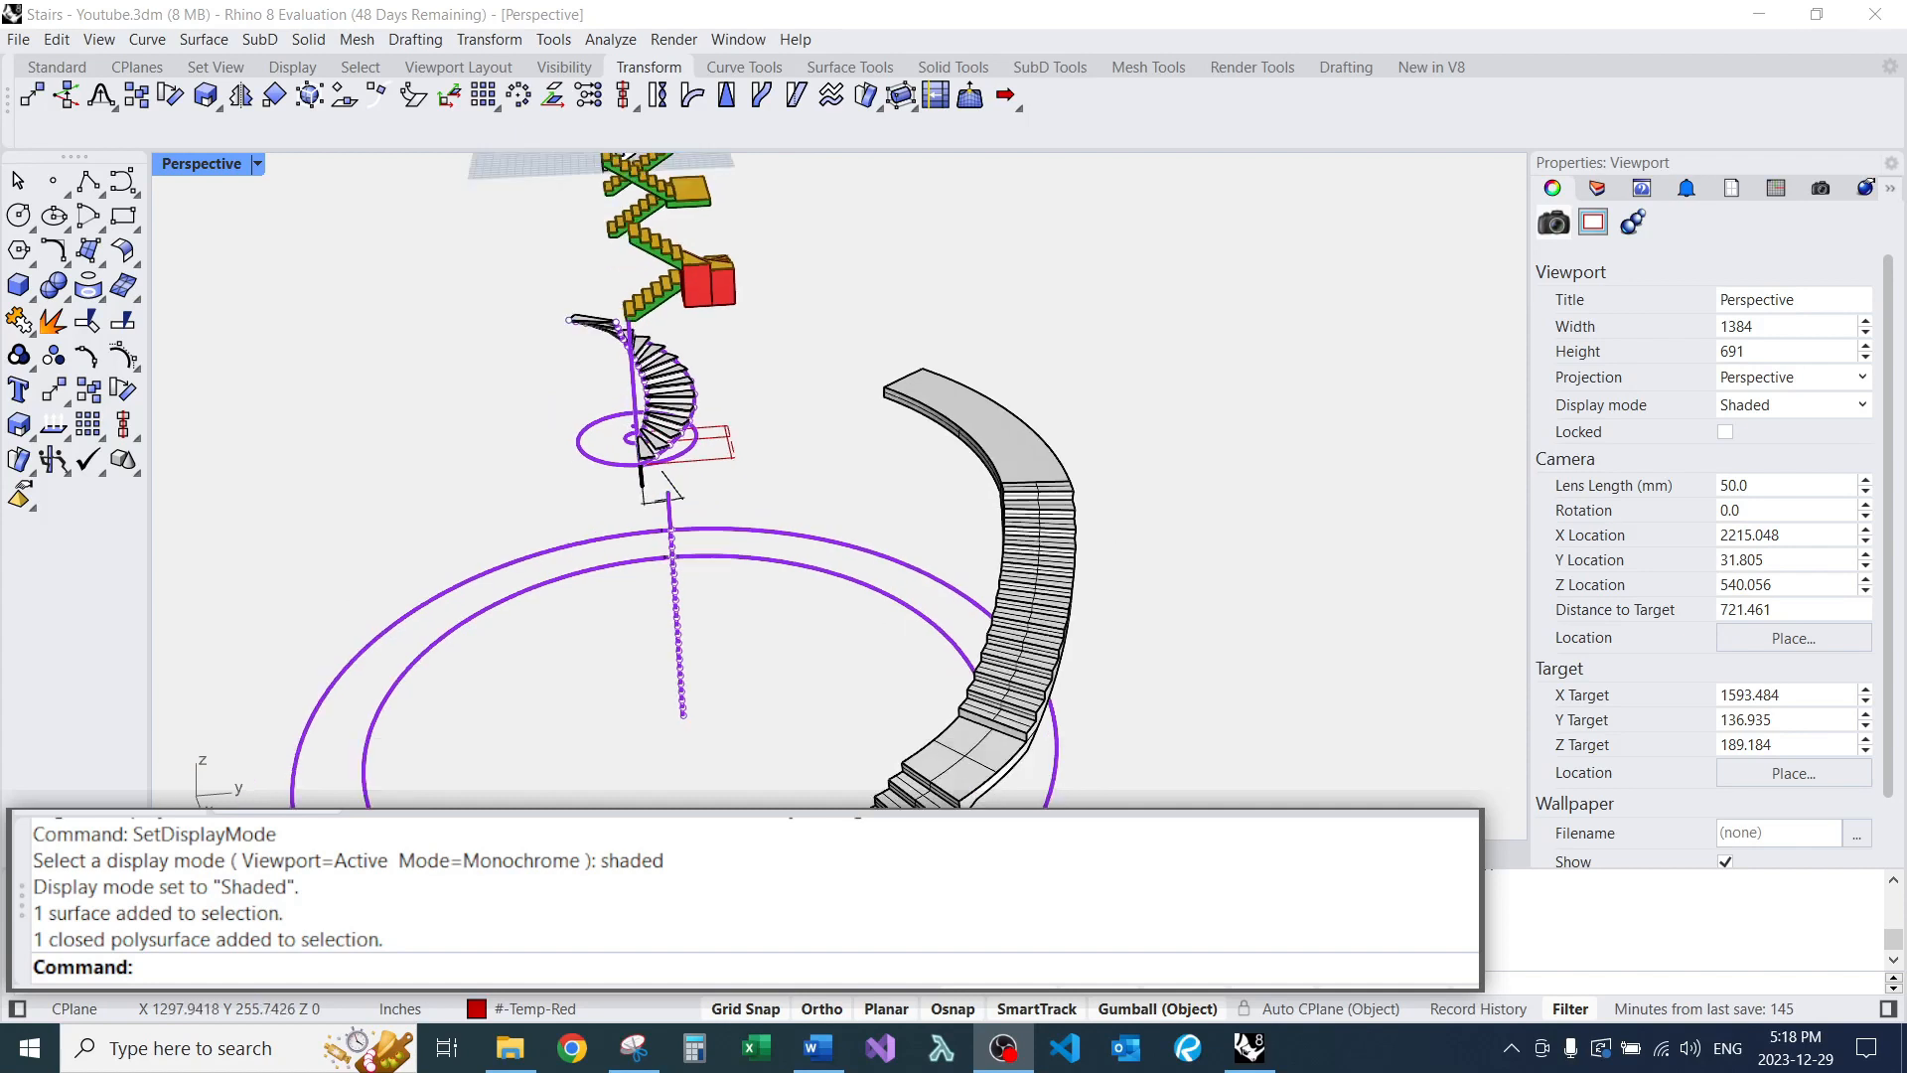
pyautogui.moveTo(899, 537); pyautogui.dragTo(696, 581, button='right')
pyautogui.keyDown('shift'); pyautogui.moveTo(1045, 366); pyautogui.dragTo(1038, 536, button='right'); pyautogui.keyUp('shift')
pyautogui.scroll(-4, 1033, 526)
pyautogui.scroll(16, 638, 328)
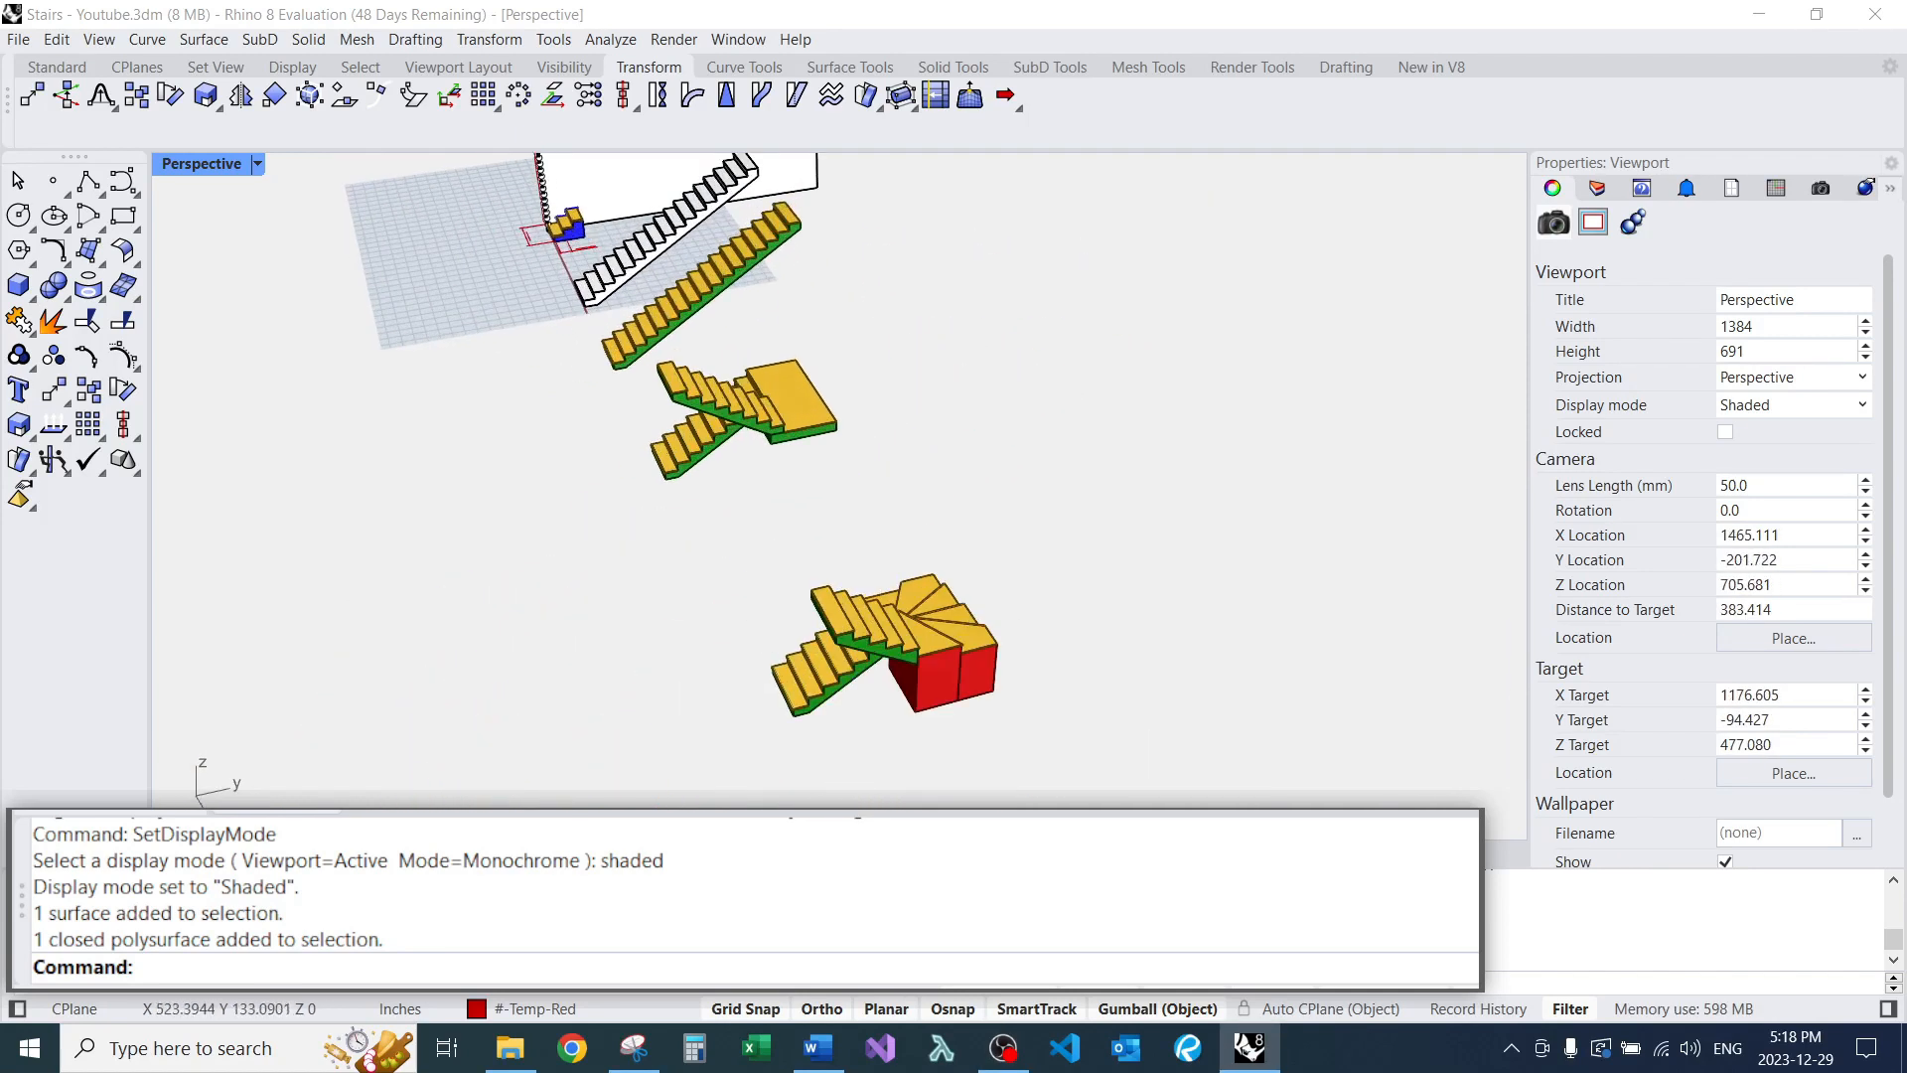
pyautogui.scroll(-8, 800, 437)
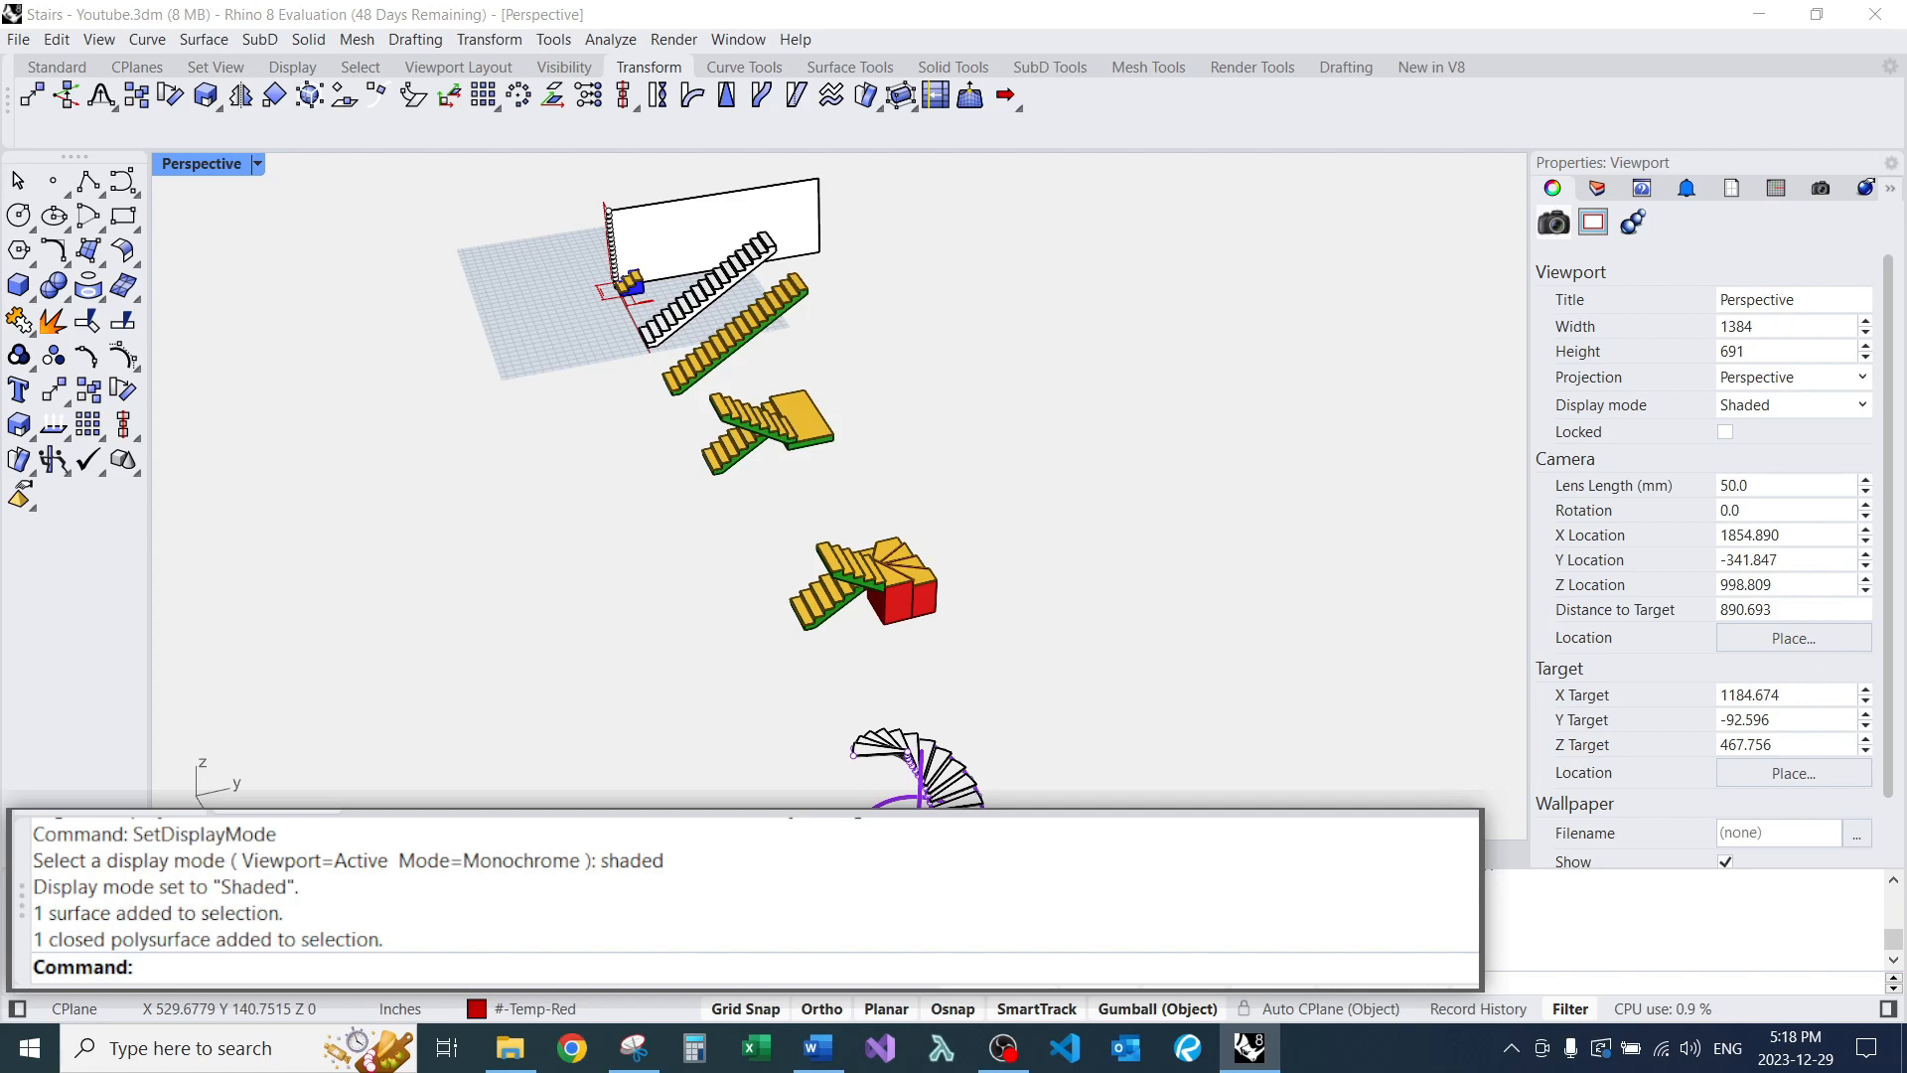
pyautogui.scroll(-6, 812, 434)
pyautogui.moveTo(813, 434); pyautogui.dragTo(899, 414, button='right')
pyautogui.scroll(-6, 854, 444)
pyautogui.scroll(14, 868, 570)
pyautogui.scroll(-8, 919, 502)
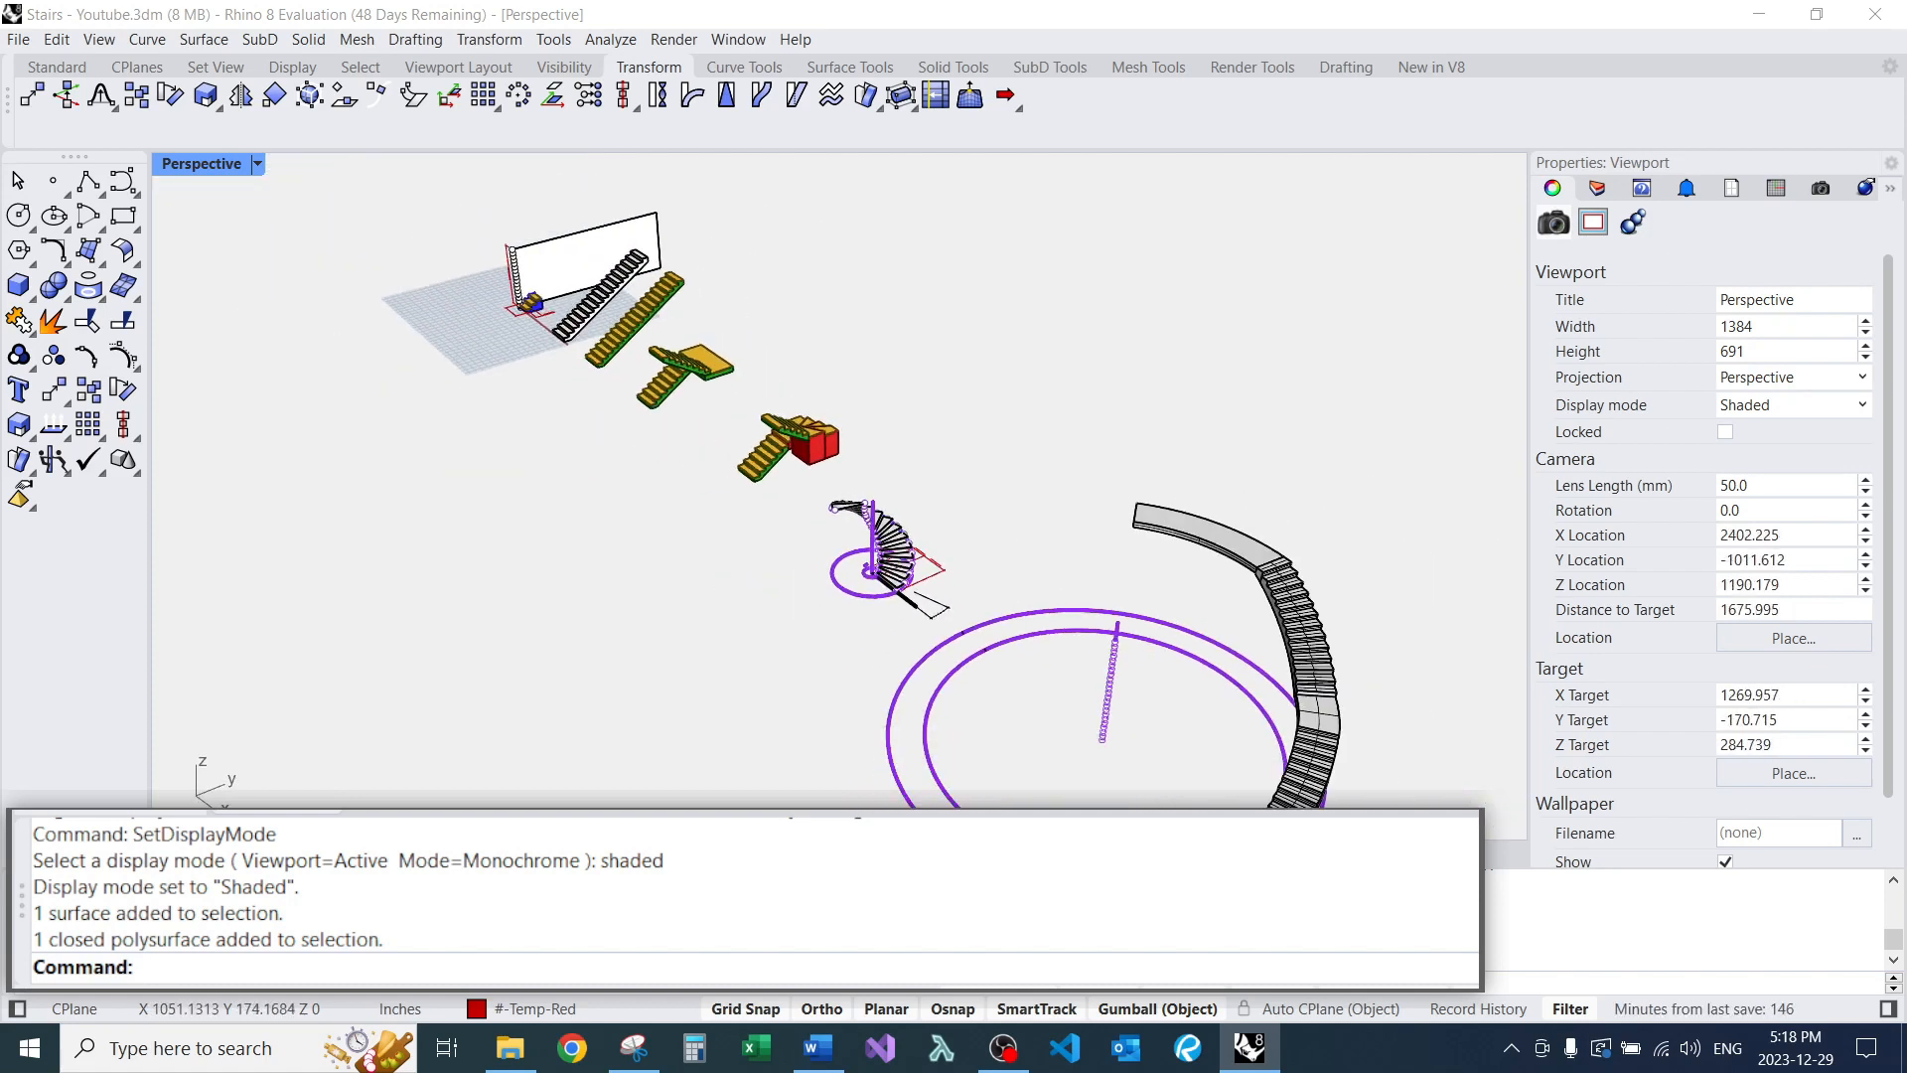
# Examine the winder staircase with the red corner steps from the front and the side.
pyautogui.scroll(8, 819, 482)
pyautogui.keyDown('shift'); pyautogui.moveTo(795, 378); pyautogui.dragTo(873, 407, button='right'); pyautogui.keyUp('shift')
pyautogui.scroll(8, 732, 318)
pyautogui.scroll(5, 926, 437)
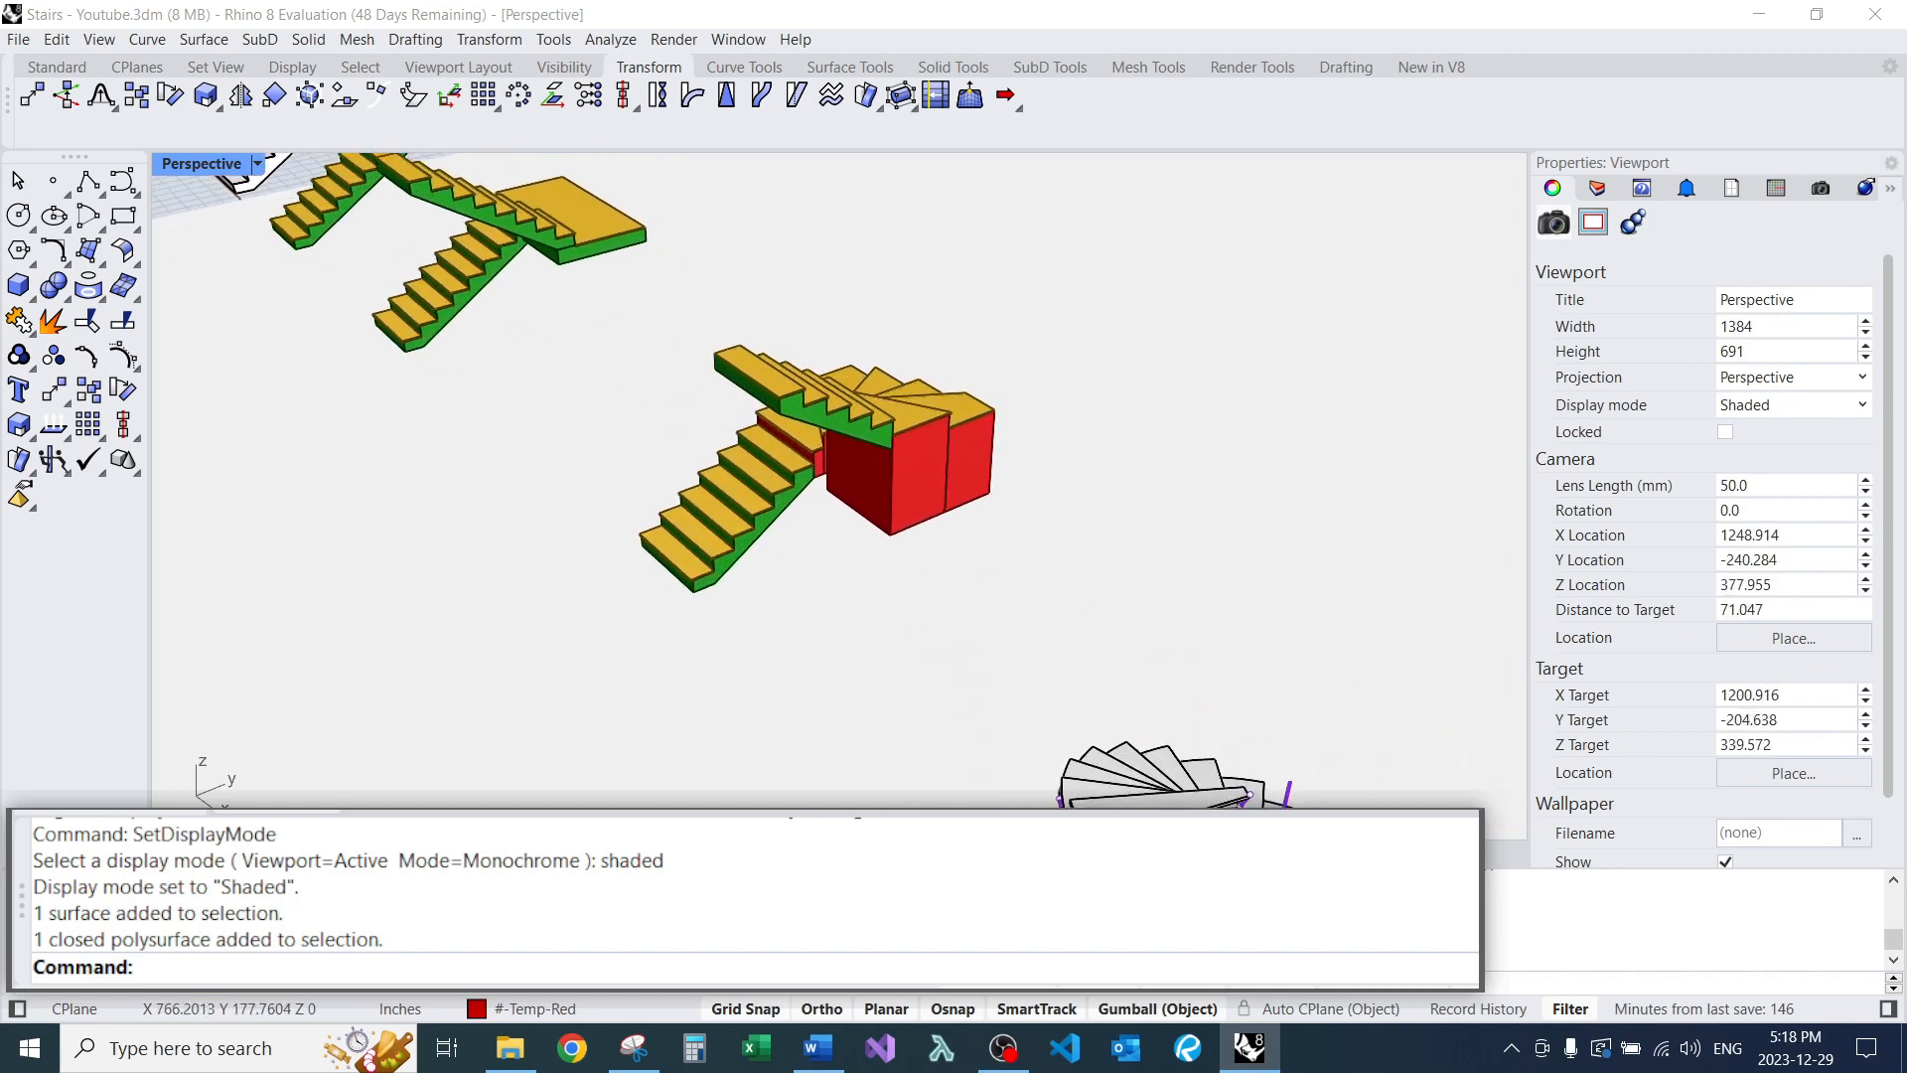
pyautogui.scroll(-4, 894, 447)
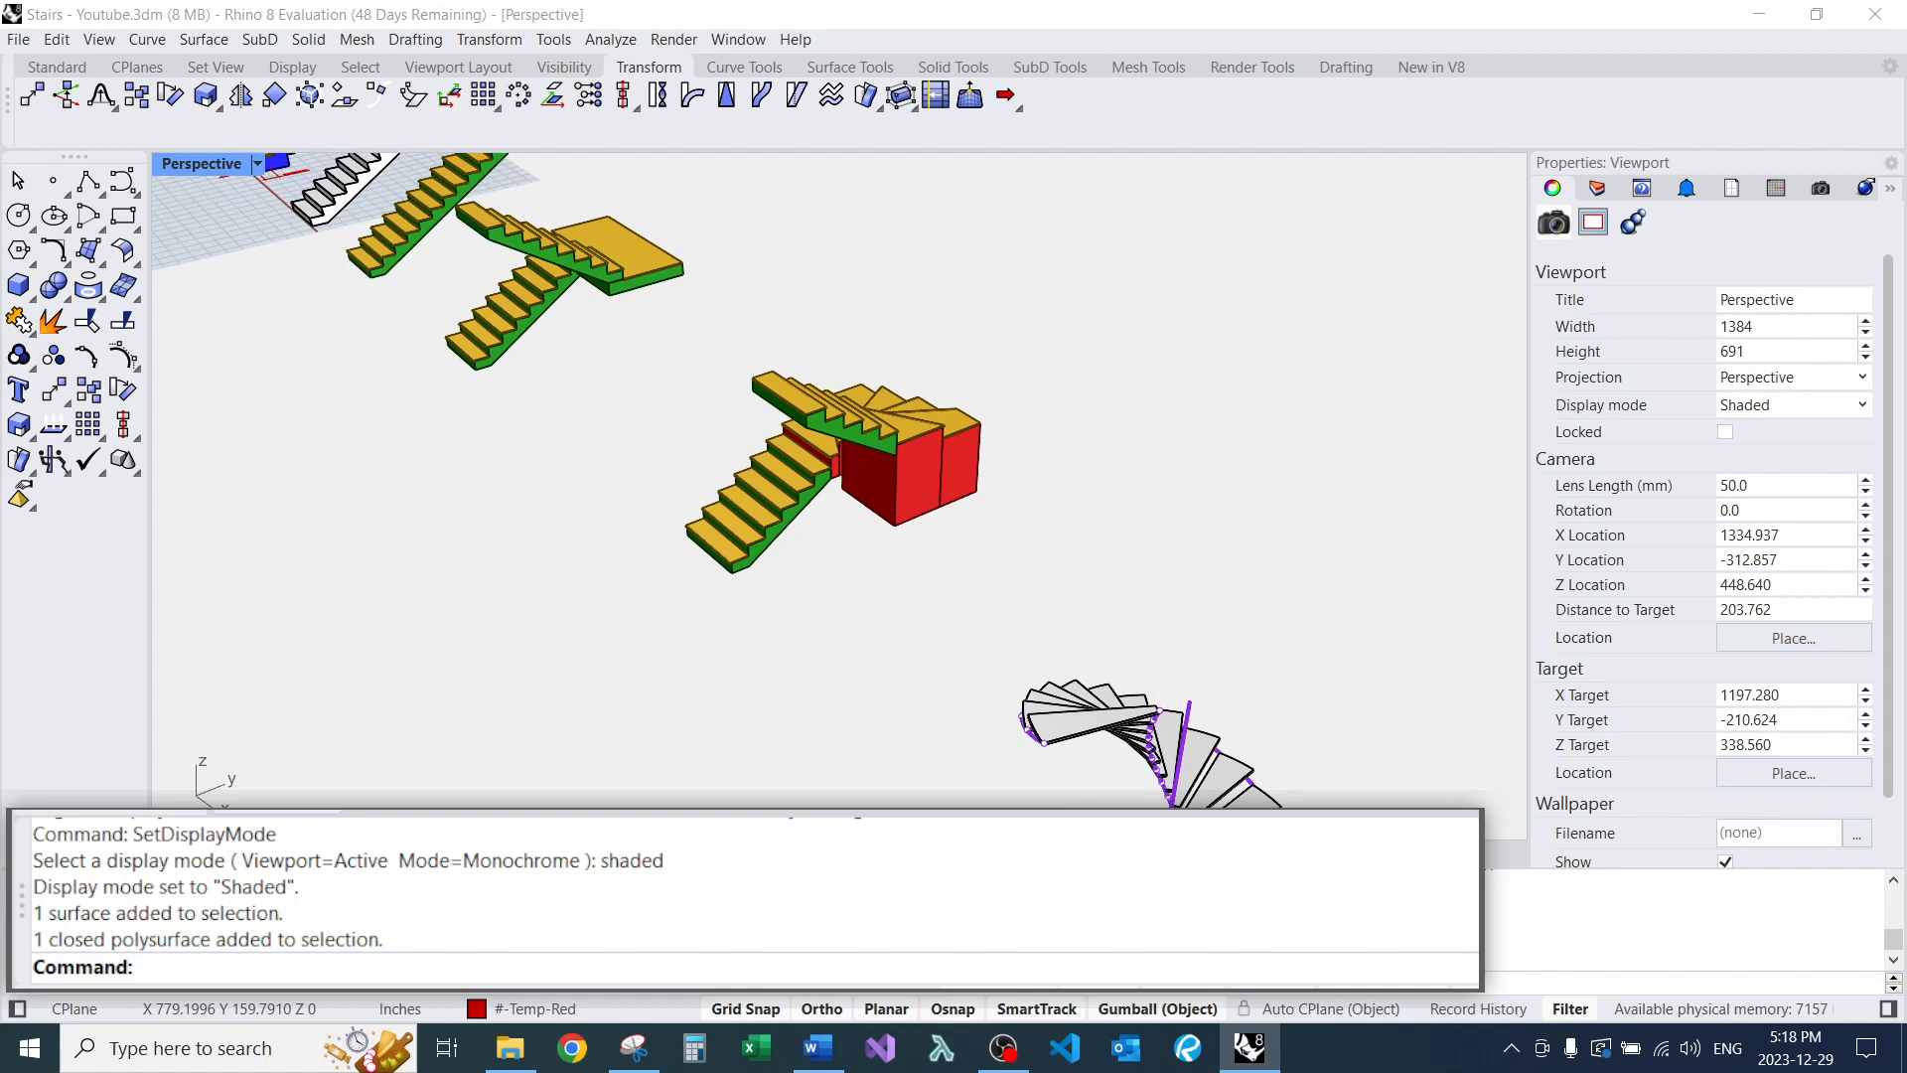
pyautogui.scroll(-14, 929, 477)
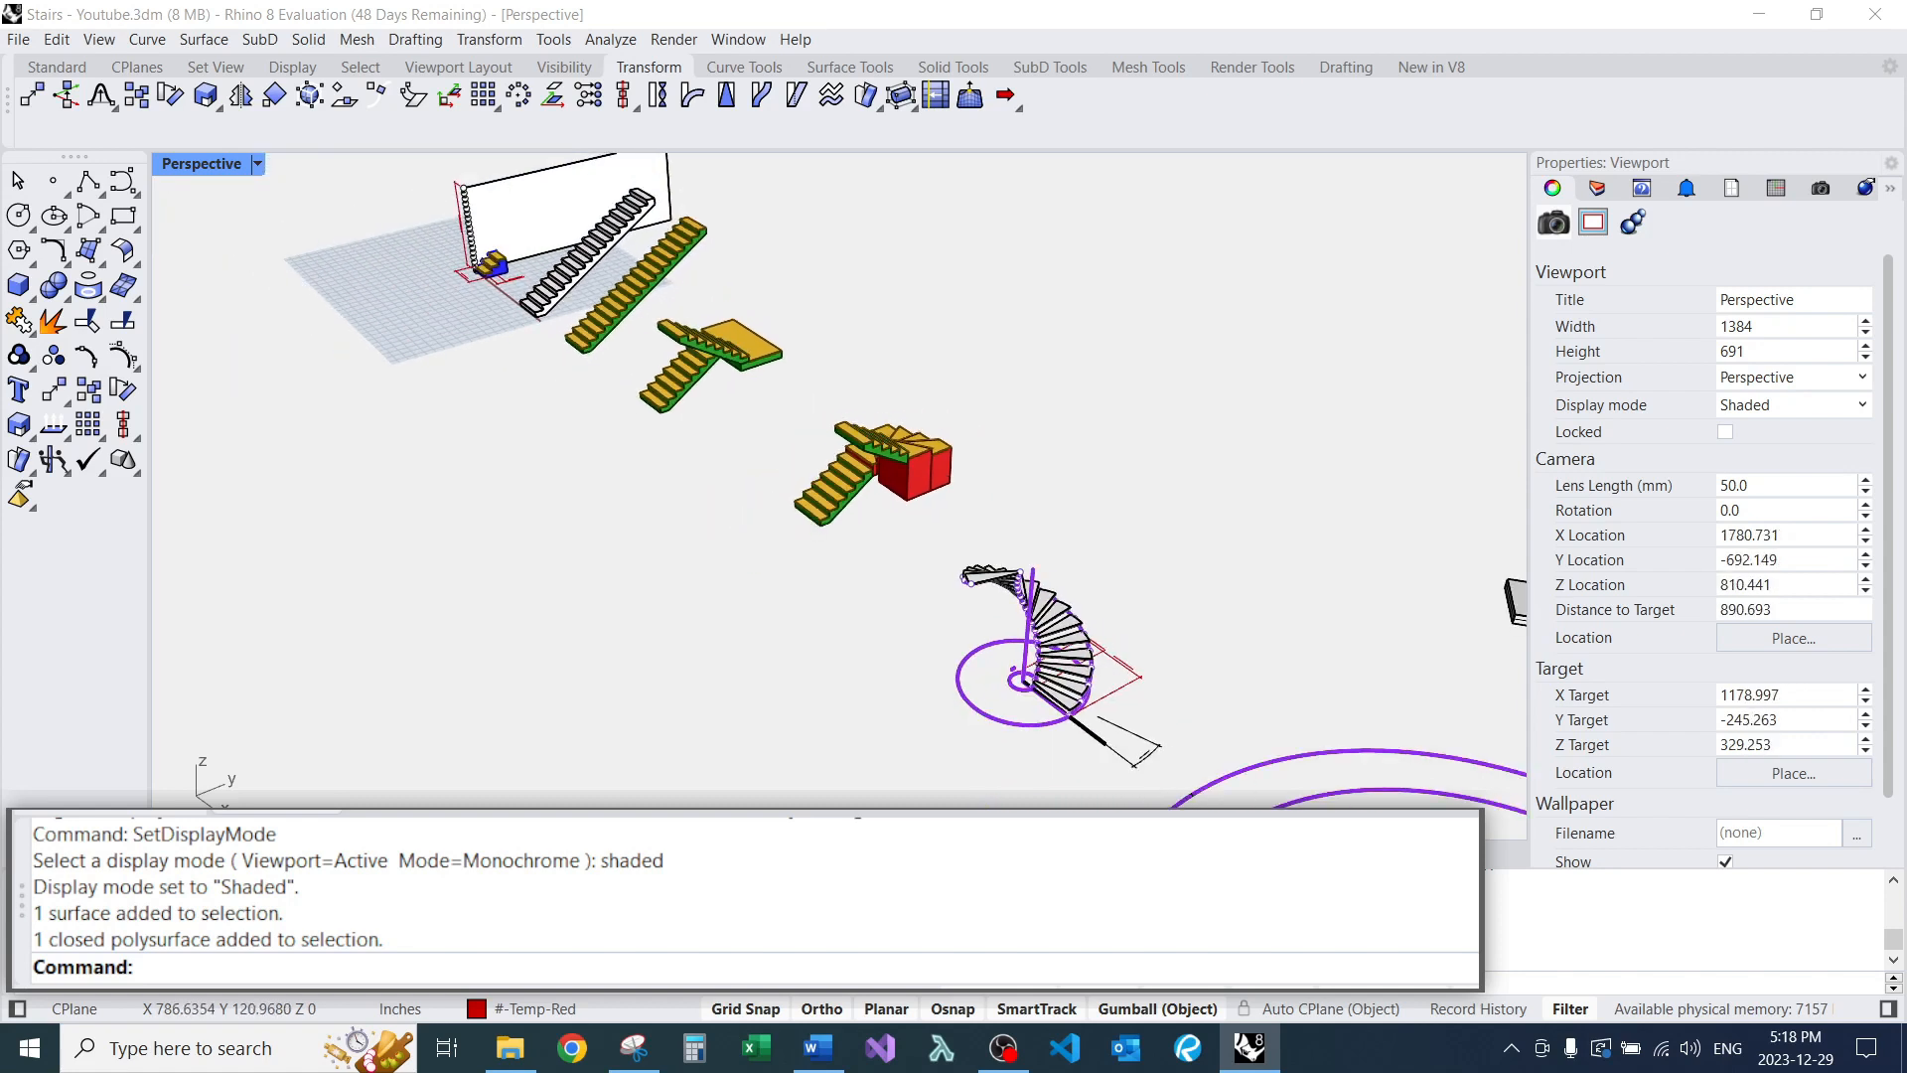
pyautogui.moveTo(755, 551); pyautogui.dragTo(864, 486, button='right')
pyautogui.scroll(-6, 856, 489)
pyautogui.scroll(7, 854, 487)
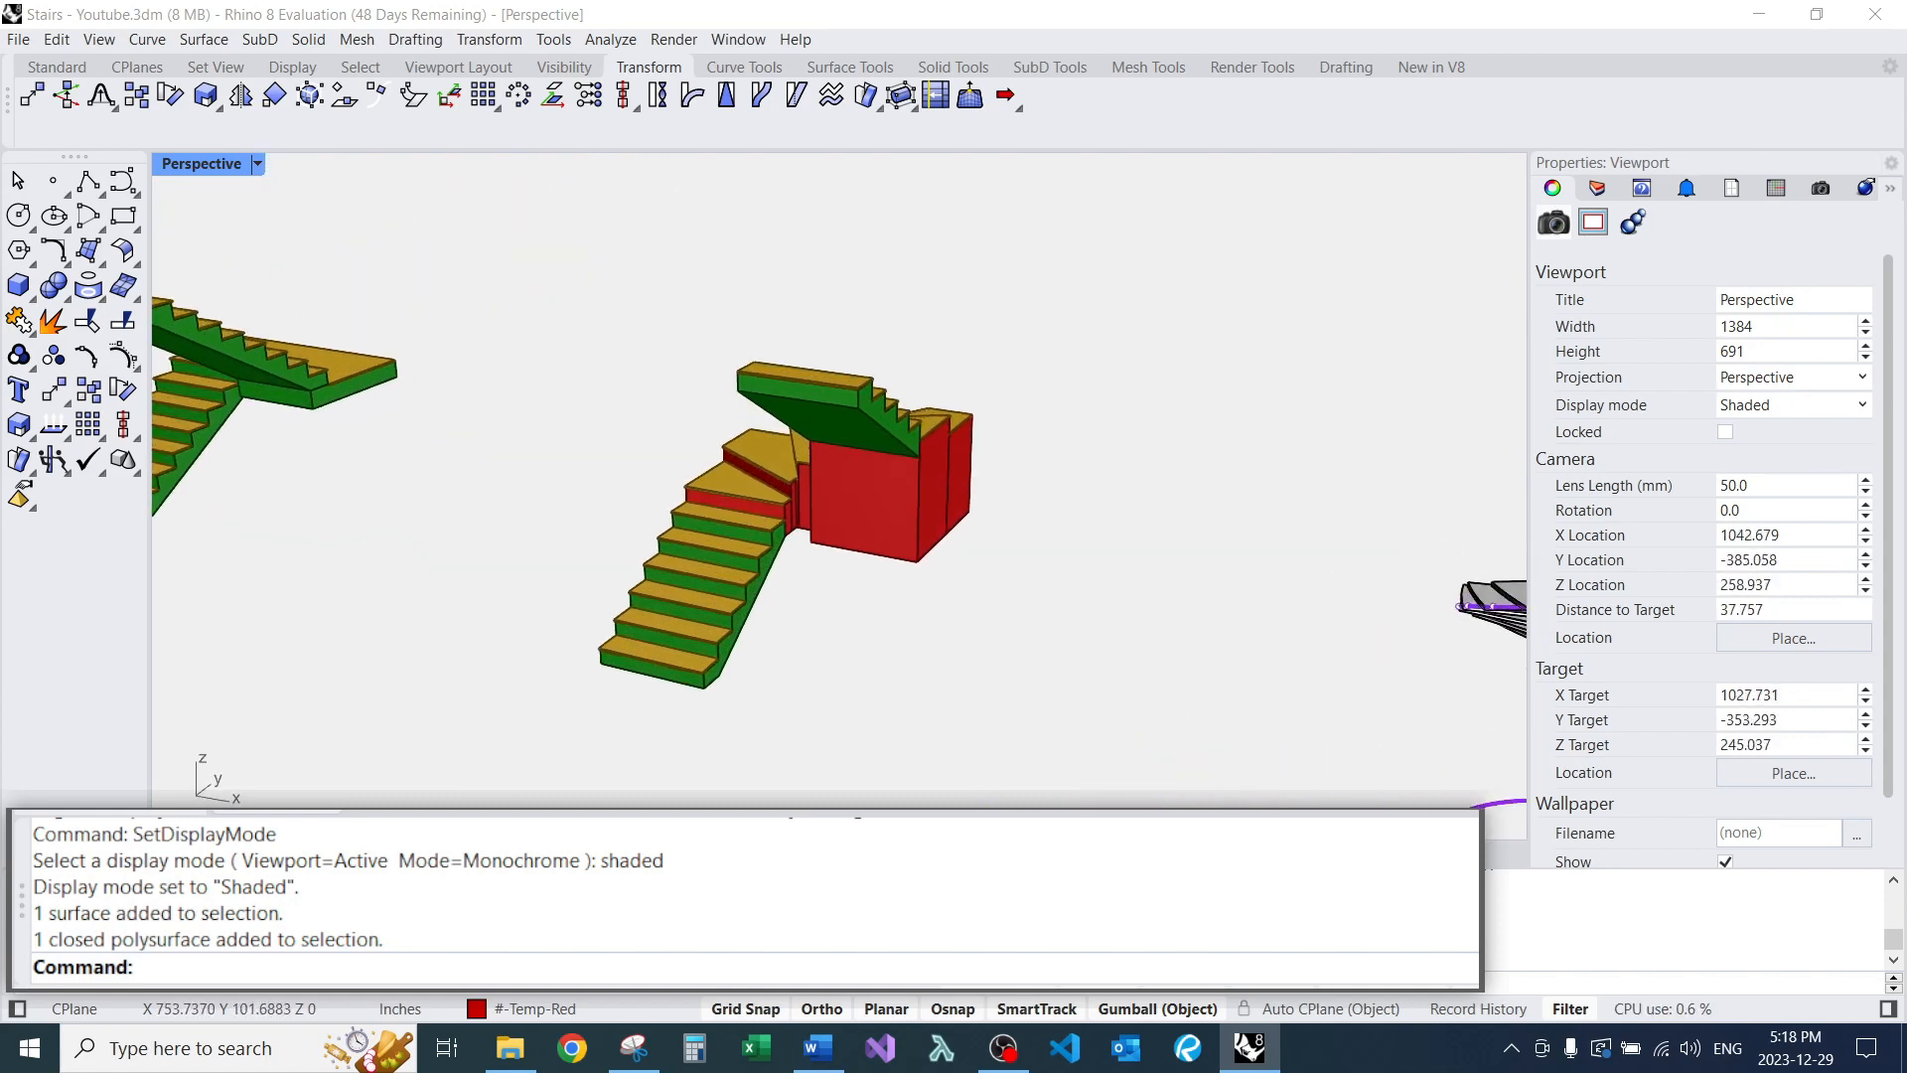
pyautogui.scroll(-5, 854, 486)
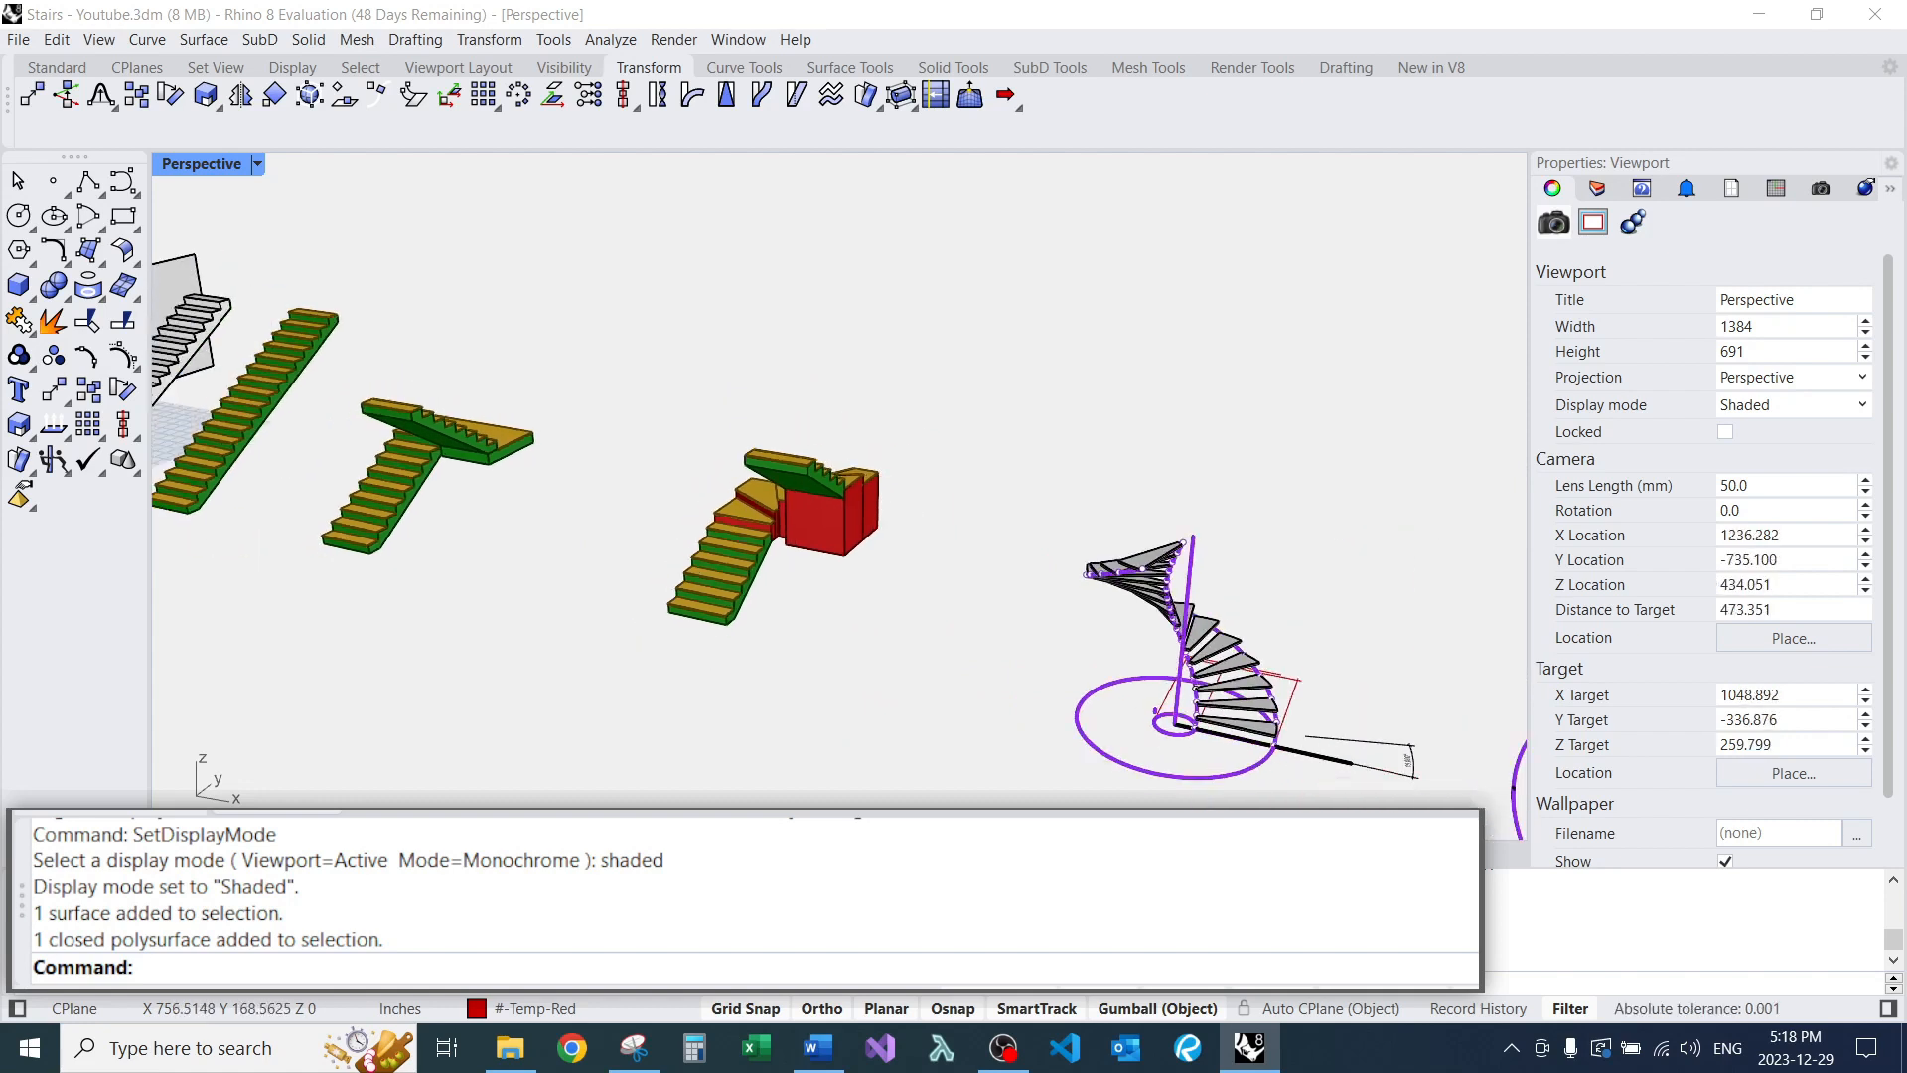
# Zoom to the selected winder staircase, deselect it and inspect it from several angles.
pyautogui.moveTo(608, 337); pyautogui.dragTo(936, 709)
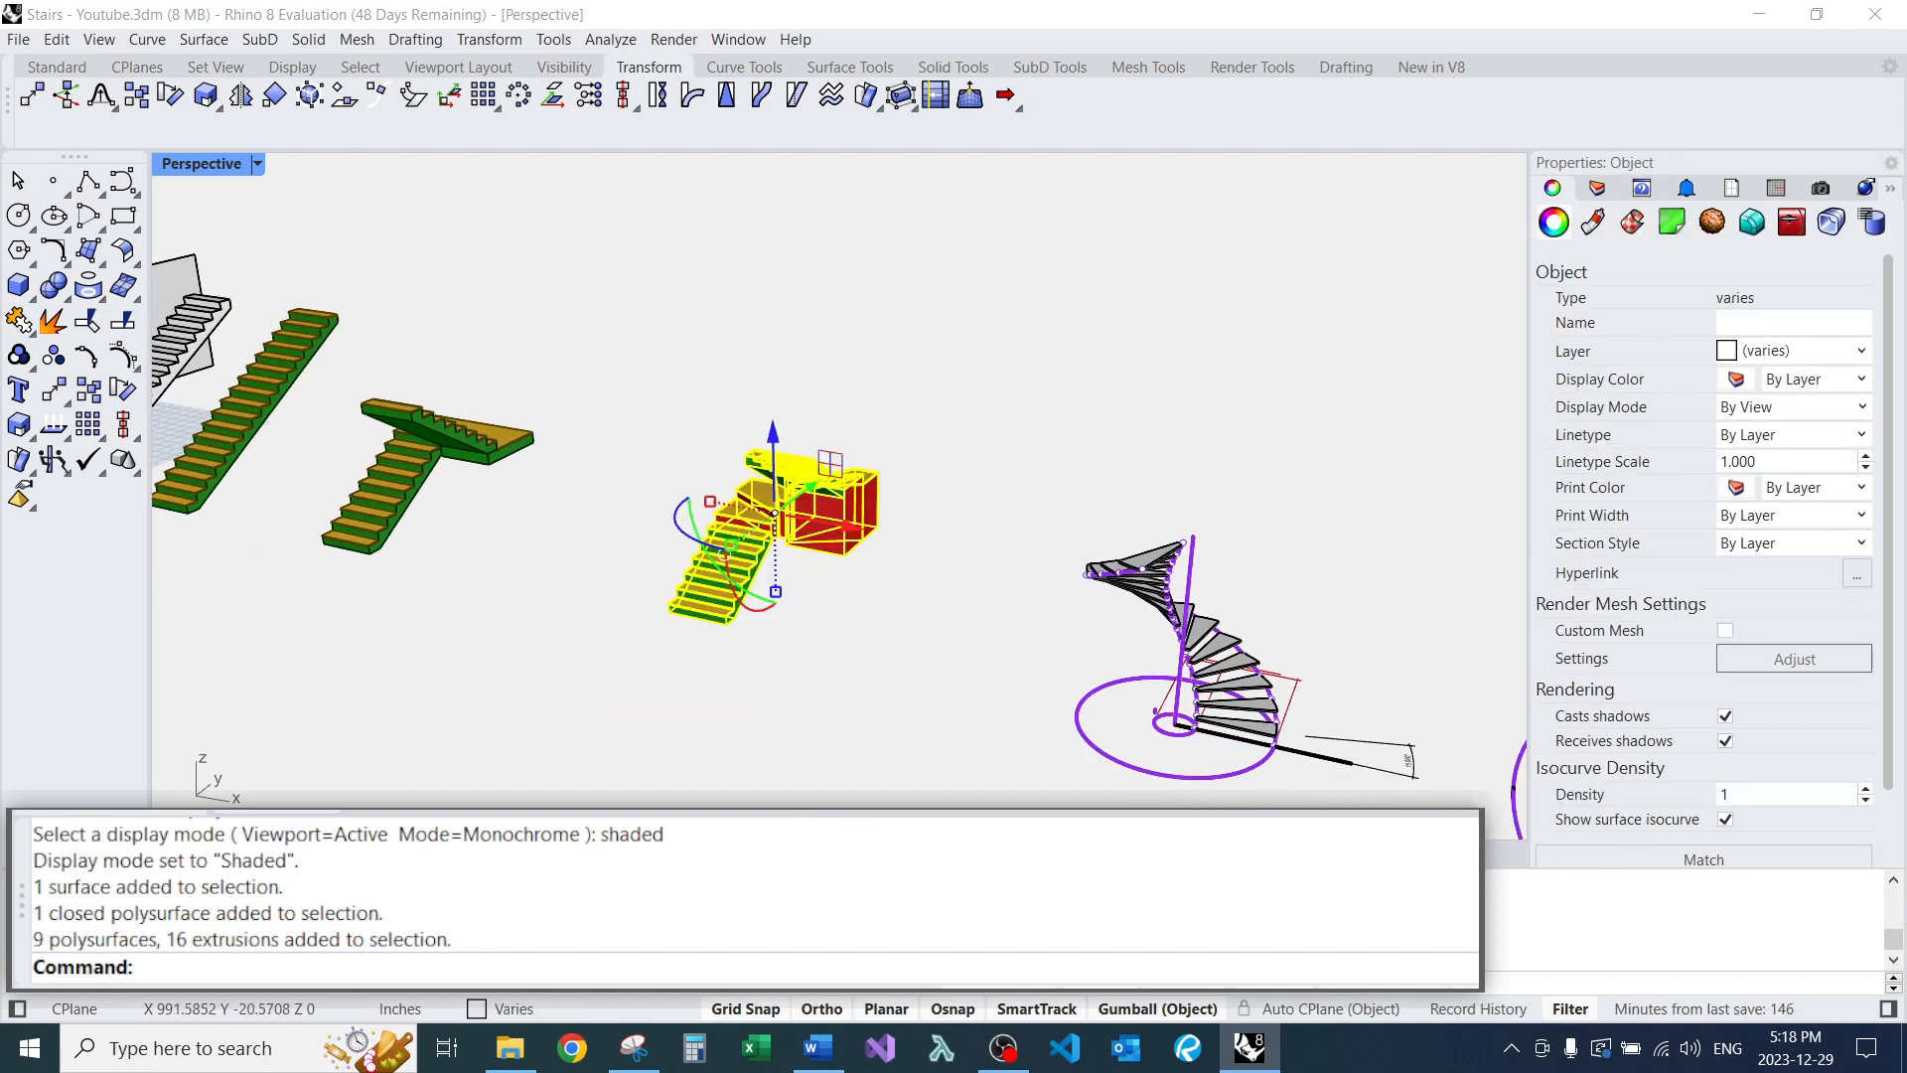
pyautogui.write('zs')
pyautogui.press('Return')
pyautogui.press('Escape')
pyautogui.scroll(-8, 955, 579)
pyautogui.moveTo(954, 579); pyautogui.dragTo(1182, 602, button='right')
pyautogui.scroll(8, 958, 540)
pyautogui.moveTo(958, 540); pyautogui.dragTo(1115, 563, button='right')
pyautogui.moveTo(652, 372); pyautogui.dragTo(696, 405, button='right')
pyautogui.scroll(-6, 675, 478)
pyautogui.moveTo(755, 501); pyautogui.dragTo(621, 496, button='right')
pyautogui.scroll(-4, 713, 487)
pyautogui.scroll(-2, 620, 497)
pyautogui.scroll(10, 792, 372)
# Scale the small centre circle at the base of the spiral staircase by a factor of 0.5.
pyautogui.keyDown('shift'); pyautogui.moveTo(792, 373); pyautogui.dragTo(199, 319, button='right'); pyautogui.keyUp('shift')
pyautogui.moveTo(1039, 476); pyautogui.dragTo(834, 497, button='right')
pyautogui.scroll(-6, 916, 495)
pyautogui.scroll(14, 1139, 670)
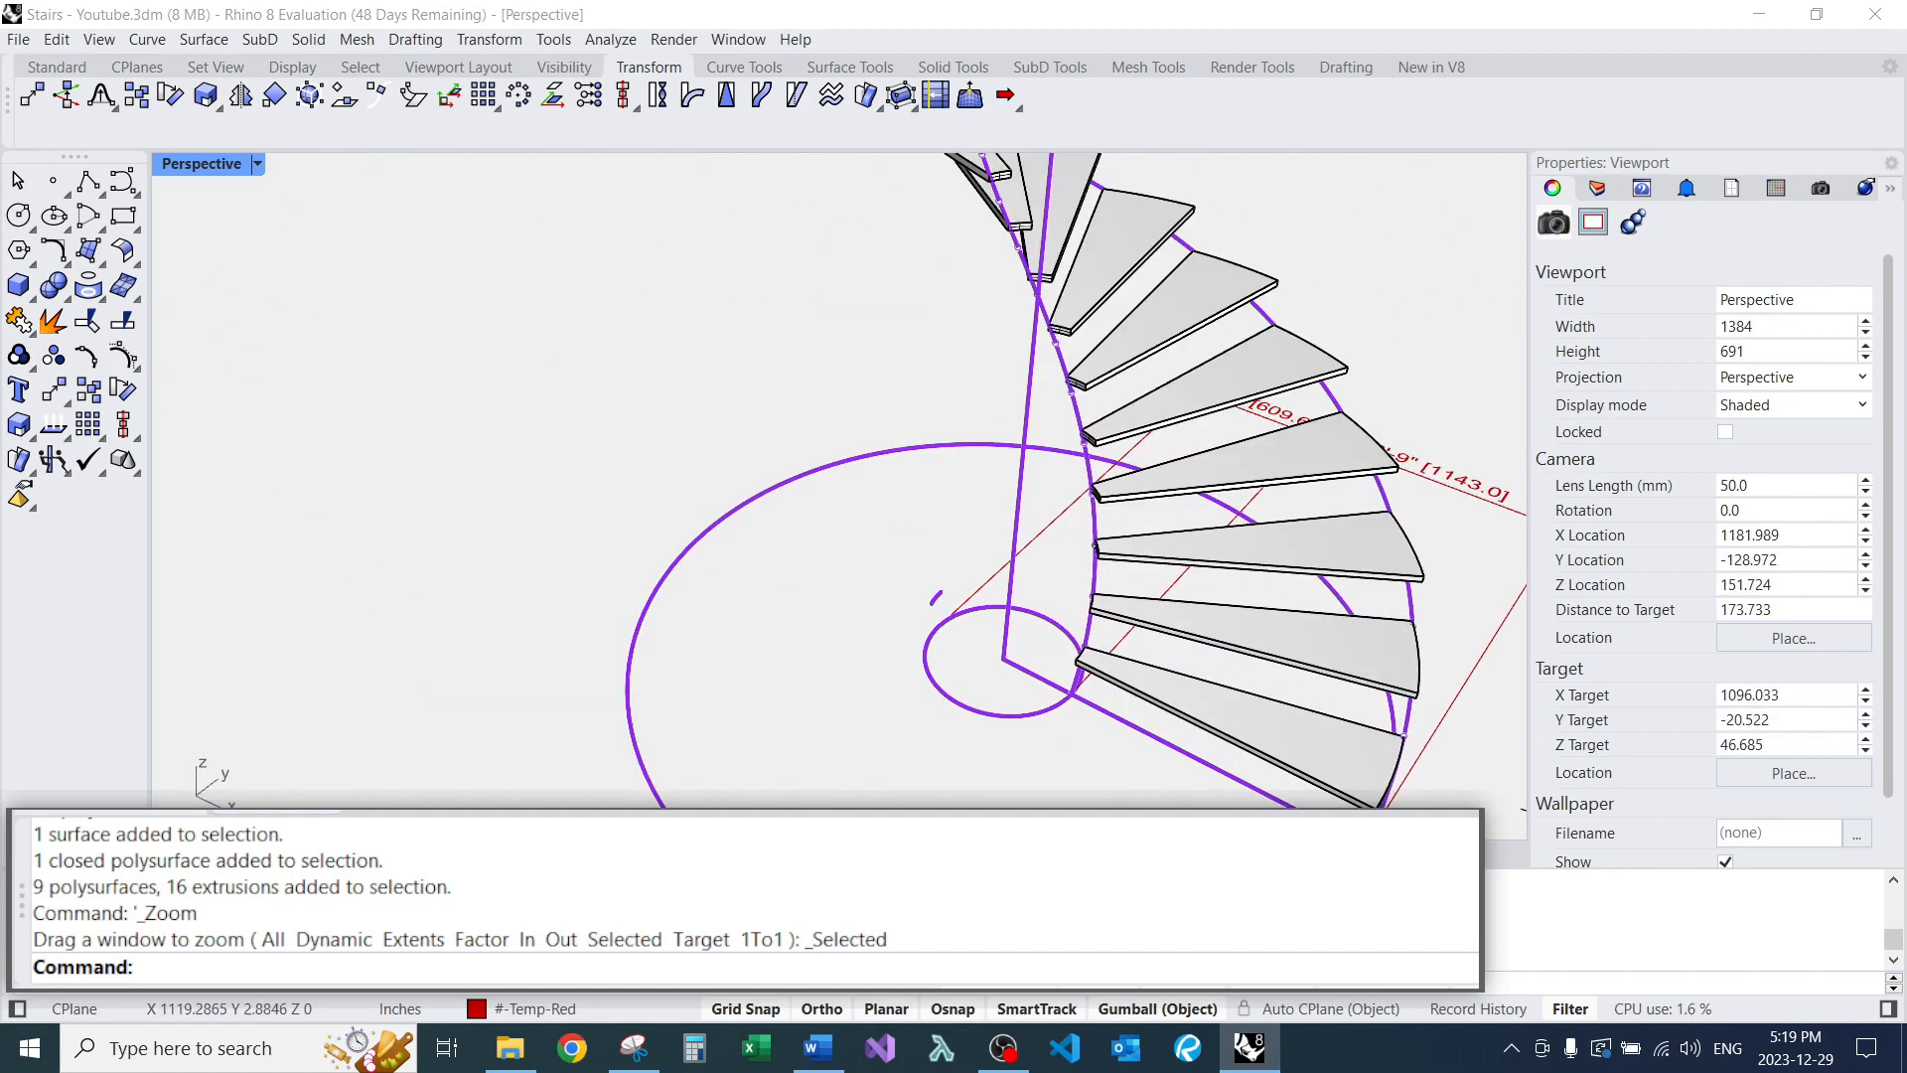
pyautogui.click(1043, 711)
pyautogui.click(939, 625)
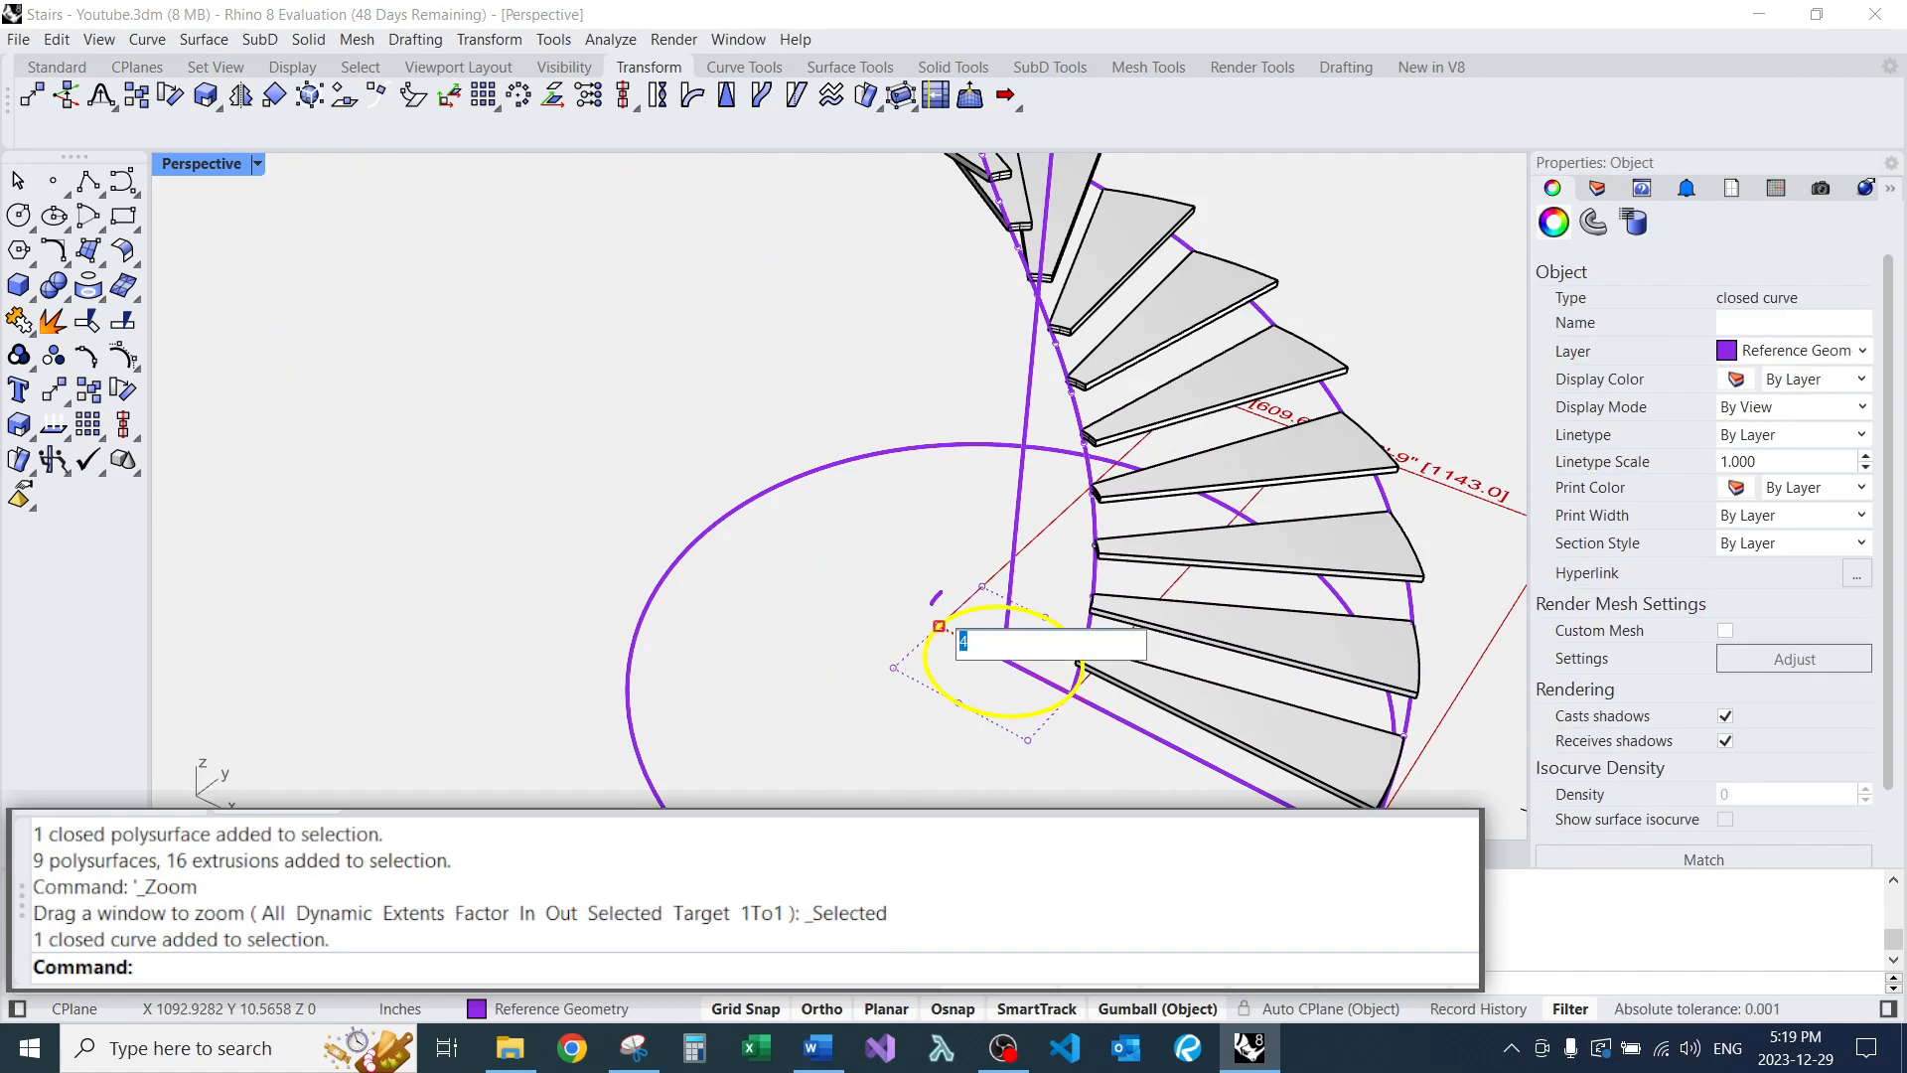
pyautogui.write('.5')
pyautogui.press('Return')
# Examine the spiral staircase's treads, guide curves and reduced centre circle from all around.
pyautogui.moveTo(1123, 496)
pyautogui.mouseDown(button='right')
pyautogui.moveTo(866, 459)
pyautogui.moveTo(890, 483)
pyautogui.moveTo(1142, 527)
pyautogui.mouseUp(button='right')
pyautogui.scroll(-6, 866, 459)
pyautogui.scroll(8, 965, 457)
pyautogui.moveTo(867, 486); pyautogui.dragTo(568, 386, button='right')
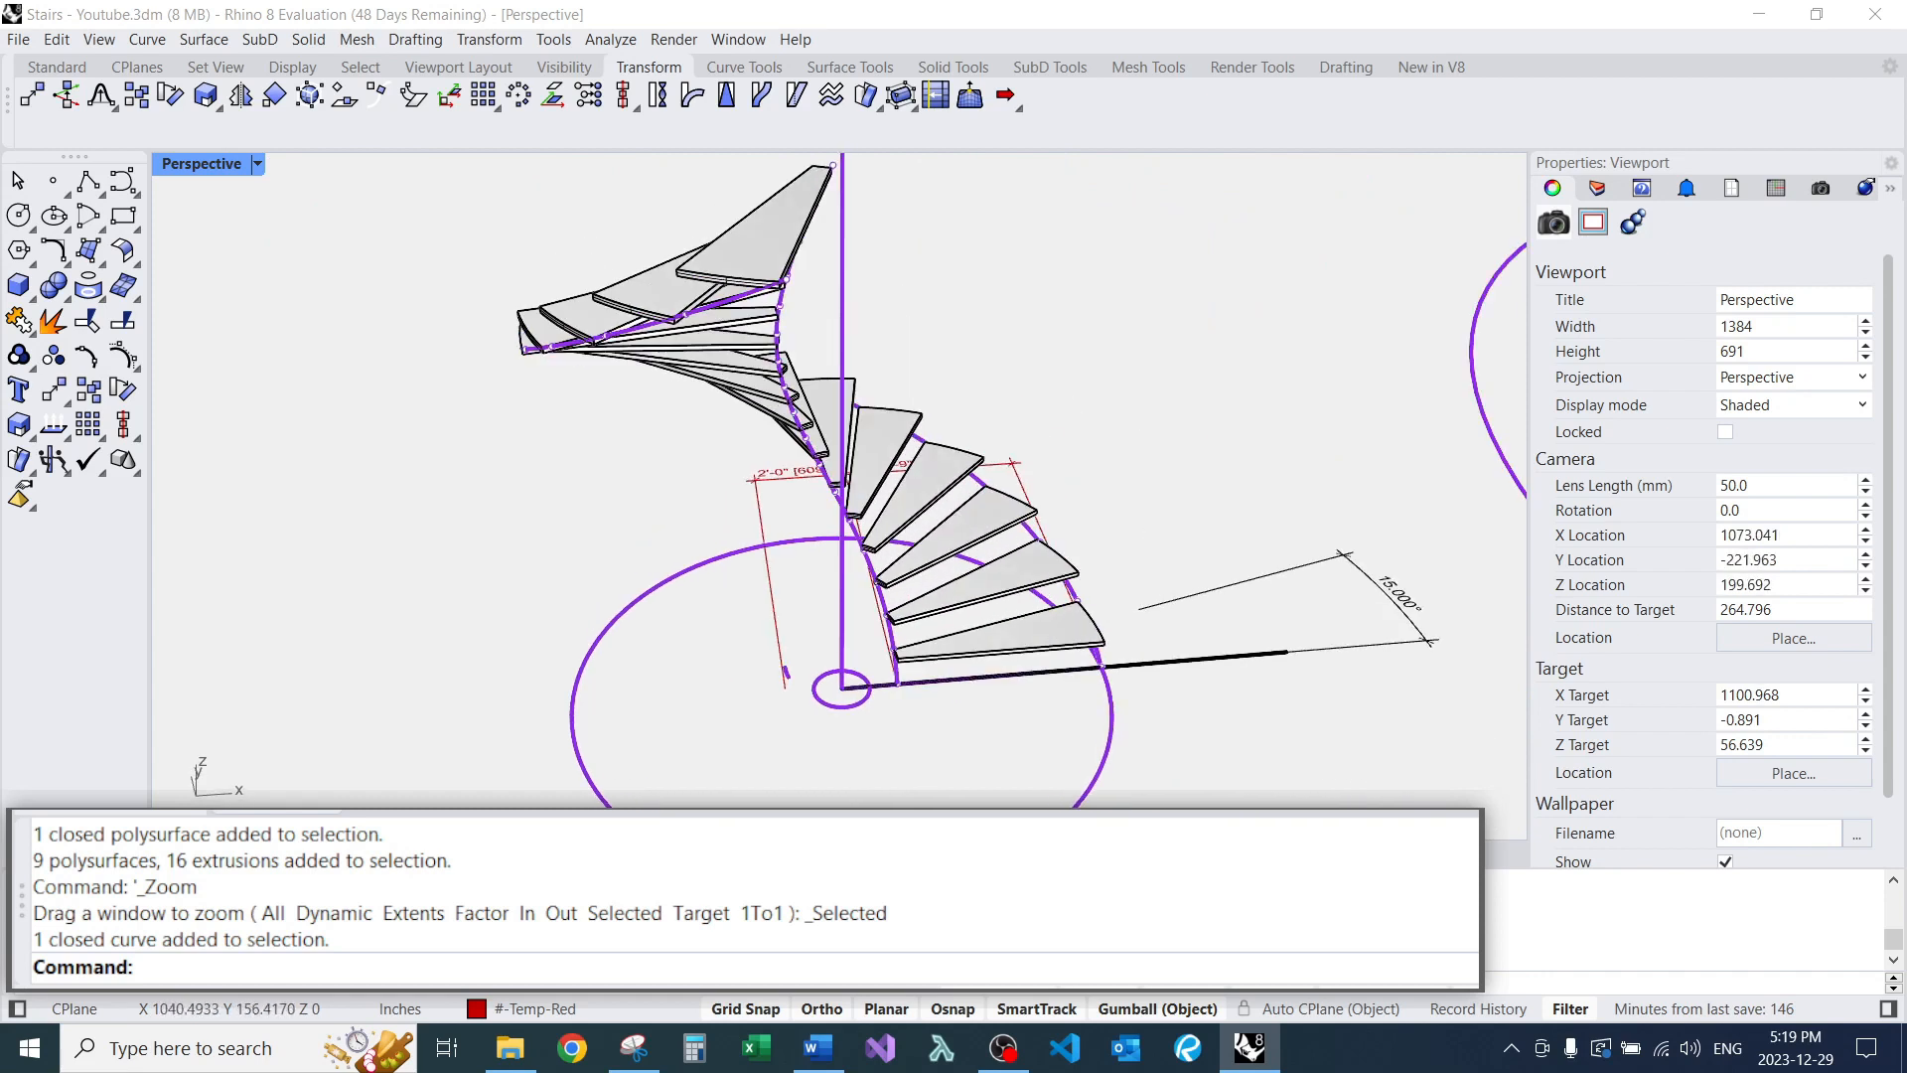
pyautogui.scroll(-4, 733, 521)
pyautogui.moveTo(733, 522); pyautogui.dragTo(939, 606, button='right')
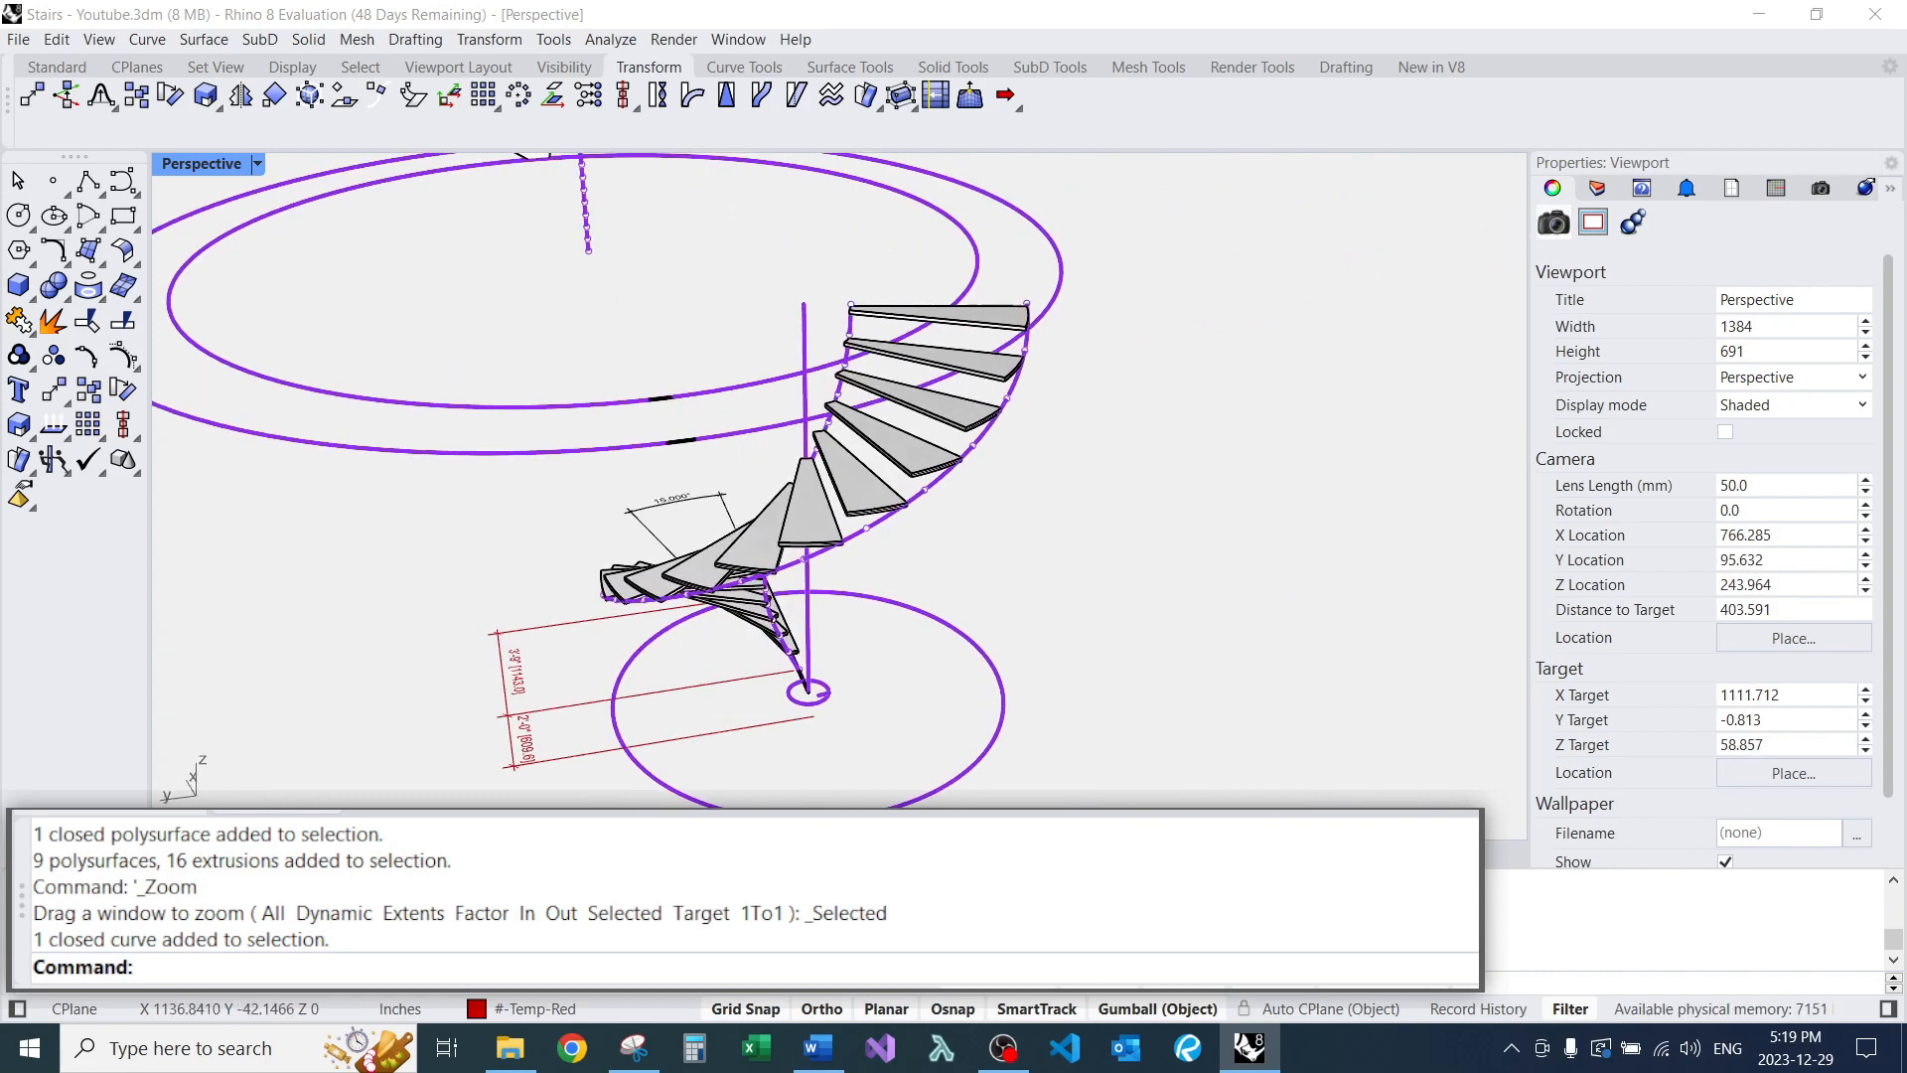
pyautogui.moveTo(564, 596); pyautogui.dragTo(914, 591, button='right')
pyautogui.scroll(-6, 913, 591)
pyautogui.scroll(7, 884, 571)
pyautogui.moveTo(675, 572); pyautogui.dragTo(979, 643, button='right')
pyautogui.scroll(-9, 951, 601)
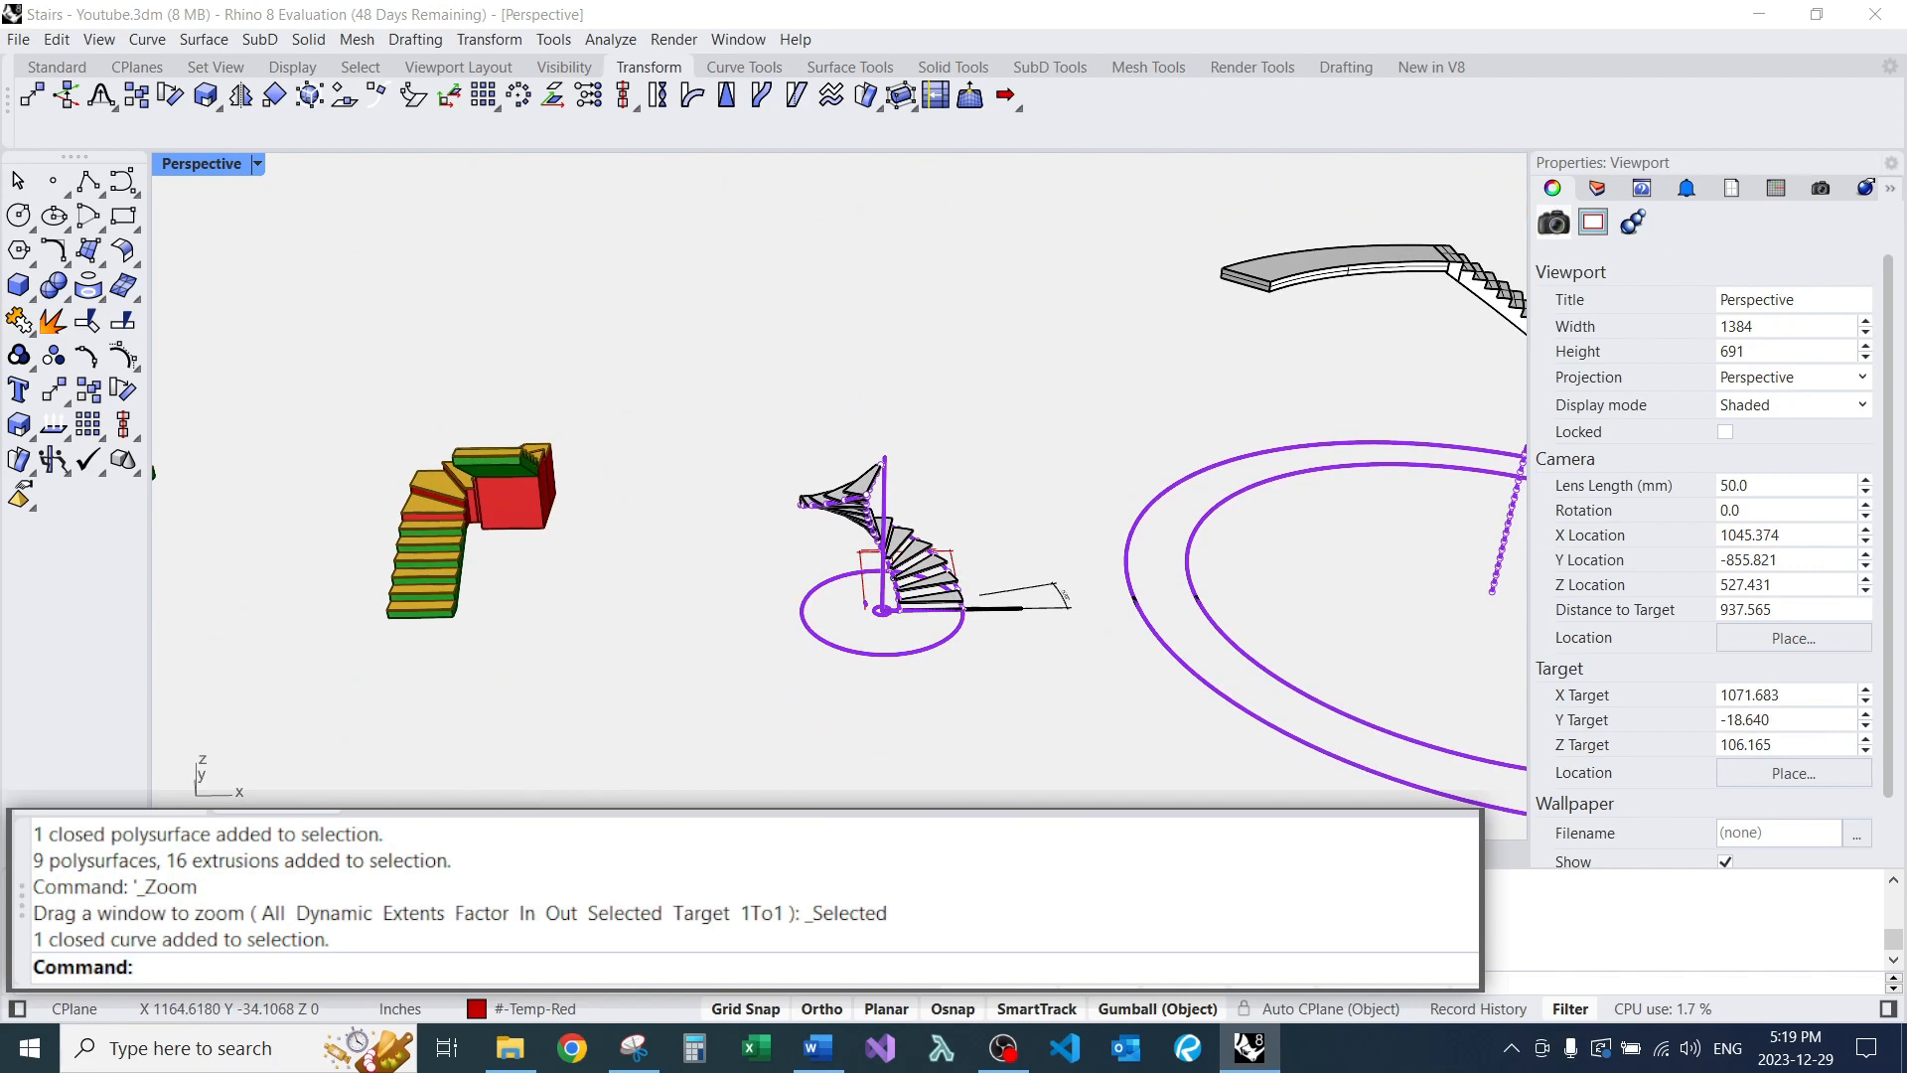
pyautogui.moveTo(894, 566); pyautogui.dragTo(855, 559, button='right')
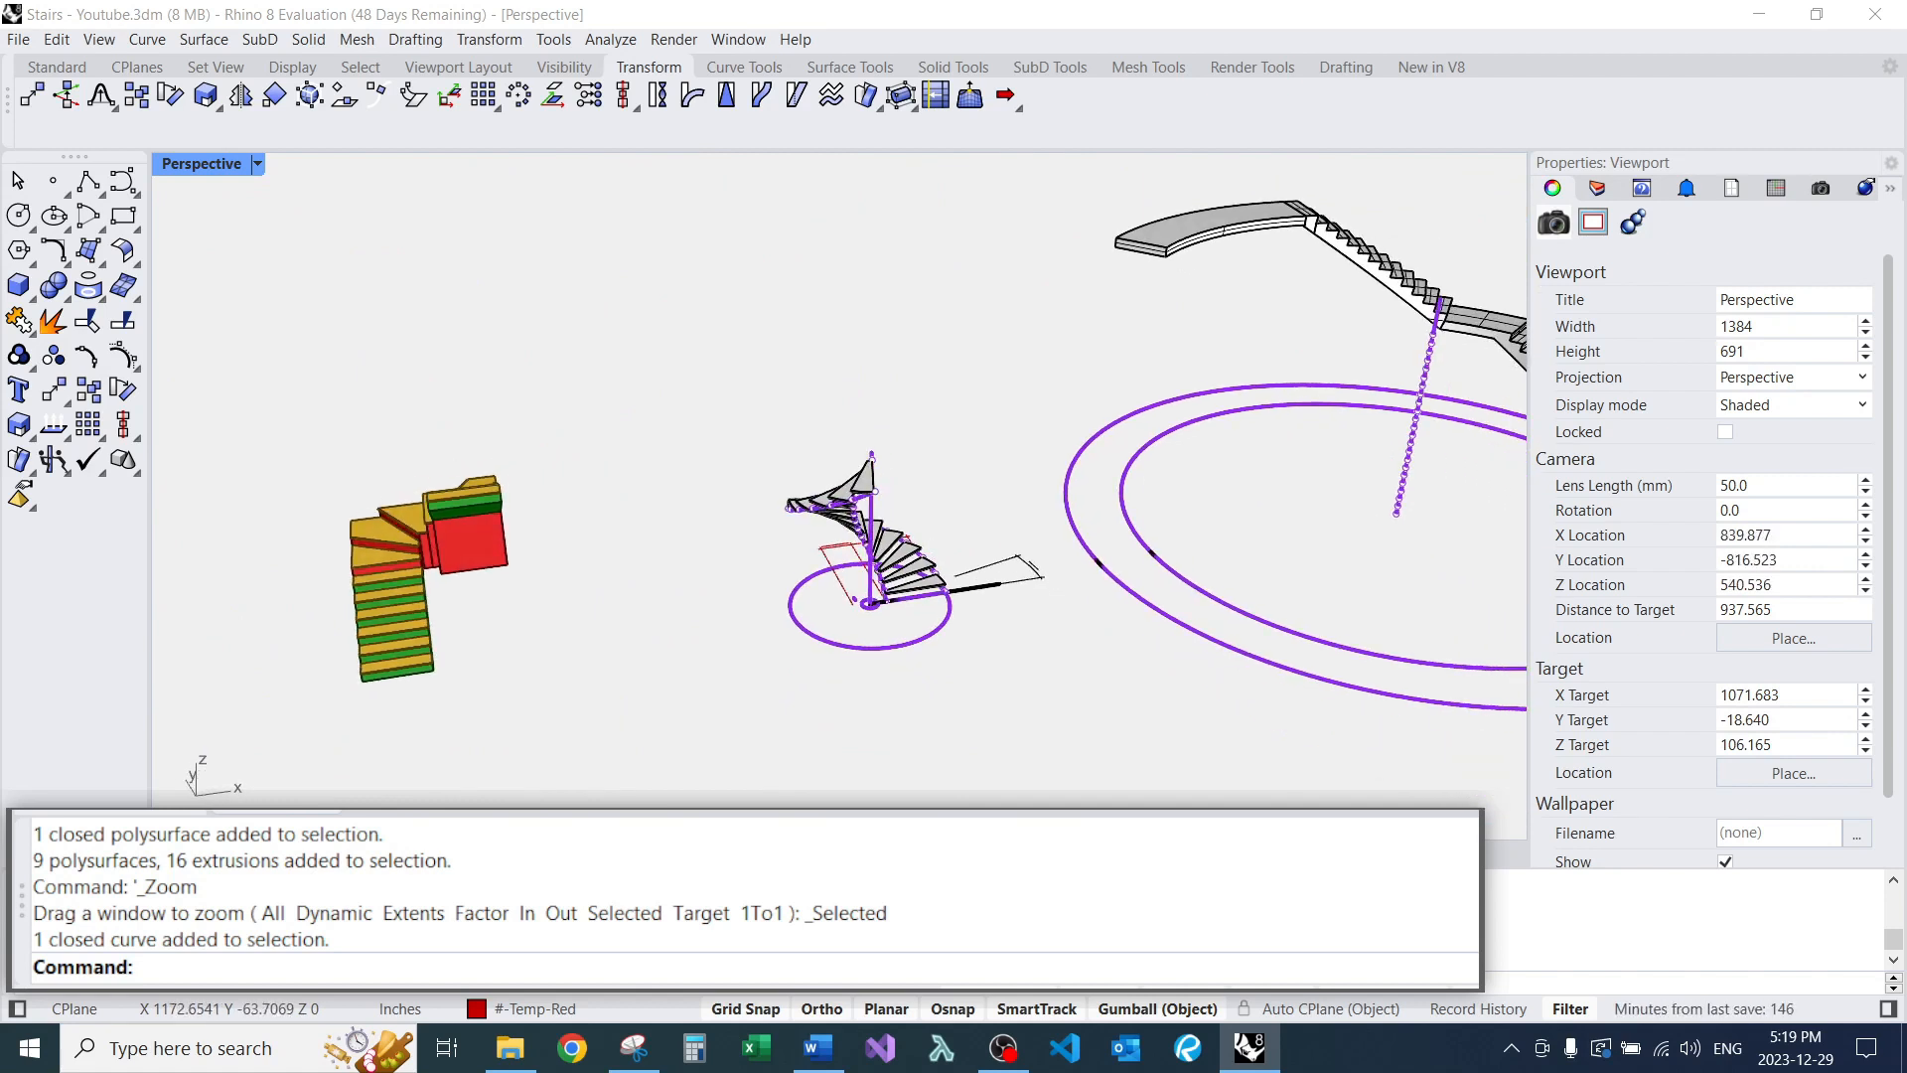
# Compare the spiral staircase with the large curved staircase and the other stair models in an overview.
pyautogui.scroll(-4, 996, 634)
pyautogui.moveTo(996, 634); pyautogui.dragTo(869, 501, button='right')
pyautogui.scroll(-4, 870, 501)
pyautogui.scroll(10, 1092, 725)
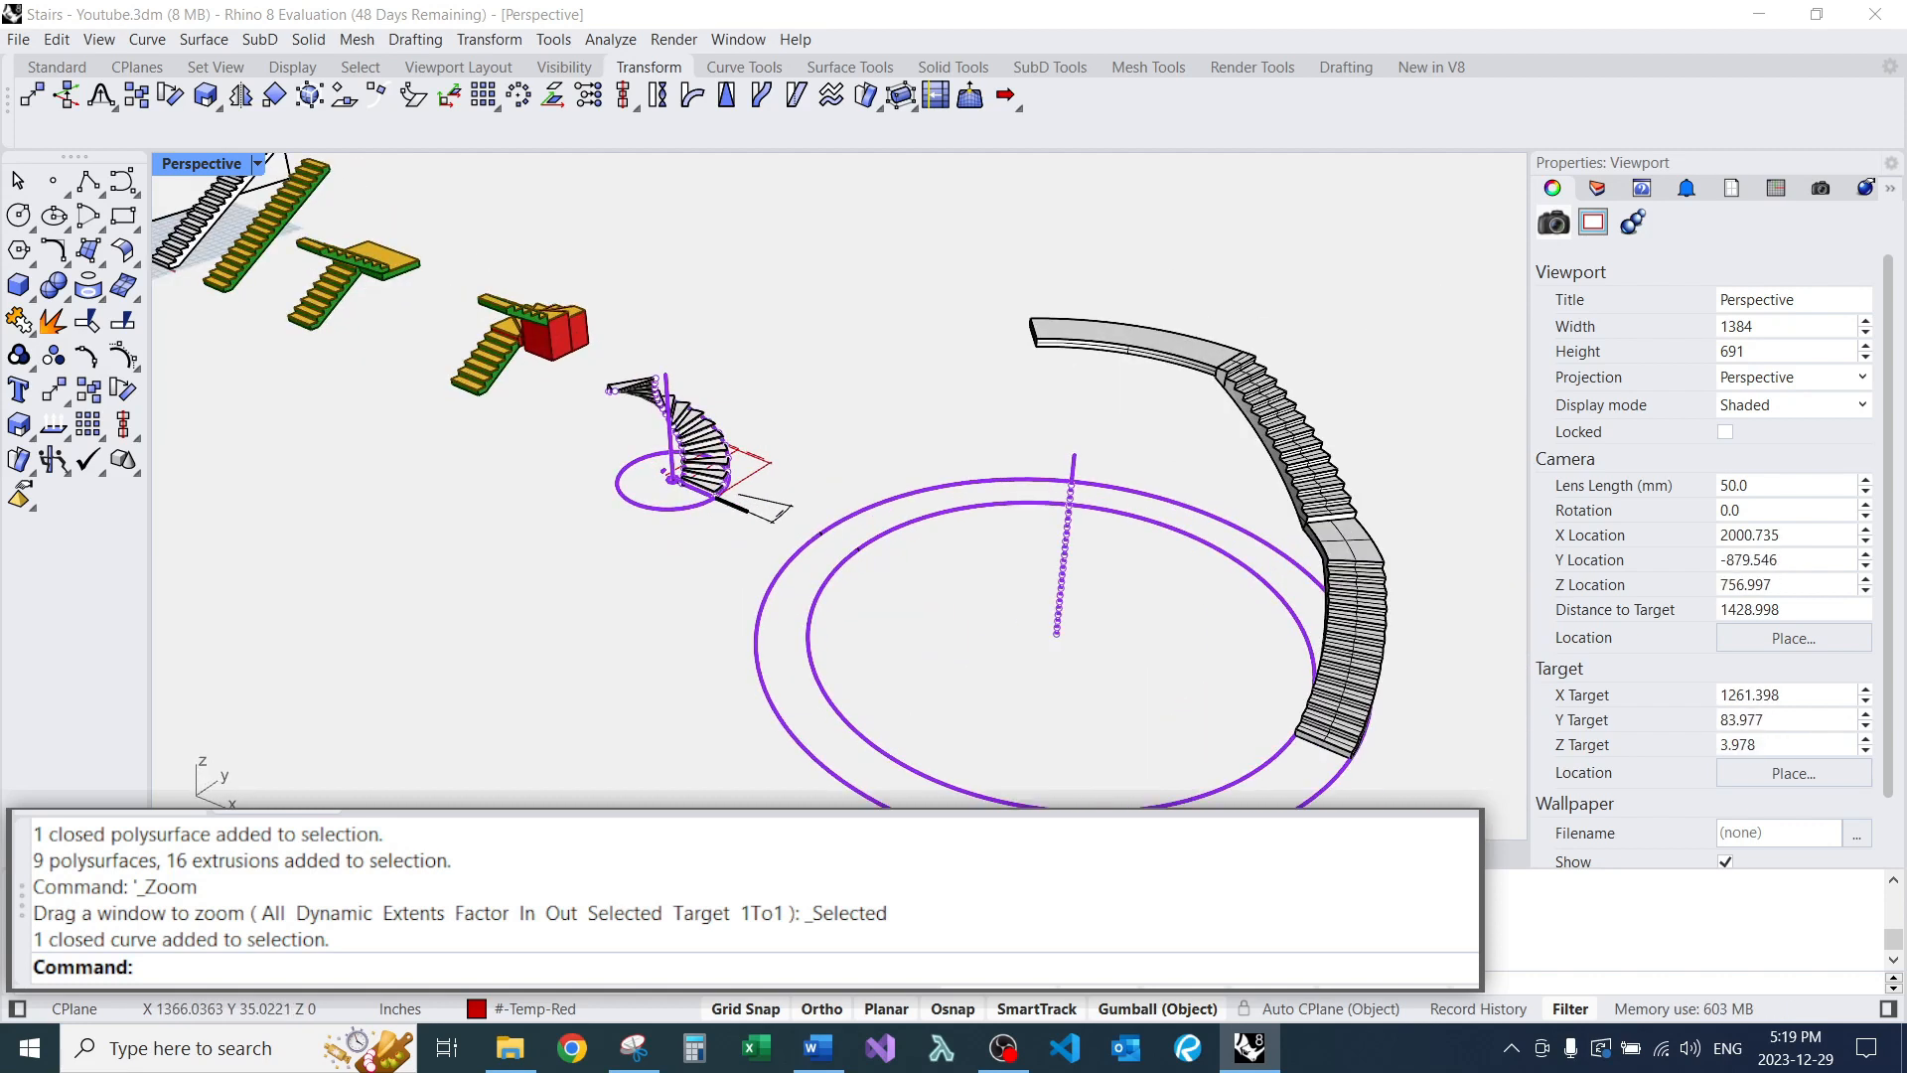
pyautogui.scroll(-6, 862, 571)
pyautogui.moveTo(862, 571); pyautogui.dragTo(987, 562, button='right')
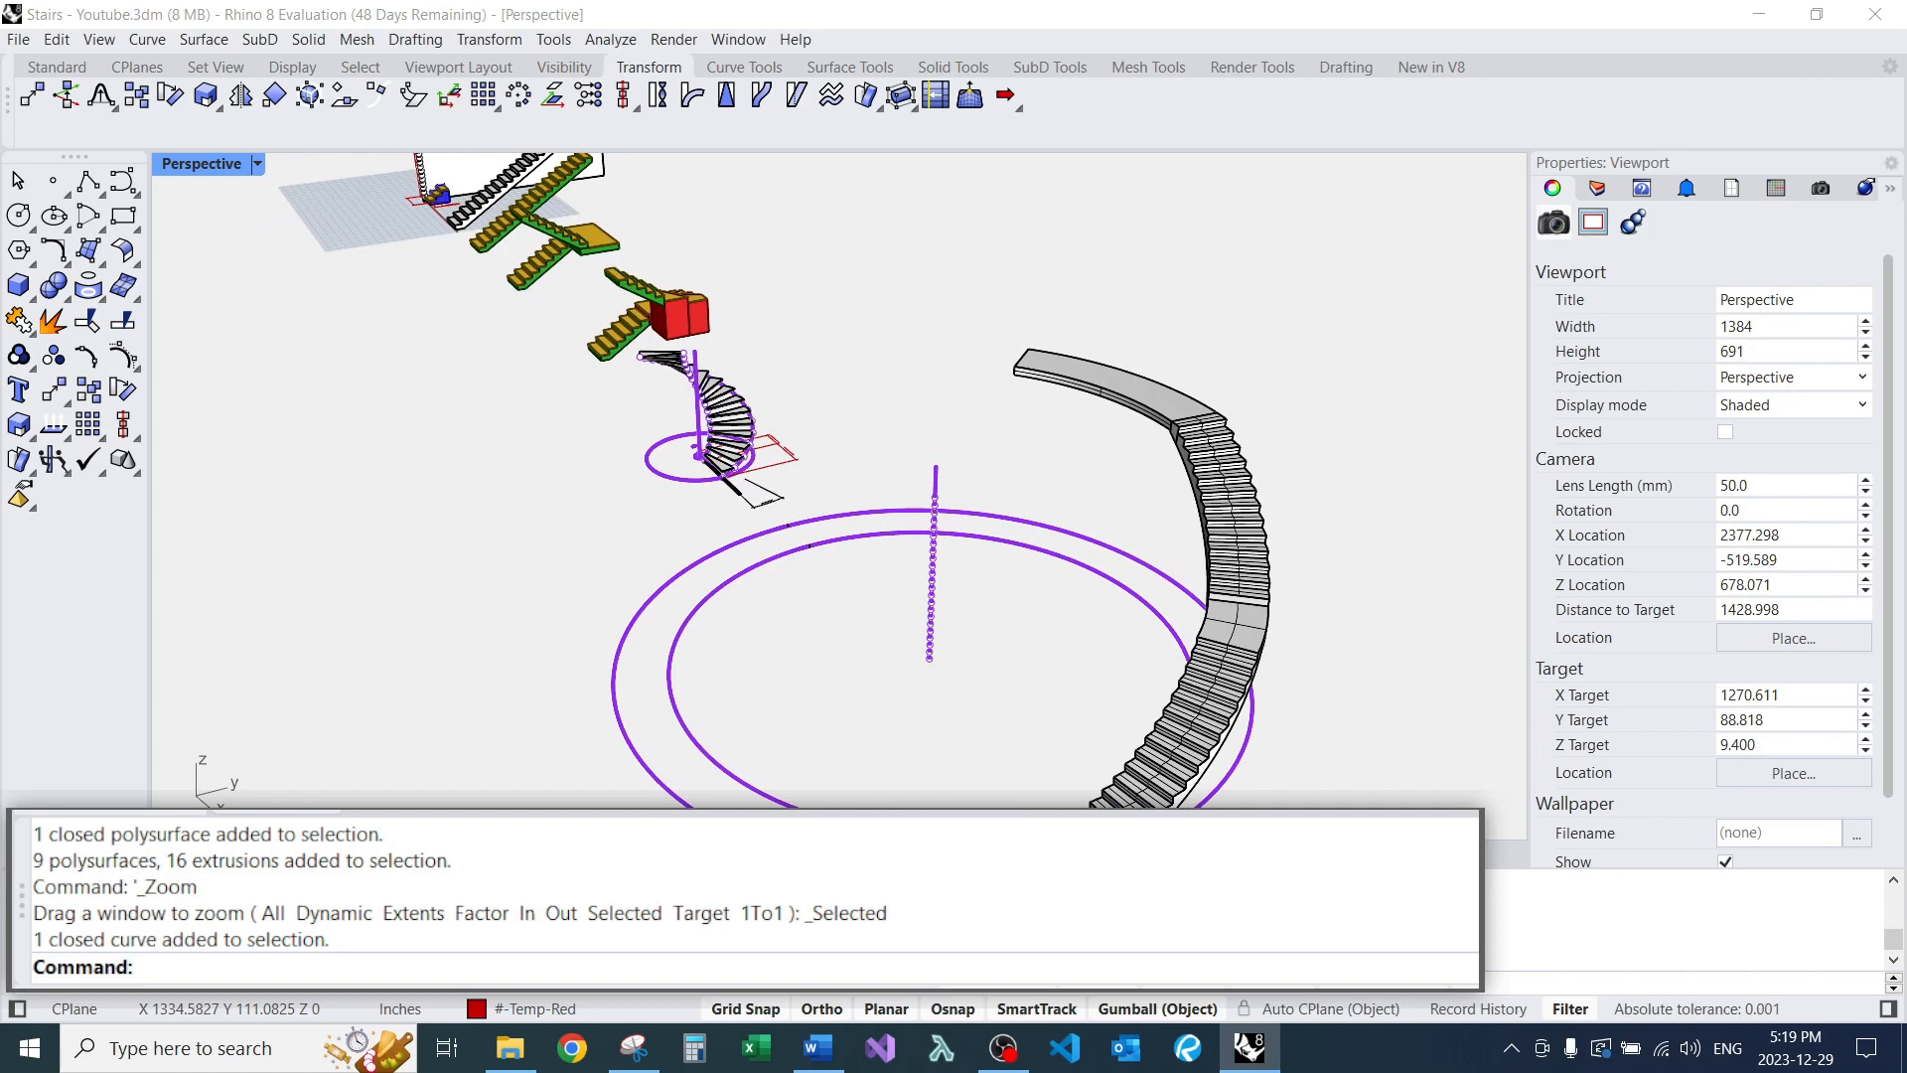
pyautogui.scroll(-4, 891, 528)
pyautogui.moveTo(891, 528); pyautogui.dragTo(848, 485, button='right')
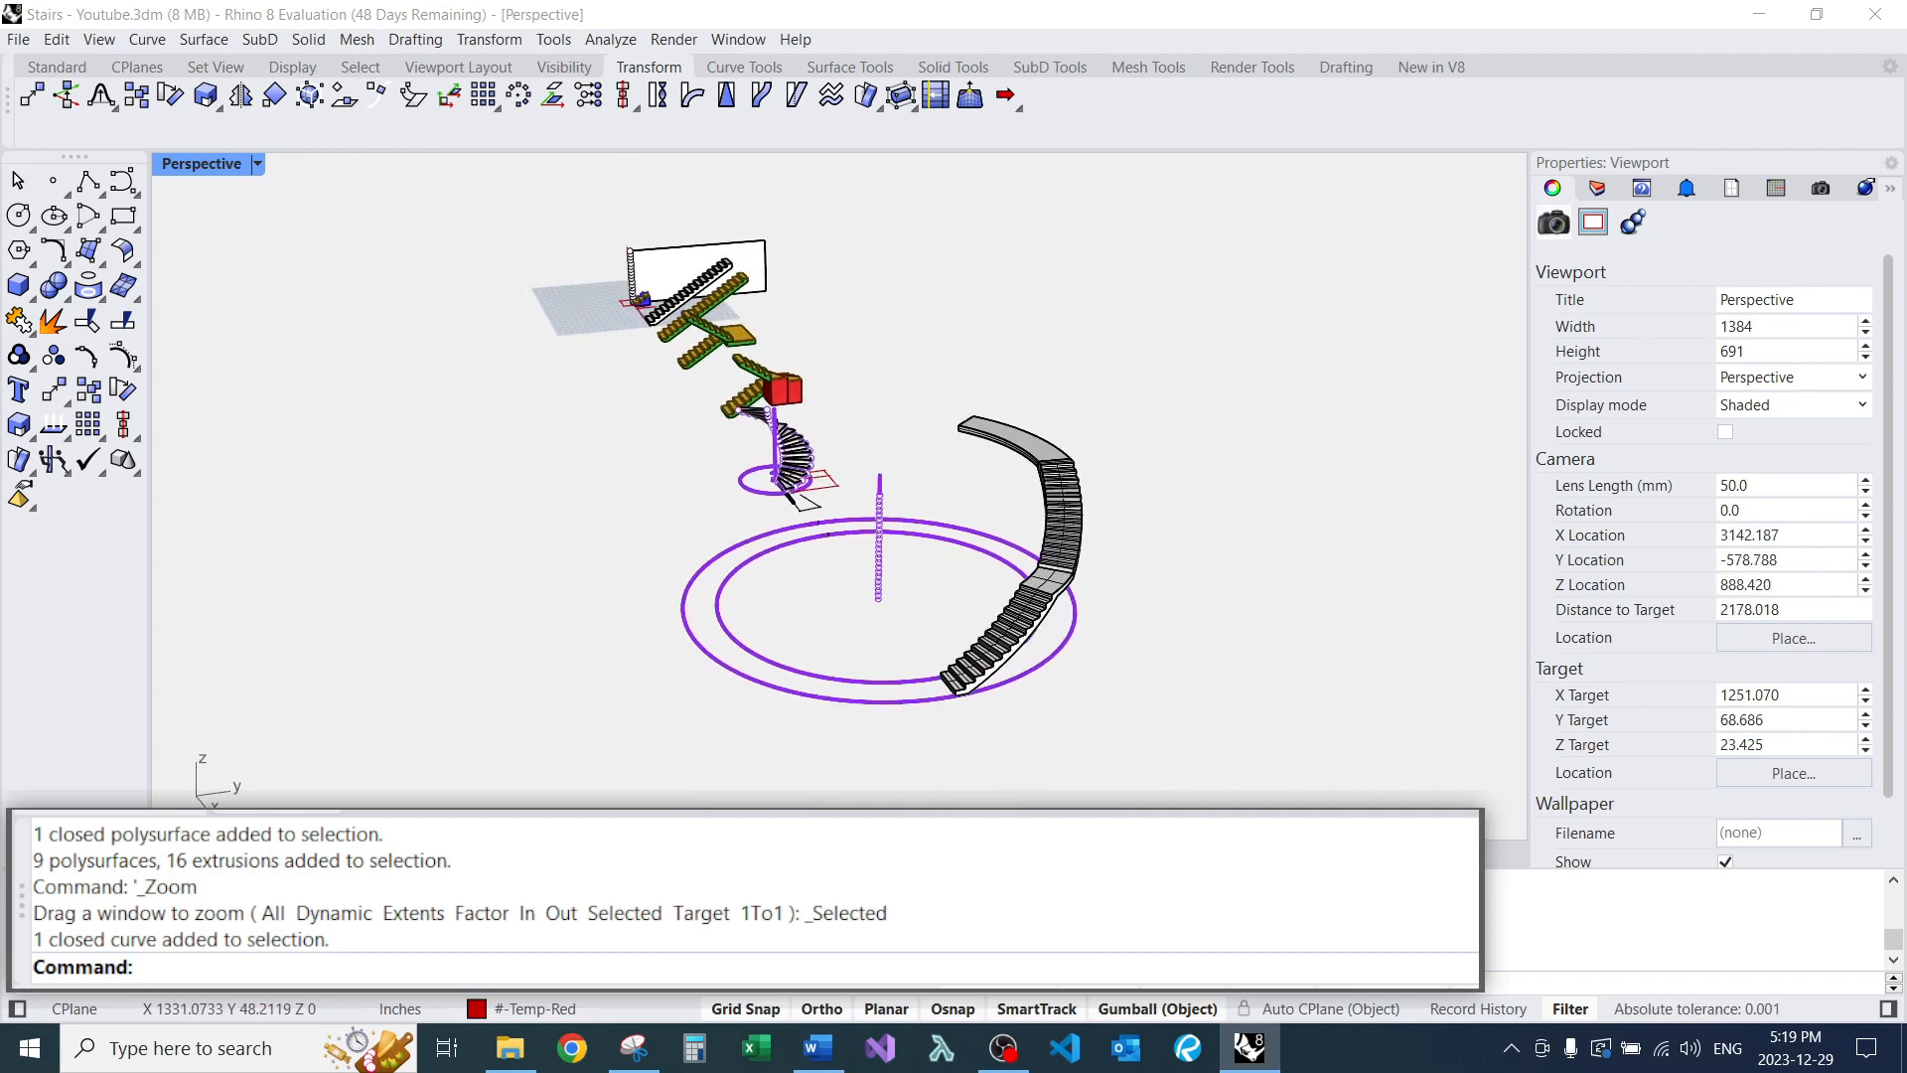
pyautogui.scroll(6, 848, 485)
pyautogui.moveTo(987, 563); pyautogui.dragTo(1033, 557, button='right')
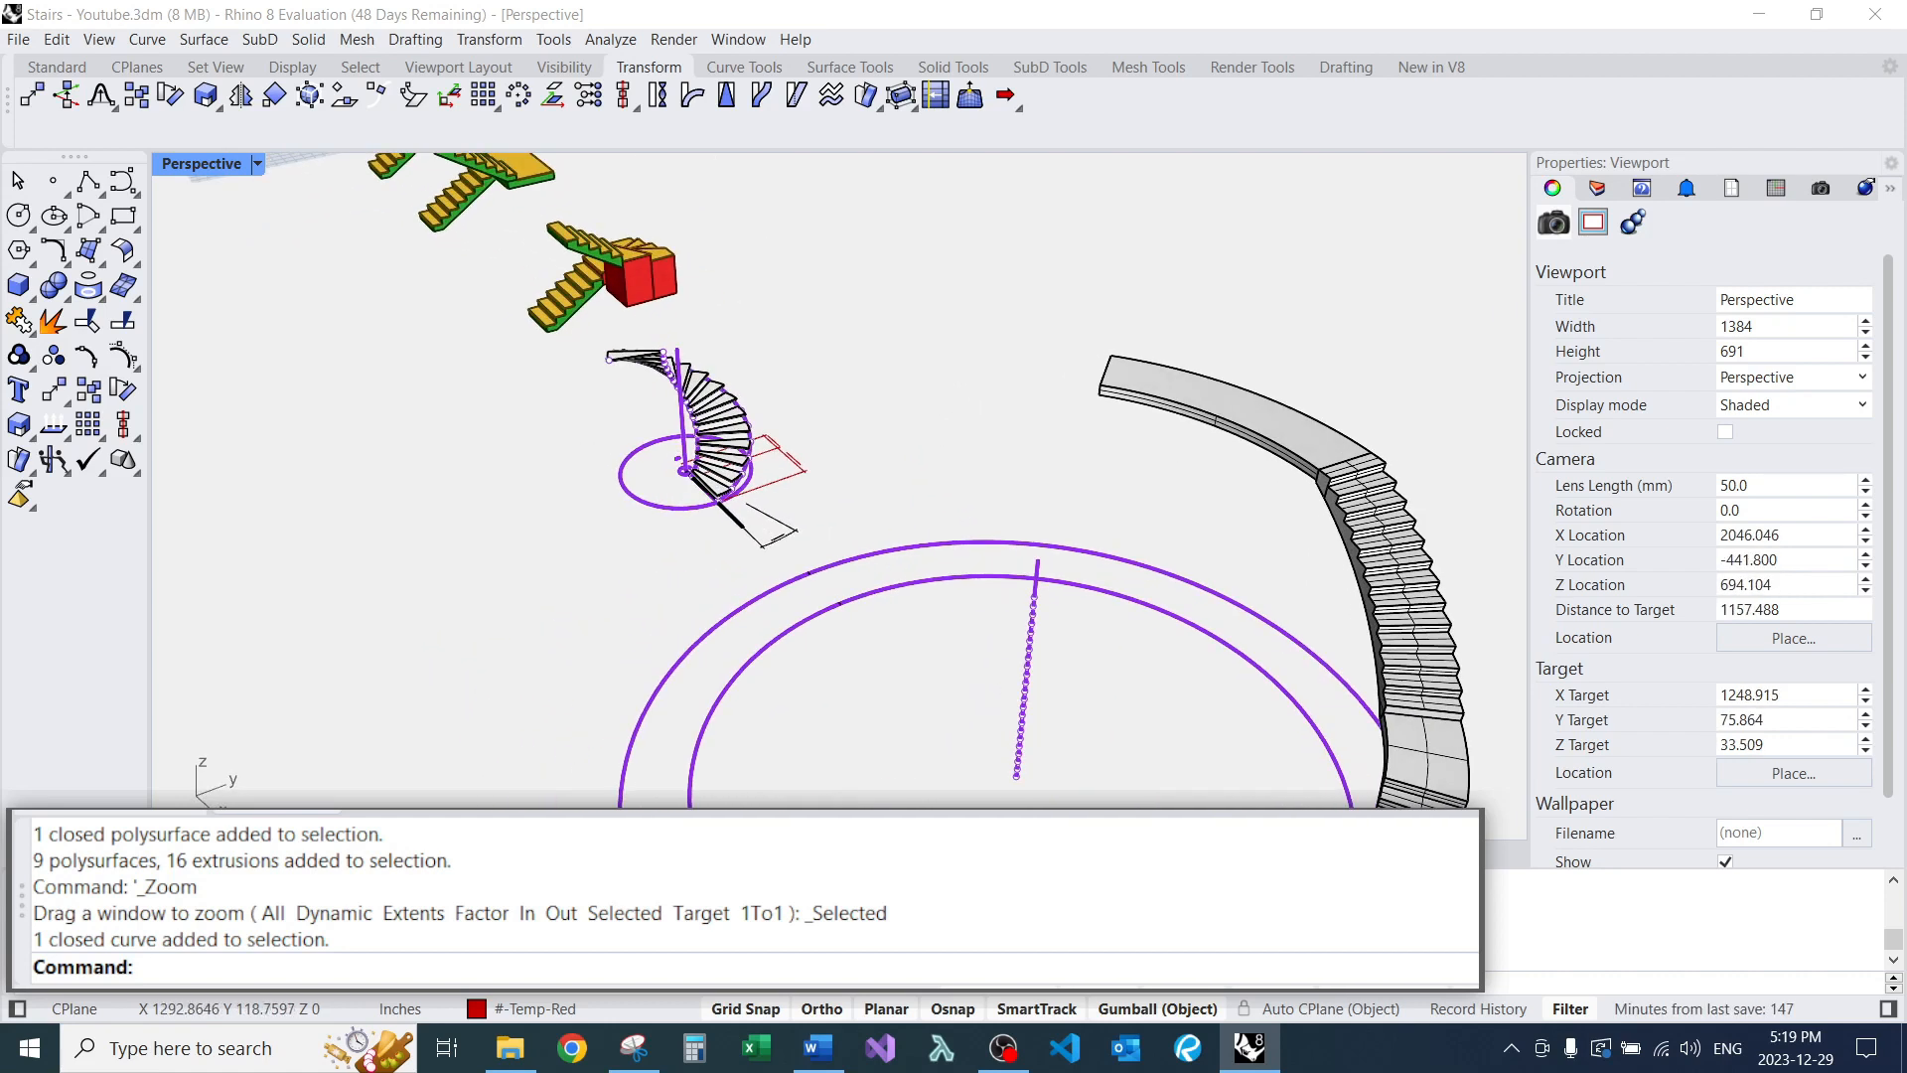
pyautogui.scroll(-4, 899, 542)
pyautogui.moveTo(696, 427); pyautogui.dragTo(816, 437, button='right')
pyautogui.scroll(12, 795, 439)
pyautogui.scroll(-6, 1281, 497)
pyautogui.moveTo(943, 512); pyautogui.dragTo(906, 449, button='right')
pyautogui.scroll(10, 924, 556)
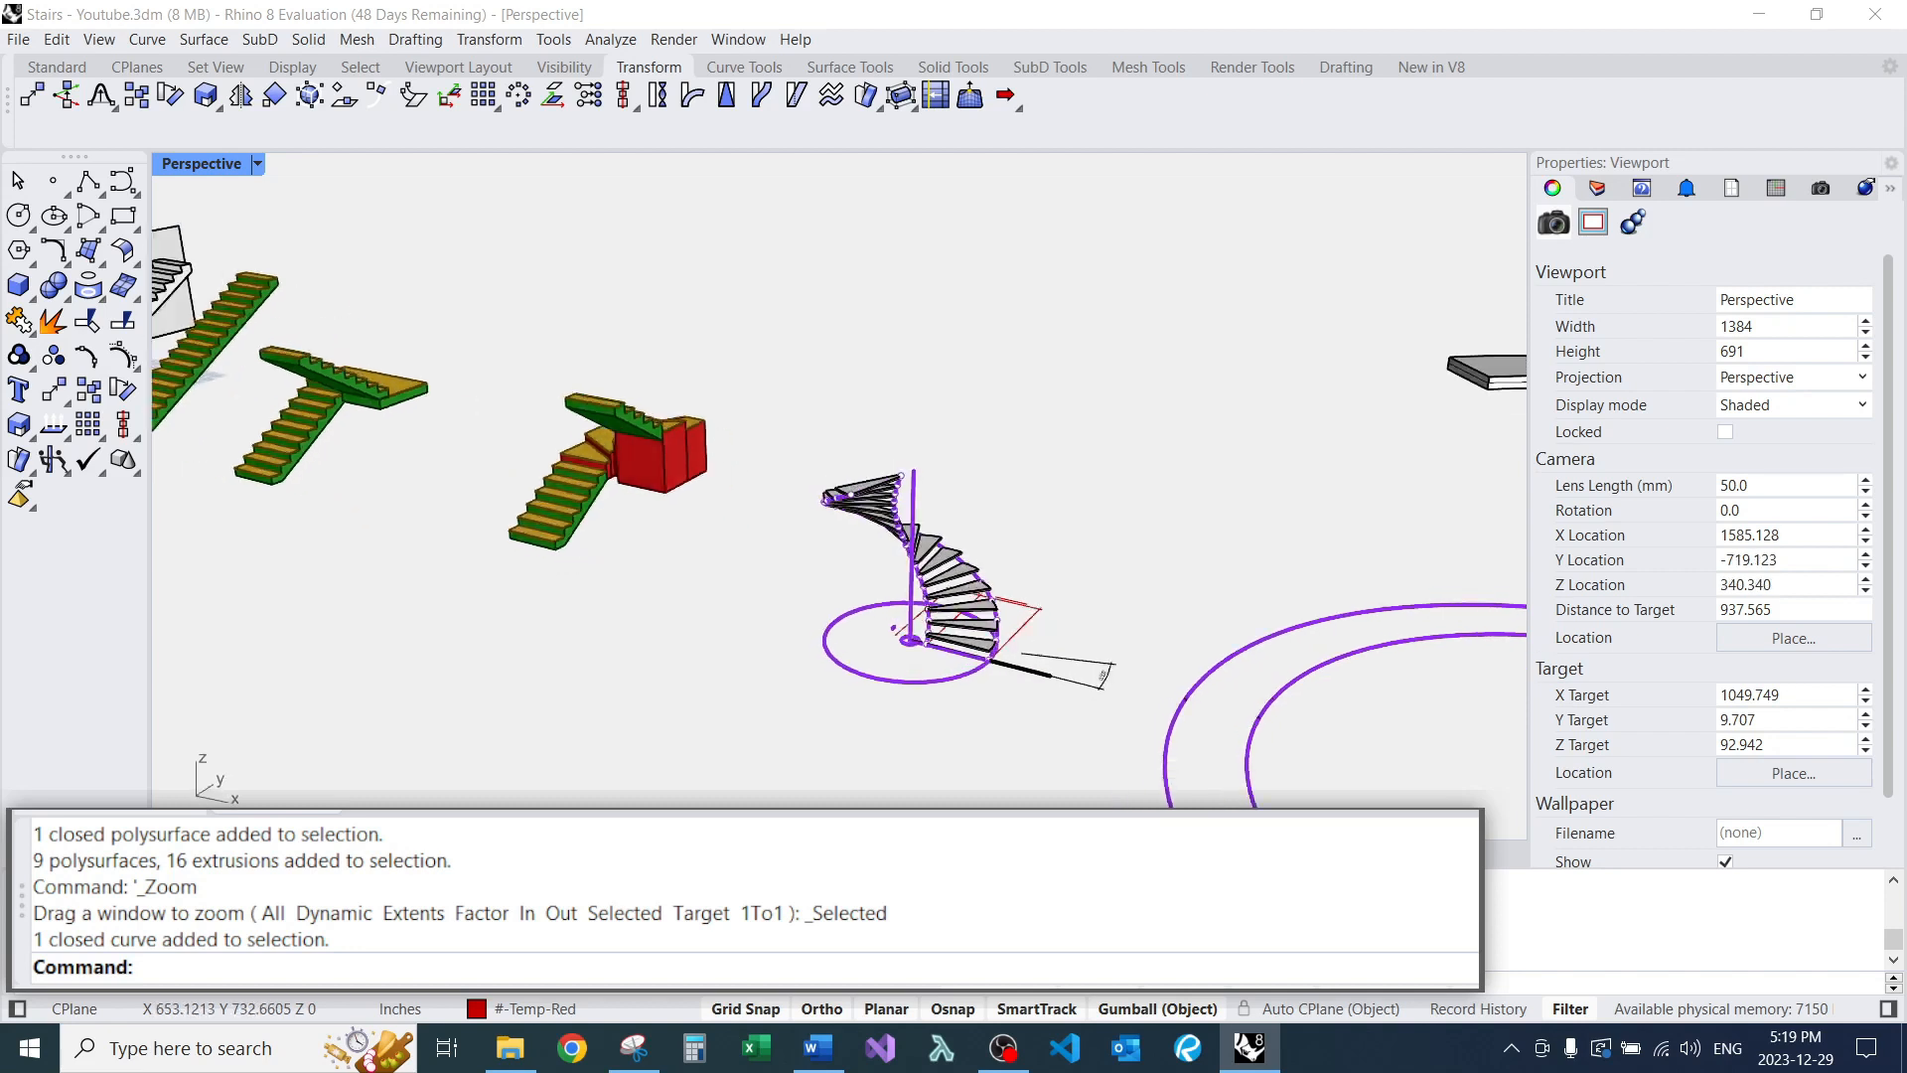
# Examine the spiral and winder staircases side by side from several viewing angles.
pyautogui.scroll(-12, 817, 492)
pyautogui.moveTo(976, 549); pyautogui.dragTo(896, 556, button='right')
pyautogui.scroll(10, 1029, 738)
pyautogui.scroll(-6, 949, 534)
pyautogui.moveTo(1158, 497); pyautogui.dragTo(911, 540, button='right')
pyautogui.scroll(4, 1023, 492)
pyautogui.scroll(-8, 911, 540)
pyautogui.moveTo(911, 540); pyautogui.dragTo(1128, 562, button='right')
pyautogui.moveTo(785, 430); pyautogui.dragTo(818, 440, button='right')
pyautogui.scroll(16, 817, 440)
pyautogui.scroll(-6, 949, 565)
pyautogui.moveTo(860, 585); pyautogui.dragTo(974, 571, button='right')
# Select the winder staircase and the spiral staircase together with the spiral's guide curves and dimensions.
pyautogui.middleClick(949, 566)
pyautogui.scroll(-20, 943, 565)
pyautogui.moveTo(560, 358); pyautogui.dragTo(1261, 727)
pyautogui.moveTo(1233, 688); pyautogui.dragTo(1118, 683, button='right')
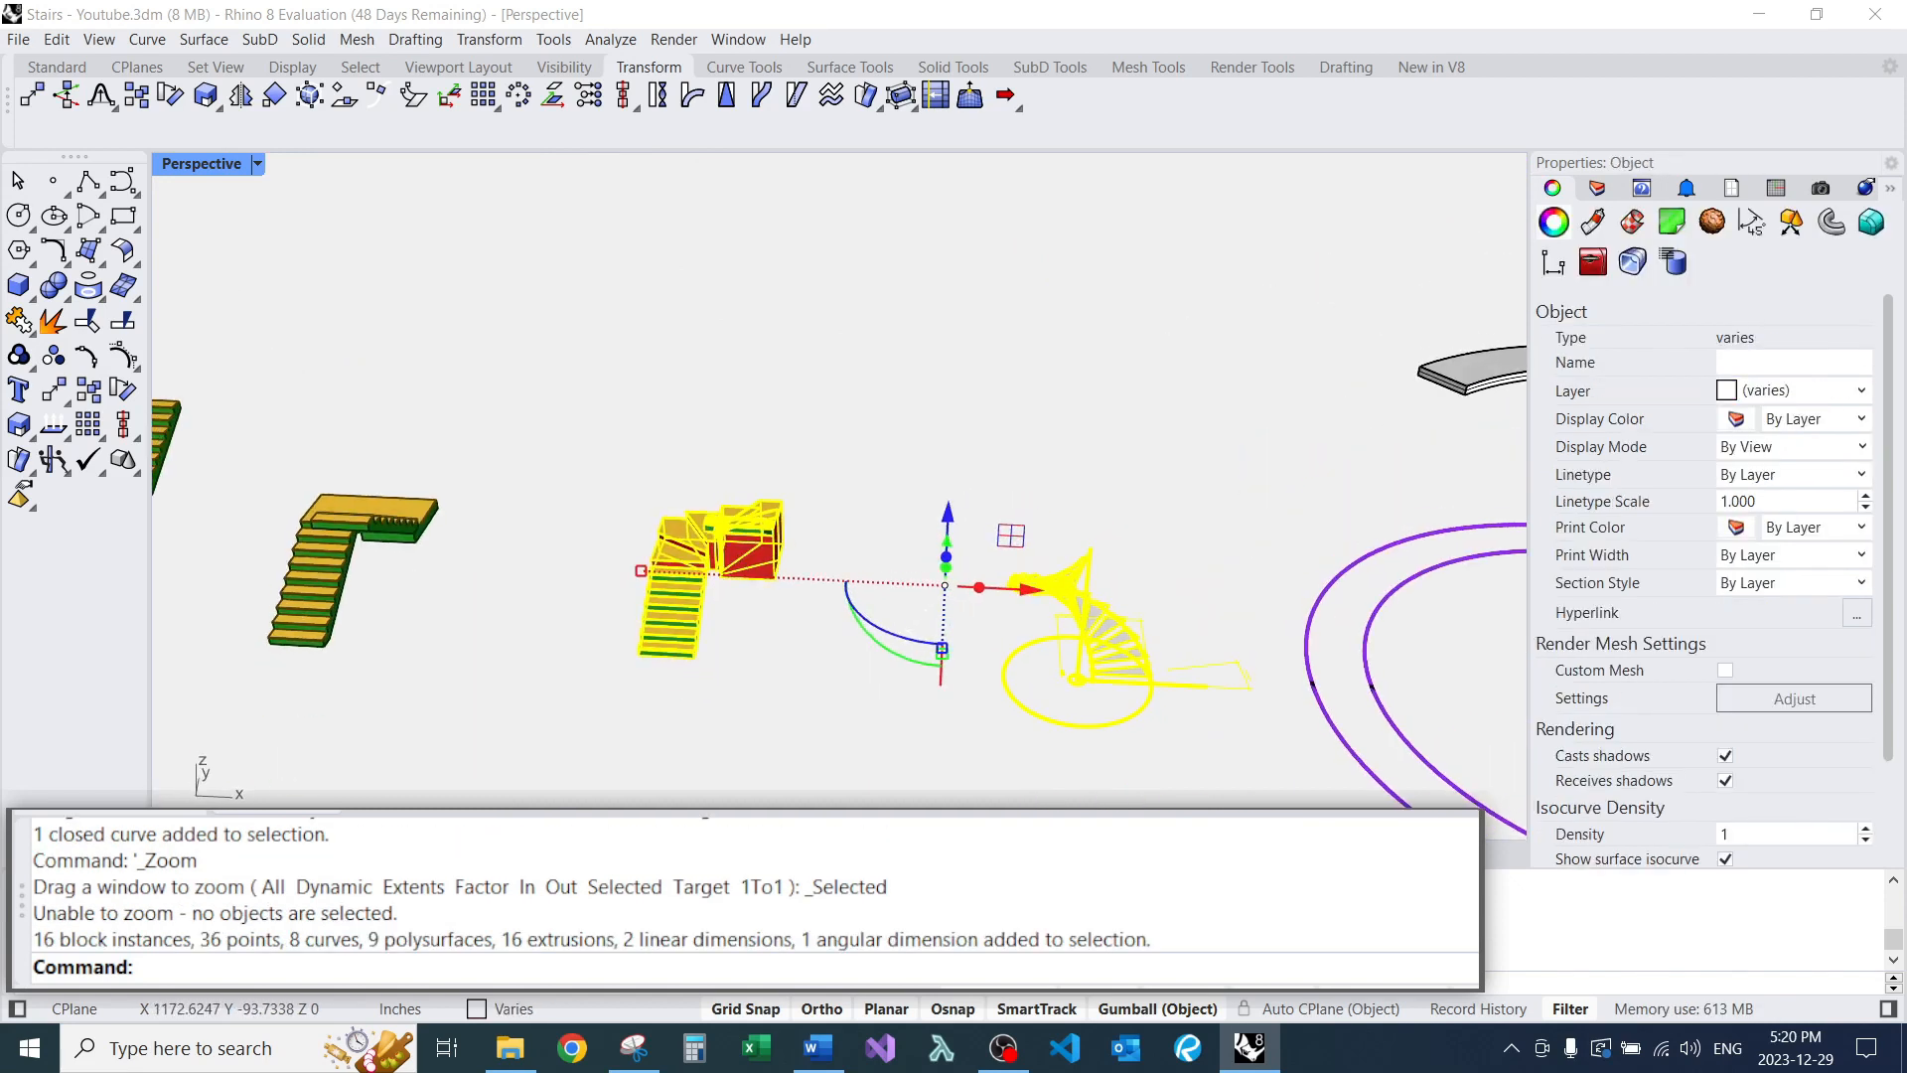